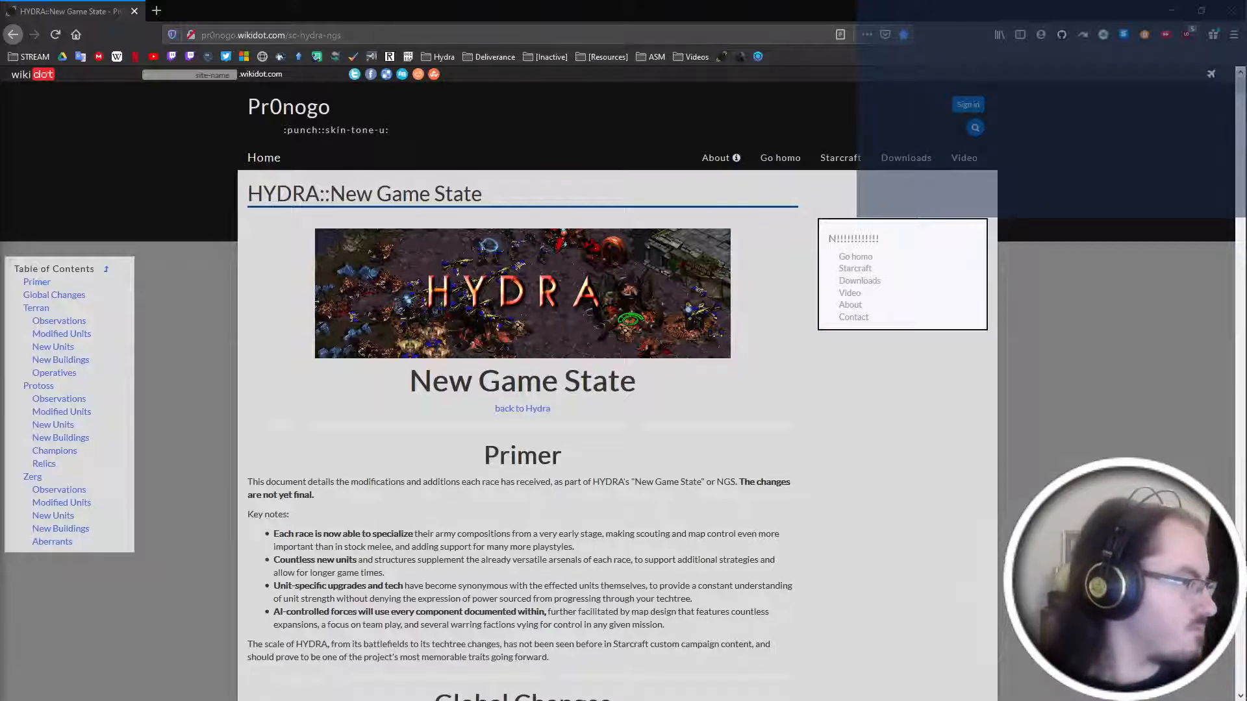
{"action": "key", "text": "alt+Tab"}
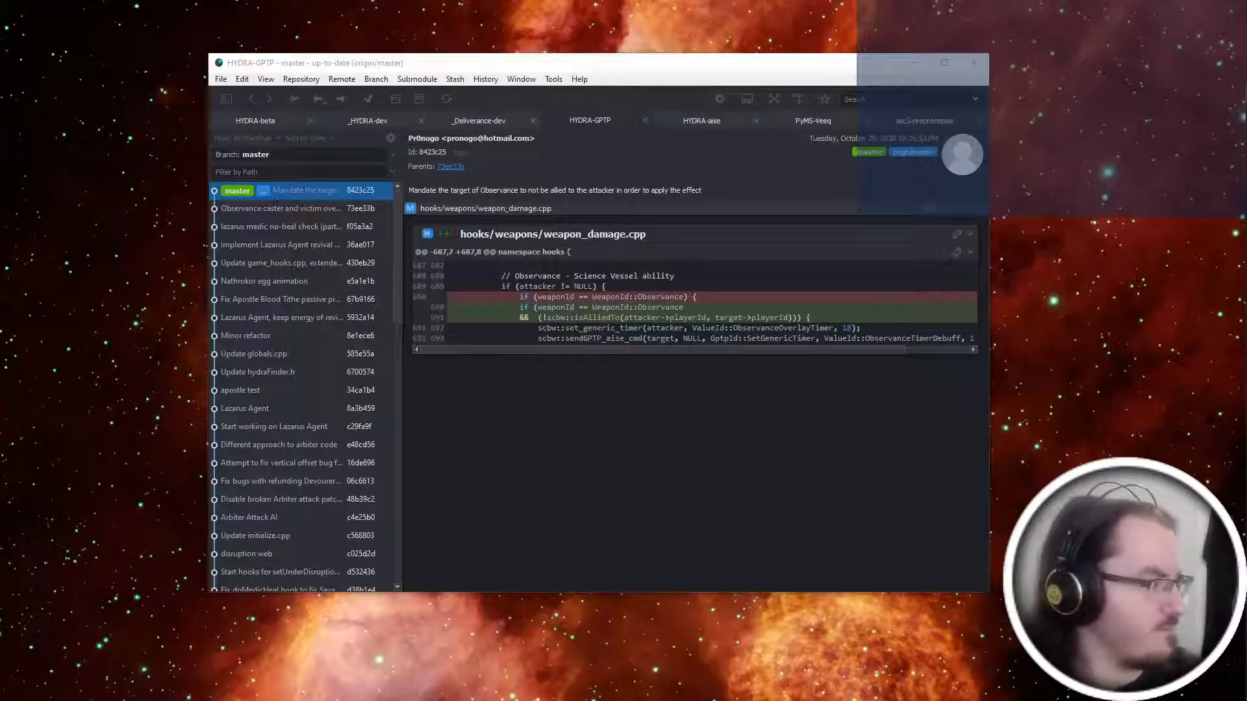
{"action": "key", "text": "alt+Tab"}
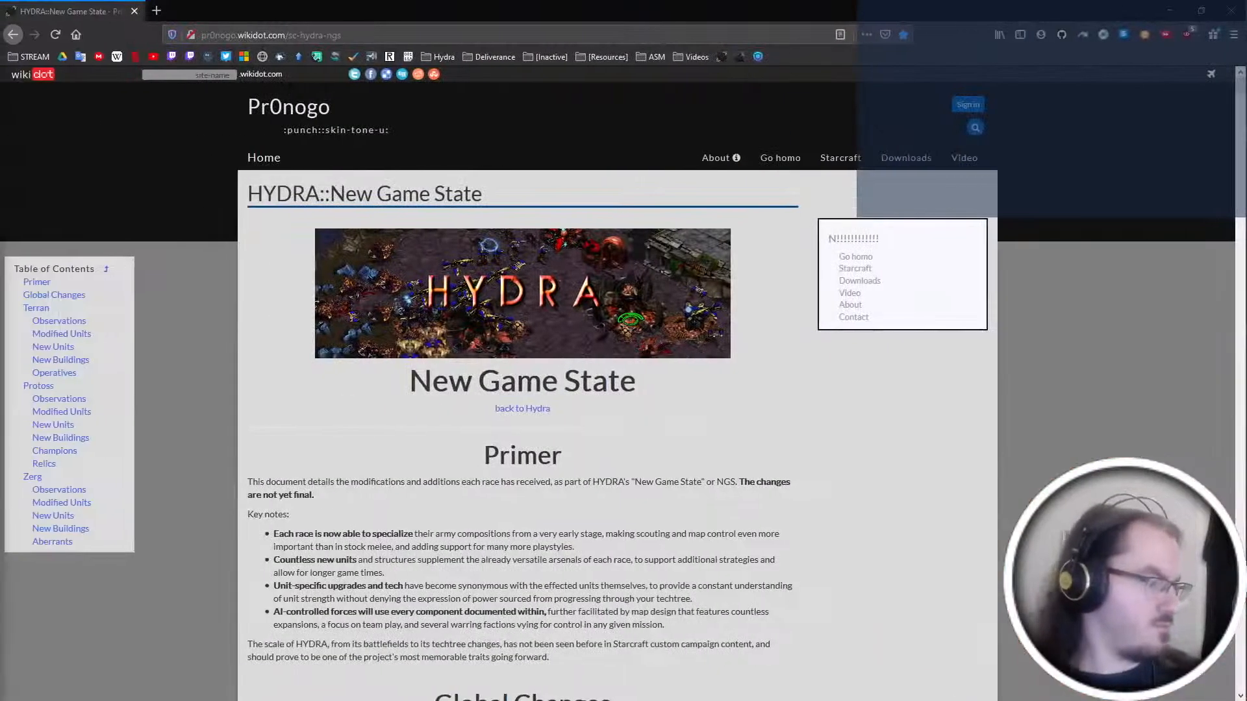
{"action": "key", "text": "alt+Tab"}
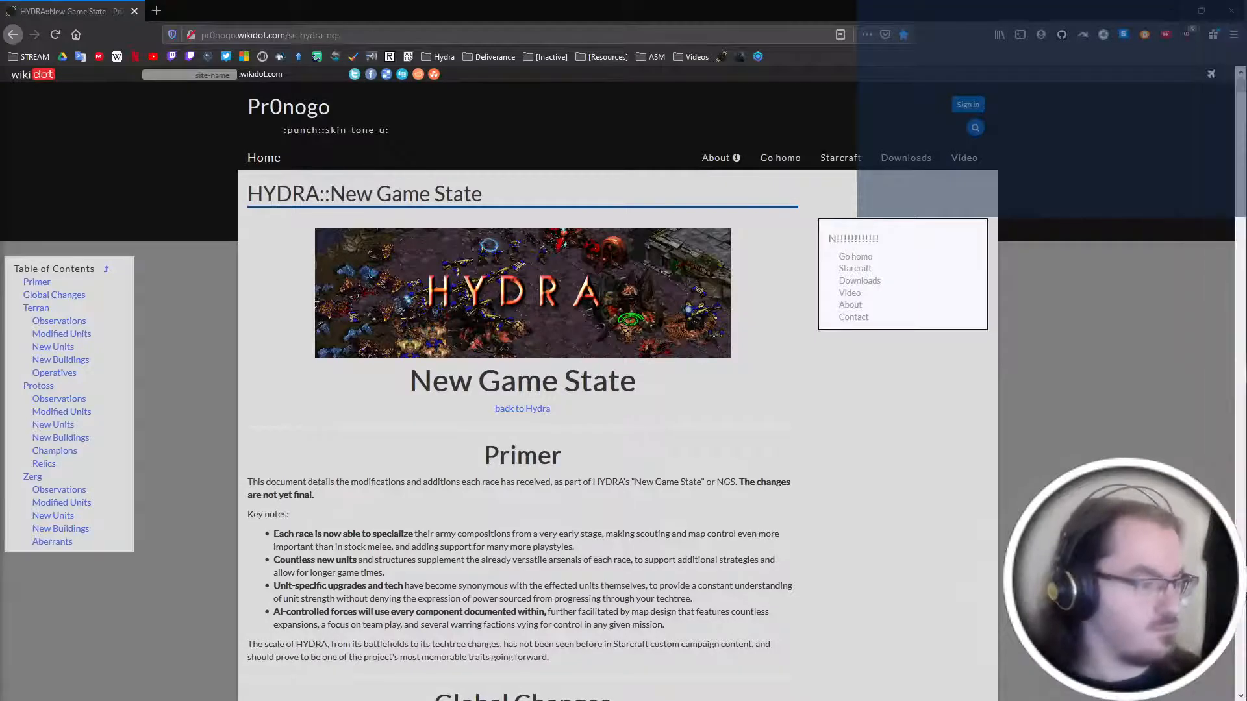
{"action": "key", "text": "super+Down"}
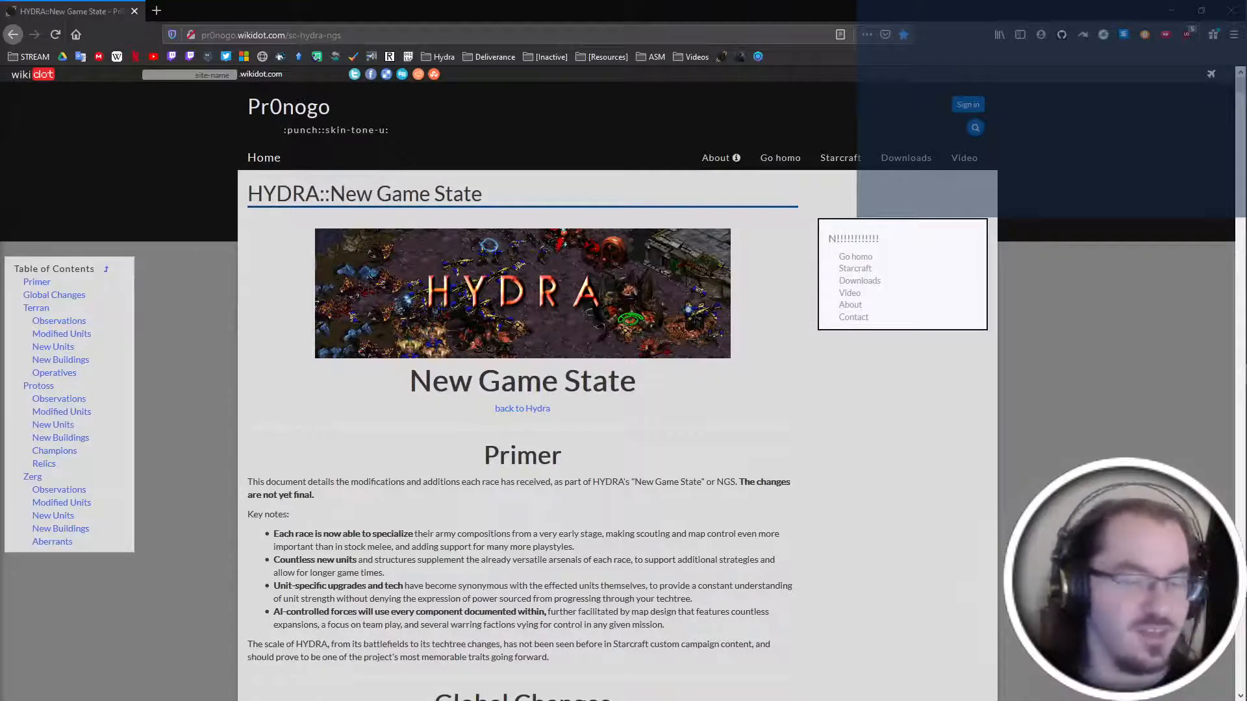
{"action": "key", "text": "alt+Tab"}
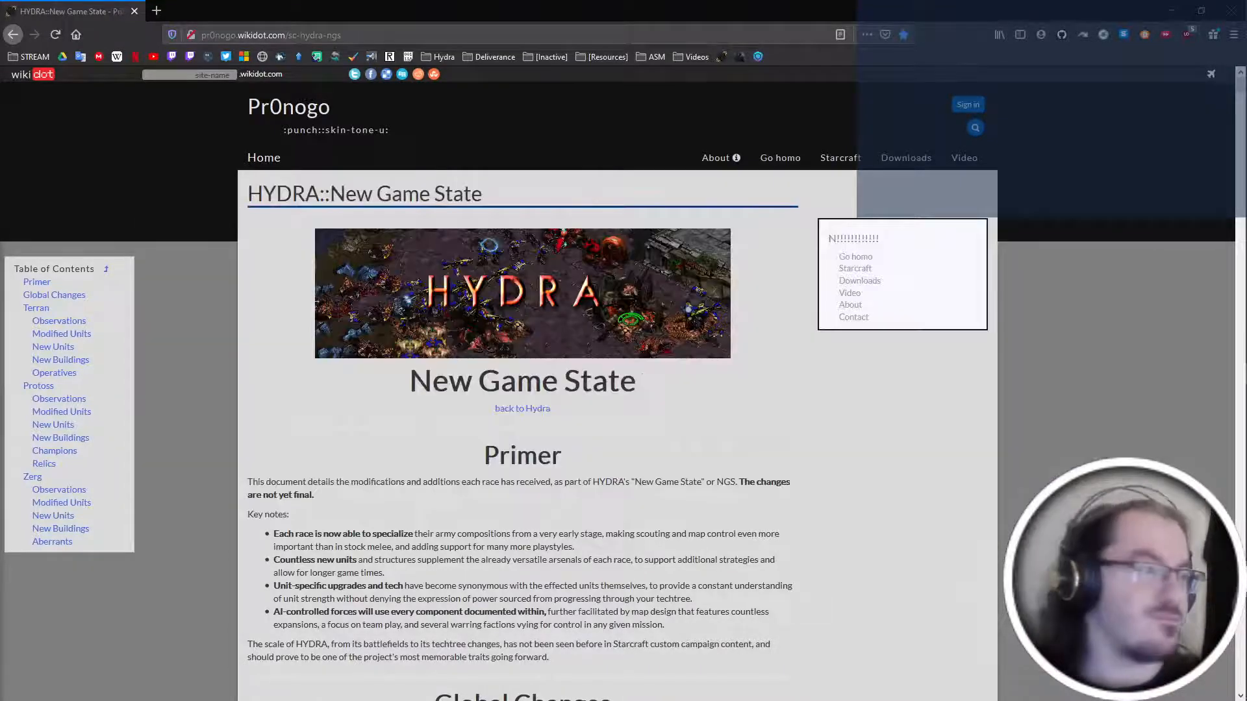
{"action": "mouse_move", "coordinate": [1242, 273]}
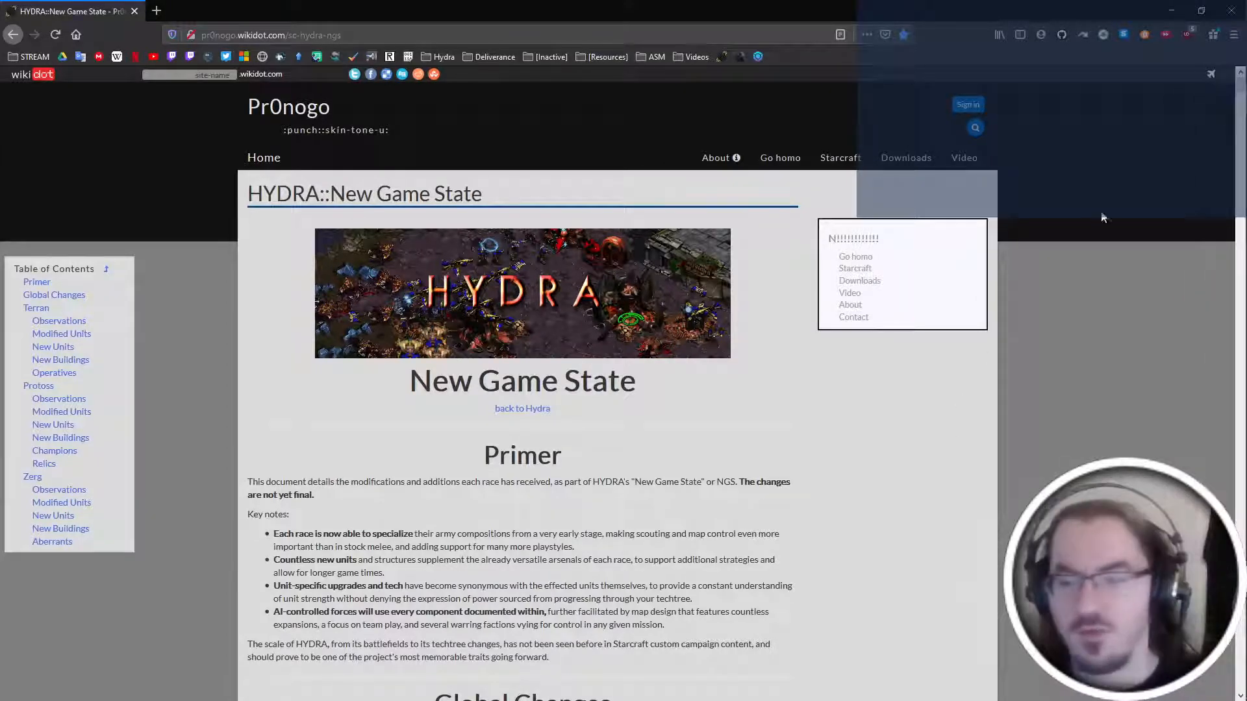
Minimize the browser and close the Desktop folder window behind it.
{"action": "left_click", "coordinate": [1172, 10]}
{"action": "left_click", "coordinate": [981, 431]}
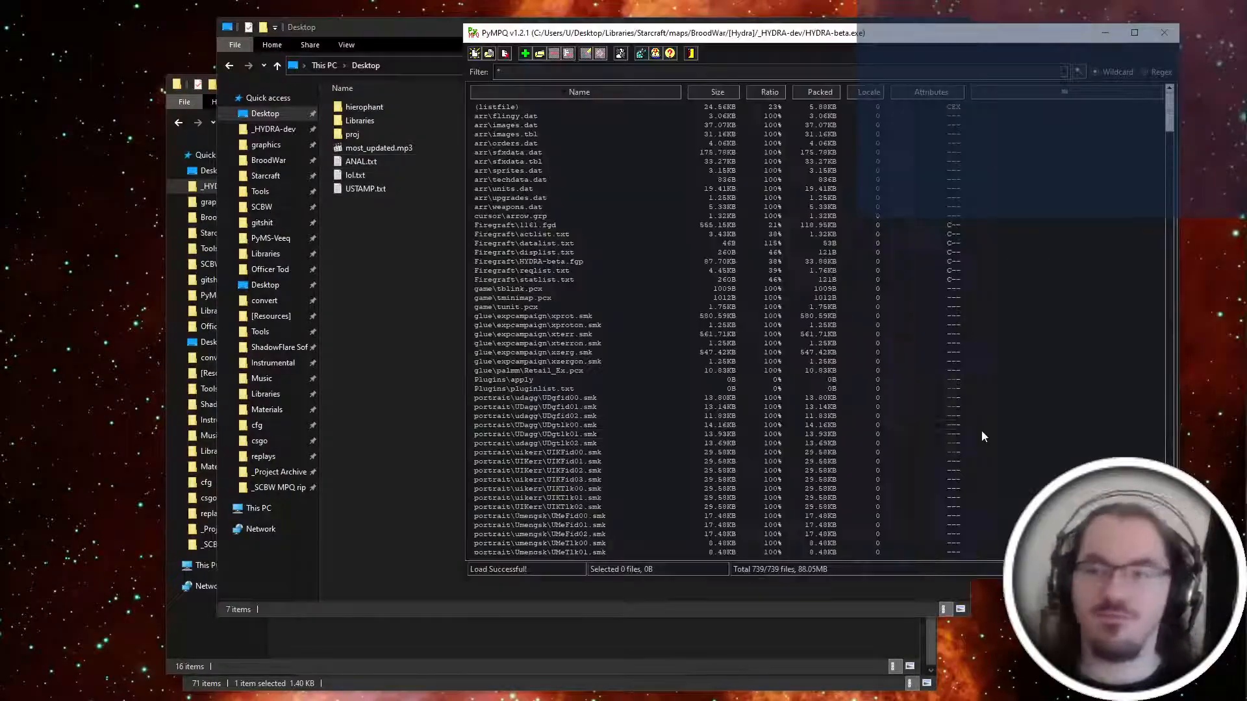
{"action": "left_click", "coordinate": [577, 614]}
{"action": "left_click", "coordinate": [955, 26]}
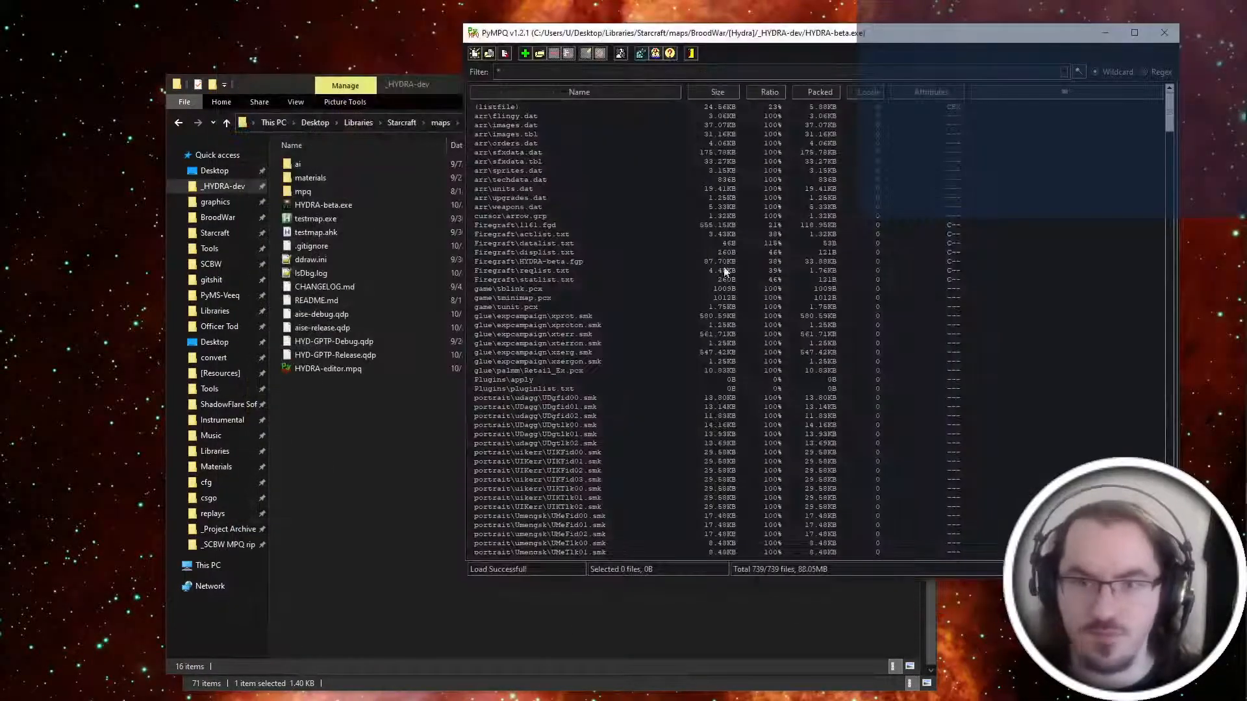
Bring the terran and _HYDRA-dev folder windows forward and move them apart so both file lists are accessible.
{"action": "left_click", "coordinate": [402, 525]}
{"action": "left_click", "coordinate": [809, 125]}
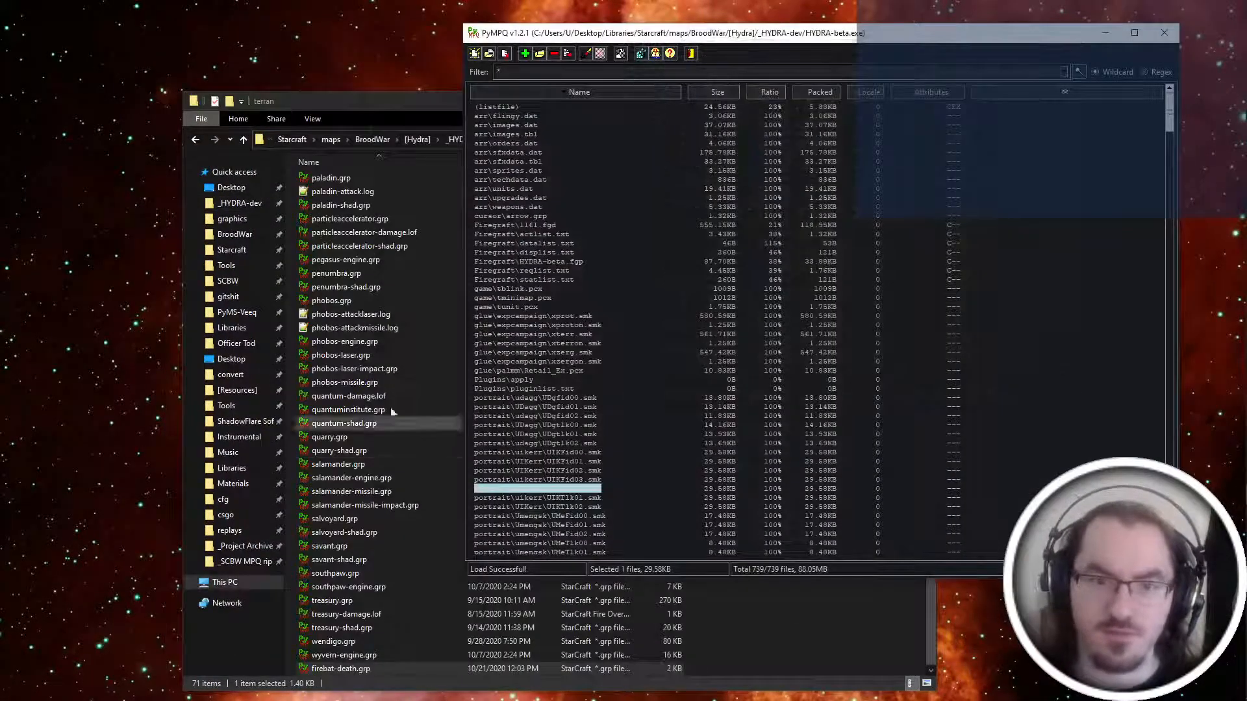
{"action": "left_click", "coordinate": [346, 260]}
{"action": "left_click_drag", "start_coordinate": [478, 112], "coordinate": [354, 51]}
{"action": "key", "text": "alt+Tab"}
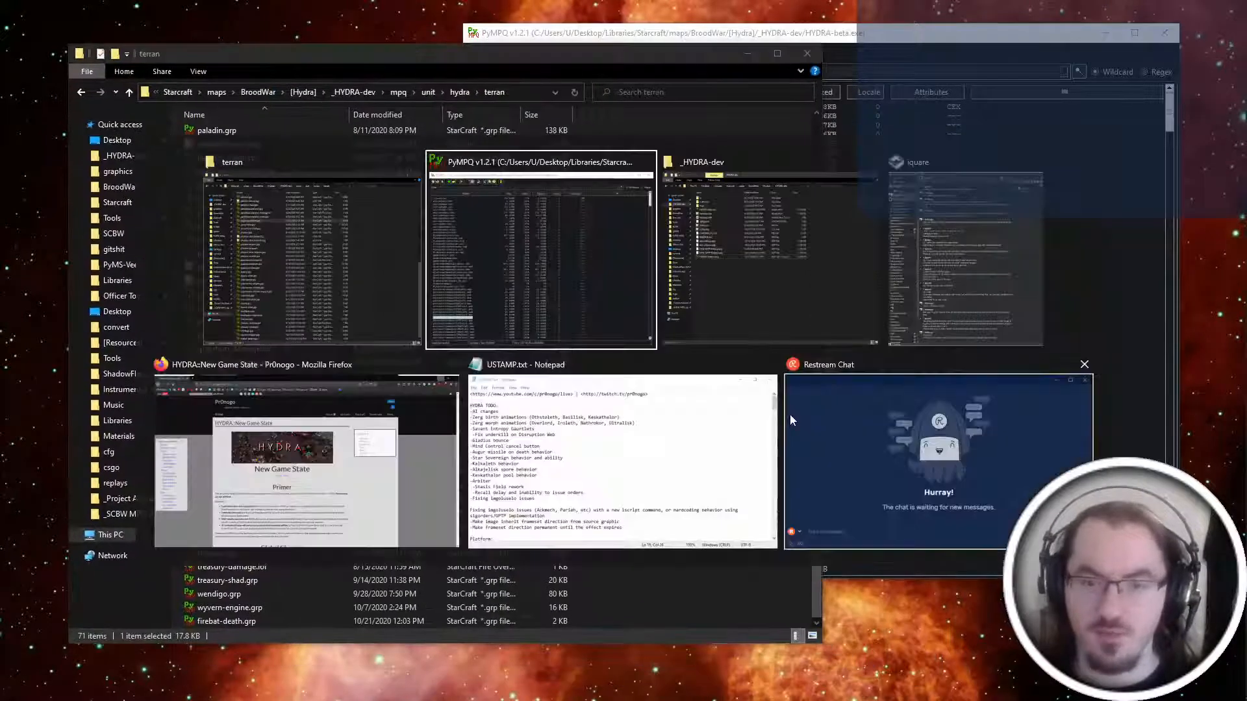
{"action": "left_click", "coordinate": [754, 326]}
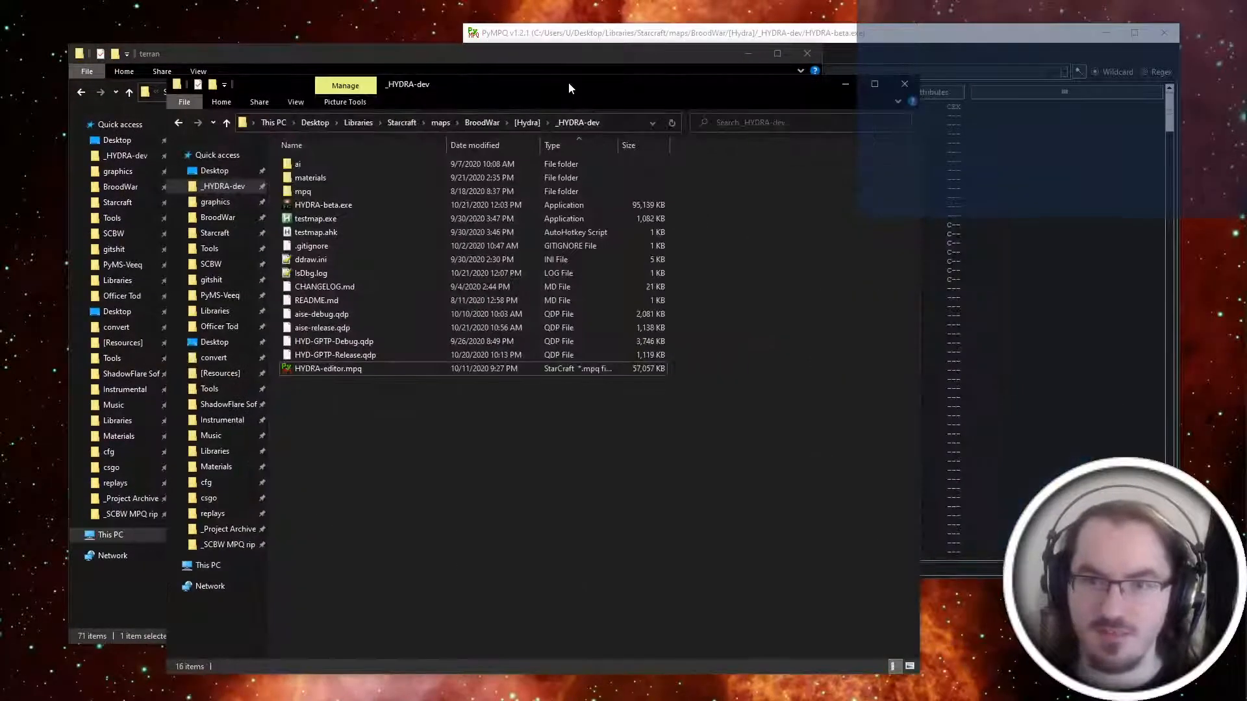
{"action": "left_click_drag", "start_coordinate": [567, 83], "coordinate": [715, 107]}
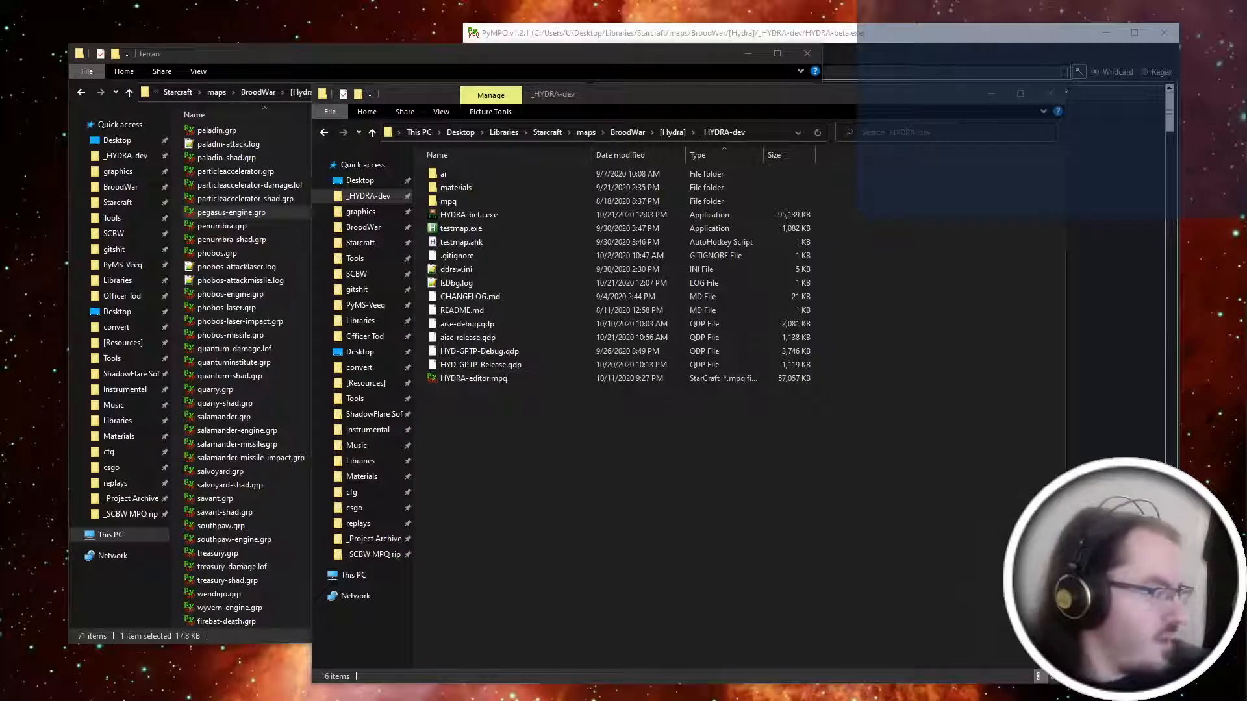
{"action": "left_click", "coordinate": [683, 486]}
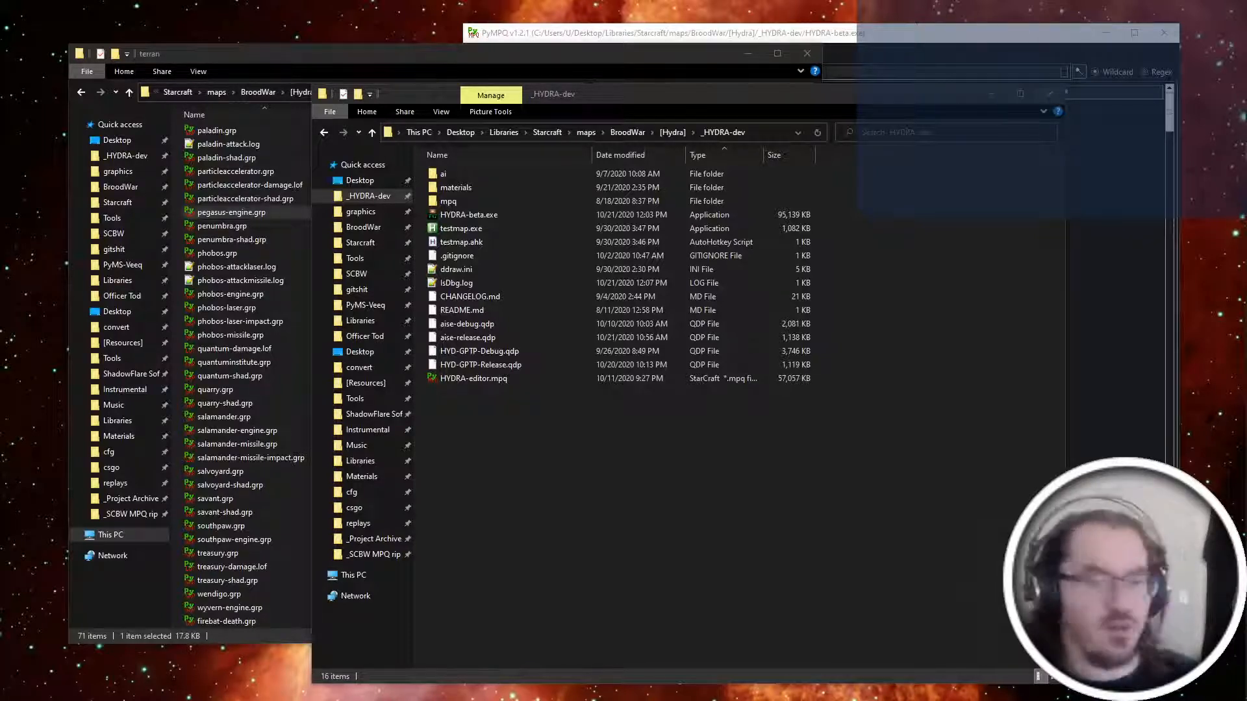
Open ANAL.txt from the Desktop and add the thoughts "Morphing flexibility at Sire tech" and "Hit detection/registration for melee attacks".
{"action": "key", "text": "super+e"}
{"action": "left_click", "coordinate": [376, 96]}
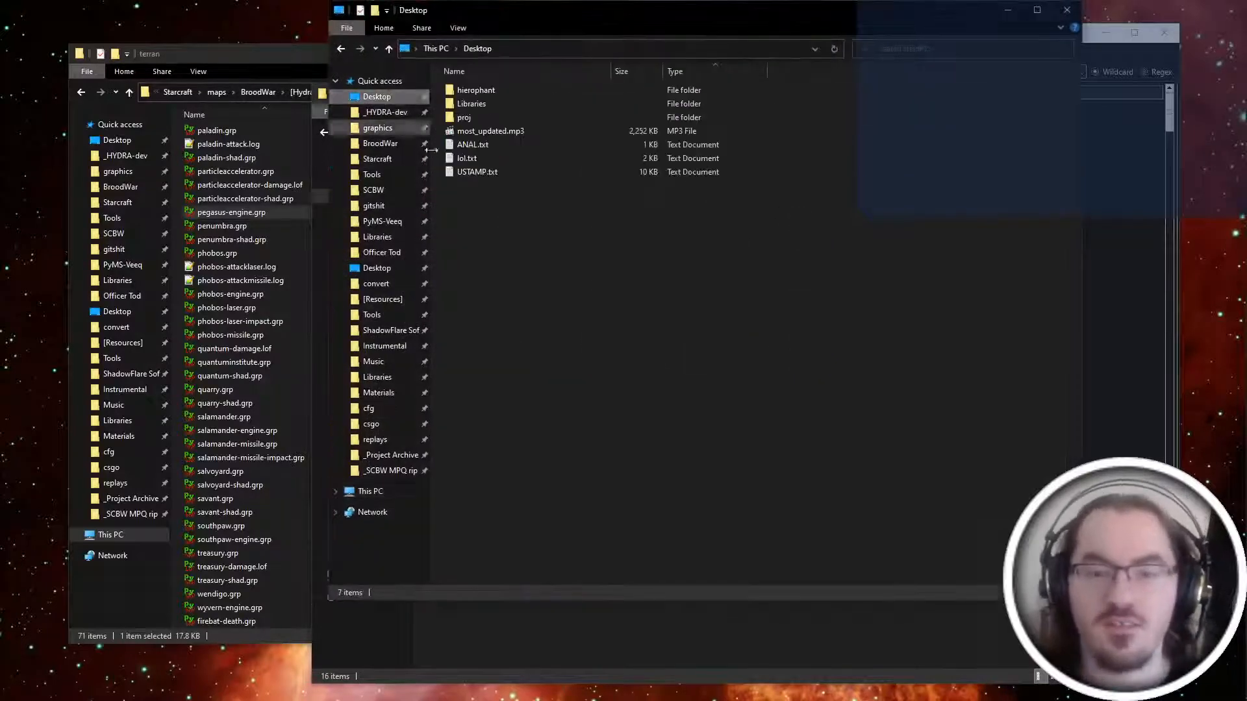
{"action": "double_click", "coordinate": [473, 145]}
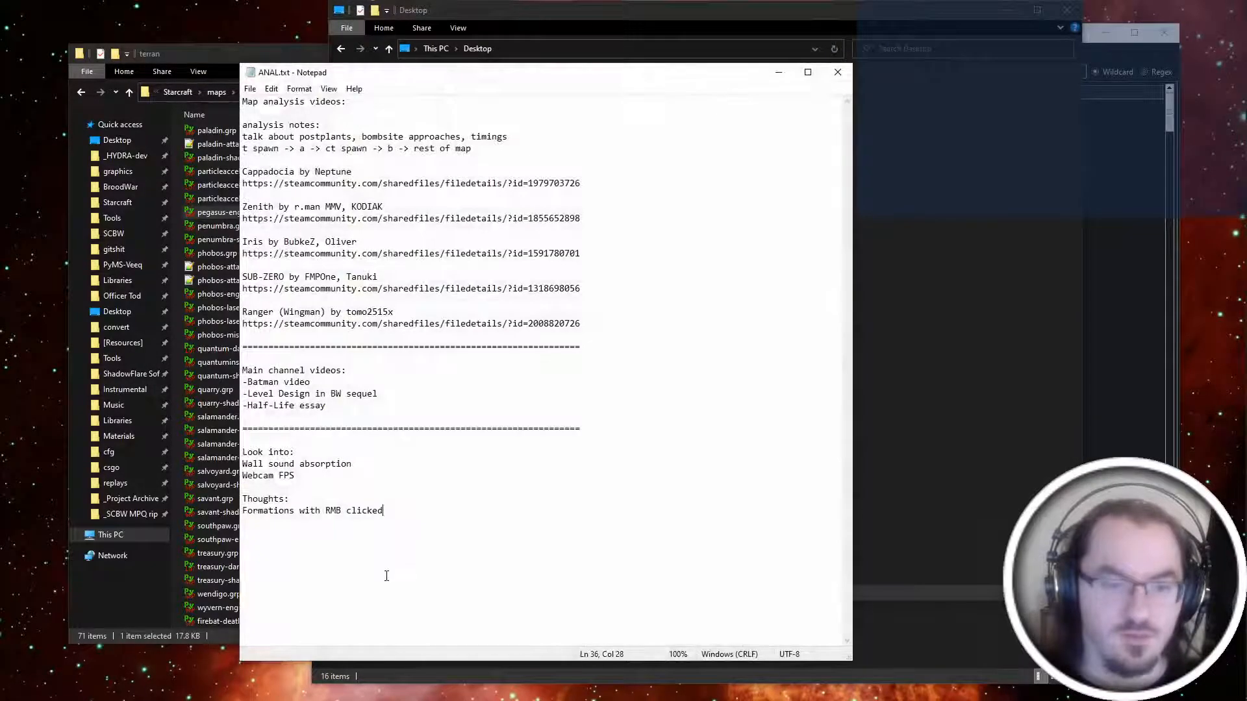
{"action": "type", "text": "Morphing flexibility at Sire tech Hit detection/registration for melee attacks"}
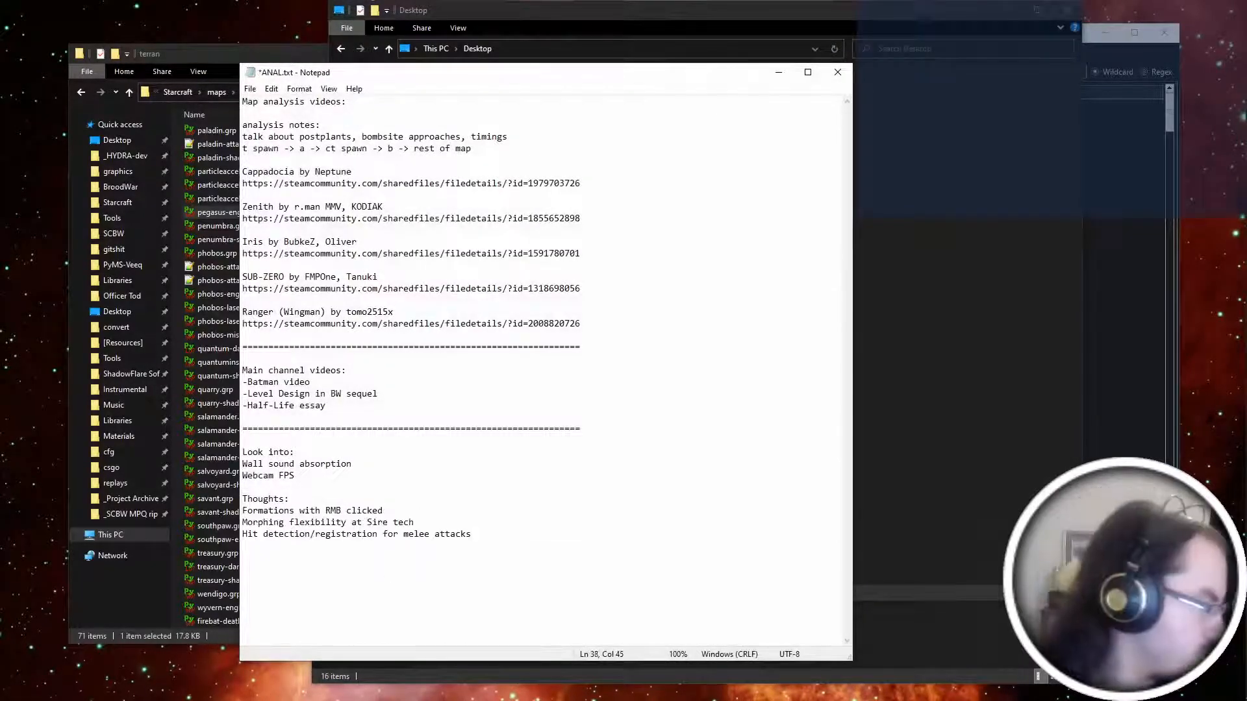
Below "Webcam FPS", insert the eight-line list of sound names from "Power Strings Wheel EQ" to "Mournful Acoustic".
{"action": "key", "text": "alt+Tab"}
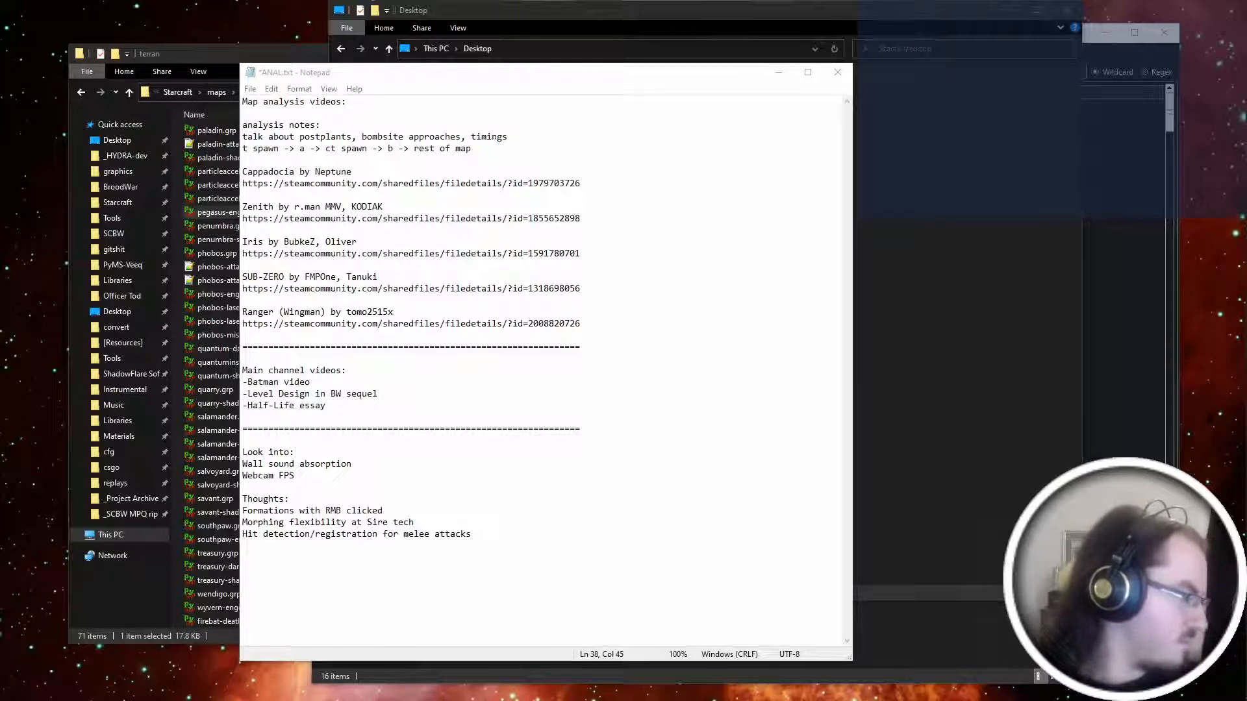
{"action": "left_click", "coordinate": [413, 477]}
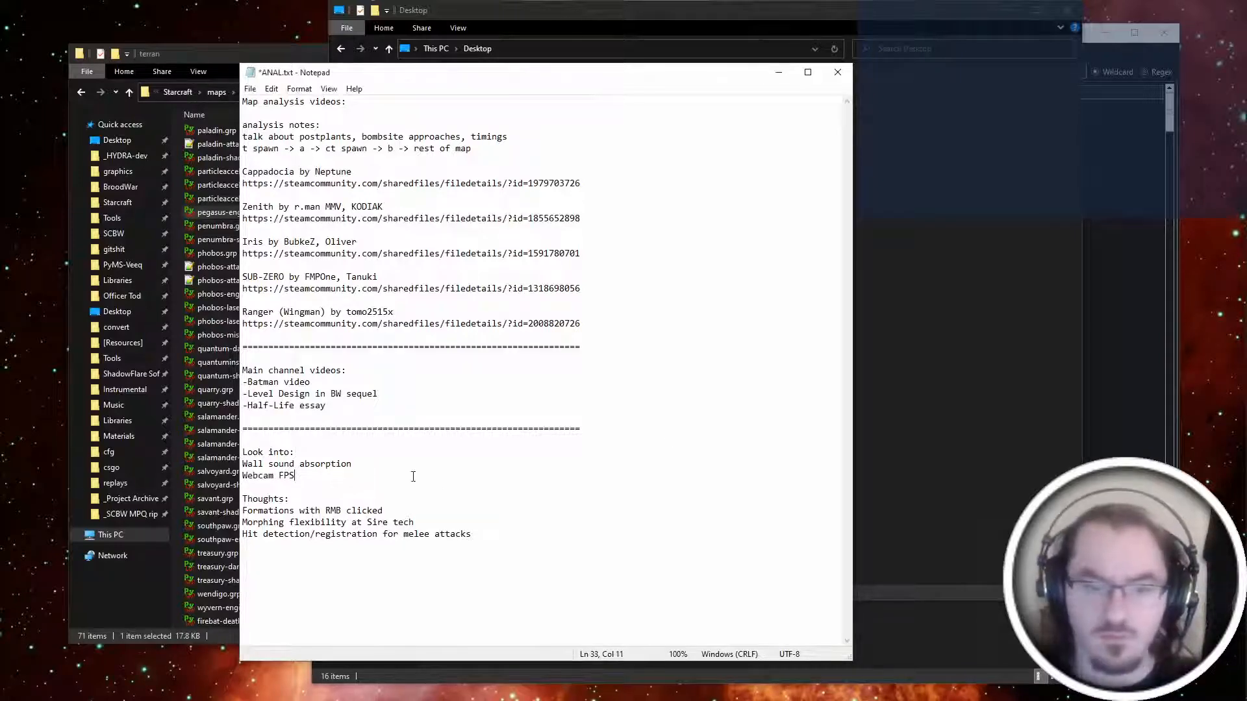
{"action": "type", "text": "Power Strings Wheel EQ Ice Flutes Cut Me Real Deep Wobble Oh Wow Bass 1 Gentle Gothics Killswitch and Chill Tron Flute Granulation Mournful Acoustic"}
{"action": "left_click", "coordinate": [403, 533]}
{"action": "left_click", "coordinate": [379, 485]}
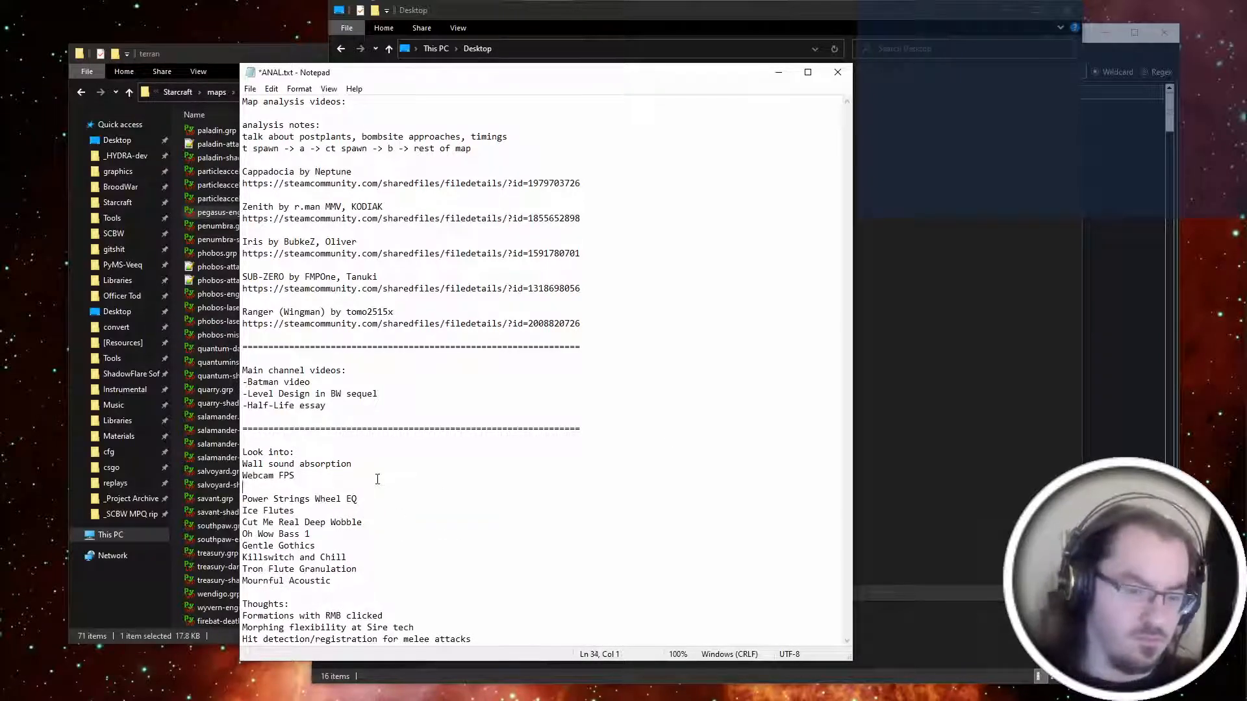
Add the heading "Soundfonts:" above the list of sound names and save the file.
{"action": "key", "text": "Return"}
{"action": "type", "text": "Synth"}
{"action": "key", "text": "BackSpace"}
{"action": "key", "text": "BackSpace"}
{"action": "key", "text": "BackSpace"}
{"action": "key", "text": "BackSpace"}
{"action": "key", "text": "BackSpace"}
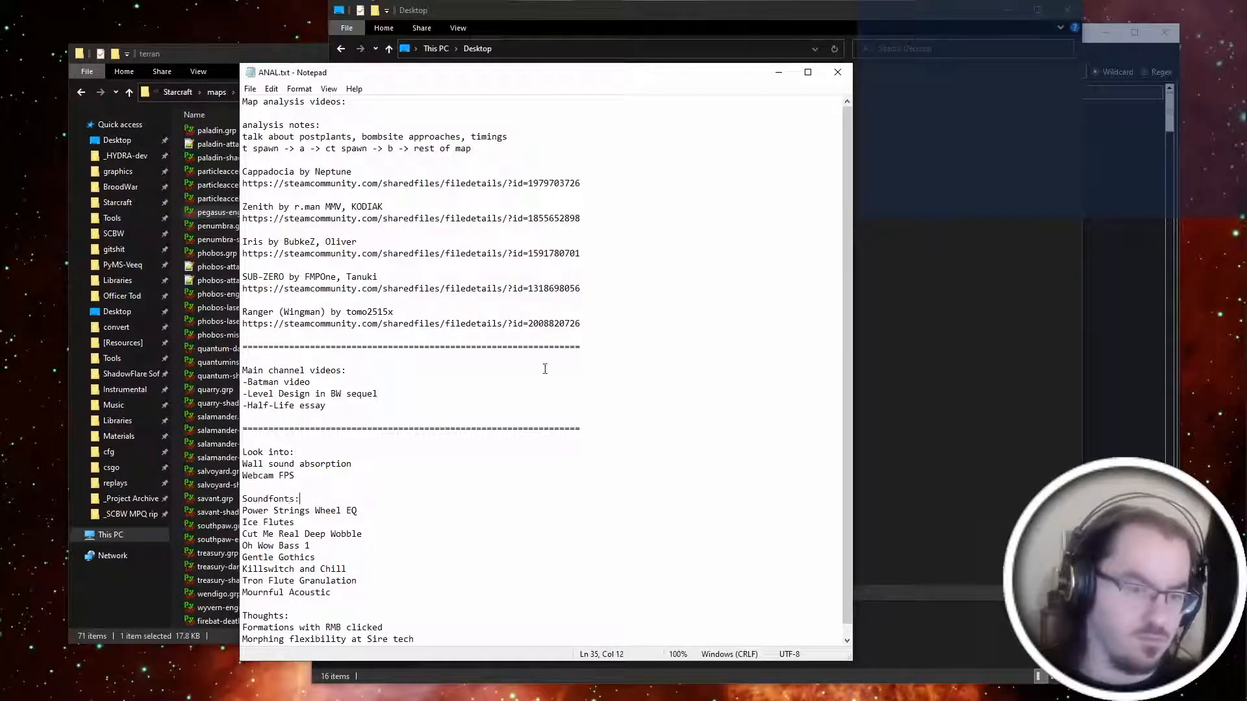
Close the ANAL.txt note and the Desktop folder window.
{"action": "left_click", "coordinate": [838, 73]}
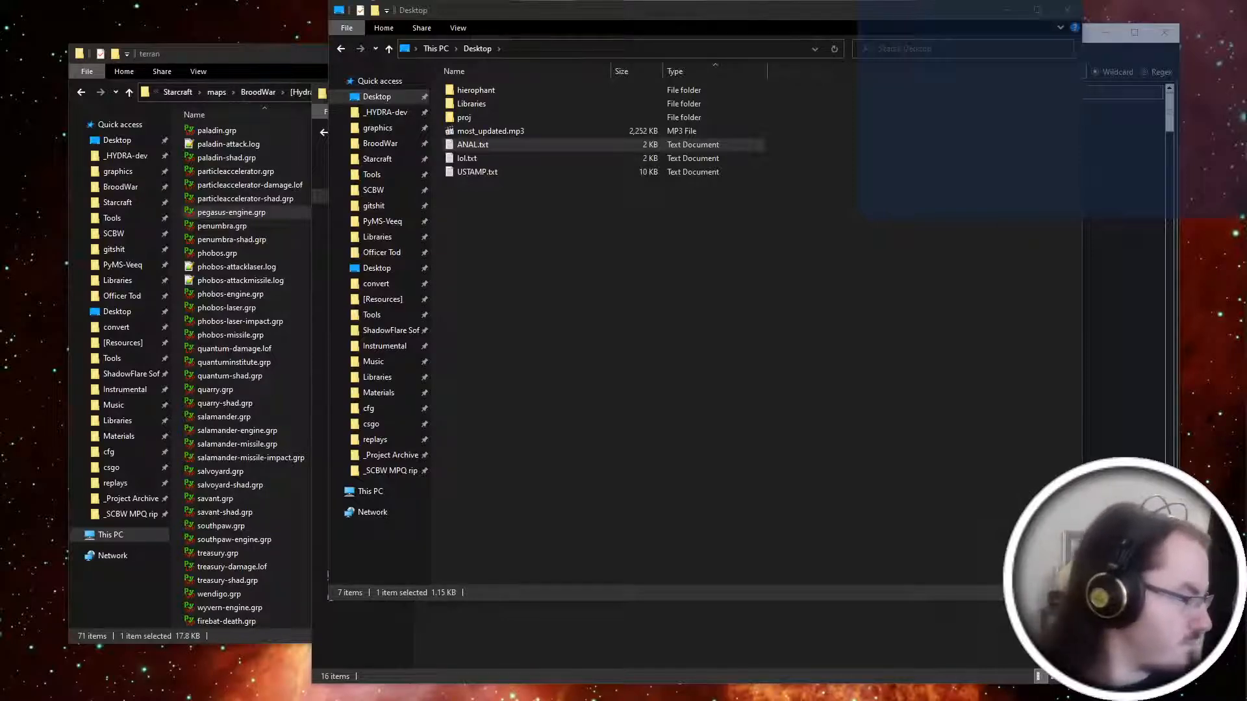
{"action": "left_click", "coordinate": [642, 419]}
{"action": "left_click", "coordinate": [1067, 10]}
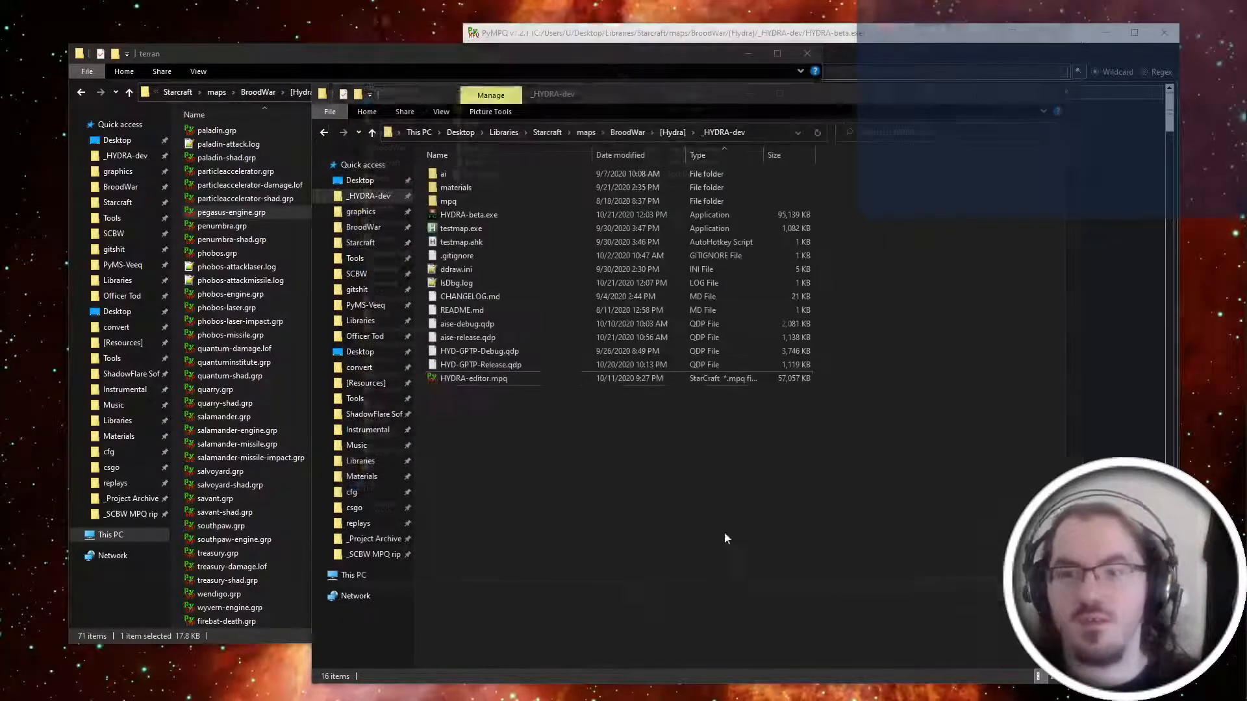
{"action": "left_click", "coordinate": [724, 533]}
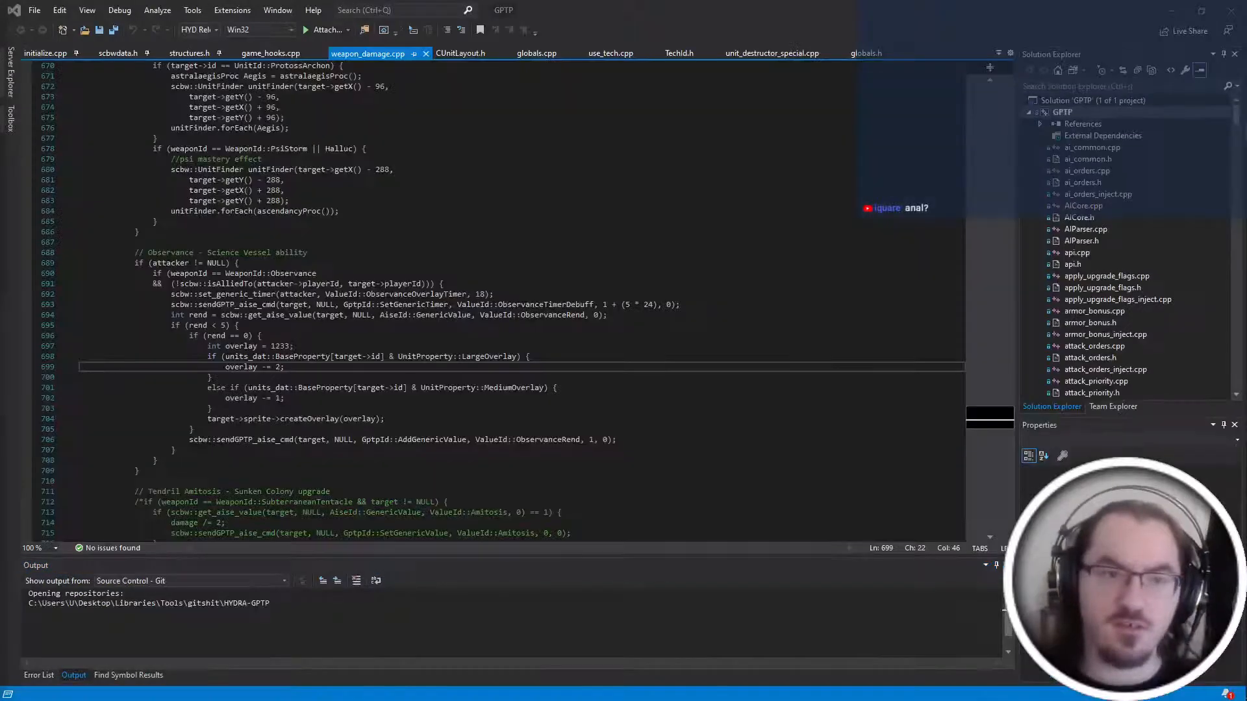
Build the GPTP solution and open HYDRA-beta.exe from the _HYDRA-dev folder in Firegraft.
{"action": "left_click", "coordinate": [1215, 211]}
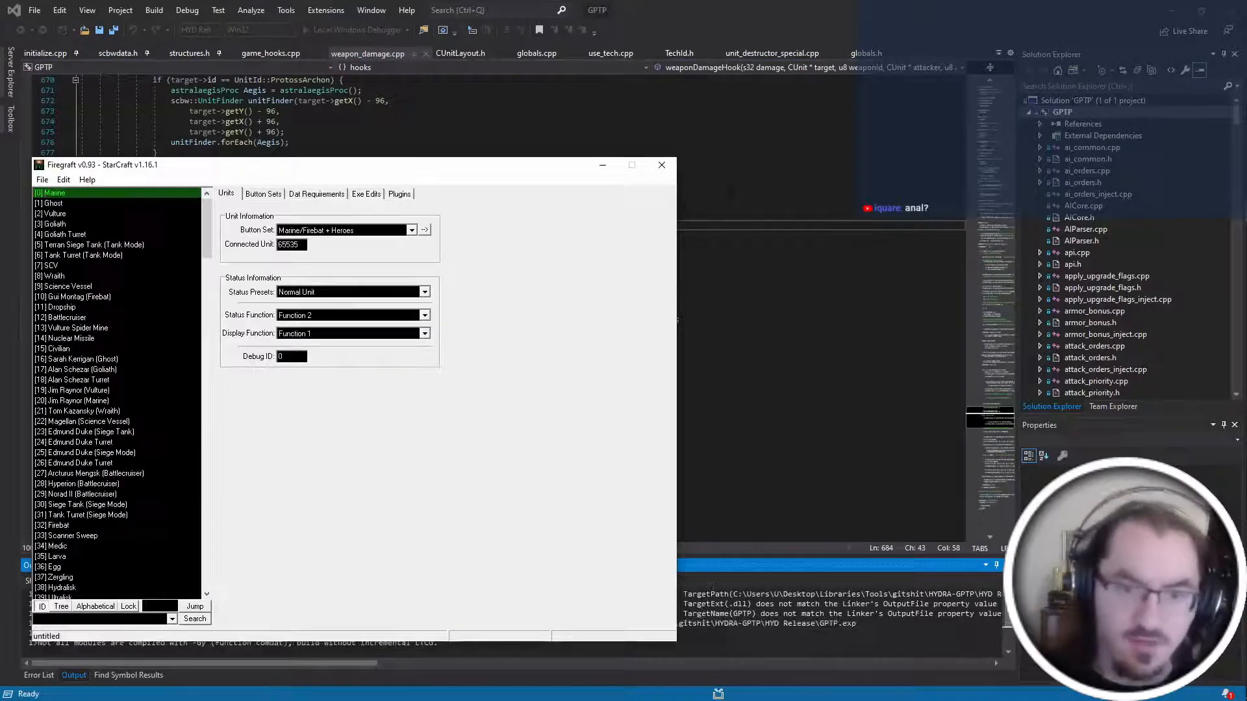
{"action": "key", "text": "ctrl+o"}
{"action": "left_click", "coordinate": [747, 224]}
{"action": "double_click", "coordinate": [743, 227]}
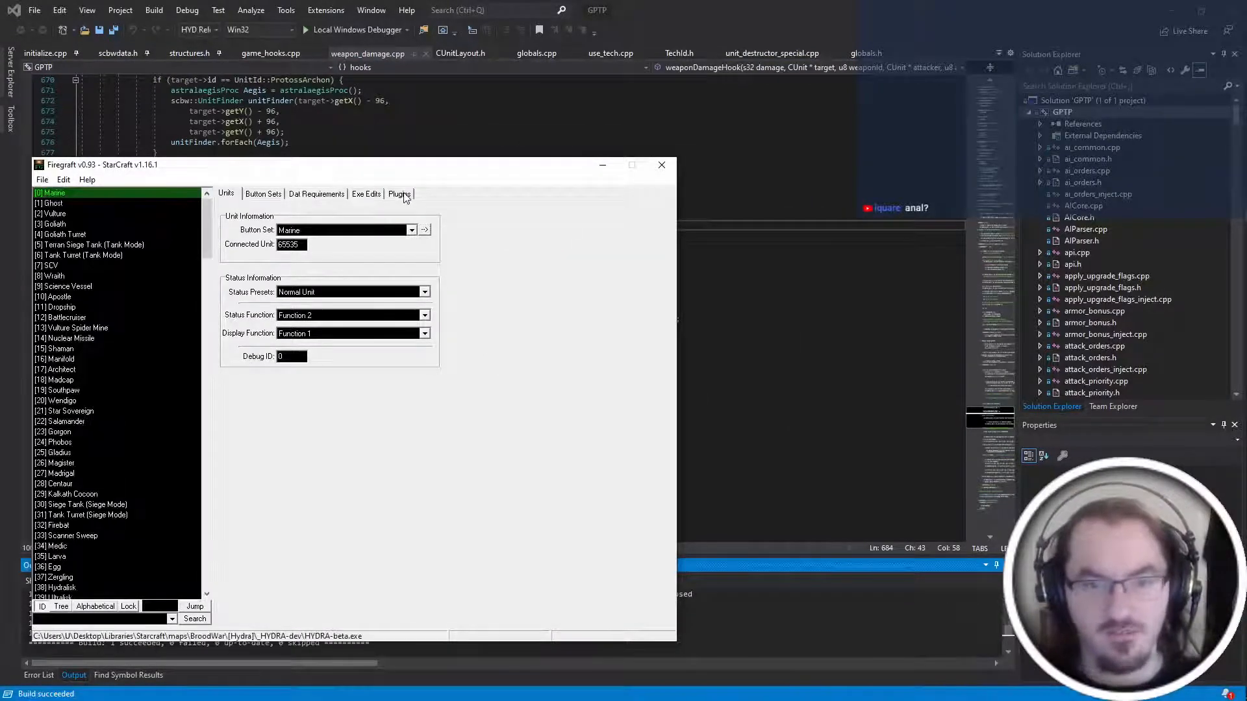
Replace the Project: HYDRA MPQDraft plugin with HYD-GPTP-Release.qdp and save HYDRA-beta.exe.
{"action": "left_click", "coordinate": [400, 194]}
{"action": "left_click", "coordinate": [314, 280]}
{"action": "left_click", "coordinate": [508, 330]}
{"action": "left_click", "coordinate": [412, 330]}
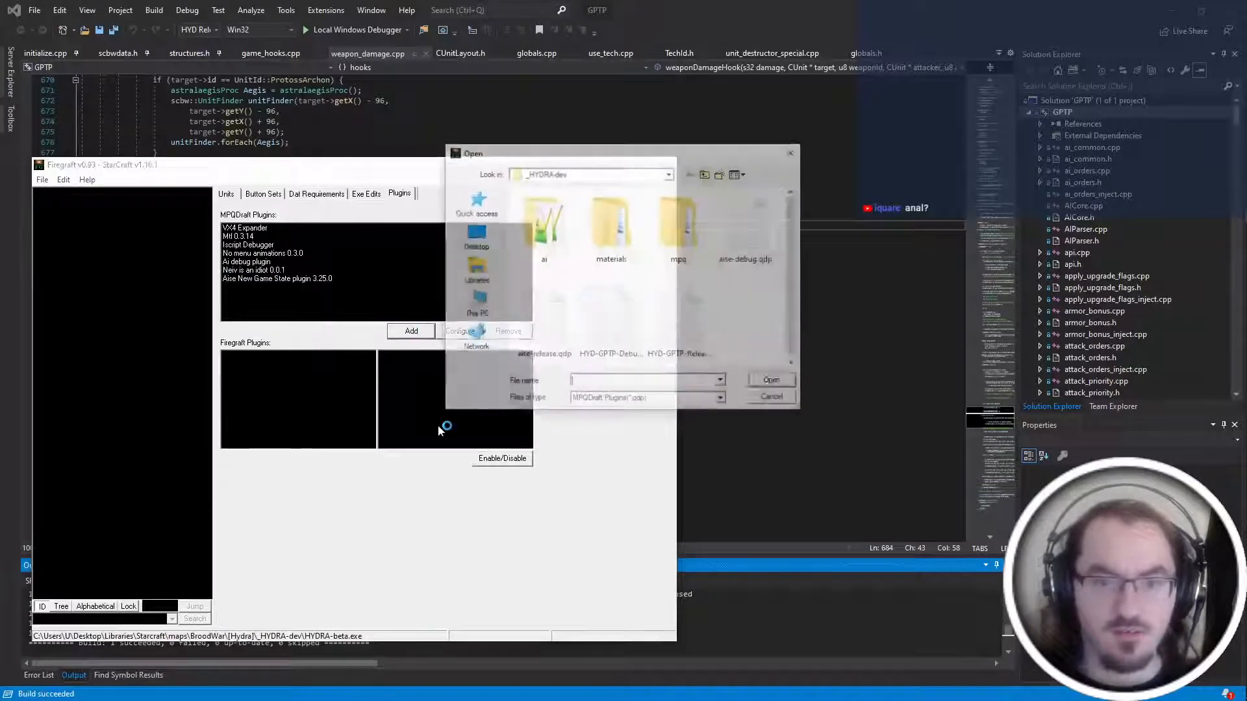
{"action": "double_click", "coordinate": [682, 315]}
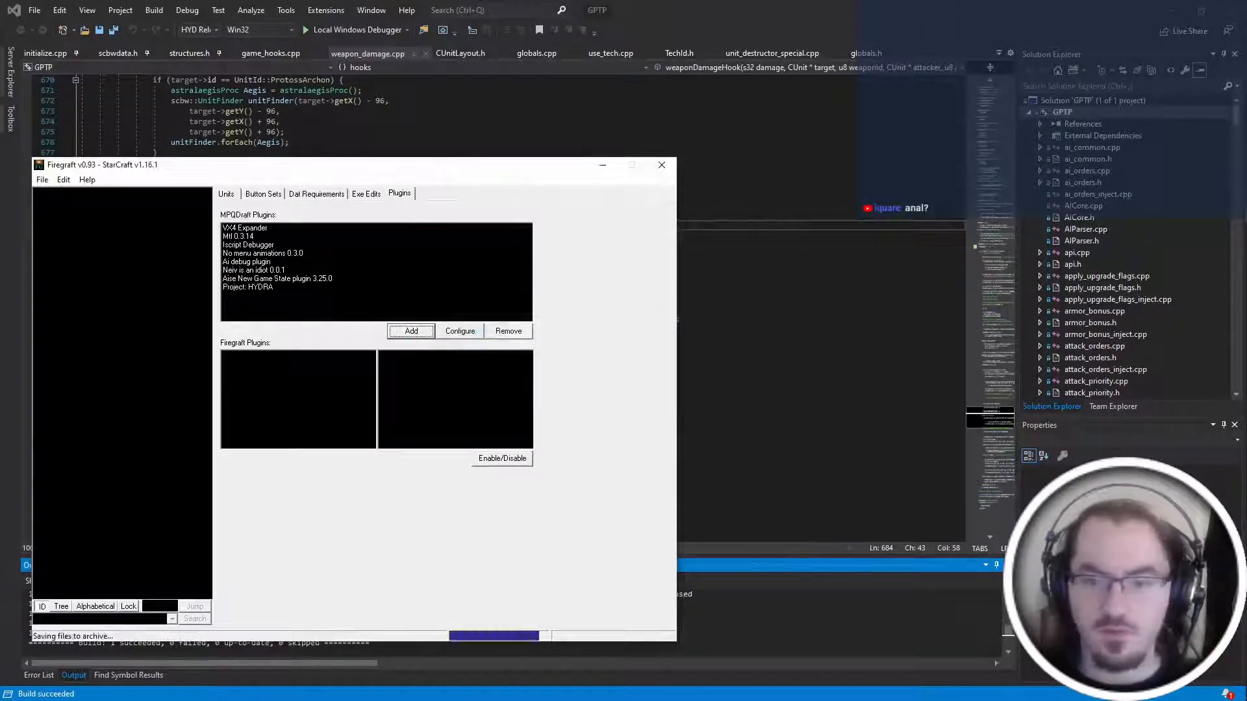
Switch to the launched StarCraft game and start a single-player custom game on the test map.
{"action": "mouse_move", "coordinate": [1230, 232]}
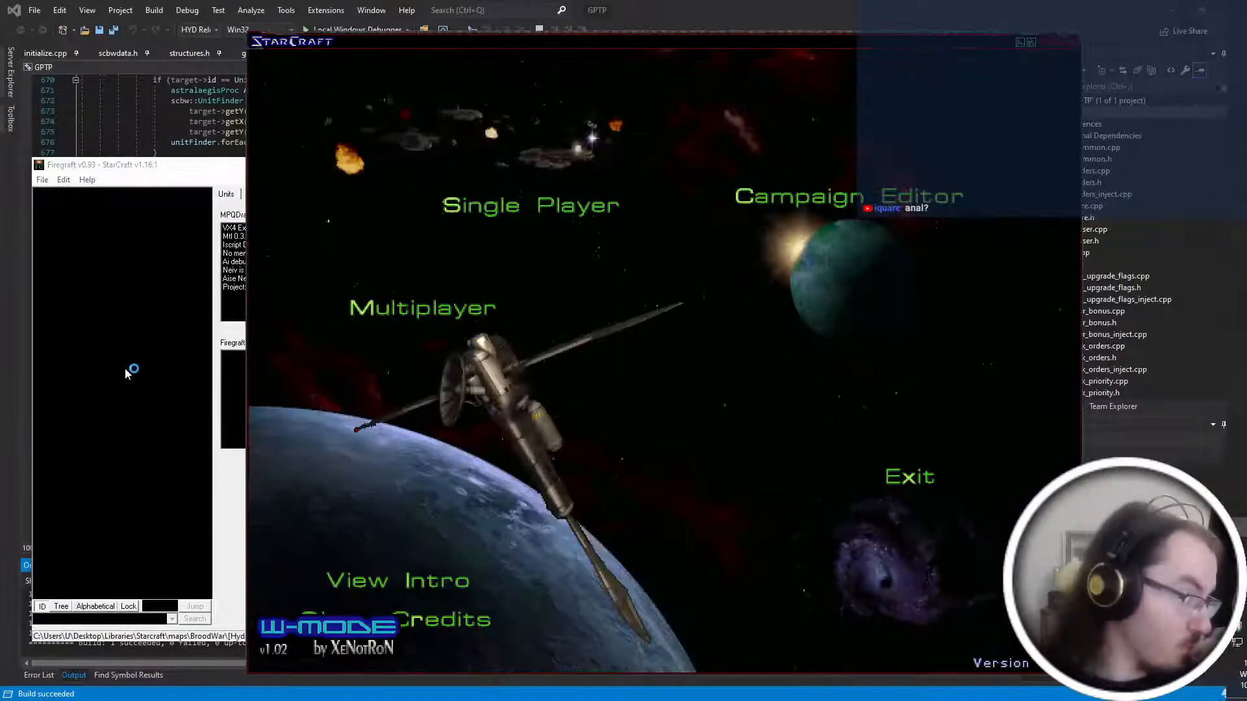
{"action": "key", "text": "s"}
{"action": "key", "text": "o"}
{"action": "key", "text": "o"}
{"action": "key", "text": "u"}
{"action": "key", "text": "o"}
{"action": "key", "text": "s"}
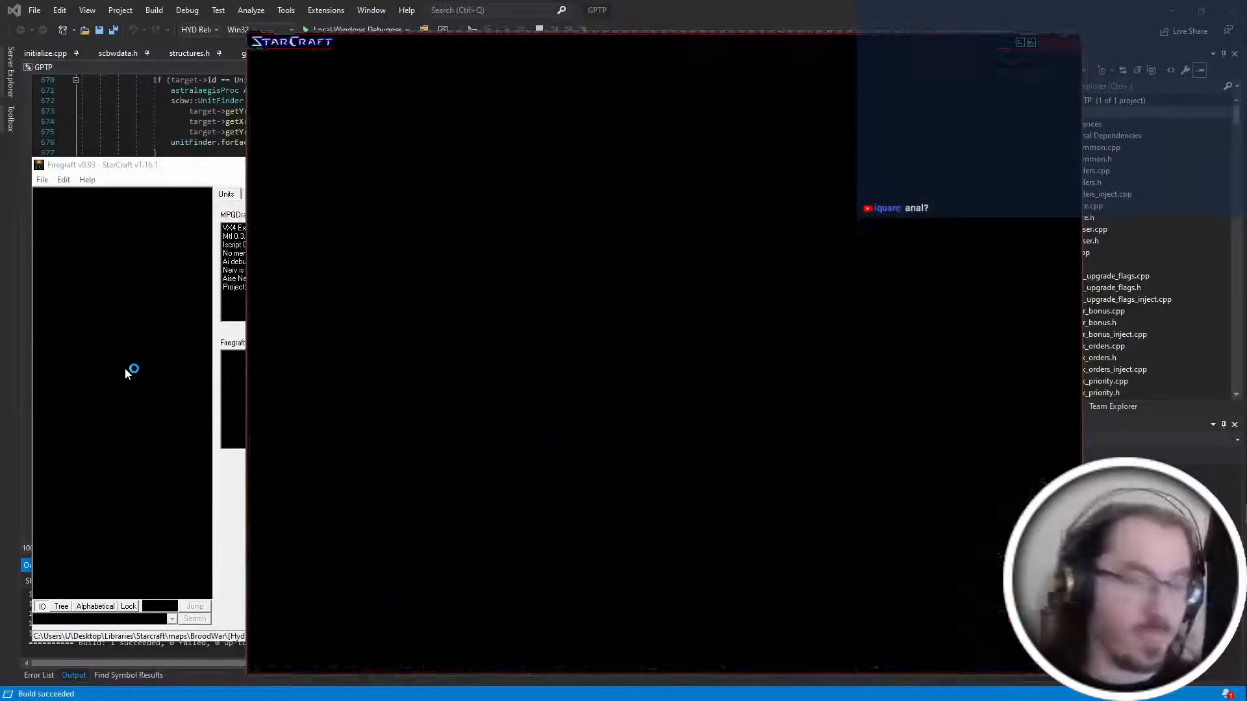
{"action": "key", "text": "Down"}
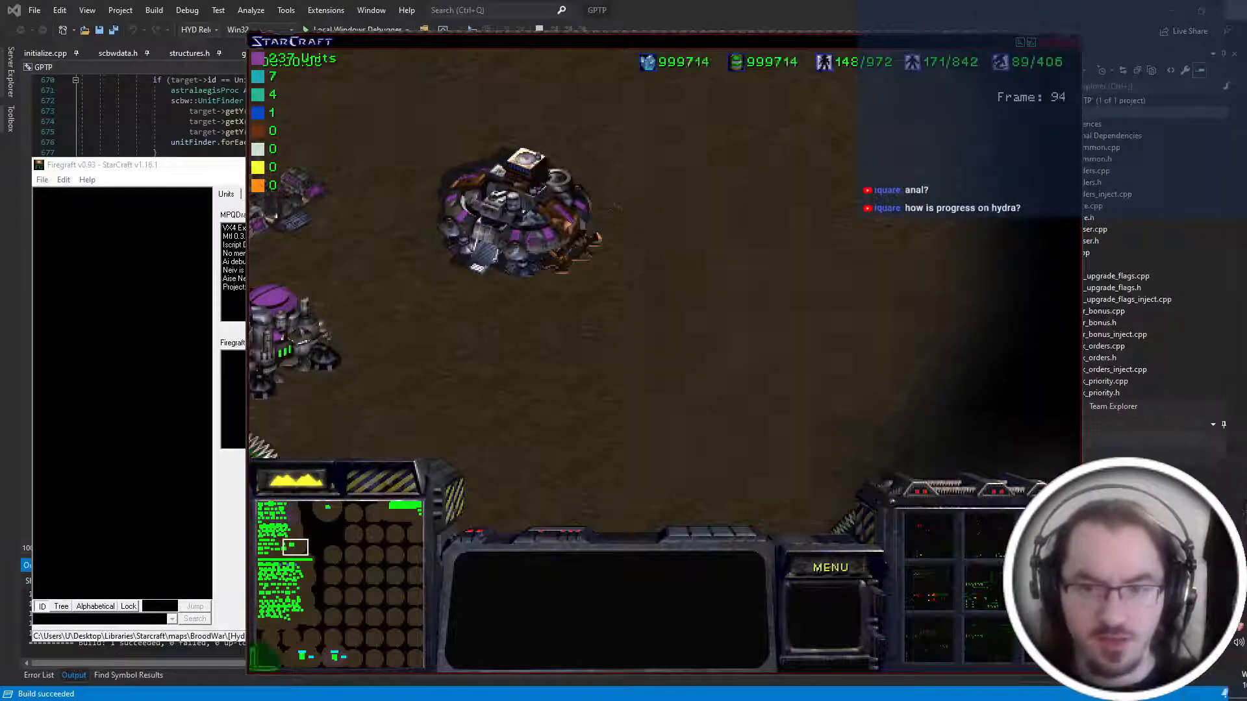
Go to the Terran infantry and order the three soldiers beside the Firebats to attack the uppermost Firebat.
{"action": "left_click", "coordinate": [272, 566]}
{"action": "left_click", "coordinate": [272, 572]}
{"action": "left_click", "coordinate": [552, 136]}
{"action": "key", "text": "Up"}
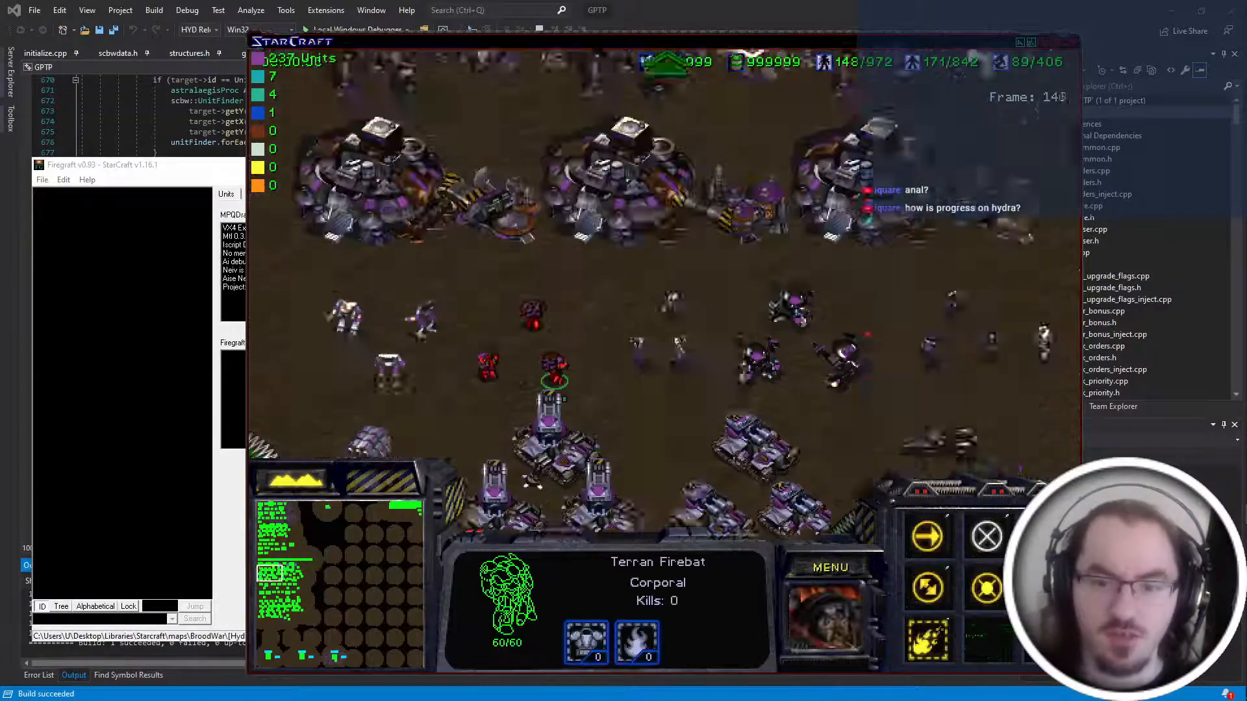
{"action": "left_click_drag", "start_coordinate": [635, 382], "coordinate": [685, 494]}
{"action": "key", "text": "a"}
{"action": "left_click", "coordinate": [538, 440]}
{"action": "left_click", "coordinate": [536, 439]}
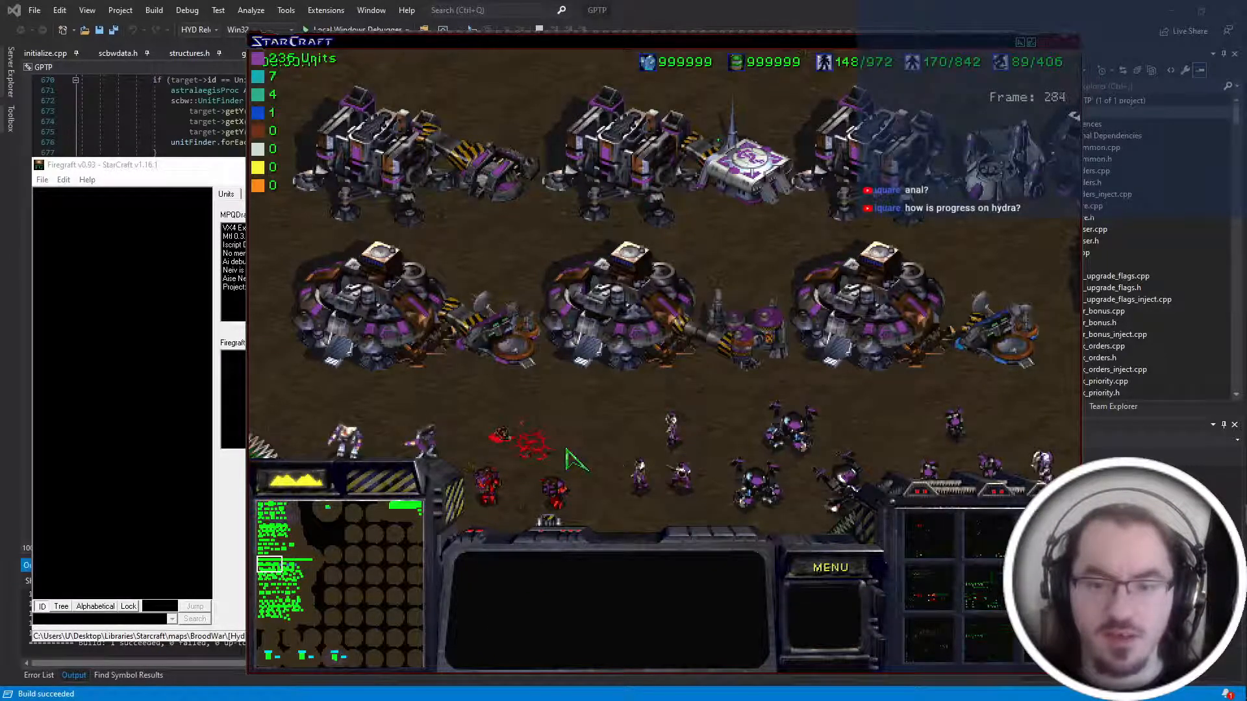
Test the death animation again by having the three soldiers attack the nearest Firebat while it moves up the map.
{"action": "key", "text": "Down"}
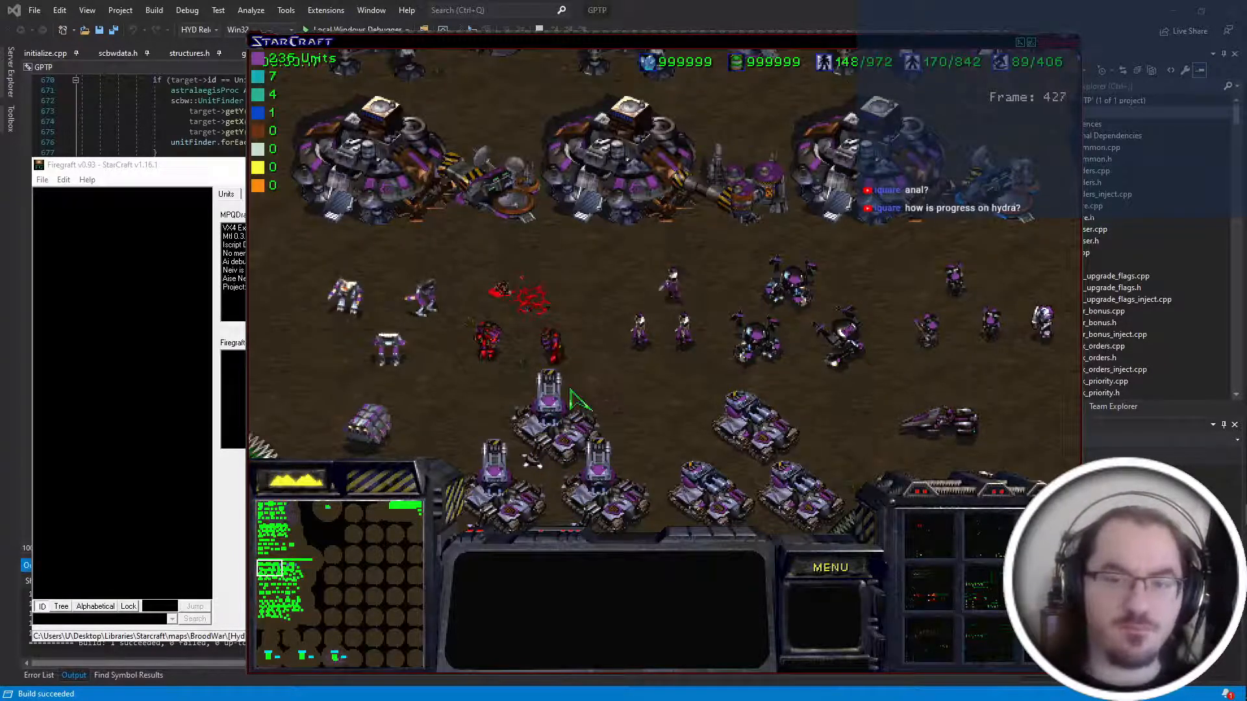
{"action": "left_click_drag", "start_coordinate": [682, 262], "coordinate": [604, 358]}
{"action": "left_click", "coordinate": [552, 348]}
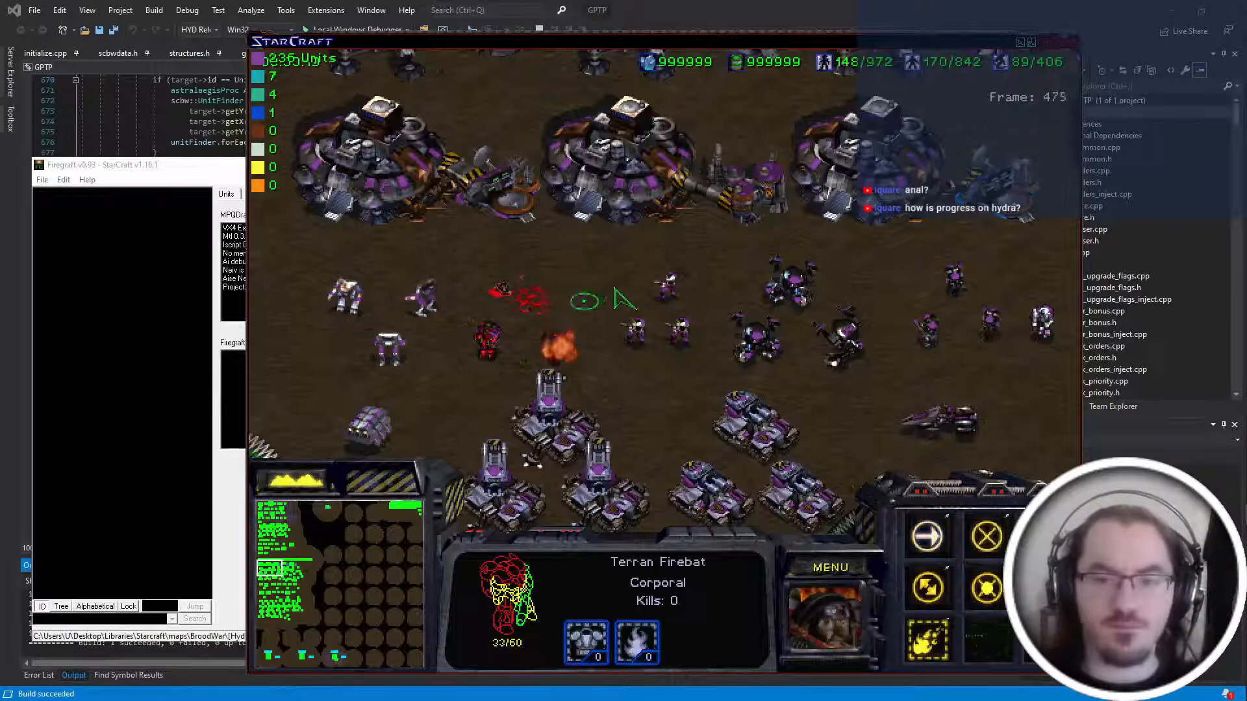
{"action": "right_click", "coordinate": [596, 270]}
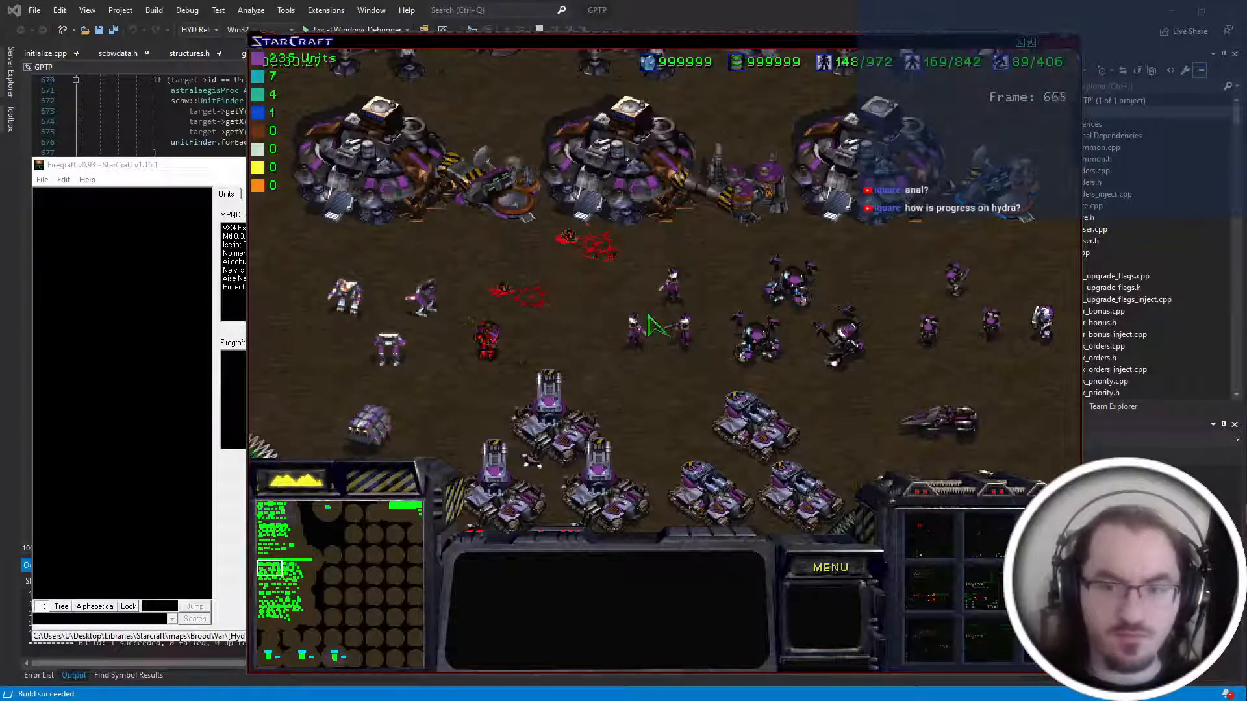
{"action": "left_click_drag", "start_coordinate": [602, 293], "coordinate": [638, 298]}
{"action": "mouse_move", "coordinate": [747, 53]}
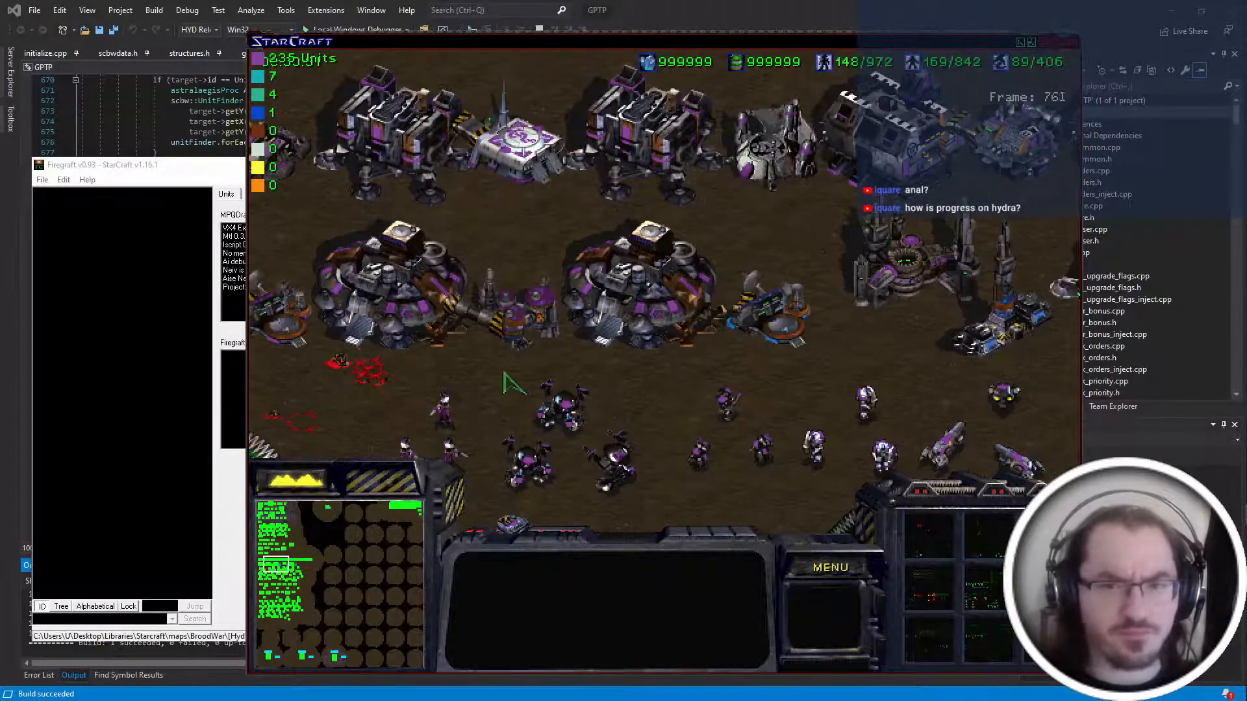
Switch to Notepad++ and examine the DEFECTIVE entries for sprites 612 to 614 in sprites_ext.txt.
{"action": "key", "text": "alt+Tab"}
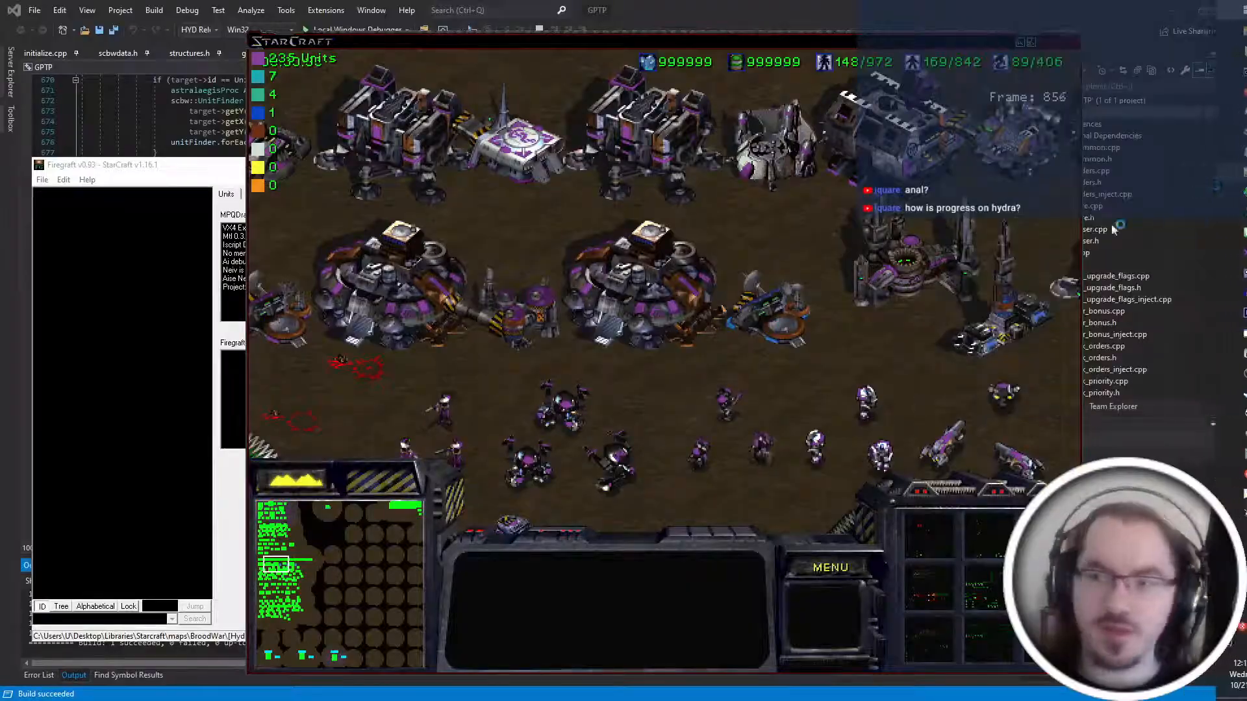
{"action": "left_click", "coordinate": [1221, 155]}
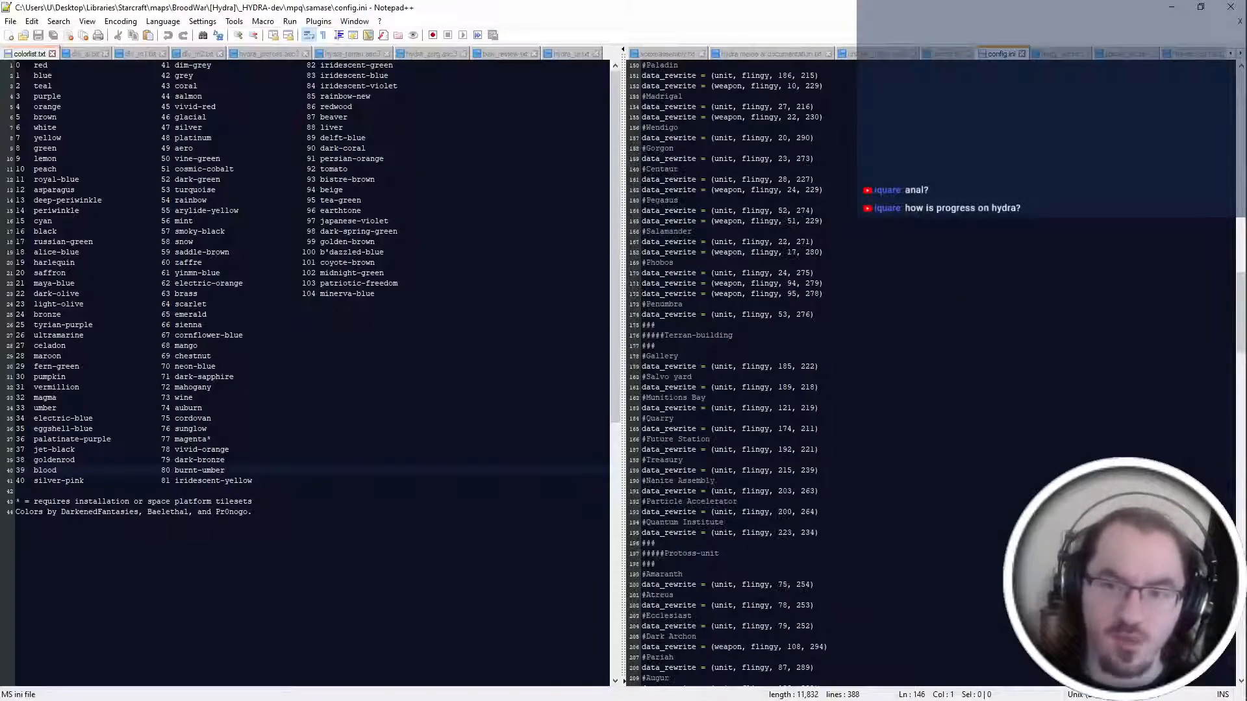
{"action": "scroll", "coordinate": [929, 370], "scroll_direction": "down", "scroll_amount": 5}
{"action": "key", "text": "ctrl+Tab"}
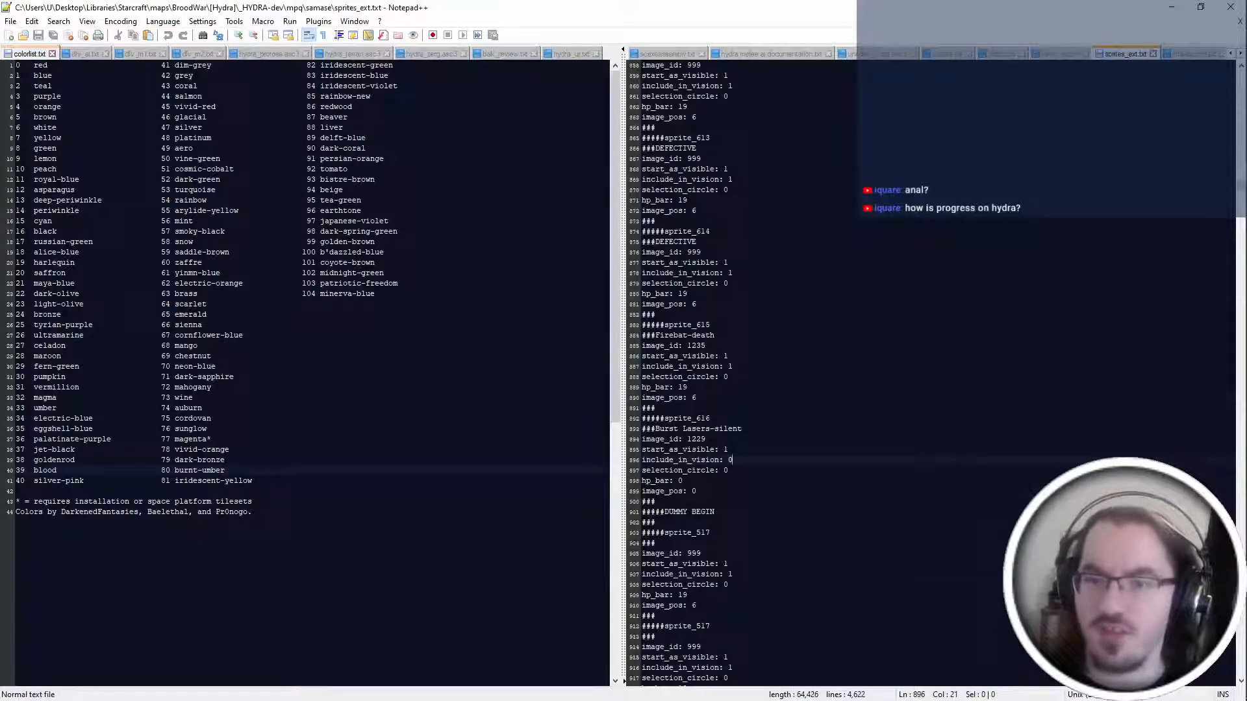
{"action": "scroll", "coordinate": [734, 370], "scroll_direction": "up", "scroll_amount": 4}
{"action": "left_click", "coordinate": [698, 180]}
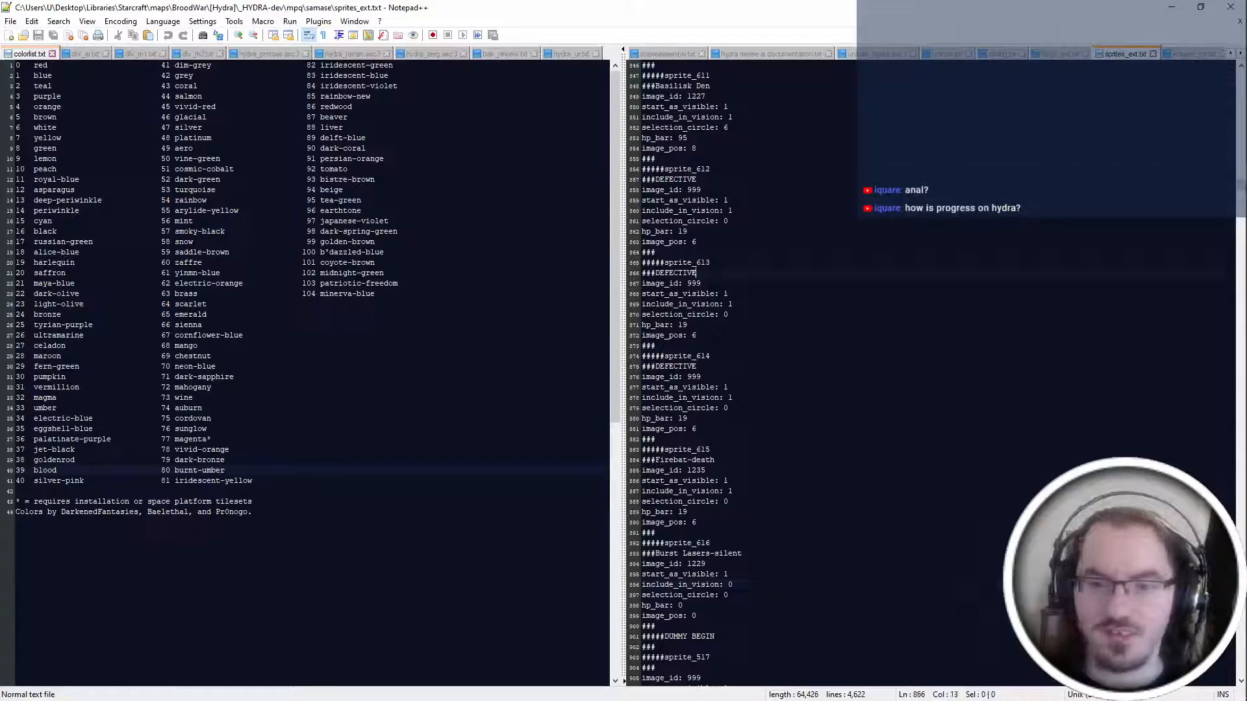
{"action": "left_click", "coordinate": [656, 346]}
{"action": "left_click_drag", "start_coordinate": [704, 148], "coordinate": [656, 439]}
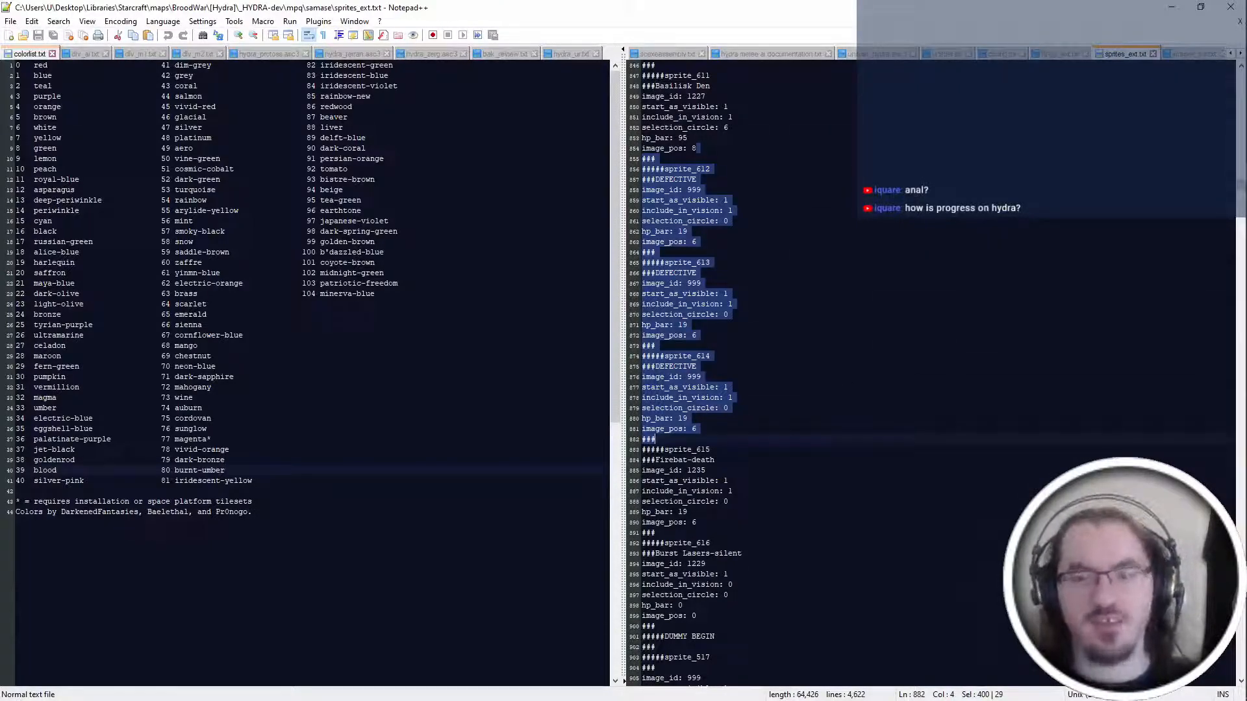
{"action": "left_click", "coordinate": [729, 200]}
Return to StarCraft, select the Terran Southpaw above the other two and try ordering it to attack the Terran buildings behind the infantry.
{"action": "key", "text": "alt+Tab"}
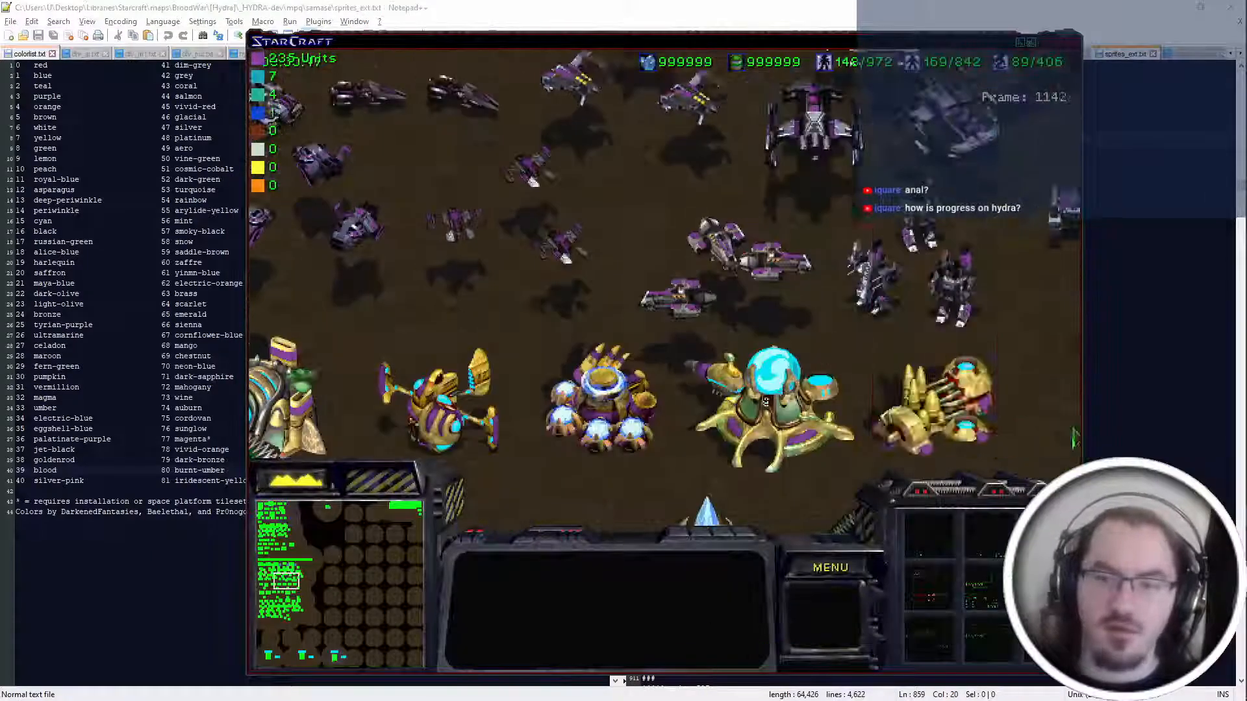
{"action": "left_click", "coordinate": [280, 570]}
{"action": "left_click", "coordinate": [692, 241]}
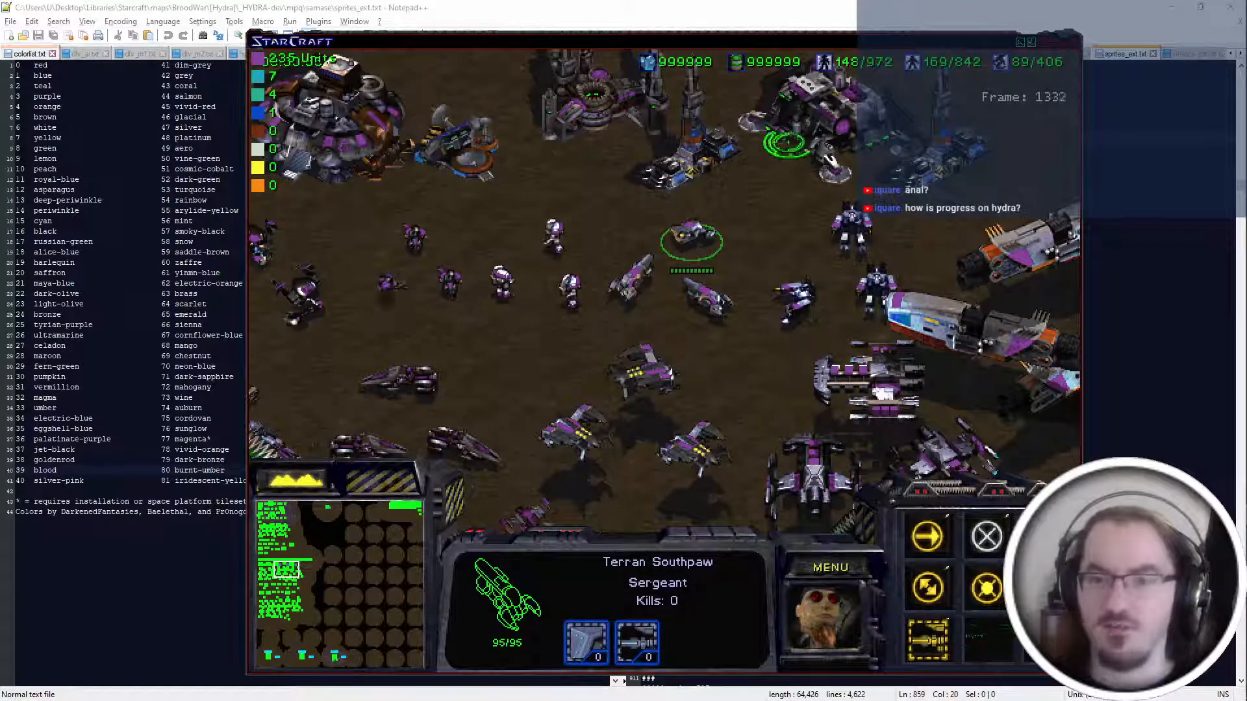
{"action": "key", "text": "a"}
{"action": "left_click", "coordinate": [768, 203]}
{"action": "key", "text": "Up"}
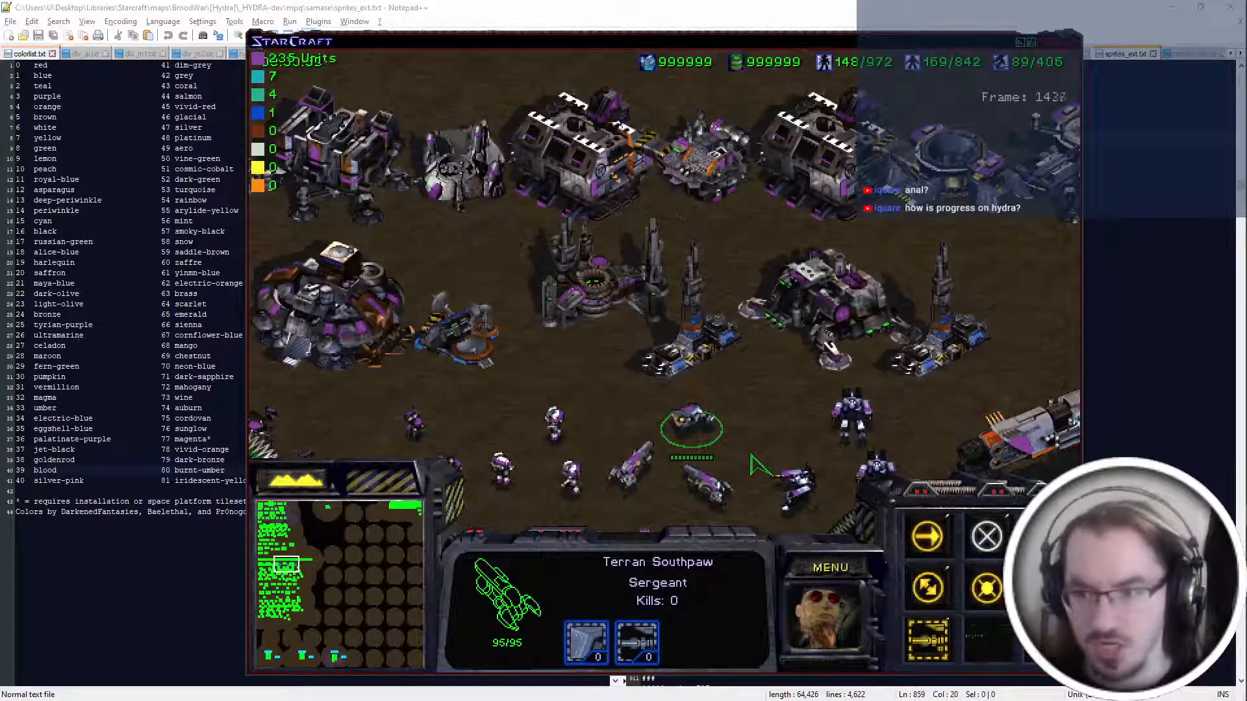
{"action": "key", "text": "a"}
{"action": "left_click", "coordinate": [696, 328]}
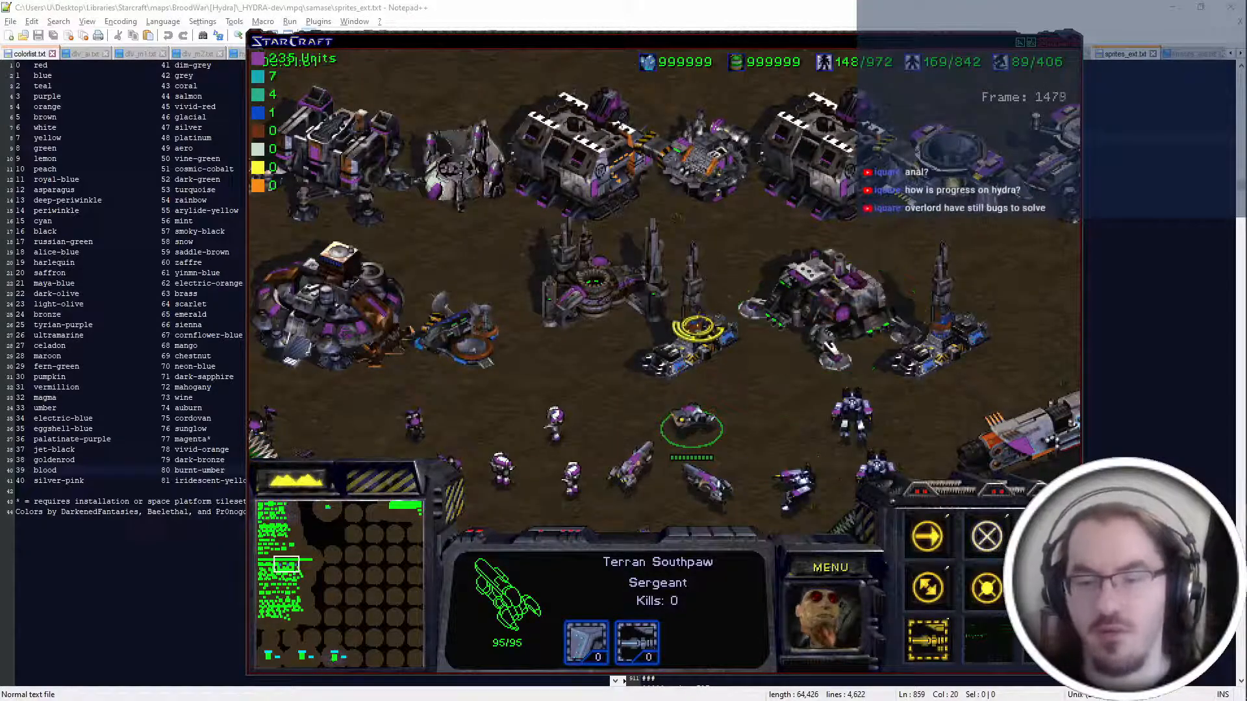
{"action": "key", "text": "Right"}
{"action": "right_click", "coordinate": [649, 331]}
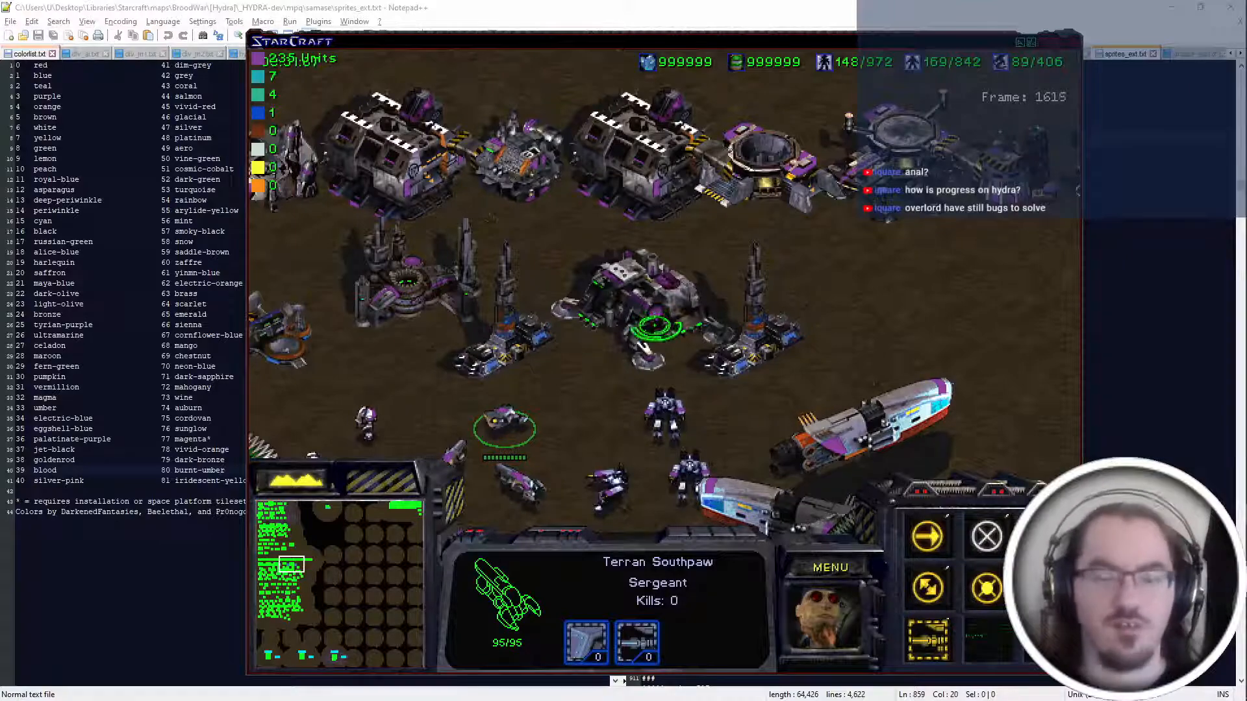
Look over the Terran buildings and the Zerg units farther up the test map.
{"action": "key", "text": "Up"}
{"action": "key", "text": "Down"}
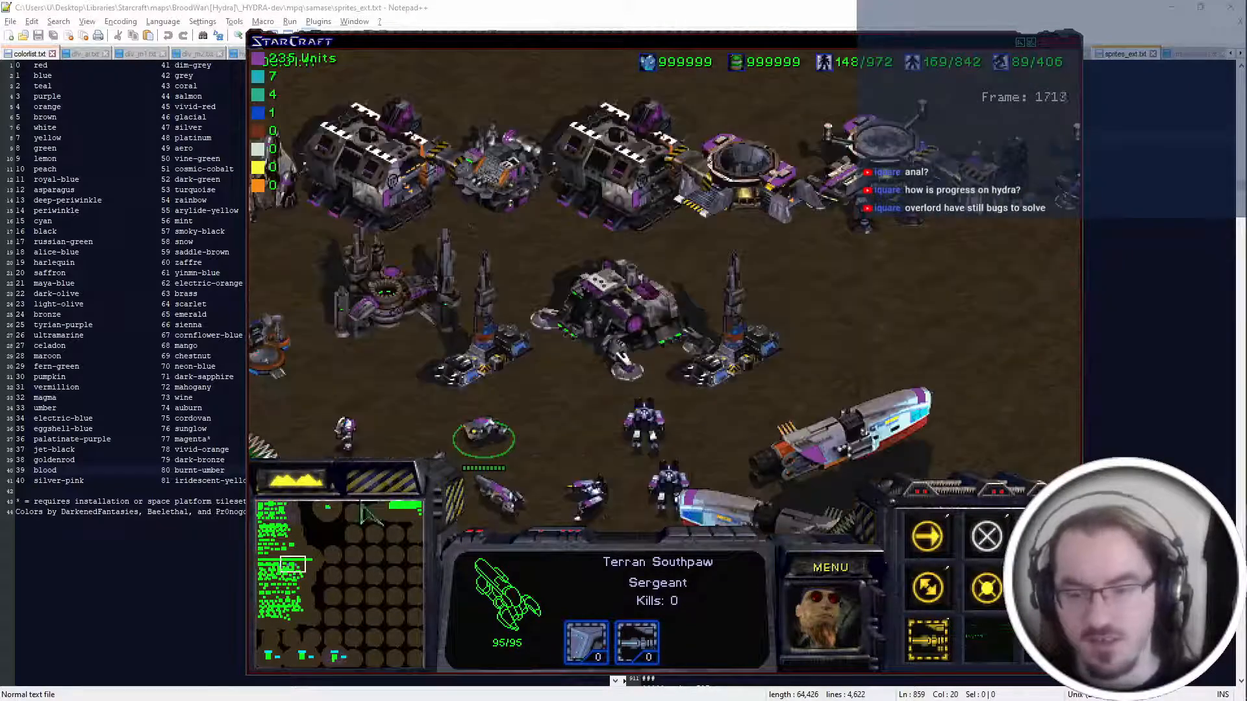
{"action": "key", "text": "1"}
{"action": "key", "text": "1"}
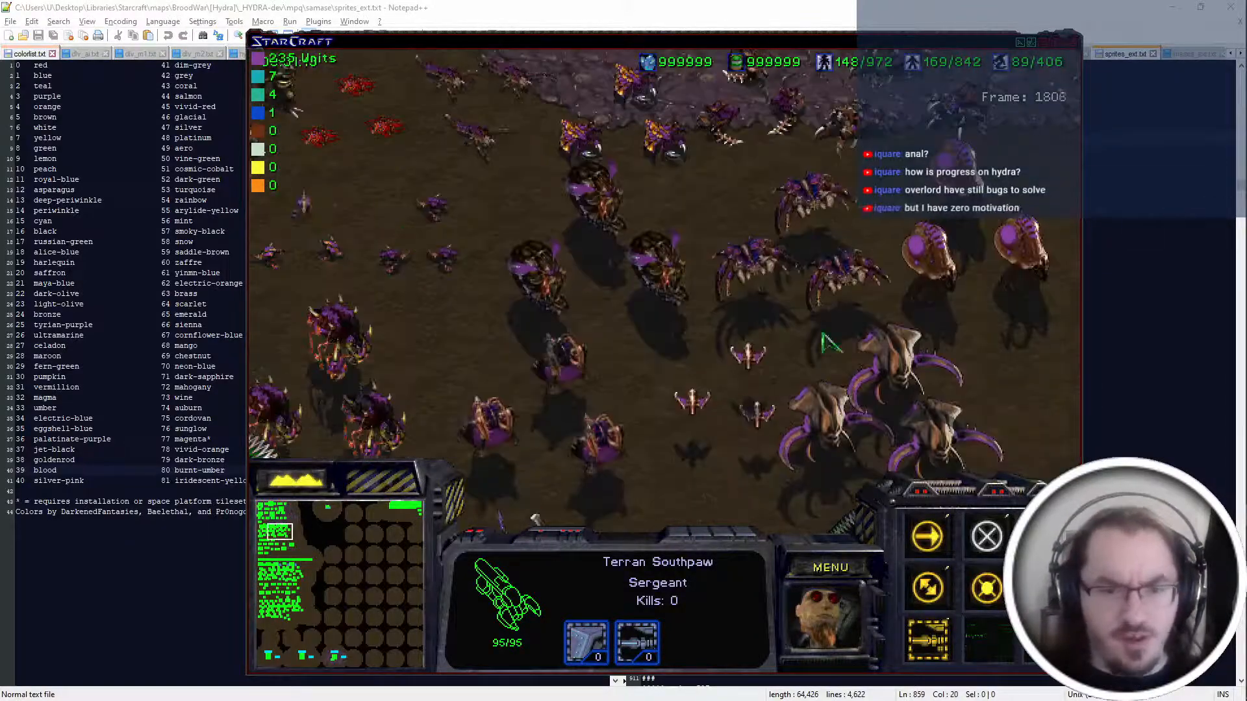
{"action": "key", "text": "1"}
{"action": "key", "text": "1"}
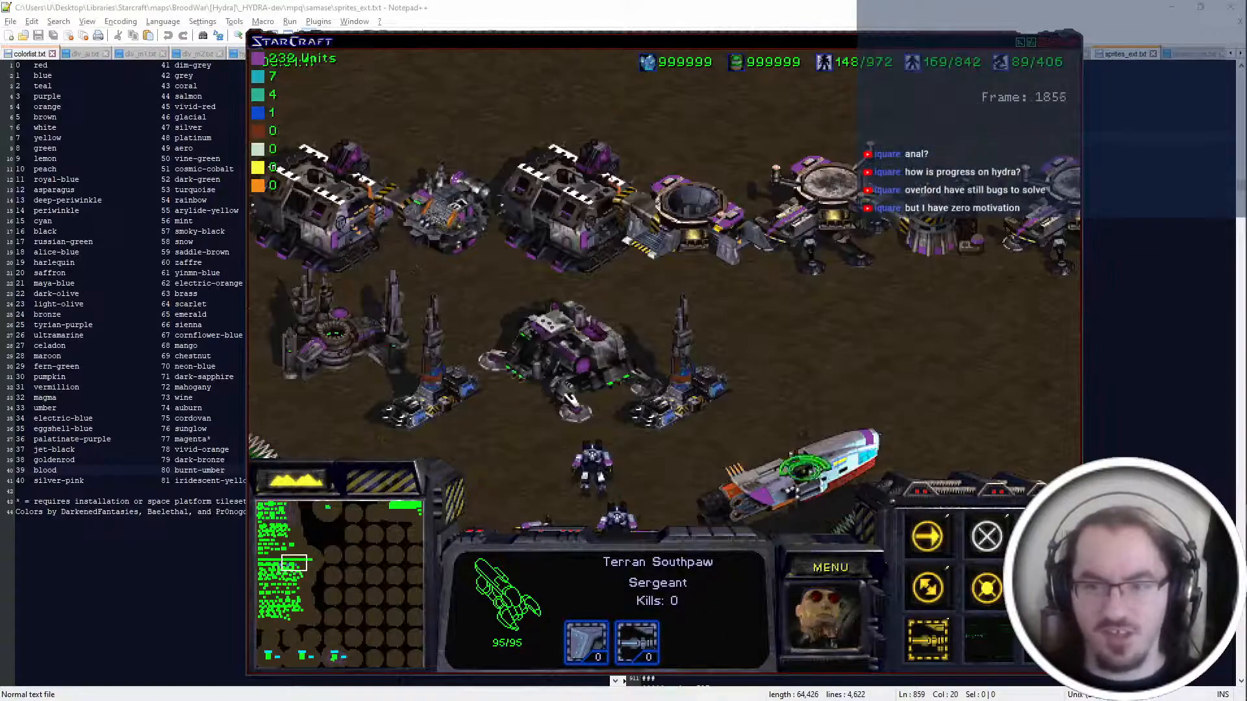
{"action": "key", "text": "Up"}
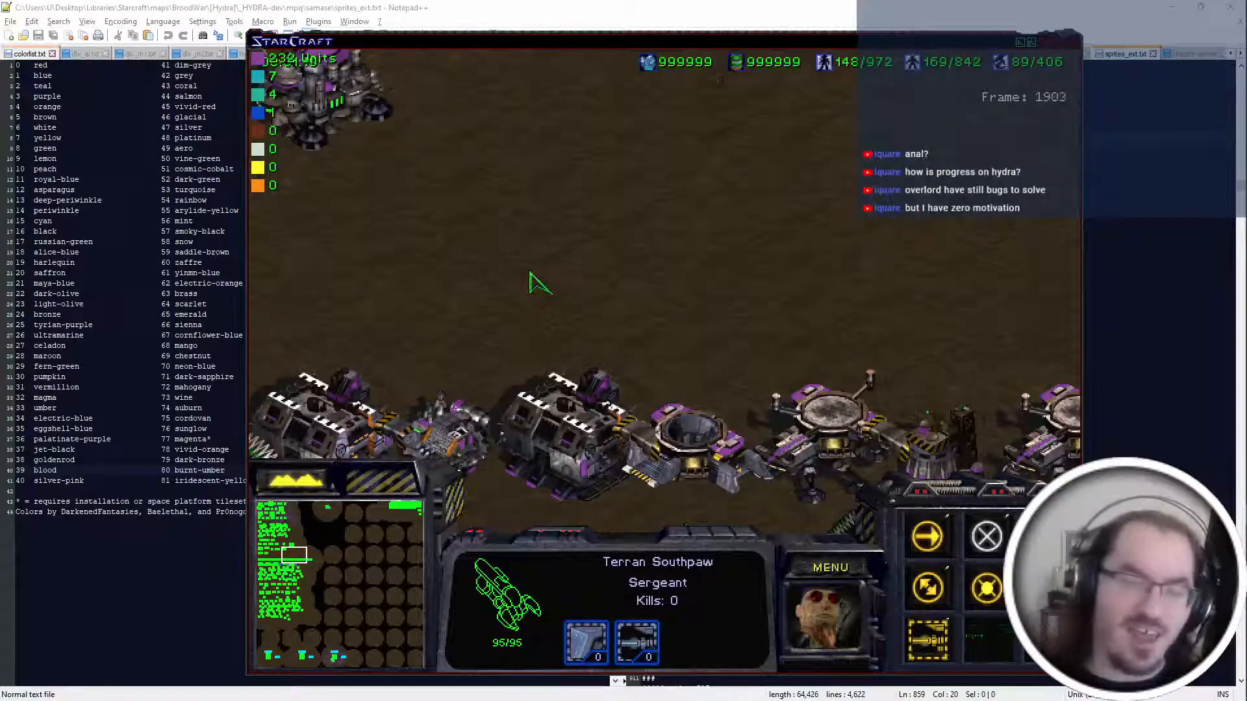
{"action": "key", "text": "Left"}
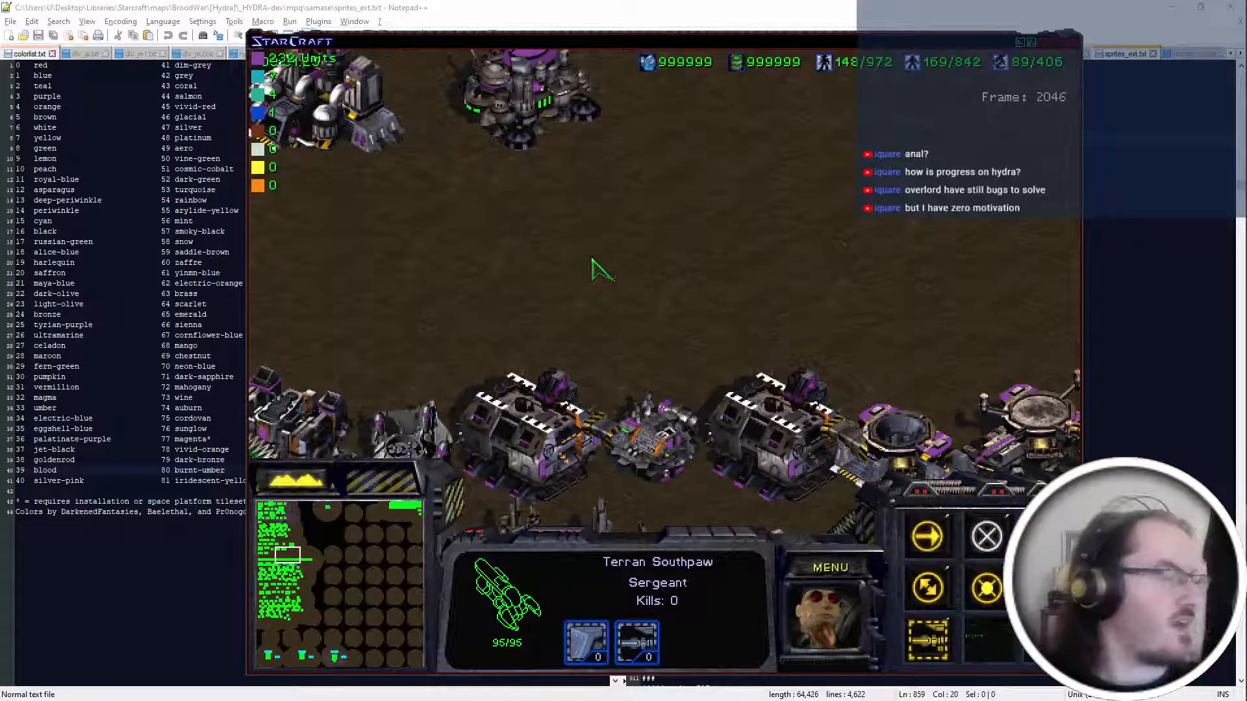
{"action": "key", "text": "Up"}
{"action": "key", "text": "Right"}
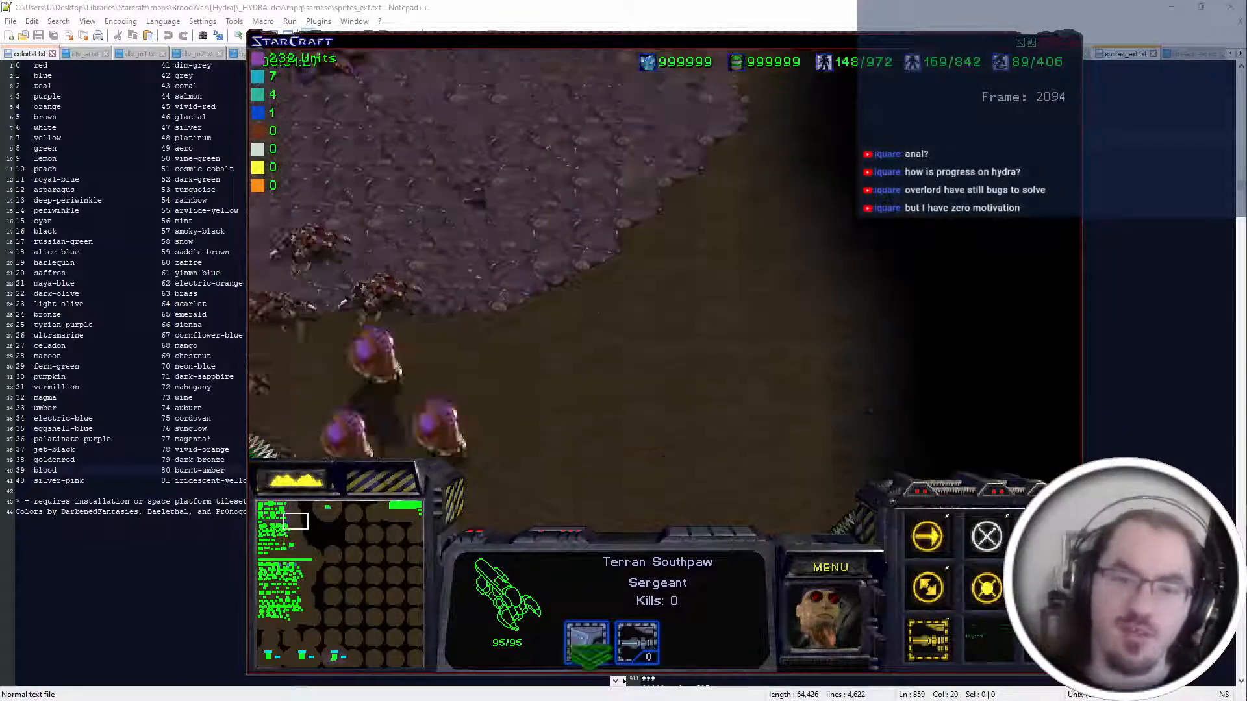
Switch to USTAMP.txt in Notepad and remove the extra blank line below the HYDRA TODO - AI list.
{"action": "key", "text": "alt+Tab"}
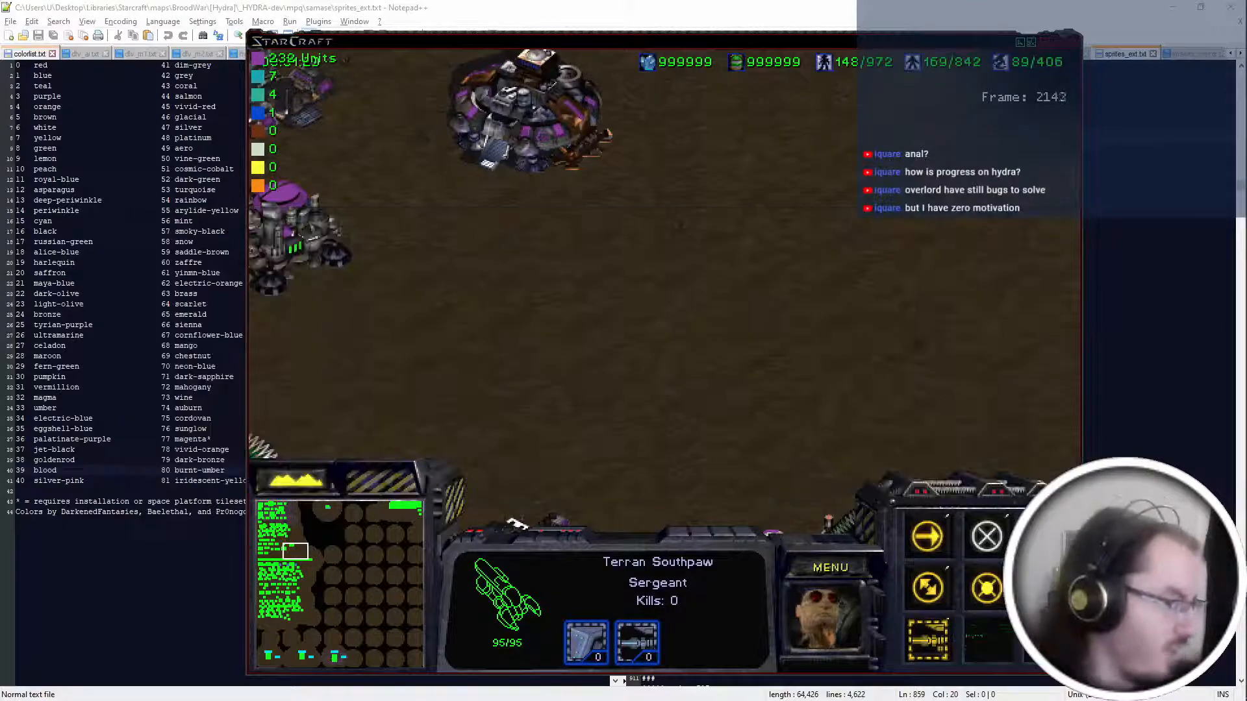
{"action": "key", "text": "alt+Tab"}
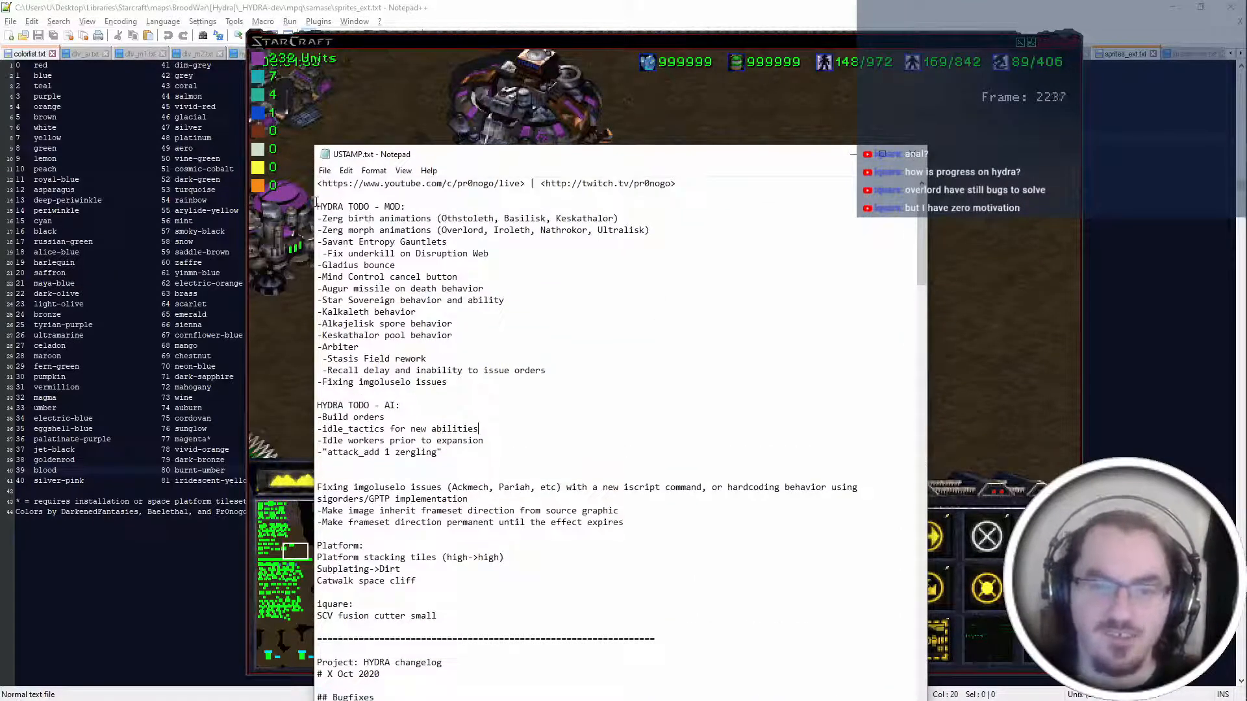
{"action": "left_click_drag", "start_coordinate": [315, 202], "coordinate": [515, 450]}
{"action": "left_click", "coordinate": [551, 362]}
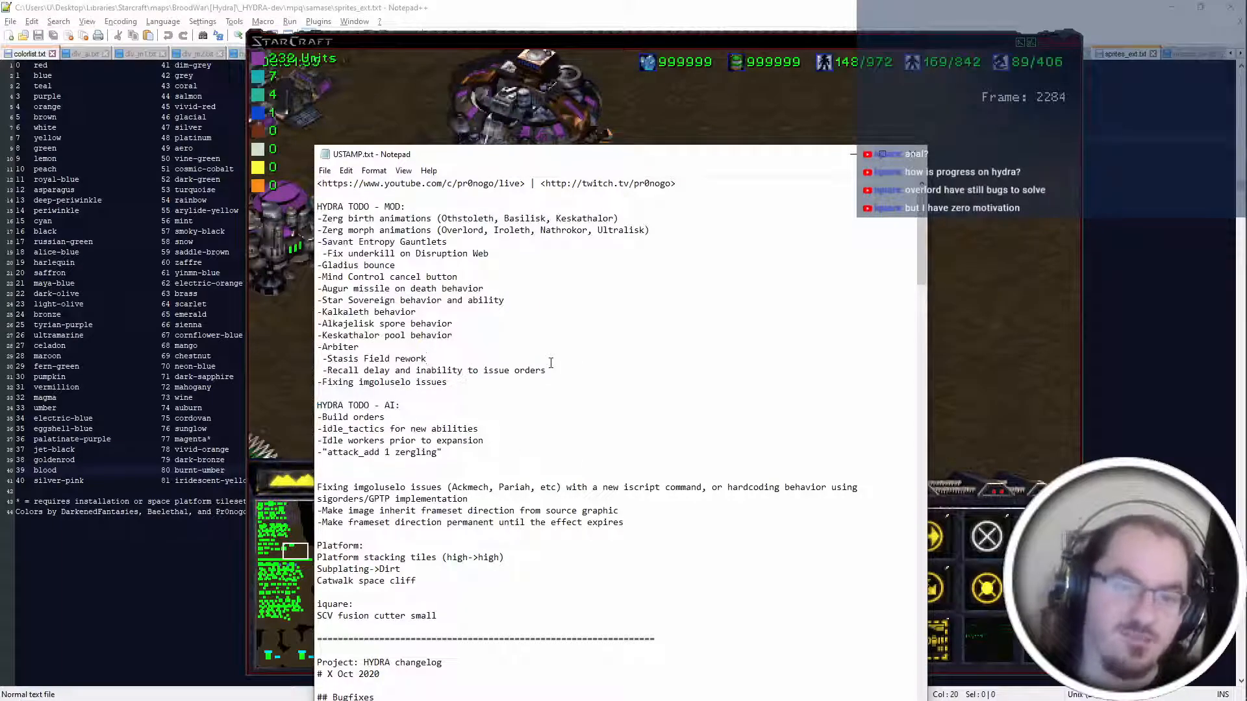
{"action": "left_click_drag", "start_coordinate": [319, 402], "coordinate": [534, 466]}
{"action": "left_click", "coordinate": [533, 466]}
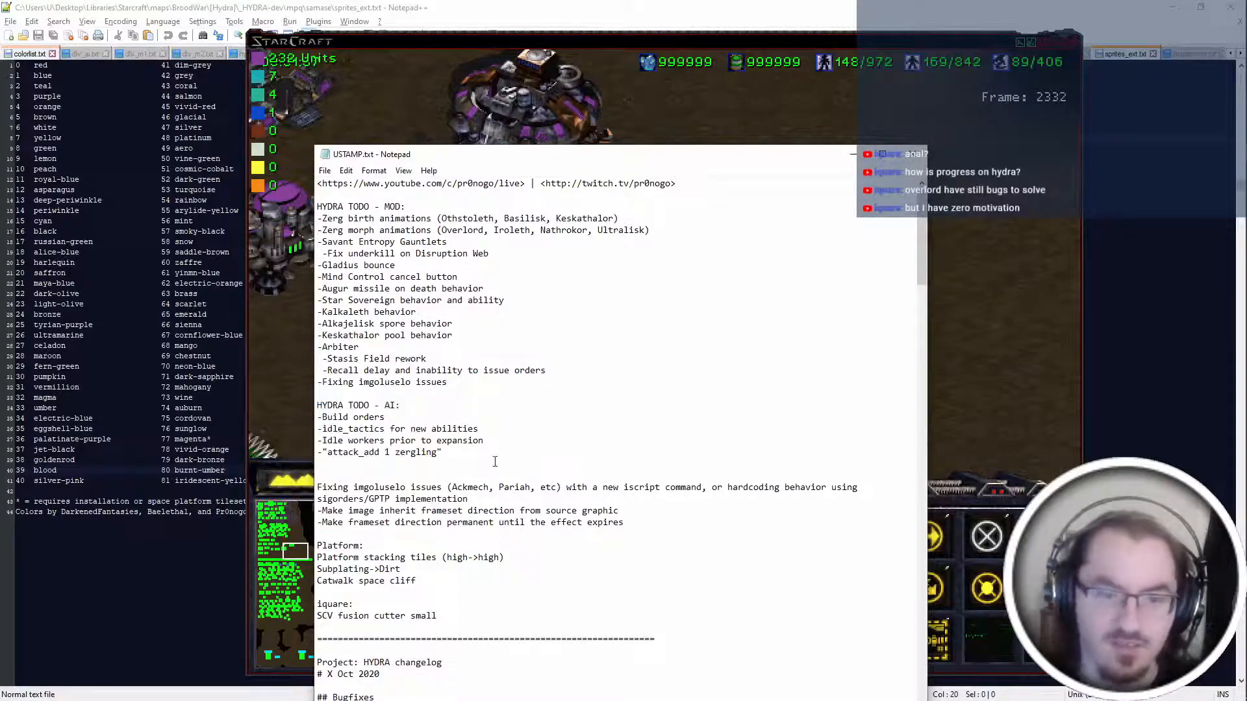
{"action": "key", "text": "BackSpace"}
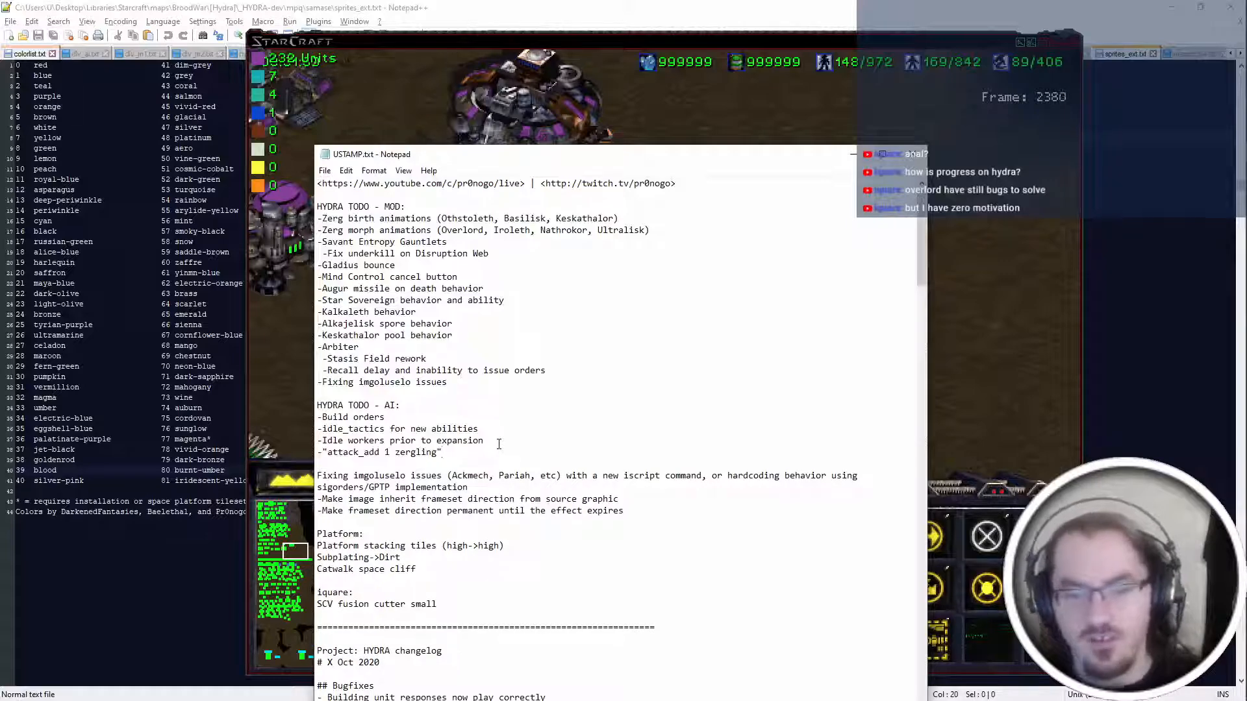
Review the HYDRA TODO - AI list, including build orders, idle tactics and idle workers.
{"action": "left_click_drag", "start_coordinate": [318, 368], "coordinate": [318, 405]}
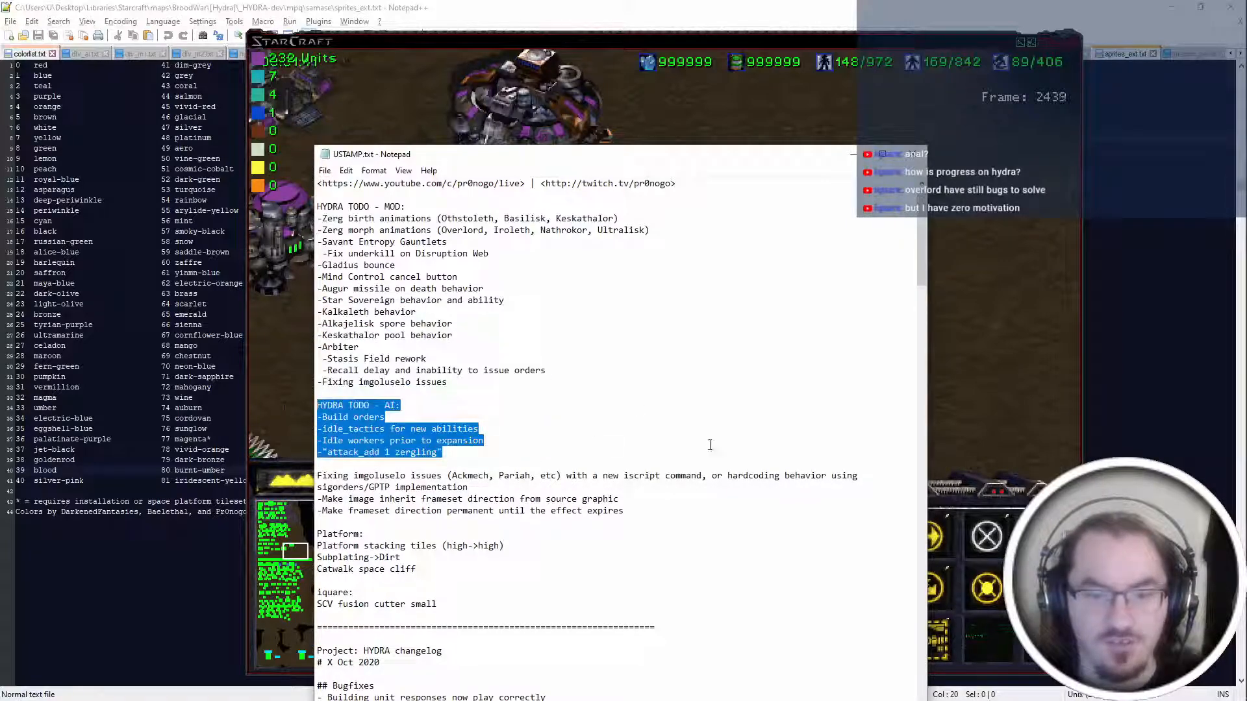
{"action": "left_click", "coordinate": [549, 461]}
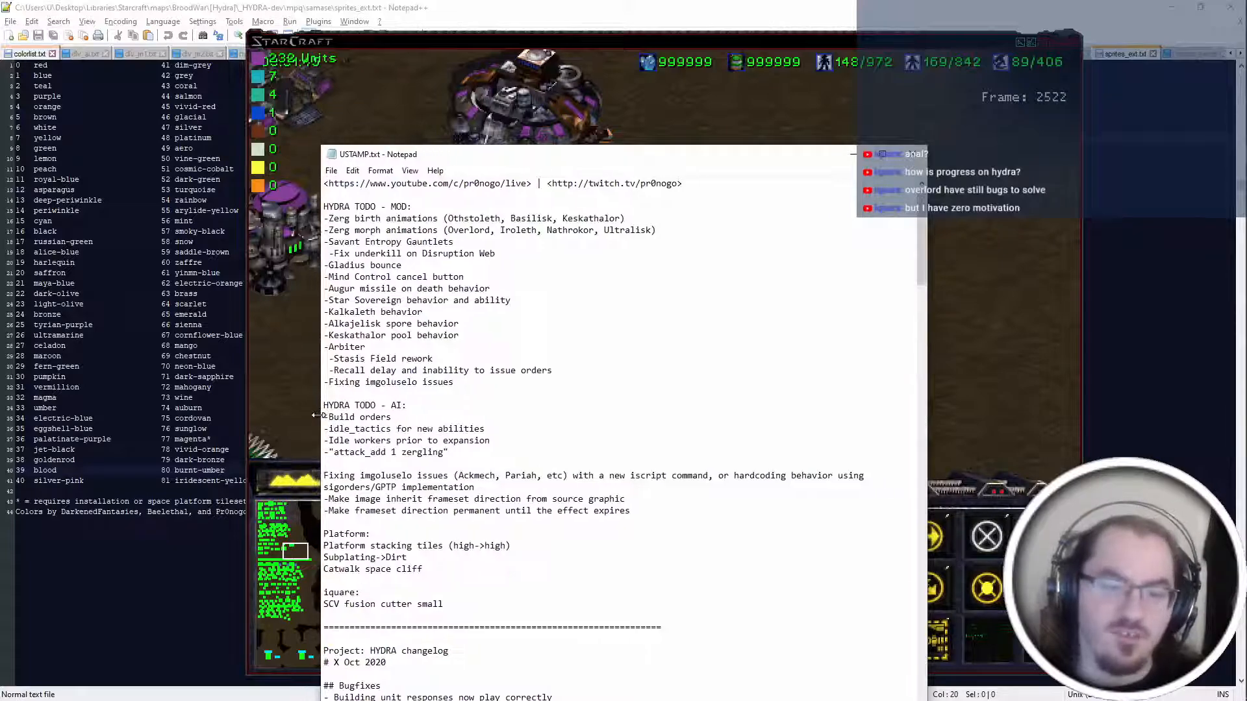
{"action": "left_click_drag", "start_coordinate": [323, 417], "coordinate": [484, 444]}
{"action": "left_click", "coordinate": [514, 383]}
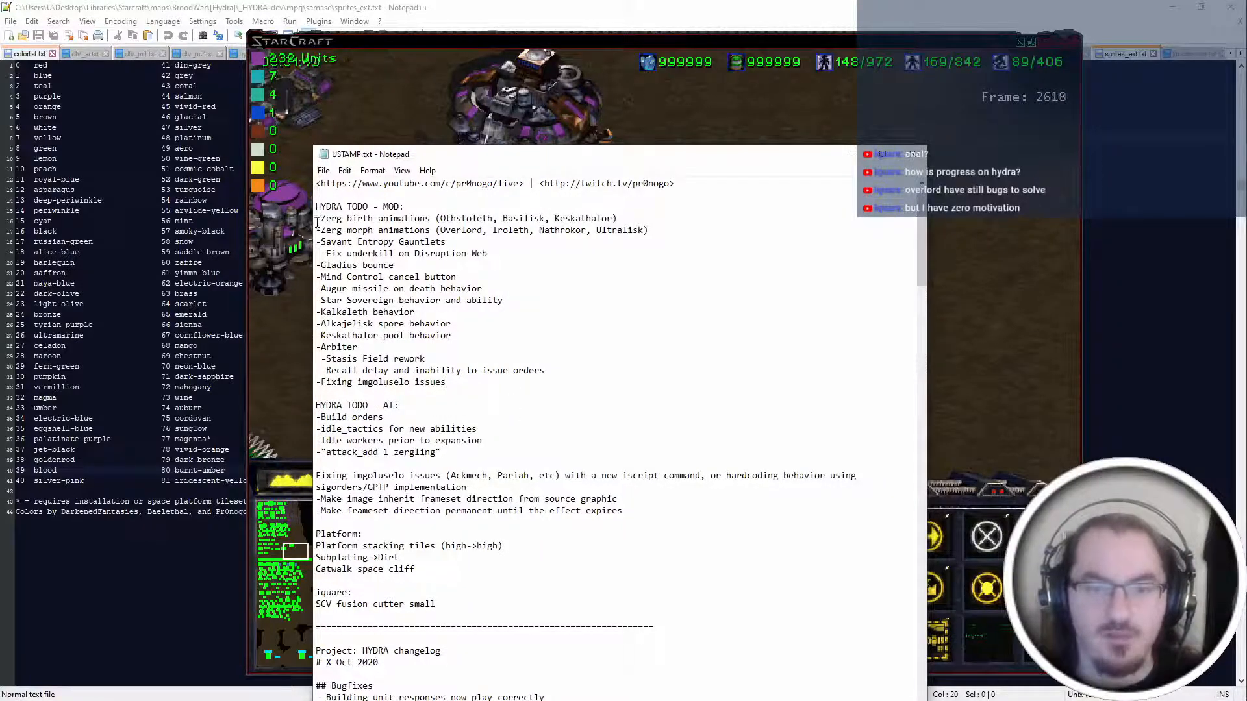
Add "-Basilisk burrow animation" below the Zerg morph animations entry in the HYDRA TODO - MOD list and save the file.
{"action": "left_click_drag", "start_coordinate": [317, 221], "coordinate": [707, 232]}
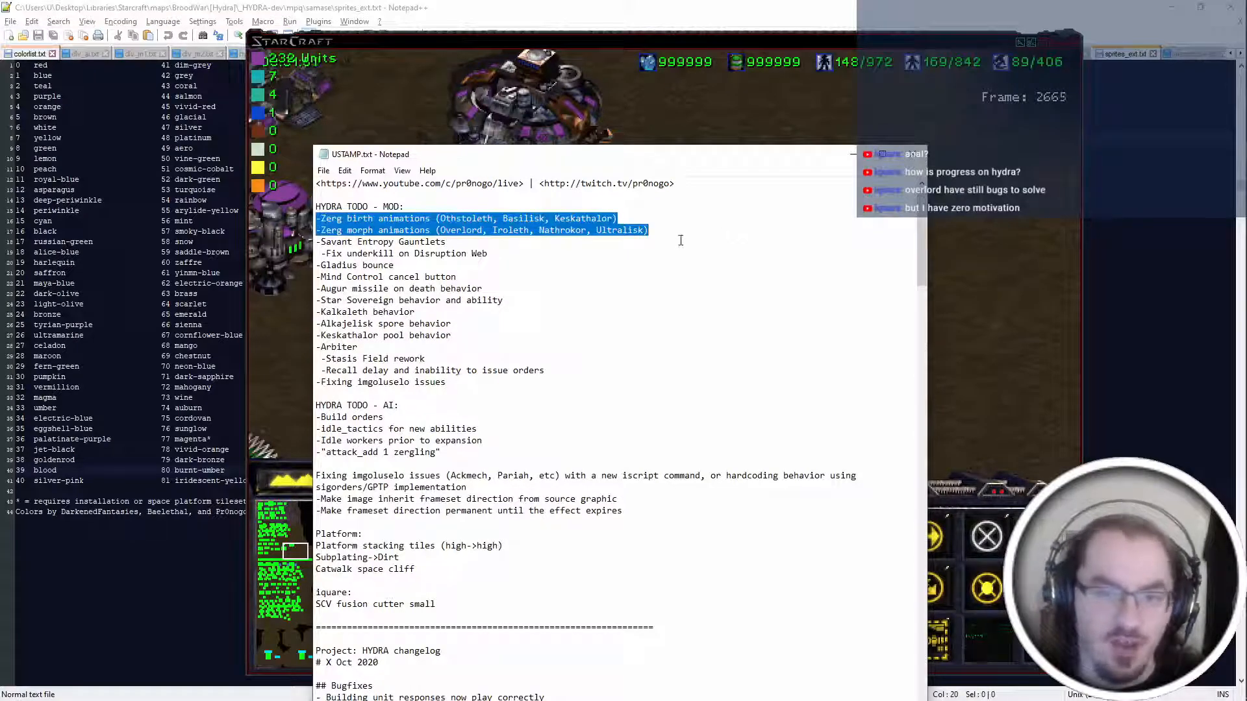
{"action": "left_click", "coordinate": [514, 275]}
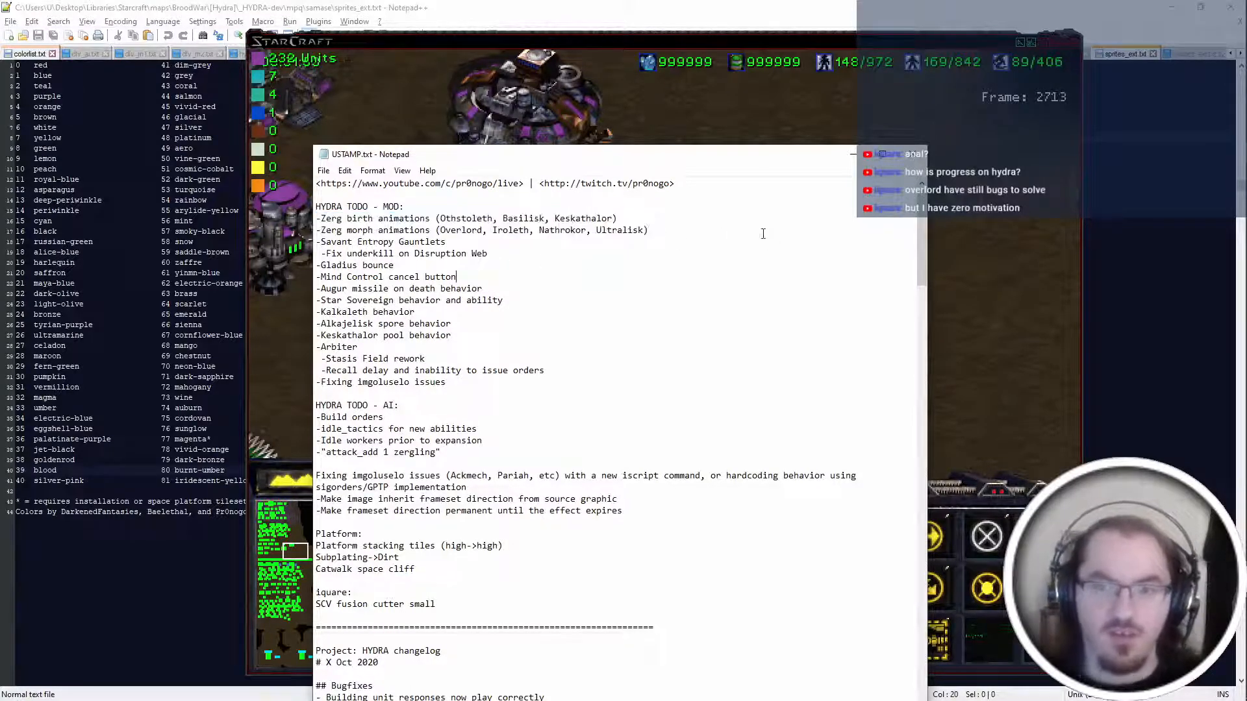
{"action": "key", "text": "Return"}
{"action": "type", "text": "-"}
{"action": "type", "text": "Basilisk burrow animation"}
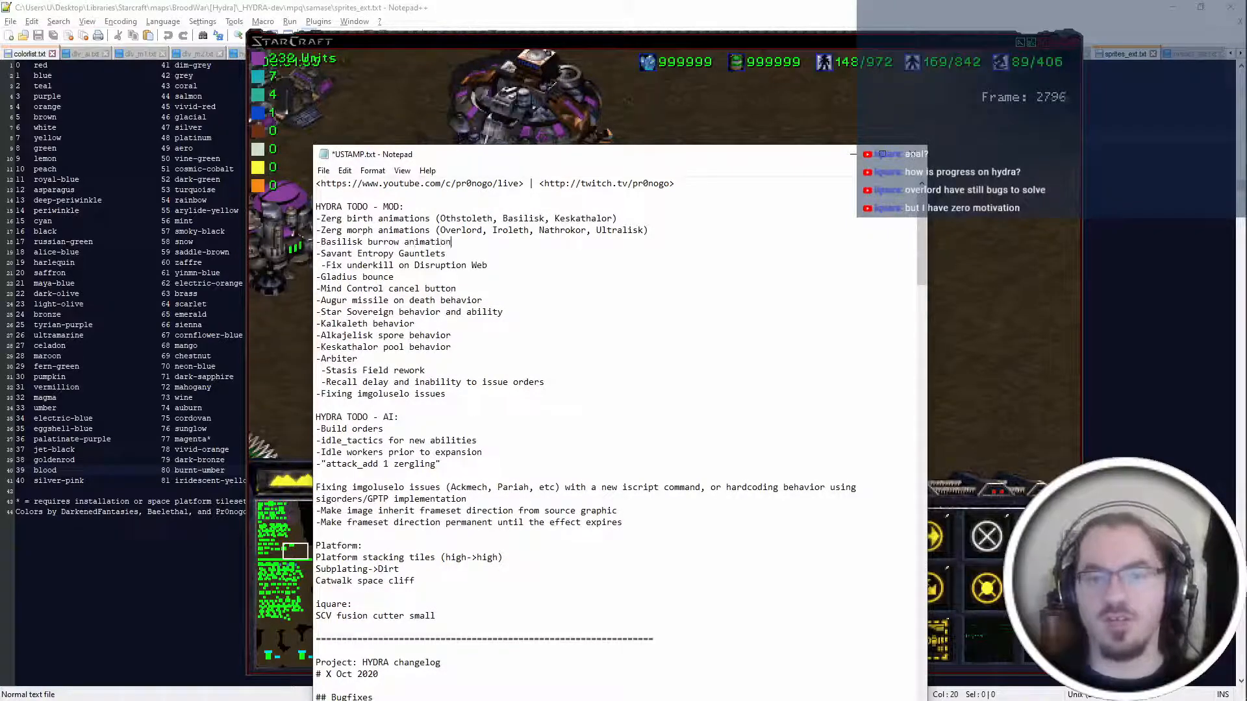
{"action": "key", "text": "ctrl+s"}
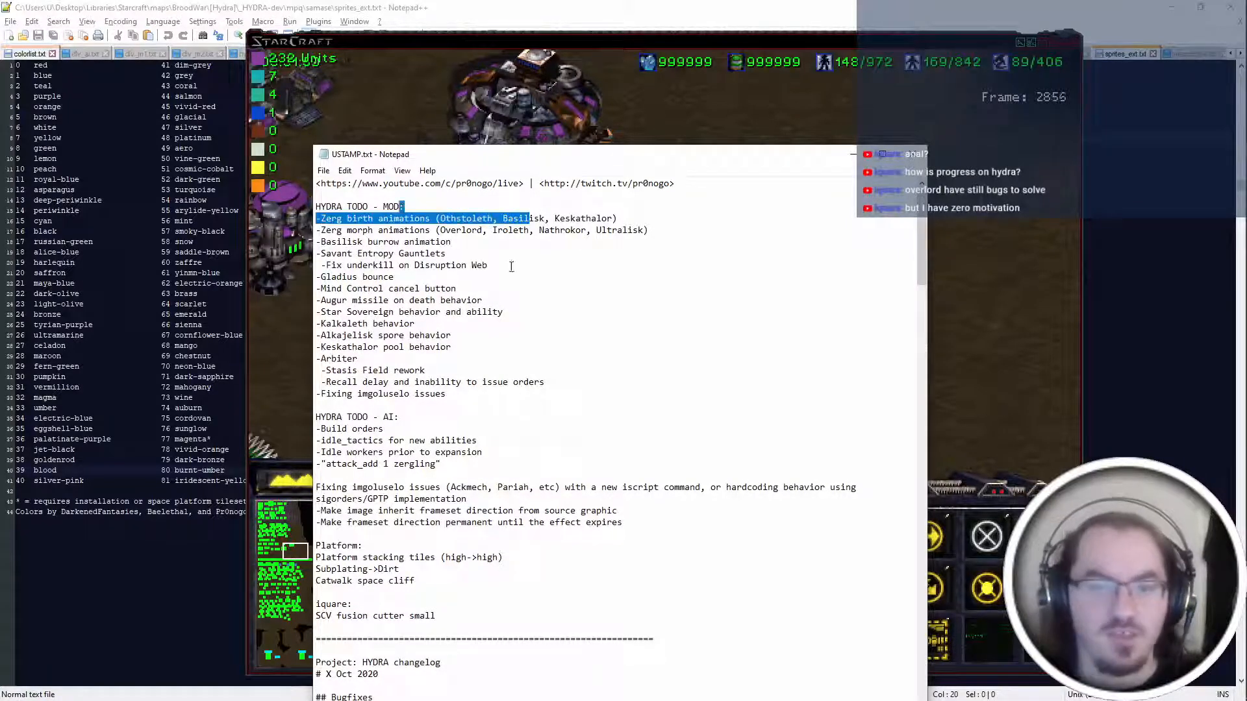
Highlight the birth, morph and burrow animation entries in the MOD list, and briefly check the Zerg area in StarCraft.
{"action": "left_click_drag", "start_coordinate": [317, 218], "coordinate": [452, 241]}
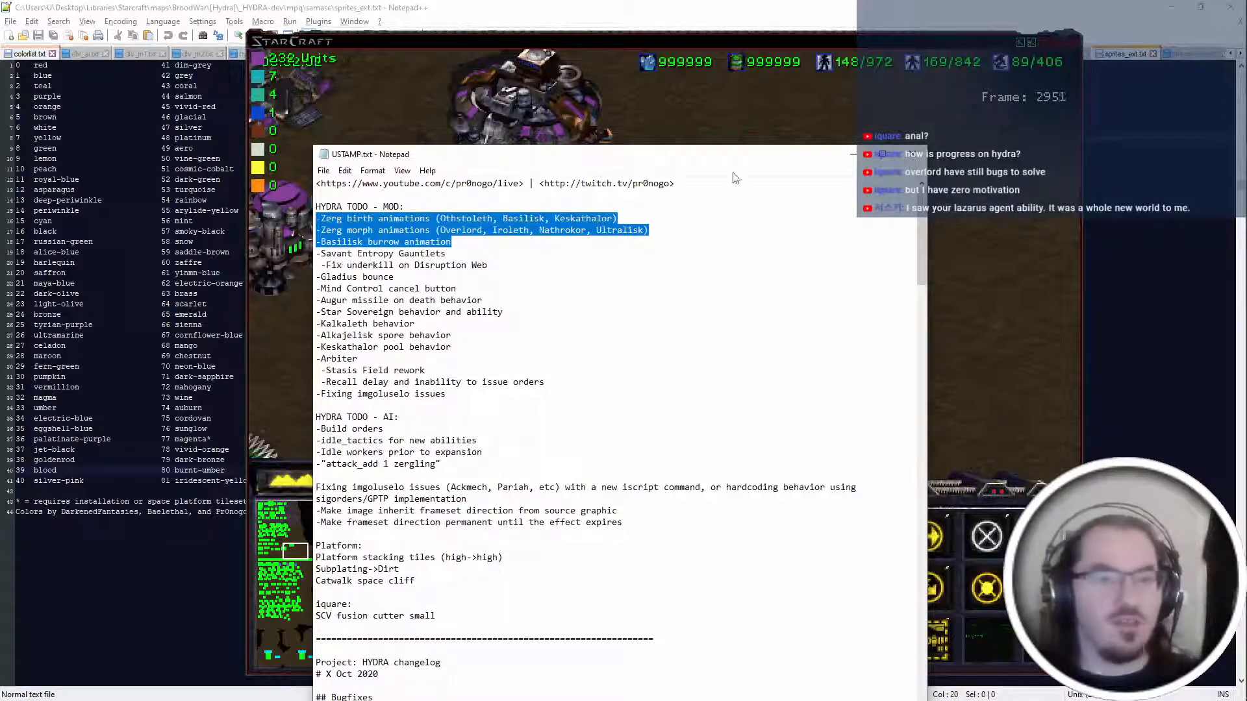
{"action": "left_click", "coordinate": [477, 252]}
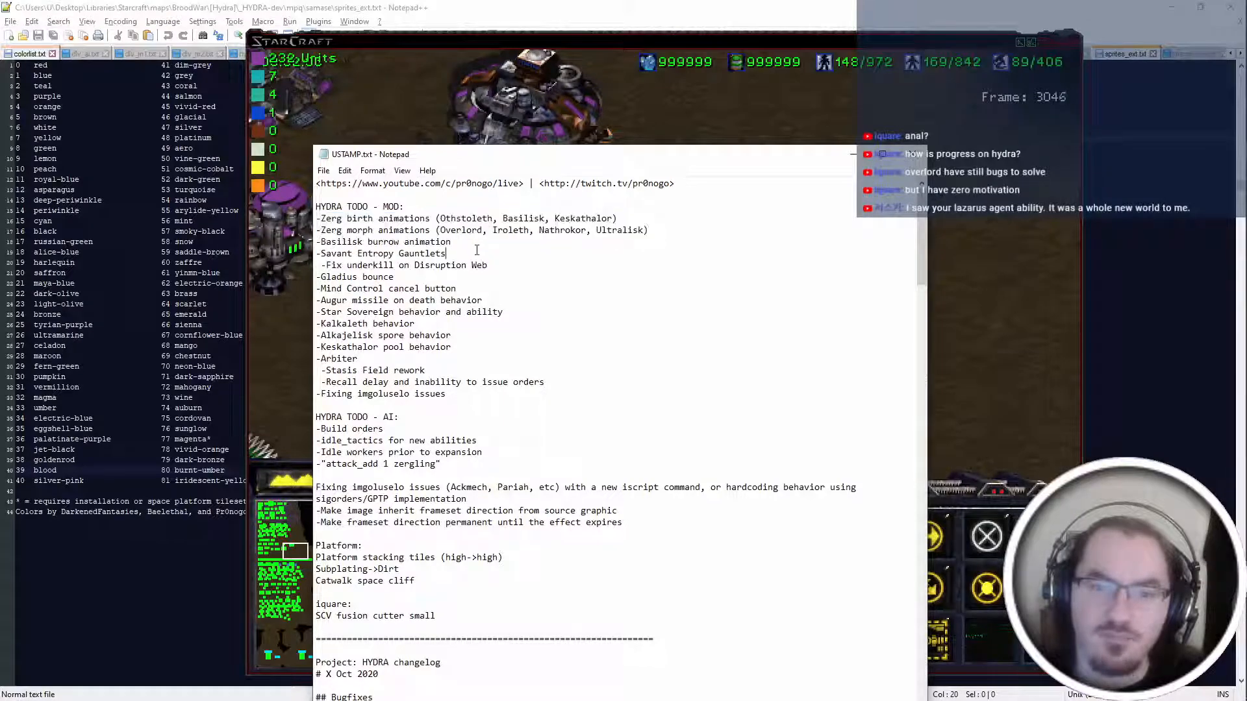
{"action": "left_click_drag", "start_coordinate": [451, 242], "coordinate": [316, 207]}
{"action": "left_click", "coordinate": [292, 213]}
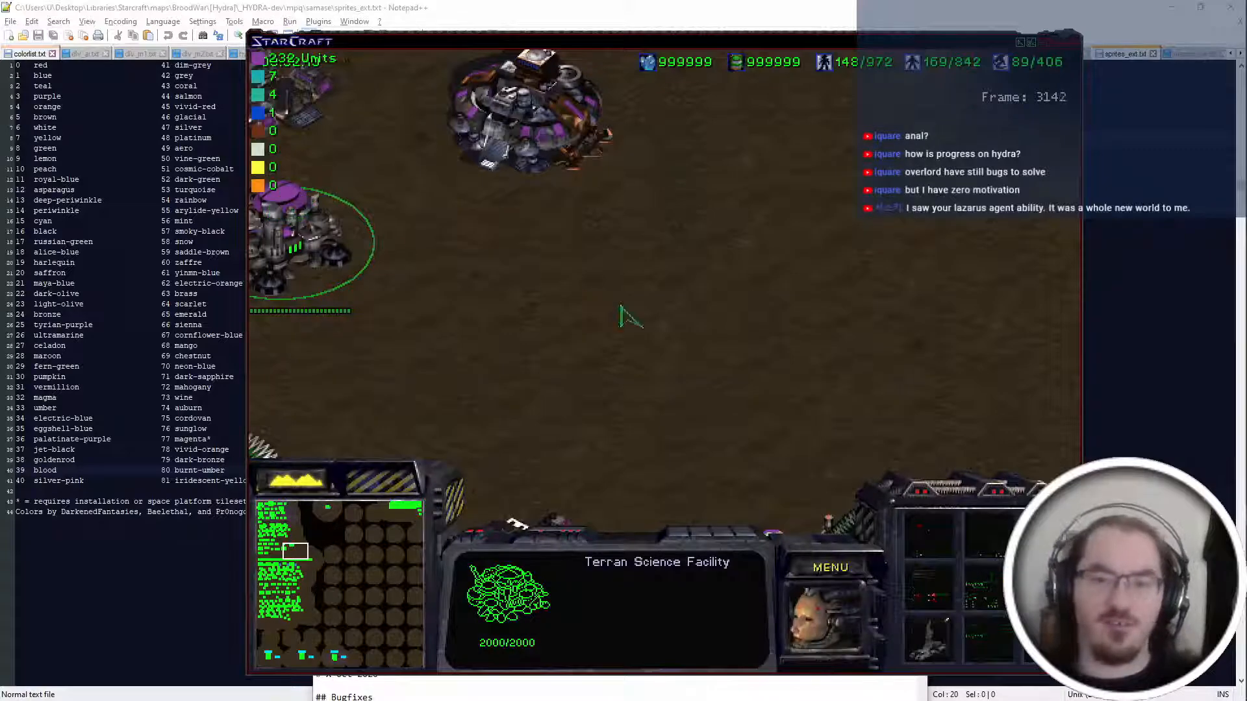
{"action": "key", "text": "Up"}
{"action": "key", "text": "alt+Tab"}
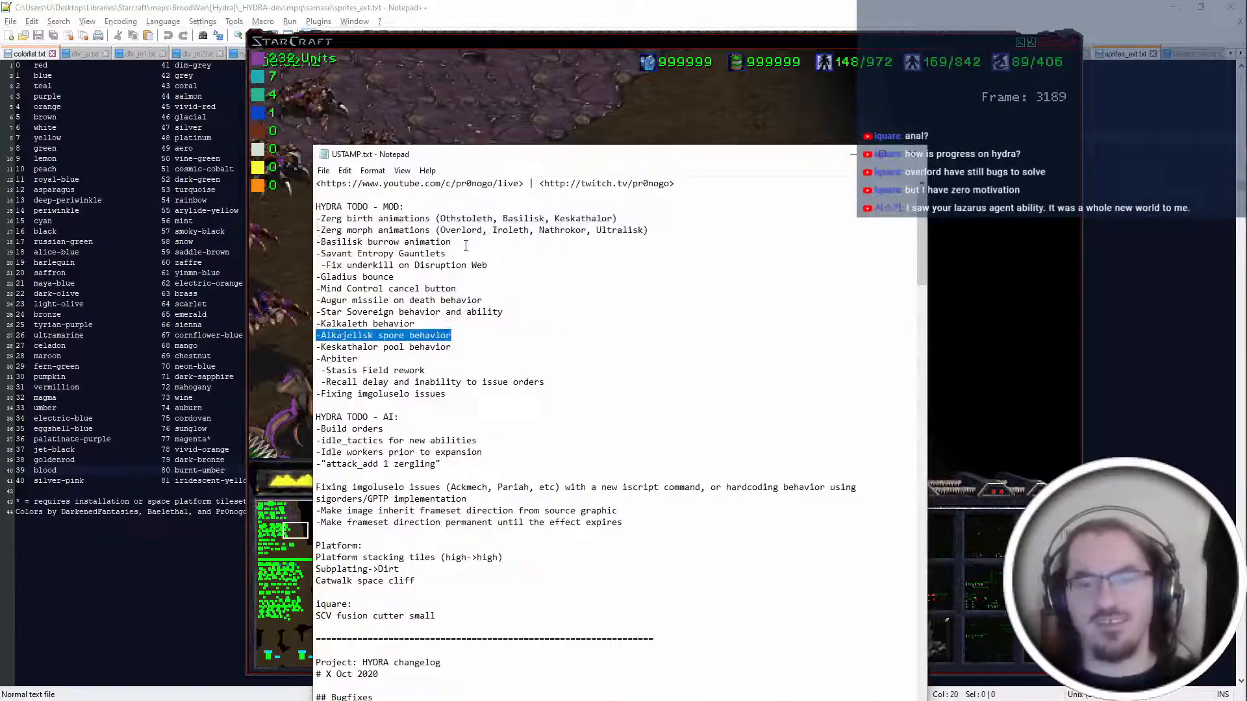
Review the MOD entries from Savant Entropy Gauntlets to Star Sovereign behavior and ability.
{"action": "left_click_drag", "start_coordinate": [316, 253], "coordinate": [476, 313]}
{"action": "left_click_drag", "start_coordinate": [396, 278], "coordinate": [529, 292]}
{"action": "left_click", "coordinate": [521, 393]}
{"action": "left_click", "coordinate": [547, 300]}
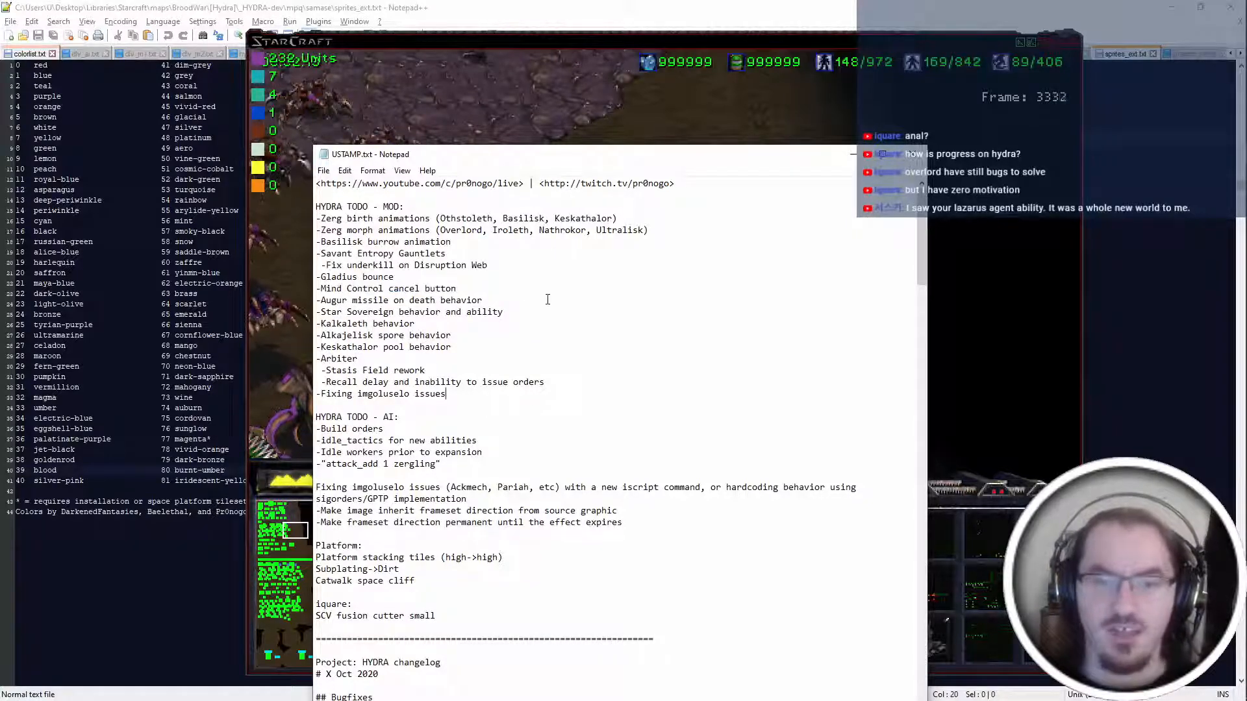
{"action": "left_click_drag", "start_coordinate": [542, 310], "coordinate": [524, 291]}
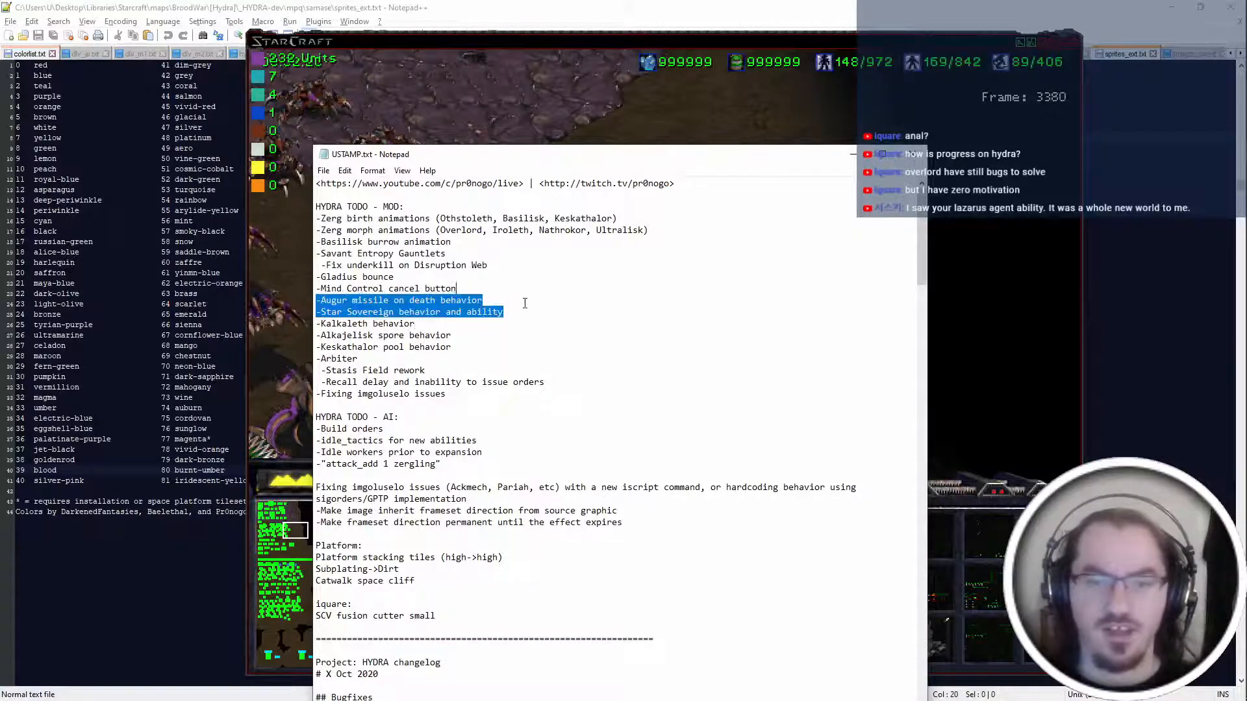
Relocate the Augur missile and Star Sovereign entries below the Arbiter items in the MOD list and save the file.
{"action": "key", "text": "Delete"}
{"action": "left_click", "coordinate": [519, 367]}
{"action": "key", "text": "ctrl+z"}
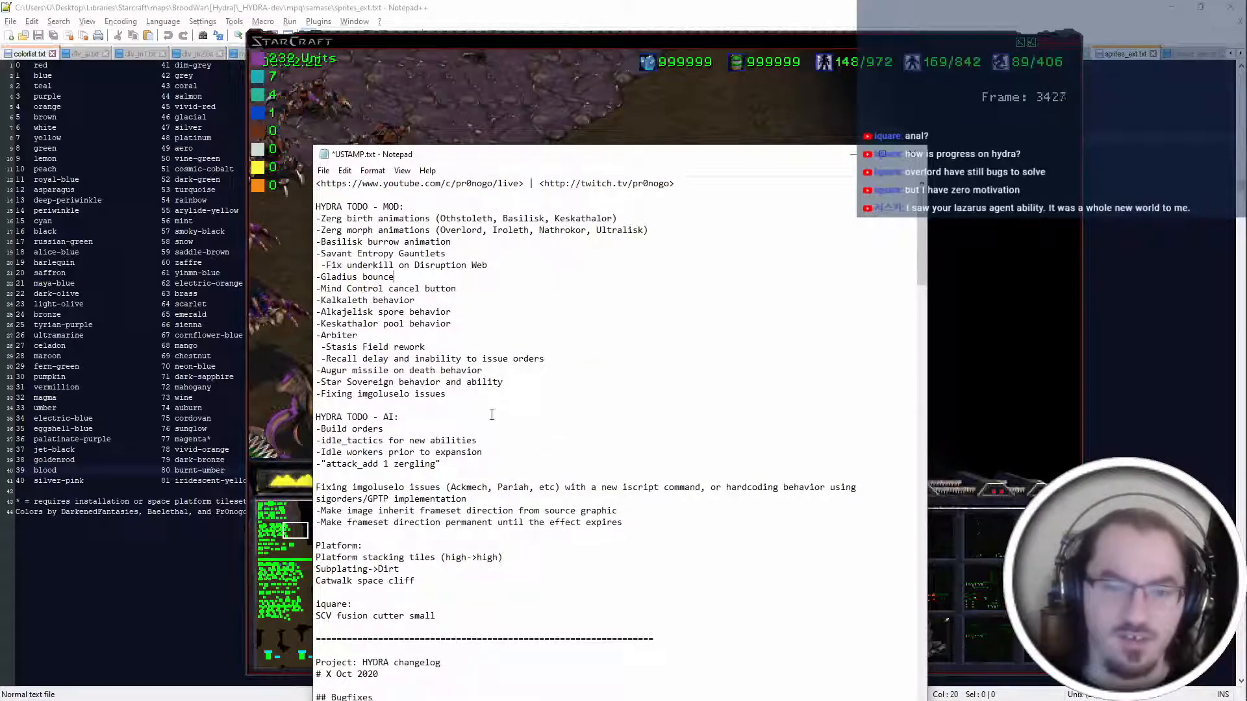
{"action": "key", "text": "ctrl+s"}
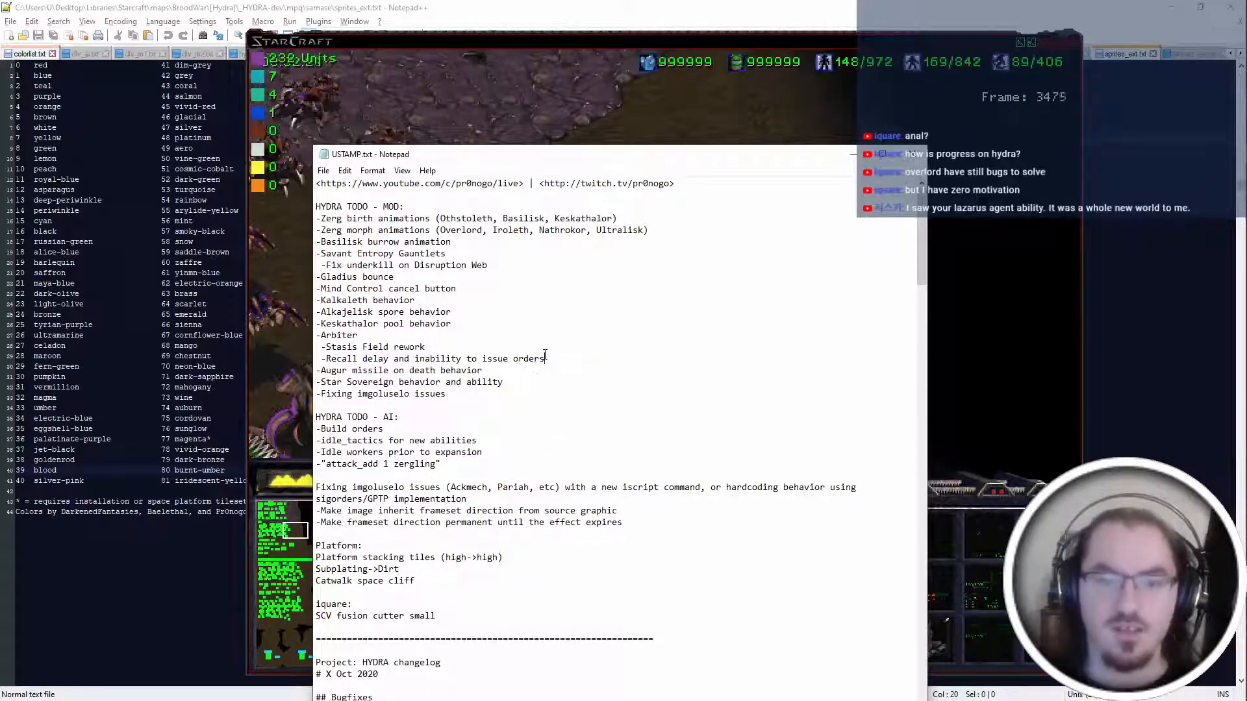
Review the "Fixing imgoluselo issues" entry and its notes on a new iscript command or hardcoding behavior with sigorders/GPTP.
{"action": "left_click_drag", "start_coordinate": [489, 397], "coordinate": [316, 394]}
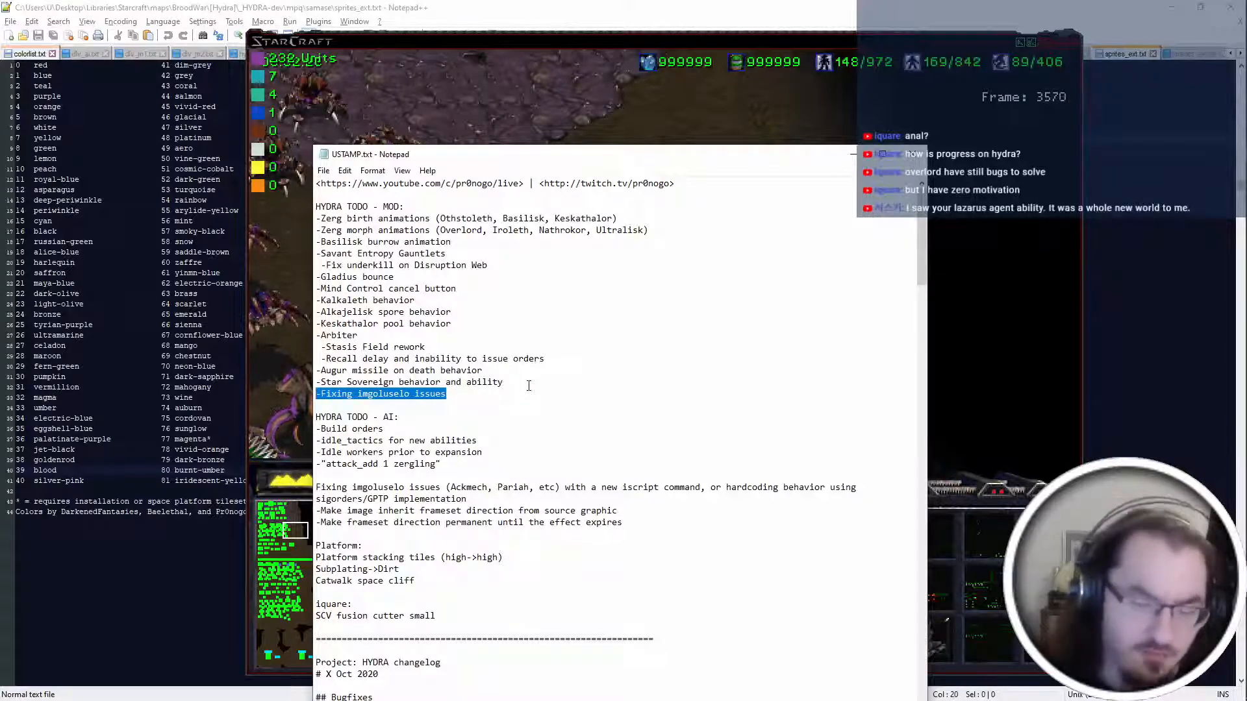
{"action": "left_click_drag", "start_coordinate": [622, 523], "coordinate": [316, 489]}
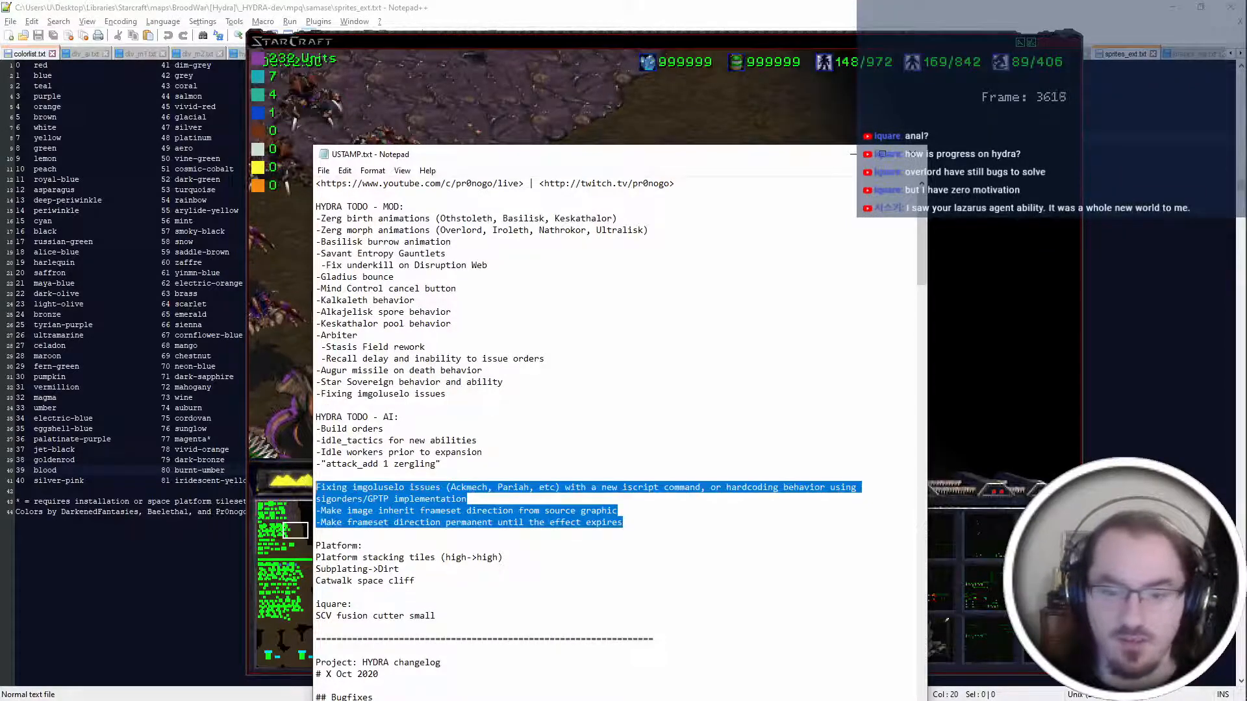
{"action": "left_click", "coordinate": [670, 529]}
{"action": "left_click_drag", "start_coordinate": [721, 487], "coordinate": [779, 500]}
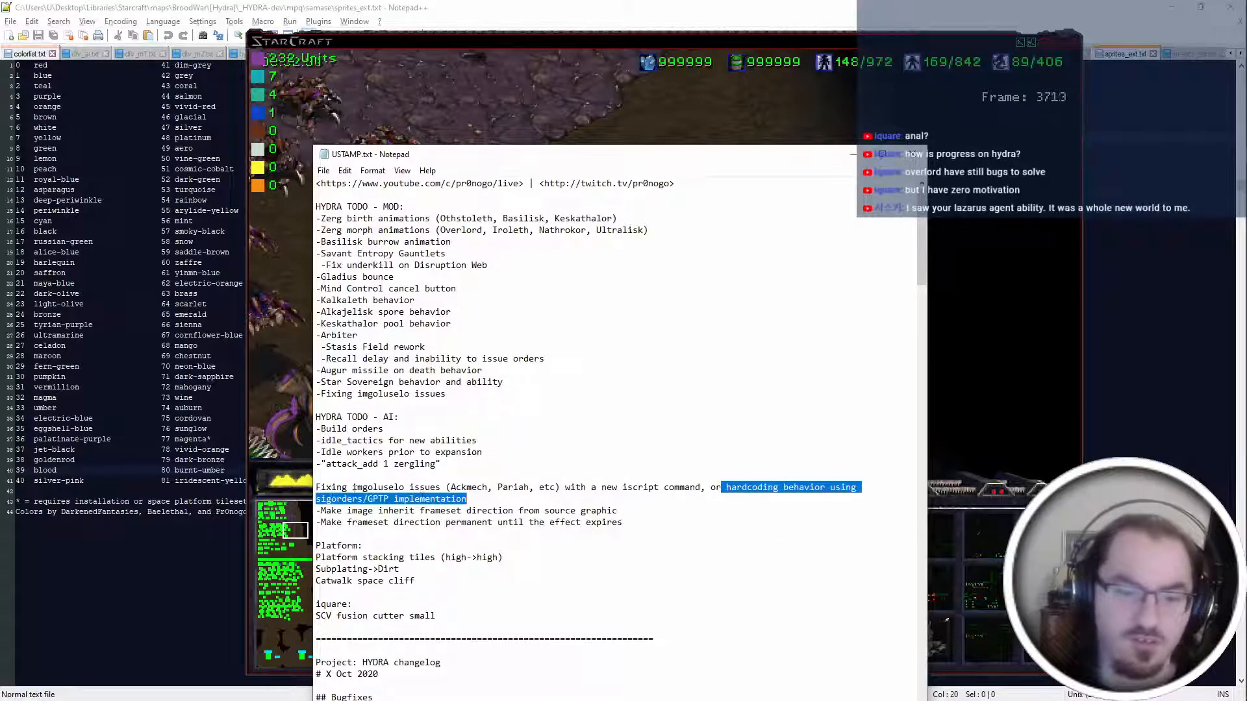
{"action": "left_click", "coordinate": [354, 487]}
{"action": "triple_click", "coordinate": [346, 481]}
{"action": "left_click", "coordinate": [603, 499]}
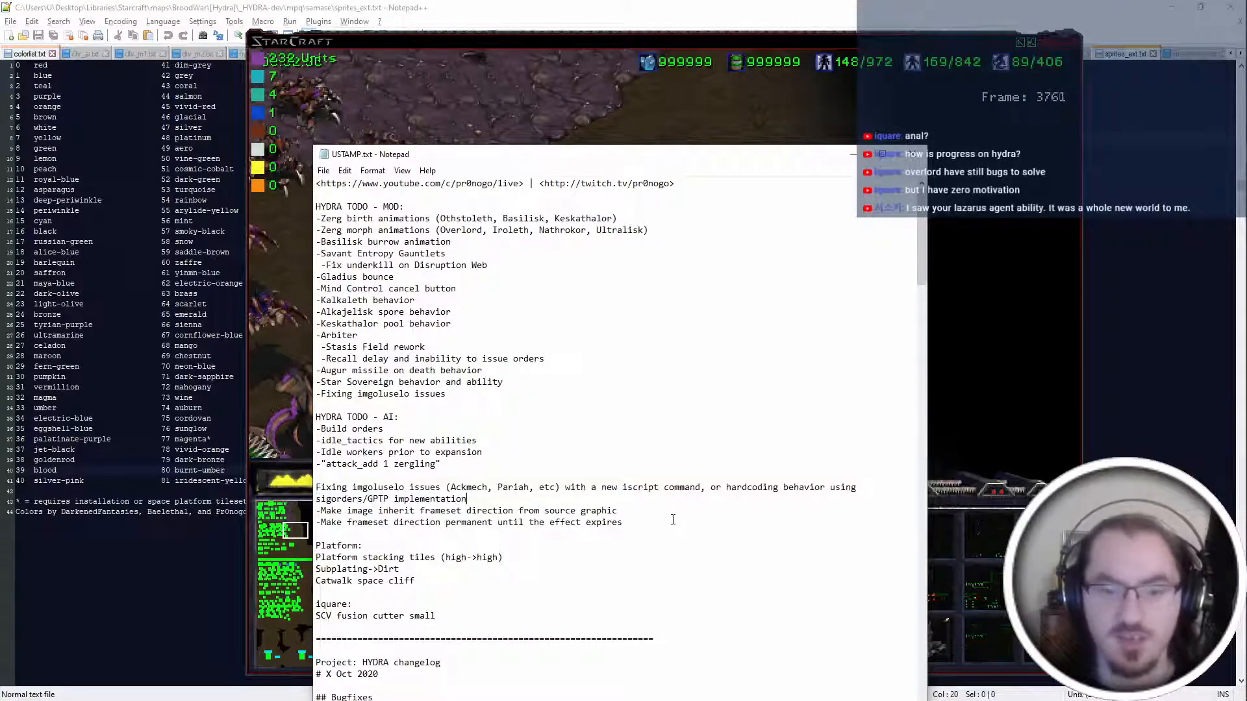
Review the notes on inheriting frameset direction from the source graphic and keeping it permanent until the effect expires.
{"action": "left_click_drag", "start_coordinate": [342, 515], "coordinate": [316, 514]}
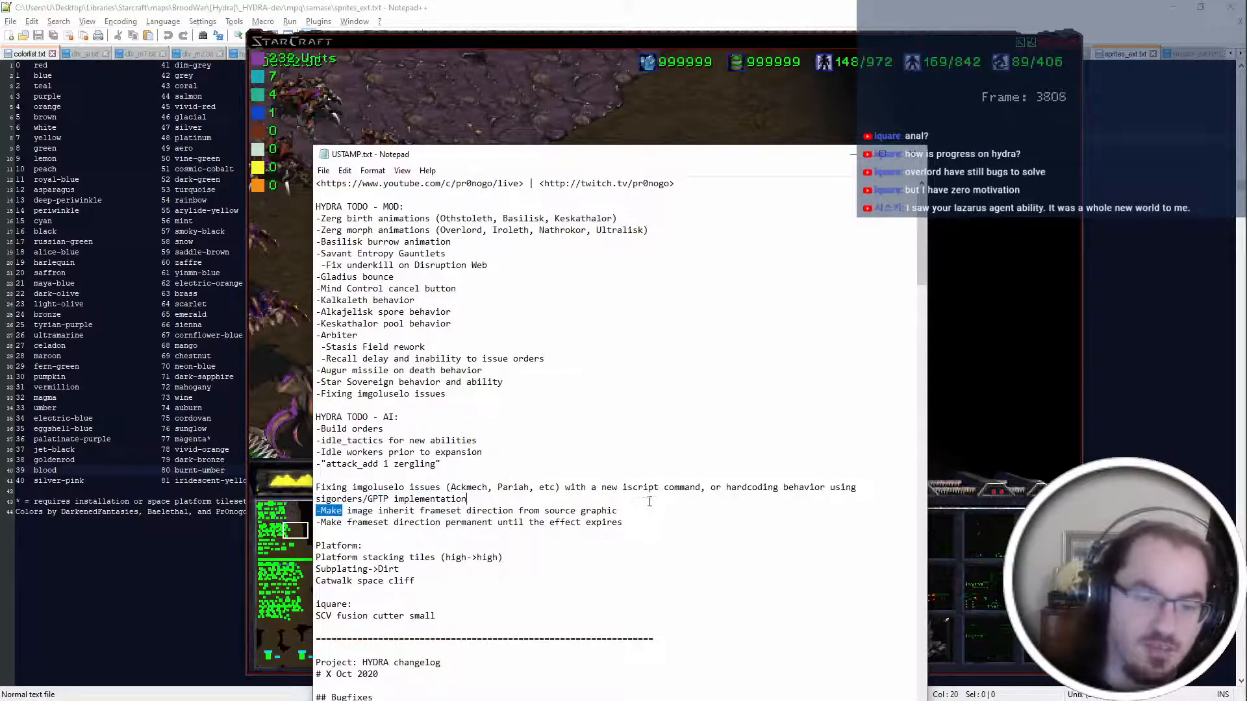
{"action": "mouse_move", "coordinate": [654, 507]}
{"action": "left_mouse_down"}
{"action": "mouse_move", "coordinate": [390, 500]}
{"action": "mouse_move", "coordinate": [317, 512]}
{"action": "mouse_move", "coordinate": [643, 519]}
{"action": "left_mouse_up"}
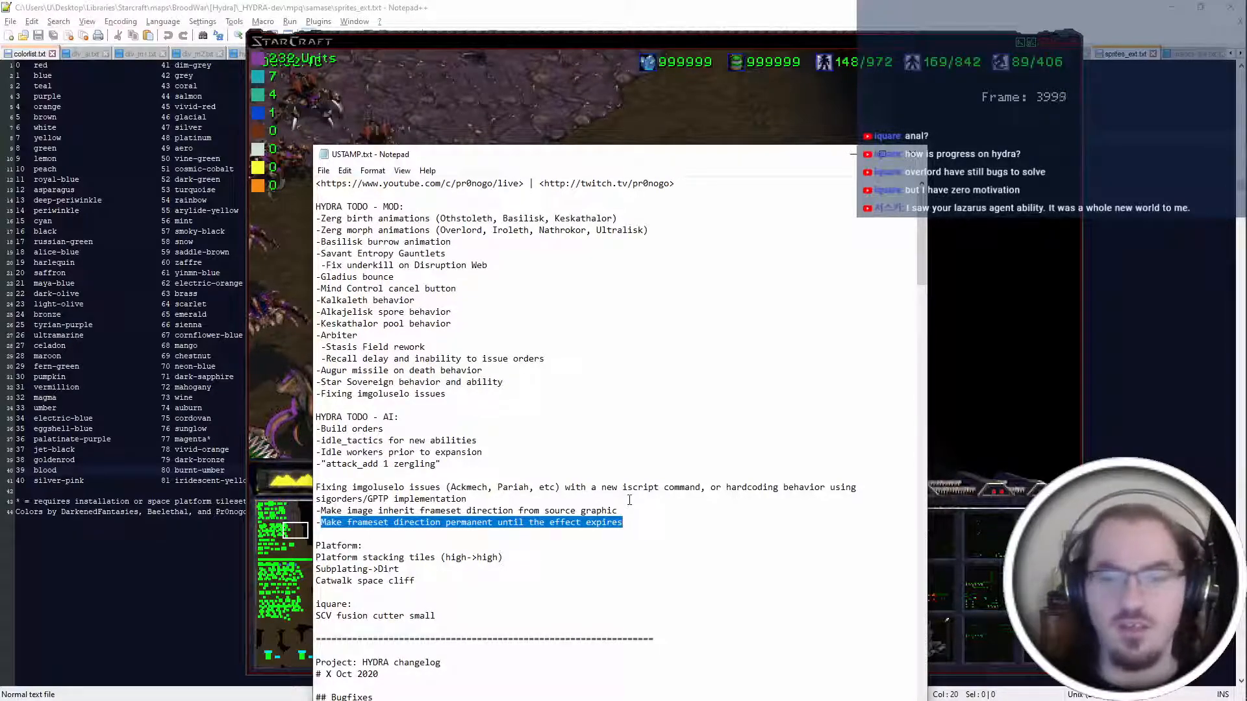
{"action": "left_click", "coordinate": [586, 398]}
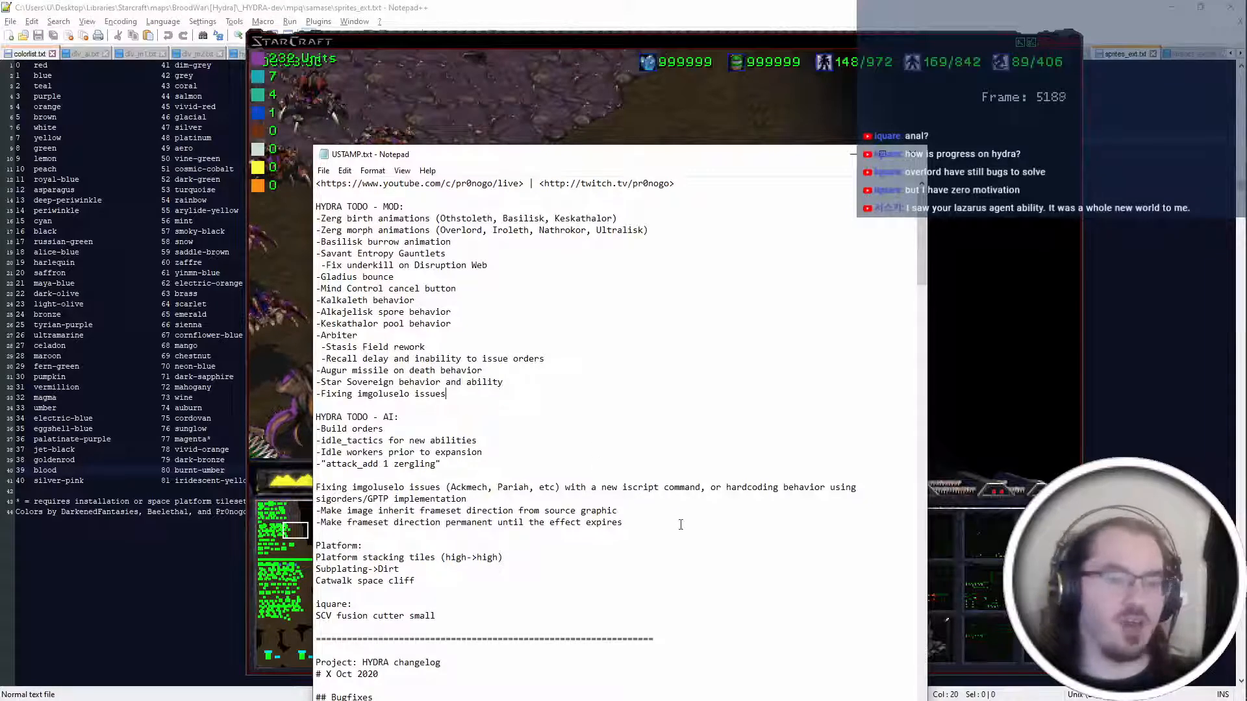
{"action": "left_click_drag", "start_coordinate": [680, 525], "coordinate": [316, 484]}
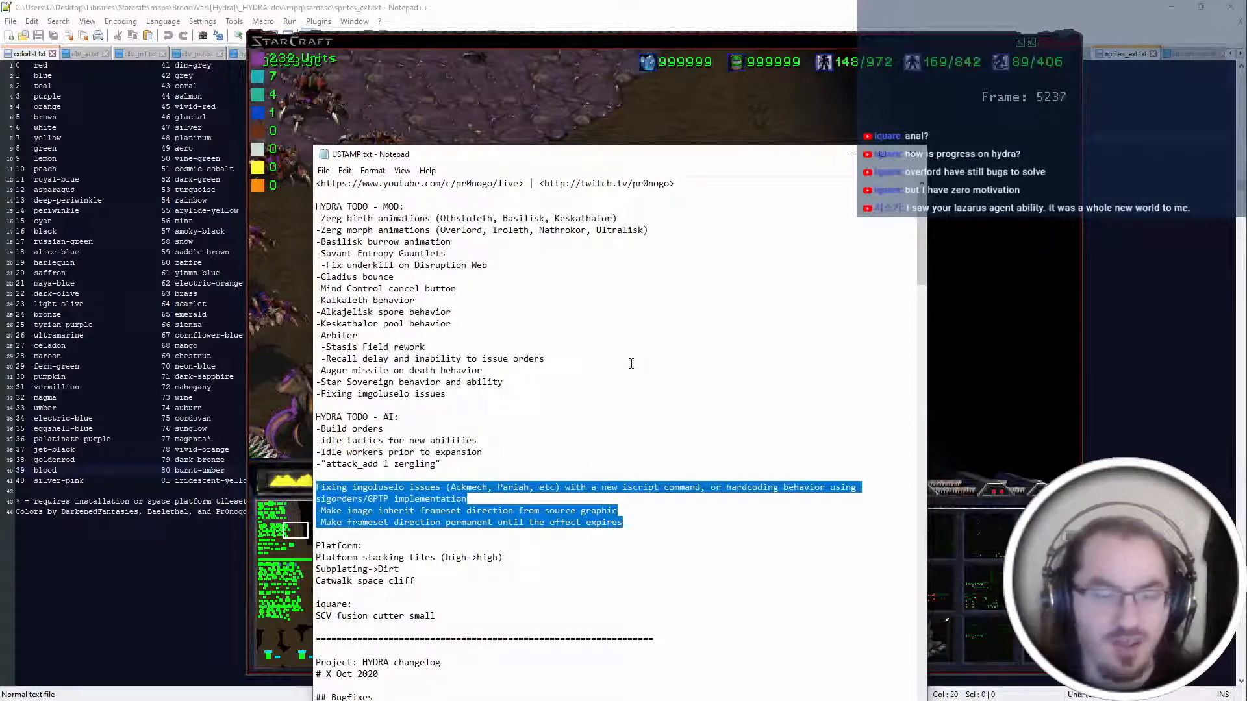
{"action": "left_click_drag", "start_coordinate": [547, 389], "coordinate": [316, 393]}
{"action": "left_click", "coordinate": [536, 382]}
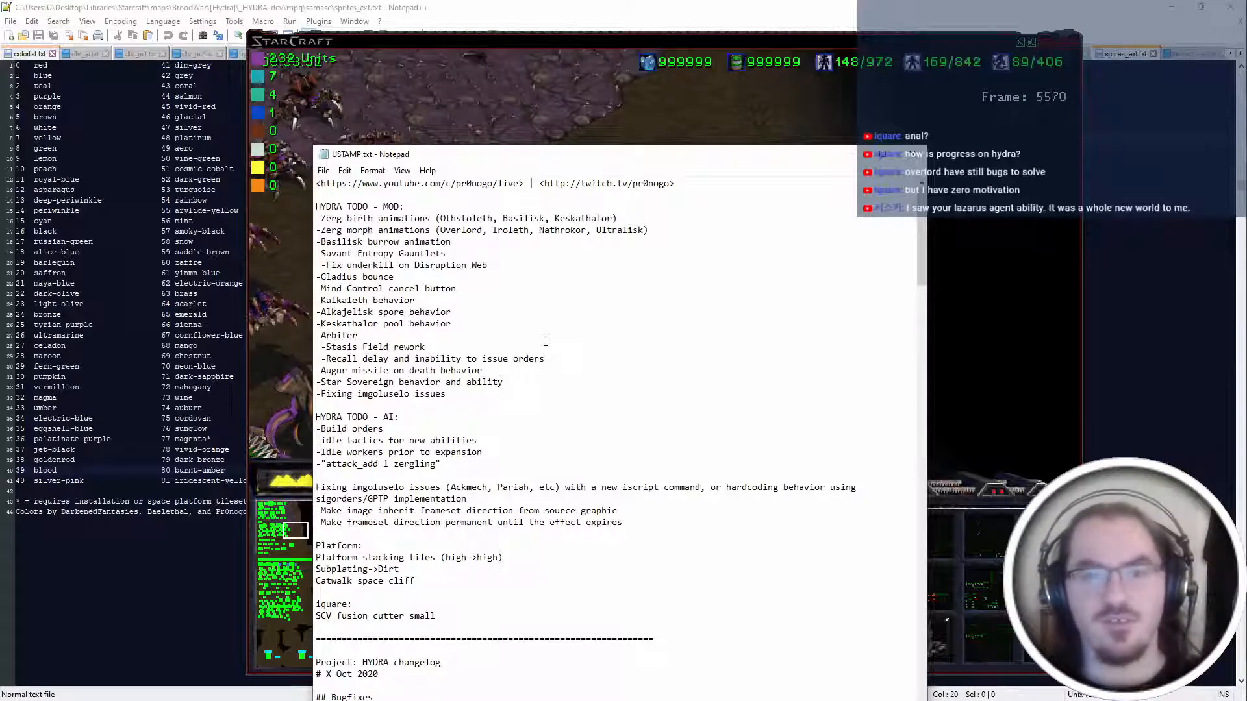
Switch to StarCraft and spawn a Protoss Pariah on the open ground with the console command "spawn pariah".
{"action": "key", "text": "alt+Tab"}
{"action": "key", "text": "grave"}
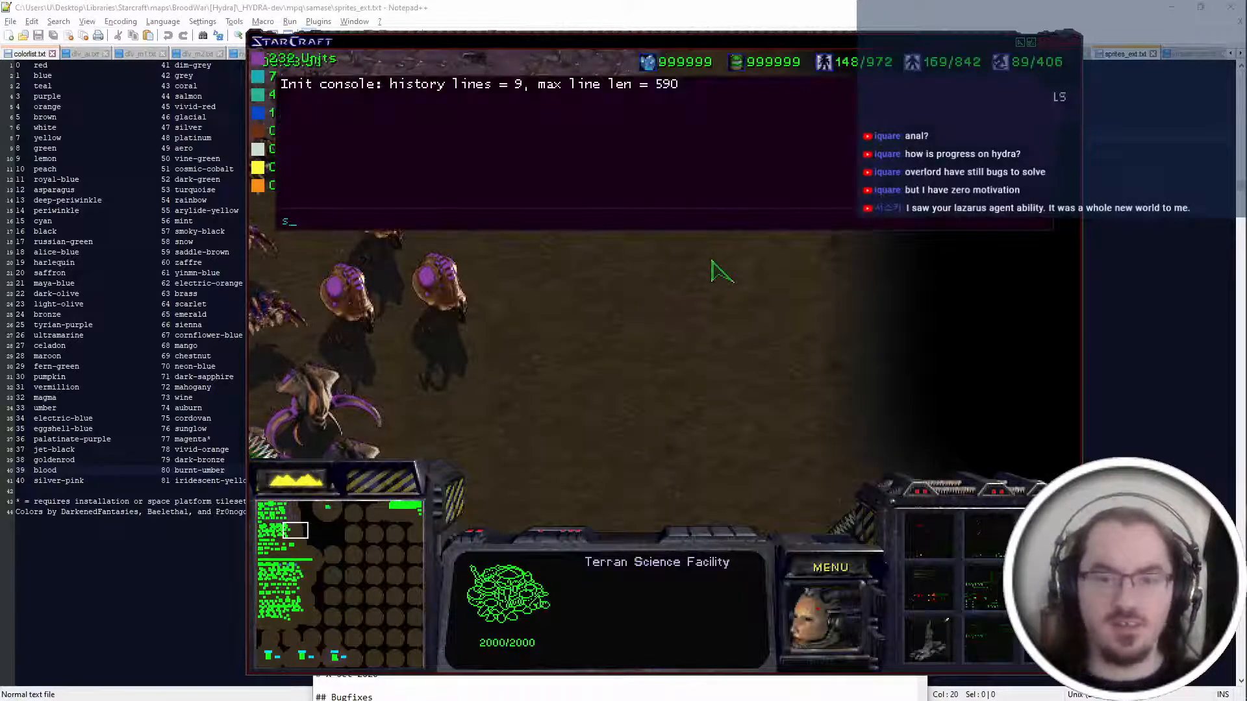
{"action": "type", "text": "spawn paria"}
{"action": "key", "text": "Return"}
{"action": "left_click", "coordinate": [713, 273]}
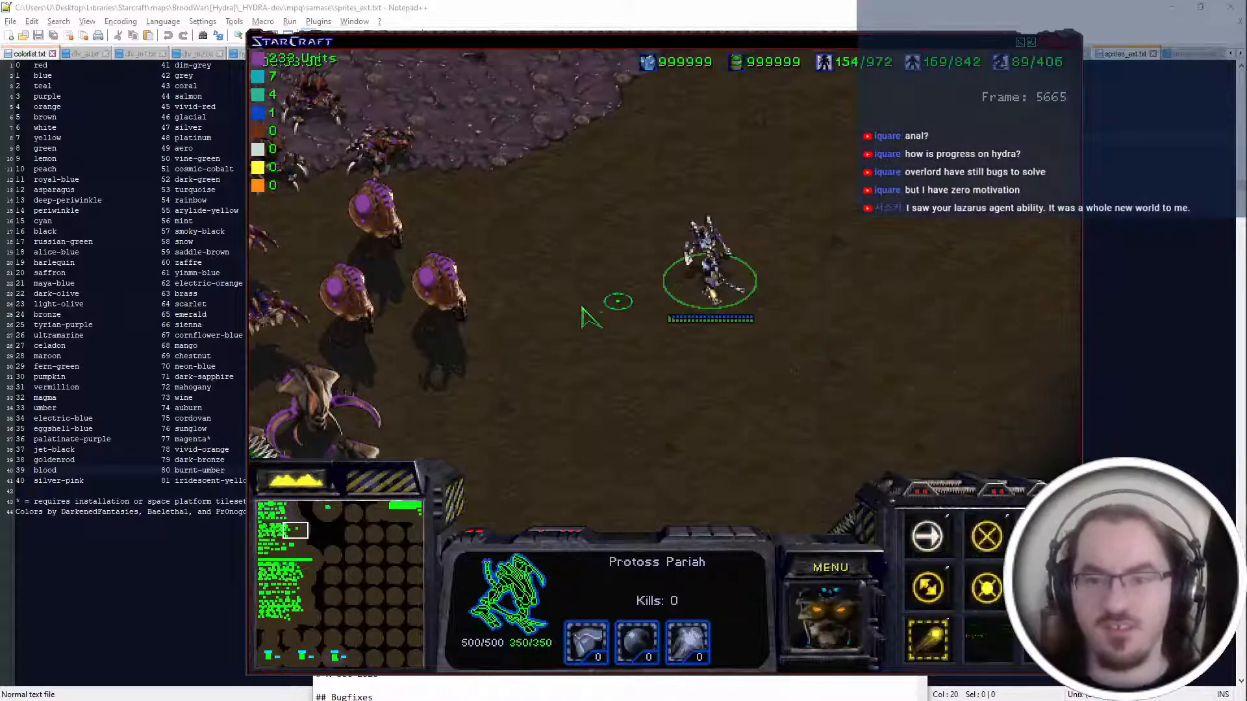
Bring the Pariah beside the Zerg group and target the nearest Zerg unit twice, ordering it away after each attempt.
{"action": "right_click", "coordinate": [481, 328]}
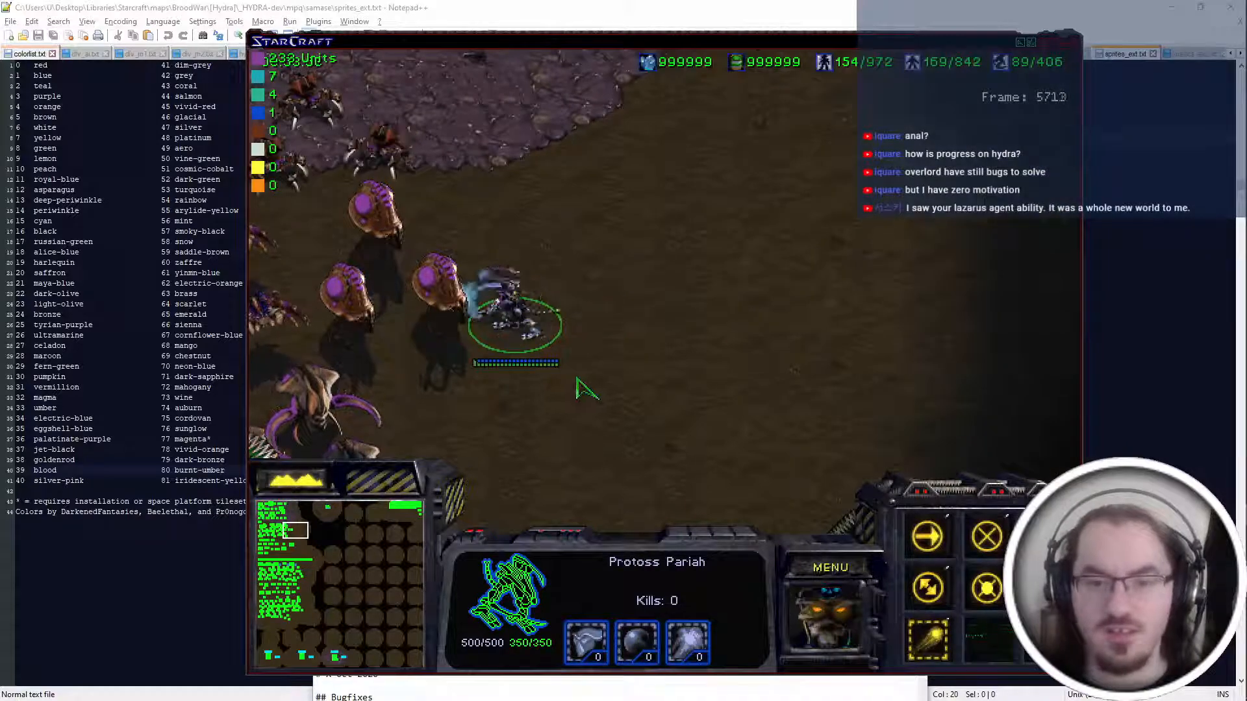
{"action": "right_click", "coordinate": [479, 214]}
{"action": "key", "text": "z"}
{"action": "left_click", "coordinate": [440, 296]}
{"action": "right_click", "coordinate": [705, 351]}
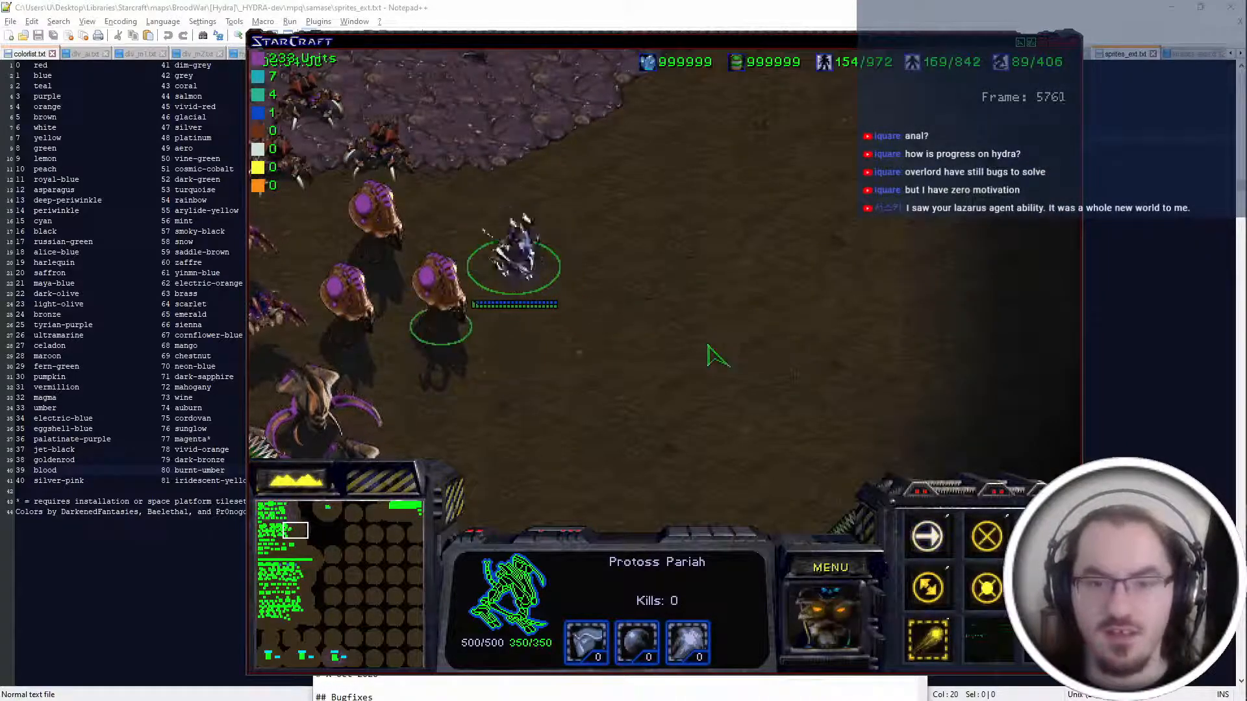
{"action": "right_click", "coordinate": [509, 249]}
{"action": "key", "text": "z"}
{"action": "left_click", "coordinate": [442, 276]}
{"action": "right_click", "coordinate": [667, 361]}
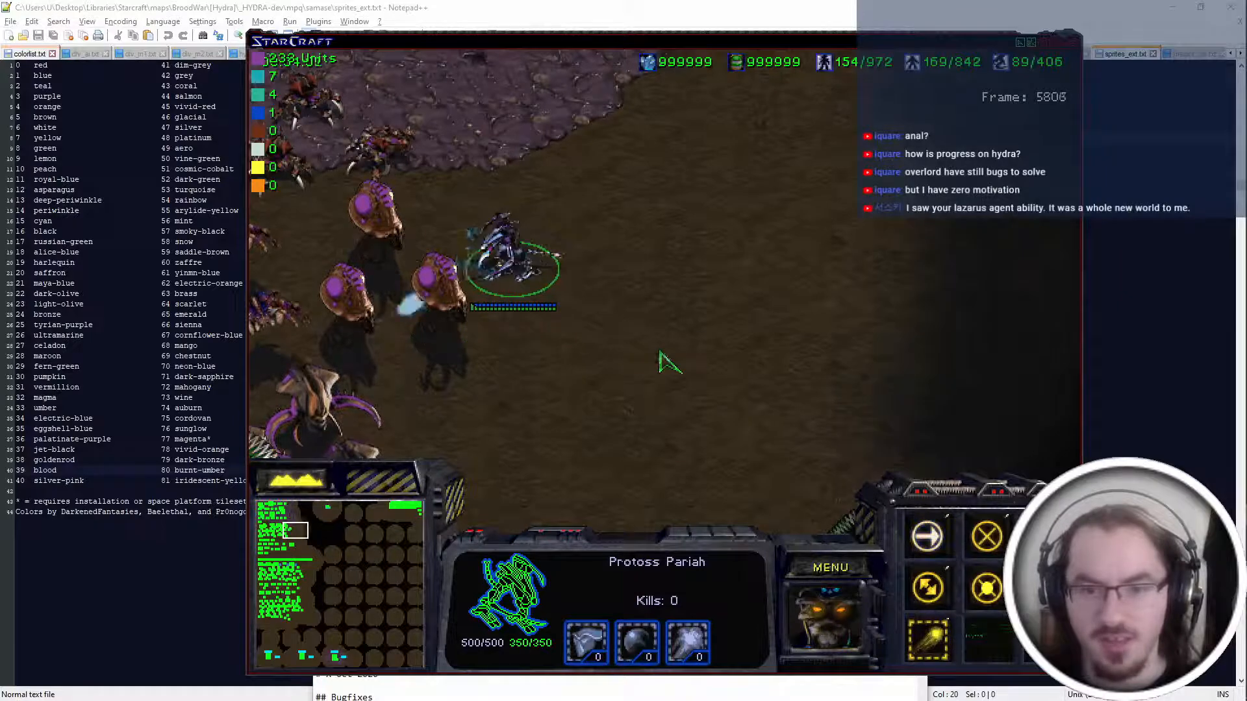
{"action": "right_click", "coordinate": [538, 397]}
Walk the Pariah back and forth across the open ground in several directions to check its graphics.
{"action": "key", "text": "Up"}
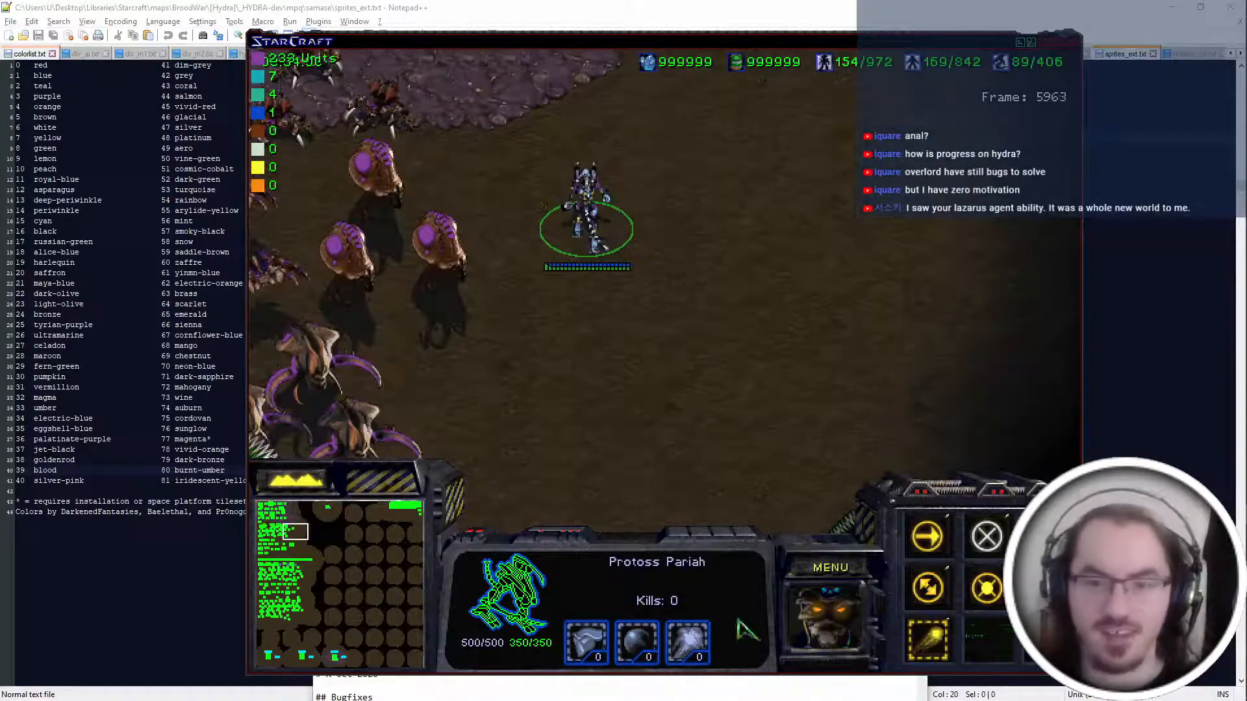
{"action": "right_click", "coordinate": [724, 419]}
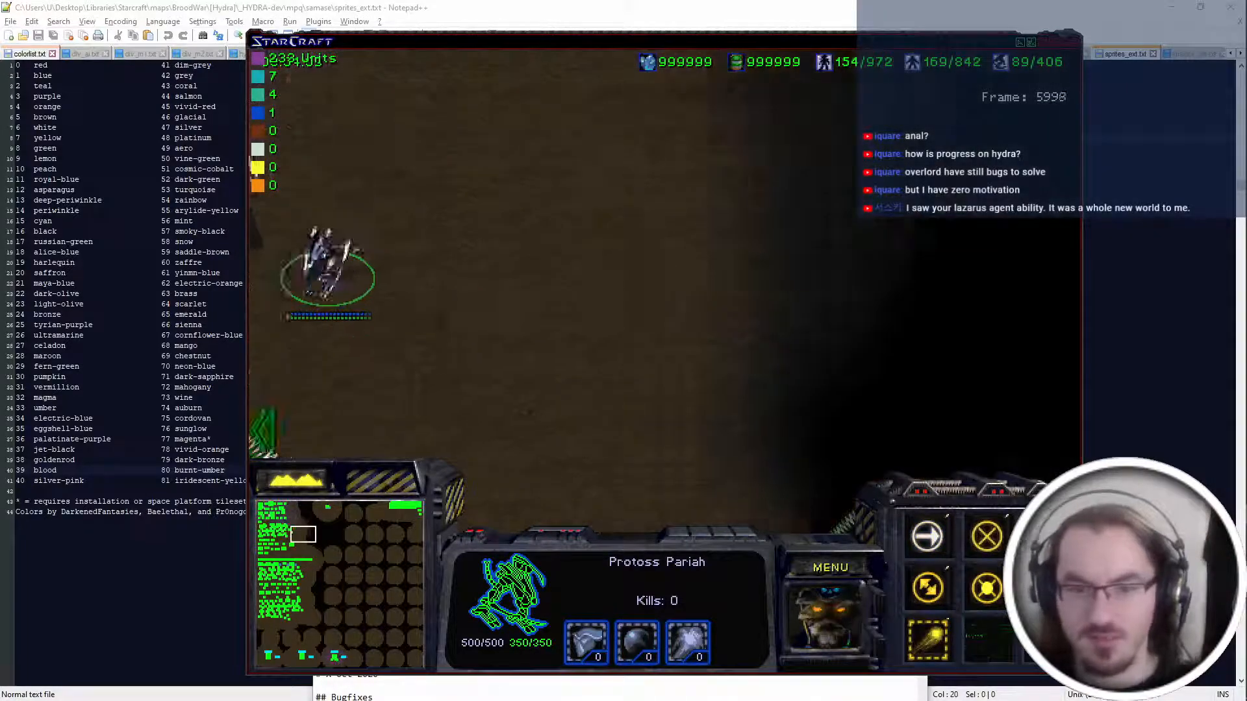
{"action": "right_click", "coordinate": [513, 391]}
{"action": "right_click", "coordinate": [614, 427]}
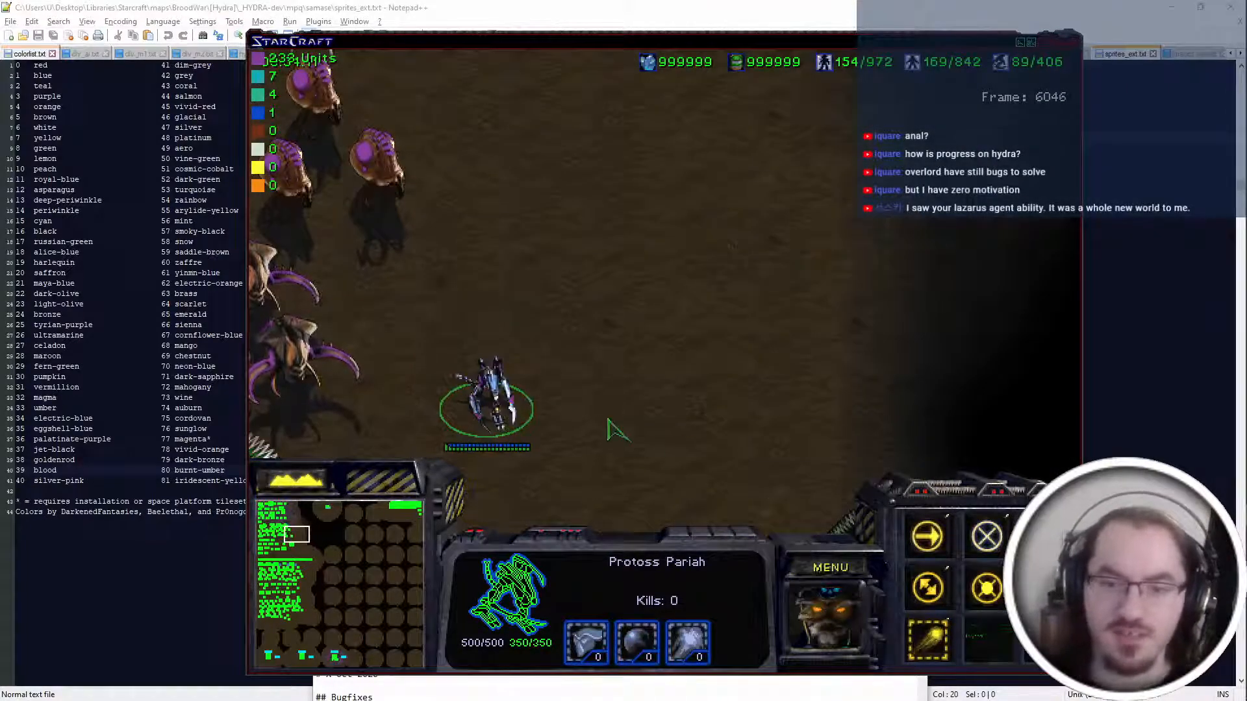
{"action": "right_click", "coordinate": [472, 303]}
{"action": "right_click", "coordinate": [593, 349]}
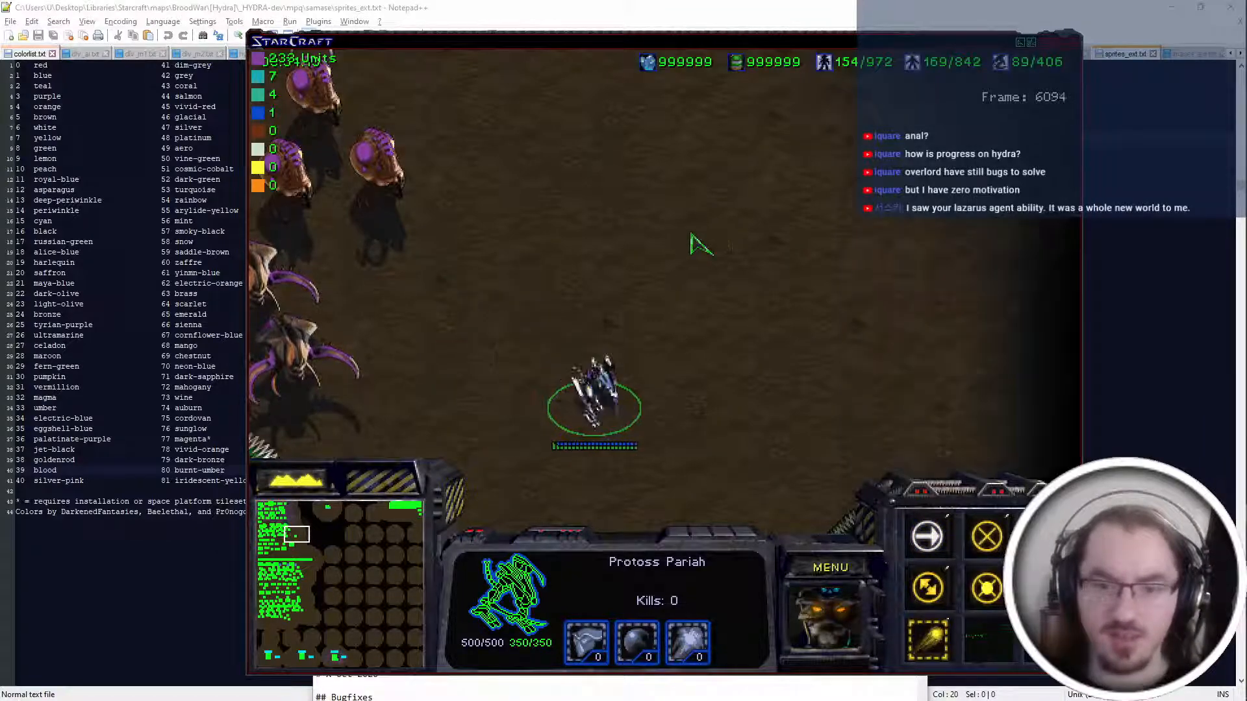
{"action": "key", "text": "alt+Tab"}
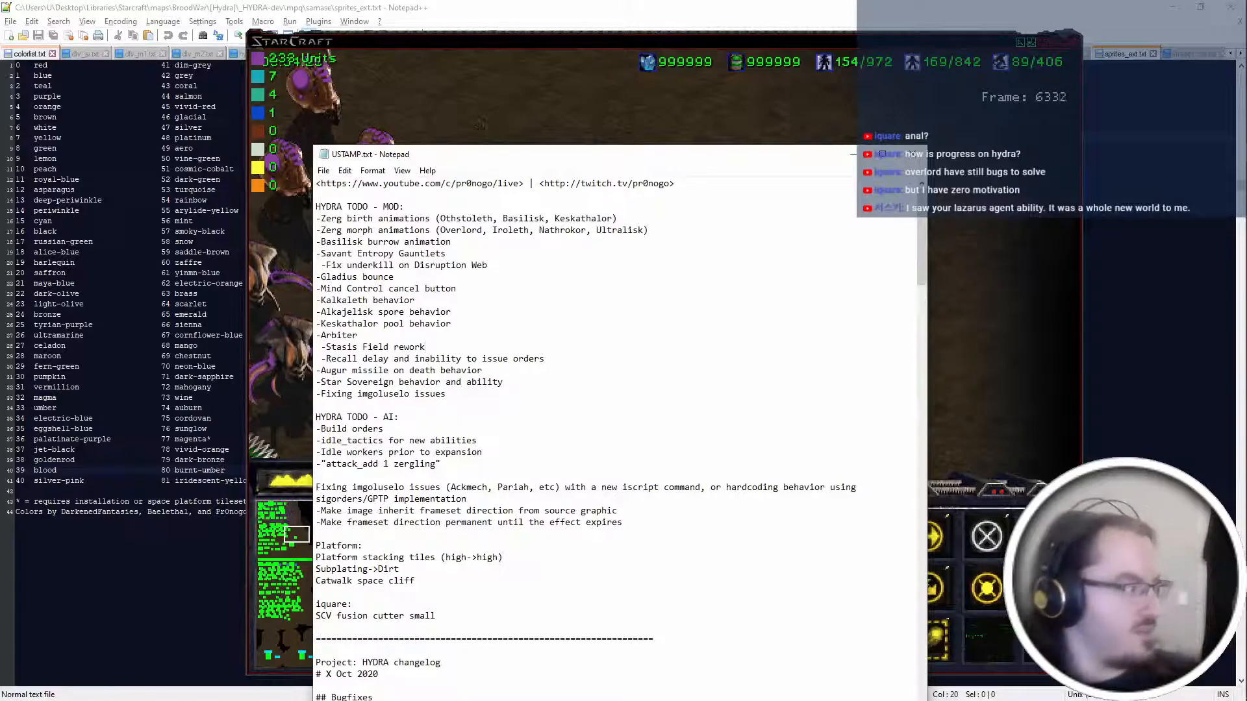
{"action": "key", "text": "alt+Tab"}
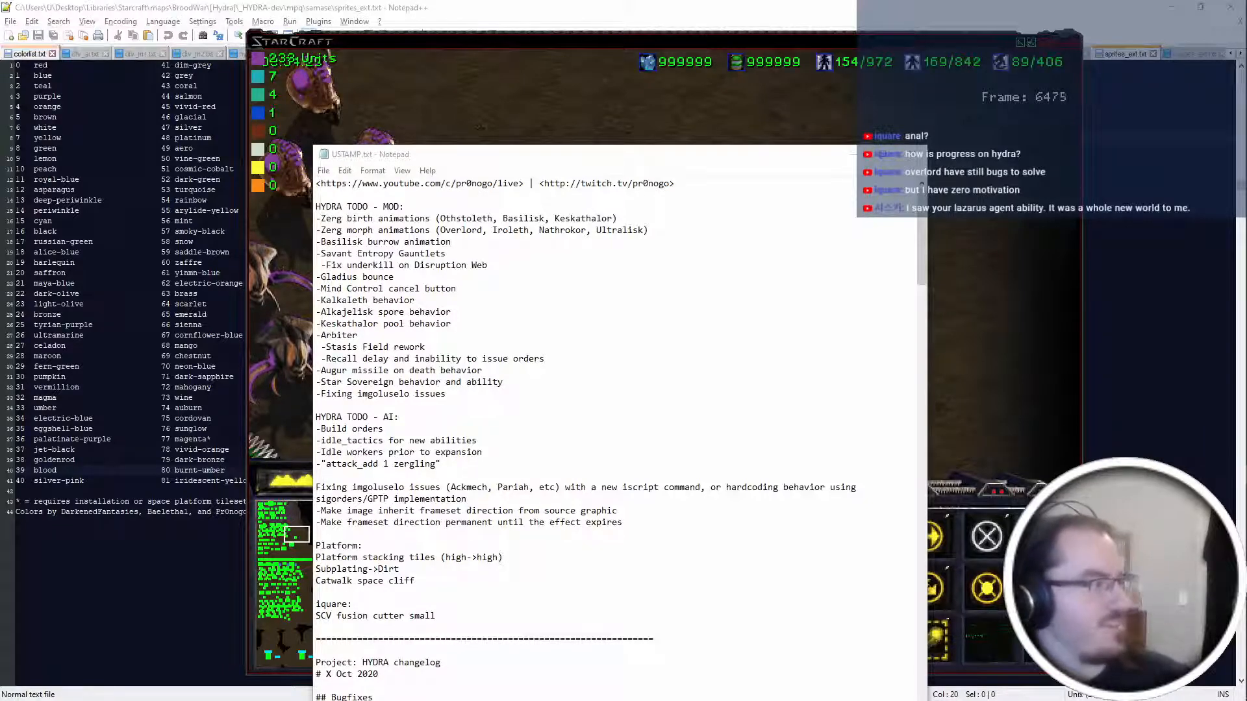
{"action": "left_click", "coordinate": [493, 451]}
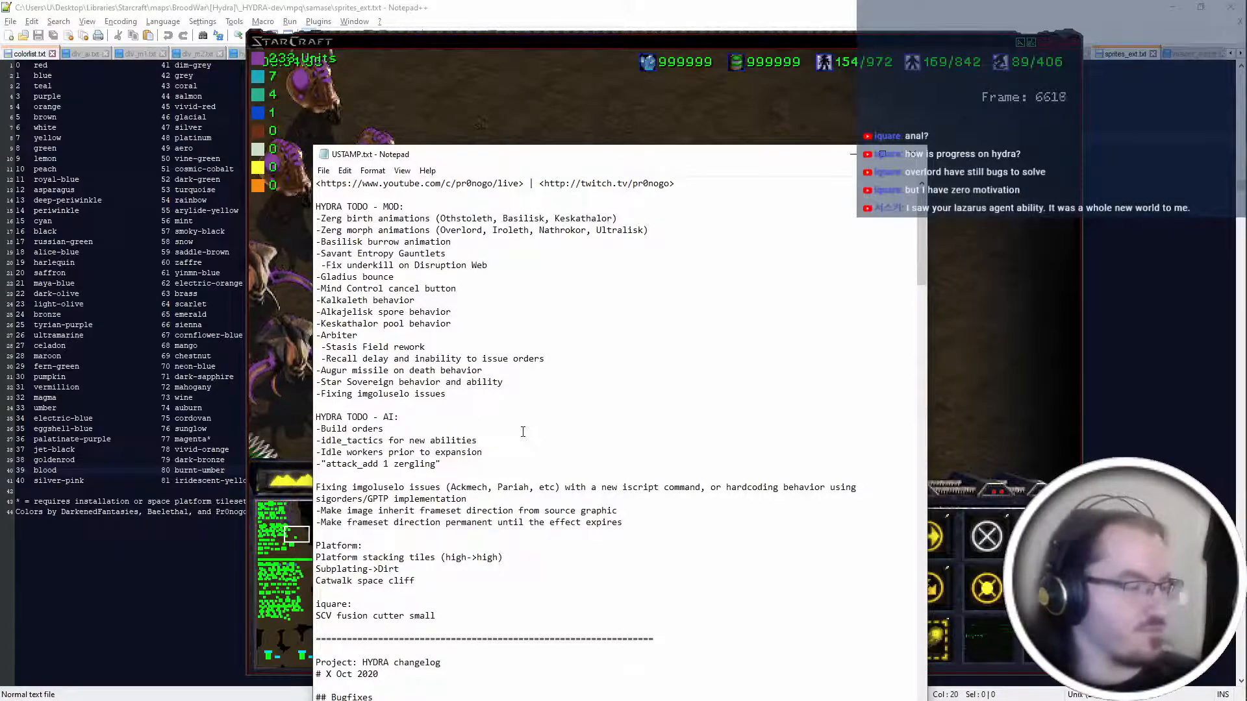
Return to StarCraft and spawn an Apostle, a Medic and a Marine through the console.
{"action": "key", "text": "alt+Tab"}
{"action": "type", "text": "spawn apost"}
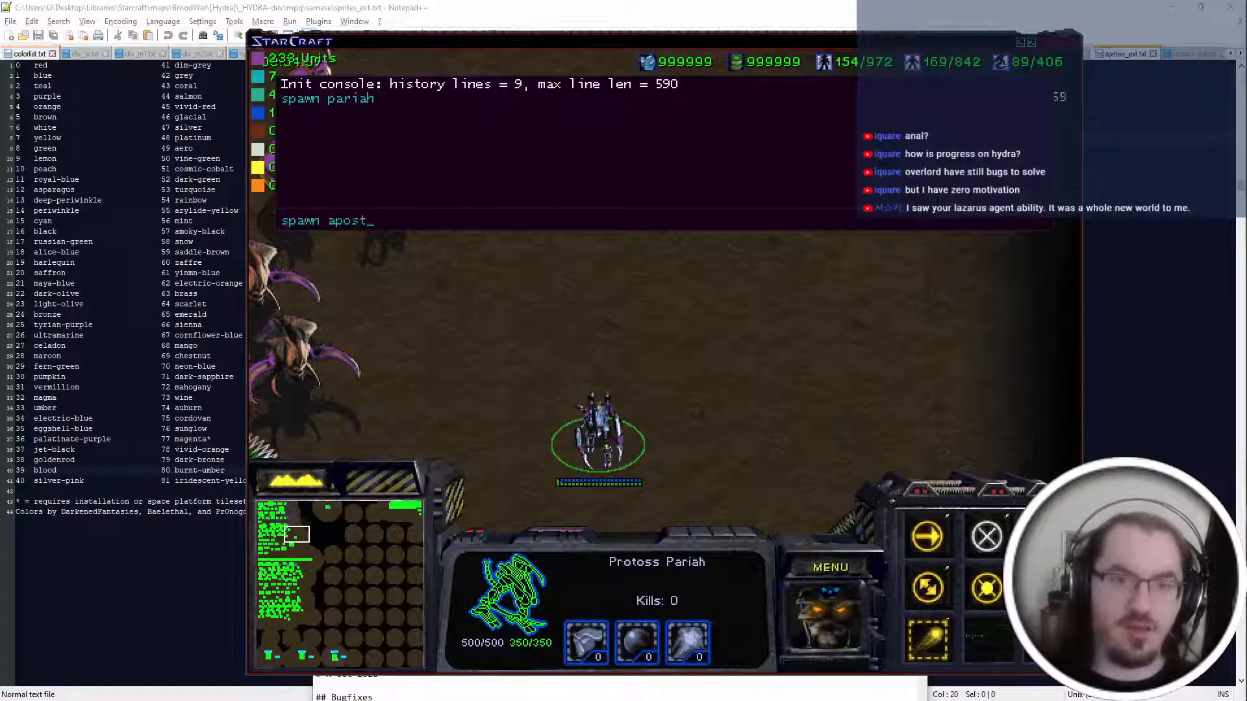
{"action": "type", "text": "le"}
{"action": "key", "text": "Return"}
{"action": "key", "text": "Return"}
{"action": "type", "text": "spawn "}
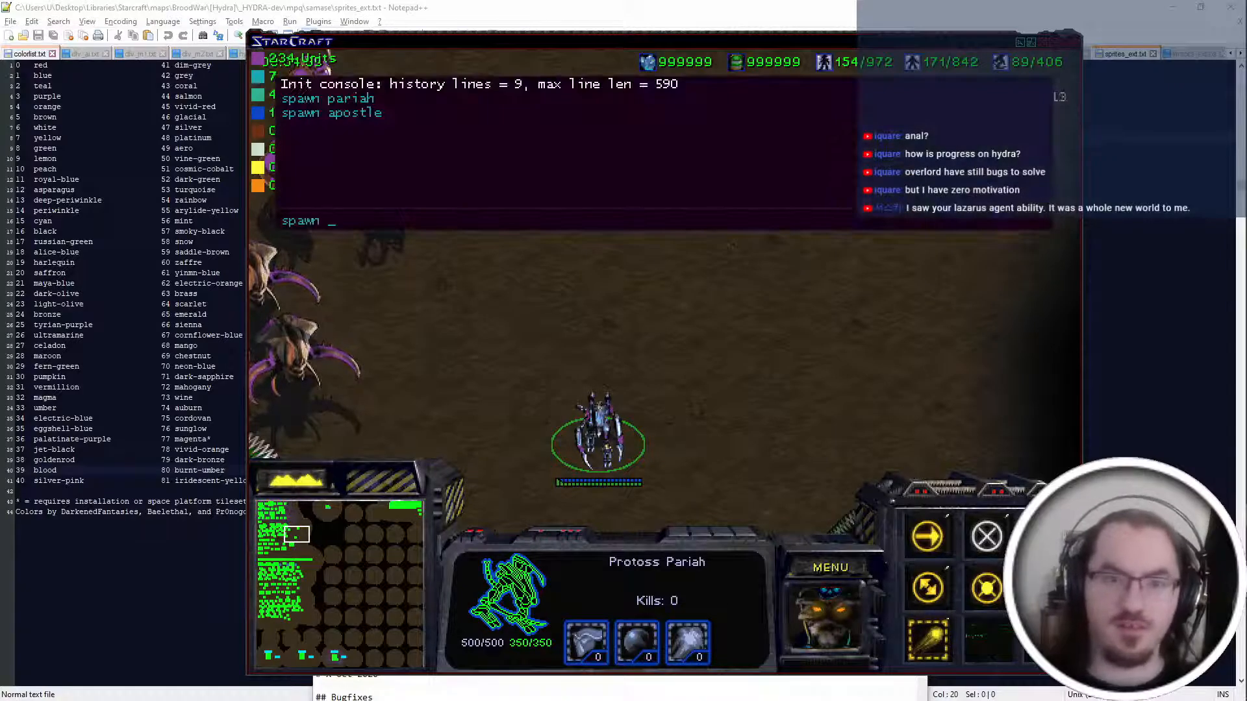
{"action": "type", "text": "medic"}
{"action": "key", "text": "Return"}
{"action": "key", "text": "Escape"}
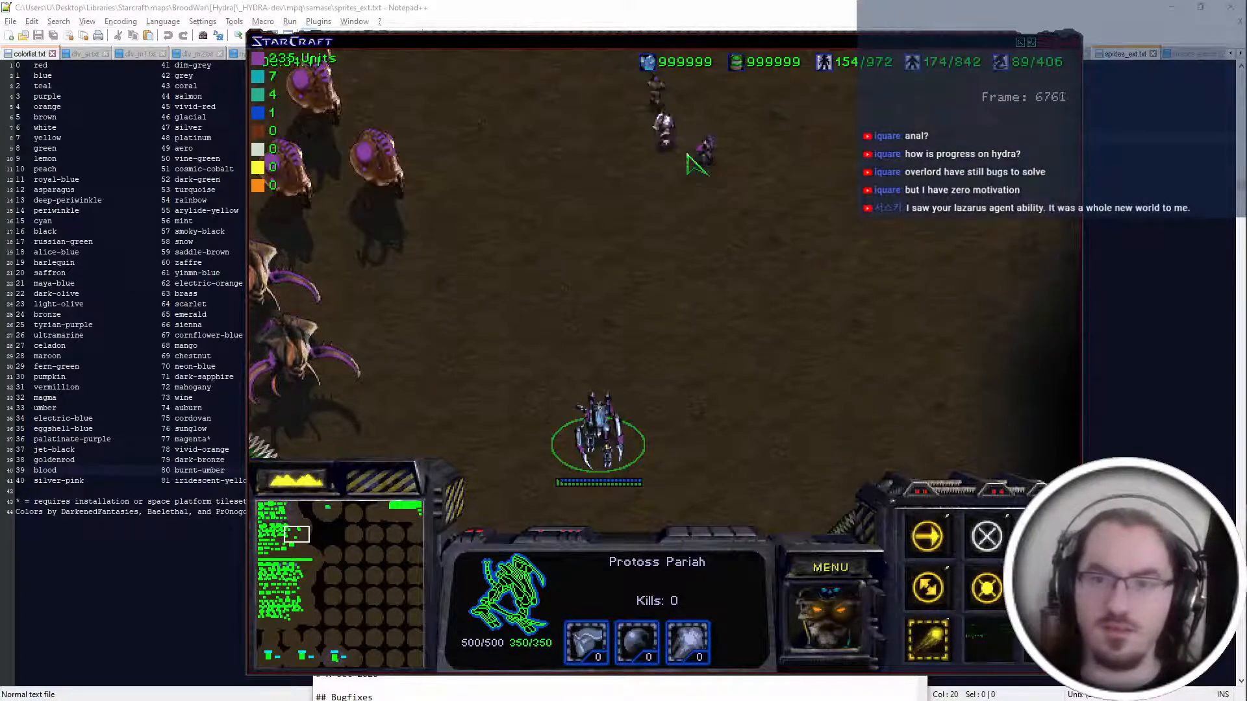
Space the Marine, Medic and Apostle apart, and trigger the Marine's stimulant ability.
{"action": "left_click", "coordinate": [664, 130]}
{"action": "key", "text": "Up"}
{"action": "left_click", "coordinate": [701, 289]}
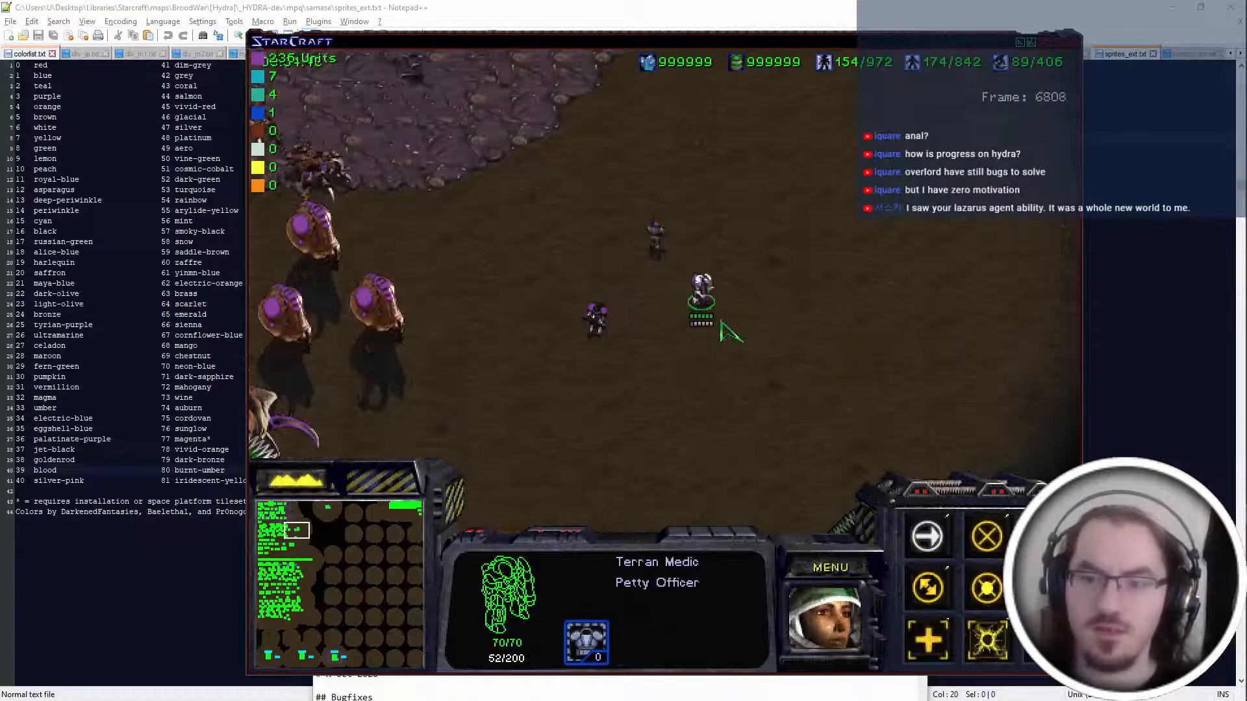
{"action": "left_click", "coordinate": [596, 319]}
{"action": "right_click", "coordinate": [626, 333]}
{"action": "left_click_drag", "start_coordinate": [701, 253], "coordinate": [637, 216]}
{"action": "left_click", "coordinate": [611, 325]}
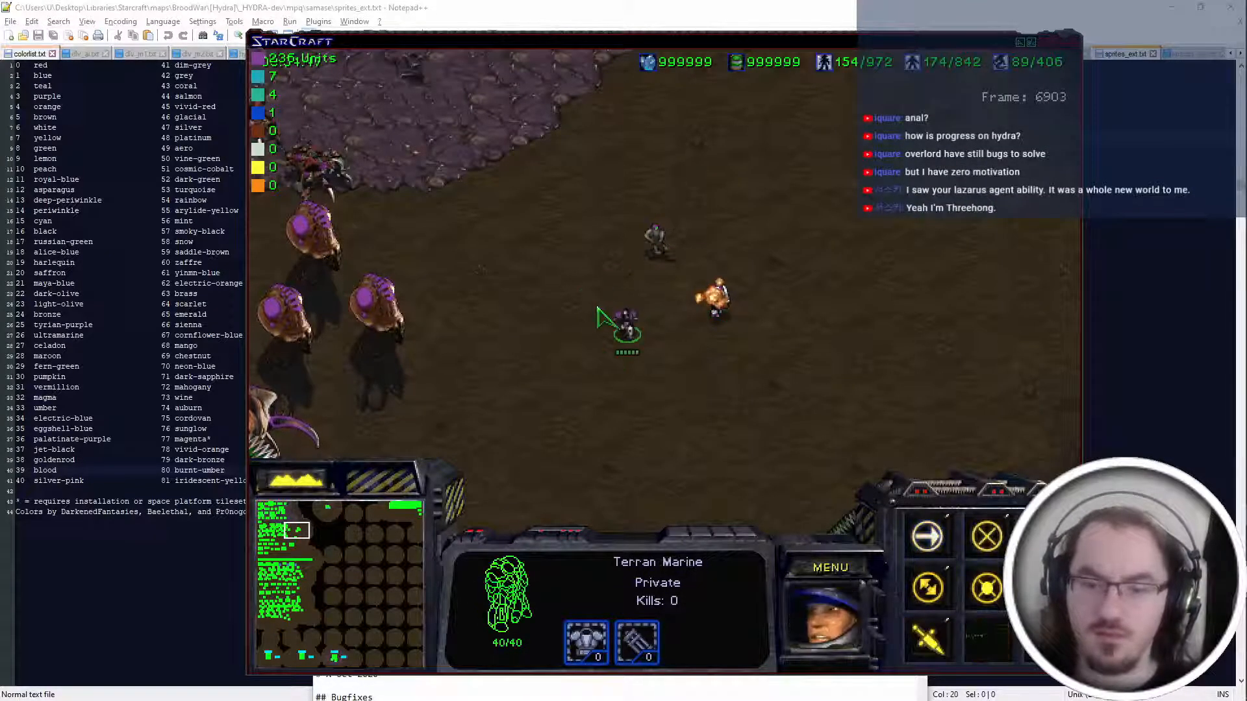
{"action": "right_click", "coordinate": [585, 308]}
{"action": "key", "text": "t"}
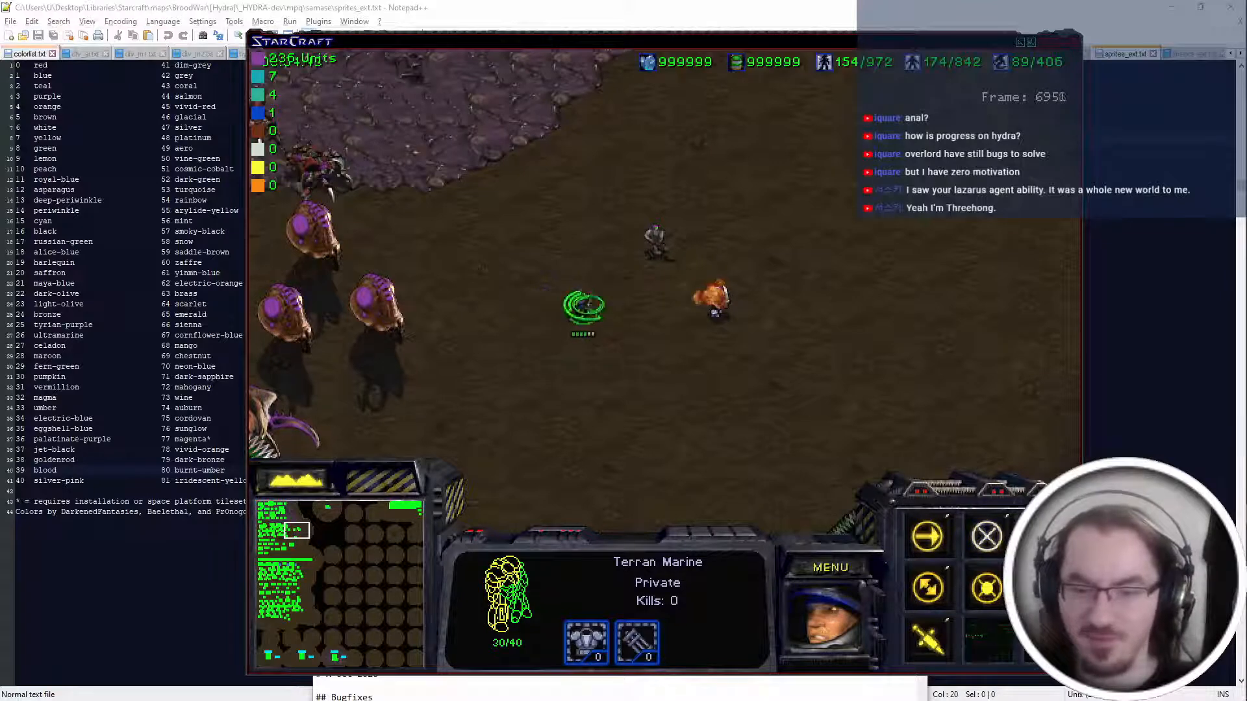
Inspect the health and energy of the Apostle and the Medic.
{"action": "left_click", "coordinate": [655, 247]}
{"action": "left_click", "coordinate": [711, 295]}
{"action": "left_click", "coordinate": [654, 245]}
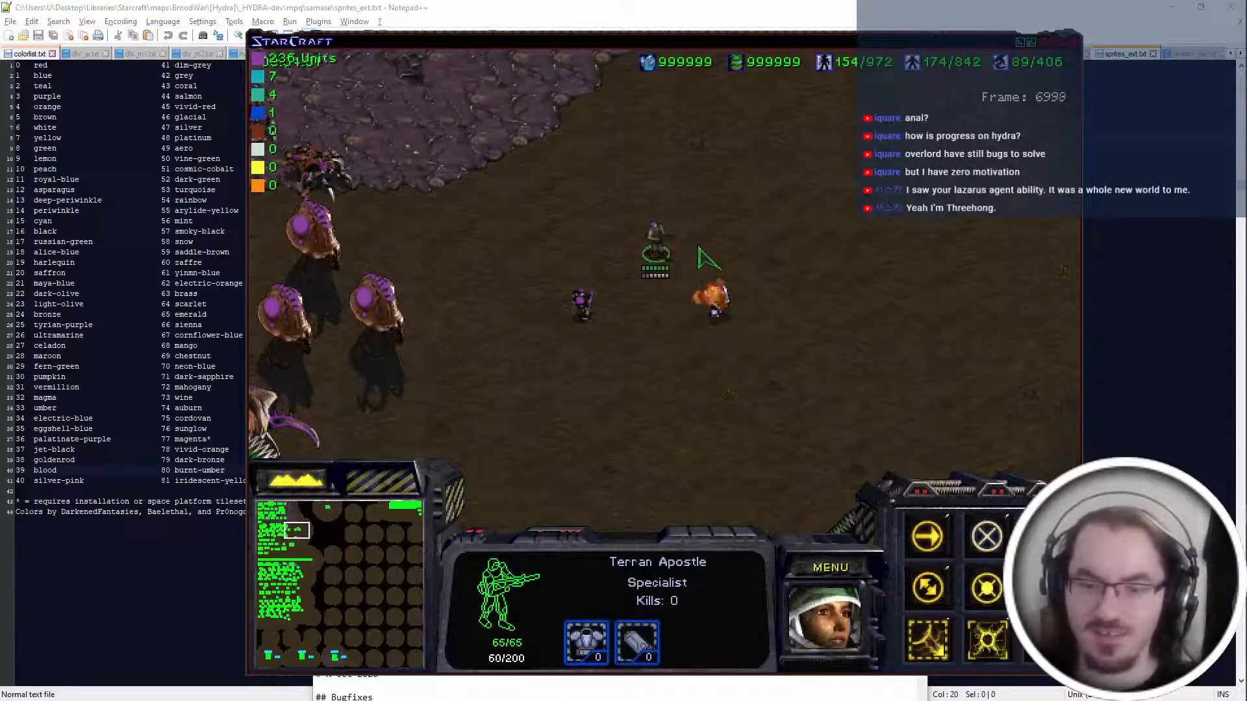
{"action": "key", "text": "Down"}
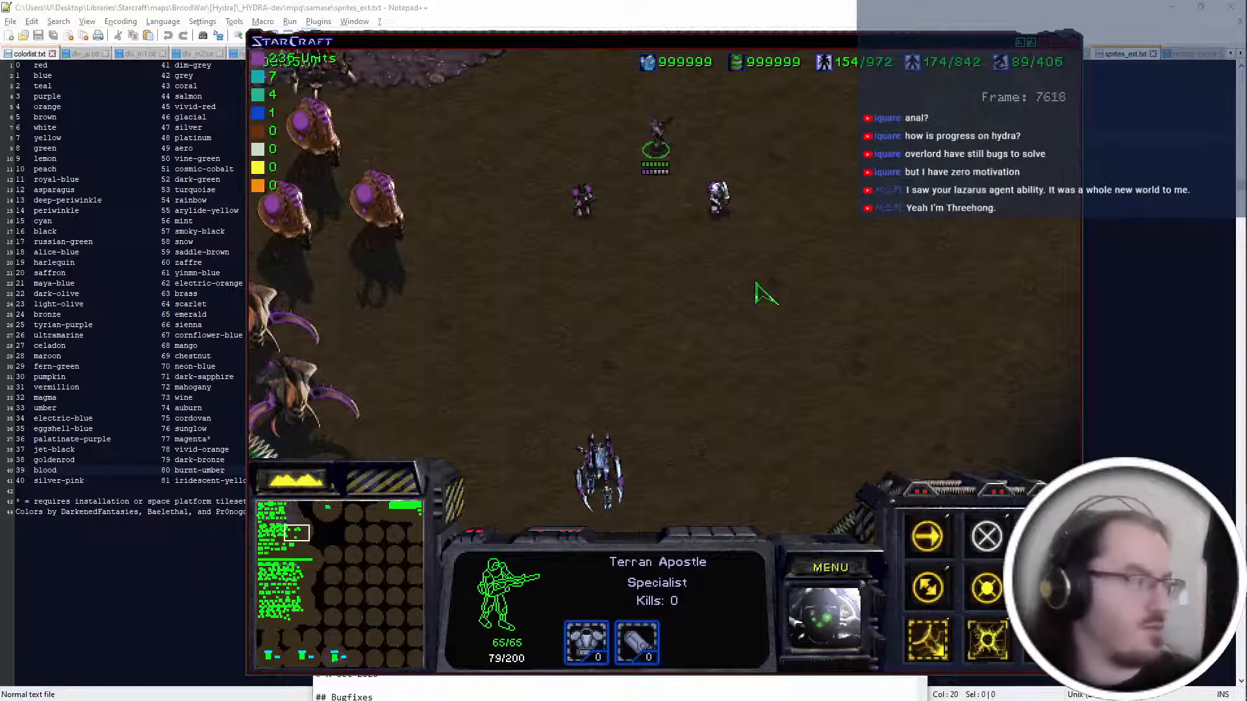
{"action": "left_click", "coordinate": [718, 200]}
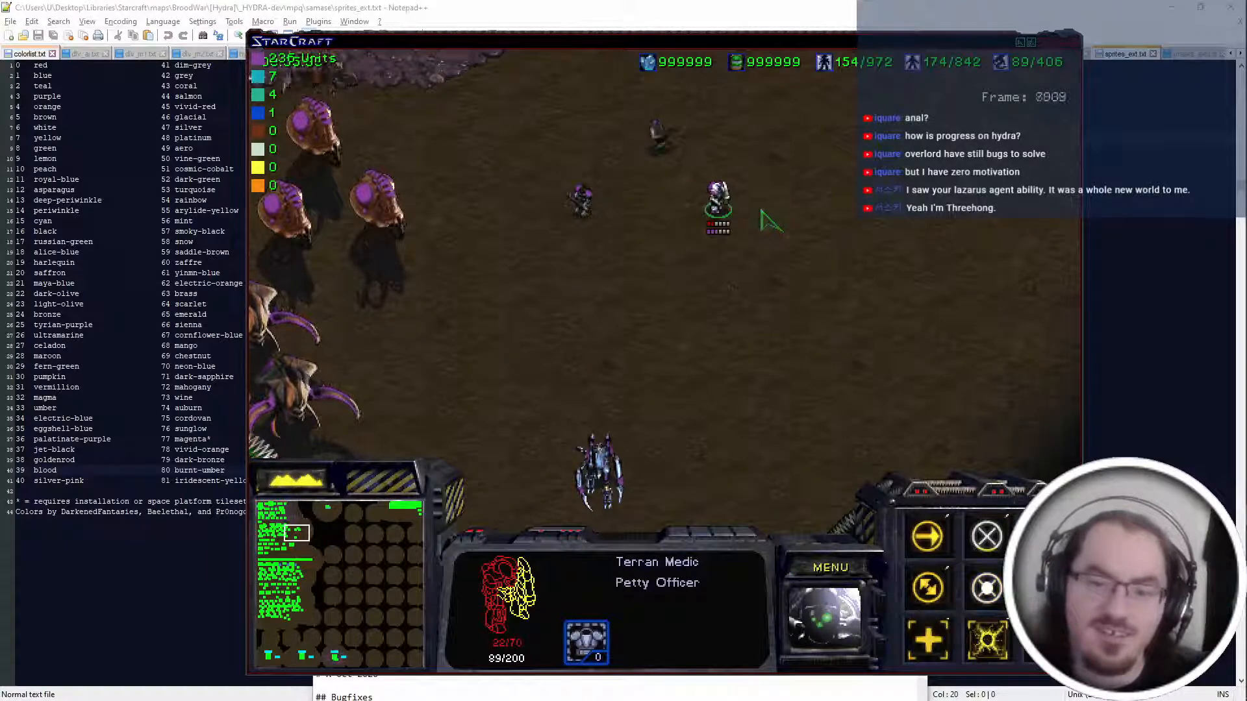
{"action": "key", "text": "Up"}
{"action": "key", "text": "Right"}
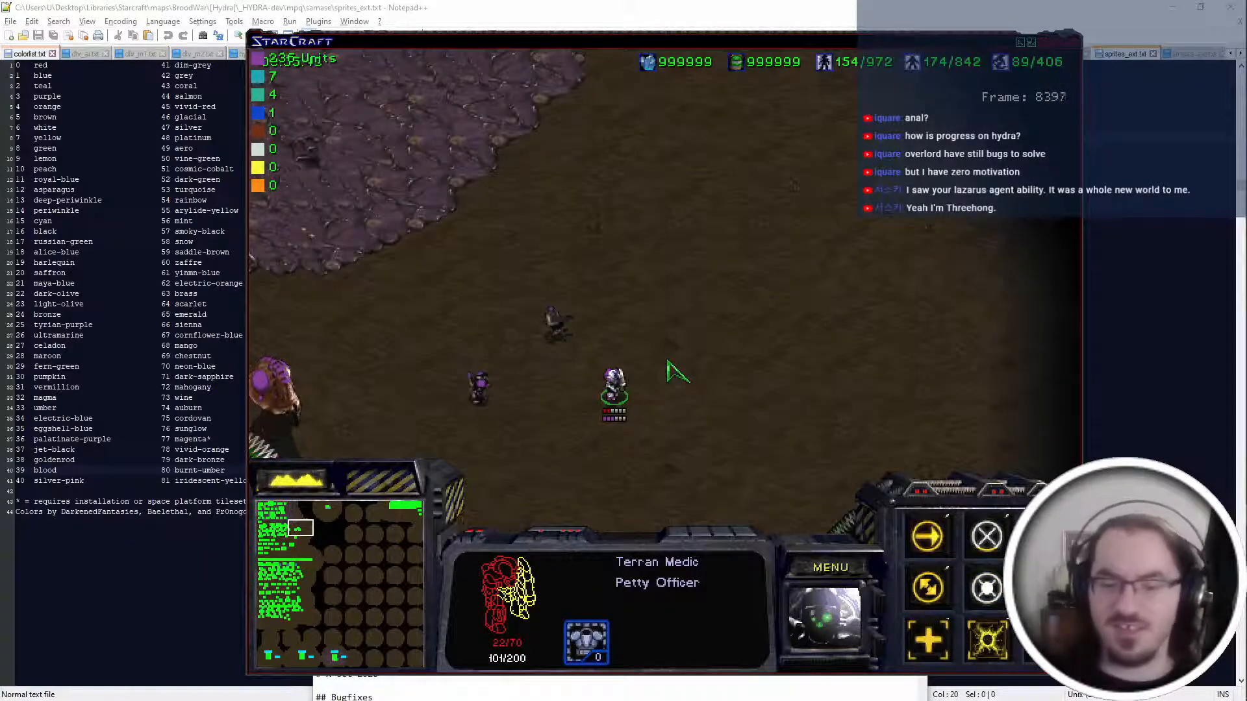
Select the Apostle and use its targeted ability on the wounded Medic.
{"action": "left_click", "coordinate": [539, 322]}
{"action": "key", "text": "Down"}
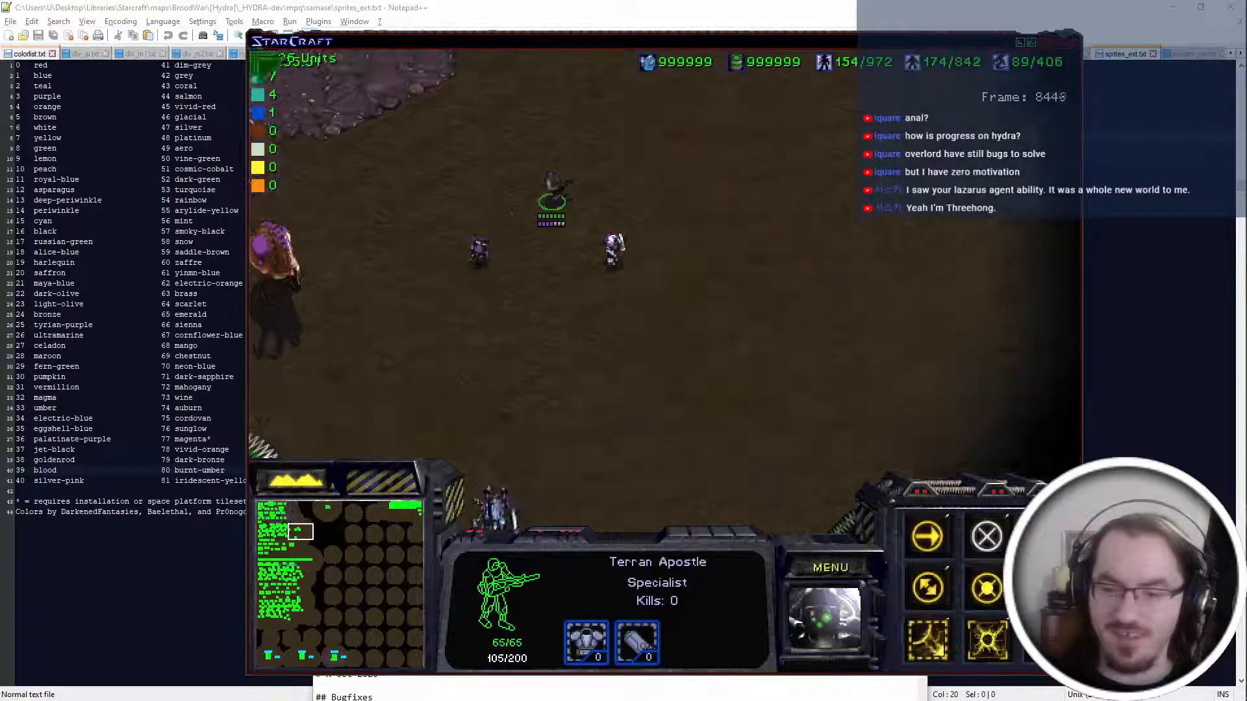
{"action": "key", "text": "Up"}
{"action": "key", "text": "Left"}
{"action": "key", "text": "q"}
{"action": "left_click", "coordinate": [747, 383]}
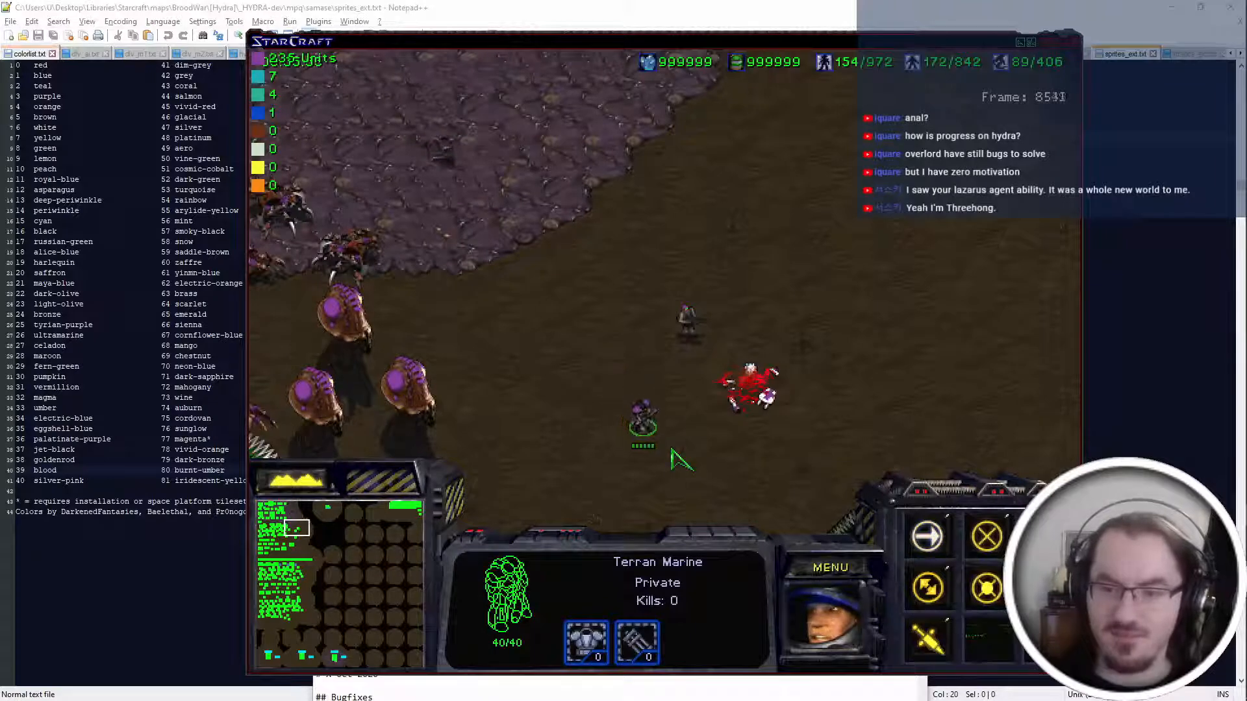
Inspect the Medic standing on the remains, and move the Marine away from her.
{"action": "key", "text": "Right"}
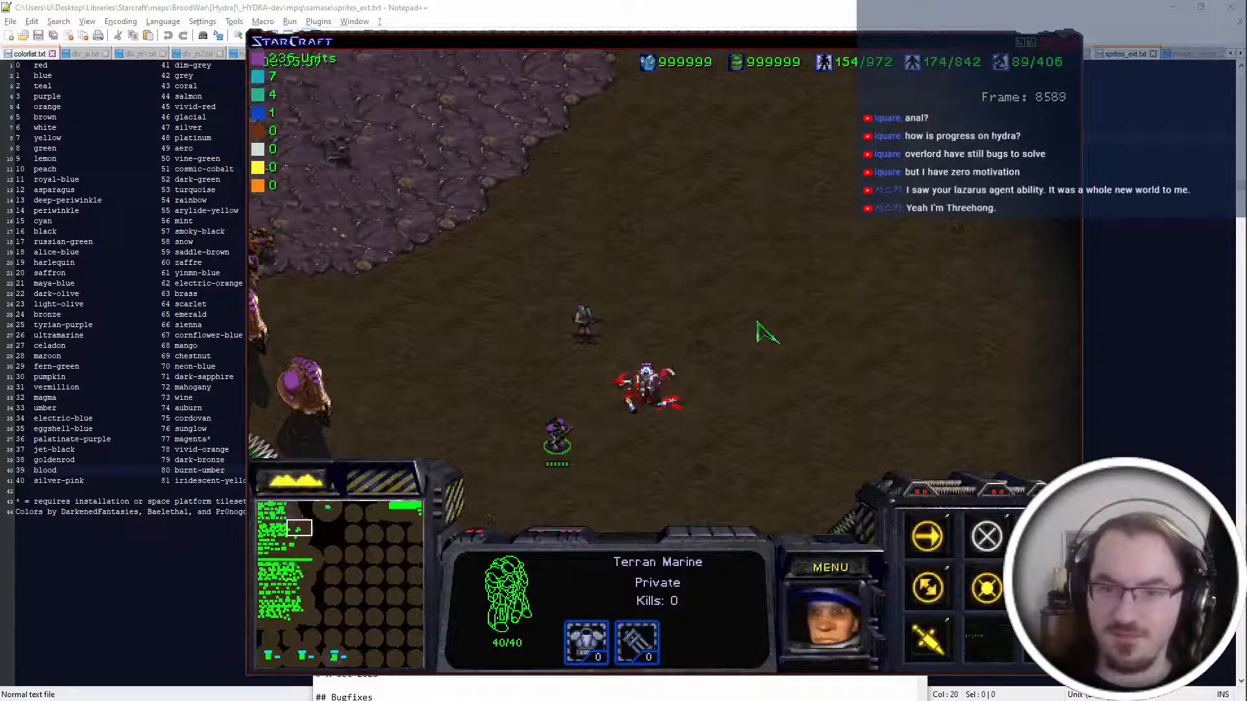
{"action": "left_click", "coordinate": [650, 417]}
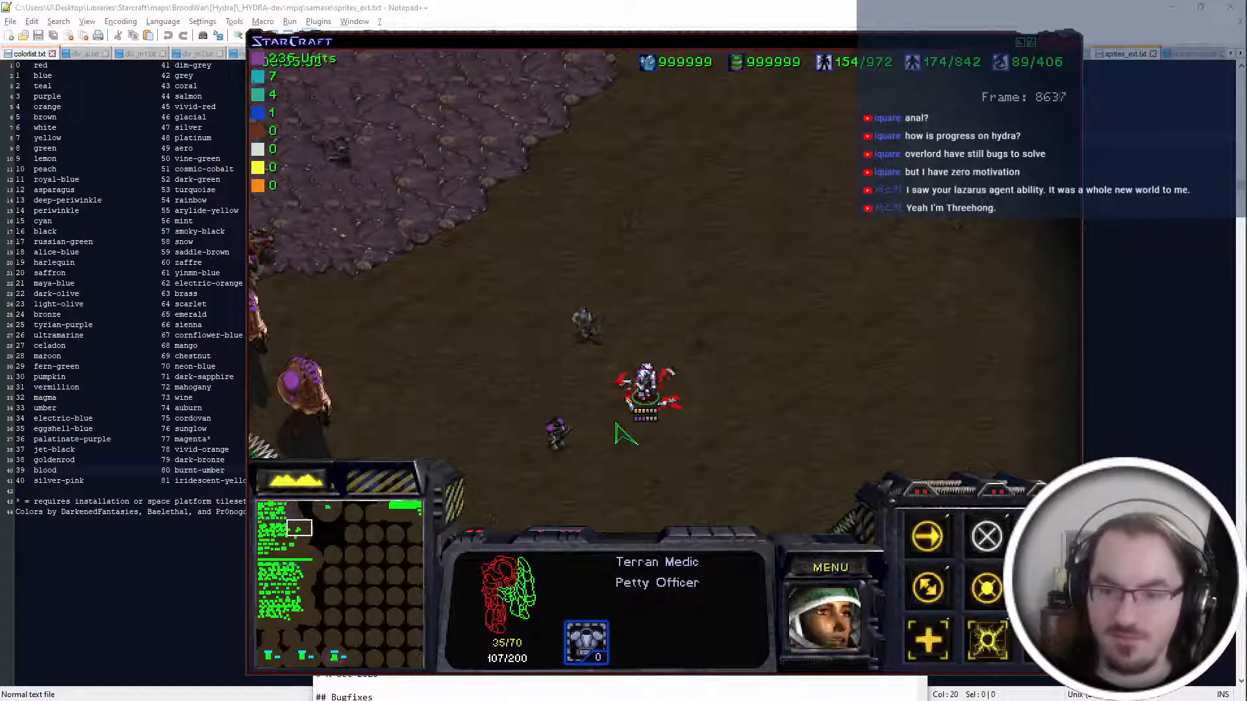
{"action": "left_click", "coordinate": [556, 432]}
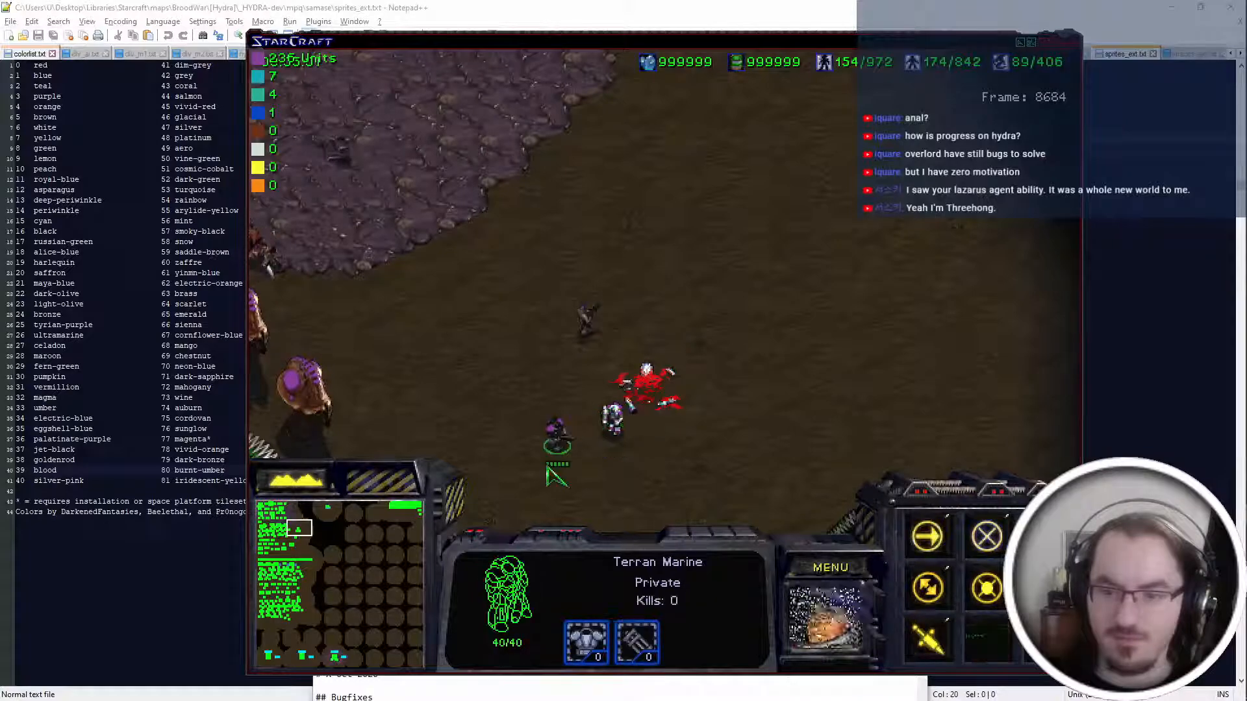
{"action": "right_click", "coordinate": [496, 448]}
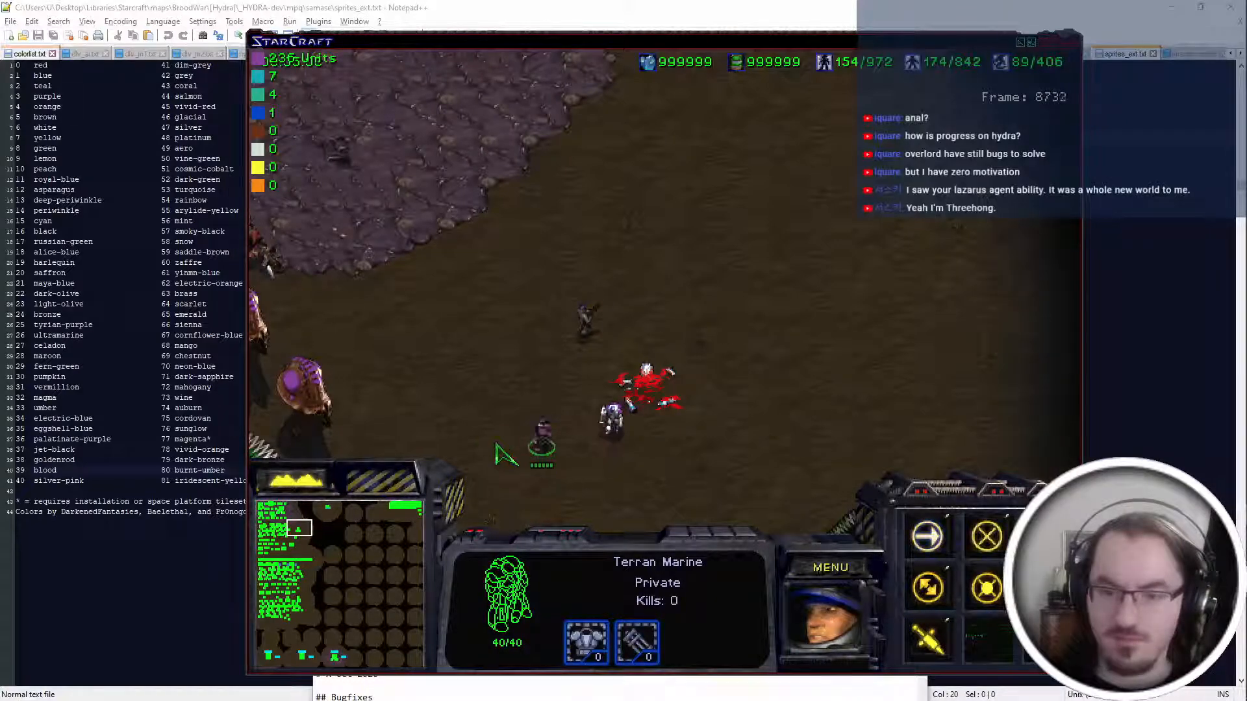
{"action": "right_click", "coordinate": [606, 408]}
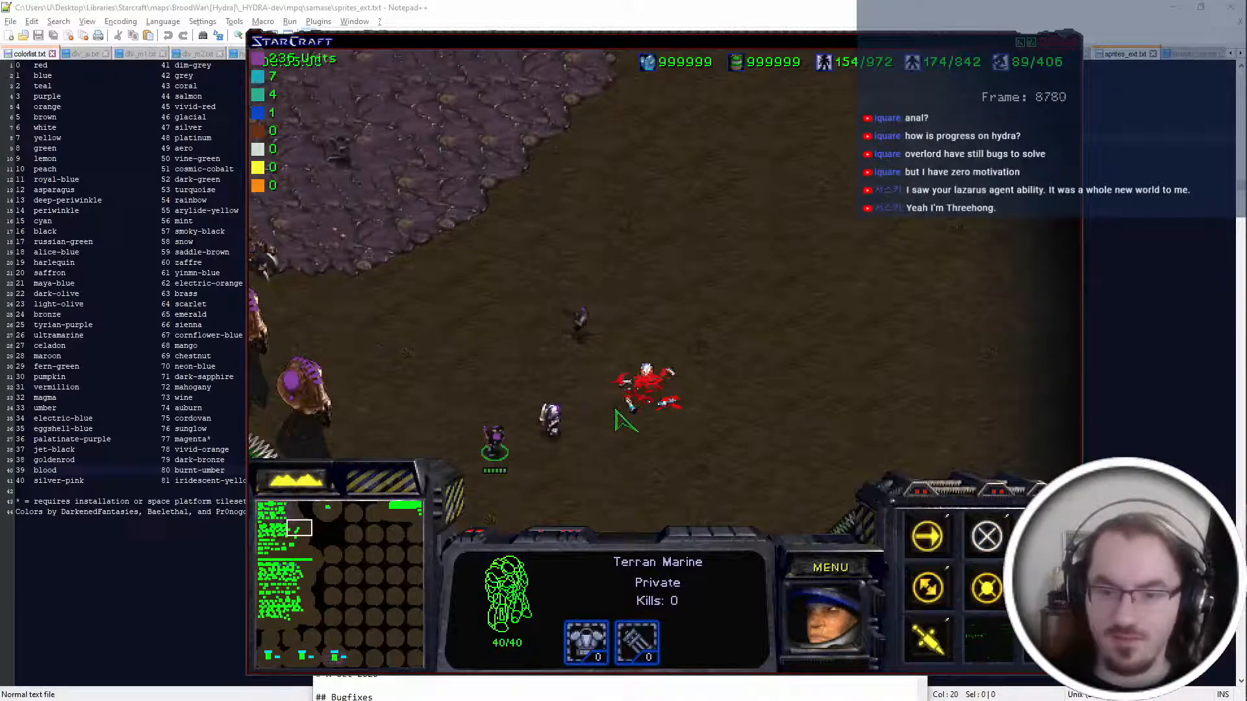
Move the Medic to the opposite side of the remains from the Marine.
{"action": "left_click", "coordinate": [551, 420]}
{"action": "right_click", "coordinate": [729, 415]}
{"action": "left_click", "coordinate": [495, 443]}
{"action": "left_click", "coordinate": [720, 421]}
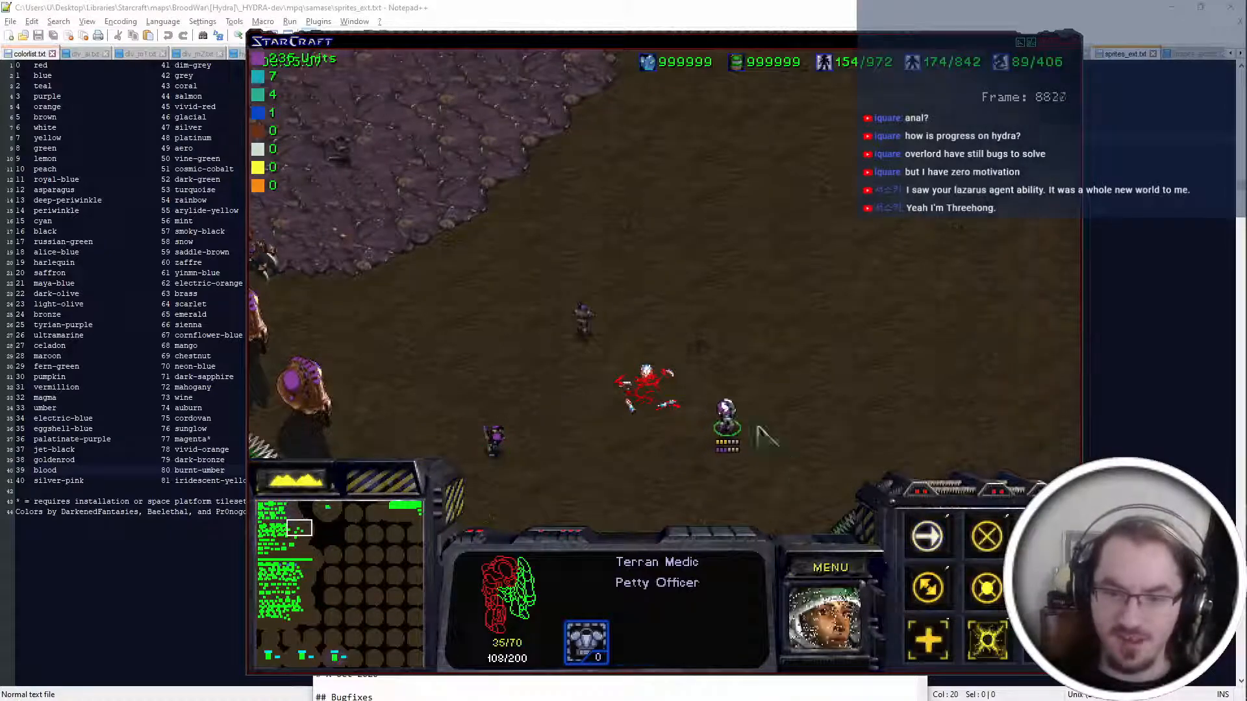
Select the Apostle and examine its health, energy and upgrades.
{"action": "left_click", "coordinate": [584, 331]}
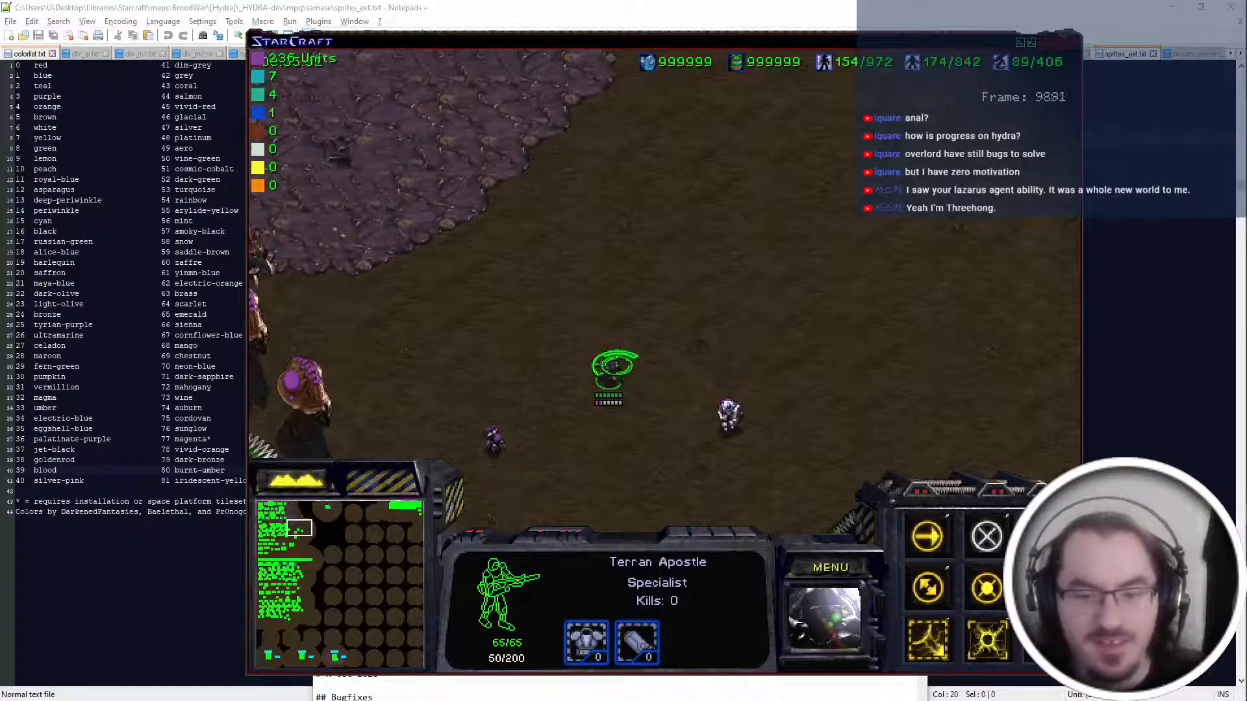
{"action": "mouse_move", "coordinate": [588, 640]}
{"action": "key", "text": "Down"}
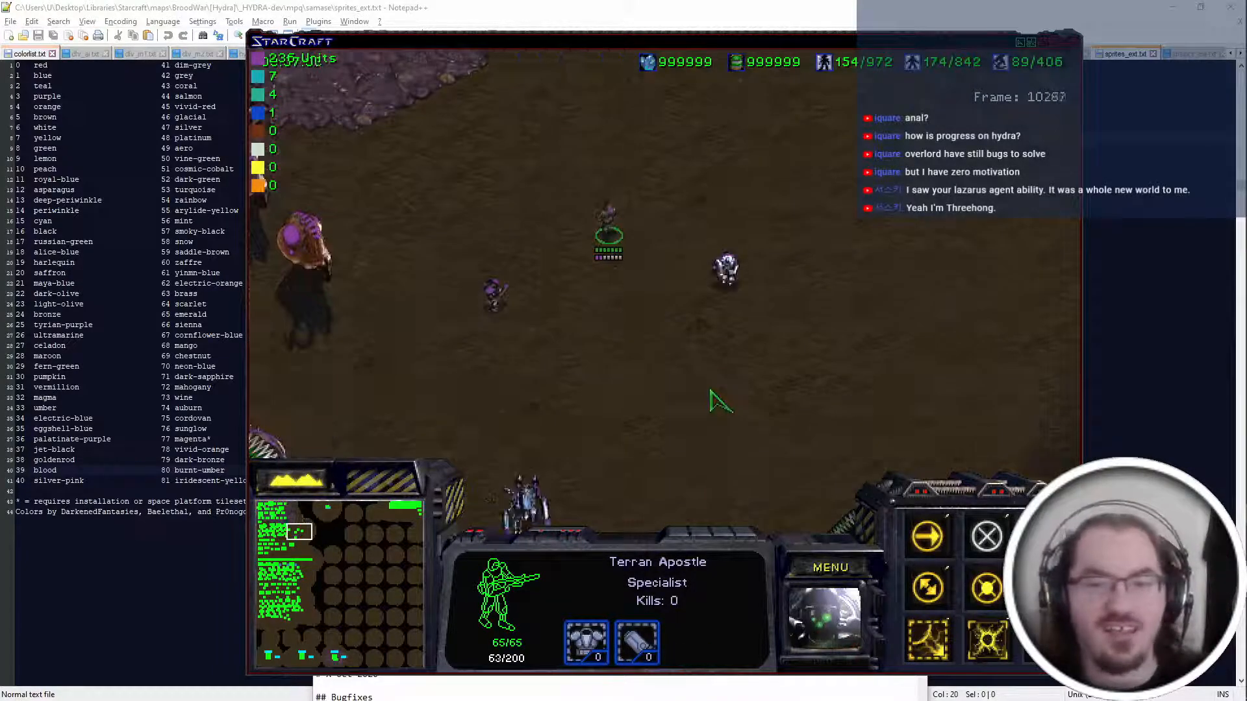
{"action": "key", "text": "Up"}
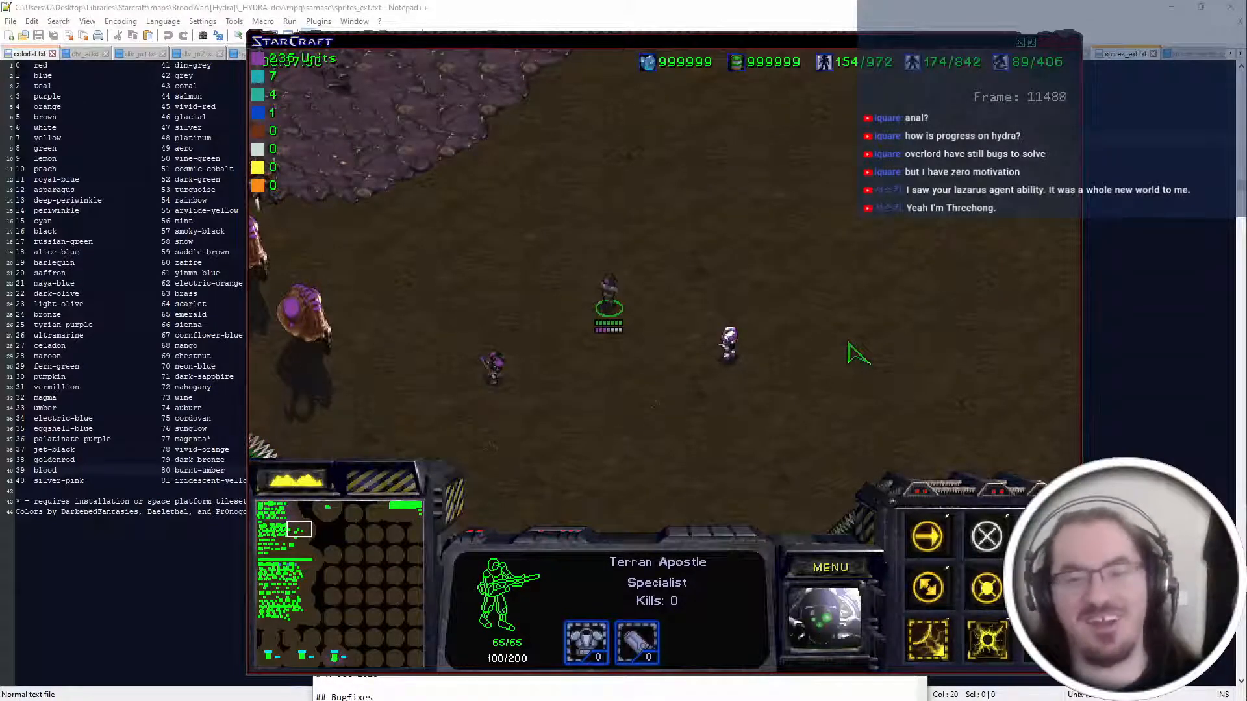
Check the Medic, reposition the Apostle between the Marine and the Medic, and bring the Marine closer.
{"action": "right_click", "coordinate": [662, 279]}
{"action": "left_click", "coordinate": [727, 344]}
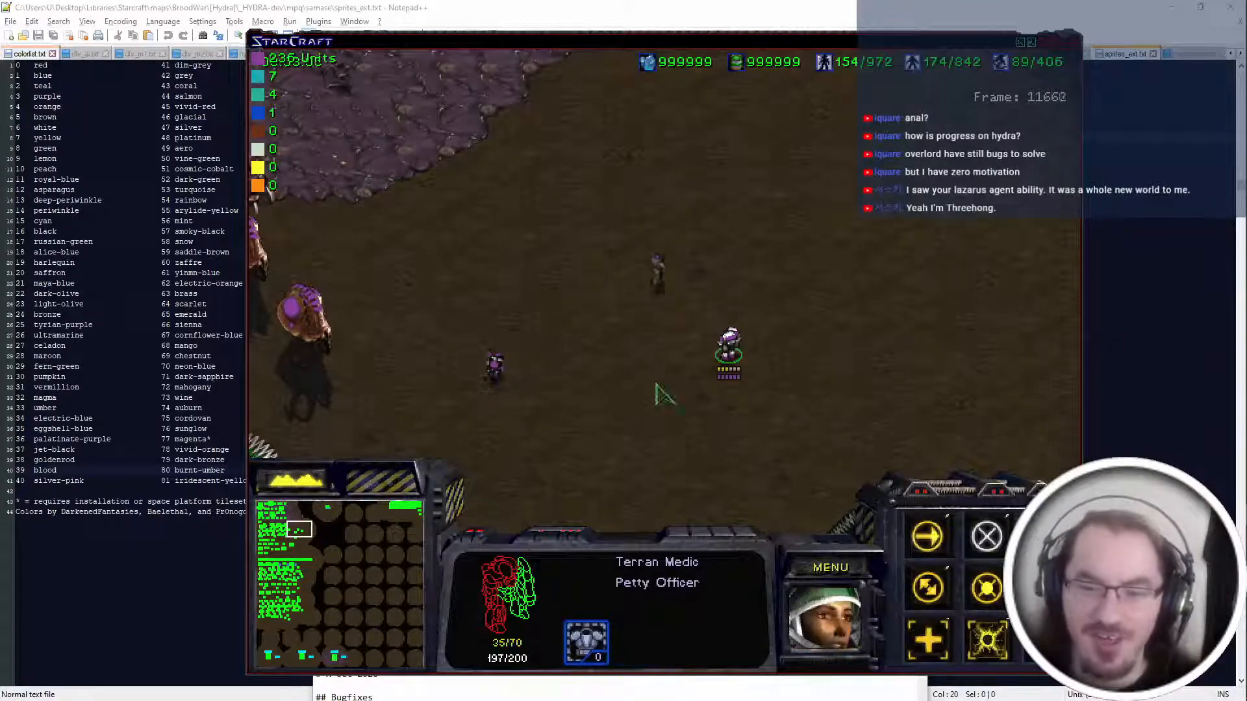
{"action": "left_click", "coordinate": [658, 276]}
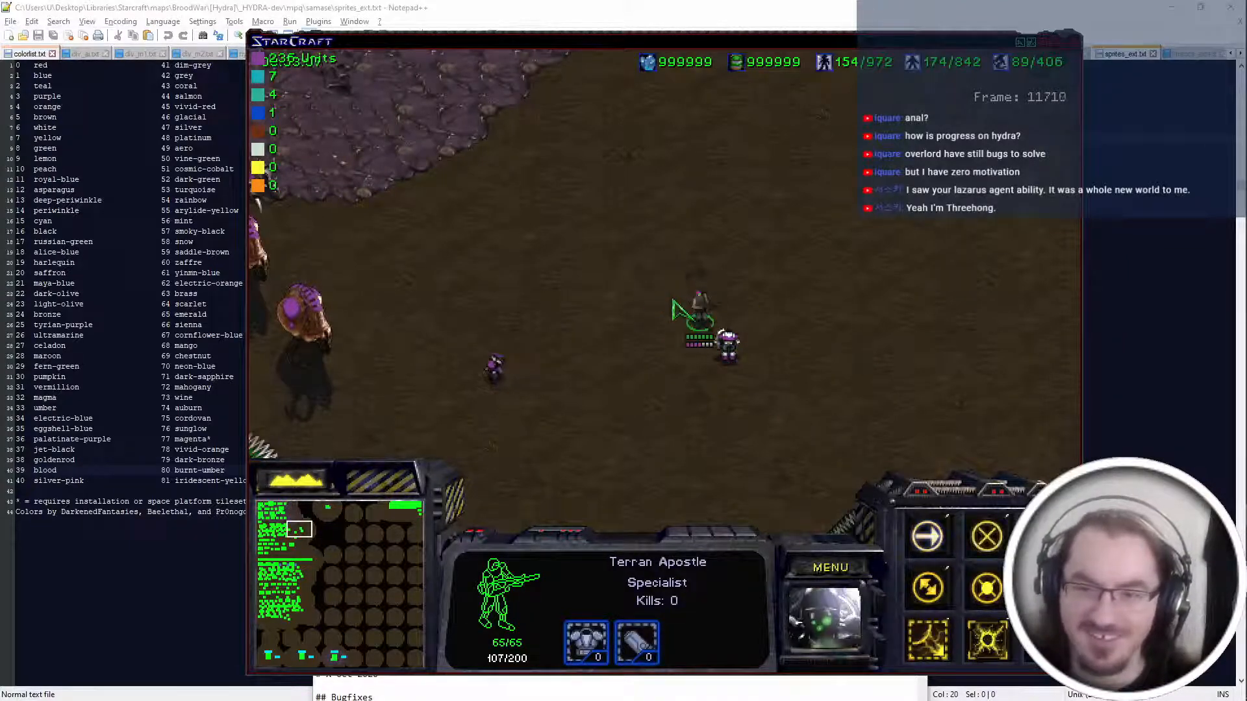
{"action": "right_click", "coordinate": [629, 264]}
{"action": "left_click", "coordinate": [495, 369]}
{"action": "right_click", "coordinate": [564, 375]}
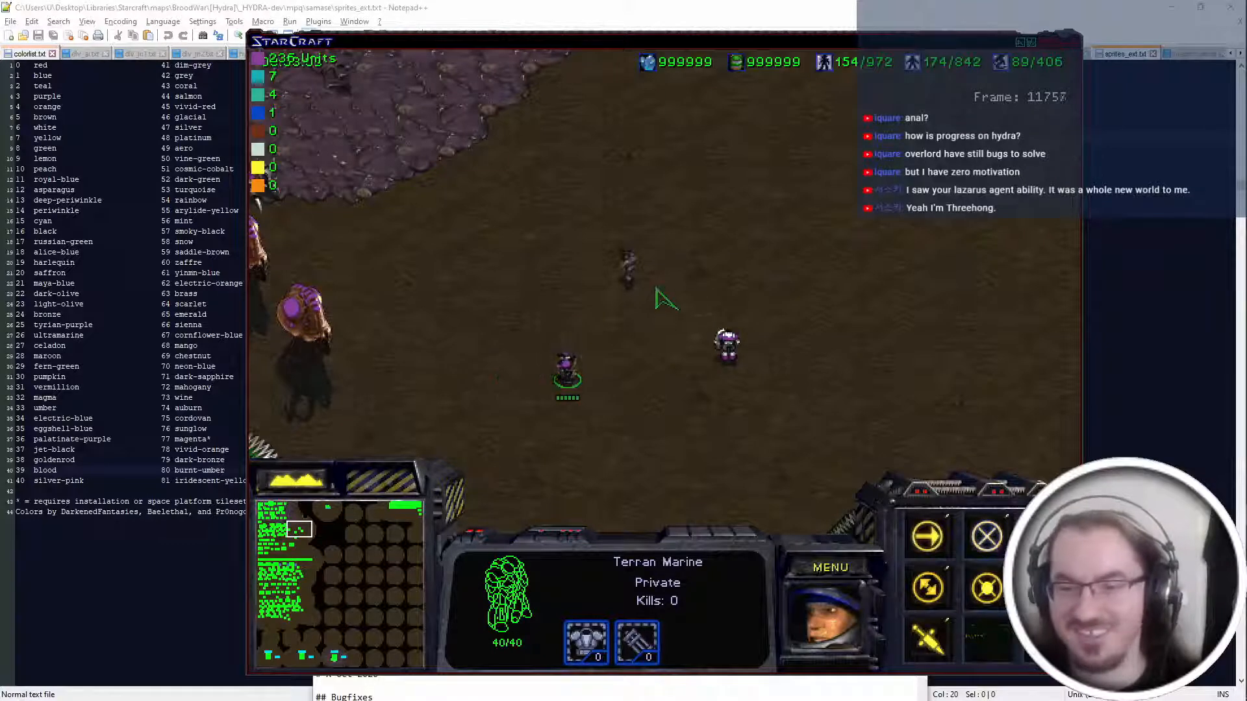
Trigger the Marine's stimulant ability, and spread the Medic and the Marine apart again.
{"action": "key", "text": "t"}
{"action": "left_click", "coordinate": [692, 341]}
{"action": "right_click", "coordinate": [807, 349]}
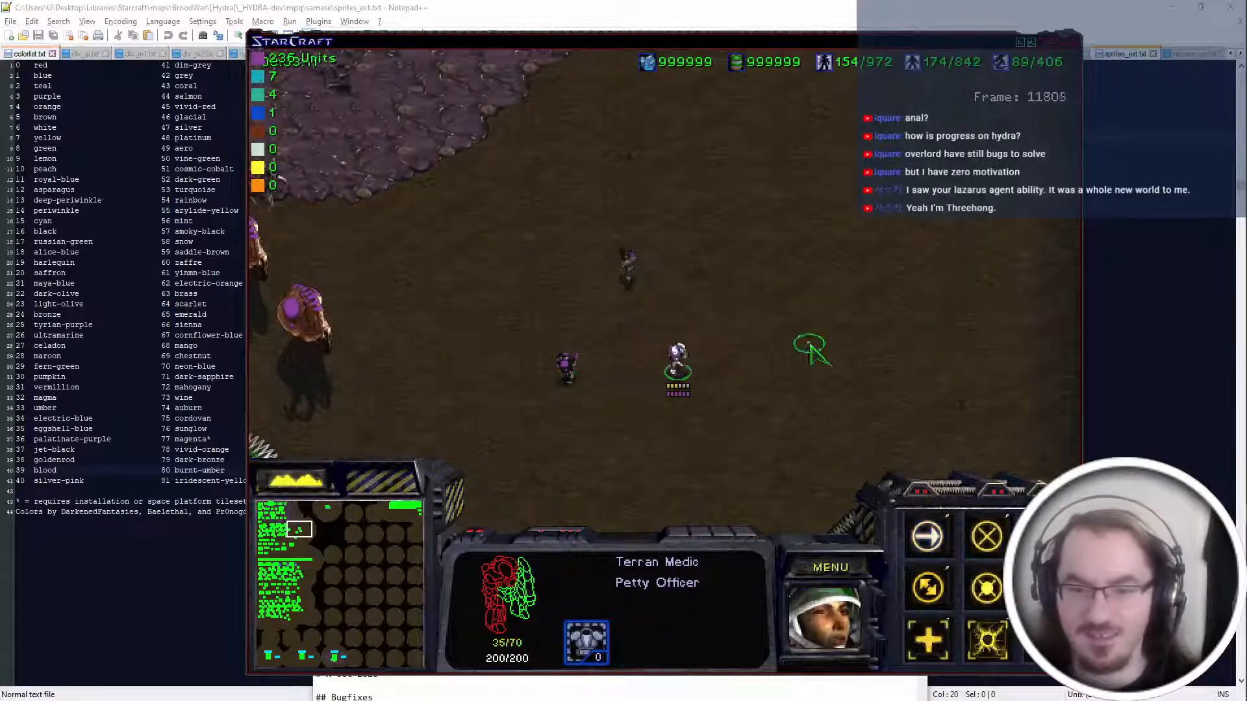
{"action": "left_click_drag", "start_coordinate": [582, 348], "coordinate": [512, 389]}
{"action": "right_click", "coordinate": [512, 384]}
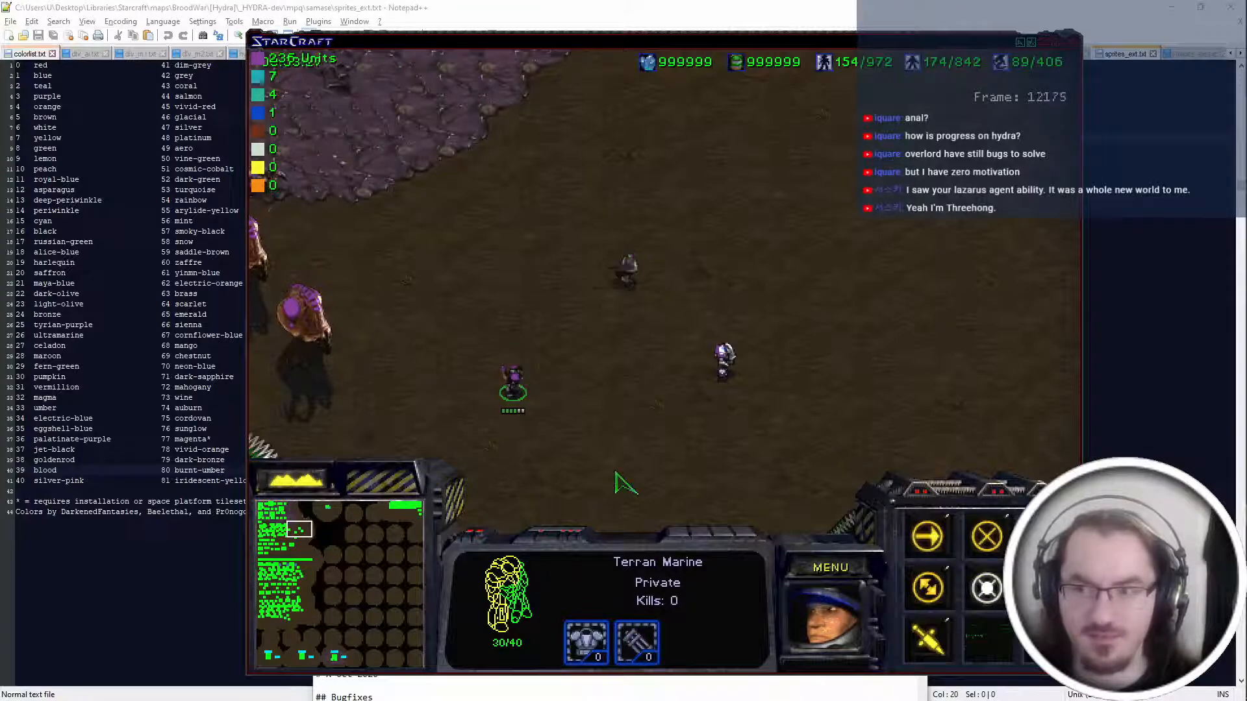
Target the wounded Medic with the Apostle, check the Medic, and move the Marine close to the remains.
{"action": "left_click", "coordinate": [629, 267]}
{"action": "right_click", "coordinate": [728, 356]}
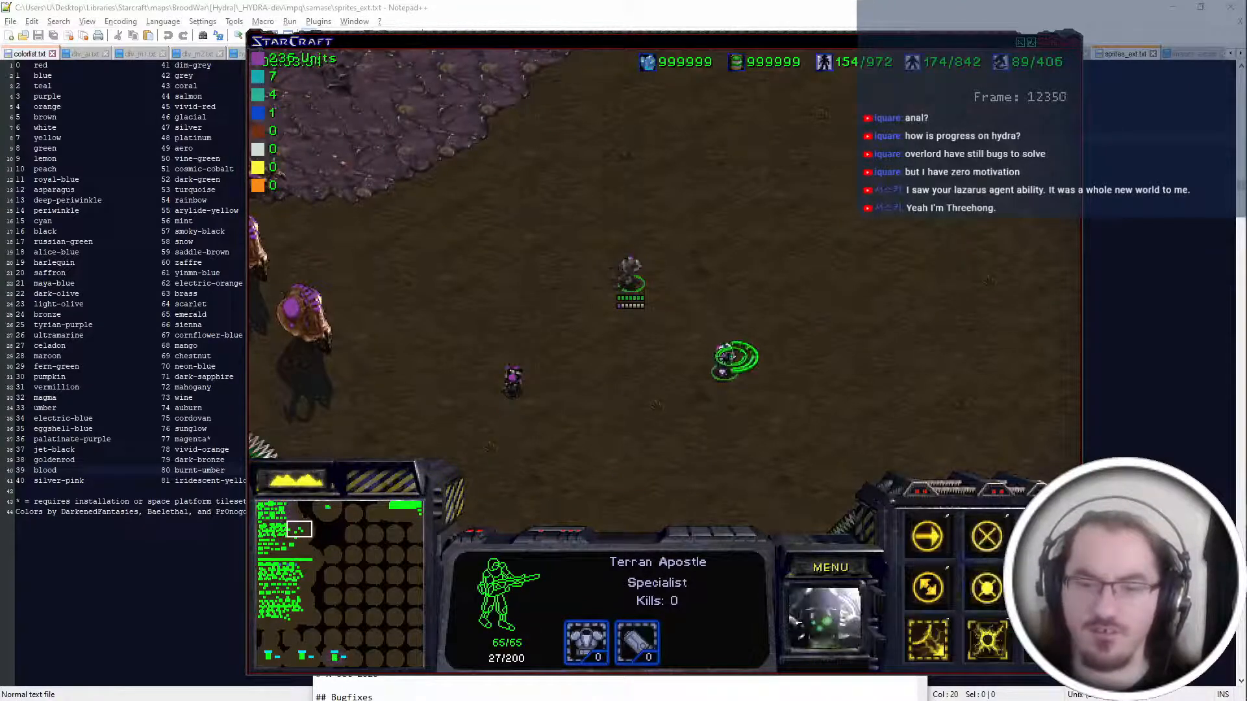
{"action": "left_click", "coordinate": [723, 354]}
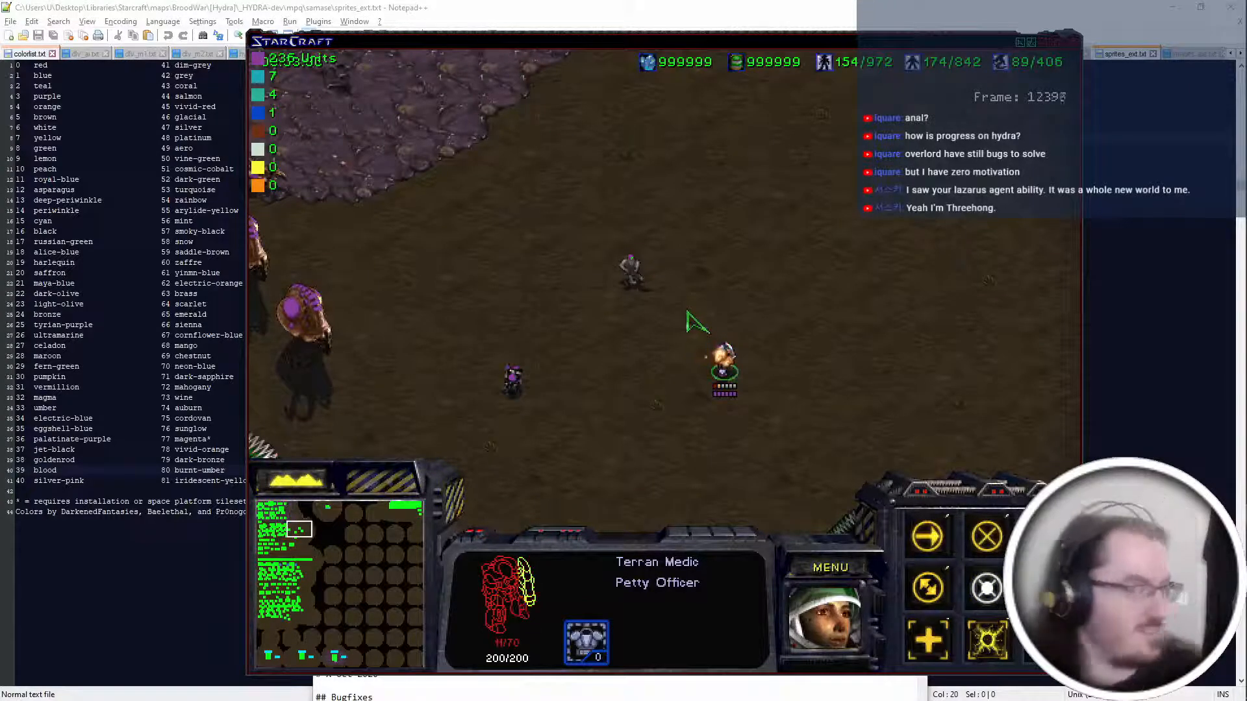
{"action": "left_click", "coordinate": [513, 378]}
{"action": "right_click", "coordinate": [617, 441]}
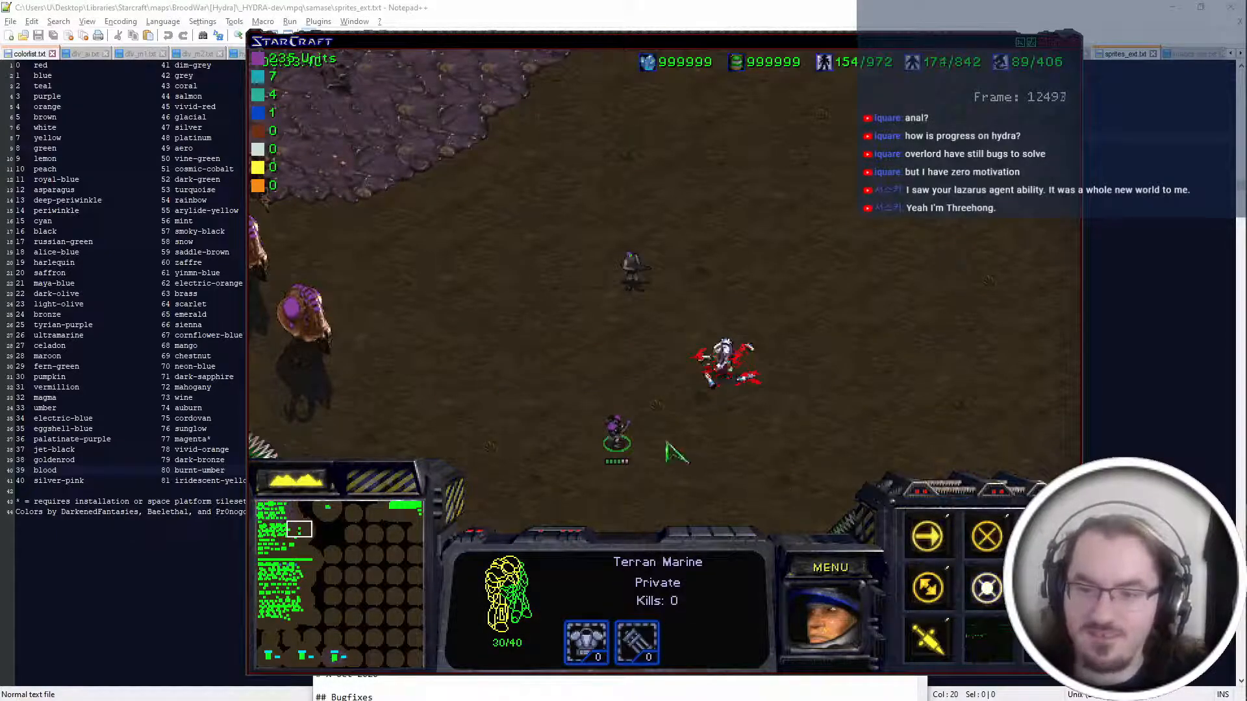
Select the revived Medic, move the Marine well away from her, and order her to the far side.
{"action": "left_click", "coordinate": [674, 408]}
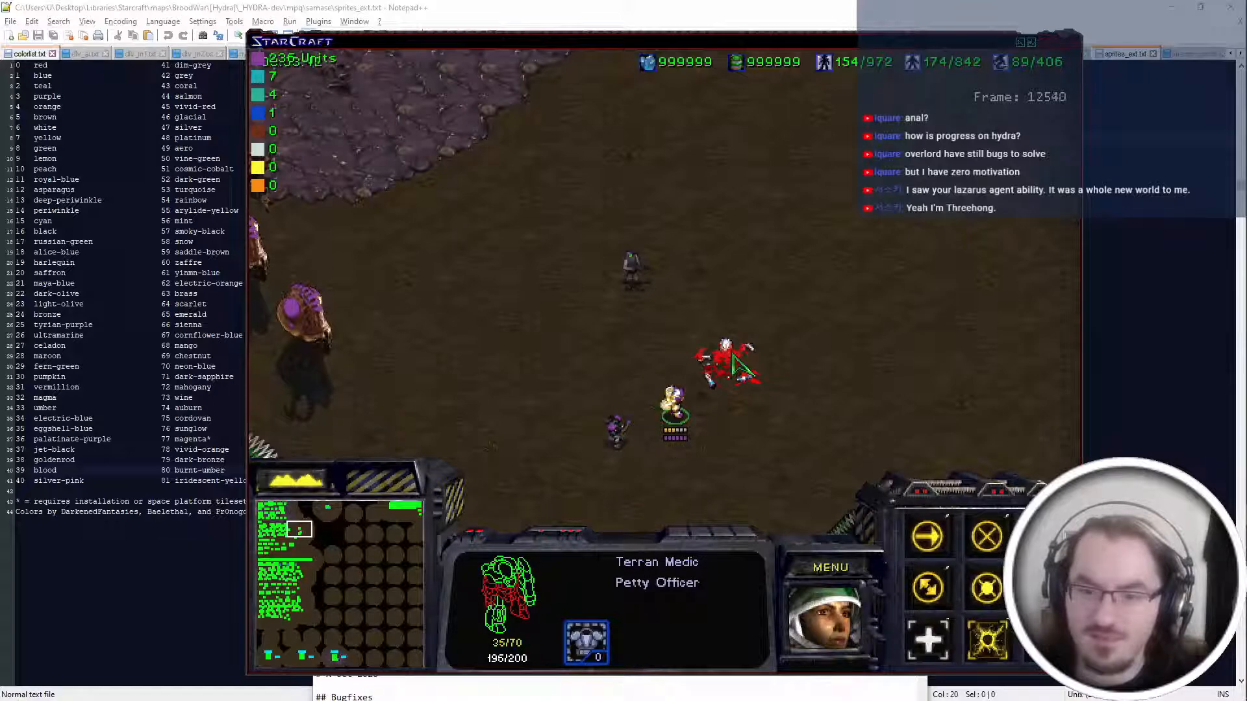
{"action": "left_click", "coordinate": [617, 429]}
{"action": "right_click", "coordinate": [473, 439]}
{"action": "left_click", "coordinate": [674, 408]}
{"action": "right_click", "coordinate": [758, 416]}
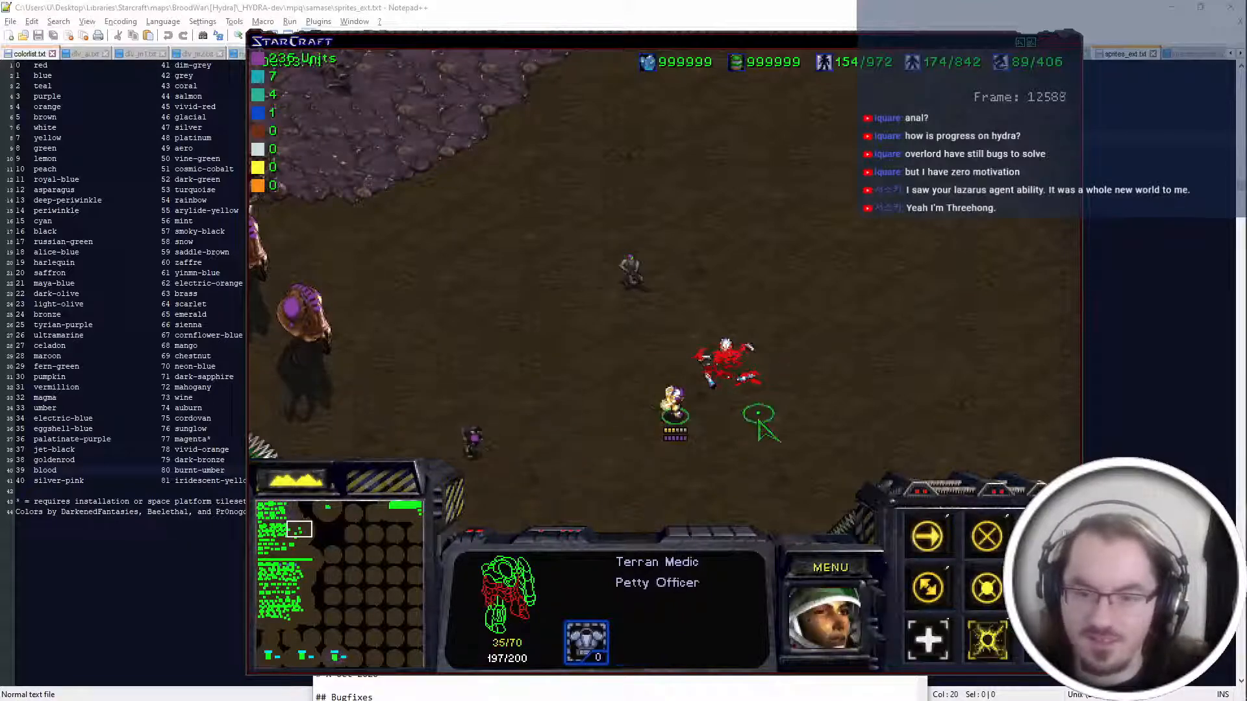
Use the Apostle's targeted ability on the Medic again, and check the Medic before selecting the Marine to move.
{"action": "left_click", "coordinate": [630, 272]}
{"action": "key", "text": "l"}
{"action": "left_click", "coordinate": [672, 402]}
{"action": "left_click_drag", "start_coordinate": [676, 398], "coordinate": [714, 369]}
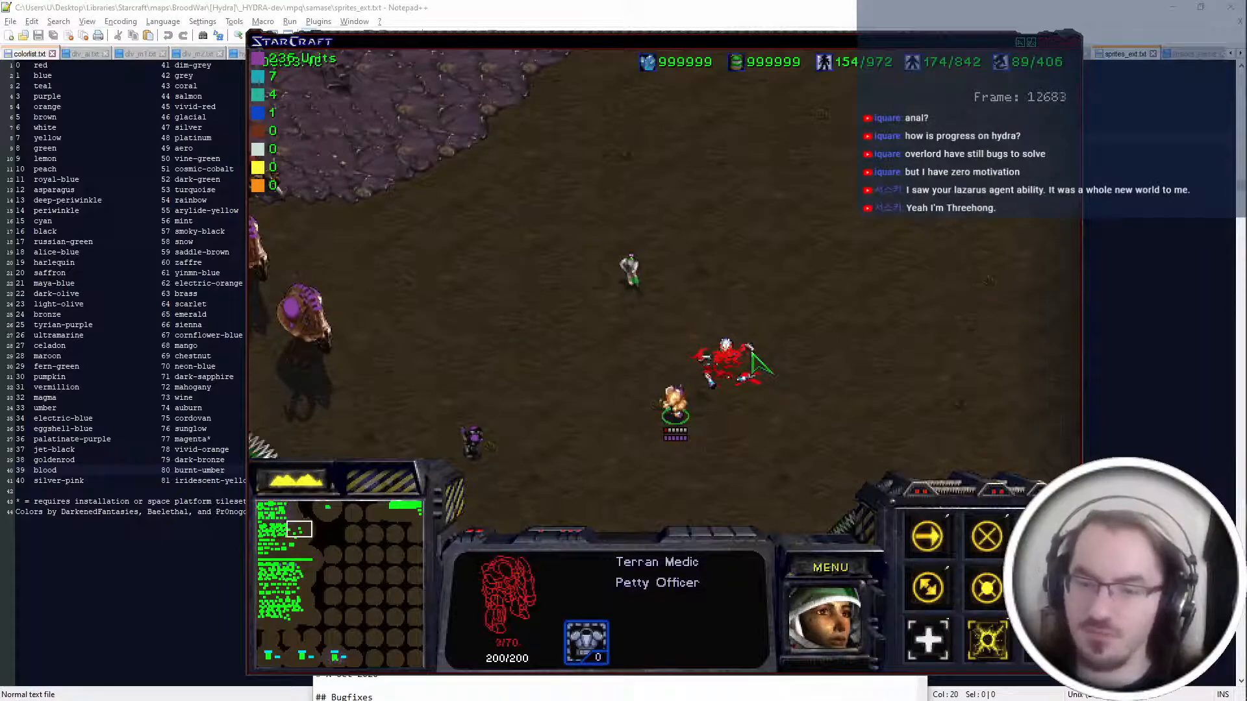
{"action": "left_click", "coordinate": [472, 441]}
{"action": "right_click", "coordinate": [487, 345]}
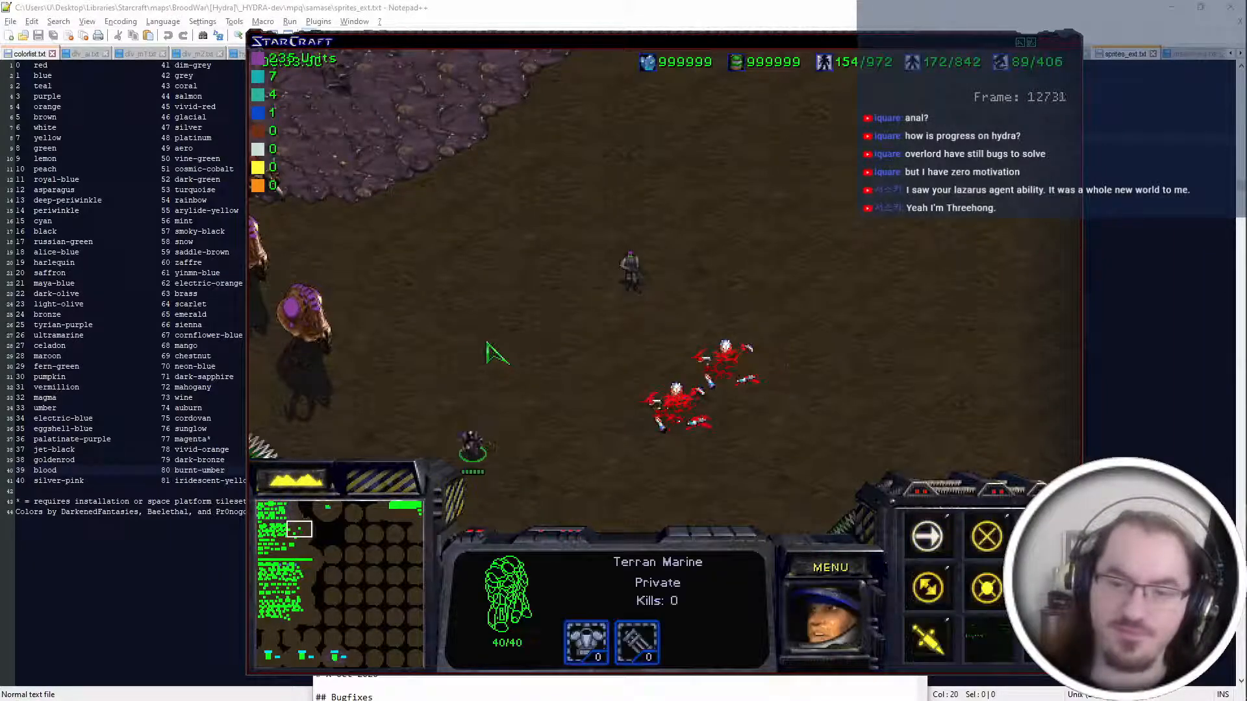
Quit the StarCraft game and switch to Firegraft.
{"action": "key", "text": "alt+x"}
{"action": "key", "text": "e"}
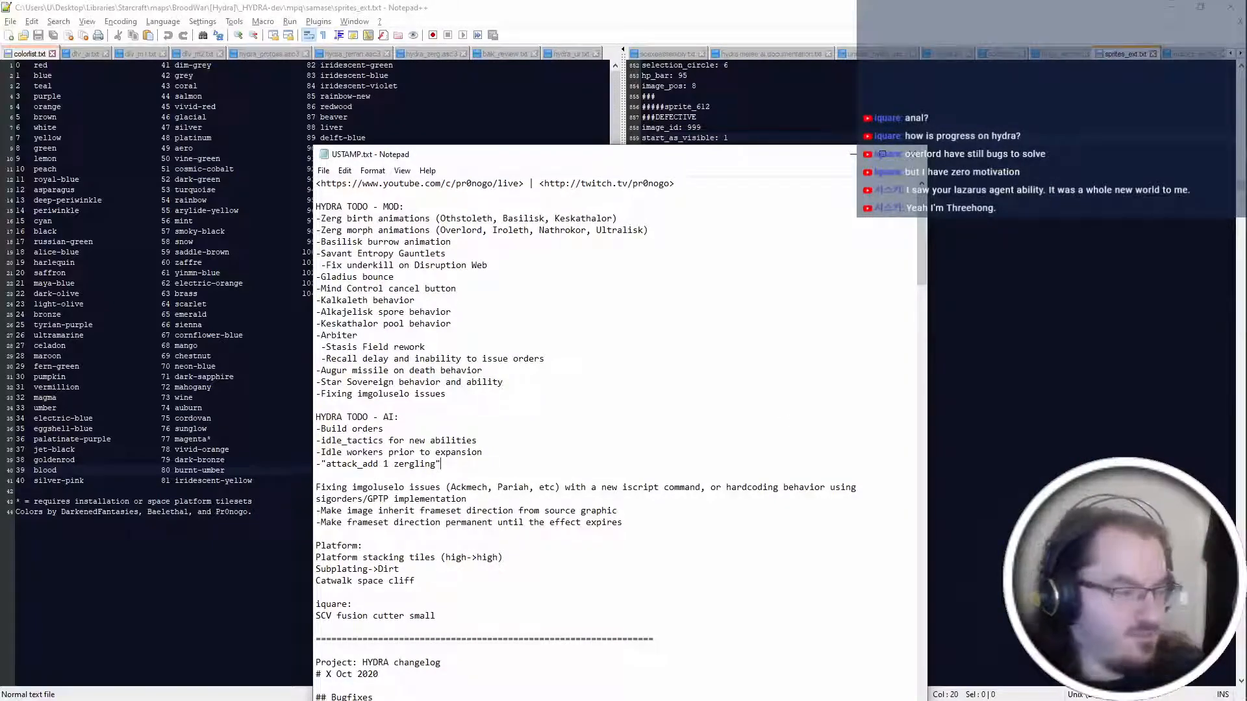
{"action": "key", "text": "alt+Tab"}
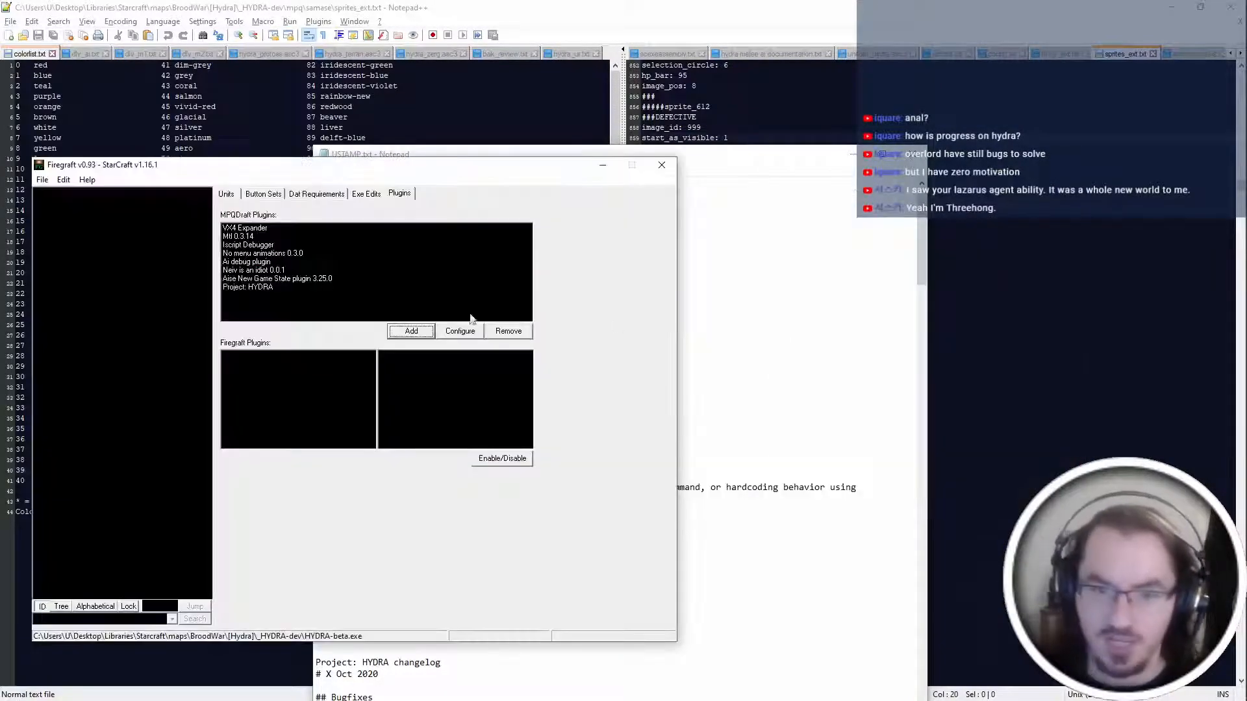
Replace the Project: HYDRA plugin with the HYD-GPTP release plugin file from the _HYDRA-dev folder, and save.
{"action": "left_click", "coordinate": [328, 287]}
{"action": "left_click", "coordinate": [411, 331]}
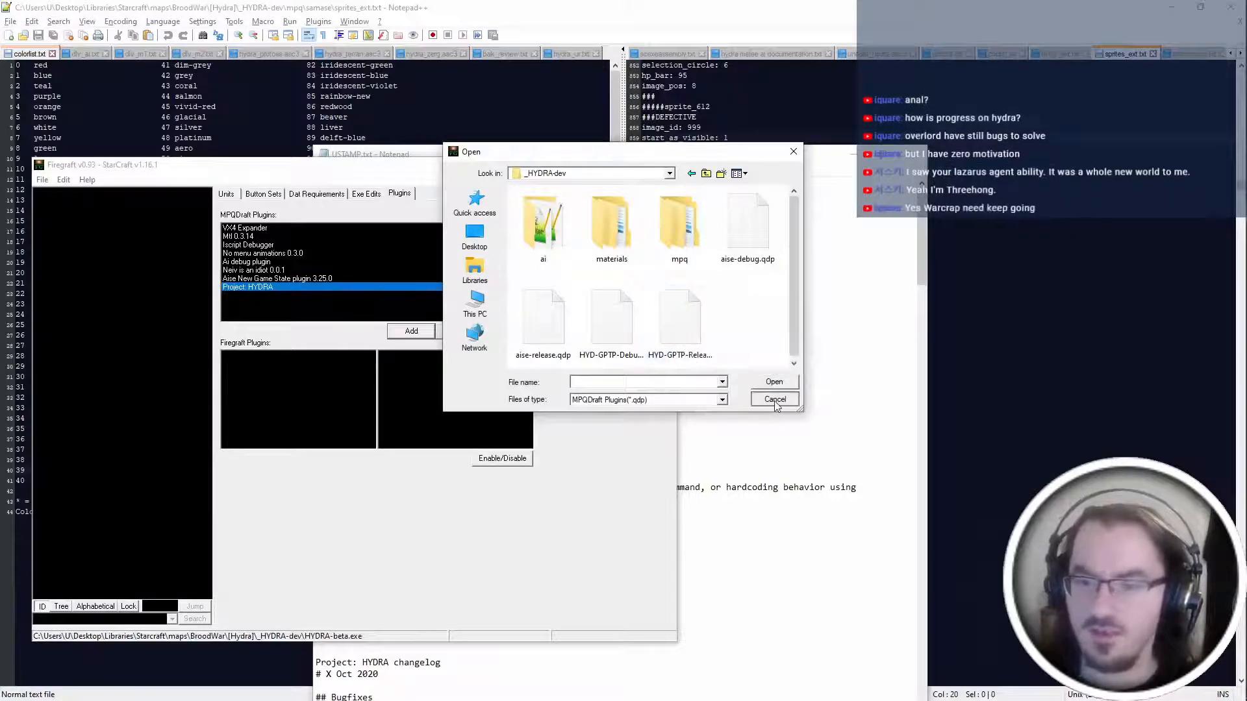
{"action": "key", "text": "Escape"}
{"action": "left_click", "coordinate": [509, 331]}
{"action": "left_click", "coordinate": [411, 331]}
{"action": "double_click", "coordinate": [680, 312]}
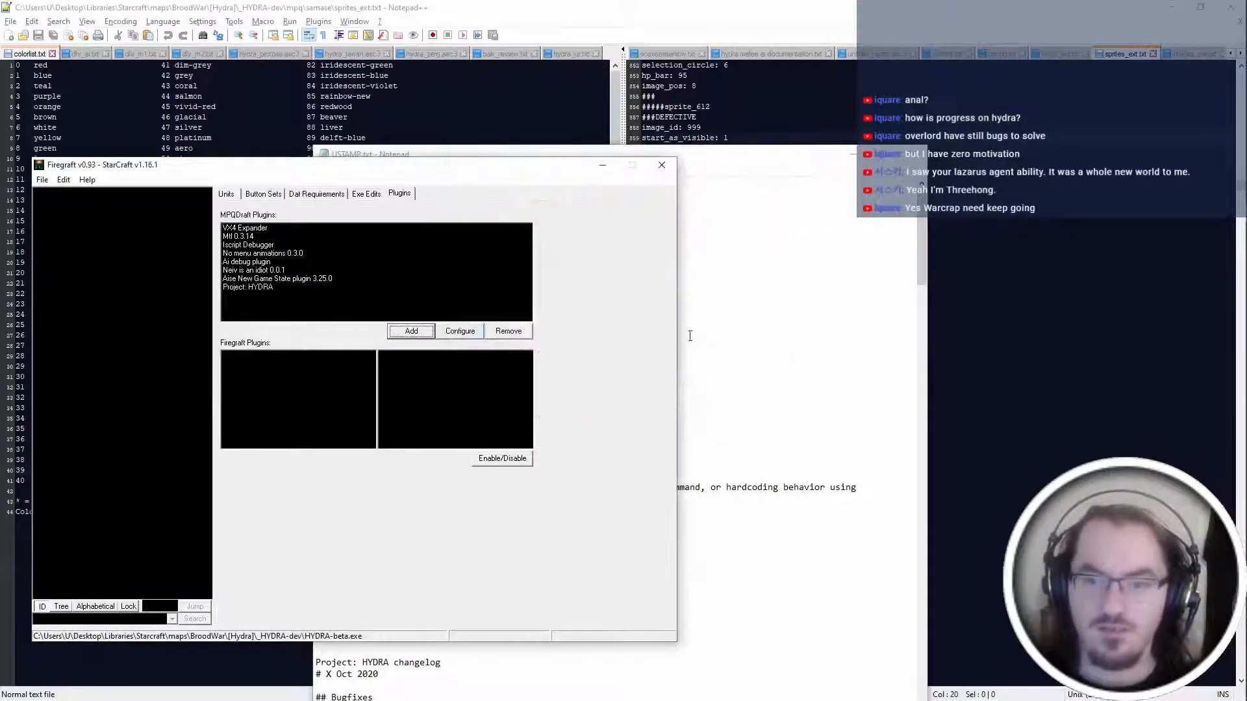
{"action": "key", "text": "ctrl+s"}
Switch to the GPTP project in Visual Studio and review the damage code in weapon_damage.cpp.
{"action": "key", "text": "alt+Tab"}
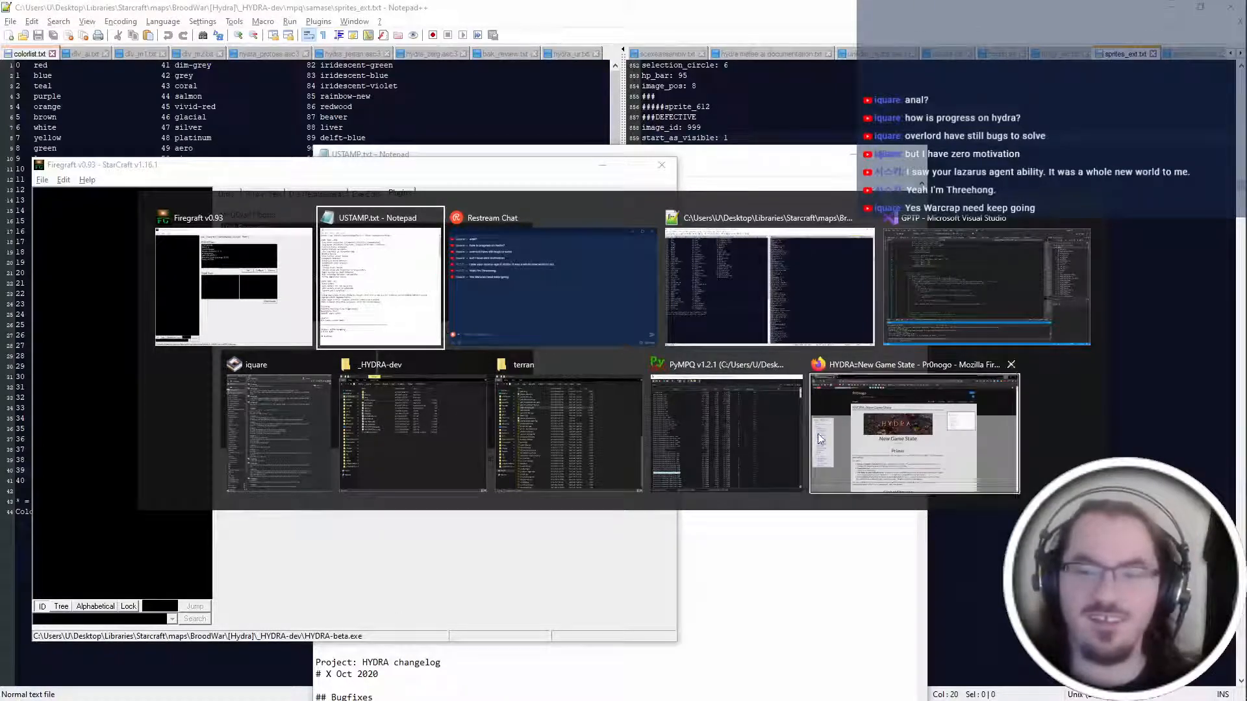
{"action": "left_click", "coordinate": [997, 286]}
{"action": "scroll", "coordinate": [534, 300], "scroll_direction": "down", "scroll_amount": 5}
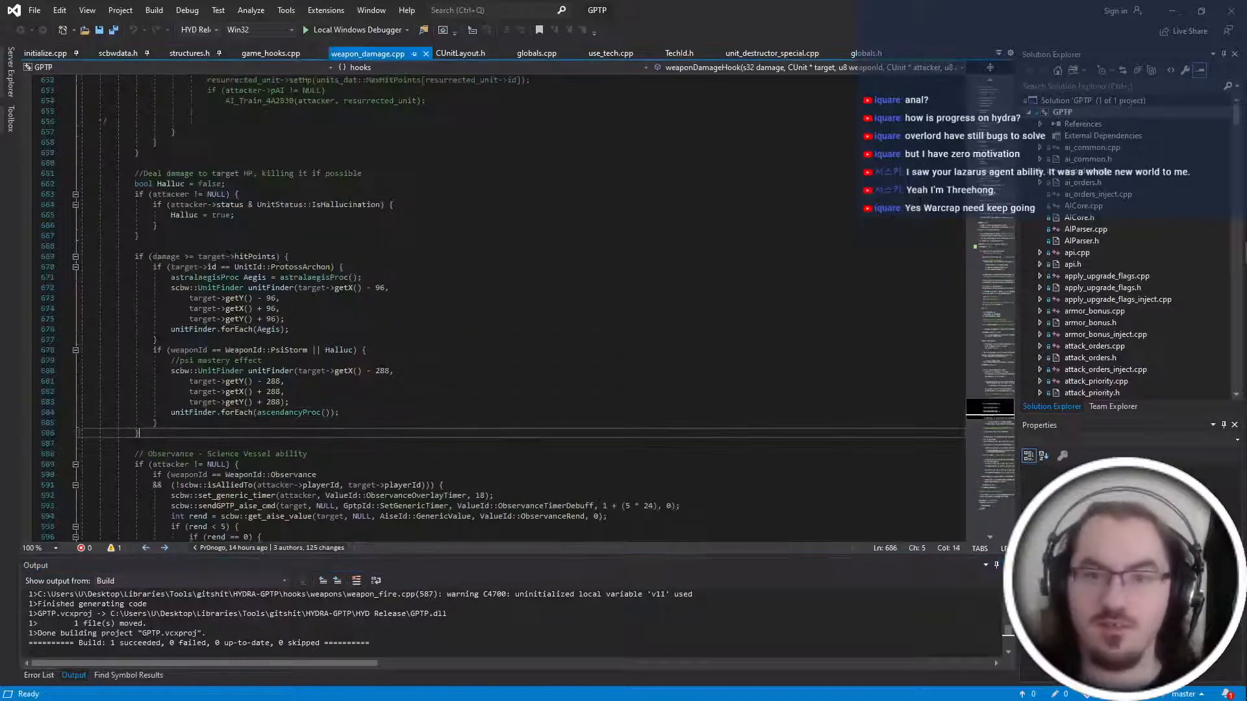
Switch to the Git client, review the "lazarus medic check" commit in HYDRA-GPTP, and return to Firegraft.
{"action": "key", "text": "alt+Tab"}
{"action": "key", "text": "ctrl+super+Right"}
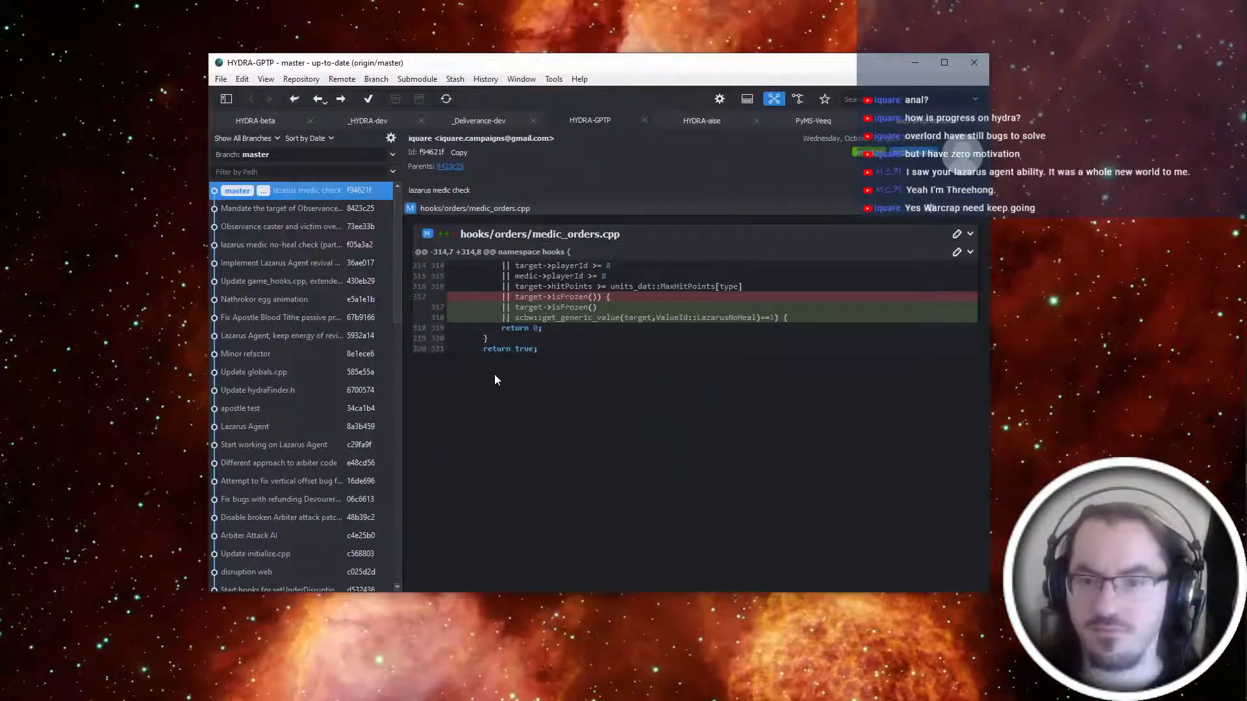
{"action": "key", "text": "ctrl+super+Left"}
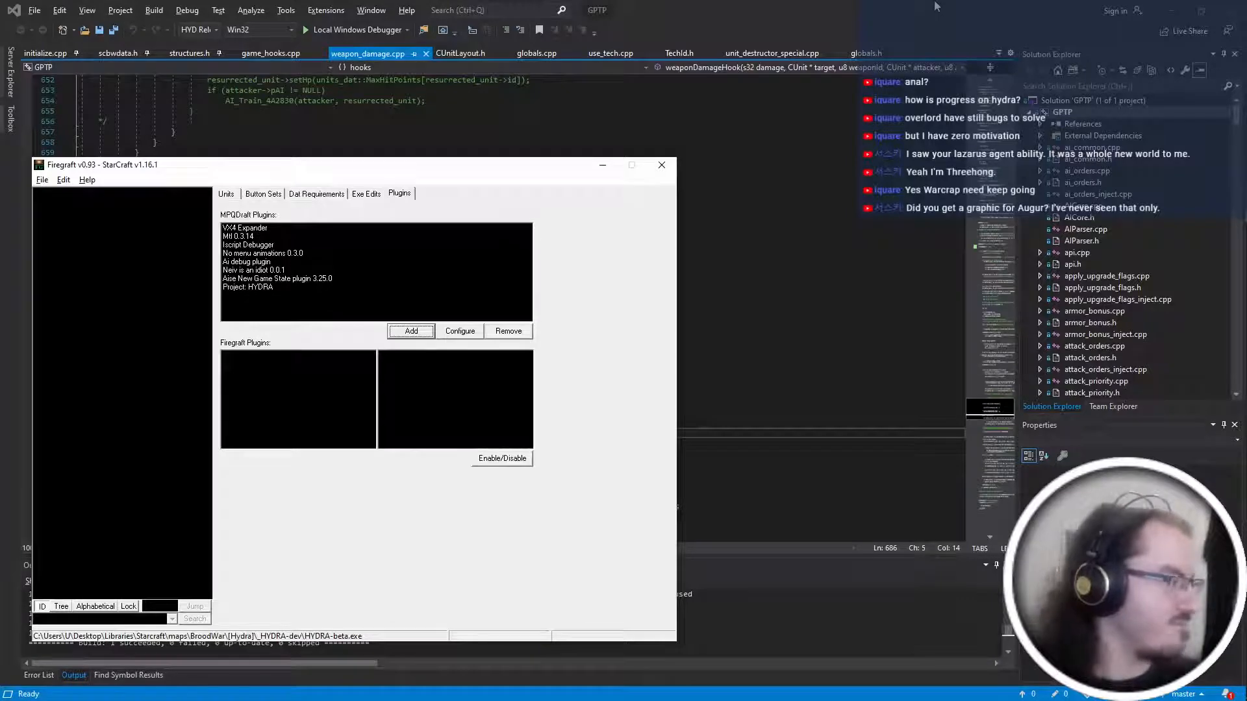
Launch the HYDRA build of StarCraft and try to spawn an Archon through the console.
{"action": "left_click", "coordinate": [1234, 234]}
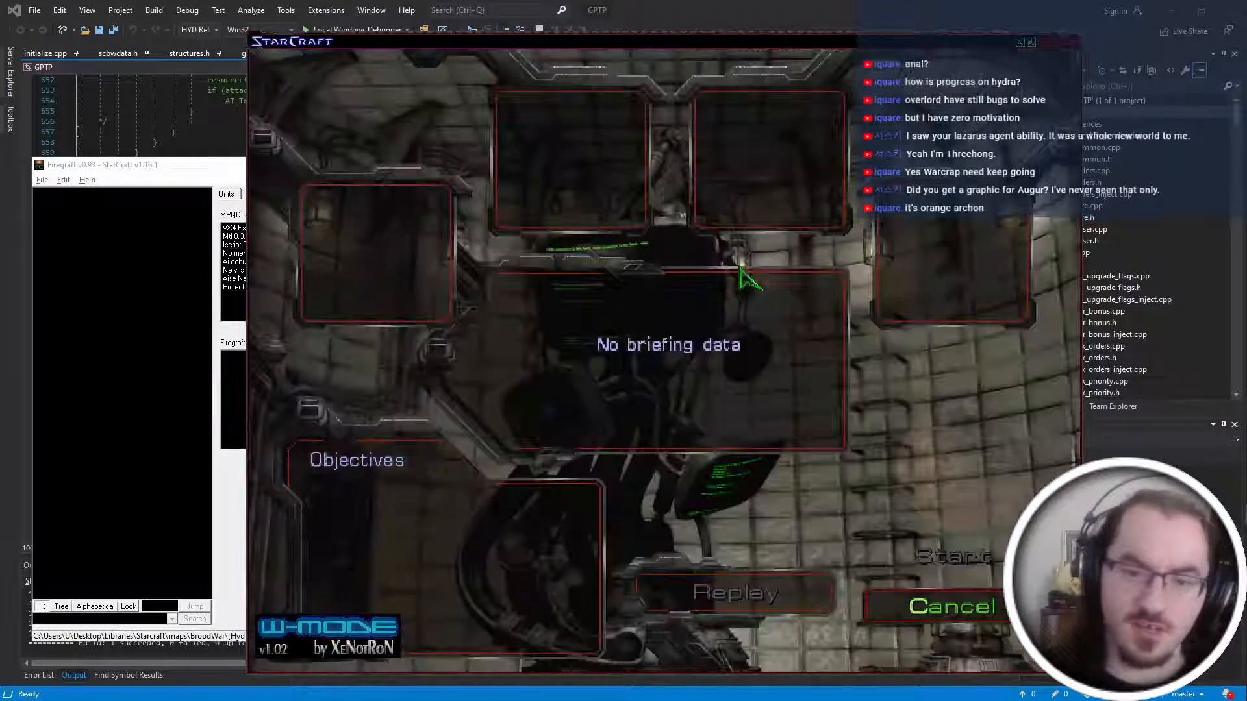
{"action": "type", "text": "spawn archon"}
{"action": "key", "text": "Return"}
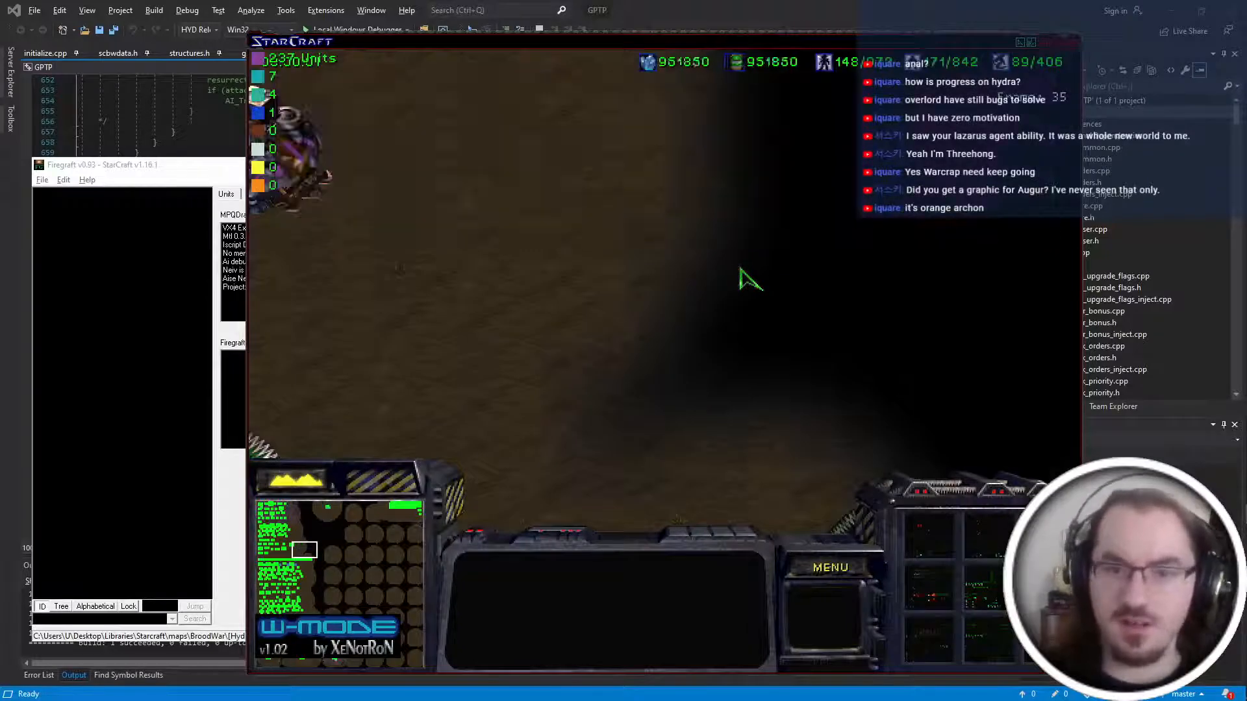
Spawn an Augur through the console.
{"action": "type", "text": "spawn augu"}
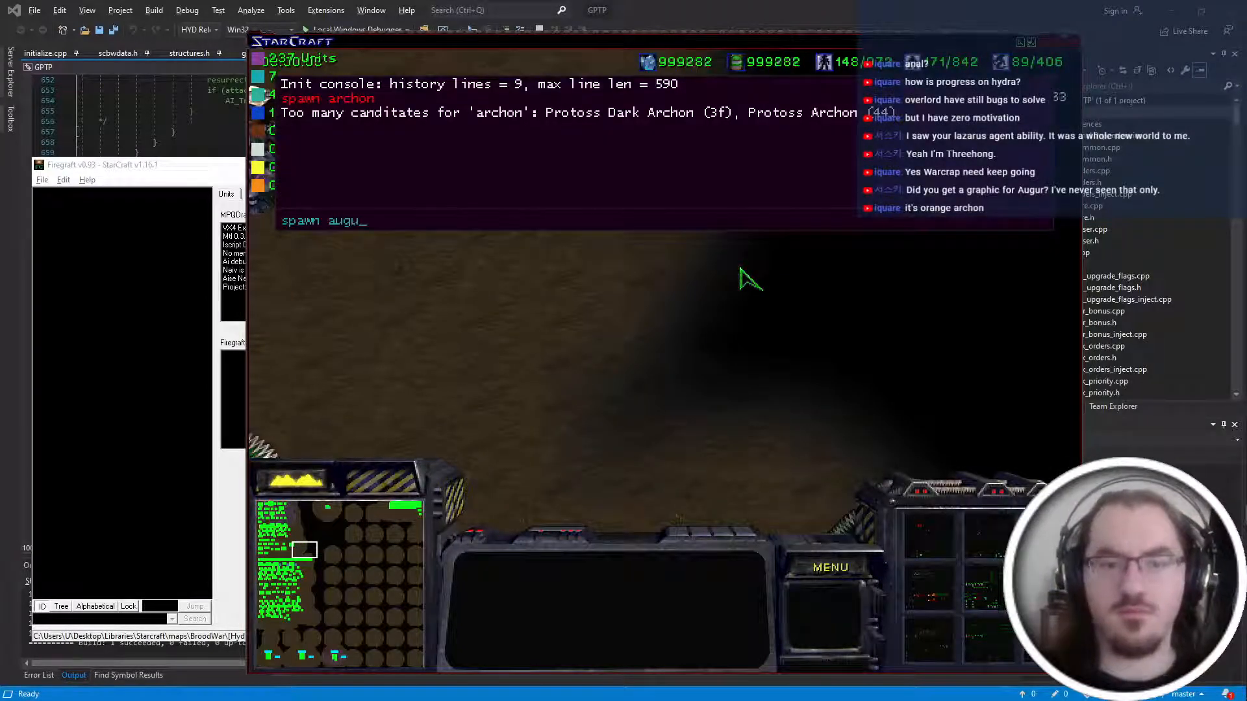
{"action": "type", "text": "r"}
{"action": "key", "text": "Return"}
Move the Augur around the open ground to show its graphic.
{"action": "right_click", "coordinate": [640, 422]}
{"action": "right_click", "coordinate": [698, 462]}
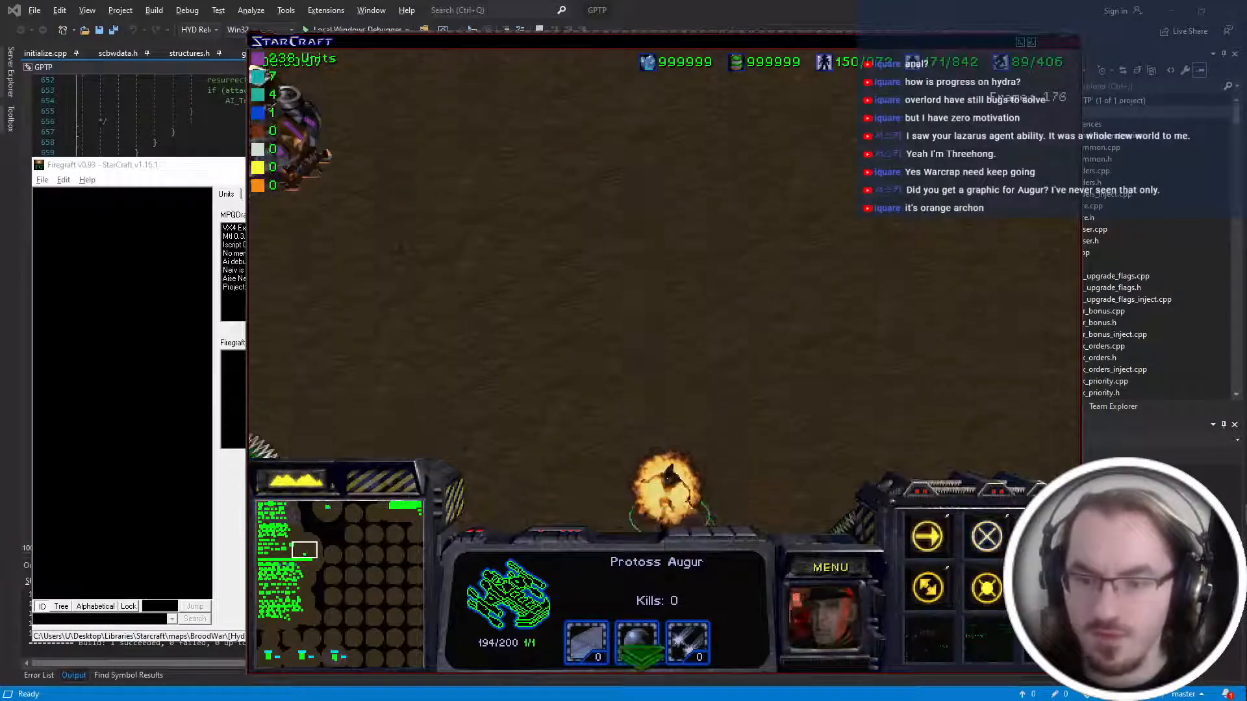
{"action": "key", "text": "Down"}
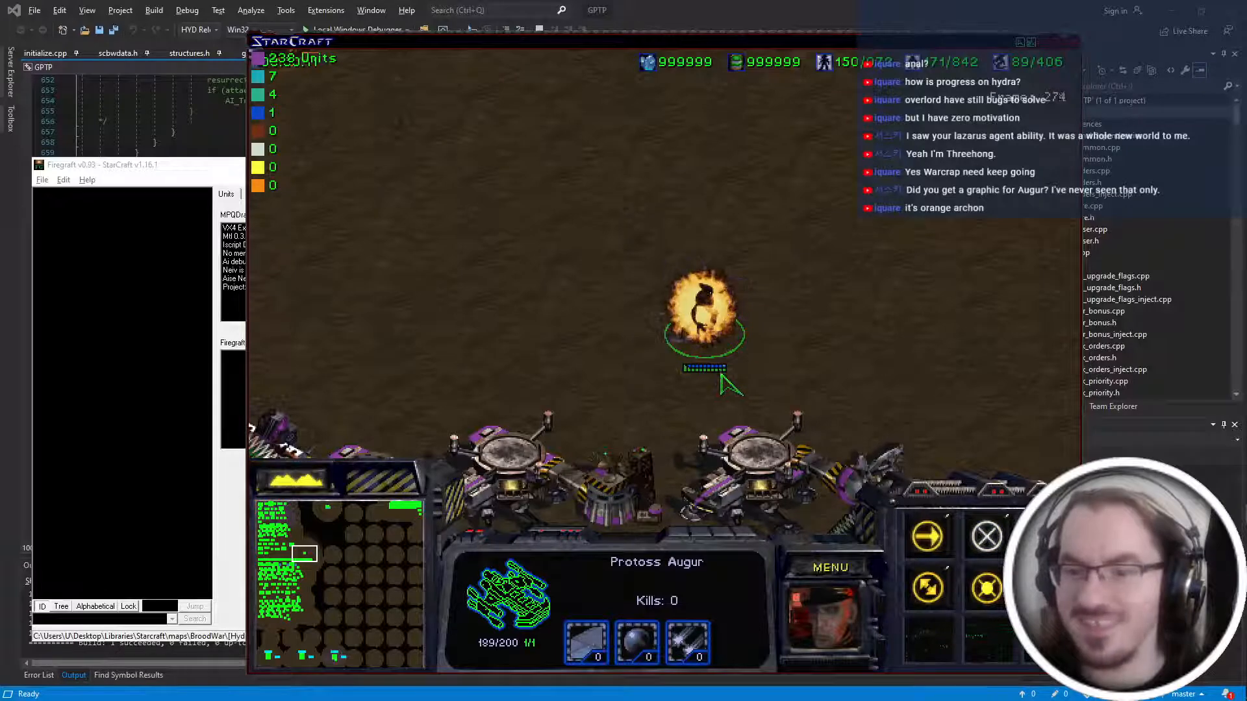
{"action": "right_click", "coordinate": [726, 382]}
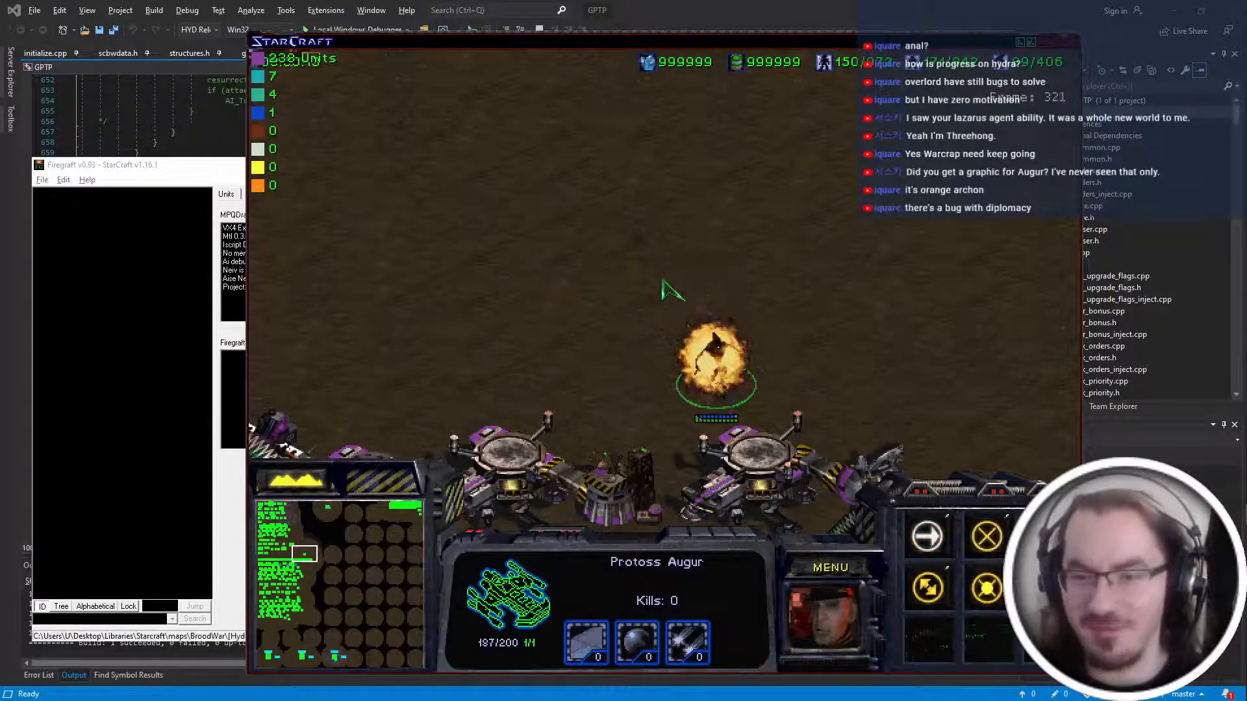
Send the Augur back and forth across the open ground and toward the two purple Terran buildings below it.
{"action": "right_click", "coordinate": [627, 276]}
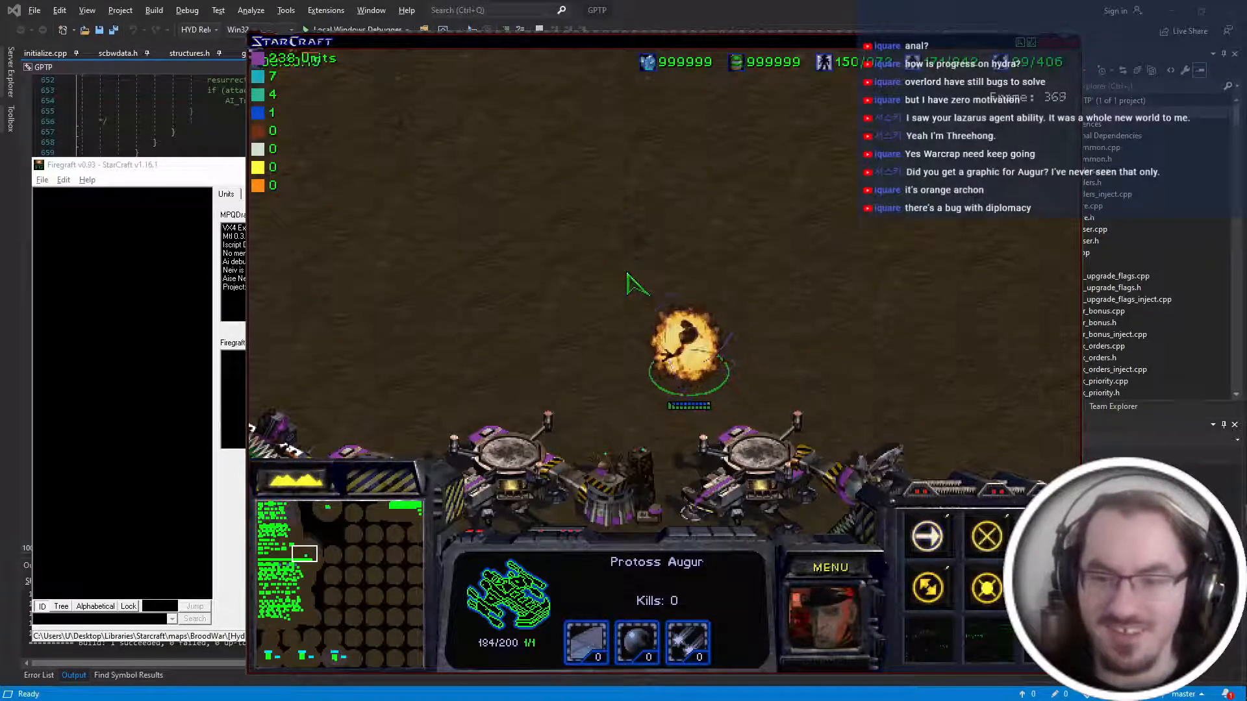
{"action": "right_click", "coordinate": [766, 434]}
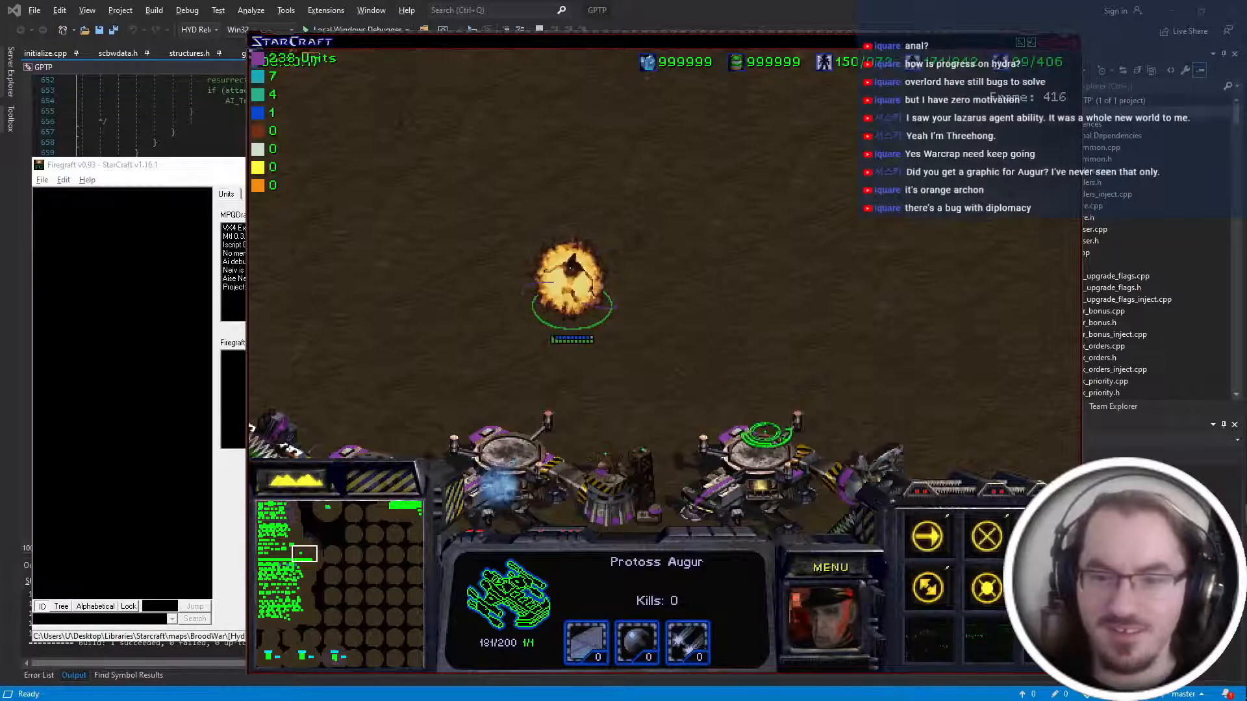
{"action": "right_click", "coordinate": [715, 222]}
{"action": "key", "text": "m"}
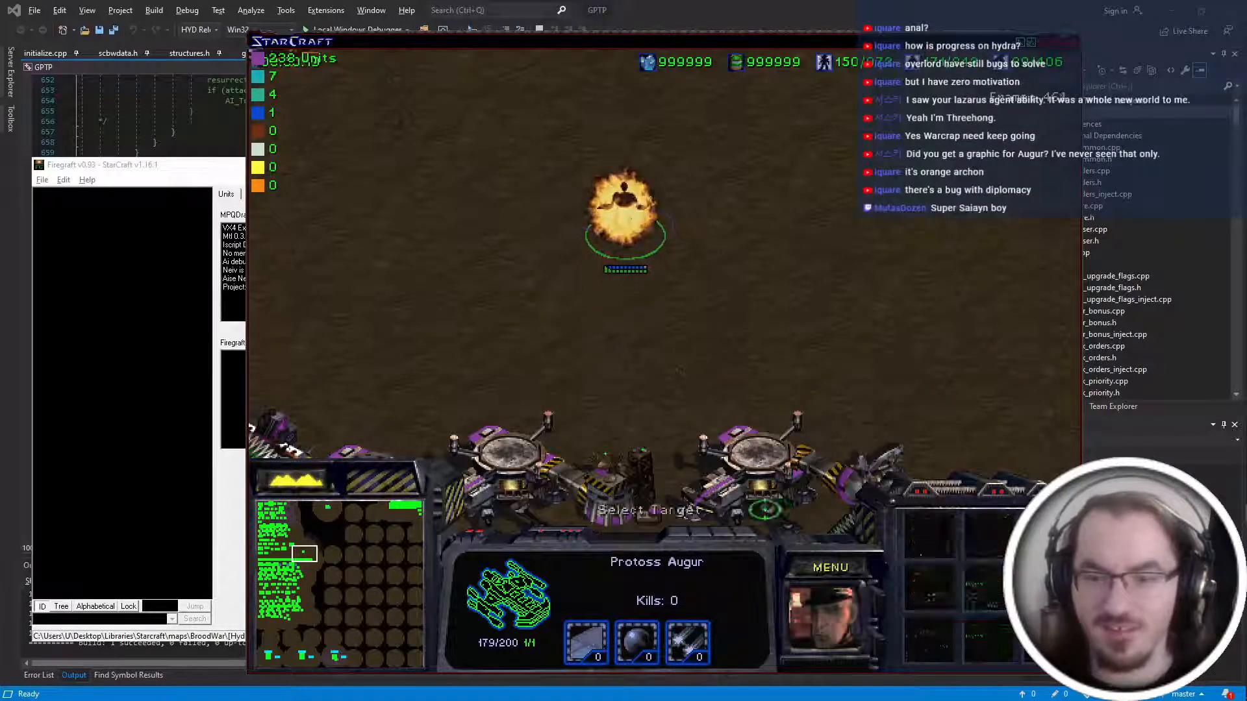
{"action": "left_click", "coordinate": [766, 510]}
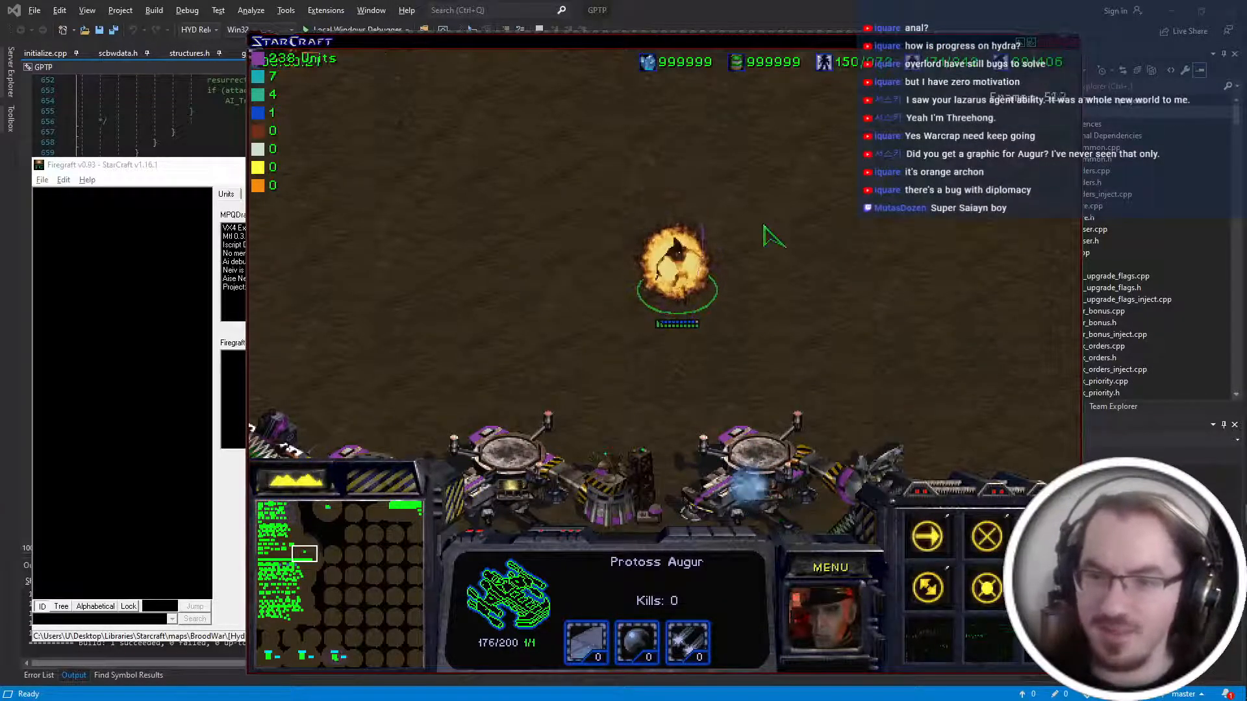
{"action": "right_click", "coordinate": [572, 172]}
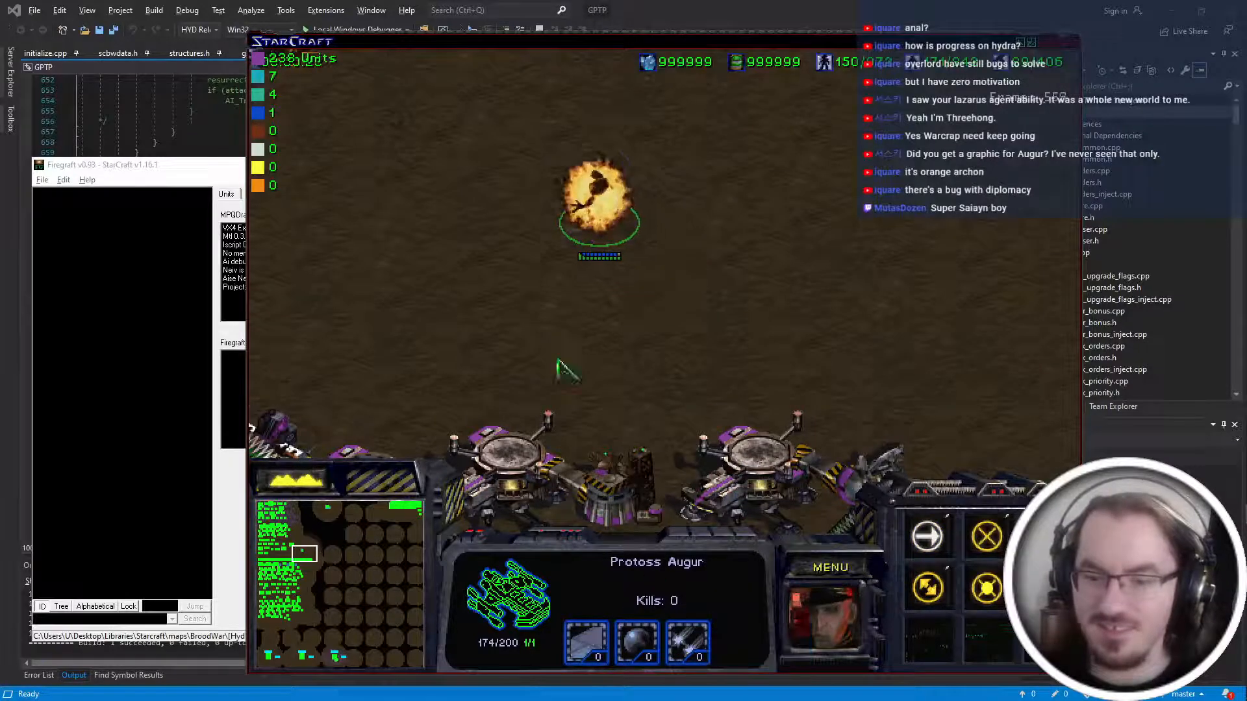
{"action": "right_click", "coordinate": [832, 264]}
Order the Augur toward the large purple Terran structure and observe its graphic beside it.
{"action": "right_click", "coordinate": [415, 333]}
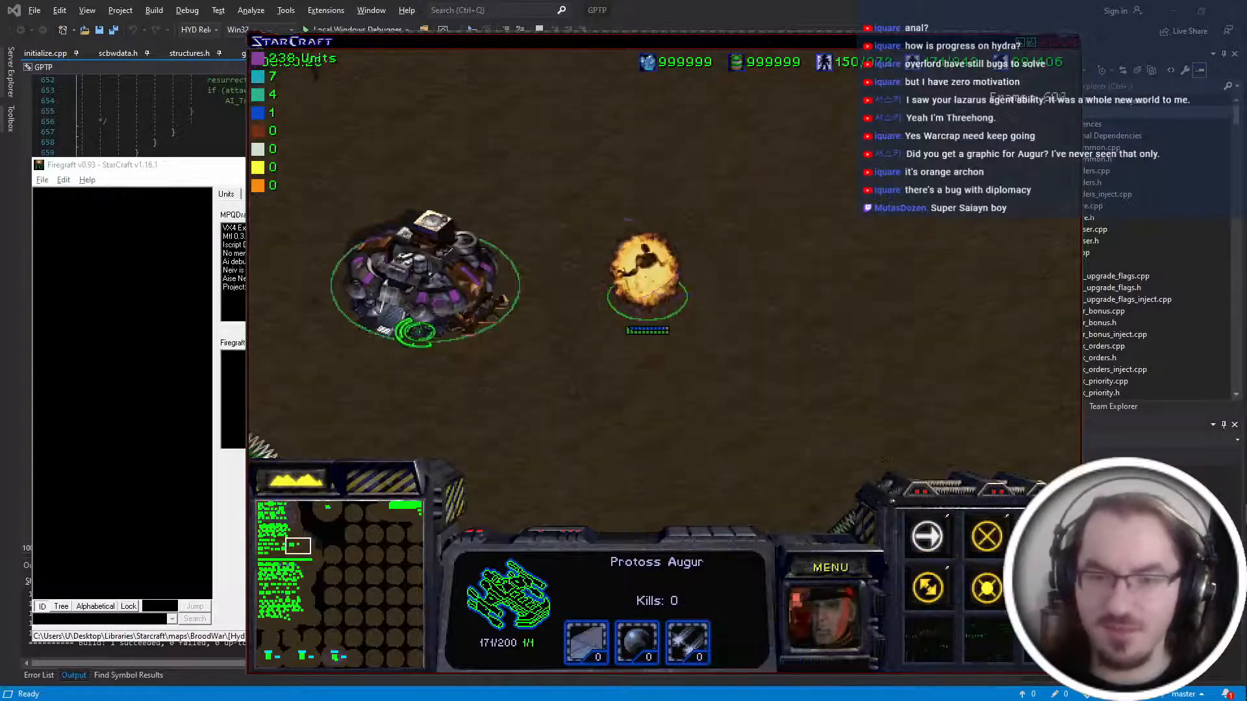
{"action": "left_click", "coordinate": [415, 332]}
{"action": "left_click_drag", "start_coordinate": [545, 167], "coordinate": [614, 224]}
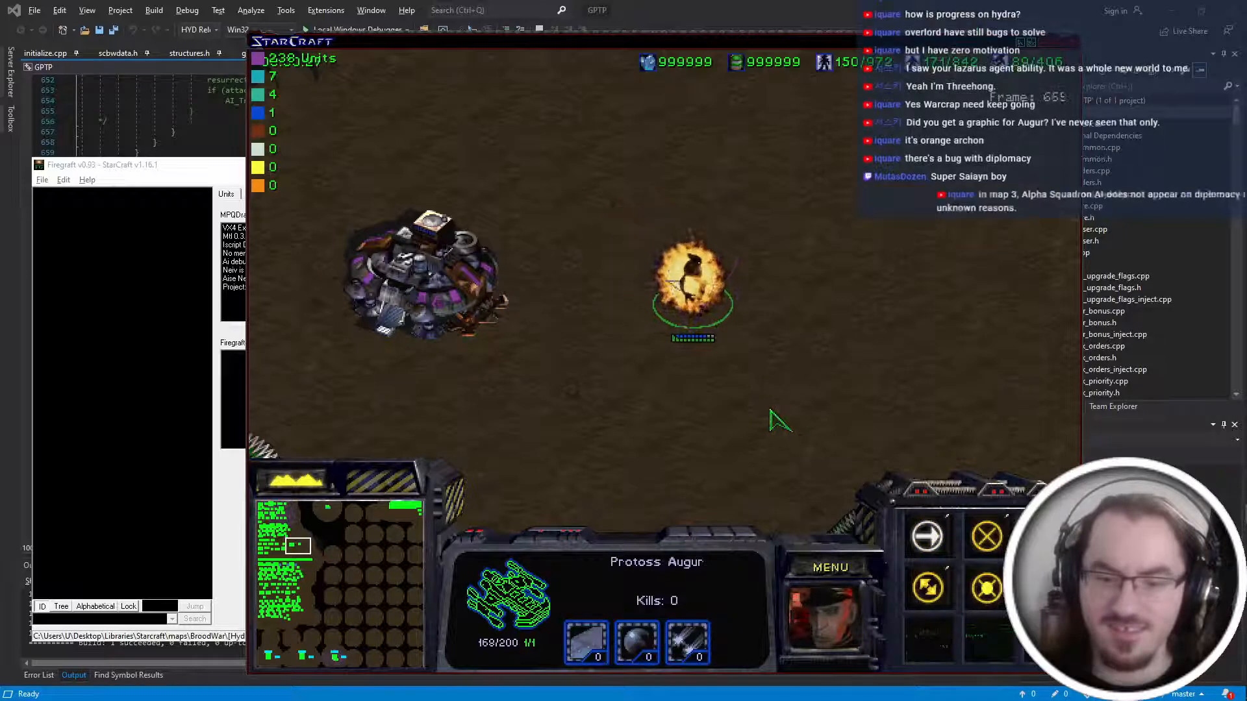
{"action": "key", "text": "Right"}
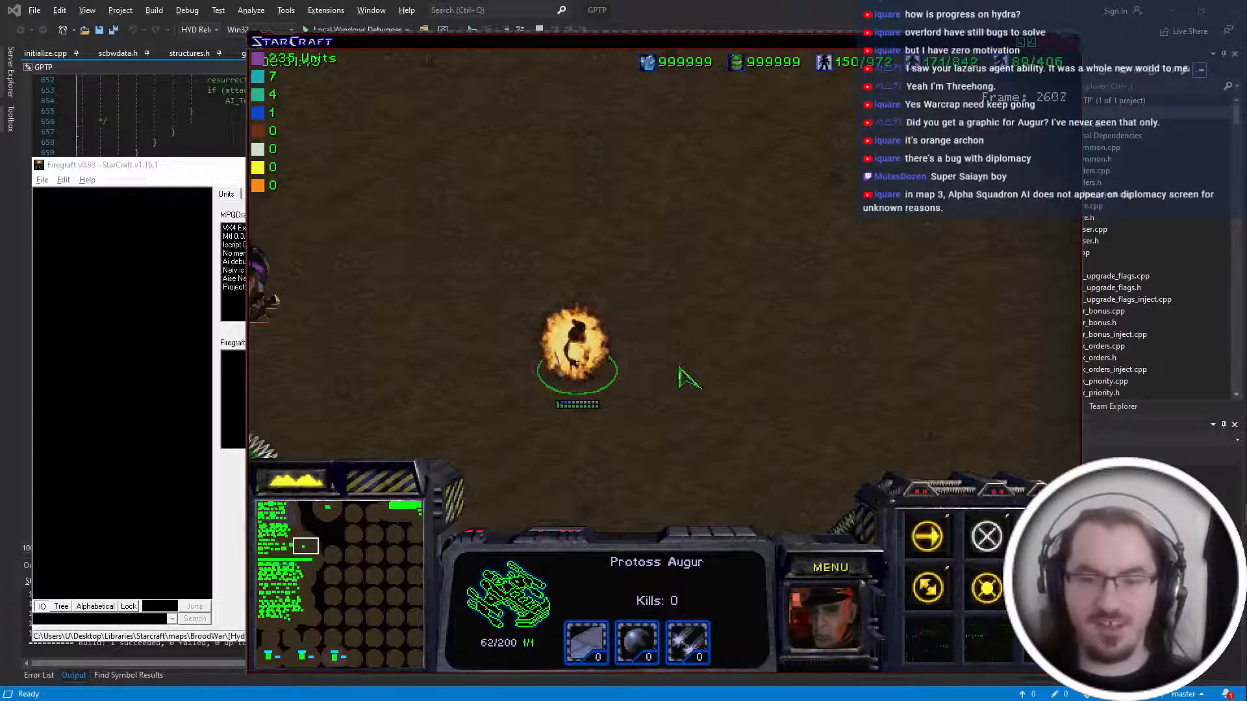
{"action": "key", "text": "Left"}
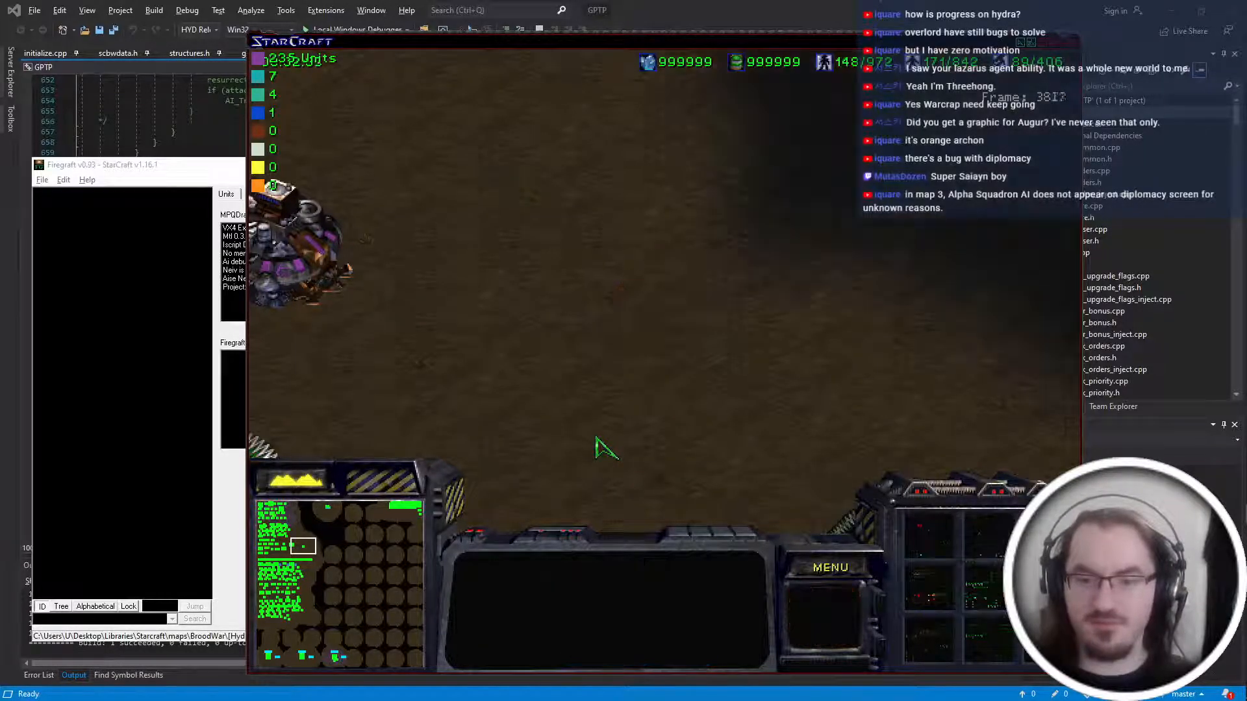
Quit the current StarCraft game and exit the program.
{"action": "left_click", "coordinate": [825, 564]}
{"action": "key", "text": "e"}
{"action": "key", "text": "x"}
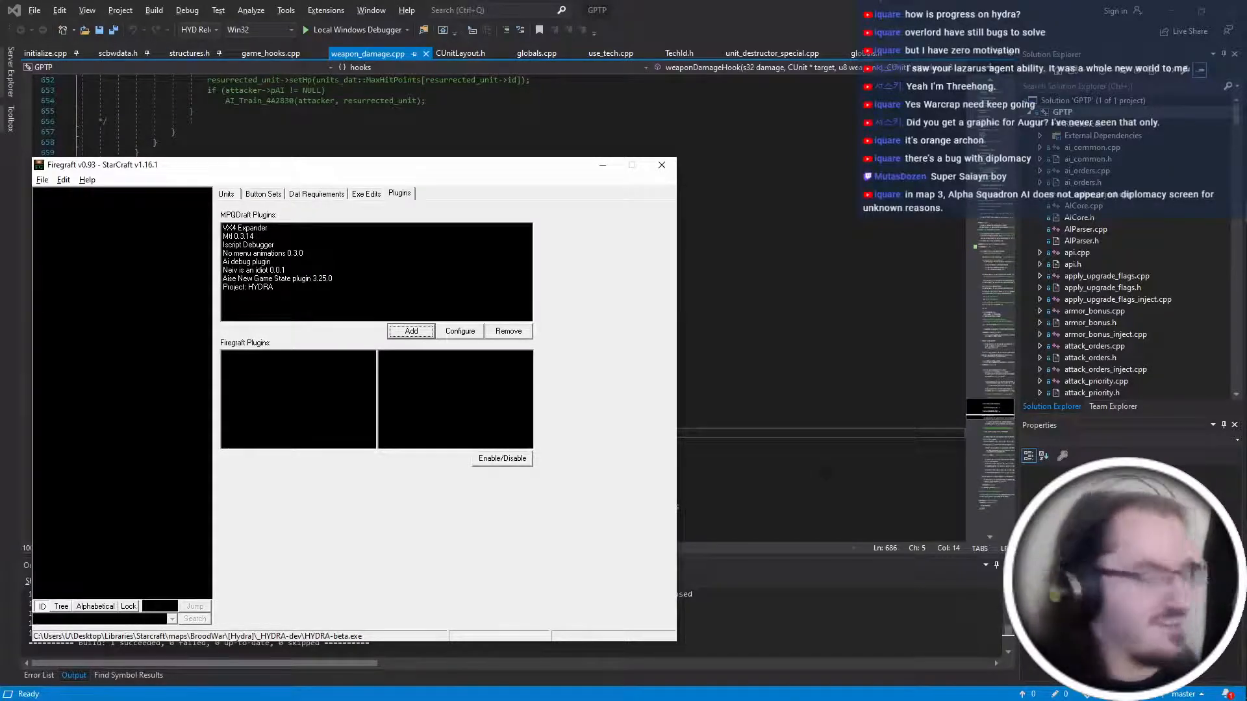
Switch to Visual Studio and place the cursor on the blank line above the Observance comment in weapon_damage.cpp.
{"action": "key", "text": "alt+Tab"}
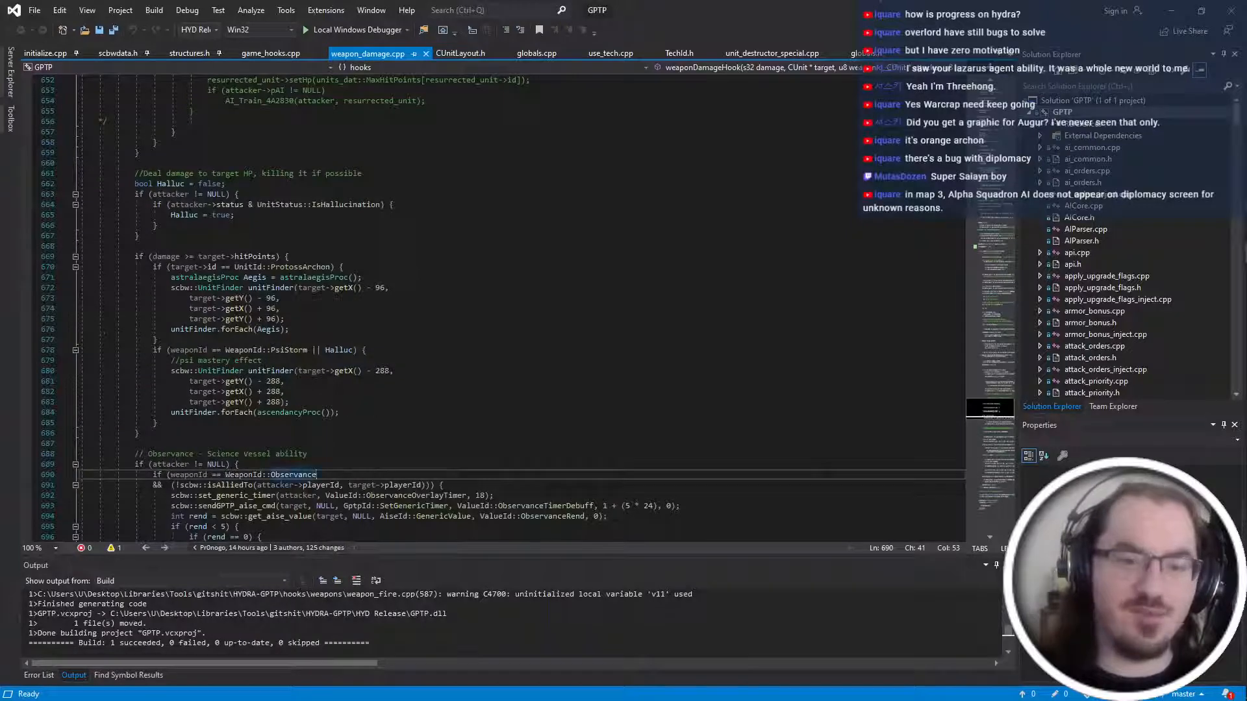
{"action": "left_click", "coordinate": [444, 486]}
{"action": "left_click", "coordinate": [134, 443]}
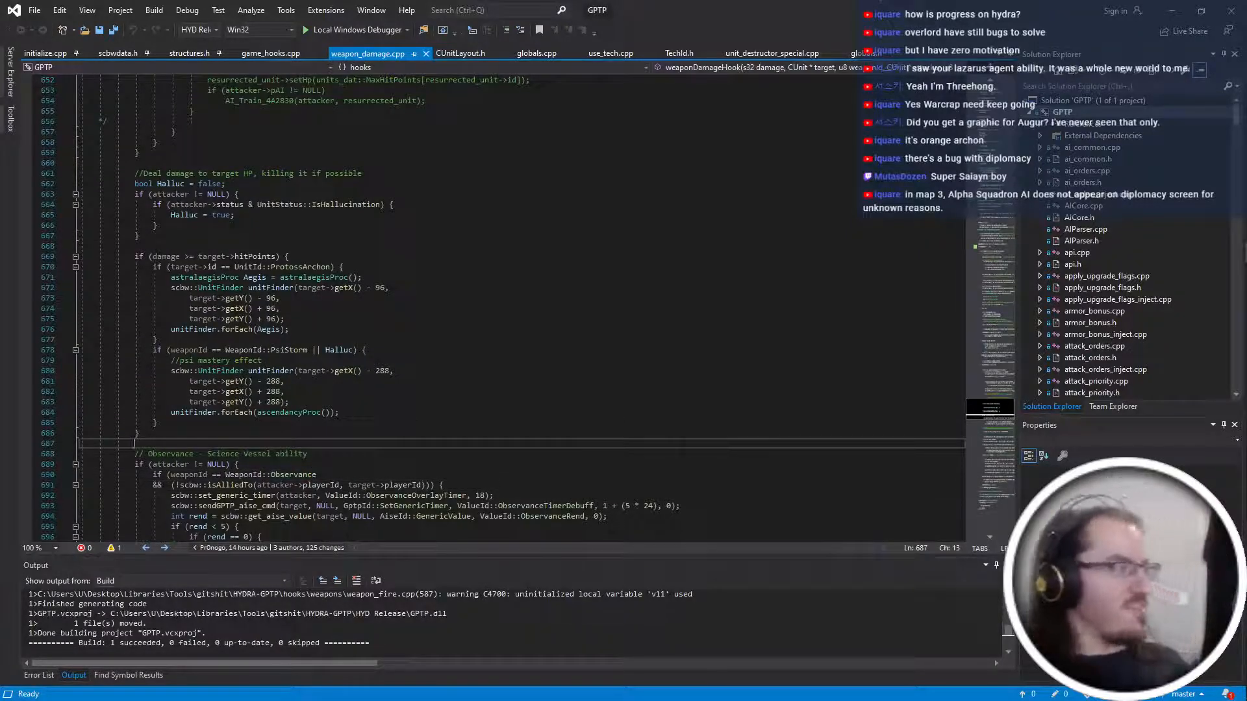
Return to StarCraft and start a Use Map Settings game on a Hydra test map from the 2-Resources folder.
{"action": "left_click", "coordinate": [1239, 232]}
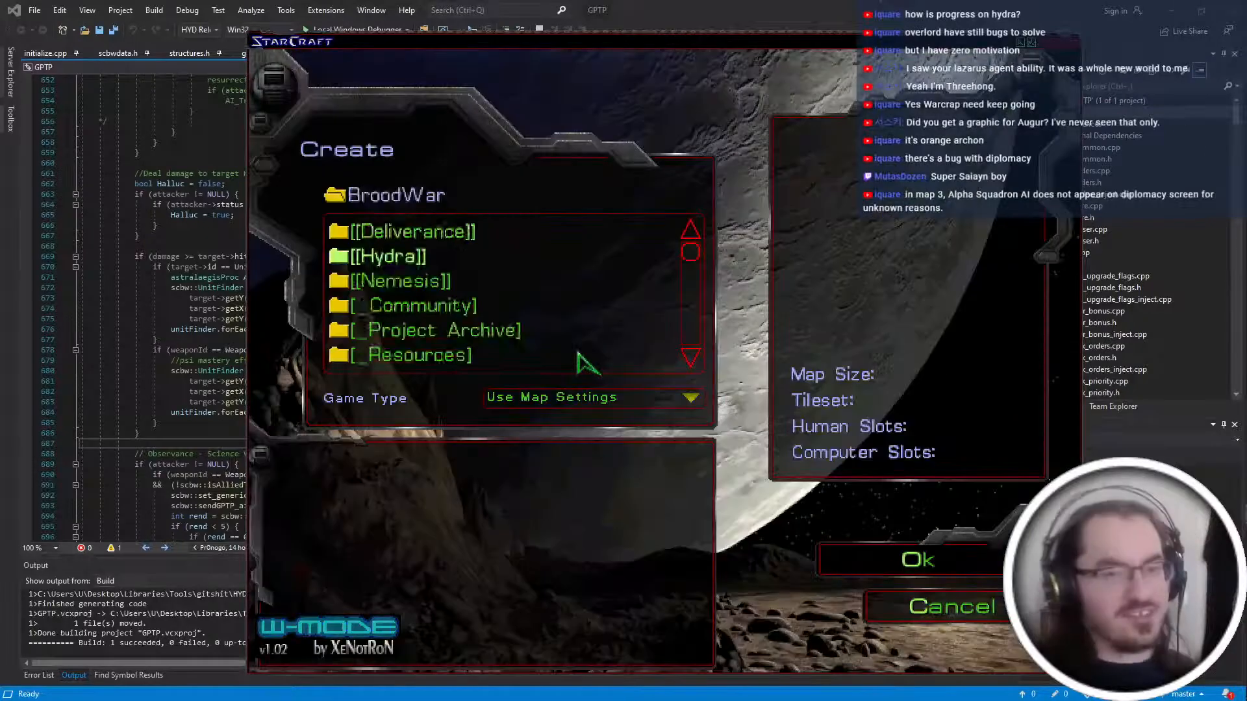
{"action": "double_click", "coordinate": [579, 357]}
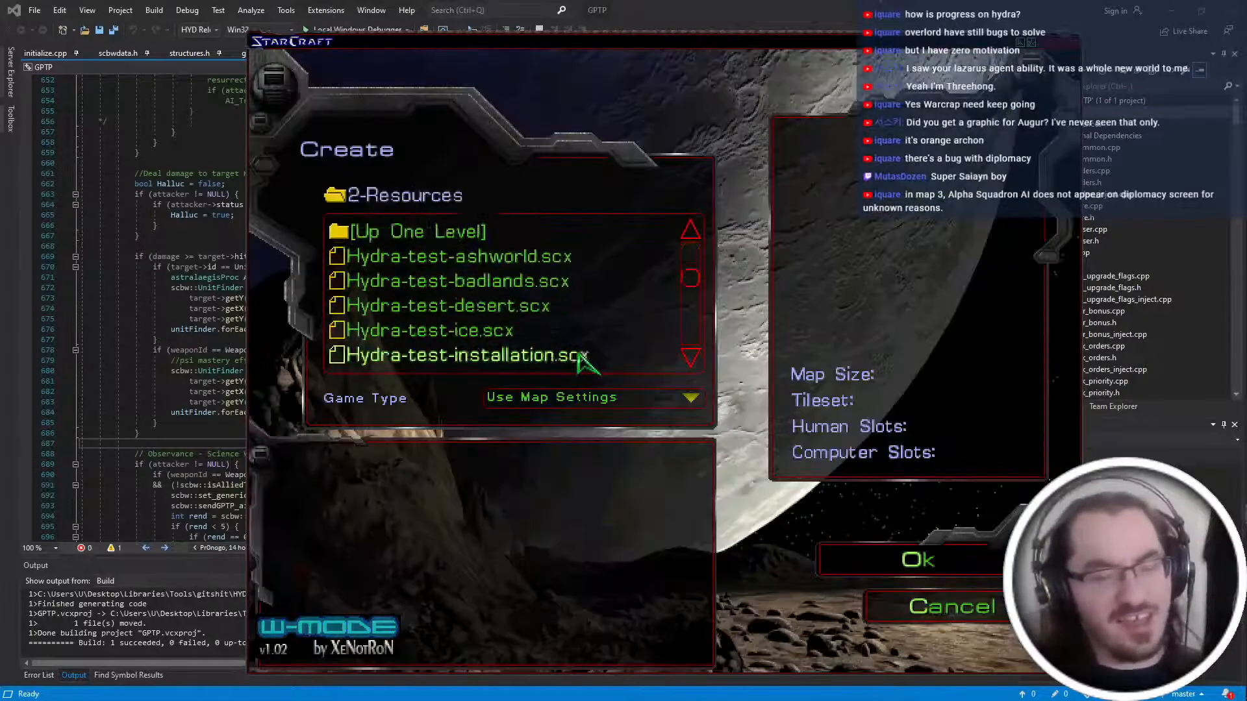
{"action": "double_click", "coordinate": [588, 355]}
Through the console, spawn 6 zerglings, 3 High Templar and 3 zealots on the open ground.
{"action": "key", "text": "grave"}
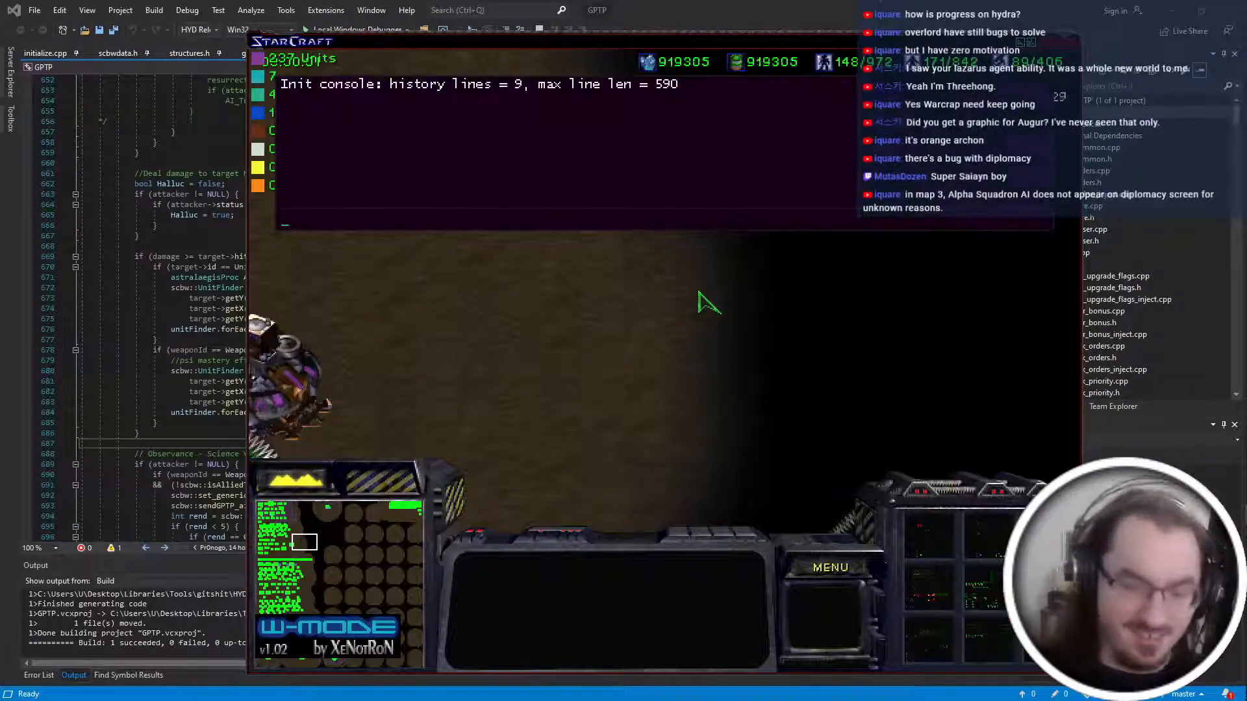
{"action": "type", "text": "spawn zergling 6"}
{"action": "key", "text": "Return"}
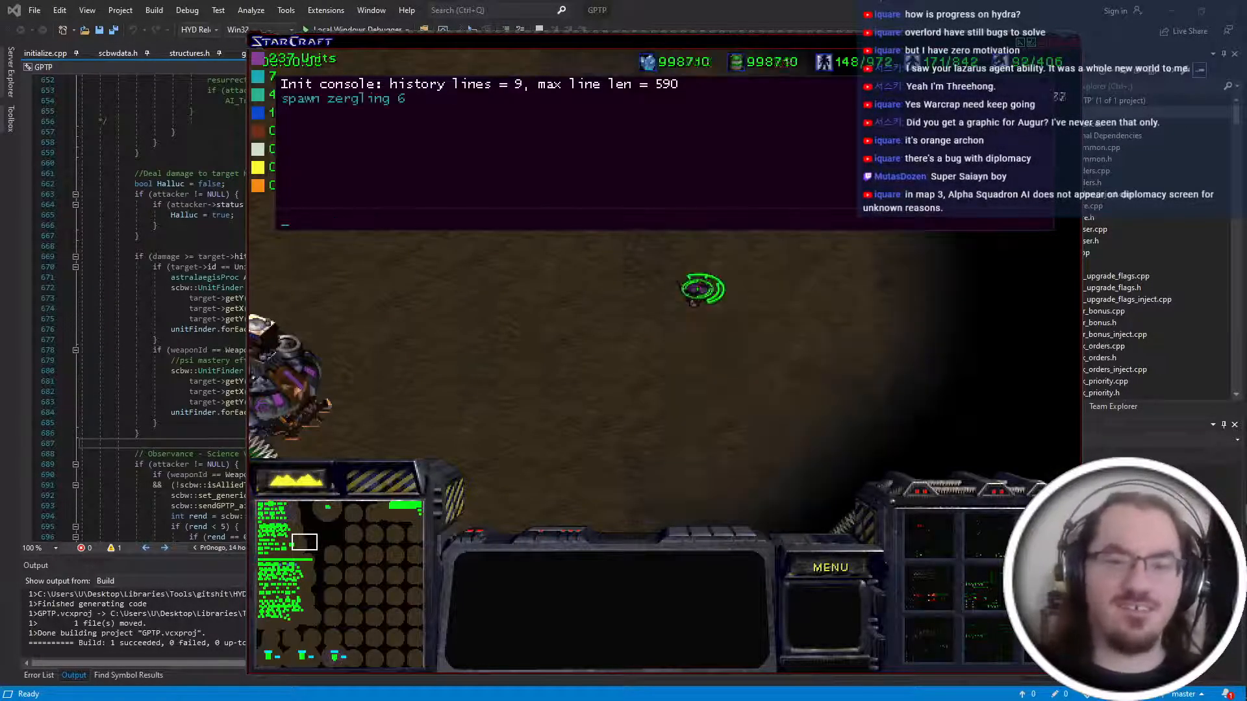
{"action": "type", "text": "spawn high 3"}
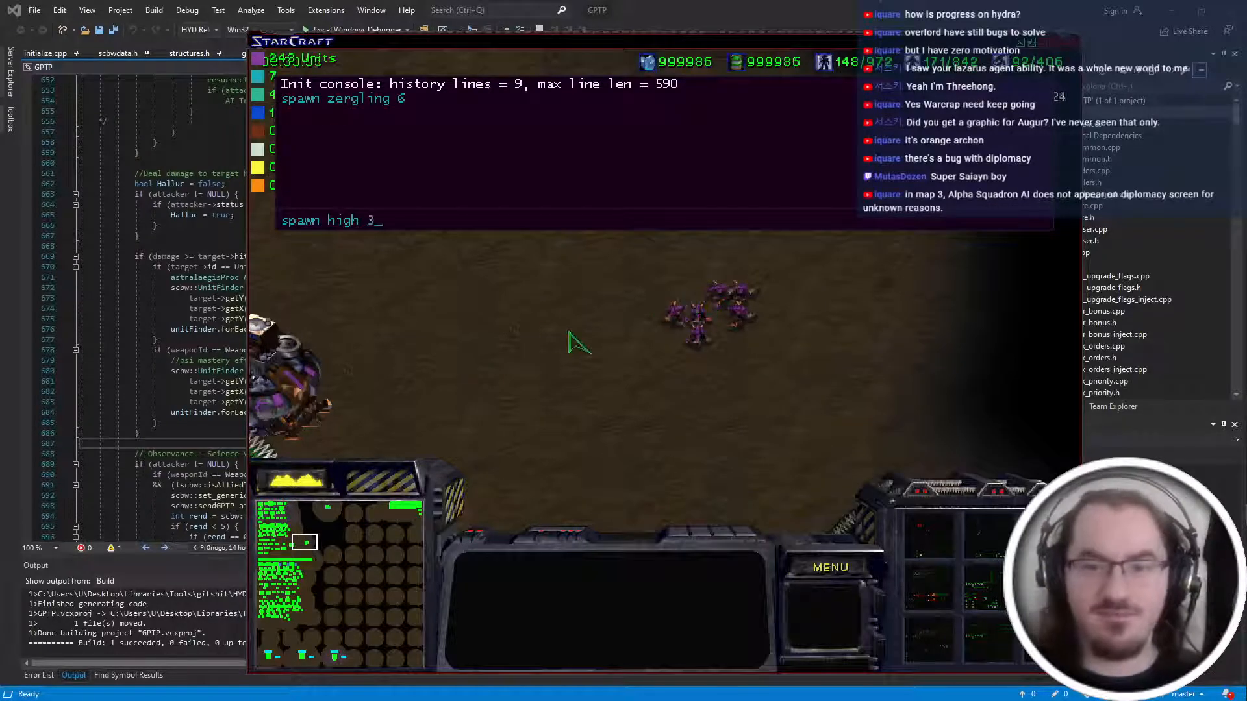
{"action": "key", "text": "Return"}
{"action": "type", "text": "spawn zealot 3"}
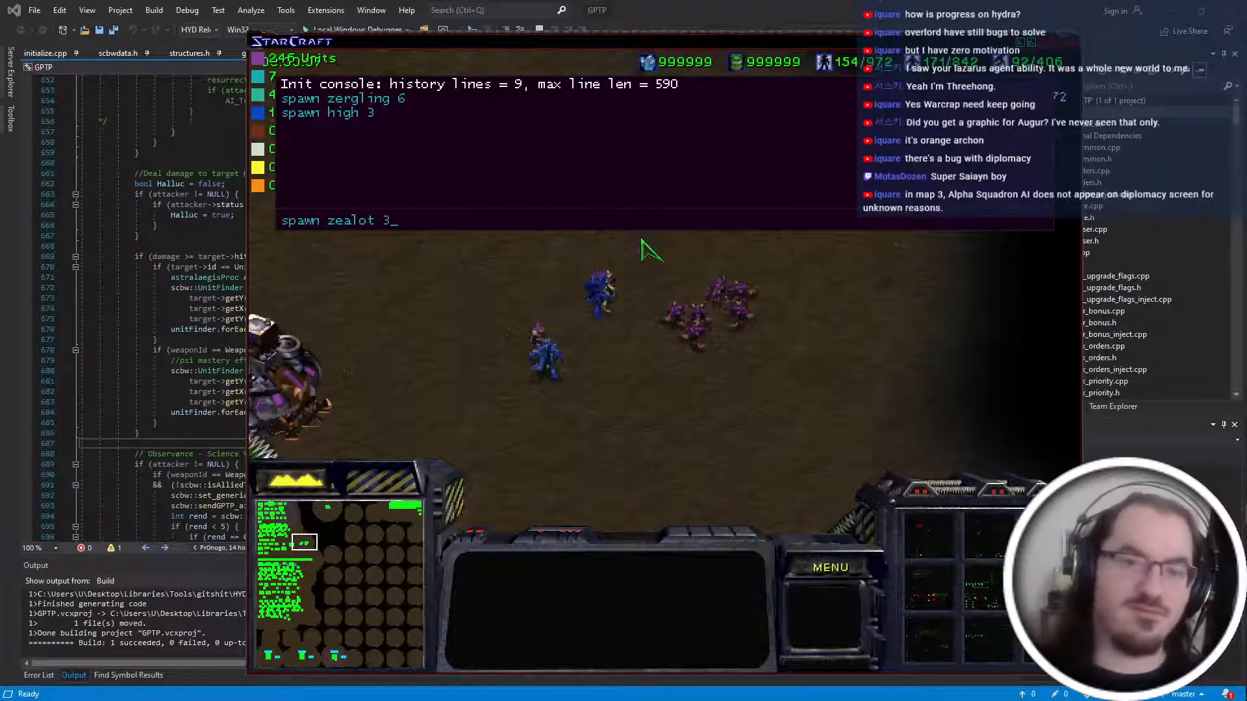
{"action": "key", "text": "Return"}
Spawn 3 Apostles, 3 SCVs and 3 Firebats among the existing units through the console.
{"action": "type", "text": "spawn"}
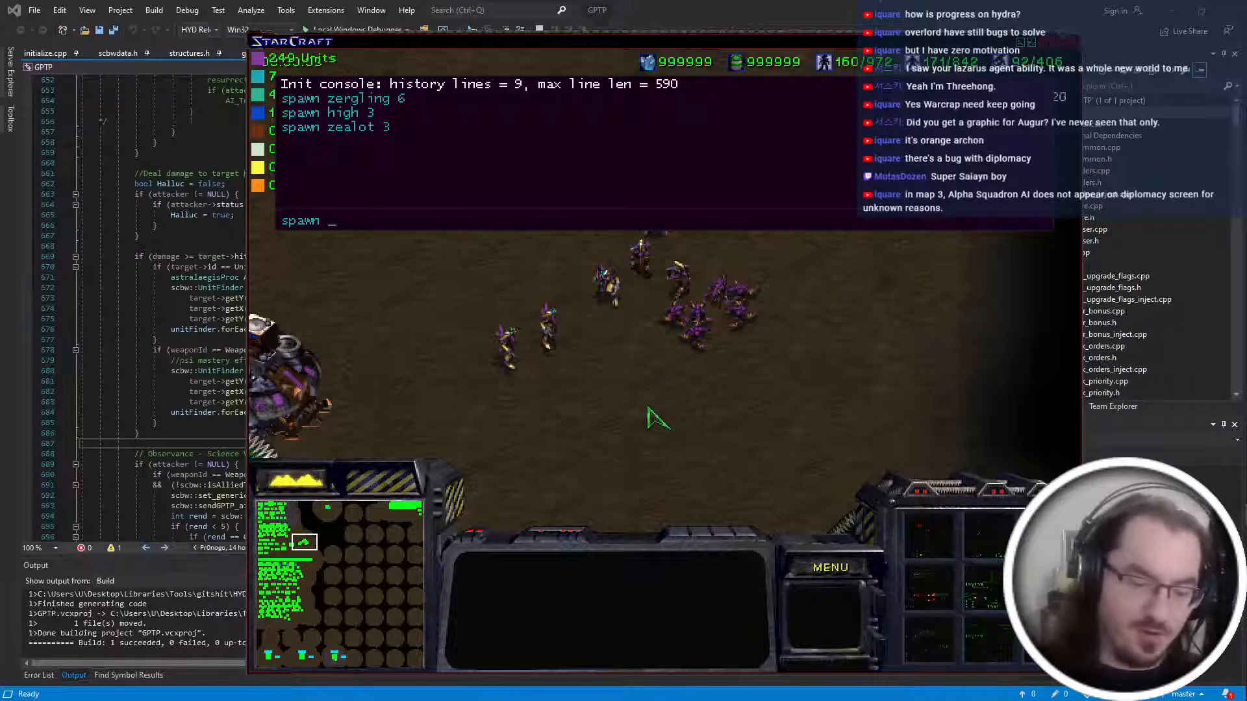
{"action": "type", "text": "le 3"}
{"action": "key", "text": "Return"}
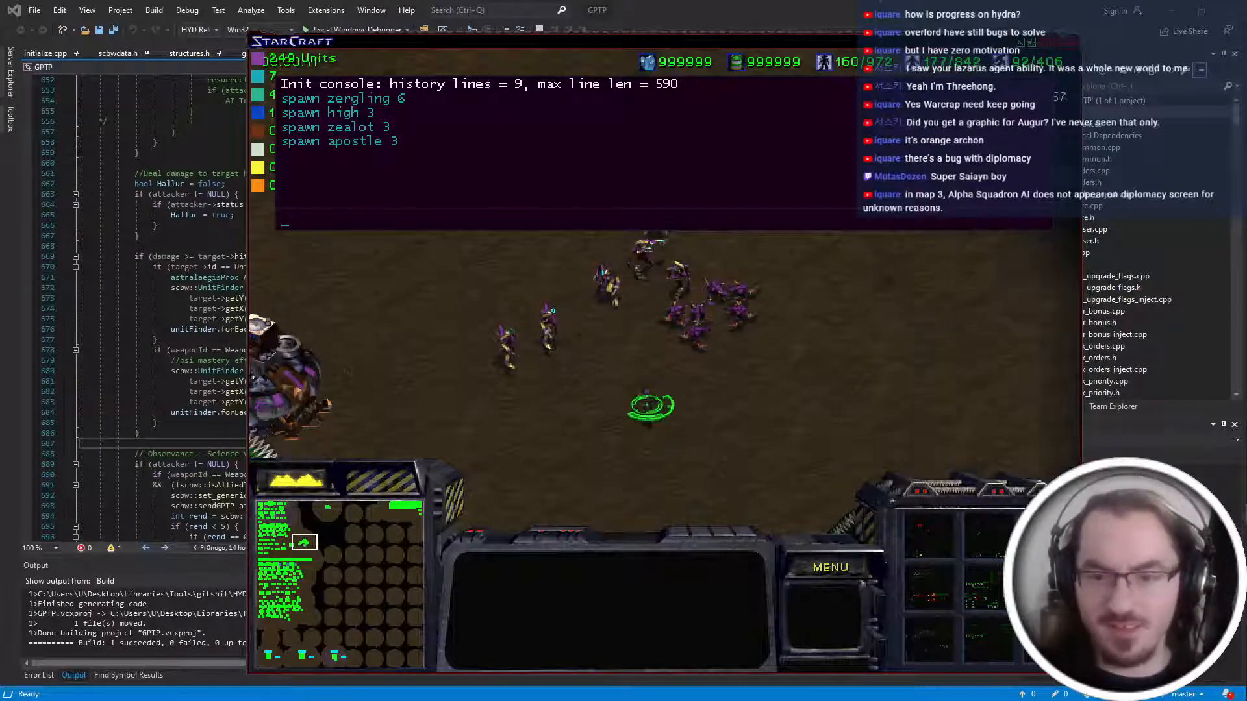
{"action": "type", "text": "spawn scv 3 spawn firebat 3"}
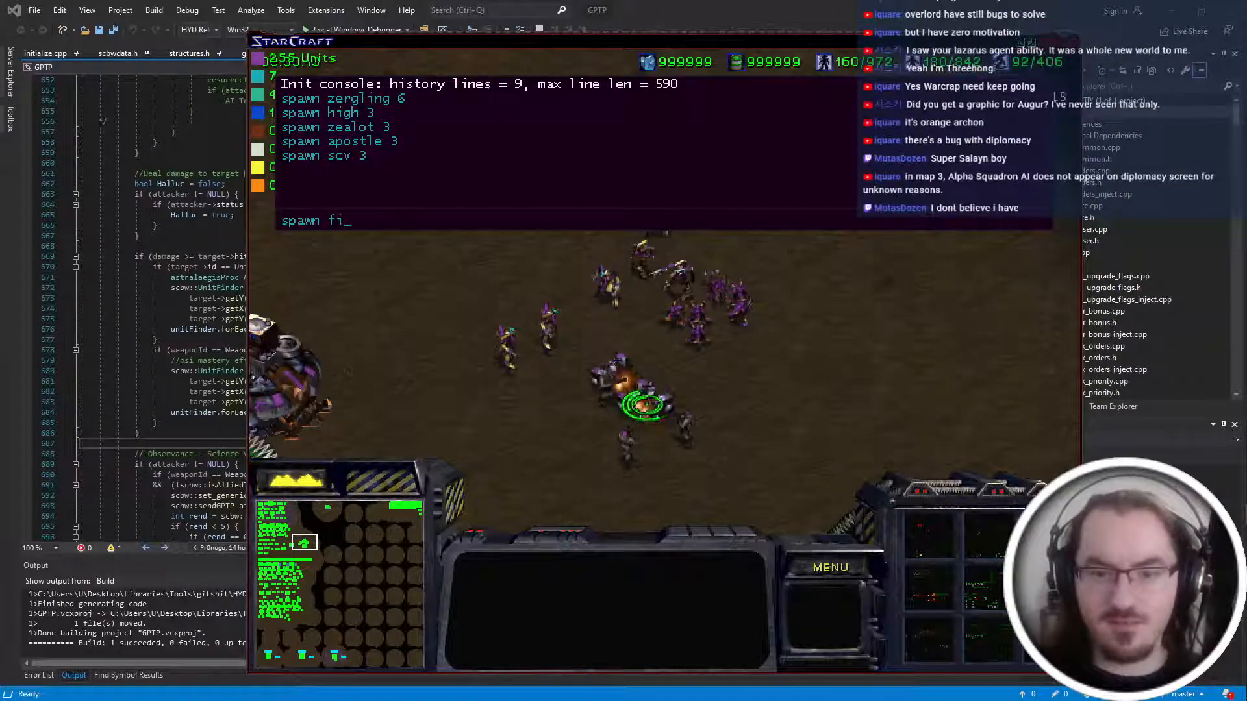
{"action": "key", "text": "Return"}
Spawn 2 units of ID 67, one of ID 27 and 6 of ID 26 through the console.
{"action": "type", "text": "spawn 67"}
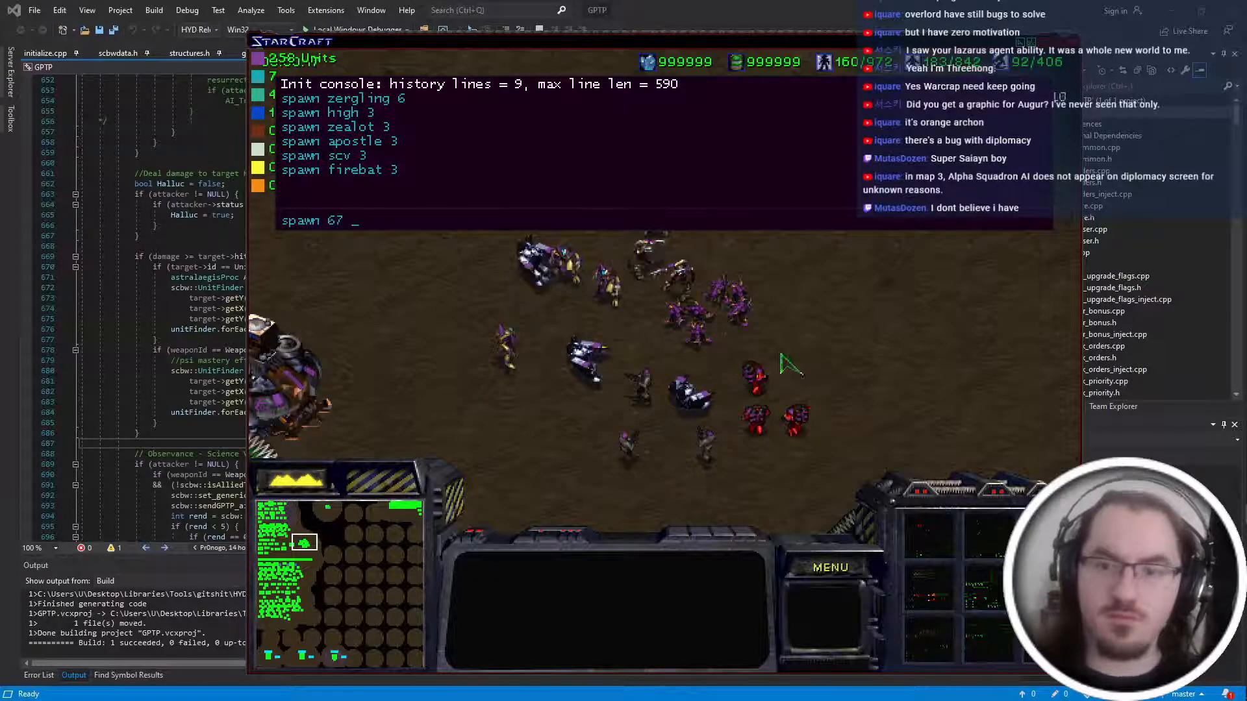
{"action": "type", "text": " 2"}
{"action": "key", "text": "Return"}
{"action": "type", "text": "spawn 7"}
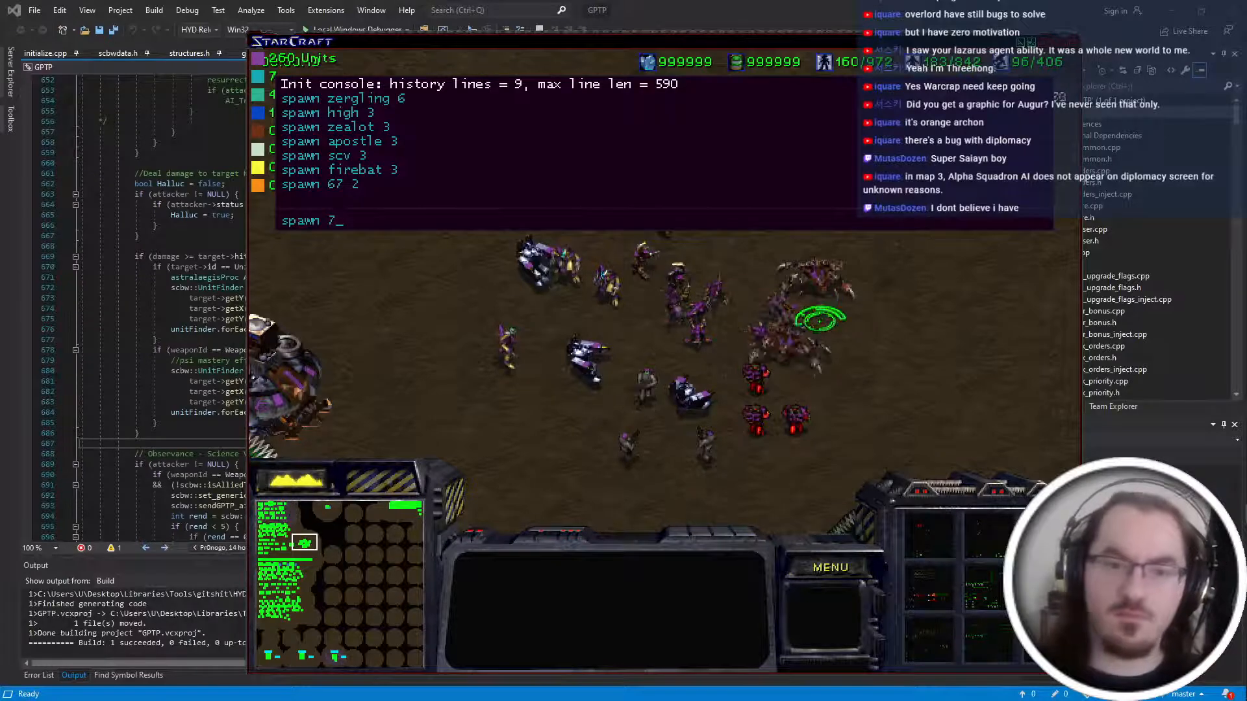
{"action": "key", "text": "BackSpace"}
{"action": "type", "text": "27"}
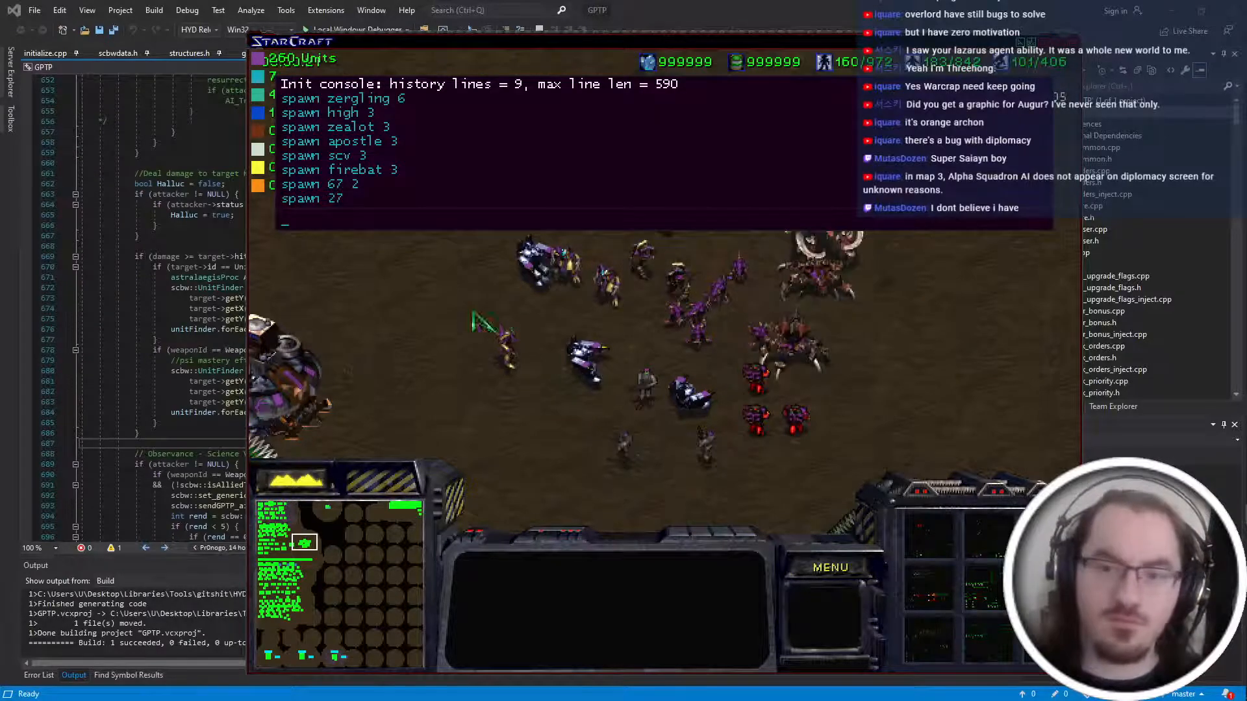
{"action": "type", "text": "26 "}
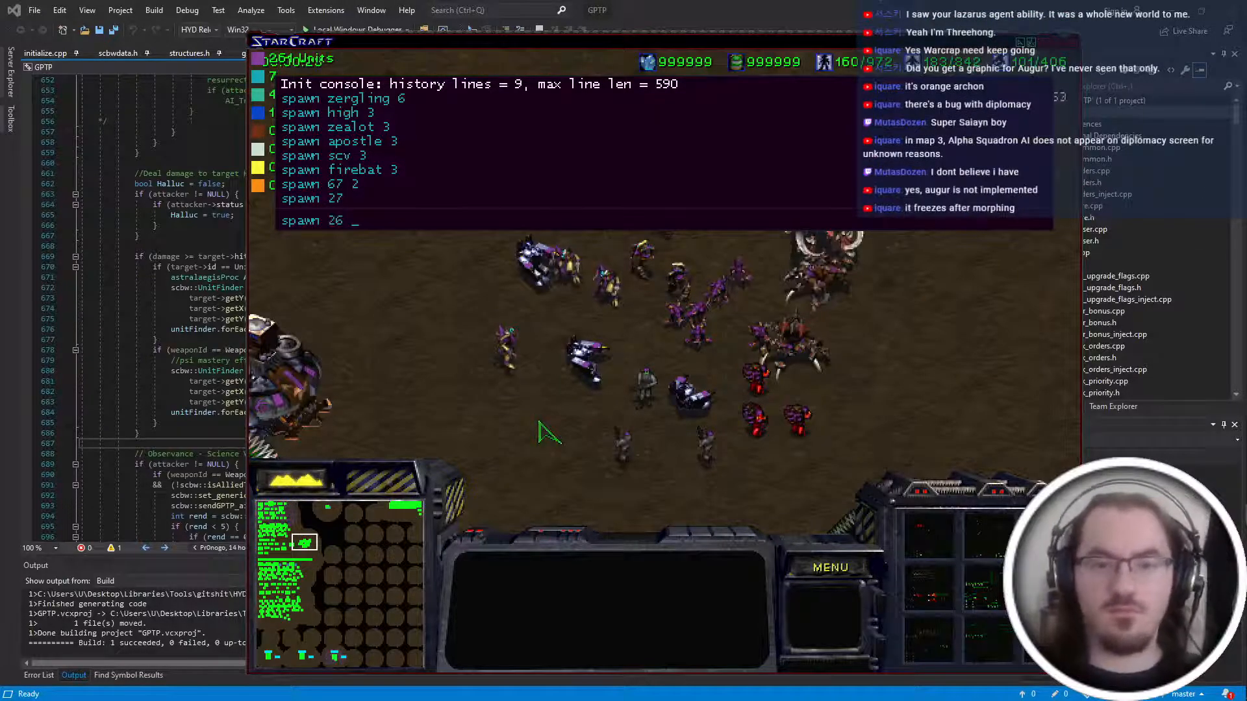
{"action": "type", "text": "6"}
{"action": "key", "text": "Return"}
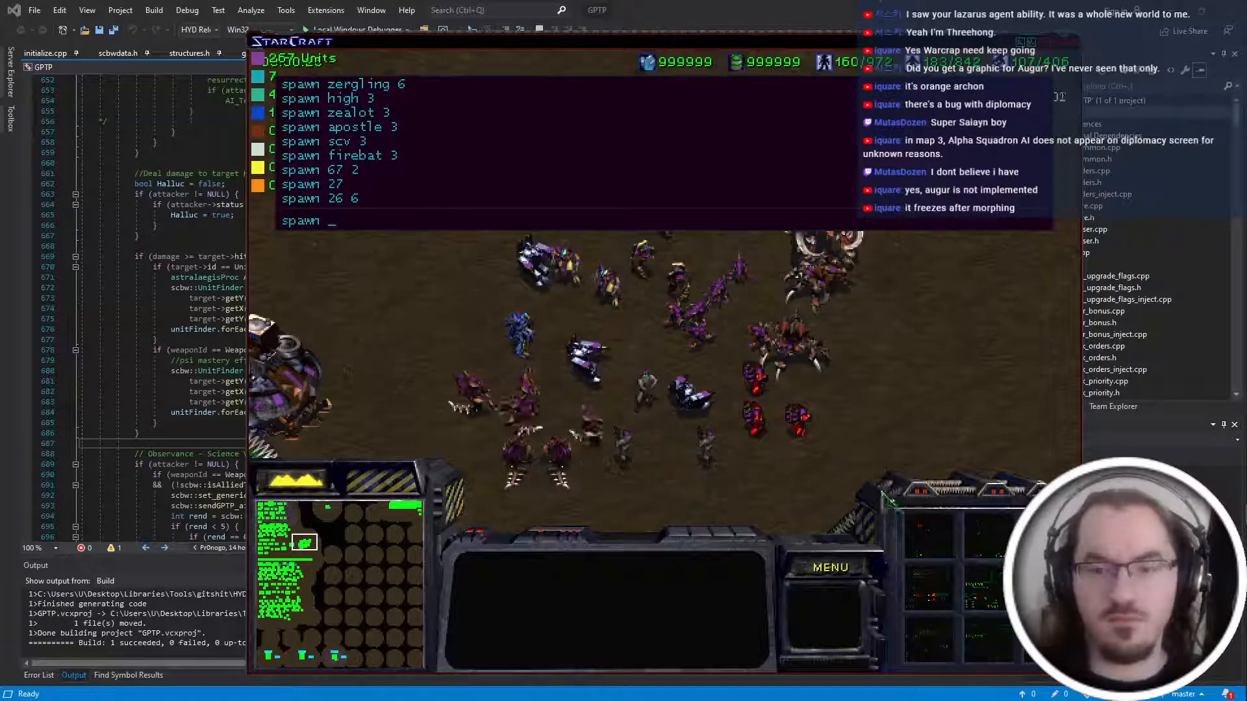
Spawn 6 units of ID 0, 3 ghosts and 2 units of ID 2e, and close the console.
{"action": "type", "text": "0 6"}
{"action": "key", "text": "Return"}
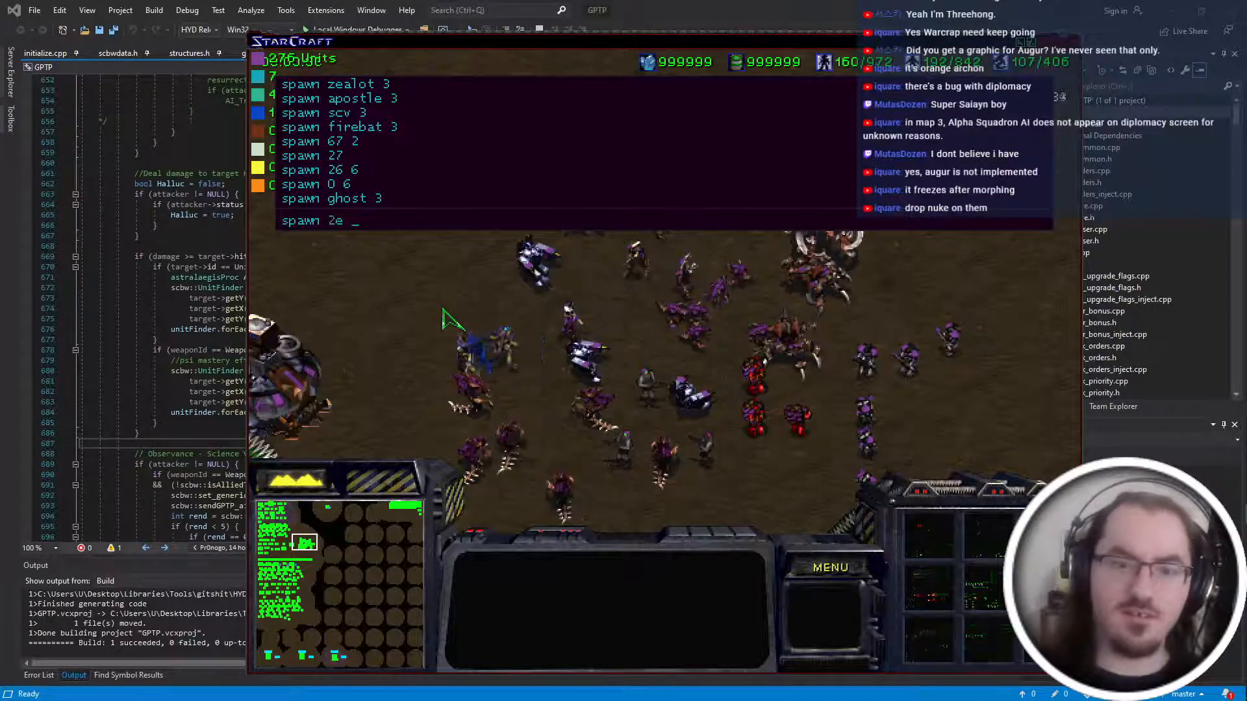
{"action": "type", "text": "2"}
{"action": "key", "text": "Return"}
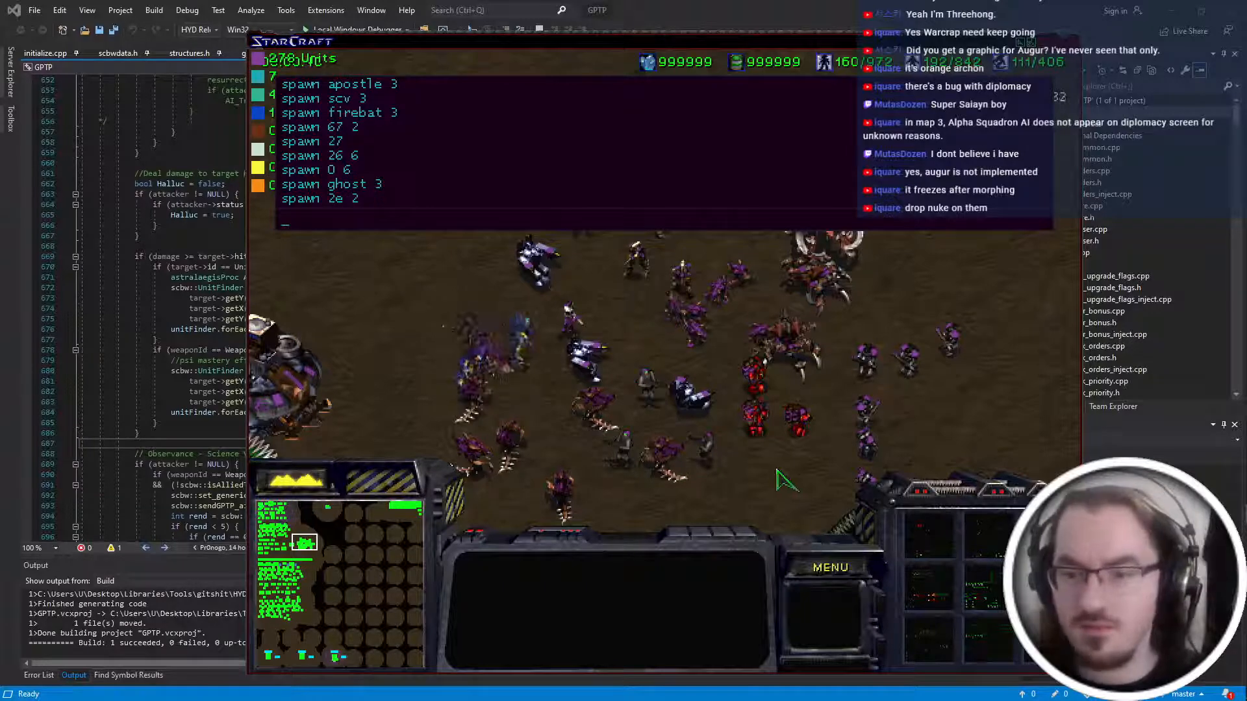
{"action": "key", "text": "grave"}
Inspect the spawned army by selecting mixed groups, a pair of Zerg units and one Apostle in turn.
{"action": "left_click", "coordinate": [633, 341]}
{"action": "left_click_drag", "start_coordinate": [578, 302], "coordinate": [474, 437]}
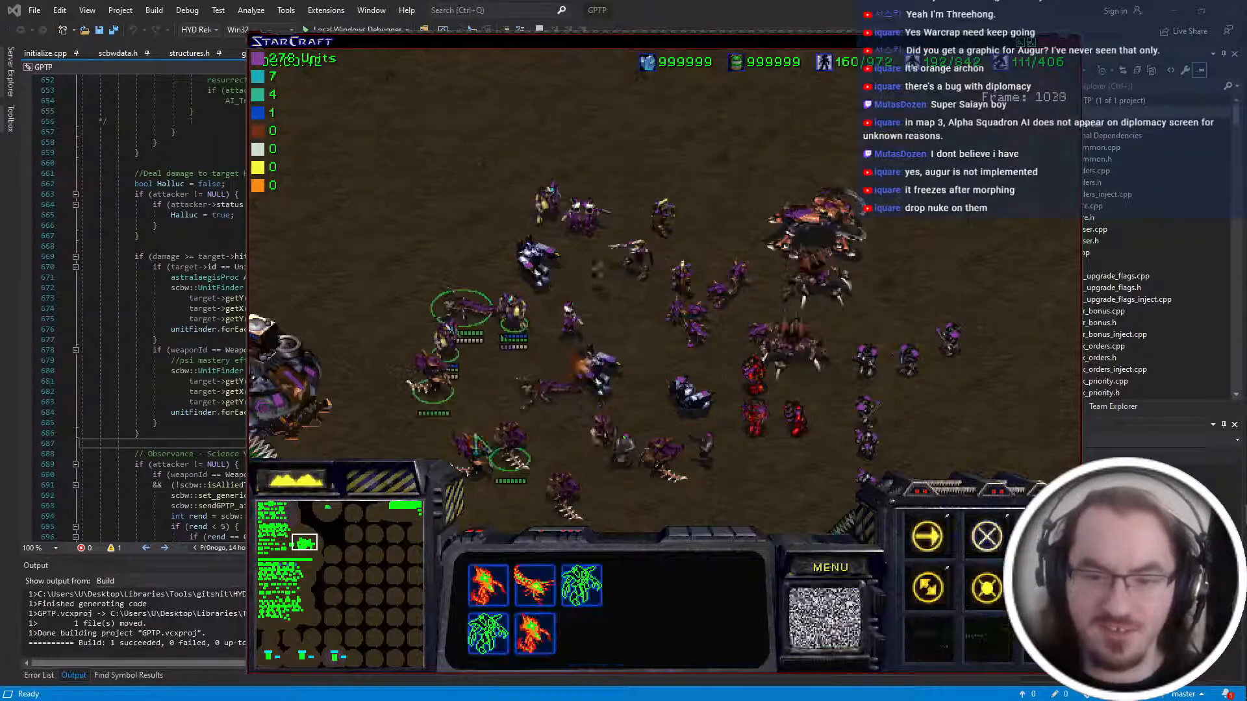
{"action": "left_click", "coordinate": [521, 383]}
{"action": "left_click", "coordinate": [596, 383]}
{"action": "left_click_drag", "start_coordinate": [548, 430], "coordinate": [469, 469]}
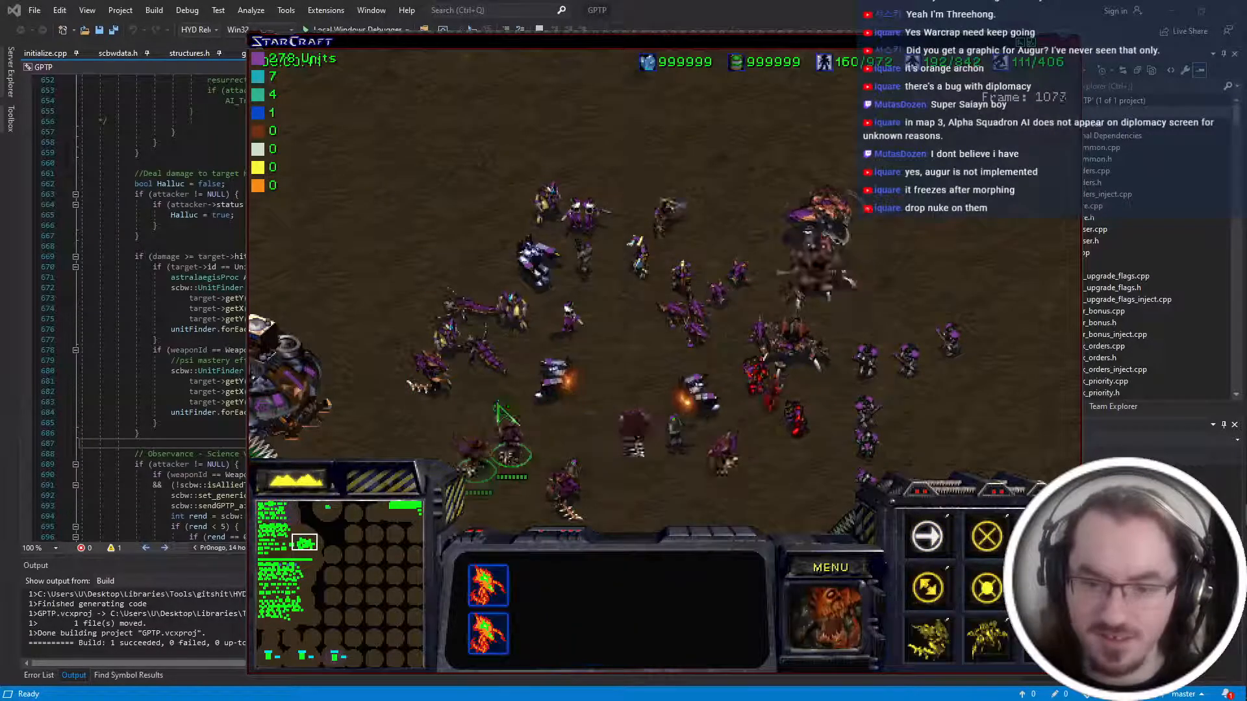
{"action": "left_click", "coordinate": [676, 432]}
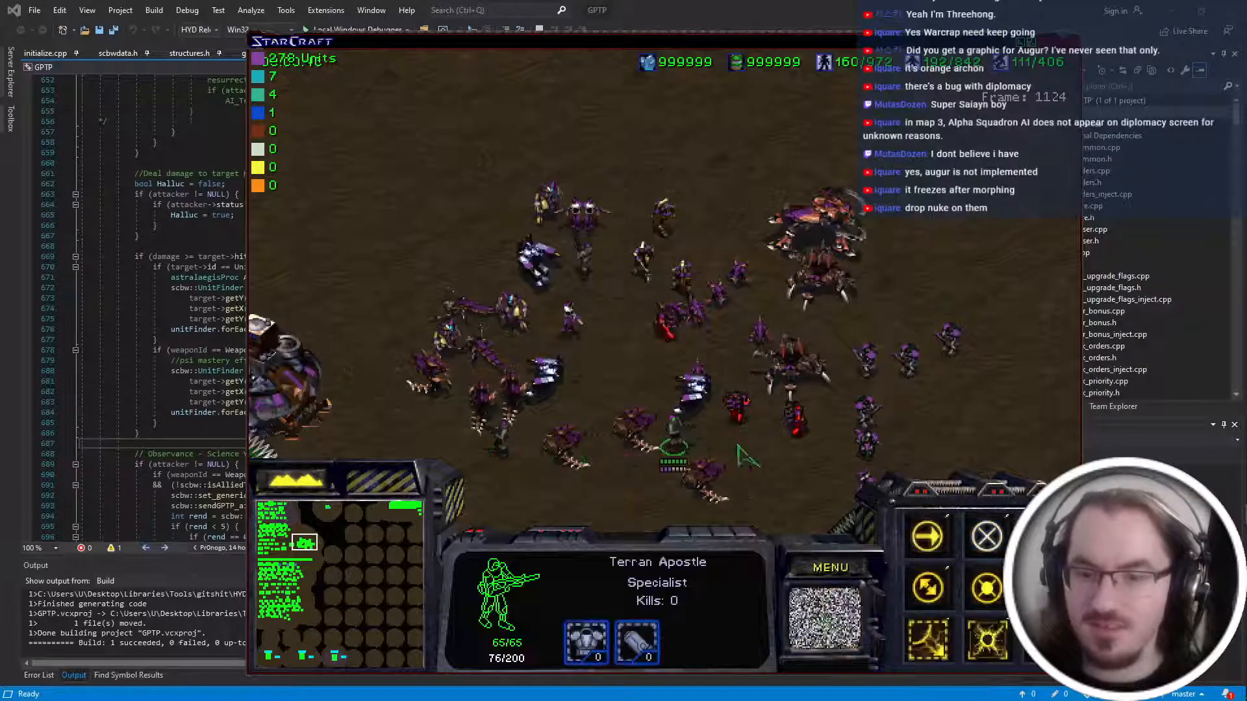
{"action": "left_click", "coordinate": [695, 353]}
{"action": "left_click_drag", "start_coordinate": [714, 341], "coordinate": [646, 409]}
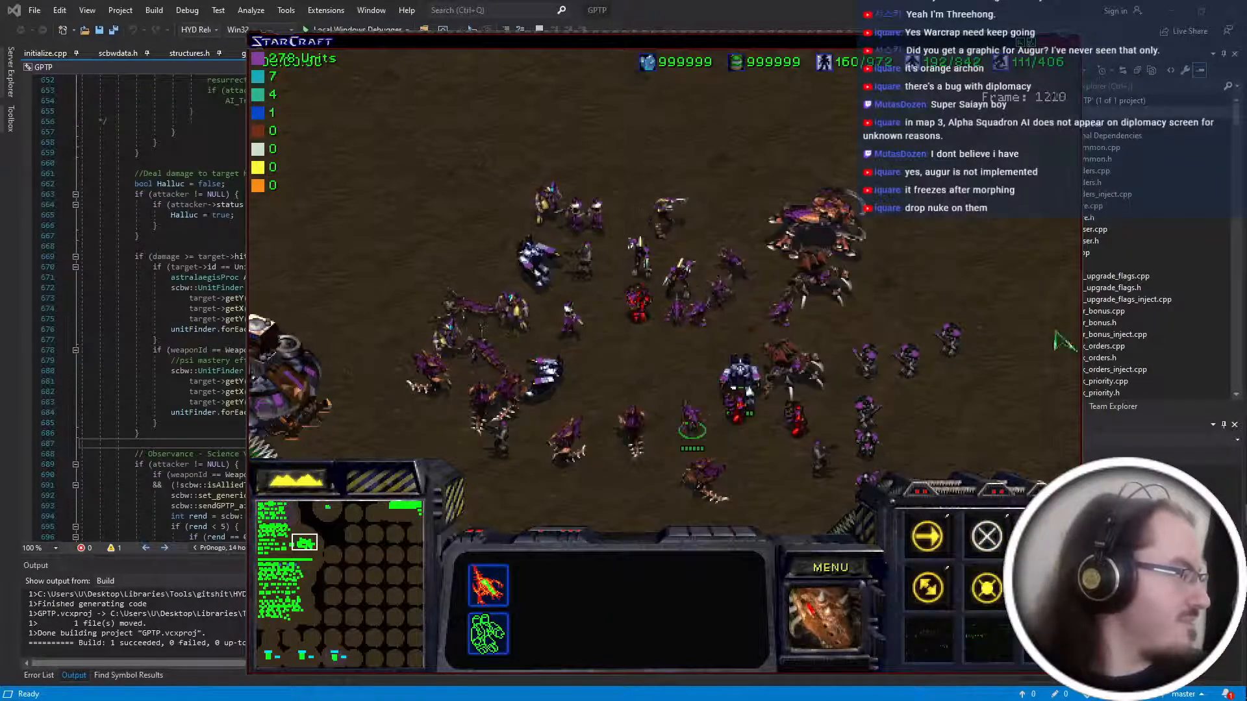
Move one Marine and one Lurker from the army's outer side closer to the other spawned units.
{"action": "mouse_move", "coordinate": [1061, 341]}
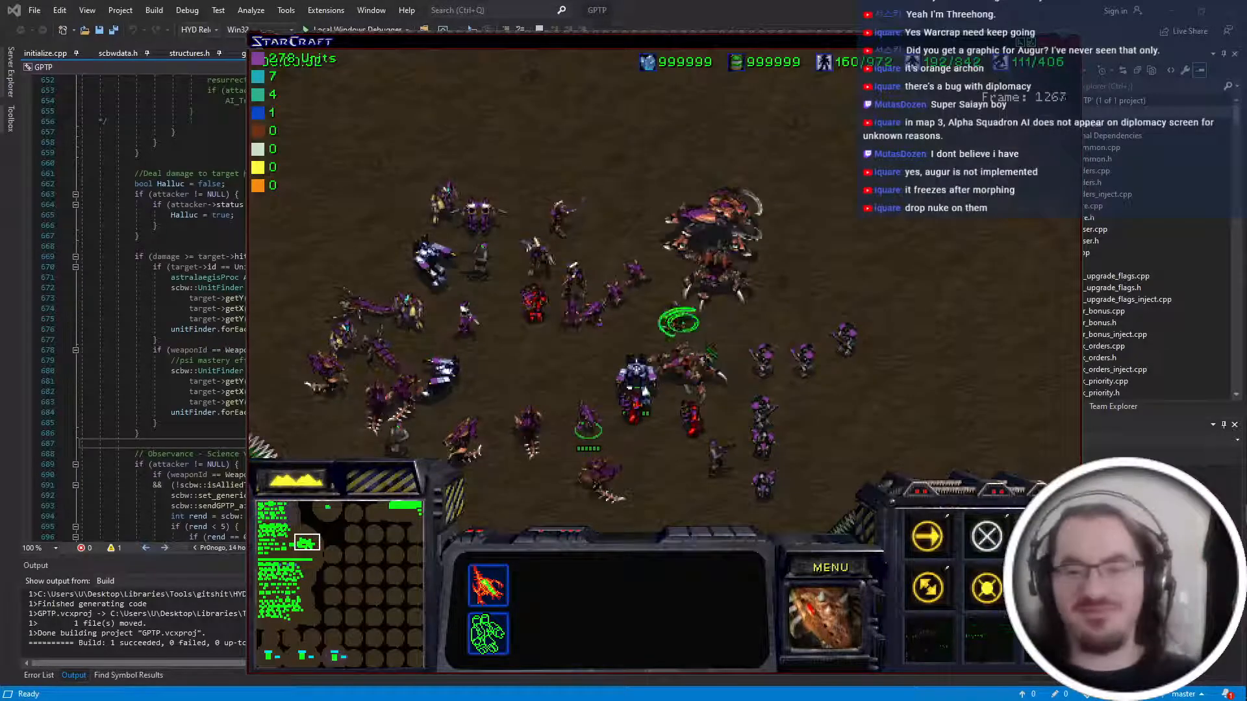
{"action": "left_click", "coordinate": [846, 341]}
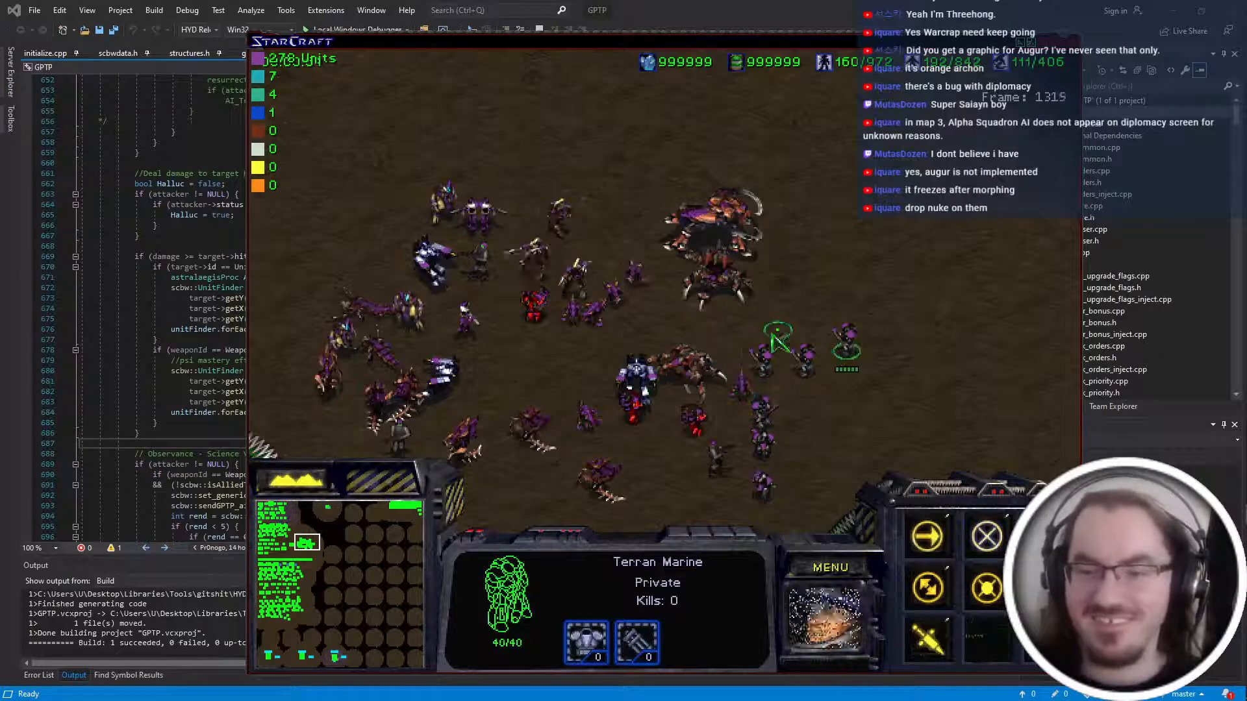
{"action": "left_click", "coordinate": [711, 276]}
{"action": "right_click", "coordinate": [476, 396]}
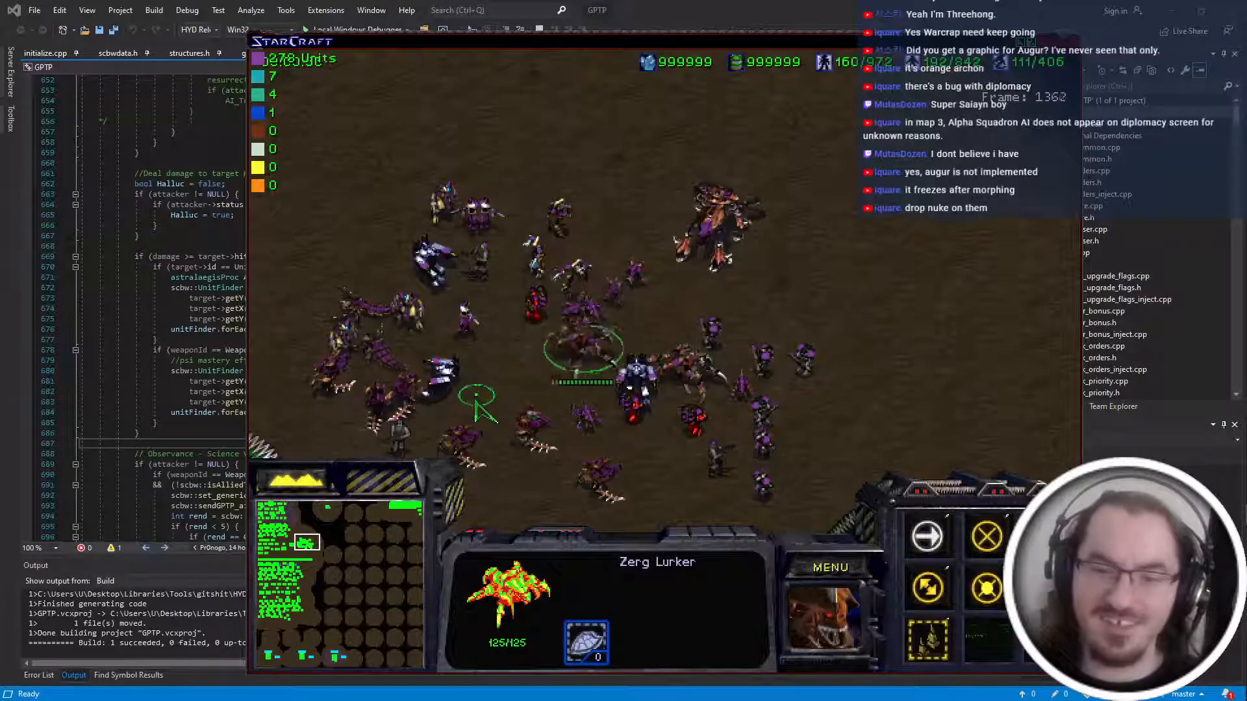
Move a Hydralisk and the Ultralisk to the army's lower edge, beside the Apostle, and check one Zergling.
{"action": "left_click", "coordinate": [462, 442]}
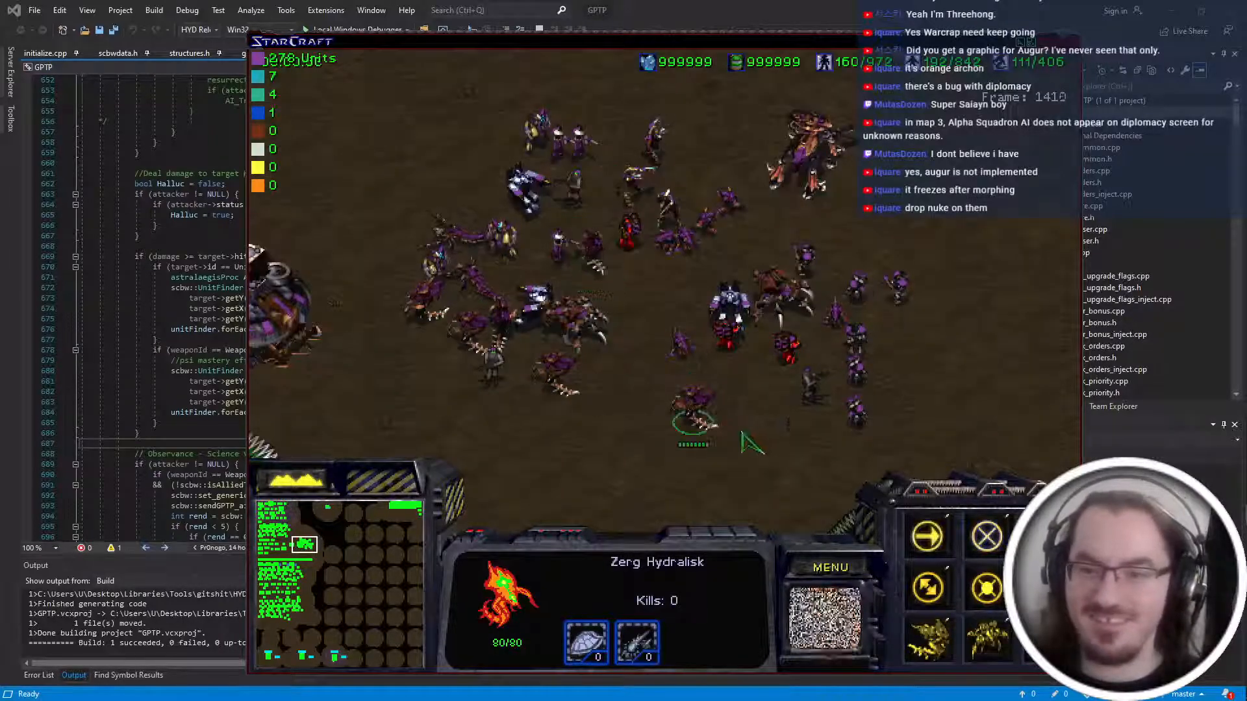
{"action": "left_click", "coordinate": [751, 373]}
{"action": "right_click", "coordinate": [721, 192]}
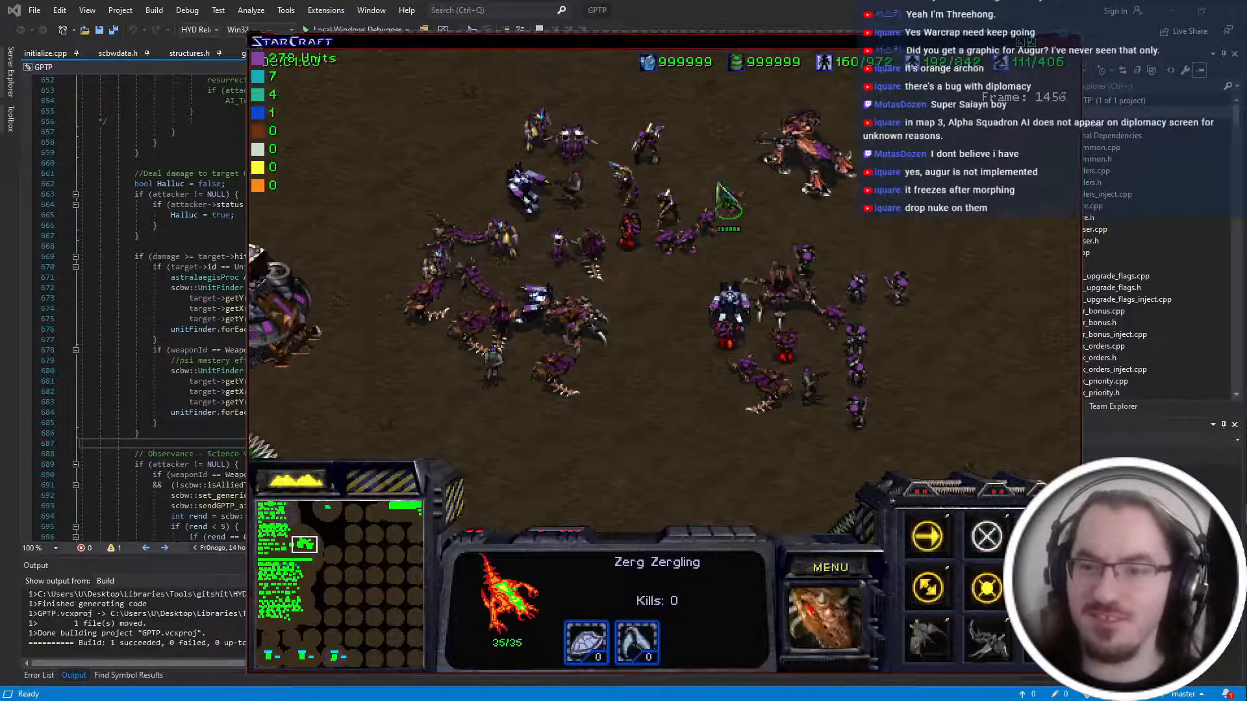
{"action": "left_click", "coordinate": [806, 153]}
{"action": "right_click", "coordinate": [663, 333]}
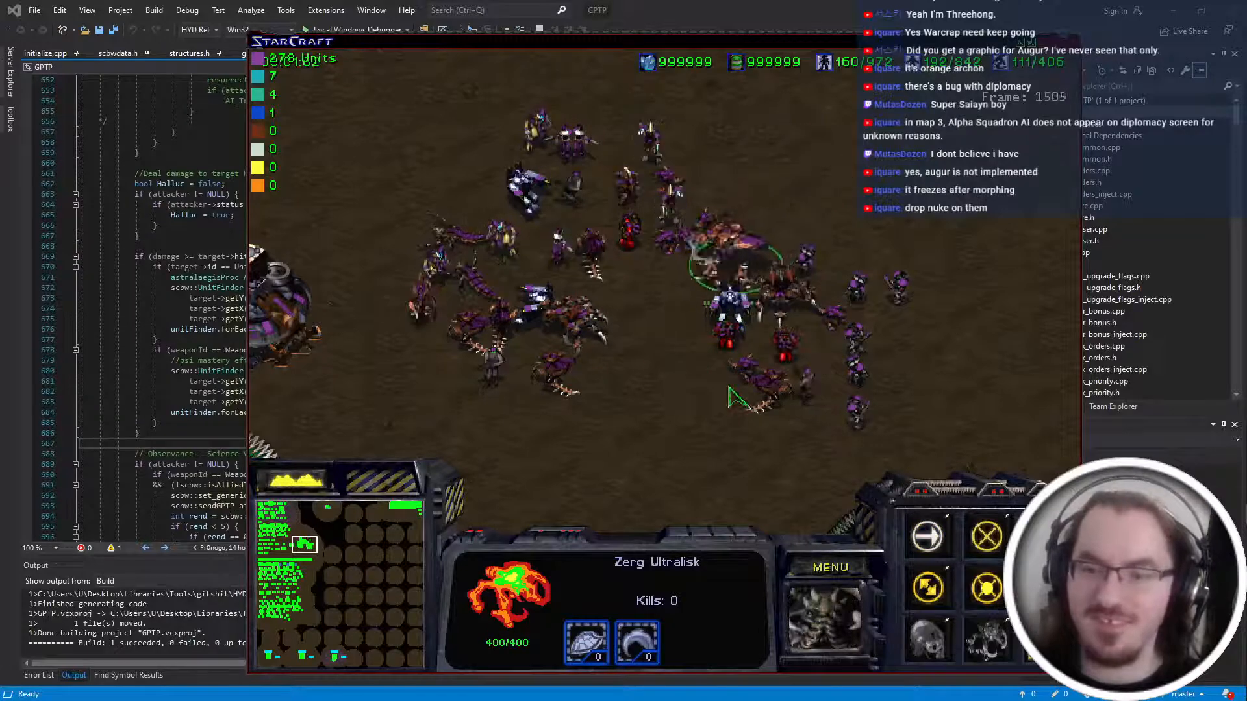
Regroup the outlying Marines and a Lurker more tightly around the Apostle and Ultralisk.
{"action": "left_click", "coordinate": [807, 390]}
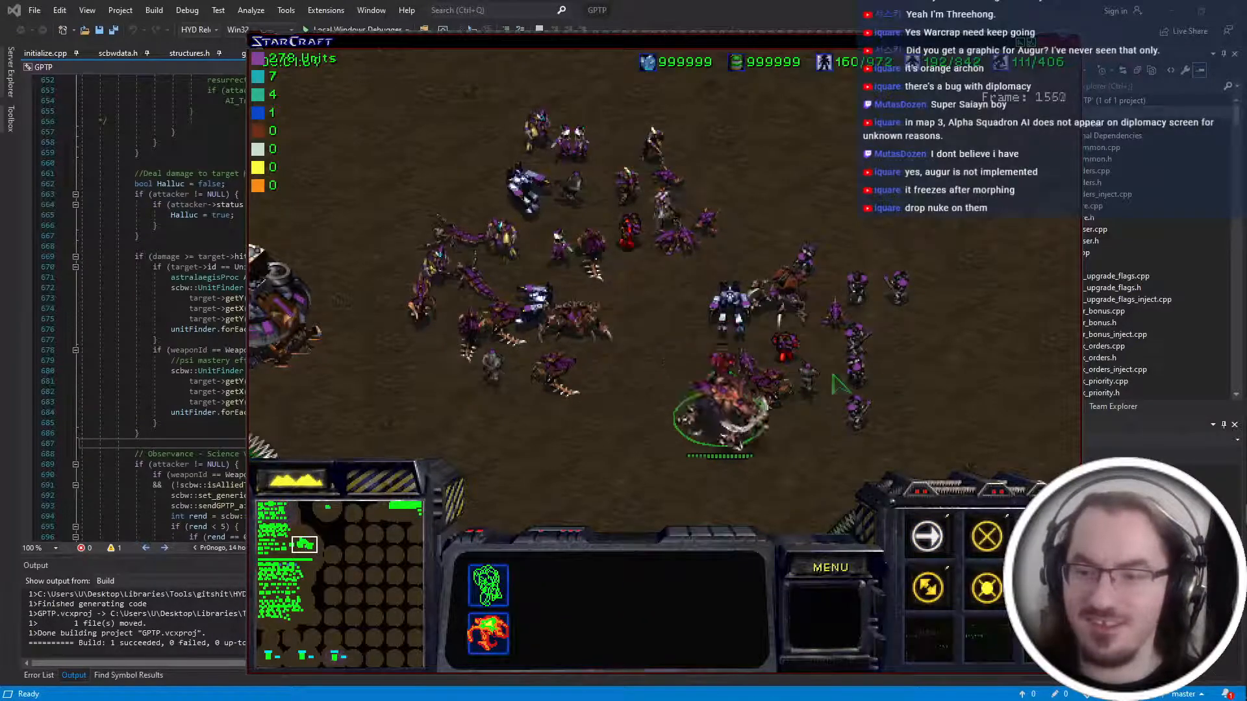
{"action": "left_click_drag", "start_coordinate": [912, 283], "coordinate": [838, 341]}
{"action": "right_click", "coordinate": [825, 335]}
{"action": "left_click_drag", "start_coordinate": [837, 244], "coordinate": [773, 309]}
{"action": "right_click", "coordinate": [805, 325]}
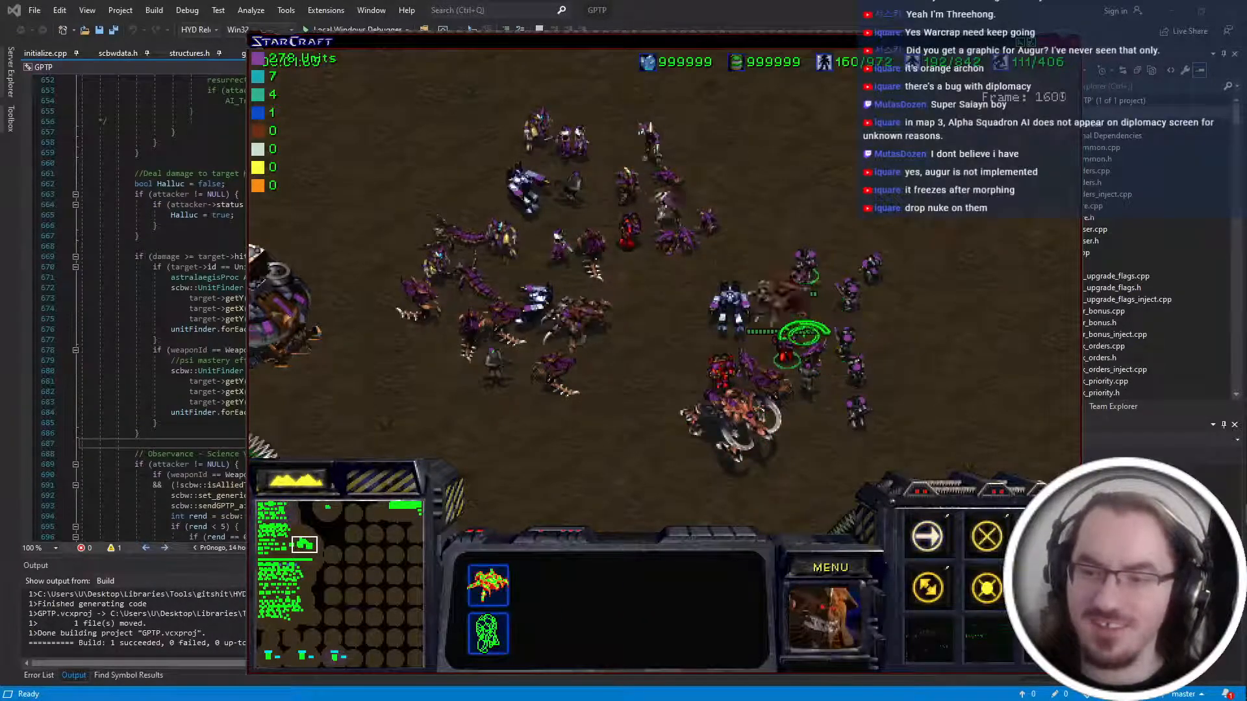
{"action": "left_click", "coordinate": [871, 276]}
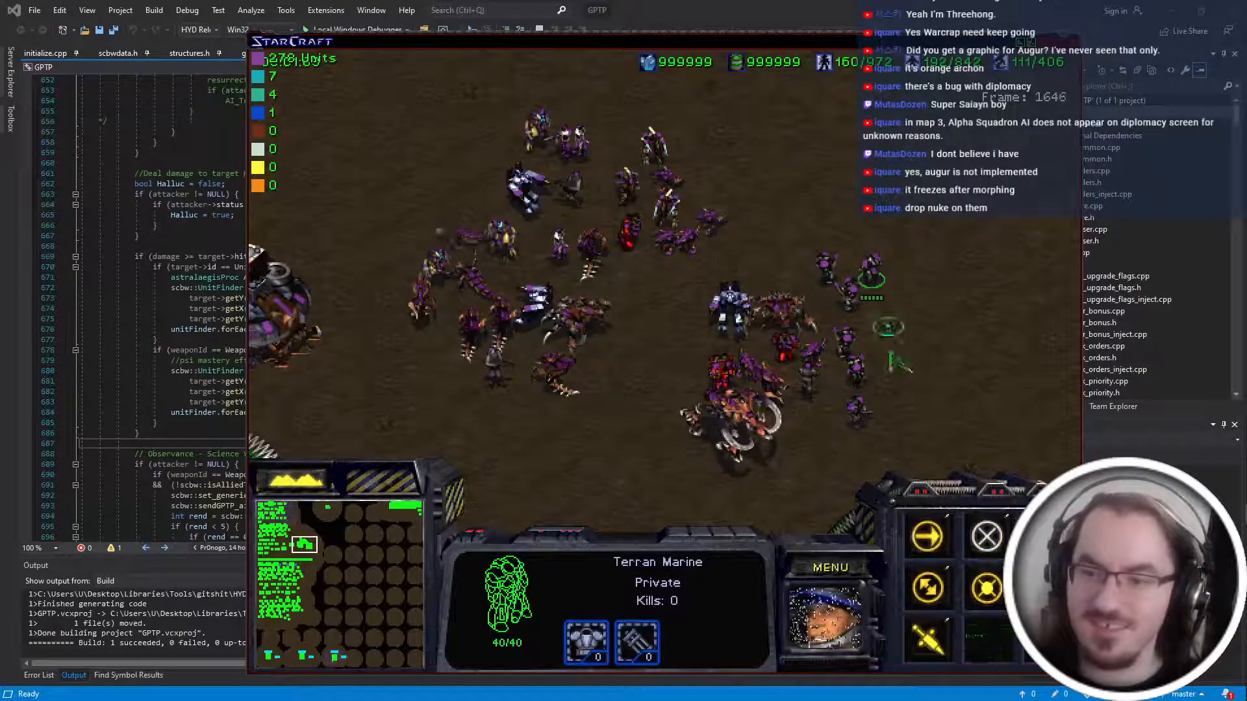
Reposition a Zergling, two Hydralisks and an Apostle within the larger cluster of units.
{"action": "left_click_drag", "start_coordinate": [732, 224], "coordinate": [675, 267]}
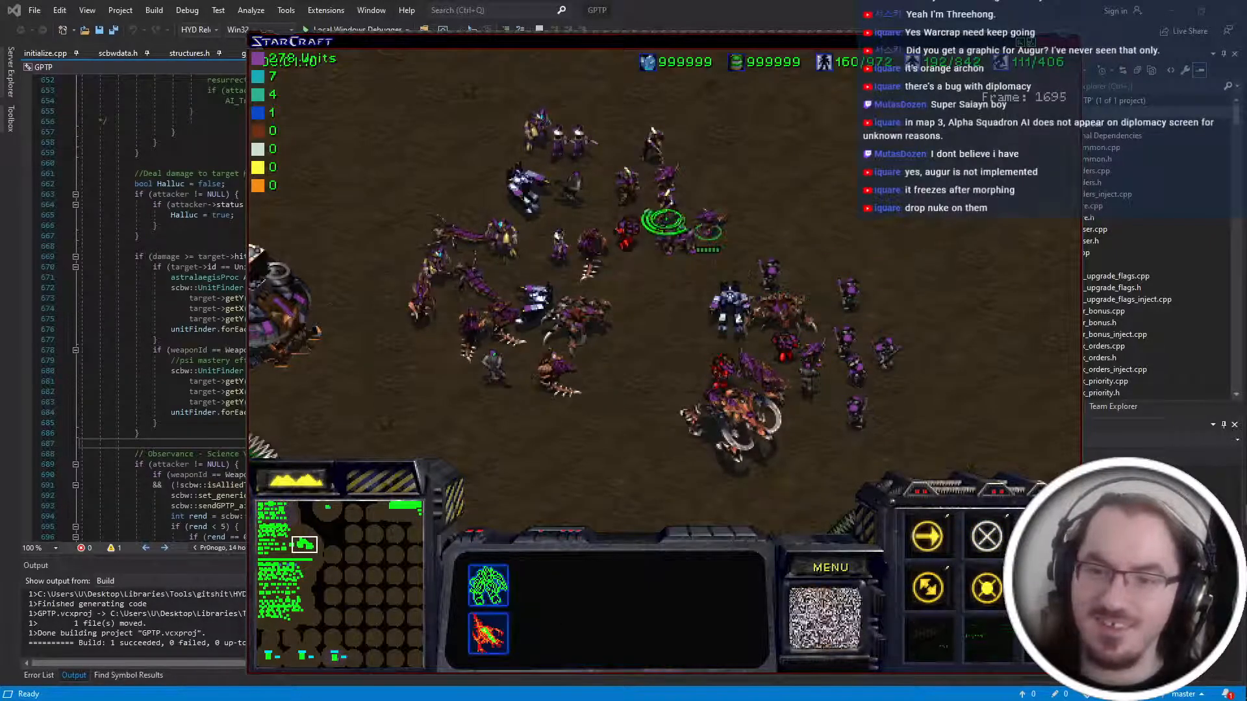
{"action": "right_click", "coordinate": [487, 266]}
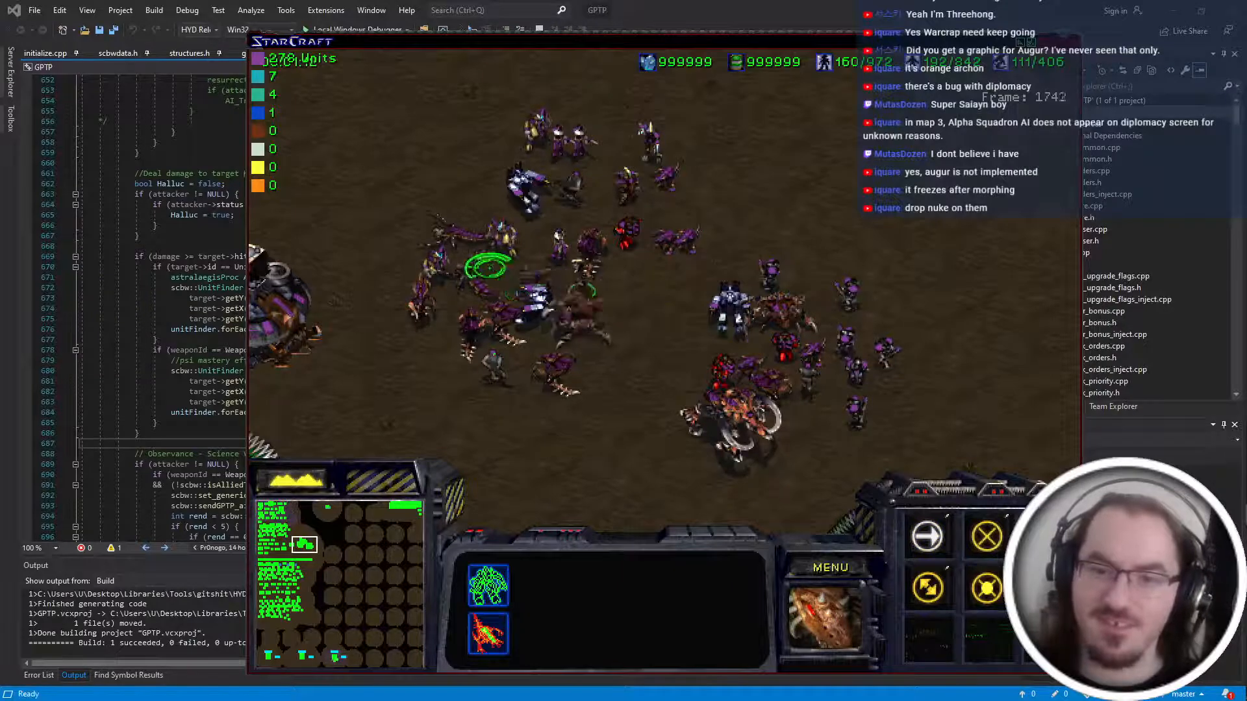
{"action": "left_click_drag", "start_coordinate": [526, 328], "coordinate": [419, 361]}
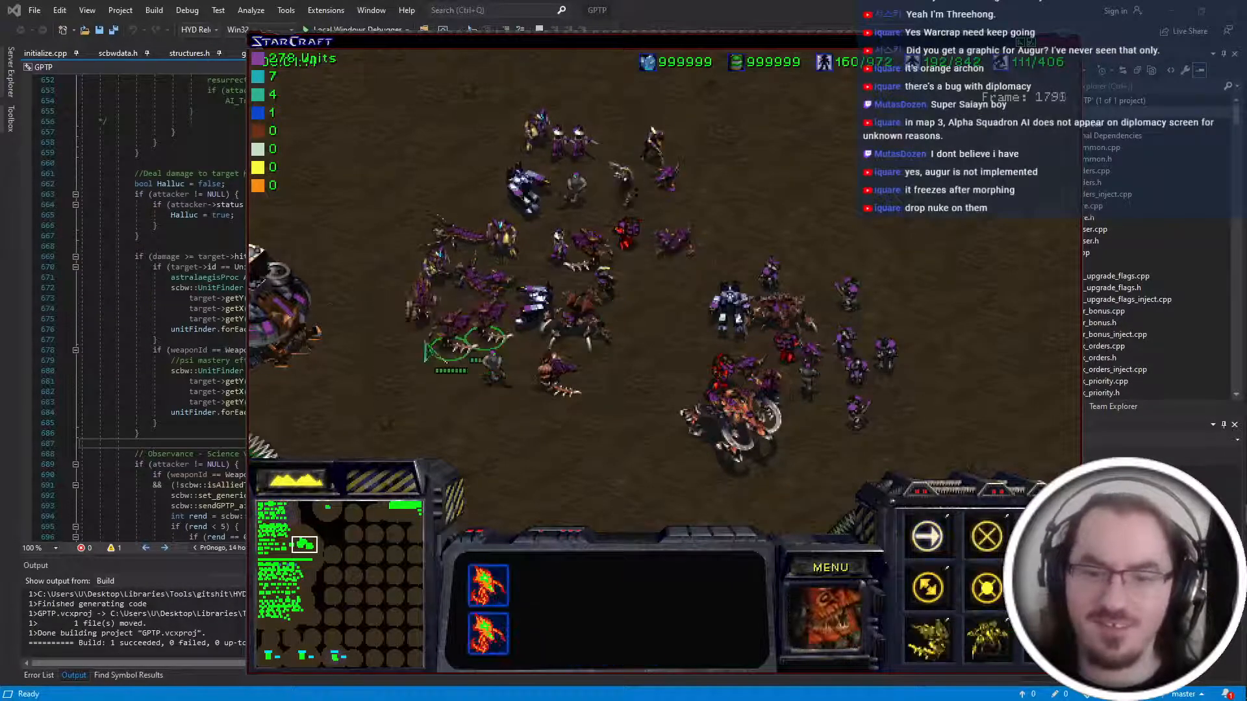
{"action": "left_click", "coordinate": [481, 333]}
{"action": "left_click", "coordinate": [494, 367]}
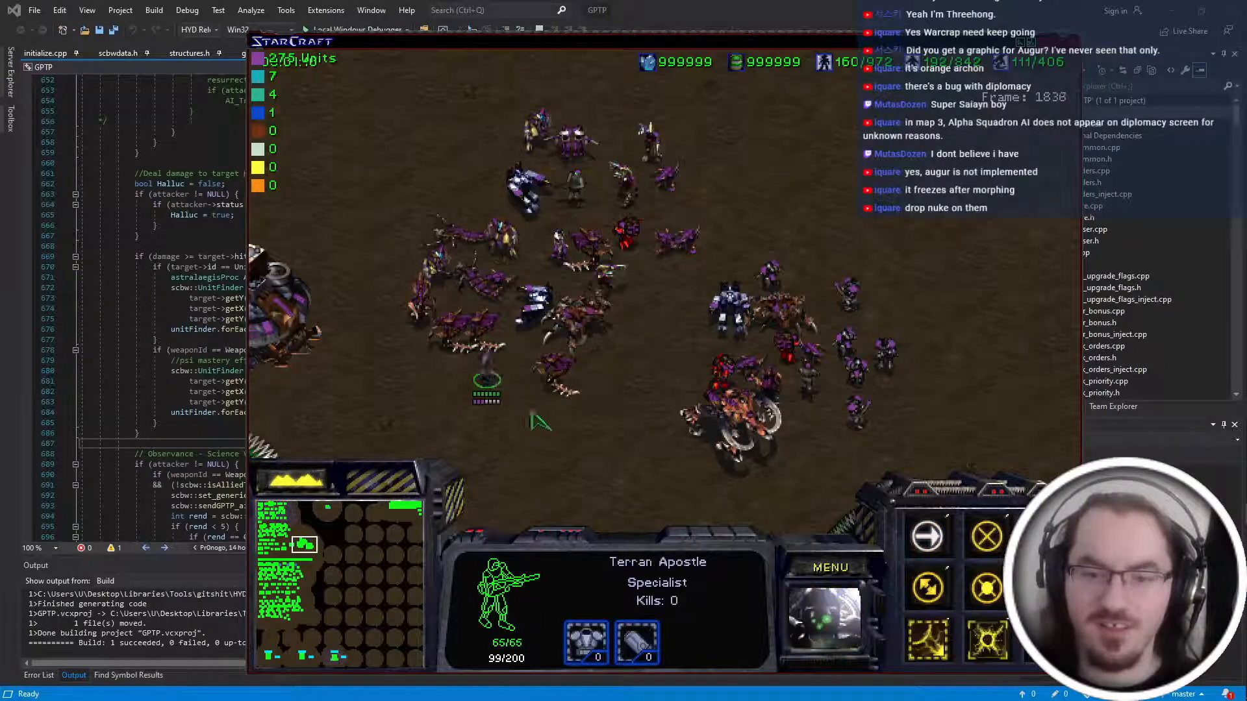
{"action": "left_click", "coordinate": [448, 386]}
{"action": "left_click", "coordinate": [510, 396]}
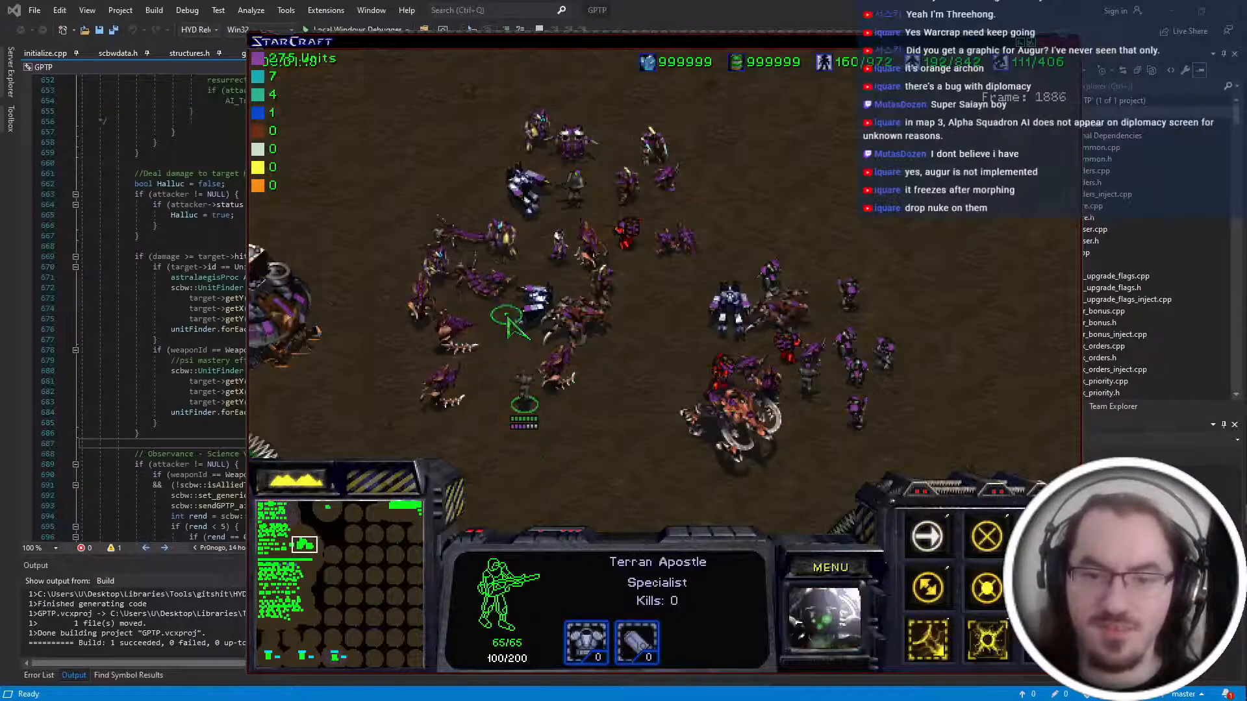
{"action": "left_click", "coordinate": [437, 390]}
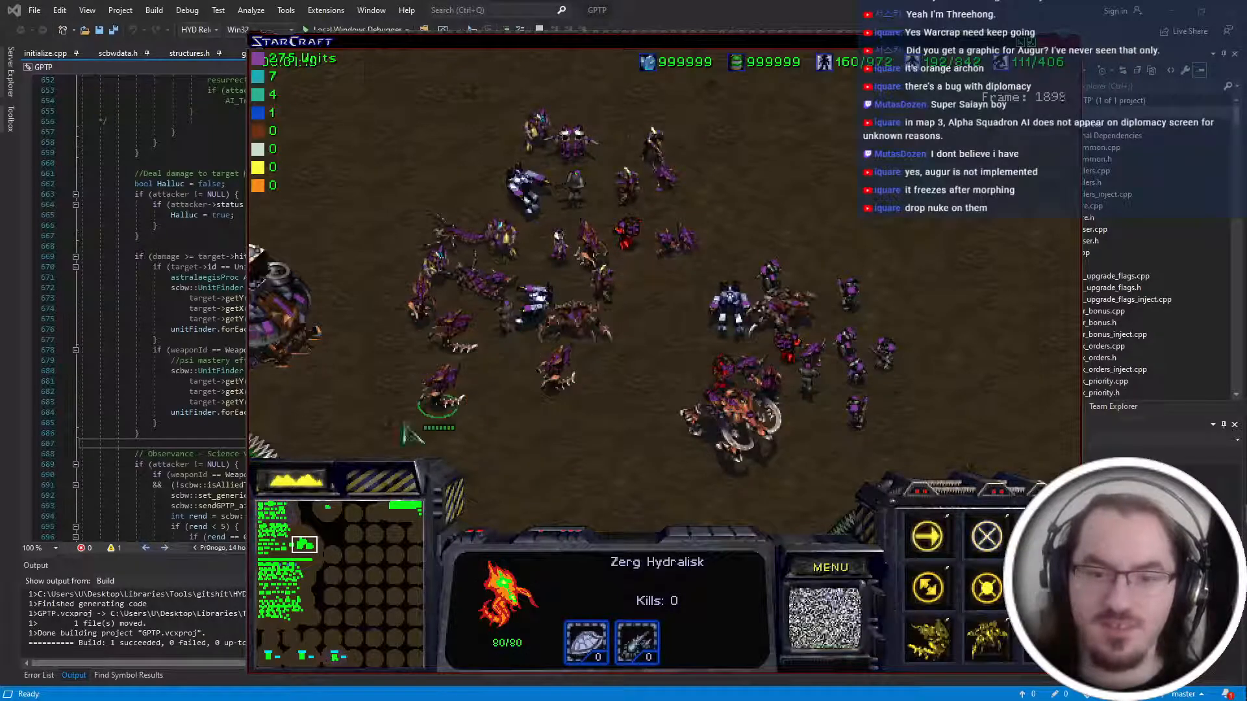
Check the SCV and its neighbouring units, and spread the two Zerglings apart at the cluster's inner edge.
{"action": "left_click", "coordinate": [515, 233]}
{"action": "left_click", "coordinate": [451, 235]}
{"action": "left_click", "coordinate": [571, 187]}
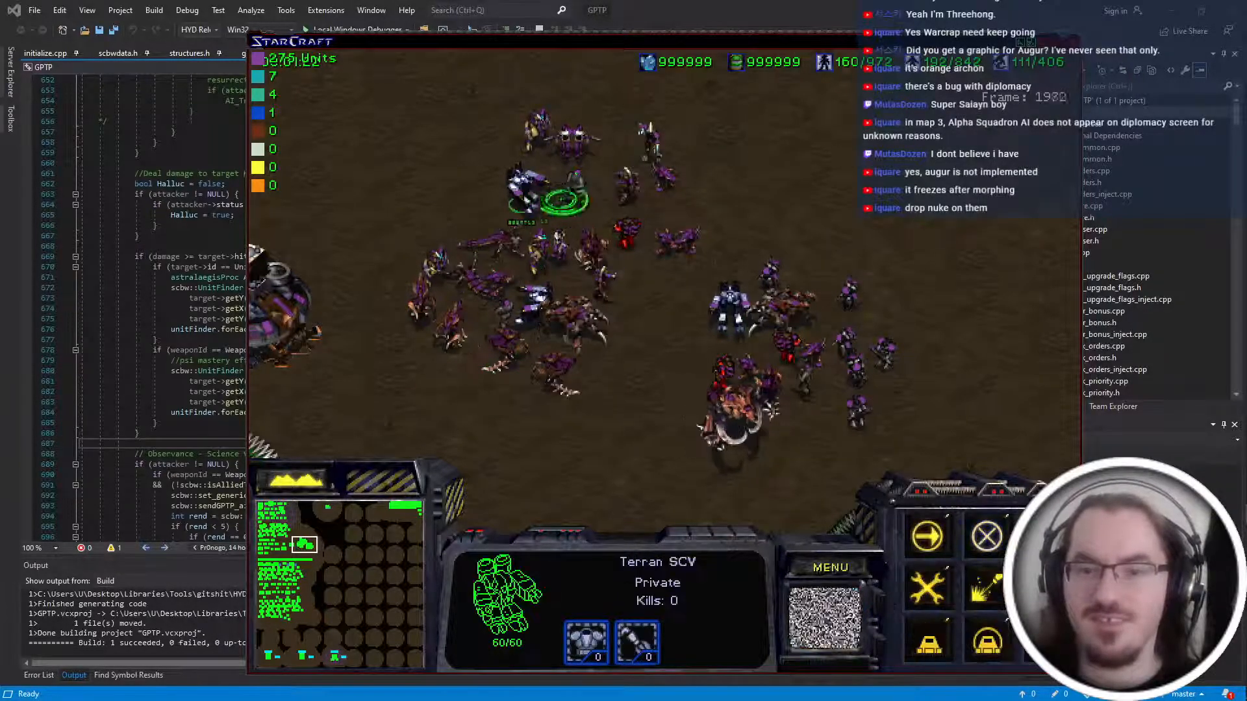
{"action": "left_click", "coordinate": [730, 299], "text": "shift"}
{"action": "double_click", "coordinate": [675, 242]}
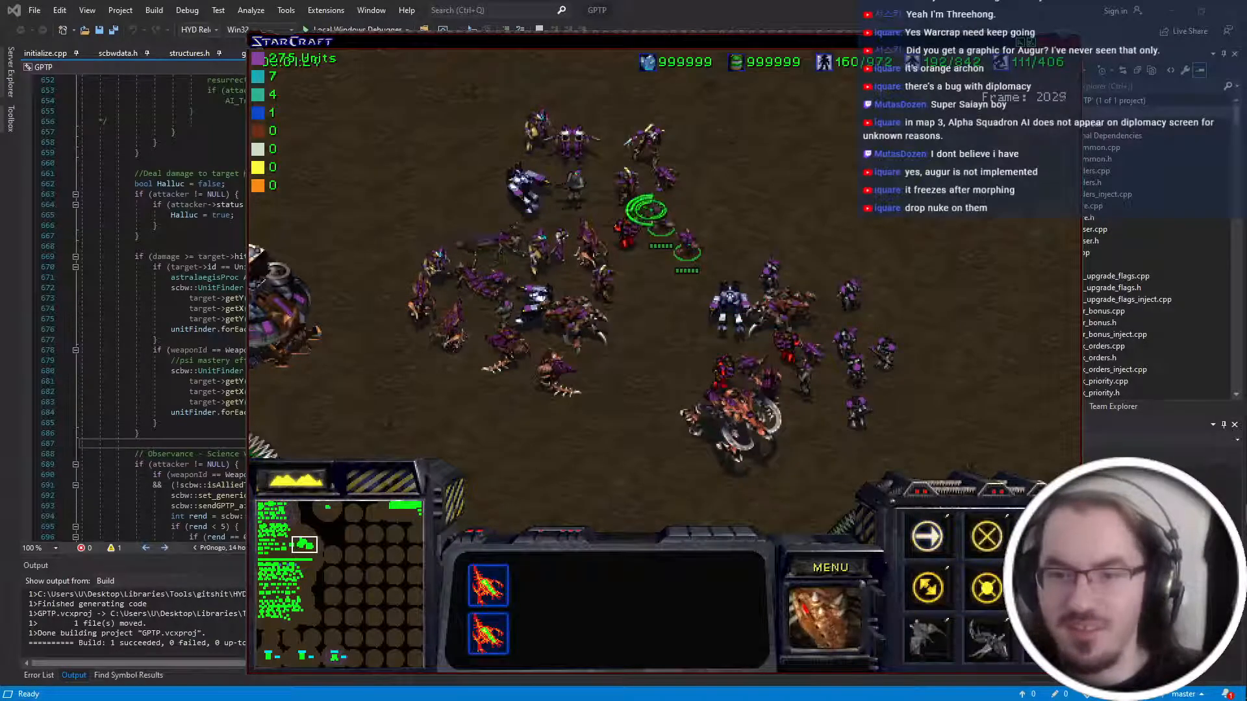
{"action": "left_click", "coordinate": [620, 220]}
{"action": "left_click", "coordinate": [696, 234]}
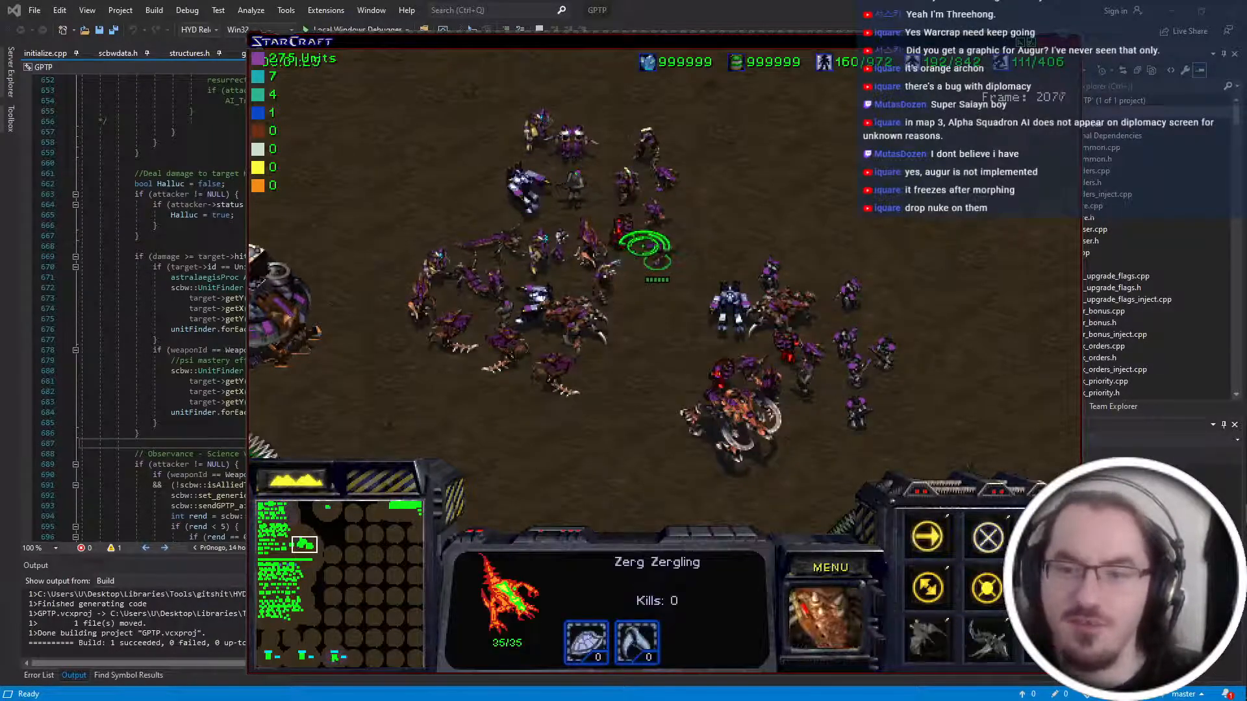
Select the three Apostles, and send all six Marines as a group to open ground above the army while stimming them.
{"action": "key", "text": "super"}
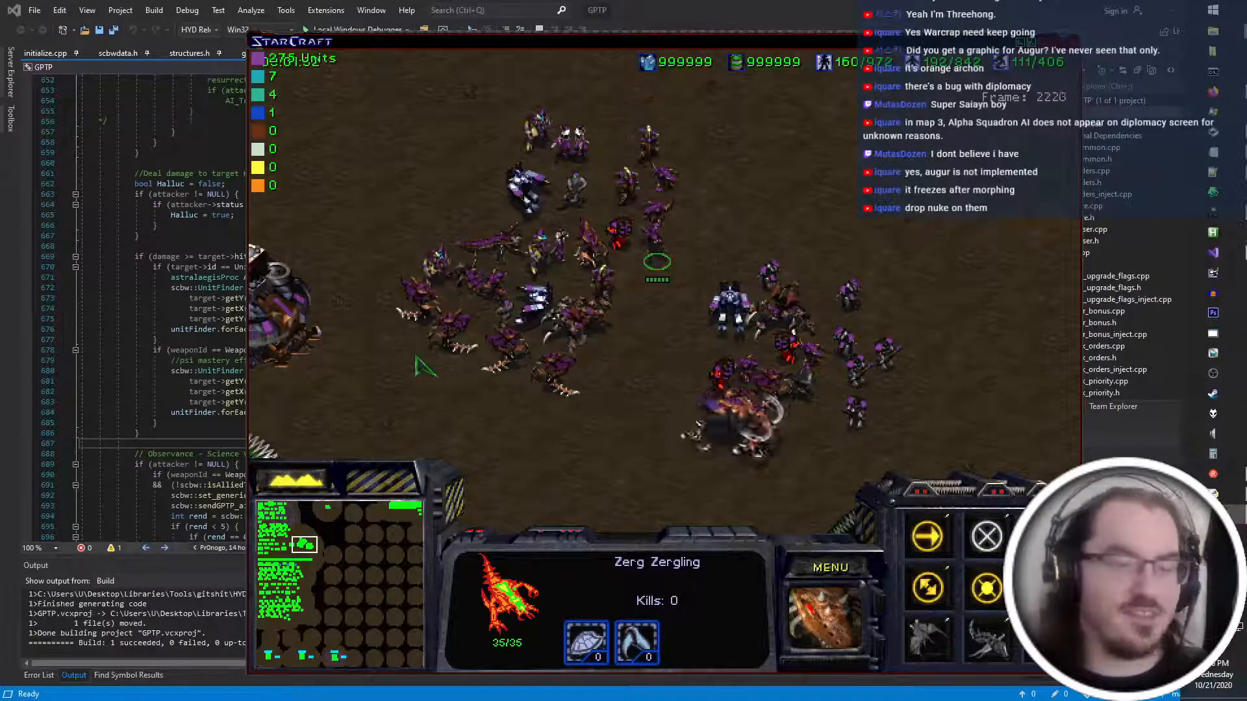
{"action": "double_click", "coordinate": [576, 186]}
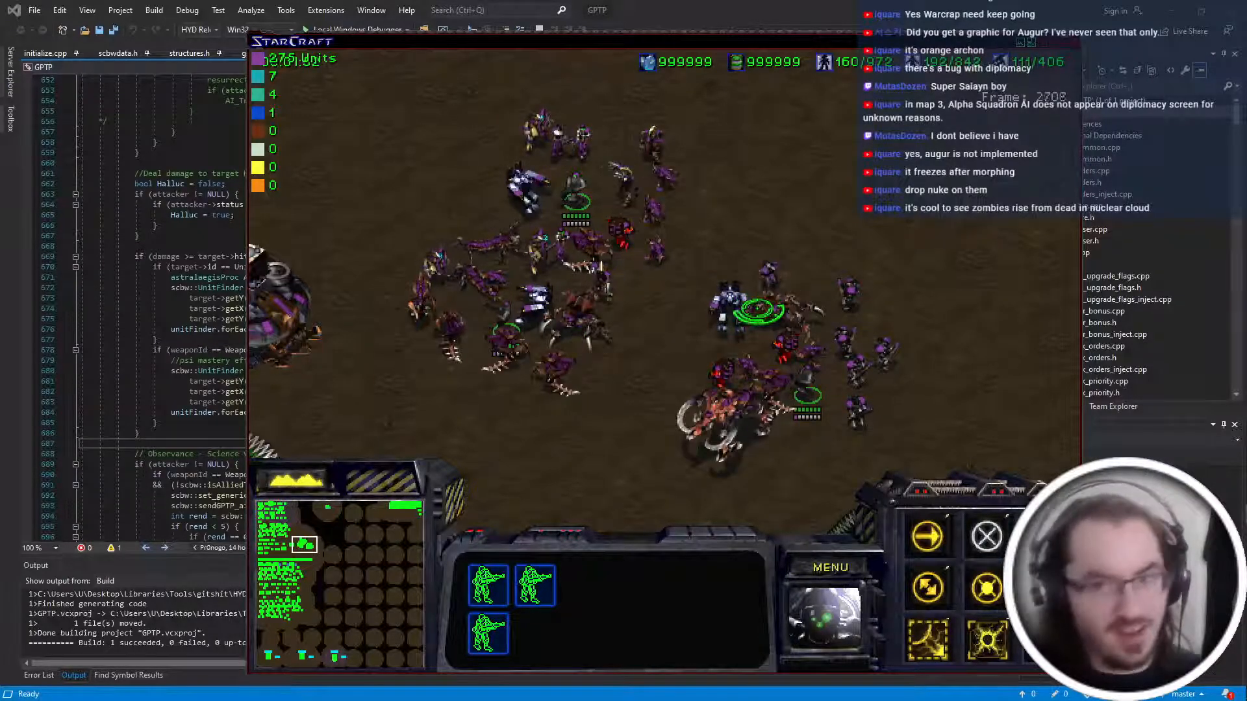
{"action": "double_click", "coordinate": [851, 341]}
{"action": "right_click", "coordinate": [852, 252]}
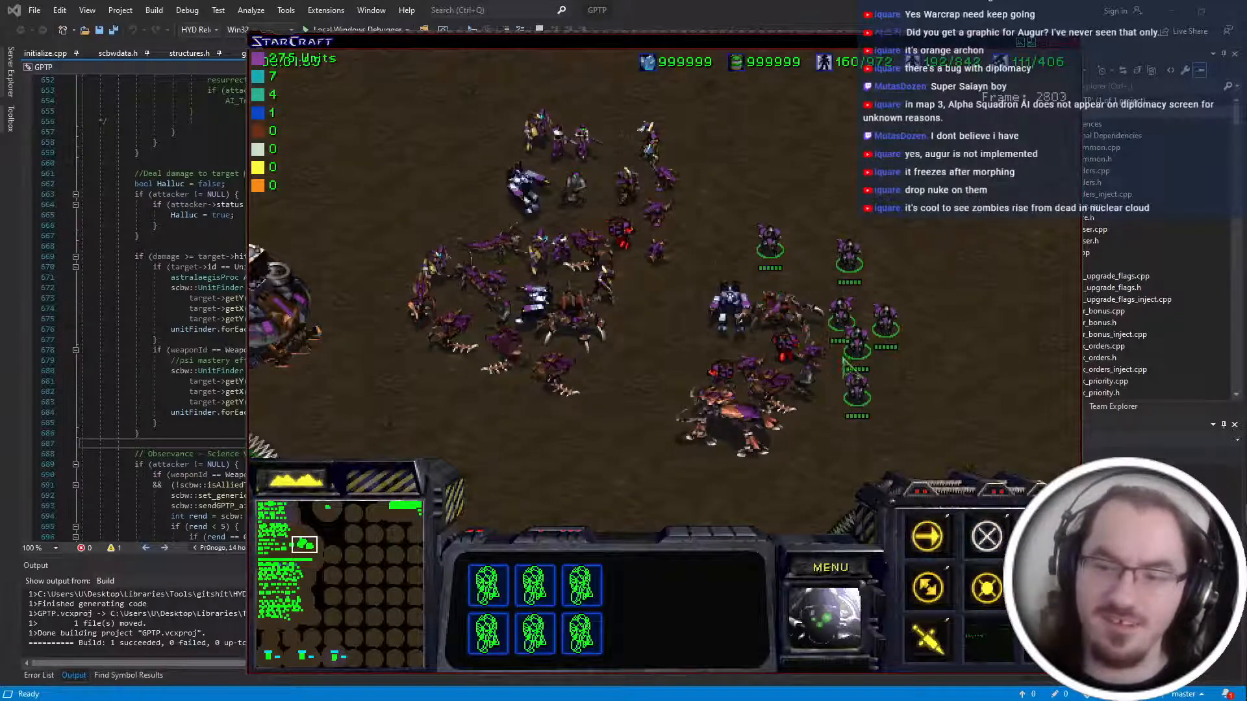
{"action": "right_click", "coordinate": [703, 396]}
{"action": "right_click", "coordinate": [819, 410]}
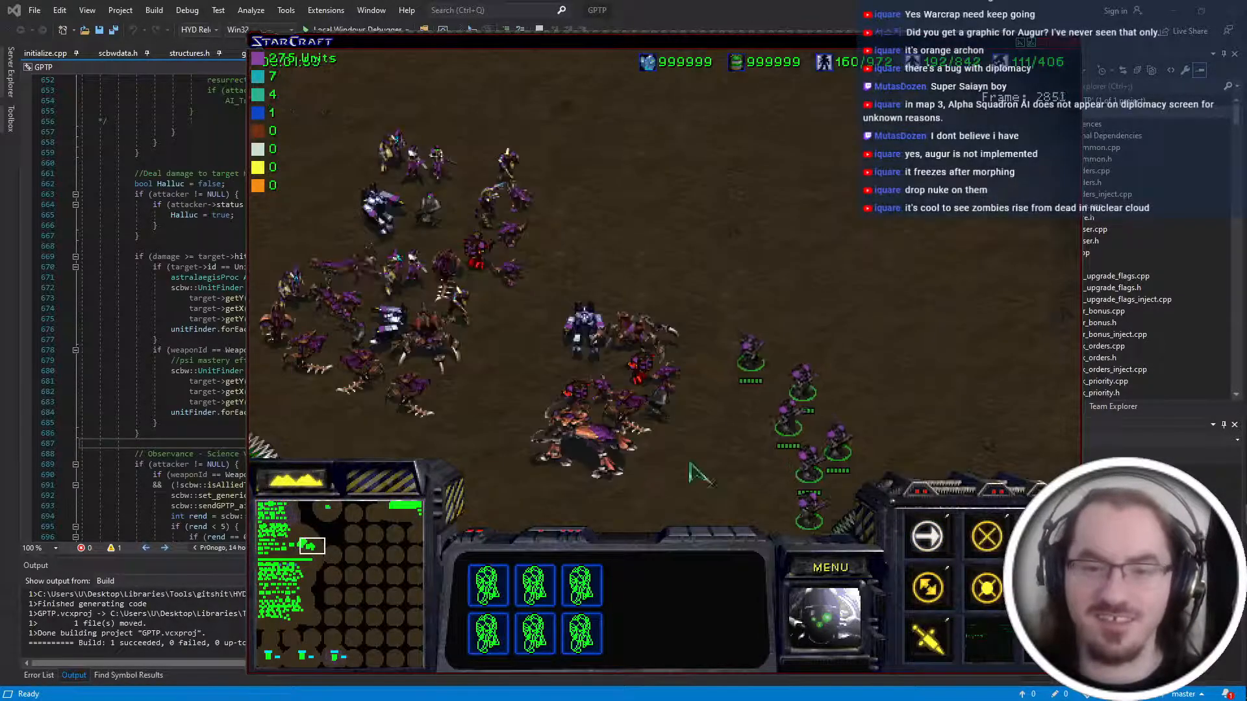
{"action": "right_click", "coordinate": [643, 162]}
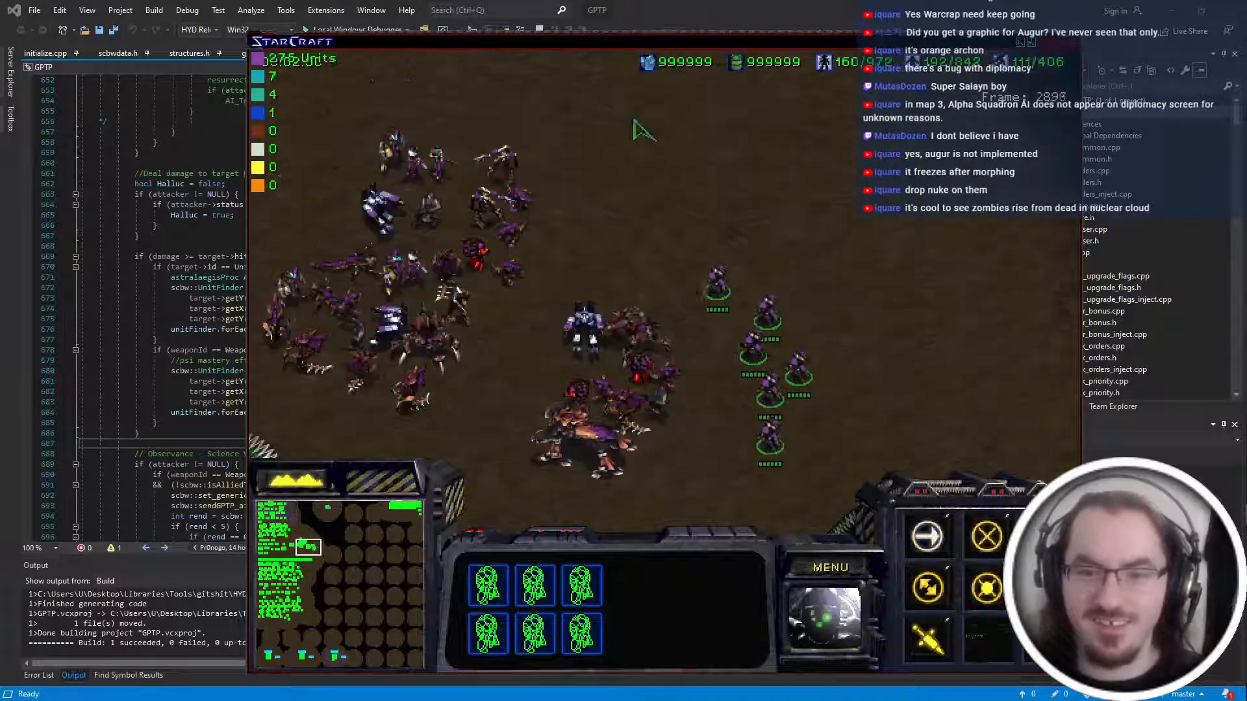
{"action": "key", "text": "Left"}
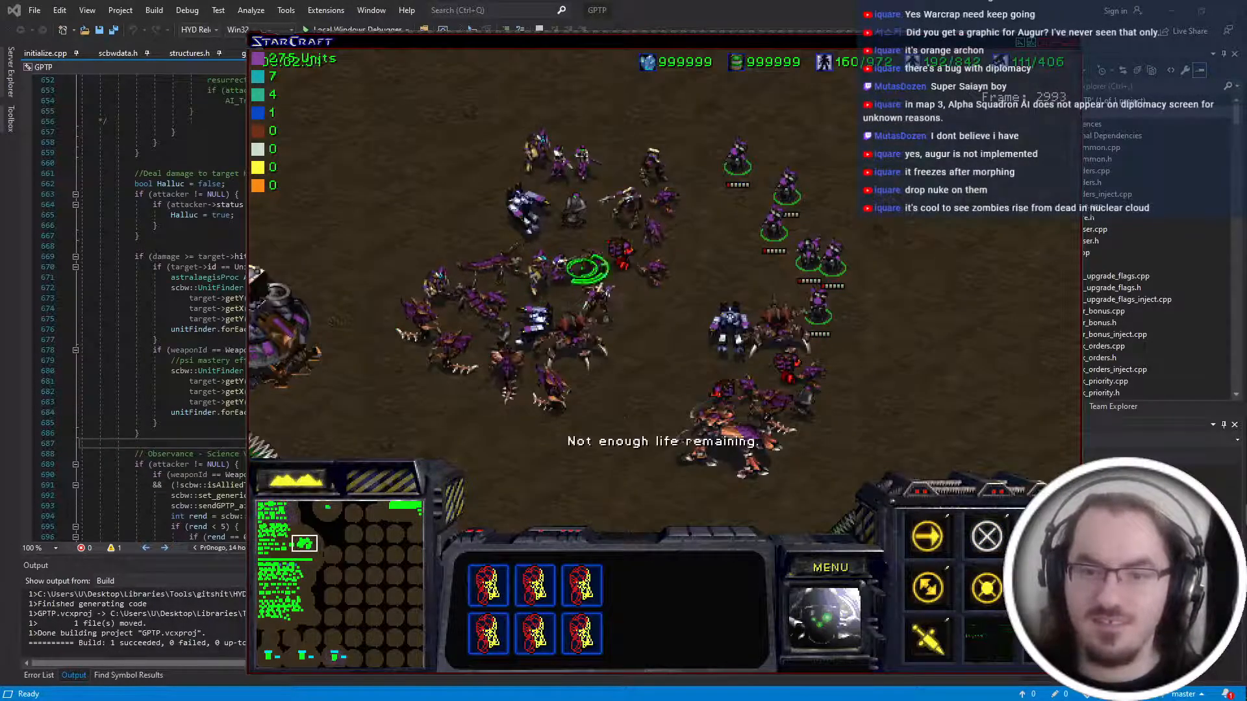
Check one Apostle, and have the three ghosts use their targeted ability on the Marines.
{"action": "left_click", "coordinate": [779, 328]}
{"action": "left_click", "coordinate": [796, 394]}
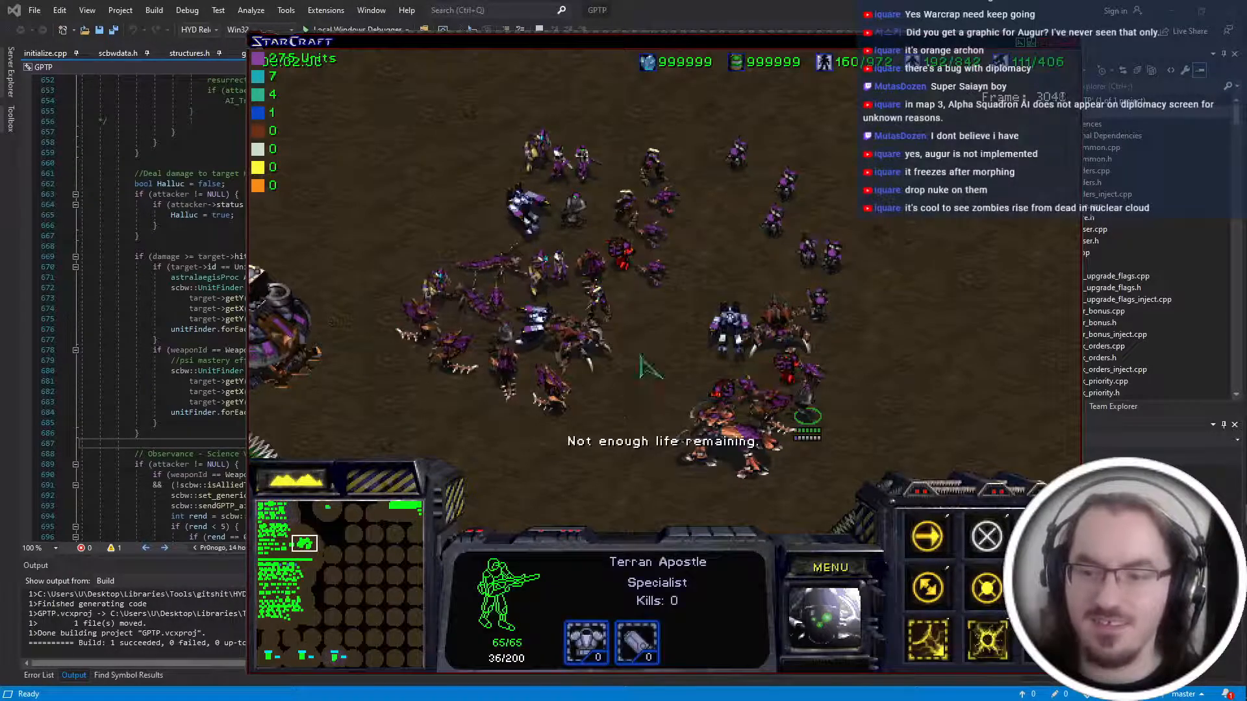
{"action": "double_click", "coordinate": [581, 170]}
{"action": "right_click", "coordinate": [659, 109]}
{"action": "key", "text": "Right"}
{"action": "key", "text": "a"}
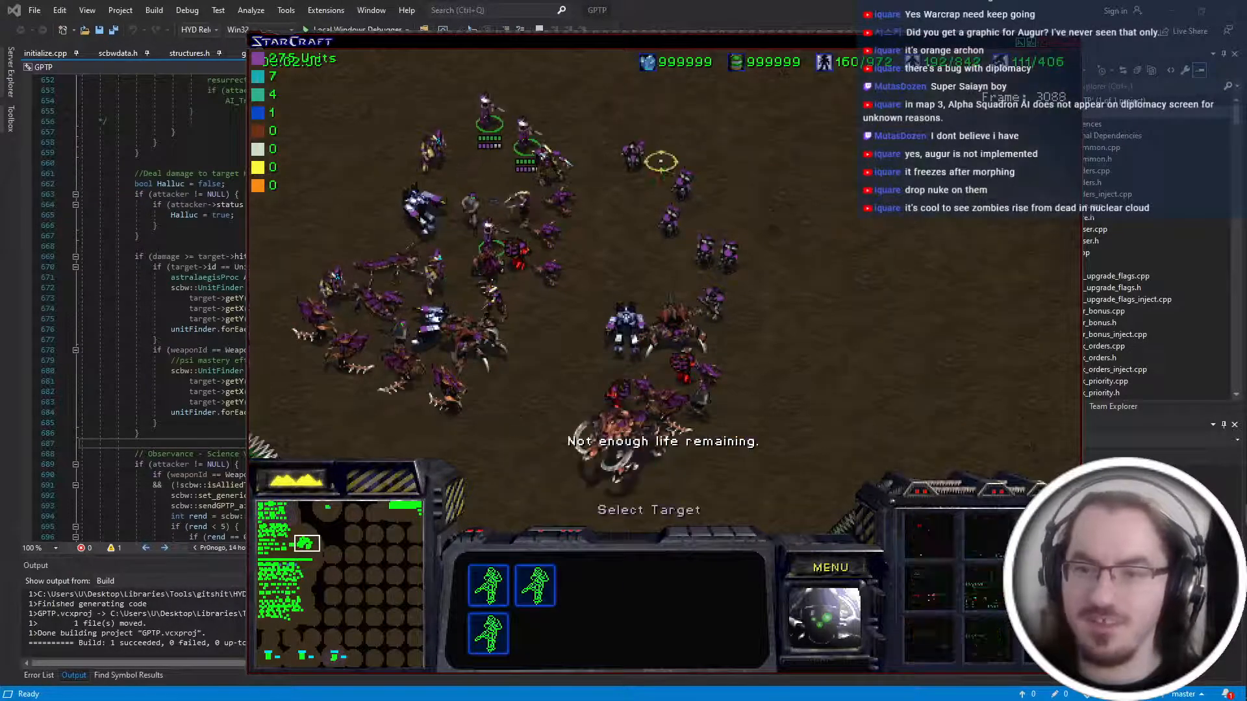
{"action": "left_click", "coordinate": [682, 189]}
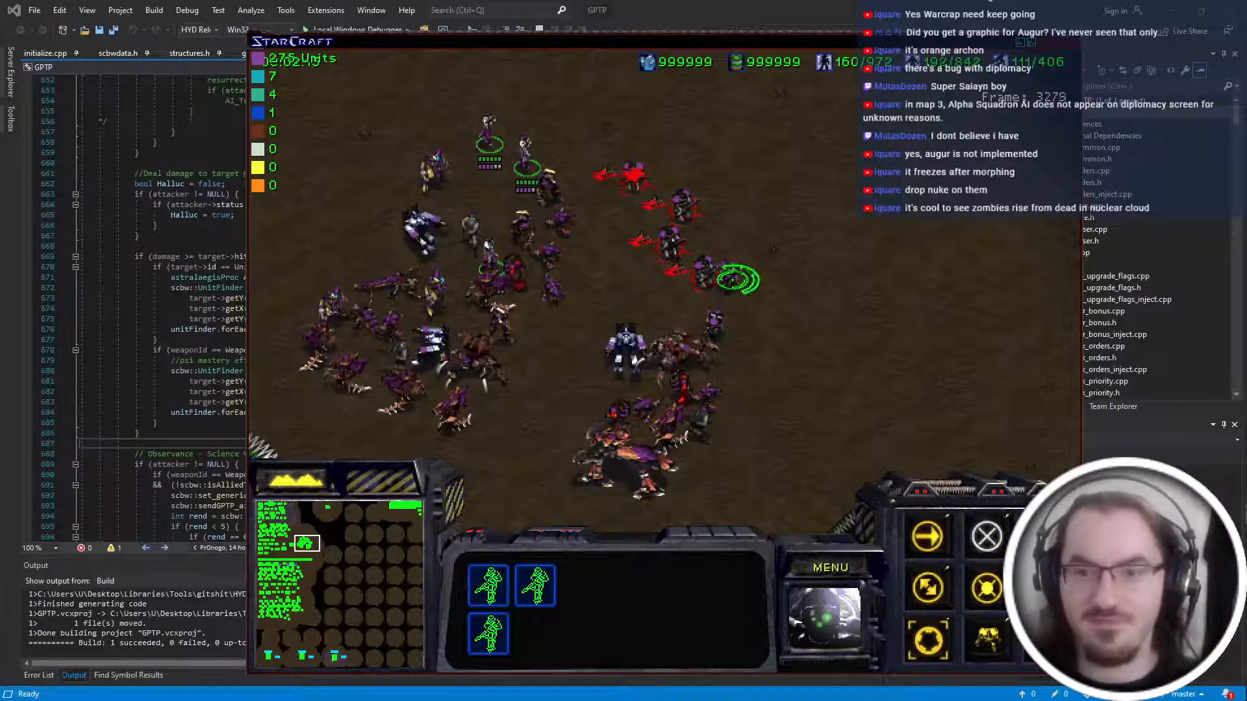
{"action": "key", "text": "m"}
{"action": "left_click", "coordinate": [571, 315]}
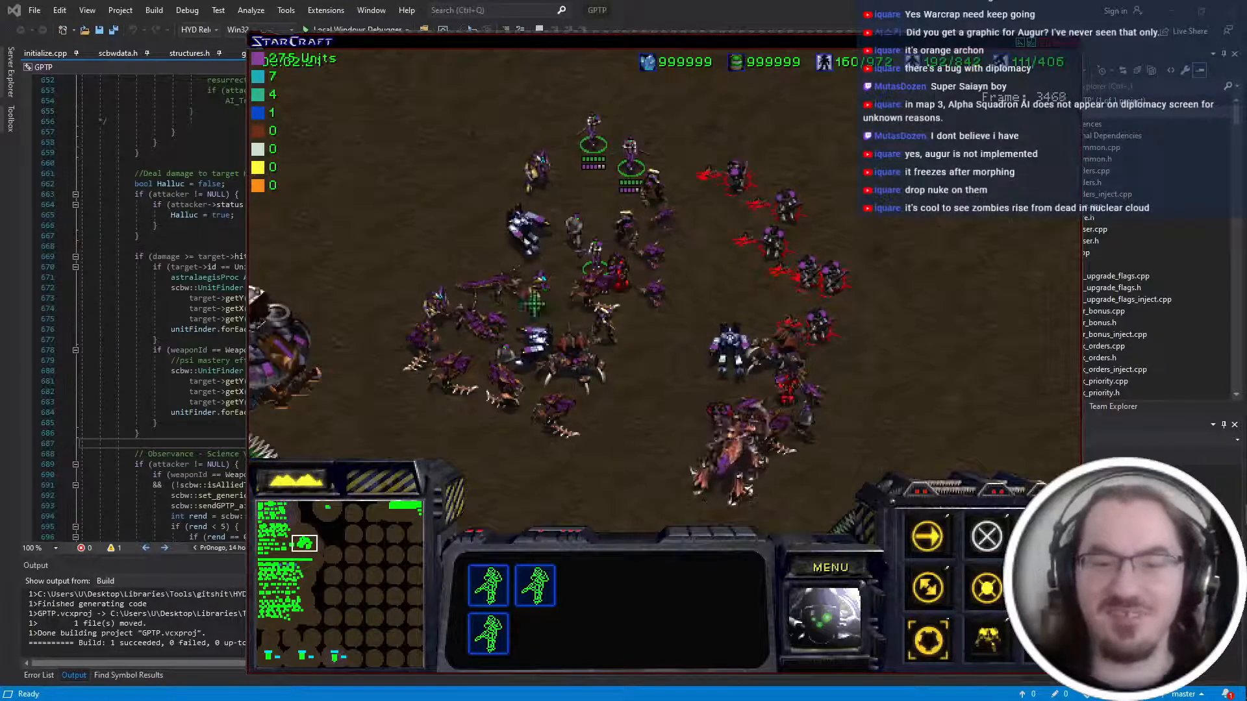
Select the High Templar and aim Psionic Storm at the units near the ghosts and at the Hydralisks.
{"action": "left_click", "coordinate": [537, 306]}
{"action": "key", "text": "t"}
{"action": "left_click", "coordinate": [594, 185]}
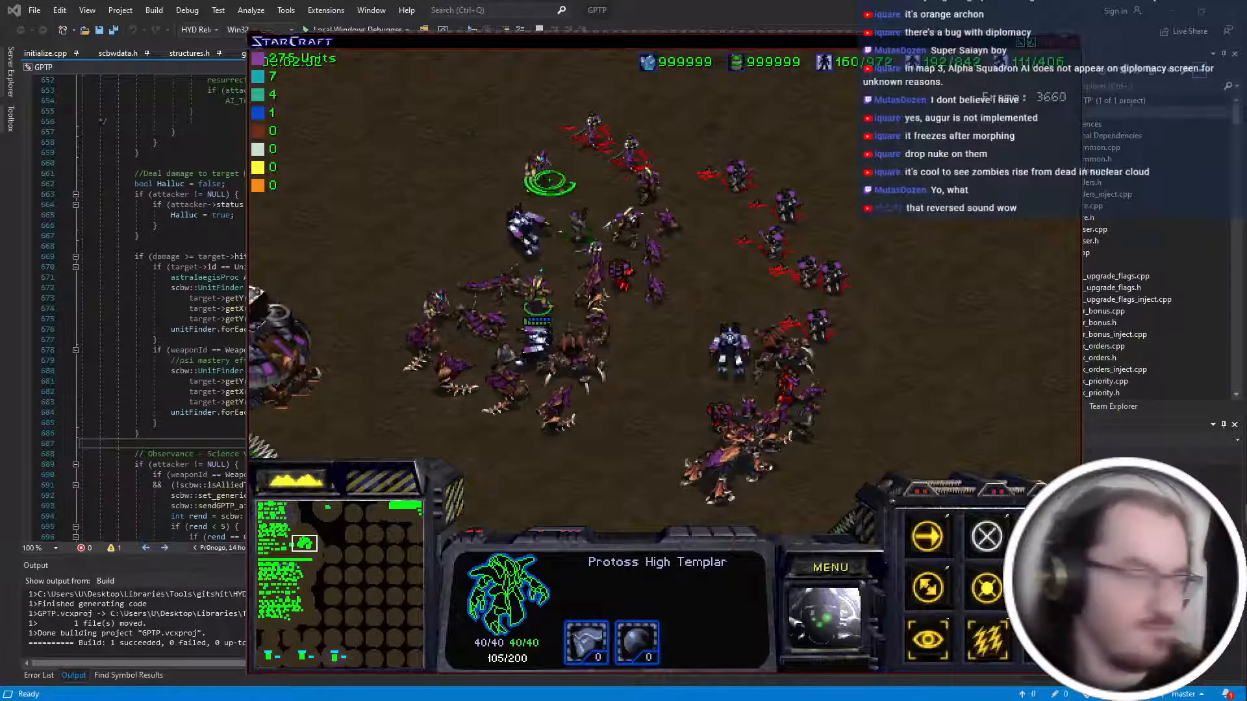
{"action": "key", "text": "t"}
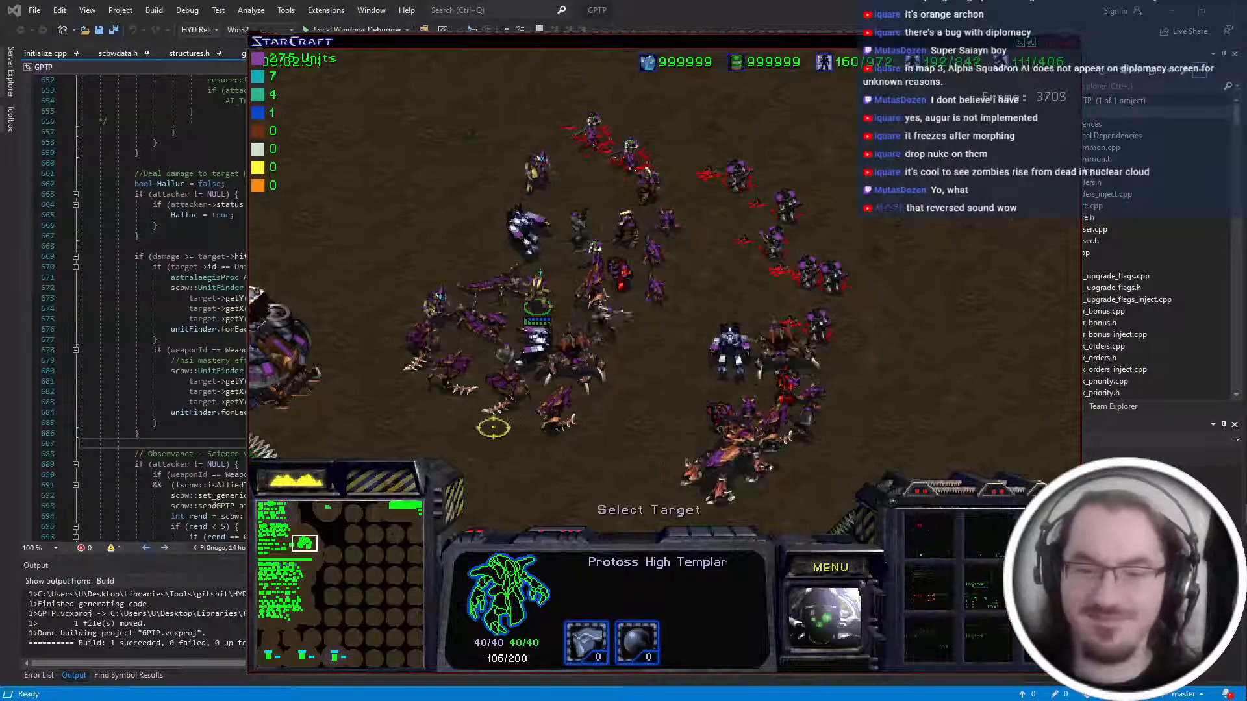
{"action": "left_click", "coordinate": [482, 414]}
Move the six Hydralisks and one Lurker onto the open ground between the two unit clusters.
{"action": "double_click", "coordinate": [509, 393]}
{"action": "right_click", "coordinate": [501, 482]}
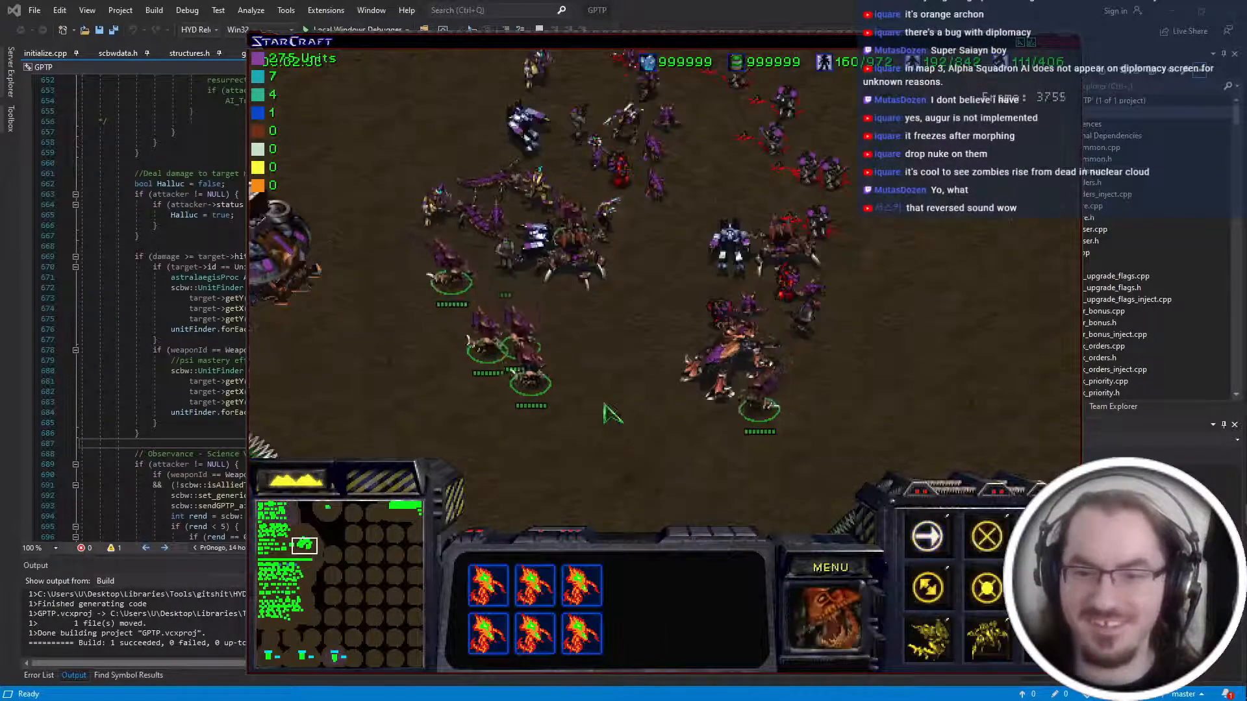
{"action": "right_click", "coordinate": [607, 404]}
{"action": "left_click", "coordinate": [572, 252]}
{"action": "right_click", "coordinate": [664, 355]}
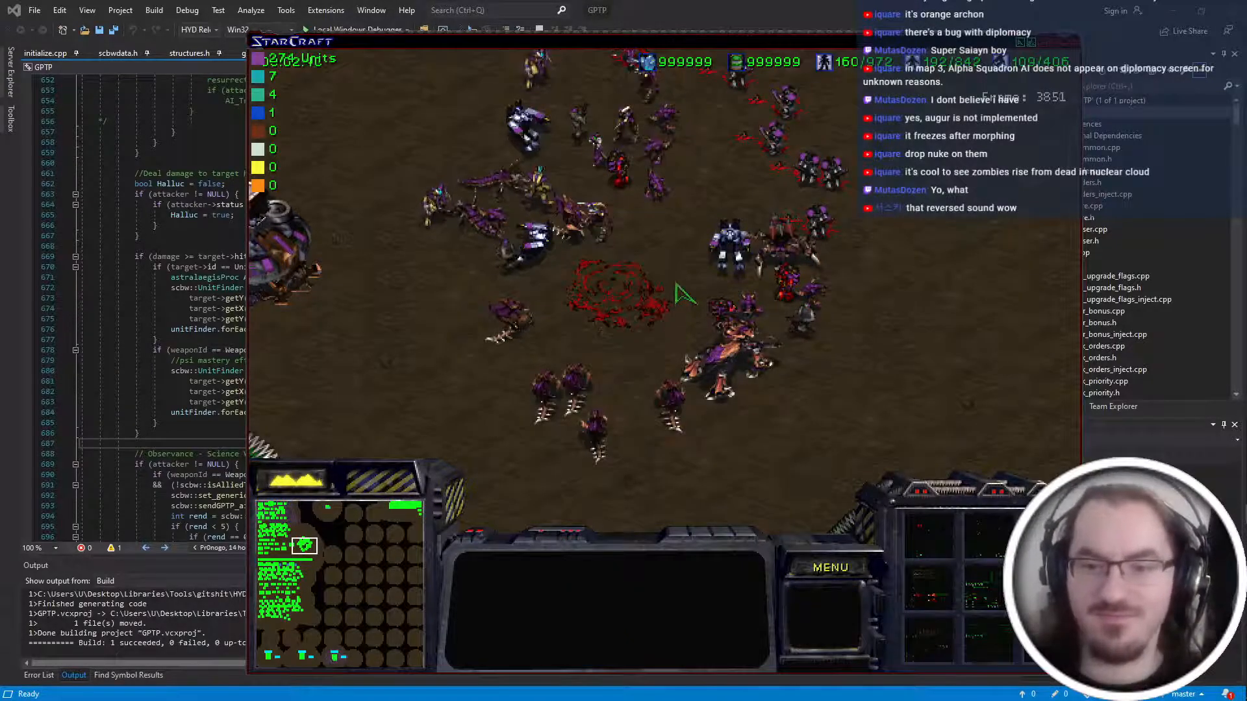
Move the wounded Lurker from the blood pool over to the Hydralisks, and select all six Hydralisks.
{"action": "left_click", "coordinate": [620, 289]}
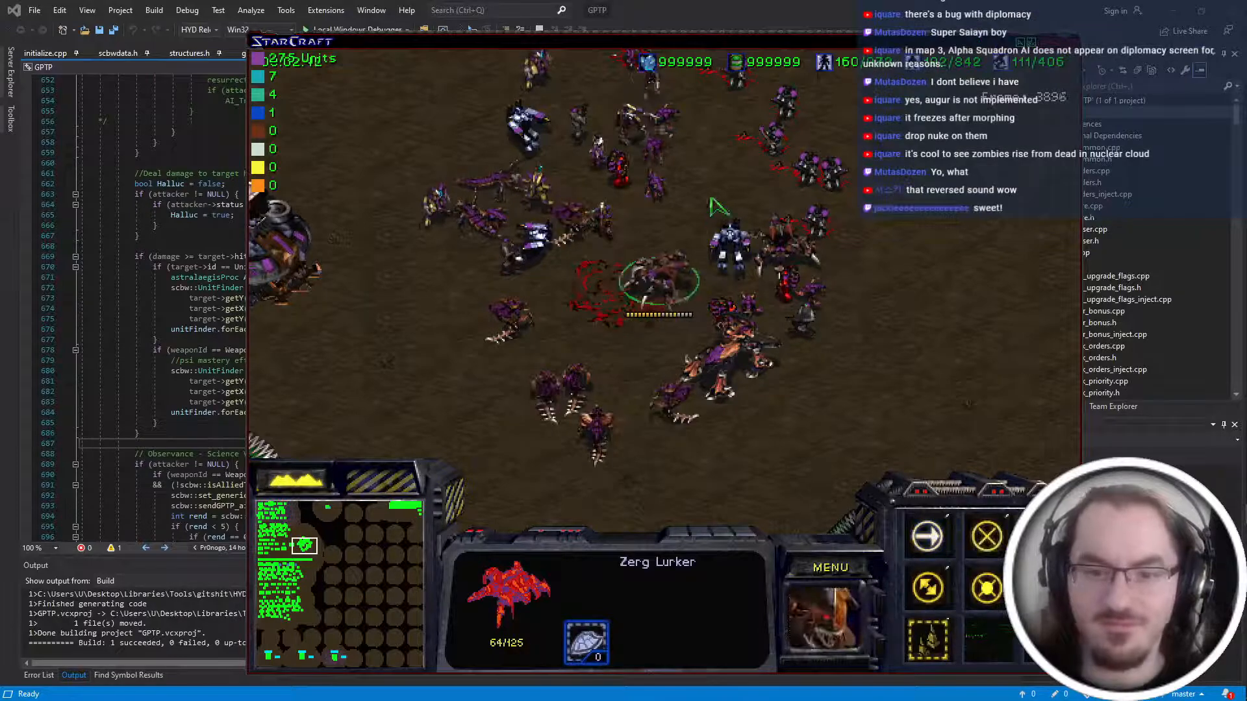
{"action": "right_click", "coordinate": [574, 359]}
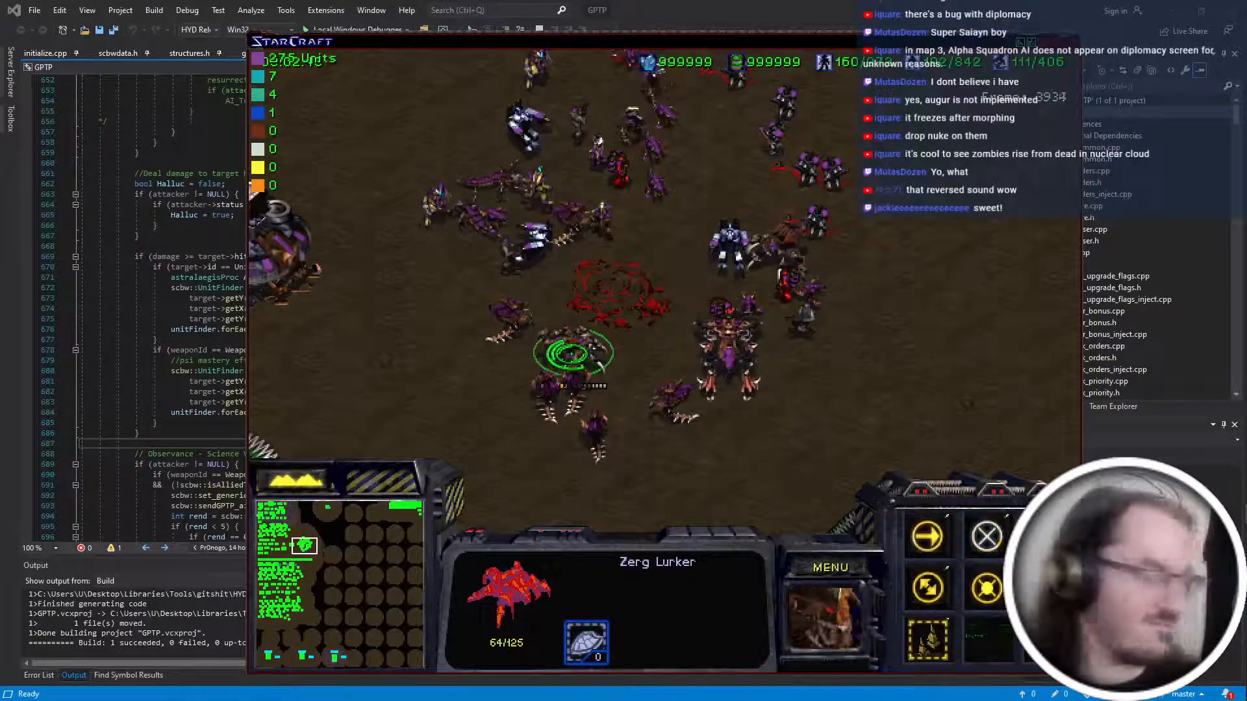
{"action": "double_click", "coordinate": [559, 387]}
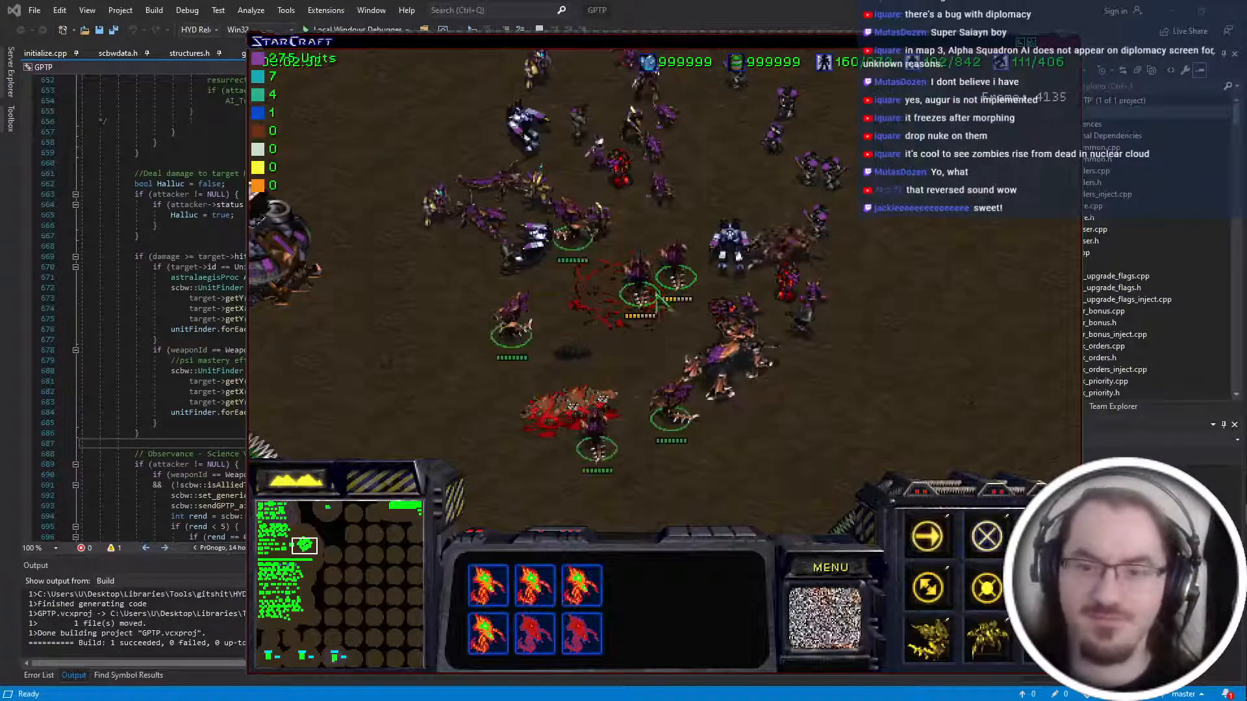
Move the Ultralisk away from the army and select it again beside the remains on the ground.
{"action": "left_click", "coordinate": [741, 370]}
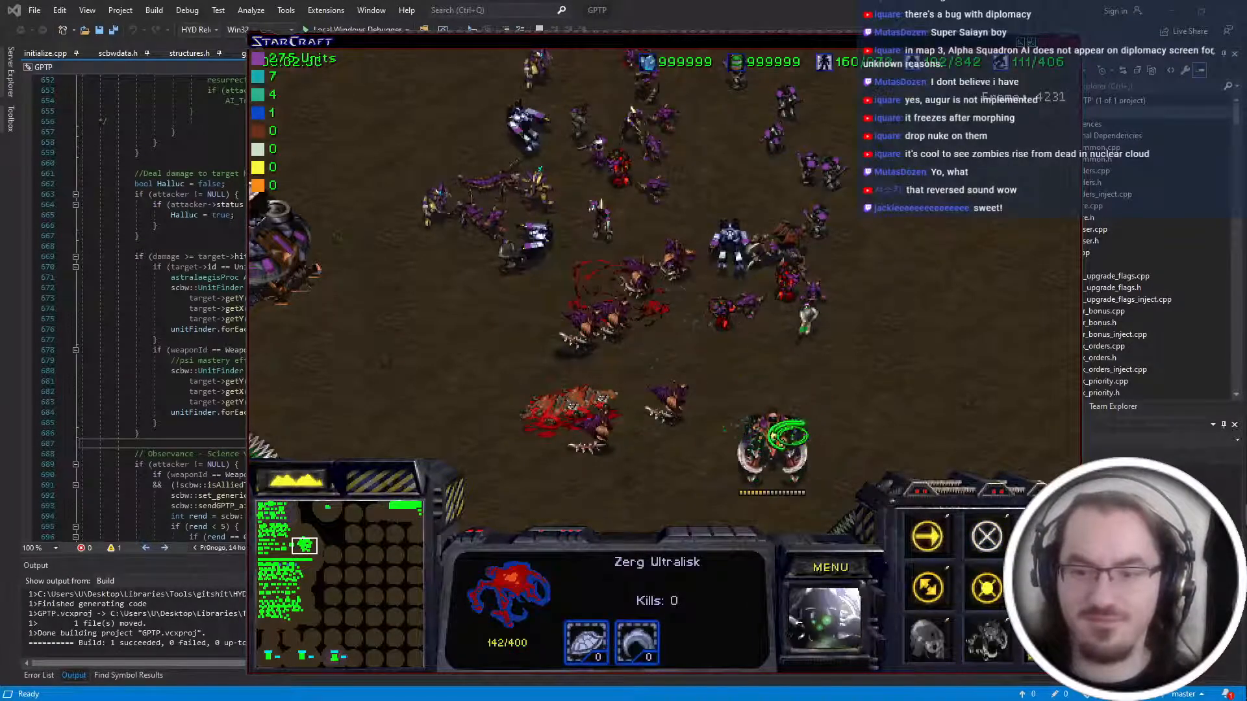
{"action": "key", "text": "Right"}
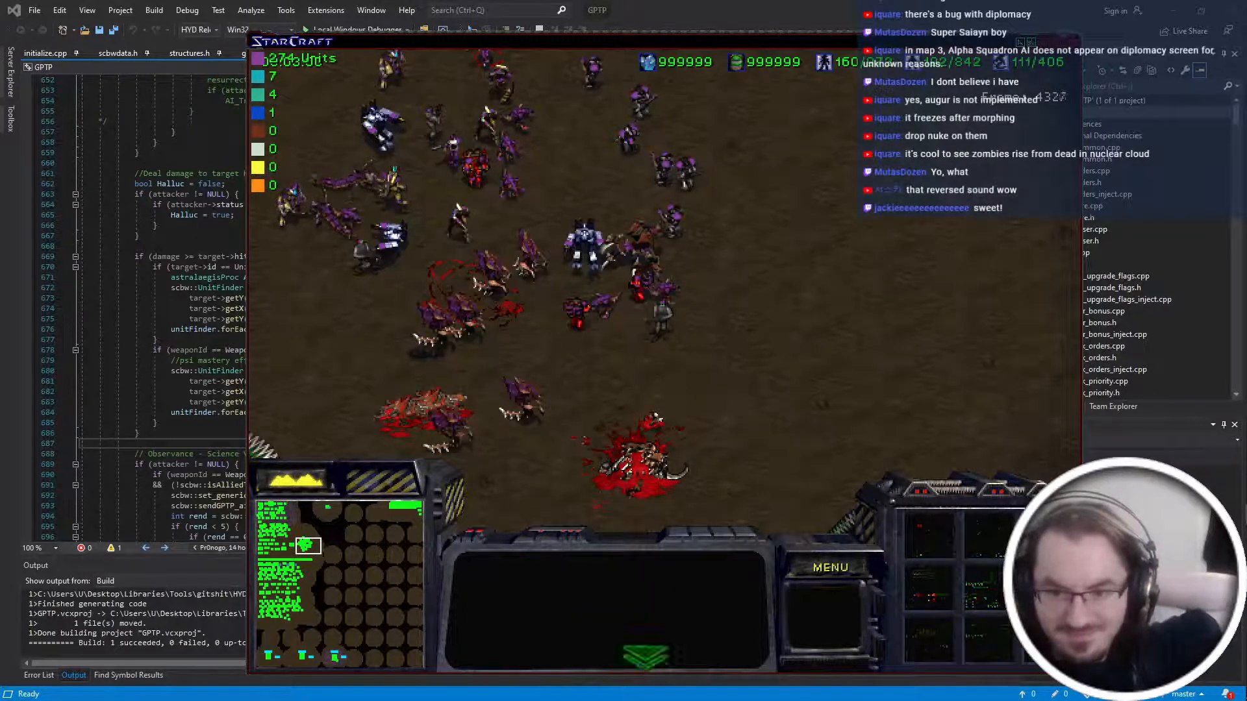
{"action": "left_click", "coordinate": [607, 402]}
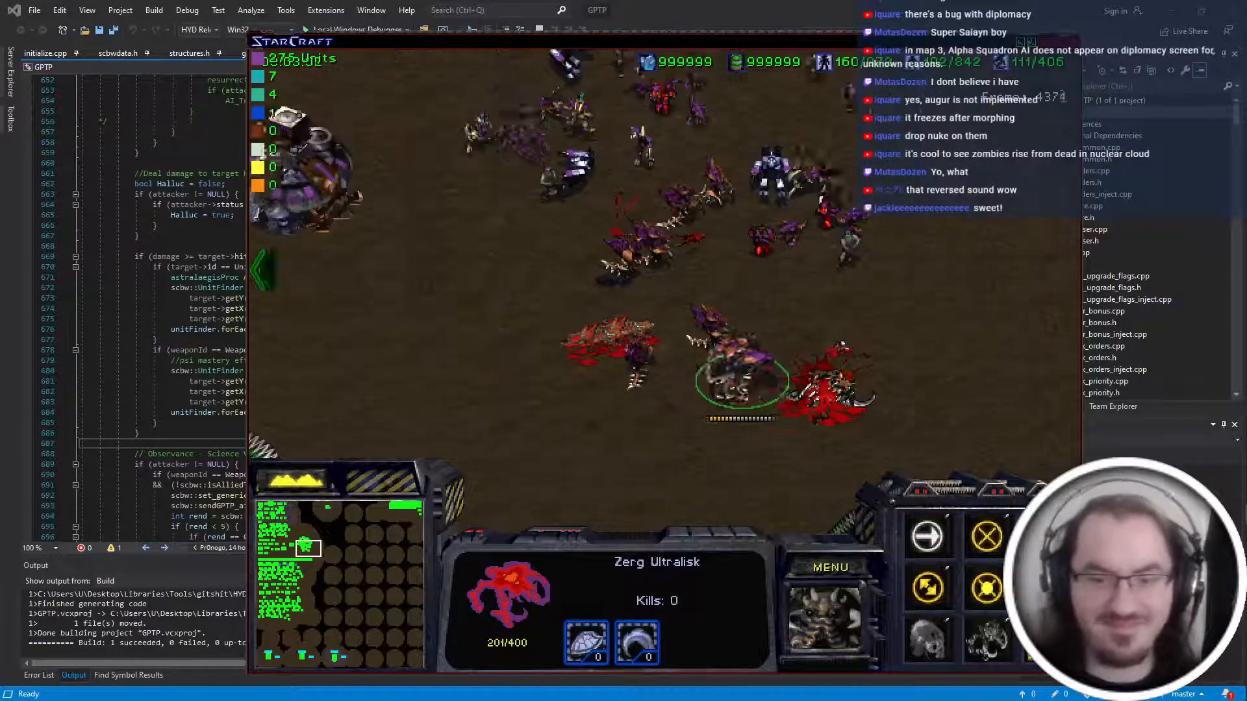
Move the Ultralisk to the open ground west of the remains, and attack the Defiler with the Hydralisks before selecting it.
{"action": "right_click", "coordinate": [573, 301]}
{"action": "key", "text": "Up"}
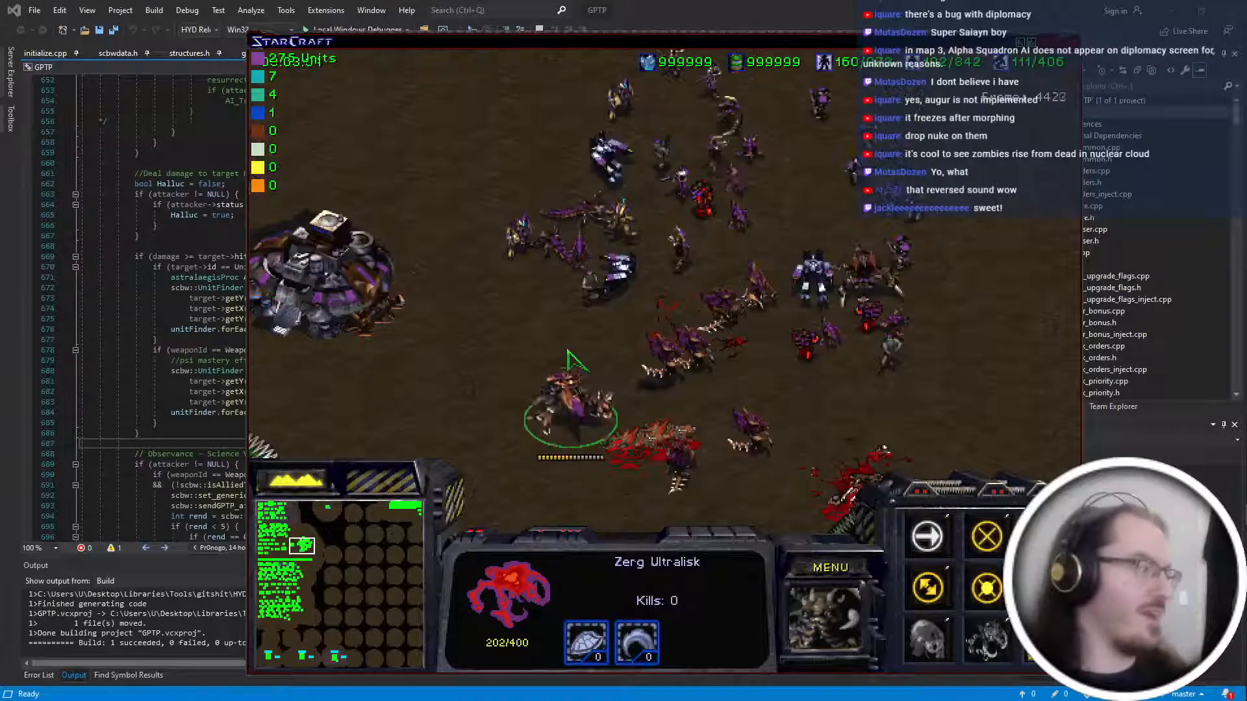
{"action": "double_click", "coordinate": [728, 300]}
{"action": "right_click", "coordinate": [564, 252]}
{"action": "left_click", "coordinate": [557, 253]}
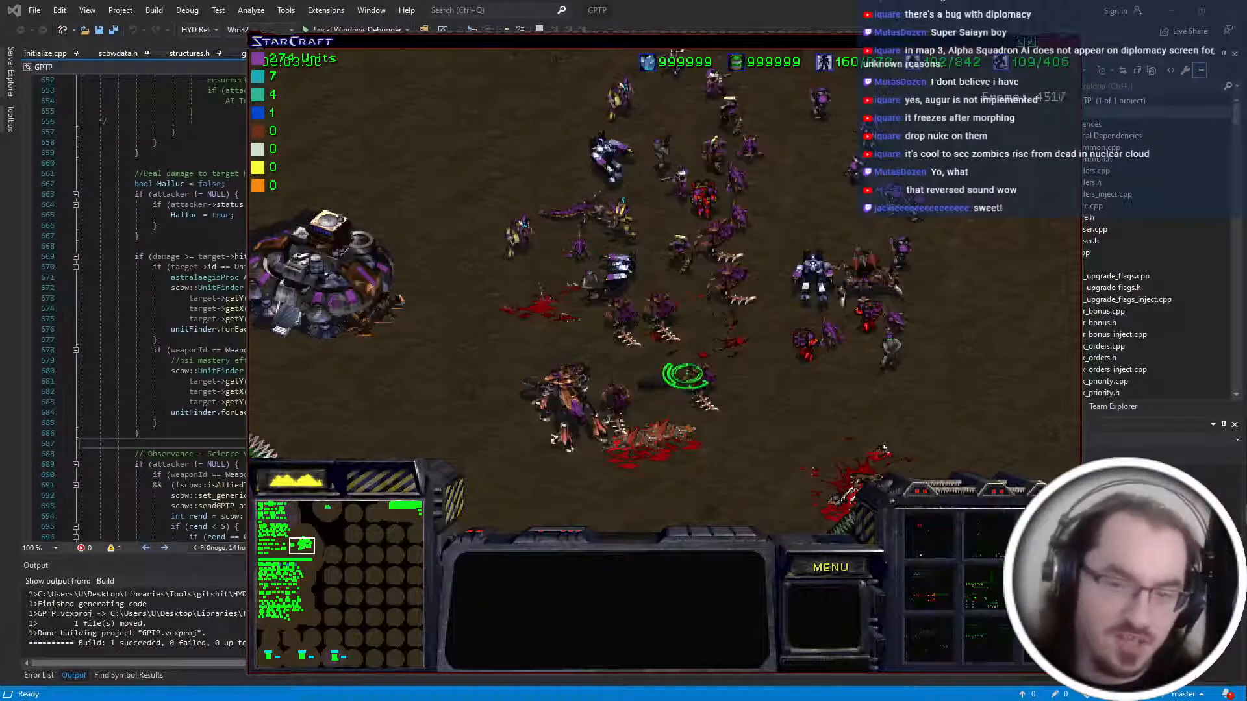
{"action": "left_click", "coordinate": [533, 305]}
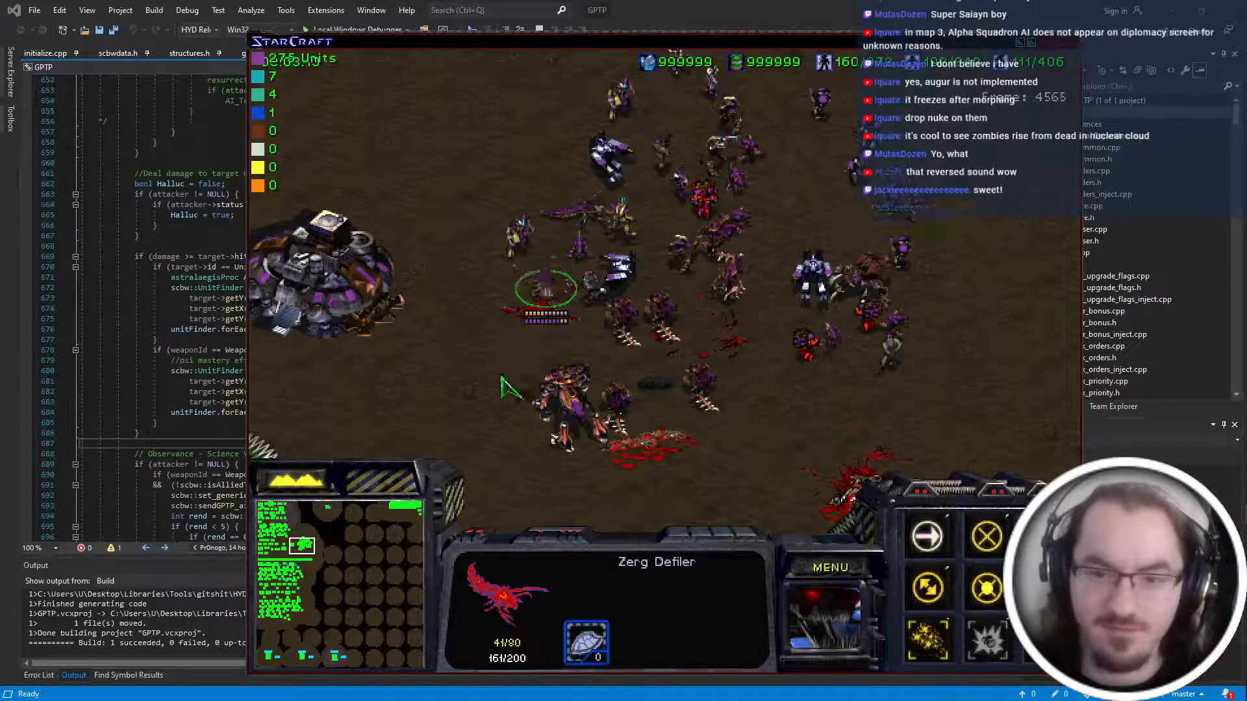
Attack the High Templar north of the group with the six Hydralisks, and select it at the spot where it fell.
{"action": "double_click", "coordinate": [654, 301]}
{"action": "key", "text": "a"}
{"action": "left_click", "coordinate": [618, 210]}
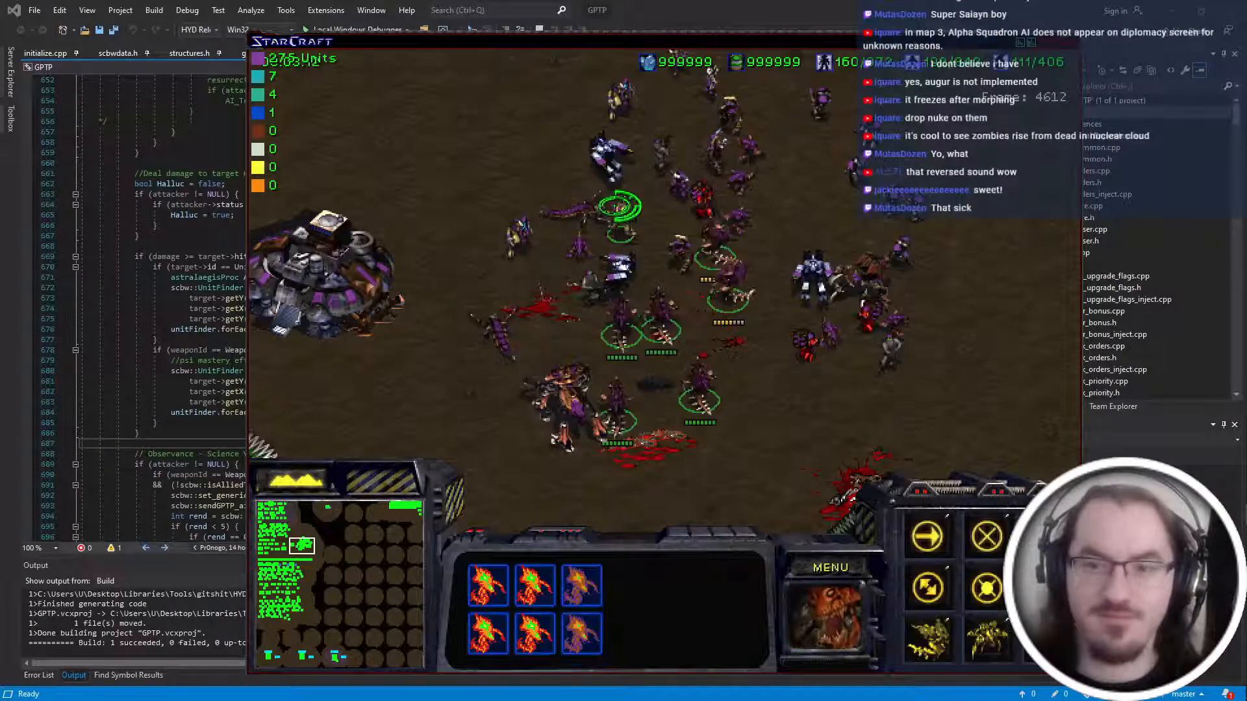
{"action": "left_click", "coordinate": [619, 209]}
{"action": "key", "text": "Up"}
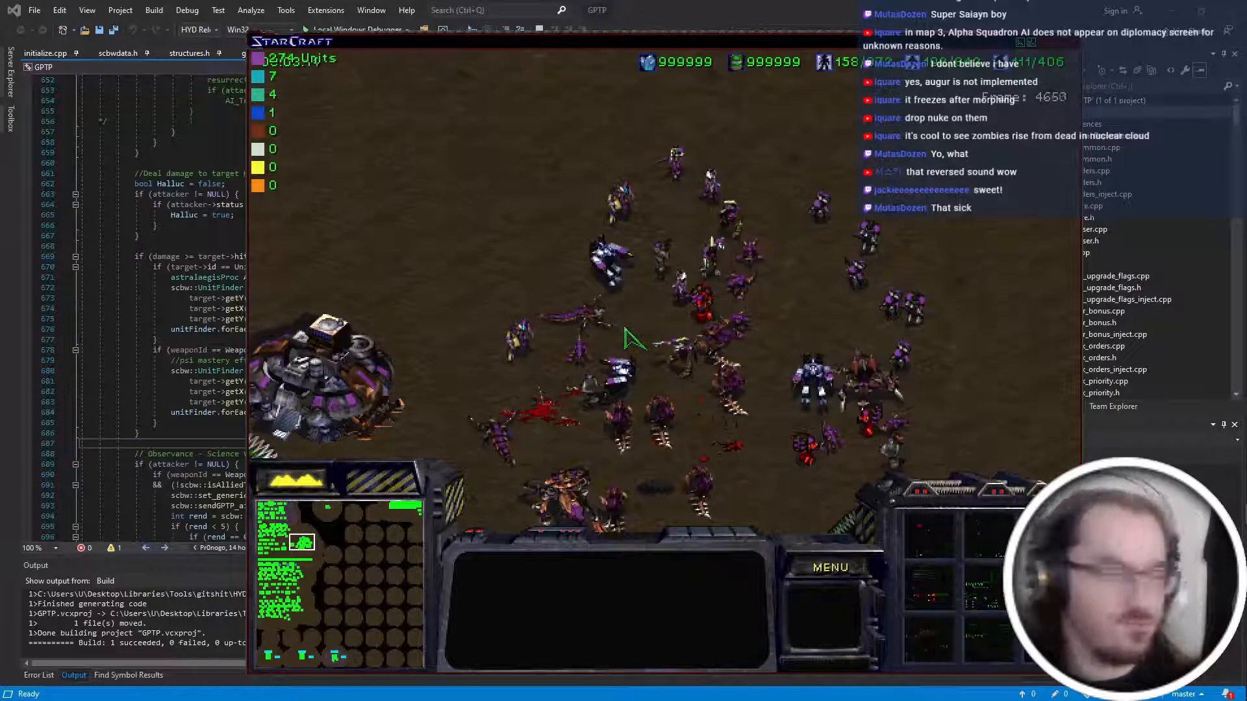
{"action": "left_click", "coordinate": [631, 330]}
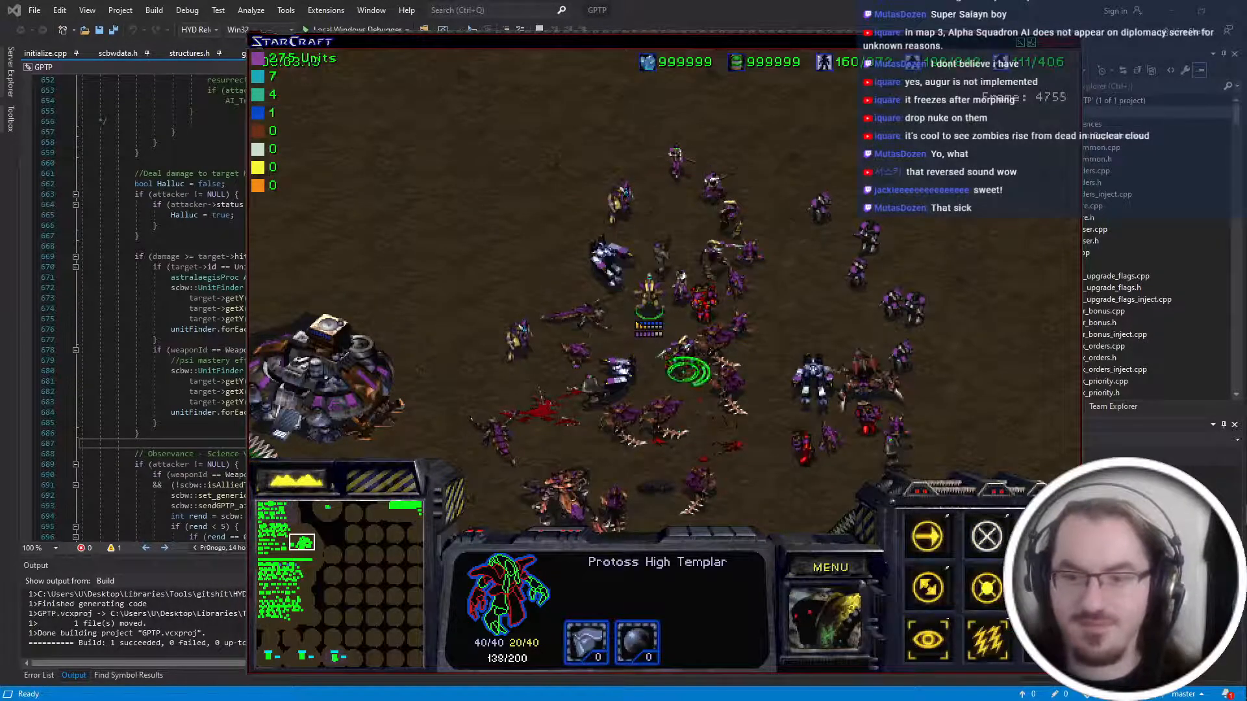
Send the Hydralisks toward the open ground to the south, and move the Zealot past them toward the pool of blood.
{"action": "double_click", "coordinate": [718, 382]}
{"action": "right_click", "coordinate": [763, 479]}
{"action": "left_click", "coordinate": [682, 352]}
{"action": "right_click", "coordinate": [682, 458]}
{"action": "key", "text": "Down"}
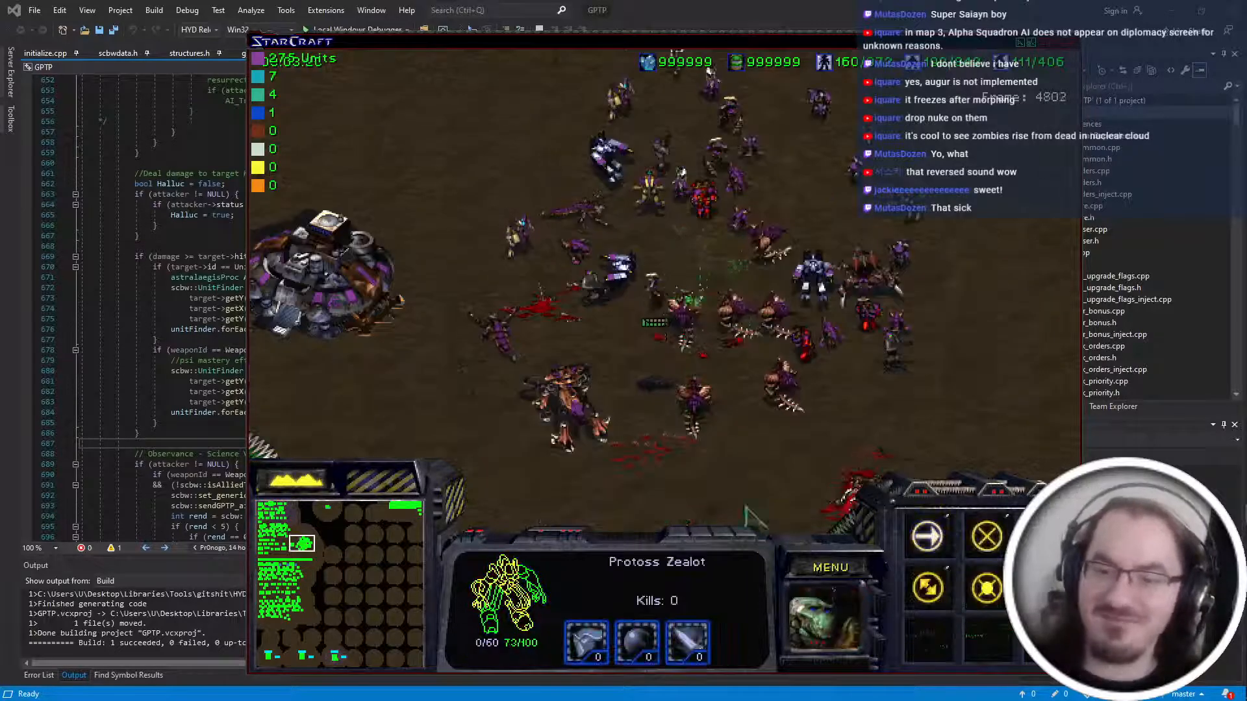
{"action": "key", "text": "Down"}
{"action": "key", "text": "Right"}
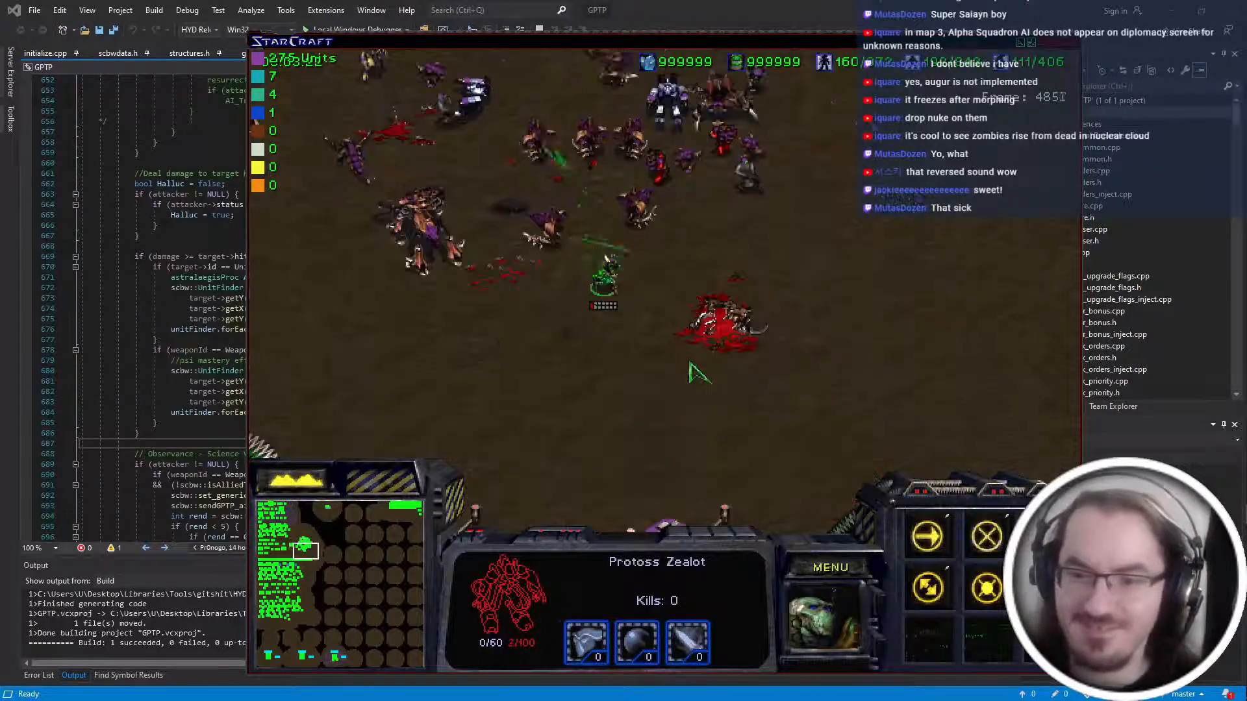
Select the Zealot again near the Hydralisks and move it east onto open ground.
{"action": "key", "text": "Up"}
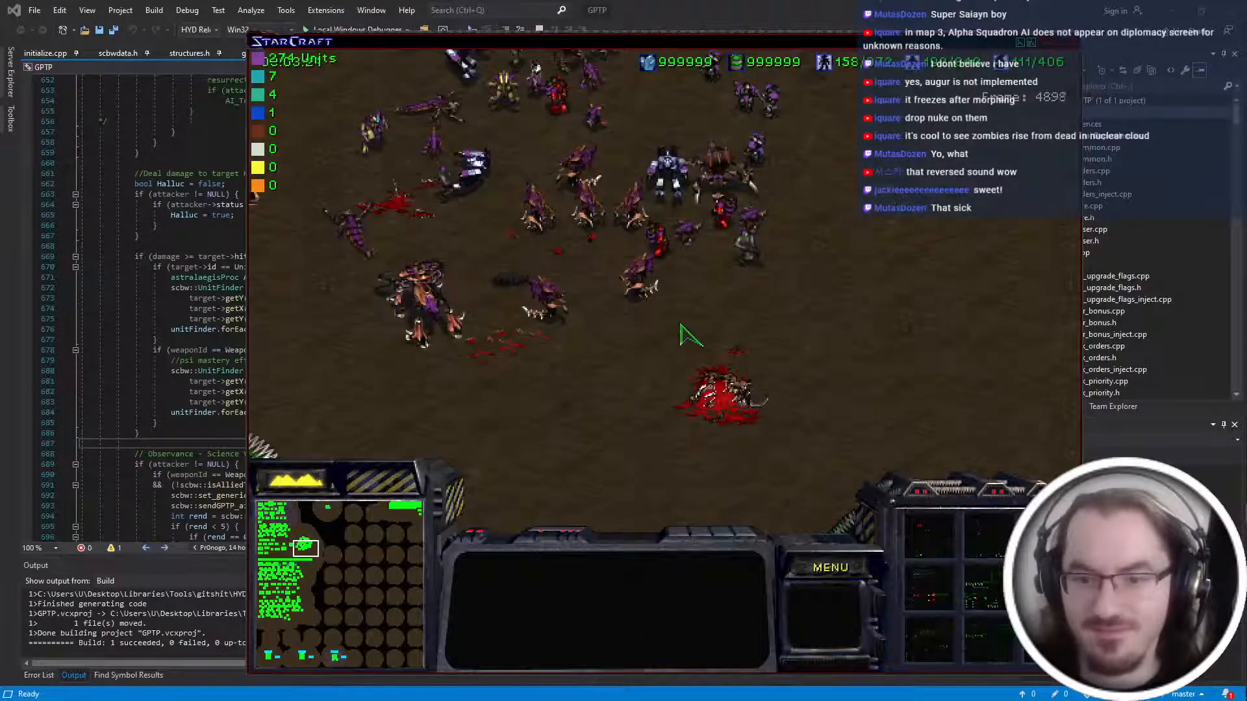
{"action": "left_click", "coordinate": [611, 348]}
{"action": "right_click", "coordinate": [799, 319]}
Attack the SCV beside the units to the east with the Hydralisks, and select it again where it fell.
{"action": "key", "text": "Up"}
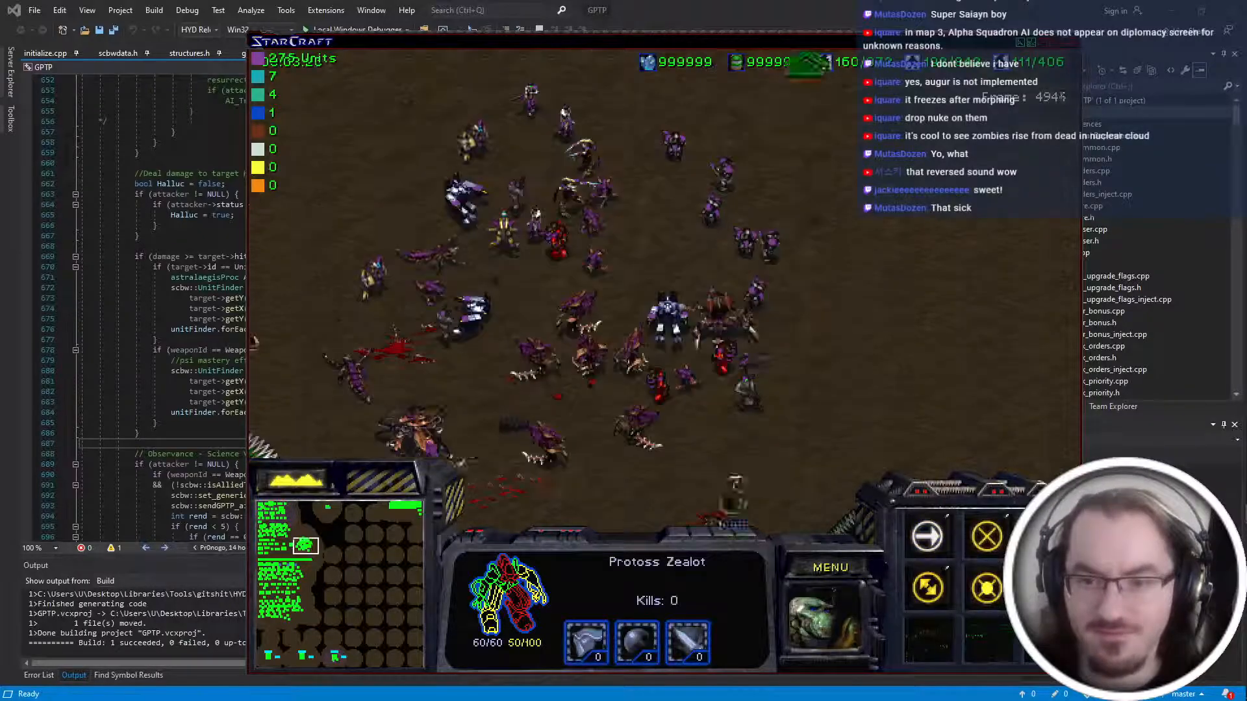
{"action": "double_click", "coordinate": [620, 341]}
{"action": "key", "text": "a"}
{"action": "left_click", "coordinate": [673, 308]}
{"action": "left_click", "coordinate": [671, 316]}
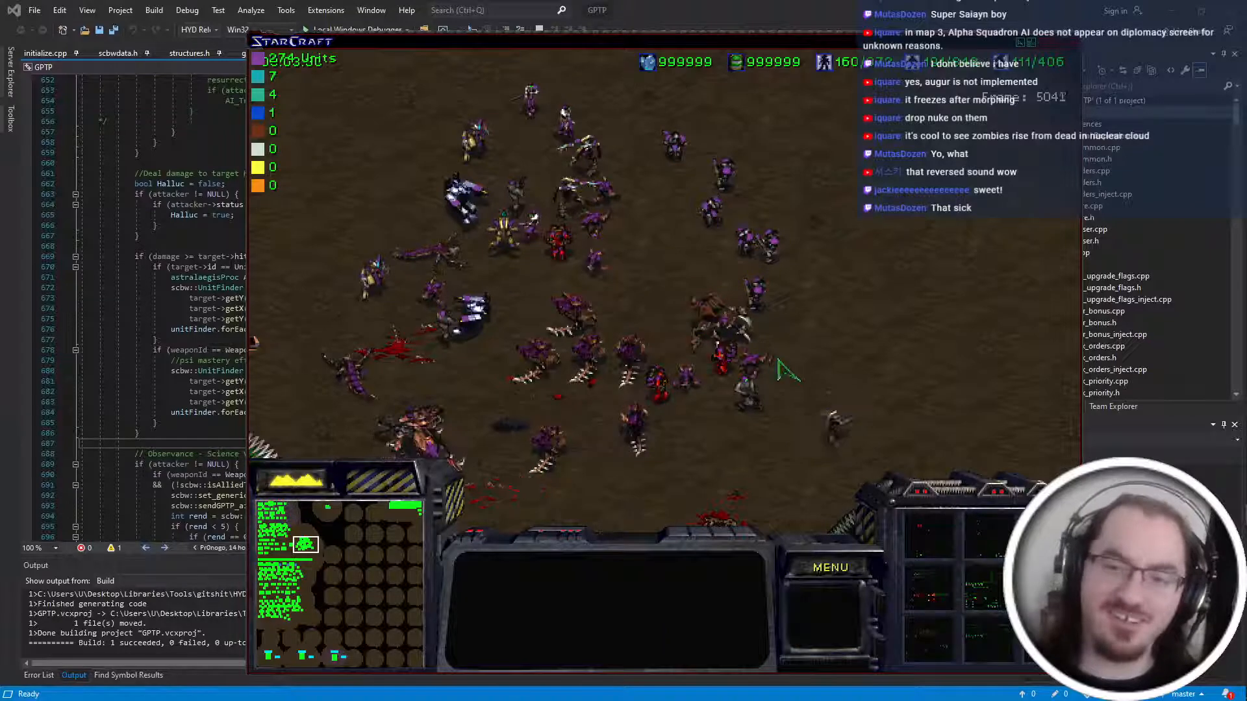
{"action": "left_click", "coordinate": [659, 286]}
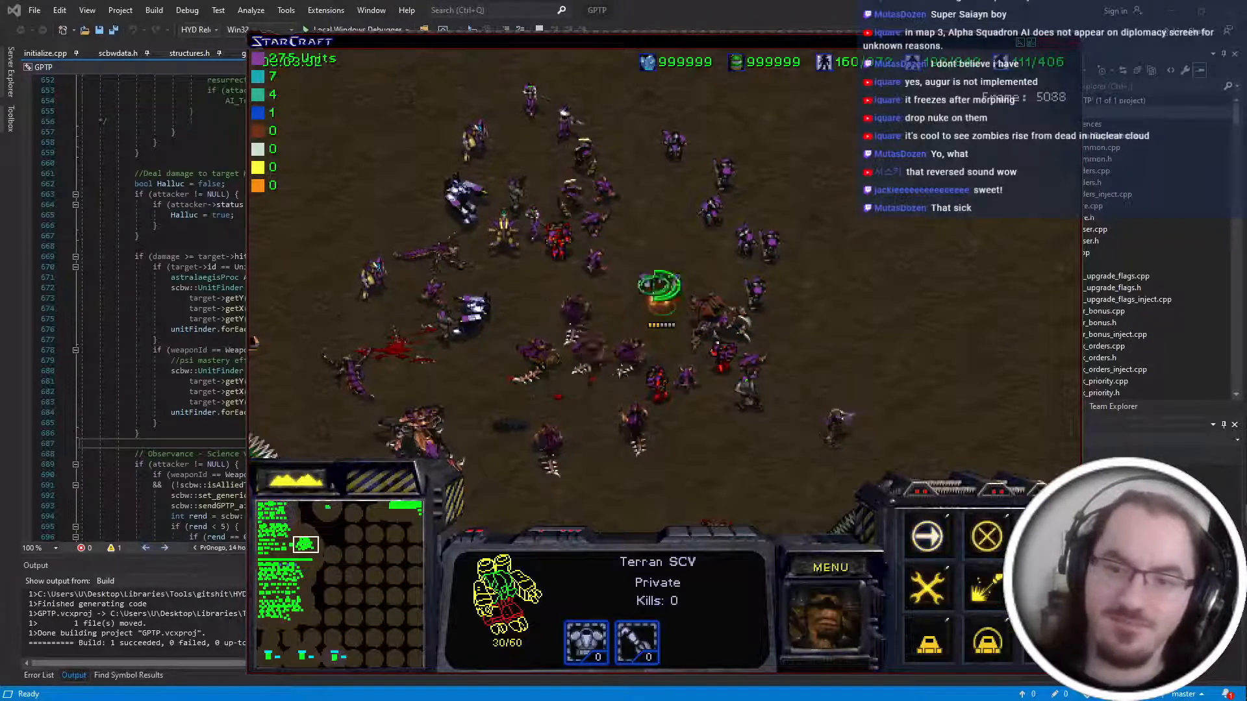
Attack the Firebat closest to the Hydralisks with them, select it again, and move it east of the blood pool.
{"action": "double_click", "coordinate": [590, 341]}
{"action": "key", "text": "a"}
{"action": "left_click", "coordinate": [656, 383]}
{"action": "left_click", "coordinate": [656, 386]}
{"action": "right_click", "coordinate": [715, 461]}
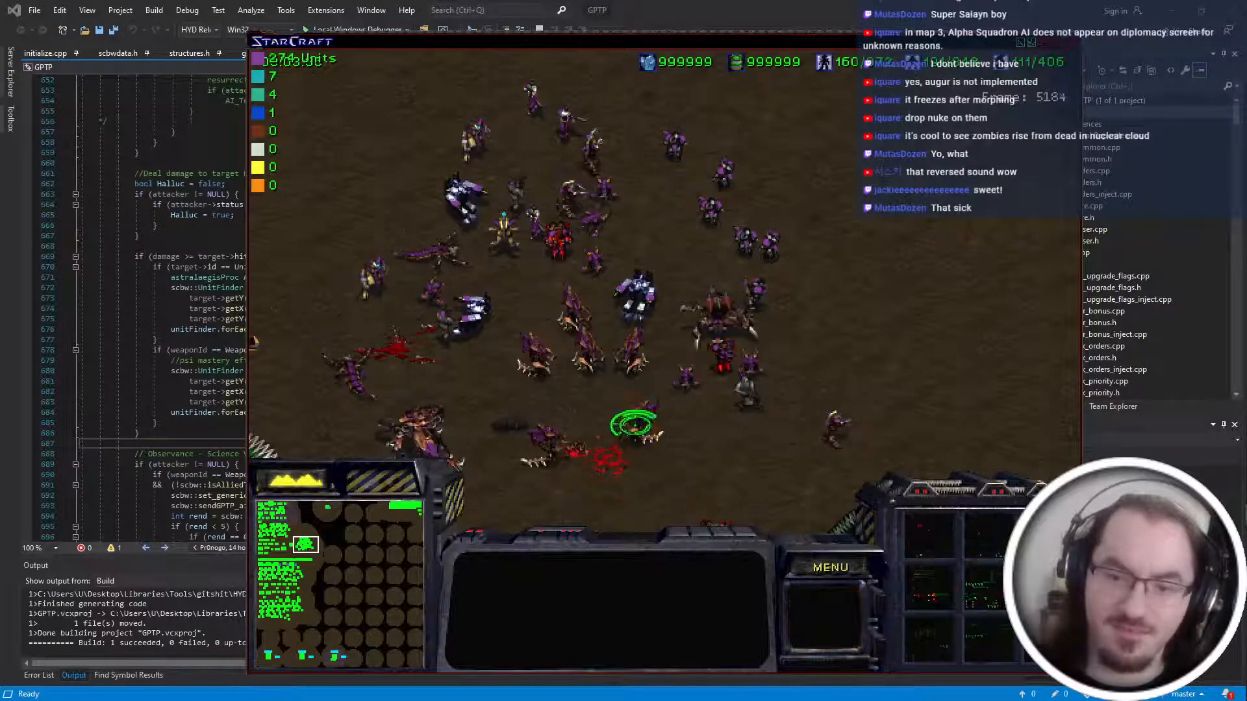
{"action": "left_click", "coordinate": [654, 423]}
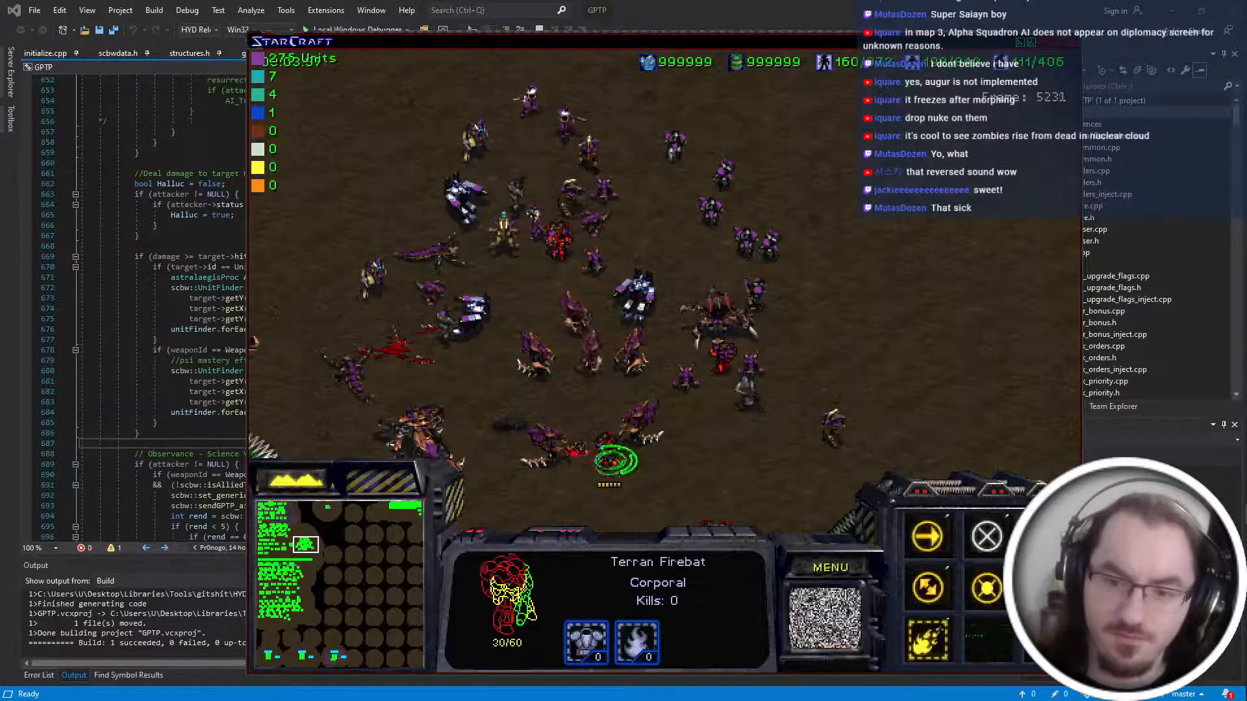
{"action": "right_click", "coordinate": [673, 448]}
Attack the Firebat in the northern cluster next to the High Templar with the Hydralisks, and select that Firebat.
{"action": "double_click", "coordinate": [640, 351]}
{"action": "key", "text": "a"}
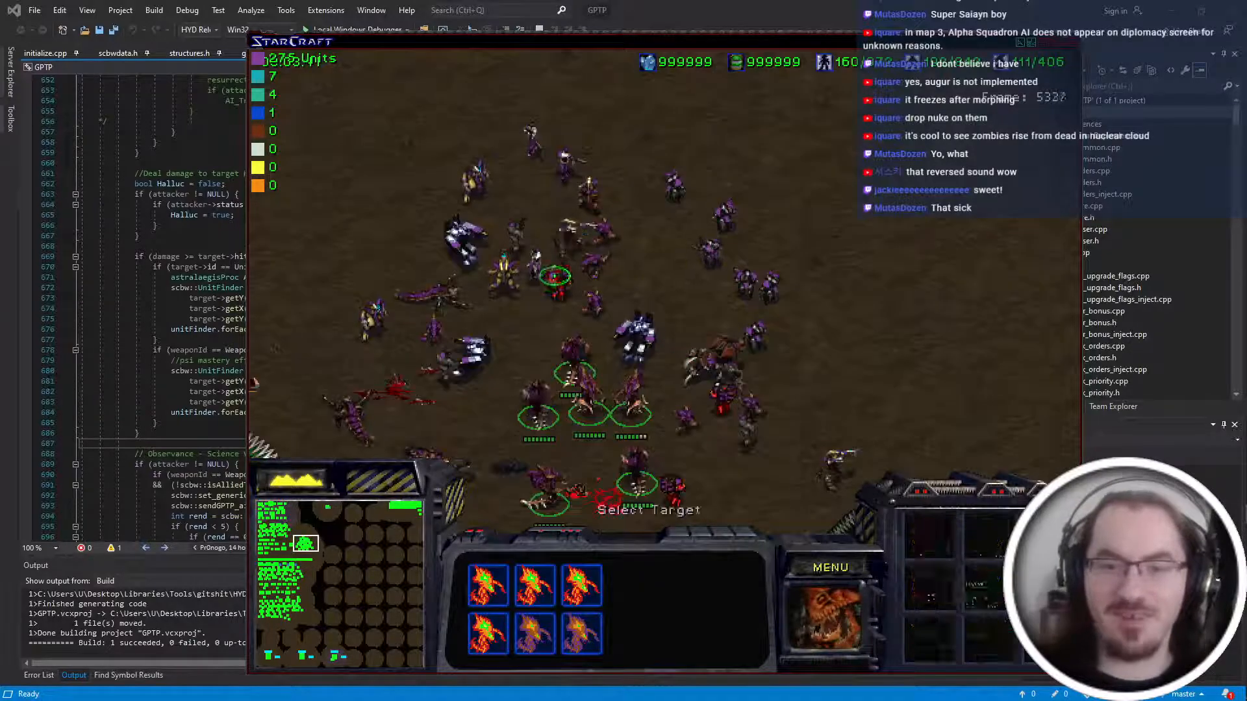
{"action": "left_click", "coordinate": [557, 282]}
{"action": "left_click", "coordinate": [557, 285]}
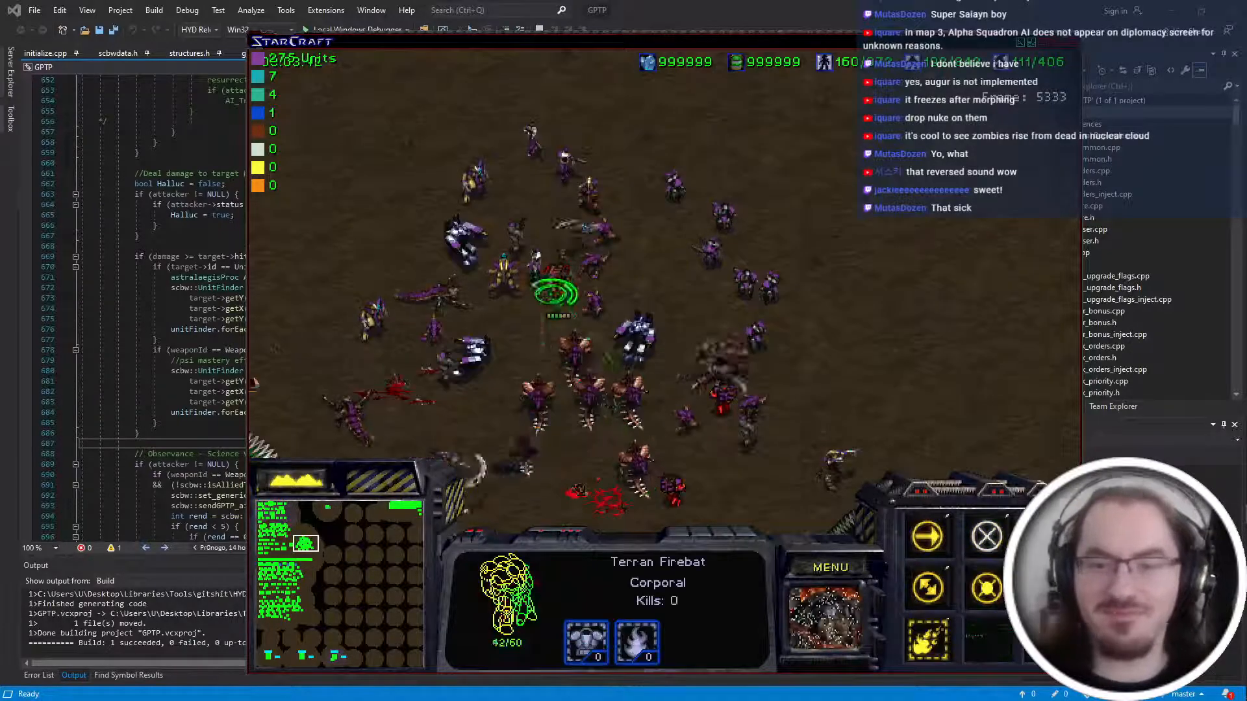
Order the Hydralisks to attack at the western edge of the army, and select the Zergling beside the blood north of them.
{"action": "double_click", "coordinate": [576, 351]}
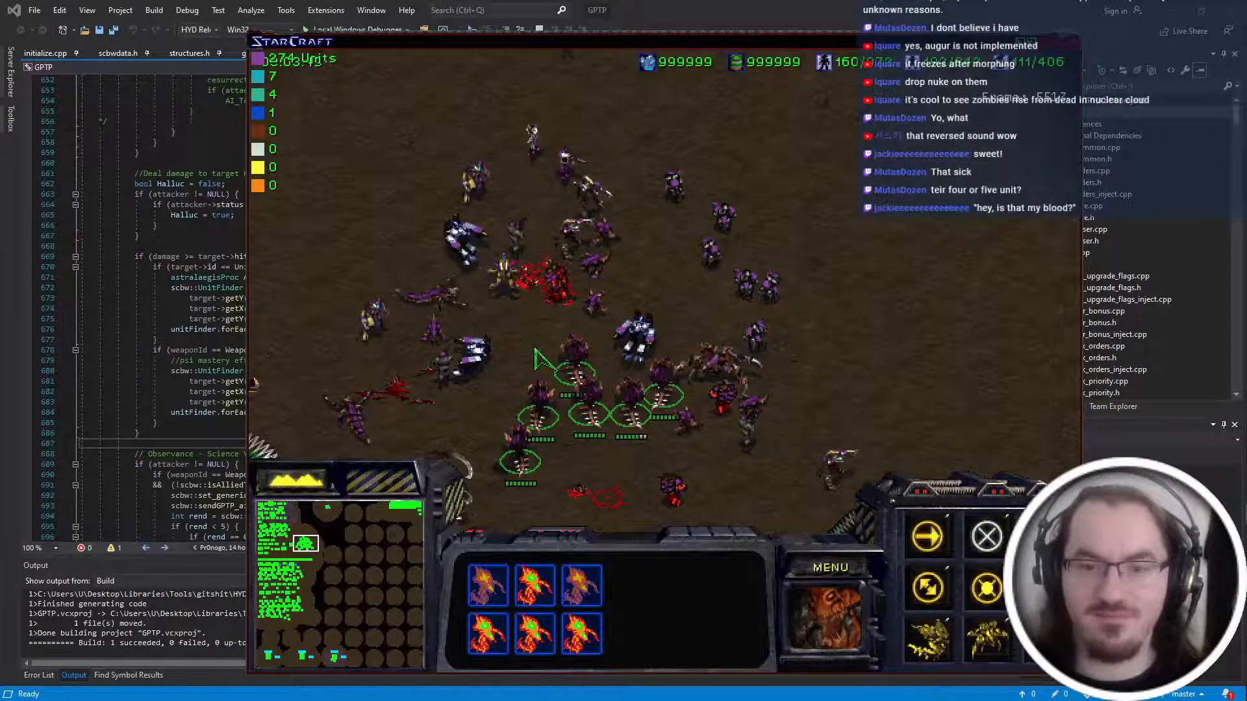
{"action": "key", "text": "a"}
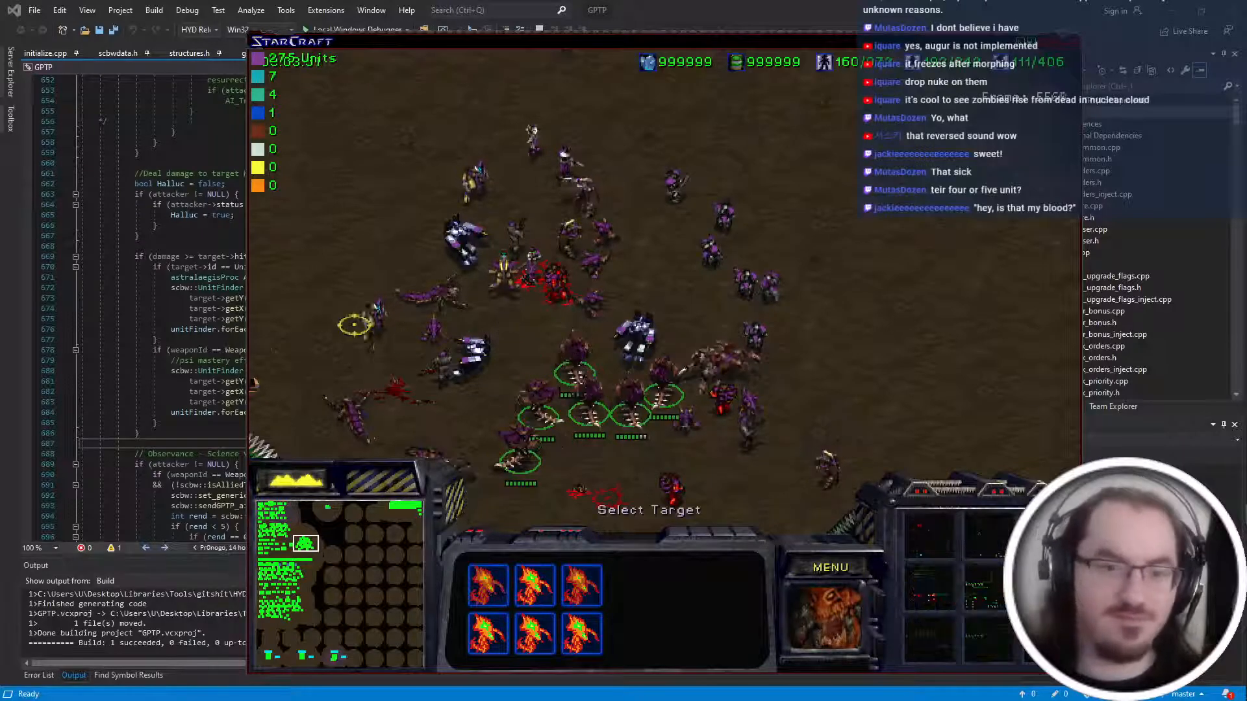
{"action": "left_click", "coordinate": [354, 322]}
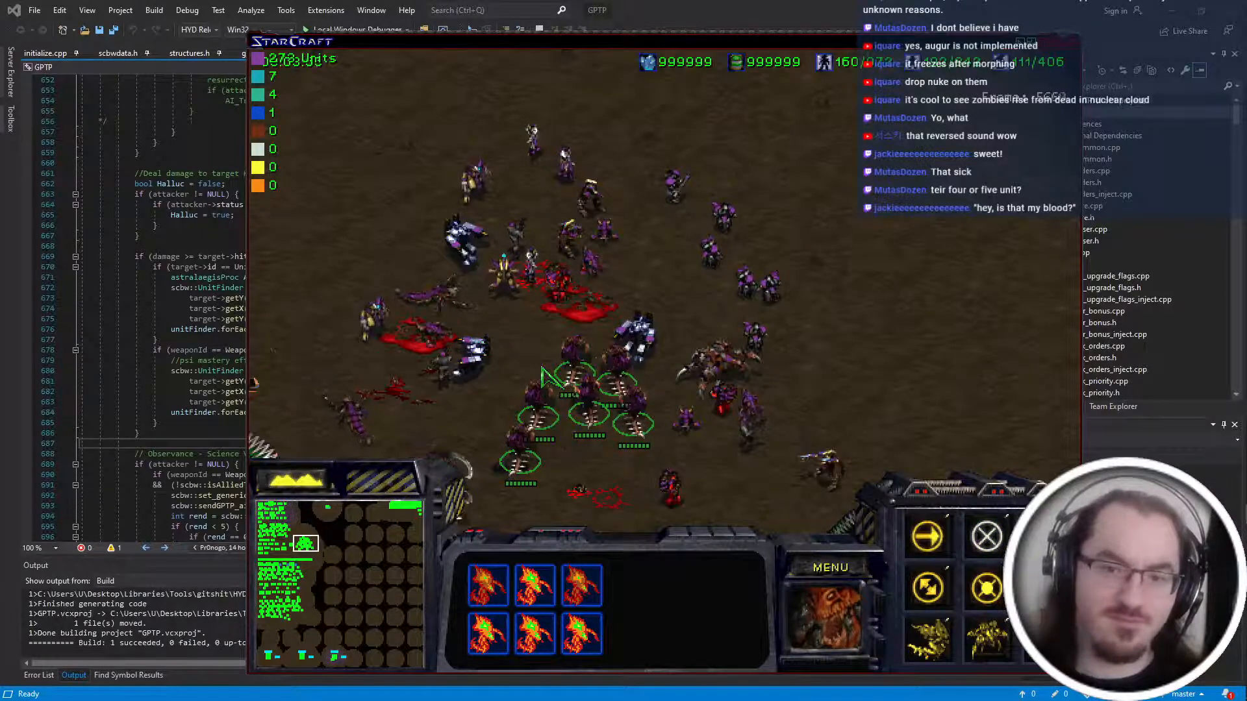
{"action": "left_click", "coordinate": [585, 309]}
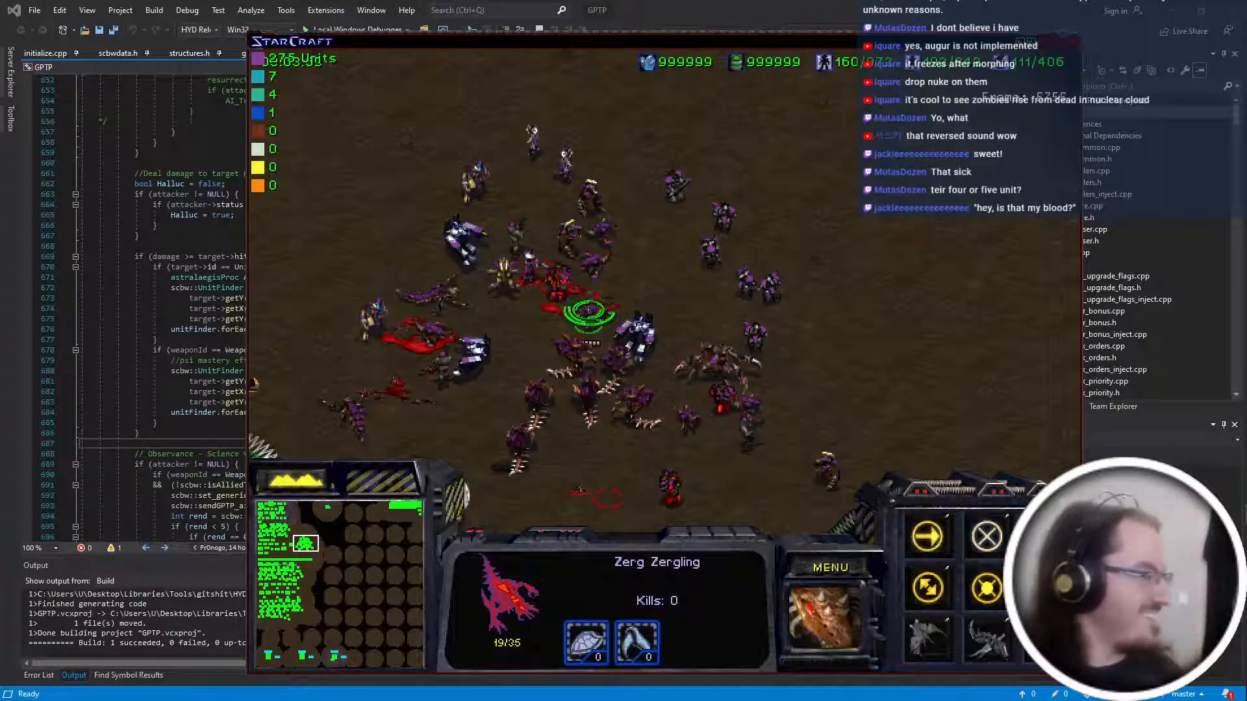
Select the Apostle on the army's eastern side and check its first ability.
{"action": "key", "text": "Right"}
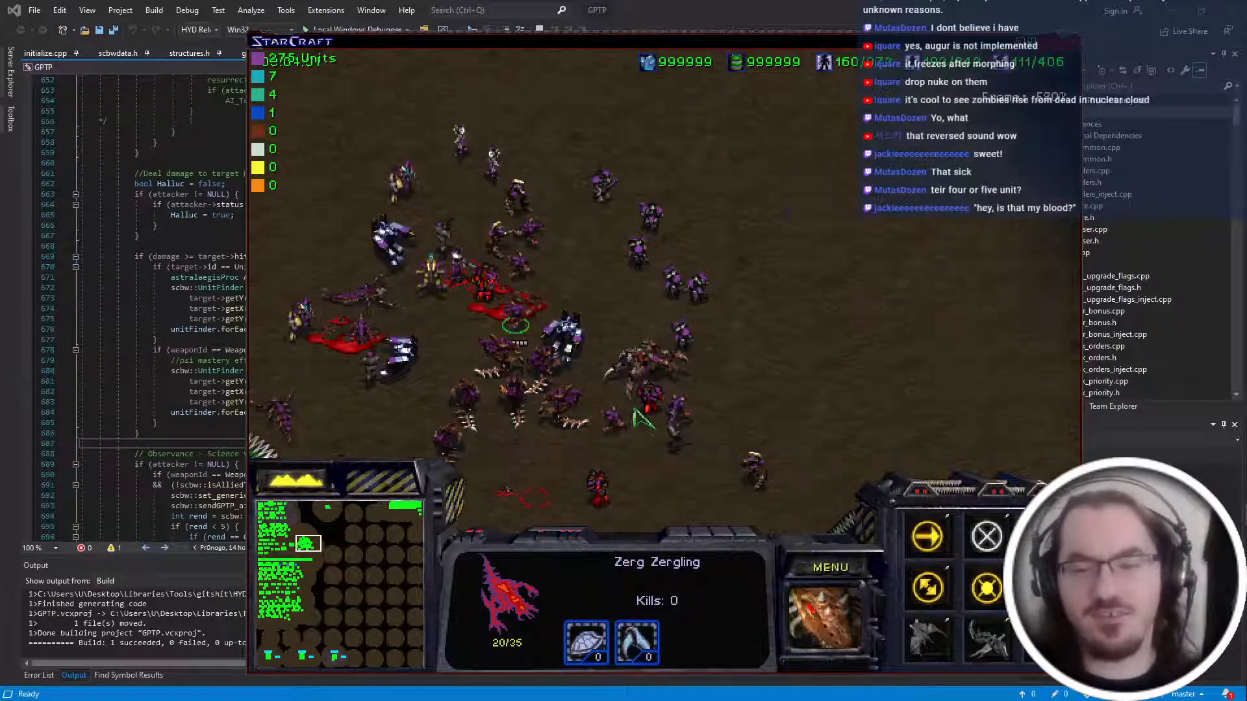
{"action": "left_click", "coordinate": [690, 427]}
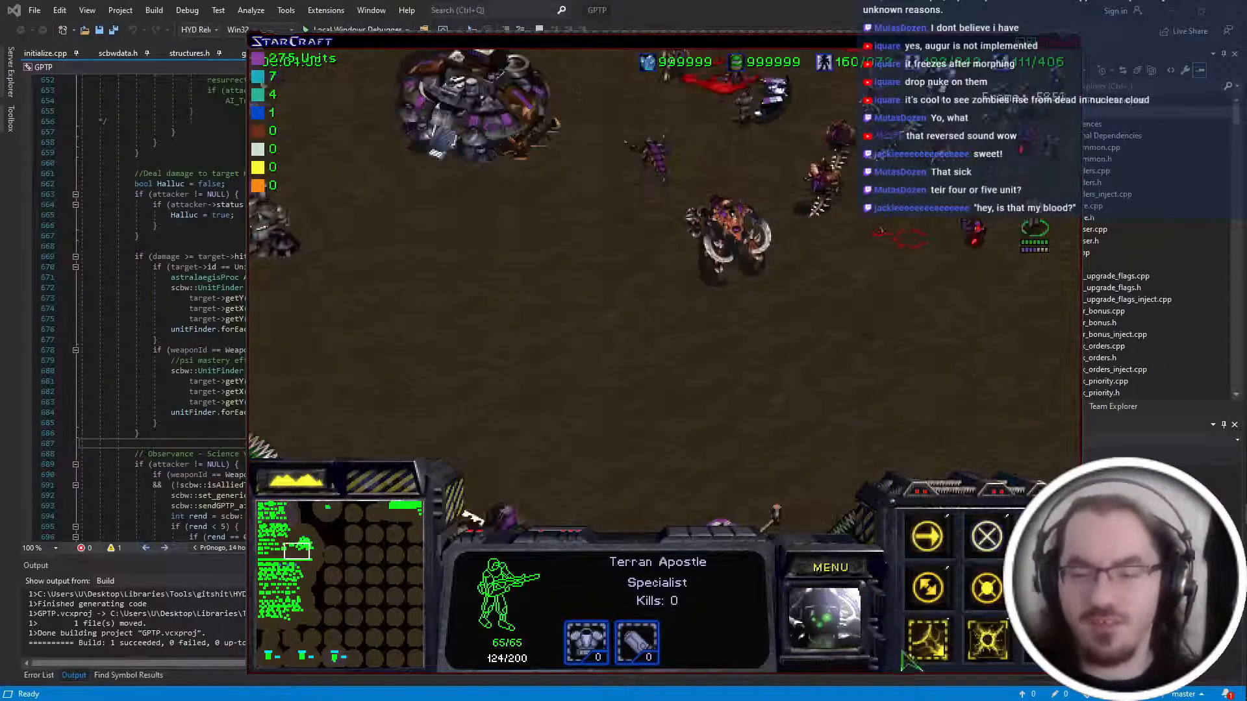
{"action": "left_click", "coordinate": [940, 650]}
Go to the Terran base and inspect the Barracks and the Medbay attached to it.
{"action": "key", "text": "Down"}
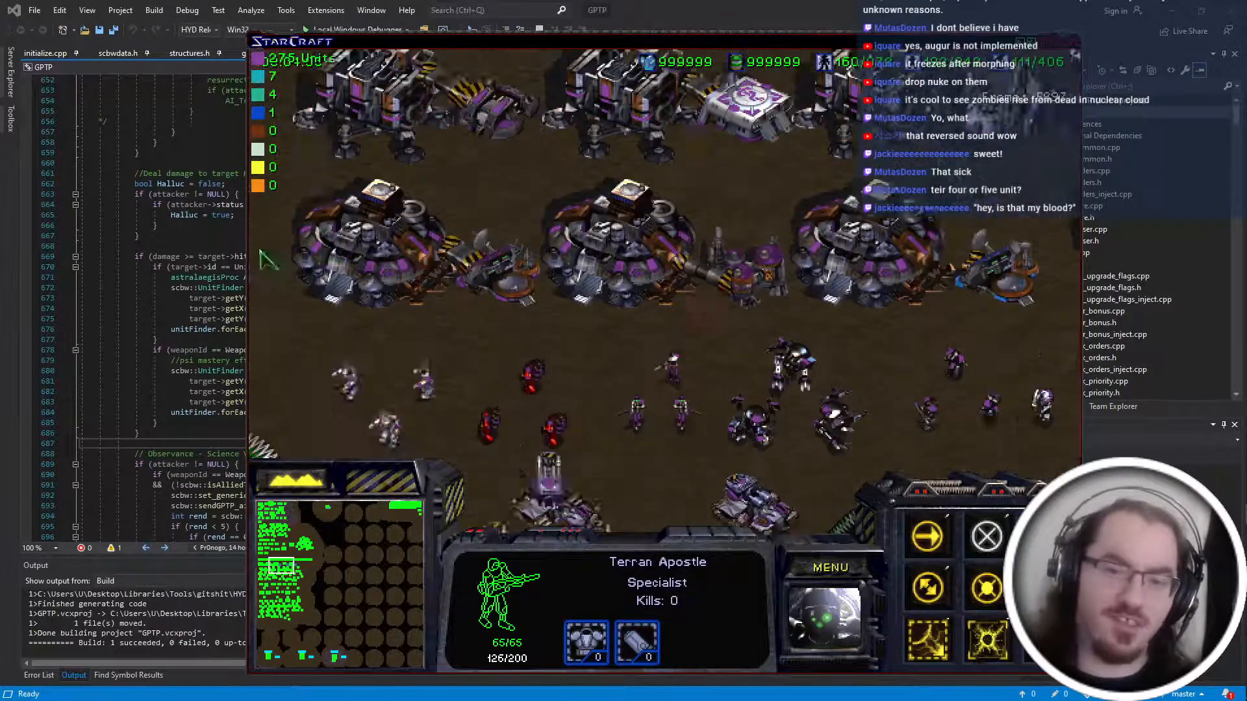
{"action": "left_click", "coordinate": [767, 295]}
{"action": "left_click", "coordinate": [623, 299]}
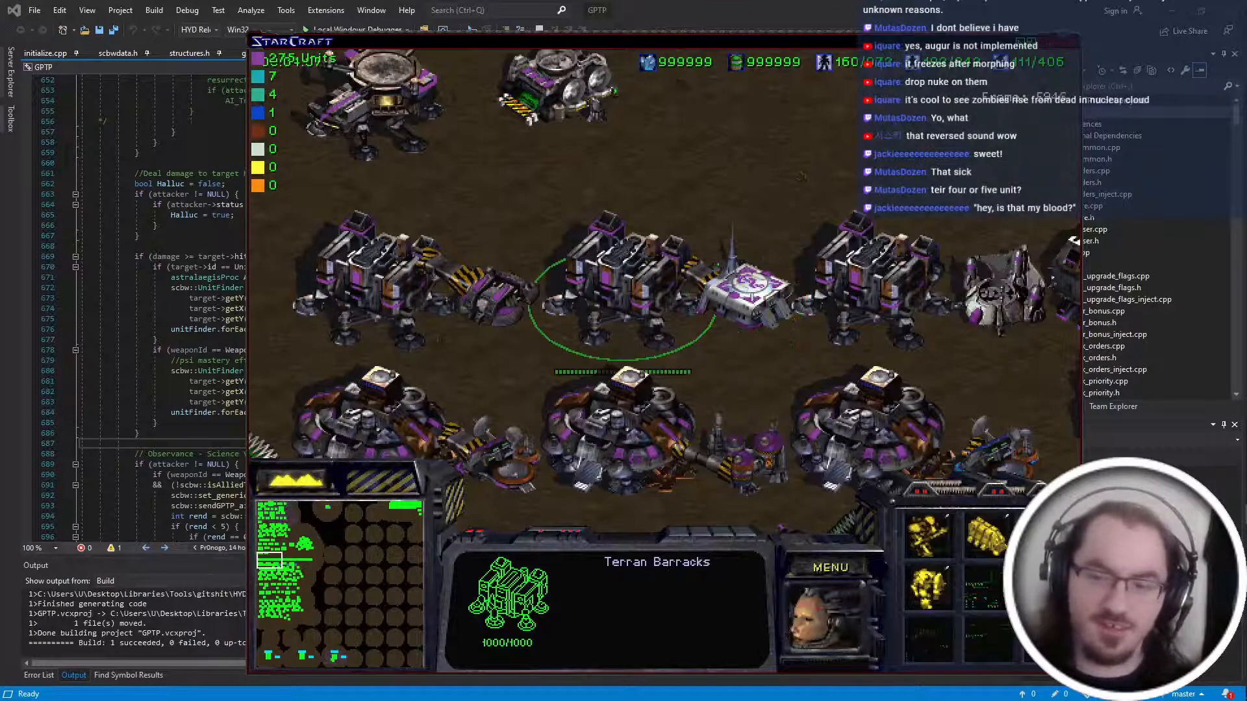
{"action": "left_click", "coordinate": [753, 292]}
Return to the mixed army, select the Apostle on its eastern side, and order it to move a short distance.
{"action": "key", "text": "Up"}
{"action": "key", "text": "Right"}
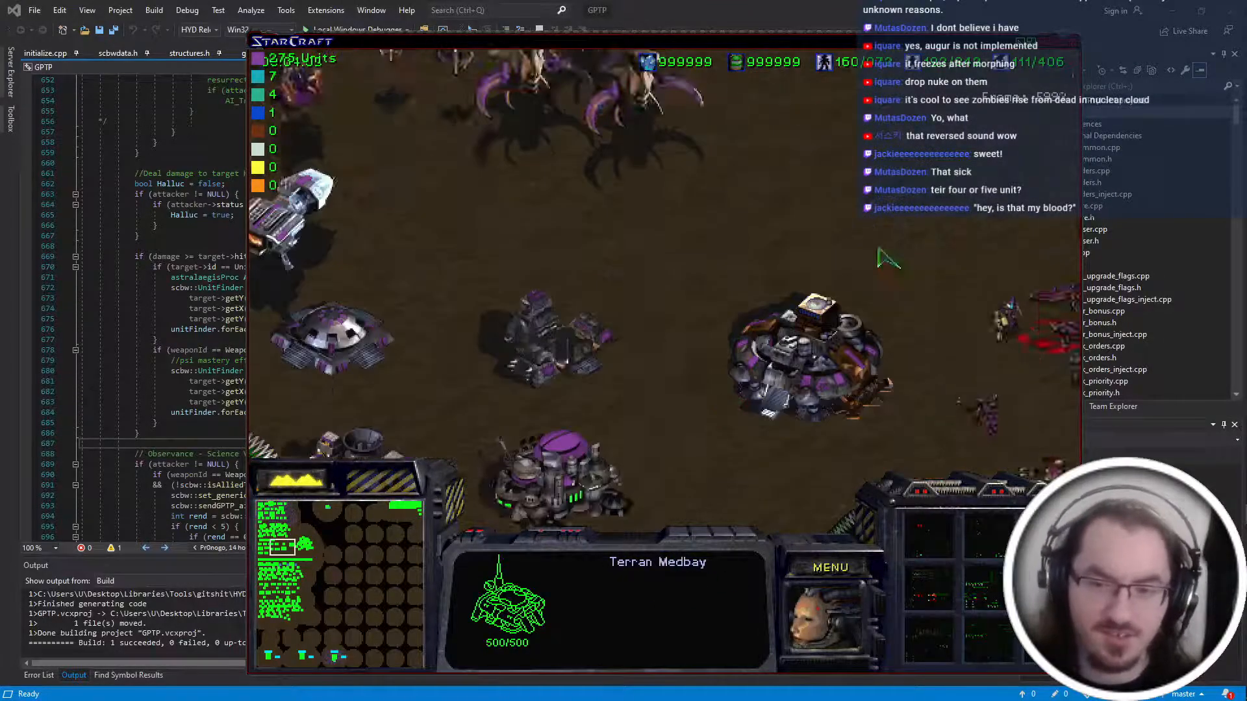
{"action": "key", "text": "Left"}
{"action": "key", "text": "Right"}
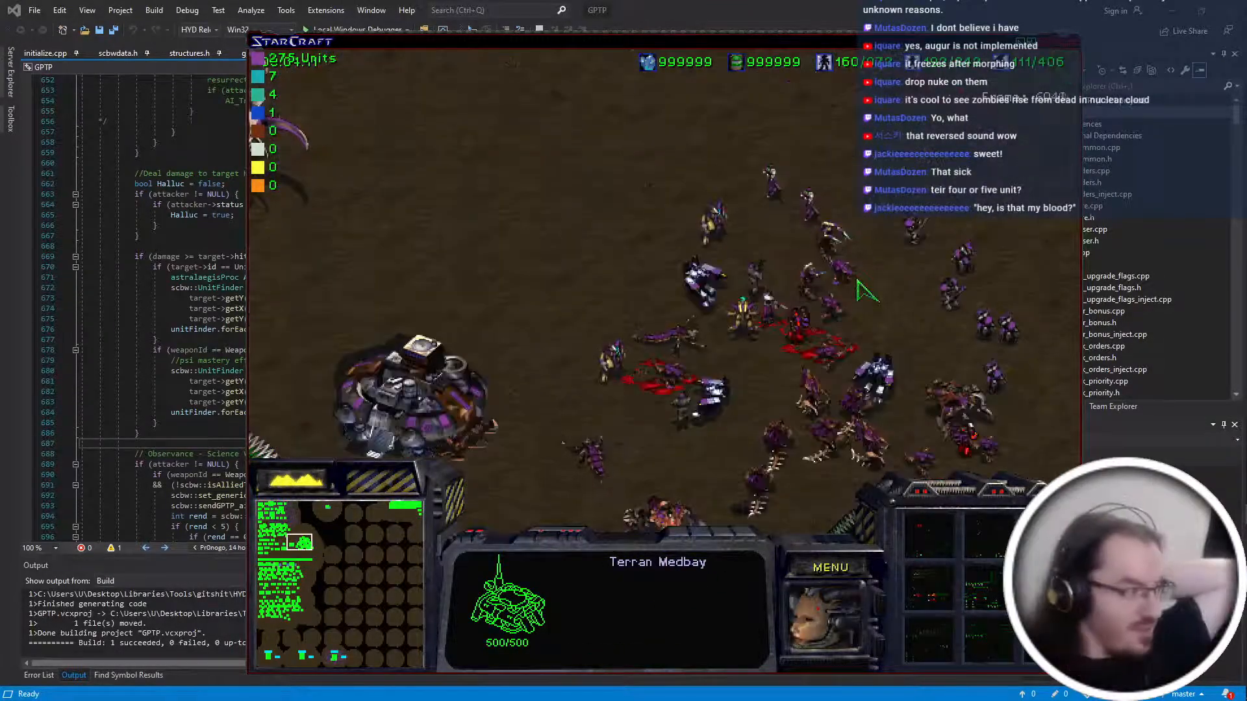
{"action": "key", "text": "Down"}
{"action": "key", "text": "Right"}
{"action": "left_click", "coordinate": [746, 328]}
{"action": "right_click", "coordinate": [810, 282]}
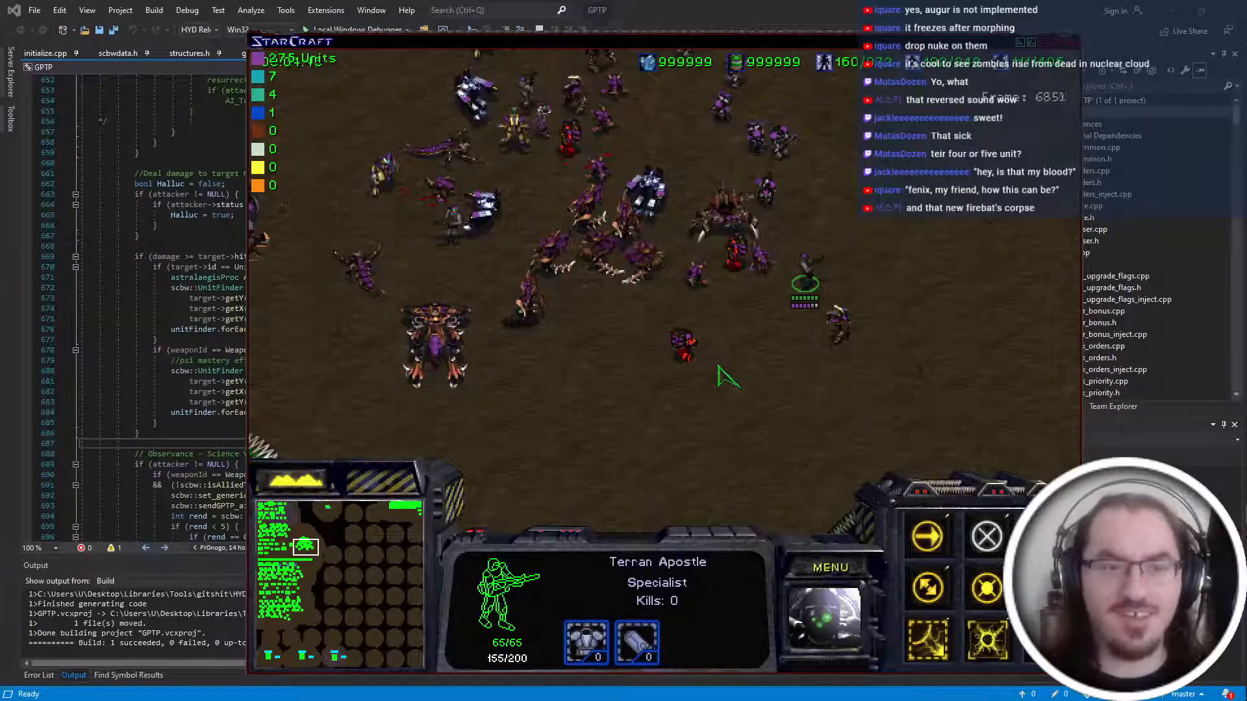
Select the stray Hydralisk near the Ultralisk and move it over to the other Hydralisks.
{"action": "left_click", "coordinate": [539, 304]}
{"action": "key", "text": "Up"}
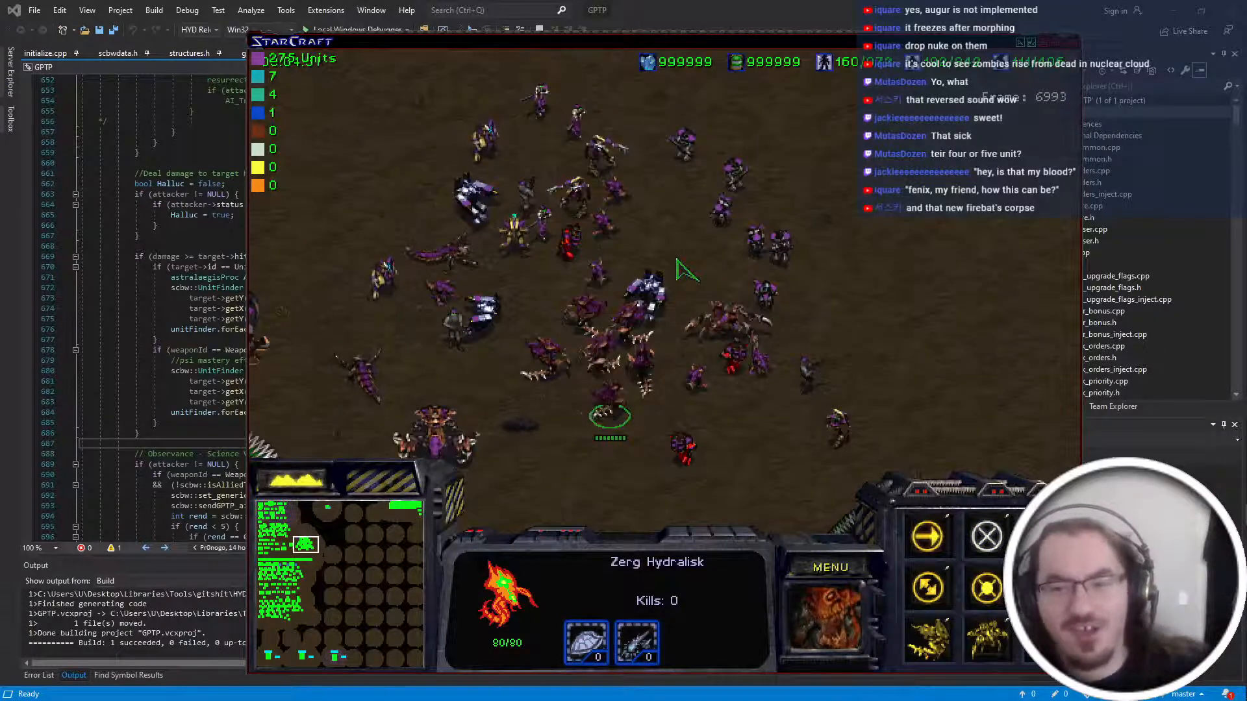
{"action": "right_click", "coordinate": [633, 369]}
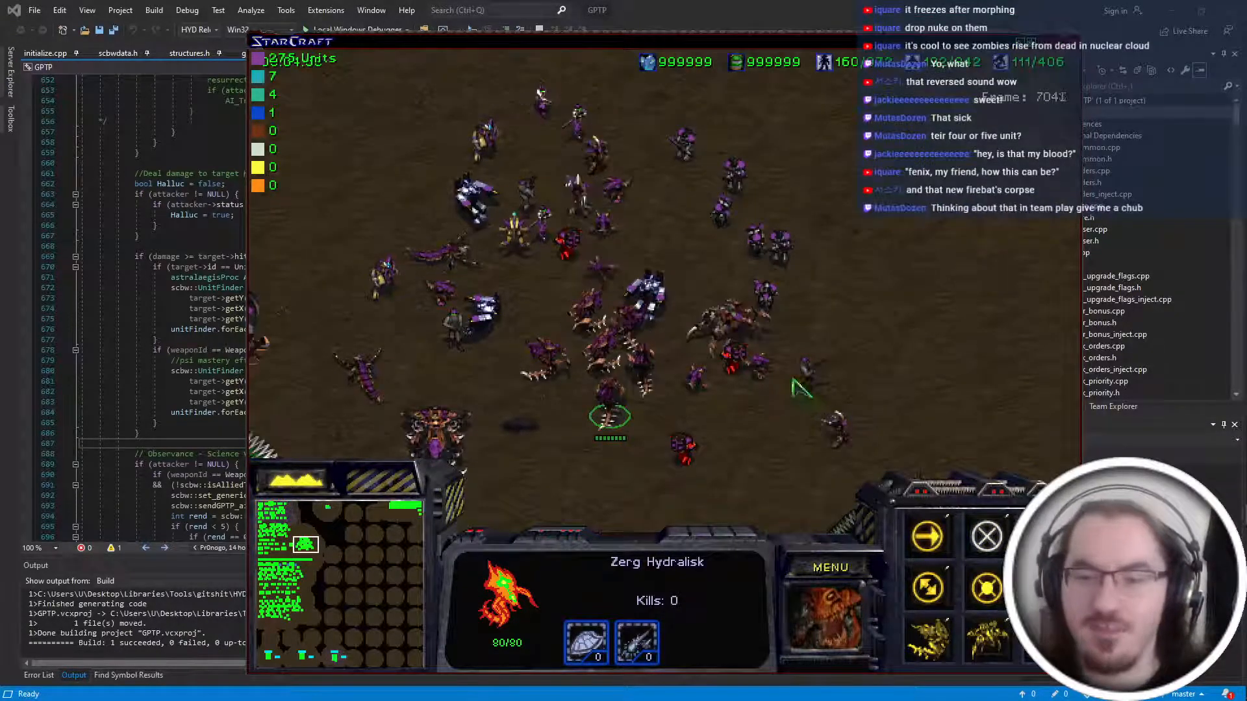
Spawn an Apostle on the open ground south of the army with the console command "spawn apostle".
{"action": "key", "text": "grave"}
{"action": "type", "text": "spaw"}
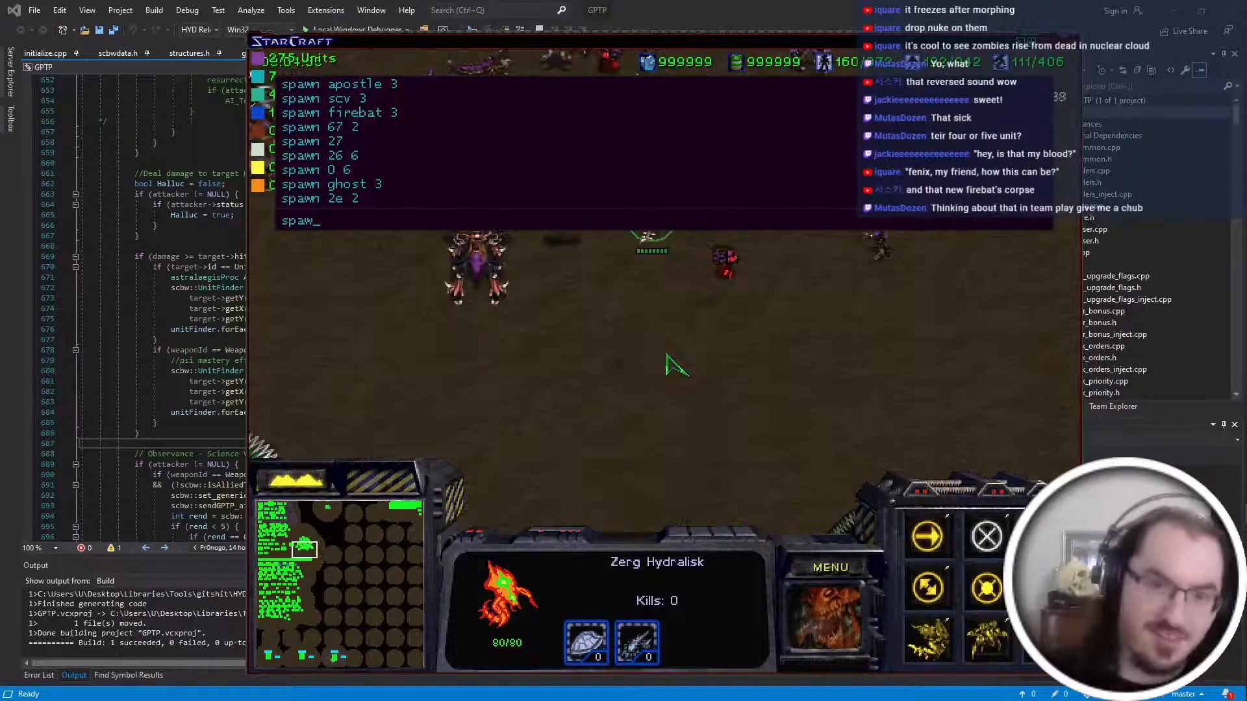
{"action": "type", "text": "n spotstle"}
{"action": "key", "text": "Return"}
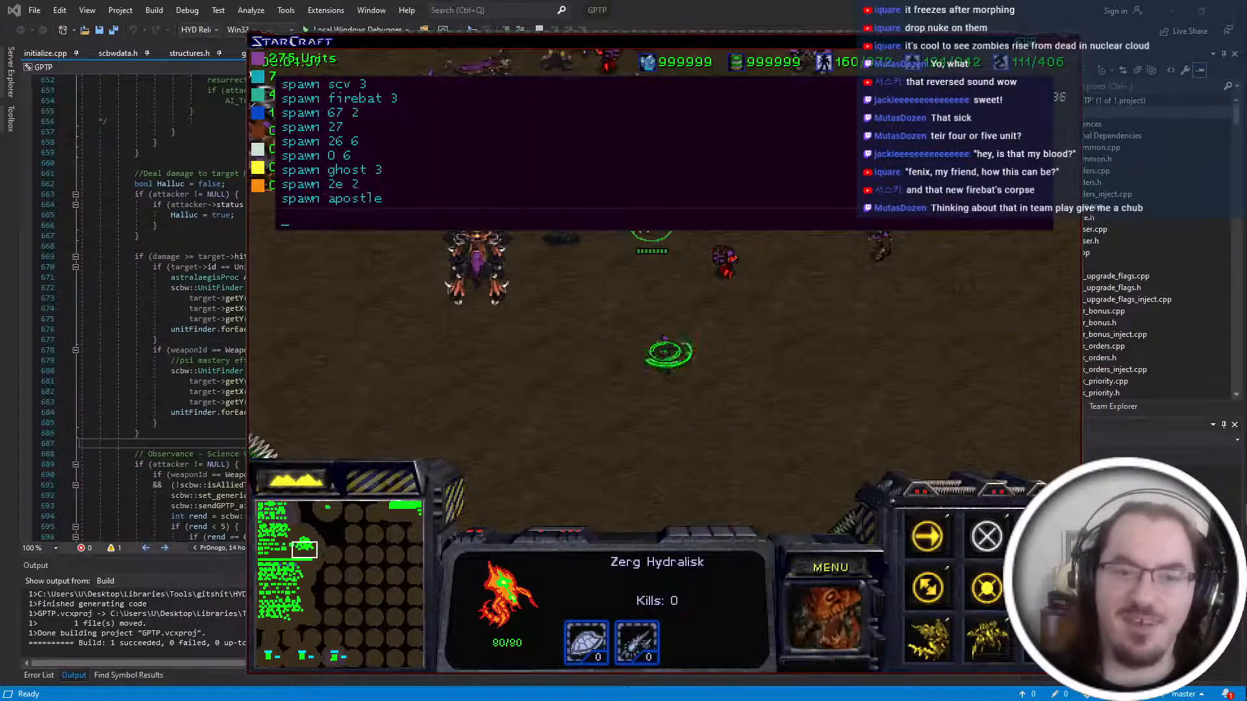
Select all three Firebats and order them to attack the newly spawned Apostle.
{"action": "double_click", "coordinate": [725, 265]}
{"action": "key", "text": "a"}
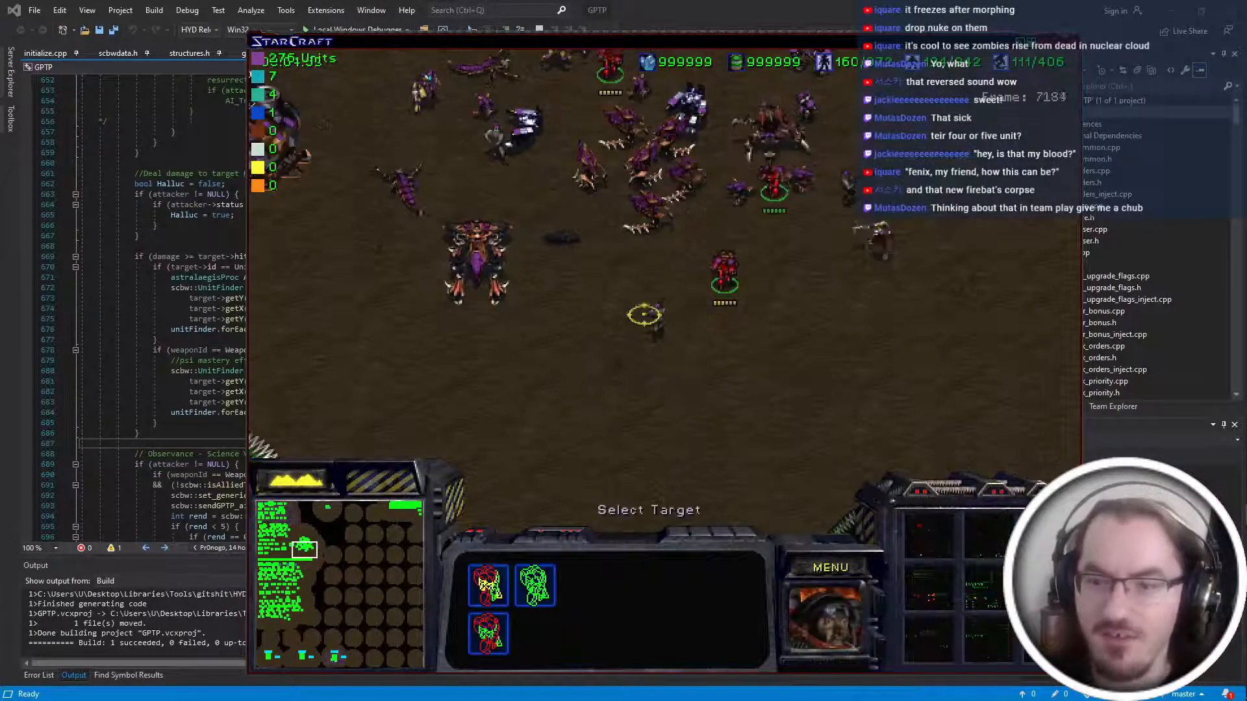
{"action": "left_click", "coordinate": [643, 315]}
{"action": "left_click", "coordinate": [648, 324]}
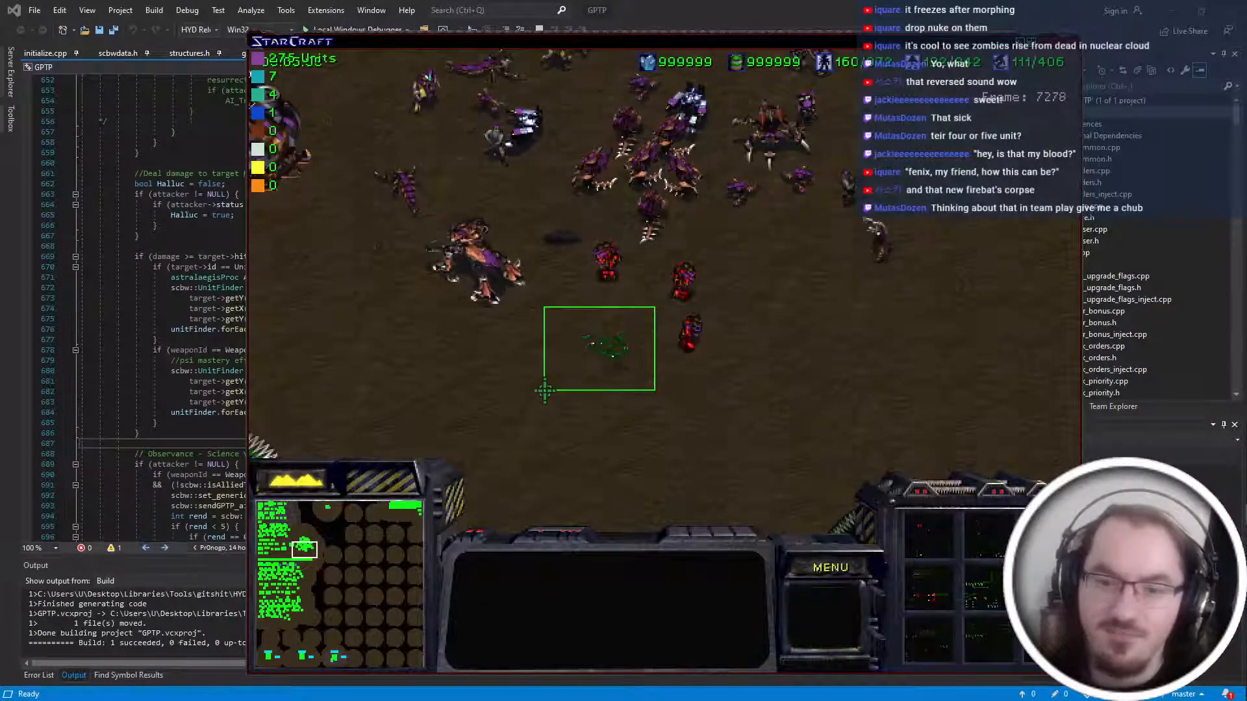
Box-select the spot where the Apostle fell, and select the nearby Firebat together with the burrowed unit beside the Ultralisk.
{"action": "left_click_drag", "start_coordinate": [544, 390], "coordinate": [545, 390]}
{"action": "left_click_drag", "start_coordinate": [664, 293], "coordinate": [534, 410]}
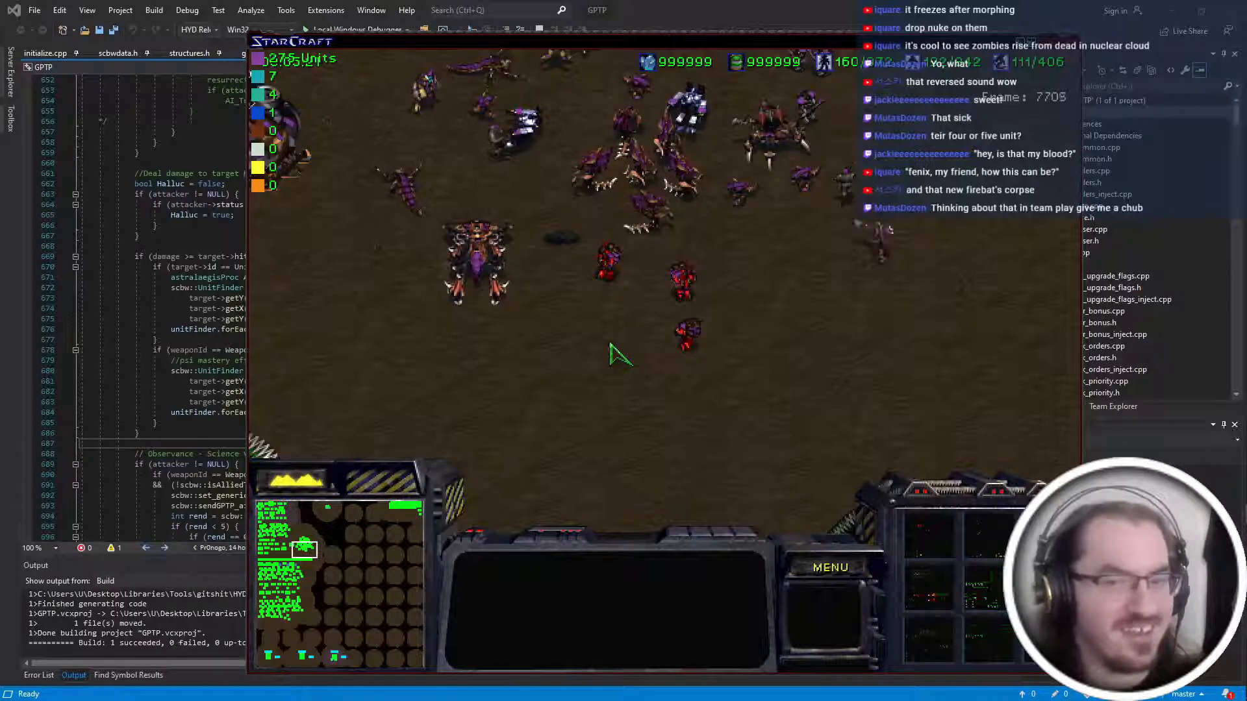
{"action": "left_click_drag", "start_coordinate": [545, 220], "coordinate": [624, 276]}
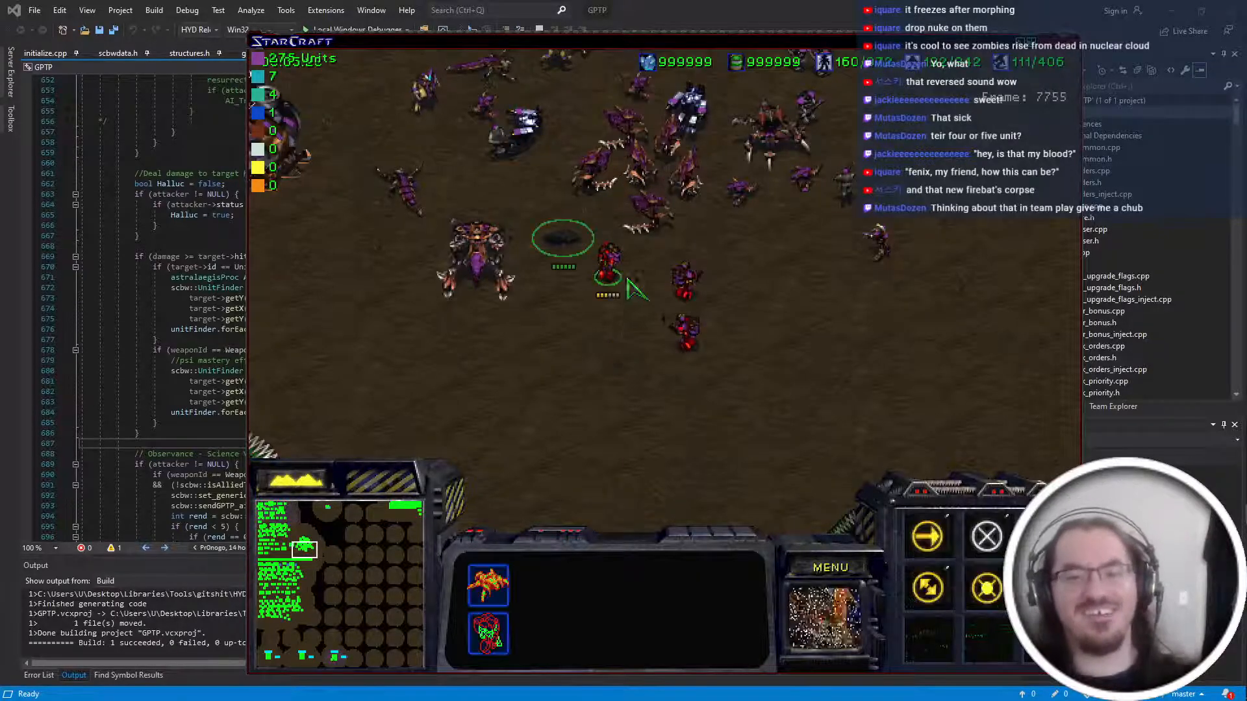
Move the selected Firebat and burrowed unit toward the other two Firebats at the army's southern edge.
{"action": "right_click", "coordinate": [656, 319]}
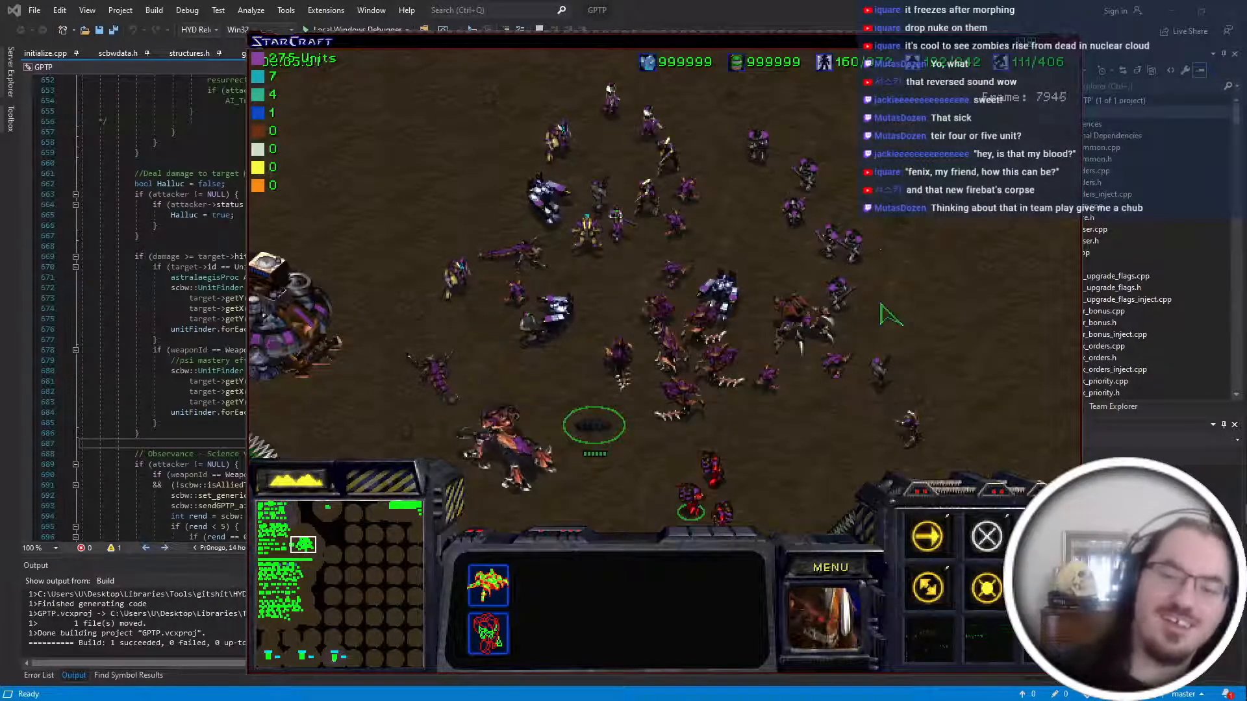
{"action": "right_click", "coordinate": [821, 270]}
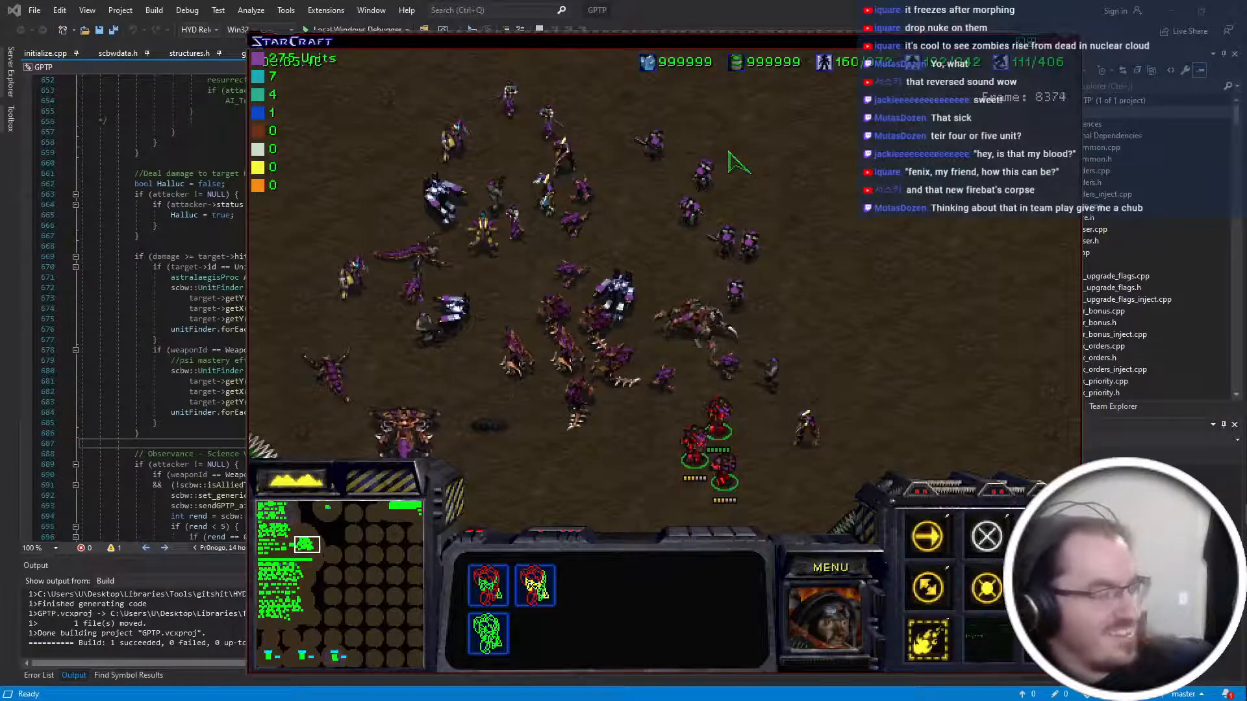
Order the six Hydralisks to attack the Lurker beside them, then select the resurrected Lurker and move it away from the blood pool.
{"action": "left_click_drag", "start_coordinate": [506, 276], "coordinate": [640, 390]}
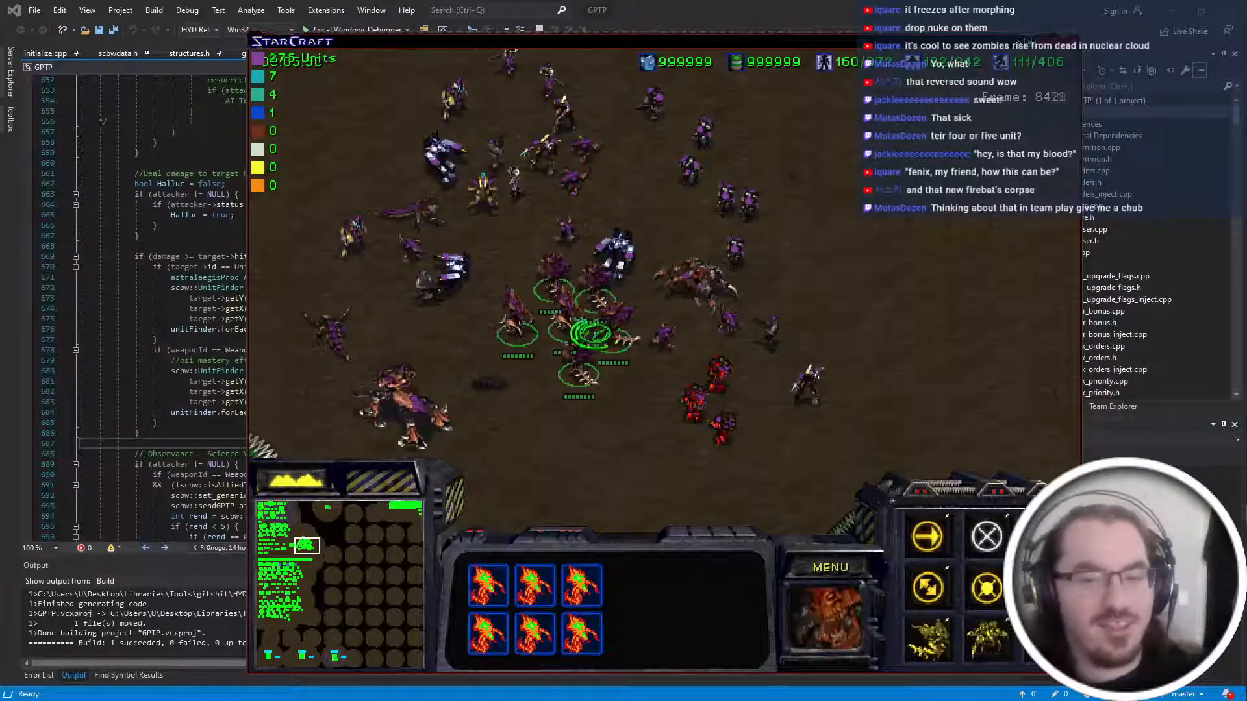
{"action": "key", "text": "a"}
{"action": "left_click", "coordinate": [626, 412]}
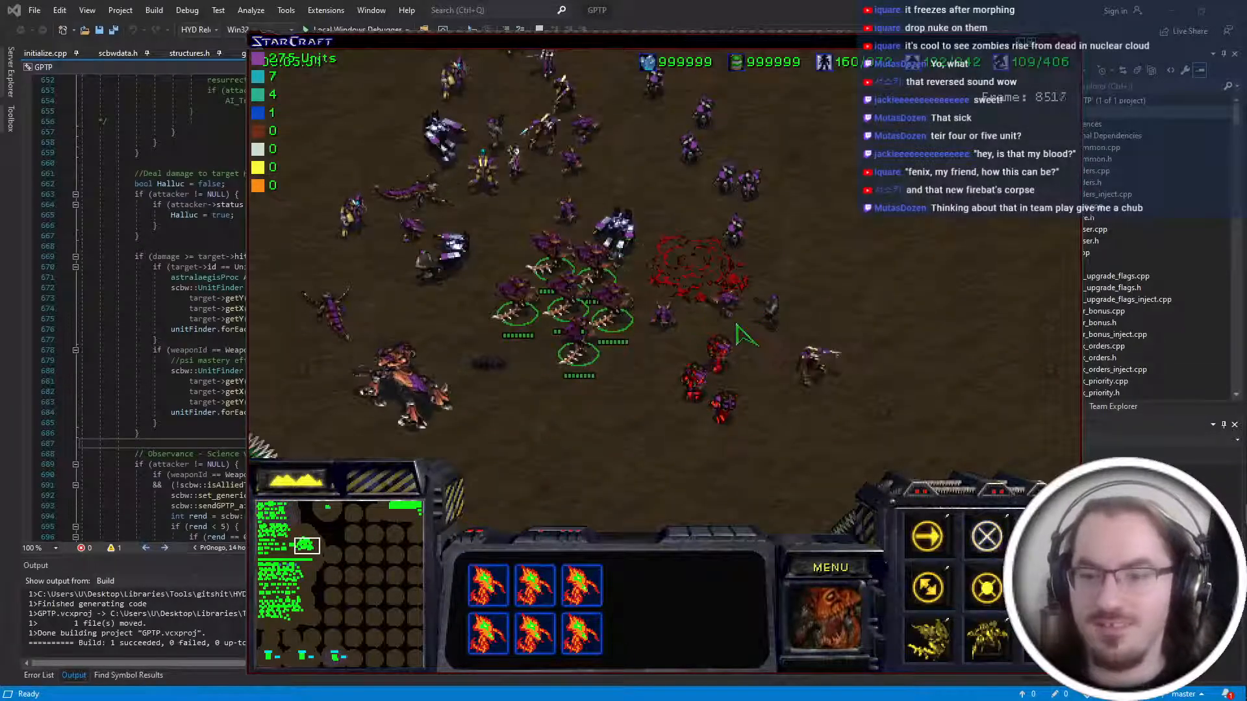
{"action": "left_click", "coordinate": [696, 263]}
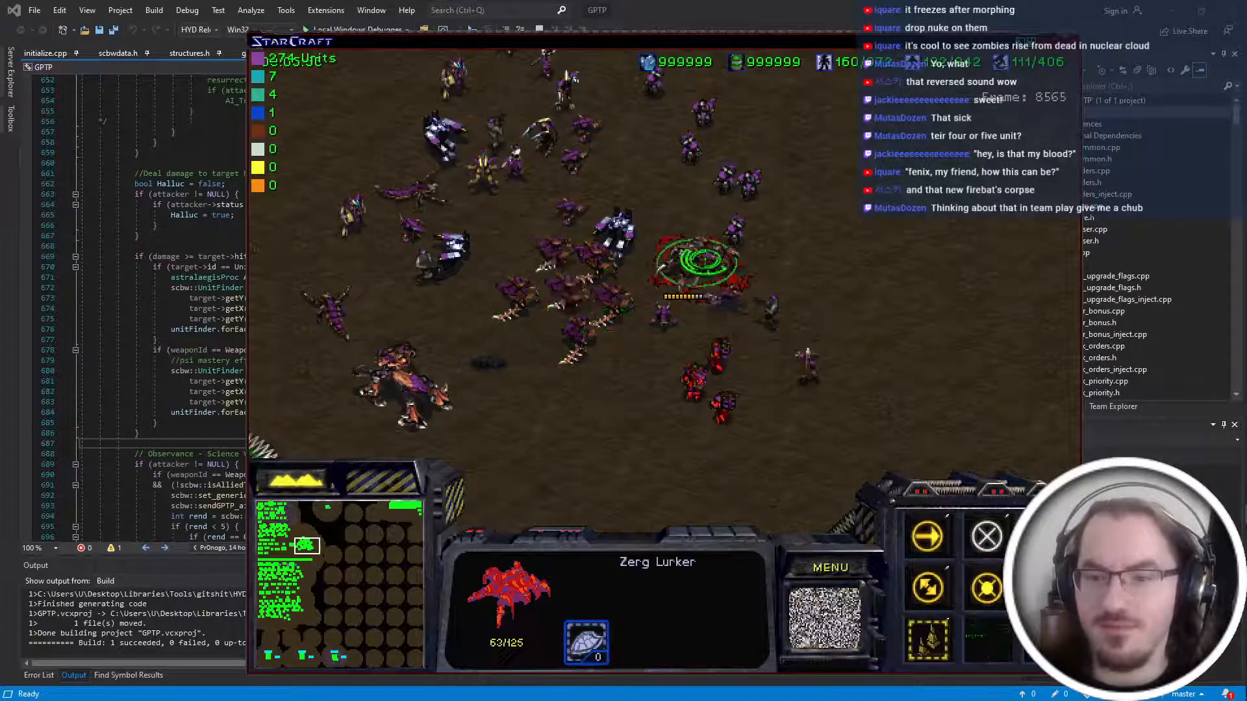
{"action": "right_click", "coordinate": [698, 267]}
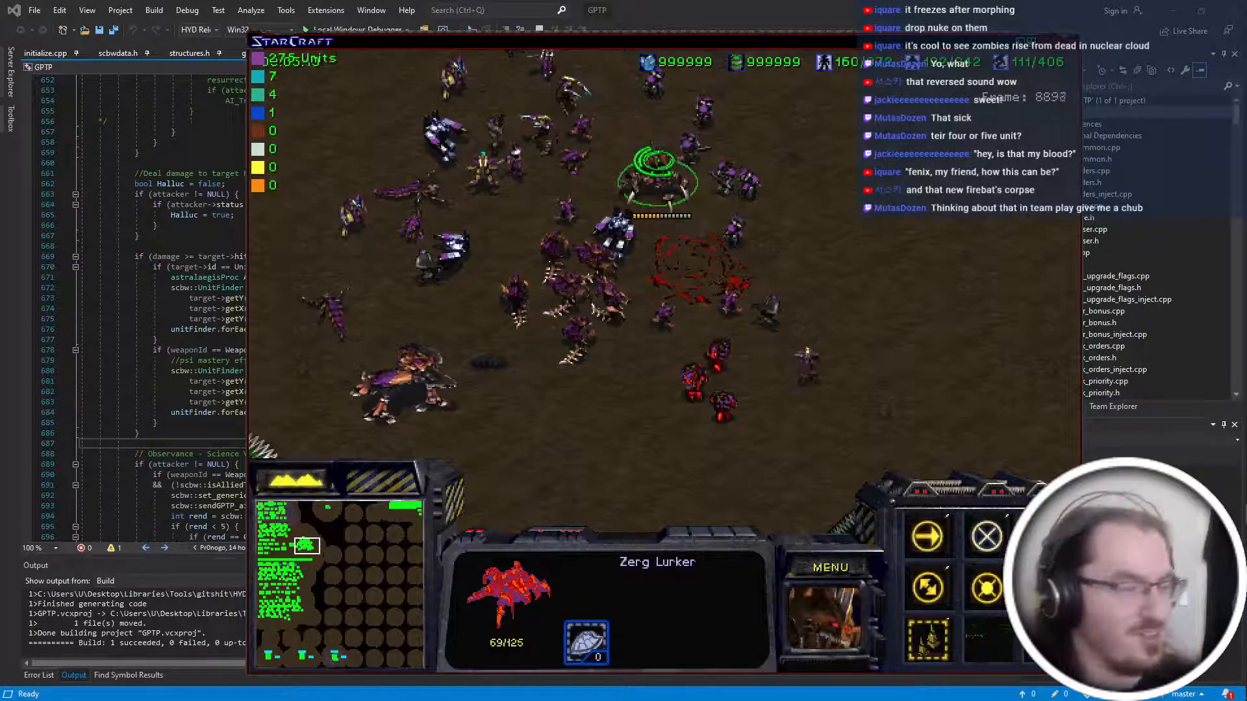
Order all the Hydralisks to attack the Protoss unit in the army's northern half, then bring the stray Hydralisk back toward its group.
{"action": "double_click", "coordinate": [625, 291]}
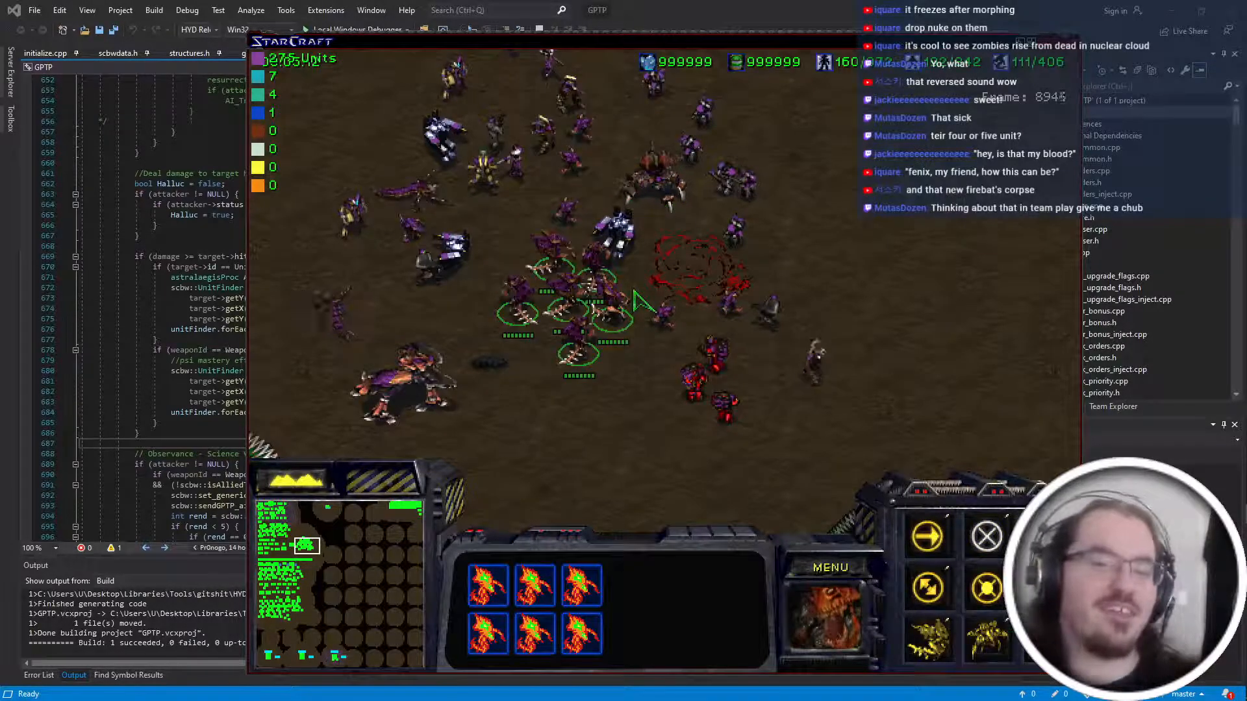
{"action": "key", "text": "Up"}
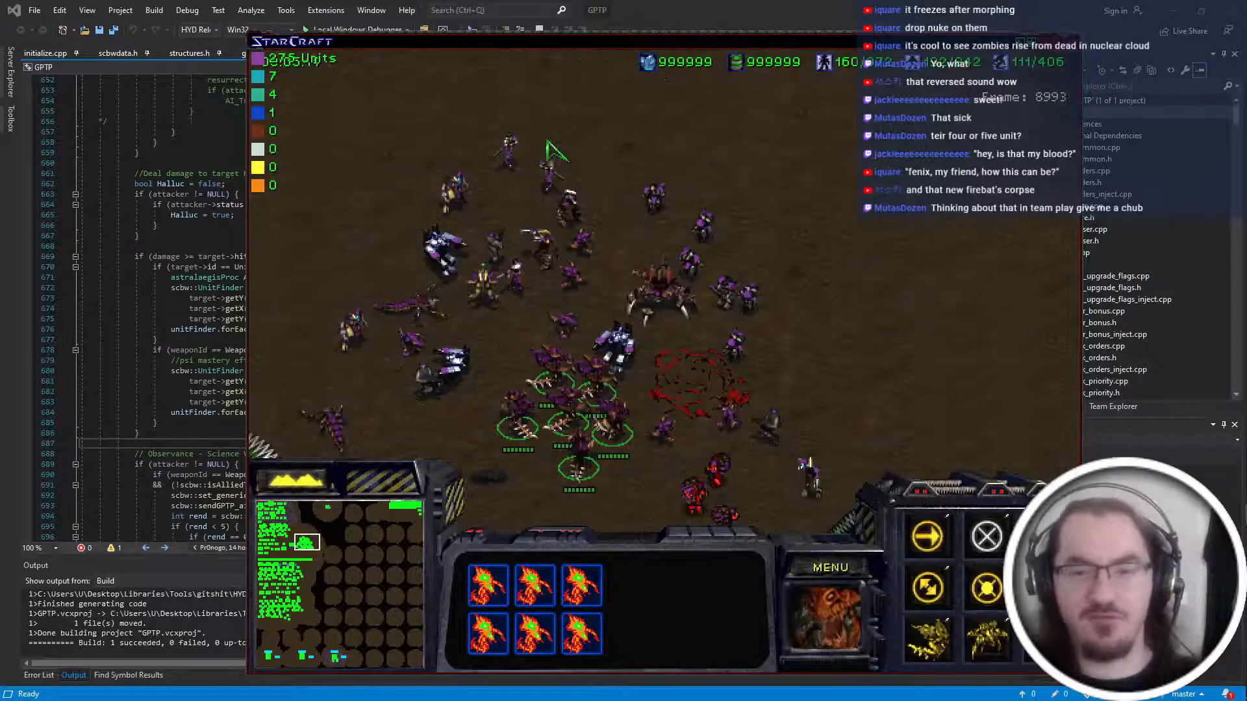
{"action": "key", "text": "a"}
{"action": "left_click", "coordinate": [549, 245]}
{"action": "left_click", "coordinate": [547, 260]}
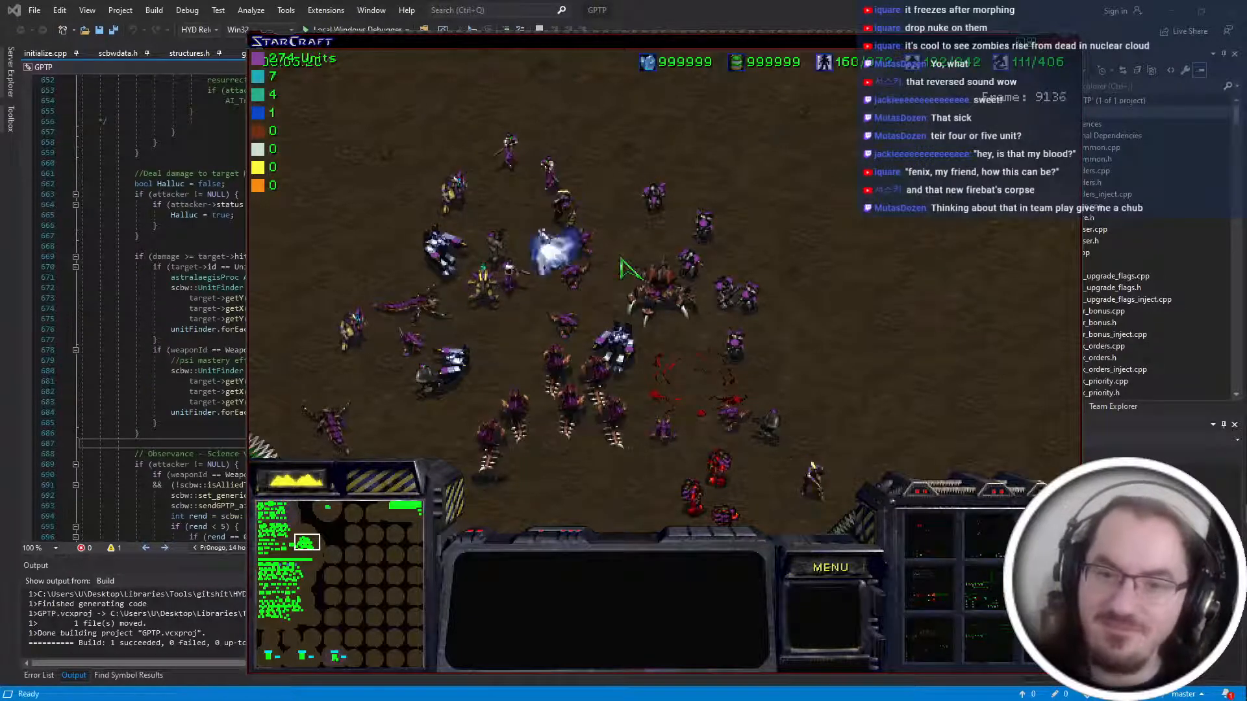
{"action": "right_click", "coordinate": [565, 254]}
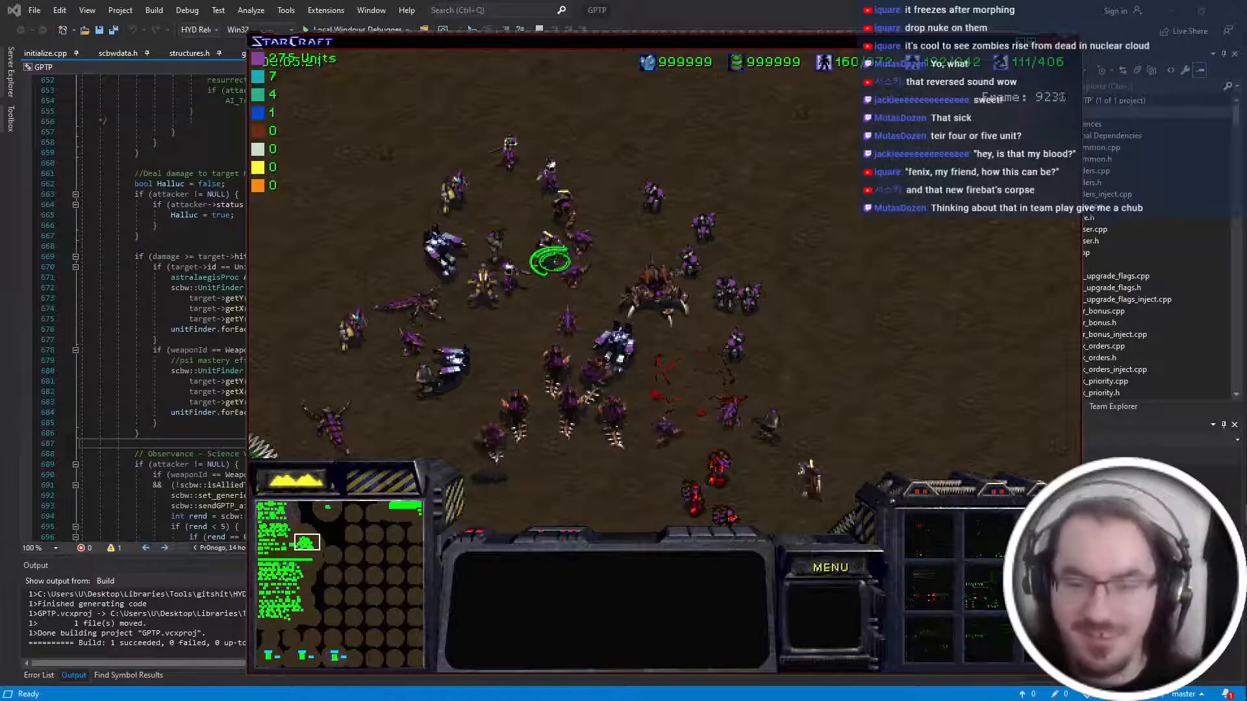
{"action": "left_click", "coordinate": [510, 429]}
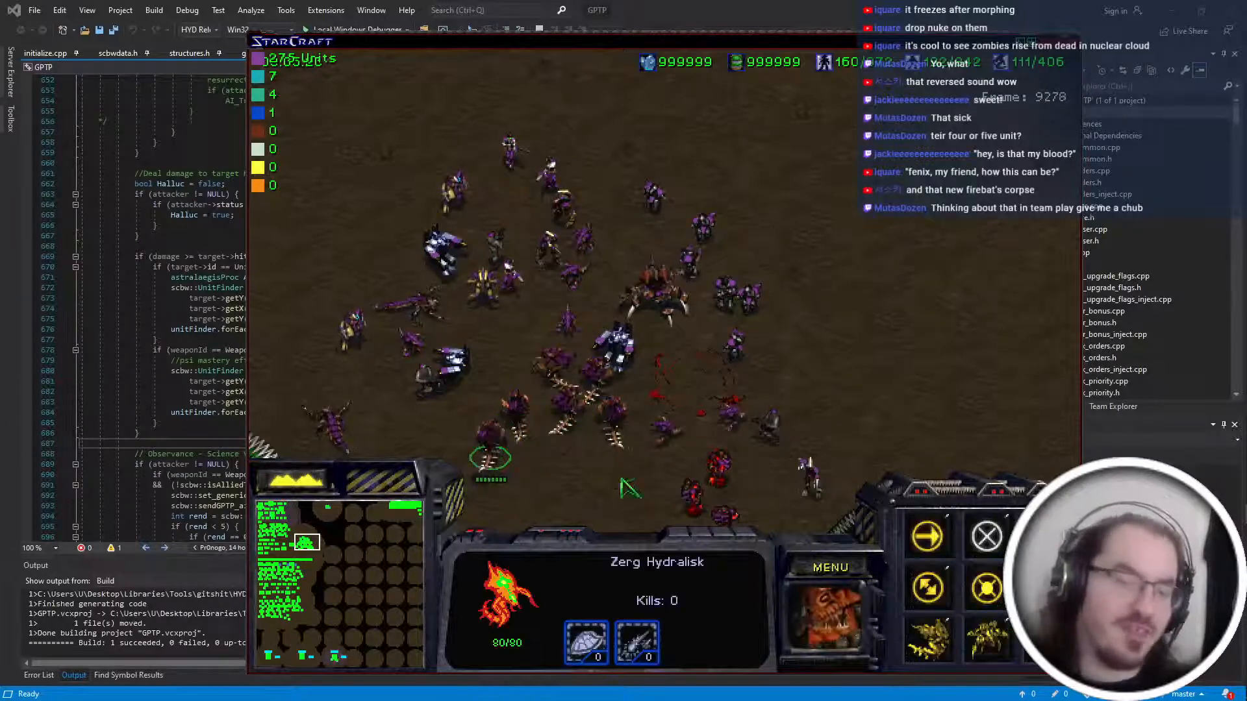
{"action": "key", "text": "Down"}
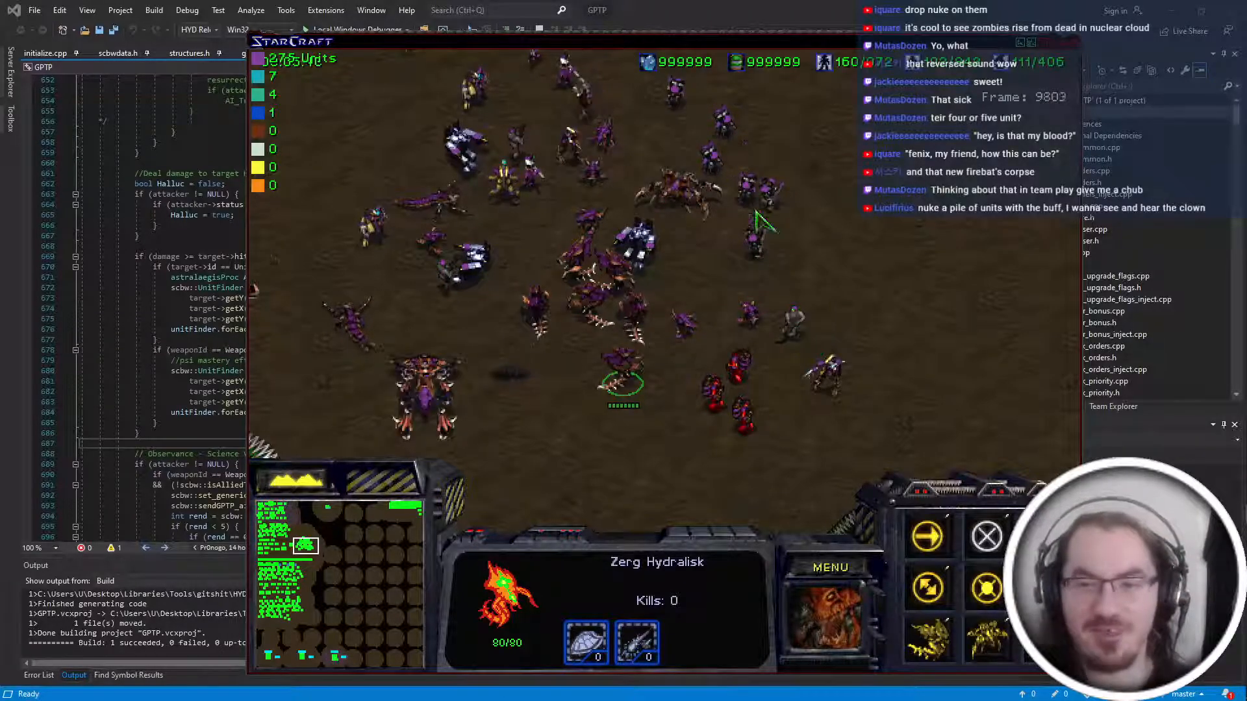
Select the SCV and then the Apostle near the Ultralisk, and move the Apostle across to the Firebats.
{"action": "left_click", "coordinate": [459, 273]}
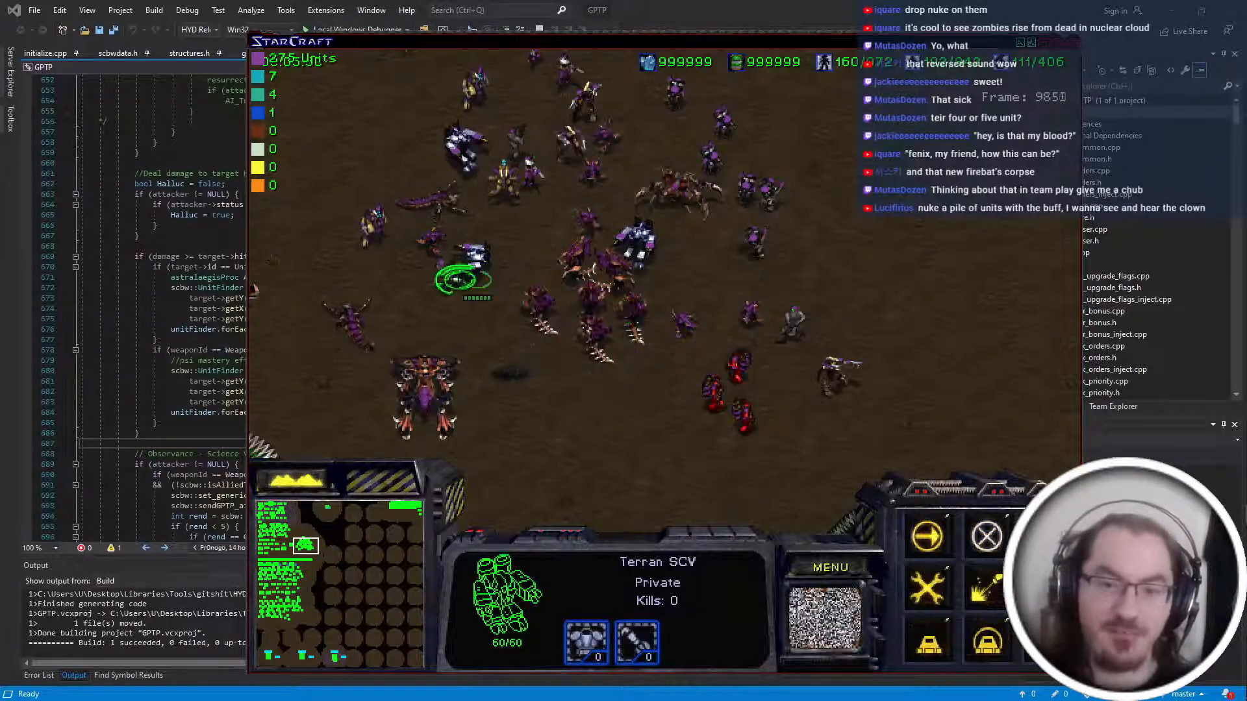
{"action": "left_click", "coordinate": [342, 314]}
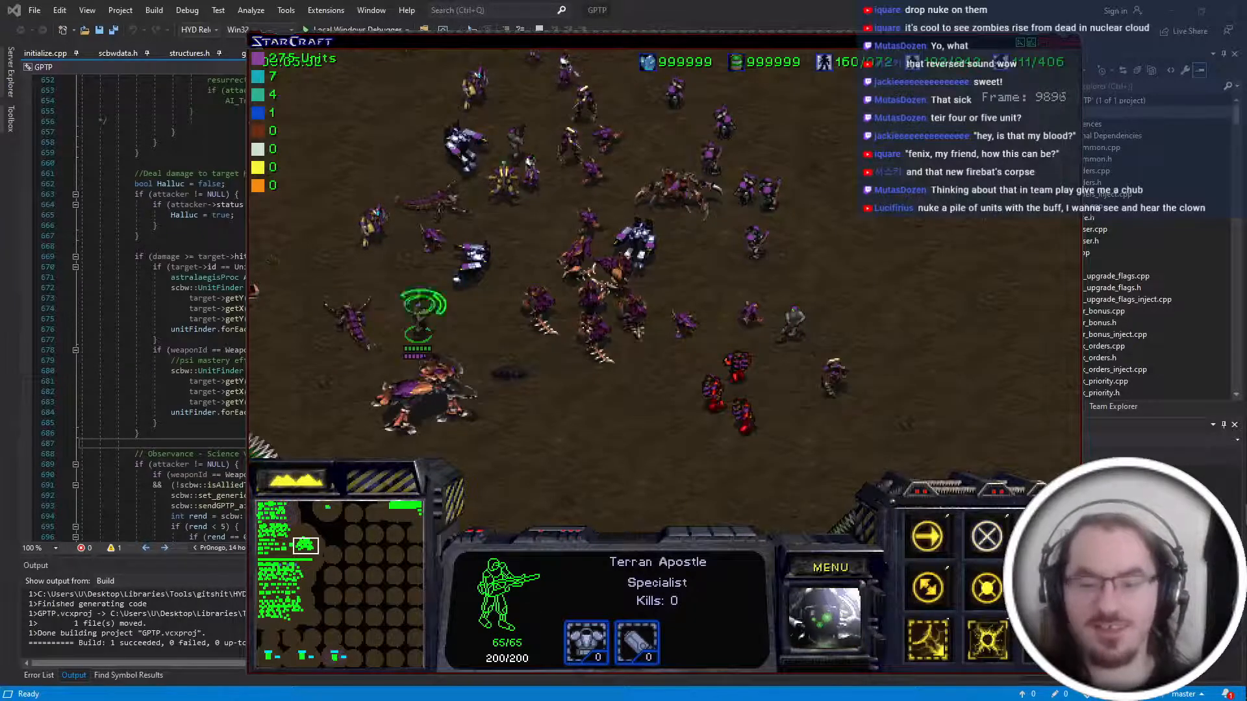
{"action": "key", "text": "Down"}
{"action": "key", "text": "Right"}
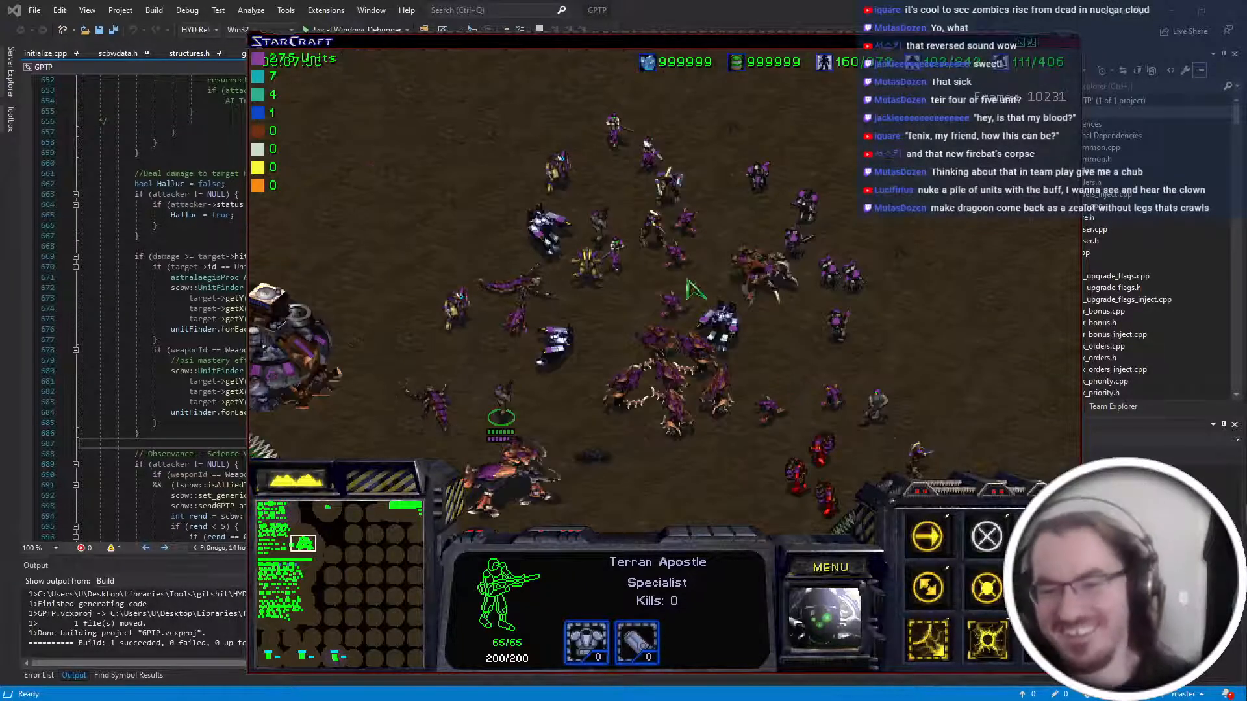
{"action": "right_click", "coordinate": [862, 399]}
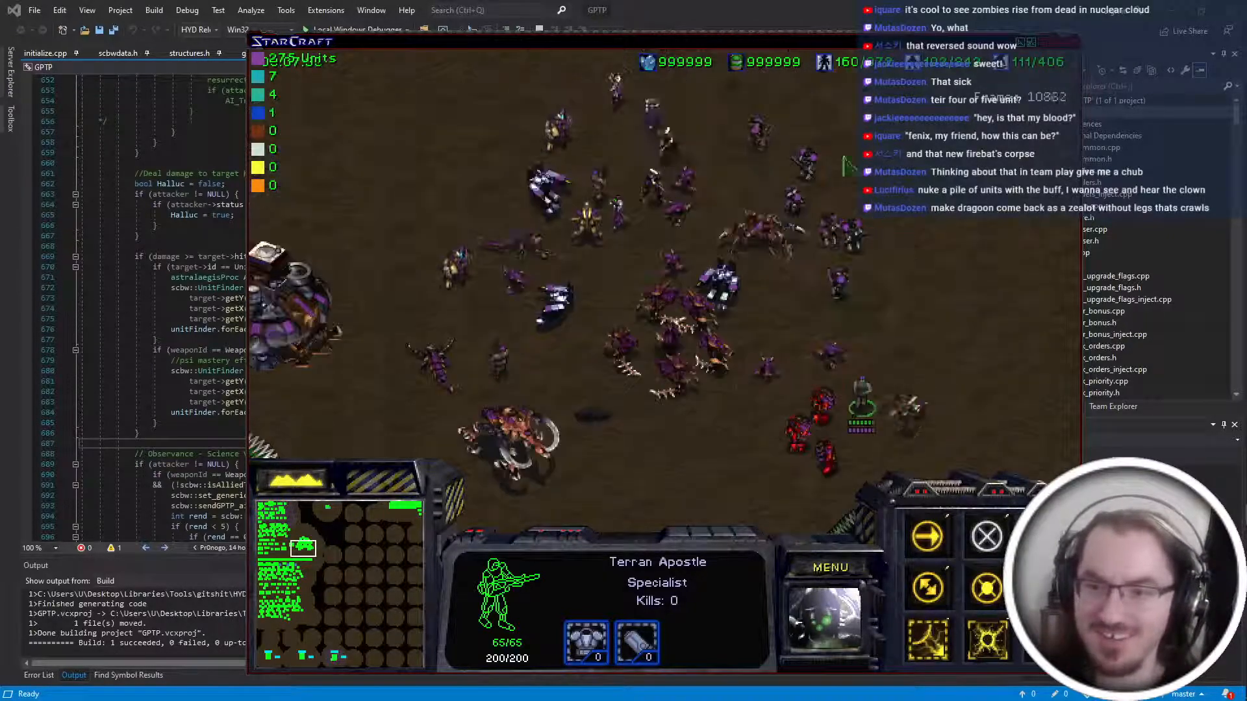
Move the Firebats and neighbouring outlying units into the army's centre, and start arming a nuke at the Nuclear Silo.
{"action": "left_click_drag", "start_coordinate": [948, 364], "coordinate": [698, 455]}
{"action": "right_click", "coordinate": [689, 306]}
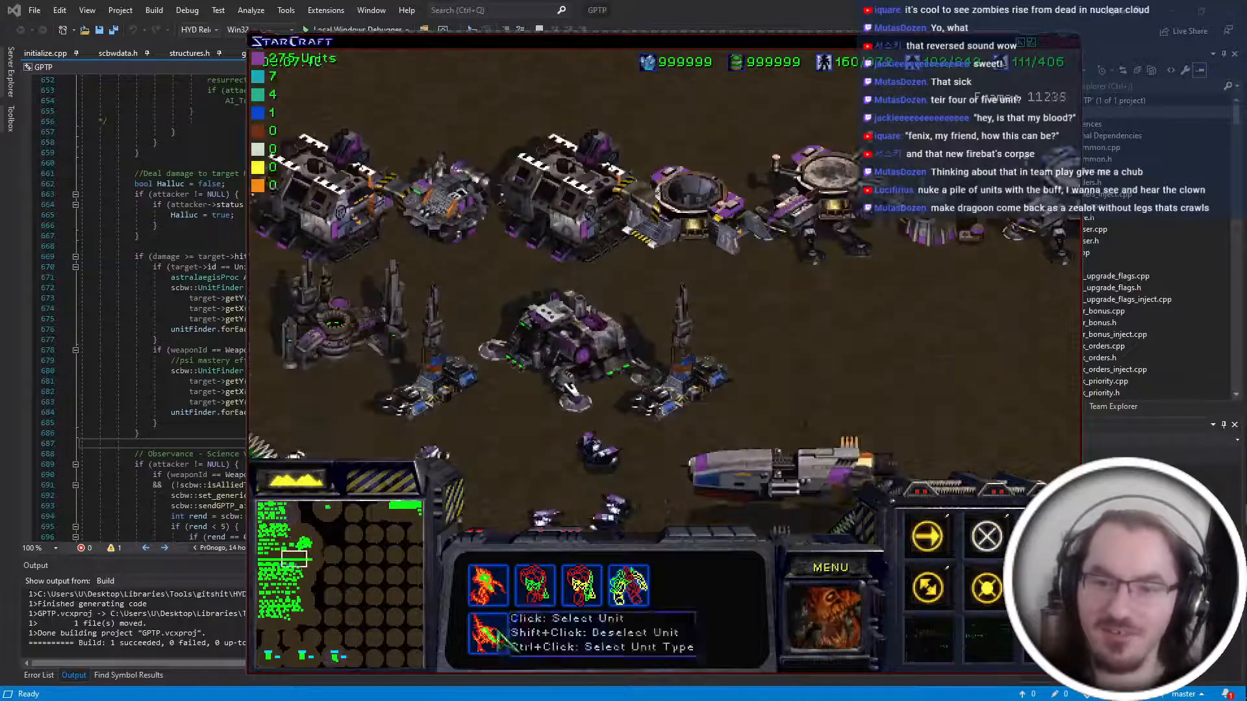
{"action": "left_click", "coordinate": [448, 390]}
{"action": "key", "text": "n"}
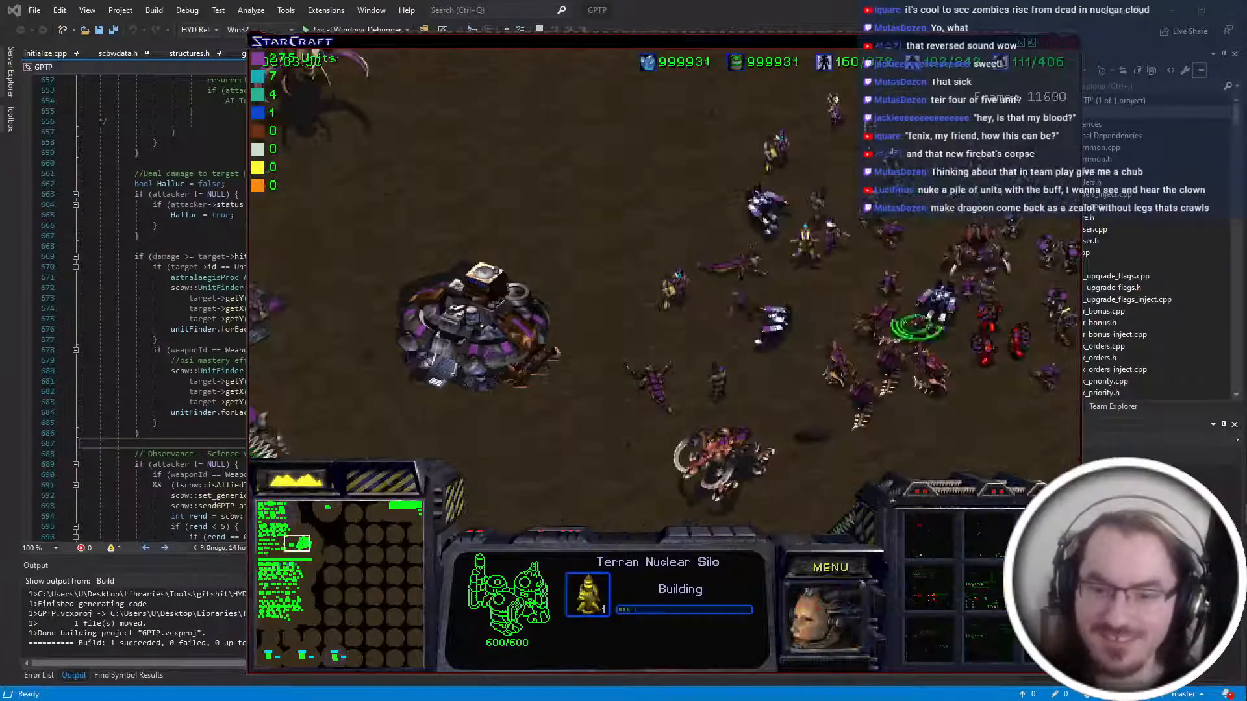
Pull the Ultralisk, the Apostle and the two small units on the army's western edge in toward the main cluster.
{"action": "left_click_drag", "start_coordinate": [740, 382], "coordinate": [595, 478]}
{"action": "right_click", "coordinate": [809, 273]}
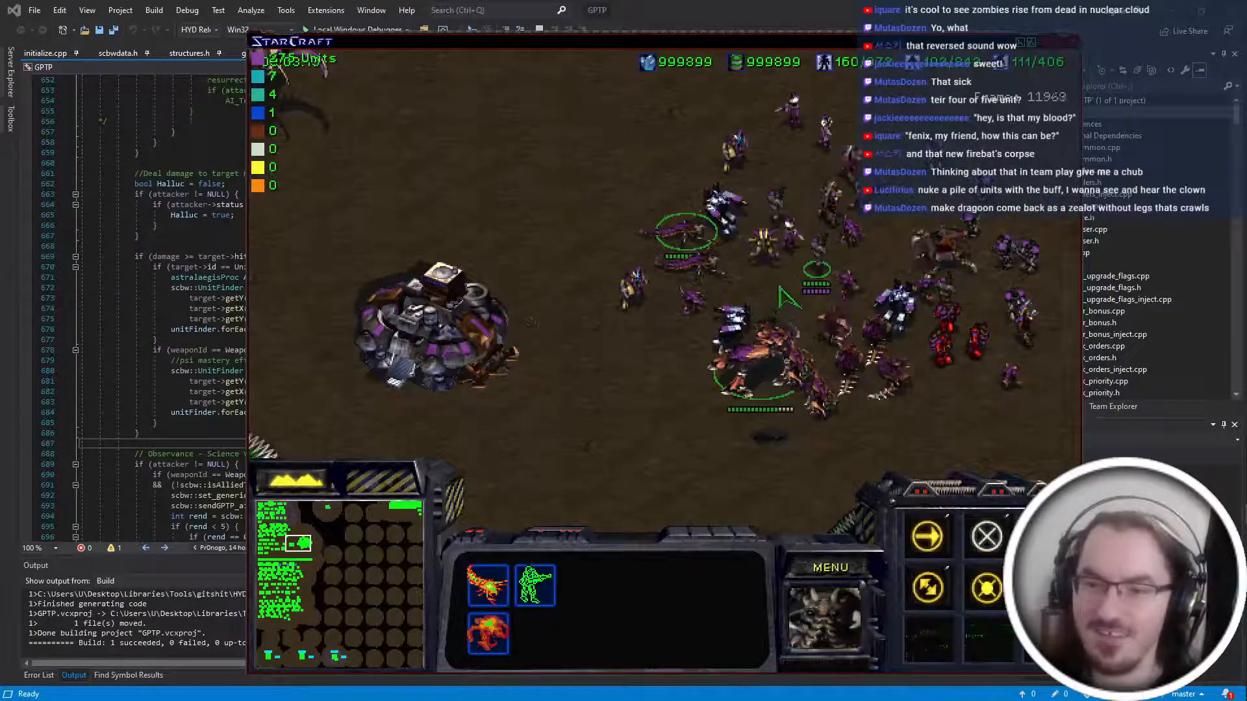
{"action": "left_click", "coordinate": [794, 291]}
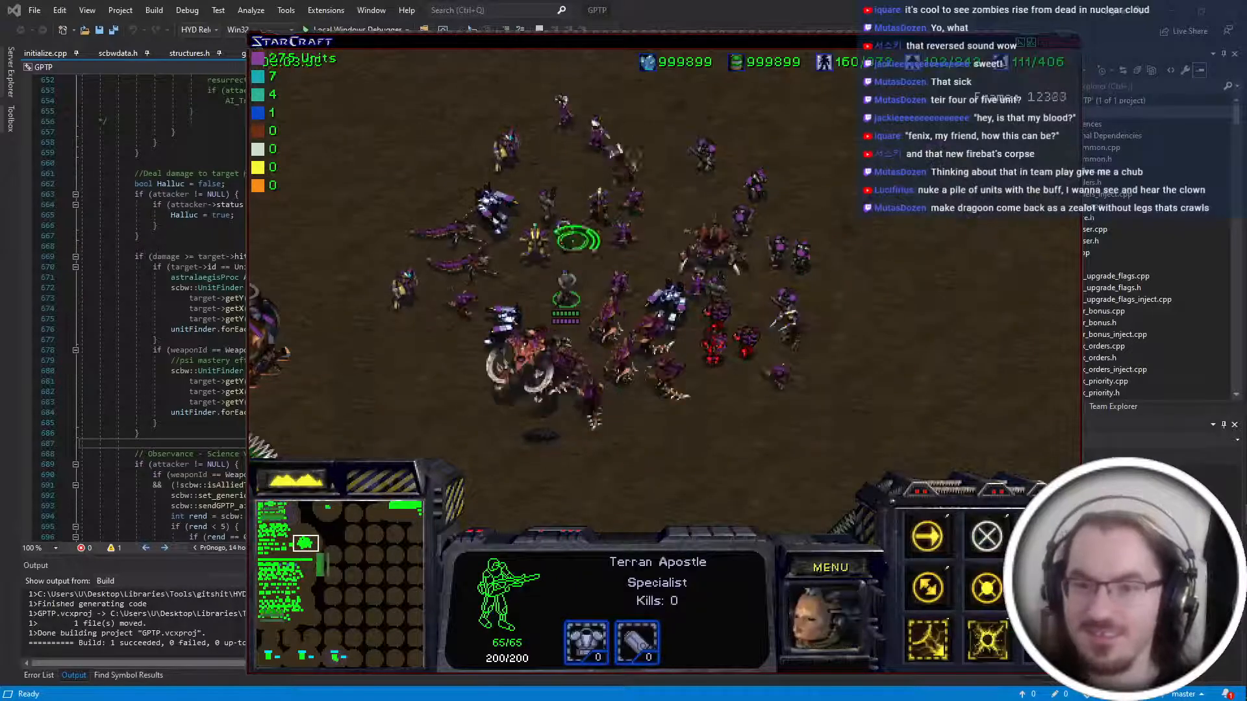
{"action": "left_click", "coordinate": [431, 310]}
{"action": "left_click", "coordinate": [455, 311], "text": "shift"}
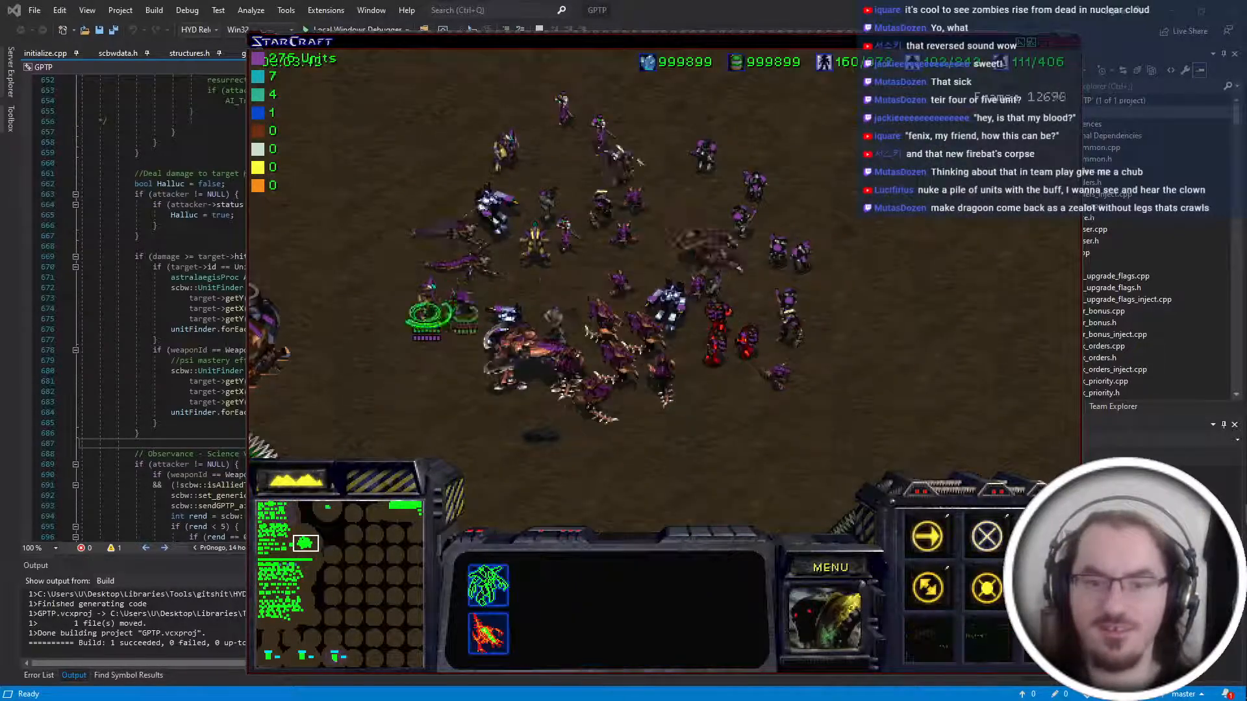
{"action": "right_click", "coordinate": [563, 281]}
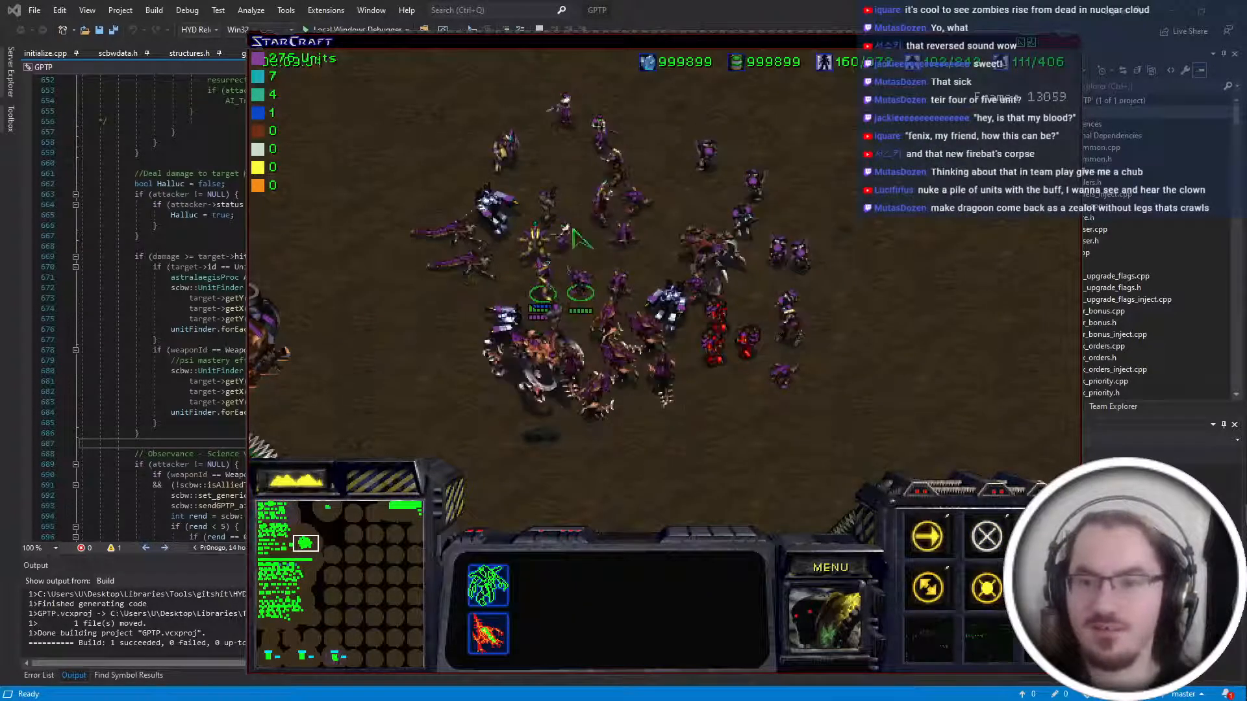
Tighten the cluster by handling the outlying Marine and Lurker, and call up the control group of three Apostles.
{"action": "key", "text": "1"}
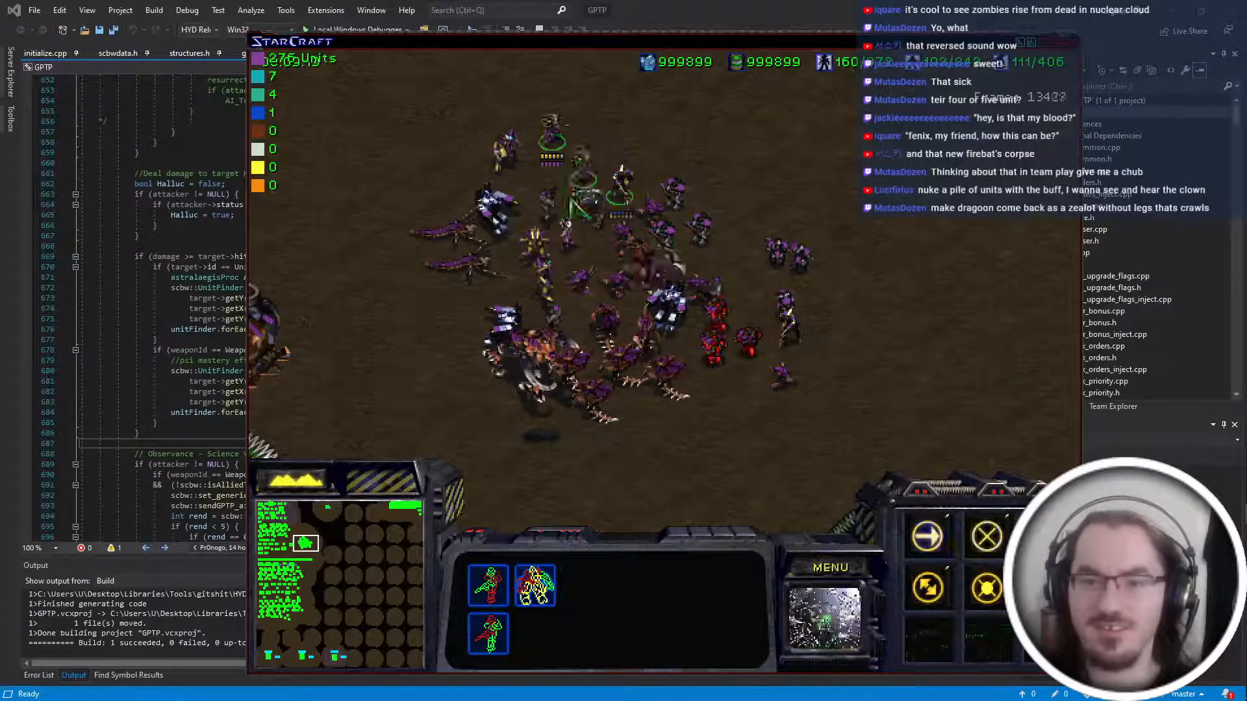
{"action": "left_click", "coordinate": [755, 291]}
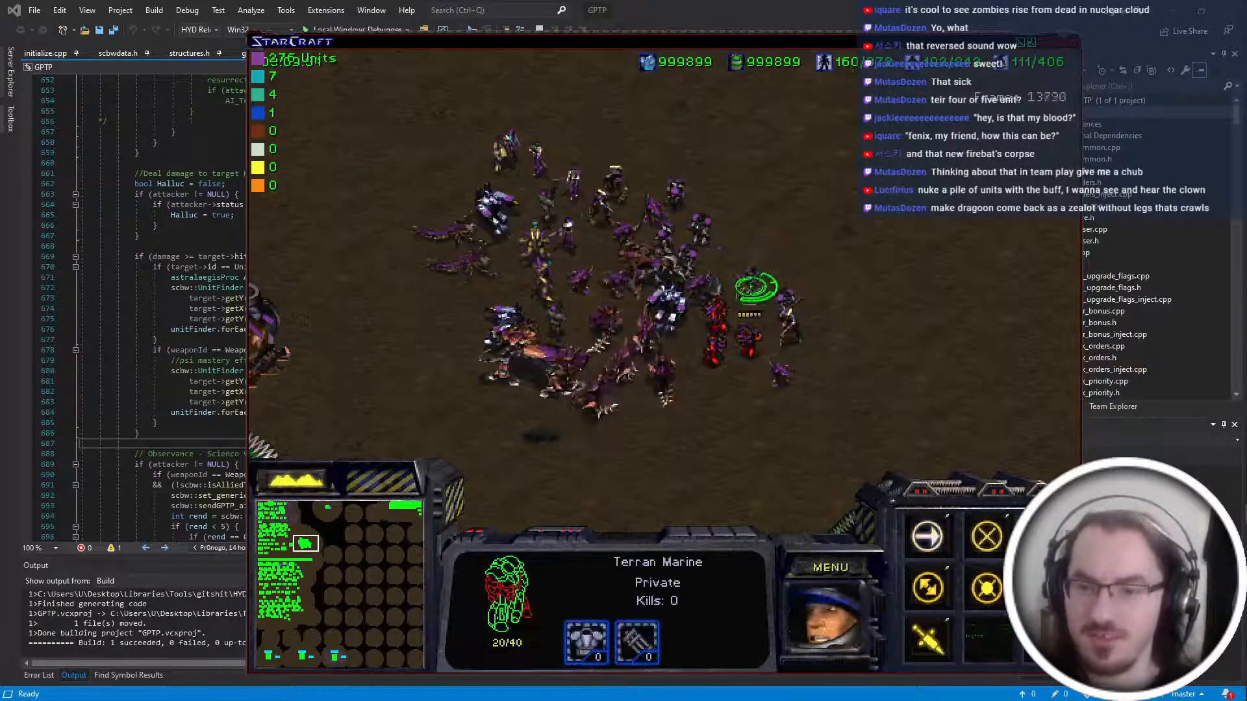
{"action": "key", "text": "2"}
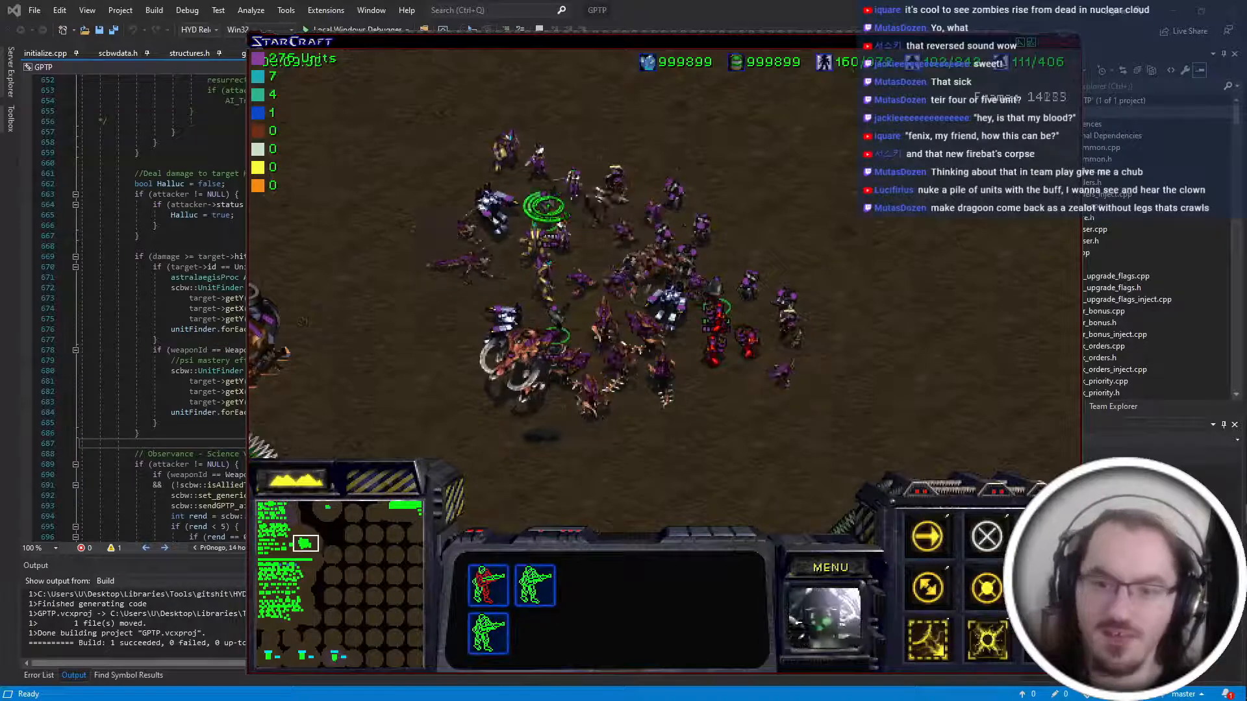
{"action": "left_click", "coordinate": [472, 299]}
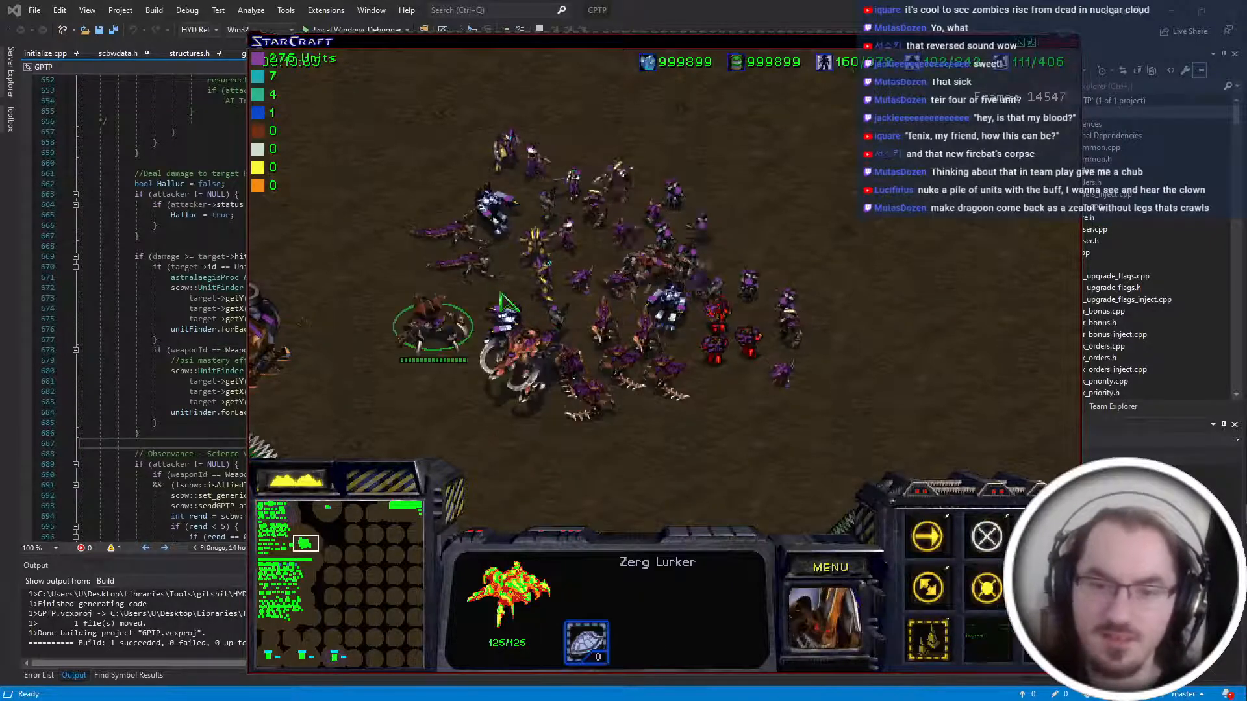
{"action": "key", "text": "2"}
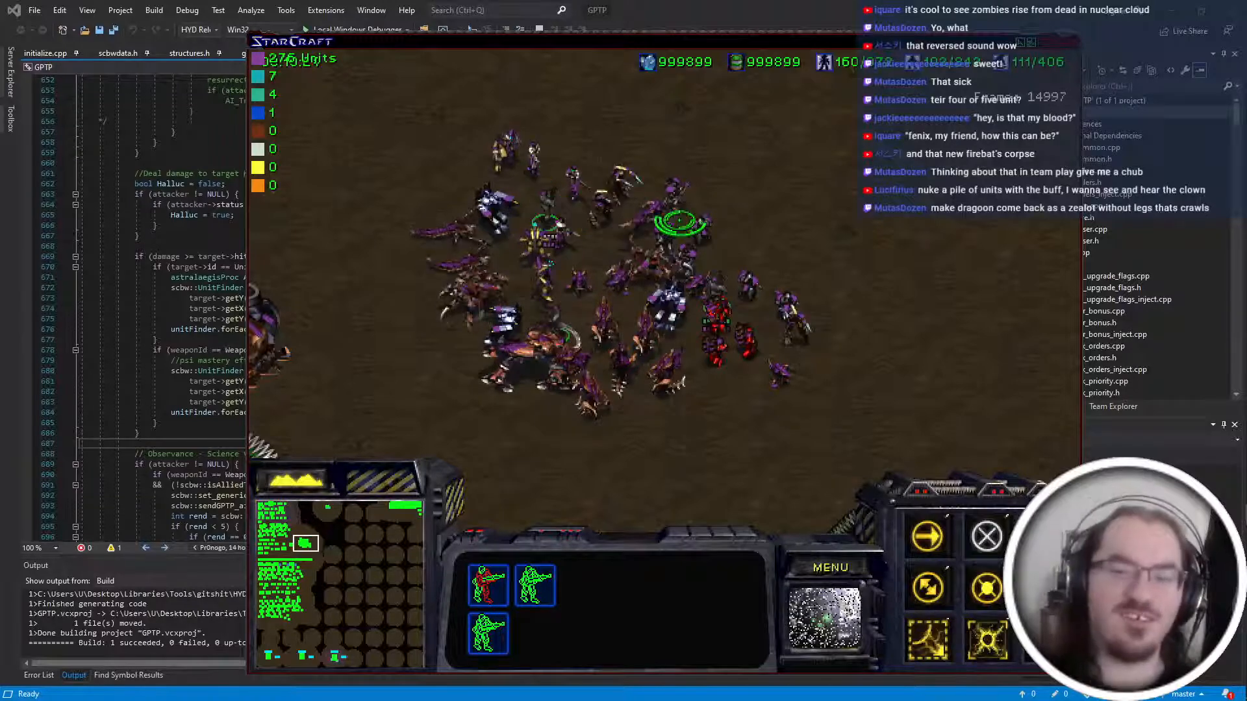
Select the Ghost north of the army and launch a nuclear strike on the centre of the packed units.
{"action": "left_click", "coordinate": [601, 130]}
{"action": "key", "text": "l"}
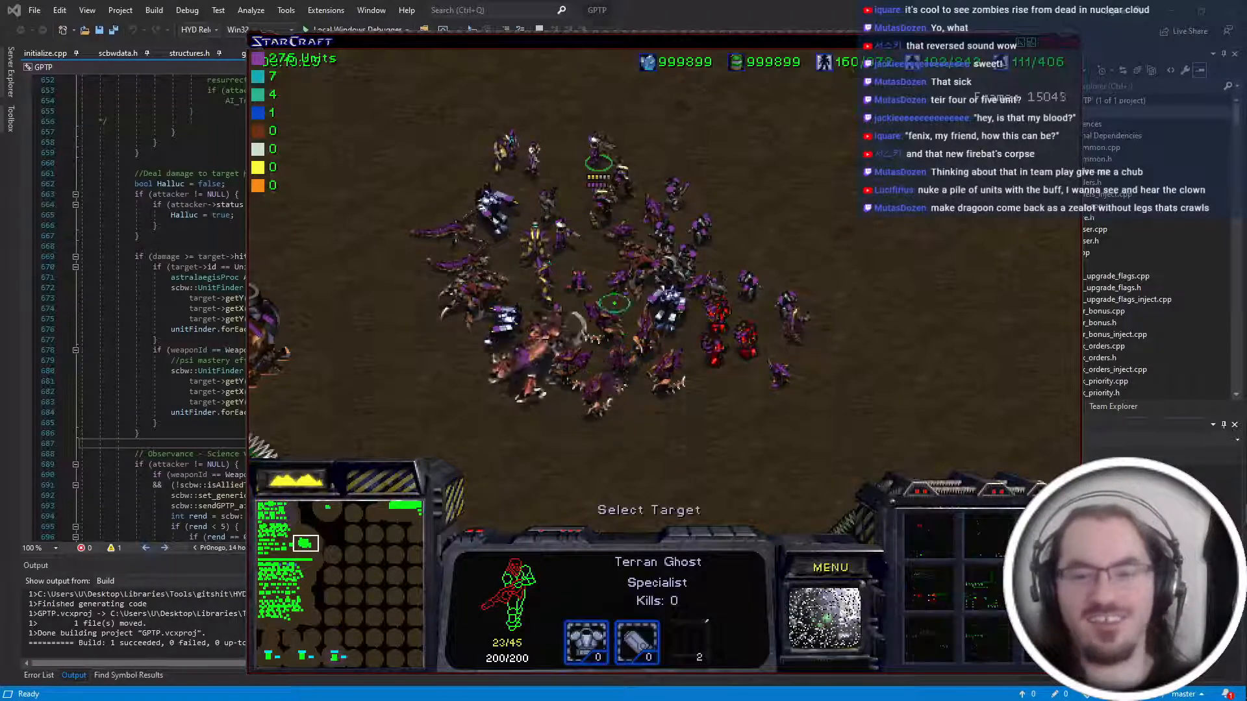
{"action": "left_click", "coordinate": [653, 361]}
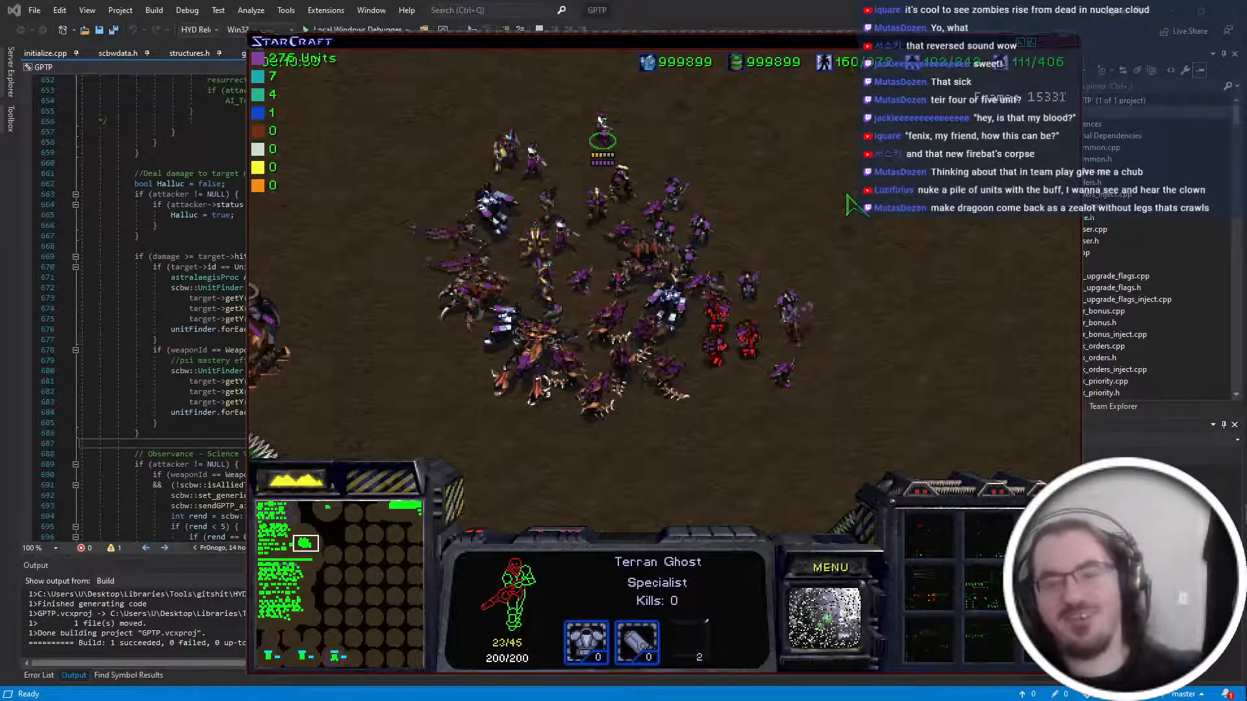
{"action": "key", "text": "Up"}
{"action": "key", "text": "Up"}
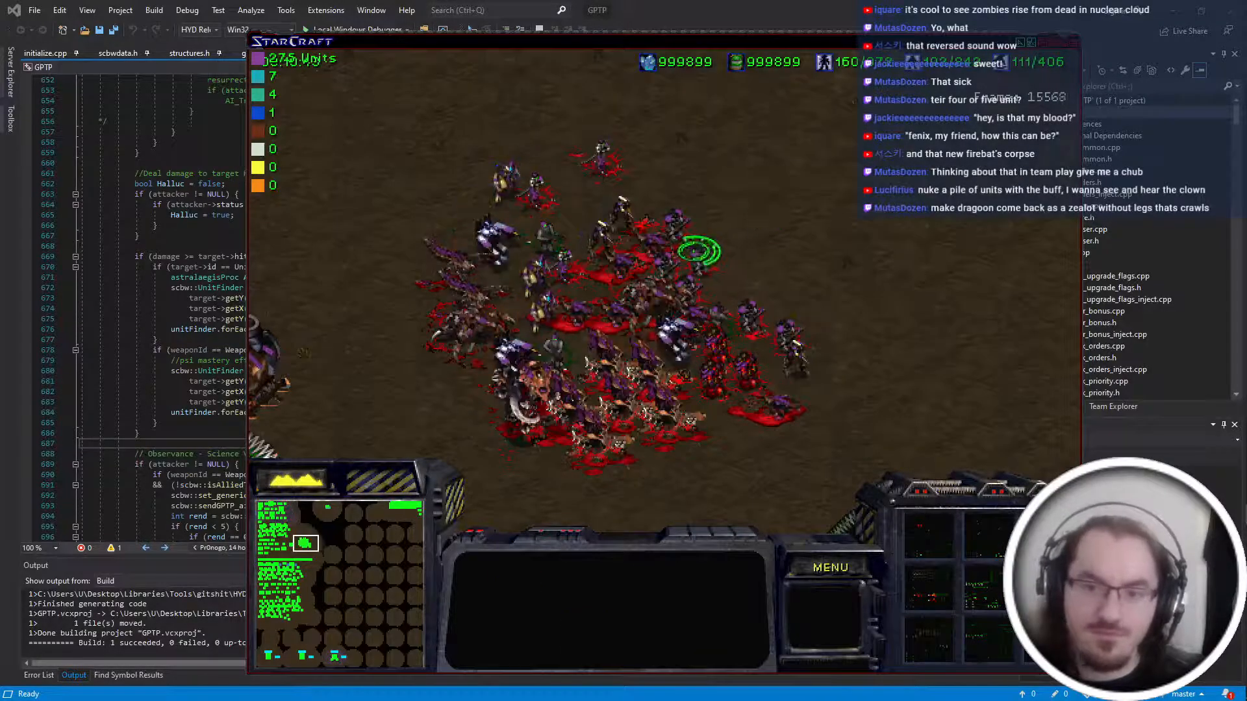
{"action": "mouse_move", "coordinate": [309, 555]}
{"action": "left_mouse_down"}
{"action": "mouse_move", "coordinate": [278, 552]}
{"action": "mouse_move", "coordinate": [306, 539]}
{"action": "left_mouse_up"}
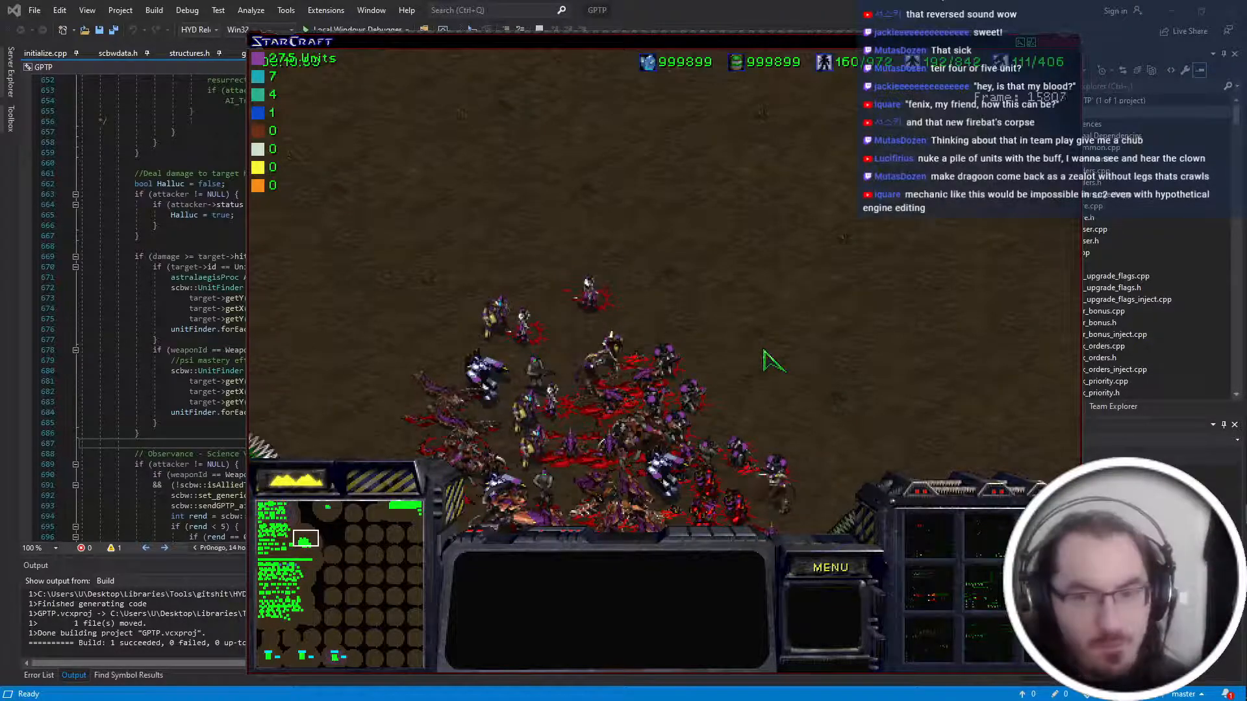
Select the three Firebats in the nuked army and move them out onto the open ground to the south.
{"action": "key", "text": "Down"}
{"action": "right_click", "coordinate": [704, 388]}
{"action": "double_click", "coordinate": [705, 388]}
{"action": "key", "text": "Down"}
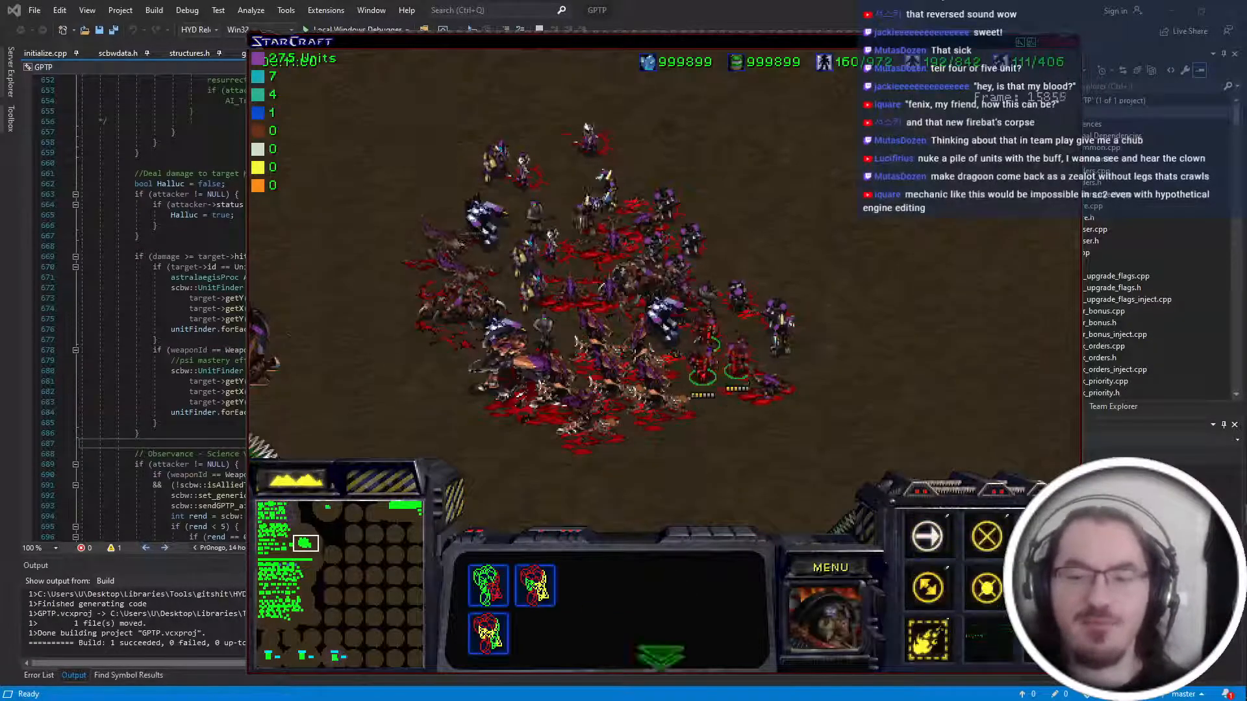
{"action": "right_click", "coordinate": [689, 388]}
{"action": "left_click", "coordinate": [679, 300]}
{"action": "right_click", "coordinate": [734, 295]}
{"action": "left_click_drag", "start_coordinate": [742, 282], "coordinate": [643, 351]}
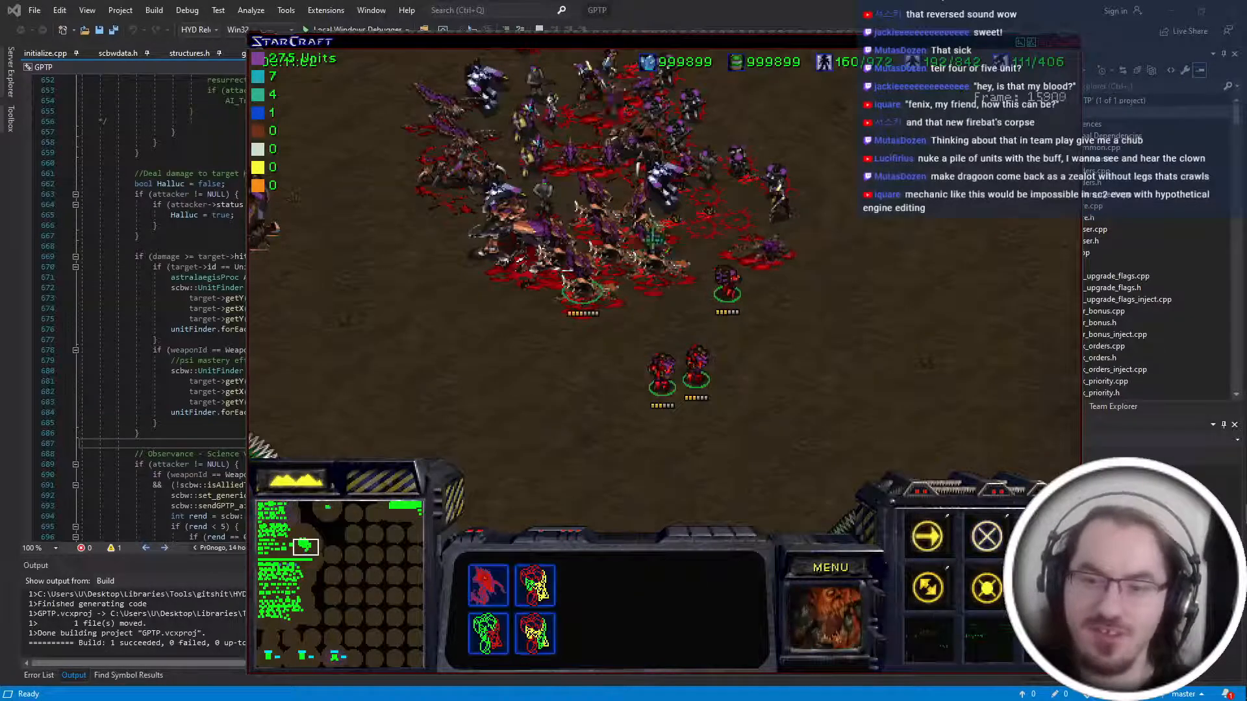
Order the Firebats on the open ground south of the army to attack and kill one another.
{"action": "left_click_drag", "start_coordinate": [566, 228], "coordinate": [672, 312]}
{"action": "key", "text": "a"}
{"action": "left_click", "coordinate": [696, 369]}
{"action": "left_click", "coordinate": [609, 343]}
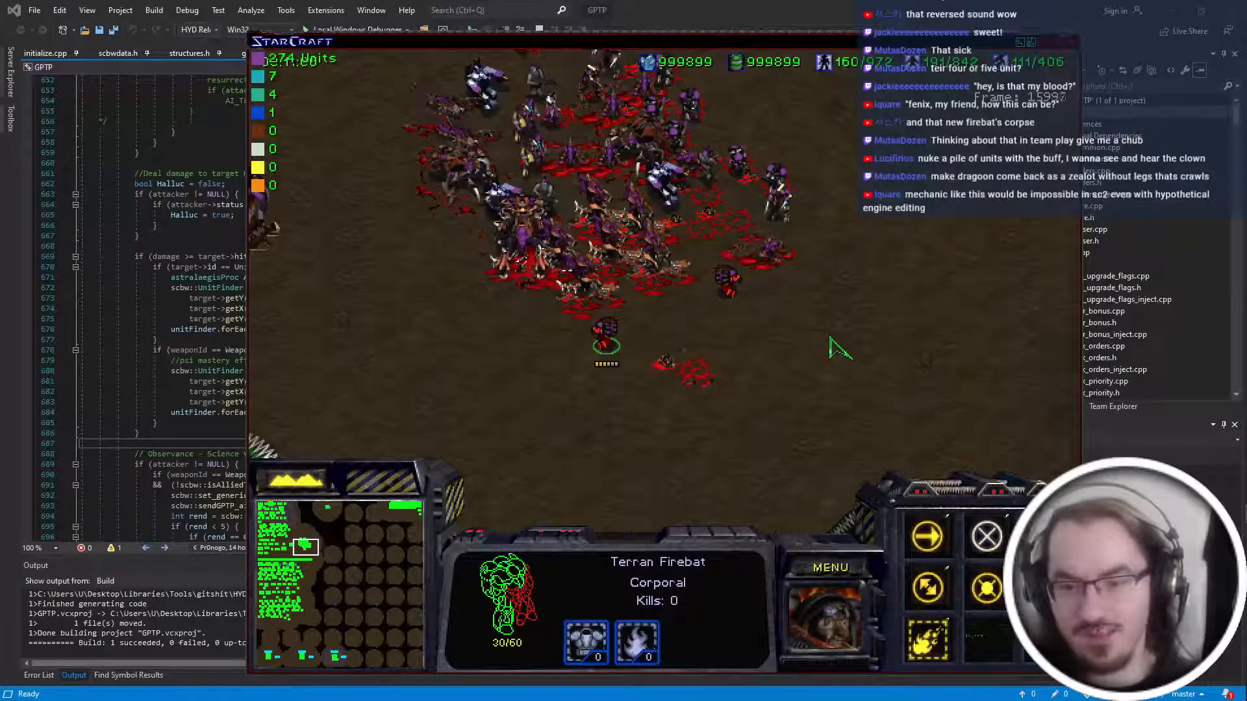
{"action": "left_click_drag", "start_coordinate": [723, 345], "coordinate": [671, 390]}
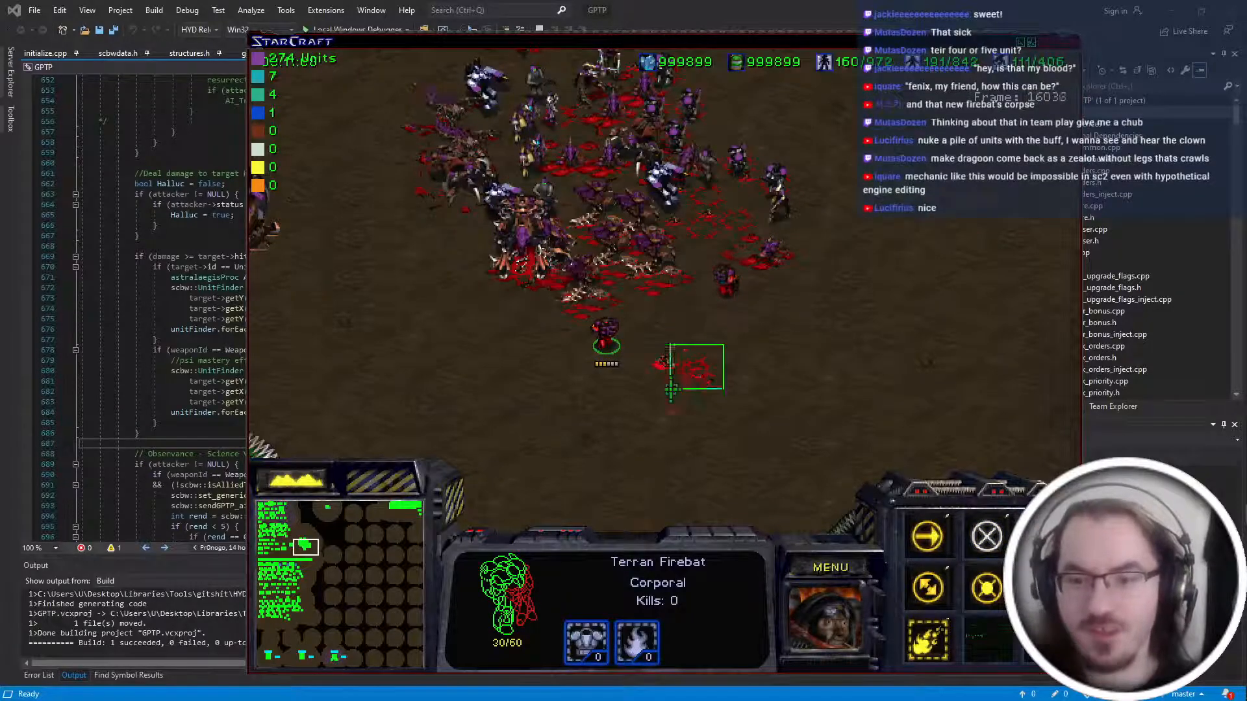
{"action": "key", "text": "1"}
{"action": "key", "text": "a"}
{"action": "left_click", "coordinate": [567, 358]}
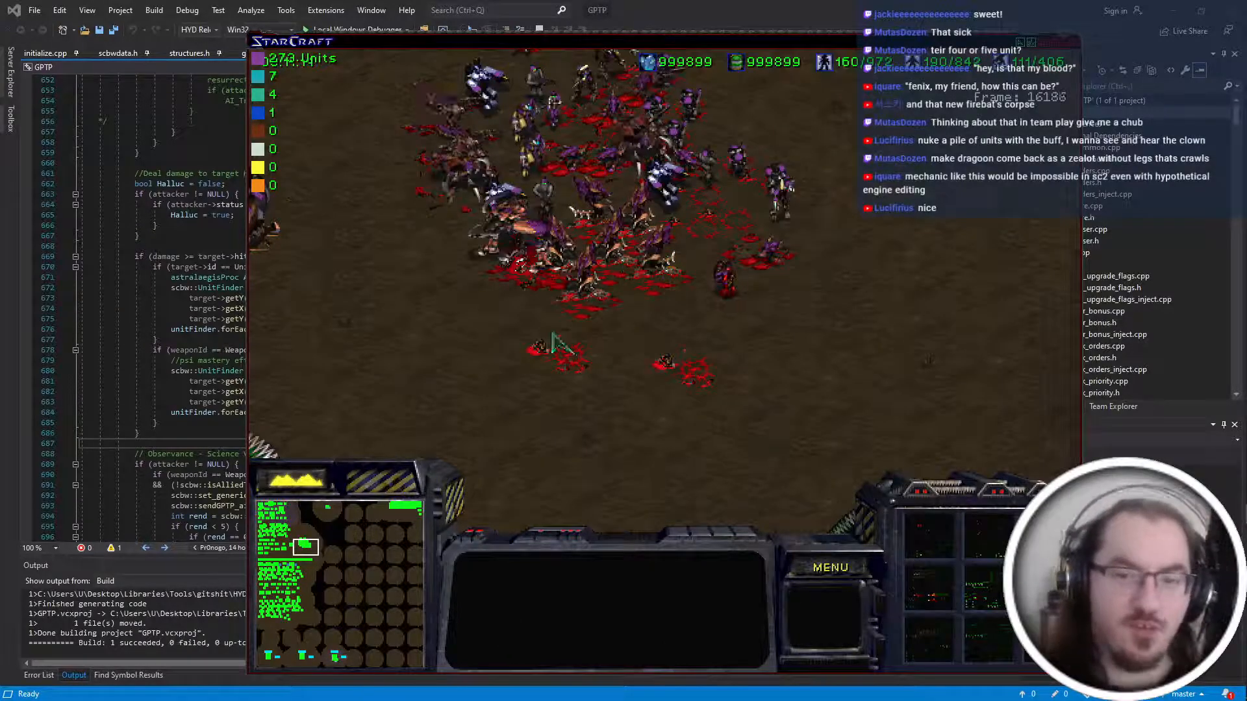
Look over the resurrected army and move the remaining Firebat west along its southern edge.
{"action": "key", "text": "Up"}
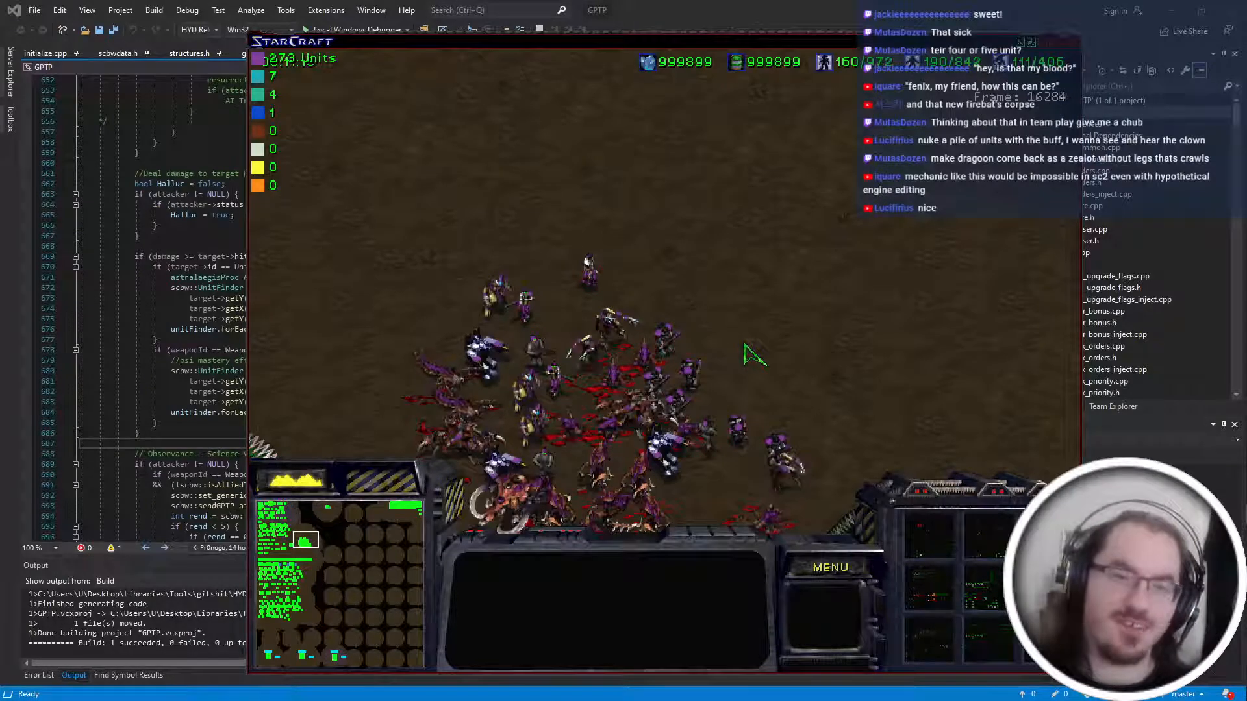
{"action": "key", "text": "Down"}
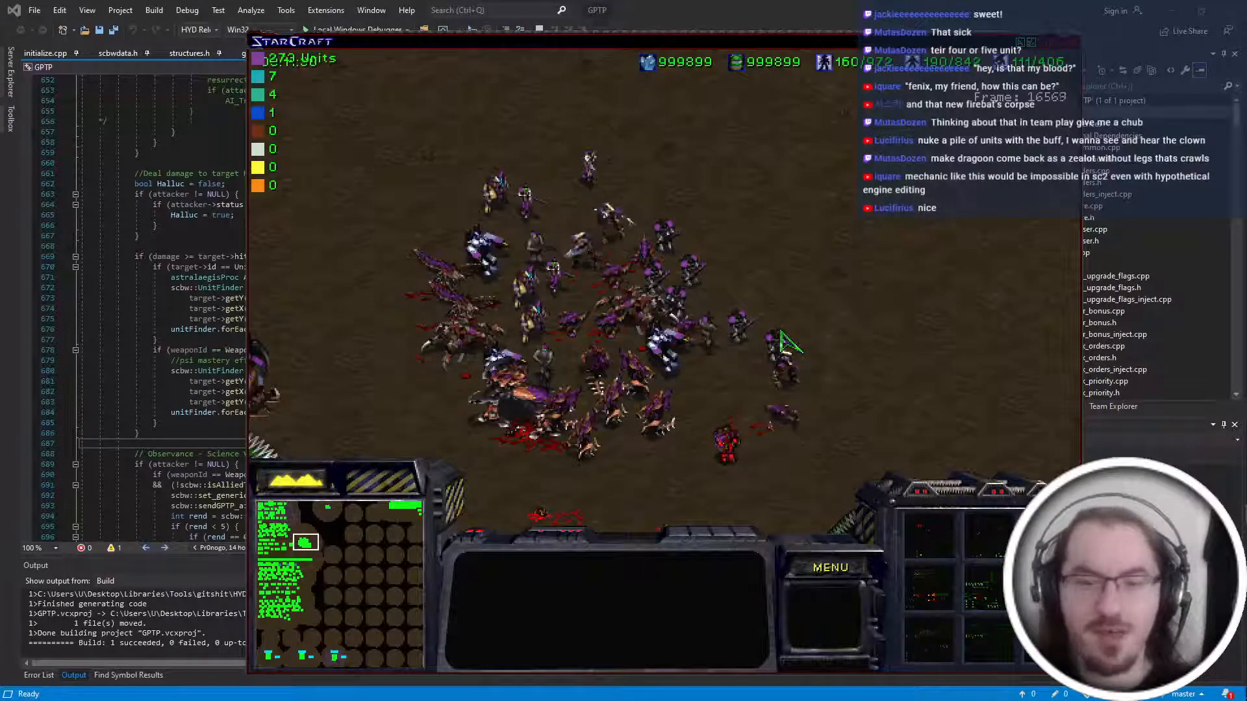
{"action": "key", "text": "Down"}
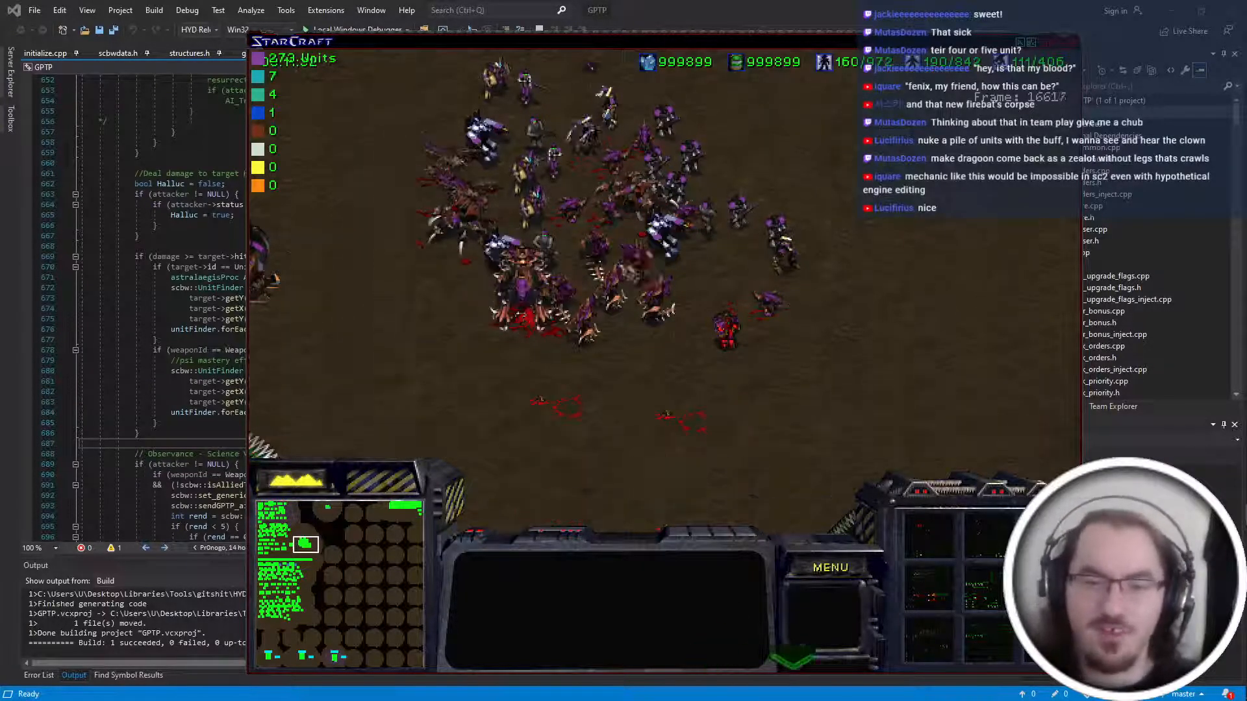
{"action": "left_click", "coordinate": [708, 324]}
{"action": "right_click", "coordinate": [641, 334]}
{"action": "key", "text": "Up"}
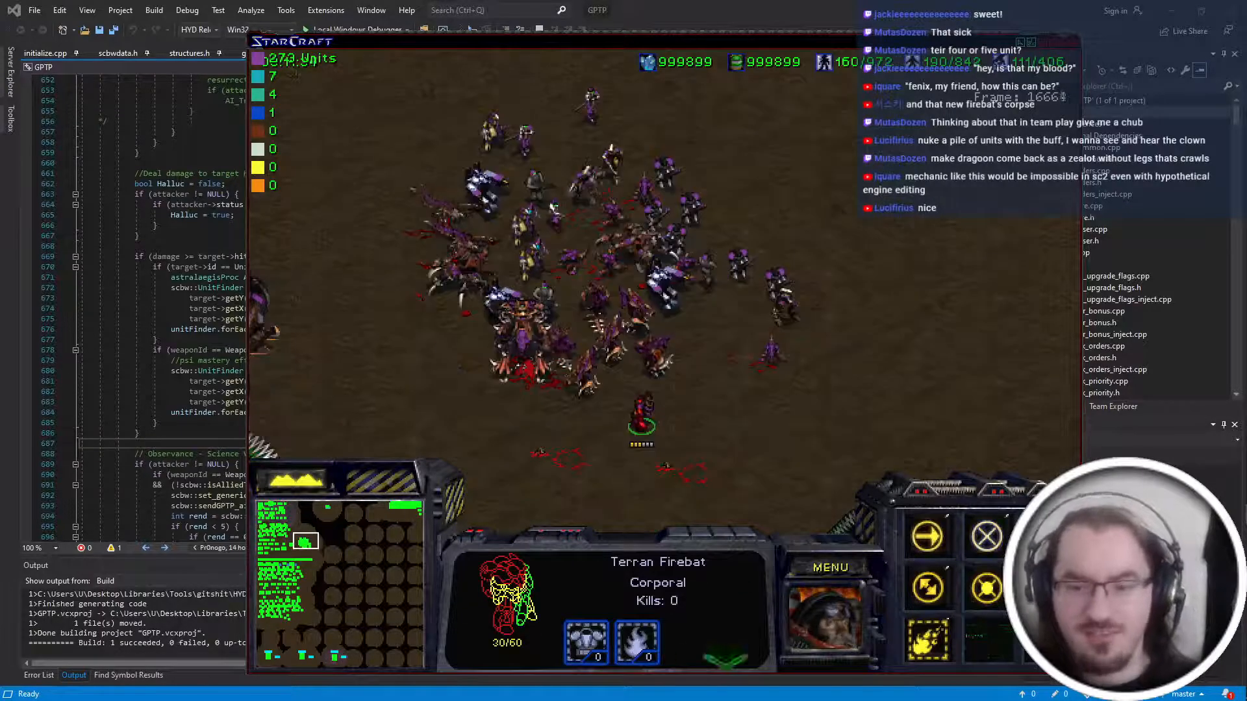
{"action": "key", "text": "Up"}
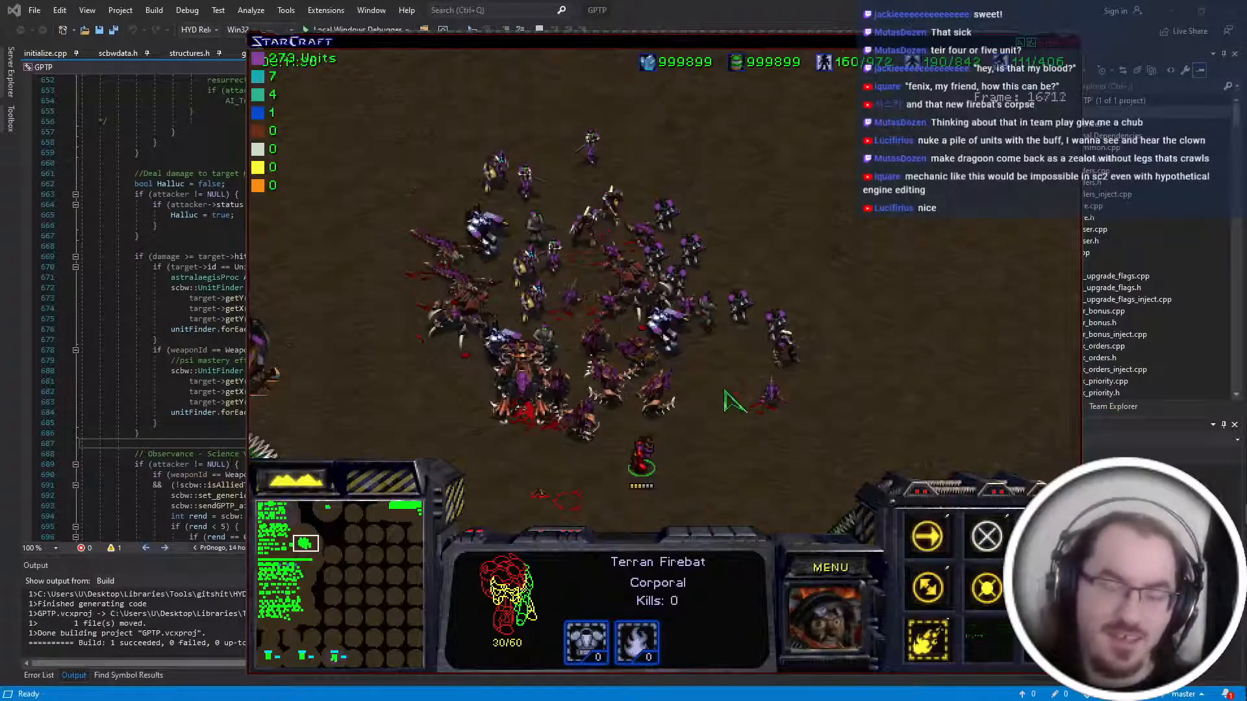
Quit the running StarCraft test game.
{"action": "key", "text": "super"}
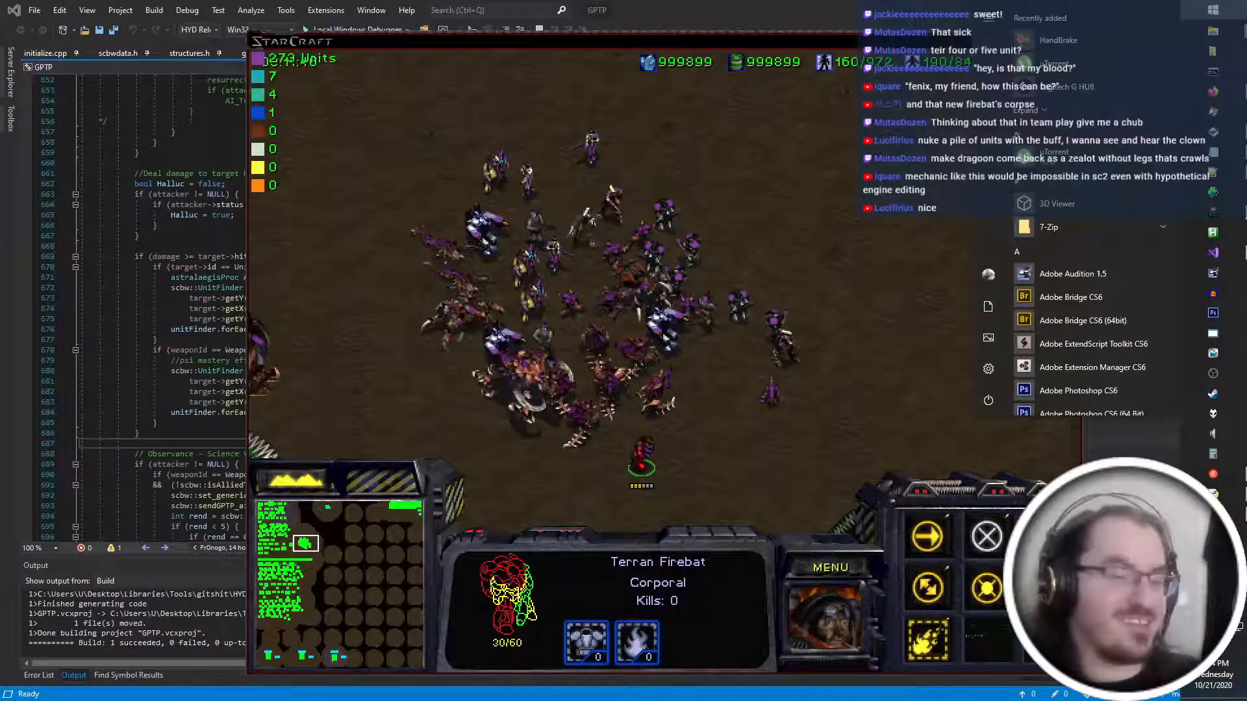
{"action": "left_click", "coordinate": [773, 416]}
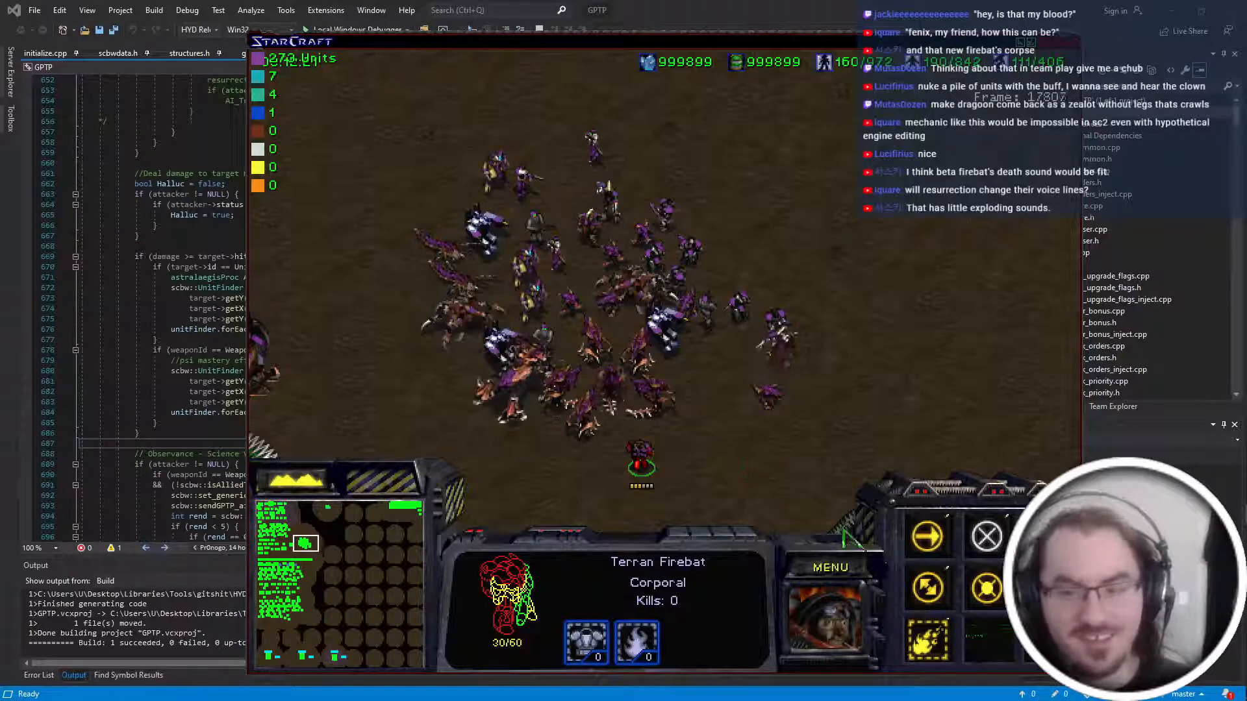
{"action": "left_click", "coordinate": [856, 570]}
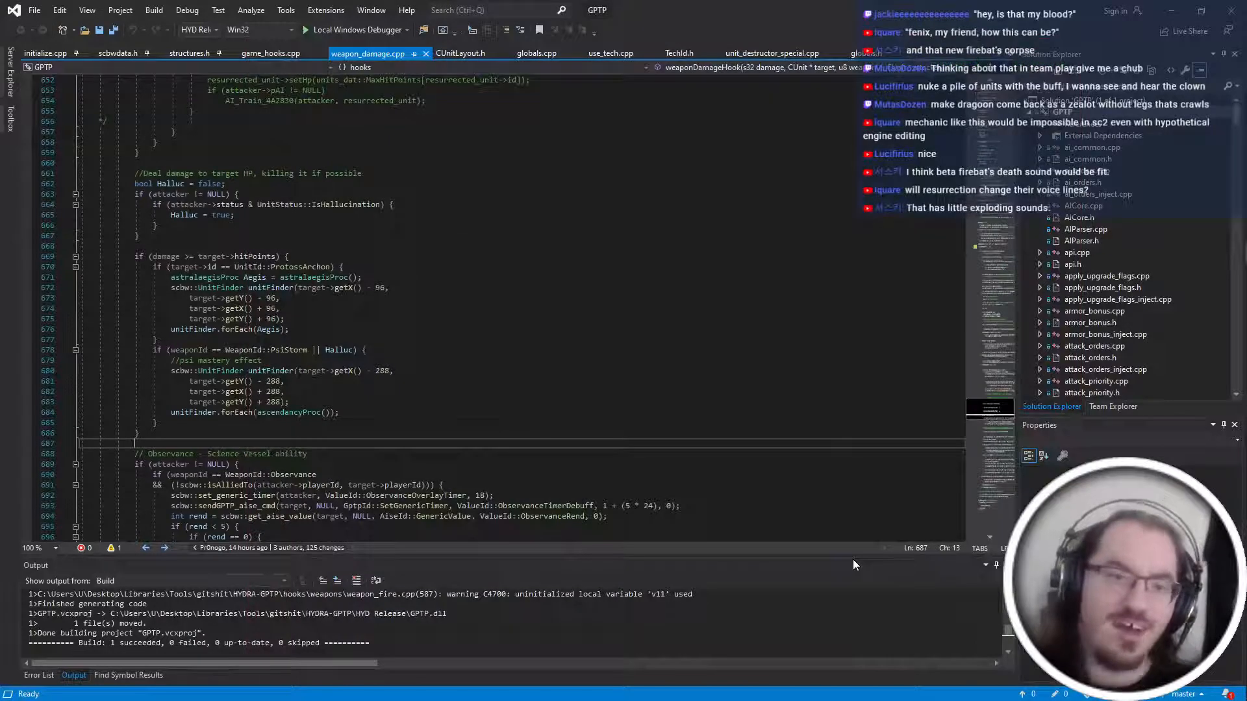
Close the extra File Explorer window and the Visual Studio GPTP project.
{"action": "mouse_move", "coordinate": [1213, 252]}
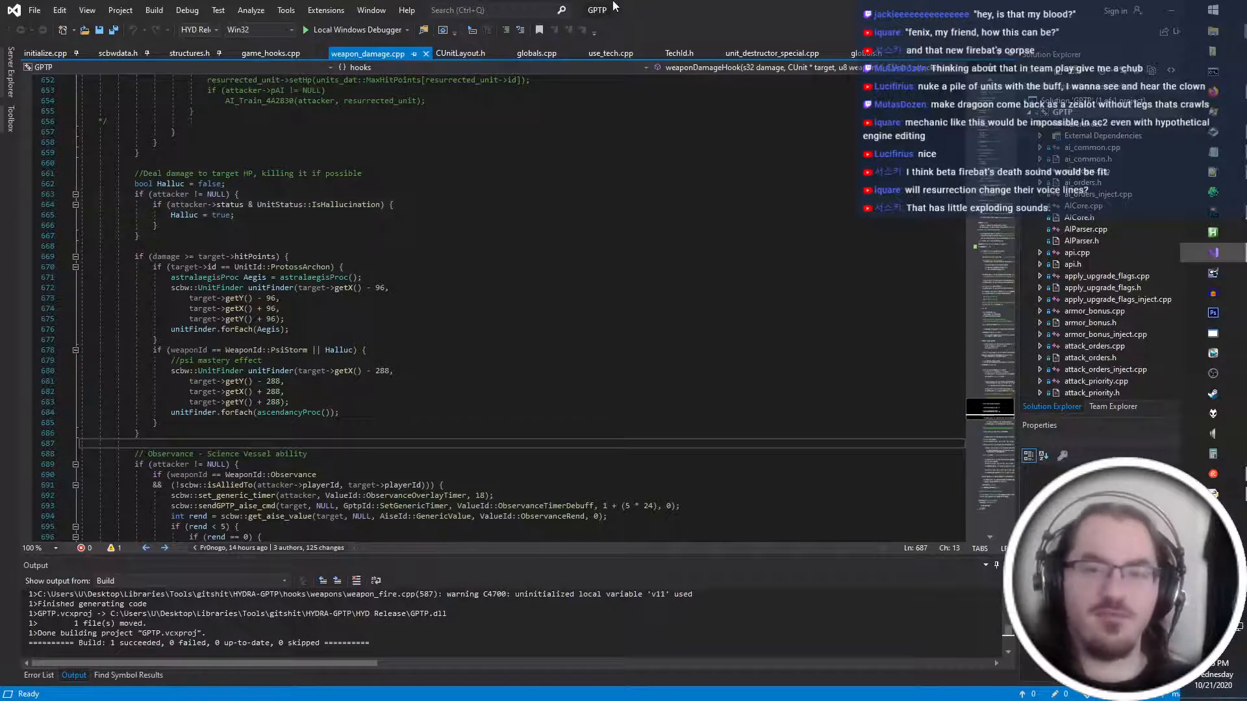
{"action": "left_click", "coordinate": [1199, 252]}
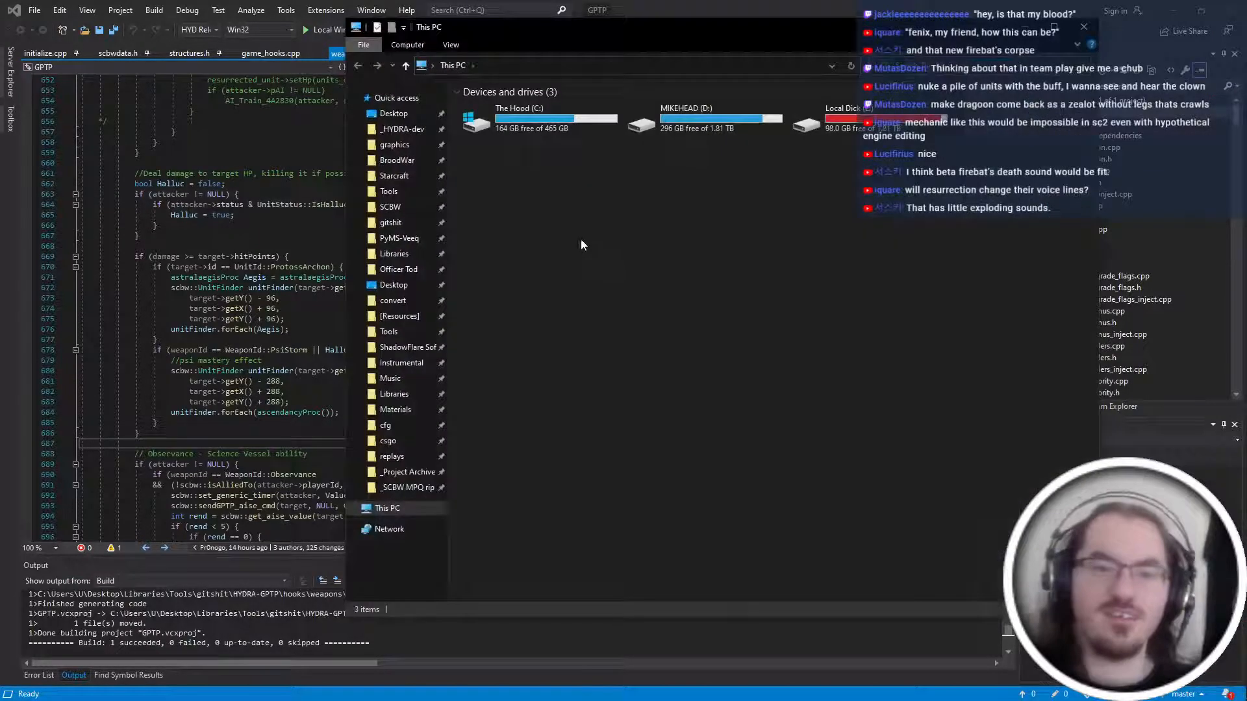
{"action": "left_click", "coordinate": [395, 145]}
{"action": "left_click", "coordinate": [635, 187]}
{"action": "left_click", "coordinate": [1082, 28]}
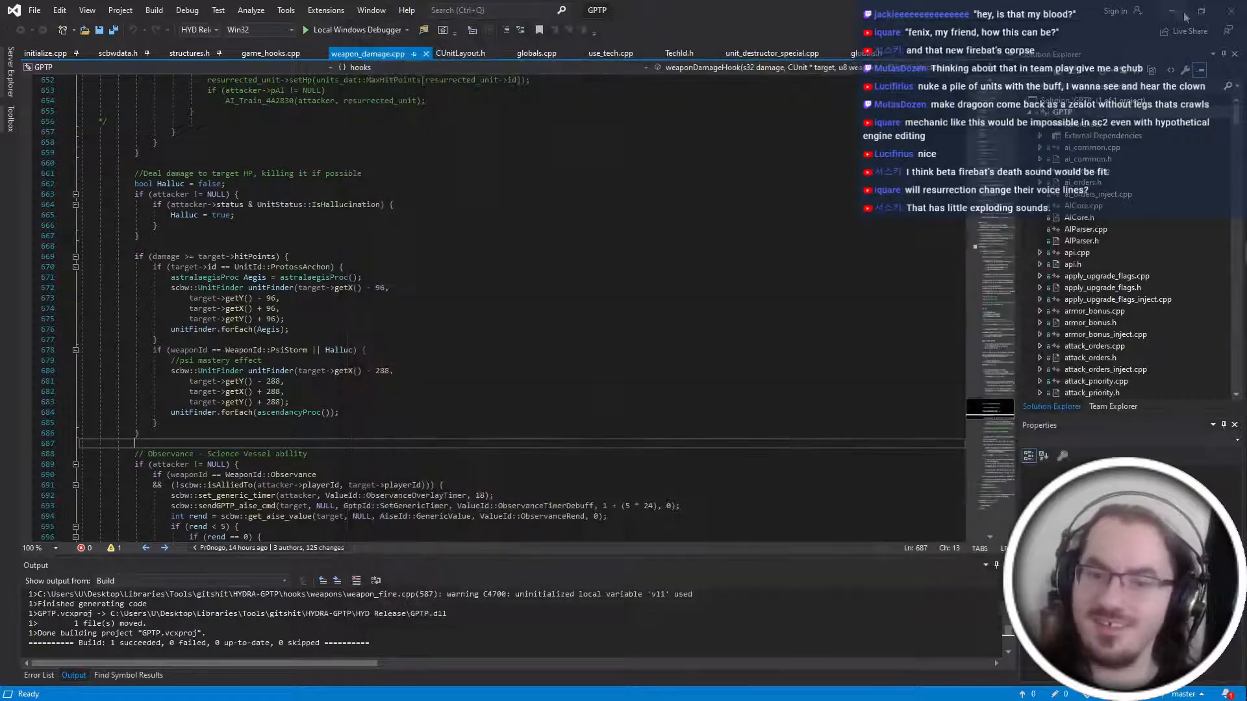
{"action": "left_click", "coordinate": [1229, 14]}
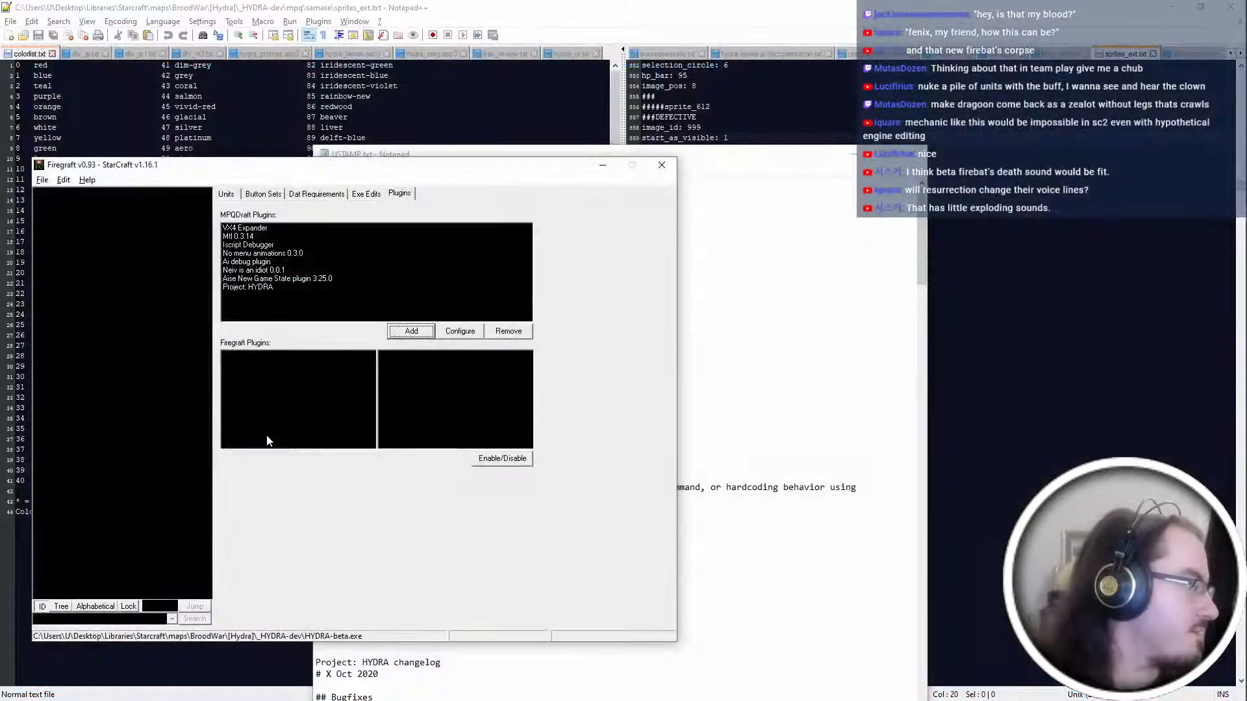
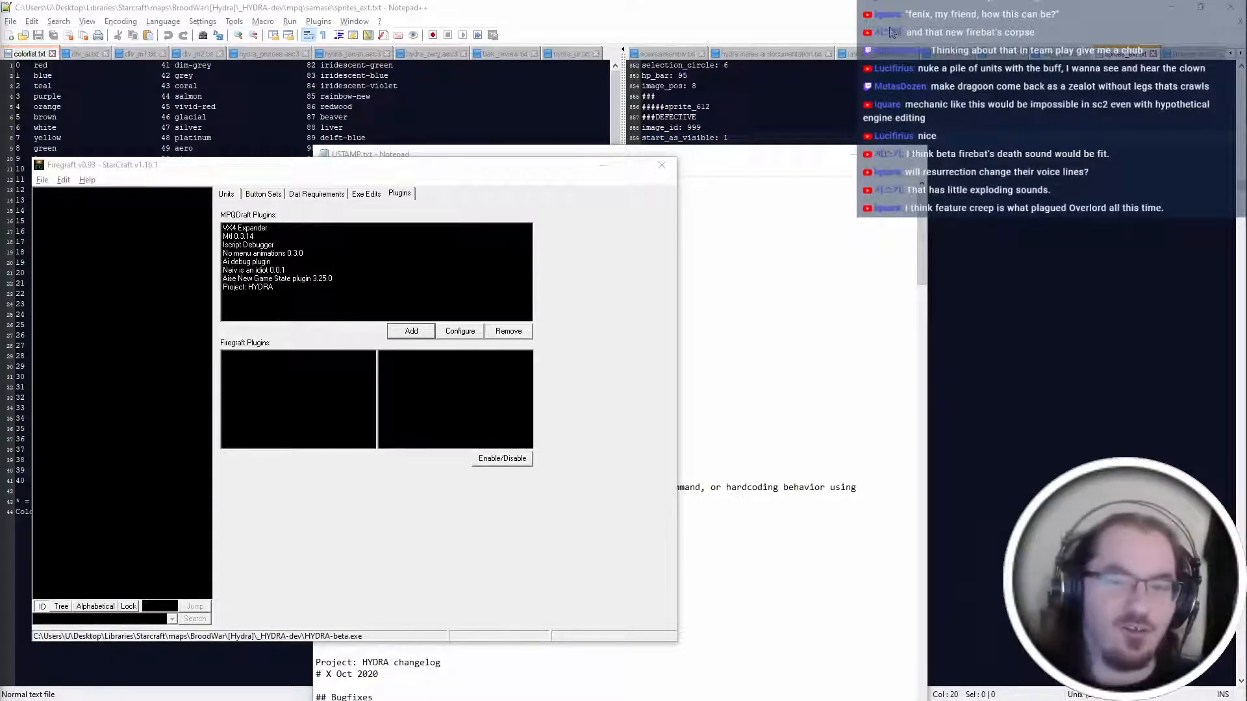
Put away the notes window, switch Notepad++'s second view to images_ext.txt, and minimise Notepad++.
{"action": "left_click", "coordinate": [822, 440]}
{"action": "left_click", "coordinate": [853, 153]}
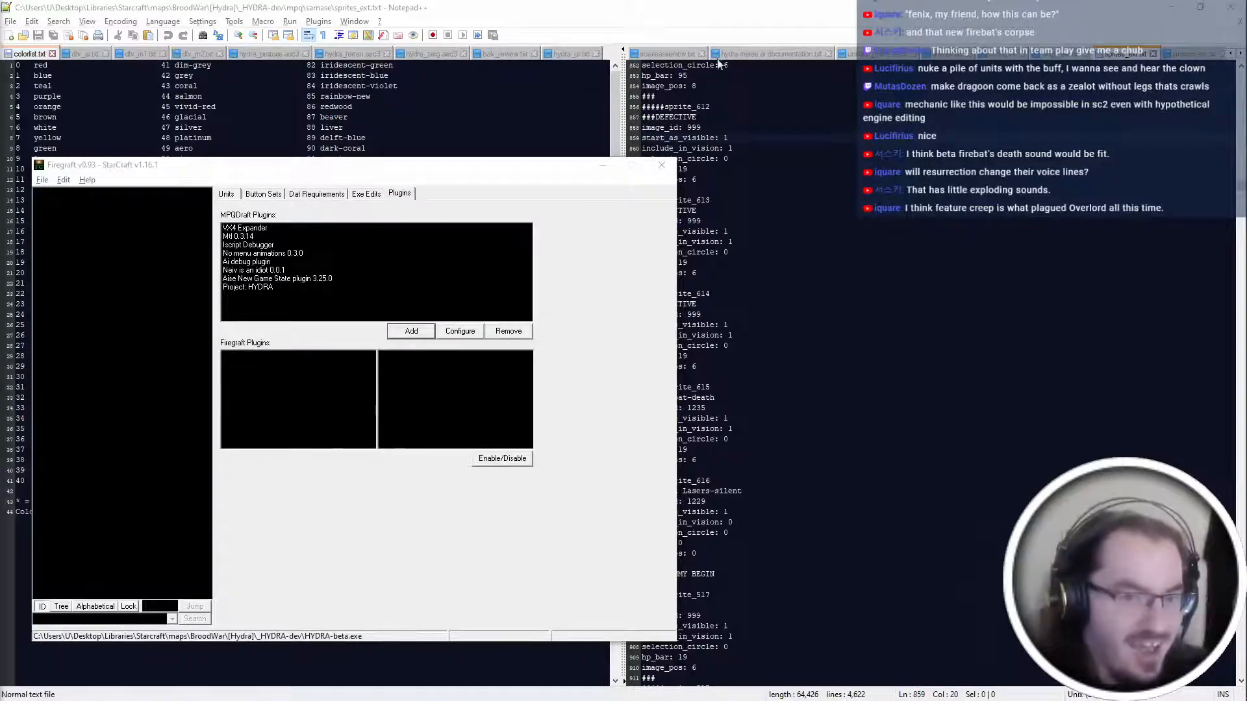
{"action": "left_click", "coordinate": [634, 406]}
{"action": "left_click", "coordinate": [734, 3]}
{"action": "key", "text": "ctrl+Page_Down"}
{"action": "key", "text": "ctrl+Page_Down"}
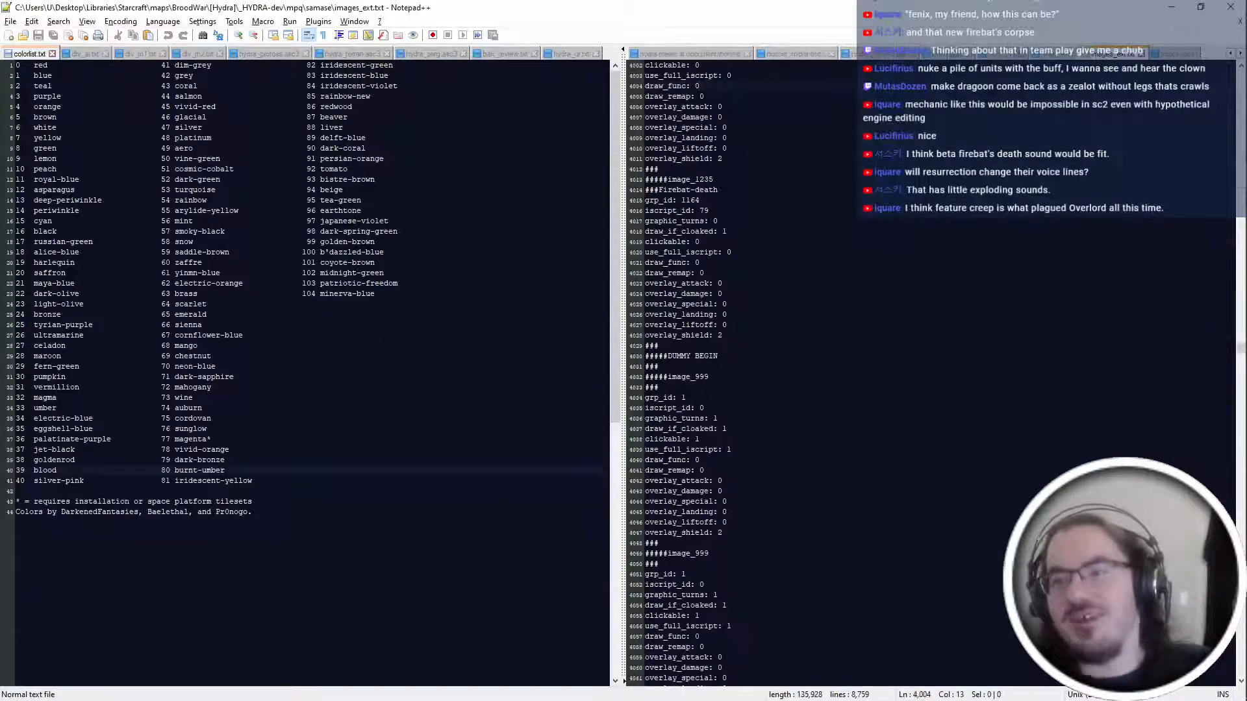
{"action": "left_click", "coordinate": [1171, 6]}
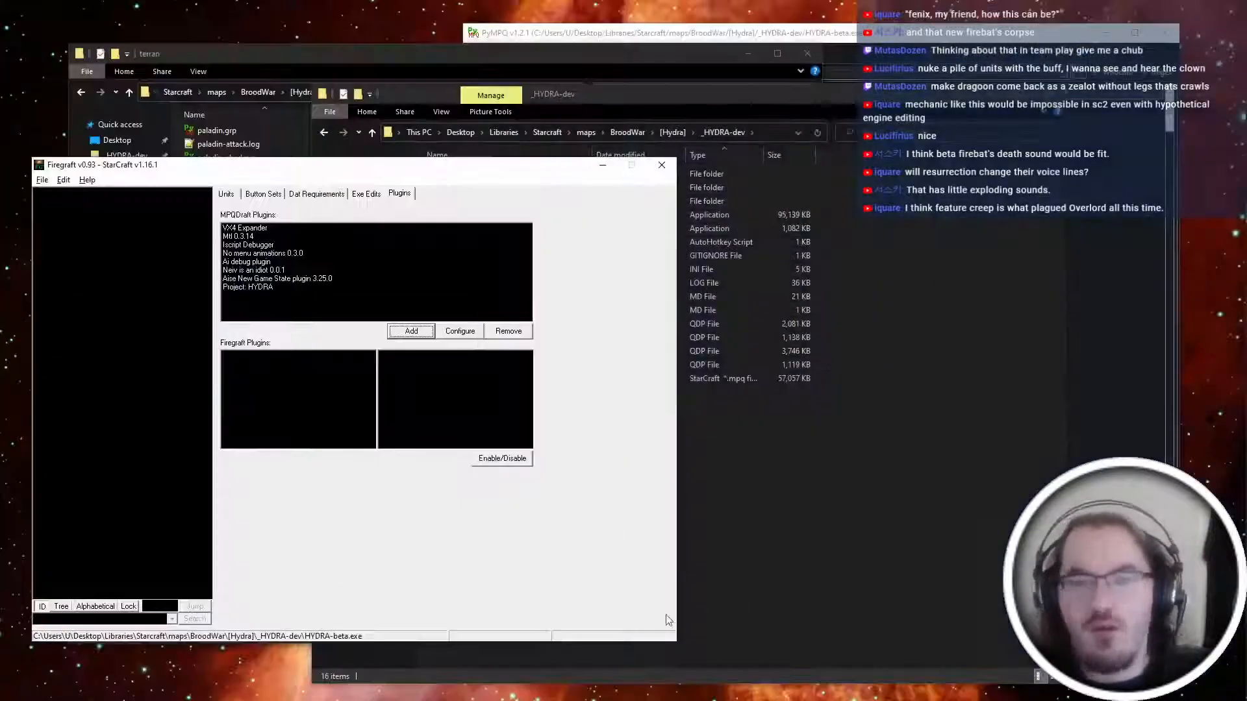
Switch to the terran unit folder and rename alicanth.grp to pegasus.grp.
{"action": "left_click", "coordinate": [744, 505]}
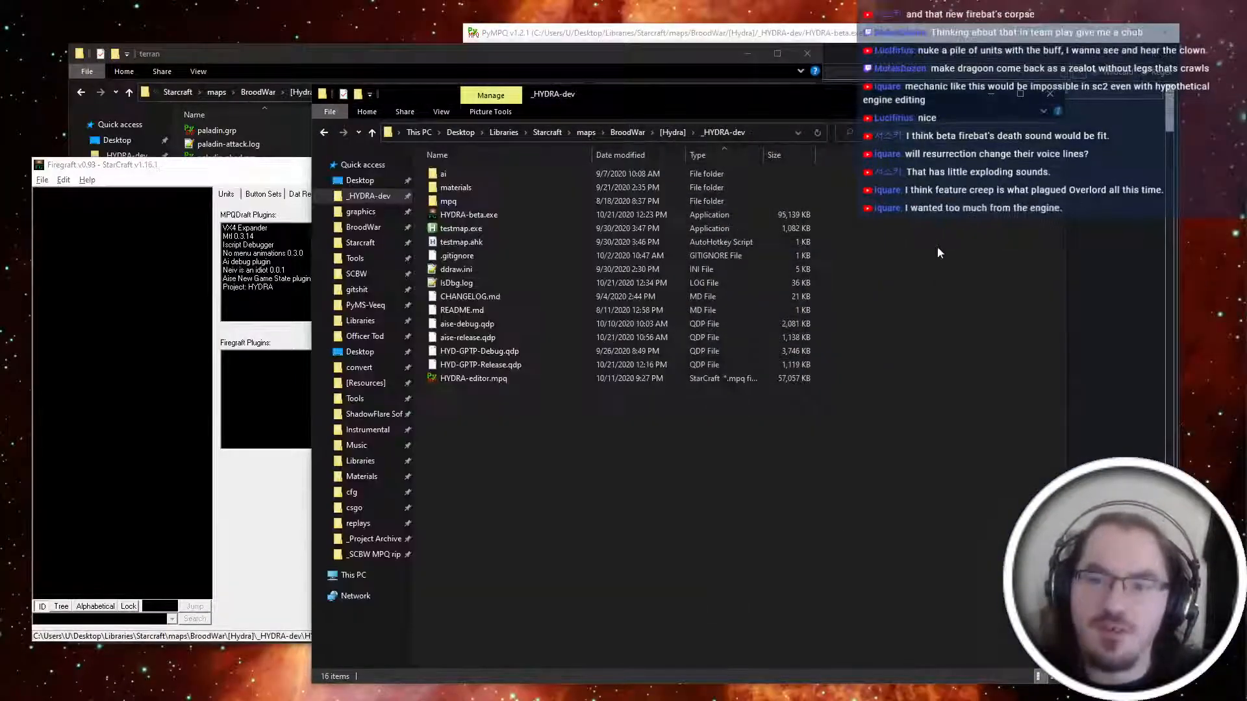
{"action": "left_click", "coordinate": [298, 54]}
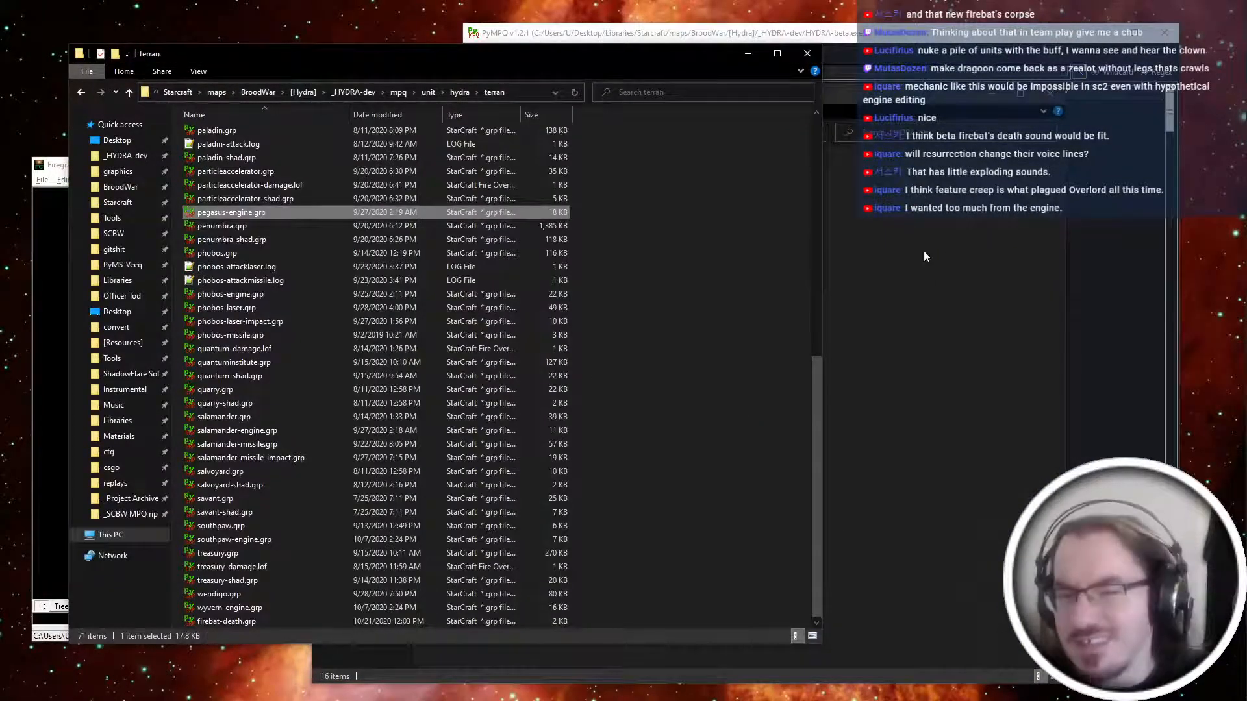
{"action": "scroll", "coordinate": [752, 286], "scroll_direction": "up", "scroll_amount": 12}
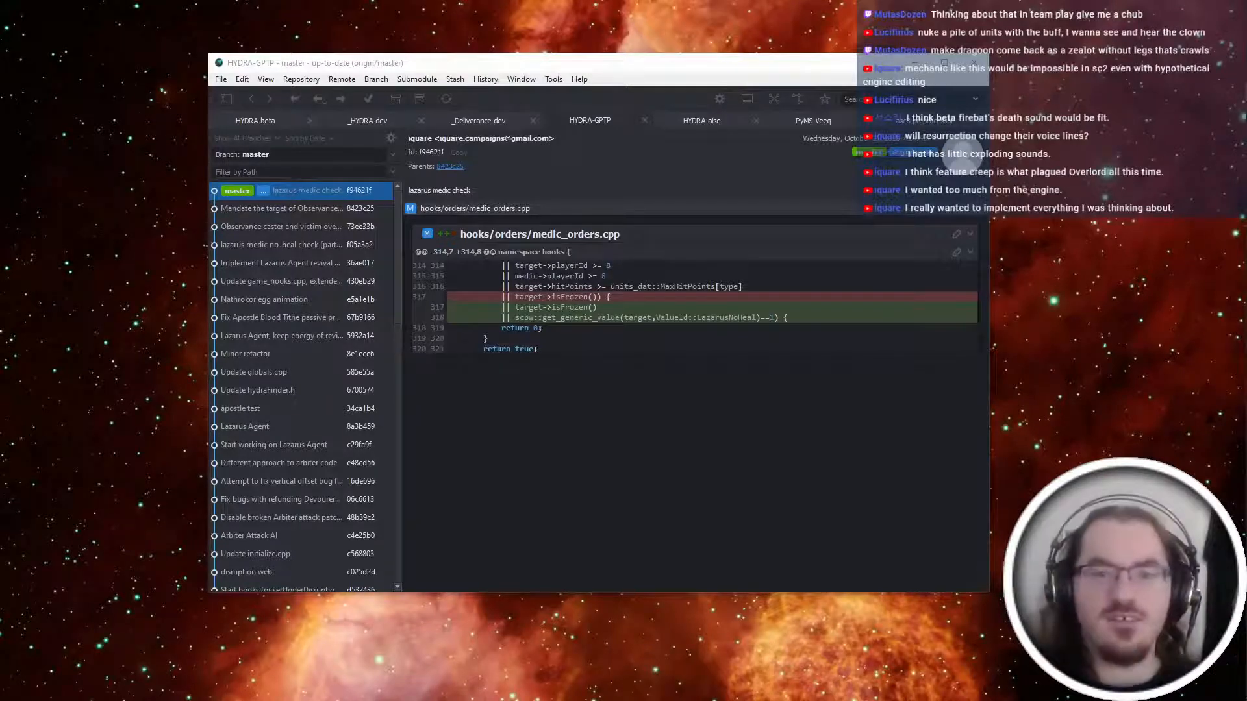
{"action": "key", "text": "alt+Tab"}
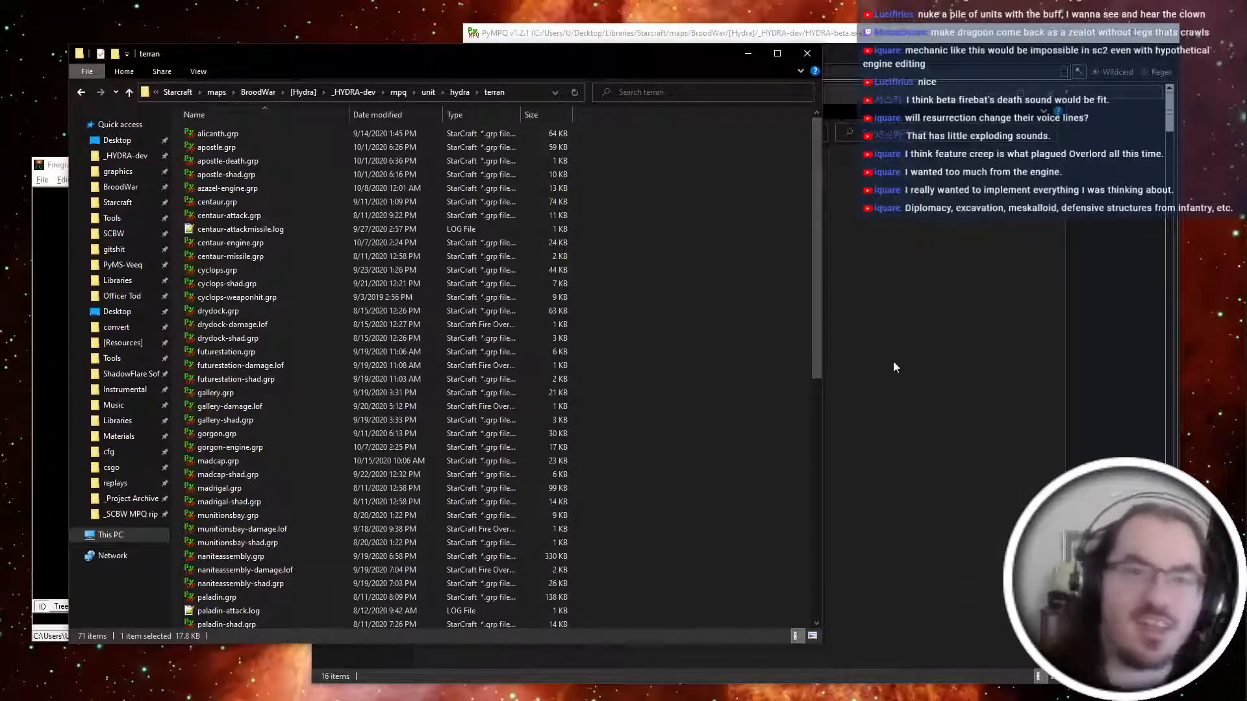
{"action": "left_click", "coordinate": [721, 405]}
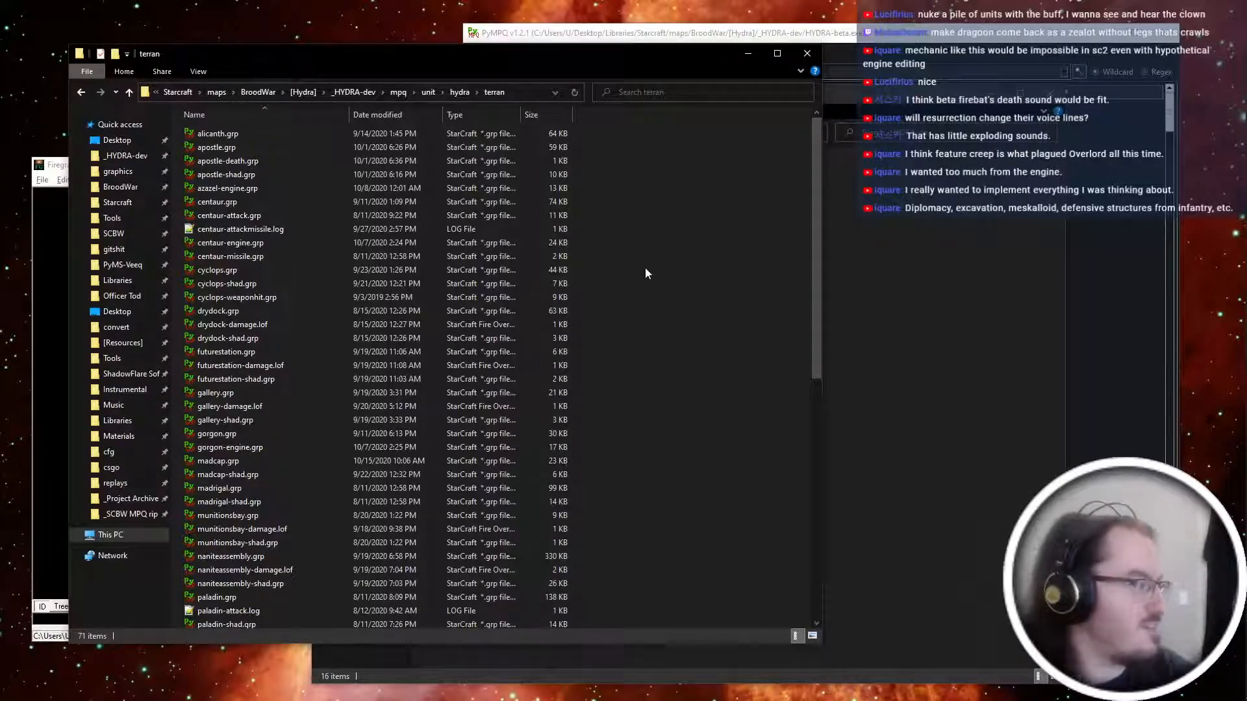
{"action": "left_click", "coordinate": [305, 130]}
{"action": "key", "text": "F2"}
{"action": "type", "text": "pegasus"}
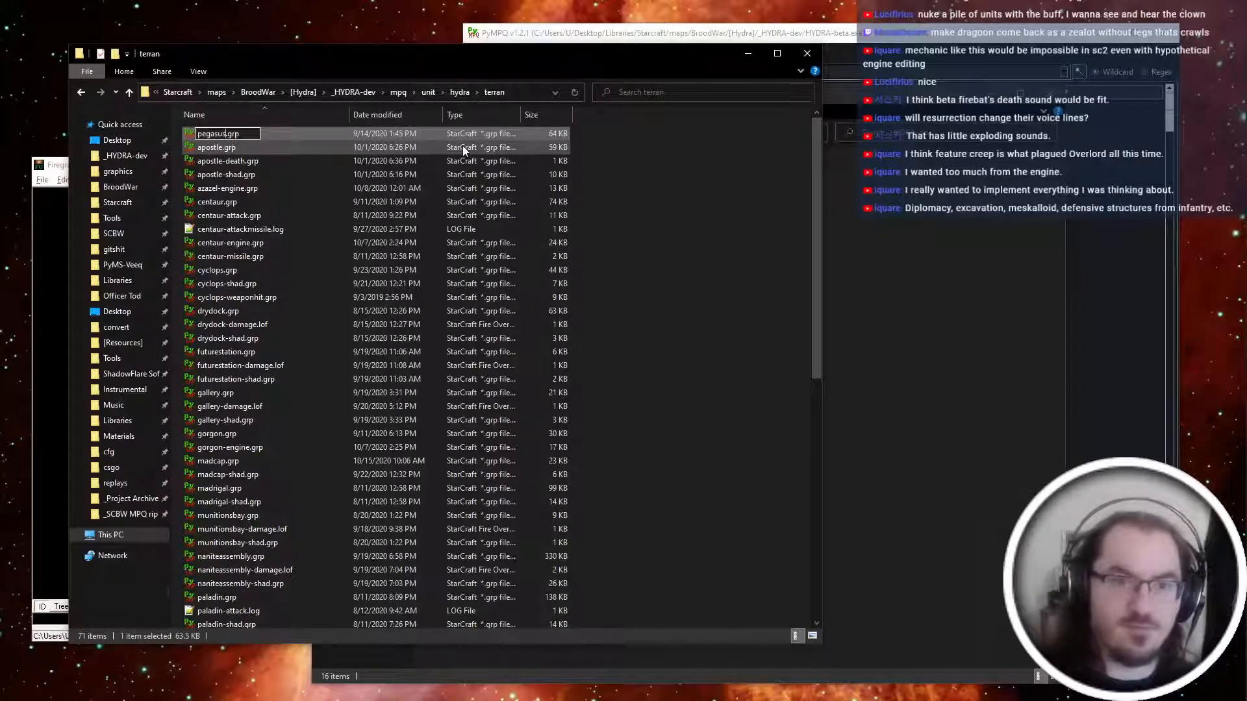
{"action": "key", "text": "Return"}
Close Firegraft and return to the _HYDRA-dev folder.
{"action": "key", "text": "alt+Tab"}
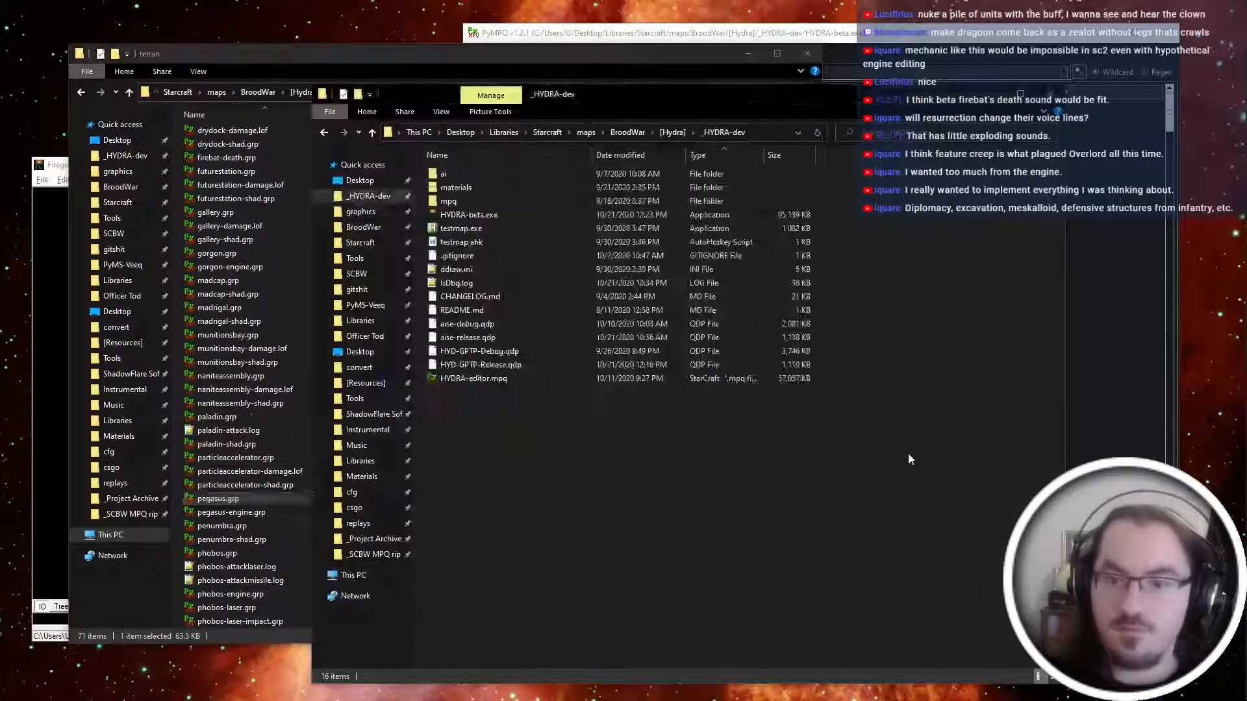
{"action": "key", "text": "alt+Tab"}
{"action": "key", "text": "Escape"}
{"action": "key", "text": "alt+Tab"}
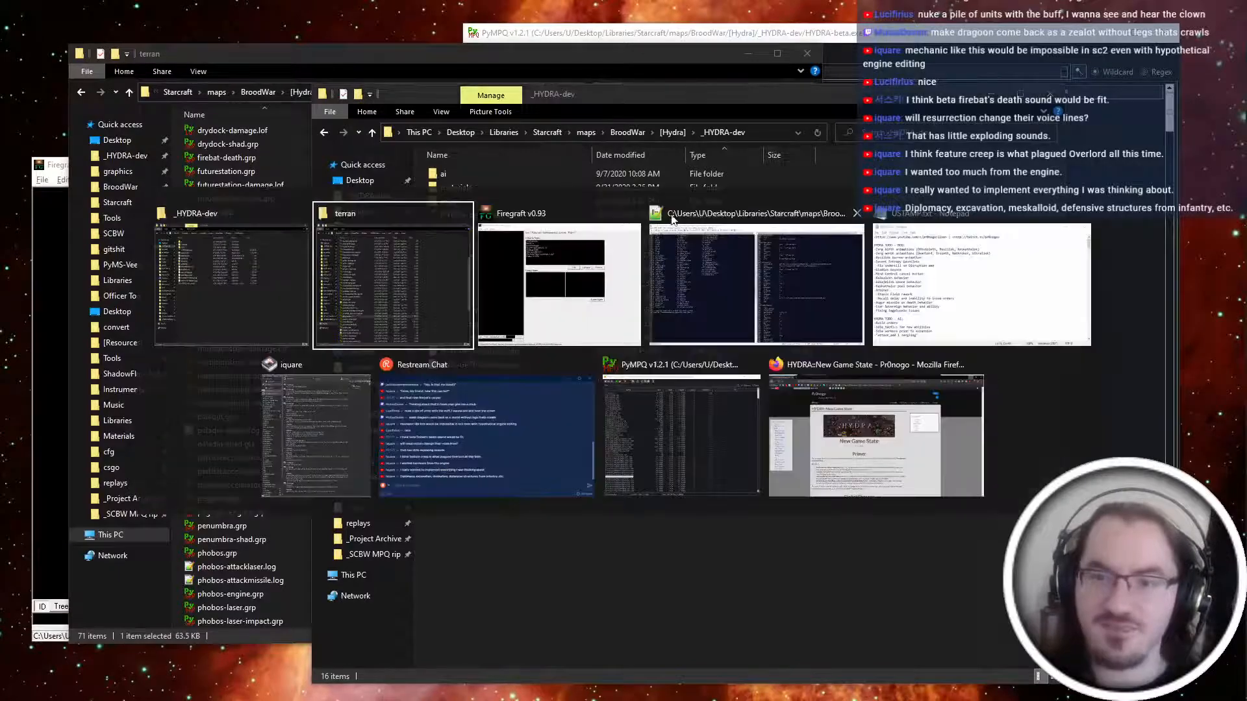
{"action": "left_click", "coordinate": [633, 214]}
{"action": "left_click", "coordinate": [508, 317]}
{"action": "key", "text": "alt+Tab"}
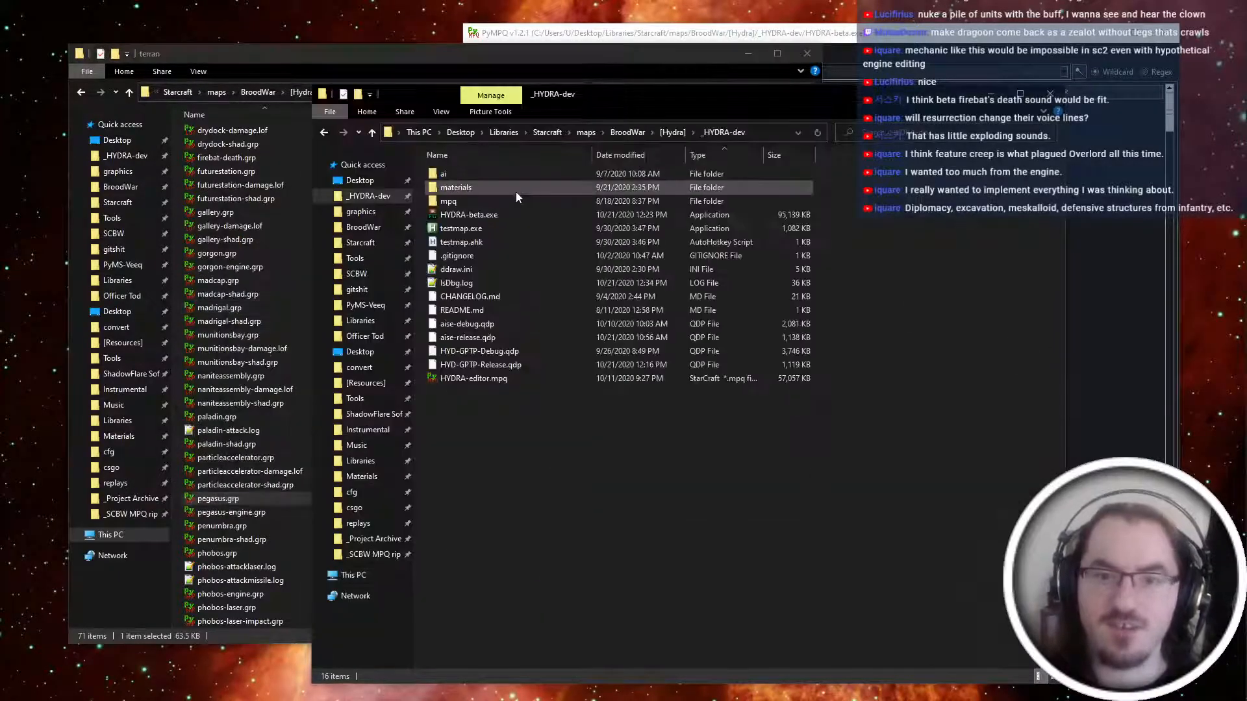
Open images.tbl from the mpq\arr folder and find the alicanth.grp string by searching for "alic".
{"action": "double_click", "coordinate": [515, 193]}
{"action": "double_click", "coordinate": [520, 205]}
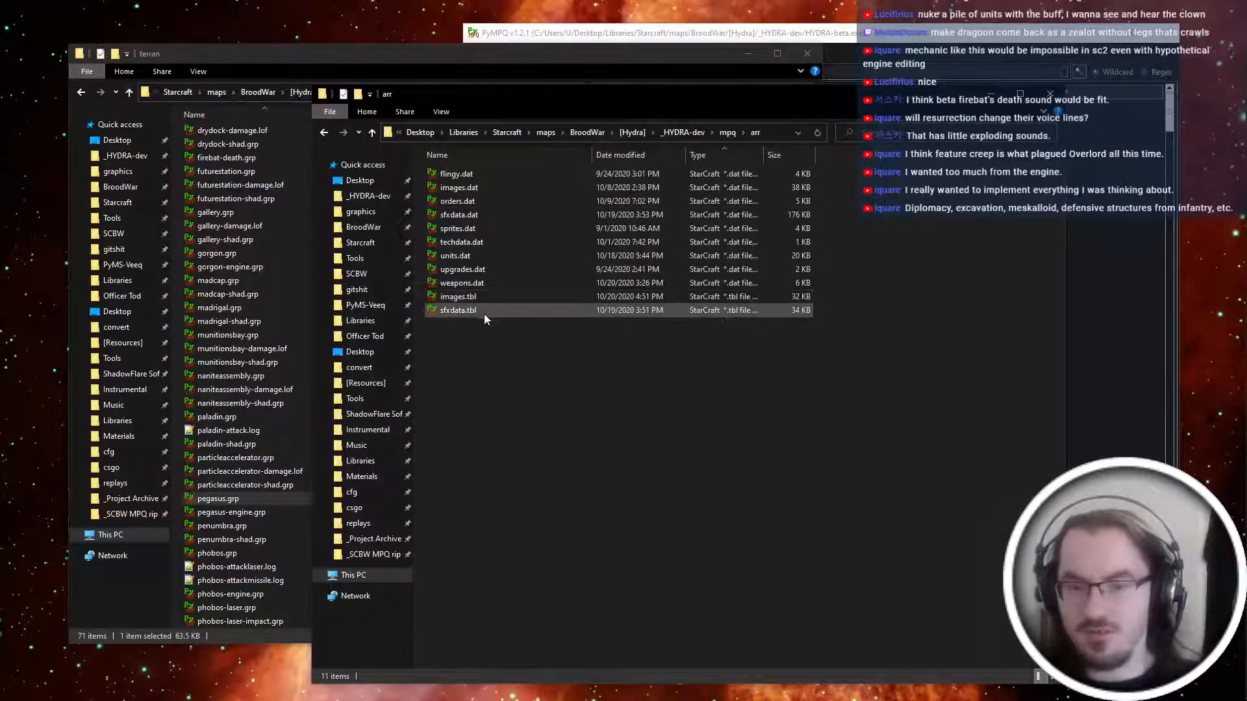
{"action": "double_click", "coordinate": [469, 297]}
{"action": "left_click", "coordinate": [681, 80]}
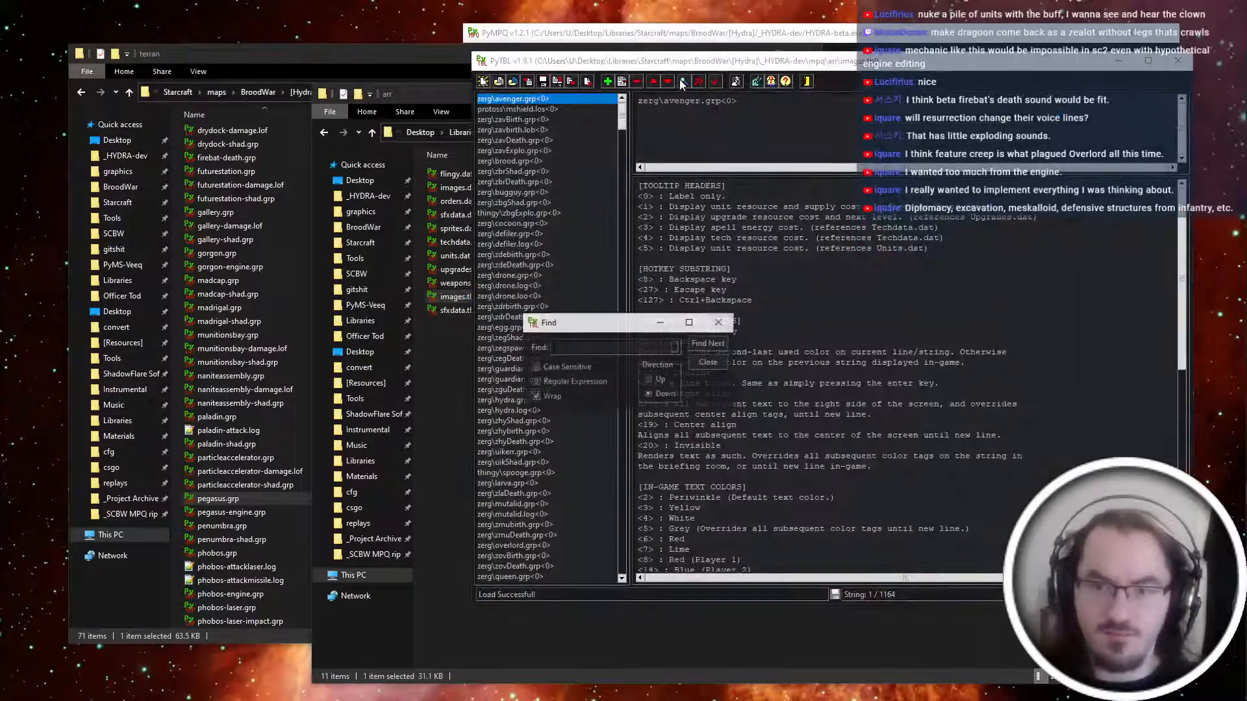
{"action": "type", "text": "alic"}
{"action": "key", "text": "Return"}
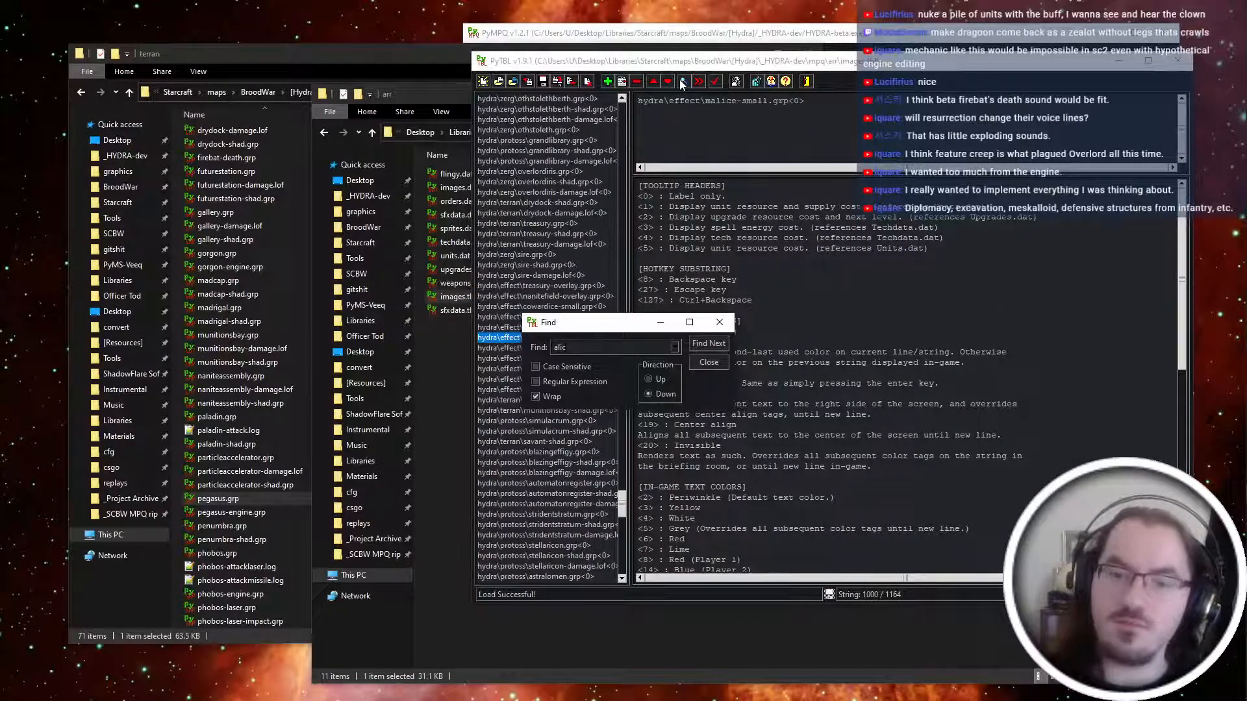
{"action": "key", "text": "Return"}
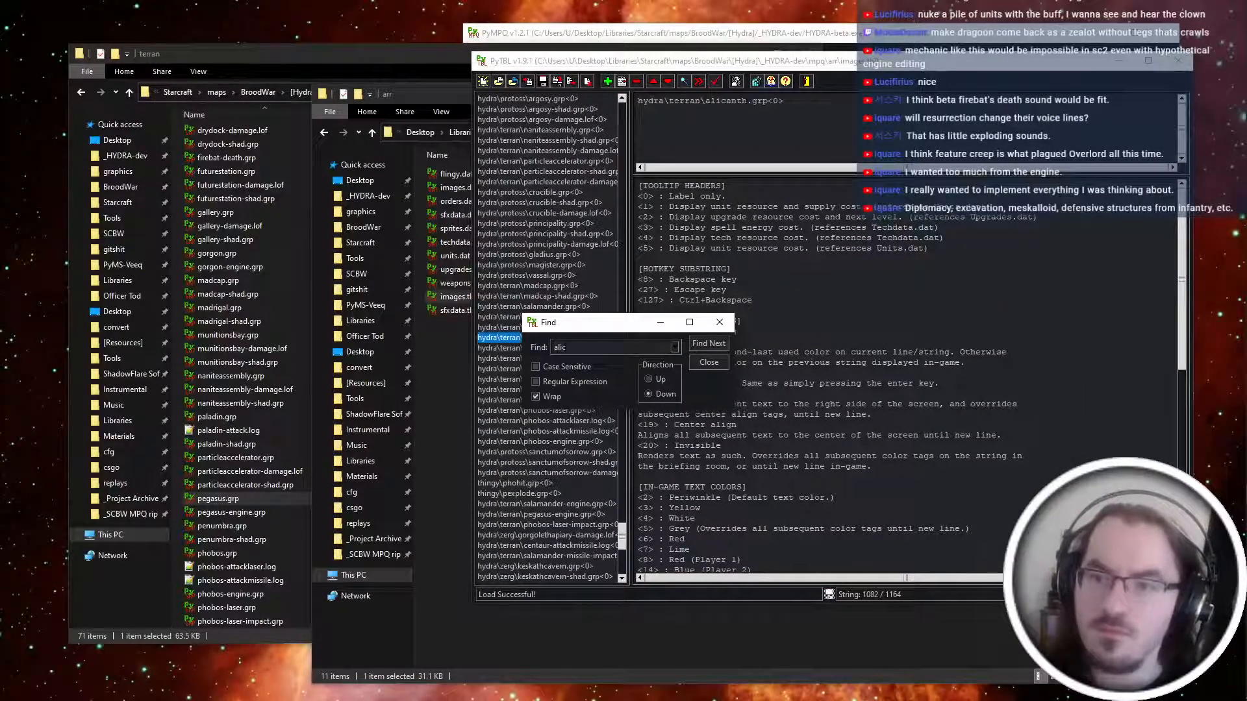
Change the found string to hydra\terran\pegasus.grp, save images.tbl, and close PyTBL.
{"action": "key", "text": "Escape"}
{"action": "double_click", "coordinate": [726, 100]}
{"action": "type", "text": "pegasus"}
{"action": "key", "text": "ctrl+s"}
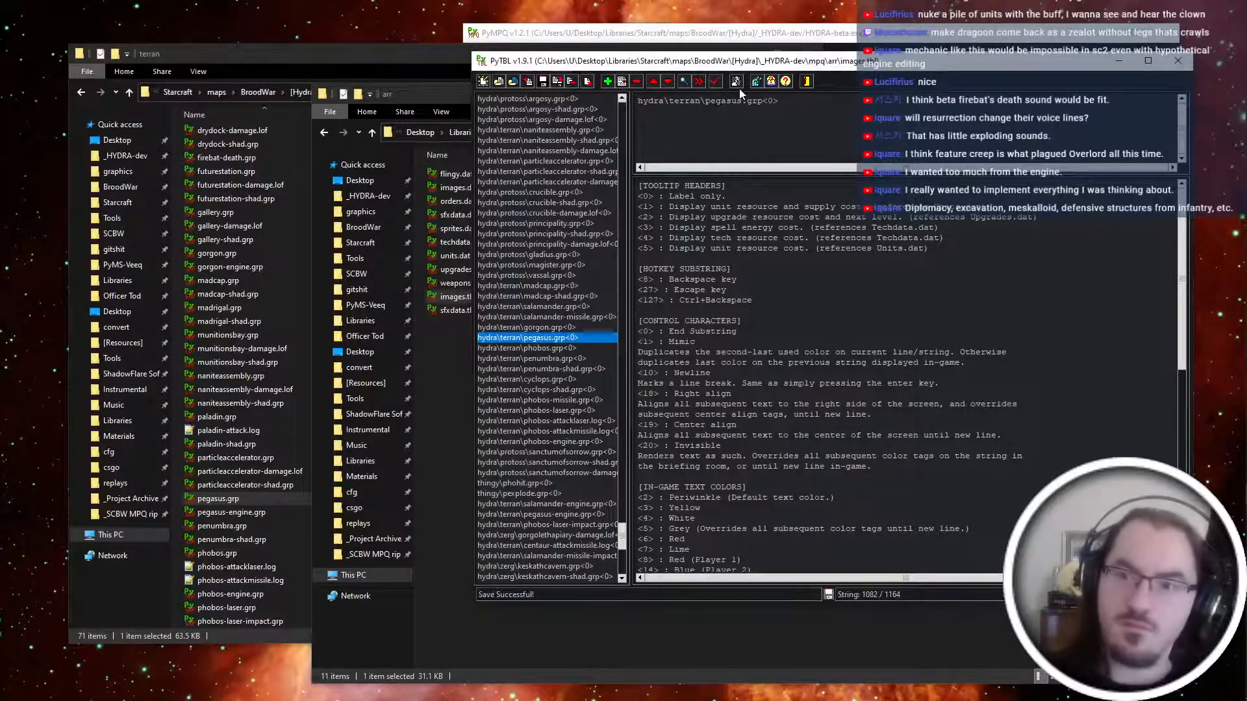
{"action": "left_click", "coordinate": [739, 88]}
{"action": "key", "text": "Escape"}
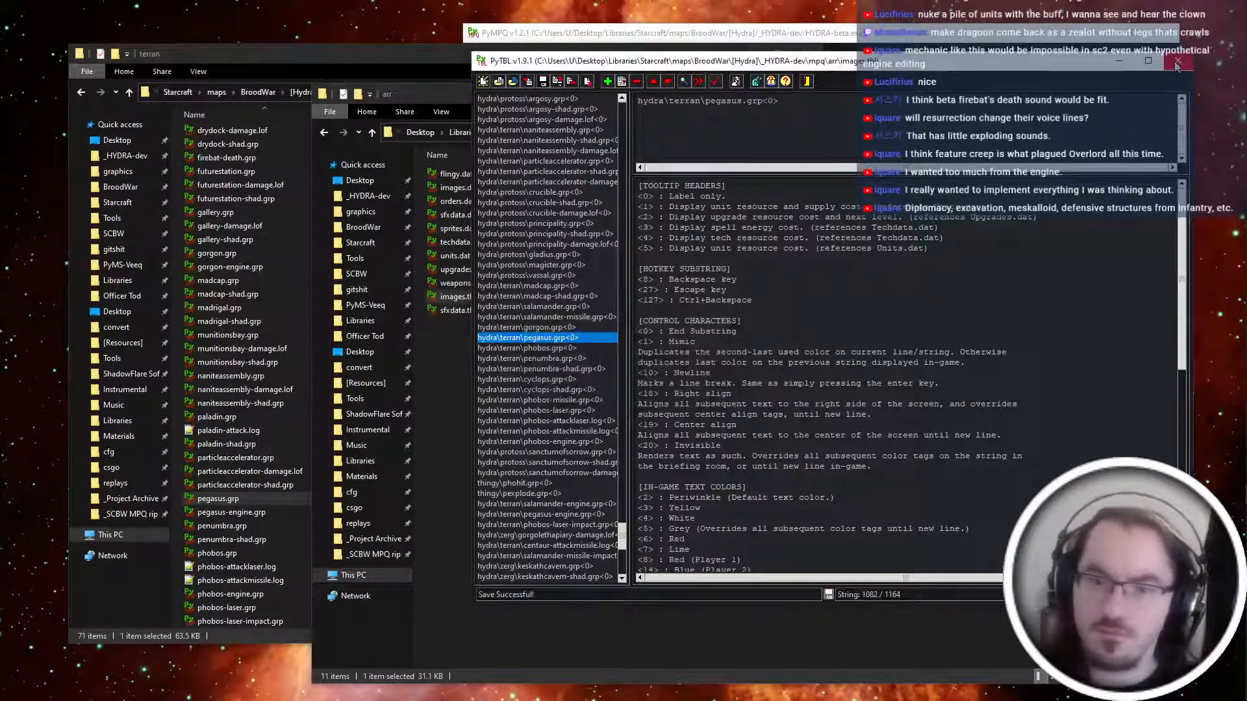
{"action": "left_click", "coordinate": [1177, 63]}
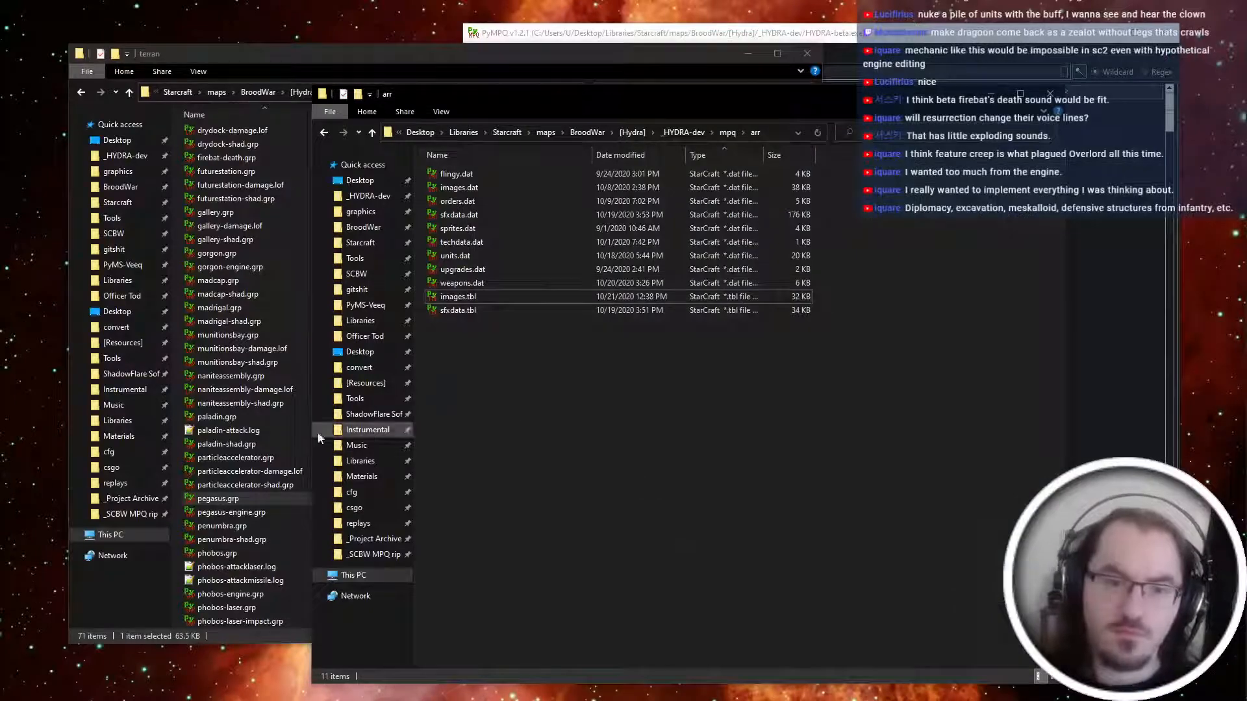
In the PyMPQ archive of HYDRA-beta.exe, find unit\hydra\terran\alicanth.grp and remove it.
{"action": "key", "text": "alt+Tab"}
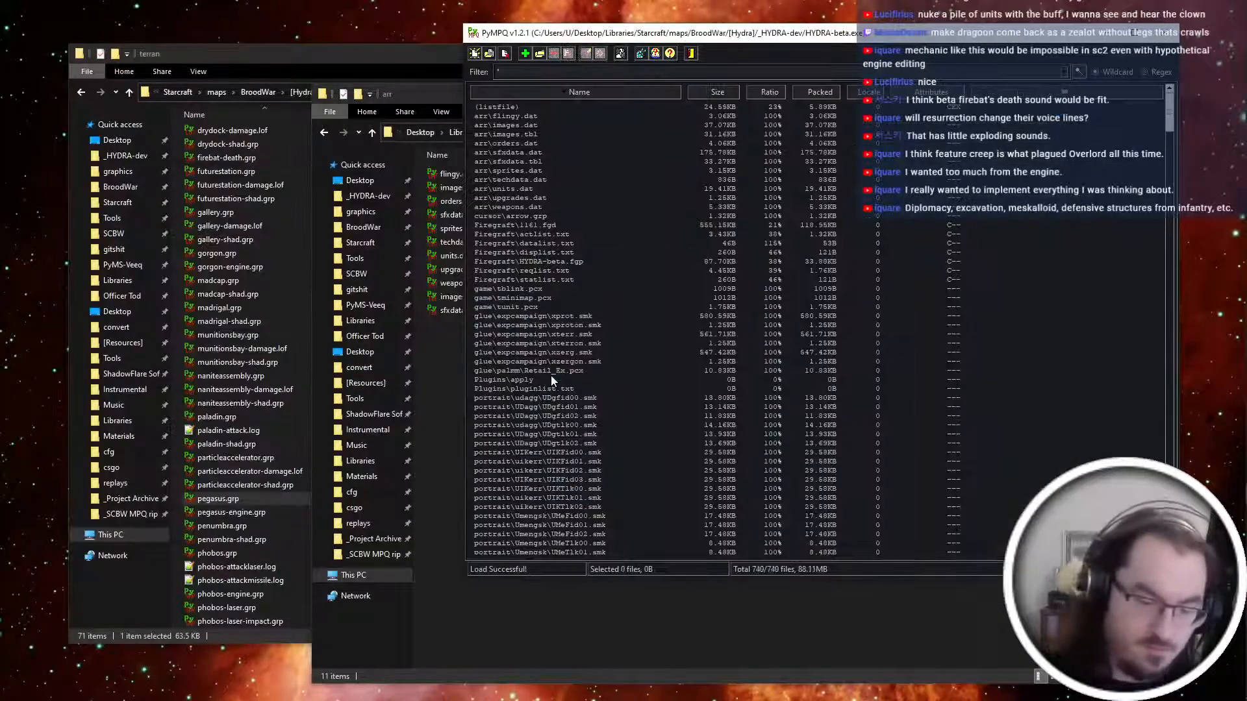
{"action": "scroll", "coordinate": [602, 371], "scroll_direction": "down", "scroll_amount": 20}
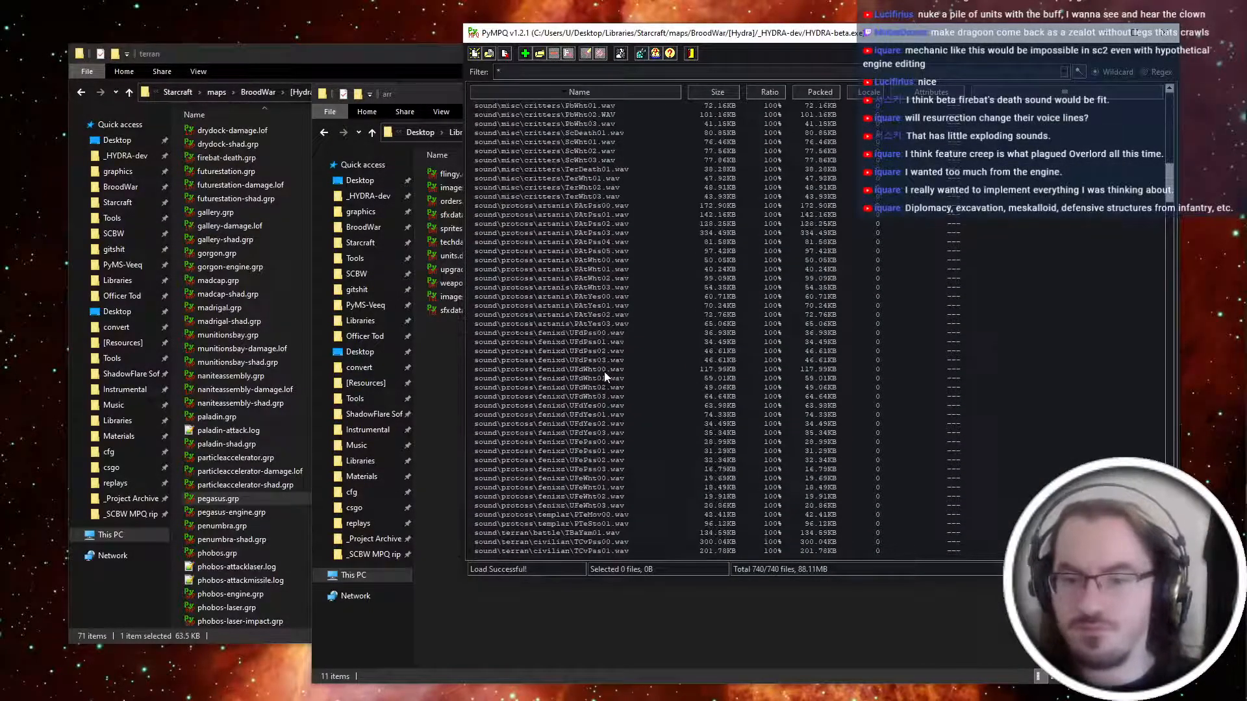
{"action": "scroll", "coordinate": [603, 347], "scroll_direction": "down", "scroll_amount": 20}
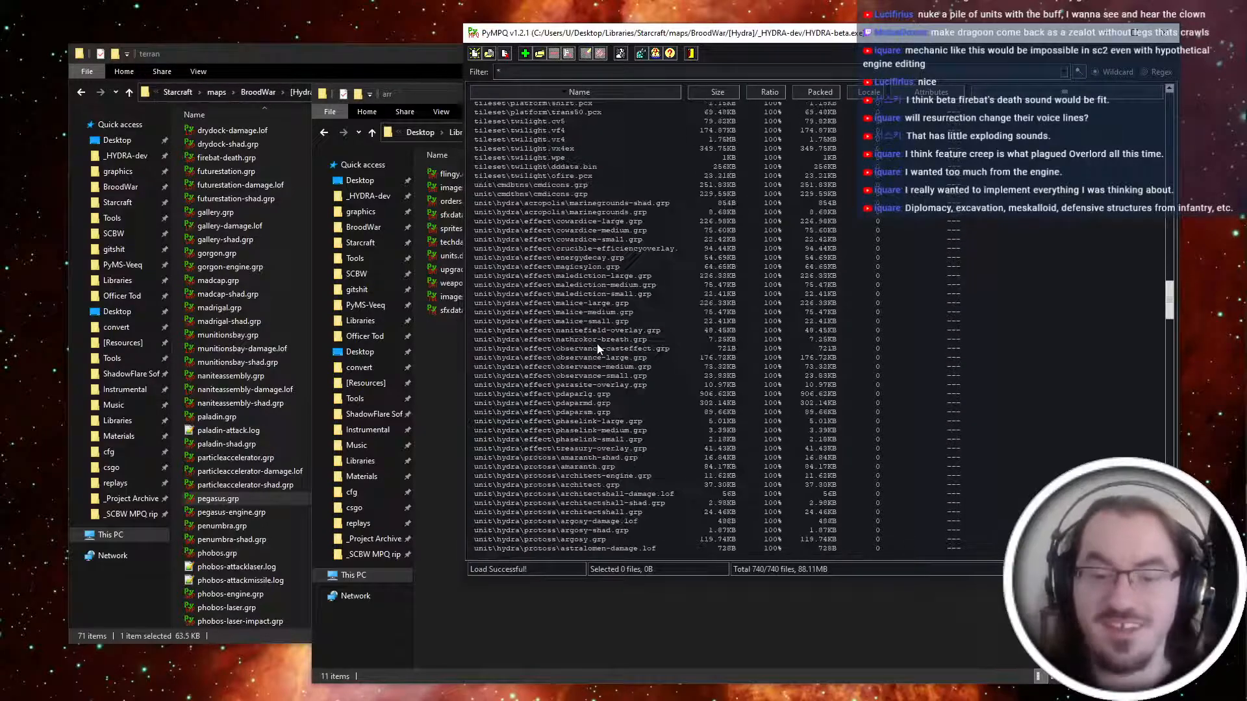
{"action": "left_click", "coordinate": [586, 204]}
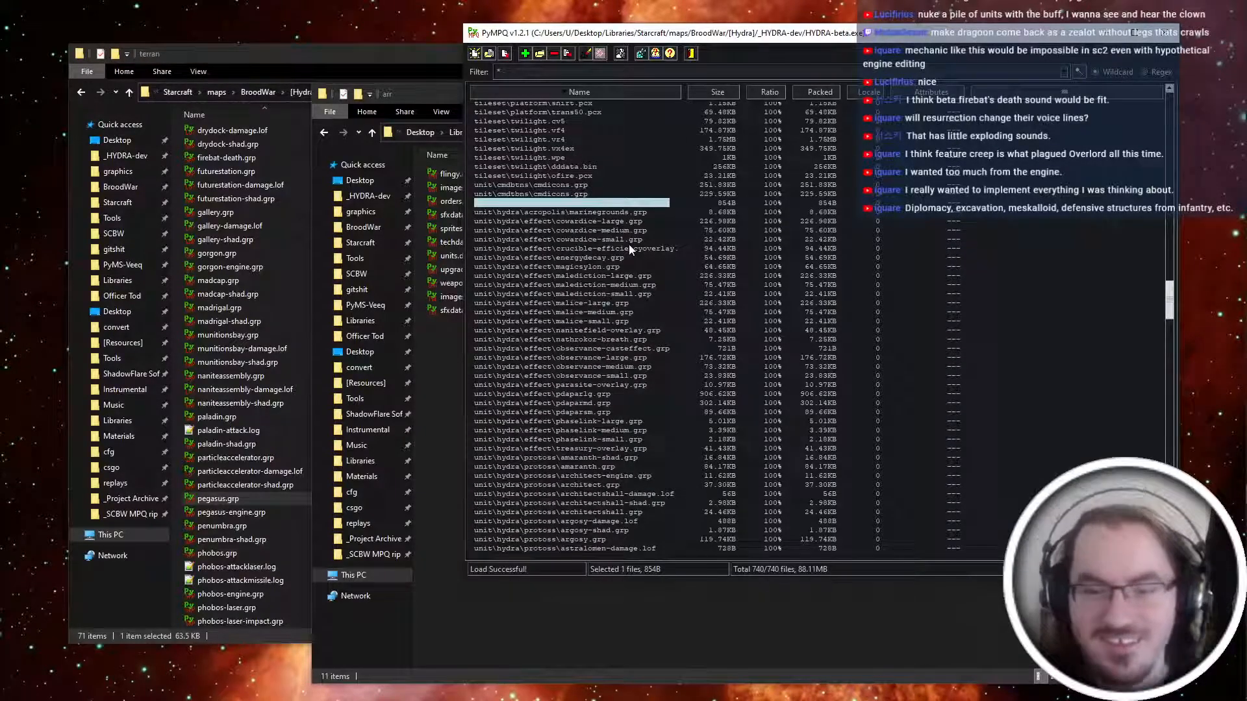
{"action": "key", "text": "Down"}
{"action": "key", "text": "Down"}
{"action": "left_click", "coordinate": [647, 277]}
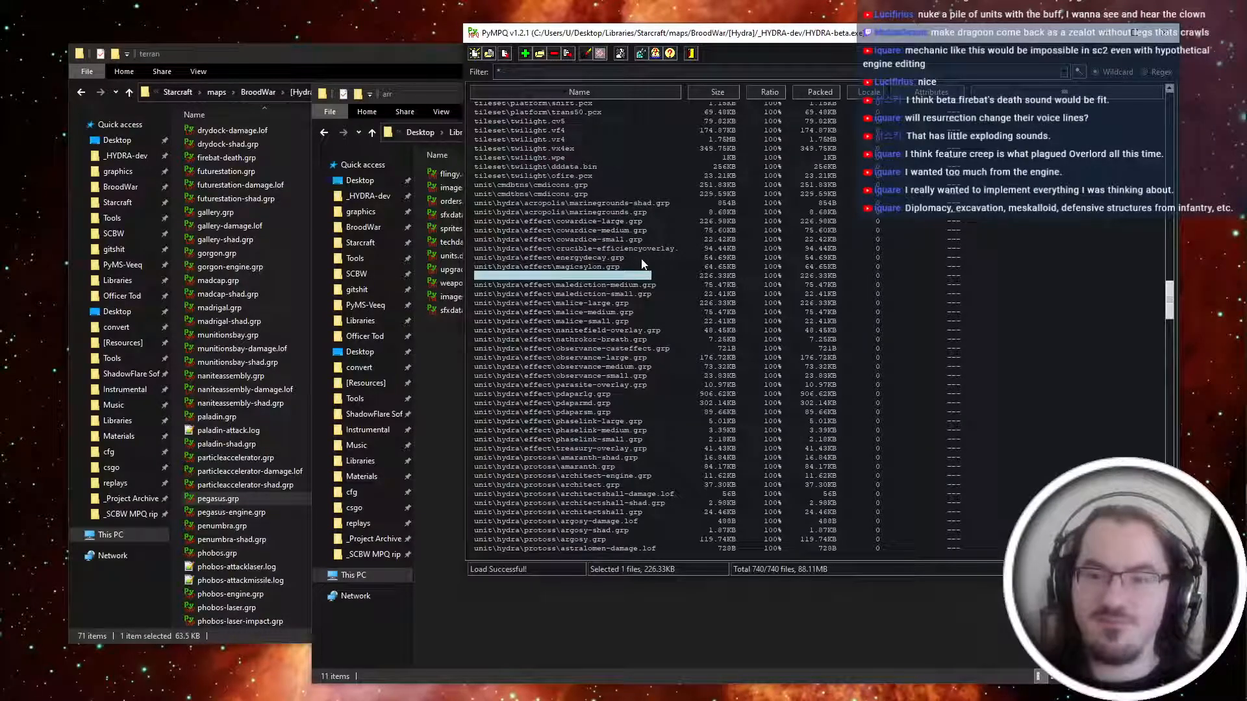
{"action": "left_click", "coordinate": [604, 358]}
{"action": "scroll", "coordinate": [605, 363], "scroll_direction": "down", "scroll_amount": 10}
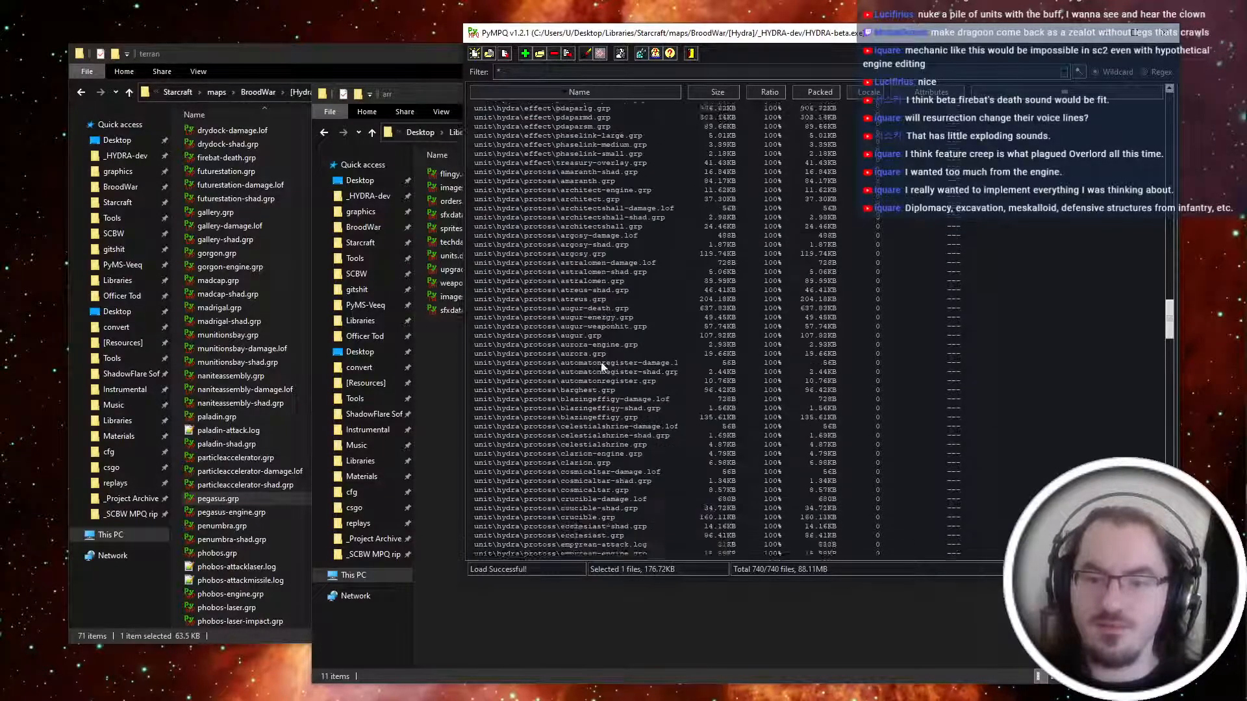
{"action": "scroll", "coordinate": [603, 368], "scroll_direction": "down", "scroll_amount": 20}
{"action": "left_click", "coordinate": [584, 387]}
{"action": "scroll", "coordinate": [583, 387], "scroll_direction": "down", "scroll_amount": 5}
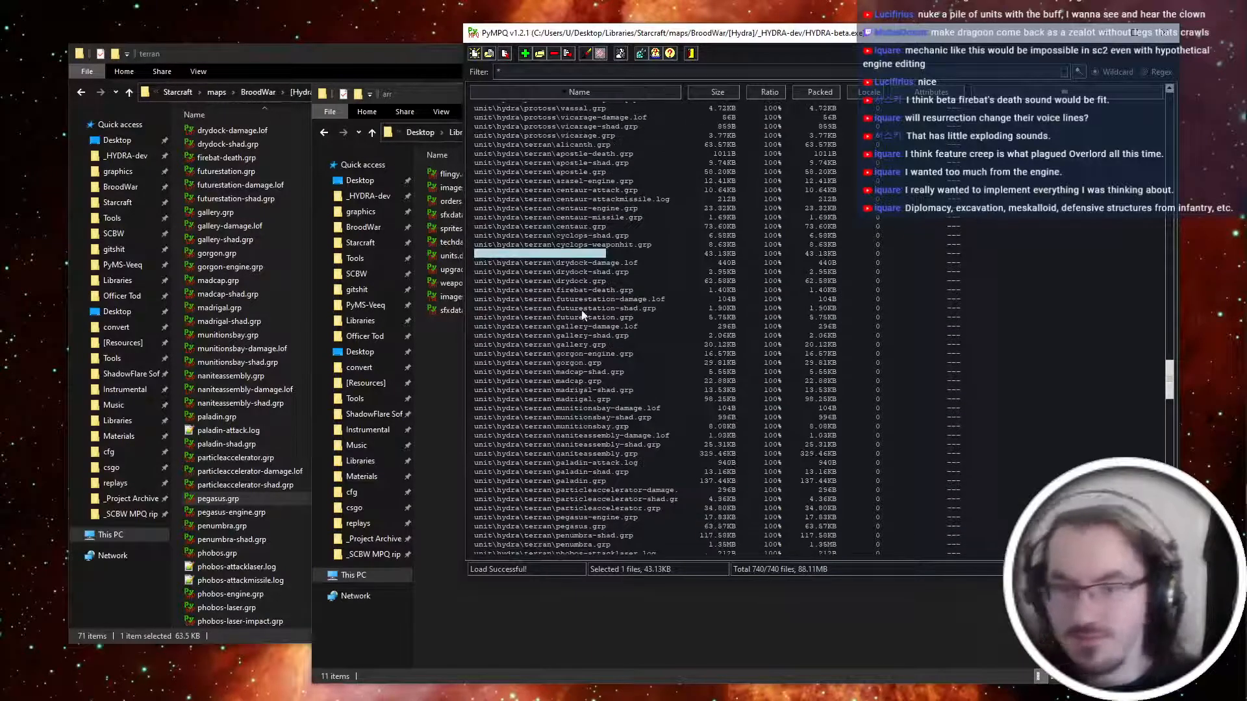
{"action": "left_click", "coordinate": [549, 55]}
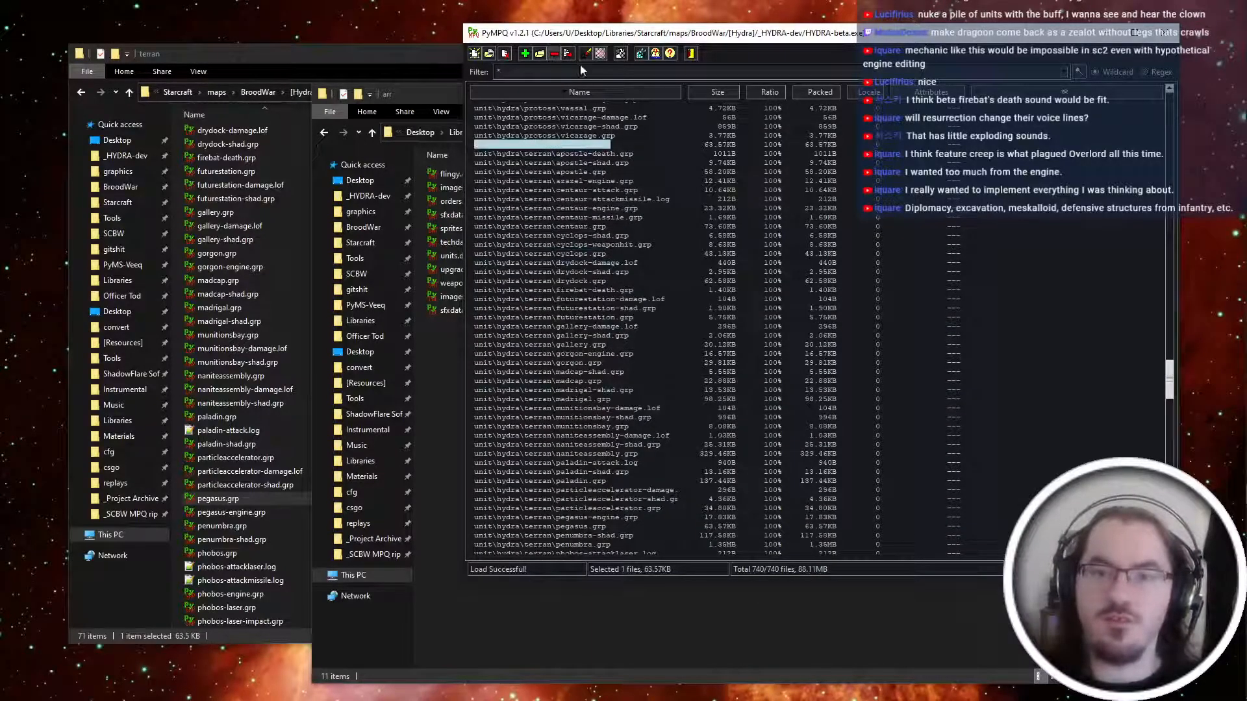
{"action": "left_click", "coordinate": [705, 684]}
Switch to the Git client and view the uncommitted changes of the _HYDRA-dev repository.
{"action": "key", "text": "ctrl+super+Right"}
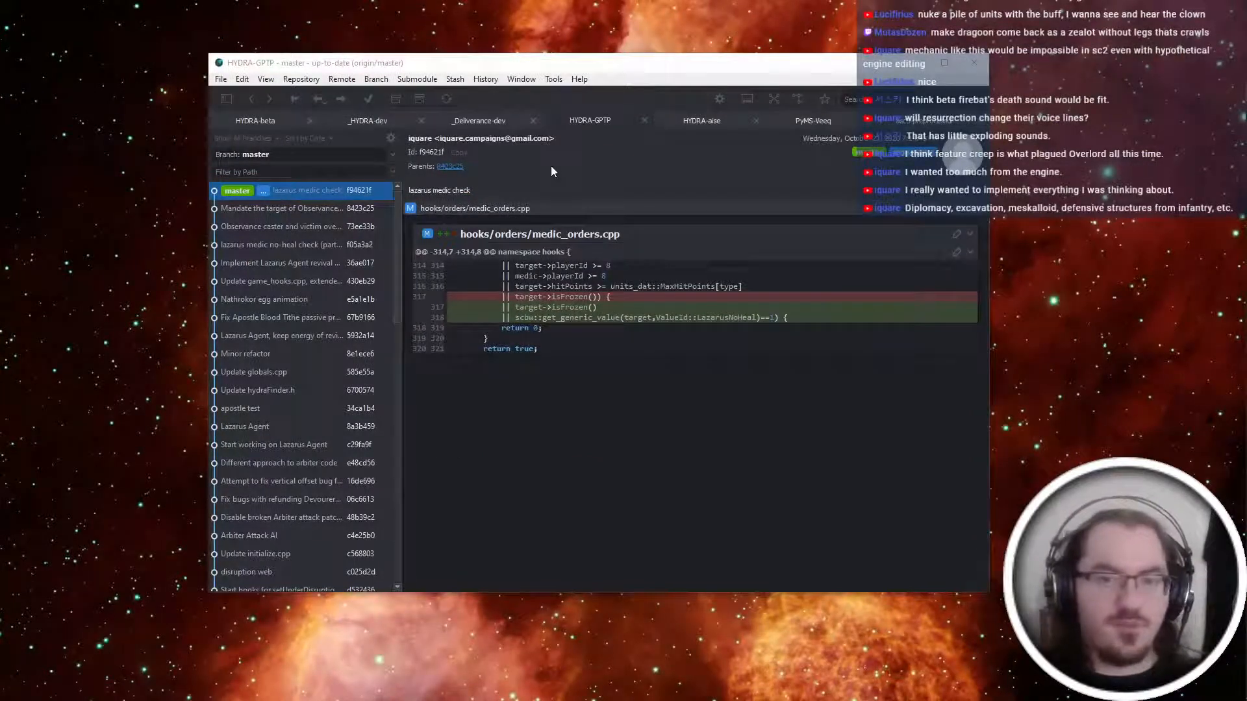
{"action": "key", "text": "ctrl+Tab"}
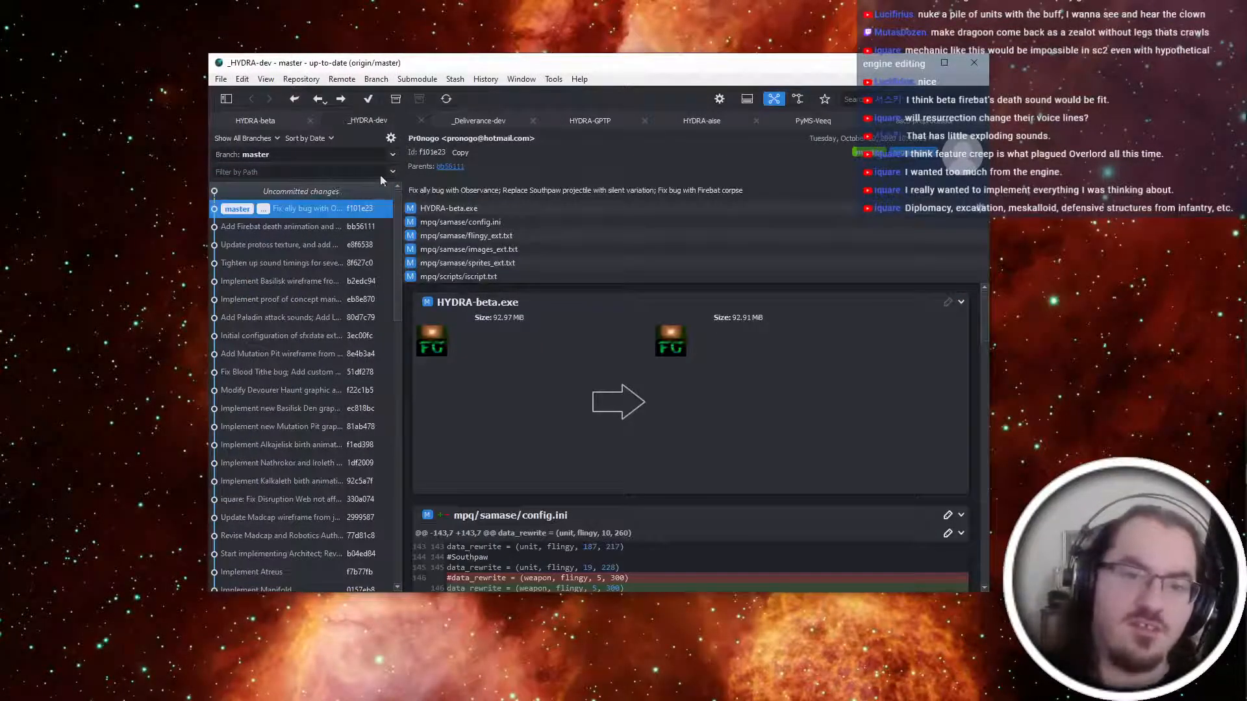
{"action": "key", "text": "Up"}
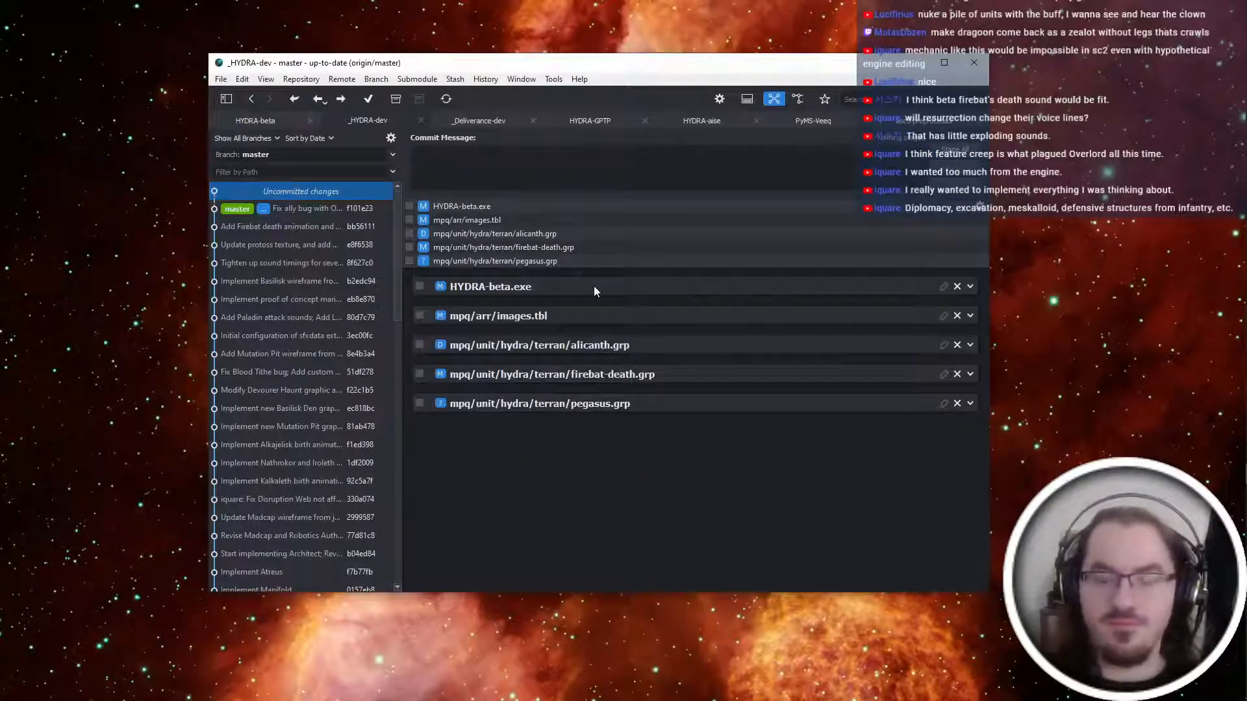
Stage all changed files, then commit and push them with the message "Correct internal name for Pegasus; Fix Firebat remnants offset".
{"action": "left_click", "coordinate": [409, 247]}
{"action": "type", "text": "C"}
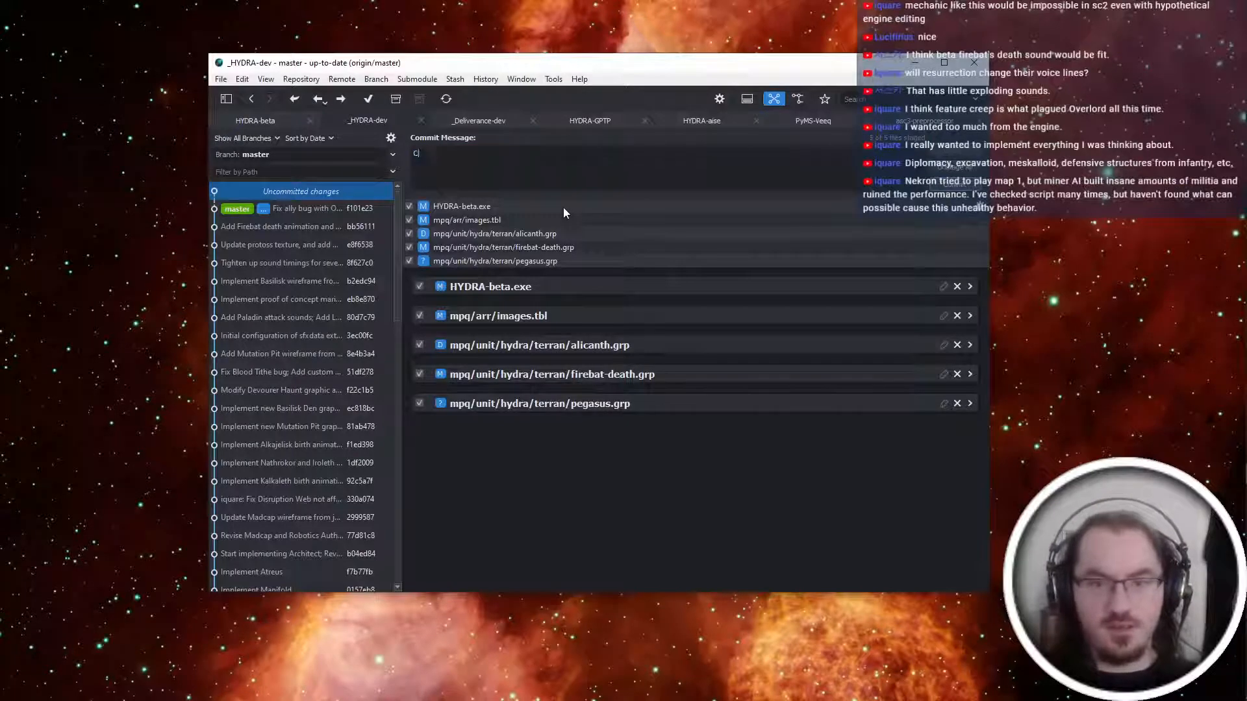
{"action": "type", "text": "orrect internal name for Pegasus; "}
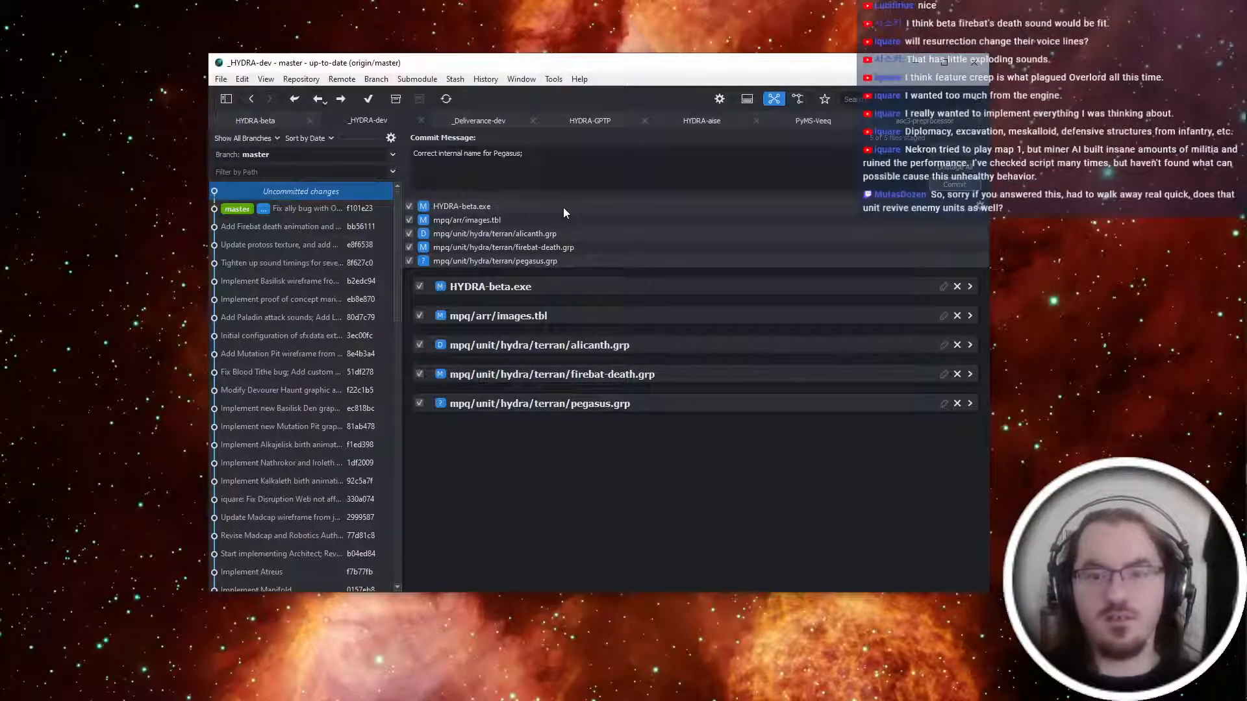
{"action": "type", "text": "Fix Firebat"}
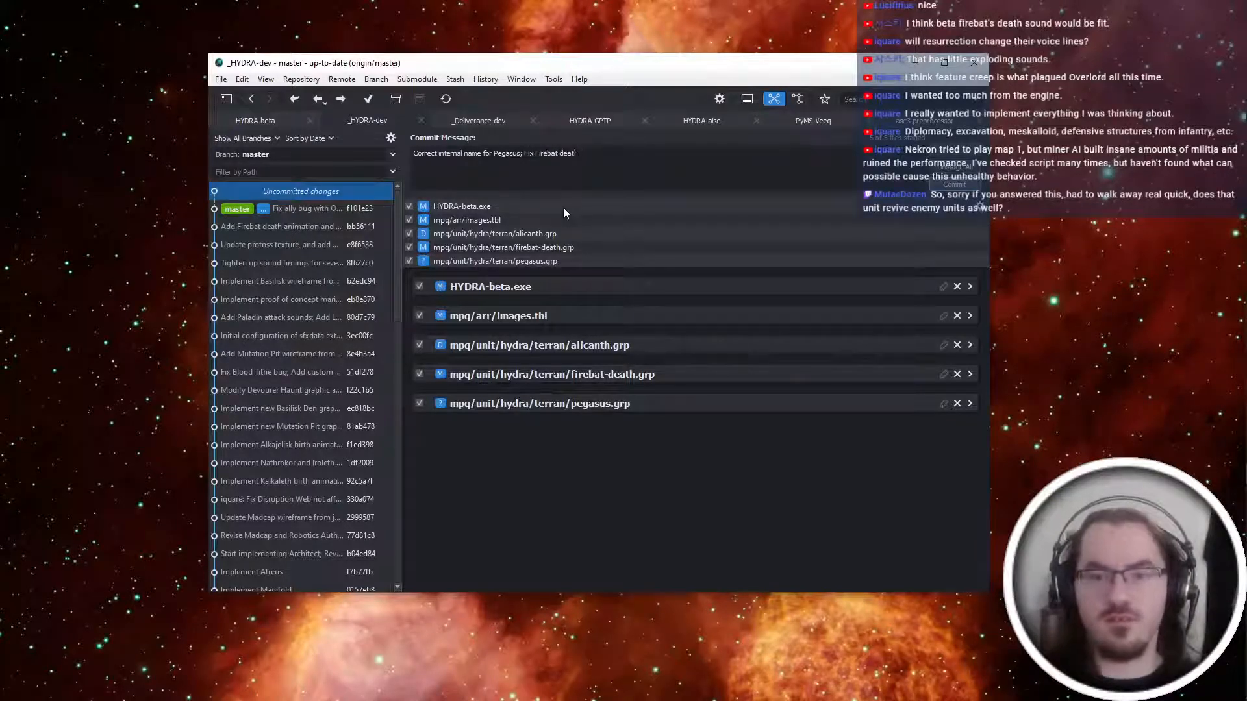
{"action": "type", "text": " remnants offset;"}
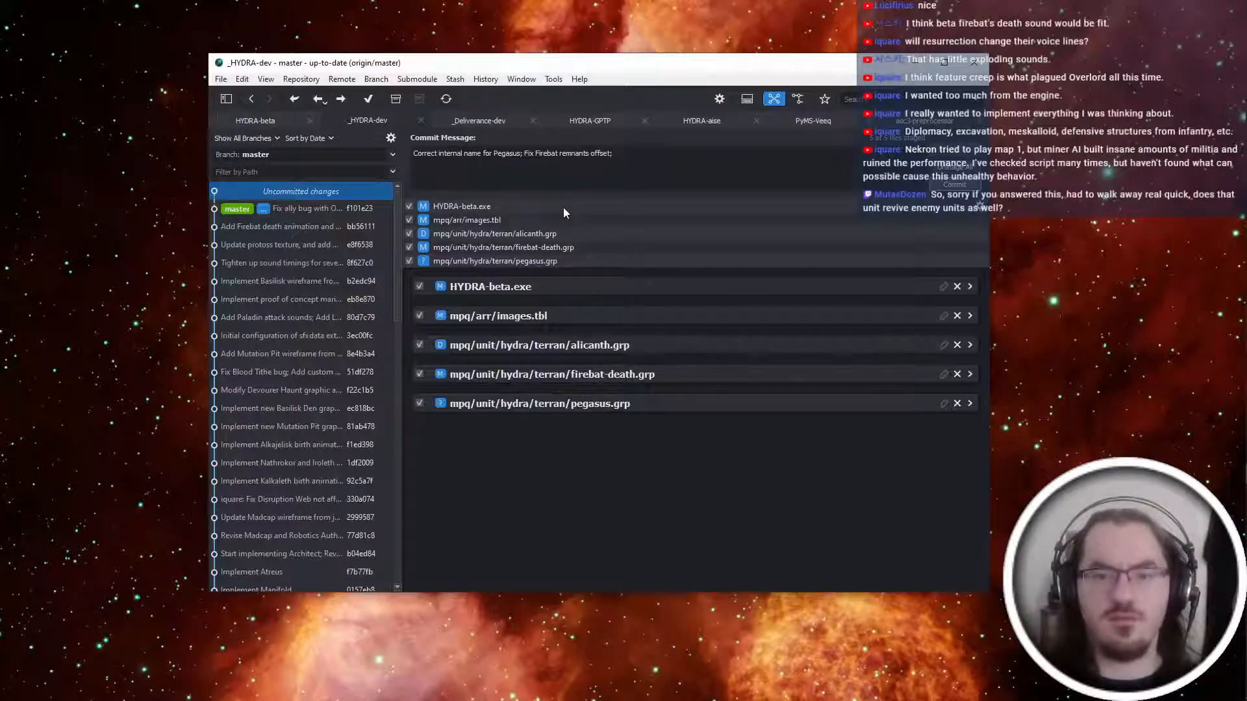
{"action": "key", "text": "ctrl+Return"}
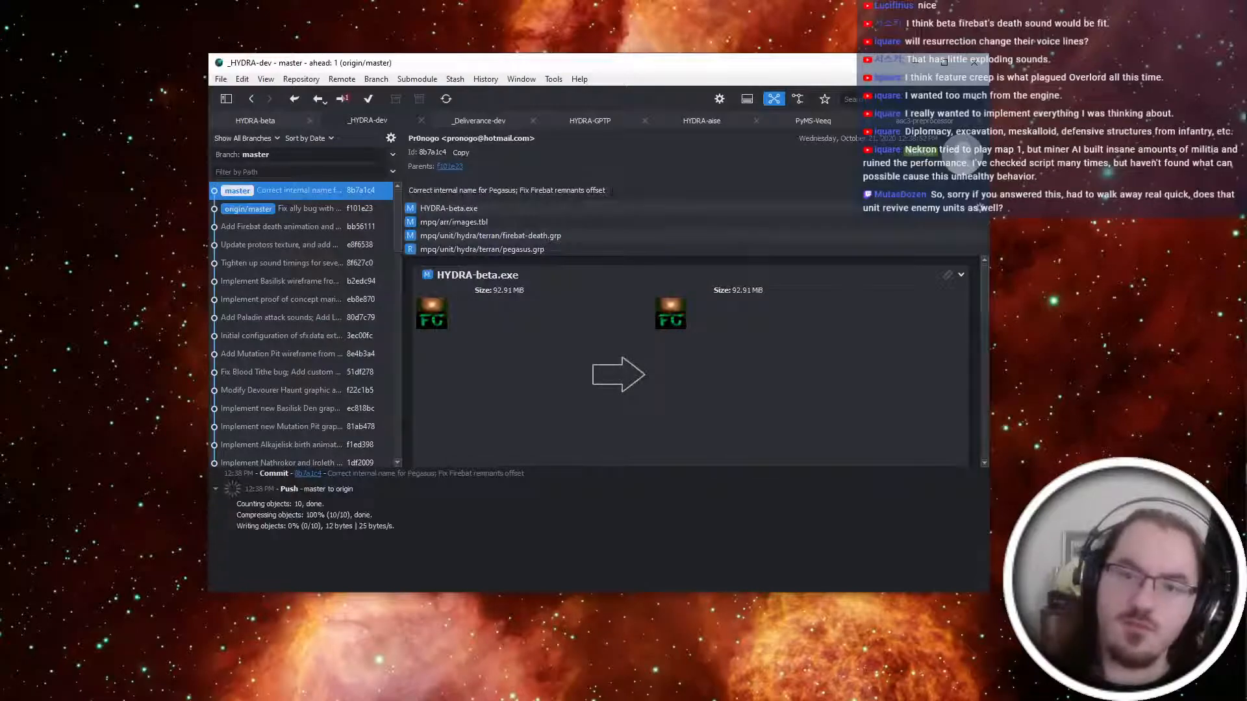
Switch to the modding desktop, launch the HYDRA build of StarCraft, and start a single-player game.
{"action": "key", "text": "ctrl+super+Right"}
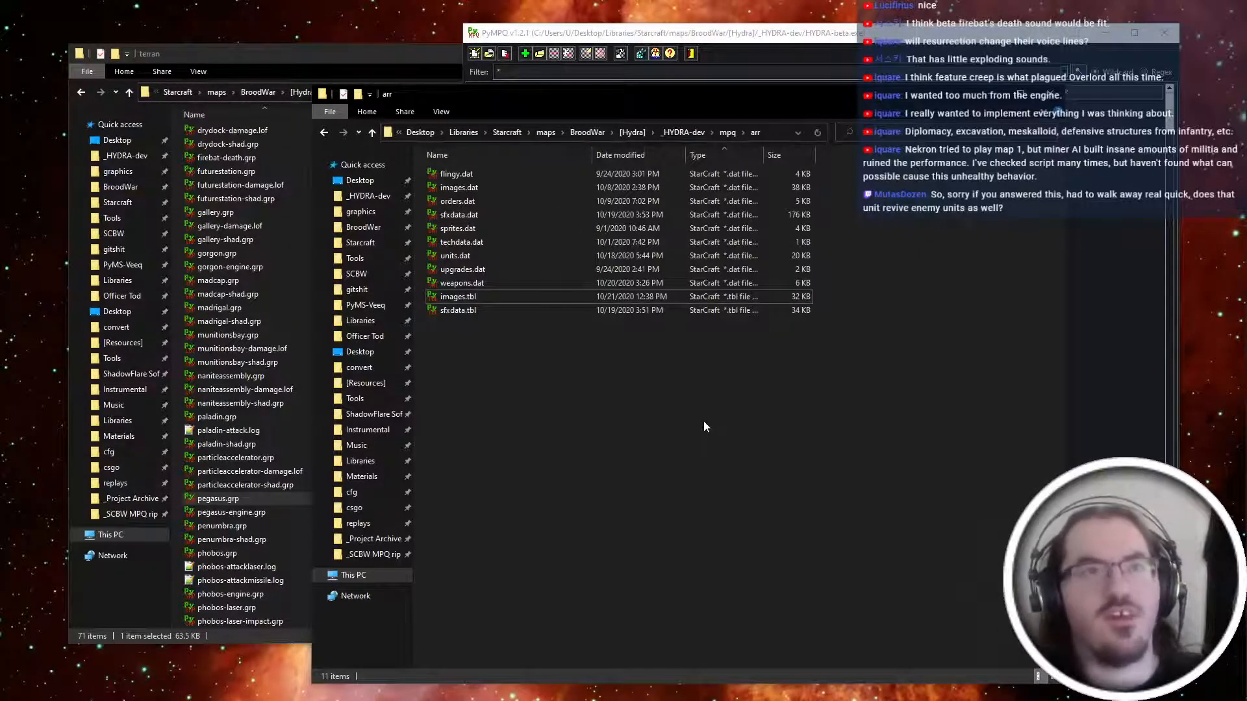
{"action": "mouse_move", "coordinate": [1242, 260]}
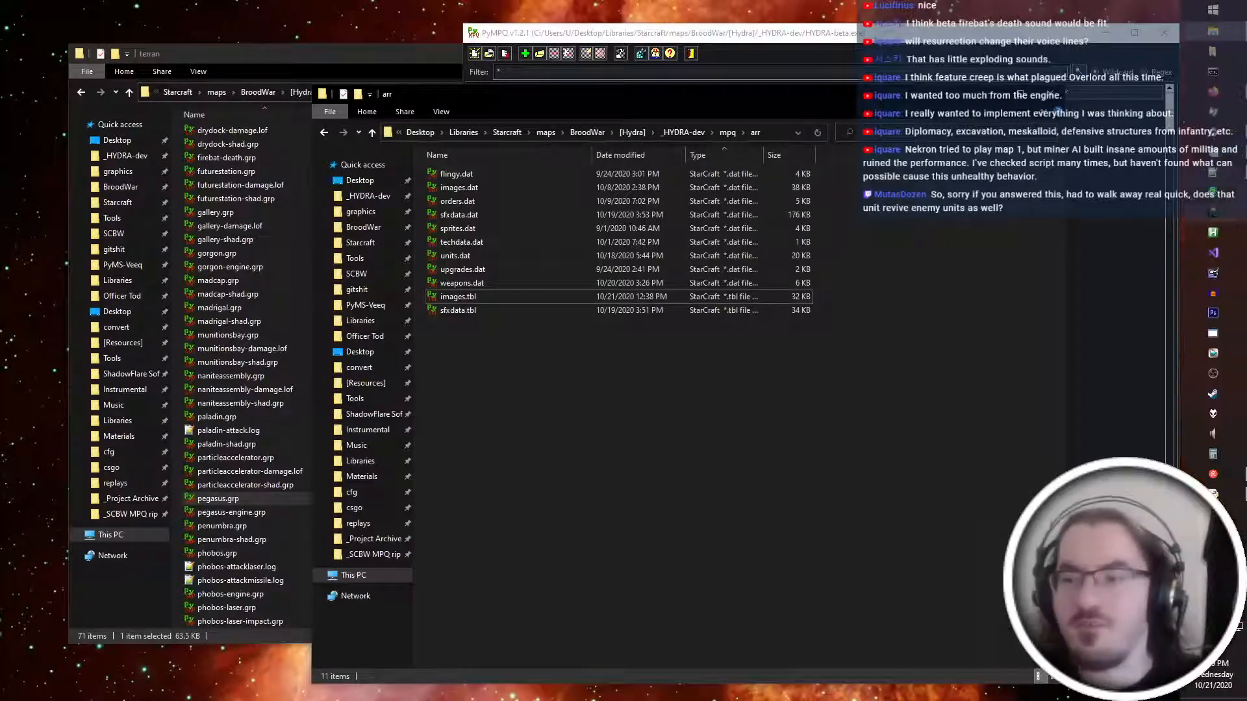
{"action": "left_click", "coordinate": [1213, 231]}
{"action": "key", "text": "Return"}
{"action": "key", "text": "s"}
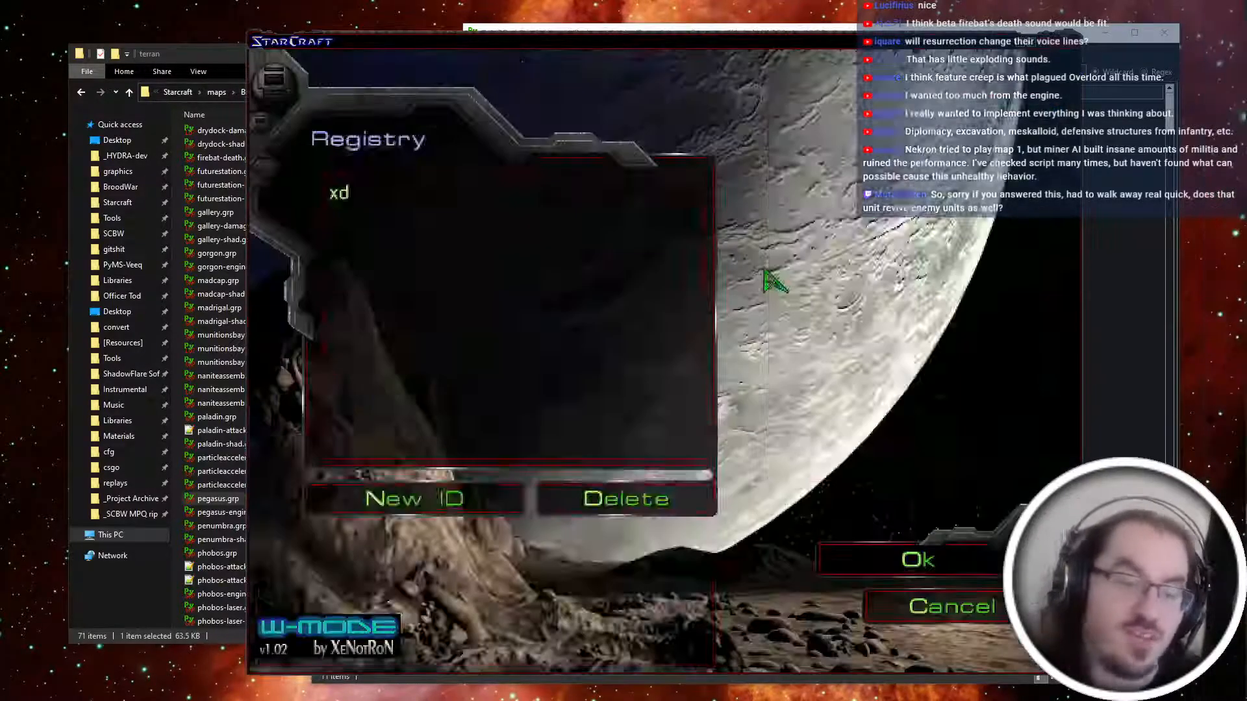
{"action": "key", "text": "Return"}
{"action": "key", "text": "Return"}
{"action": "key", "text": "s"}
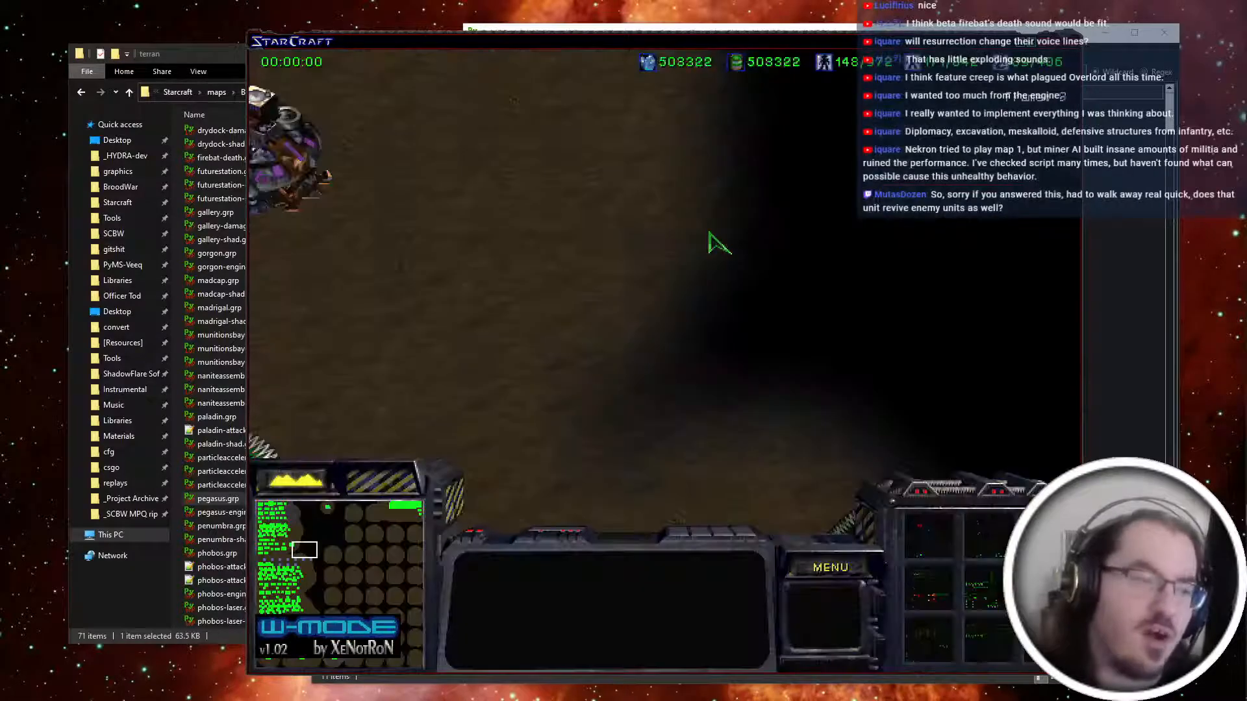
Spawn three Apostles with the console command "spawn apostle 3" and view one's Blood Tithe ability description.
{"action": "key", "text": "grave"}
{"action": "type", "text": "spaw"}
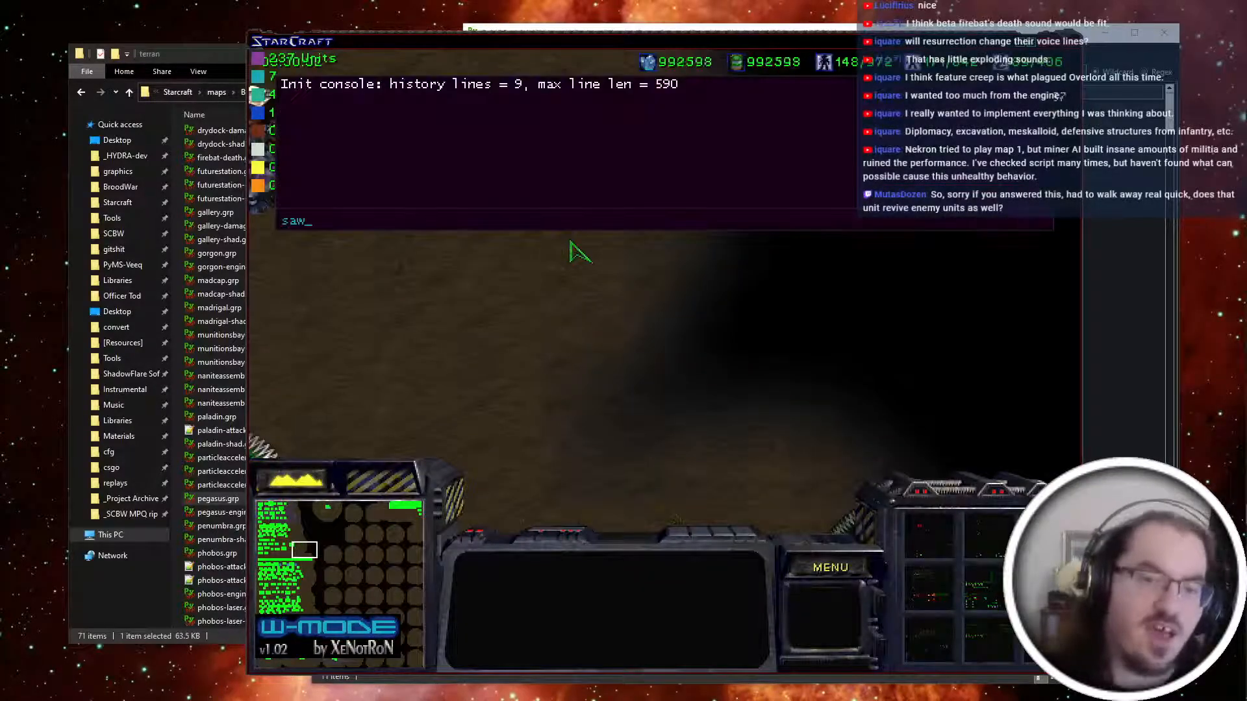
{"action": "type", "text": "n apostle"}
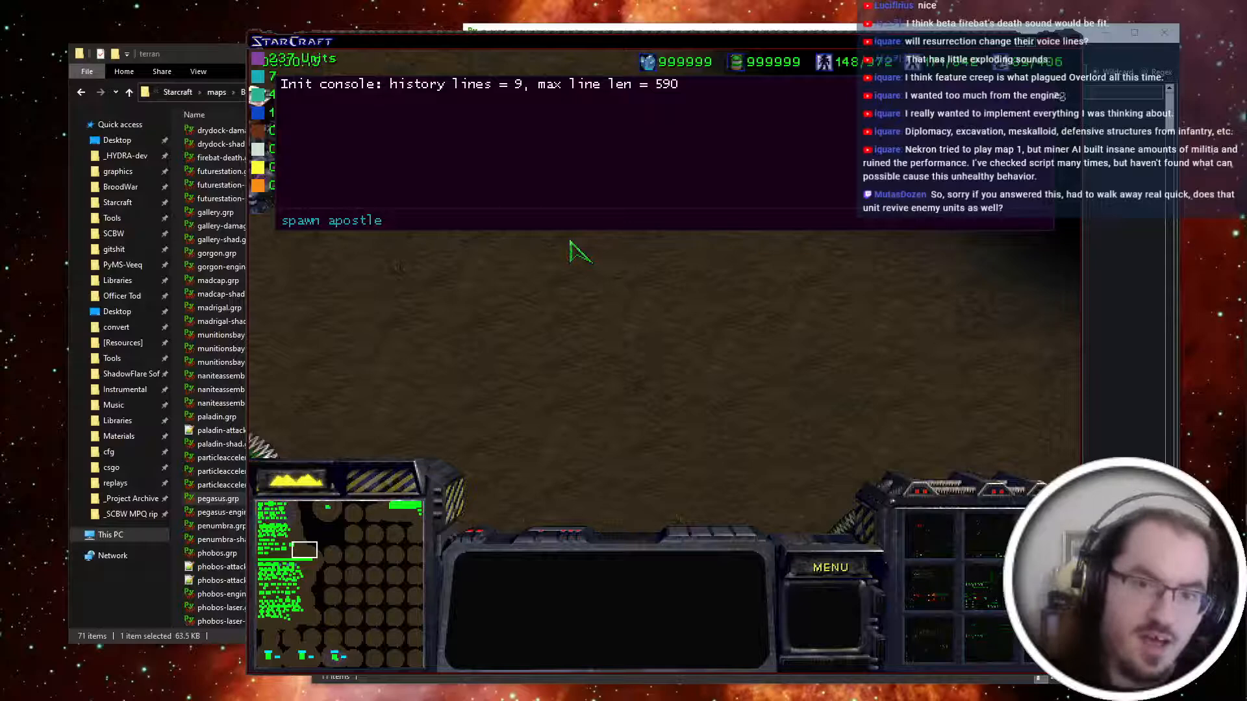
{"action": "key", "text": "Return"}
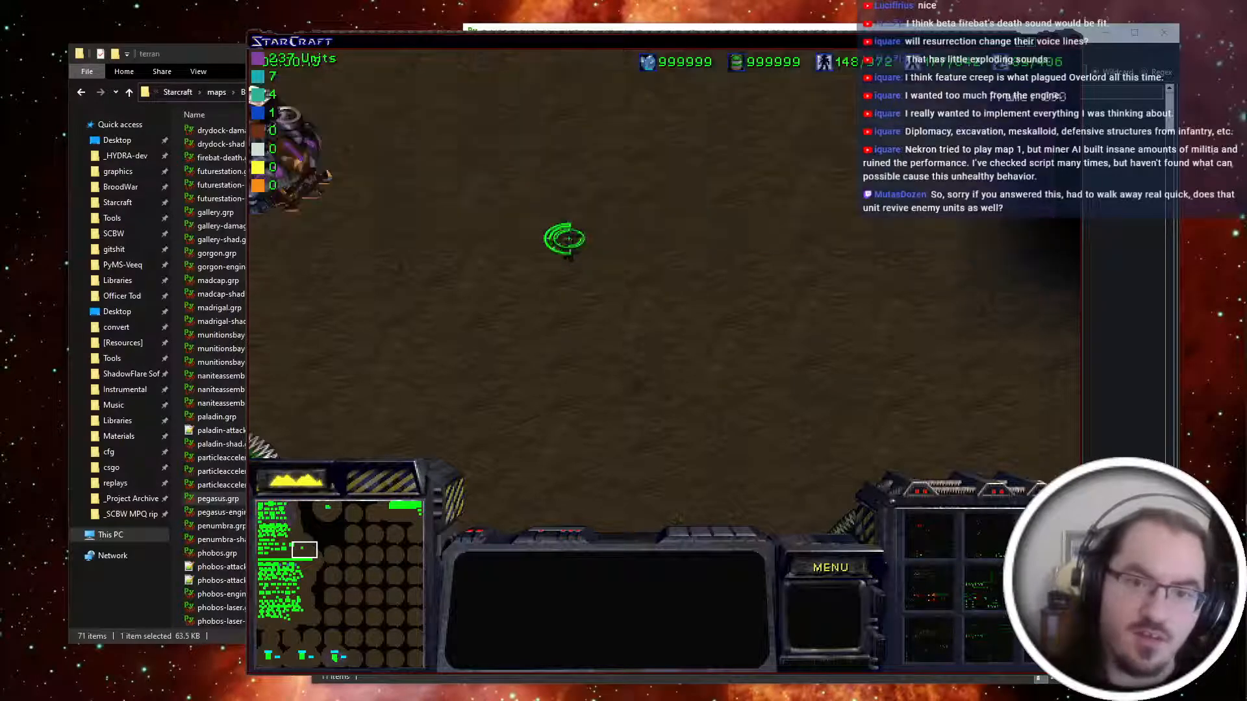
{"action": "left_click", "coordinate": [560, 250]}
{"action": "mouse_move", "coordinate": [1002, 652]}
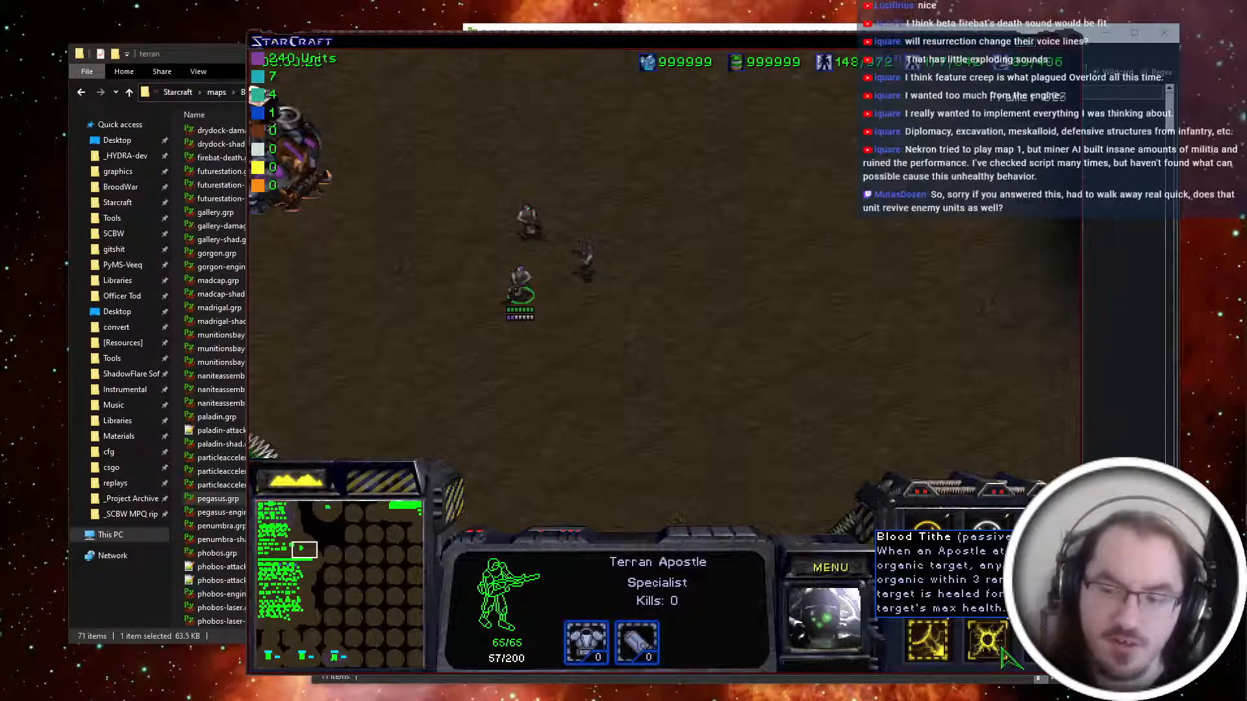
Spawn an Ultralisk with "spawn 27", add three Marines around it, and select the Ultralisk.
{"action": "key", "text": "grave"}
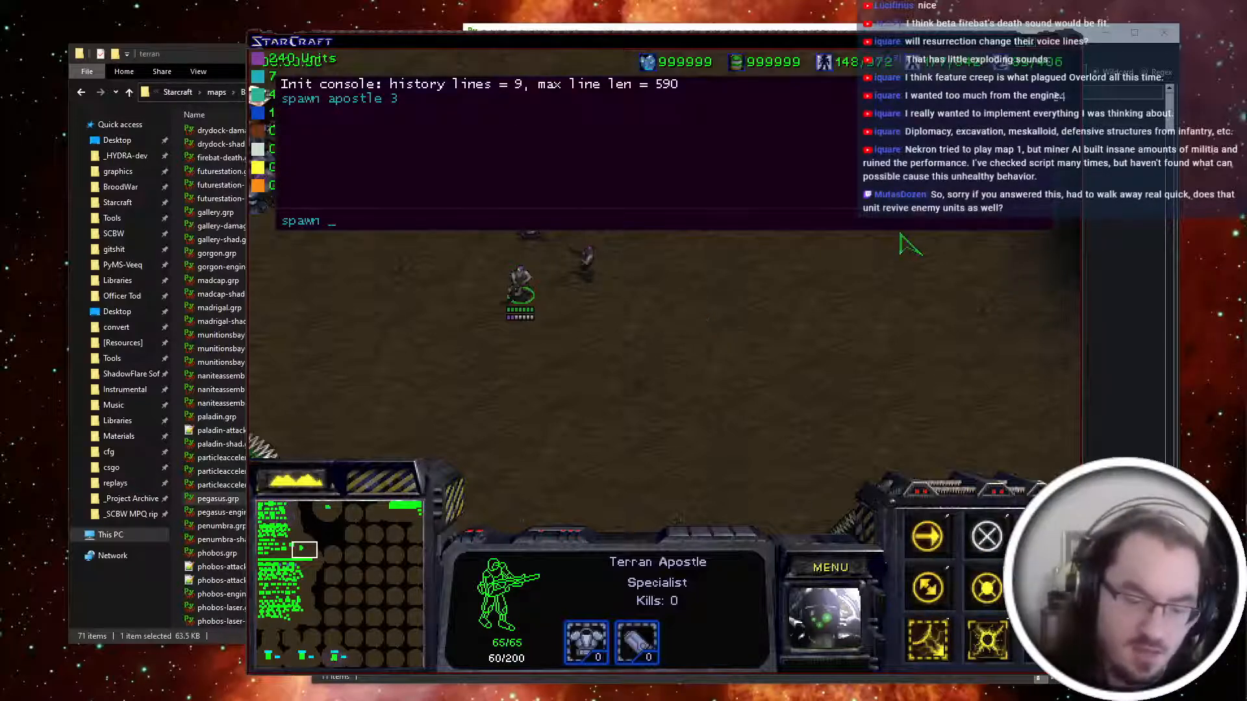
{"action": "type", "text": "spawn 27"}
{"action": "key", "text": "Return"}
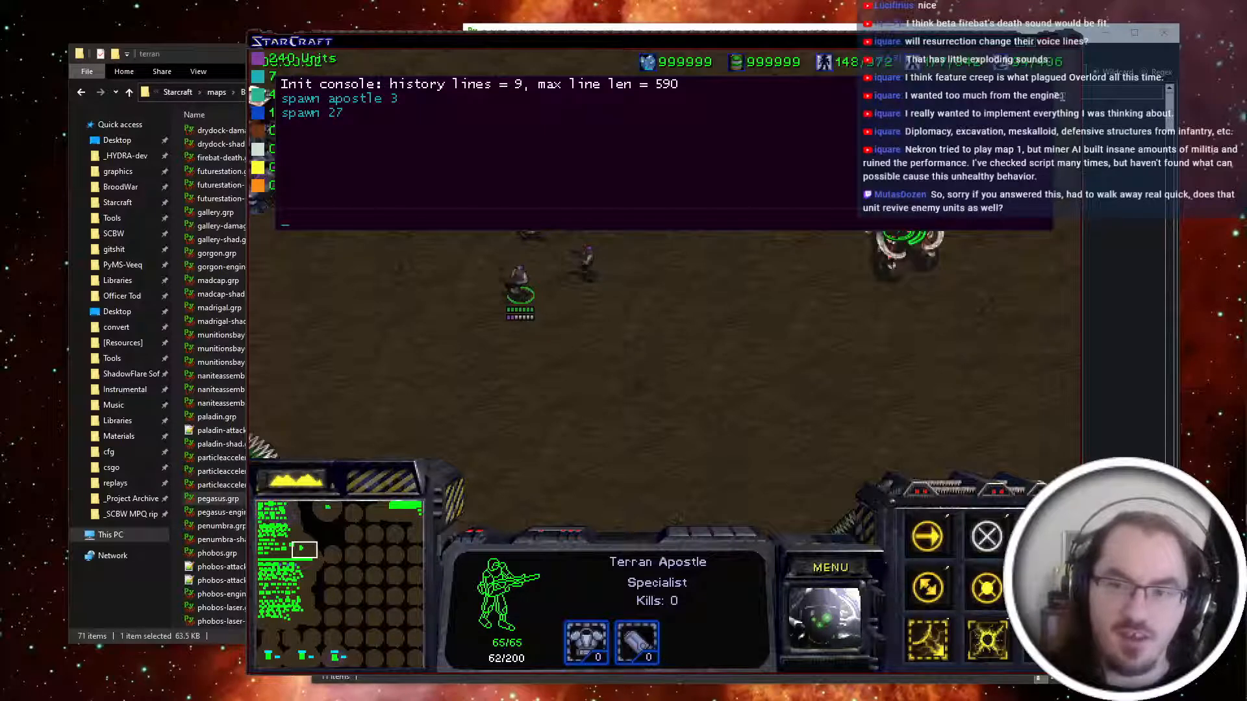
{"action": "key", "text": "Return"}
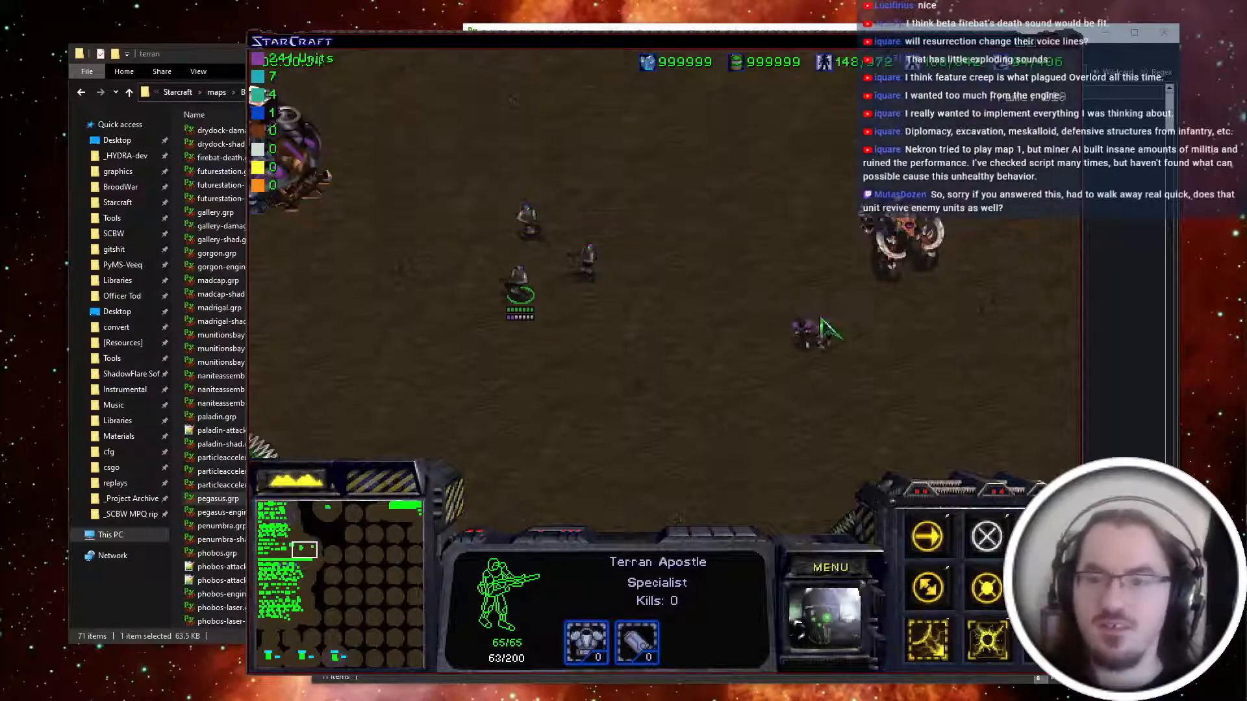
{"action": "left_click", "coordinate": [845, 263]}
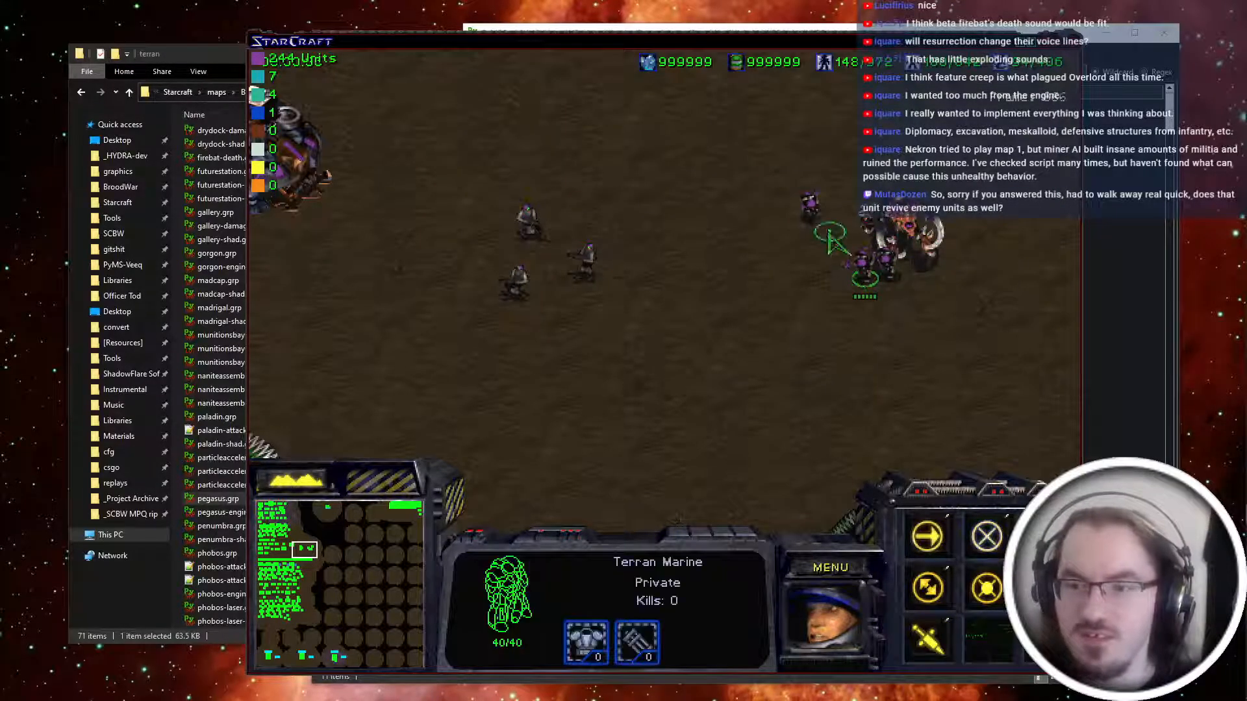
{"action": "left_click", "coordinate": [906, 243]}
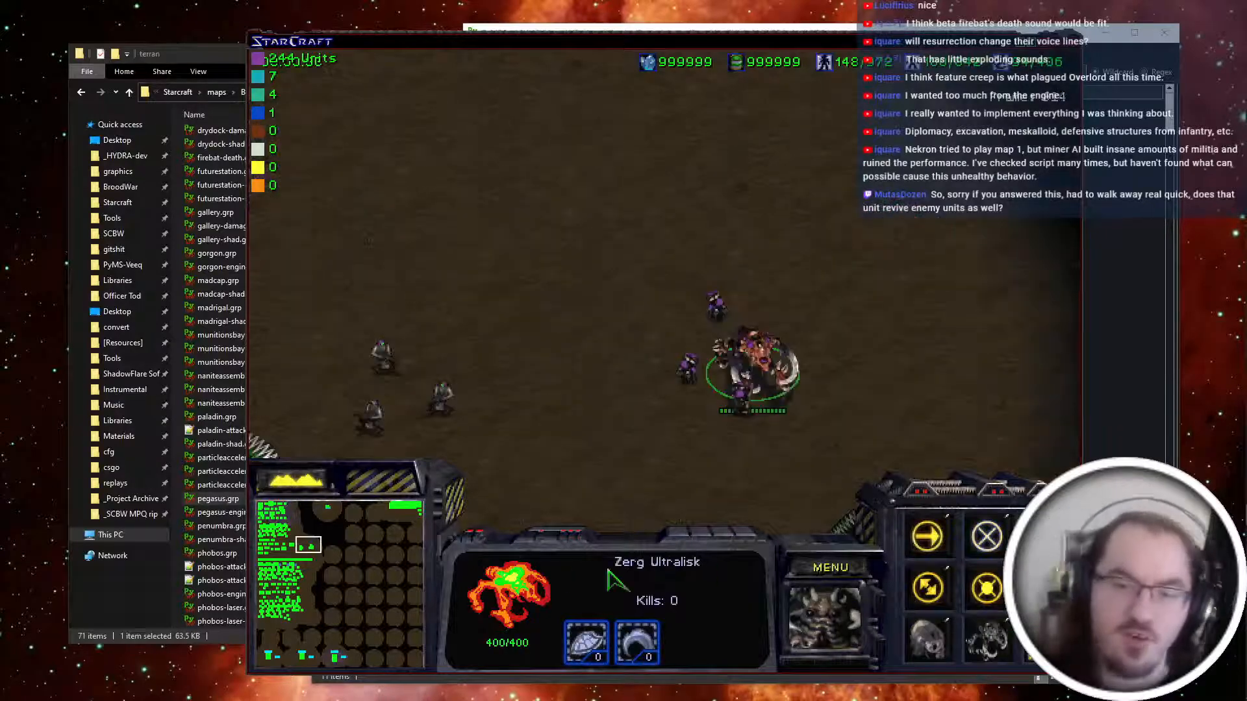
Lower the Marines' health with Stim Packs, move one Apostle toward the Ultralisk, and select a wounded Marine.
{"action": "left_click_drag", "start_coordinate": [753, 295], "coordinate": [604, 406]}
{"action": "key", "text": "t"}
{"action": "left_click", "coordinate": [443, 397]}
{"action": "right_click", "coordinate": [558, 377]}
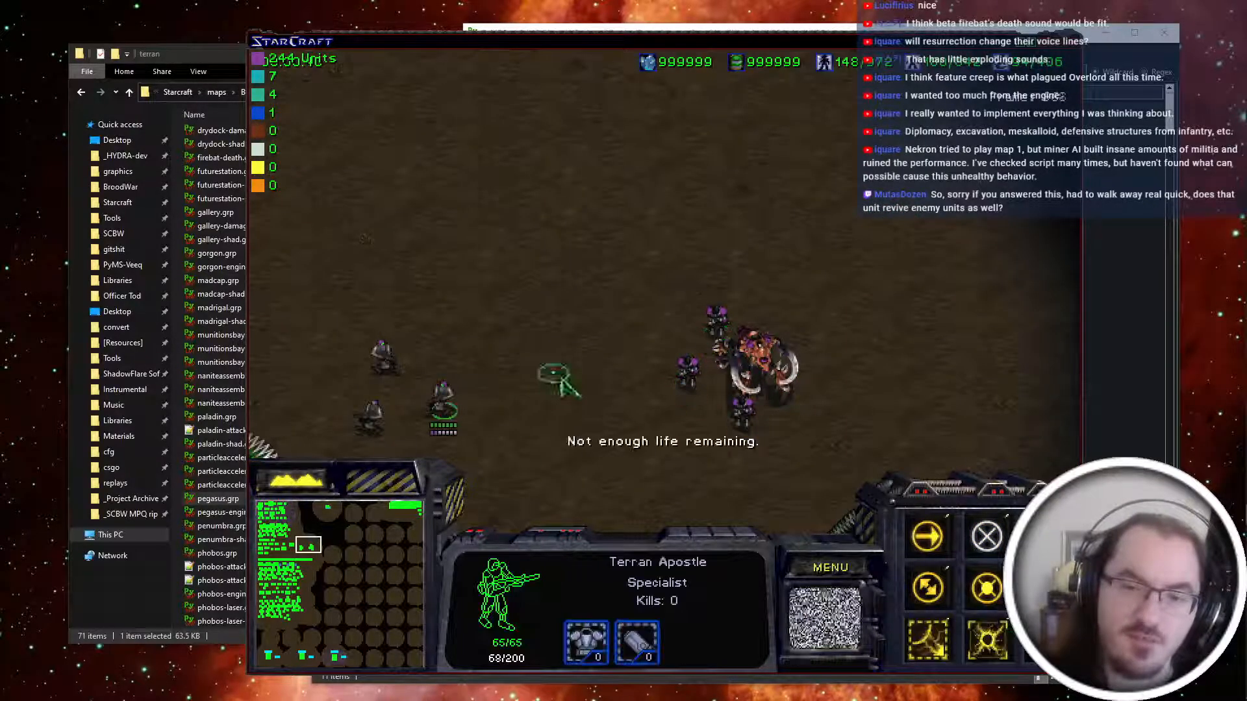
{"action": "right_click", "coordinate": [768, 352]}
{"action": "key", "text": "s"}
{"action": "left_click", "coordinate": [695, 373]}
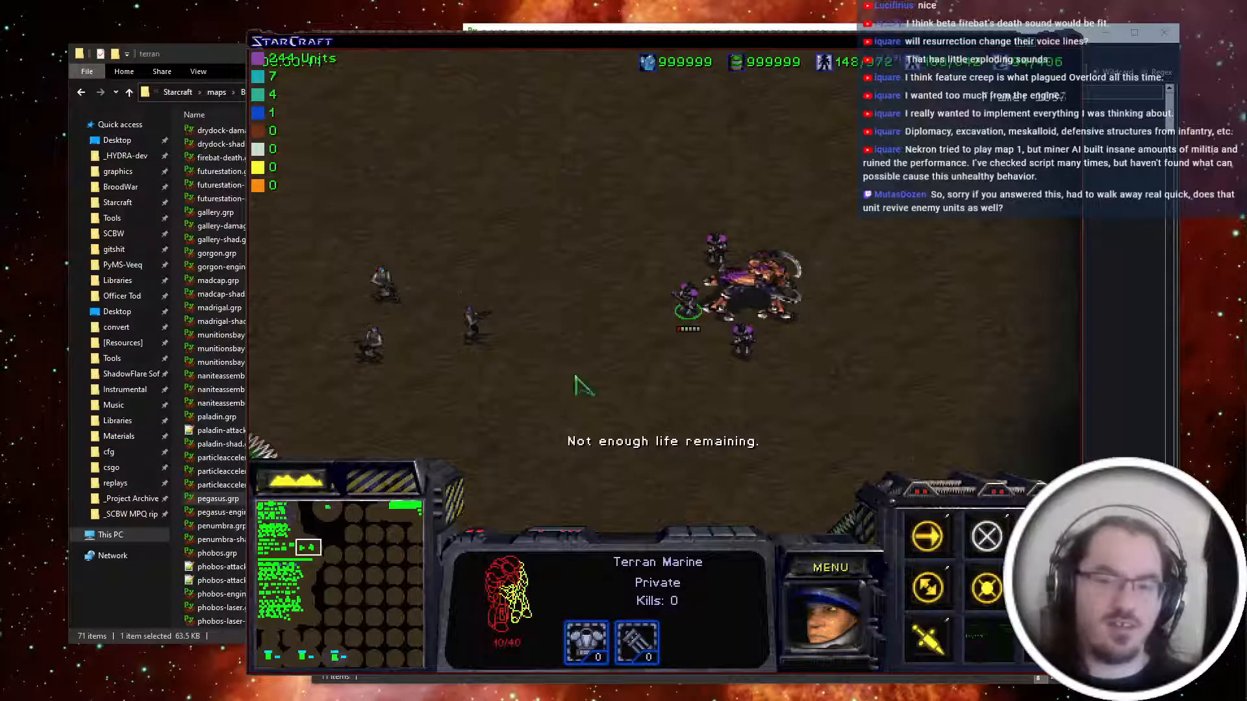
Have the nearest Apostle attack the Ultralisk and check the health of the Marine beside it.
{"action": "left_click_drag", "start_coordinate": [526, 253], "coordinate": [463, 385]}
{"action": "right_click", "coordinate": [692, 307]}
{"action": "left_click", "coordinate": [689, 304]}
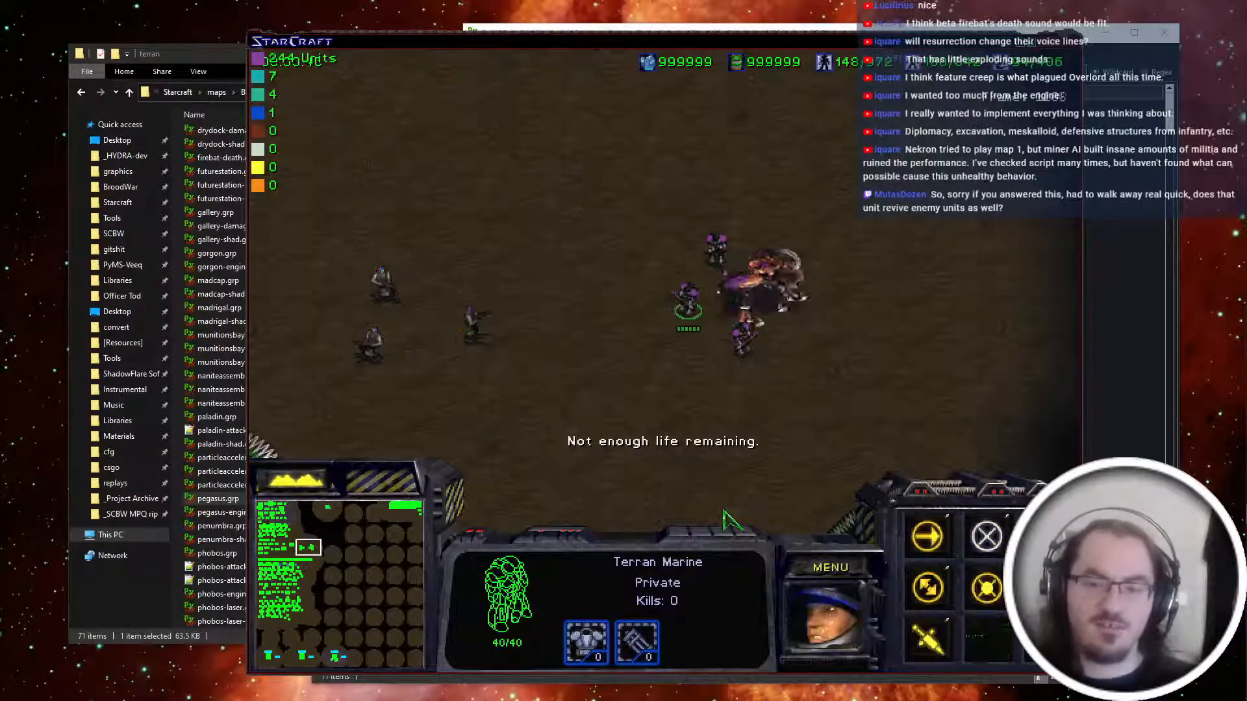
Move all three Marines away from the Ultralisk to the area above the Apostles, and select the Ultralisk.
{"action": "double_click", "coordinate": [689, 302]}
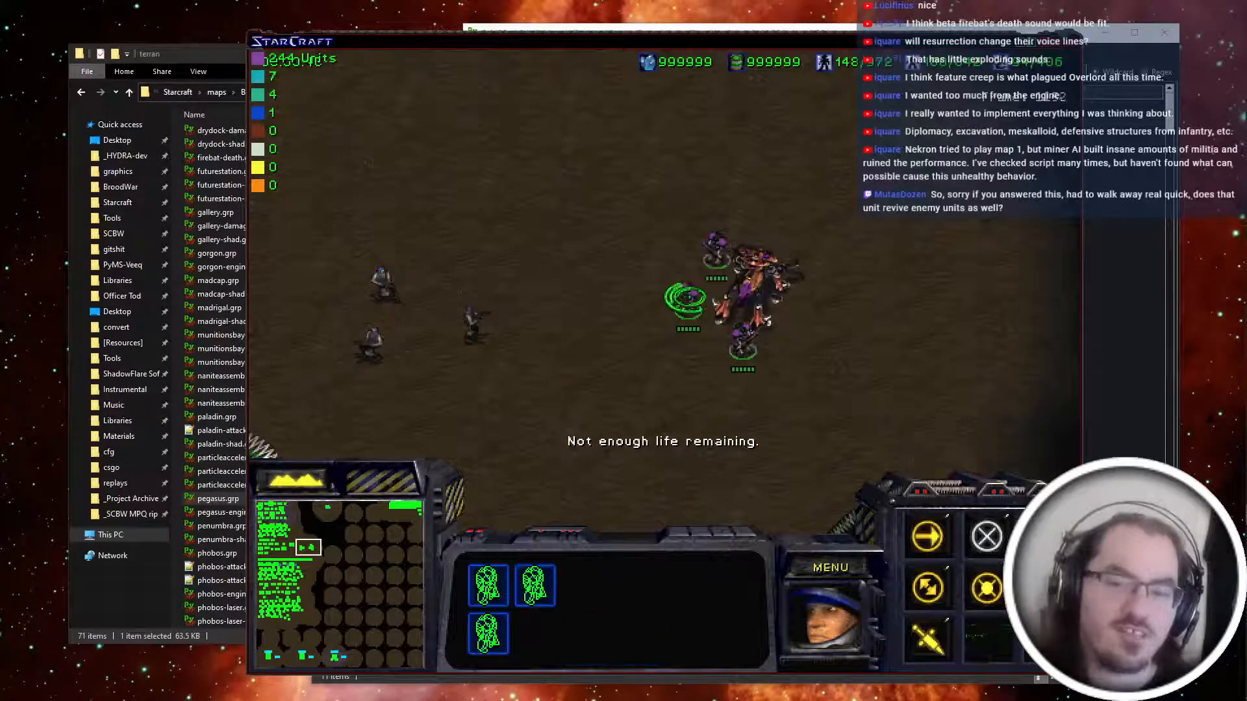
{"action": "right_click", "coordinate": [520, 162]}
{"action": "left_click_drag", "start_coordinate": [531, 334], "coordinate": [465, 312]}
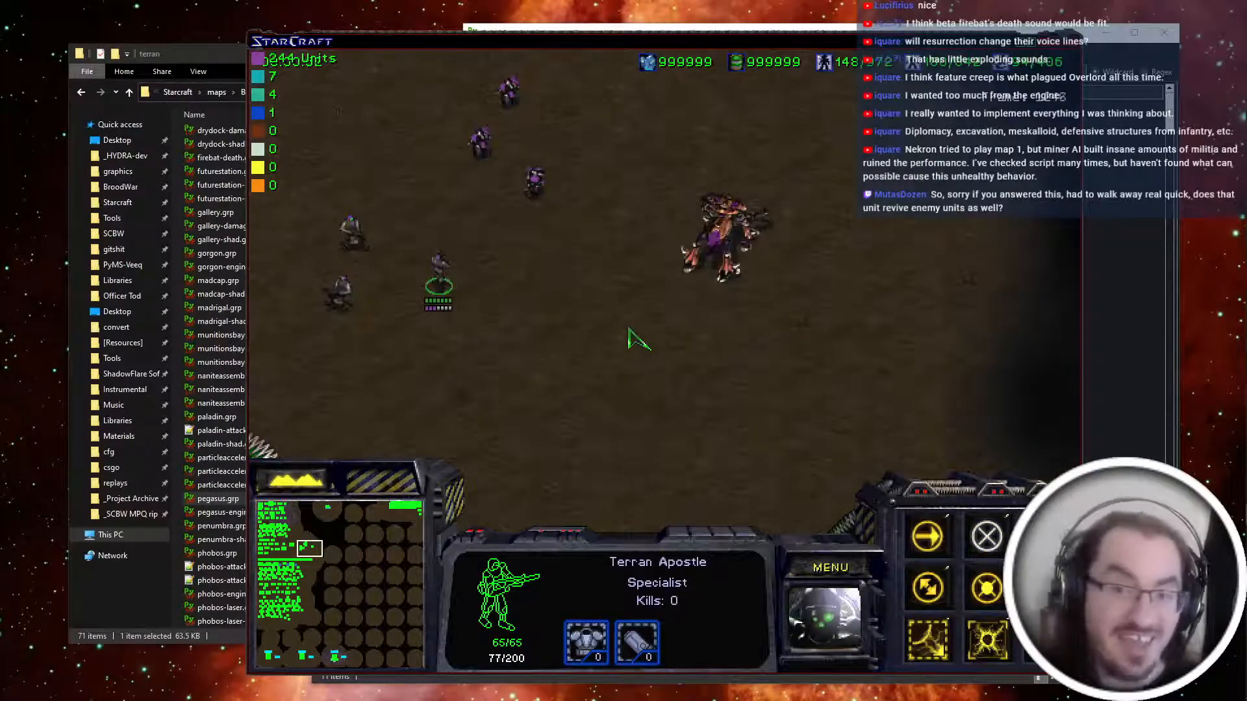
{"action": "left_click", "coordinate": [720, 246]}
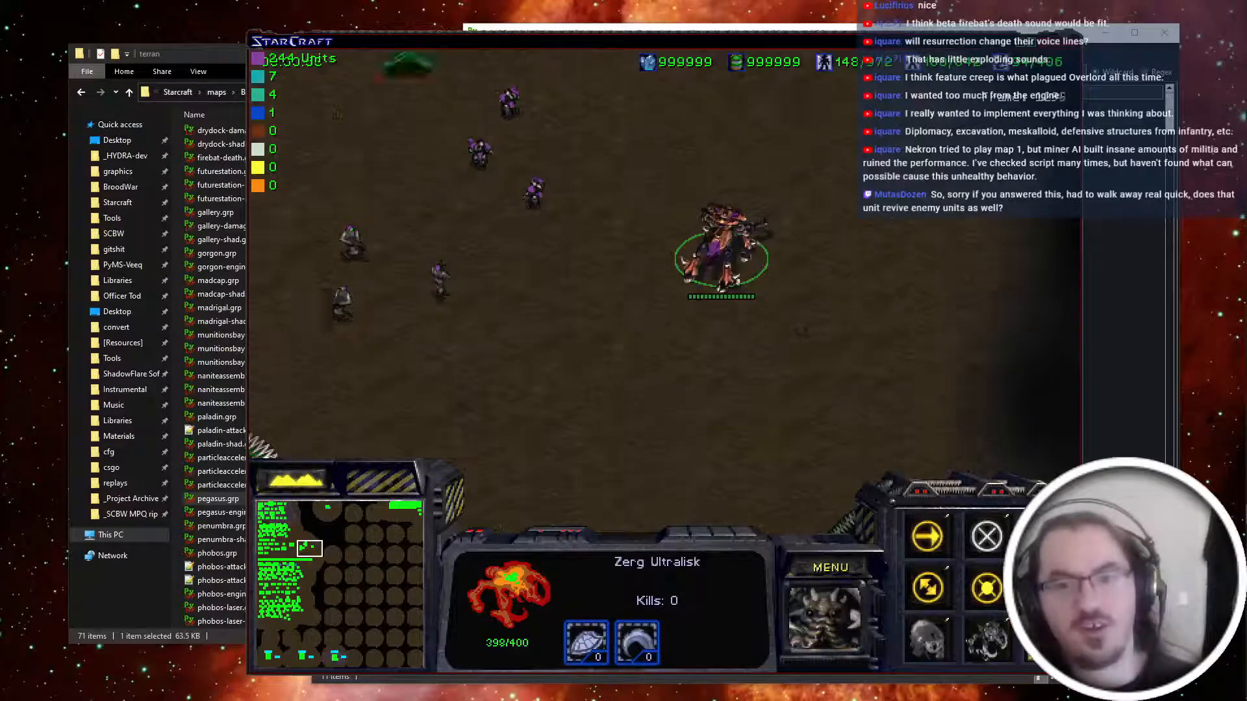
Inspect the Sunken Colony, the uppermost Marine and the Apostle nearest the Ultralisk.
{"action": "key", "text": "F2"}
{"action": "left_click", "coordinate": [532, 237]}
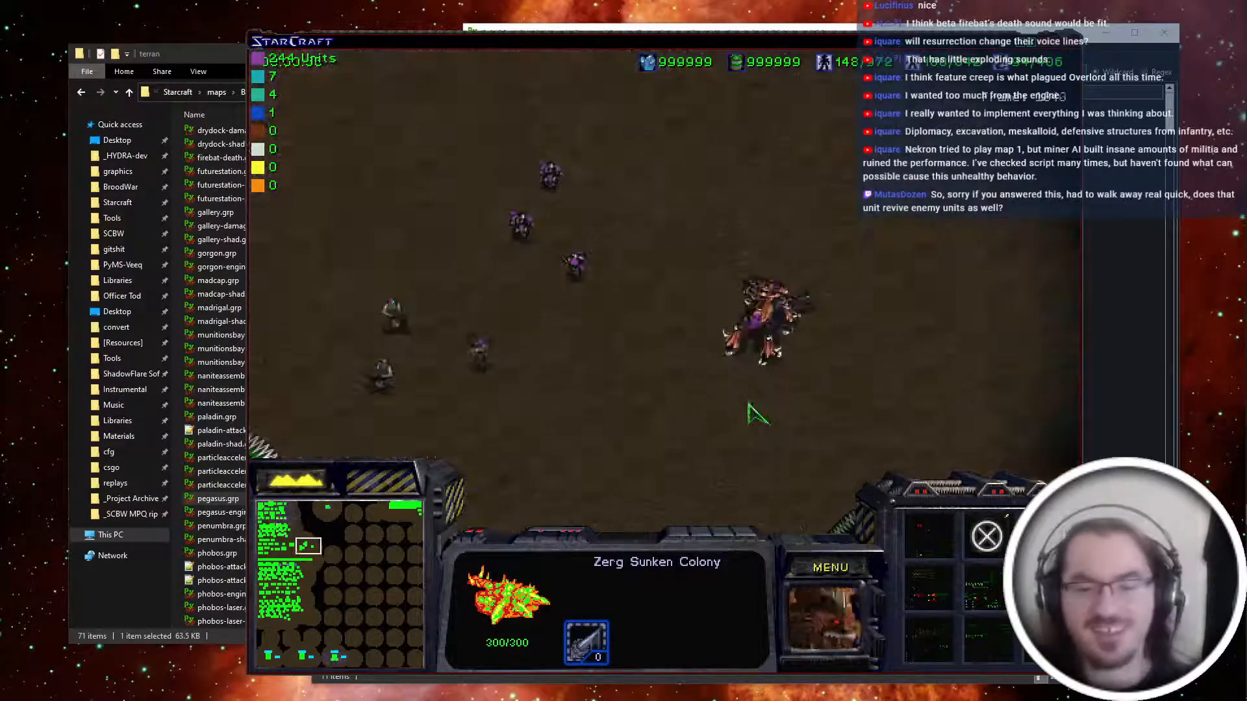
{"action": "left_click_drag", "start_coordinate": [891, 264], "coordinate": [807, 314]}
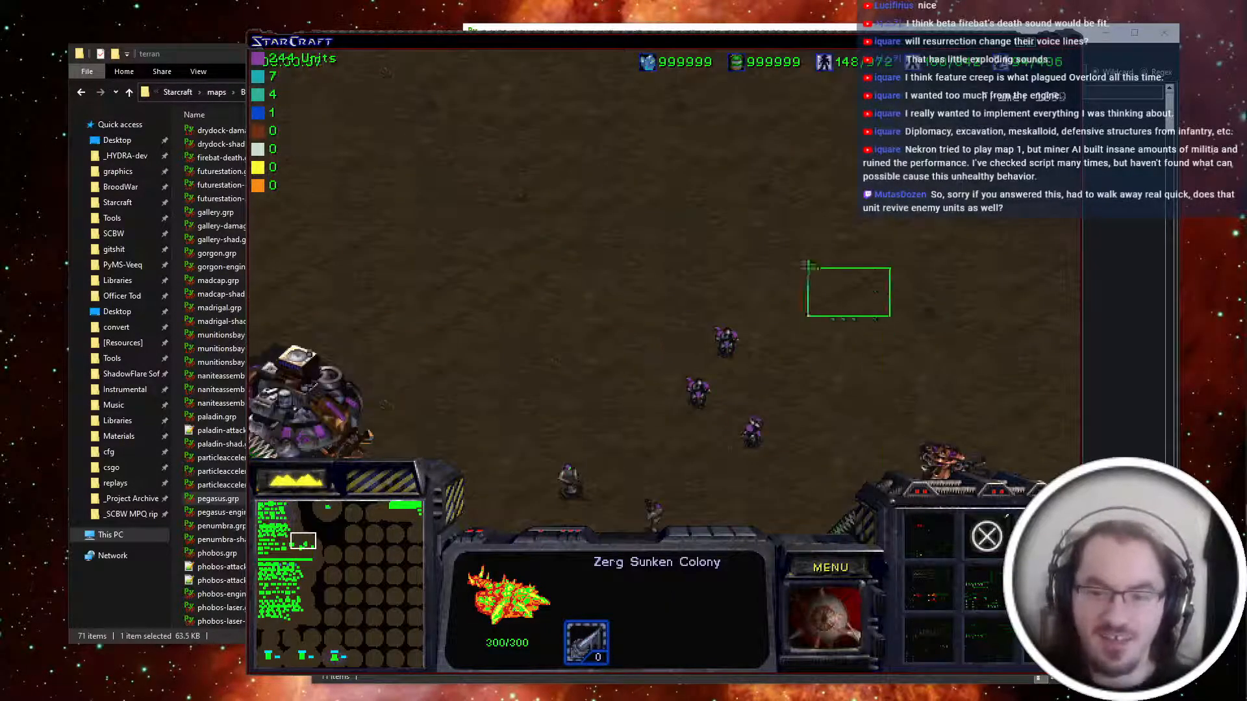
{"action": "left_click", "coordinate": [726, 341]}
{"action": "key", "text": "Down"}
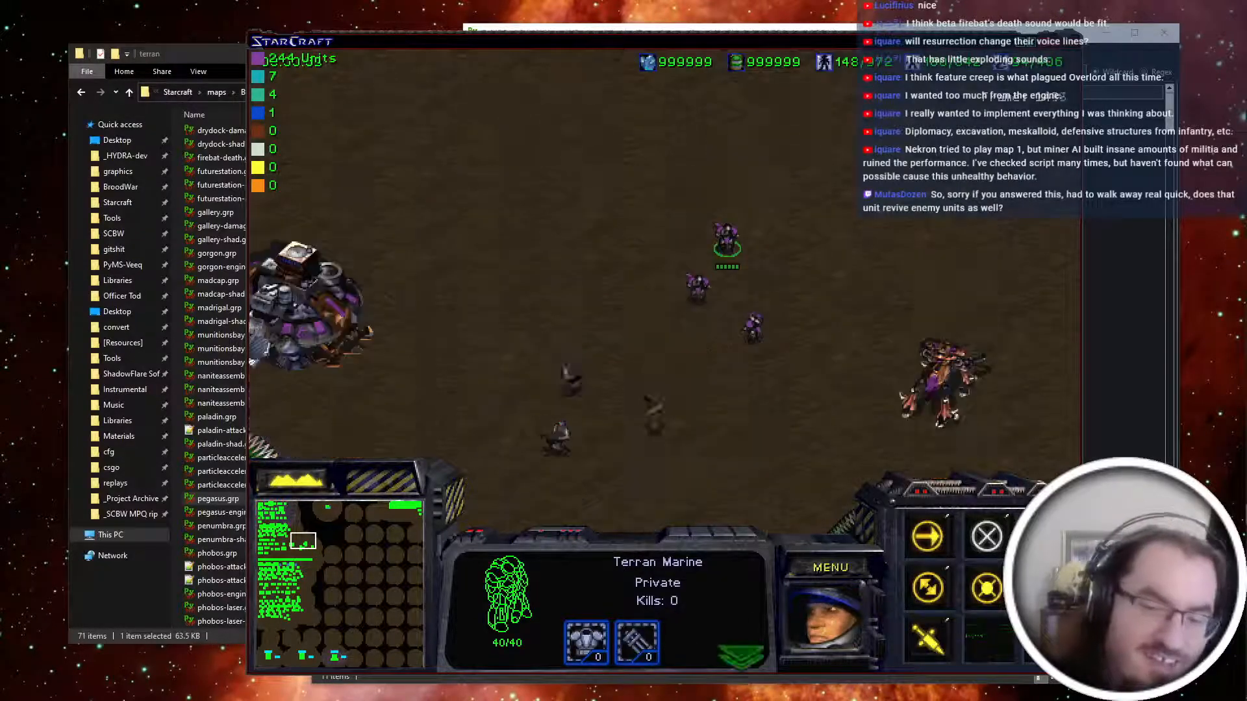
{"action": "left_click", "coordinate": [655, 339]}
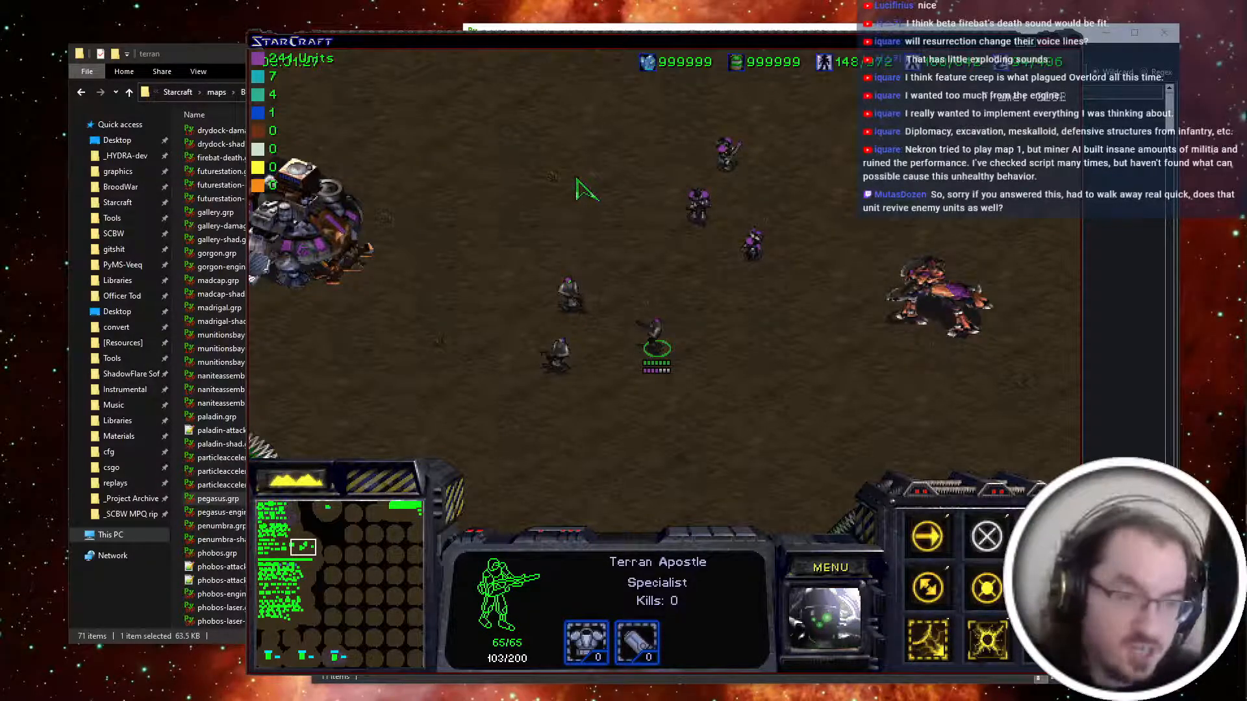
Move the Ultralisk below the group of units and spawn a Zealot with "spawn zealot".
{"action": "left_click", "coordinate": [899, 338]}
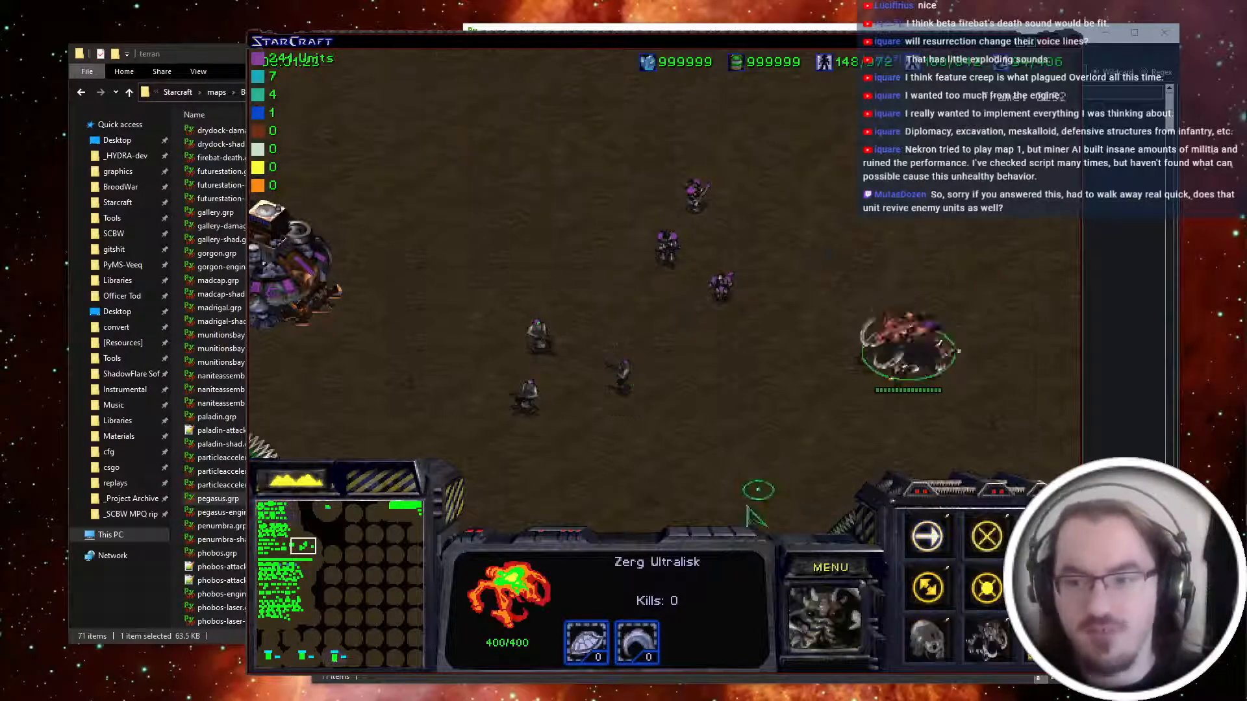
{"action": "key", "text": "grave"}
{"action": "type", "text": "spawn zealot"}
{"action": "key", "text": "Return"}
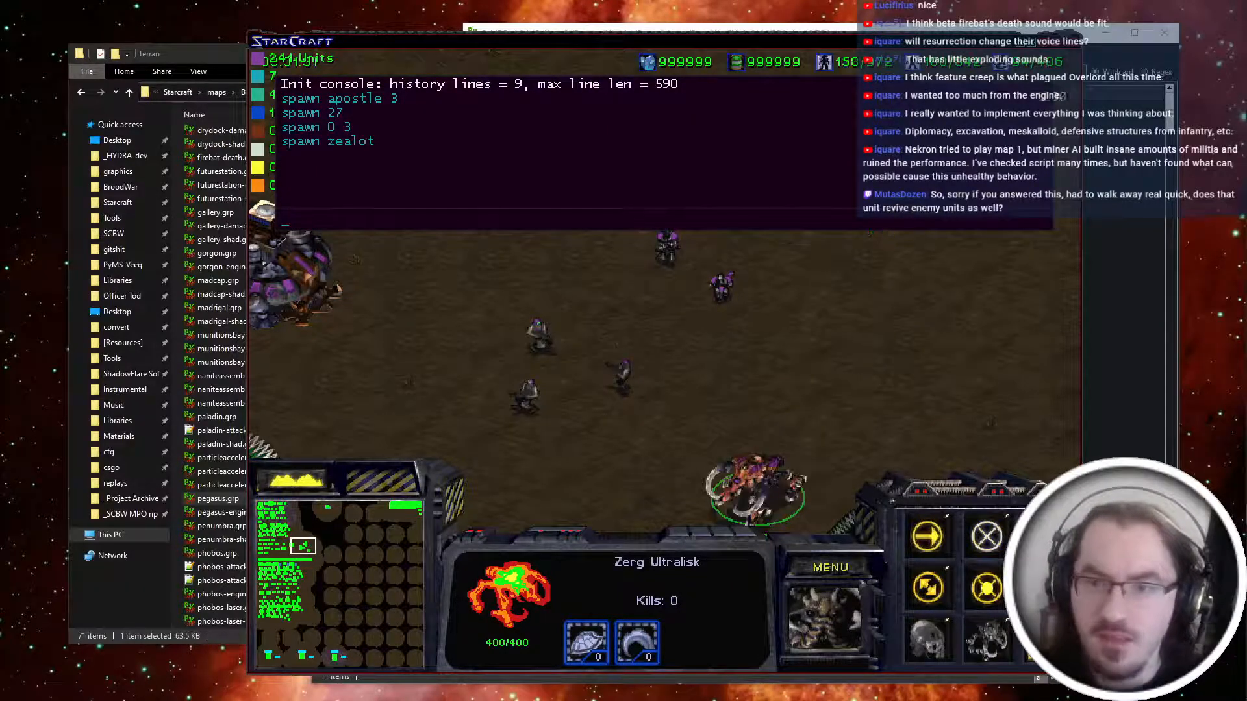
{"action": "key", "text": "grave"}
Lower the uppermost Marine's health with repeated Stim Packs and move it beside the Zealot.
{"action": "left_click_drag", "start_coordinate": [776, 150], "coordinate": [669, 253]}
{"action": "left_click", "coordinate": [696, 196]}
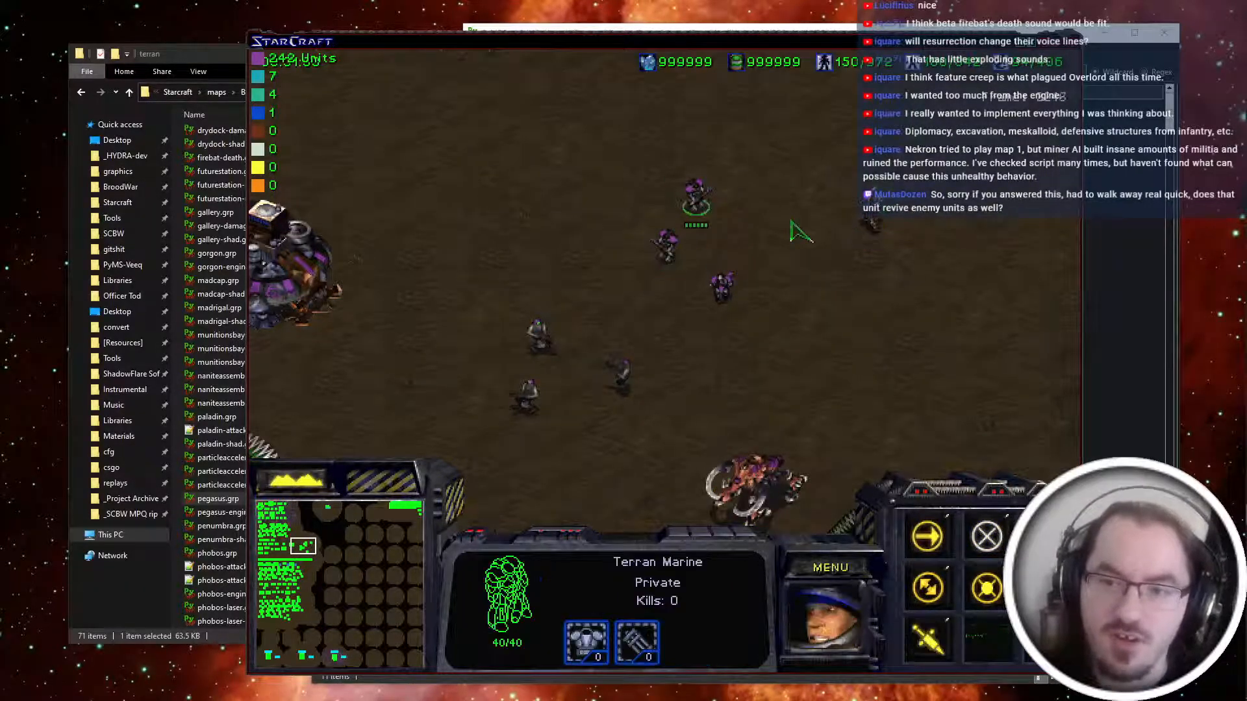
{"action": "key", "text": "t"}
{"action": "key", "text": "t"}
{"action": "key", "text": "t"}
{"action": "key", "text": "t"}
{"action": "right_click", "coordinate": [835, 227]}
Have the nearest Apostle attack the Zealot and check the health of the Marine beside it.
{"action": "key", "text": "1"}
{"action": "key", "text": "r"}
{"action": "left_click", "coordinate": [857, 219]}
{"action": "left_click", "coordinate": [836, 227]}
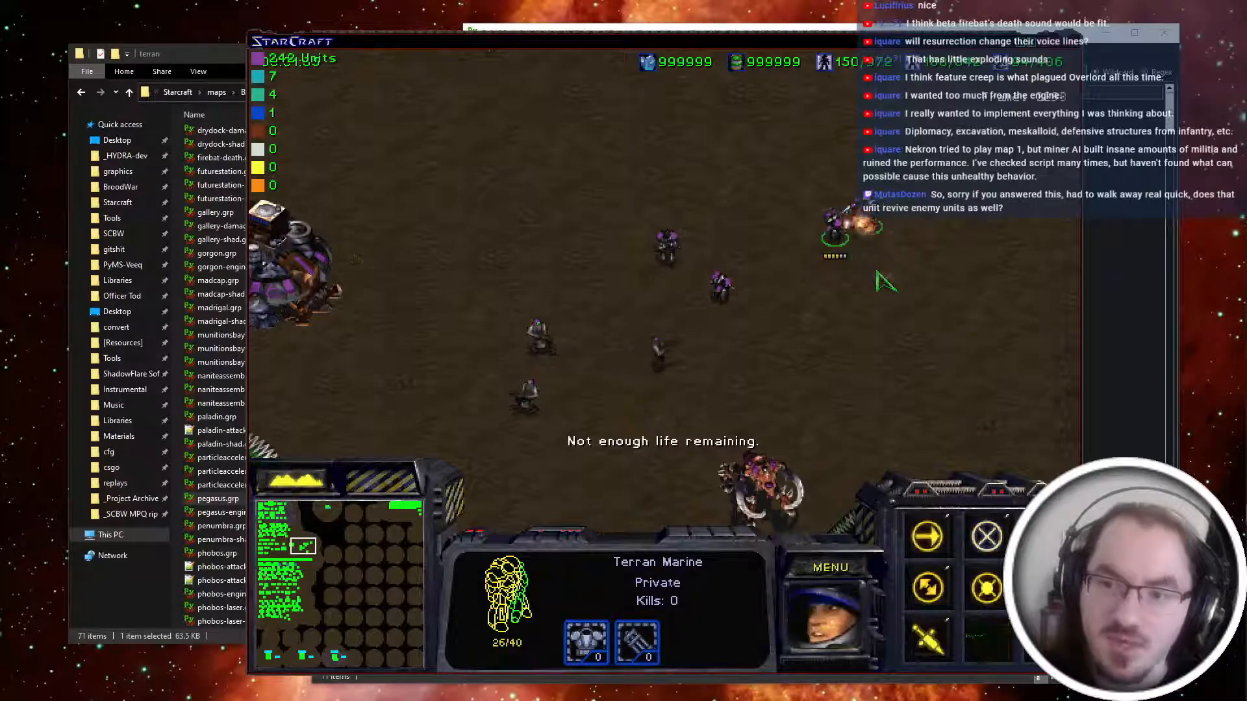
Move the Marine back near the other two and read the Apostle's Blood Tithe description.
{"action": "right_click", "coordinate": [730, 195]}
{"action": "left_click", "coordinate": [867, 226]}
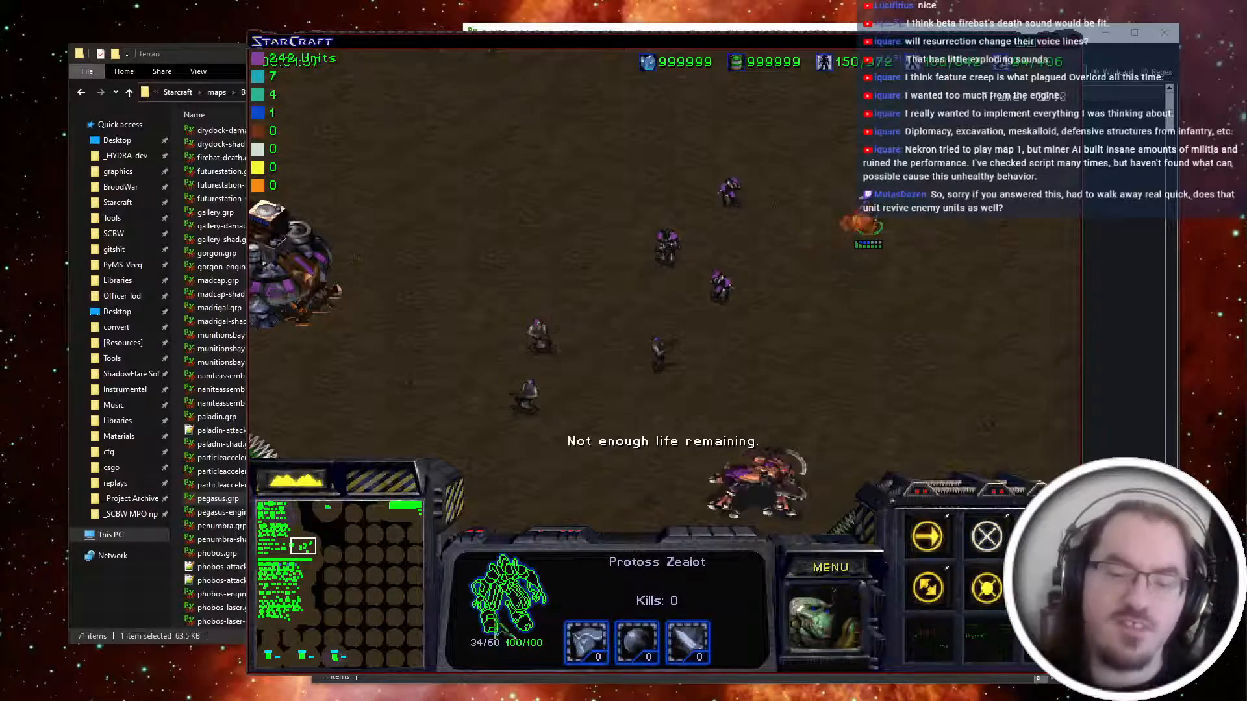
{"action": "left_click_drag", "start_coordinate": [899, 349], "coordinate": [635, 103]}
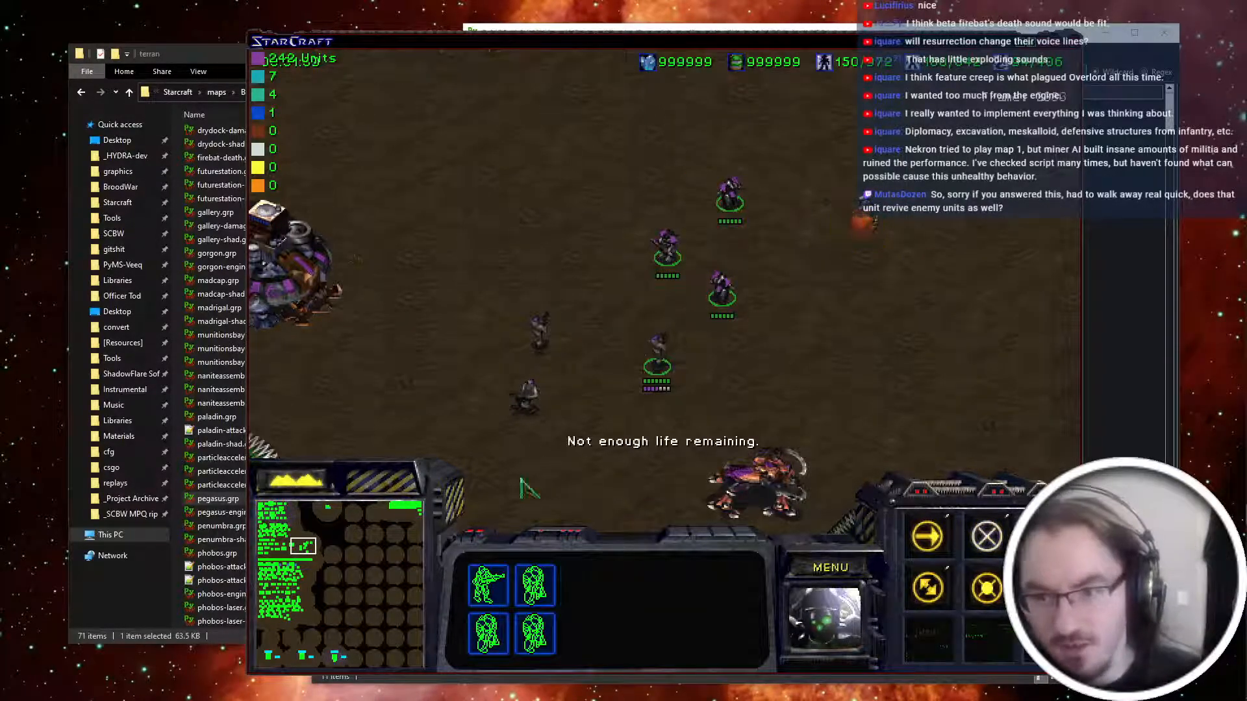
{"action": "key", "text": "1"}
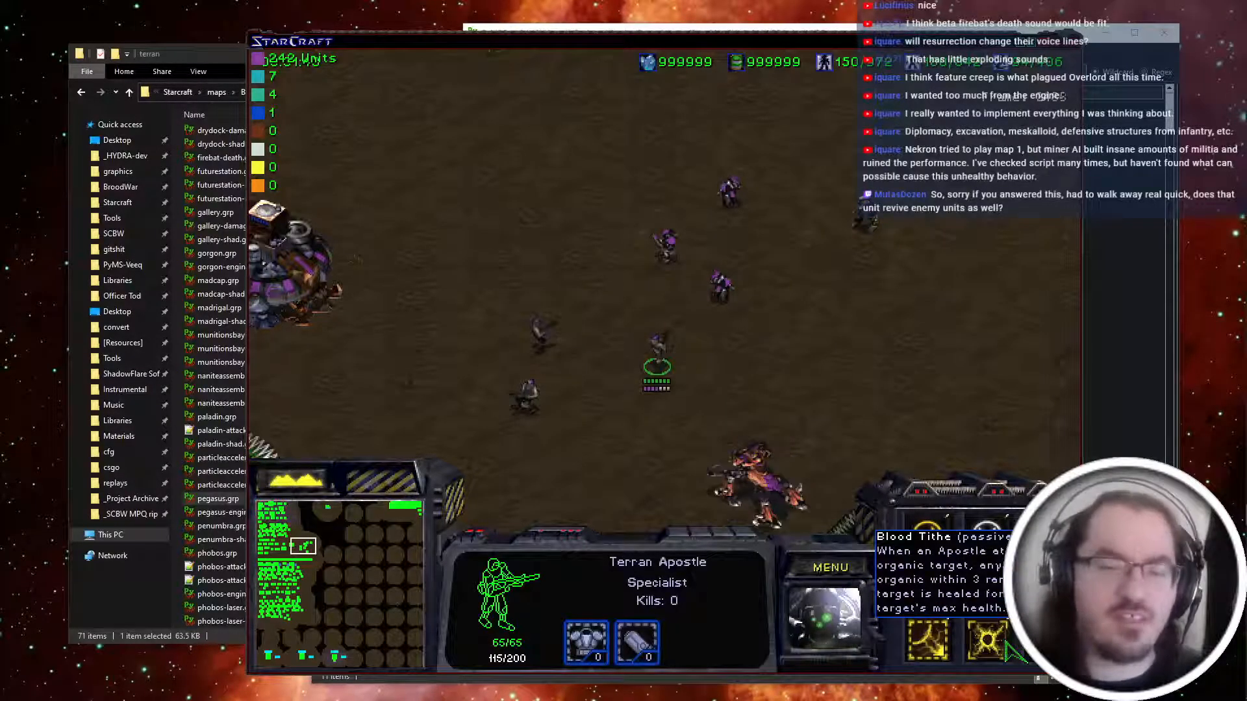
Move the Zealot farther away from the Marines and bring the Apostle back beside the other two Apostles.
{"action": "left_click", "coordinate": [866, 216]}
{"action": "right_click", "coordinate": [951, 308]}
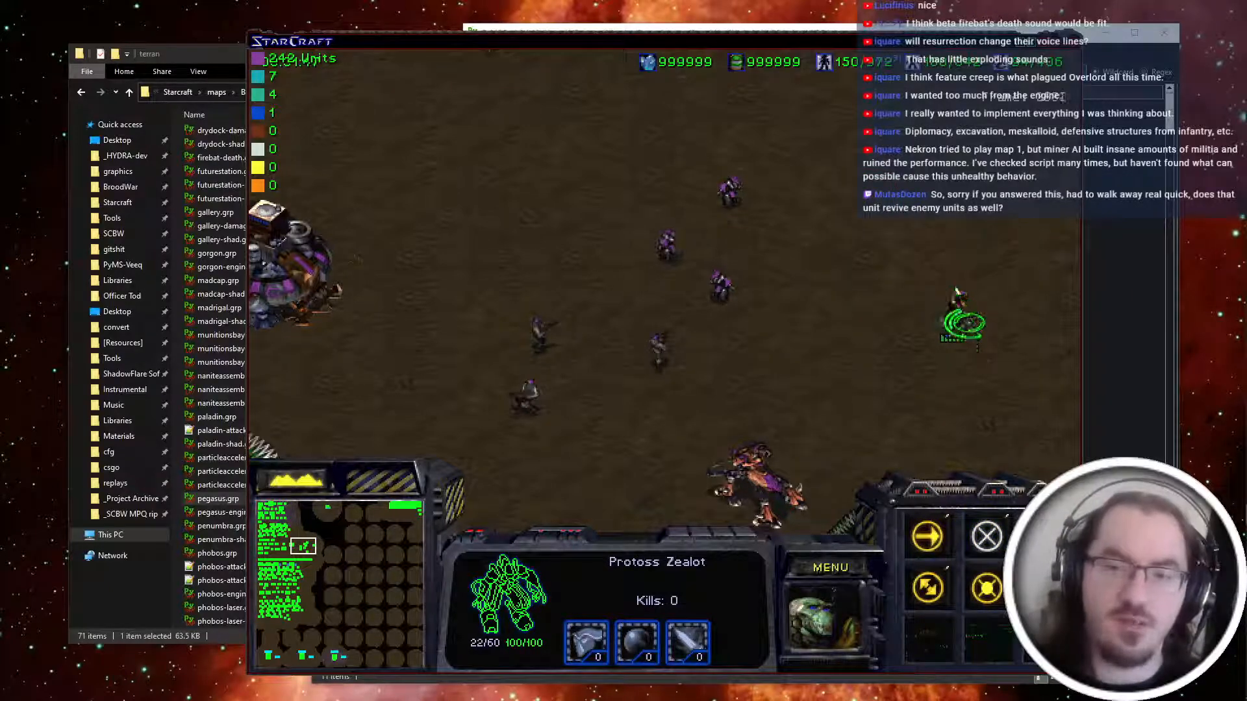
{"action": "left_click_drag", "start_coordinate": [978, 334], "coordinate": [794, 398]}
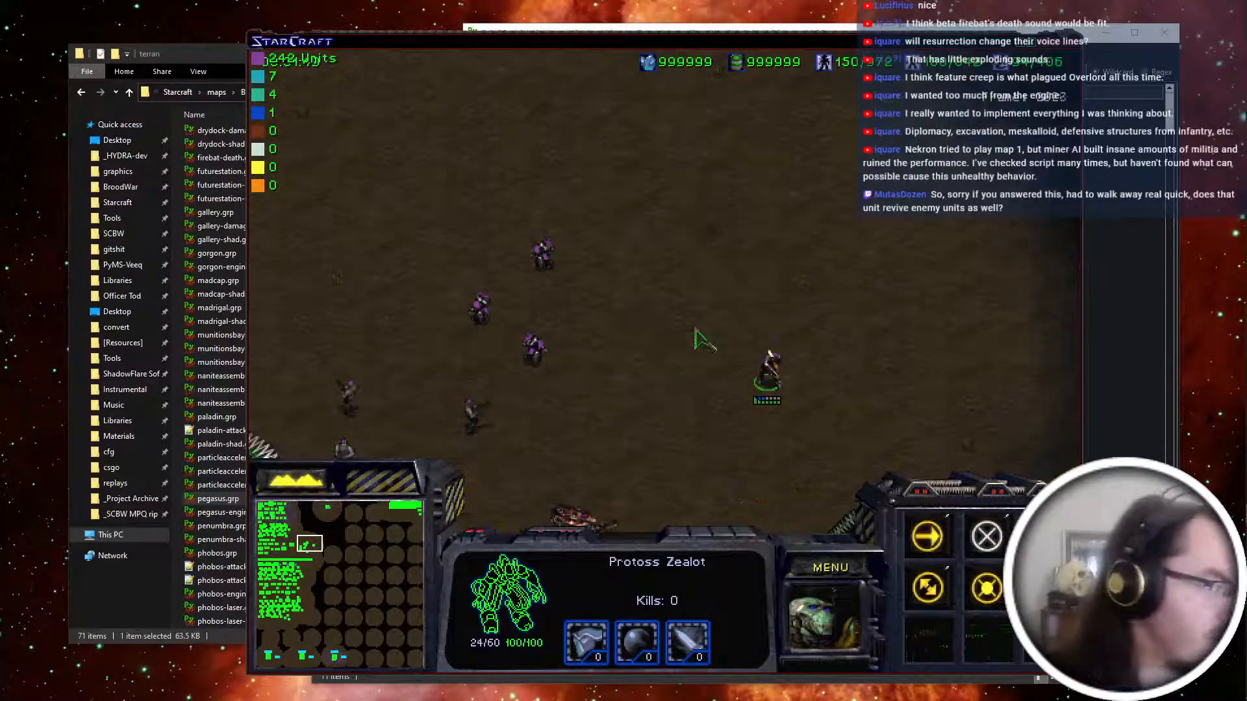
{"action": "left_click", "coordinate": [368, 419]}
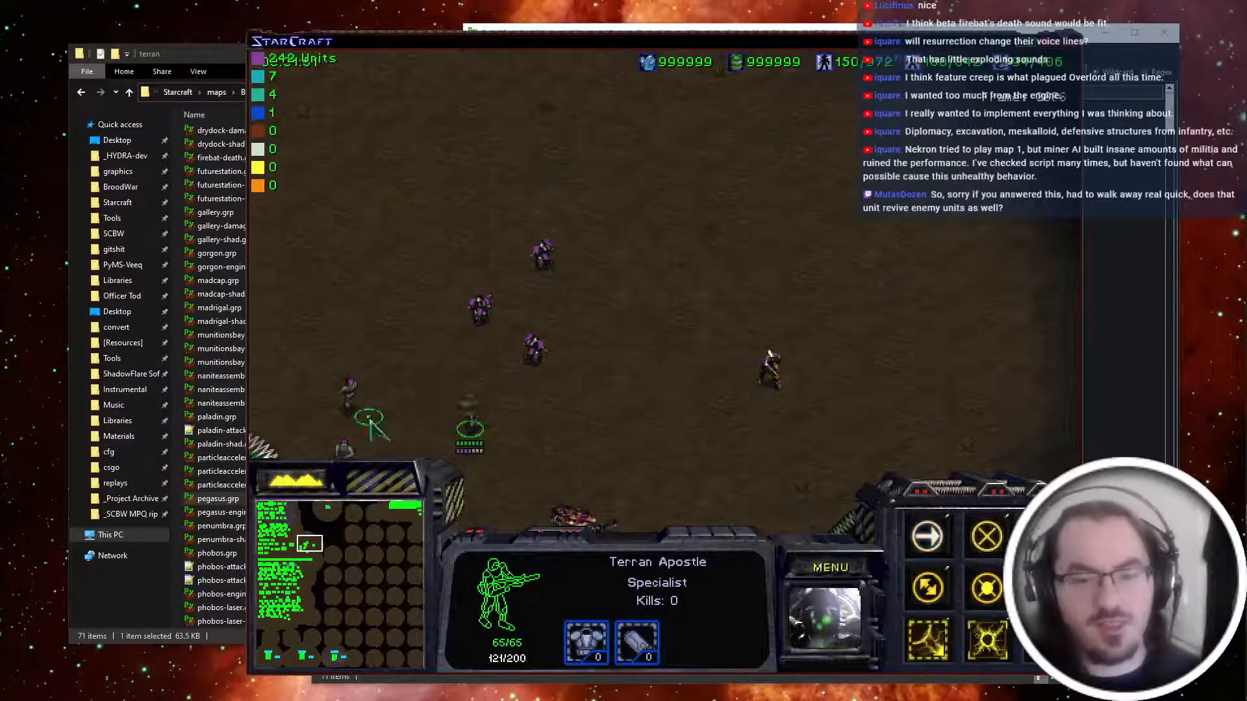
{"action": "left_click_drag", "start_coordinate": [394, 434], "coordinate": [624, 434]}
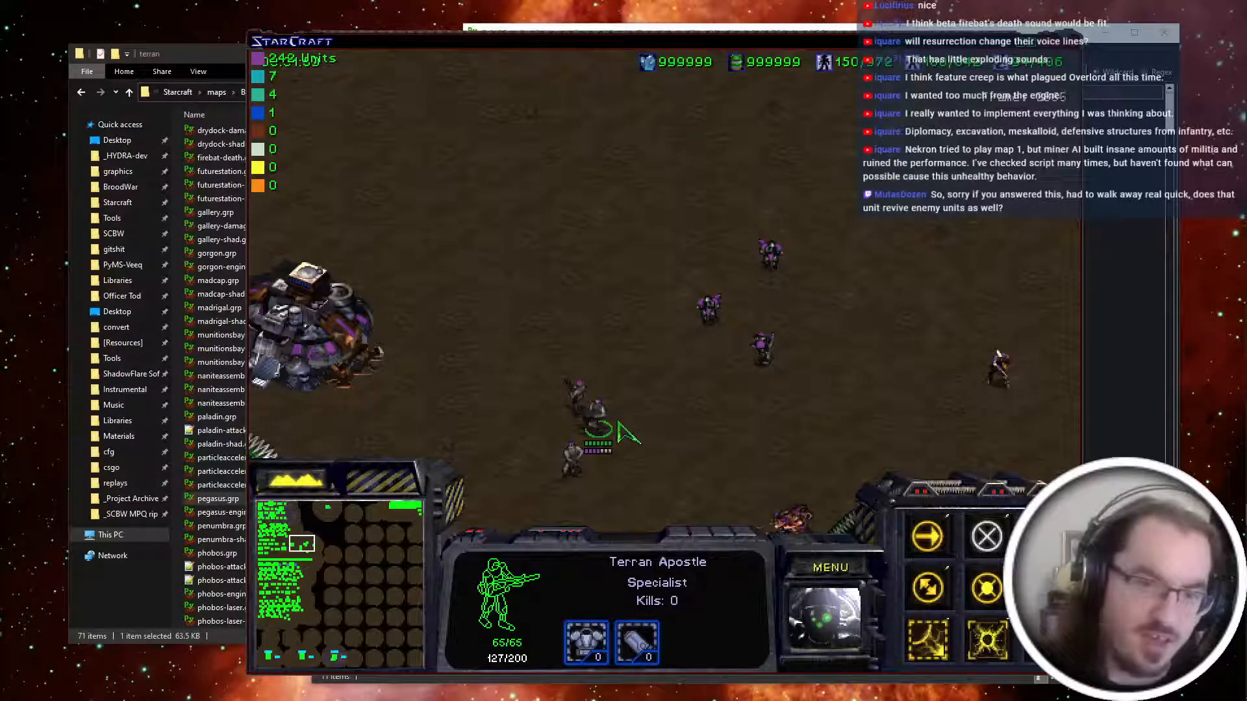
{"action": "right_click", "coordinate": [621, 432]}
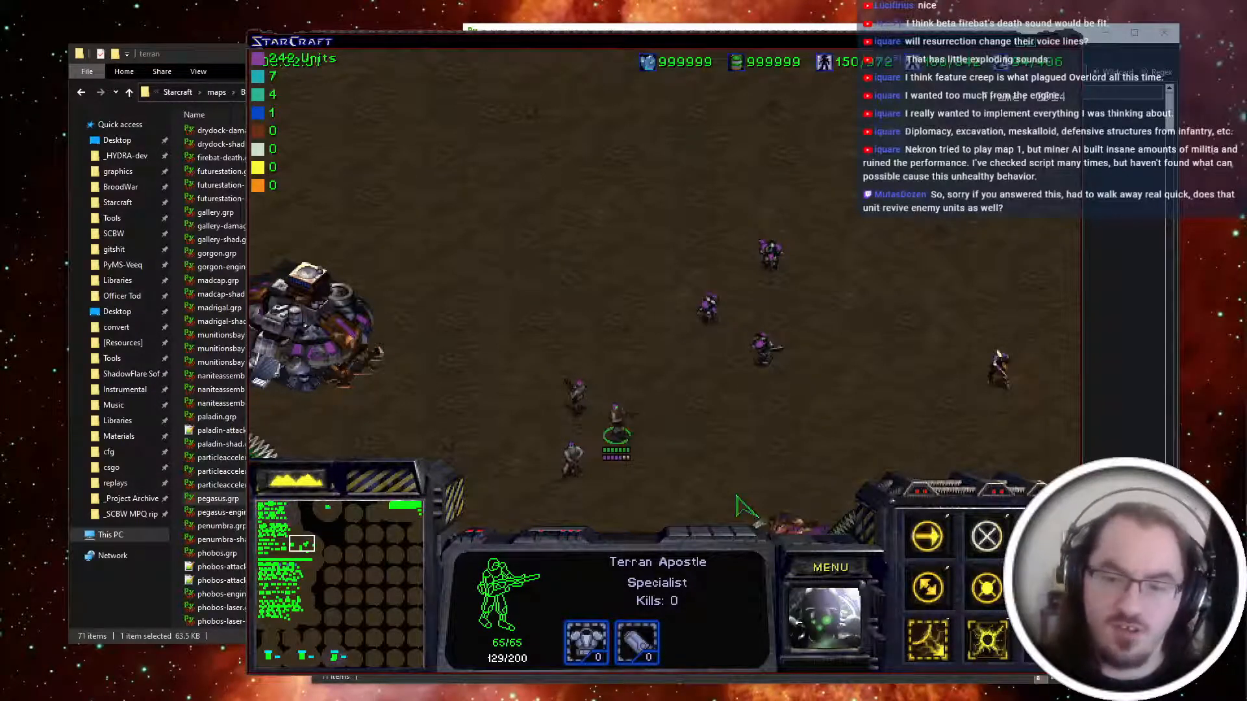
Reread the Apostle's Blood Tithe description and move that Apostle right beside the Ultralisk.
{"action": "key", "text": "Down"}
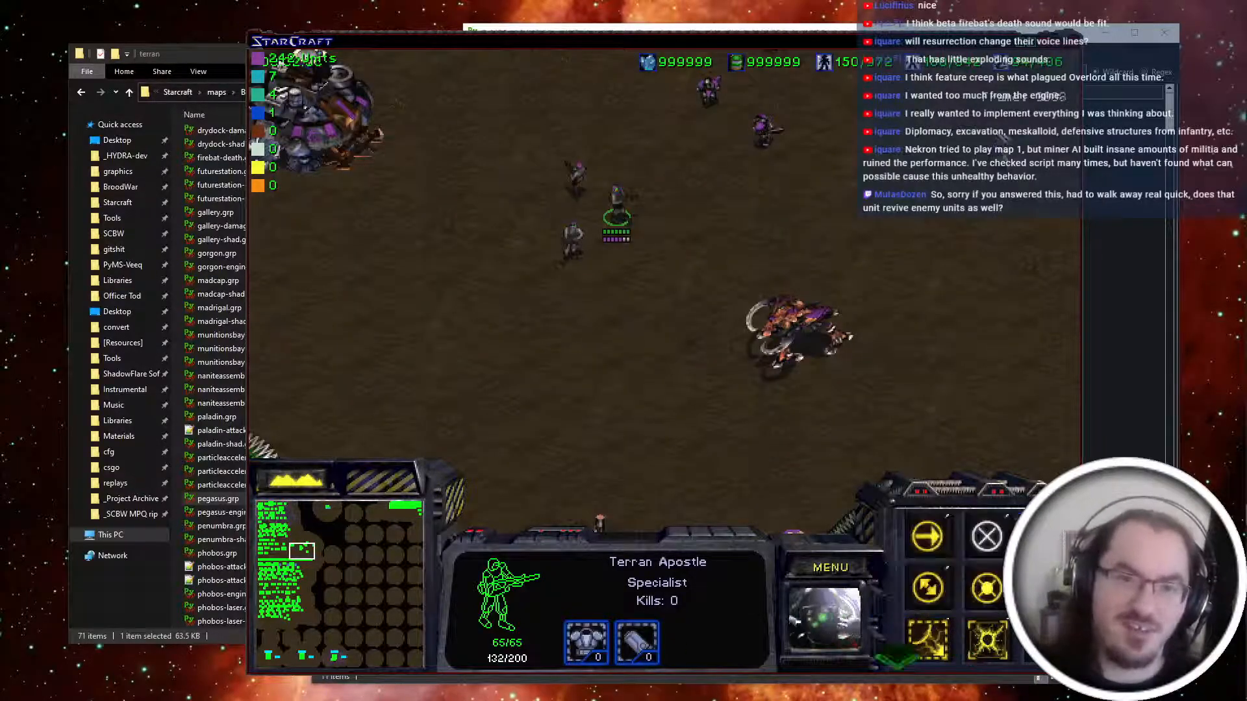
{"action": "key", "text": "Left"}
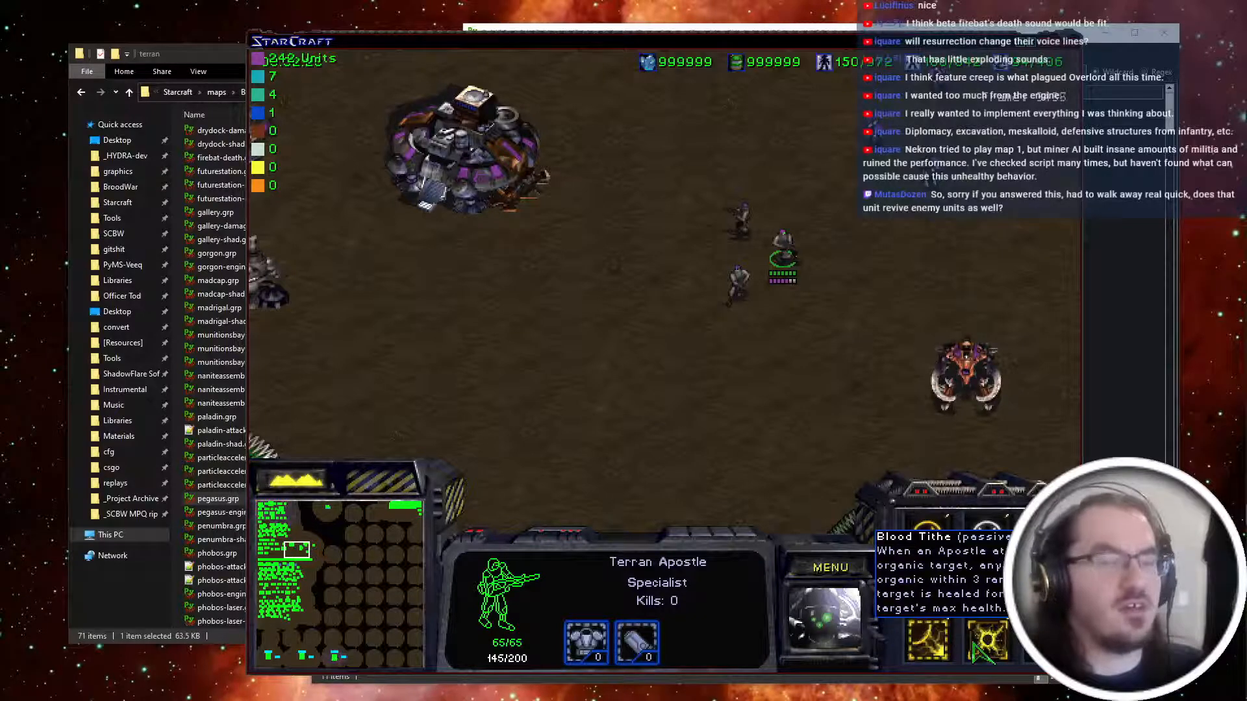
{"action": "left_click_drag", "start_coordinate": [300, 549], "coordinate": [306, 543]}
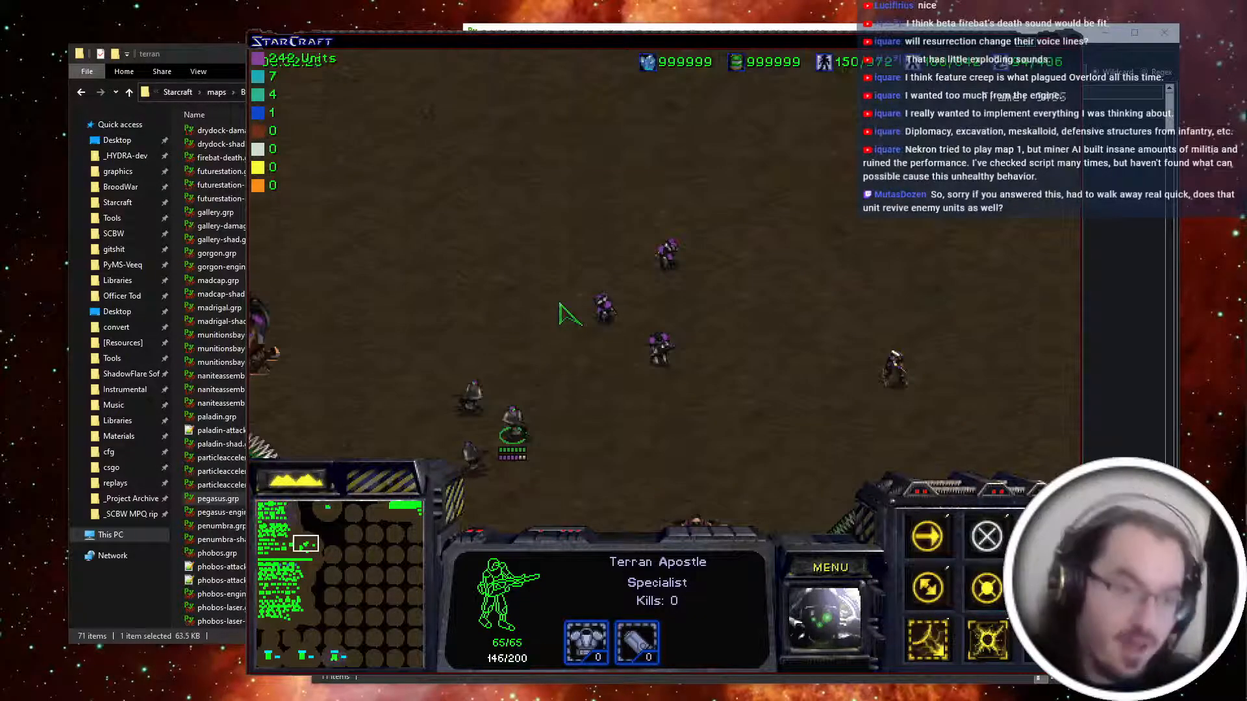
{"action": "key", "text": "Left"}
{"action": "key", "text": "Down"}
{"action": "left_click_drag", "start_coordinate": [732, 407], "coordinate": [776, 435]}
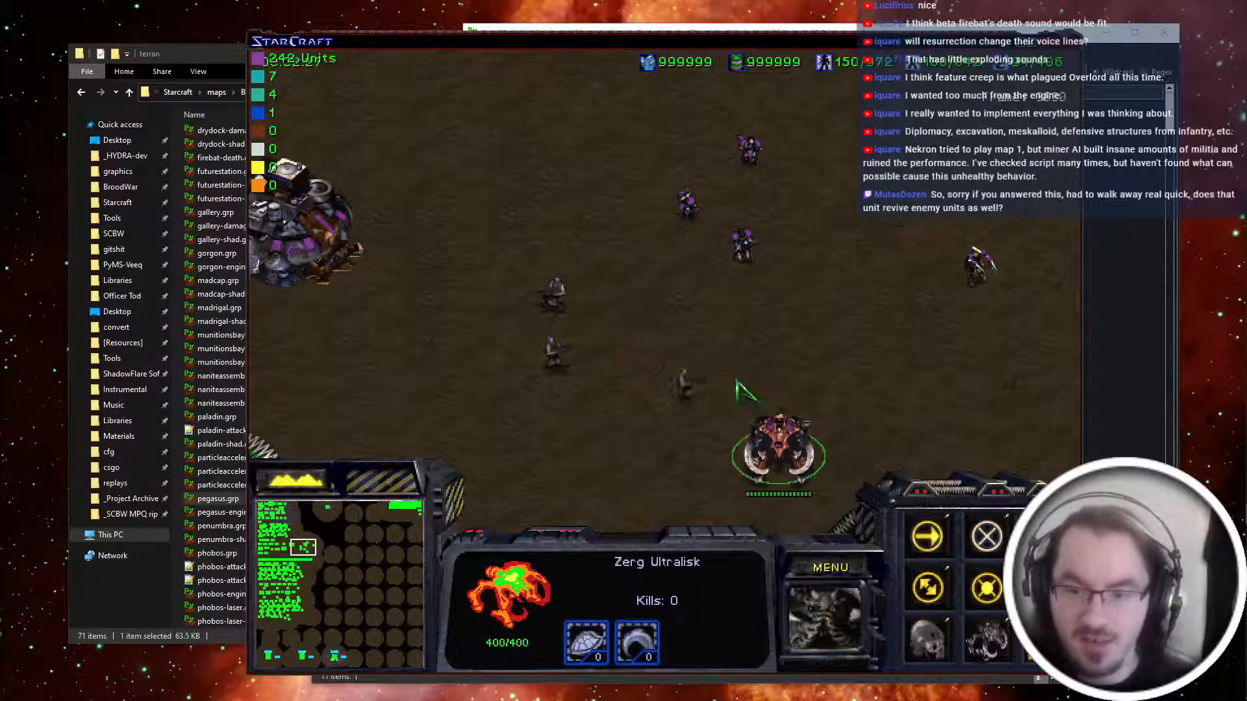
{"action": "left_click", "coordinate": [773, 425]}
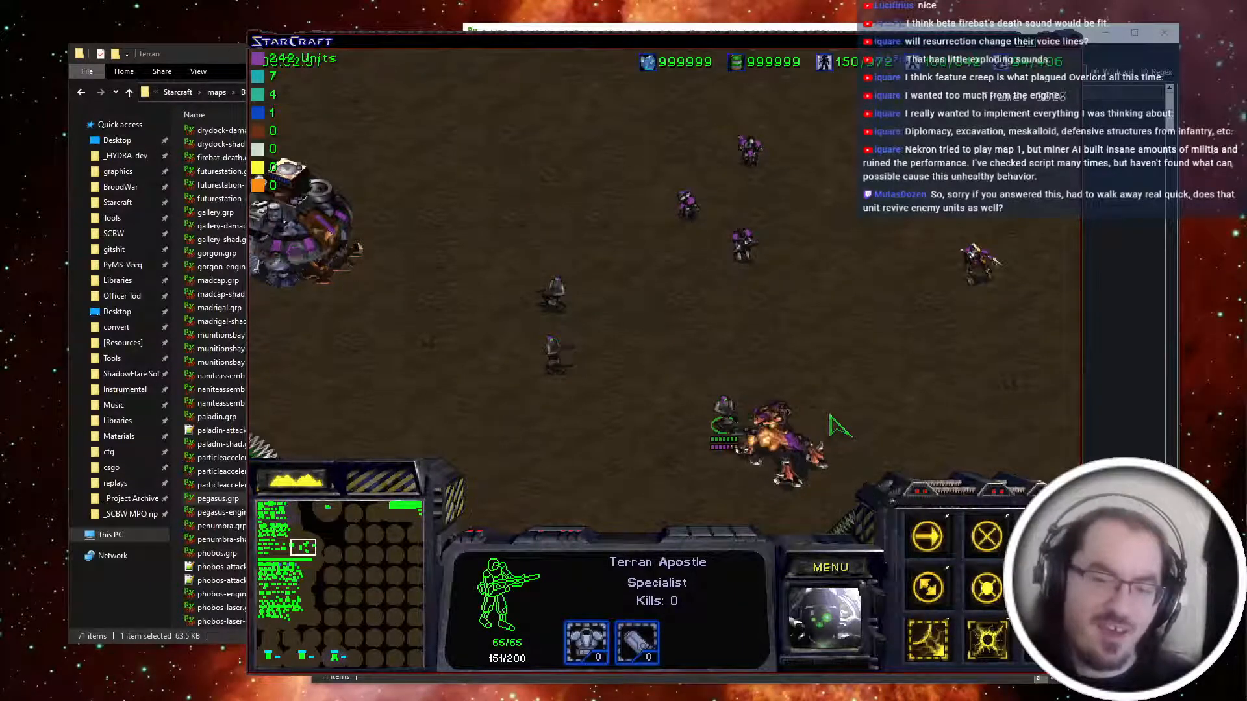
Check the Ultralisk, then move the Apostle away from it to the open ground near the two grey infantry units.
{"action": "left_click", "coordinate": [804, 444]}
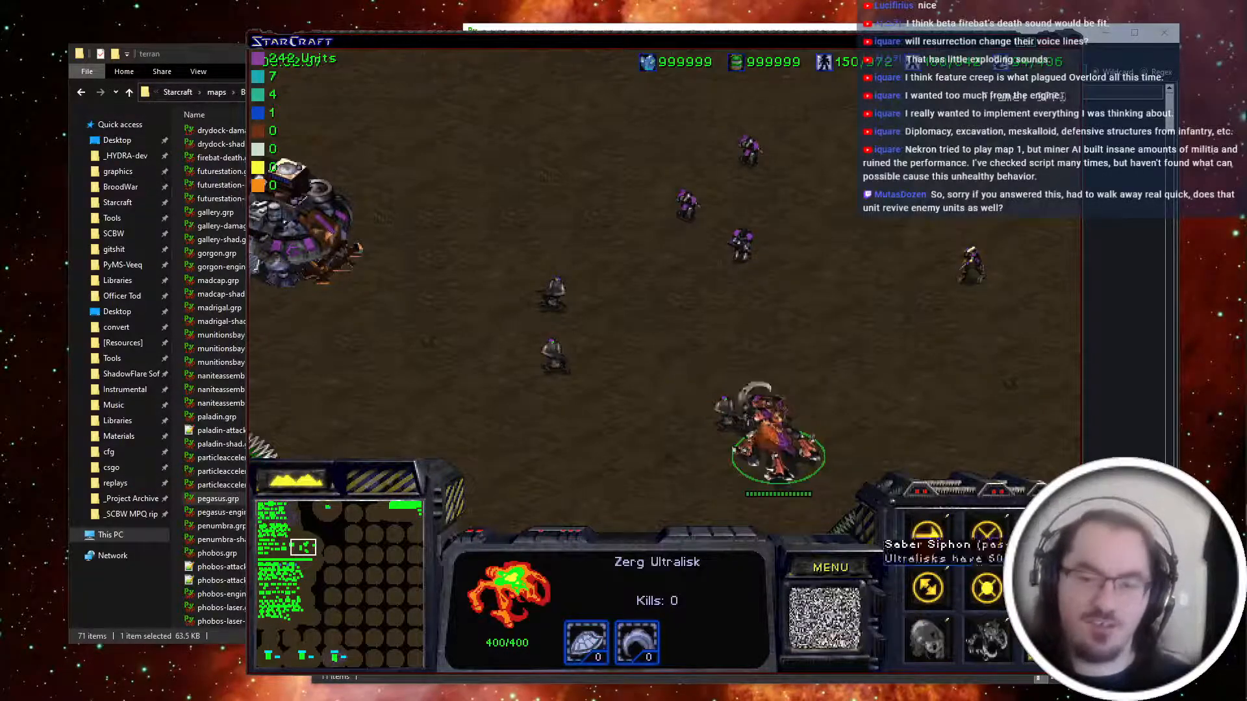
{"action": "left_click", "coordinate": [724, 409]}
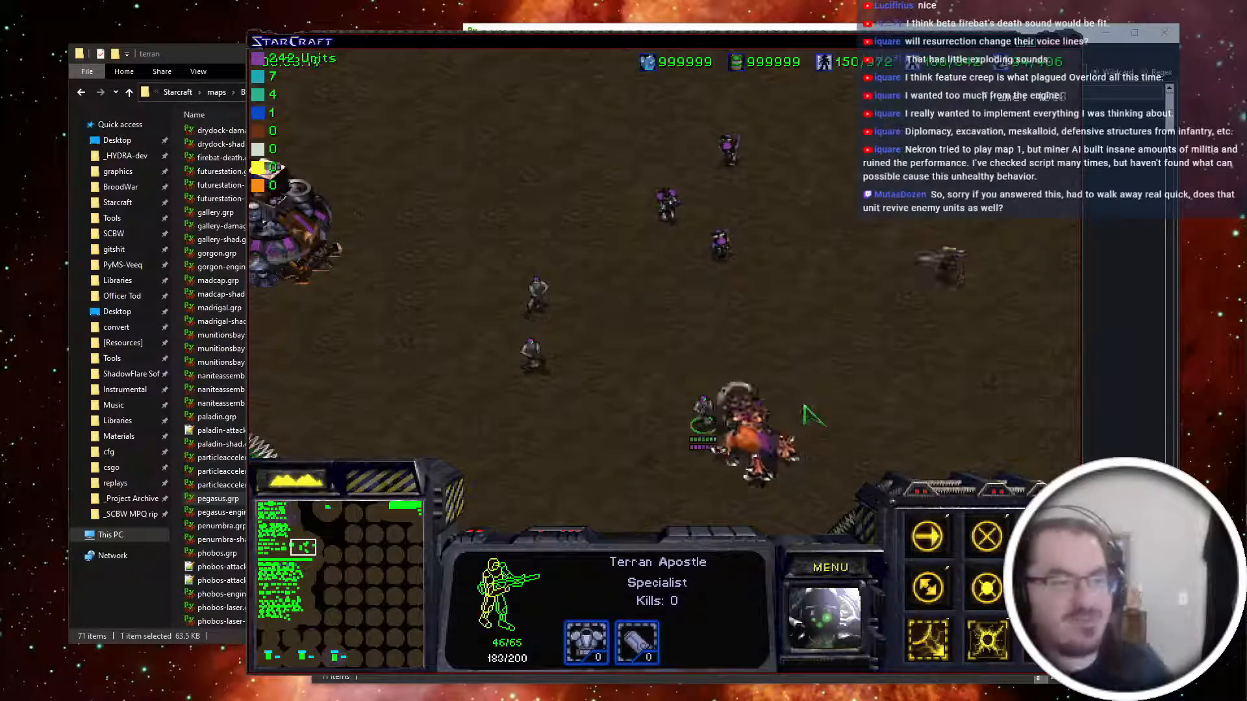
{"action": "right_click", "coordinate": [806, 408]}
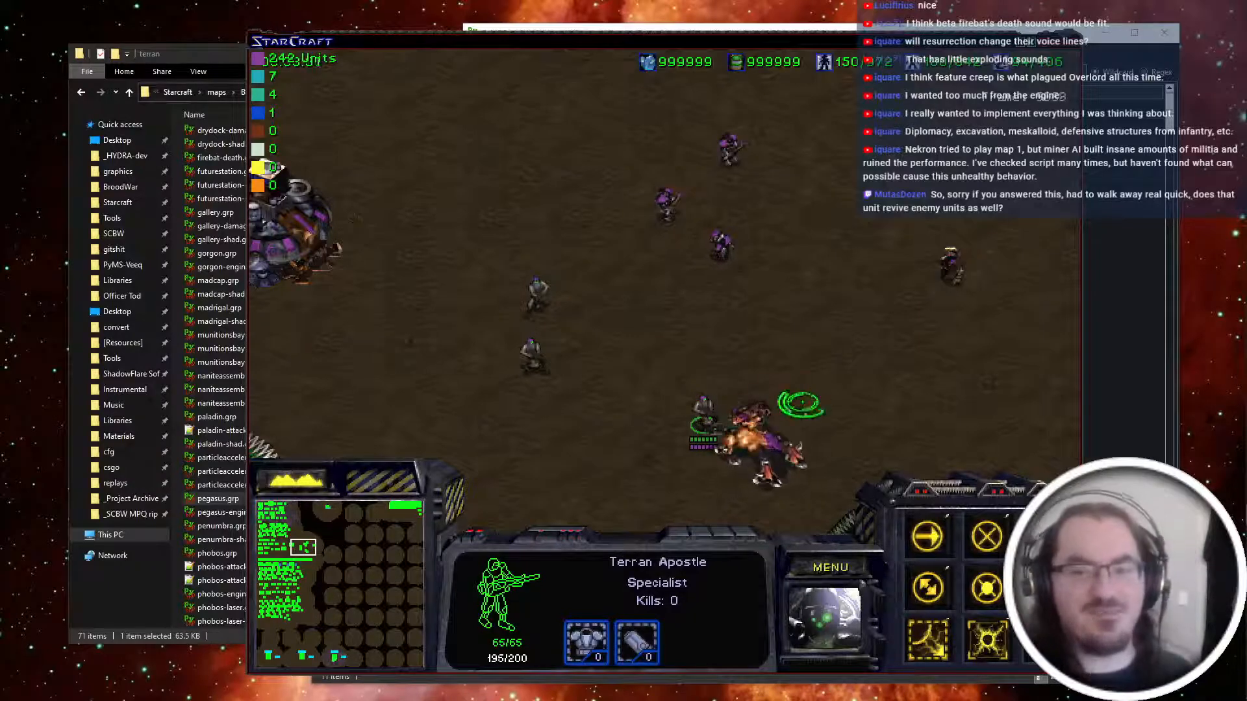
{"action": "right_click", "coordinate": [618, 294]}
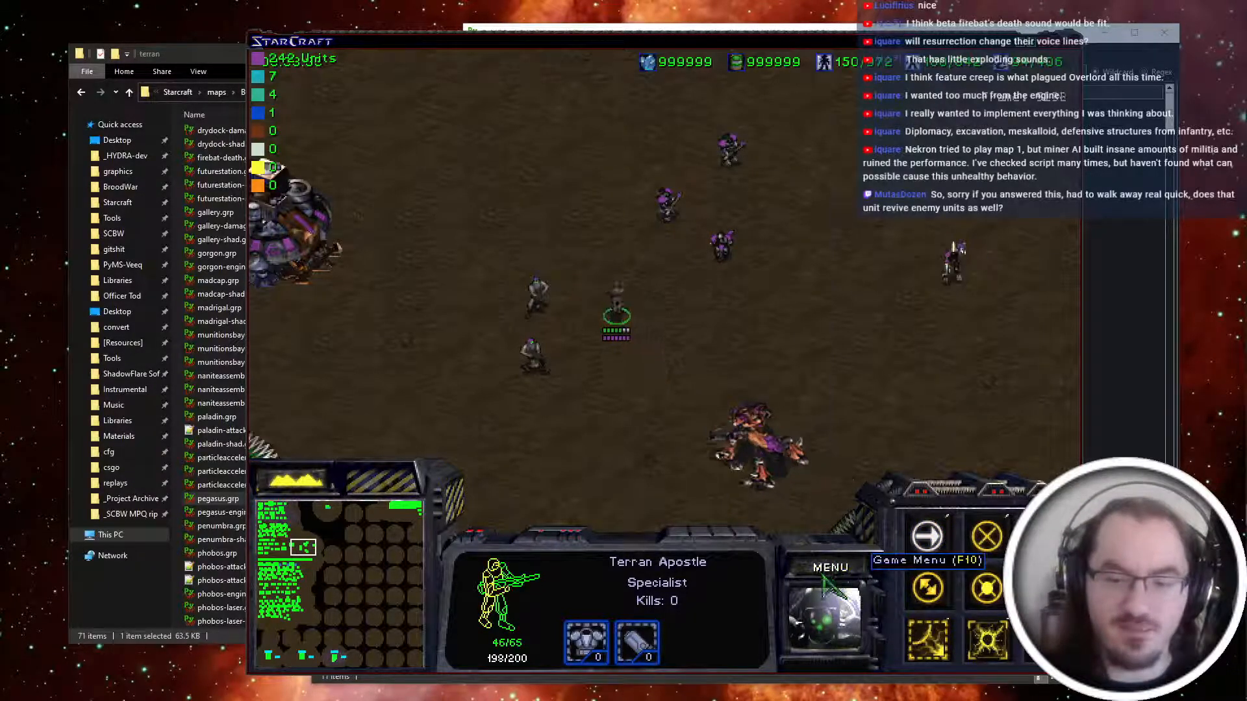
Quit the running StarCraft test game.
{"action": "left_click", "coordinate": [825, 582]}
{"action": "key", "text": "e"}
{"action": "key", "text": "x"}
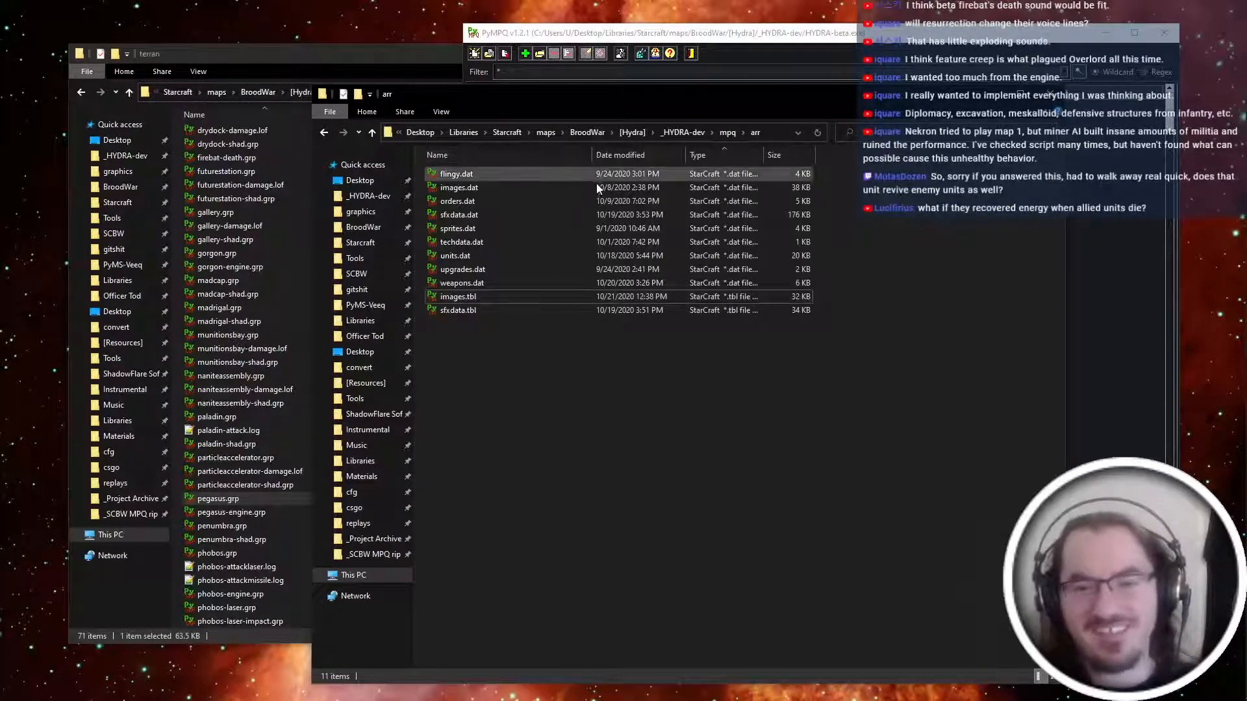
Open units.dat from the mpq\arr folder in PyDAT.
{"action": "double_click", "coordinate": [571, 256]}
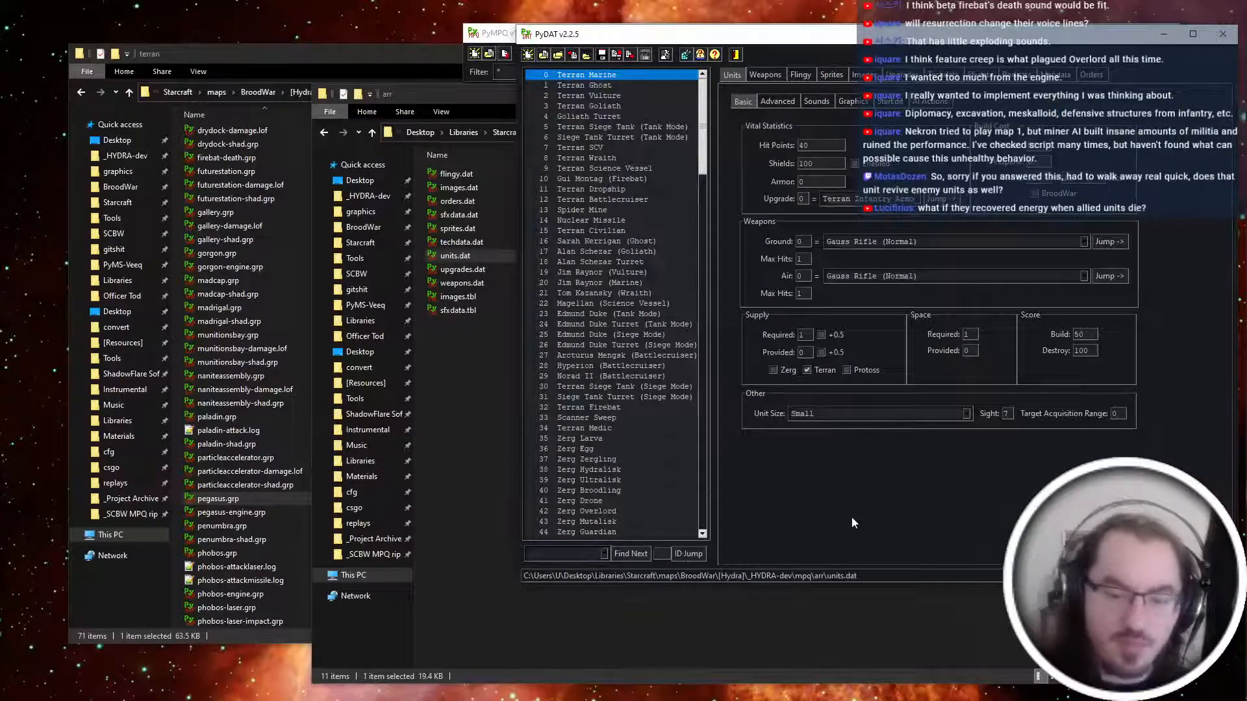
{"action": "key", "text": "ctrl+o"}
{"action": "double_click", "coordinate": [651, 211]}
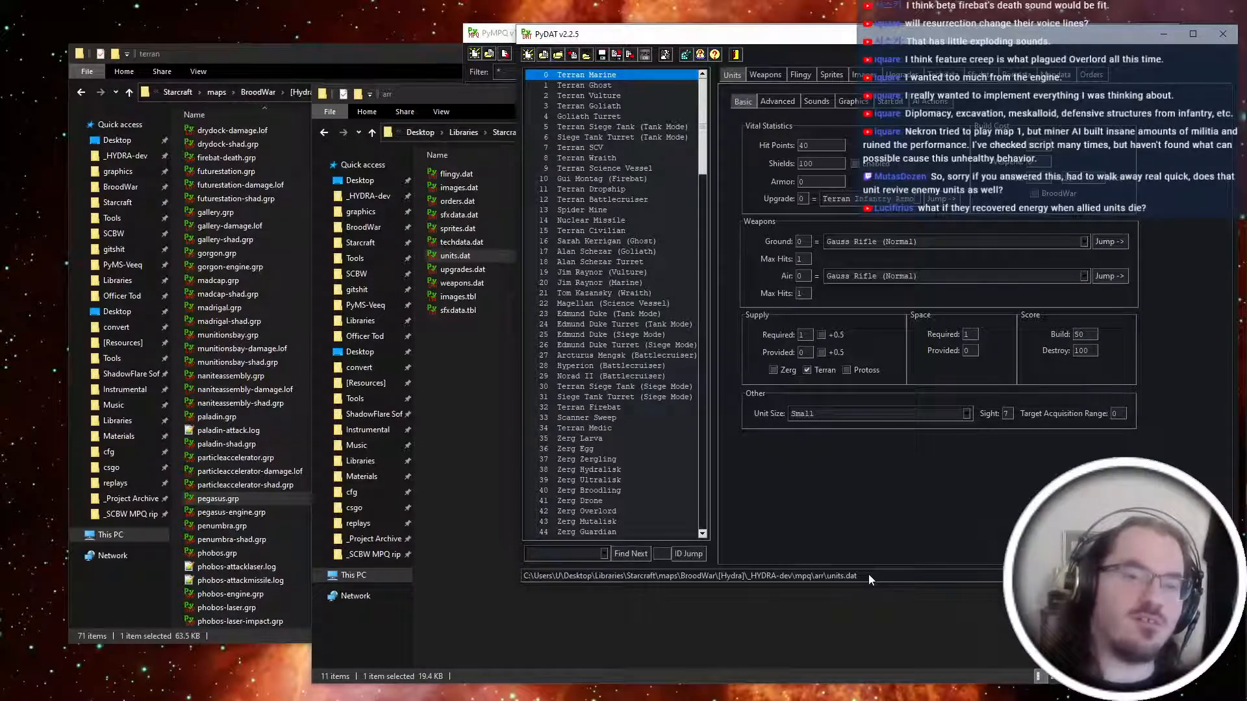
Switch to Notepad++ and look through the Protoss unit flingy data_rewrite entries in config.ini.
{"action": "key", "text": "alt+Tab"}
{"action": "left_click", "coordinate": [694, 382]}
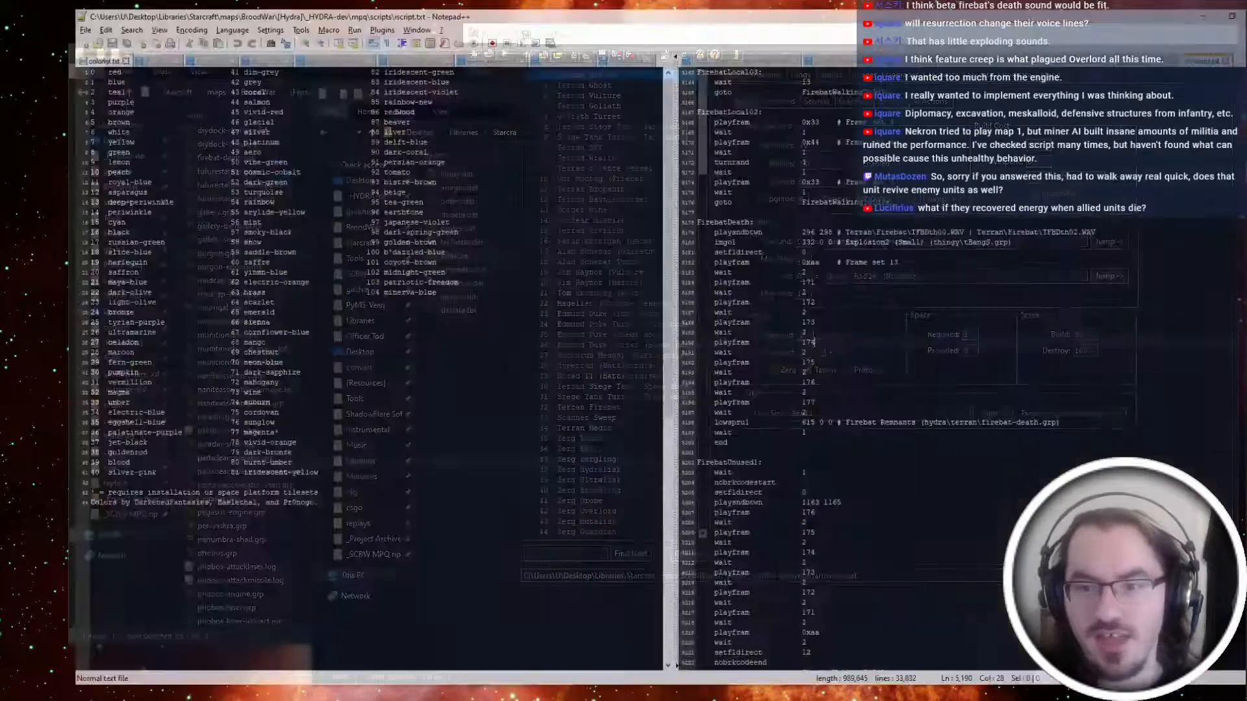
{"action": "left_click", "coordinate": [764, 272]}
{"action": "key", "text": "ctrl+Tab"}
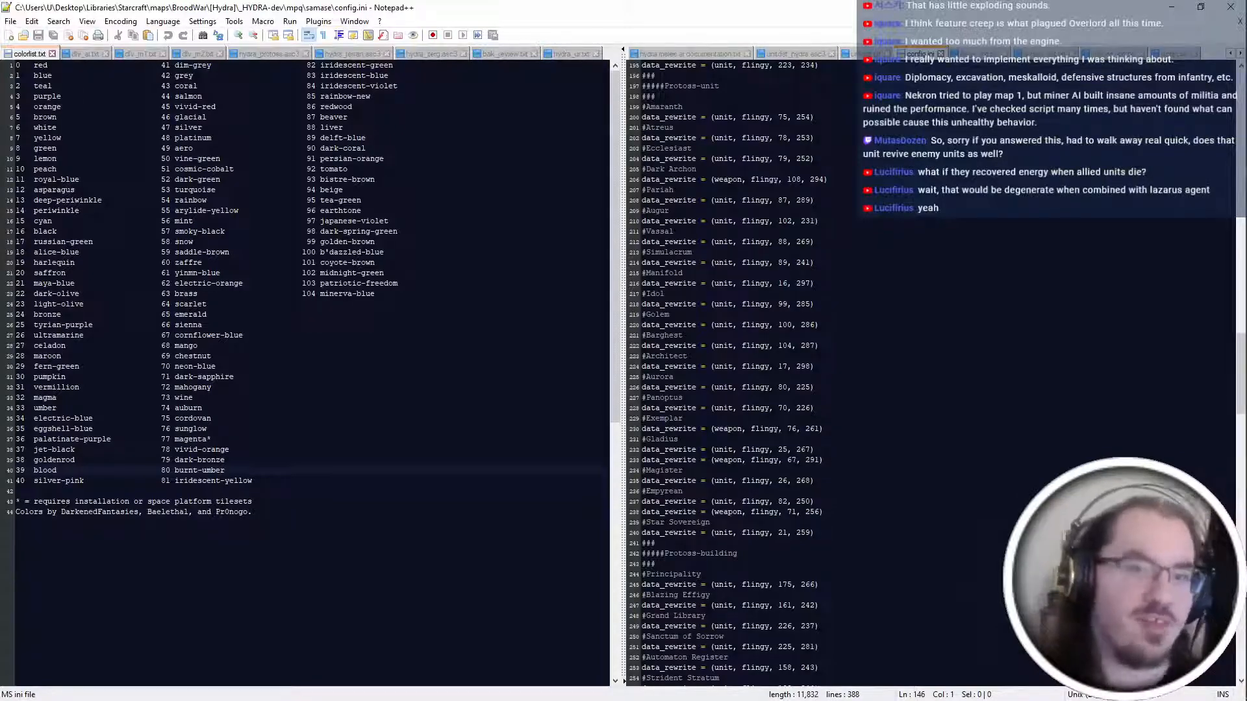
{"action": "left_click", "coordinate": [682, 418]}
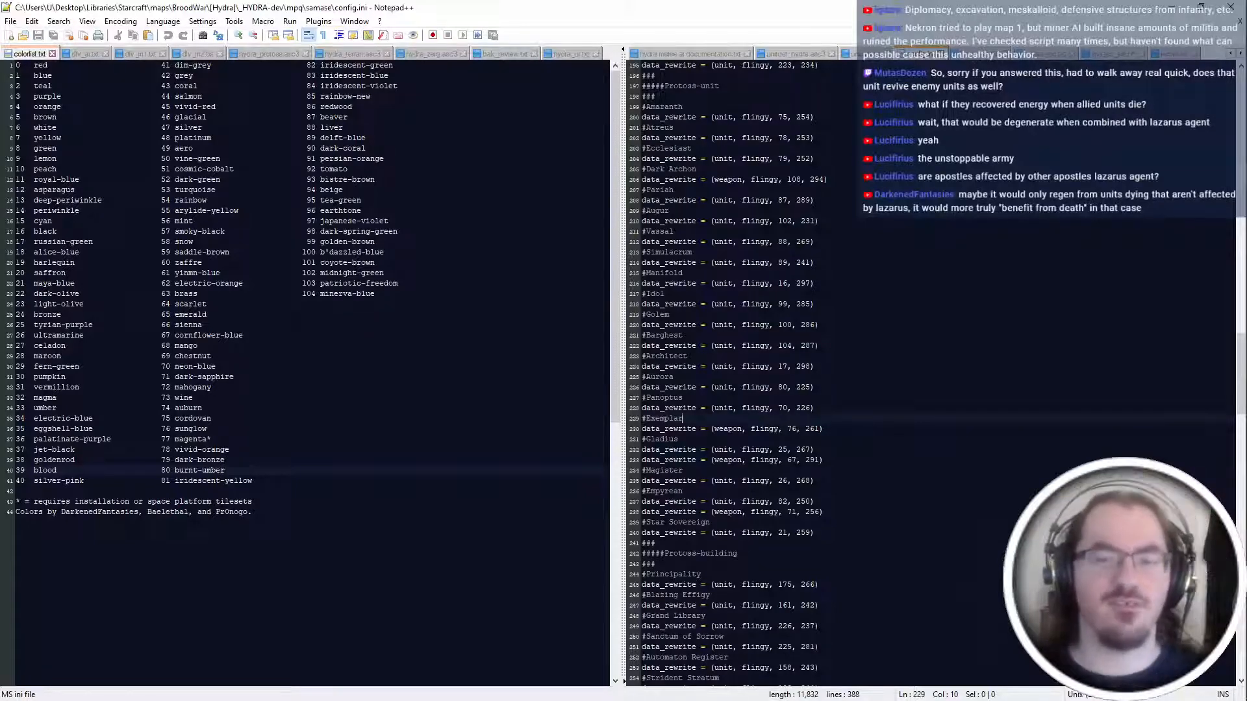
{"action": "left_click", "coordinate": [682, 336]}
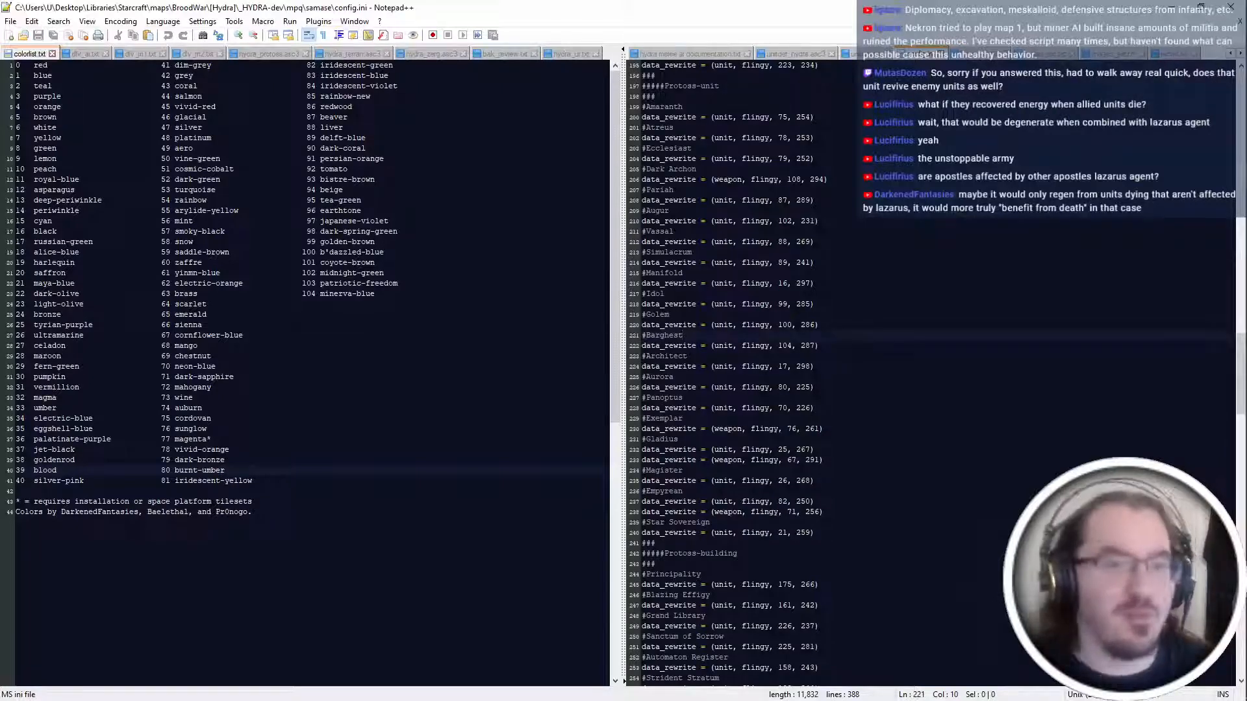
{"action": "scroll", "coordinate": [734, 370], "scroll_direction": "up", "scroll_amount": 1}
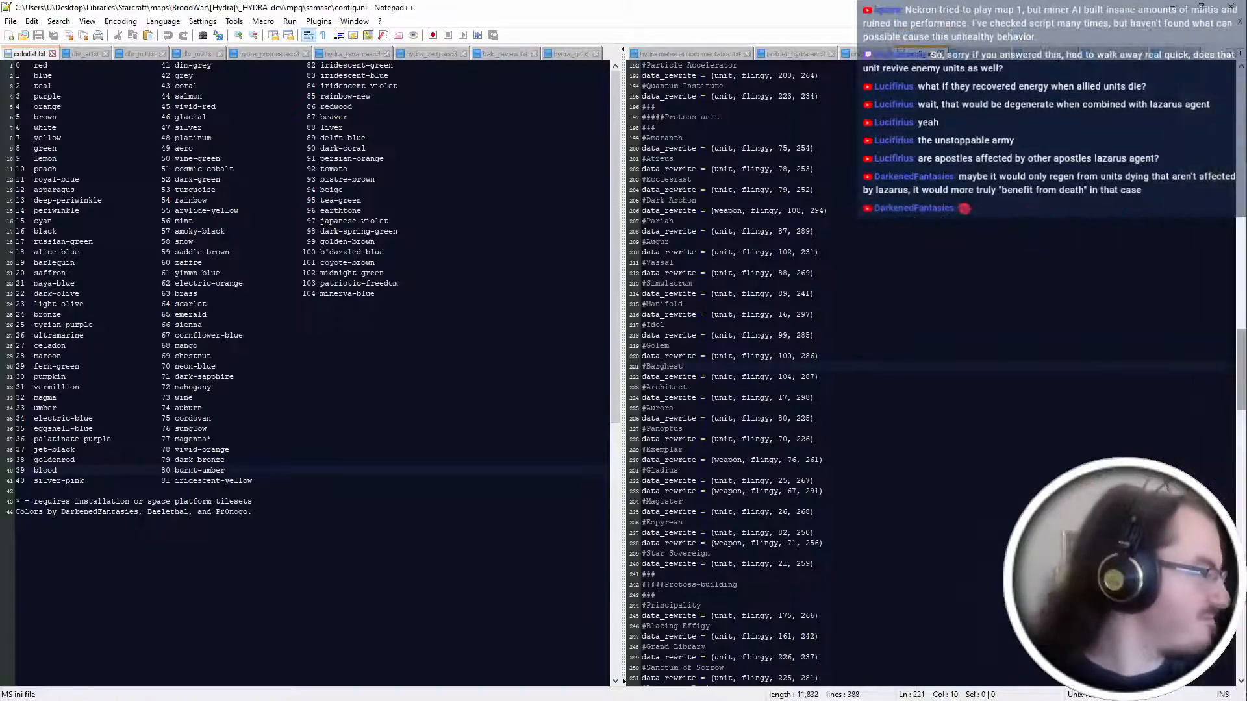
{"action": "left_click", "coordinate": [682, 450]}
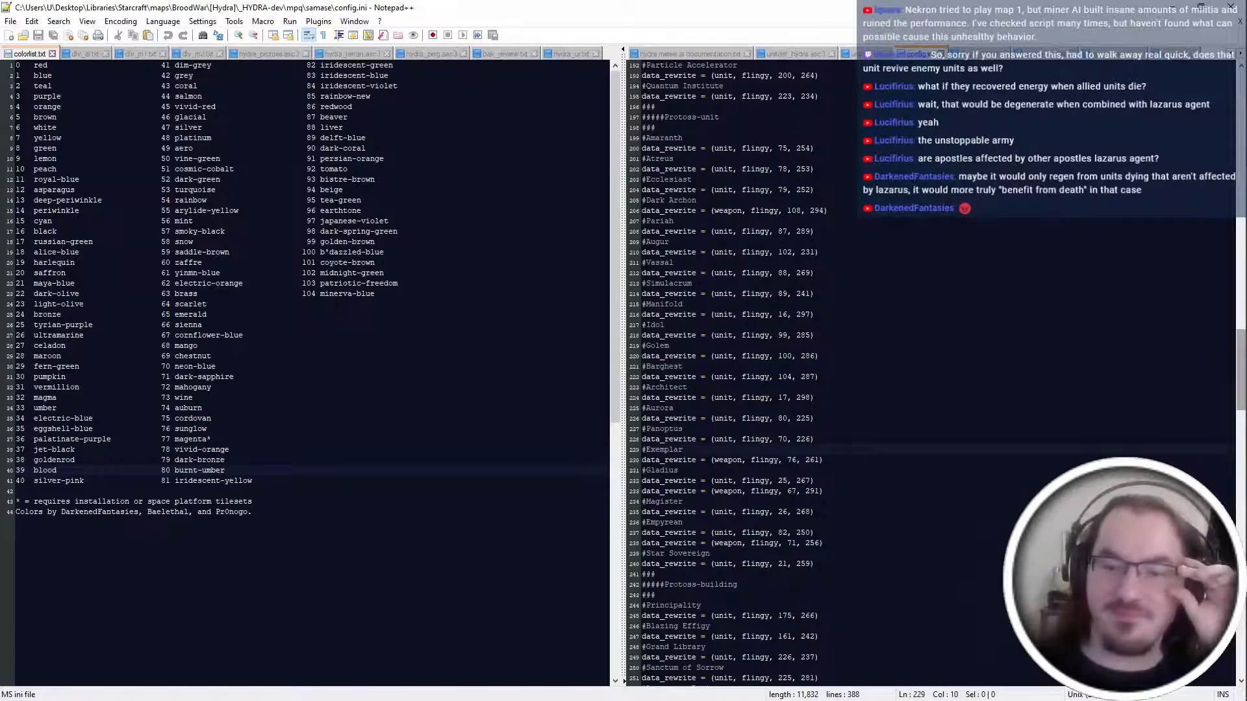
Bring up iscript.txt and find the ApostleWalking block.
{"action": "key", "text": "ctrl+Tab"}
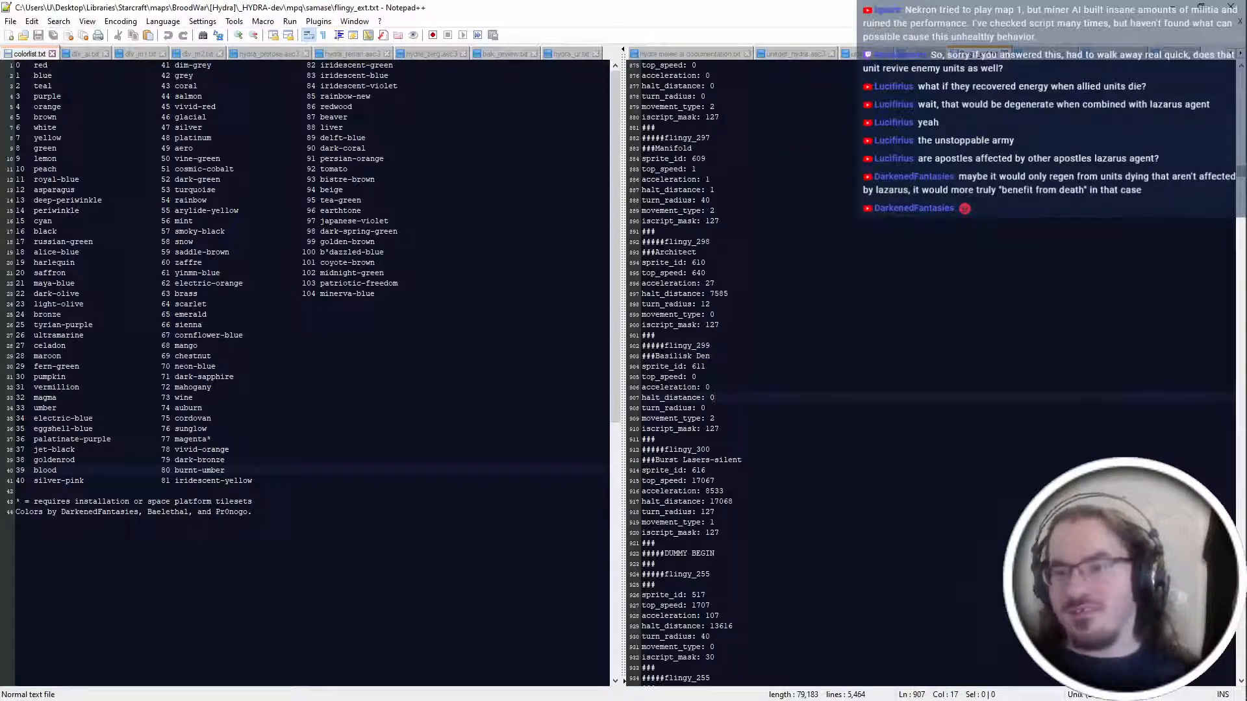
{"action": "key", "text": "ctrl+Tab"}
{"action": "key", "text": "ctrl+Tab"}
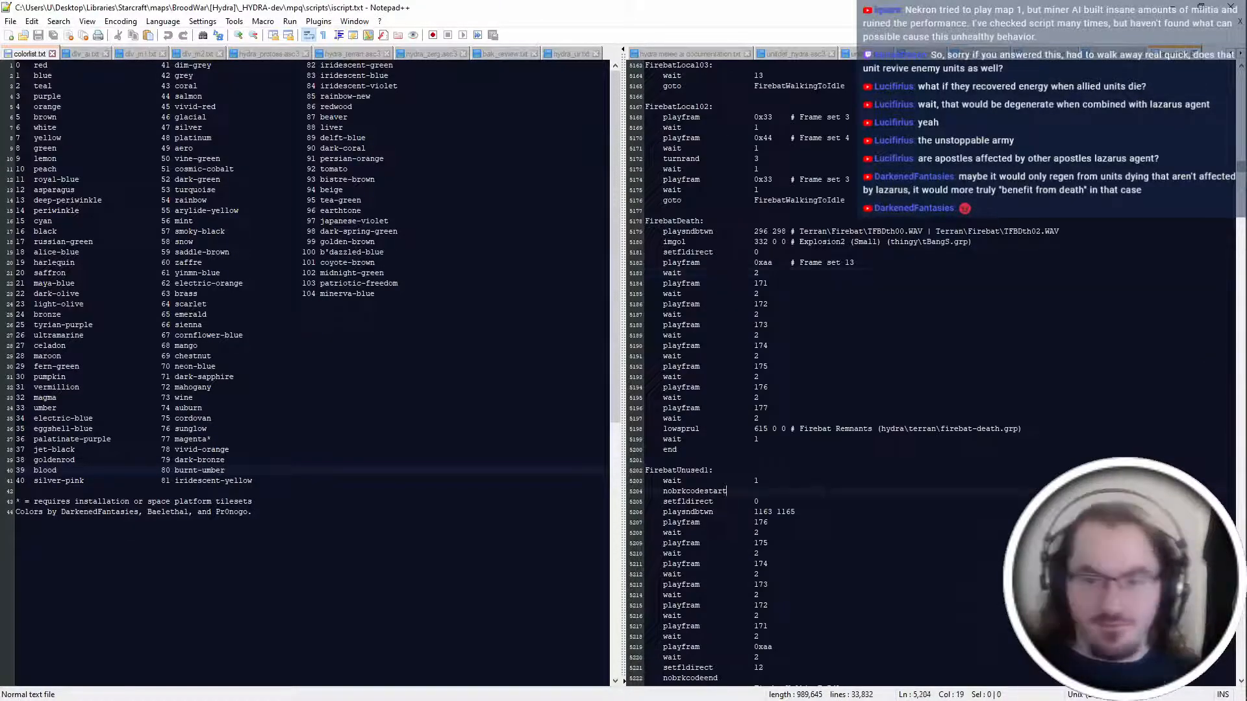
{"action": "double_click", "coordinate": [694, 491]}
{"action": "key", "text": "F3"}
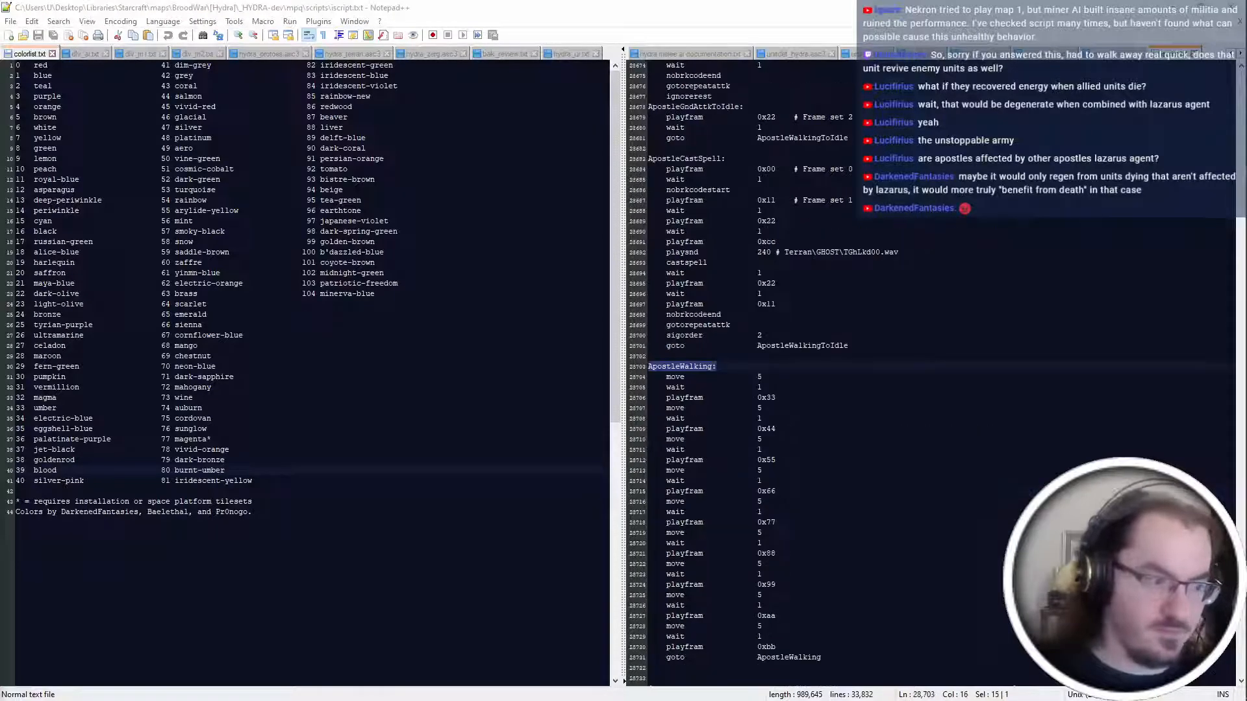
Set every move value in the ApostleWalking block to 4 and save iscript.txt.
{"action": "scroll", "coordinate": [929, 370], "scroll_direction": "down", "scroll_amount": 4}
{"action": "left_click", "coordinate": [763, 252]}
{"action": "key", "text": "BackSpace"}
{"action": "type", "text": "4"}
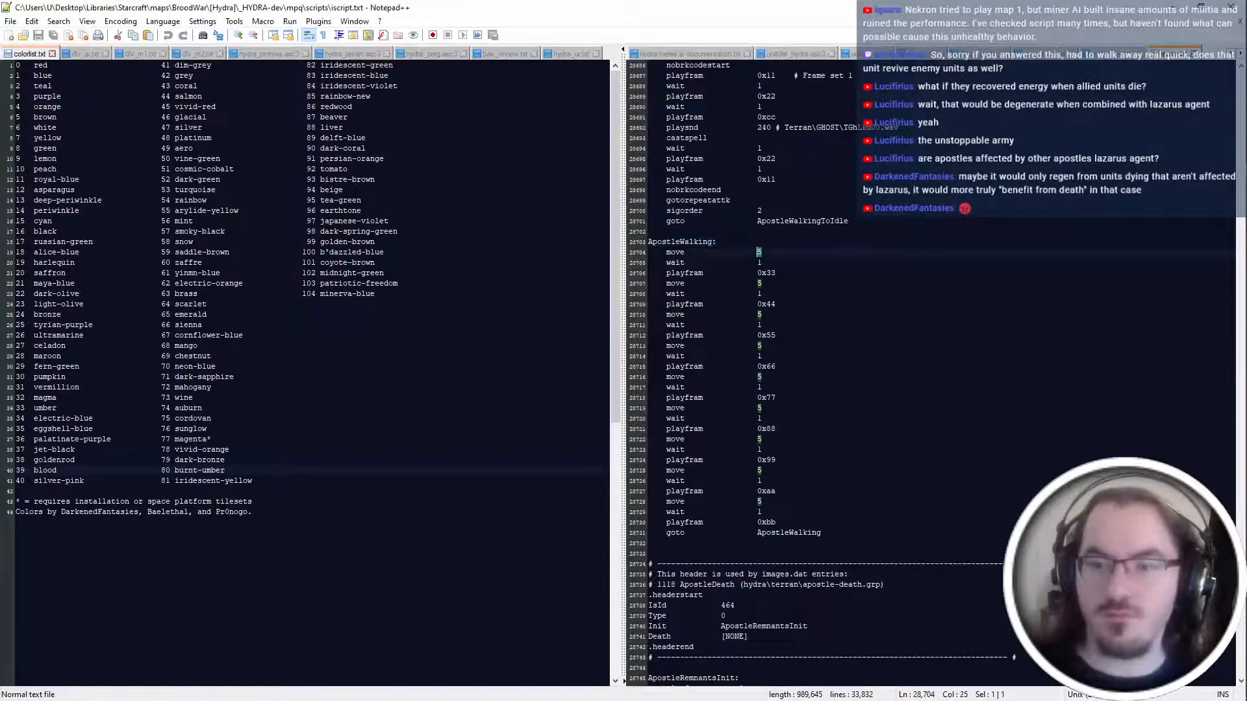
{"action": "key", "text": "Down"}
{"action": "key", "text": "Down"}
{"action": "key", "text": "Down"}
{"action": "key", "text": "BackSpace"}
{"action": "type", "text": "4"}
{"action": "key", "text": "Down"}
{"action": "key", "text": "Down"}
{"action": "key", "text": "Down"}
{"action": "key", "text": "BackSpace"}
{"action": "type", "text": "4"}
{"action": "key", "text": "Down"}
{"action": "key", "text": "Down"}
{"action": "key", "text": "Down"}
{"action": "key", "text": "BackSpace"}
{"action": "type", "text": "4"}
{"action": "key", "text": "Down"}
{"action": "key", "text": "Down"}
{"action": "key", "text": "Down"}
{"action": "key", "text": "BackSpace"}
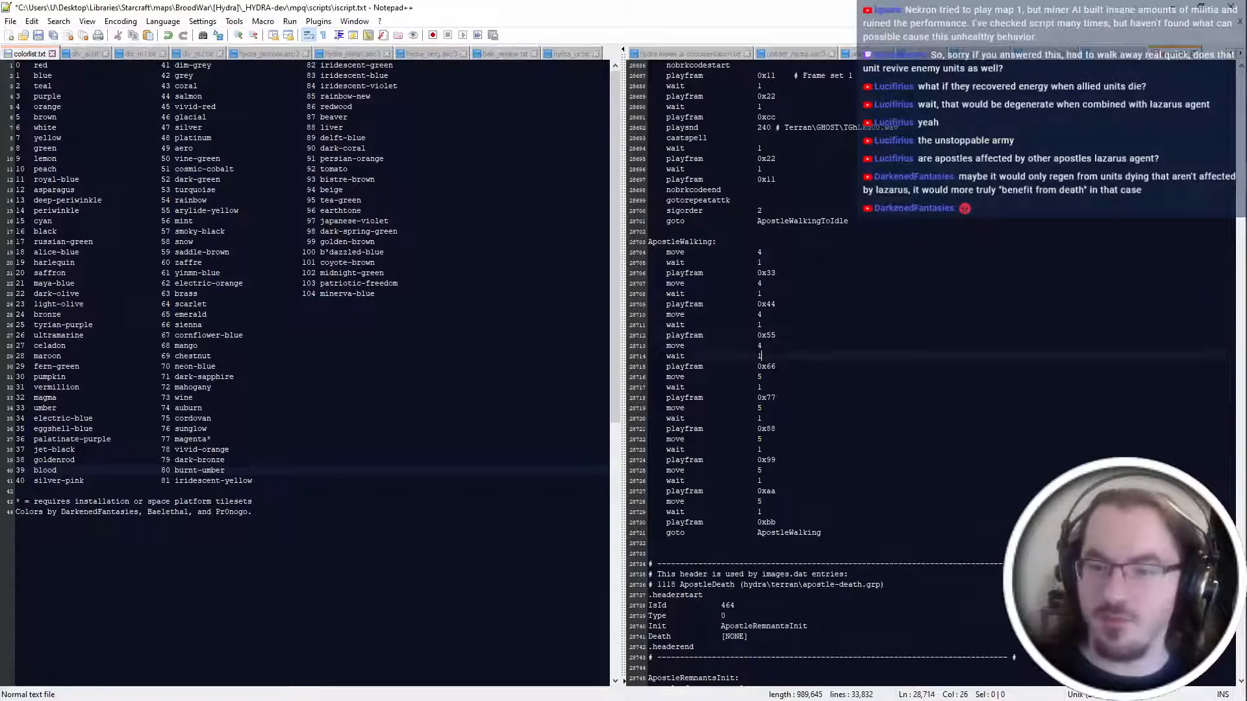
{"action": "type", "text": "4"}
{"action": "key", "text": "Down"}
{"action": "key", "text": "Down"}
{"action": "key", "text": "Down"}
{"action": "key", "text": "BackSpace"}
{"action": "type", "text": "4"}
{"action": "key", "text": "Down"}
{"action": "key", "text": "Down"}
{"action": "key", "text": "Down"}
{"action": "key", "text": "BackSpace"}
{"action": "type", "text": "4"}
{"action": "key", "text": "Down"}
{"action": "key", "text": "Down"}
{"action": "key", "text": "Down"}
{"action": "key", "text": "BackSpace"}
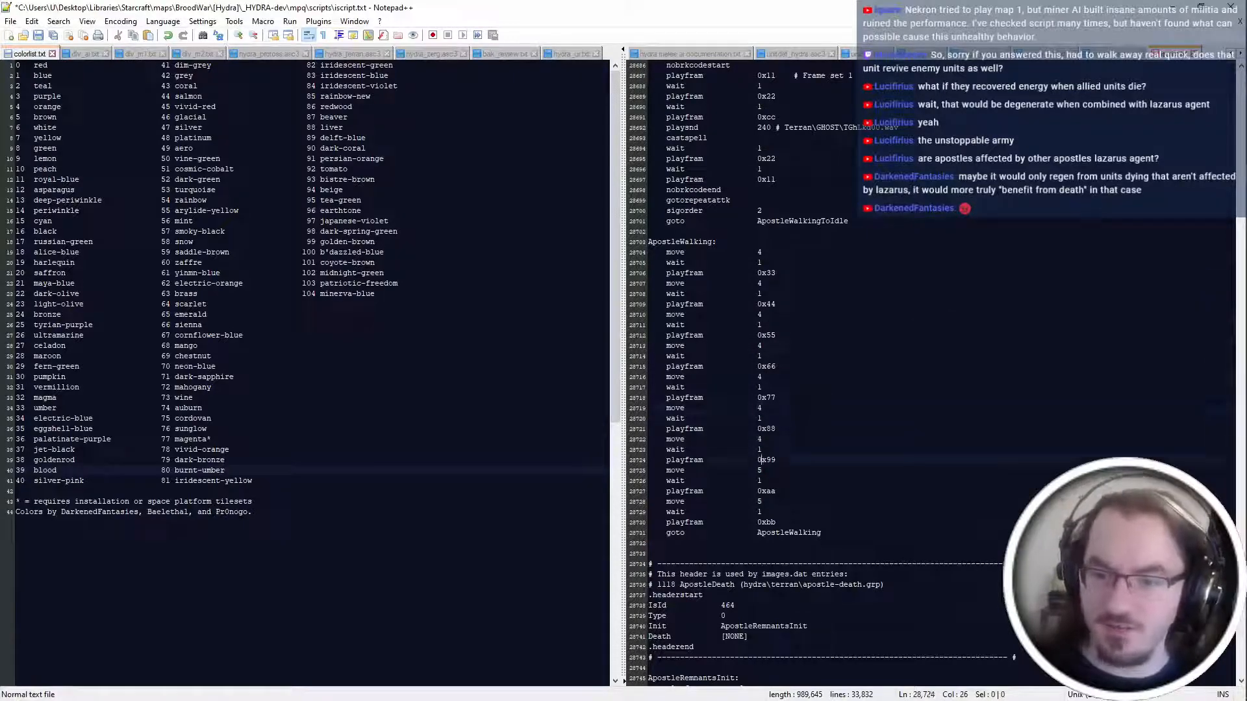
{"action": "type", "text": "4"}
{"action": "key", "text": "Down"}
{"action": "key", "text": "Down"}
{"action": "key", "text": "Down"}
{"action": "key", "text": "BackSpace"}
{"action": "type", "text": "4"}
{"action": "key", "text": "ctrl+s"}
Return to config.ini and look up the Apostle's unit ID in the Terran-unit data_rewrite entries.
{"action": "key", "text": "alt+Tab"}
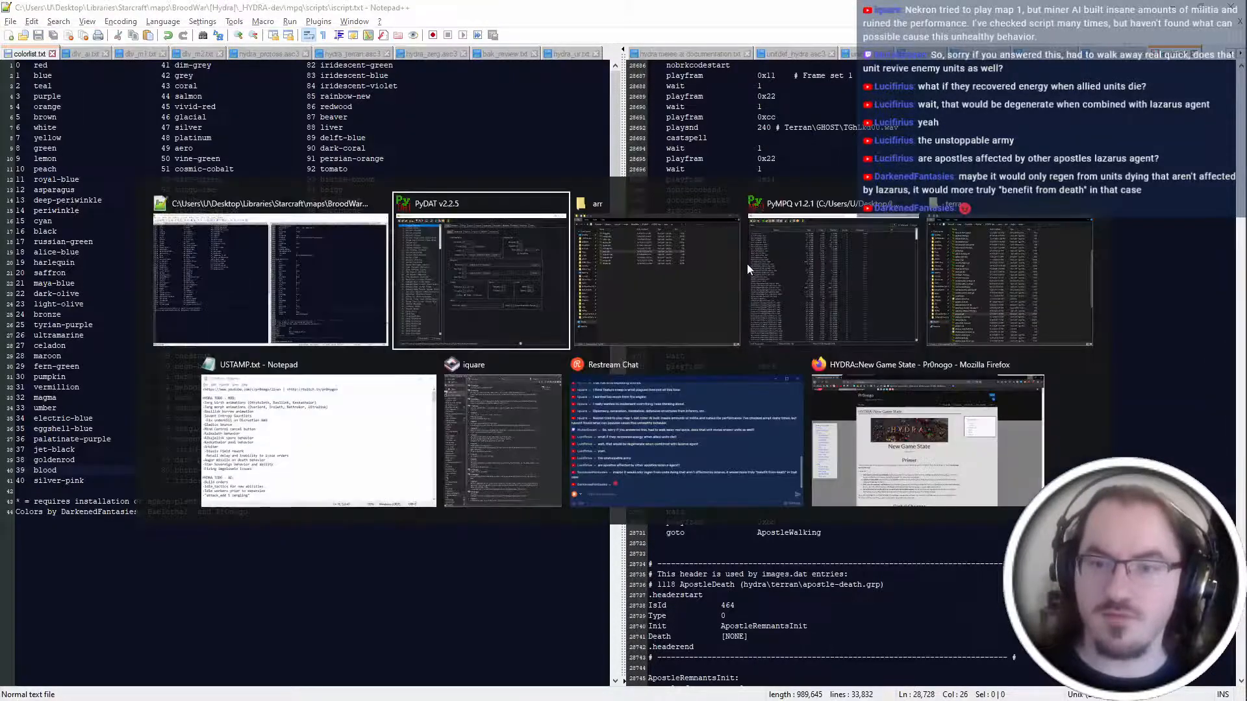
{"action": "key", "text": "alt+Tab"}
{"action": "left_click", "coordinate": [865, 54]}
{"action": "left_click", "coordinate": [918, 54]}
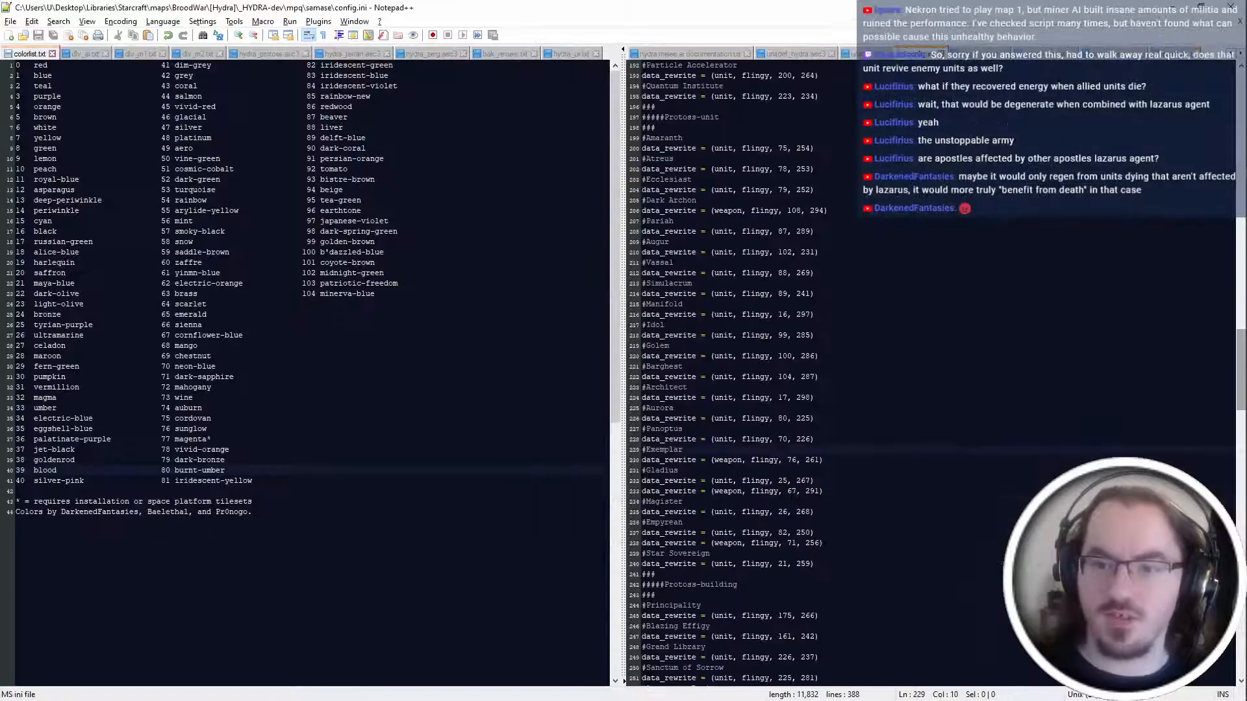
{"action": "key", "text": "alt+Tab"}
{"action": "scroll", "coordinate": [737, 390], "scroll_direction": "up", "scroll_amount": 20}
{"action": "left_click", "coordinate": [737, 396]}
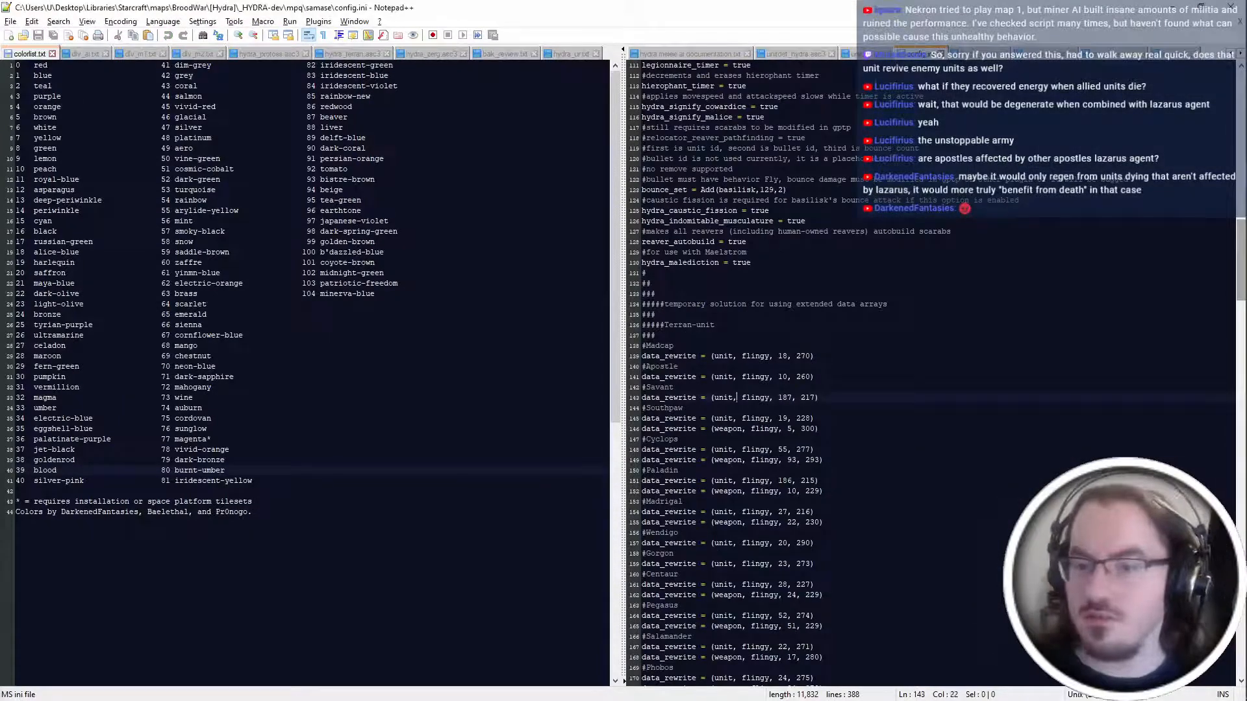
Switch to PyDAT, go to unit ID 10 and set its mineral build cost to 100.
{"action": "key", "text": "alt+Tab"}
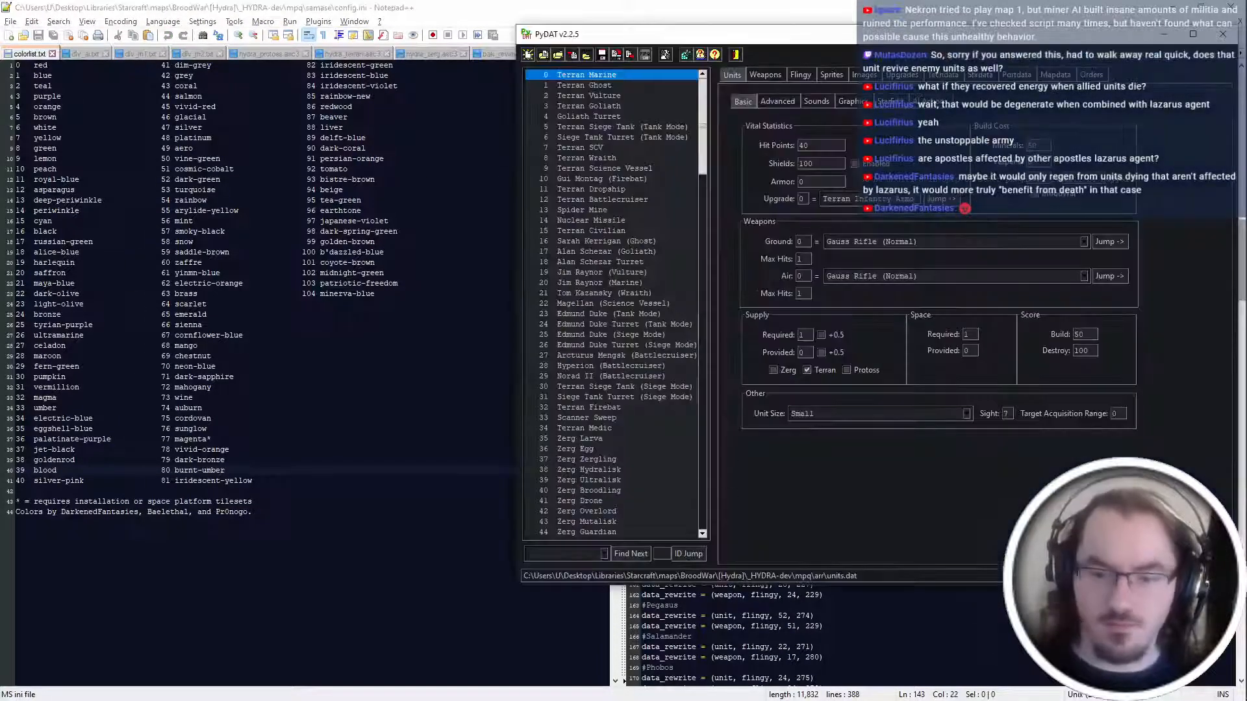
{"action": "left_click", "coordinate": [696, 558]}
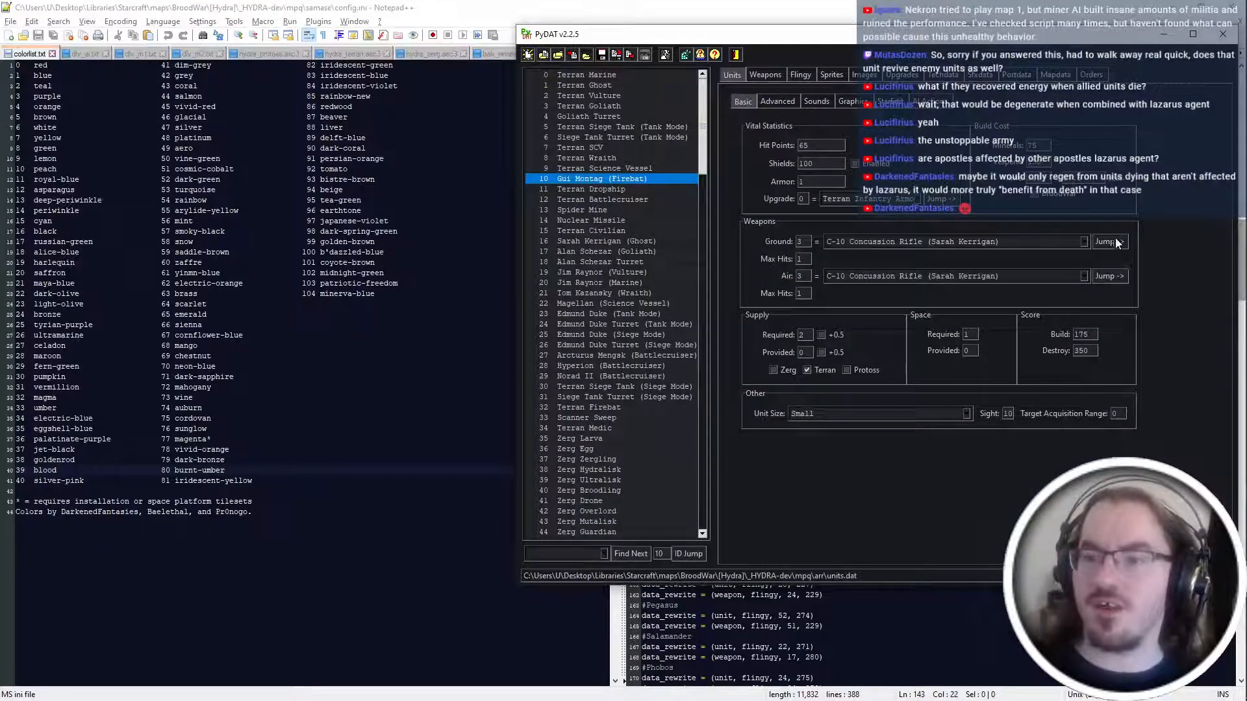
{"action": "left_click_drag", "start_coordinate": [1045, 163], "coordinate": [1023, 166]}
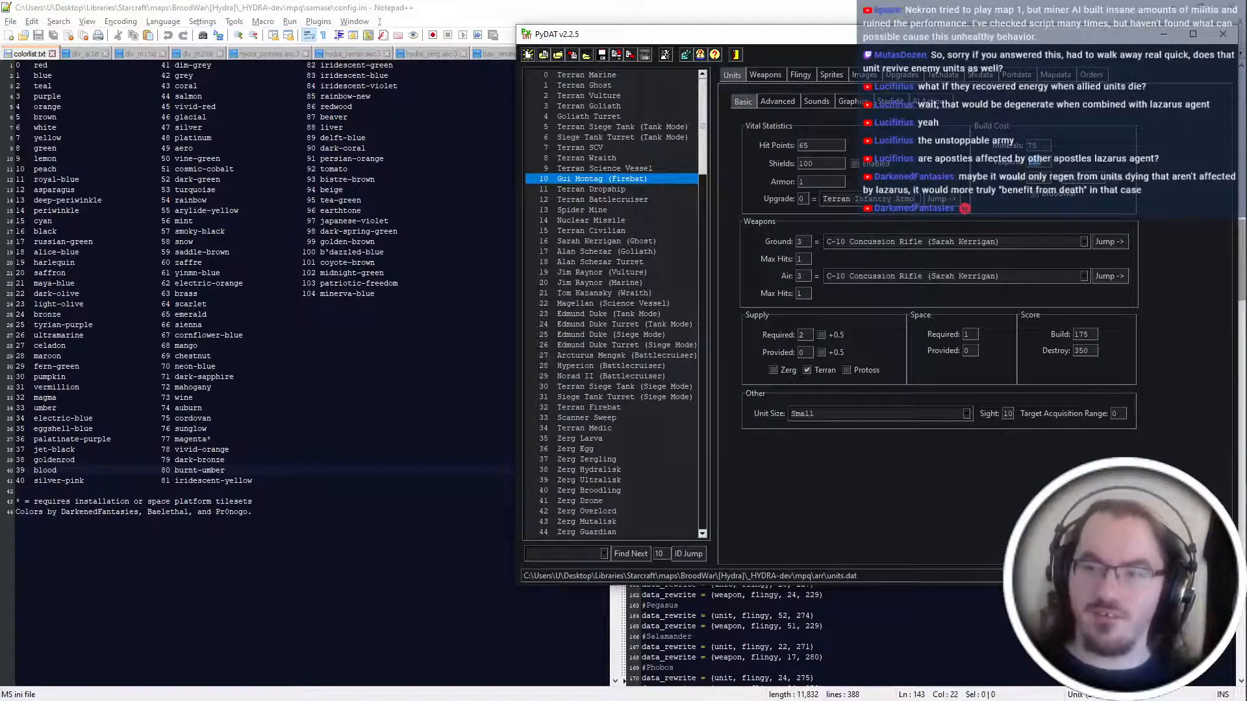
{"action": "key", "text": "shift+Tab"}
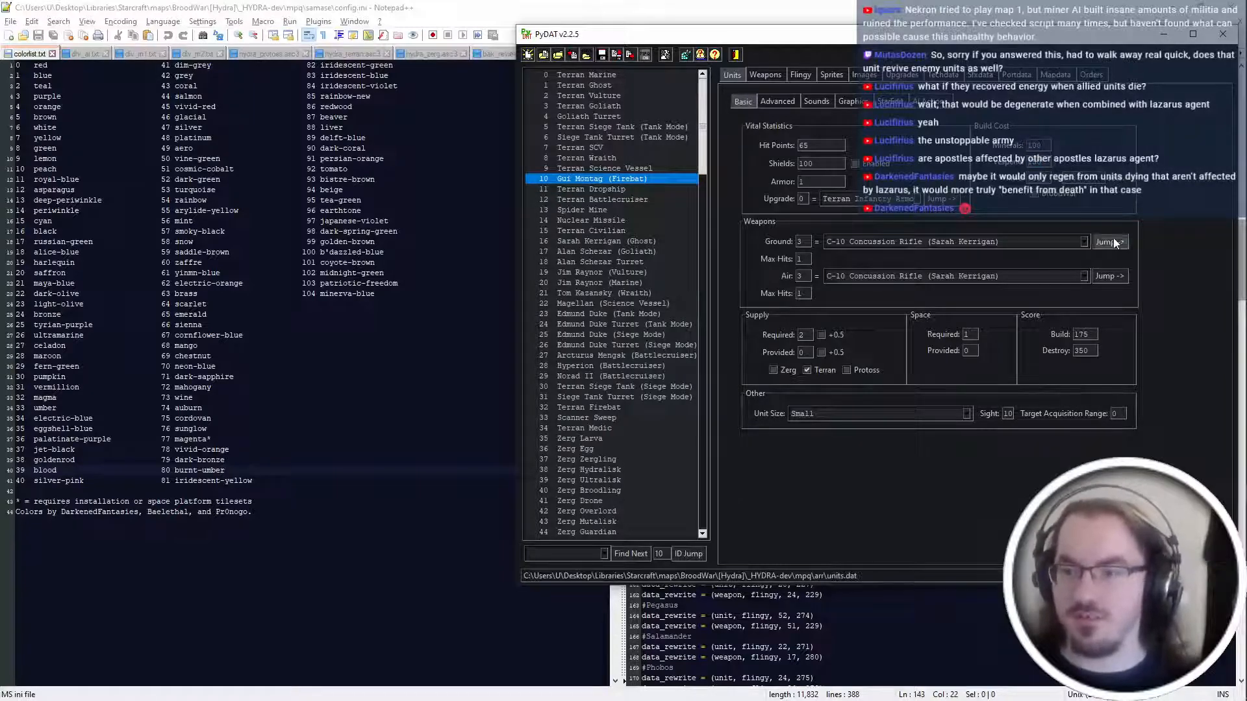
Open the unit's ground weapon entry and set its damage amount to 10 and cooldown to 33.
{"action": "left_click", "coordinate": [1110, 241]}
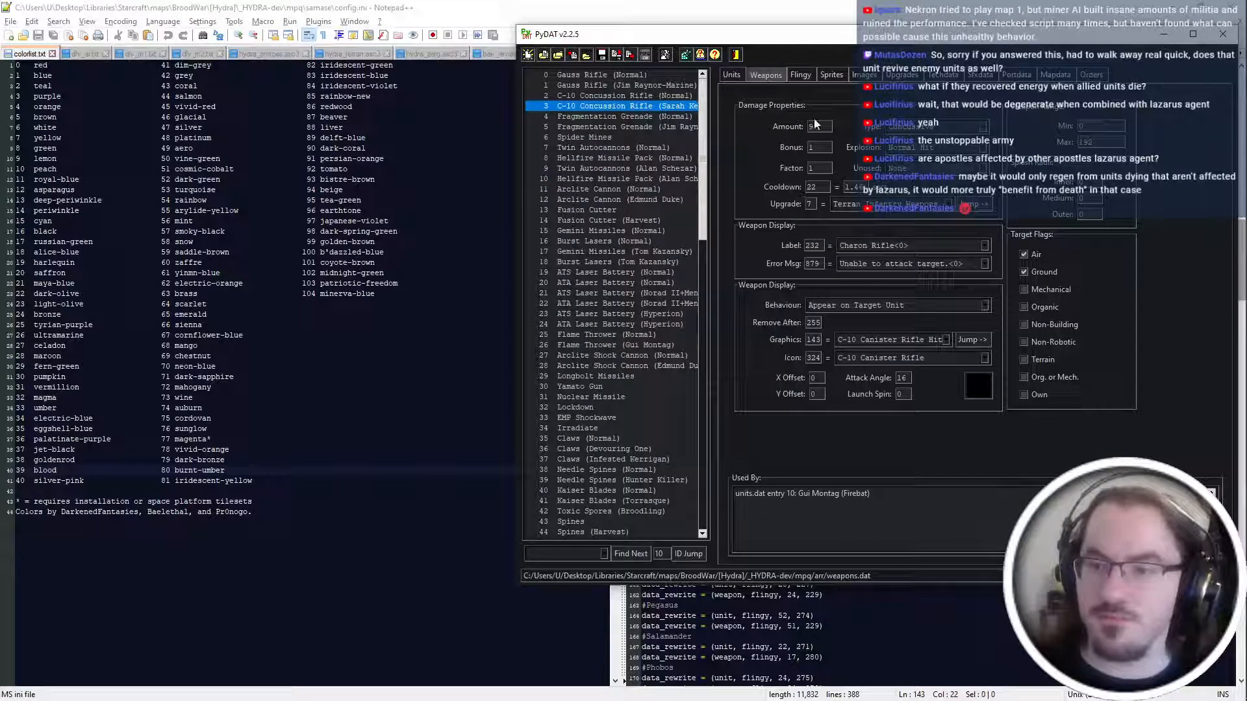
{"action": "scroll", "coordinate": [813, 127], "scroll_direction": "up", "scroll_amount": 1}
{"action": "scroll", "coordinate": [812, 187], "scroll_direction": "up", "scroll_amount": 8}
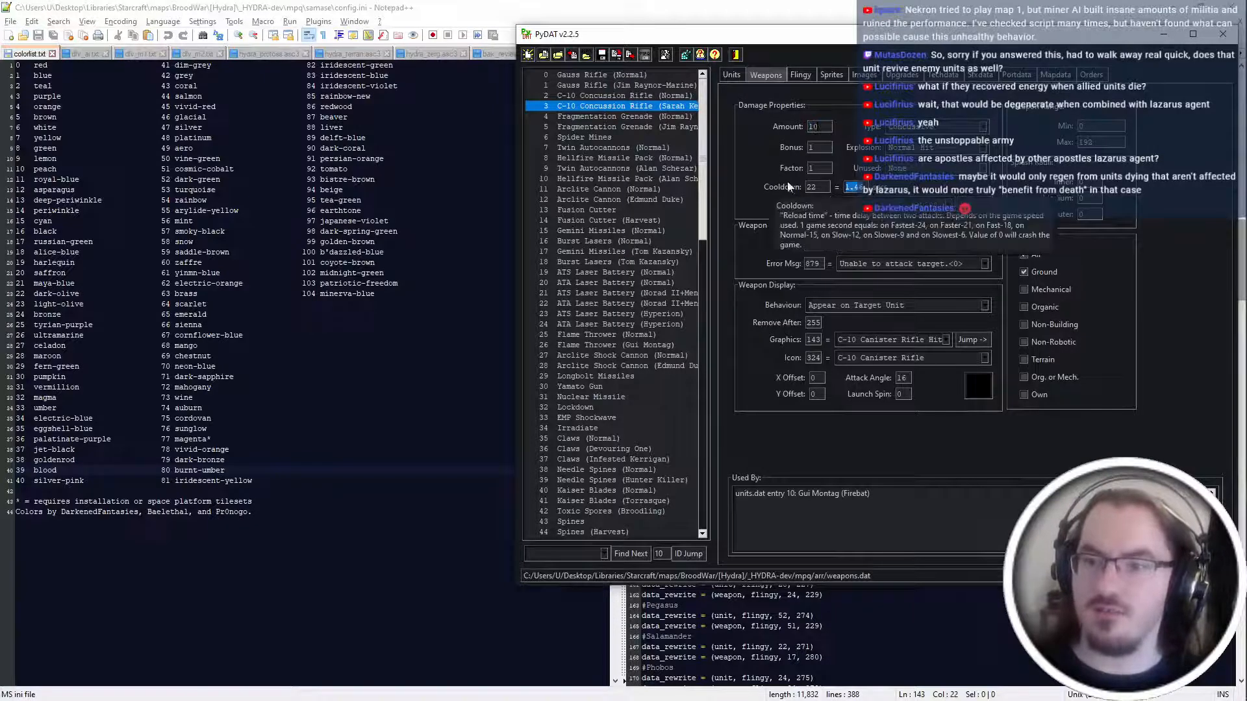
{"action": "scroll", "coordinate": [812, 187], "scroll_direction": "up", "scroll_amount": 8}
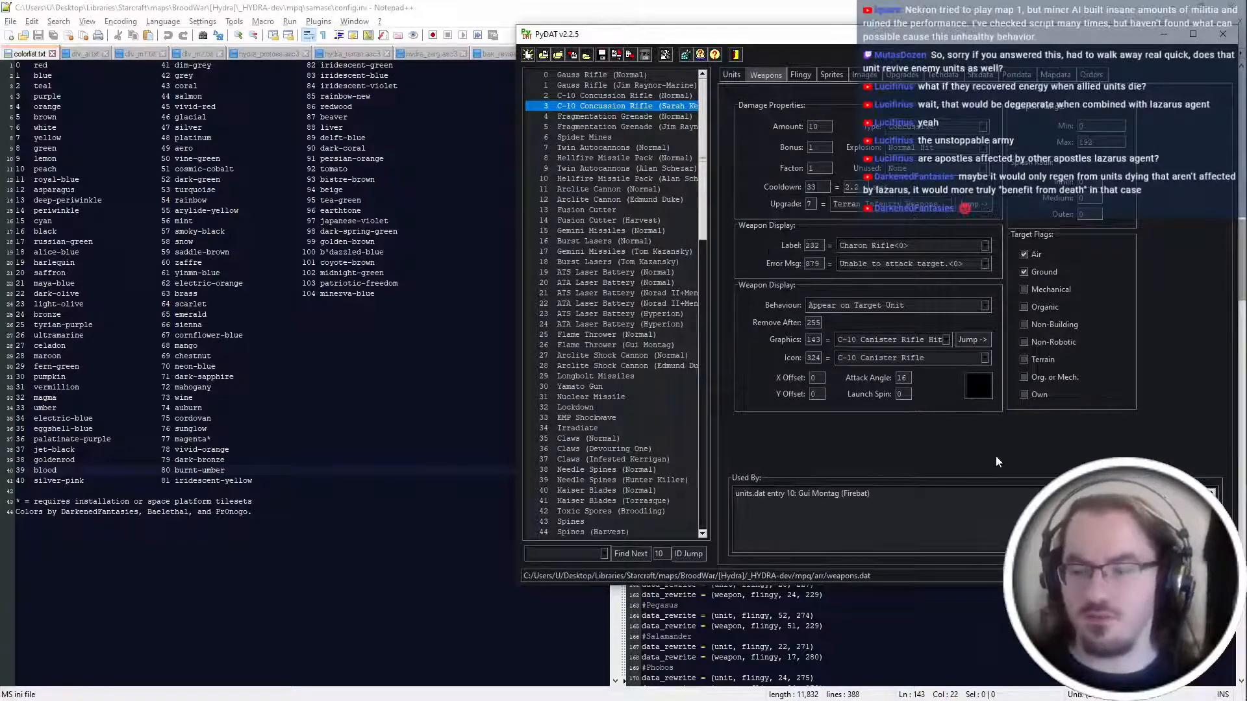
Switch to the running StarCraft game and inspect the Terran Covert Ops and its neighbouring Barracks in the base.
{"action": "key", "text": "alt+Tab"}
{"action": "left_click", "coordinate": [858, 292]}
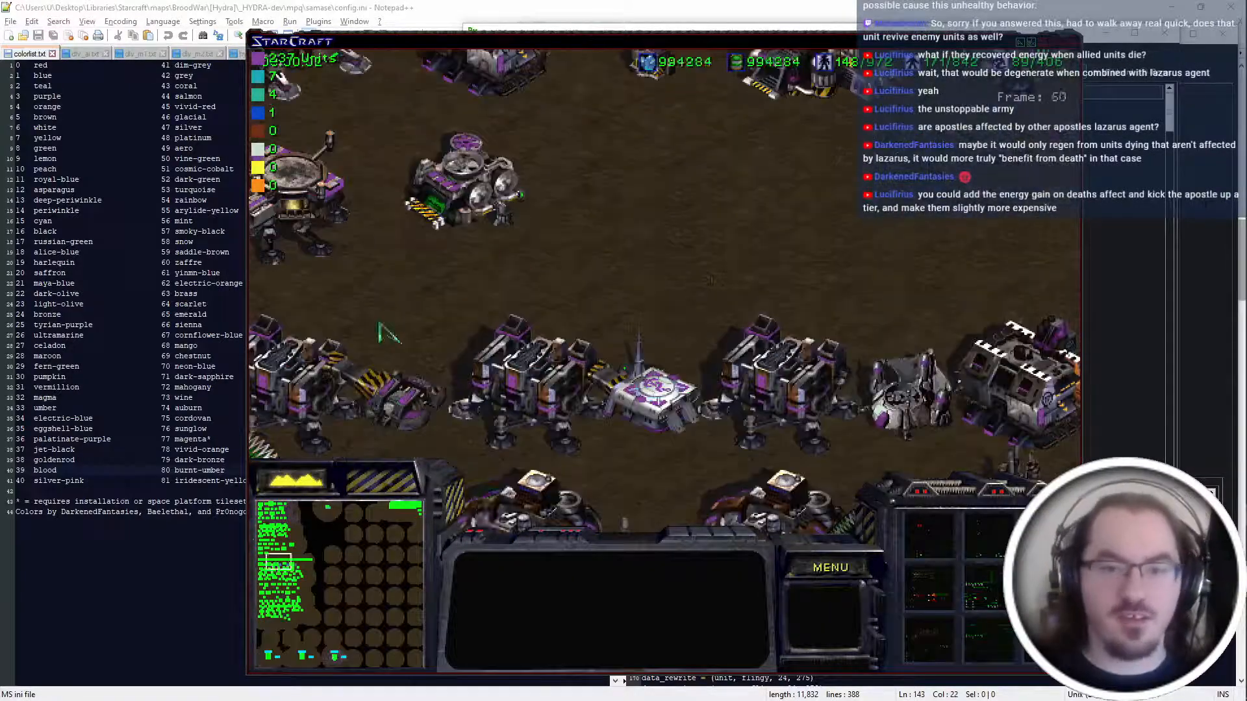
{"action": "key", "text": "Left"}
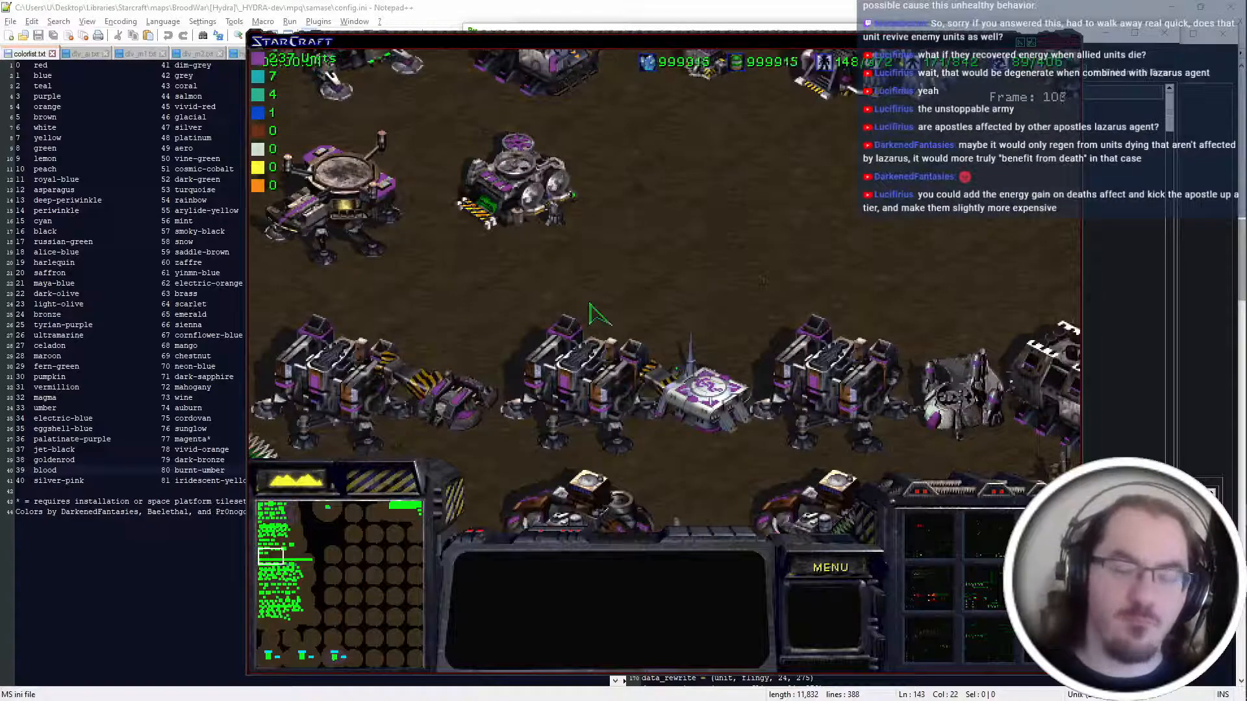
{"action": "key", "text": "Down"}
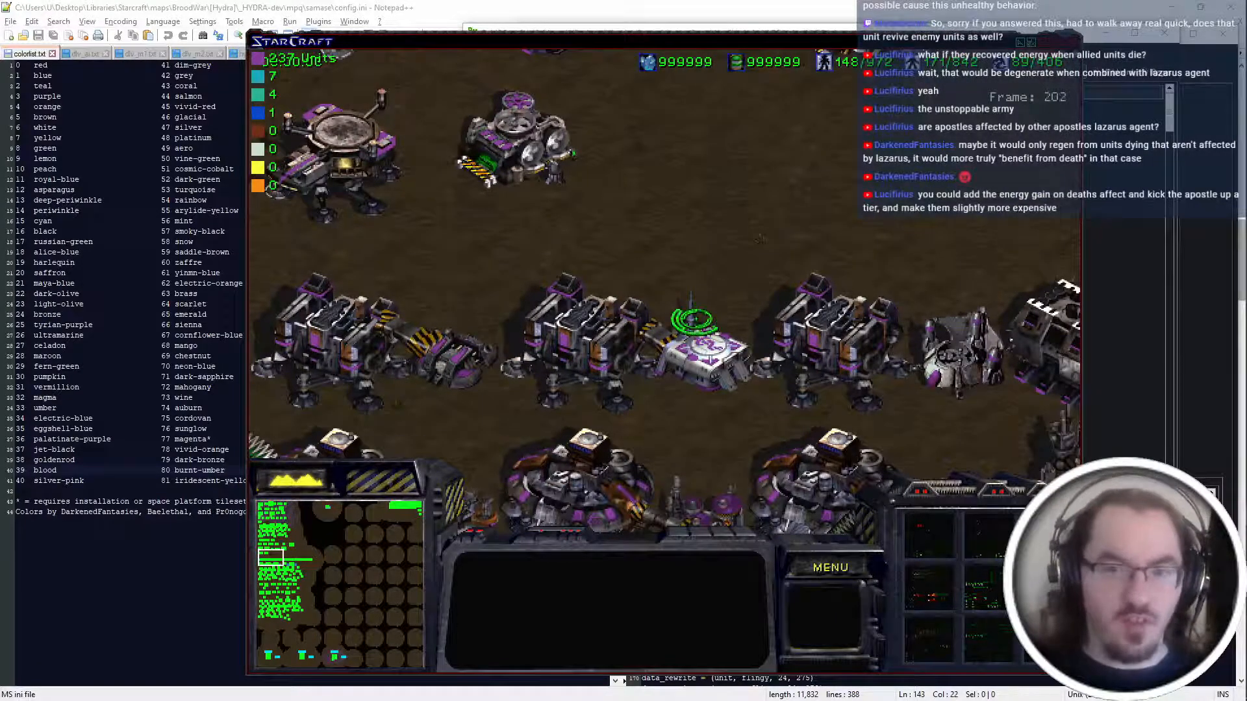
{"action": "key", "text": "Down"}
{"action": "left_click", "coordinate": [453, 285]}
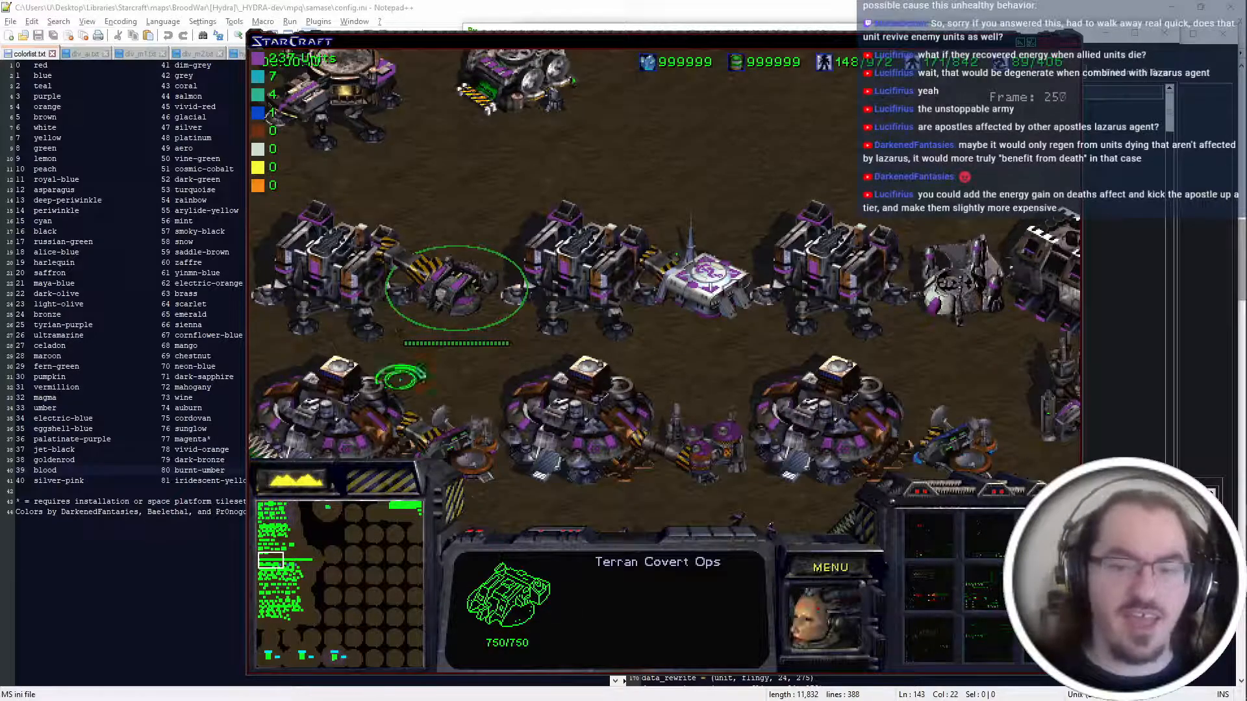
{"action": "key", "text": "Left"}
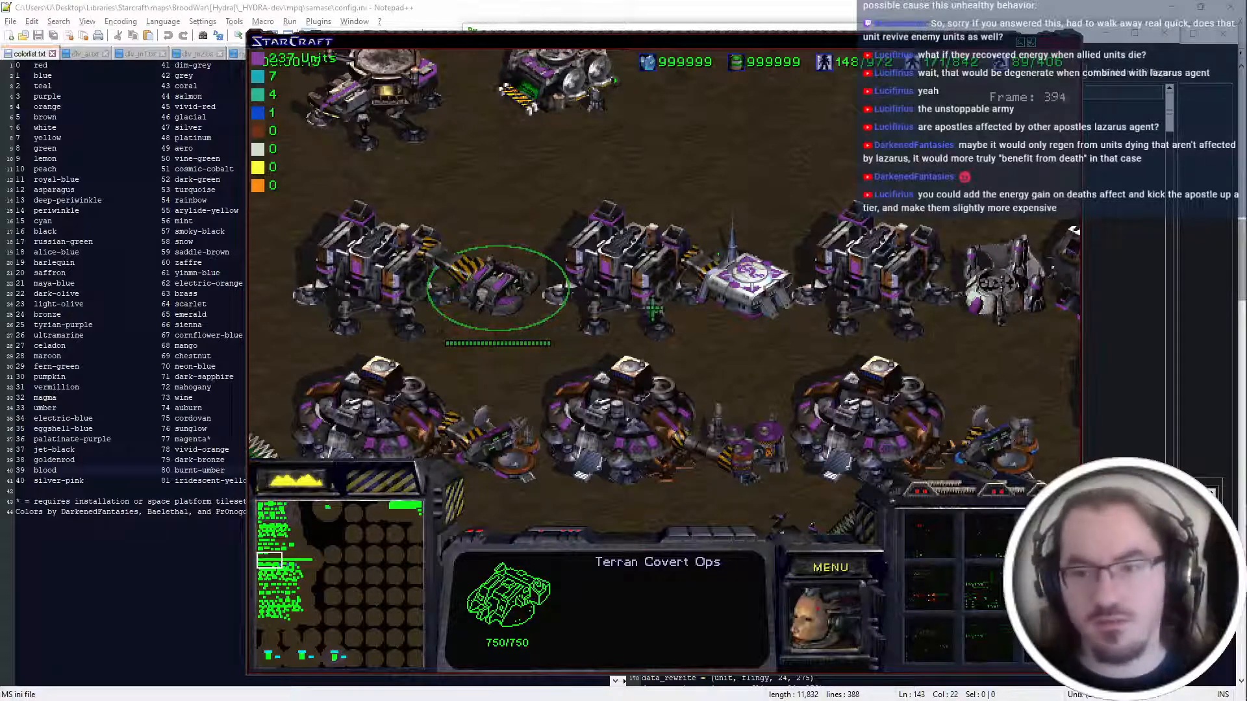
{"action": "left_click", "coordinate": [622, 286]}
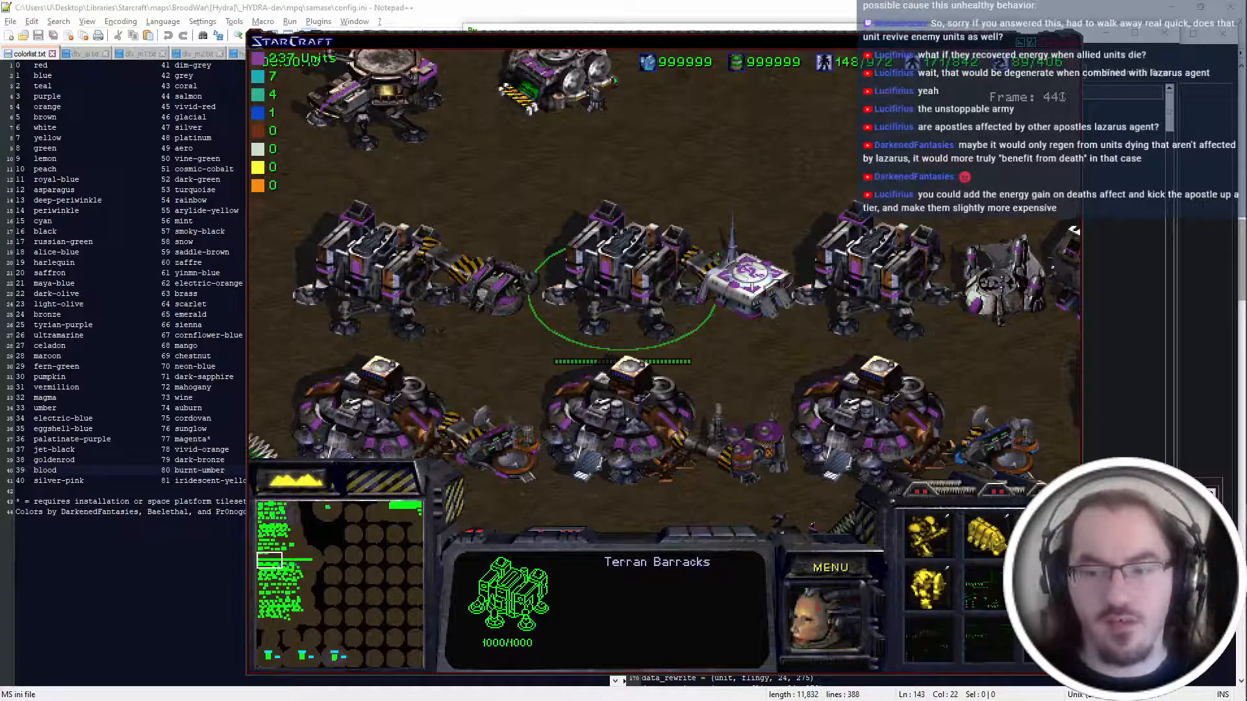
Inspect the Terran Medbay and the adjacent Barracks, and look over the surrounding tech buildings.
{"action": "mouse_move", "coordinate": [1073, 230]}
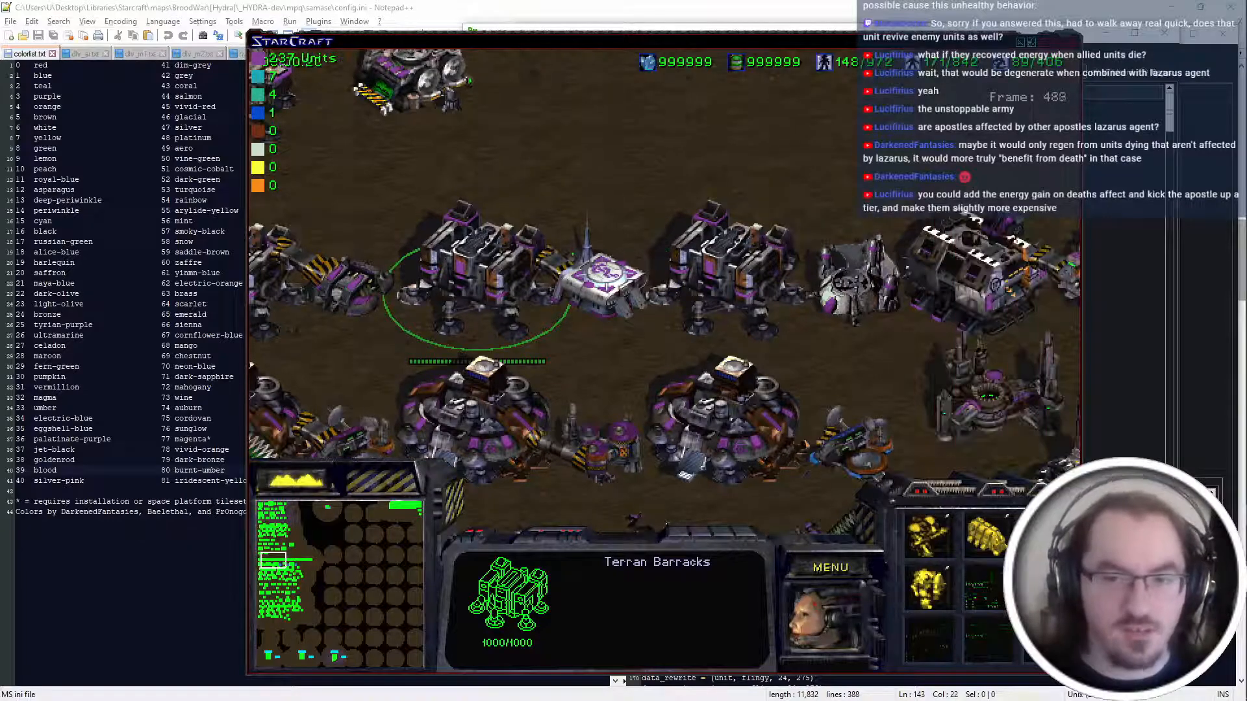
{"action": "left_click", "coordinate": [617, 263]}
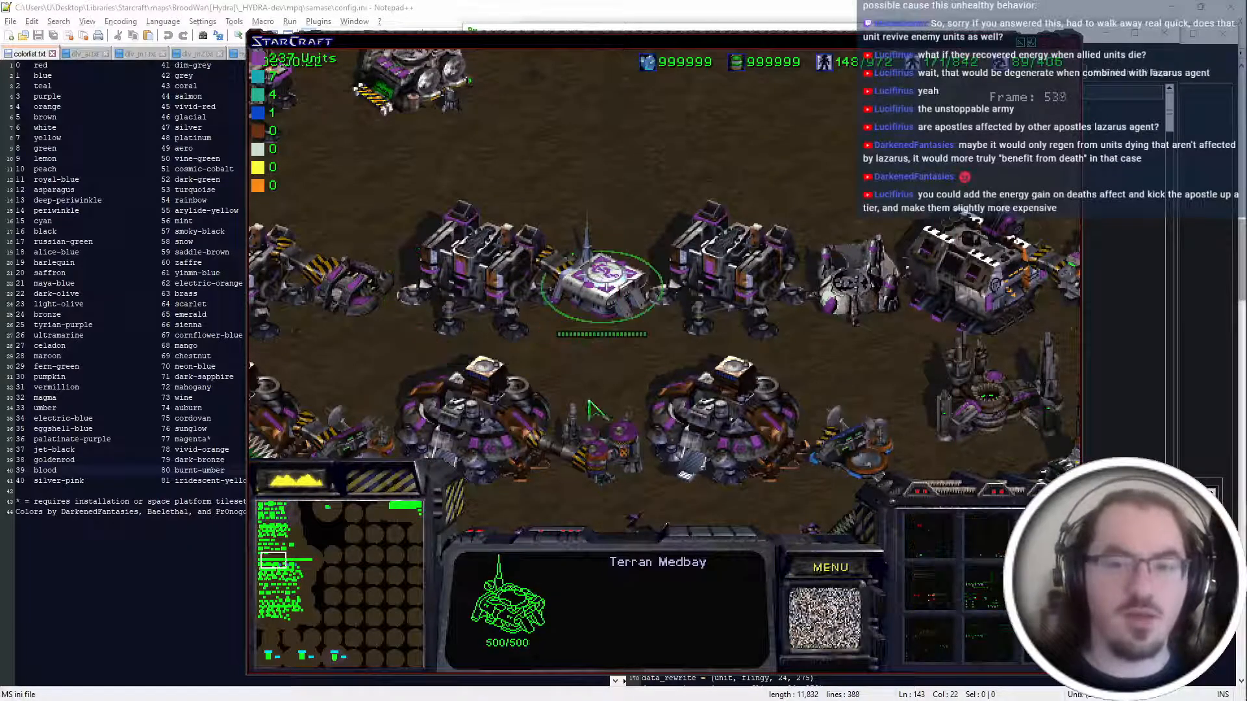
{"action": "left_click", "coordinate": [528, 252]}
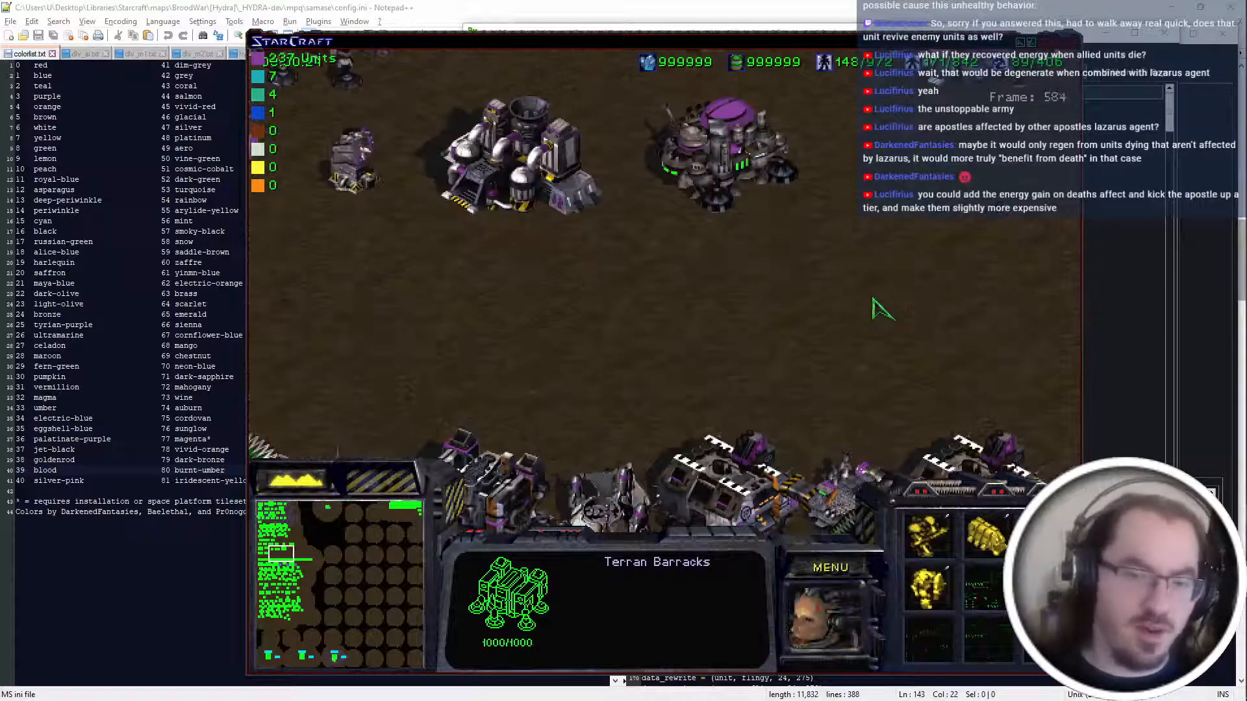
{"action": "mouse_move", "coordinate": [1077, 53]}
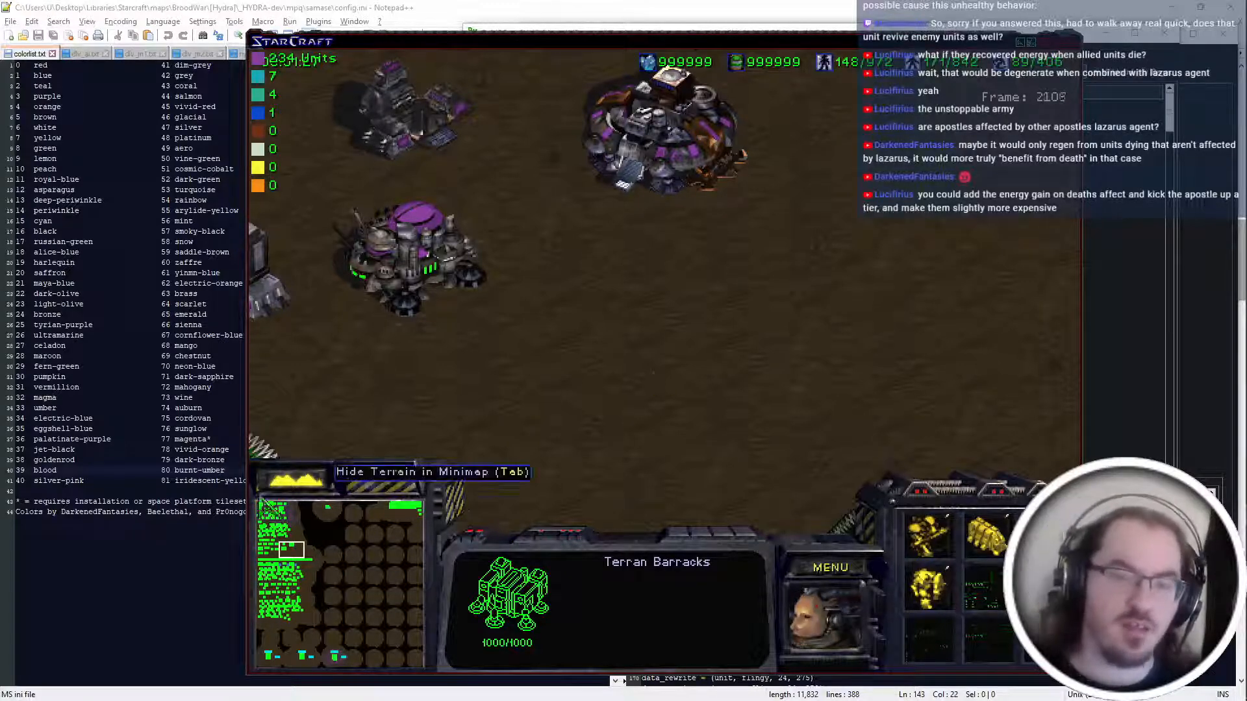
{"action": "left_click", "coordinate": [285, 564]}
{"action": "key", "text": "Up"}
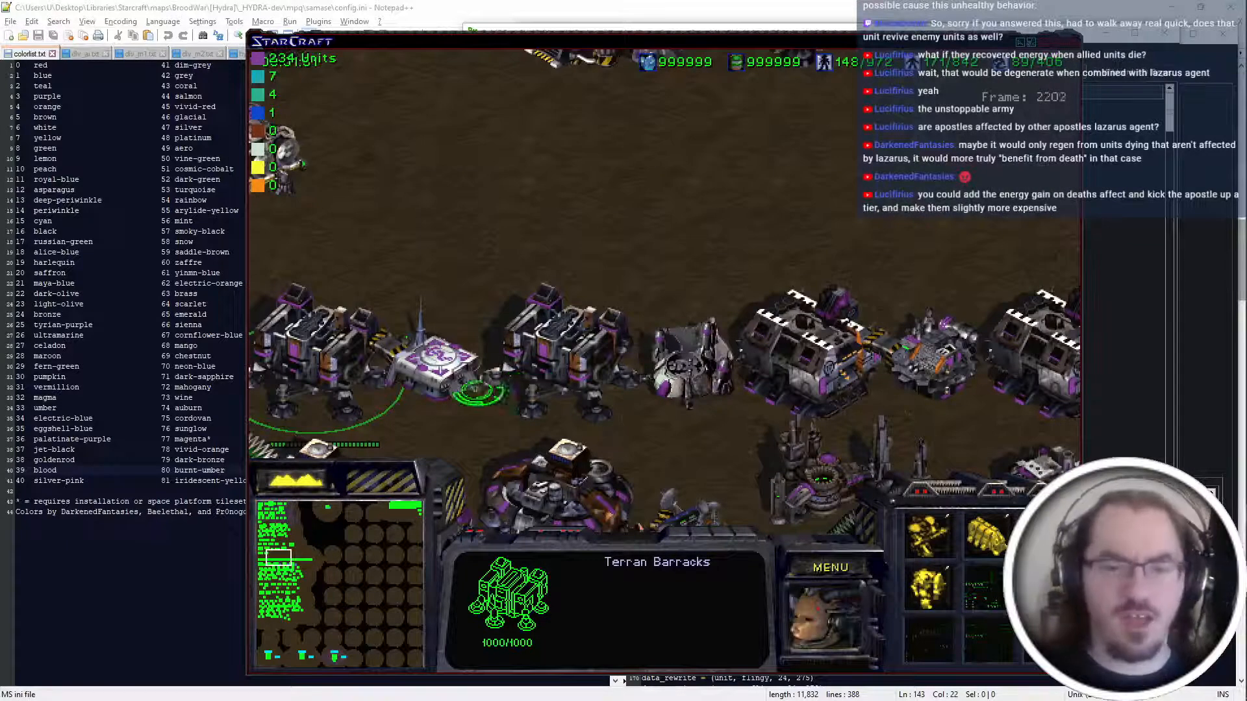
{"action": "key", "text": "Left"}
{"action": "left_click", "coordinate": [656, 370]}
{"action": "left_click", "coordinate": [513, 364]}
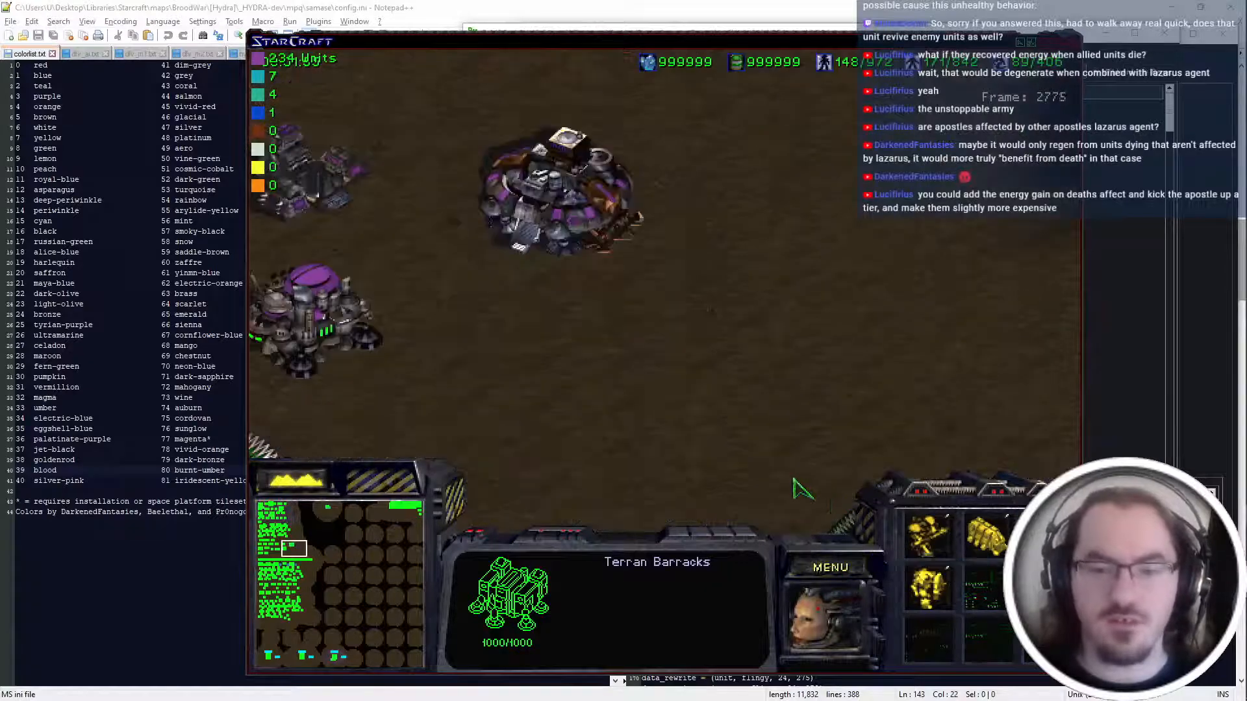
Spawn a Terran Apostle with the console command "spawn apostle" and order it to walk across open ground.
{"action": "key", "text": "grave"}
{"action": "type", "text": "spawn apostle"}
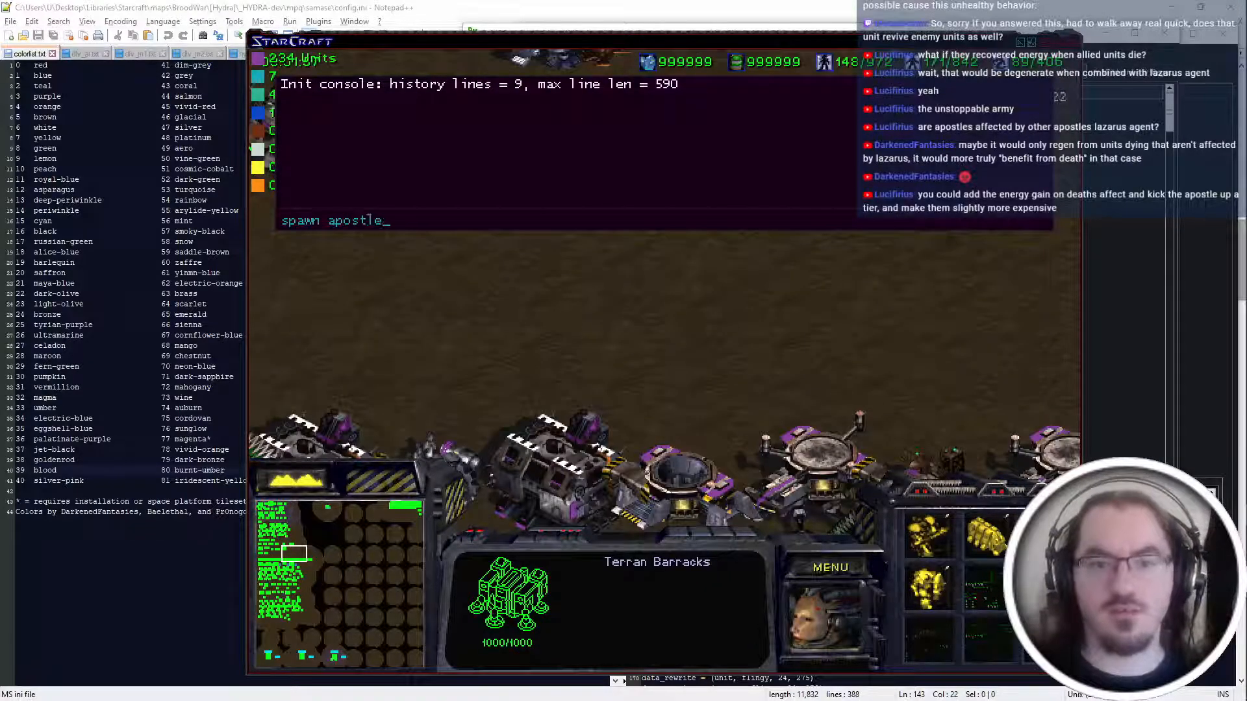
{"action": "key", "text": "Return"}
{"action": "right_click", "coordinate": [448, 434]}
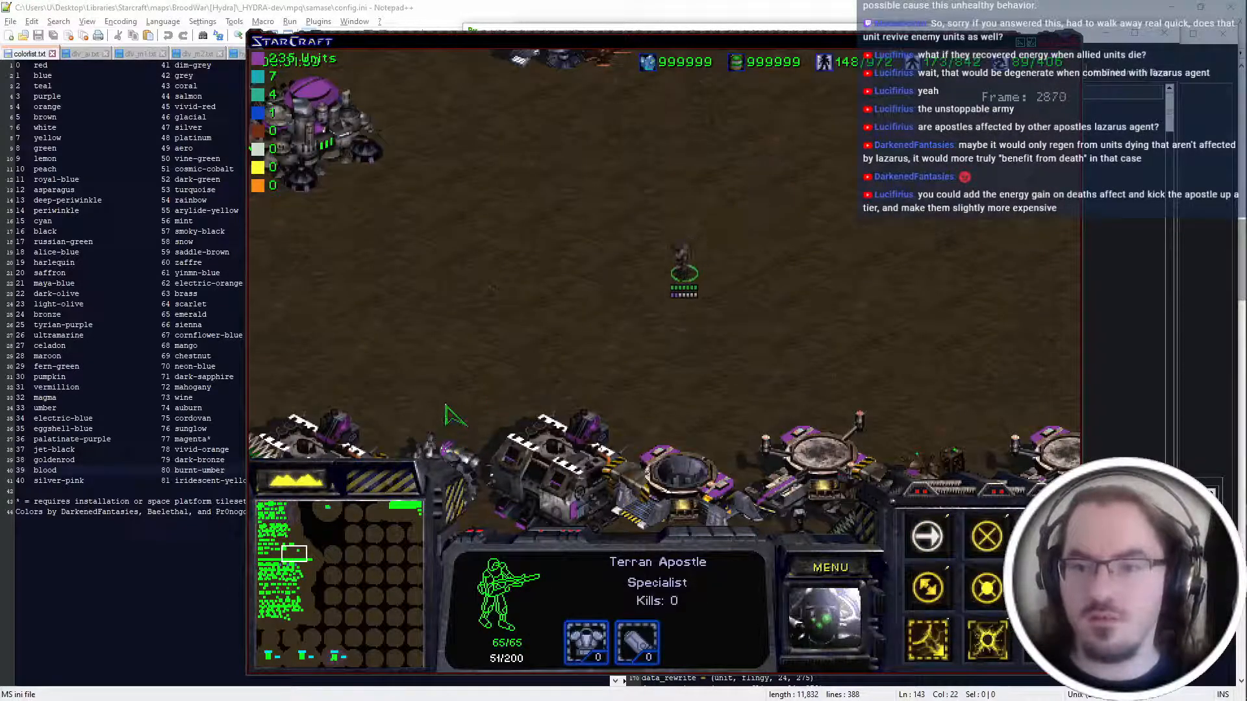
Spawn a comparison unit with "spawn 0", move it and the Apostle across the field to compare walking speeds, and select the Apostle.
{"action": "key", "text": "grave"}
{"action": "key", "text": "Up"}
{"action": "key", "text": "Return"}
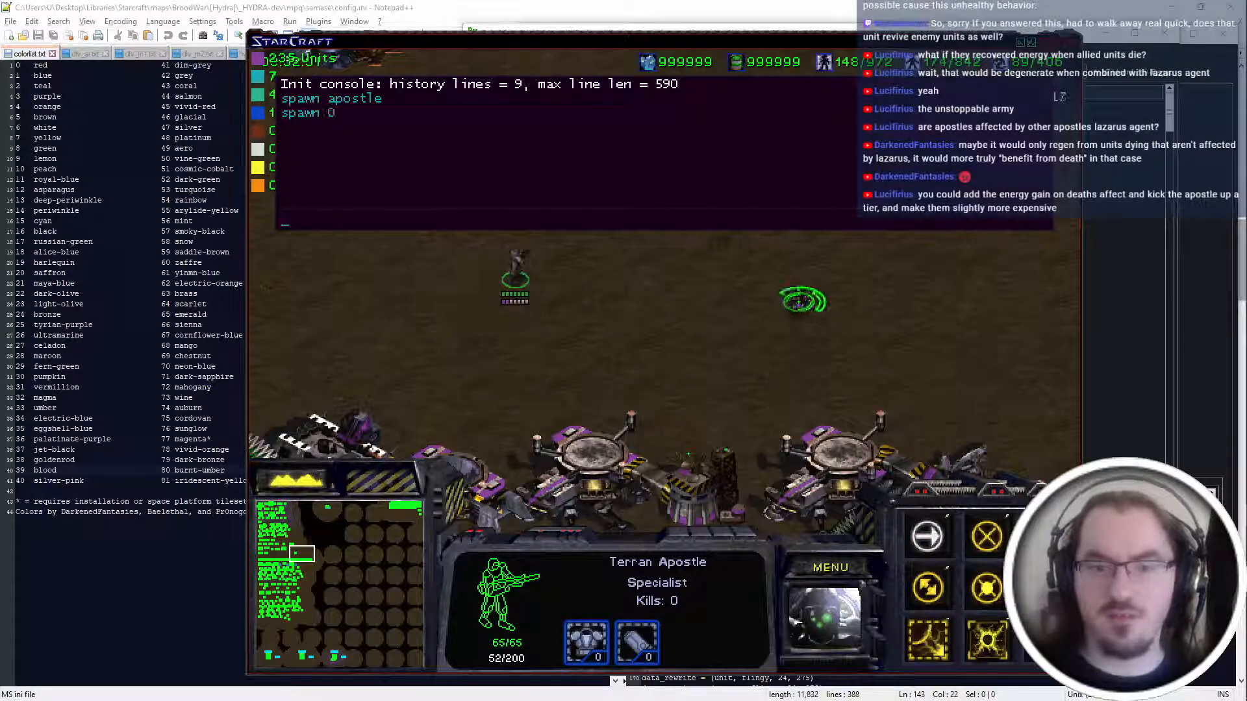
{"action": "right_click", "coordinate": [1016, 265]}
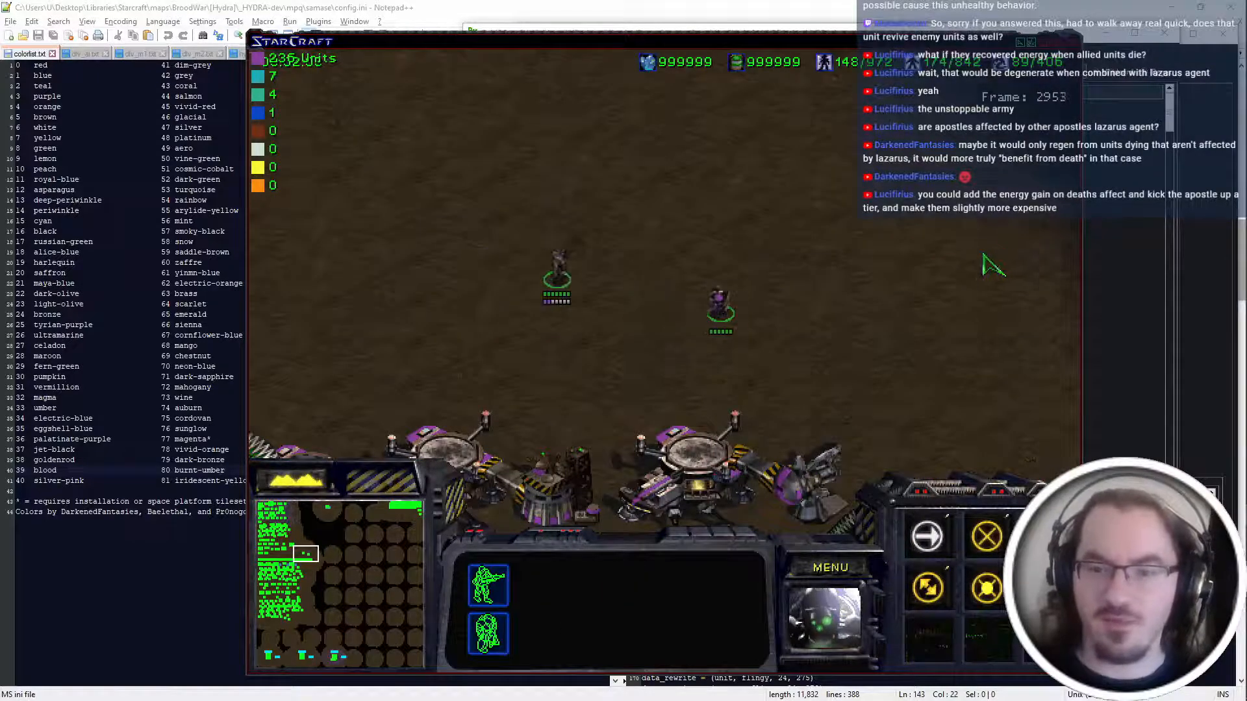
{"action": "right_click", "coordinate": [339, 351]}
{"action": "left_click", "coordinate": [418, 272]}
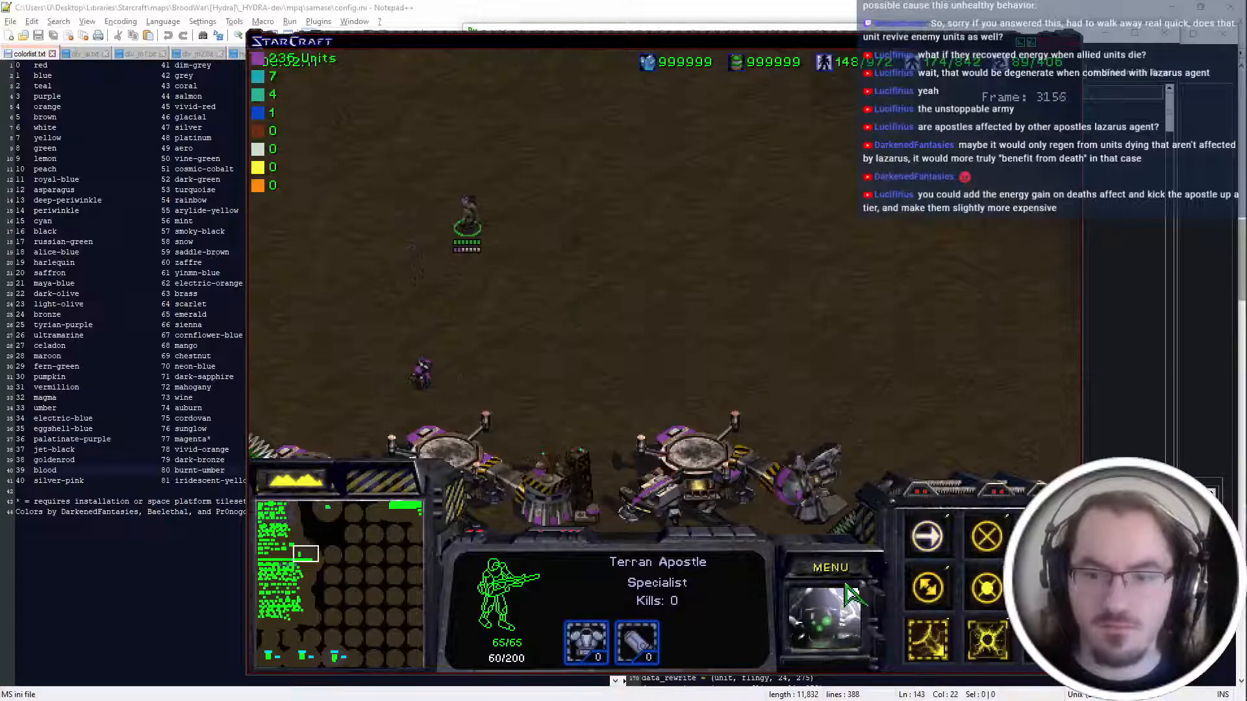
Switch to PyDAT and set the build time of unit ID 10 to 40 seconds.
{"action": "key", "text": "alt+Tab"}
{"action": "key", "text": "alt+Tab"}
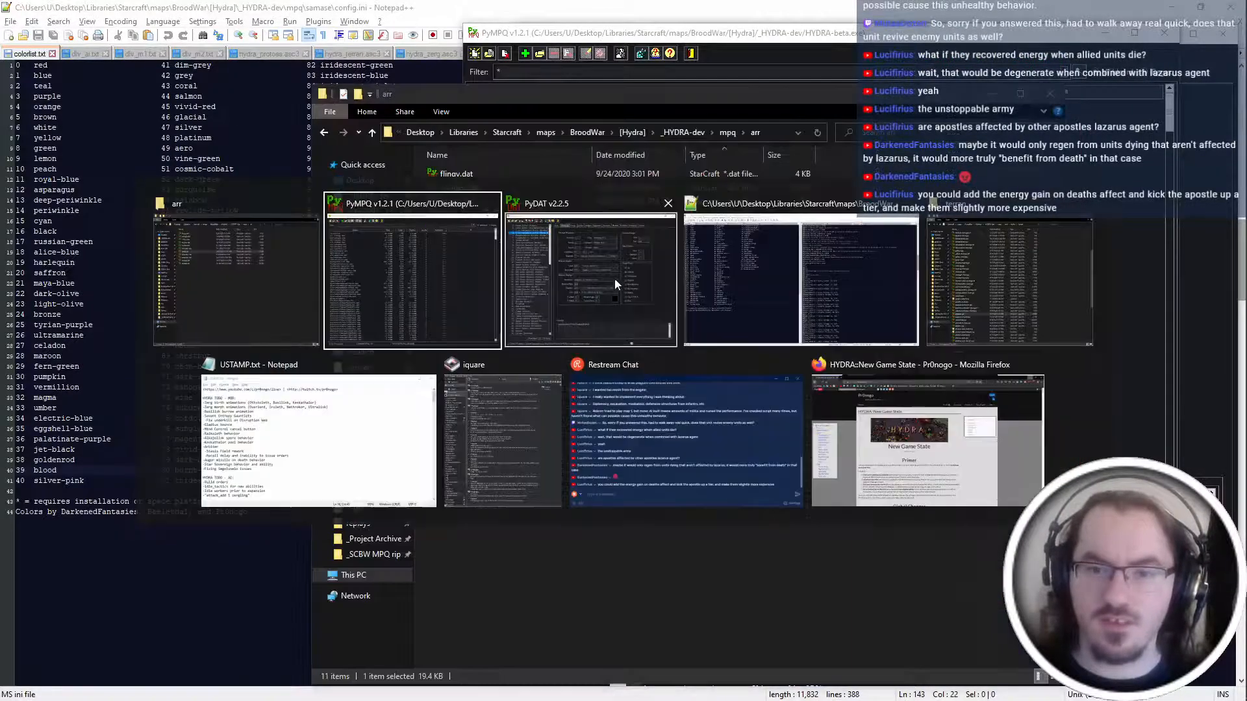
{"action": "left_click", "coordinate": [615, 278]}
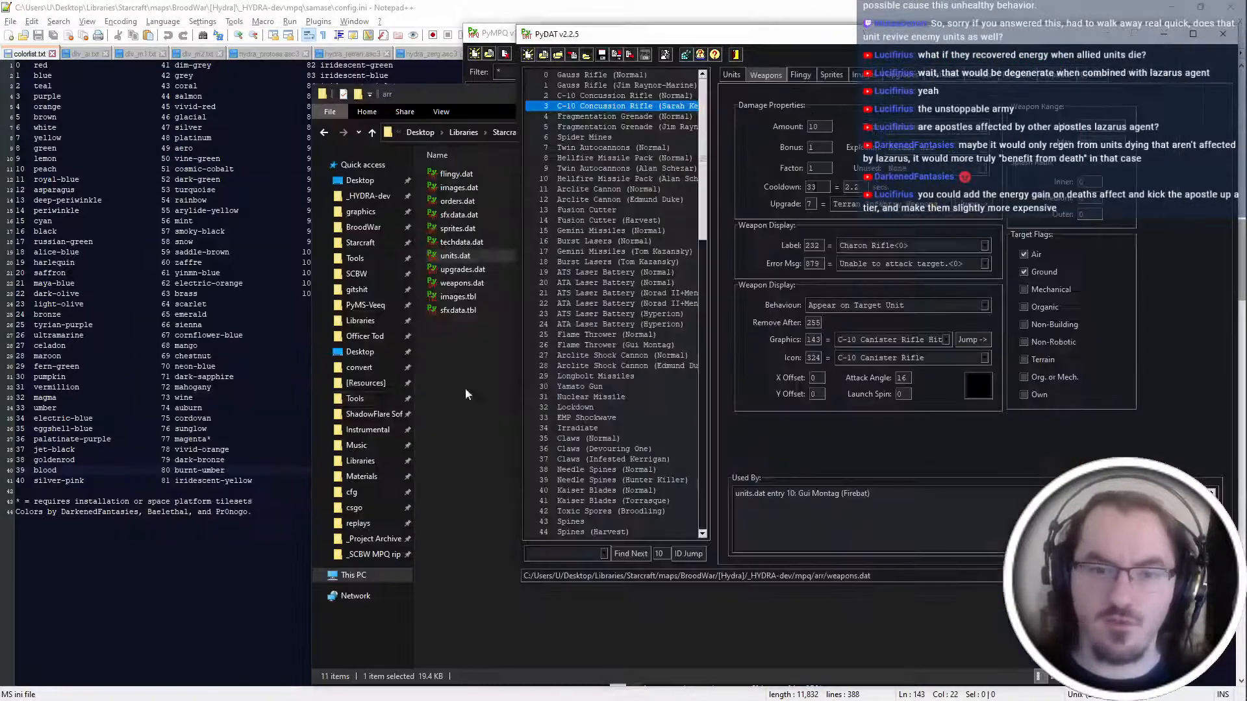
{"action": "left_click", "coordinate": [688, 100]}
{"action": "left_click", "coordinate": [663, 108]}
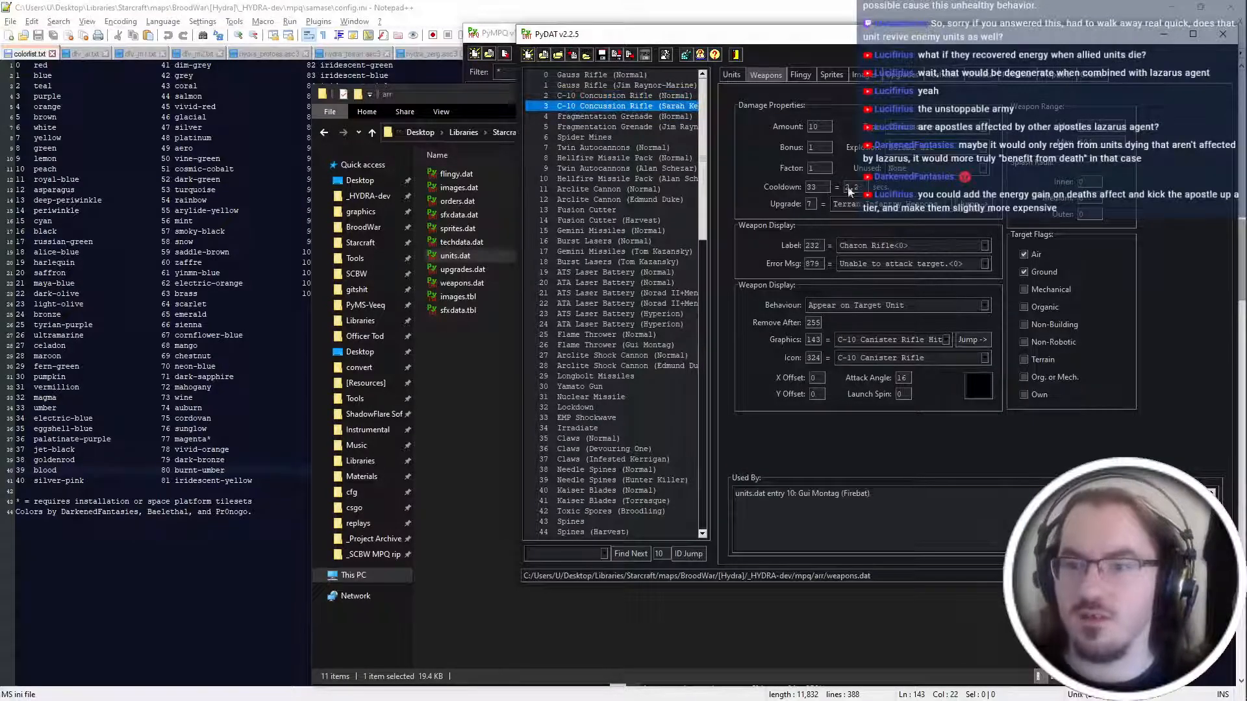
{"action": "key", "text": "alt+Tab"}
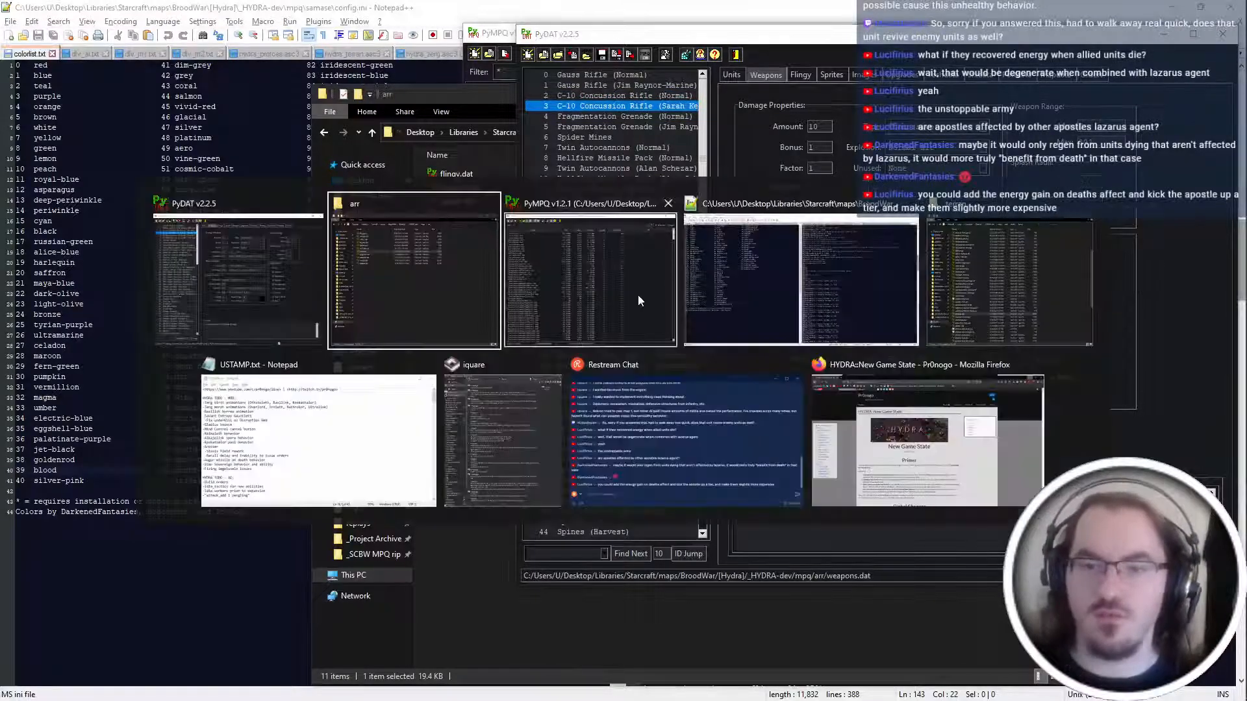
{"action": "left_click", "coordinate": [607, 339]}
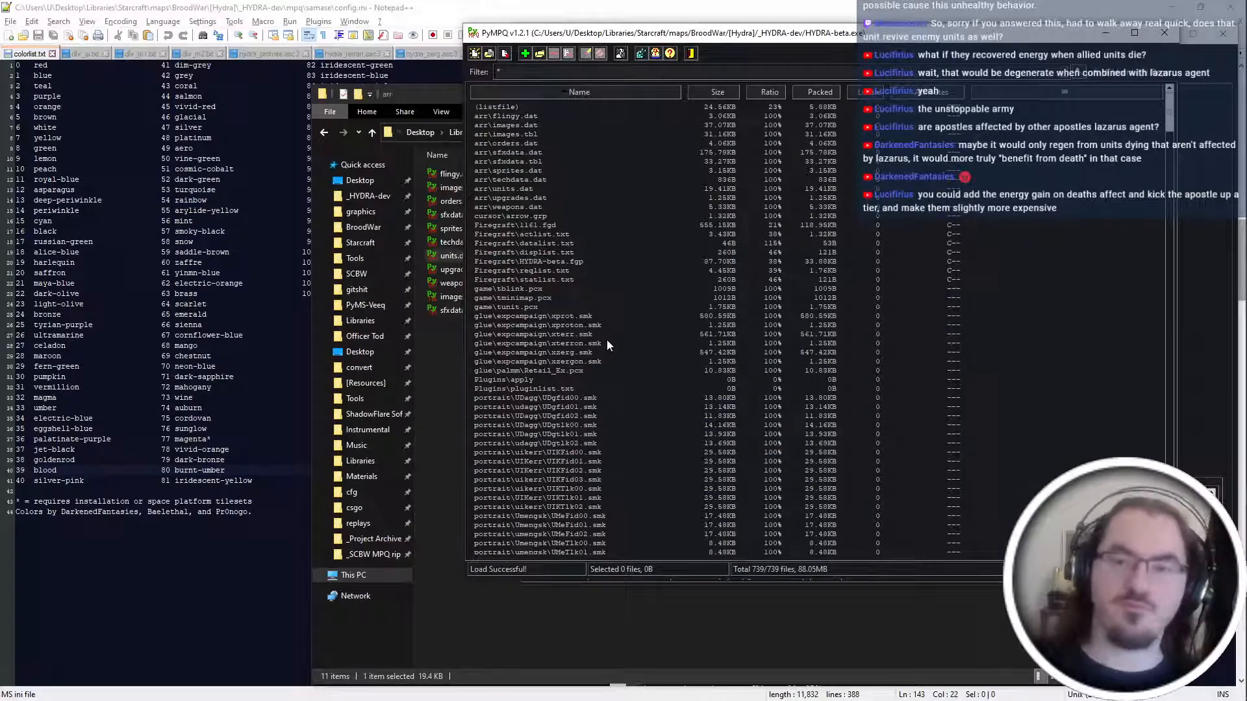
{"action": "key", "text": "alt+Tab"}
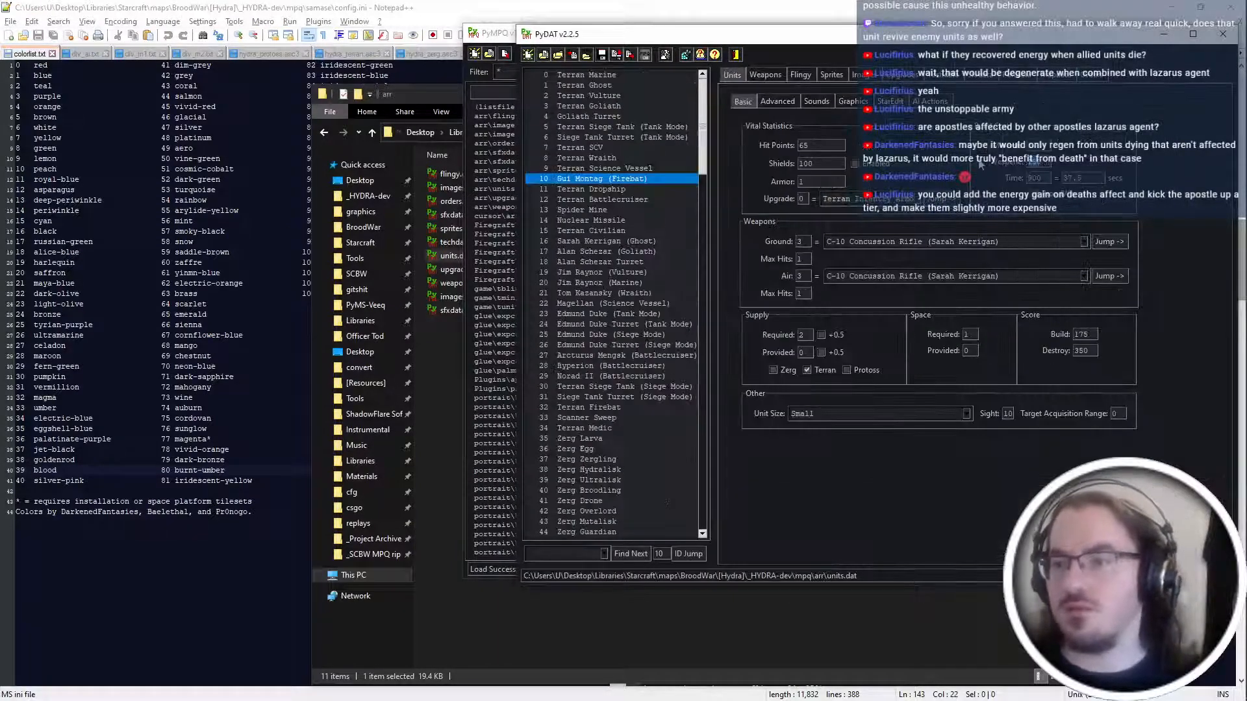
{"action": "key", "text": "alt+Tab"}
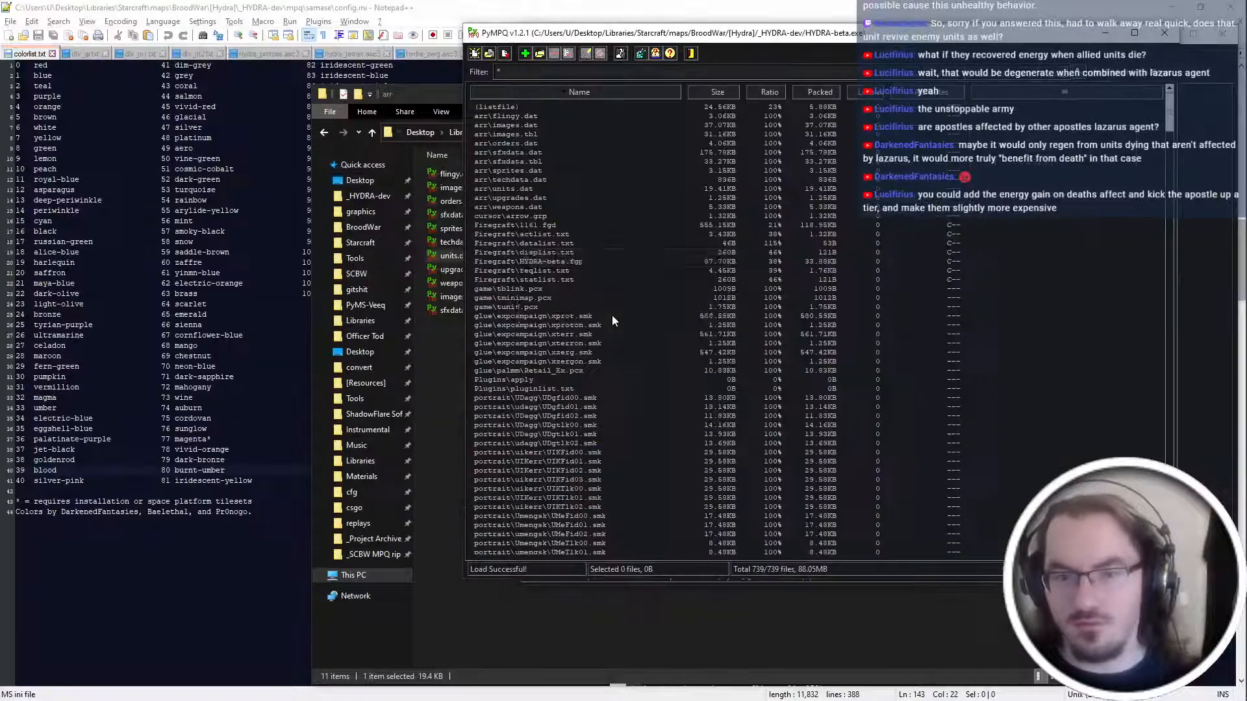
{"action": "key", "text": "alt+Tab"}
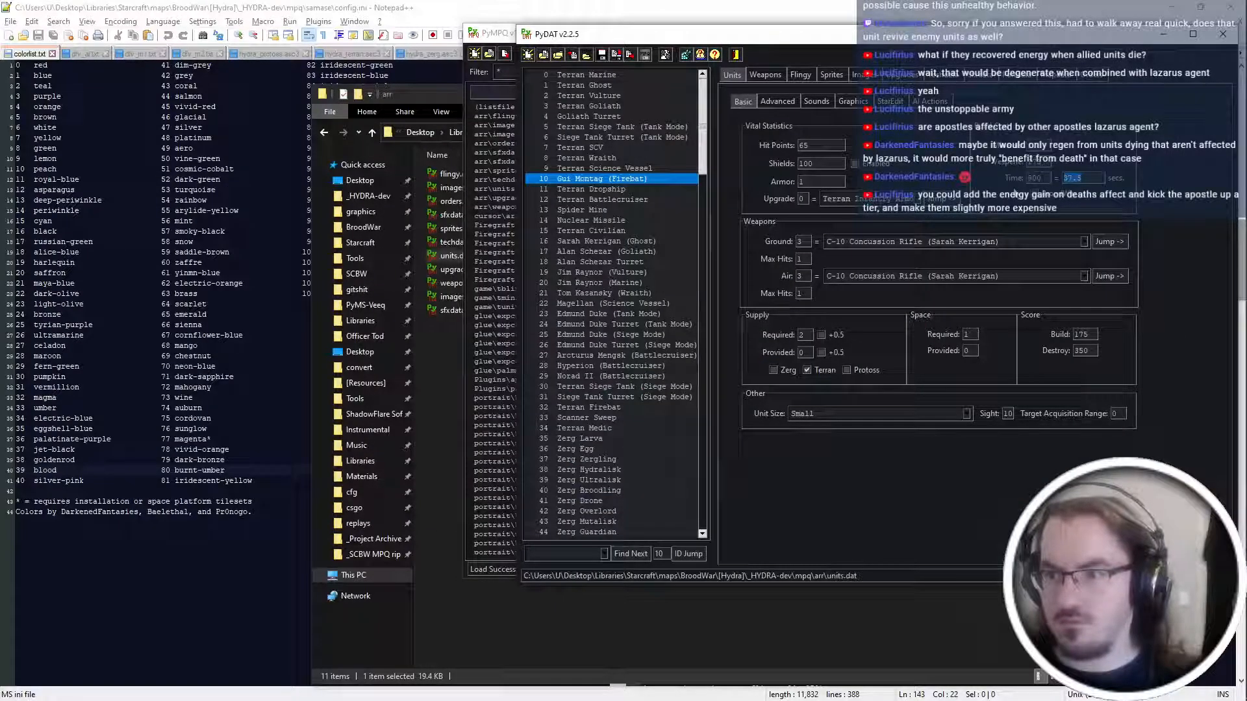
{"action": "key", "text": "alt+Tab"}
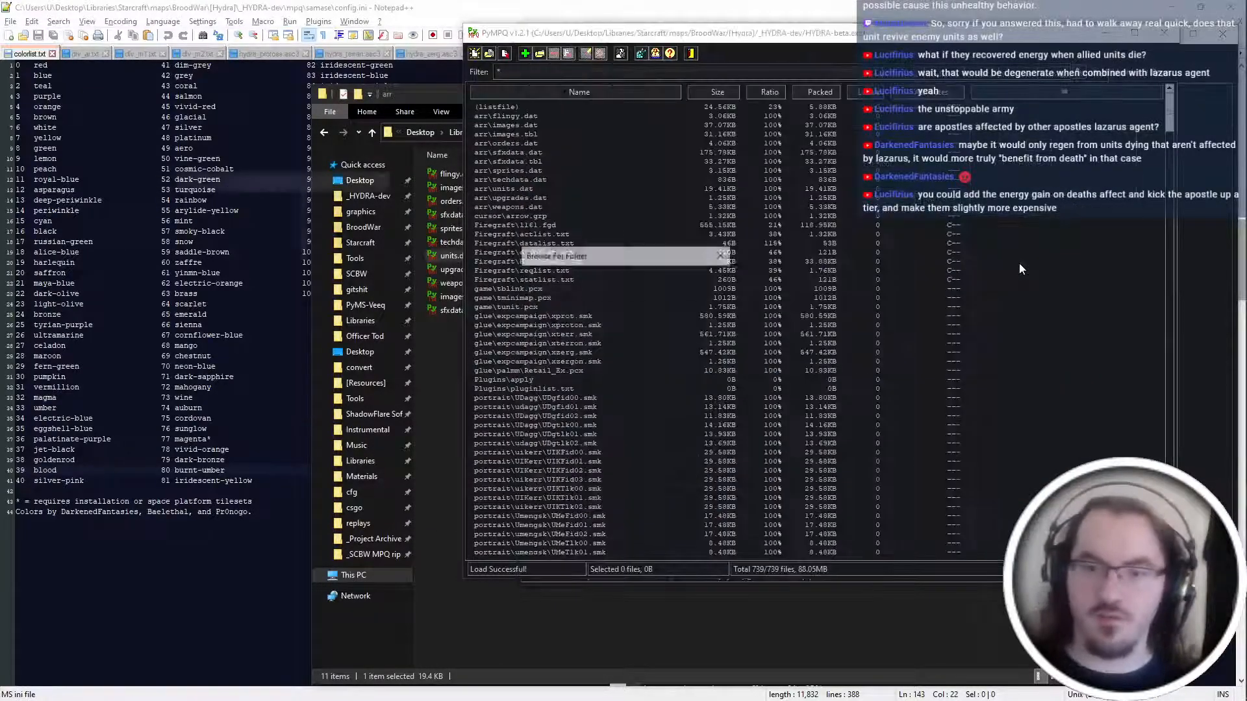
{"action": "key", "text": "alt+Tab"}
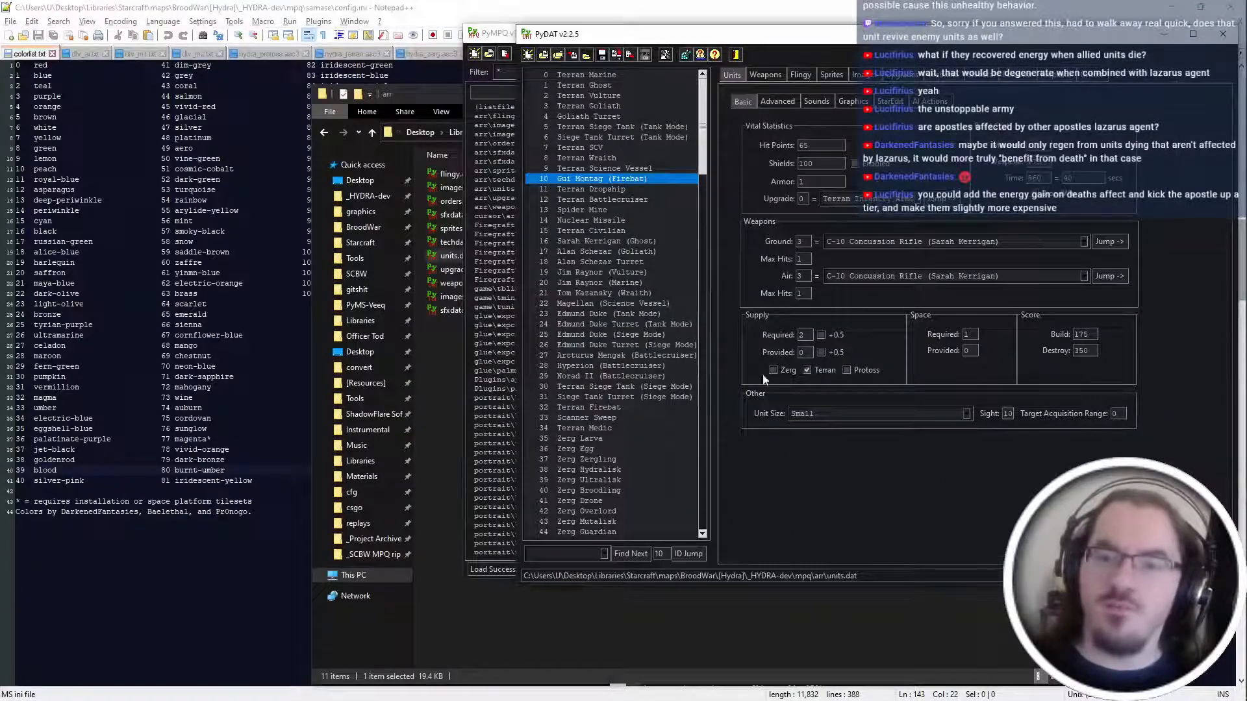
Open the recent GPTP.sln solution in Visual Studio 2019 and go to unitDestructorSpecialHook in unit_destructor_special.cpp.
{"action": "left_click", "coordinate": [1226, 258]}
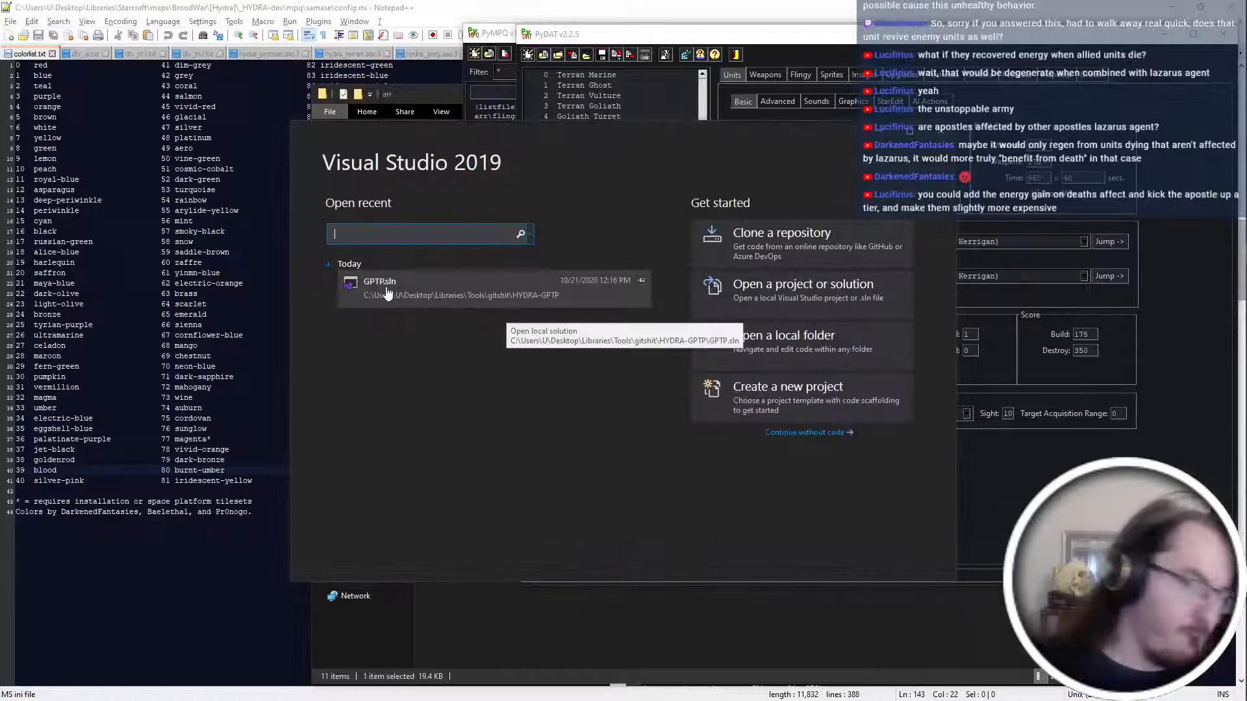
{"action": "left_click", "coordinate": [383, 286]}
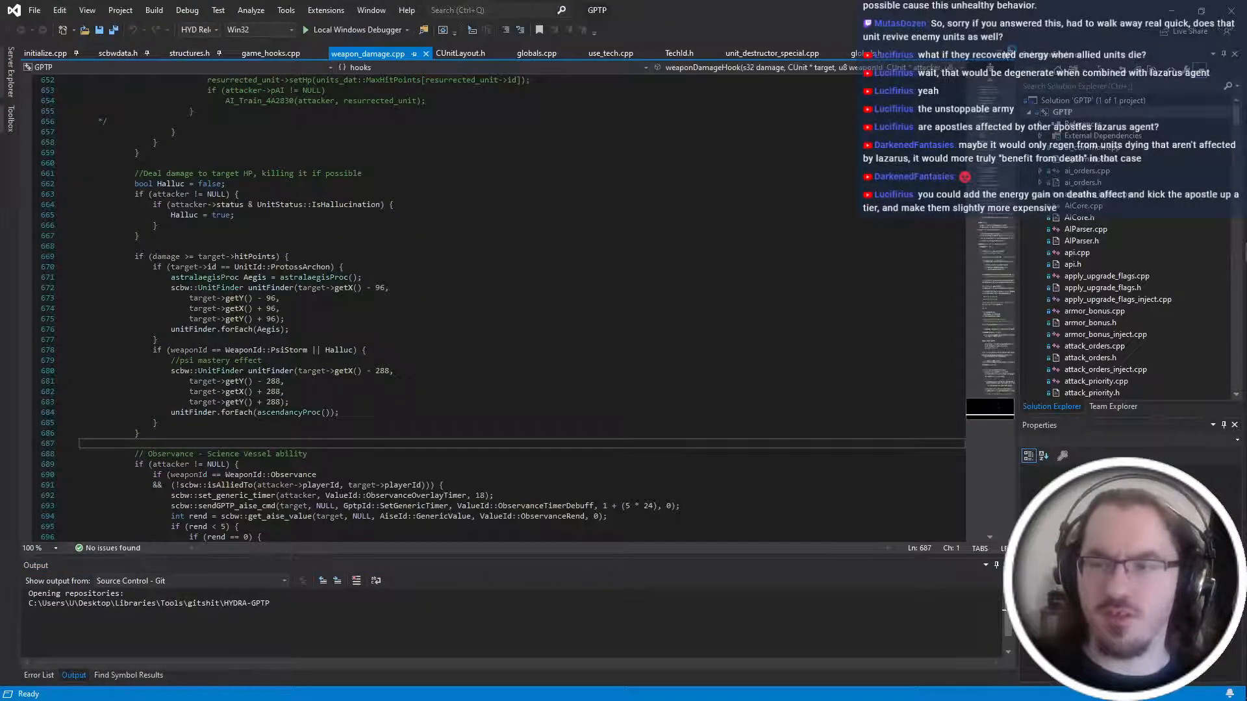
{"action": "scroll", "coordinate": [1082, 387], "scroll_direction": "down", "scroll_amount": 20}
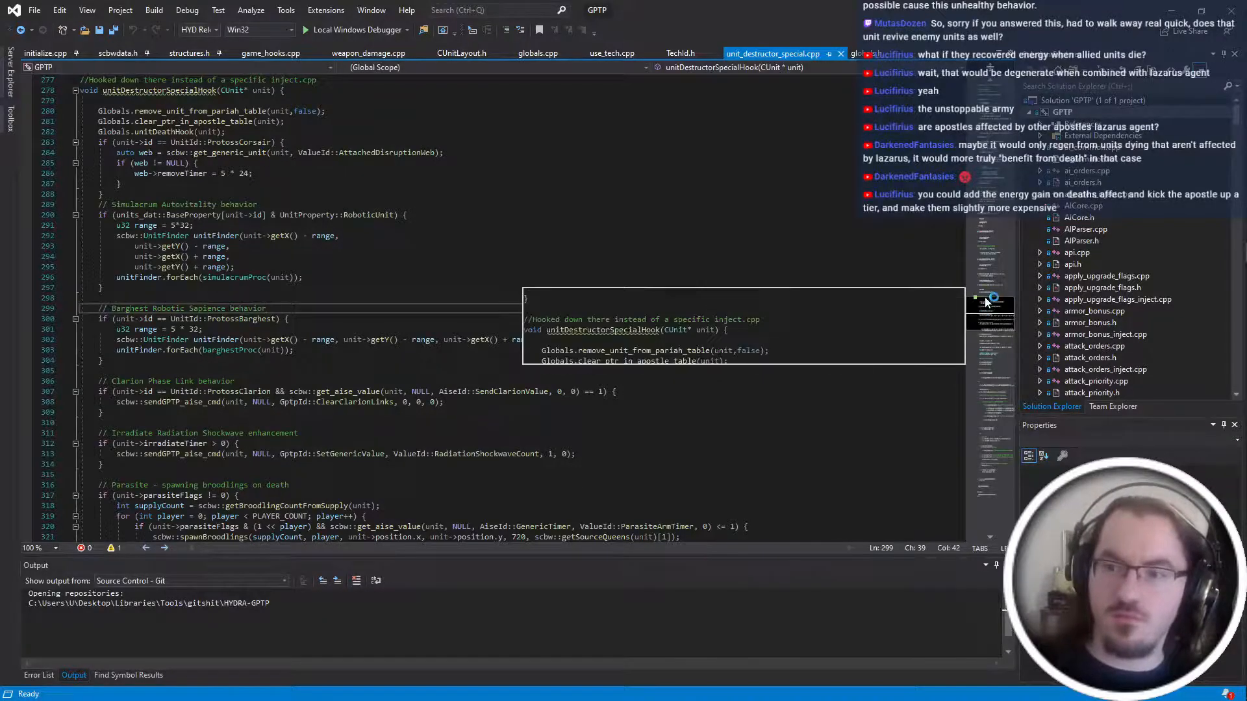
Find the simulacrumProc class near the start of unit_destructor_special.cpp and copy the whole class definition.
{"action": "left_click", "coordinate": [989, 83]}
{"action": "scroll", "coordinate": [520, 306], "scroll_direction": "down", "scroll_amount": 1}
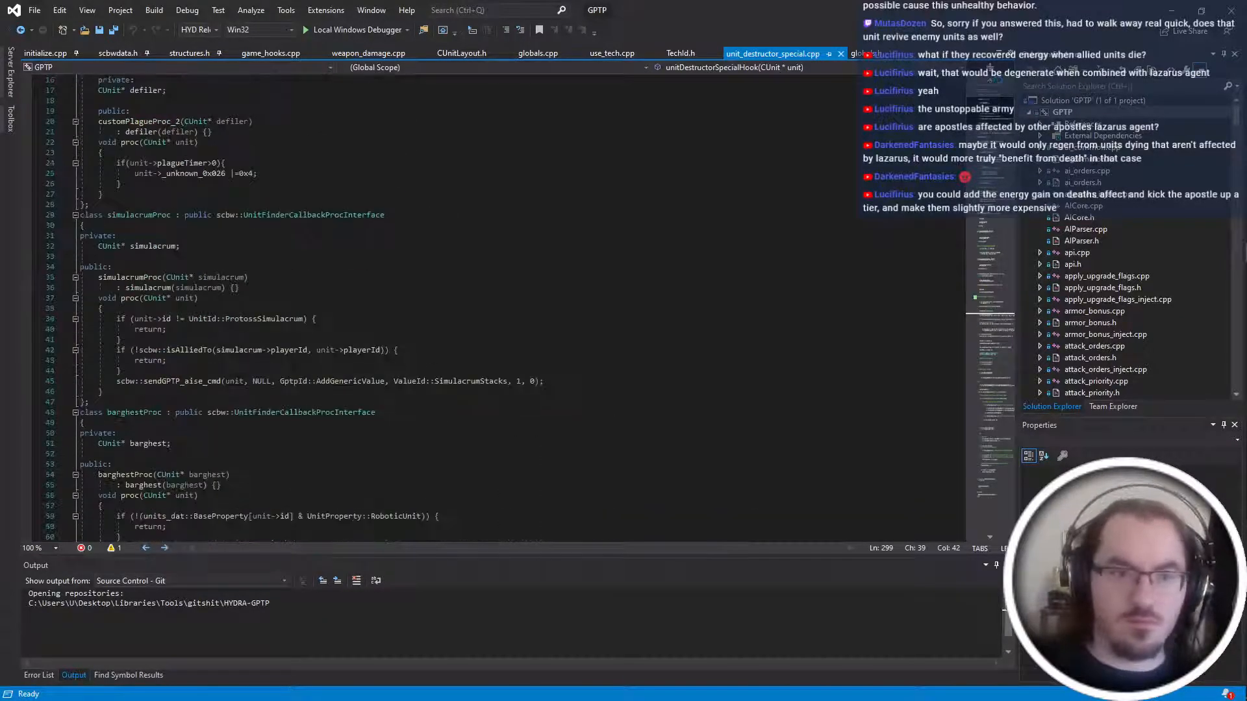
{"action": "scroll", "coordinate": [520, 305], "scroll_direction": "down", "scroll_amount": 8}
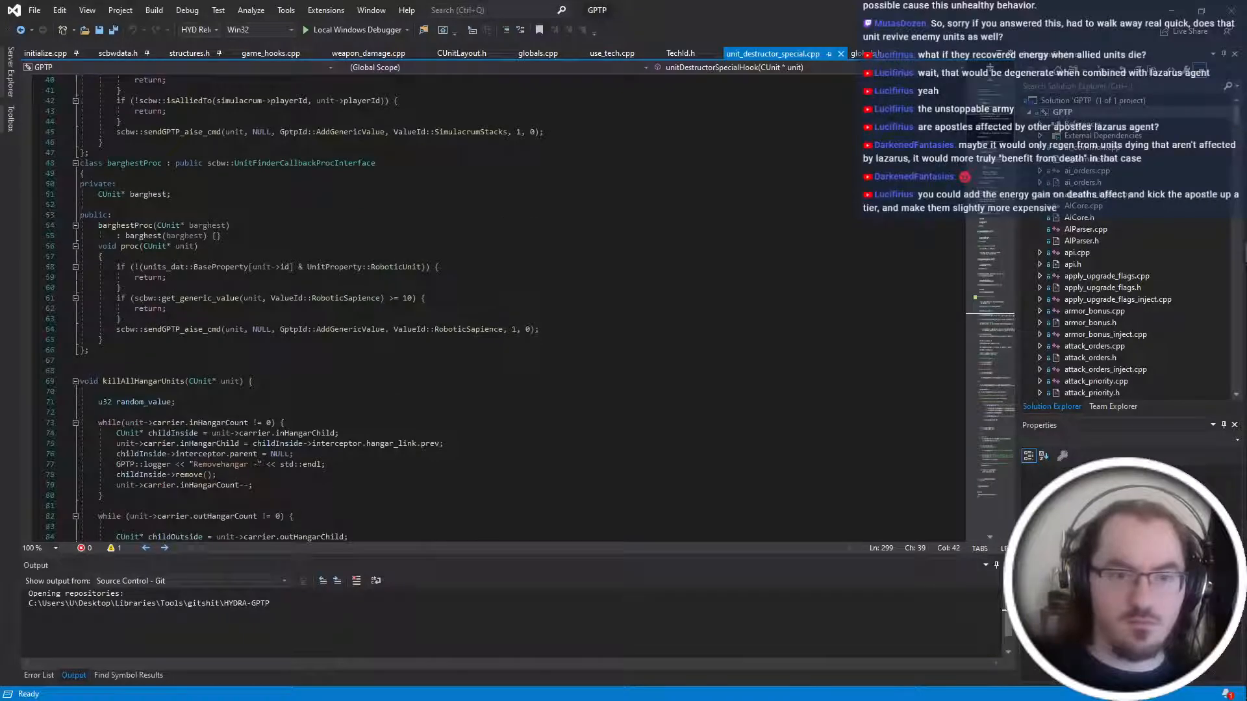
{"action": "scroll", "coordinate": [299, 427], "scroll_direction": "up", "scroll_amount": 9}
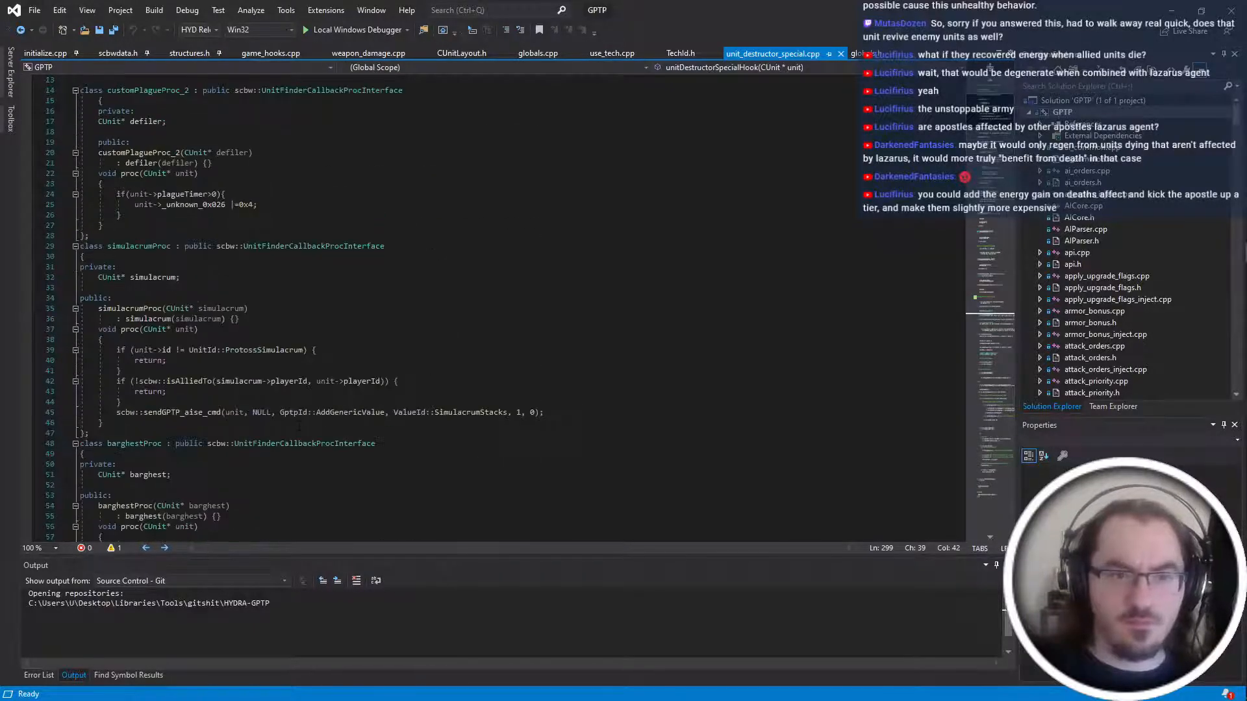
{"action": "scroll", "coordinate": [299, 427], "scroll_direction": "up", "scroll_amount": 4}
{"action": "scroll", "coordinate": [299, 427], "scroll_direction": "down", "scroll_amount": 6}
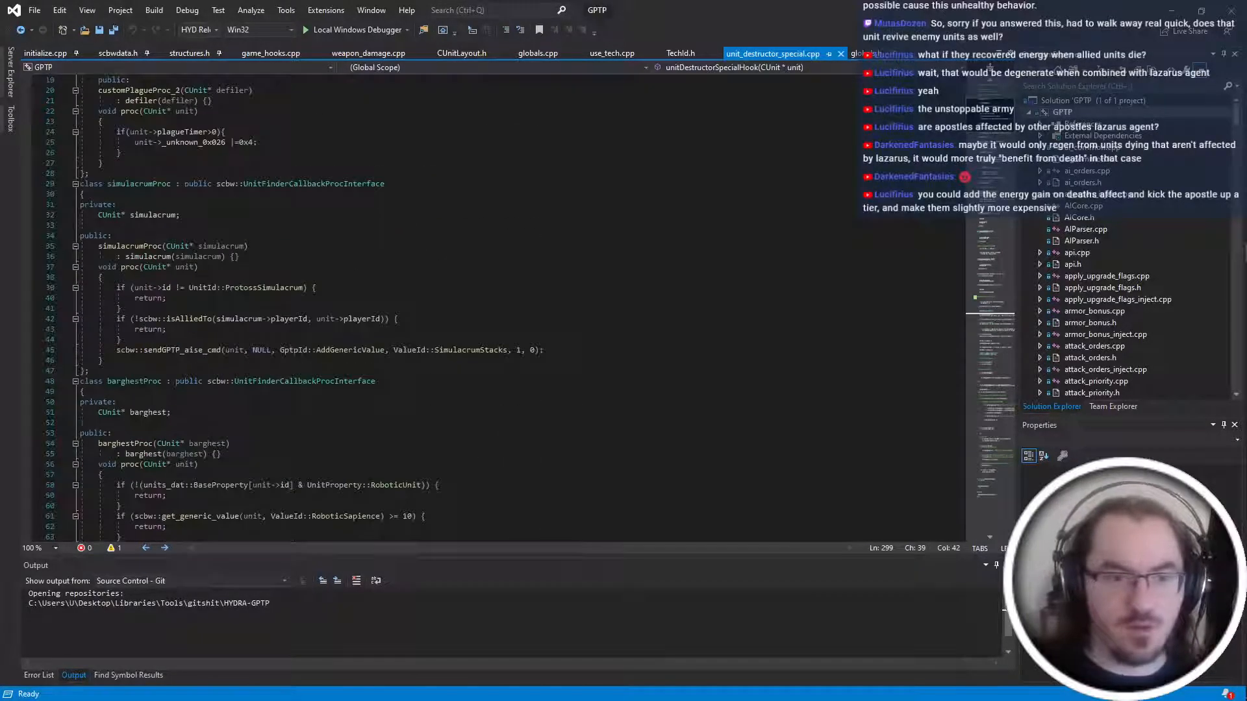
{"action": "scroll", "coordinate": [188, 316], "scroll_direction": "down", "scroll_amount": 2}
{"action": "left_click_drag", "start_coordinate": [188, 310], "coordinate": [89, 110]}
{"action": "key", "text": "ctrl+c"}
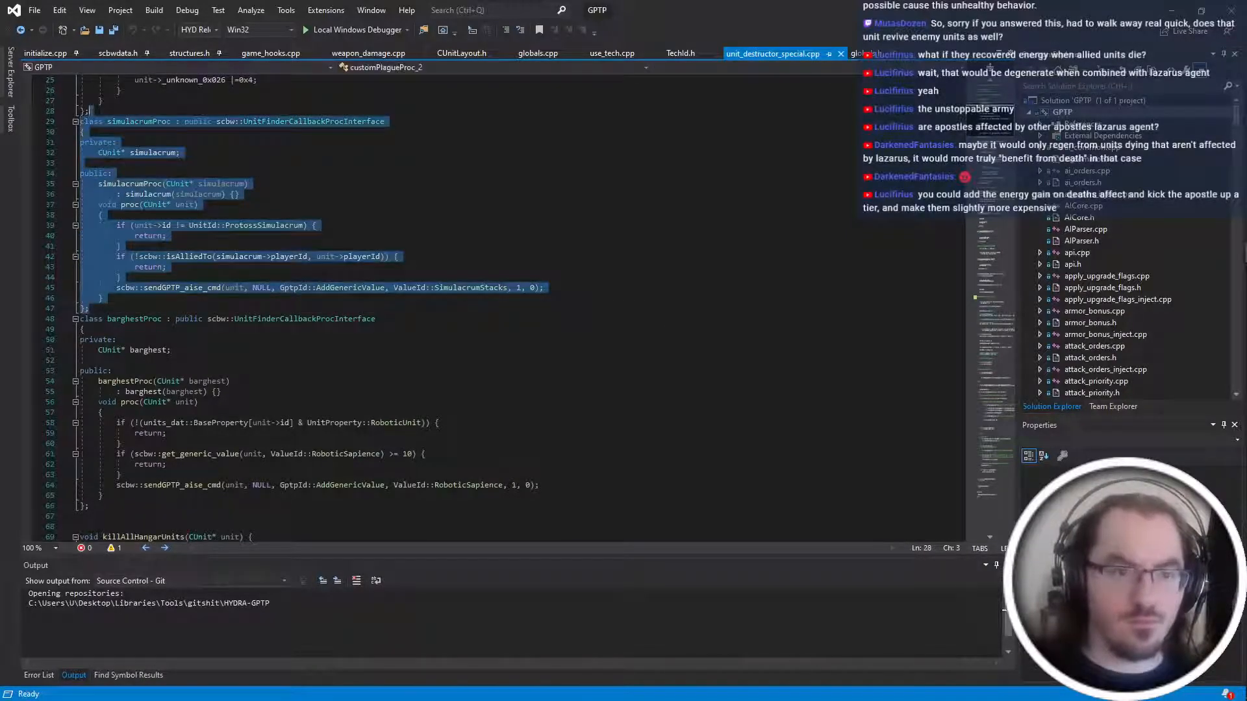
Paste the copied class below barghestProc and rename the pasted class to apostleEnergyProc.
{"action": "scroll", "coordinate": [494, 309], "scroll_direction": "down", "scroll_amount": 1}
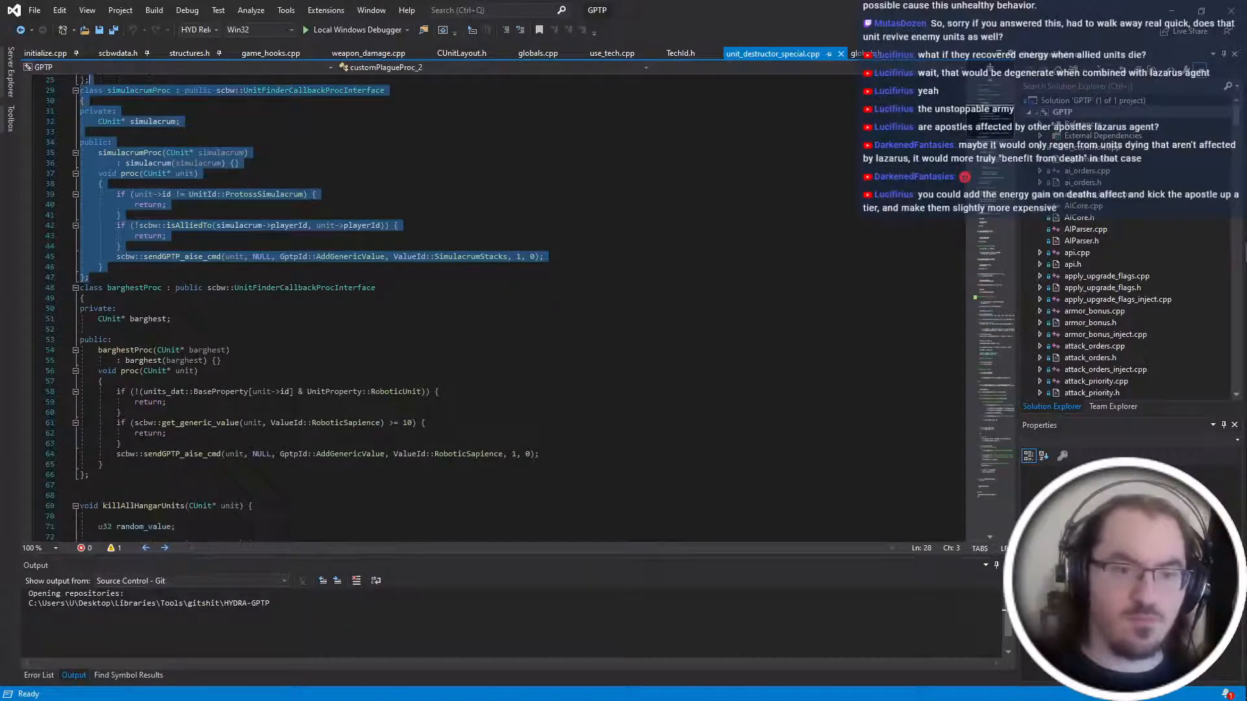
{"action": "left_click", "coordinate": [117, 475]}
{"action": "key", "text": "ctrl+v"}
{"action": "double_click", "coordinate": [139, 350]}
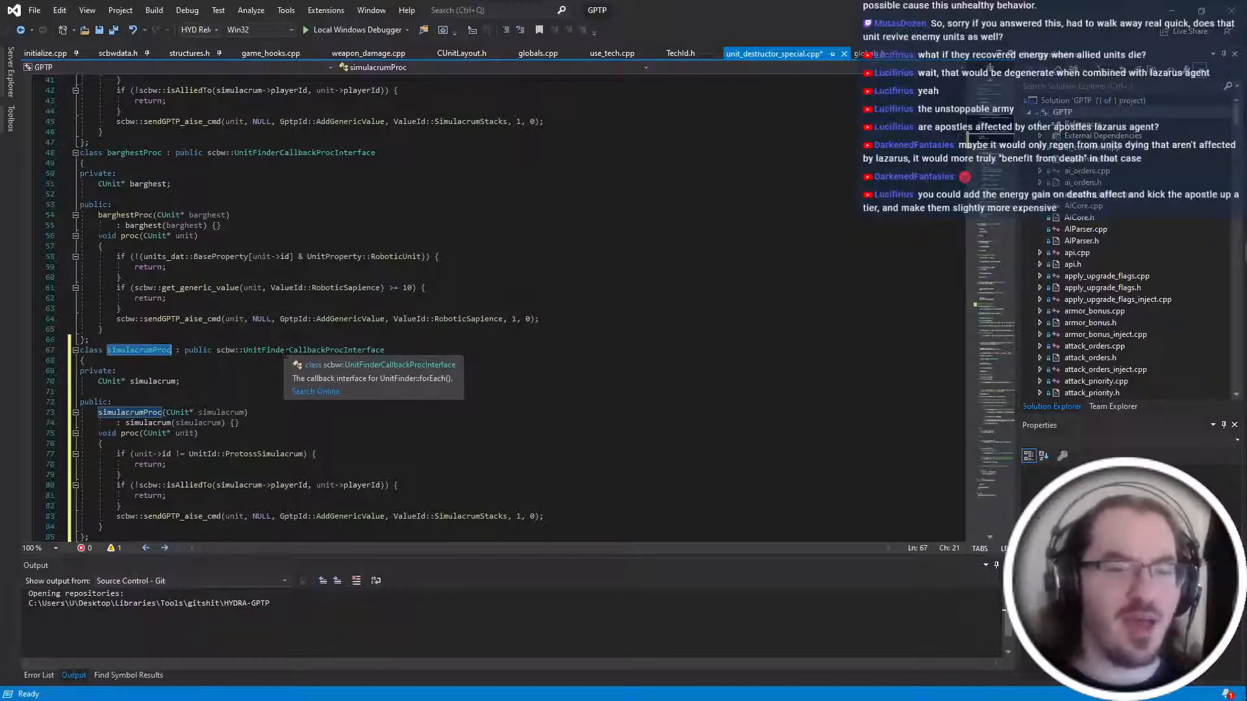
{"action": "type", "text": "apostleEnergyProc"}
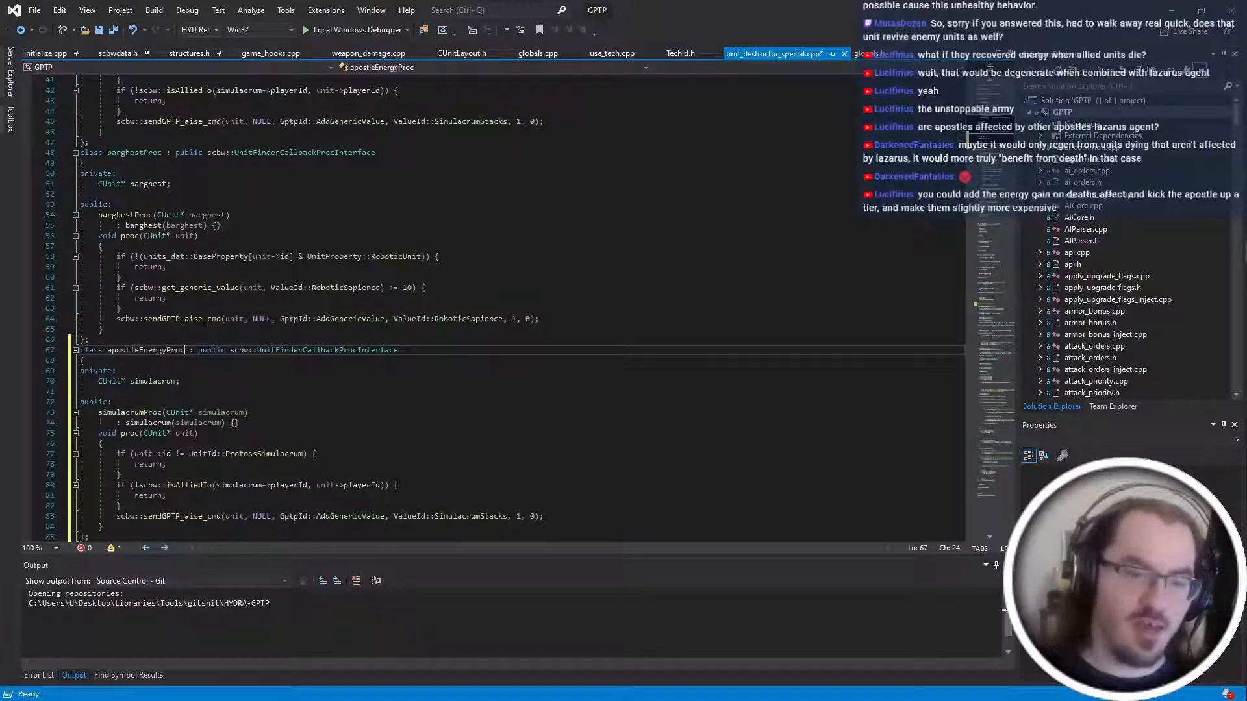
Rename the private CUnit pointer member of the apostleEnergyProc class to victim.
{"action": "double_click", "coordinate": [154, 381]}
{"action": "scroll", "coordinate": [153, 381], "scroll_direction": "down", "scroll_amount": 2}
{"action": "type", "text": "apostle"}
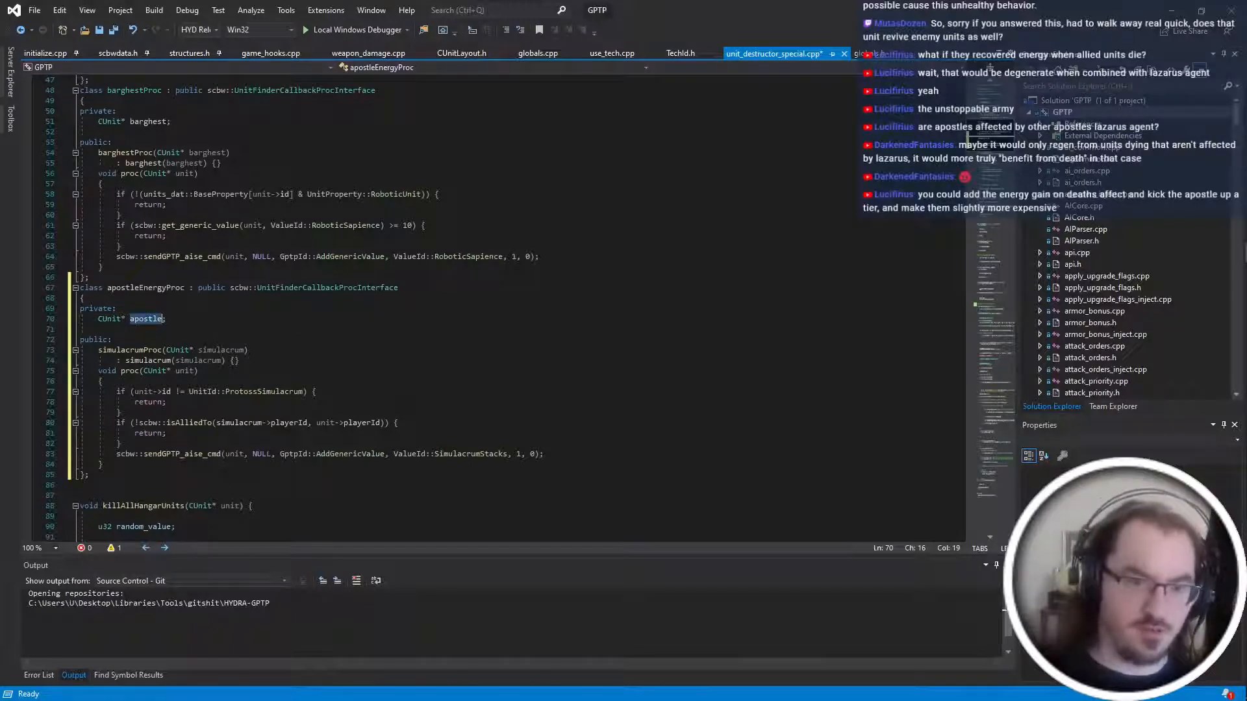
{"action": "key", "text": "ctrl+BackSpace"}
{"action": "type", "text": "victim"}
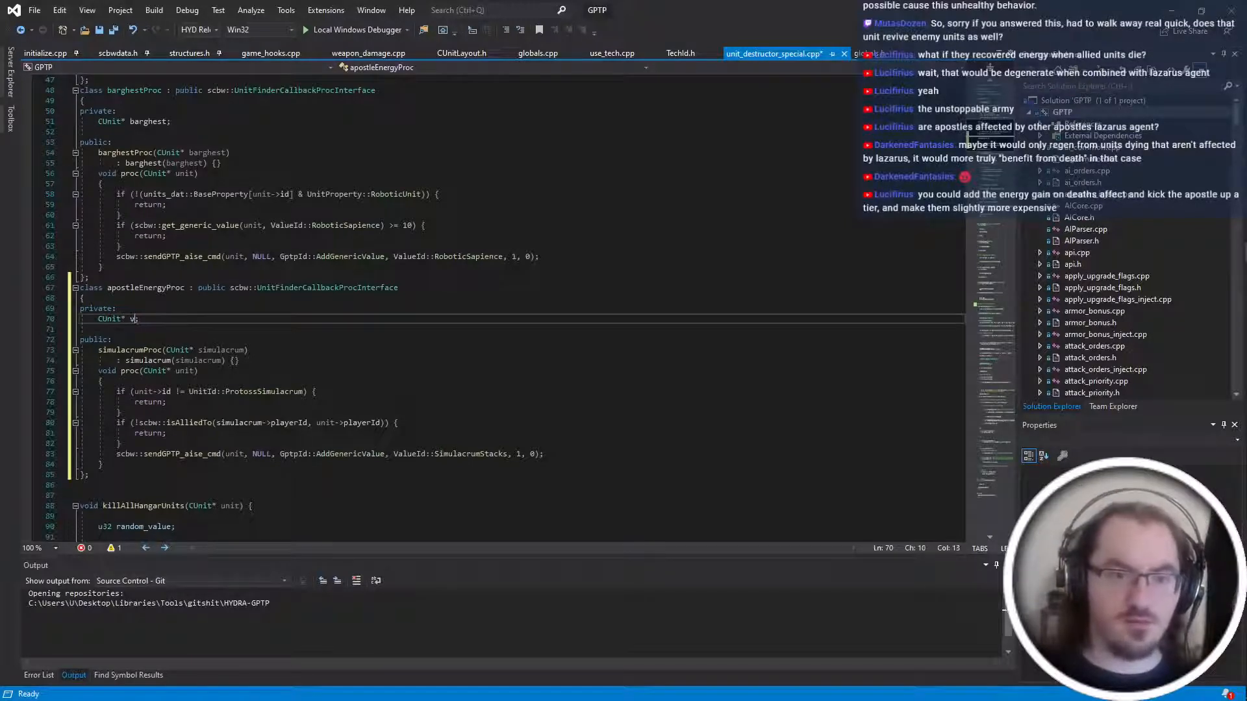
Replace simulacrum with victim in the pasted constructor's parameter and in both places of its initializer list.
{"action": "left_click", "coordinate": [245, 350]}
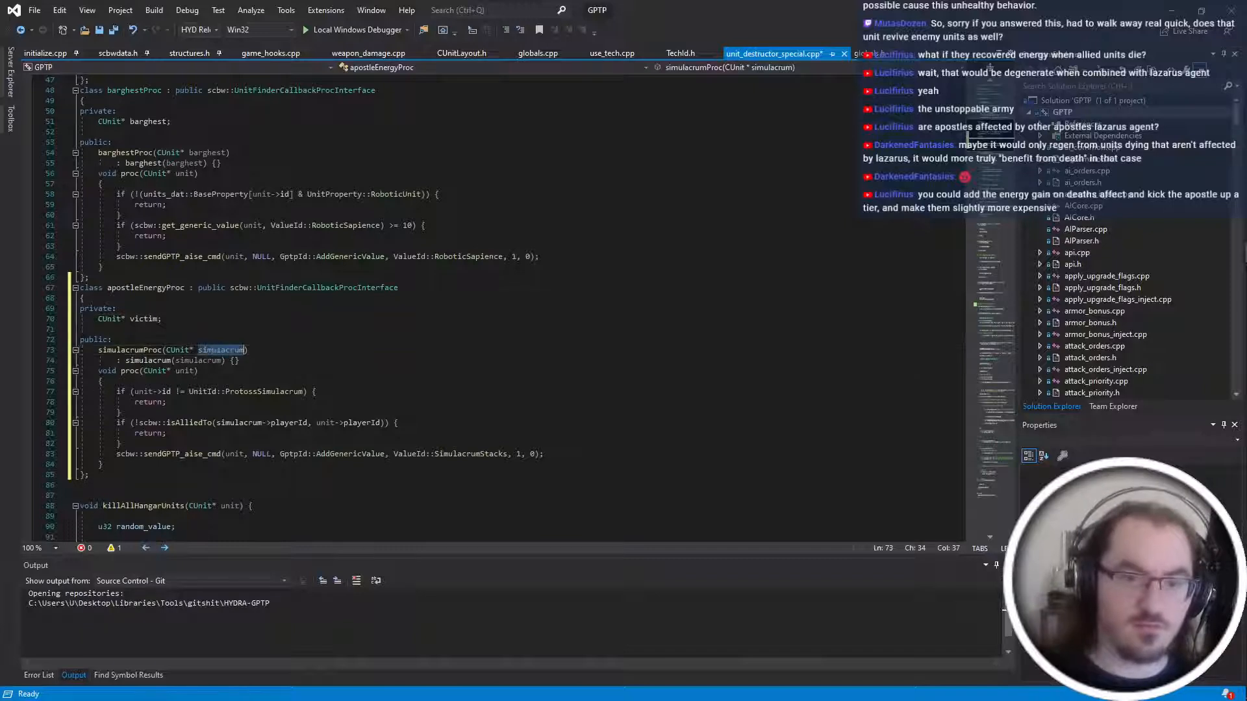
{"action": "key", "text": "ctrl+BackSpace"}
{"action": "type", "text": "victim"}
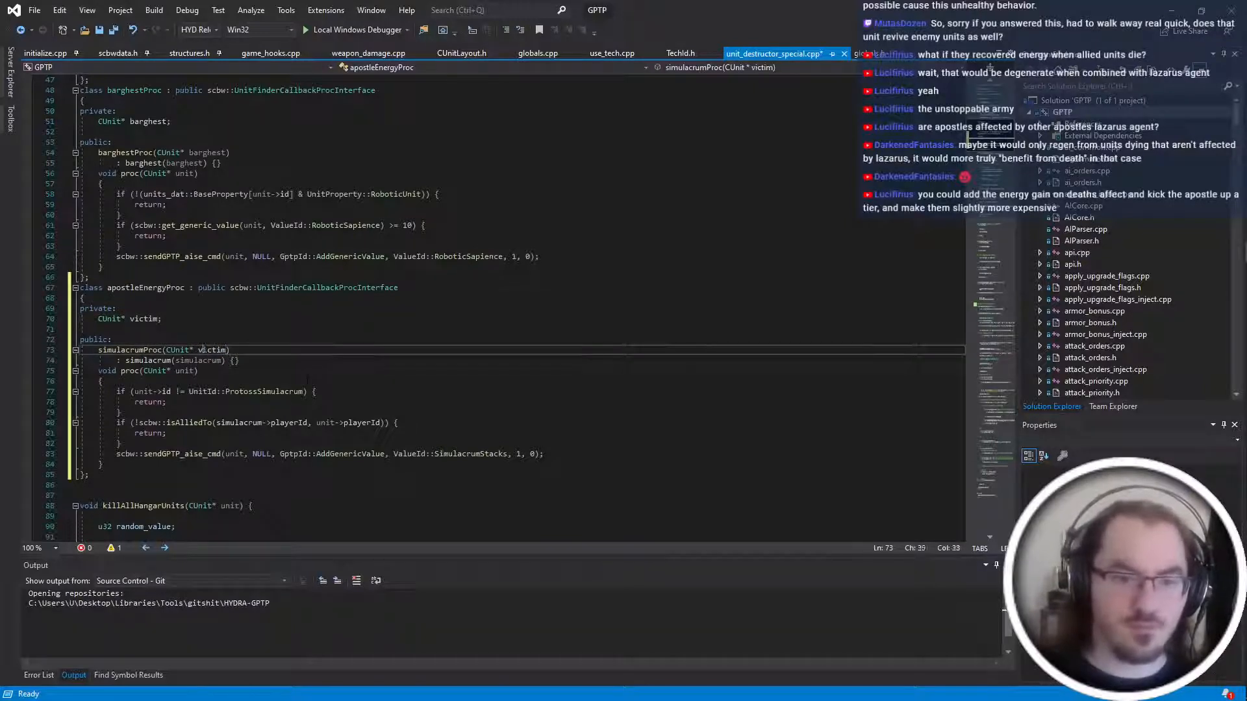
{"action": "left_click", "coordinate": [226, 360]}
{"action": "key", "text": "ctrl+BackSpace"}
{"action": "type", "text": "victim"}
{"action": "left_click", "coordinate": [171, 361]}
{"action": "key", "text": "ctrl+BackSpace"}
{"action": "type", "text": "victim"}
Change the isAlliedTo check in the new class to use victim->playerId.
{"action": "left_click", "coordinate": [185, 404]}
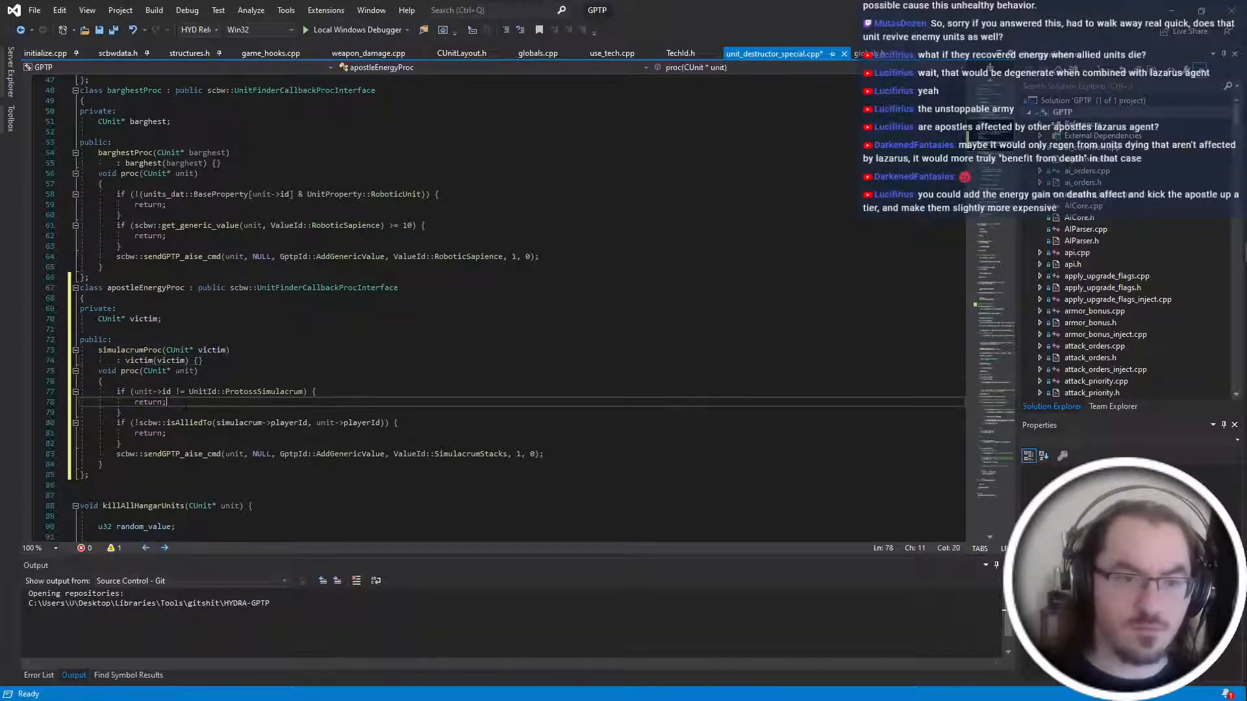
{"action": "double_click", "coordinate": [242, 423]}
{"action": "type", "text": "victim"}
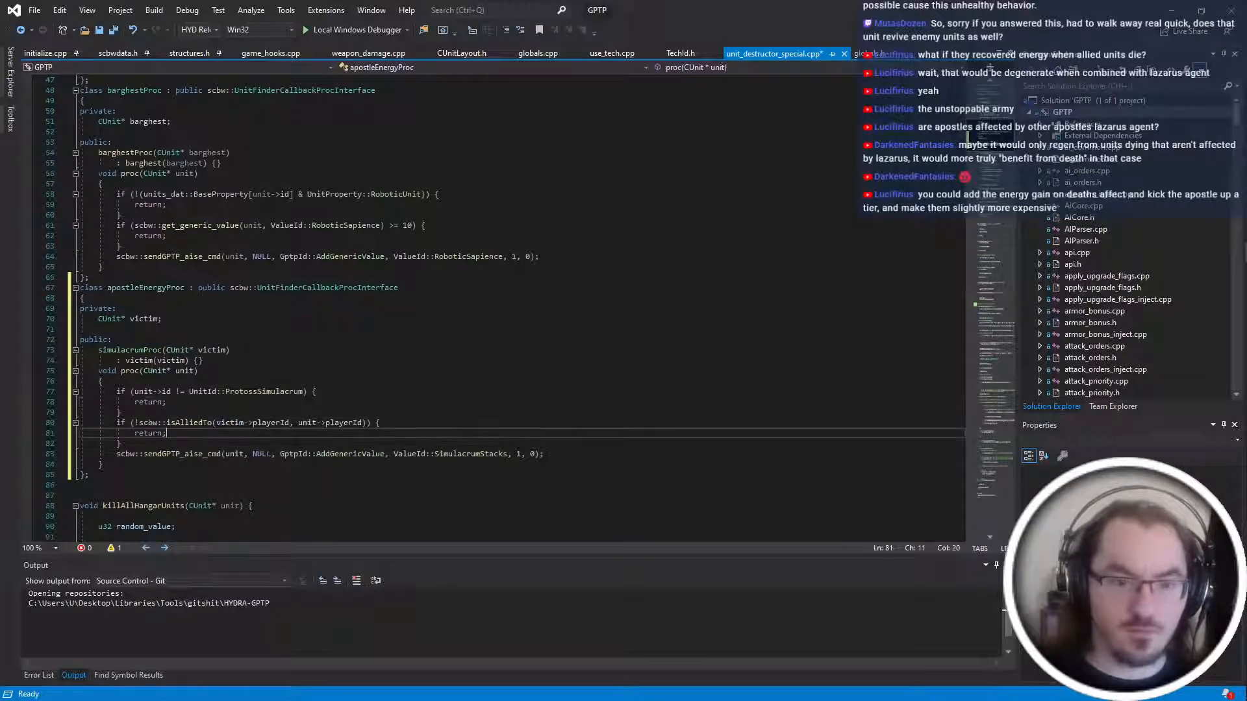
{"action": "key", "text": "Down"}
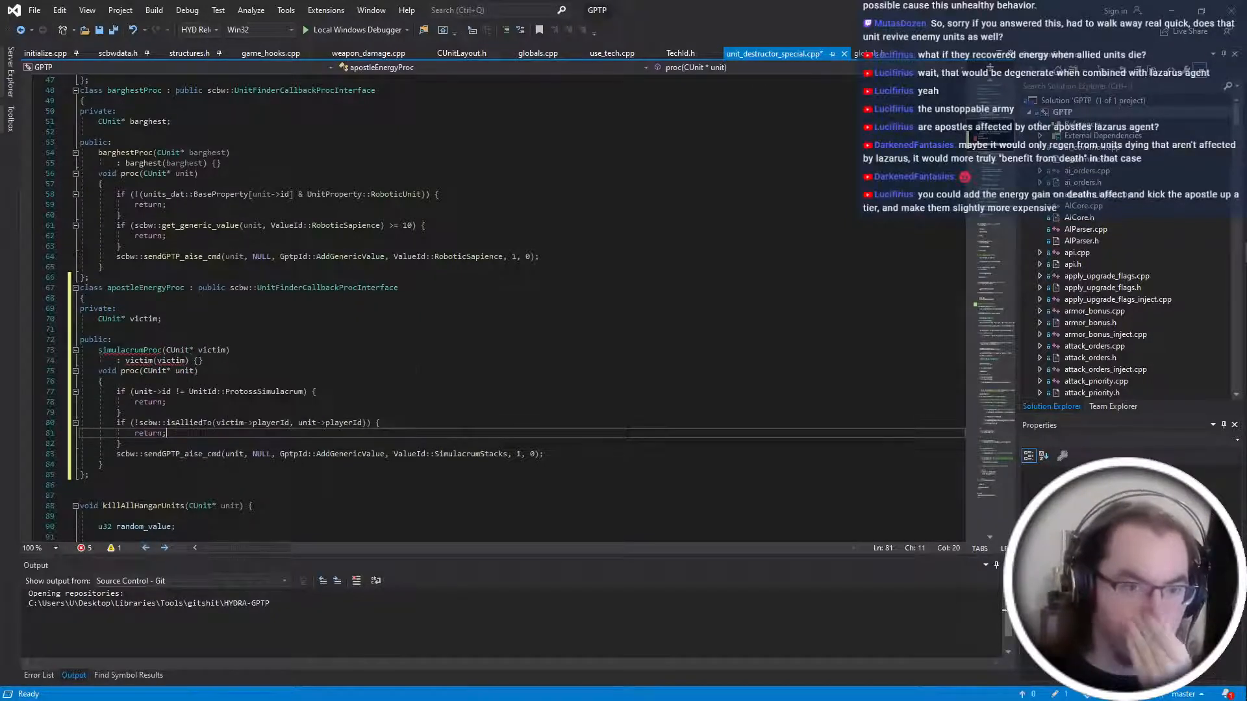
Rename the pasted class's constructor to apostleEnergyProc so it matches the class name.
{"action": "double_click", "coordinate": [145, 288]}
{"action": "key", "text": "ctrl+c"}
{"action": "double_click", "coordinate": [129, 350]}
{"action": "key", "text": "ctrl+v"}
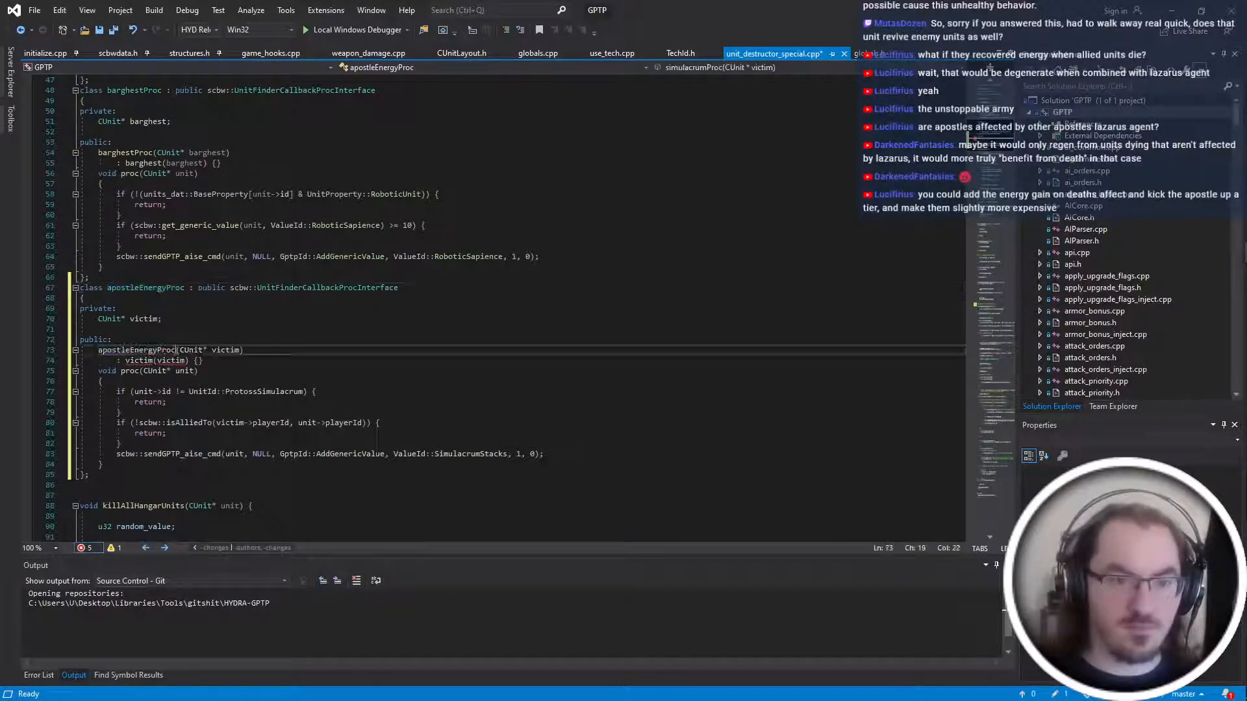
Replace the sendGPTP_aise_cmd line in apostleEnergyProc with "unit->energy += 5*256;".
{"action": "left_click", "coordinate": [298, 423]}
{"action": "key", "text": "Down"}
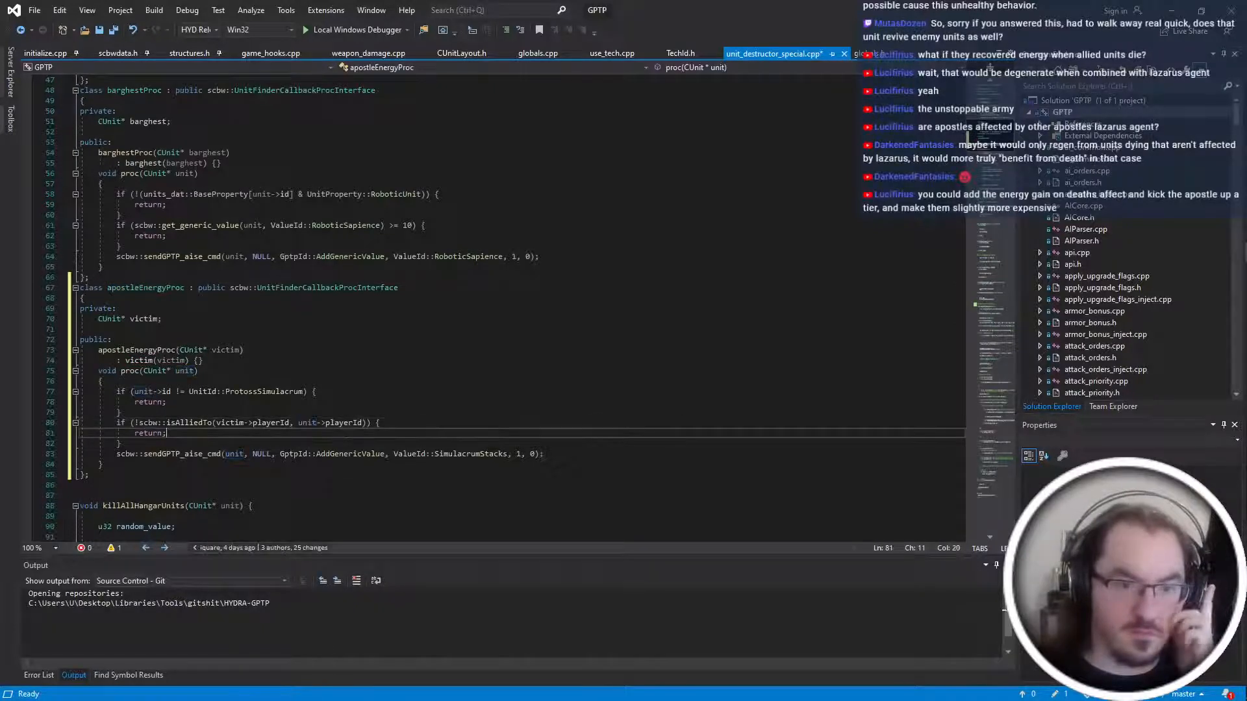
{"action": "key", "text": "Down"}
{"action": "key", "text": "Down"}
{"action": "key", "text": "Home"}
{"action": "key", "text": "shift+End"}
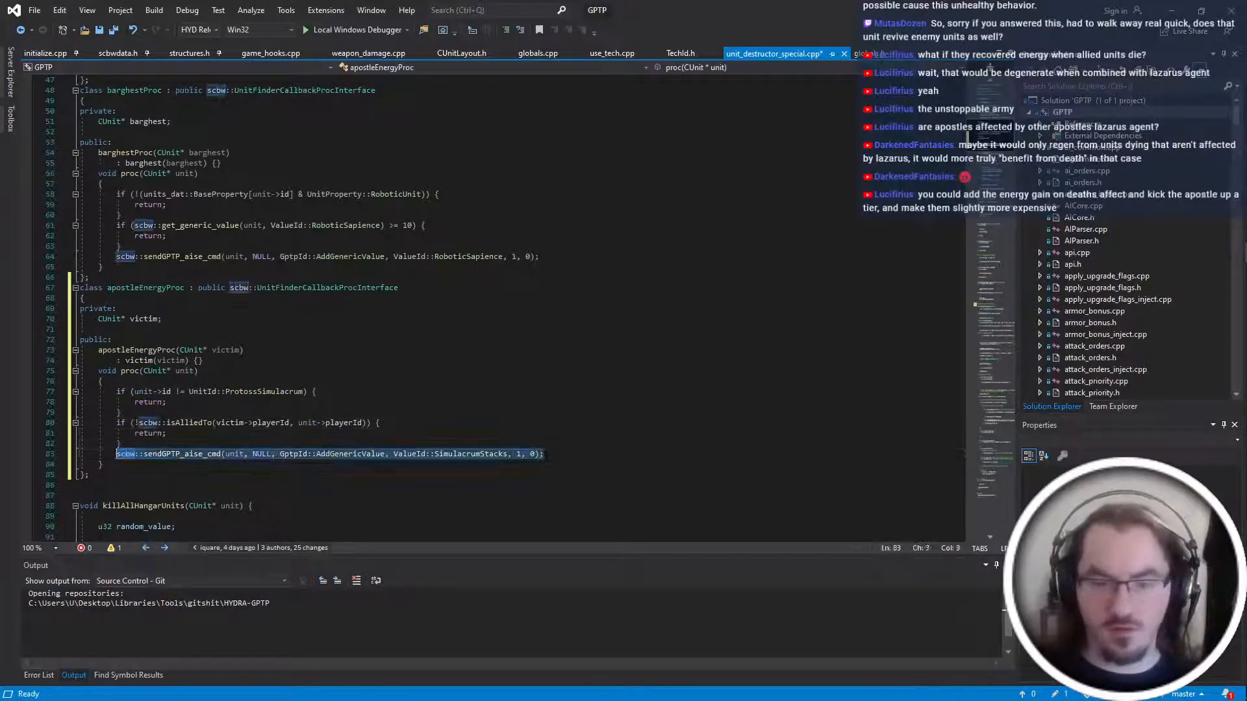
{"action": "key", "text": "Delete"}
{"action": "type", "text": "unit->energy"}
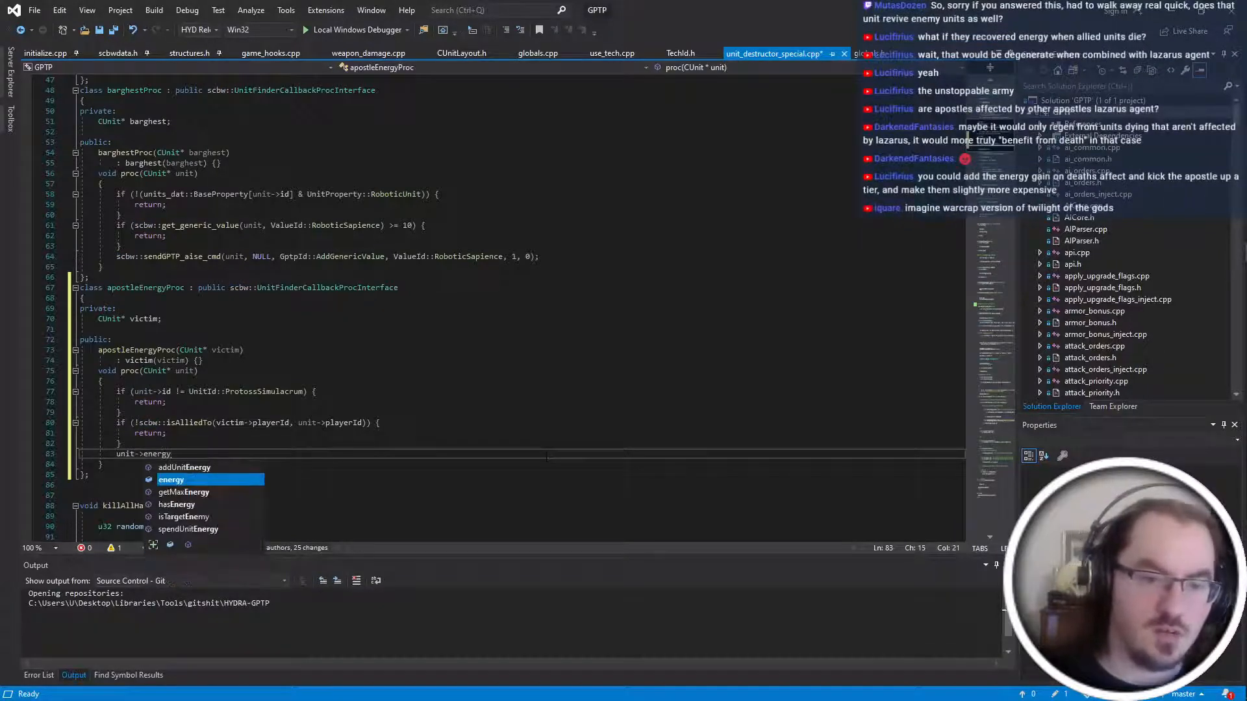
{"action": "type", "text": " +"}
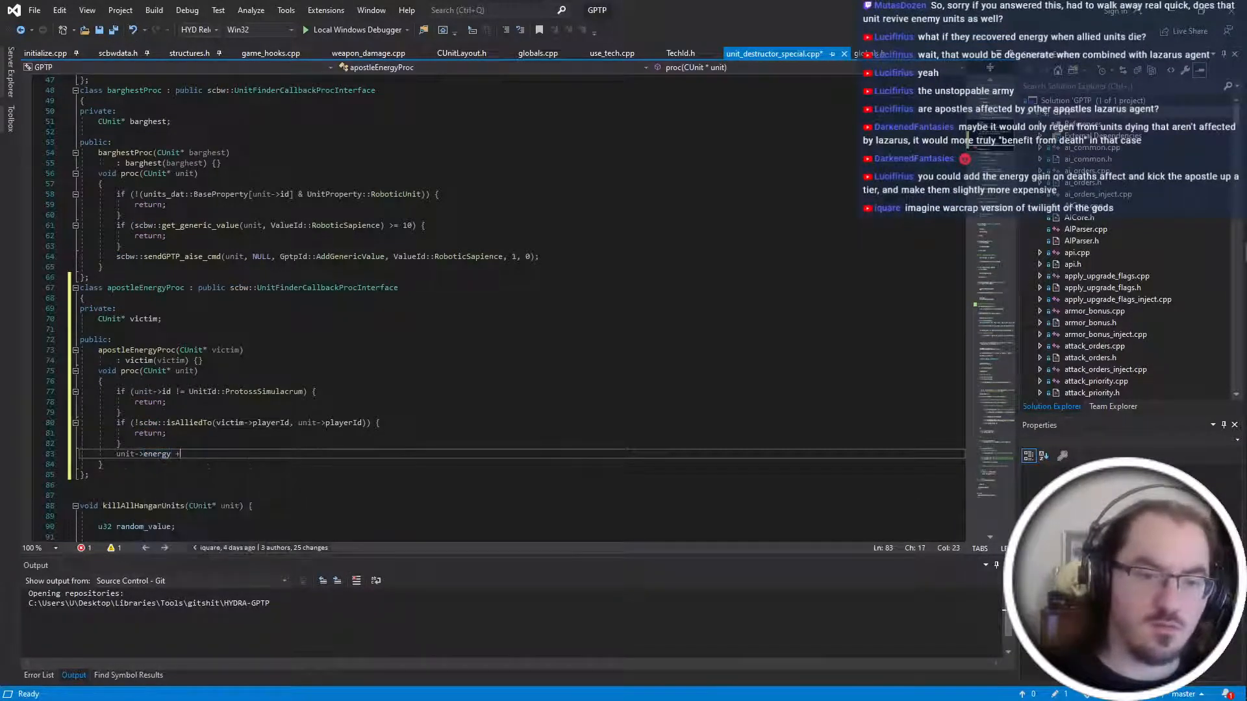
{"action": "type", "text": "= "}
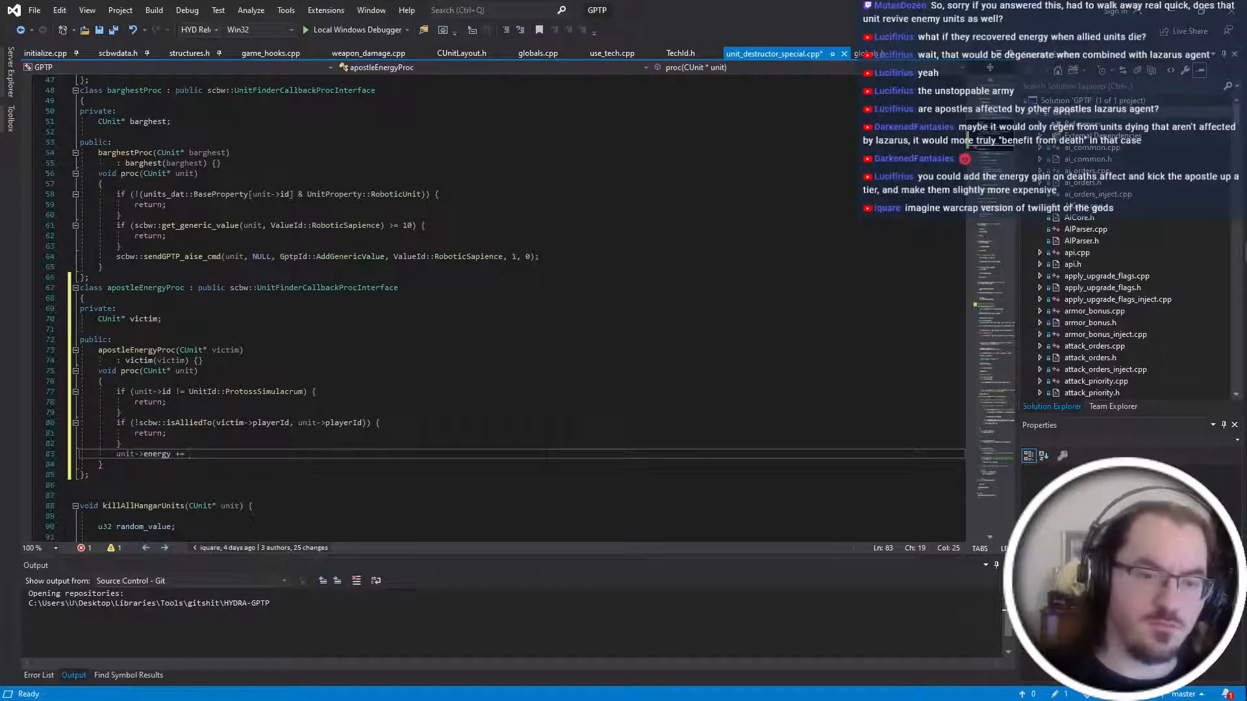
{"action": "type", "text": "51"}
{"action": "type", "text": ";"}
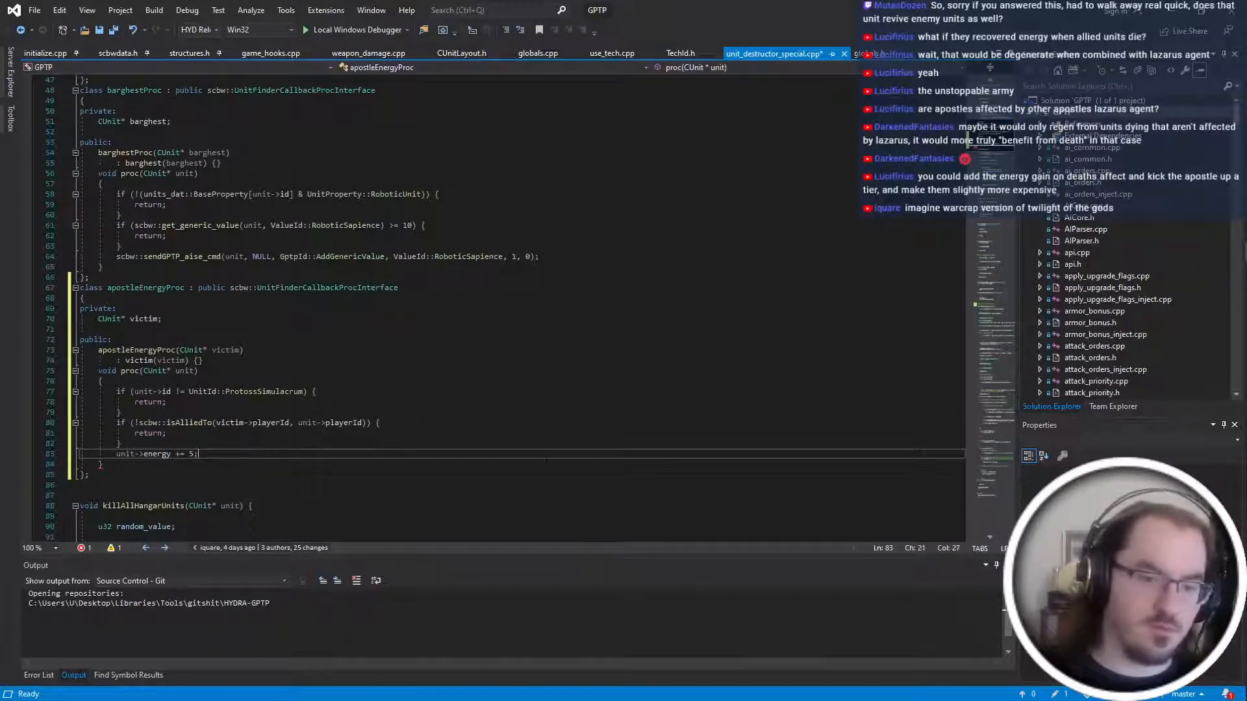
{"action": "type", "text": "*256"}
Change the unit ID check in apostleEnergyProc to UnitId::TerranApostle and save the file.
{"action": "double_click", "coordinate": [267, 391]}
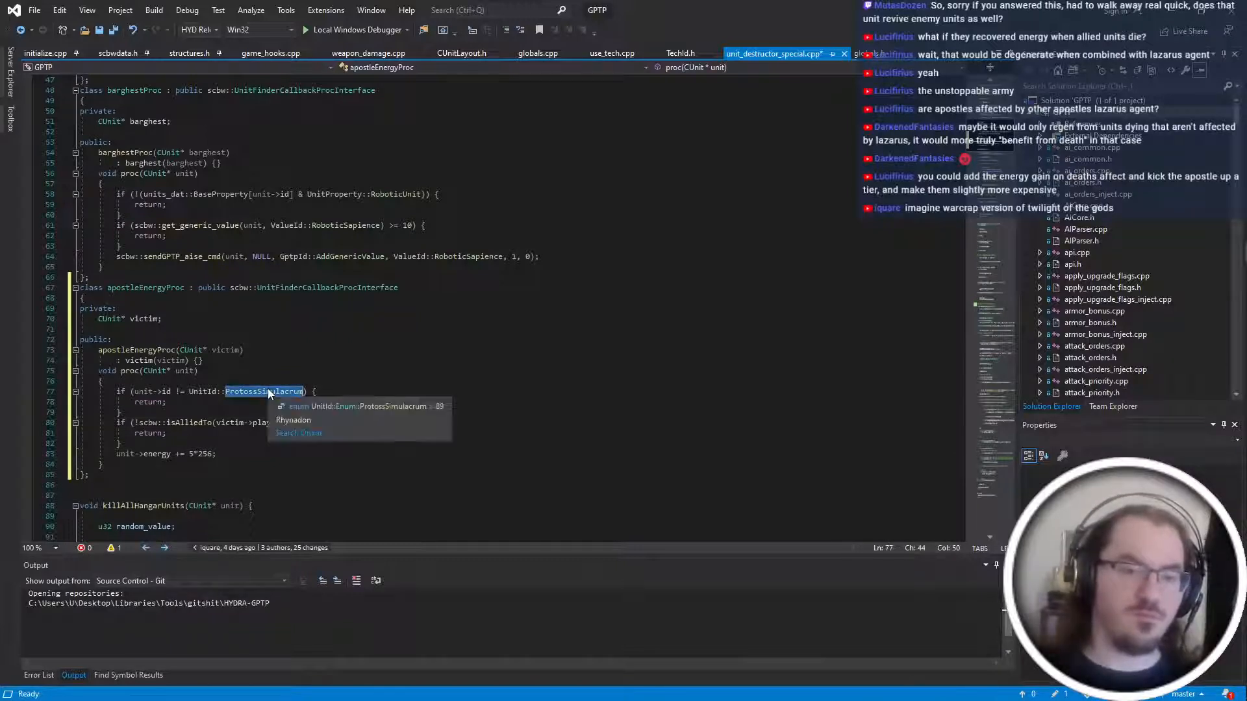
{"action": "type", "text": "TerranApostle"}
{"action": "key", "text": "Tab"}
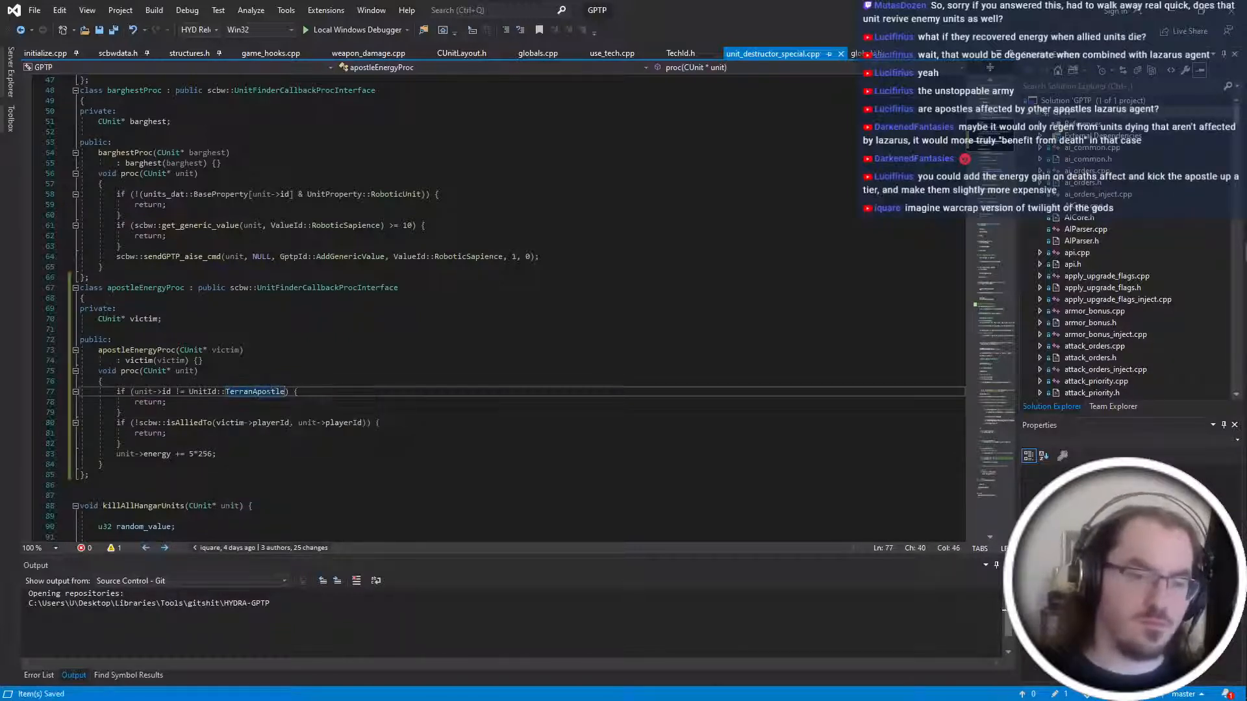
{"action": "left_click", "coordinate": [325, 465]}
{"action": "key", "text": "ctrl+s"}
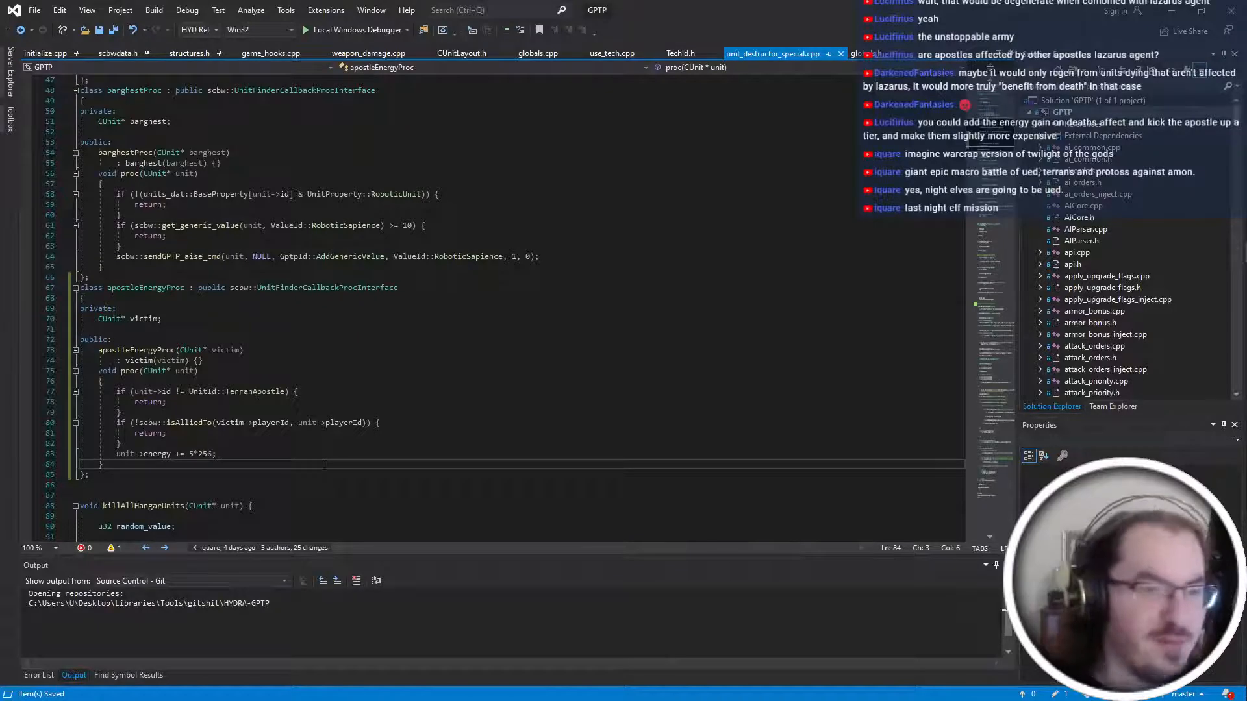
{"action": "scroll", "coordinate": [325, 465], "scroll_direction": "down", "scroll_amount": 4}
{"action": "scroll", "coordinate": [367, 369], "scroll_direction": "down", "scroll_amount": 1}
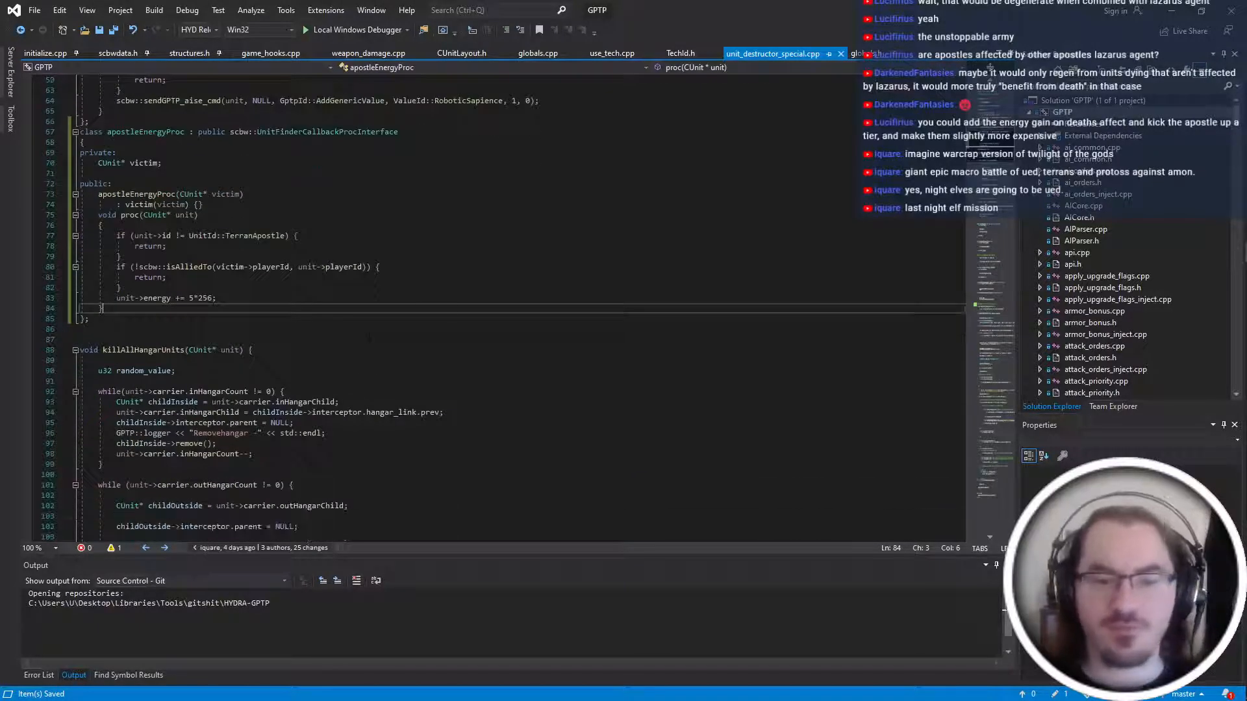
{"action": "left_click", "coordinate": [628, 298]}
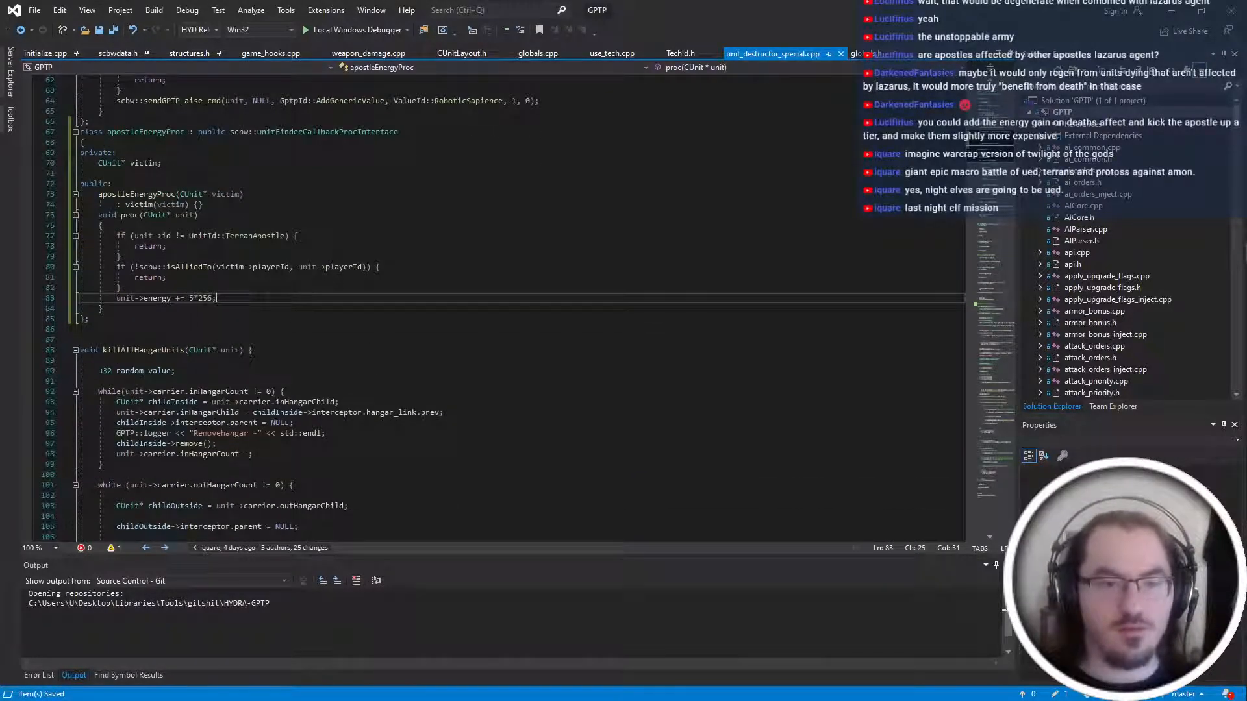
{"action": "left_click", "coordinate": [190, 298]}
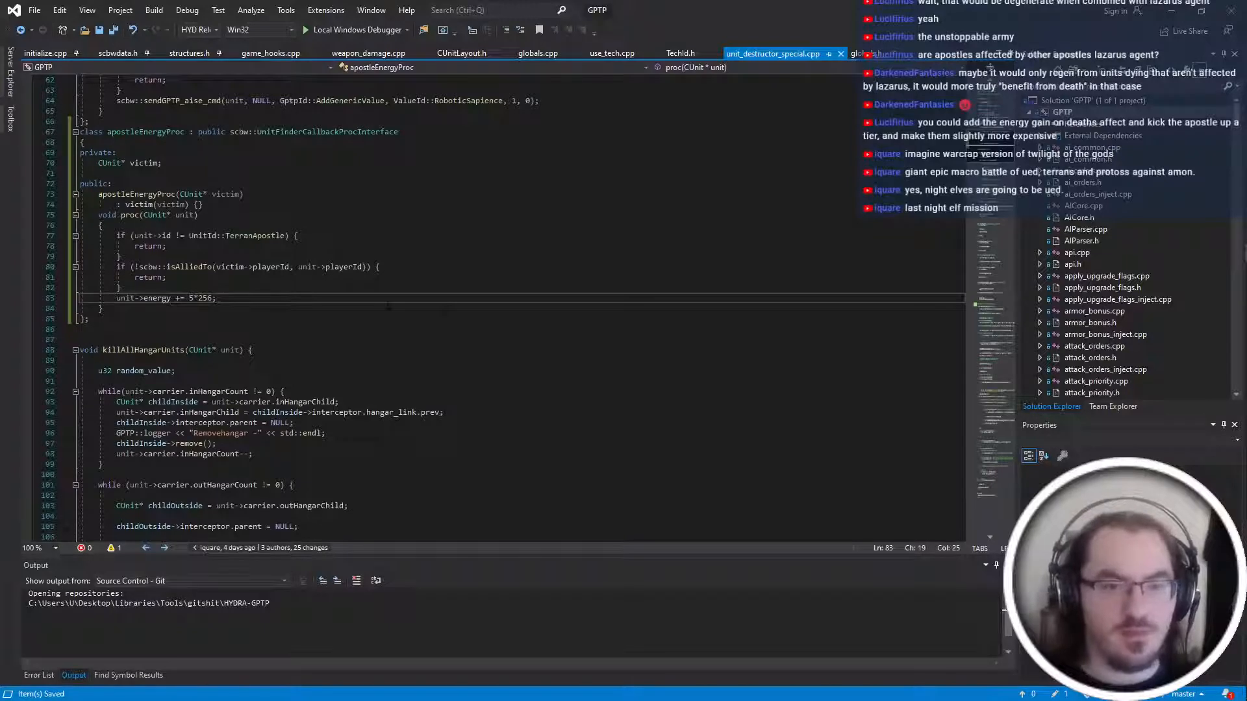
{"action": "key", "text": "Right"}
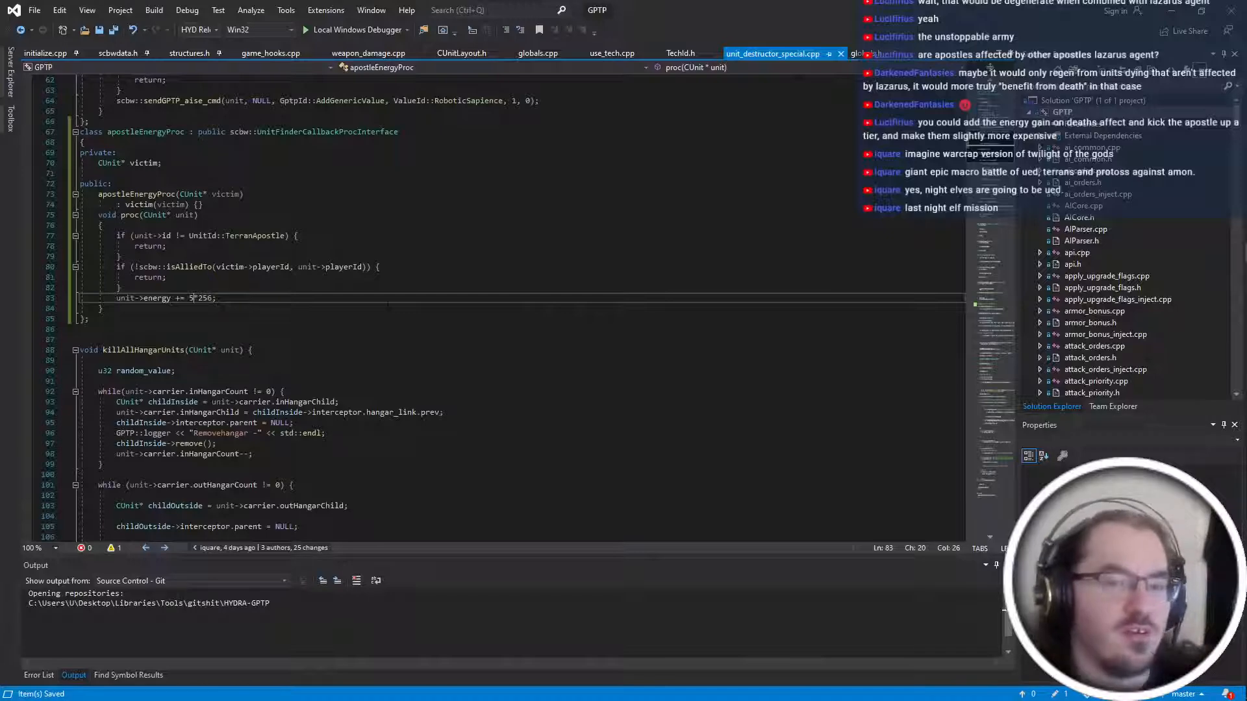
Below the isAlliedTo check in apostleEnergyProc, write the condition "if (!units_dat::BaseProperty[victim->id] & UnitProperty::Organic)".
{"action": "scroll", "coordinate": [494, 305], "scroll_direction": "up", "scroll_amount": 9}
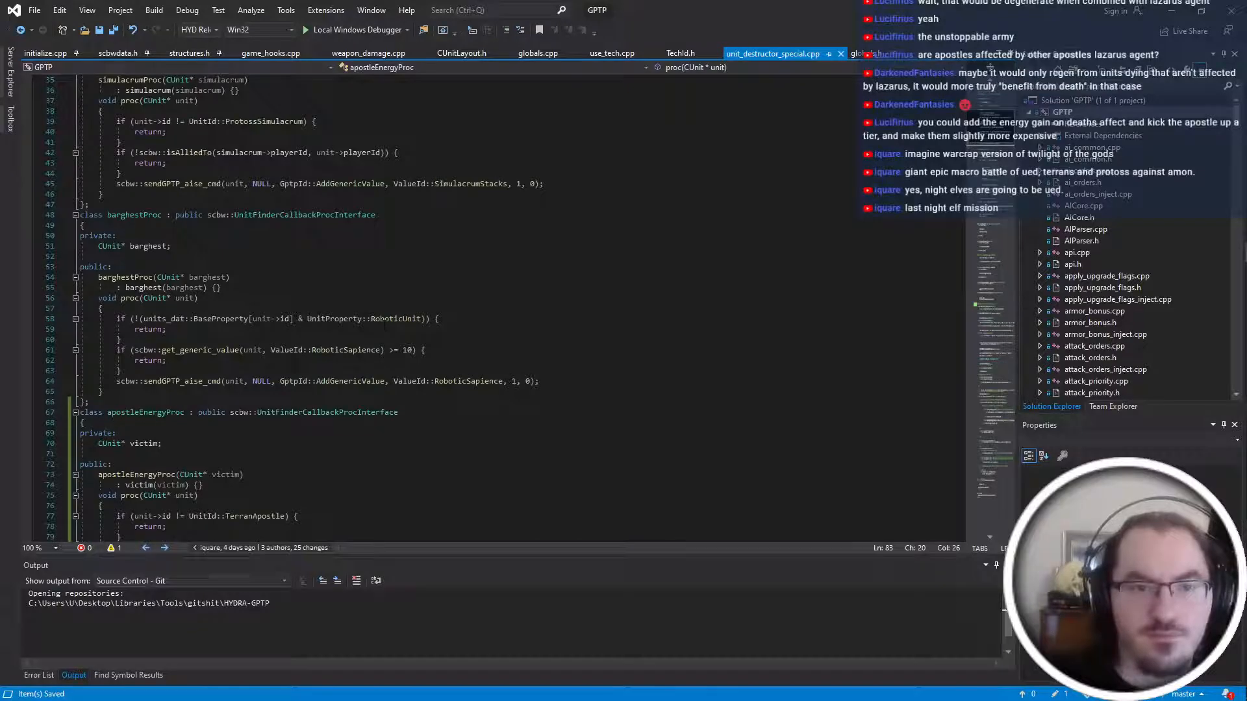
{"action": "scroll", "coordinate": [384, 324], "scroll_direction": "down", "scroll_amount": 5}
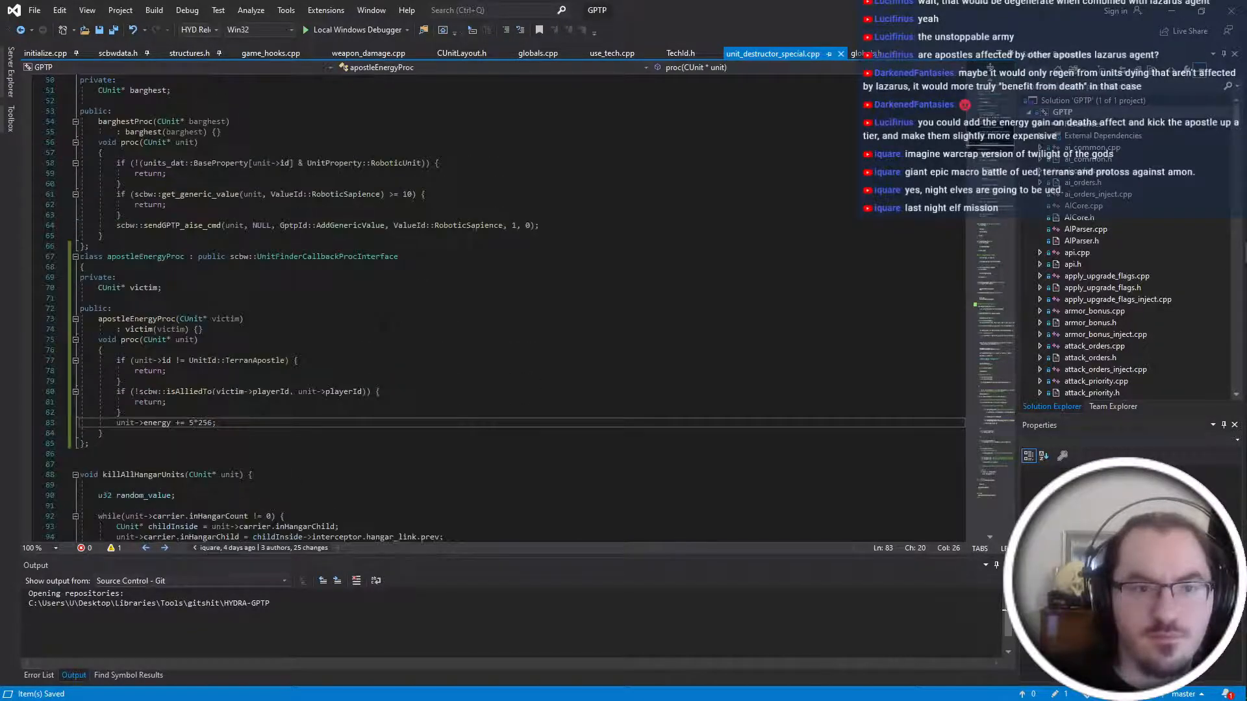
{"action": "left_click", "coordinate": [279, 408]}
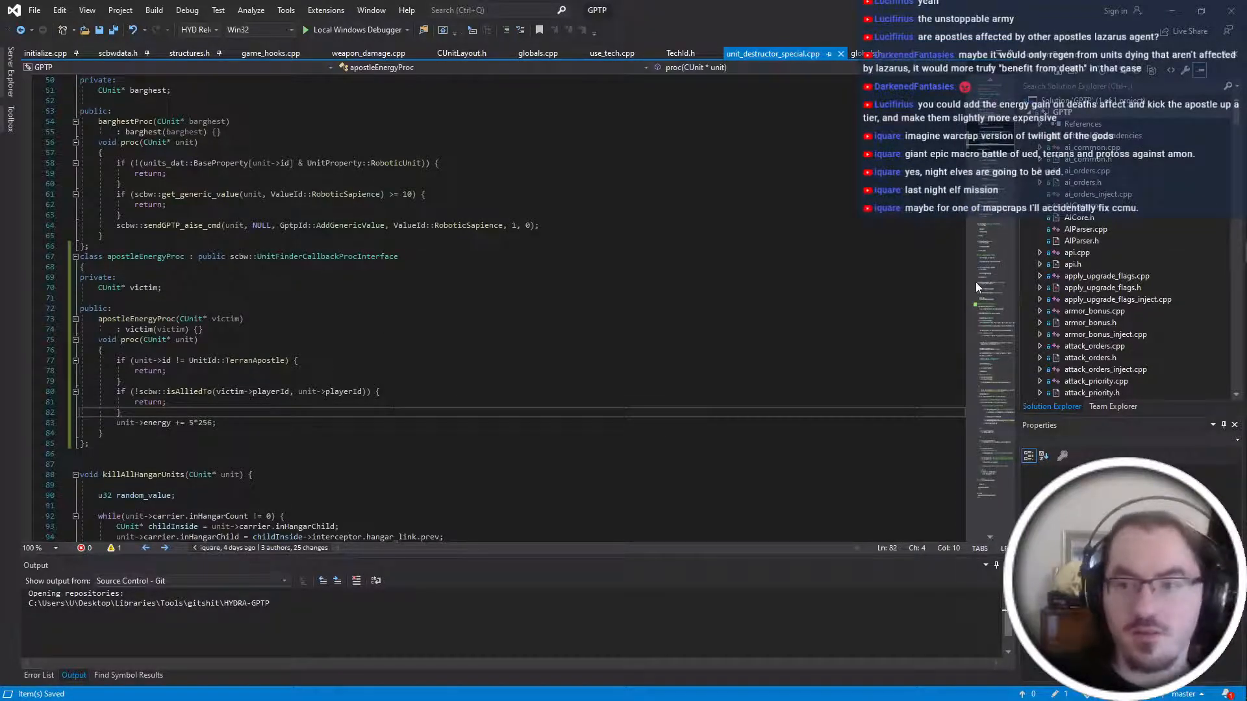
{"action": "key", "text": "Return"}
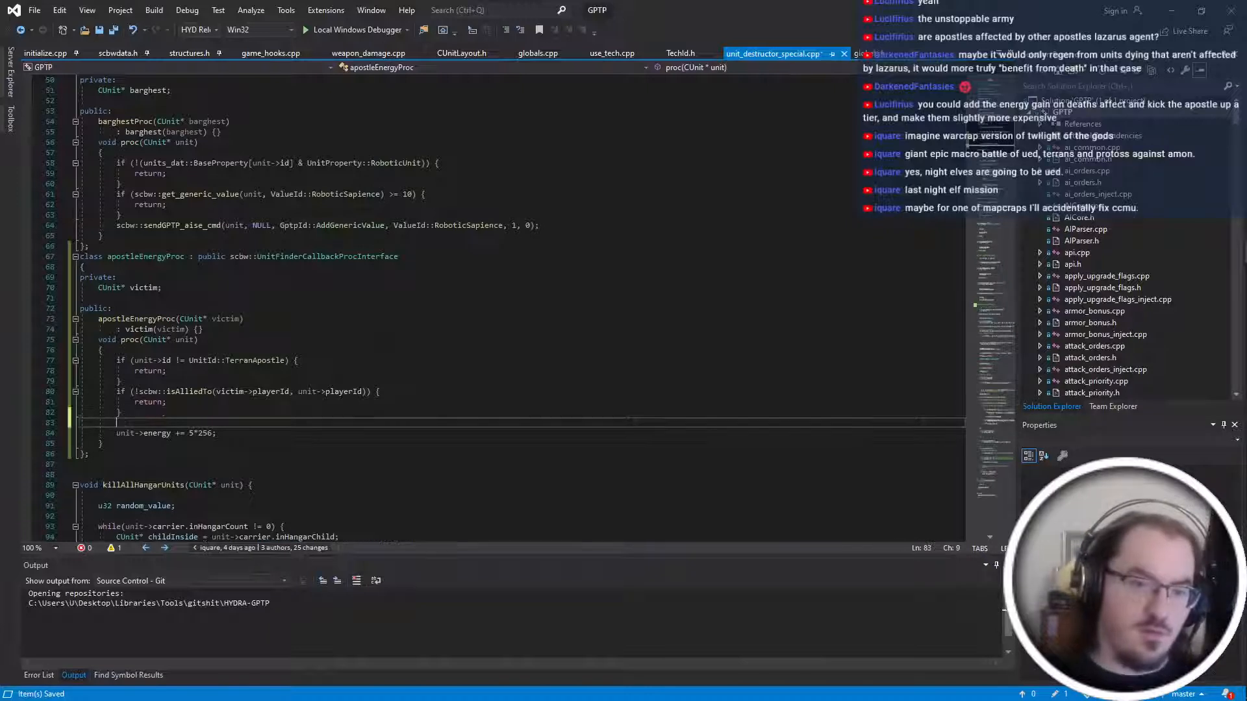
{"action": "type", "text": "if (("}
{"action": "key", "text": "BackSpace"}
{"action": "type", "text": "!"}
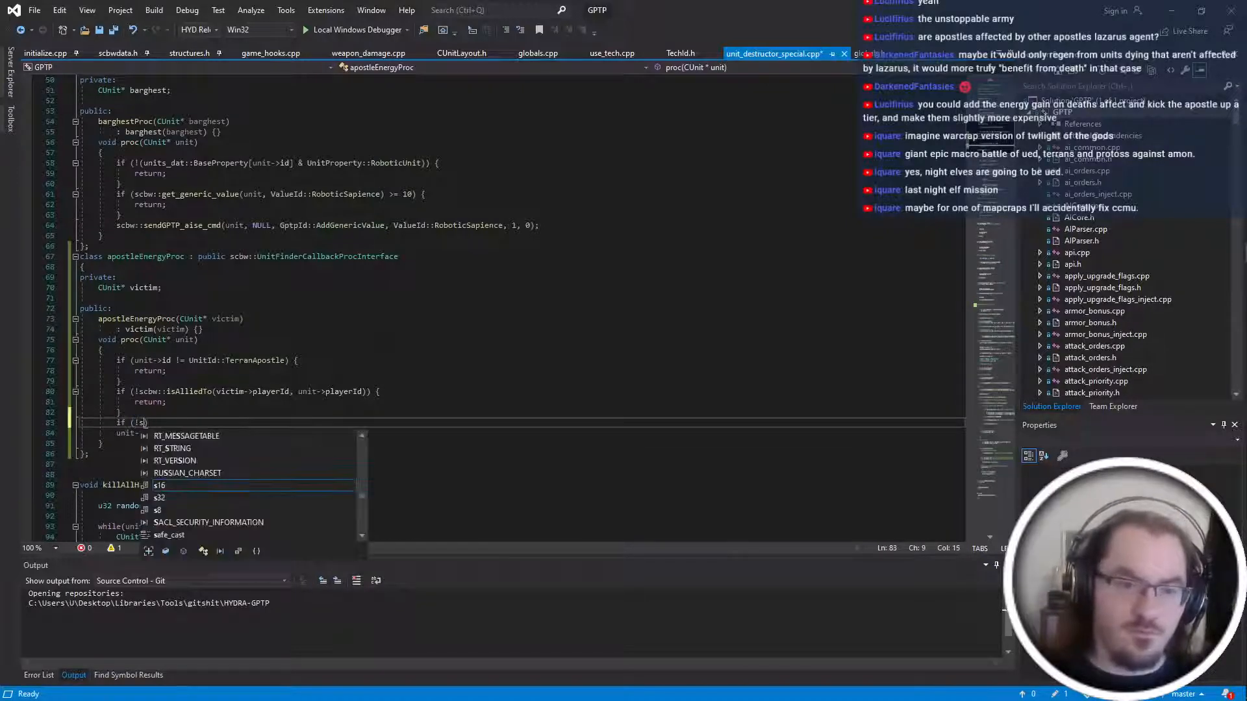
{"action": "type", "text": "units_dat"}
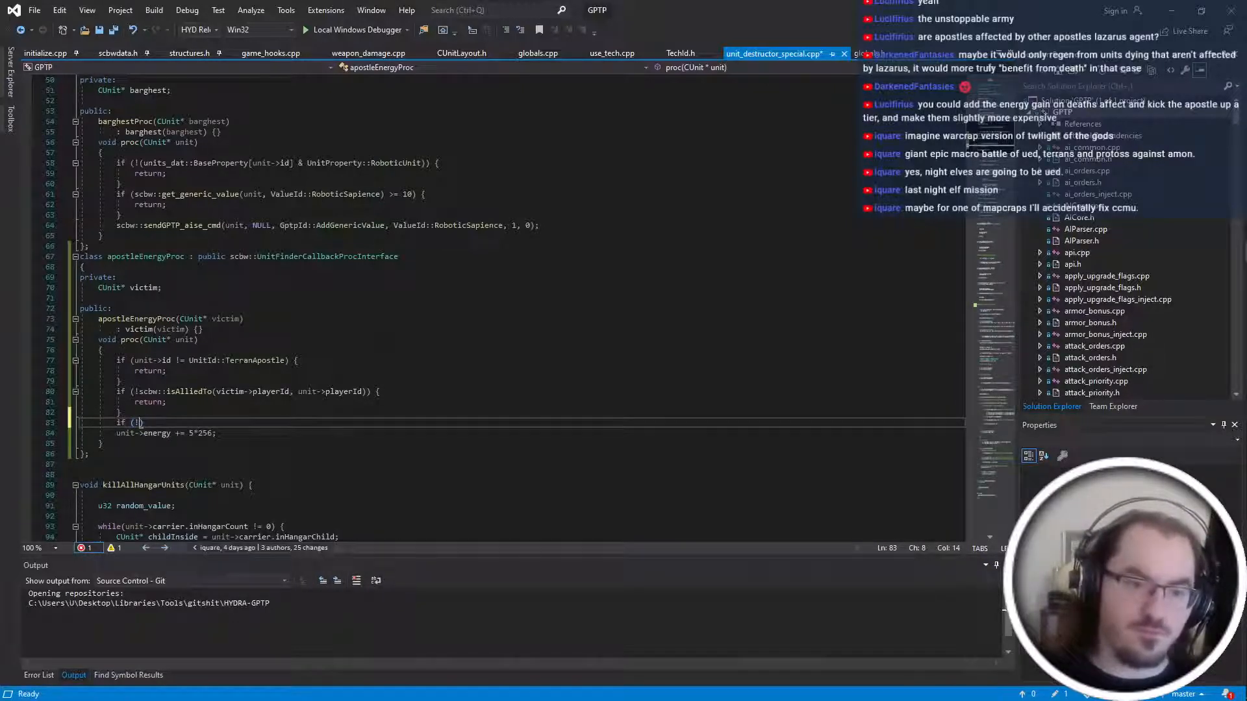
{"action": "type", "text": "::BaseProperty"}
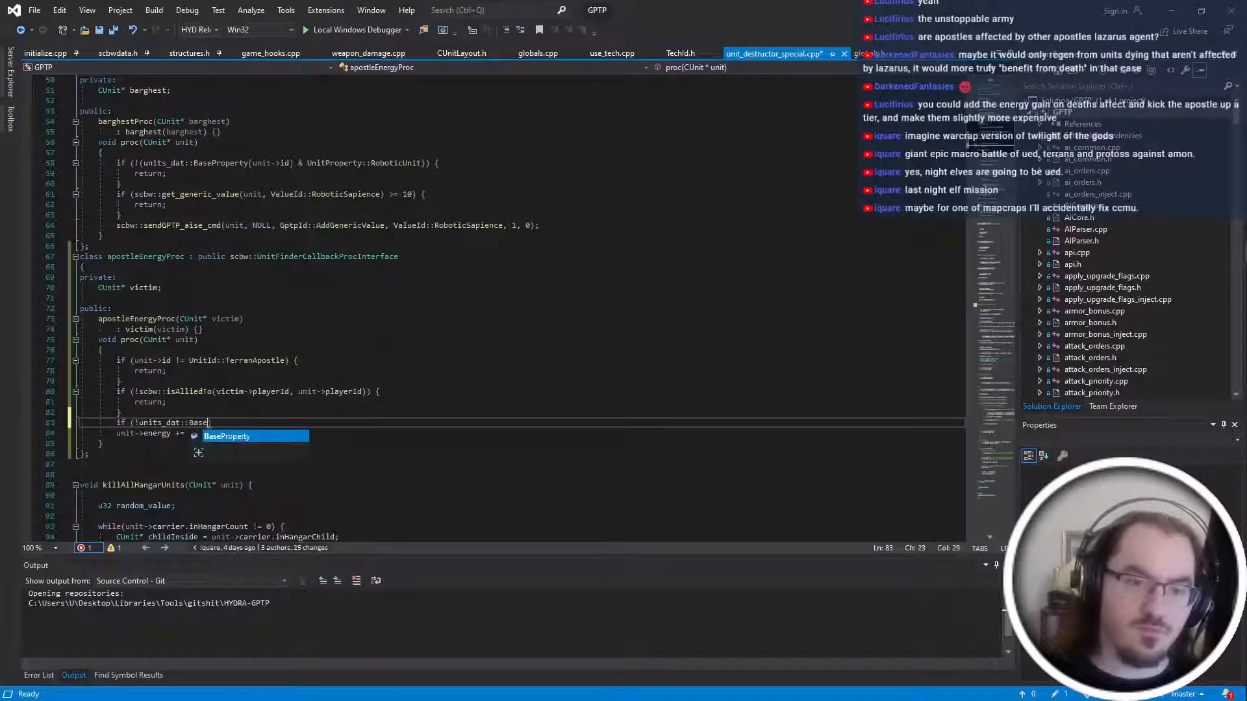
{"action": "type", "text": "[victim-"}
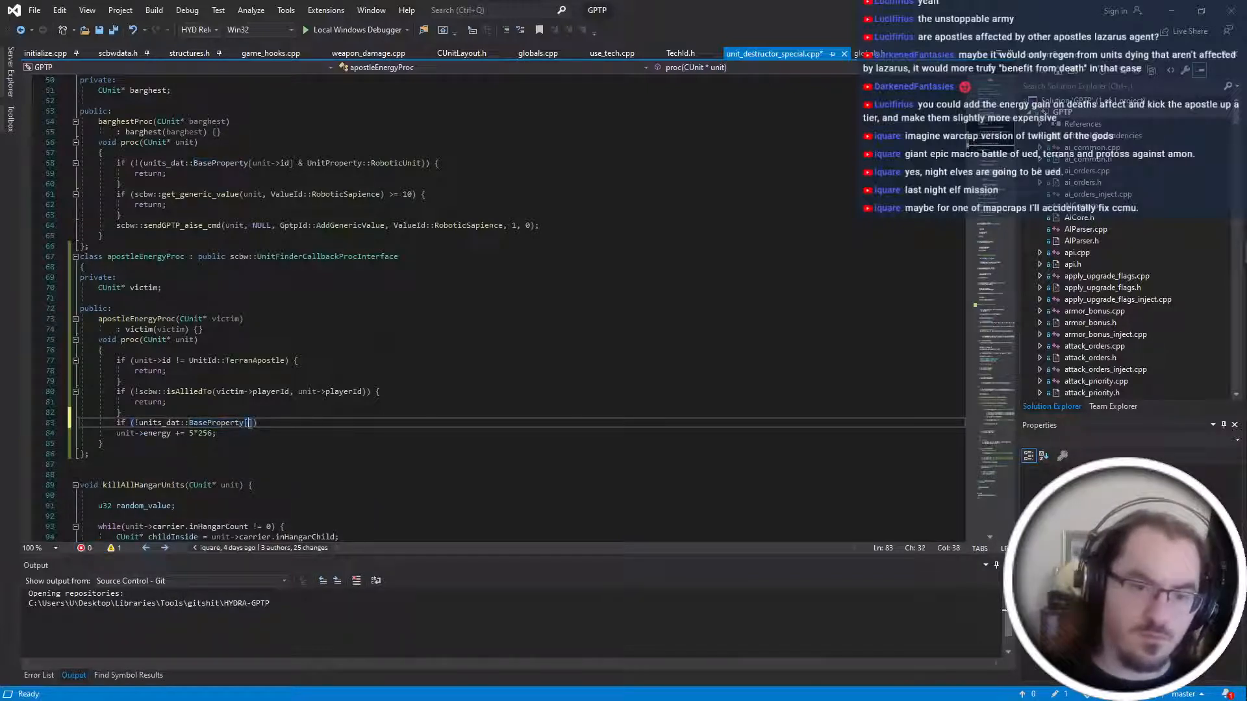
{"action": "type", "text": ">id]"}
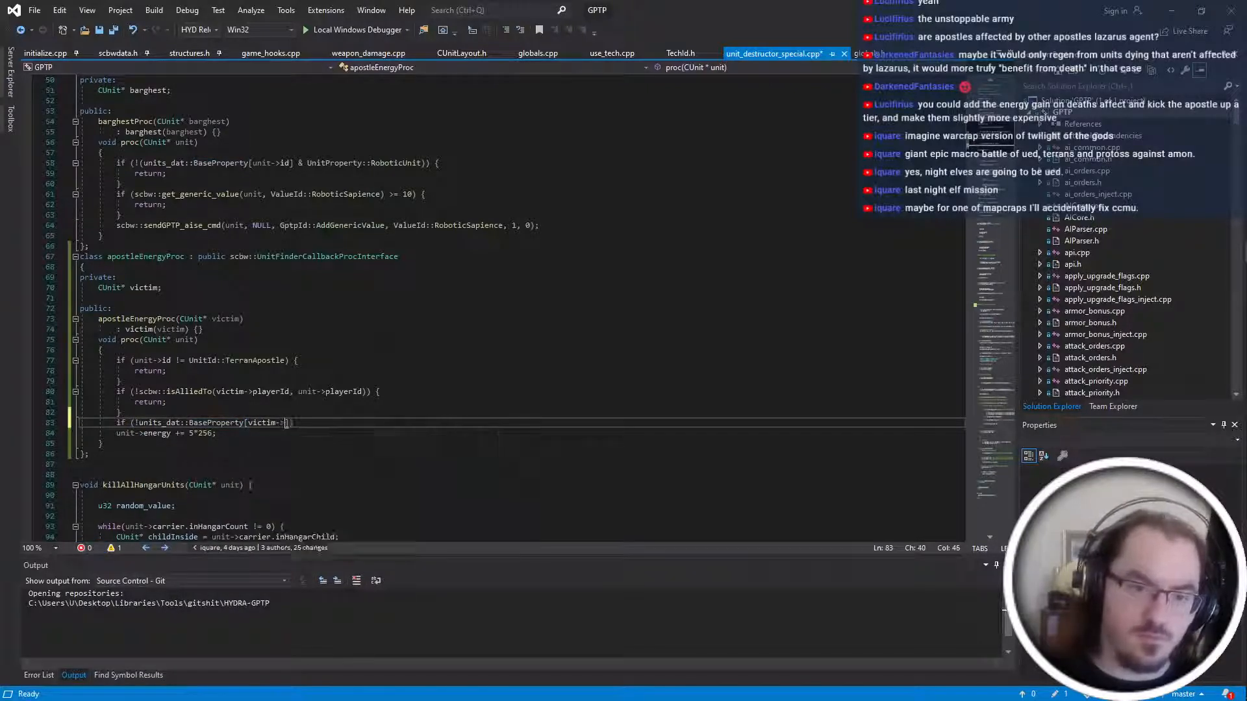
{"action": "type", "text": " & UnitProperty:"}
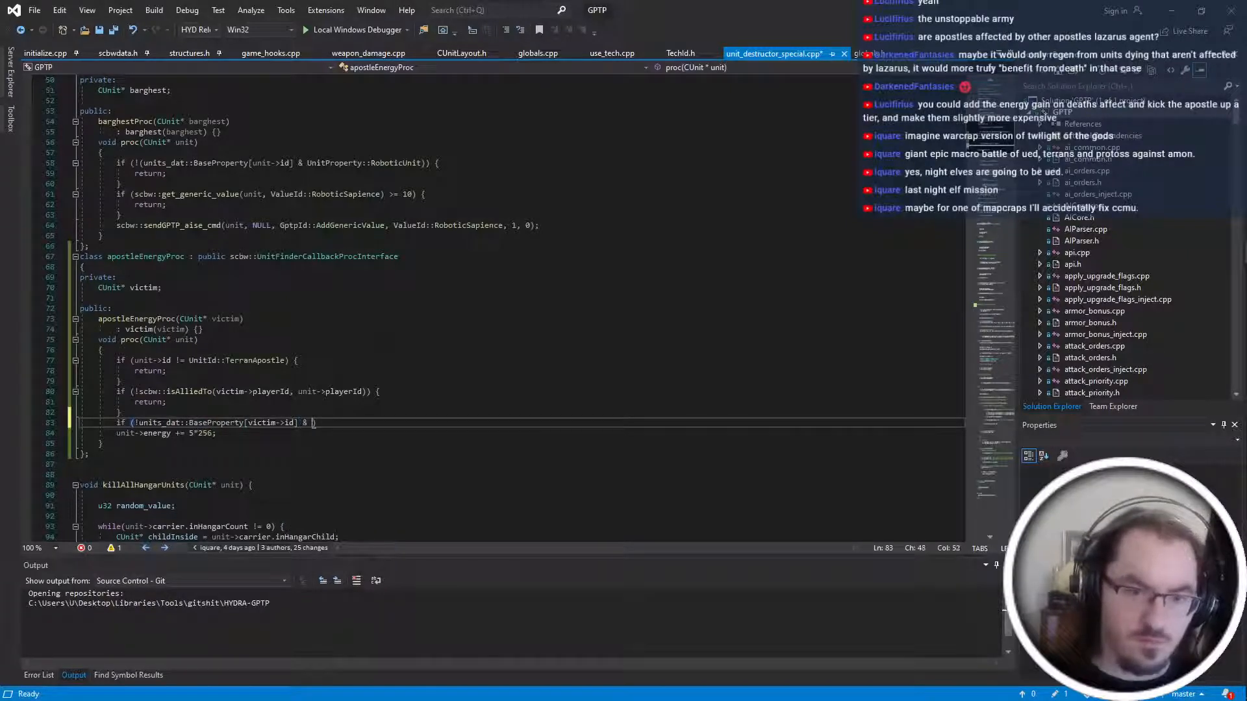
{"action": "type", "text": ":Organic) "}
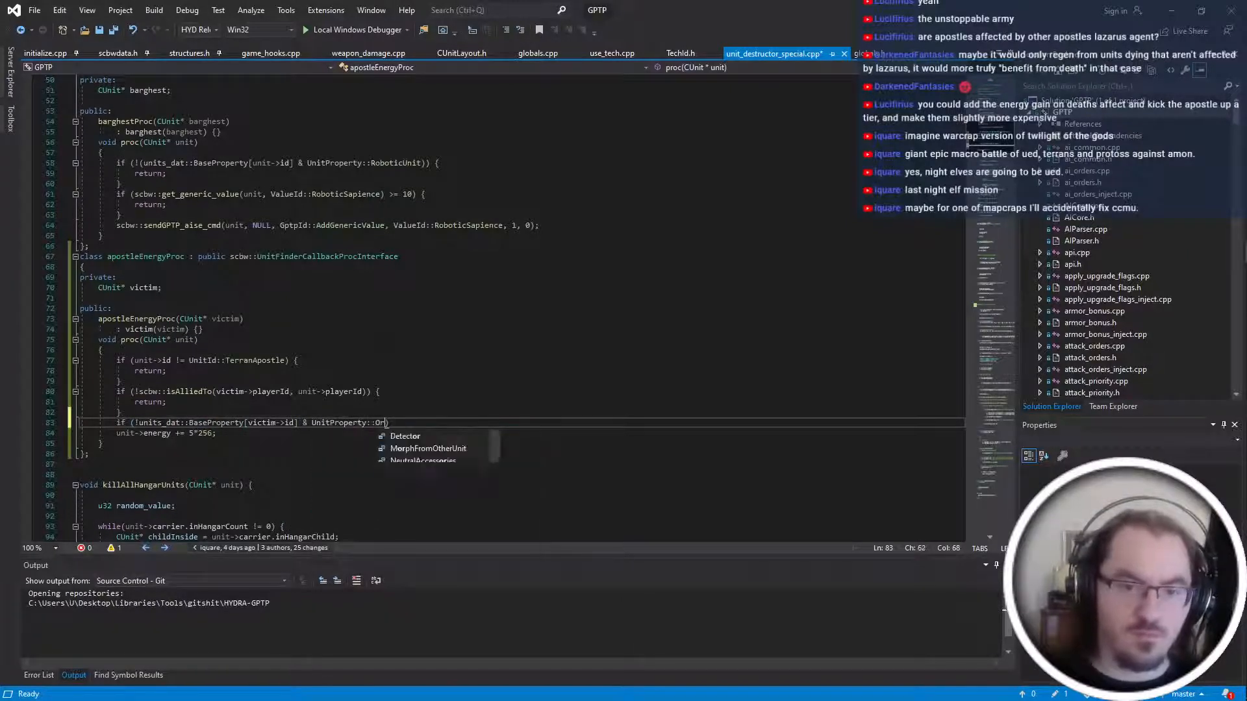
Give the organic check a body that returns early and save the file.
{"action": "type", "text": "{"}
{"action": "key", "text": "Return"}
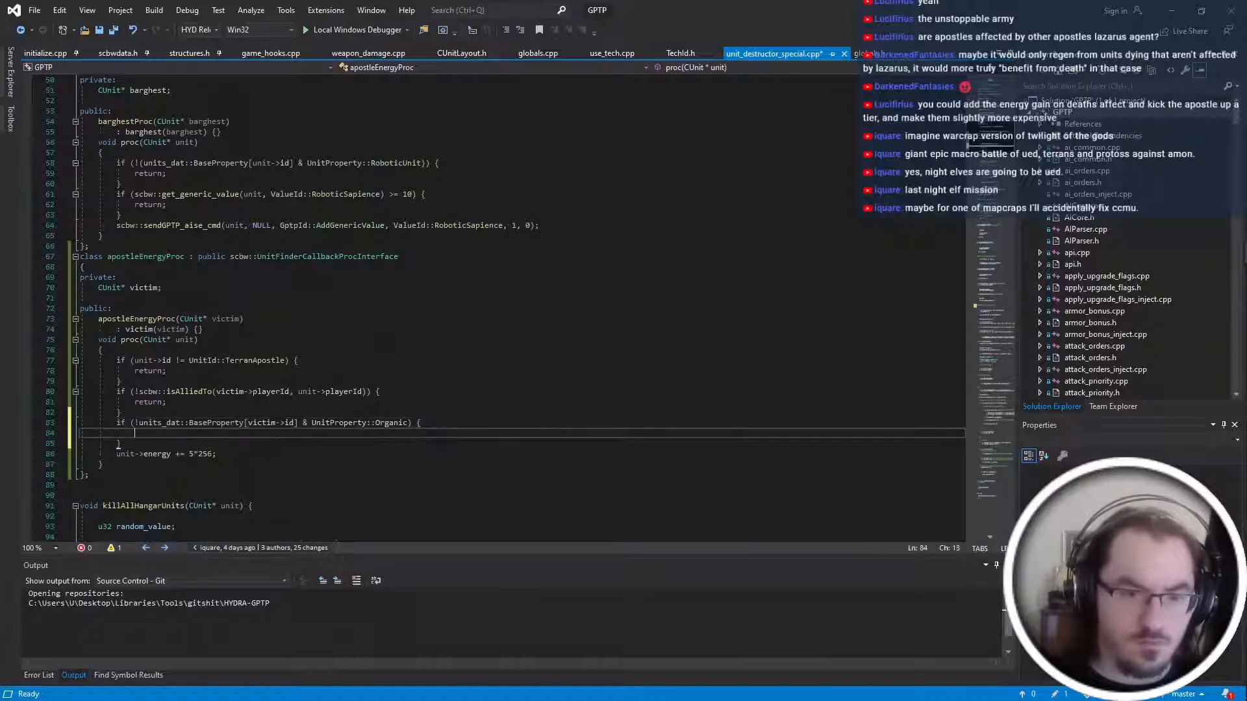
{"action": "type", "text": "return;"}
{"action": "key", "text": "ctrl+s"}
{"action": "key", "text": "Down"}
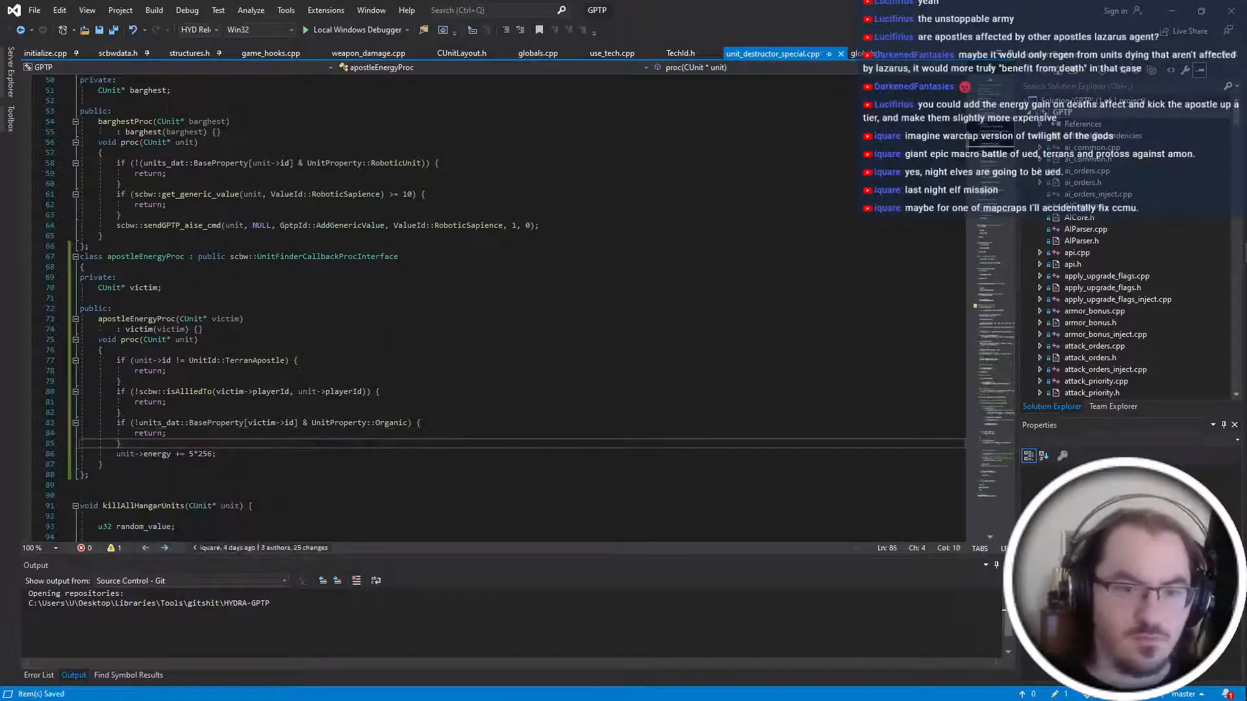
Wrap the BaseProperty and UnitProperty::Organic expression in its own parentheses after the negation and save the file.
{"action": "left_click", "coordinate": [138, 423]}
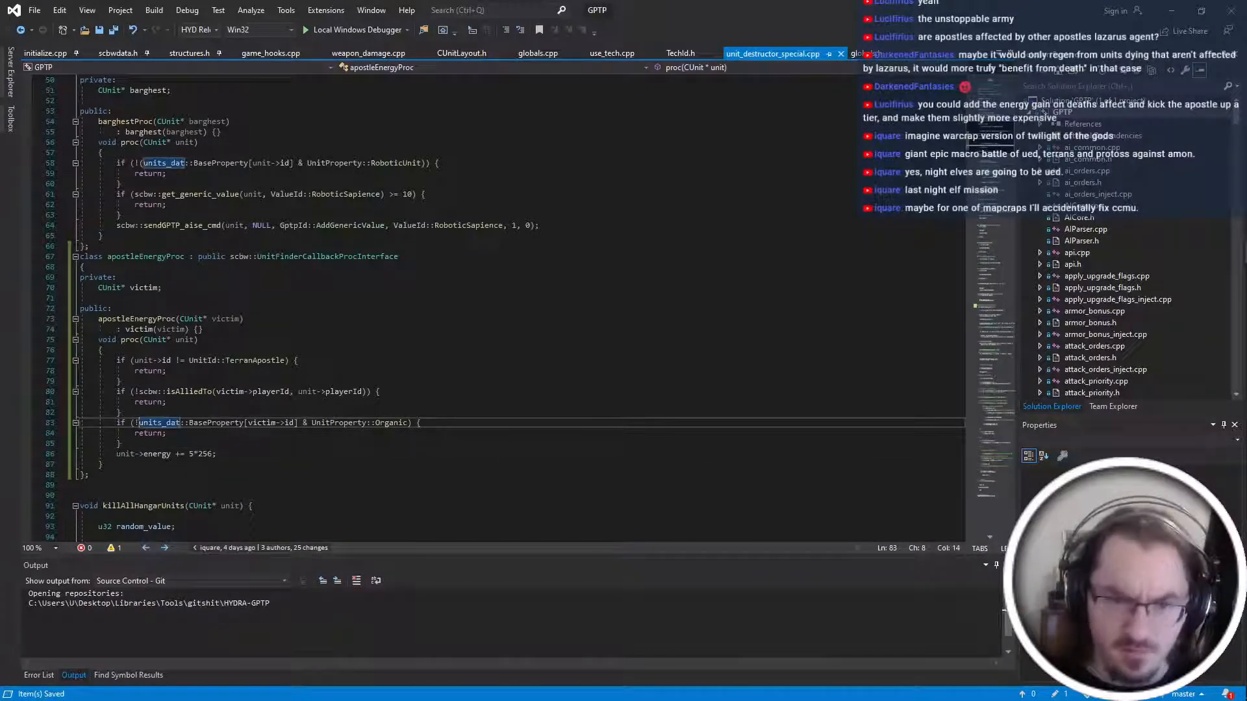
{"action": "left_click", "coordinate": [102, 464]}
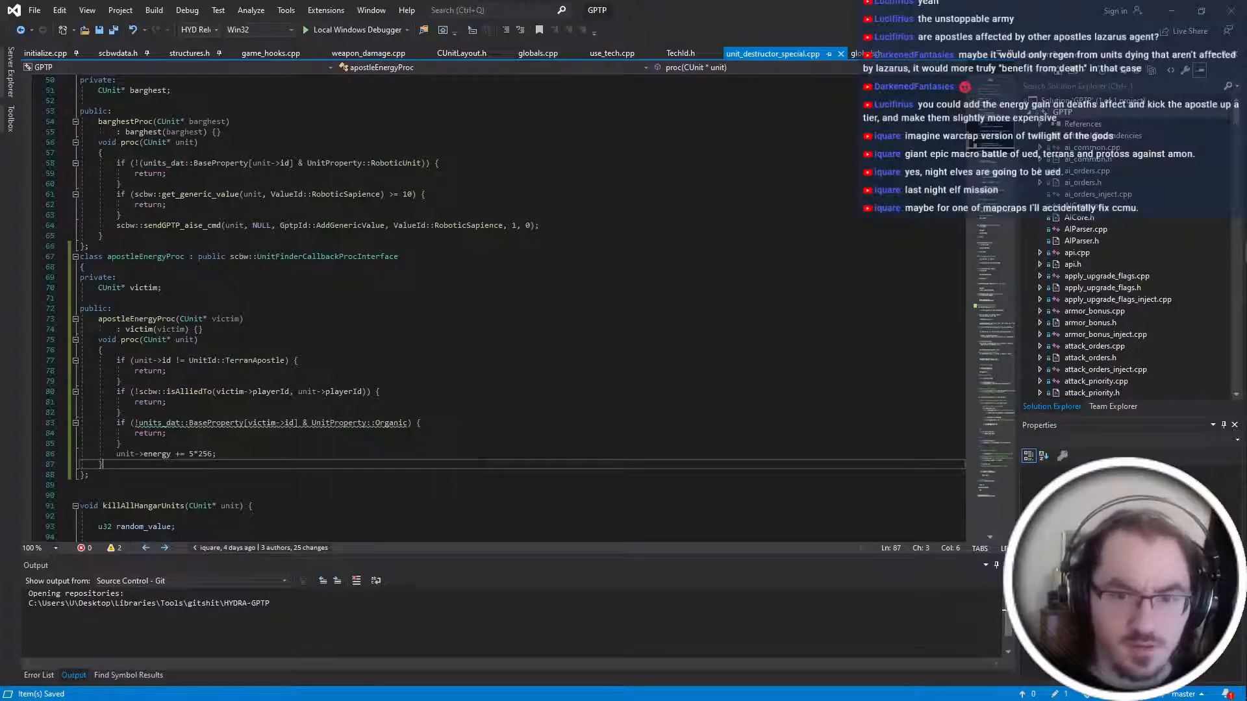
{"action": "double_click", "coordinate": [408, 422]}
{"action": "key", "text": "Right"}
{"action": "type", "text": ")"}
{"action": "left_click", "coordinate": [135, 422]}
{"action": "type", "text": "("}
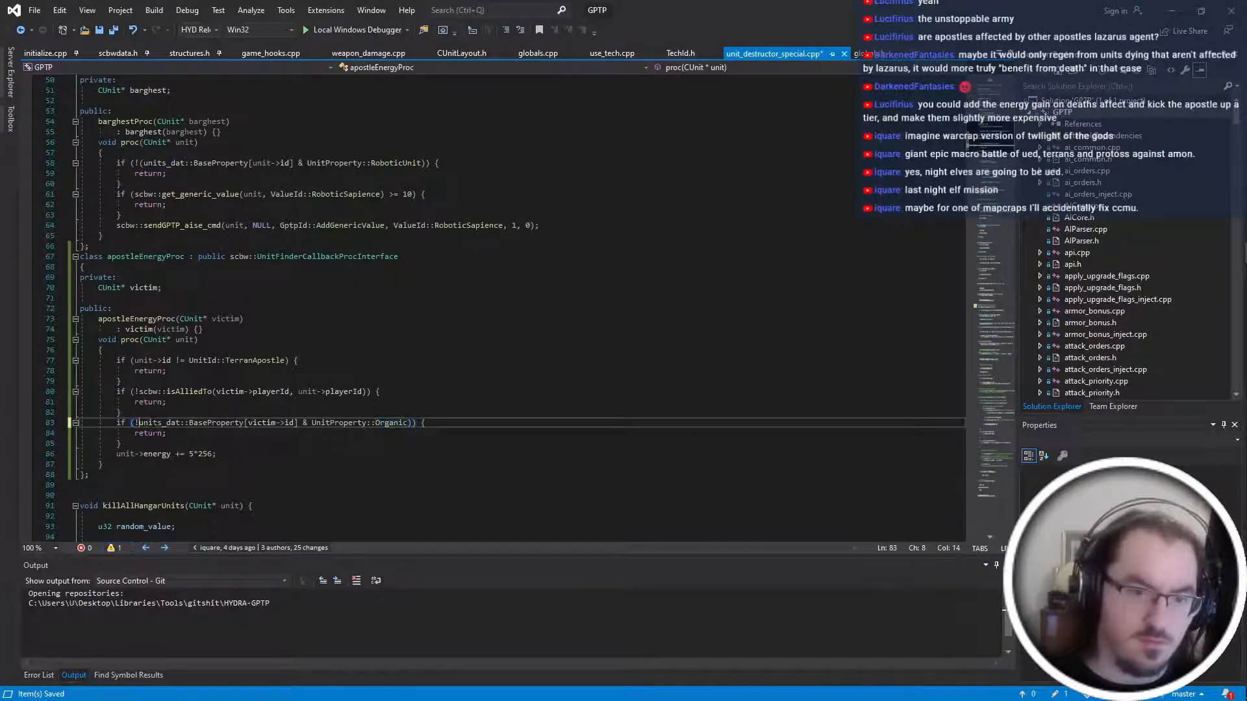
{"action": "left_click", "coordinate": [121, 443]}
{"action": "left_click", "coordinate": [217, 454]}
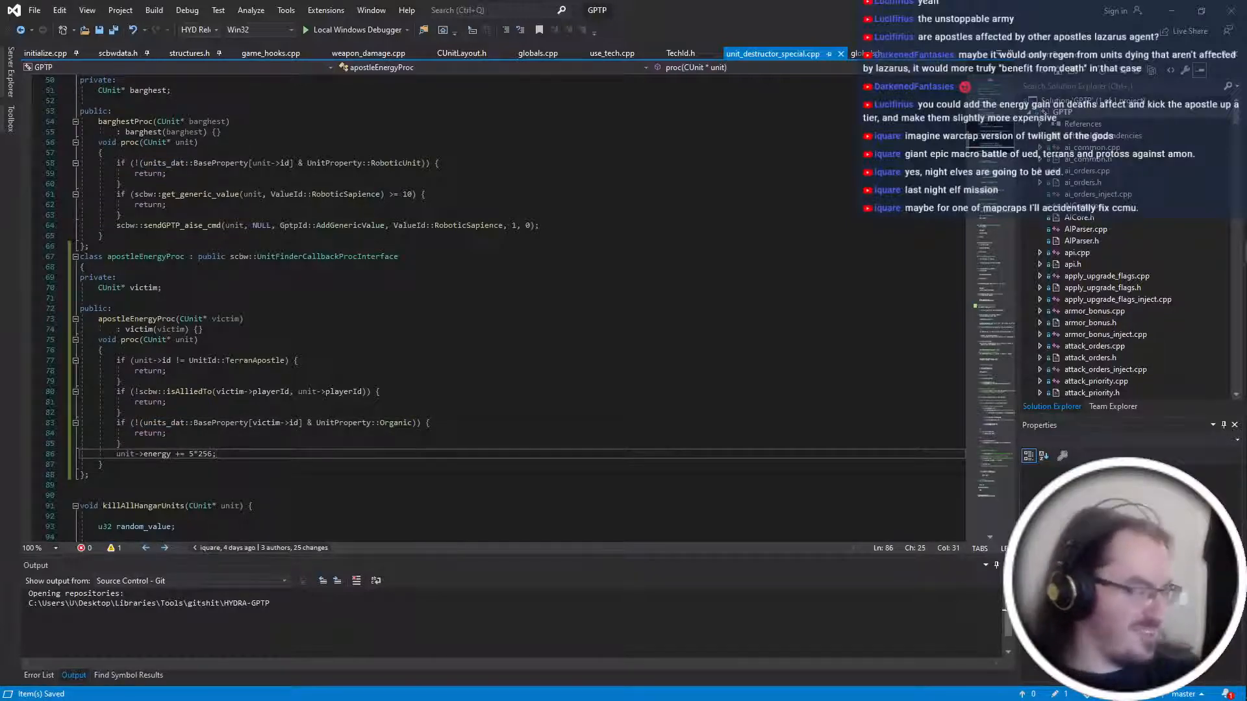
Replace infested_terran with ZergInfestedTerran in the ensnare death condition of unitDestructorSpecialHook and save the file.
{"action": "scroll", "coordinate": [487, 305], "scroll_direction": "down", "scroll_amount": 20}
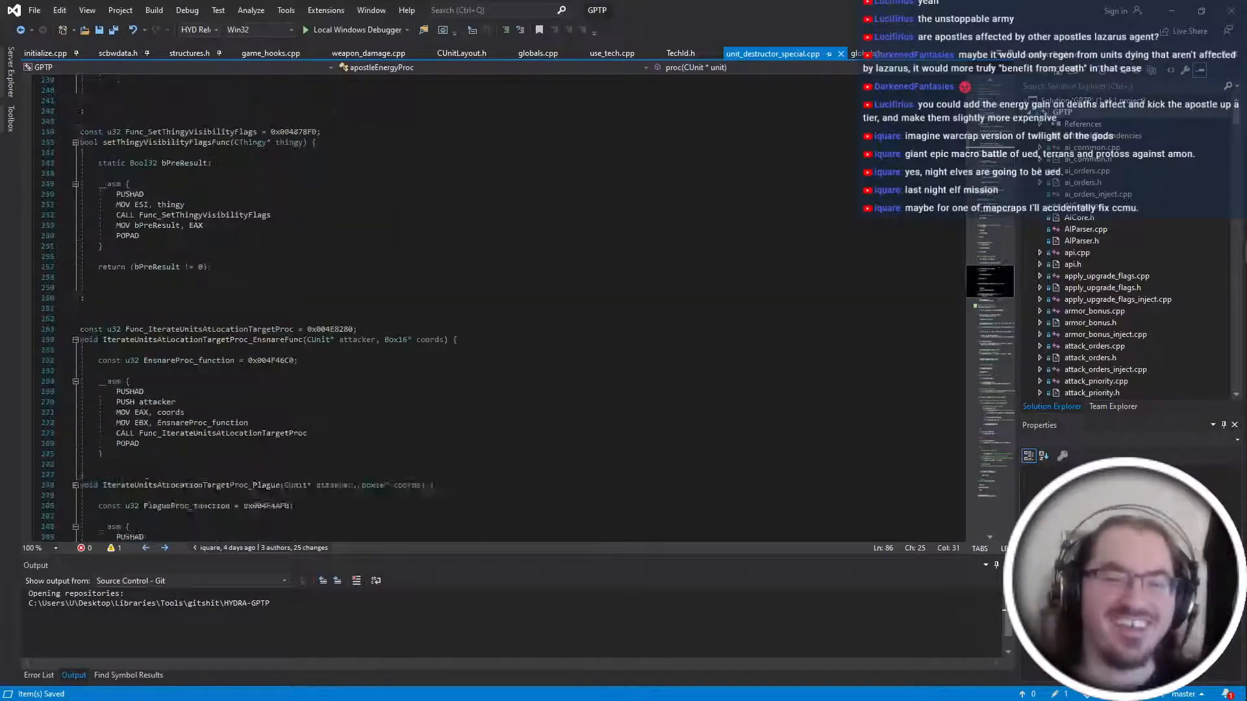
{"action": "scroll", "coordinate": [388, 371], "scroll_direction": "down", "scroll_amount": 11}
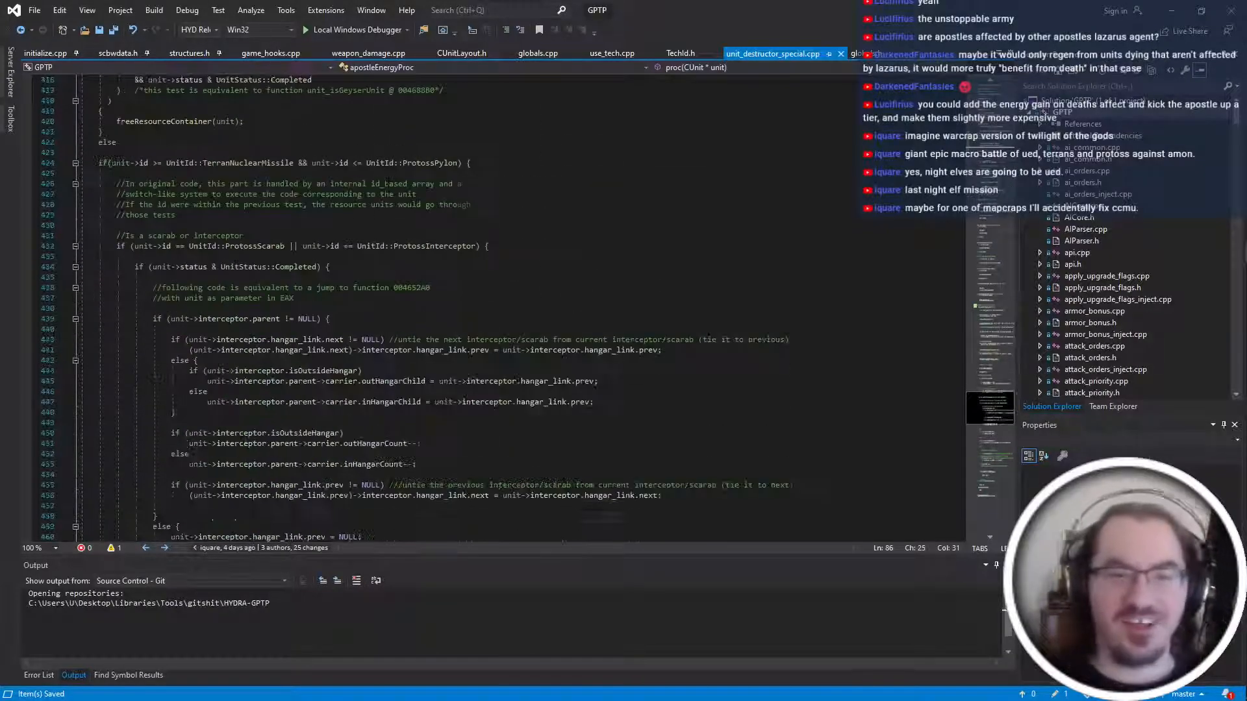
{"action": "scroll", "coordinate": [487, 305], "scroll_direction": "down", "scroll_amount": 12}
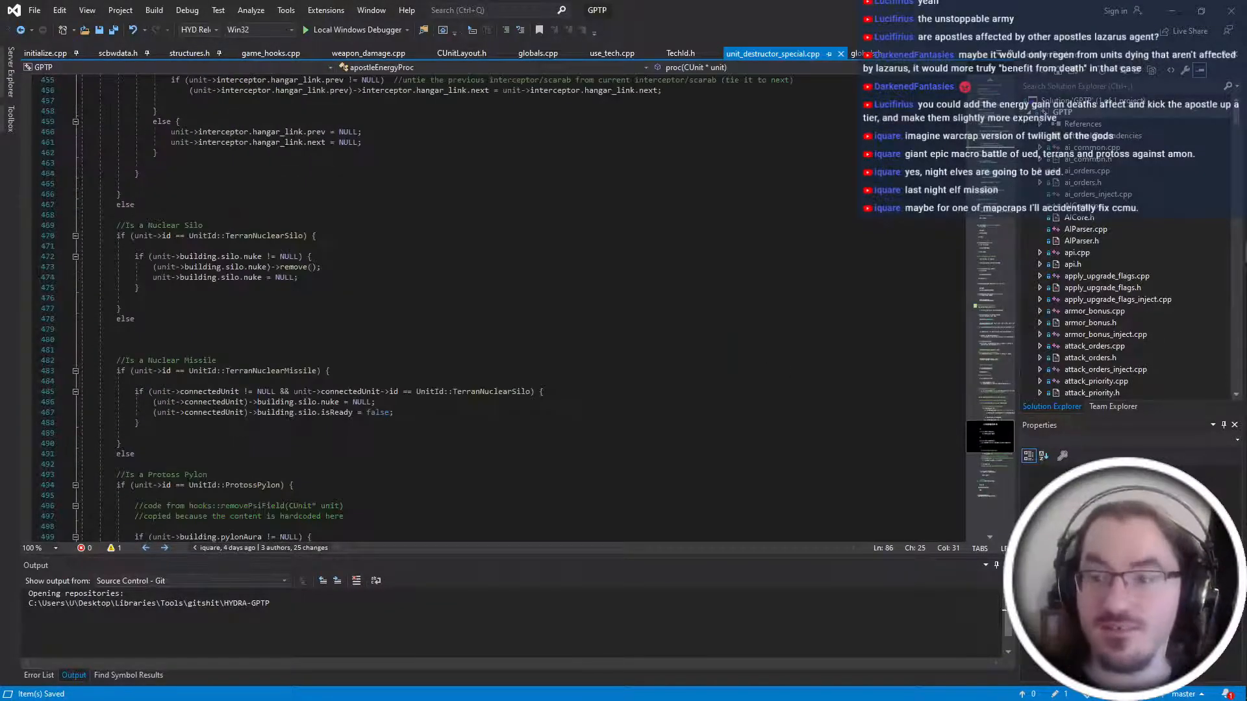
{"action": "scroll", "coordinate": [487, 305], "scroll_direction": "up", "scroll_amount": 13}
{"action": "scroll", "coordinate": [487, 305], "scroll_direction": "up", "scroll_amount": 20}
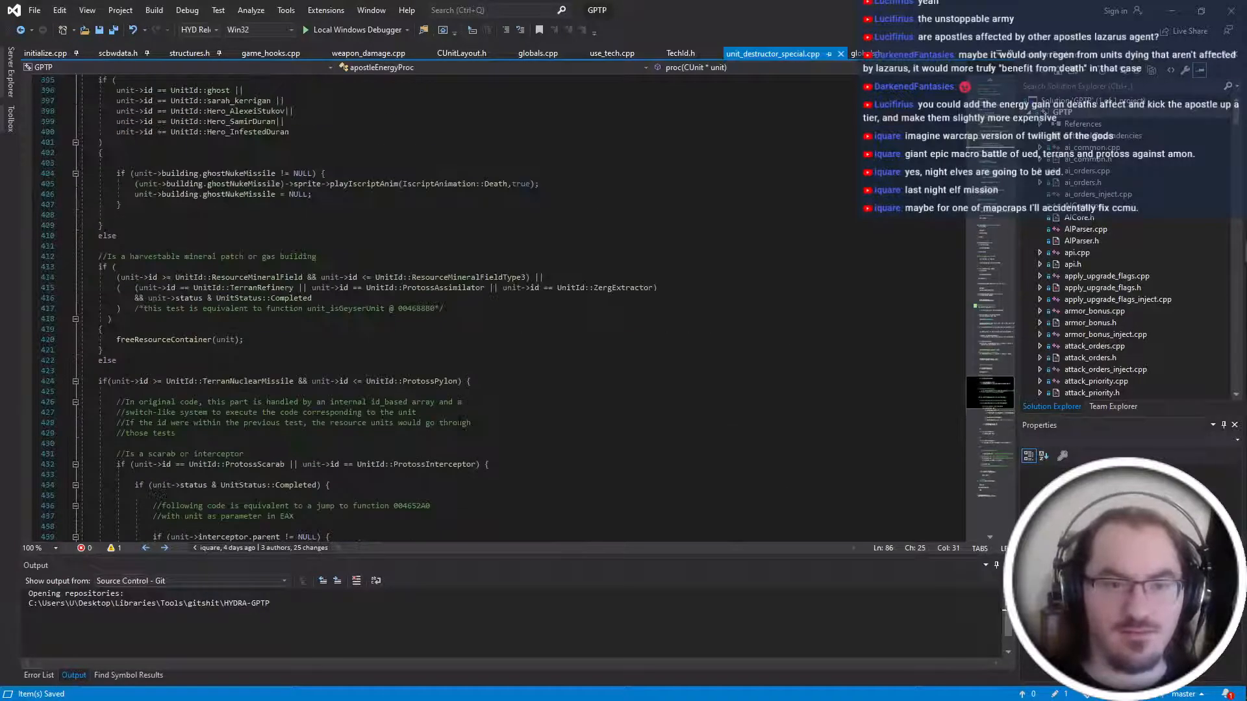
{"action": "scroll", "coordinate": [487, 305], "scroll_direction": "up", "scroll_amount": 3}
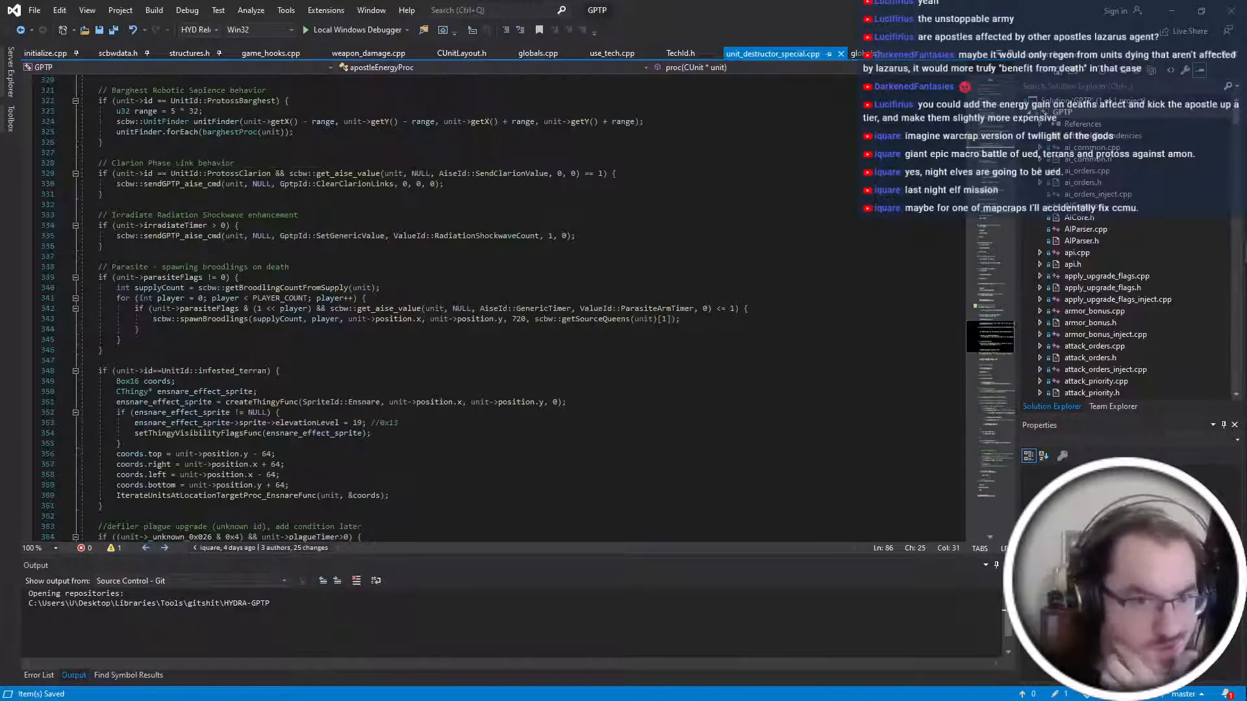
{"action": "double_click", "coordinate": [236, 371]}
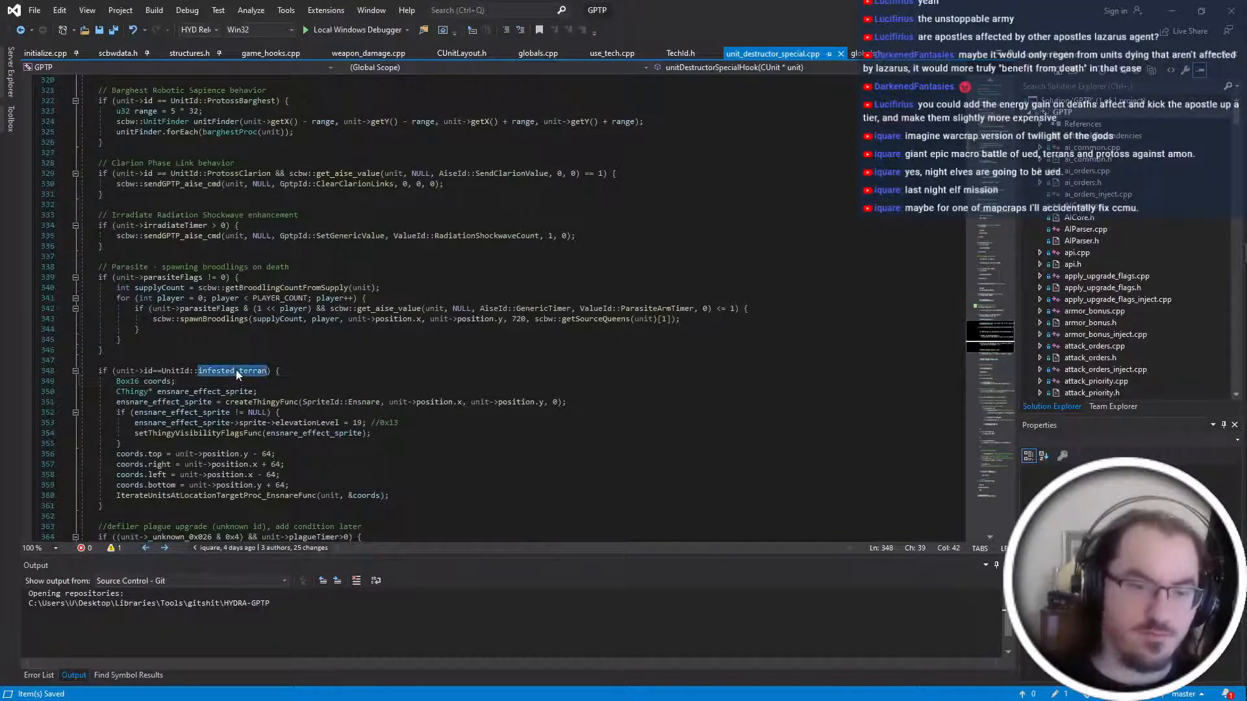
{"action": "type", "text": "ZergInfestedTerran"}
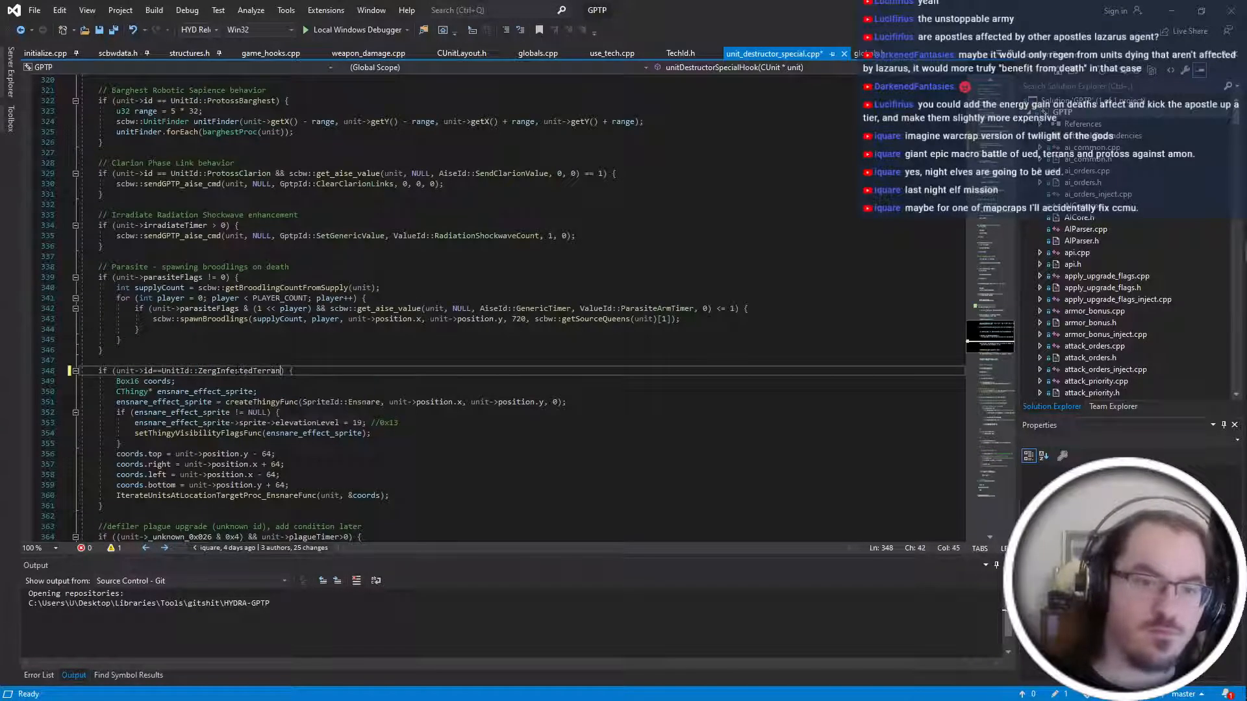
{"action": "key", "text": "ctrl+s"}
Cut the organic property expression out of apostleEnergyProc and delete the emptied if block around it.
{"action": "scroll", "coordinate": [390, 280], "scroll_direction": "up", "scroll_amount": 7}
{"action": "left_click", "coordinate": [392, 307]}
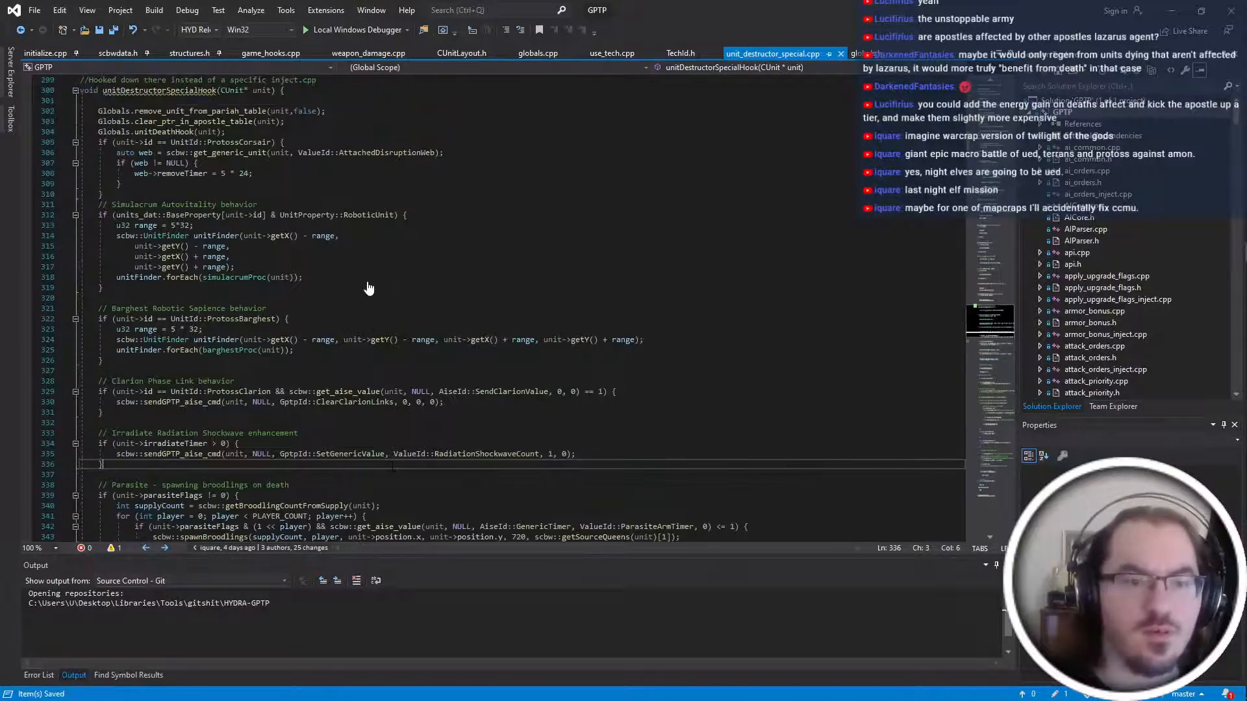
{"action": "left_click", "coordinate": [363, 278]}
{"action": "left_click", "coordinate": [314, 297]}
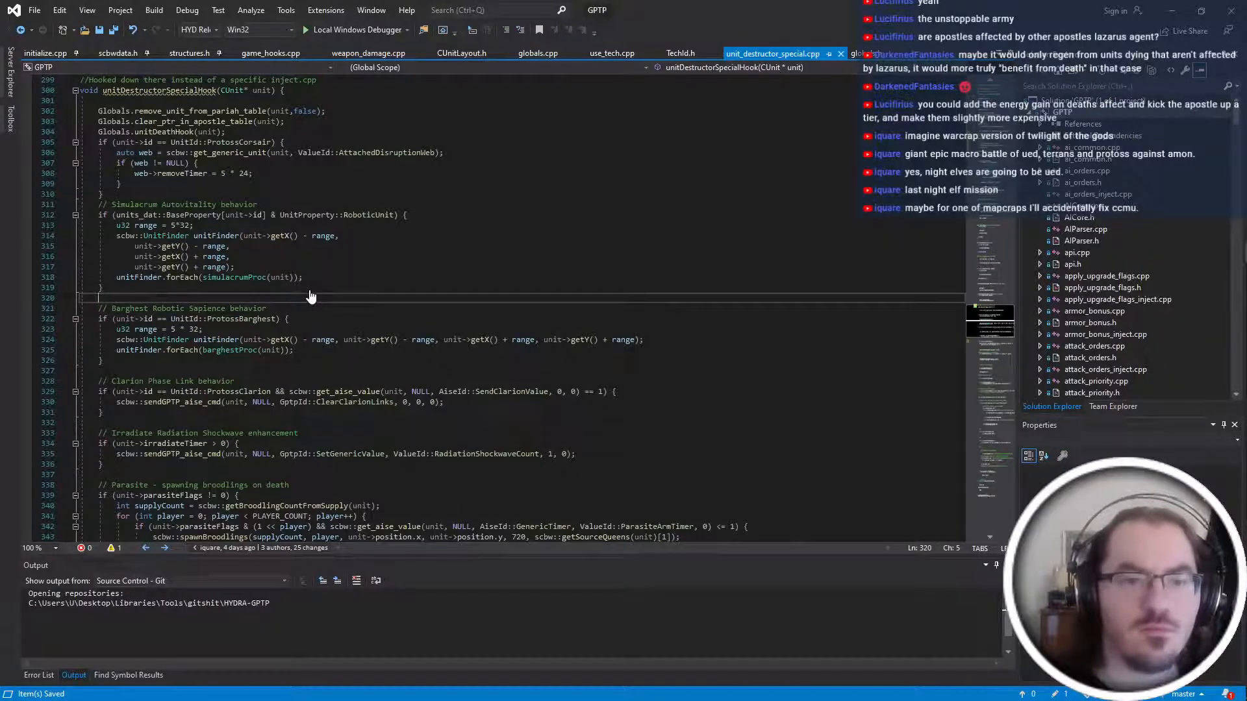
{"action": "scroll", "coordinate": [320, 306], "scroll_direction": "up", "scroll_amount": 20}
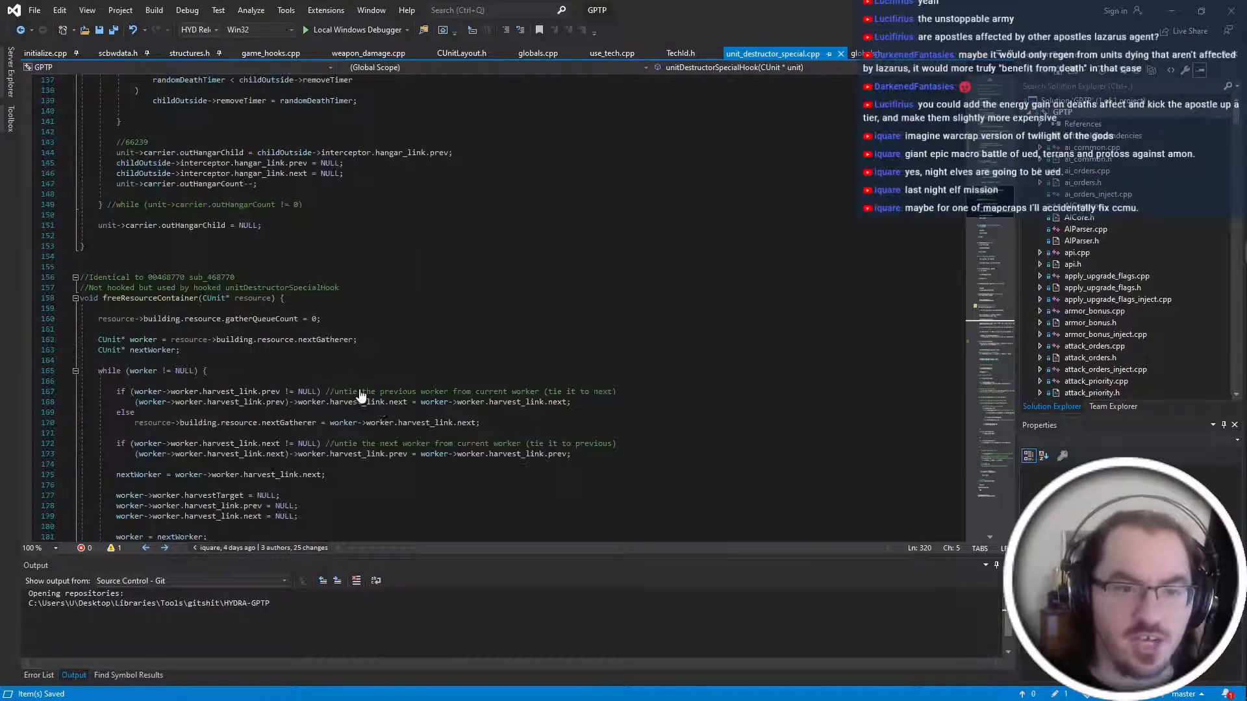
{"action": "scroll", "coordinate": [361, 394], "scroll_direction": "up", "scroll_amount": 20}
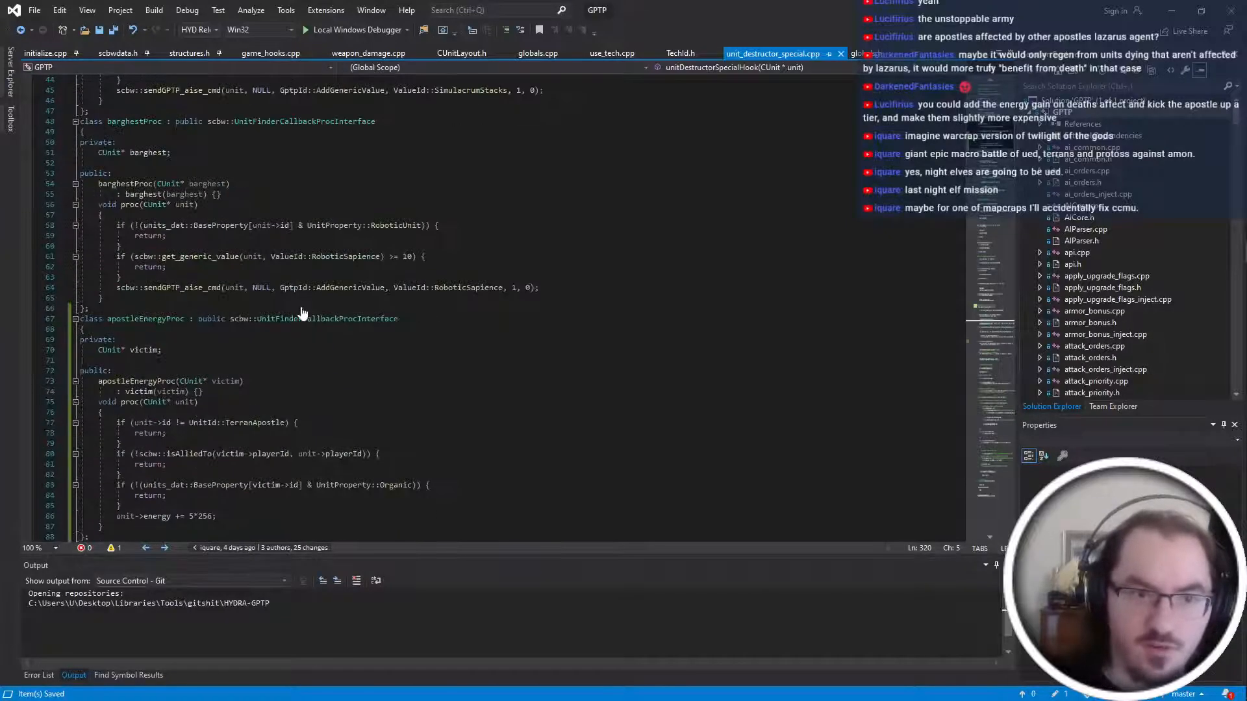
{"action": "scroll", "coordinate": [224, 370], "scroll_direction": "down", "scroll_amount": 3}
{"action": "left_click_drag", "start_coordinate": [419, 394], "coordinate": [372, 394]}
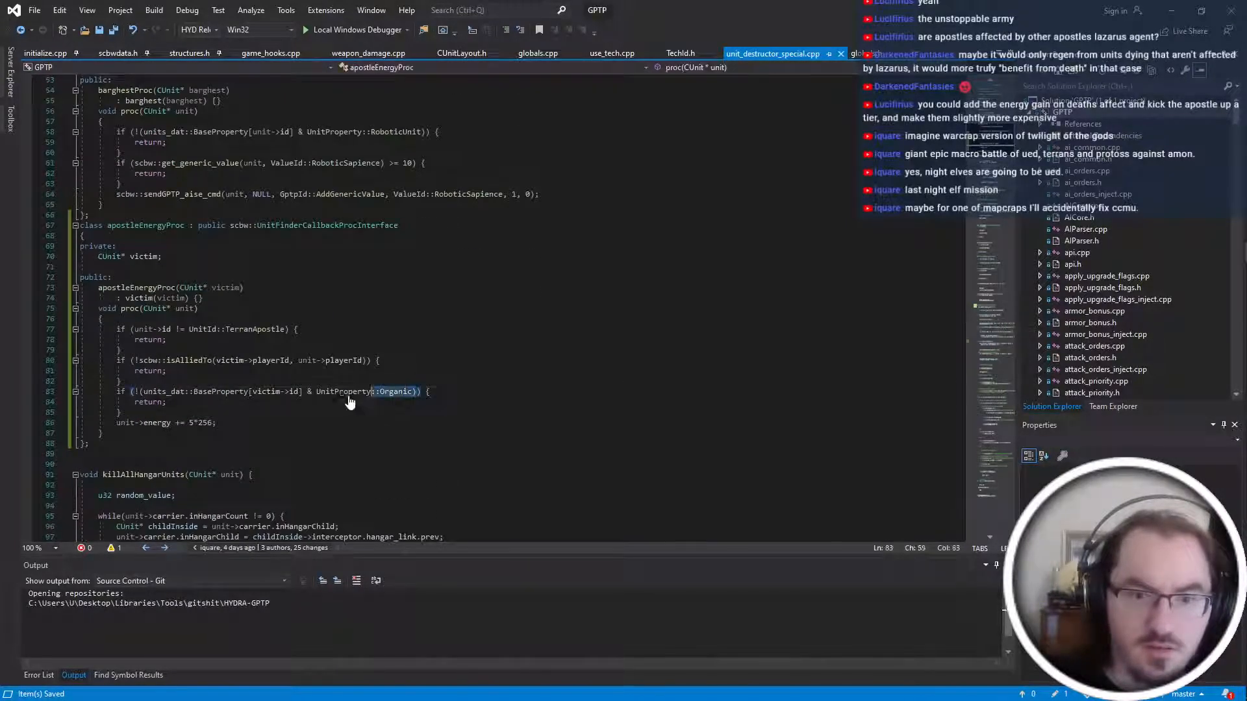
{"action": "key", "text": "ctrl+shift+Left"}
{"action": "key", "text": "ctrl+shift+Left"}
{"action": "key", "text": "ctrl+shift+Left"}
{"action": "key", "text": "ctrl+shift+Left"}
{"action": "key", "text": "ctrl+shift+Left"}
{"action": "key", "text": "ctrl+shift+Left"}
{"action": "key", "text": "ctrl+shift+Left"}
{"action": "key", "text": "ctrl+shift+Left"}
{"action": "key", "text": "ctrl+shift+Left"}
{"action": "key", "text": "ctrl+shift+Left"}
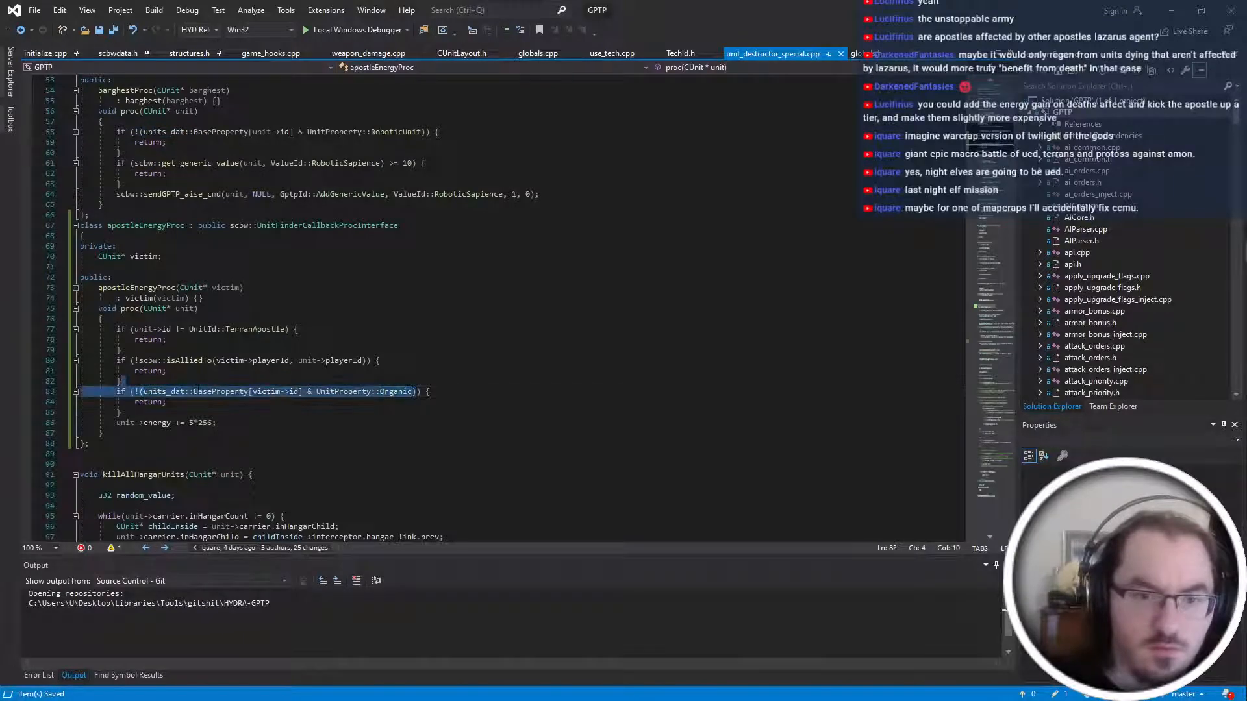
{"action": "key", "text": "shift+Left"}
{"action": "key", "text": "ctrl+x"}
{"action": "key", "text": "shift+Up"}
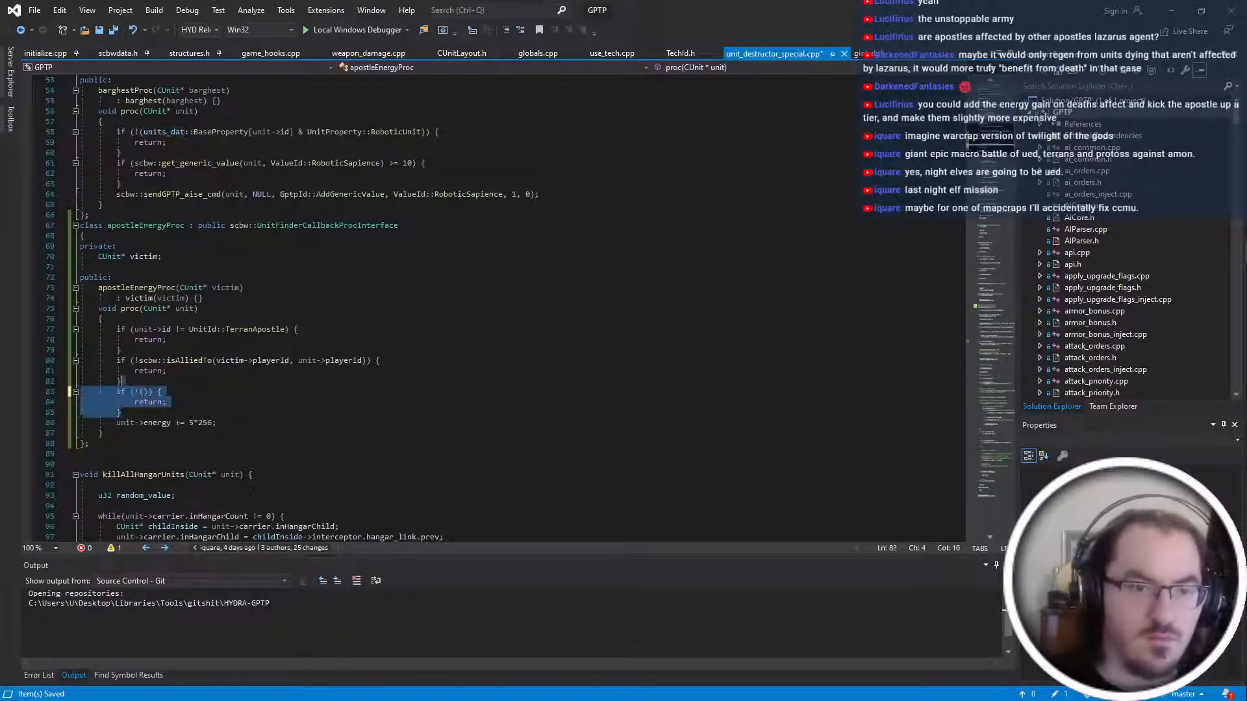
Add the comment "// Apostle energy behavior" below the Barghest Robotic Sapience block in unitDestructorSpecialHook.
{"action": "scroll", "coordinate": [494, 305], "scroll_direction": "down", "scroll_amount": 20}
{"action": "scroll", "coordinate": [494, 305], "scroll_direction": "down", "scroll_amount": 20}
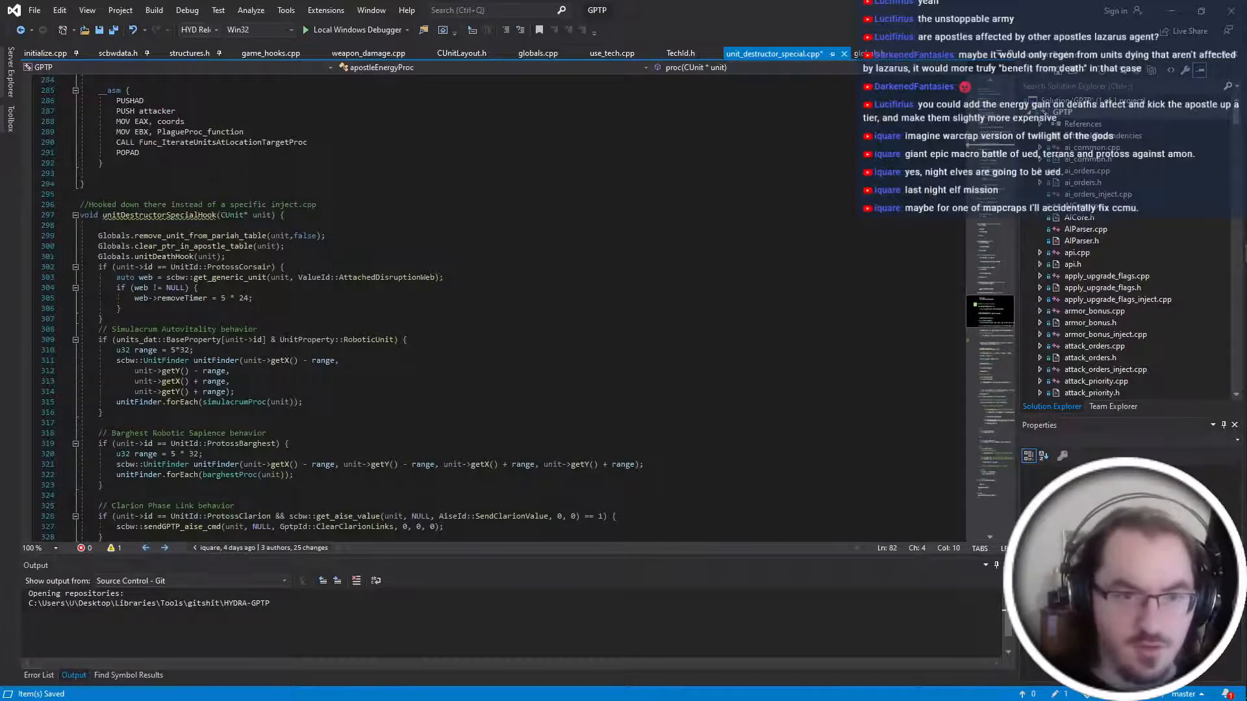
{"action": "scroll", "coordinate": [493, 306], "scroll_direction": "down", "scroll_amount": 7}
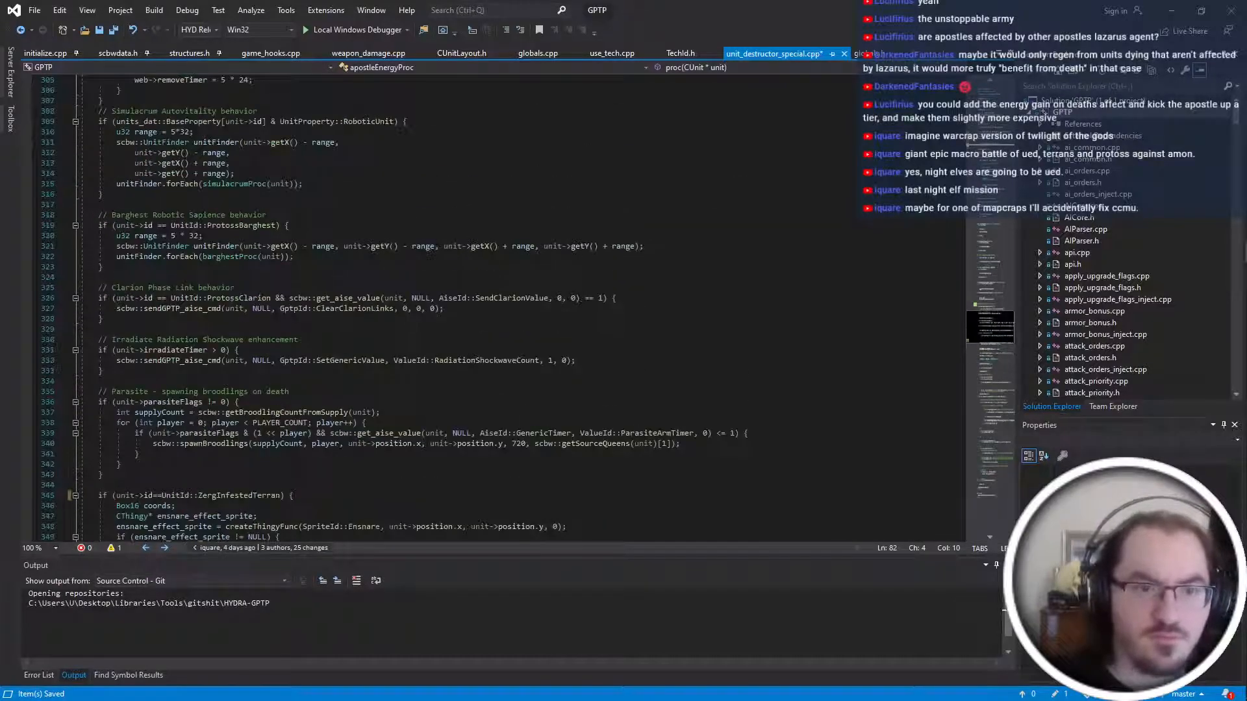
{"action": "left_click", "coordinate": [195, 267]}
{"action": "key", "text": "Return"}
{"action": "key", "text": "Return"}
{"action": "type", "text": "// "}
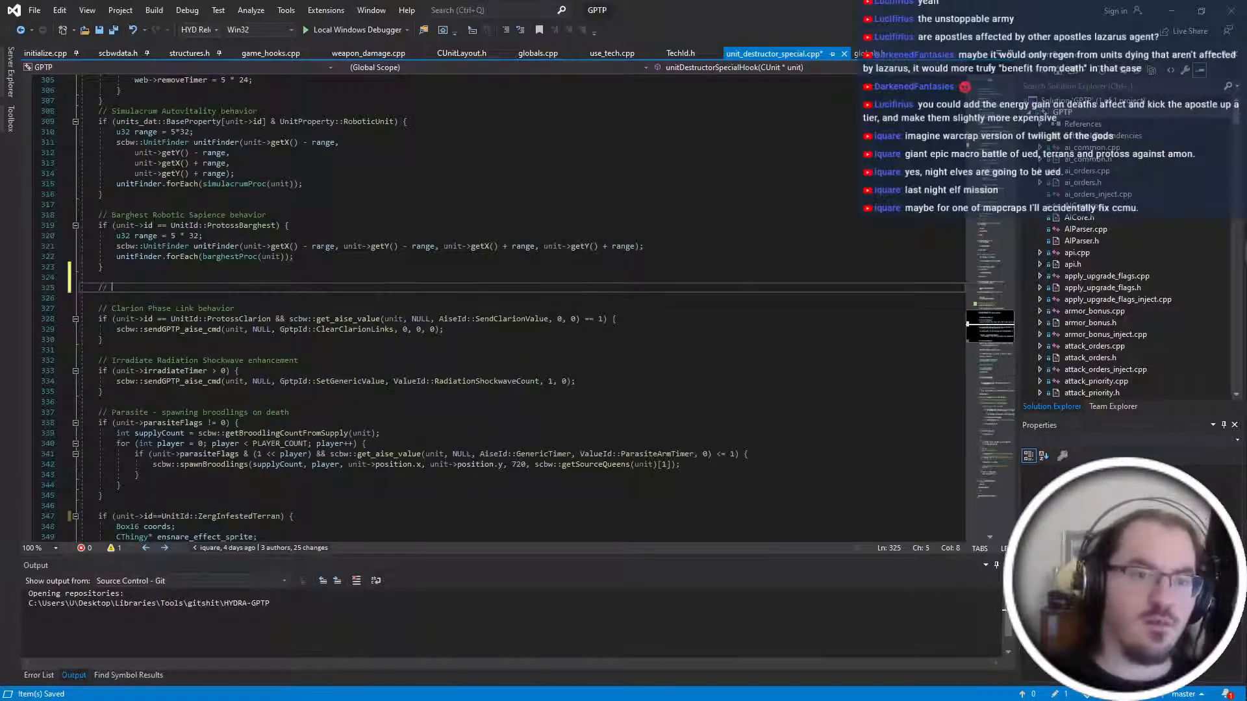
{"action": "type", "text": "Apostle enery"}
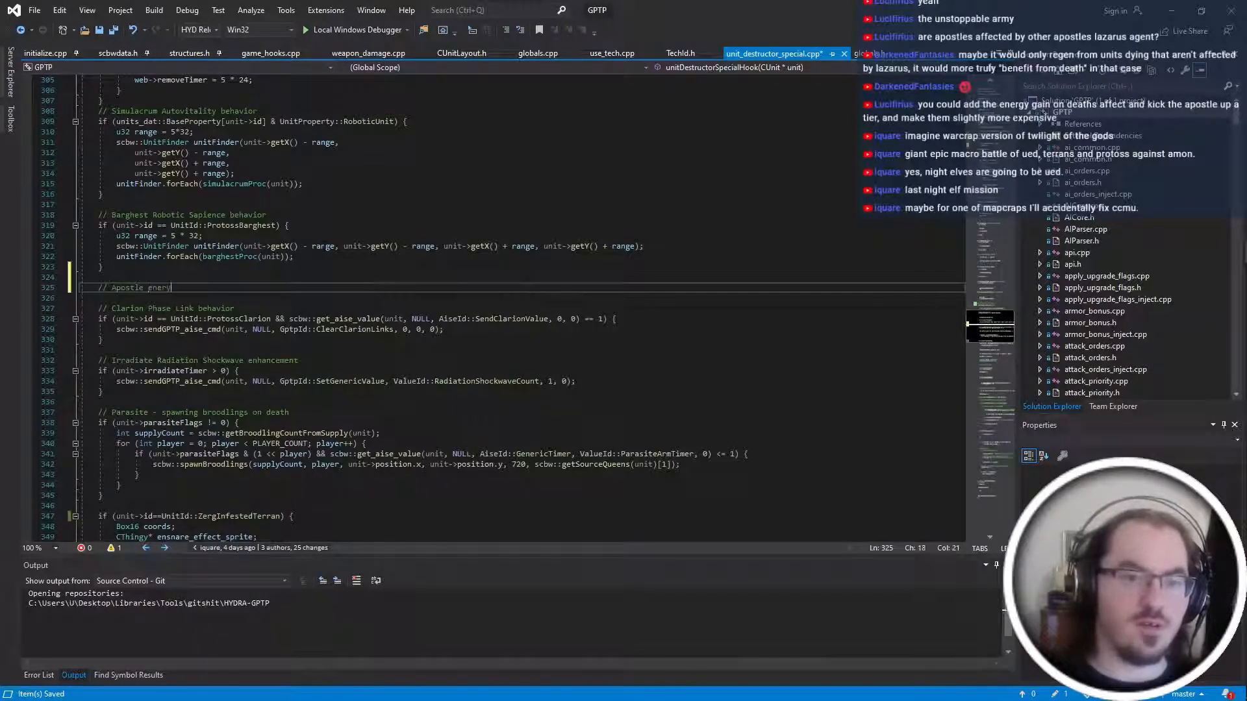
{"action": "key", "text": "BackSpace"}
{"action": "type", "text": "gy behavior"}
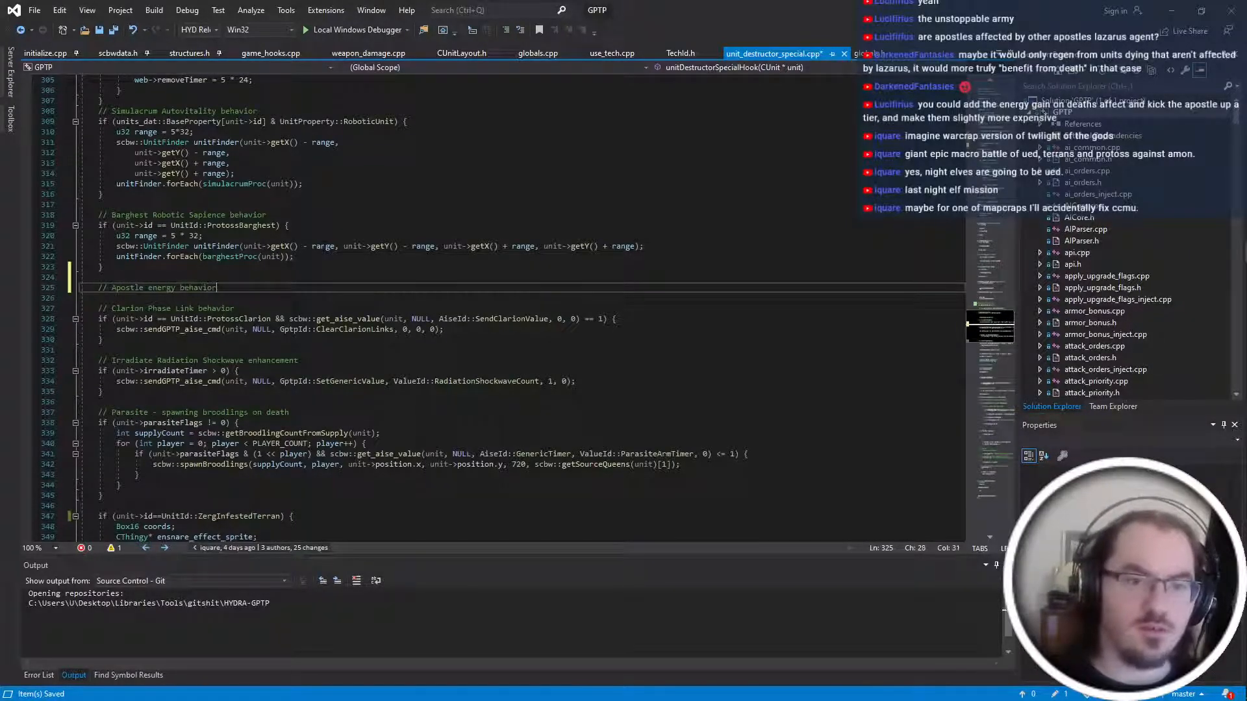
{"action": "key", "text": "Return"}
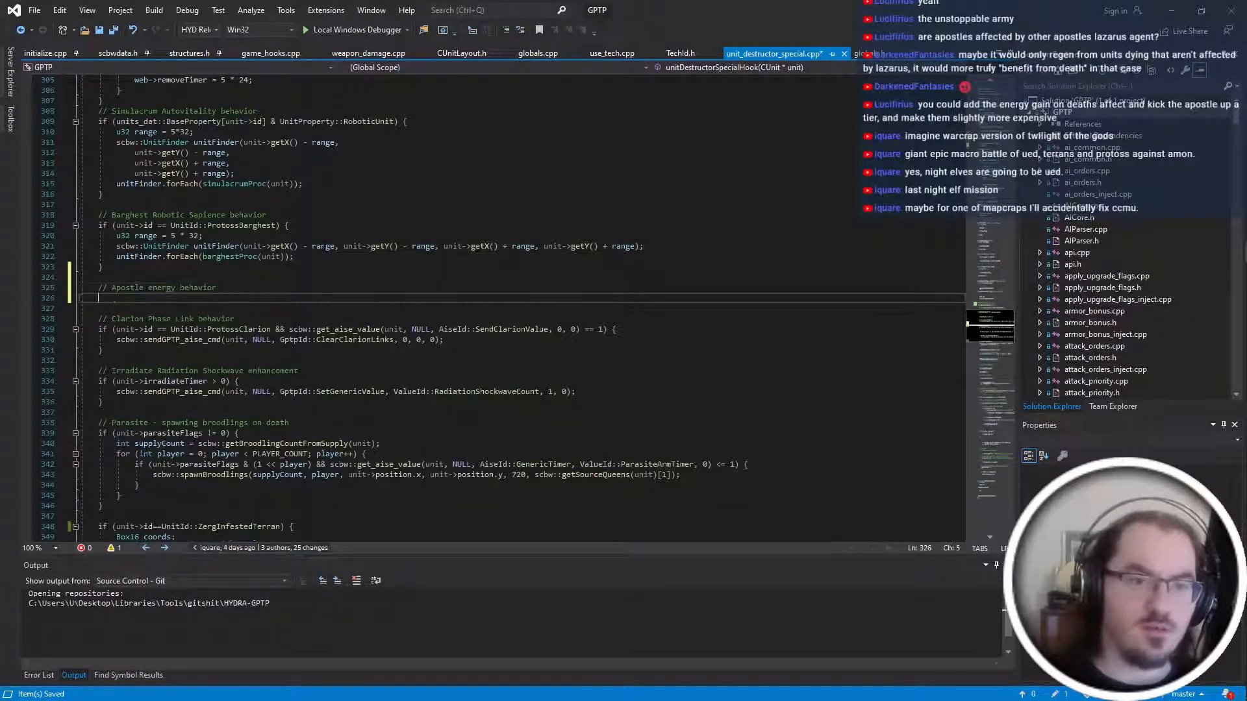
Add an if block under the Apostle comment that tests units_dat::BaseProperty[unit->id] & UnitProperty::Organic.
{"action": "type", "text": "if (units_dat::BaseProperty[victim->id] & UnitProperty::Organic"}
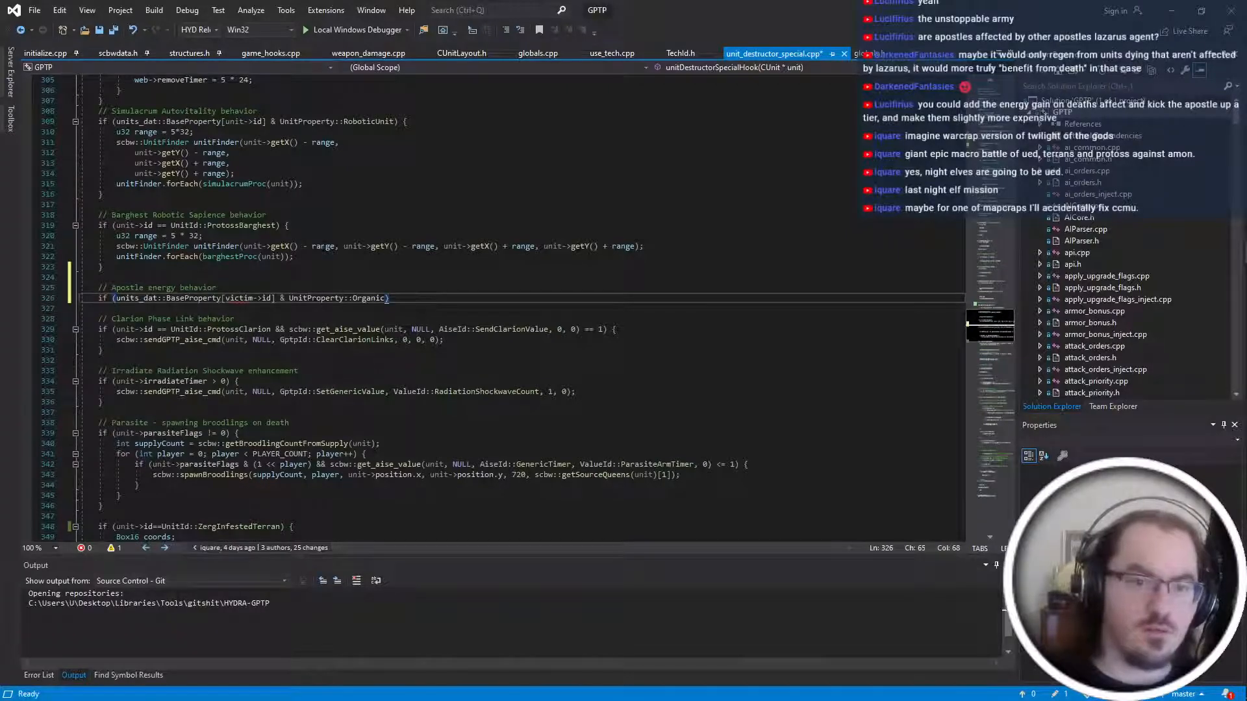
{"action": "type", "text": ") {"}
{"action": "key", "text": "Return"}
{"action": "left_click", "coordinate": [115, 298]}
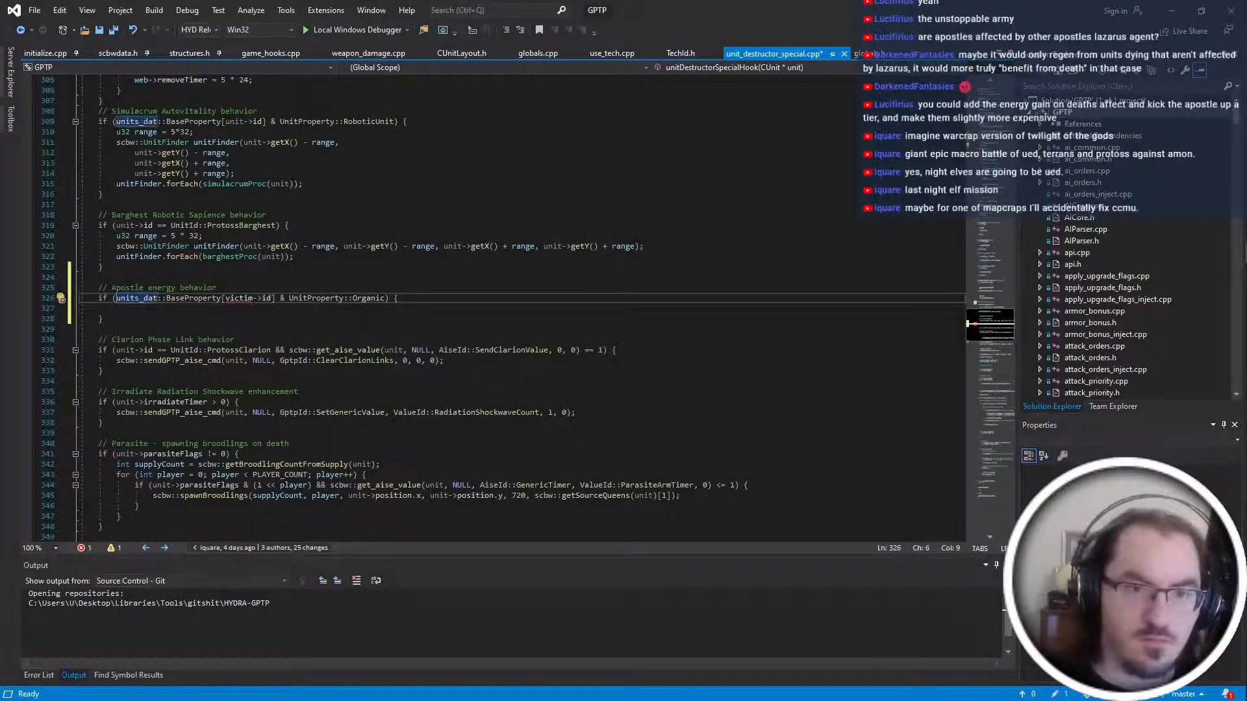
{"action": "left_click", "coordinate": [245, 142]}
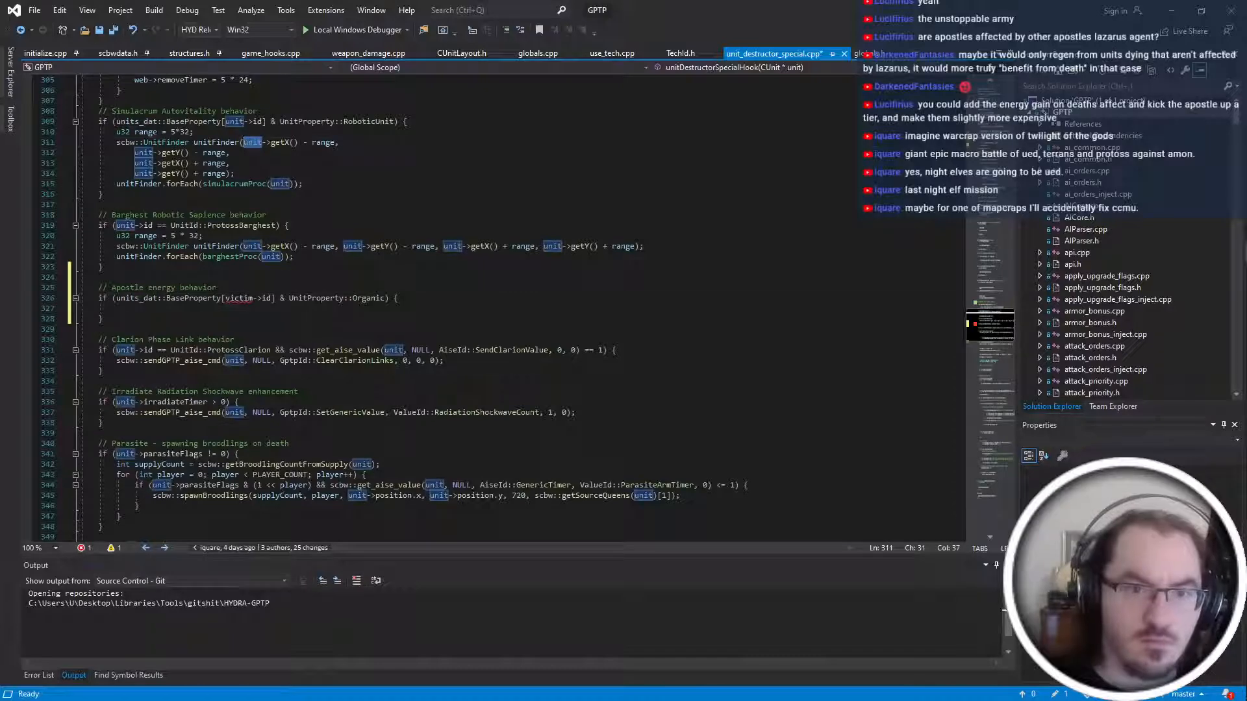
{"action": "double_click", "coordinate": [239, 298]}
{"action": "type", "text": "unit"}
Copy the Simulacrum block's range and unitFinder code into the Apostle block, make forEach call apostleEnergyProc(unit), and save the file.
{"action": "left_click", "coordinate": [441, 126]}
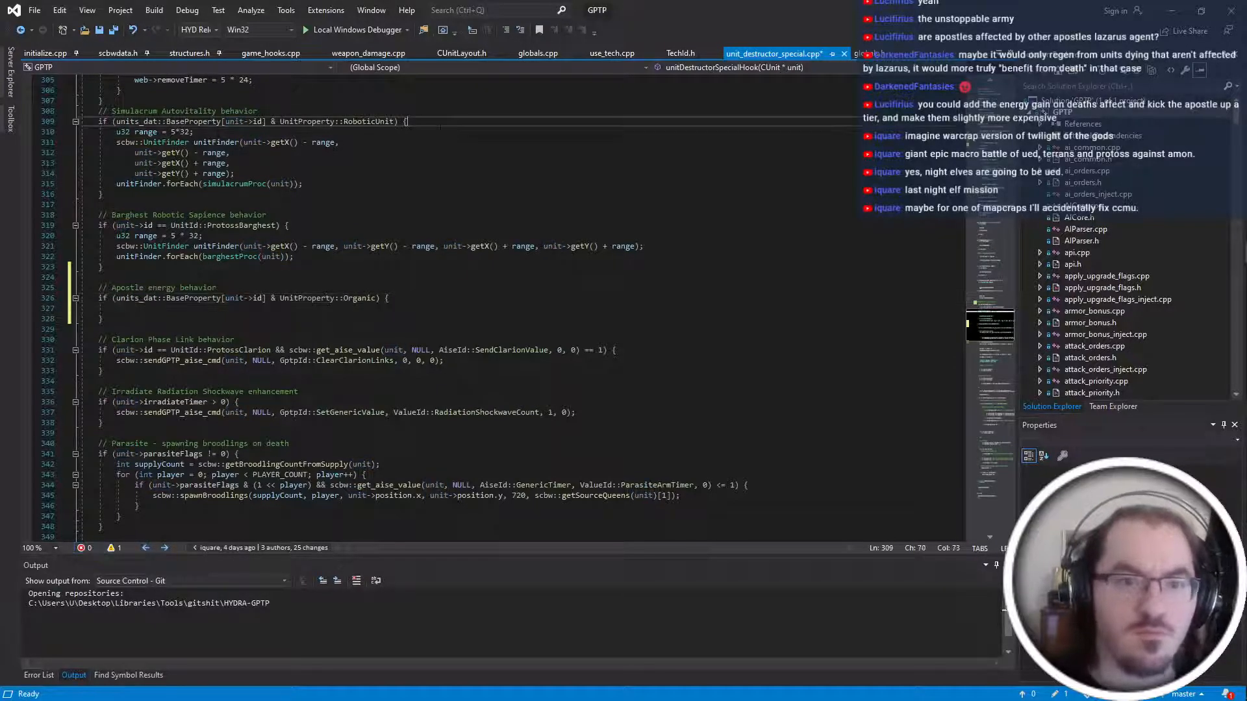
{"action": "left_click_drag", "start_coordinate": [440, 125], "coordinate": [306, 185]}
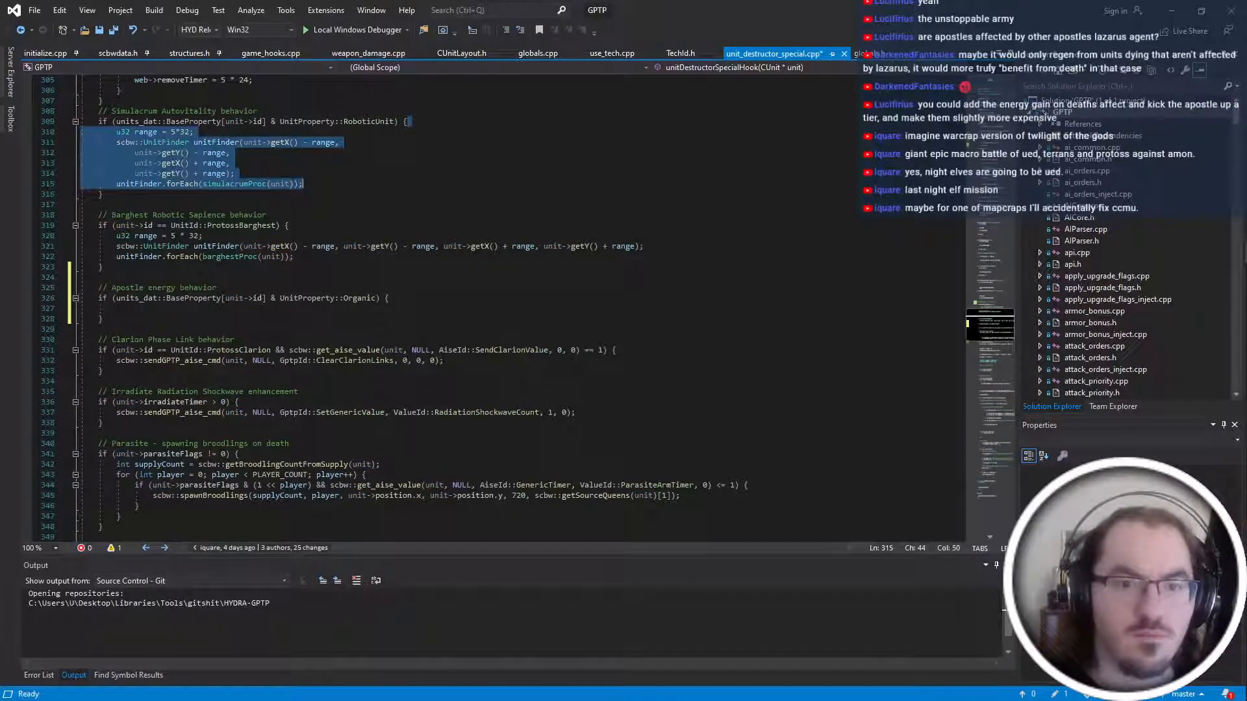
{"action": "key", "text": "ctrl+c"}
{"action": "left_click", "coordinate": [416, 298]}
{"action": "key", "text": "ctrl+v"}
{"action": "double_click", "coordinate": [233, 360]}
{"action": "type", "text": "a"}
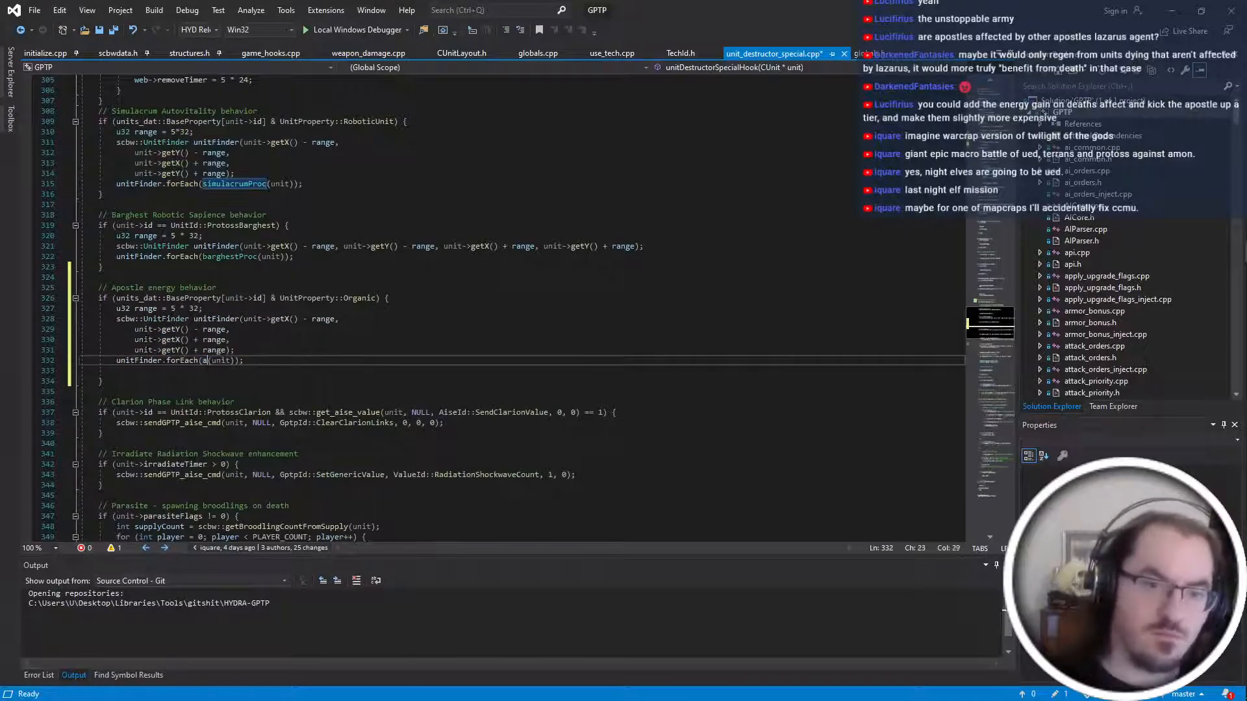
{"action": "type", "text": "postleEnergyProc"}
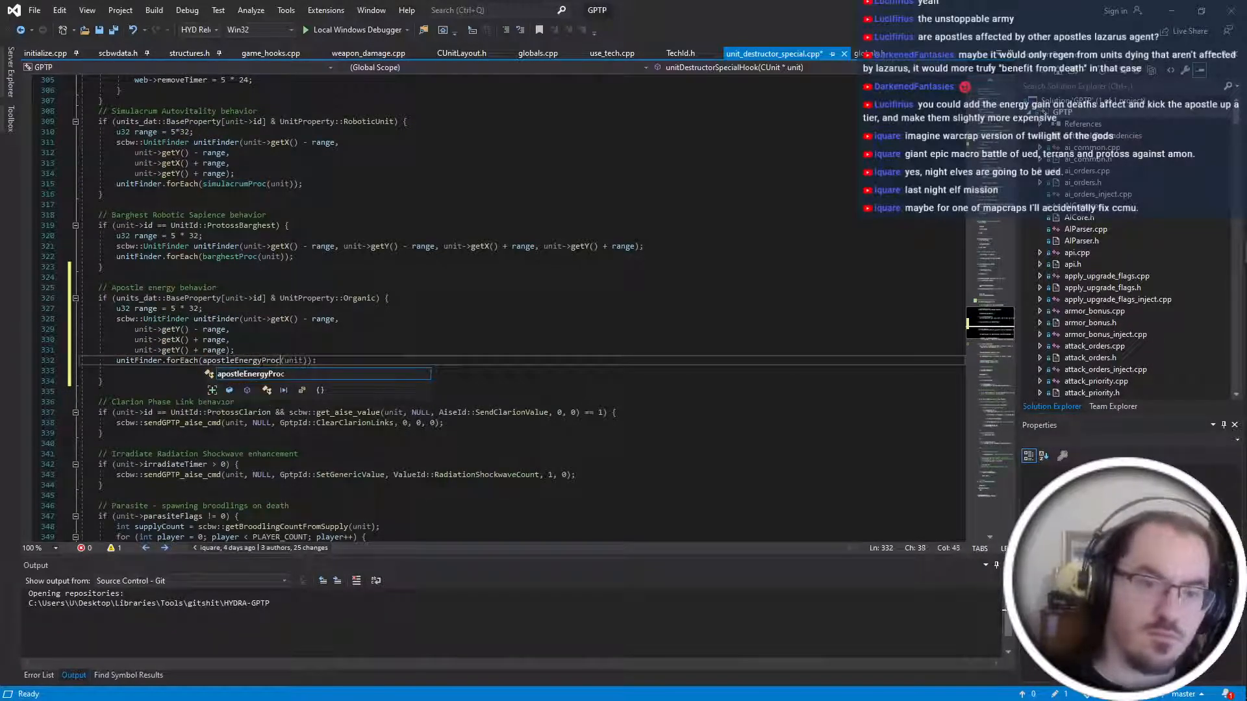
{"action": "key", "text": "End"}
{"action": "key", "text": "Delete"}
{"action": "left_click", "coordinate": [98, 278]}
{"action": "key", "text": "ctrl+s"}
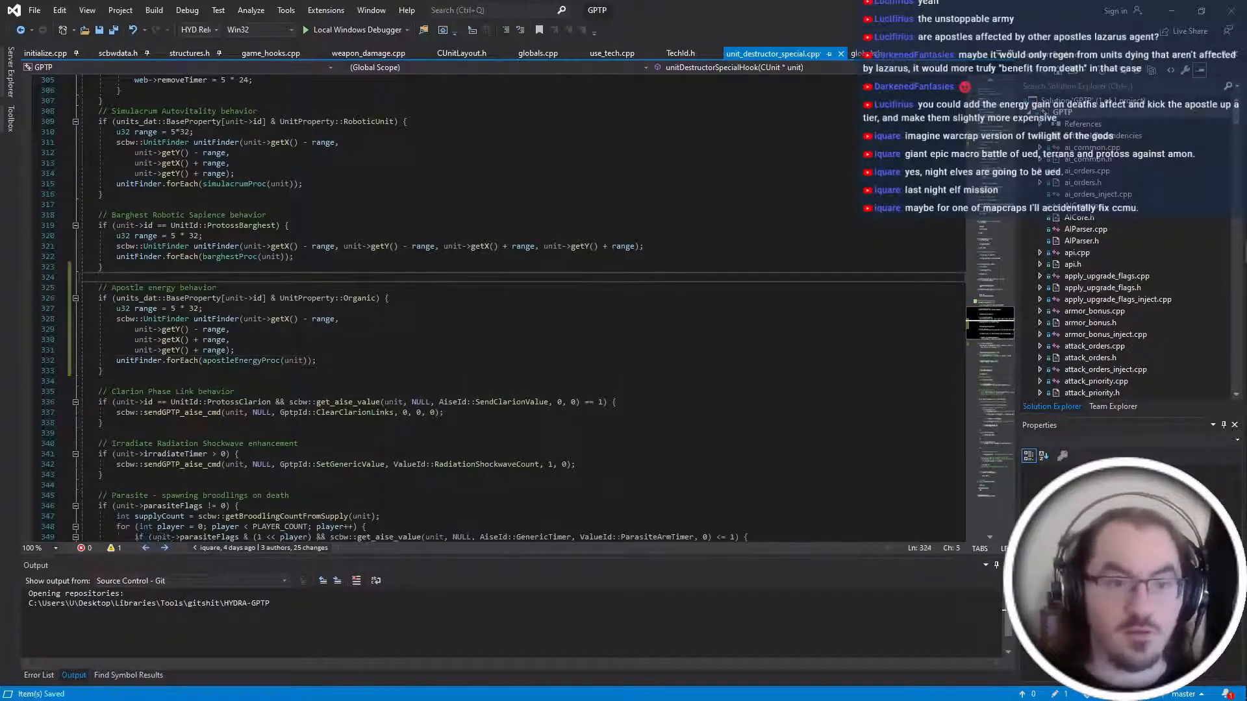
{"action": "left_click", "coordinate": [230, 340]}
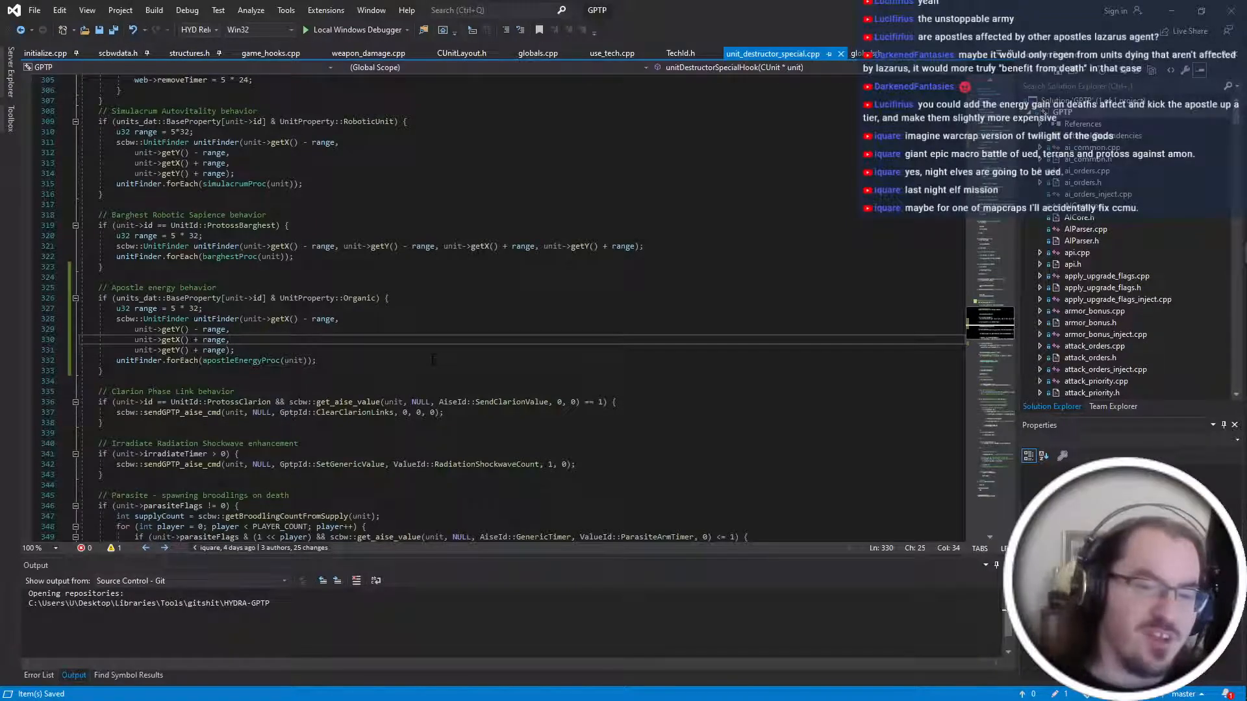
{"action": "left_click", "coordinate": [355, 258]}
{"action": "key", "text": "Down"}
{"action": "key", "text": "Down"}
{"action": "key", "text": "Down"}
{"action": "key", "text": "Down"}
{"action": "key", "text": "Down"}
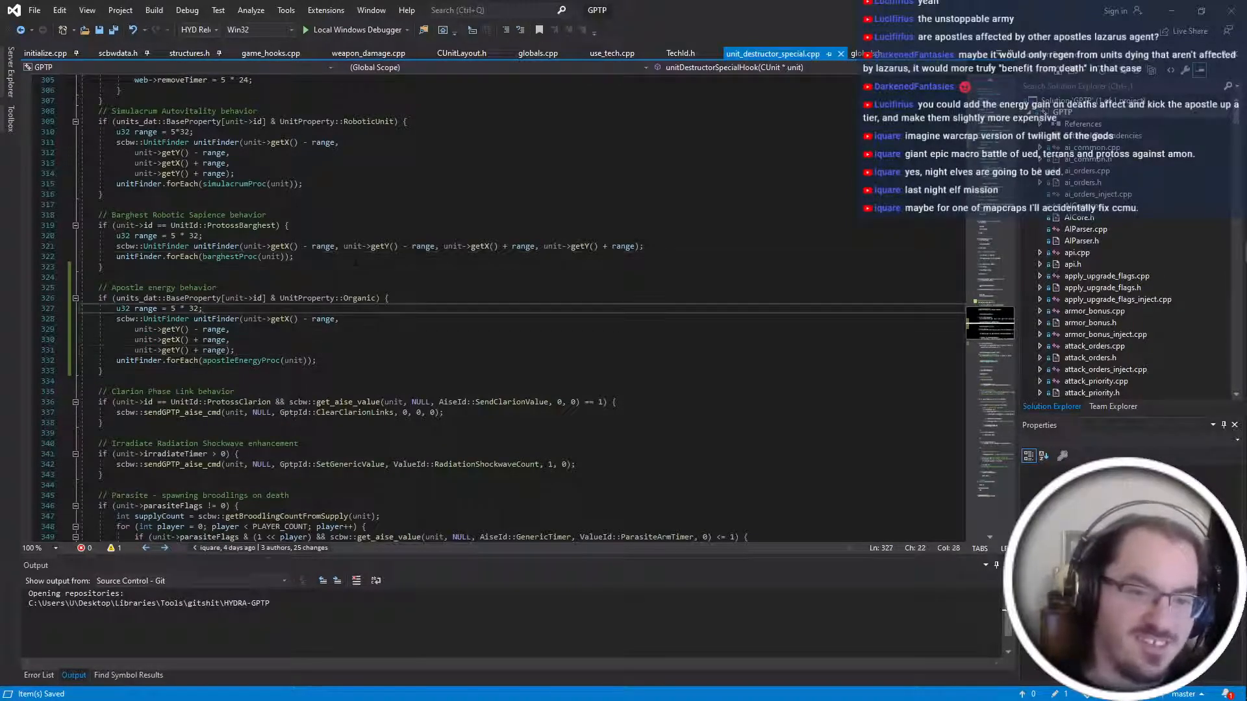
Switch to Firefox and find the Apostle entry on the HYDRA wiki page to check its ability range.
{"action": "key", "text": "alt+Tab"}
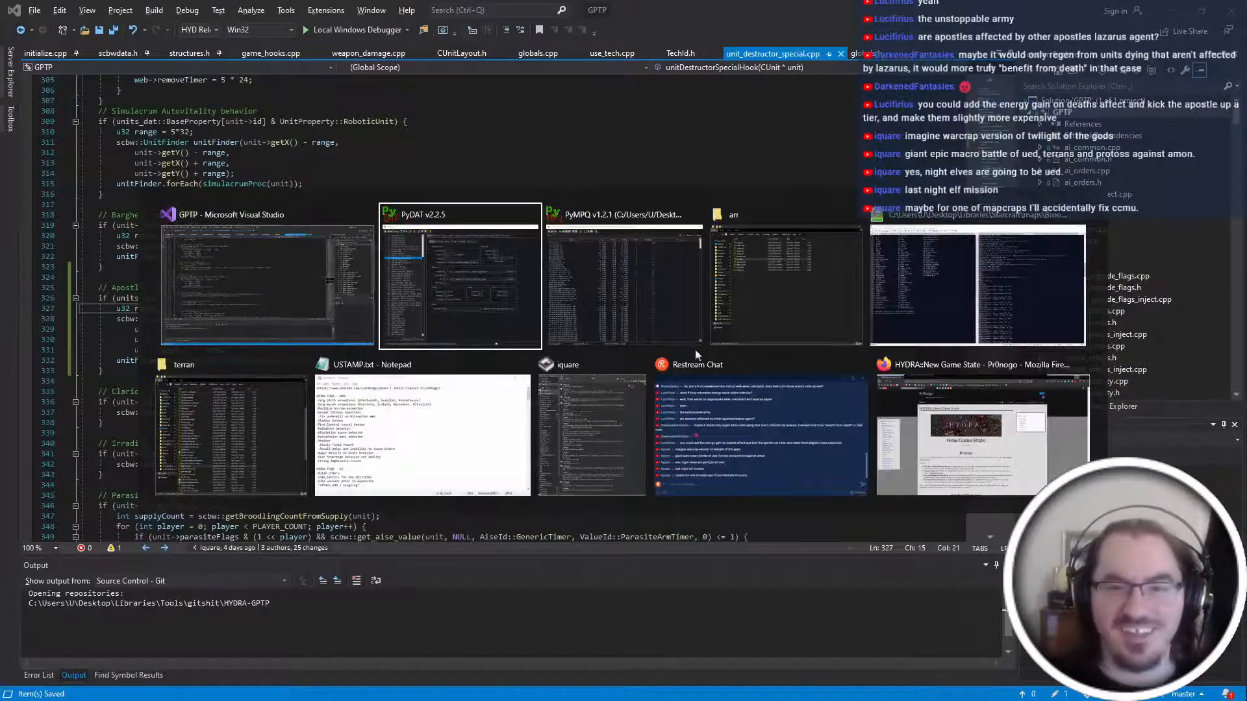
{"action": "key", "text": "alt+Tab"}
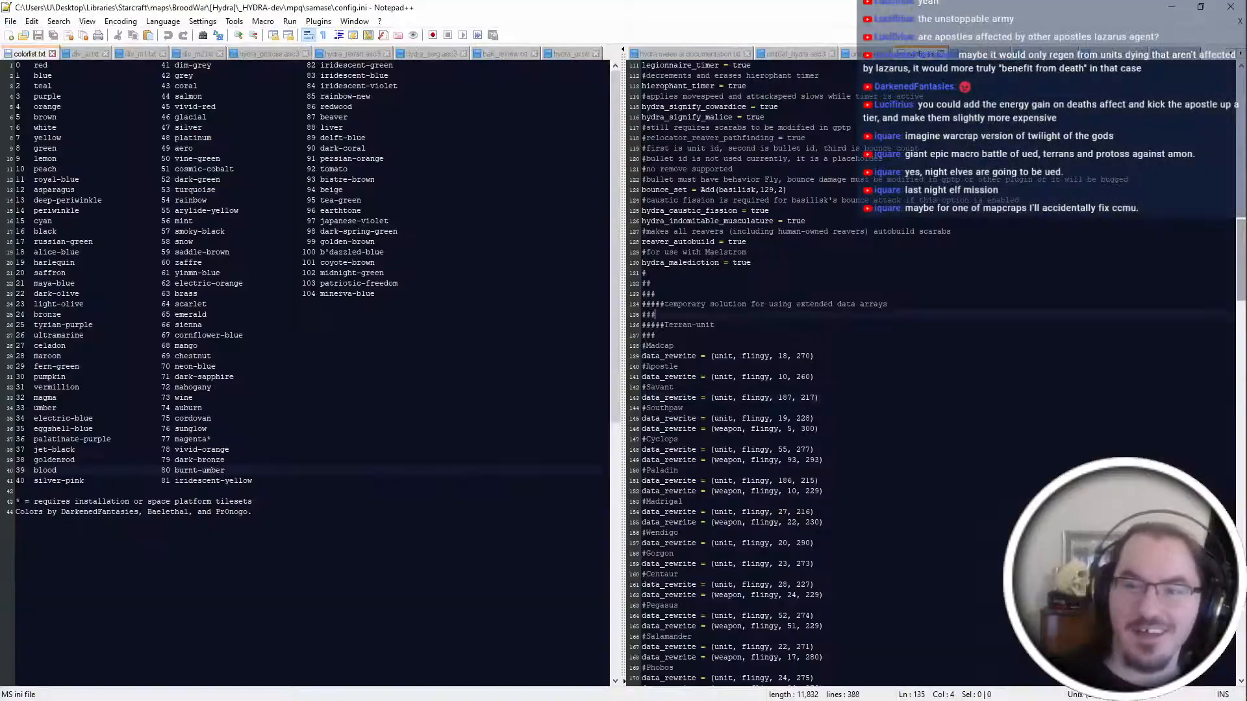
{"action": "key", "text": "alt+Tab"}
{"action": "key", "text": "ctrl+f"}
{"action": "type", "text": "apostle"}
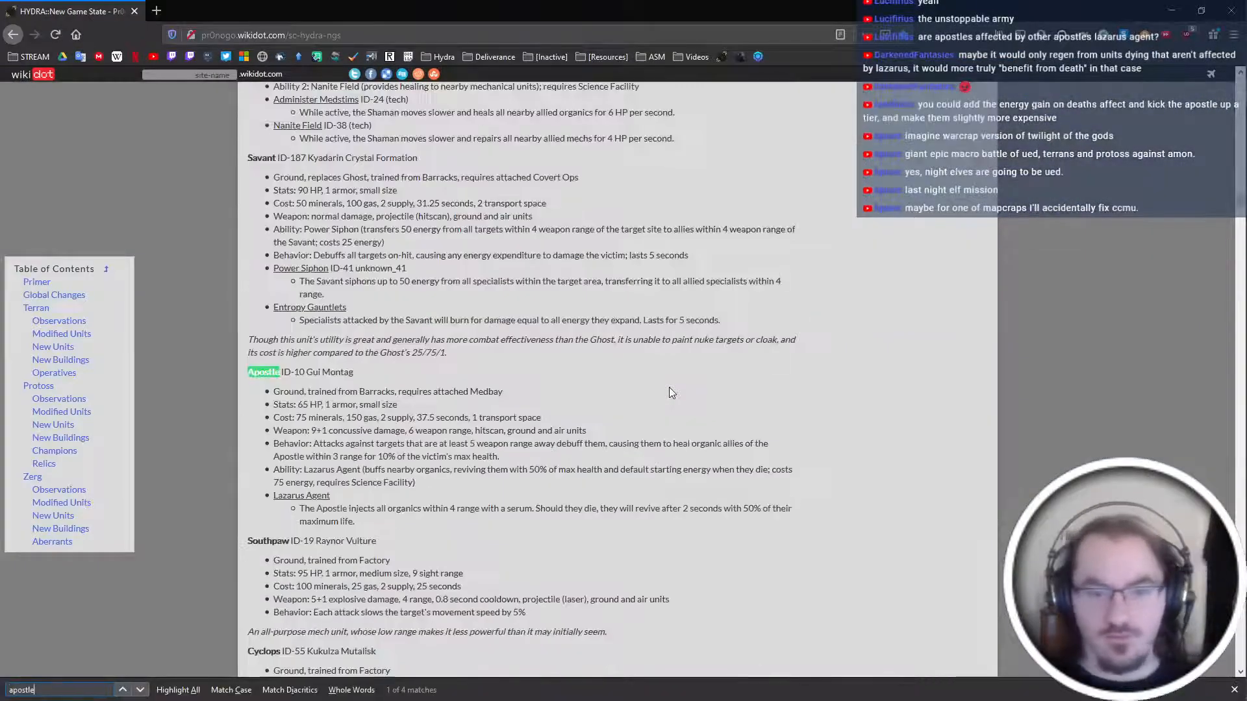
{"action": "left_click", "coordinate": [671, 393]}
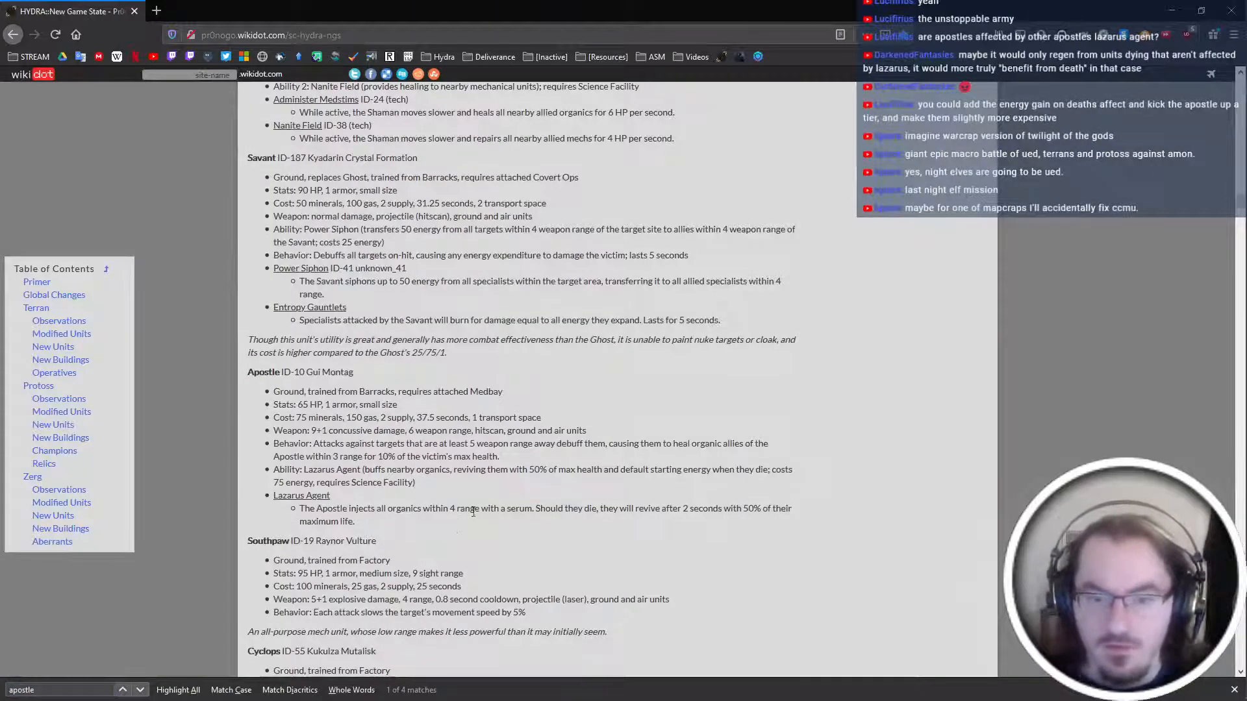
Return to Visual Studio, set the Apostle block's range to 4 * 32, and save the file.
{"action": "key", "text": "alt+Tab"}
{"action": "key", "text": "alt+Tab"}
{"action": "key", "text": "alt+Tab"}
{"action": "key", "text": "Tab"}
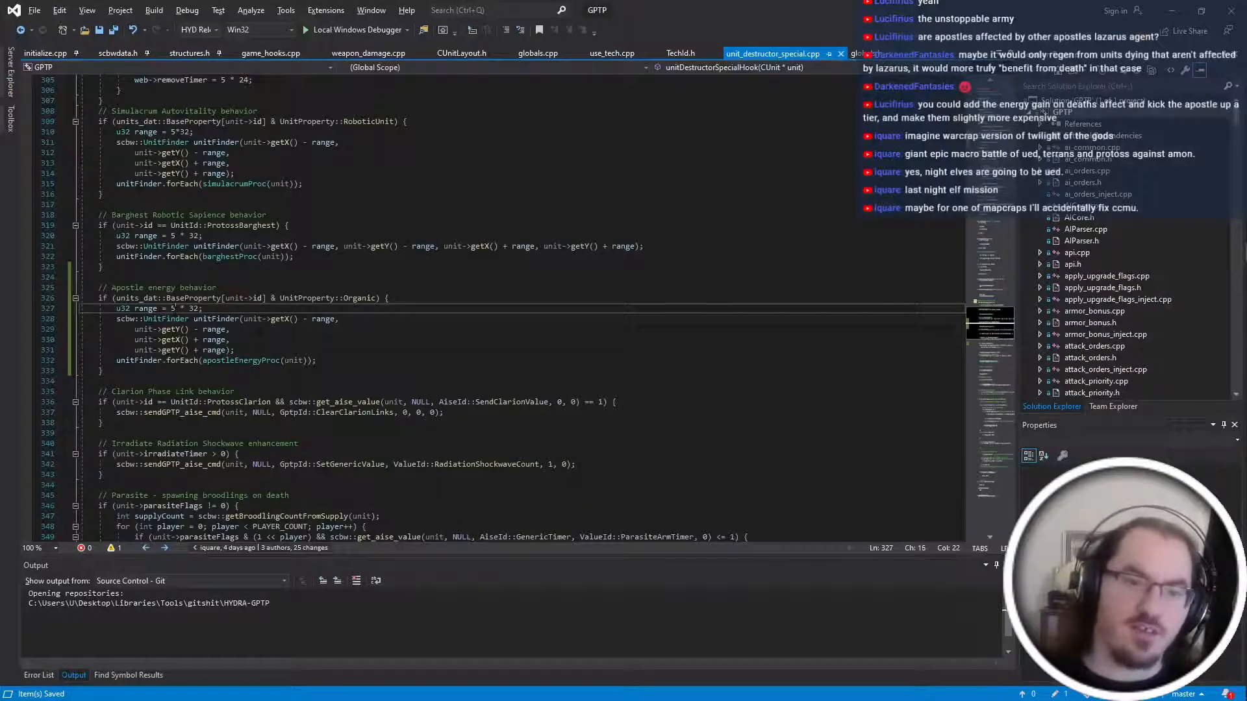
{"action": "key", "text": "Delete"}
{"action": "type", "text": "4"}
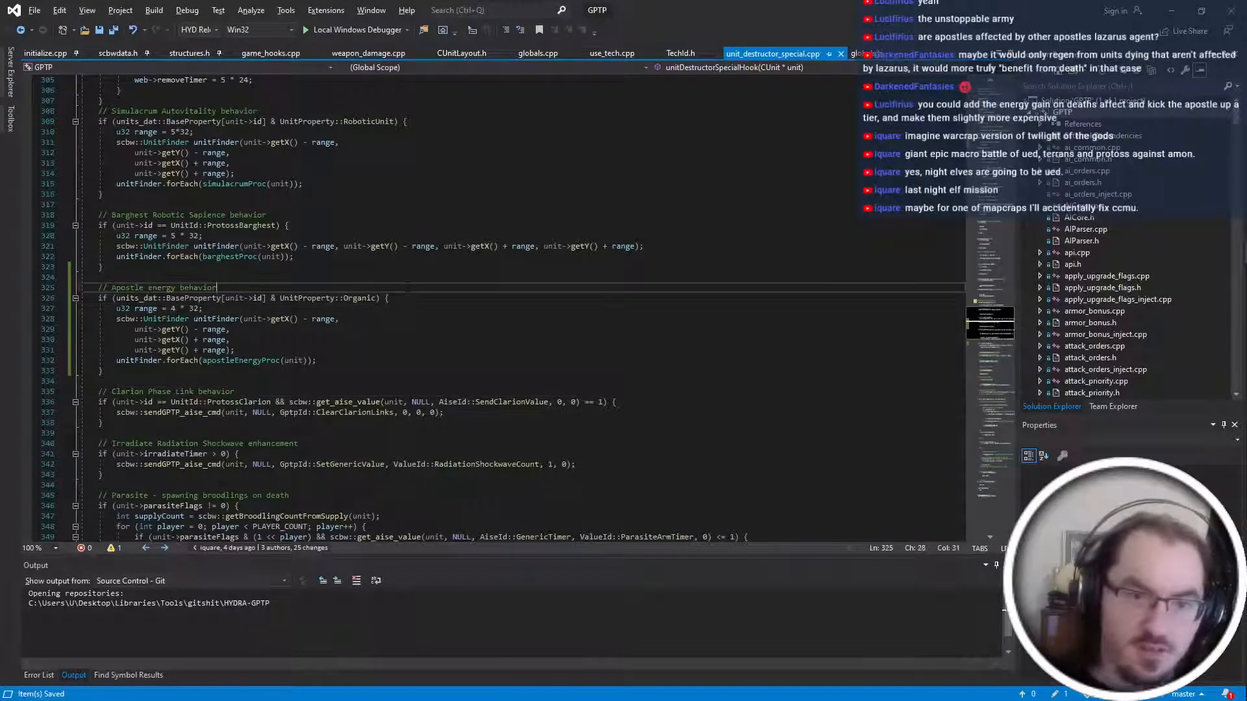
{"action": "left_click", "coordinate": [219, 298]}
{"action": "key", "text": "Down"}
{"action": "key", "text": "Up"}
{"action": "key", "text": "Up"}
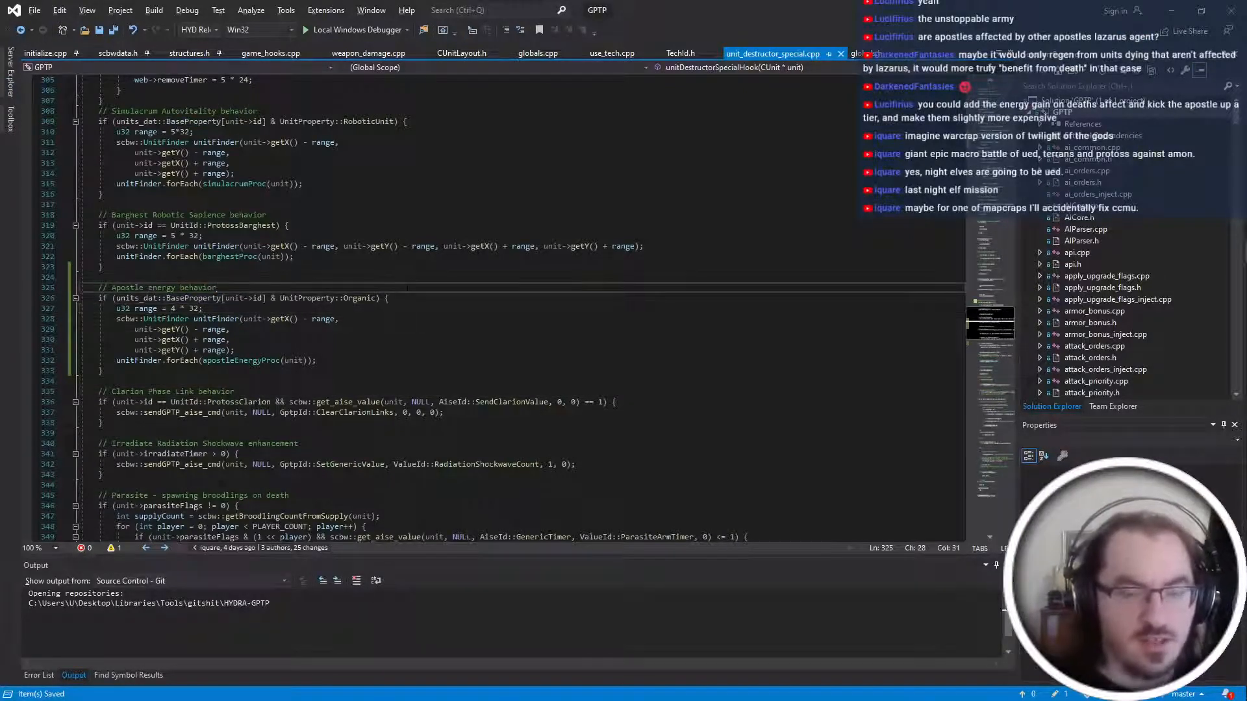
{"action": "key", "text": "ctrl+Left"}
{"action": "key", "text": "Left"}
{"action": "key", "text": "shift+Left"}
{"action": "key", "text": "shift+Left"}
{"action": "key", "text": "shift+Left"}
{"action": "key", "text": "shift+Left"}
{"action": "key", "text": "shift+Left"}
{"action": "key", "text": "shift+Left"}
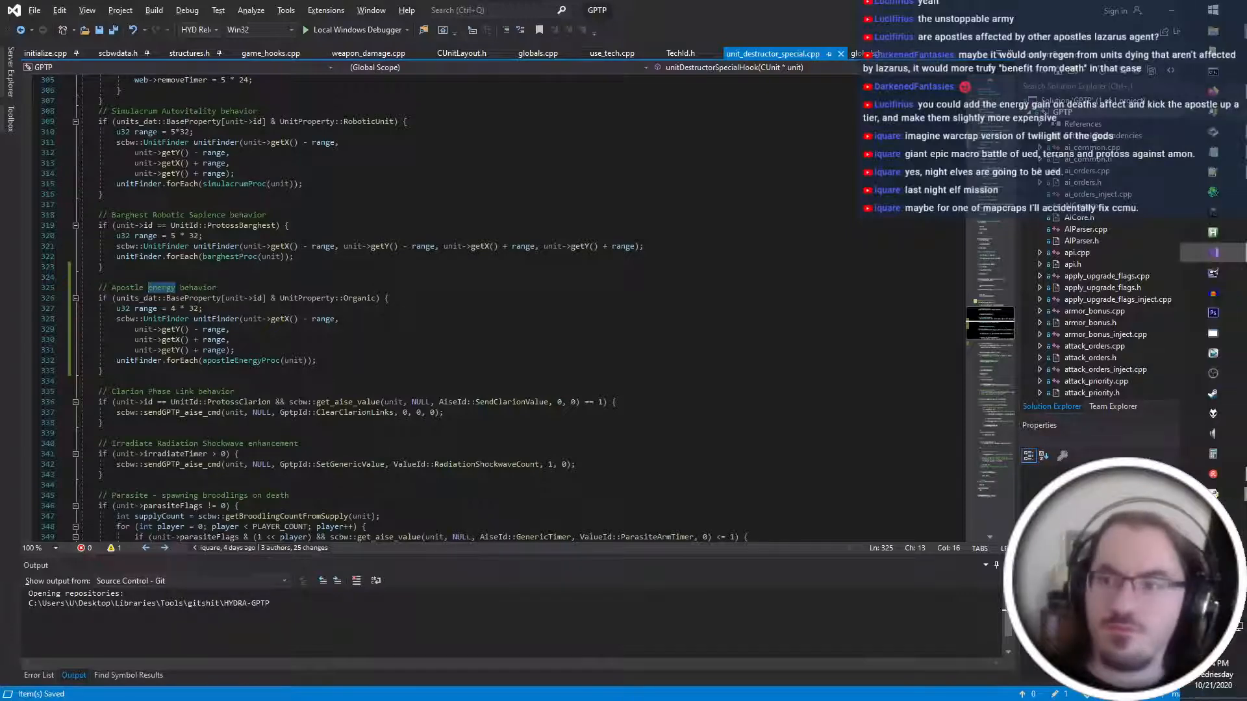
{"action": "left_click", "coordinate": [1240, 175]}
{"action": "left_click", "coordinate": [656, 336]}
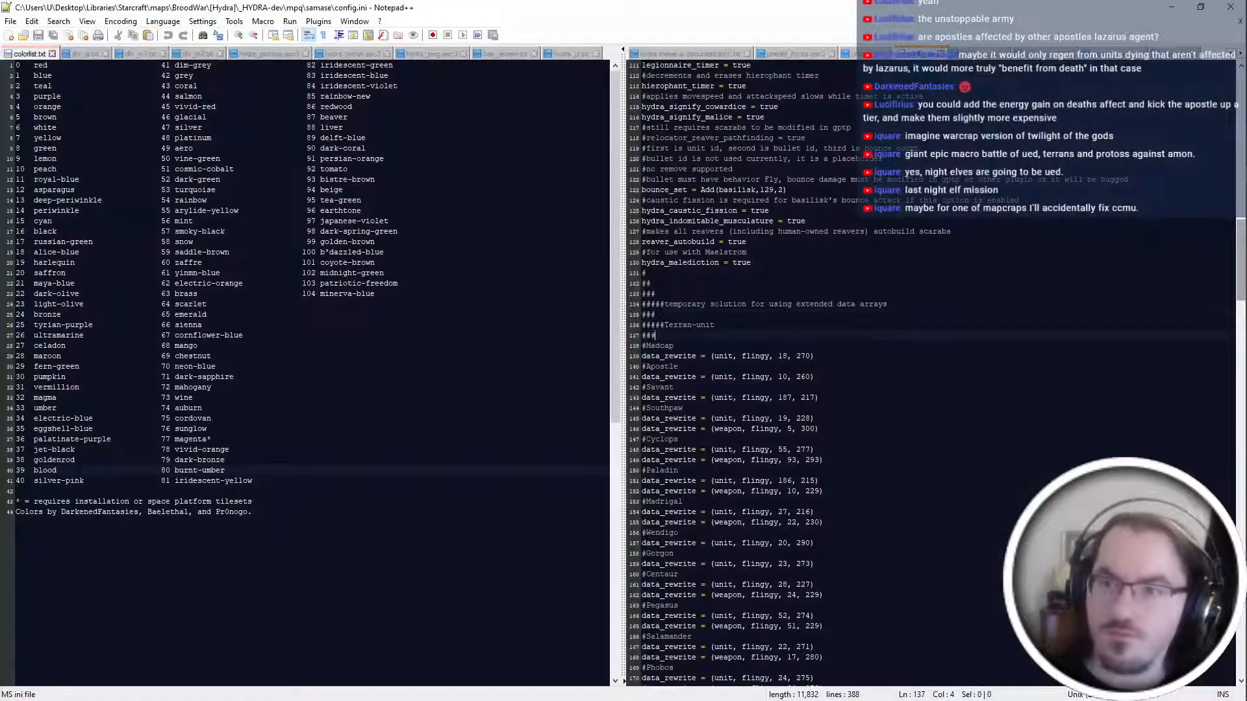
{"action": "key", "text": "alt+Tab"}
Replace the word energy with Death Wish in the Apostle behavior comment.
{"action": "left_click", "coordinate": [162, 287]}
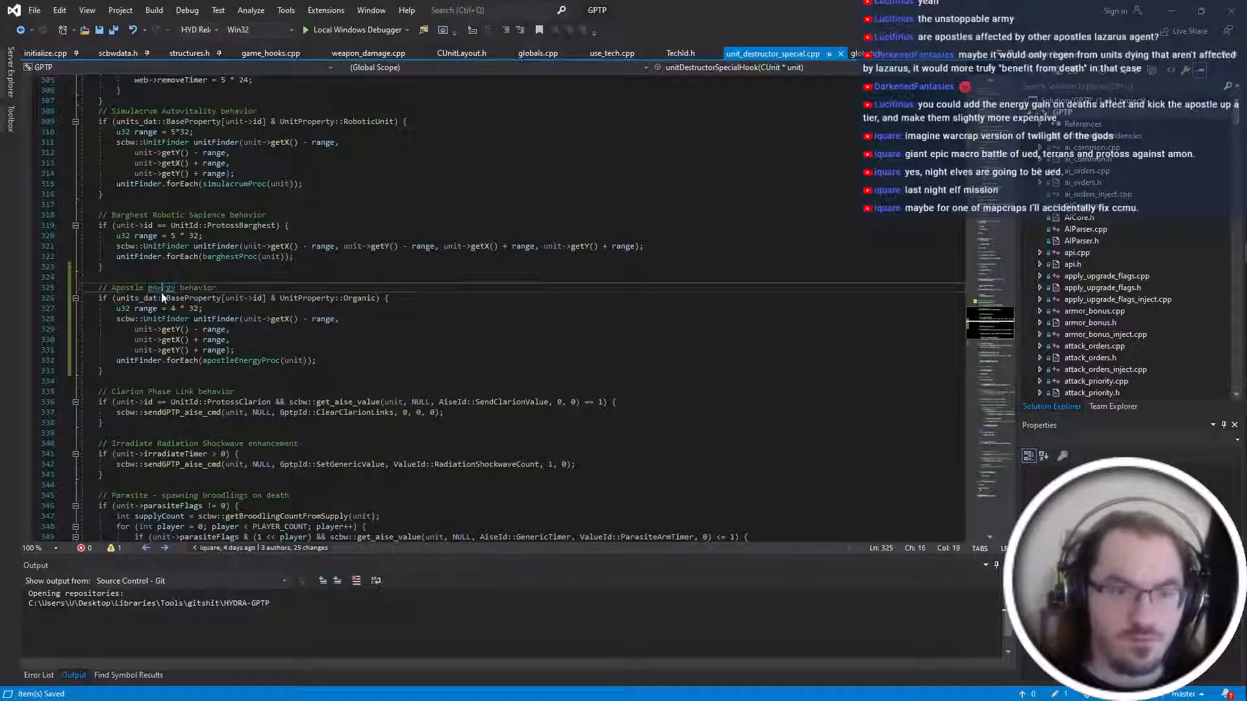
{"action": "double_click", "coordinate": [127, 287]}
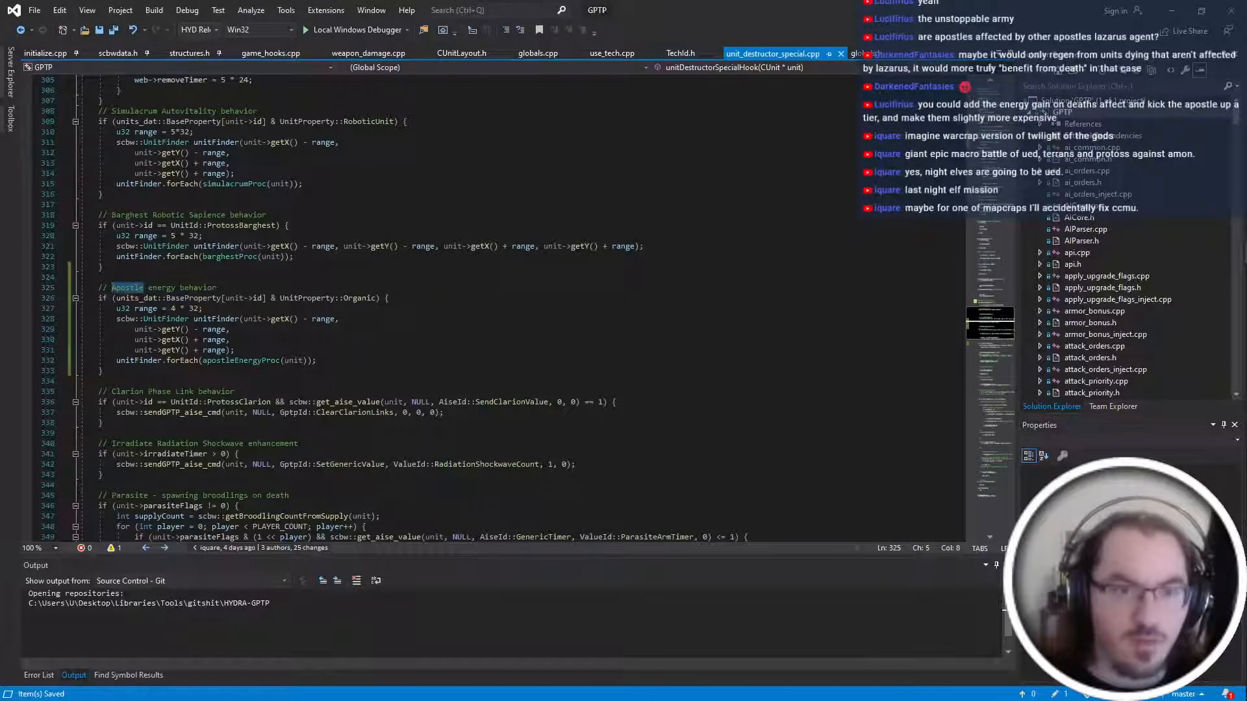
{"action": "double_click", "coordinate": [161, 287]}
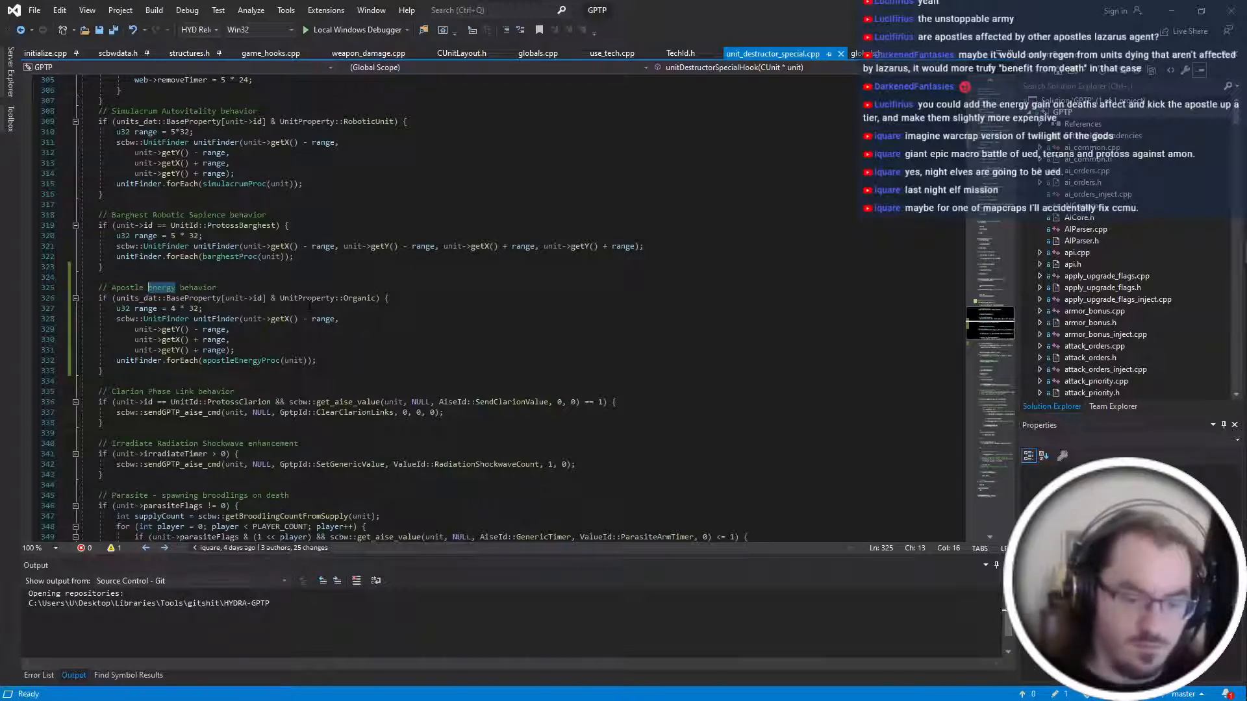
{"action": "type", "text": "Death Wish"}
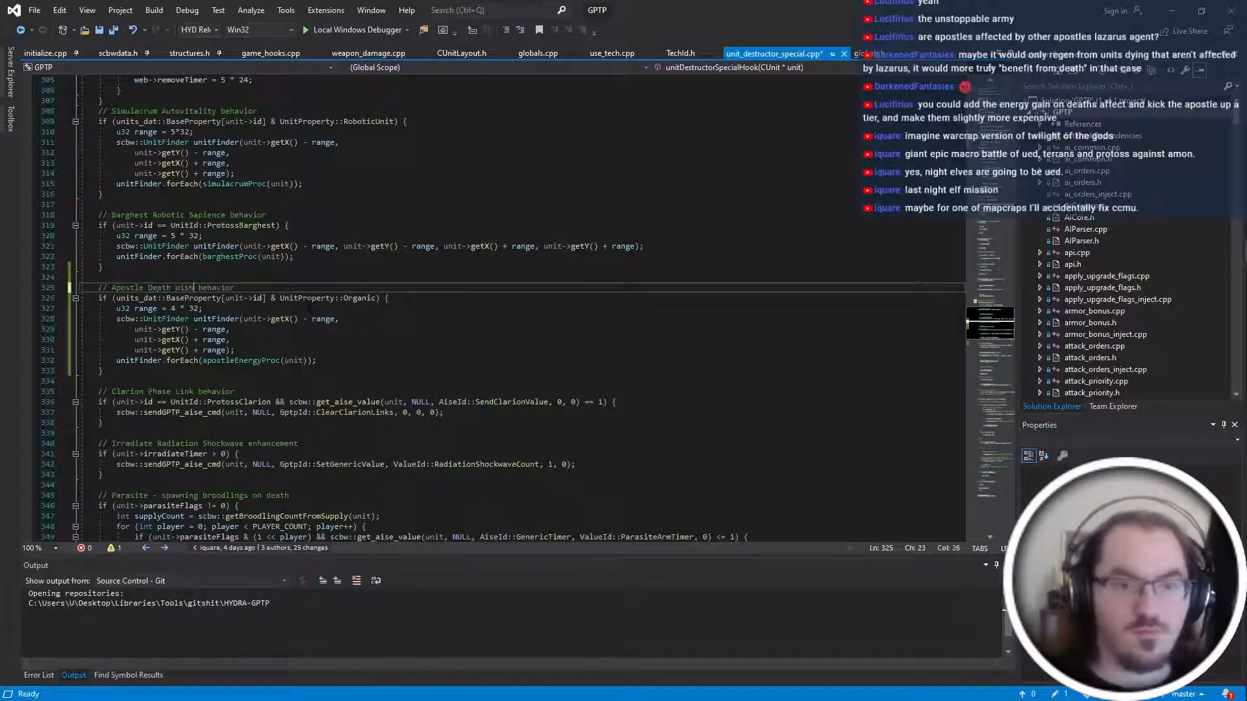
Check the apostleEnergyProc class and delete the words Death Wish from the Apostle behavior comment.
{"action": "scroll", "coordinate": [455, 309], "scroll_direction": "up", "scroll_amount": 5}
{"action": "scroll", "coordinate": [487, 309], "scroll_direction": "up", "scroll_amount": 20}
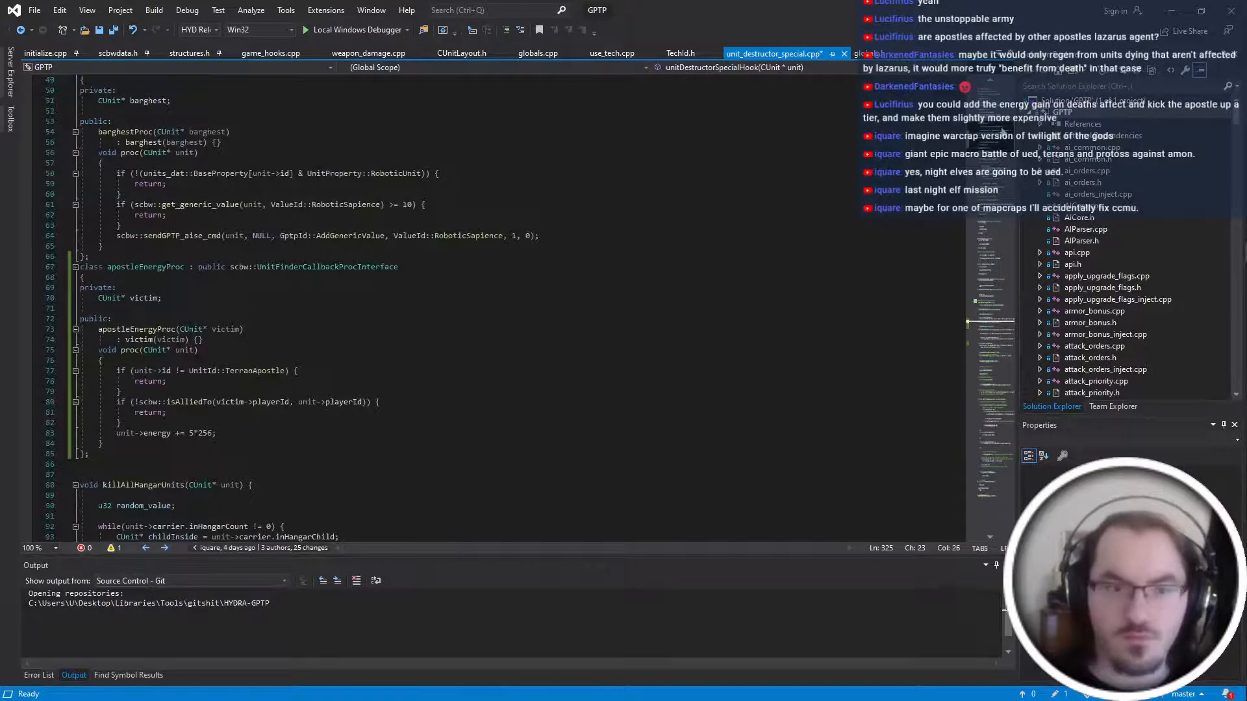
{"action": "key", "text": "shift+Left"}
{"action": "key", "text": "shift+Left"}
{"action": "key", "text": "shift+Left"}
{"action": "key", "text": "shift+Left"}
{"action": "key", "text": "shift+Left"}
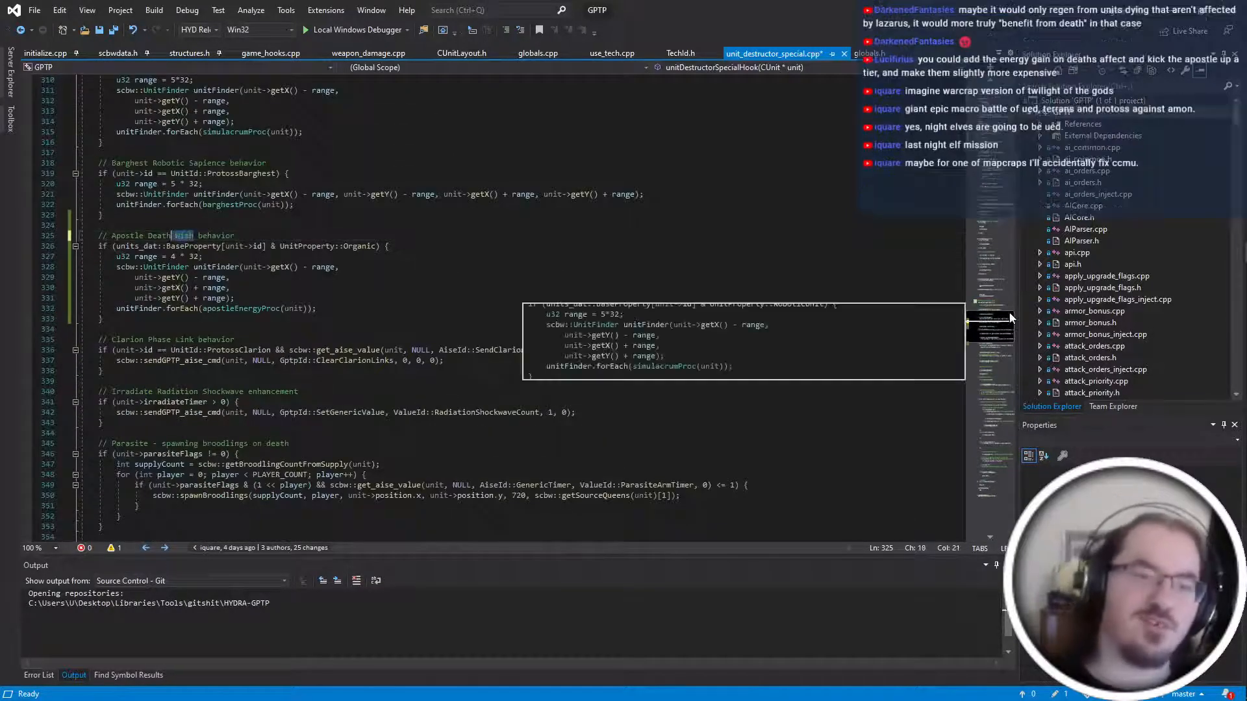
{"action": "key", "text": "ctrl+shift+Left"}
{"action": "key", "text": "BackSpace"}
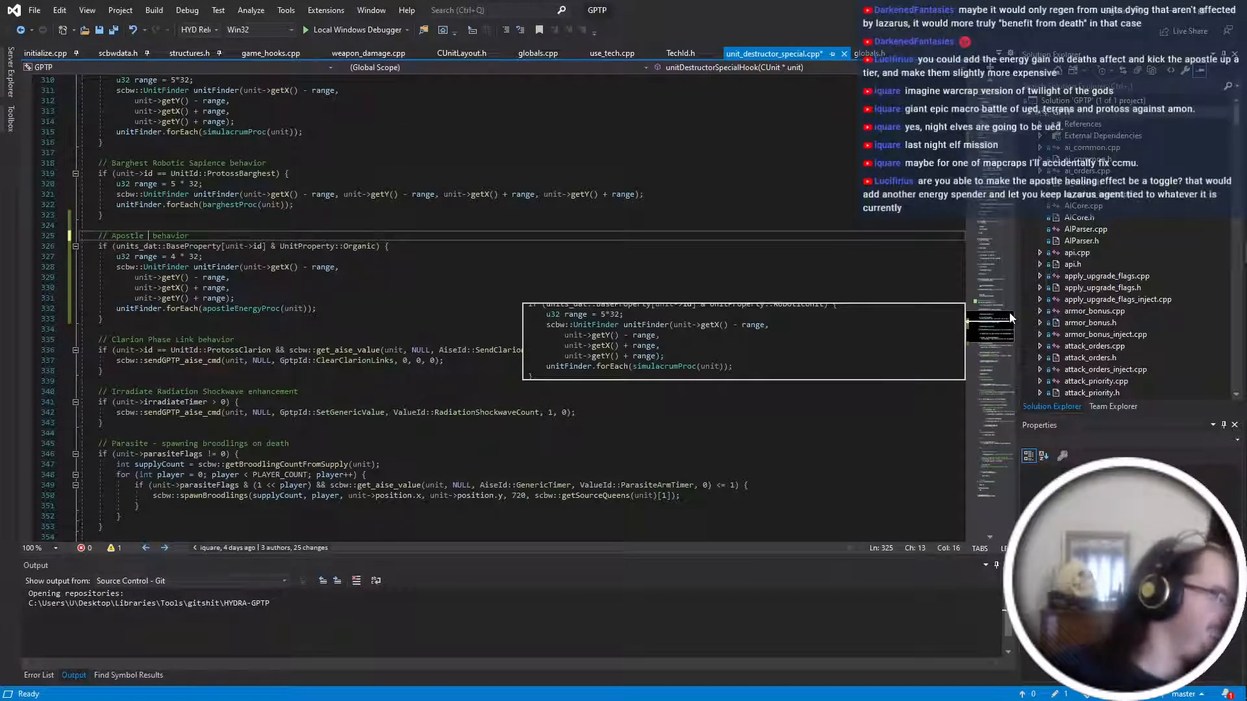
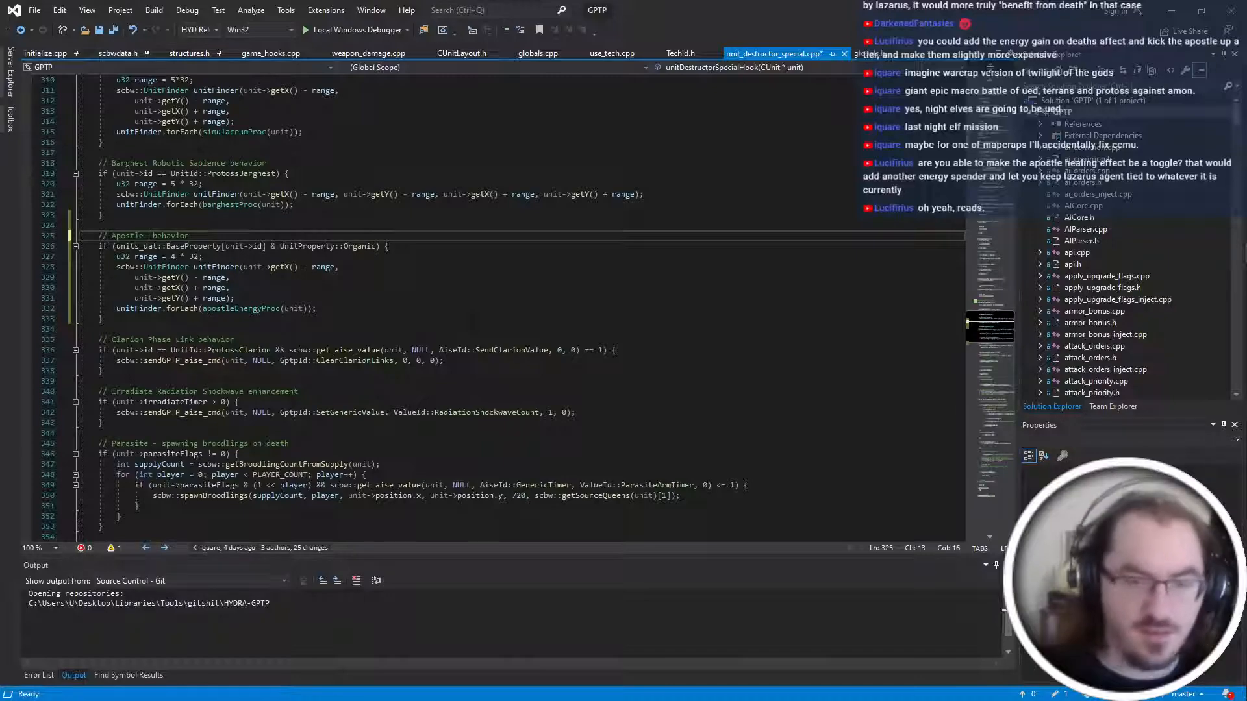
{"action": "key", "text": "alt+Tab"}
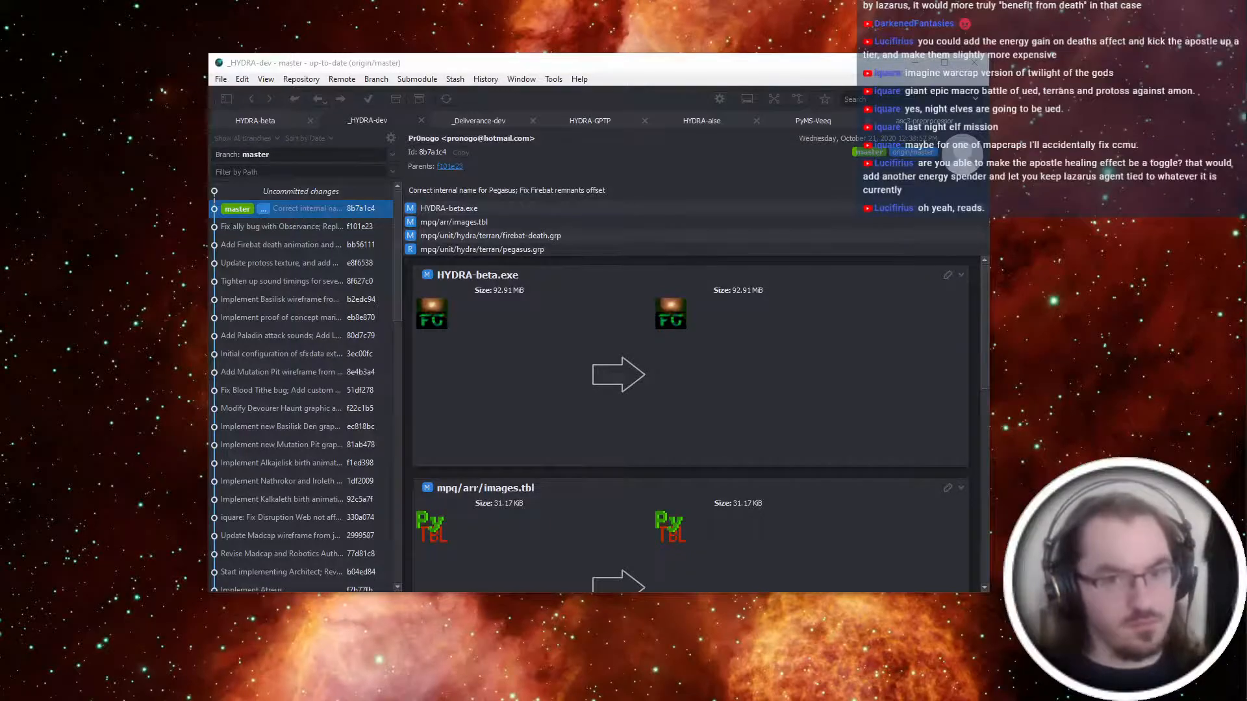
{"action": "key", "text": "alt+Tab"}
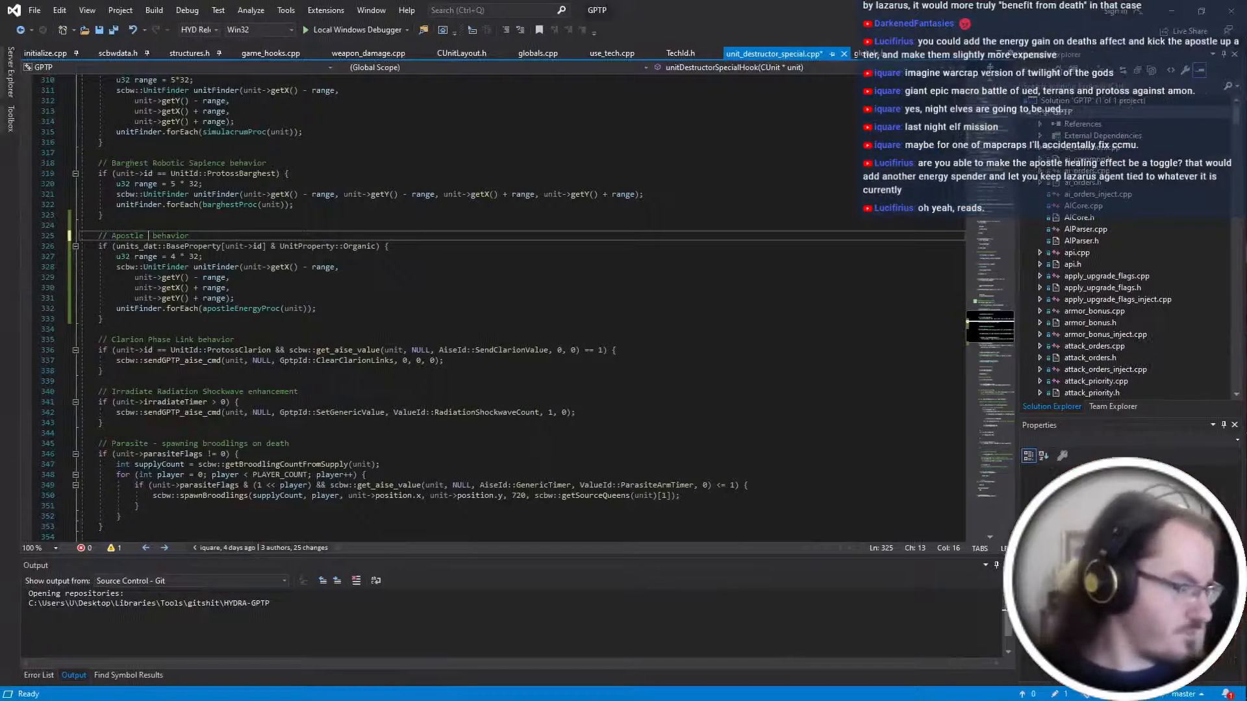
Review the Apostle block and the neighbouring death behaviors in unitDestructorSpecialHook.
{"action": "key", "text": "alt+Tab"}
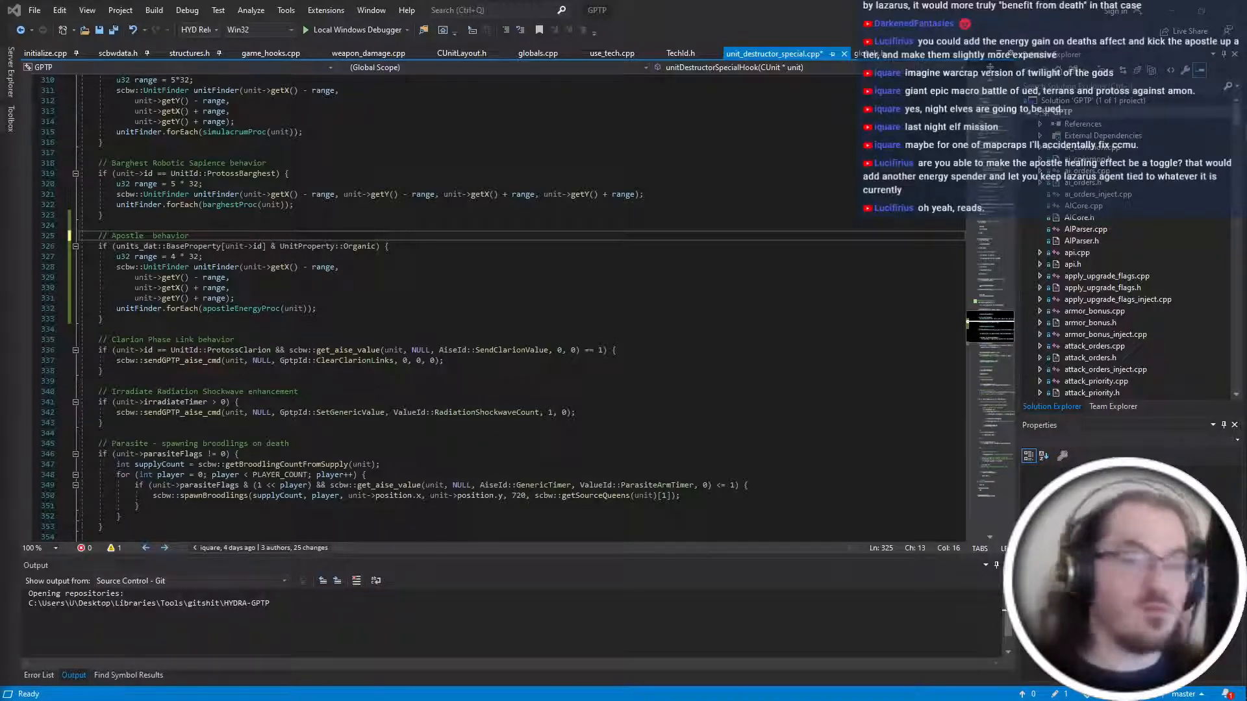
{"action": "left_click", "coordinate": [360, 246]}
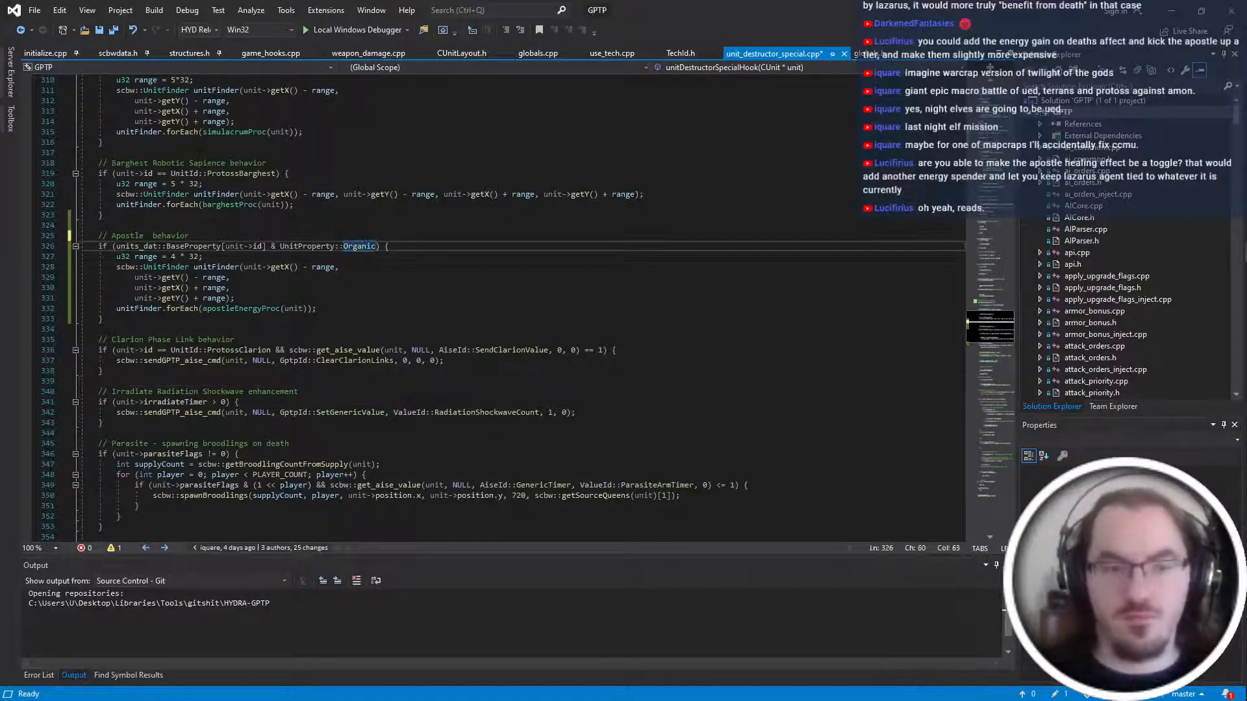
{"action": "left_click", "coordinate": [148, 236]}
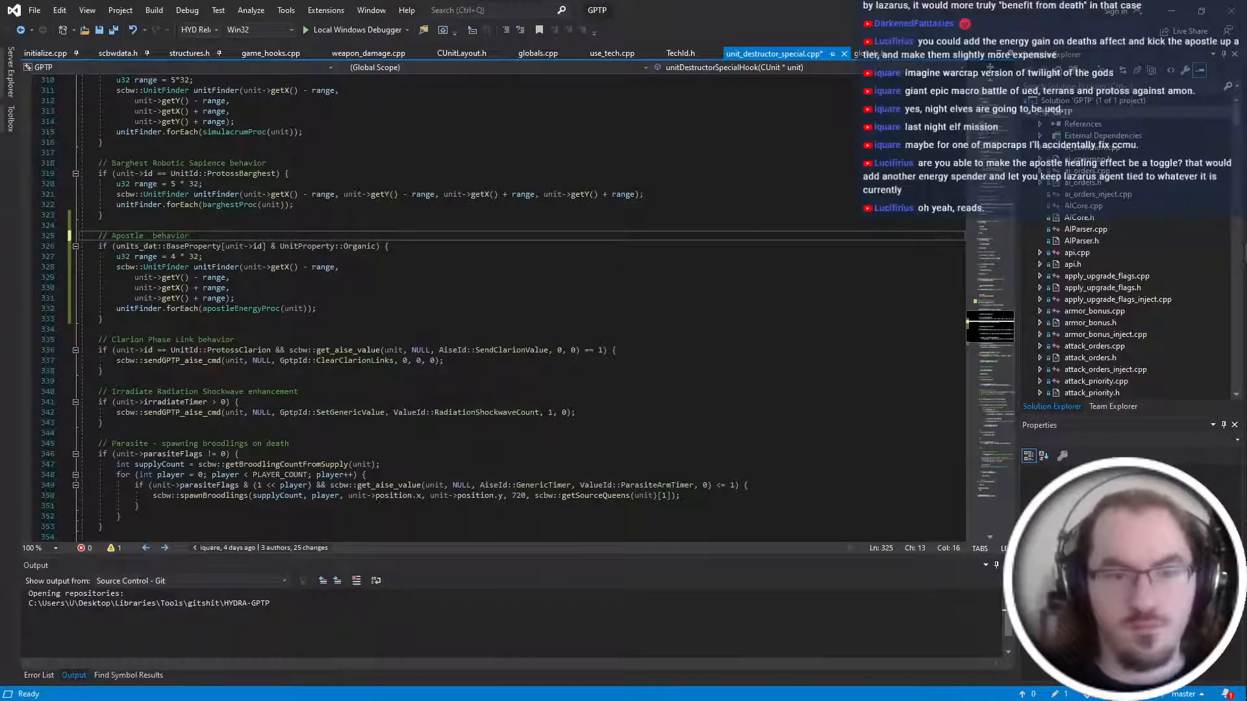
{"action": "scroll", "coordinate": [455, 306], "scroll_direction": "up", "scroll_amount": 7}
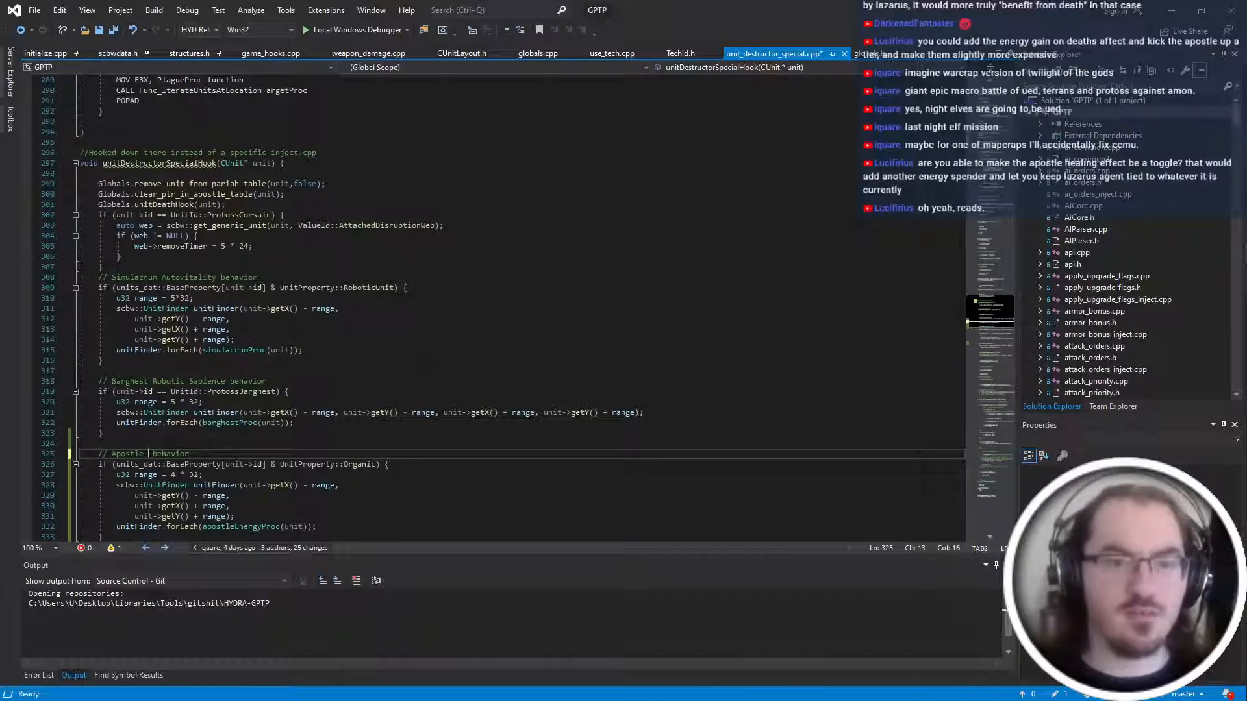
{"action": "scroll", "coordinate": [455, 305], "scroll_direction": "down", "scroll_amount": 4}
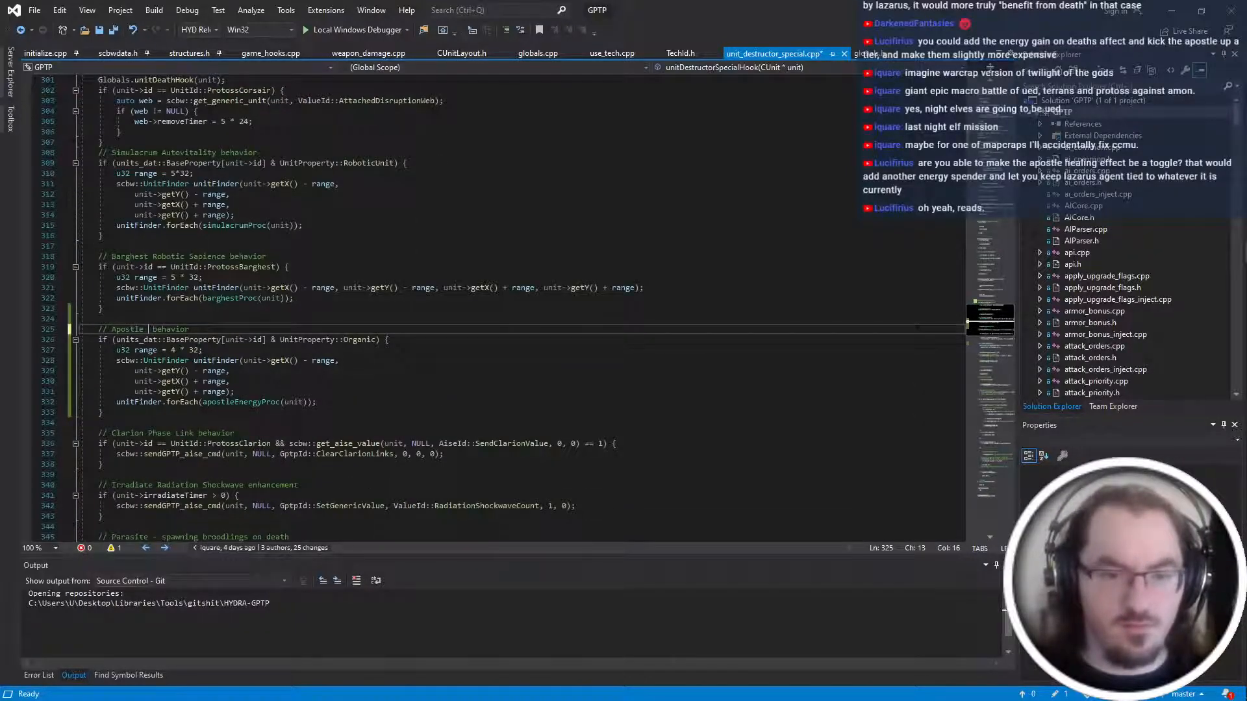
{"action": "scroll", "coordinate": [455, 305], "scroll_direction": "down", "scroll_amount": 5}
{"action": "scroll", "coordinate": [431, 367], "scroll_direction": "down", "scroll_amount": 6}
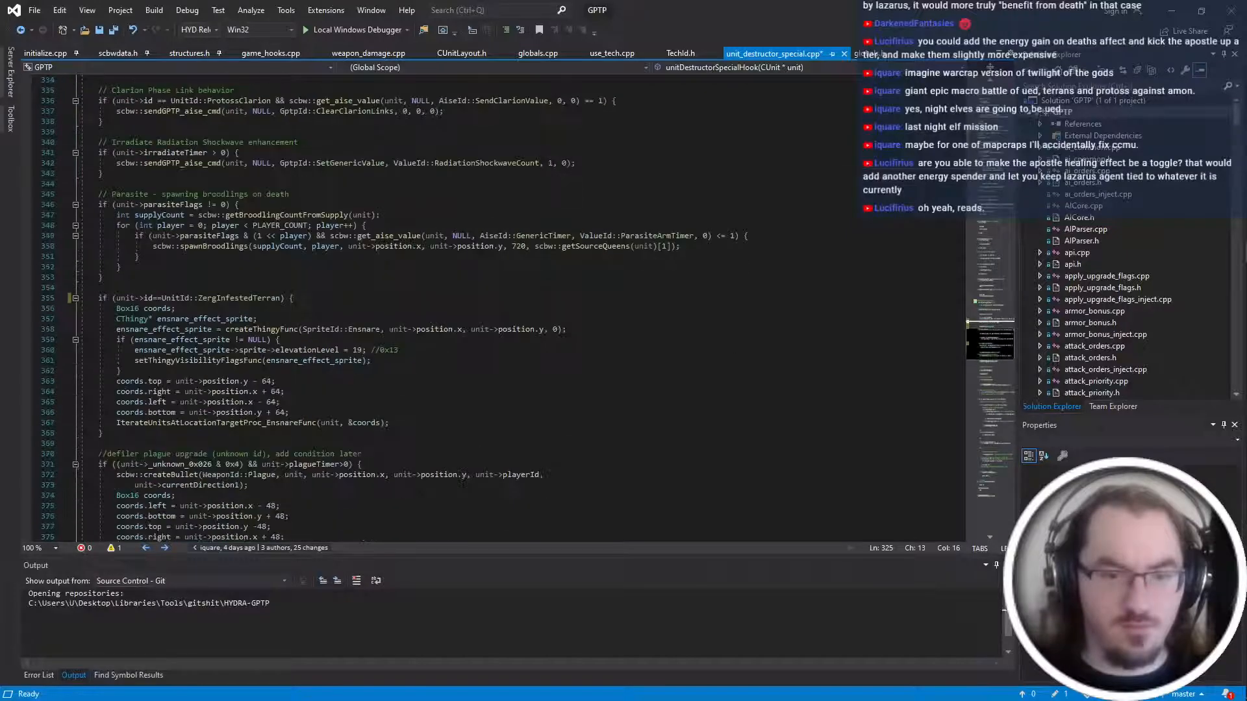
{"action": "scroll", "coordinate": [431, 368], "scroll_direction": "up", "scroll_amount": 10}
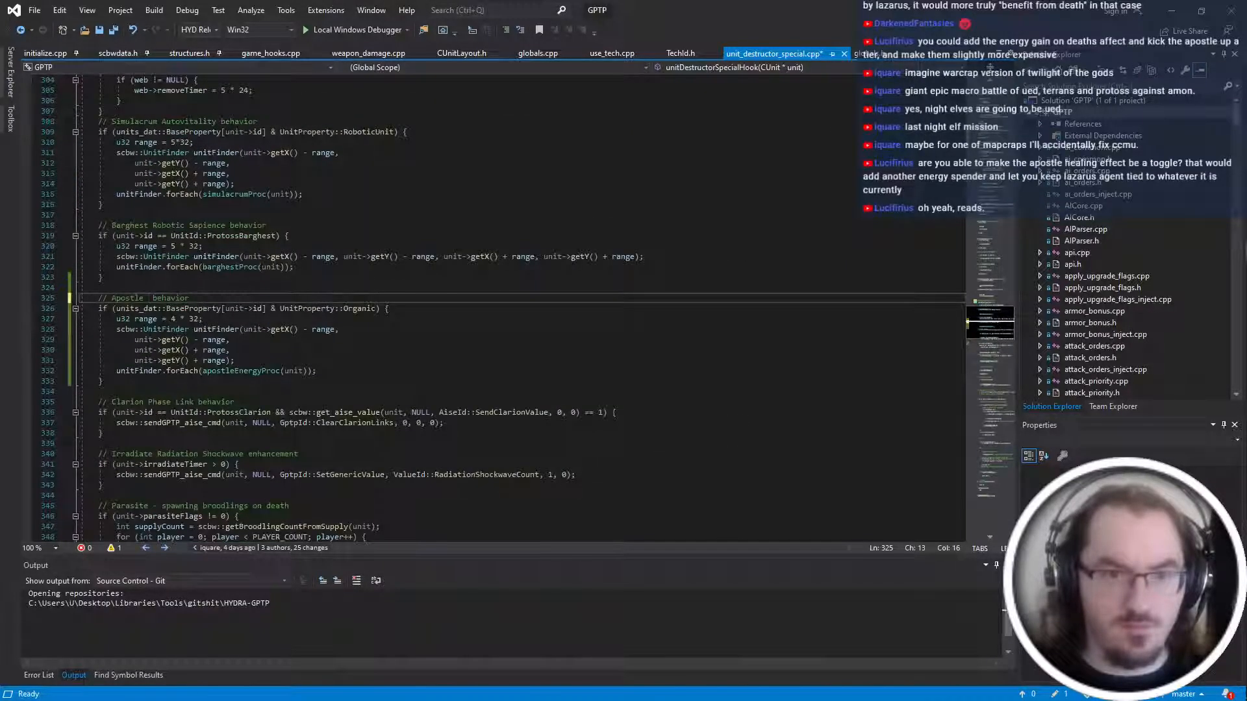
{"action": "scroll", "coordinate": [455, 306], "scroll_direction": "up", "scroll_amount": 2}
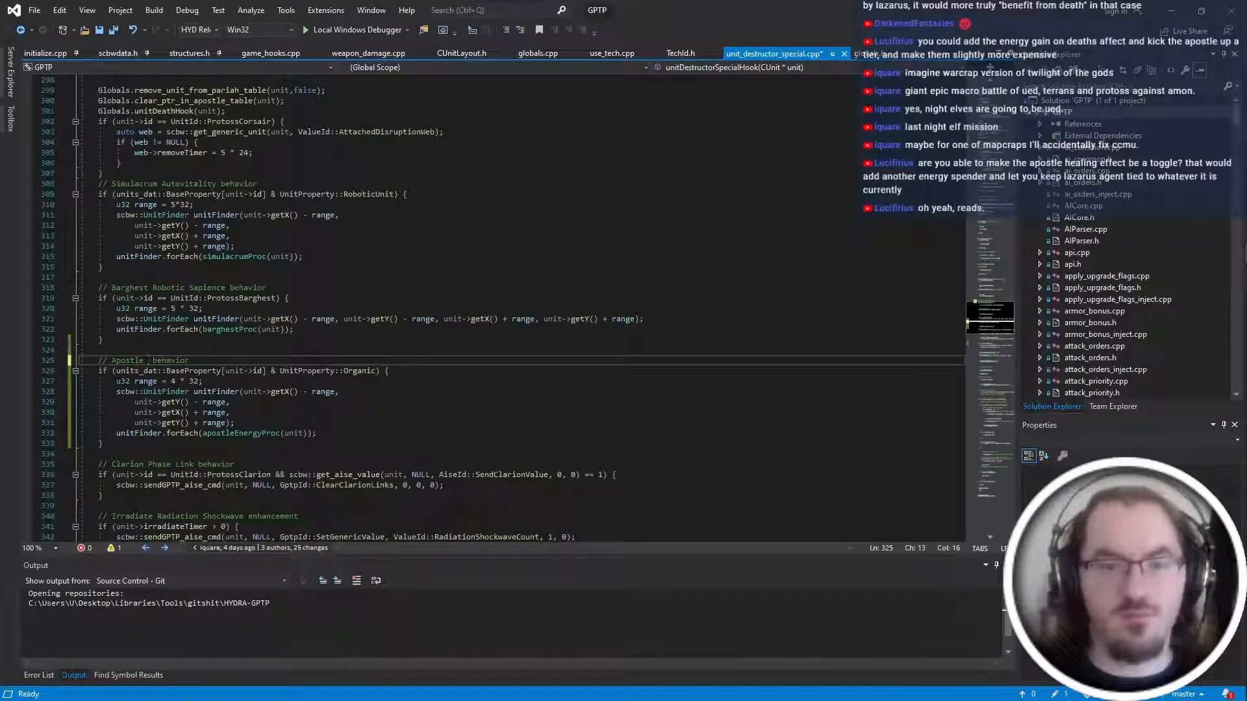
Consult the Apostle wiki entry in Firefox, complete the comment in Visual Studio as Apostle Last Breath behavior, and save the file.
{"action": "key", "text": "alt+Tab"}
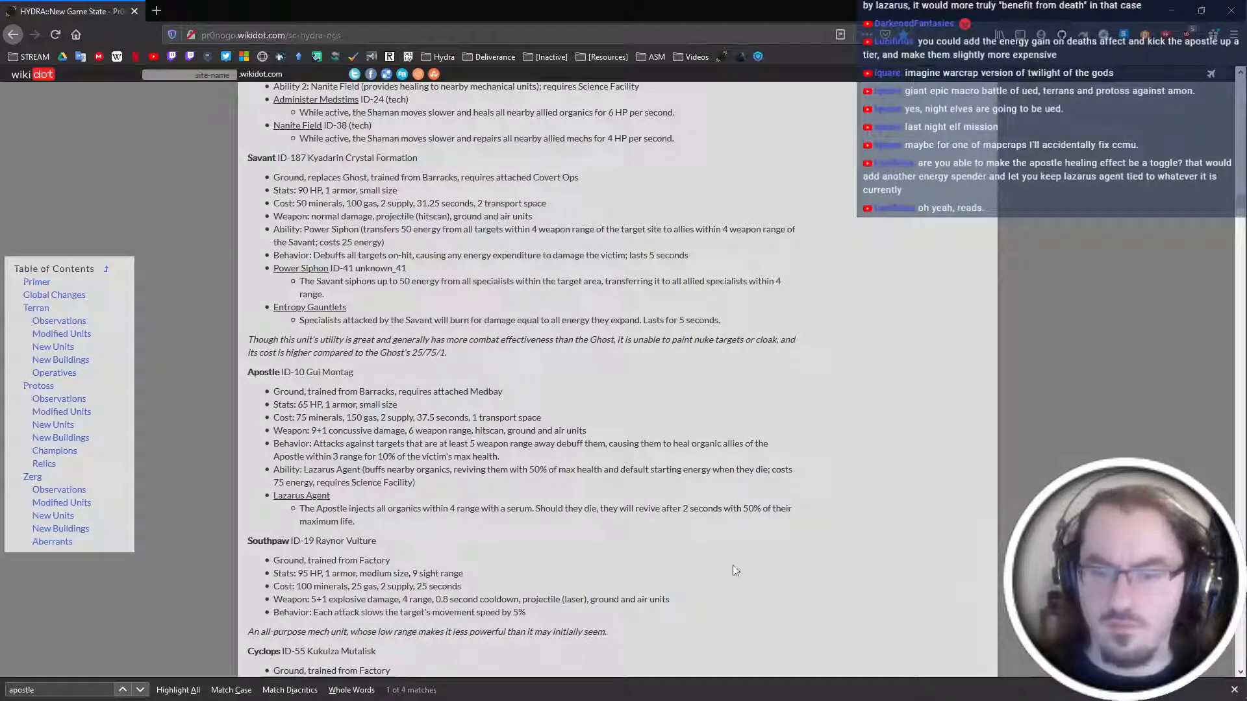
{"action": "scroll", "coordinate": [733, 570], "scroll_direction": "down", "scroll_amount": 1}
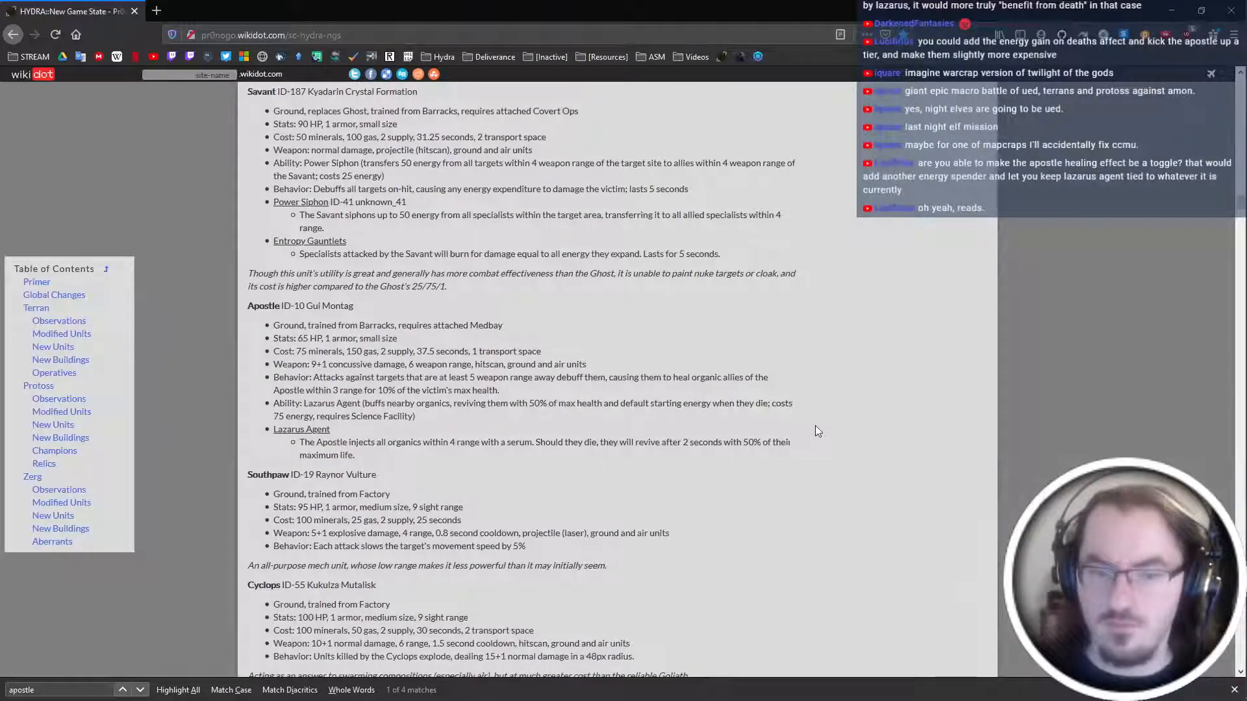
{"action": "key", "text": "alt+Tab"}
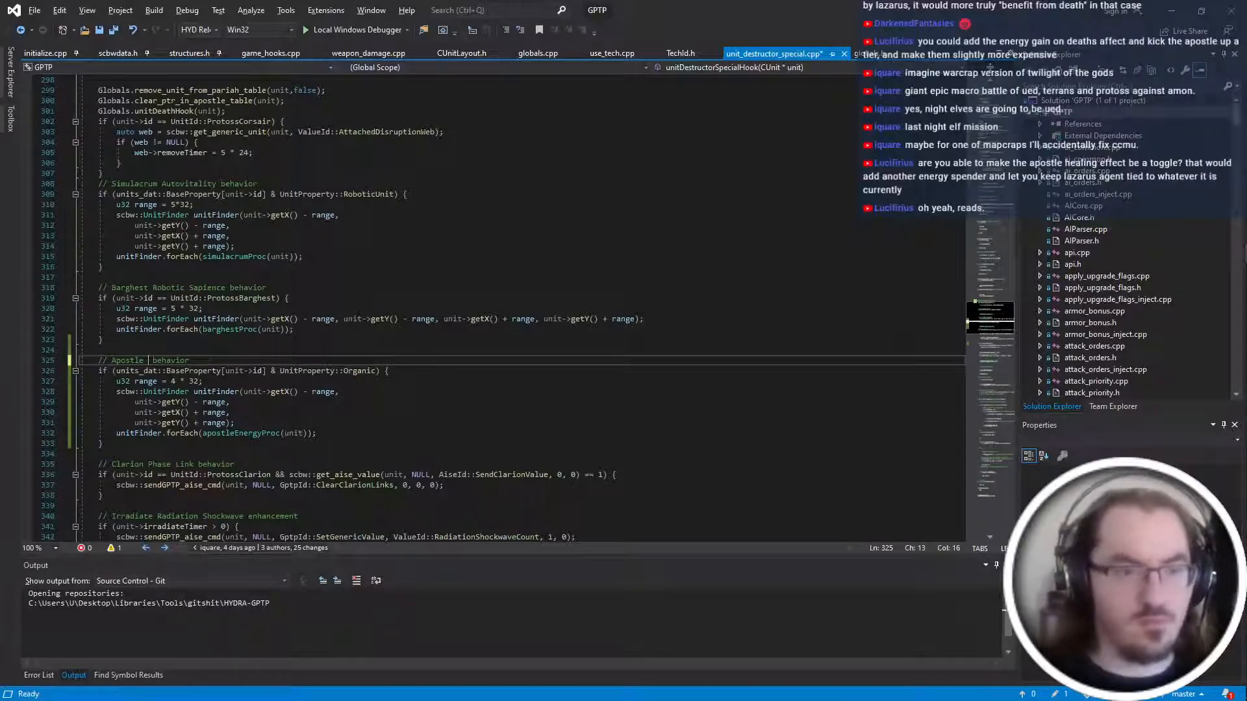
{"action": "type", "text": "Last"}
{"action": "type", "text": "Breath"}
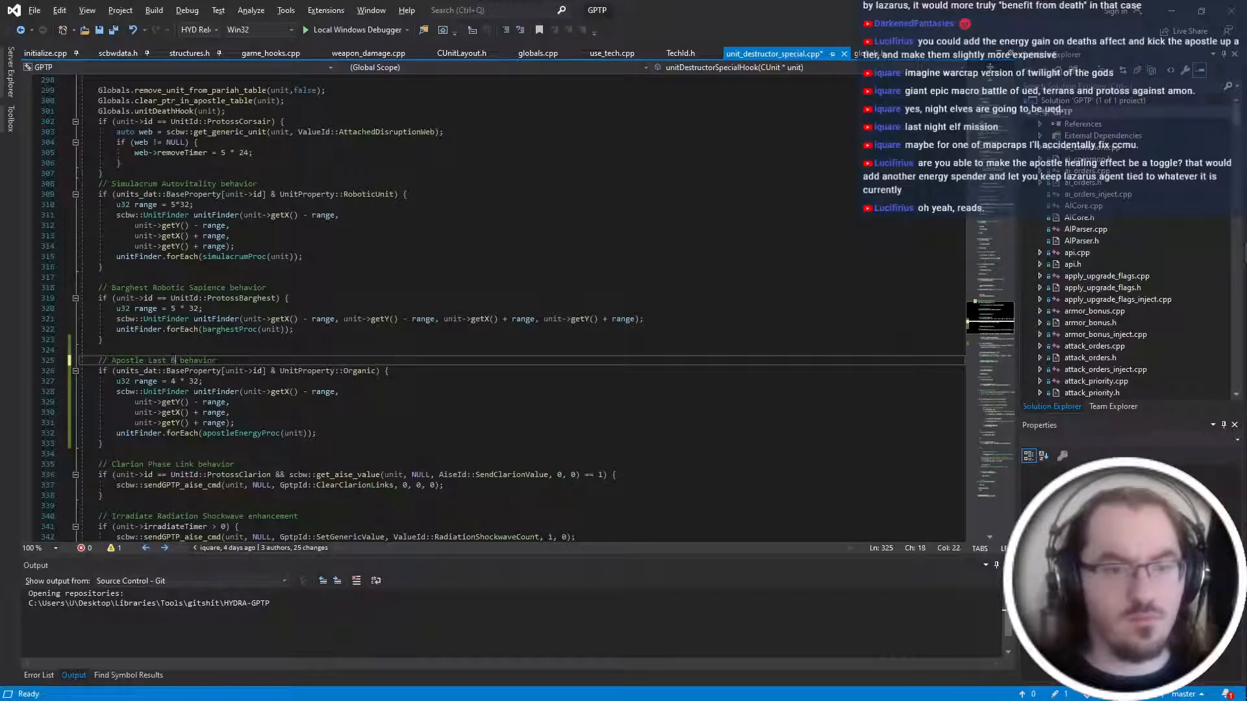
{"action": "key", "text": "ctrl+s"}
Replace every occurrence of apostleEnergyProc with lastBreathProc across the entire solution and save the file.
{"action": "scroll", "coordinate": [494, 312], "scroll_direction": "up", "scroll_amount": 2}
{"action": "scroll", "coordinate": [494, 312], "scroll_direction": "up", "scroll_amount": 8}
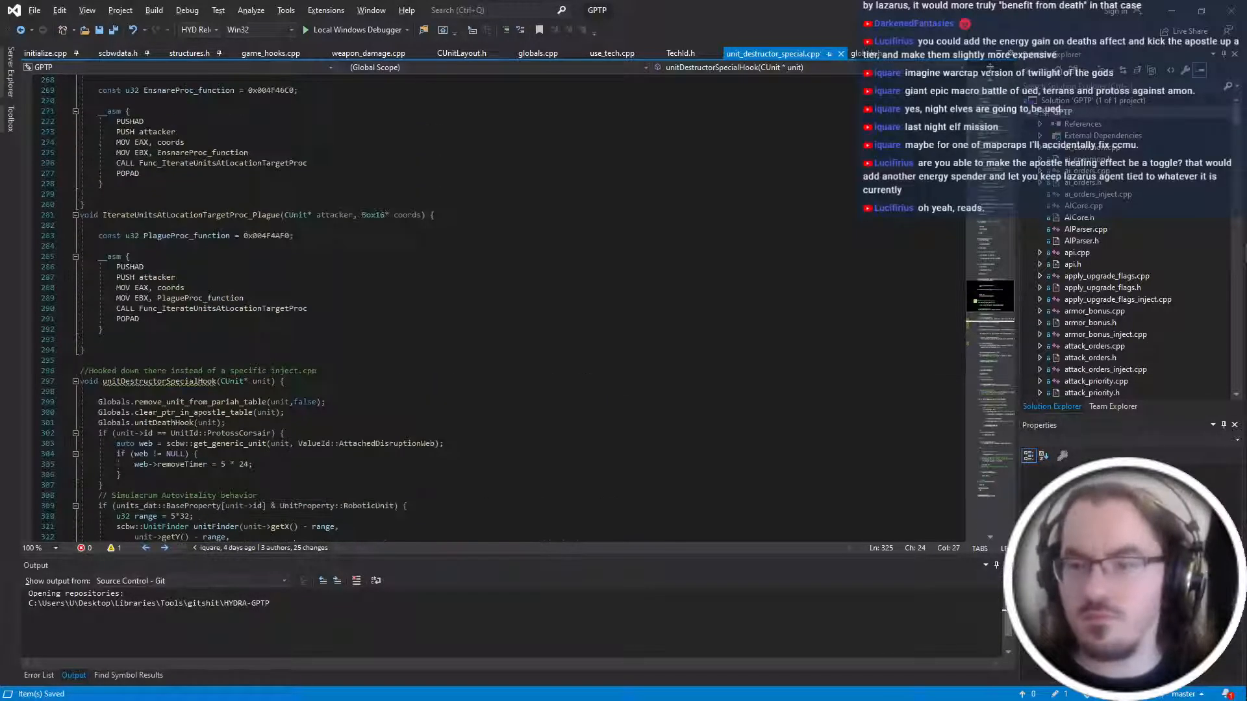
{"action": "left_click_drag", "start_coordinate": [995, 299], "coordinate": [1008, 123]}
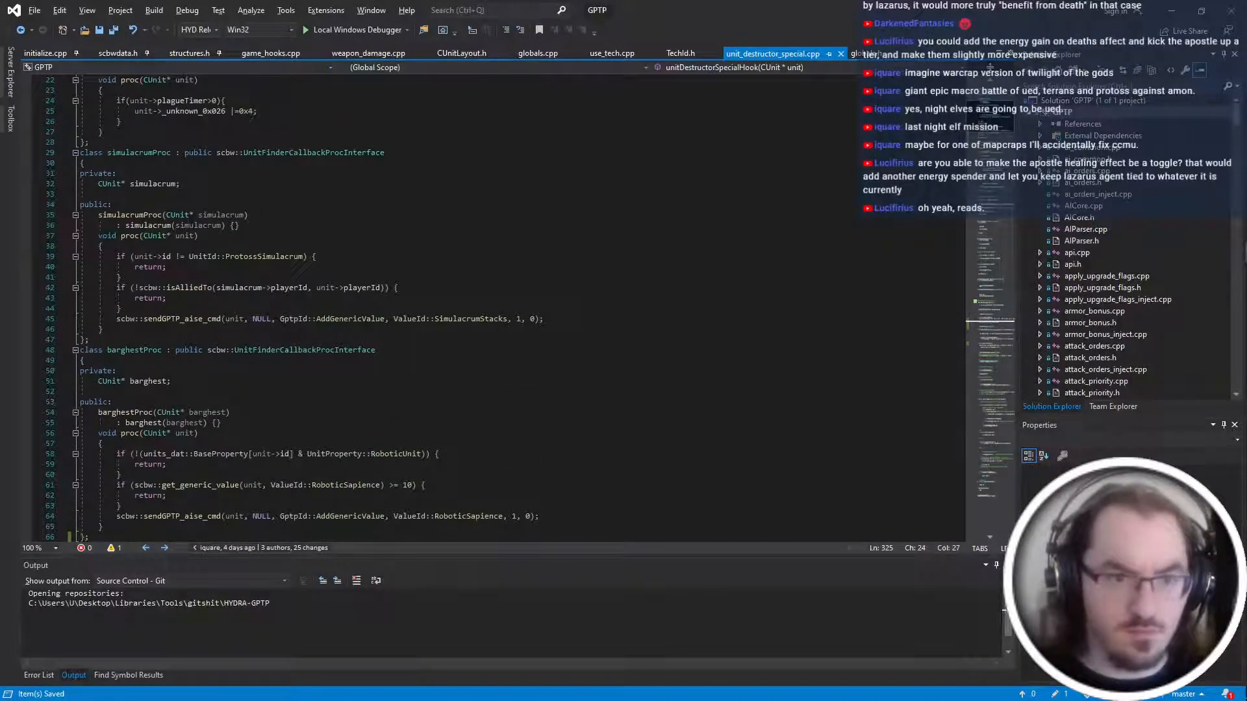
{"action": "scroll", "coordinate": [494, 312], "scroll_direction": "down", "scroll_amount": 7}
{"action": "left_click", "coordinate": [148, 329]}
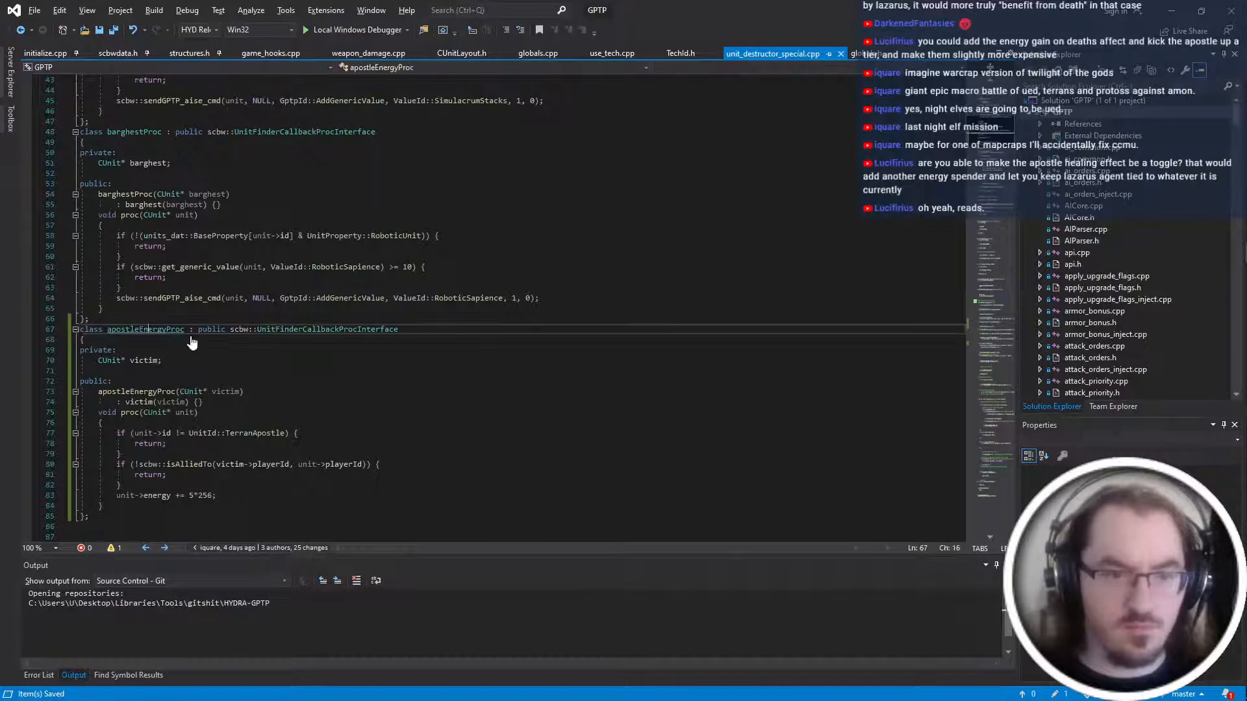
{"action": "key", "text": "ctrl+h"}
{"action": "key", "text": "Tab"}
{"action": "key", "text": "BackSpace"}
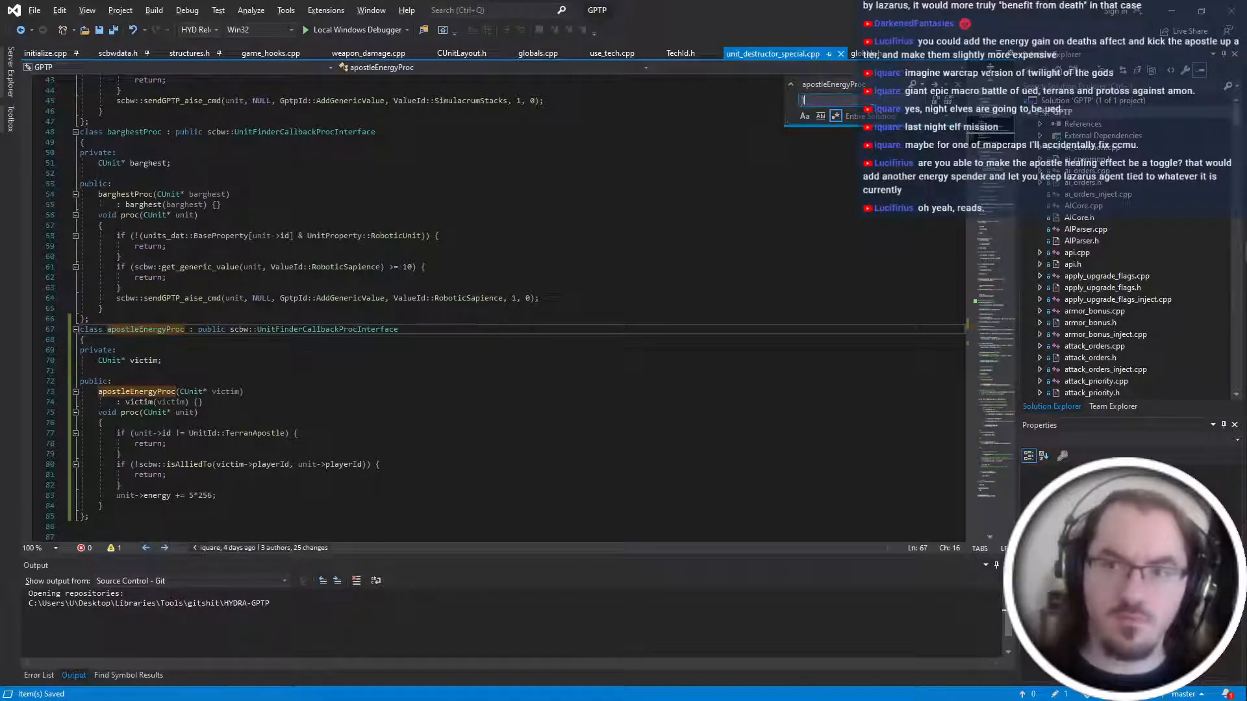
{"action": "type", "text": "lastBreat"}
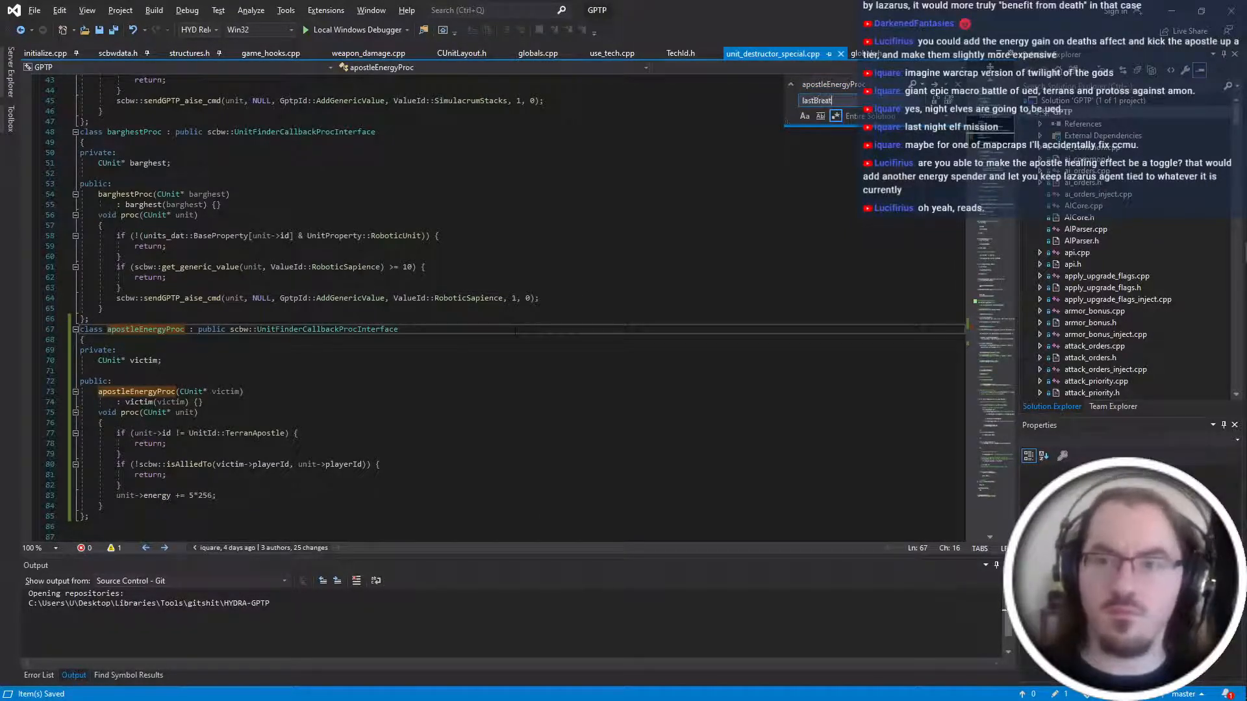
{"action": "type", "text": "hProc"}
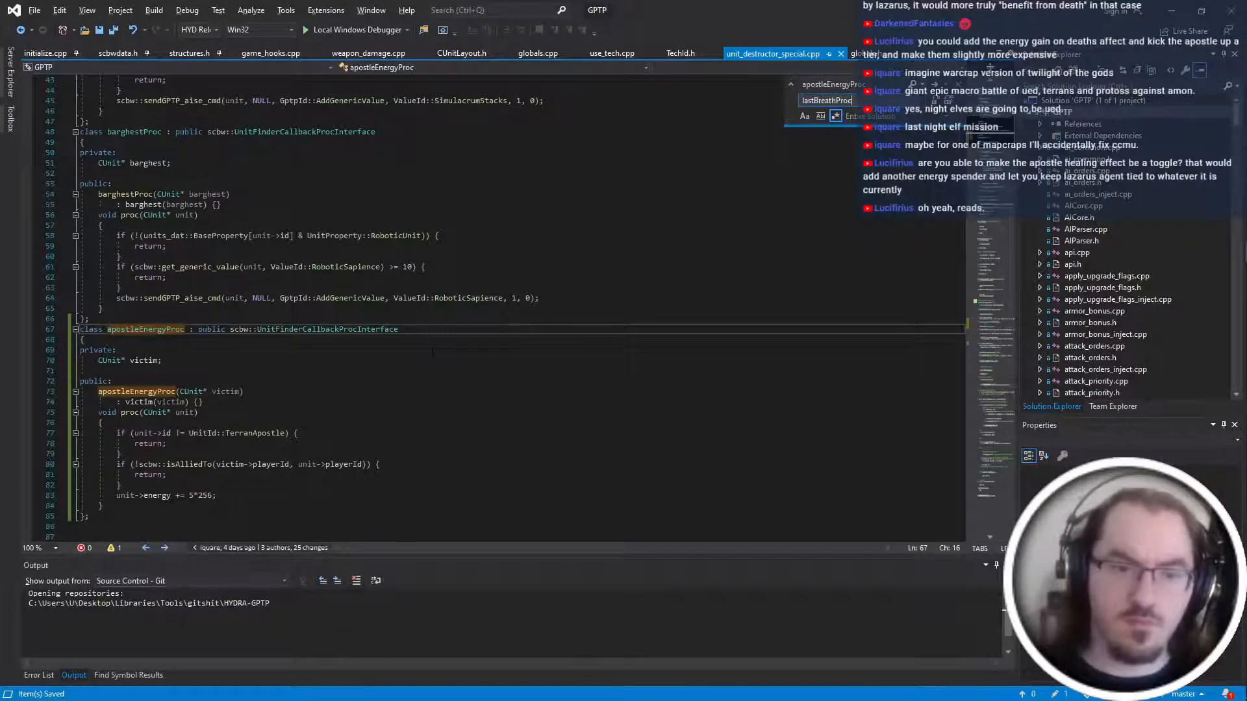
{"action": "key", "text": "alt+a"}
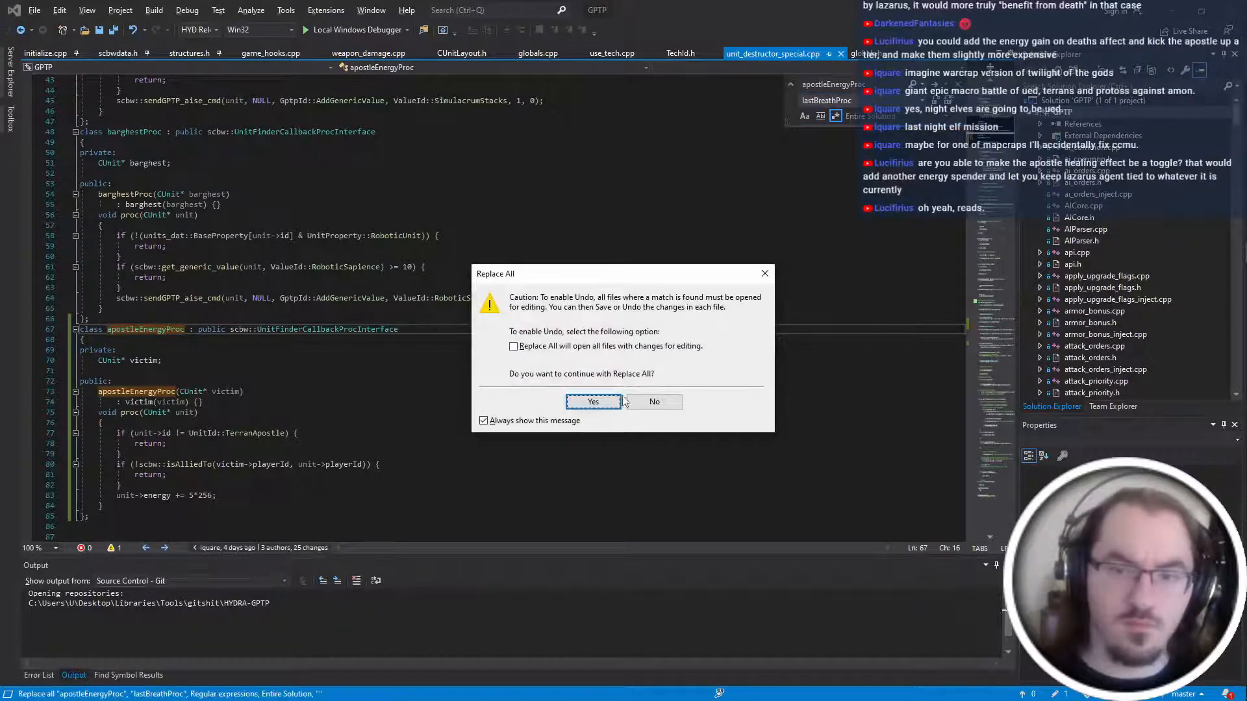
{"action": "left_click", "coordinate": [602, 405]}
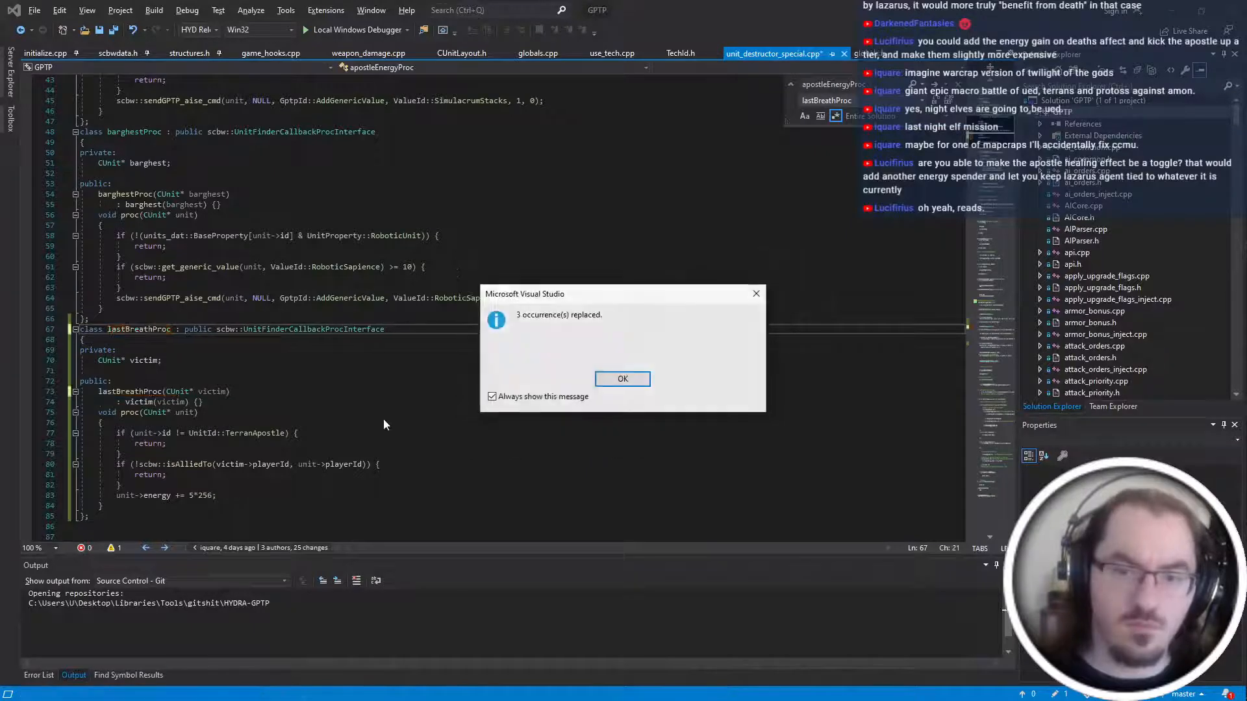
{"action": "left_click", "coordinate": [621, 380]}
{"action": "left_click", "coordinate": [168, 444]}
{"action": "key", "text": "ctrl+s"}
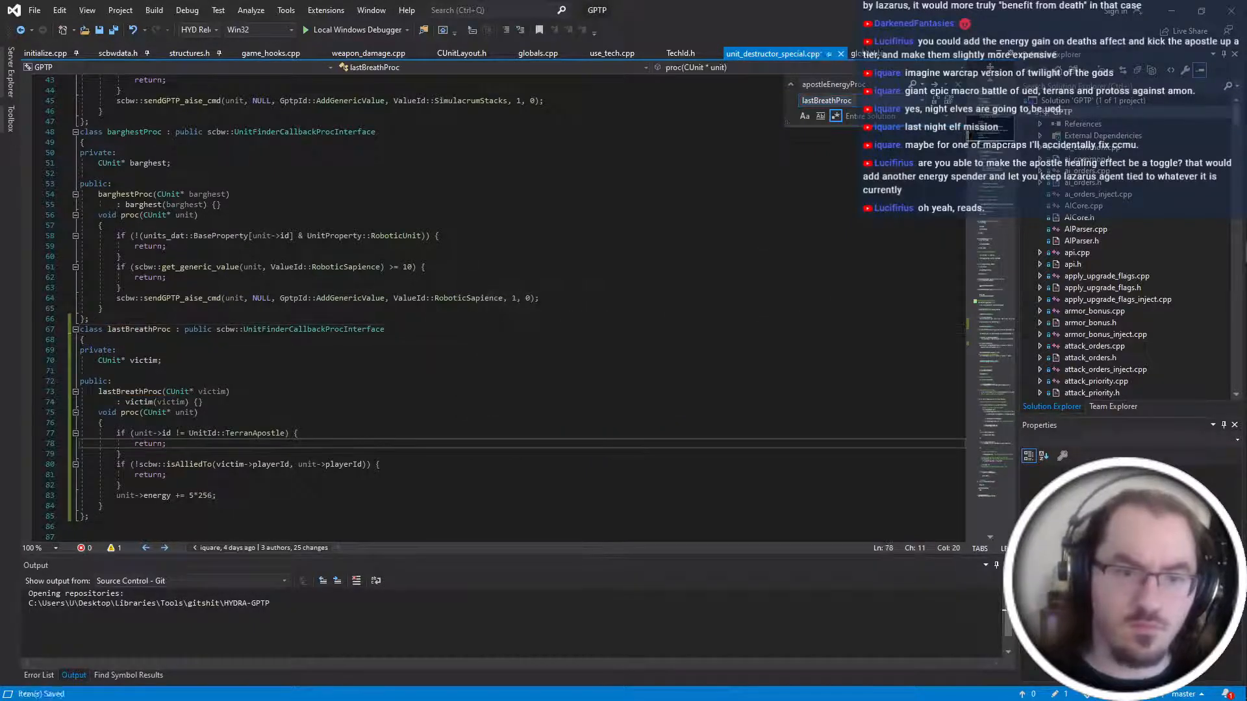
{"action": "left_click", "coordinate": [204, 402]}
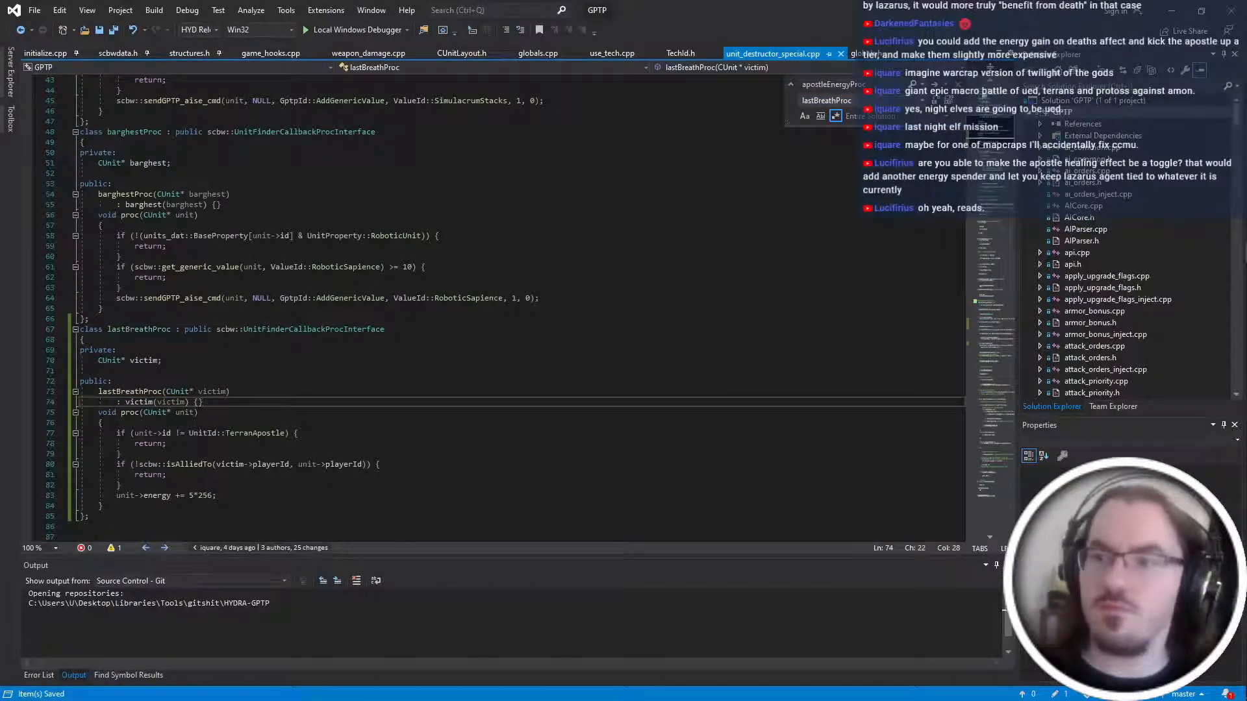
{"action": "left_click", "coordinate": [88, 319]}
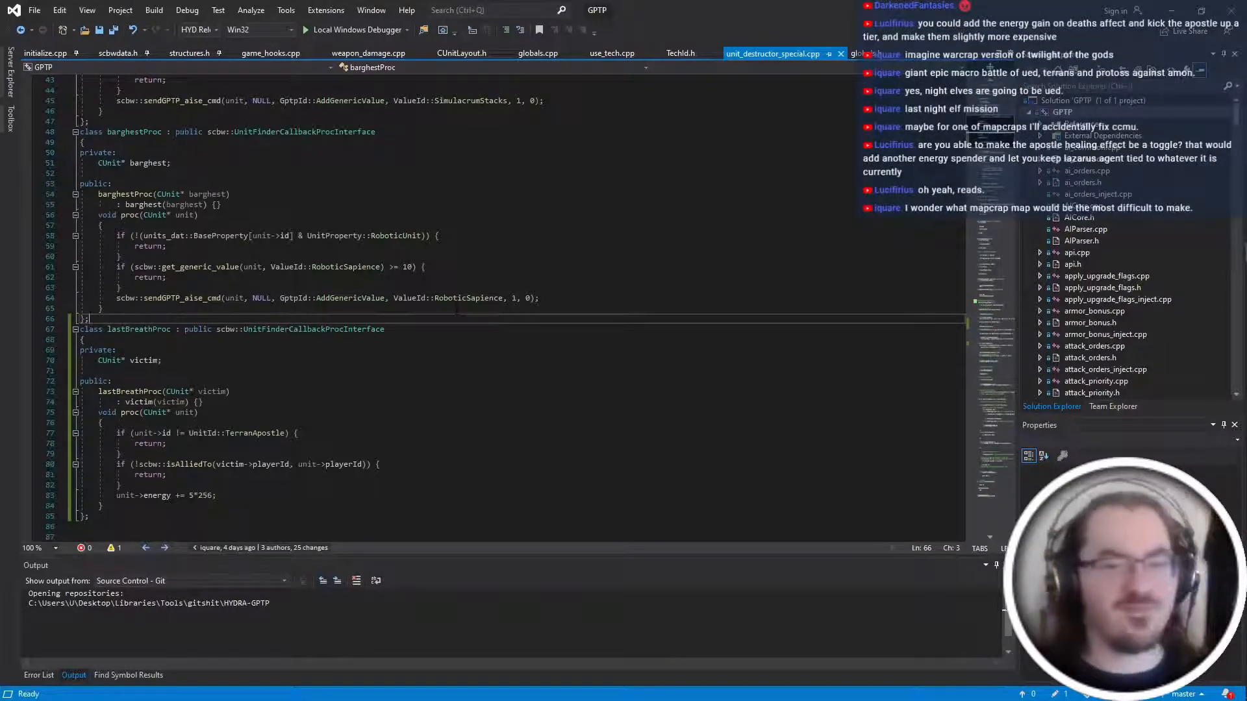
{"action": "left_click", "coordinate": [117, 350]}
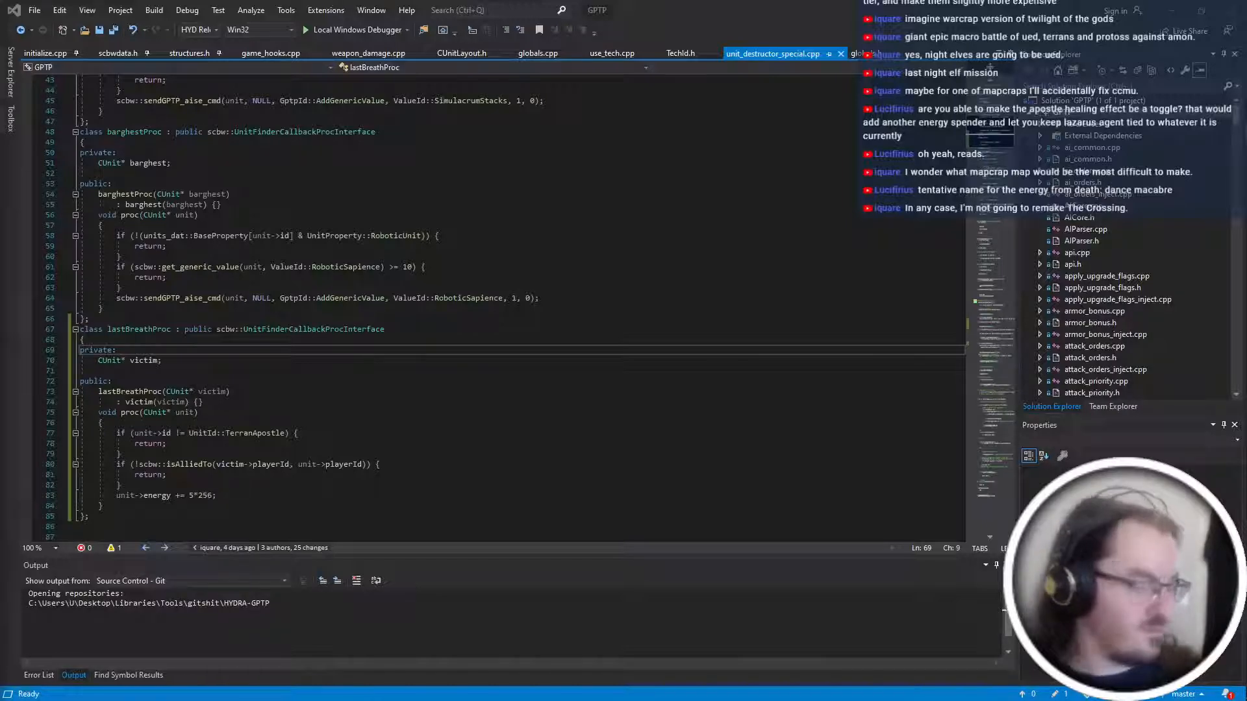
{"action": "left_click", "coordinate": [324, 422]}
{"action": "scroll", "coordinate": [325, 364], "scroll_direction": "down", "scroll_amount": 6}
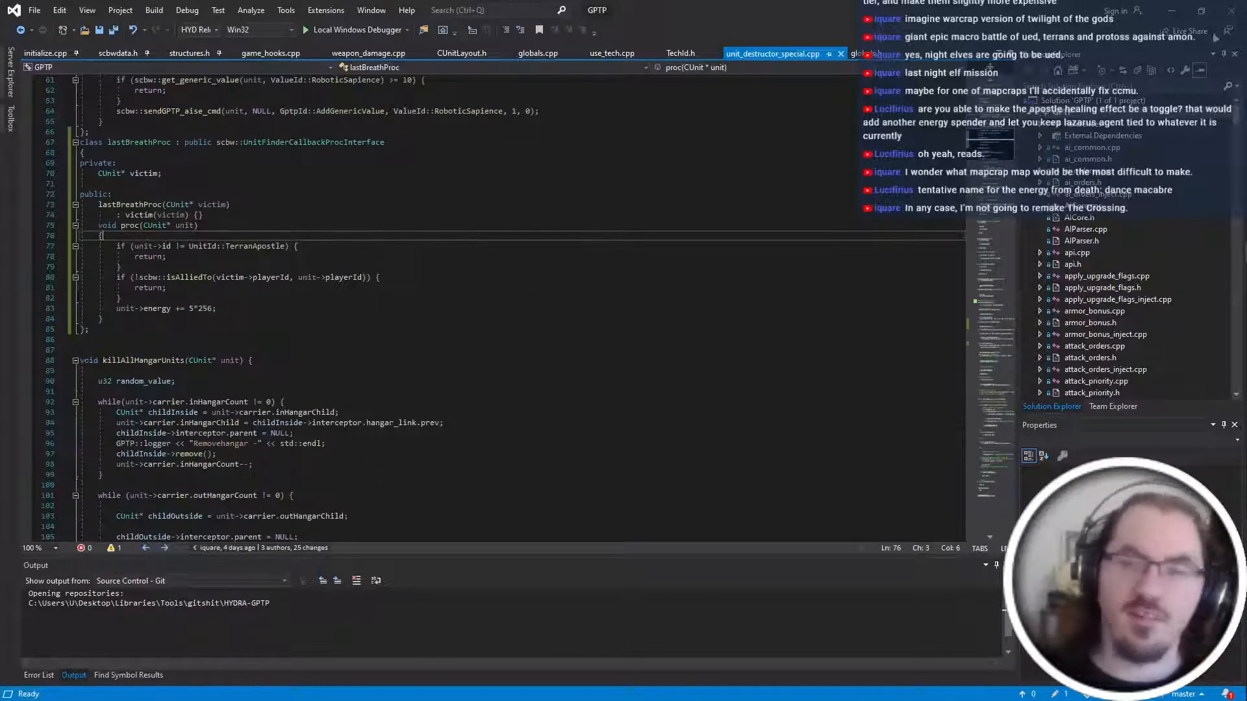
Build the GPTP solution in the HYD Release Win32 configuration.
{"action": "key", "text": "alt+Tab"}
{"action": "key", "text": "alt+Tab"}
{"action": "left_click", "coordinate": [448, 349]}
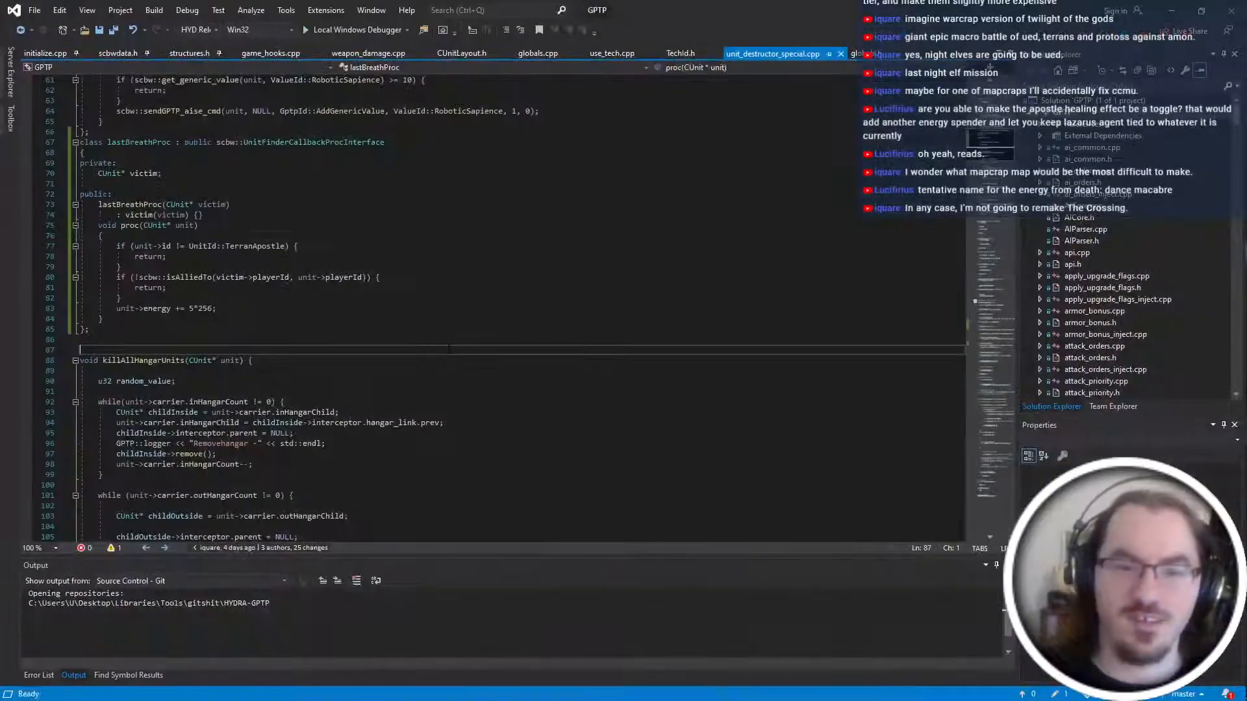
{"action": "key", "text": "ctrl+shift+b"}
Switch to Firegraft and open HYDRA-beta.exe from the _HYDRA-dev folder.
{"action": "key", "text": "alt+Tab"}
{"action": "key", "text": "alt+Tab"}
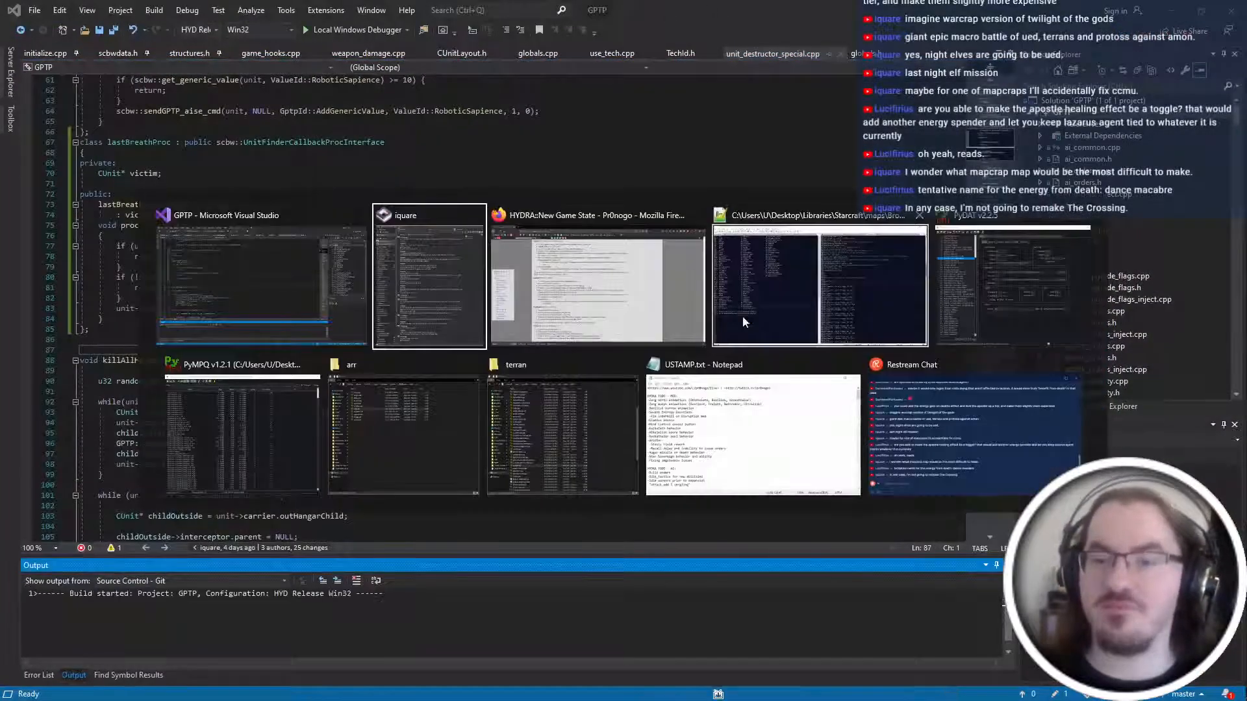
{"action": "left_click", "coordinate": [1233, 213]}
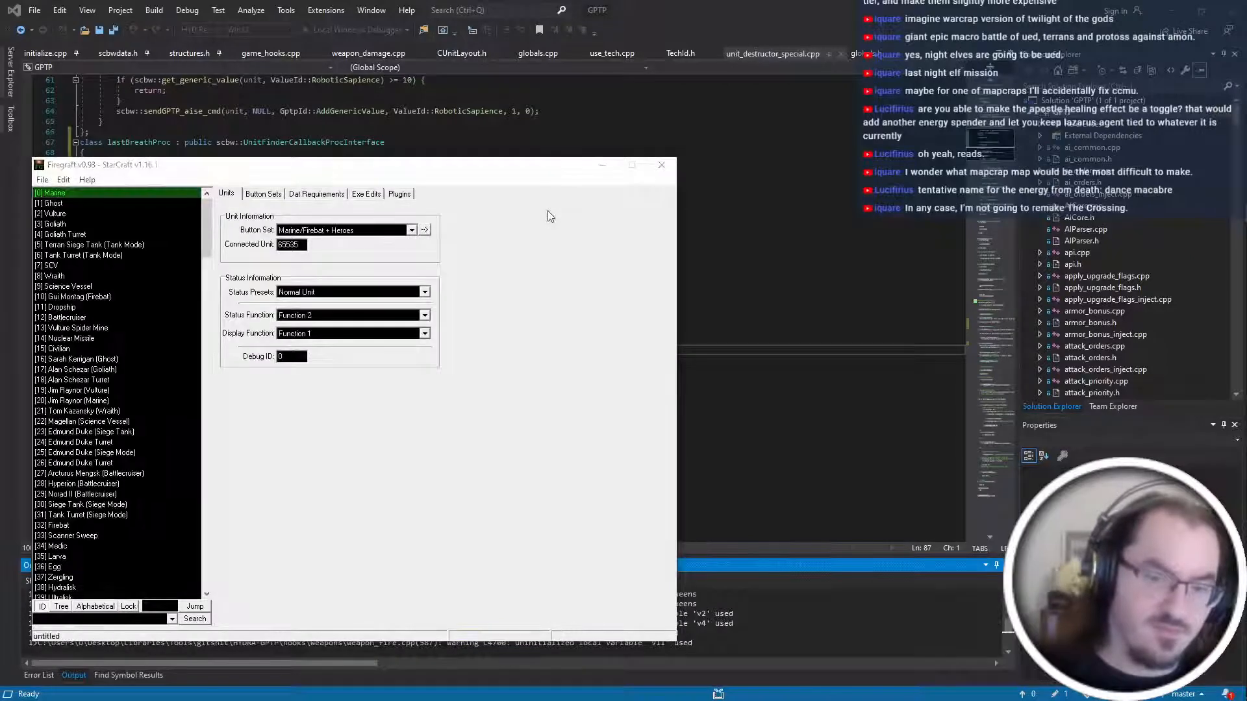
{"action": "key", "text": "ctrl+o"}
{"action": "double_click", "coordinate": [750, 222]}
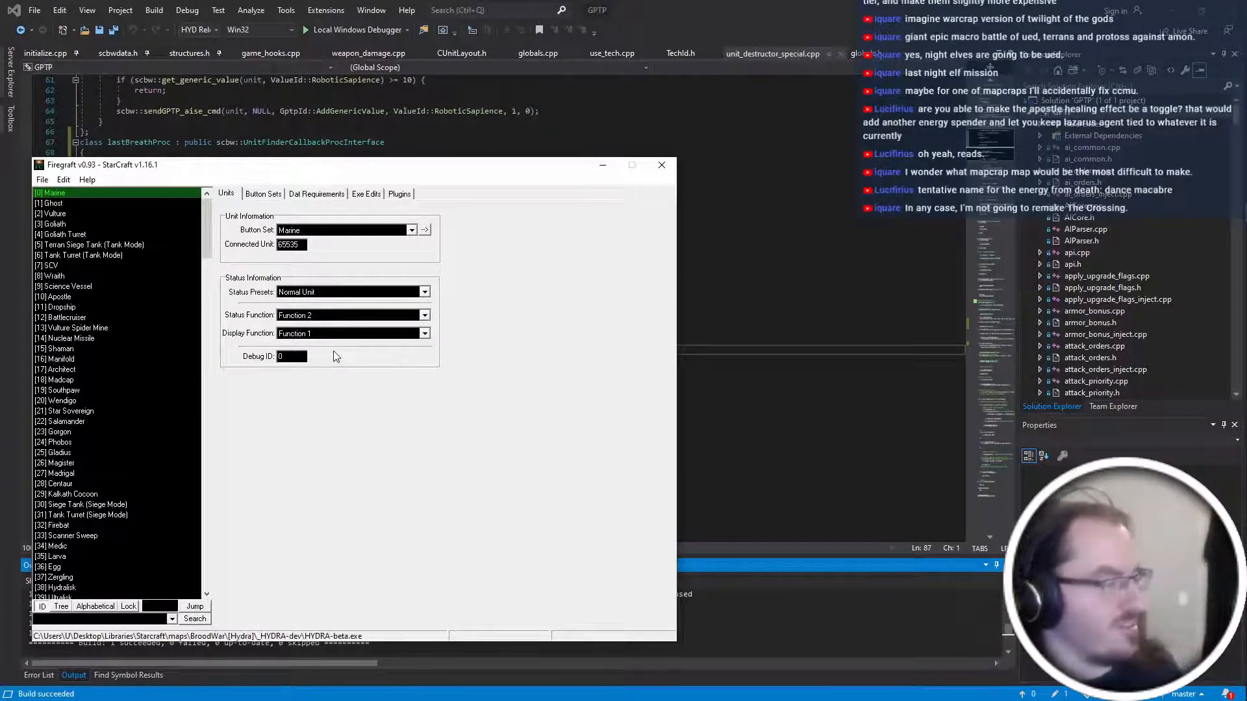
Remove the Project: HYDRA plugin from the MPQDraft plugins and add the newly built version in its place.
{"action": "left_click", "coordinate": [263, 194]}
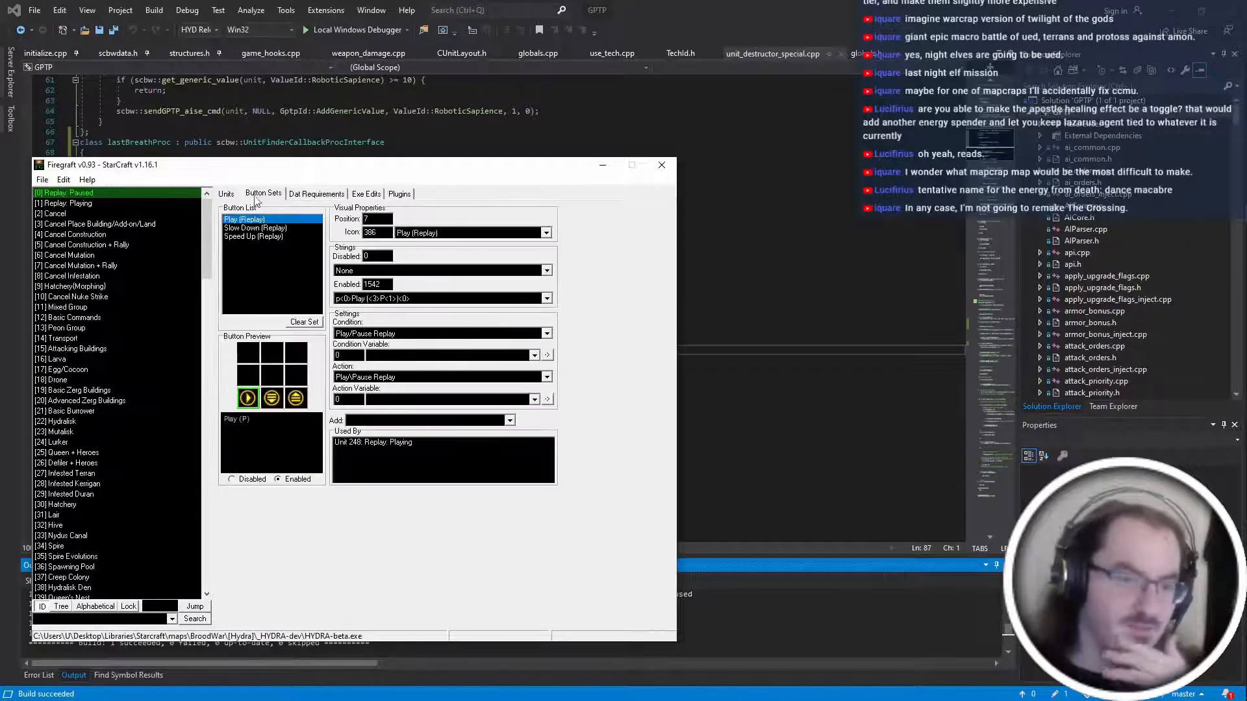
{"action": "left_click", "coordinate": [316, 193]}
{"action": "left_click", "coordinate": [379, 196]}
{"action": "left_click", "coordinate": [400, 194]}
{"action": "left_click", "coordinate": [296, 287]}
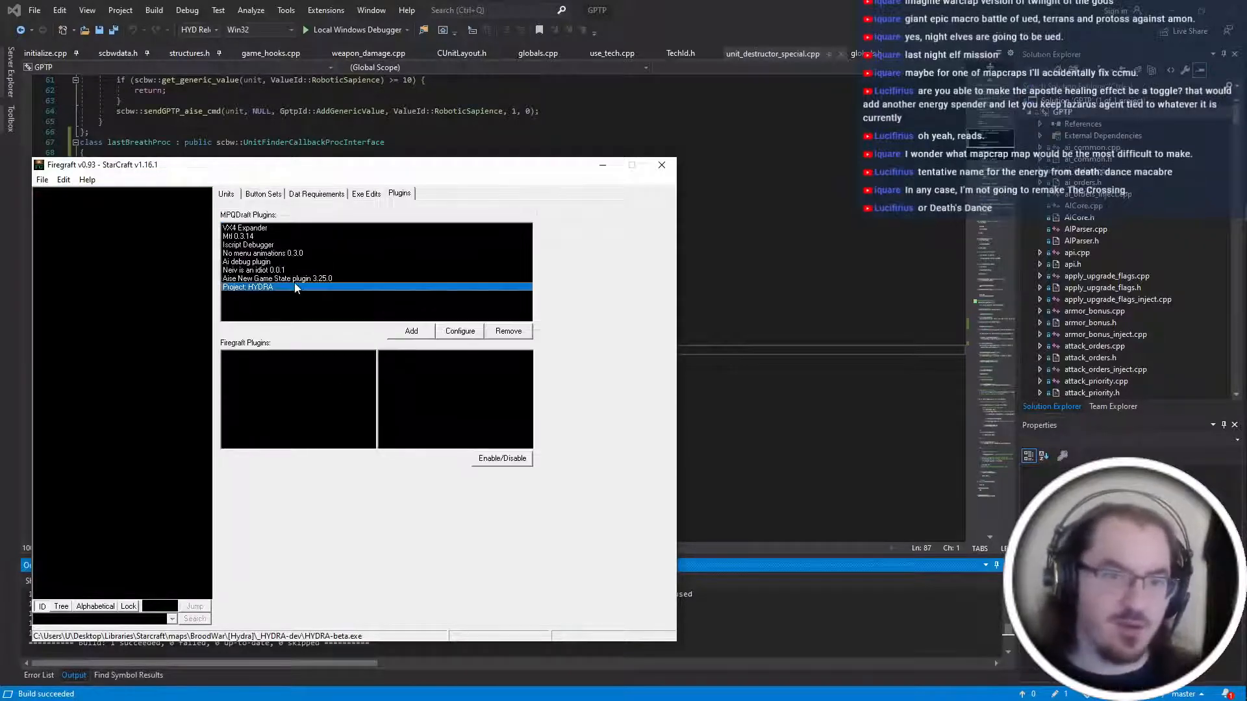
{"action": "left_click", "coordinate": [508, 331]}
{"action": "left_click", "coordinate": [411, 332]}
{"action": "double_click", "coordinate": [679, 321]}
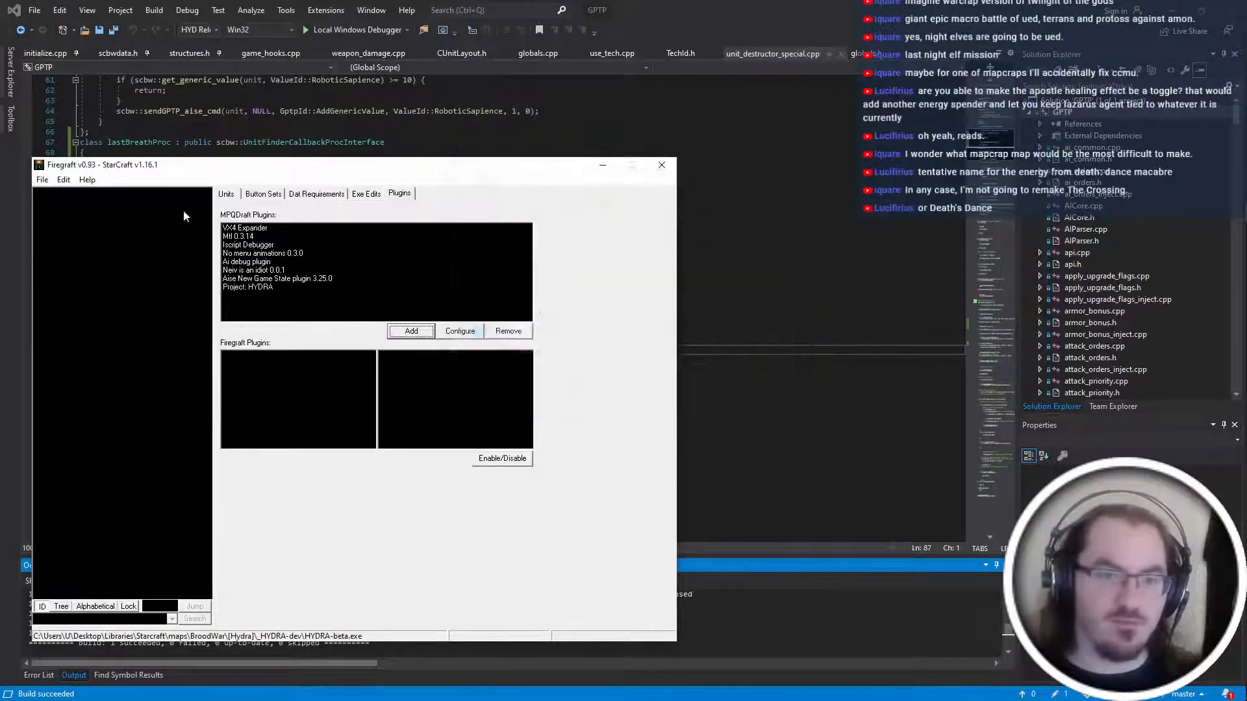
Search the button sets for "apostle" to open the Apostle's button set.
{"action": "left_click", "coordinate": [260, 194]}
{"action": "left_click", "coordinate": [105, 620]}
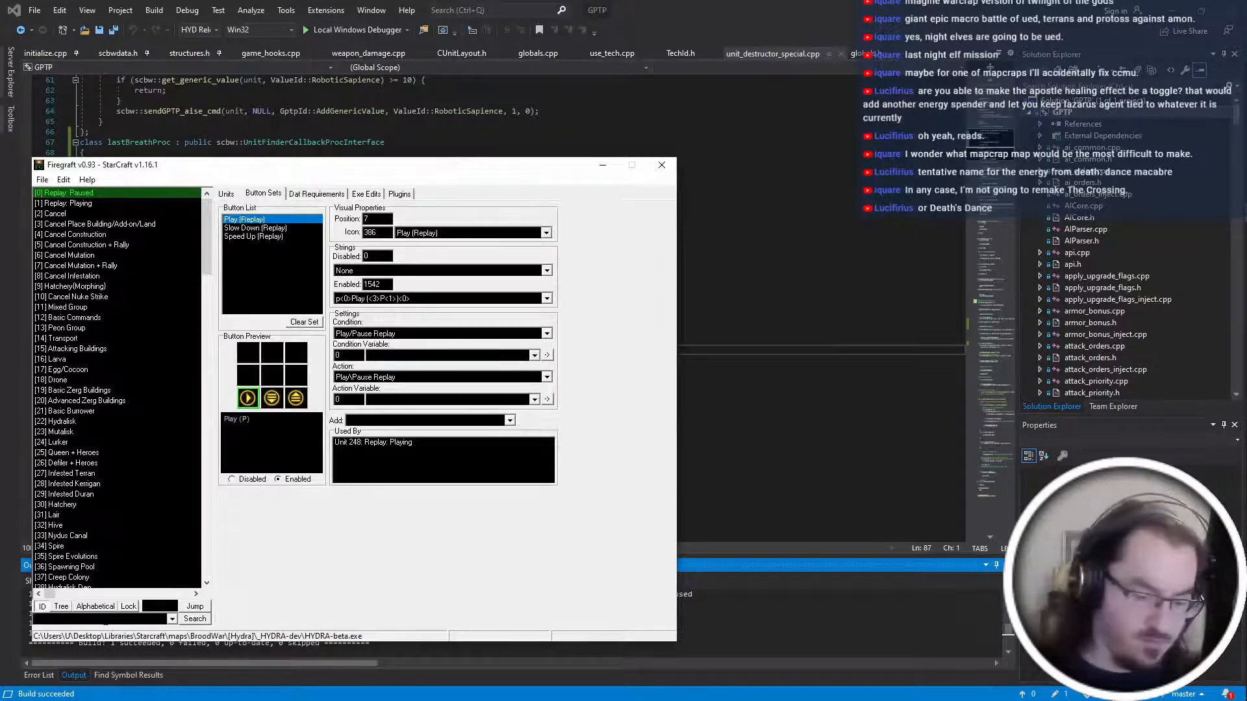
{"action": "type", "text": "apostle"}
{"action": "key", "text": "Return"}
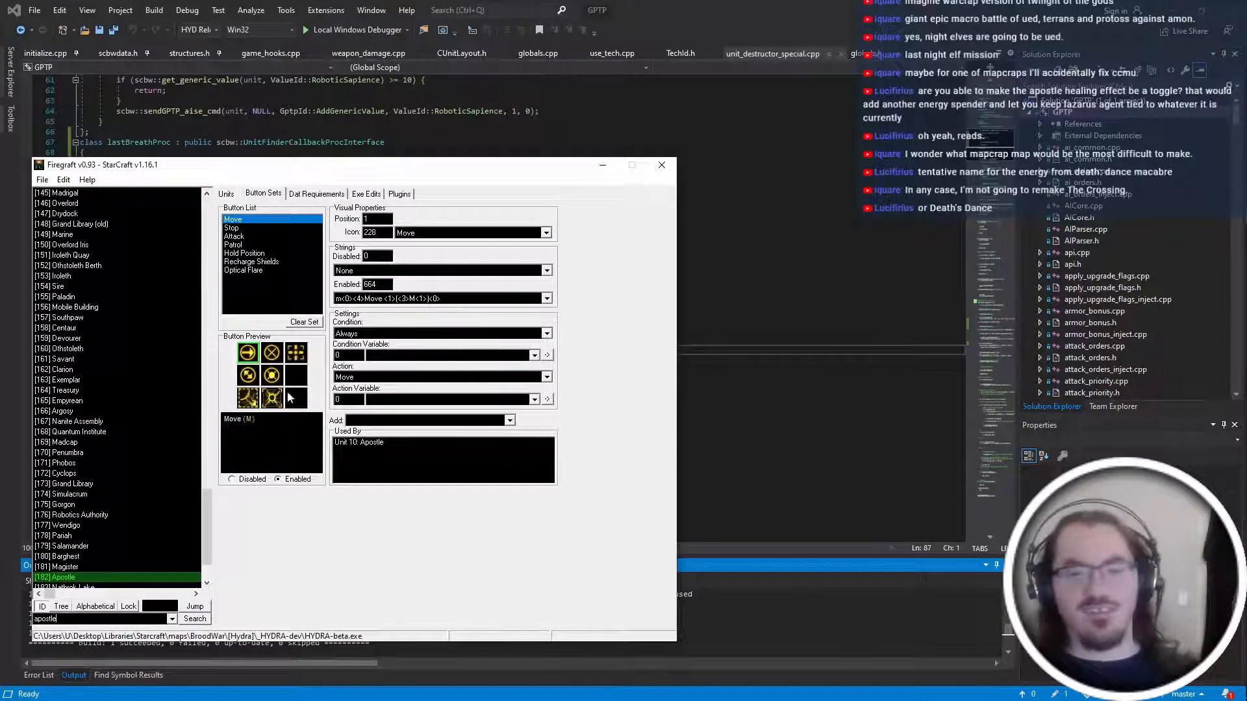
Duplicate the Apostle's Optical Flare button as a new button and set its position to 9.
{"action": "left_click", "coordinate": [273, 270]}
{"action": "right_click", "coordinate": [277, 272]}
{"action": "left_click", "coordinate": [286, 278]}
{"action": "right_click", "coordinate": [278, 272]}
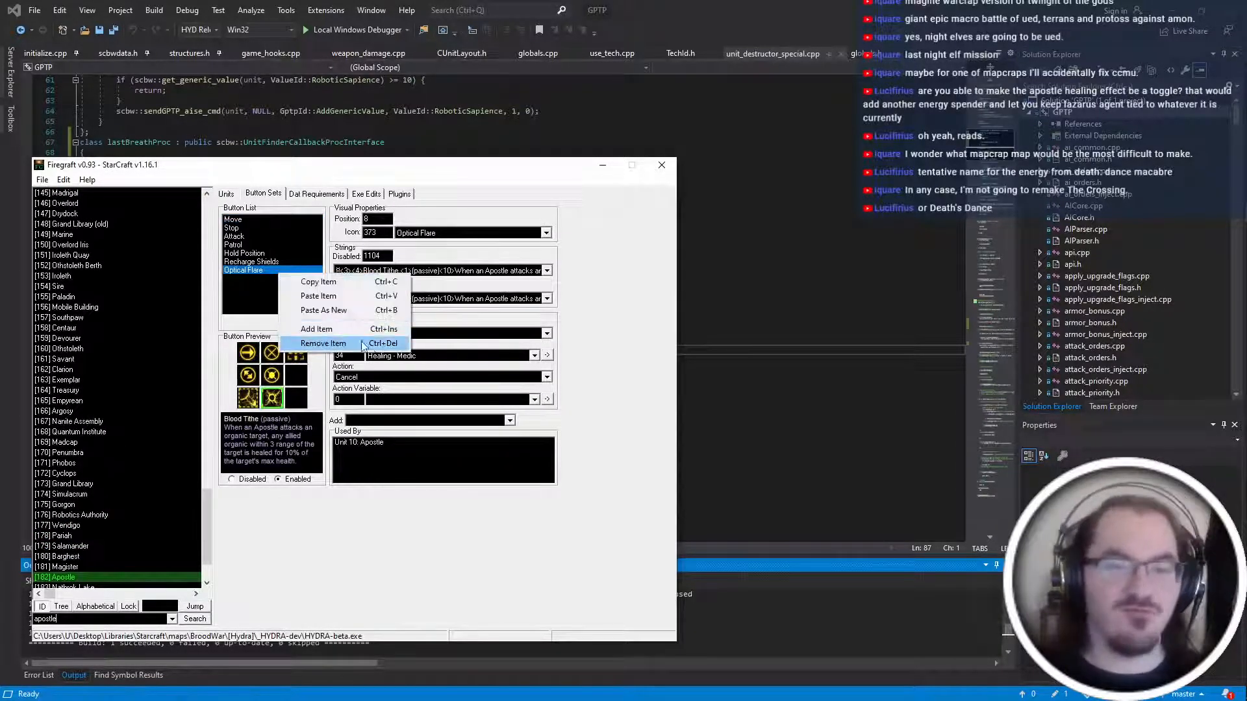
{"action": "left_click", "coordinate": [315, 307]}
{"action": "left_click", "coordinate": [296, 278]}
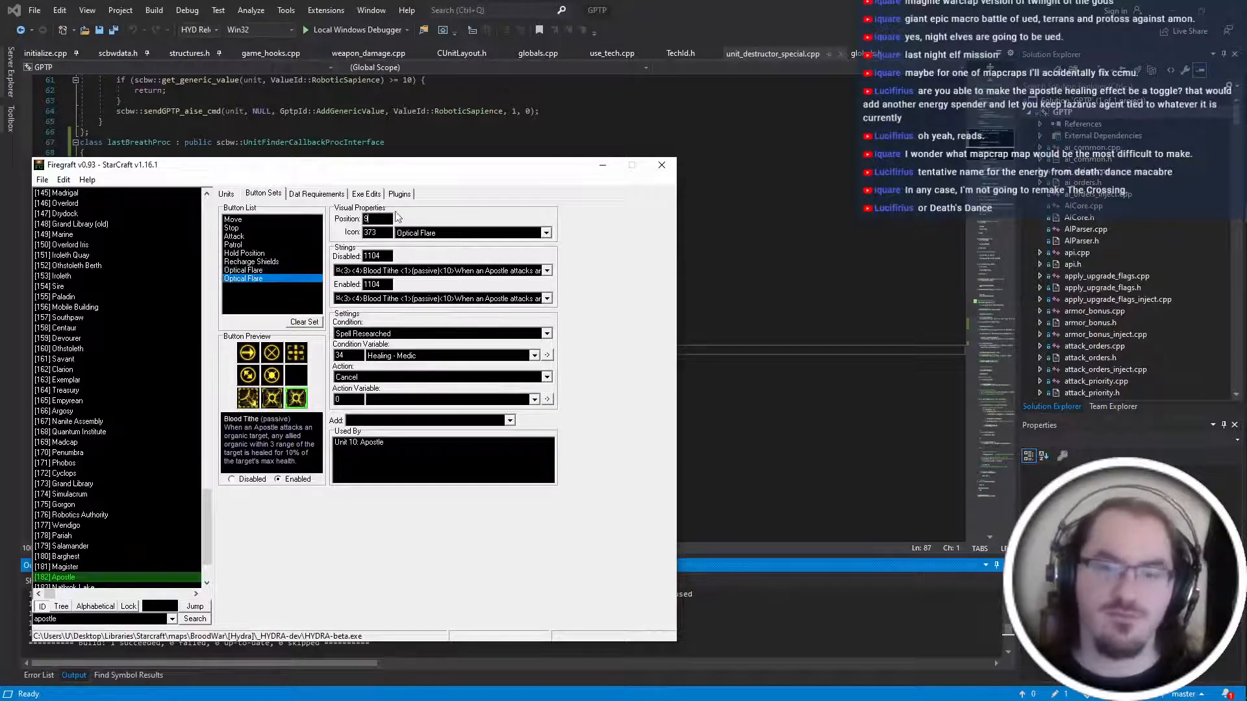
Browse the icons for the new position 9 button and set it to icon 350, Suicide (Scourge).
{"action": "left_click", "coordinate": [425, 234]}
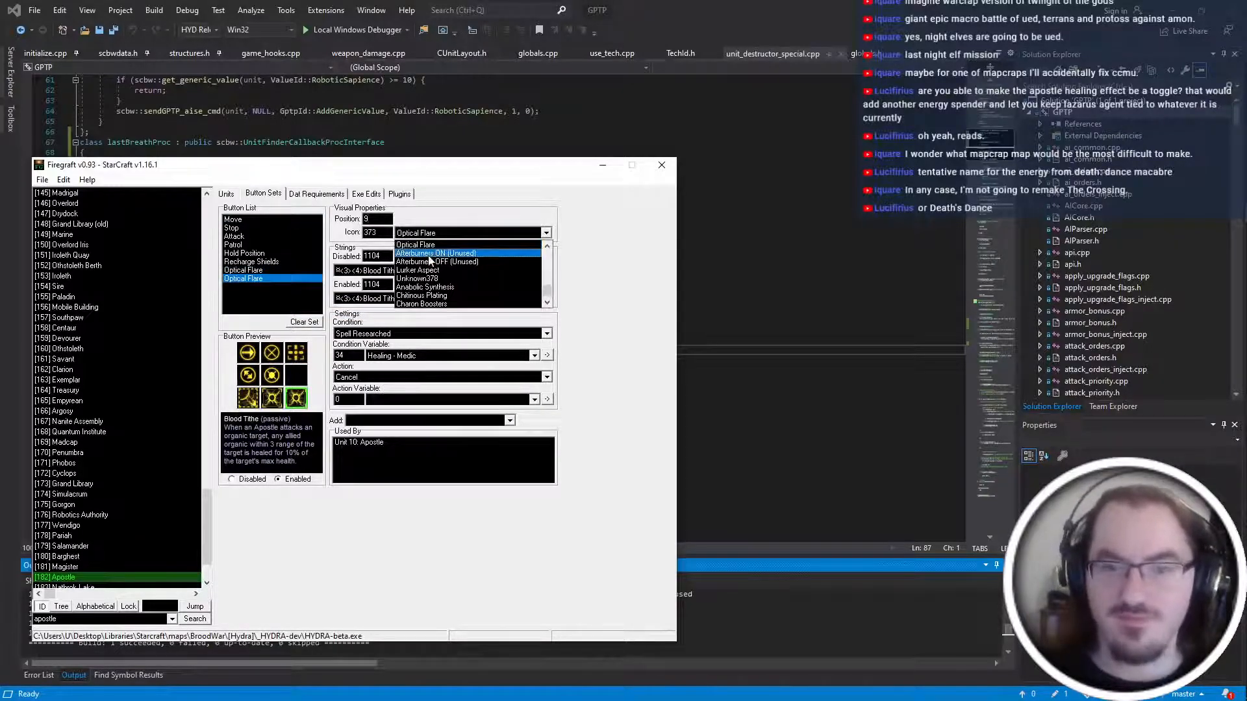
{"action": "left_click", "coordinate": [425, 278]}
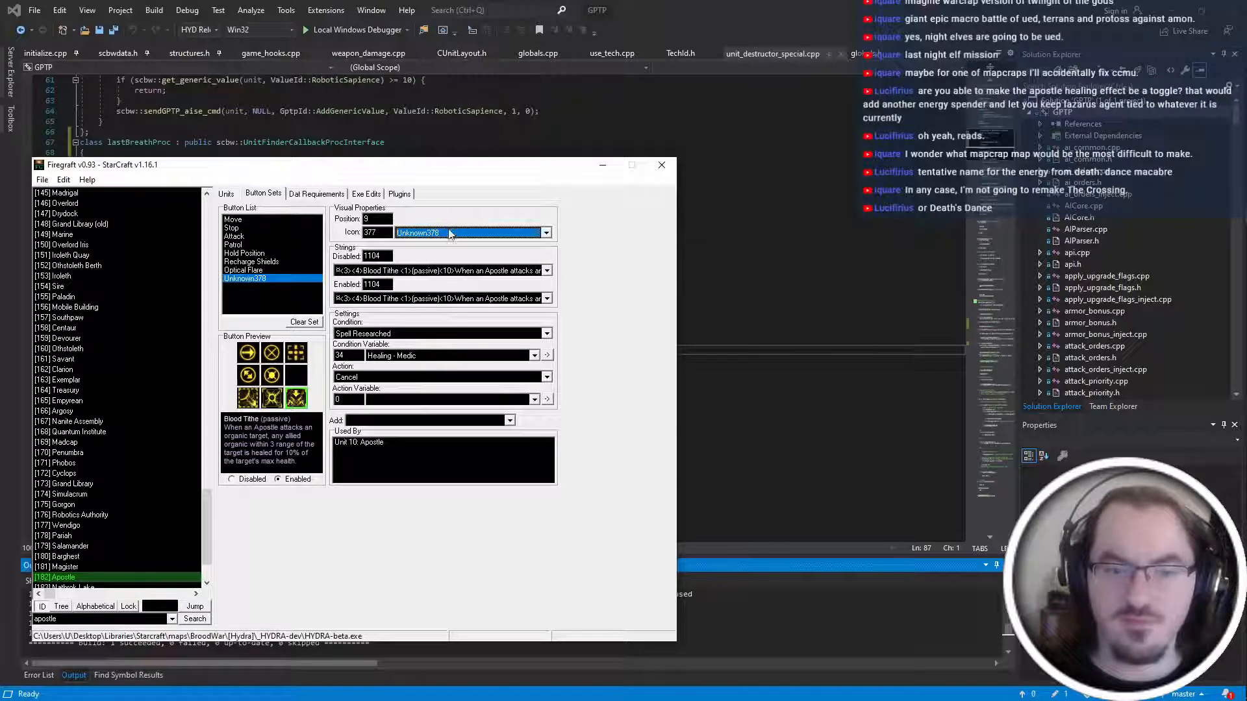
{"action": "scroll", "coordinate": [450, 232], "scroll_direction": "up", "scroll_amount": 7}
{"action": "scroll", "coordinate": [450, 233], "scroll_direction": "down", "scroll_amount": 1}
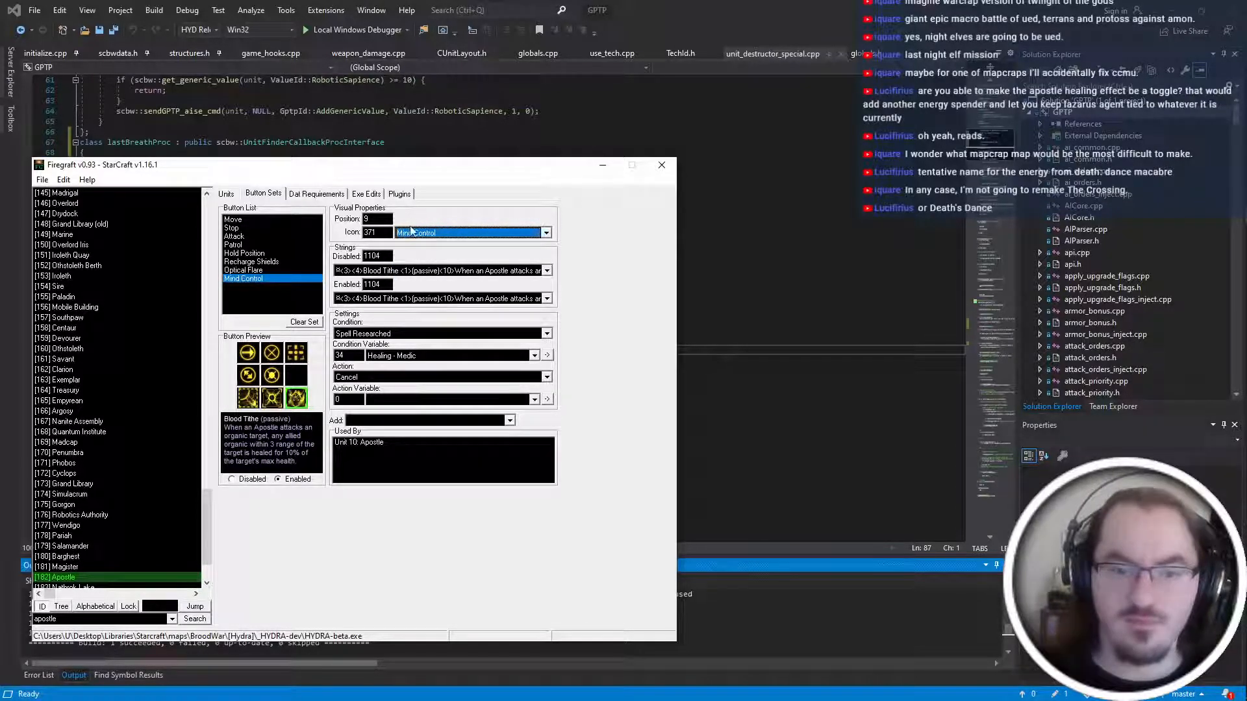
{"action": "scroll", "coordinate": [429, 236], "scroll_direction": "up", "scroll_amount": 7}
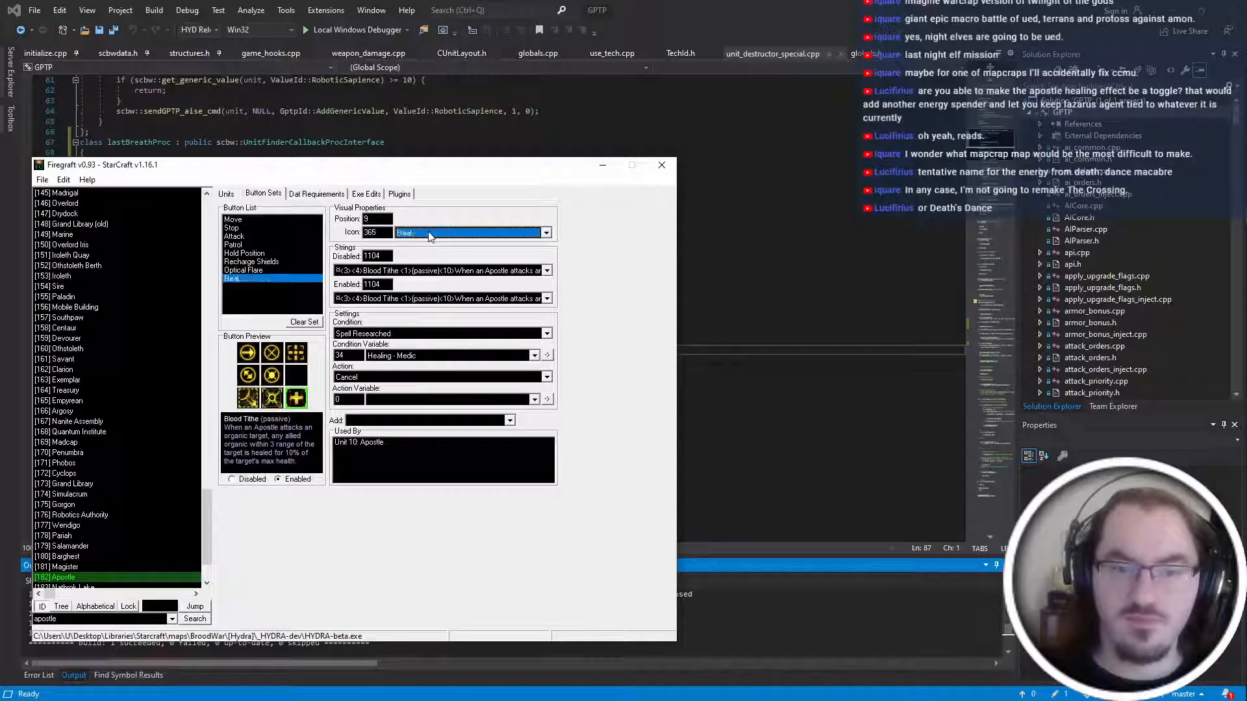
{"action": "scroll", "coordinate": [429, 235], "scroll_direction": "up", "scroll_amount": 9}
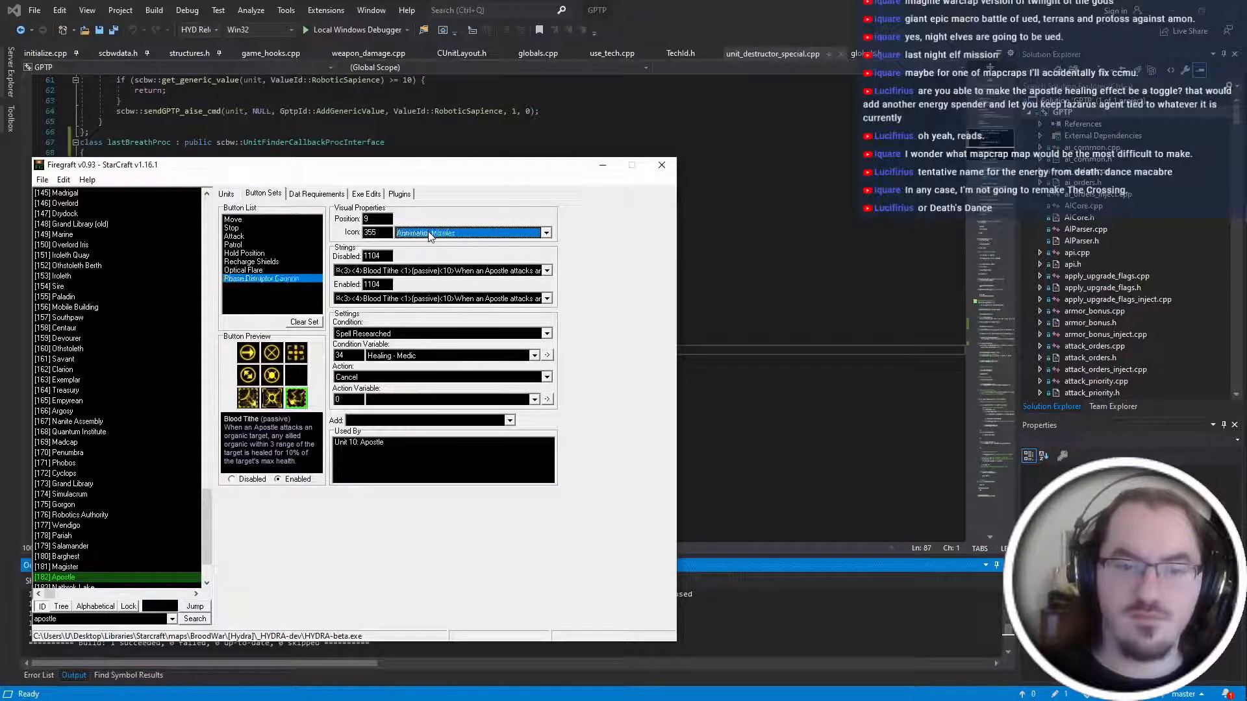
{"action": "scroll", "coordinate": [429, 236], "scroll_direction": "down", "scroll_amount": 20}
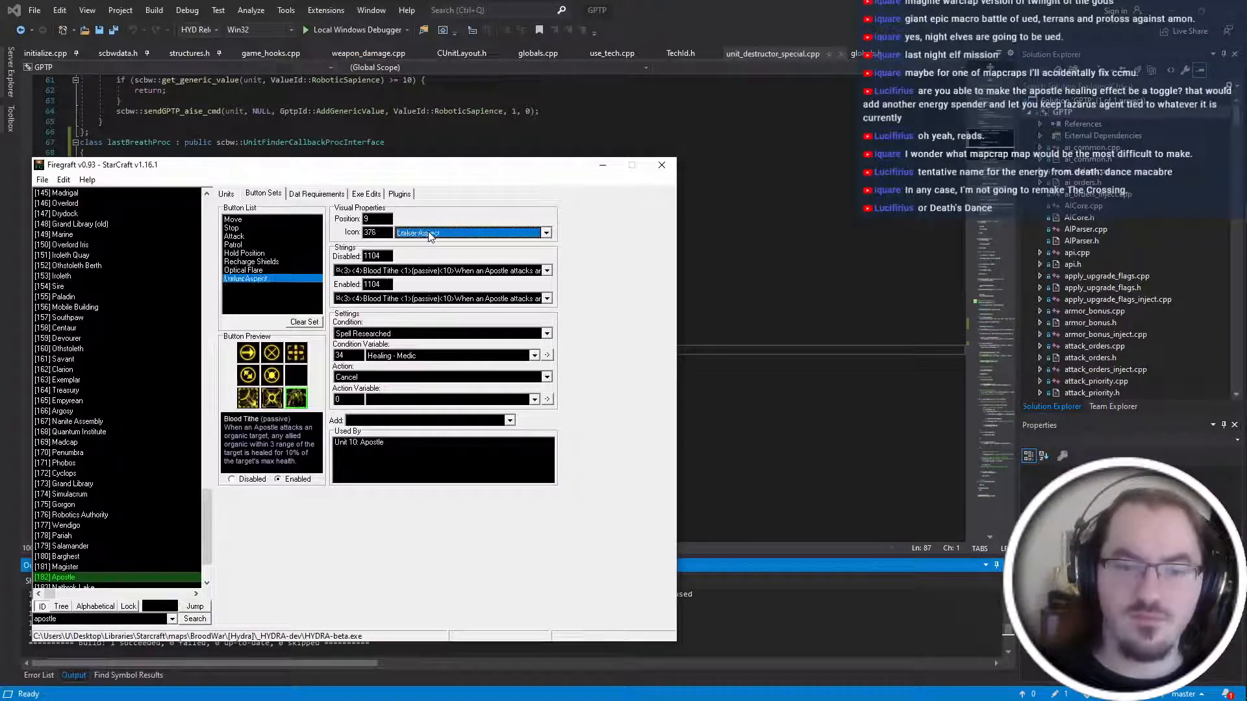
{"action": "scroll", "coordinate": [429, 236], "scroll_direction": "up", "scroll_amount": 2}
{"action": "scroll", "coordinate": [428, 236], "scroll_direction": "up", "scroll_amount": 20}
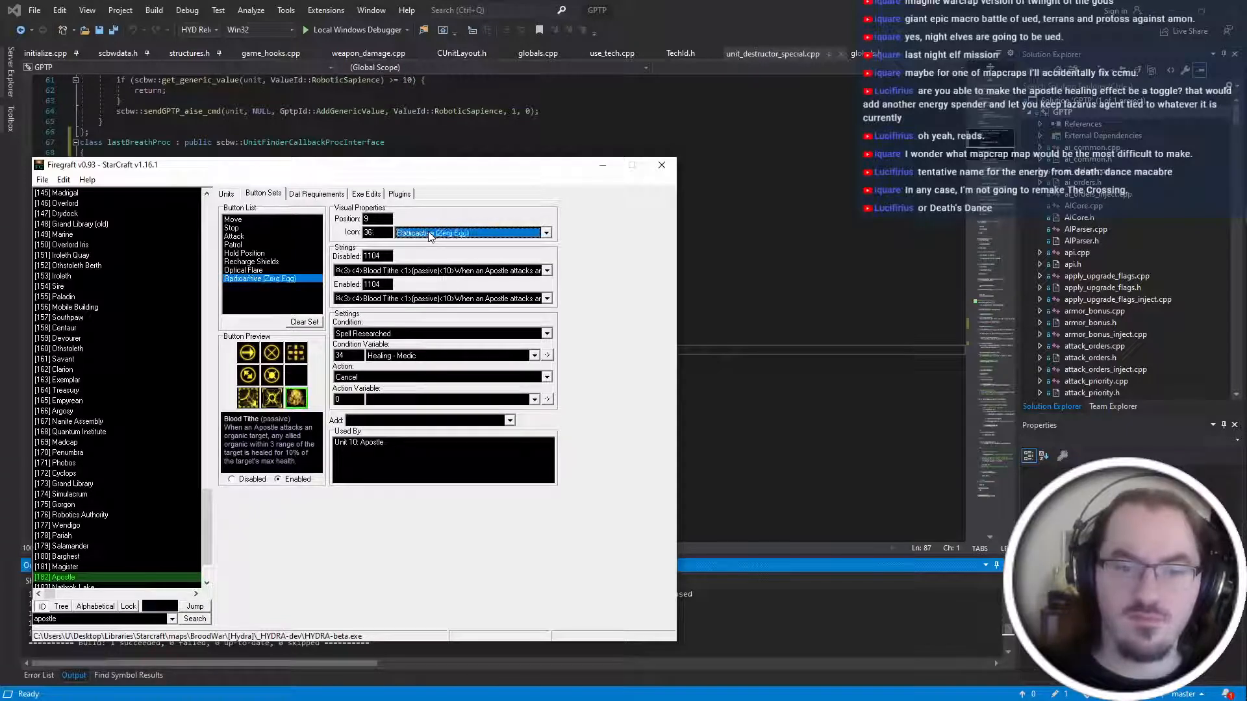
{"action": "scroll", "coordinate": [429, 236], "scroll_direction": "down", "scroll_amount": 20}
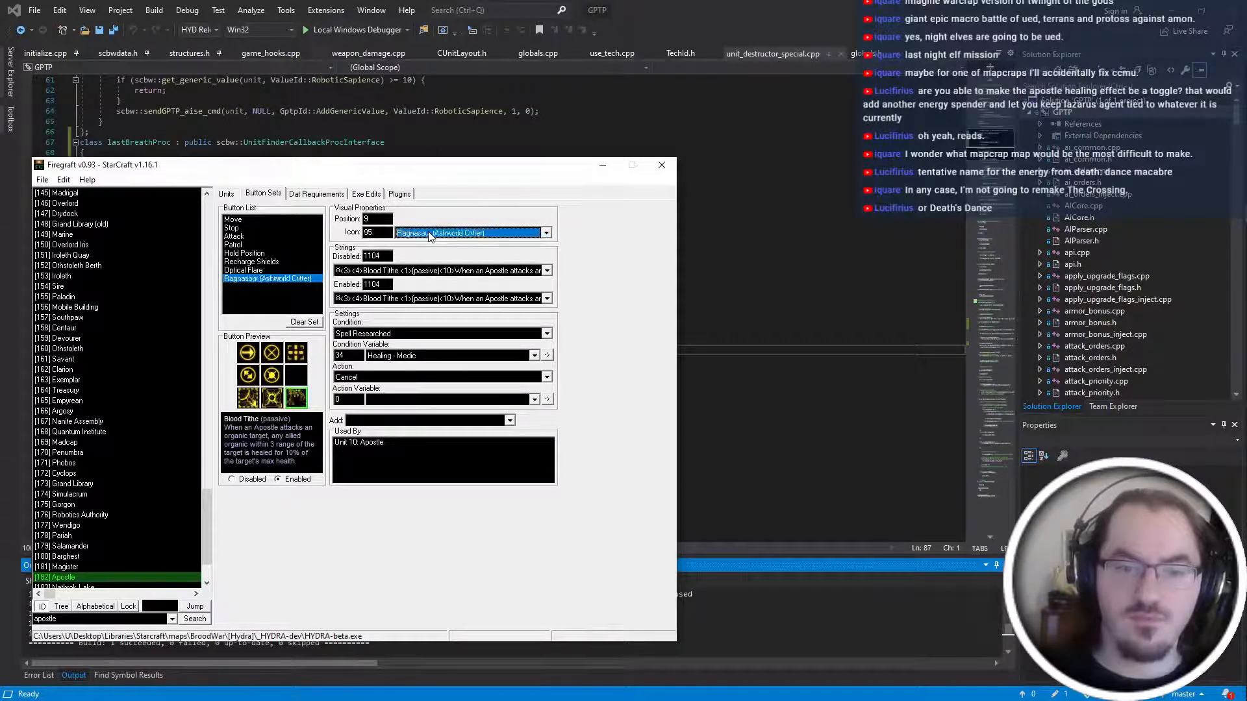
{"action": "scroll", "coordinate": [429, 236], "scroll_direction": "down", "scroll_amount": 20}
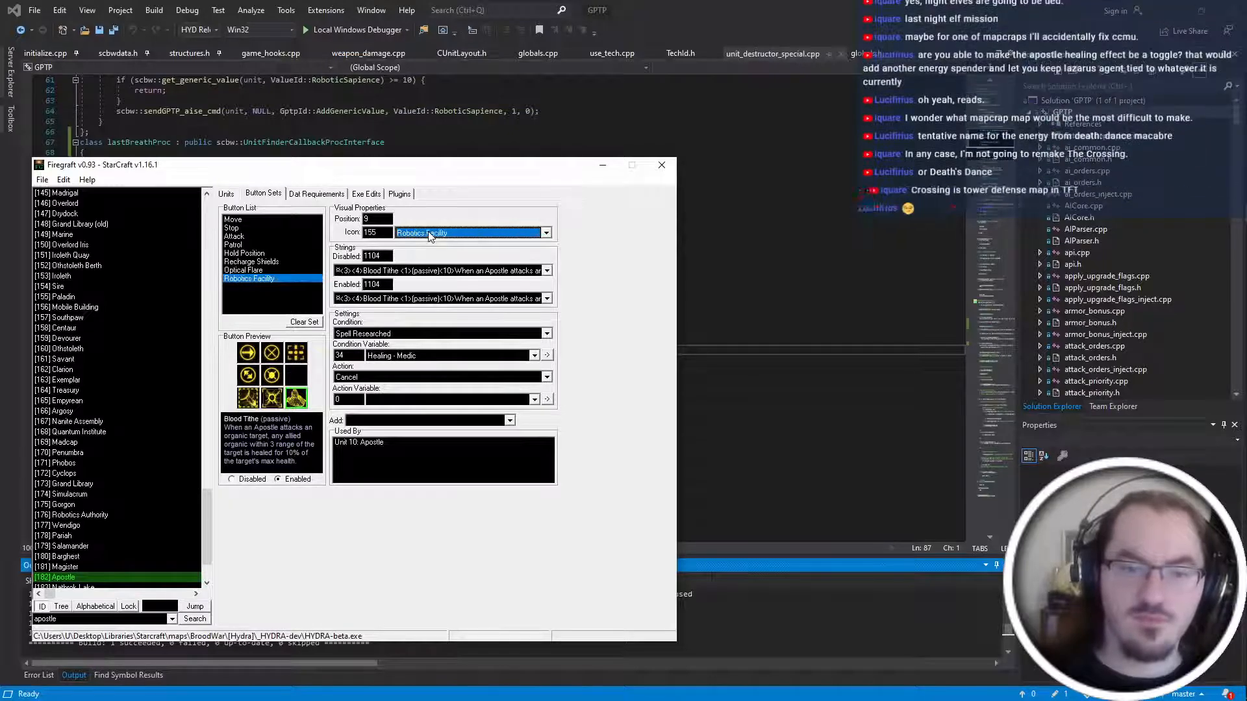
{"action": "scroll", "coordinate": [429, 235], "scroll_direction": "down", "scroll_amount": 20}
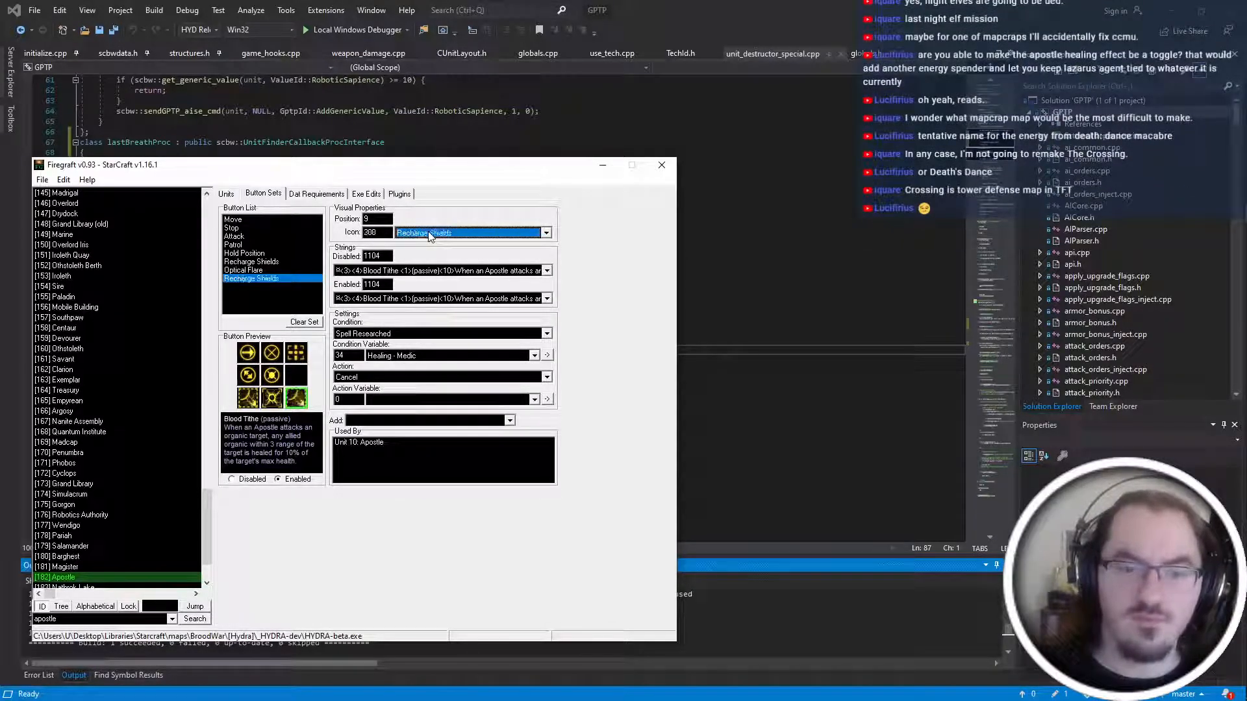
{"action": "scroll", "coordinate": [429, 236], "scroll_direction": "down", "scroll_amount": 3}
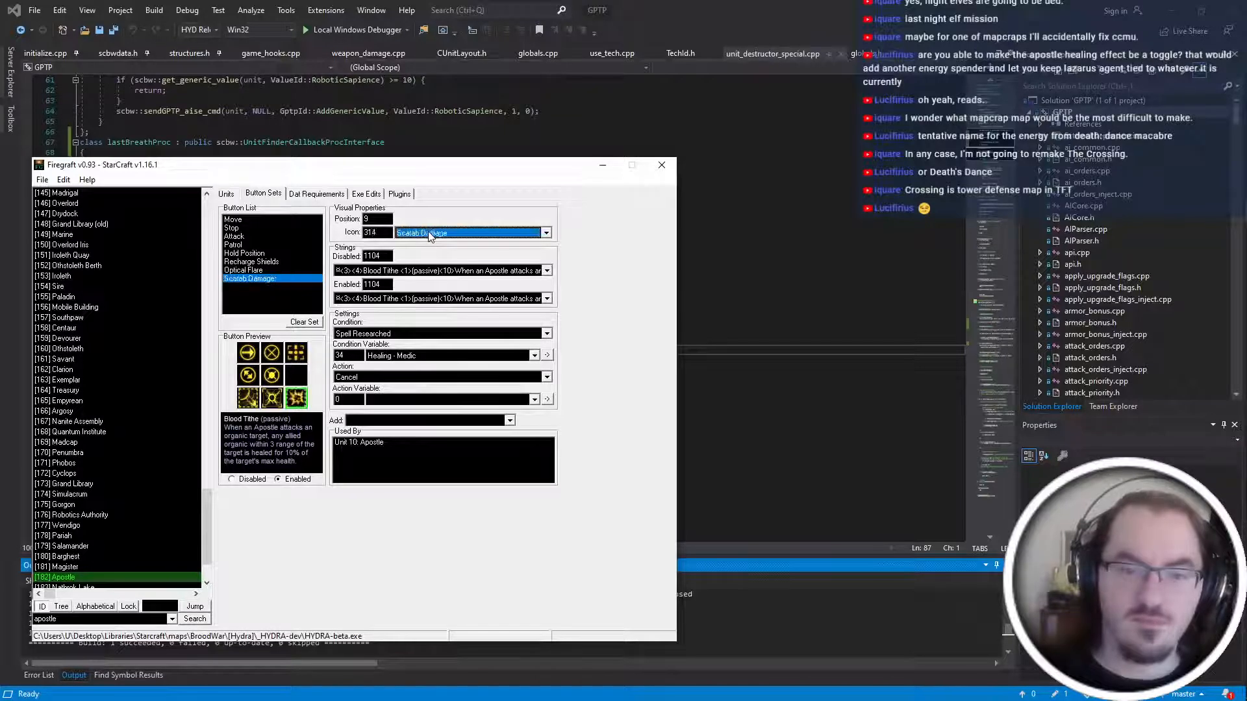
{"action": "scroll", "coordinate": [428, 235], "scroll_direction": "down", "scroll_amount": 8}
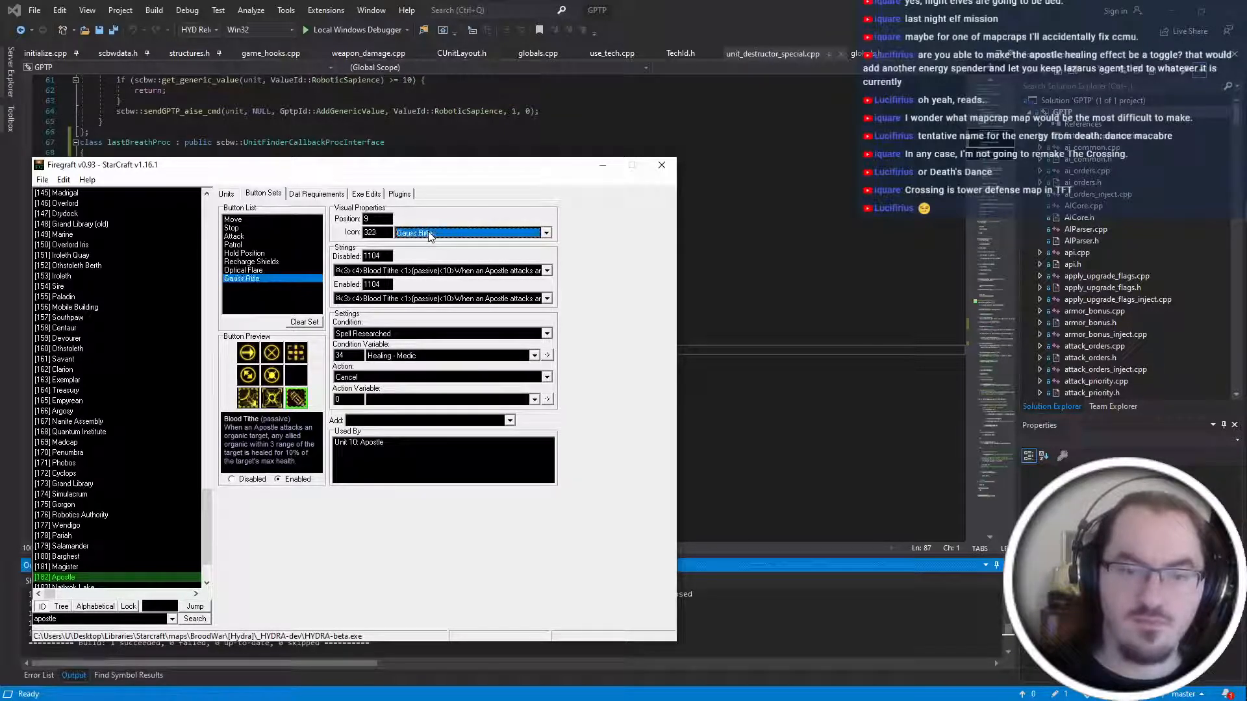
{"action": "scroll", "coordinate": [429, 235], "scroll_direction": "down", "scroll_amount": 10}
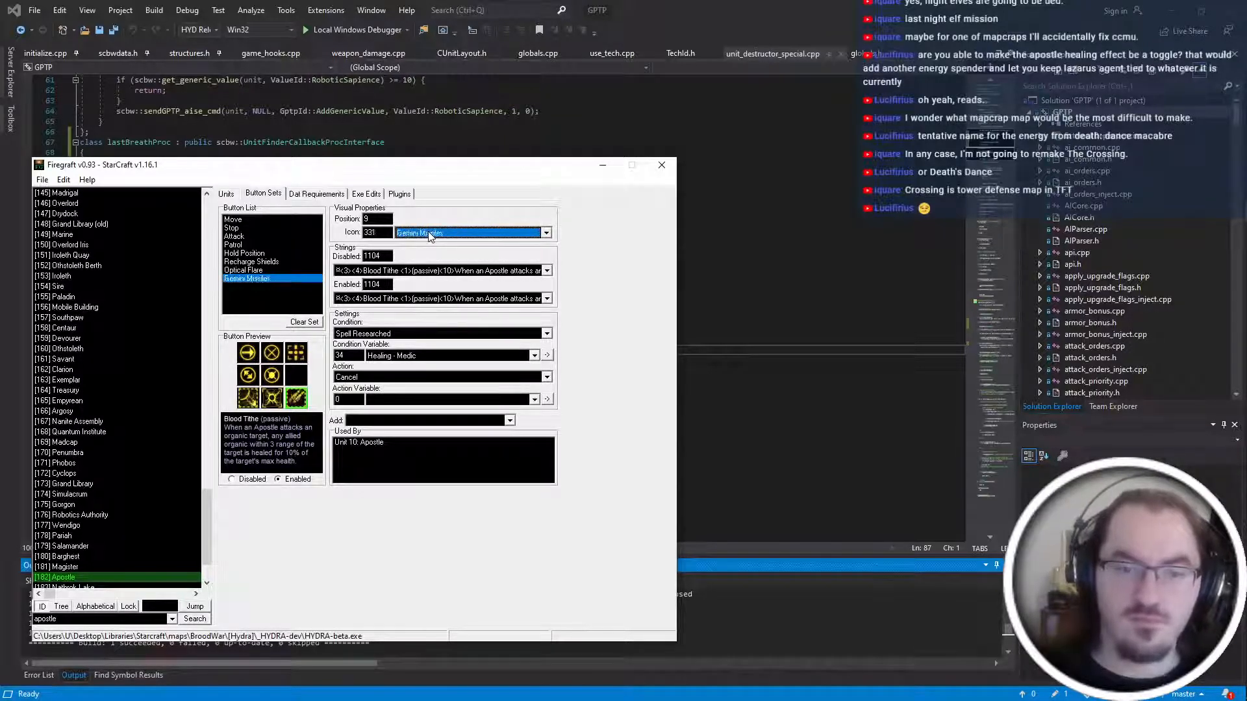
{"action": "scroll", "coordinate": [429, 236], "scroll_direction": "down", "scroll_amount": 6}
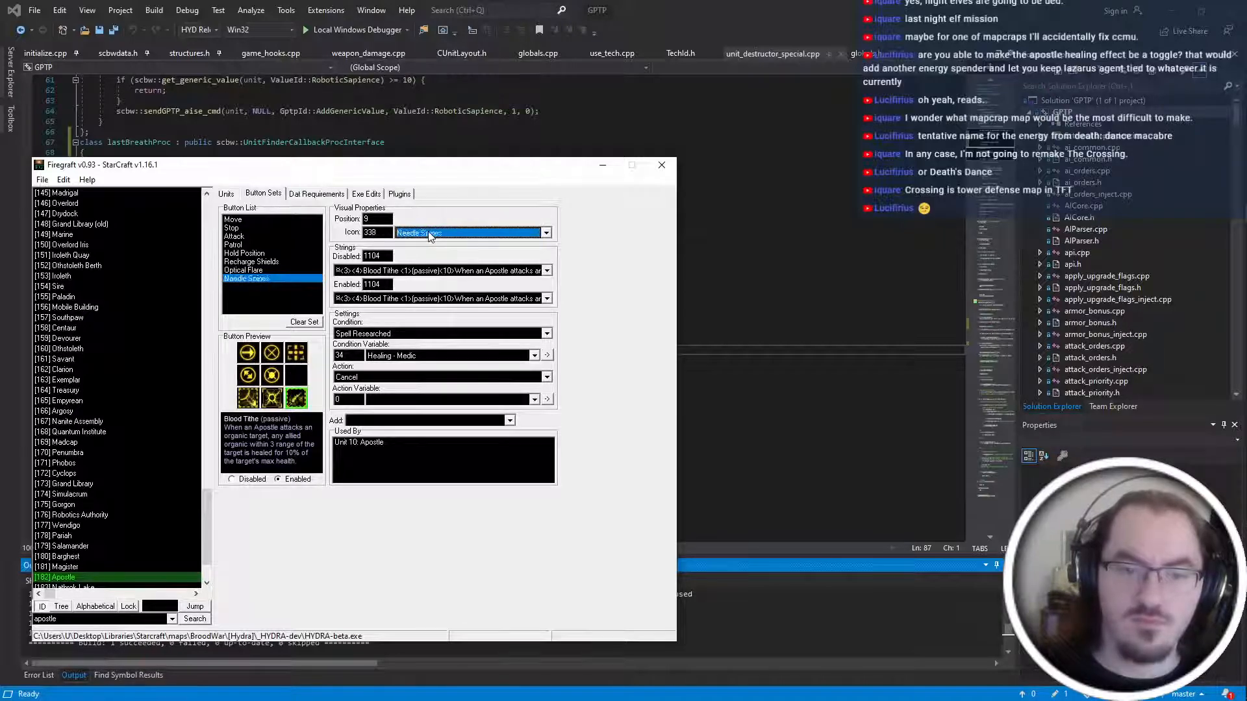
{"action": "scroll", "coordinate": [428, 236], "scroll_direction": "down", "scroll_amount": 6}
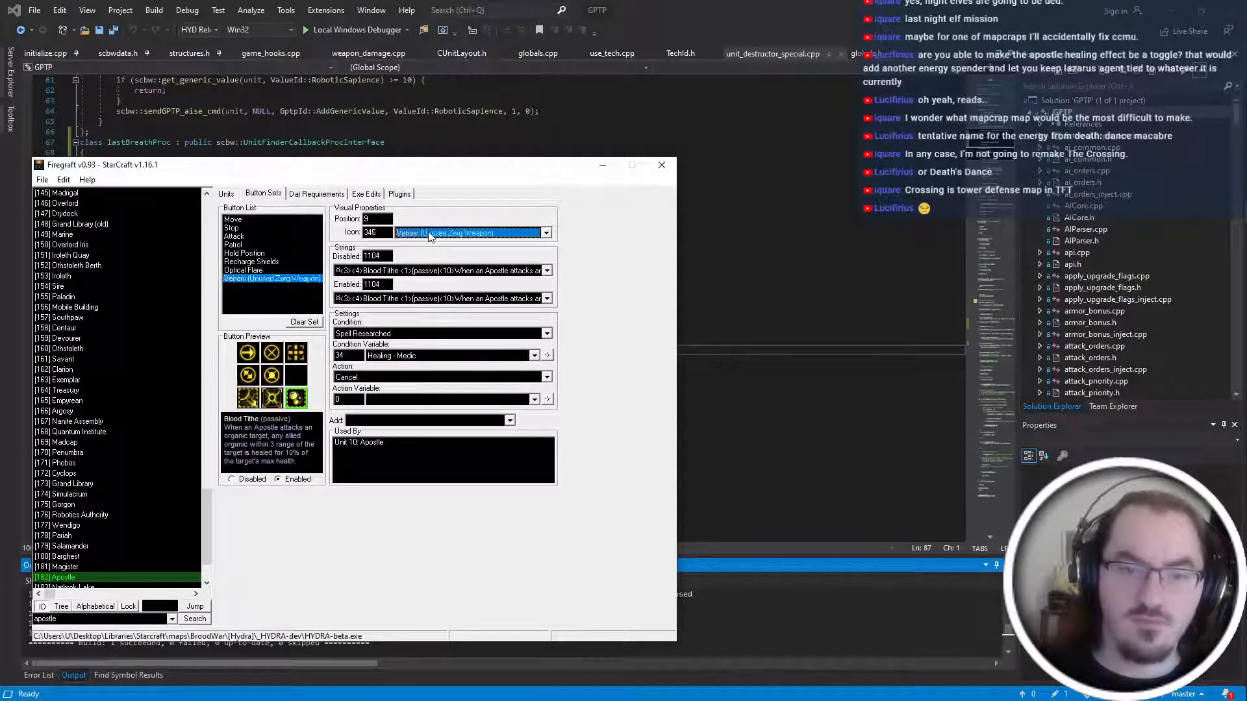
{"action": "scroll", "coordinate": [429, 236], "scroll_direction": "down", "scroll_amount": 1}
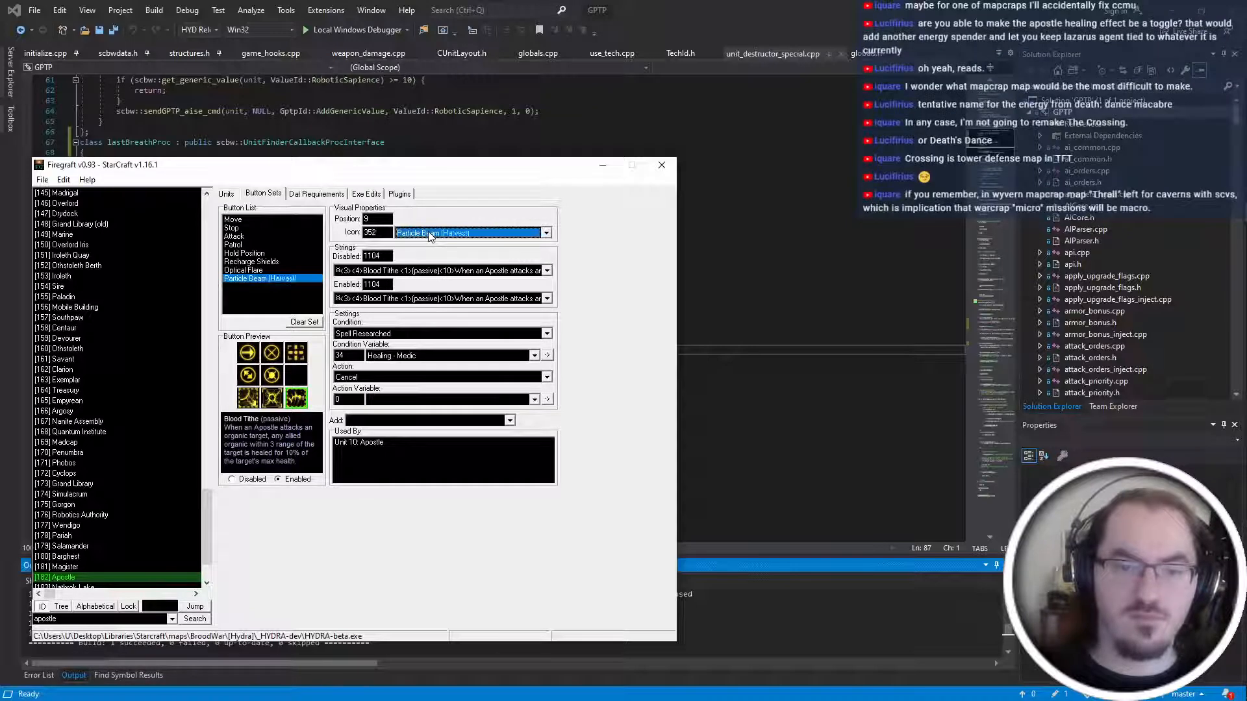
{"action": "scroll", "coordinate": [429, 236], "scroll_direction": "down", "scroll_amount": 1}
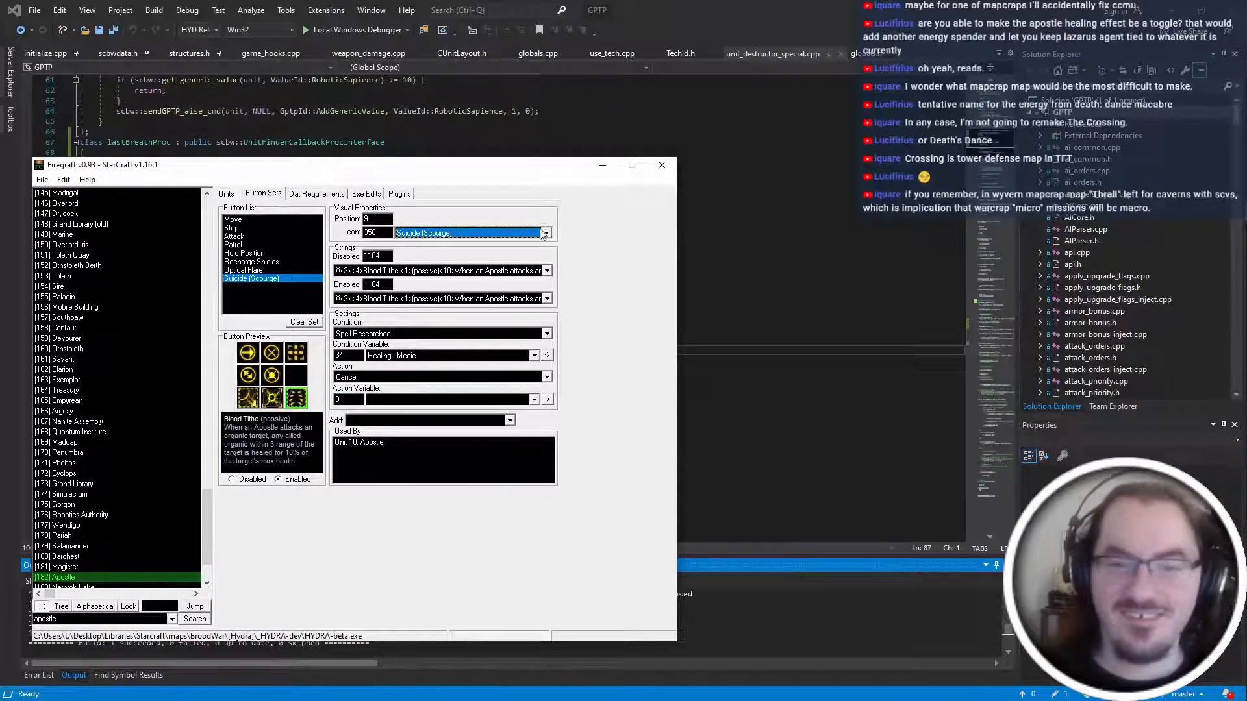
Switch to File Explorer and open stat_txt.tbl from the mpq\rez folder in PyTBL.
{"action": "key", "text": "alt+Tab"}
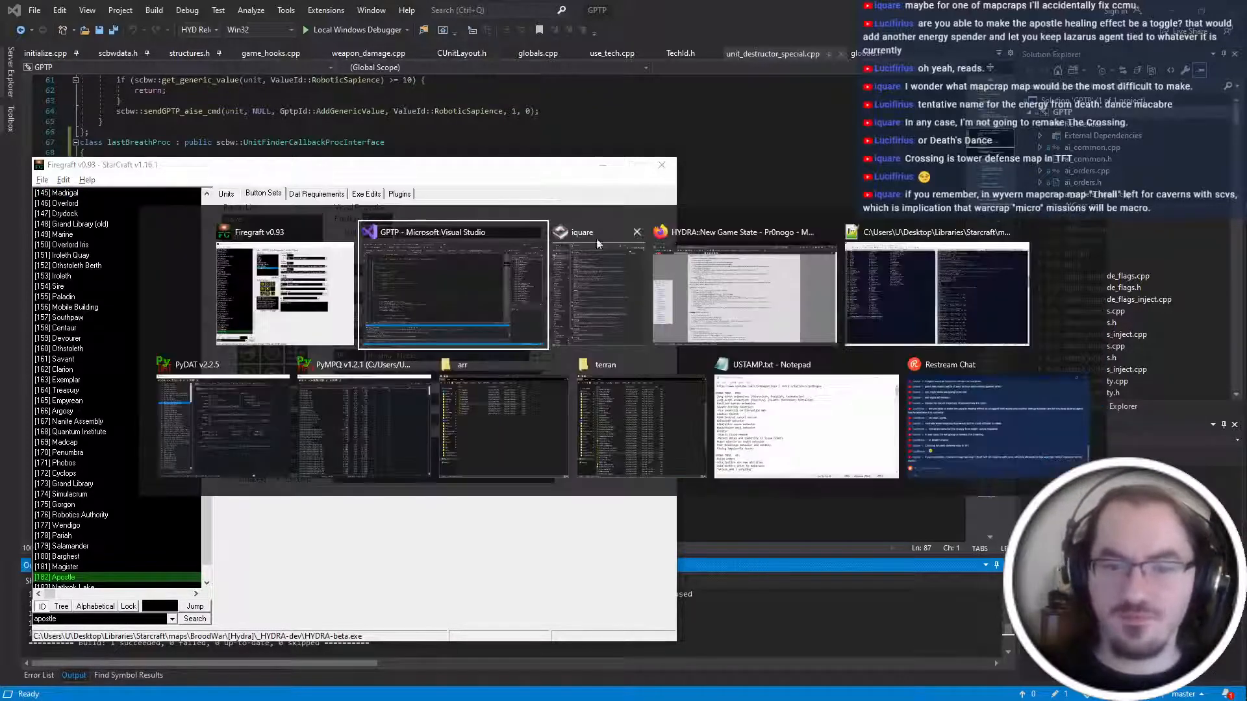
{"action": "left_click", "coordinate": [548, 408]}
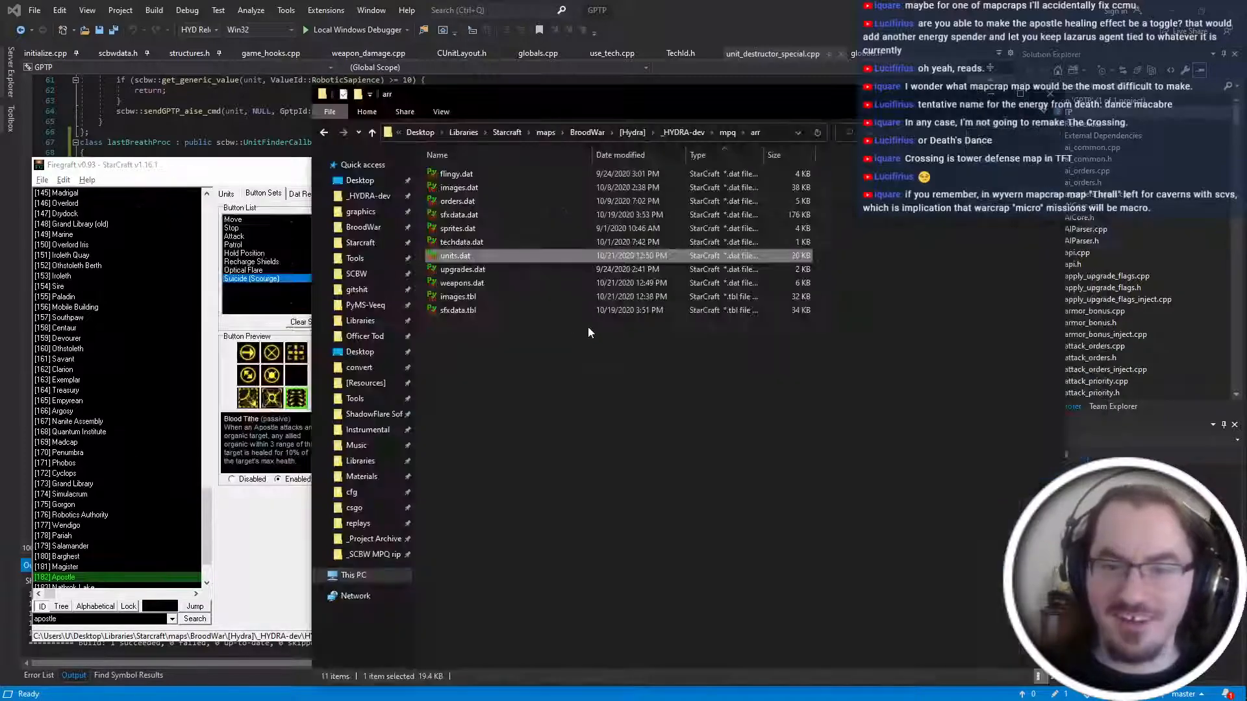
{"action": "key", "text": "alt+Up"}
{"action": "double_click", "coordinate": [540, 249]}
{"action": "left_click", "coordinate": [529, 207]}
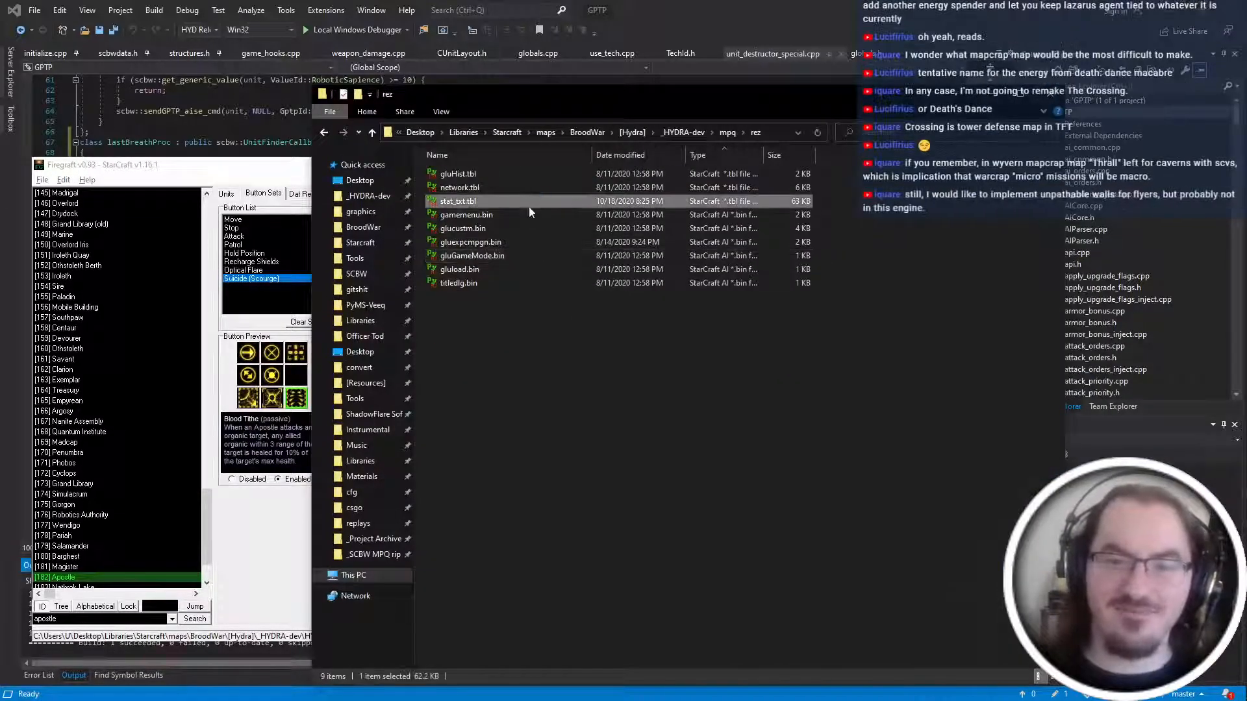
Enter the title line "¤<3><4>Last Breath <1>(passive)" in blank string 1415, followed by a line break.
{"action": "left_click_drag", "start_coordinate": [622, 111], "coordinate": [621, 472]}
{"action": "left_click", "coordinate": [526, 223]}
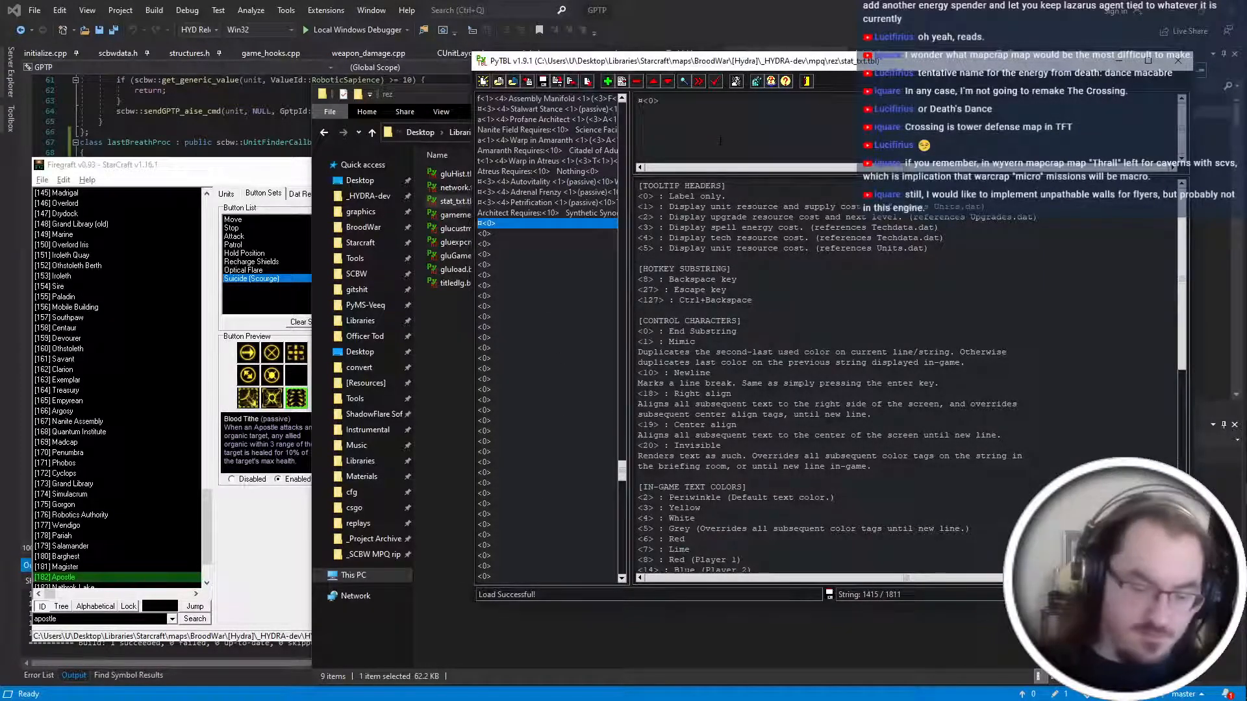
{"action": "type", "text": "¤"}
{"action": "type", "text": "<3><4>Last"}
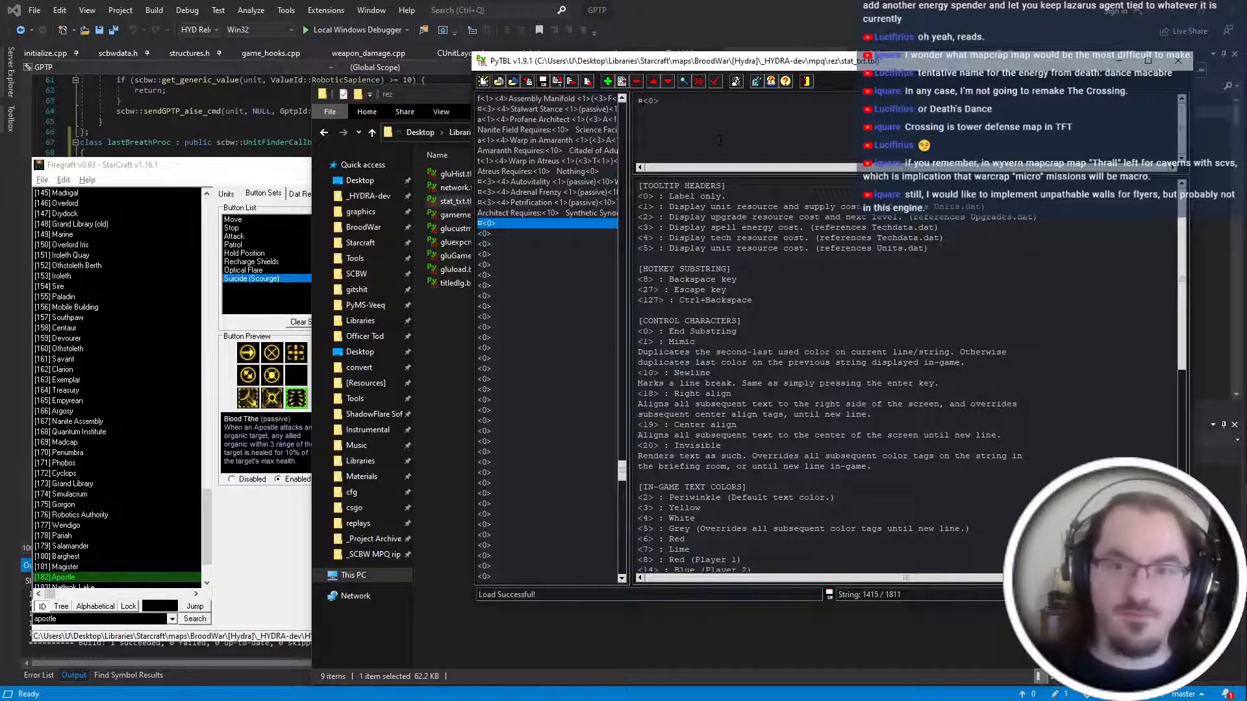
{"action": "type", "text": " Breath <1>"}
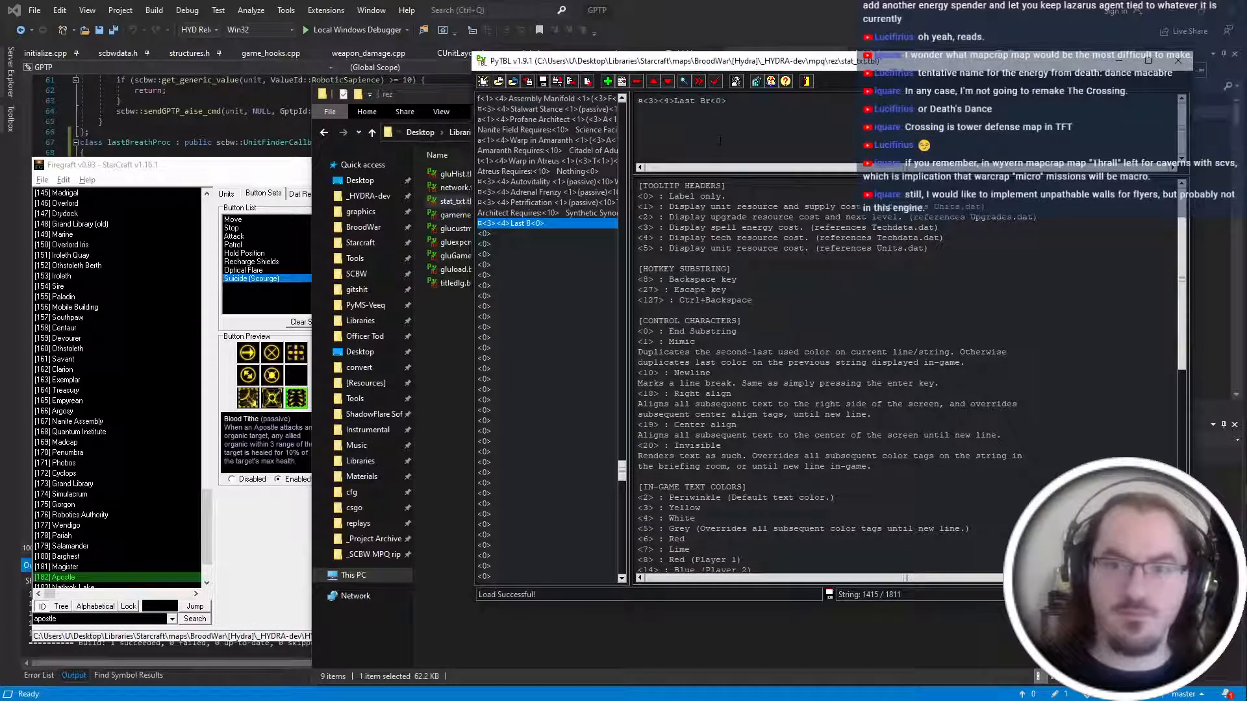
{"action": "type", "text": "(pwa"}
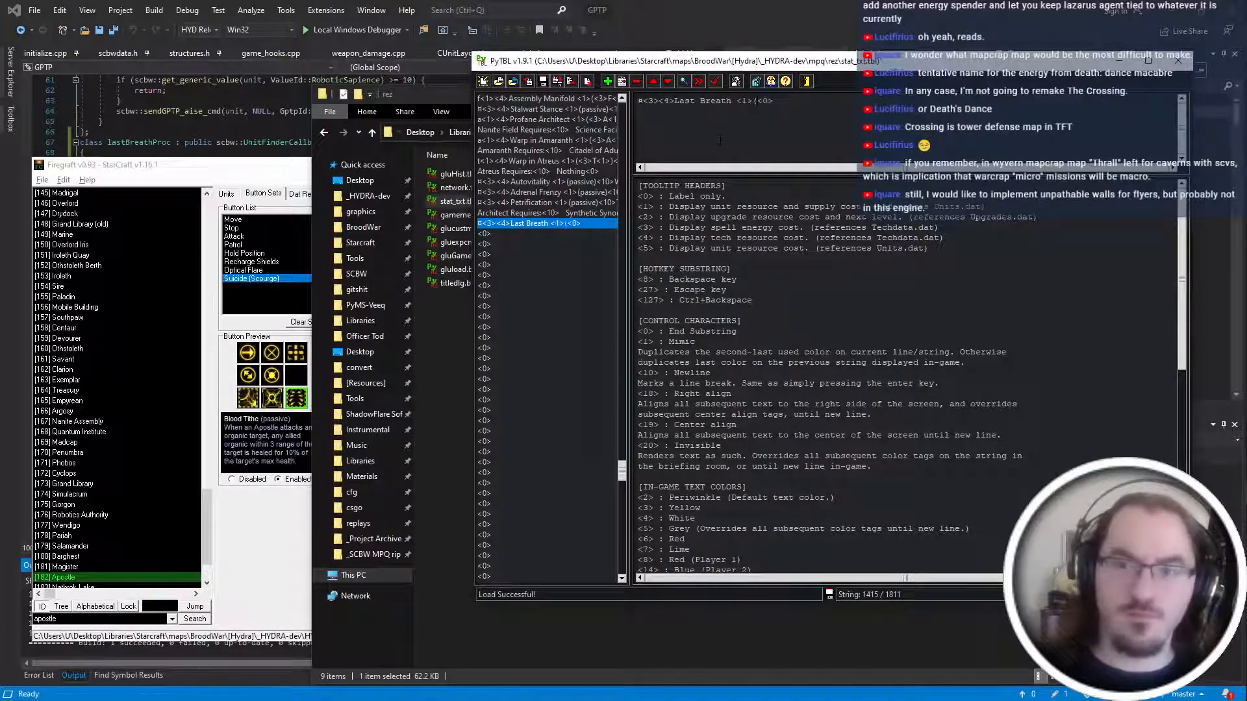
{"action": "key", "text": "BackSpace"}
{"action": "key", "text": "BackSpace"}
{"action": "type", "text": "assive)"}
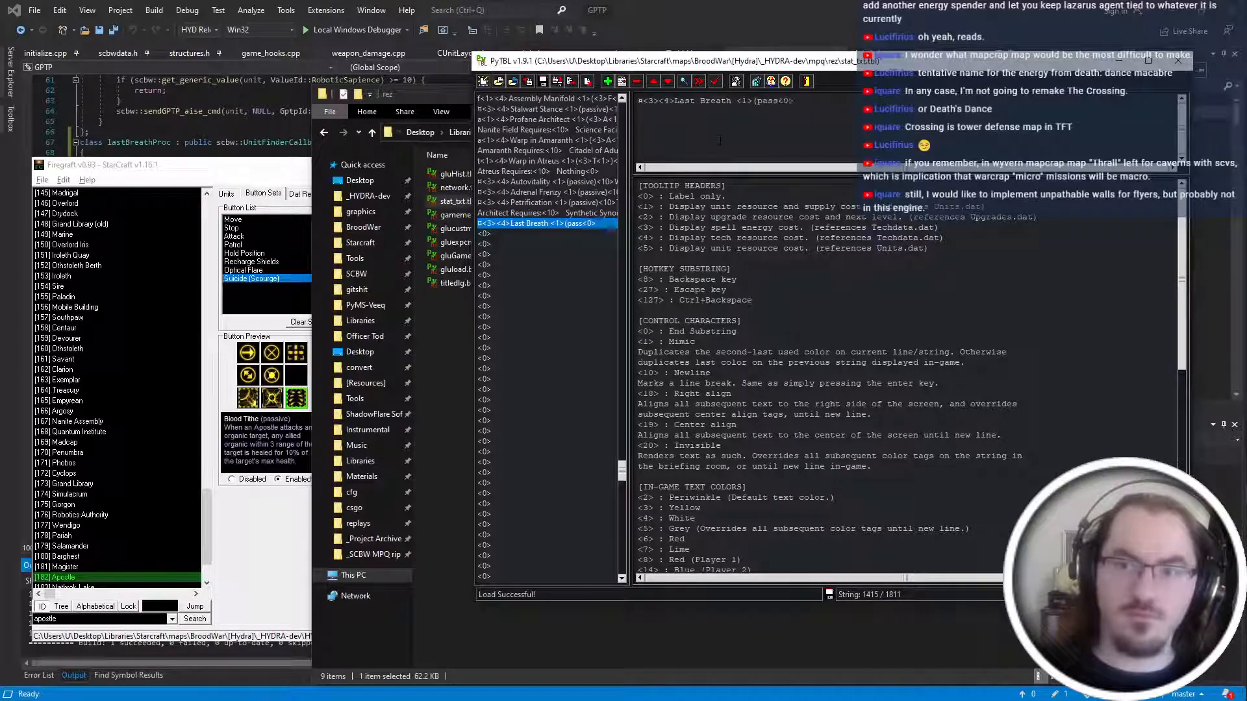
{"action": "key", "text": "Return"}
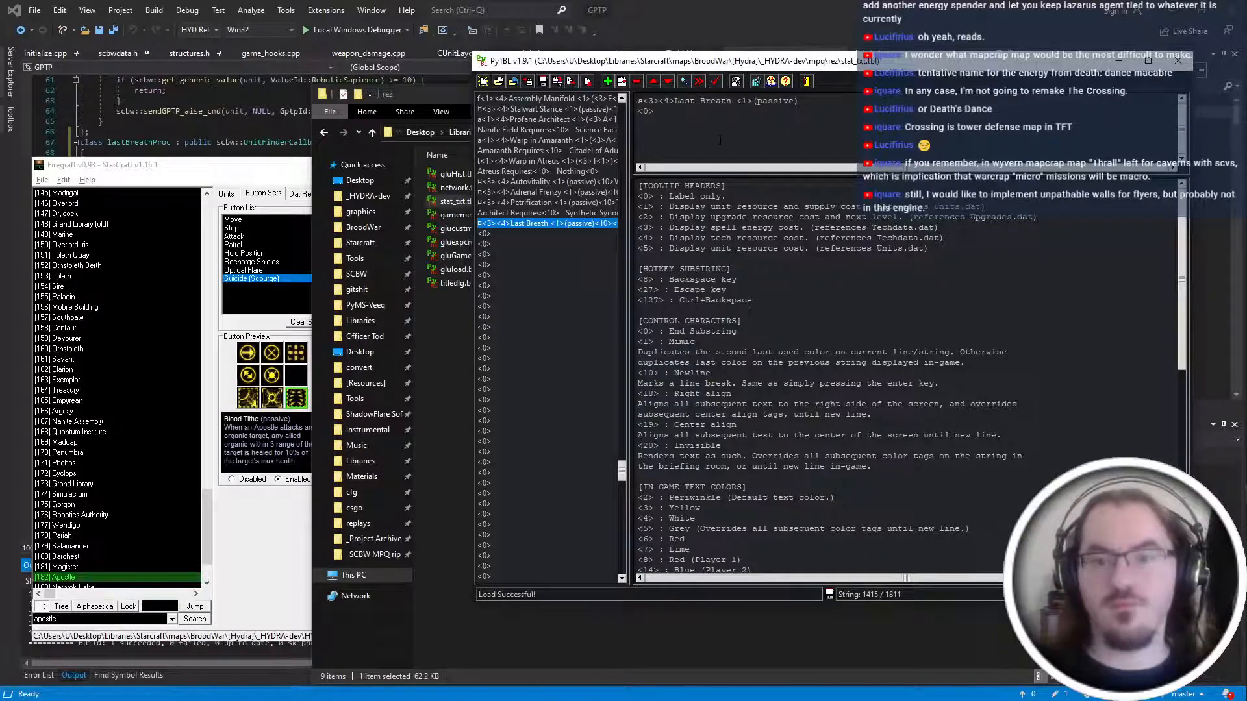
{"action": "type", "text": "Organ"}
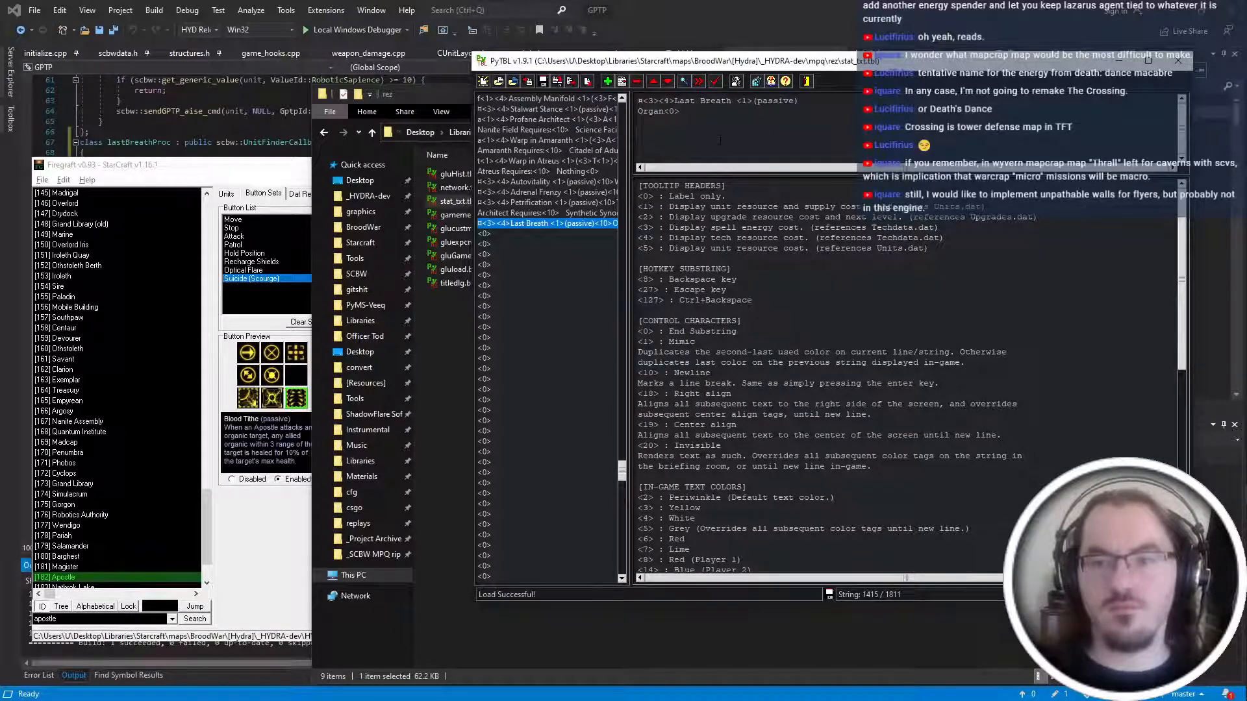
{"action": "key", "text": "BackSpace"}
{"action": "key", "text": "BackSpace"}
{"action": "key", "text": "BackSpace"}
{"action": "key", "text": "BackSpace"}
{"action": "key", "text": "BackSpace"}
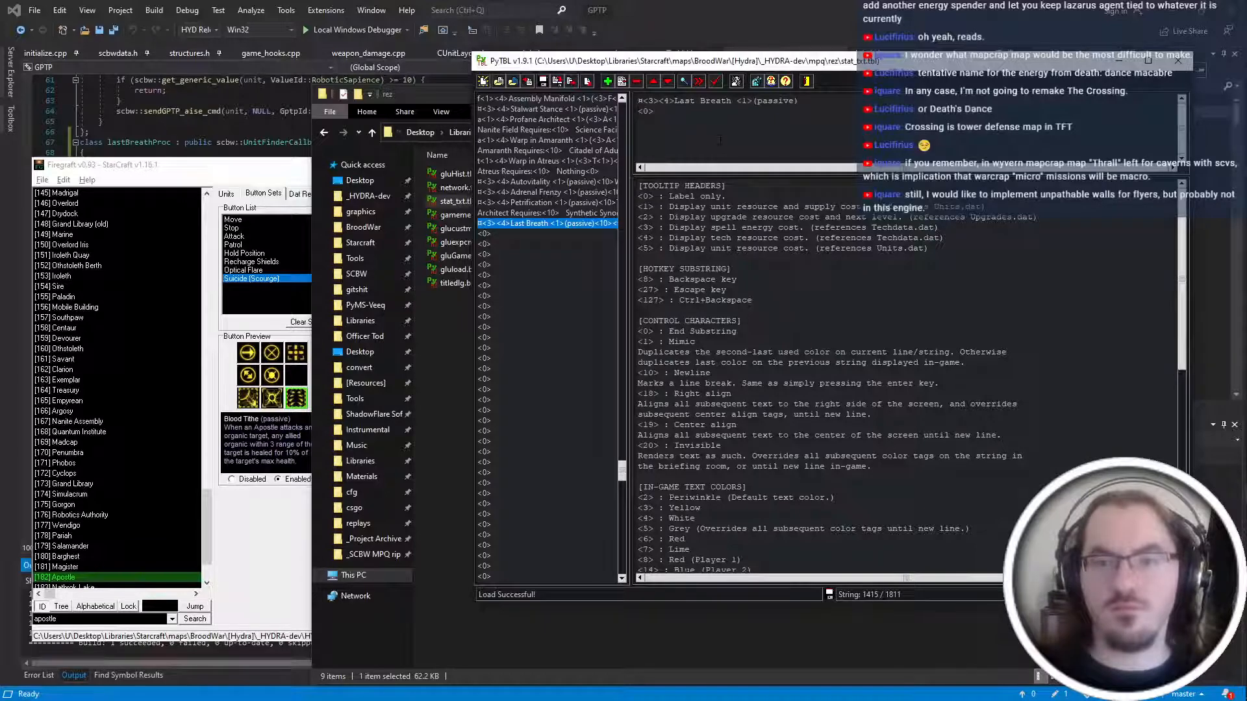
Complete string 1415 with a description saying Apostles gain +5 energy for deaths within 3 range, and save stat_txt.tbl.
{"action": "type", "text": "Apostles gain +5 energ"}
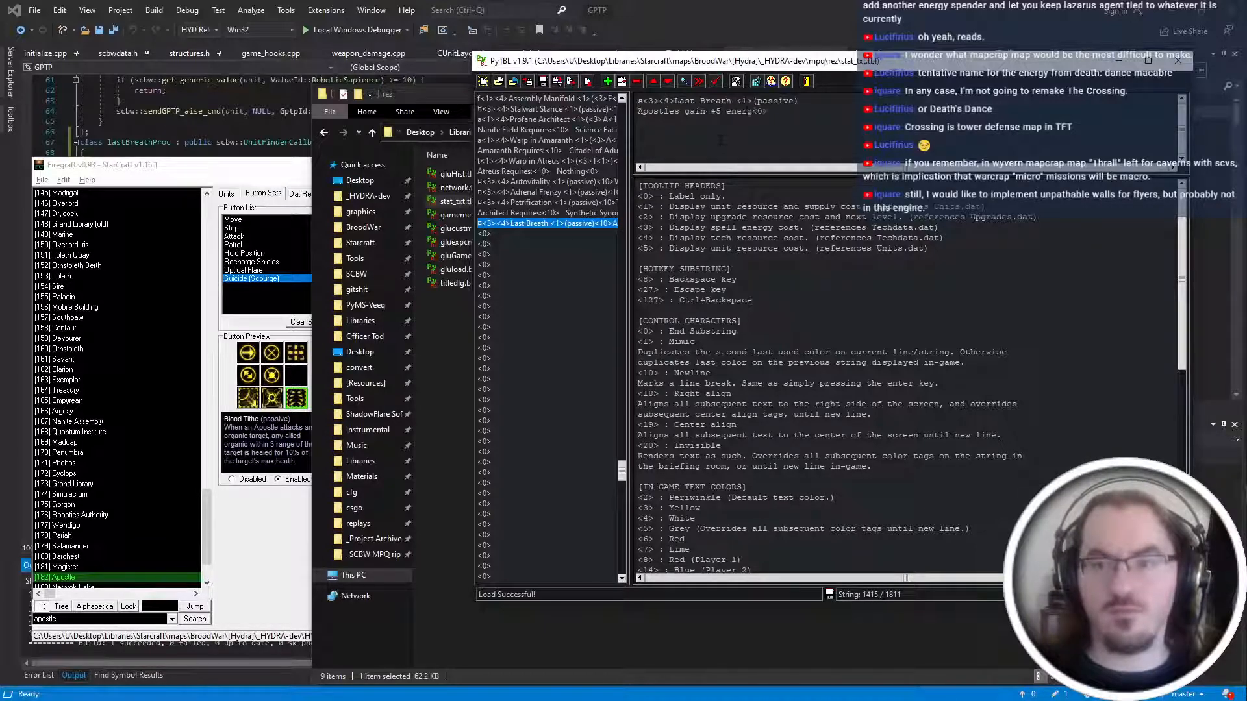
{"action": "type", "text": "y for every allied o"}
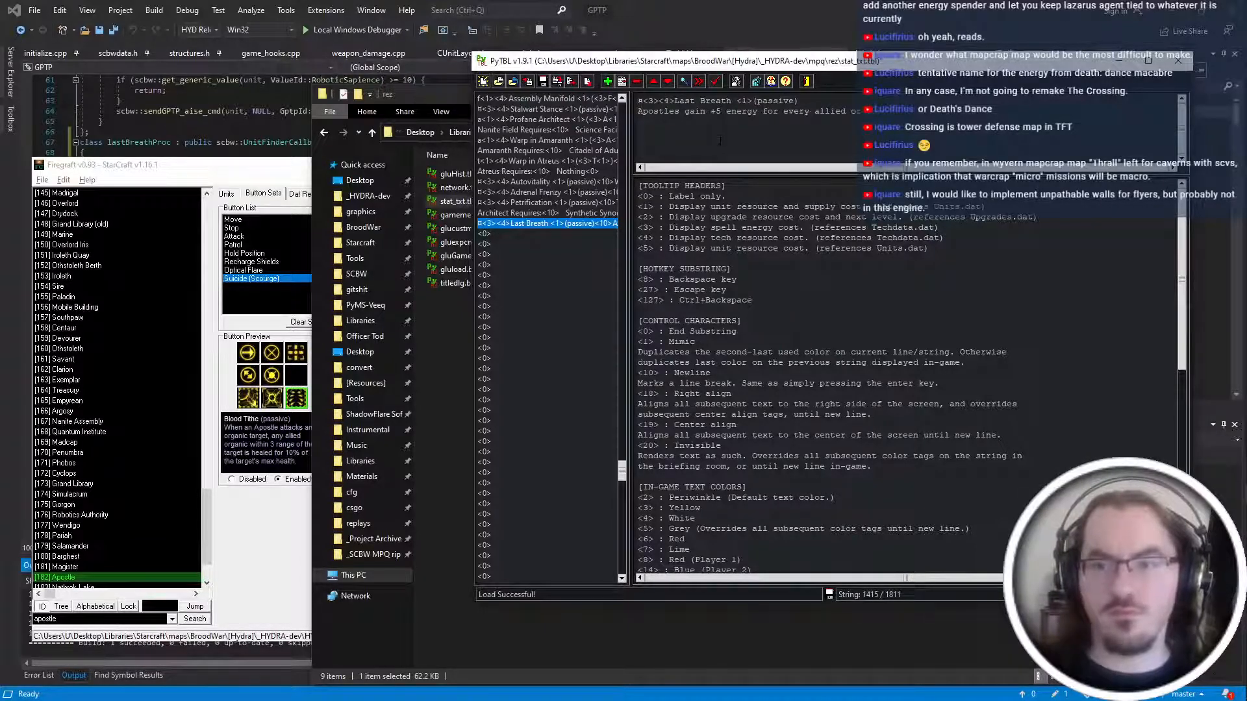
{"action": "type", "text": "r"}
{"action": "type", "text": " with"}
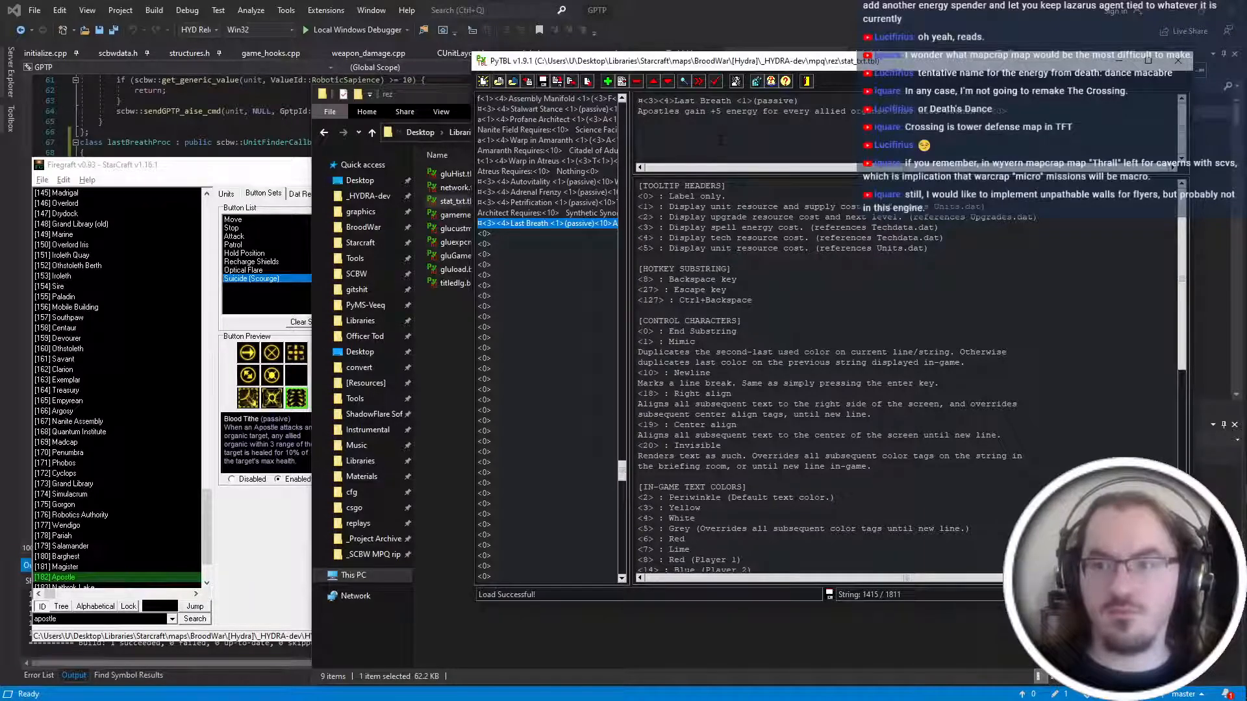
{"action": "type", "text": "in 3 range."}
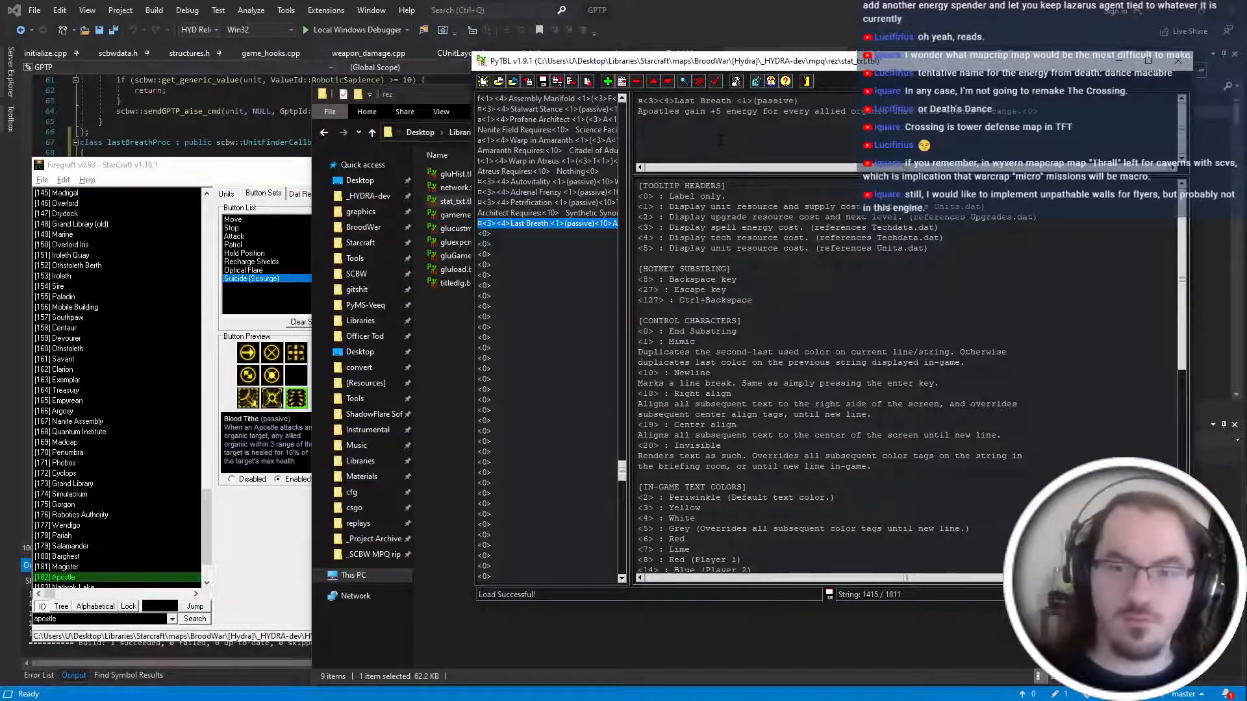
{"action": "key", "text": "ctrl+s"}
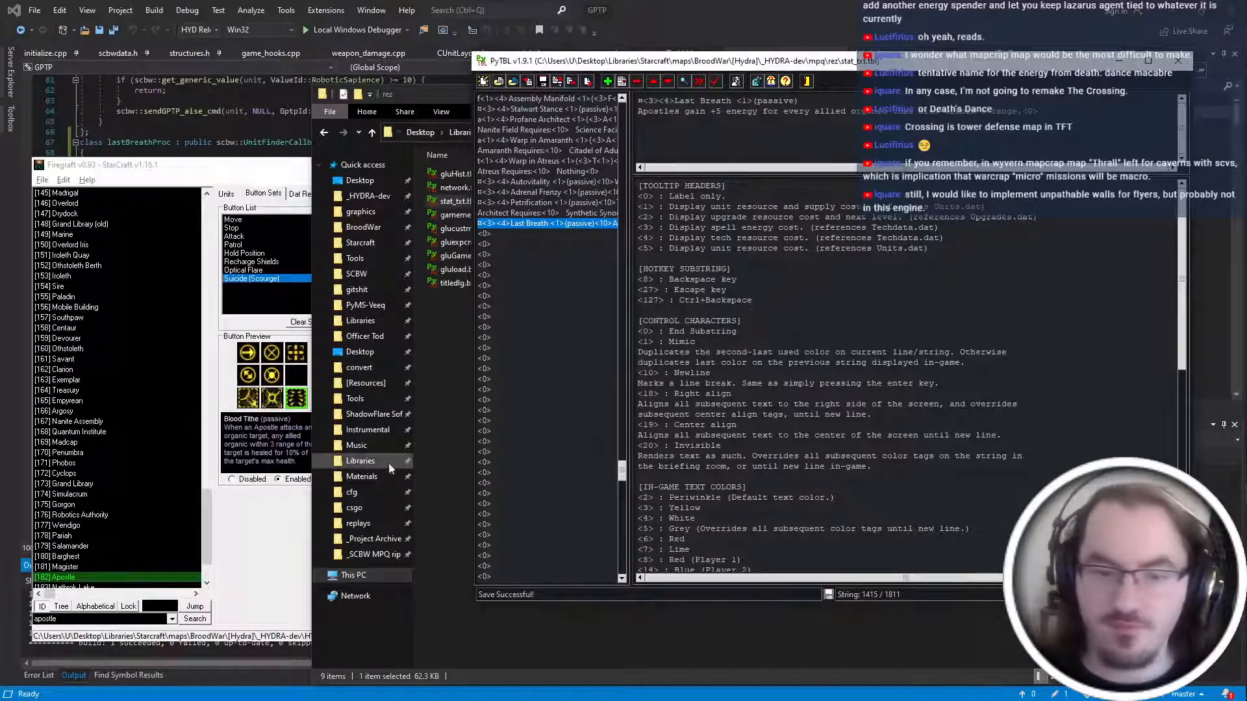
Switch to Firegraft and set the Disabled and Enabled strings of the Apostle's Suicide (Scourge) button to 1415.
{"action": "key", "text": "alt+Tab"}
{"action": "type", "text": "1415"}
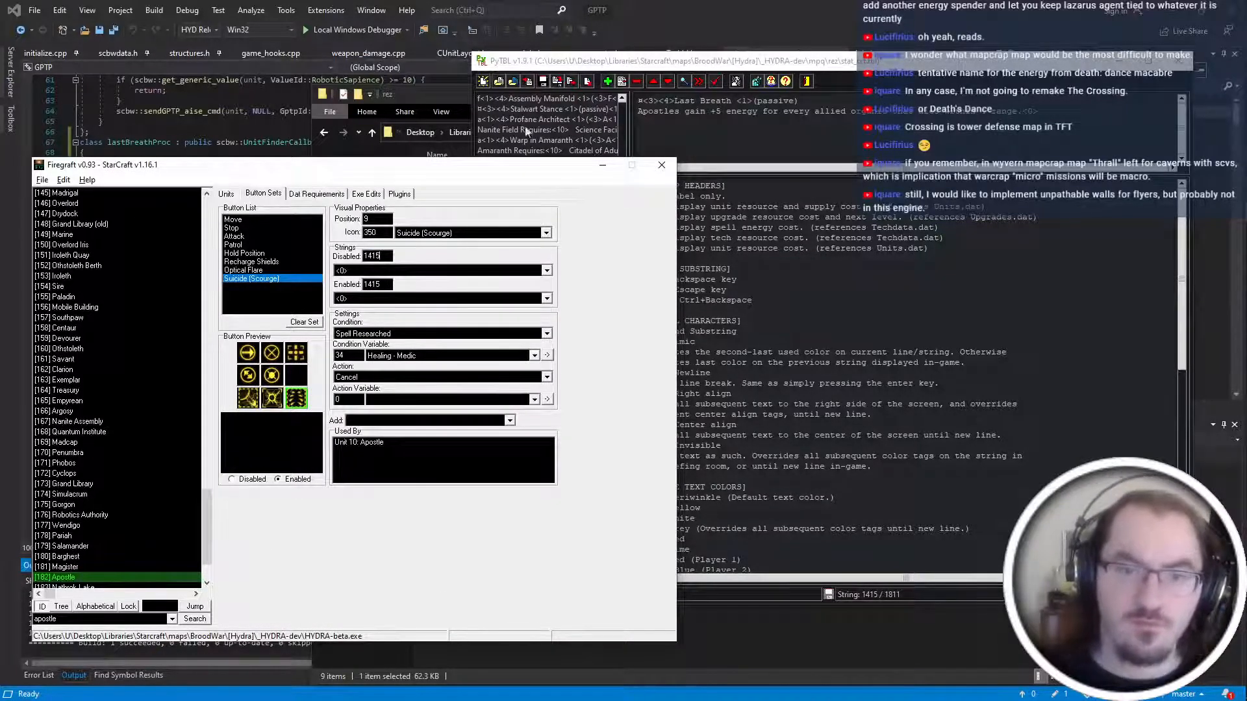
Switch to Visual Studio and open buttonsets.cpp from the GPTP project.
{"action": "key", "text": "alt+Tab"}
{"action": "left_click", "coordinate": [277, 58]}
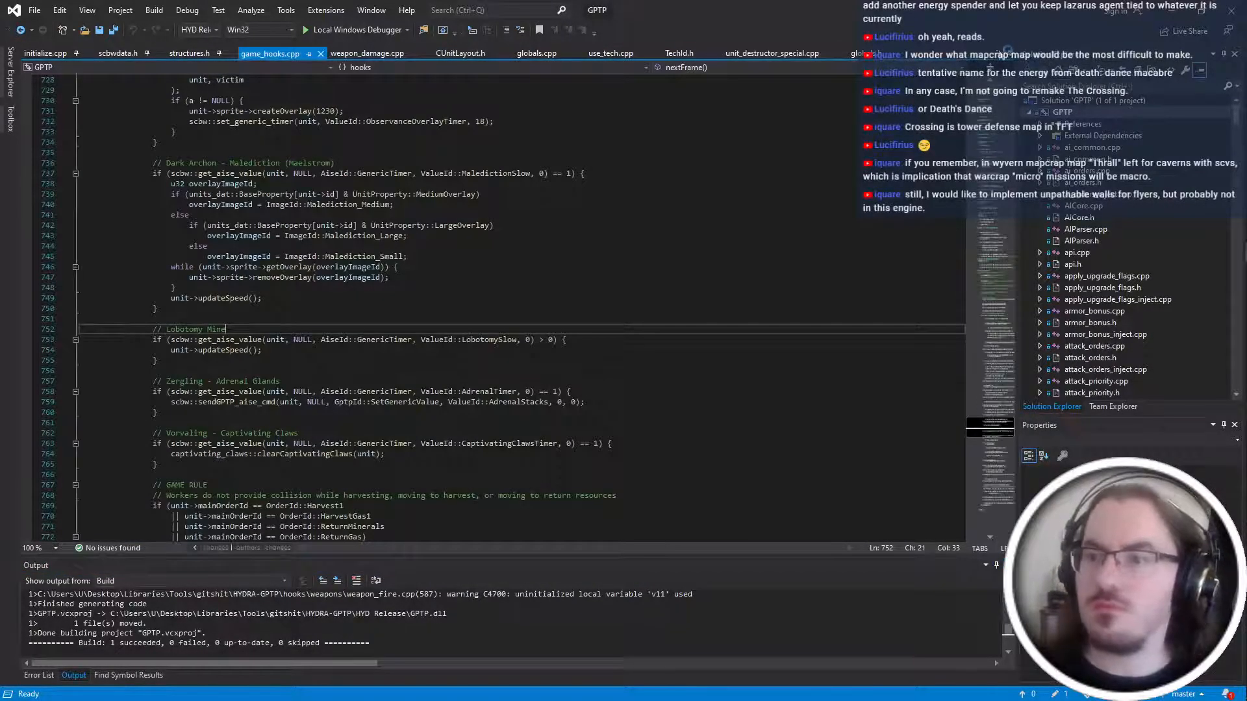
{"action": "left_click", "coordinate": [999, 54]}
{"action": "scroll", "coordinate": [1062, 259], "scroll_direction": "up", "scroll_amount": 15}
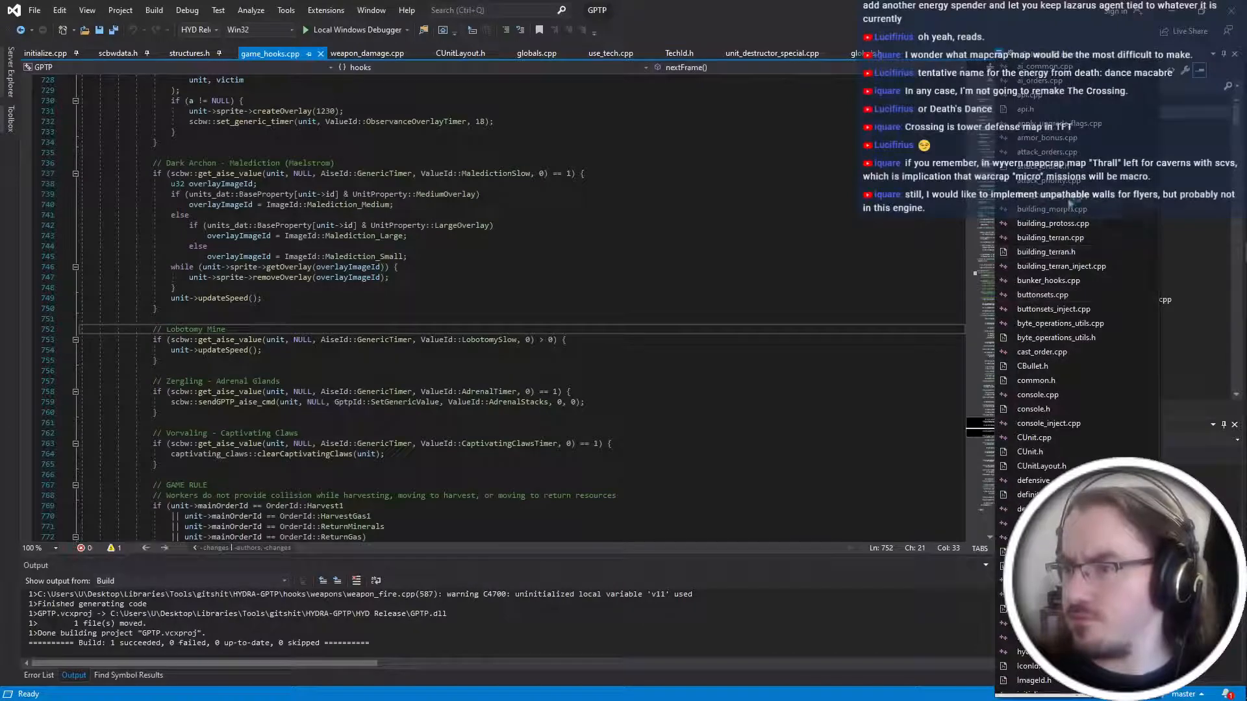
{"action": "left_click", "coordinate": [1043, 294]}
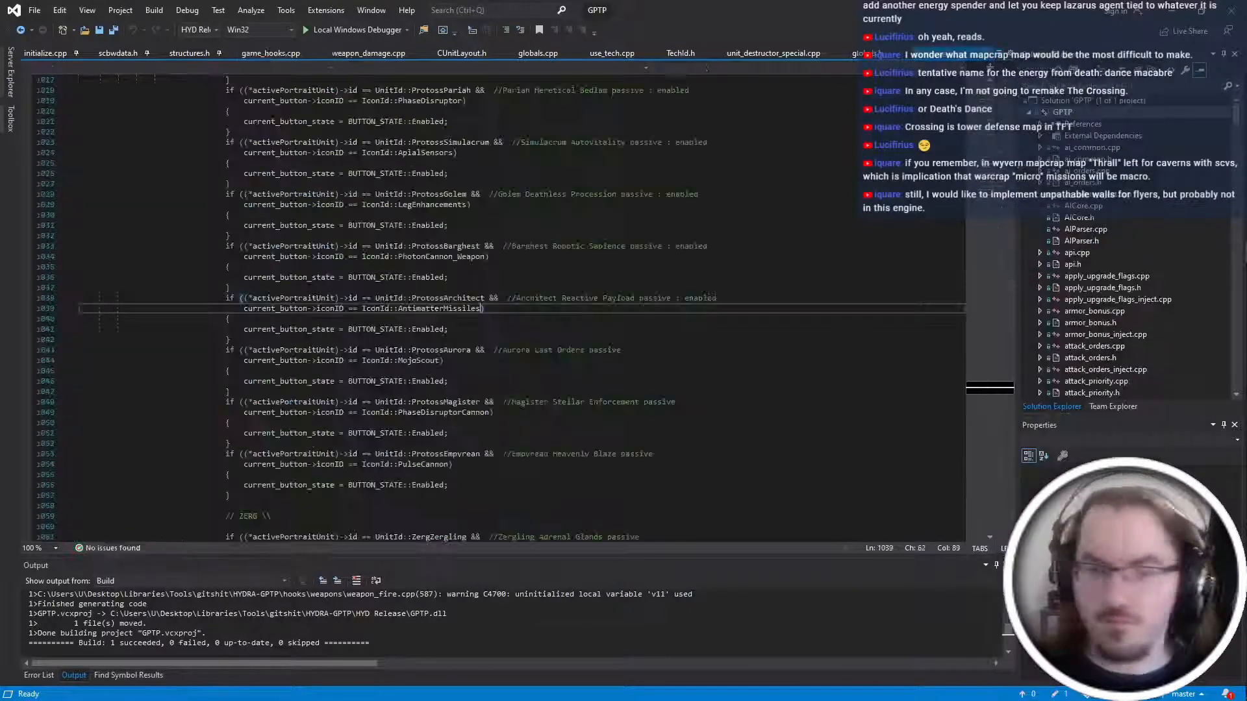
Duplicate the Apostle Blood Tithe passive condition block directly below itself in updateButtonSet_Sub4591D0.
{"action": "scroll", "coordinate": [520, 305], "scroll_direction": "up", "scroll_amount": 20}
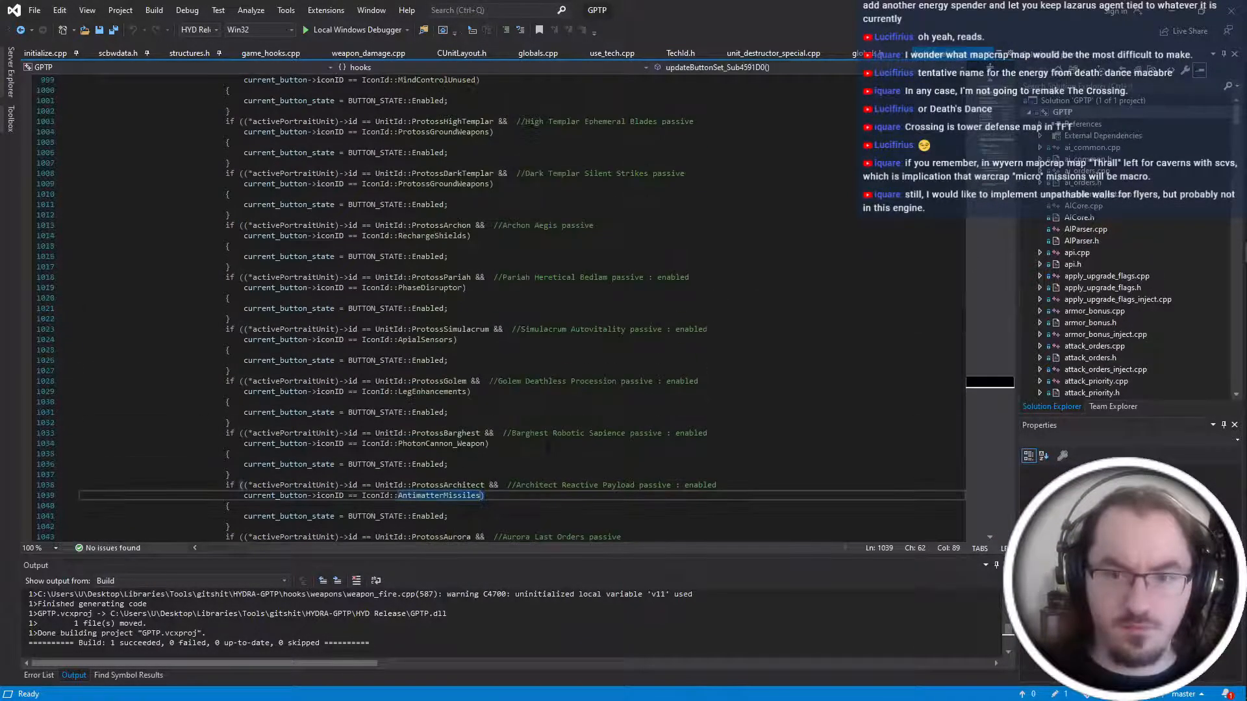
{"action": "scroll", "coordinate": [519, 305], "scroll_direction": "up", "scroll_amount": 8}
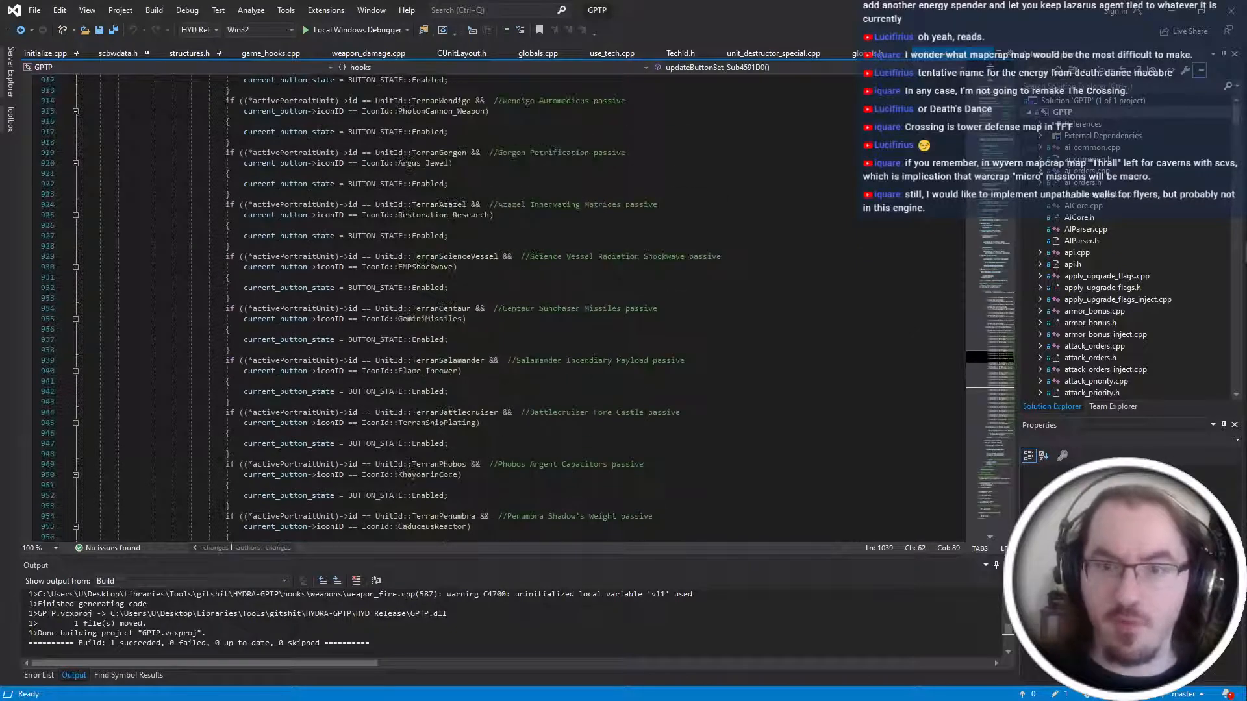
{"action": "scroll", "coordinate": [454, 309], "scroll_direction": "up", "scroll_amount": 5}
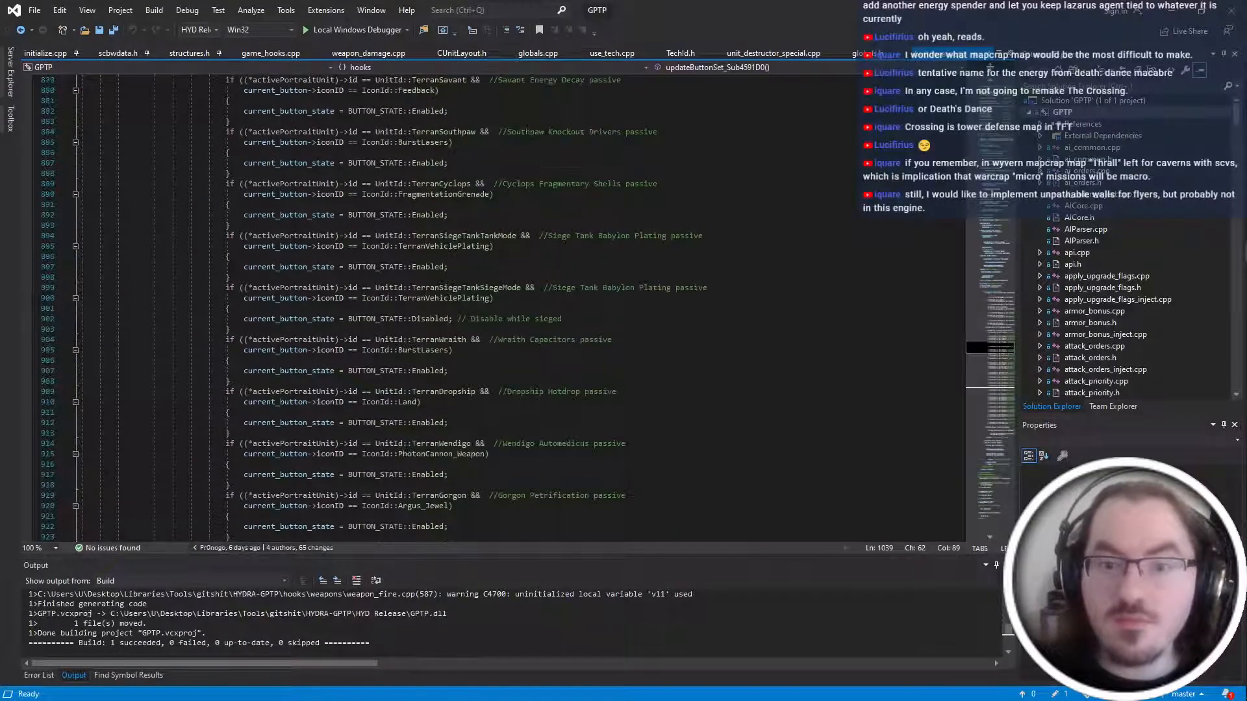
{"action": "scroll", "coordinate": [525, 222], "scroll_direction": "up", "scroll_amount": 3}
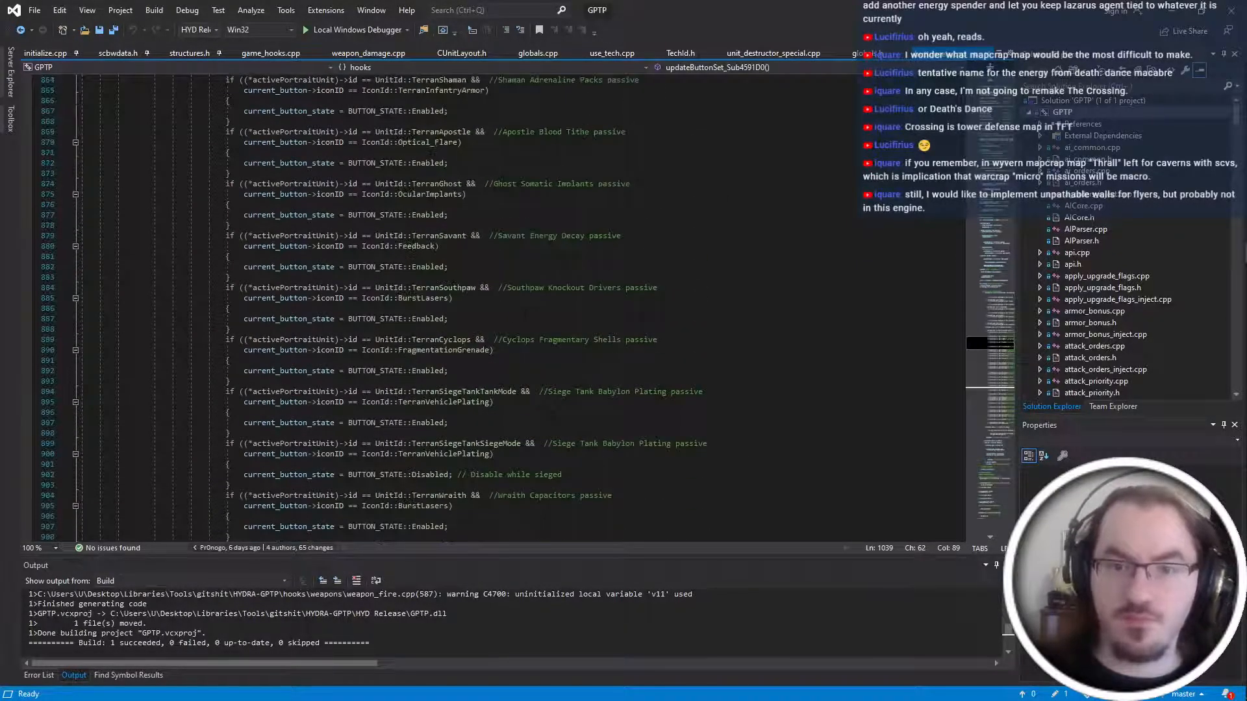
{"action": "scroll", "coordinate": [973, 326], "scroll_direction": "up", "scroll_amount": 3}
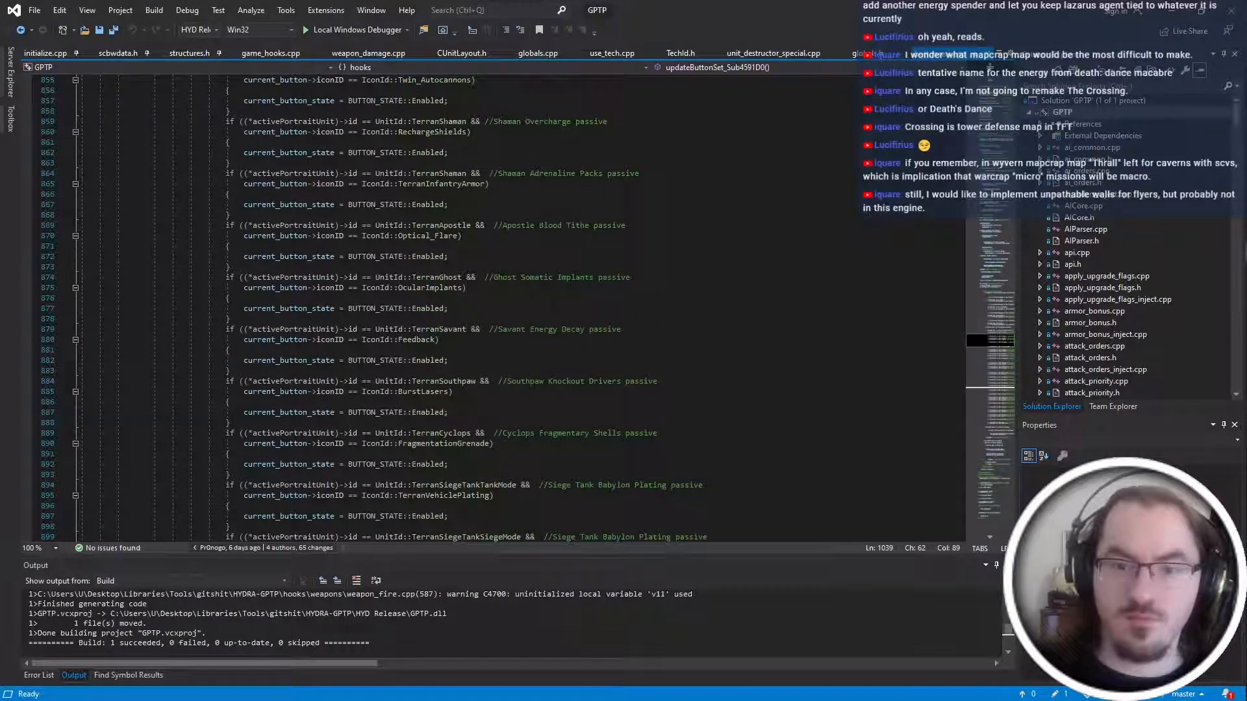
{"action": "left_click", "coordinate": [494, 259]}
{"action": "left_click_drag", "start_coordinate": [495, 259], "coordinate": [458, 207]}
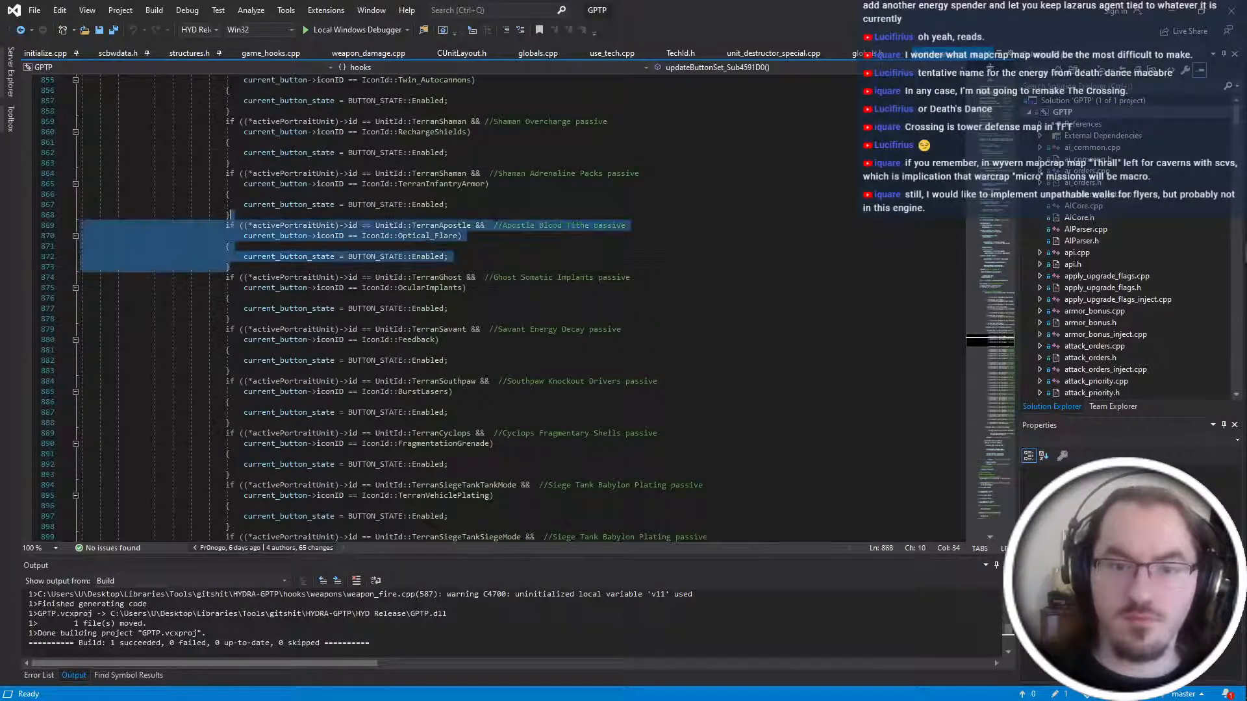
{"action": "key", "text": "ctrl+d"}
{"action": "left_click", "coordinate": [230, 267]}
{"action": "left_click_drag", "start_coordinate": [587, 277], "coordinate": [559, 277]}
{"action": "key", "text": "ctrl+z"}
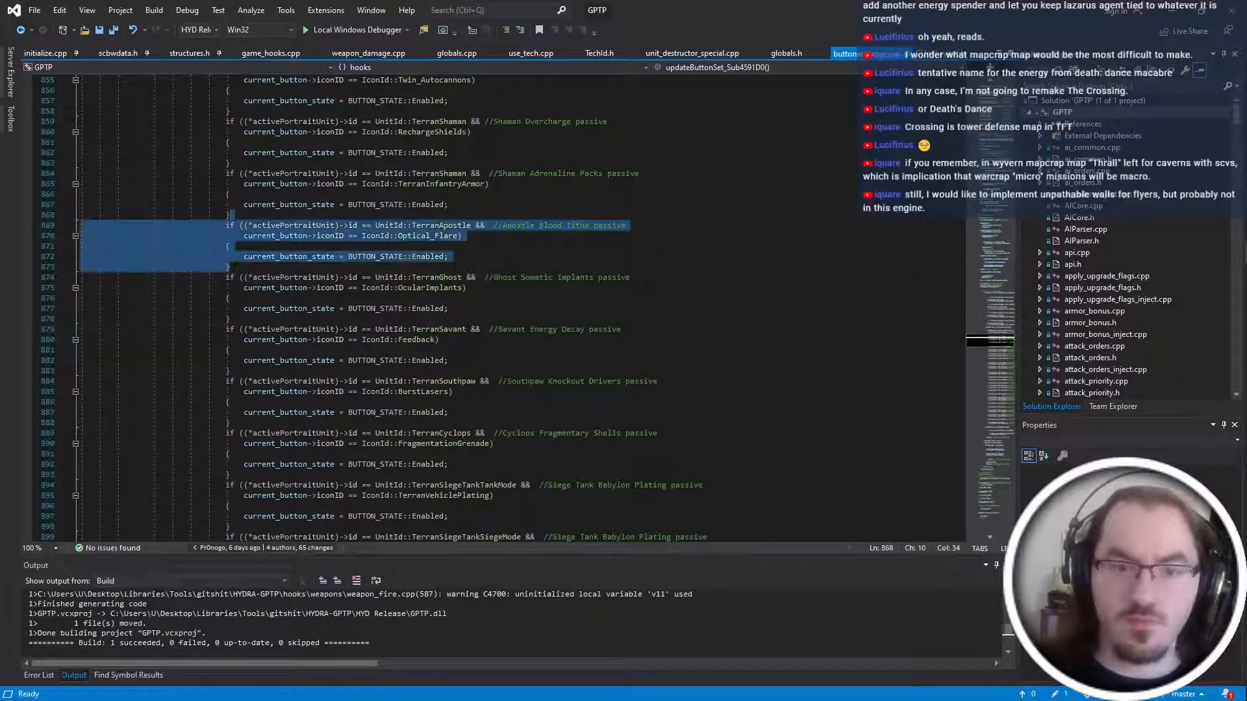
{"action": "key", "text": "ctrl+z"}
{"action": "double_click", "coordinate": [455, 235]}
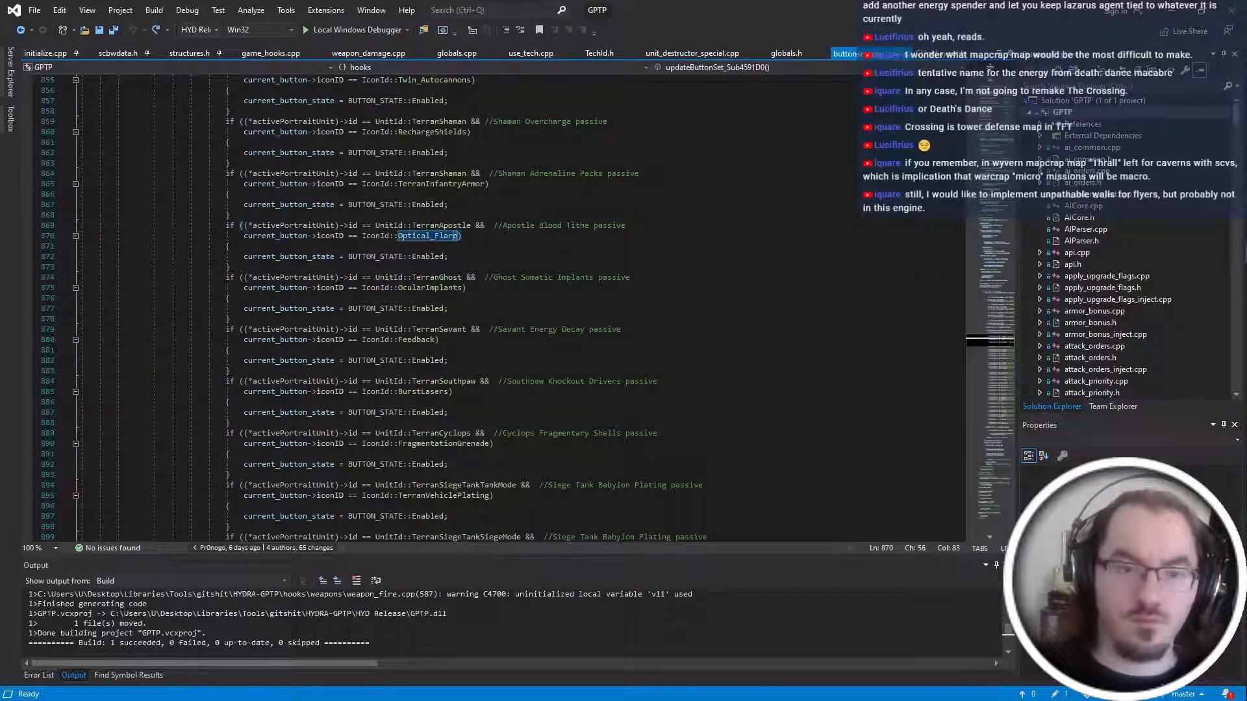
{"action": "key", "text": "ctrl+y"}
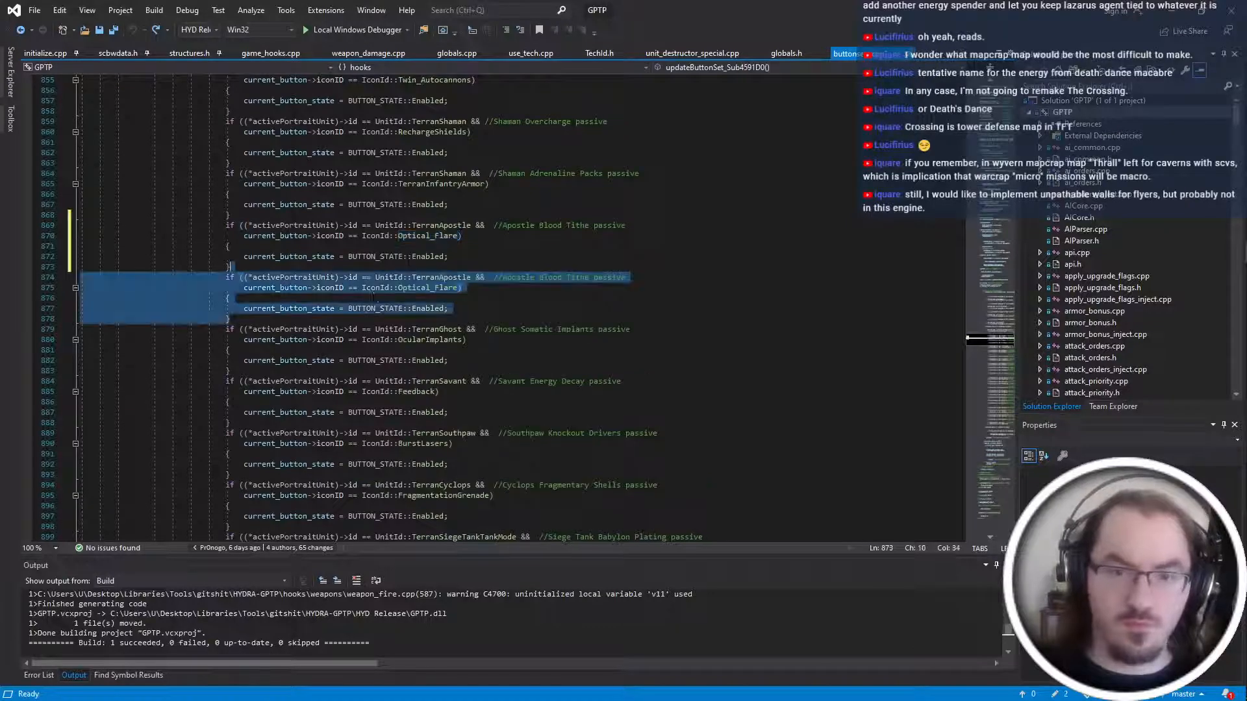
Relabel the duplicated Apostle block's comment as Last Breath, set its icon to IconId::Suicide_Scourge, and save the file.
{"action": "double_click", "coordinate": [576, 277]}
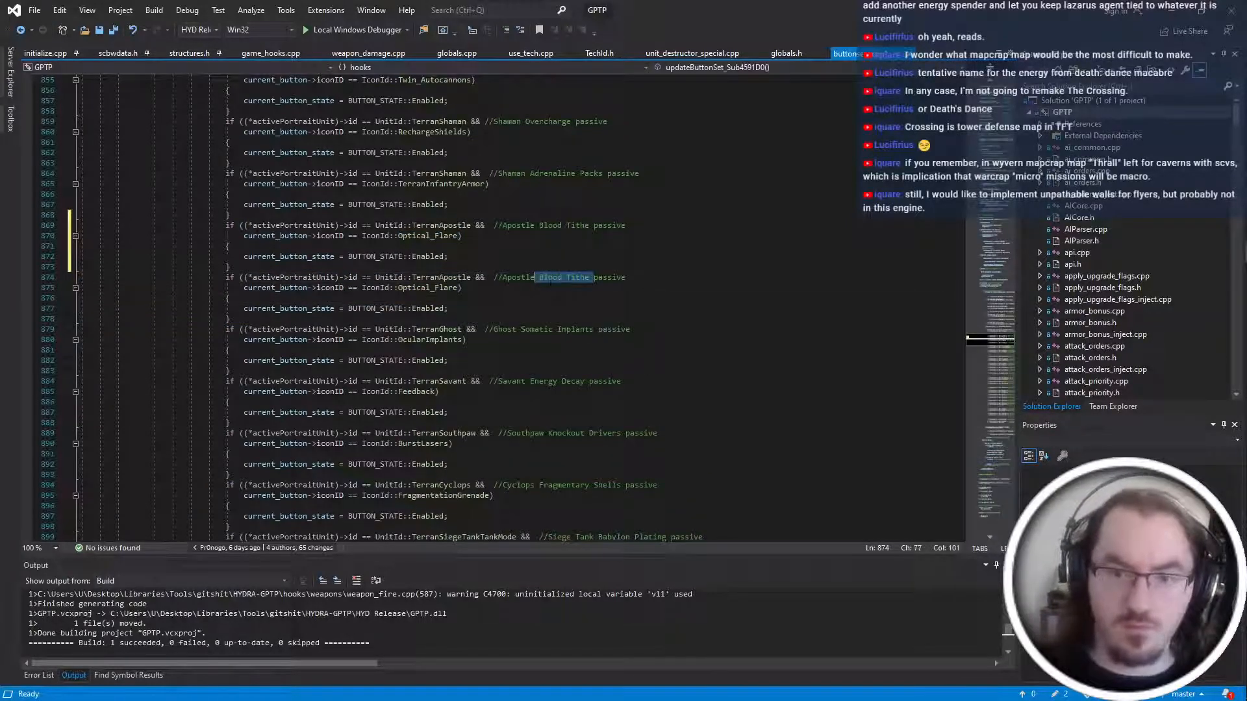
{"action": "key", "text": "Delete"}
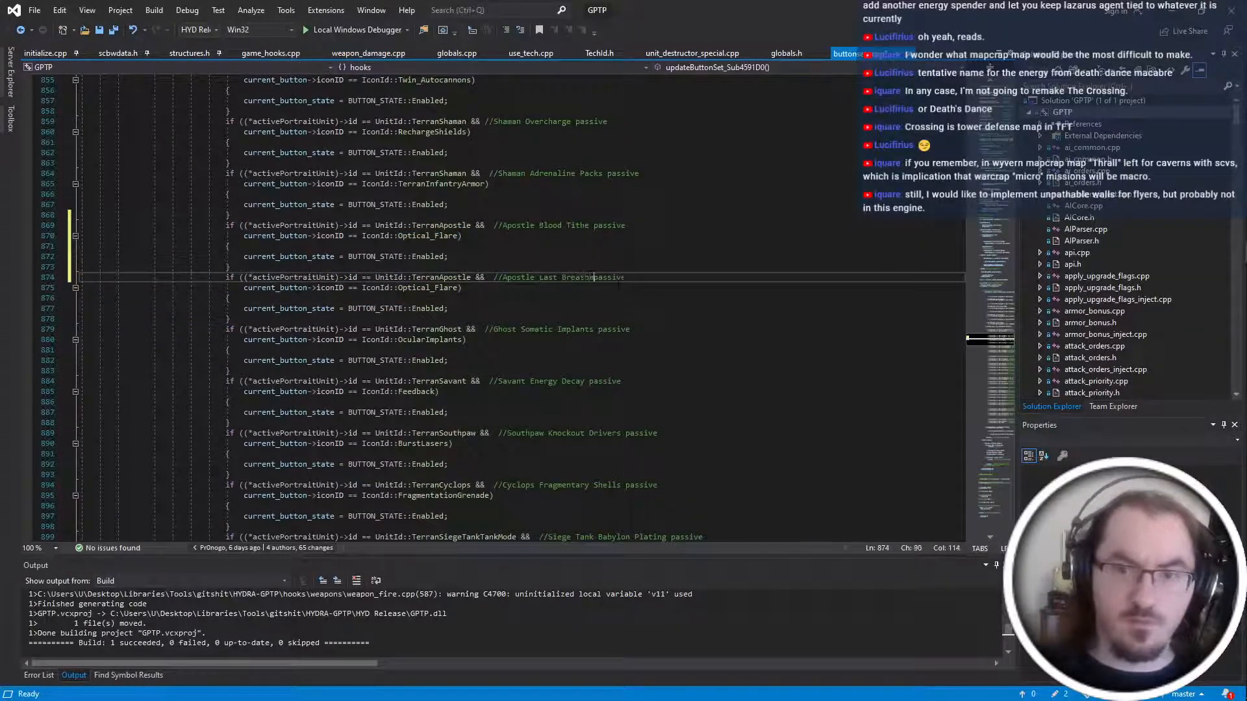
{"action": "double_click", "coordinate": [427, 288]}
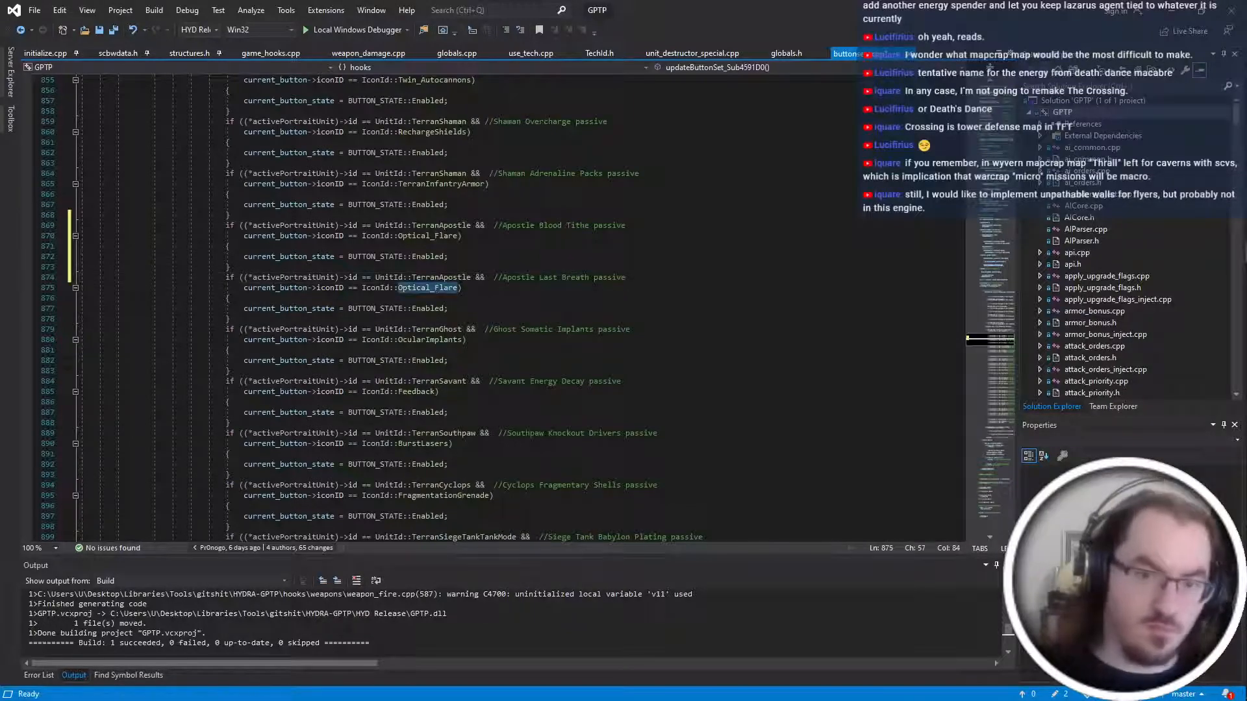
{"action": "type", "text": "Suicide_Scourge"}
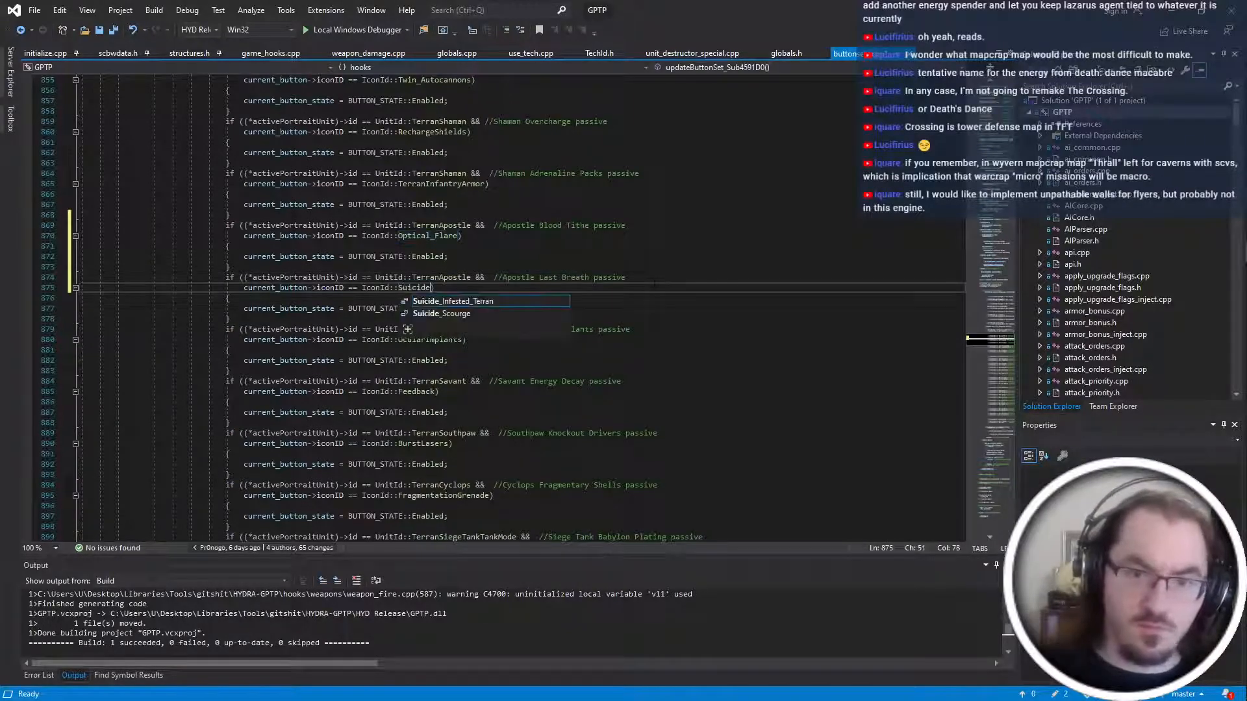
{"action": "key", "text": "ctrl+s"}
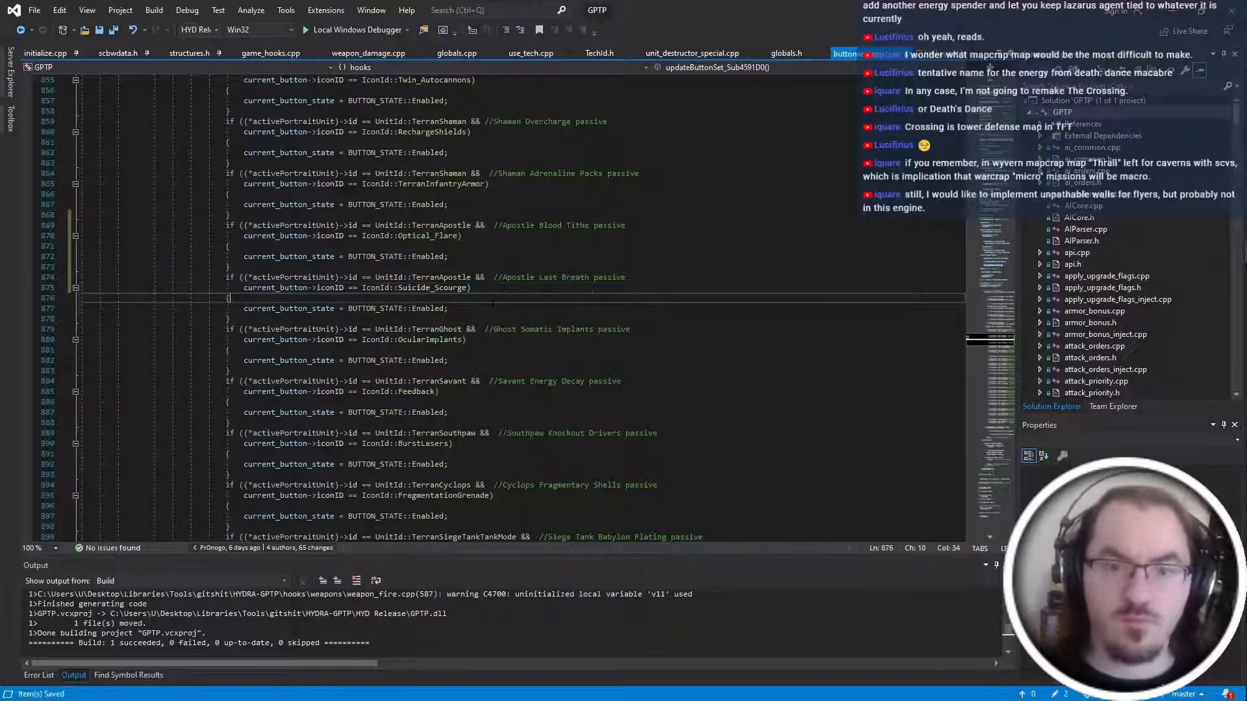
Build the GPTP solution with the new Last Breath button condition.
{"action": "key", "text": "Down"}
{"action": "key", "text": "Down"}
{"action": "key", "text": "ctrl+shift+b"}
Switch to Firegraft, remove the old GPTP plugin from the MPQDraft plugins, and add the rebuilt HYD-GPTP-Release plugin.
{"action": "key", "text": "alt+Tab"}
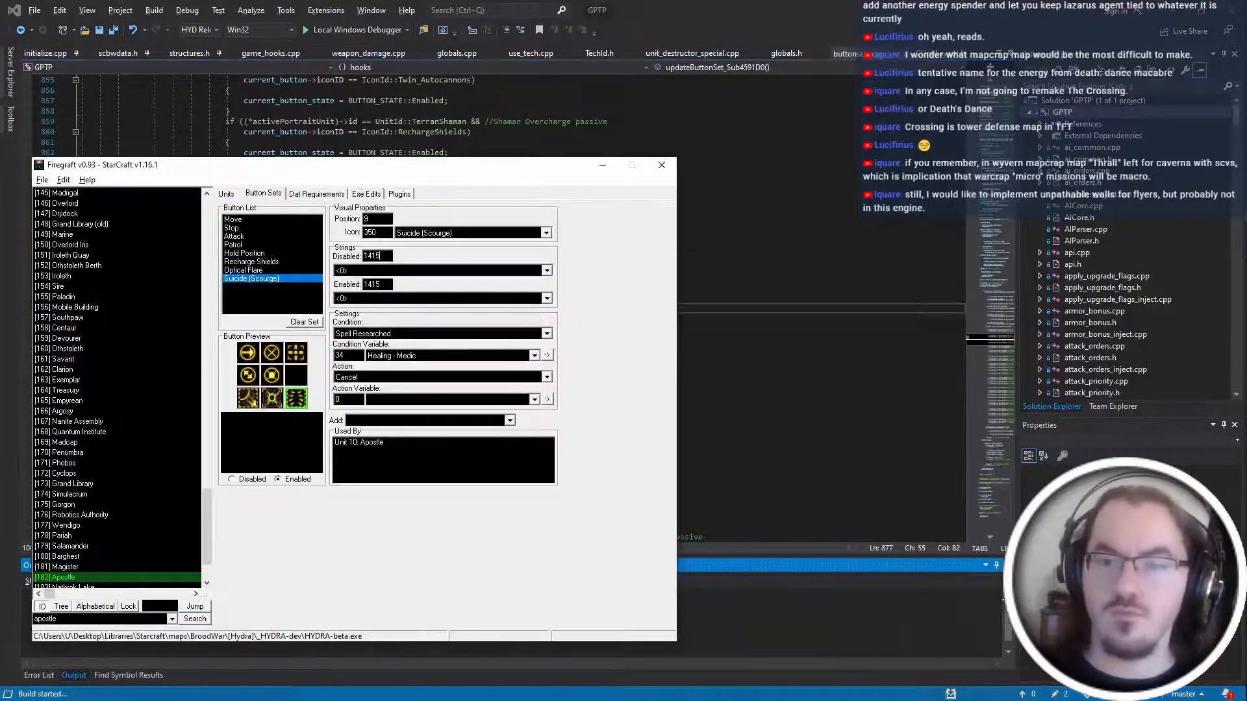
{"action": "left_click", "coordinate": [399, 193]}
{"action": "left_click", "coordinate": [272, 288]}
{"action": "left_click", "coordinate": [510, 331]}
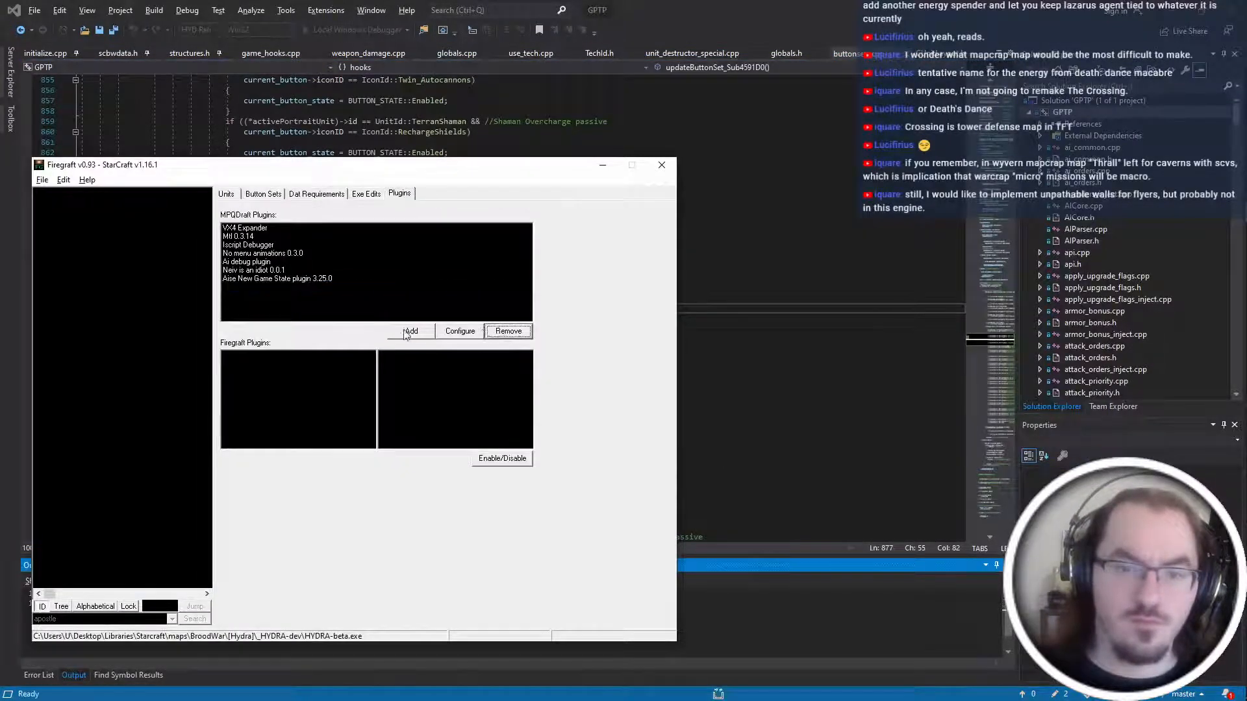
{"action": "left_click", "coordinate": [411, 331]}
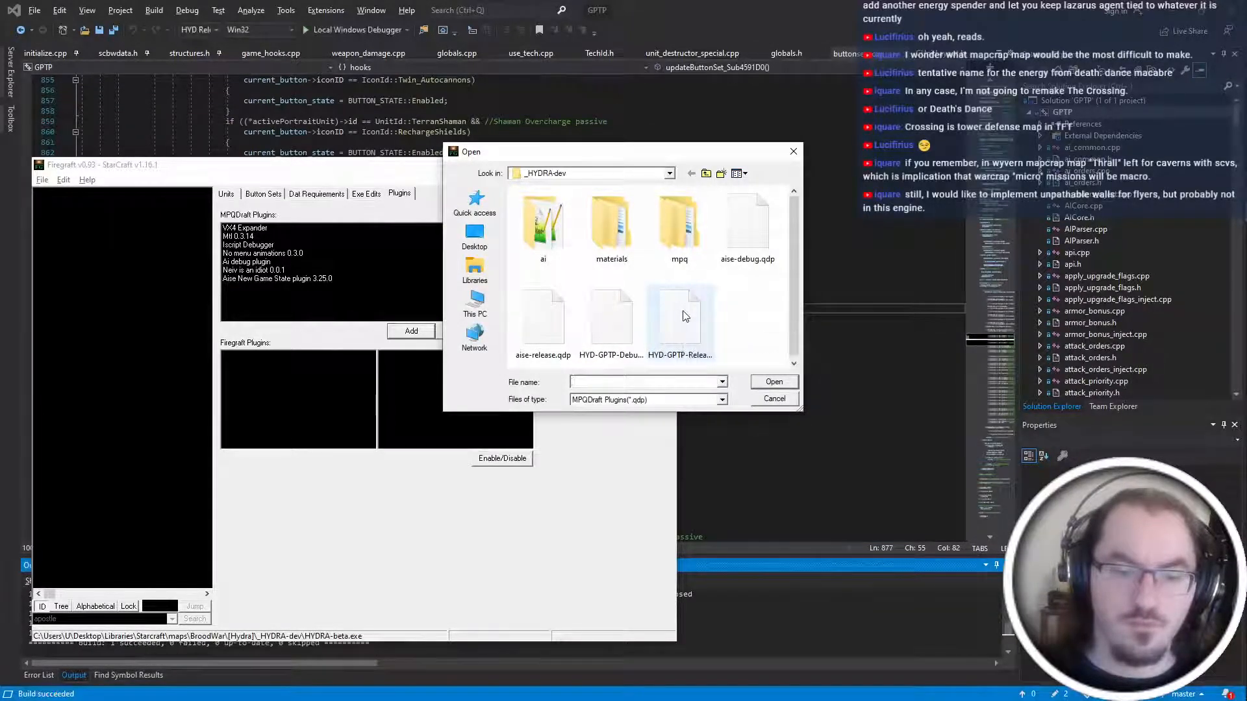
{"action": "double_click", "coordinate": [684, 316]}
Remove the Science Facility requirement from the Lazarus Agent - Apostle tech's use requirements and save the Firegraft project.
{"action": "left_click", "coordinate": [296, 192]}
{"action": "left_click", "coordinate": [377, 209]}
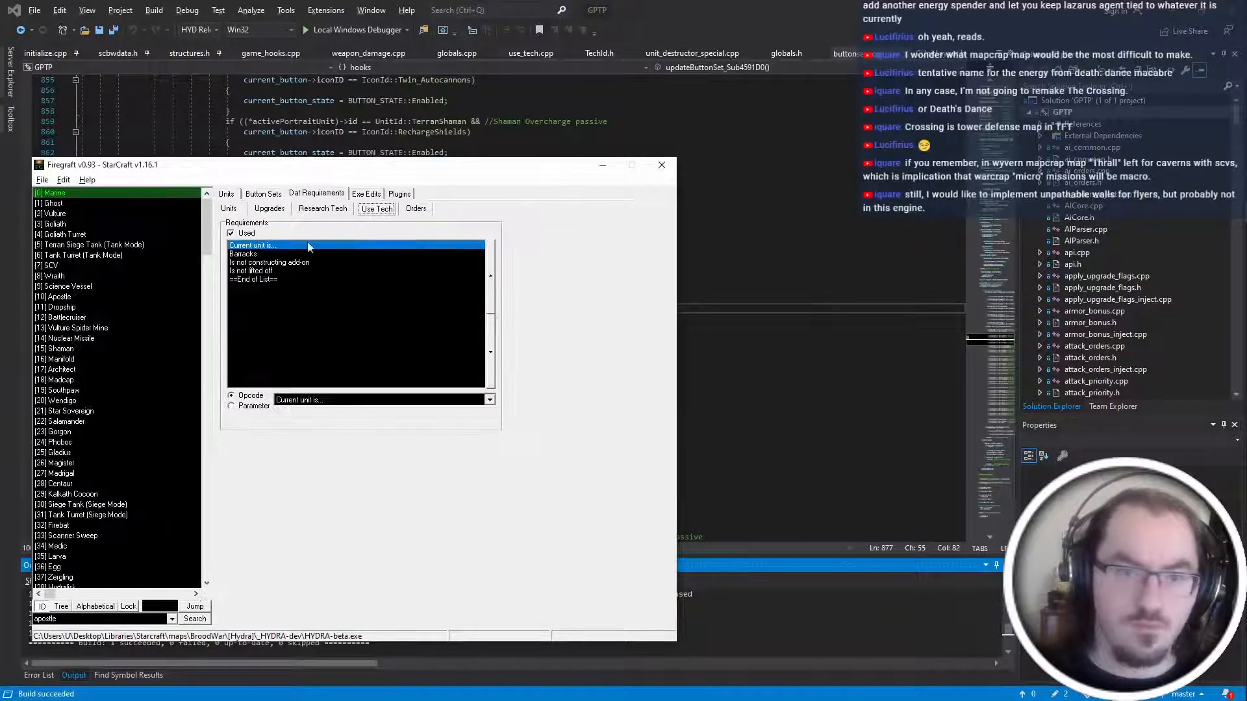
{"action": "scroll", "coordinate": [146, 540], "scroll_direction": "down", "scroll_amount": 1}
{"action": "key", "text": "Return"}
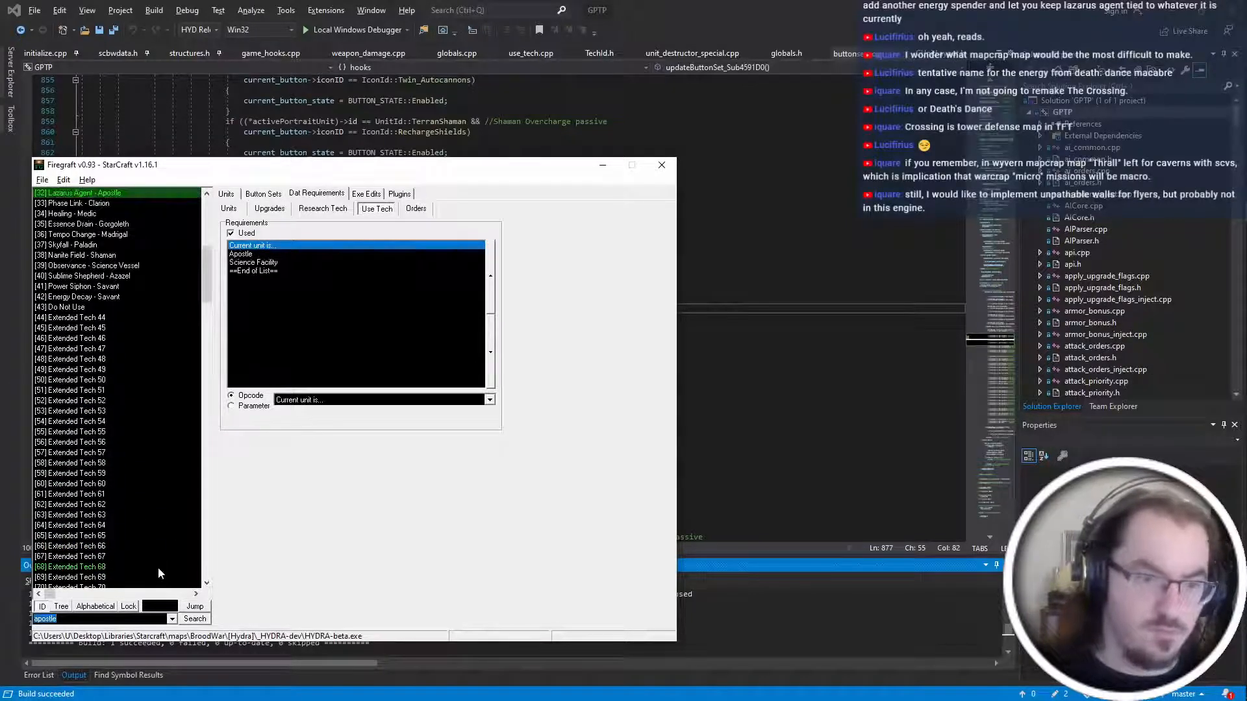
{"action": "right_click", "coordinate": [241, 257]}
{"action": "key", "text": "Escape"}
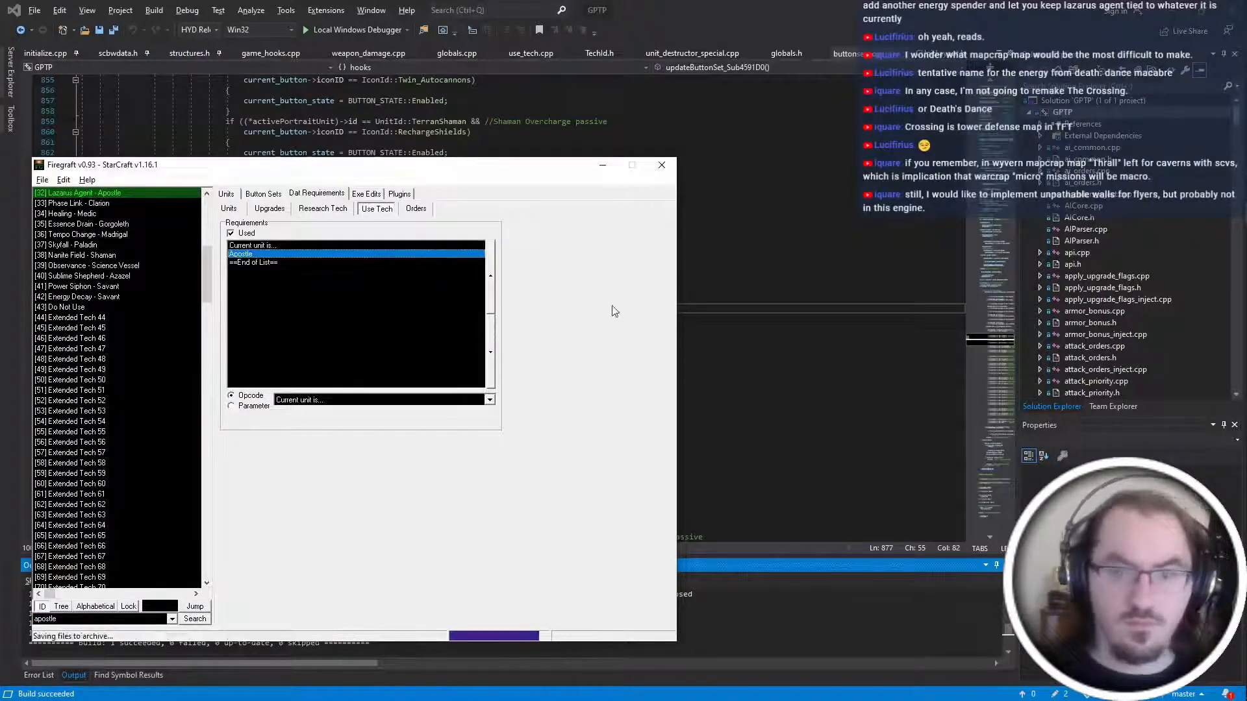
{"action": "key", "text": "alt+Tab"}
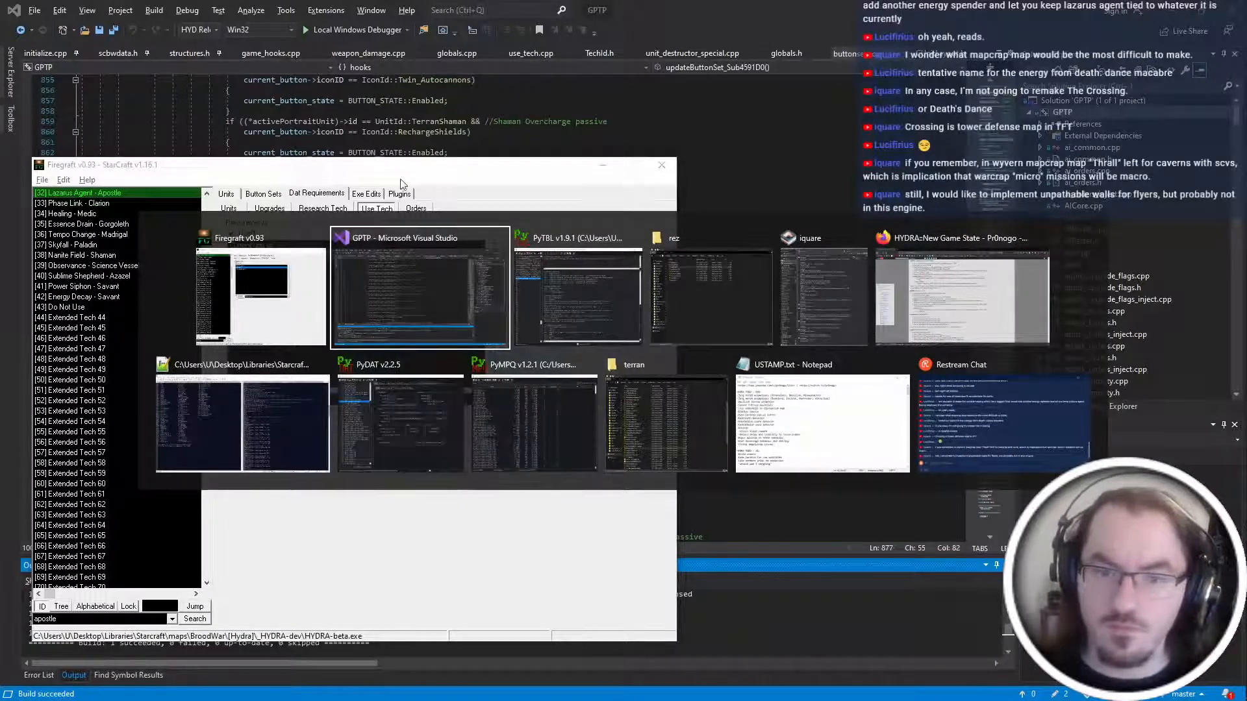
{"action": "key", "text": "alt+Tab"}
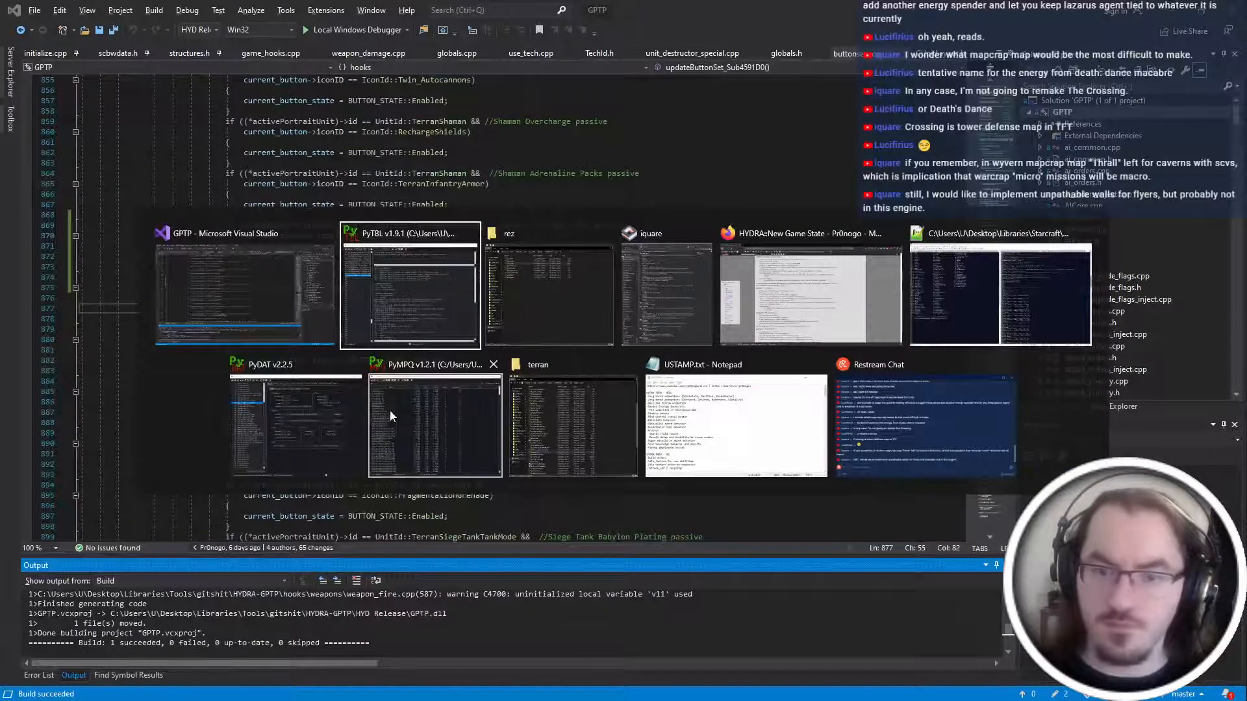
{"action": "left_click", "coordinate": [391, 416]}
{"action": "key", "text": "alt+Tab"}
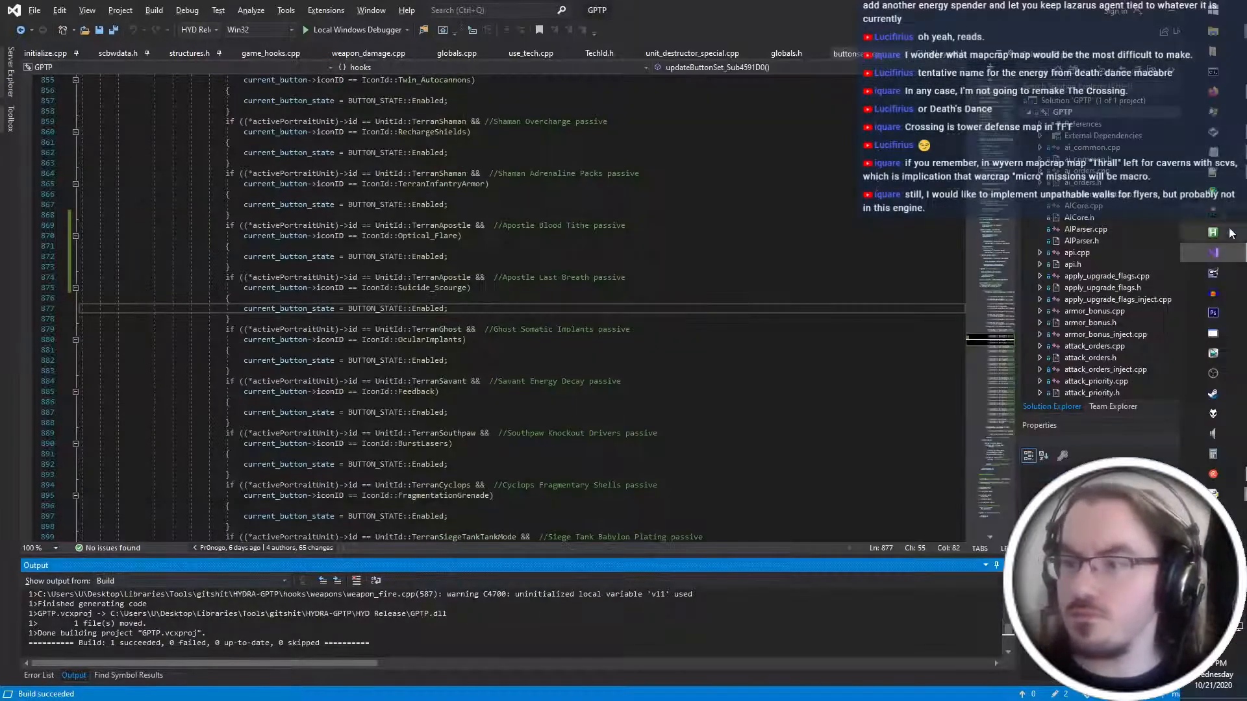
Launch the HYDRA mod in windowed mode, start a custom map, and spawn an Apostle with the console command spawn apostle.
{"action": "left_click", "coordinate": [1231, 233]}
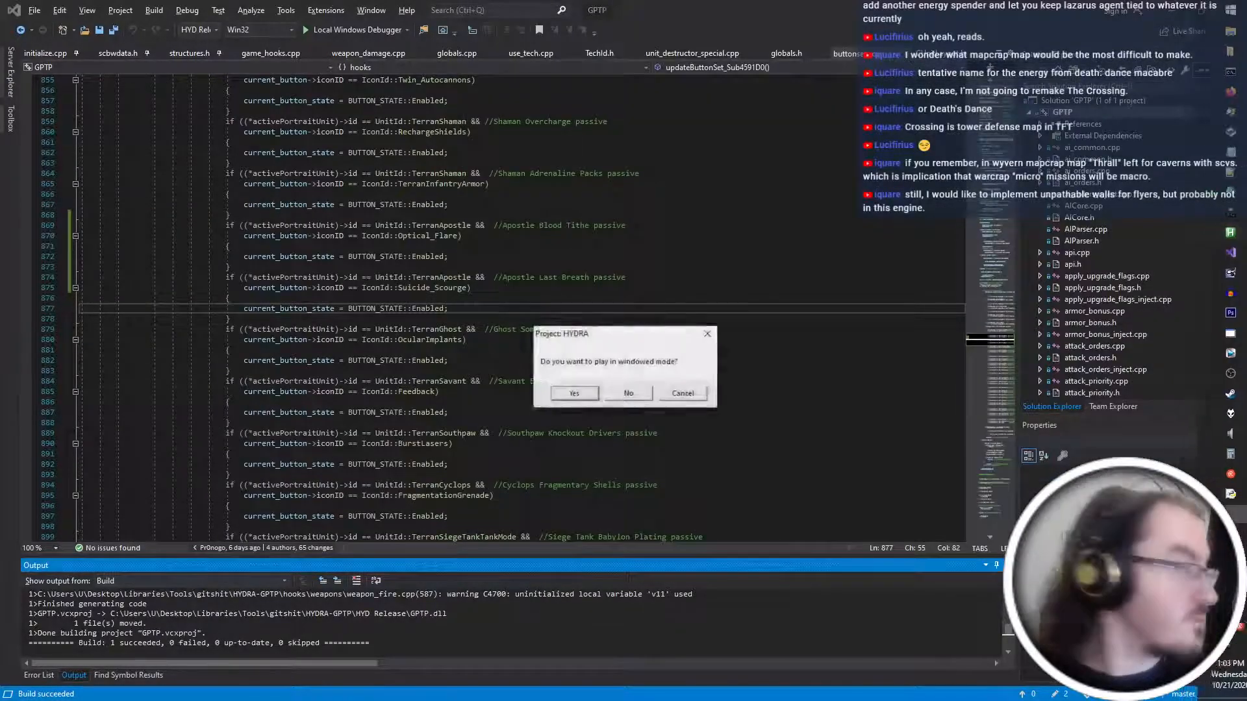
{"action": "key", "text": "Return"}
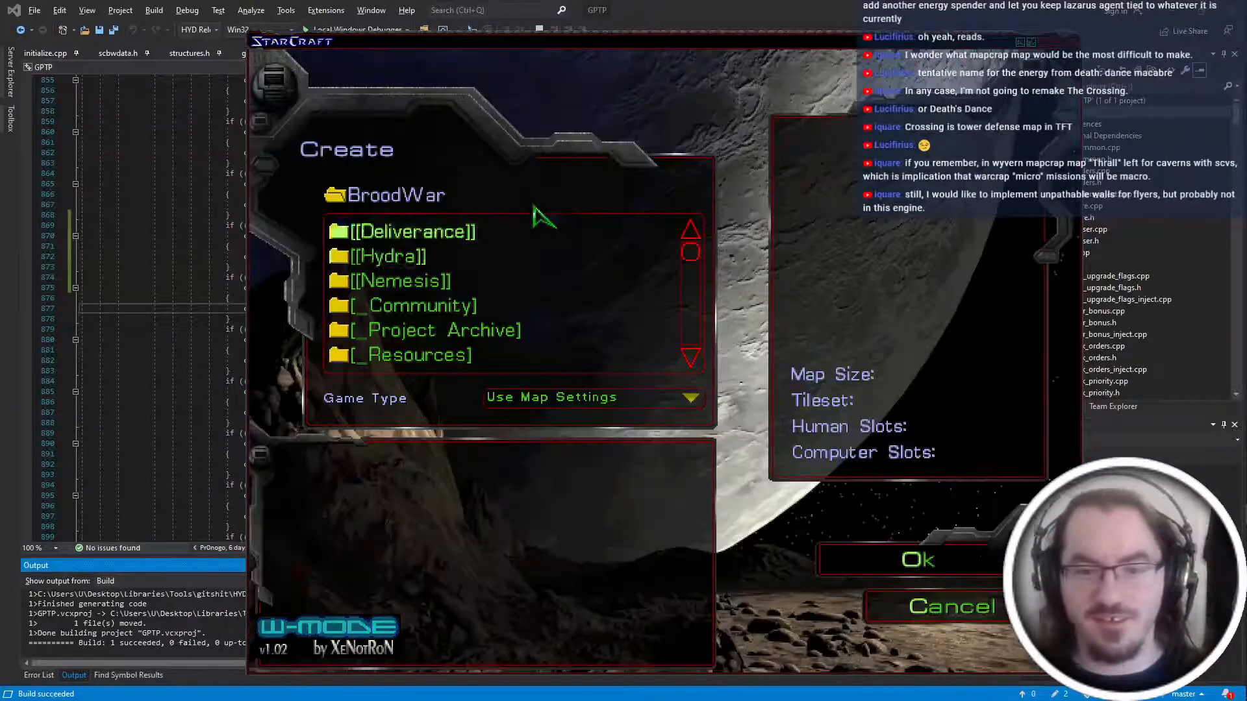
{"action": "type", "text": "spa"}
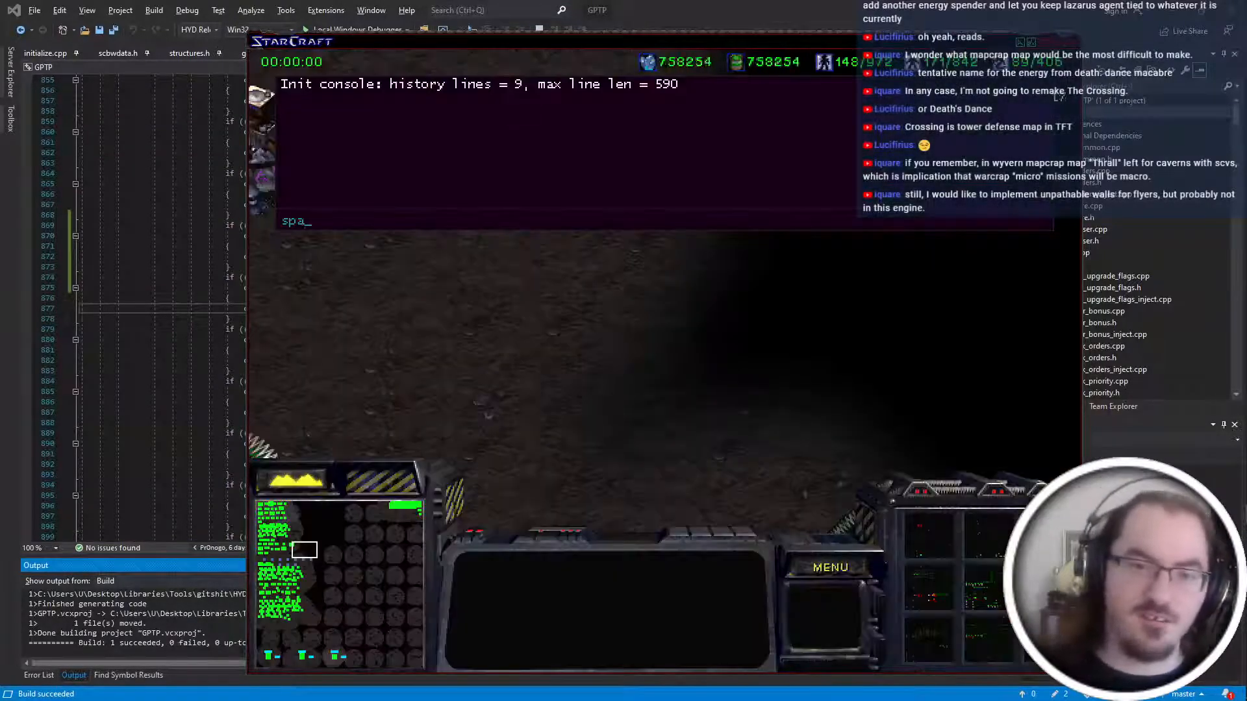
{"action": "type", "text": "wn apostle"}
{"action": "key", "text": "Return"}
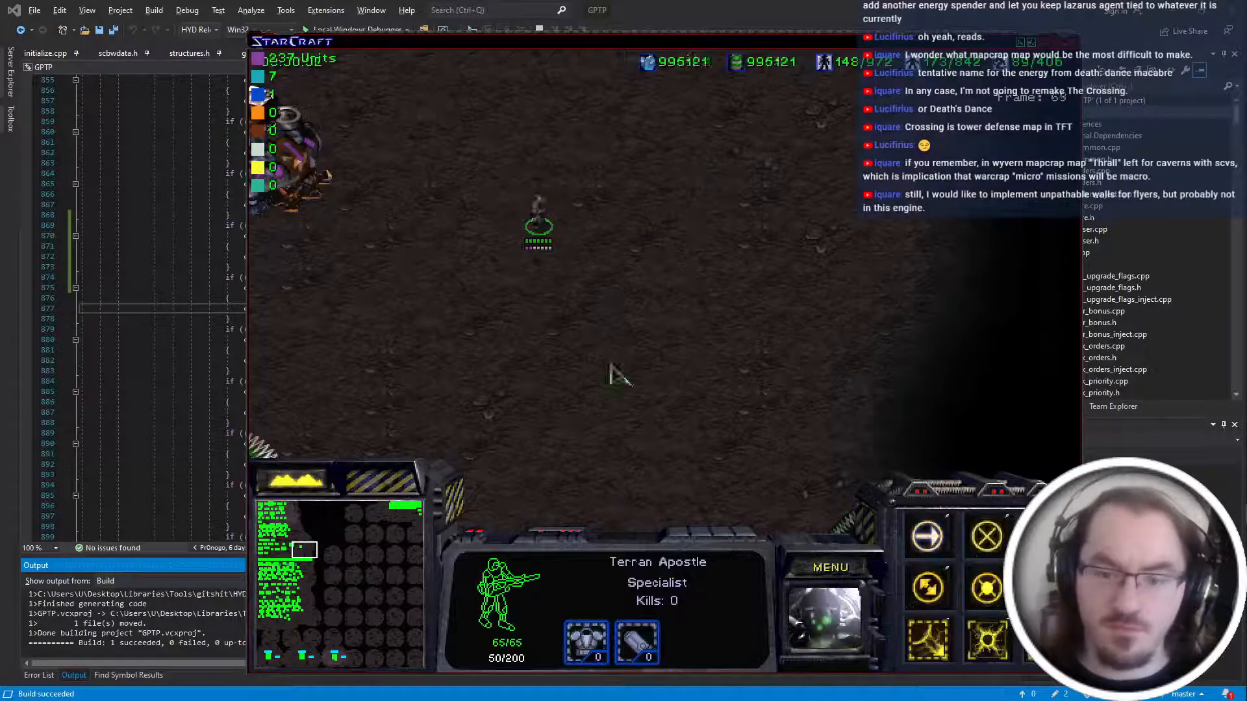
Move the Apostle onto open ground and spawn three Marines near it with the console command spawn 0 3.
{"action": "key", "text": "Down"}
{"action": "right_click", "coordinate": [718, 160]}
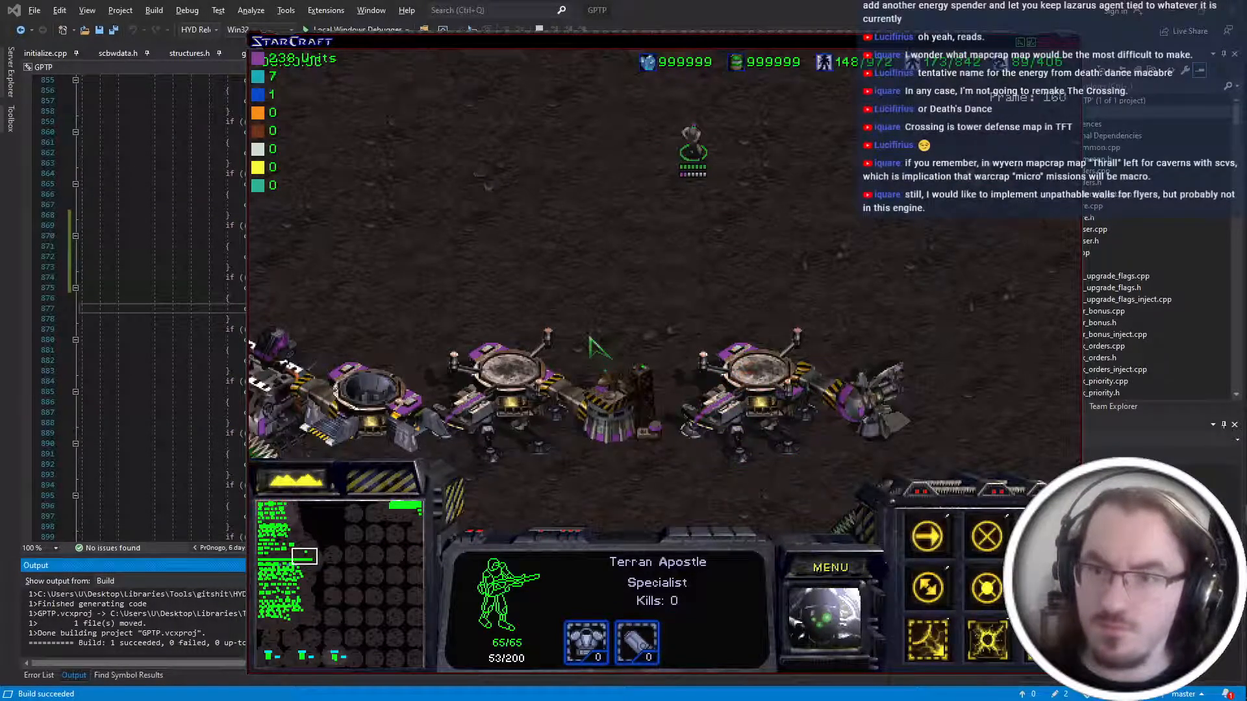
{"action": "key", "text": "Up"}
{"action": "key", "text": "Left"}
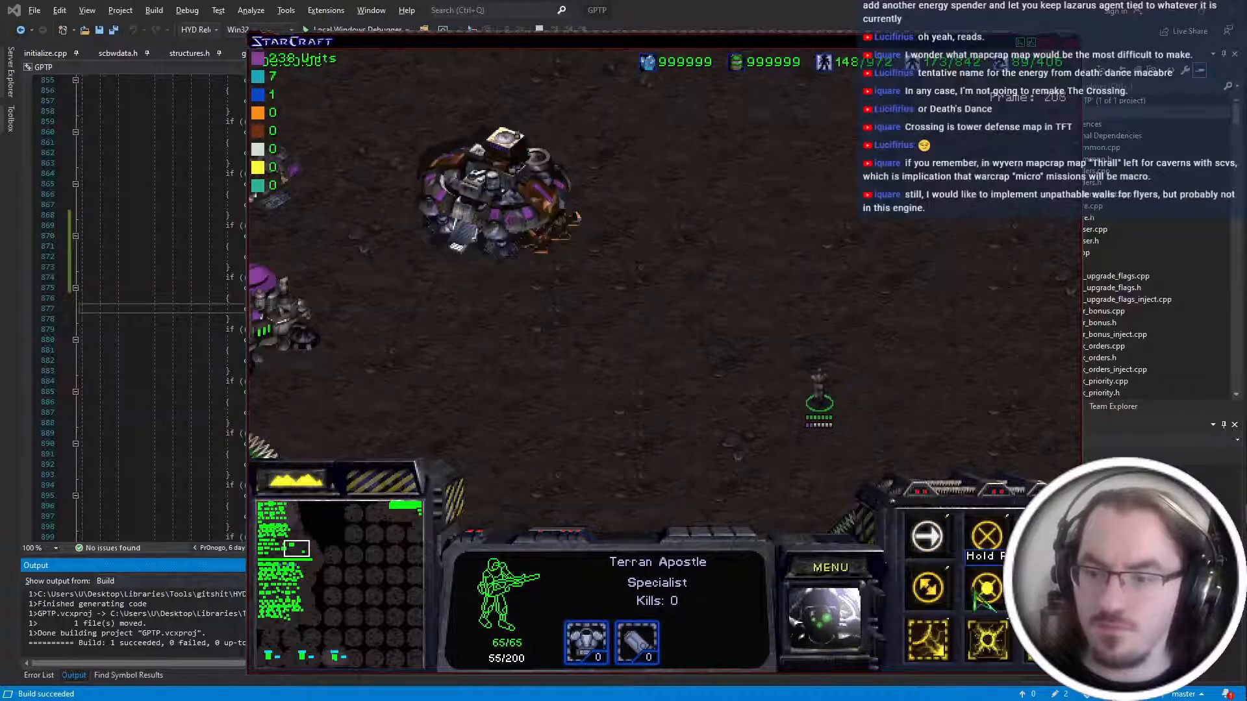
{"action": "key", "text": "Right"}
{"action": "key", "text": "grave"}
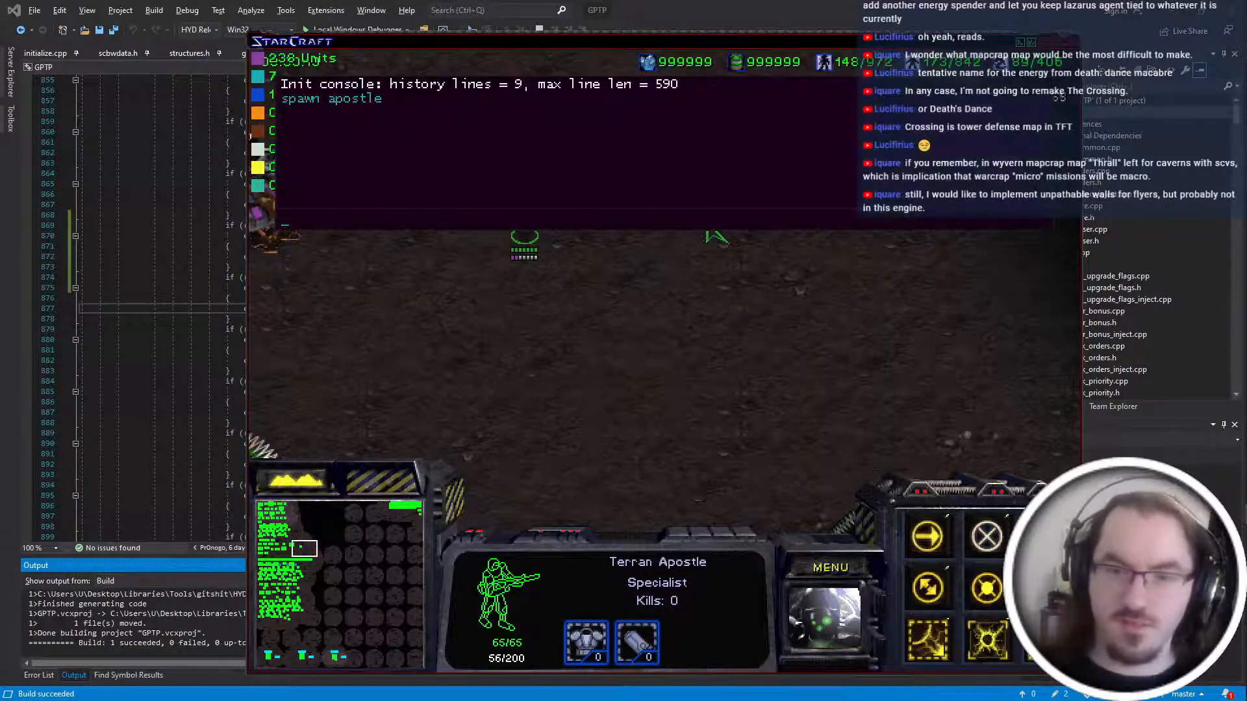
{"action": "type", "text": "spawn 0 3"}
{"action": "key", "text": "Return"}
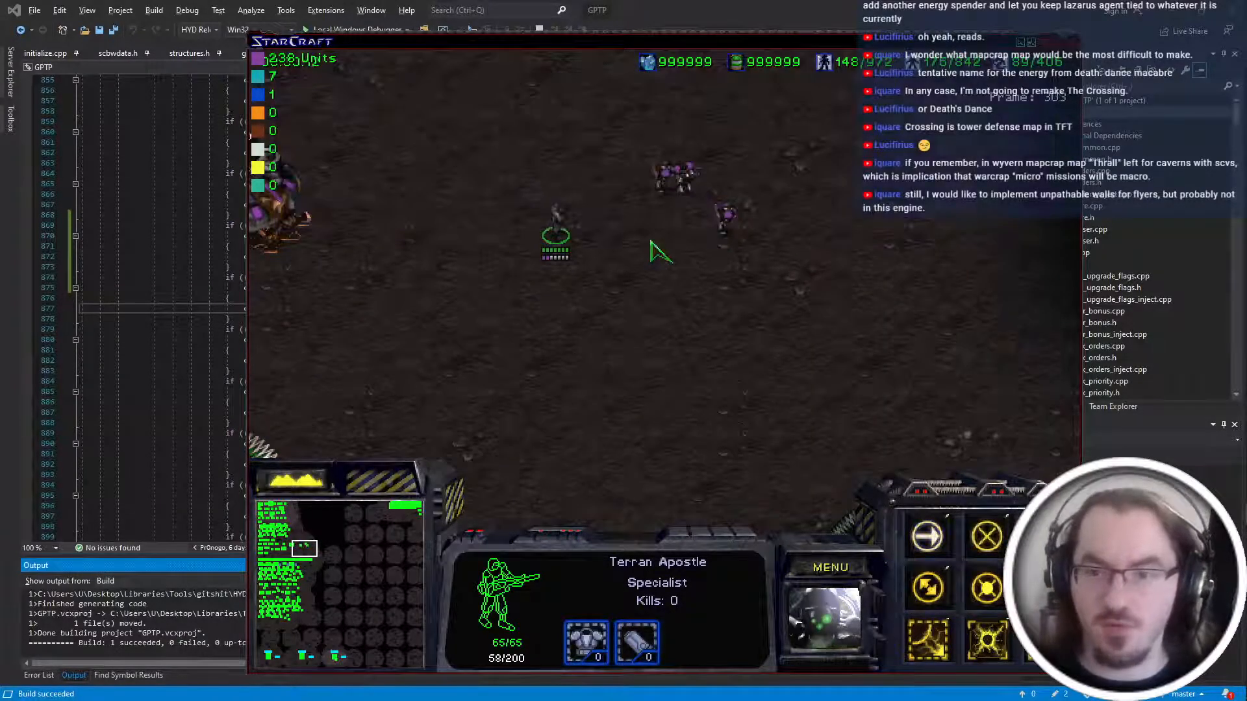
Send the three Marines toward the Apostle and use their stim ability repeatedly to lower their health.
{"action": "double_click", "coordinate": [676, 217]}
{"action": "right_click", "coordinate": [620, 305]}
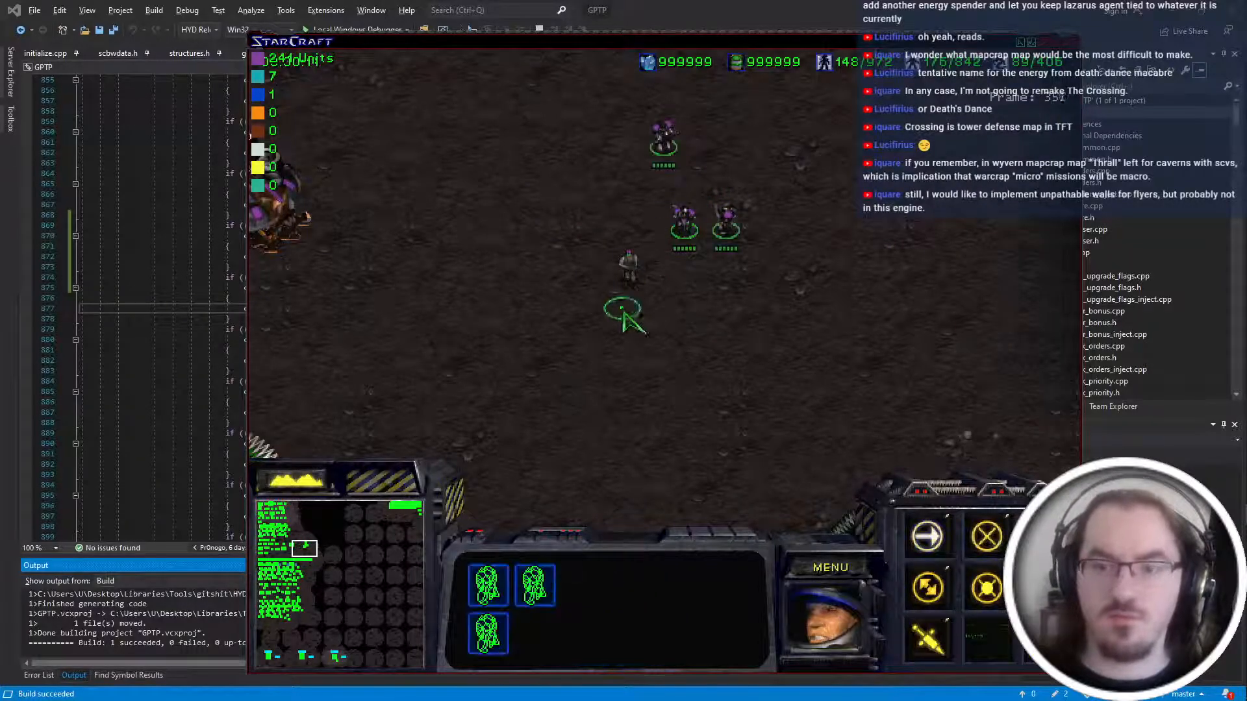
{"action": "key", "text": "t"}
{"action": "key", "text": "t"}
{"action": "key", "text": "t"}
Order individual Marines to move away and attack one another, and select the Apostle to check its energy after the deaths.
{"action": "left_click", "coordinate": [658, 295]}
{"action": "right_click", "coordinate": [423, 411]}
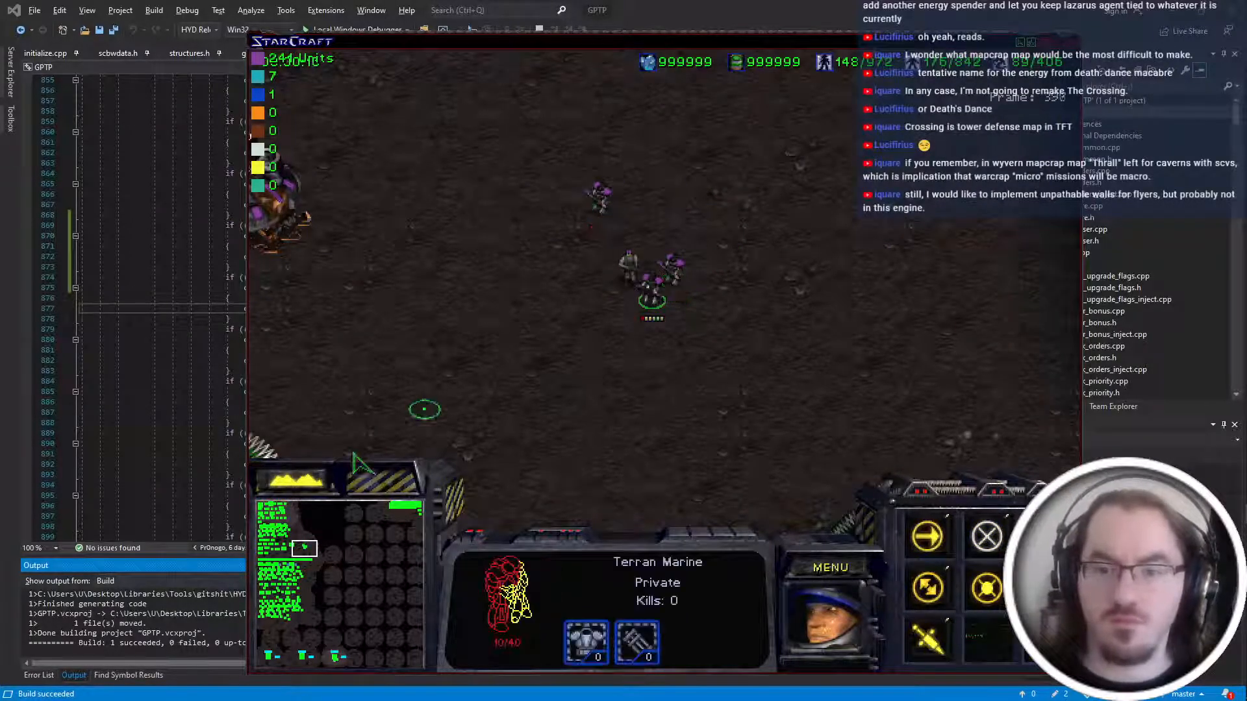
{"action": "right_click", "coordinate": [378, 419]}
{"action": "key", "text": "a"}
{"action": "left_click", "coordinate": [825, 270]}
{"action": "key", "text": "a"}
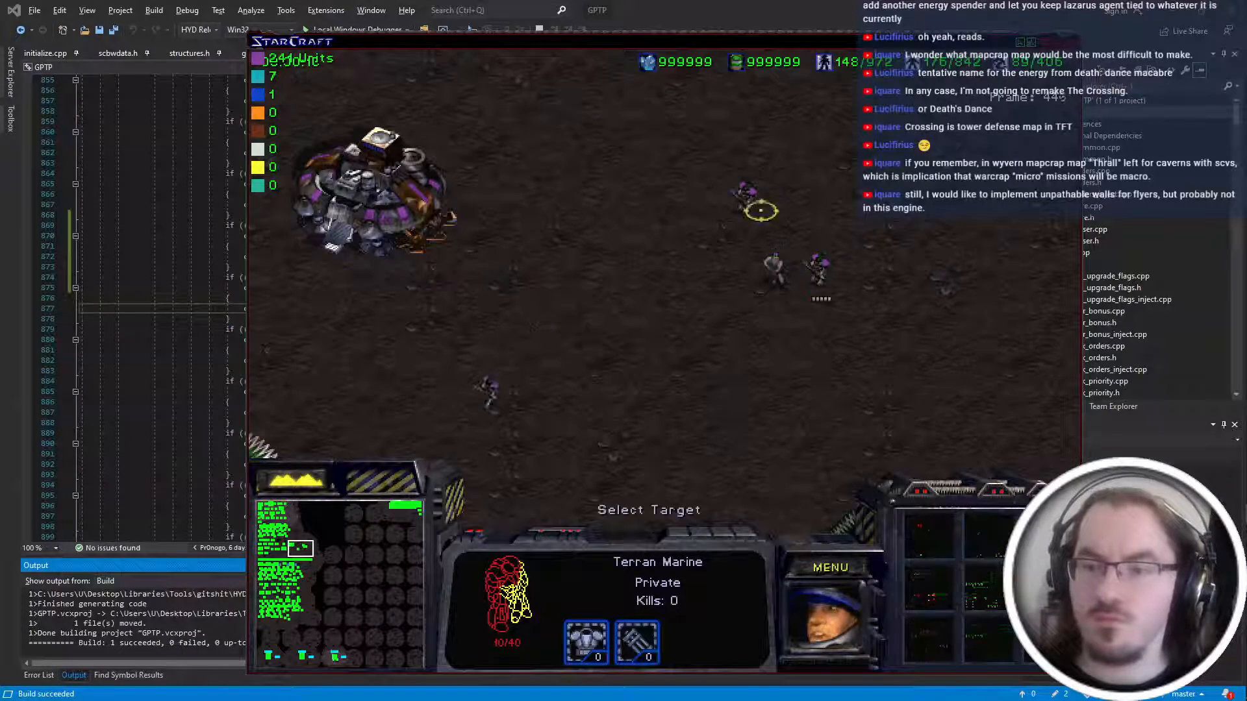
{"action": "left_click", "coordinate": [440, 361]}
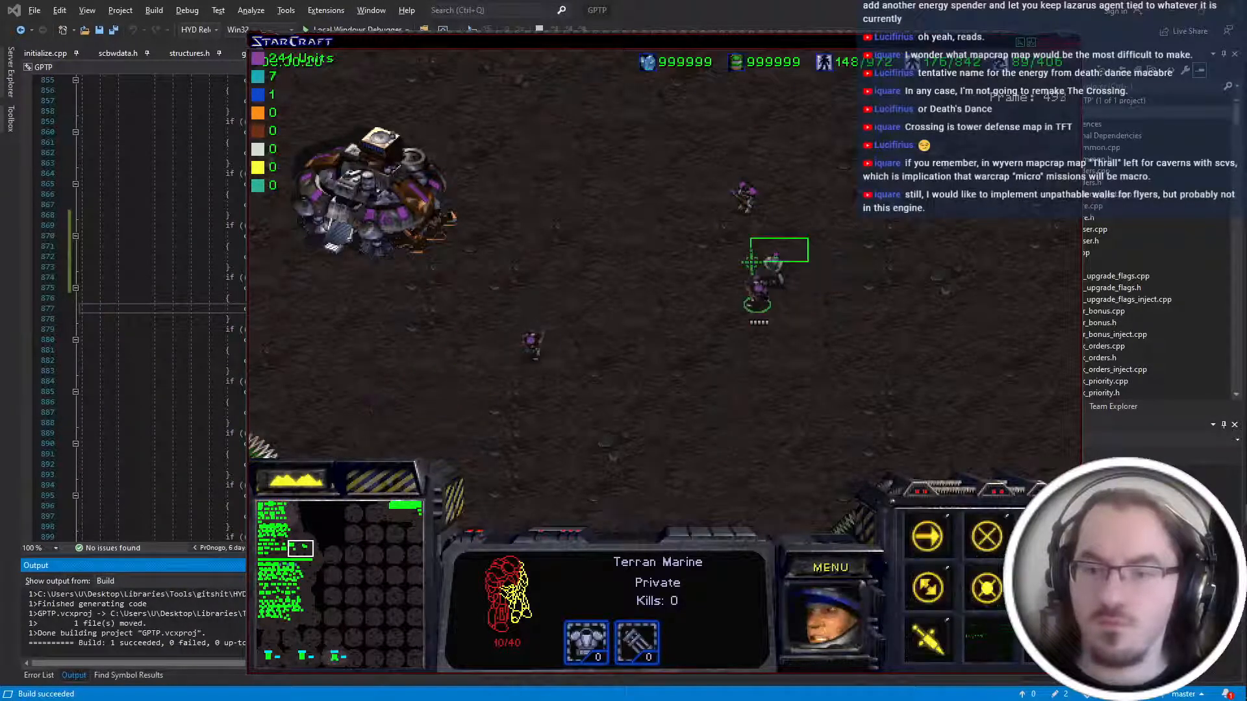
{"action": "left_click", "coordinate": [774, 263]}
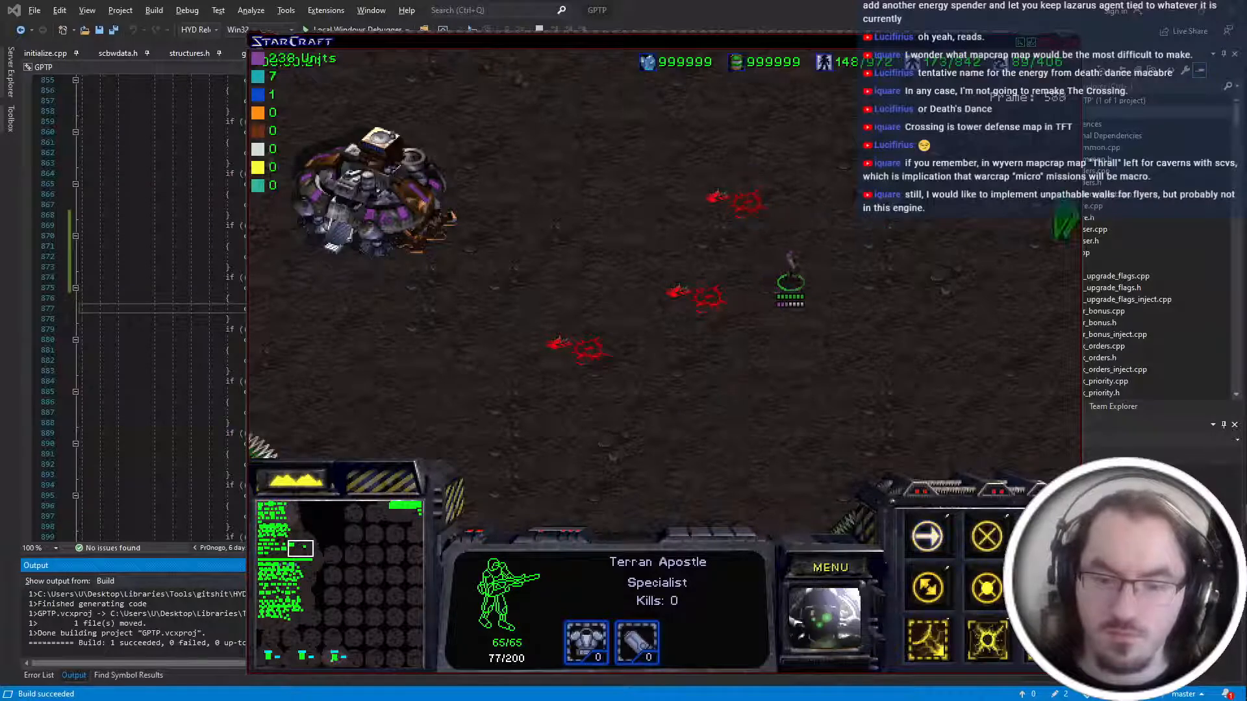
Spawn further single Marines with spawn 0 to test the Apostle's energy gain from each death.
{"action": "key", "text": "Return"}
{"action": "type", "text": "s[awn -0"}
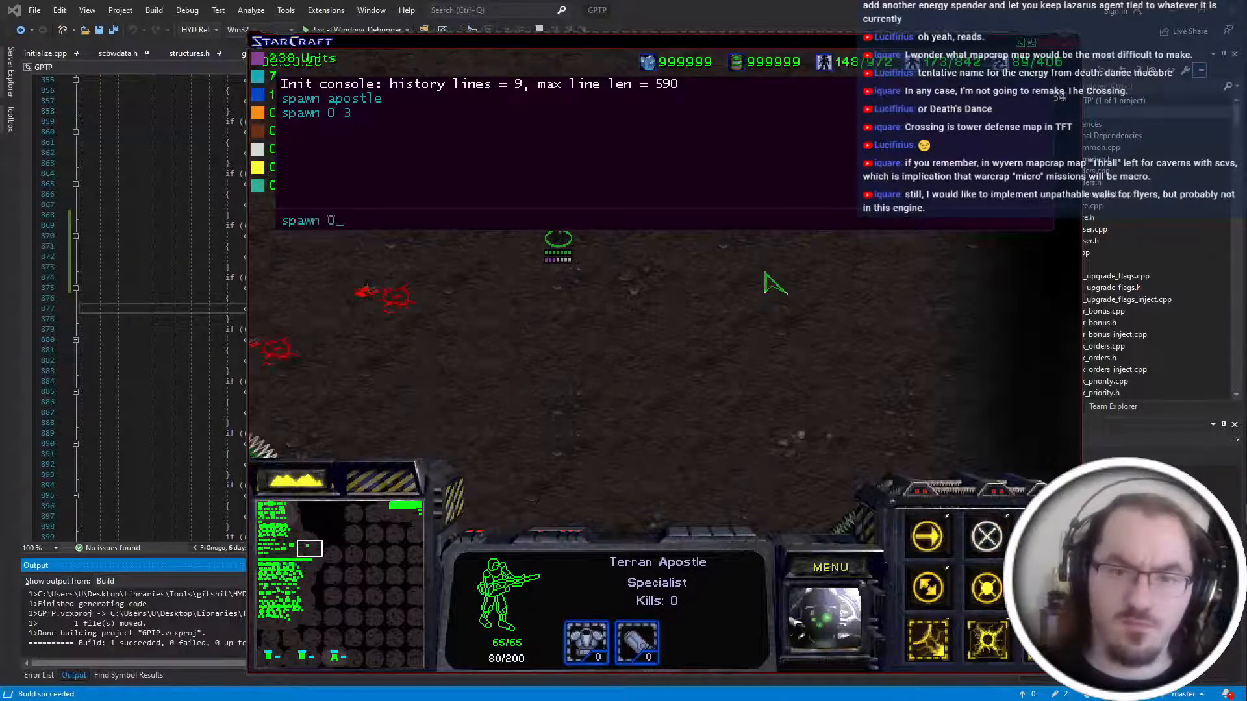
{"action": "key", "text": "Return"}
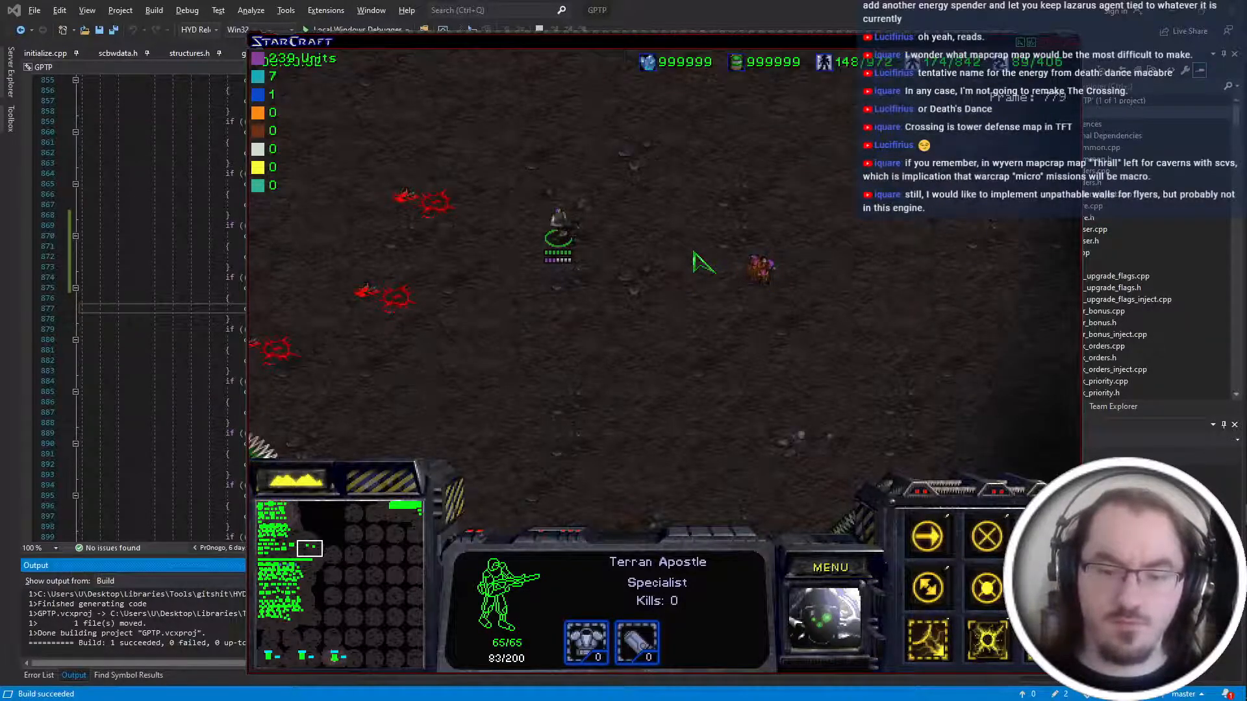
{"action": "key", "text": "Return"}
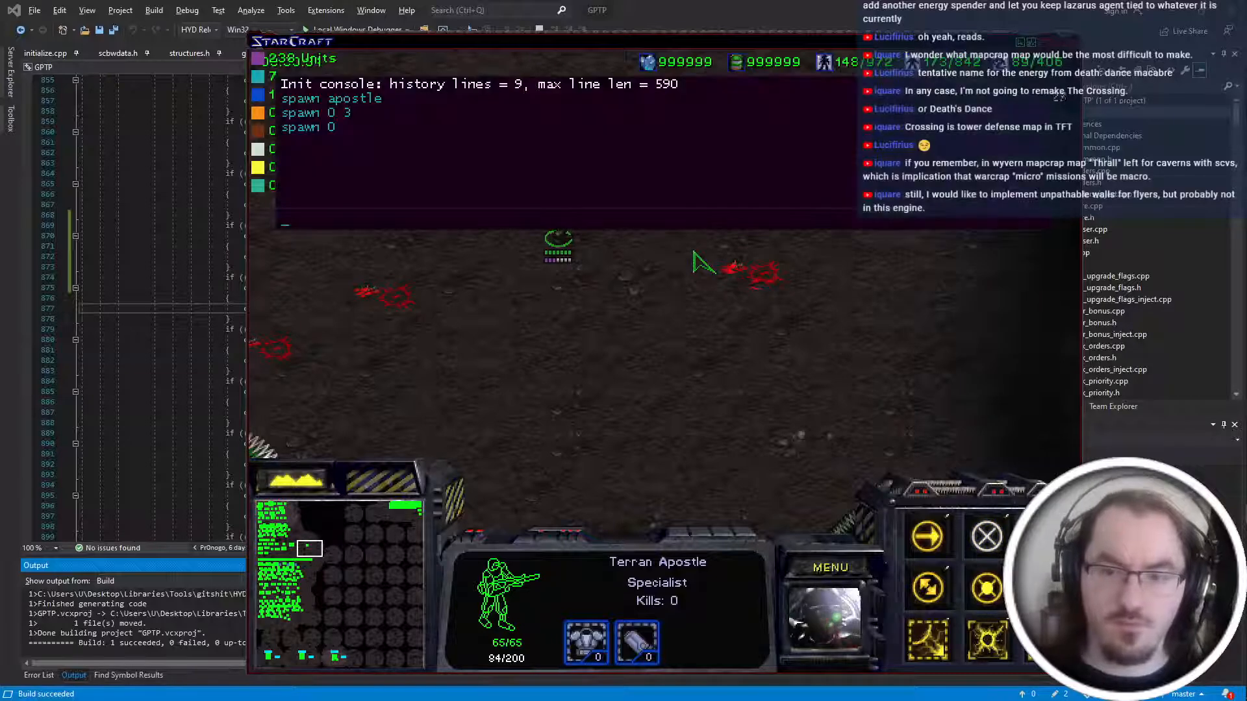
{"action": "key", "text": "Return"}
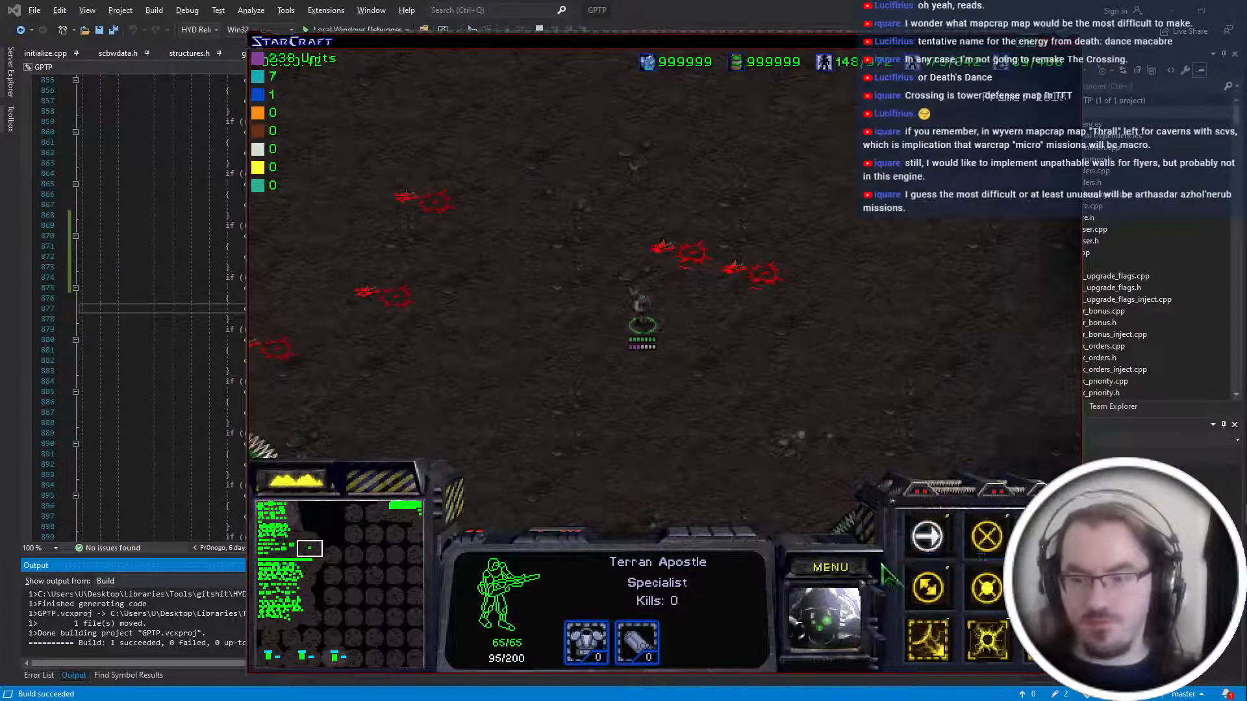
End the test mission and exit the game program.
{"action": "left_click", "coordinate": [810, 580]}
{"action": "key", "text": "e"}
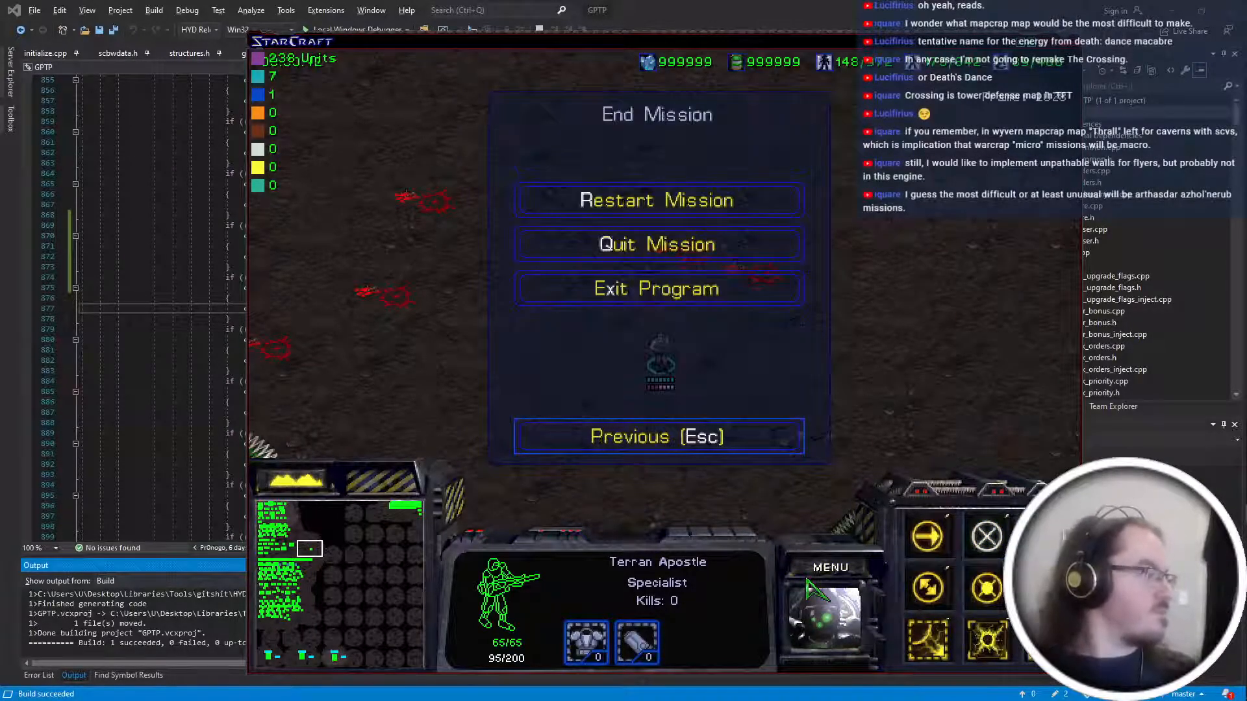
{"action": "key", "text": "x"}
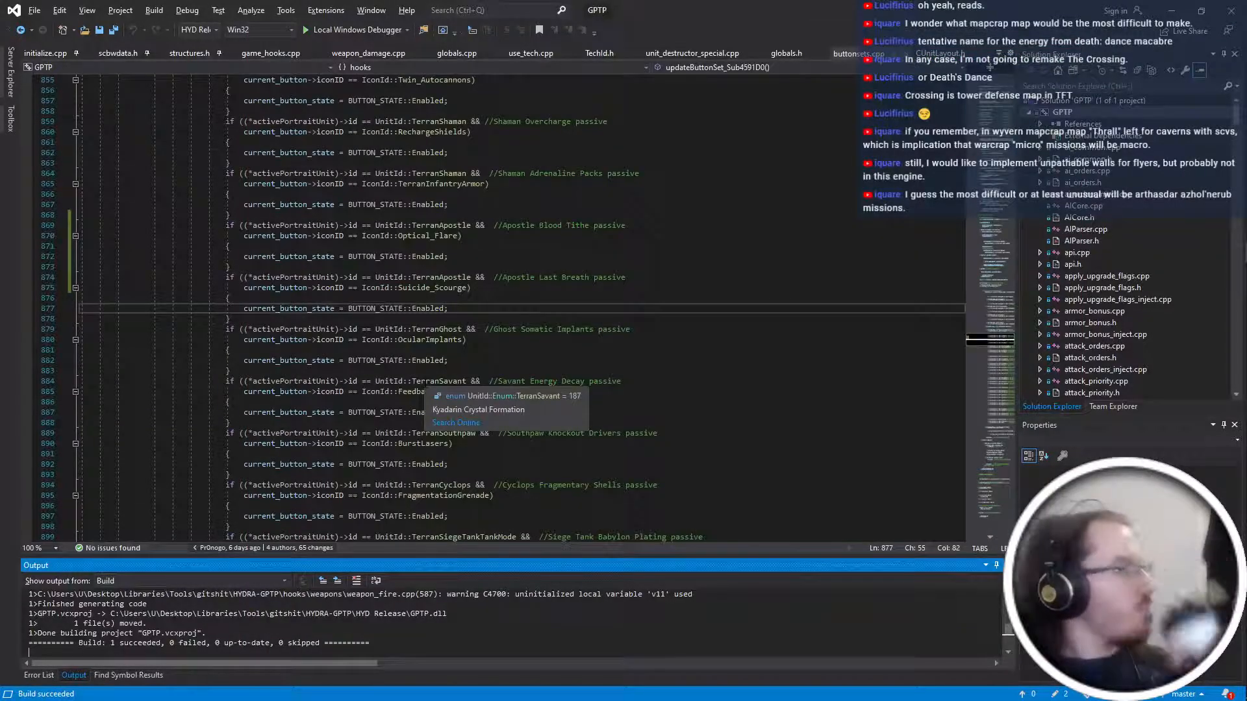
In unit_destructor_special.cpp, add a unit->sprite->createUnderlay(); call after the energy increase in lastBreathProc.
{"action": "scroll", "coordinate": [454, 312], "scroll_direction": "up", "scroll_amount": 7}
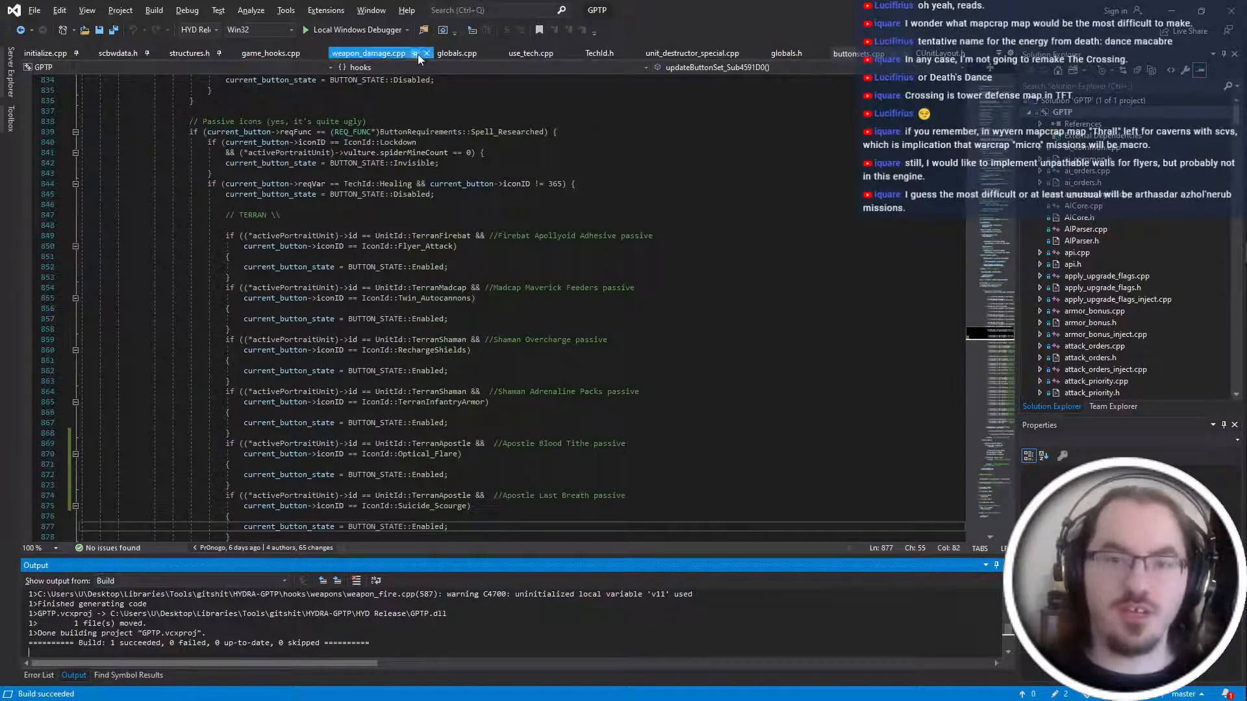
{"action": "left_click", "coordinate": [691, 53]}
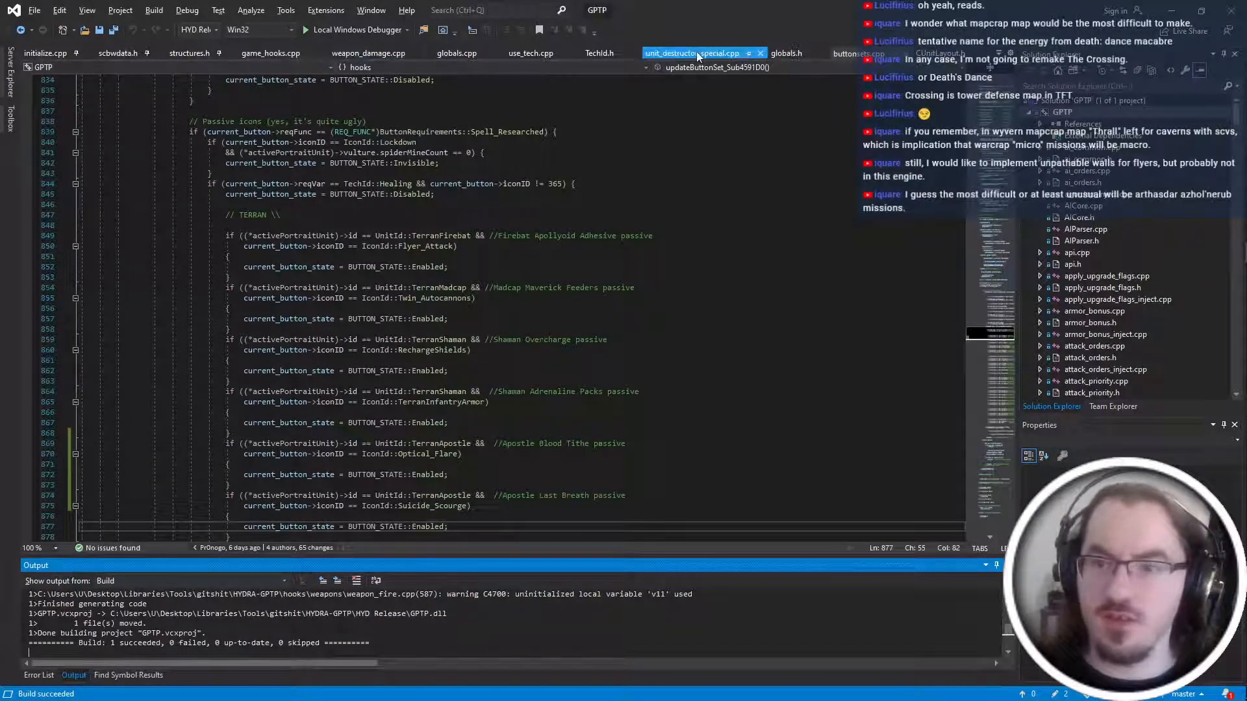
{"action": "scroll", "coordinate": [454, 312], "scroll_direction": "up", "scroll_amount": 5}
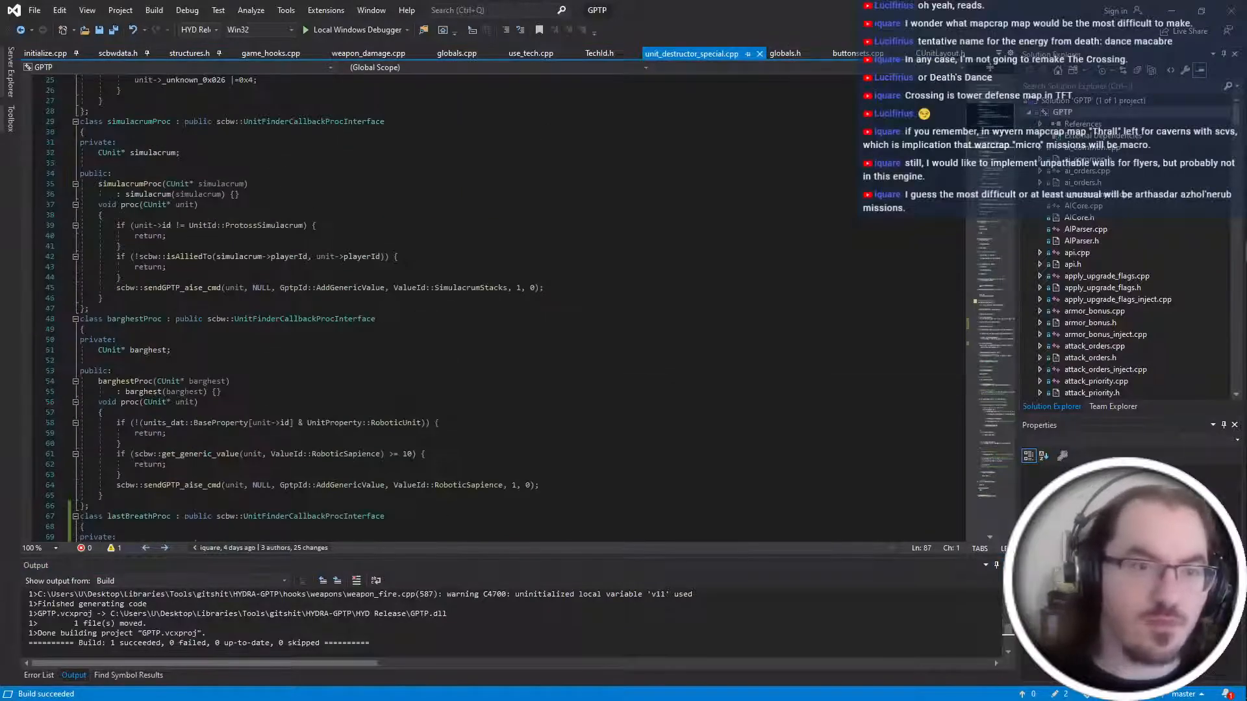
{"action": "scroll", "coordinate": [455, 305], "scroll_direction": "up", "scroll_amount": 7}
{"action": "scroll", "coordinate": [274, 311], "scroll_direction": "down", "scroll_amount": 15}
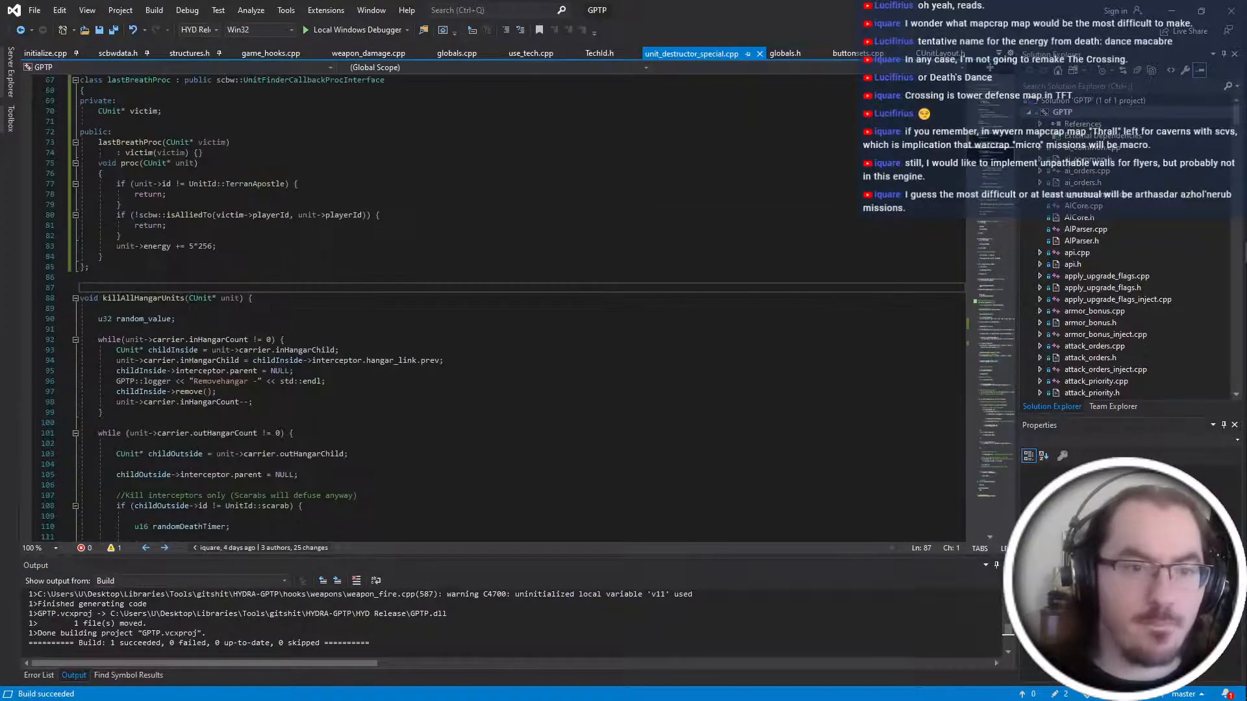
{"action": "scroll", "coordinate": [454, 305], "scroll_direction": "up", "scroll_amount": 7}
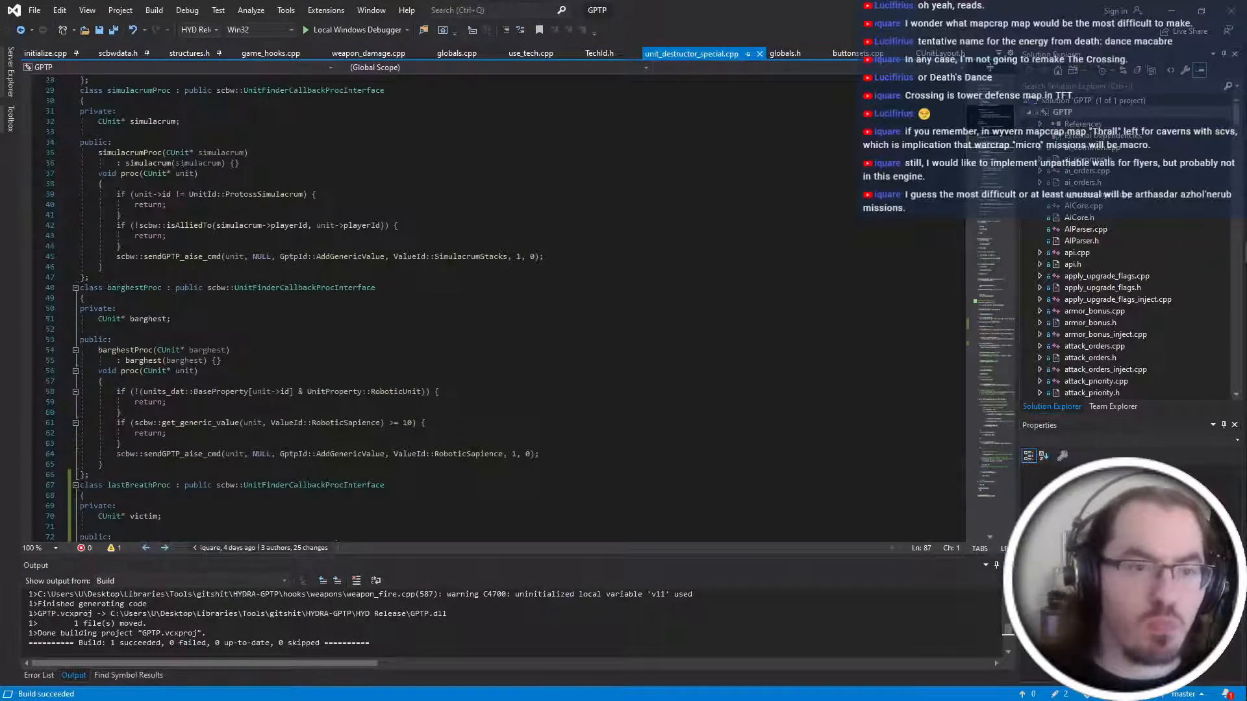
{"action": "scroll", "coordinate": [455, 305], "scroll_direction": "up", "scroll_amount": 1}
{"action": "scroll", "coordinate": [454, 305], "scroll_direction": "down", "scroll_amount": 1}
{"action": "scroll", "coordinate": [239, 434], "scroll_direction": "down", "scroll_amount": 7}
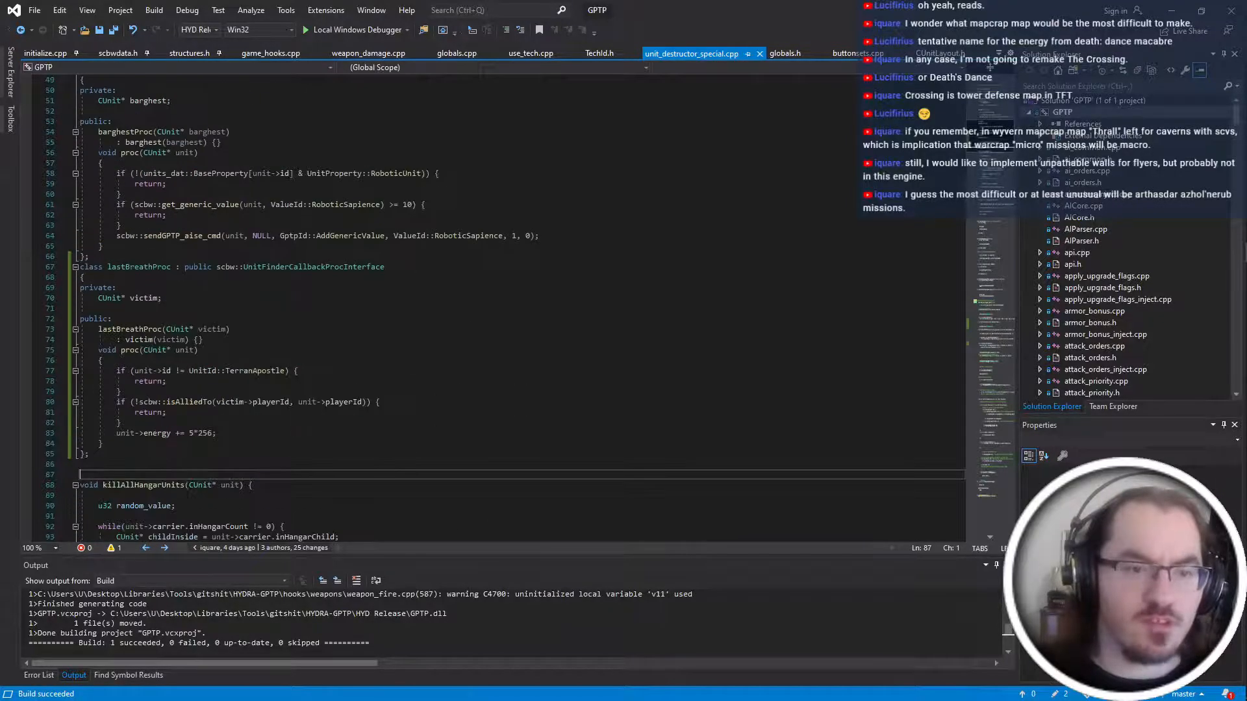
{"action": "left_click", "coordinate": [239, 434]}
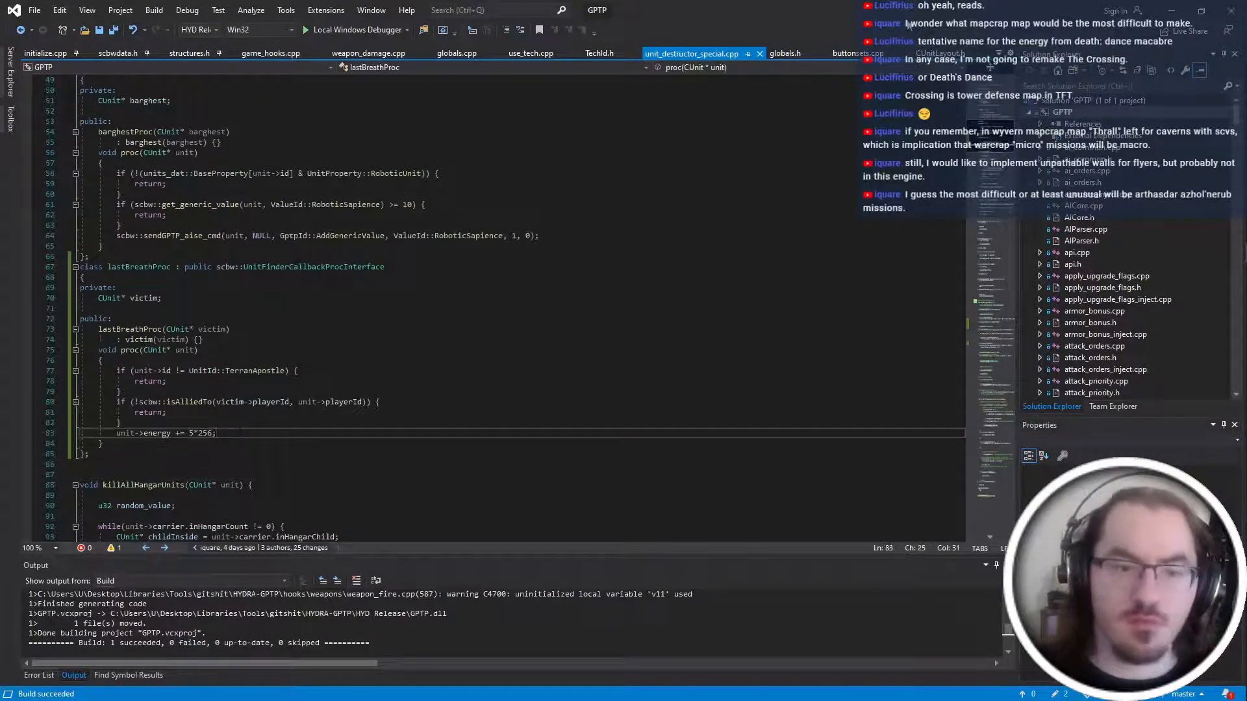
{"action": "key", "text": "Return"}
{"action": "type", "text": "unit->spri"}
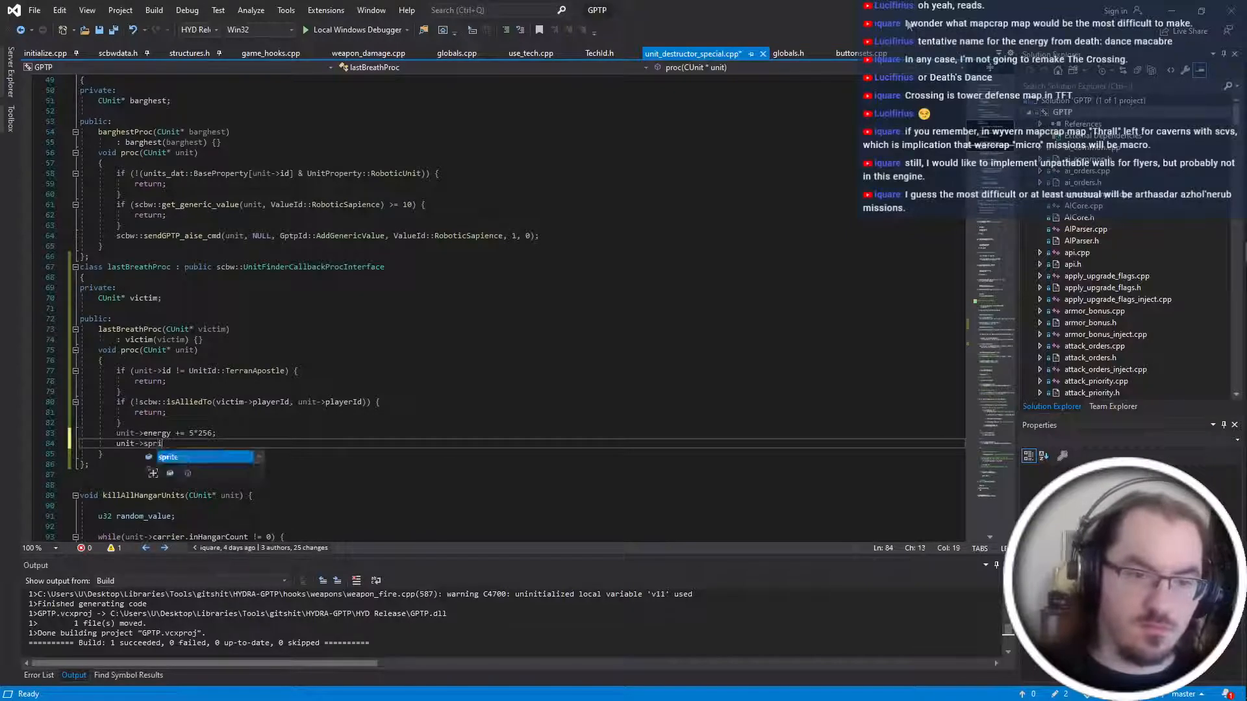
{"action": "type", "text": "te->creat"}
{"action": "key", "text": "Tab"}
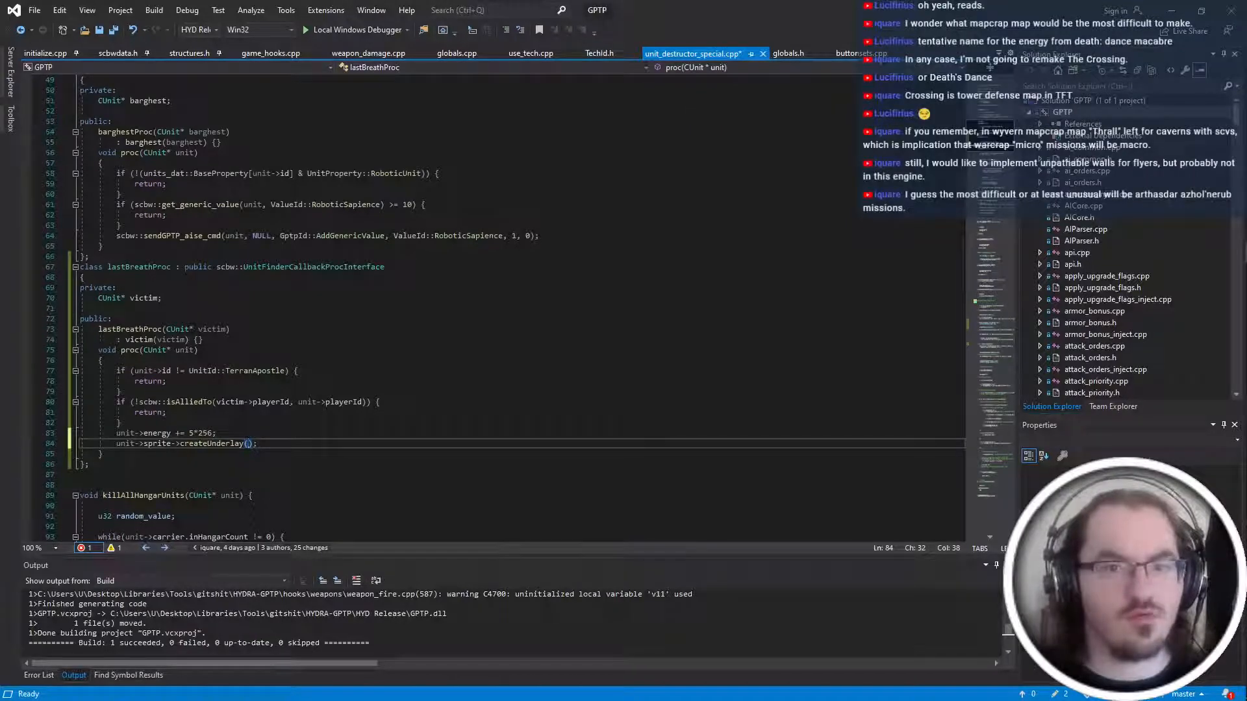
Open weapon_fire.cpp and examine how powerSiphonCollectProc creates its size-dependent Feedback overlay.
{"action": "left_click", "coordinate": [999, 54]}
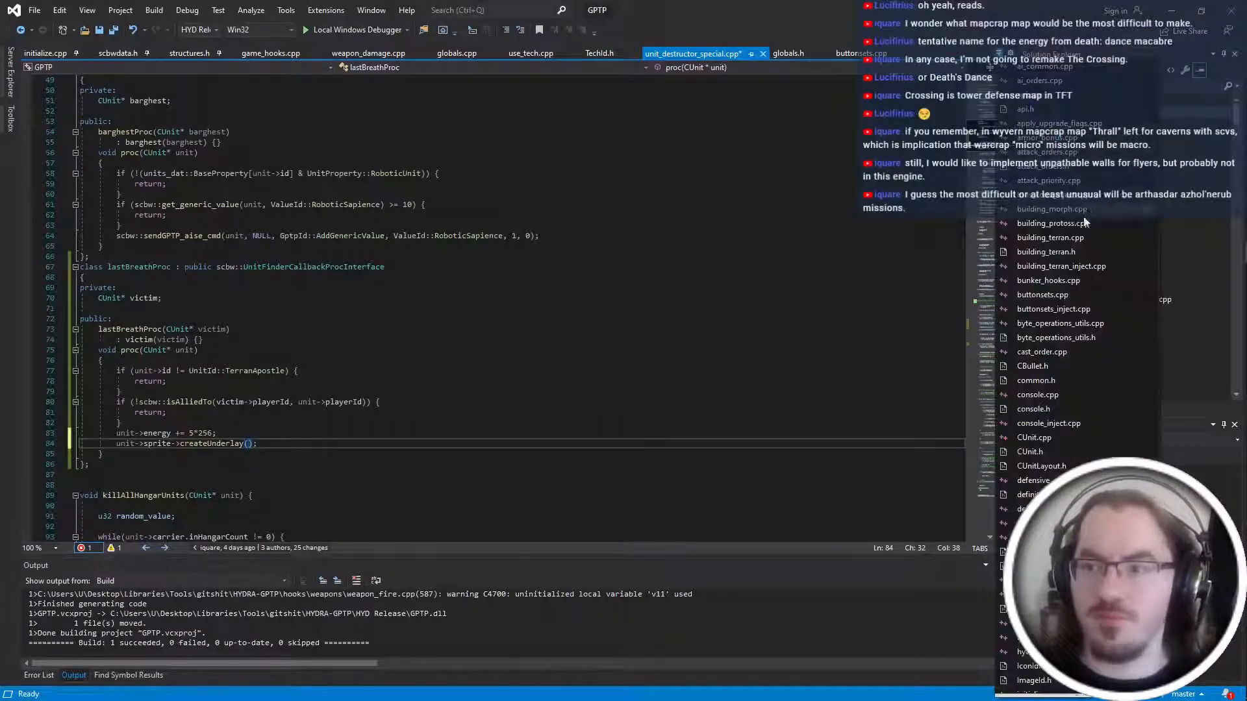
{"action": "scroll", "coordinate": [1065, 325], "scroll_direction": "down", "scroll_amount": 20}
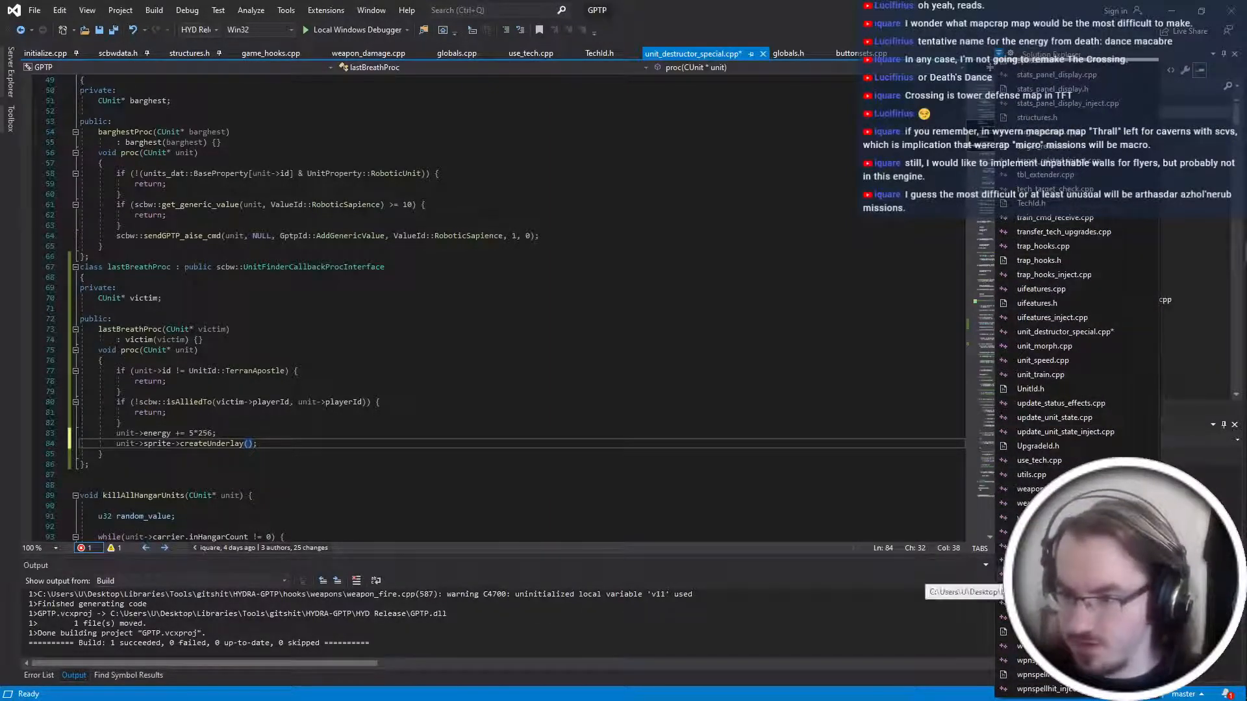
{"action": "left_click", "coordinate": [1059, 572]}
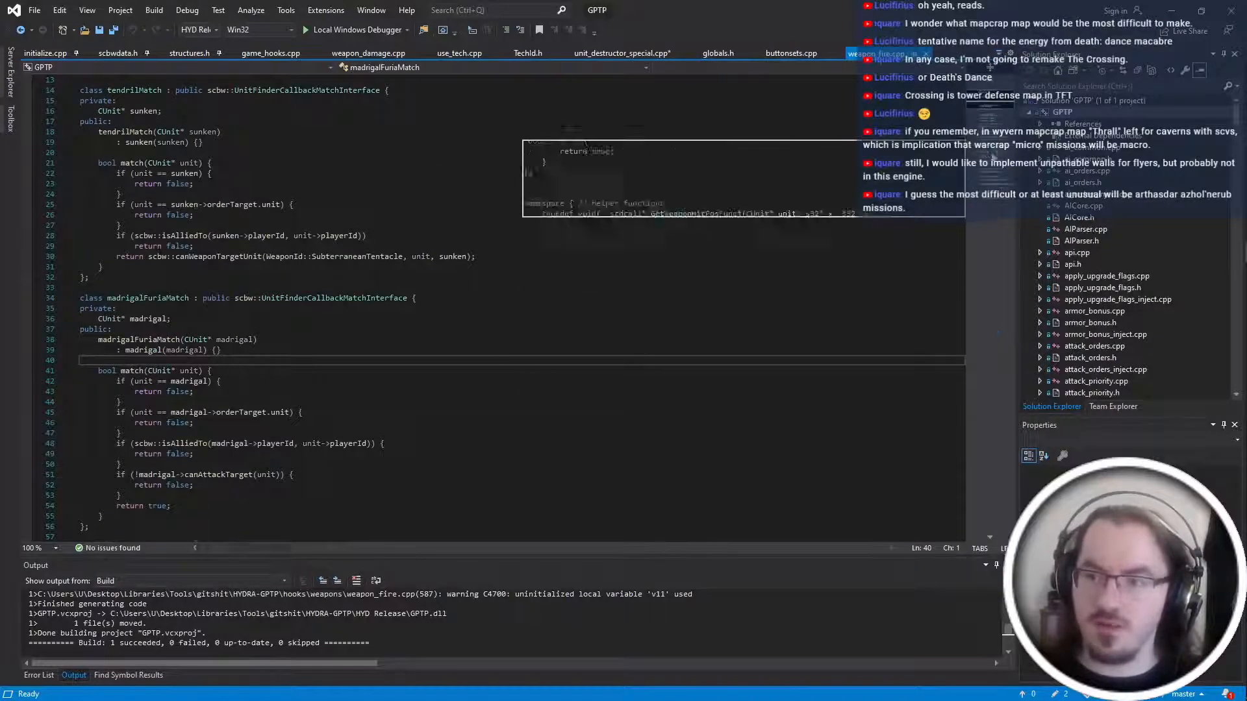
{"action": "scroll", "coordinate": [990, 337], "scroll_direction": "up", "scroll_amount": 4}
{"action": "scroll", "coordinate": [455, 312], "scroll_direction": "down", "scroll_amount": 7}
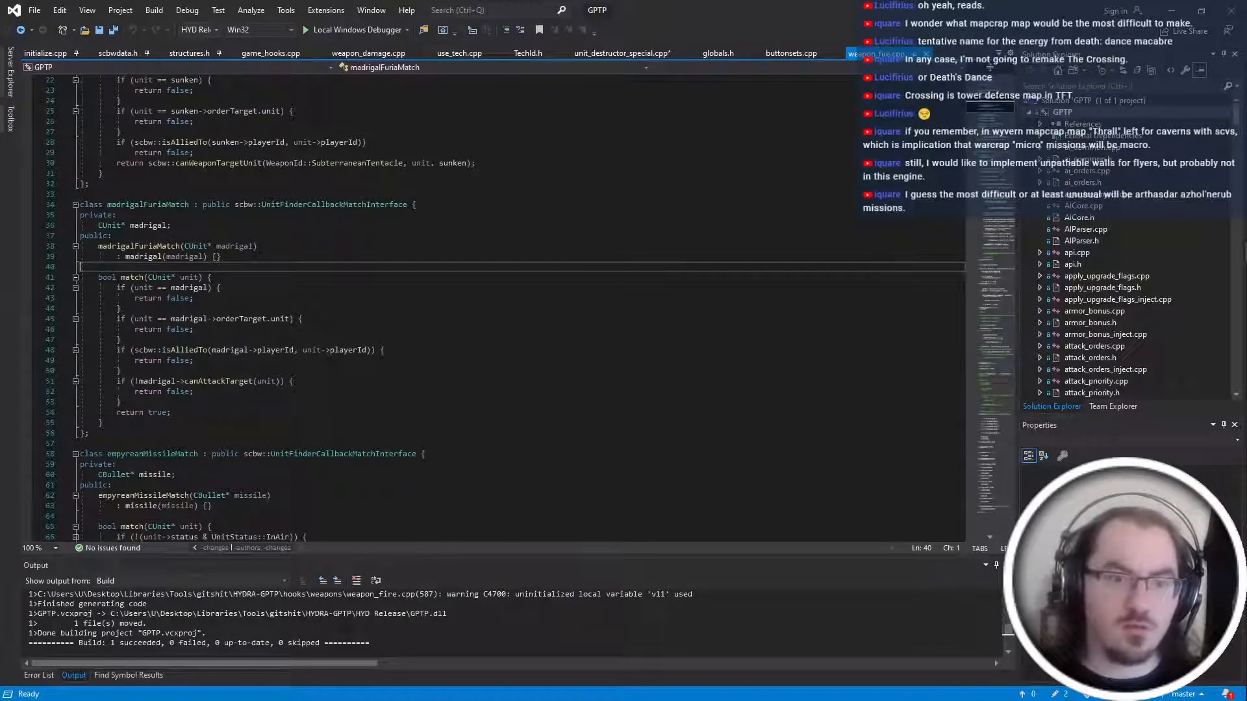
{"action": "scroll", "coordinate": [454, 312], "scroll_direction": "down", "scroll_amount": 20}
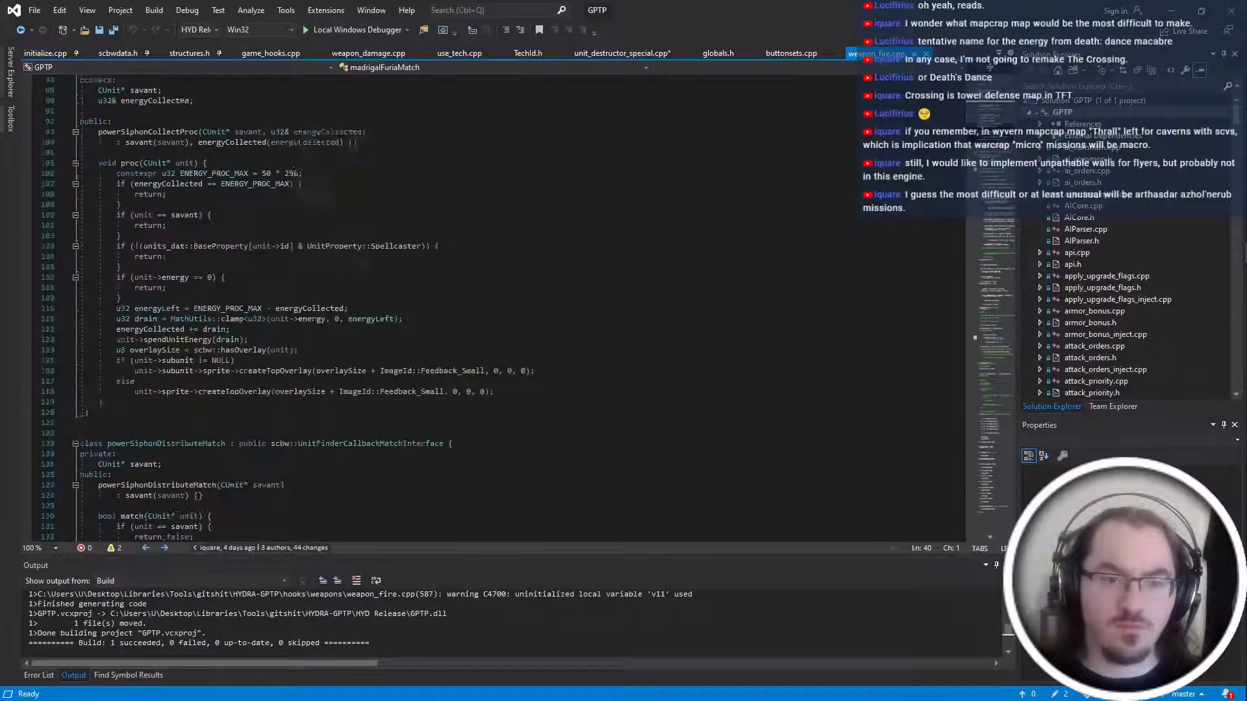
{"action": "scroll", "coordinate": [455, 311], "scroll_direction": "up", "scroll_amount": 2}
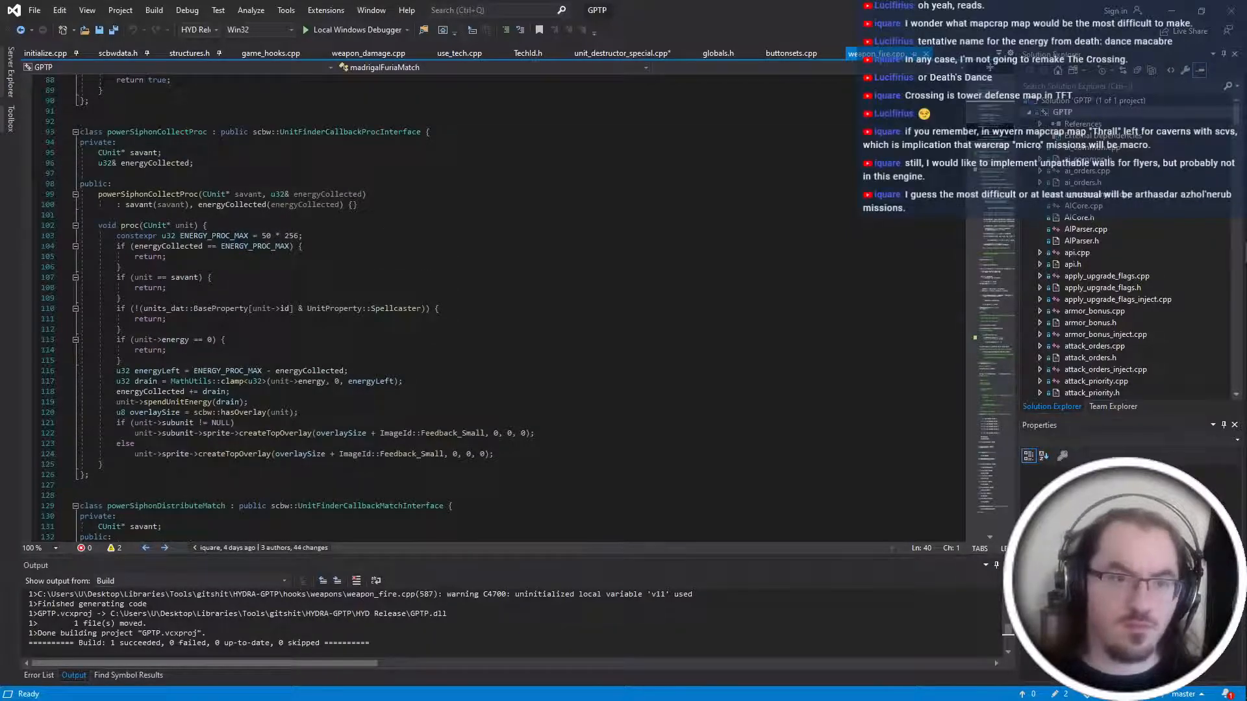
Remove the extra blank lines before and after the powerSiphonCollectProc class.
{"action": "left_click", "coordinate": [91, 101]}
{"action": "key", "text": "Delete"}
{"action": "scroll", "coordinate": [455, 312], "scroll_direction": "down", "scroll_amount": 5}
{"action": "left_click", "coordinate": [91, 308]}
{"action": "key", "text": "Delete"}
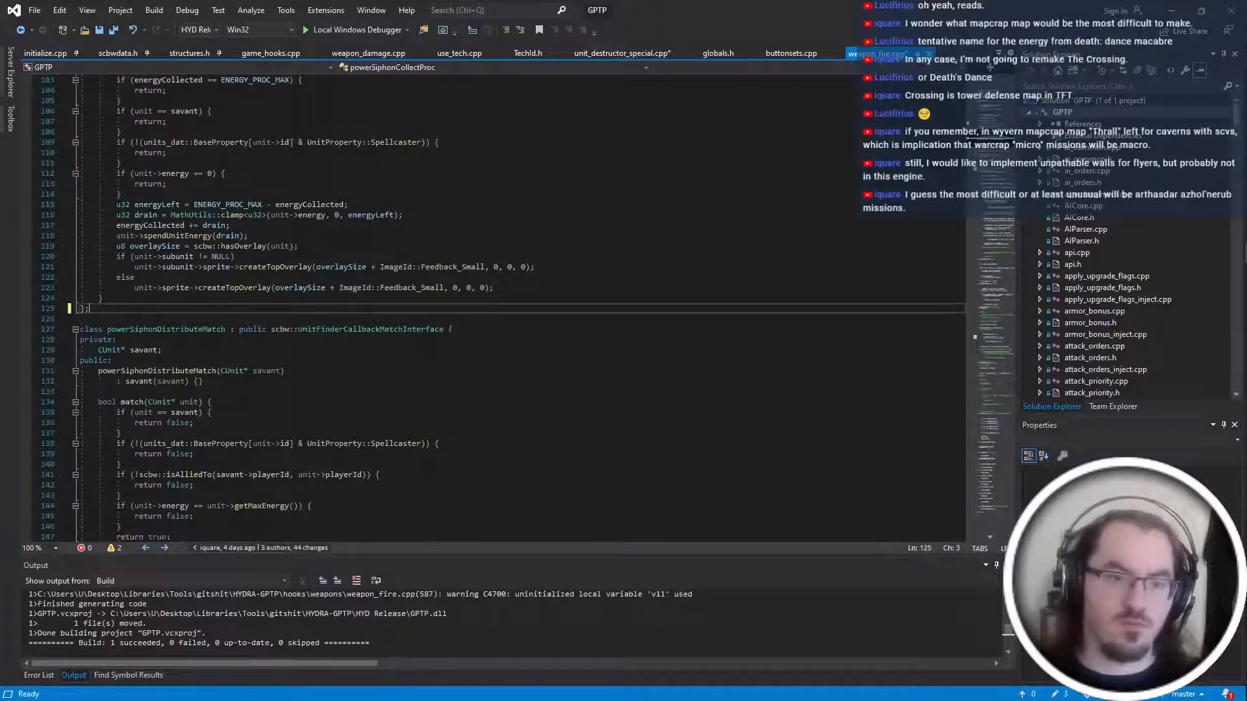
Remove the extra blank line after the powerSiphonDistributeMatch class and save weapon_fire.cpp.
{"action": "scroll", "coordinate": [455, 312], "scroll_direction": "down", "scroll_amount": 12}
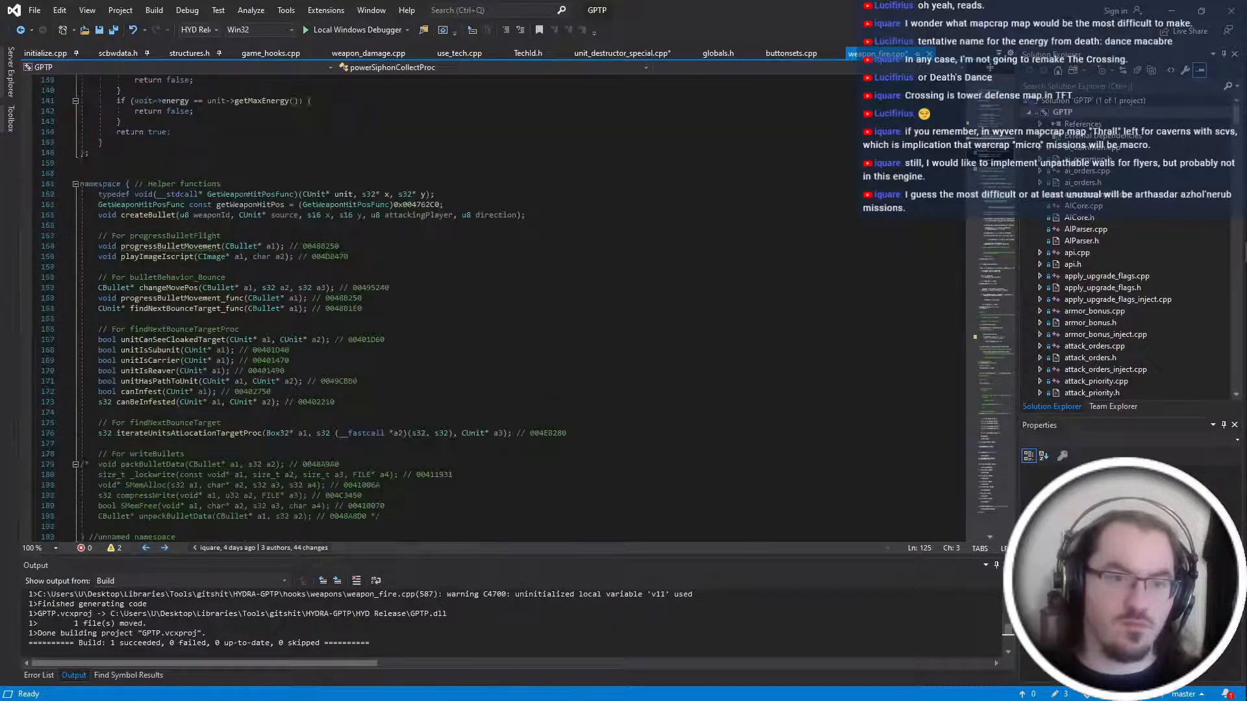
{"action": "scroll", "coordinate": [455, 312], "scroll_direction": "up", "scroll_amount": 1}
{"action": "left_click", "coordinate": [91, 184]}
{"action": "key", "text": "Delete"}
{"action": "scroll", "coordinate": [454, 312], "scroll_direction": "up", "scroll_amount": 20}
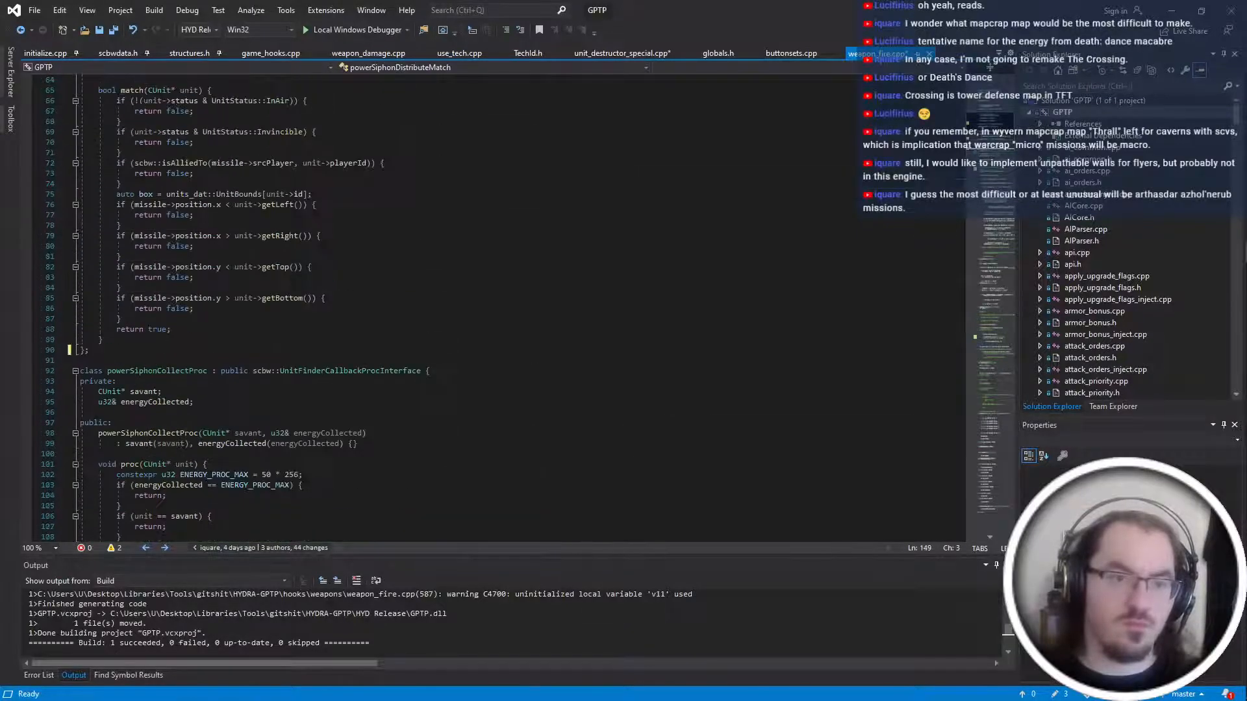
{"action": "scroll", "coordinate": [455, 312], "scroll_direction": "up", "scroll_amount": 20}
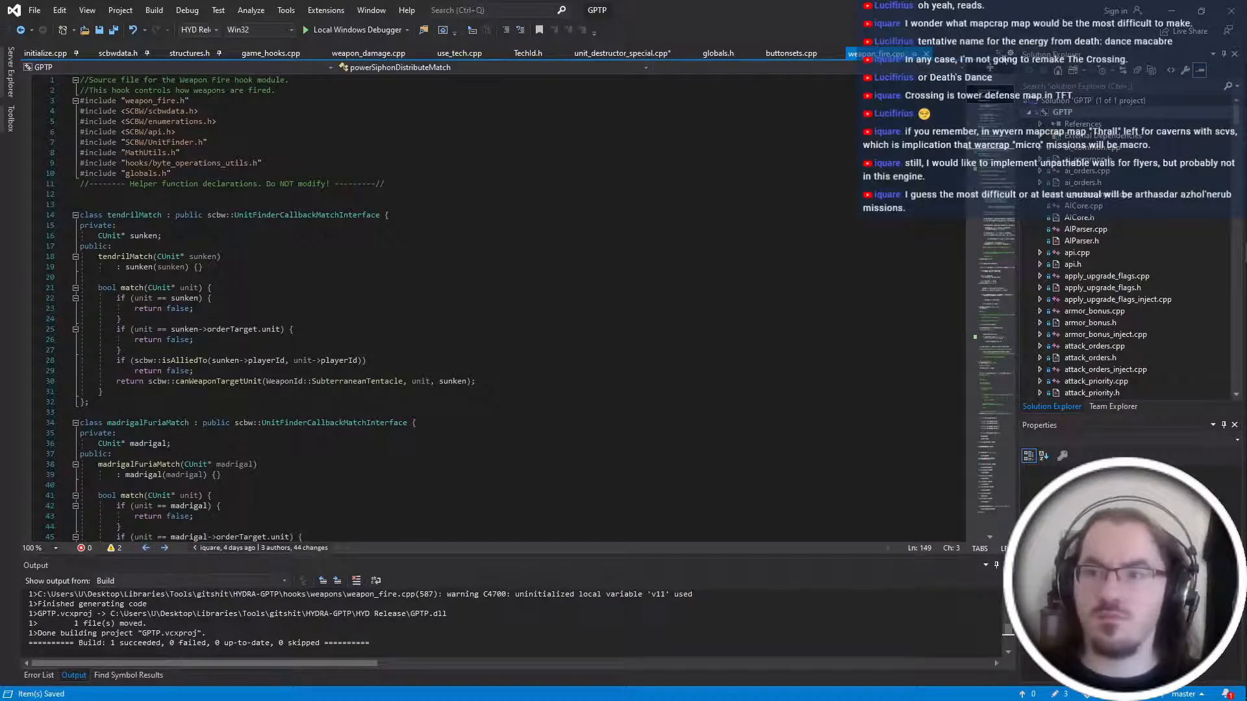
{"action": "left_click", "coordinate": [1006, 54]}
{"action": "key", "text": "Escape"}
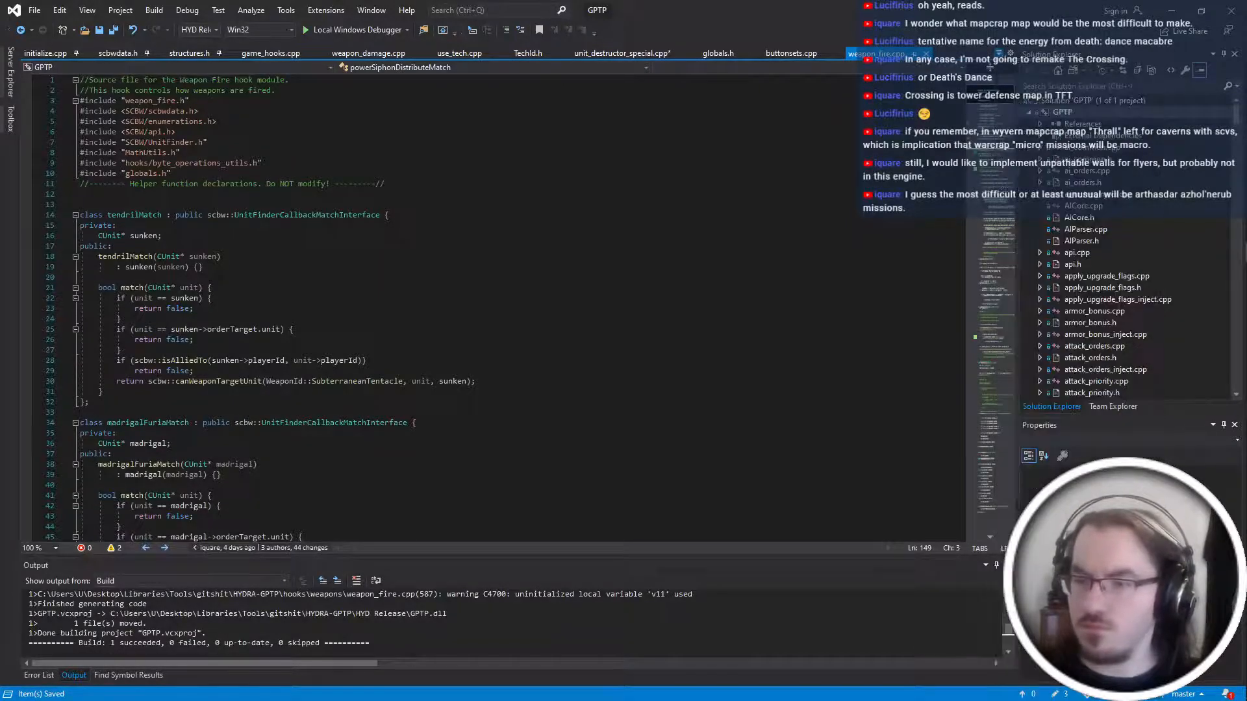
In weapon_damage.cpp, delete the stray semicolons and extra blank lines after the makeSpriteVisible and function_004A01F0_copy functions.
{"action": "key", "text": "ctrl+Tab"}
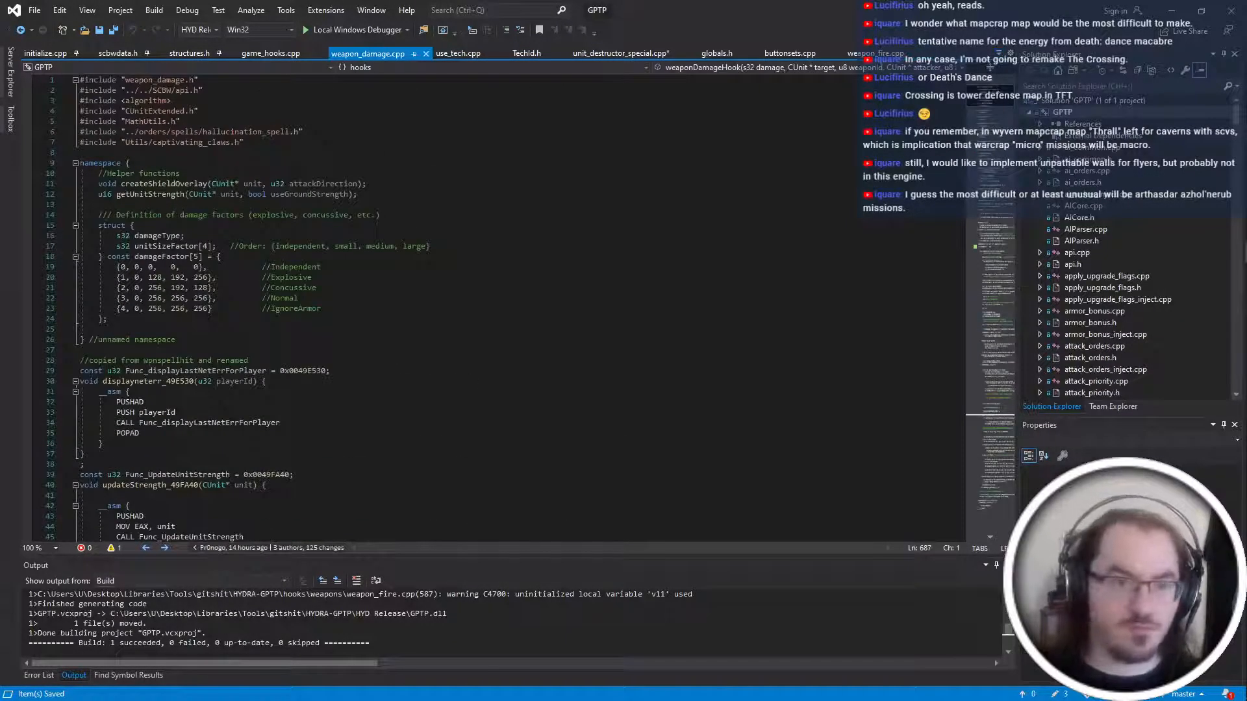
{"action": "scroll", "coordinate": [493, 309], "scroll_direction": "down", "scroll_amount": 18}
{"action": "left_click", "coordinate": [84, 319]}
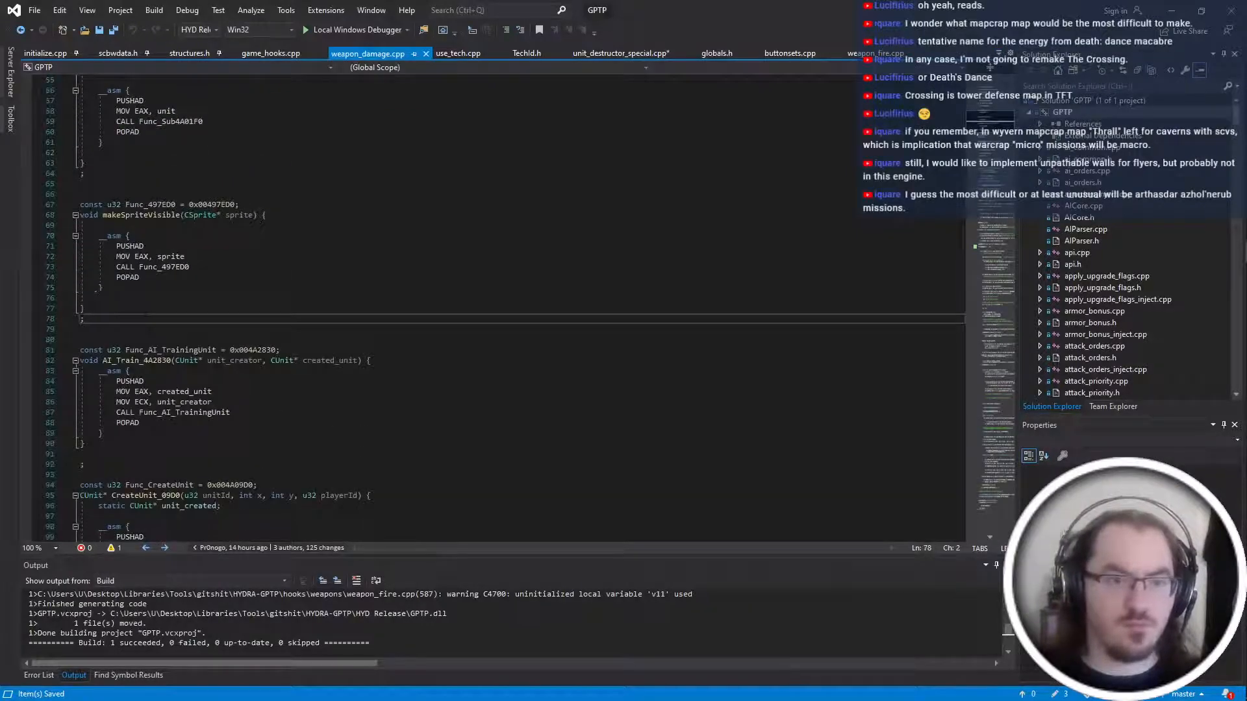
{"action": "key", "text": "Left"}
{"action": "key", "text": "BackSpace"}
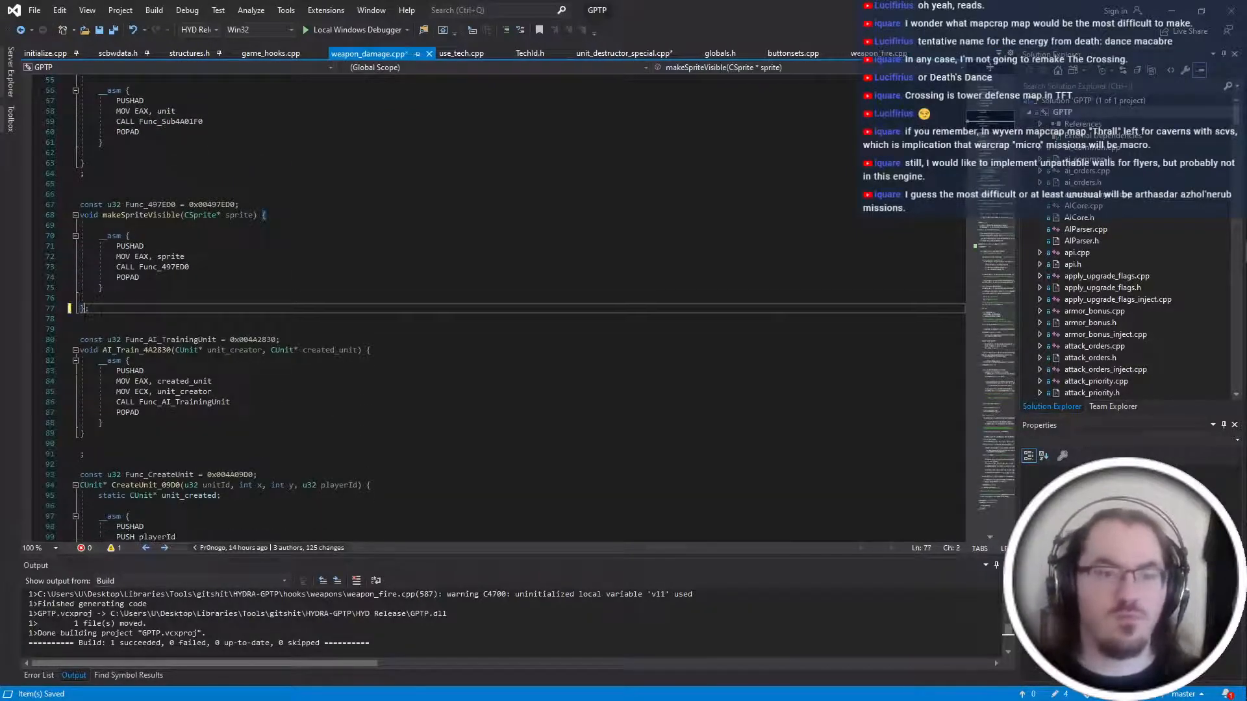
{"action": "key", "text": "Delete"}
{"action": "key", "text": "Delete"}
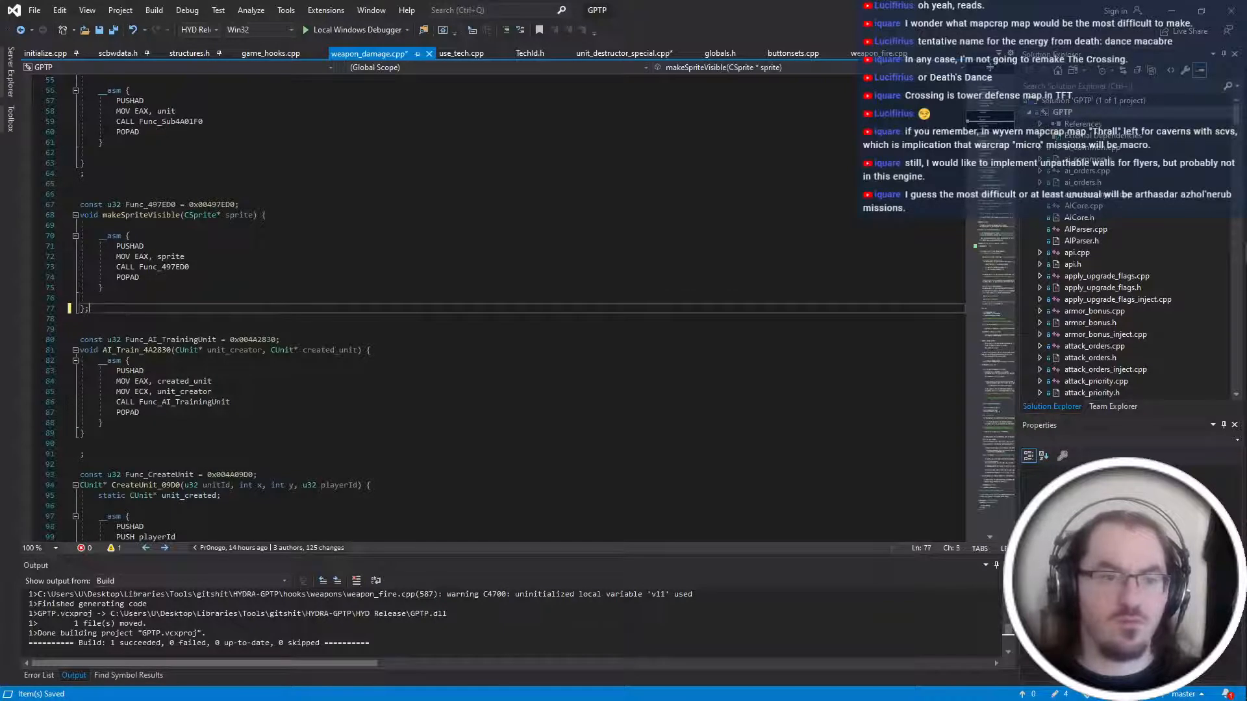
{"action": "left_click", "coordinate": [85, 163]}
{"action": "key", "text": "Delete"}
{"action": "key", "text": "Delete"}
{"action": "key", "text": "Delete"}
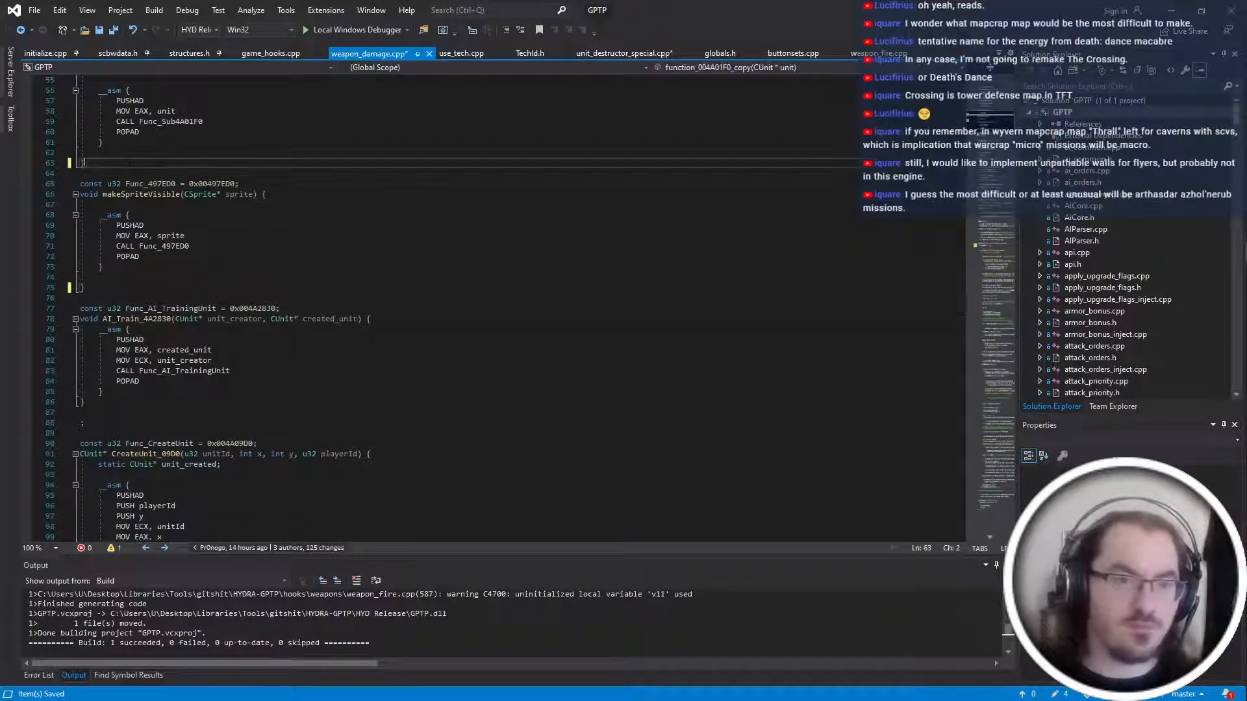
Delete the stray semicolons and extra blank lines after the AI_Train_4A2830 and CreateUnit_09D0 functions.
{"action": "left_click", "coordinate": [85, 402]}
{"action": "key", "text": "Delete"}
{"action": "key", "text": "Delete"}
{"action": "scroll", "coordinate": [83, 402], "scroll_direction": "down", "scroll_amount": 3}
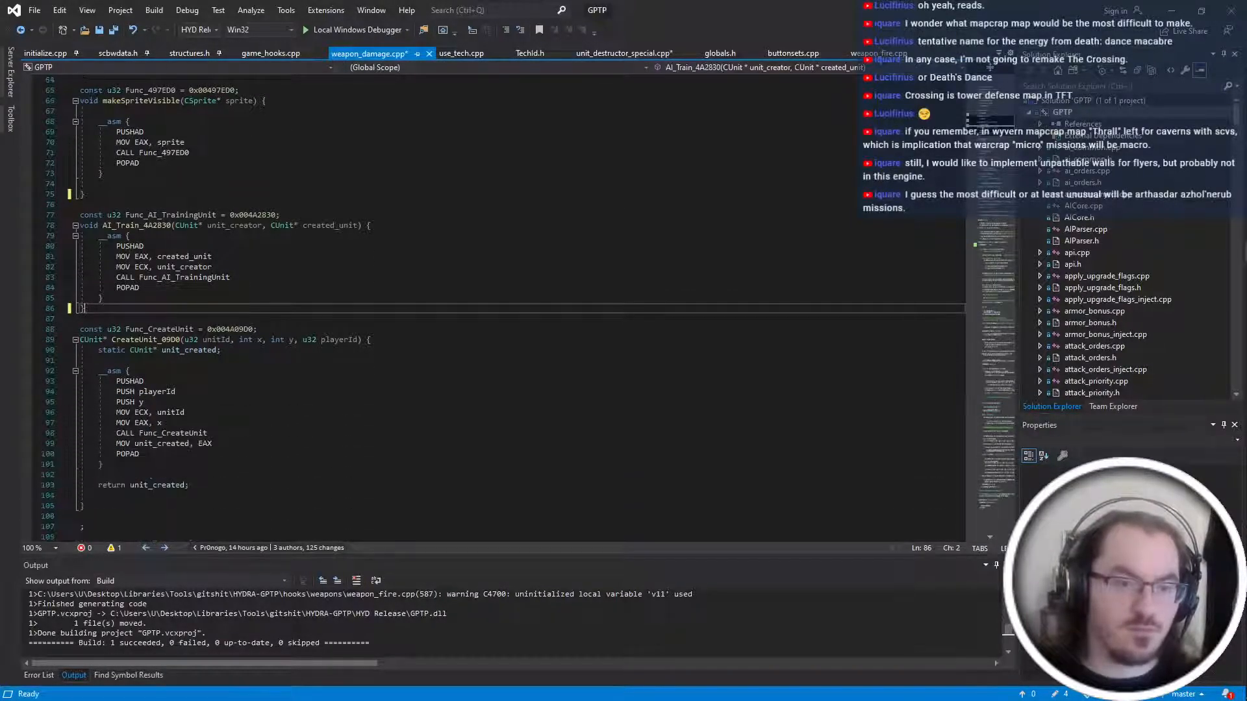
{"action": "left_click", "coordinate": [84, 506]}
{"action": "scroll", "coordinate": [83, 506], "scroll_direction": "down", "scroll_amount": 5}
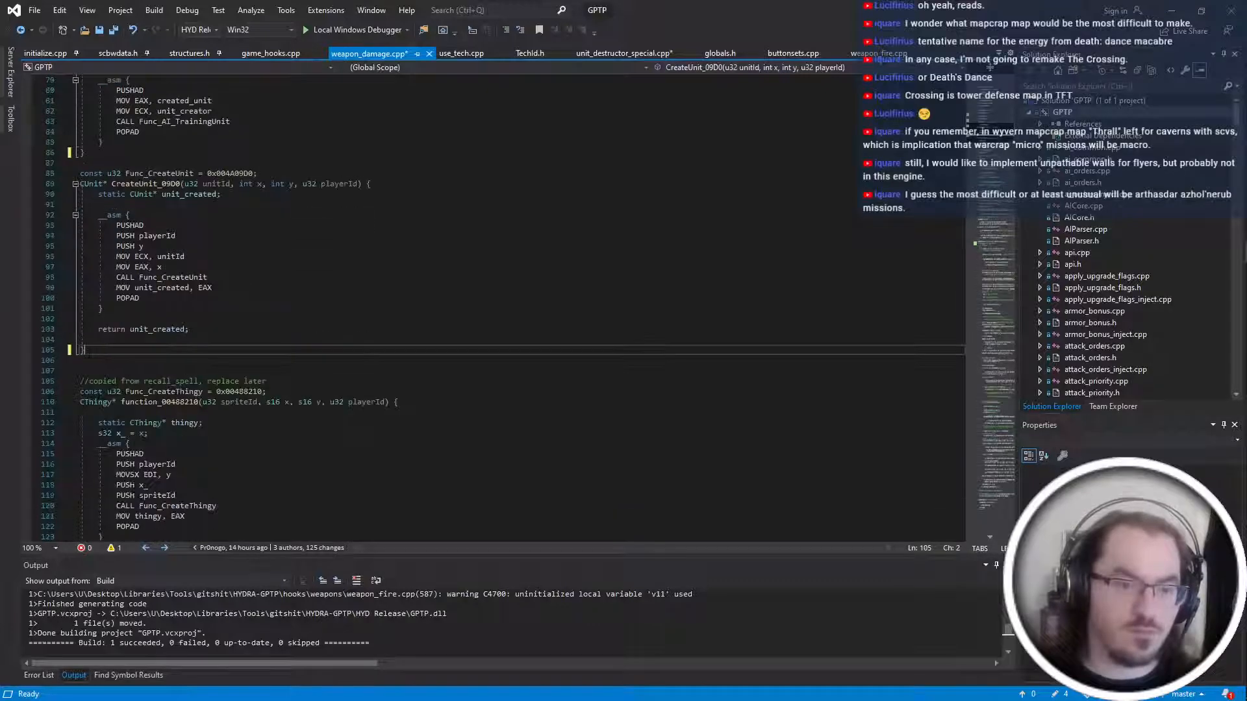
{"action": "key", "text": "Delete"}
{"action": "key", "text": "Delete"}
{"action": "key", "text": "Delete"}
Remove the stray semicolons after updateStrength_49FA40 and displayneterr_49E530, leaving one blank line after each function.
{"action": "scroll", "coordinate": [506, 308], "scroll_direction": "up", "scroll_amount": 16}
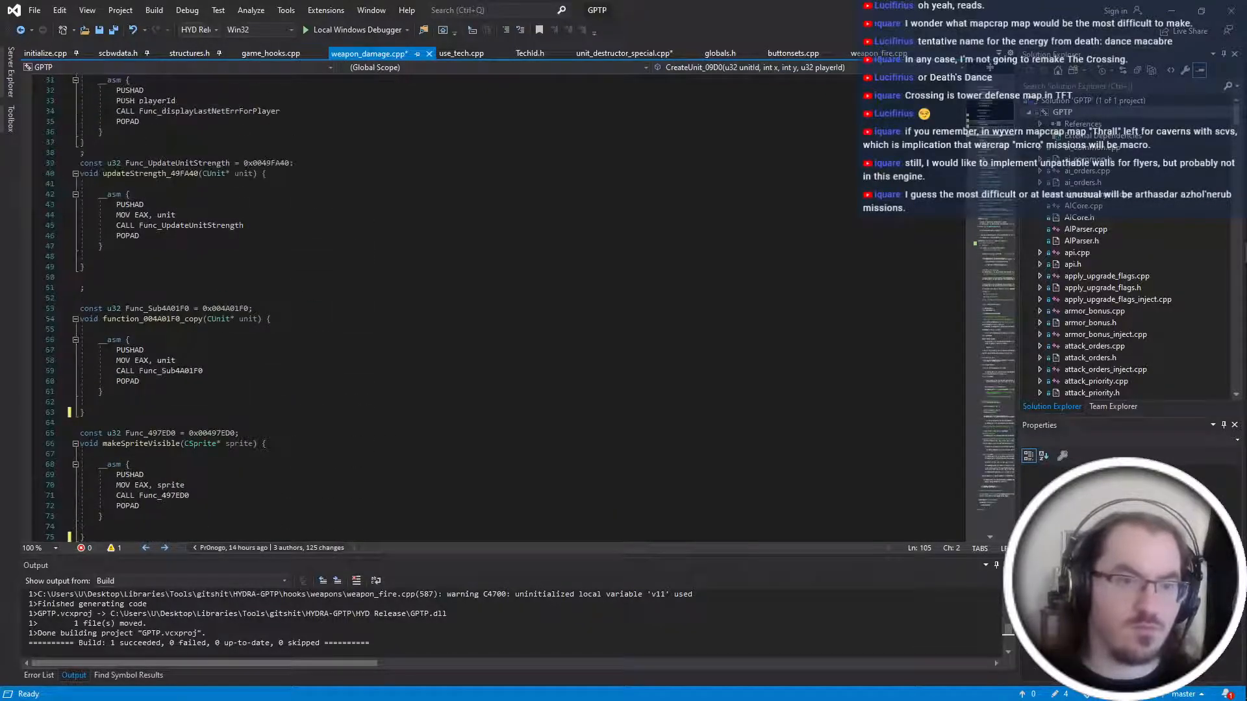
{"action": "left_click", "coordinate": [85, 267]}
{"action": "key", "text": "Delete"}
{"action": "key", "text": "Delete"}
{"action": "key", "text": "Delete"}
{"action": "scroll", "coordinate": [101, 302], "scroll_direction": "up", "scroll_amount": 5}
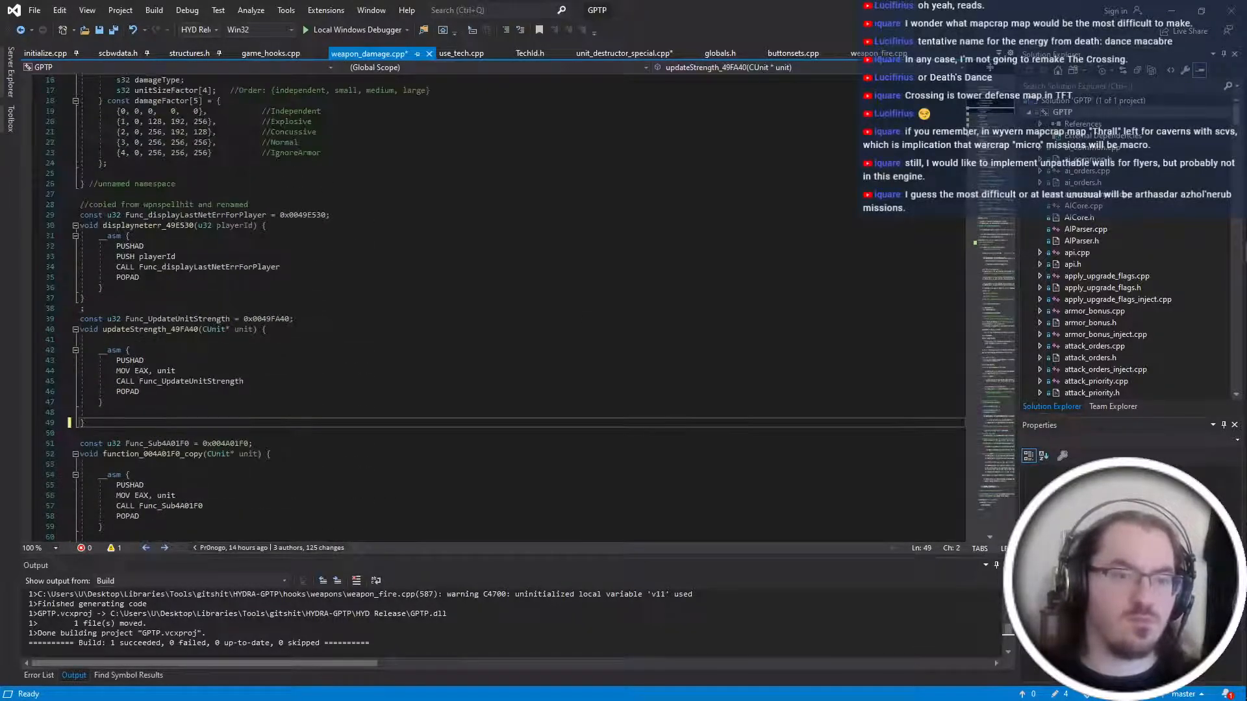
{"action": "left_click", "coordinate": [101, 300]}
{"action": "key", "text": "Down"}
{"action": "key", "text": "BackSpace"}
{"action": "key", "text": "Down"}
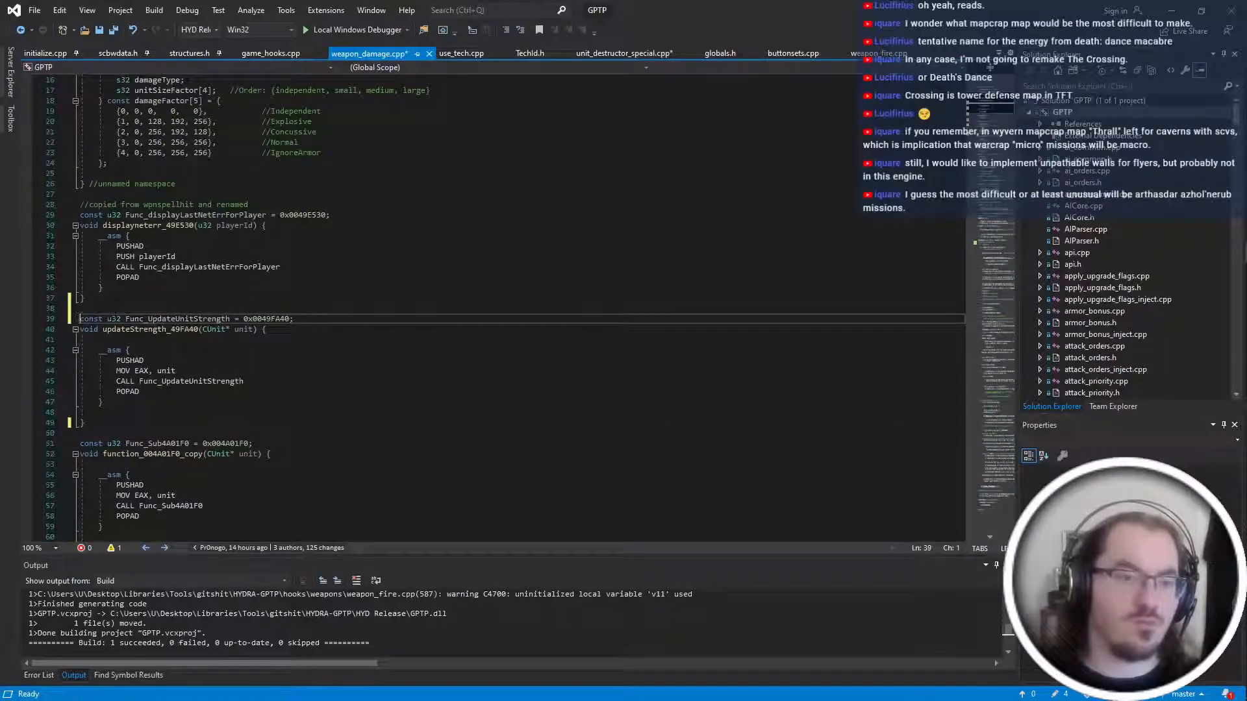
Clean up the stray semicolons and extra blank lines after the function_004878f0 and imgul functions.
{"action": "scroll", "coordinate": [506, 308], "scroll_direction": "down", "scroll_amount": 20}
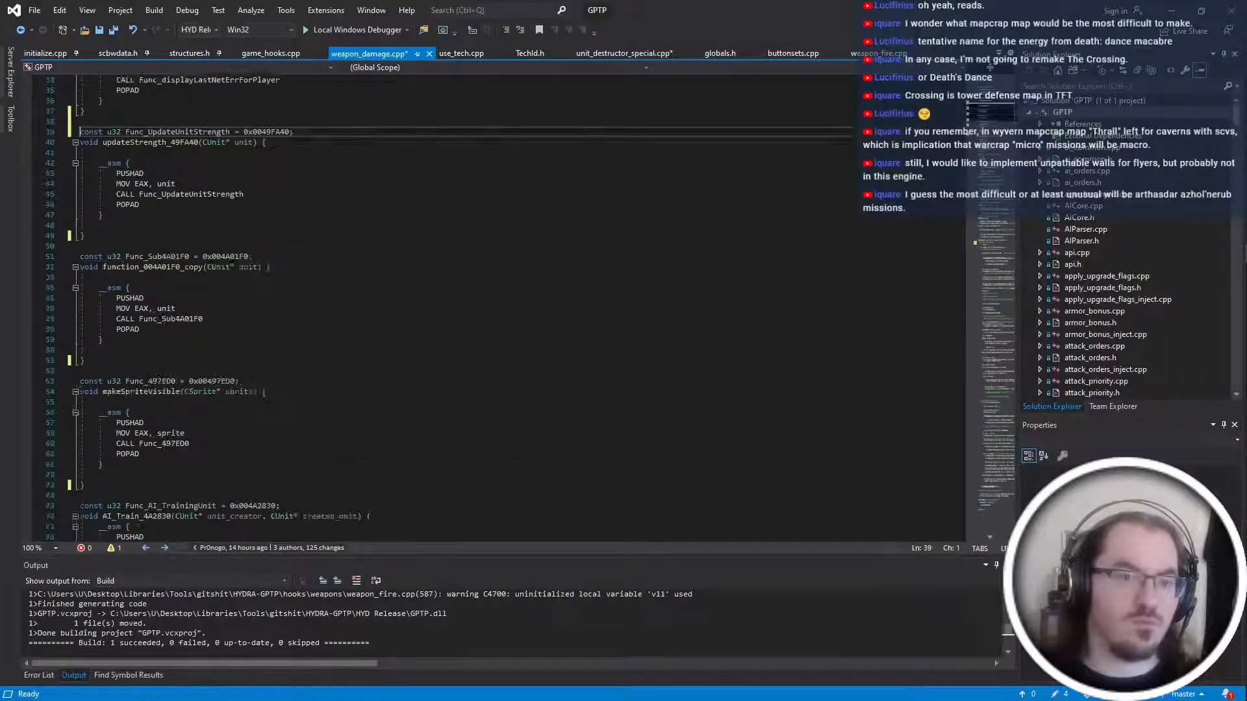
{"action": "scroll", "coordinate": [128, 239], "scroll_direction": "down", "scroll_amount": 6}
{"action": "left_click", "coordinate": [128, 235]}
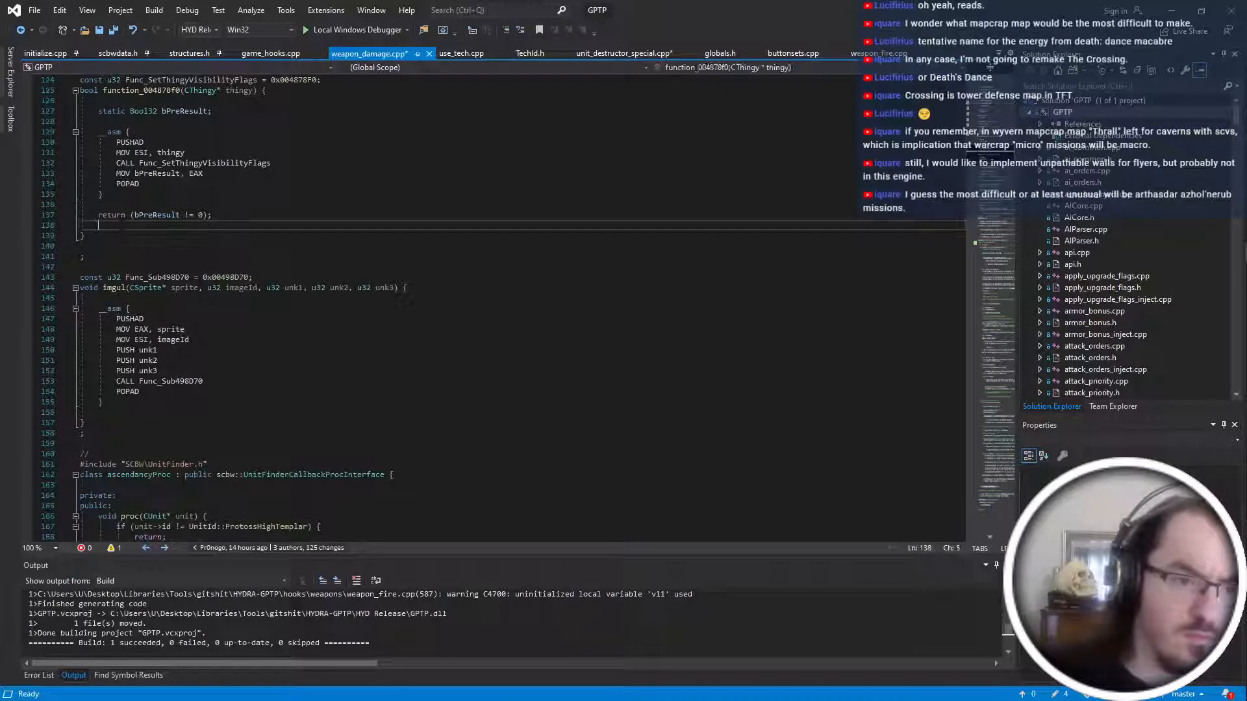
{"action": "key", "text": "Delete"}
{"action": "key", "text": "Delete"}
{"action": "key", "text": "Delete"}
{"action": "left_click", "coordinate": [103, 402]}
{"action": "key", "text": "Delete"}
{"action": "key", "text": "Delete"}
{"action": "key", "text": "Delete"}
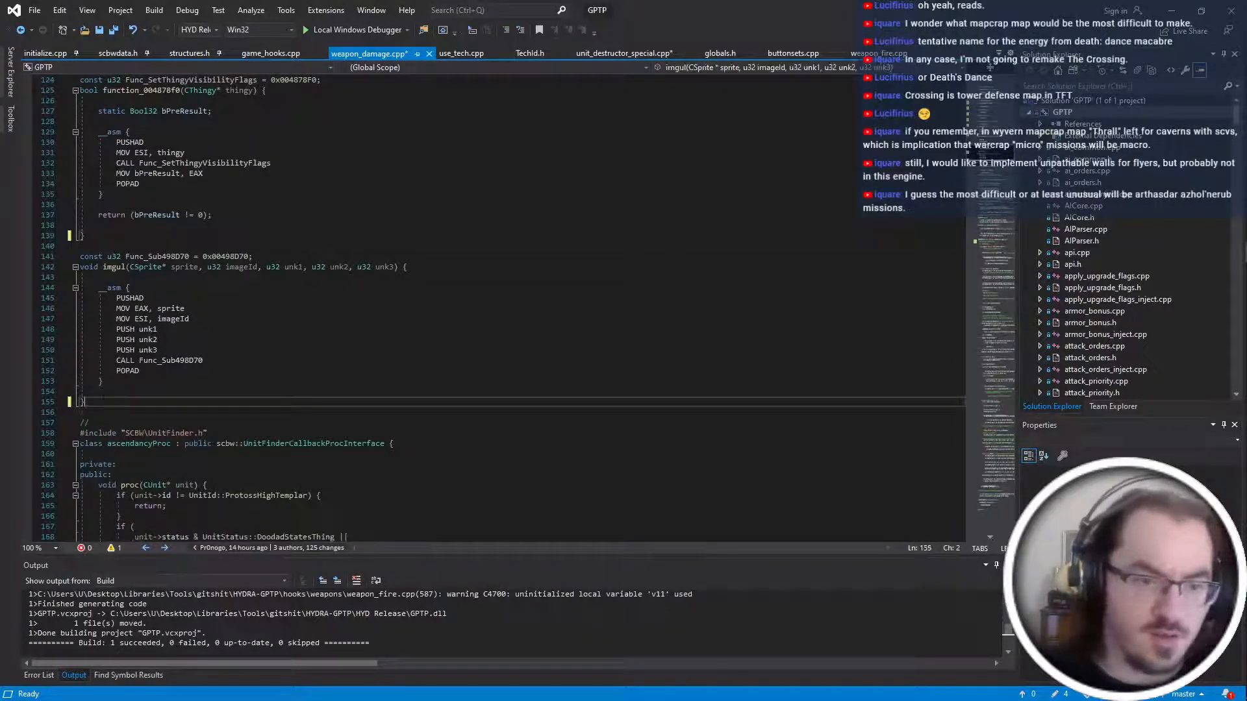
{"action": "key", "text": "Return"}
Look up the image ID that ascendancyProc passes to its imgul call, and save weapon_damage.cpp.
{"action": "scroll", "coordinate": [102, 402], "scroll_direction": "down", "scroll_amount": 9}
{"action": "scroll", "coordinate": [102, 401], "scroll_direction": "down", "scroll_amount": 5}
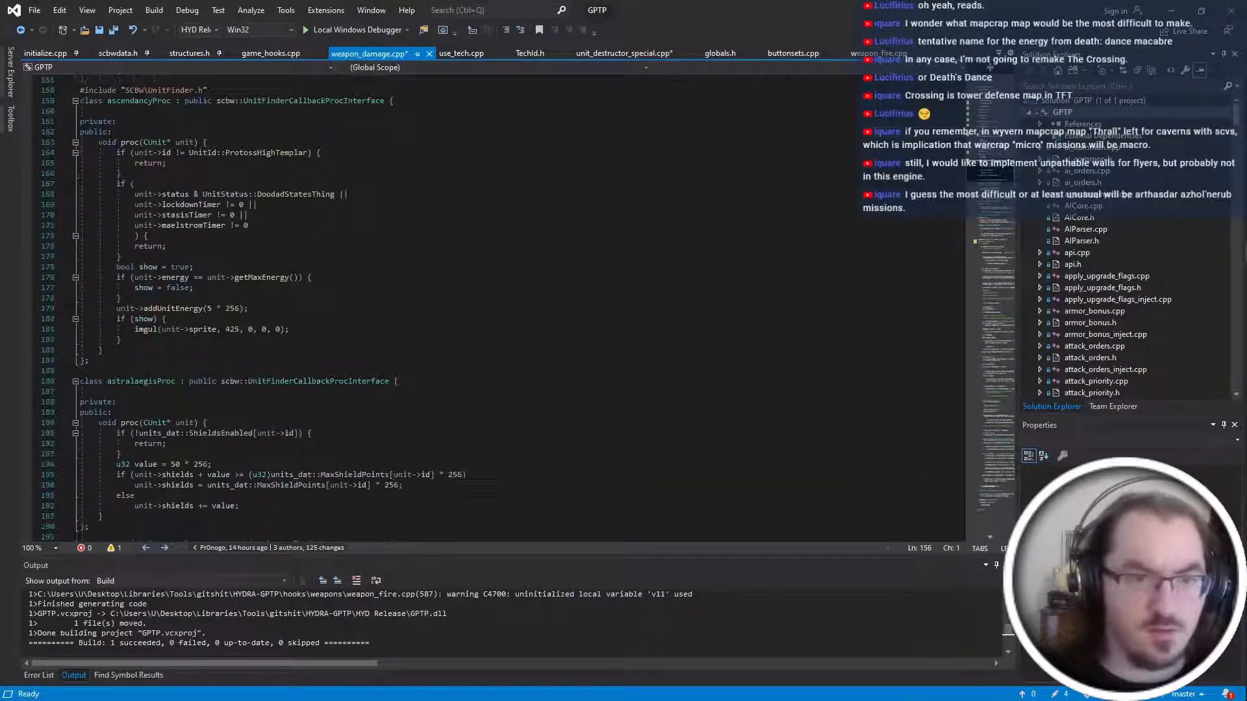
{"action": "scroll", "coordinate": [380, 338], "scroll_direction": "down", "scroll_amount": 5}
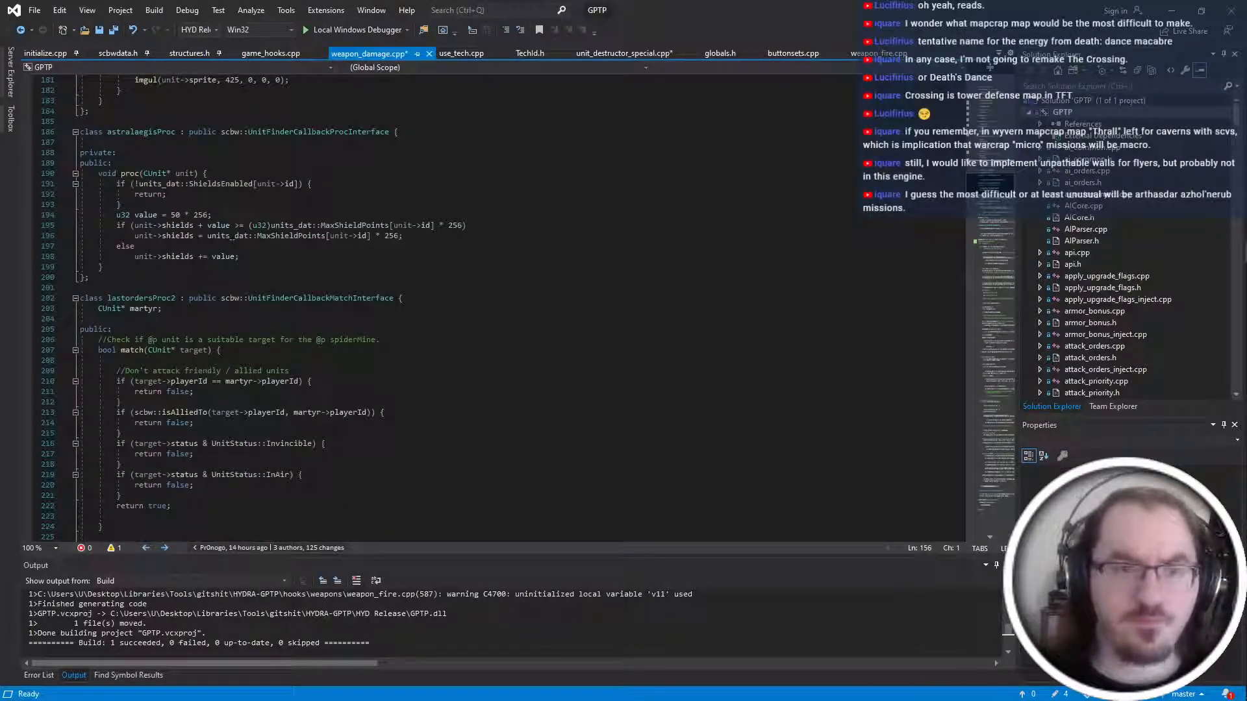
{"action": "scroll", "coordinate": [455, 307], "scroll_direction": "up", "scroll_amount": 8}
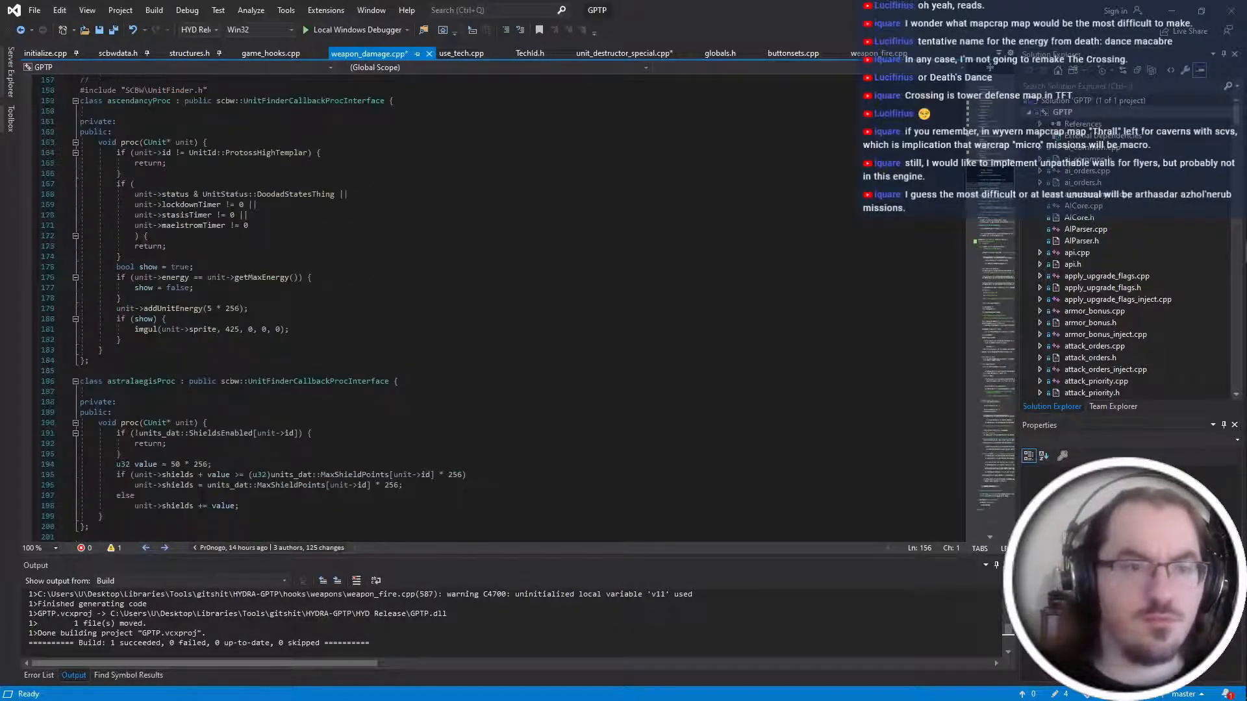
{"action": "left_click", "coordinate": [231, 330]}
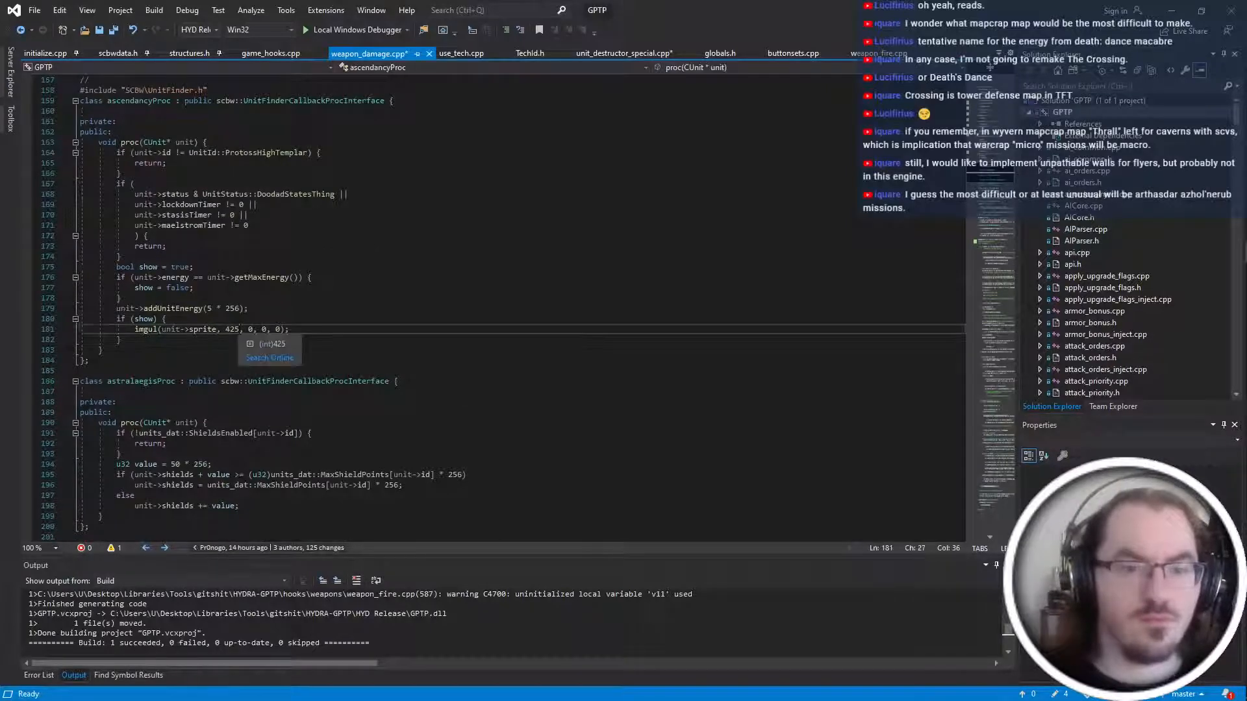
{"action": "left_click", "coordinate": [290, 329]}
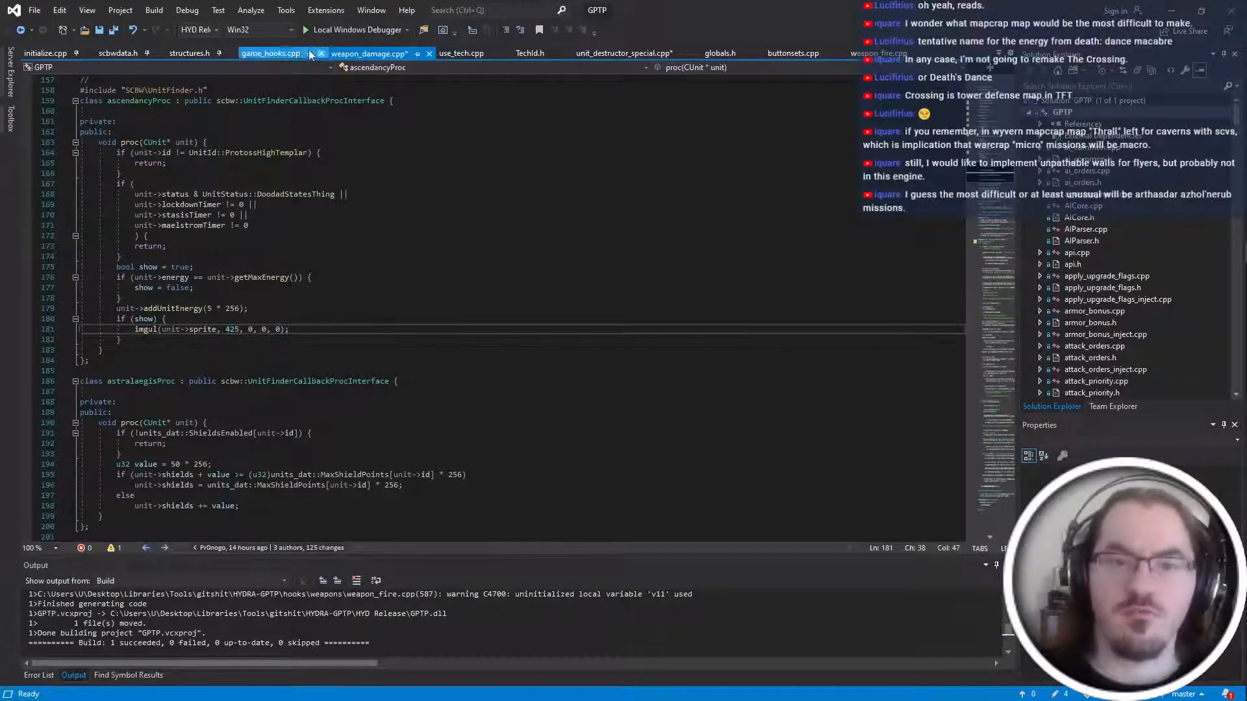
{"action": "key", "text": "ctrl+s"}
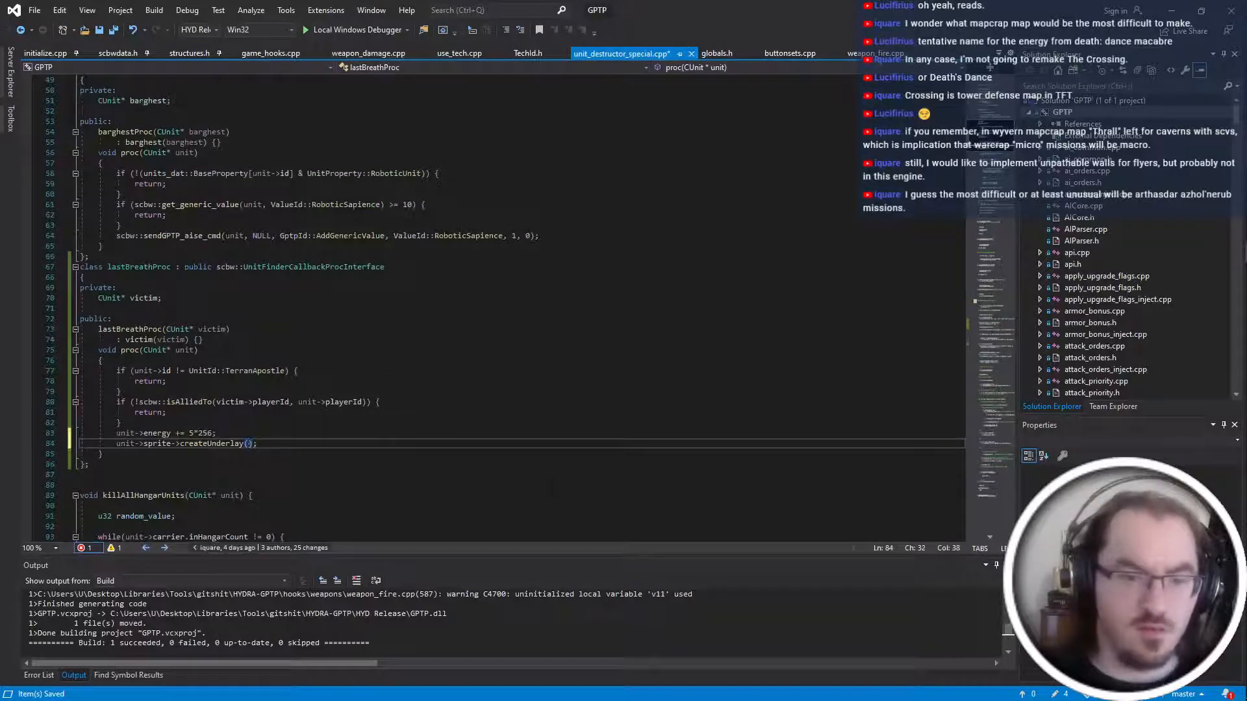
In unit_destructor_special.cpp, pass 425 to the createUnderlay call in lastBreathProc and save the file.
{"action": "type", "text": "425"}
{"action": "key", "text": "ctrl+s"}
{"action": "left_click", "coordinate": [121, 423]}
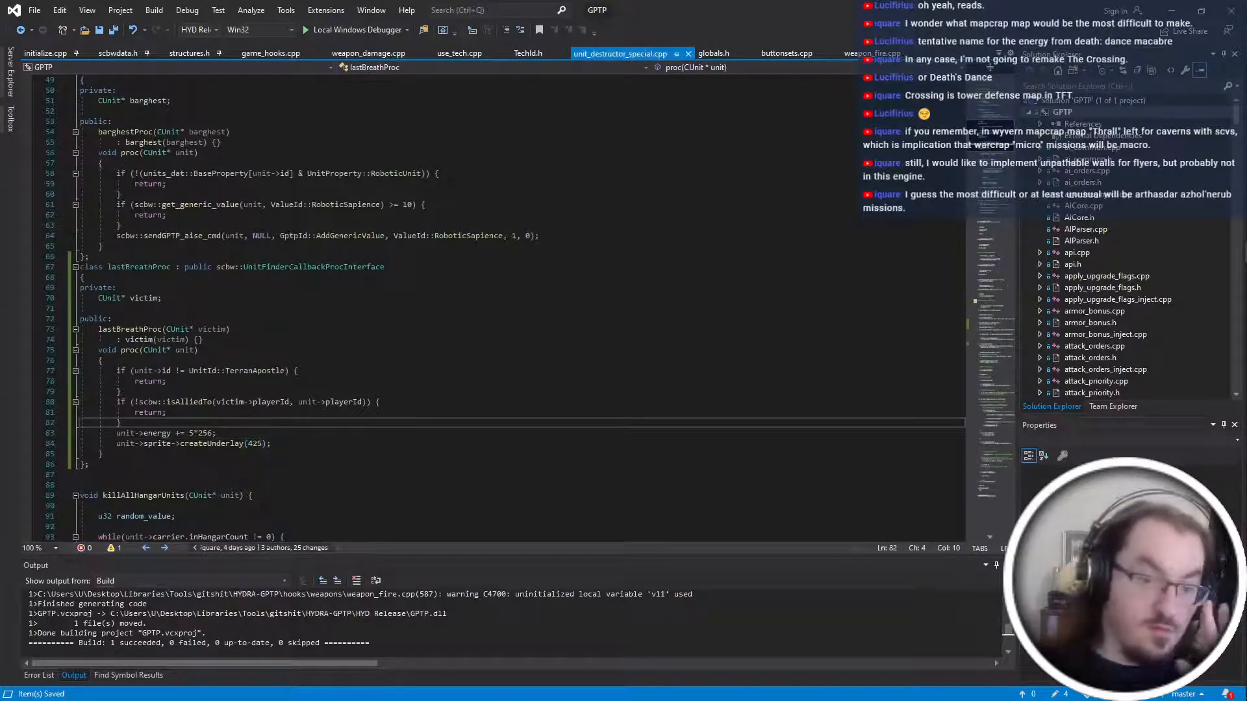
Insert a blank line after each of the barghestProc, simulacrumProc and customPlagueProc_2 classes, and save the file.
{"action": "left_click", "coordinate": [89, 465]}
{"action": "scroll", "coordinate": [499, 308], "scroll_direction": "up", "scroll_amount": 2}
{"action": "left_click", "coordinate": [103, 308]}
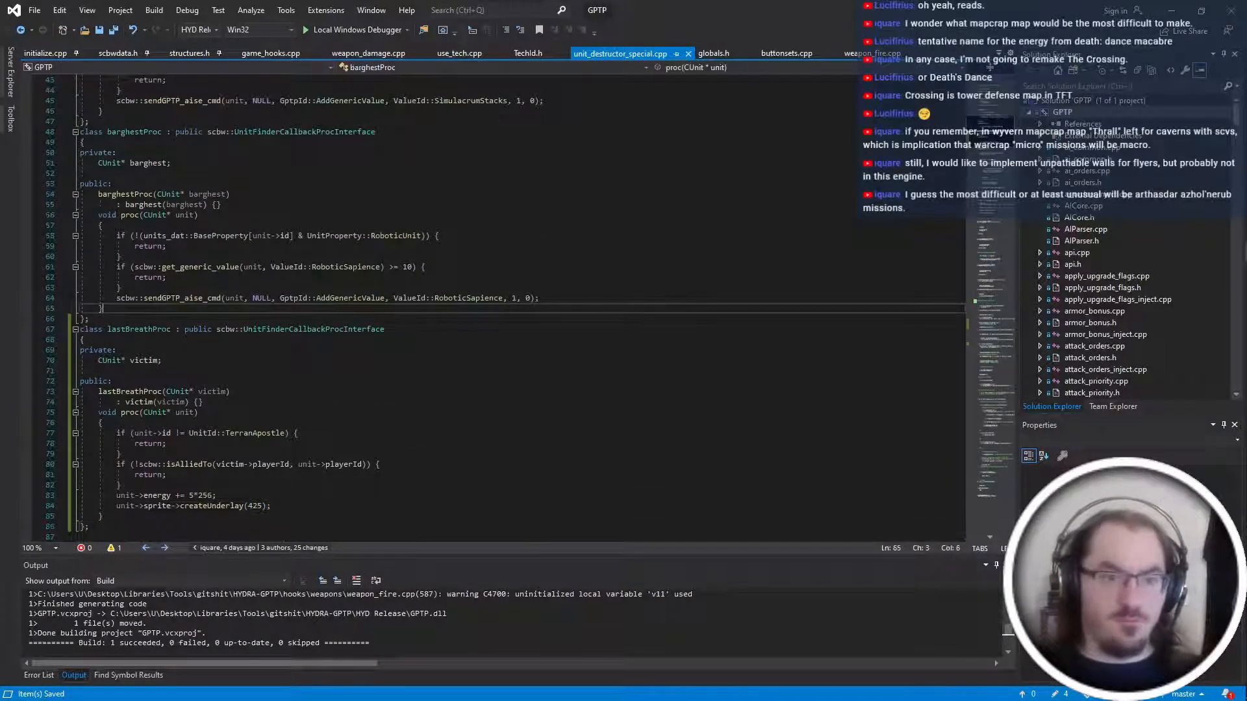
{"action": "left_click", "coordinate": [90, 319]}
{"action": "key", "text": "Return"}
{"action": "left_click", "coordinate": [90, 122]}
{"action": "key", "text": "Return"}
{"action": "scroll", "coordinate": [499, 309], "scroll_direction": "up", "scroll_amount": 10}
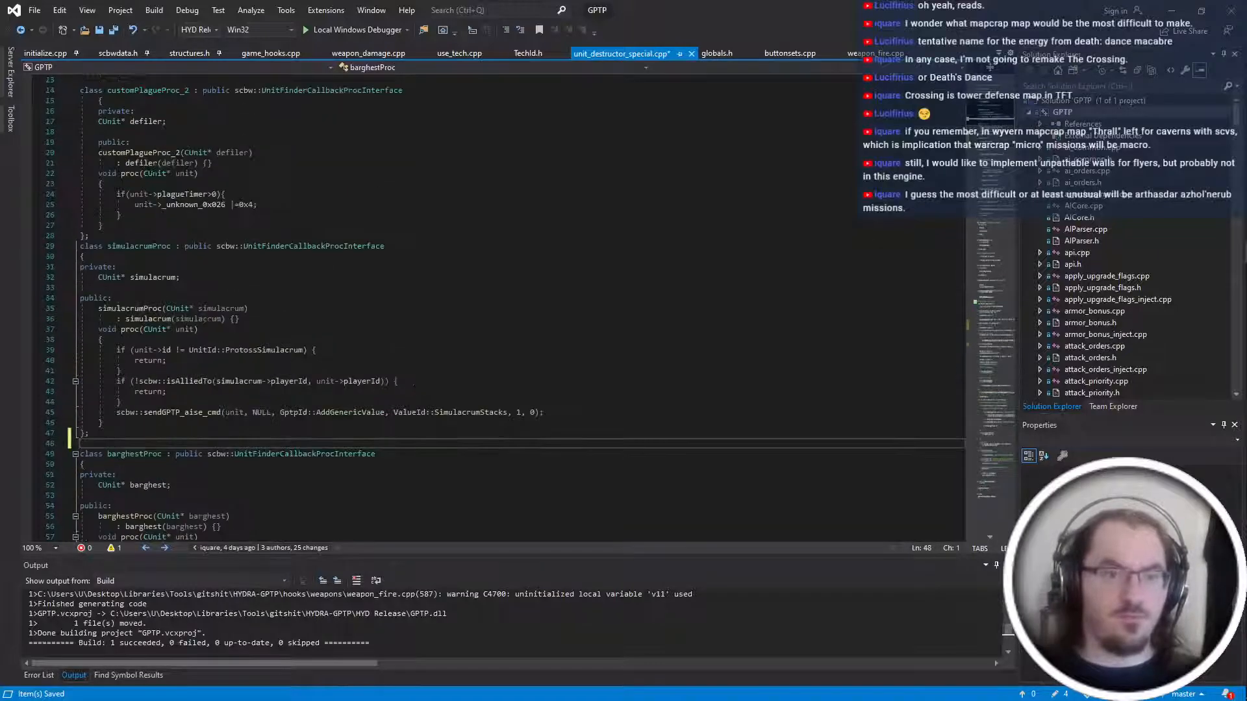
{"action": "left_click", "coordinate": [90, 235]}
{"action": "key", "text": "Return"}
{"action": "scroll", "coordinate": [498, 308], "scroll_direction": "up", "scroll_amount": 4}
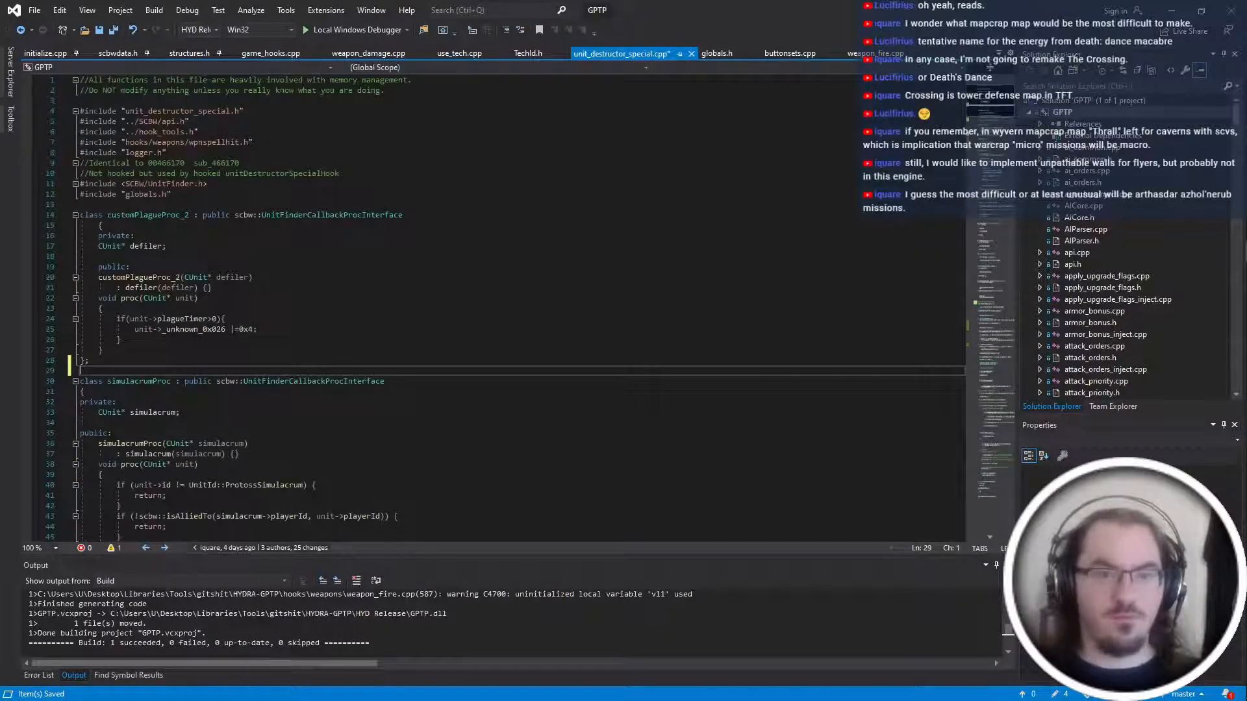
{"action": "scroll", "coordinate": [498, 308], "scroll_direction": "down", "scroll_amount": 14}
{"action": "key", "text": "ctrl+s"}
Remove the extra blank lines after the lastBreathProc class and before the closing brace of killAllHangarUnits, and save the file.
{"action": "scroll", "coordinate": [498, 308], "scroll_direction": "down", "scroll_amount": 8}
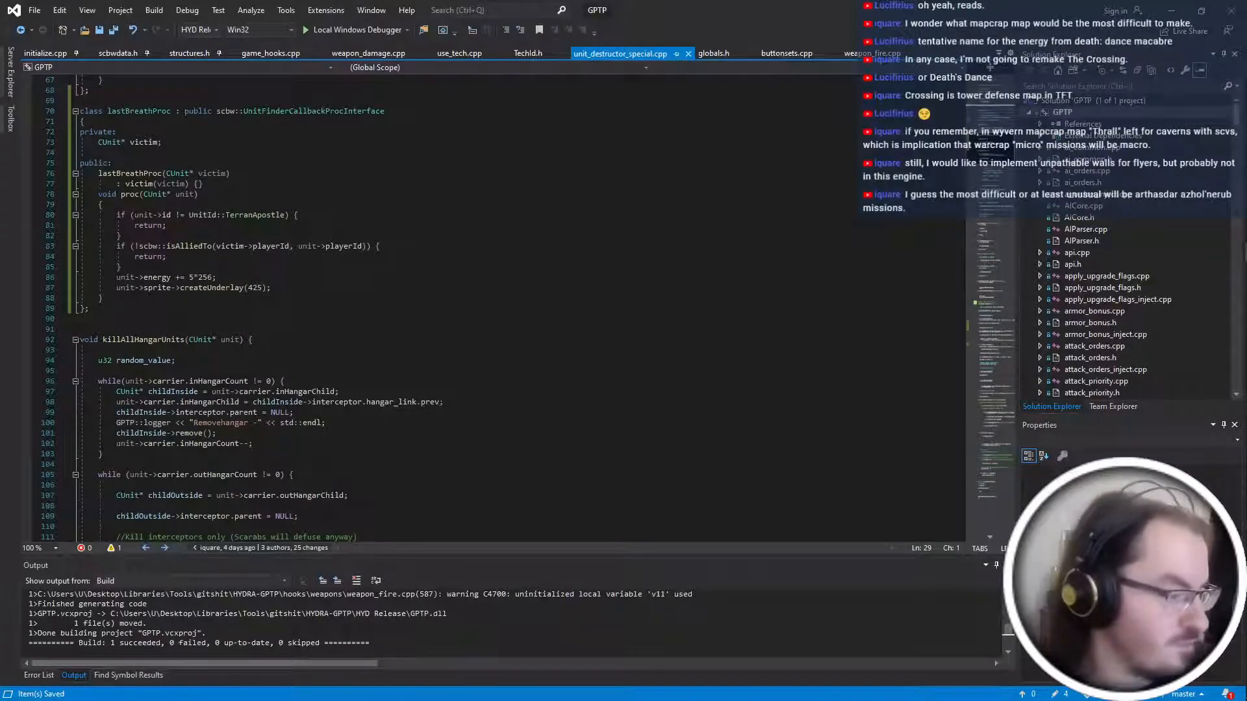
{"action": "left_click", "coordinate": [310, 319]}
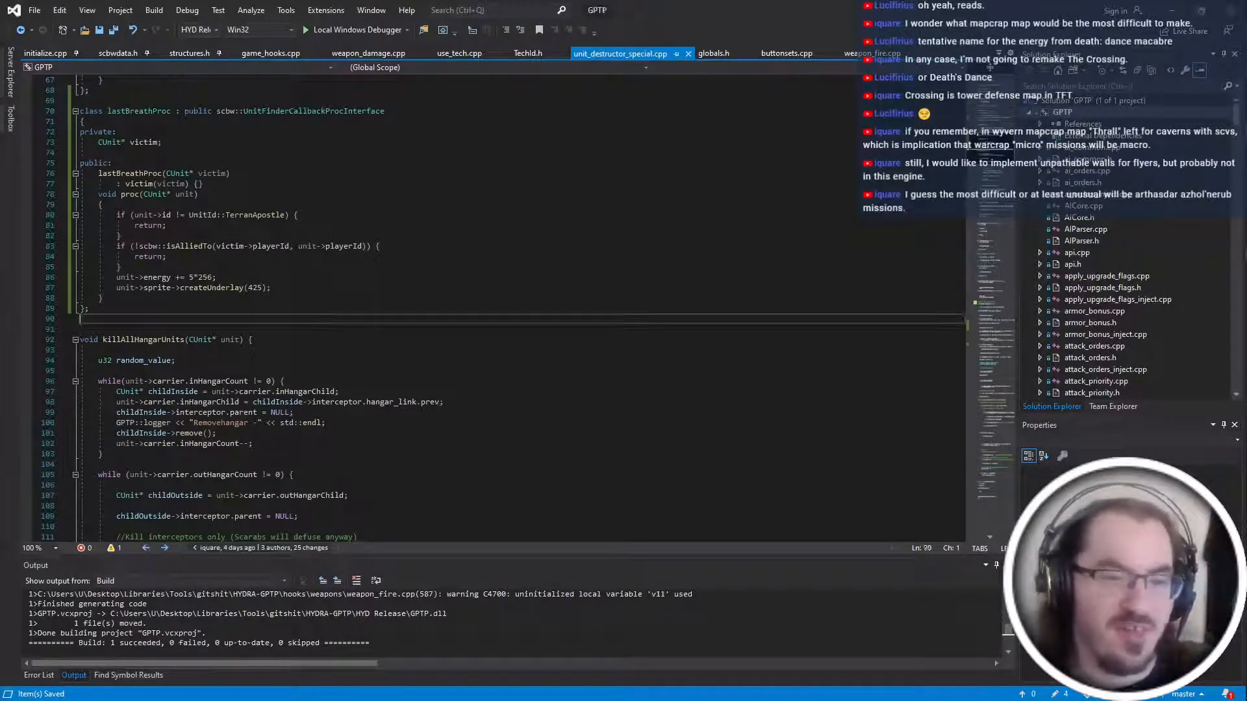
{"action": "left_click", "coordinate": [310, 309]}
{"action": "scroll", "coordinate": [310, 308], "scroll_direction": "down", "scroll_amount": 19}
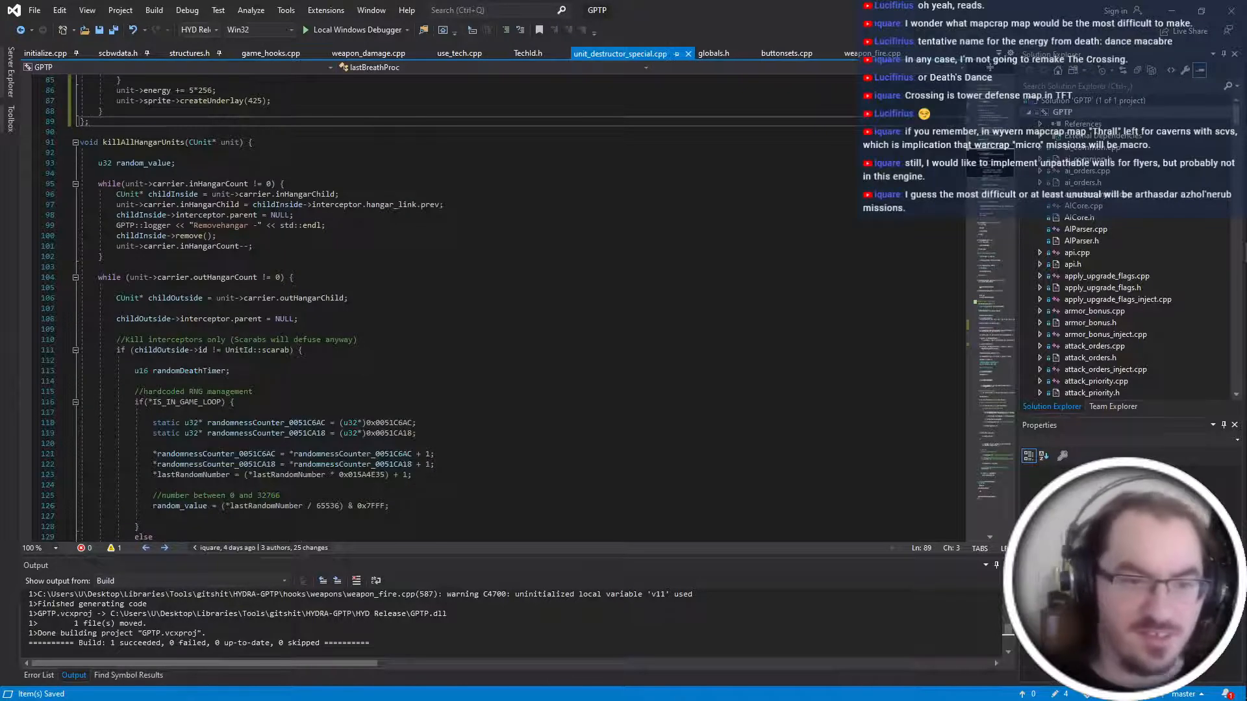
{"action": "left_click", "coordinate": [180, 371]}
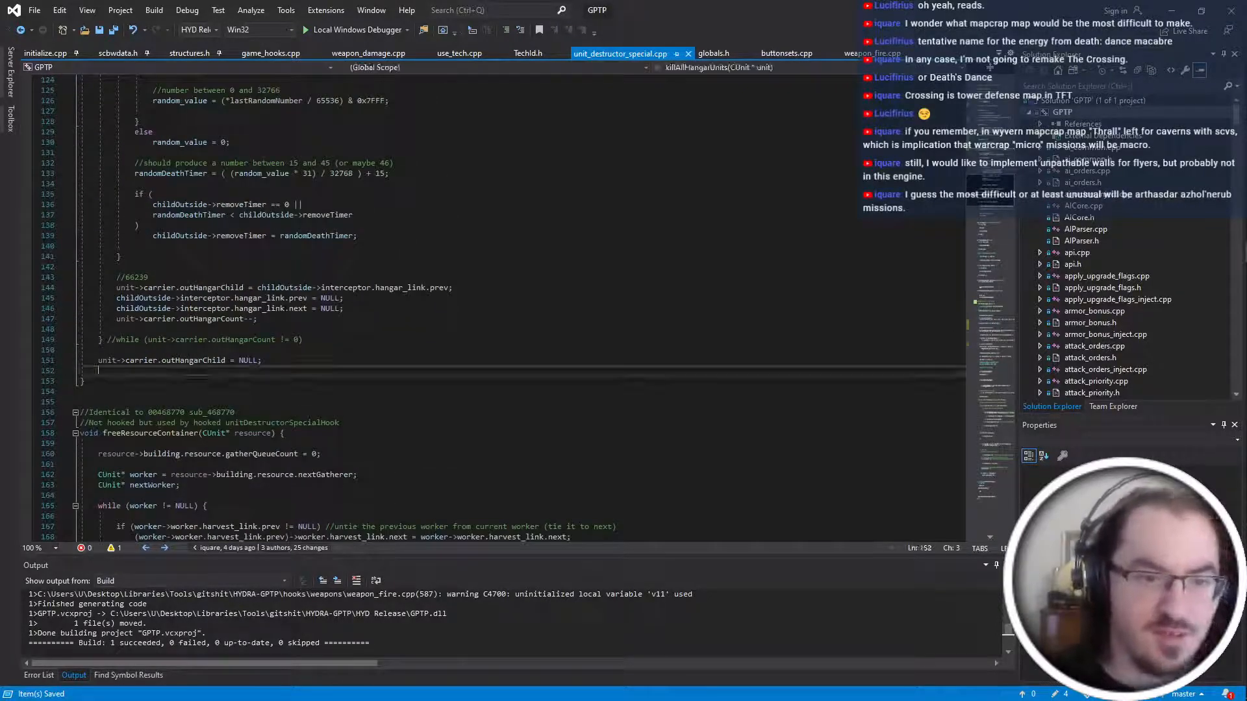
{"action": "key", "text": "Delete"}
{"action": "scroll", "coordinate": [179, 376], "scroll_direction": "up", "scroll_amount": 20}
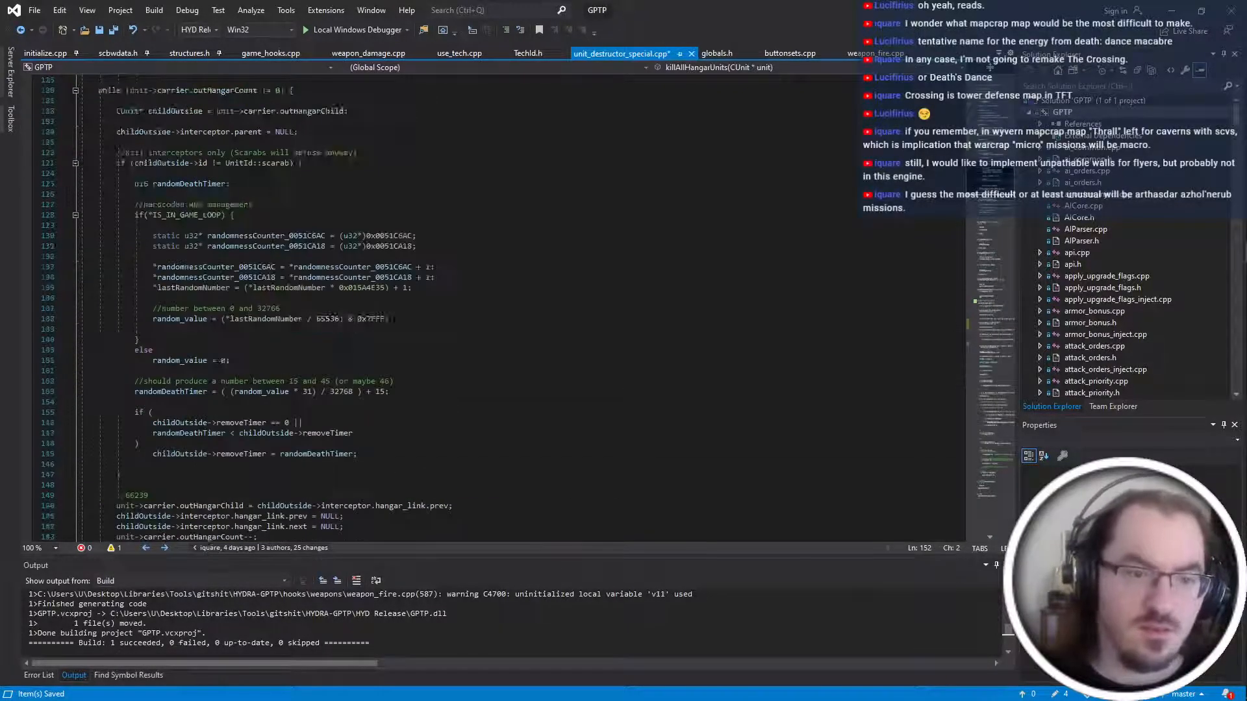
{"action": "key", "text": "ctrl+s"}
{"action": "left_click", "coordinate": [179, 377]}
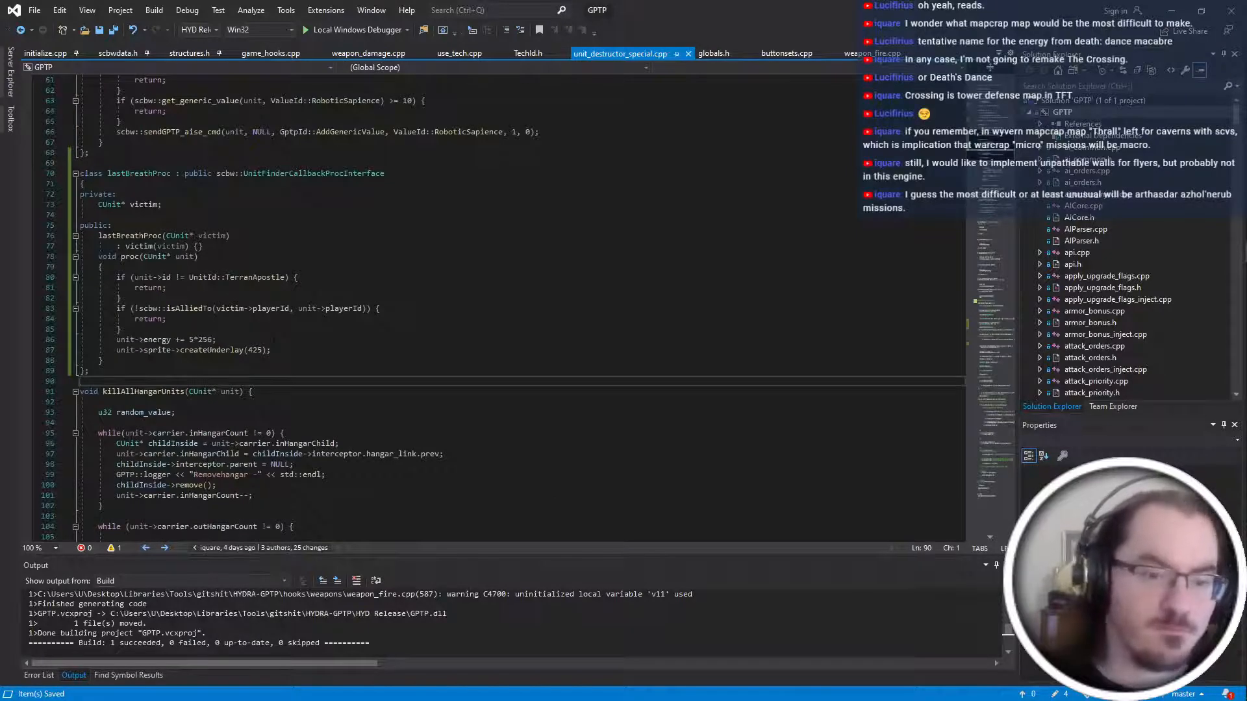
{"action": "scroll", "coordinate": [179, 377], "scroll_direction": "down", "scroll_amount": 12}
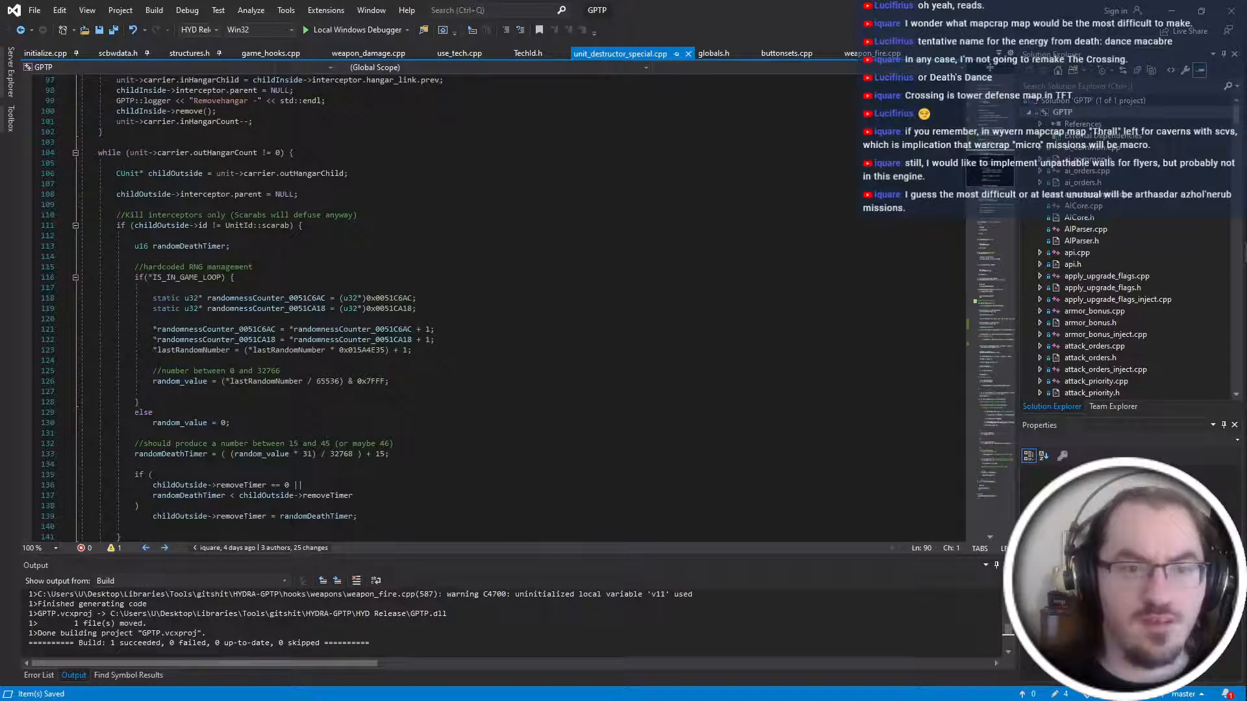
{"action": "scroll", "coordinate": [179, 377], "scroll_direction": "up", "scroll_amount": 18}
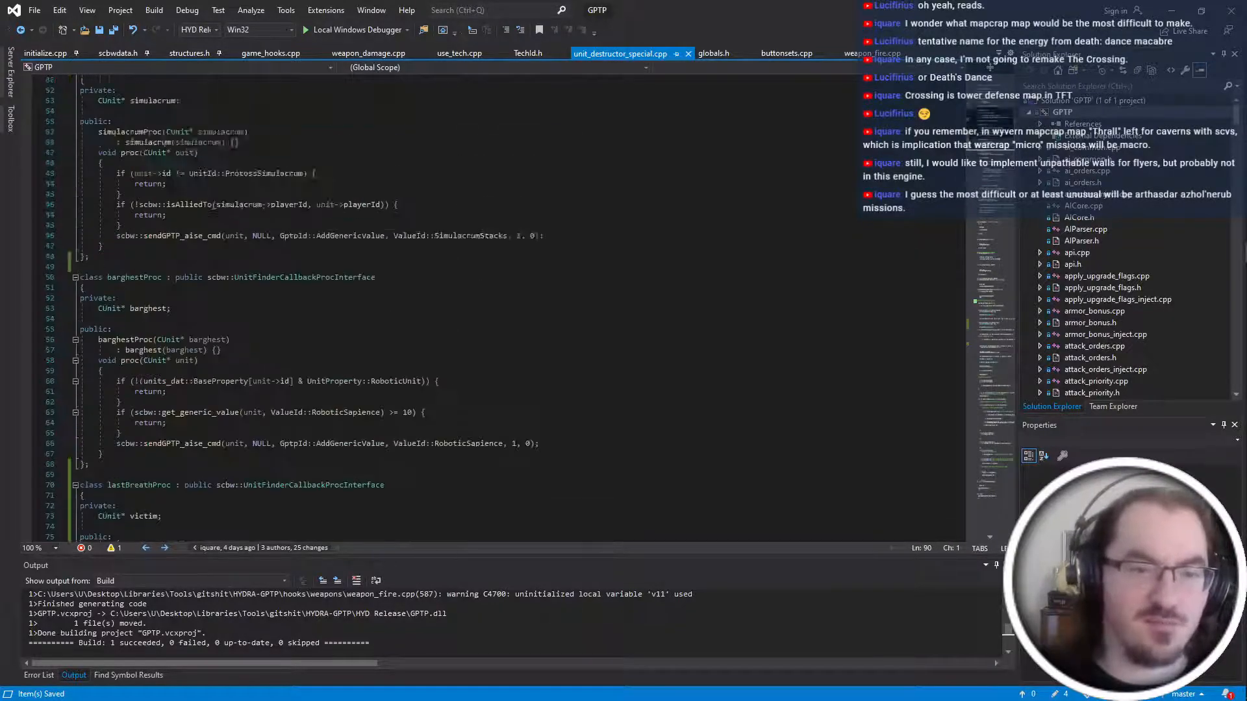
Build the GPTP project in the HYD Release Win32 configuration.
{"action": "left_click", "coordinate": [390, 351]}
{"action": "key", "text": "alt+Tab"}
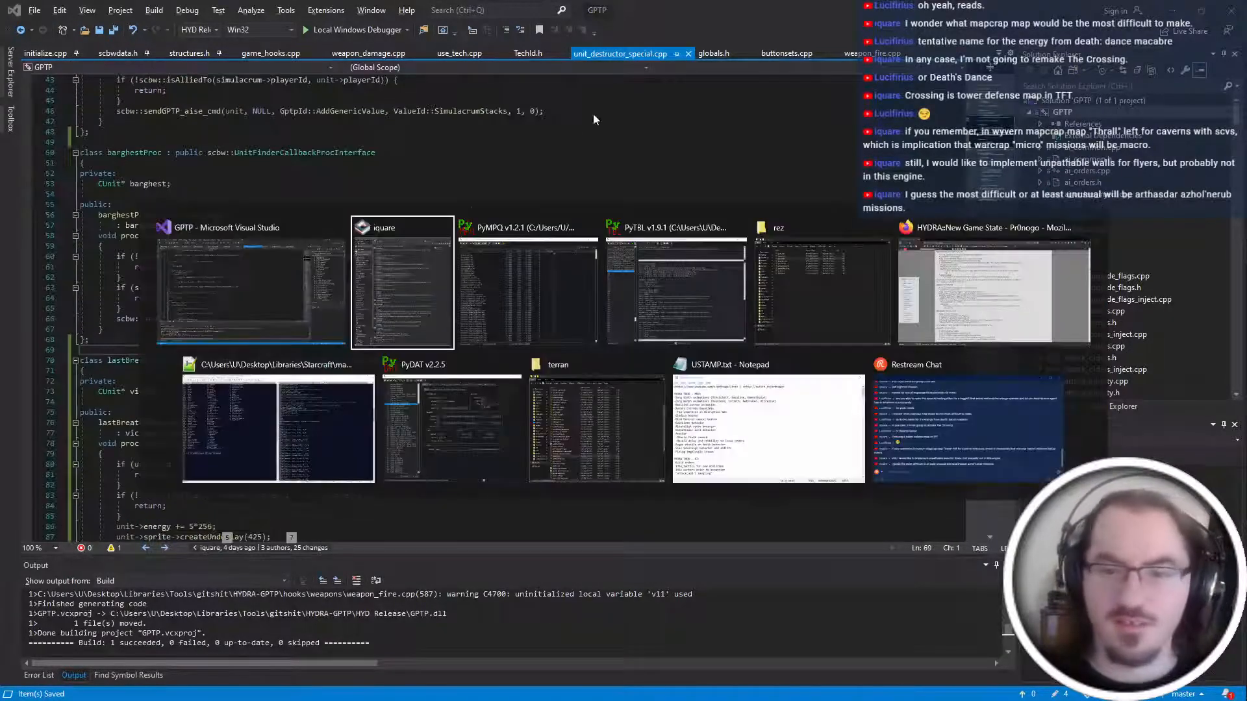
{"action": "left_click", "coordinate": [490, 319]}
{"action": "key", "text": "ctrl+shift+b"}
{"action": "key", "text": "alt+Tab"}
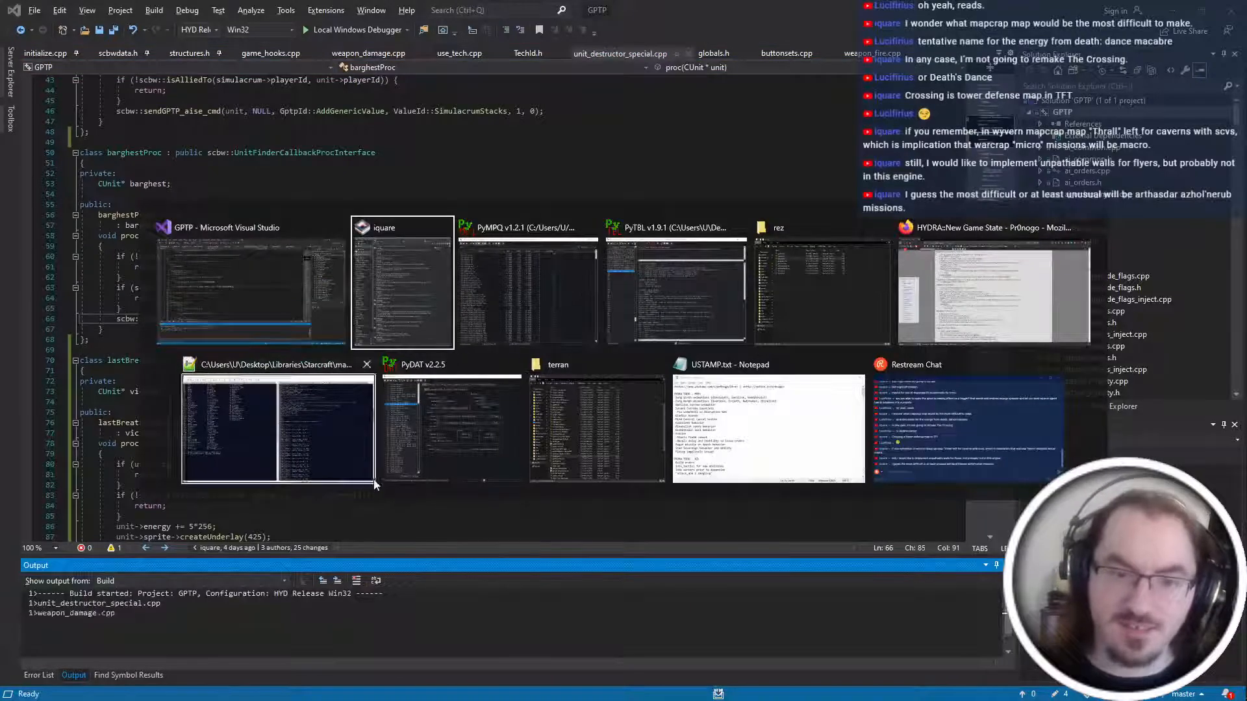
{"action": "left_click", "coordinate": [523, 289]}
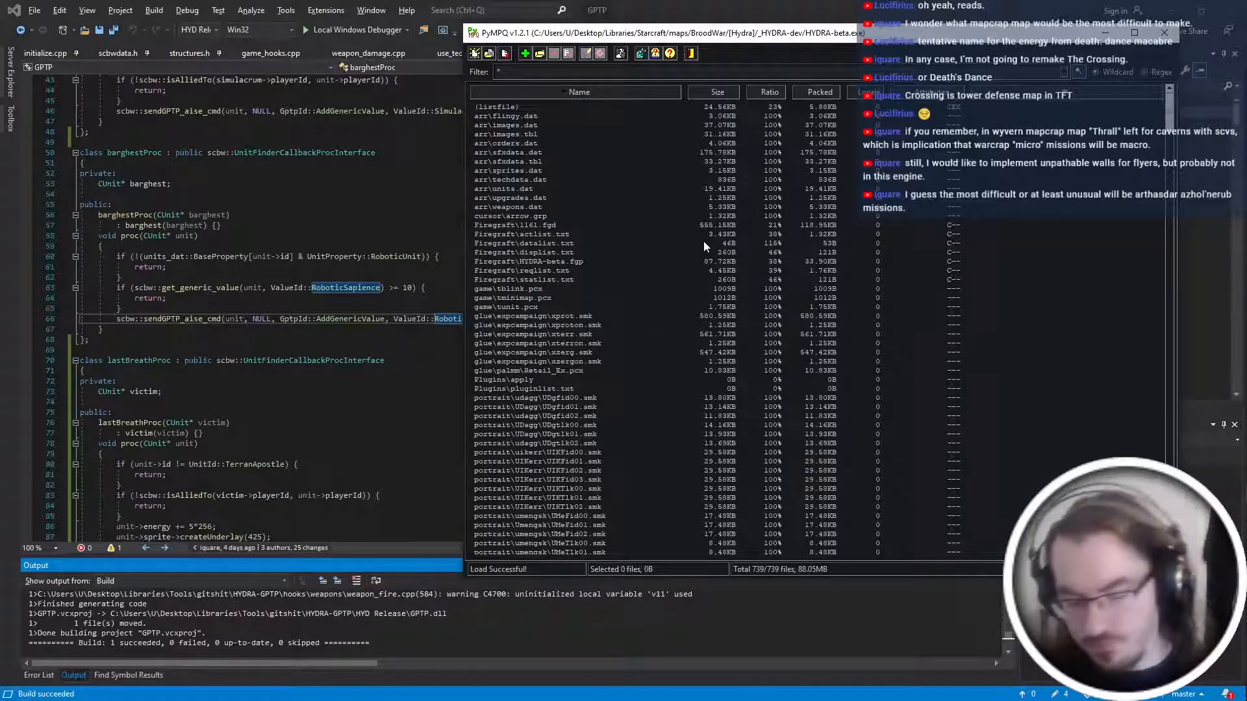
{"action": "key", "text": "alt+Tab"}
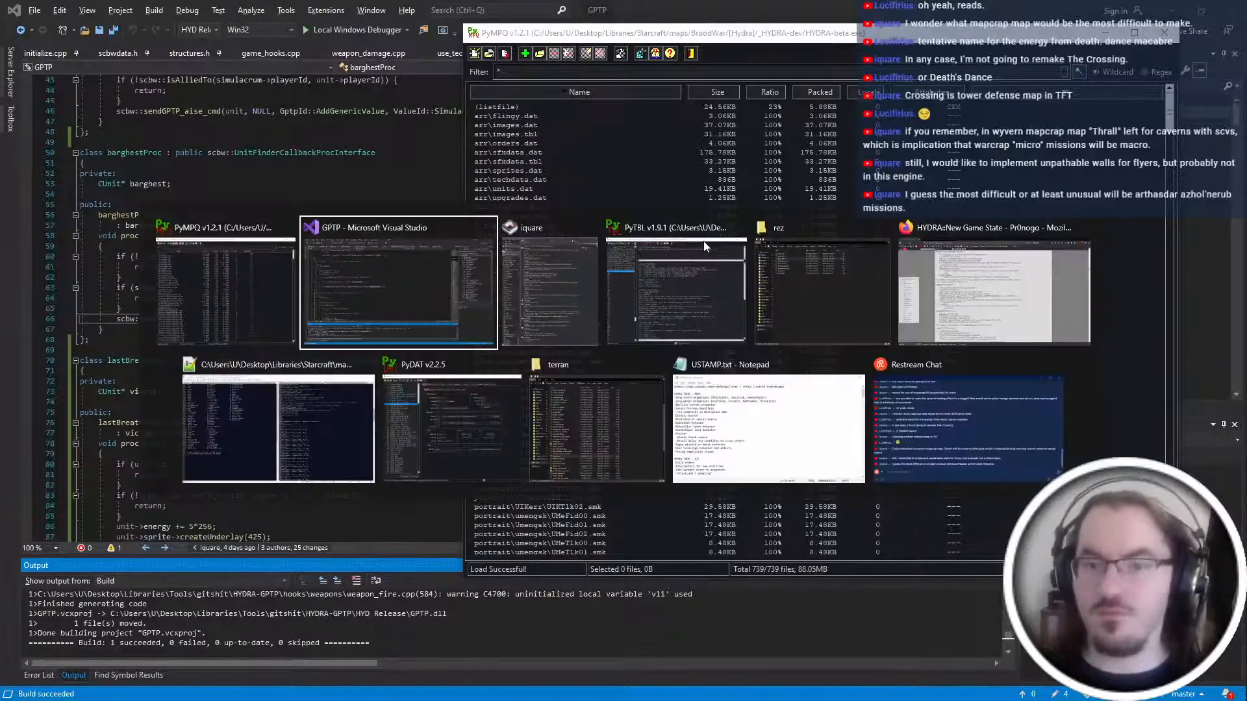
{"action": "left_click", "coordinate": [637, 310]}
{"action": "left_click", "coordinate": [1228, 233]}
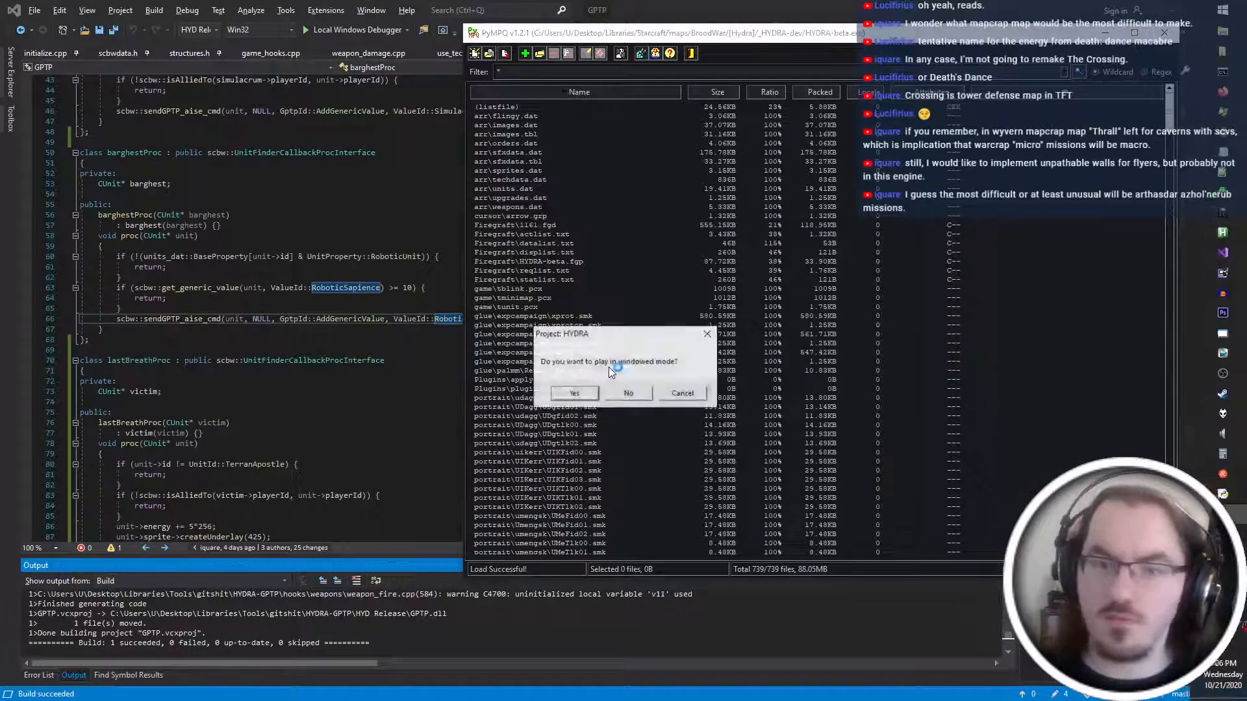
{"action": "left_click", "coordinate": [575, 392]}
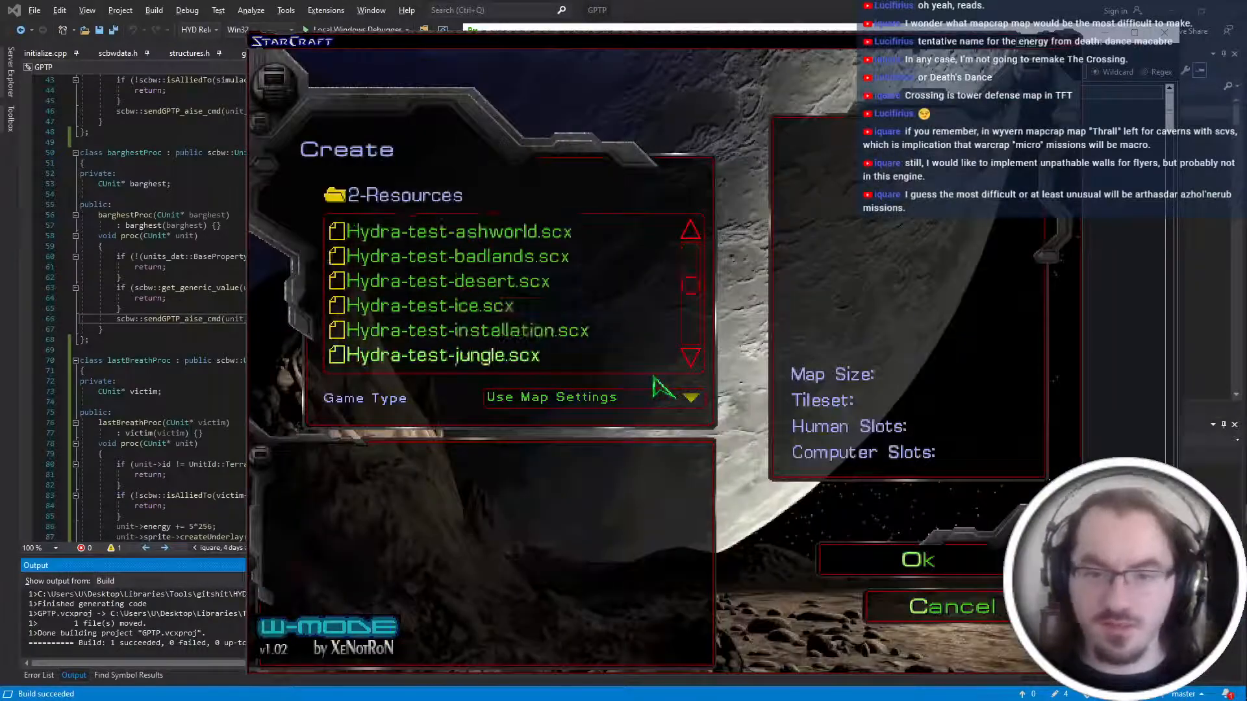
{"action": "key", "text": "alt+x"}
Open HYDRA-beta.exe in Firegraft and replace its Project: HYDRA plugin with the freshly built version.
{"action": "key", "text": "alt+Tab"}
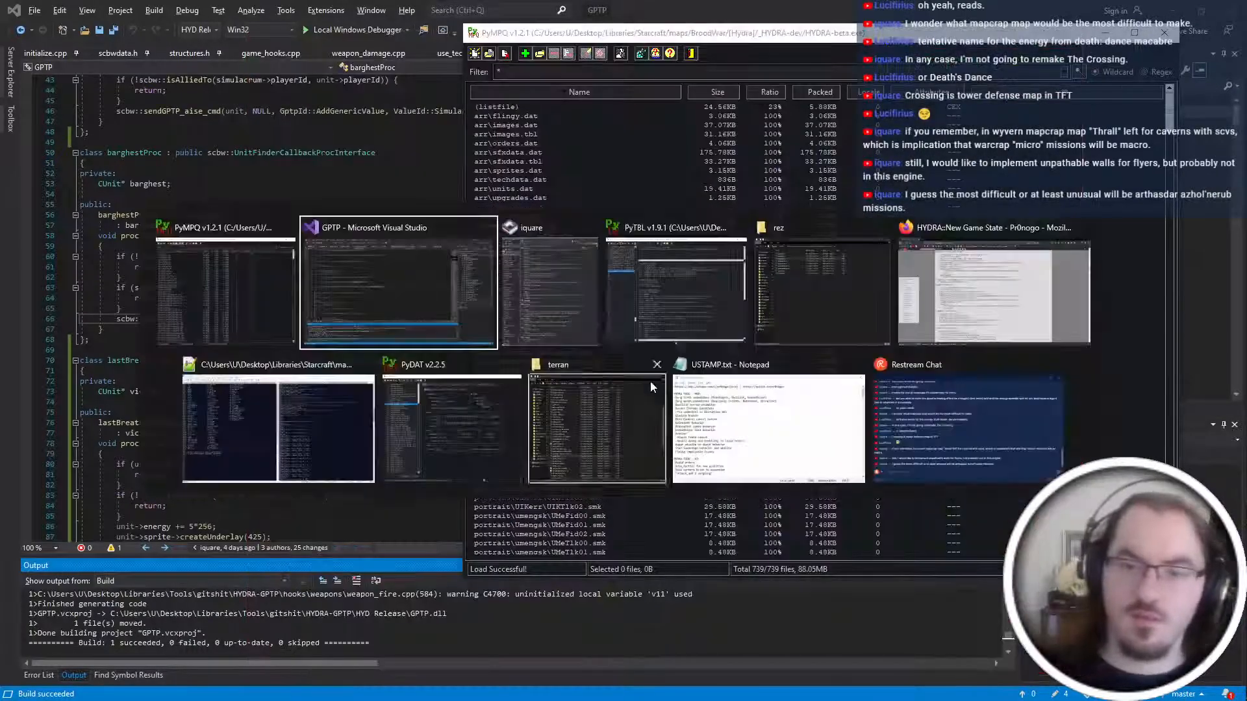
{"action": "left_click", "coordinate": [360, 431]}
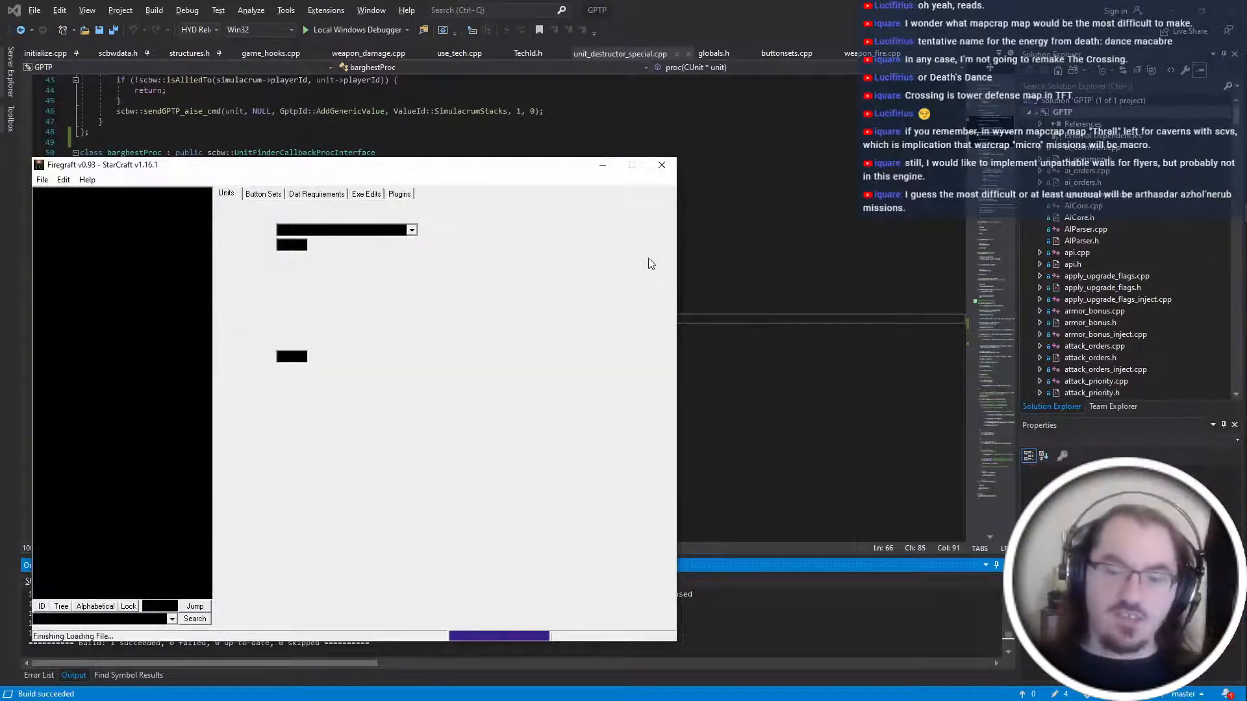
{"action": "key", "text": "ctrl+o"}
{"action": "double_click", "coordinate": [747, 227]}
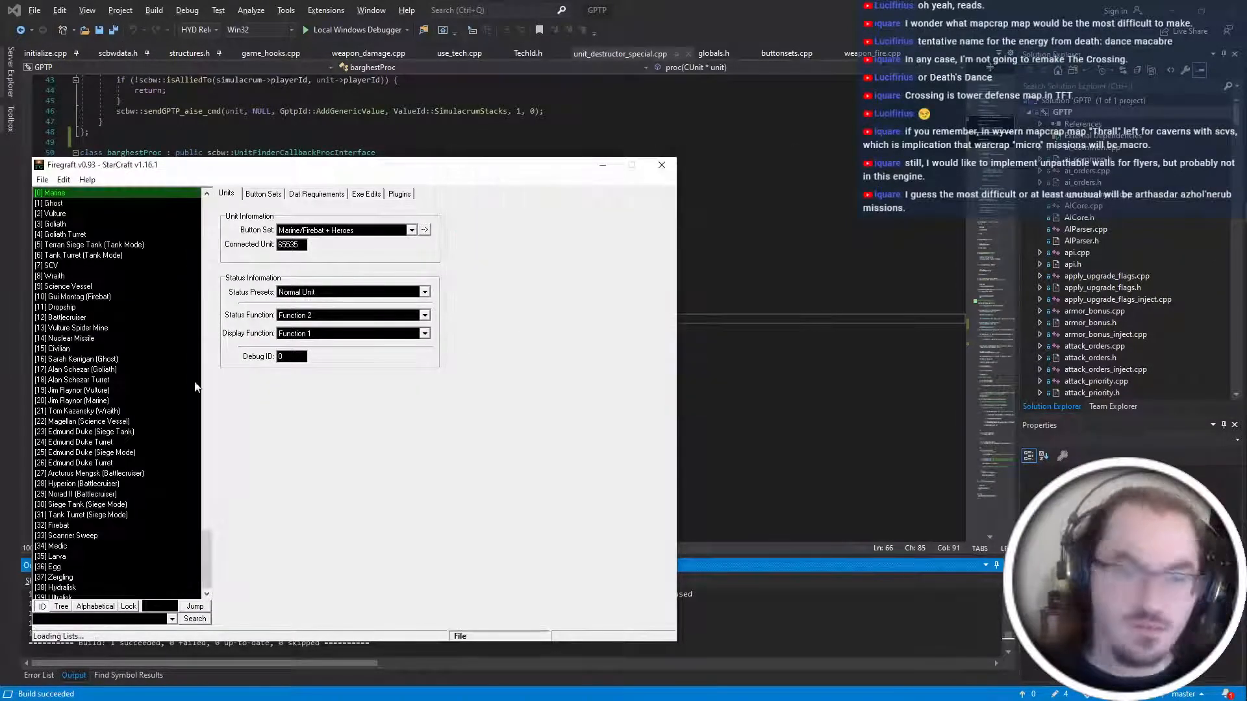
{"action": "left_click", "coordinate": [401, 194]}
{"action": "left_click", "coordinate": [248, 287]}
{"action": "left_click", "coordinate": [509, 332]}
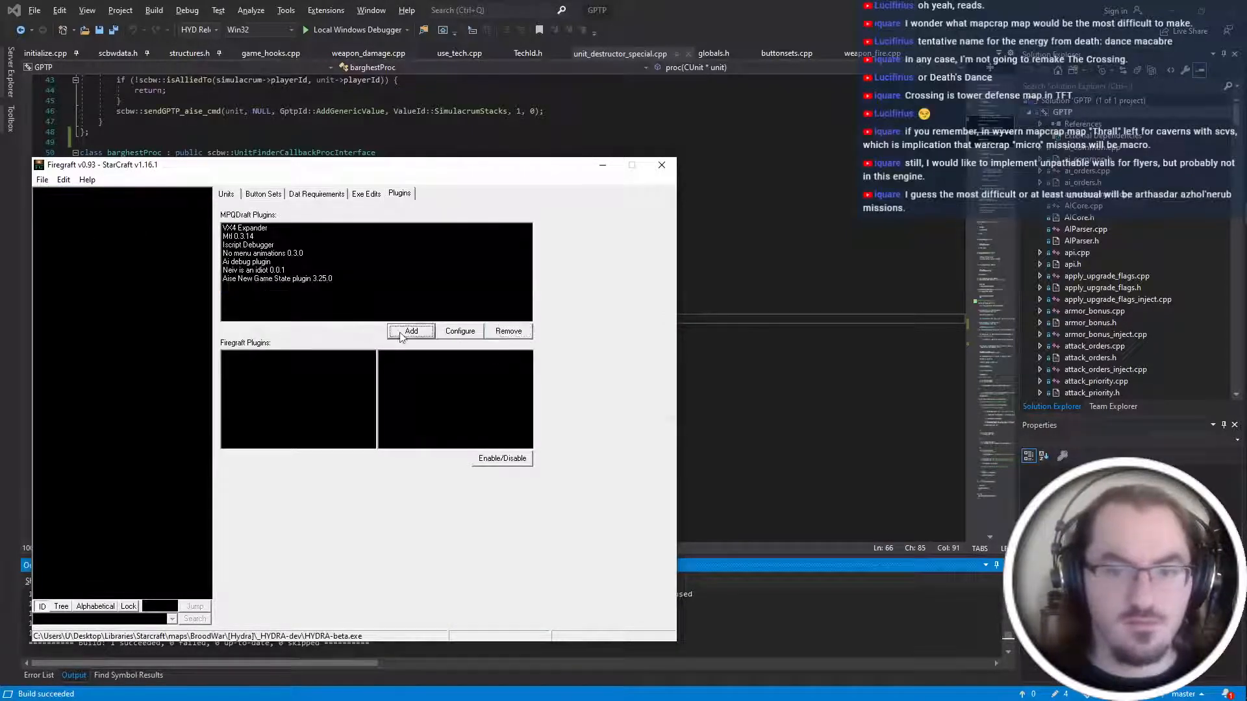
{"action": "left_click", "coordinate": [412, 331]}
{"action": "double_click", "coordinate": [673, 321]}
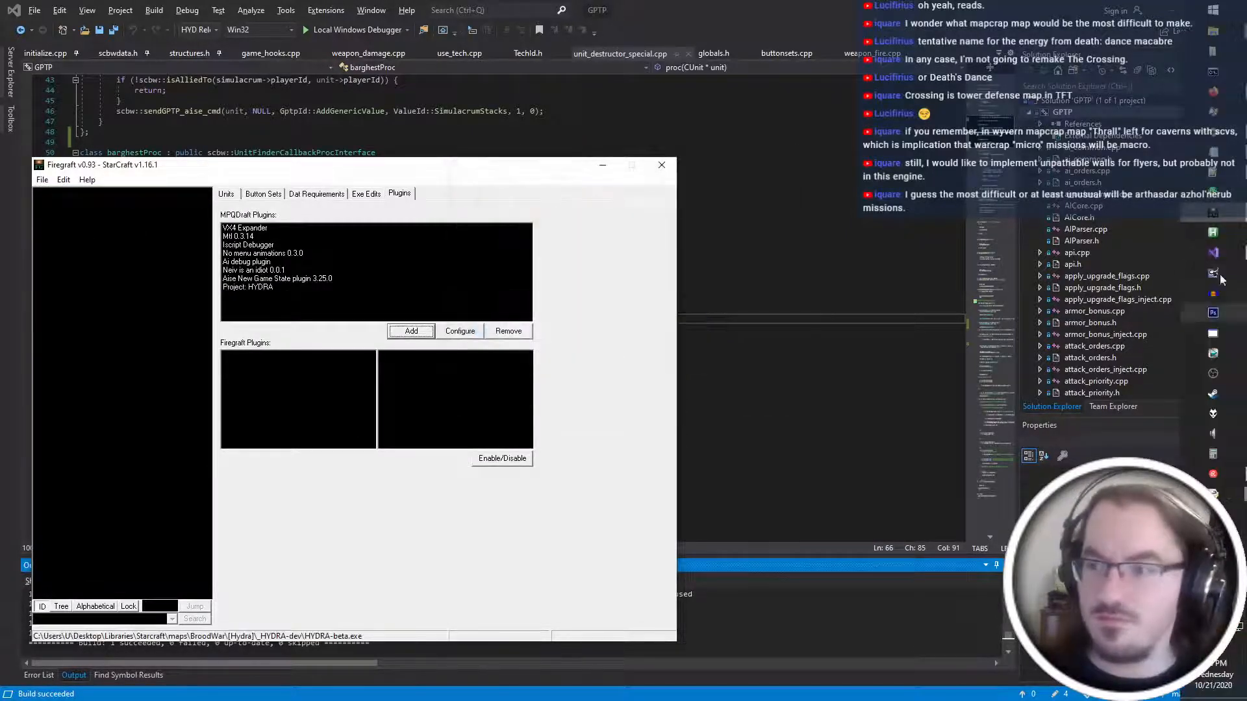
Launch the HYDRA mod and start a Use Map Settings game on a test map from the [Hydra] folder.
{"action": "key", "text": "s"}
{"action": "key", "text": "e"}
{"action": "key", "text": "o"}
{"action": "key", "text": "u"}
{"action": "key", "text": "Down"}
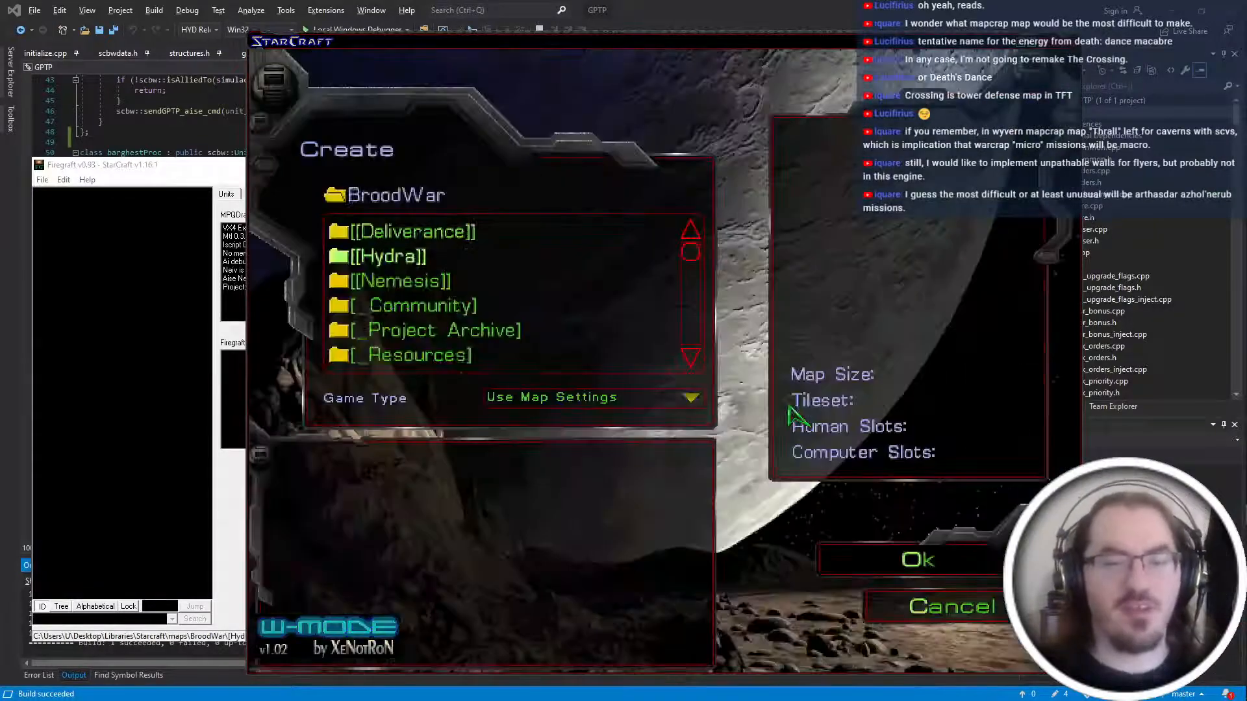
{"action": "key", "text": "Return"}
{"action": "key", "text": "Return"}
{"action": "key", "text": "Down"}
{"action": "key", "text": "Down"}
{"action": "key", "text": "Down"}
{"action": "key", "text": "Down"}
{"action": "key", "text": "Down"}
{"action": "key", "text": "Return"}
{"action": "key", "text": "s"}
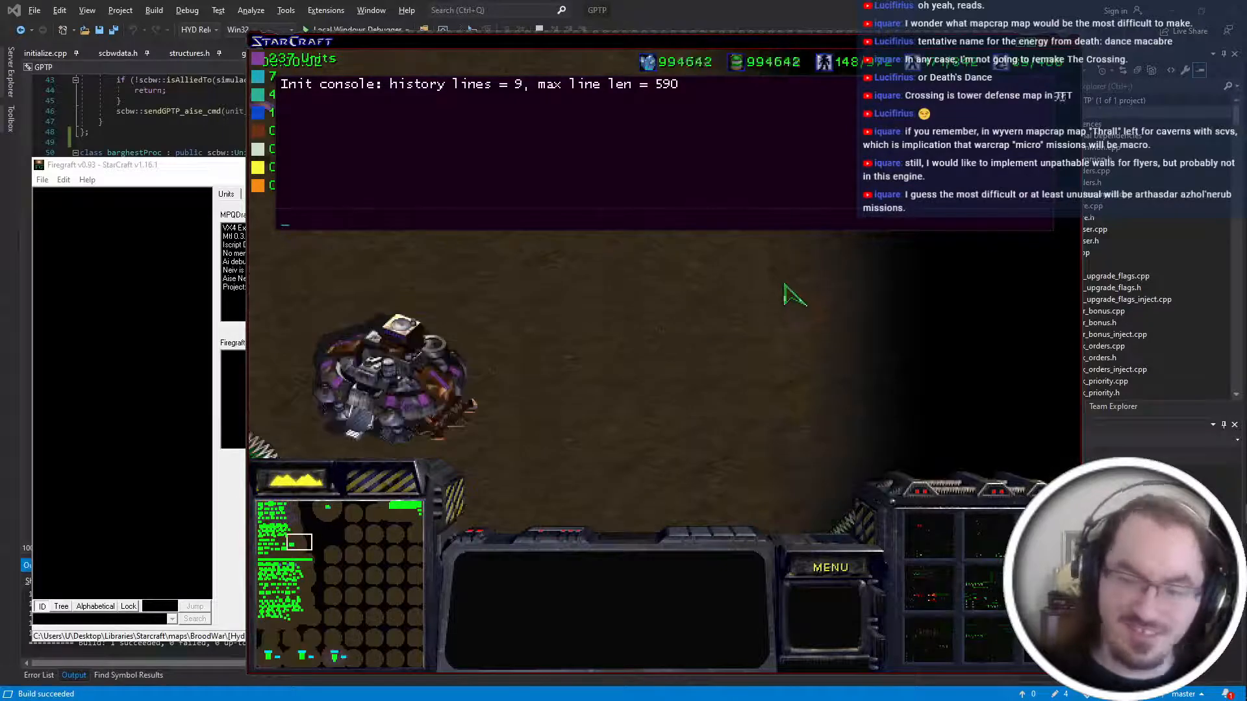
Spawn an Apostle and a Marine beside each other using the console commands "spawn apostle" and "spawn 0".
{"action": "type", "text": "spawn"}
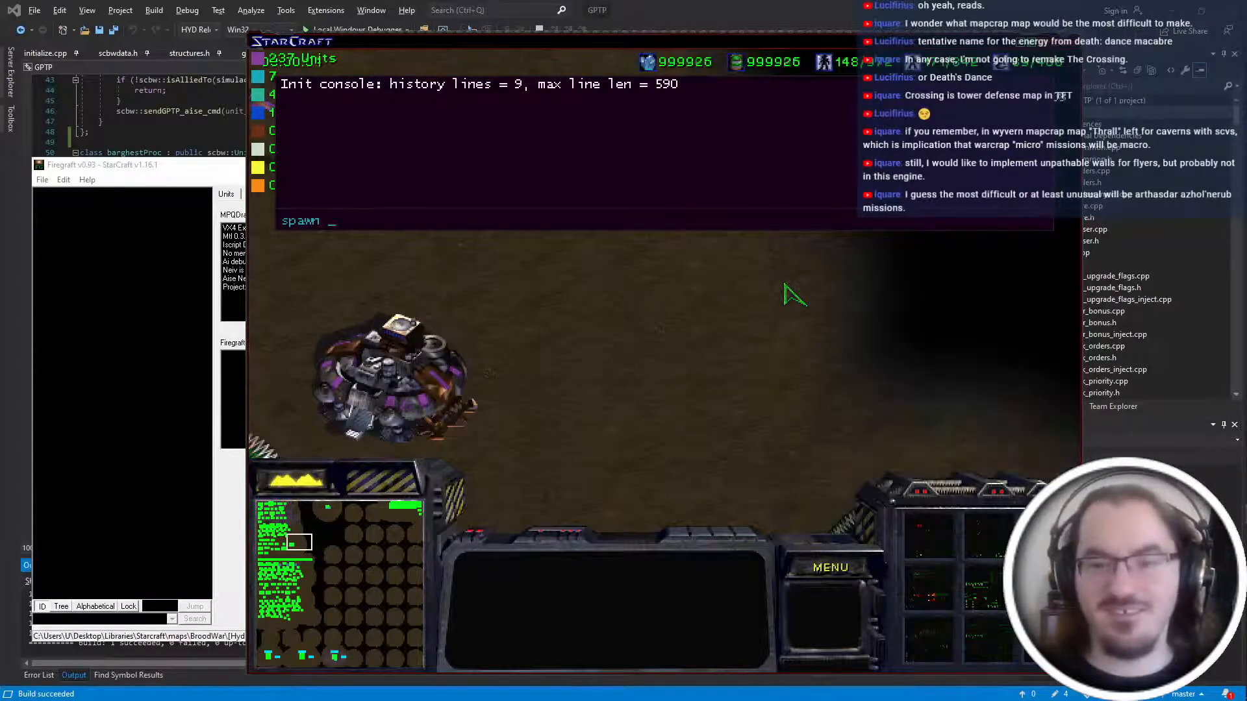
{"action": "type", "text": " apostle"}
{"action": "key", "text": "Return"}
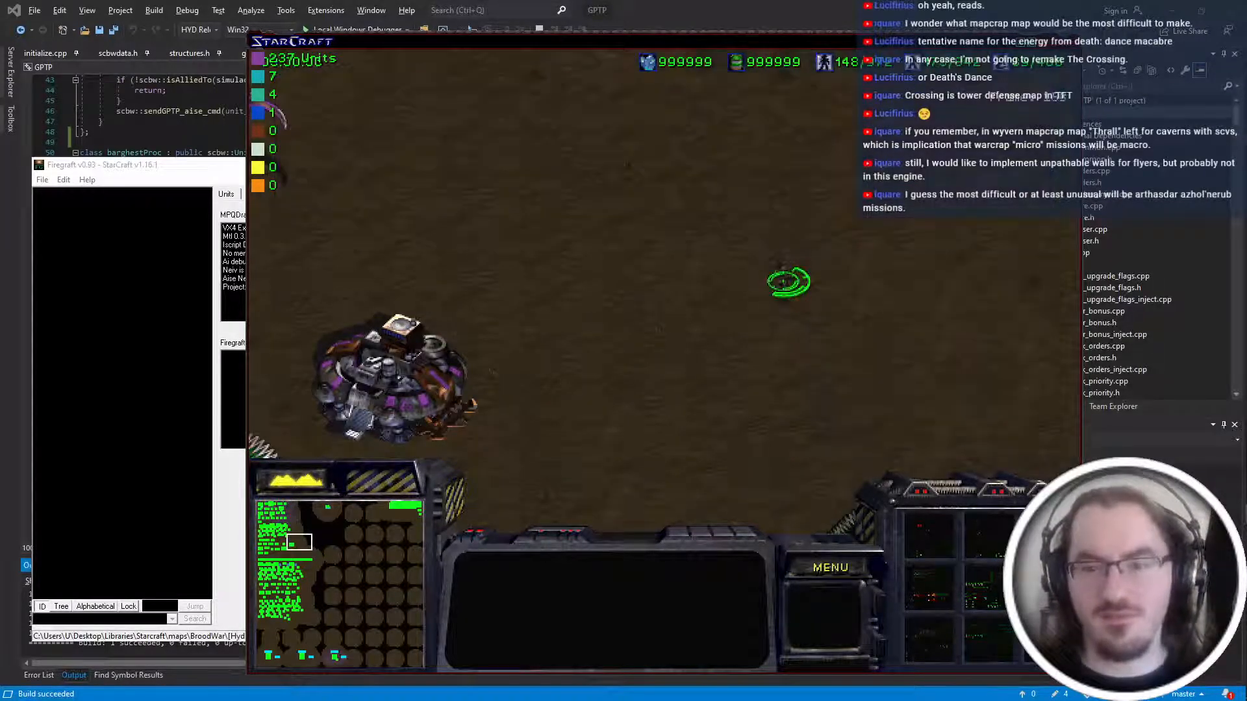
{"action": "type", "text": "spawn 0"}
{"action": "key", "text": "Return"}
{"action": "key", "text": "grave"}
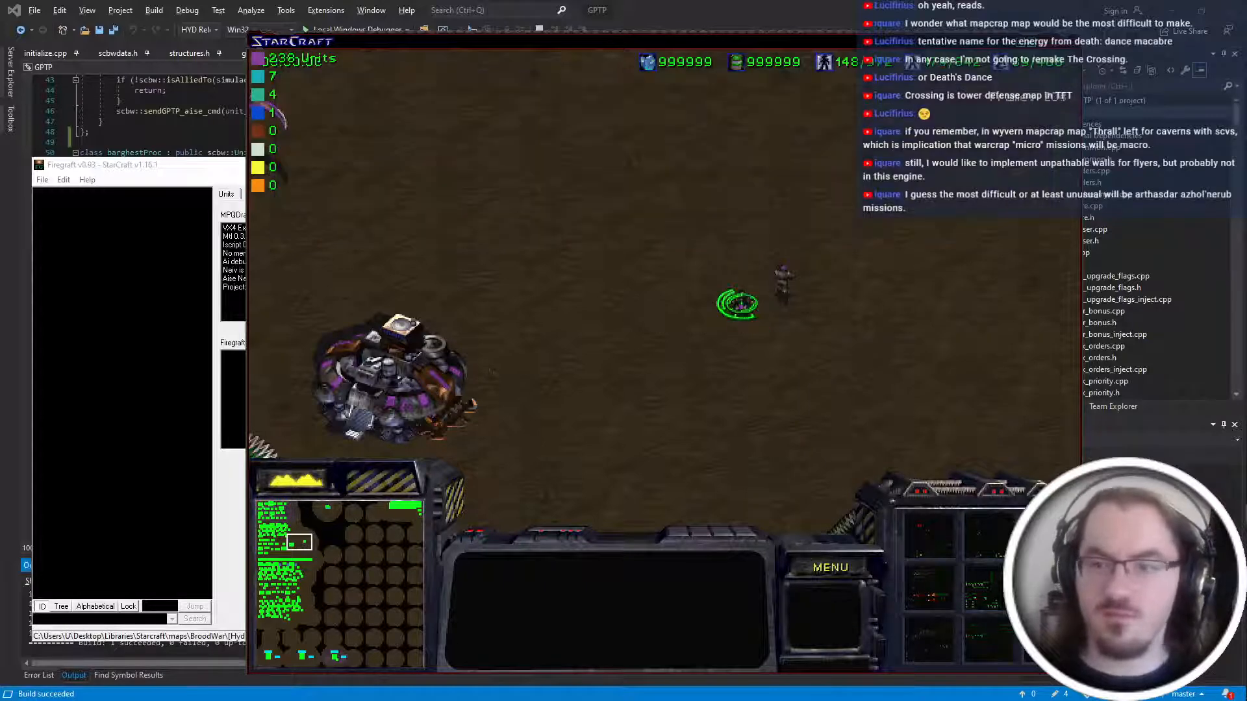
Drain the Marine's life with its stim ability beside the Apostle, test Last Breath on the selected Apostle, and quit the game.
{"action": "left_click_drag", "start_coordinate": [738, 308], "coordinate": [766, 289]}
{"action": "left_click", "coordinate": [741, 302]}
{"action": "key", "text": "t"}
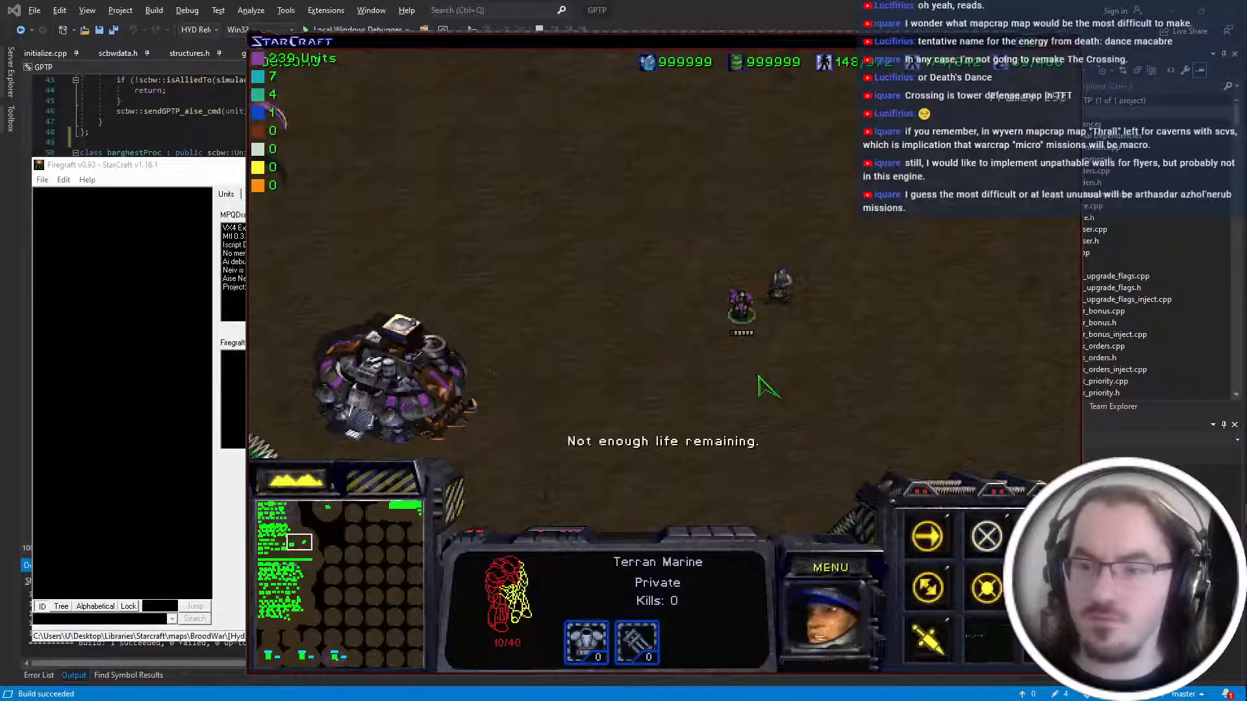
{"action": "left_click", "coordinate": [781, 282]}
{"action": "key", "text": "alt+Tab"}
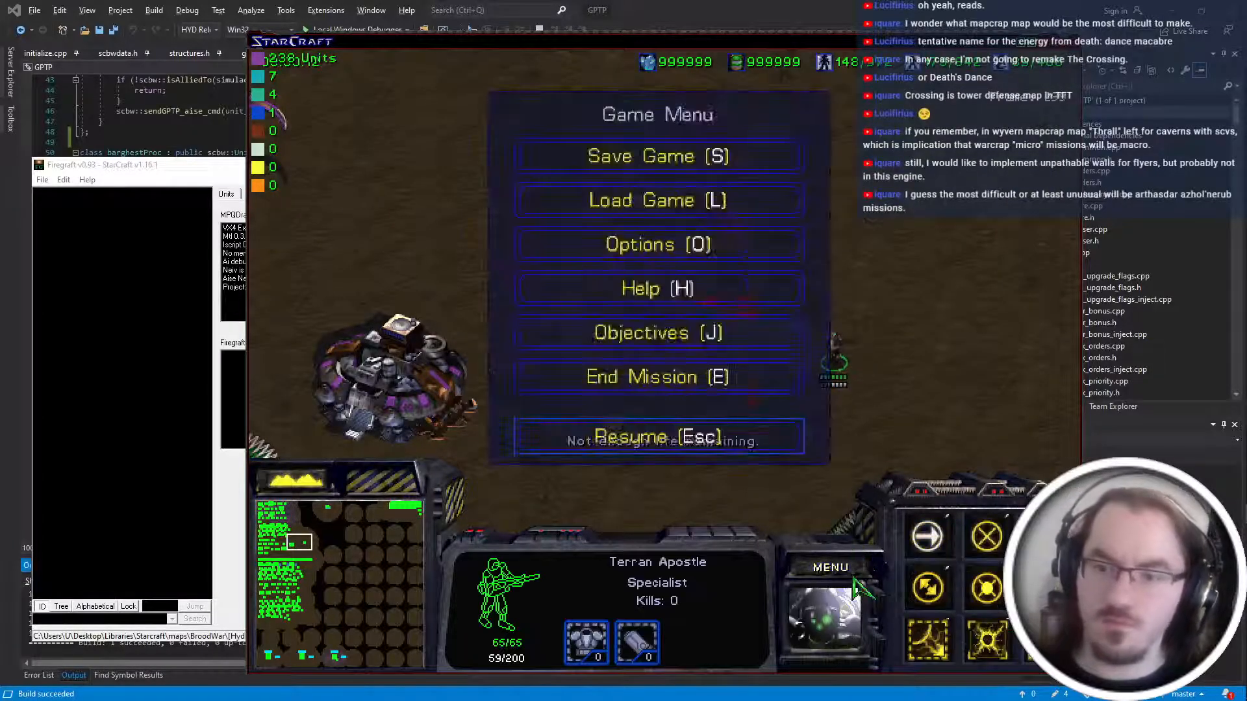
{"action": "left_click", "coordinate": [837, 5]}
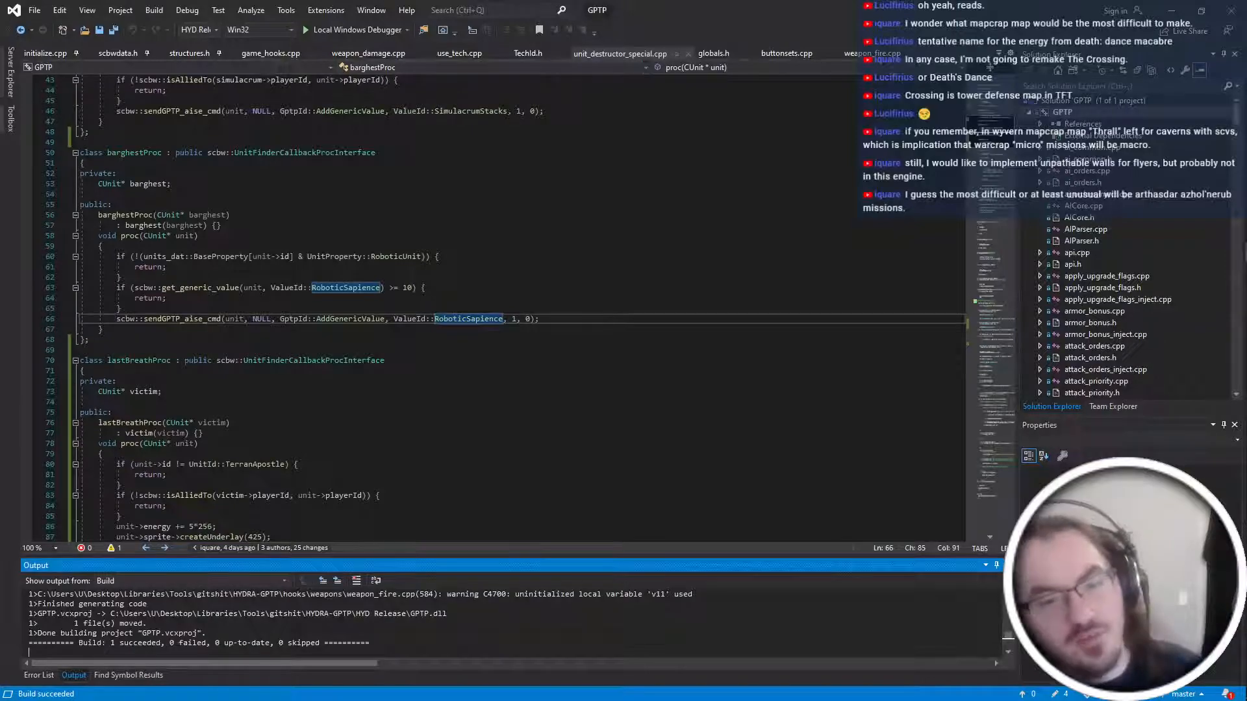
In the Git client, commit the _HYDRA-dev changes with the message "Rebalance Apostle; Implement Apostle Last Breath behavior" and push them.
{"action": "left_click", "coordinate": [557, 340]}
{"action": "scroll", "coordinate": [557, 344], "scroll_direction": "up", "scroll_amount": 3}
{"action": "key", "text": "alt+Tab"}
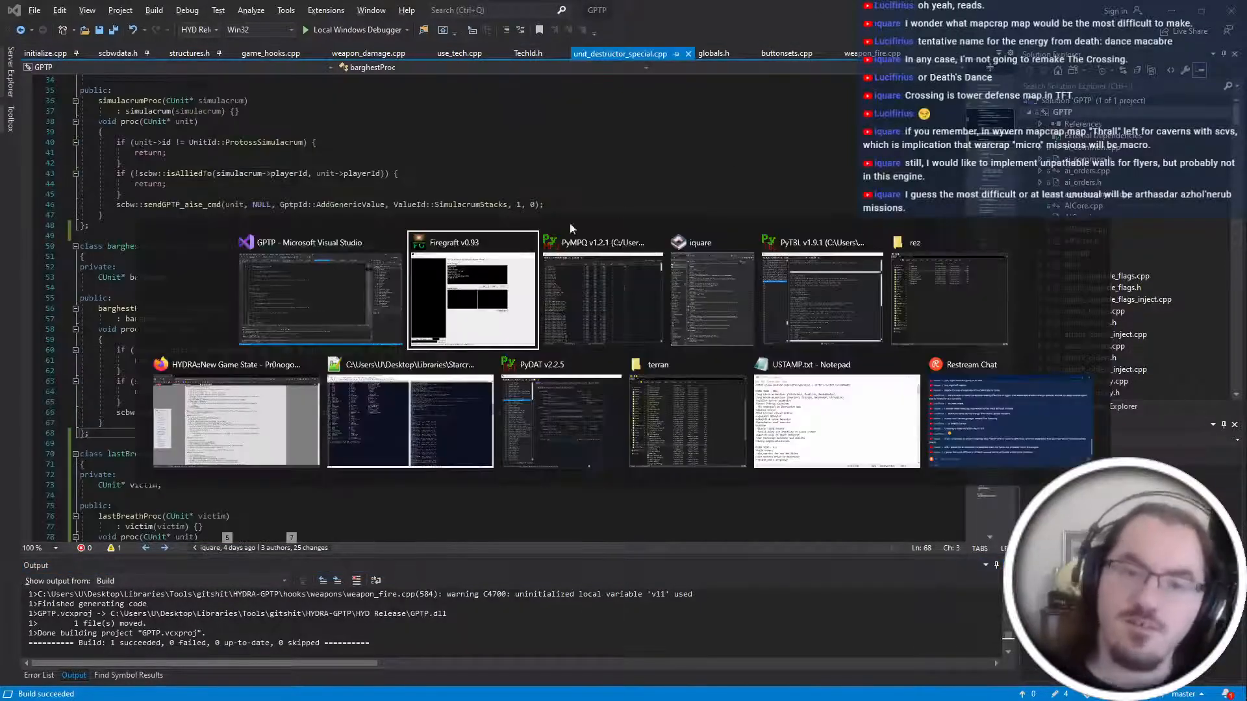
{"action": "key", "text": "ctrl+super+Right"}
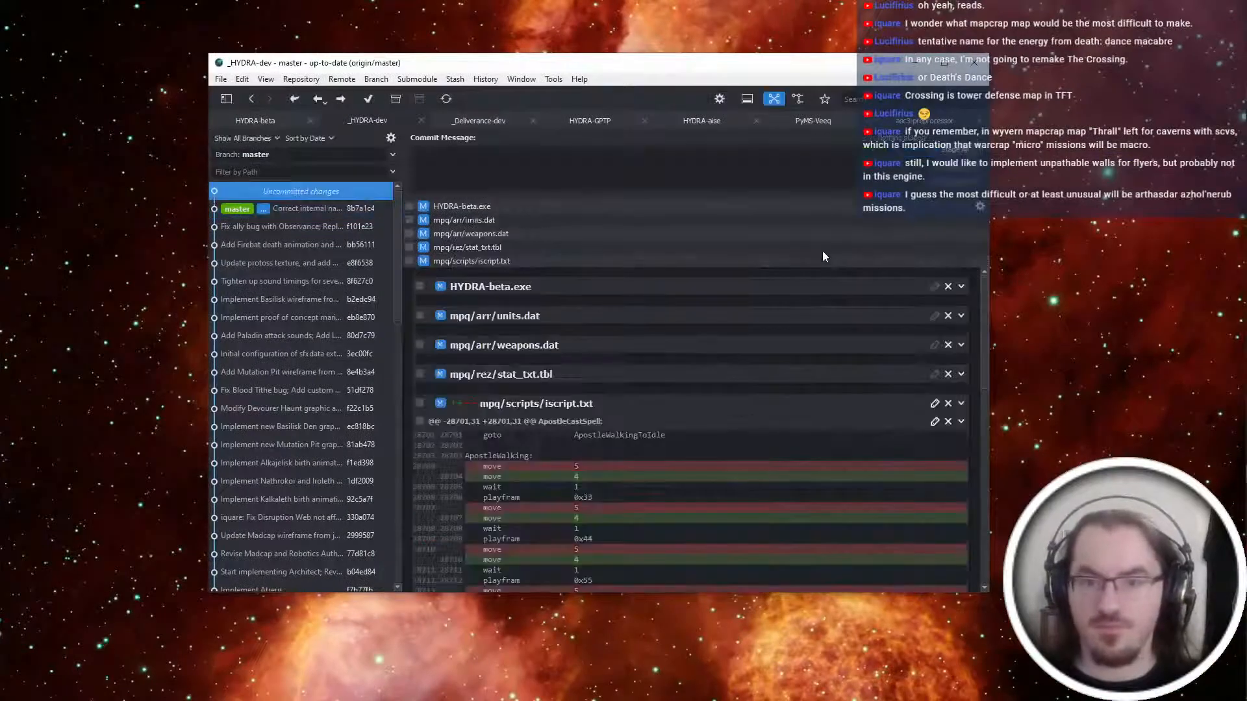
{"action": "left_click", "coordinate": [821, 180]}
{"action": "type", "text": "Implement"}
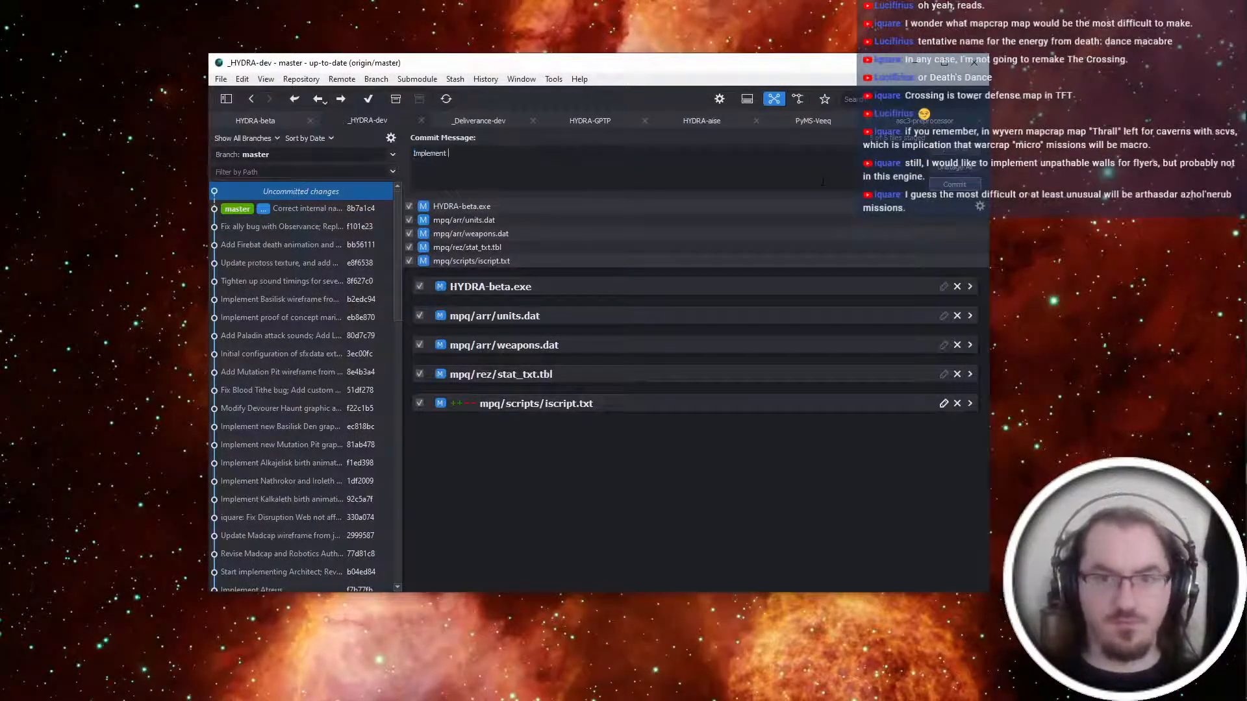
{"action": "type", "text": " Apostle"}
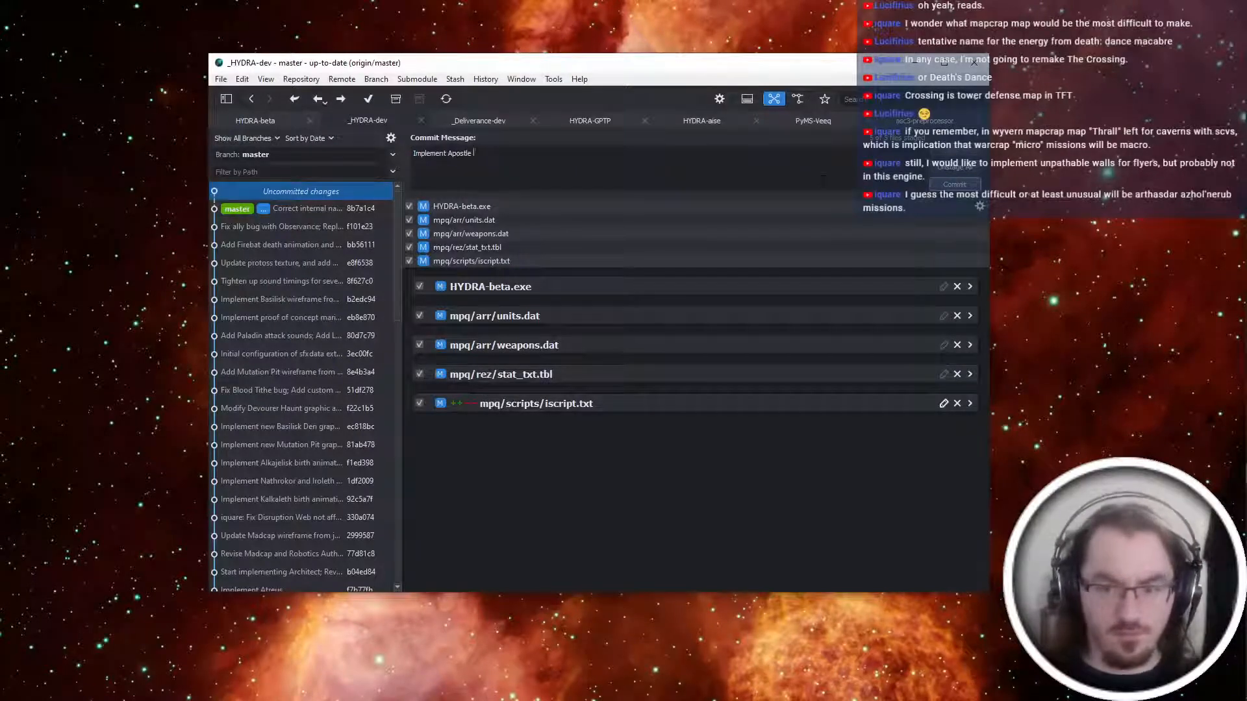
{"action": "key", "text": "ctrl+a"}
{"action": "type", "text": "Reb"}
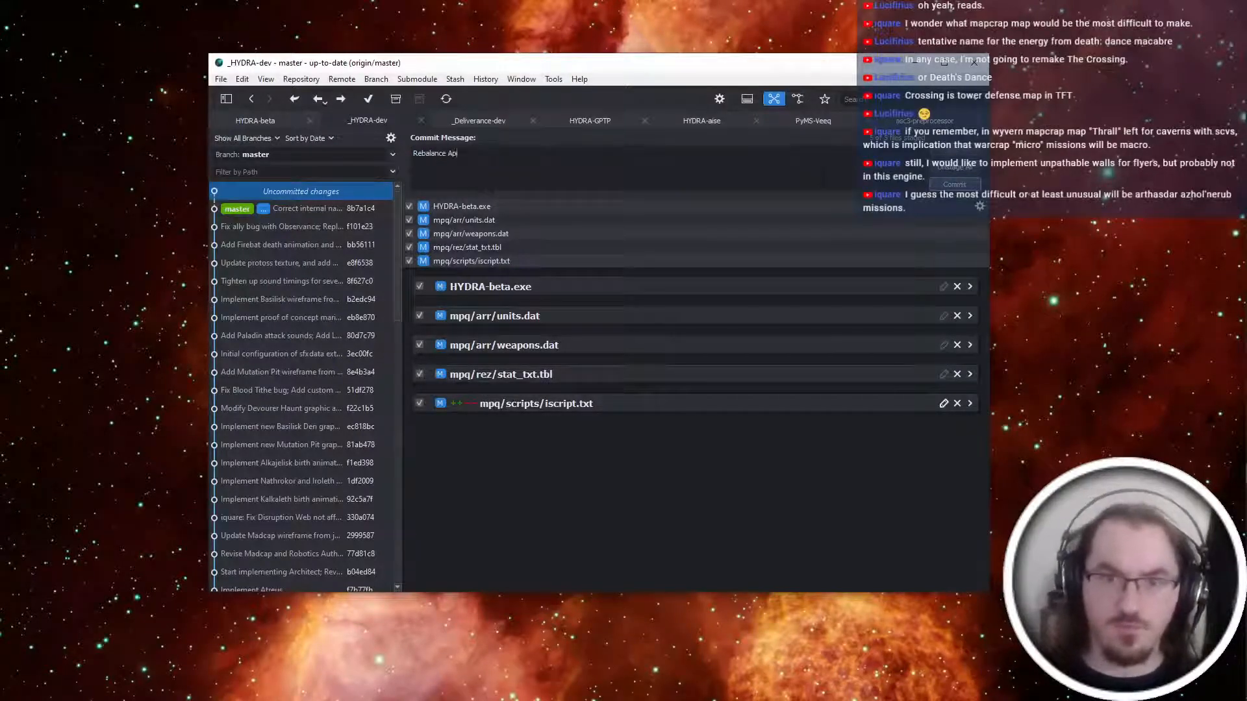
{"action": "type", "text": "alance Apostle; Implement Apostle Last Breath behavior"}
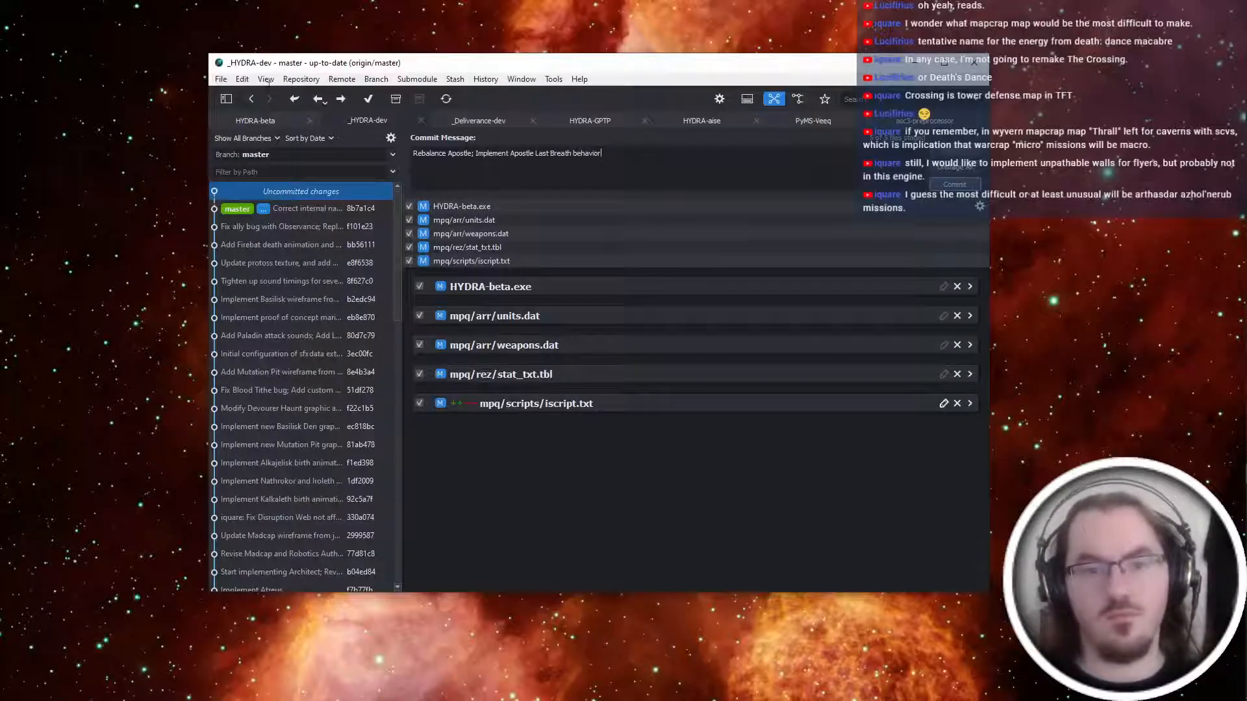
{"action": "key", "text": "ctrl+Return"}
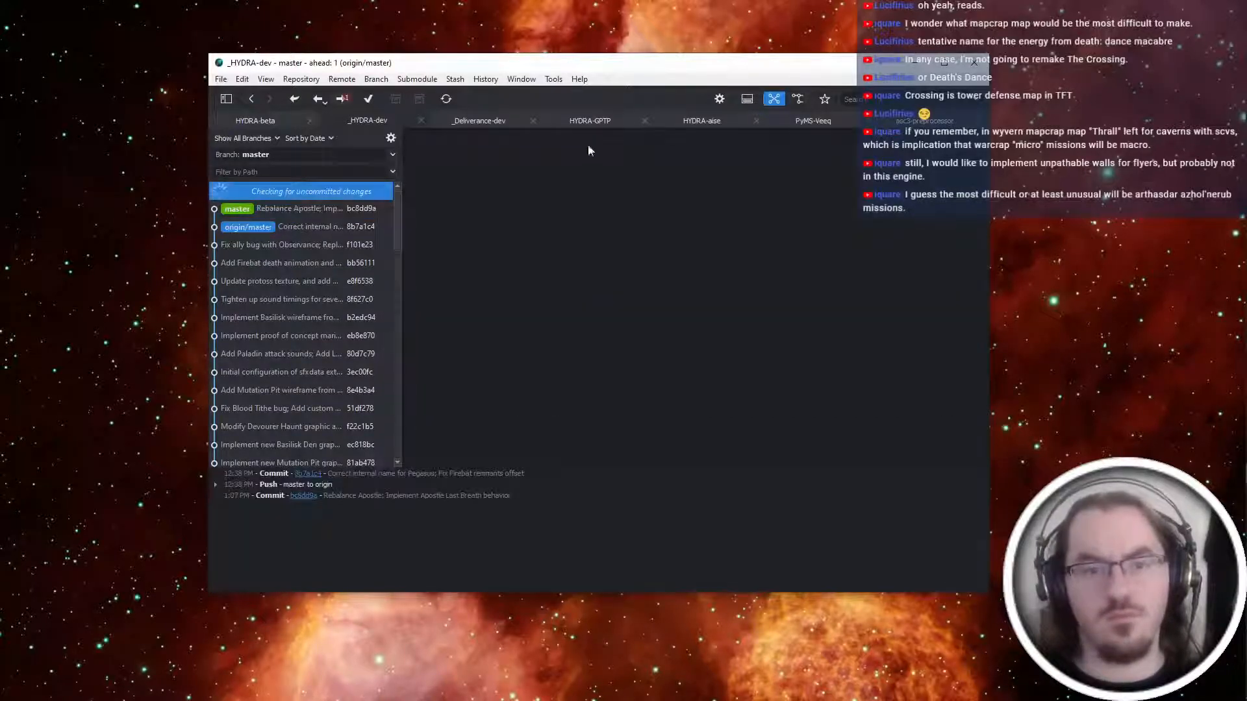
Commit and push the four changed HYDRA-GPTP hook files with a message about implementing the Apostle's Last Breath passive.
{"action": "left_click", "coordinate": [598, 122]}
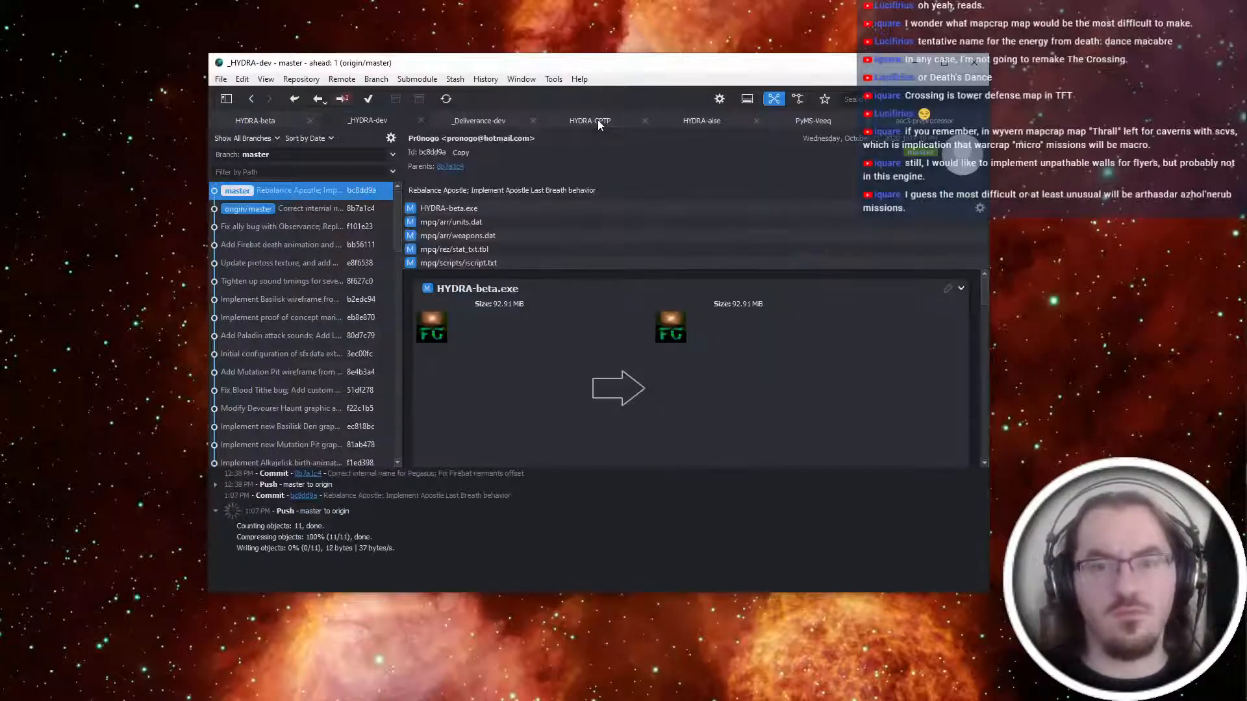
{"action": "left_click", "coordinate": [340, 212]}
{"action": "left_click", "coordinate": [313, 192]}
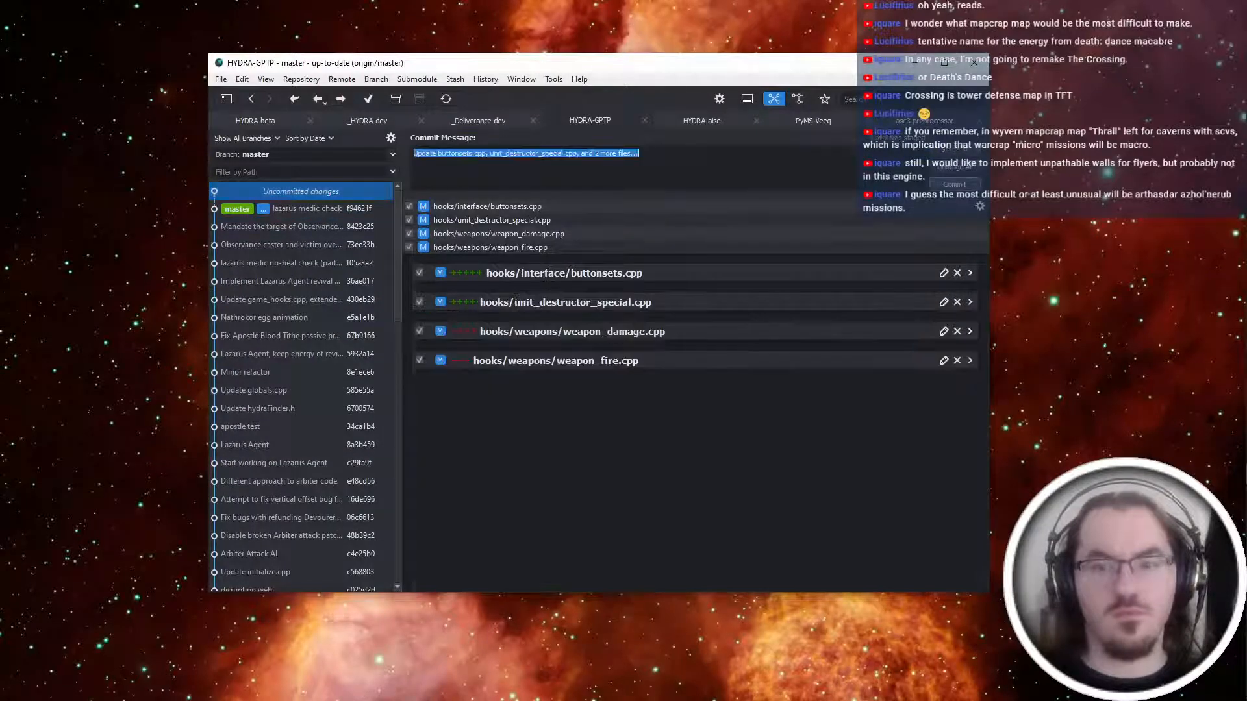
{"action": "type", "text": "Implement Apostle Last Breath pass"}
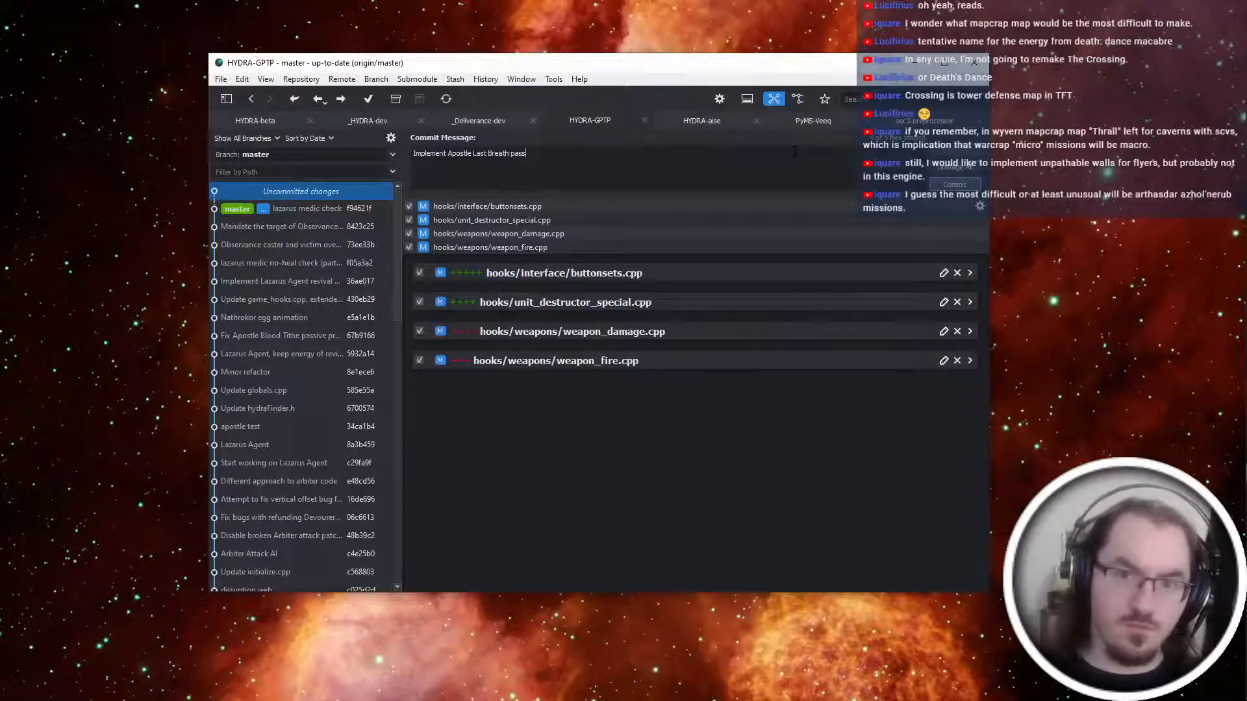
{"action": "left_click", "coordinate": [359, 118]}
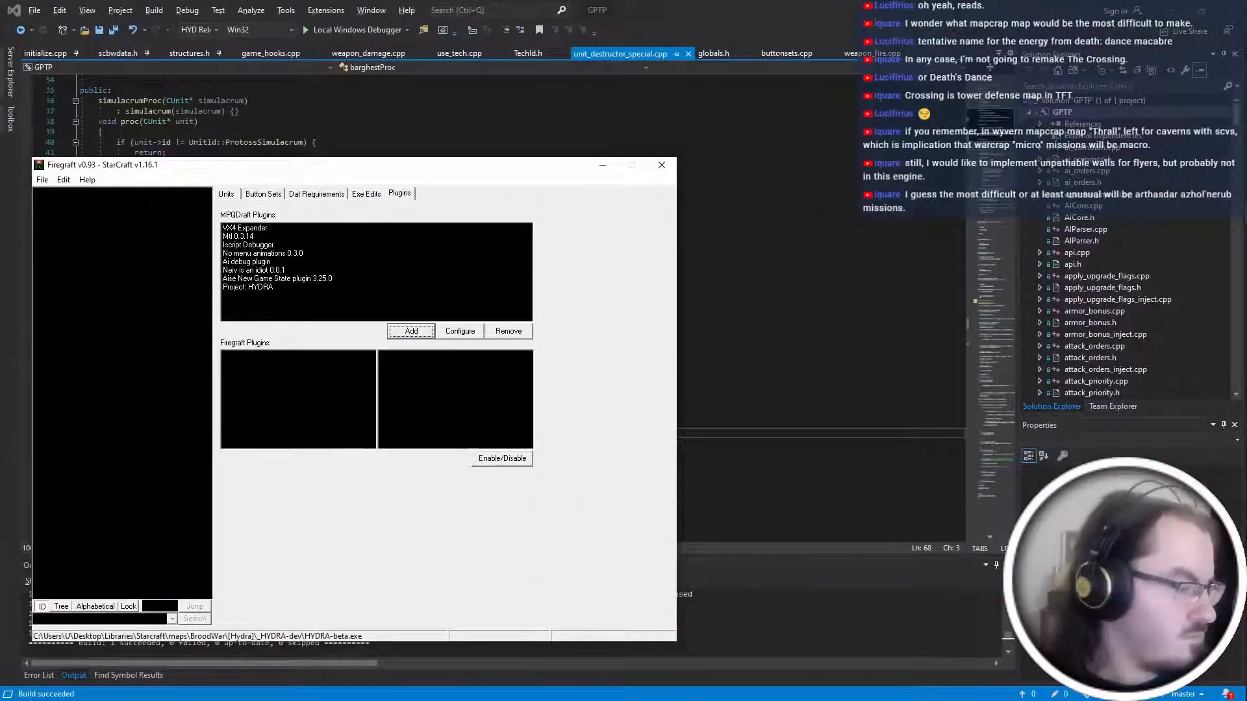
{"action": "left_click", "coordinate": [1214, 373]}
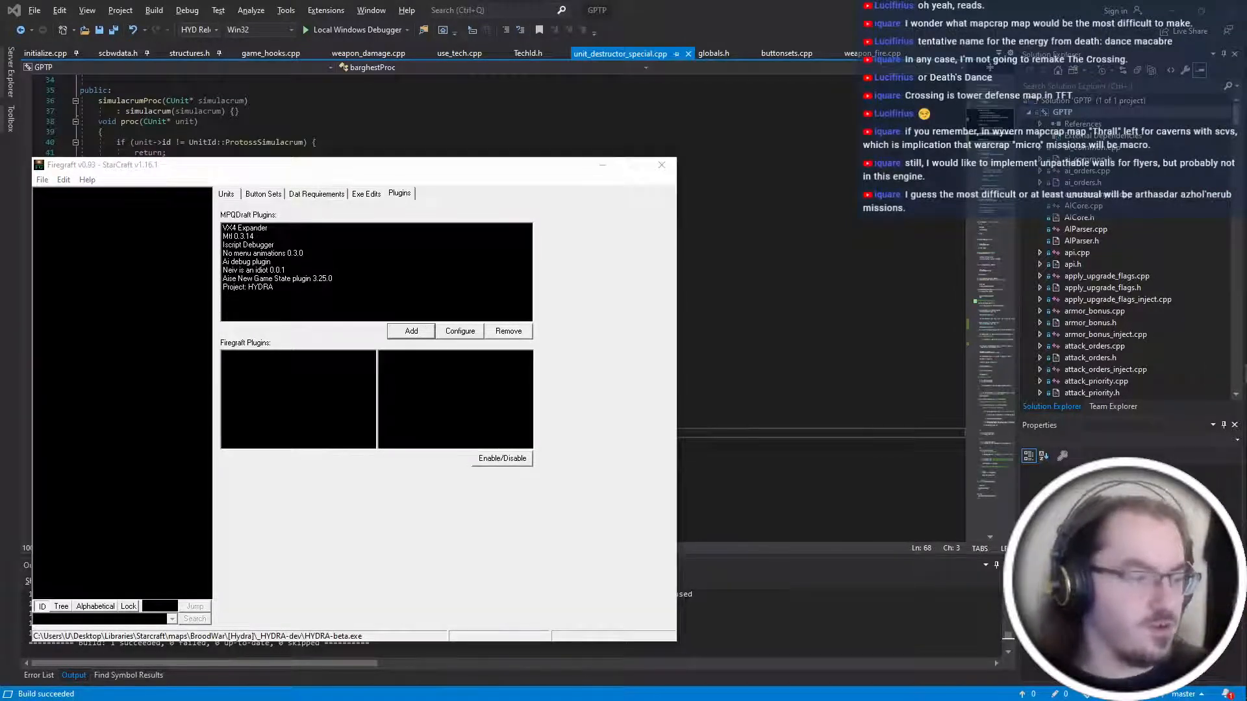
{"action": "left_click", "coordinate": [804, 6]}
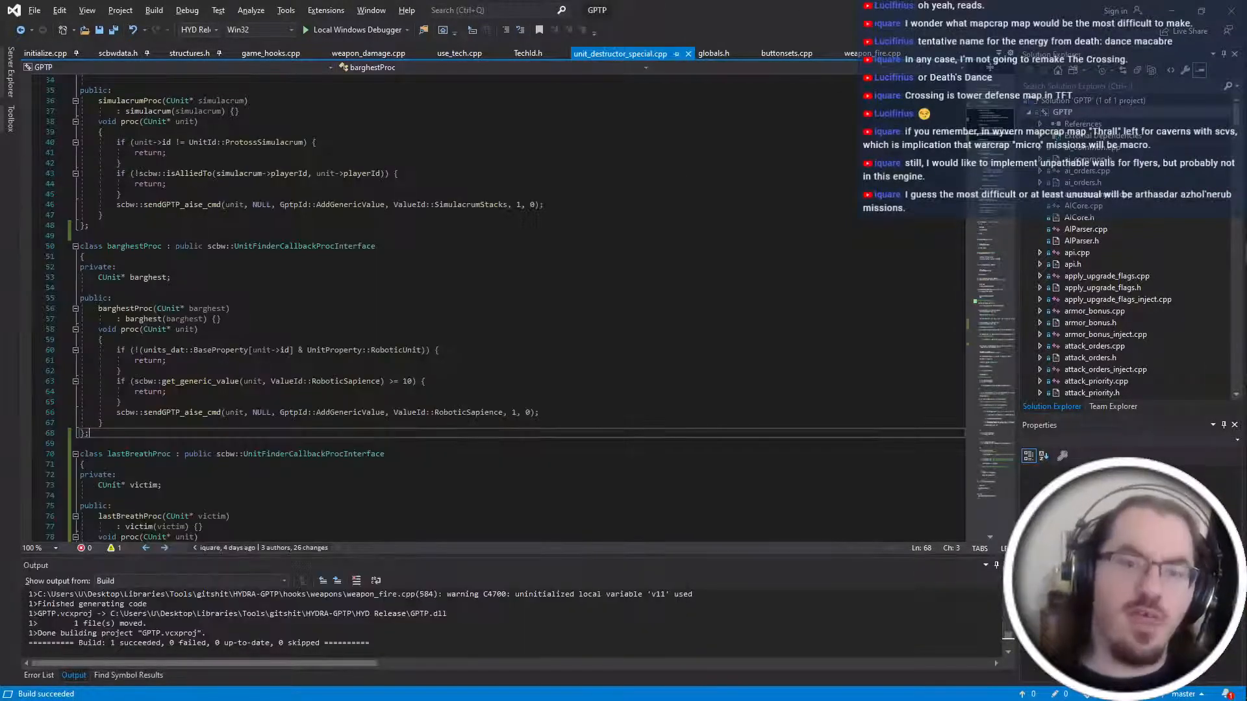
{"action": "scroll", "coordinate": [507, 308], "scroll_direction": "down", "scroll_amount": 6}
{"action": "scroll", "coordinate": [506, 309], "scroll_direction": "up", "scroll_amount": 1}
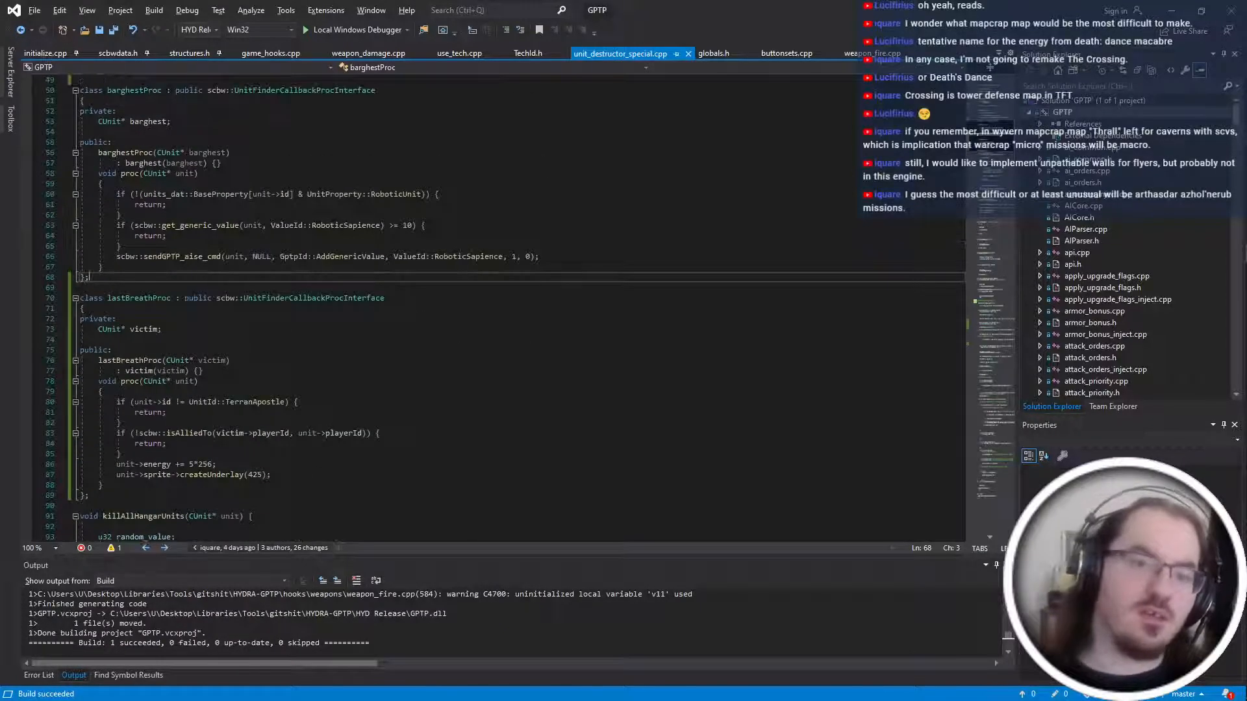
{"action": "scroll", "coordinate": [507, 308], "scroll_direction": "up", "scroll_amount": 16}
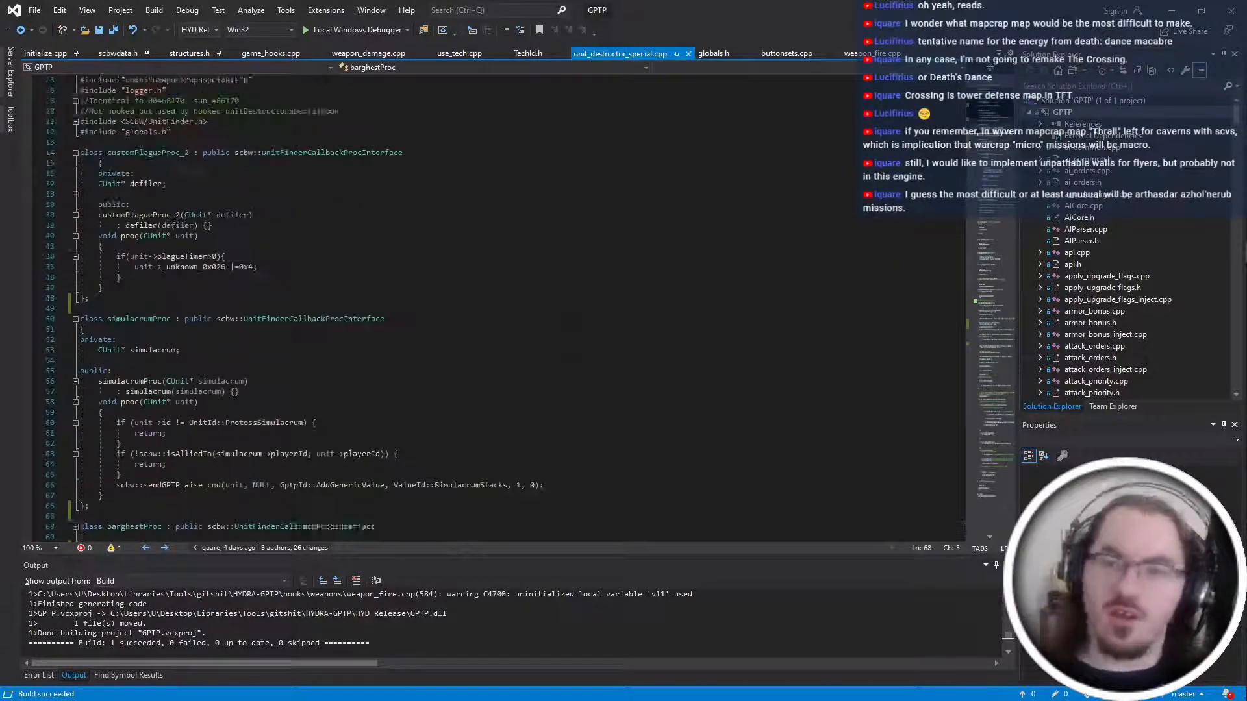
Minimize Visual Studio and the wiki browser window to reach the PyMPQ archive window.
{"action": "left_click", "coordinate": [1184, 12]}
{"action": "left_click", "coordinate": [354, 6]}
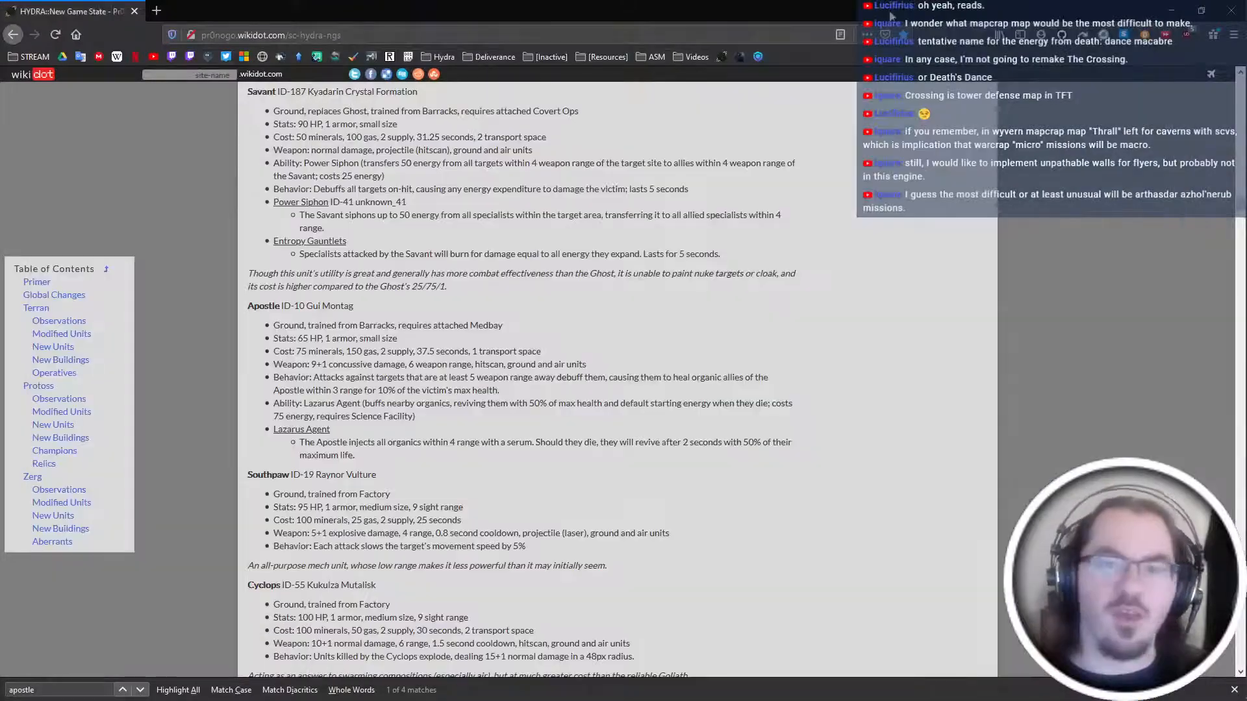
{"action": "left_click", "coordinate": [1177, 12]}
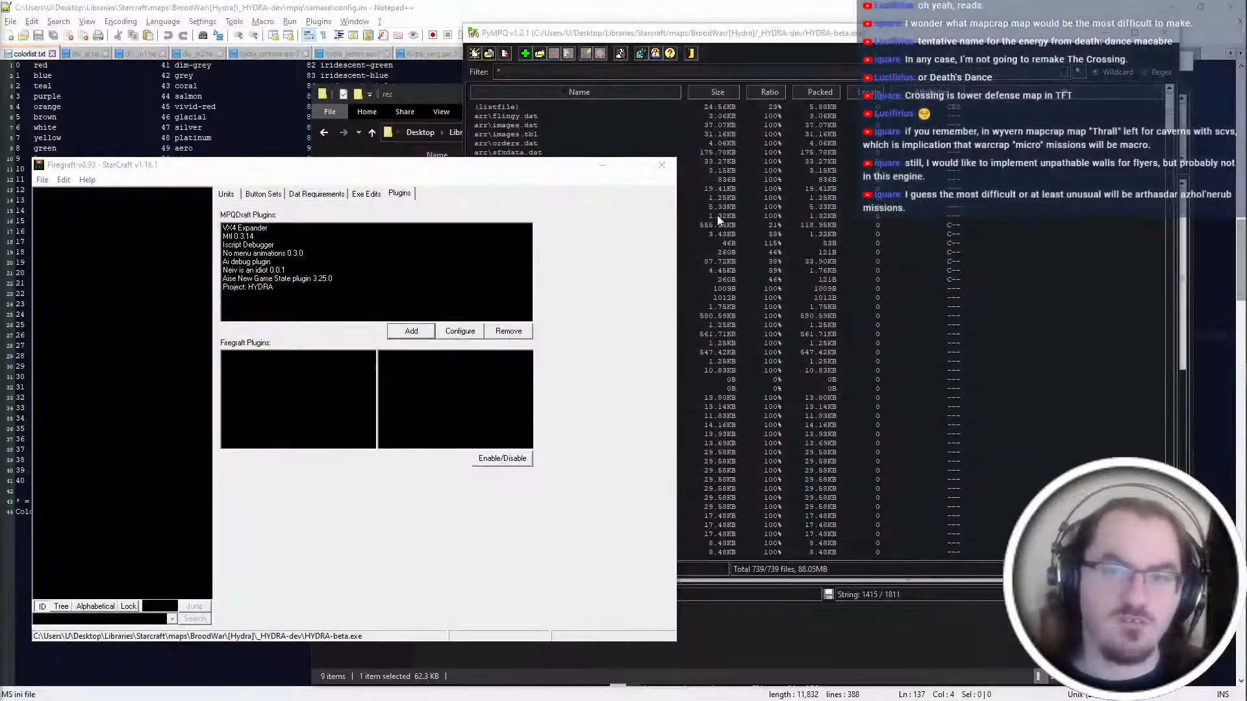
{"action": "left_click", "coordinate": [801, 173]}
{"action": "mouse_move", "coordinate": [1238, 170]}
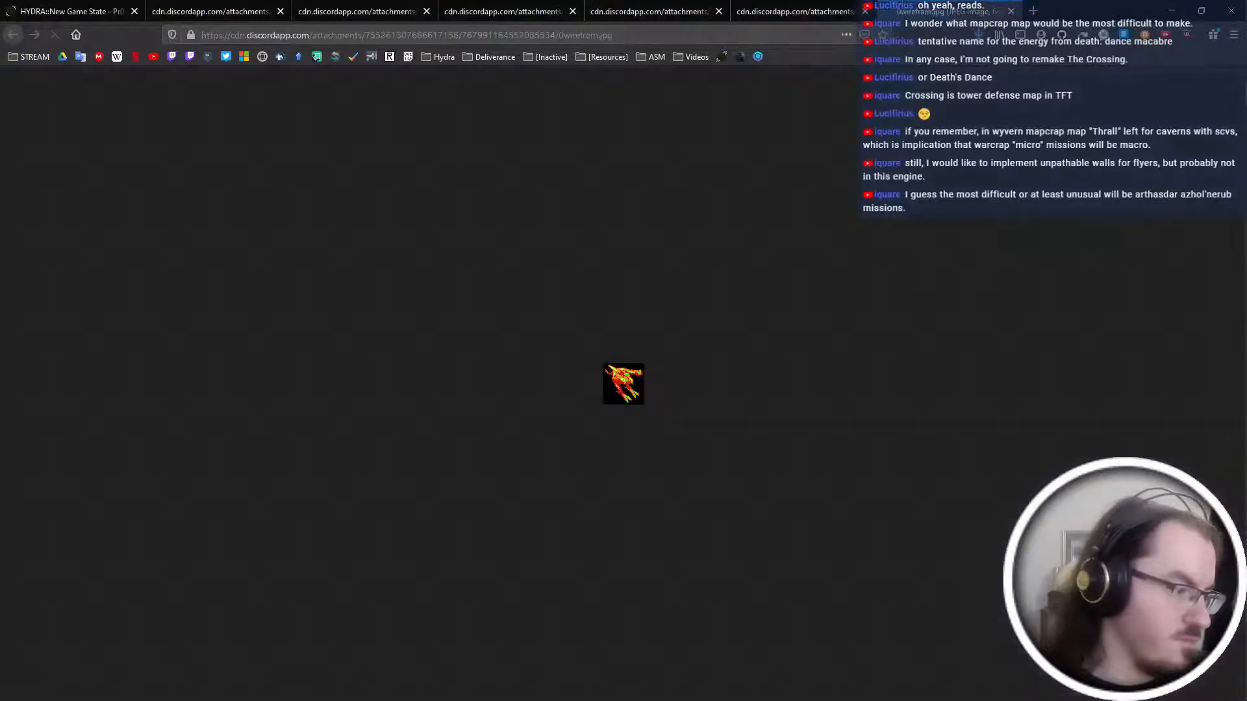
Close the browser tabs holding the Discord wireframe image attachments, keeping only the HYDRA wiki page open.
{"action": "middle_click", "coordinate": [343, 5]}
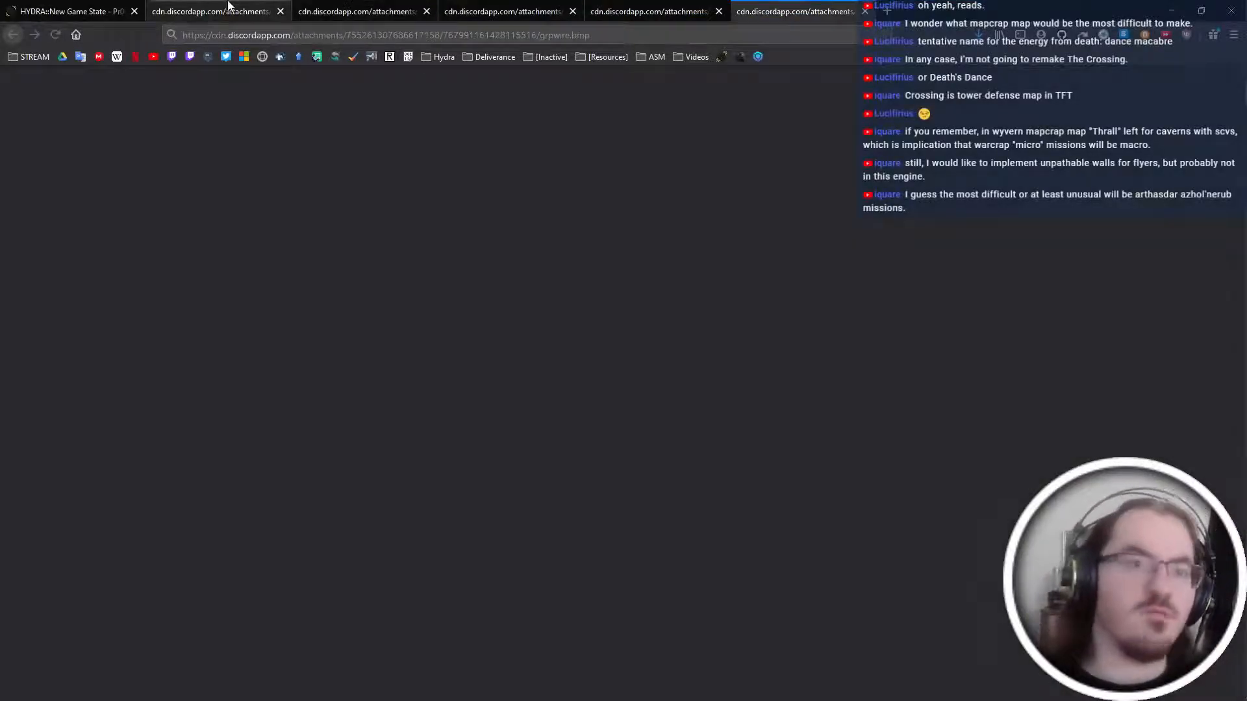
{"action": "middle_click", "coordinate": [228, 5]}
{"action": "middle_click", "coordinate": [228, 5]}
{"action": "middle_click", "coordinate": [228, 5]}
{"action": "middle_click", "coordinate": [228, 5]}
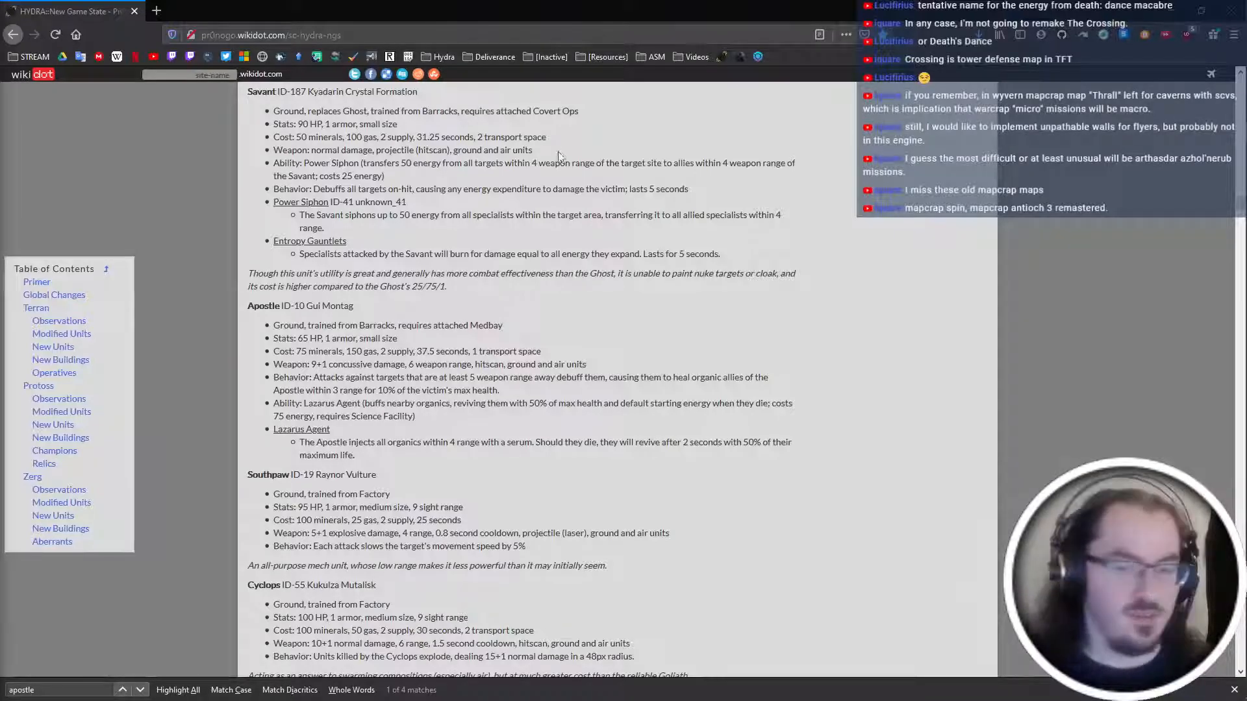
Minimize the browser and Notepad++, and open the _wireframe folder inside the materials graphics folder in File Explorer.
{"action": "left_click", "coordinate": [1169, 10]}
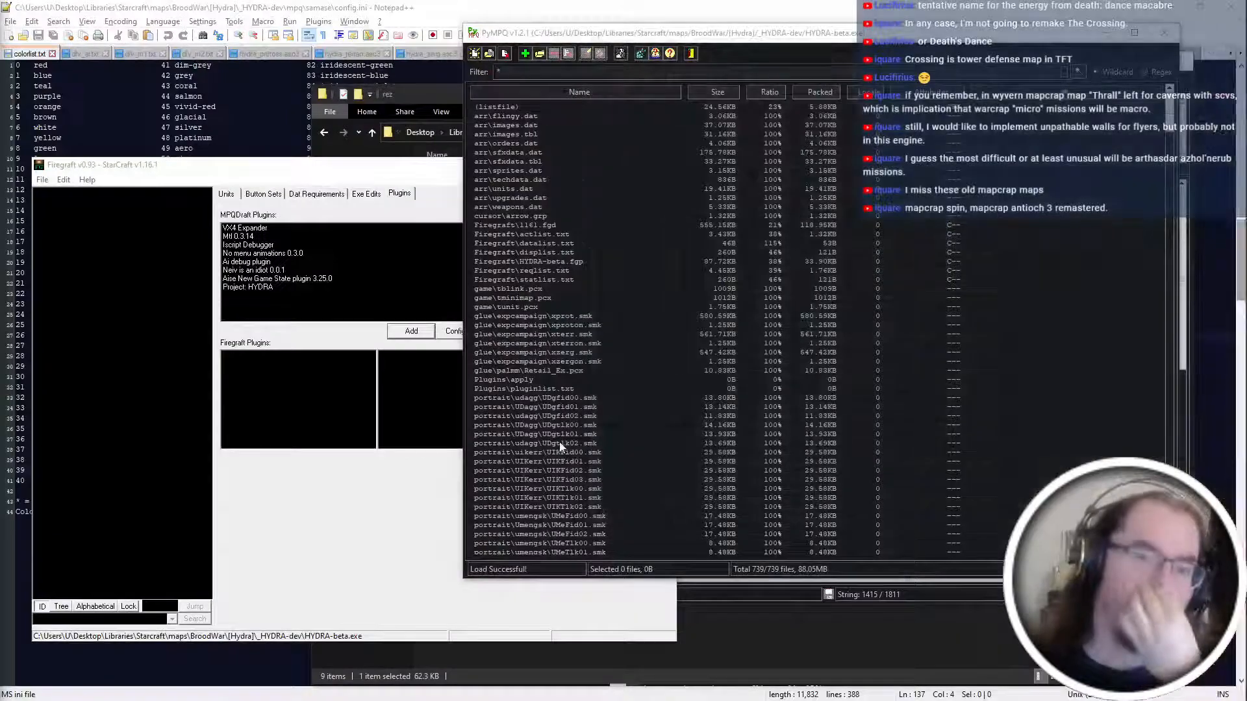
{"action": "key", "text": "alt+Tab"}
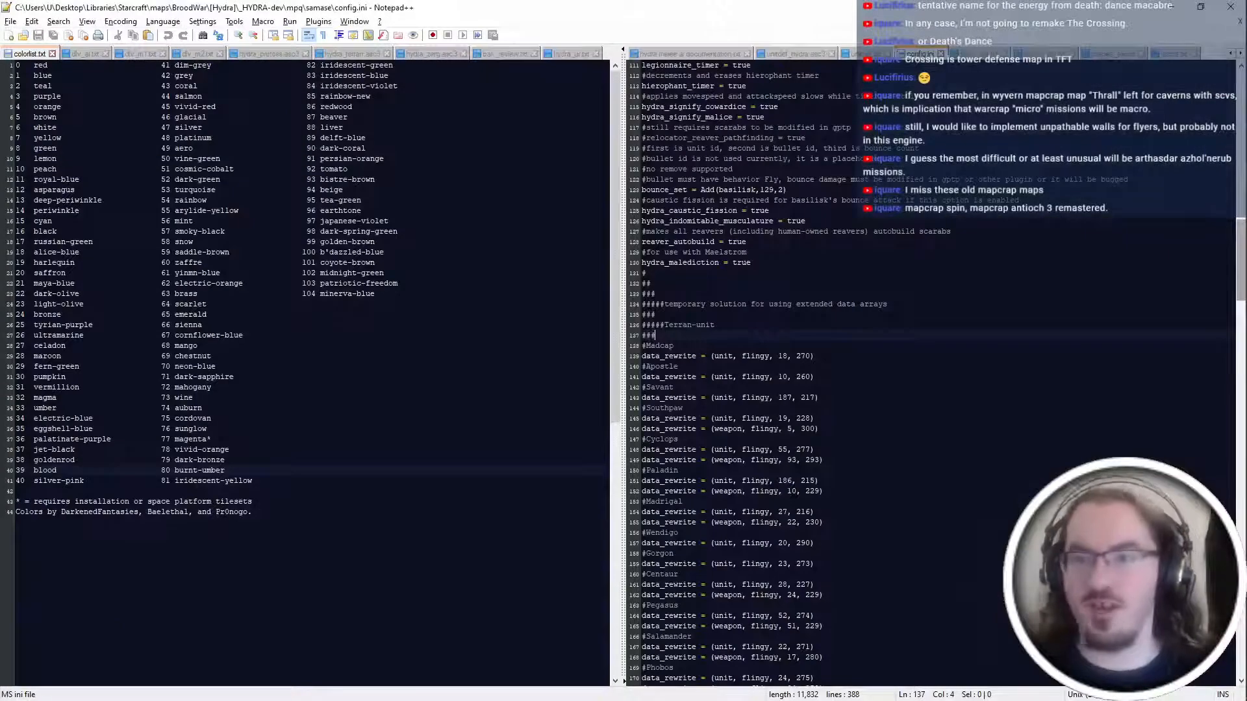
{"action": "left_click", "coordinate": [1182, 7]}
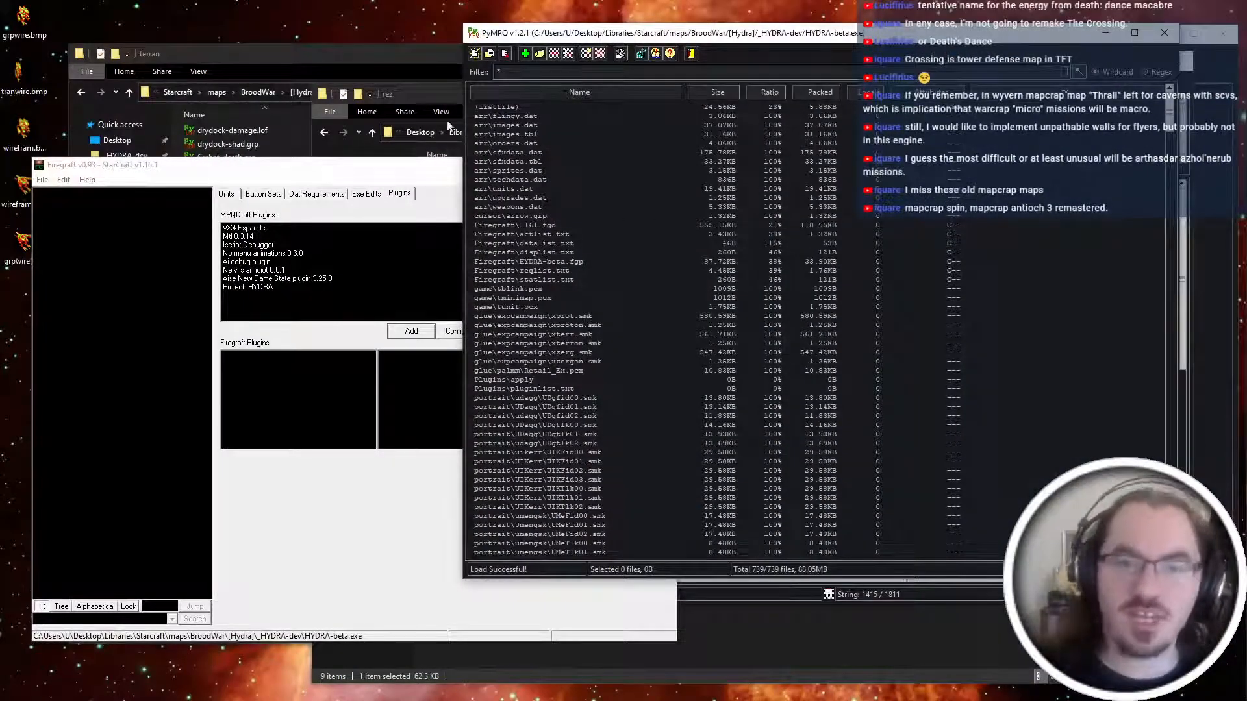
{"action": "left_click", "coordinate": [403, 96]}
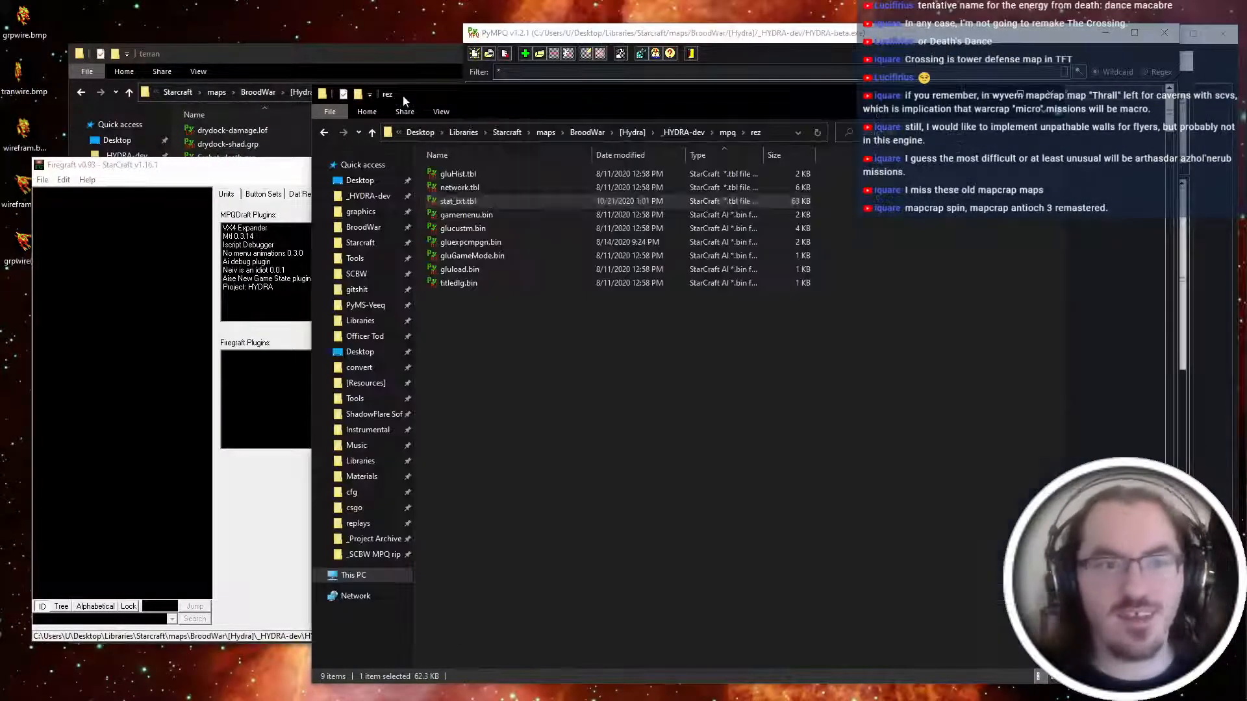
{"action": "left_click", "coordinate": [695, 132]}
{"action": "left_click", "coordinate": [361, 211]}
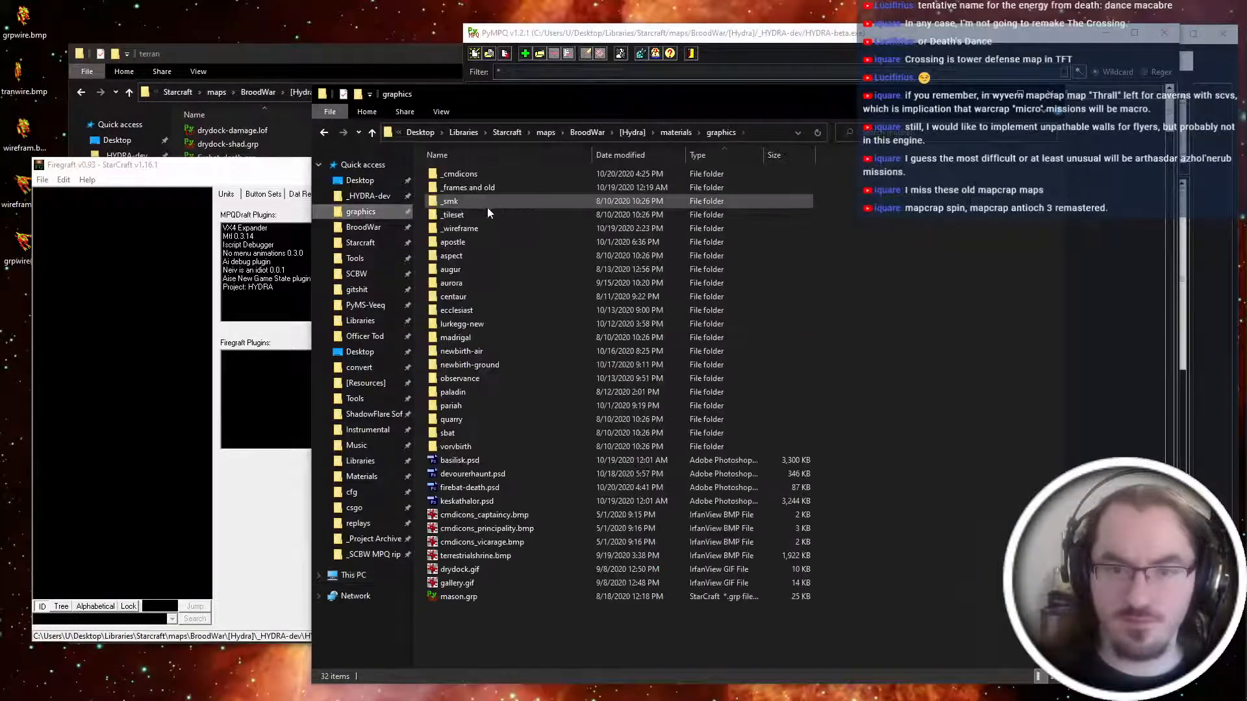
{"action": "double_click", "coordinate": [496, 213]}
Close the Firegraft window covering the file folders and the desktop images.
{"action": "left_click", "coordinate": [273, 171]}
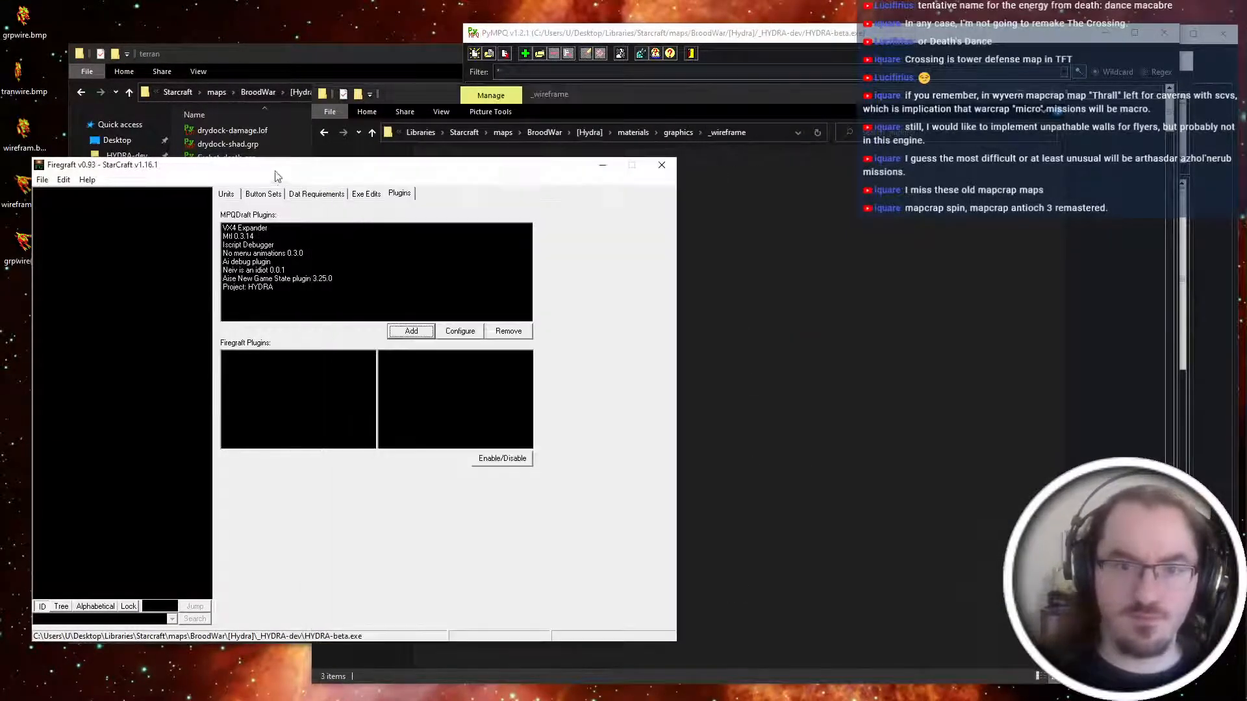
{"action": "left_click", "coordinate": [602, 164]}
{"action": "key", "text": "alt+Tab"}
{"action": "left_click", "coordinate": [661, 165]}
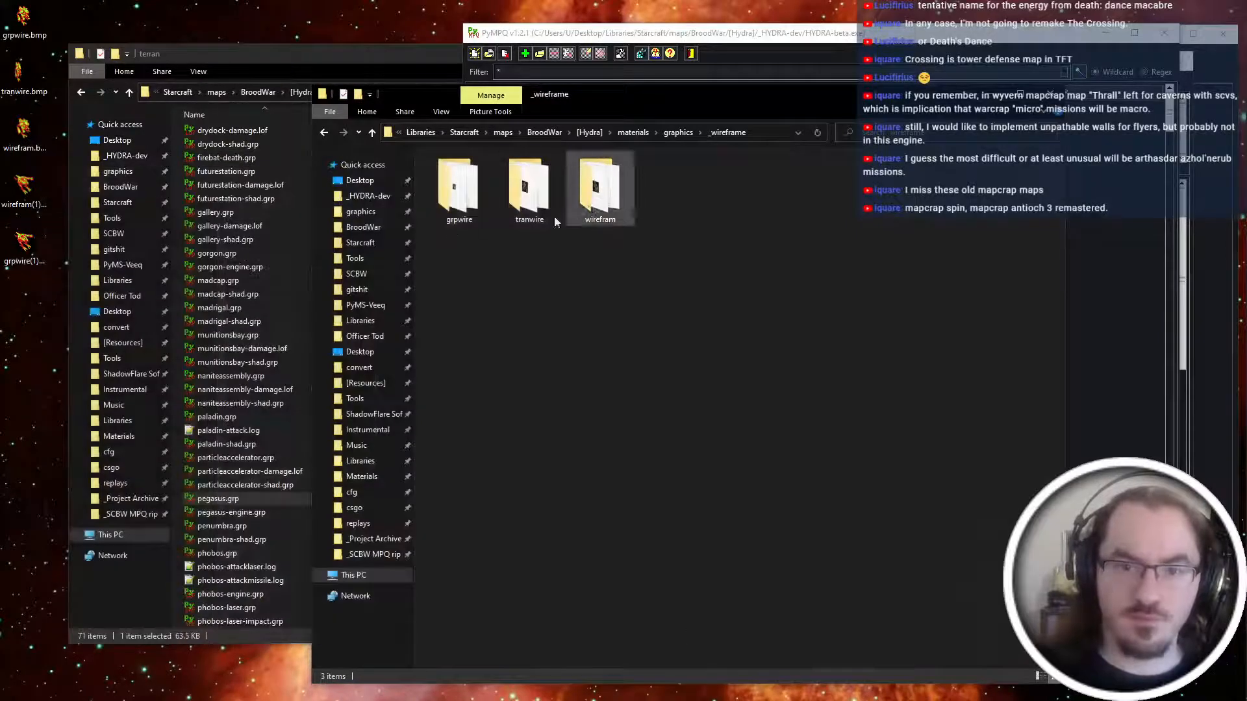
Select the wirefram(1).bmp image on the desktop and switch to the PyTBL window.
{"action": "left_click", "coordinate": [24, 191]}
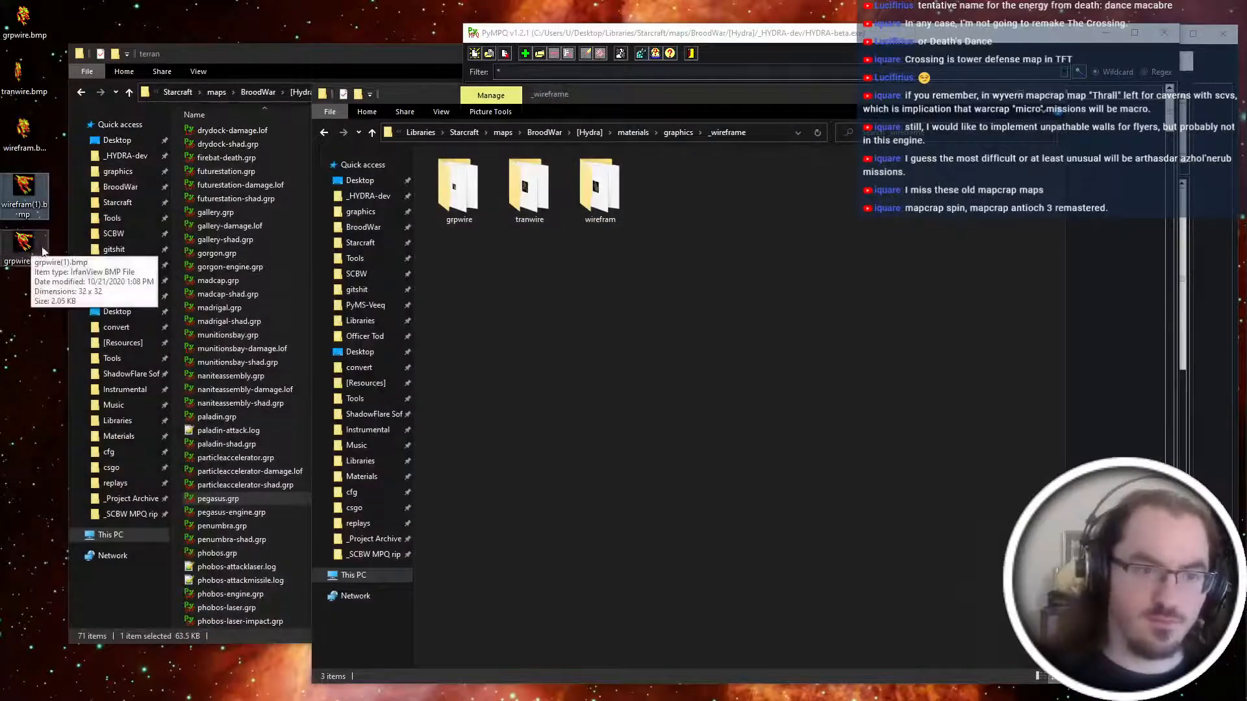
{"action": "key", "text": "alt+Tab"}
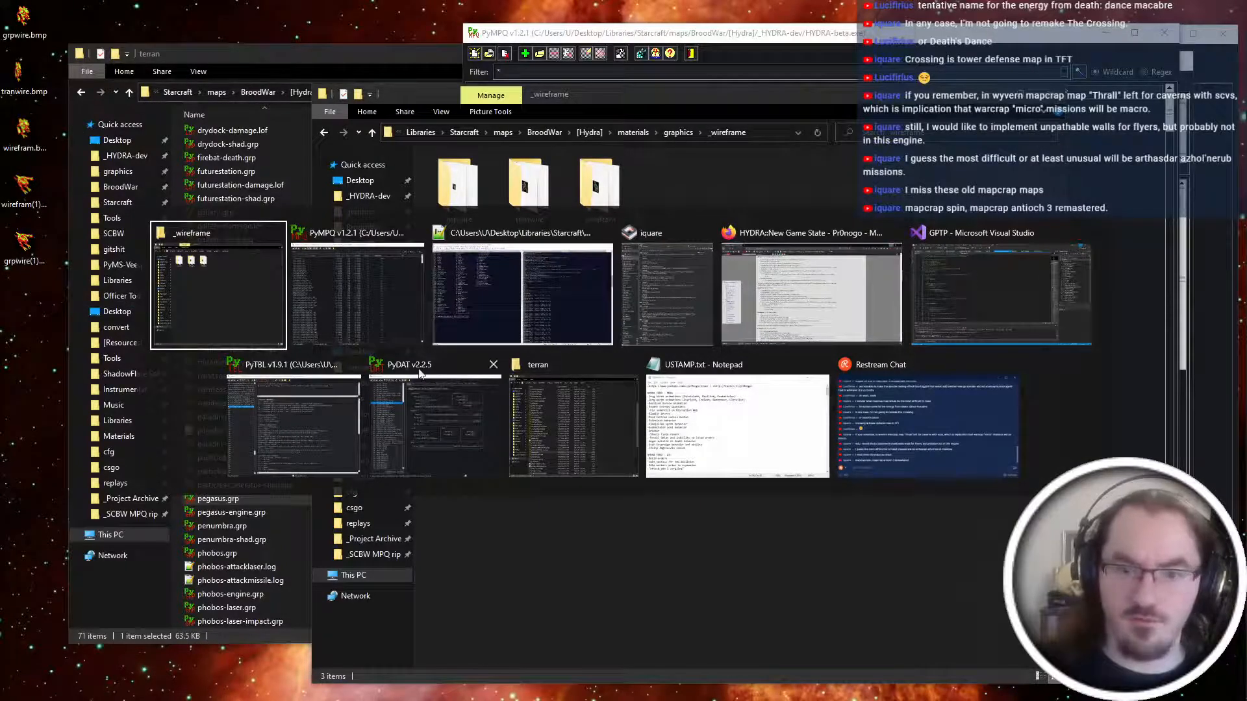
{"action": "left_click", "coordinate": [305, 374]}
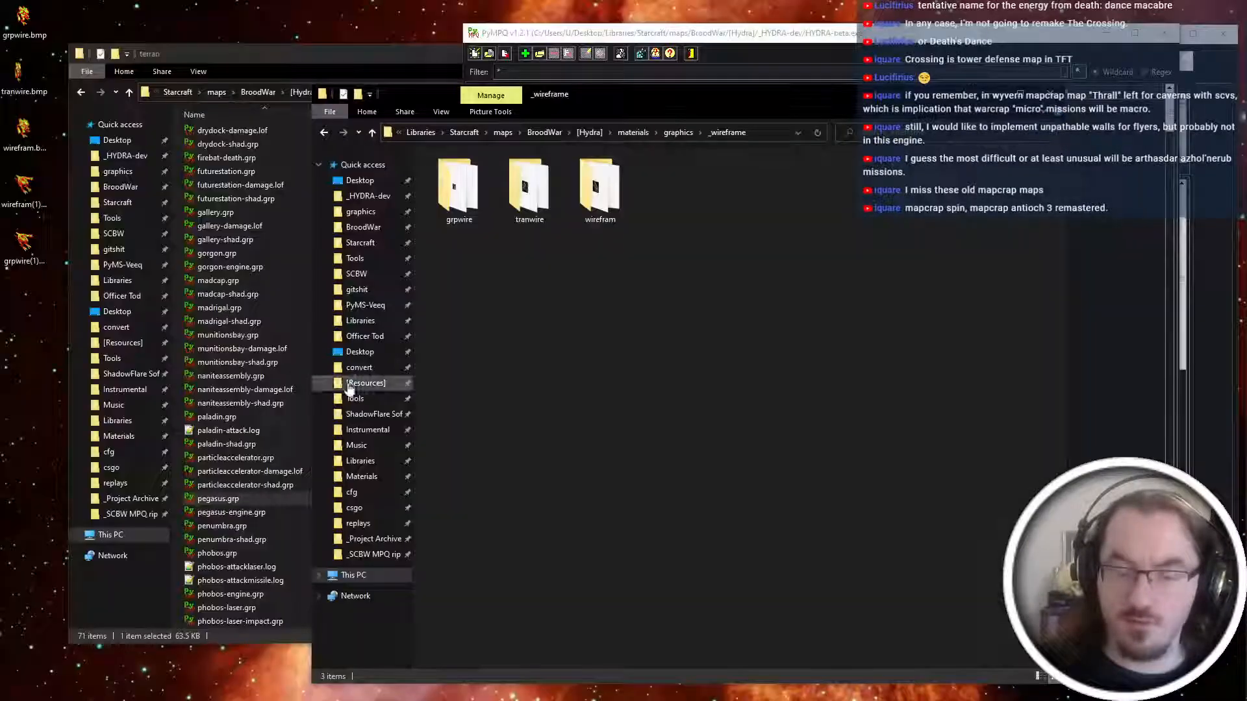
Switch to config.ini in Notepad++ and look up the unit ID in the Basilisk entry.
{"action": "key", "text": "alt+Tab"}
{"action": "key", "text": "alt+Tab"}
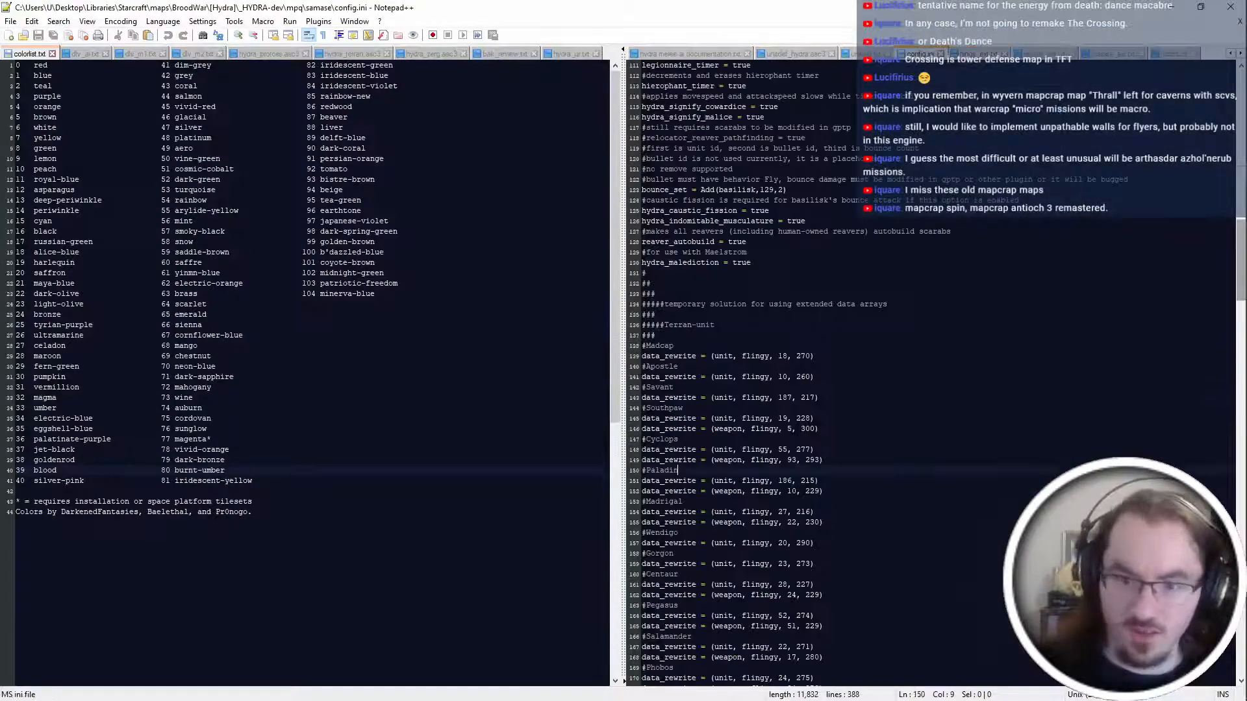
{"action": "double_click", "coordinate": [662, 471]}
{"action": "key", "text": "F3"}
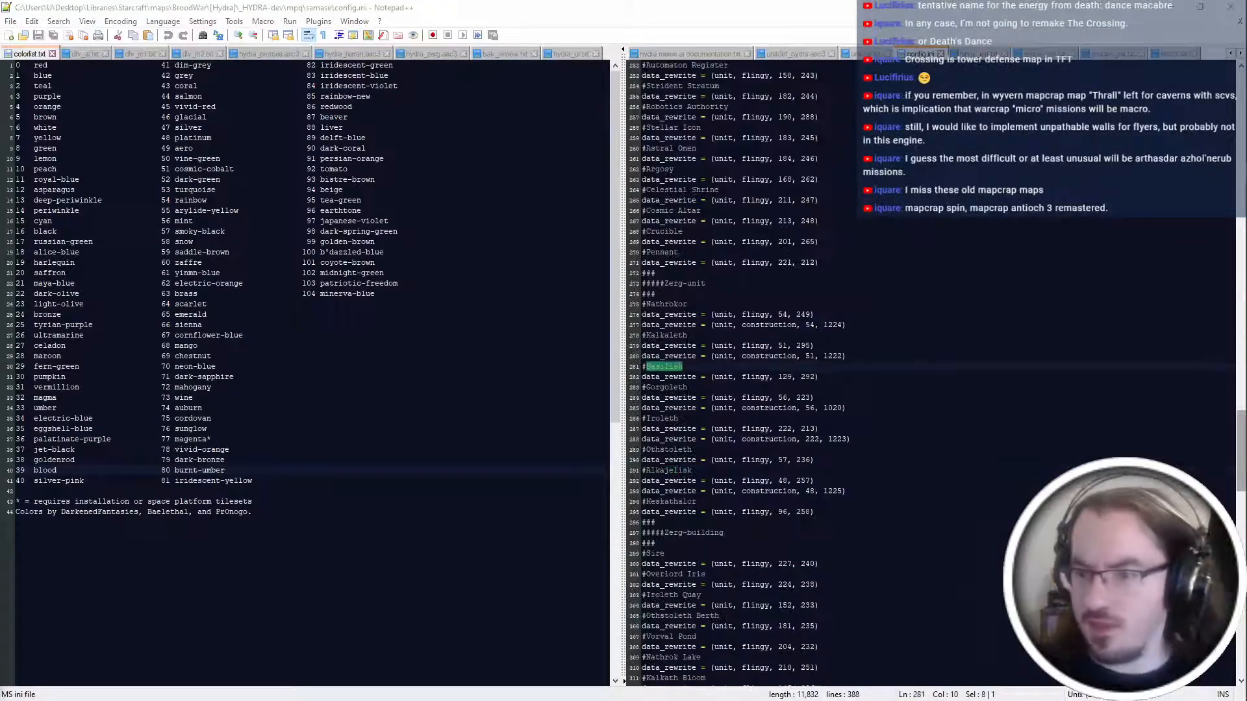
Switch to File Explorer and move grpwire.bmp, tranwire.bmp and wirefram.bmp from the Desktop into the _wireframe folder.
{"action": "key", "text": "alt+Tab"}
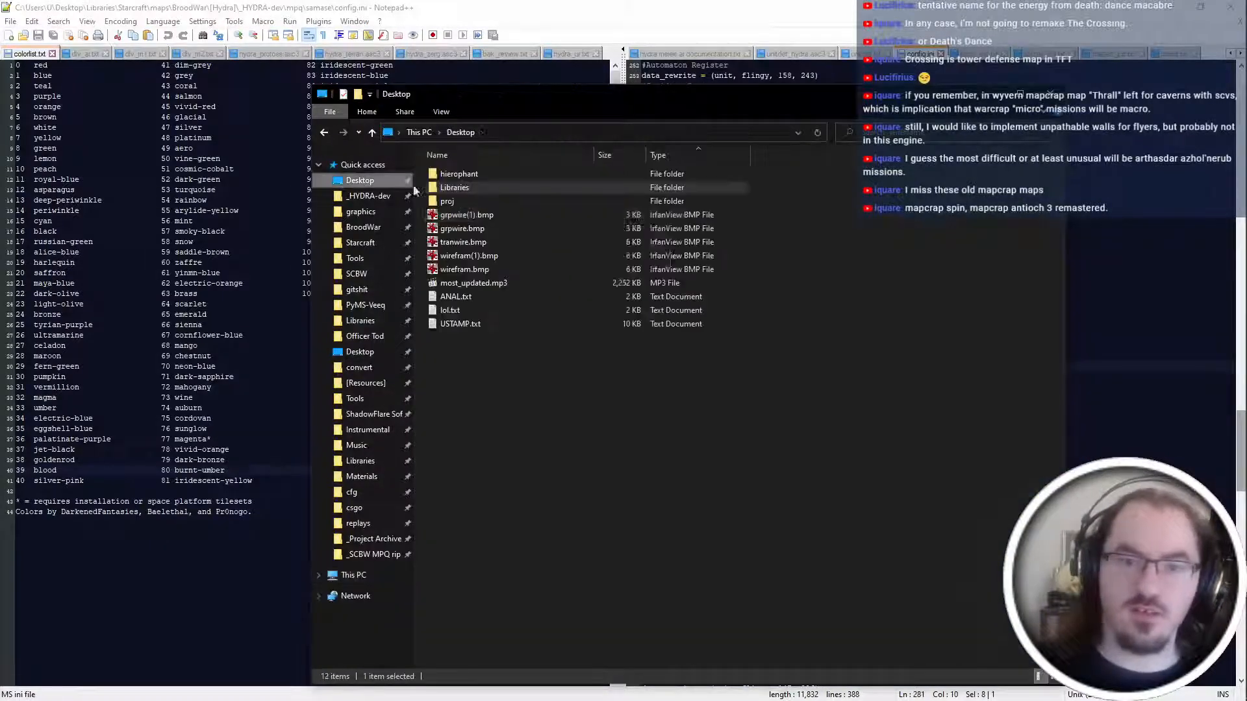
{"action": "left_click_drag", "start_coordinate": [520, 229], "coordinate": [513, 240]}
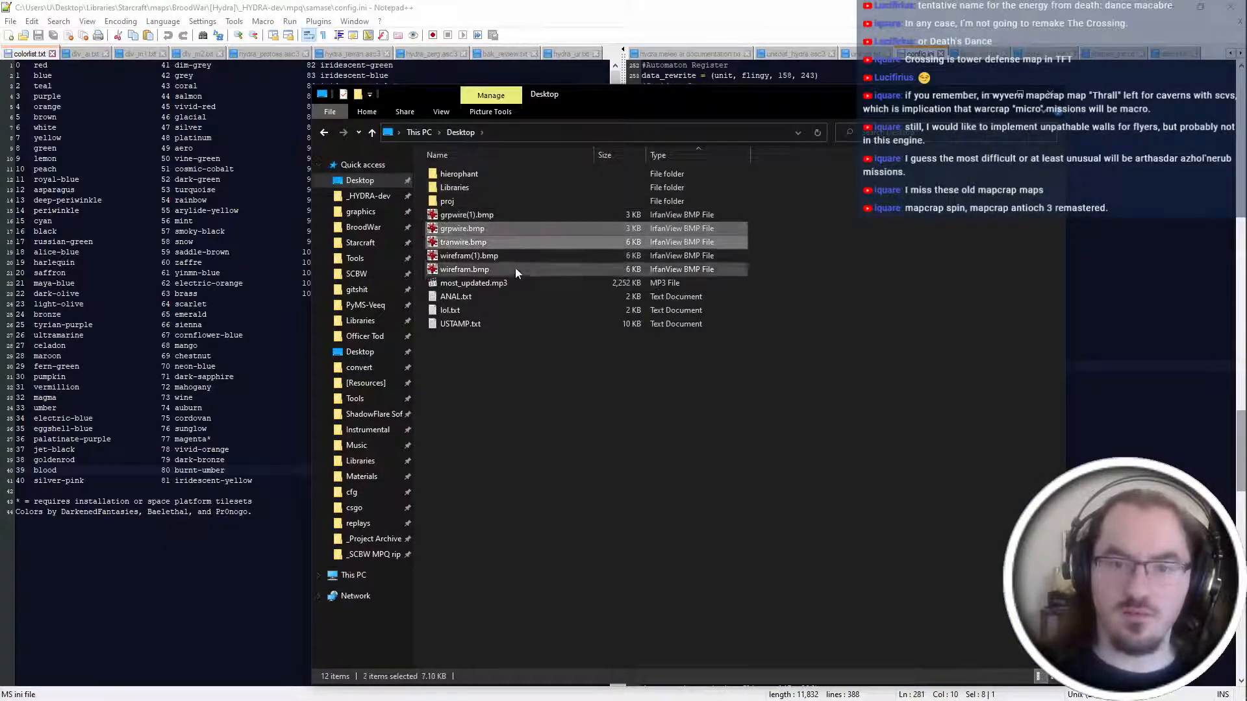
{"action": "left_click", "coordinate": [516, 269], "text": "ctrl"}
{"action": "key", "text": "ctrl+x"}
{"action": "key", "text": "alt+Left"}
{"action": "key", "text": "ctrl+v"}
Rename the three moved bitmaps as wirefram0129, tranwire0129 and grpwire0129.
{"action": "left_click", "coordinate": [681, 195]}
{"action": "key", "text": "F2"}
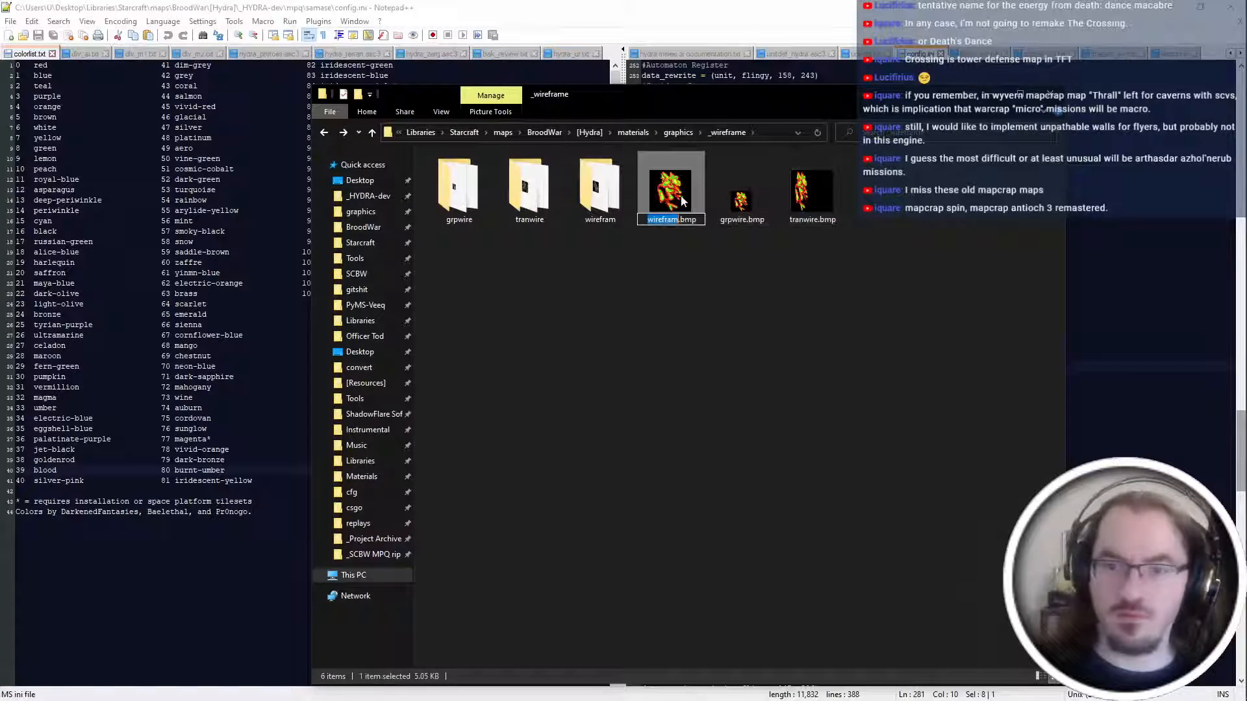
{"action": "type", "text": "wirefram0129"}
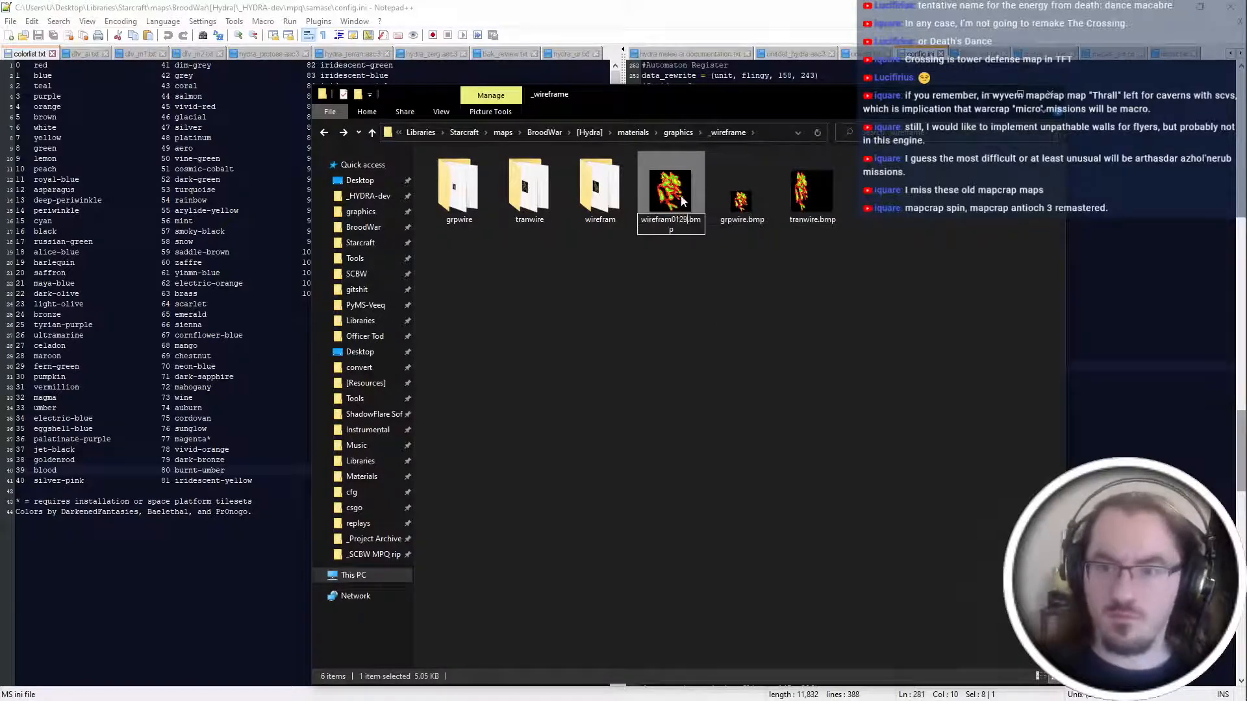
{"action": "key", "text": "Return"}
{"action": "key", "text": "Left"}
{"action": "key", "text": "F2"}
{"action": "type", "text": "tranwire0129"}
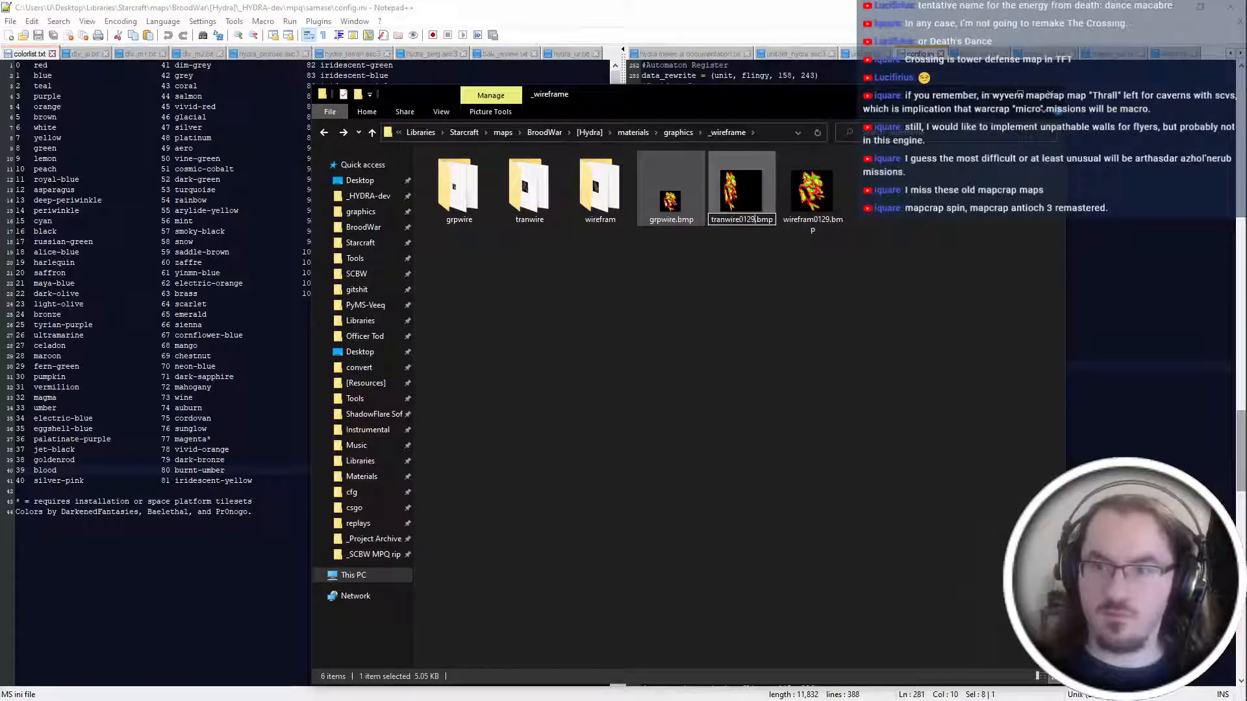
{"action": "key", "text": "Left"}
{"action": "key", "text": "F2"}
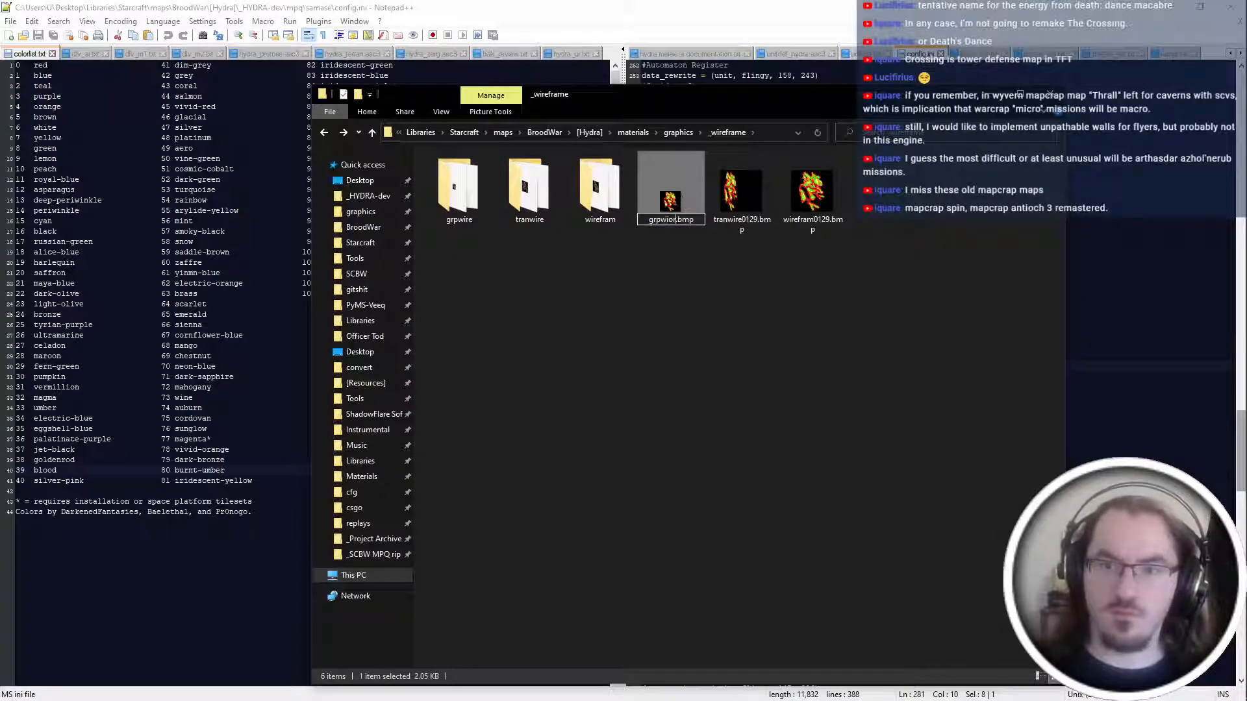
{"action": "type", "text": "grpwire0129"}
{"action": "key", "text": "Return"}
Move each of the three 0129 bitmaps into its matching grpwire, tranwire or wirefram folder.
{"action": "left_click_drag", "start_coordinate": [683, 200], "coordinate": [459, 188]}
{"action": "key", "text": "Return"}
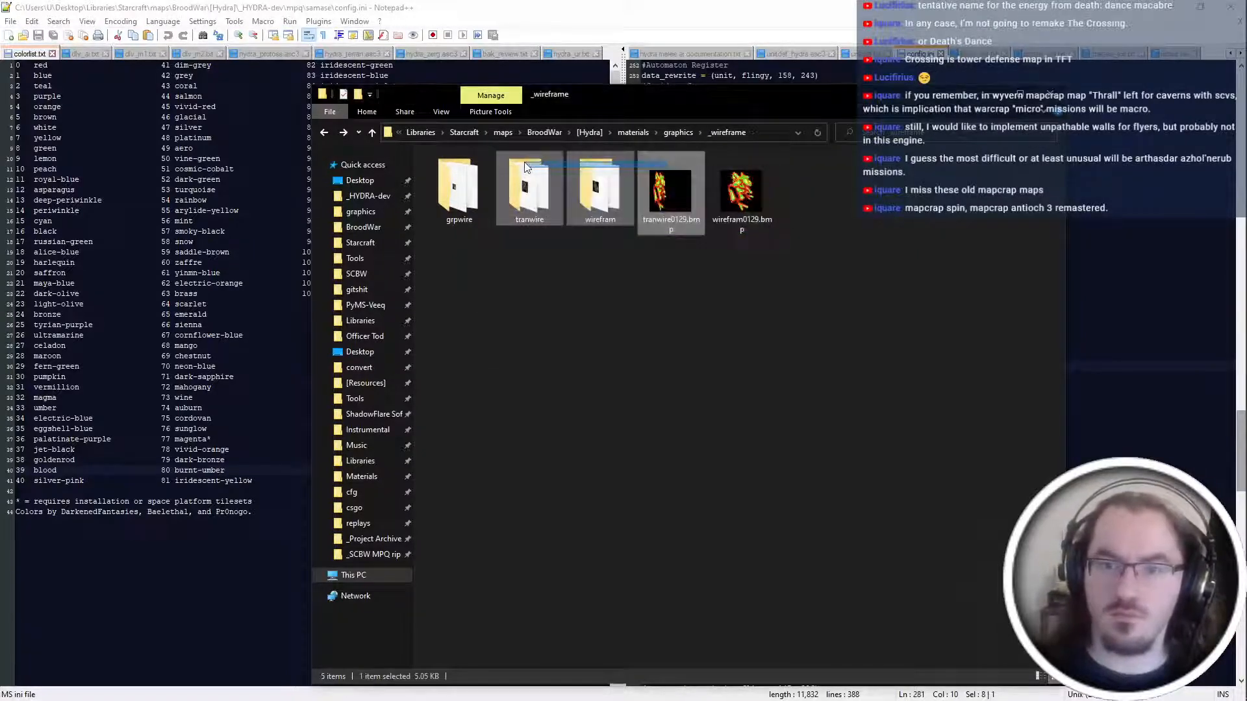
{"action": "left_click_drag", "start_coordinate": [671, 208], "coordinate": [529, 190]}
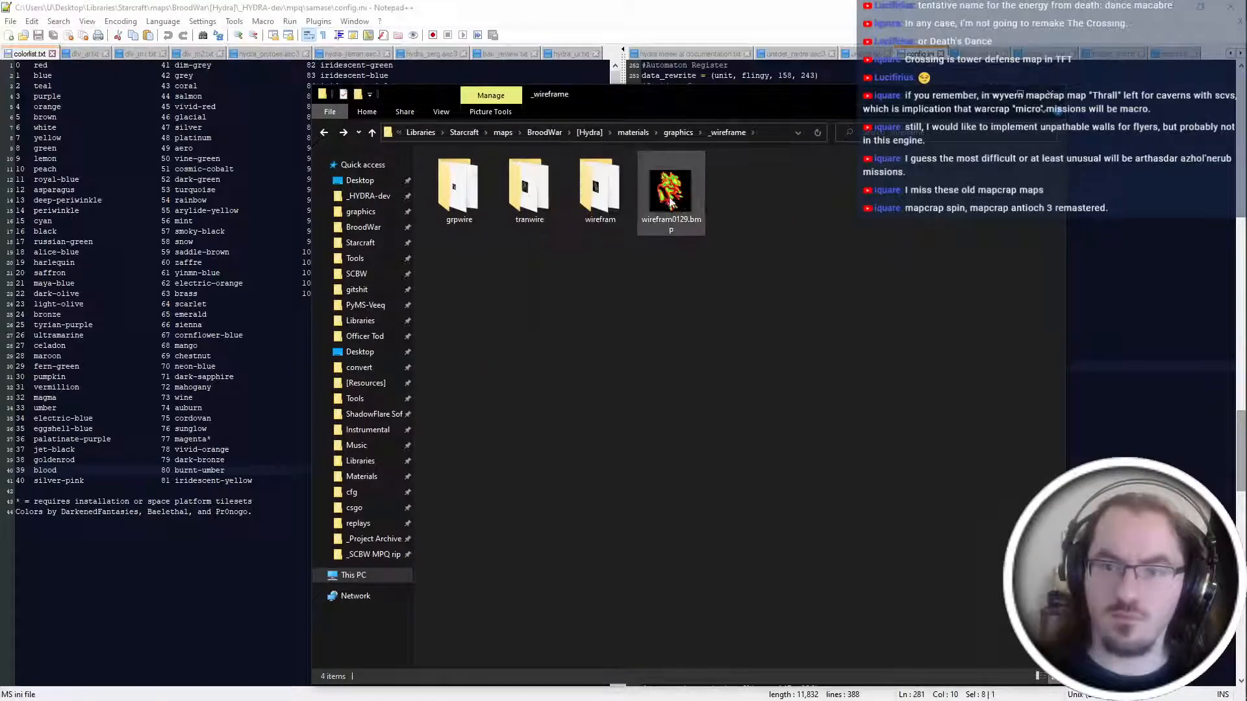
{"action": "left_click_drag", "start_coordinate": [672, 198], "coordinate": [600, 190]}
{"action": "left_click", "coordinate": [669, 279]}
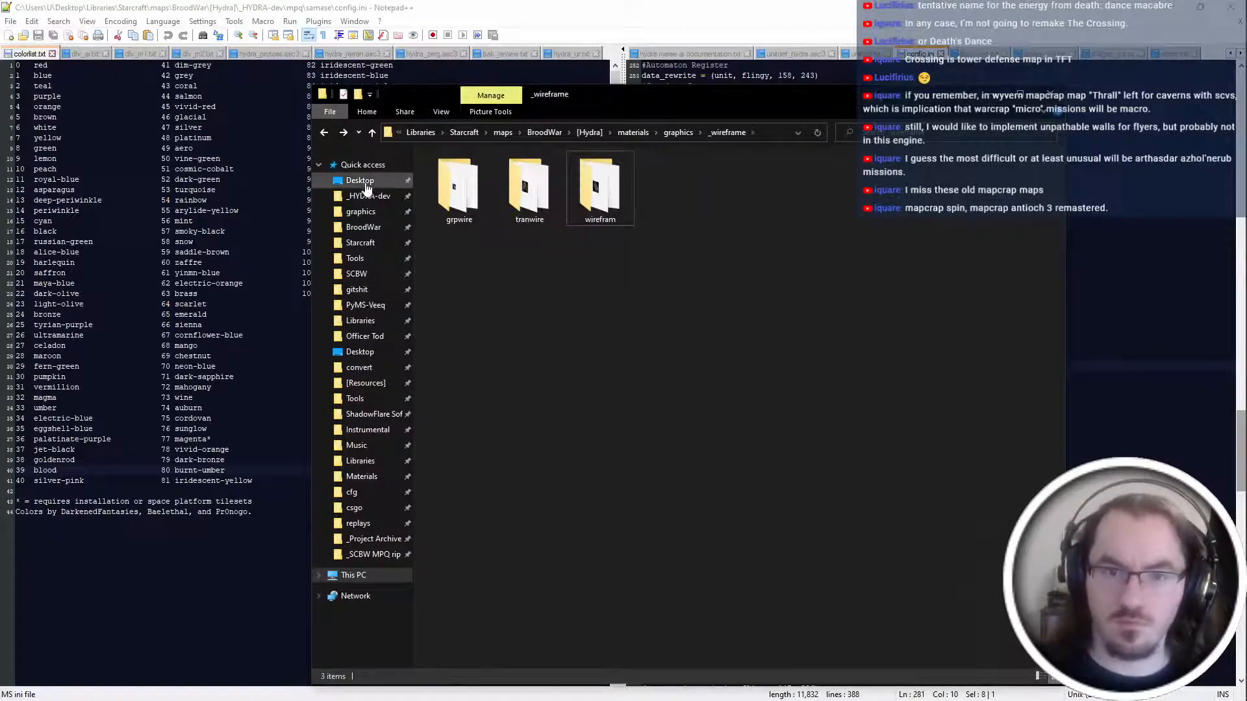
Move grpwire(1).bmp and wirefram(1).bmp from the Desktop into the _wireframe folder.
{"action": "key", "text": "alt+Up"}
{"action": "key", "text": "alt+Left"}
{"action": "left_click", "coordinate": [459, 227]}
{"action": "left_click", "coordinate": [462, 215], "text": "ctrl"}
{"action": "key", "text": "ctrl+x"}
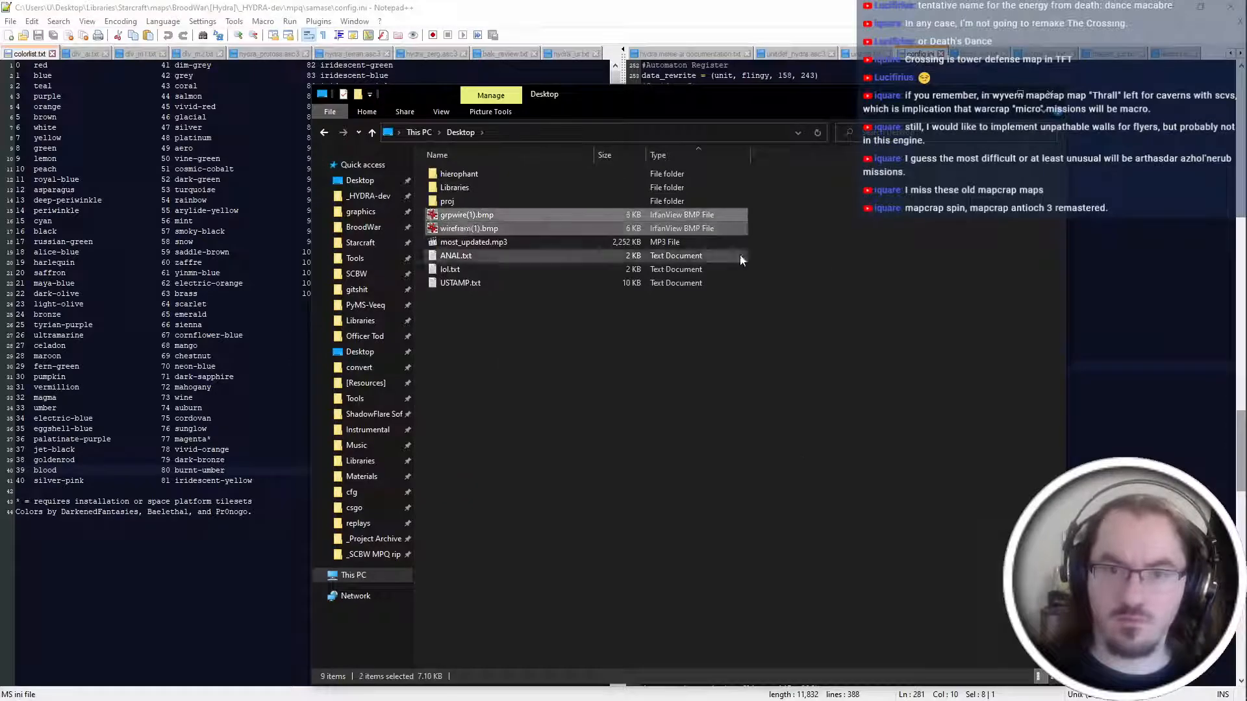
{"action": "key", "text": "alt+Right"}
{"action": "key", "text": "alt+Right"}
{"action": "key", "text": "ctrl+v"}
Check the unit ID in config.ini and rename the two moved bitmaps as grpwire0096 and wirefram0096.
{"action": "left_click", "coordinate": [820, 6]}
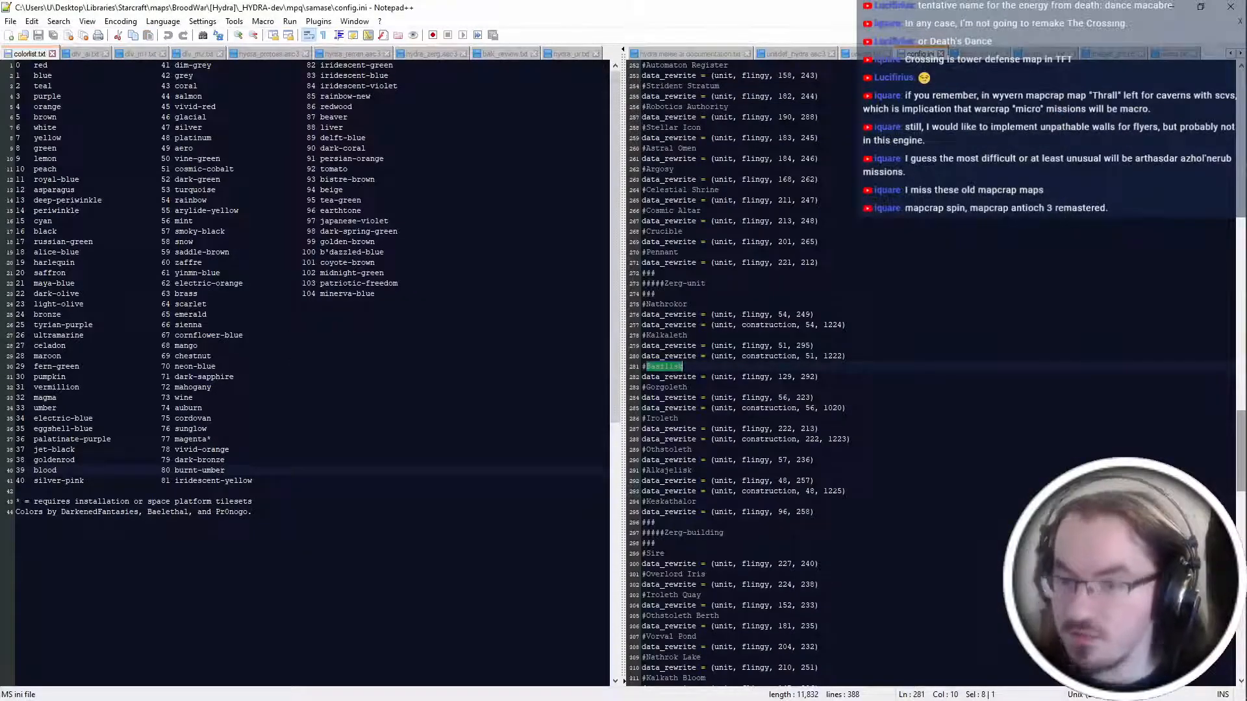
{"action": "key", "text": "alt+Tab"}
{"action": "key", "text": "F2"}
{"action": "type", "text": "grp"}
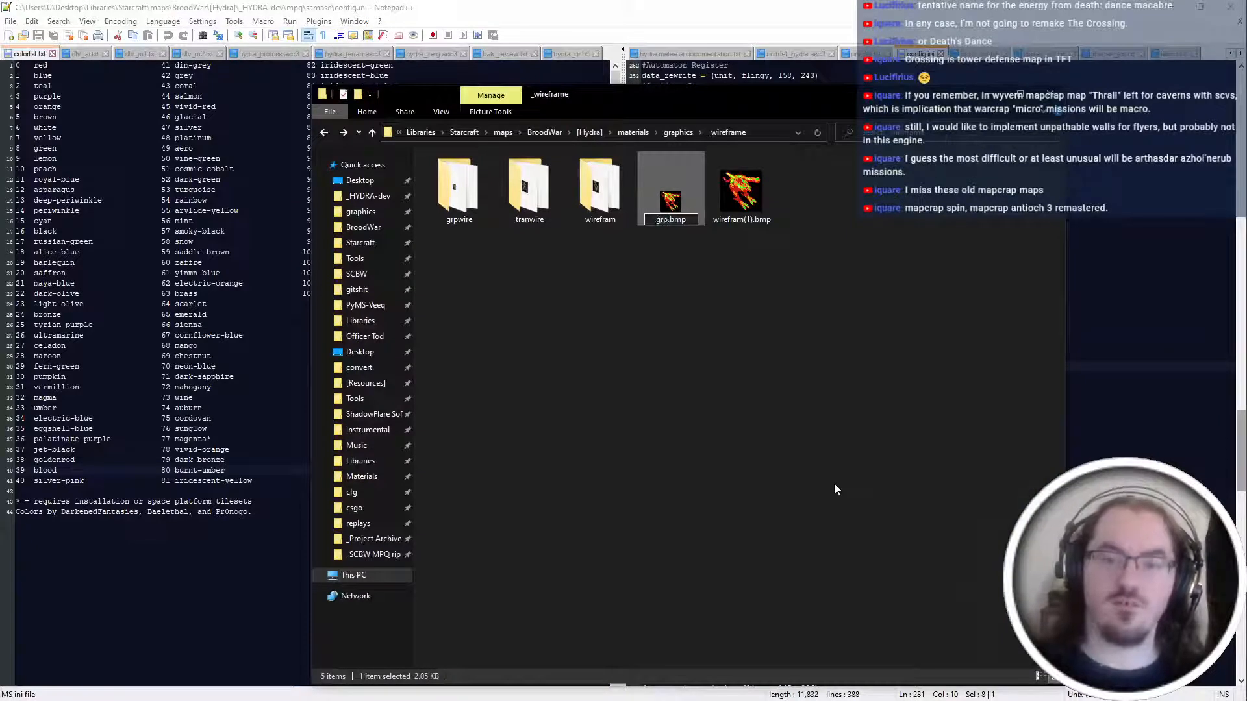
{"action": "type", "text": "wire0096"}
{"action": "key", "text": "Tab"}
{"action": "type", "text": "w"}
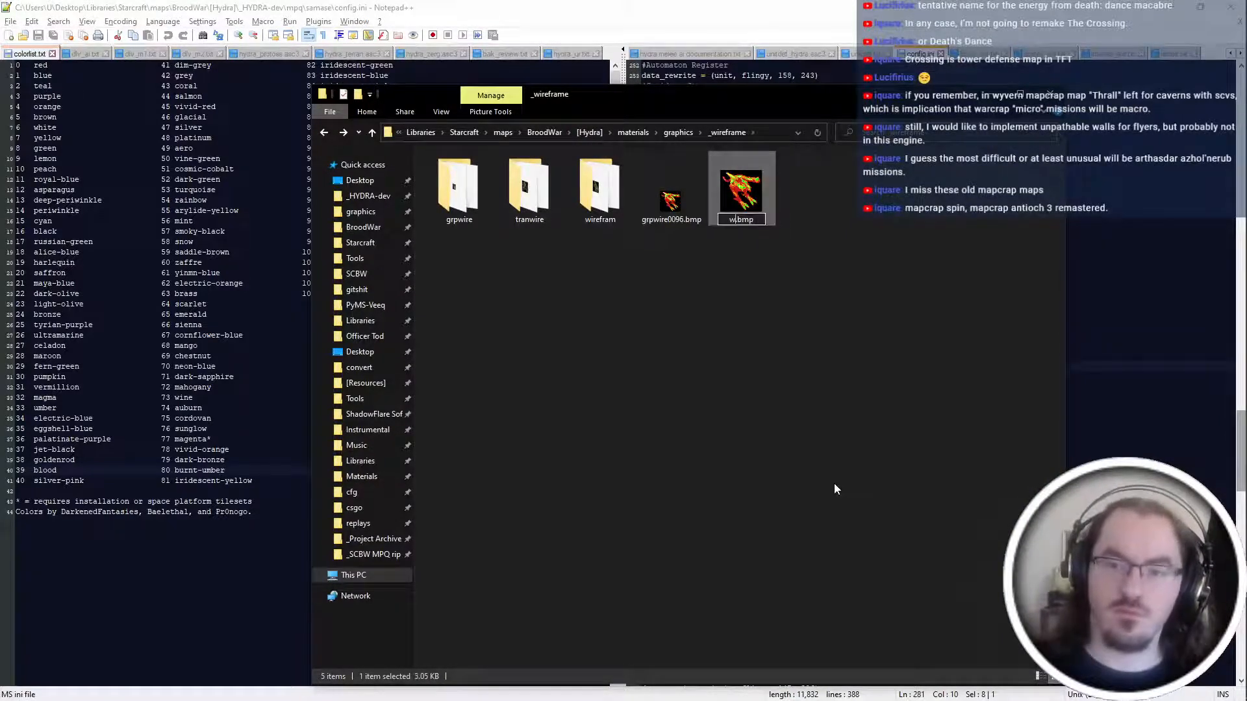
{"action": "type", "text": "irefram0096"}
{"action": "left_click", "coordinate": [834, 484]}
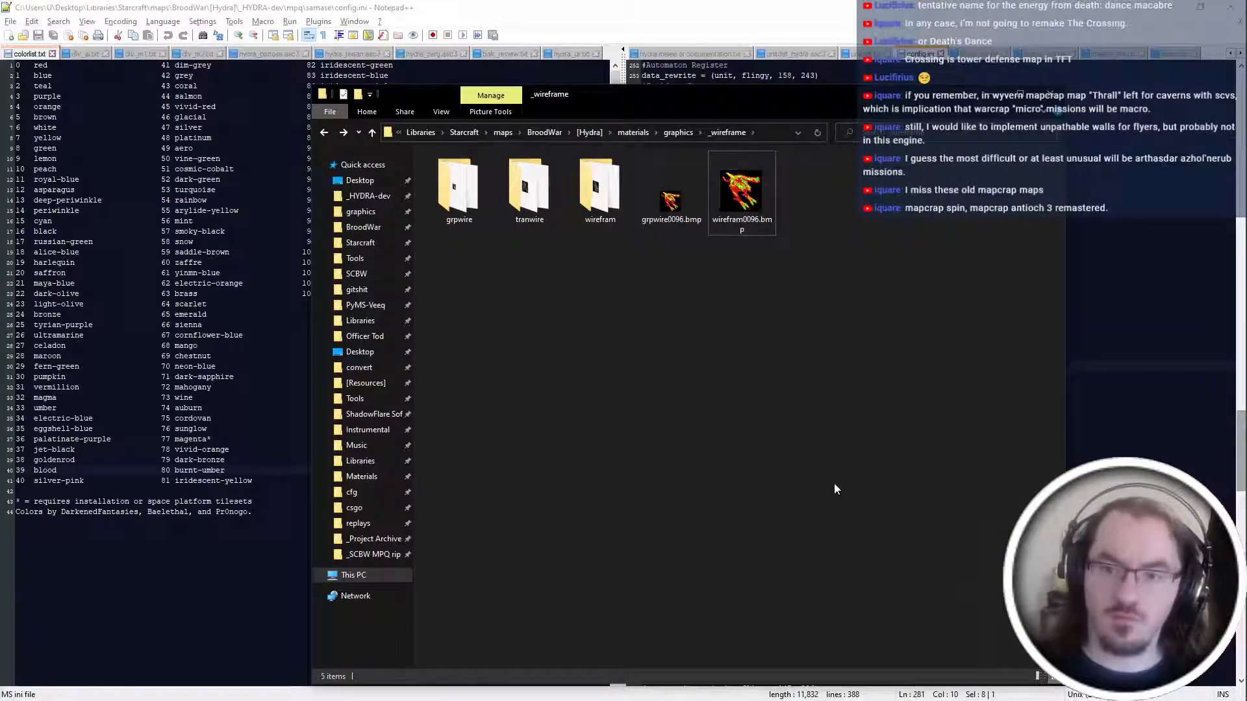
Duplicate wirefram0096.bmp in the _wireframe folder and name the copy tranwire0096.
{"action": "key", "text": "ctrl+v"}
{"action": "key", "text": "F2"}
{"action": "type", "text": "tranwire"}
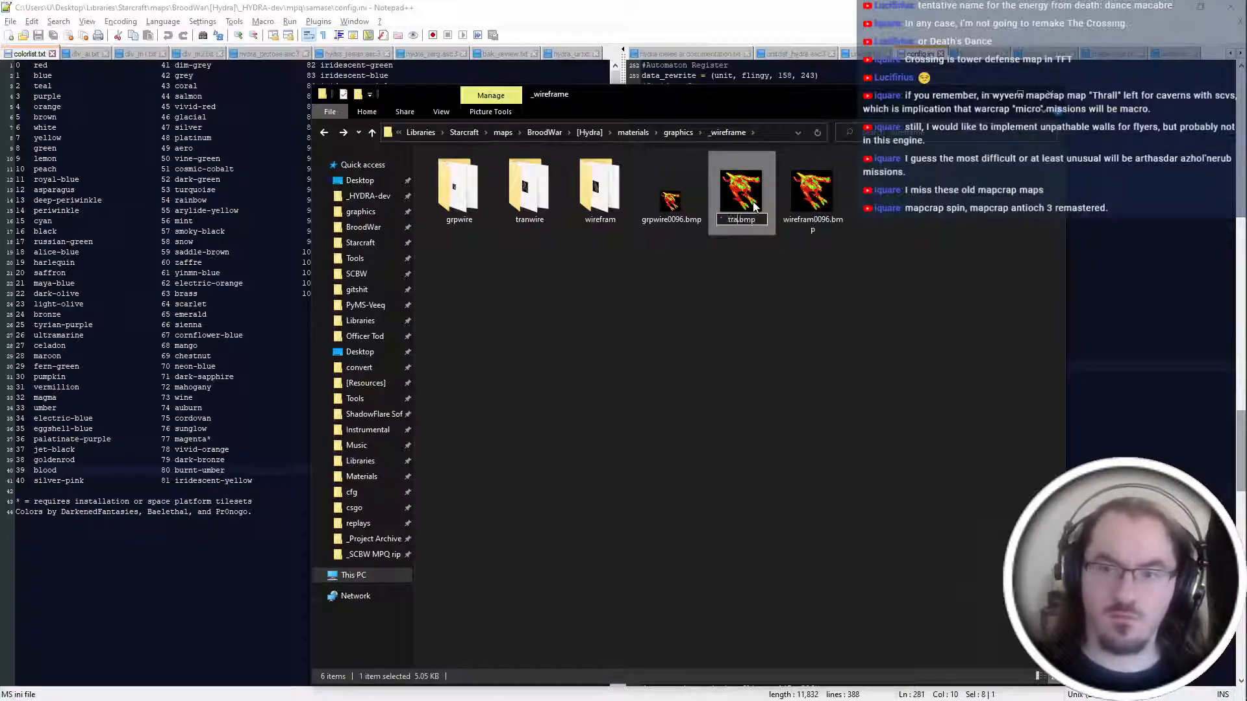
{"action": "type", "text": "0096"}
{"action": "key", "text": "Return"}
Move the three 0096 bitmaps into their matching grpwire, tranwire and wirefram folders, replacing the existing files.
{"action": "left_click_drag", "start_coordinate": [753, 207], "coordinate": [530, 188]}
{"action": "left_click_drag", "start_coordinate": [741, 195], "coordinate": [455, 195]}
{"action": "key", "text": "Return"}
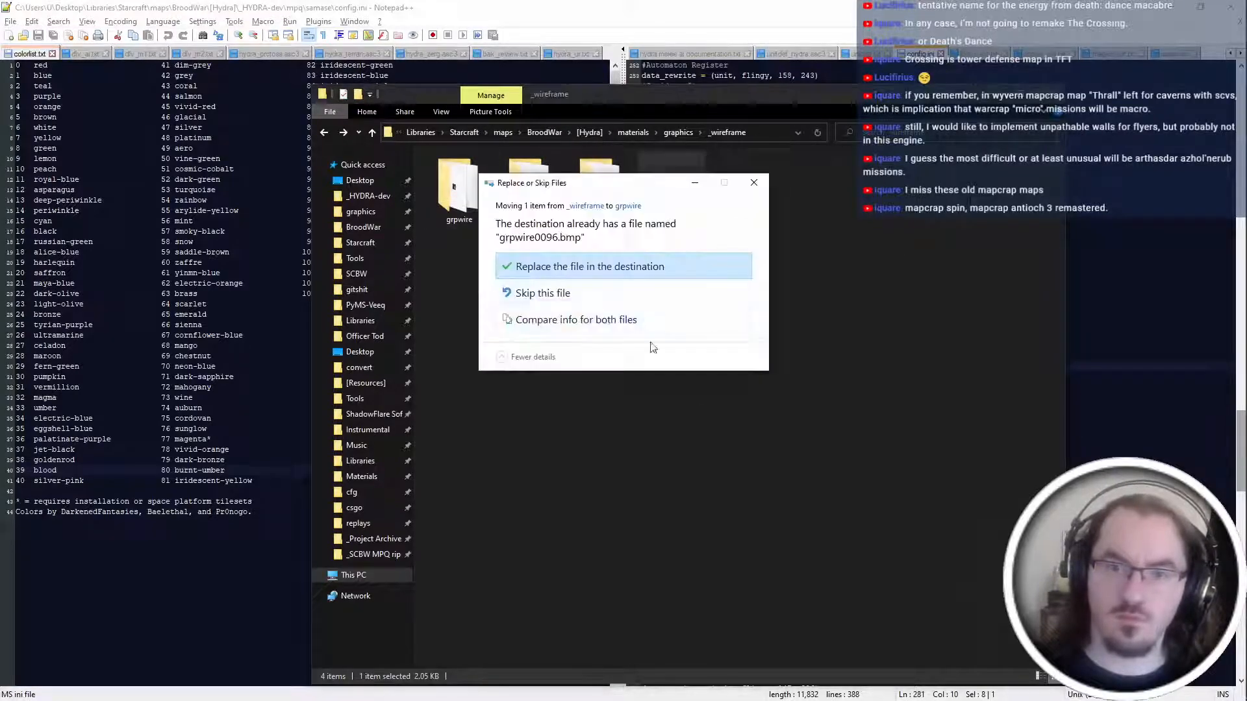
{"action": "key", "text": "Return"}
Launch SFGrpConv.exe from the ShadowFlare Software folder.
{"action": "left_click", "coordinate": [373, 414]}
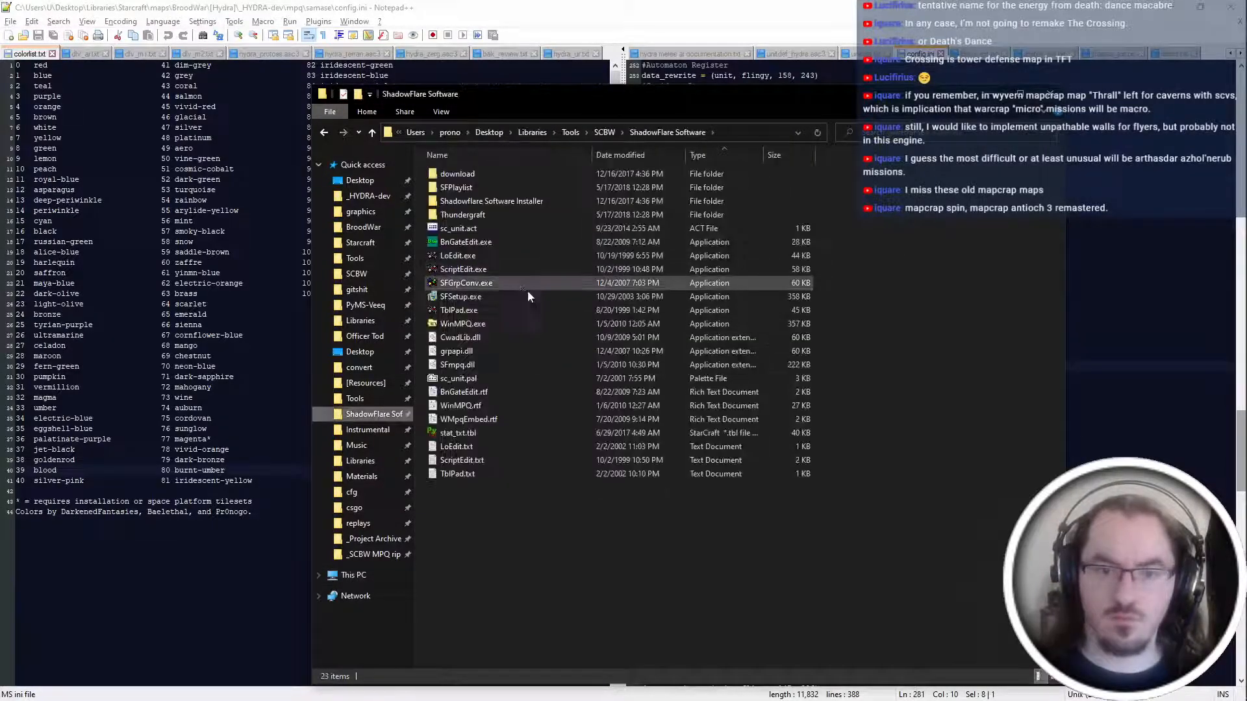
{"action": "left_click", "coordinate": [528, 293]}
{"action": "double_click", "coordinate": [519, 279]}
Check the item count of the wirefram folder and set the GRP Converter's number of frames to 228.
{"action": "key", "text": "alt+Left"}
{"action": "double_click", "coordinate": [620, 192]}
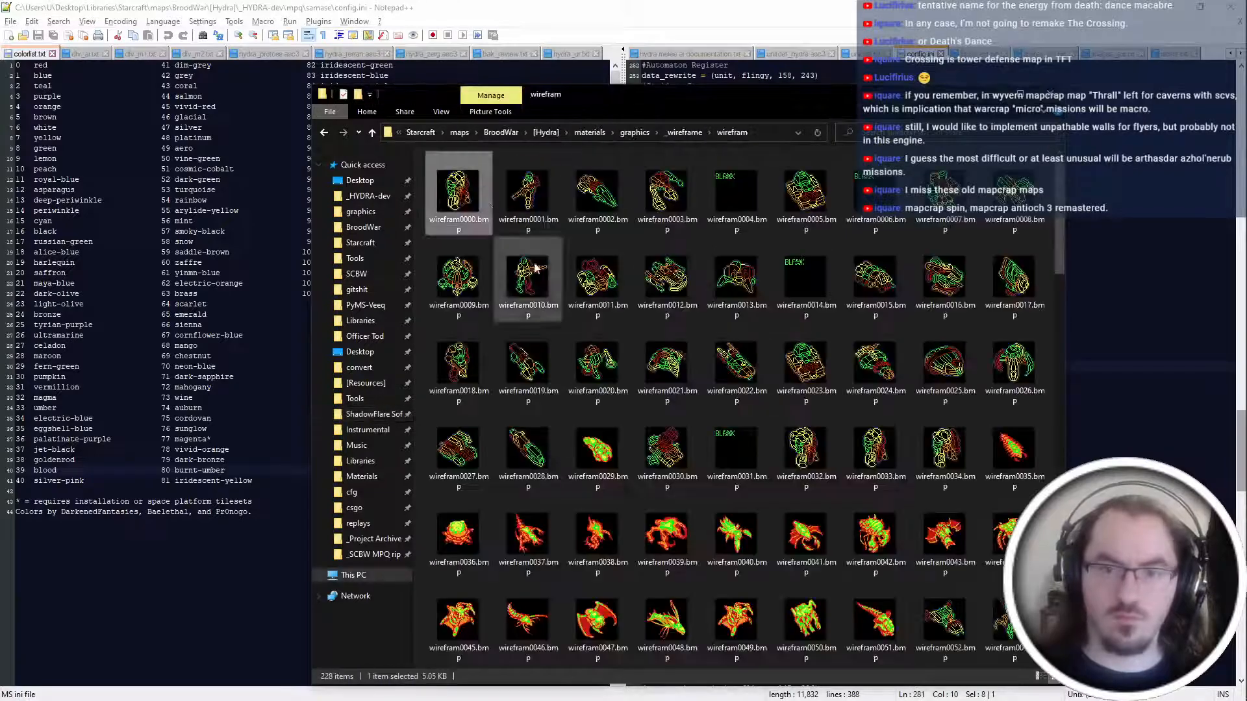
{"action": "key", "text": "alt+Left"}
{"action": "key", "text": "alt+Tab"}
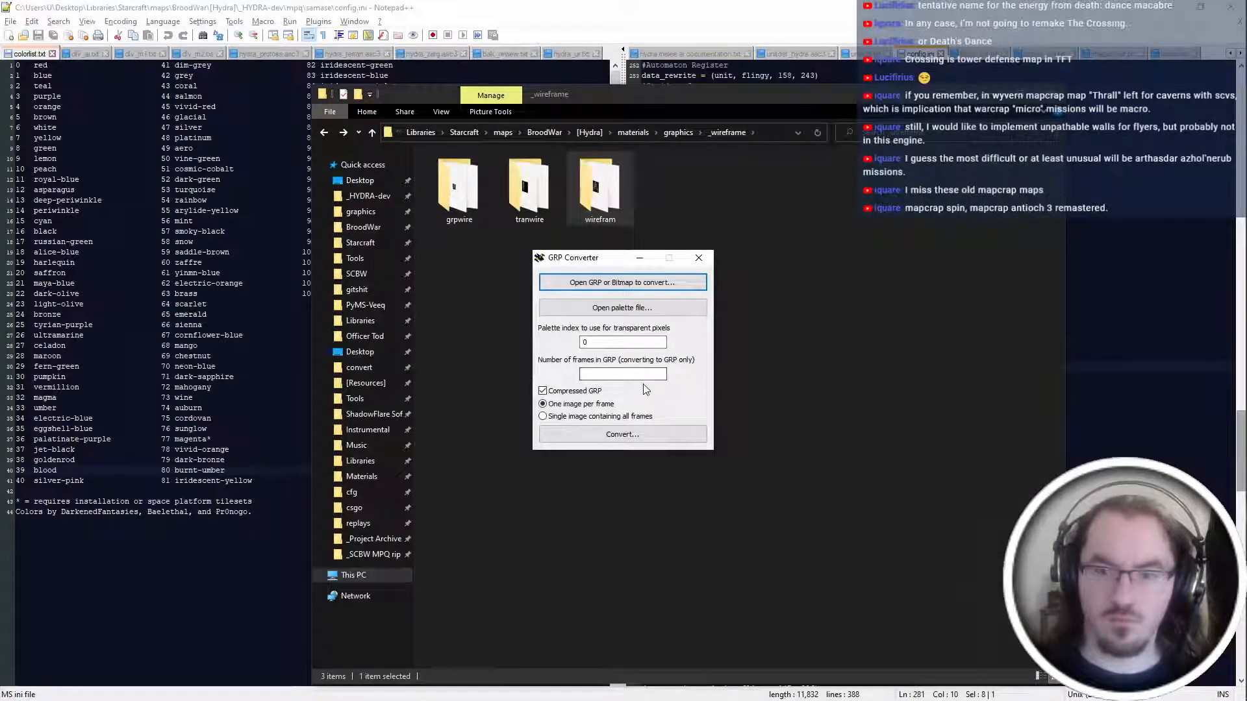
{"action": "left_click", "coordinate": [643, 372]}
{"action": "type", "text": "228"}
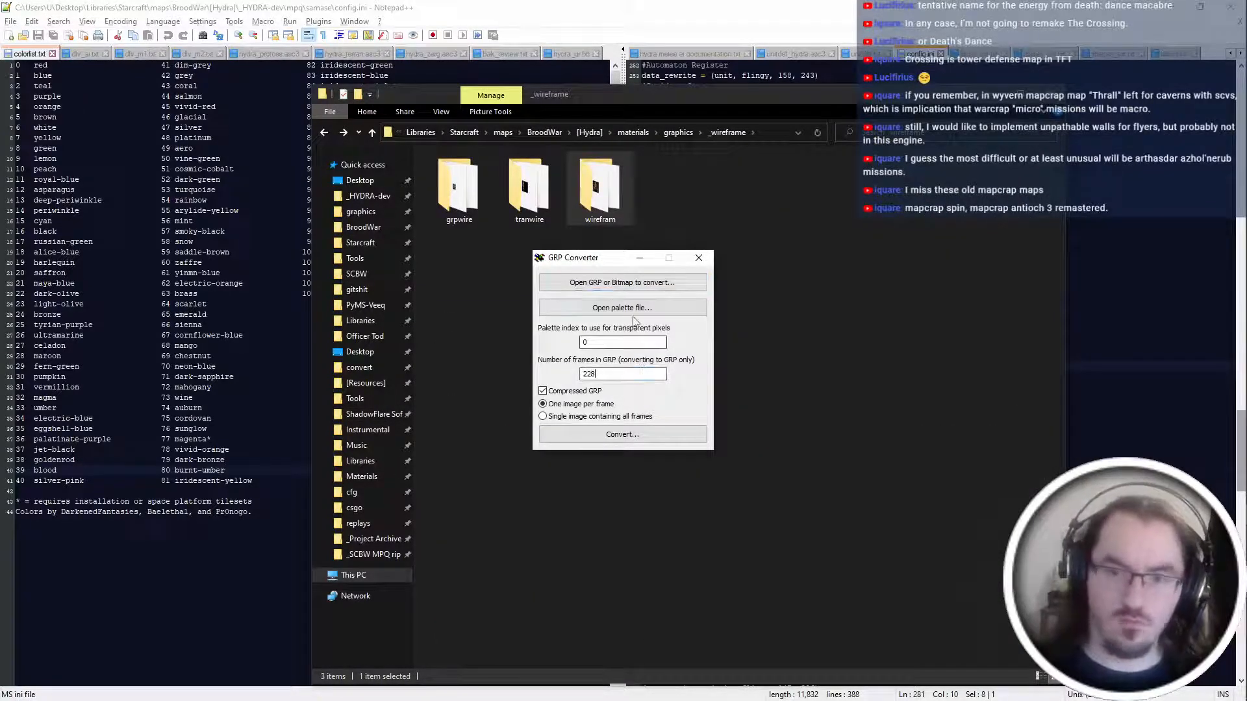
Convert the bitmap sequence starting with wirefram0000.bmp and save it as wirefram.grp in the _wireframe folder.
{"action": "left_click", "coordinate": [624, 284]}
{"action": "left_click", "coordinate": [639, 436]}
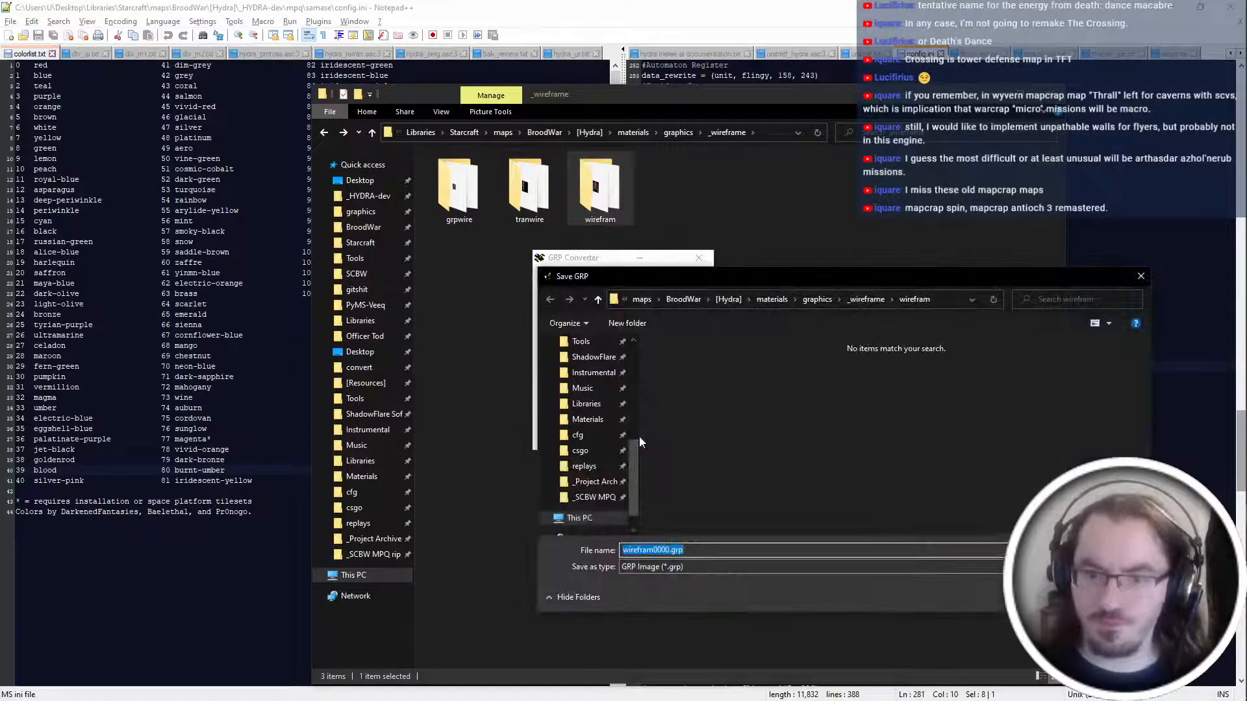
{"action": "key", "text": "End"}
{"action": "key", "text": "Left"}
{"action": "key", "text": "Left"}
{"action": "key", "text": "Left"}
{"action": "key", "text": "Left"}
{"action": "key", "text": "BackSpace"}
{"action": "key", "text": "BackSpace"}
{"action": "key", "text": "BackSpace"}
{"action": "key", "text": "BackSpace"}
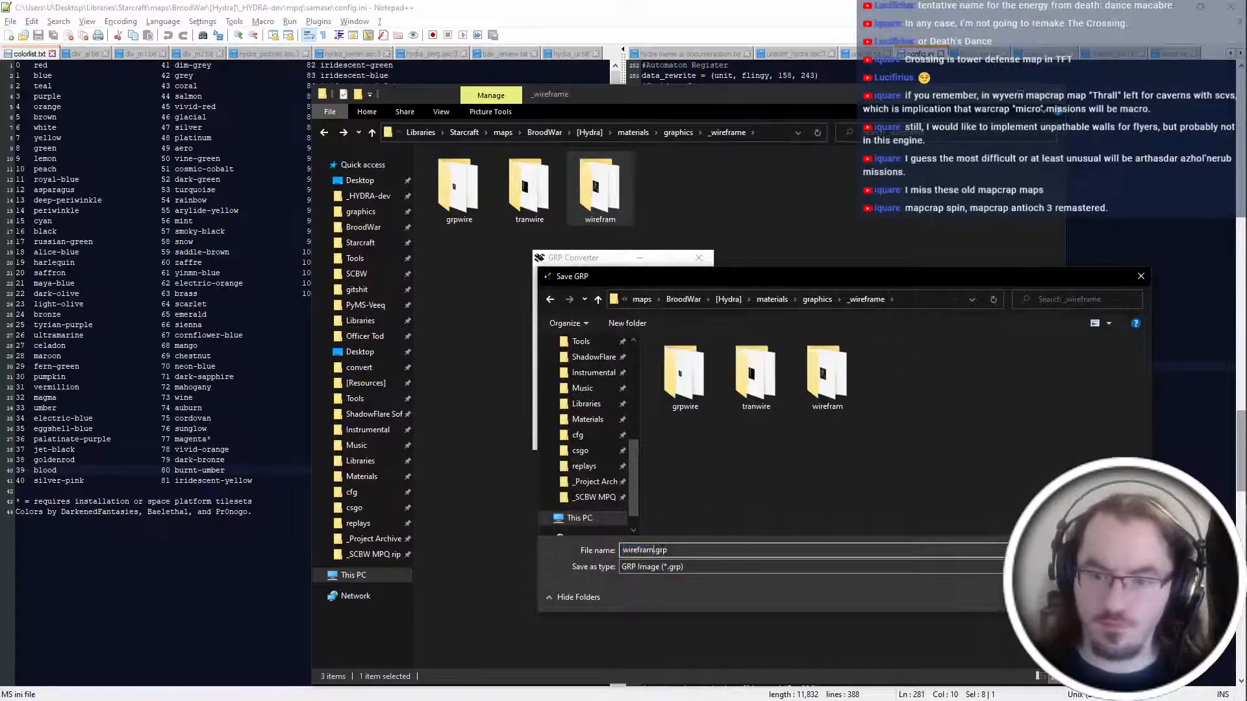
{"action": "key", "text": "Return"}
Convert the bitmap sequence in the grpwire folder and save it as grpwire.grp in the _wireframe folder.
{"action": "left_click", "coordinate": [658, 282]}
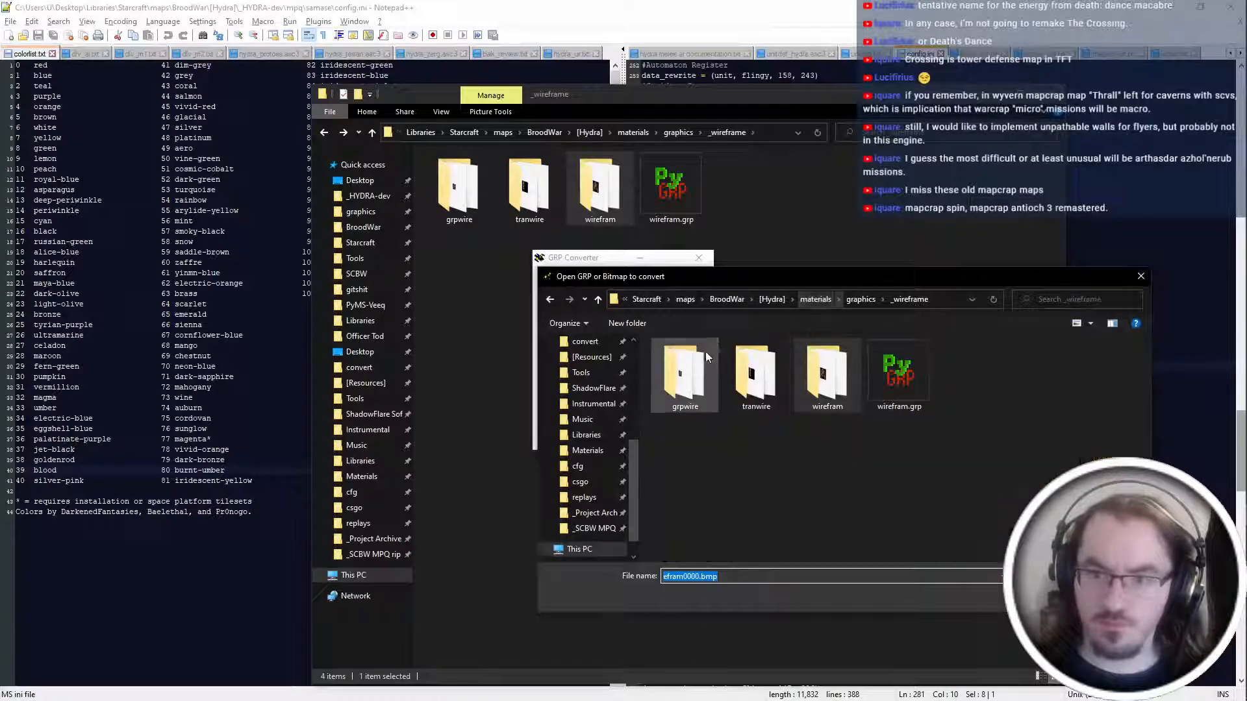
{"action": "left_click", "coordinate": [692, 364]}
{"action": "double_click", "coordinate": [693, 364]}
{"action": "left_click", "coordinate": [617, 436]}
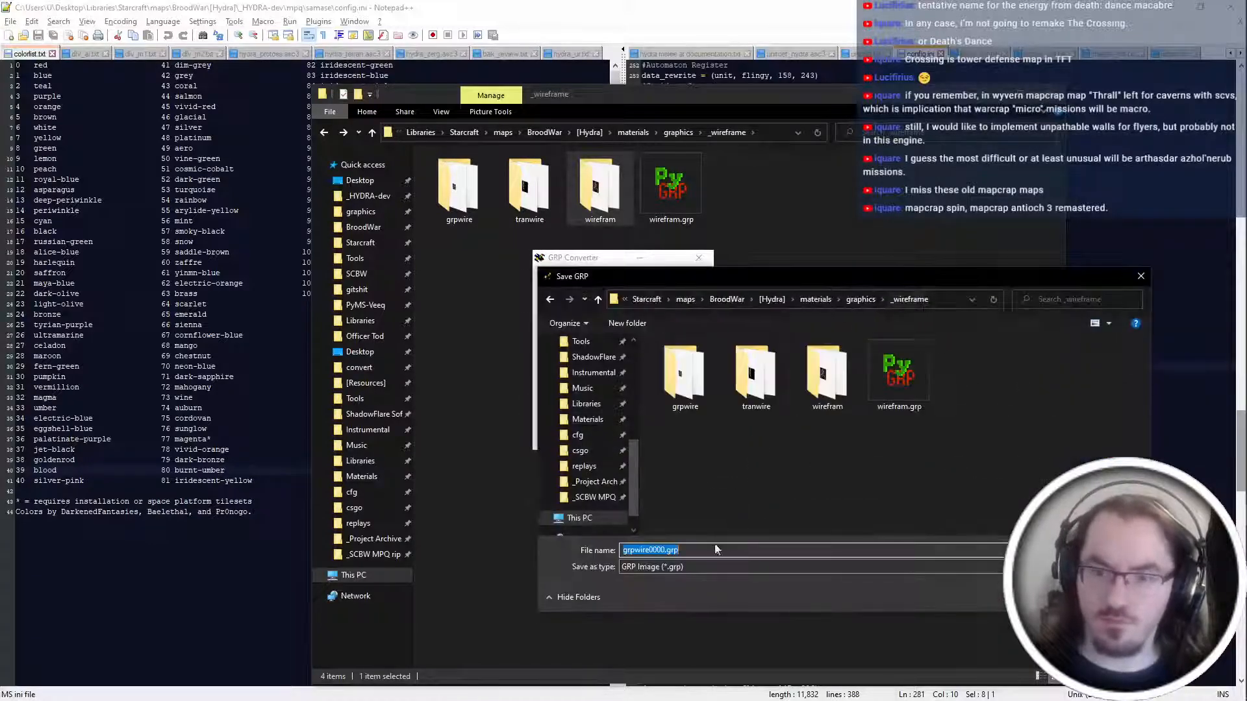
{"action": "left_click", "coordinate": [658, 551]}
{"action": "key", "text": "BackSpace"}
{"action": "key", "text": "BackSpace"}
{"action": "key", "text": "BackSpace"}
{"action": "key", "text": "BackSpace"}
{"action": "key", "text": "Return"}
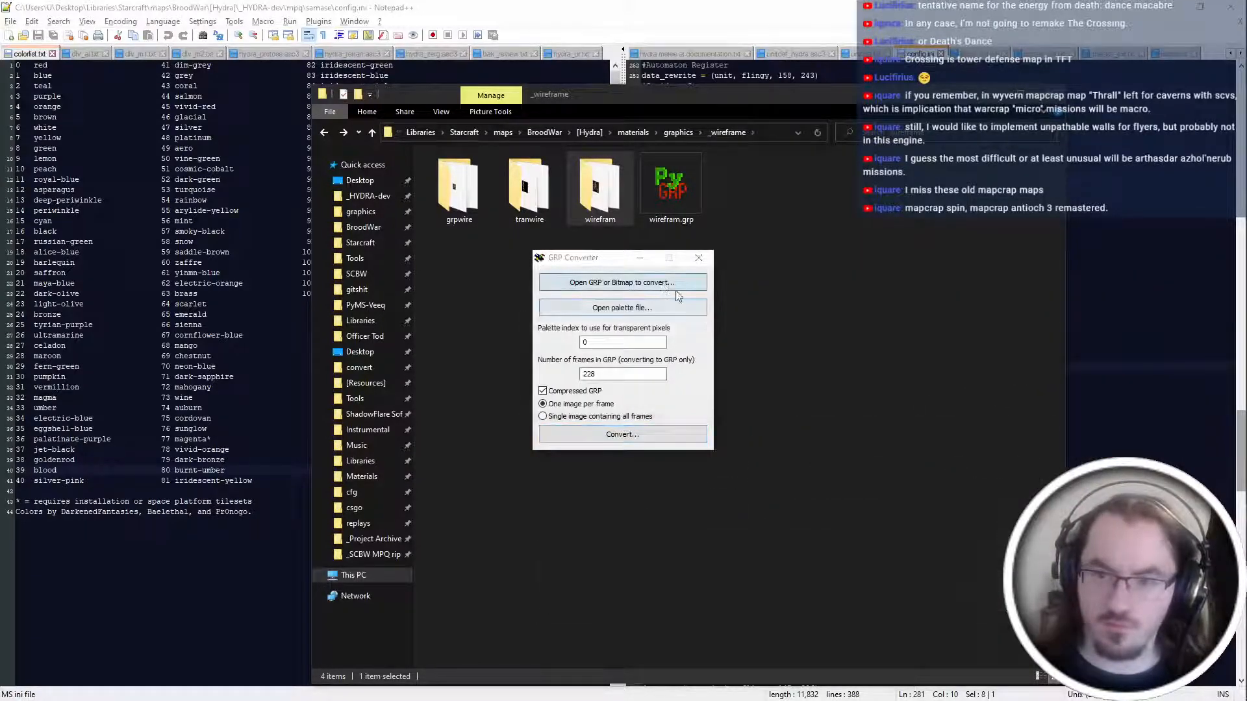
Convert the tranwire bitmap sequence with 188 frames and save it as tranwire.grp in the _wireframe folder.
{"action": "left_click", "coordinate": [658, 282]}
{"action": "key", "text": "Return"}
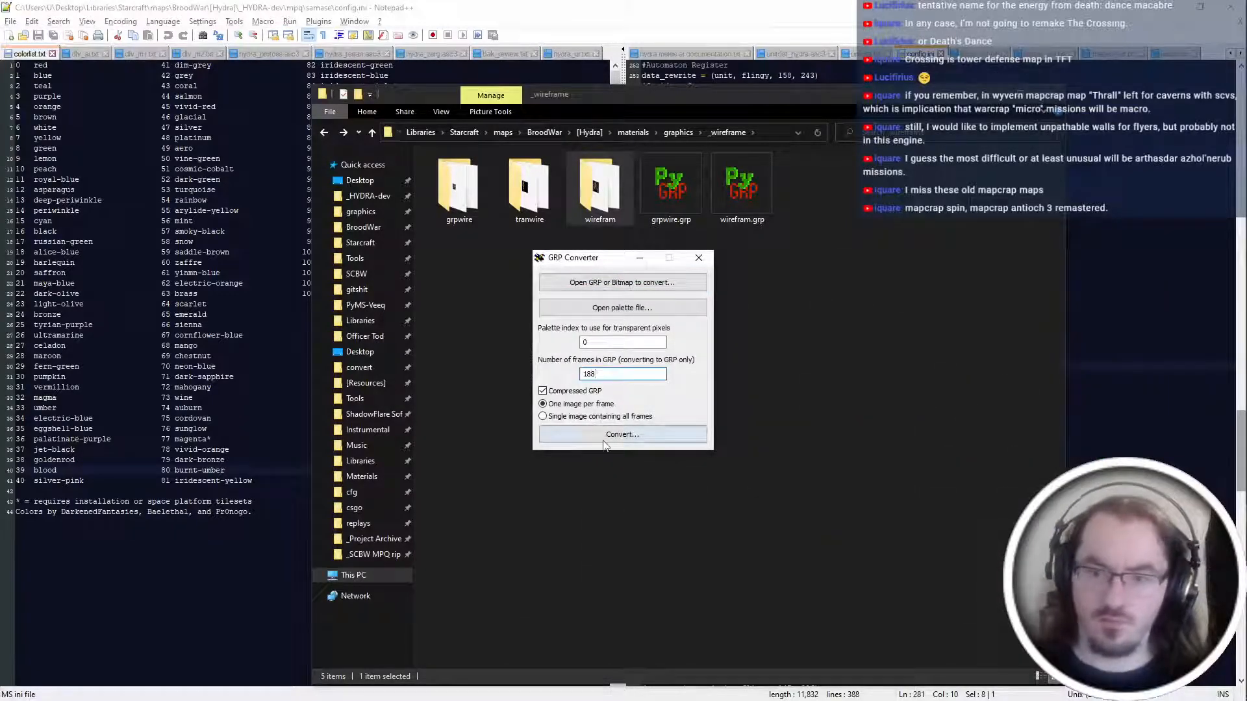
{"action": "left_click", "coordinate": [604, 432]}
{"action": "left_click", "coordinate": [868, 301]}
{"action": "left_click", "coordinate": [670, 550]}
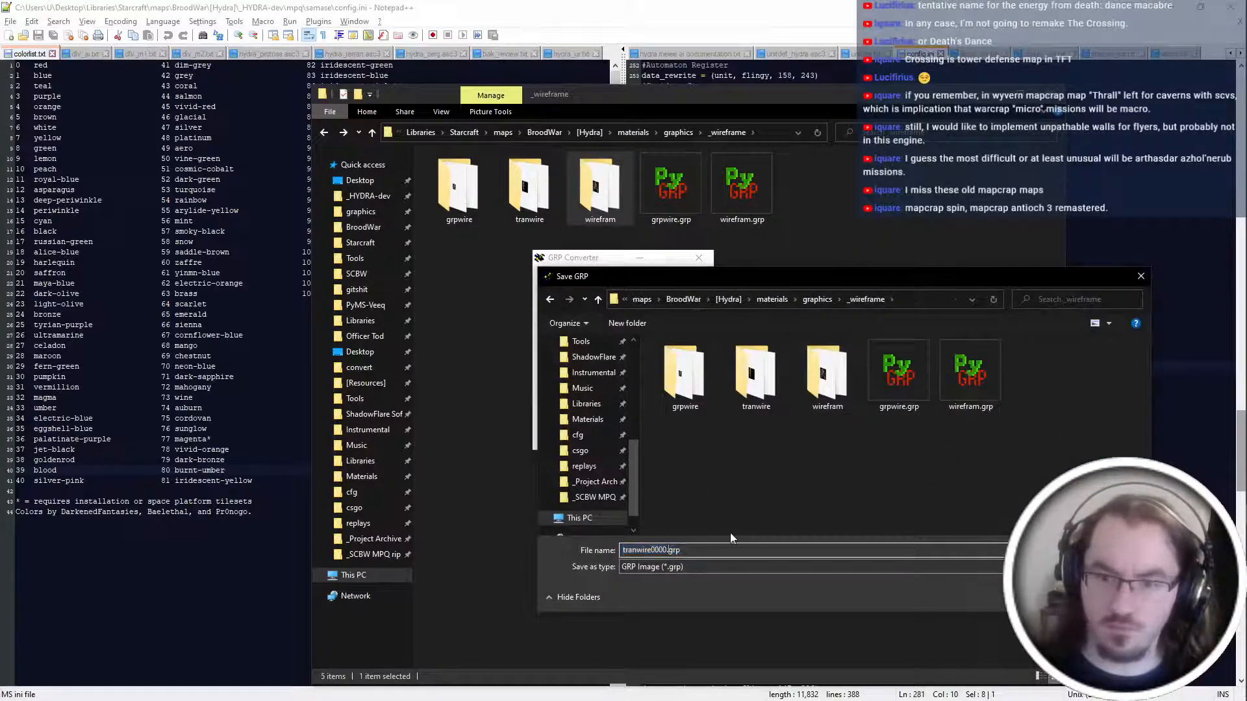
{"action": "key", "text": "BackSpace"}
{"action": "key", "text": "BackSpace"}
{"action": "key", "text": "BackSpace"}
{"action": "key", "text": "BackSpace"}
{"action": "key", "text": "Return"}
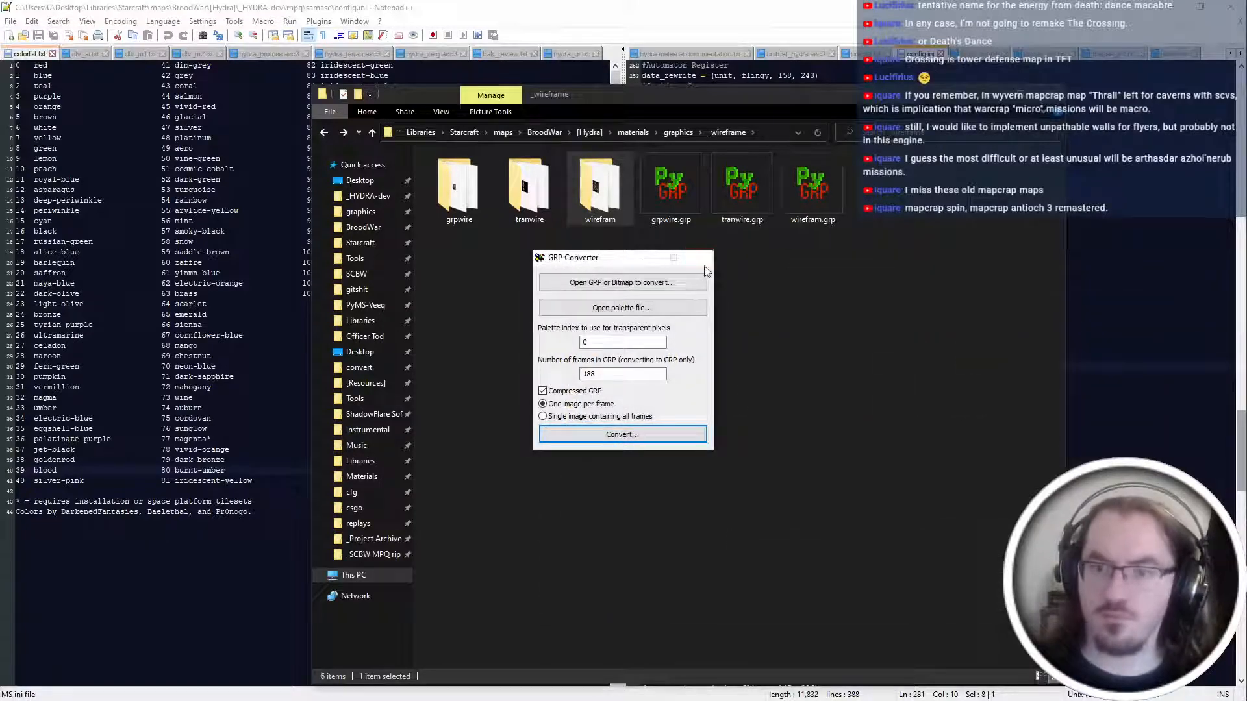
Close the converter and move the three new GRP files into _HYDRA-dev\mpq\unit\wirefram, replacing the existing ones.
{"action": "left_click", "coordinate": [698, 258]}
{"action": "left_click", "coordinate": [365, 196]}
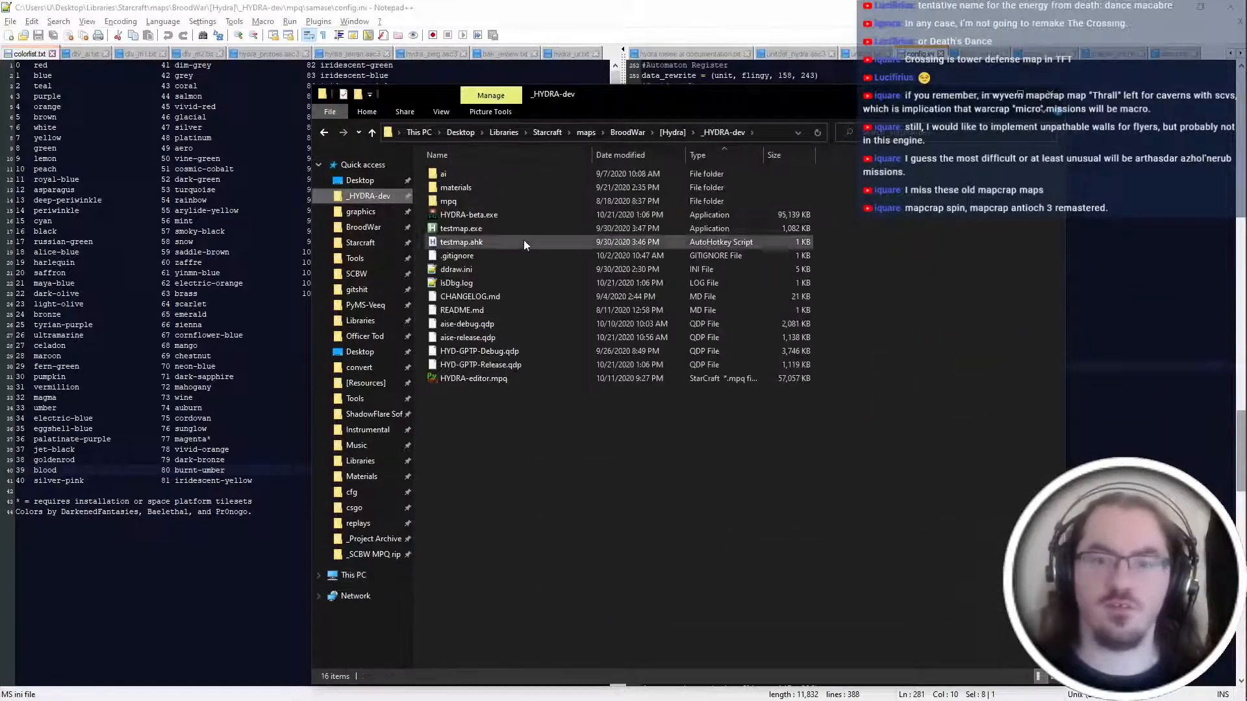
{"action": "double_click", "coordinate": [513, 203]}
{"action": "double_click", "coordinate": [513, 204]}
{"action": "double_click", "coordinate": [475, 260]}
{"action": "key", "text": "ctrl+v"}
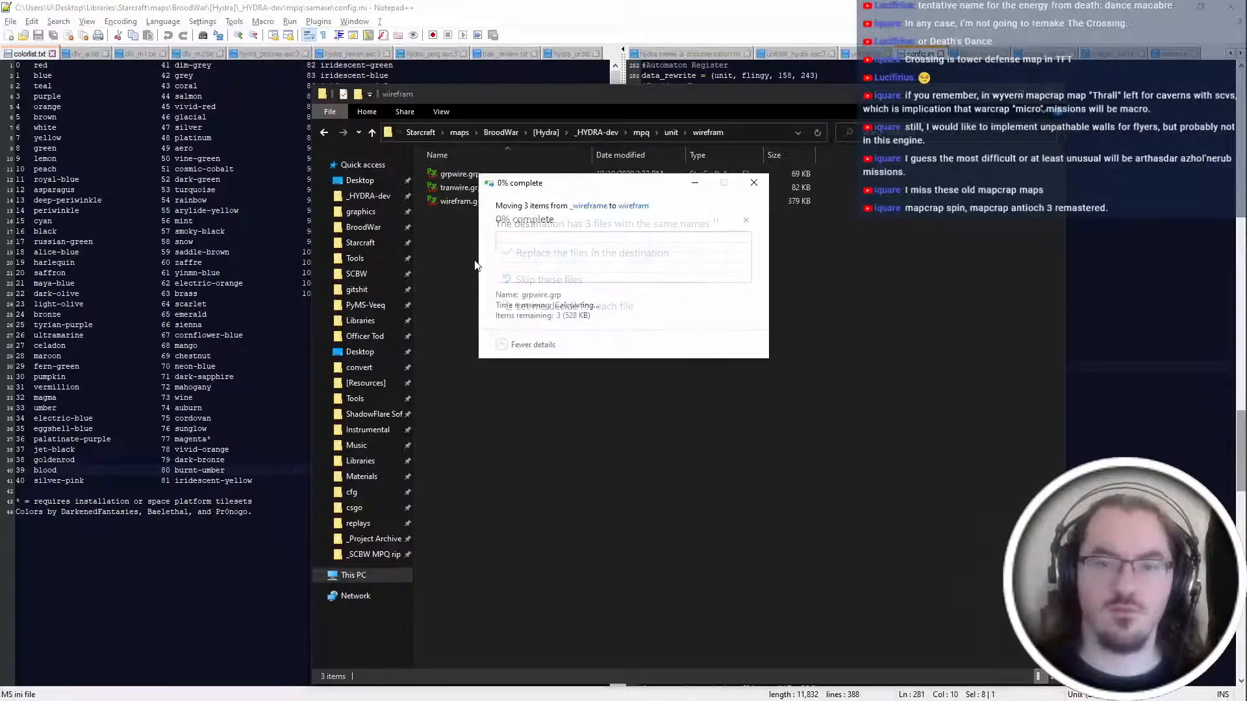
Open basilisk.grp from the unit\hydra\zerg folder in PyGRP and view frame 14.
{"action": "key", "text": "alt+Left"}
{"action": "double_click", "coordinate": [521, 191]}
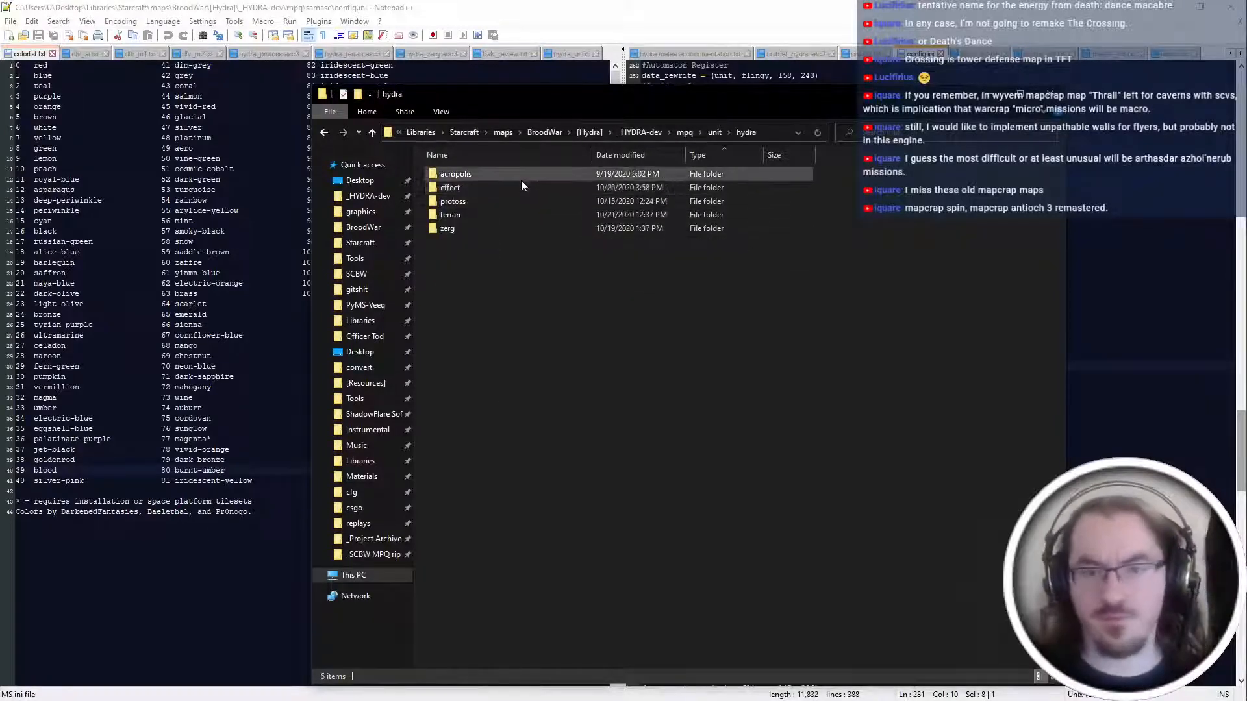
{"action": "double_click", "coordinate": [509, 226]}
{"action": "key", "text": "Return"}
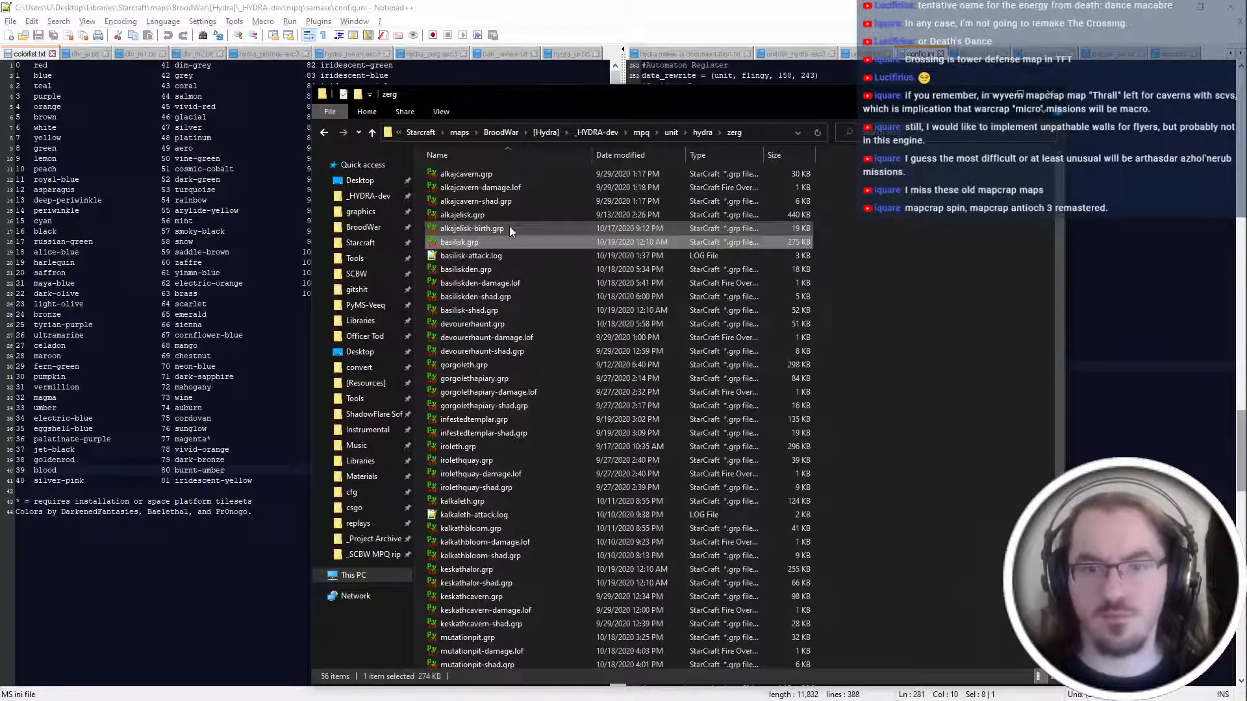
{"action": "left_click_drag", "start_coordinate": [564, 392], "coordinate": [583, 426]}
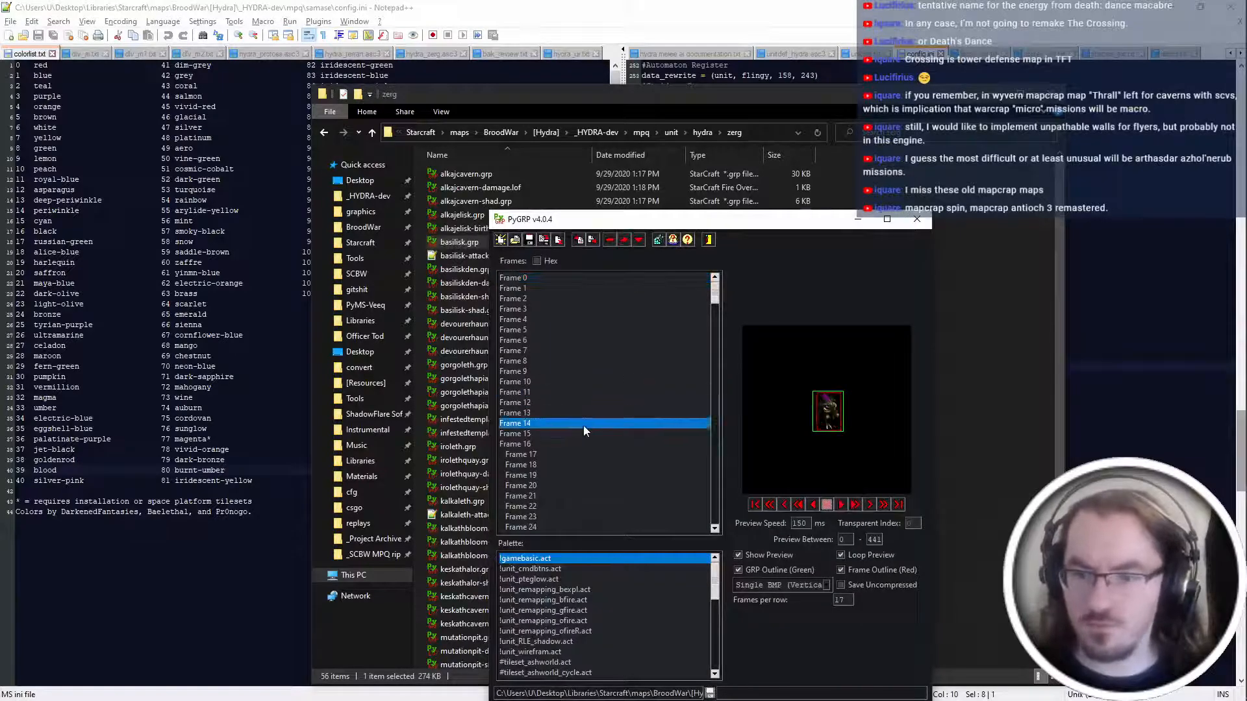
Advance to frame 218 of basilisk.grp and export it to the Desktop as a 256-color BMP.
{"action": "left_click", "coordinate": [884, 504]}
{"action": "left_click", "coordinate": [883, 504]}
{"action": "left_click", "coordinate": [883, 505]}
{"action": "left_click", "coordinate": [884, 505]}
{"action": "left_click", "coordinate": [884, 504]}
{"action": "left_click", "coordinate": [883, 505]}
{"action": "left_click", "coordinate": [884, 505]}
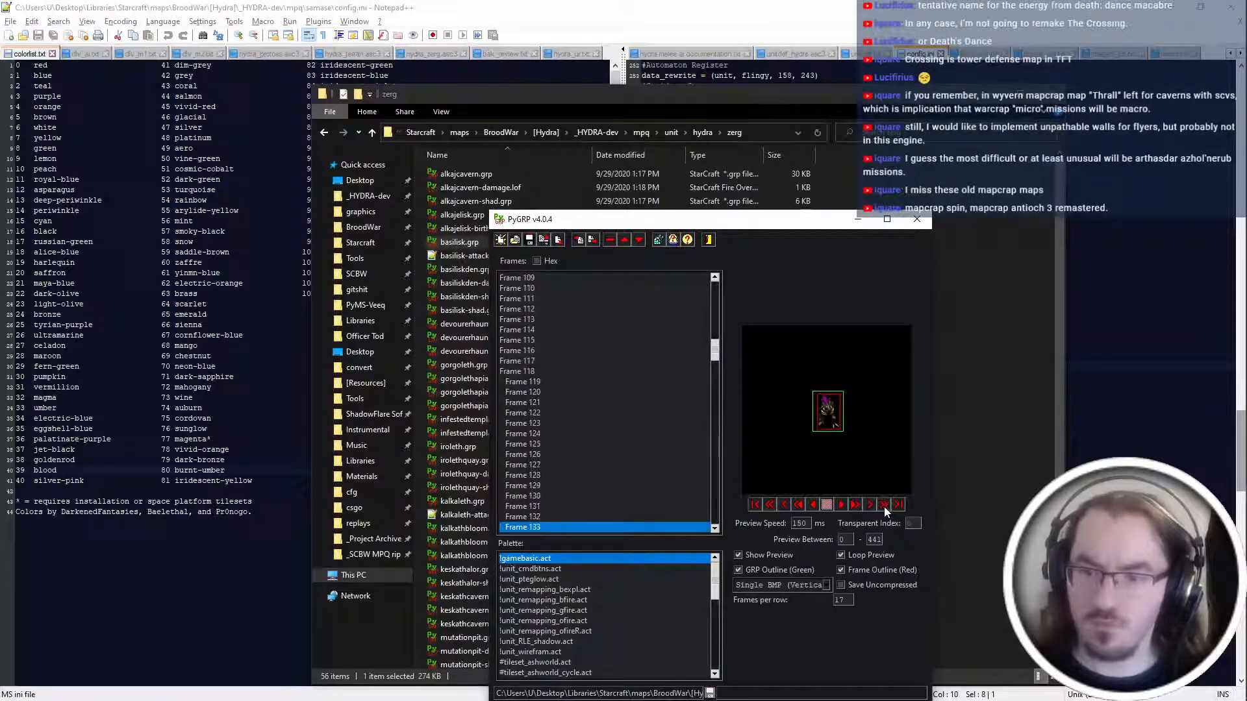
{"action": "left_click", "coordinate": [884, 504]}
{"action": "left_click", "coordinate": [884, 505]}
{"action": "left_click", "coordinate": [883, 505]}
{"action": "left_click", "coordinate": [884, 505]}
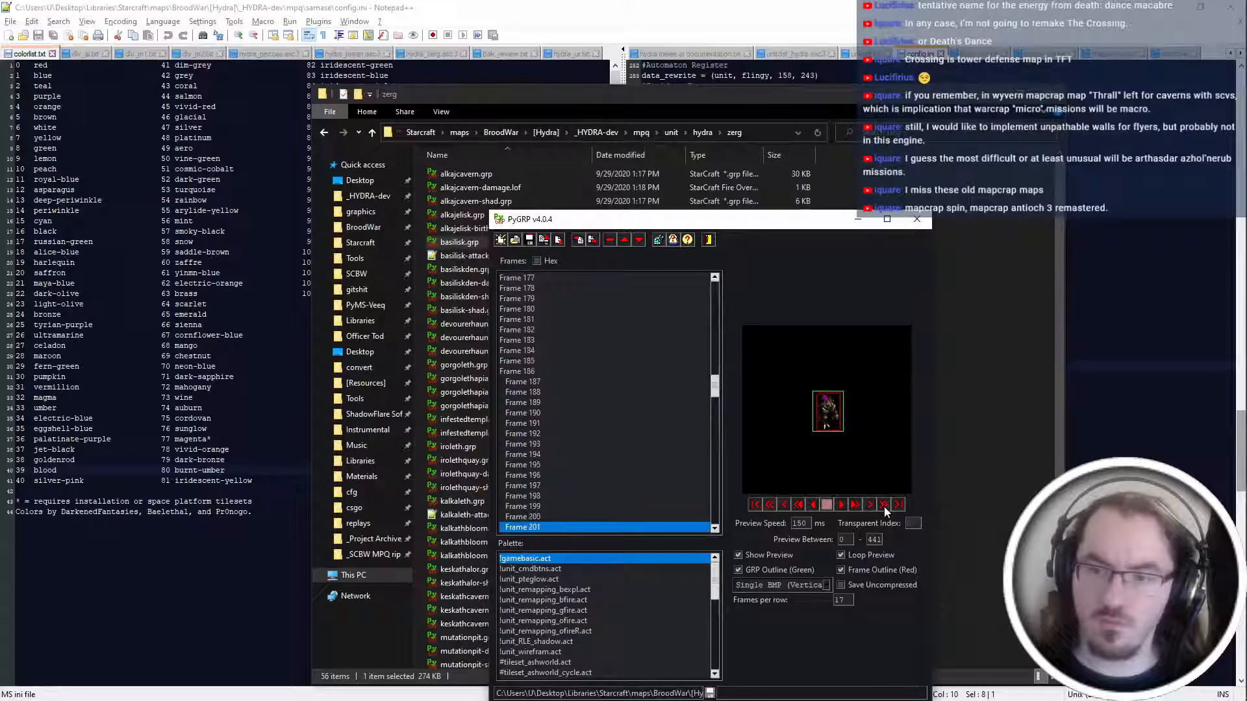
{"action": "left_click", "coordinate": [883, 505]}
{"action": "left_click", "coordinate": [579, 240]}
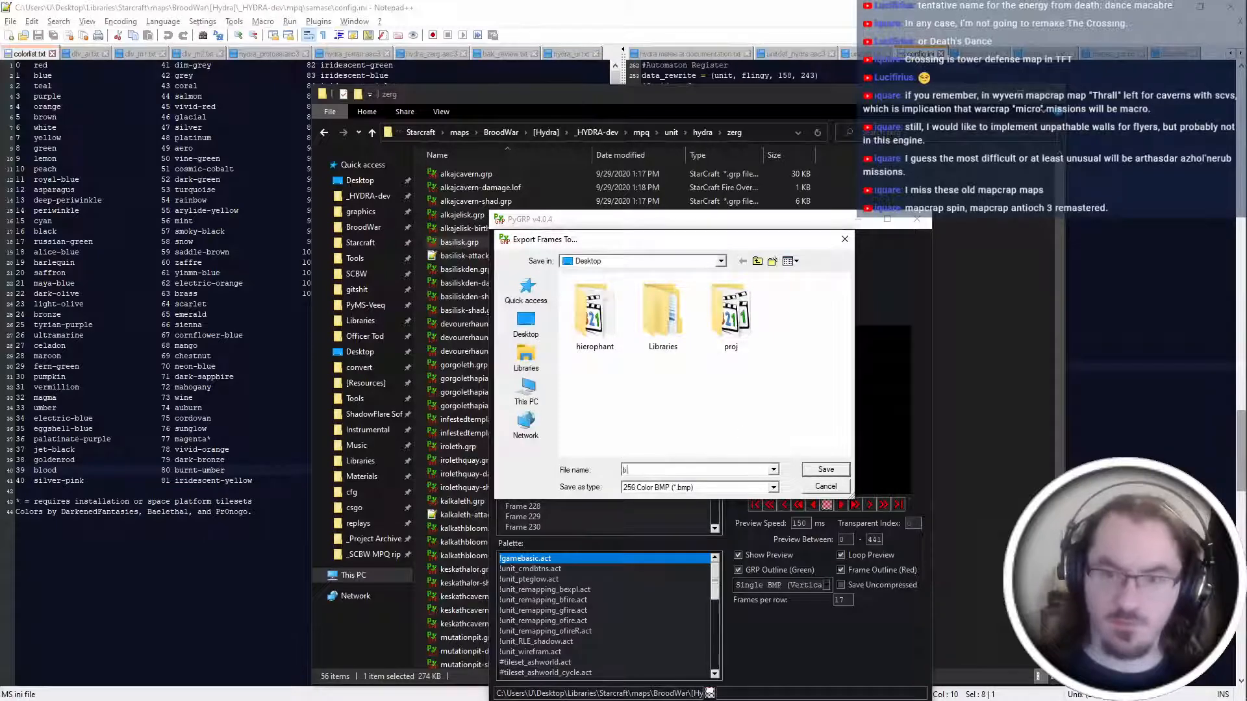
{"action": "key", "text": "Return"}
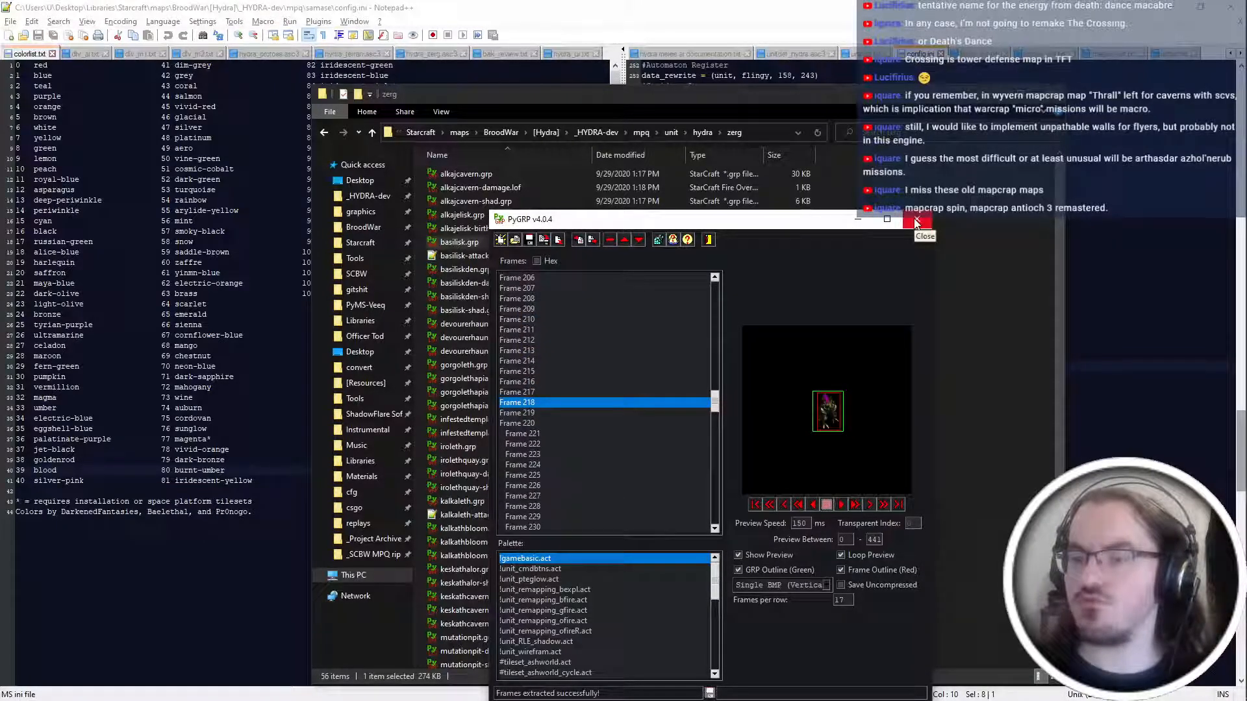
Return to frame 14, and in PyDAT set the graphics direction of unit 129, Khalis Crystal, to 14.
{"action": "key", "text": "alt+Tab"}
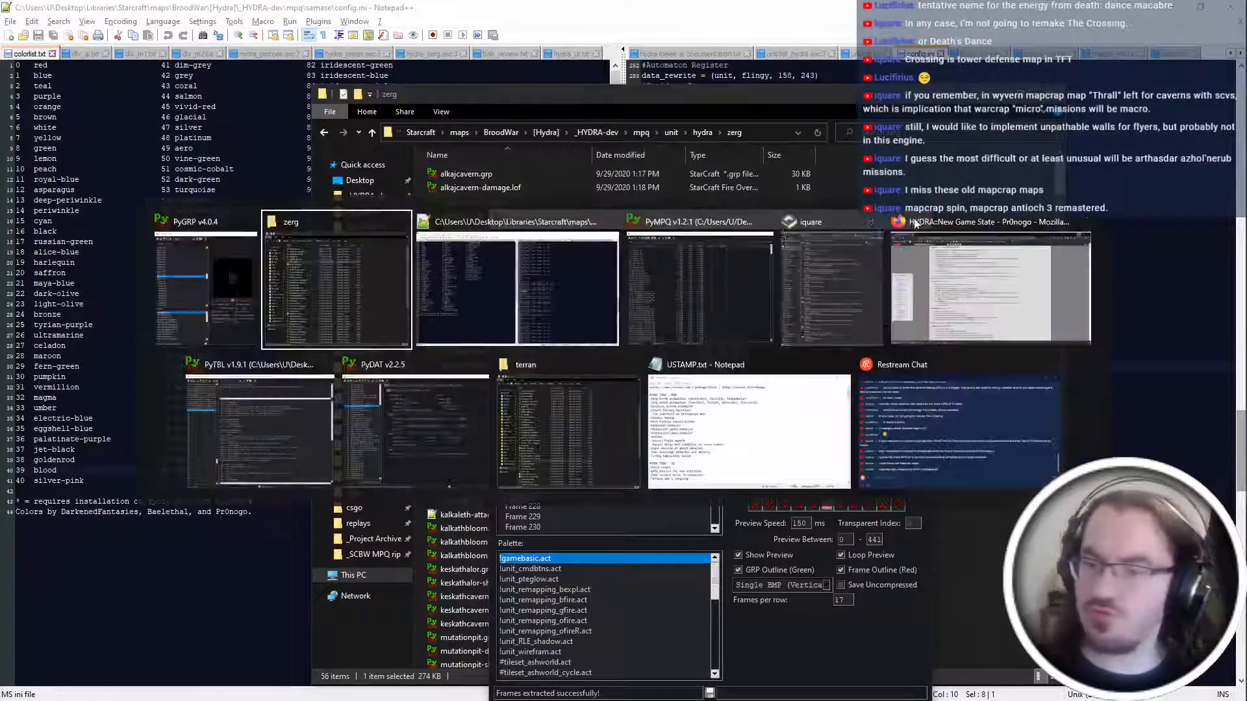
{"action": "left_click", "coordinate": [774, 500]}
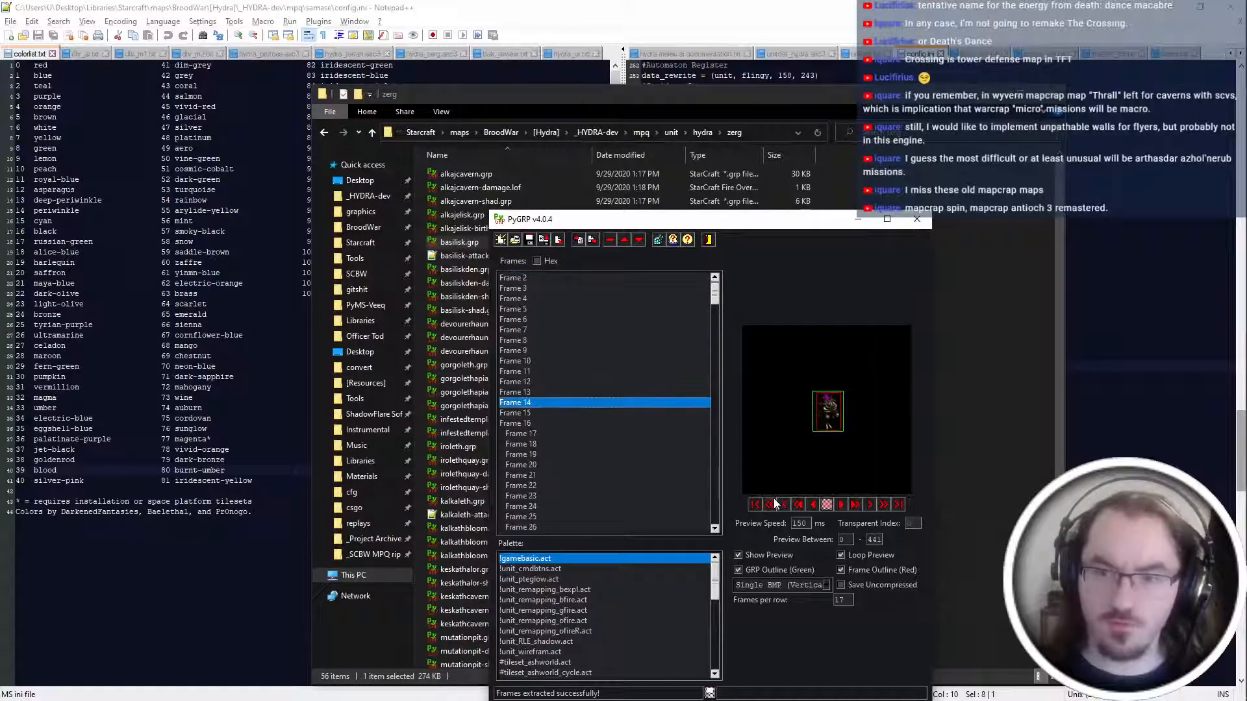
{"action": "key", "text": "alt+Tab"}
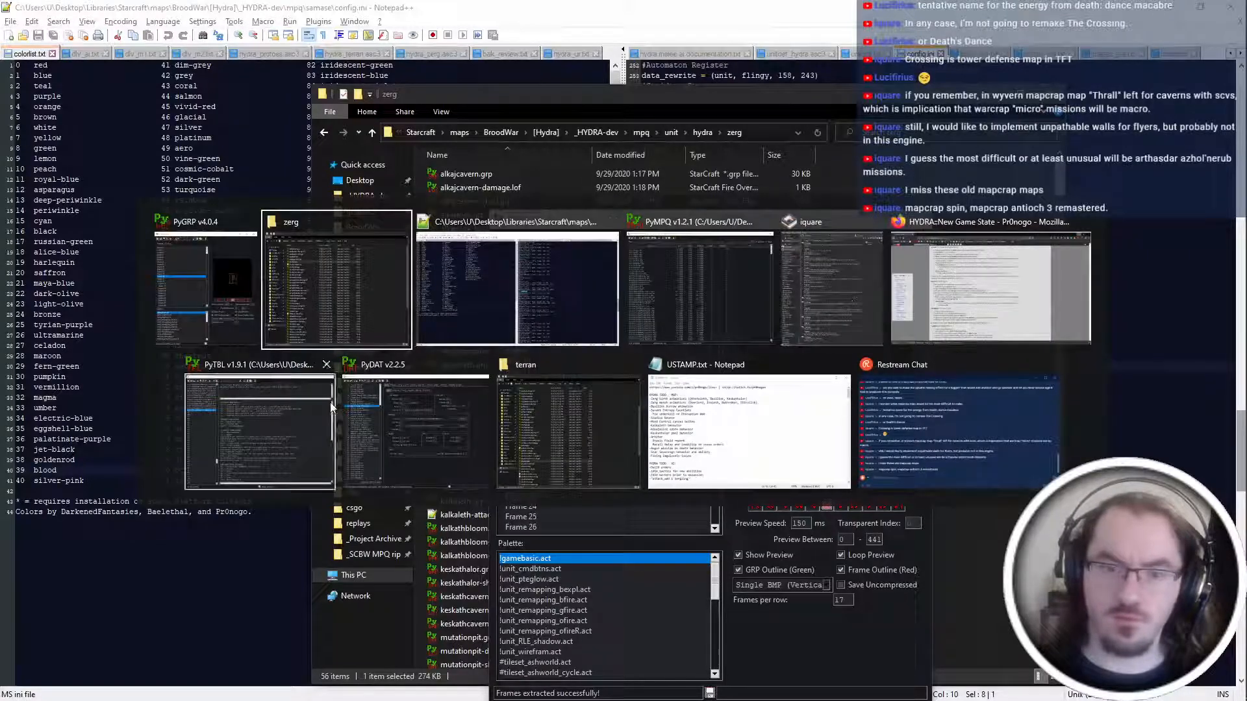
{"action": "left_click", "coordinate": [403, 430]}
{"action": "type", "text": "1"}
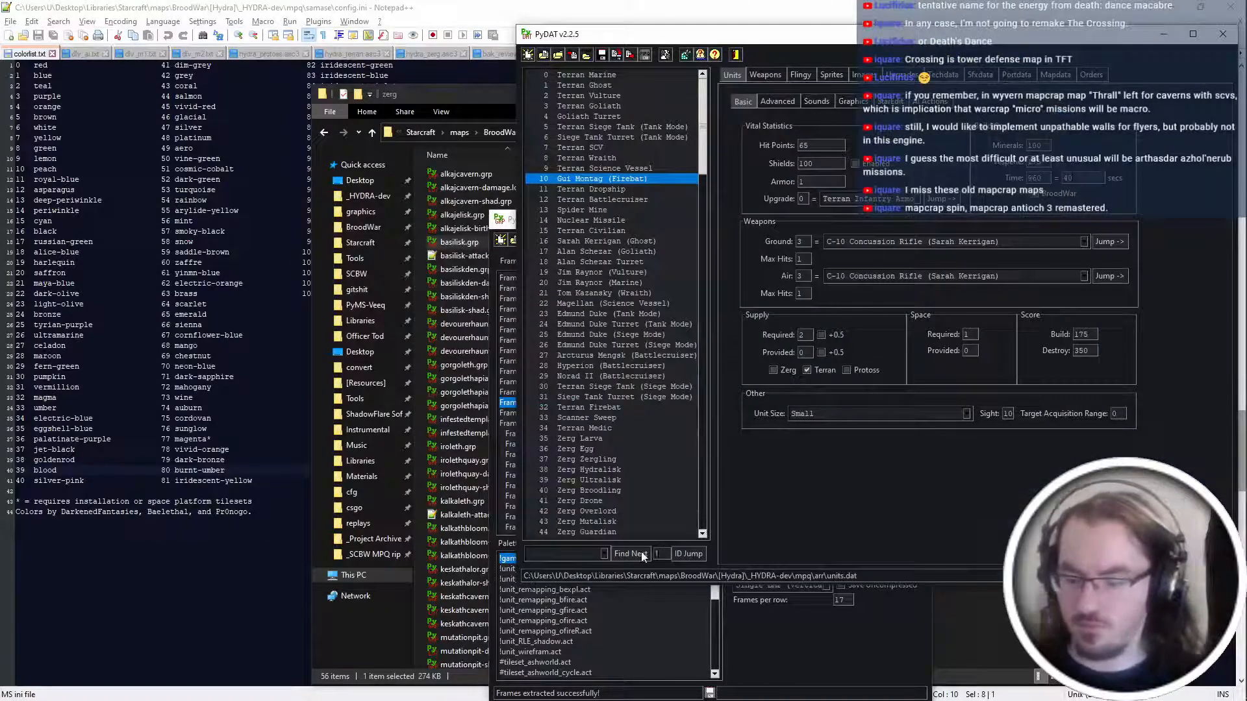
{"action": "type", "text": "29"}
{"action": "key", "text": "Return"}
{"action": "left_click", "coordinate": [853, 102]}
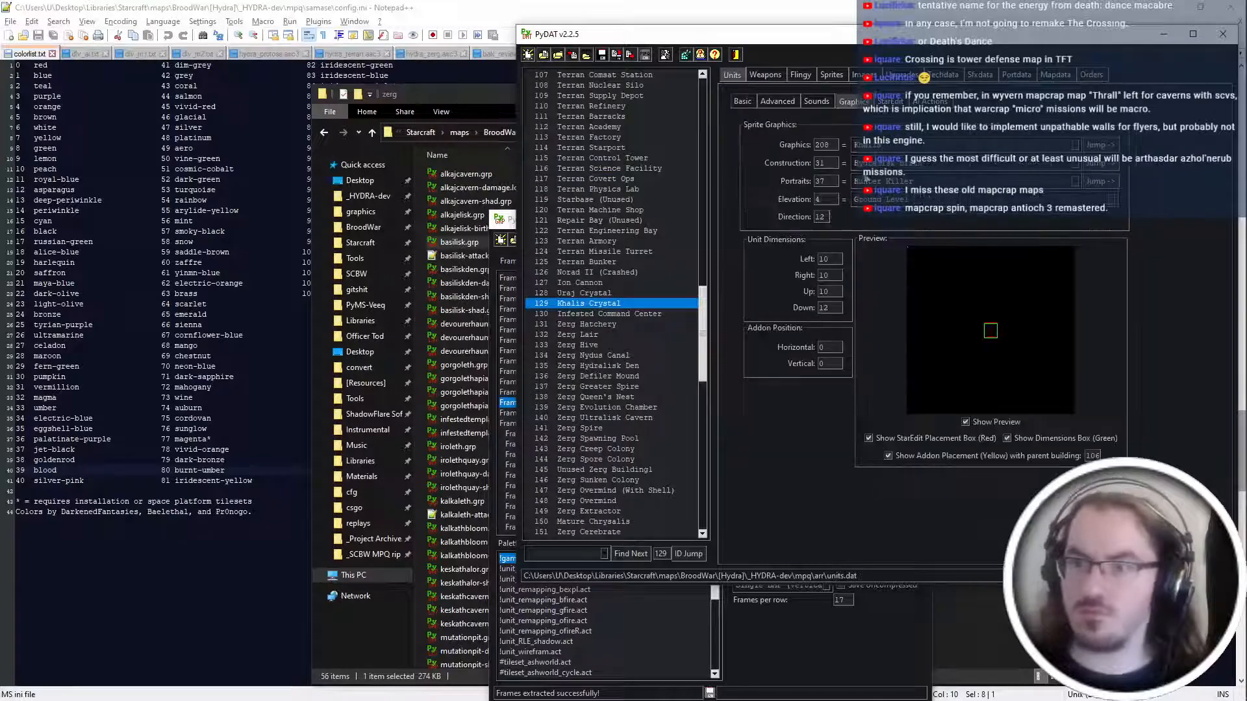
{"action": "double_click", "coordinate": [823, 202]}
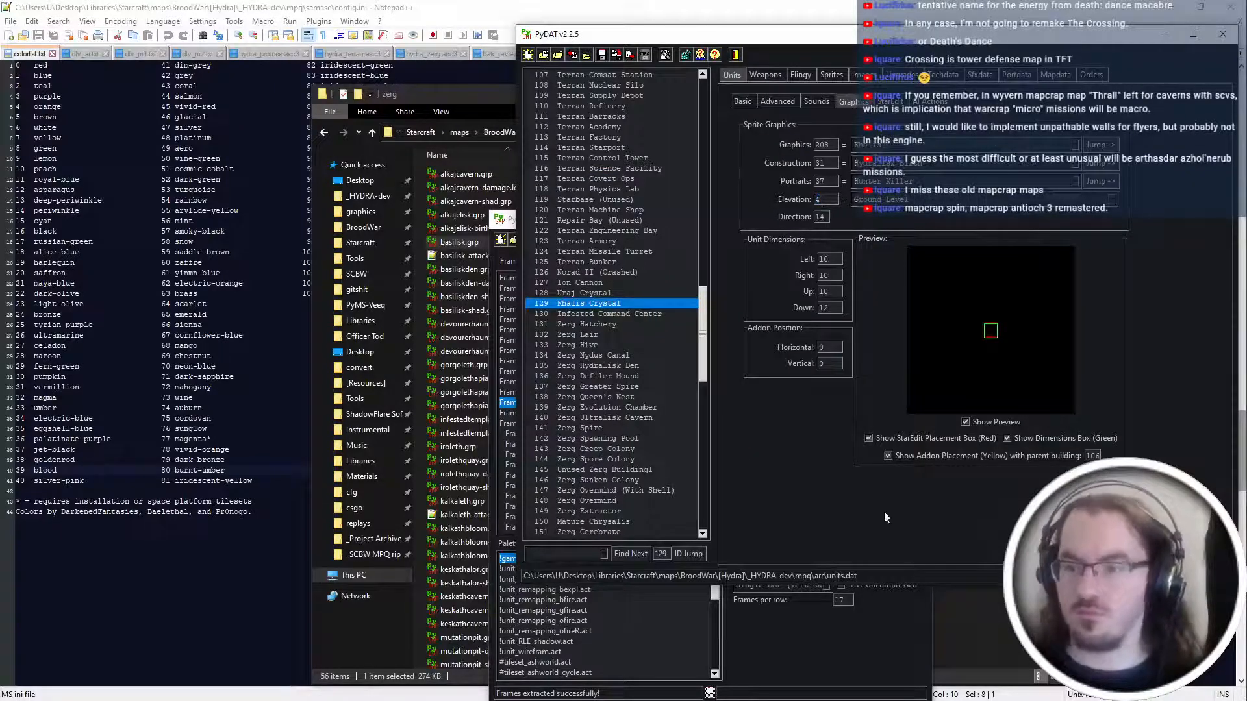
{"action": "left_click", "coordinate": [589, 293]}
{"action": "left_click", "coordinate": [602, 304]}
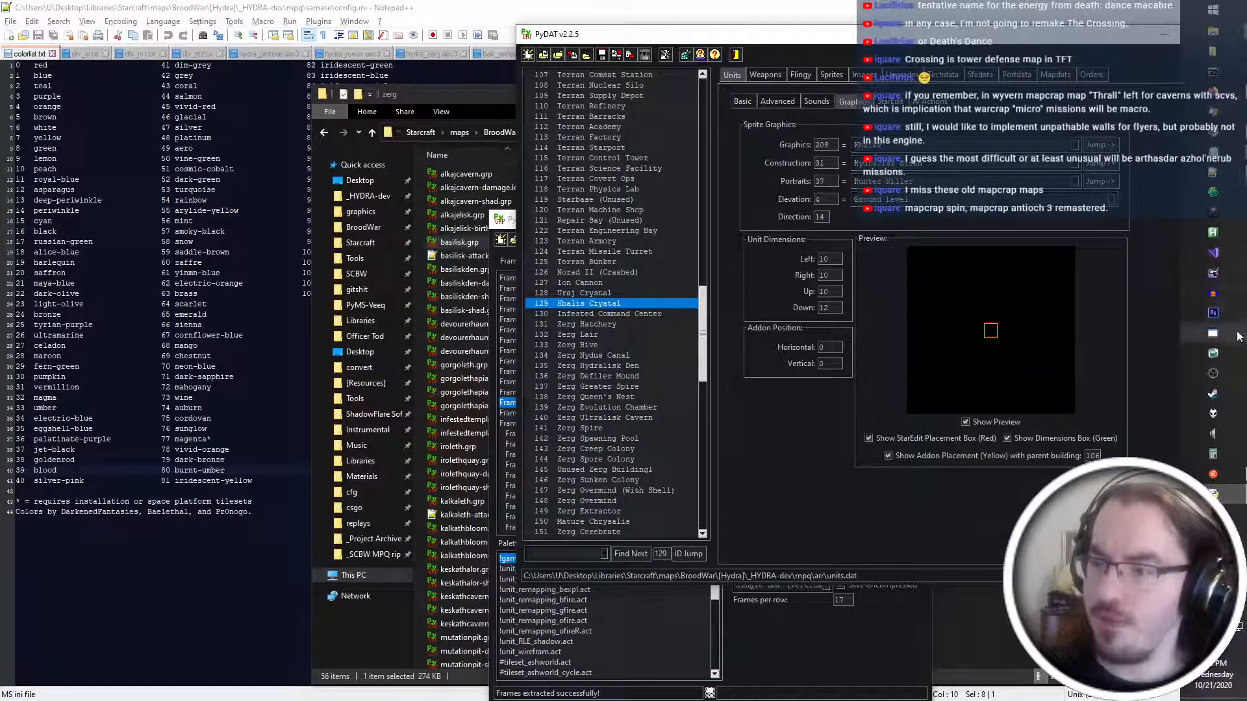
Switch to Photoshop and open canvasbirth.psd from the graphics\newbirth-ground folder.
{"action": "key", "text": "alt+Tab"}
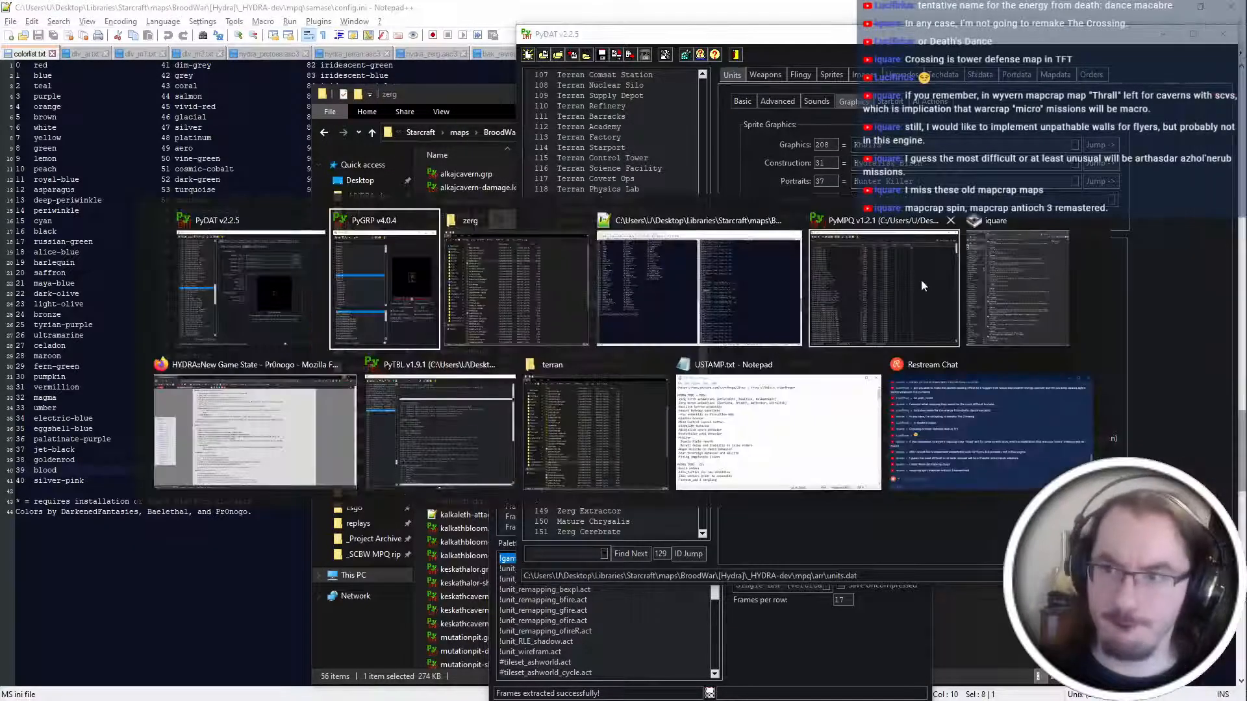
{"action": "left_click", "coordinate": [620, 293]}
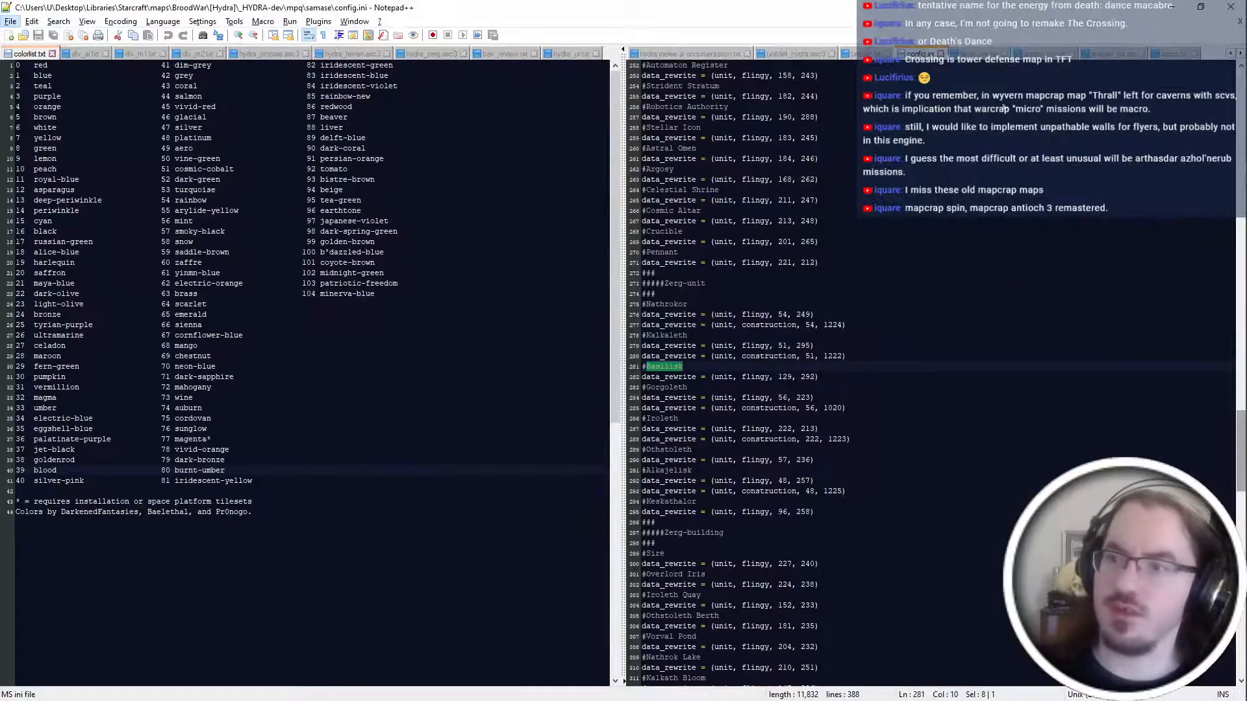
{"action": "left_click", "coordinate": [1164, 11]}
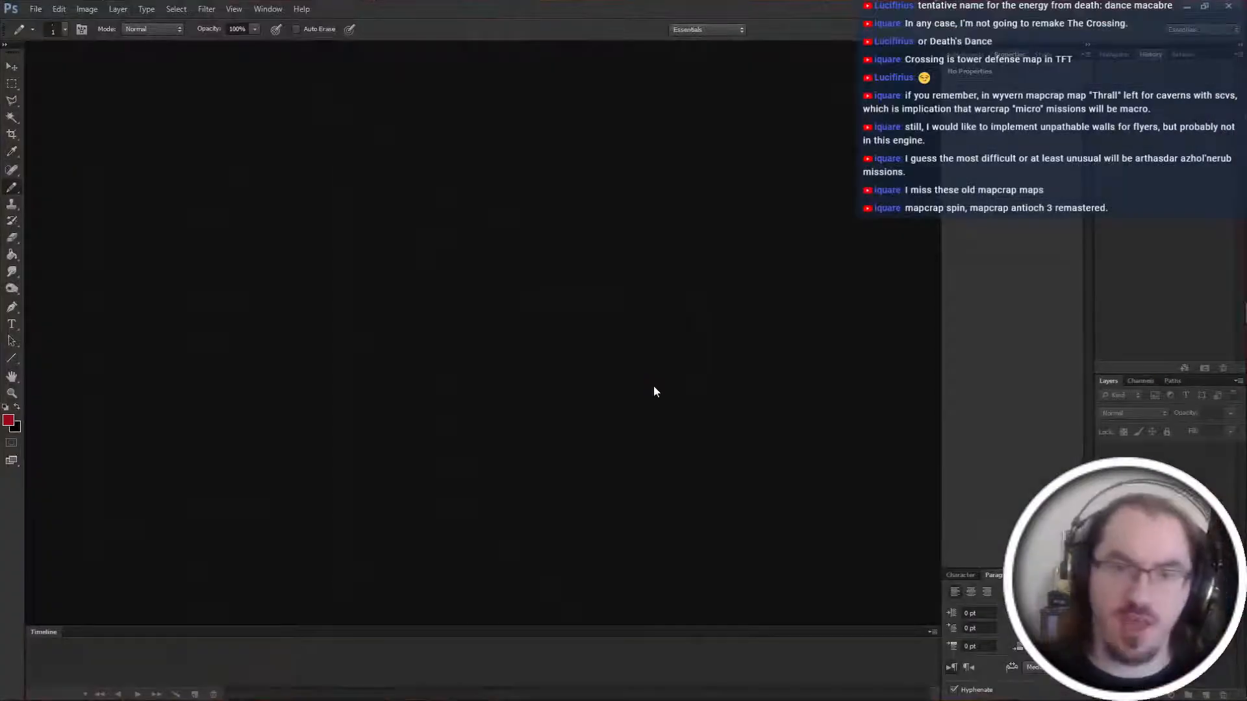
{"action": "key", "text": "super+e"}
{"action": "left_click", "coordinate": [378, 127]}
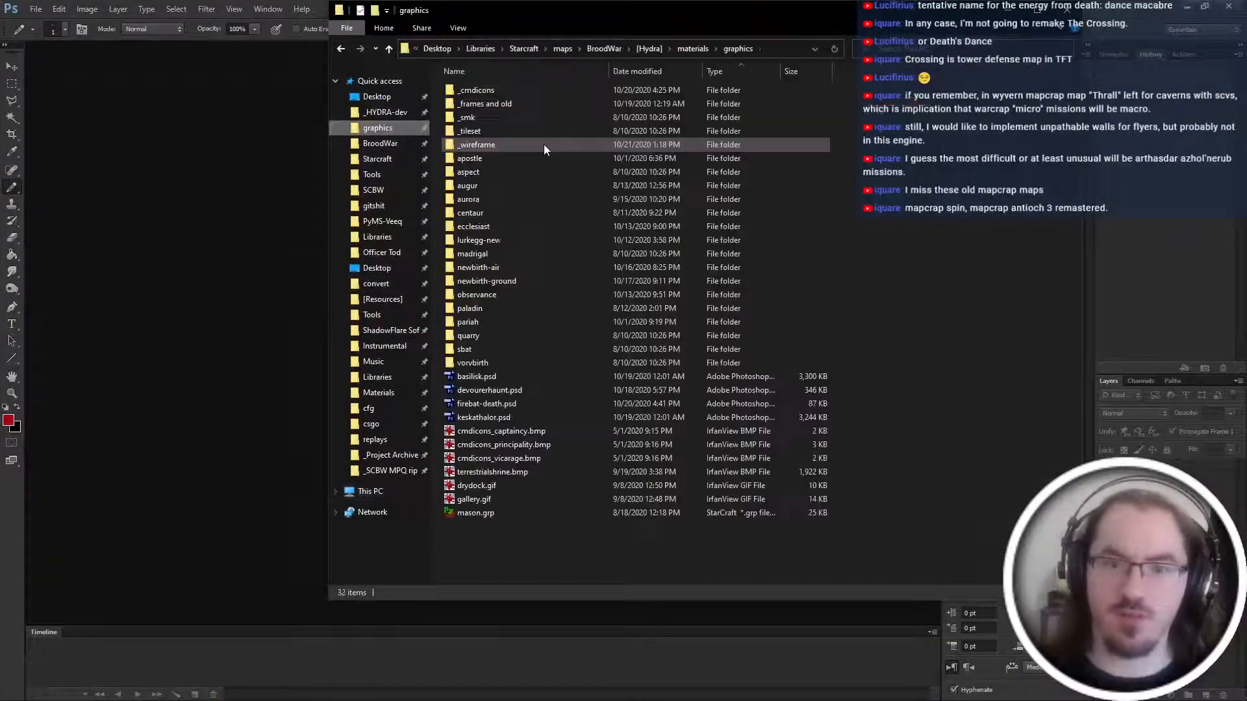
{"action": "double_click", "coordinate": [538, 280]}
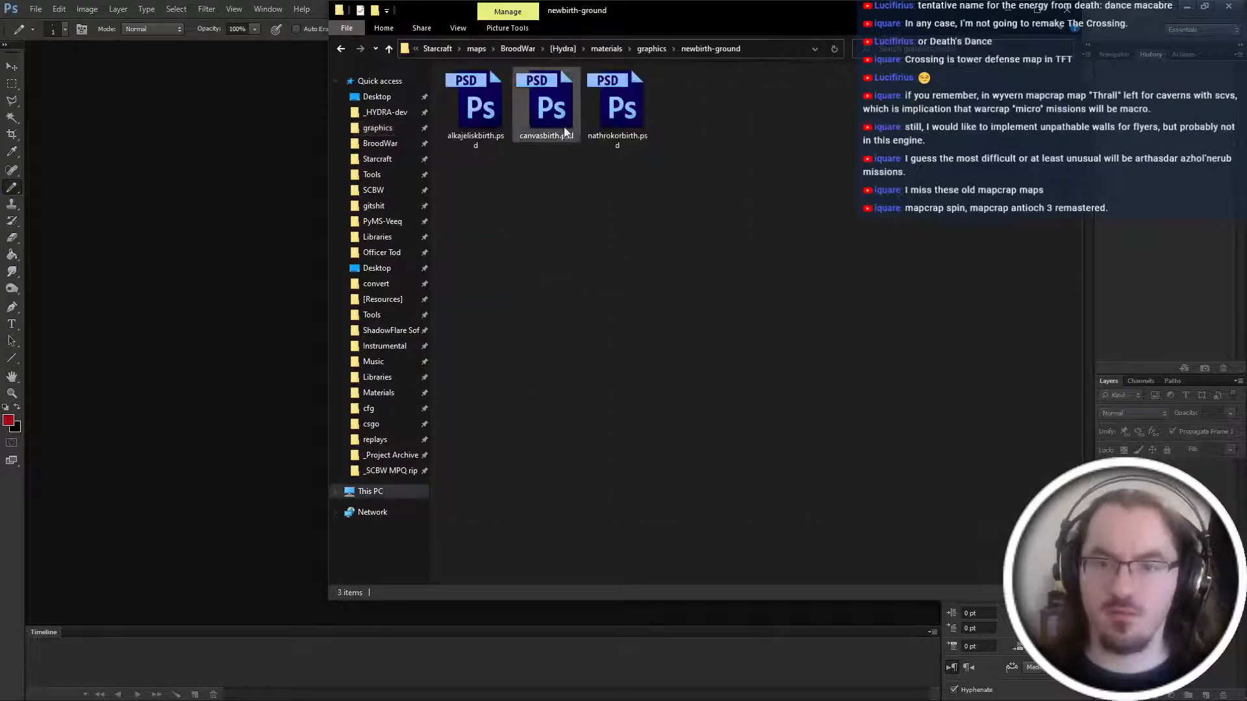
{"action": "double_click", "coordinate": [547, 104]}
Open the exported basilisk bitmap from the Desktop in Photoshop.
{"action": "key", "text": "alt+Tab"}
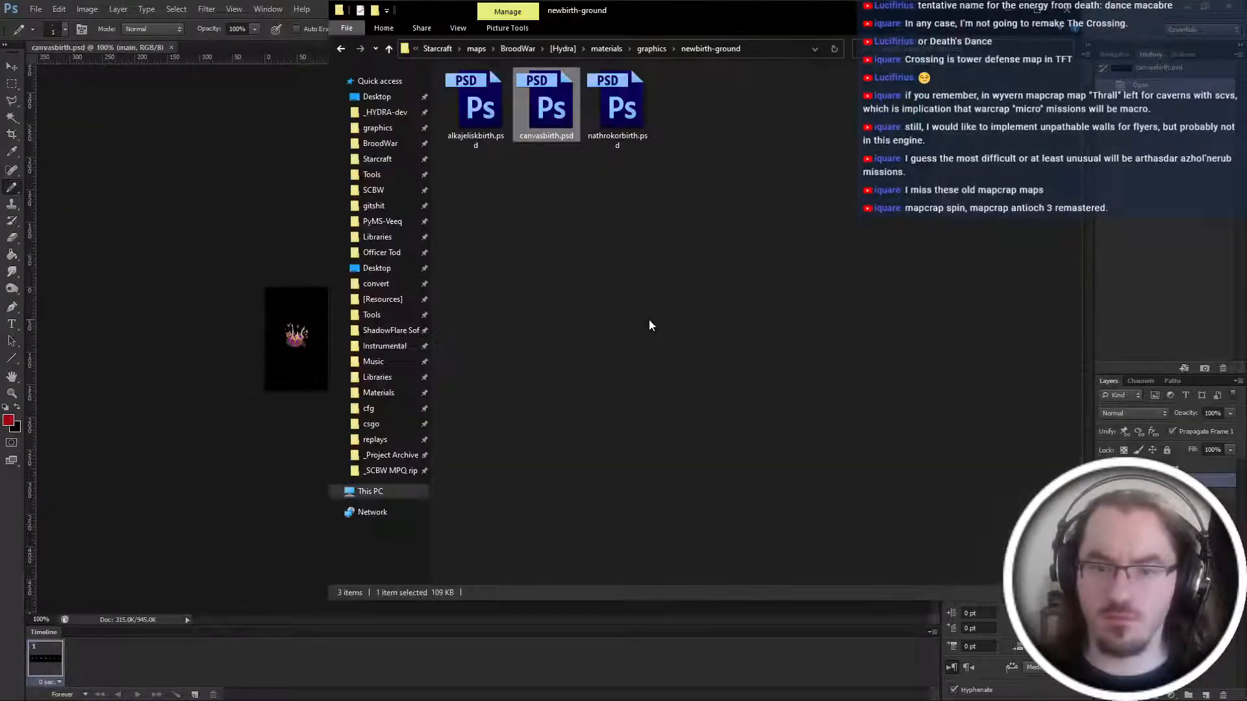
{"action": "left_click", "coordinate": [390, 97]}
{"action": "left_click_drag", "start_coordinate": [399, 115], "coordinate": [293, 45]}
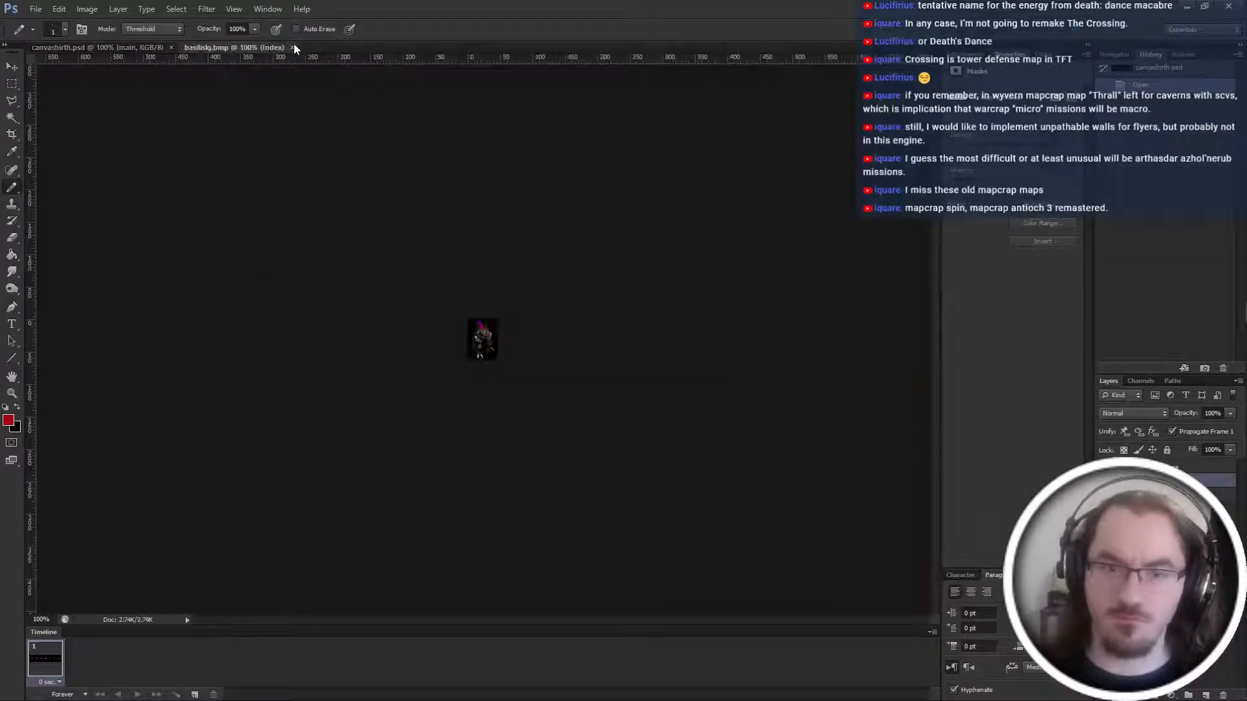
Select the black background around the basilisk sprite, delete it to transparency and clear the selection.
{"action": "left_click", "coordinate": [487, 255]}
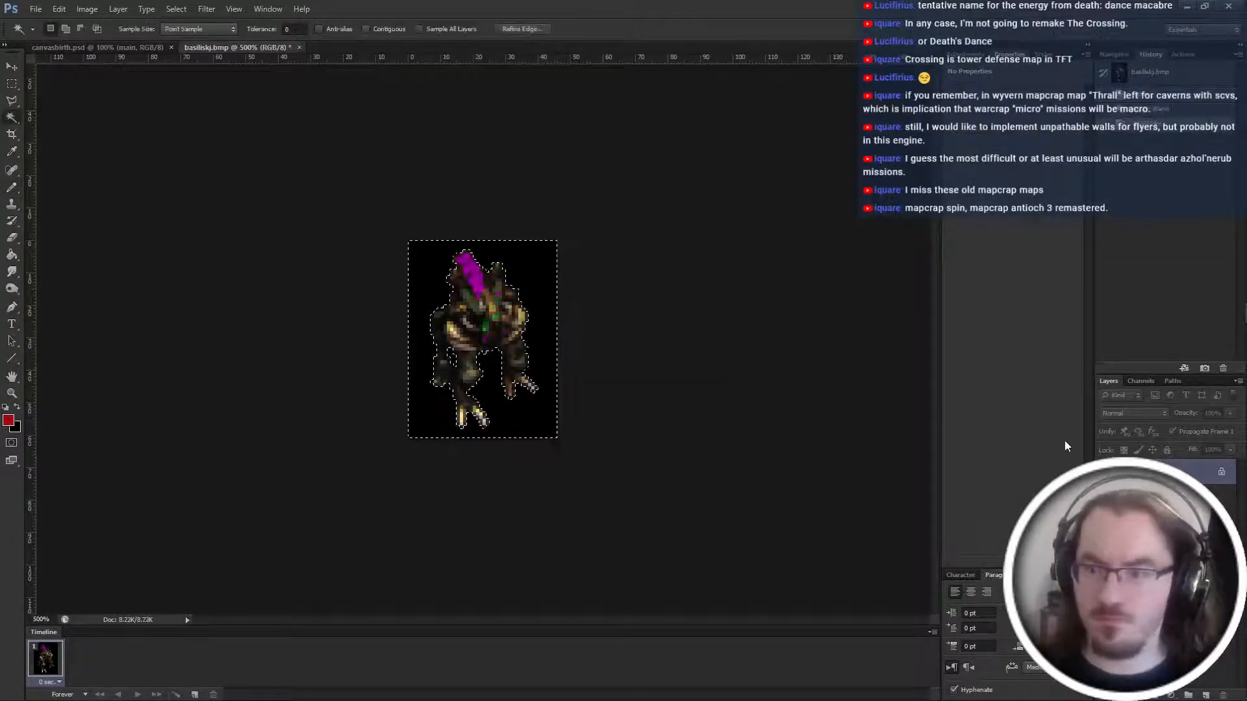
{"action": "key", "text": "Delete"}
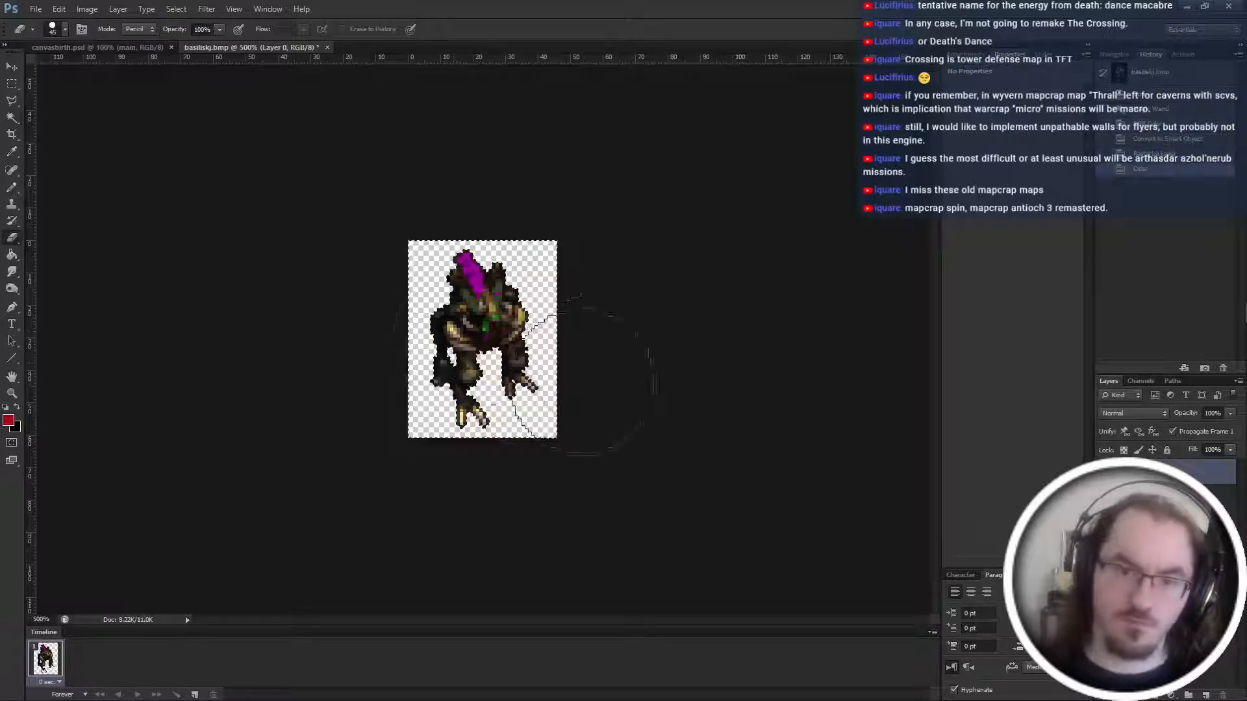
{"action": "key", "text": "m"}
{"action": "key", "text": "ctrl+d"}
Measure the canvasbirth.psd canvas with a marquee, and calculate 672 / 7 to find the width of one frame.
{"action": "key", "text": "ctrl+Tab"}
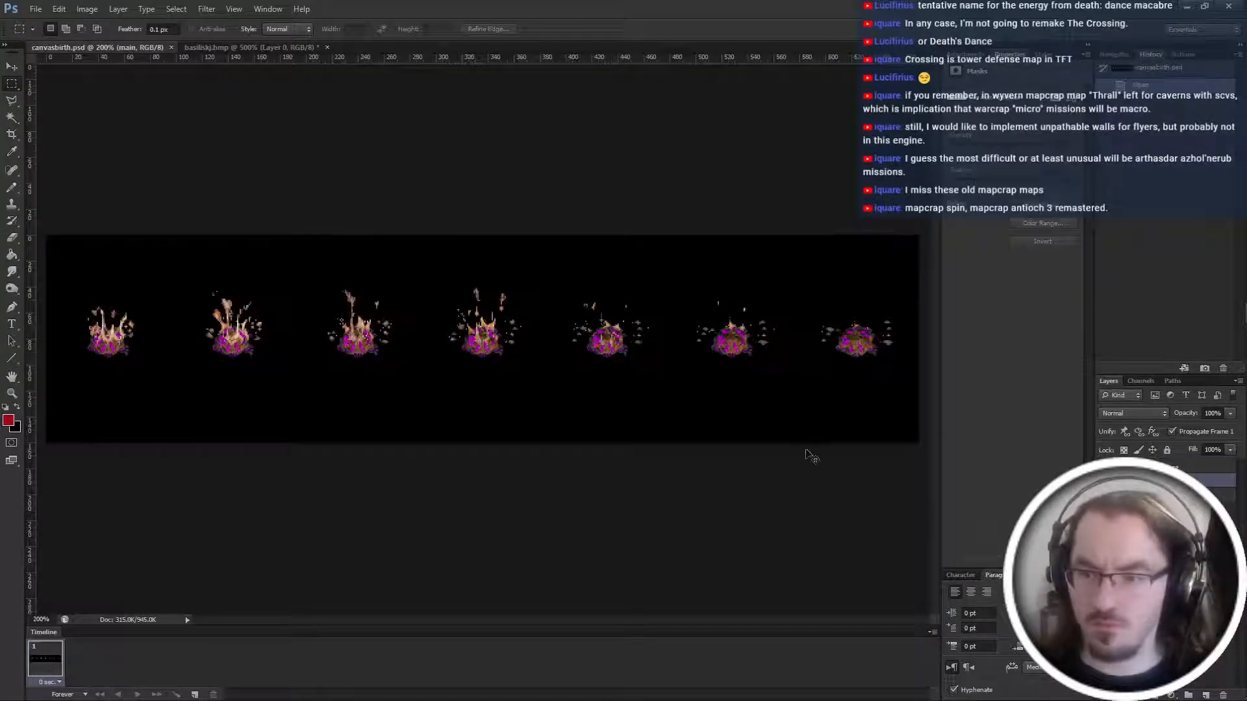
{"action": "key", "text": "ctrl+minus"}
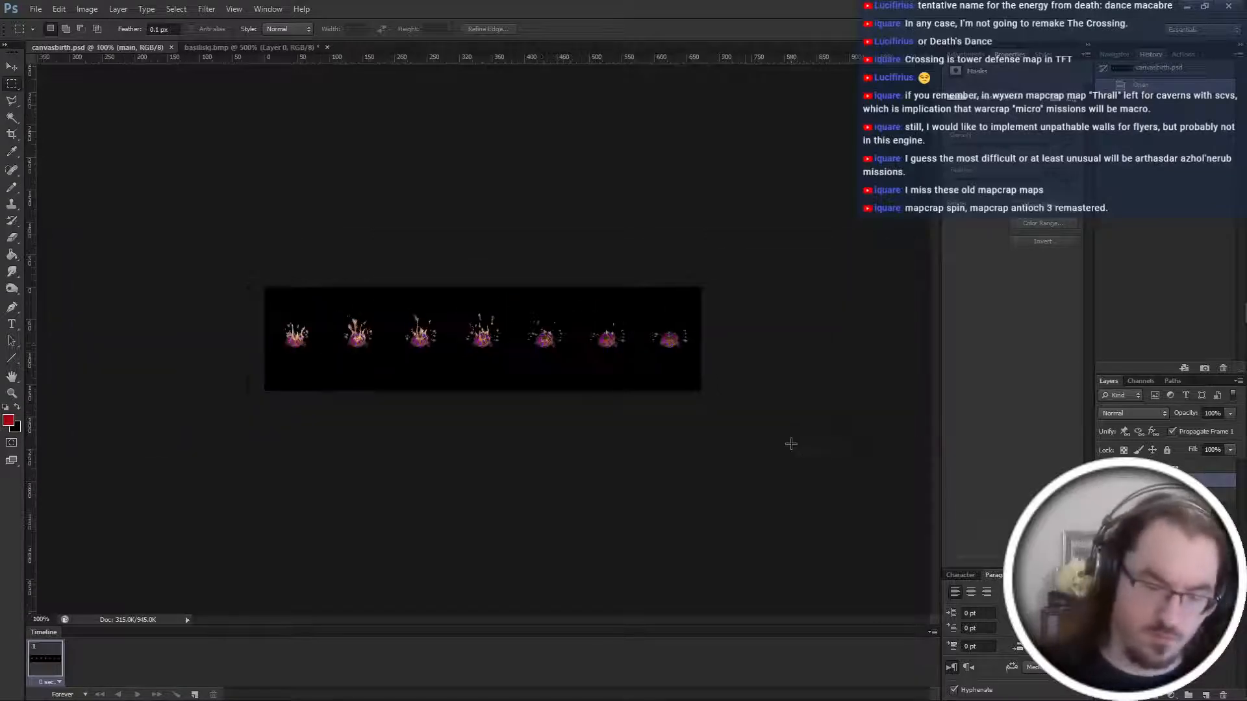
{"action": "left_click_drag", "start_coordinate": [264, 287], "coordinate": [914, 510]}
{"action": "key", "text": "ctrl+d"}
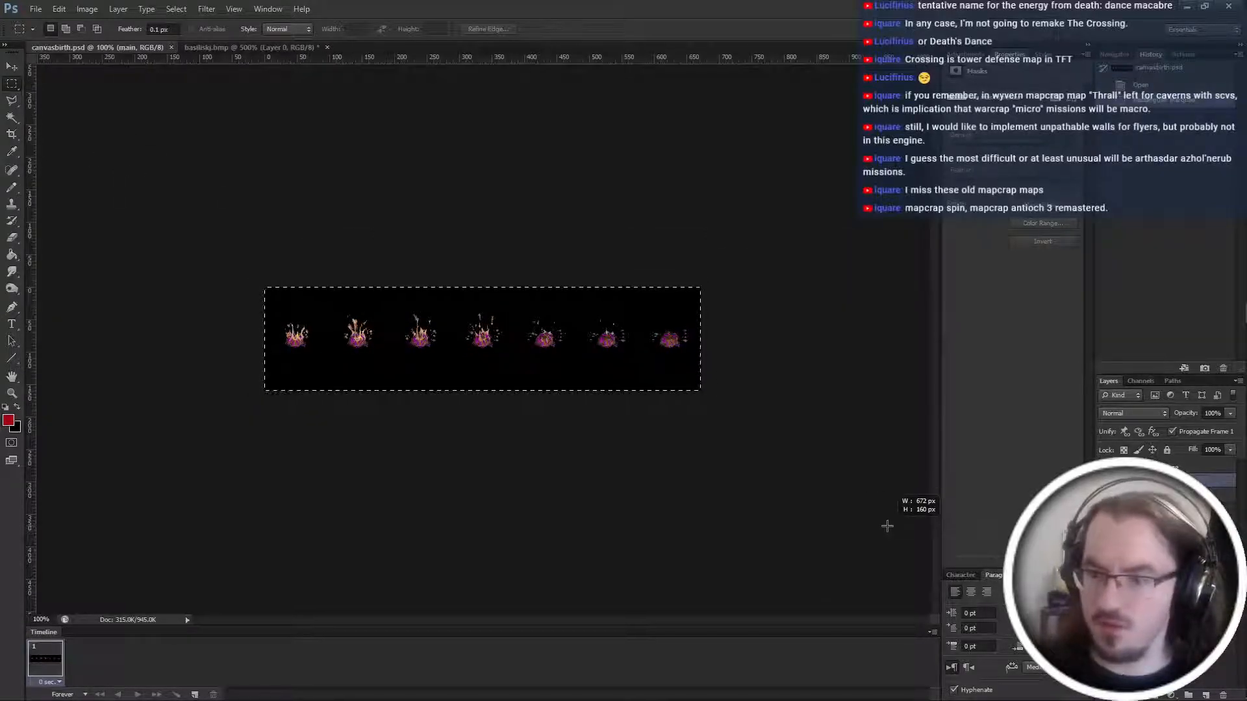
{"action": "left_click", "coordinate": [1212, 454]}
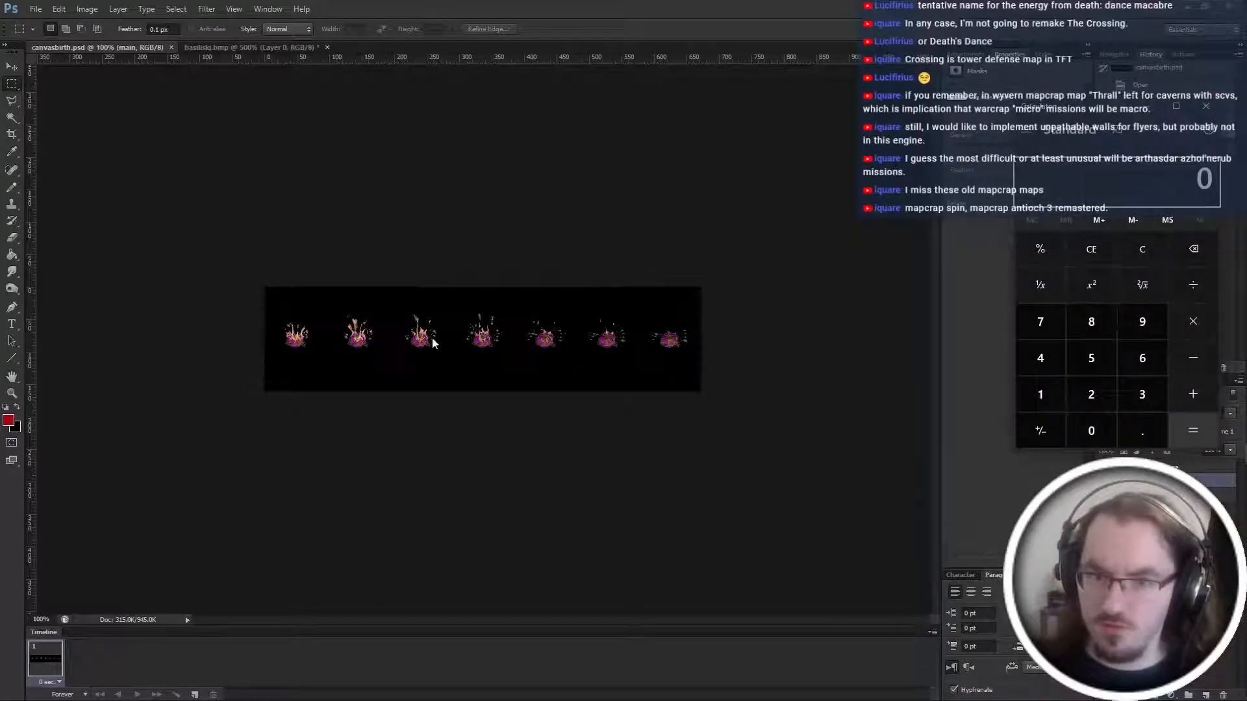
{"action": "type", "text": "672"}
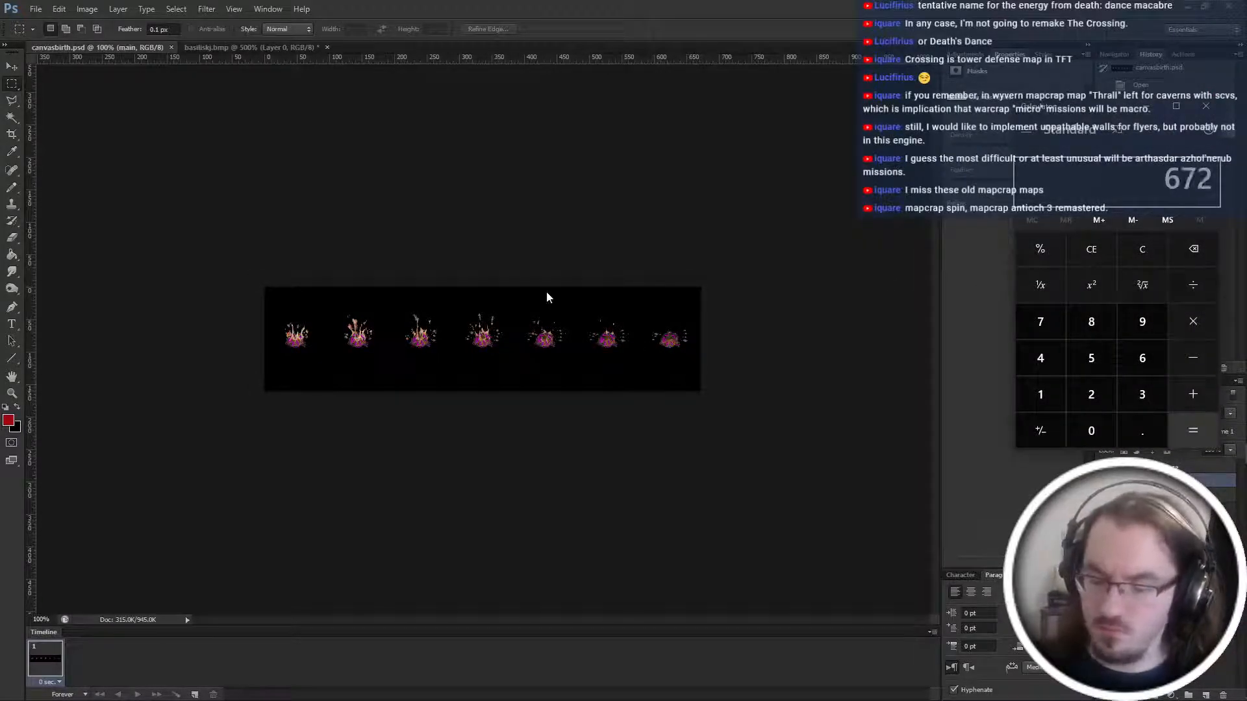
{"action": "type", "text": "/7"}
{"action": "key", "text": "Return"}
{"action": "left_click", "coordinate": [545, 5]}
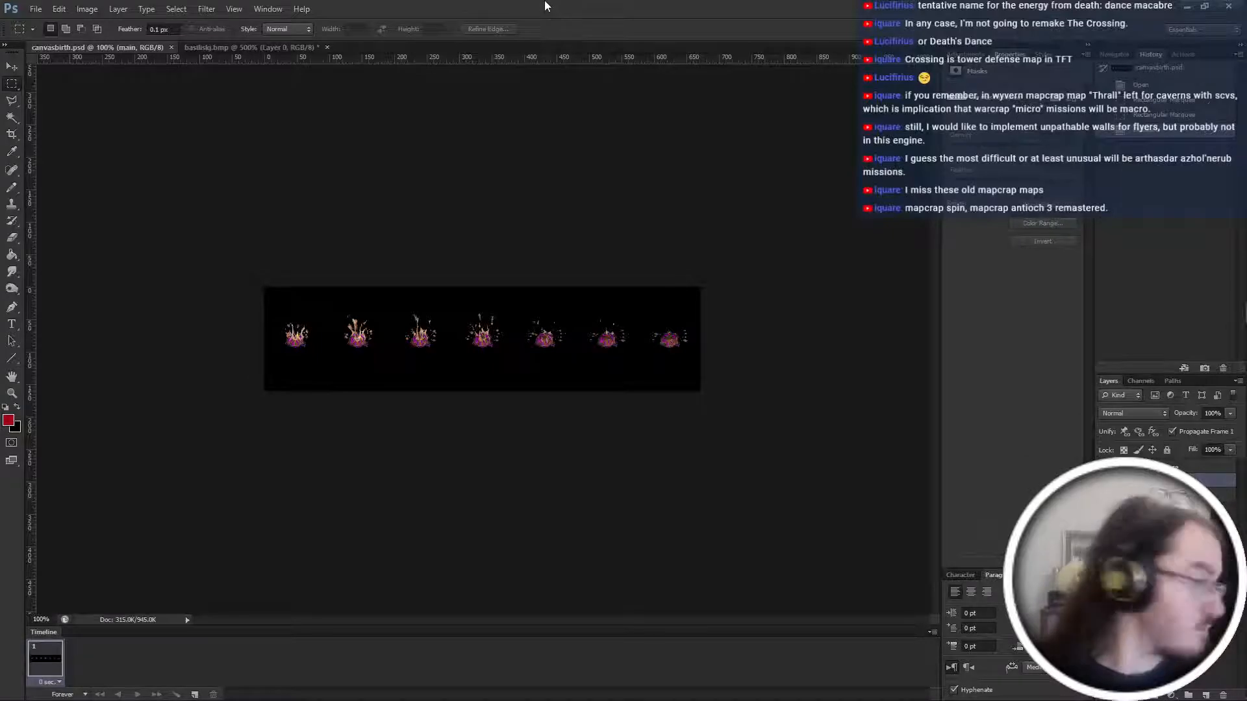
Set the grid to a gridline every 96 pixels and show it over the canvas.
{"action": "key", "text": "i"}
{"action": "key", "text": "ctrl+k"}
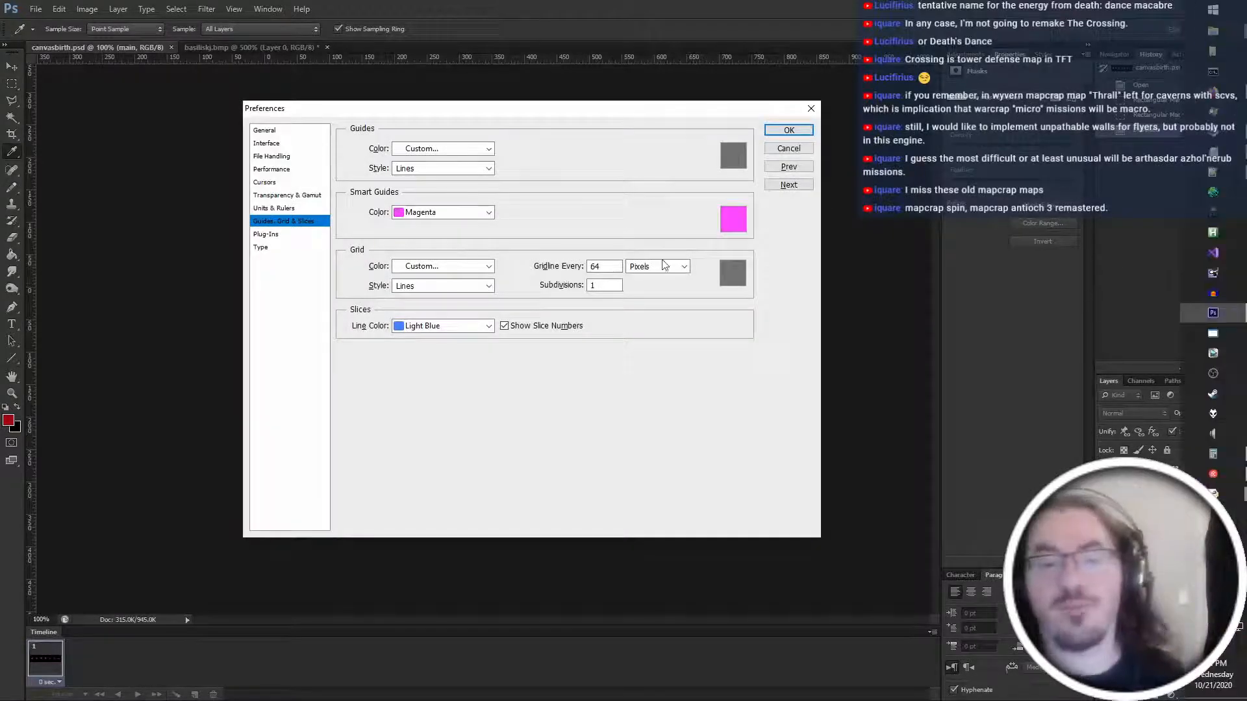
{"action": "double_click", "coordinate": [599, 266]}
{"action": "type", "text": "96"}
{"action": "key", "text": "Return"}
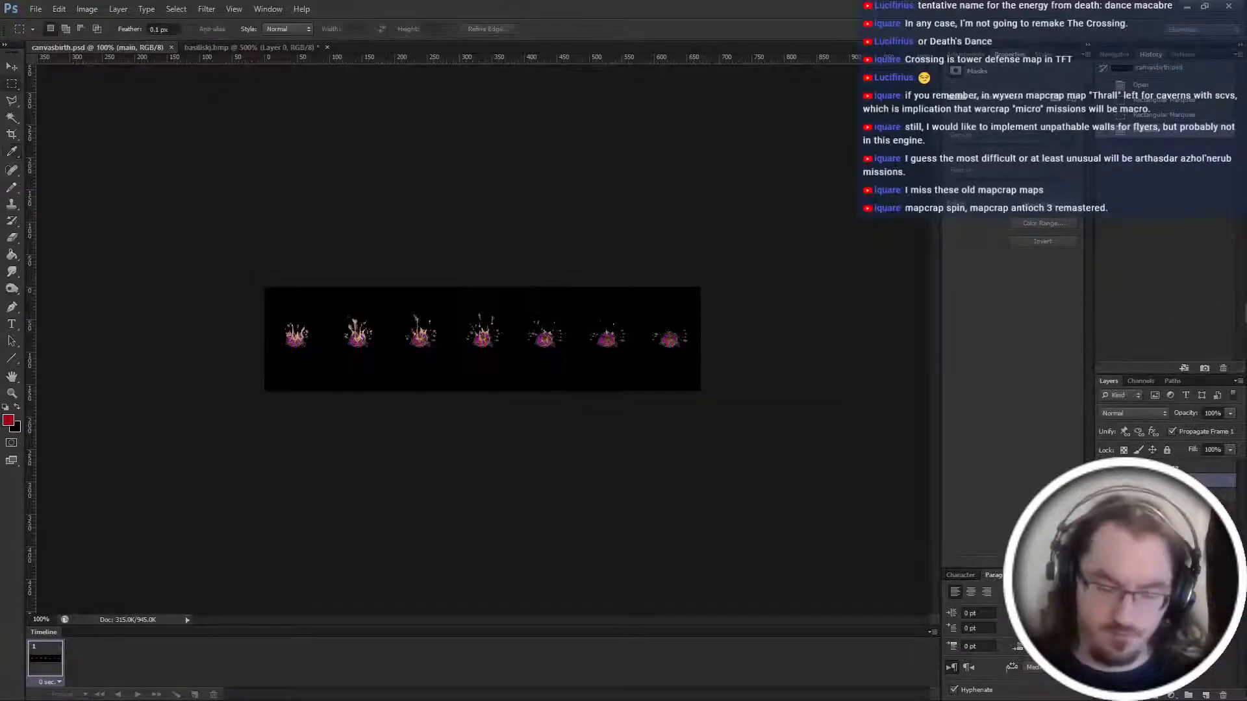
{"action": "key", "text": "ctrl+apostrophe"}
Select the last frame's grid cell and paste the basilisk sprite into it as a new layer.
{"action": "key", "text": "m"}
{"action": "left_click_drag", "start_coordinate": [754, 260], "coordinate": [643, 458]}
{"action": "key", "text": "ctrl+v"}
{"action": "key", "text": "ctrl+plus"}
{"action": "key", "text": "ctrl+plus"}
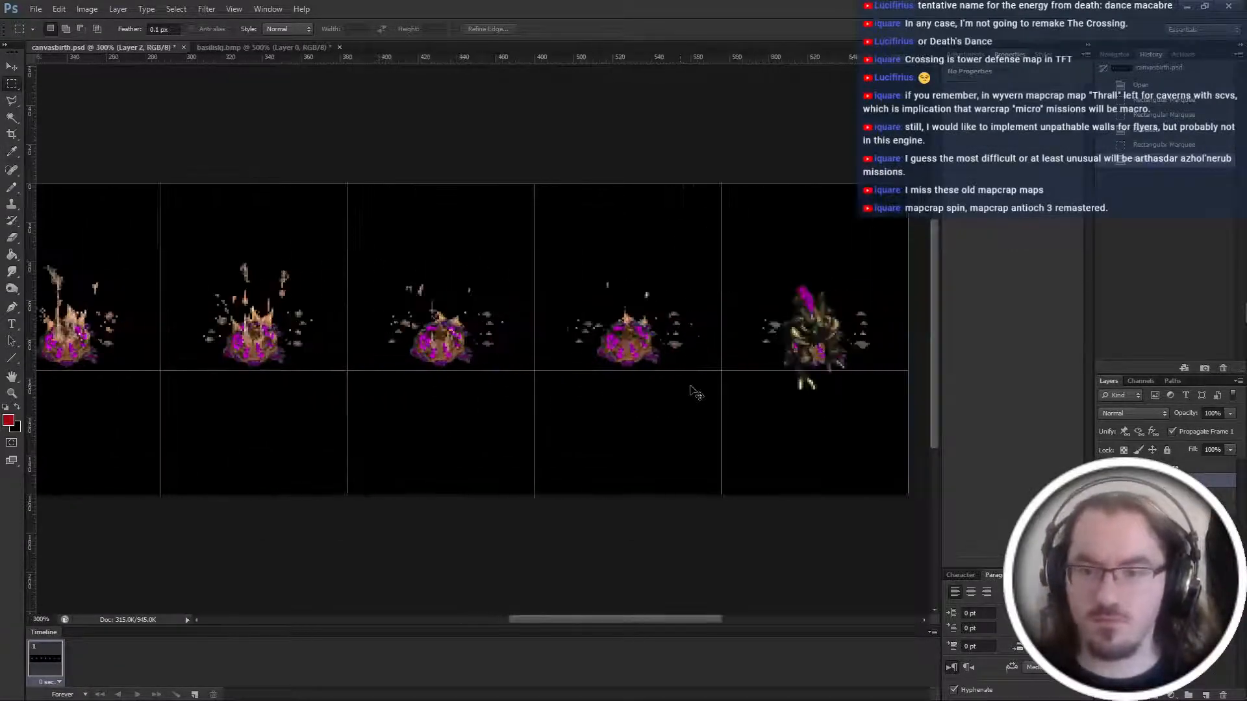
Move the pasted basilisk sprite up with Free Transform so its feet line up with the egg's base.
{"action": "scroll", "coordinate": [695, 392], "scroll_direction": "right", "scroll_amount": 5}
{"action": "key", "text": "ctrl+t"}
{"action": "left_click_drag", "start_coordinate": [561, 319], "coordinate": [563, 291]}
{"action": "key", "text": "Return"}
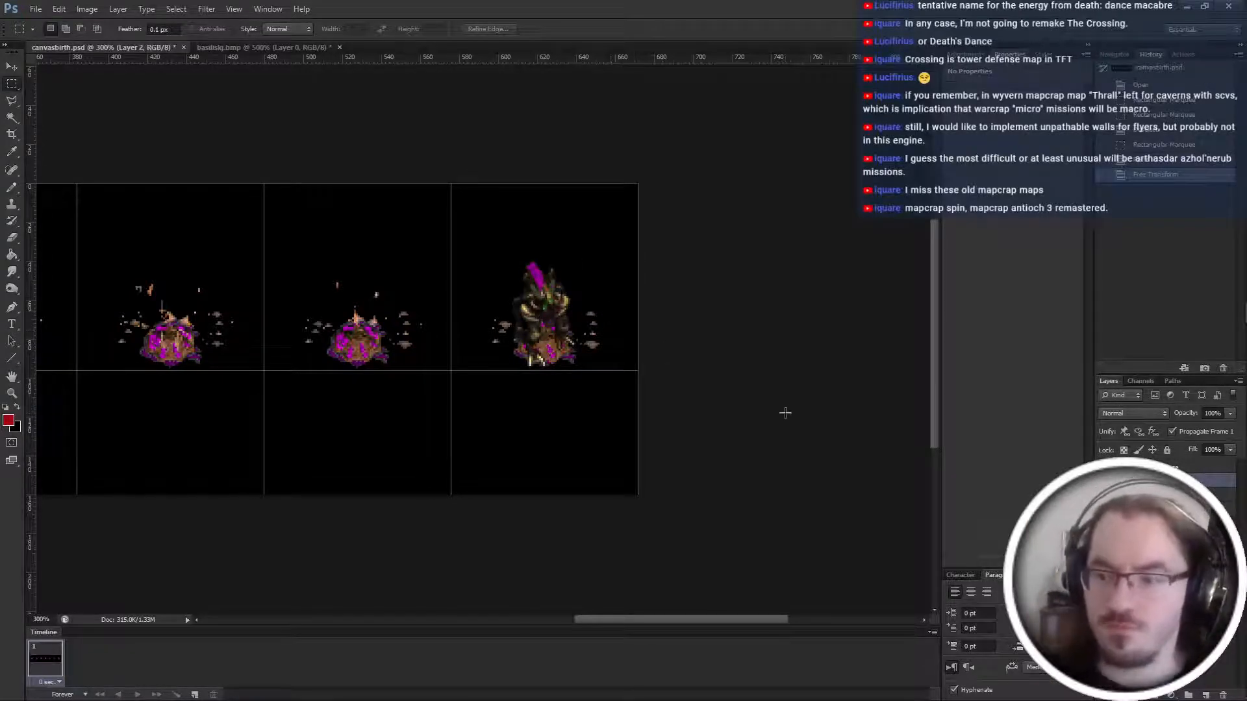
Hide the basilisk layer temporarily and toggle the layer mask off and on to inspect the egg artwork beneath.
{"action": "left_click_drag", "start_coordinate": [1195, 480], "coordinate": [1224, 368]}
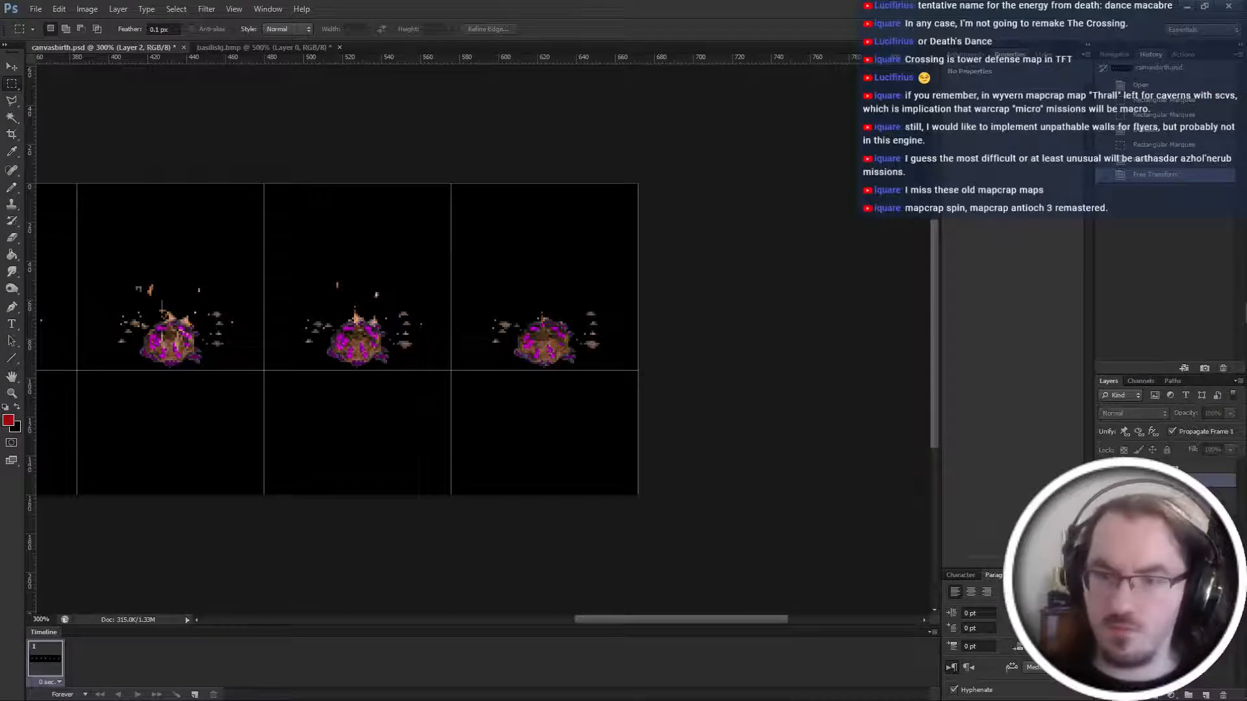
{"action": "left_click", "coordinate": [1148, 495], "text": "shift"}
{"action": "left_click", "coordinate": [1148, 495], "text": "shift"}
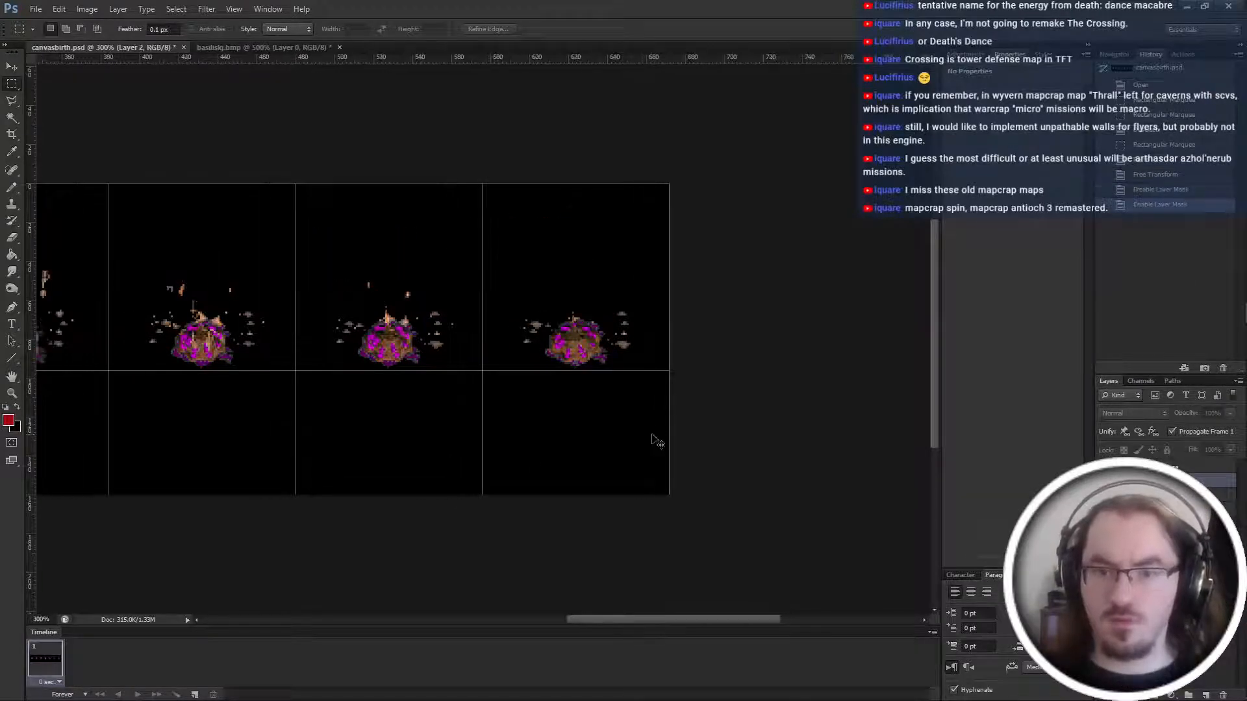
{"action": "scroll", "coordinate": [657, 438], "scroll_direction": "left", "scroll_amount": 3}
{"action": "key", "text": "ctrl+v"}
Rename the basilisk sprite's layer to frame7.
{"action": "scroll", "coordinate": [743, 403], "scroll_direction": "left", "scroll_amount": 3}
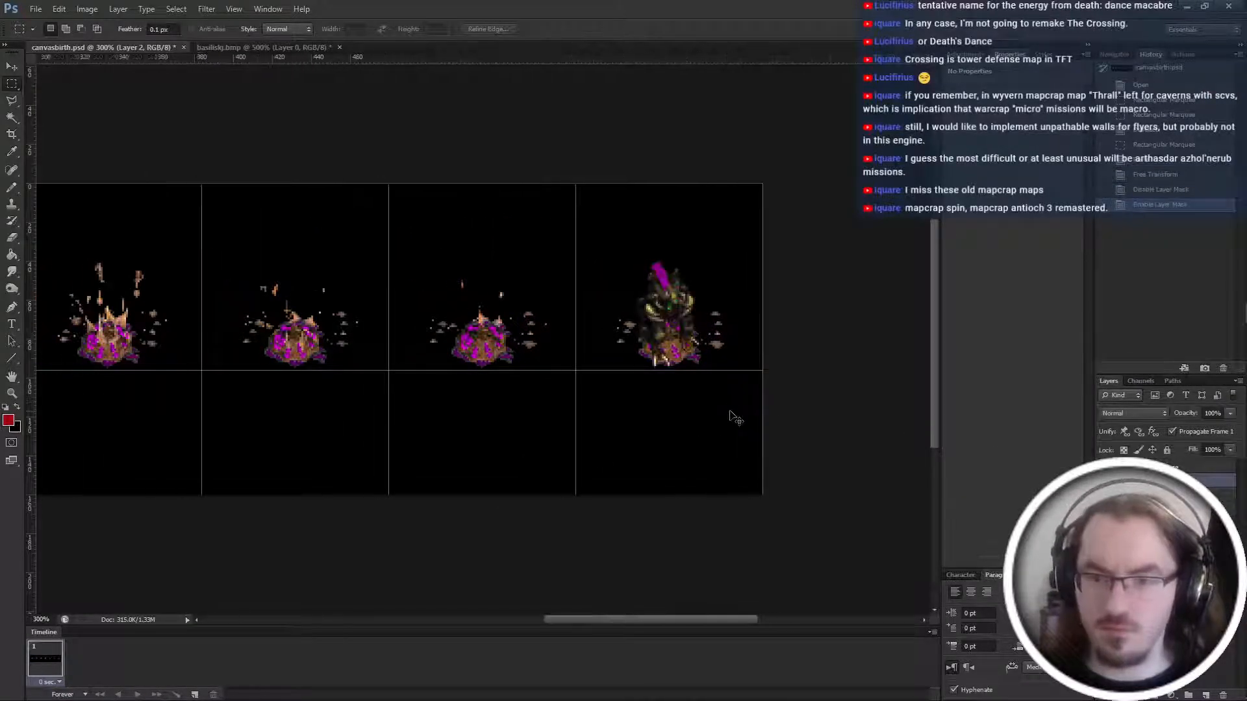
{"action": "scroll", "coordinate": [734, 417], "scroll_direction": "down", "scroll_amount": 1}
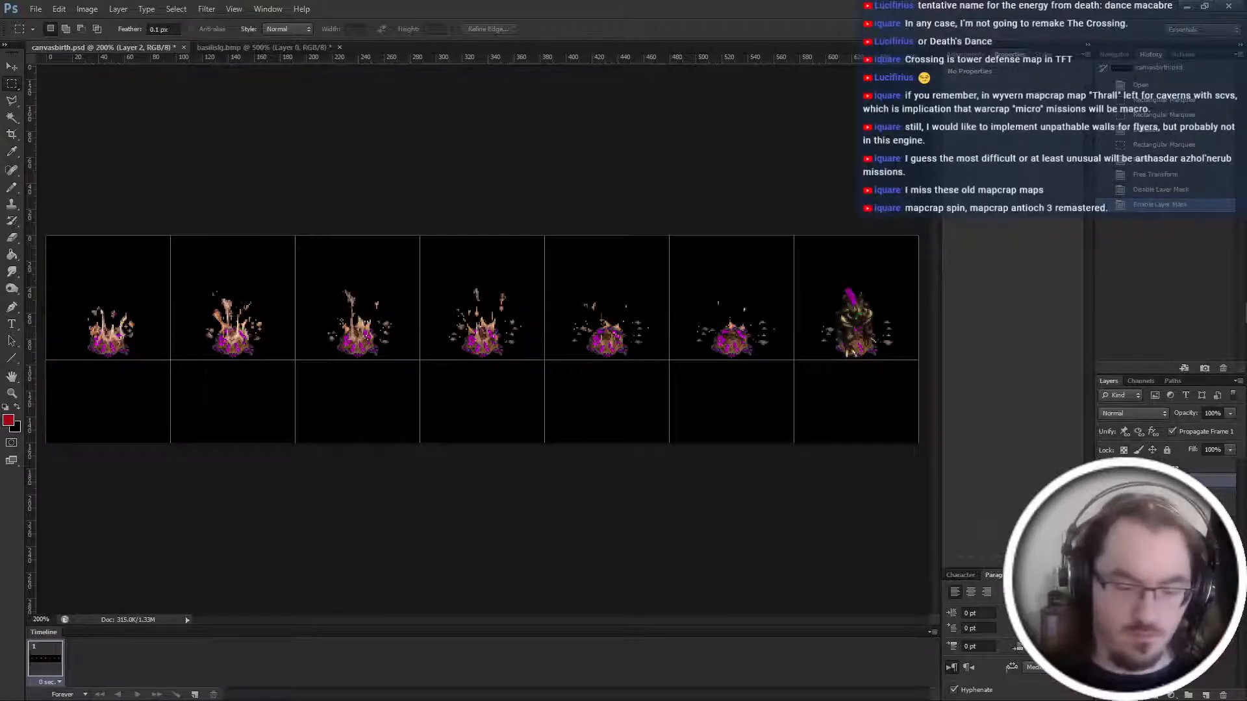
{"action": "key", "text": "Return"}
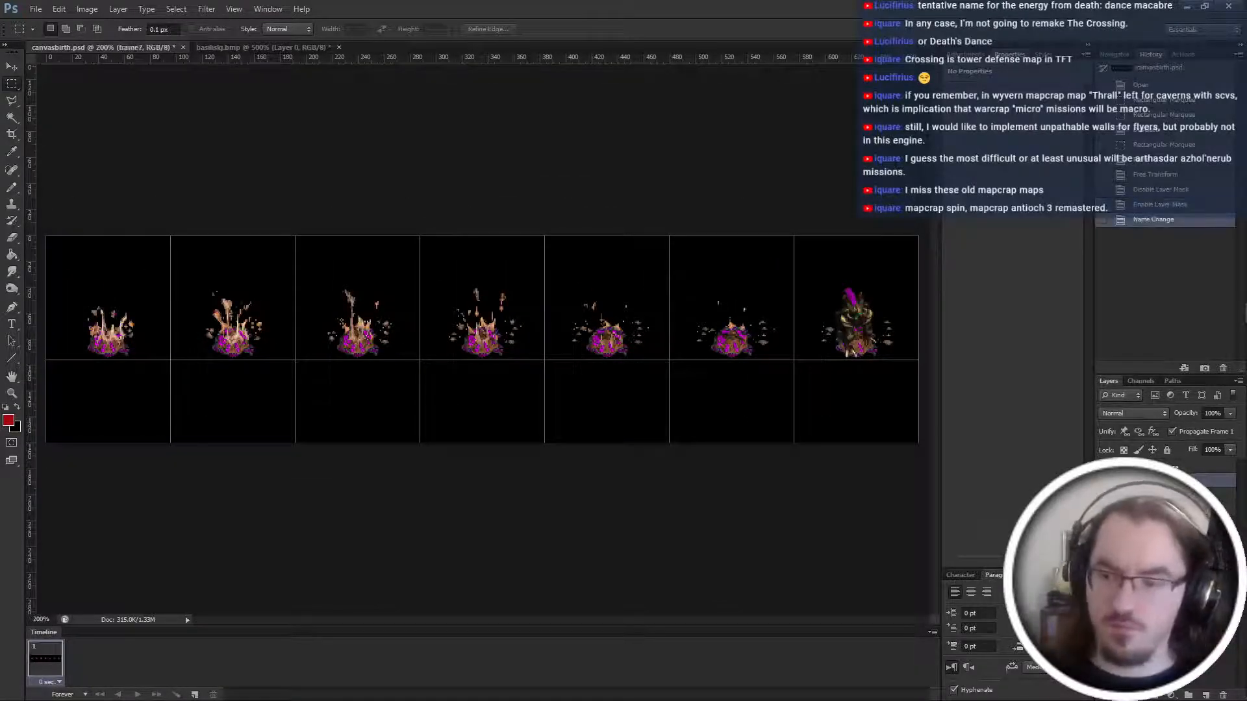
Duplicate the frame7 layer and move the copy 576 px horizontally into the first frame's cell with Free Transform.
{"action": "key", "text": "ctrl+j"}
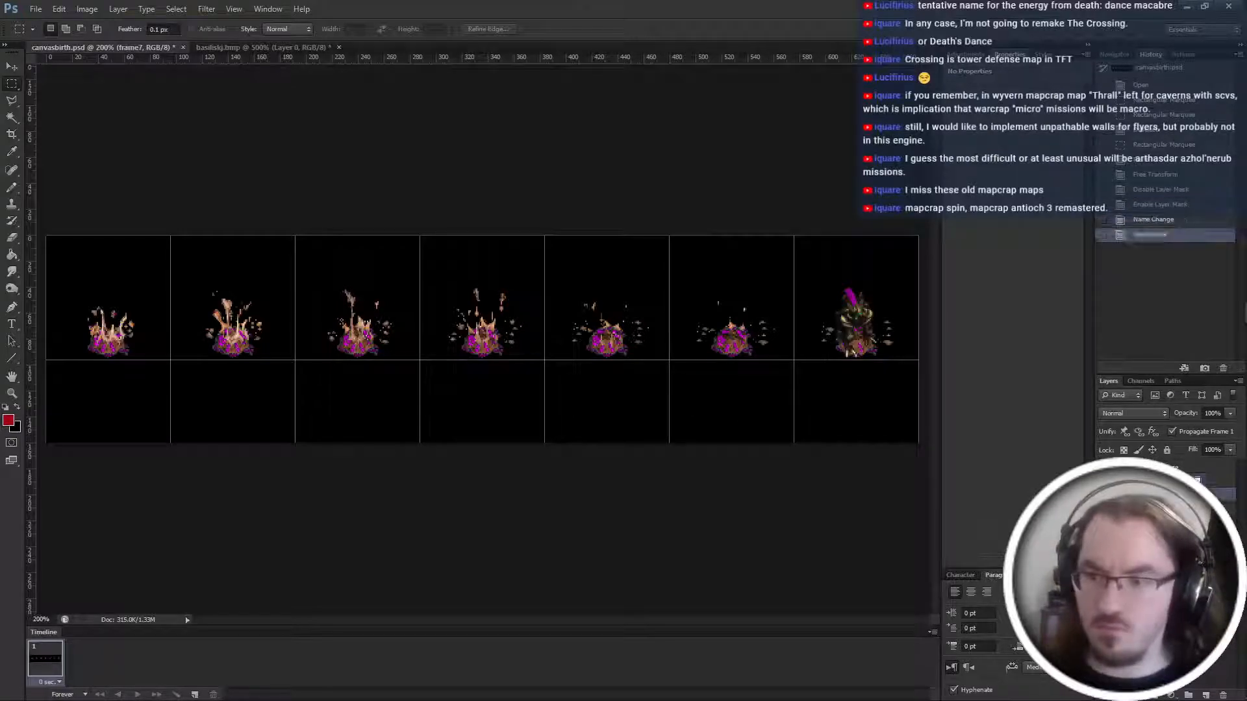
{"action": "key", "text": "ctrl+t"}
{"action": "left_click_drag", "start_coordinate": [874, 305], "coordinate": [123, 305]}
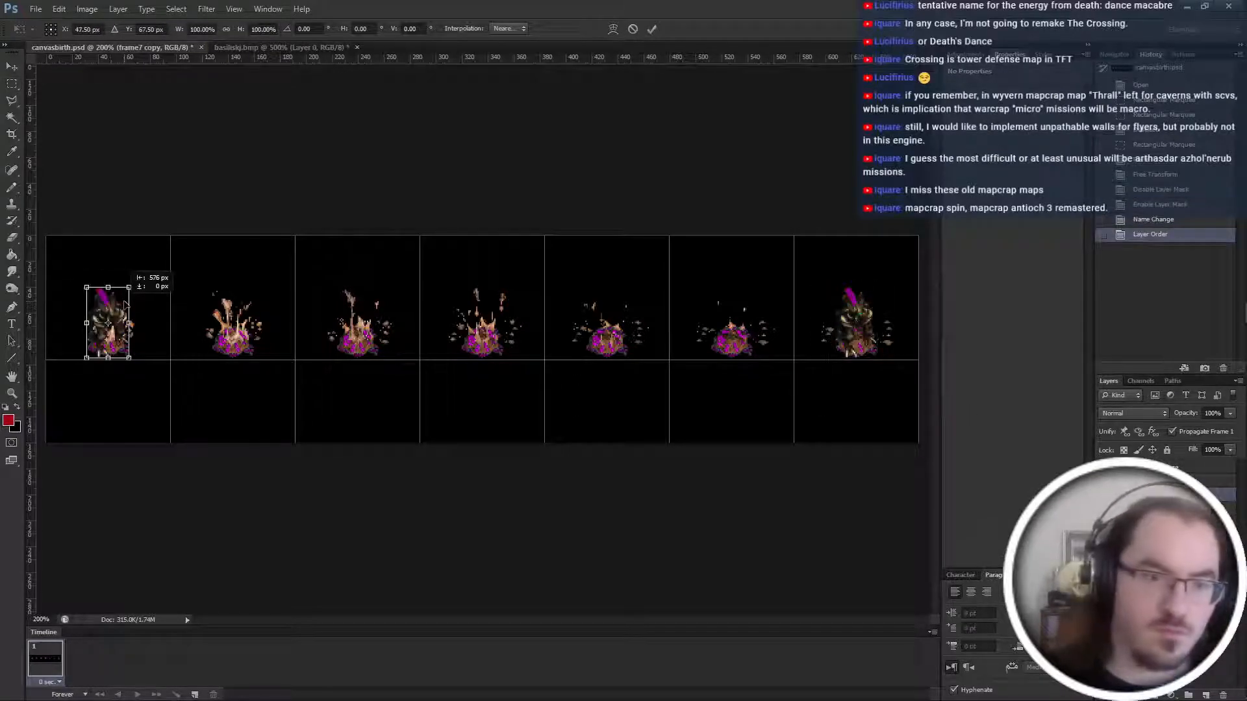
{"action": "key", "text": "Return"}
Outline the copied basilisk's upper body and outer left arm with the Polygonal Lasso and cut that area to its own layer.
{"action": "scroll", "coordinate": [171, 339], "scroll_direction": "up", "scroll_amount": 1}
{"action": "scroll", "coordinate": [454, 523], "scroll_direction": "up", "scroll_amount": 3}
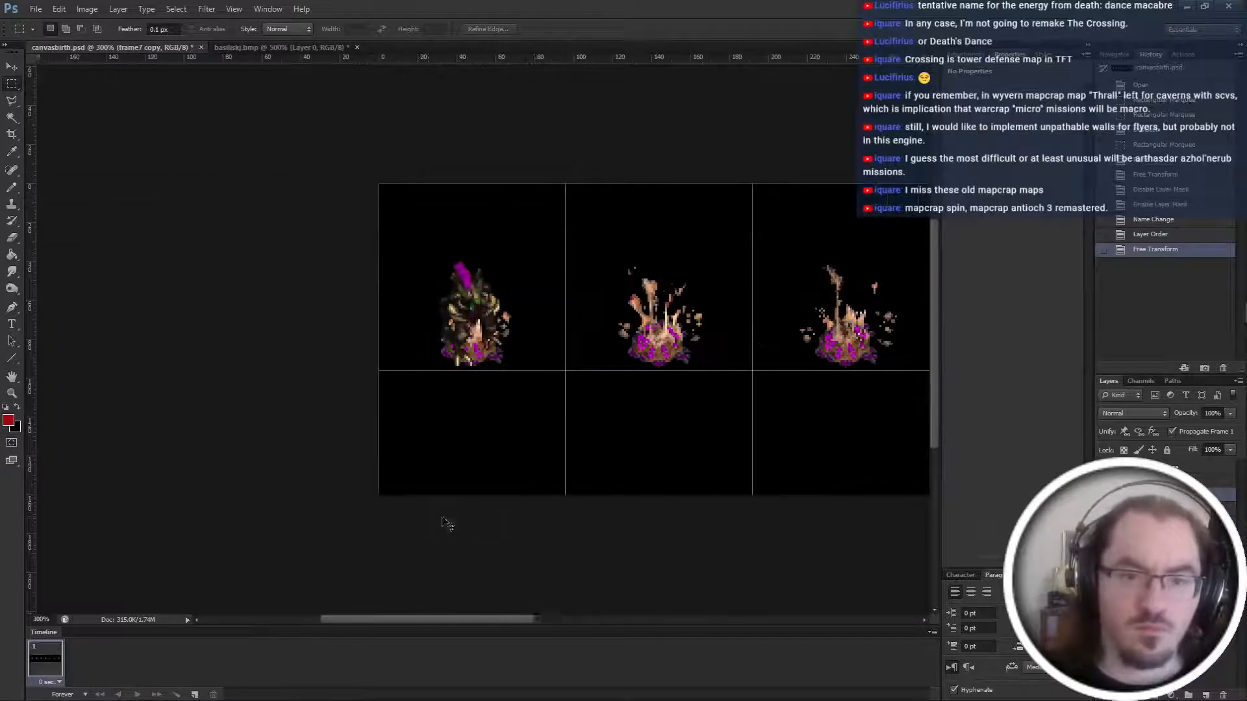
{"action": "scroll", "coordinate": [471, 416], "scroll_direction": "up", "scroll_amount": 1}
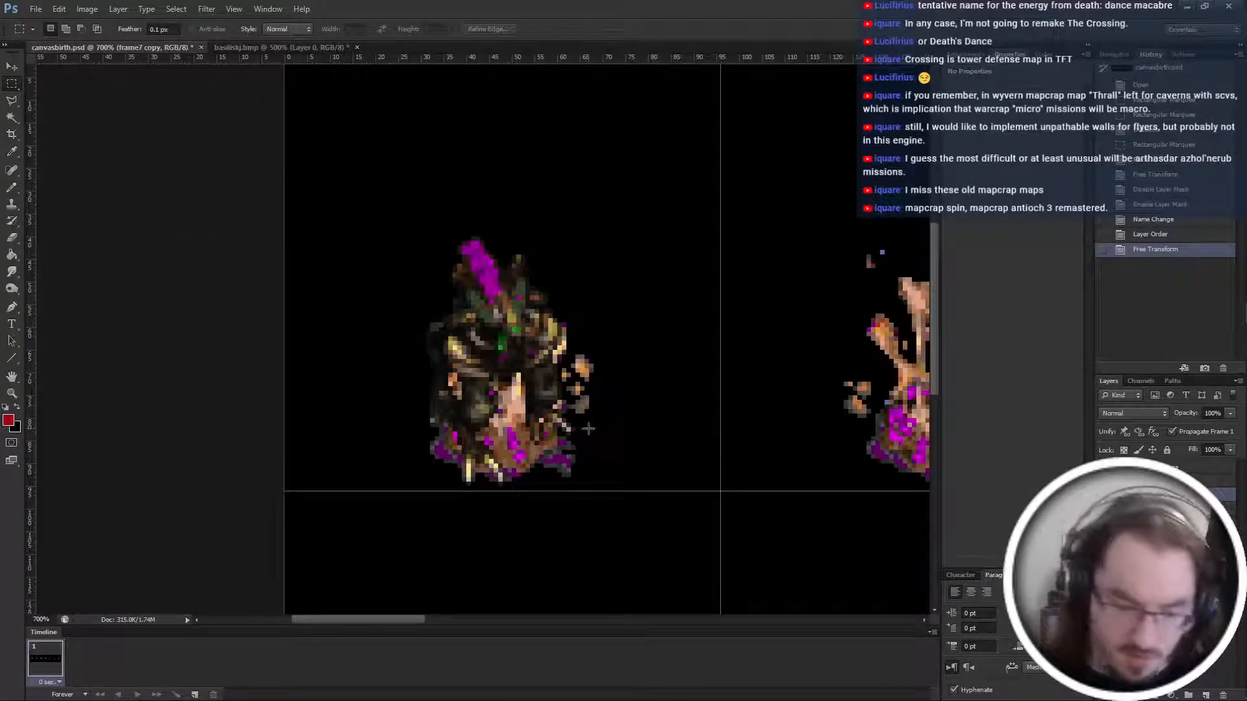
{"action": "key", "text": "l"}
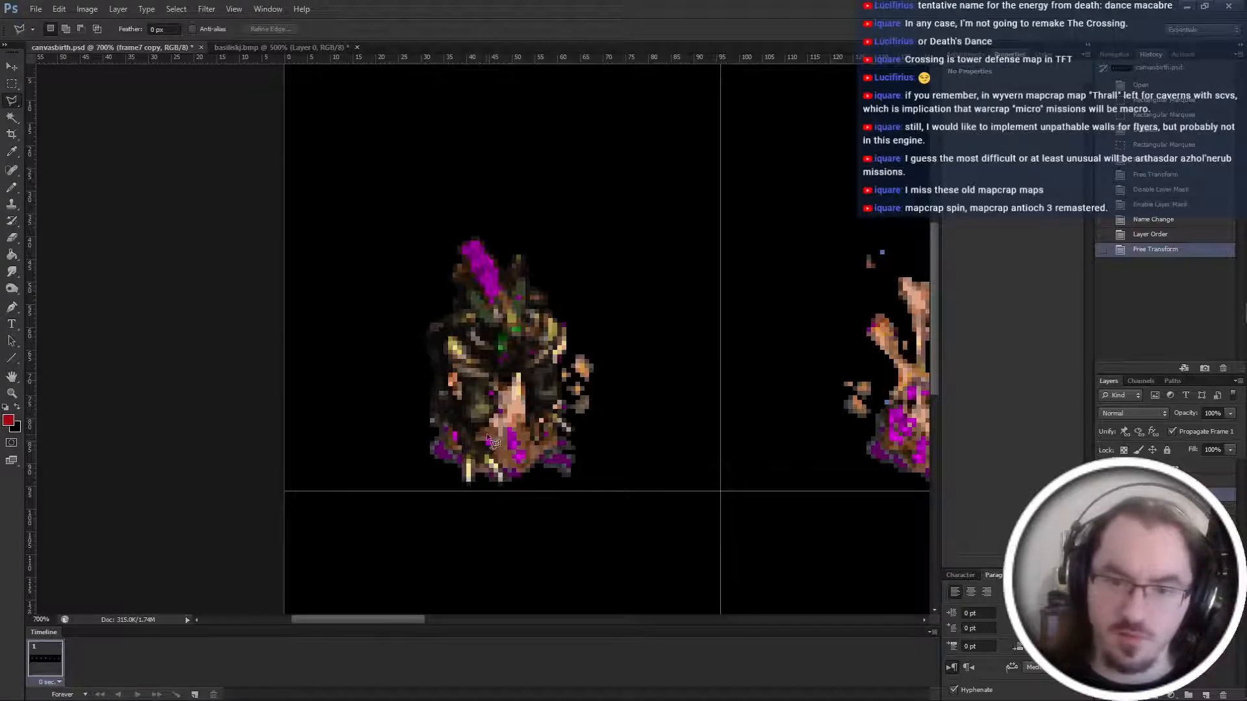
{"action": "left_click", "coordinate": [441, 314]}
{"action": "left_click", "coordinate": [406, 329]}
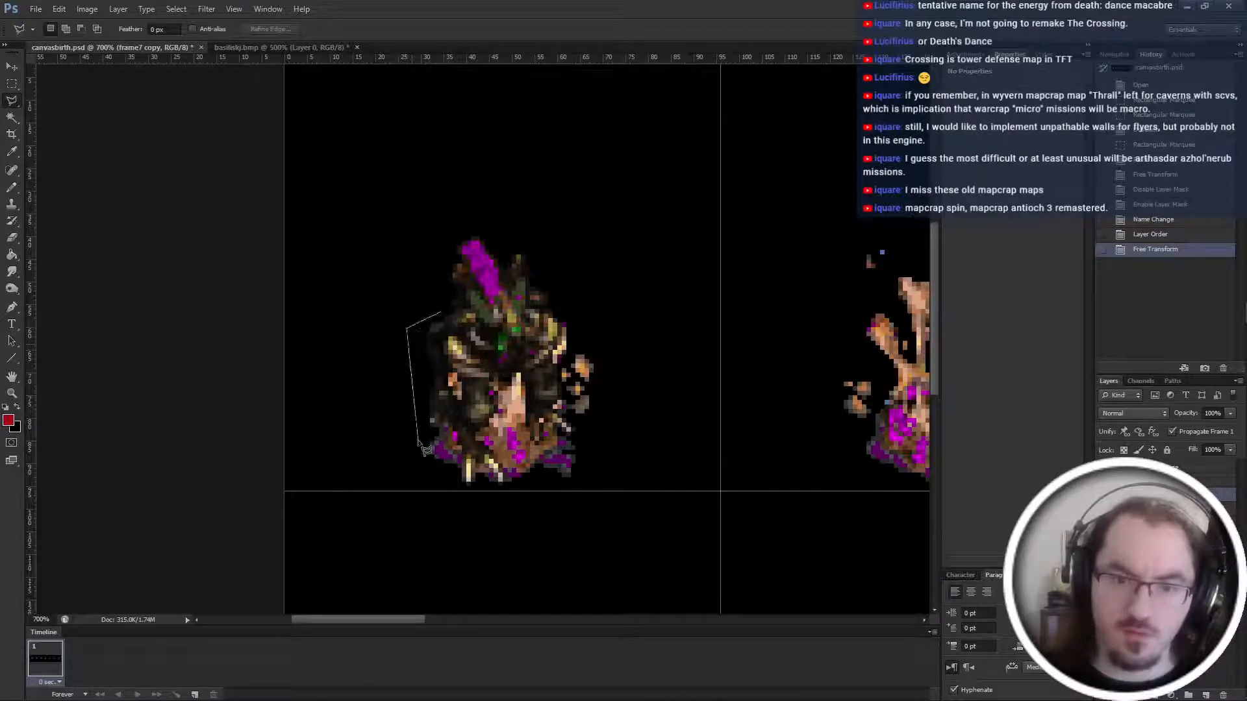
{"action": "left_click", "coordinate": [418, 441]}
{"action": "left_click", "coordinate": [448, 433]}
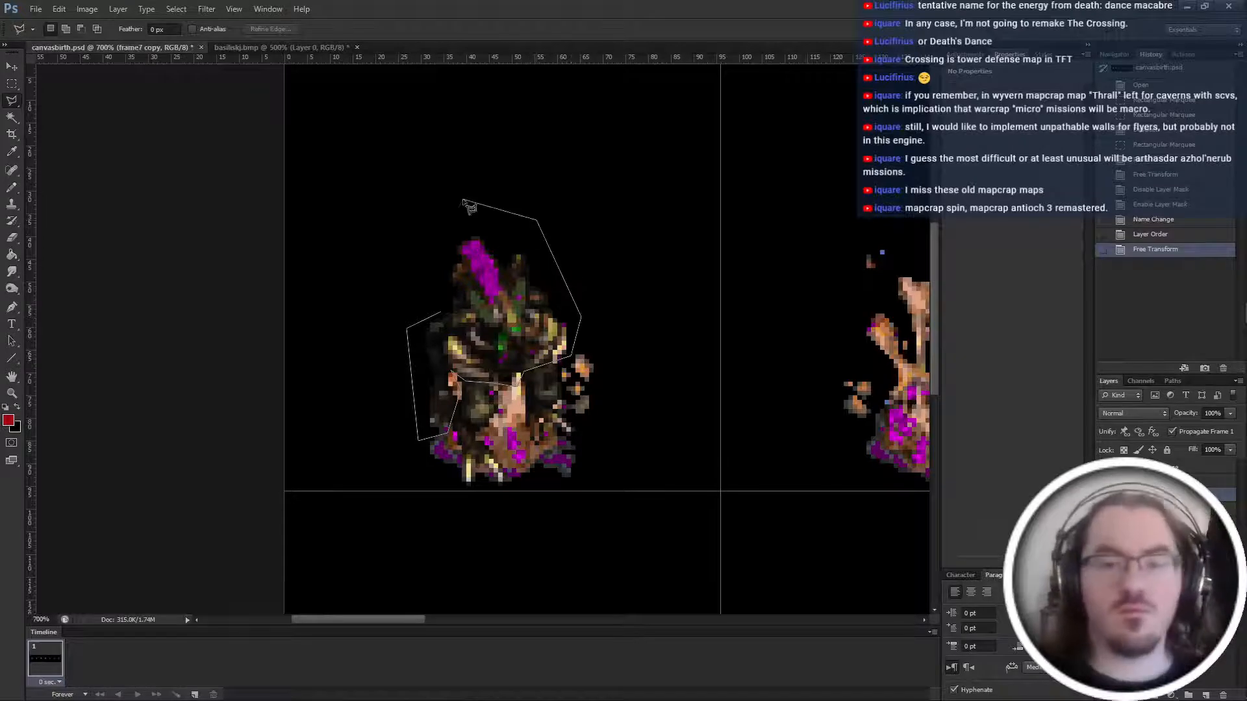
{"action": "left_click", "coordinate": [415, 293]}
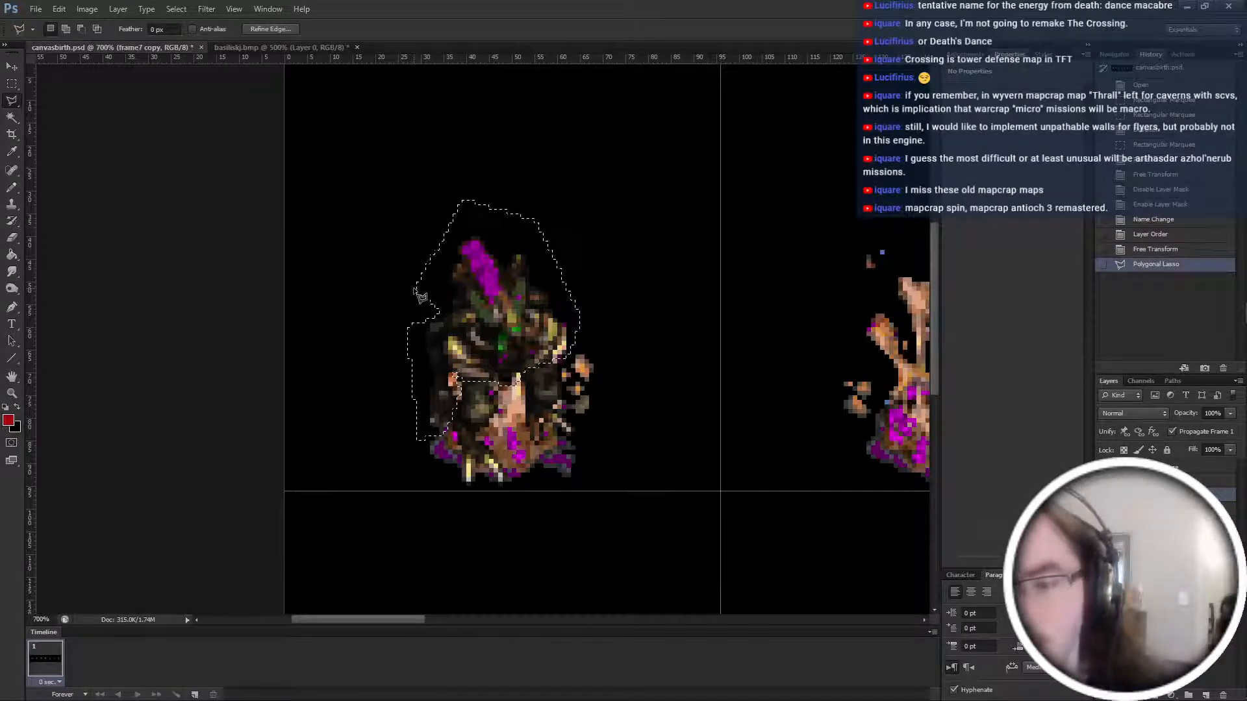
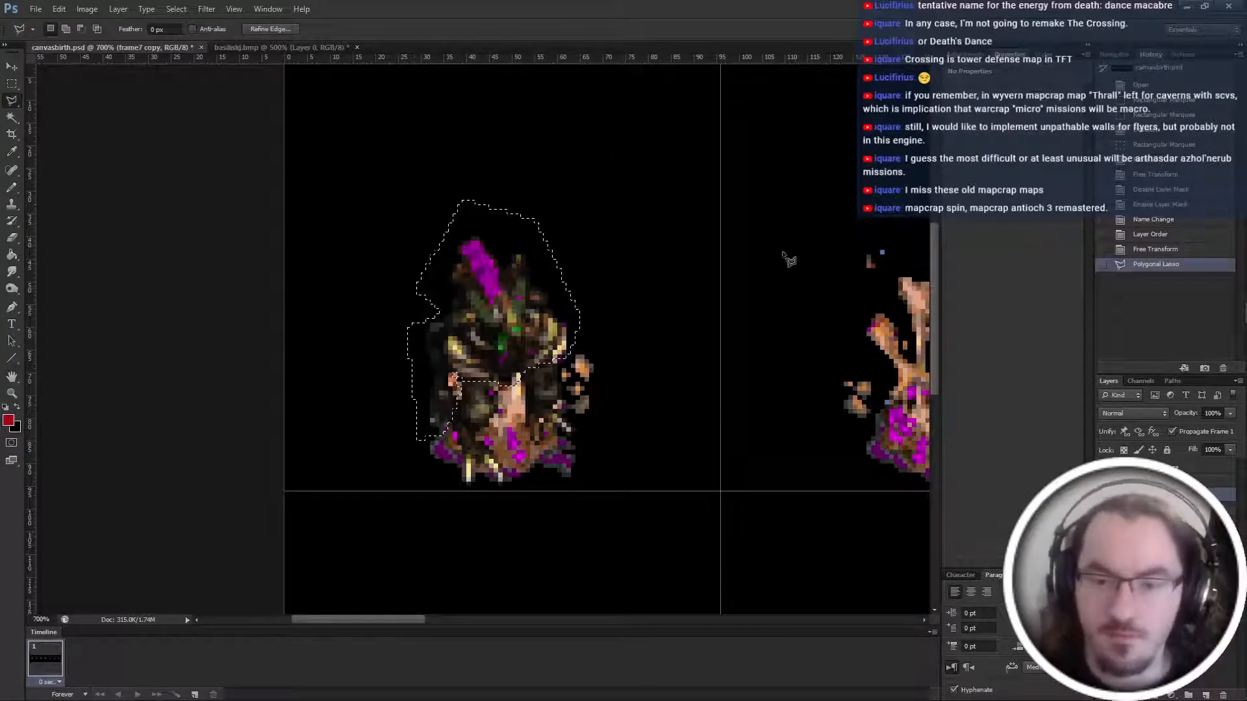
{"action": "right_click", "coordinate": [591, 339]}
{"action": "left_click", "coordinate": [673, 457]}
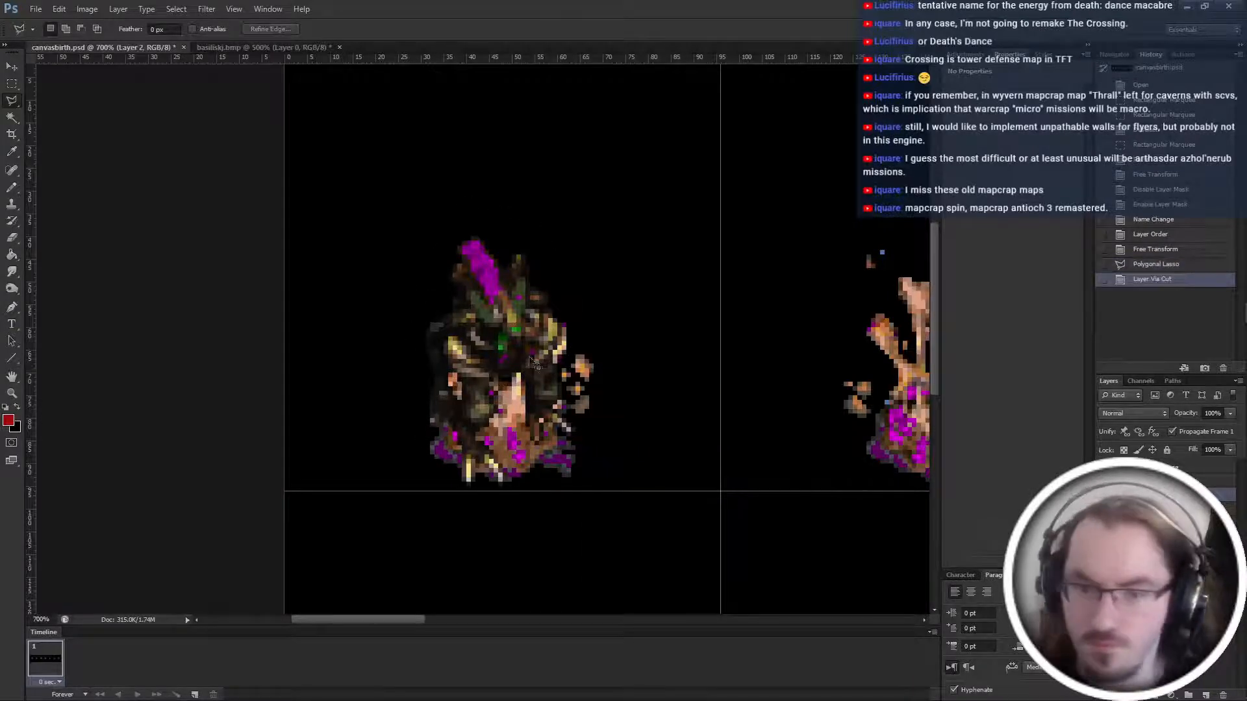
Move the cut upper body up with Free Transform so the lower body beneath it is uncovered.
{"action": "key", "text": "ctrl+t"}
{"action": "left_click_drag", "start_coordinate": [531, 311], "coordinate": [530, 361]}
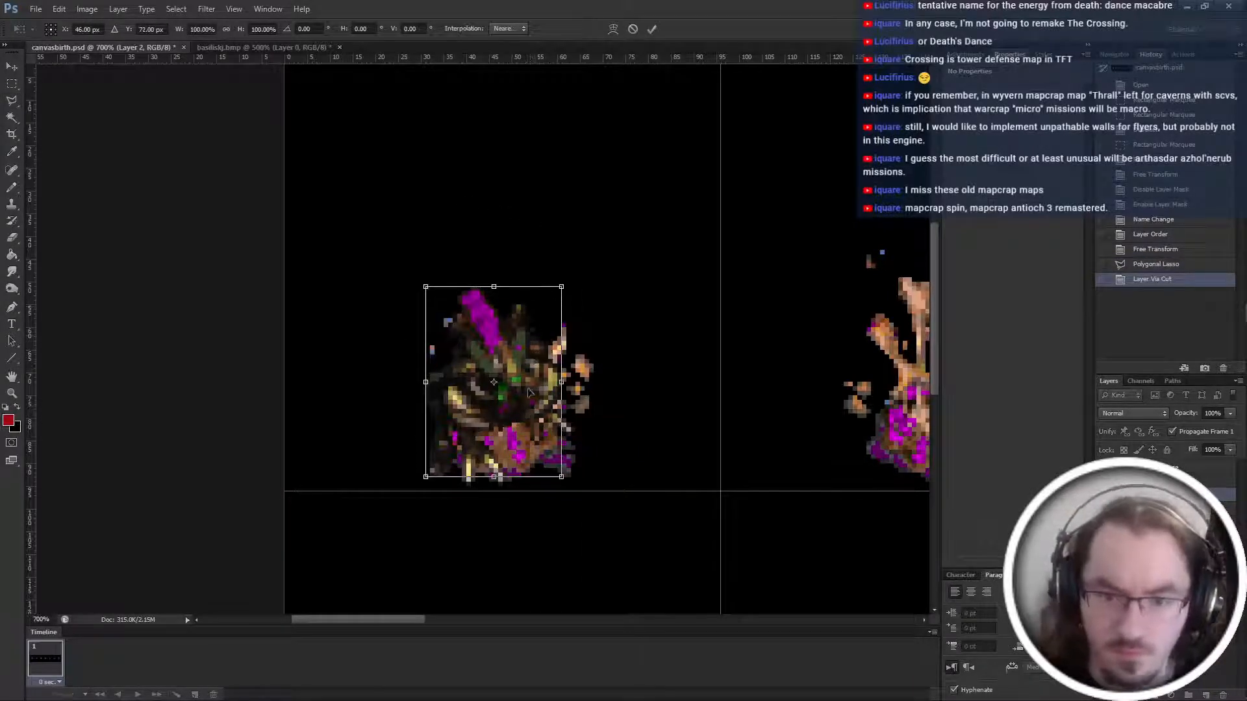
{"action": "left_click_drag", "start_coordinate": [494, 287], "coordinate": [494, 198]}
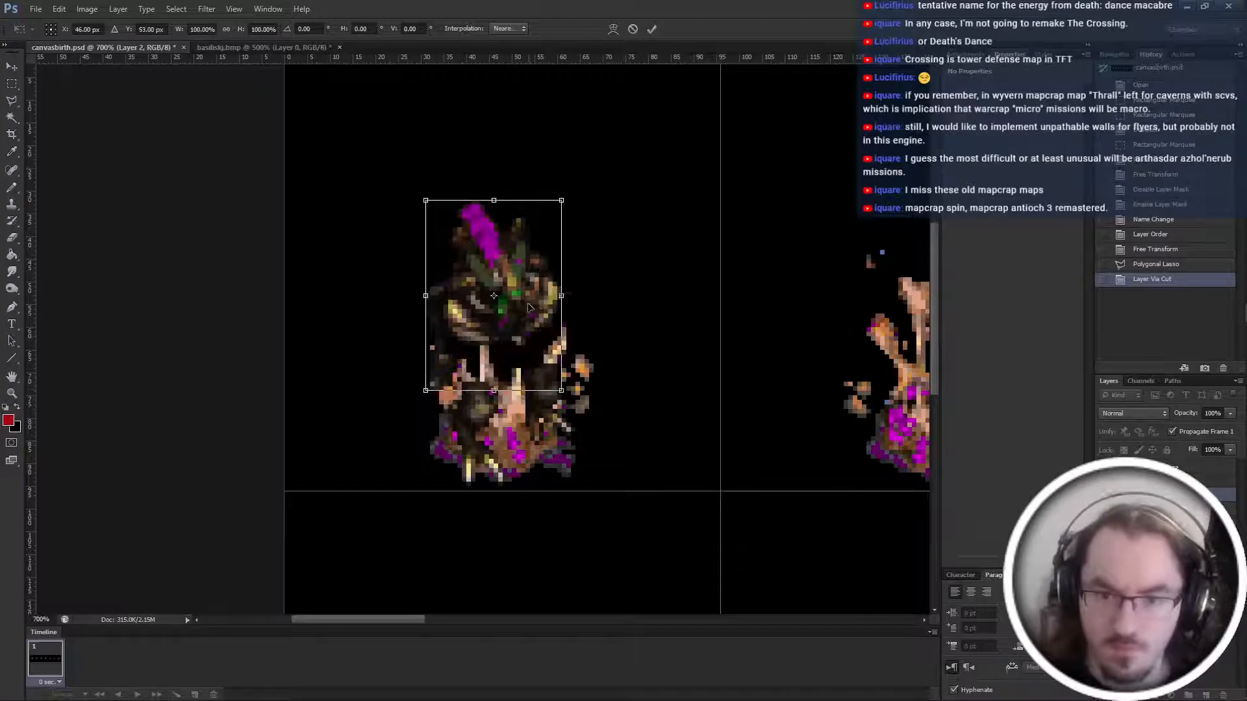
{"action": "key", "text": "Return"}
On the frame7 copy layer, outline the left knee with the Polygonal Lasso, shift it down with Free Transform and put it on its own layer.
{"action": "key", "text": "l"}
{"action": "left_click", "coordinate": [1163, 509]}
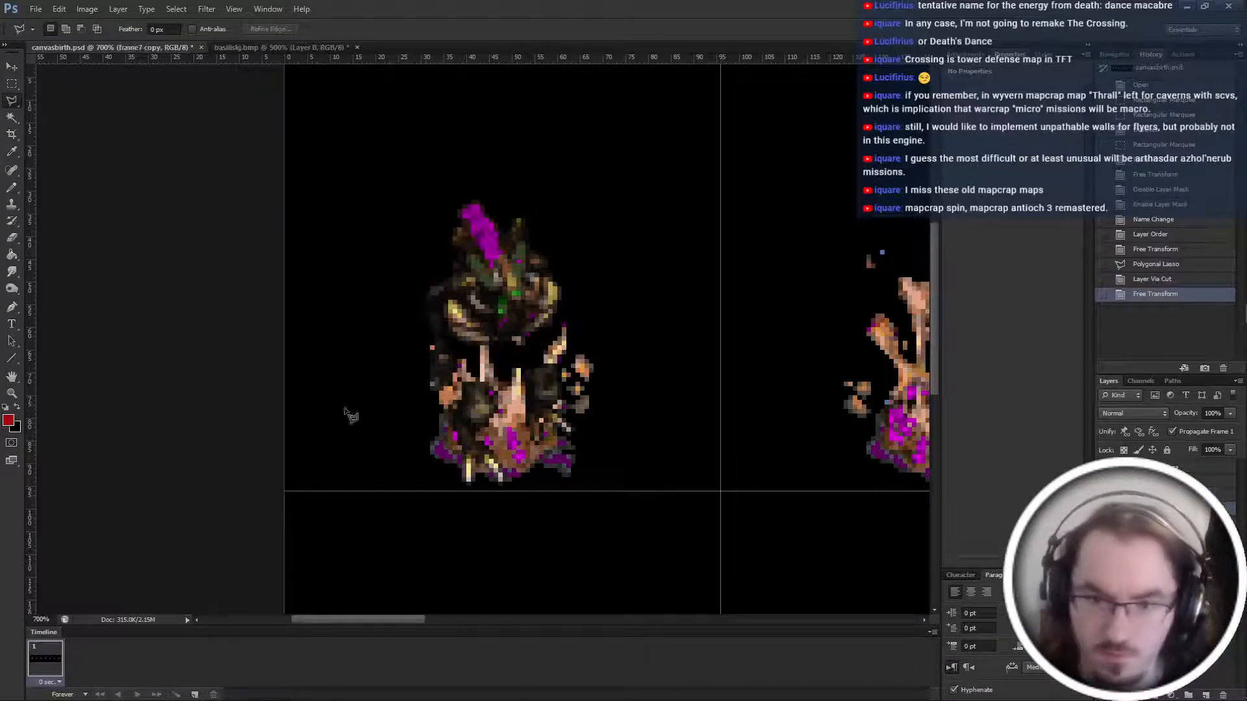
{"action": "left_click", "coordinate": [445, 416]}
{"action": "key", "text": "ctrl+t"}
{"action": "mouse_move", "coordinate": [448, 442]}
{"action": "left_mouse_down"}
{"action": "mouse_move", "coordinate": [496, 404]}
{"action": "mouse_move", "coordinate": [523, 425]}
{"action": "left_mouse_up"}
{"action": "key", "text": "Return"}
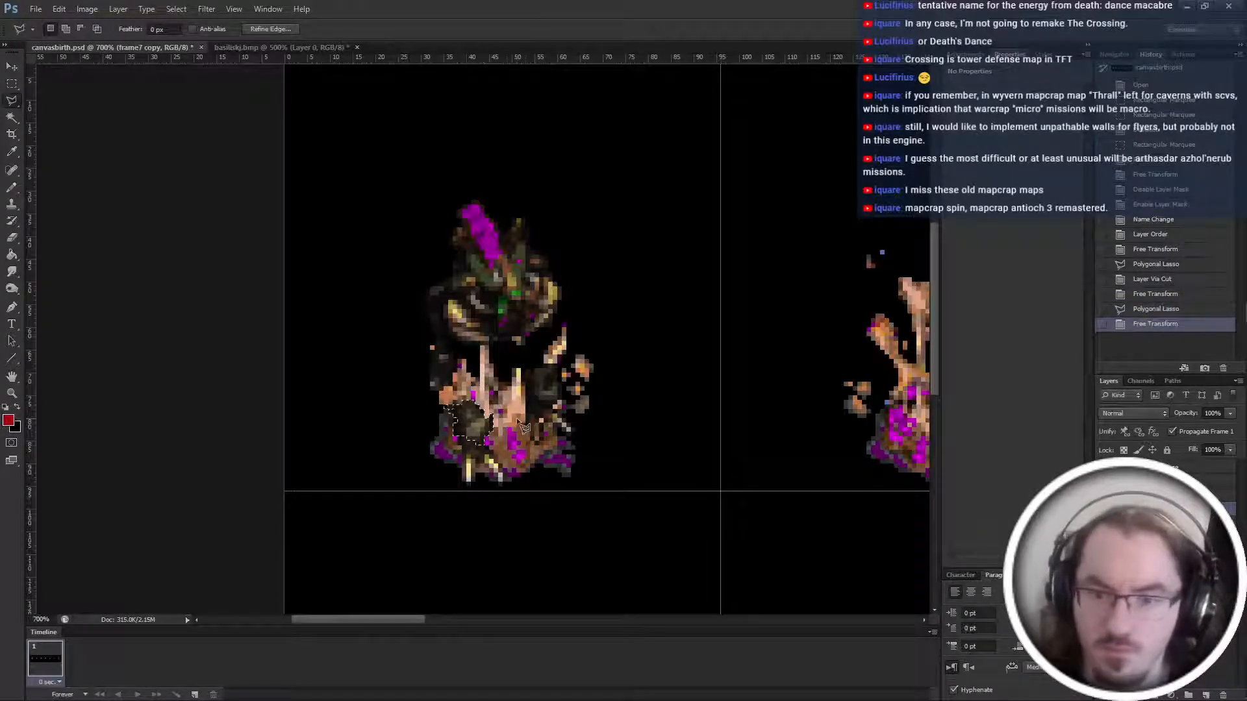
{"action": "right_click", "coordinate": [500, 416]}
{"action": "left_click", "coordinate": [591, 536]}
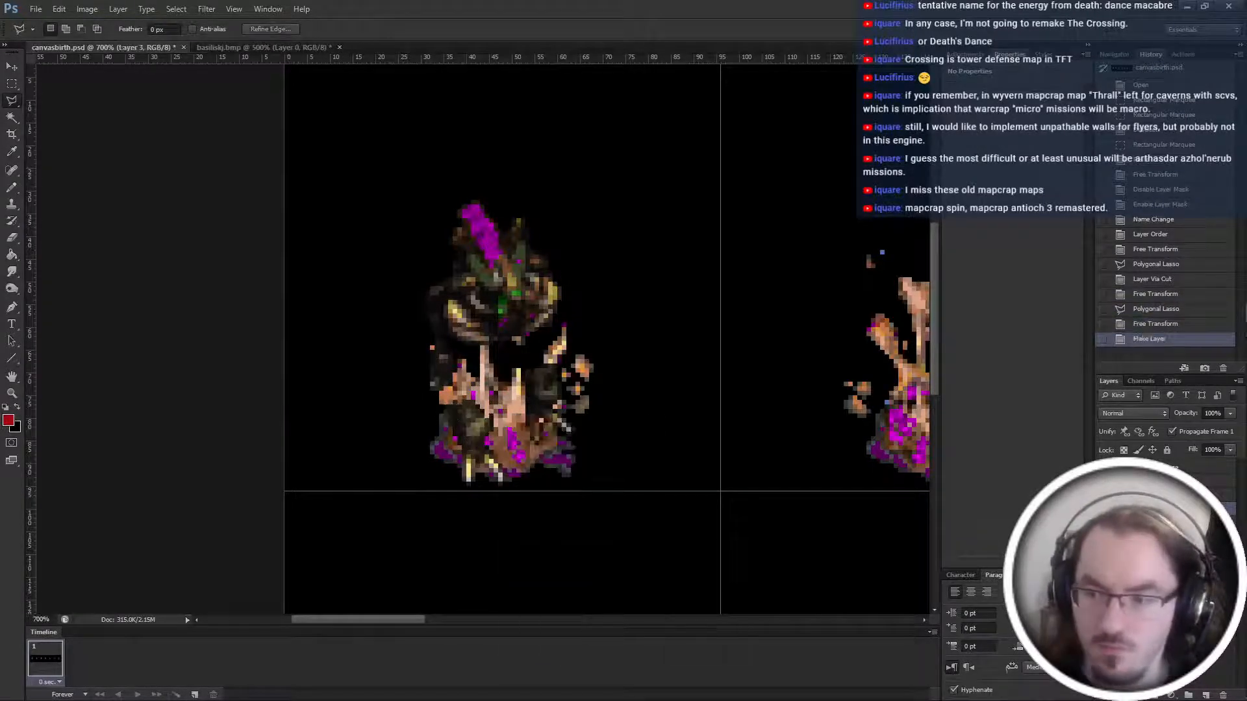
On the frame7 copy layer, outline the right knee with the Polygonal Lasso and cut it to its own layer.
{"action": "left_click", "coordinate": [548, 438], "text": "ctrl"}
{"action": "left_click", "coordinate": [526, 406]}
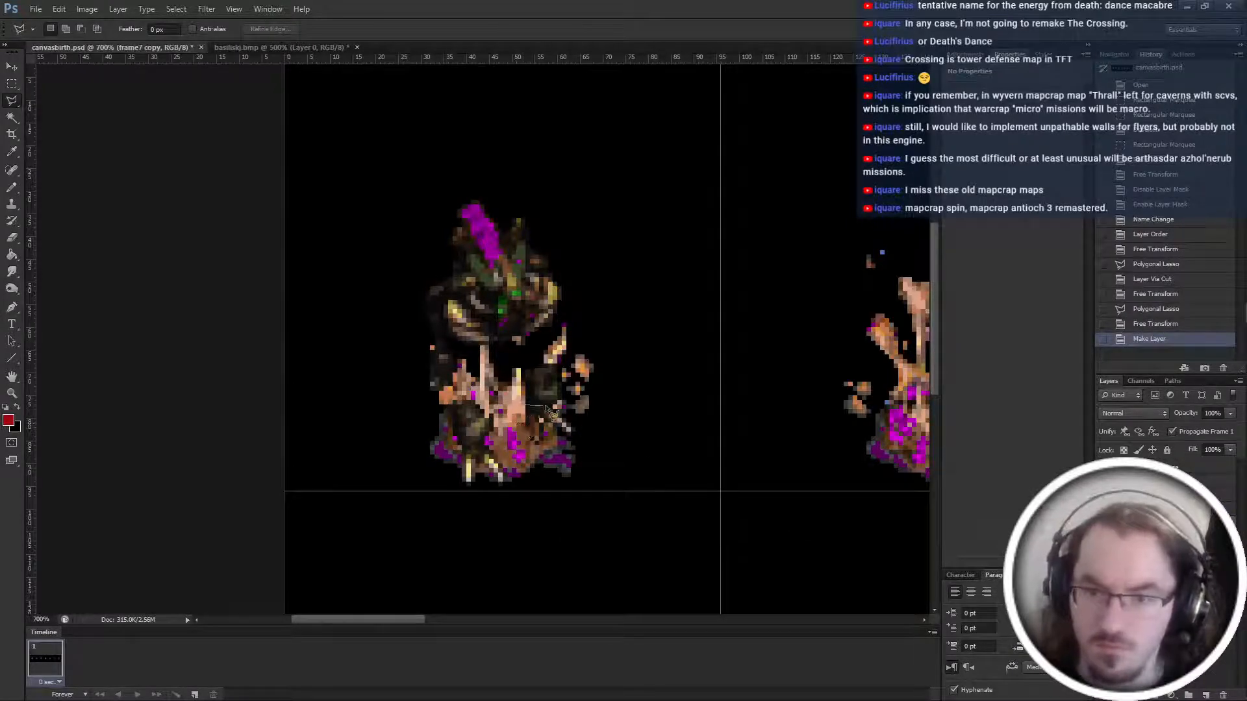
{"action": "left_click", "coordinate": [576, 407]}
{"action": "left_click", "coordinate": [581, 378]}
{"action": "left_click", "coordinate": [584, 345]}
{"action": "left_click", "coordinate": [544, 348]}
{"action": "right_click", "coordinate": [512, 363]}
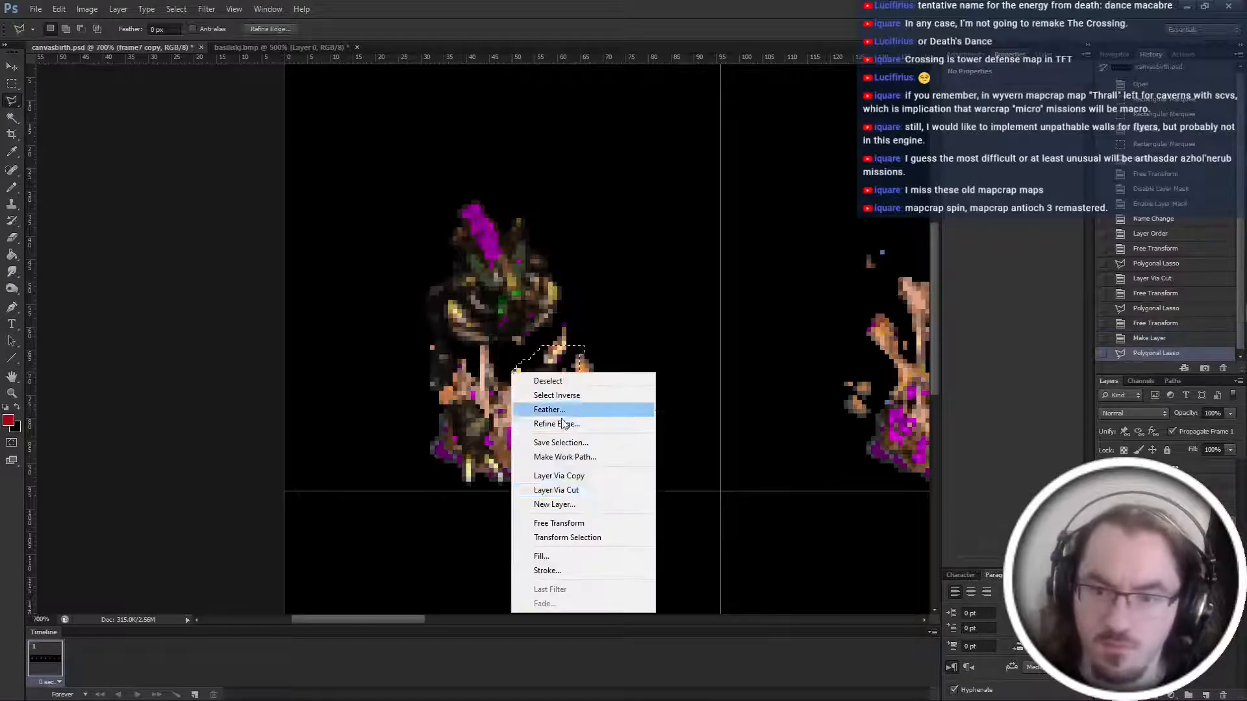
{"action": "left_click", "coordinate": [571, 490]}
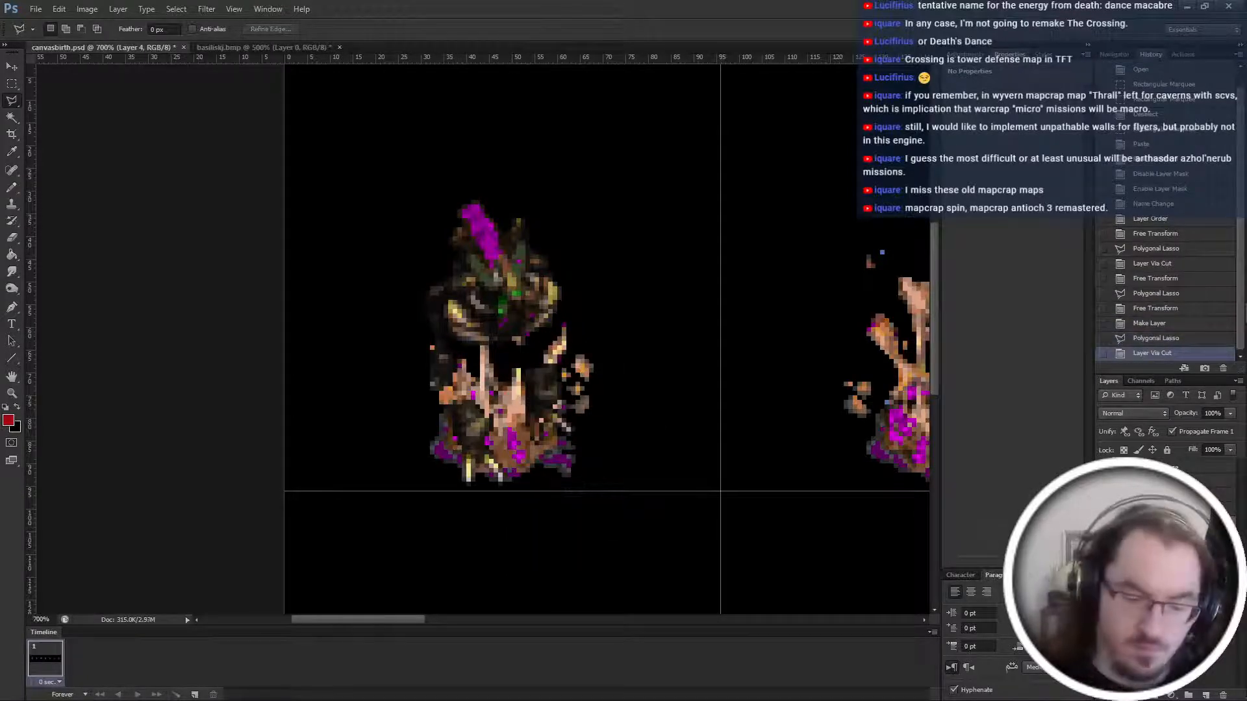
Rename the cut piece layers rightknee, leftknee and upper, and rename the leftover frame7 copy layer too.
{"action": "key", "text": "Return"}
{"action": "left_click", "coordinate": [1169, 507]}
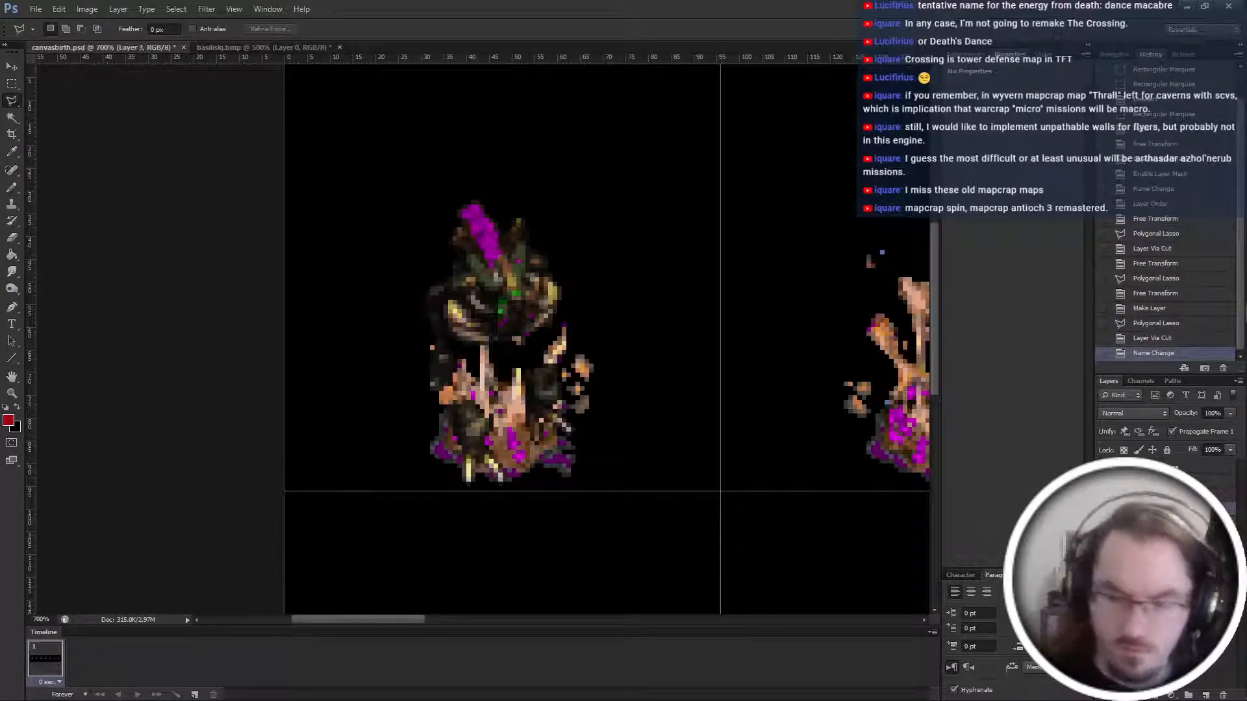
{"action": "key", "text": "Return"}
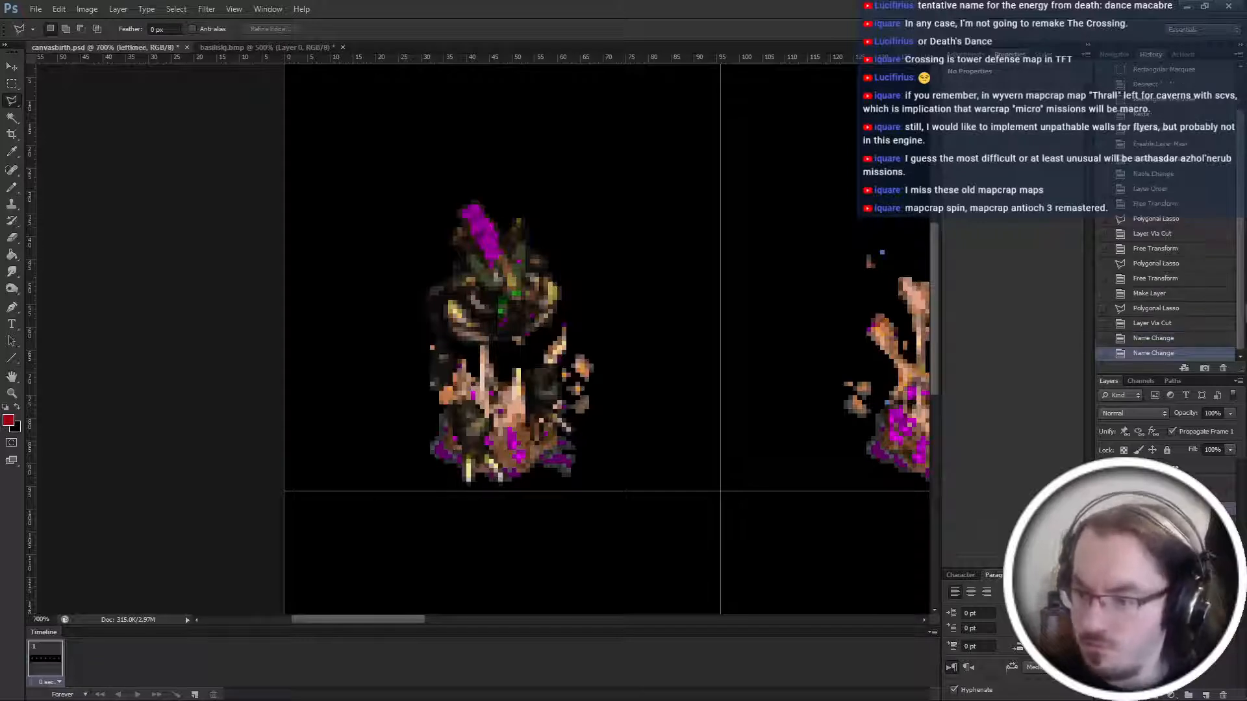
{"action": "left_click", "coordinate": [1169, 522]}
{"action": "key", "text": "Return"}
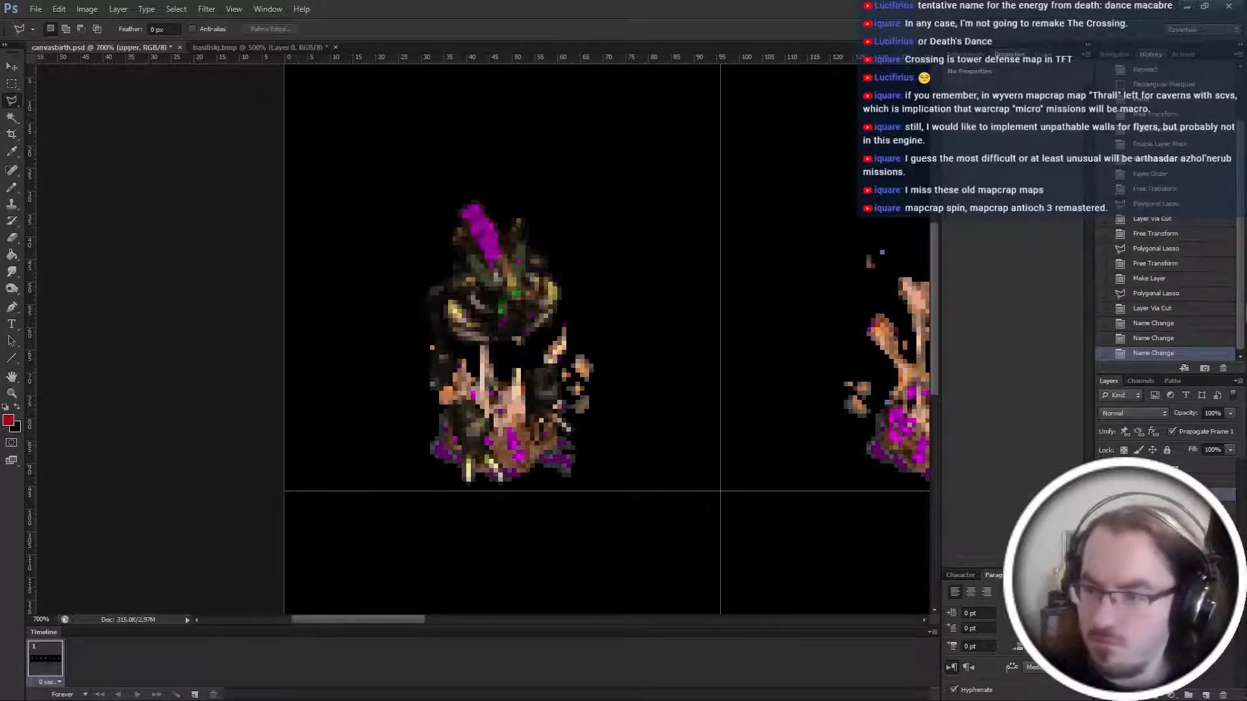
{"action": "left_click", "coordinate": [1166, 547]}
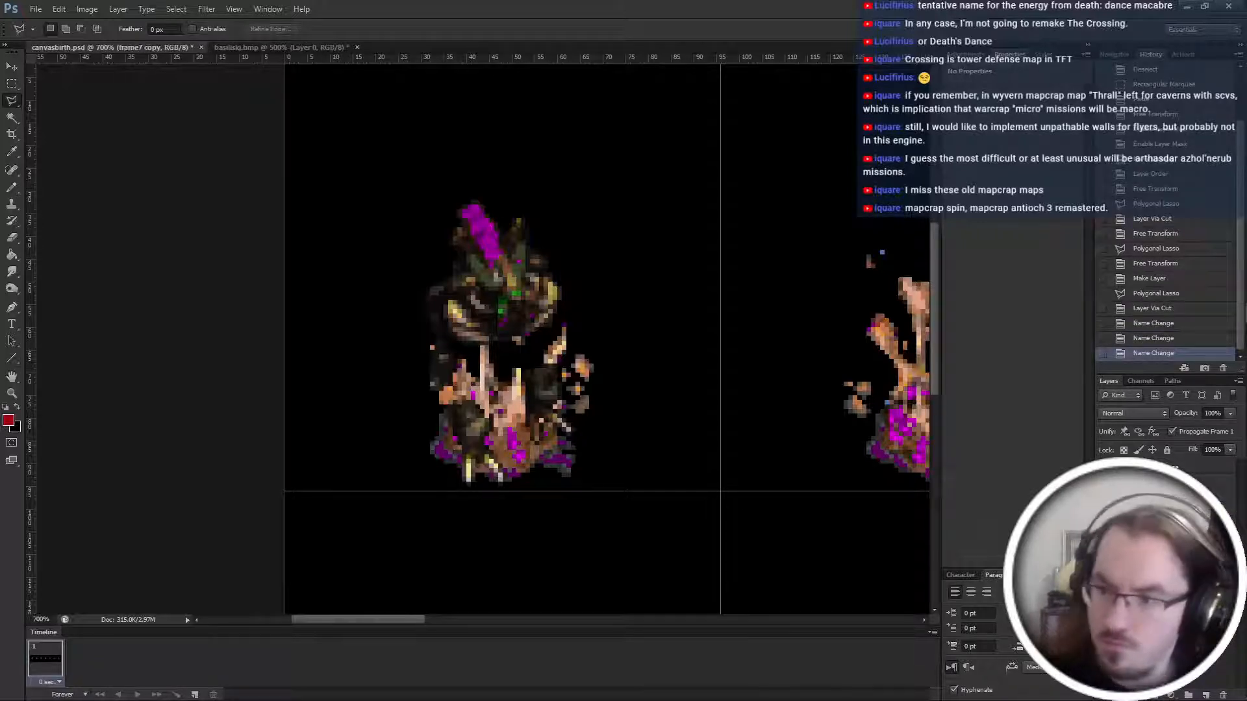
{"action": "key", "text": "Return"}
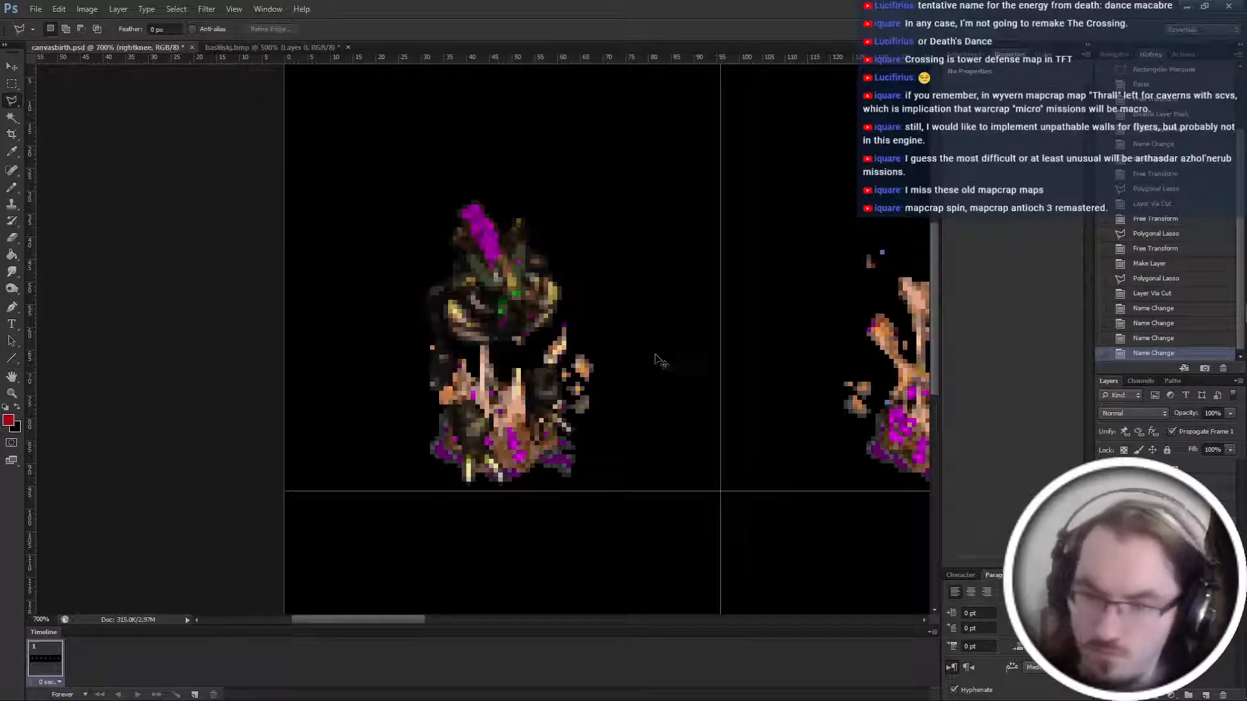
Shift the rightknee piece slightly down and lower the upper piece onto the egg with Free Transform.
{"action": "key", "text": "ctrl+t"}
{"action": "left_click_drag", "start_coordinate": [582, 369], "coordinate": [578, 403]}
{"action": "key", "text": "Return"}
{"action": "left_click", "coordinate": [518, 325], "text": "ctrl"}
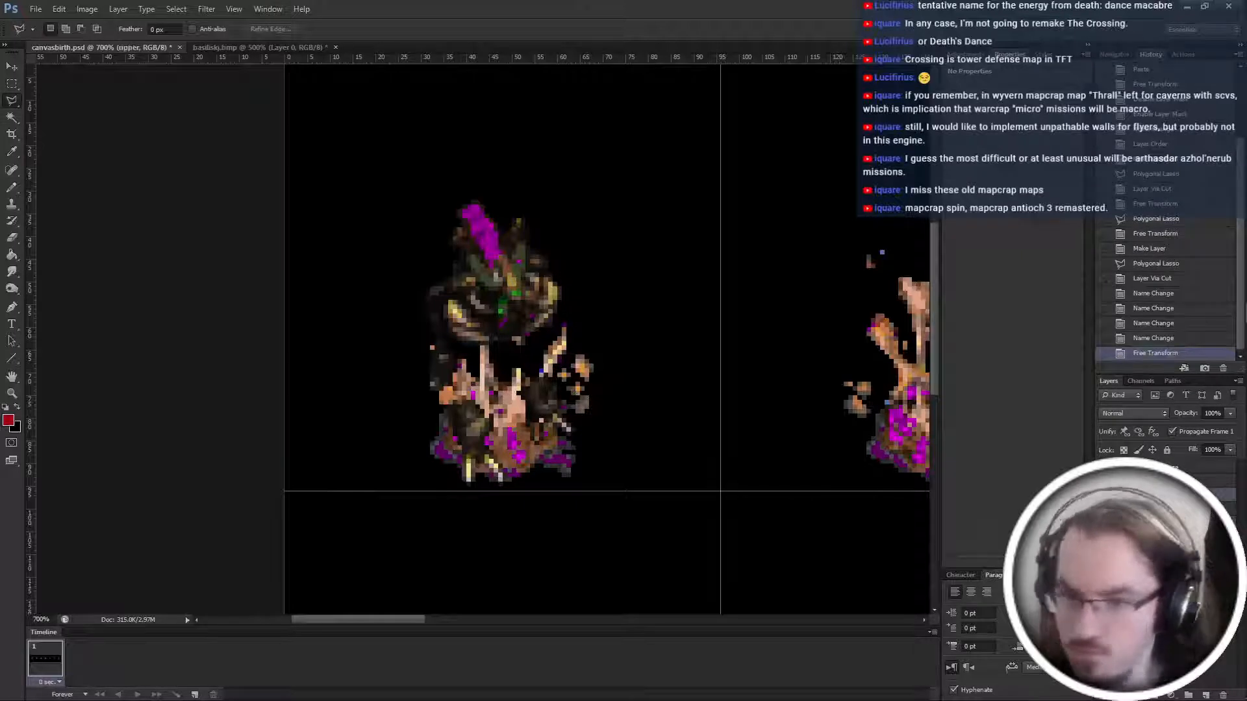
{"action": "key", "text": "ctrl+t"}
{"action": "left_click_drag", "start_coordinate": [520, 324], "coordinate": [520, 398]}
{"action": "key", "text": "Return"}
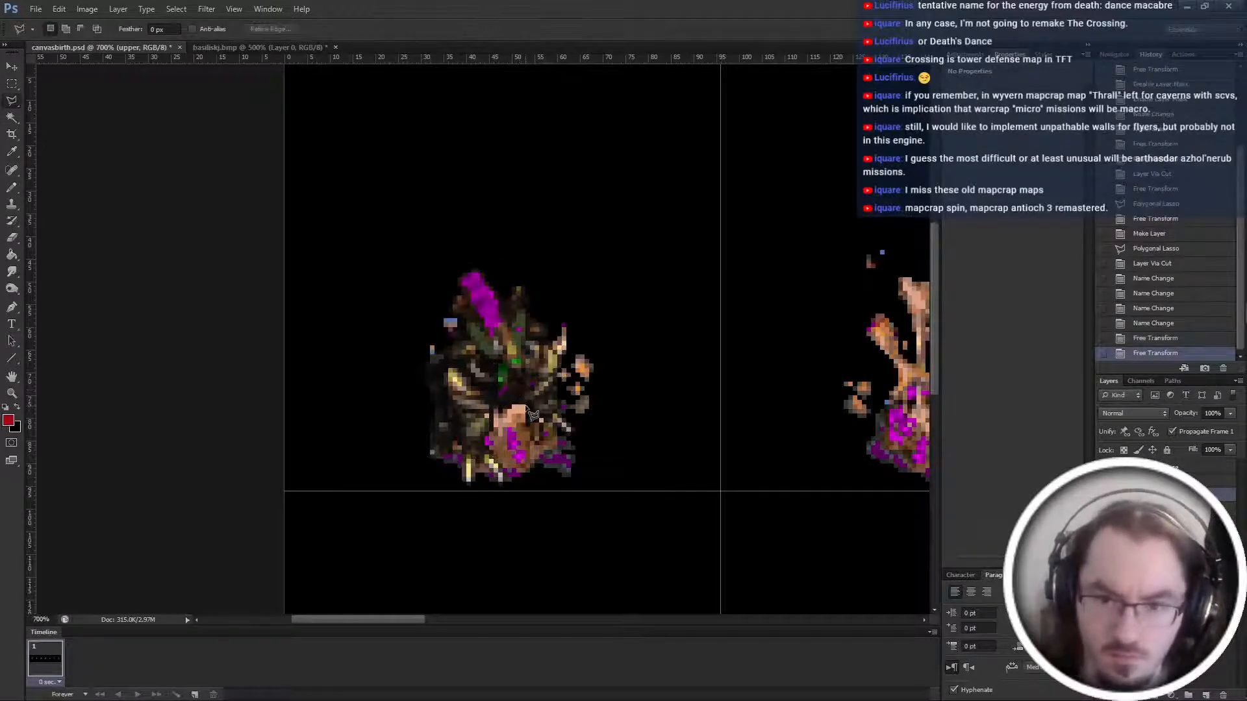
Outline the head and crest on the upper layer with the Polygonal Lasso, cut them to a new layer and rename it.
{"action": "key", "text": "ctrl+minus"}
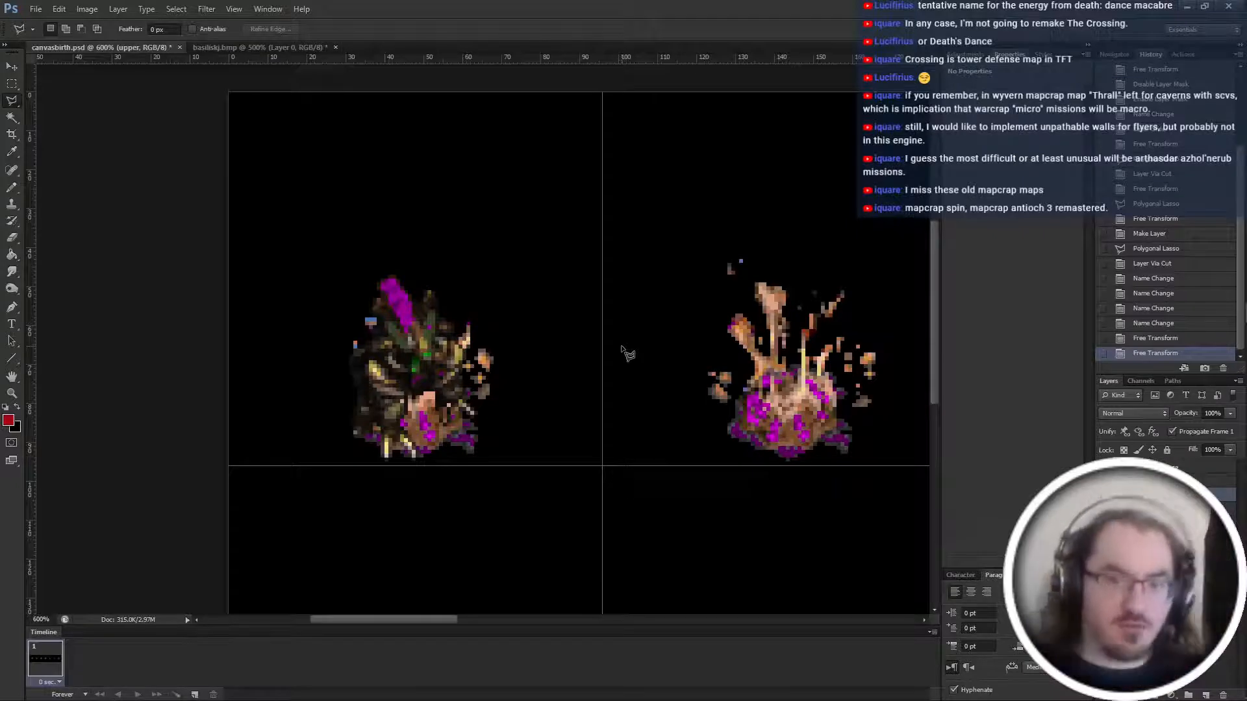
{"action": "key", "text": "ctrl+plus"}
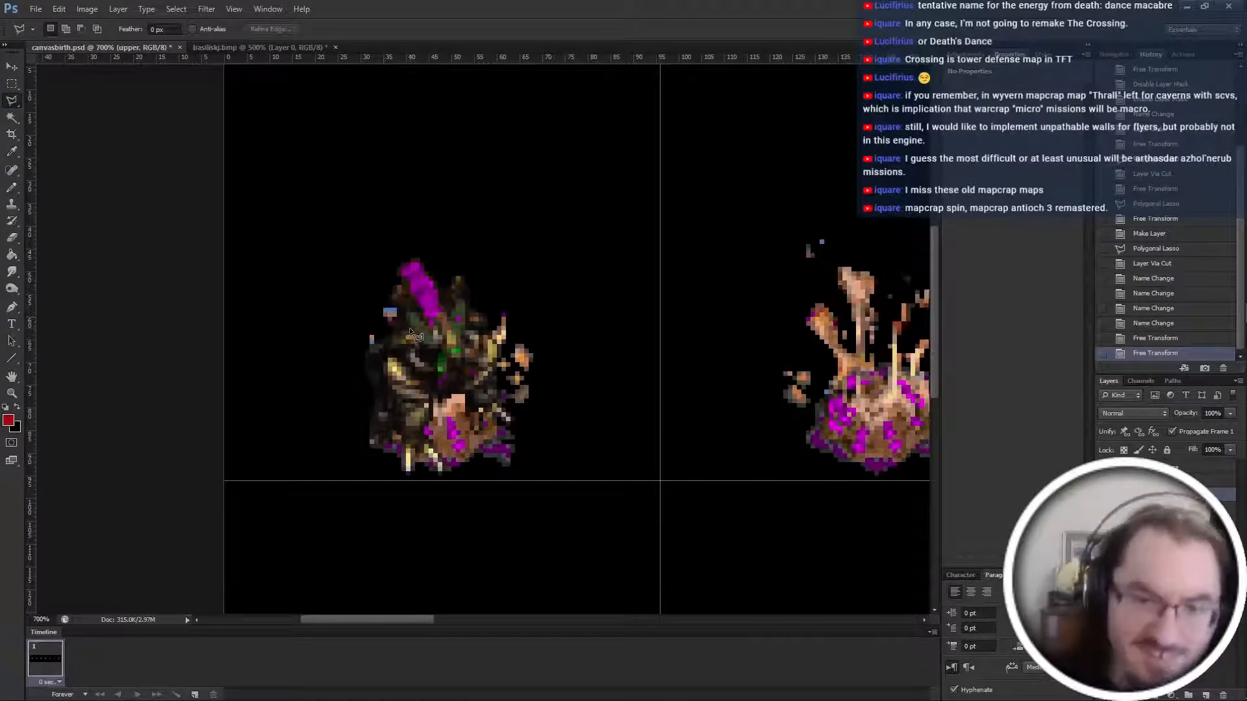
{"action": "left_click", "coordinate": [380, 312]}
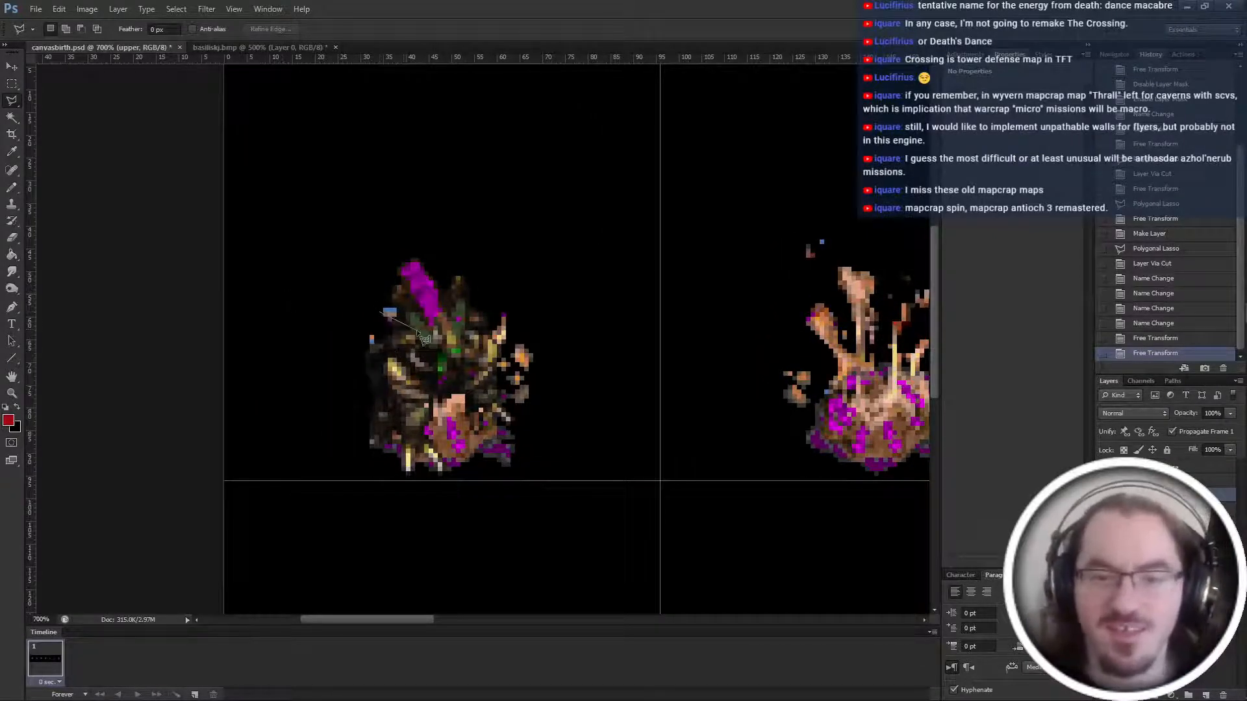
{"action": "left_click", "coordinate": [416, 337]}
{"action": "left_click", "coordinate": [406, 353]}
{"action": "left_click", "coordinate": [429, 375]}
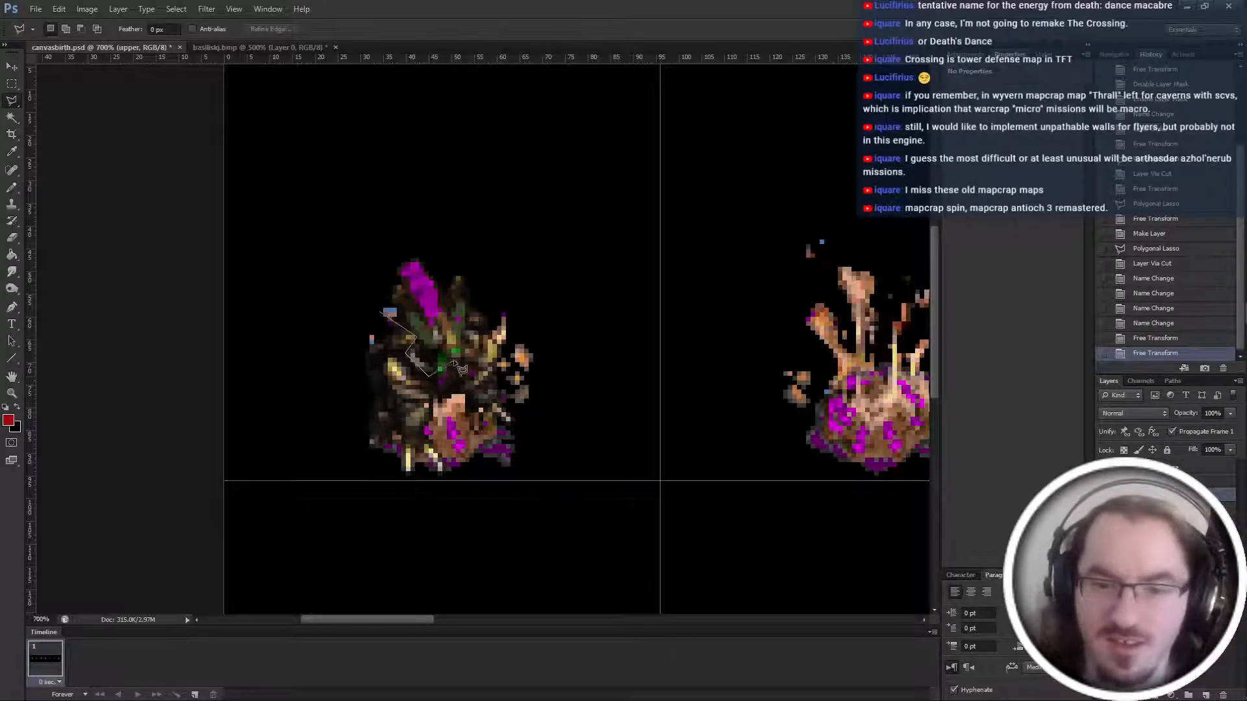
{"action": "left_click", "coordinate": [455, 358]}
{"action": "left_click", "coordinate": [490, 338]}
{"action": "left_click", "coordinate": [496, 272]}
{"action": "left_click", "coordinate": [411, 209]}
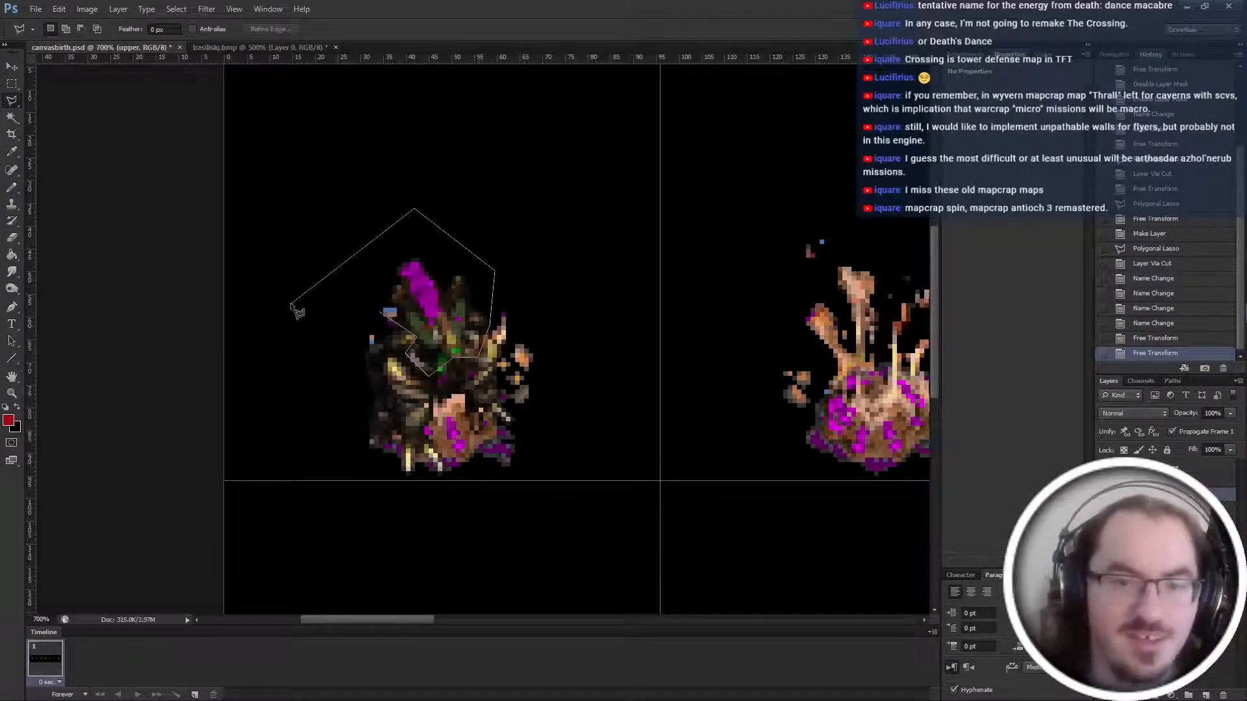
{"action": "left_click", "coordinate": [297, 292]}
{"action": "left_click", "coordinate": [312, 305]}
{"action": "double_click", "coordinate": [361, 308]}
{"action": "key", "text": "ctrl+t"}
{"action": "mouse_move", "coordinate": [546, 350]}
{"action": "left_mouse_down"}
{"action": "mouse_move", "coordinate": [635, 295]}
{"action": "mouse_move", "coordinate": [623, 300]}
{"action": "left_mouse_up"}
{"action": "key", "text": "Escape"}
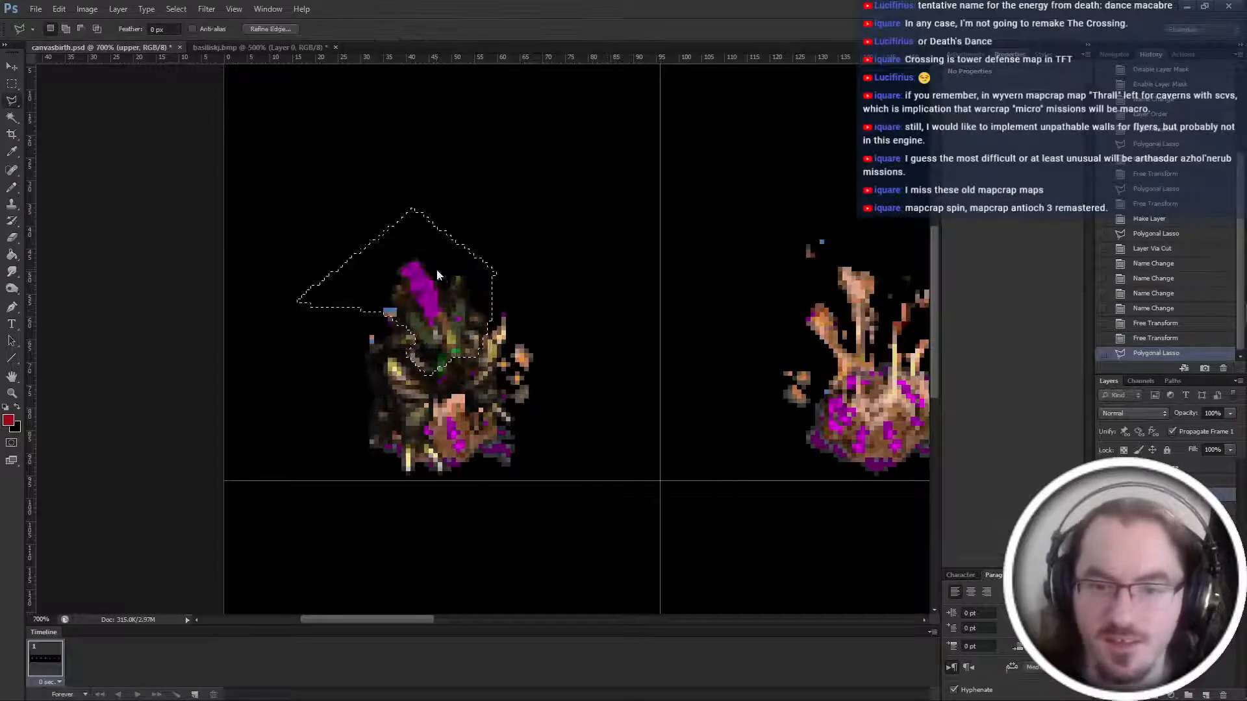
{"action": "right_click", "coordinate": [437, 272]}
{"action": "left_click", "coordinate": [565, 388]}
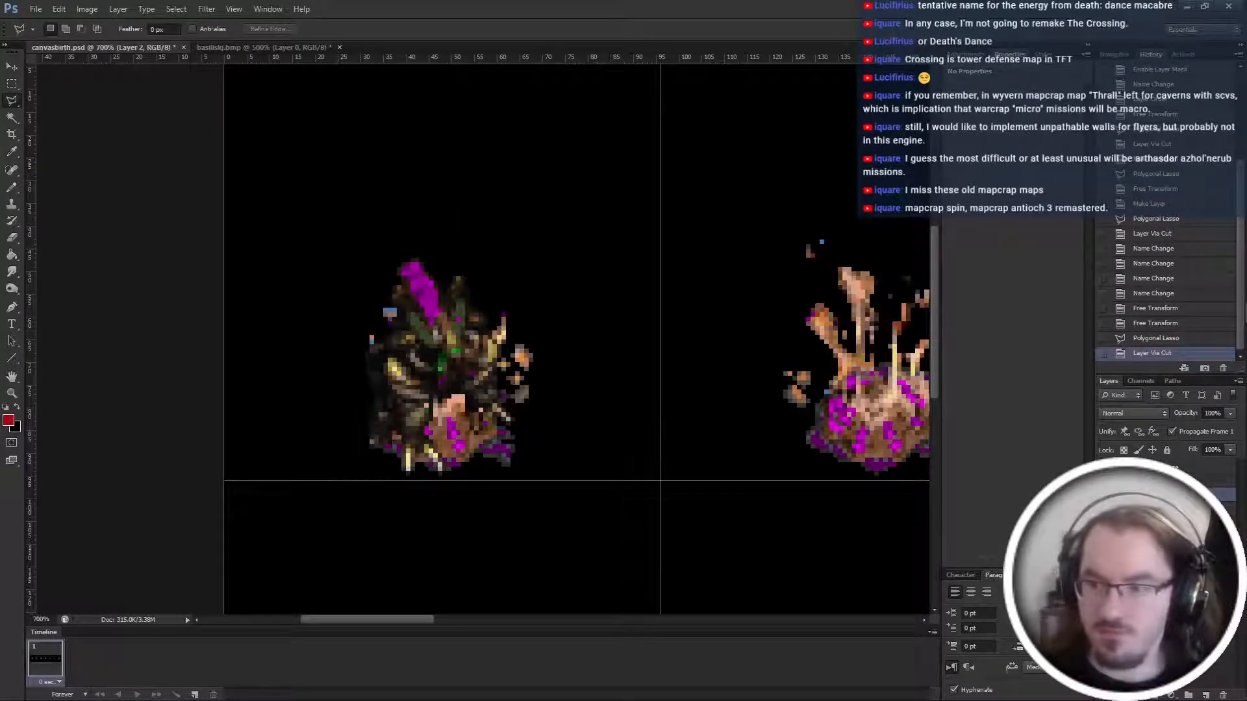
{"action": "key", "text": "Return"}
Group all the basilisk piece layers of the first frame and duplicate the group.
{"action": "left_click", "coordinate": [1163, 541], "text": "shift"}
{"action": "right_click", "coordinate": [1163, 541]}
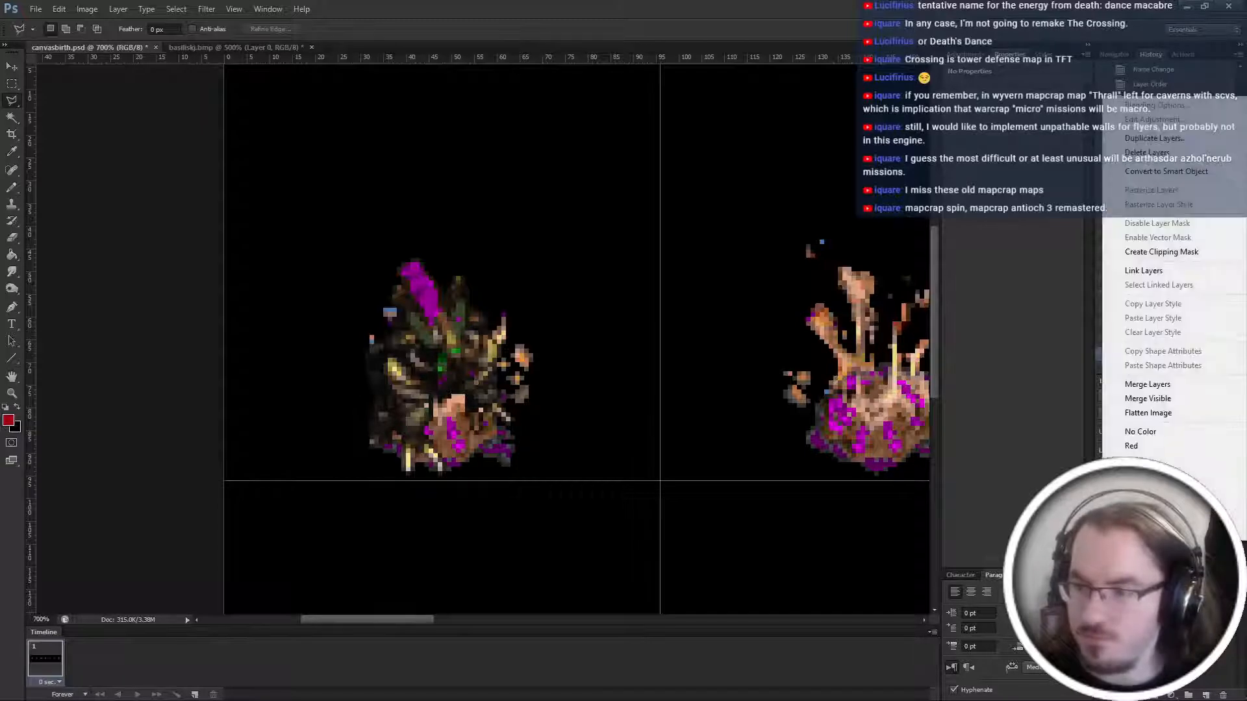
{"action": "key", "text": "Escape"}
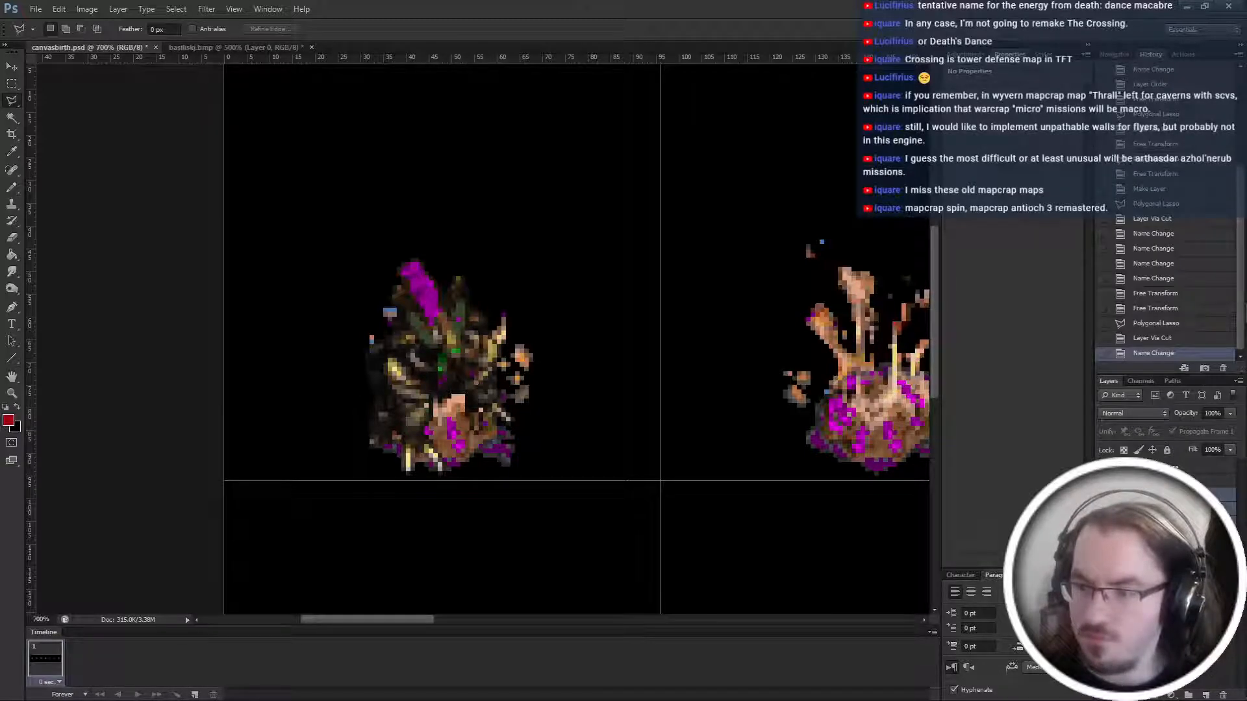
{"action": "key", "text": "ctrl+g"}
{"action": "key", "text": "ctrl+j"}
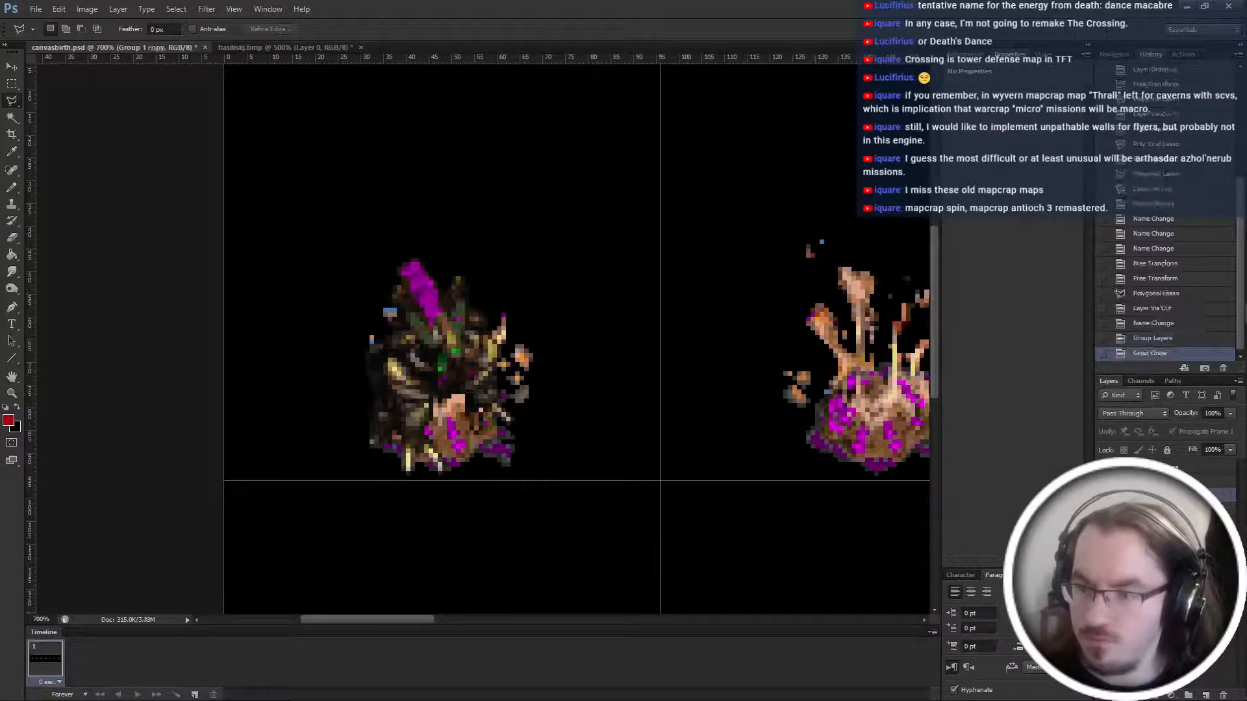
Rename the group holding the first frame's basilisk pieces frame1.
{"action": "left_click", "coordinate": [442, 319], "text": "ctrl"}
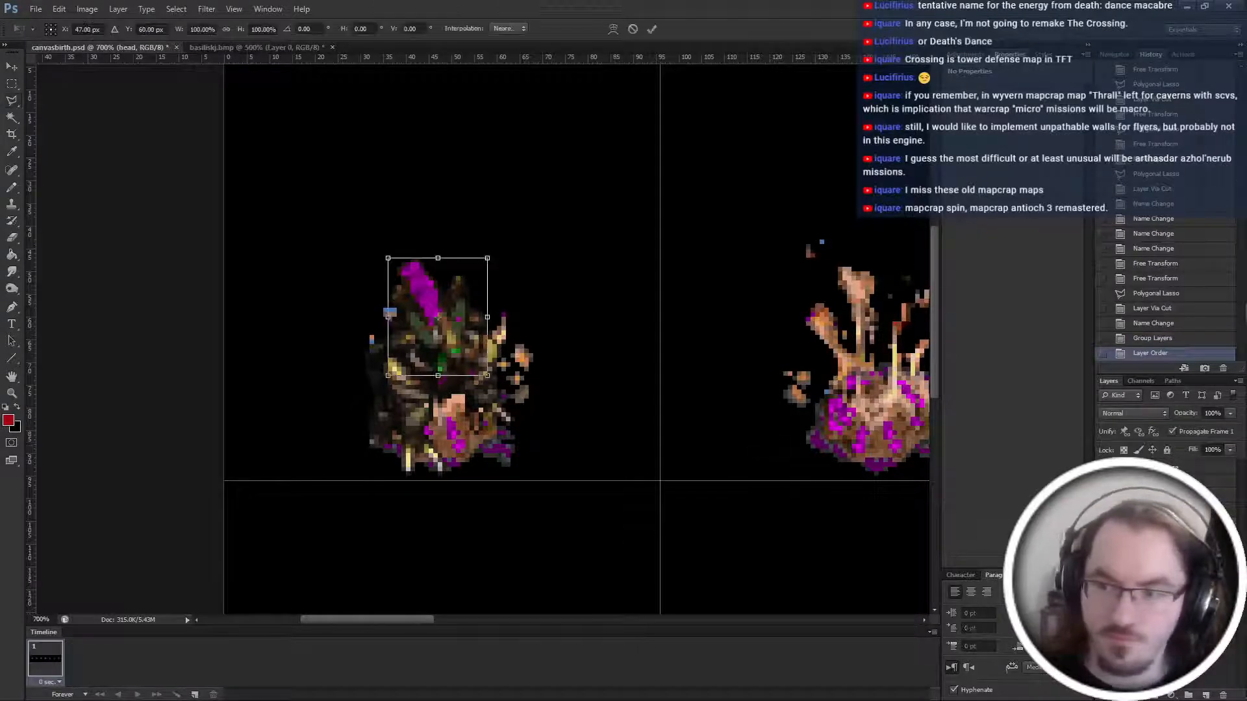
{"action": "double_click", "coordinate": [1153, 510]}
{"action": "type", "text": "frame1"}
{"action": "key", "text": "Return"}
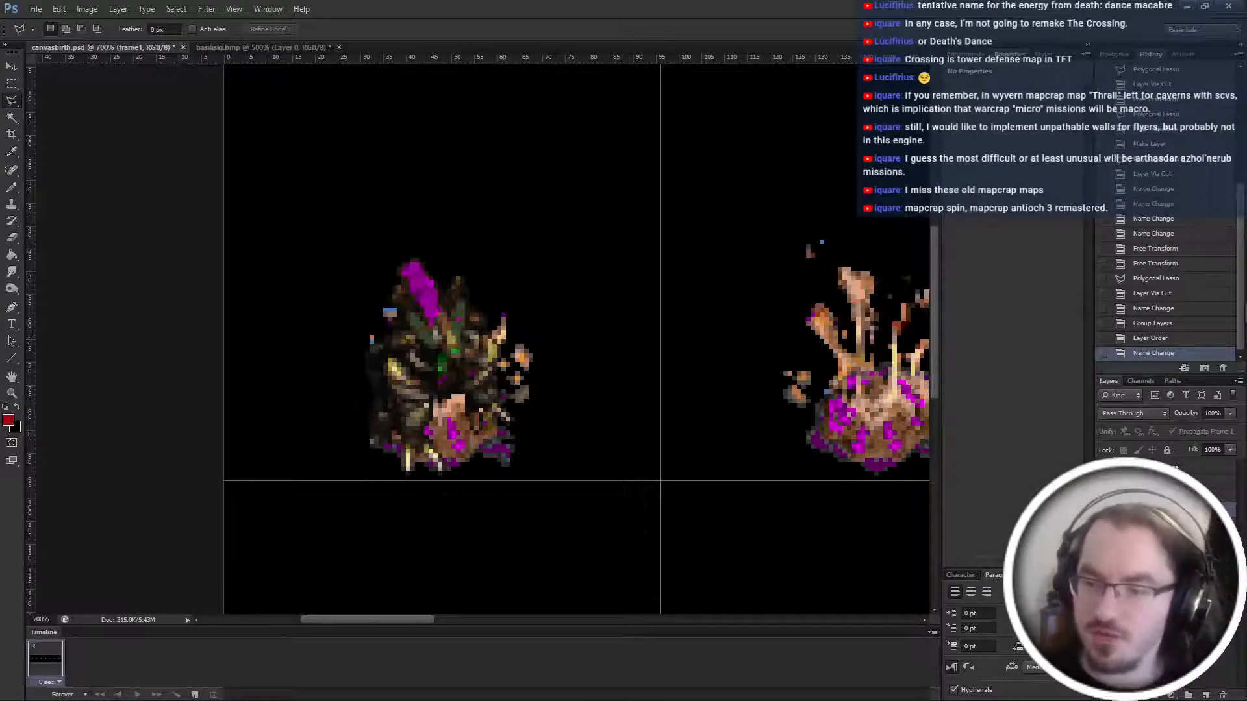
Rotate the first frame's head piece slightly and lower it towards the egg with Free Transform.
{"action": "left_click", "coordinate": [1153, 525]}
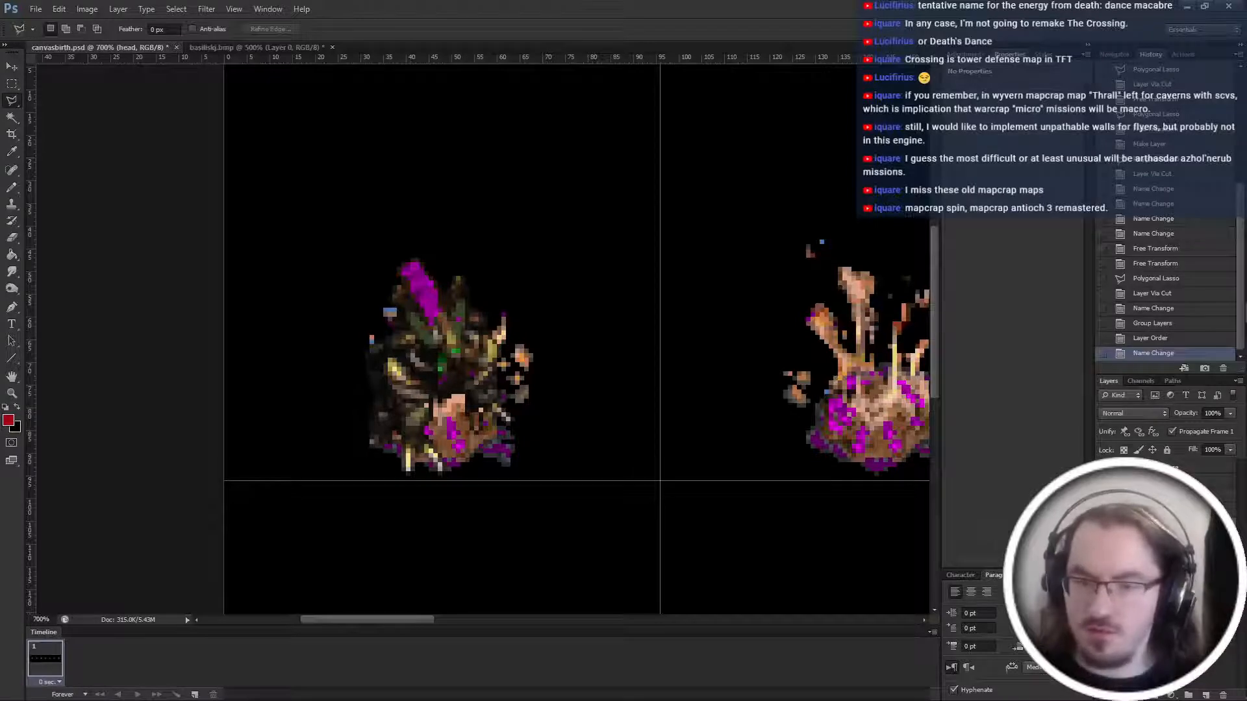
{"action": "key", "text": "ctrl+t"}
{"action": "left_click_drag", "start_coordinate": [549, 332], "coordinate": [540, 352]}
{"action": "left_click_drag", "start_coordinate": [465, 344], "coordinate": [465, 360]}
{"action": "key", "text": "Return"}
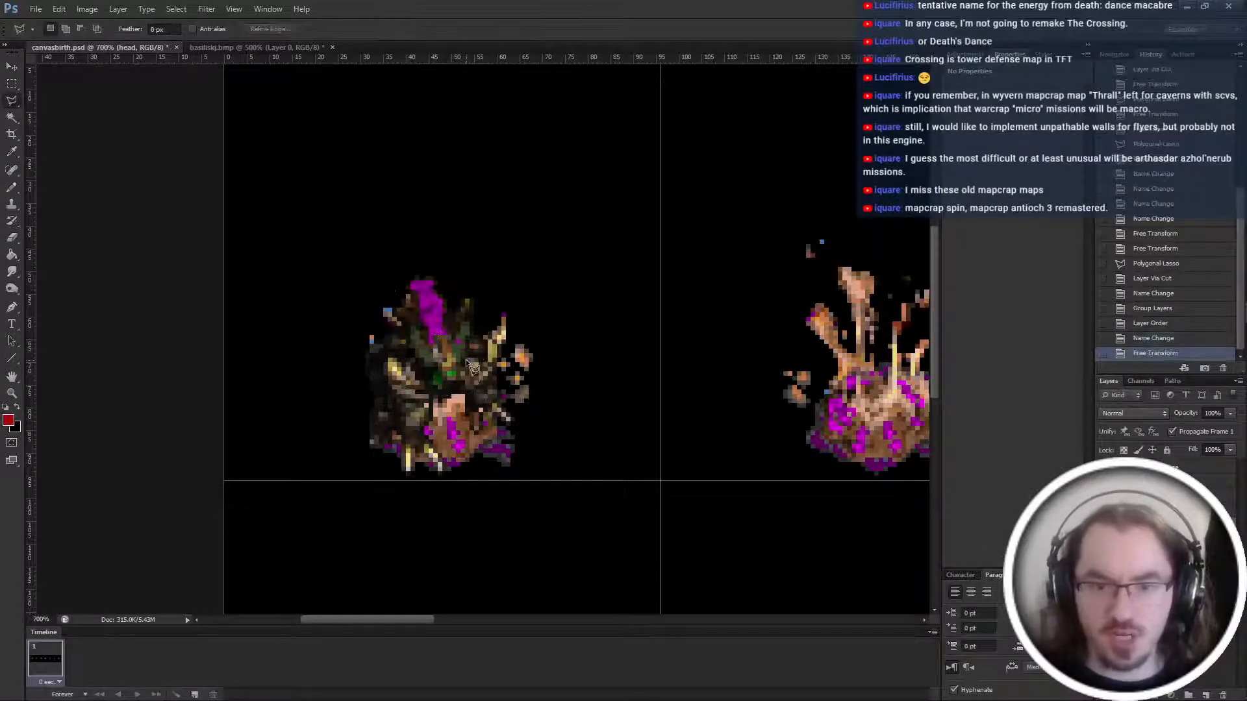
Duplicate the frame1 group and rename the copy frame2.
{"action": "scroll", "coordinate": [648, 423], "scroll_direction": "right", "scroll_amount": 5}
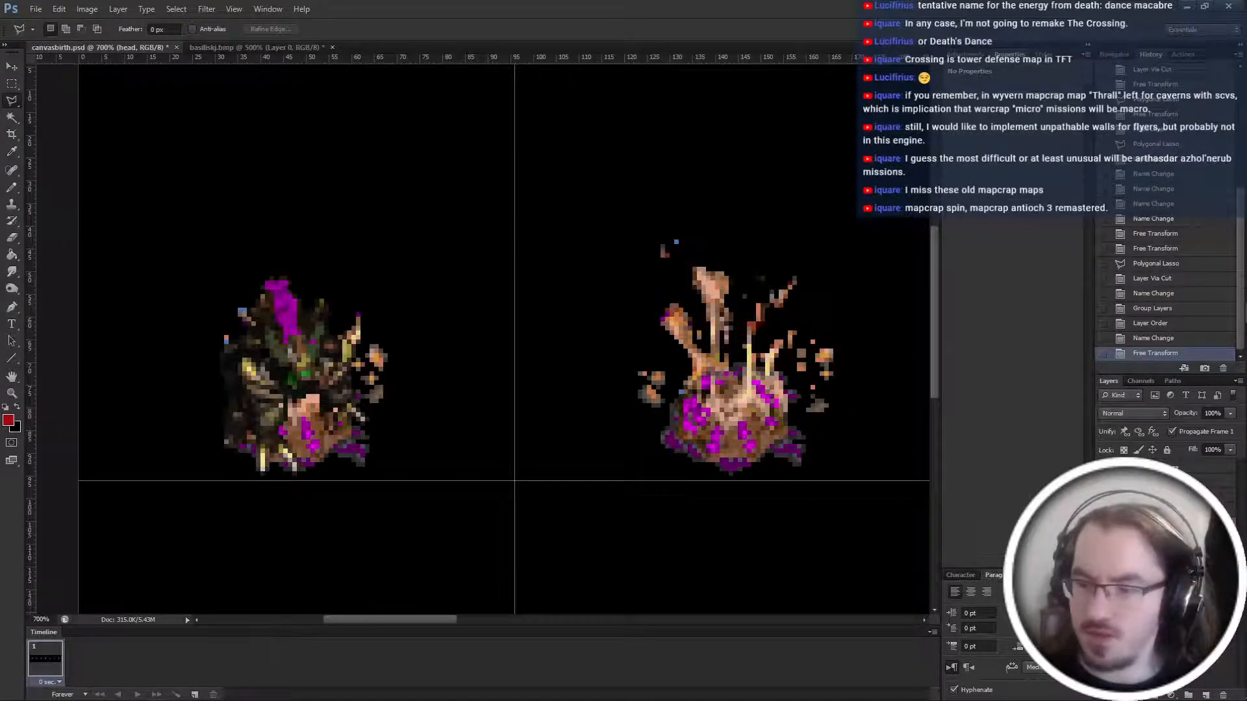
{"action": "left_click", "coordinate": [1236, 468]}
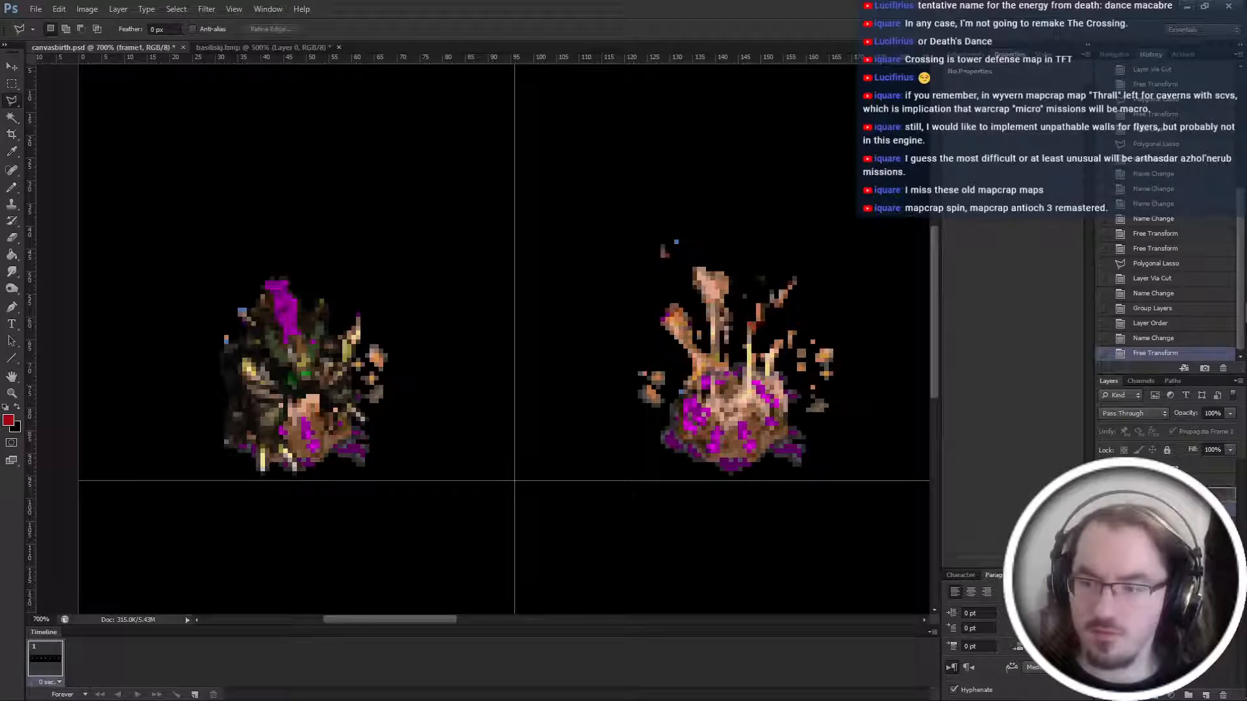
{"action": "left_click_drag", "start_coordinate": [1215, 510], "coordinate": [1215, 488]}
{"action": "key", "text": "ctrl+z"}
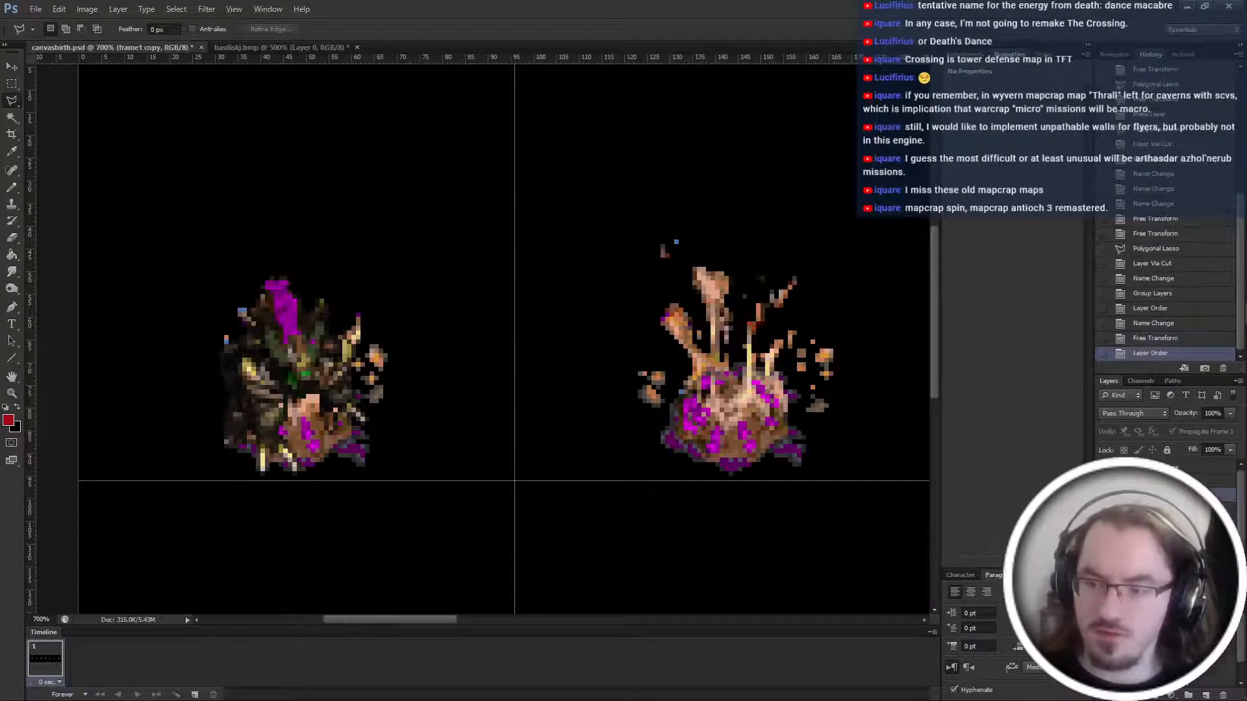
{"action": "key", "text": "Return"}
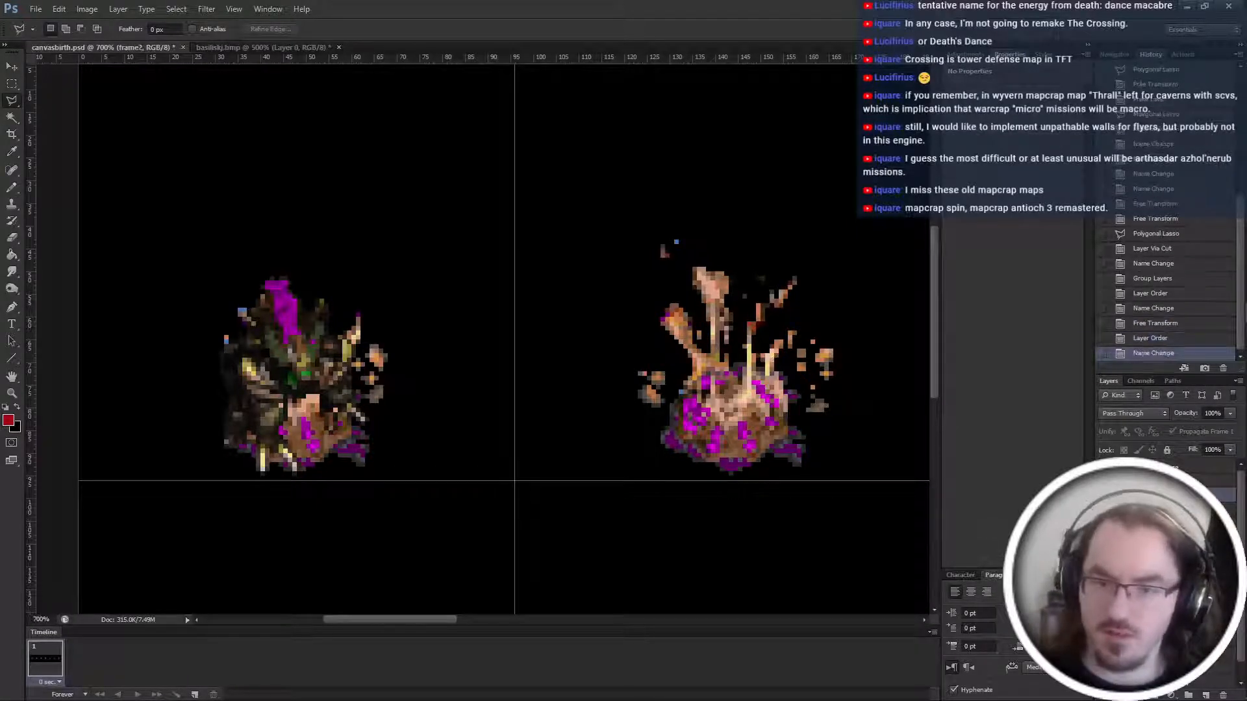
Move the frame2 group onto the egg in the second frame.
{"action": "key", "text": "ctrl+t"}
{"action": "left_click_drag", "start_coordinate": [324, 334], "coordinate": [752, 326]}
{"action": "key", "text": "Return"}
Move the frame2 group onto the egg in the third frame and rename it frame3.
{"action": "scroll", "coordinate": [656, 399], "scroll_direction": "right", "scroll_amount": 5}
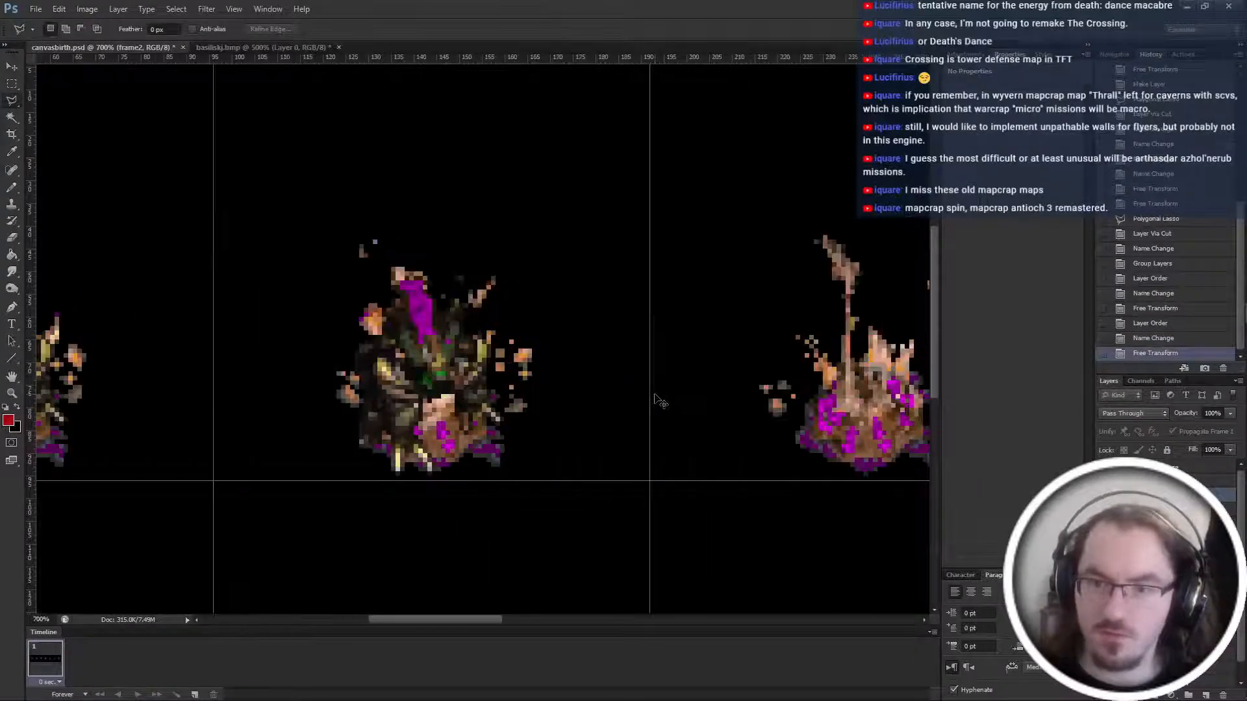
{"action": "key", "text": "ctrl+minus"}
{"action": "key", "text": "ctrl+minus"}
{"action": "scroll", "coordinate": [655, 397], "scroll_direction": "right", "scroll_amount": 5}
{"action": "key", "text": "ctrl+minus"}
{"action": "key", "text": "ctrl+minus"}
{"action": "key", "text": "ctrl+minus"}
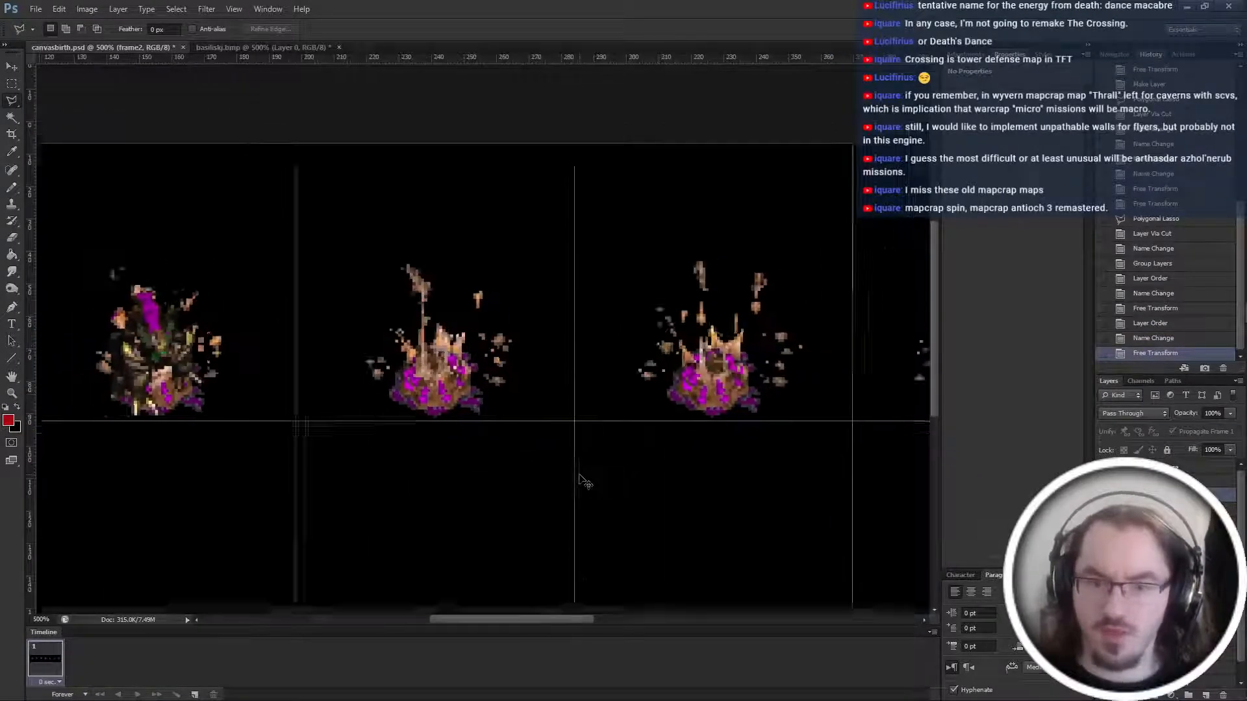
{"action": "key", "text": "ctrl+plus"}
{"action": "scroll", "coordinate": [559, 481], "scroll_direction": "left", "scroll_amount": 3}
{"action": "scroll", "coordinate": [548, 486], "scroll_direction": "left", "scroll_amount": 2}
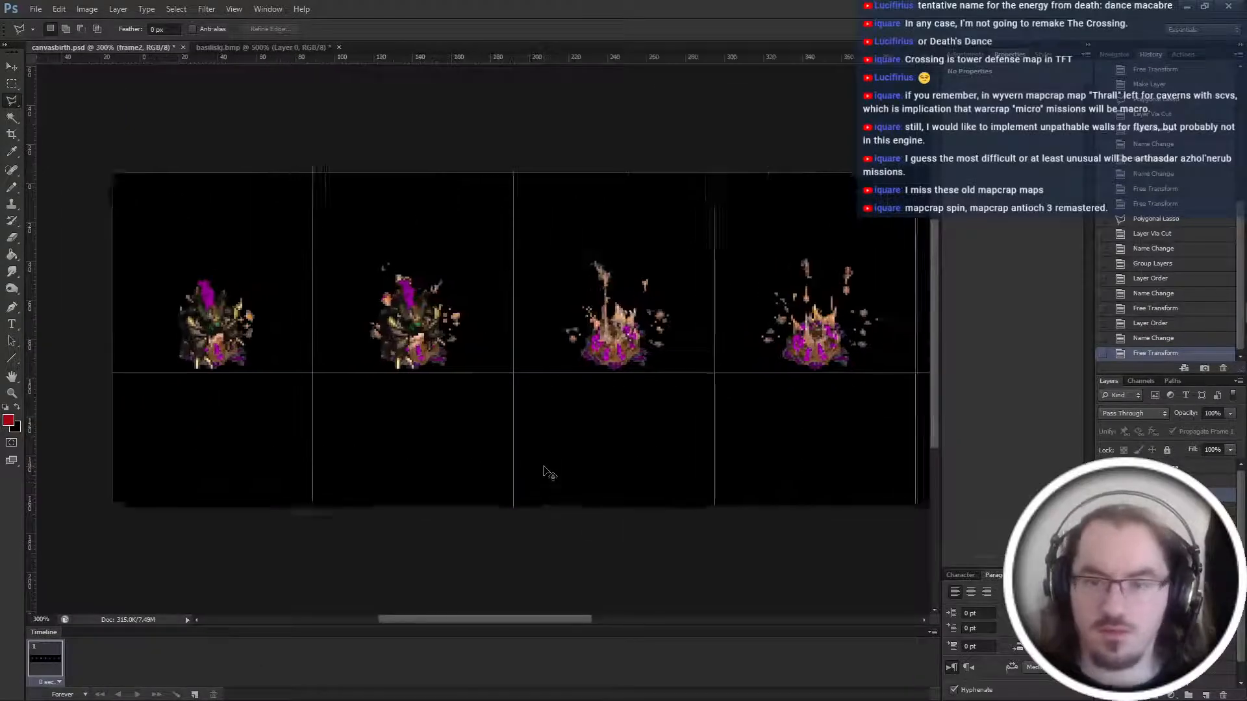
{"action": "key", "text": "ctrl+plus"}
{"action": "key", "text": "ctrl+t"}
{"action": "left_click_drag", "start_coordinate": [420, 295], "coordinate": [669, 296]}
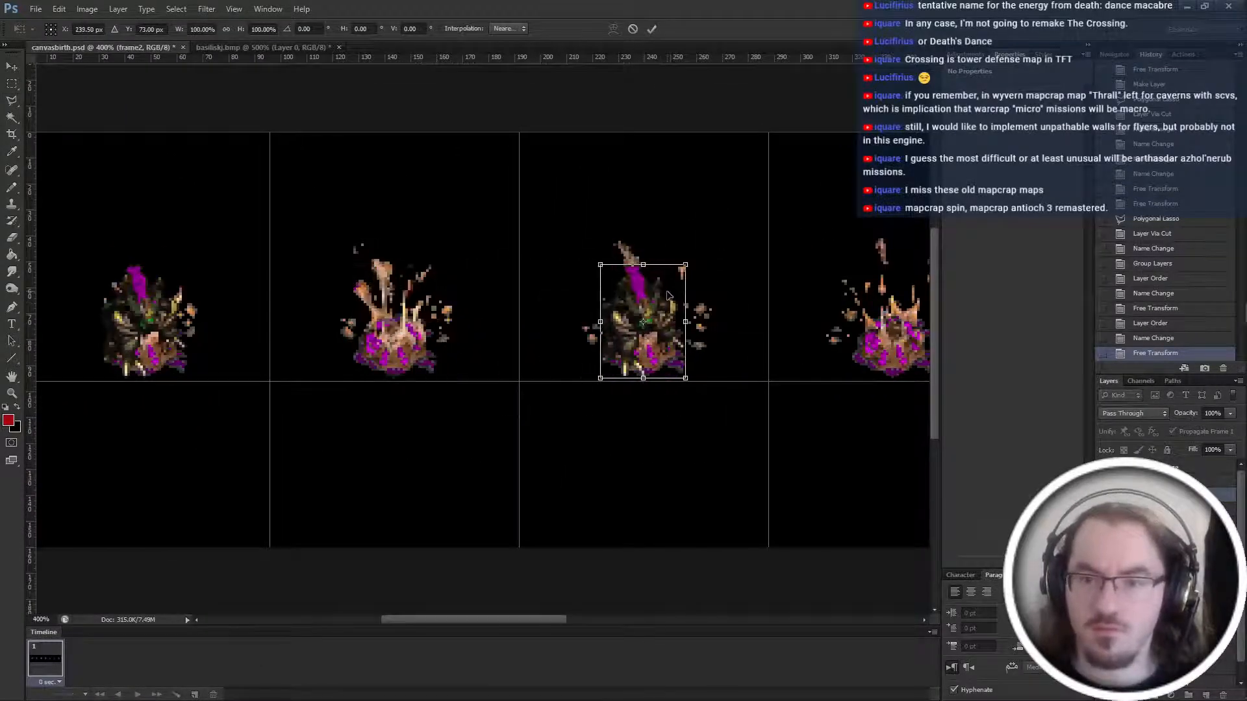
{"action": "key", "text": "Return"}
{"action": "double_click", "coordinate": [1167, 495]}
{"action": "type", "text": "frame3"}
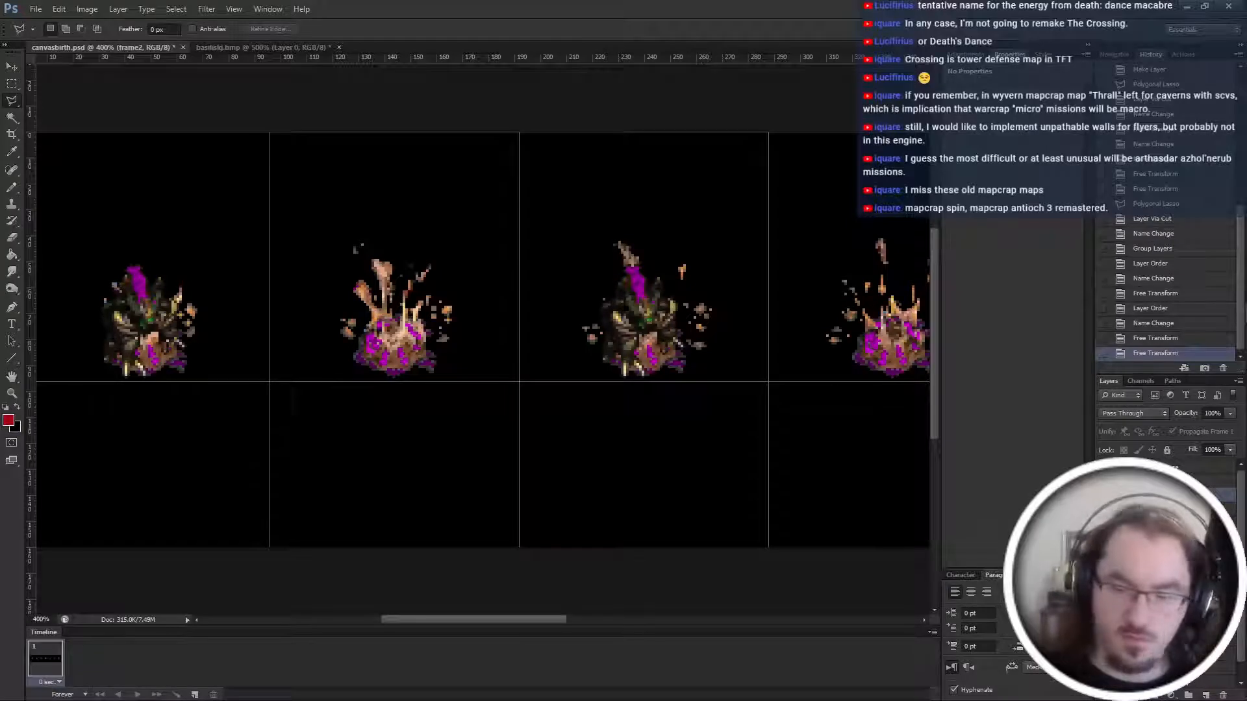
{"action": "key", "text": "Return"}
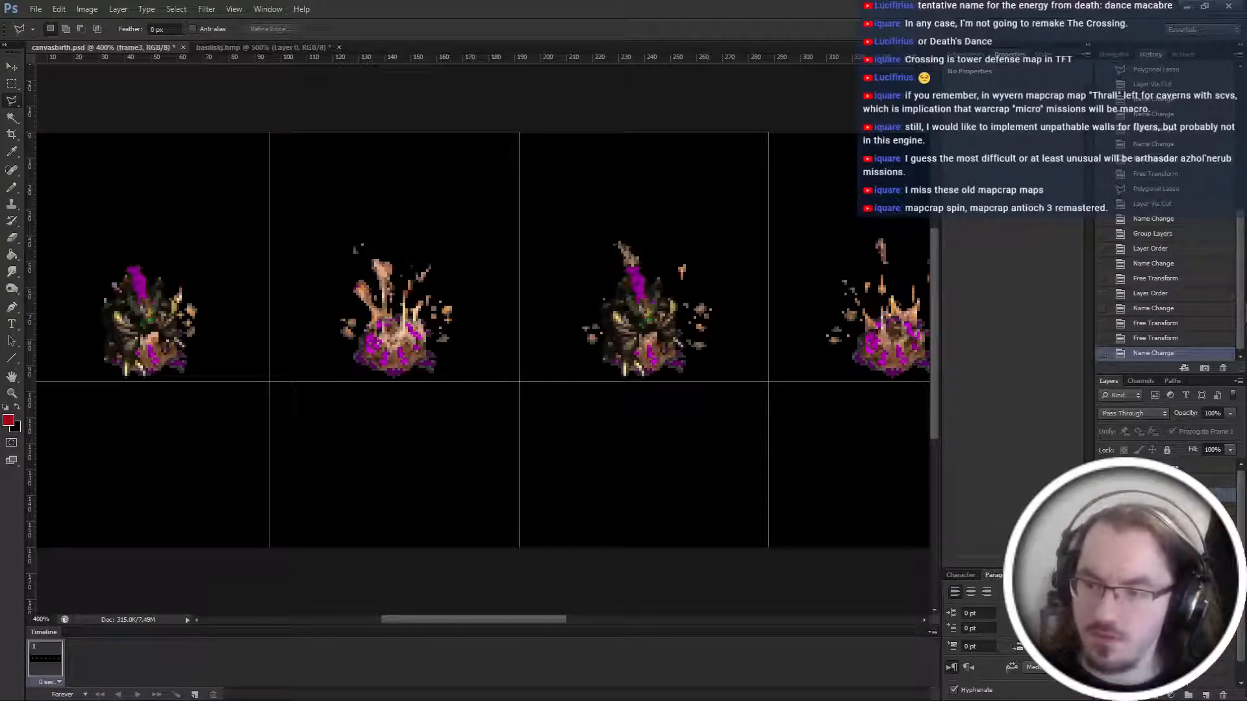
Duplicate the frame3 group and move the copy onto the egg in the second frame.
{"action": "key", "text": "ctrl+j"}
{"action": "key", "text": "ctrl+t"}
{"action": "mouse_move", "coordinate": [663, 293]}
{"action": "left_mouse_down"}
{"action": "mouse_move", "coordinate": [415, 293]}
{"action": "mouse_move", "coordinate": [464, 286]}
{"action": "mouse_move", "coordinate": [517, 356]}
{"action": "left_mouse_up"}
{"action": "key", "text": "Return"}
{"action": "key", "text": "l"}
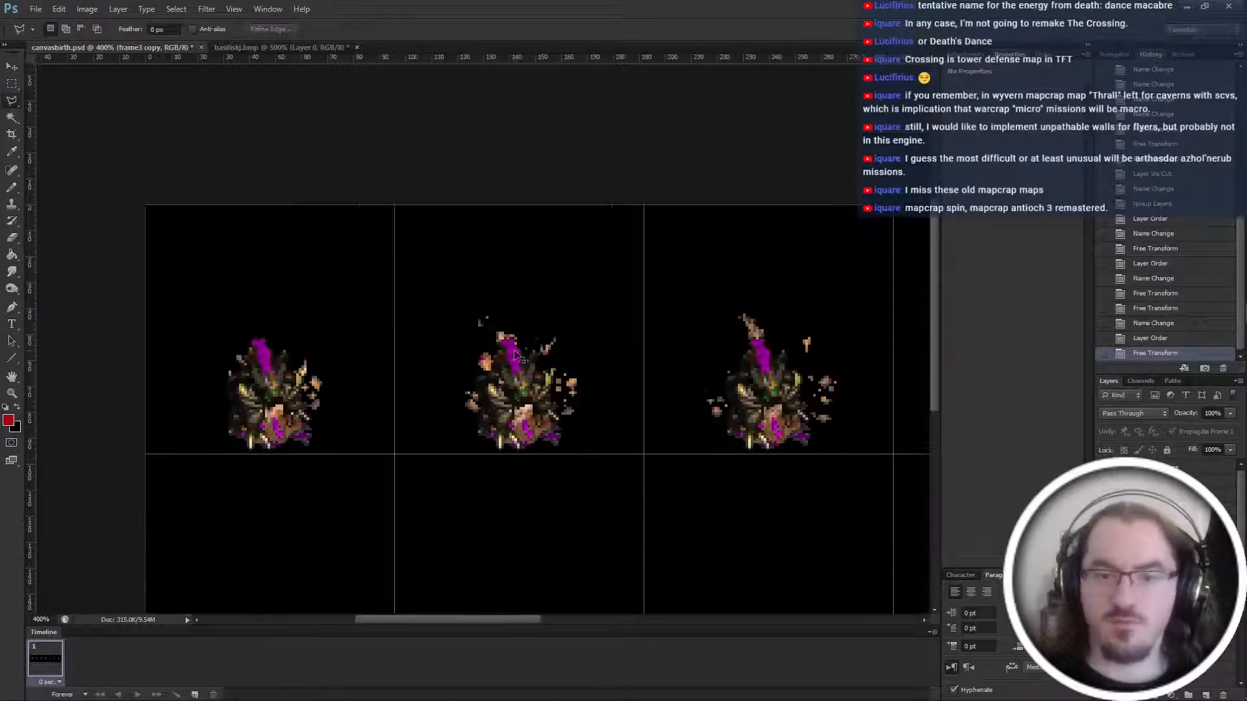
Shift the head piece of the second frame's basilisk slightly down and to the right with Free Transform.
{"action": "scroll", "coordinate": [515, 356], "scroll_direction": "up", "scroll_amount": 2}
{"action": "scroll", "coordinate": [643, 404], "scroll_direction": "down", "scroll_amount": 1}
{"action": "left_click", "coordinate": [1160, 532]}
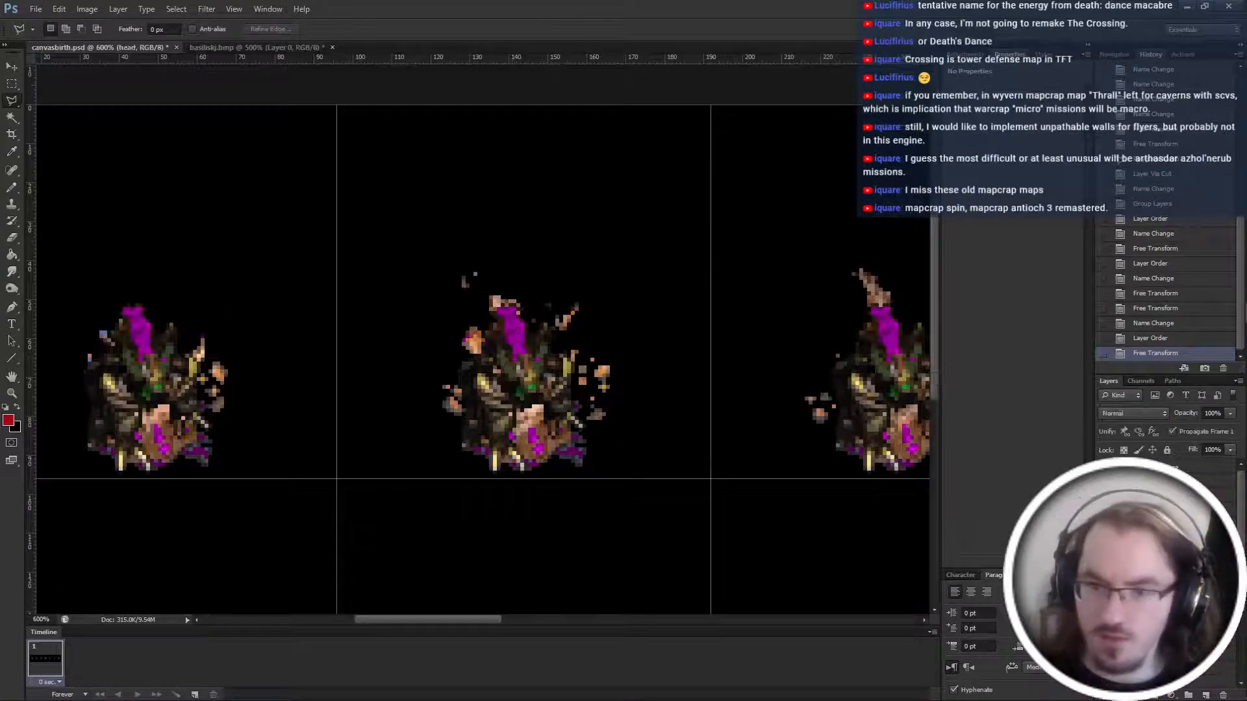
{"action": "scroll", "coordinate": [520, 357], "scroll_direction": "up", "scroll_amount": 1}
{"action": "key", "text": "ctrl+t"}
{"action": "left_click_drag", "start_coordinate": [609, 369], "coordinate": [544, 392]}
{"action": "key", "text": "Return"}
{"action": "key", "text": "l"}
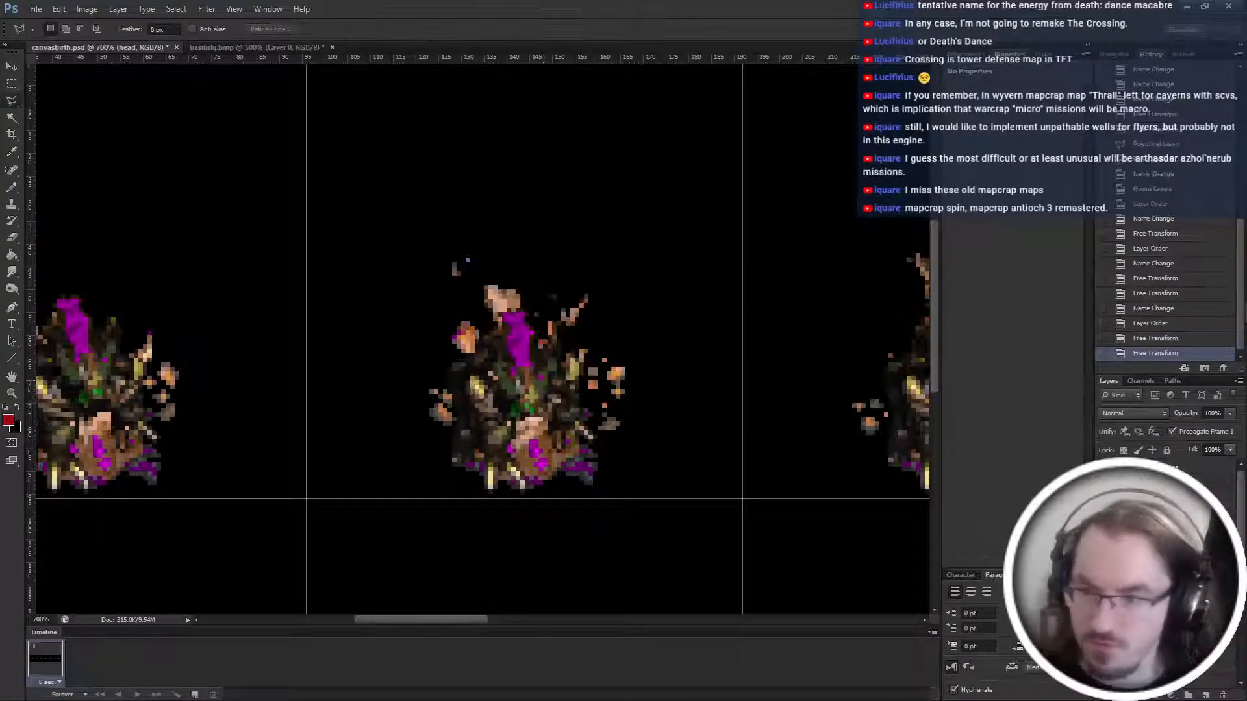
Nudge the upper piece of the second frame's basilisk 1 px right and 1 px down with Free Transform.
{"action": "left_click", "coordinate": [562, 417], "text": "ctrl"}
{"action": "key", "text": "ctrl+t"}
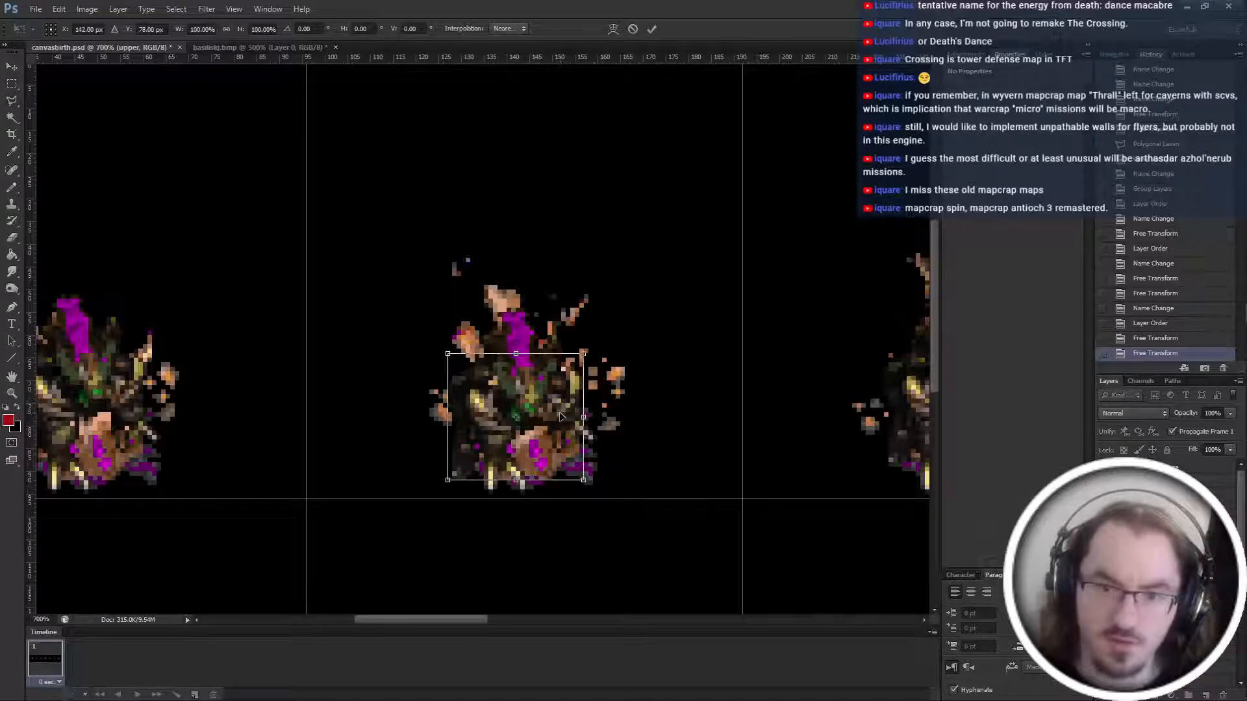
{"action": "key", "text": "Right"}
{"action": "key", "text": "Right"}
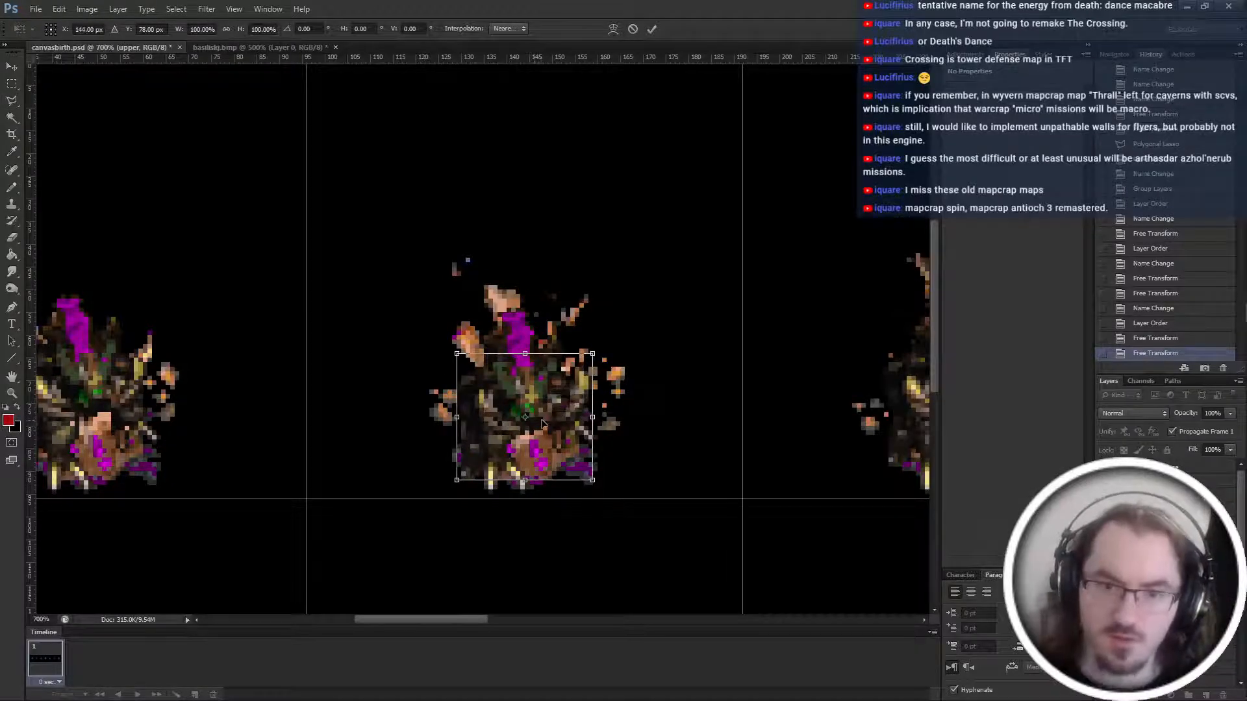
{"action": "key", "text": "Left"}
{"action": "key", "text": "Left"}
{"action": "key", "text": "Right"}
{"action": "key", "text": "Down"}
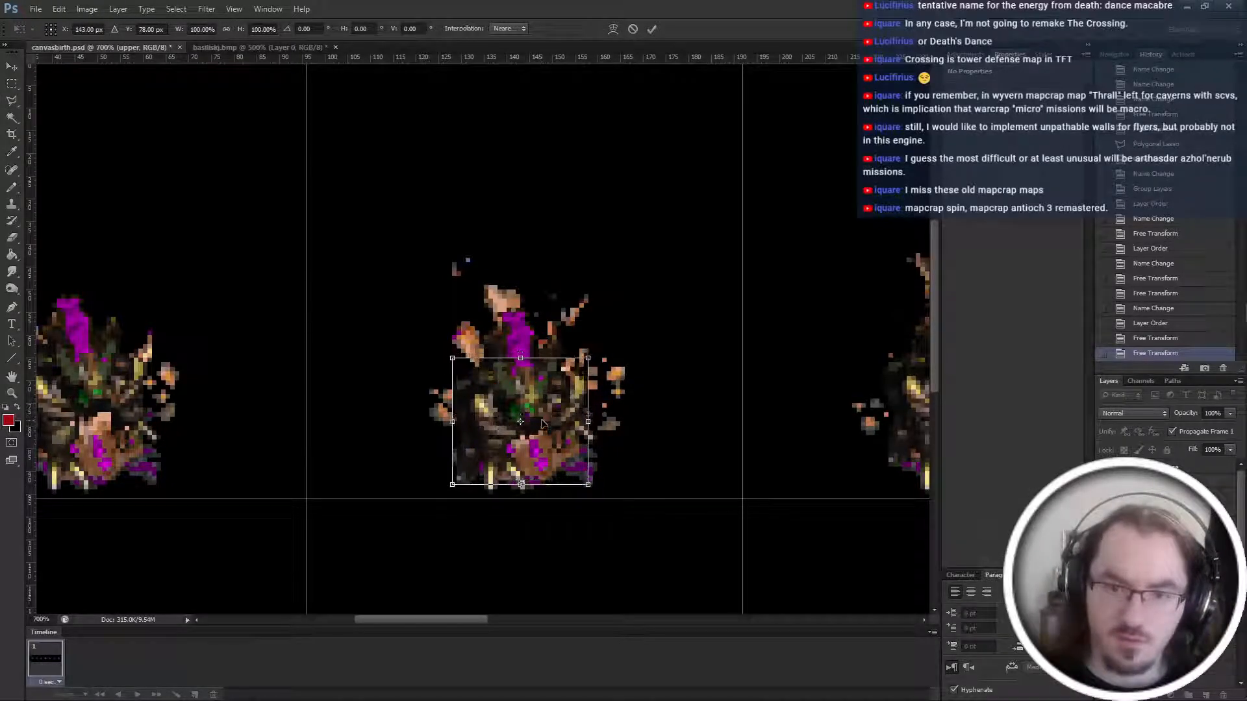
{"action": "key", "text": "Return"}
{"action": "key", "text": "l"}
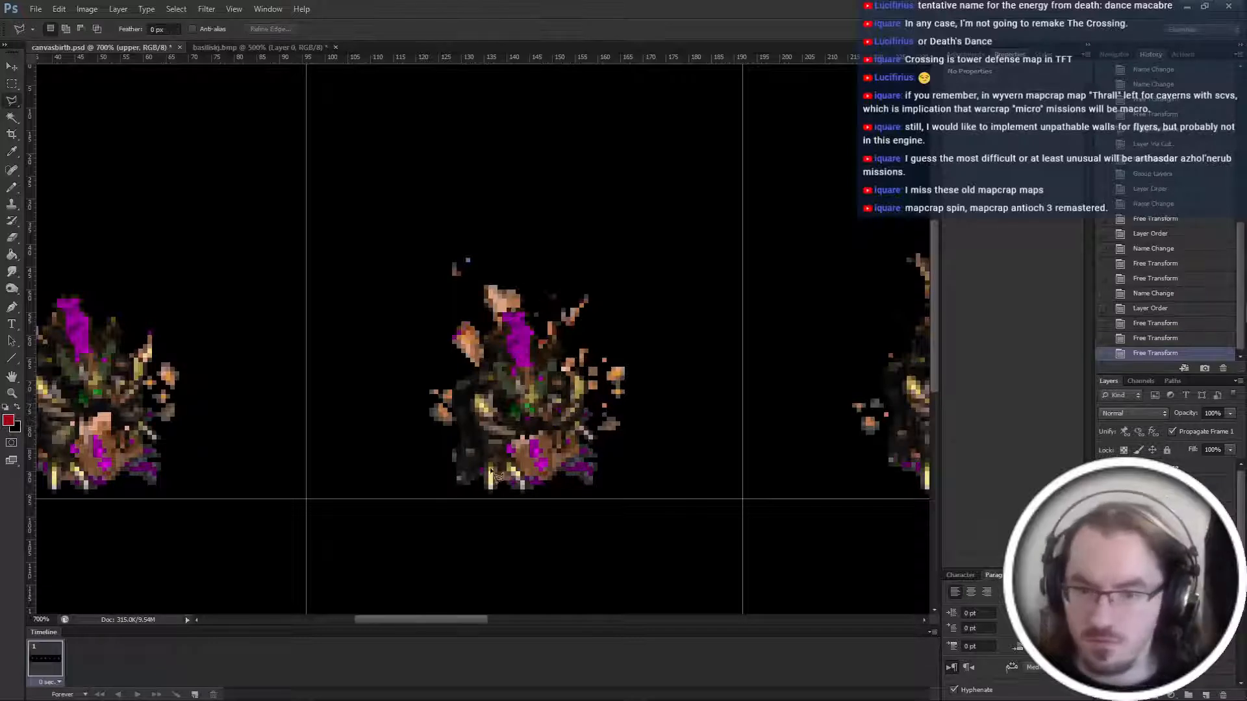
Outline the left limb on the second frame's upper layer with the Polygonal Lasso and cut it to a new layer.
{"action": "left_click", "coordinate": [436, 376]}
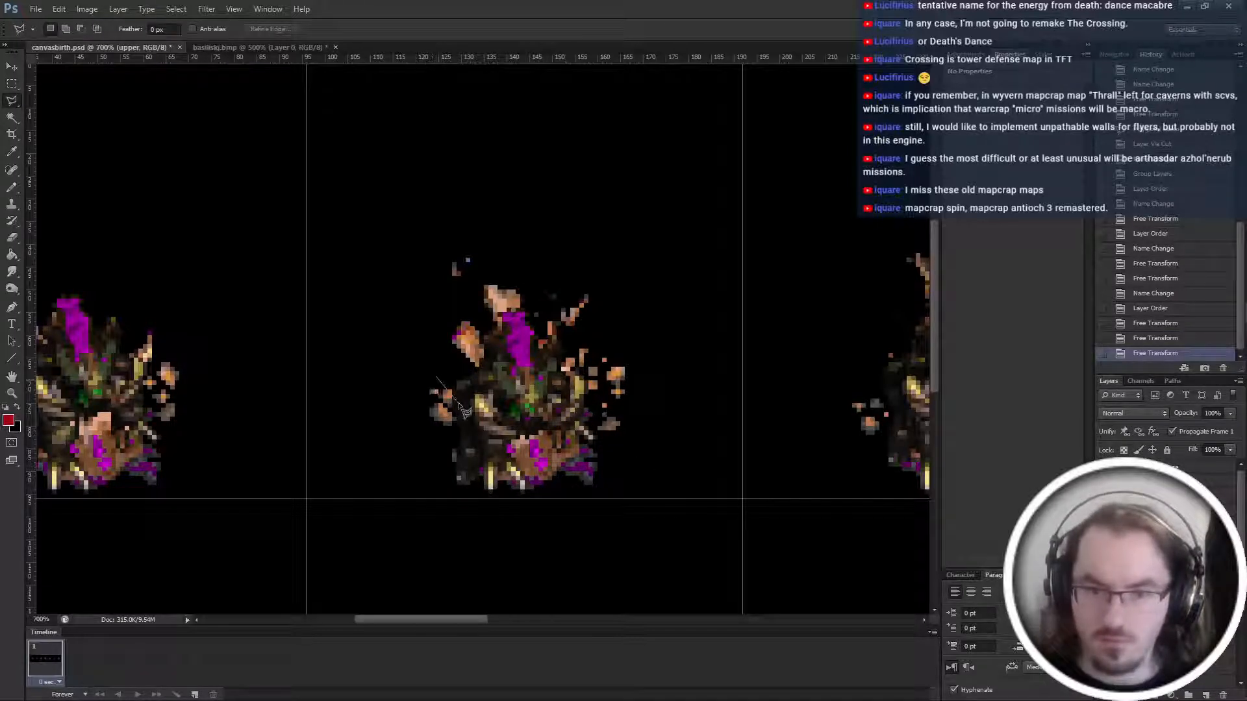
{"action": "left_click", "coordinate": [450, 394]}
{"action": "left_click", "coordinate": [478, 395]}
{"action": "left_click", "coordinate": [490, 445]}
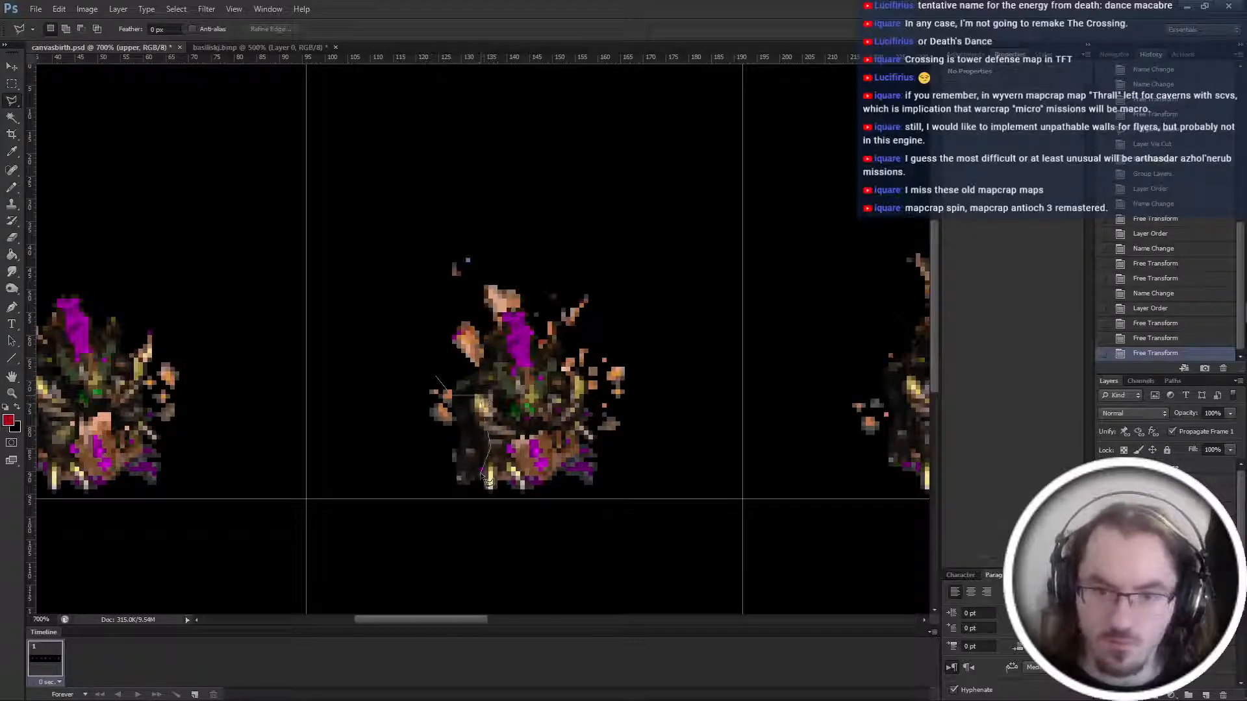
{"action": "double_click", "coordinate": [417, 432]}
{"action": "right_click", "coordinate": [418, 435]}
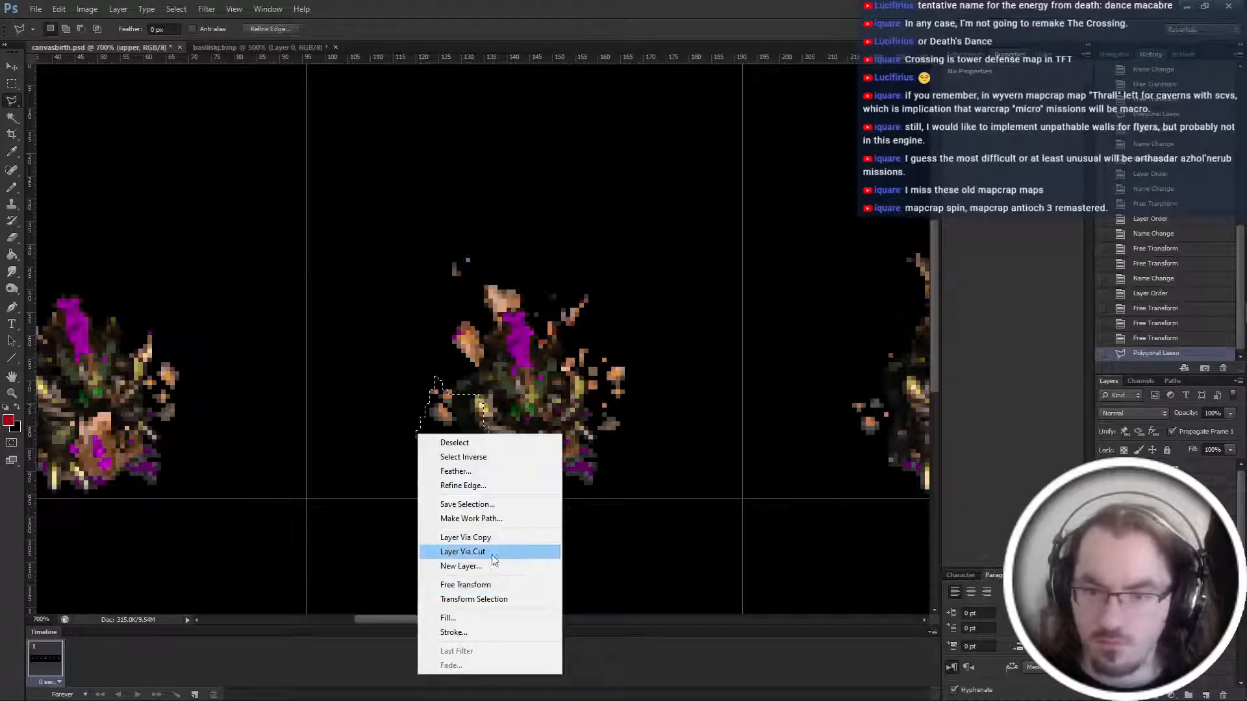
{"action": "left_click", "coordinate": [504, 552]}
{"action": "left_click", "coordinate": [501, 548]}
{"action": "double_click", "coordinate": [509, 579]}
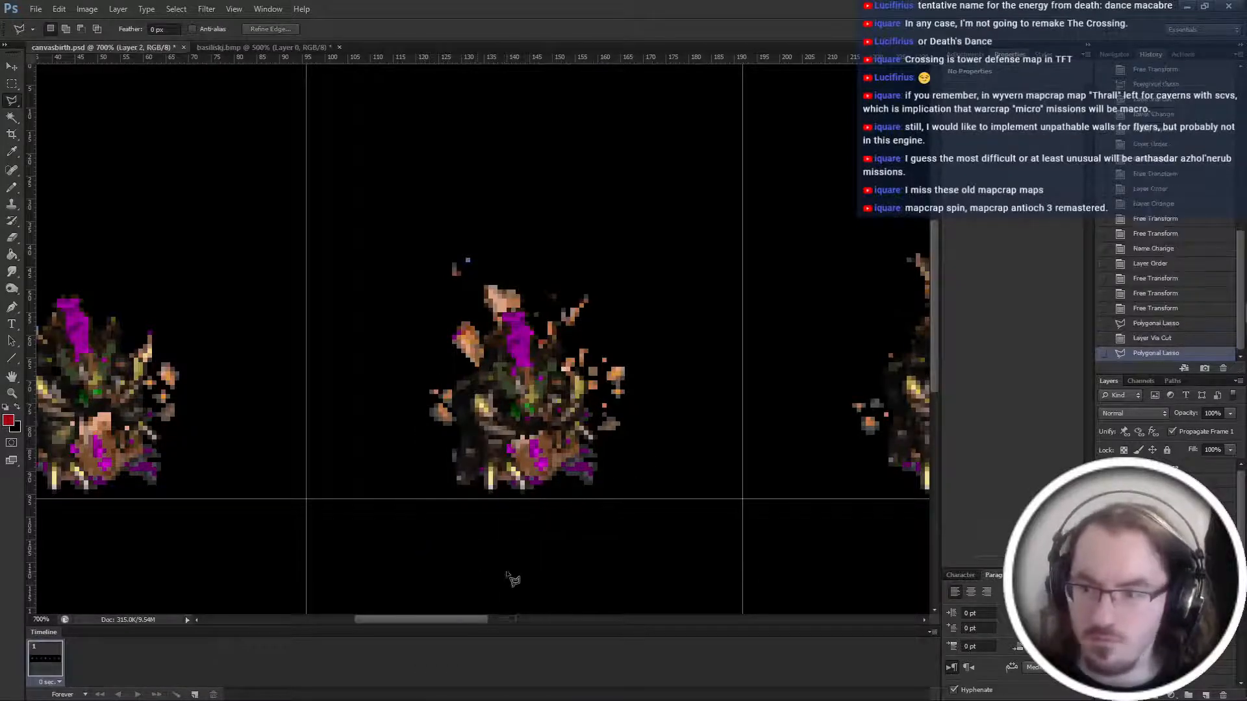
Rotate the cut limb piece about -18°, shift it slightly towards the body and rename its layer.
{"action": "key", "text": "ctrl+t"}
{"action": "left_click_drag", "start_coordinate": [696, 388], "coordinate": [653, 367]}
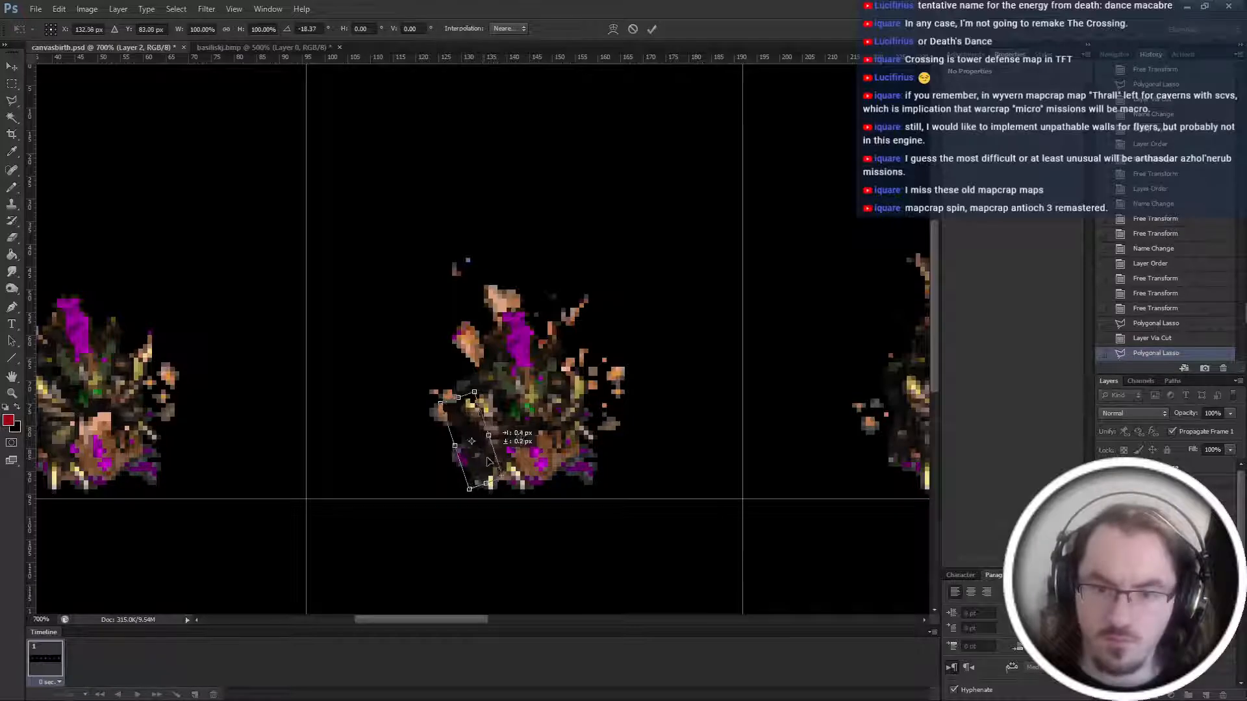
{"action": "left_click_drag", "start_coordinate": [484, 458], "coordinate": [494, 461]}
{"action": "key", "text": "Return"}
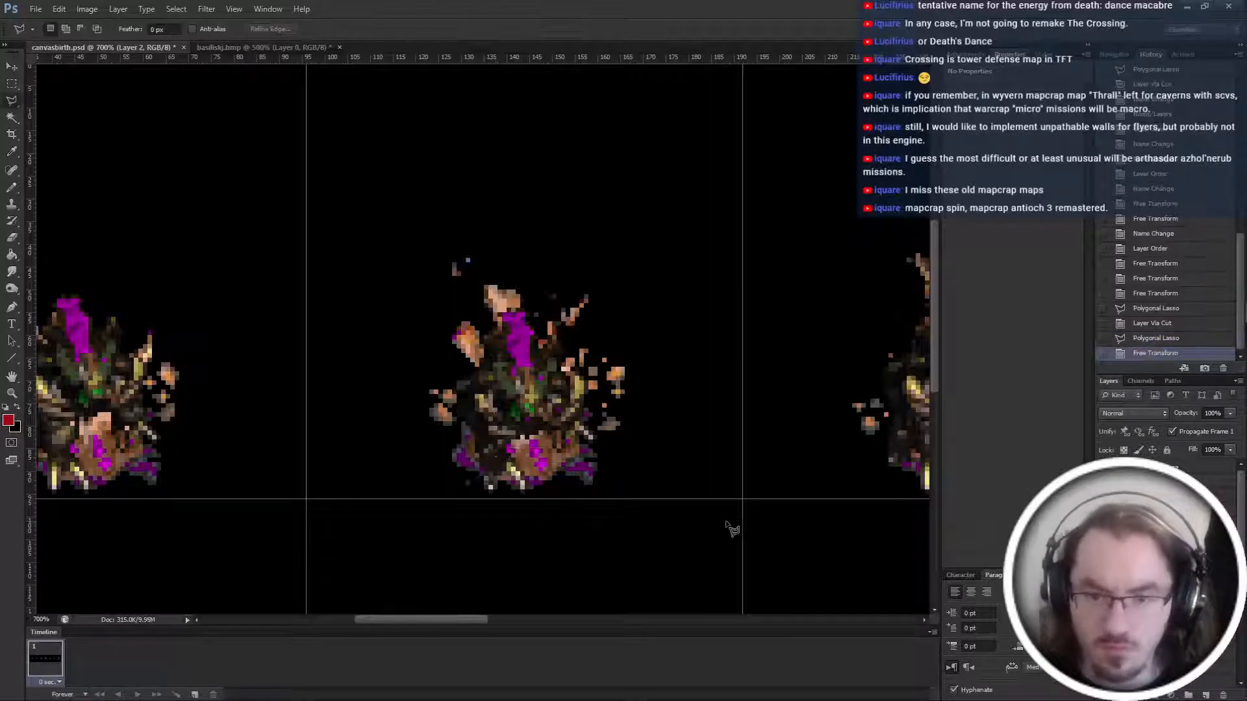
{"action": "scroll", "coordinate": [747, 509], "scroll_direction": "down", "scroll_amount": 2}
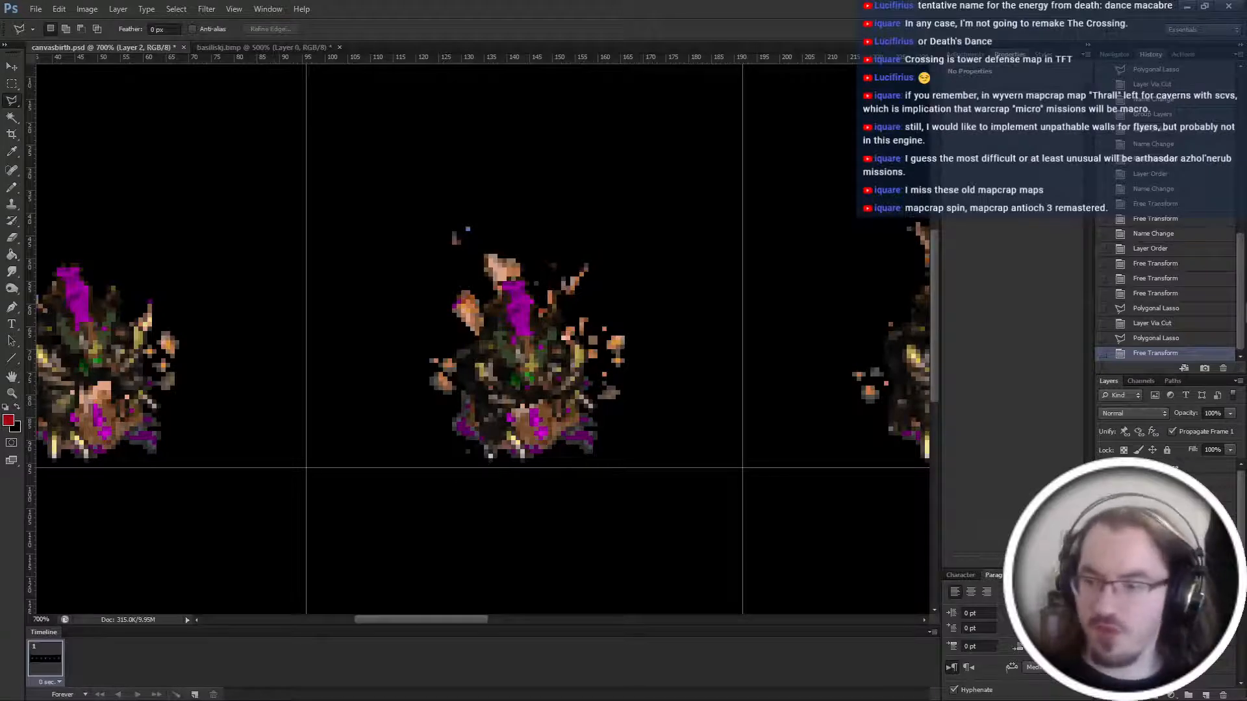
{"action": "key", "text": "Return"}
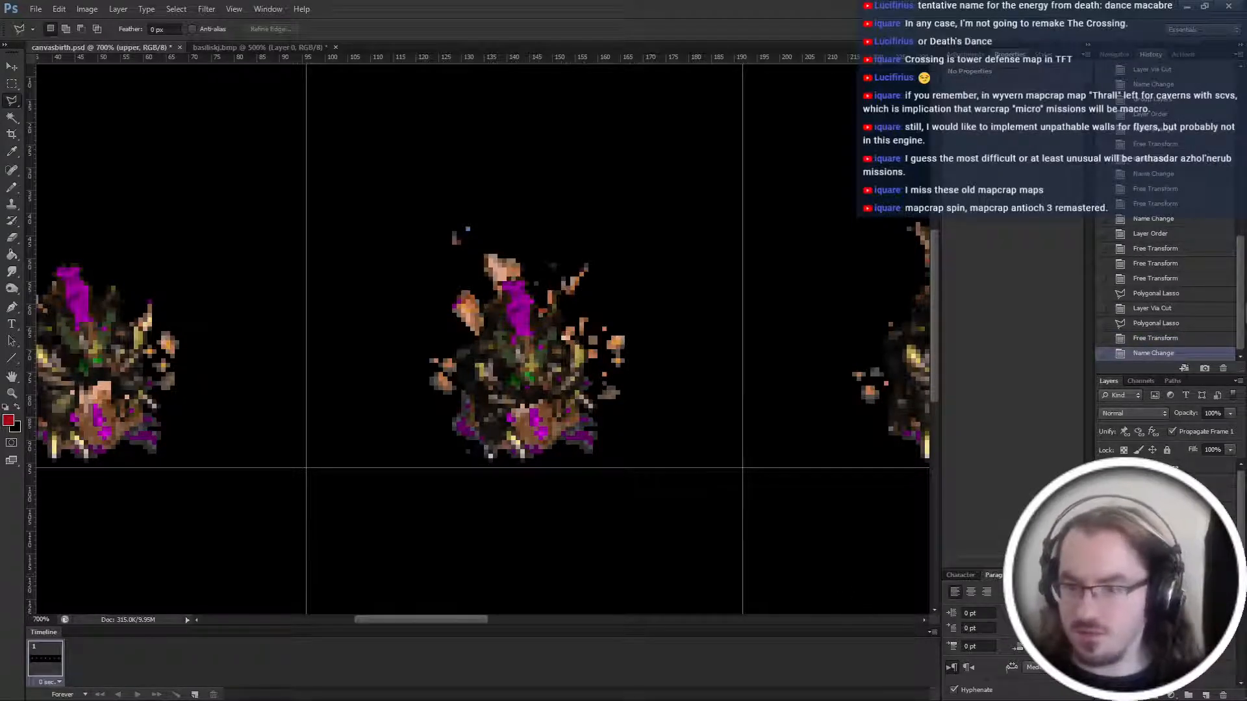
Rename the frame3 copy group frame2 and select the Group 1 copy group.
{"action": "scroll", "coordinate": [765, 593], "scroll_direction": "left", "scroll_amount": 5}
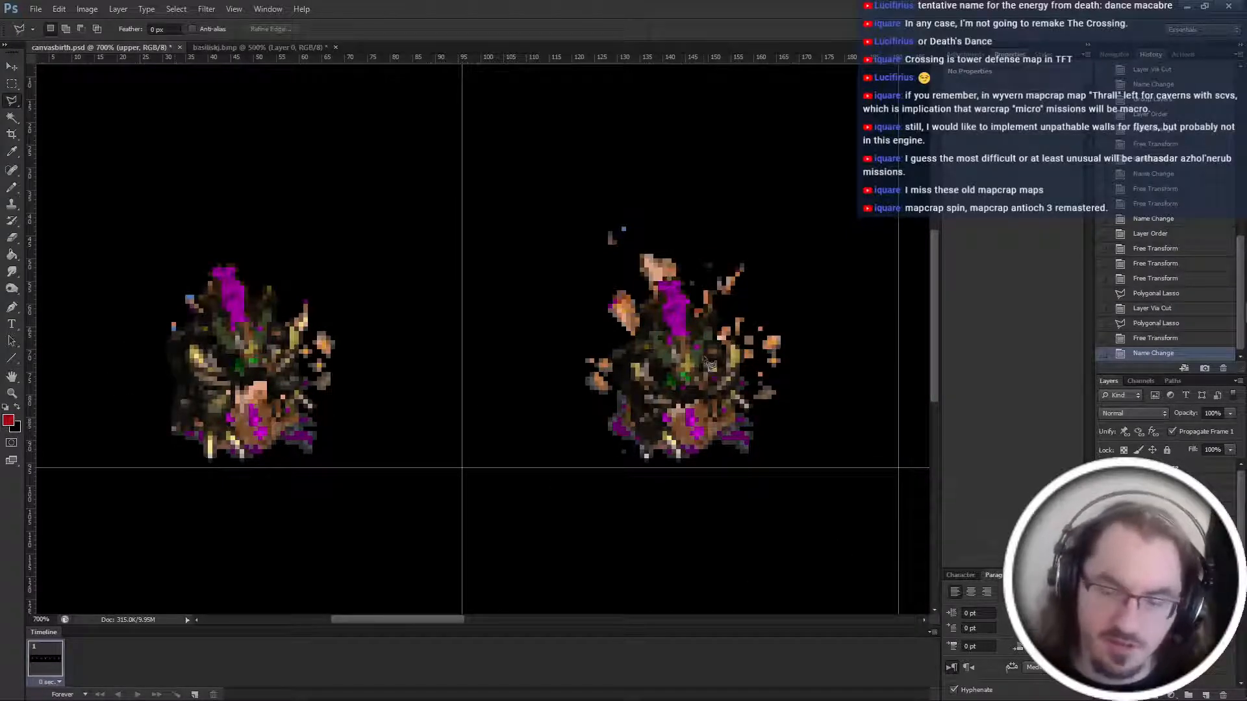
{"action": "scroll", "coordinate": [708, 358], "scroll_direction": "right", "scroll_amount": 4}
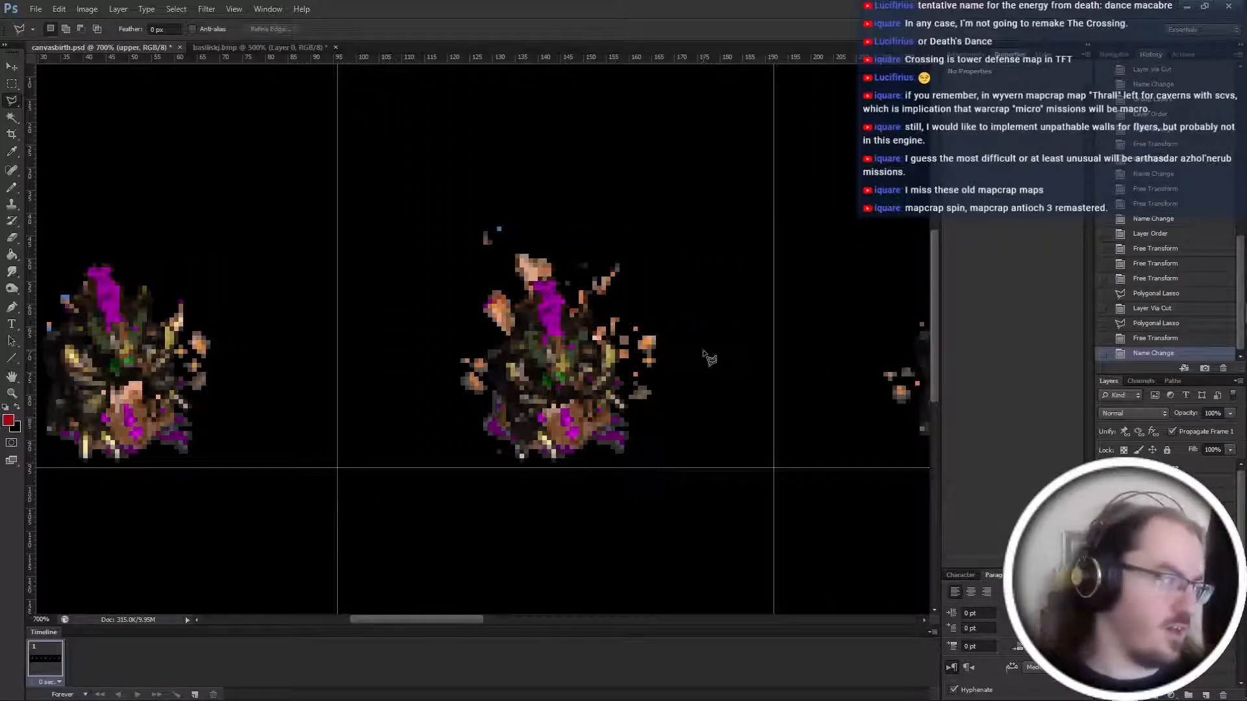
{"action": "scroll", "coordinate": [705, 354], "scroll_direction": "left", "scroll_amount": 4}
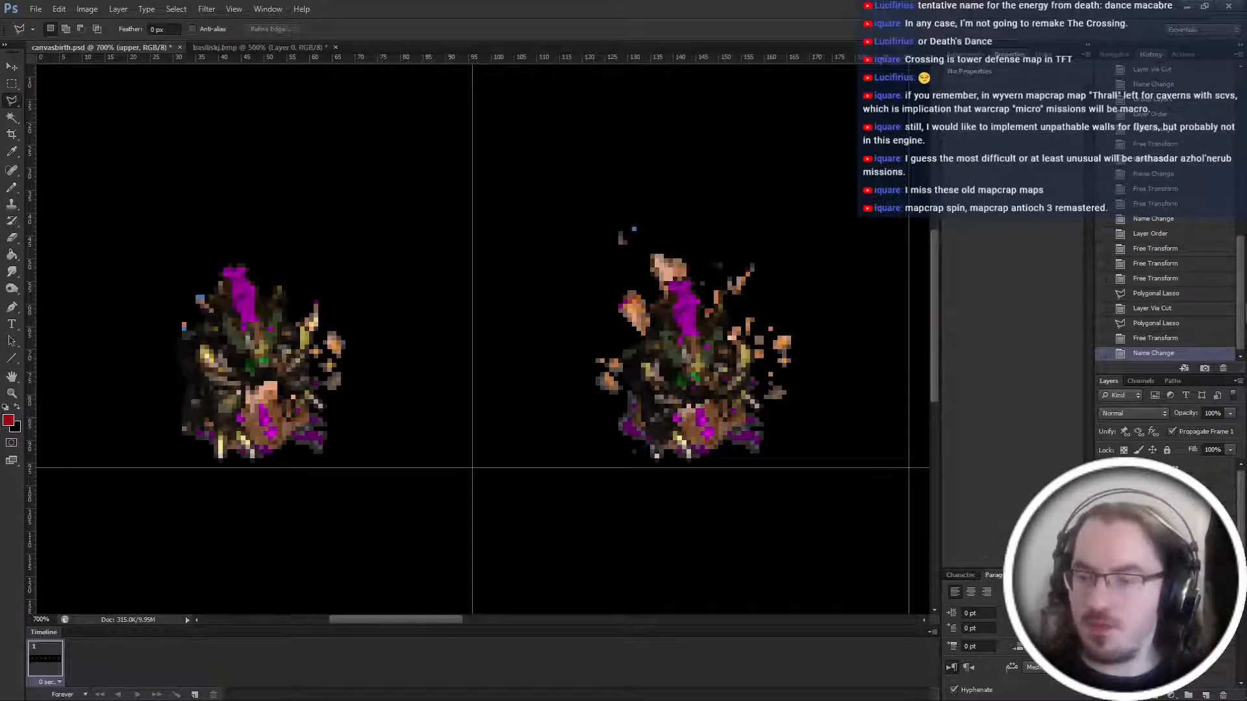
{"action": "key", "text": "alt+["}
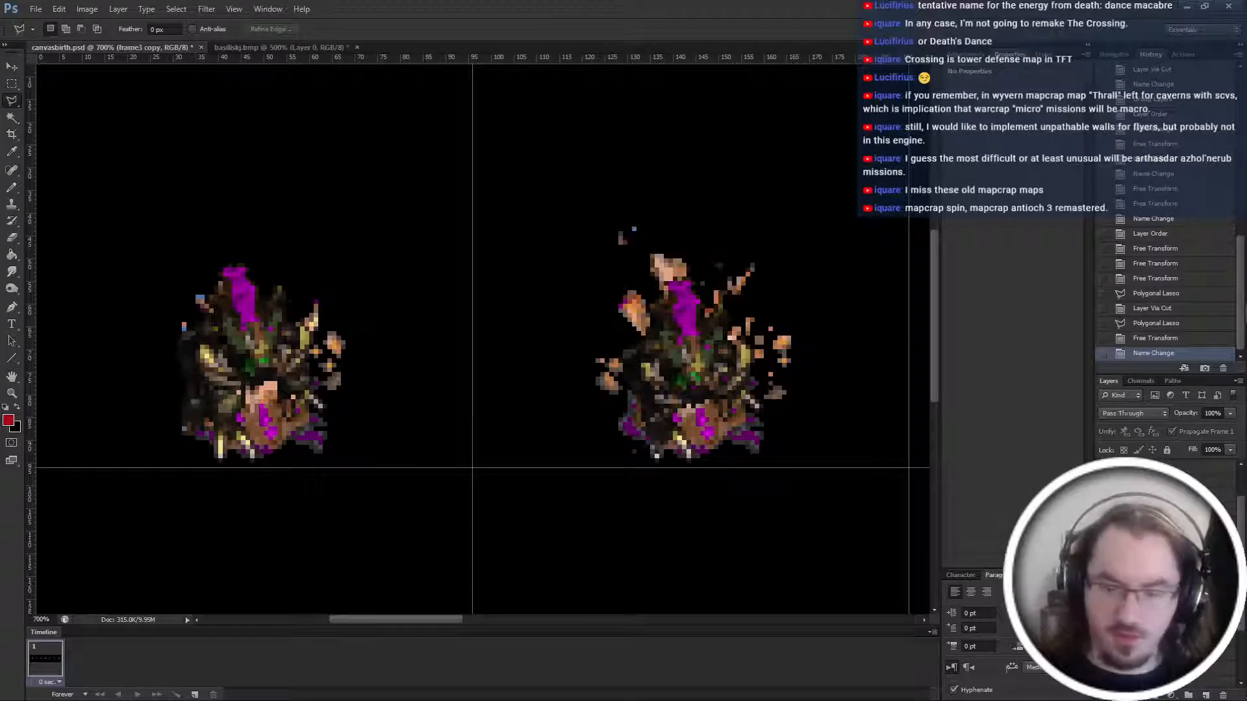
{"action": "key", "text": "Return"}
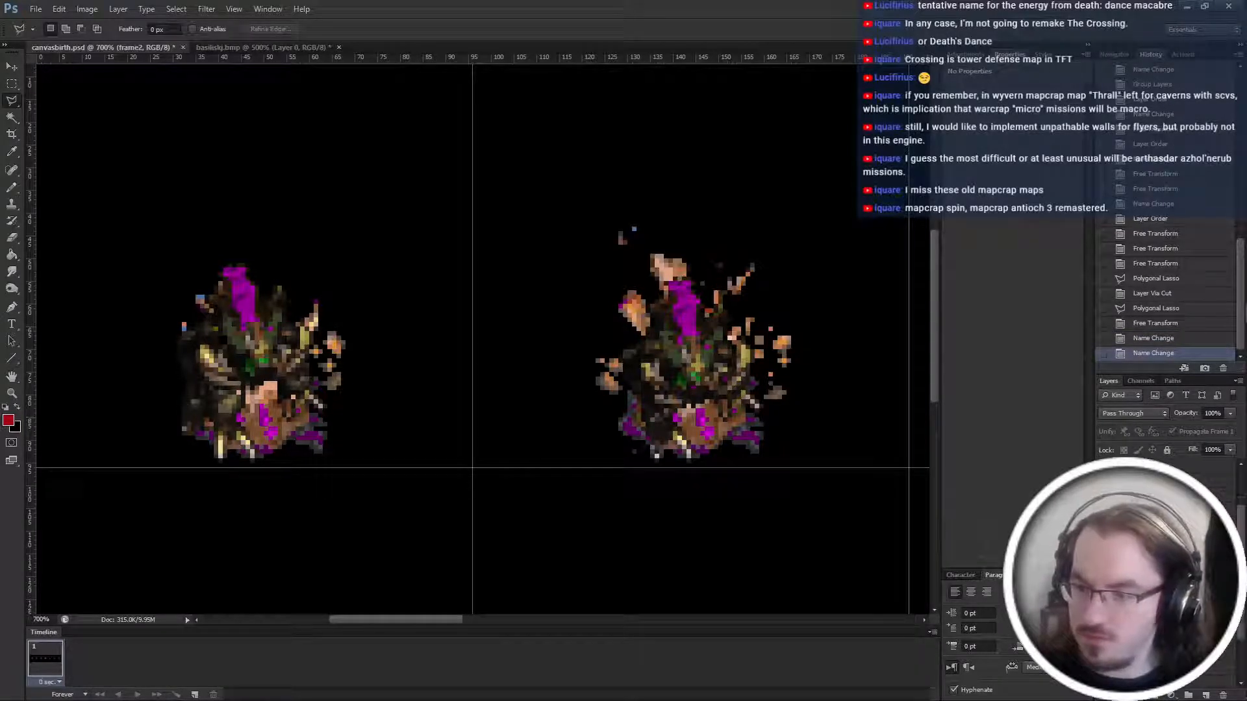
{"action": "key", "text": "alt+["}
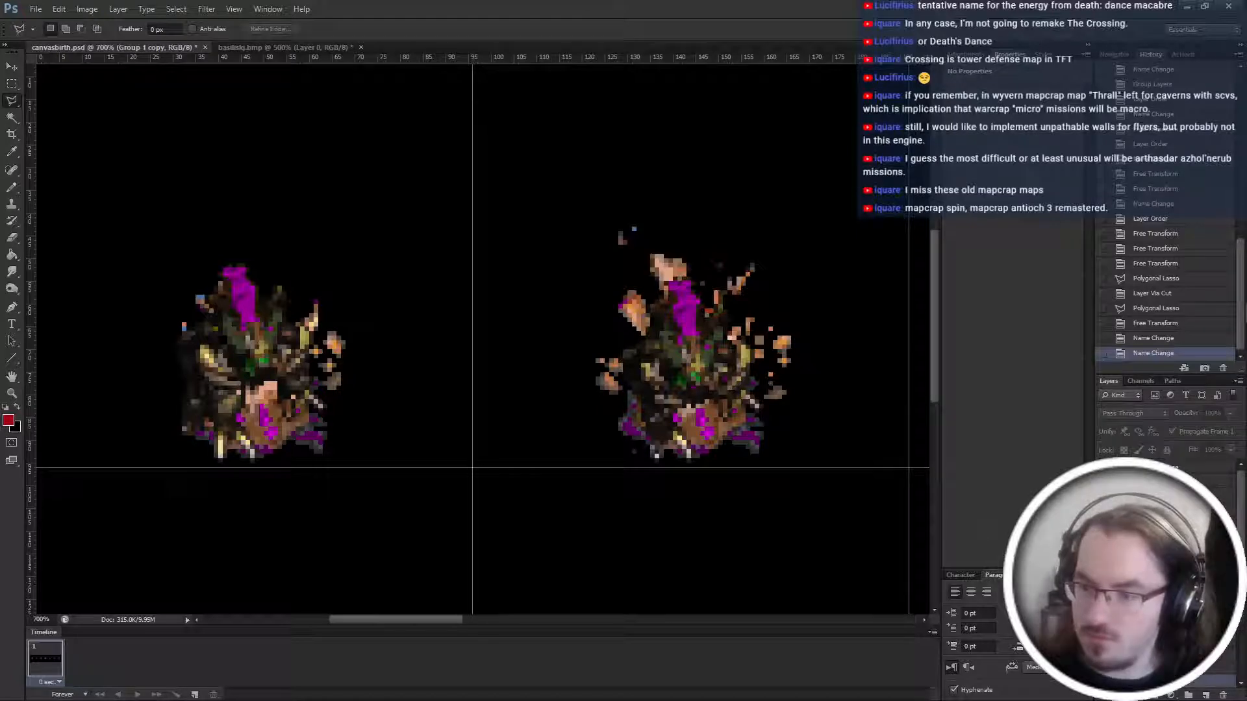
Change the Group 1 copy group's place in the layer order.
{"action": "key", "text": "alt+]"}
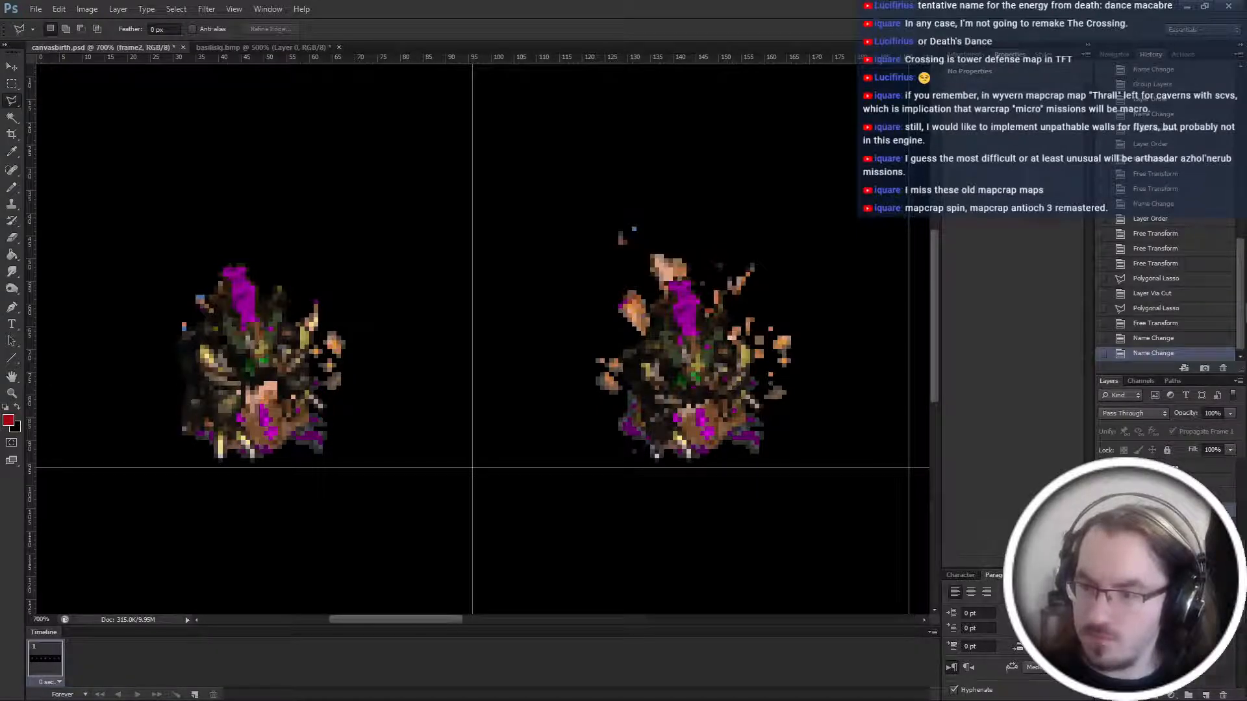
{"action": "key", "text": "alt+["}
{"action": "key", "text": "ctrl+]"}
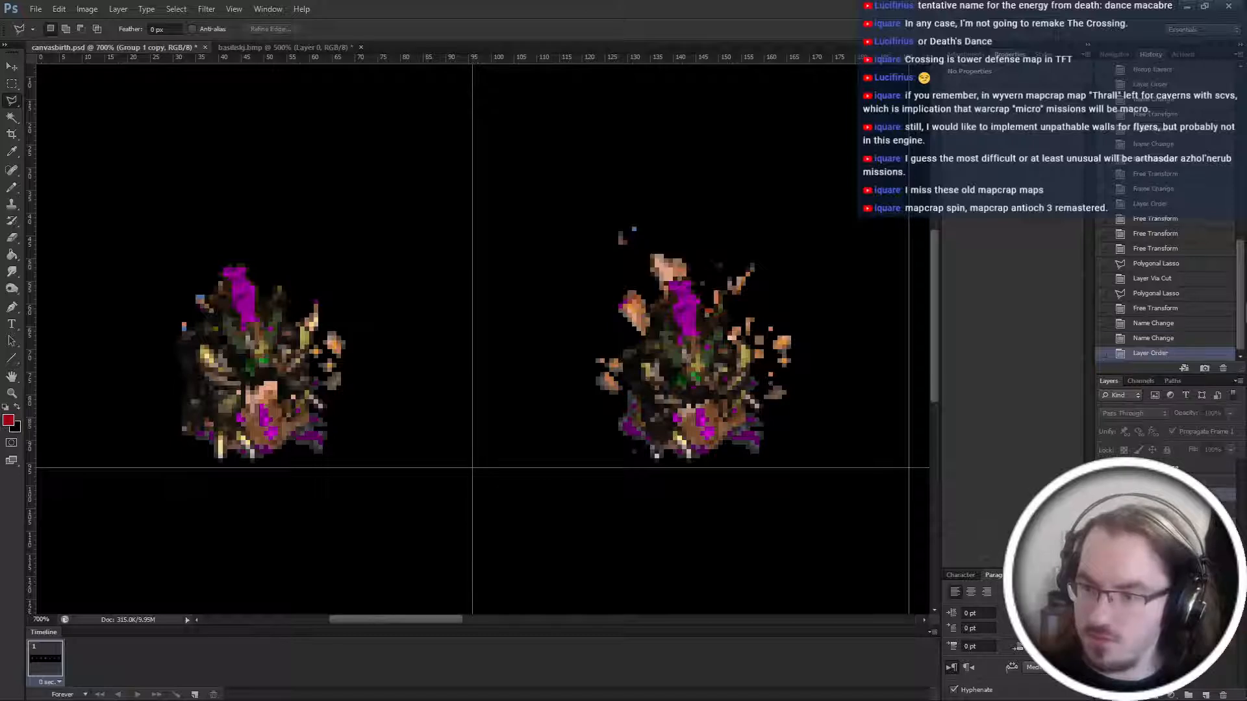
{"action": "key", "text": "alt+]"}
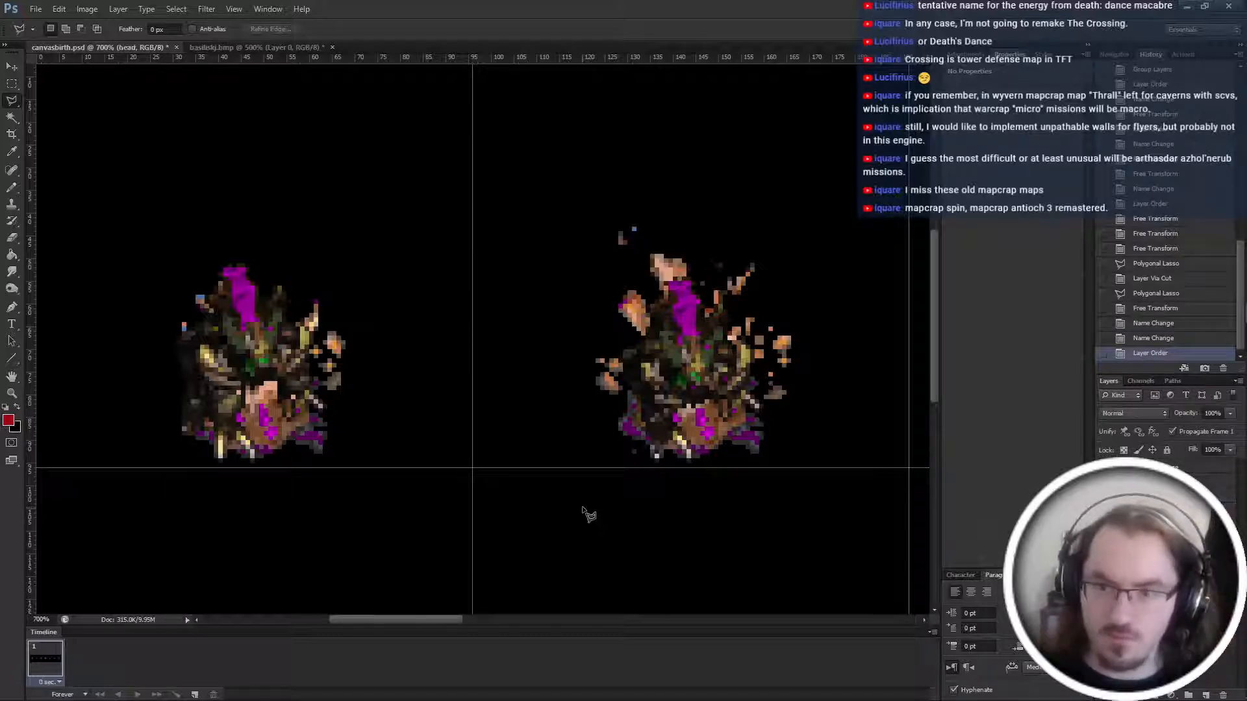
{"action": "key", "text": "ctrl+t"}
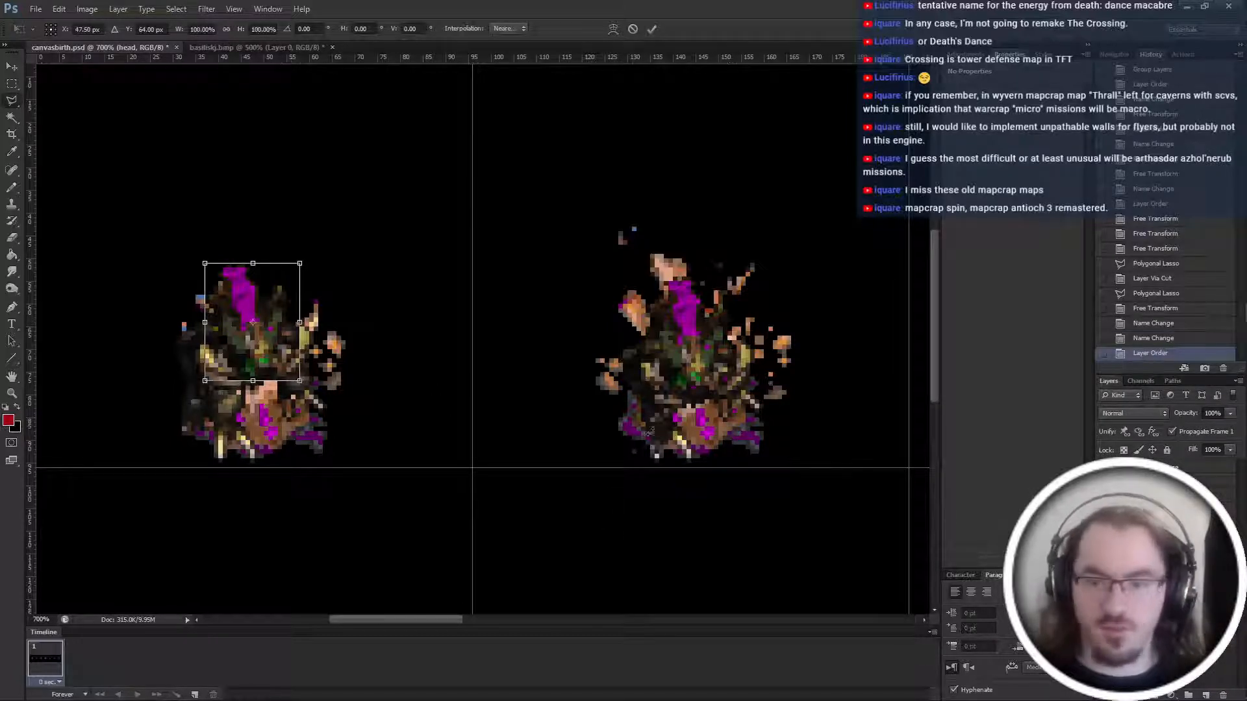
{"action": "key", "text": "Escape"}
{"action": "key", "text": "alt+]"}
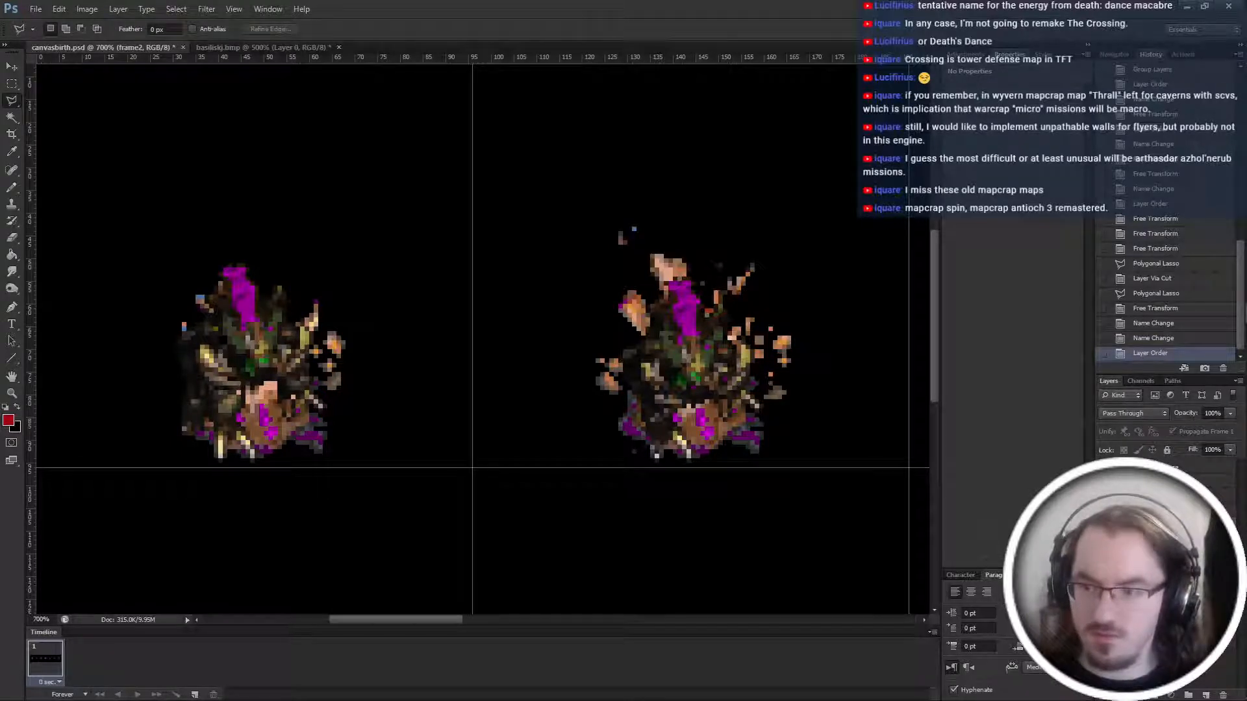
Duplicate the frame2 group and move the copy about 95 px onto the first frame's egg with Free Transform.
{"action": "key", "text": "alt+]"}
{"action": "key", "text": "ctrl+]"}
{"action": "key", "text": "ctrl+t"}
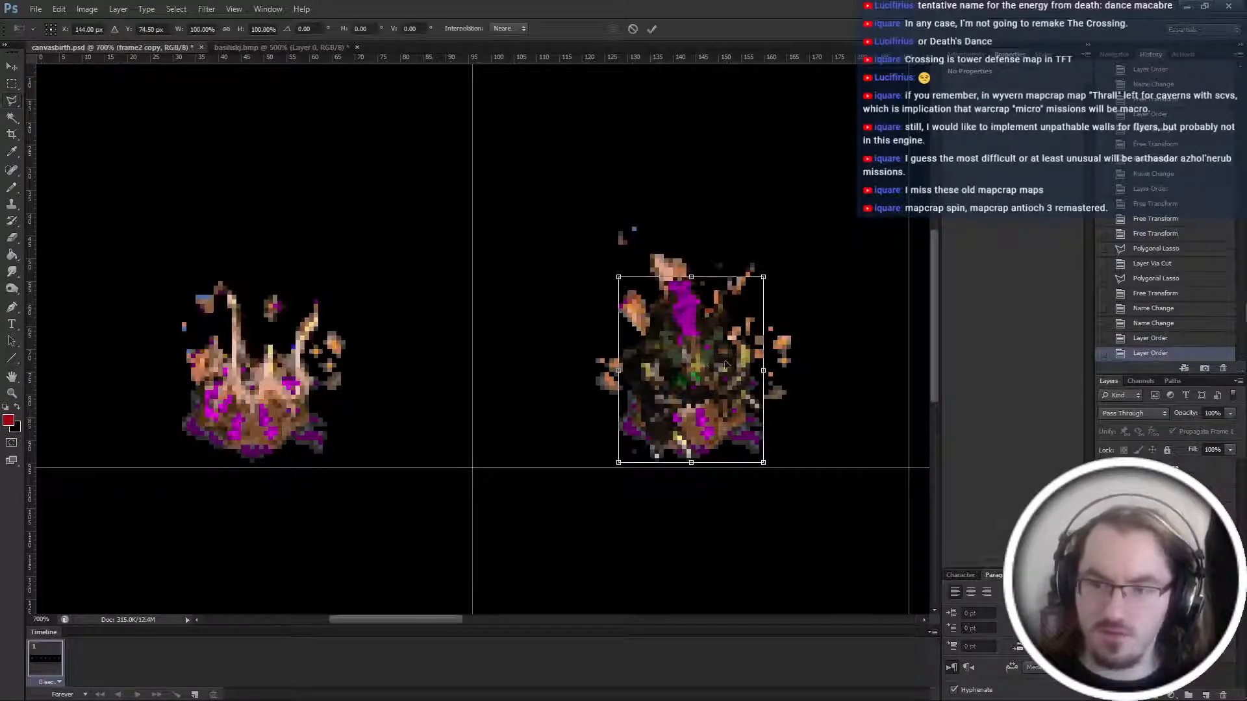
{"action": "mouse_move", "coordinate": [725, 365]}
{"action": "left_mouse_down"}
{"action": "mouse_move", "coordinate": [260, 361]}
{"action": "mouse_move", "coordinate": [302, 361]}
{"action": "mouse_move", "coordinate": [291, 360]}
{"action": "left_mouse_up"}
{"action": "key", "text": "Return"}
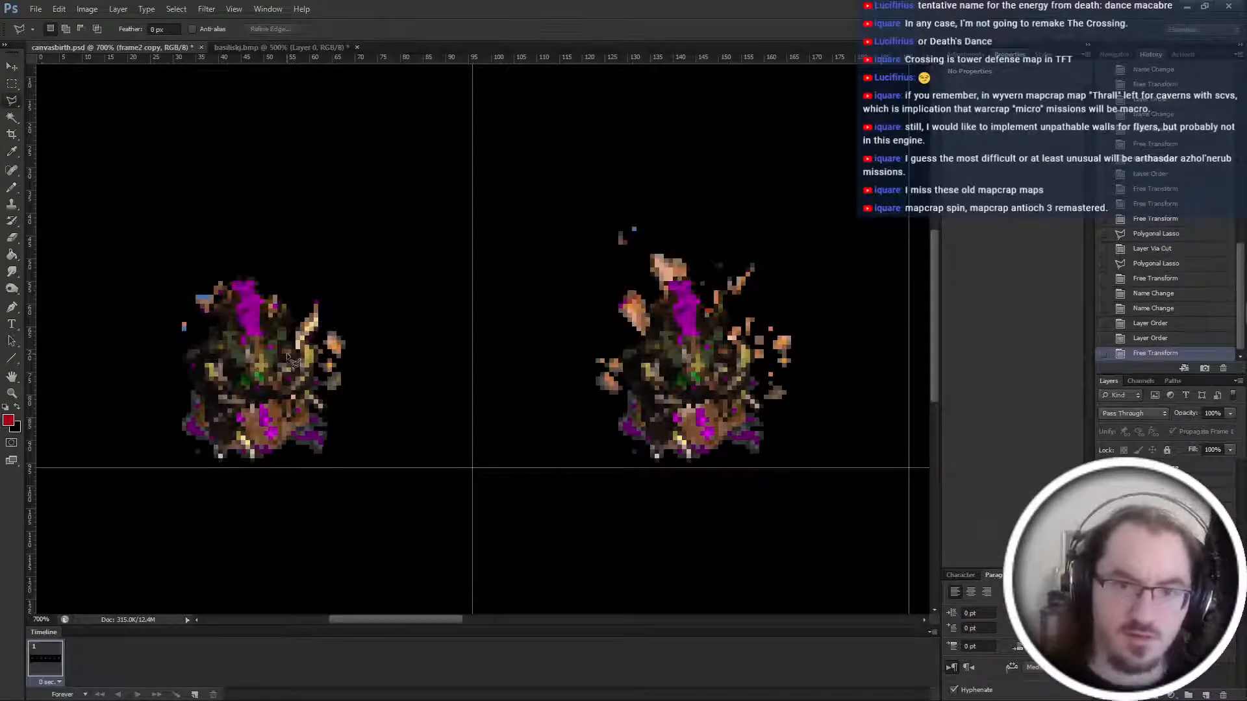
Lower the head layer of the first frame's basilisk by about 5 px.
{"action": "left_click", "coordinate": [1163, 526]}
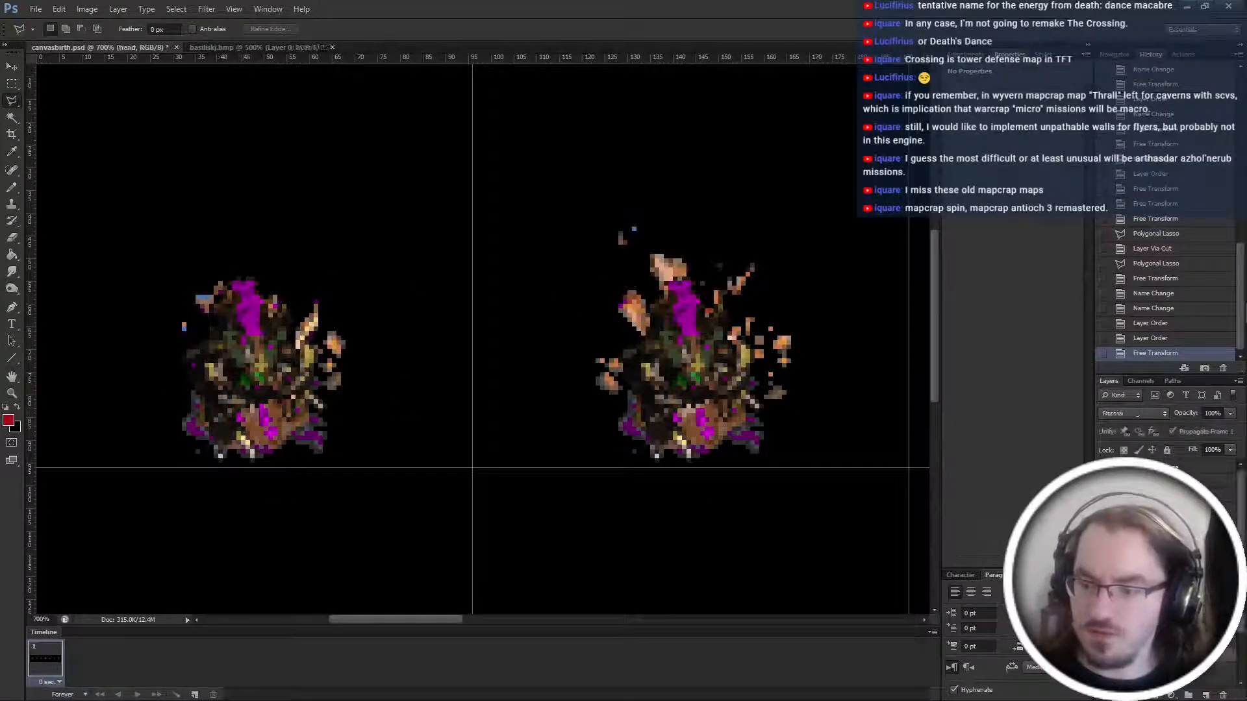
{"action": "key", "text": "ctrl+t"}
{"action": "left_click_drag", "start_coordinate": [291, 356], "coordinate": [289, 373]}
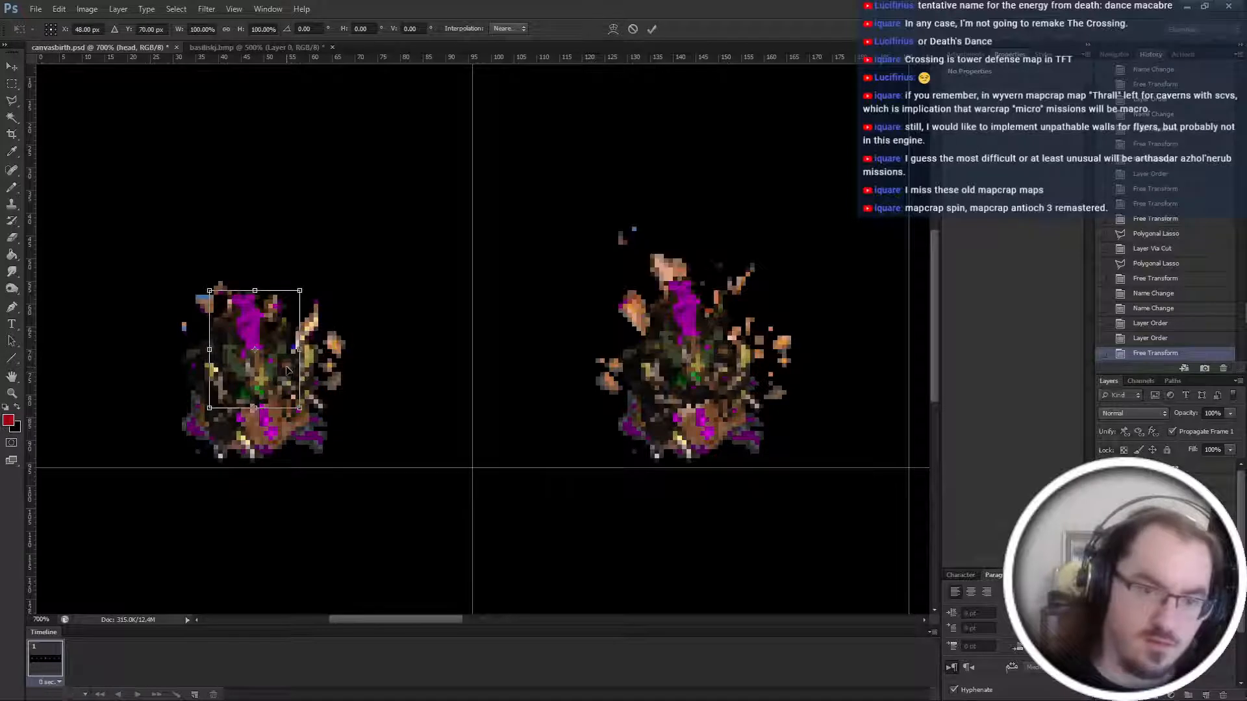
{"action": "key", "text": "Return"}
{"action": "key", "text": "Down"}
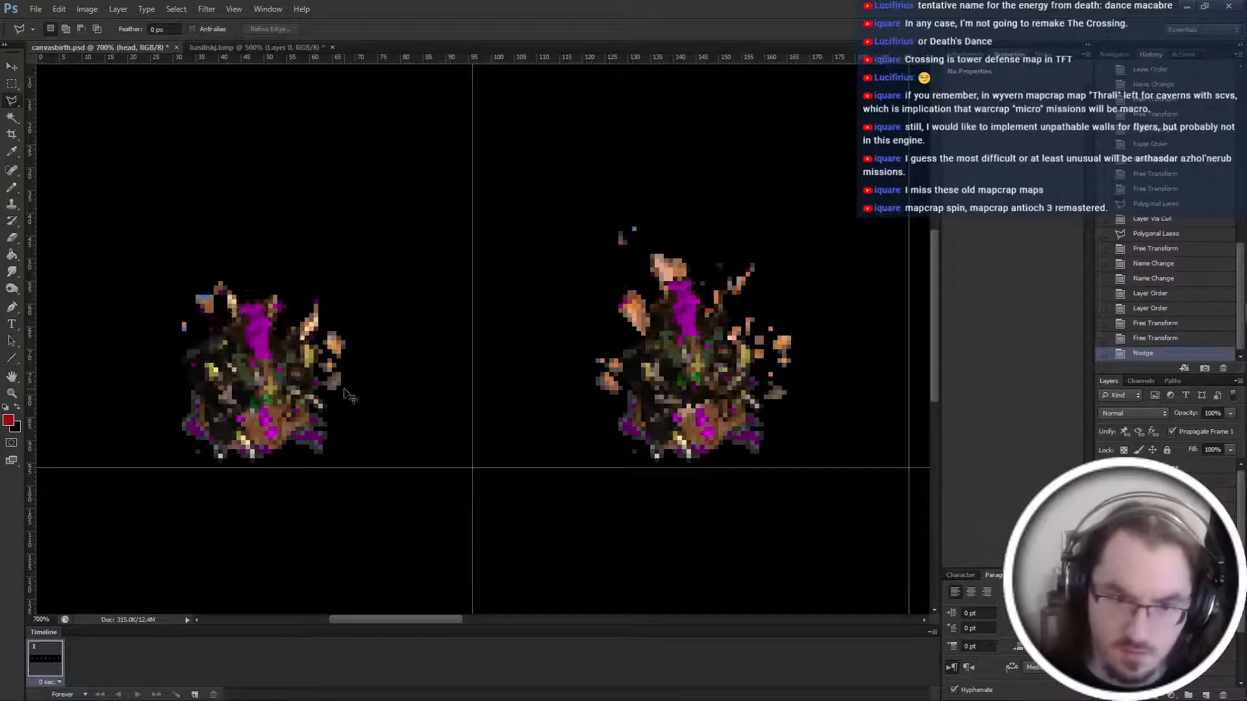
Nudge the leftarm layer of the first frame's basilisk a few pixels closer to the body.
{"action": "key", "text": "alt+bracketright"}
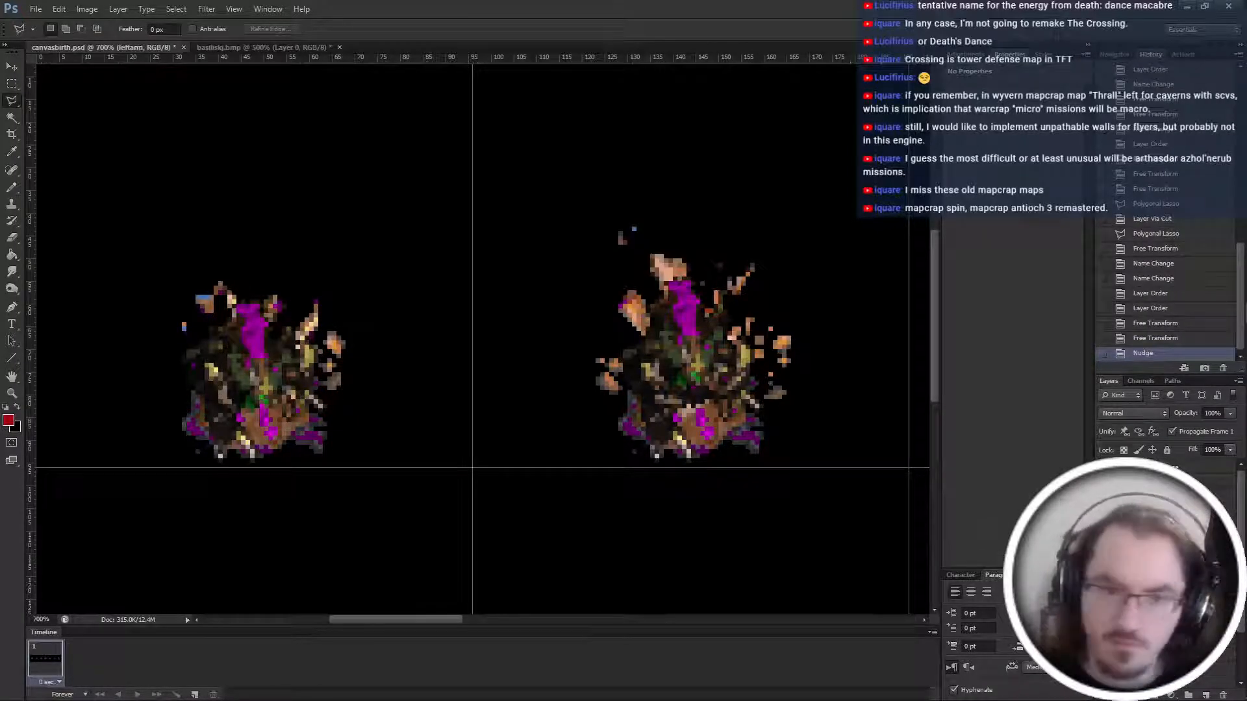
{"action": "key", "text": "Up"}
{"action": "key", "text": "Up"}
{"action": "key", "text": "Right"}
{"action": "key", "text": "Right"}
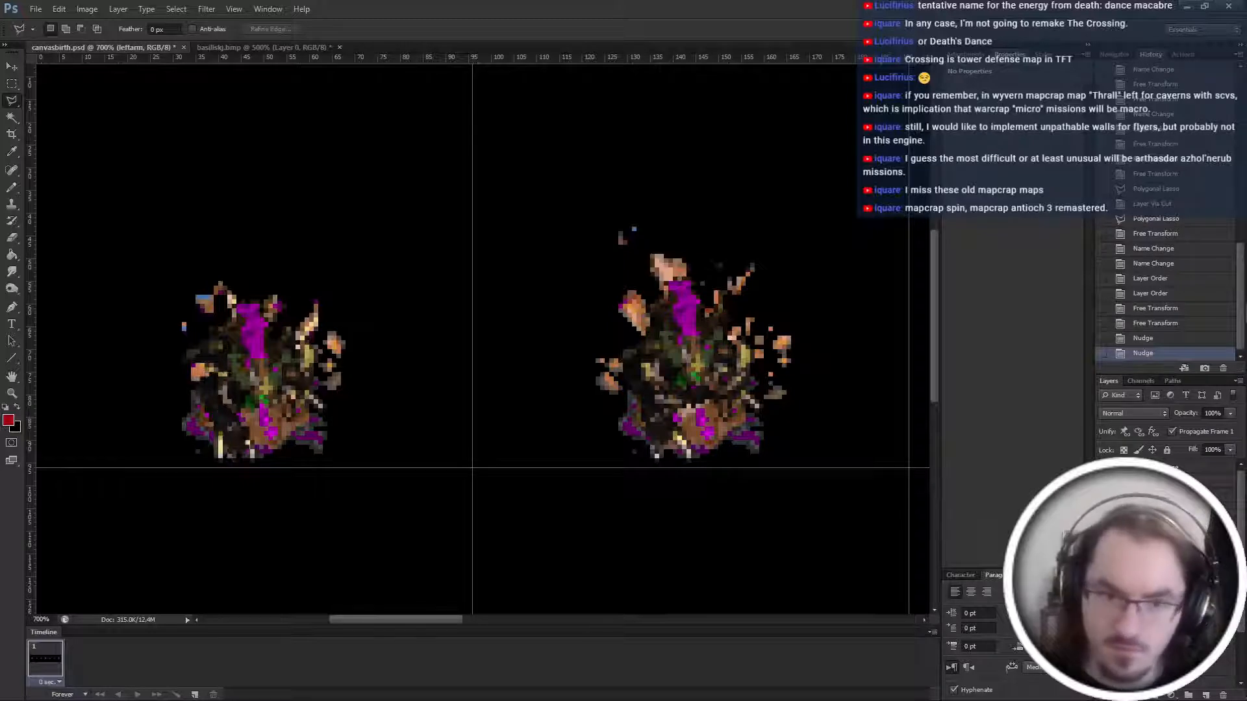
Nudge the upper layer of the first frame's basilisk a few pixels and erase unwanted pixels from it with the Eraser.
{"action": "key", "text": "alt+bracketright"}
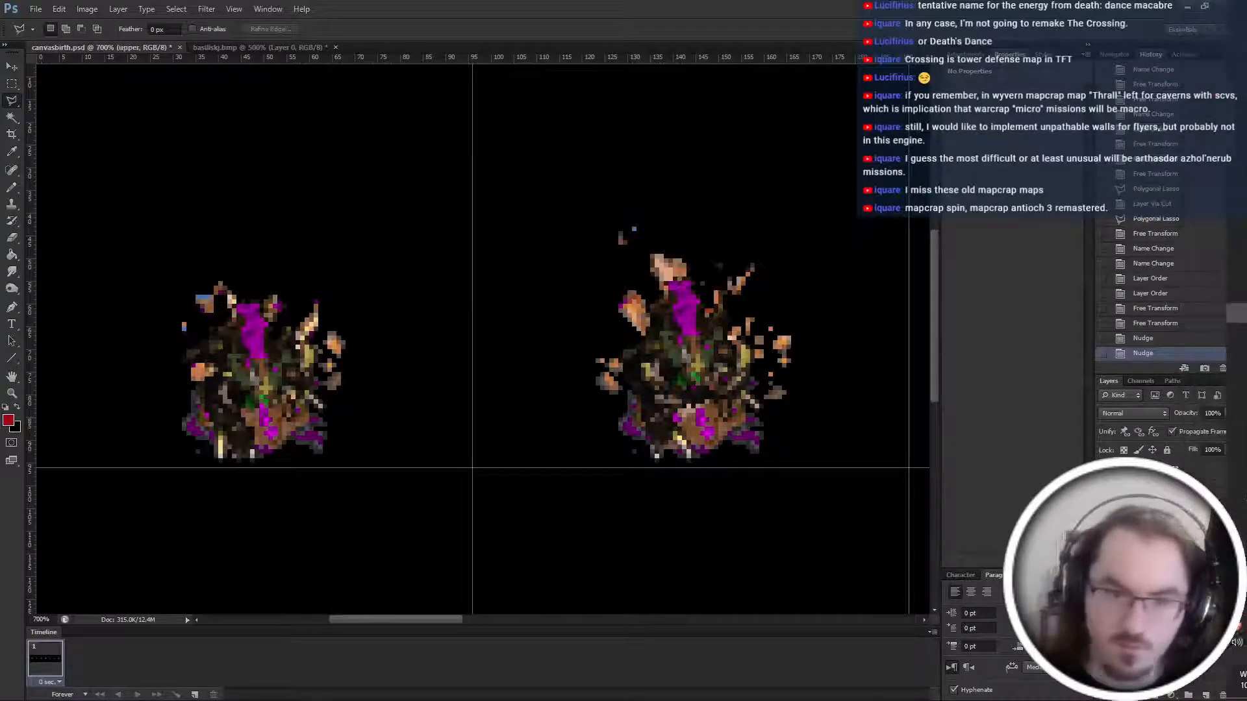
{"action": "key", "text": "Left"}
{"action": "key", "text": "Left"}
{"action": "key", "text": "Left"}
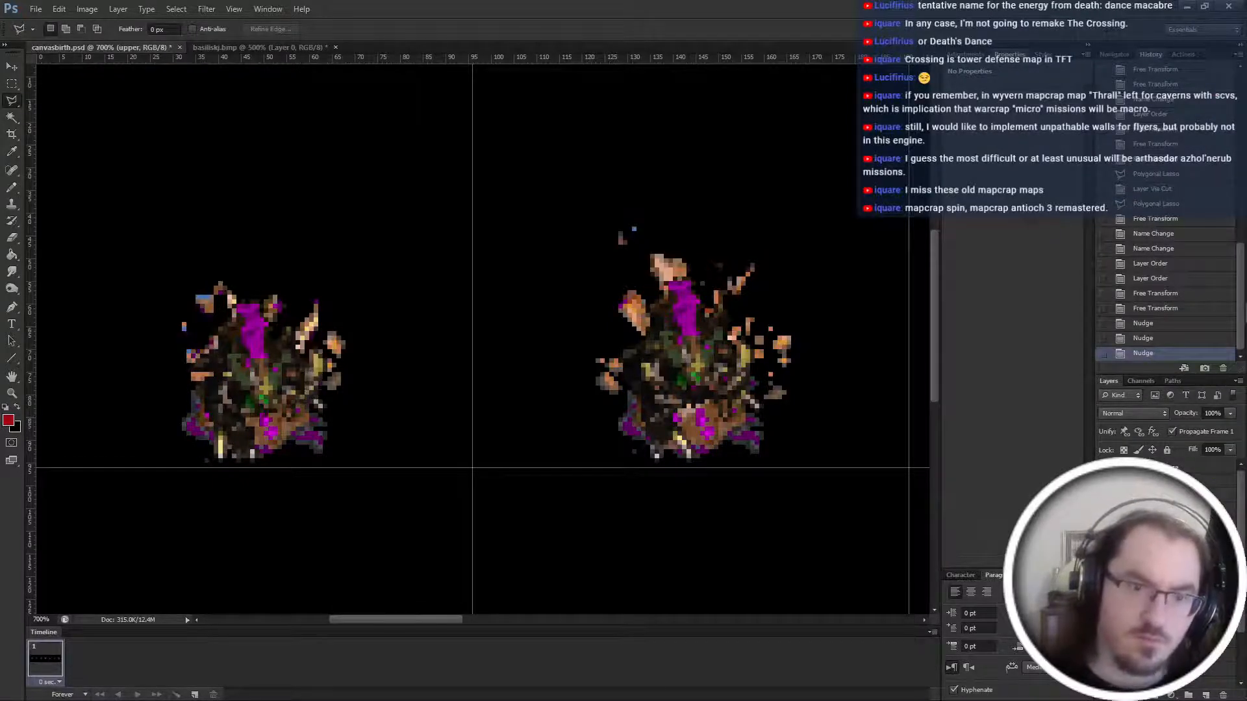
{"action": "key", "text": "e"}
{"action": "left_click", "coordinate": [145, 565]}
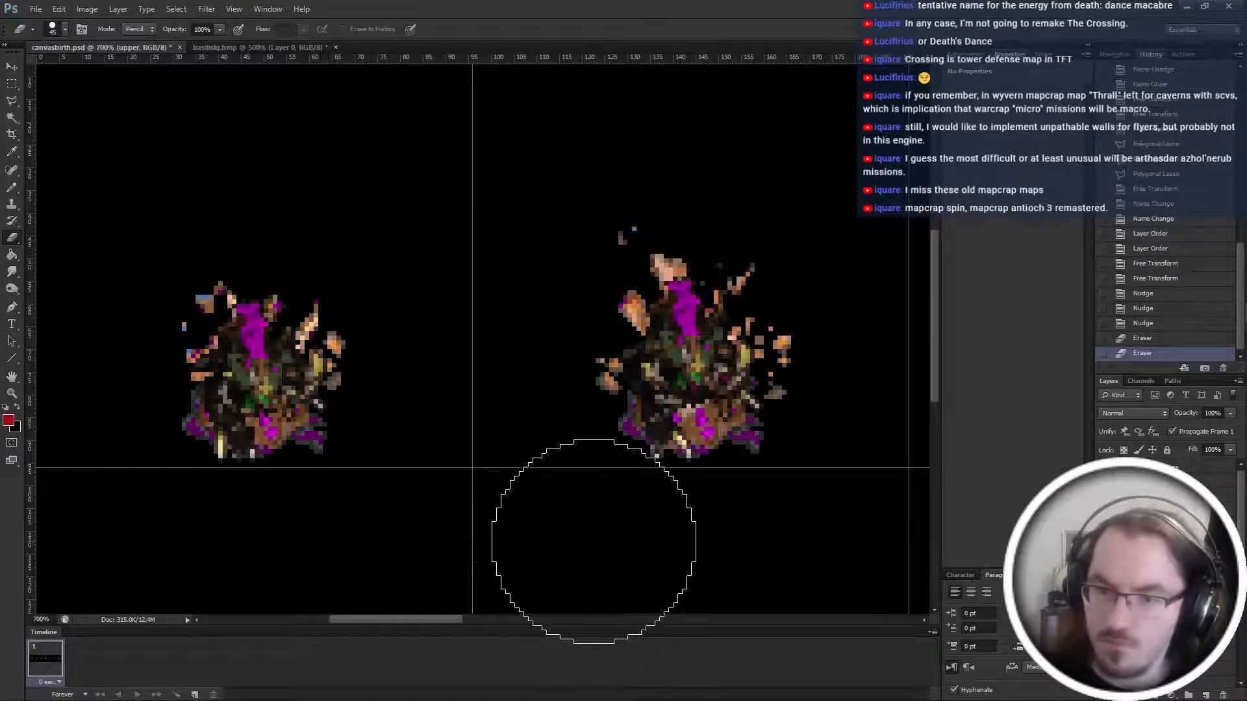
{"action": "left_click", "coordinate": [594, 542]}
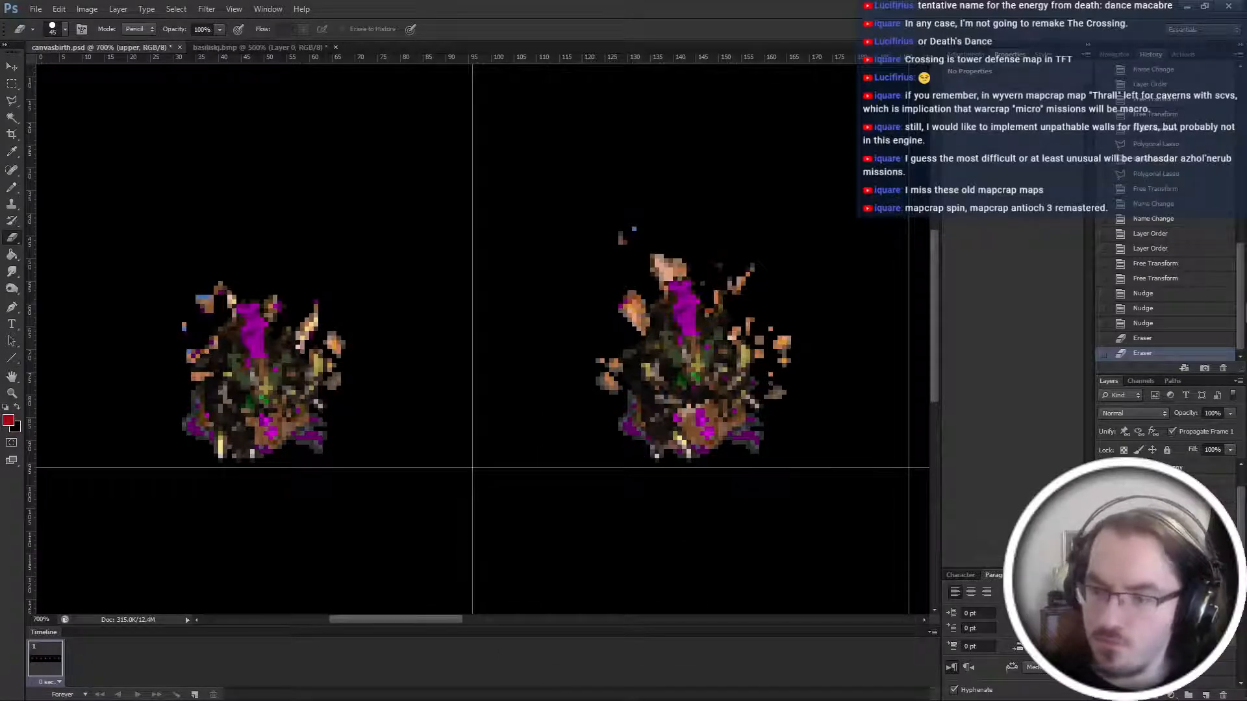
{"action": "key", "text": "ctrl+Left"}
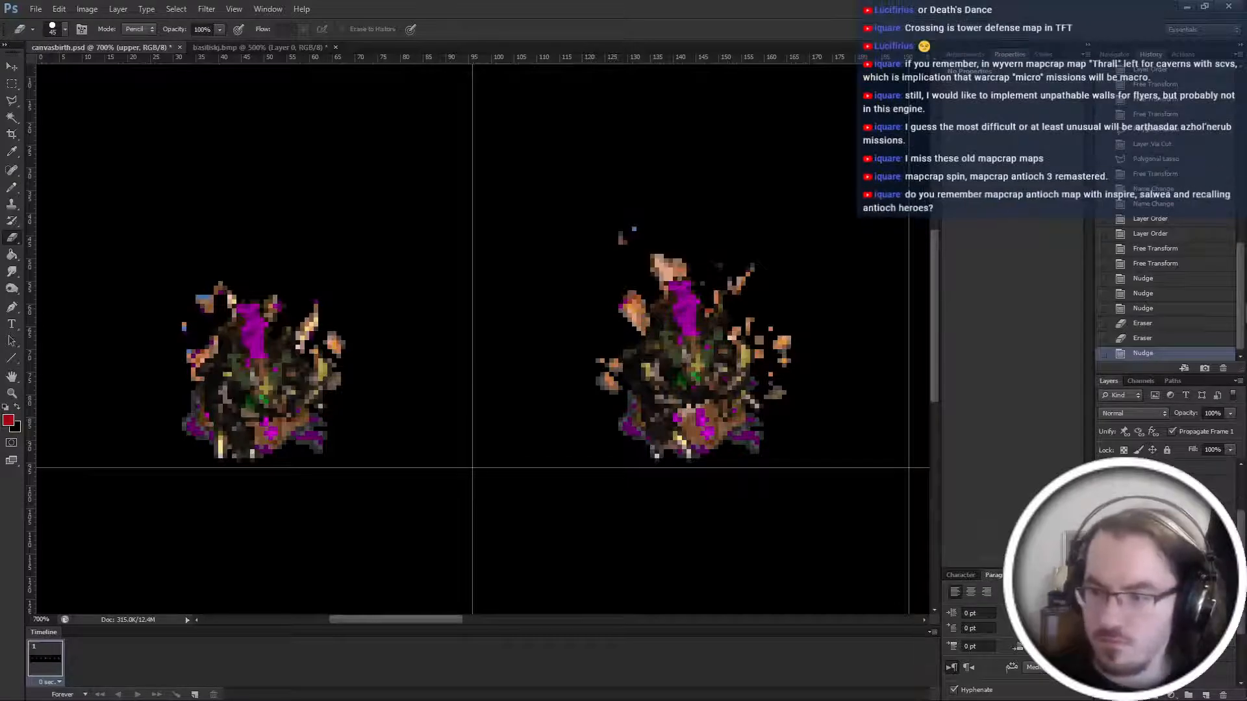
Compare the basilisk poses in the first, second and third frames.
{"action": "key", "text": "alt+bracketleft"}
{"action": "key", "text": "alt+bracketleft"}
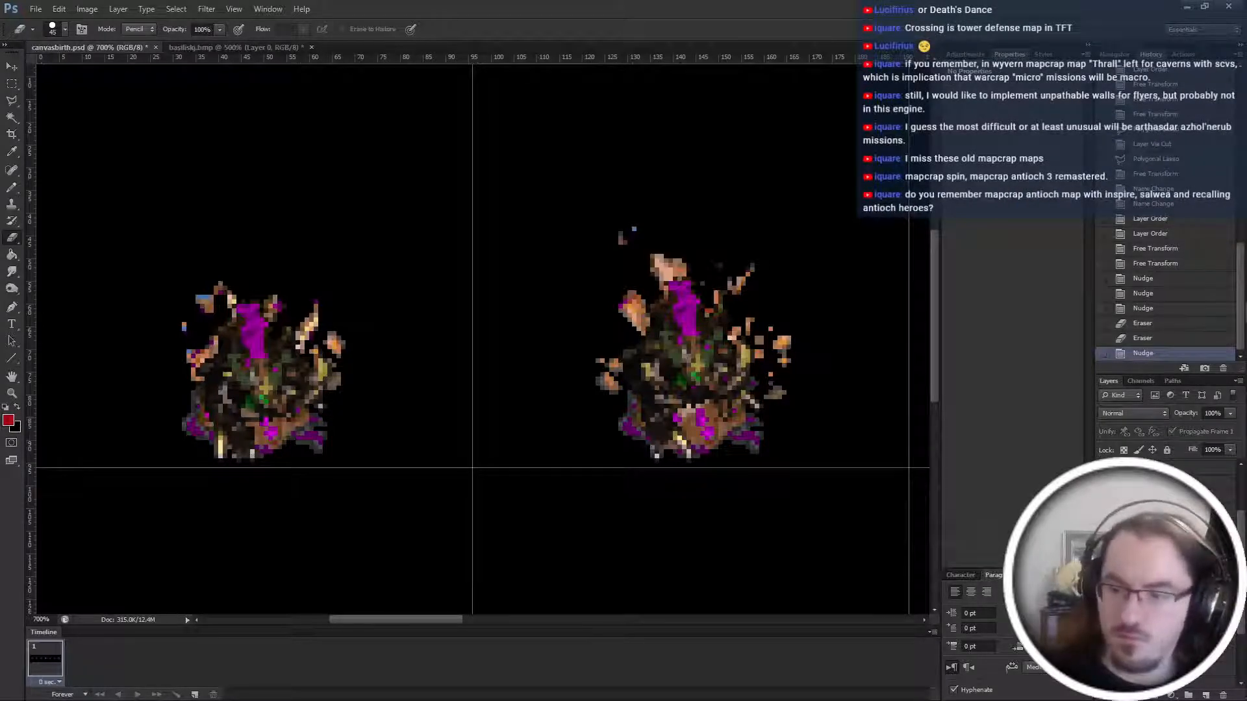
{"action": "key", "text": "alt+bracketleft"}
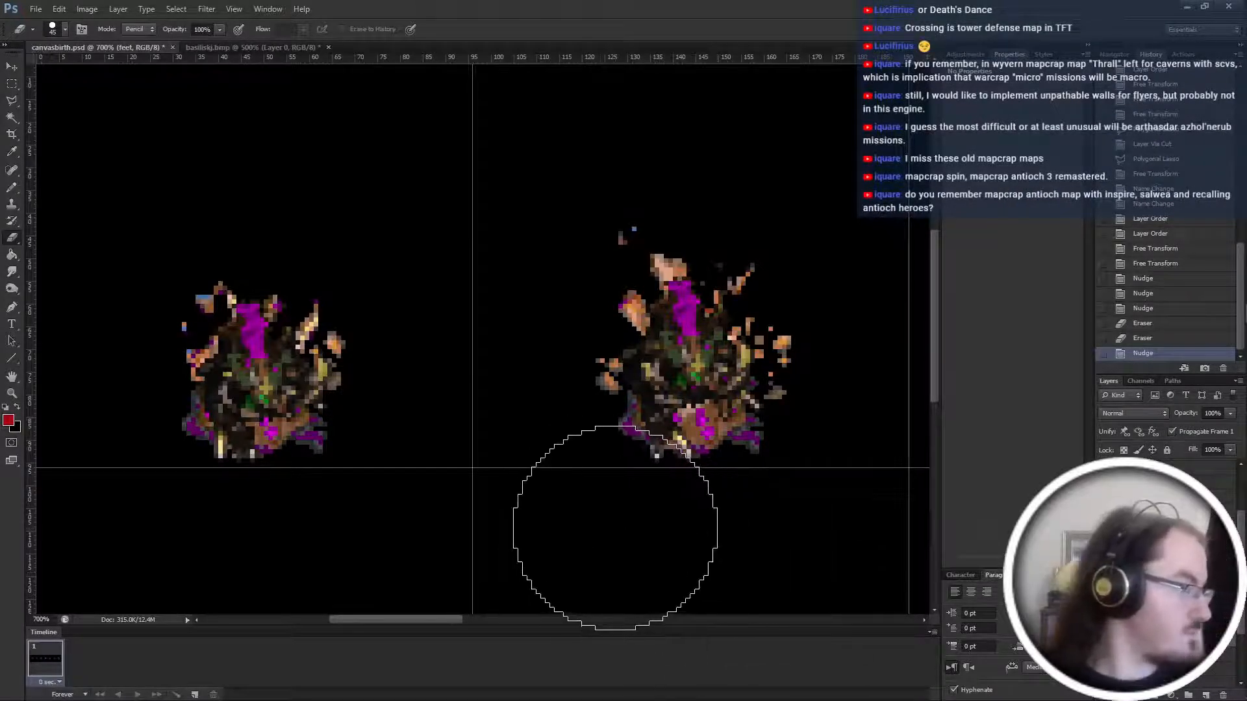
{"action": "scroll", "coordinate": [615, 528], "scroll_direction": "left", "scroll_amount": 2}
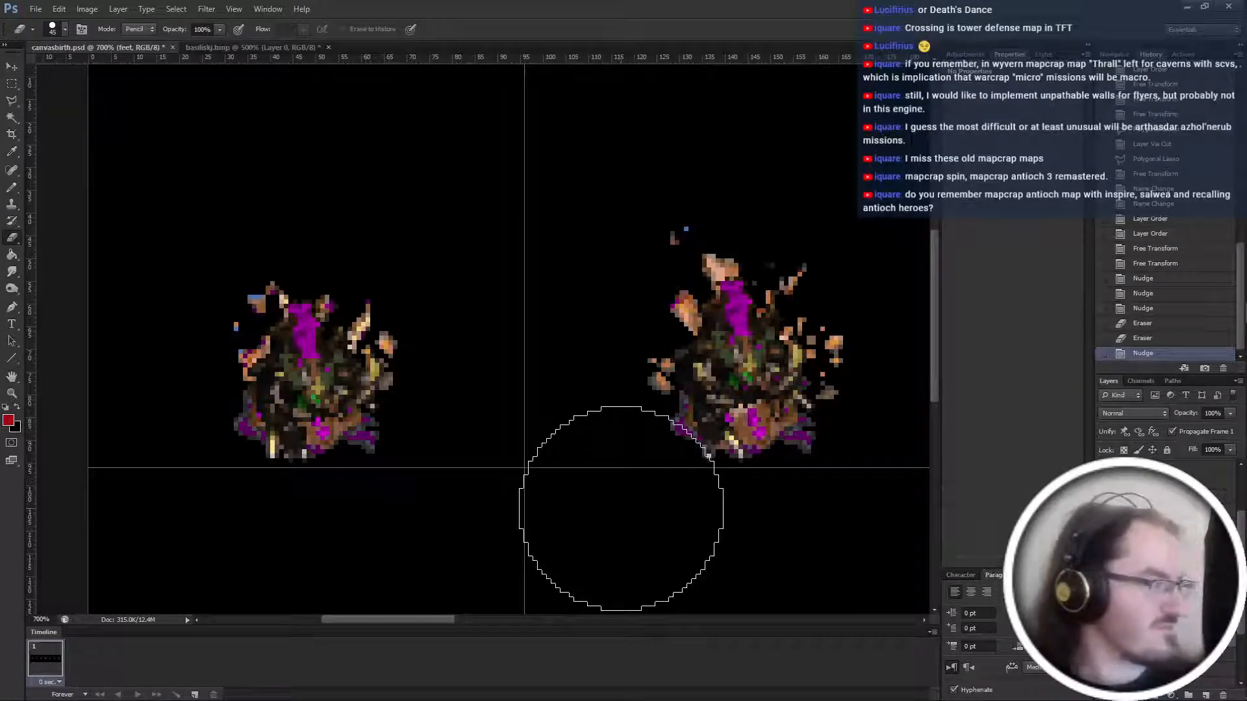
{"action": "scroll", "coordinate": [623, 305], "scroll_direction": "up", "scroll_amount": 1}
{"action": "key", "text": "m"}
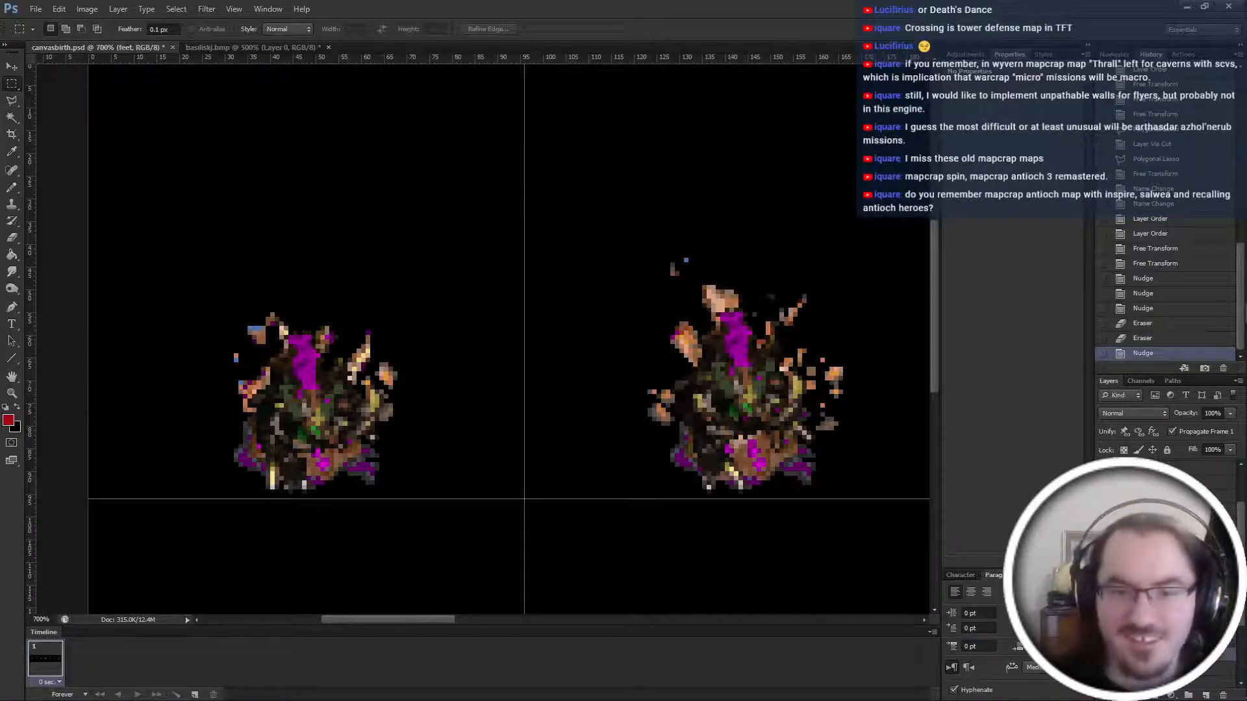
{"action": "scroll", "coordinate": [450, 523], "scroll_direction": "right", "scroll_amount": 8}
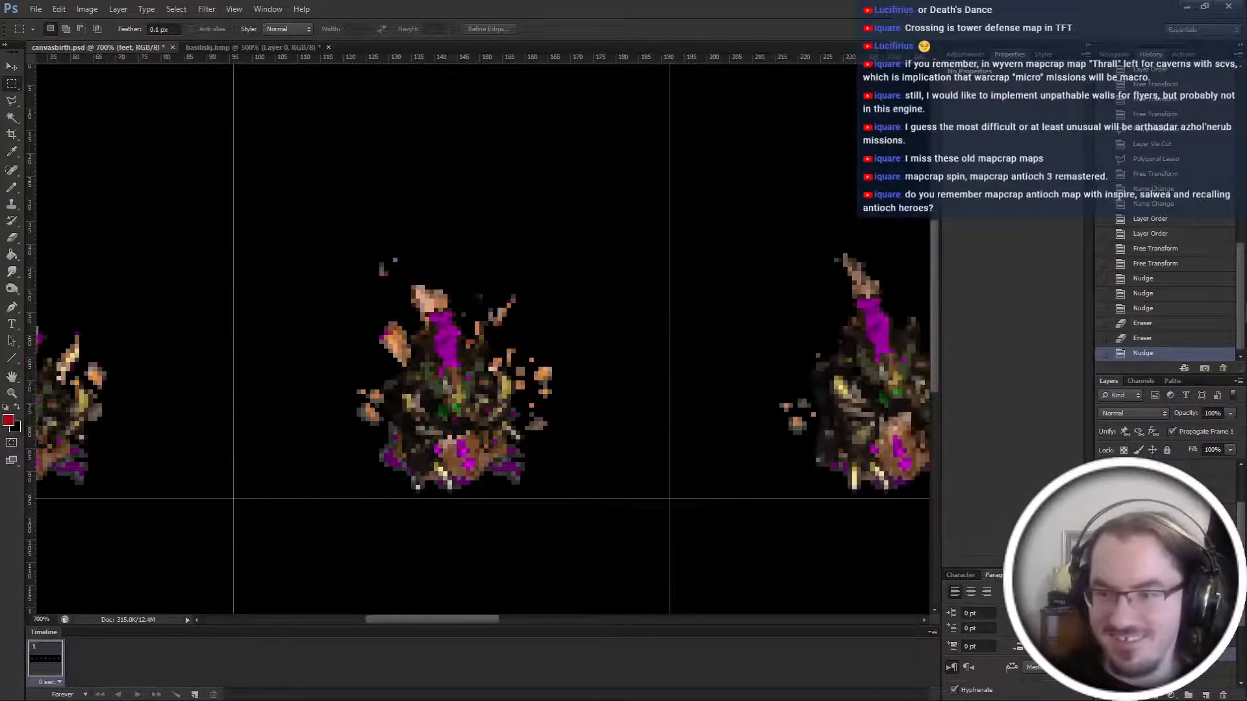
{"action": "scroll", "coordinate": [793, 549], "scroll_direction": "right", "scroll_amount": 8}
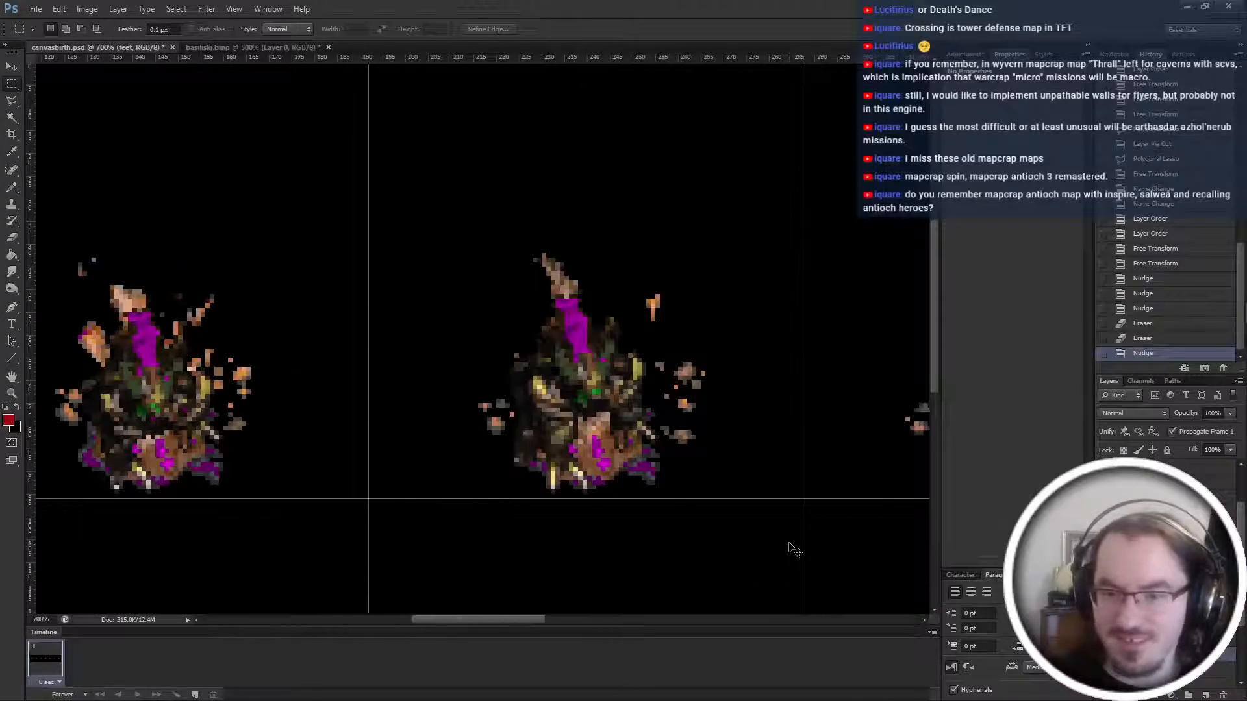
{"action": "scroll", "coordinate": [794, 548], "scroll_direction": "right", "scroll_amount": 2}
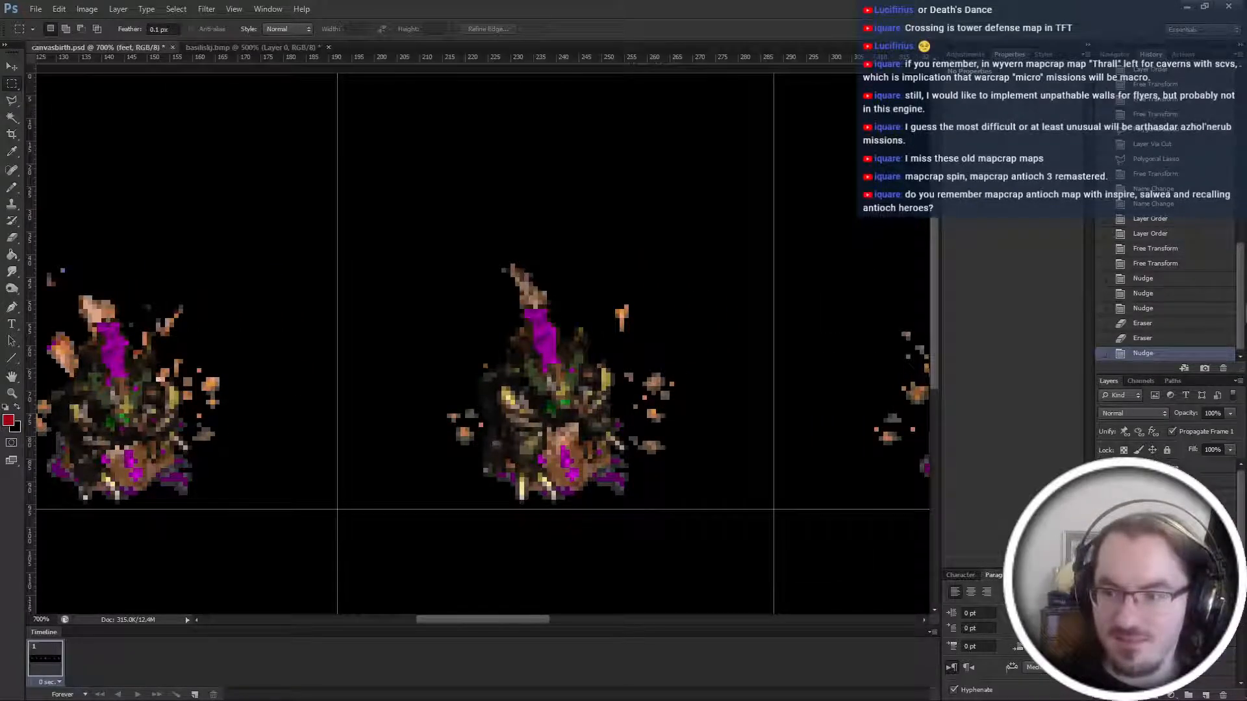
Move the Group 1 copy group from the first frame onto the fourth frame's egg with Free Transform.
{"action": "left_click", "coordinate": [1169, 495]}
{"action": "key", "text": "ctrl+minus"}
{"action": "key", "text": "ctrl+t"}
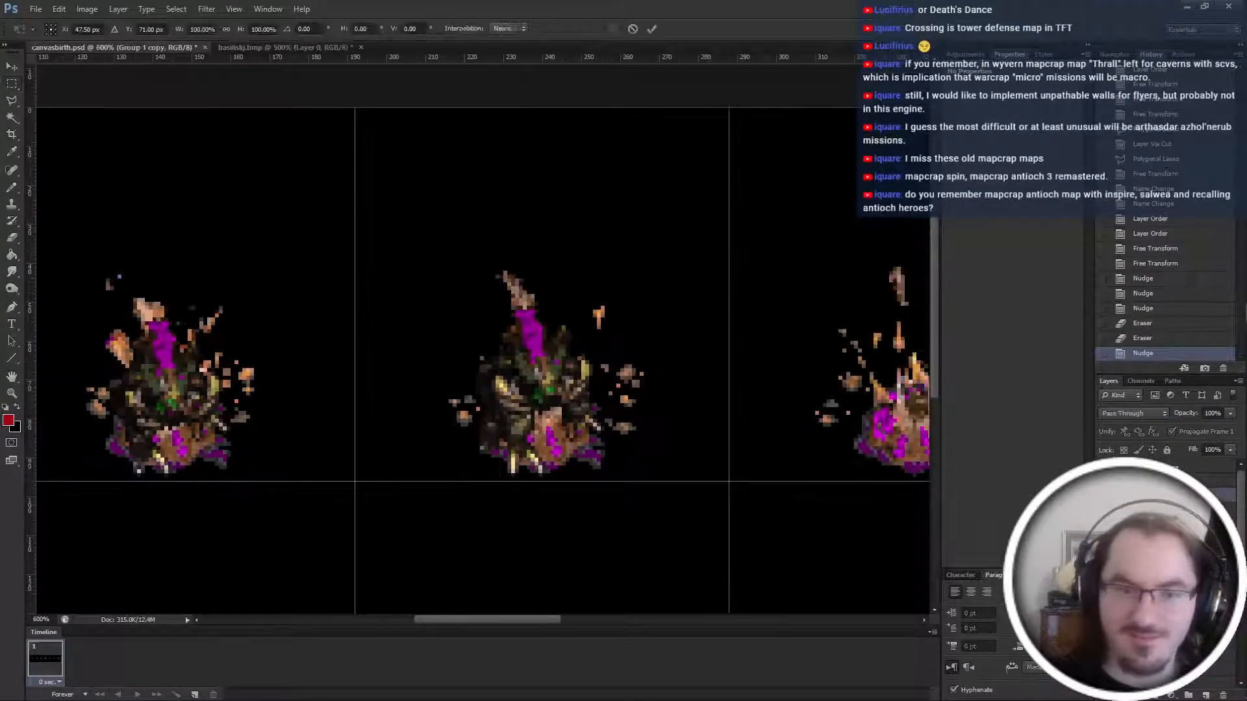
{"action": "key", "text": "ctrl+minus"}
{"action": "key", "text": "ctrl+minus"}
{"action": "key", "text": "ctrl+minus"}
{"action": "key", "text": "ctrl+minus"}
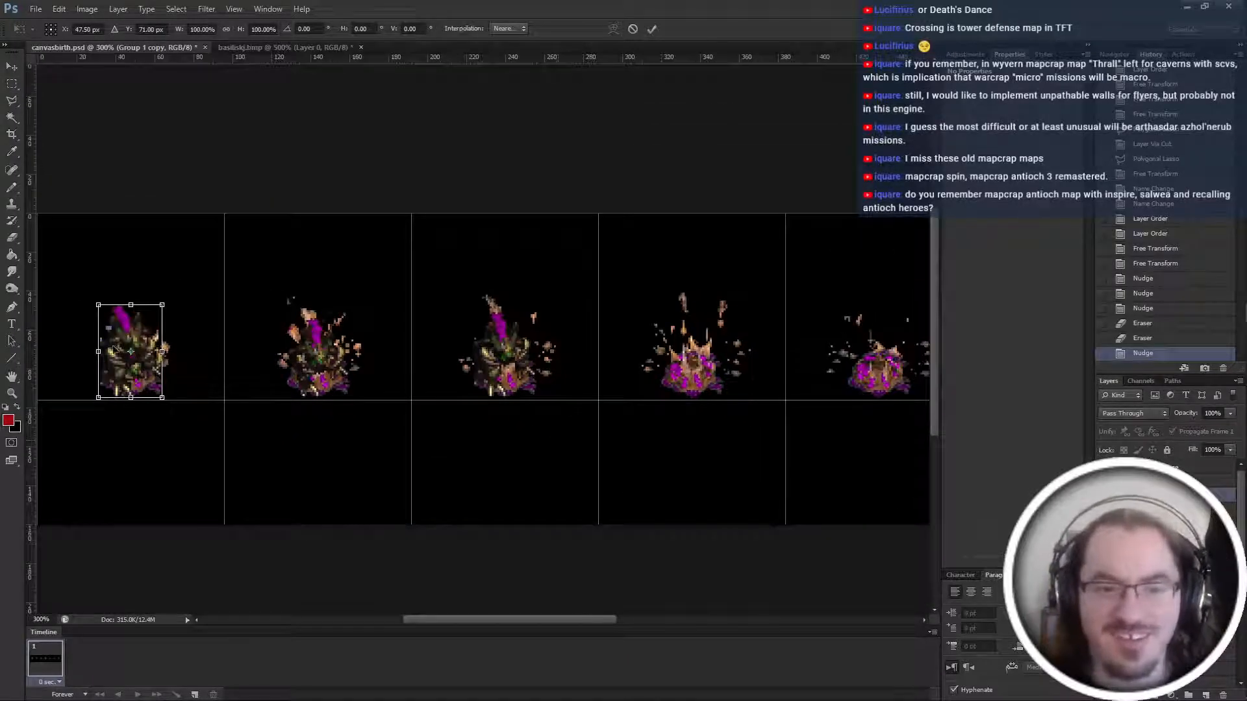
{"action": "left_click_drag", "start_coordinate": [133, 337], "coordinate": [511, 332]}
{"action": "left_click_drag", "start_coordinate": [509, 335], "coordinate": [696, 350]}
{"action": "key", "text": "Return"}
Review the posed frames of the birth animation up close and as a complete strip.
{"action": "scroll", "coordinate": [697, 353], "scroll_direction": "right", "scroll_amount": 5}
{"action": "scroll", "coordinate": [698, 354], "scroll_direction": "up", "scroll_amount": 1}
{"action": "scroll", "coordinate": [690, 375], "scroll_direction": "up", "scroll_amount": 1}
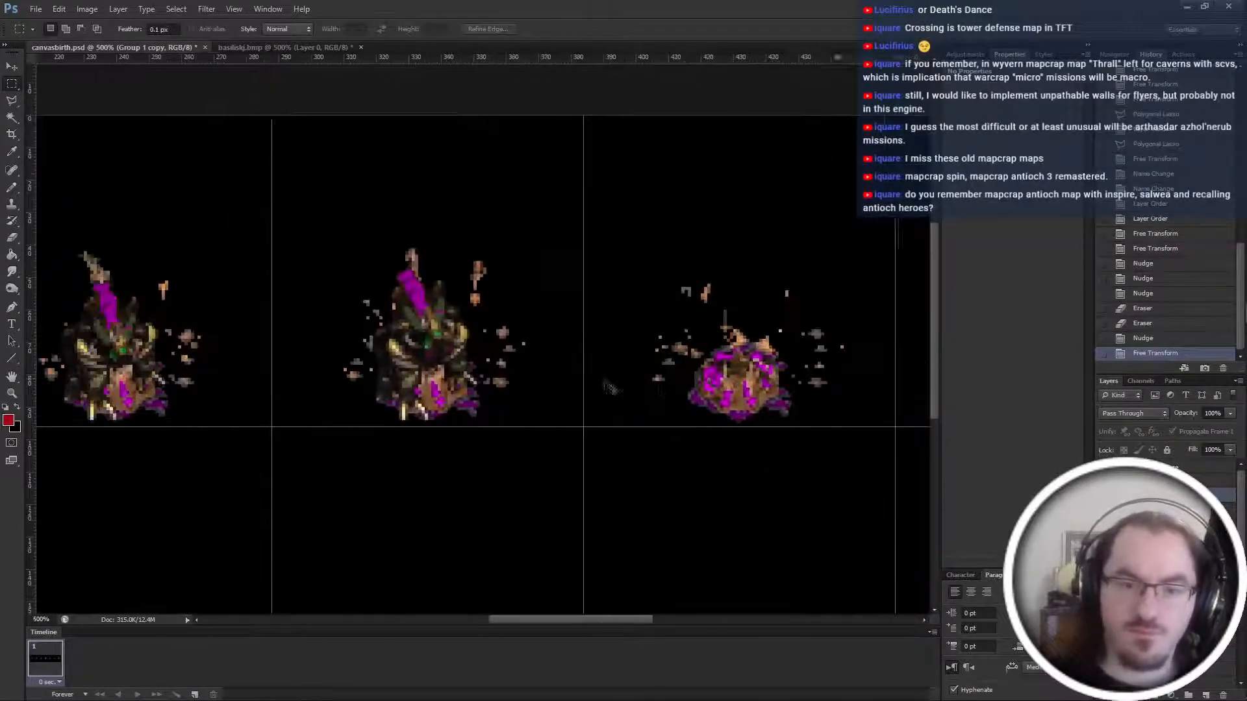
{"action": "scroll", "coordinate": [649, 380], "scroll_direction": "left", "scroll_amount": 2}
{"action": "scroll", "coordinate": [607, 385], "scroll_direction": "up", "scroll_amount": 1}
{"action": "scroll", "coordinate": [606, 385], "scroll_direction": "down", "scroll_amount": 1}
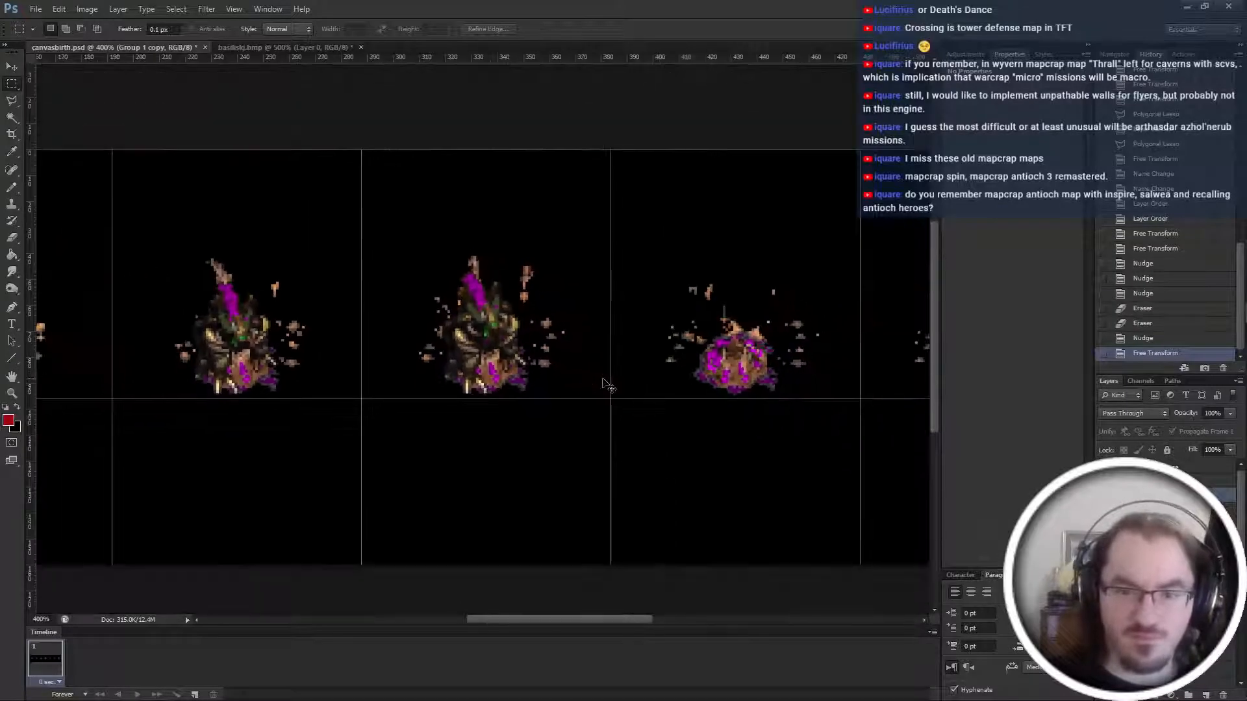
{"action": "scroll", "coordinate": [598, 393], "scroll_direction": "left", "scroll_amount": 3}
{"action": "scroll", "coordinate": [583, 399], "scroll_direction": "down", "scroll_amount": 2}
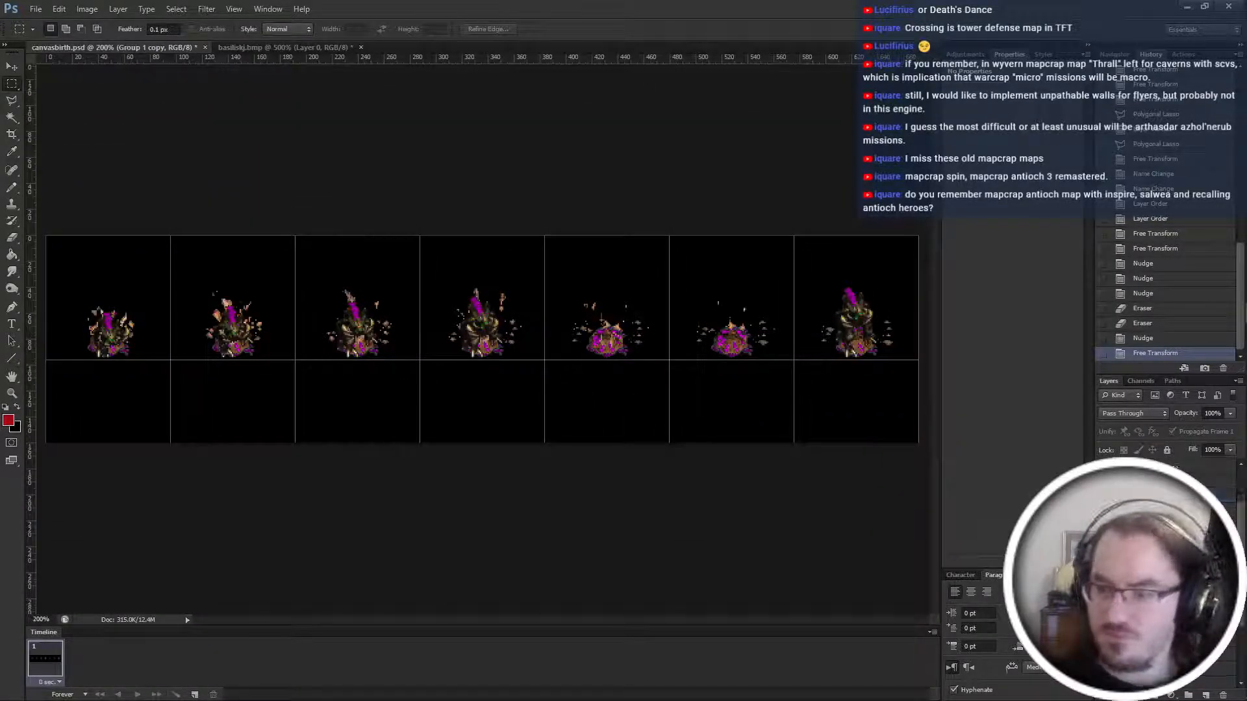
Move the old frame1 group from the first frame onto the third frame with Free Transform.
{"action": "left_click", "coordinate": [1160, 668]}
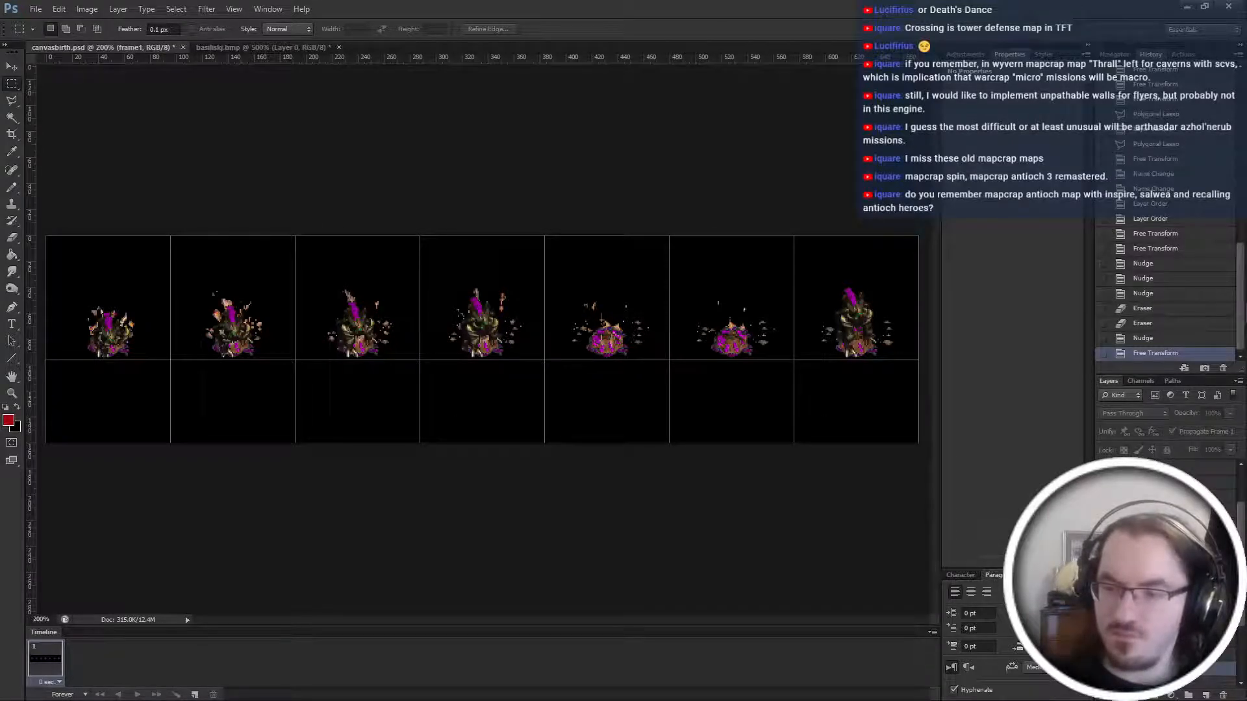
{"action": "key", "text": "ctrl+t"}
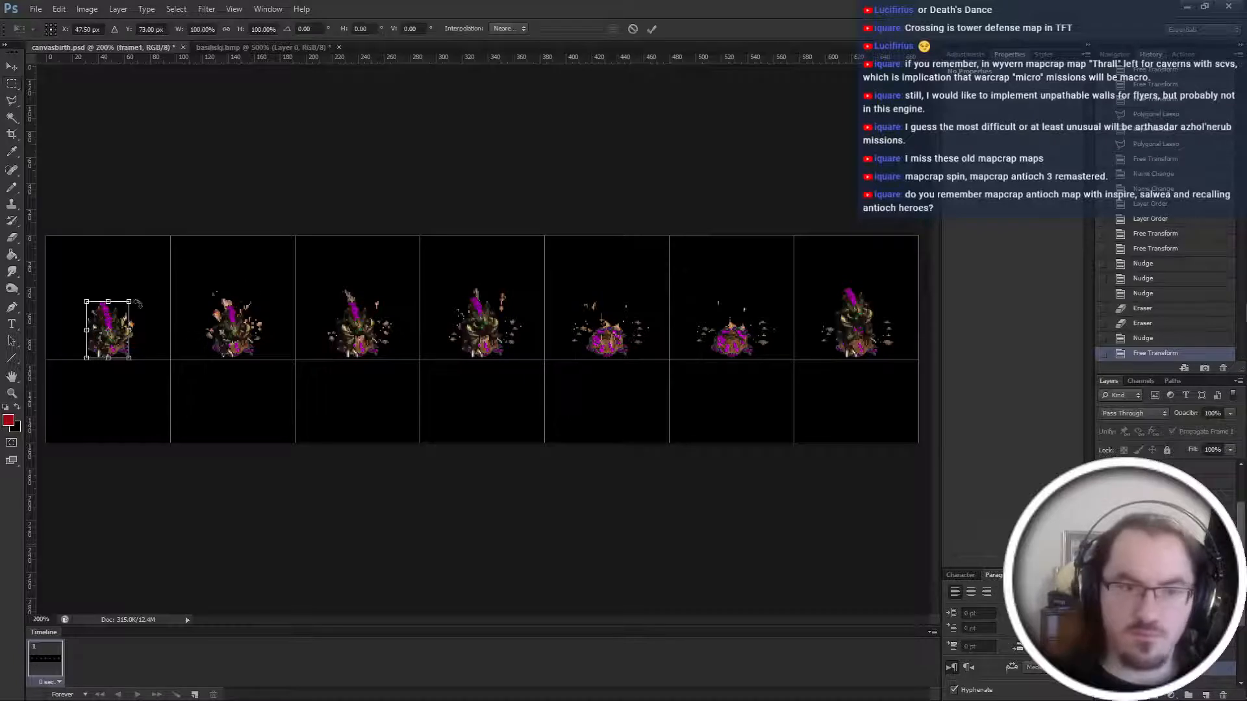
{"action": "left_click_drag", "start_coordinate": [106, 315], "coordinate": [350, 321]}
{"action": "key", "text": "Return"}
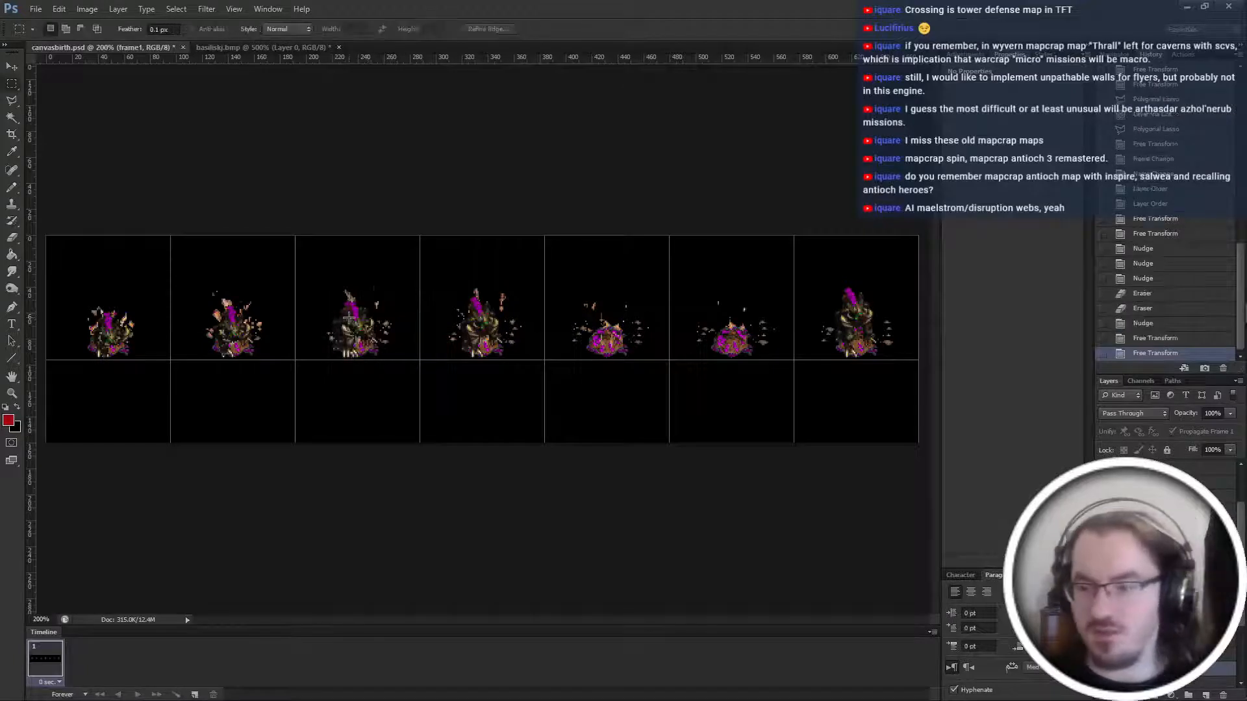
Delete the old frame1 group, rename the frame2 copy group frame1 and select the Group 1 copy group.
{"action": "key", "text": "m"}
{"action": "key", "text": "Delete"}
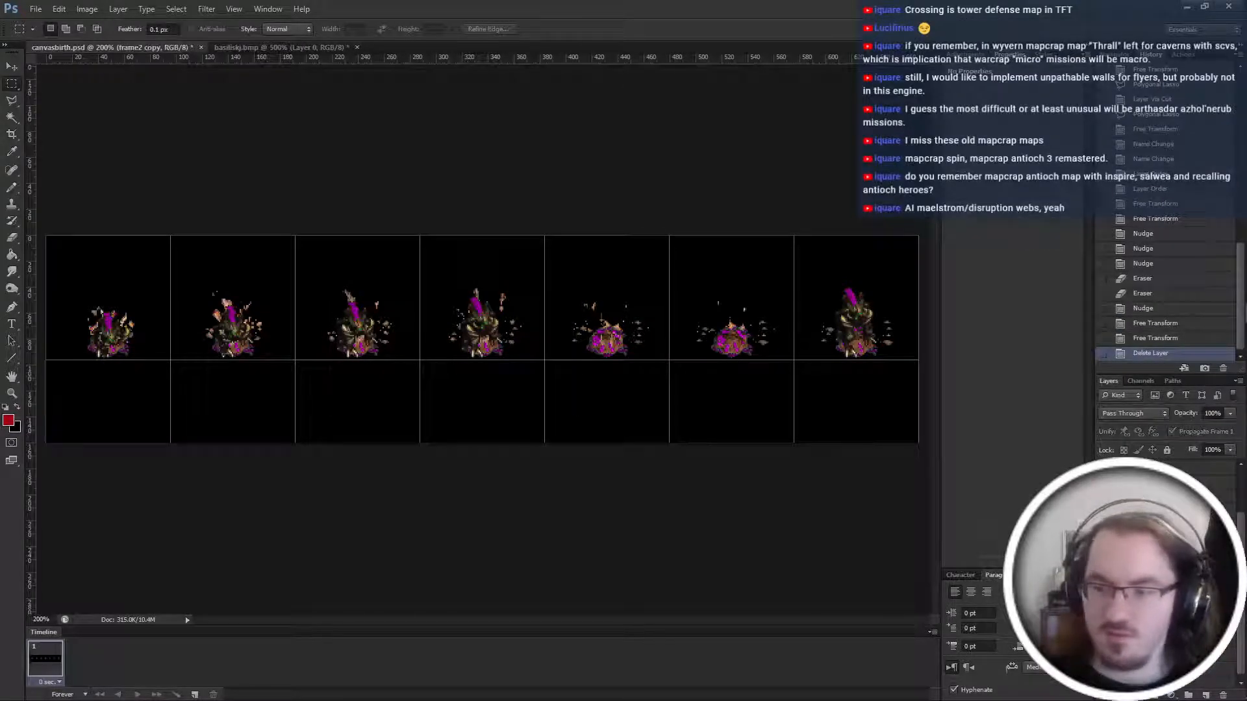
{"action": "key", "text": "Return"}
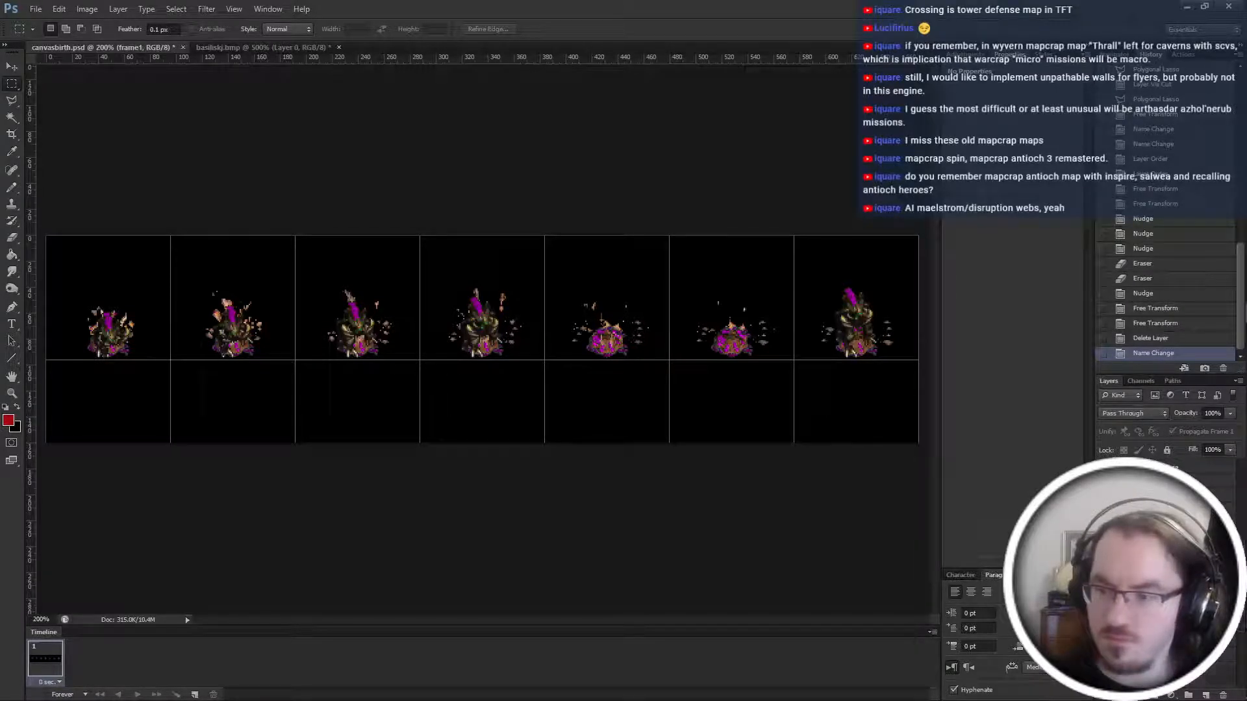
{"action": "key", "text": "Return"}
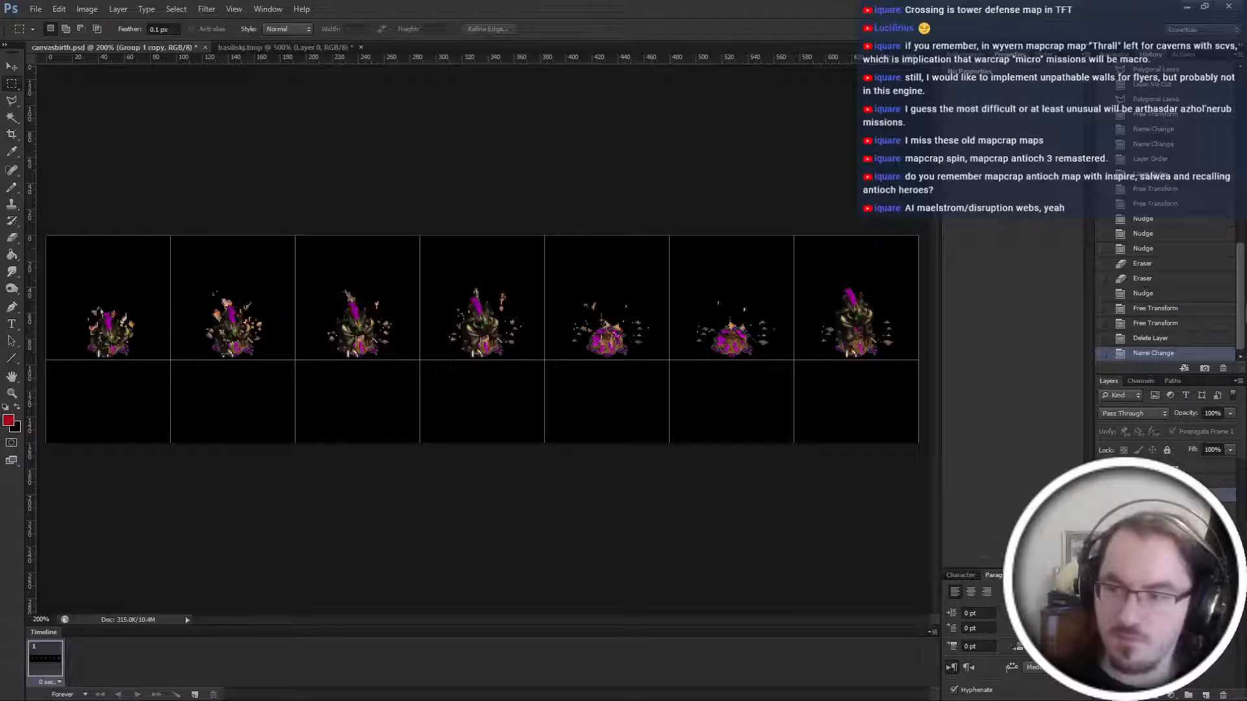
Rename the Group 1 copy group frame4, duplicate it and move the copy onto the fifth frame's egg with Free Transform.
{"action": "key", "text": "ctrl+plus"}
{"action": "key", "text": "ctrl+plus"}
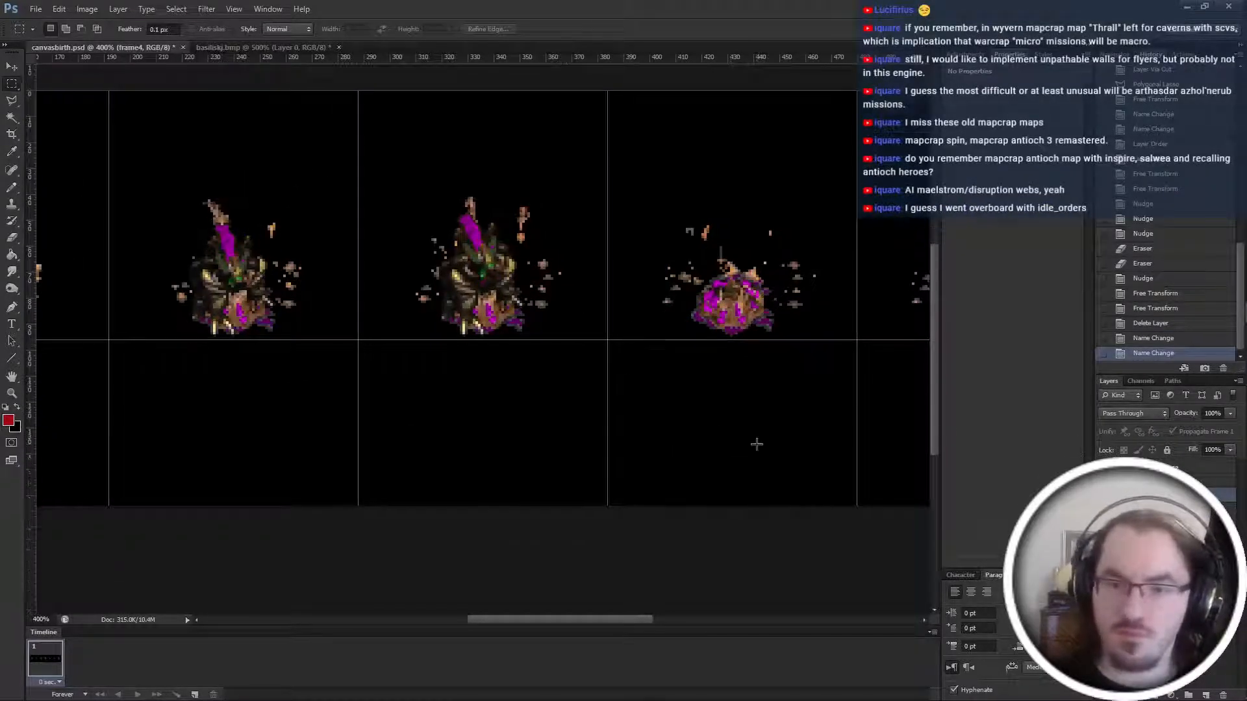
{"action": "scroll", "coordinate": [754, 440], "scroll_direction": "up", "scroll_amount": 1}
{"action": "scroll", "coordinate": [878, 427], "scroll_direction": "right", "scroll_amount": 3}
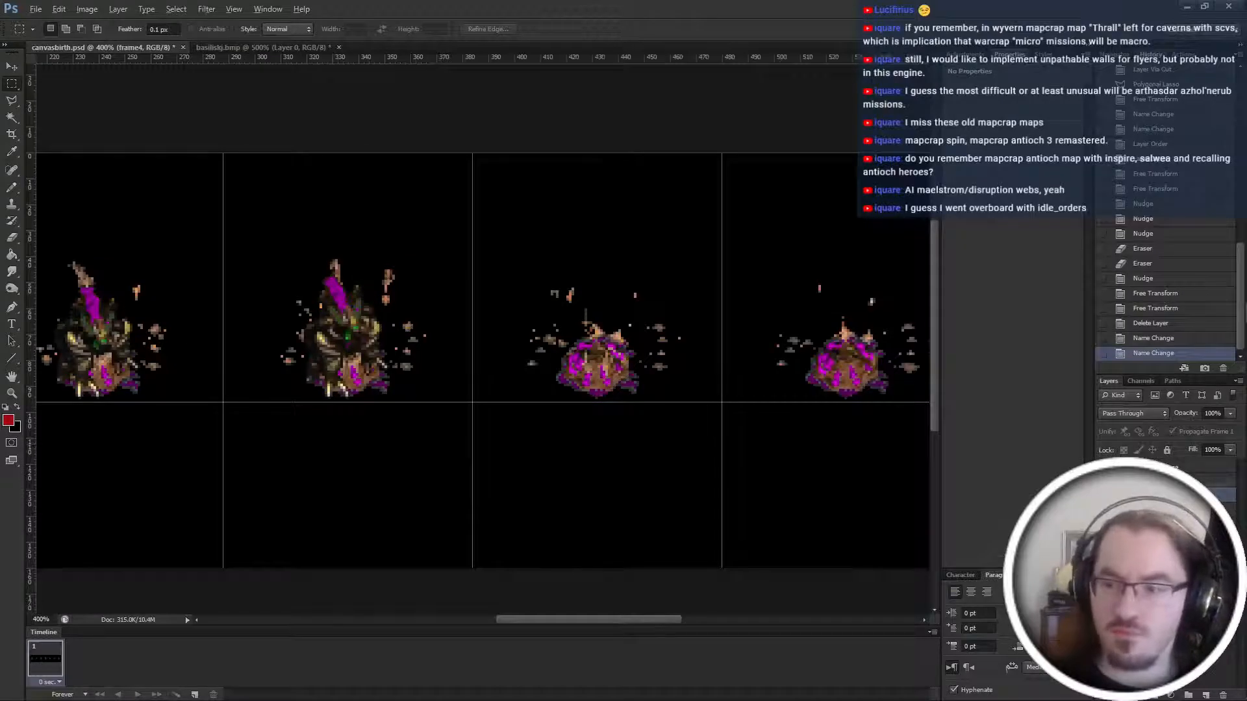
{"action": "key", "text": "ctrl+j"}
{"action": "scroll", "coordinate": [323, 302], "scroll_direction": "right", "scroll_amount": 1}
{"action": "key", "text": "ctrl+t"}
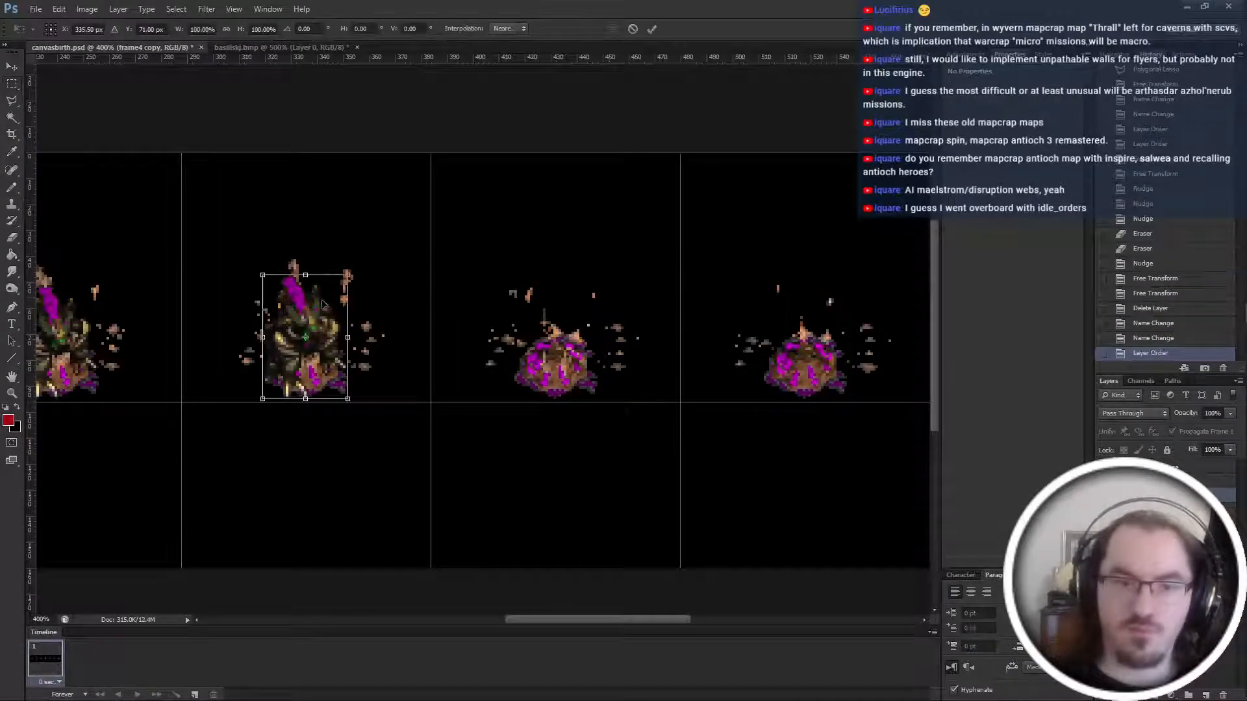
{"action": "left_click_drag", "start_coordinate": [323, 302], "coordinate": [571, 302]}
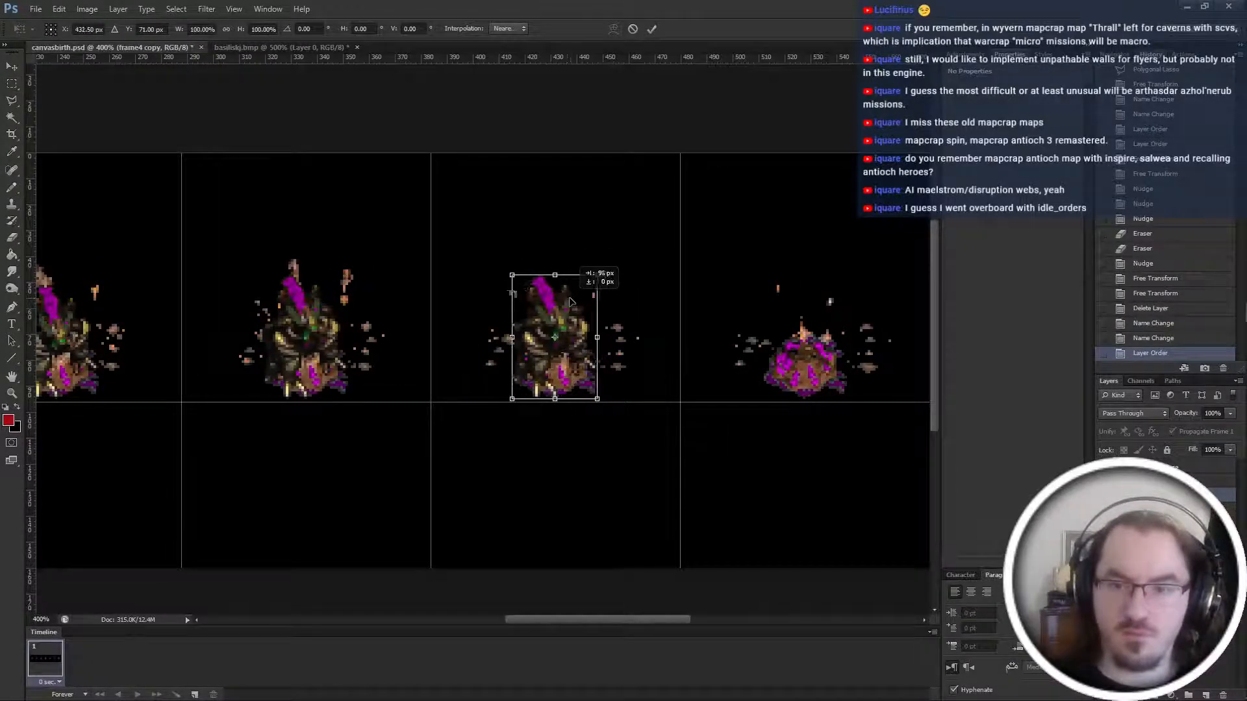
{"action": "key", "text": "Return"}
Nudge the upper pieces of the fifth frame's basilisk slightly up and to the left.
{"action": "scroll", "coordinate": [572, 302], "scroll_direction": "right", "scroll_amount": 6}
{"action": "scroll", "coordinate": [558, 305], "scroll_direction": "left", "scroll_amount": 3}
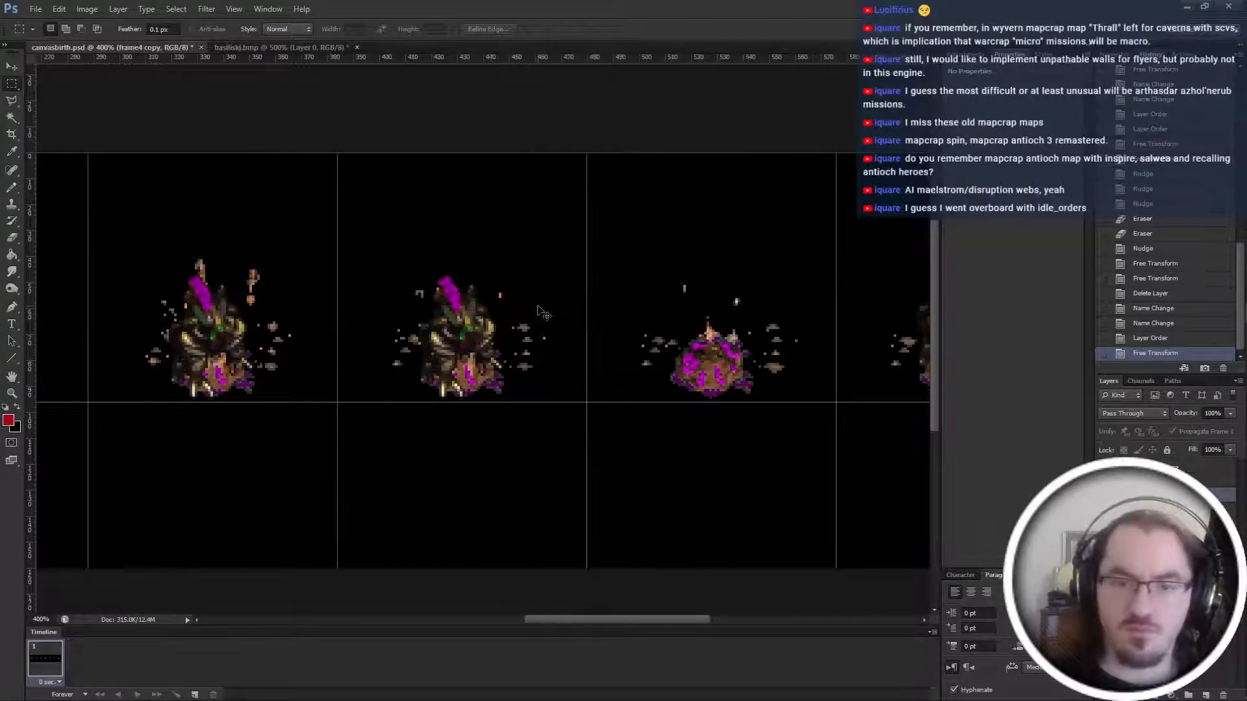
{"action": "scroll", "coordinate": [539, 312], "scroll_direction": "up", "scroll_amount": 1}
{"action": "scroll", "coordinate": [539, 311], "scroll_direction": "down", "scroll_amount": 1}
{"action": "left_click", "coordinate": [1169, 481]}
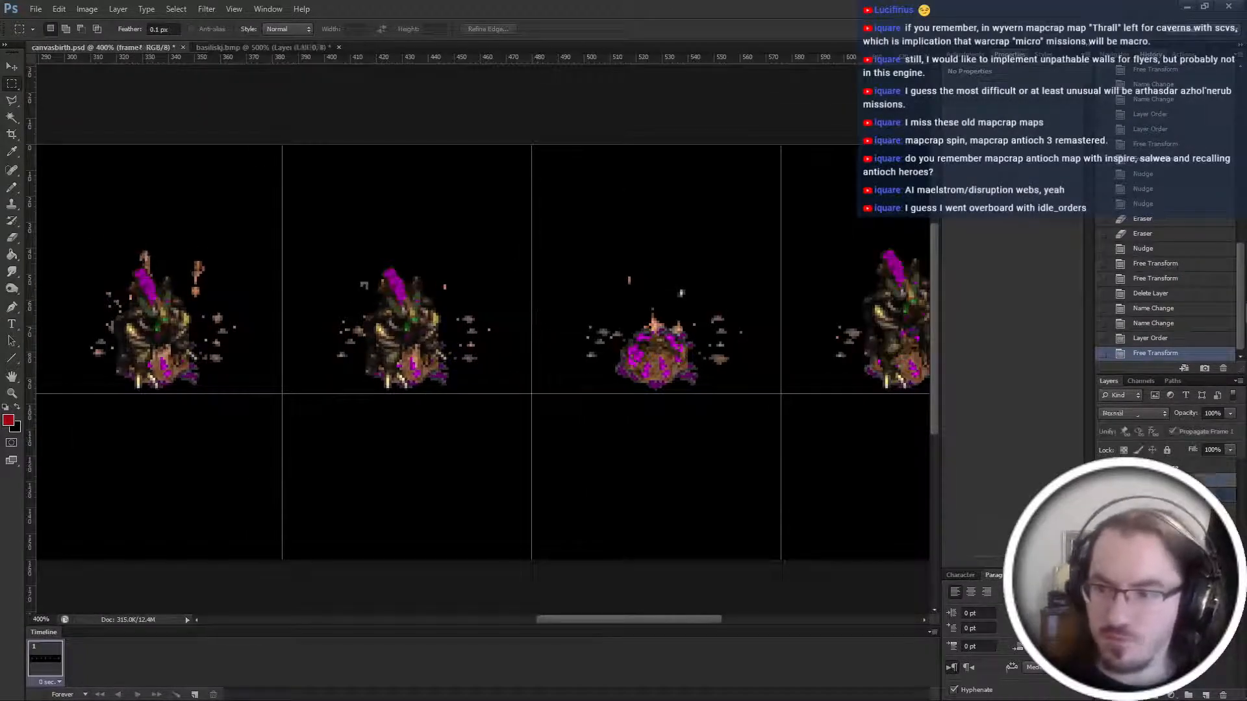
{"action": "scroll", "coordinate": [516, 336], "scroll_direction": "up", "scroll_amount": 2}
{"action": "scroll", "coordinate": [768, 417], "scroll_direction": "right", "scroll_amount": 2}
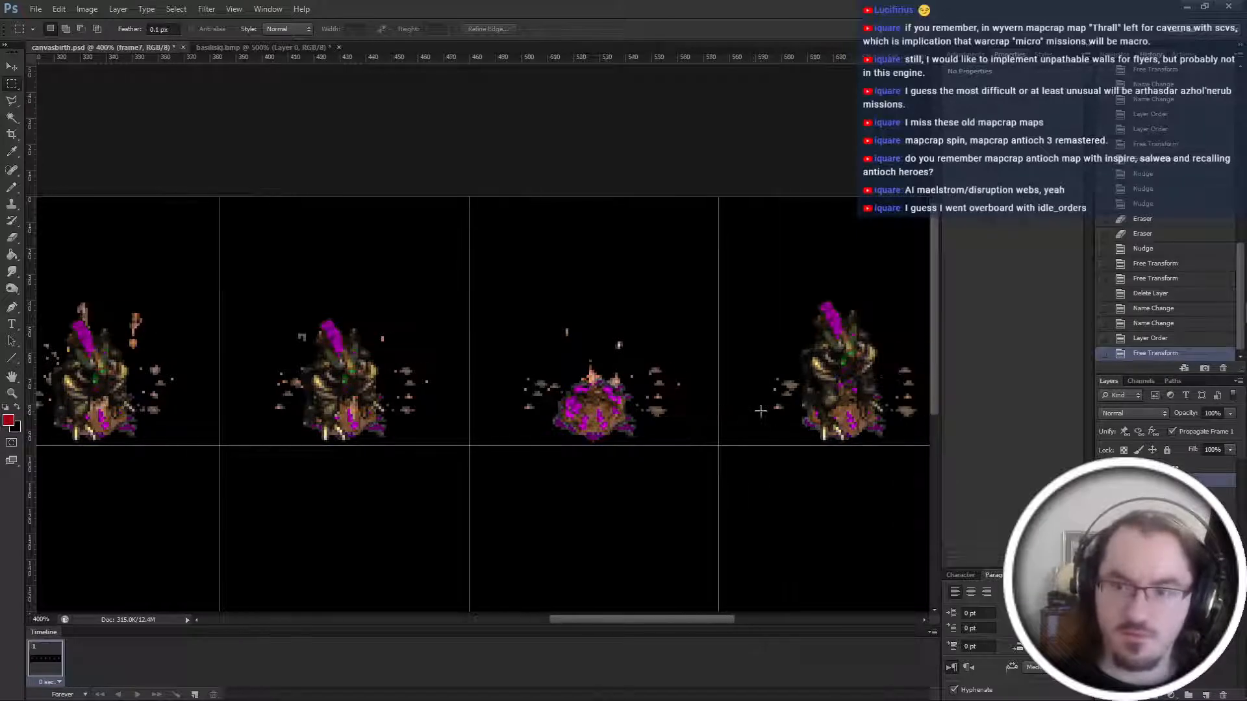
{"action": "scroll", "coordinate": [475, 394], "scroll_direction": "left", "scroll_amount": 4}
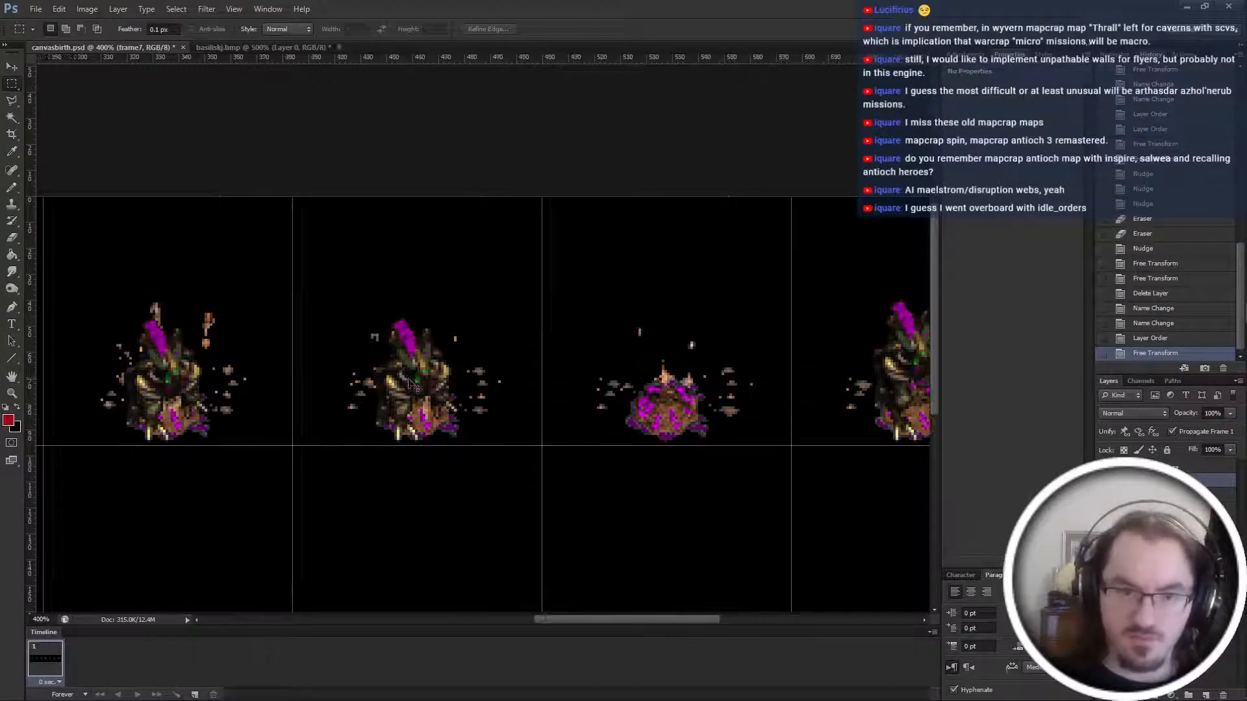
{"action": "scroll", "coordinate": [474, 393], "scroll_direction": "up", "scroll_amount": 1}
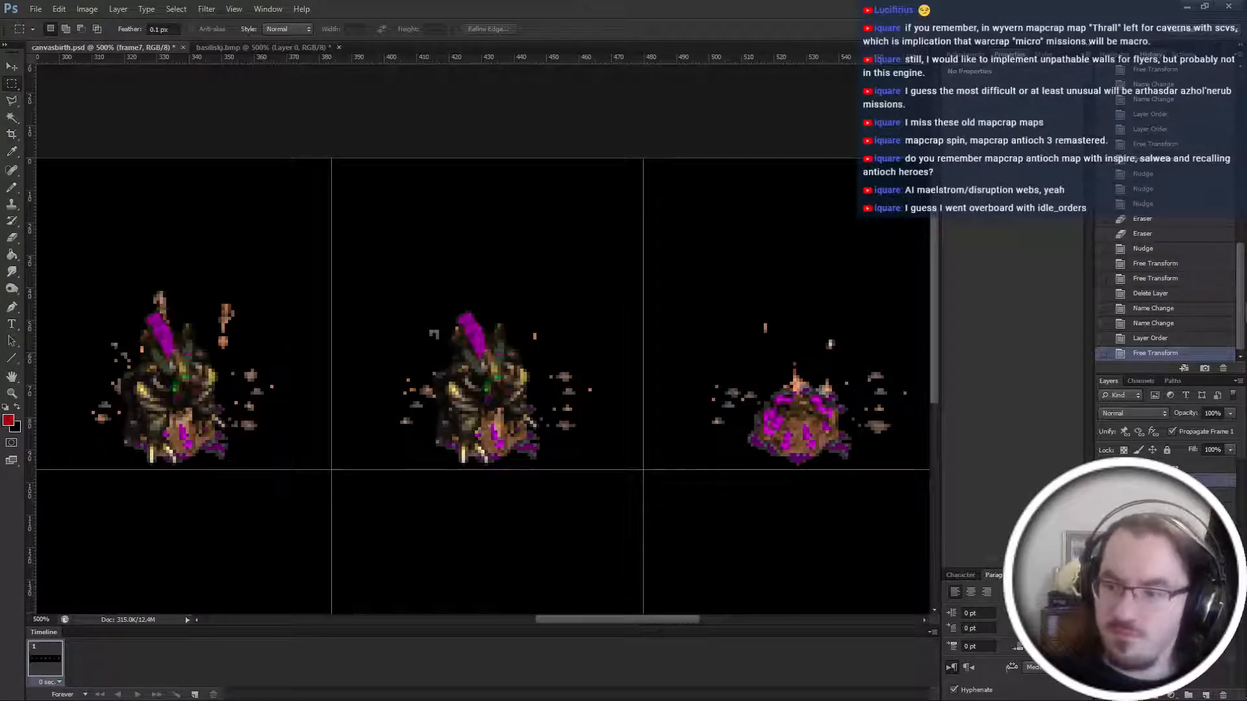
{"action": "key", "text": "Left"}
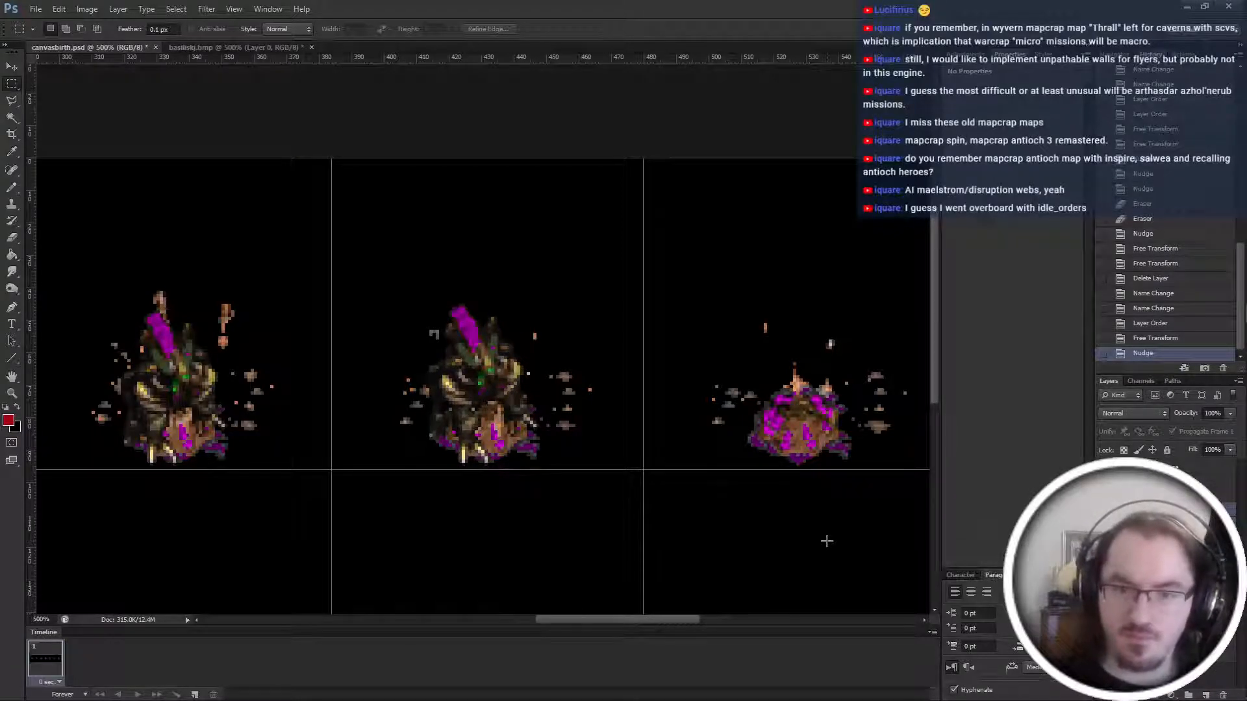
{"action": "scroll", "coordinate": [682, 535], "scroll_direction": "right", "scroll_amount": 7}
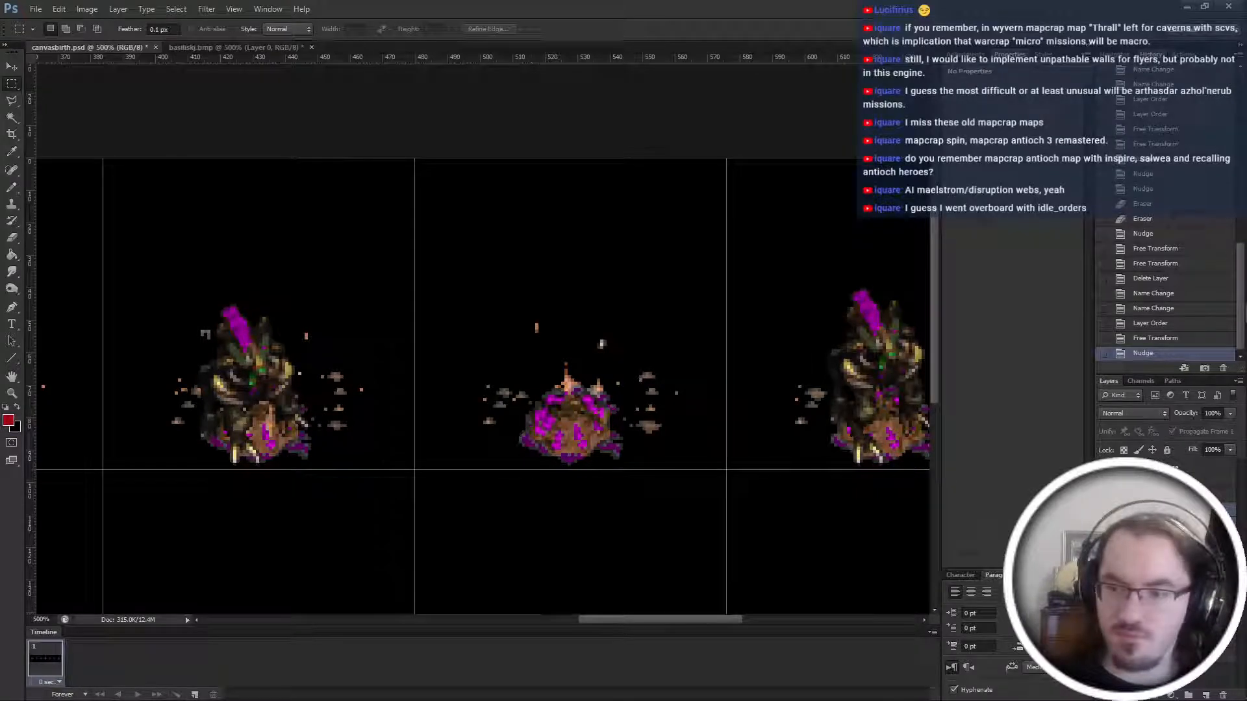
Reposition the leftknee layer of the fifth frame's basilisk with small nudges and Free Transform.
{"action": "left_click", "coordinate": [1156, 540]}
{"action": "key", "text": "ctrl+Left"}
{"action": "key", "text": "ctrl+t"}
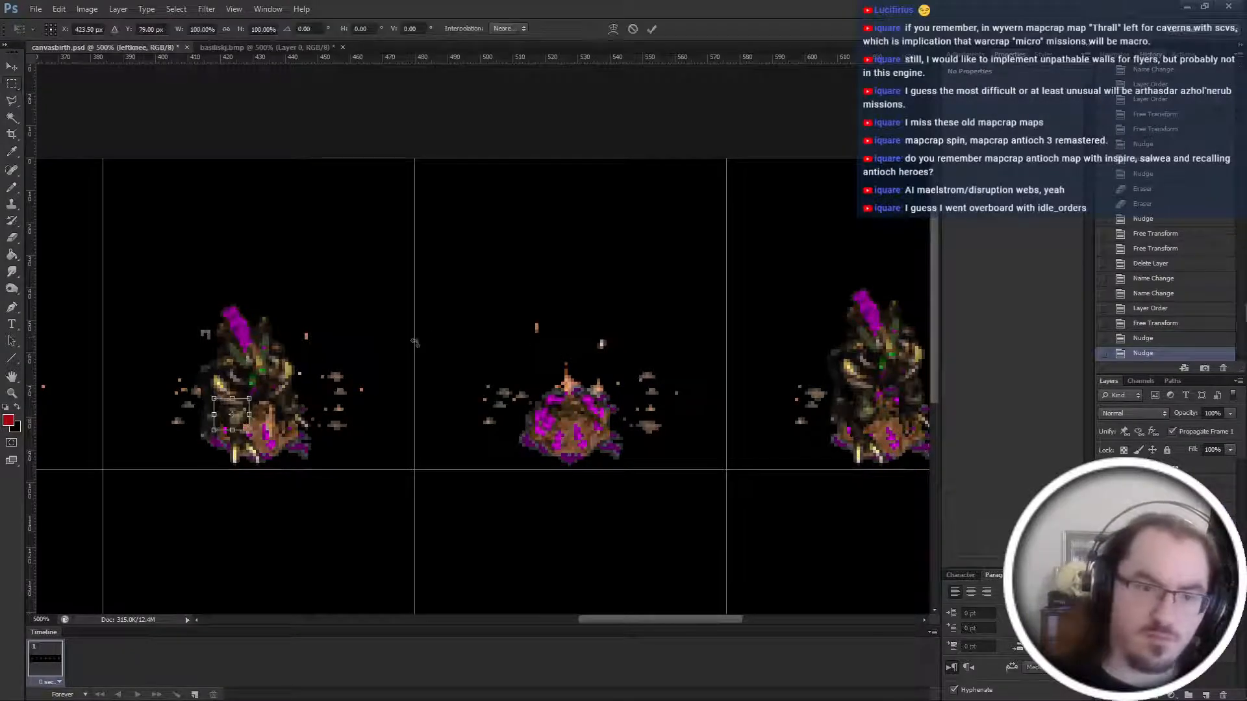
{"action": "key", "text": "Left"}
{"action": "key", "text": "Return"}
{"action": "key", "text": "ctrl+Left"}
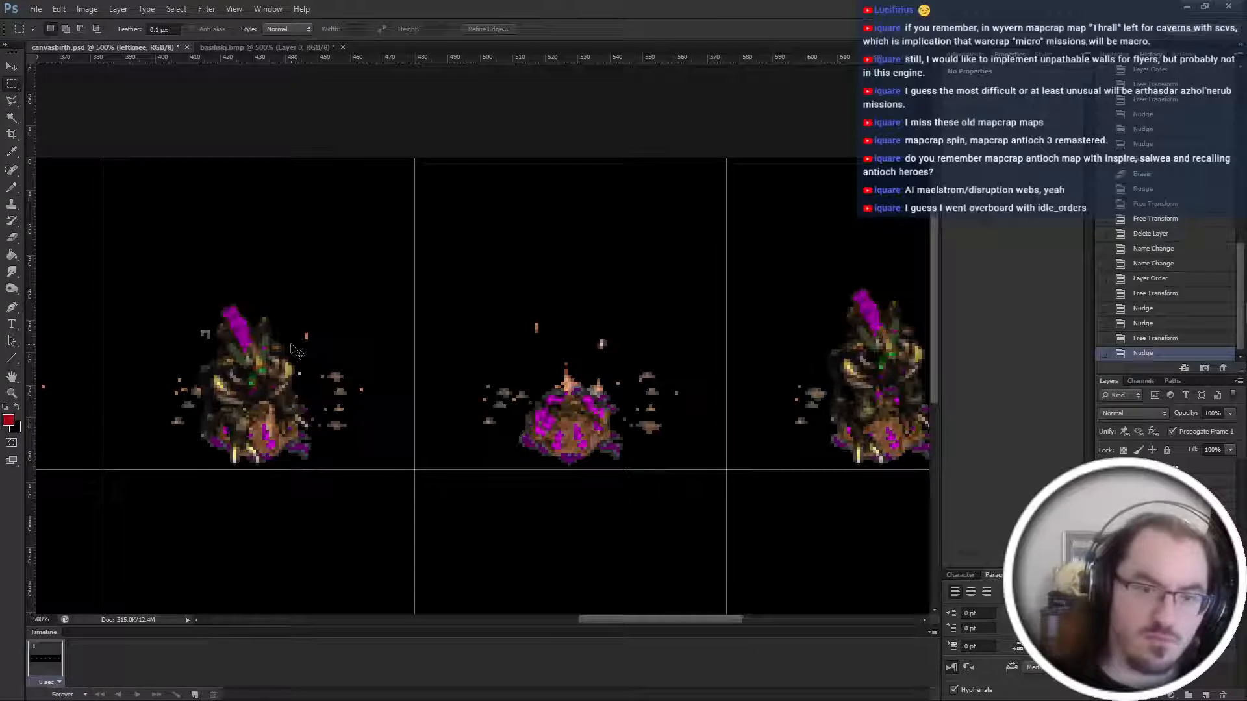
Reposition the rightknee layer of the fifth frame's basilisk with Free Transform and a small nudge.
{"action": "key", "text": "alt+bracketleft"}
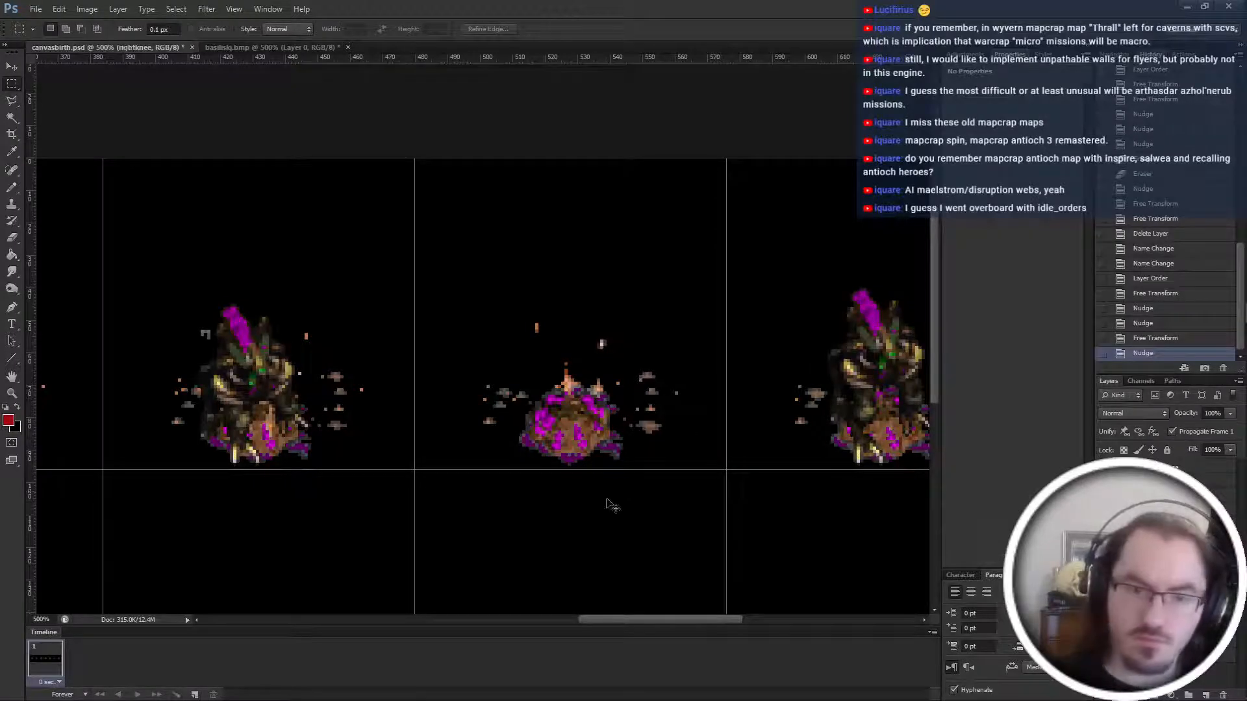
{"action": "key", "text": "ctrl+t"}
{"action": "key", "text": "Left"}
{"action": "key", "text": "Return"}
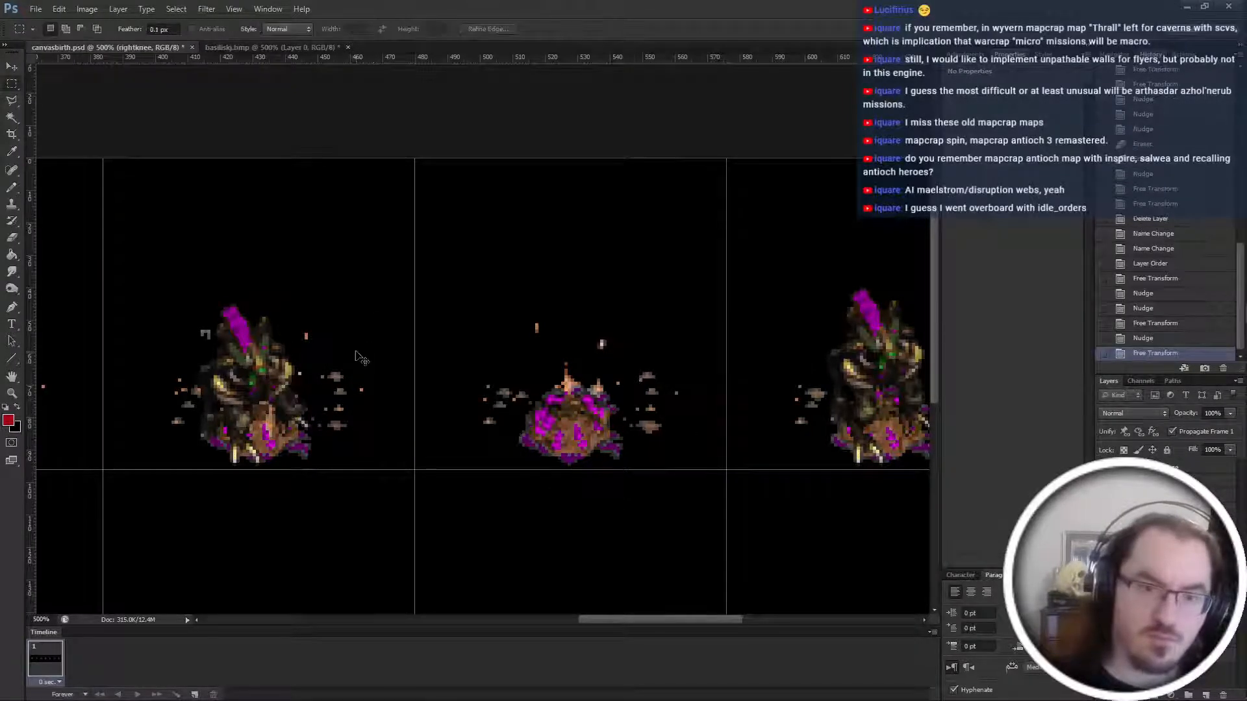
{"action": "key", "text": "ctrl+Left"}
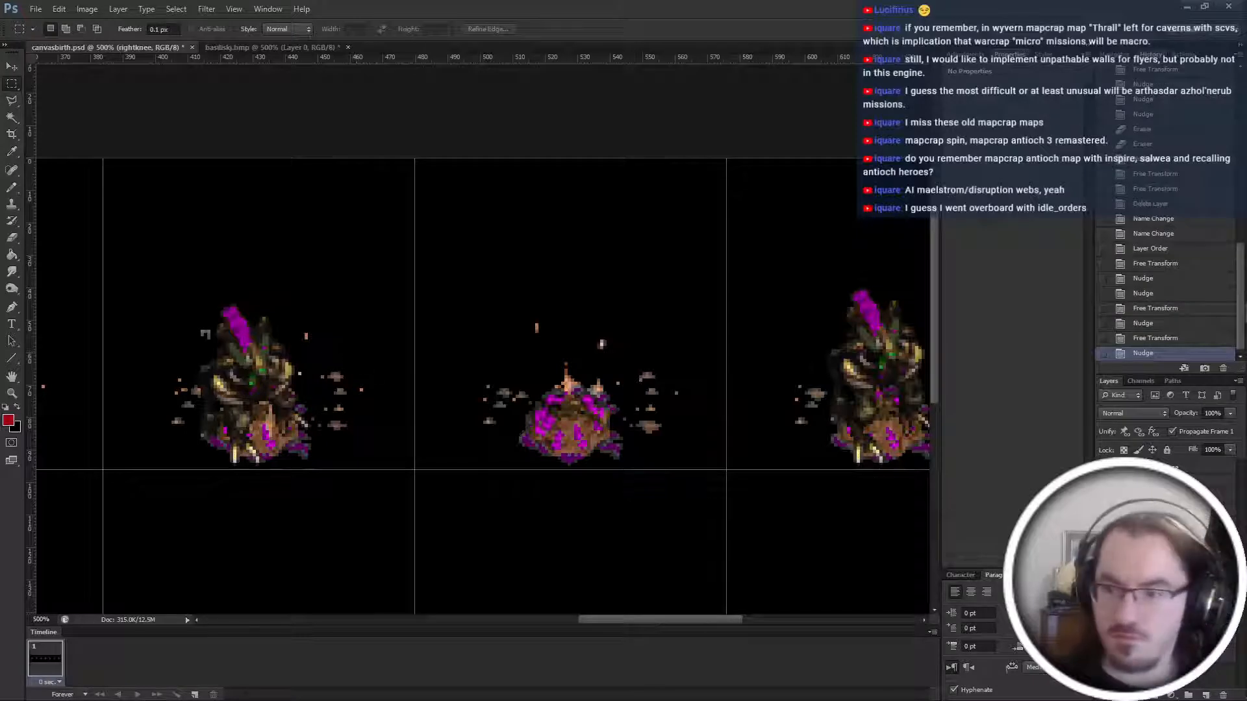
Rename the frame4 copy group frame5.
{"action": "key", "text": "alt+bracketleft"}
{"action": "type", "text": "frame5"}
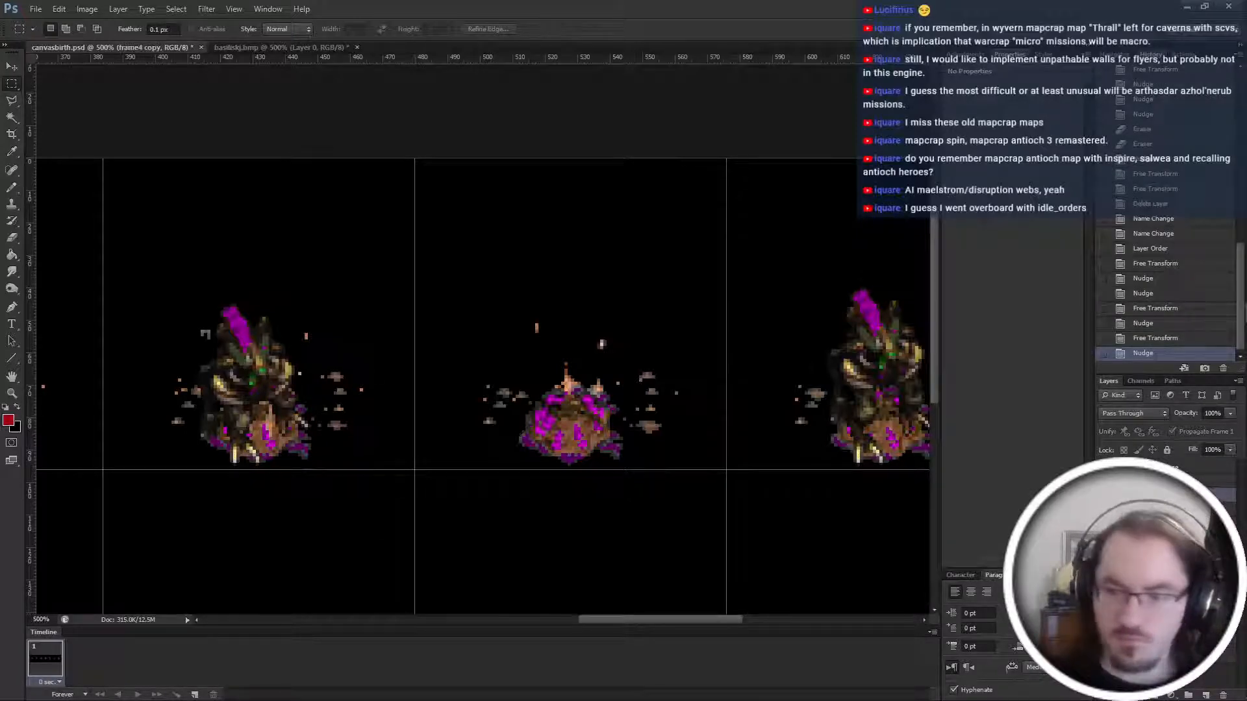
{"action": "key", "text": "Return"}
Duplicate the frame7 layer, reorder the copy and move it onto the sixth frame's egg with Free Transform.
{"action": "key", "text": "alt+bracketleft"}
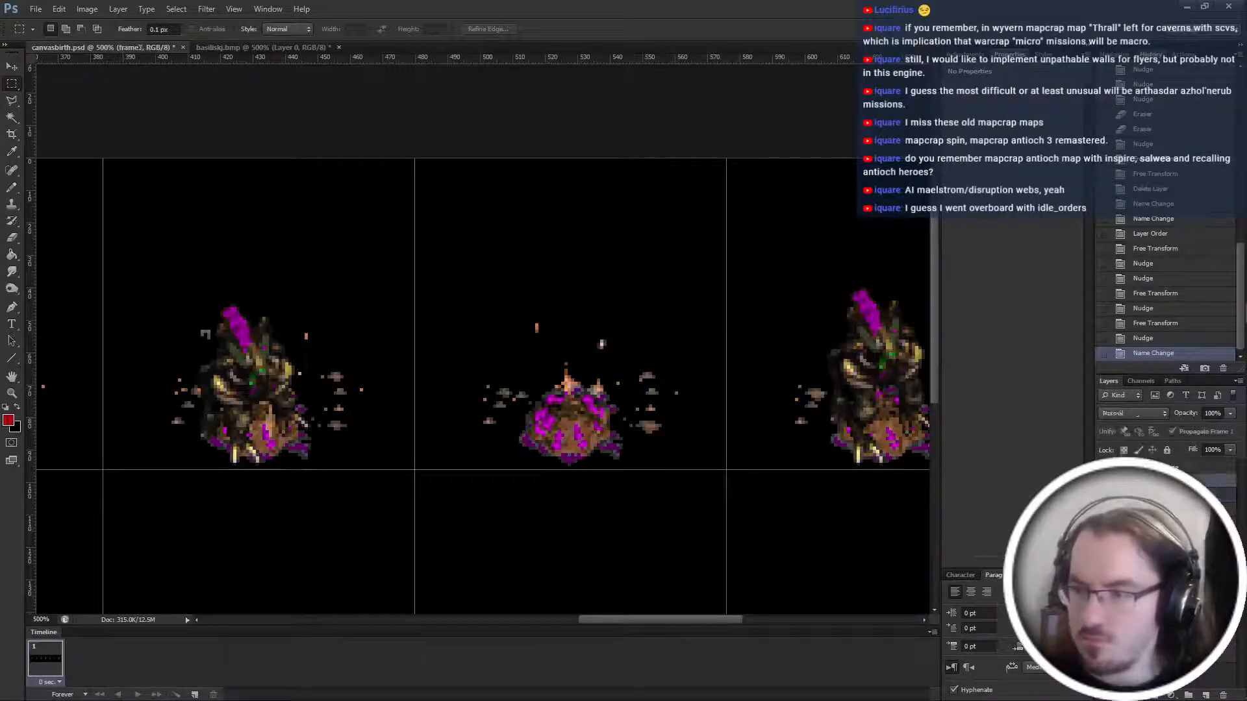
{"action": "key", "text": "alt+bracketleft"}
{"action": "key", "text": "ctrl+bracketright"}
{"action": "key", "text": "ctrl+t"}
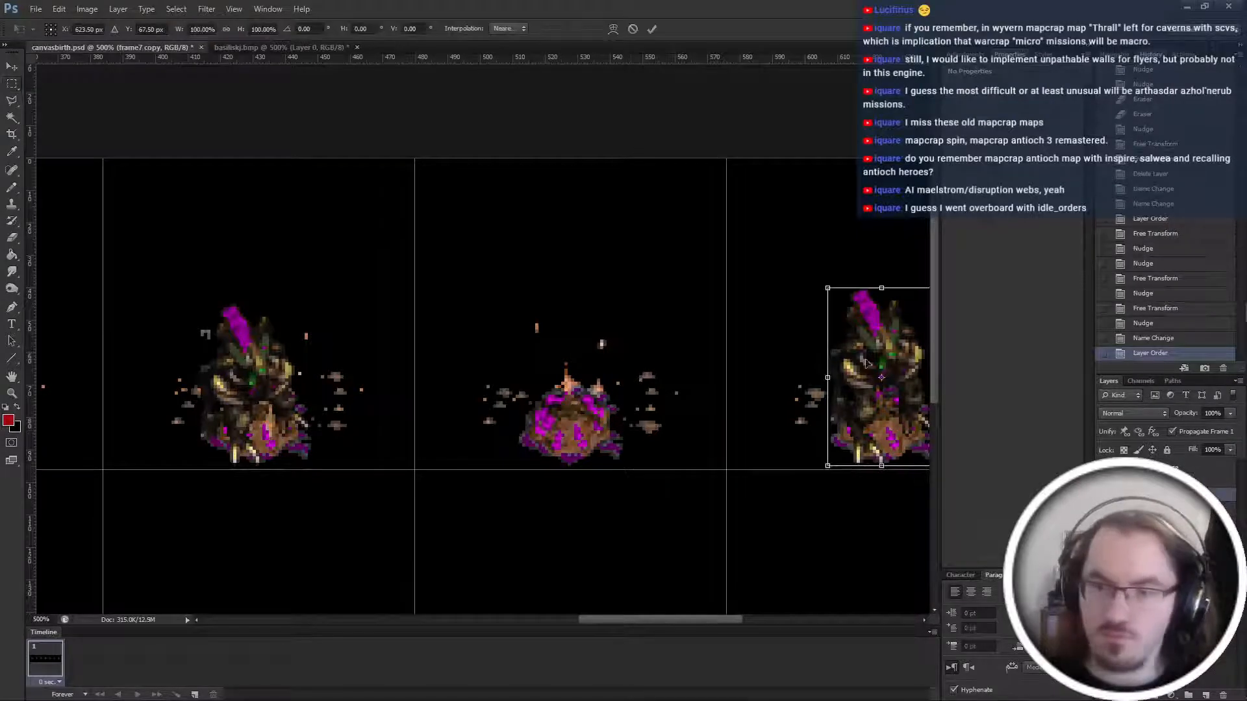
{"action": "left_click_drag", "start_coordinate": [893, 354], "coordinate": [585, 354]}
{"action": "key", "text": "Return"}
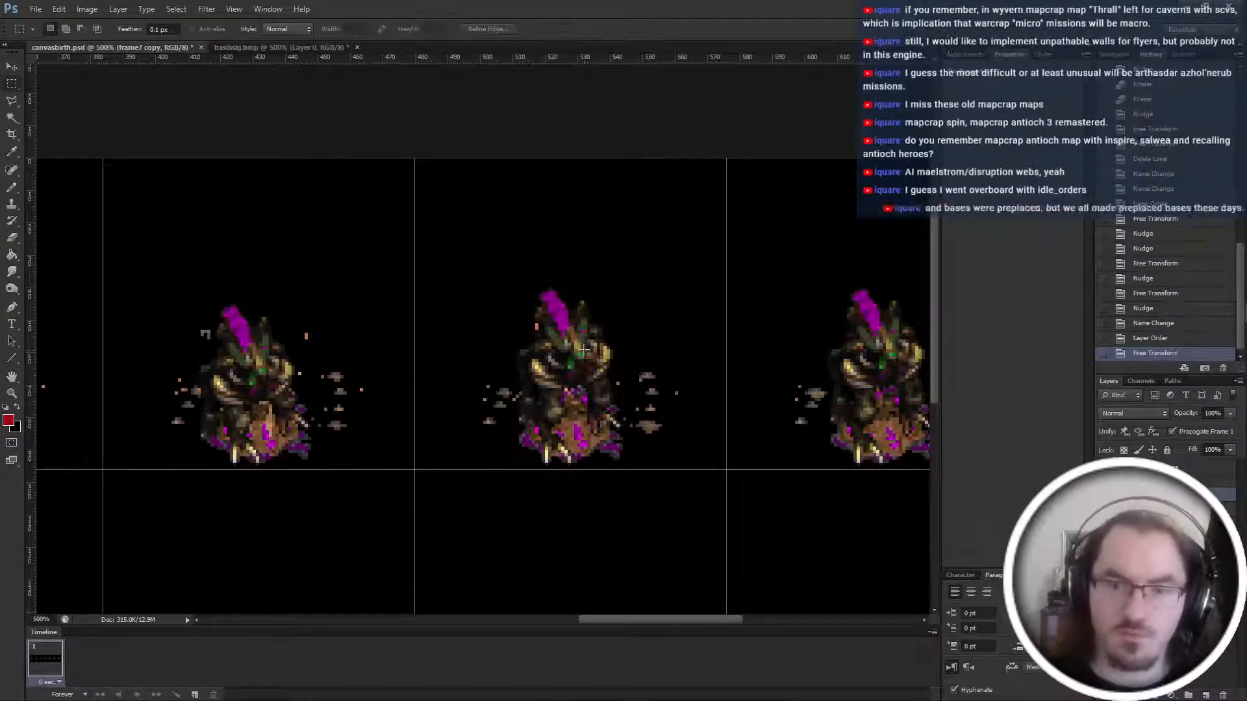
Outline the head and crest of the sixth frame's basilisk with the Polygonal Lasso.
{"action": "key", "text": "l"}
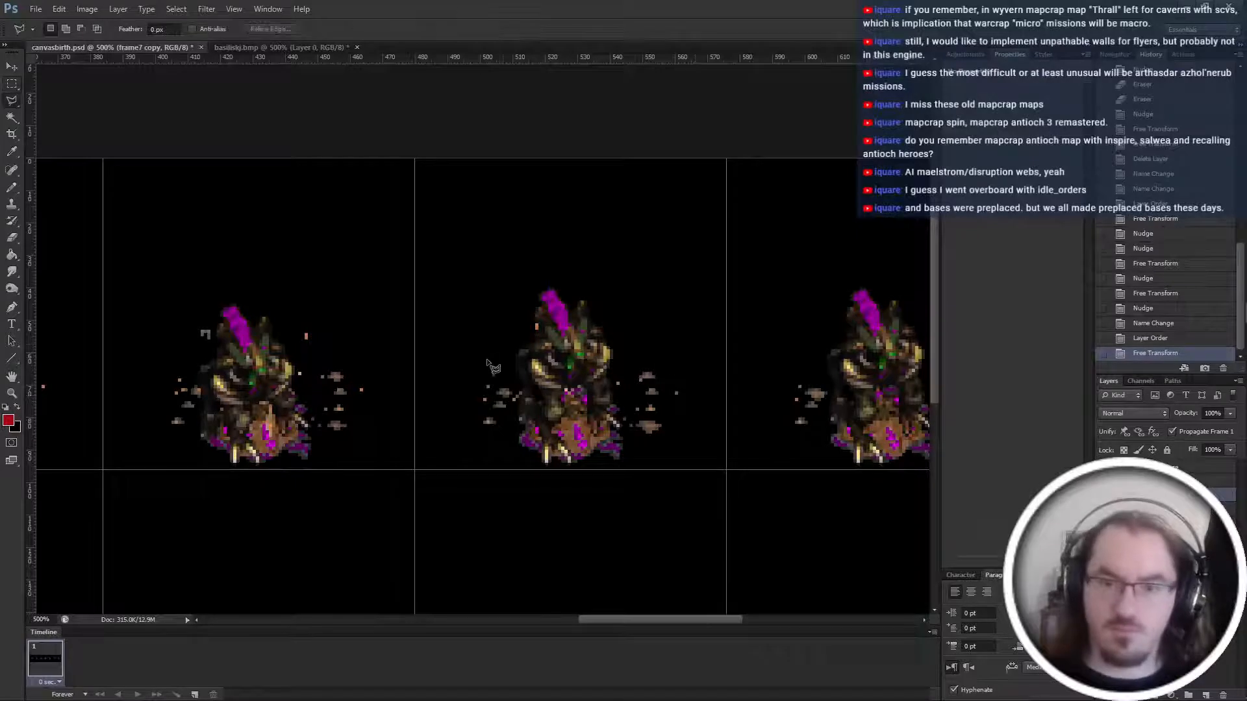
{"action": "left_click", "coordinate": [509, 344]}
{"action": "left_click", "coordinate": [566, 375]}
{"action": "left_click", "coordinate": [606, 356]}
{"action": "left_click", "coordinate": [614, 328]}
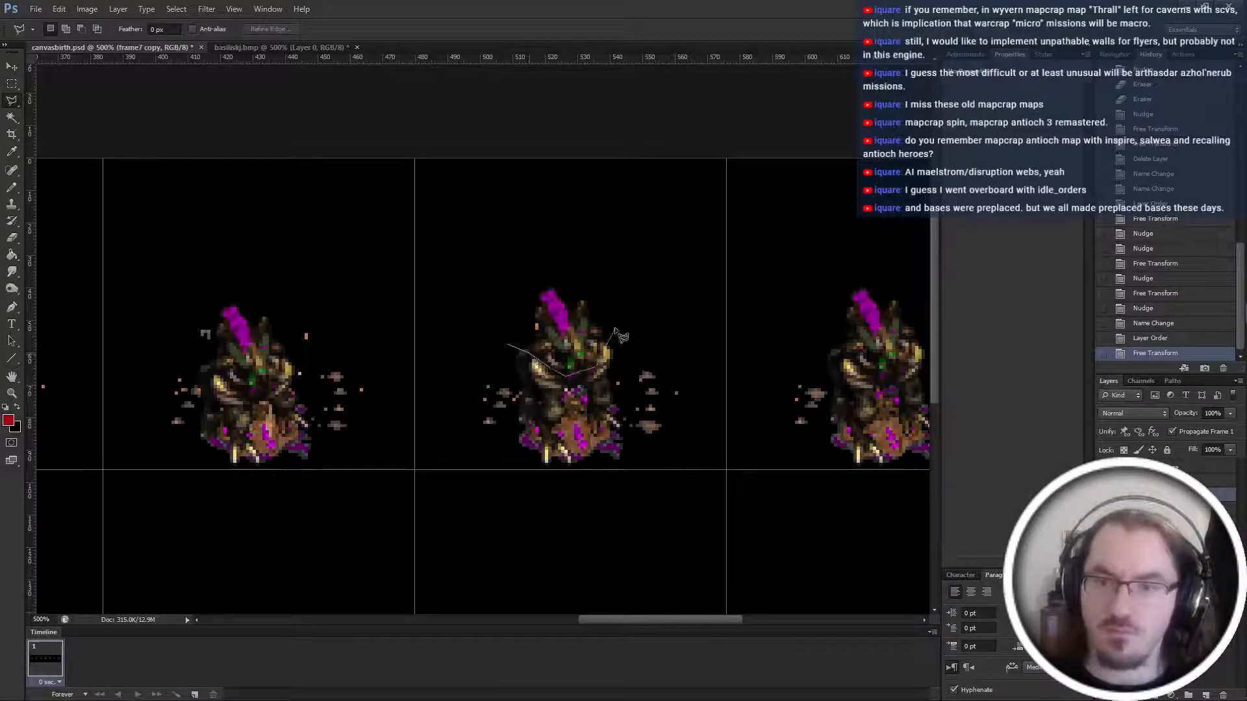
{"action": "left_click", "coordinate": [570, 259]}
{"action": "double_click", "coordinate": [543, 259]}
Try to lower the selected head slightly over the sixth frame's body with Free Transform.
{"action": "key", "text": "ctrl+t"}
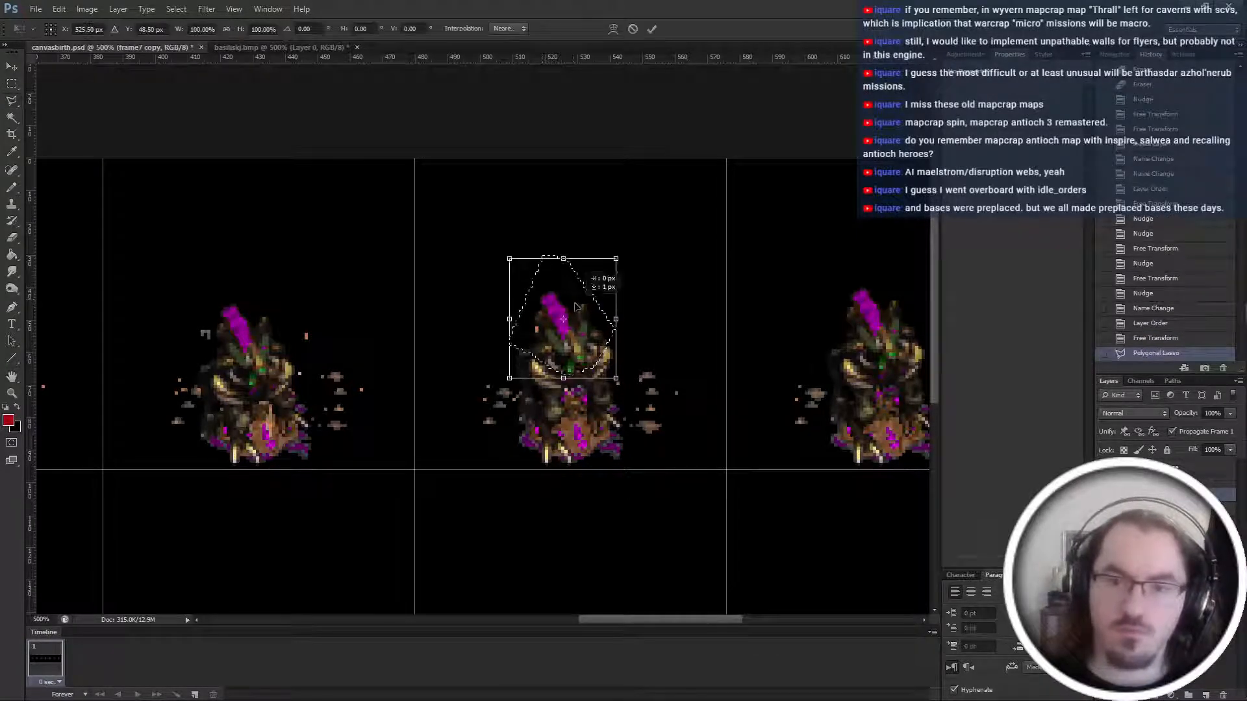
{"action": "left_click_drag", "start_coordinate": [562, 256], "coordinate": [565, 297]}
{"action": "key", "text": "Return"}
Try erasing around the sixth frame's lowered head, and undo the eraser strokes.
{"action": "key", "text": "e"}
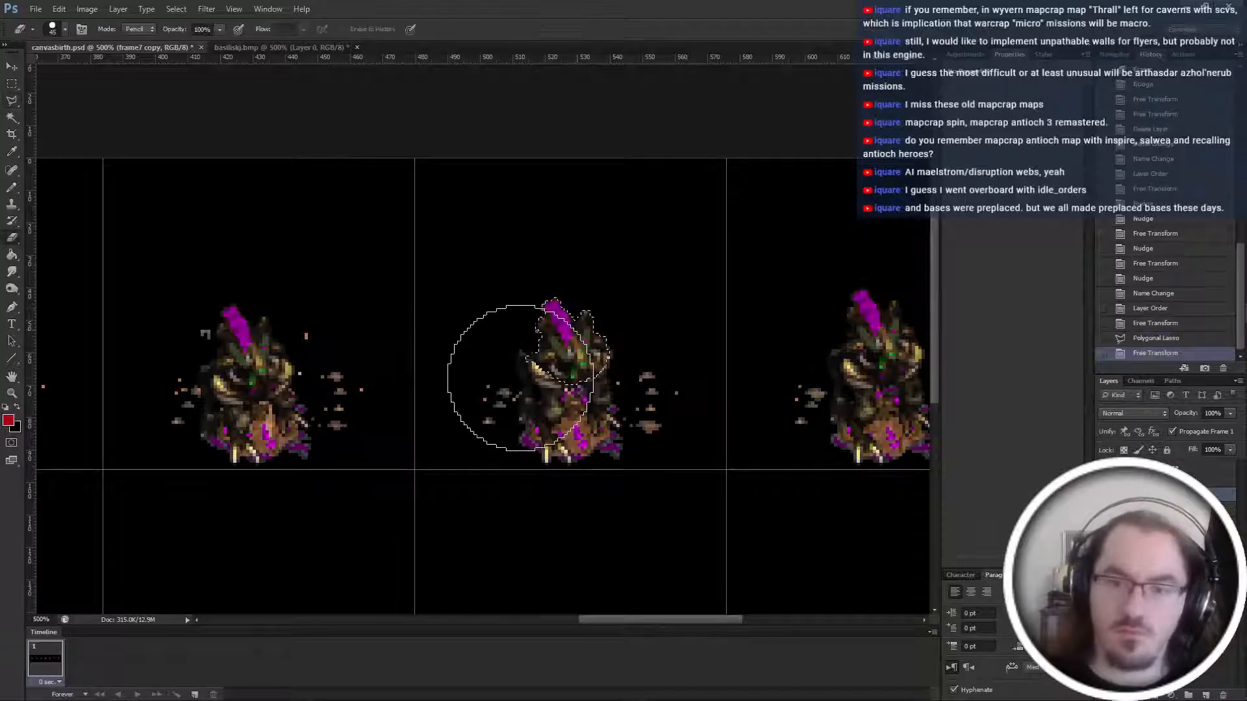
{"action": "left_click", "coordinate": [507, 423]}
{"action": "left_click", "coordinate": [510, 425]}
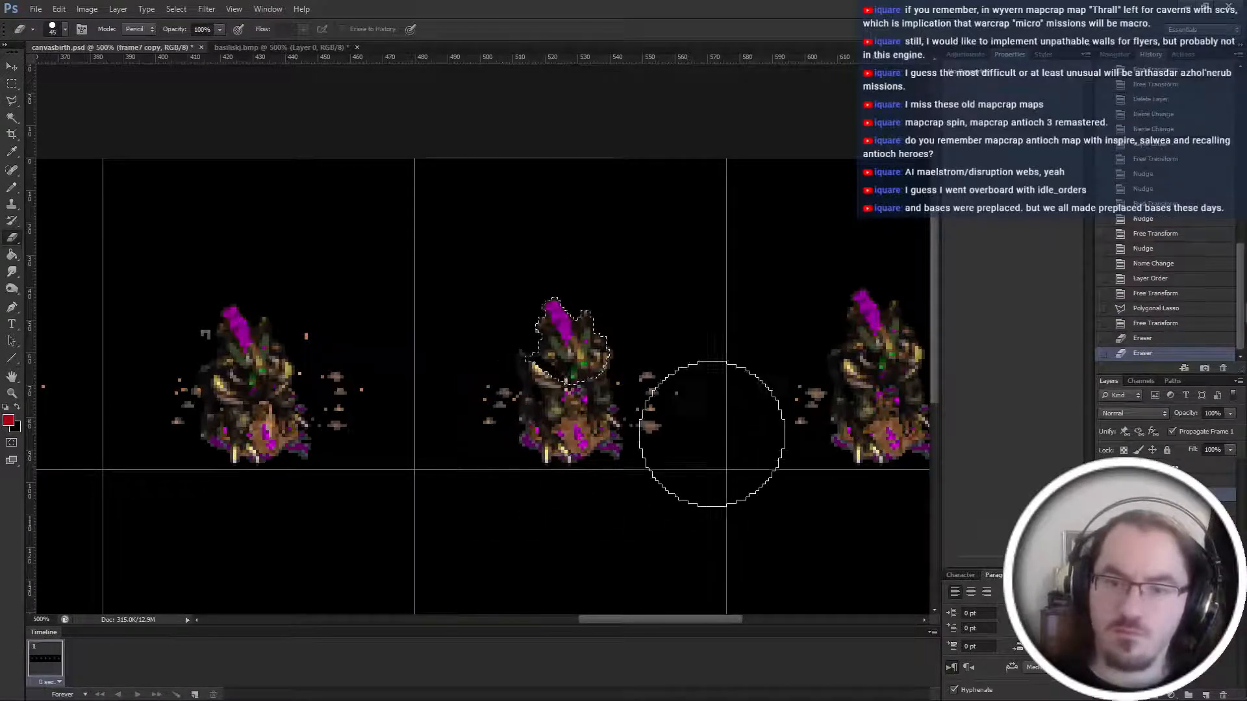
{"action": "left_click", "coordinate": [647, 403]}
{"action": "key", "text": "ctrl+z"}
{"action": "key", "text": "ctrl+alt+z"}
{"action": "key", "text": "ctrl+alt+z"}
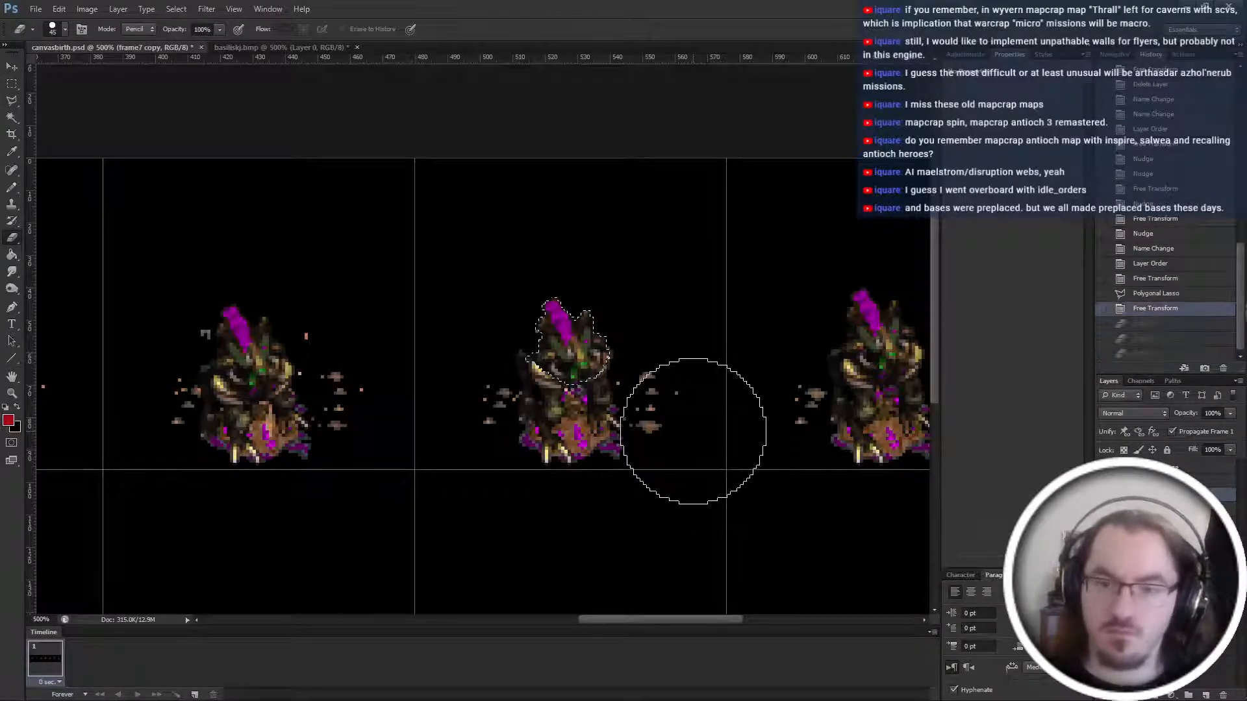
Try lifting the head off the body and cutting it to a layer, and revert to the Polygonal Lasso history state.
{"action": "key", "text": "m"}
{"action": "left_click_drag", "start_coordinate": [587, 342], "coordinate": [587, 281]}
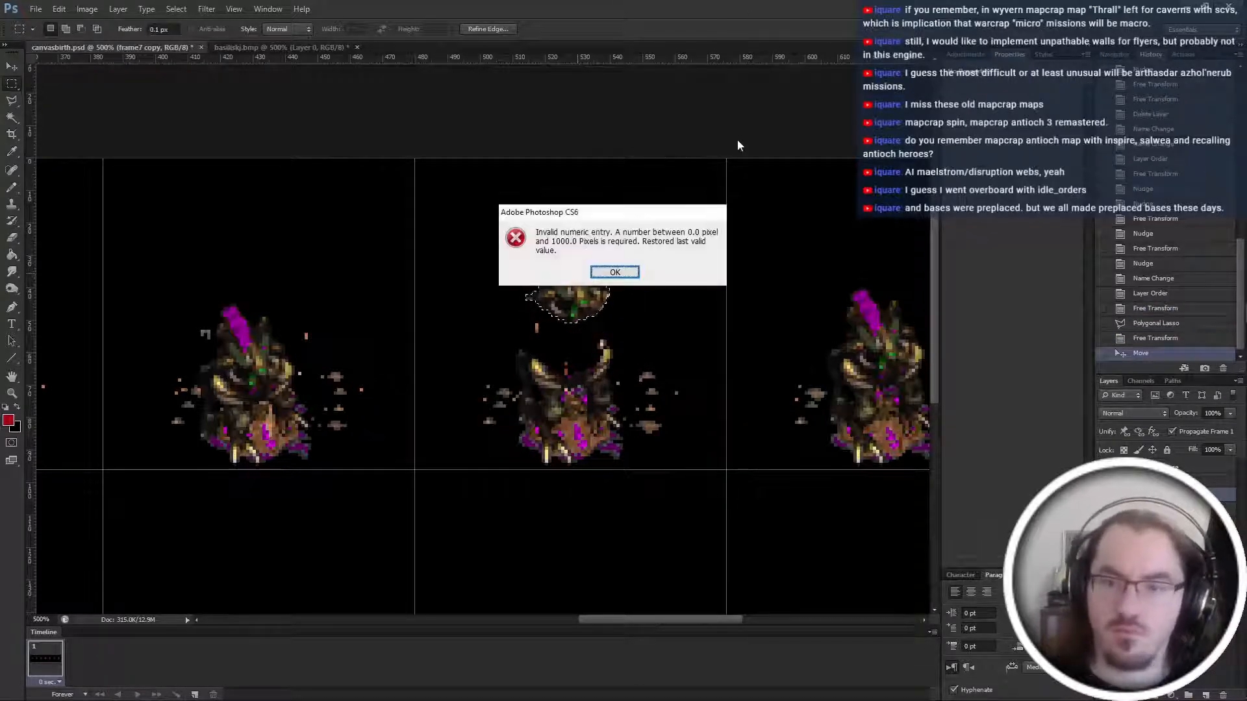
{"action": "left_click", "coordinate": [615, 273]}
{"action": "right_click", "coordinate": [653, 344]}
{"action": "left_click", "coordinate": [750, 466]}
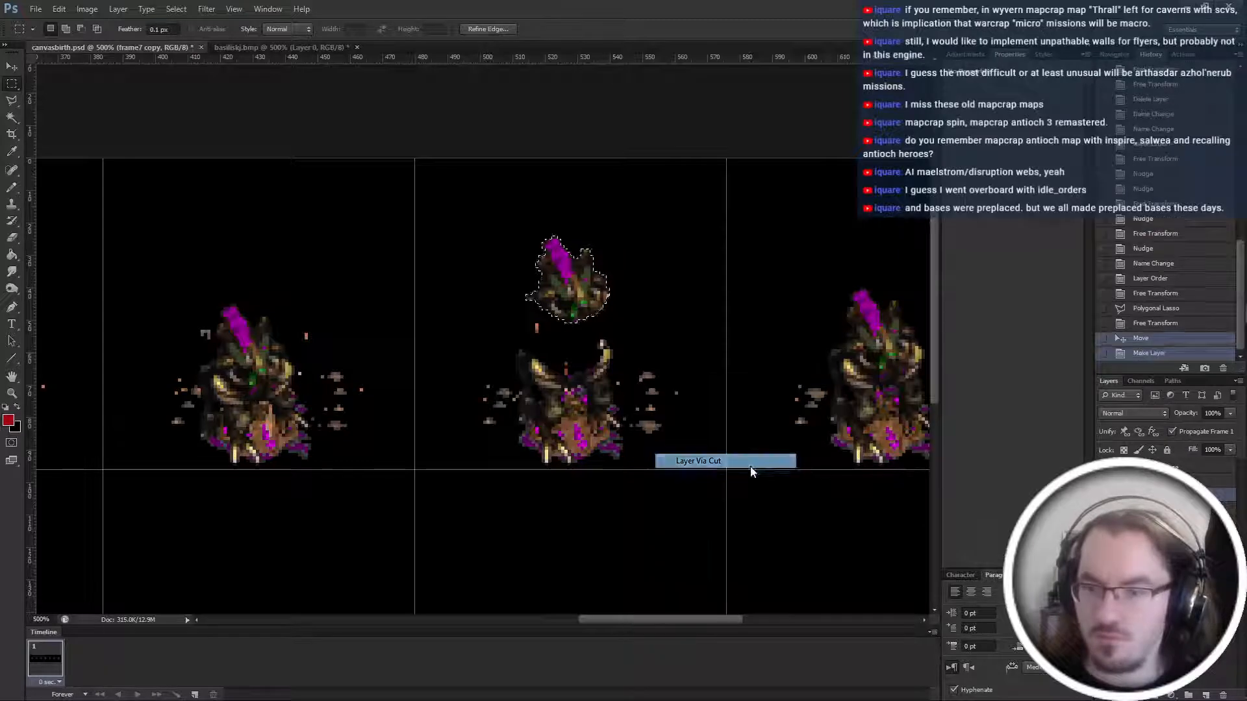
{"action": "key", "text": "ctrl+t"}
{"action": "left_click_drag", "start_coordinate": [574, 290], "coordinate": [584, 349]}
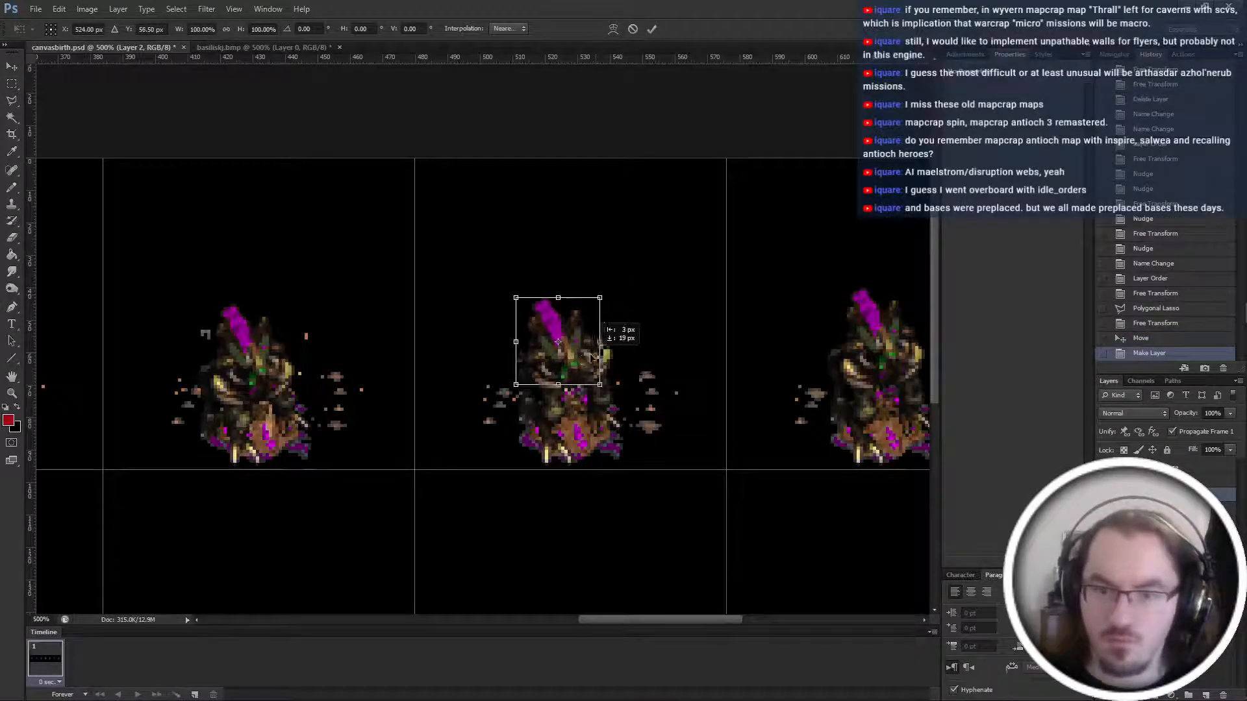
{"action": "left_click", "coordinate": [1157, 309]}
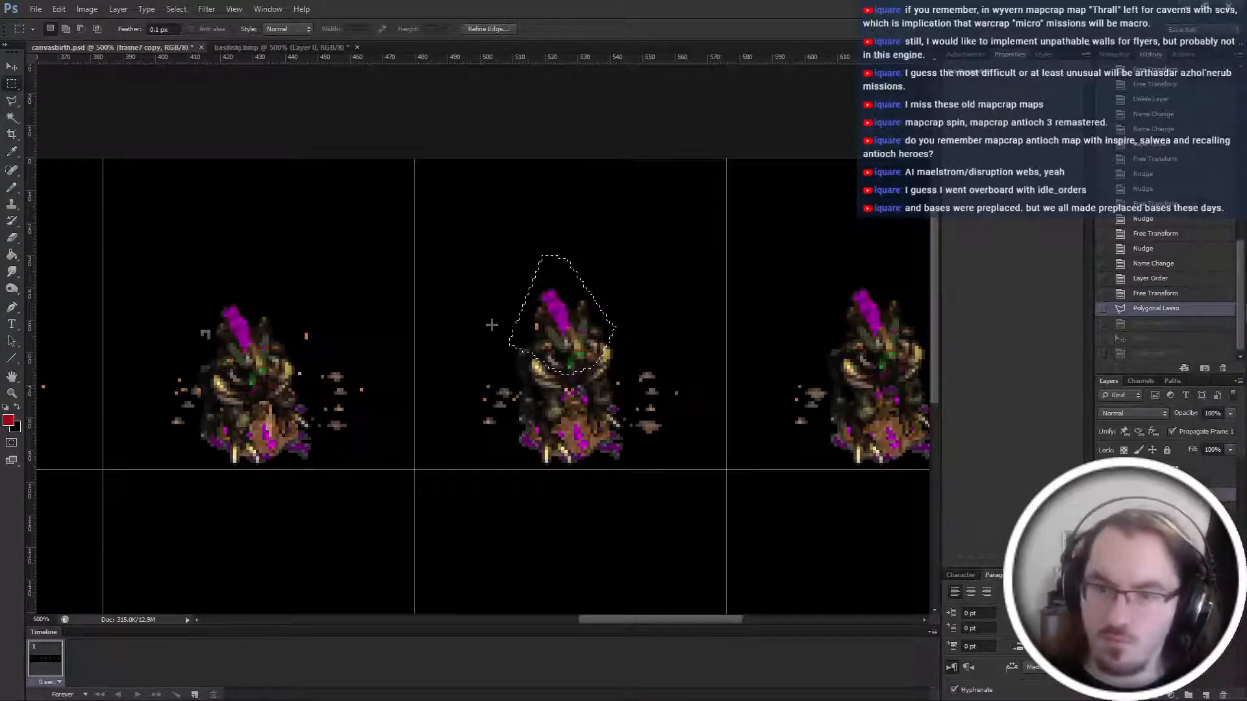
Cut the selected head of the sixth frame's basilisk onto its own layer and name it head.
{"action": "right_click", "coordinate": [495, 324]}
{"action": "left_click", "coordinate": [604, 442]}
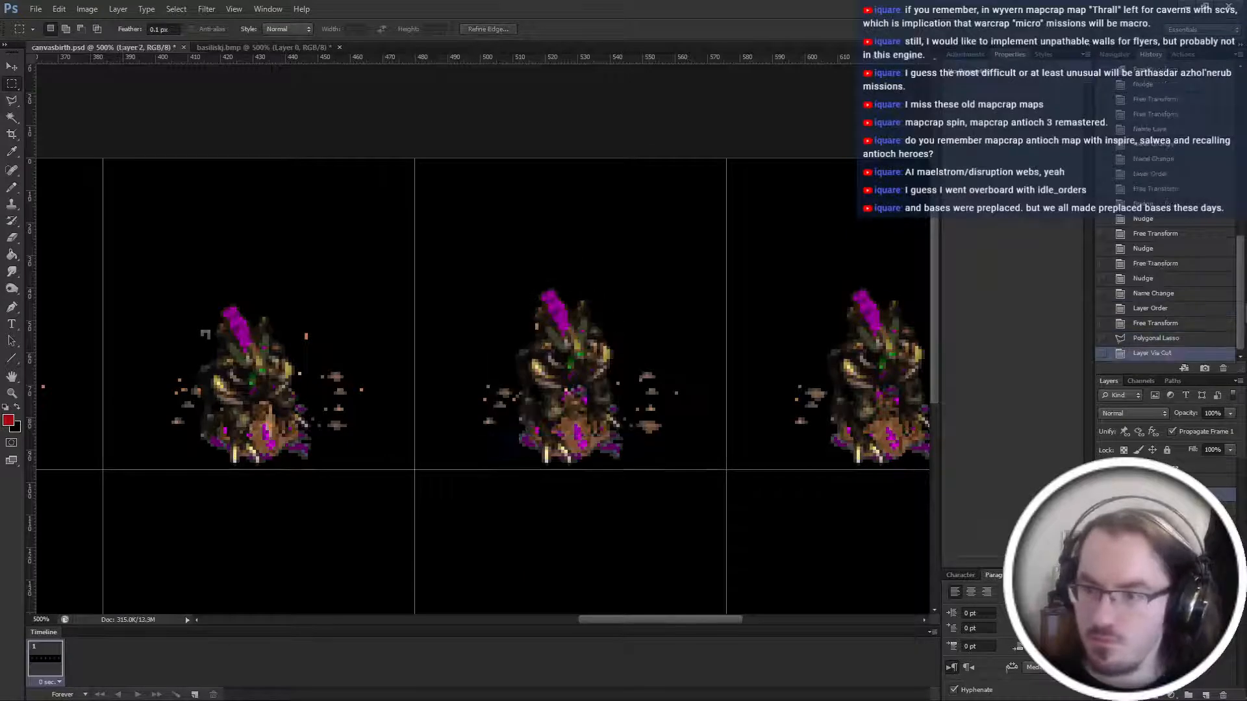
{"action": "key", "text": "Return"}
Rename the remaining frame7 copy layer and group it with the head layer as frame6.
{"action": "left_click", "coordinate": [1170, 509]}
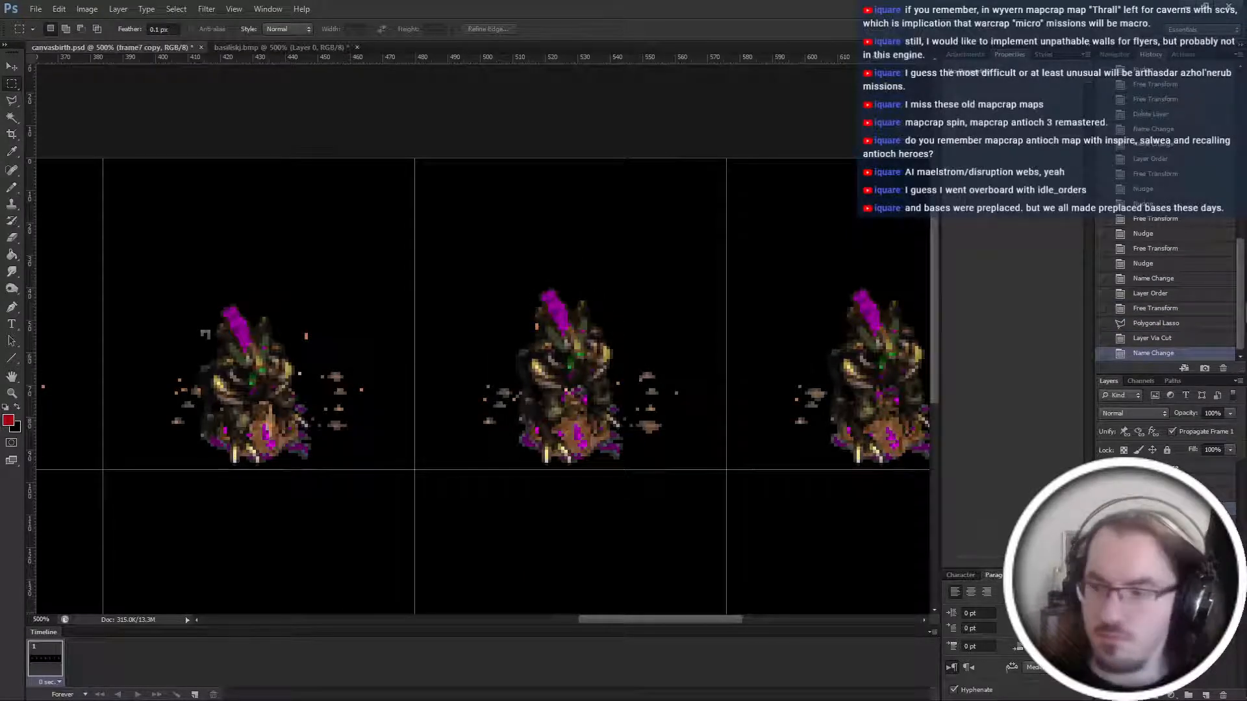
{"action": "key", "text": "Return"}
{"action": "key", "text": "ctrl+g"}
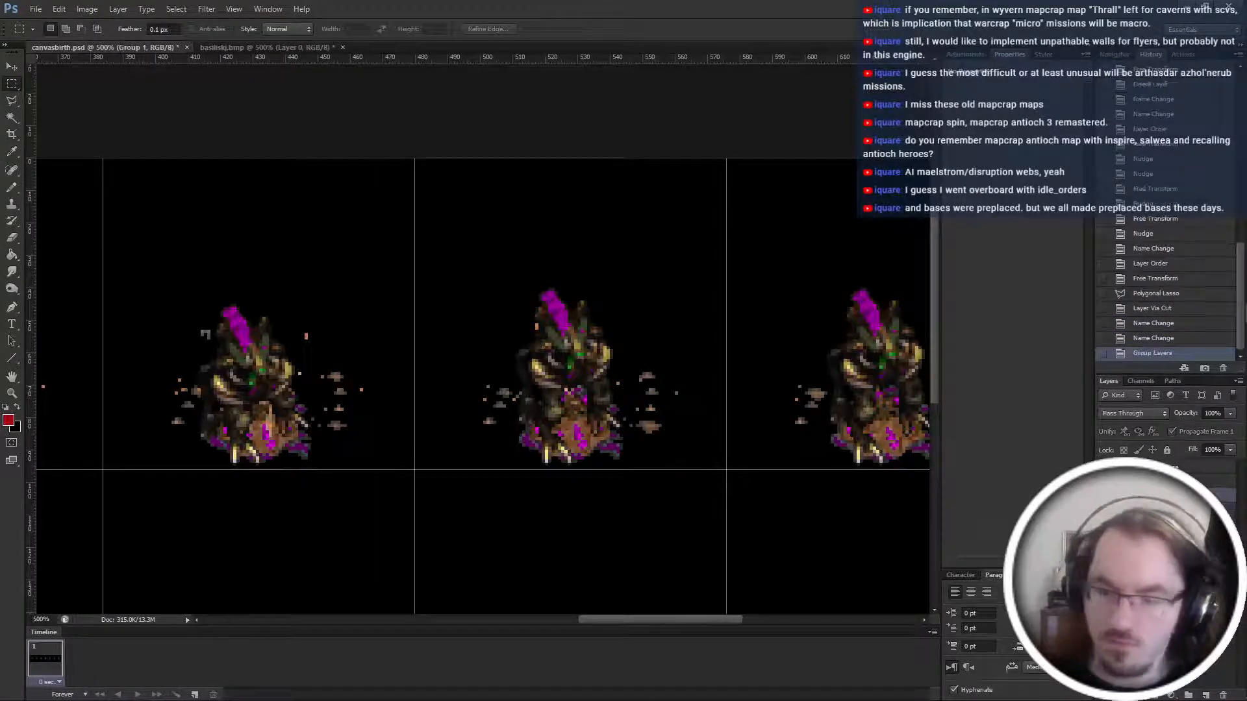
{"action": "key", "text": "Return"}
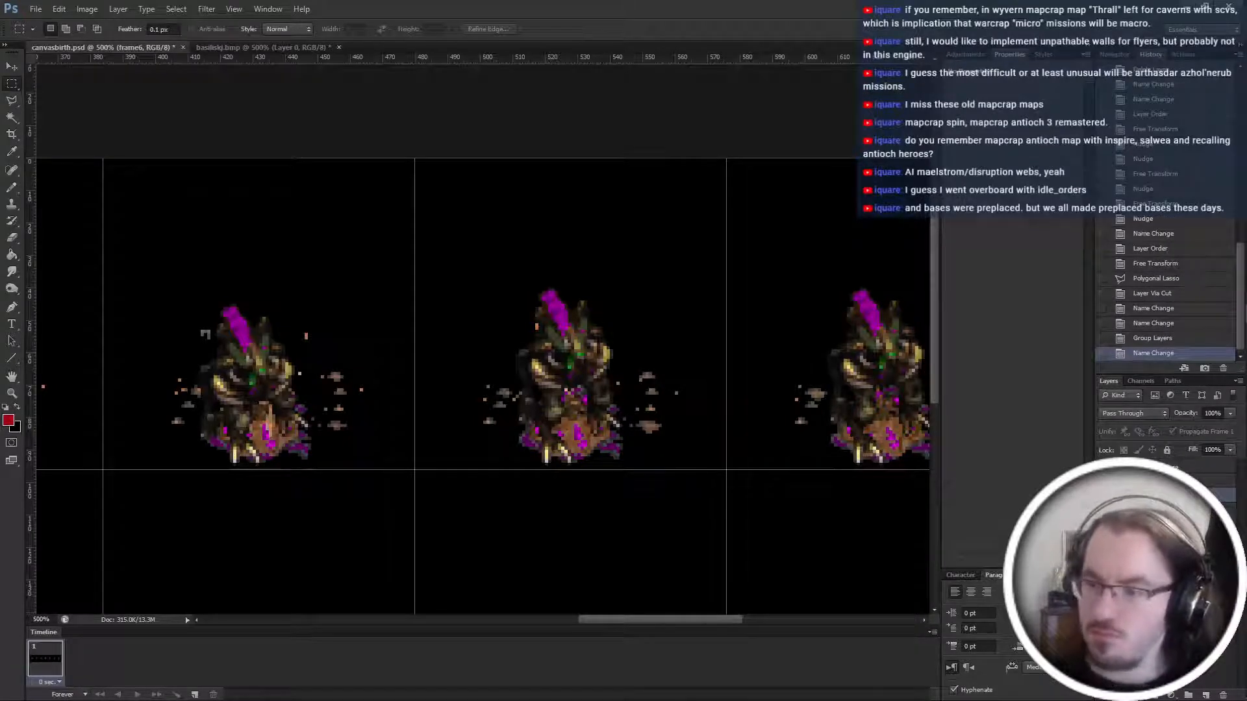
Lower the sixth frame's head slightly with Free Transform and erase pixels along its right side.
{"action": "left_click", "coordinate": [603, 375], "text": "ctrl"}
{"action": "key", "text": "ctrl+t"}
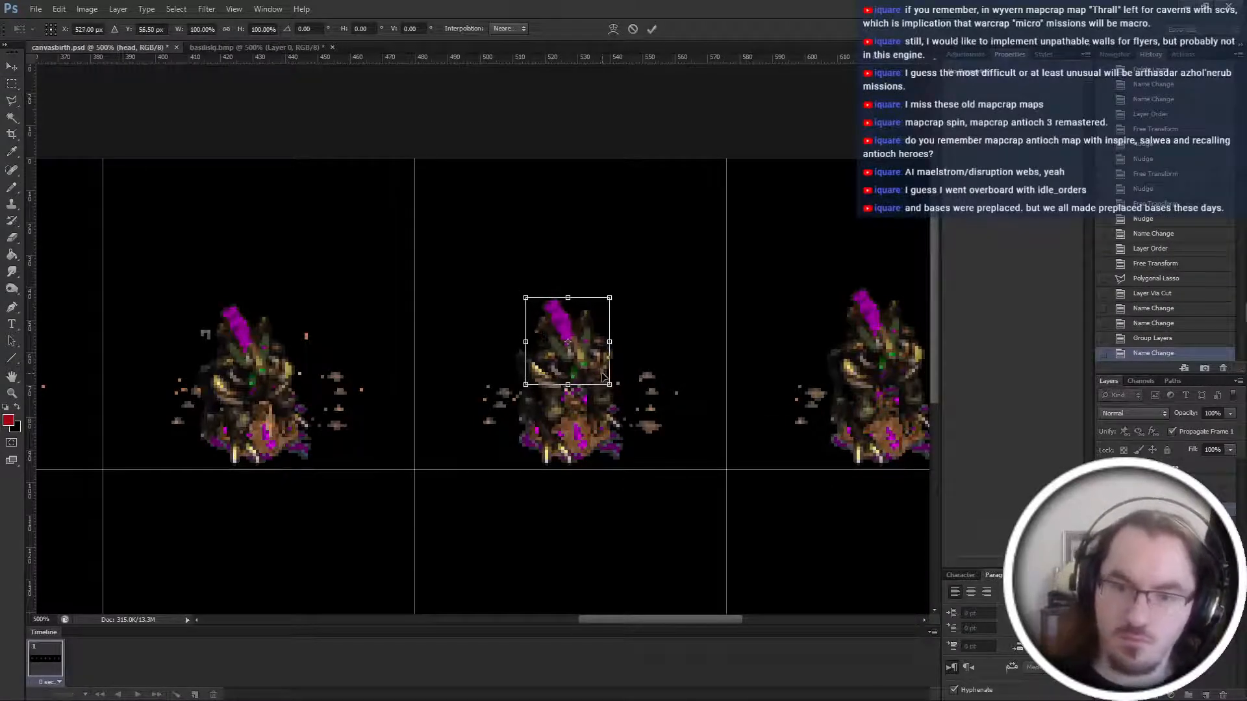
{"action": "key", "text": "Return"}
{"action": "key", "text": "e"}
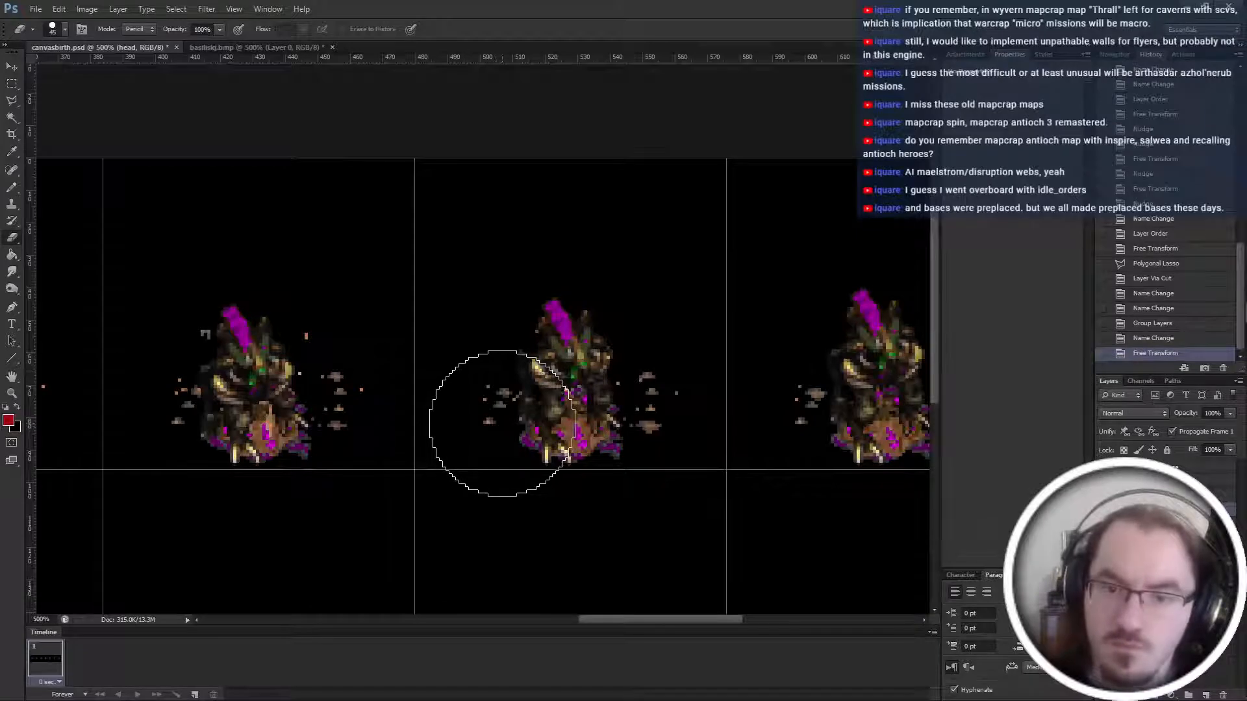
{"action": "left_click", "coordinate": [668, 403]}
{"action": "left_click", "coordinate": [661, 394]}
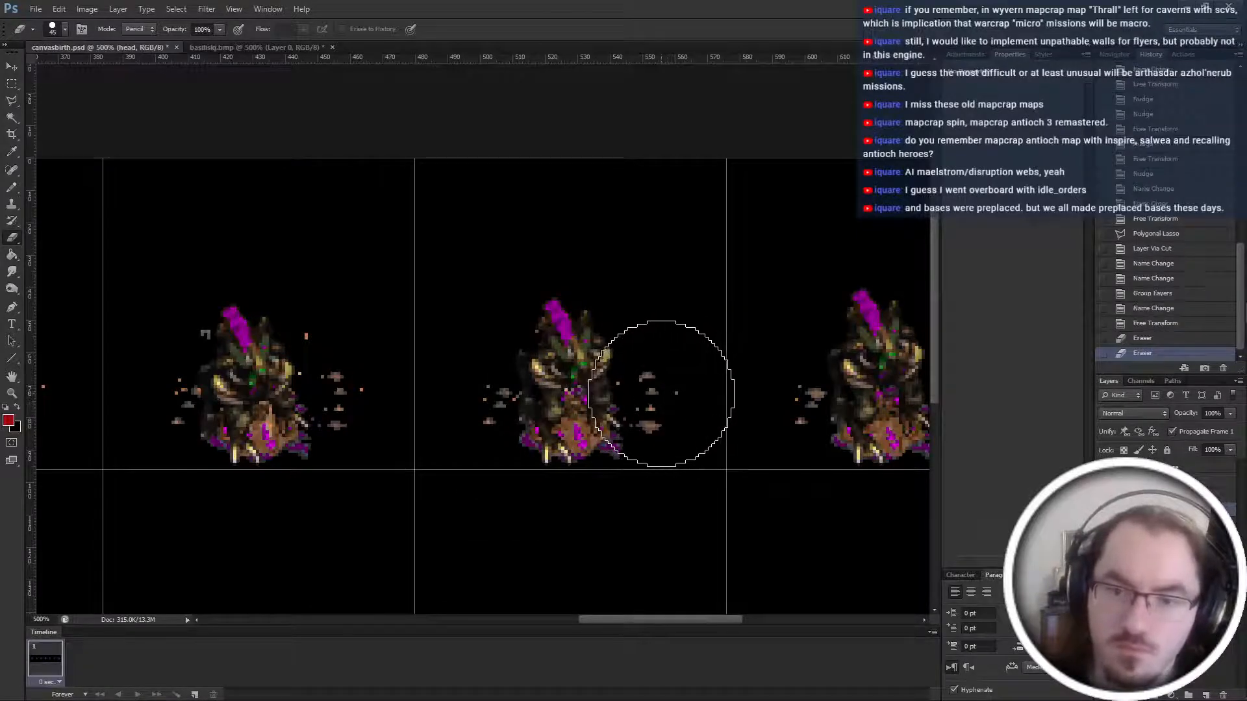
{"action": "scroll", "coordinate": [623, 402], "scroll_direction": "down", "scroll_amount": 1}
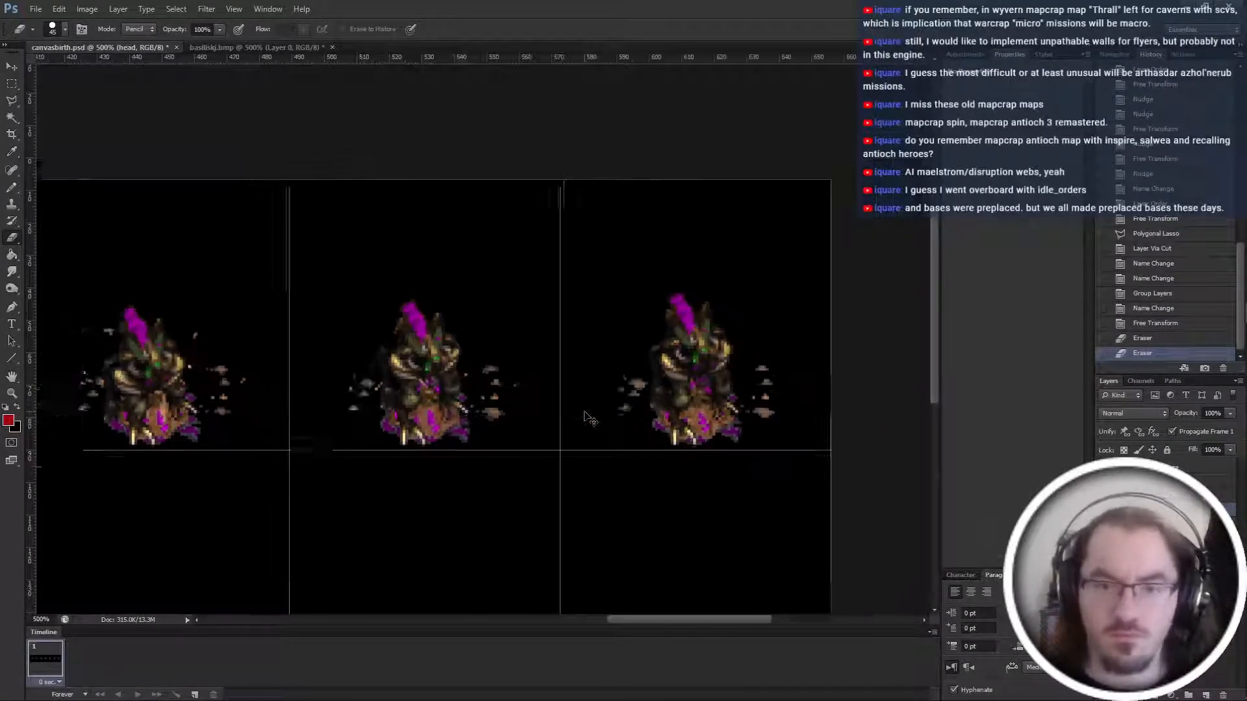
{"action": "scroll", "coordinate": [563, 424], "scroll_direction": "up", "scroll_amount": 1}
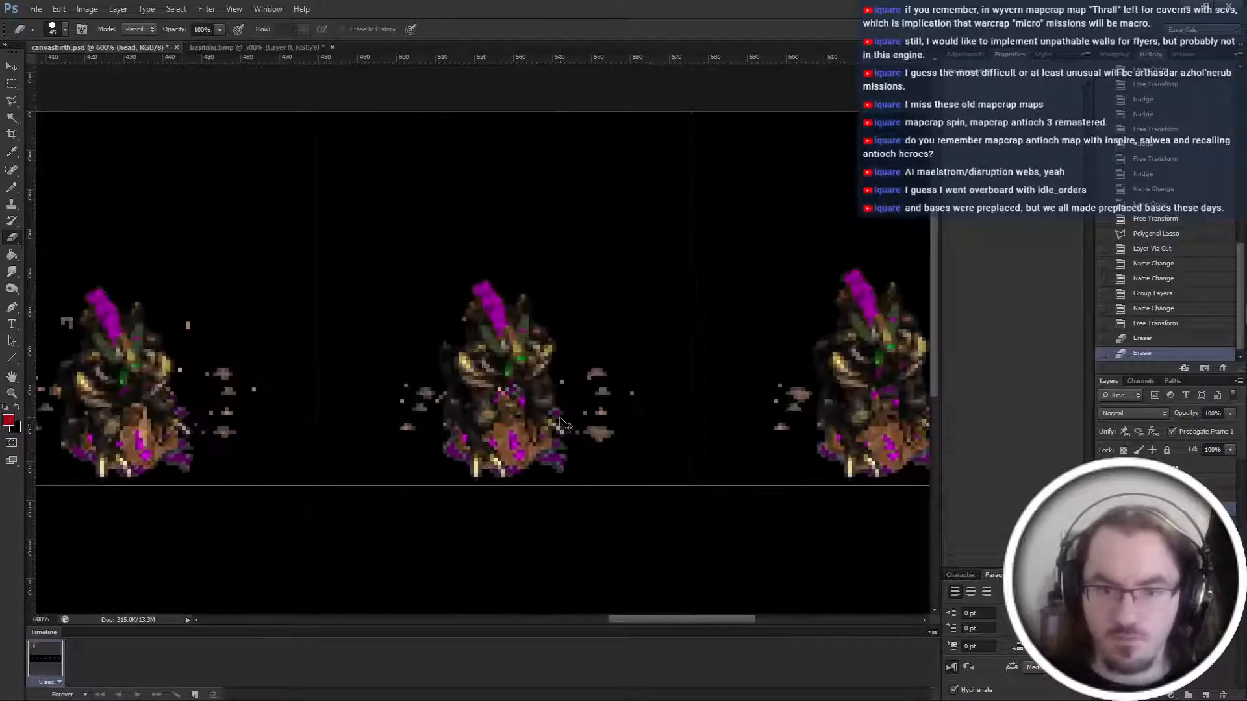
Cut the dark tip beside the sixth frame's head from the body layer to its own layer, then reposition and trim it.
{"action": "scroll", "coordinate": [563, 423], "scroll_direction": "left", "scroll_amount": 1}
{"action": "key", "text": "l"}
{"action": "scroll", "coordinate": [572, 477], "scroll_direction": "left", "scroll_amount": 3}
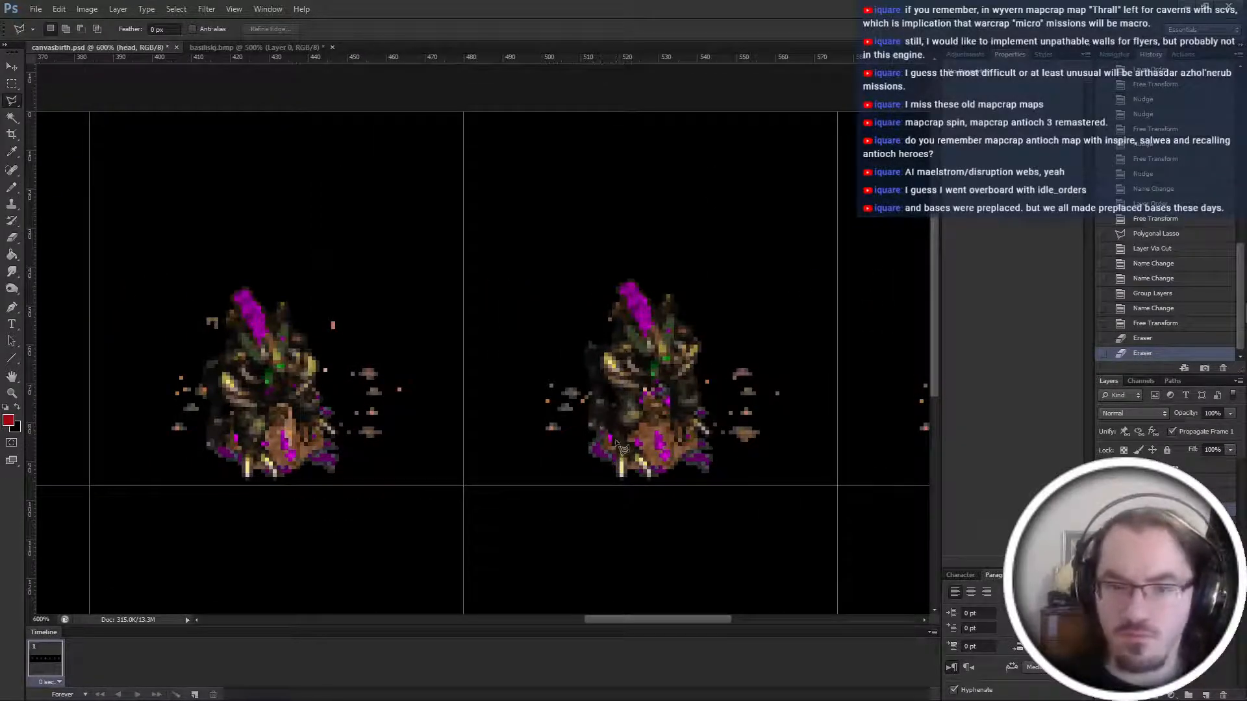
{"action": "left_click", "coordinate": [590, 334]}
{"action": "left_click", "coordinate": [572, 352]}
{"action": "left_click", "coordinate": [588, 368]}
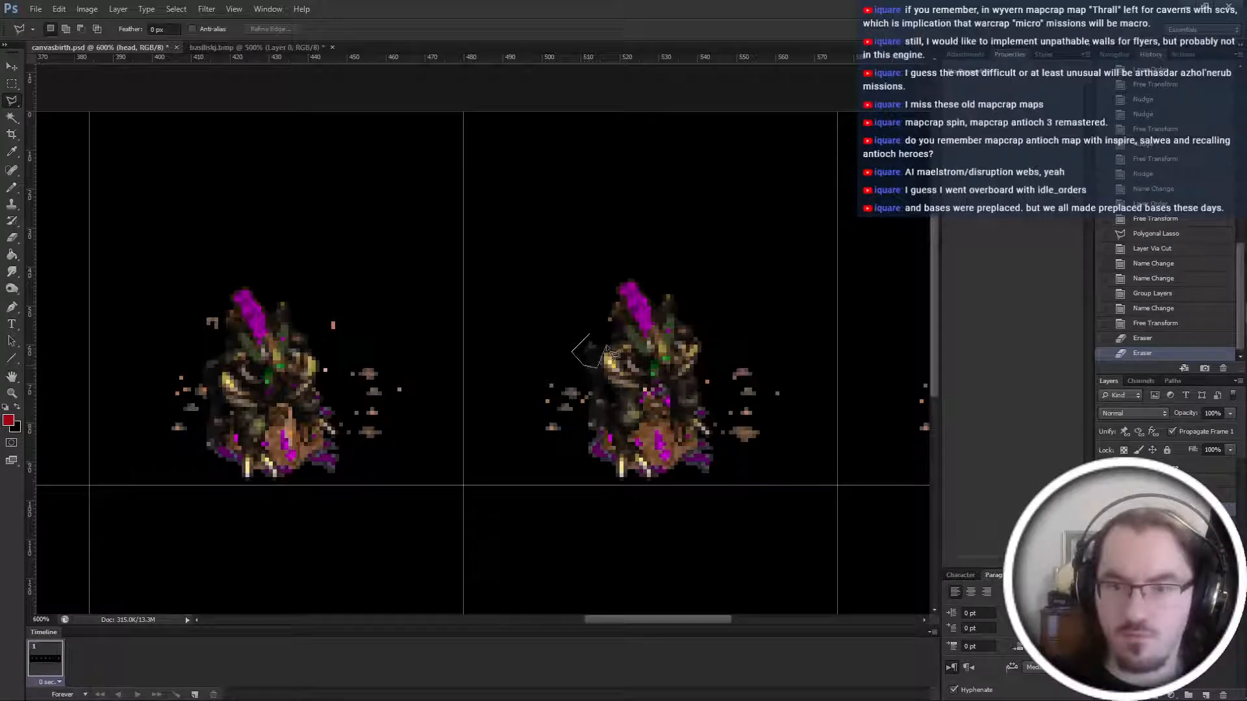
{"action": "left_click", "coordinate": [607, 351]}
{"action": "left_click", "coordinate": [593, 325]}
{"action": "left_click", "coordinate": [590, 335]}
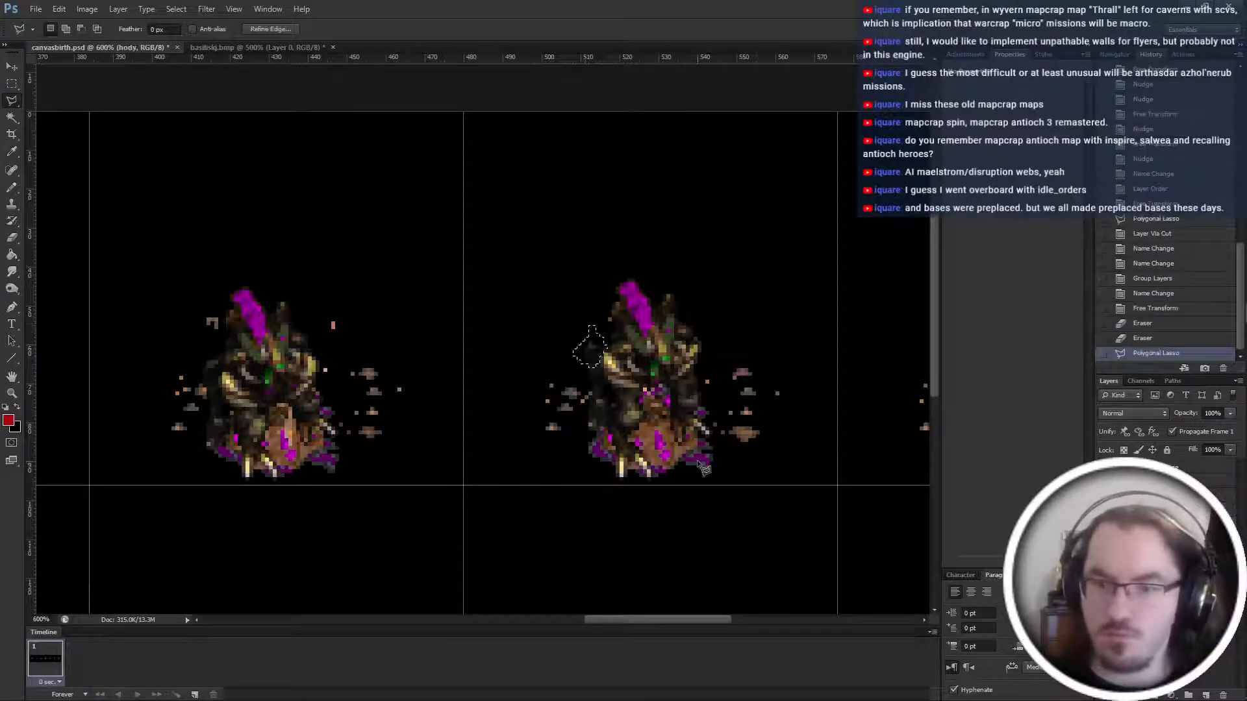
{"action": "right_click", "coordinate": [617, 357]}
{"action": "left_click", "coordinate": [696, 475]}
{"action": "key", "text": "ctrl+Left"}
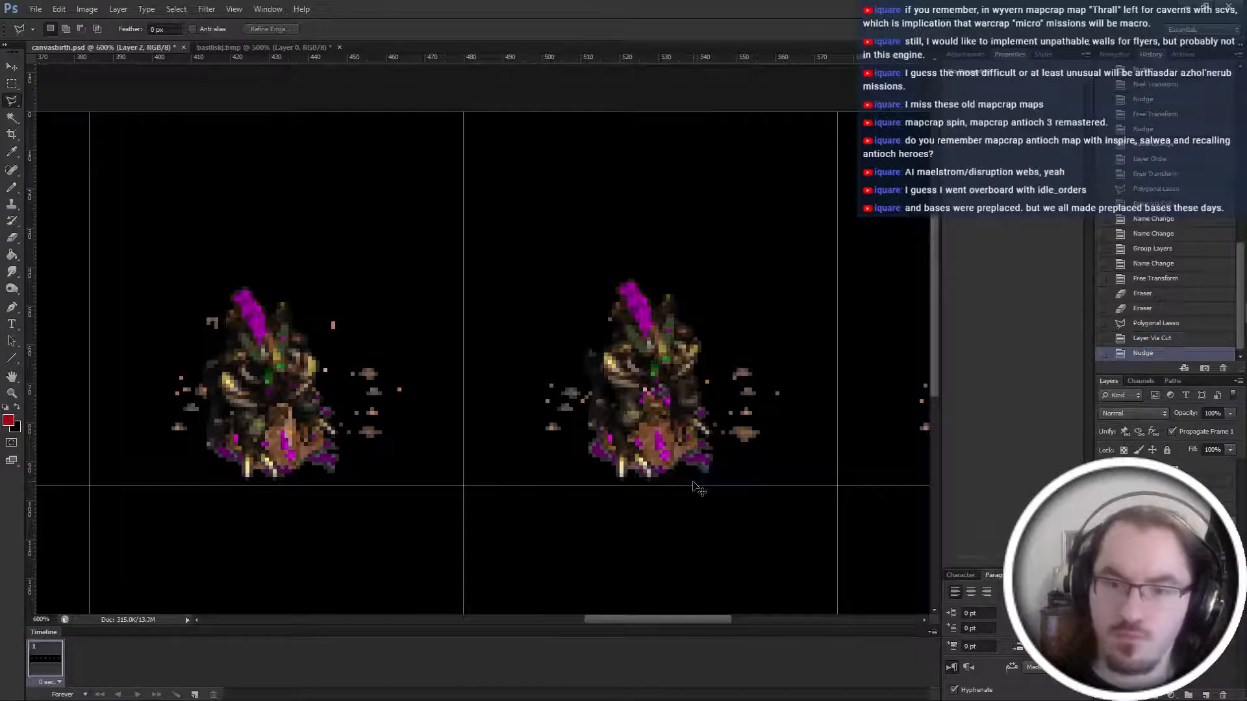
{"action": "key", "text": "ctrl+Right"}
{"action": "key", "text": "e"}
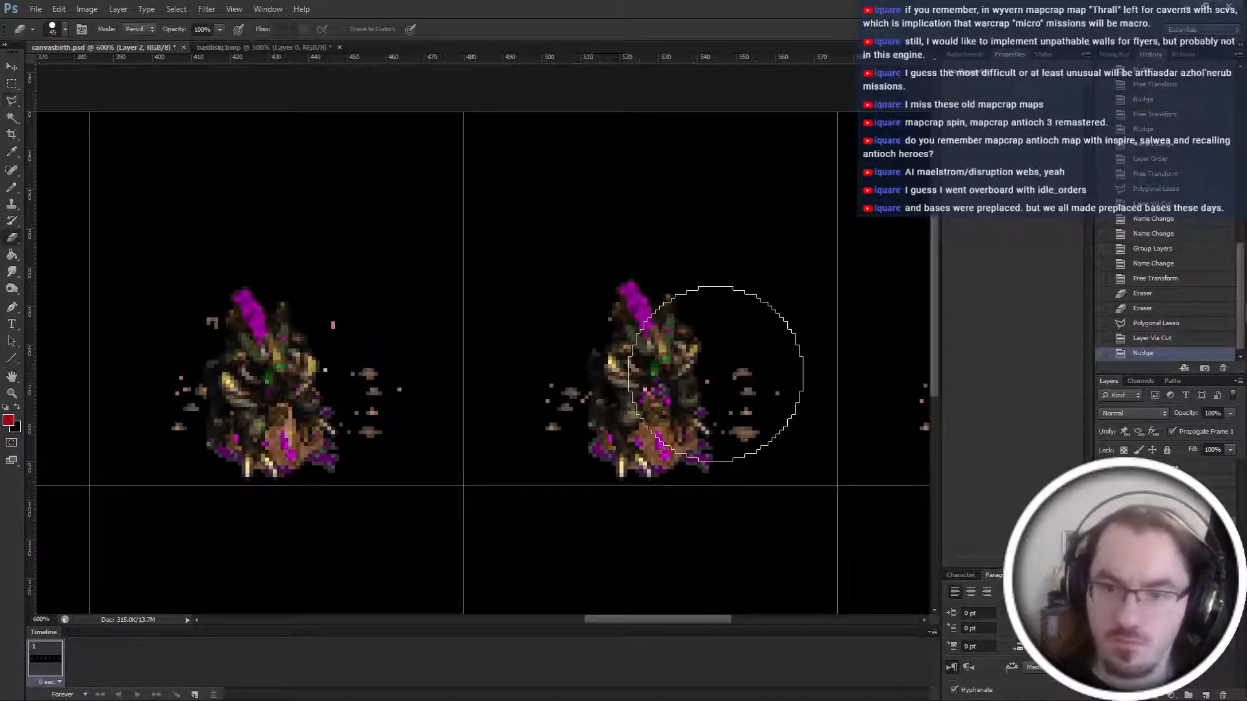
{"action": "left_click", "coordinate": [702, 415]}
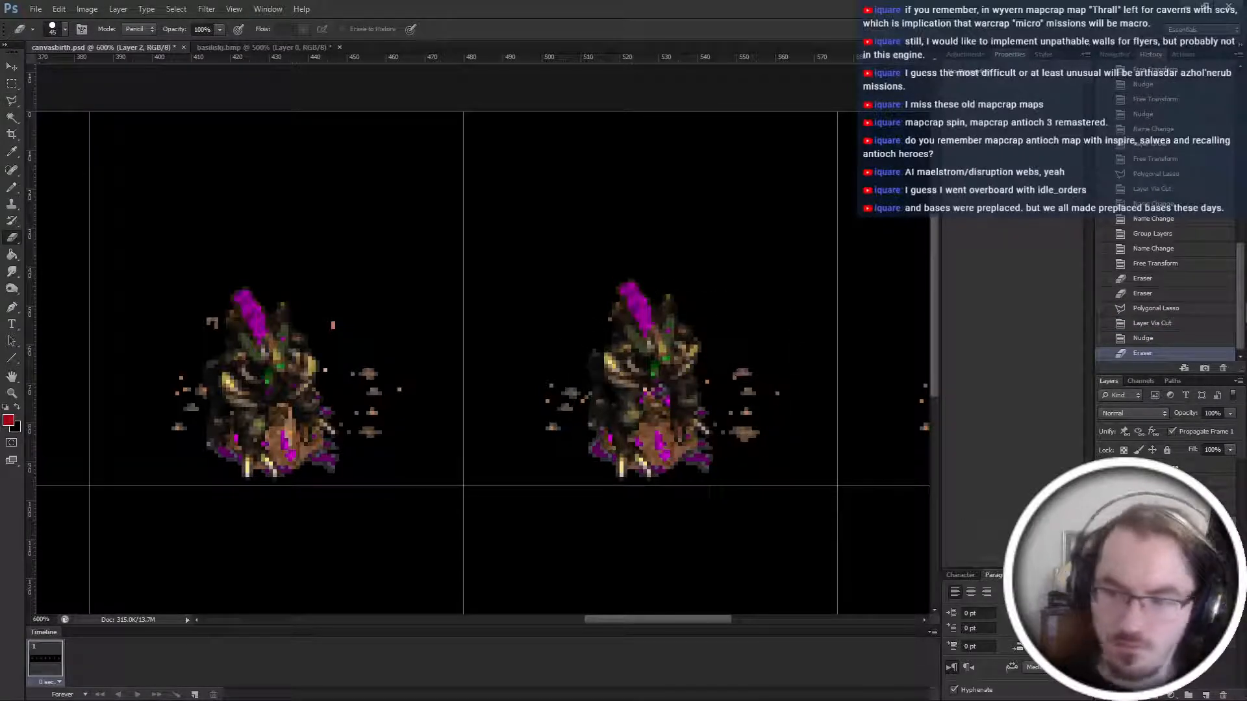
{"action": "key", "text": "t"}
{"action": "key", "text": "f"}
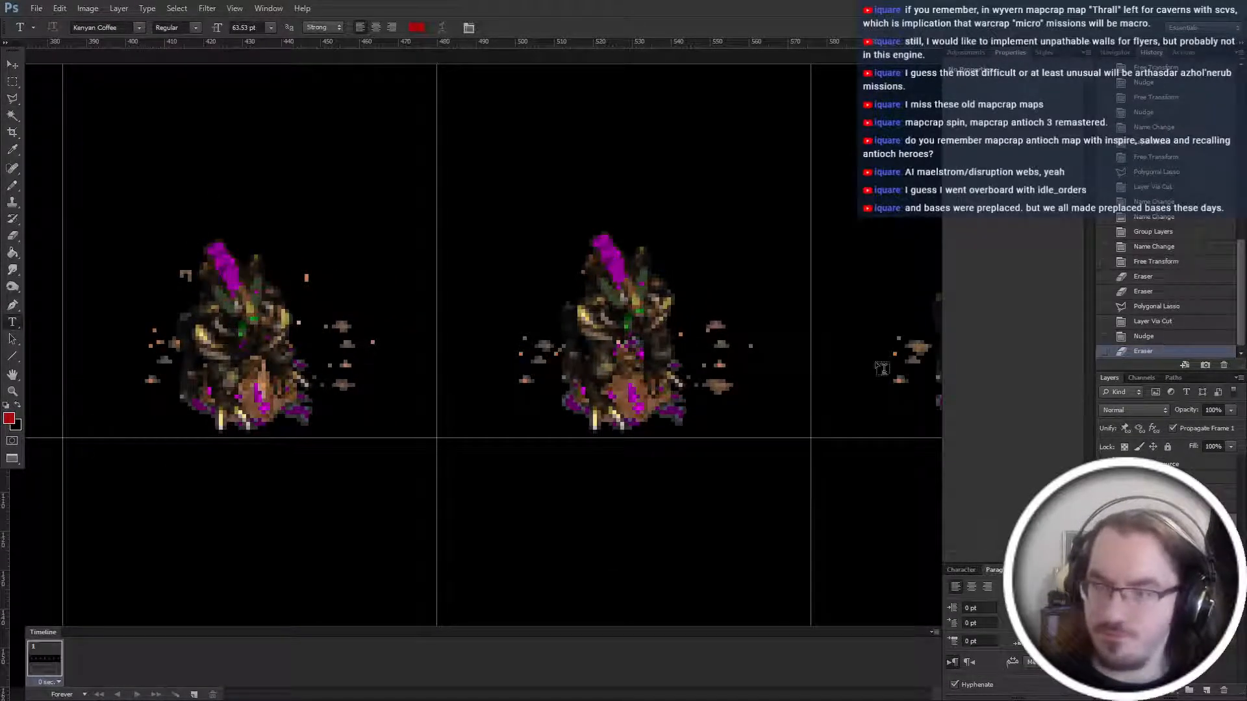
{"action": "key", "text": "r"}
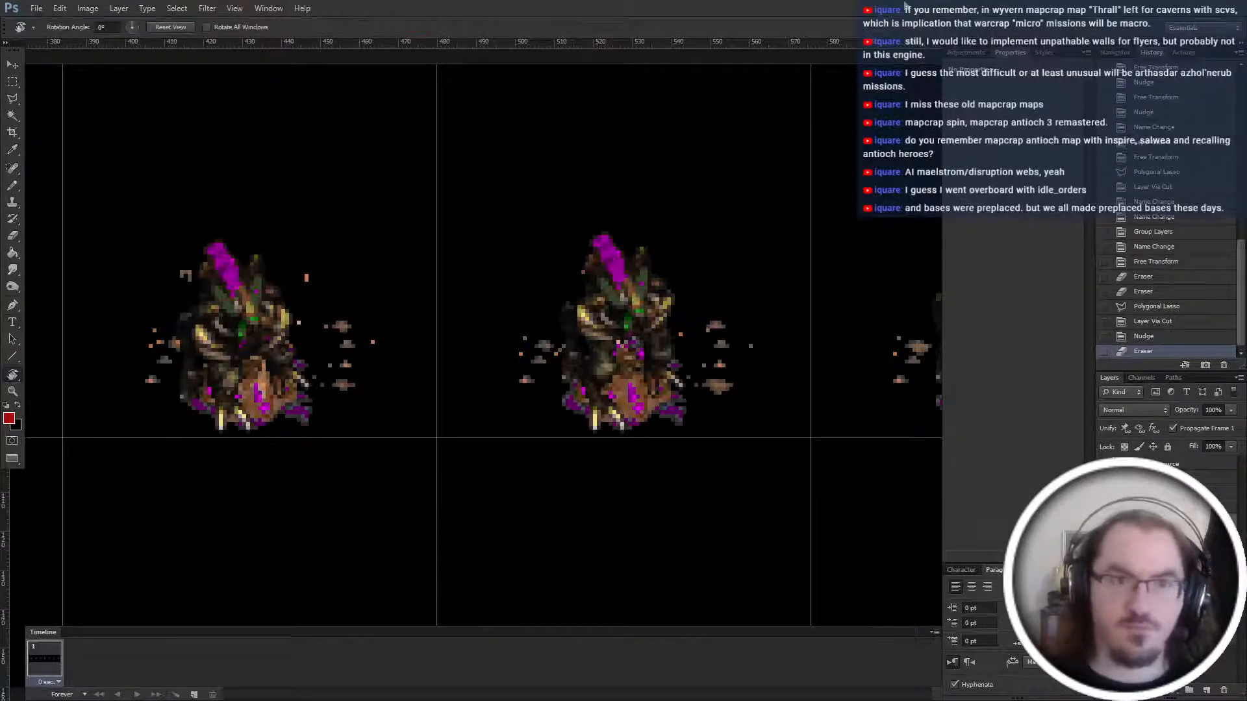
{"action": "left_click_drag", "start_coordinate": [517, 134], "coordinate": [525, 156]}
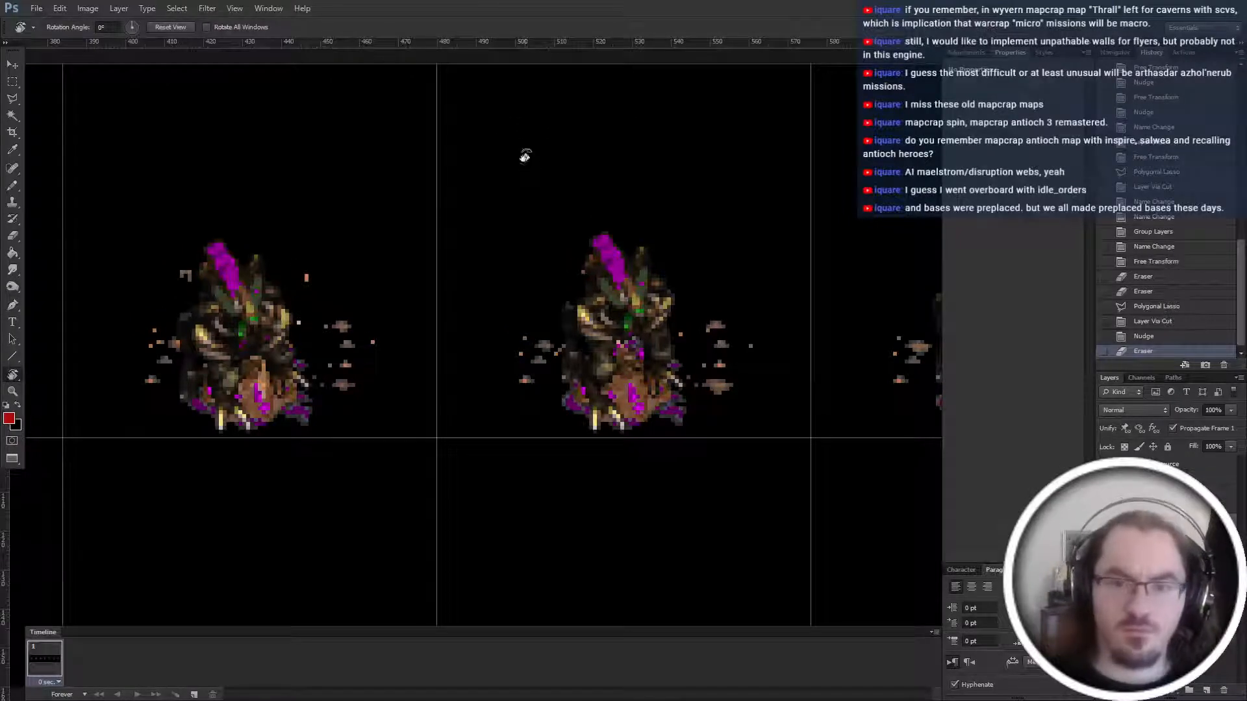
{"action": "key", "text": "ctrl+minus"}
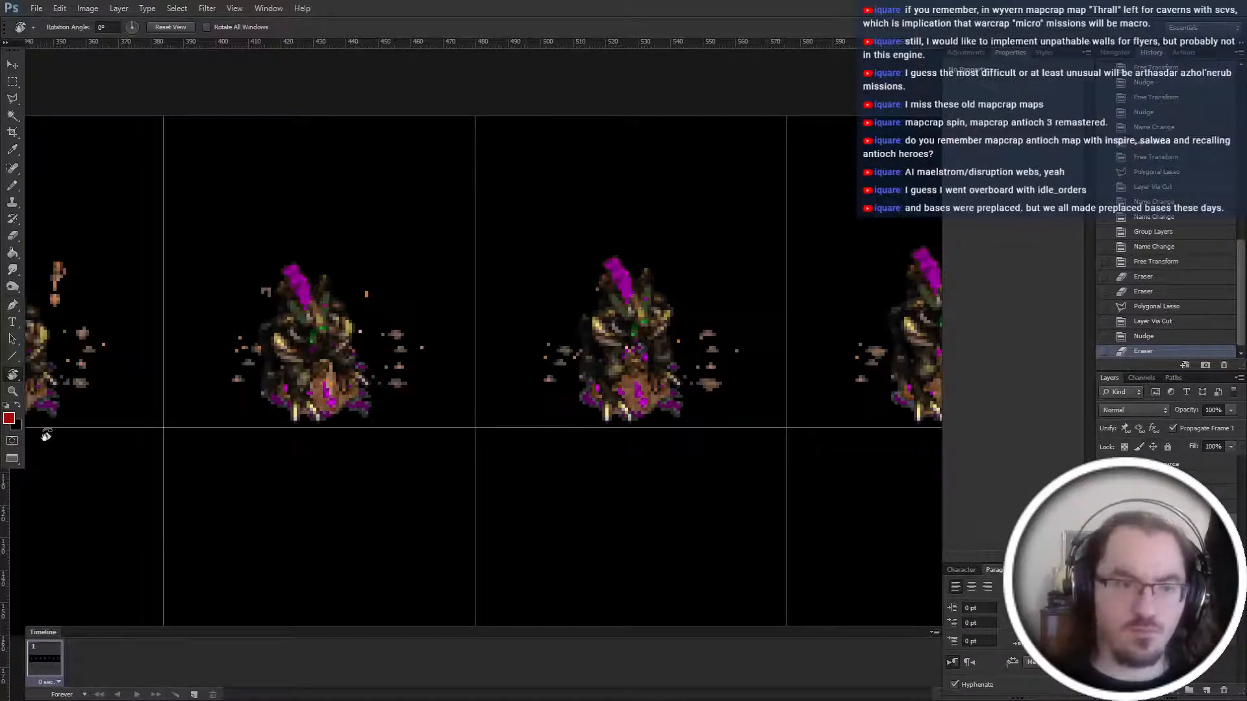
{"action": "left_click", "coordinate": [12, 376]}
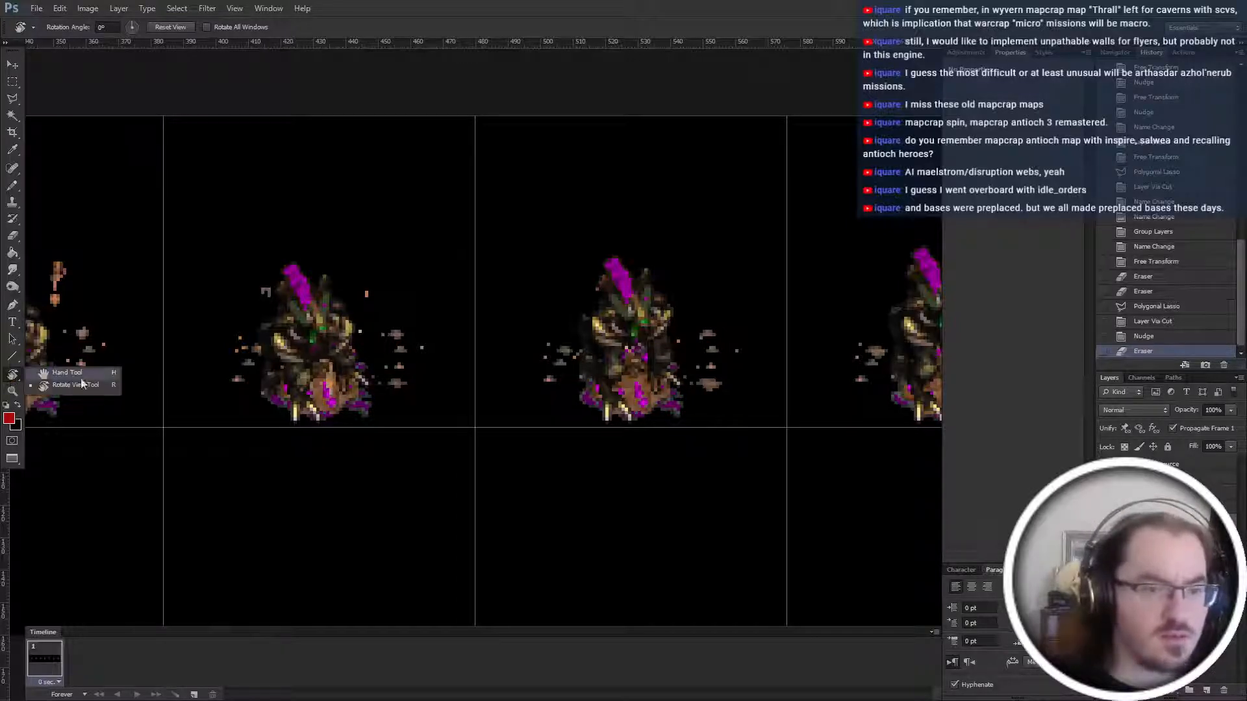
{"action": "left_click", "coordinate": [62, 373]}
Look over the basilisk birth frames from the seventh back to the first, checking the pose progression and debris.
{"action": "scroll", "coordinate": [440, 504], "scroll_direction": "right", "scroll_amount": 5}
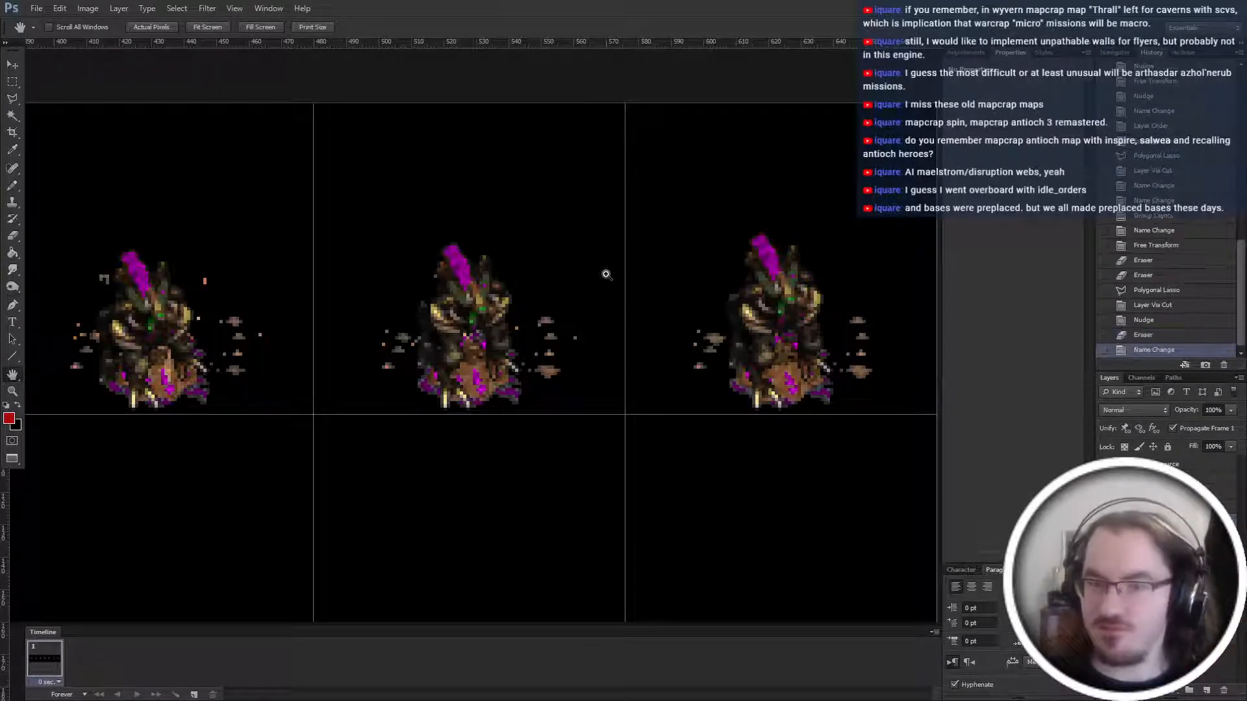
{"action": "key", "text": "m"}
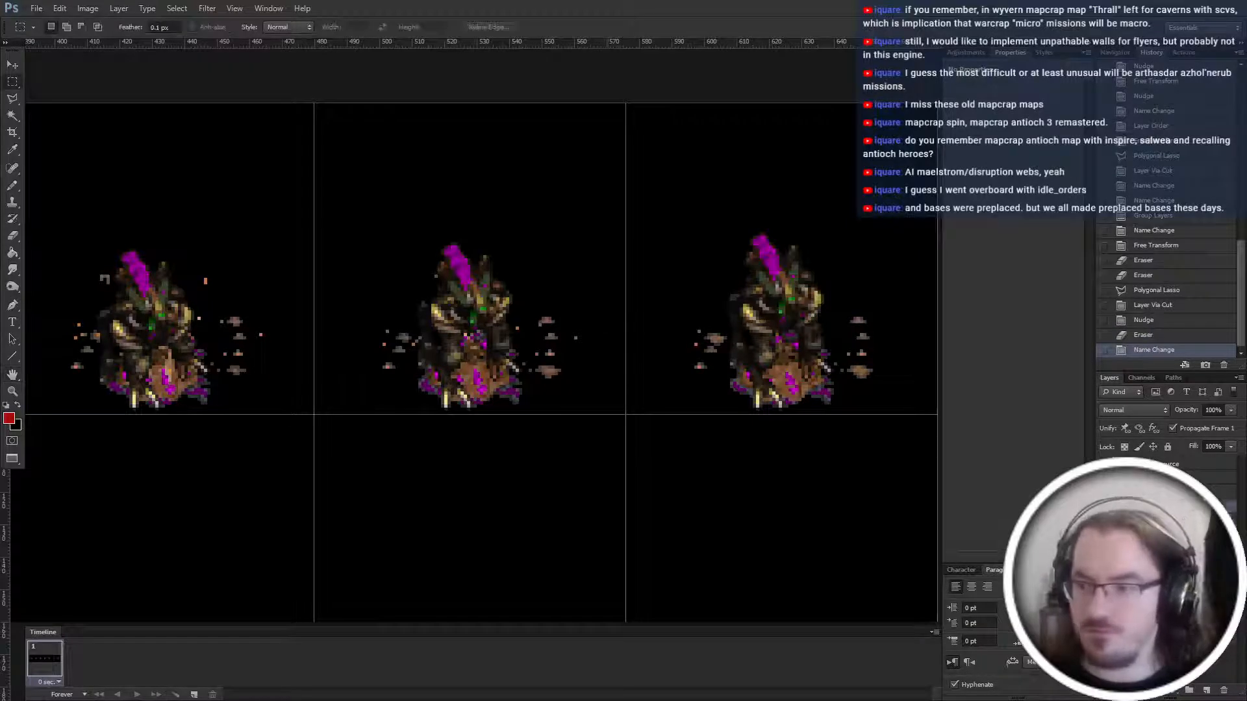
{"action": "key", "text": "alt+bracketright"}
{"action": "key", "text": "ctrl+minus"}
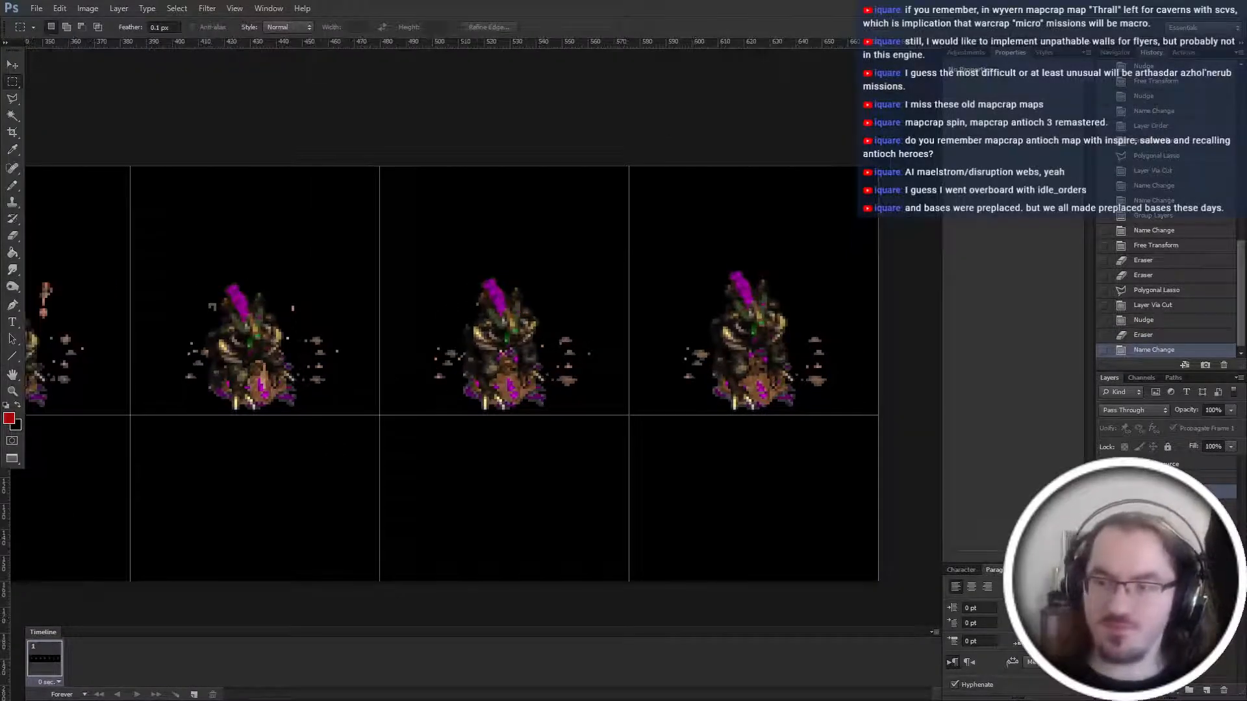
{"action": "key", "text": "alt+bracketright"}
{"action": "scroll", "coordinate": [353, 518], "scroll_direction": "left", "scroll_amount": 10}
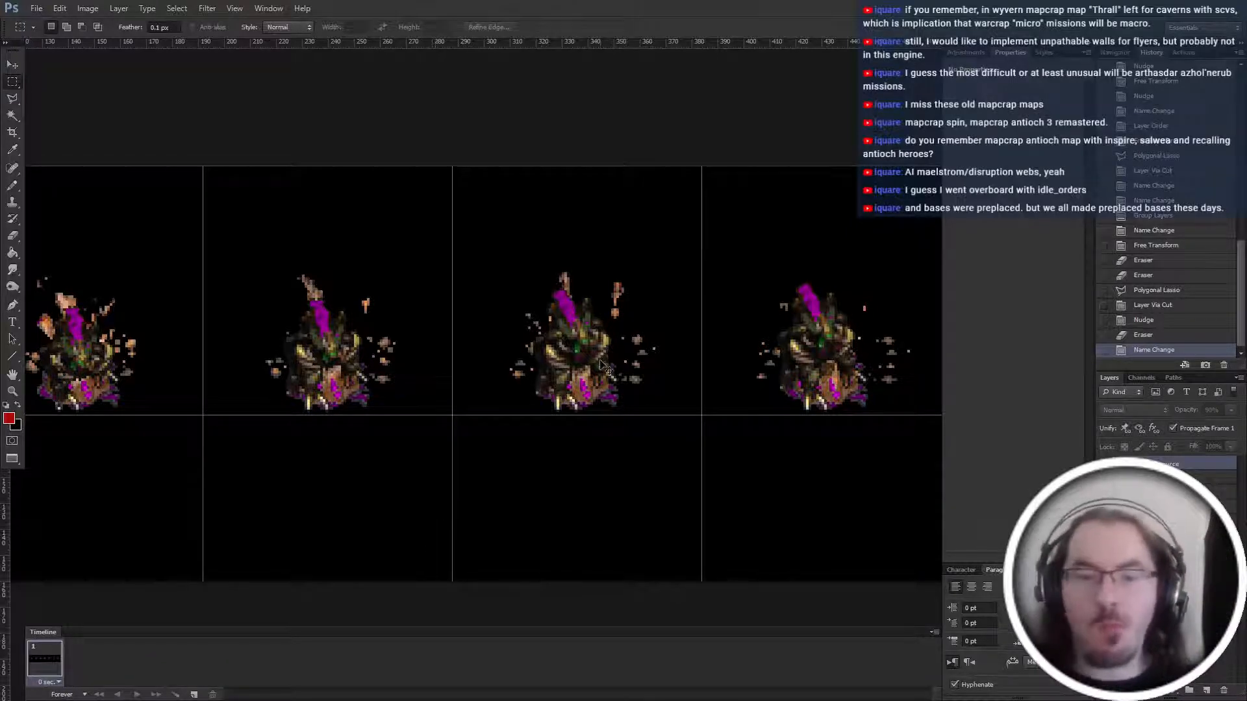
{"action": "scroll", "coordinate": [608, 361], "scroll_direction": "left", "scroll_amount": 10}
{"action": "scroll", "coordinate": [604, 367], "scroll_direction": "up", "scroll_amount": 3}
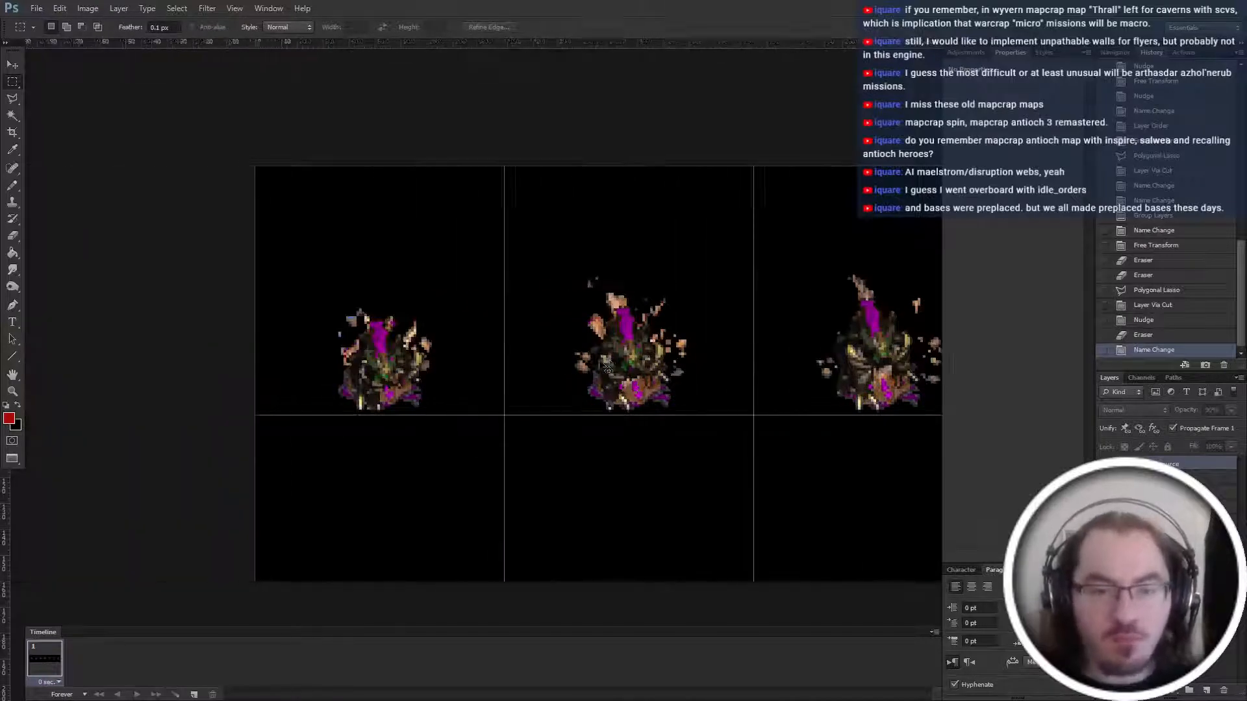
{"action": "scroll", "coordinate": [603, 365], "scroll_direction": "up", "scroll_amount": 3}
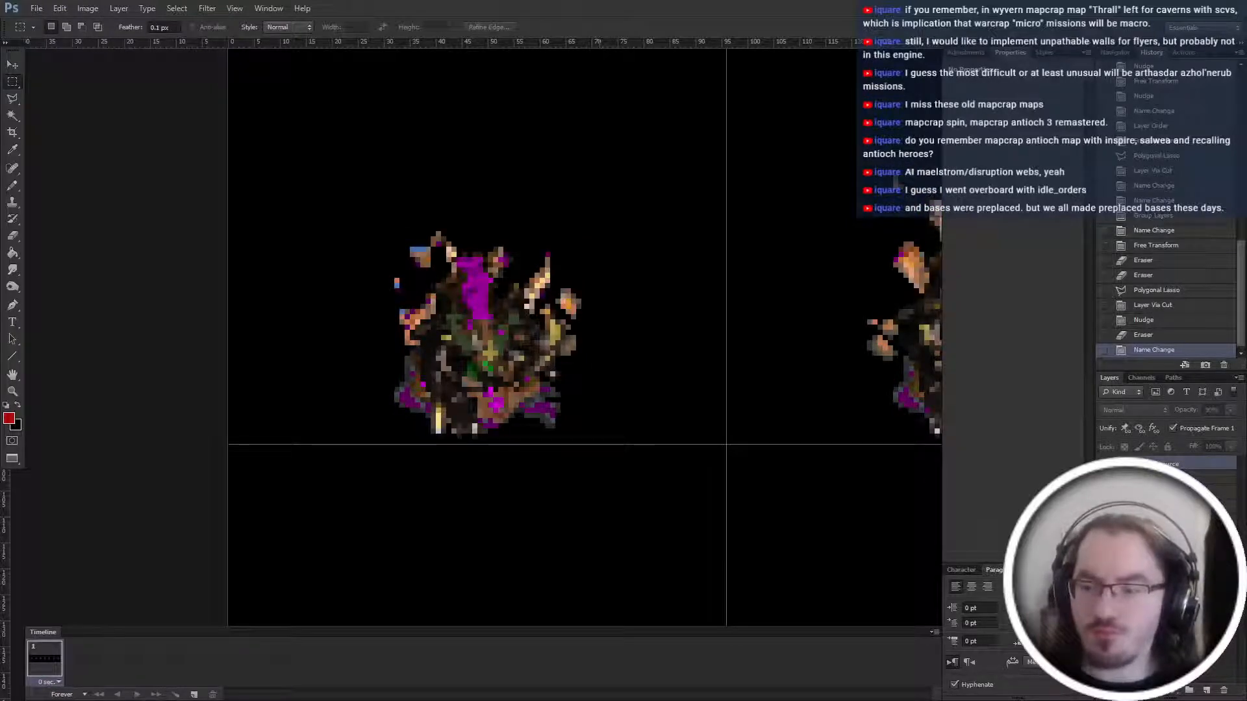
{"action": "scroll", "coordinate": [788, 364], "scroll_direction": "down", "scroll_amount": 5}
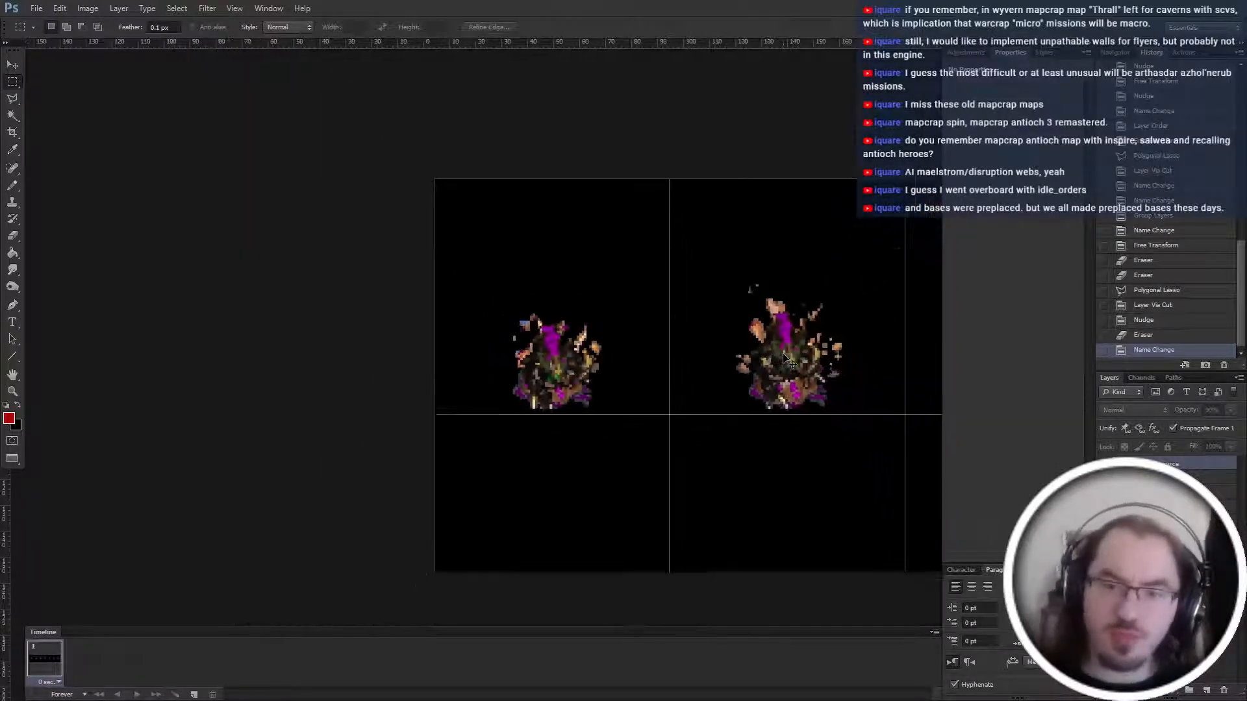
Show the hidden debris layer and move it from the fourth frame to the empty area above the first frame's basilisk.
{"action": "key", "text": "ctrl+v"}
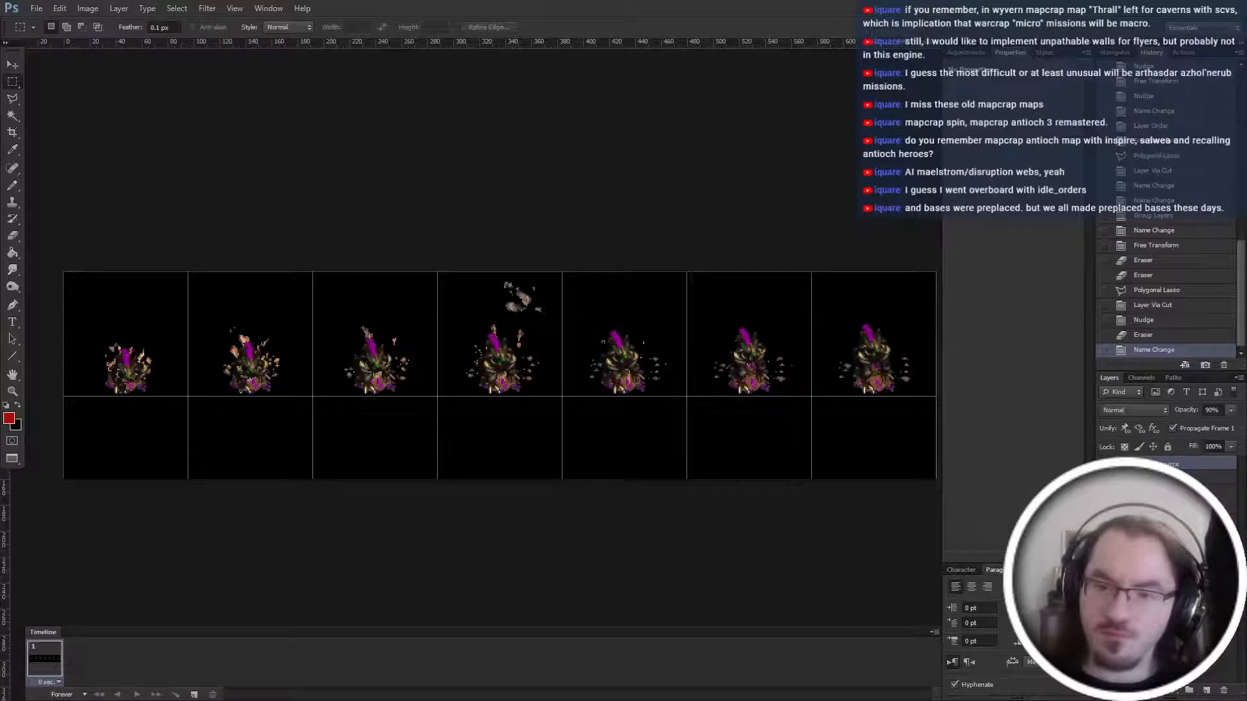
{"action": "key", "text": "ctrl+t"}
{"action": "left_click_drag", "start_coordinate": [541, 300], "coordinate": [130, 293]}
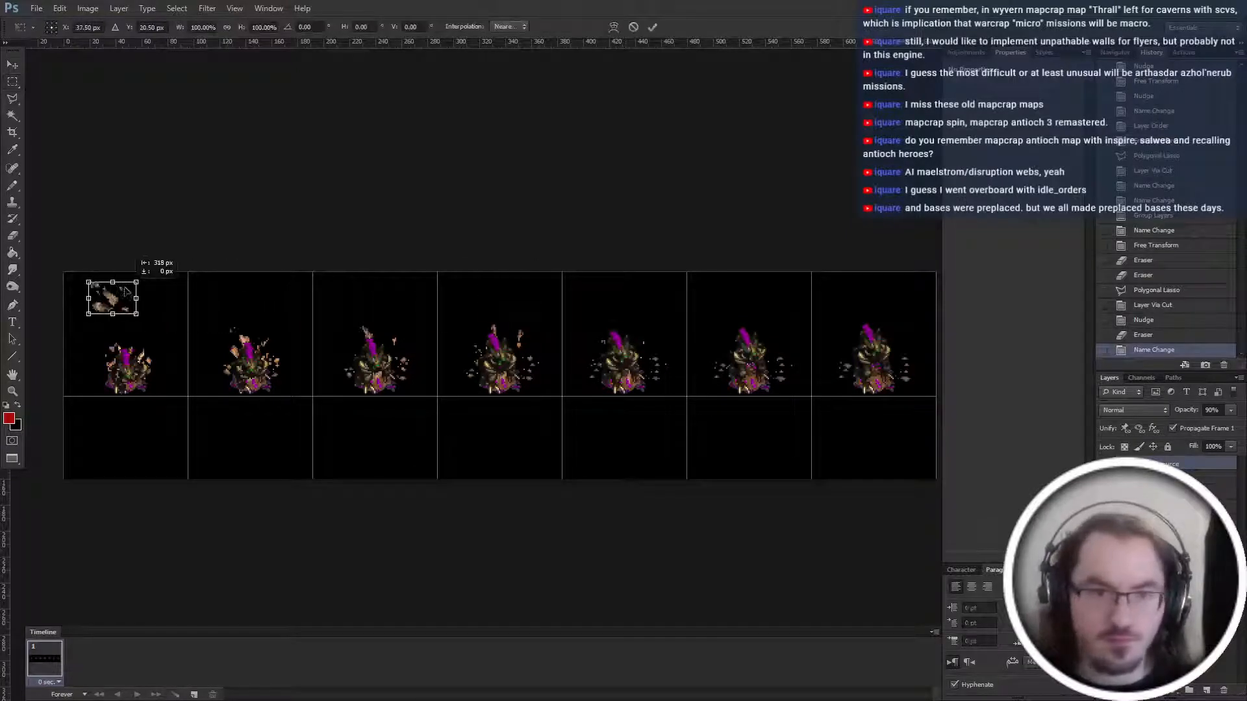
{"action": "key", "text": "Return"}
{"action": "scroll", "coordinate": [398, 474], "scroll_direction": "left", "scroll_amount": 10}
{"action": "scroll", "coordinate": [420, 453], "scroll_direction": "up", "scroll_amount": 3}
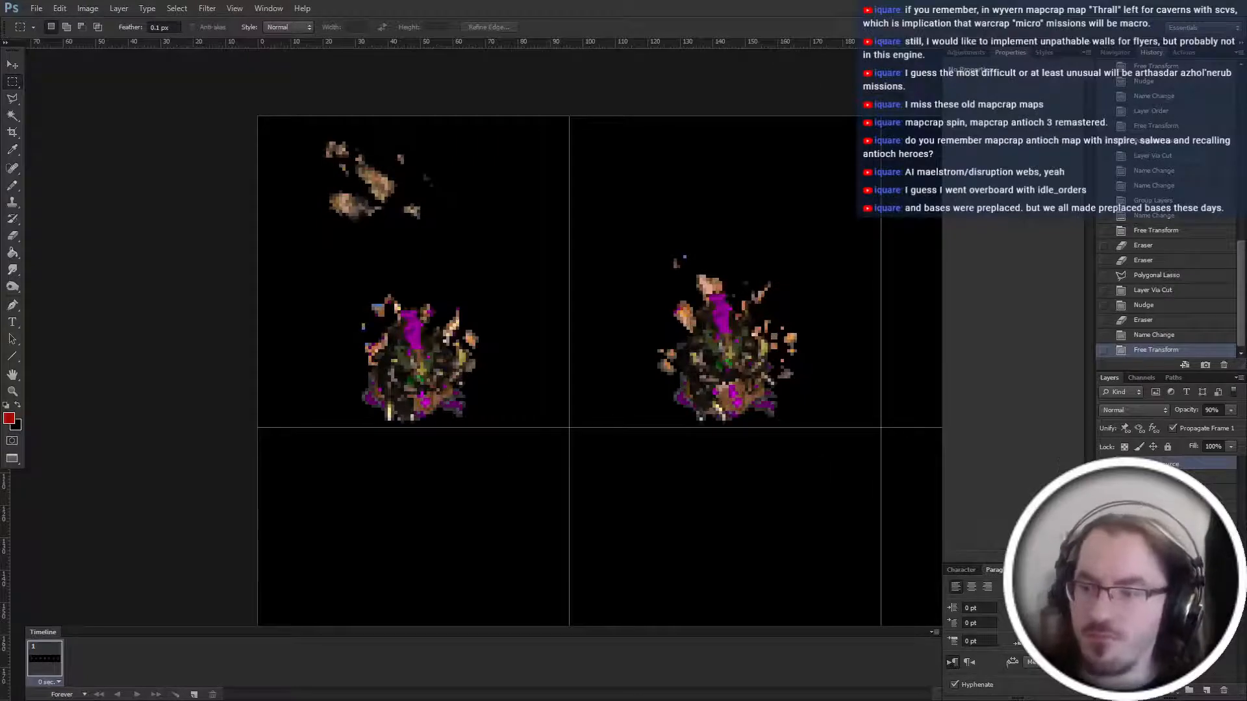
Group the layers beneath the debris layer and rename the group.
{"action": "key", "text": "ctrl+g"}
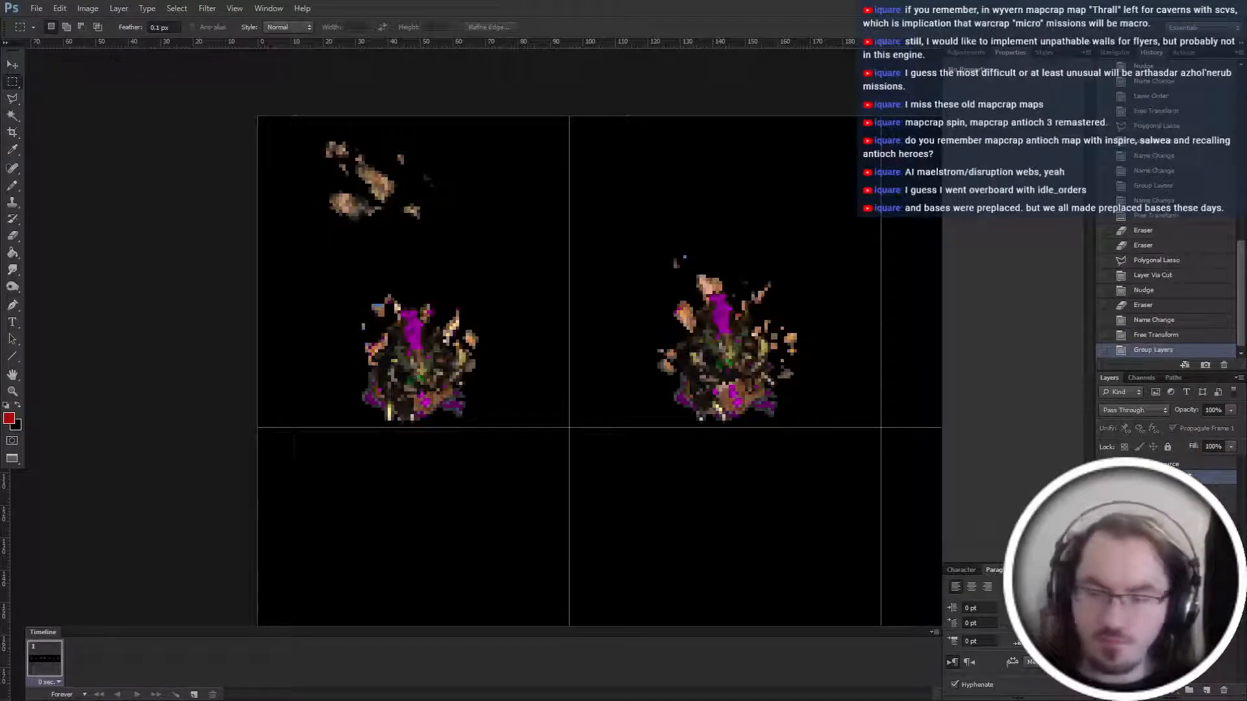
{"action": "key", "text": "Return"}
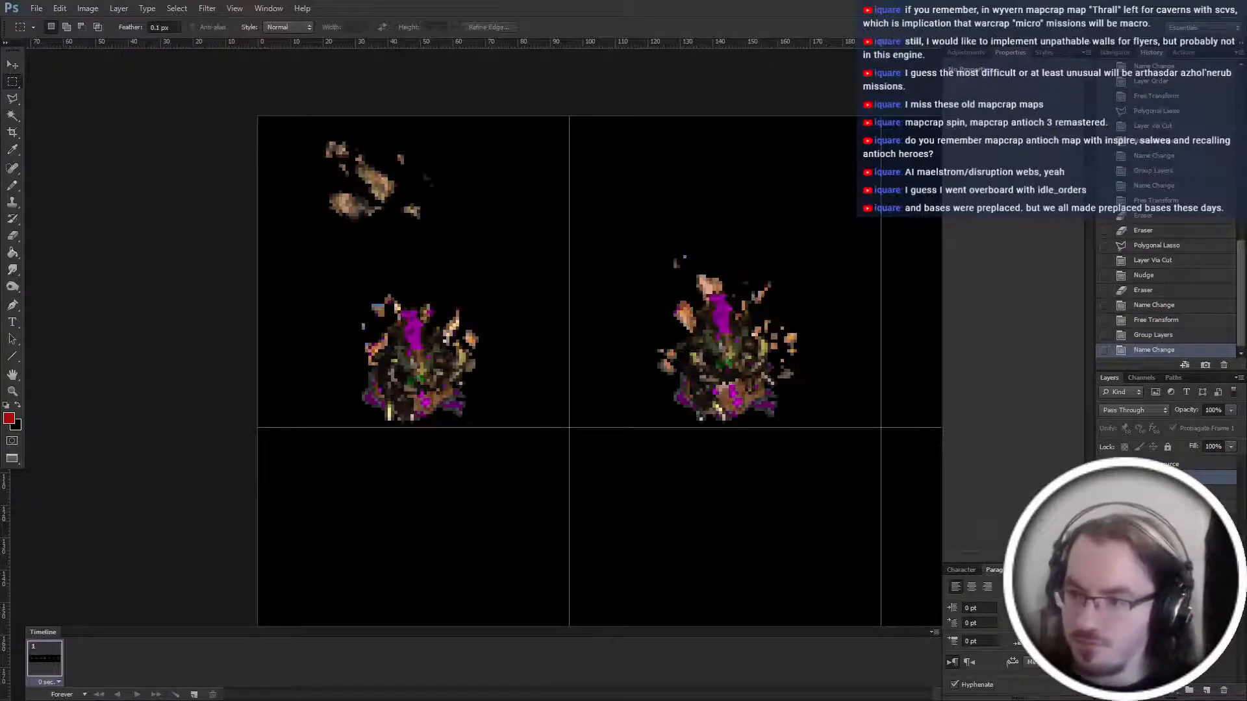
Create a new layer, move it down the layer stack, and clip it to the layer below.
{"action": "left_click", "coordinate": [1172, 464]}
{"action": "left_click", "coordinate": [1208, 691]}
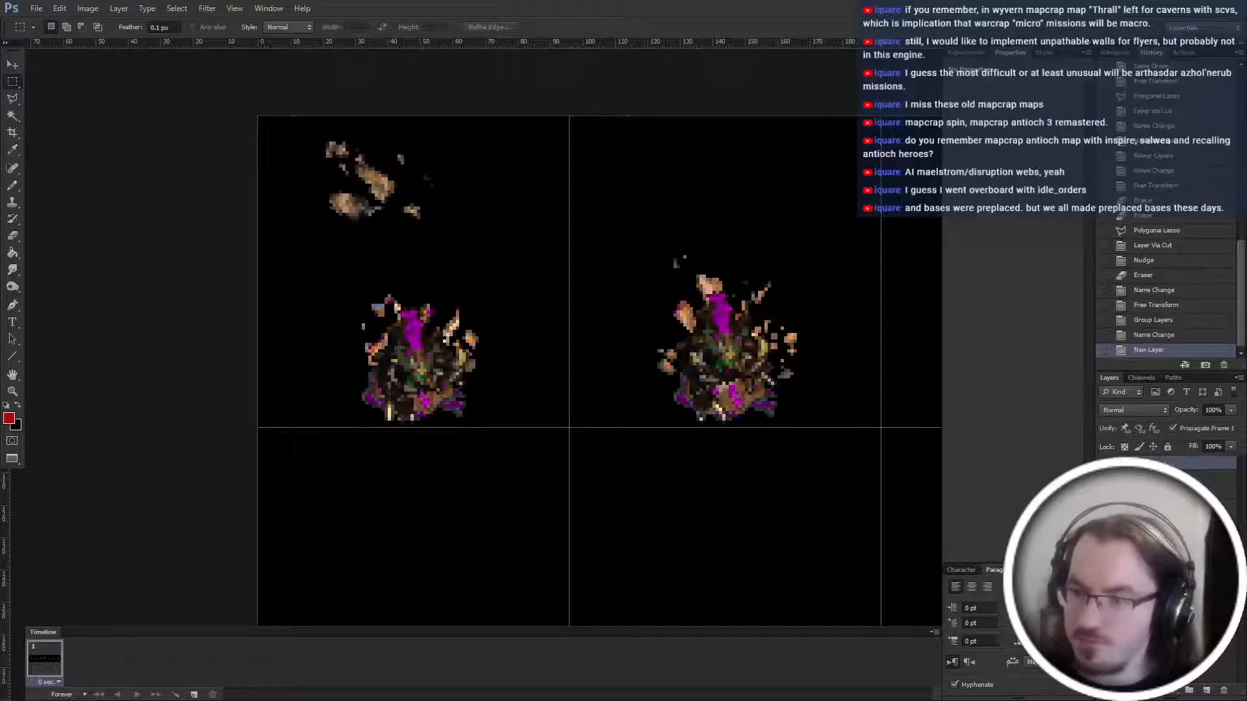
{"action": "key", "text": "ctrl+bracketleft"}
{"action": "key", "text": "ctrl+bracketleft"}
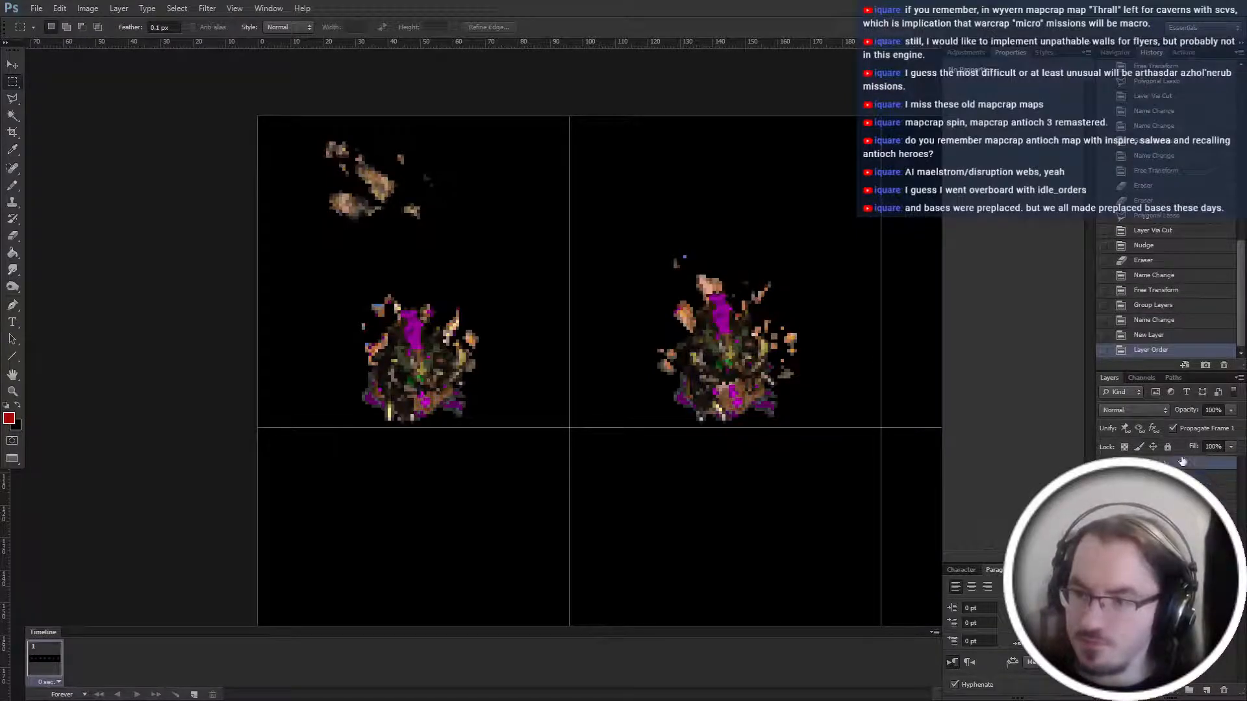
{"action": "key", "text": "ctrl+alt+g"}
{"action": "key", "text": "ctrl+z"}
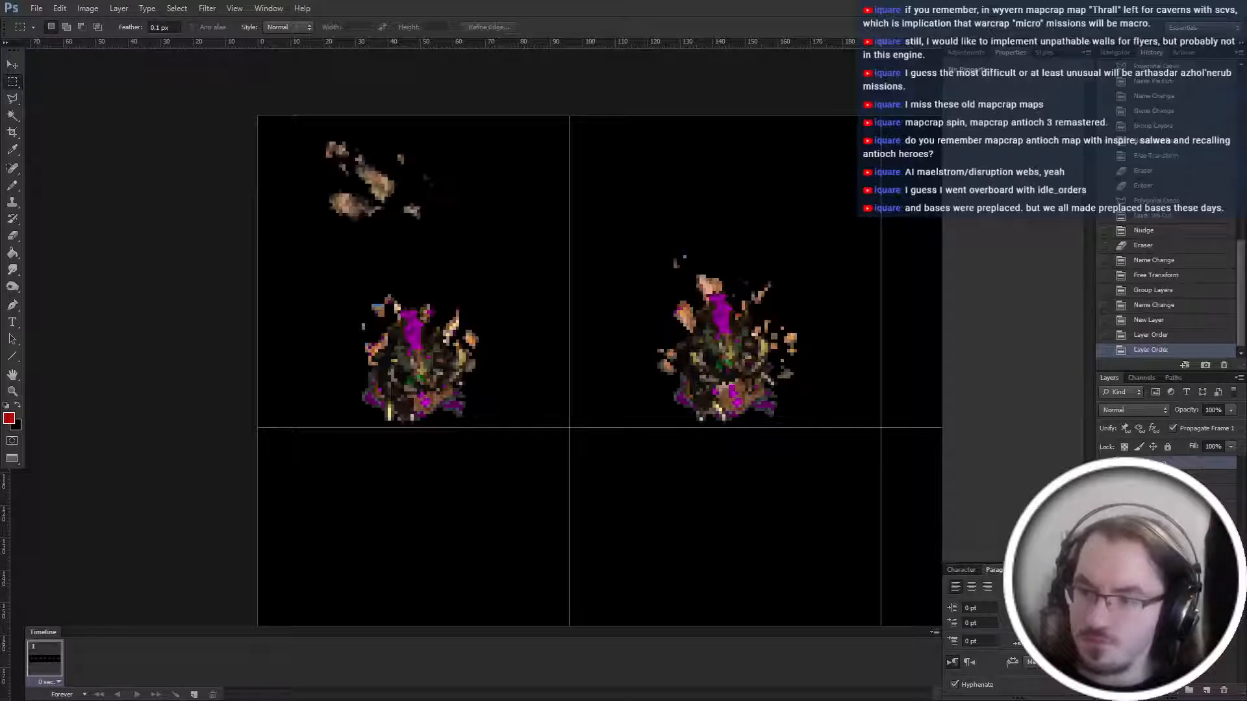
{"action": "key", "text": "ctrl+bracketleft"}
{"action": "key", "text": "ctrl+alt+g"}
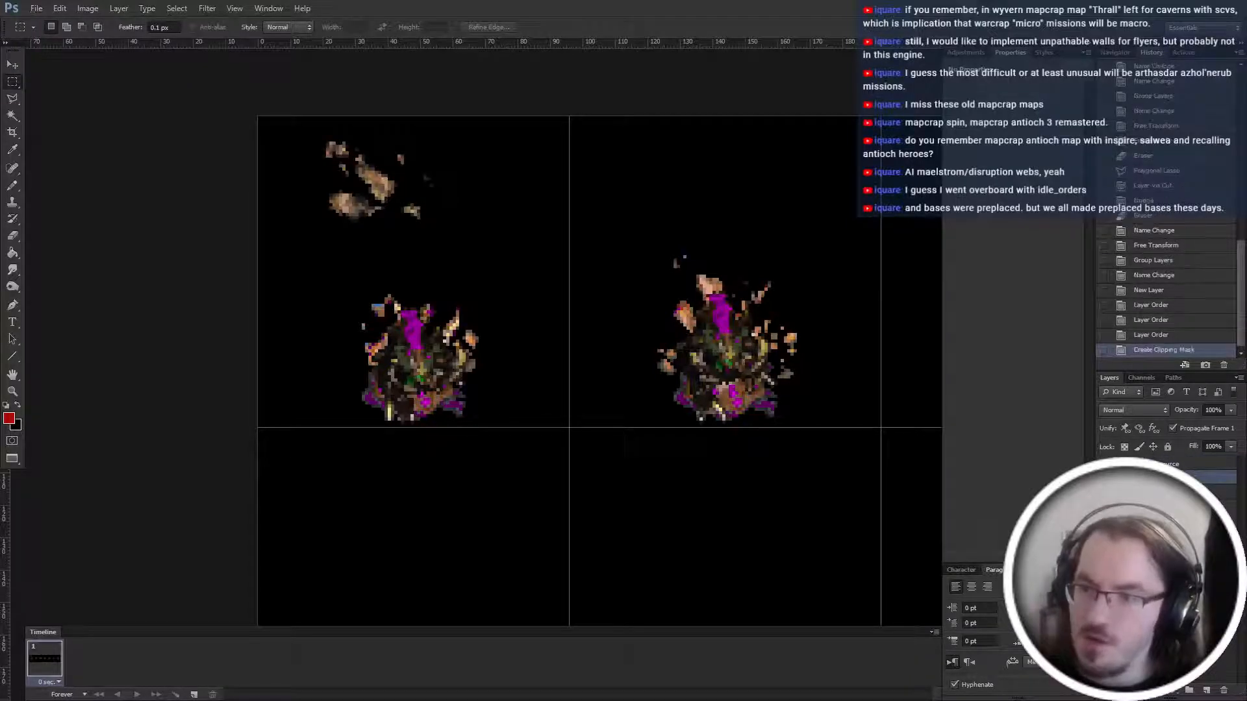
Clone debris texture onto the clipped layer over the lower and middle body of the first frame's basilisk.
{"action": "left_click", "coordinate": [1169, 463]}
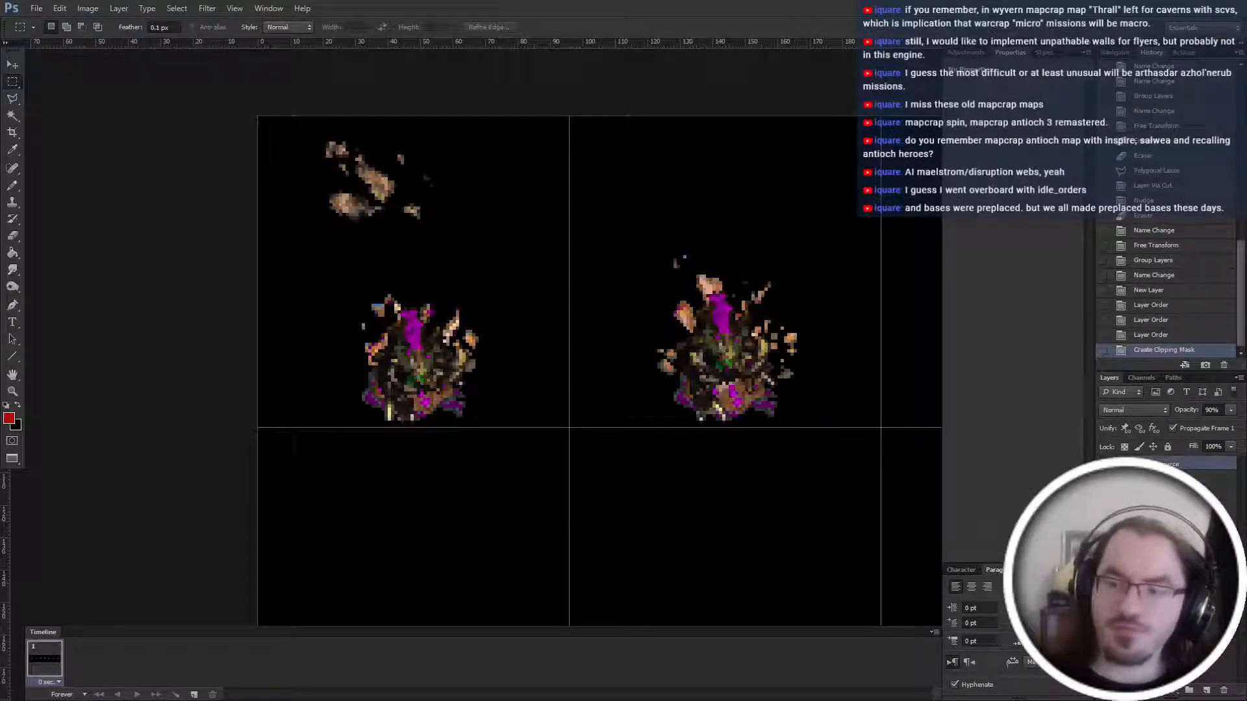
{"action": "key", "text": "alt+bracketleft"}
{"action": "scroll", "coordinate": [556, 387], "scroll_direction": "up", "scroll_amount": 2}
{"action": "key", "text": "s"}
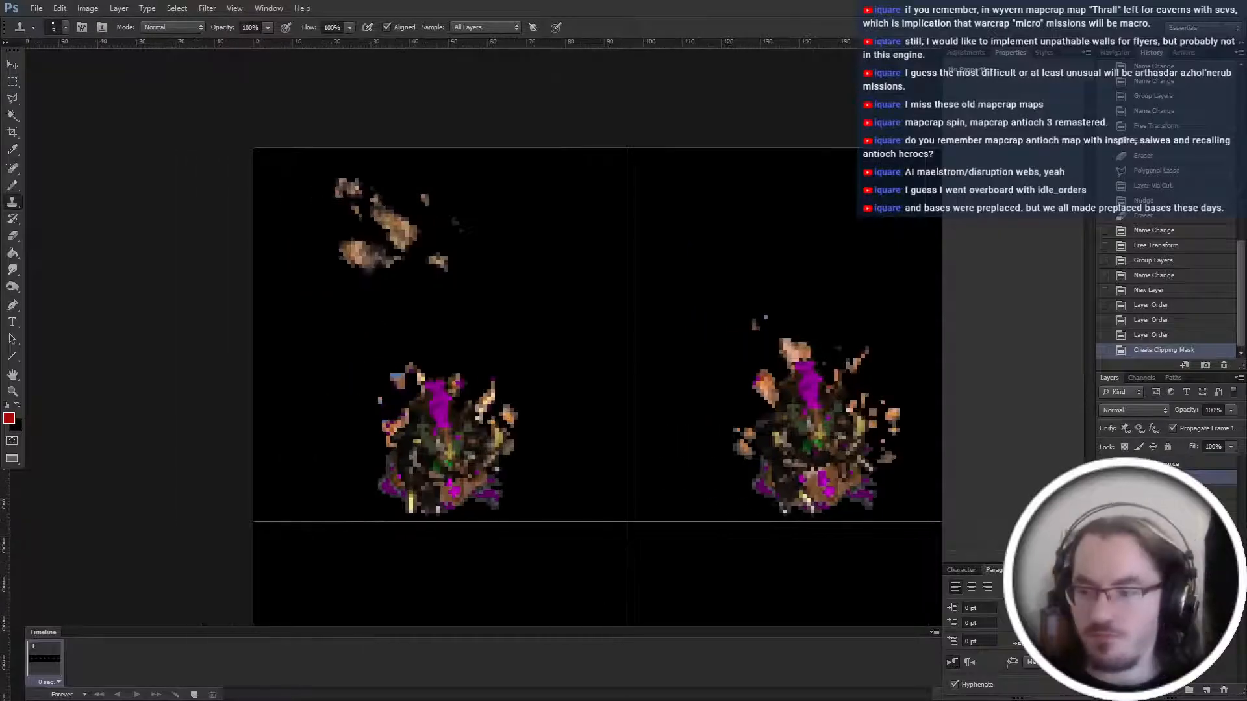
{"action": "scroll", "coordinate": [630, 523], "scroll_direction": "up", "scroll_amount": 3}
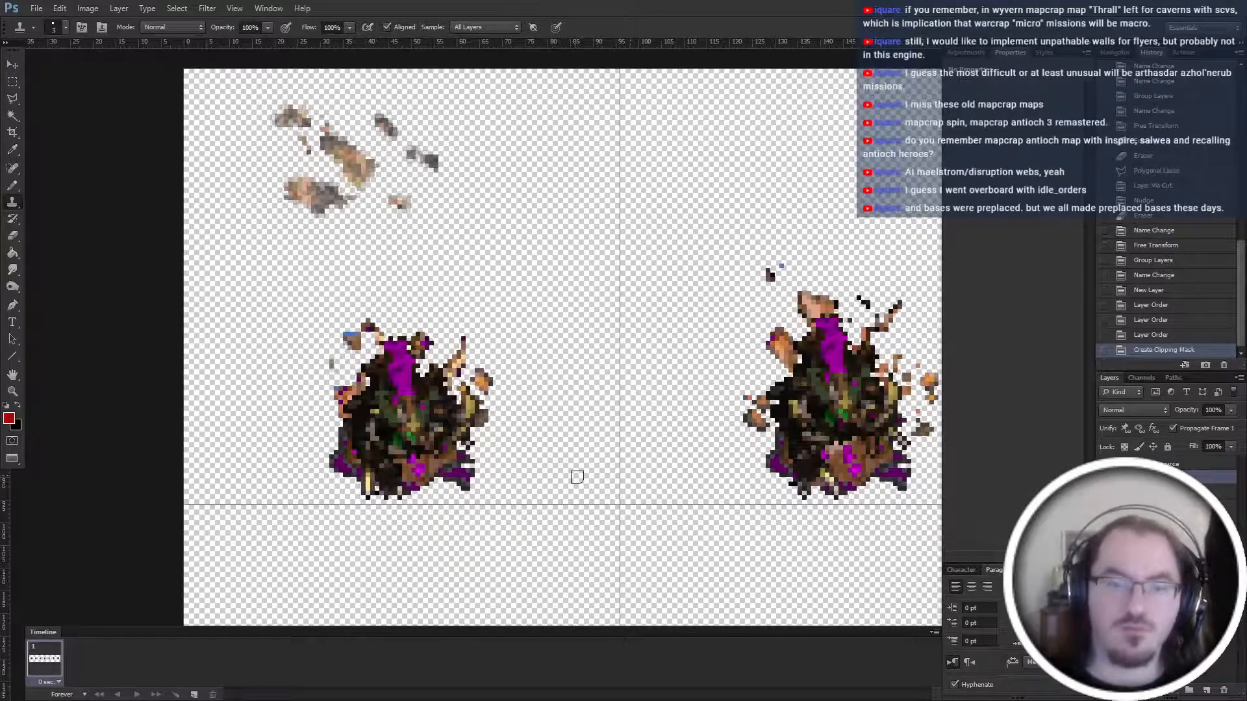
{"action": "scroll", "coordinate": [576, 478], "scroll_direction": "up", "scroll_amount": 2}
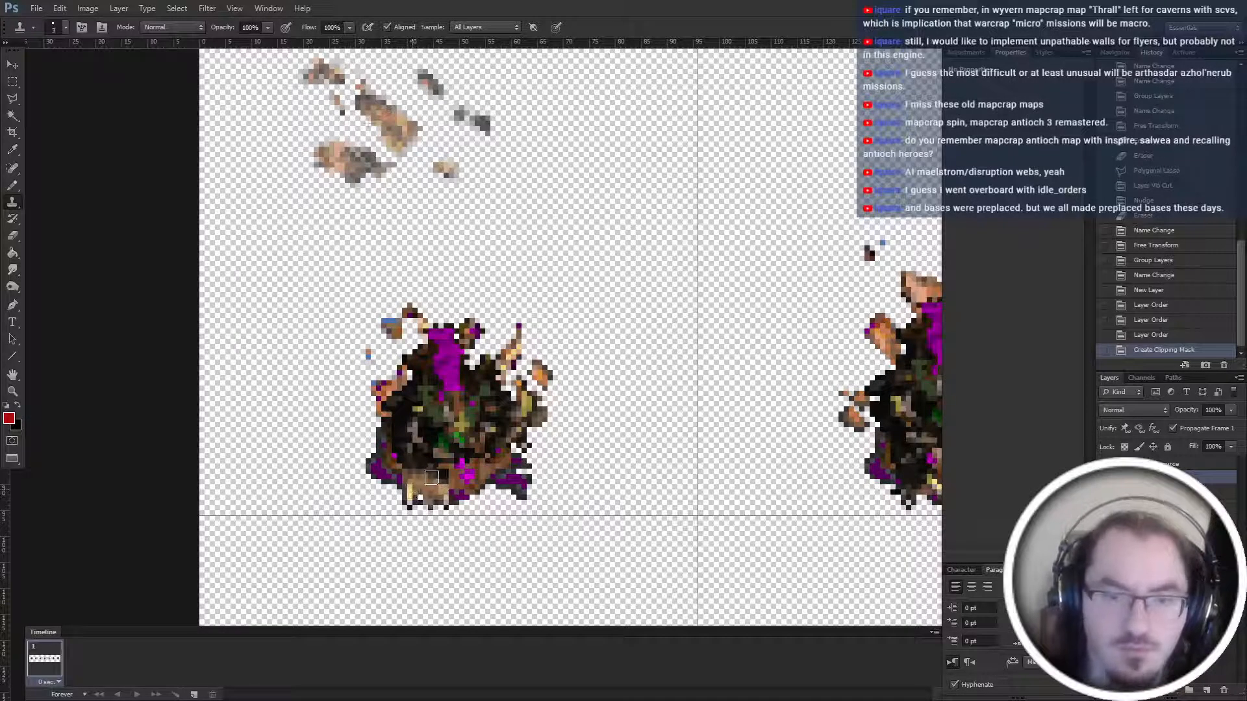
{"action": "left_click", "coordinate": [432, 478]}
{"action": "left_click", "coordinate": [409, 469]}
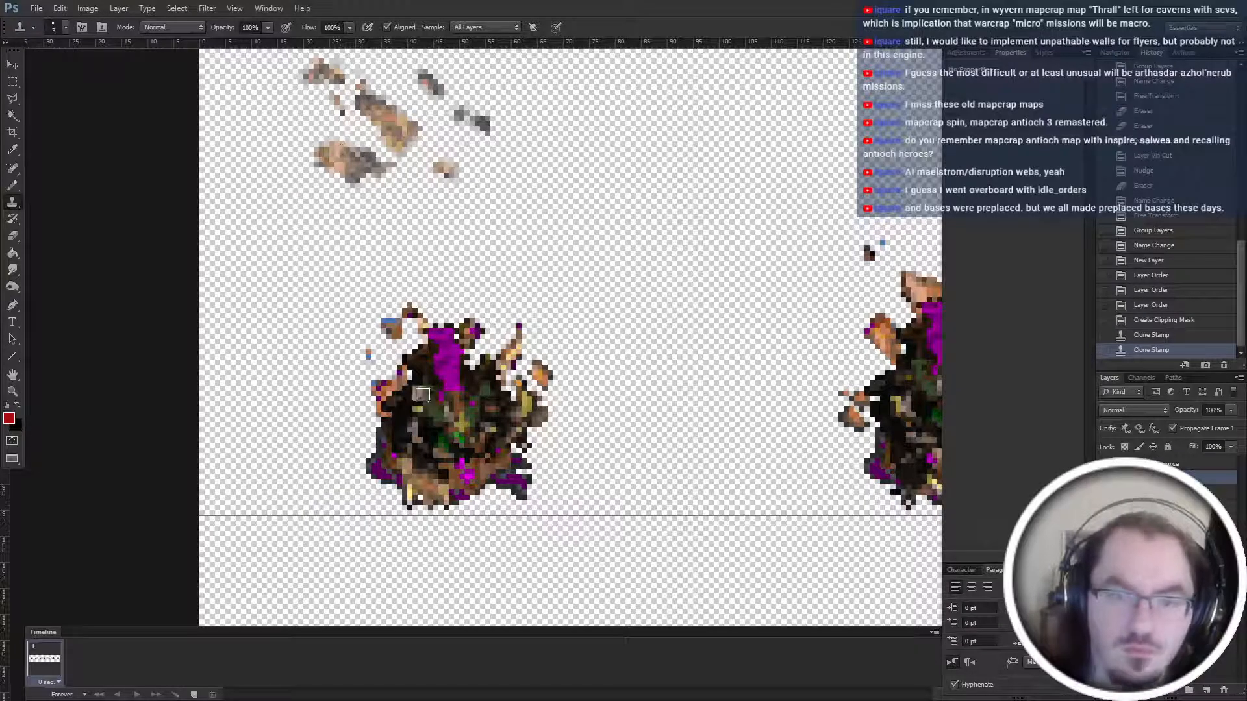
{"action": "left_click", "coordinate": [428, 408]}
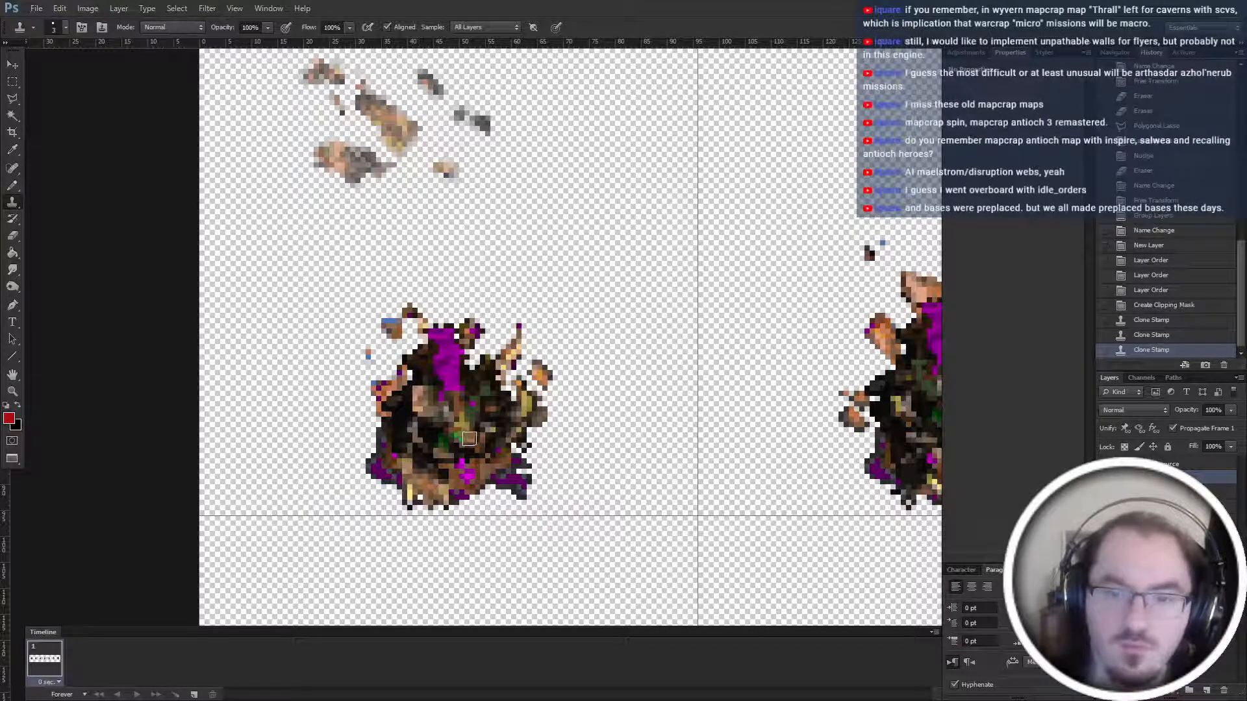
{"action": "left_click", "coordinate": [471, 412]}
{"action": "left_click", "coordinate": [461, 407]}
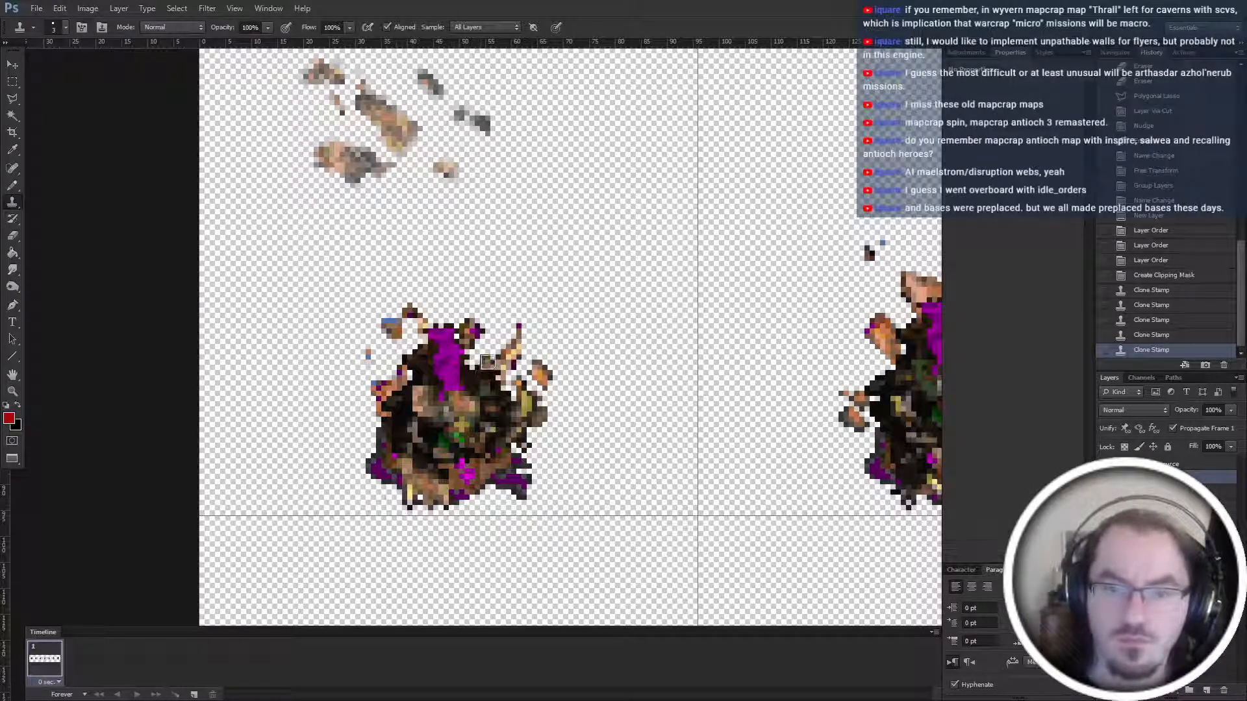
{"action": "left_click", "coordinate": [491, 375]}
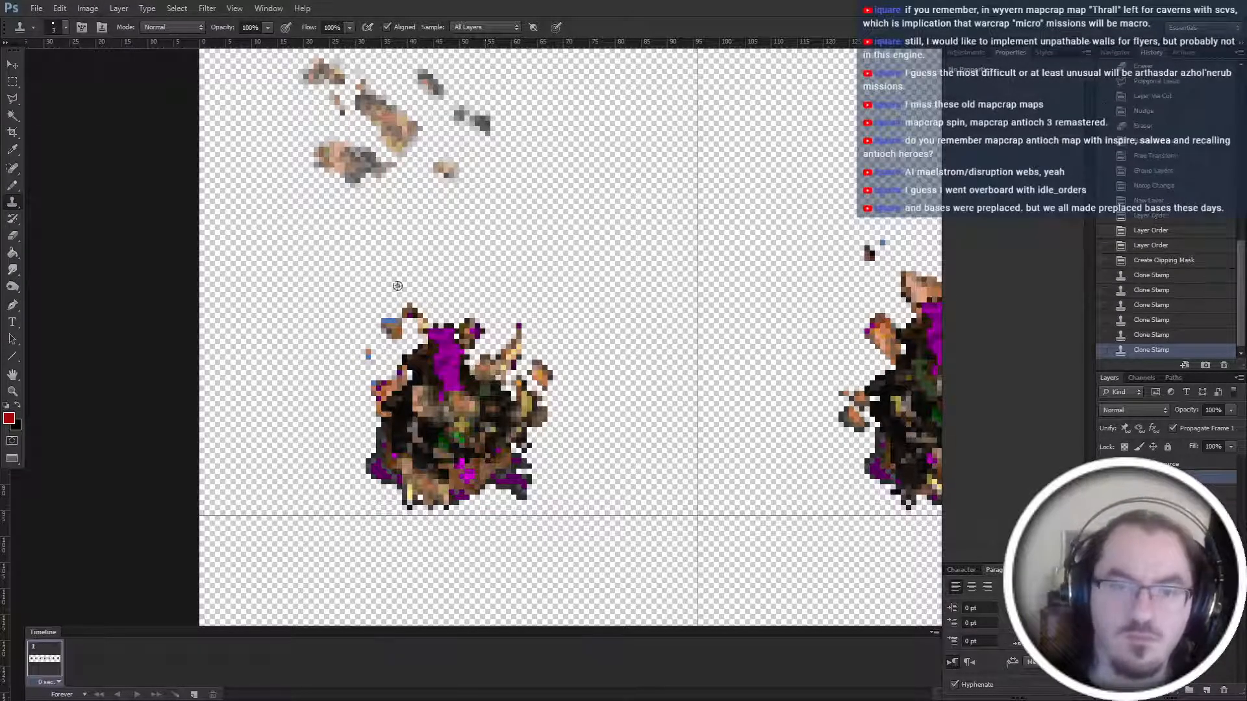
Clone debris texture over the purple spike and upper-left body of the first frame's basilisk.
{"action": "left_click", "coordinate": [407, 357]}
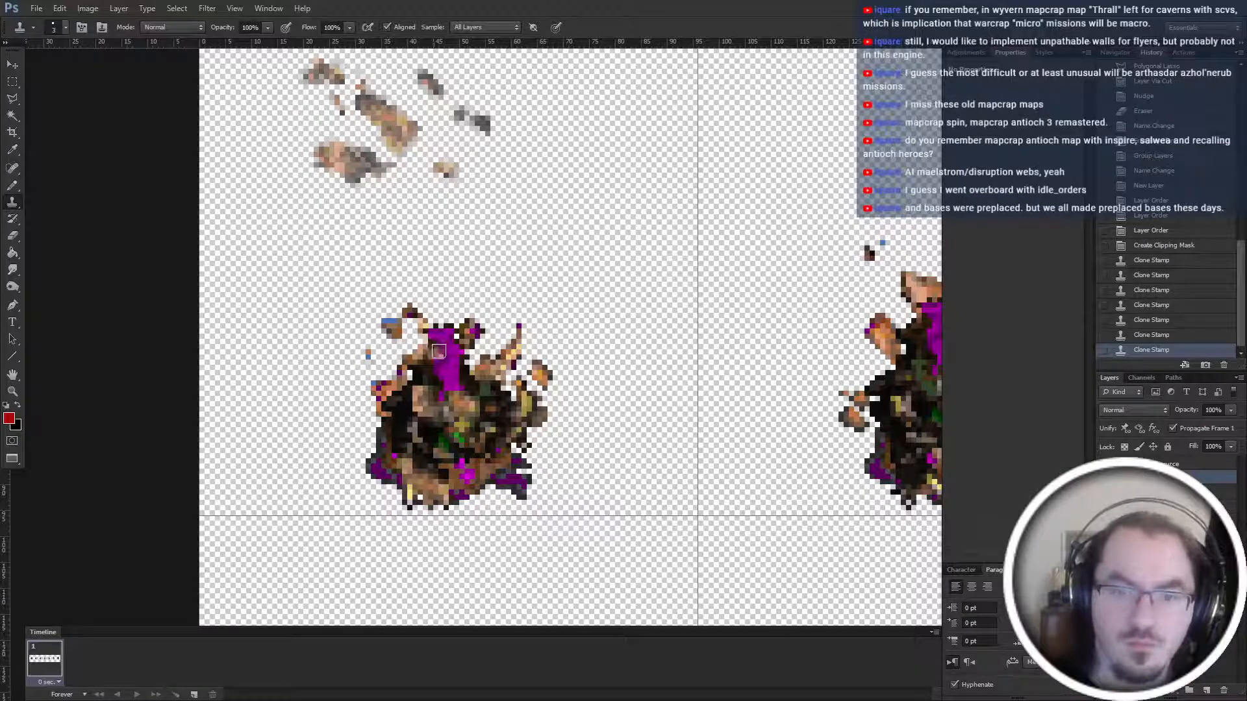
{"action": "left_click", "coordinate": [444, 351]}
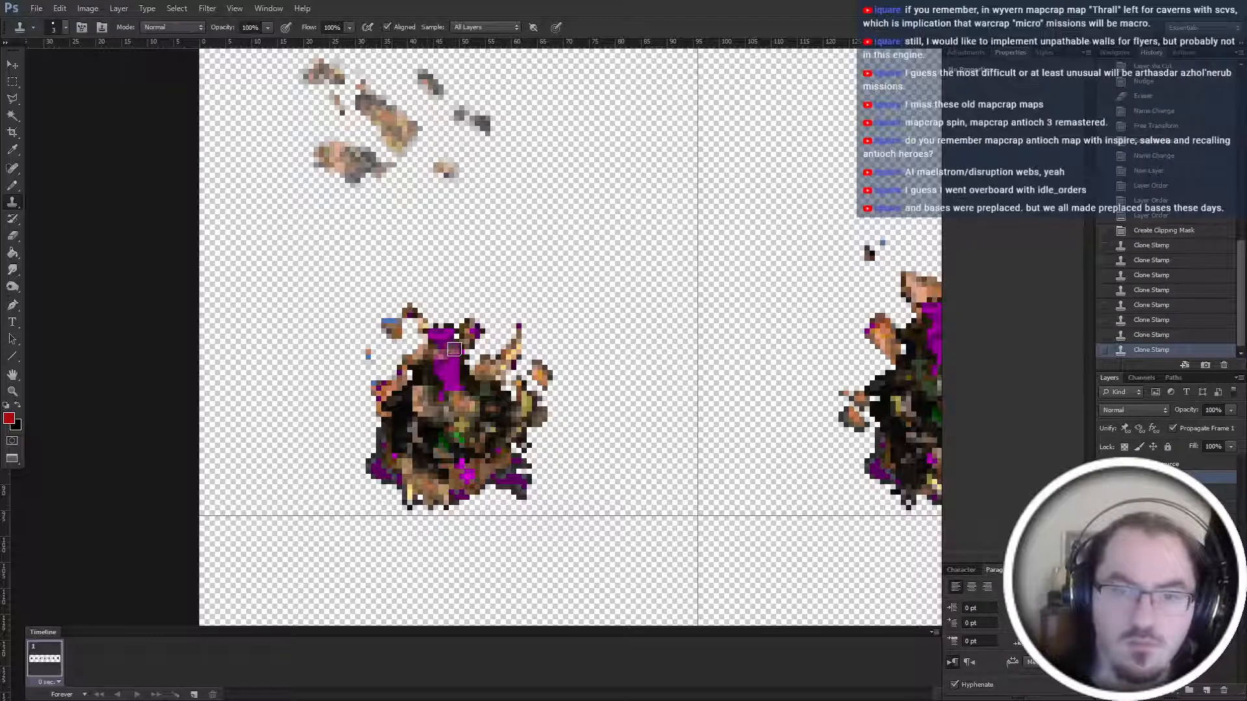
{"action": "left_click", "coordinate": [442, 354]}
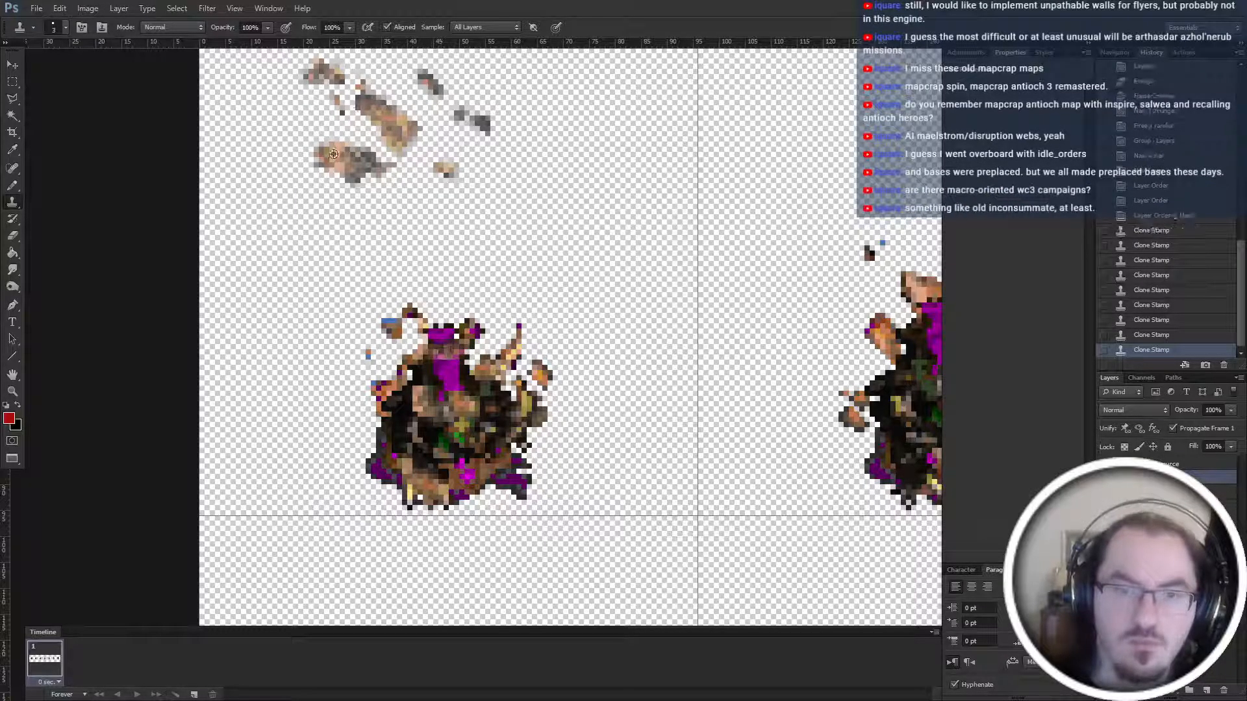
{"action": "mouse_move", "coordinate": [463, 361]}
{"action": "left_mouse_down"}
{"action": "mouse_move", "coordinate": [449, 338]}
{"action": "mouse_move", "coordinate": [429, 343]}
{"action": "mouse_move", "coordinate": [446, 333]}
{"action": "mouse_move", "coordinate": [407, 369]}
{"action": "mouse_move", "coordinate": [445, 353]}
{"action": "mouse_move", "coordinate": [455, 381]}
{"action": "mouse_move", "coordinate": [409, 377]}
{"action": "left_mouse_up"}
{"action": "left_click", "coordinate": [440, 351]}
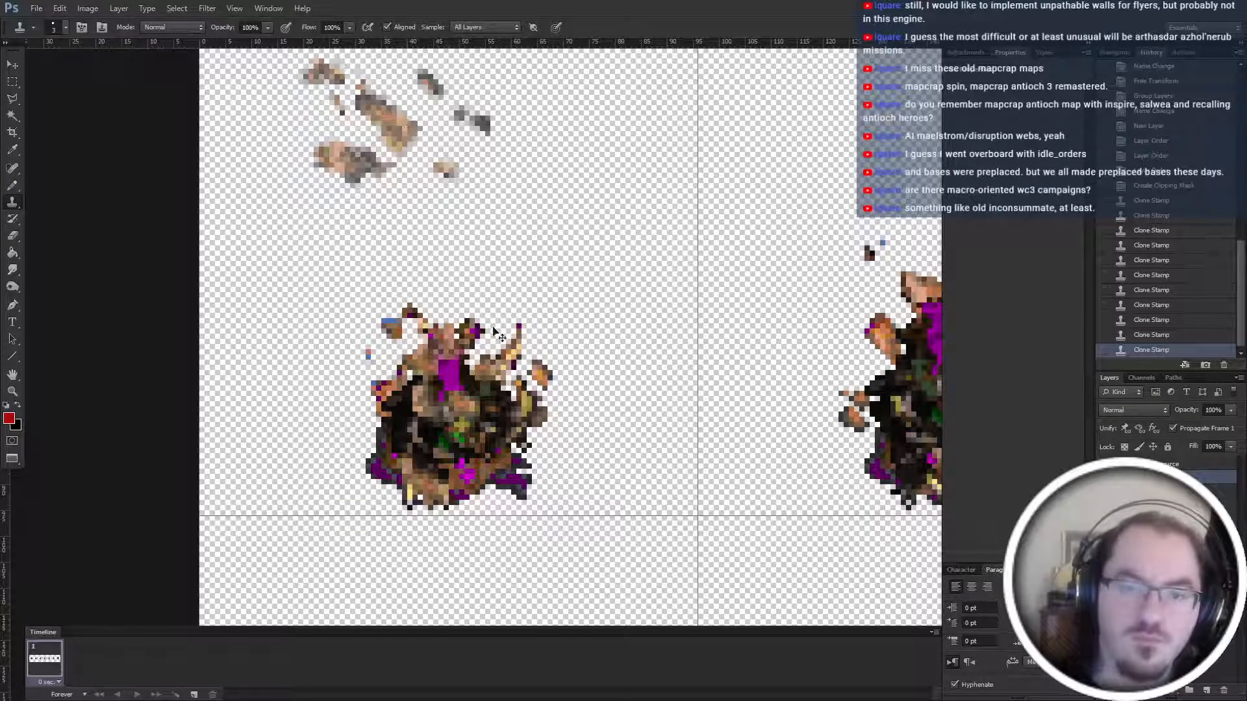
{"action": "mouse_move", "coordinate": [485, 341]}
{"action": "left_mouse_down"}
{"action": "mouse_move", "coordinate": [387, 405]}
{"action": "mouse_move", "coordinate": [400, 311]}
{"action": "mouse_move", "coordinate": [452, 179]}
{"action": "mouse_move", "coordinate": [393, 416]}
{"action": "left_mouse_up"}
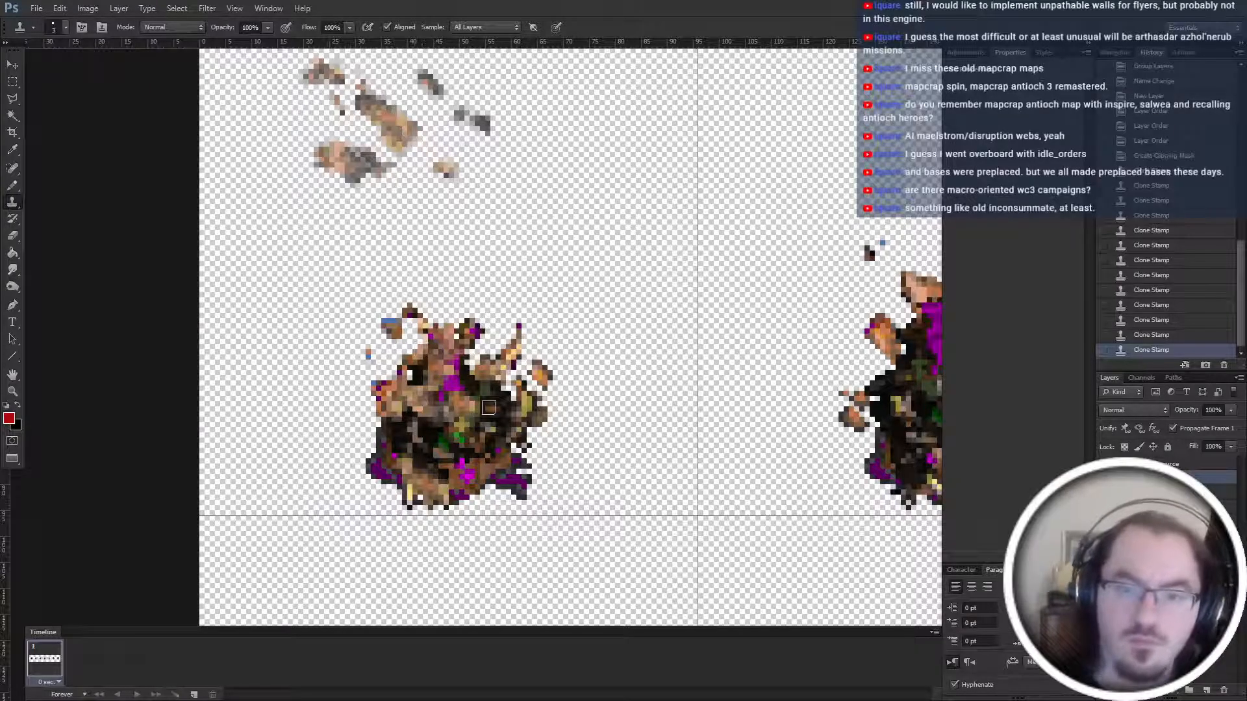
Resample the debris and clone it over the right side and lower-left body of the first frame's basilisk.
{"action": "mouse_move", "coordinate": [489, 407]}
{"action": "left_mouse_down"}
{"action": "mouse_move", "coordinate": [482, 306]}
{"action": "mouse_move", "coordinate": [456, 337]}
{"action": "mouse_move", "coordinate": [471, 386]}
{"action": "mouse_move", "coordinate": [480, 392]}
{"action": "mouse_move", "coordinate": [481, 359]}
{"action": "mouse_move", "coordinate": [544, 425]}
{"action": "left_mouse_up"}
{"action": "left_click", "coordinate": [402, 121], "text": "alt"}
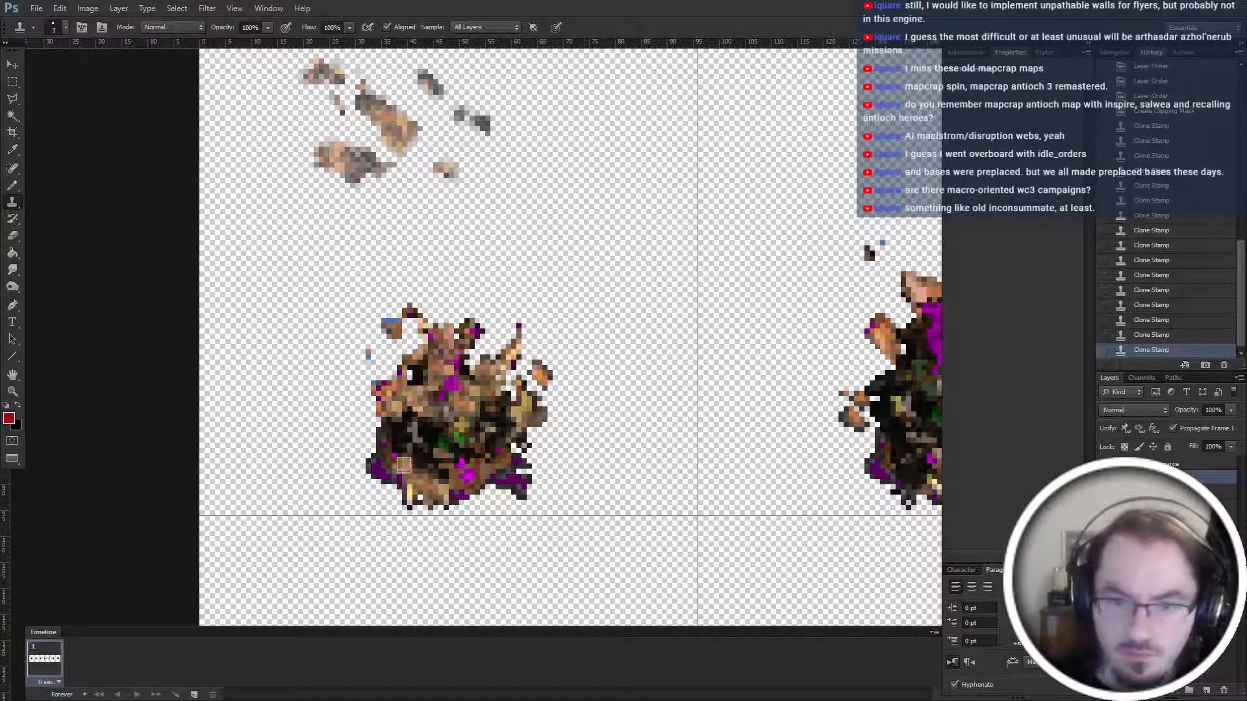
{"action": "mouse_move", "coordinate": [400, 441]}
{"action": "left_mouse_down"}
{"action": "mouse_move", "coordinate": [388, 429]}
{"action": "mouse_move", "coordinate": [384, 452]}
{"action": "left_mouse_up"}
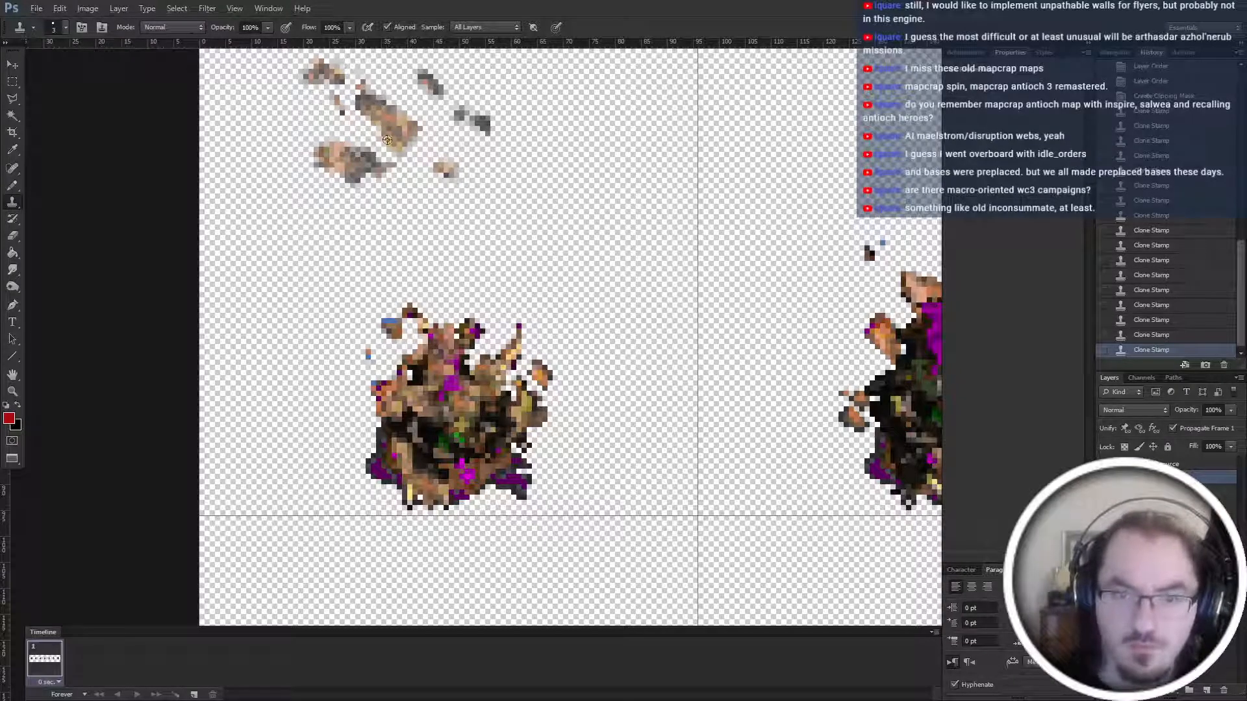
{"action": "left_click", "coordinate": [437, 453]}
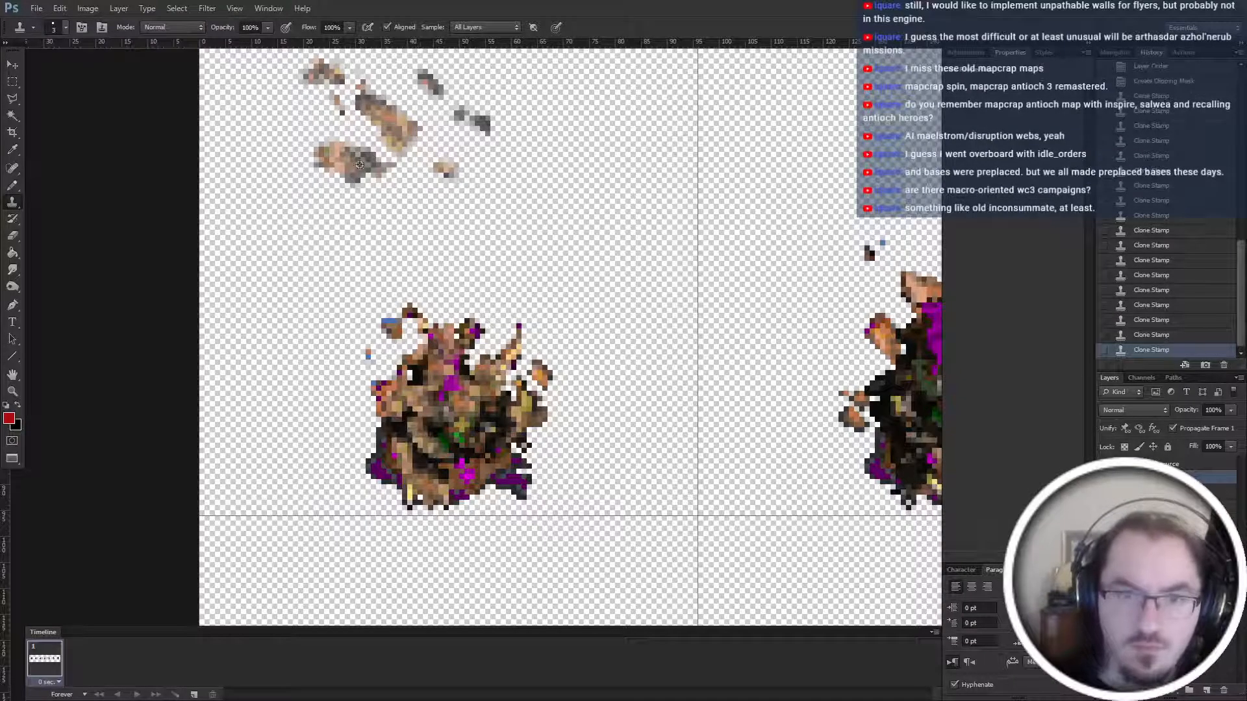
{"action": "left_click", "coordinate": [328, 156], "text": "alt"}
{"action": "mouse_move", "coordinate": [408, 432]}
{"action": "left_mouse_down"}
{"action": "mouse_move", "coordinate": [422, 457]}
{"action": "mouse_move", "coordinate": [469, 417]}
{"action": "mouse_move", "coordinate": [442, 483]}
{"action": "mouse_move", "coordinate": [435, 466]}
{"action": "mouse_move", "coordinate": [482, 406]}
{"action": "left_mouse_up"}
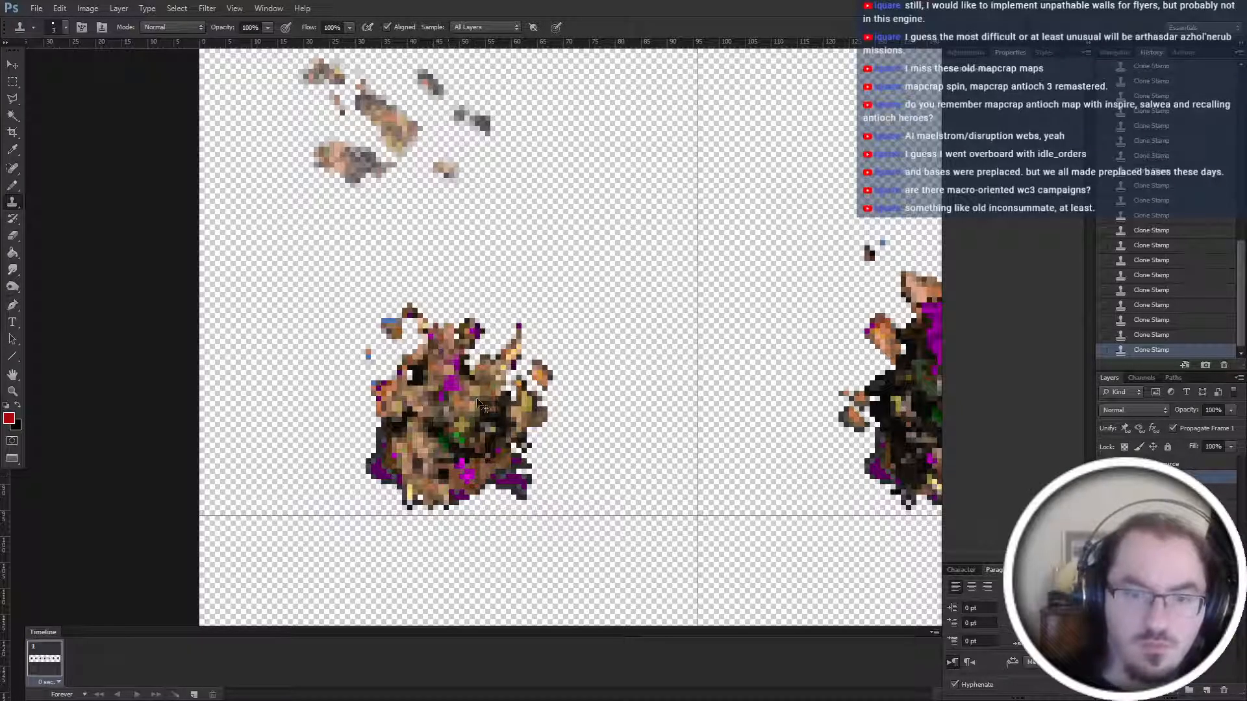
Add a layer mask to the basilisk group and paint out the spike tips in the first and second frames with the Pencil.
{"action": "scroll", "coordinate": [483, 405], "scroll_direction": "right", "scroll_amount": 2}
{"action": "scroll", "coordinate": [727, 518], "scroll_direction": "right", "scroll_amount": 3}
{"action": "key", "text": "ctrl+minus"}
{"action": "scroll", "coordinate": [727, 518], "scroll_direction": "right", "scroll_amount": 2}
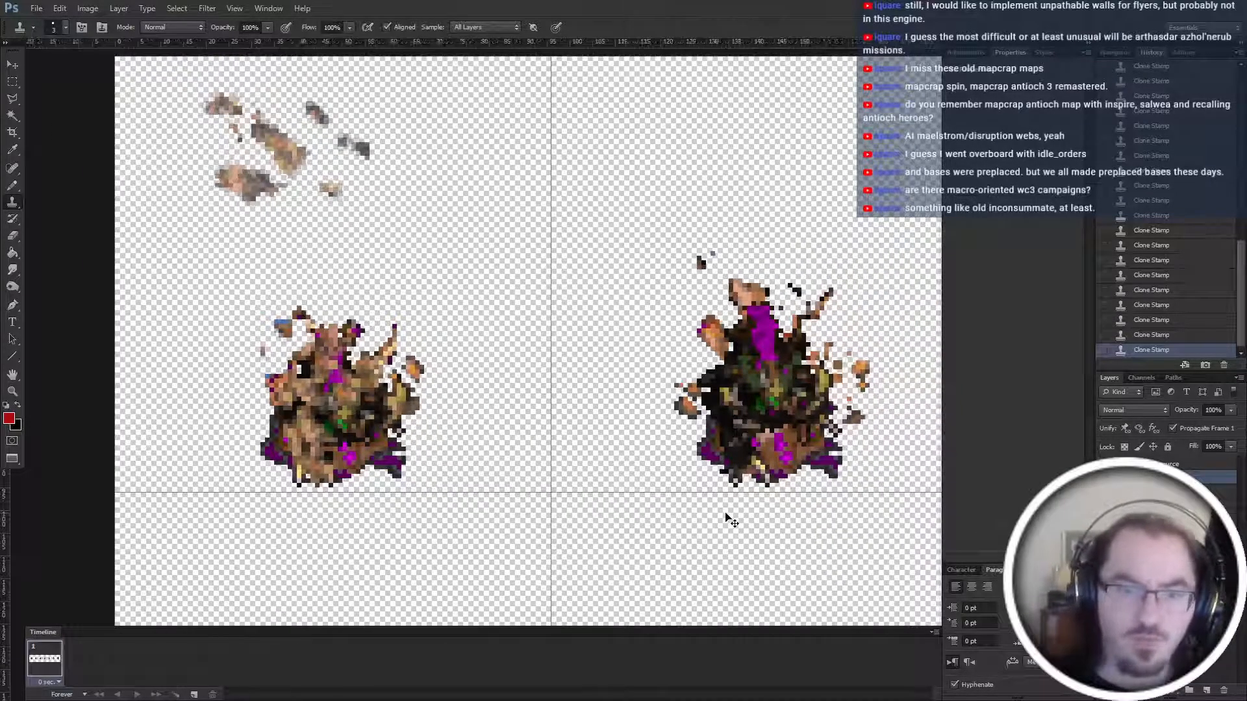
{"action": "left_click", "coordinate": [1169, 491]}
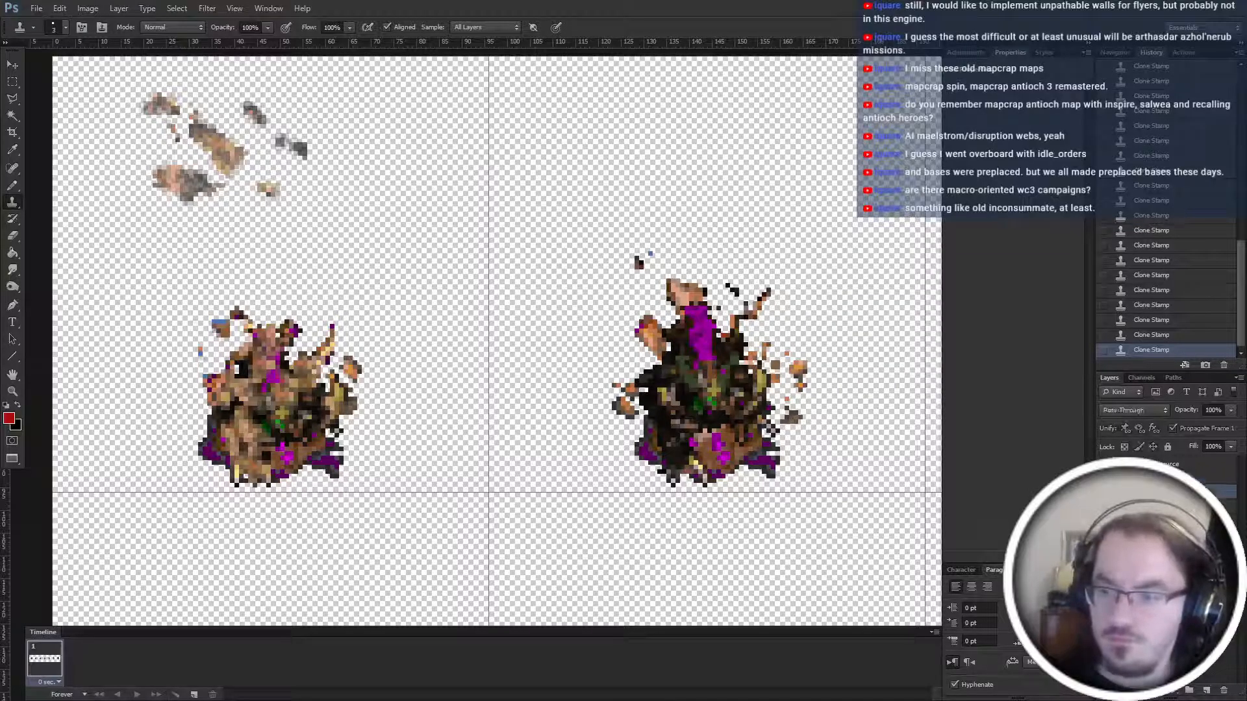
{"action": "left_click", "coordinate": [1155, 691]}
{"action": "scroll", "coordinate": [549, 357], "scroll_direction": "left", "scroll_amount": 2}
{"action": "key", "text": "b"}
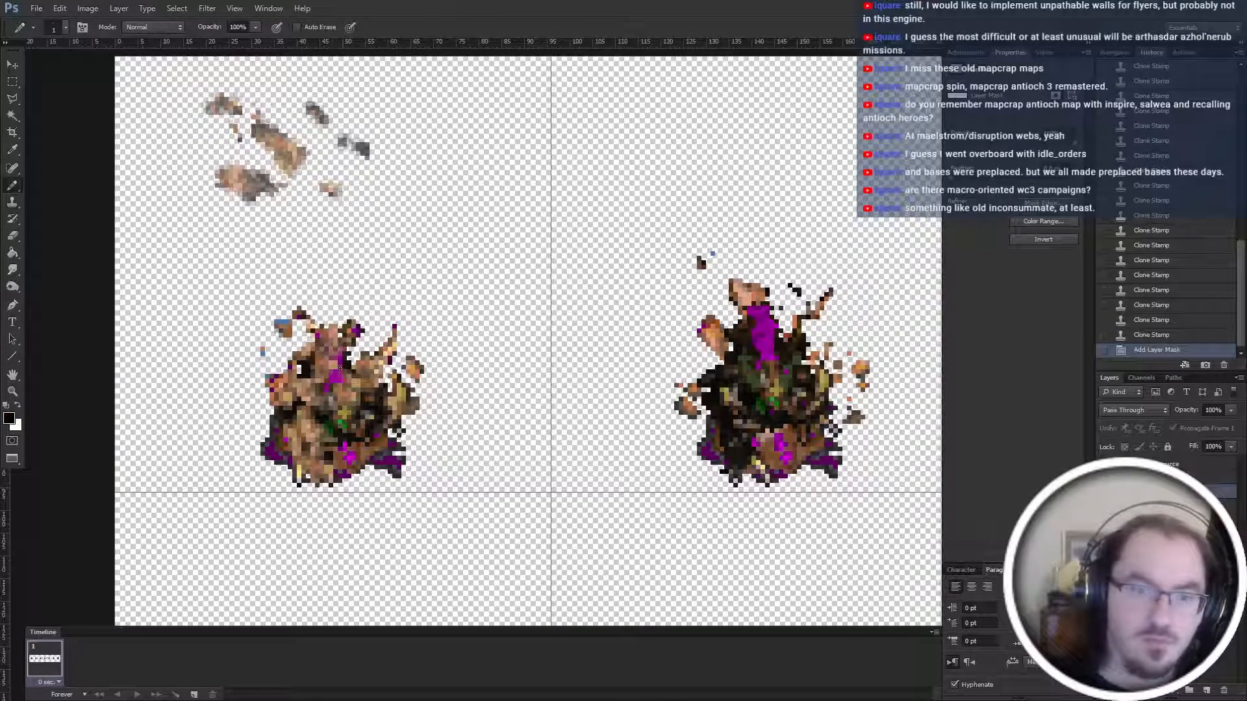
{"action": "mouse_move", "coordinate": [345, 361]}
{"action": "left_mouse_down"}
{"action": "mouse_move", "coordinate": [276, 366]}
{"action": "mouse_move", "coordinate": [363, 318]}
{"action": "mouse_move", "coordinate": [280, 350]}
{"action": "mouse_move", "coordinate": [320, 328]}
{"action": "mouse_move", "coordinate": [375, 324]}
{"action": "mouse_move", "coordinate": [295, 362]}
{"action": "mouse_move", "coordinate": [342, 344]}
{"action": "left_mouse_up"}
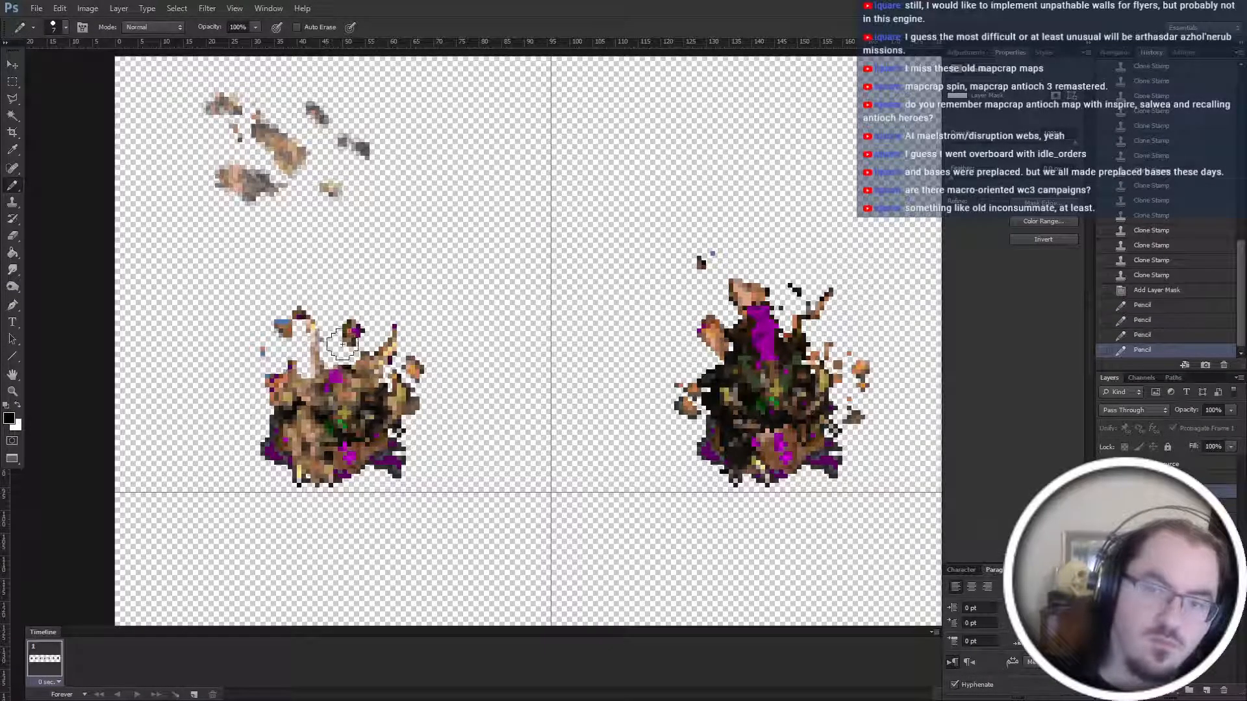
{"action": "left_click", "coordinate": [730, 328]}
{"action": "scroll", "coordinate": [522, 339], "scroll_direction": "right", "scroll_amount": 1}
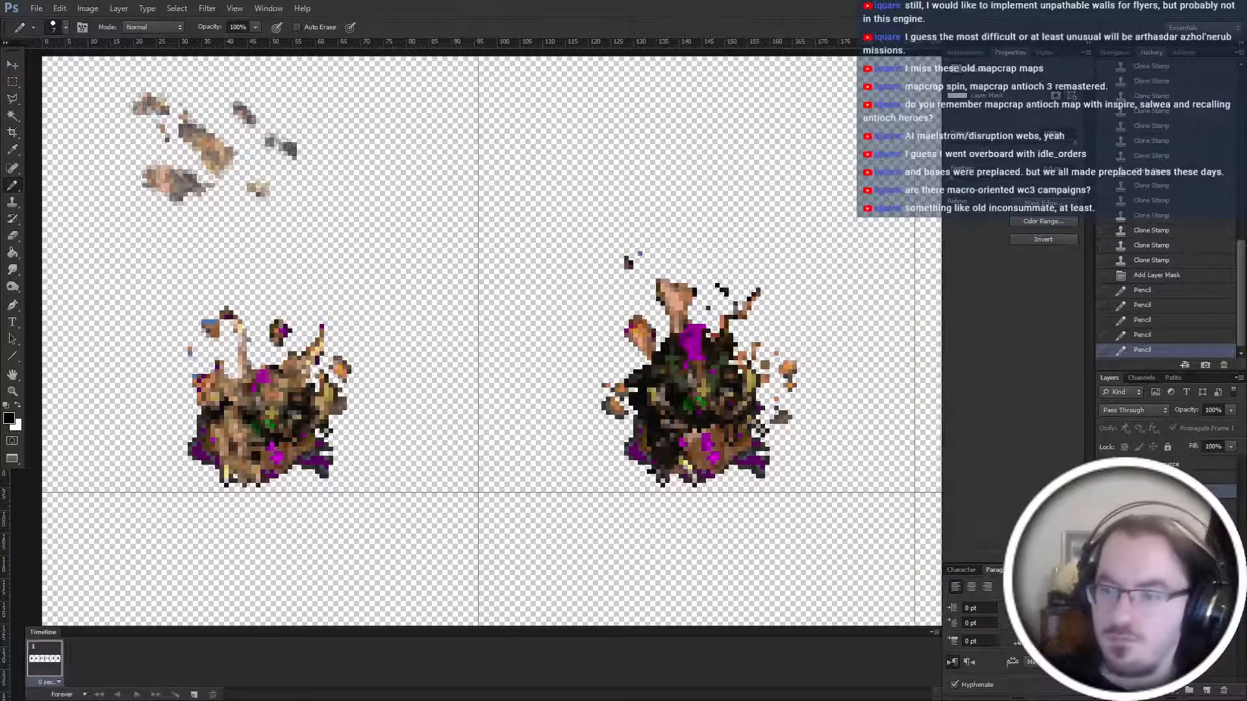
Clone debris texture on the clipped layer over the spike base and left side of the second frame's basilisk.
{"action": "key", "text": "s"}
{"action": "scroll", "coordinate": [528, 264], "scroll_direction": "up", "scroll_amount": 1}
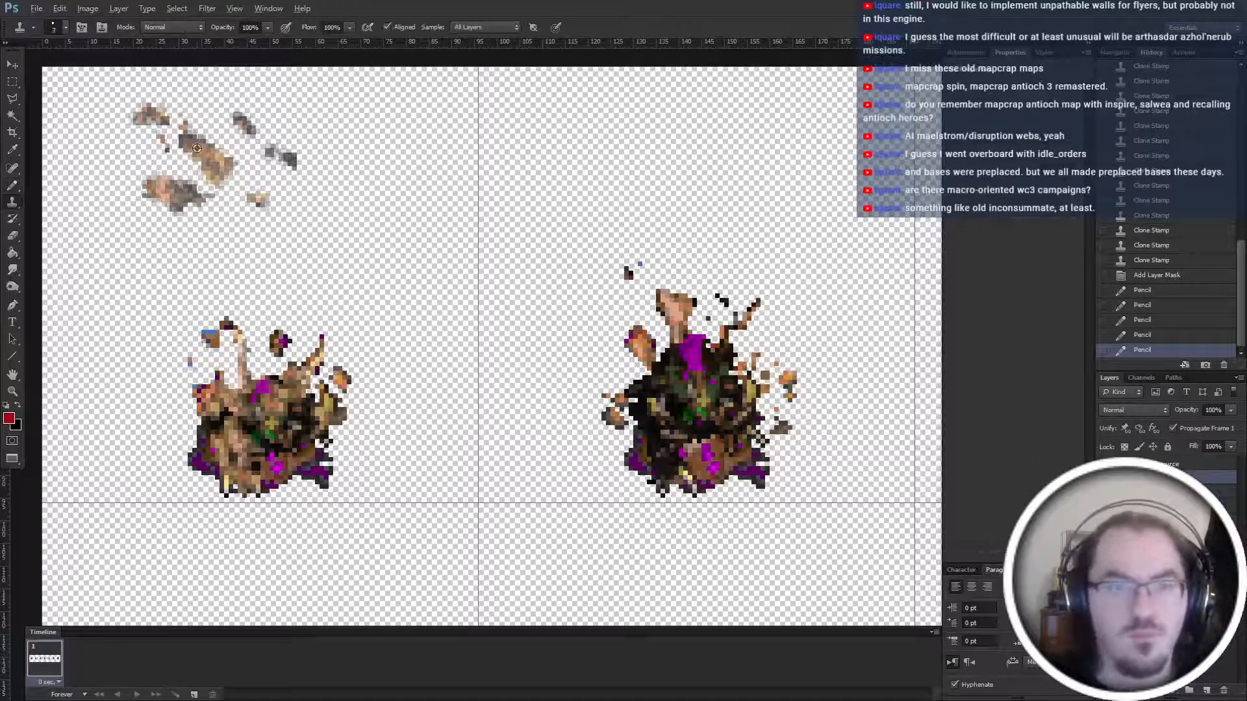
{"action": "mouse_move", "coordinate": [688, 341]}
{"action": "left_mouse_down"}
{"action": "mouse_move", "coordinate": [608, 328]}
{"action": "mouse_move", "coordinate": [680, 351]}
{"action": "mouse_move", "coordinate": [629, 348]}
{"action": "mouse_move", "coordinate": [661, 366]}
{"action": "mouse_move", "coordinate": [661, 491]}
{"action": "mouse_move", "coordinate": [658, 415]}
{"action": "mouse_move", "coordinate": [645, 433]}
{"action": "mouse_move", "coordinate": [617, 416]}
{"action": "left_mouse_up"}
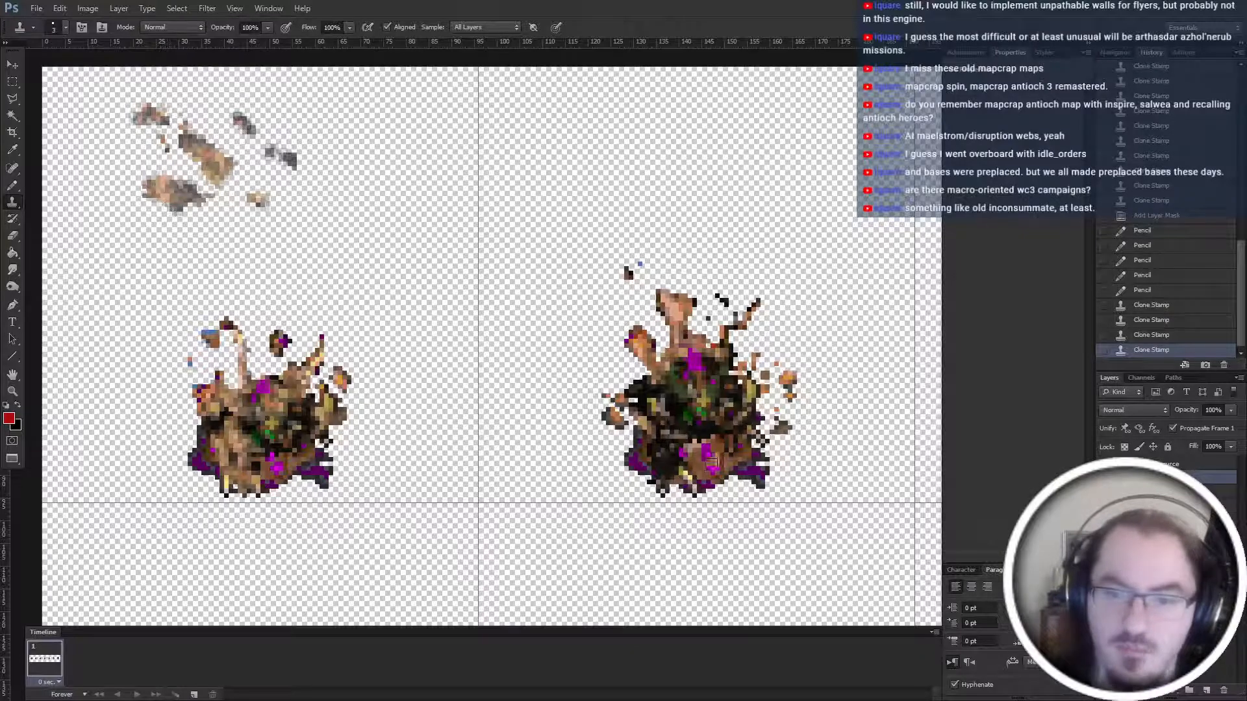
{"action": "left_click", "coordinate": [665, 445]}
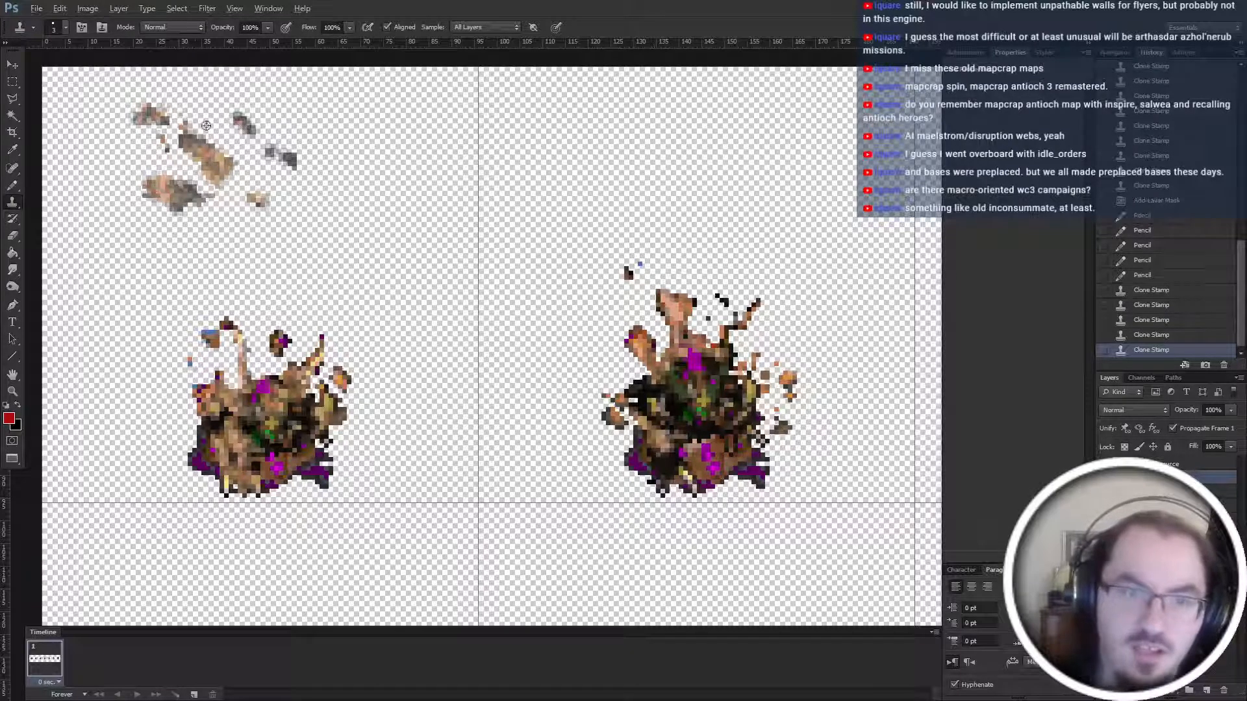
{"action": "left_click_drag", "start_coordinate": [647, 397], "coordinate": [622, 386]}
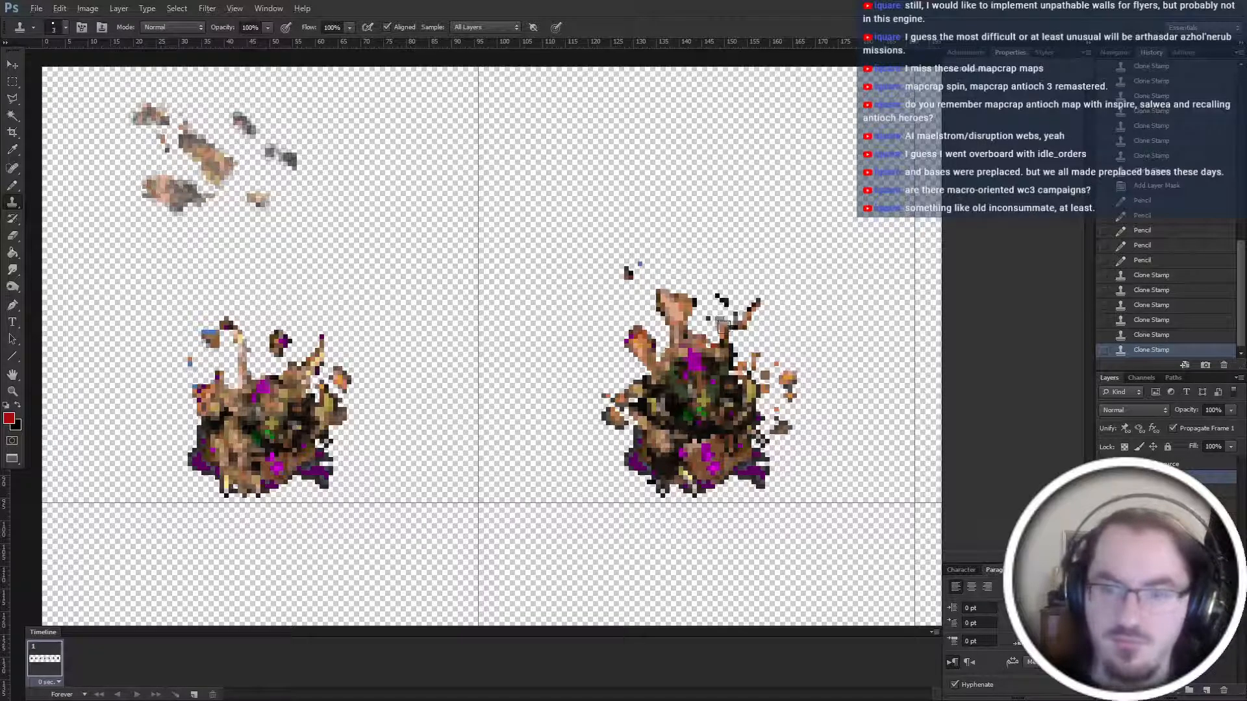
{"action": "left_click", "coordinate": [645, 377]}
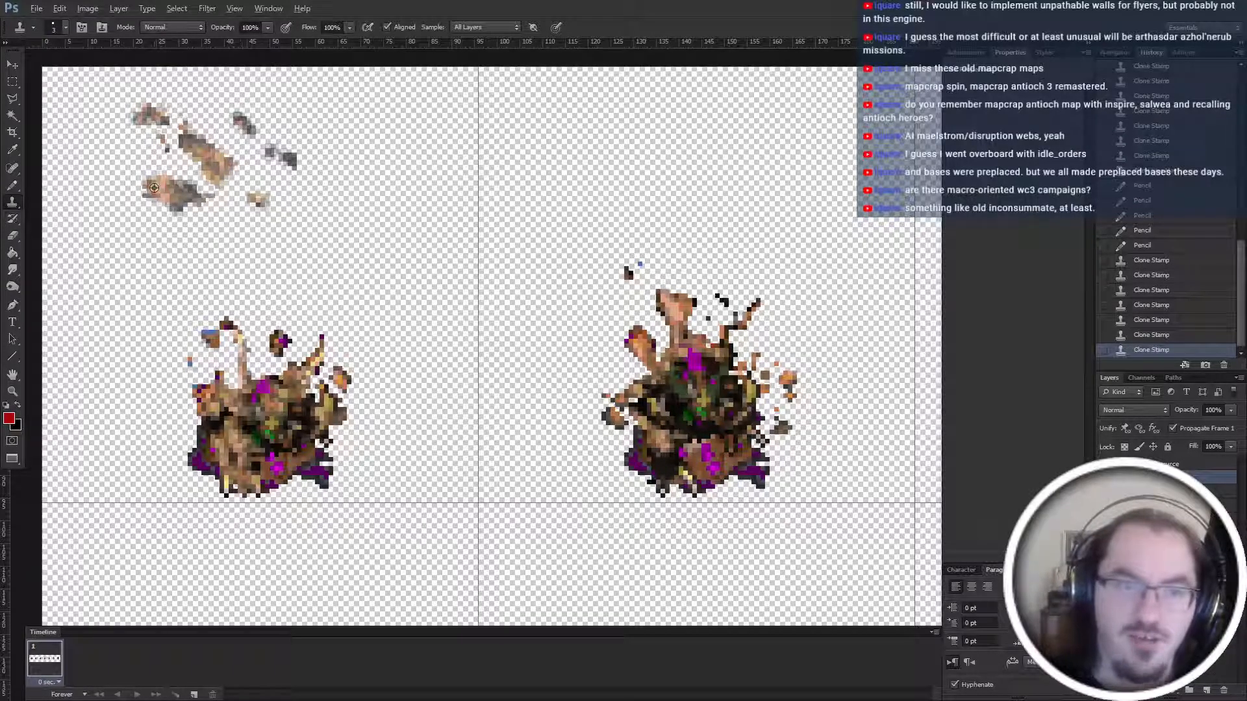
{"action": "left_click", "coordinate": [581, 346]}
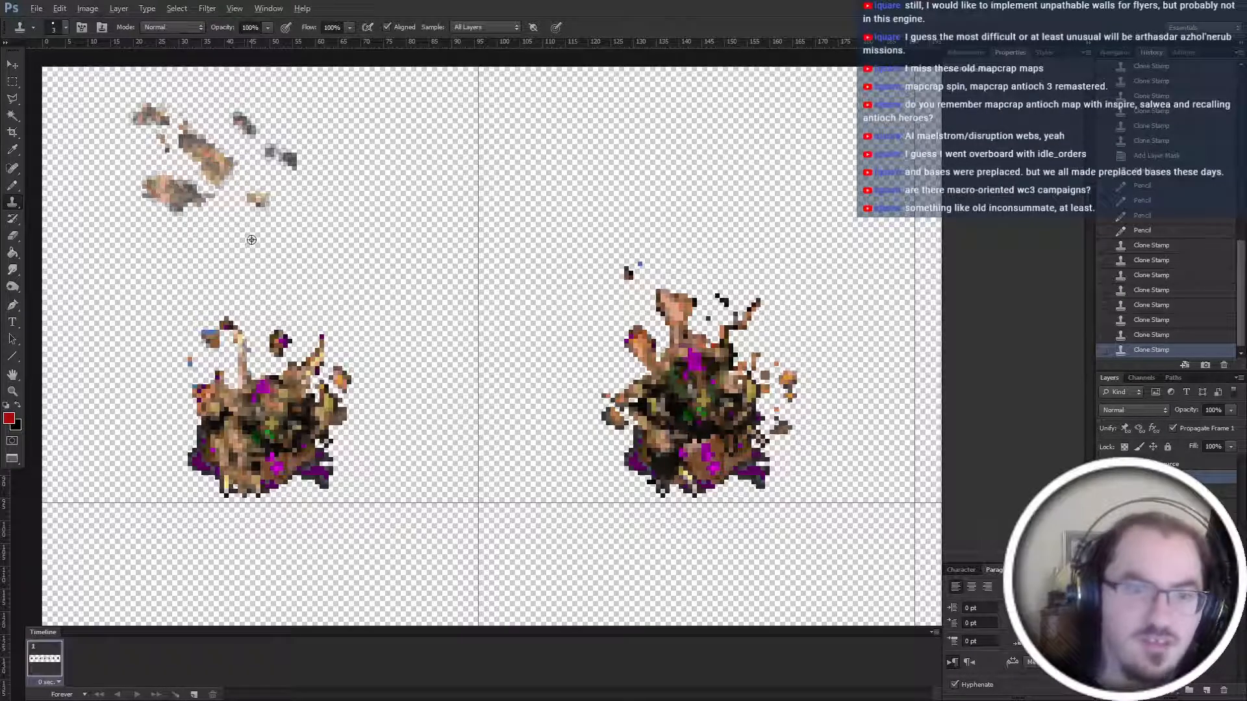
Clone more debris texture over the upper, middle and lower body of the second frame's basilisk.
{"action": "left_click_drag", "start_coordinate": [350, 174], "coordinate": [288, 163]}
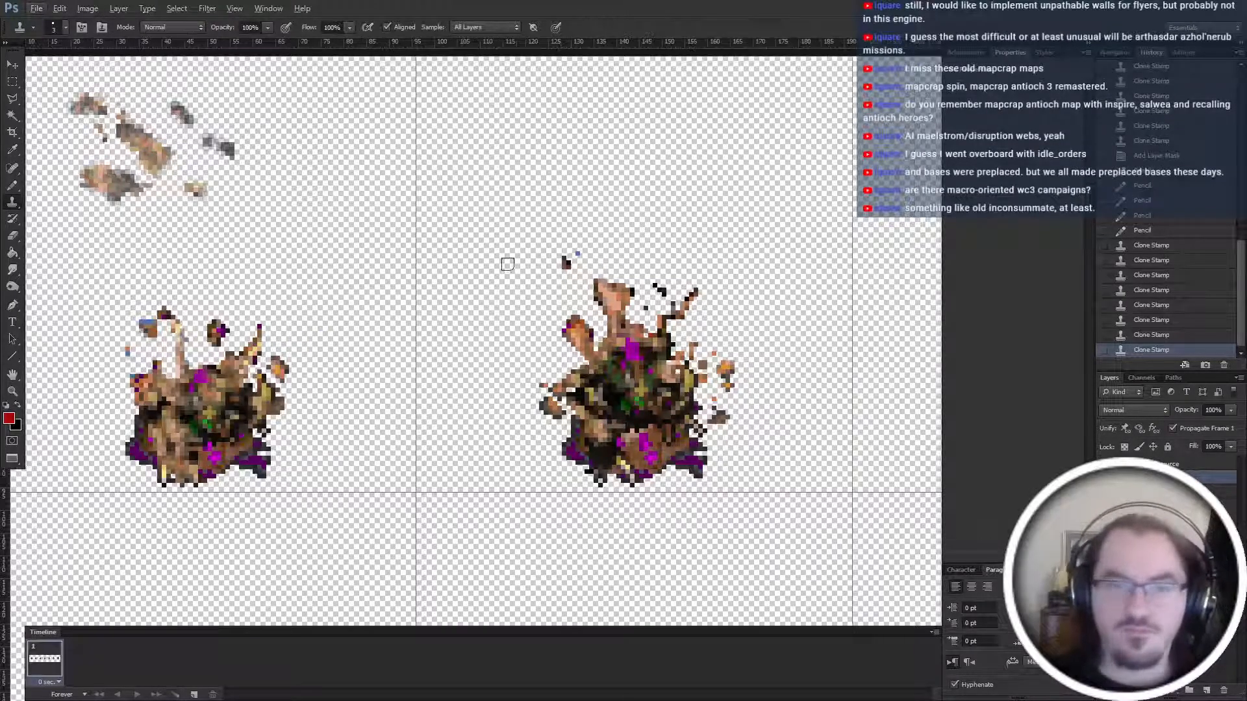
{"action": "scroll", "coordinate": [428, 246], "scroll_direction": "right", "scroll_amount": 5}
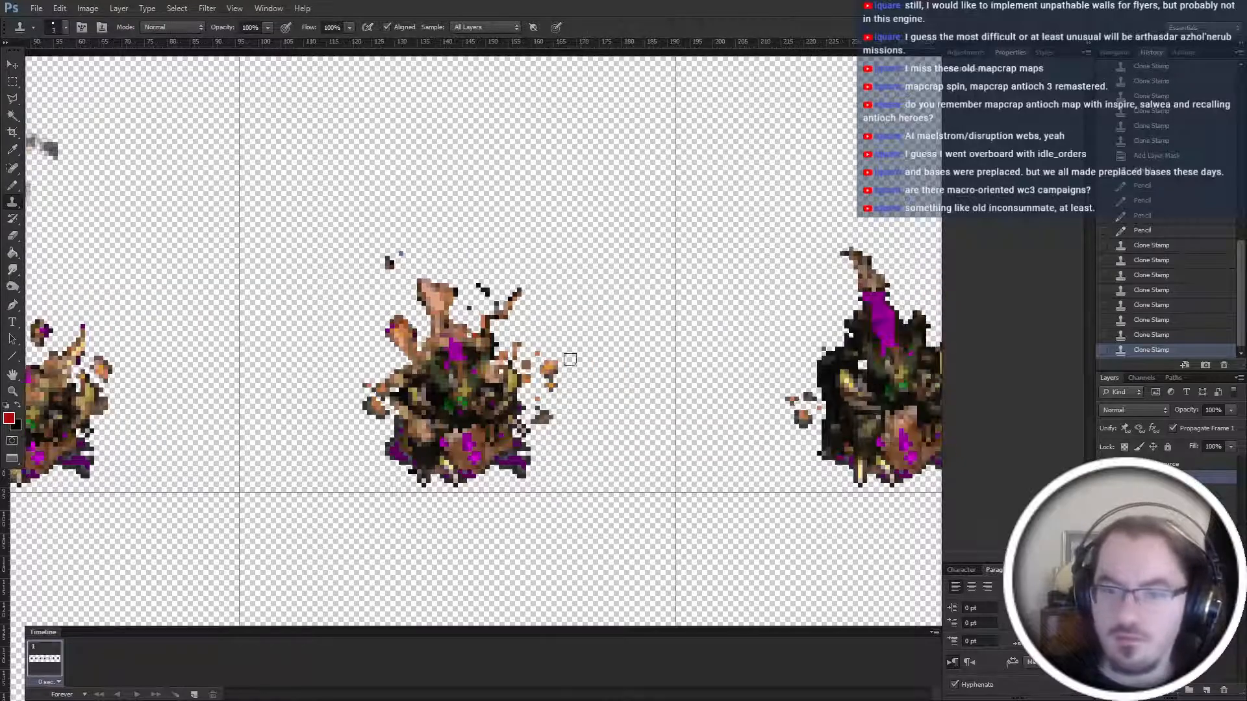
{"action": "left_click", "coordinate": [478, 351]}
{"action": "scroll", "coordinate": [122, 151], "scroll_direction": "left", "scroll_amount": 3}
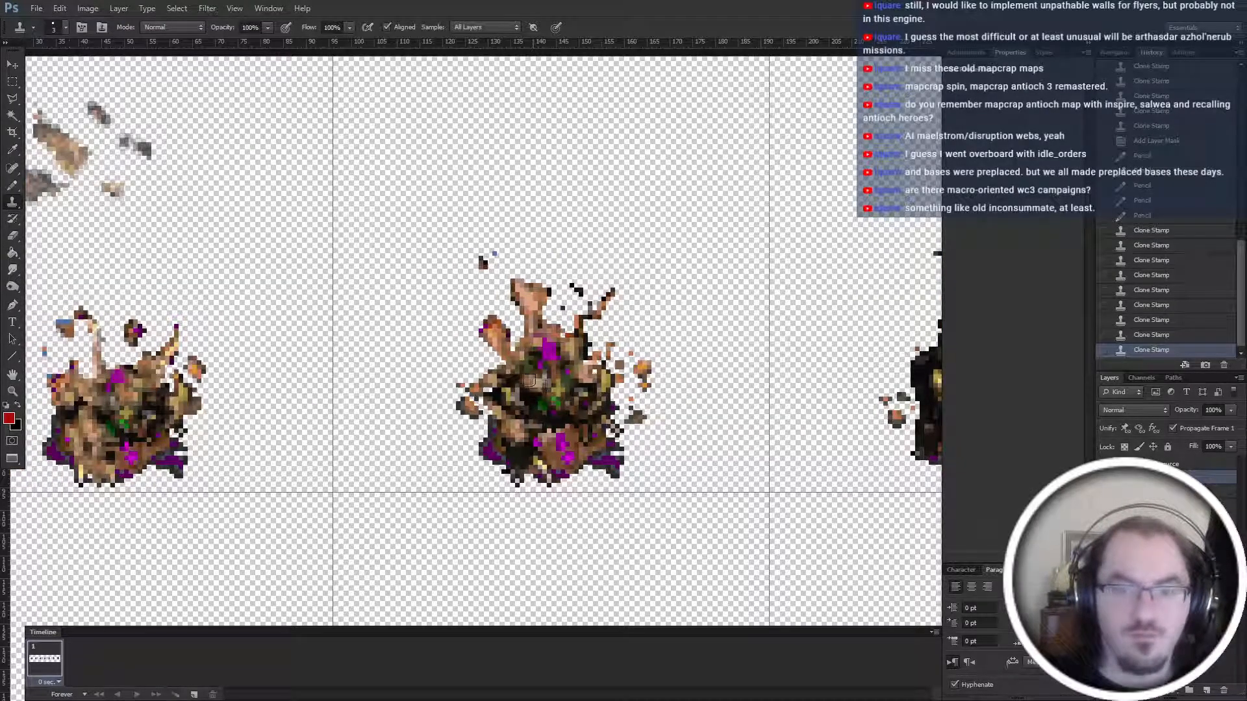
{"action": "left_click", "coordinate": [524, 383]}
{"action": "scroll", "coordinate": [151, 183], "scroll_direction": "left", "scroll_amount": 2}
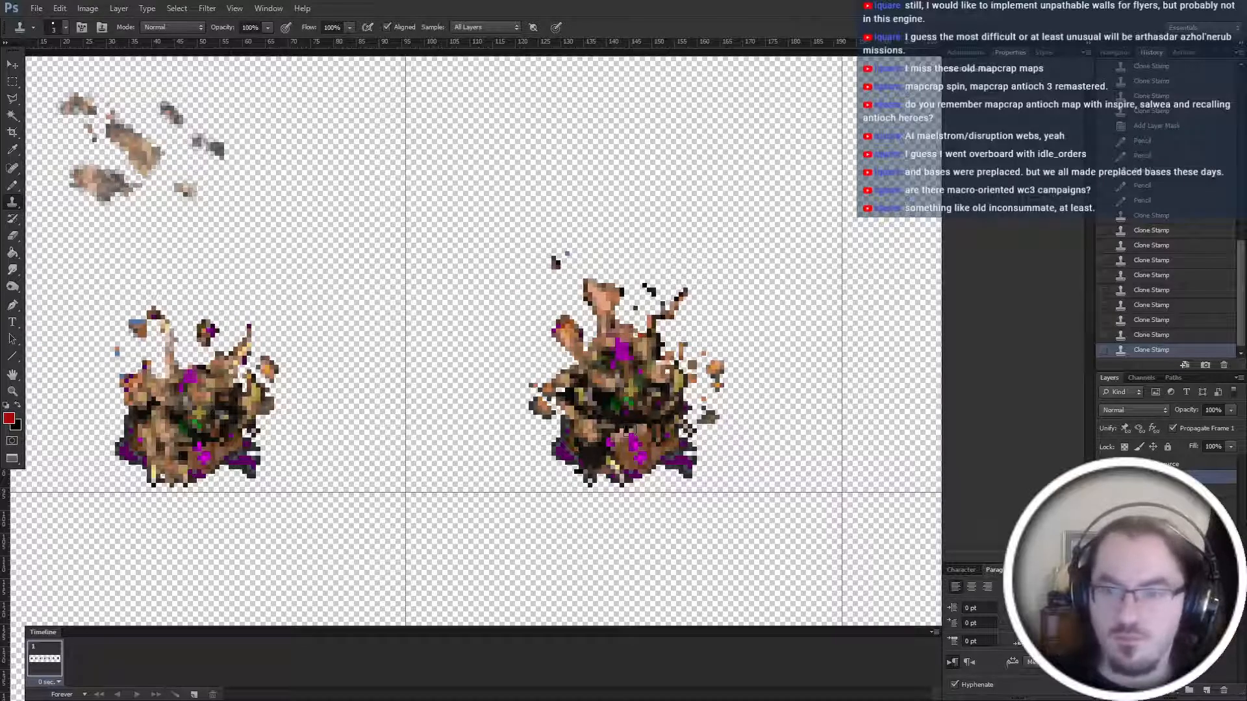
{"action": "left_click", "coordinate": [630, 436]}
Shrink the Eraser brush and erase a small patch of cloned texture on the lower left of the second frame's basilisk.
{"action": "key", "text": "e"}
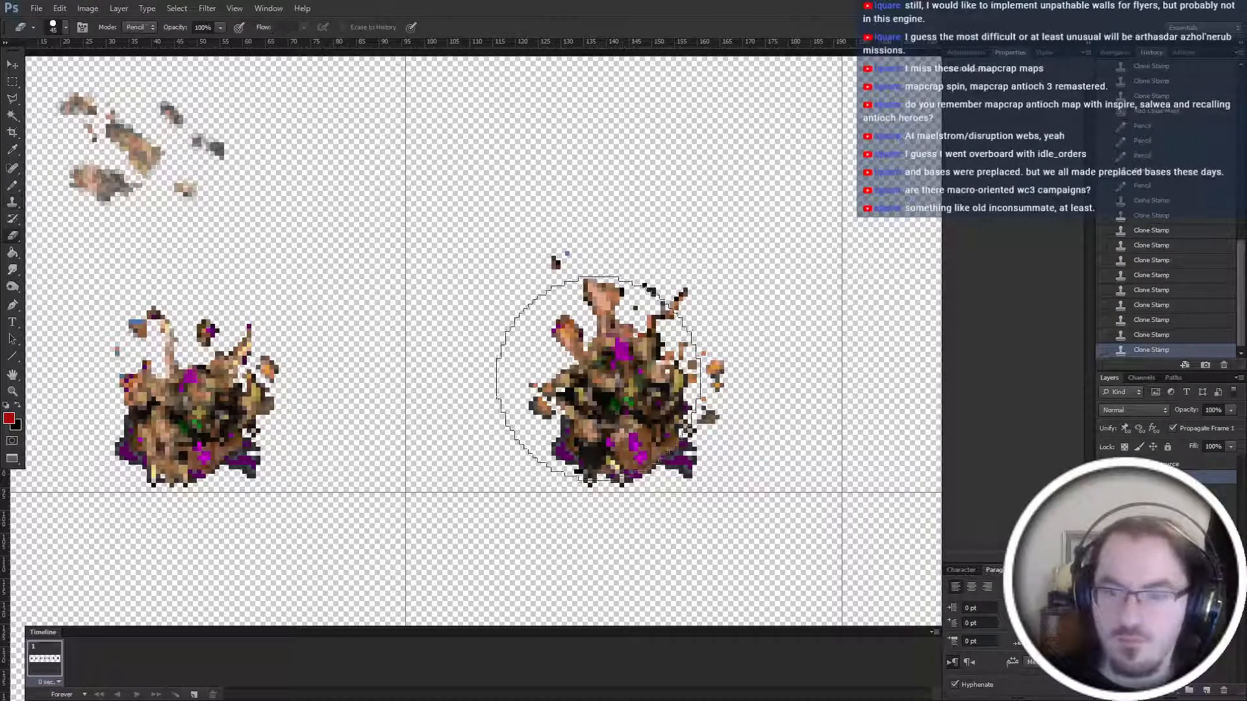
{"action": "key", "text": "bracketleft"}
{"action": "key", "text": "bracketleft"}
{"action": "key", "text": "bracketleft"}
{"action": "key", "text": "bracketleft"}
{"action": "key", "text": "bracketleft"}
{"action": "key", "text": "bracketleft"}
{"action": "key", "text": "bracketleft"}
{"action": "key", "text": "bracketleft"}
{"action": "key", "text": "bracketleft"}
{"action": "key", "text": "bracketleft"}
{"action": "key", "text": "bracketleft"}
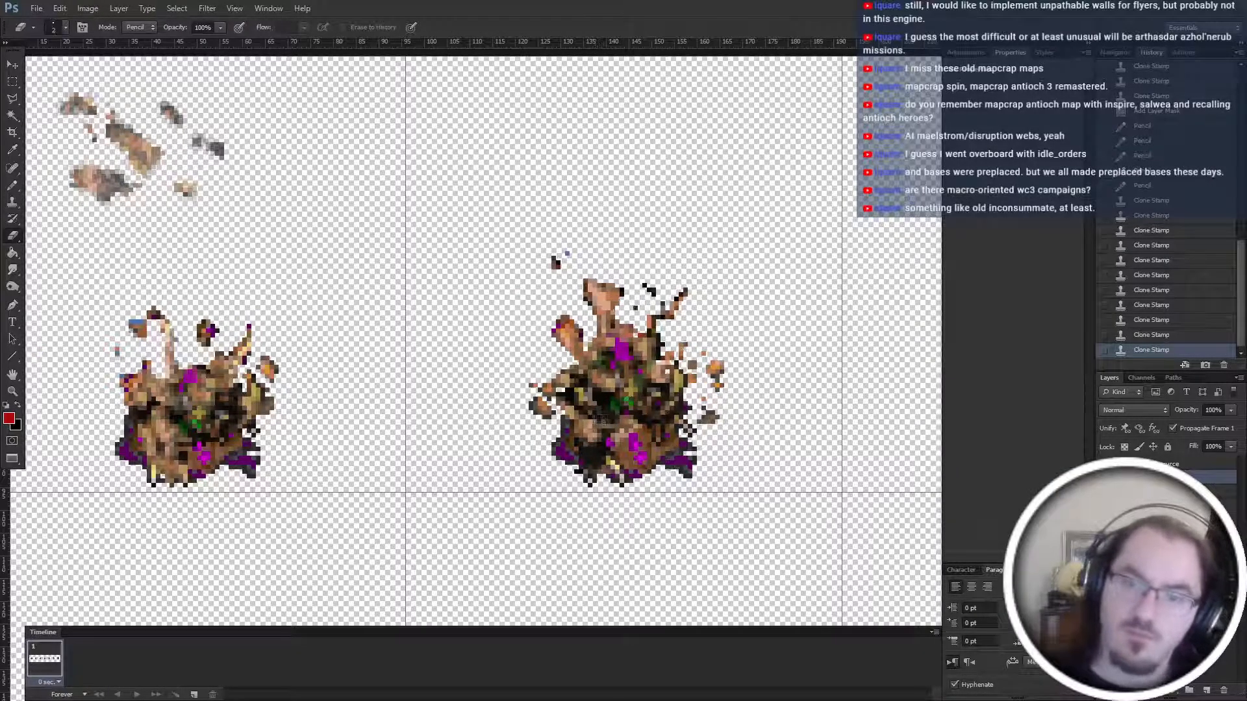
{"action": "left_click", "coordinate": [598, 427]}
{"action": "key", "text": "s"}
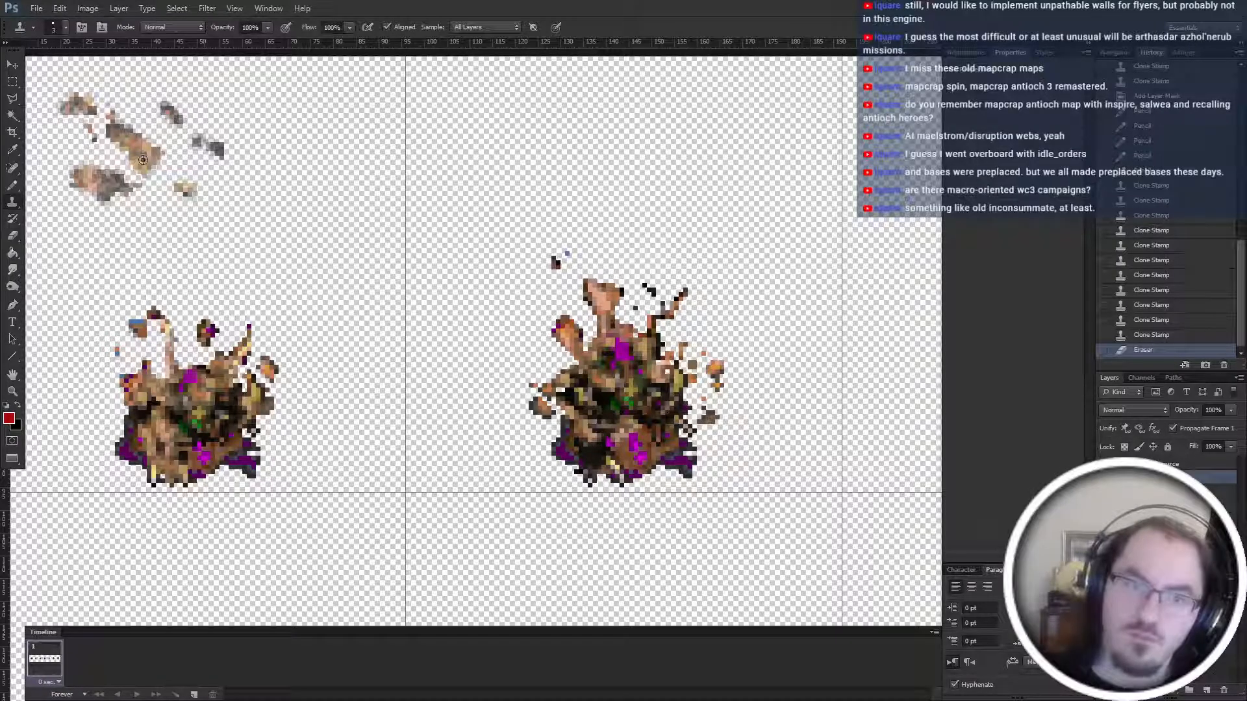
Clone one more dab of debris texture onto the second frame's basilisk and move the debris source above the third frame's basilisk.
{"action": "left_click", "coordinate": [594, 438]}
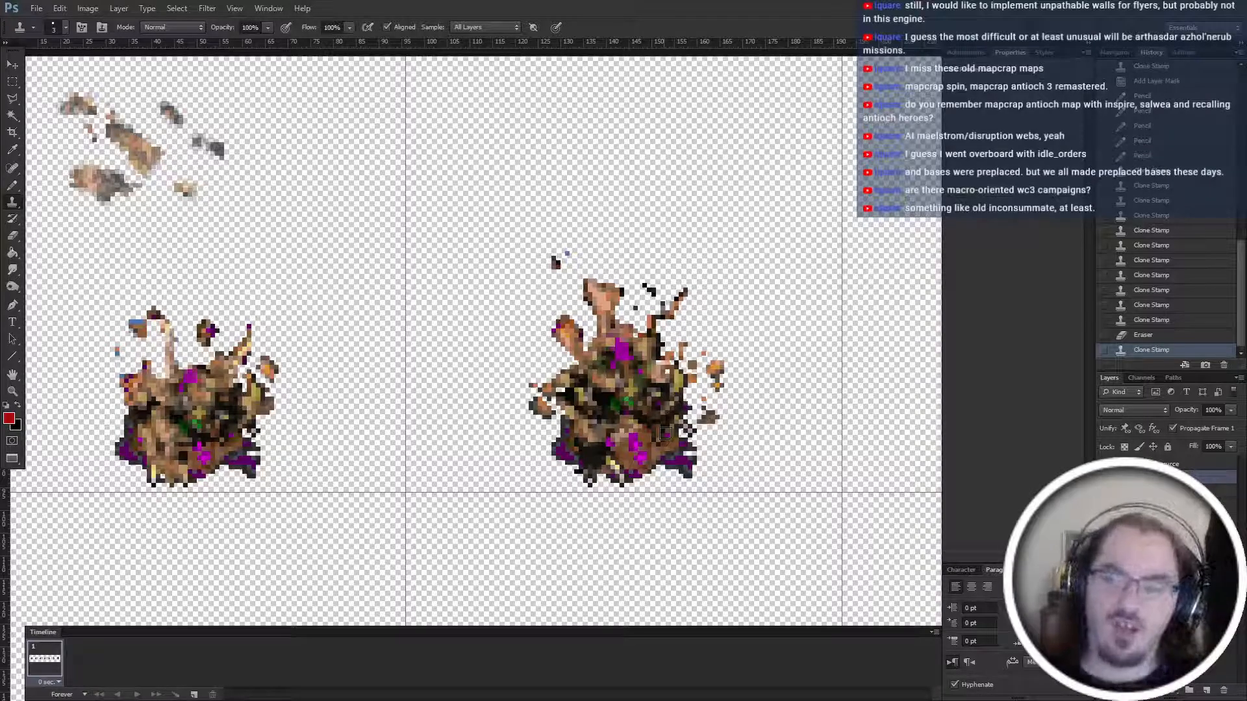
{"action": "scroll", "coordinate": [665, 433], "scroll_direction": "up", "scroll_amount": 3}
{"action": "key", "text": "alt+bracketright"}
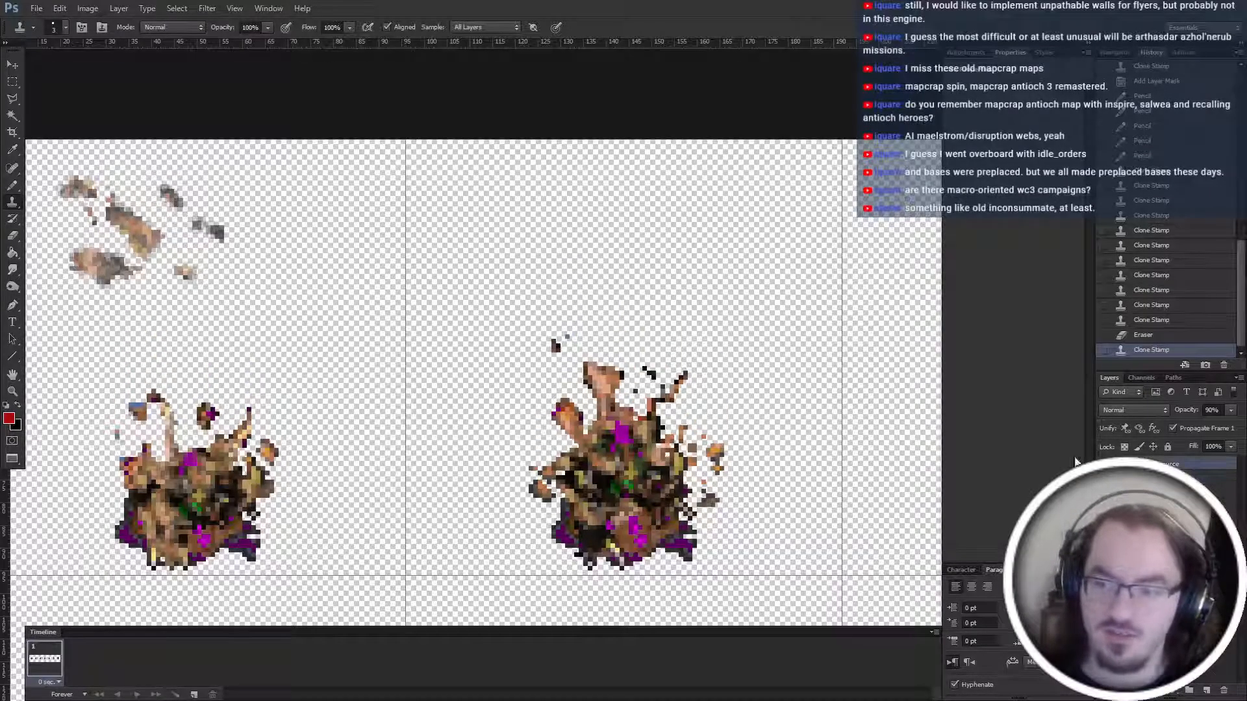
{"action": "key", "text": "ctrl+t"}
{"action": "left_click_drag", "start_coordinate": [130, 240], "coordinate": [936, 242]}
{"action": "key", "text": "Return"}
{"action": "scroll", "coordinate": [800, 294], "scroll_direction": "down", "scroll_amount": 2}
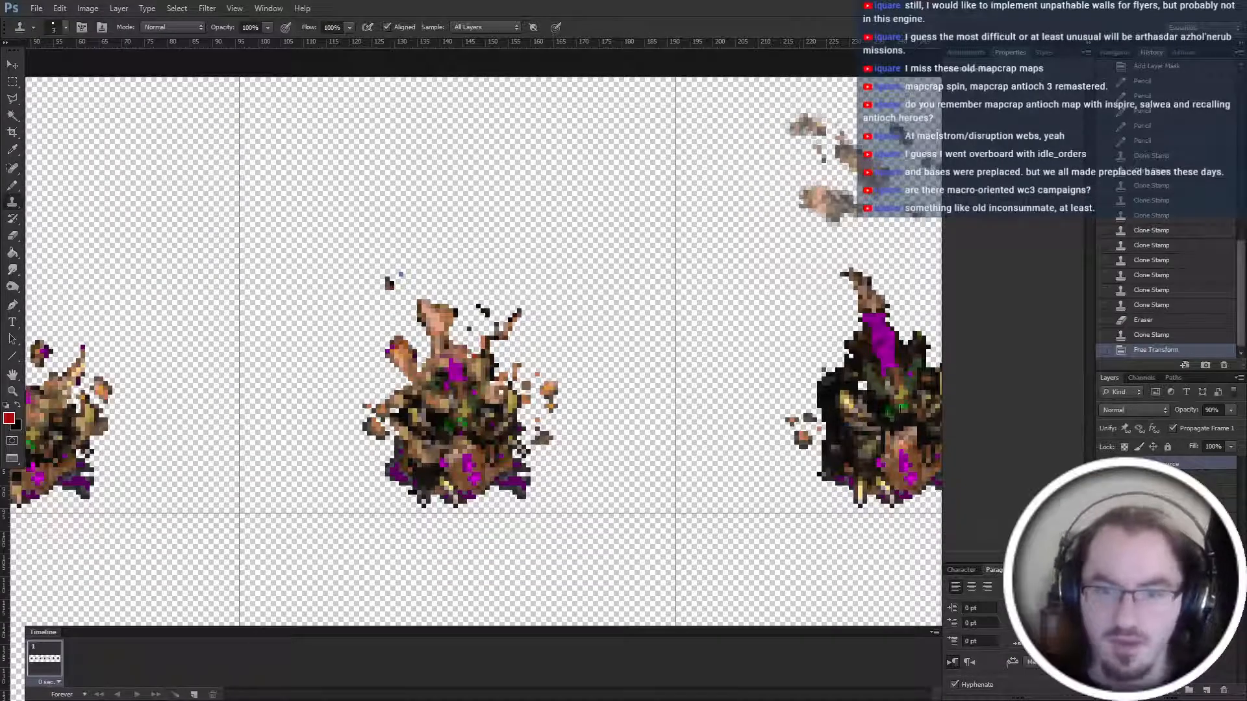
Move the selected masked layer up one level in the layer stack and apply two layer name changes.
{"action": "key", "text": "alt+bracketleft"}
{"action": "scroll", "coordinate": [717, 572], "scroll_direction": "left", "scroll_amount": 1}
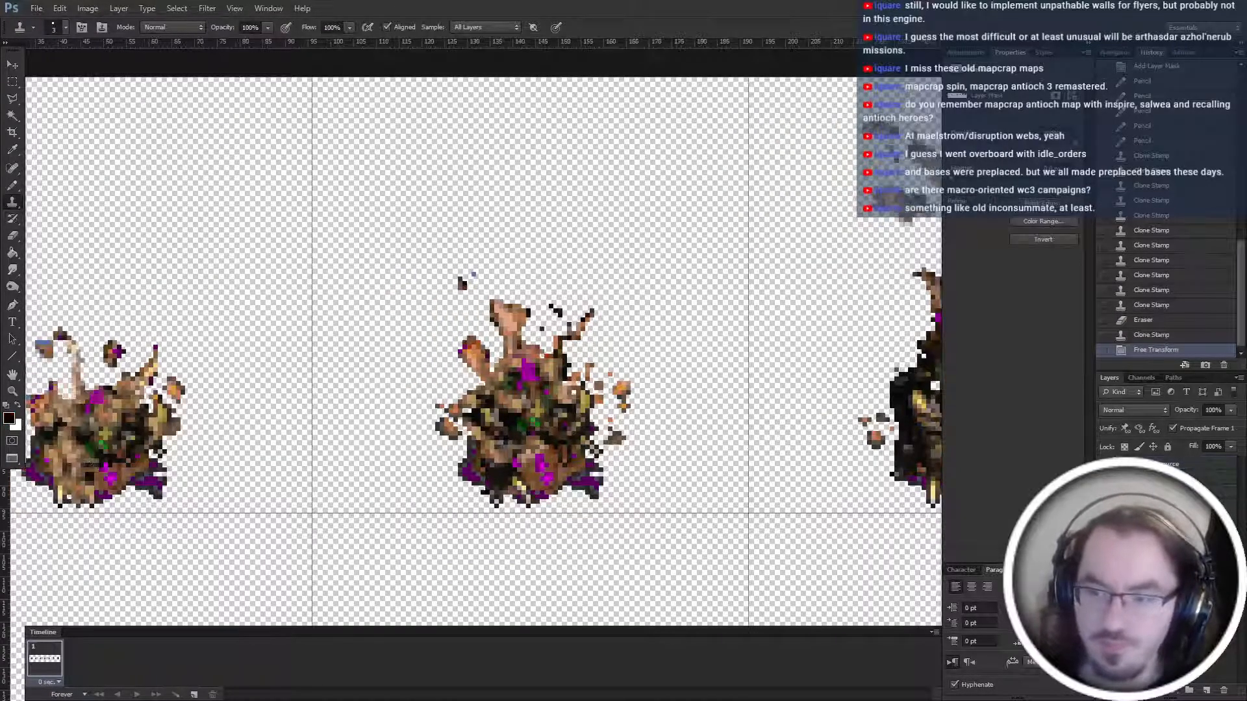
{"action": "key", "text": "ctrl+bracketright"}
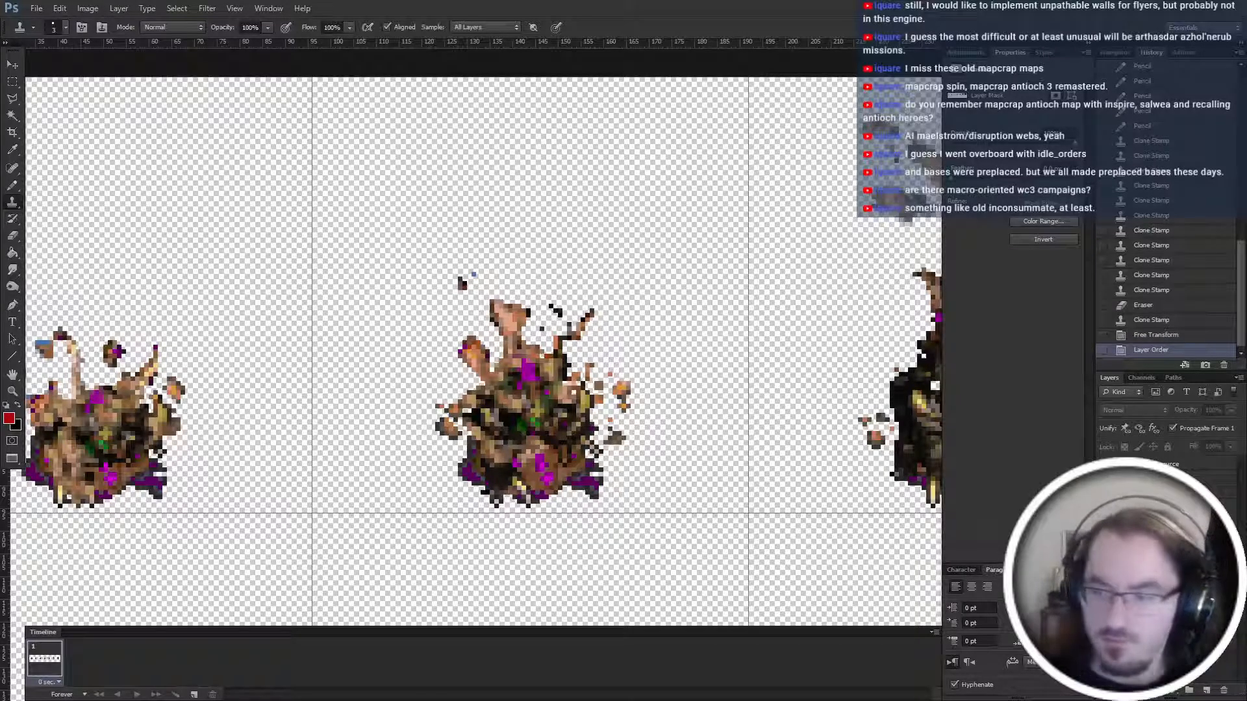
{"action": "key", "text": "Return"}
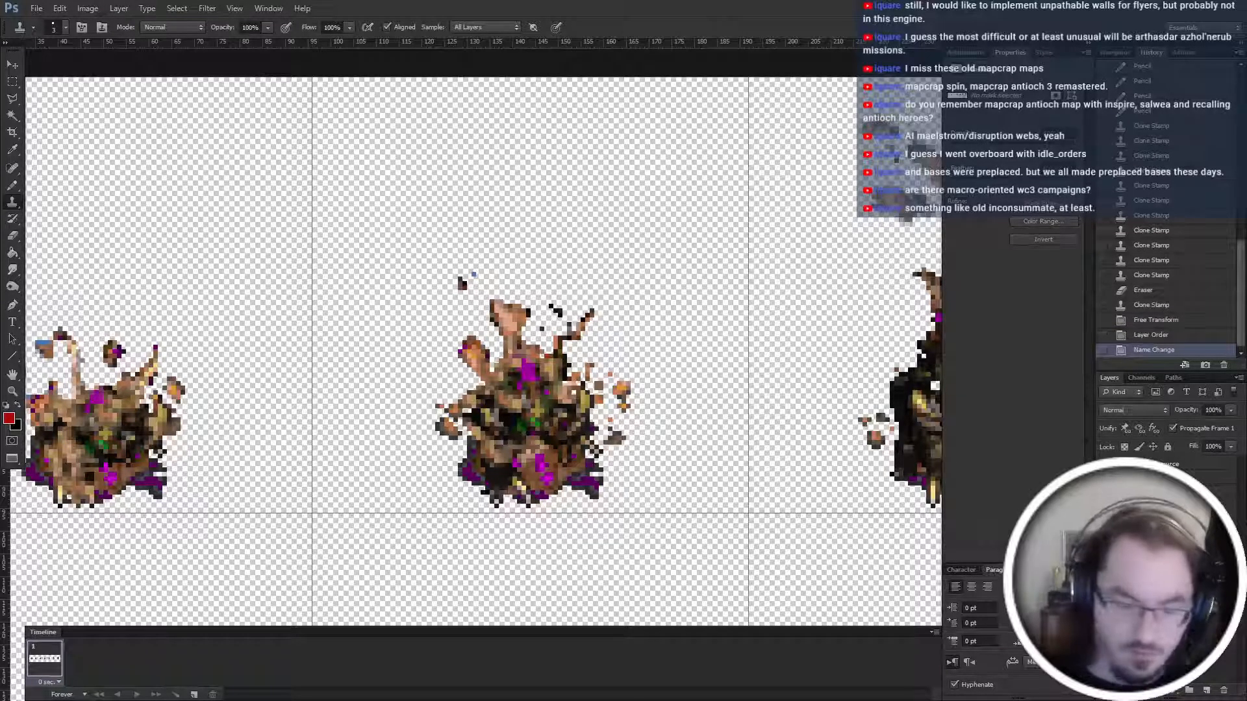
{"action": "key", "text": "Return"}
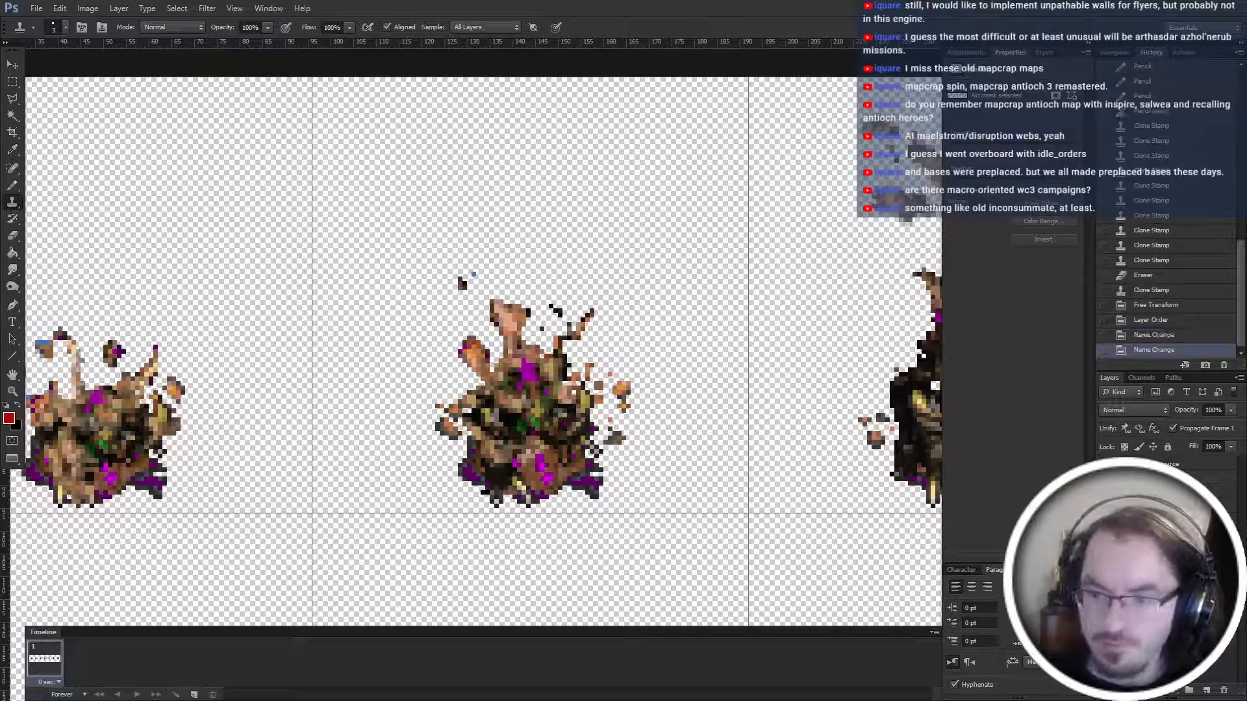
Paint out the loose debris and protruding splashes above the first and second frames' basilisks on the layer mask with the Pencil.
{"action": "left_click", "coordinate": [1150, 493]}
{"action": "scroll", "coordinate": [481, 351], "scroll_direction": "left", "scroll_amount": 10}
{"action": "key", "text": "b"}
{"action": "mouse_move", "coordinate": [262, 331]}
{"action": "left_mouse_down"}
{"action": "mouse_move", "coordinate": [249, 336]}
{"action": "mouse_move", "coordinate": [264, 329]}
{"action": "mouse_move", "coordinate": [256, 340]}
{"action": "mouse_move", "coordinate": [289, 334]}
{"action": "mouse_move", "coordinate": [322, 351]}
{"action": "left_mouse_up"}
{"action": "scroll", "coordinate": [335, 316], "scroll_direction": "right", "scroll_amount": 6}
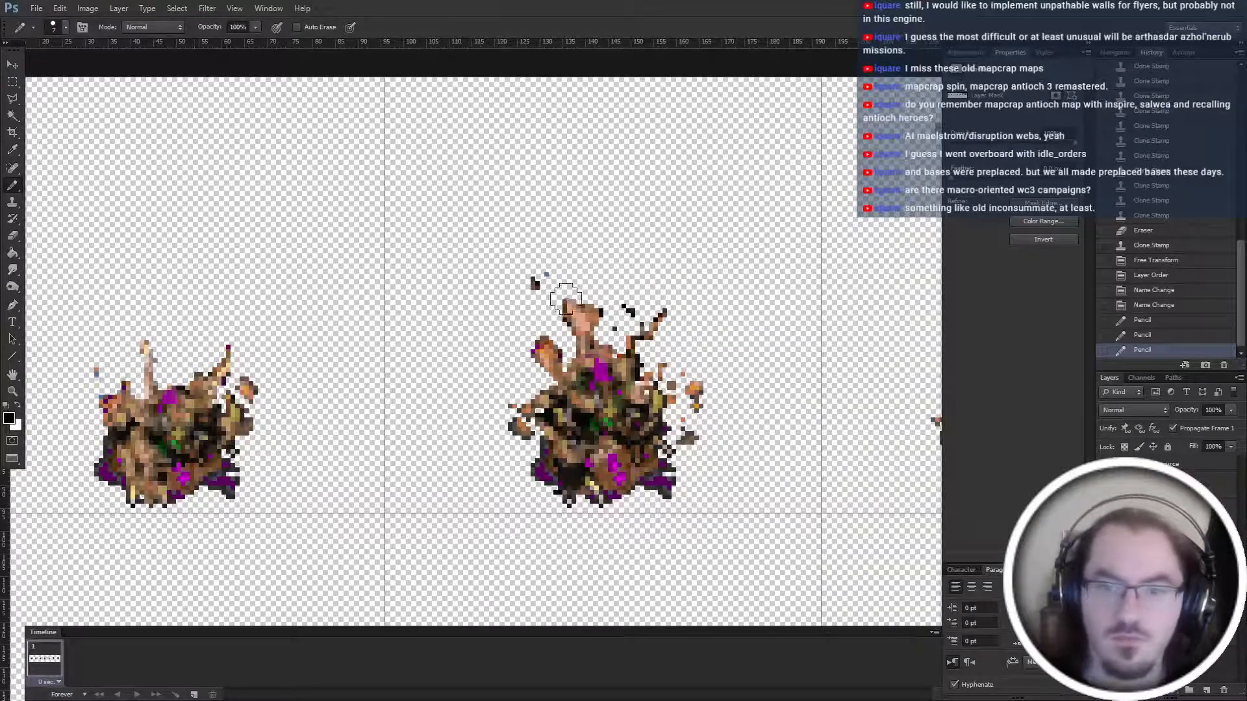
{"action": "left_click_drag", "start_coordinate": [532, 281], "coordinate": [545, 275]}
{"action": "mouse_move", "coordinate": [624, 305]}
{"action": "left_mouse_down"}
{"action": "mouse_move", "coordinate": [559, 313]}
{"action": "mouse_move", "coordinate": [592, 303]}
{"action": "mouse_move", "coordinate": [598, 314]}
{"action": "mouse_move", "coordinate": [545, 362]}
{"action": "left_mouse_up"}
{"action": "mouse_move", "coordinate": [623, 332]}
{"action": "left_mouse_down"}
{"action": "mouse_move", "coordinate": [651, 338]}
{"action": "mouse_move", "coordinate": [664, 315]}
{"action": "left_mouse_up"}
Mask out the brown spike tips and flying debris around the tops of the third and fourth frames' basilisks.
{"action": "scroll", "coordinate": [666, 316], "scroll_direction": "right", "scroll_amount": 5}
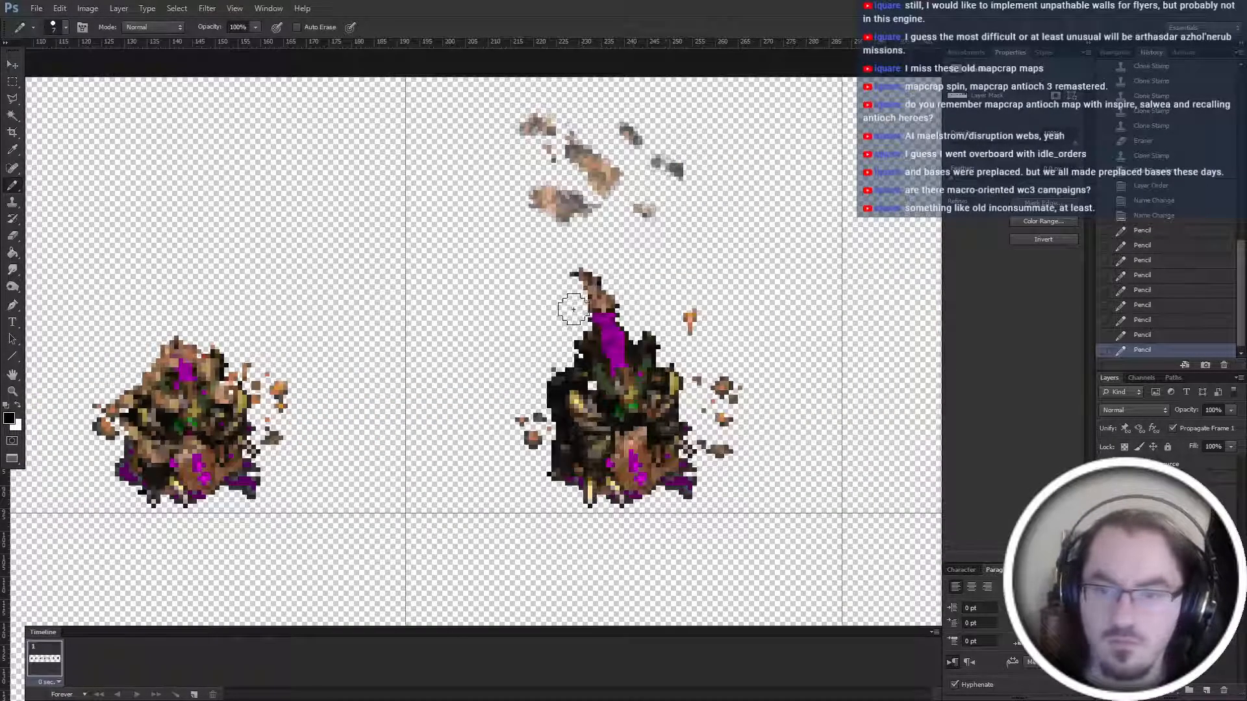
{"action": "mouse_move", "coordinate": [573, 309]}
{"action": "left_mouse_down"}
{"action": "mouse_move", "coordinate": [637, 267]}
{"action": "mouse_move", "coordinate": [531, 278]}
{"action": "mouse_move", "coordinate": [709, 325]}
{"action": "left_mouse_up"}
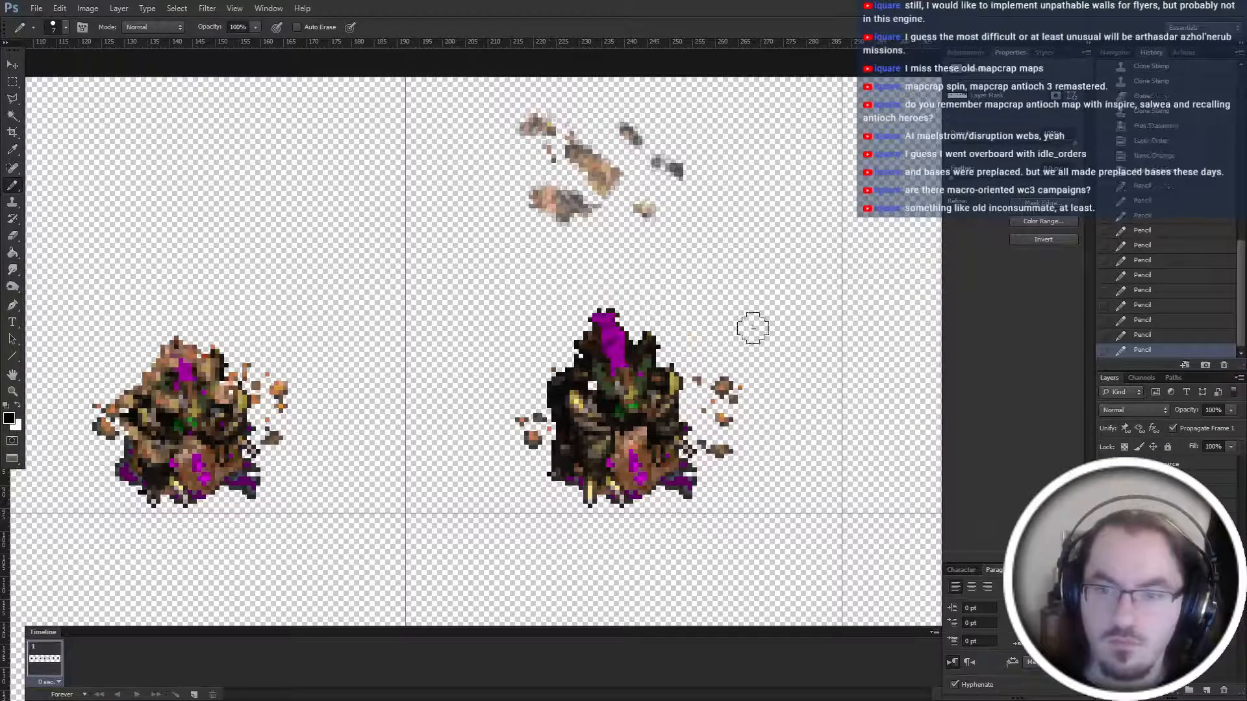
{"action": "scroll", "coordinate": [752, 328], "scroll_direction": "right", "scroll_amount": 5}
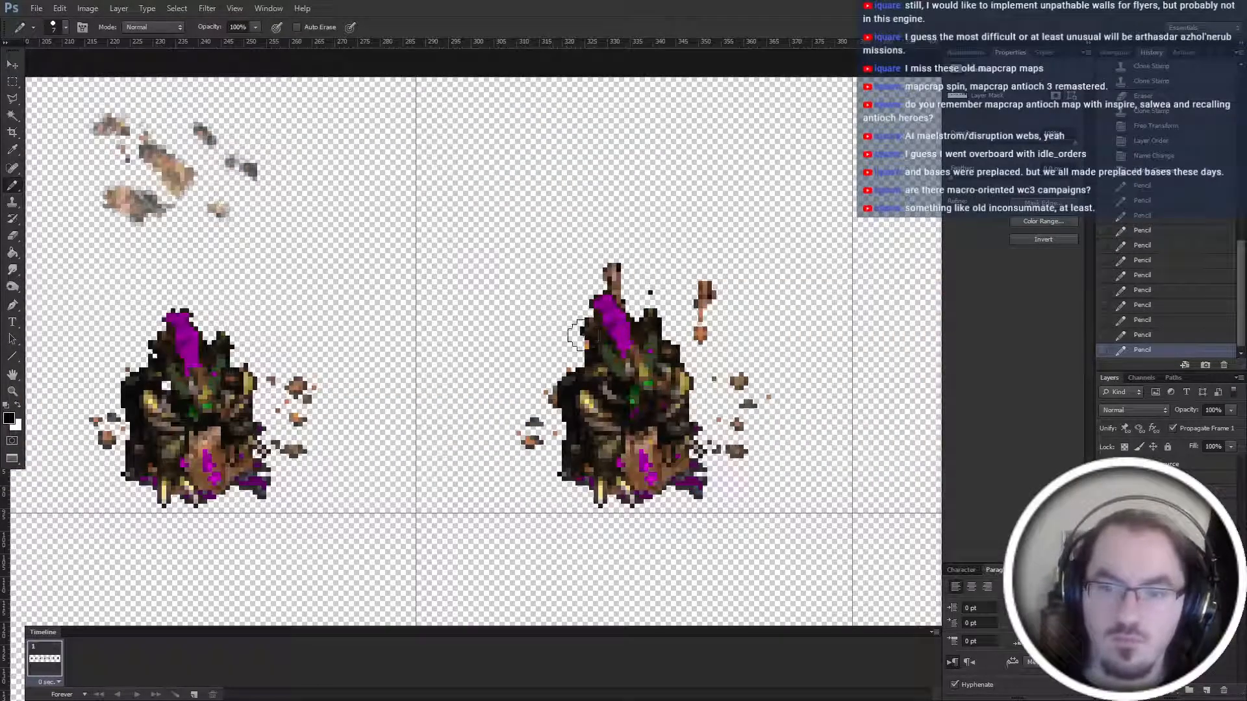
{"action": "left_click_drag", "start_coordinate": [691, 298], "coordinate": [715, 289]}
Mask out the airborne fragments around the upper bodies of the basilisks from the fifth frame onward.
{"action": "scroll", "coordinate": [698, 321], "scroll_direction": "right", "scroll_amount": 5}
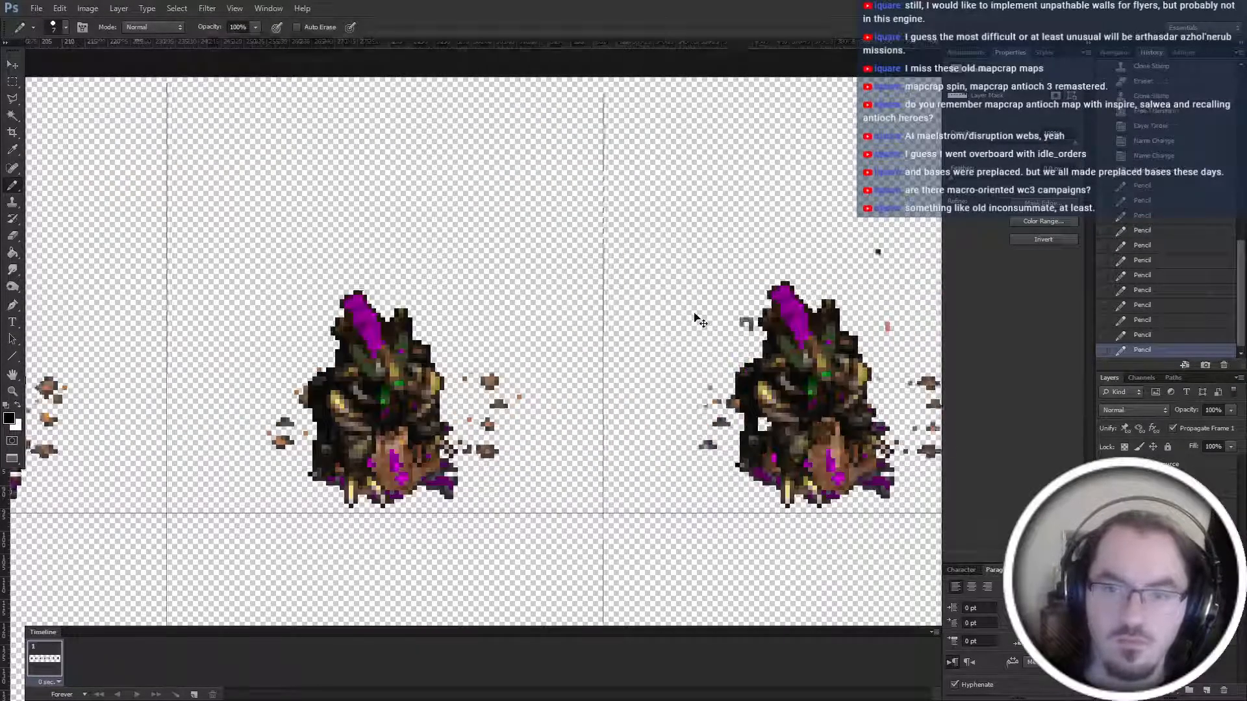
{"action": "scroll", "coordinate": [697, 318], "scroll_direction": "right", "scroll_amount": 5}
{"action": "scroll", "coordinate": [658, 317], "scroll_direction": "right", "scroll_amount": 10}
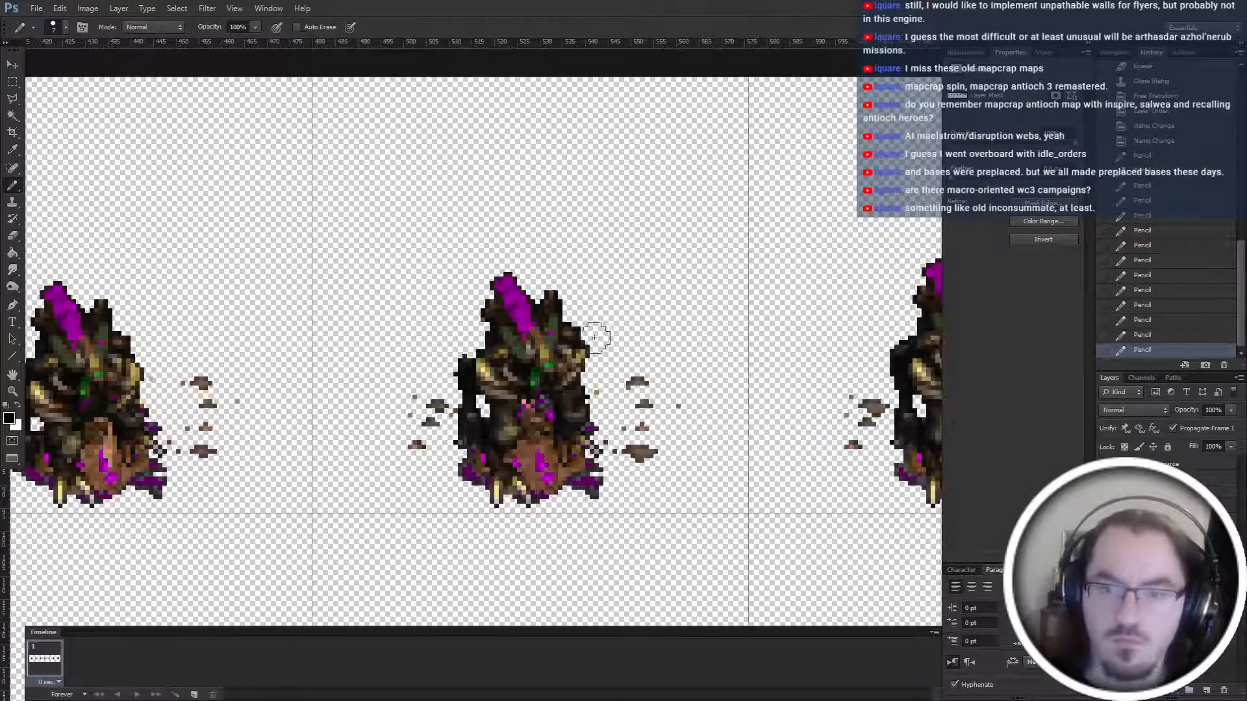
{"action": "scroll", "coordinate": [586, 257], "scroll_direction": "right", "scroll_amount": 2}
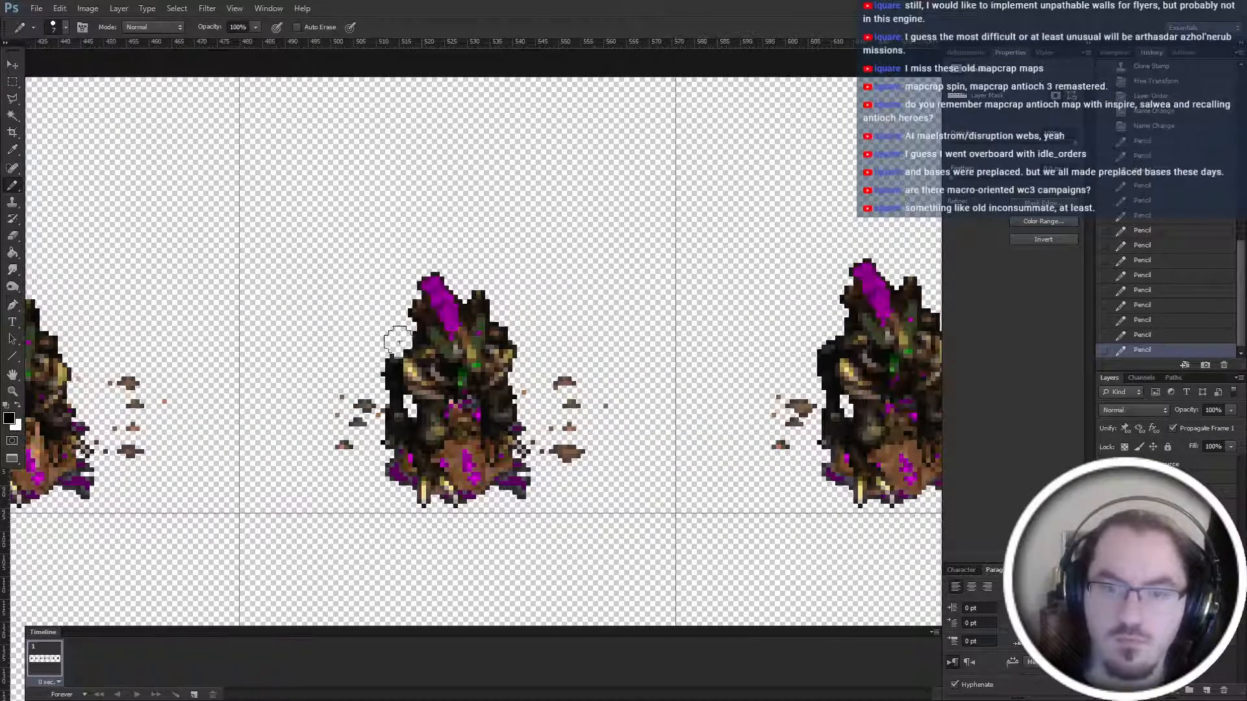
{"action": "scroll", "coordinate": [715, 331], "scroll_direction": "right", "scroll_amount": 2}
{"action": "scroll", "coordinate": [715, 331], "scroll_direction": "right", "scroll_amount": 4}
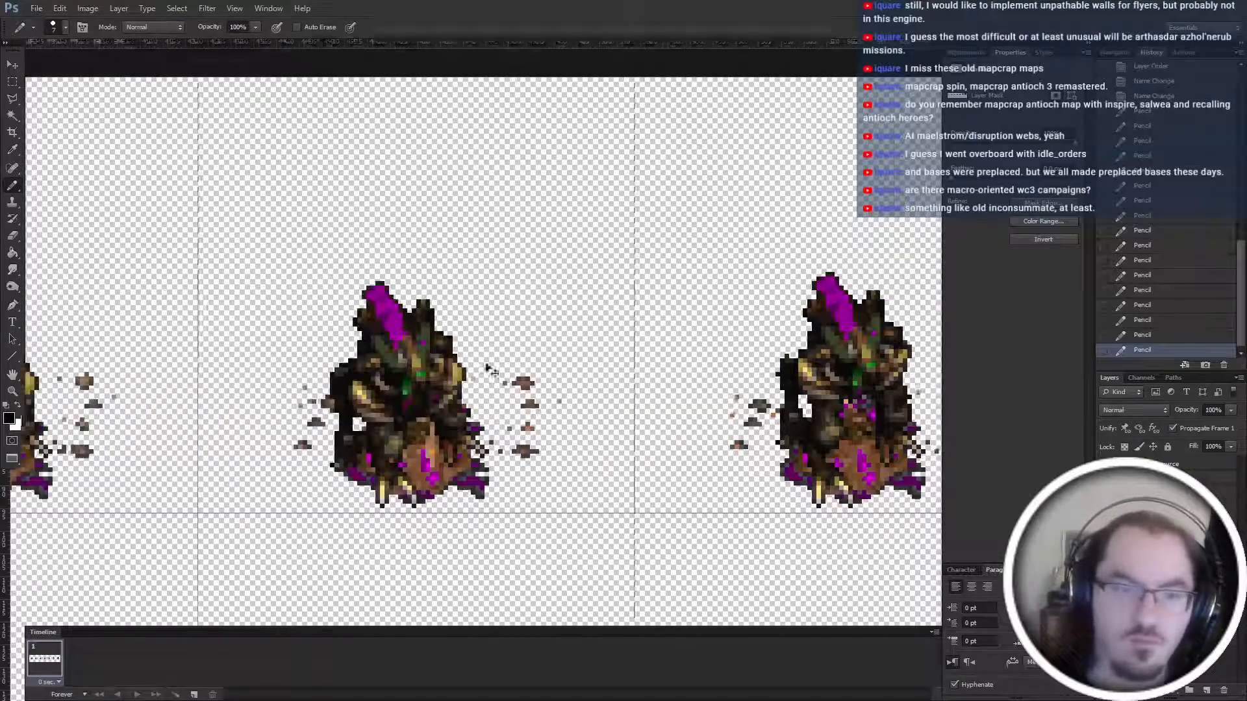
Recheck the masked frames and paint white on the mask to restore a tiny fragment beside the fourth frame's basilisk.
{"action": "scroll", "coordinate": [390, 351], "scroll_direction": "left", "scroll_amount": 8}
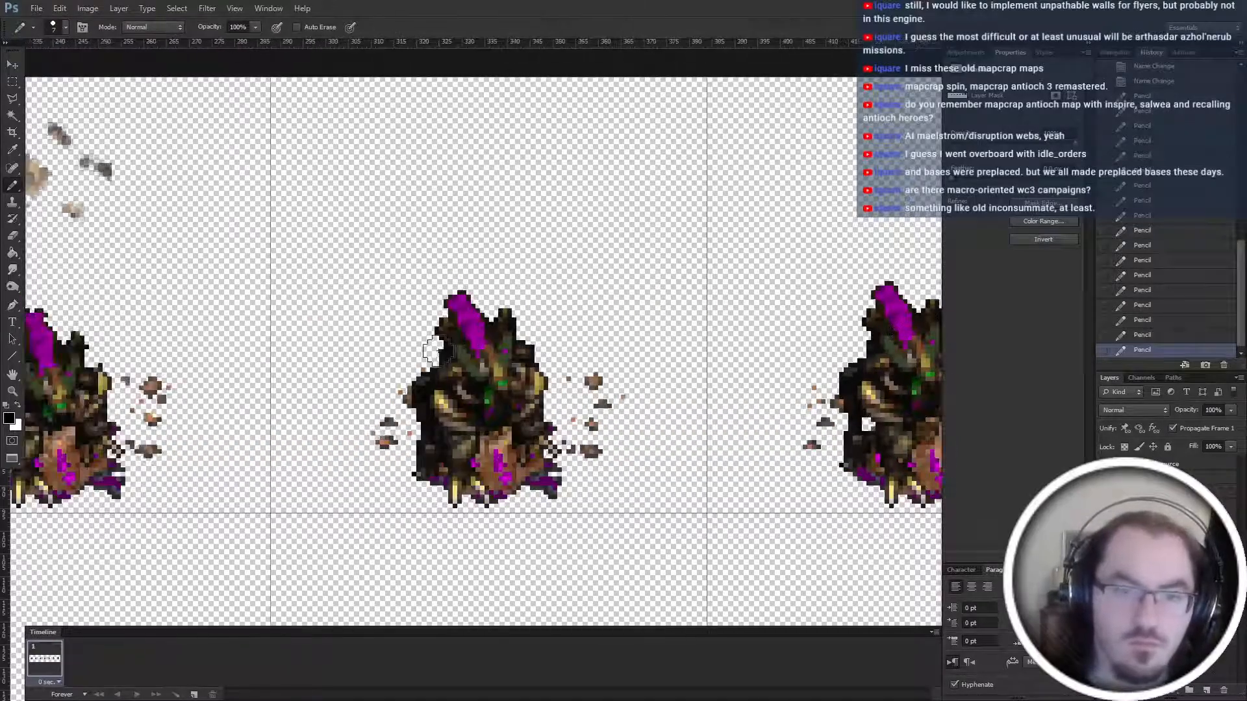
{"action": "scroll", "coordinate": [459, 380], "scroll_direction": "left", "scroll_amount": 3}
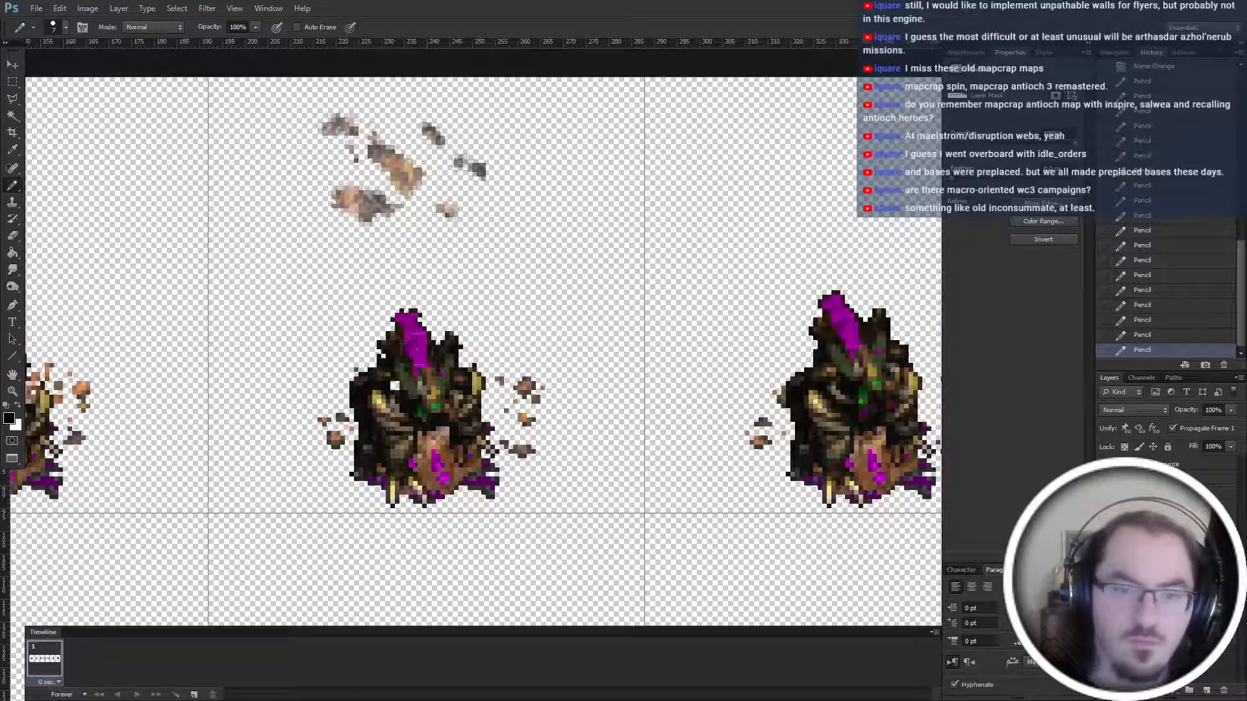
{"action": "scroll", "coordinate": [458, 387], "scroll_direction": "left", "scroll_amount": 4}
{"action": "scroll", "coordinate": [429, 357], "scroll_direction": "right", "scroll_amount": 3}
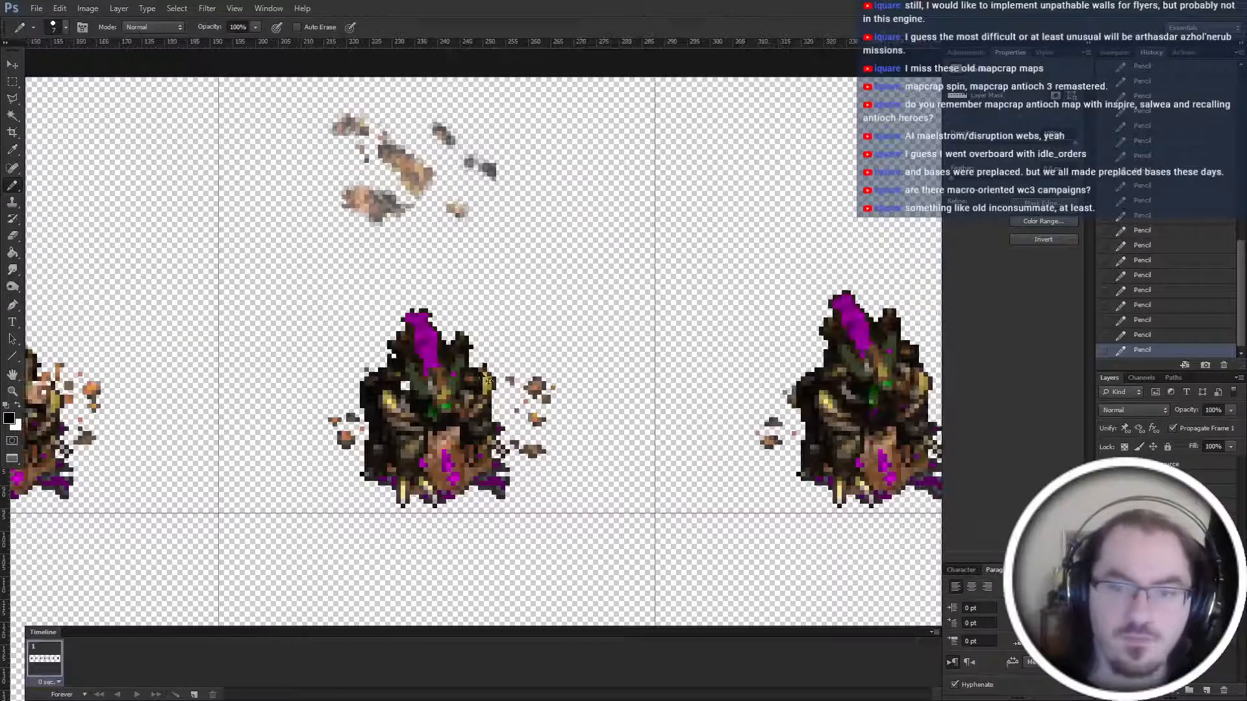
{"action": "key", "text": "x"}
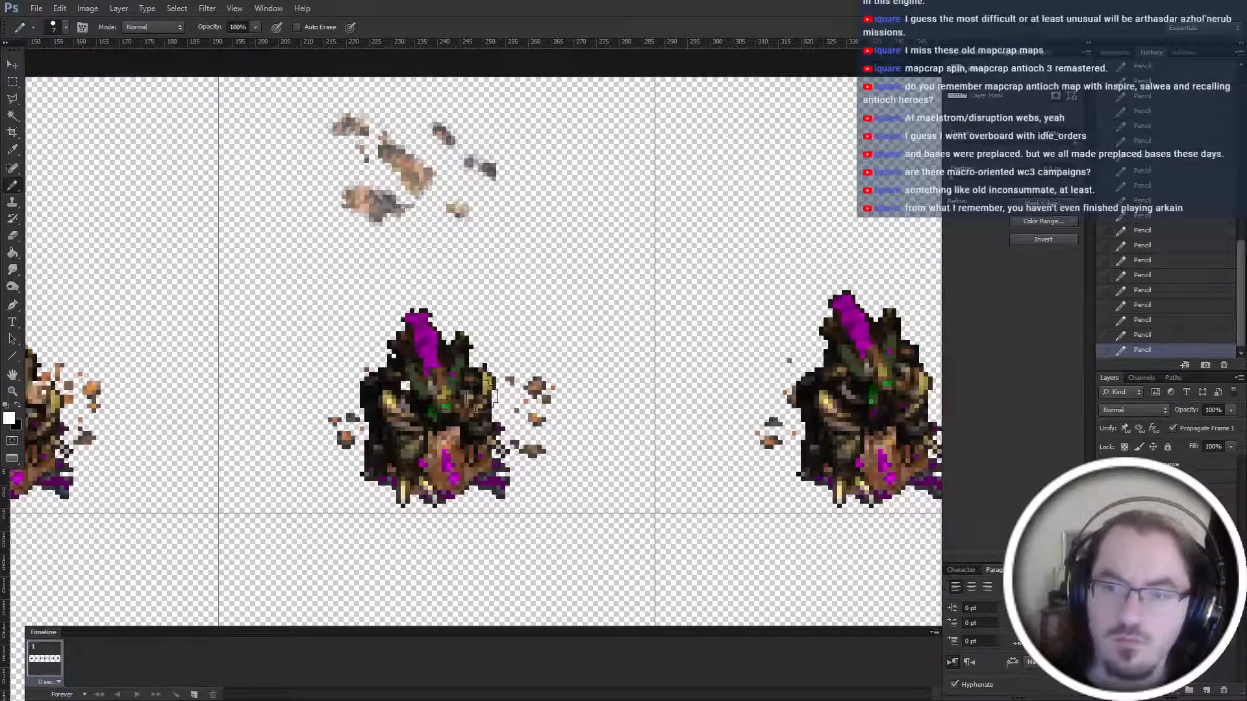
{"action": "scroll", "coordinate": [782, 363], "scroll_direction": "left", "scroll_amount": 4}
{"action": "scroll", "coordinate": [628, 430], "scroll_direction": "right", "scroll_amount": 3}
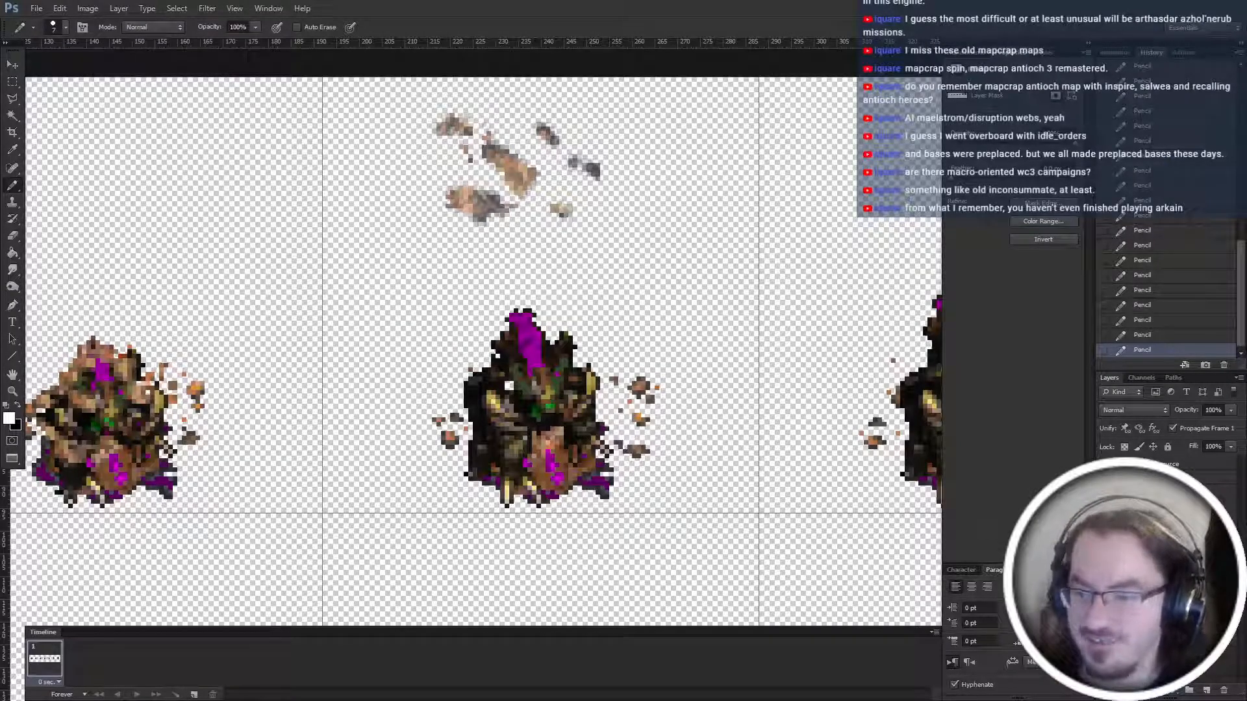
Clone debris texture over the lower body and base of the third frame's basilisk with the Clone Stamp.
{"action": "key", "text": "s"}
{"action": "scroll", "coordinate": [821, 378], "scroll_direction": "up", "scroll_amount": 1}
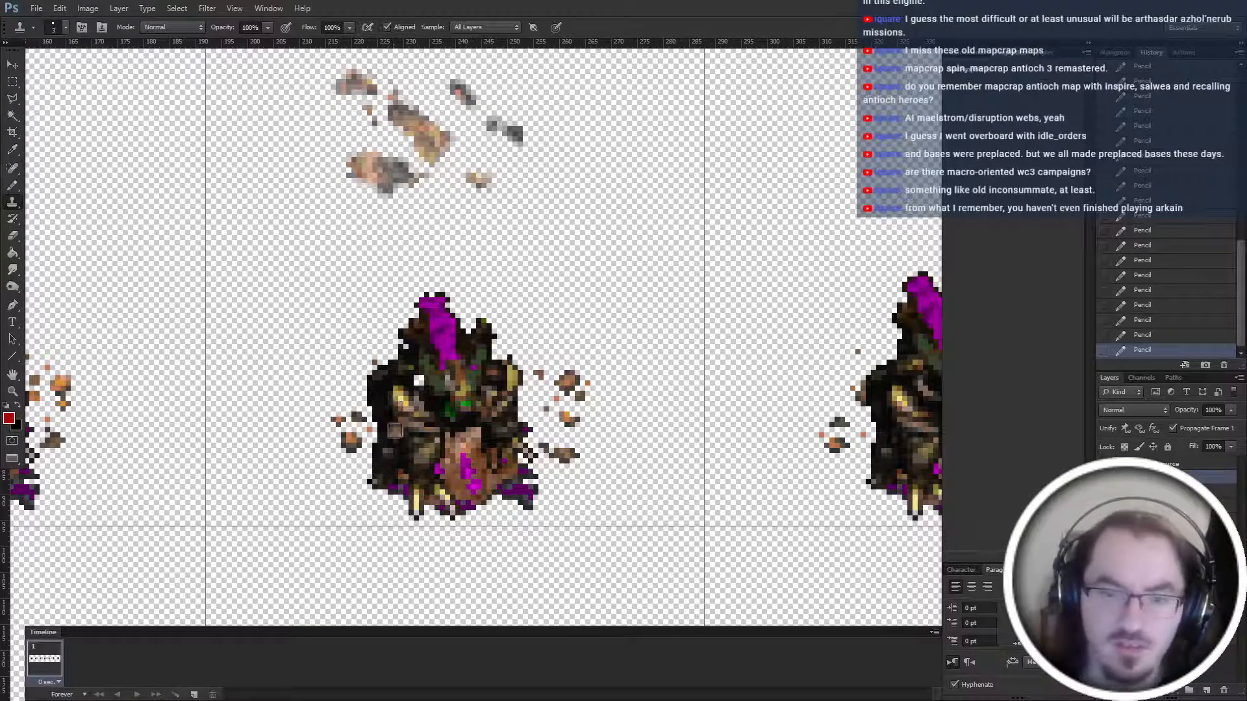
{"action": "left_click", "coordinate": [371, 184]}
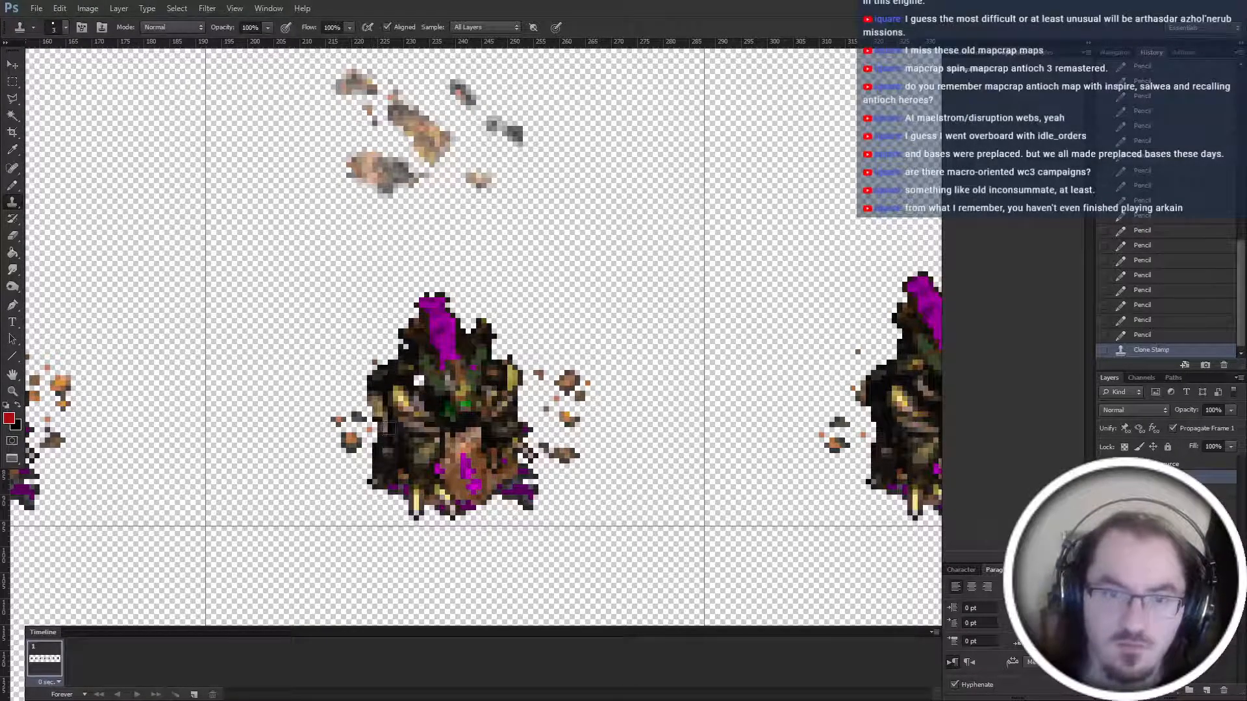
{"action": "mouse_move", "coordinate": [380, 477]}
{"action": "left_mouse_down"}
{"action": "mouse_move", "coordinate": [422, 467]}
{"action": "mouse_move", "coordinate": [449, 502]}
{"action": "mouse_move", "coordinate": [441, 514]}
{"action": "mouse_move", "coordinate": [416, 500]}
{"action": "mouse_move", "coordinate": [419, 470]}
{"action": "left_mouse_up"}
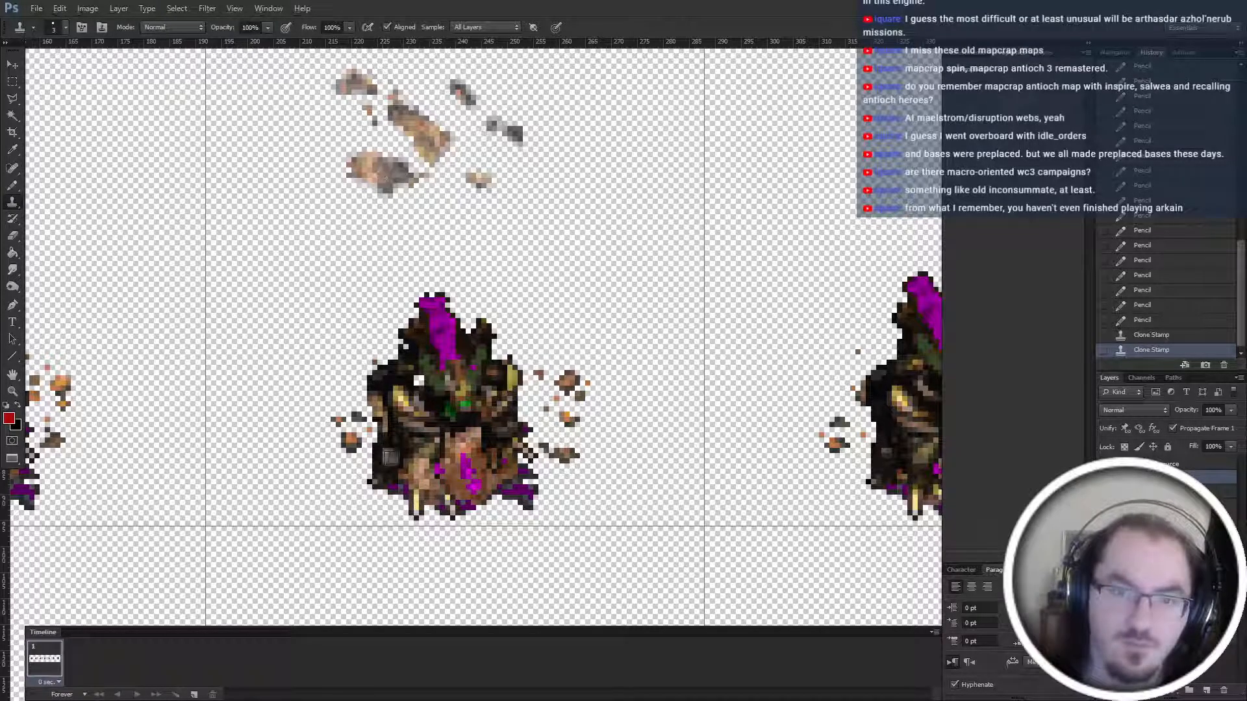
{"action": "left_click", "coordinate": [498, 442]}
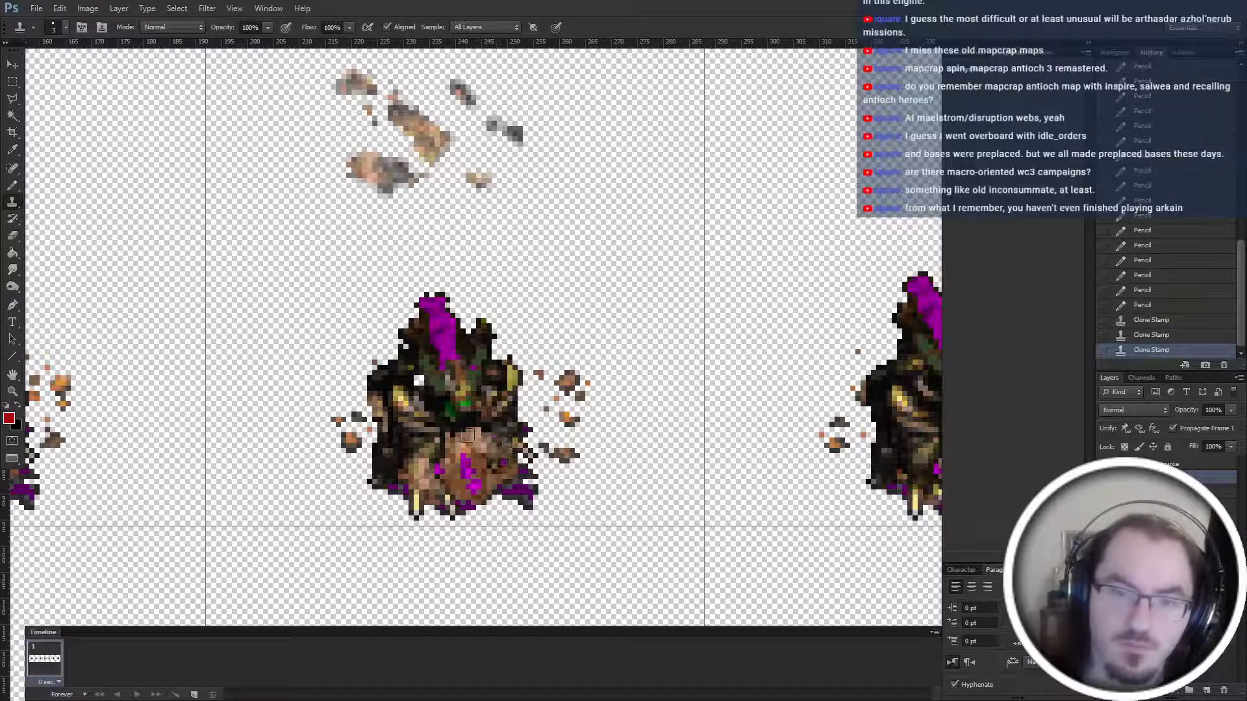
{"action": "left_click_drag", "start_coordinate": [501, 484], "coordinate": [478, 434]}
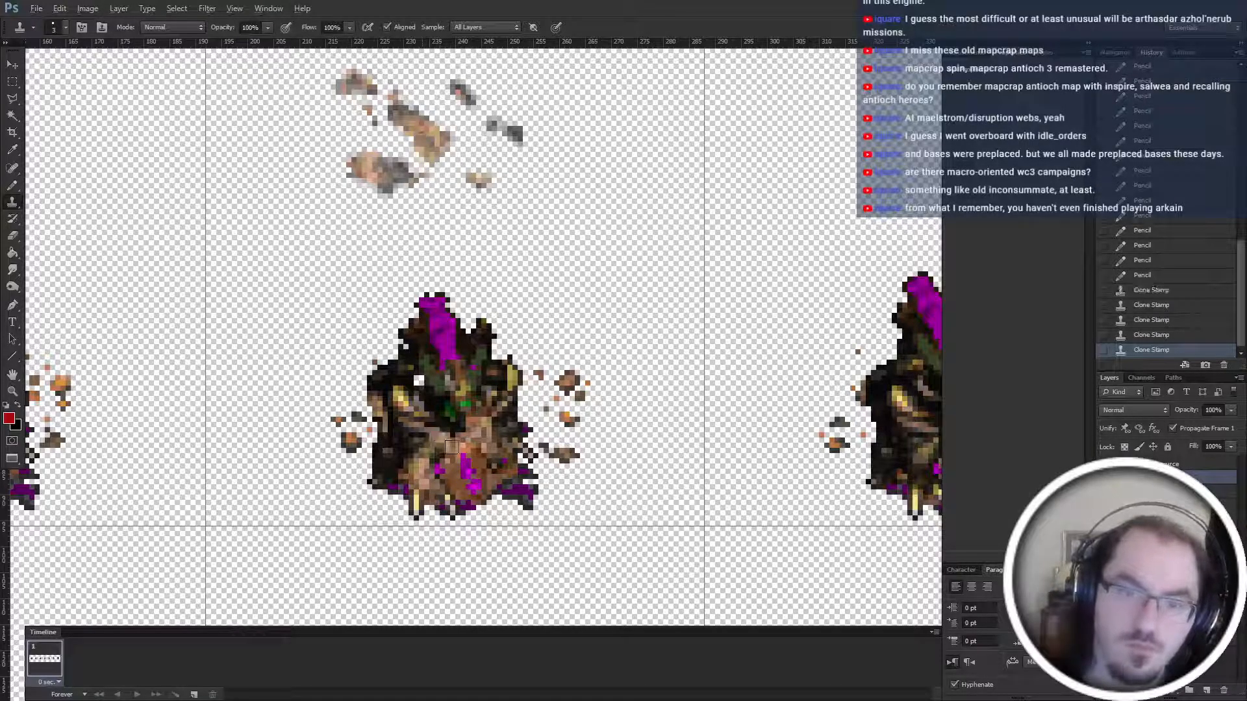
{"action": "mouse_move", "coordinate": [401, 463]}
{"action": "left_mouse_down"}
{"action": "mouse_move", "coordinate": [388, 455]}
{"action": "mouse_move", "coordinate": [374, 484]}
{"action": "left_mouse_up"}
Clone more debris texture over the claws and lower body of the second frame's basilisk.
{"action": "scroll", "coordinate": [448, 532], "scroll_direction": "left", "scroll_amount": 1}
{"action": "scroll", "coordinate": [449, 522], "scroll_direction": "left", "scroll_amount": 5}
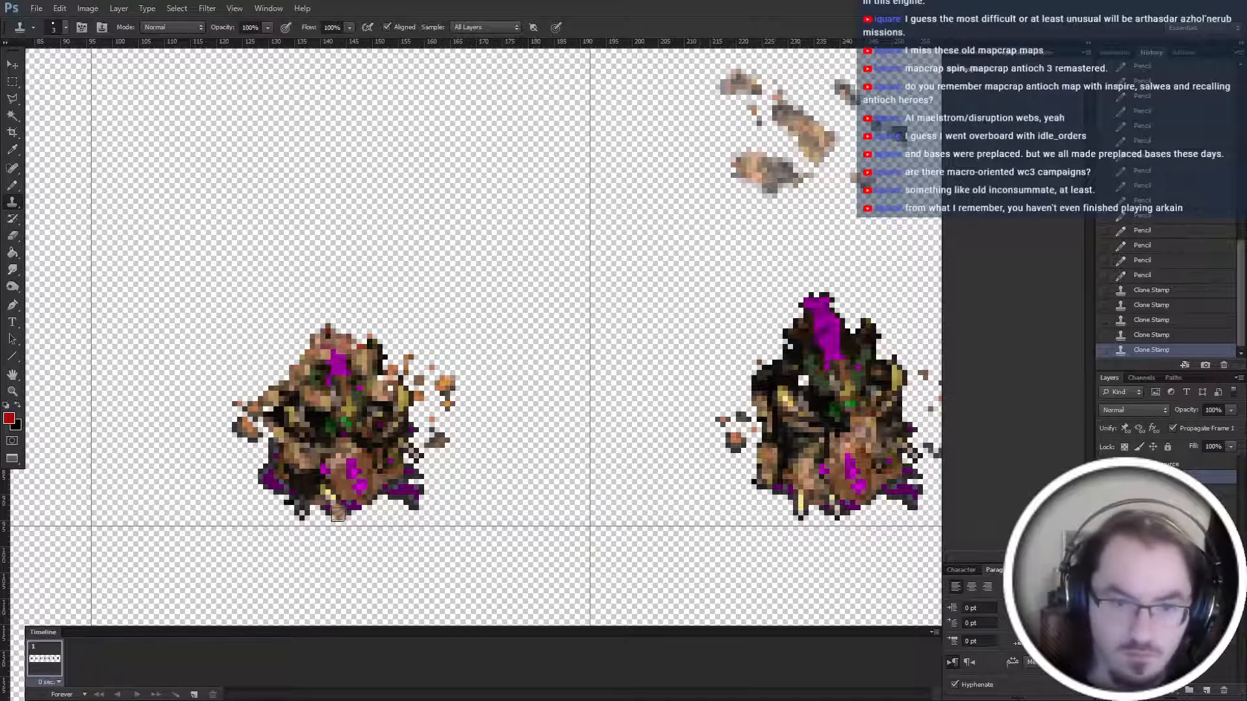
{"action": "left_click_drag", "start_coordinate": [303, 497], "coordinate": [327, 495]}
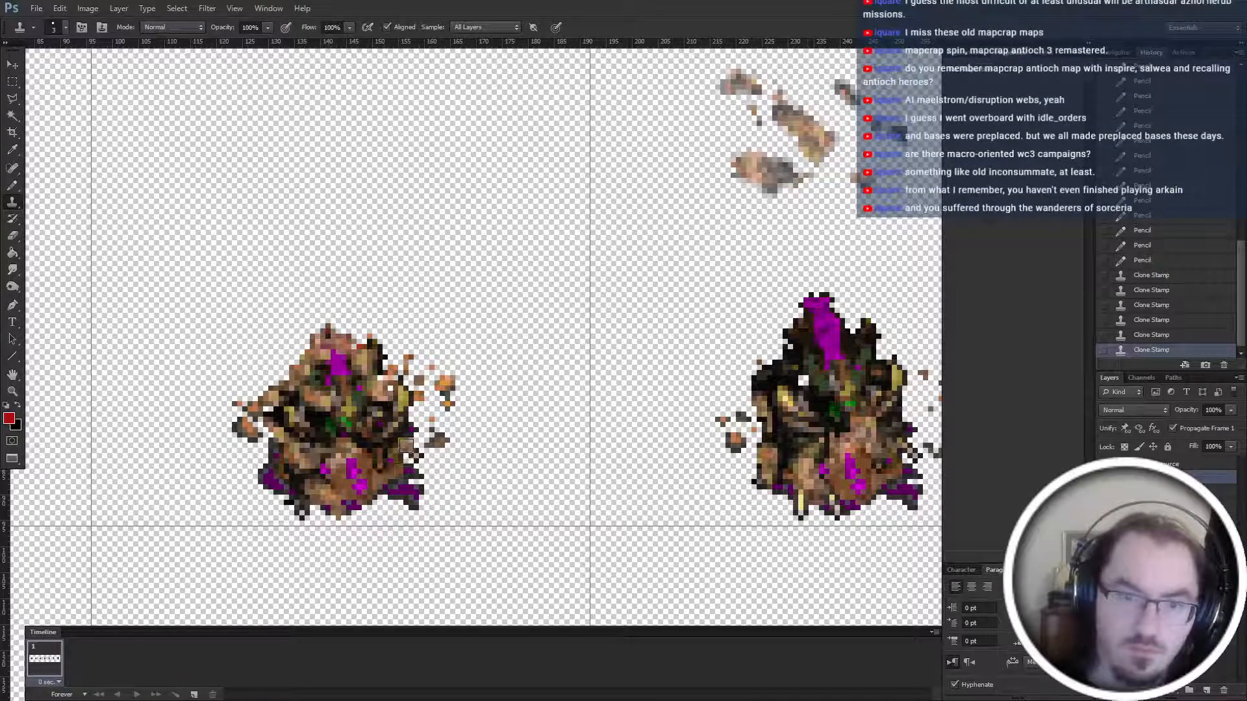
{"action": "left_click", "coordinate": [414, 454]}
{"action": "left_click", "coordinate": [378, 458]}
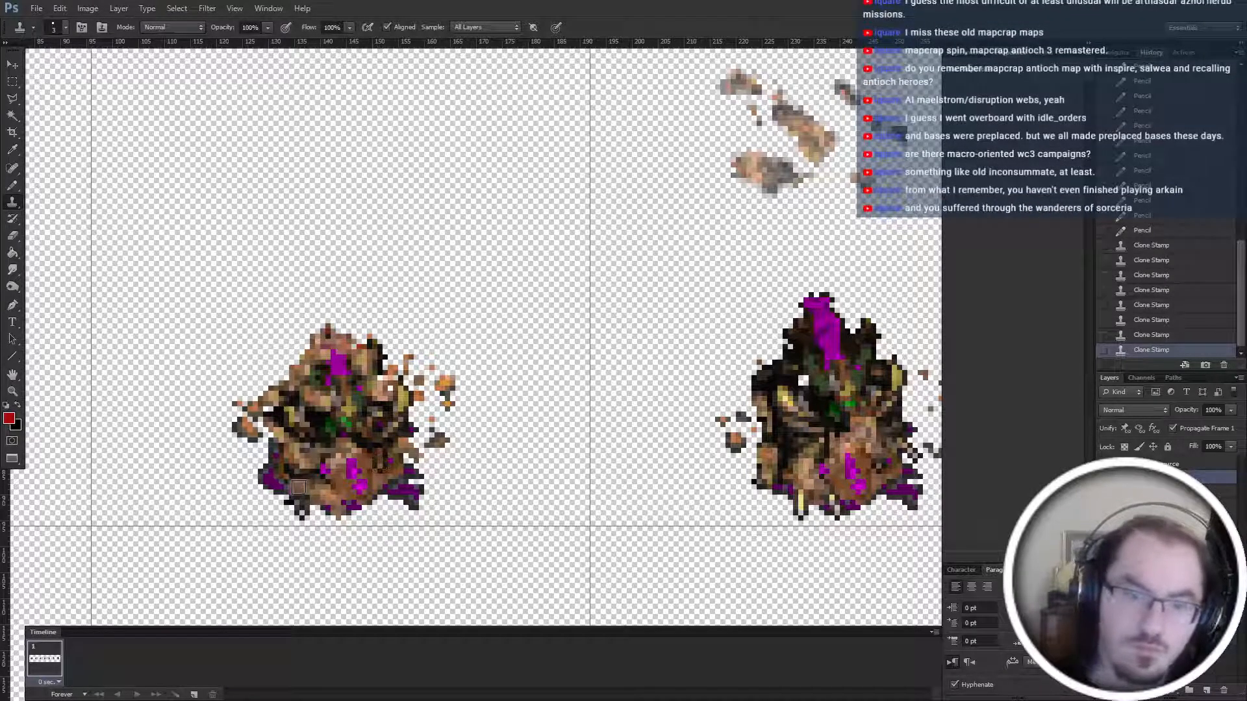
{"action": "left_click_drag", "start_coordinate": [296, 488], "coordinate": [297, 509]}
Compare the first three frames and clone debris texture over the claws at the base of the first frame's basilisk.
{"action": "scroll", "coordinate": [389, 527], "scroll_direction": "left", "scroll_amount": 3}
{"action": "scroll", "coordinate": [377, 536], "scroll_direction": "left", "scroll_amount": 10}
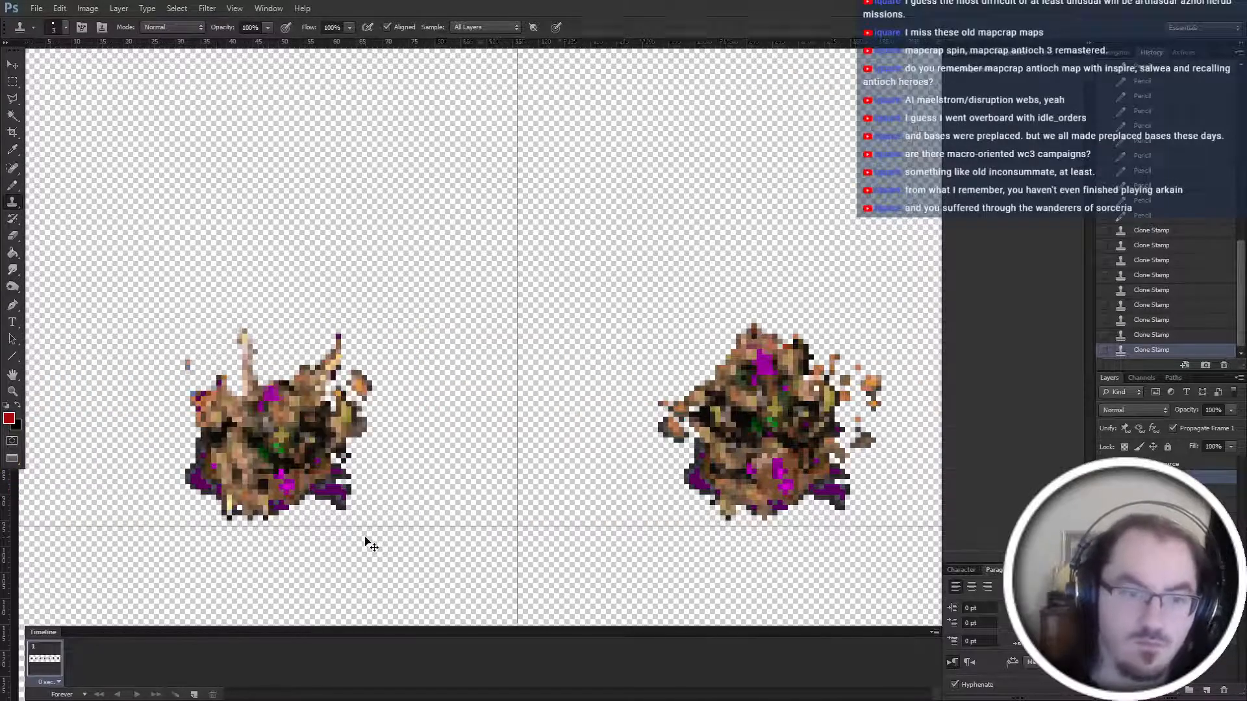
{"action": "scroll", "coordinate": [344, 513], "scroll_direction": "right", "scroll_amount": 5}
{"action": "scroll", "coordinate": [130, 520], "scroll_direction": "left", "scroll_amount": 1}
{"action": "scroll", "coordinate": [710, 273], "scroll_direction": "left", "scroll_amount": 7}
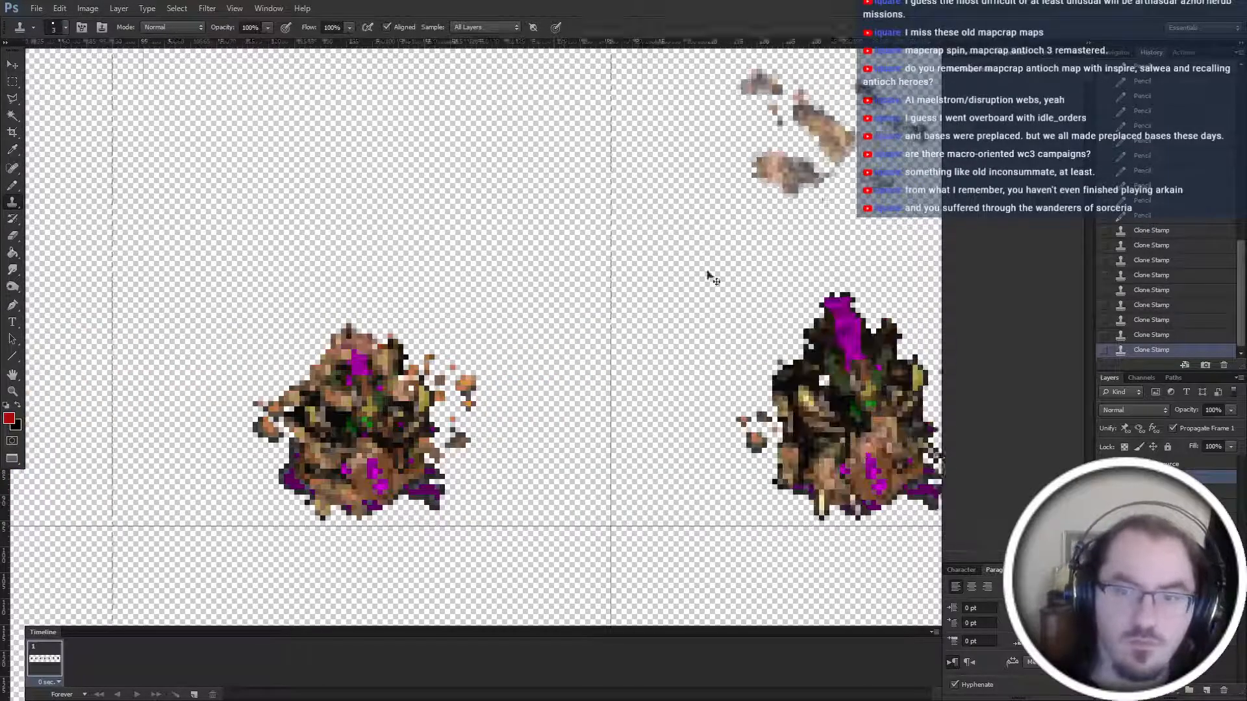
{"action": "scroll", "coordinate": [626, 356], "scroll_direction": "left", "scroll_amount": 3}
{"action": "scroll", "coordinate": [352, 324], "scroll_direction": "right", "scroll_amount": 8}
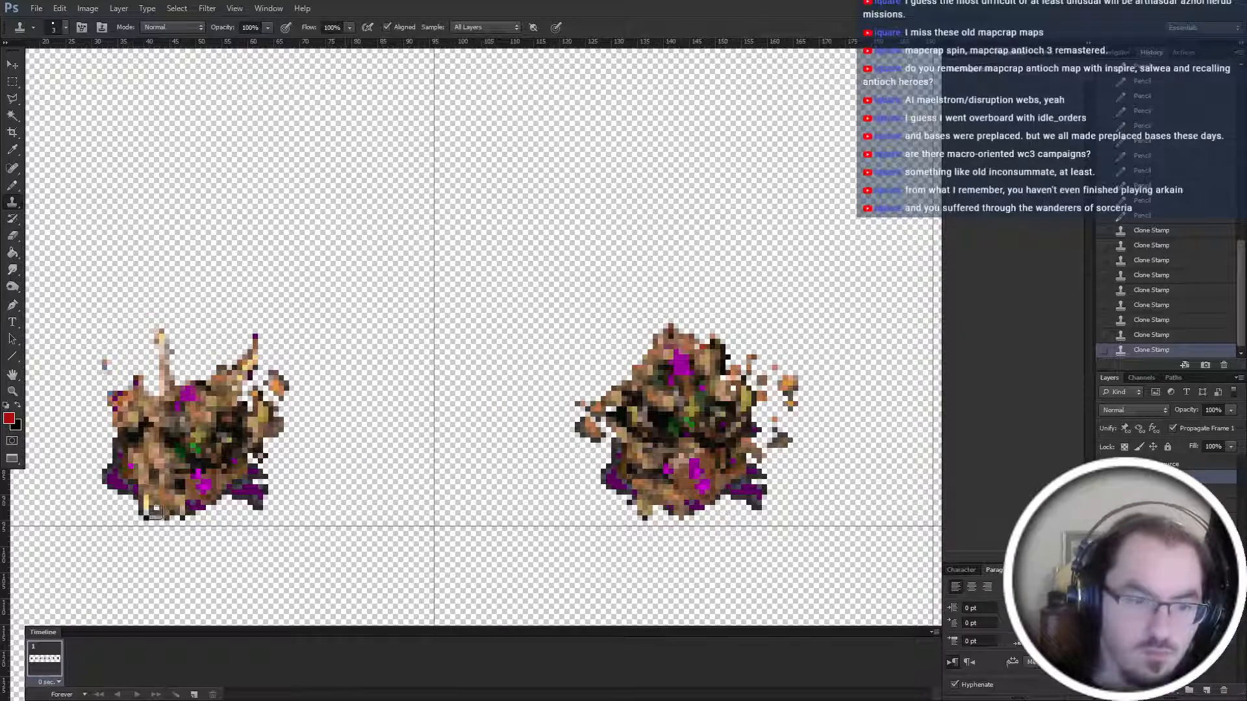
{"action": "left_click", "coordinate": [164, 515]}
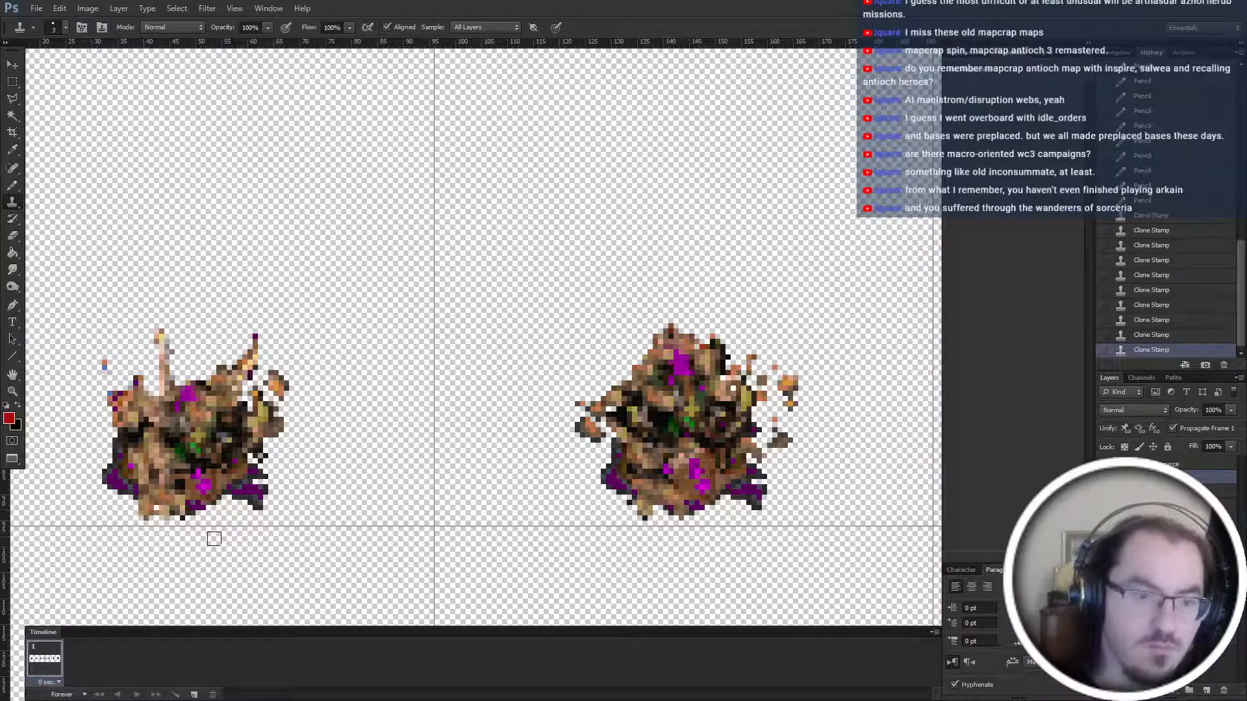
{"action": "scroll", "coordinate": [248, 534], "scroll_direction": "right", "scroll_amount": 5}
{"action": "scroll", "coordinate": [248, 534], "scroll_direction": "right", "scroll_amount": 5}
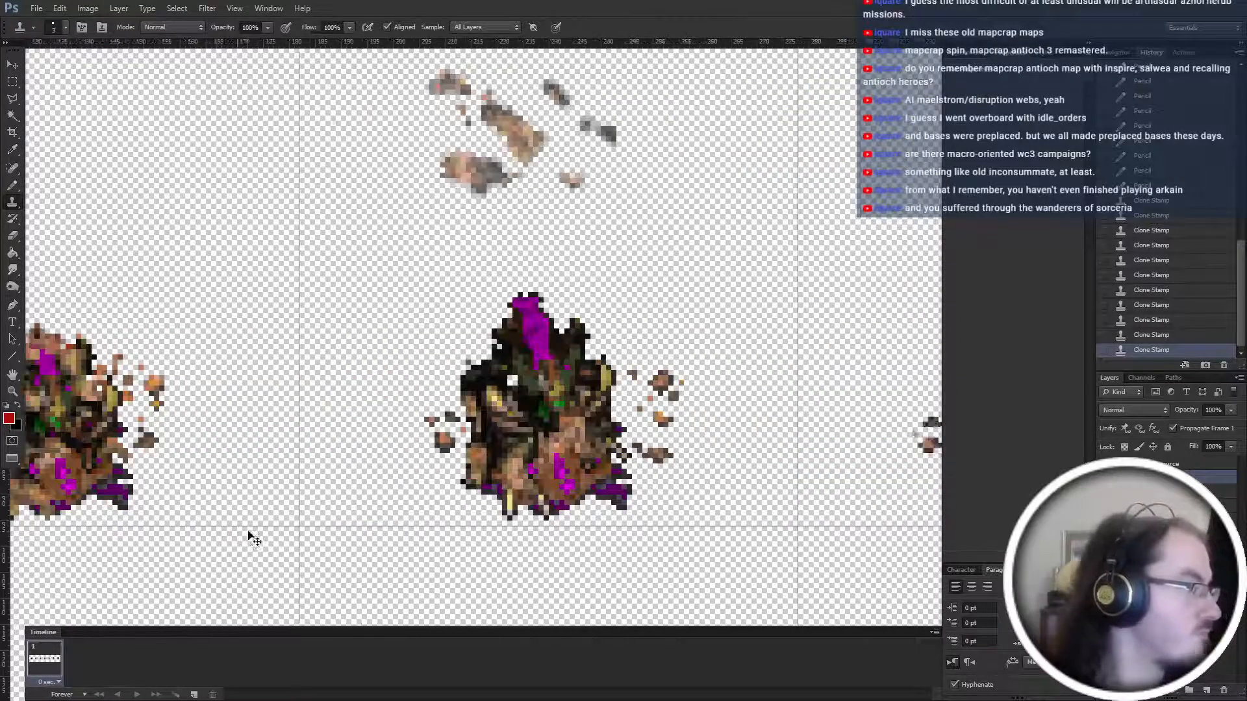
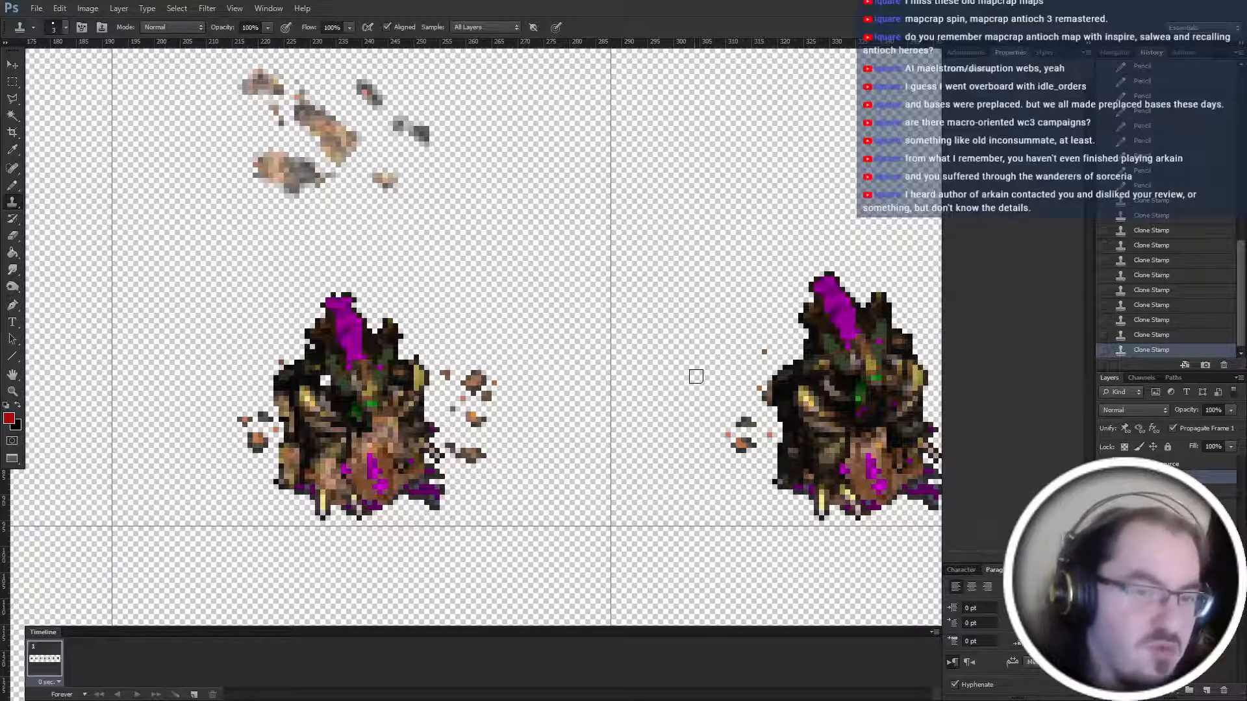
{"action": "scroll", "coordinate": [493, 406], "scroll_direction": "left", "scroll_amount": 3}
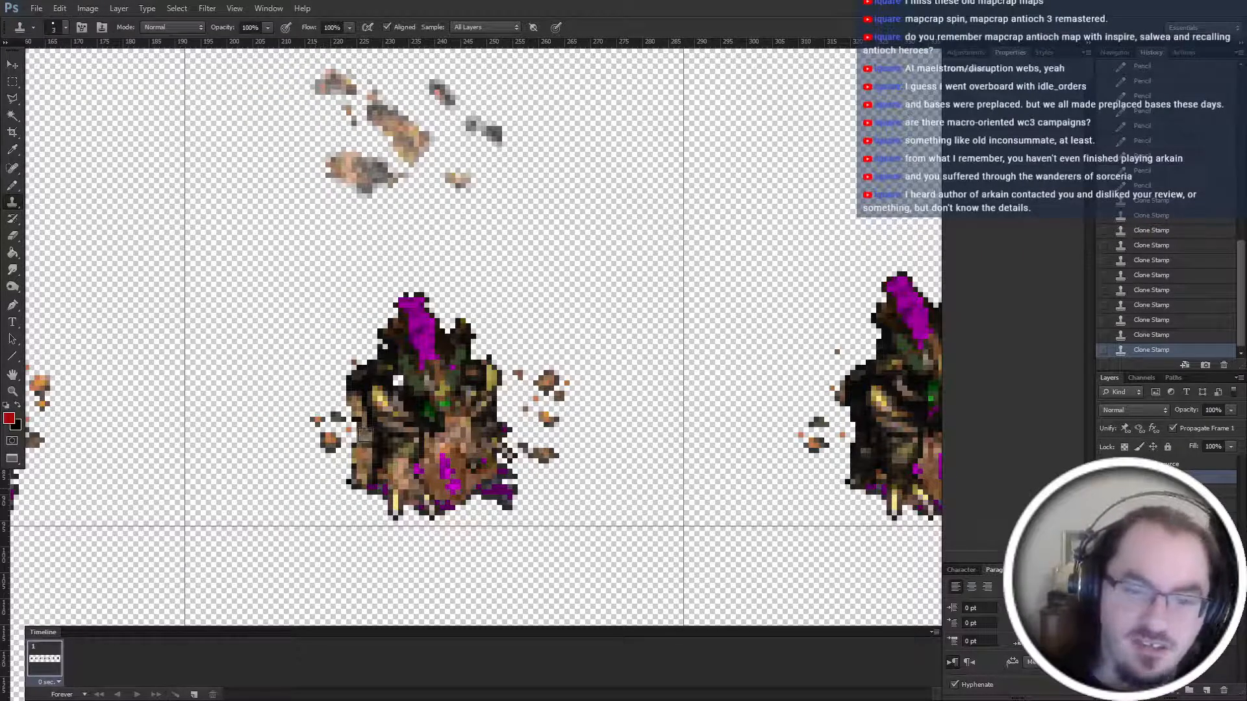
Clone debris texture over the dark left flank and left shoulder of the third frame's basilisk with the Clone Stamp.
{"action": "left_click", "coordinate": [374, 464]}
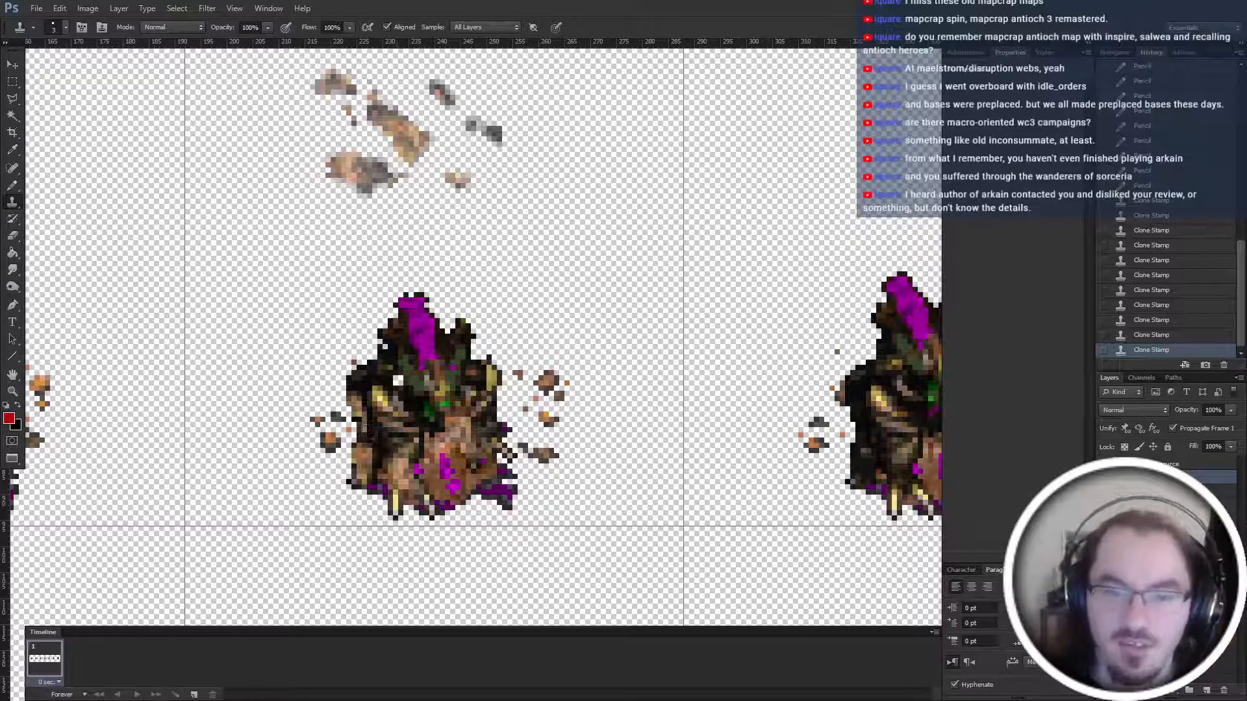
{"action": "left_click", "coordinate": [377, 463]}
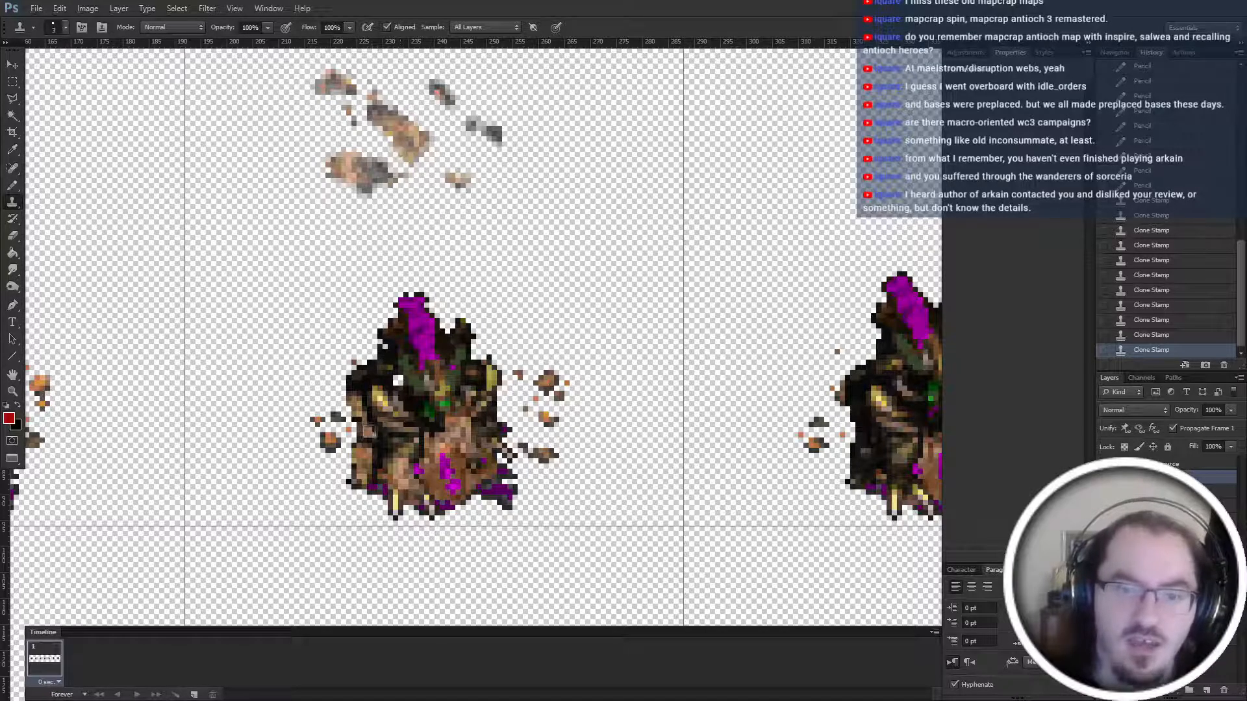
{"action": "left_click", "coordinate": [374, 448]}
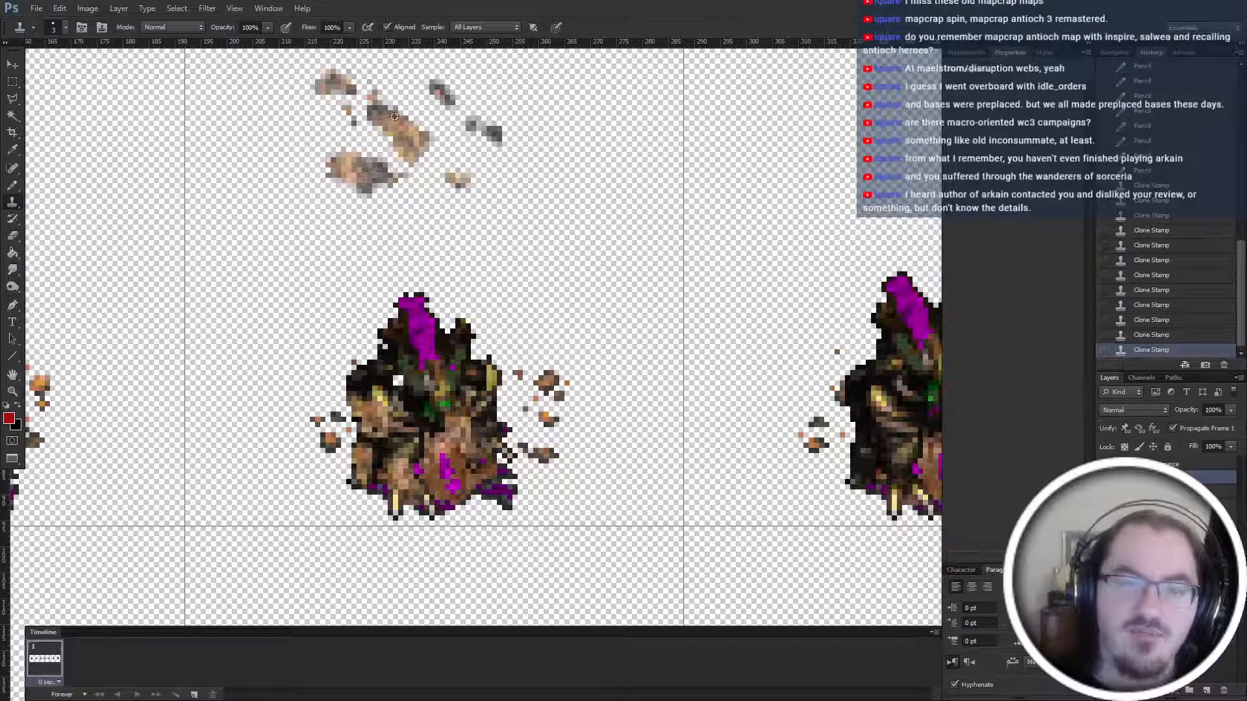
{"action": "left_click", "coordinate": [357, 375]}
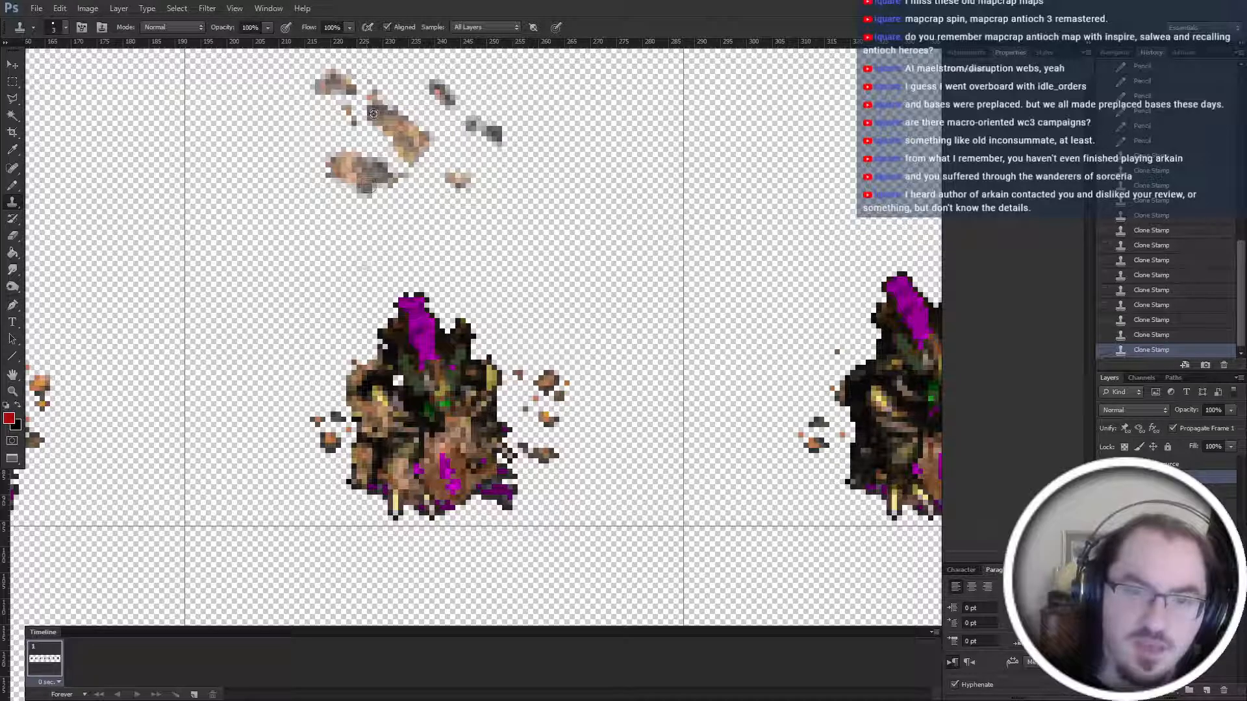
Clone debris texture over the crest tip, right-hand spikes and face of the third frame's basilisk.
{"action": "mouse_move", "coordinate": [383, 313]}
{"action": "left_mouse_down"}
{"action": "mouse_move", "coordinate": [390, 346]}
{"action": "mouse_move", "coordinate": [375, 360]}
{"action": "mouse_move", "coordinate": [422, 265]}
{"action": "mouse_move", "coordinate": [386, 348]}
{"action": "mouse_move", "coordinate": [446, 332]}
{"action": "mouse_move", "coordinate": [409, 322]}
{"action": "mouse_move", "coordinate": [432, 303]}
{"action": "mouse_move", "coordinate": [396, 331]}
{"action": "mouse_move", "coordinate": [416, 311]}
{"action": "mouse_move", "coordinate": [386, 317]}
{"action": "left_mouse_up"}
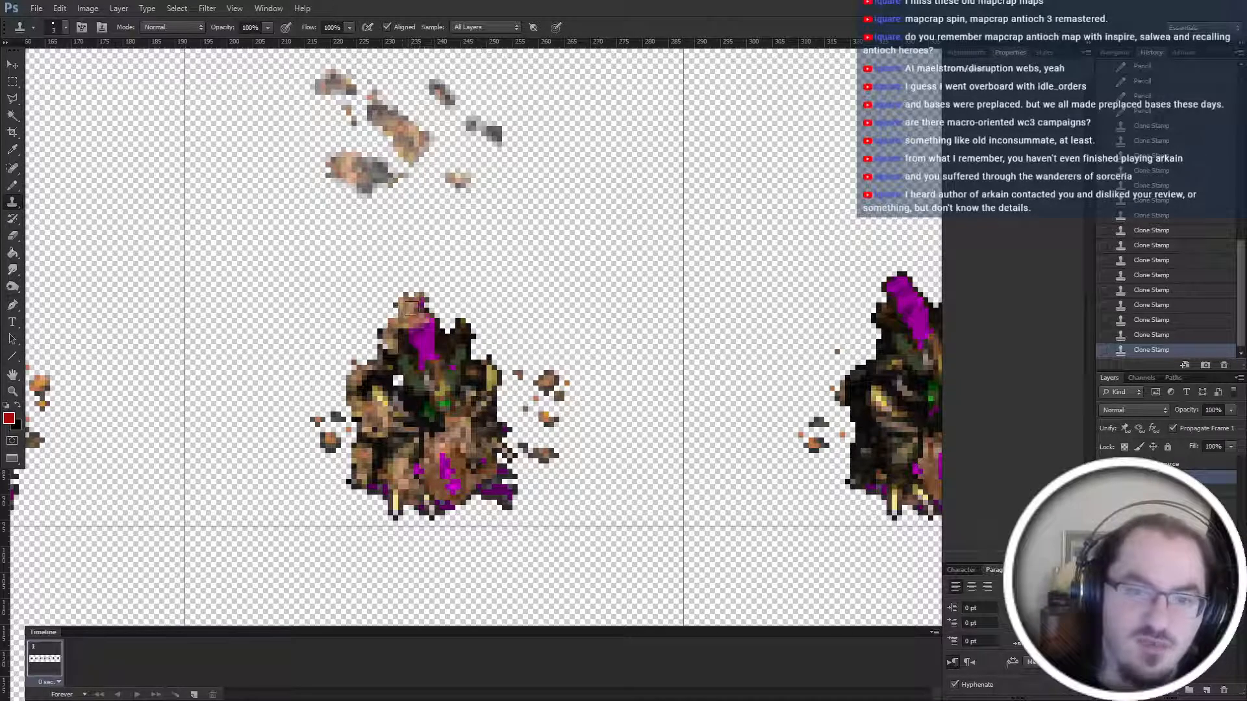
{"action": "scroll", "coordinate": [419, 369], "scroll_direction": "left", "scroll_amount": 5}
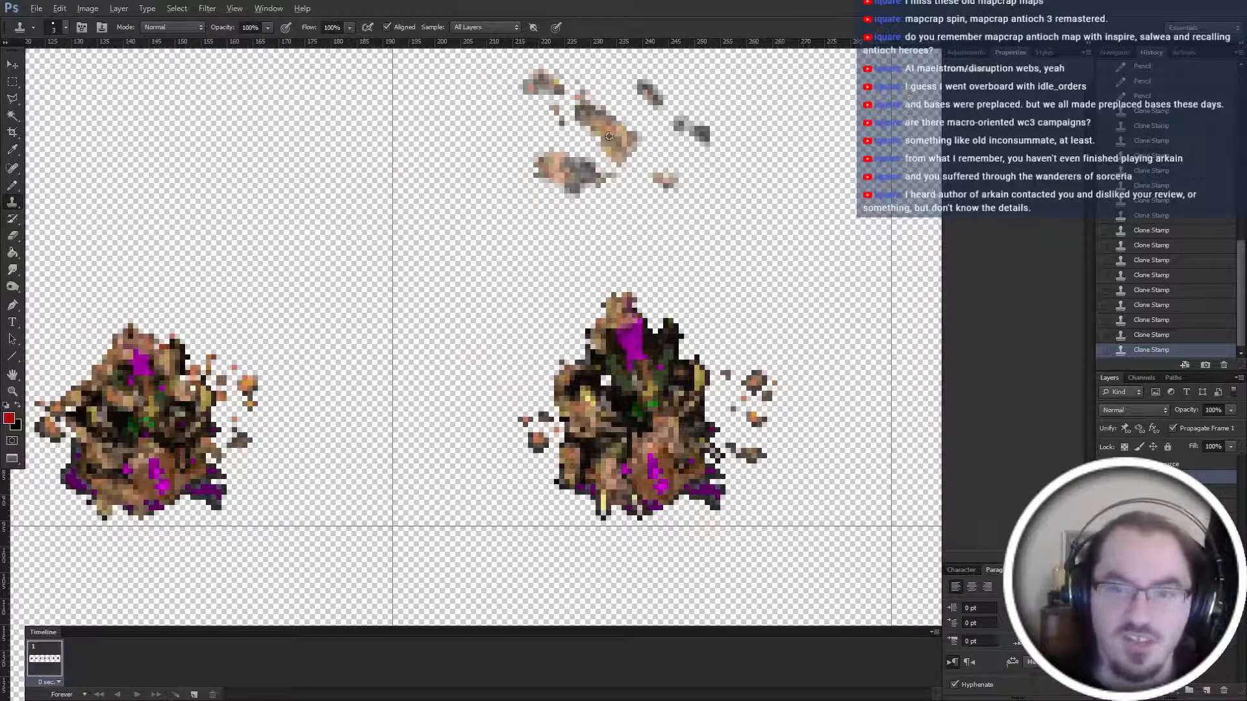
{"action": "mouse_move", "coordinate": [669, 328]}
{"action": "left_mouse_down"}
{"action": "mouse_move", "coordinate": [657, 346]}
{"action": "mouse_move", "coordinate": [685, 396]}
{"action": "mouse_move", "coordinate": [682, 363]}
{"action": "left_mouse_up"}
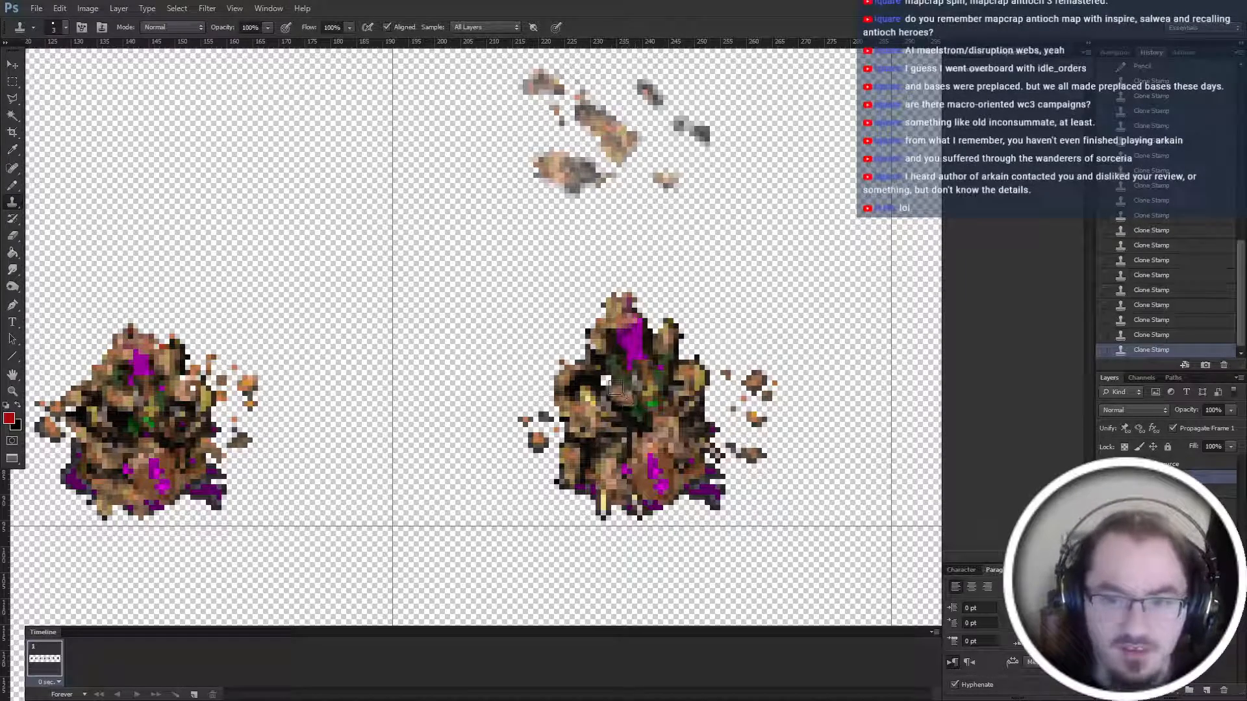
{"action": "left_click_drag", "start_coordinate": [630, 392], "coordinate": [601, 375]}
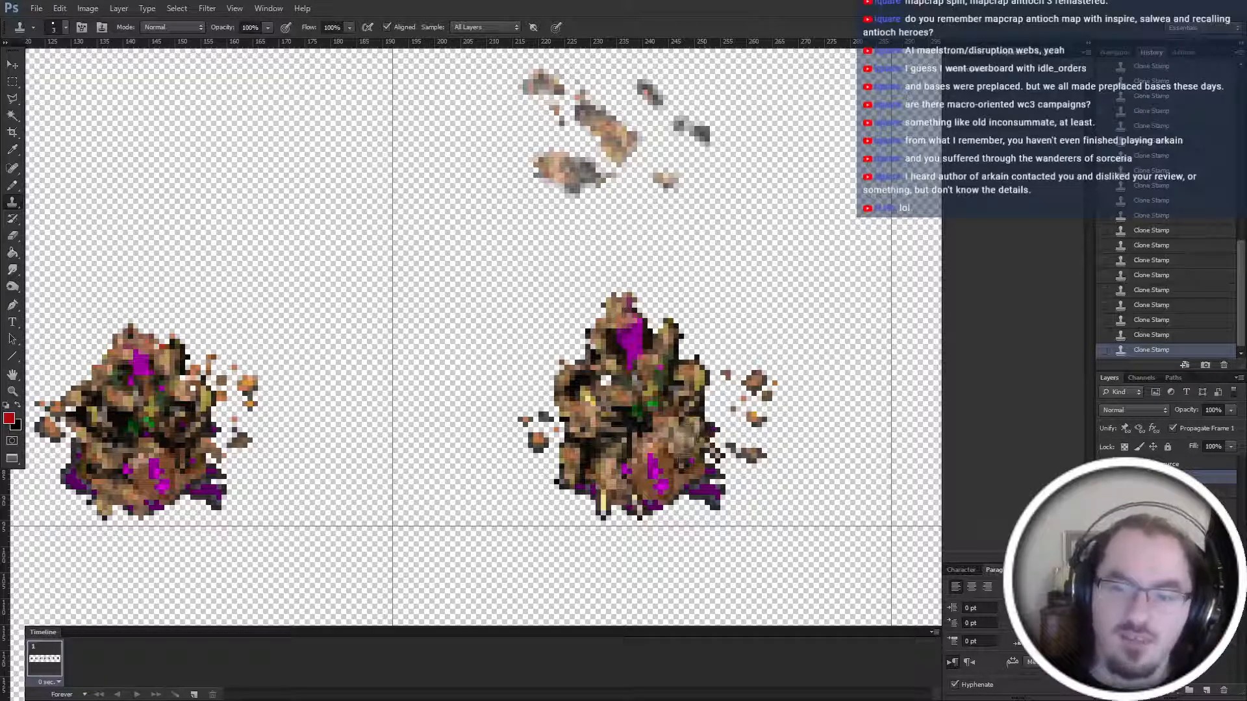
Paint black on the layer mask with the Pencil to hide stray pixels along the third frame's left shoulder.
{"action": "scroll", "coordinate": [747, 437], "scroll_direction": "right", "scroll_amount": 2}
{"action": "scroll", "coordinate": [747, 437], "scroll_direction": "right", "scroll_amount": 5}
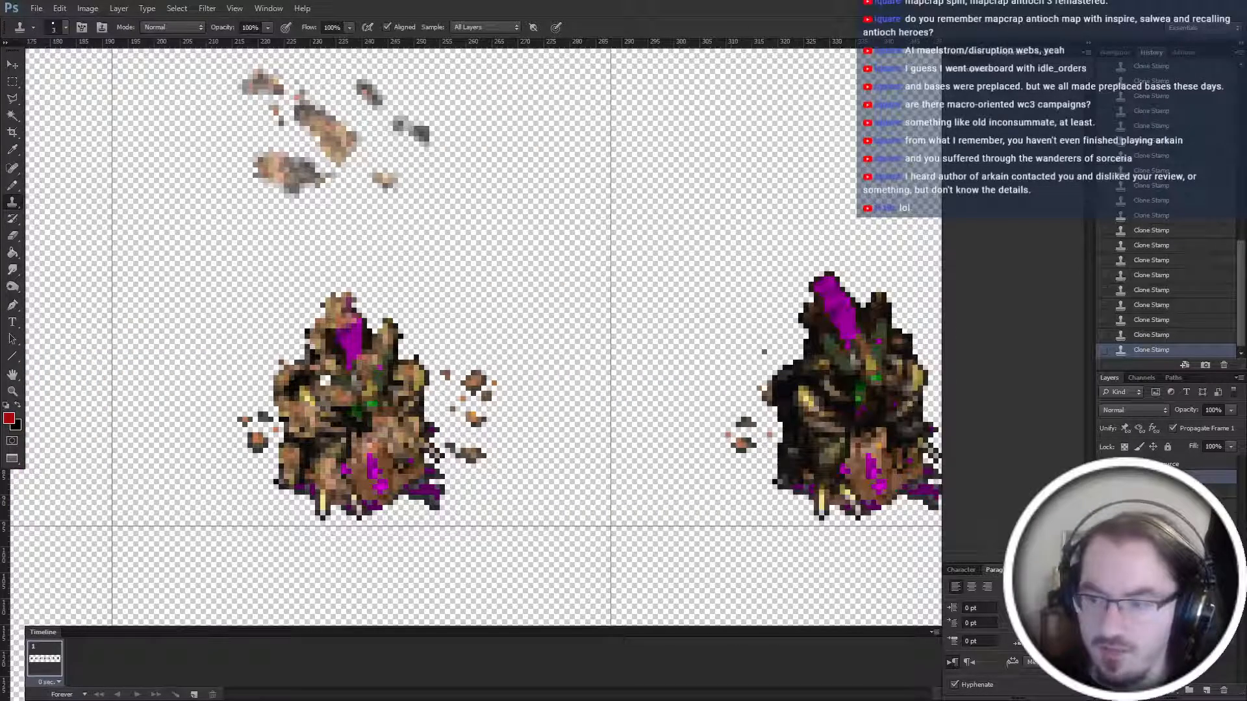
{"action": "left_click", "coordinate": [1157, 558]}
{"action": "key", "text": "x"}
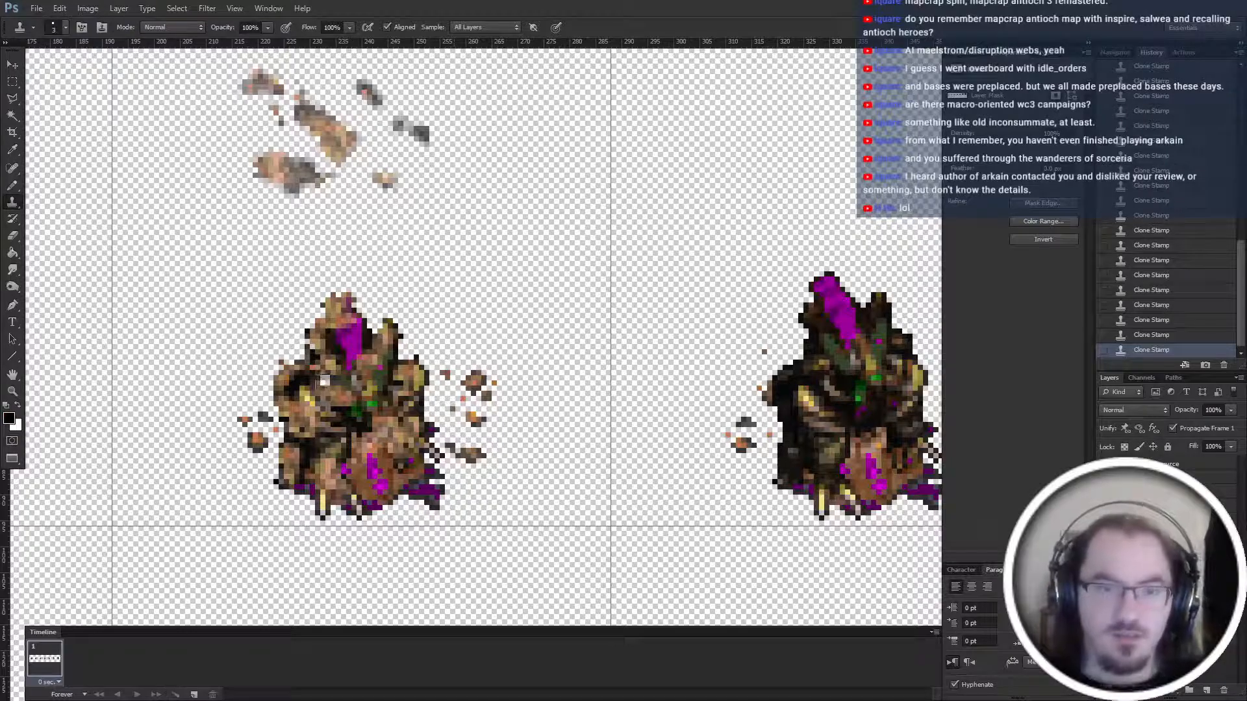
{"action": "key", "text": "b"}
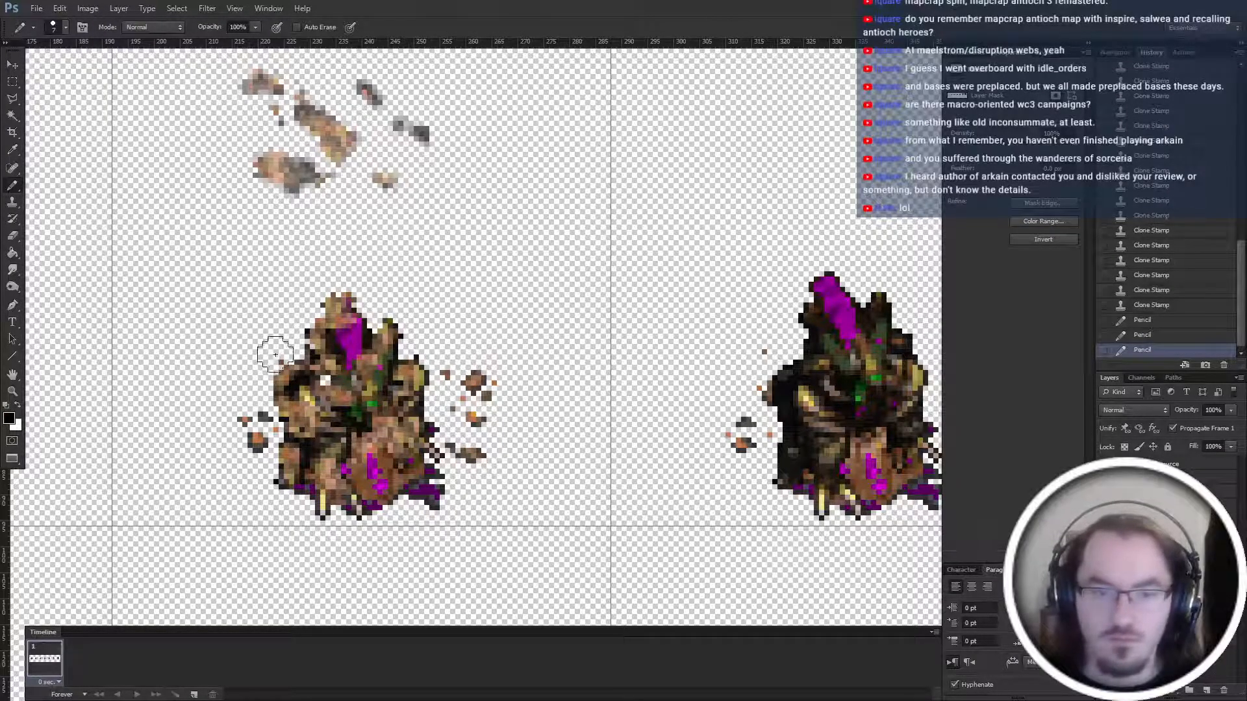
{"action": "left_click_drag", "start_coordinate": [272, 354], "coordinate": [312, 367]}
Clone debris texture over the lower body and around the small white hole beside the third frame basilisk's face.
{"action": "key", "text": "x"}
{"action": "key", "text": "s"}
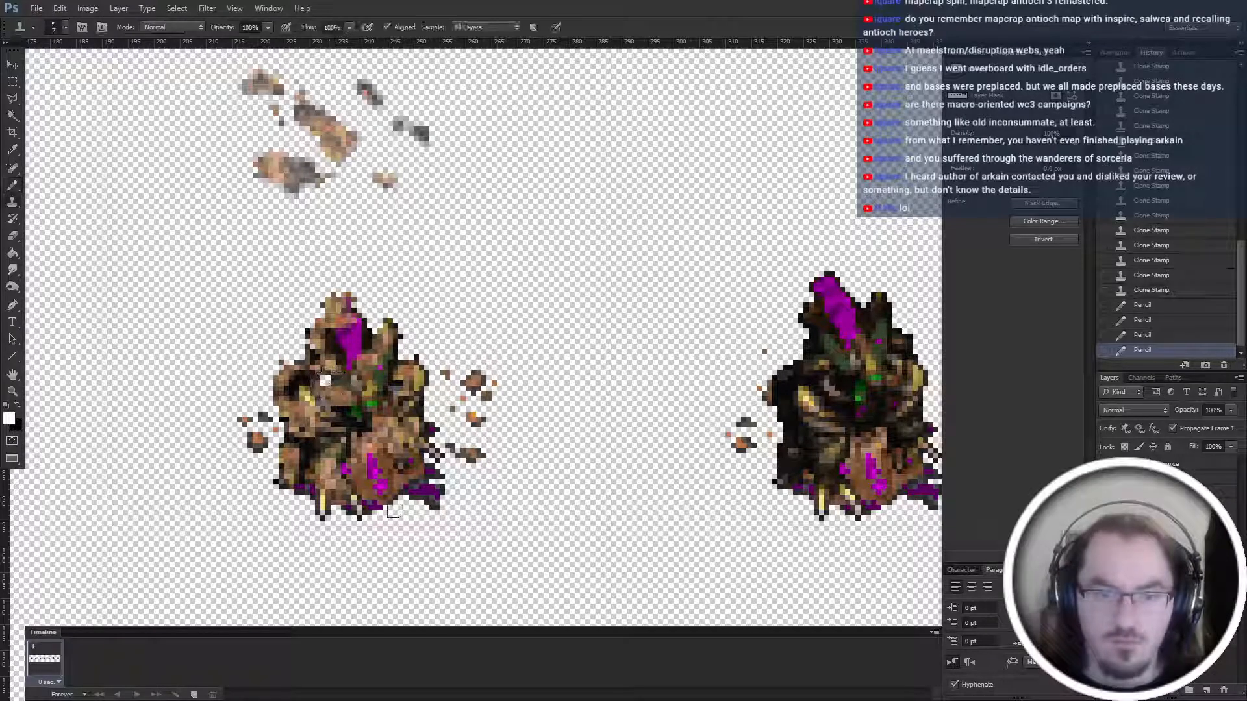
{"action": "key", "text": "bracketright"}
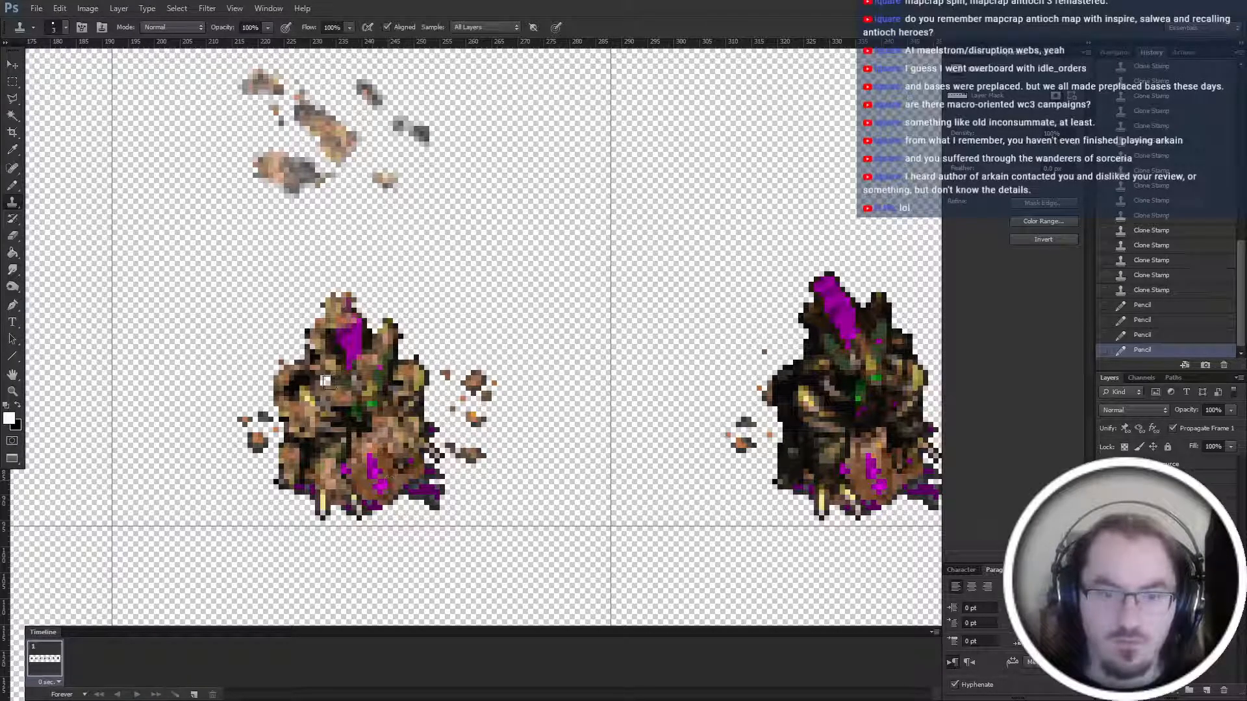
{"action": "left_click", "coordinate": [358, 480]}
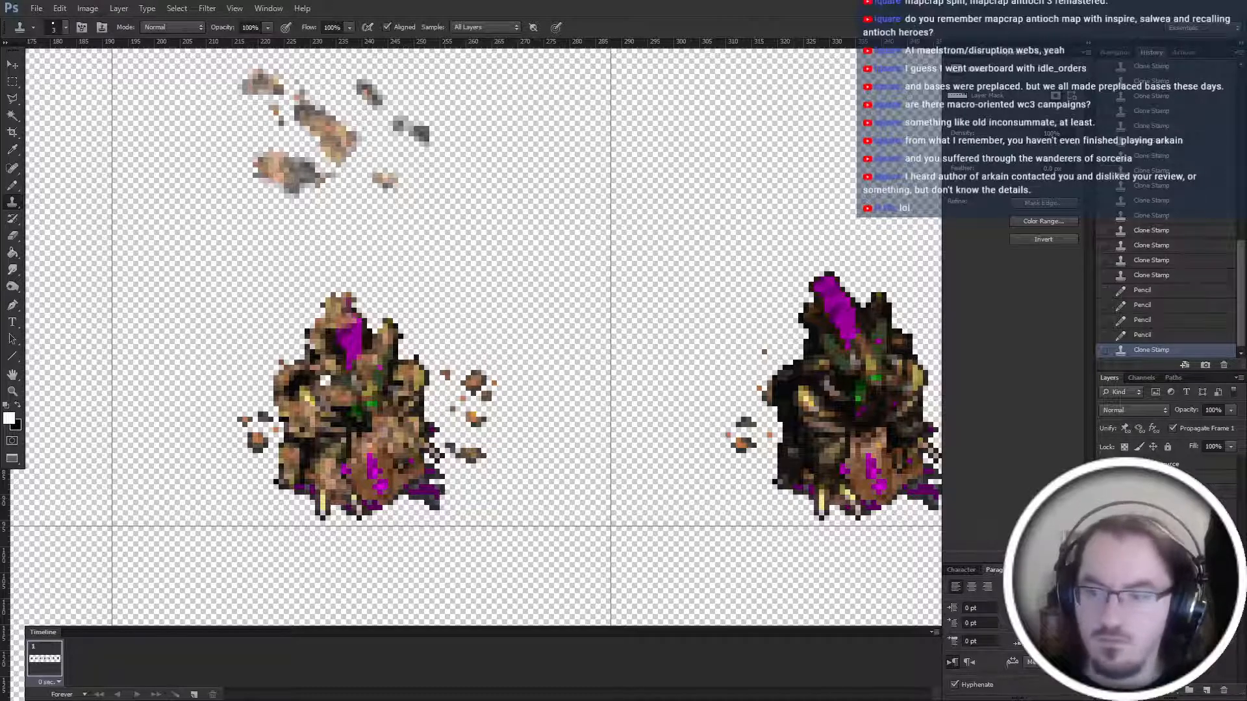
{"action": "left_click", "coordinate": [1132, 506]}
{"action": "left_click_drag", "start_coordinate": [323, 347], "coordinate": [324, 383]}
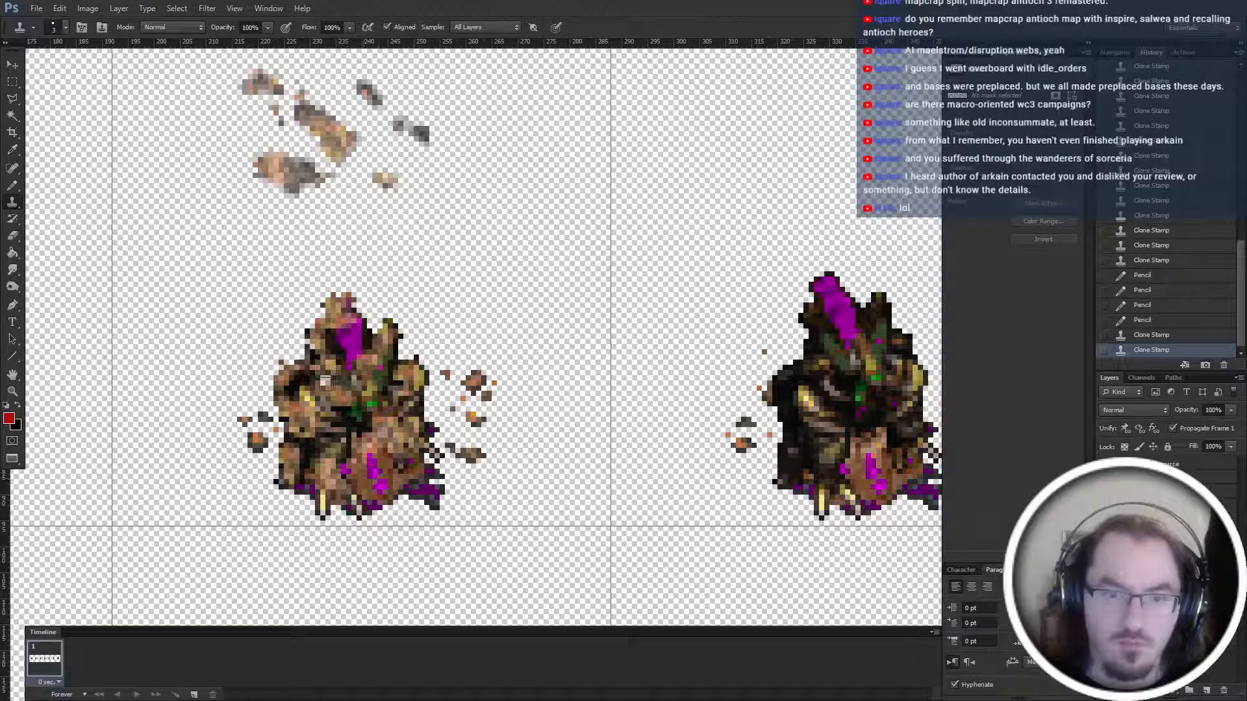
{"action": "left_click", "coordinate": [325, 382]}
Try painting white on the mask over the third frame's small hole, compare it with the second frame, and undo the stroke.
{"action": "key", "text": "b"}
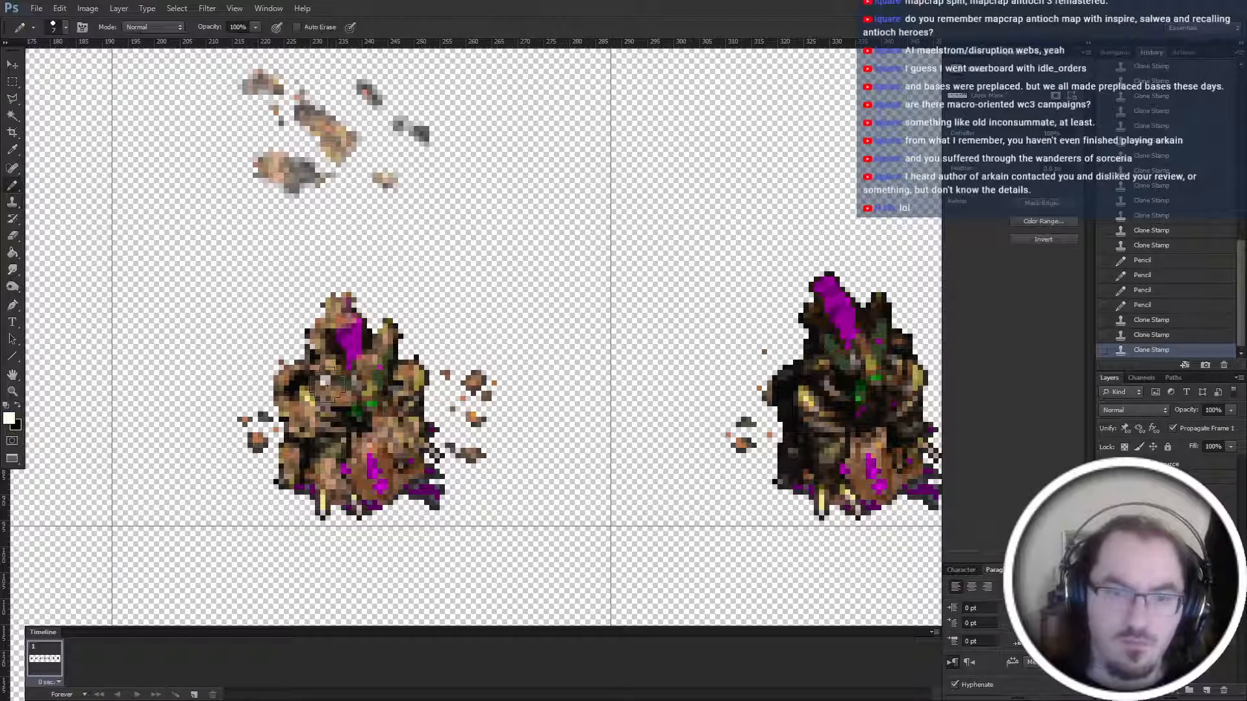
{"action": "left_click", "coordinate": [331, 399]}
{"action": "scroll", "coordinate": [652, 467], "scroll_direction": "left", "scroll_amount": 2}
{"action": "scroll", "coordinate": [651, 467], "scroll_direction": "left", "scroll_amount": 10}
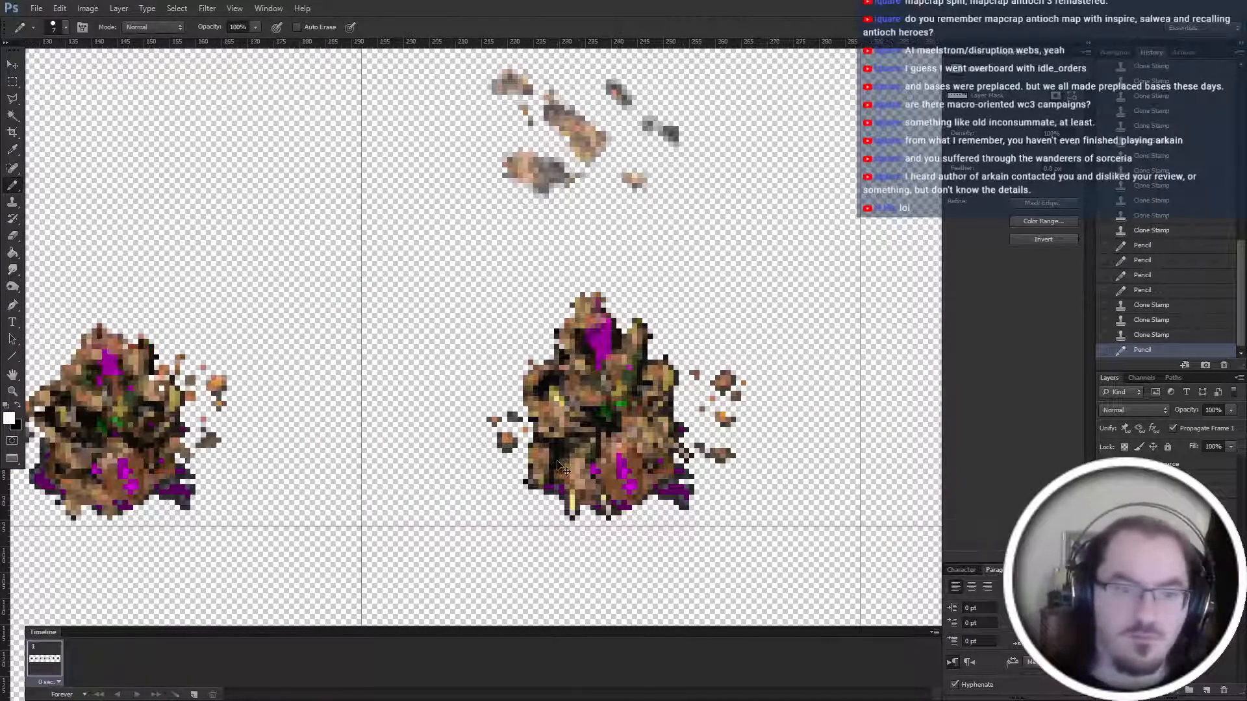
{"action": "scroll", "coordinate": [688, 436], "scroll_direction": "right", "scroll_amount": 1}
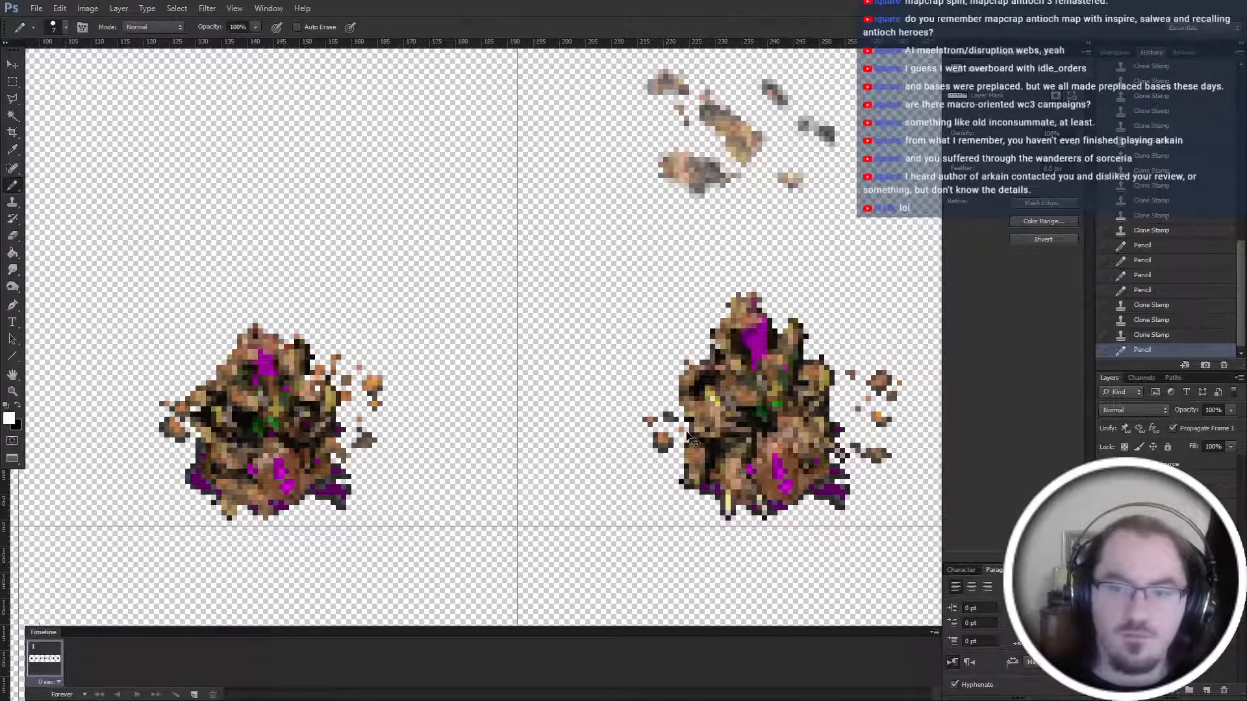
{"action": "key", "text": "ctrl+z"}
{"action": "scroll", "coordinate": [689, 435], "scroll_direction": "right", "scroll_amount": 5}
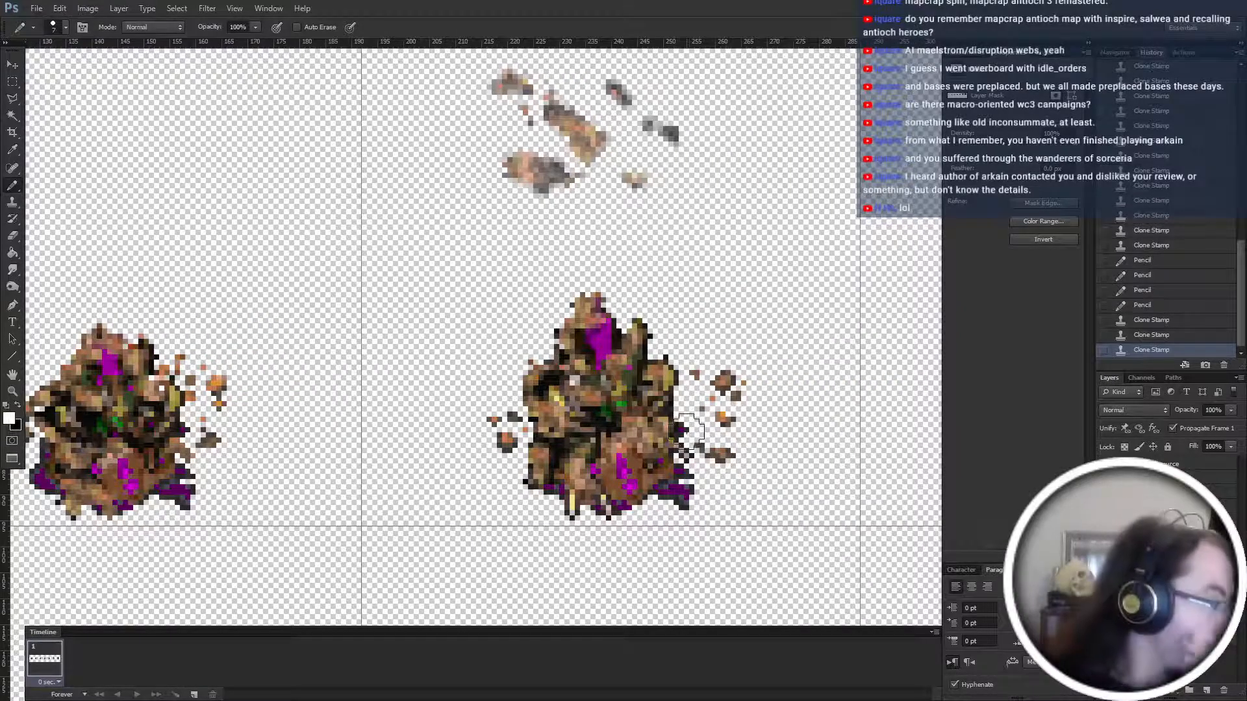
Fill the small hole beside the third frame basilisk's face by cloning debris texture on the layer and painting white on its mask.
{"action": "key", "text": "s"}
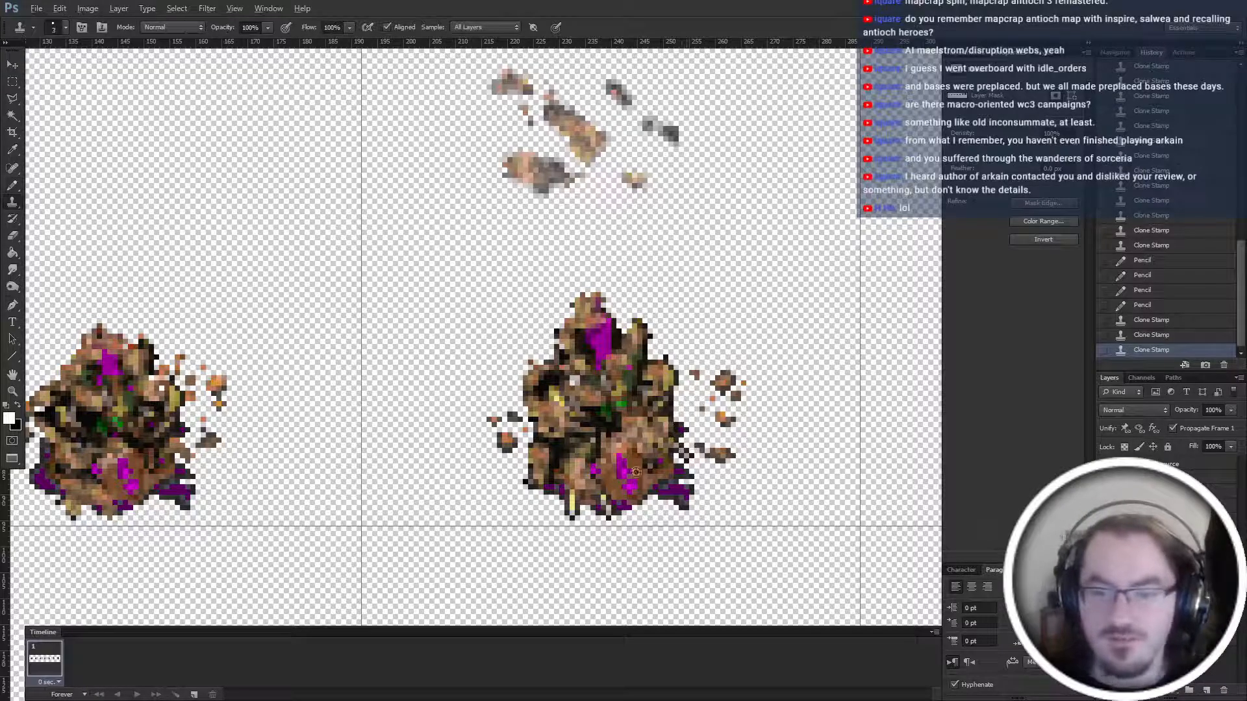
{"action": "left_click", "coordinate": [1134, 519]}
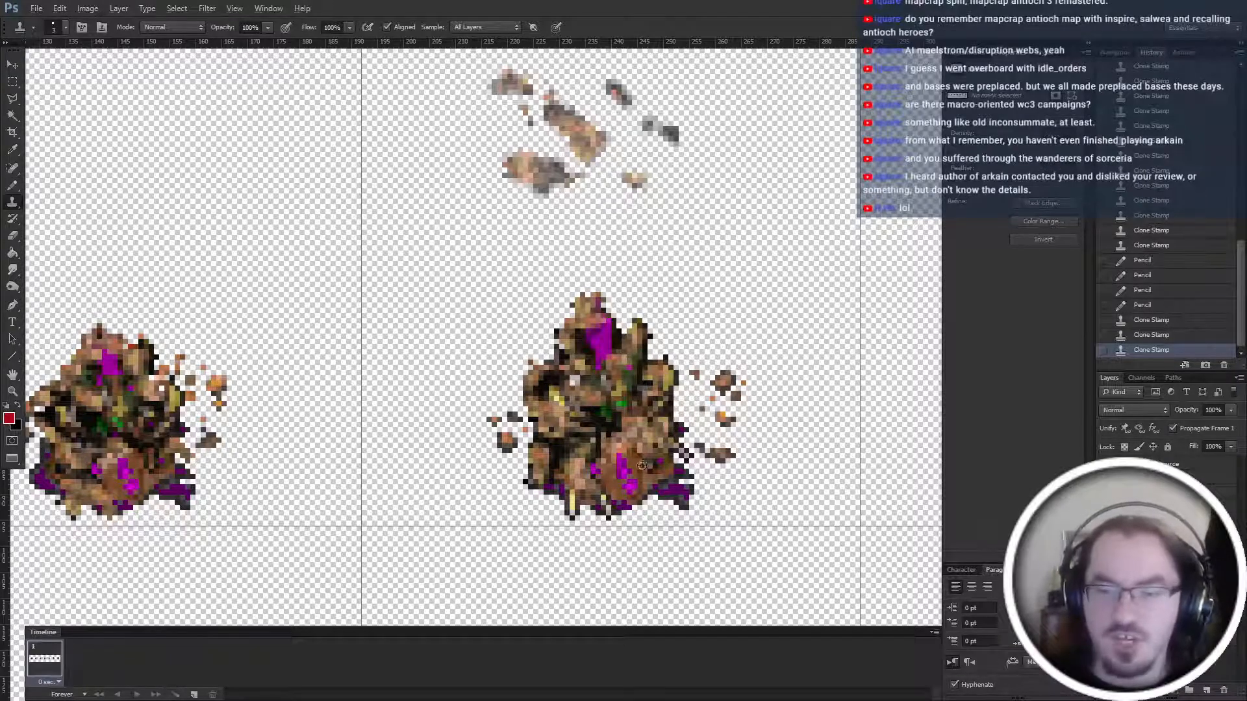
{"action": "mouse_move", "coordinate": [585, 396]}
{"action": "left_mouse_down"}
{"action": "mouse_move", "coordinate": [650, 466]}
{"action": "mouse_move", "coordinate": [591, 397]}
{"action": "mouse_move", "coordinate": [615, 486]}
{"action": "mouse_move", "coordinate": [571, 386]}
{"action": "mouse_move", "coordinate": [644, 462]}
{"action": "mouse_move", "coordinate": [658, 454]}
{"action": "mouse_move", "coordinate": [664, 384]}
{"action": "mouse_move", "coordinate": [581, 396]}
{"action": "left_mouse_up"}
{"action": "key", "text": "b"}
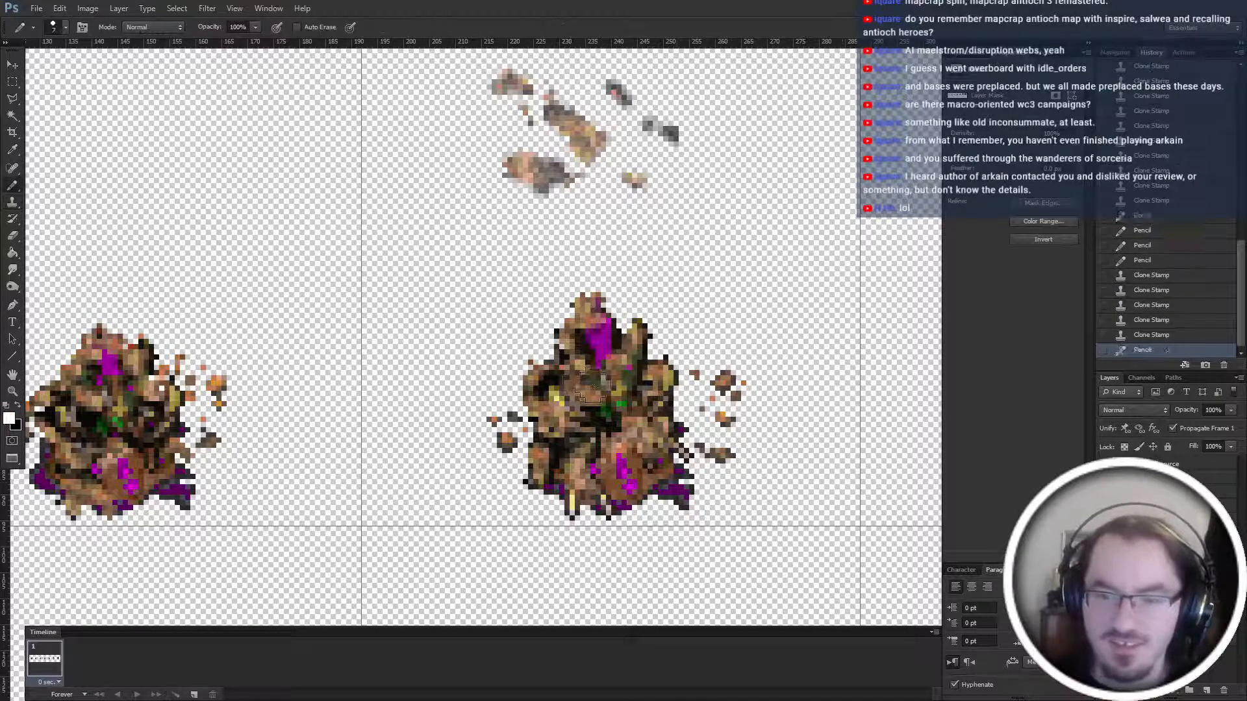
{"action": "left_click", "coordinate": [1138, 520]}
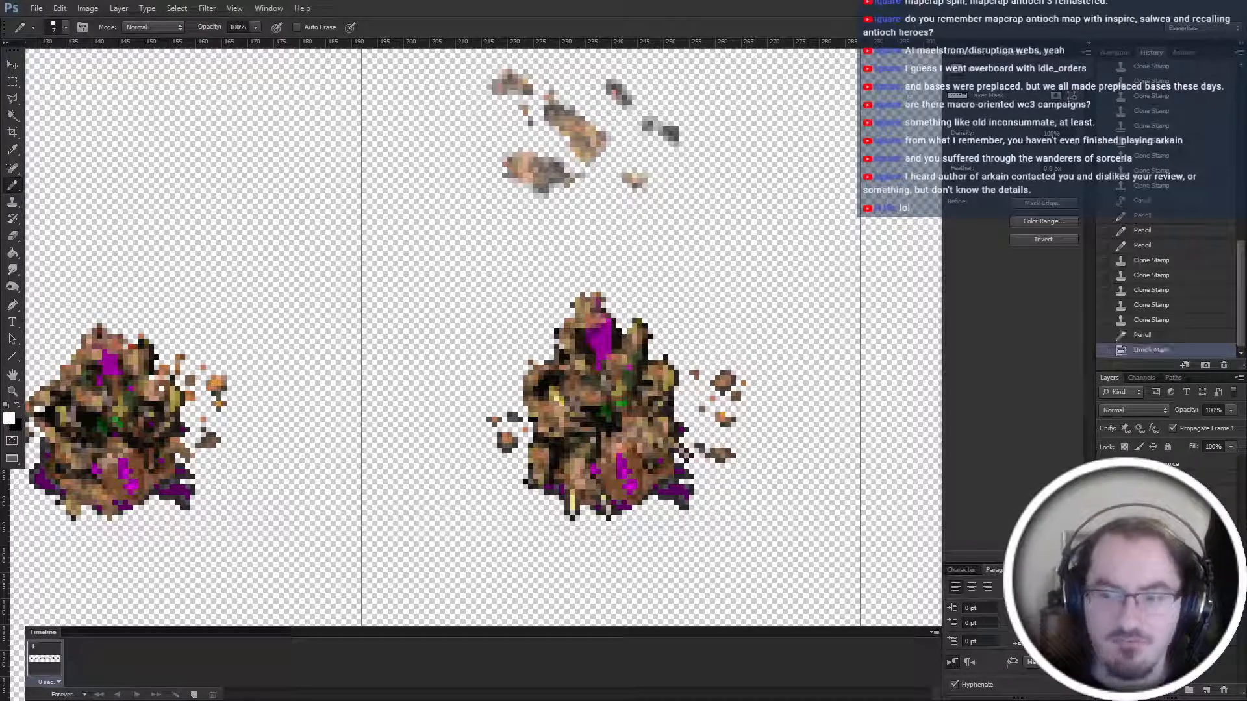
{"action": "left_click", "coordinate": [1138, 520]}
{"action": "key", "text": "s"}
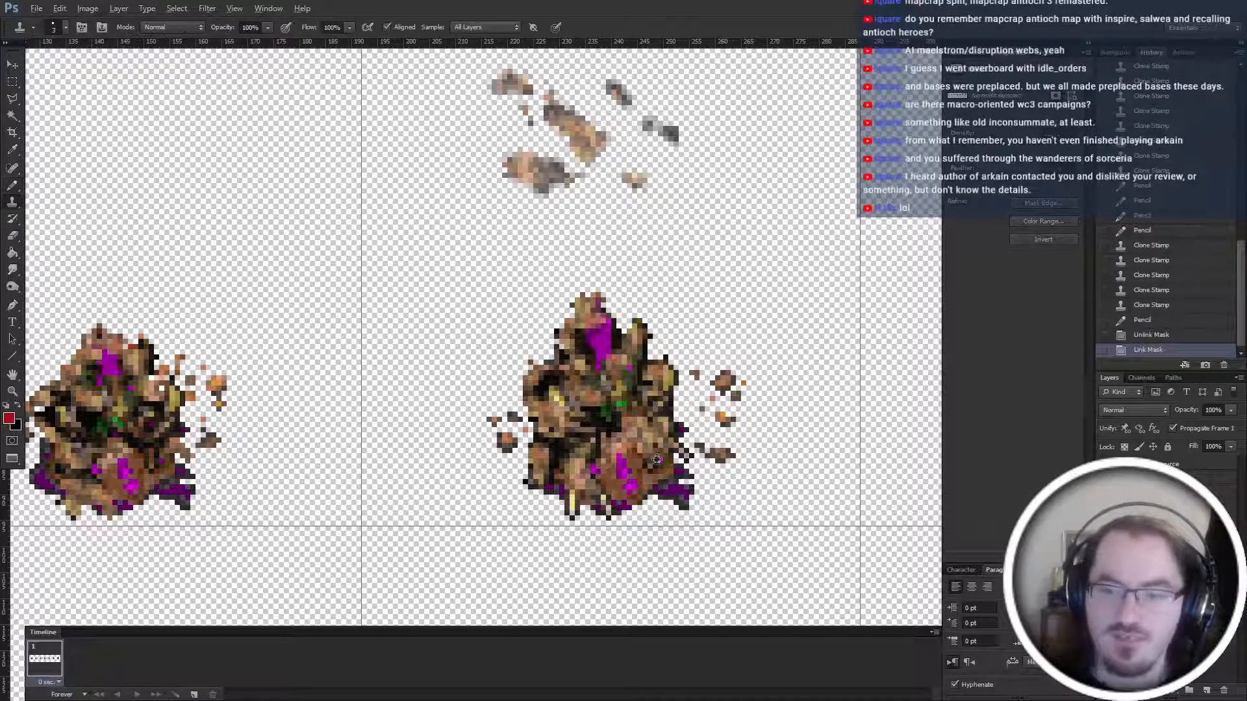
{"action": "left_click", "coordinate": [575, 384]}
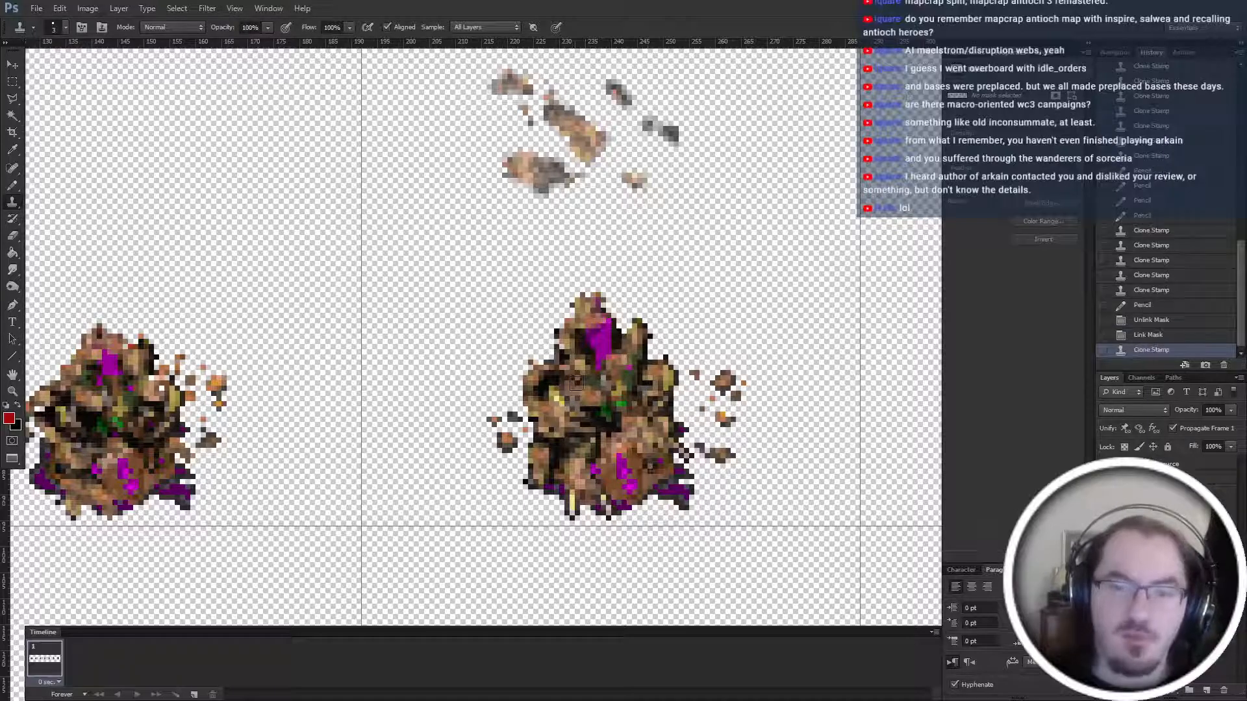
Select the basilisk layer and clone debris texture over the lower left body of the fourth frame's basilisk.
{"action": "scroll", "coordinate": [743, 432], "scroll_direction": "right", "scroll_amount": 5}
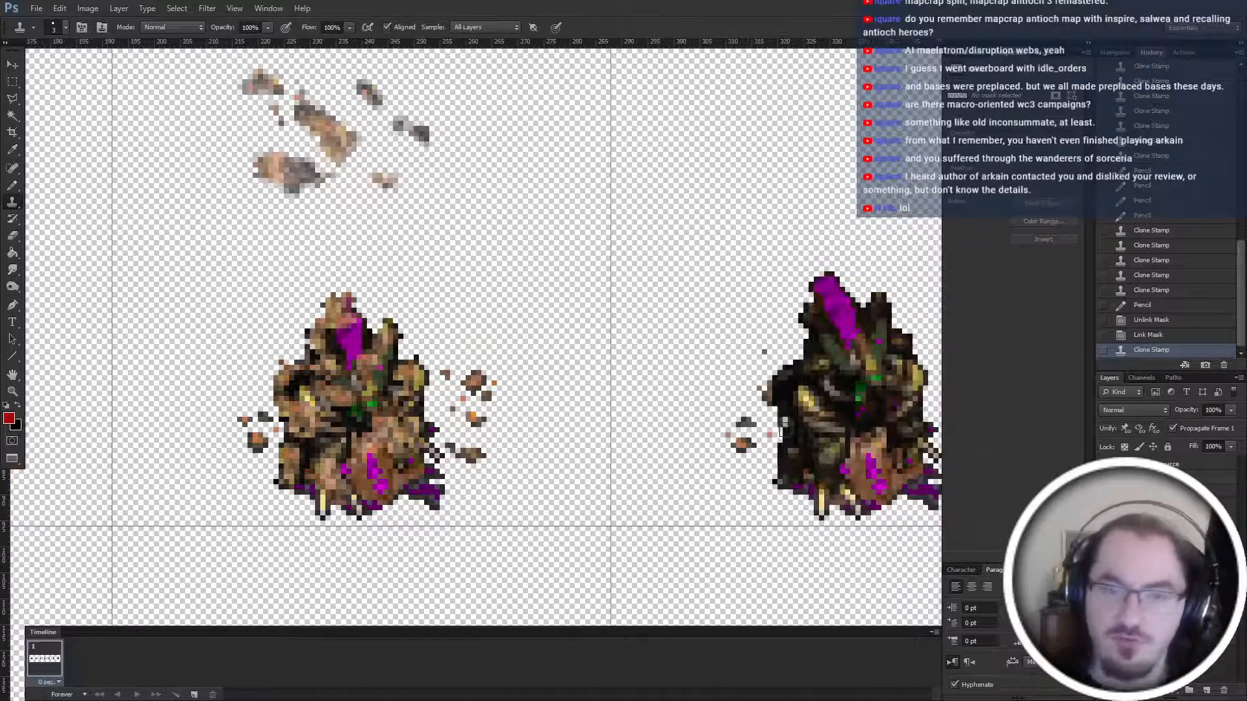
{"action": "left_click", "coordinate": [1166, 477]}
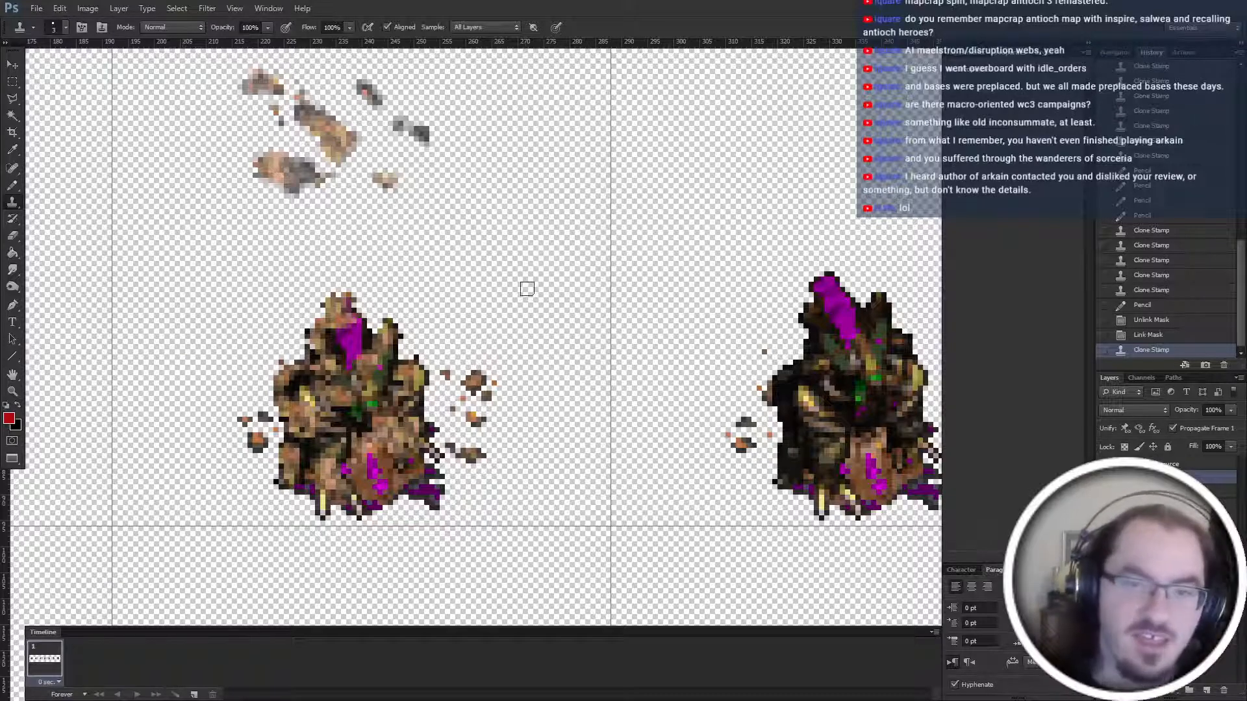
{"action": "scroll", "coordinate": [527, 288], "scroll_direction": "left", "scroll_amount": 1}
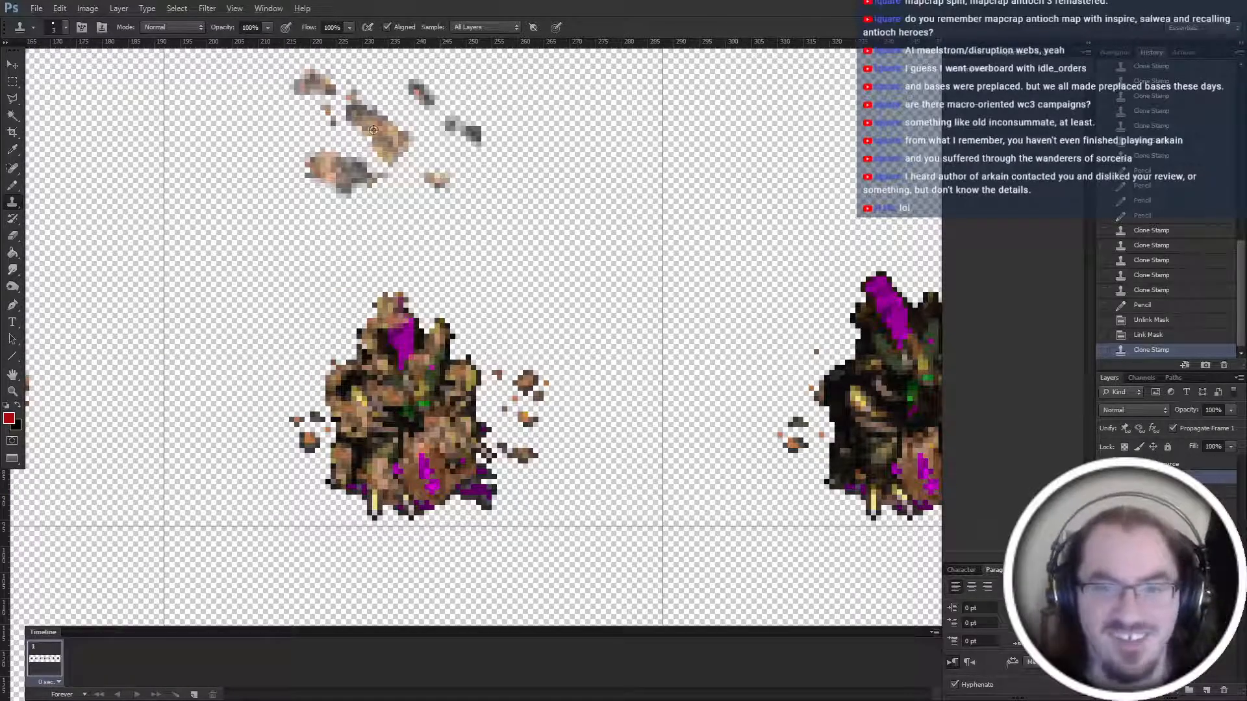
{"action": "scroll", "coordinate": [508, 218], "scroll_direction": "right", "scroll_amount": 5}
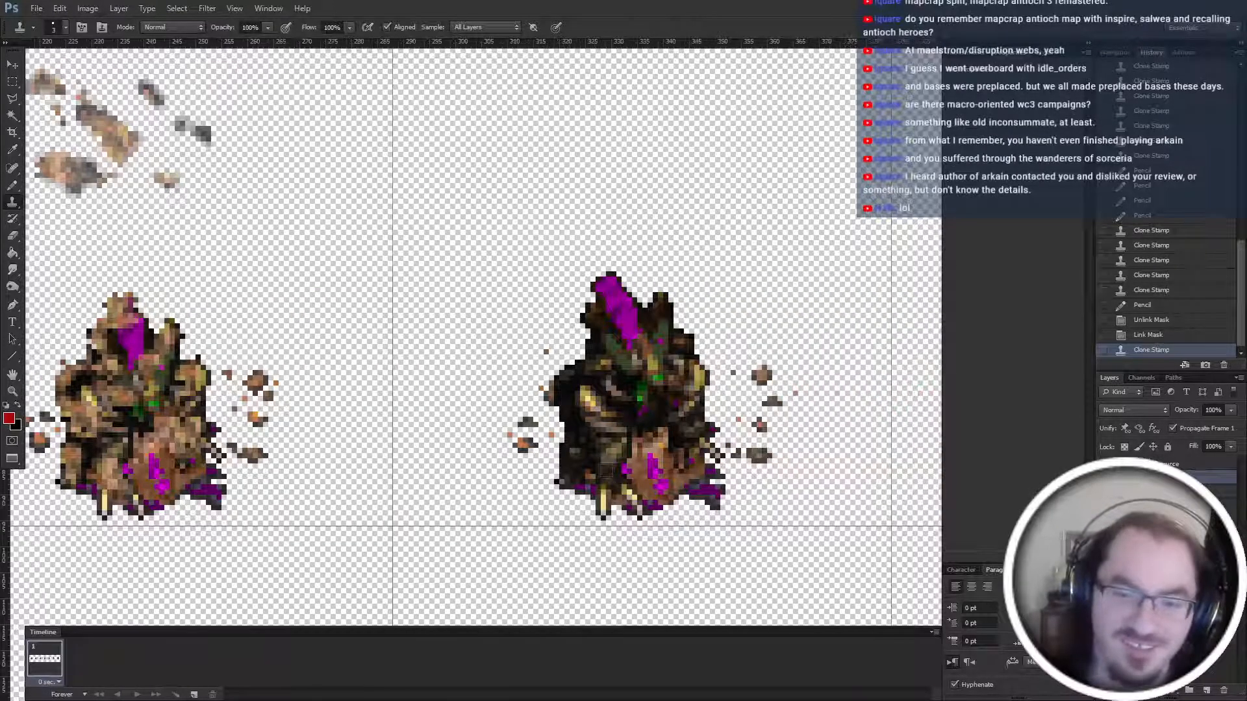
{"action": "left_click", "coordinate": [599, 475]}
{"action": "scroll", "coordinate": [279, 141], "scroll_direction": "left", "scroll_amount": 1}
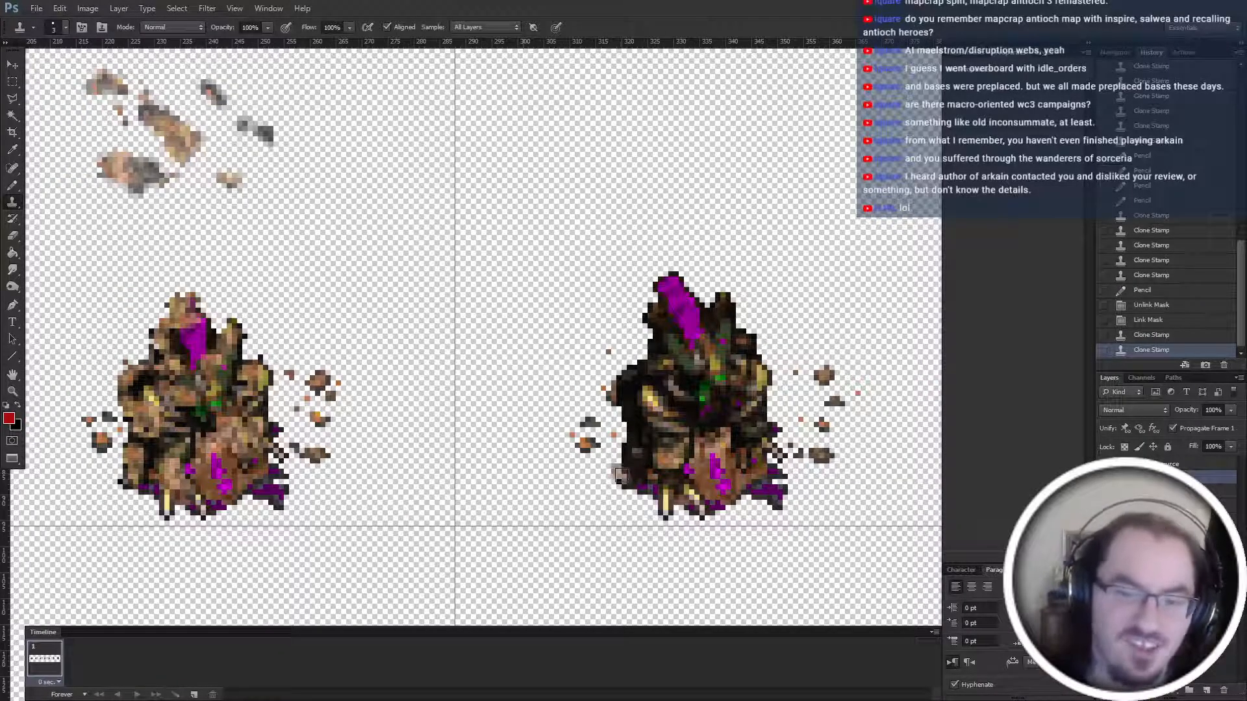
{"action": "left_click", "coordinate": [619, 478]}
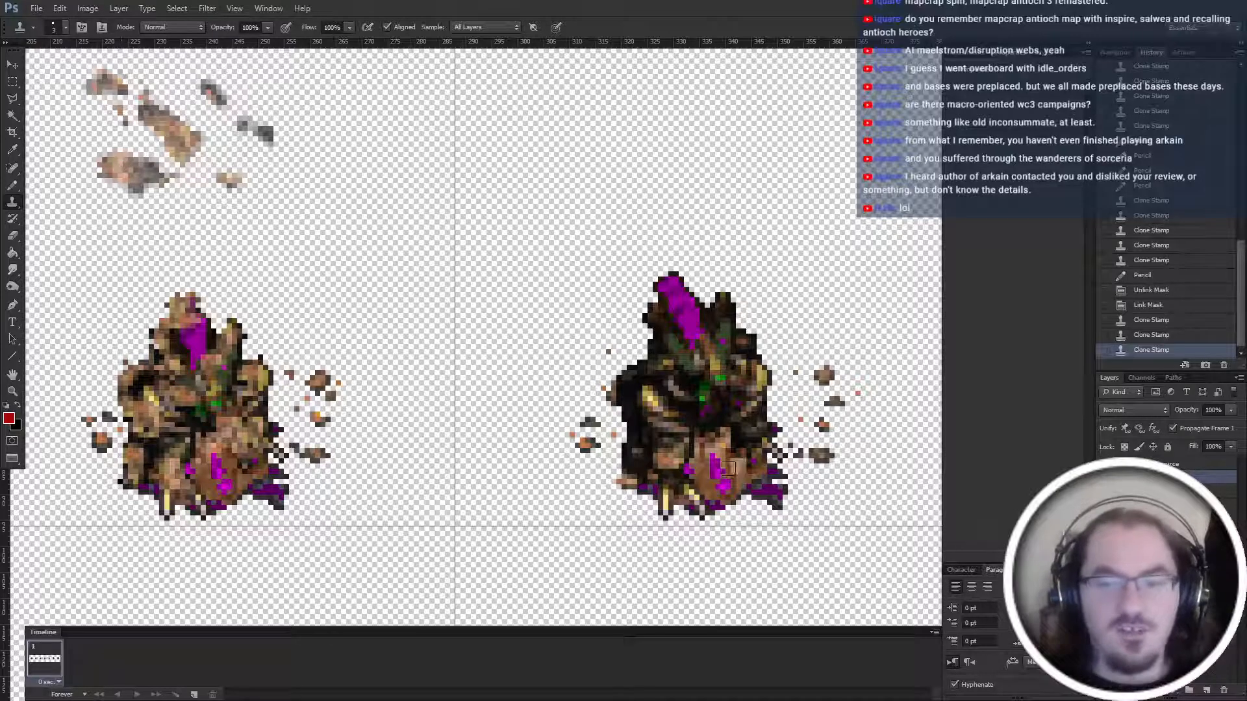
{"action": "left_click", "coordinate": [633, 479]}
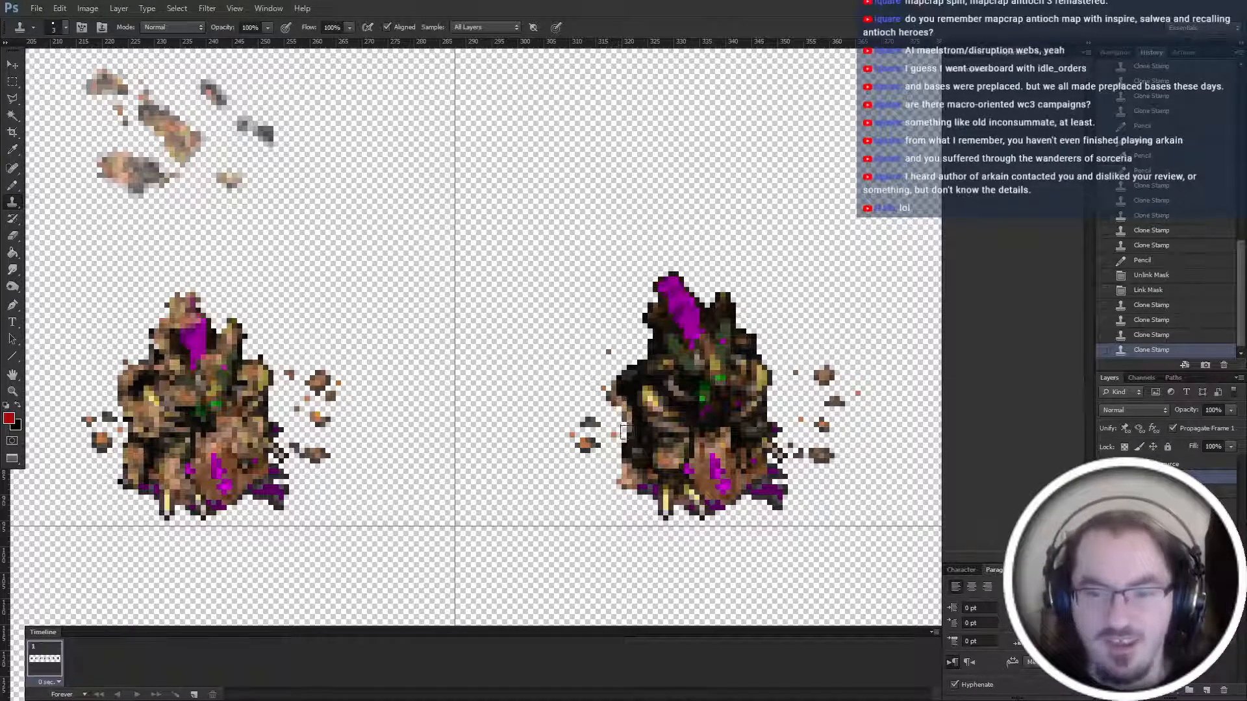
Clone debris texture up the left flank and over the left shoulder of the fourth frame's basilisk.
{"action": "left_click", "coordinate": [624, 426]}
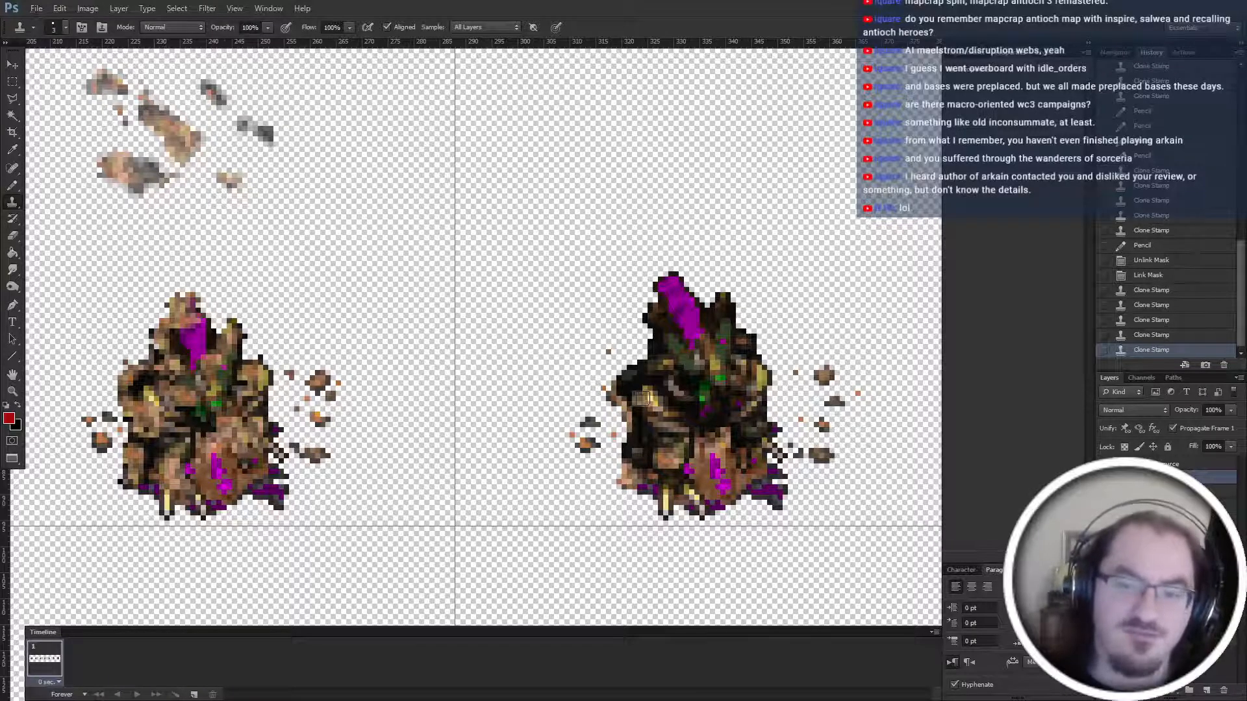
{"action": "left_click", "coordinate": [628, 401]}
{"action": "left_click", "coordinate": [617, 392]}
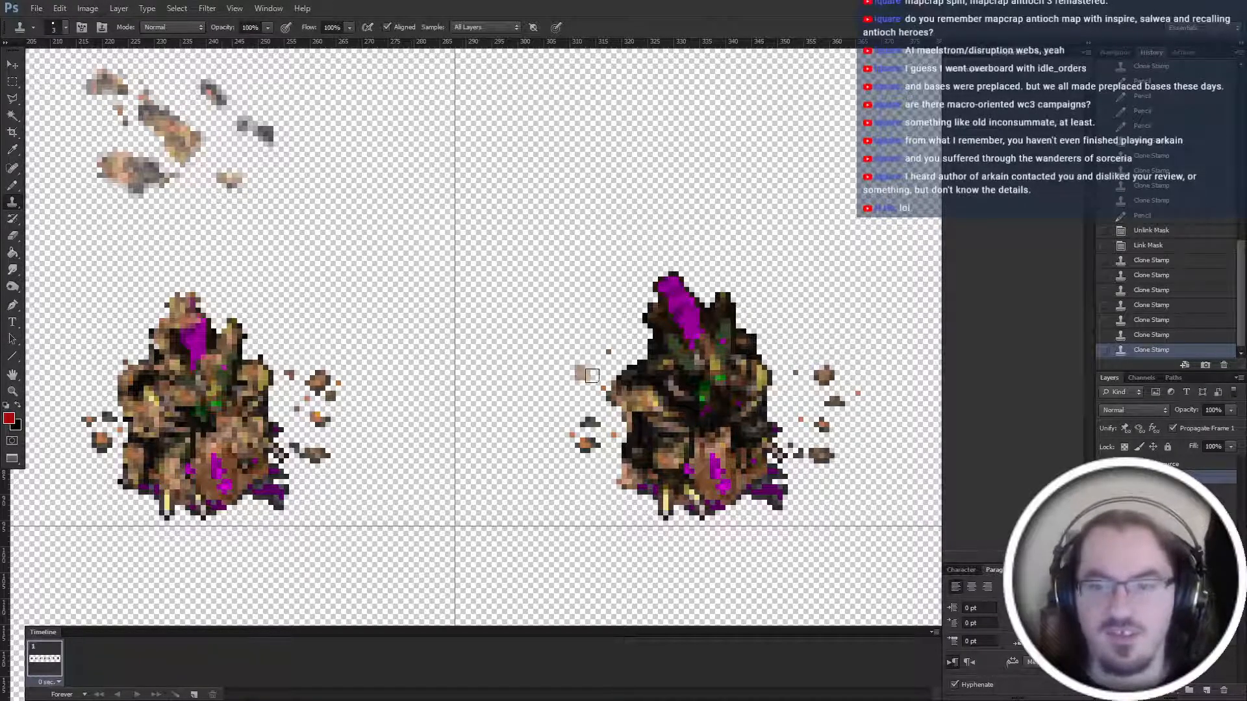
{"action": "left_click", "coordinate": [650, 373]}
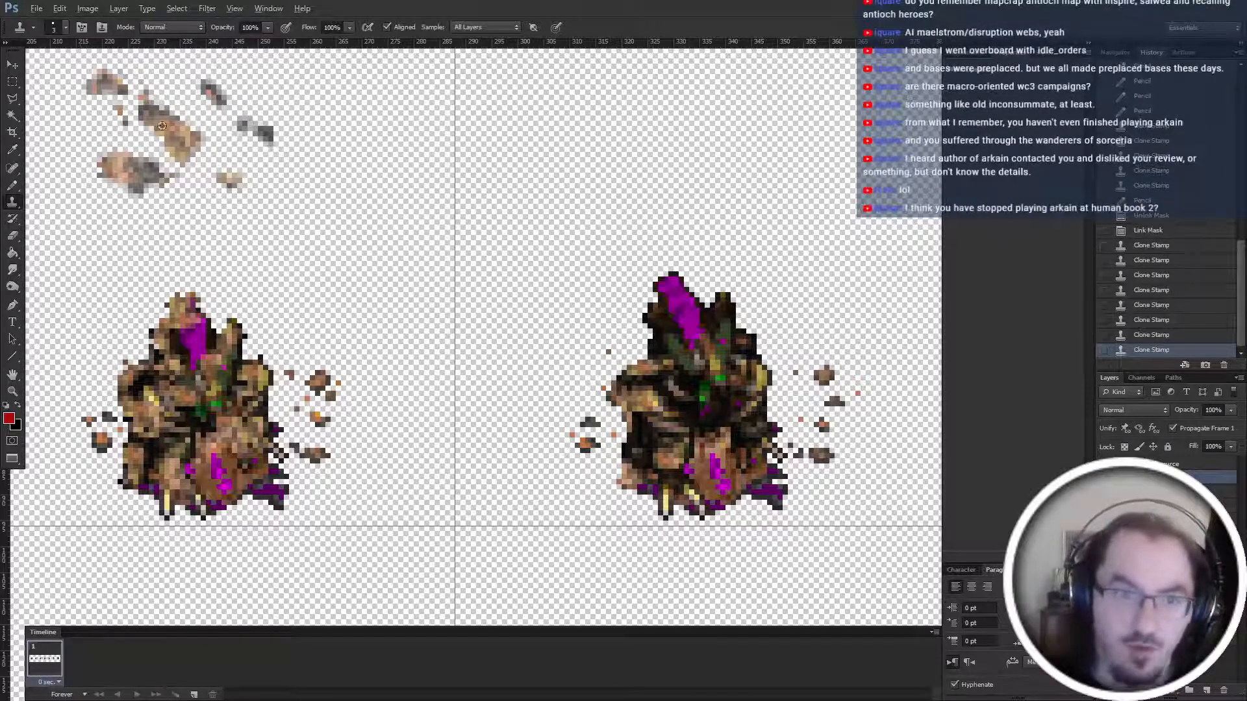
Clone debris texture over the upper left head, the right horn and the tip of the purple crest on the fourth frame's basilisk.
{"action": "left_click", "coordinate": [664, 344]}
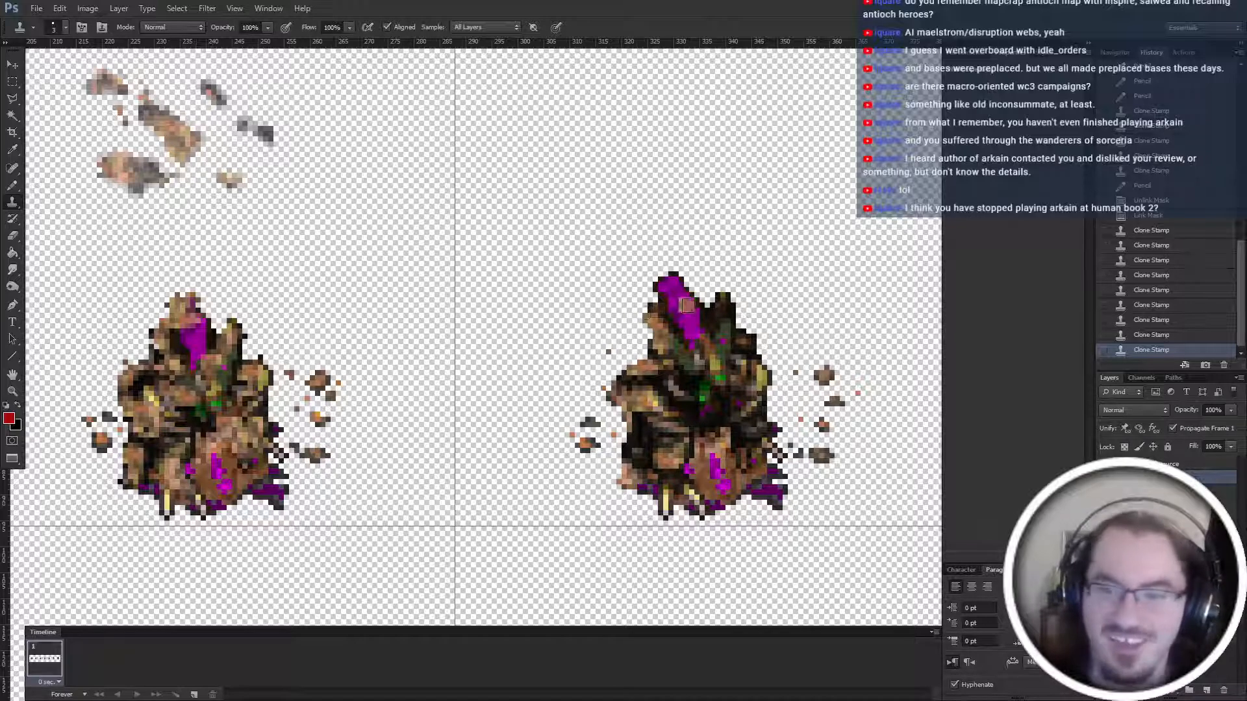
{"action": "left_click", "coordinate": [679, 305]}
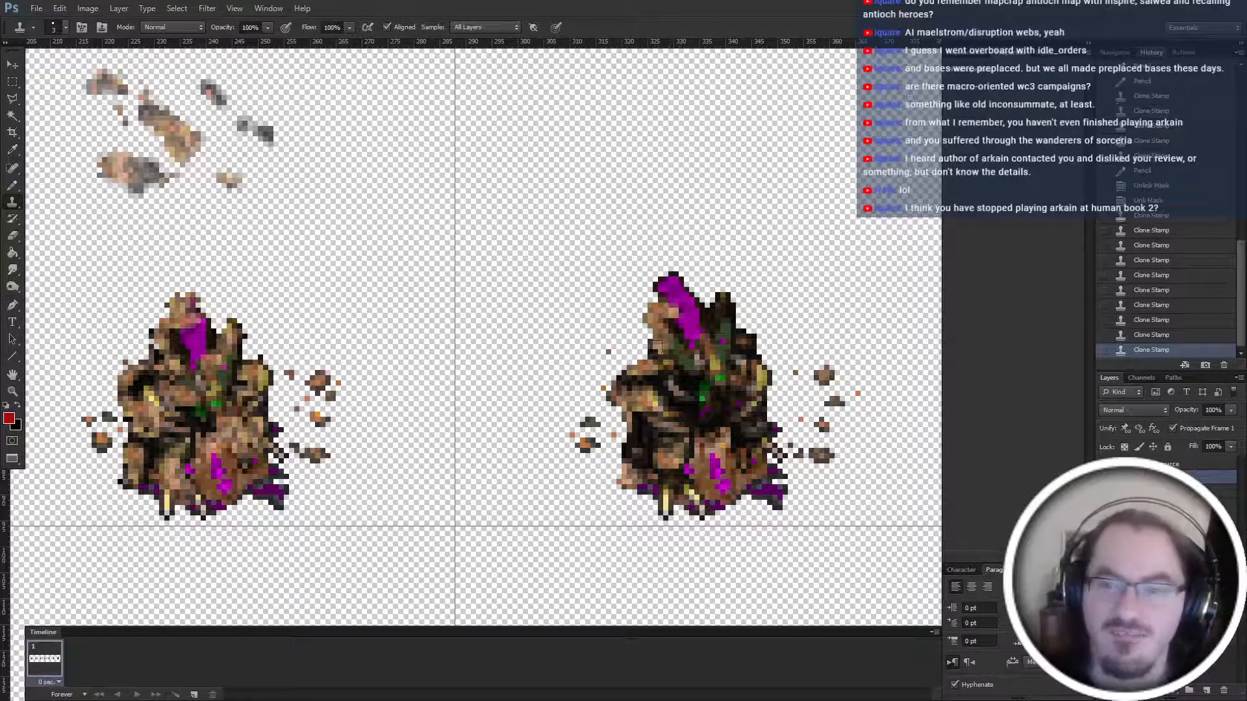
{"action": "left_click", "coordinate": [676, 328]}
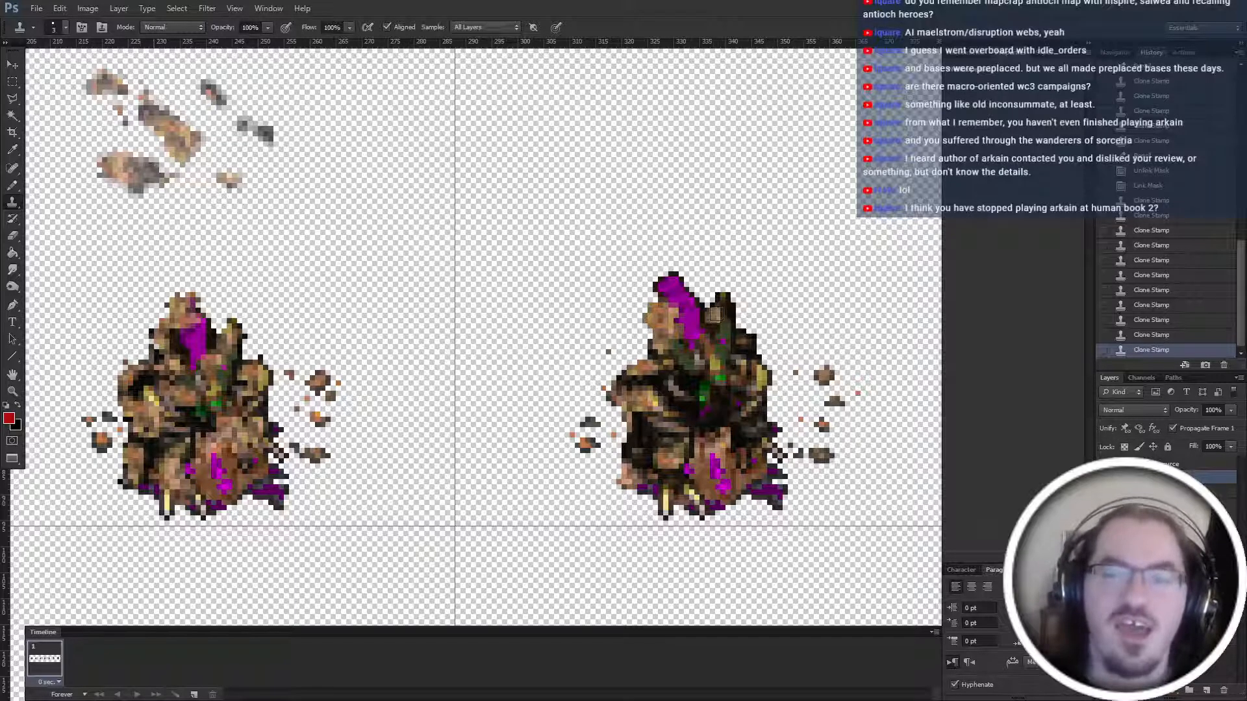
{"action": "left_click", "coordinate": [715, 311]}
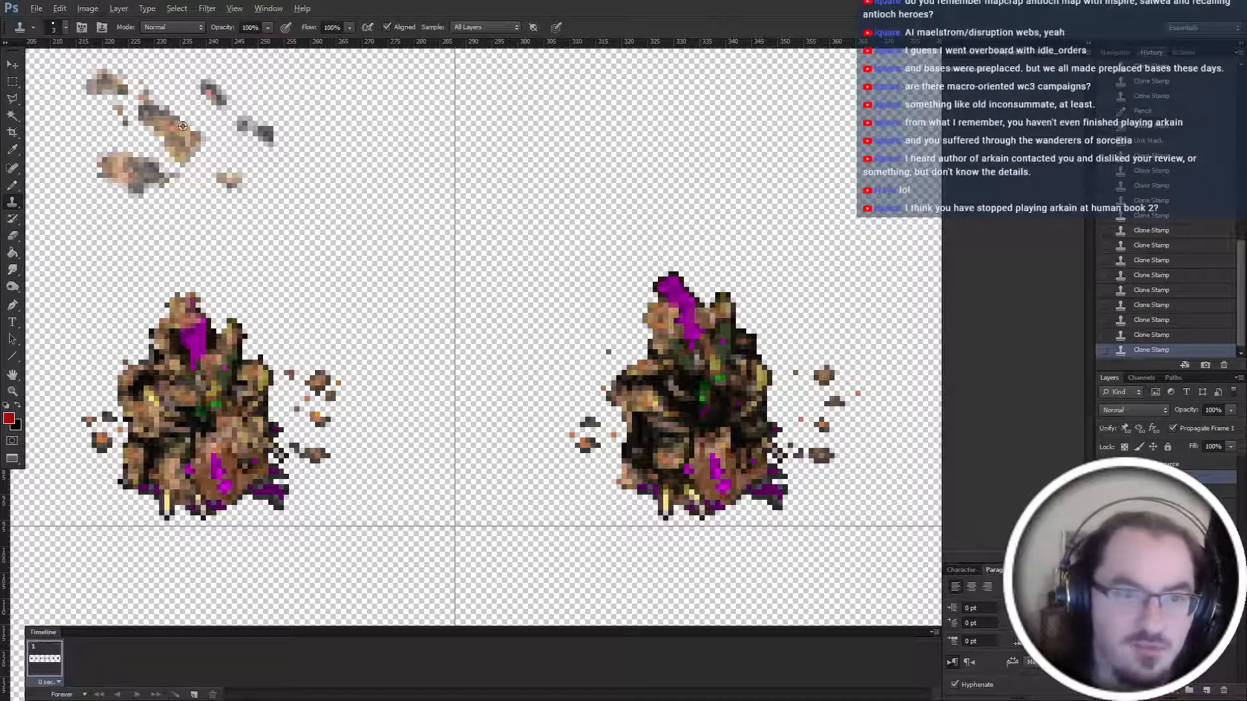
{"action": "left_click", "coordinate": [635, 299]}
{"action": "left_click", "coordinate": [668, 278]}
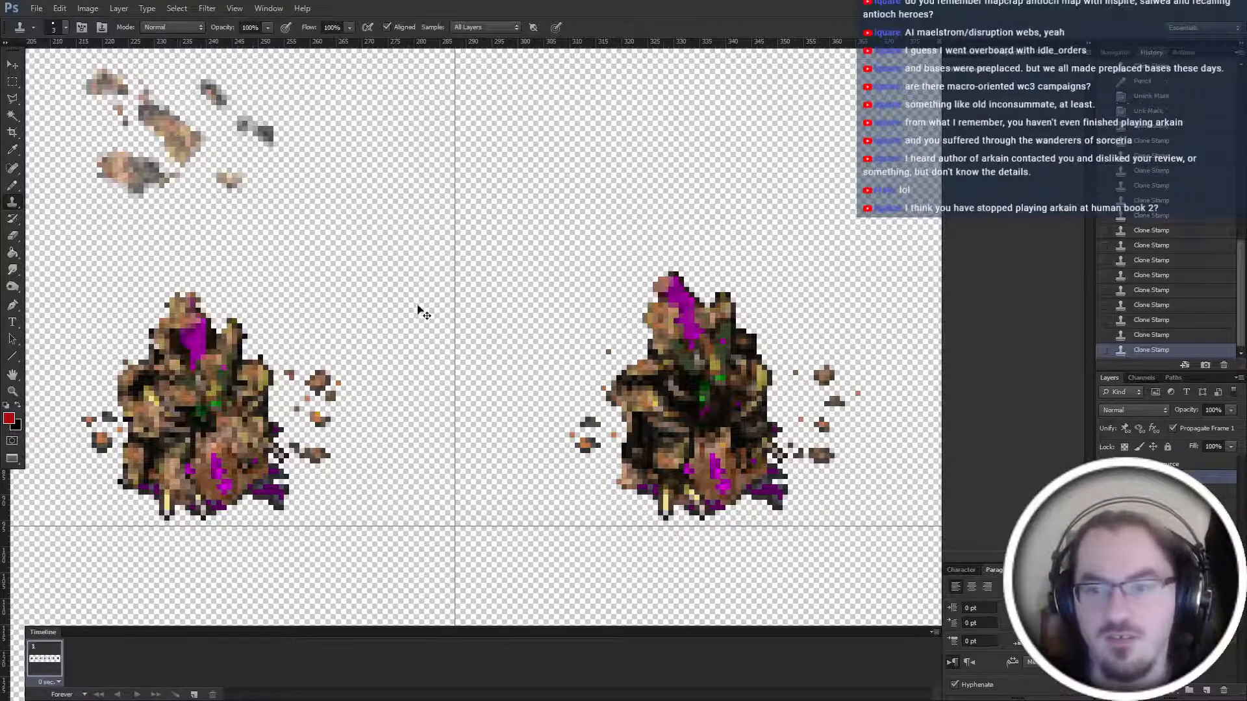
{"action": "scroll", "coordinate": [421, 311], "scroll_direction": "left", "scroll_amount": 2}
{"action": "left_click", "coordinate": [734, 283]}
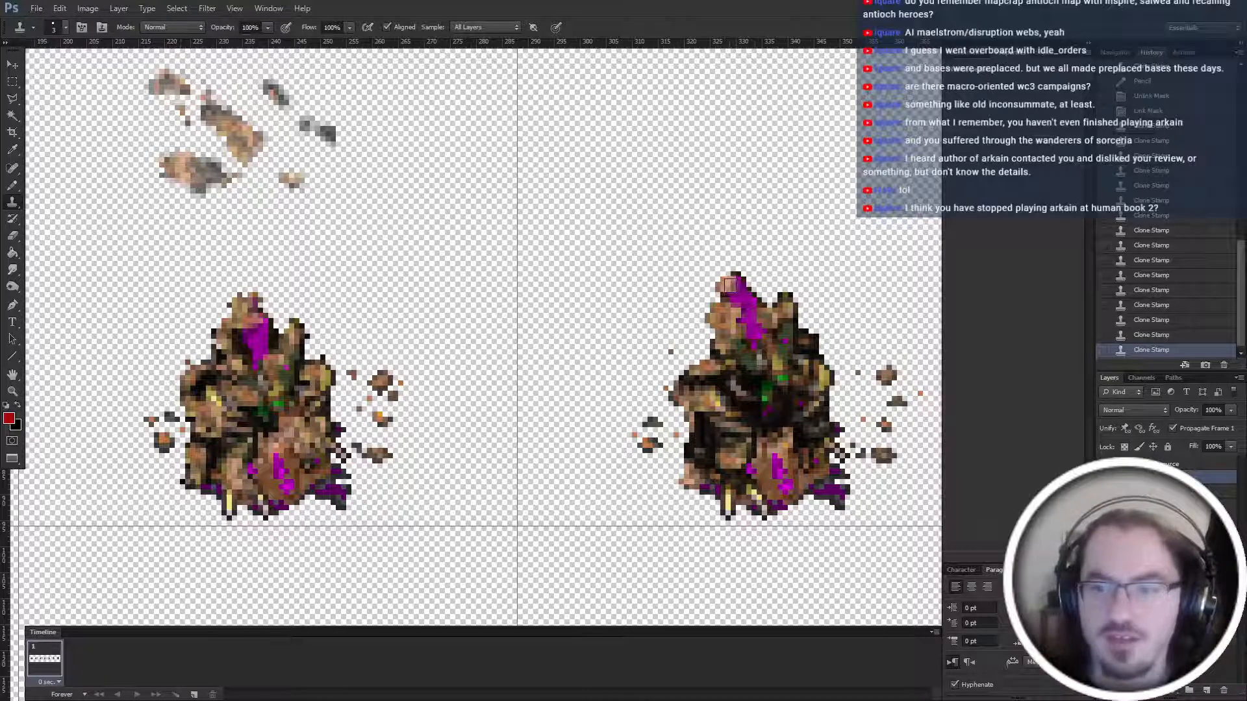
Clone debris texture over the lower right body of the fourth frame's basilisk, just above the brown and purple base.
{"action": "scroll", "coordinate": [768, 357], "scroll_direction": "right", "scroll_amount": 3}
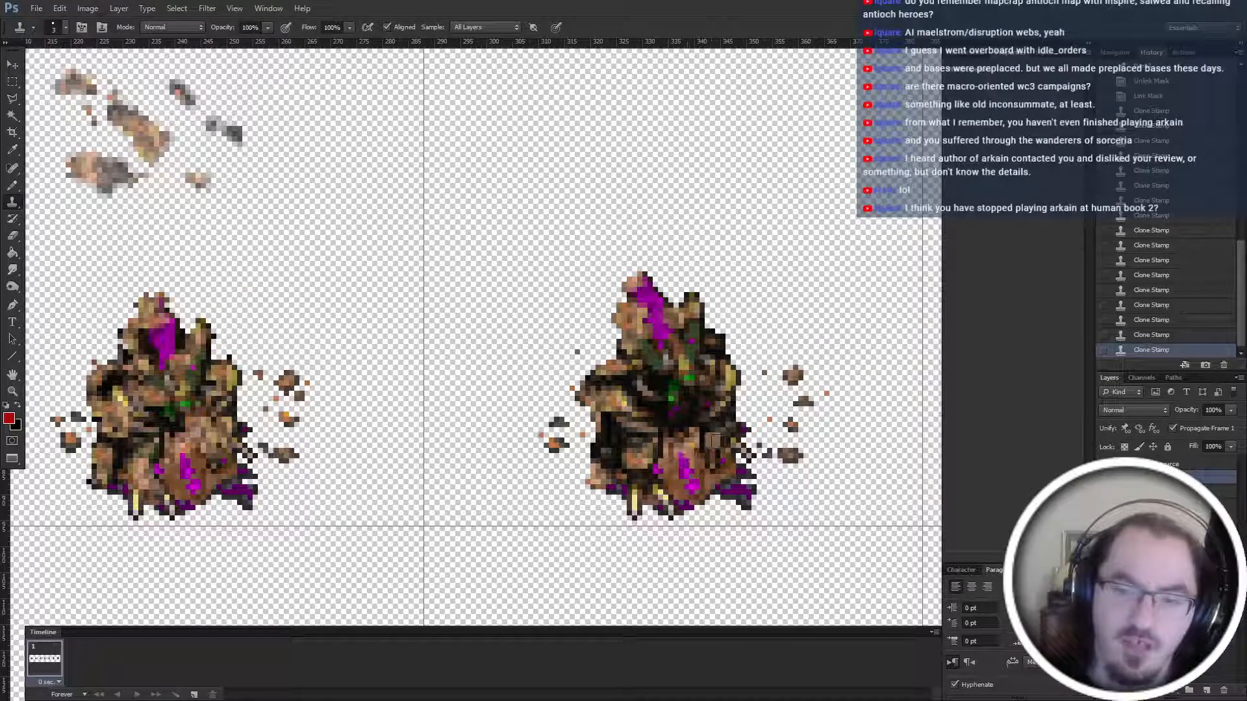
{"action": "left_click", "coordinate": [714, 432]}
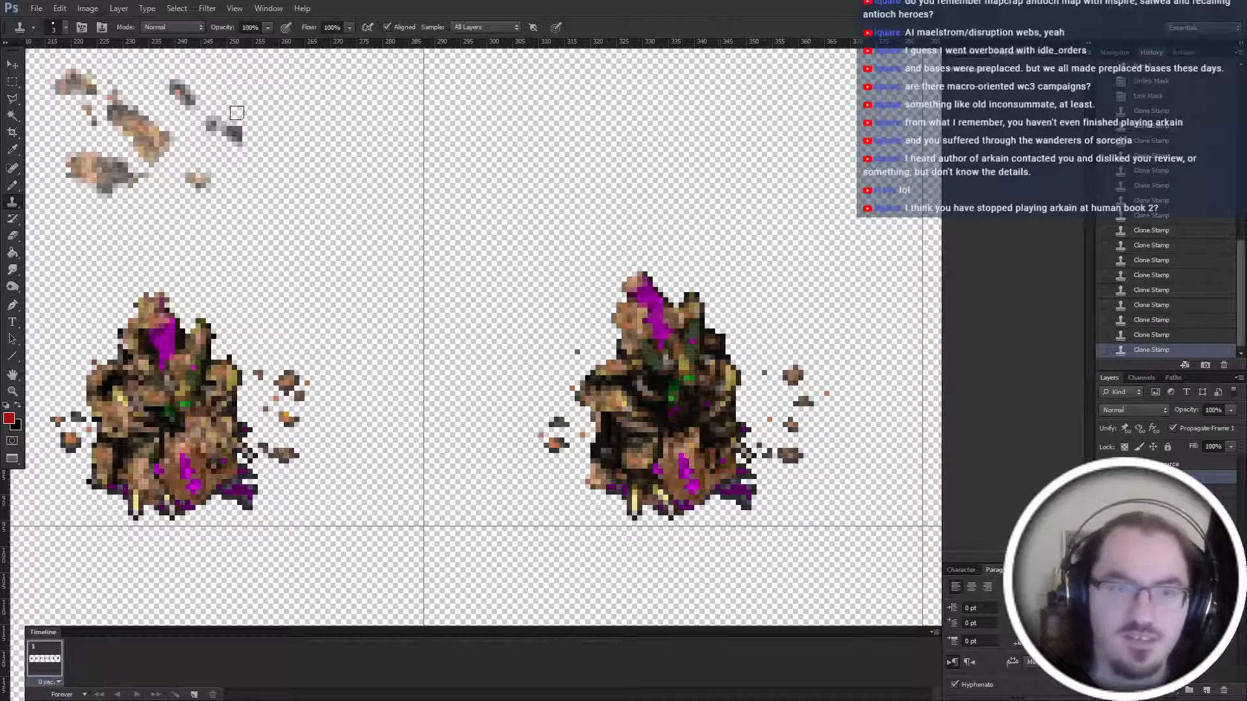
{"action": "left_click", "coordinate": [701, 429]}
{"action": "left_click", "coordinate": [702, 430]}
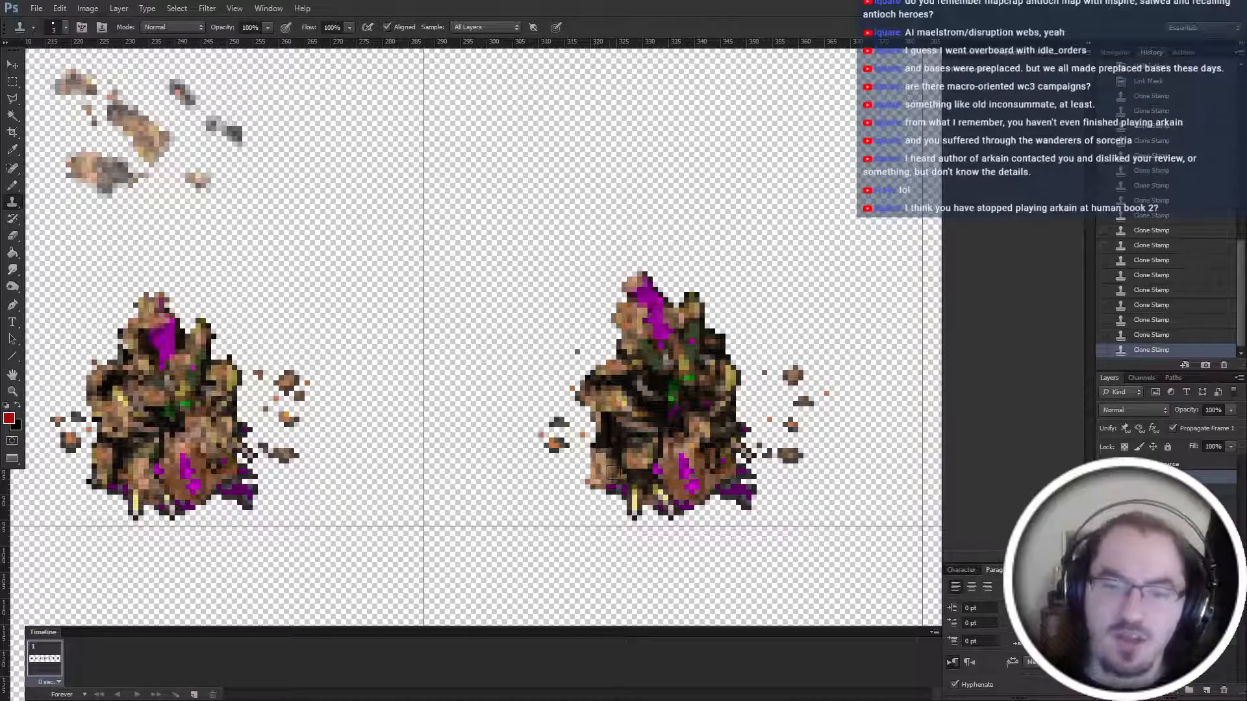
Stamp debris texture on the fourth frame basilisk's lower left body, undo the last two stamps, and clone fresh texture there.
{"action": "left_click", "coordinate": [610, 470]}
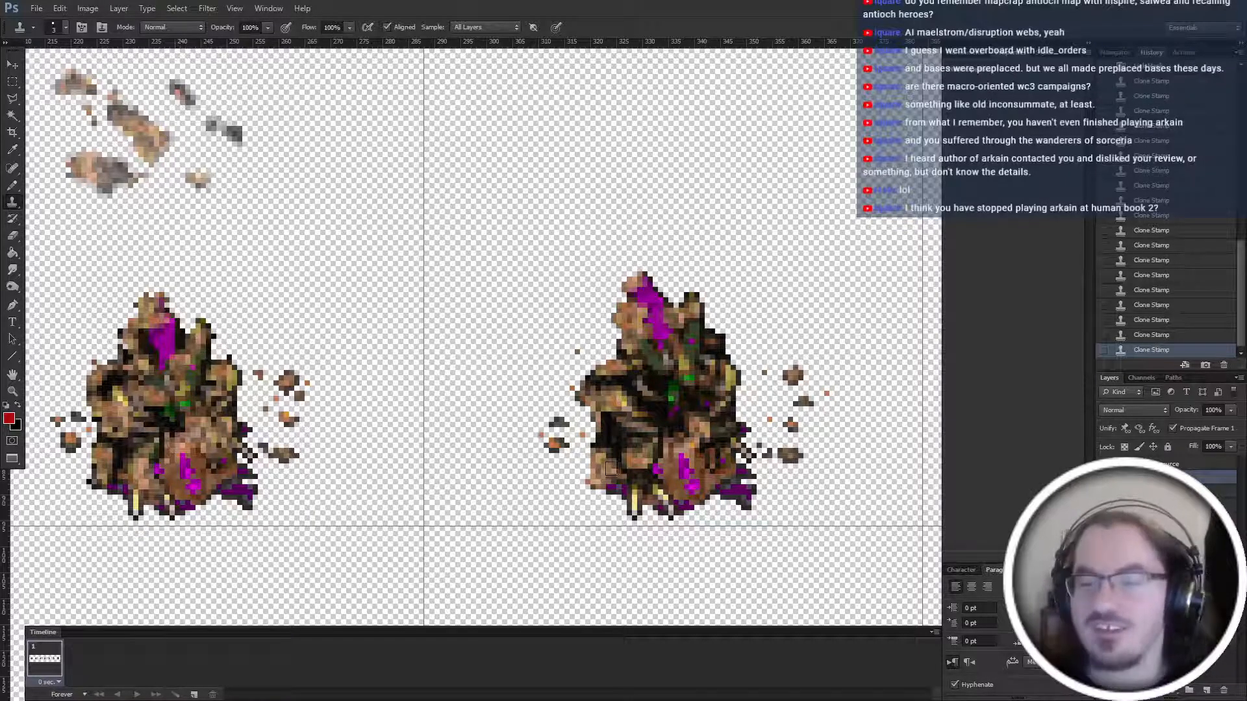
{"action": "key", "text": "ctrl+z"}
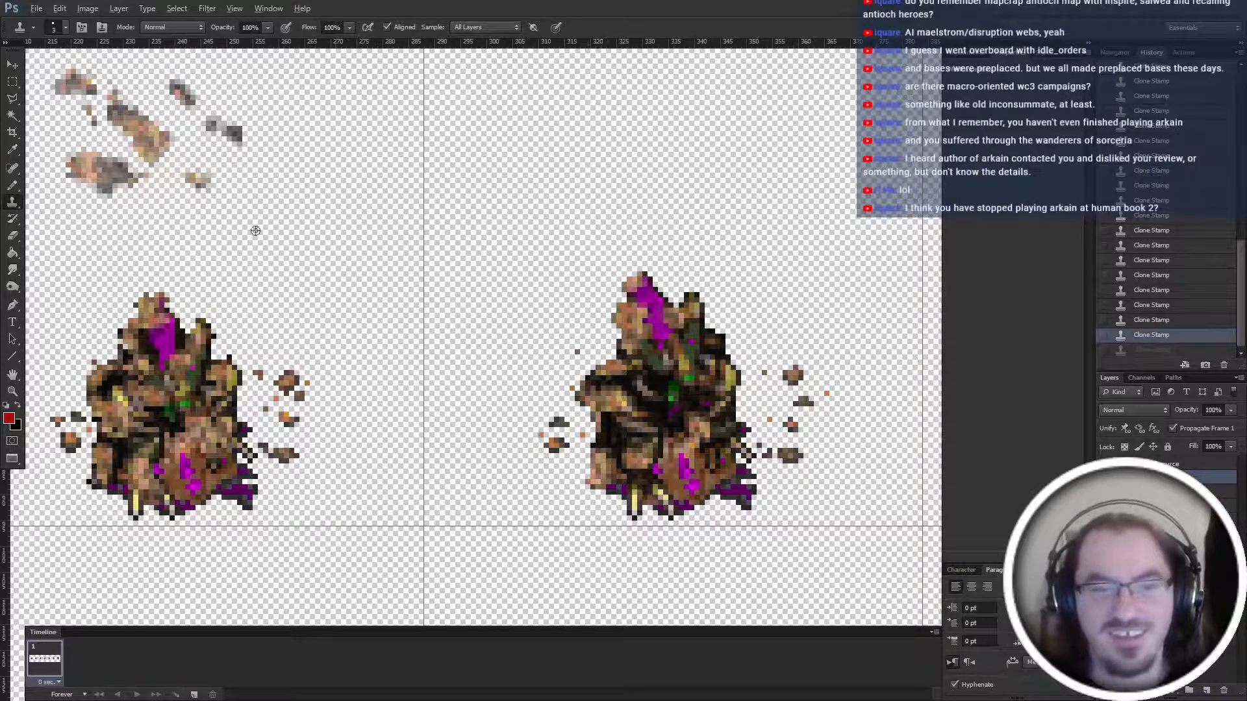
{"action": "key", "text": "ctrl+alt+z"}
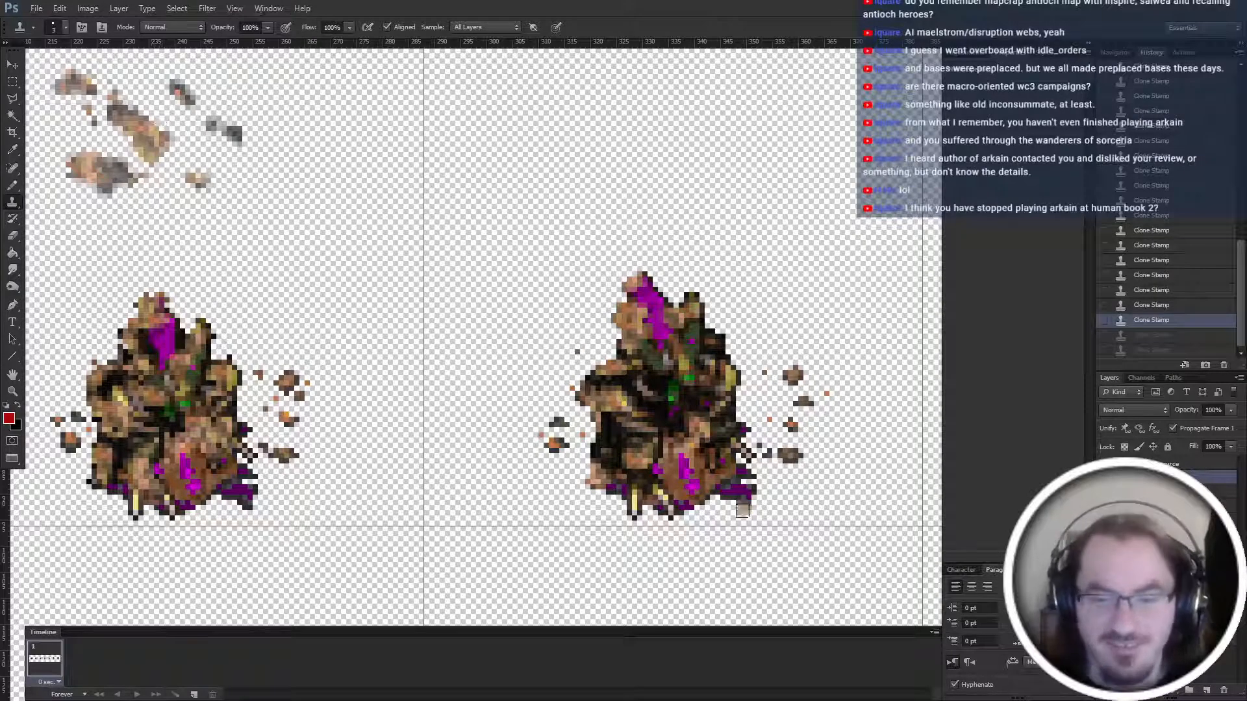
{"action": "left_click", "coordinate": [611, 481]}
{"action": "left_click", "coordinate": [630, 453]}
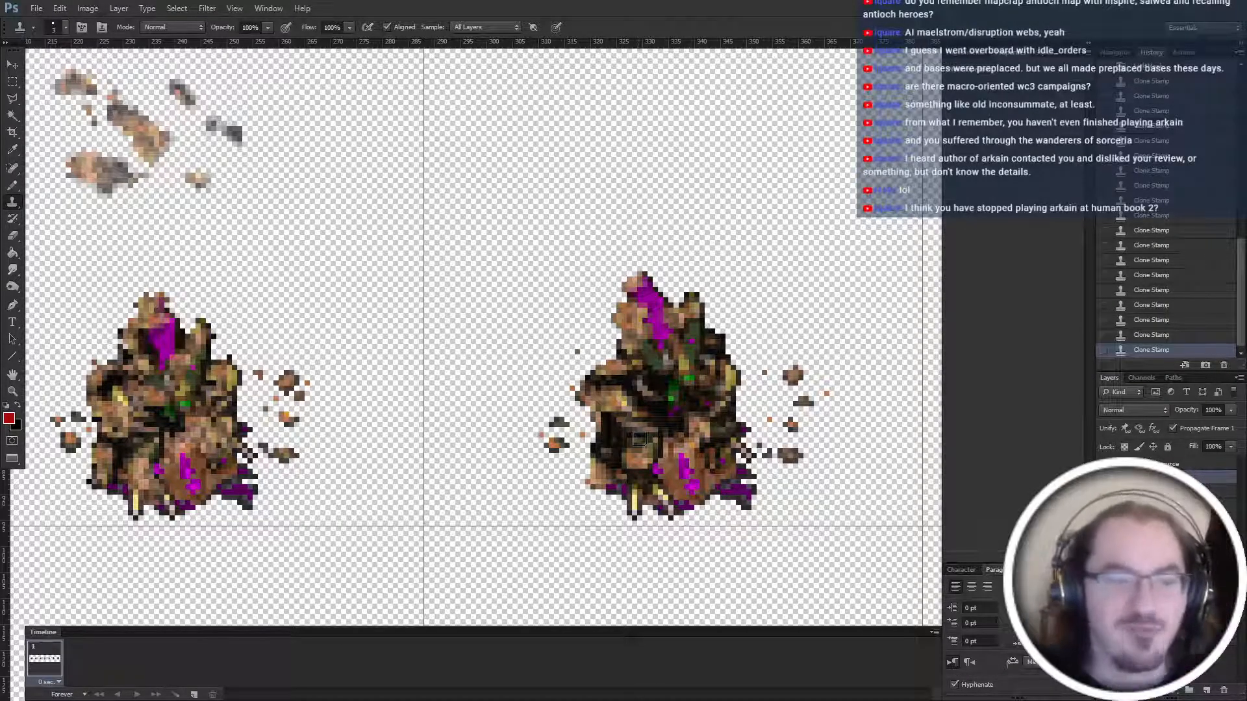
Move the debris source pieces horizontally to the empty space above the fifth frame's basilisk and reselect the basilisk layer.
{"action": "scroll", "coordinate": [639, 440], "scroll_direction": "right", "scroll_amount": 4}
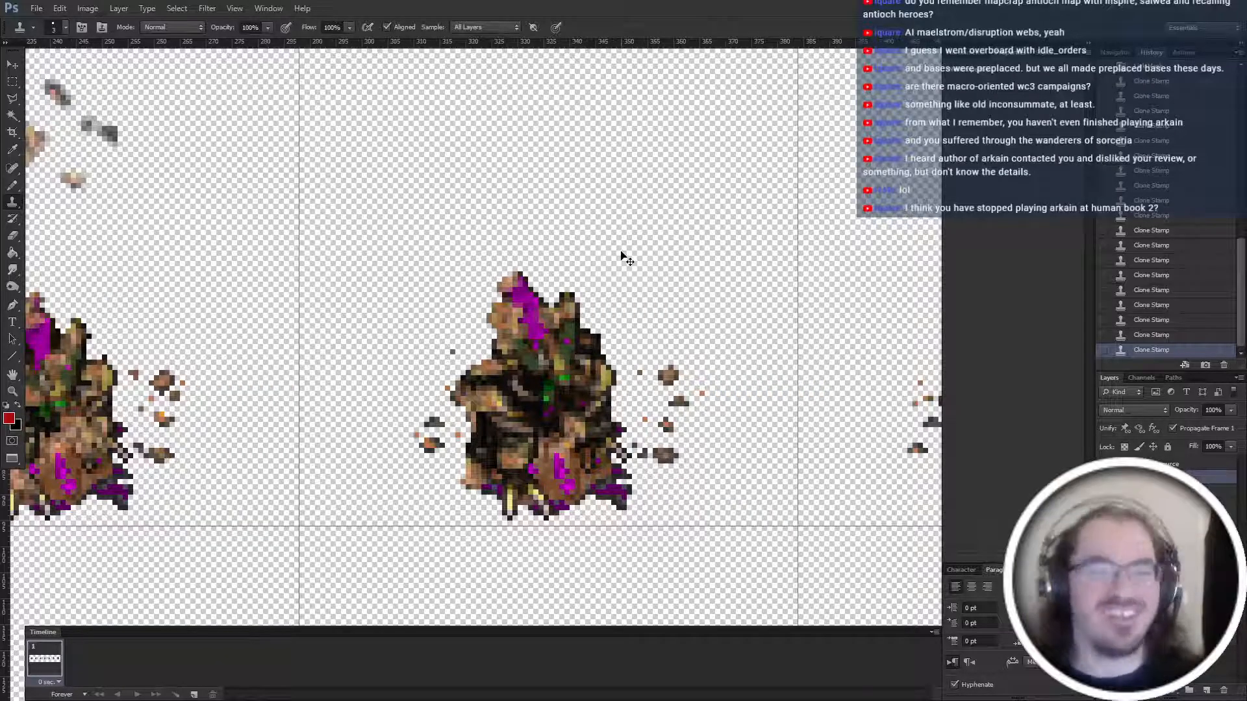
{"action": "scroll", "coordinate": [622, 255], "scroll_direction": "right", "scroll_amount": 2}
{"action": "scroll", "coordinate": [622, 256], "scroll_direction": "left", "scroll_amount": 5}
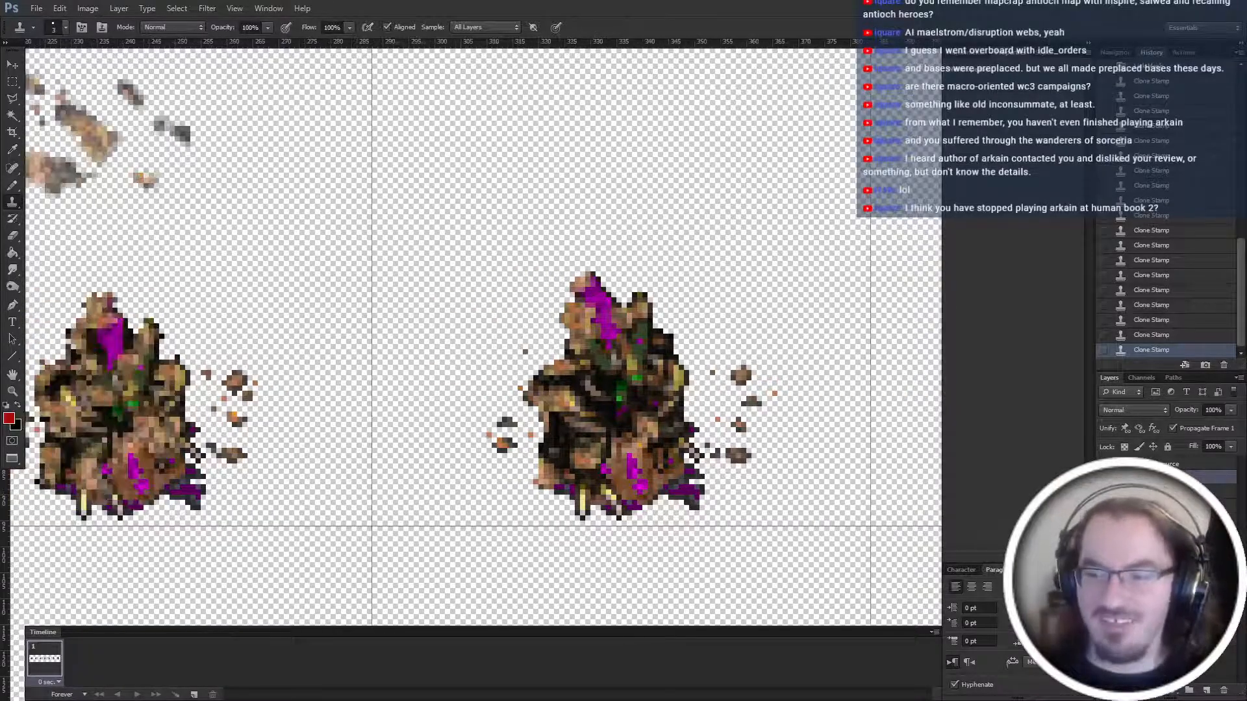
{"action": "key", "text": "ctrl+t"}
{"action": "left_click_drag", "start_coordinate": [96, 131], "coordinate": [758, 135]}
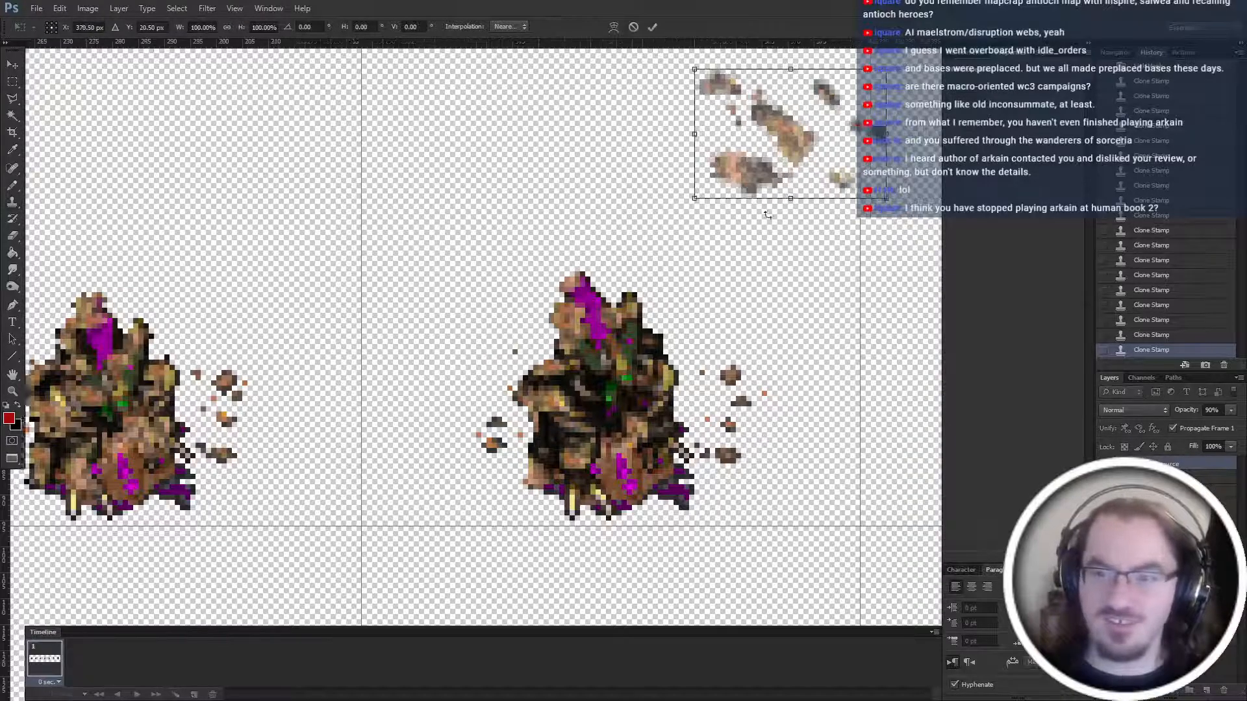
{"action": "scroll", "coordinate": [767, 214], "scroll_direction": "right", "scroll_amount": 12}
{"action": "left_click_drag", "start_coordinate": [342, 147], "coordinate": [708, 147]}
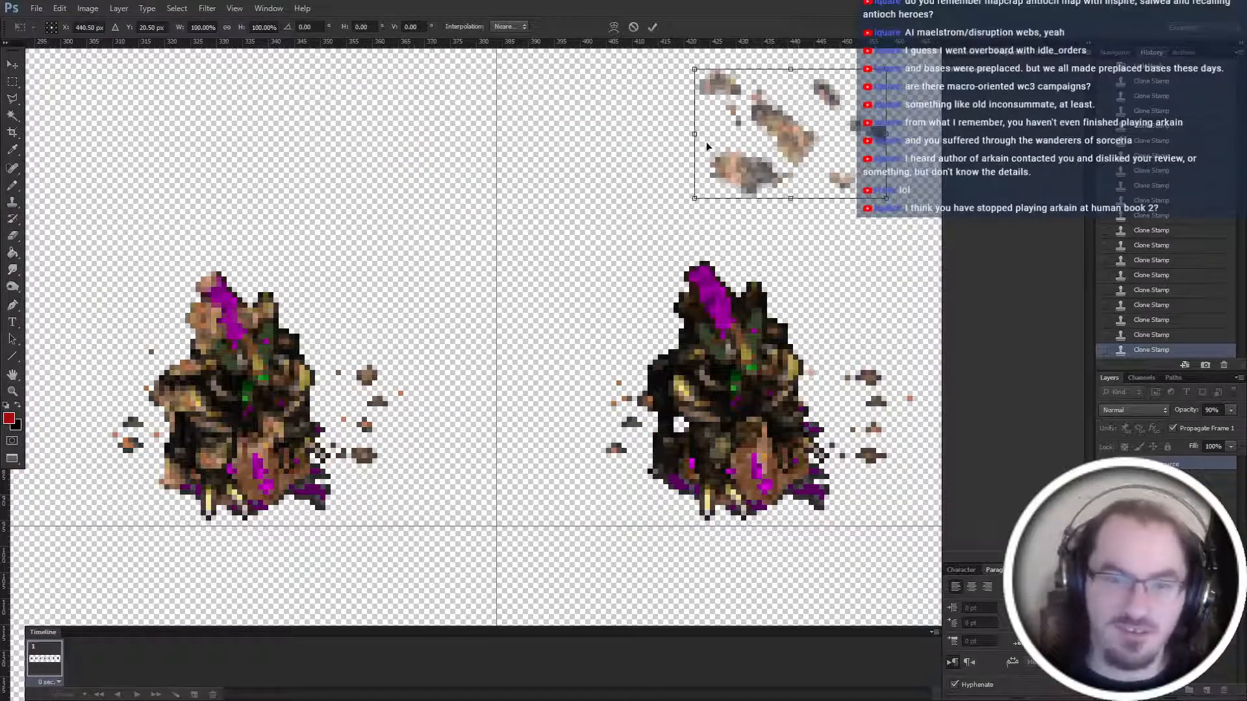
{"action": "key", "text": "Return"}
{"action": "key", "text": "alt+bracketleft"}
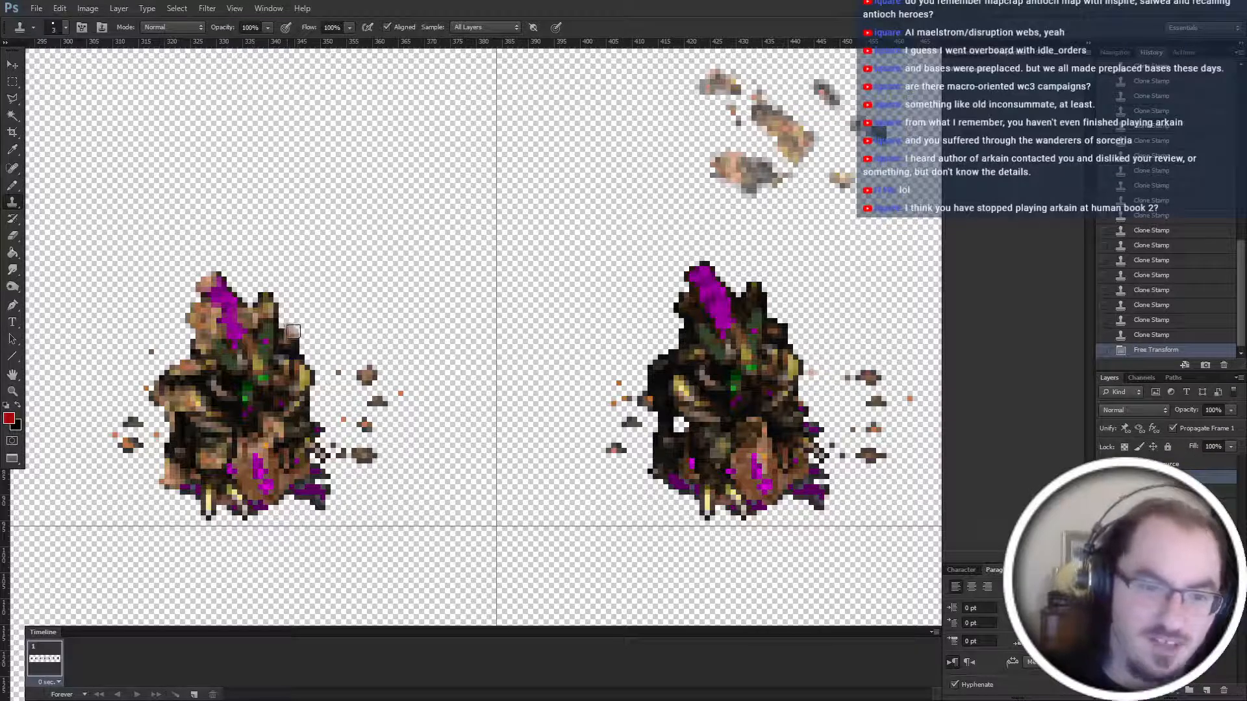
Clone debris texture over the fourth frame basilisk's right shoulder, beside its right horn, and on the purple crest's tip.
{"action": "left_click_drag", "start_coordinate": [292, 332], "coordinate": [306, 346]}
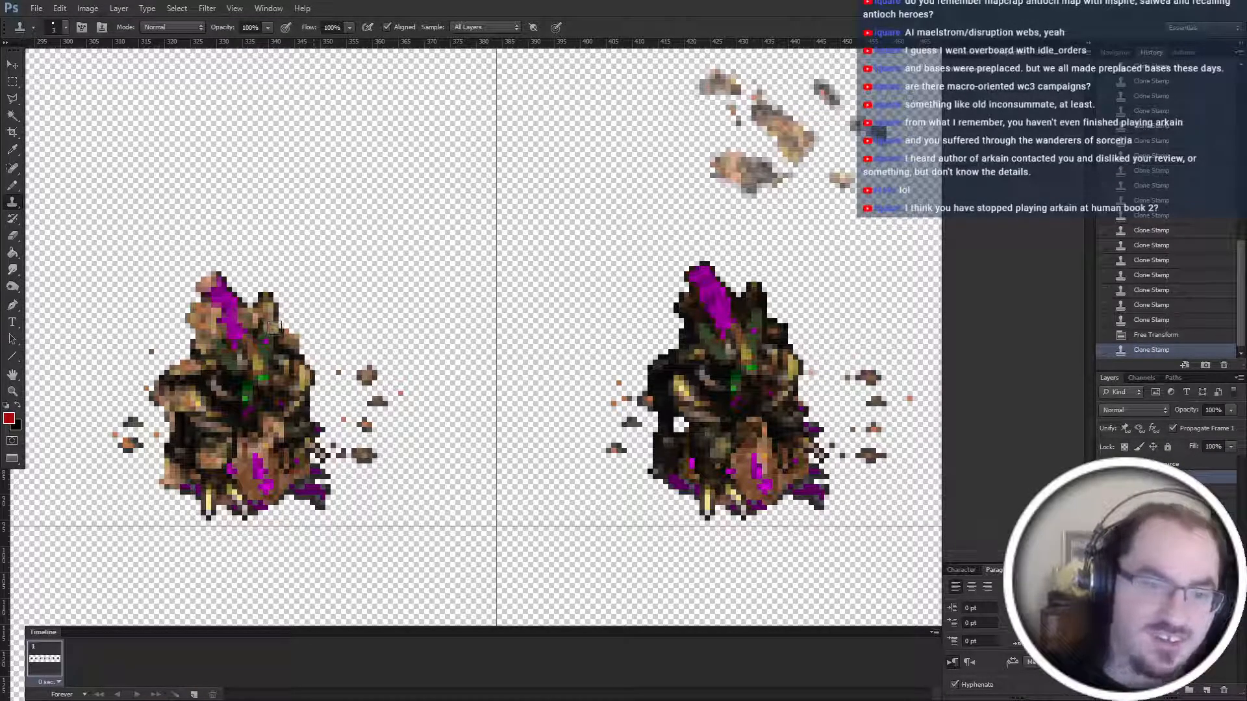
{"action": "left_click", "coordinate": [274, 329]}
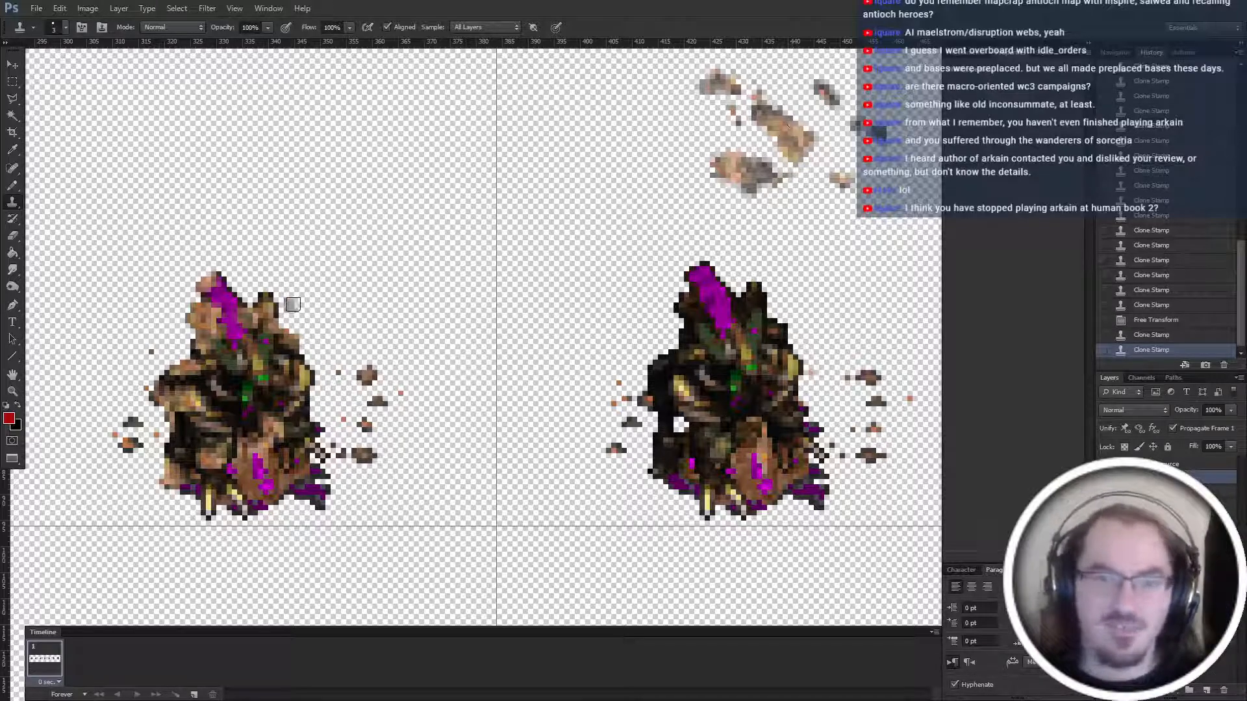
{"action": "left_click", "coordinate": [228, 280]}
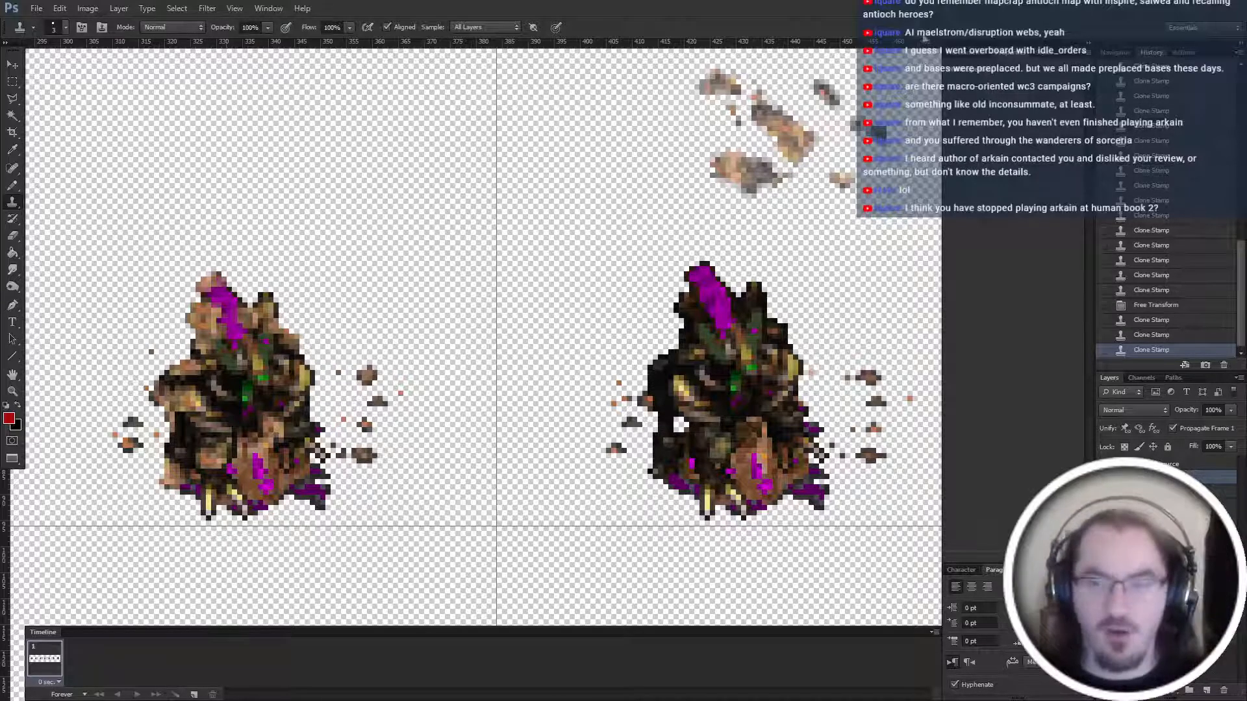
{"action": "left_click", "coordinate": [232, 285]}
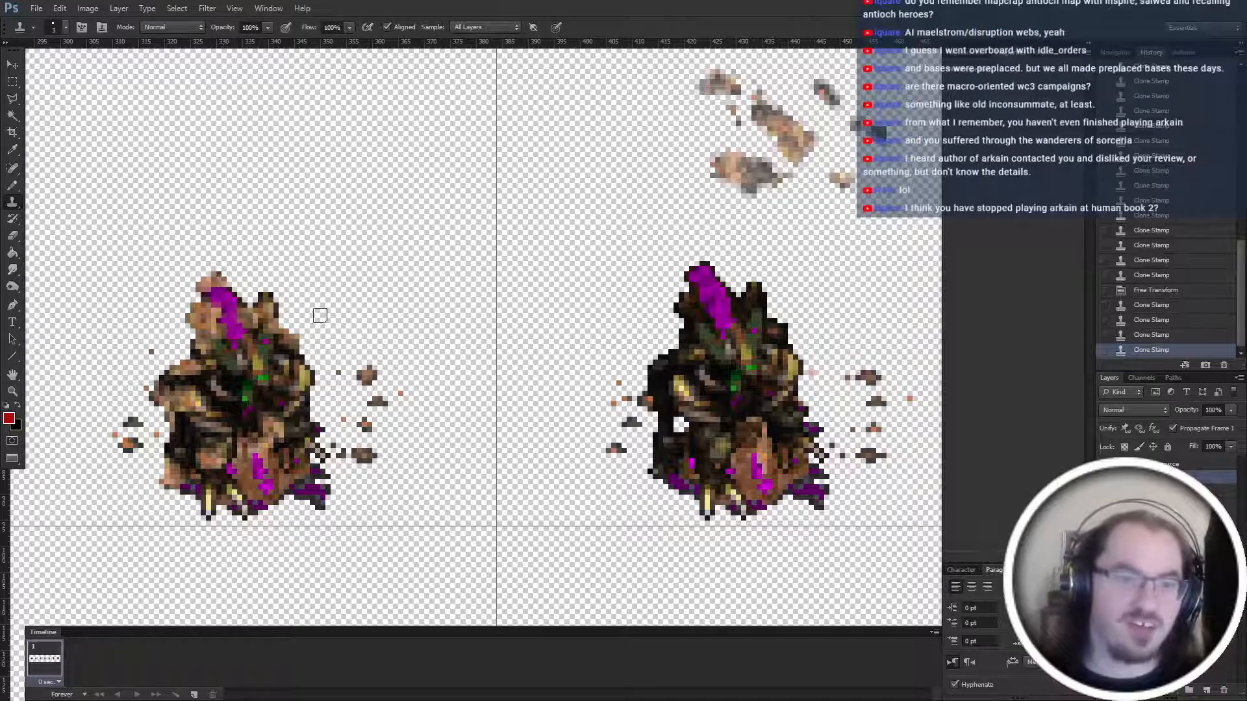
{"action": "scroll", "coordinate": [557, 259], "scroll_direction": "right", "scroll_amount": 3}
{"action": "scroll", "coordinate": [557, 258], "scroll_direction": "right", "scroll_amount": 5}
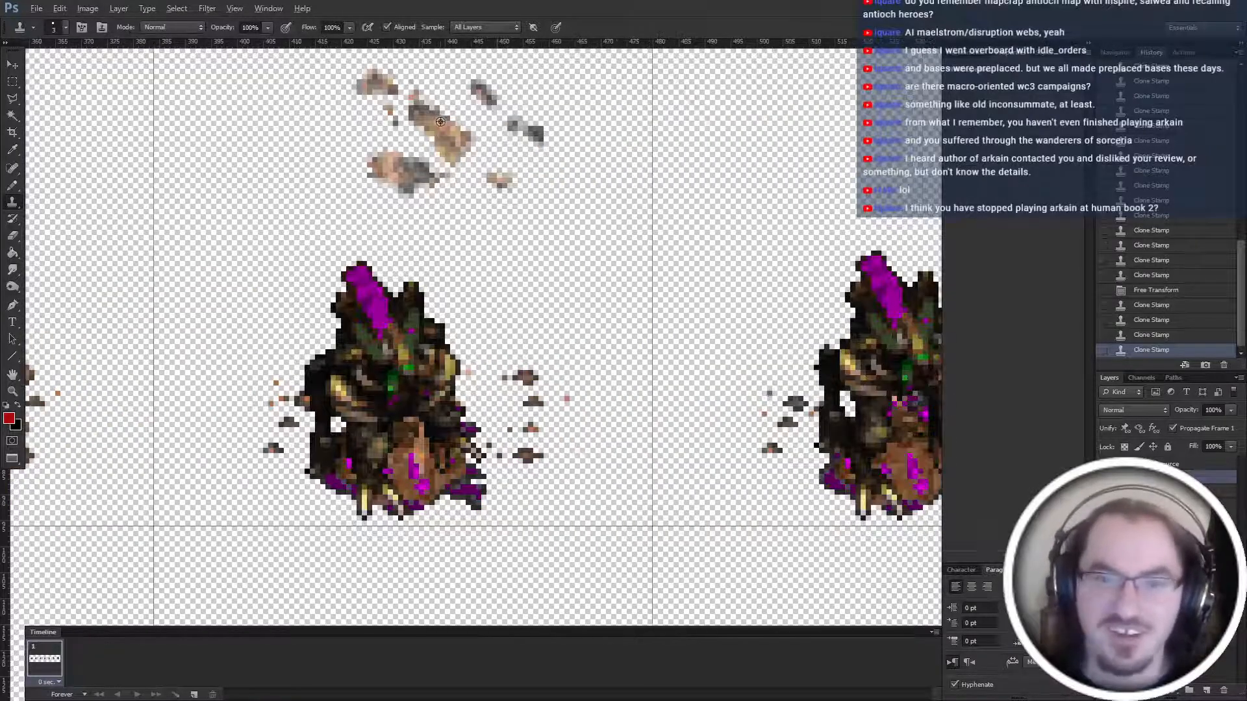
Clone Stamp the brown rock texture from the floating fragments onto the sprite's left arm below the shoulder.
{"action": "scroll", "coordinate": [457, 347], "scroll_direction": "right", "scroll_amount": 2}
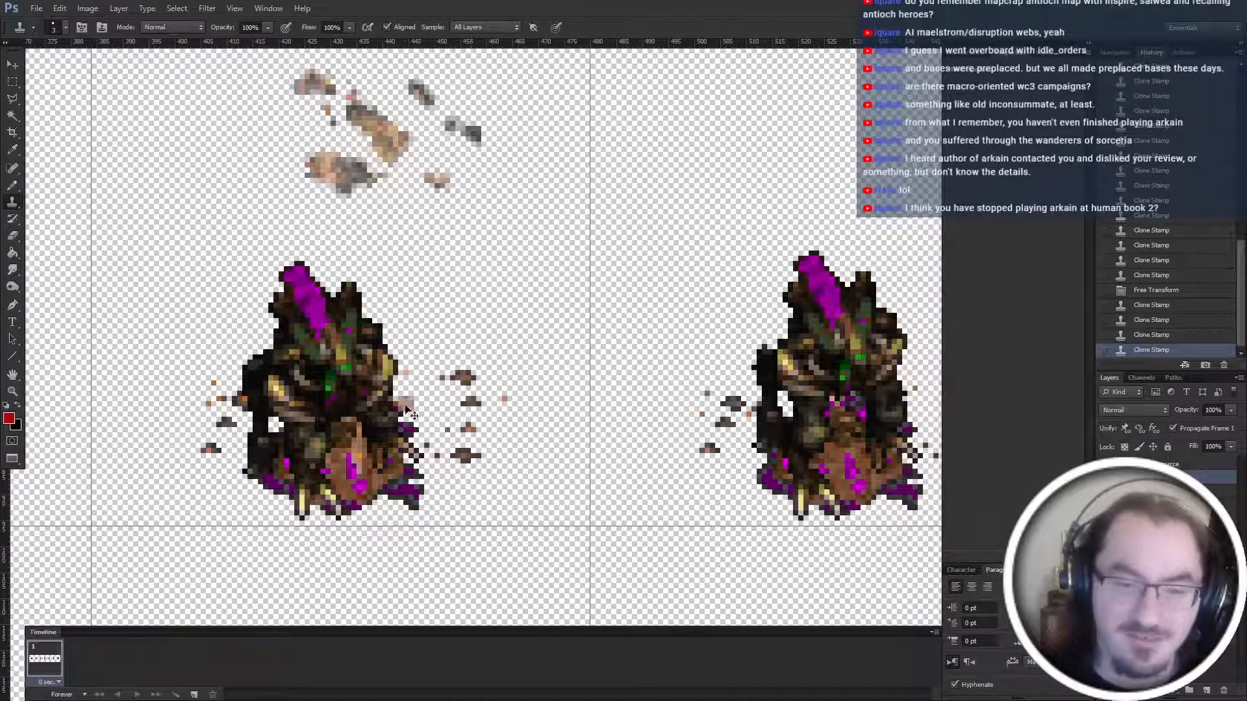
{"action": "scroll", "coordinate": [406, 411], "scroll_direction": "left", "scroll_amount": 2}
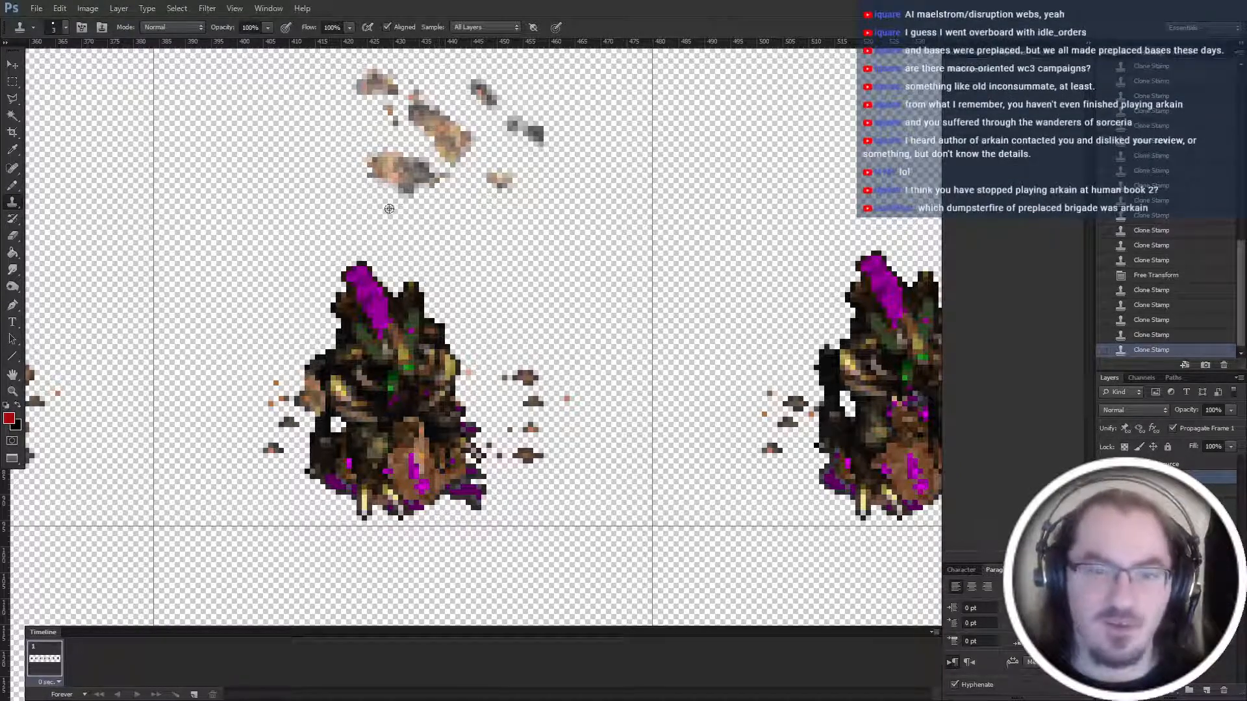
{"action": "left_click", "coordinate": [312, 421]}
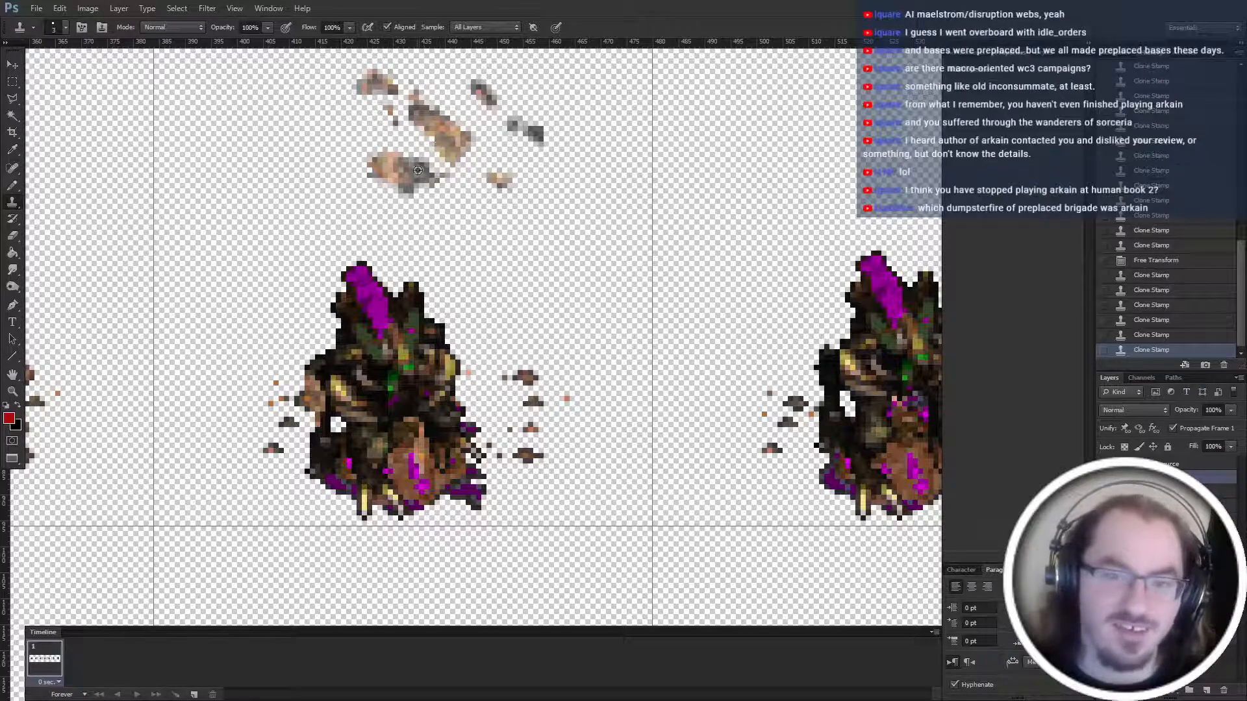
{"action": "left_click", "coordinate": [318, 406]}
{"action": "left_click", "coordinate": [322, 423]}
{"action": "left_click_drag", "start_coordinate": [335, 425], "coordinate": [459, 425]}
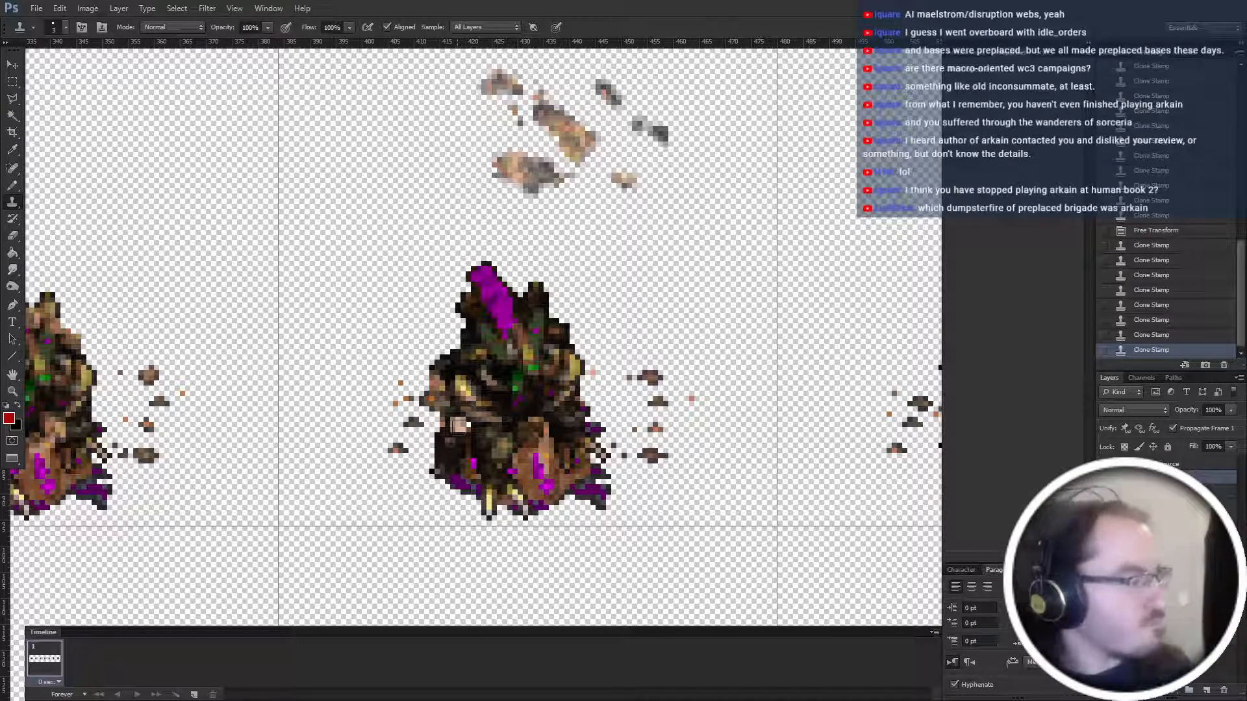
{"action": "left_click_drag", "start_coordinate": [459, 426], "coordinate": [490, 425]}
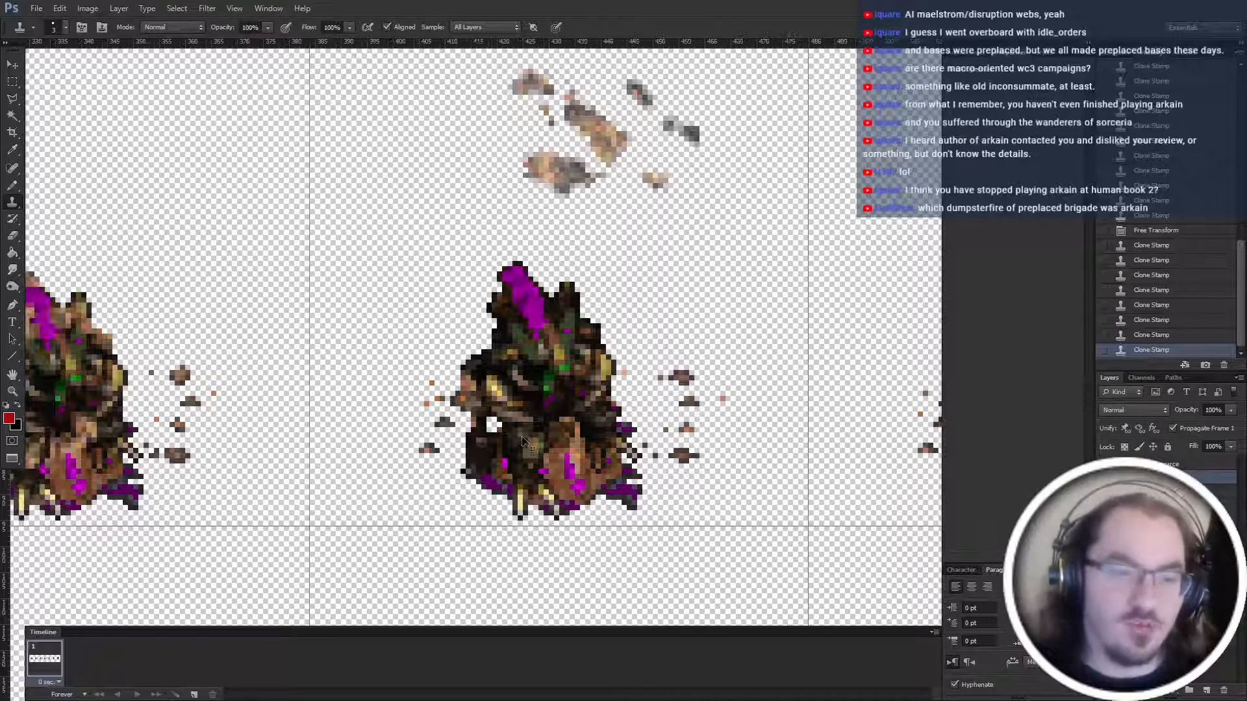
Clone Stamp brown rock texture along the same sprite's left shoulder, upper back edge, purple crest tip and right spike.
{"action": "mouse_move", "coordinate": [500, 309]}
{"action": "left_mouse_down"}
{"action": "mouse_move", "coordinate": [497, 348]}
{"action": "mouse_move", "coordinate": [511, 339]}
{"action": "mouse_move", "coordinate": [466, 359]}
{"action": "left_mouse_up"}
{"action": "left_click", "coordinate": [594, 121], "text": "alt"}
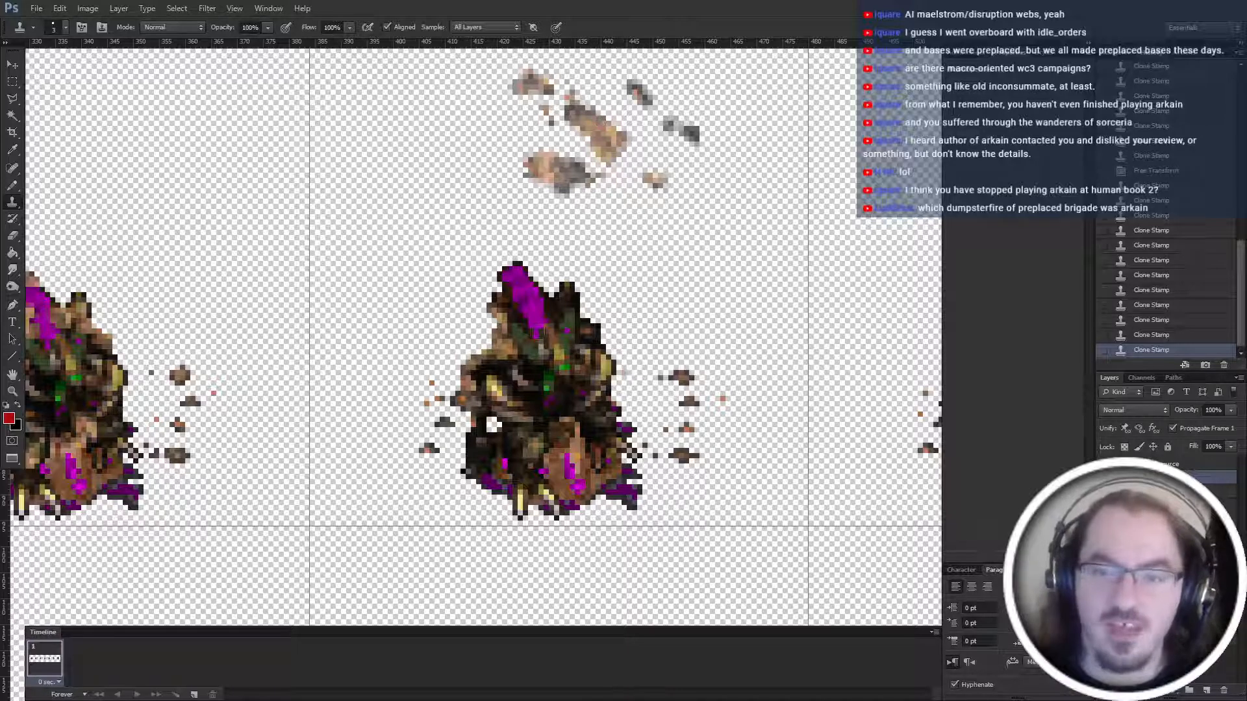
{"action": "left_click", "coordinate": [567, 314]}
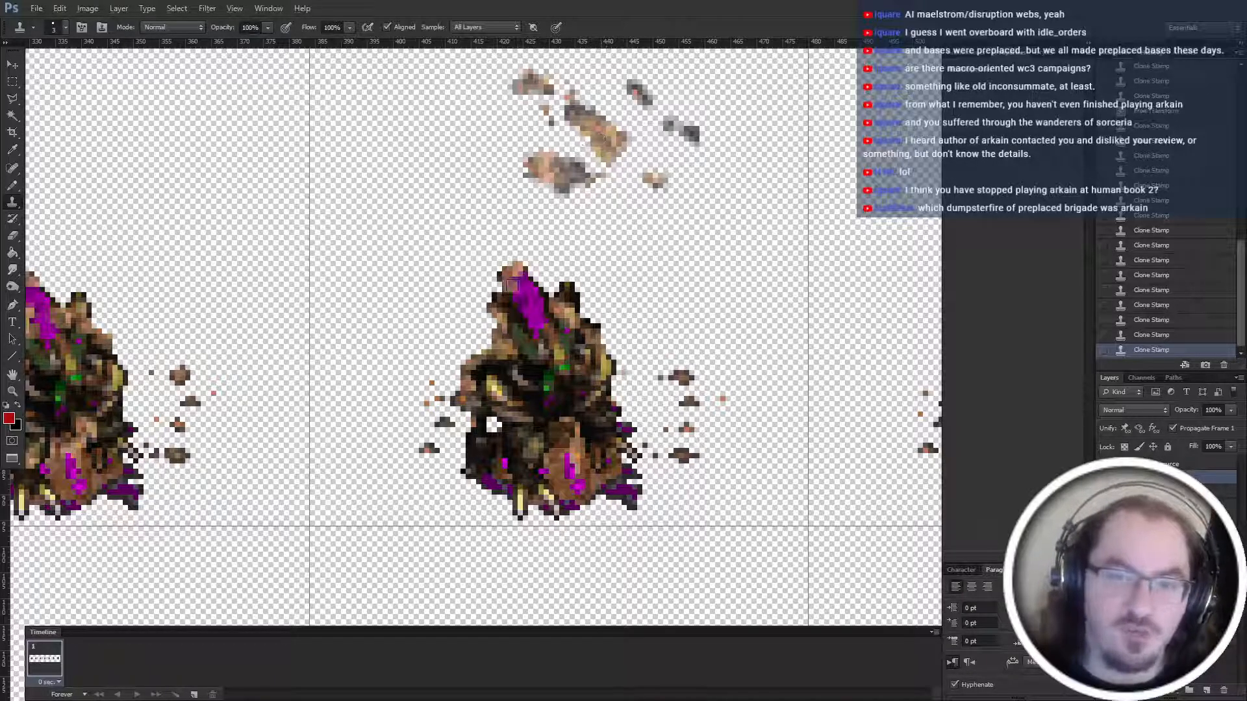
{"action": "left_click", "coordinate": [501, 280]}
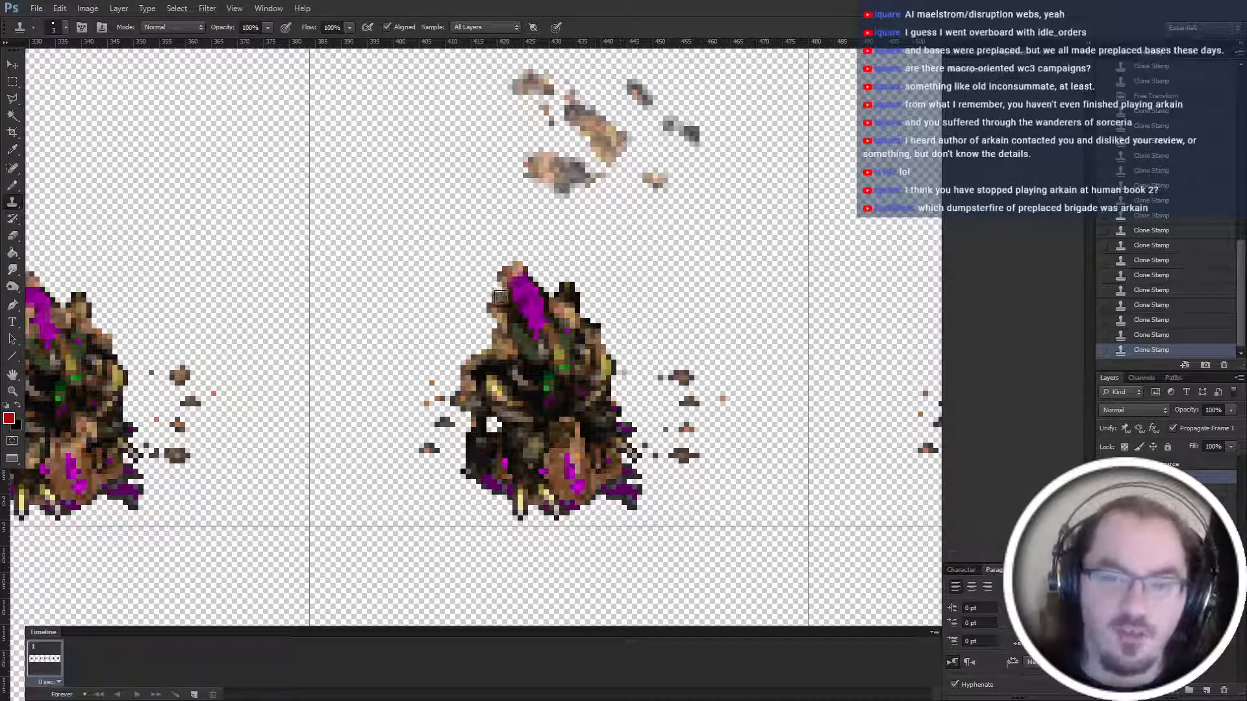
{"action": "left_click", "coordinate": [499, 300]}
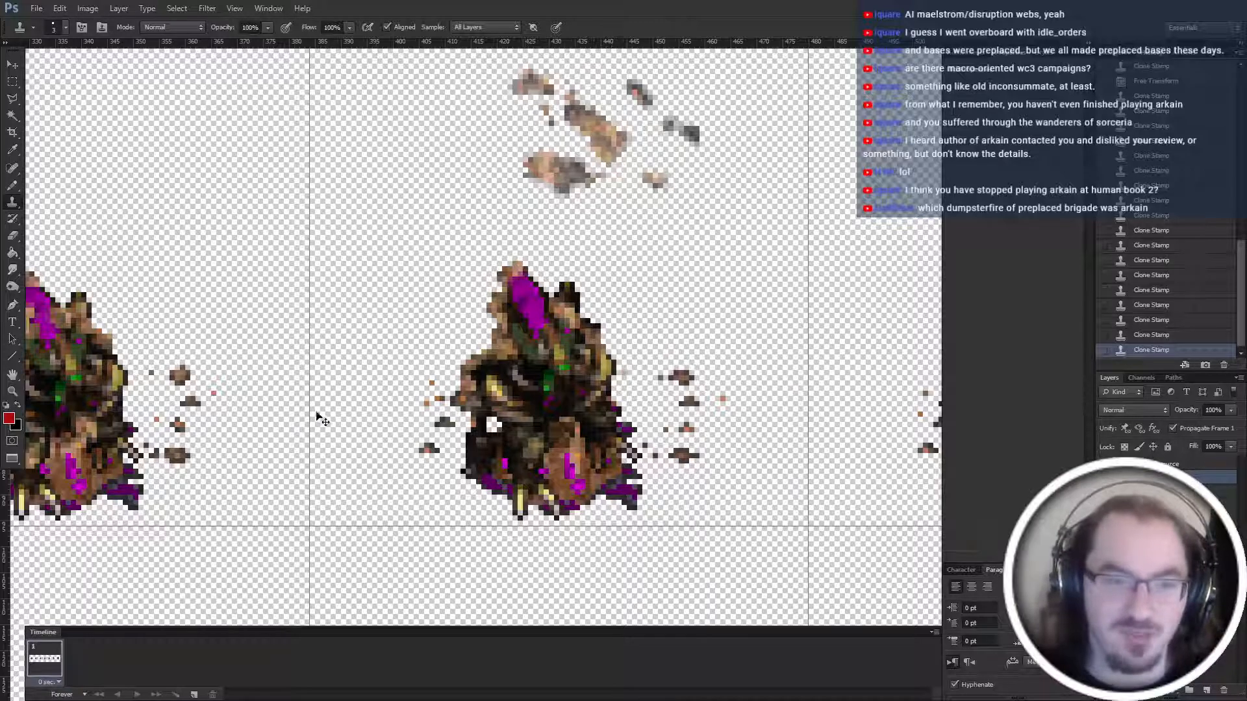
Compare the retouched sprite with the already textured sprite in the preceding frame.
{"action": "scroll", "coordinate": [487, 296], "scroll_direction": "left", "scroll_amount": 2}
{"action": "scroll", "coordinate": [487, 296], "scroll_direction": "left", "scroll_amount": 5}
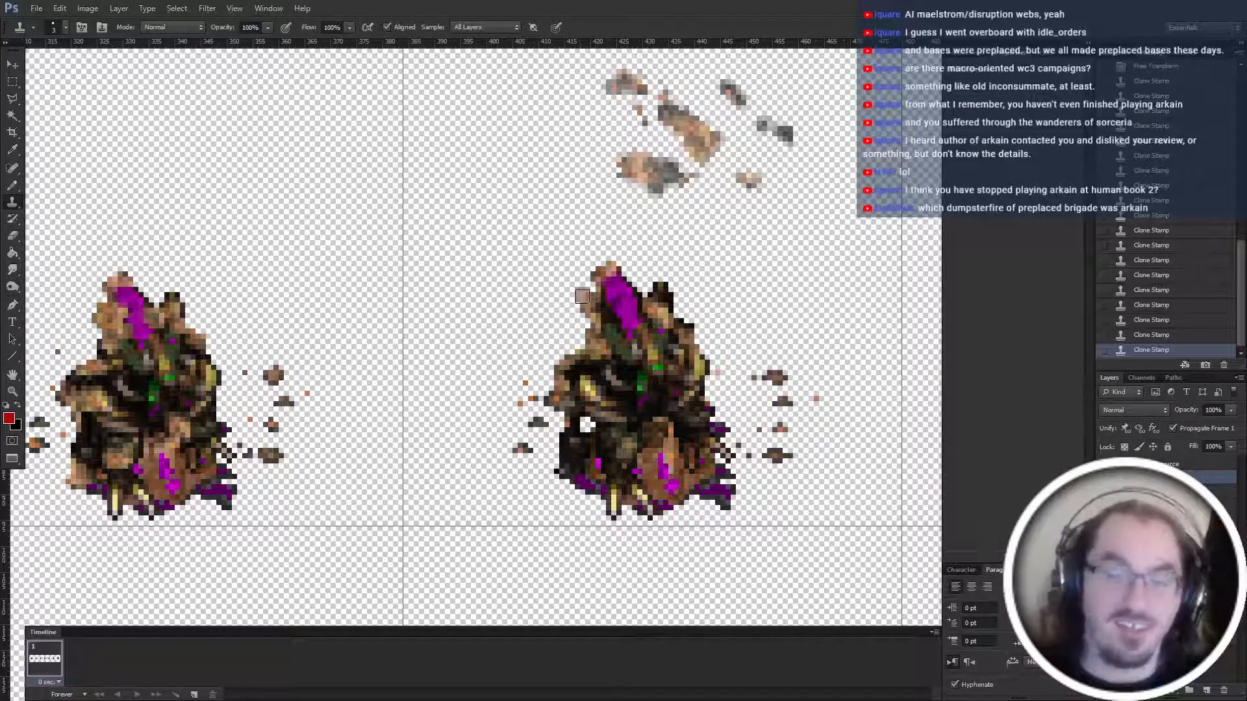
{"action": "scroll", "coordinate": [507, 454], "scroll_direction": "right", "scroll_amount": 8}
{"action": "scroll", "coordinate": [454, 468], "scroll_direction": "left", "scroll_amount": 5}
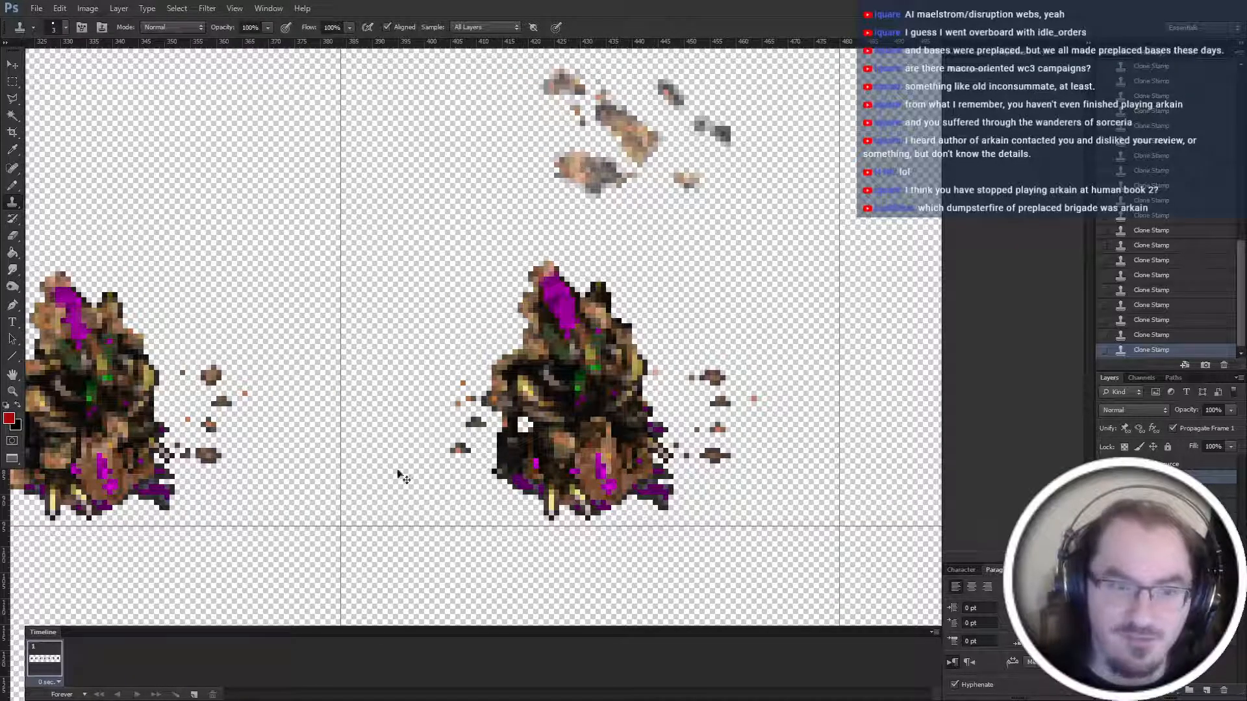
{"action": "scroll", "coordinate": [406, 477], "scroll_direction": "left", "scroll_amount": 4}
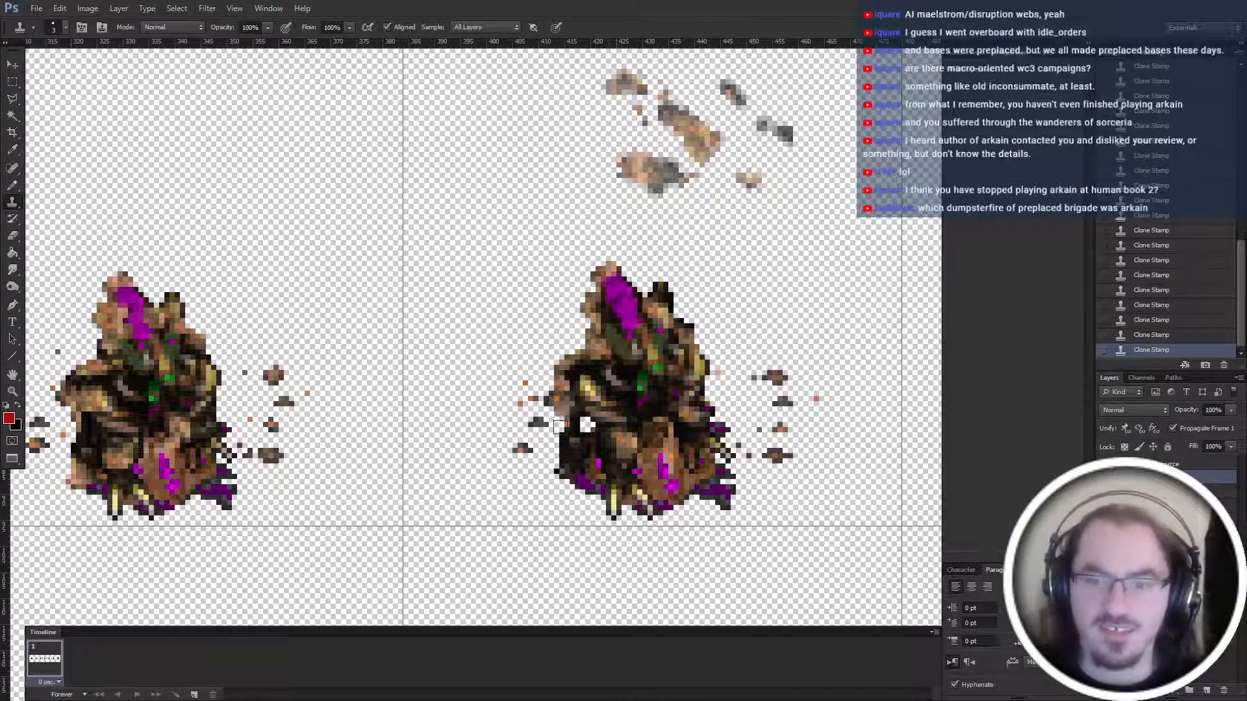
{"action": "scroll", "coordinate": [577, 476], "scroll_direction": "right", "scroll_amount": 10}
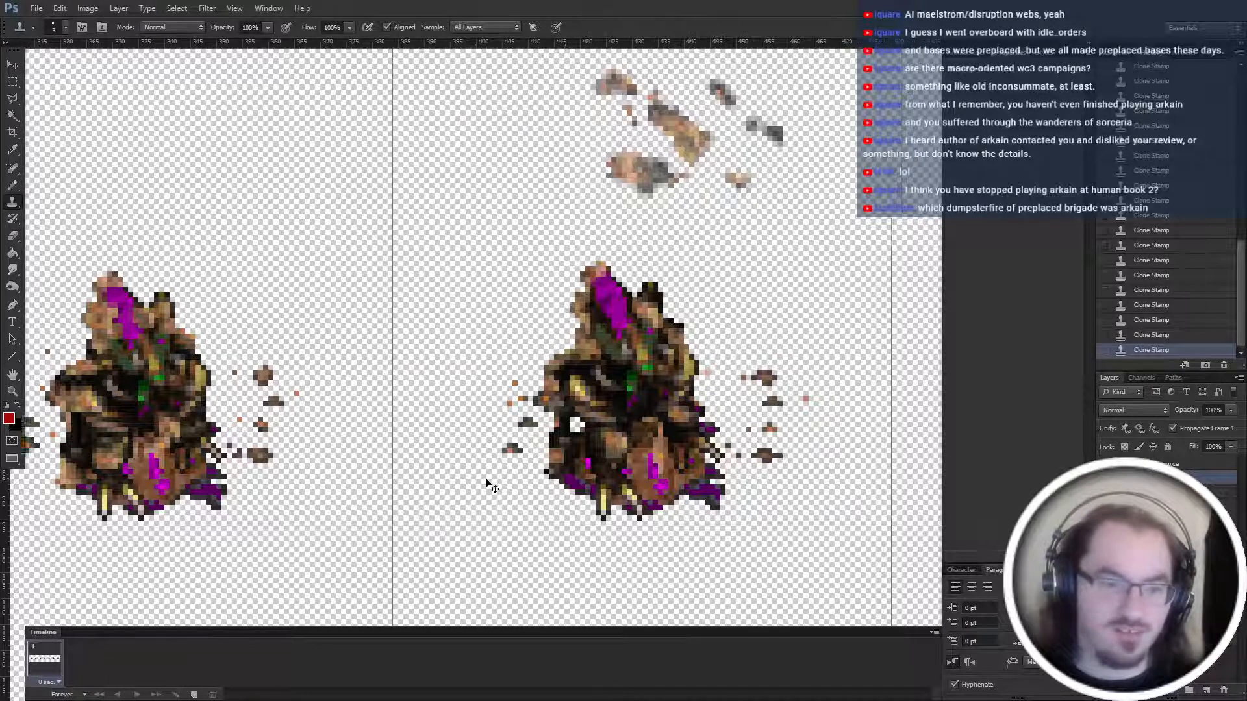
Free Transform the rock fragment source layer to sit above the next frame's sprite, then reselect the layer used for stamping.
{"action": "scroll", "coordinate": [999, 497], "scroll_direction": "right", "scroll_amount": 2}
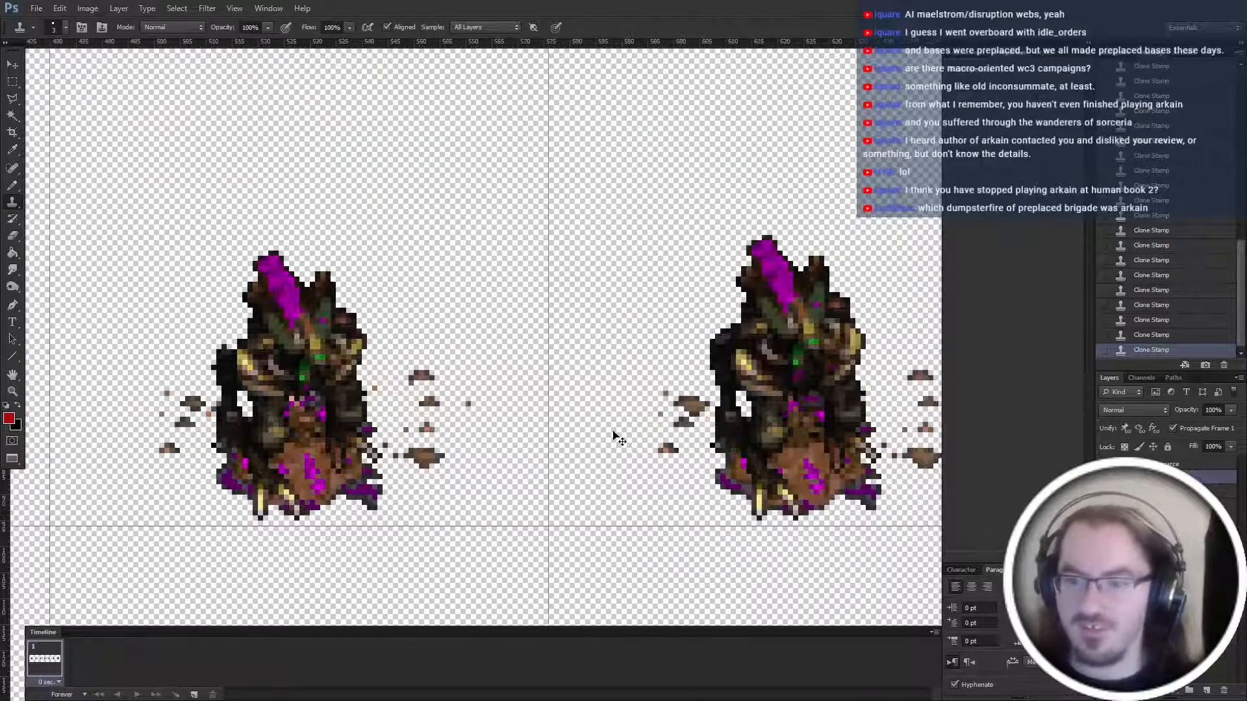
{"action": "left_click", "coordinate": [1169, 463]}
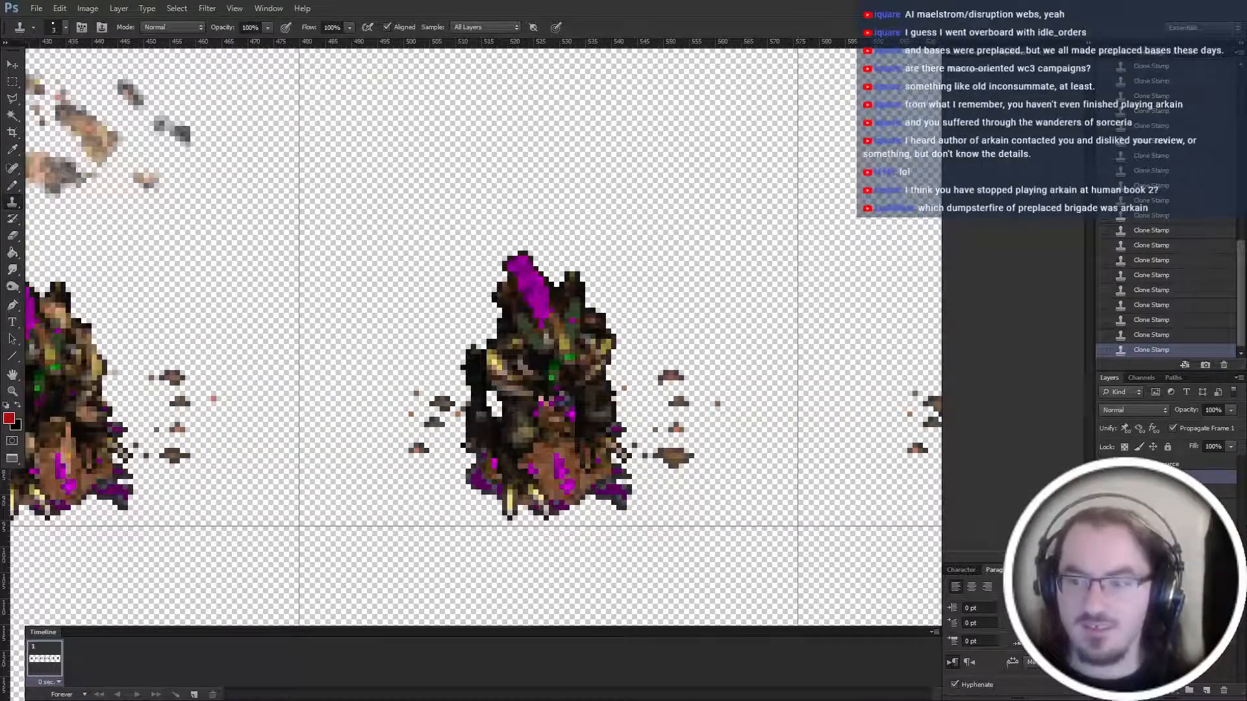
{"action": "scroll", "coordinate": [331, 299], "scroll_direction": "up", "scroll_amount": 2}
{"action": "key", "text": "ctrl+t"}
{"action": "left_click_drag", "start_coordinate": [112, 179], "coordinate": [677, 201]}
{"action": "key", "text": "Return"}
{"action": "scroll", "coordinate": [676, 213], "scroll_direction": "right", "scroll_amount": 4}
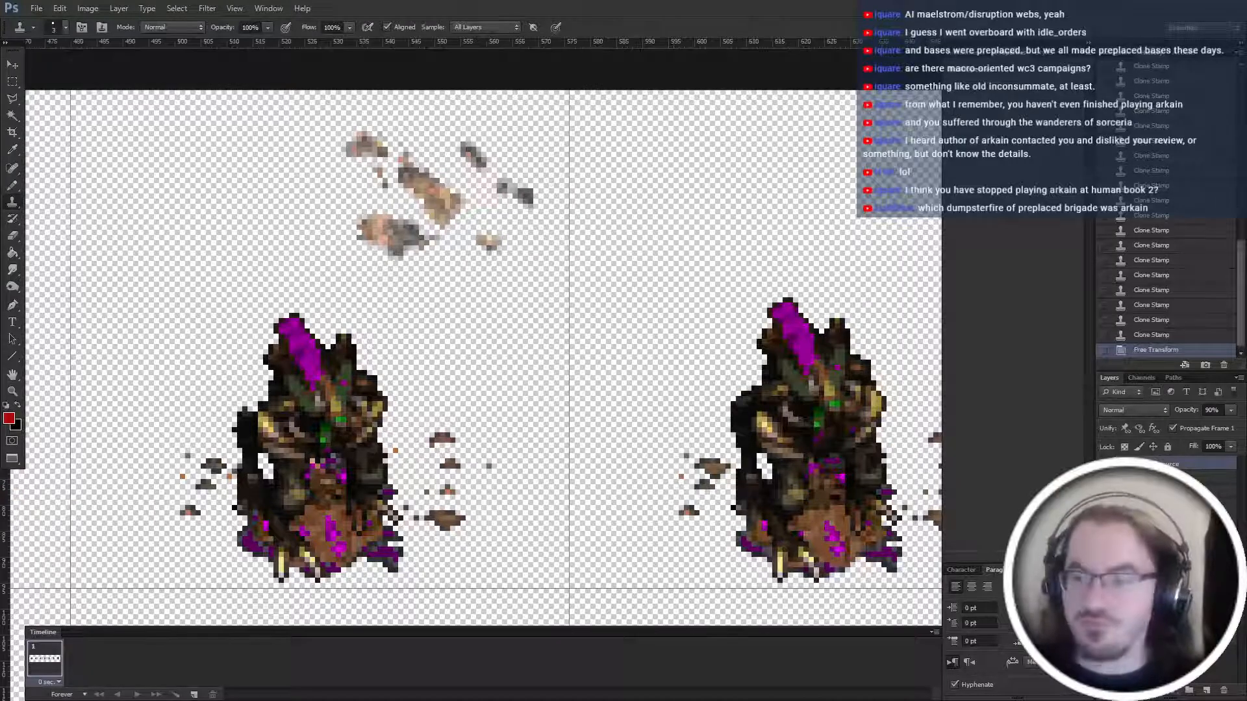
{"action": "key", "text": "alt+bracketleft"}
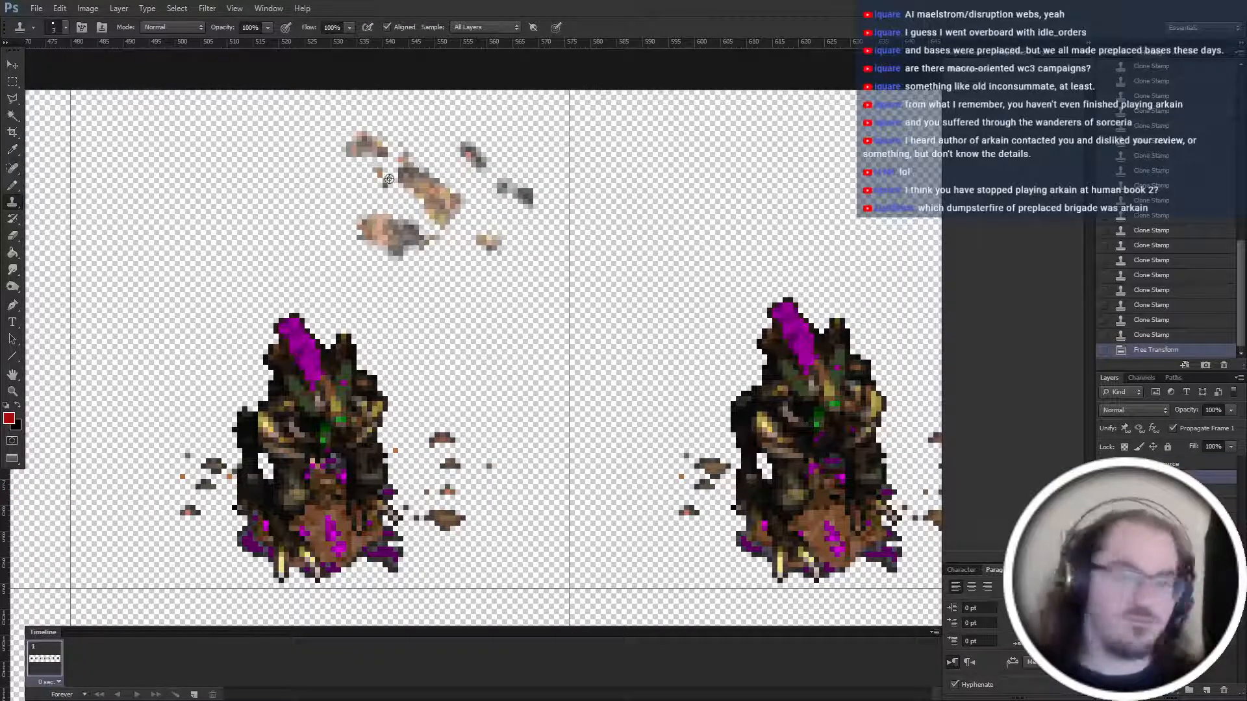
Clone Stamp rock texture onto this sprite's left forearm, left shoulder, crest tip and left torso edge.
{"action": "mouse_move", "coordinate": [226, 445]}
{"action": "left_mouse_down"}
{"action": "mouse_move", "coordinate": [246, 484]}
{"action": "mouse_move", "coordinate": [243, 519]}
{"action": "left_mouse_up"}
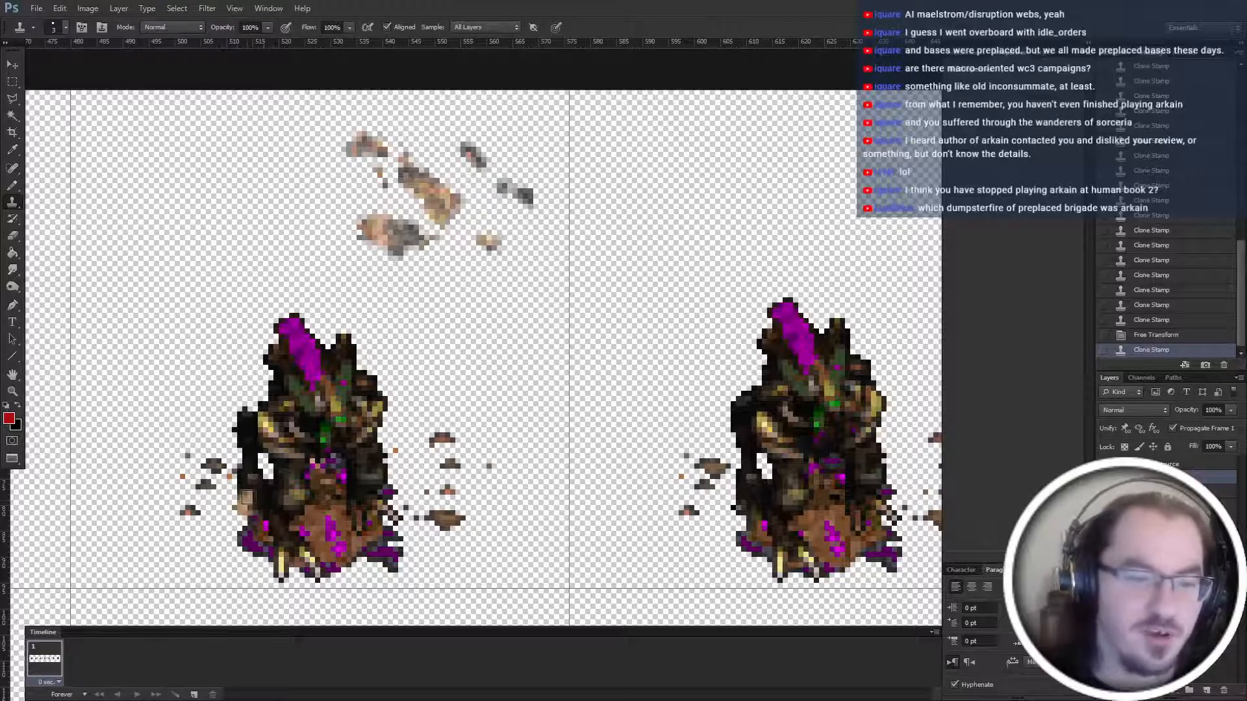
{"action": "left_click", "coordinate": [233, 473]}
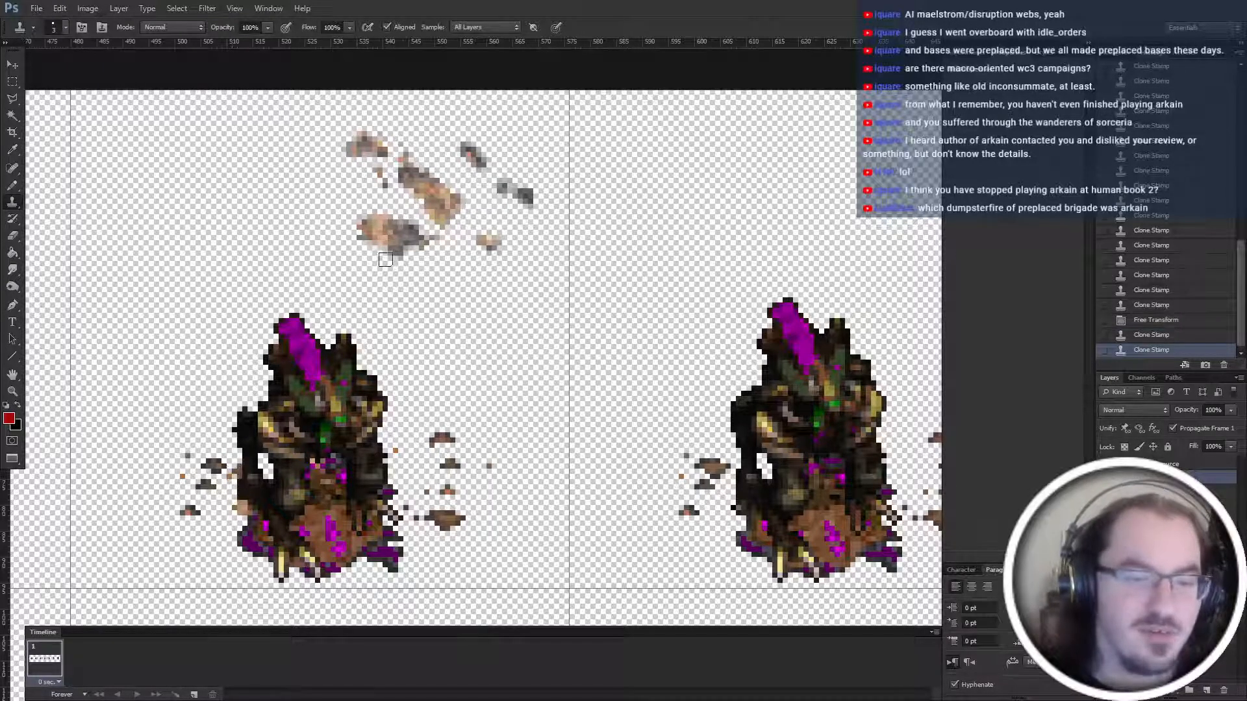
{"action": "left_click", "coordinate": [242, 478]}
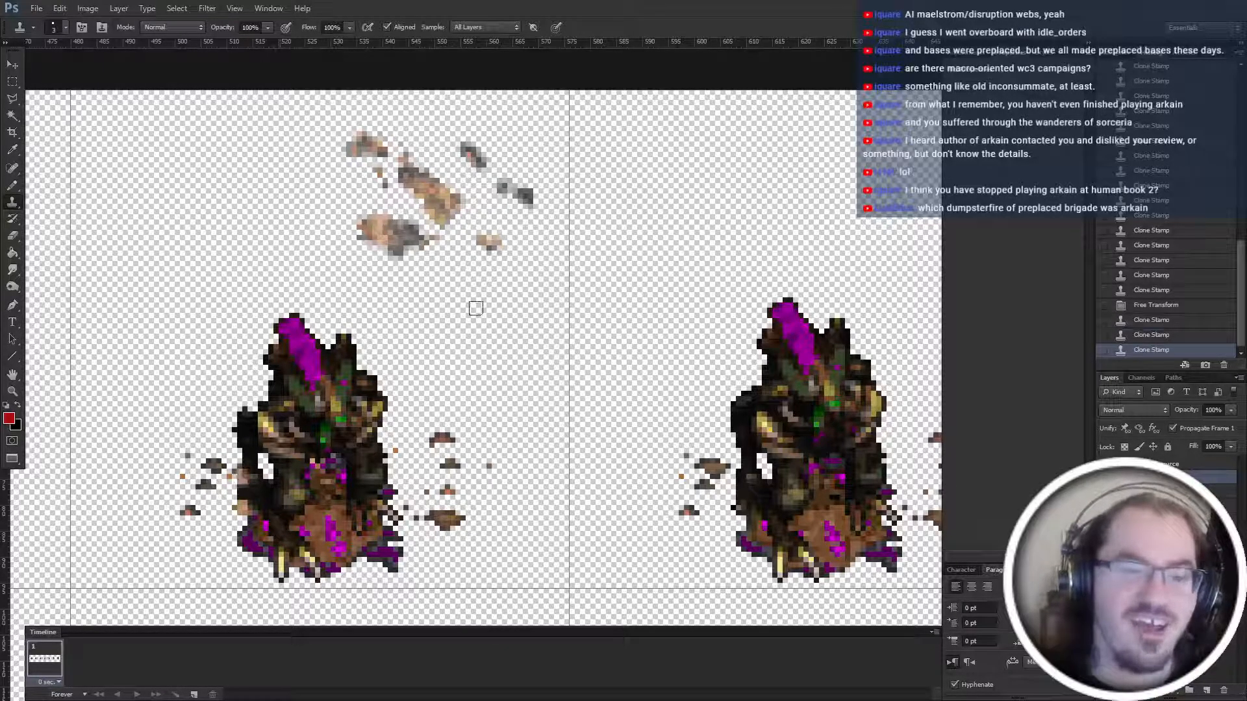
{"action": "left_click", "coordinate": [240, 419]}
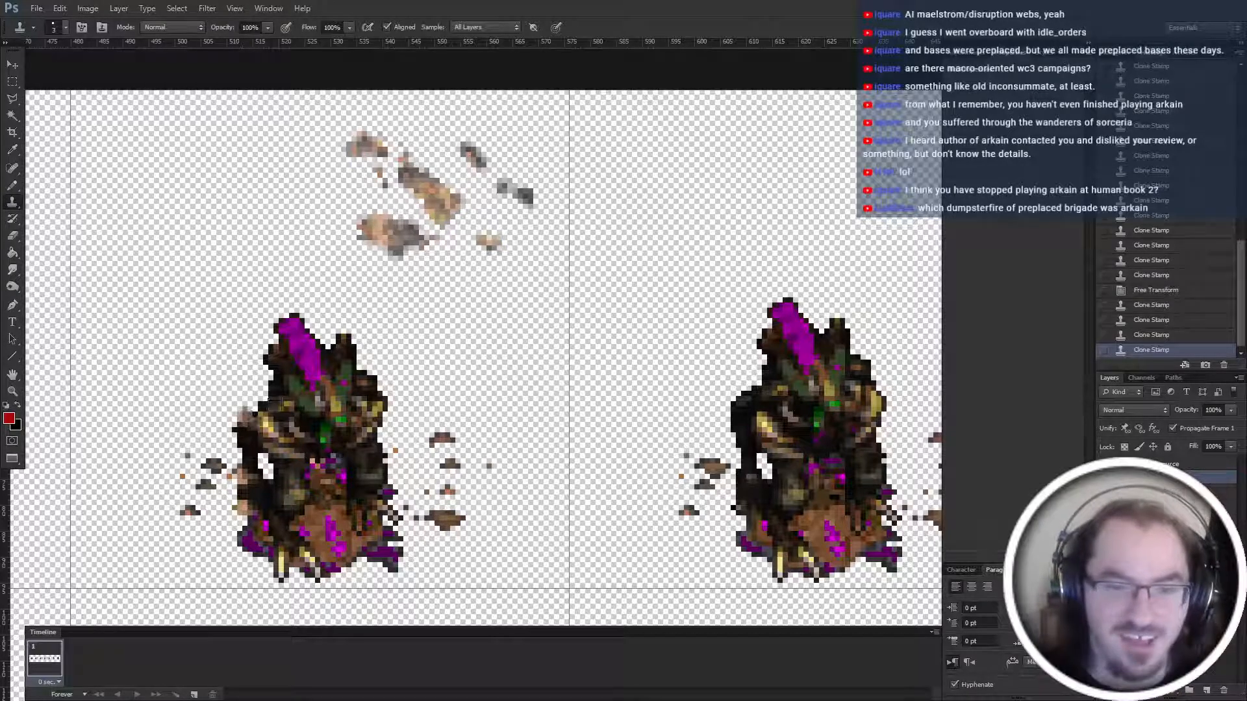
{"action": "left_click", "coordinate": [276, 323]}
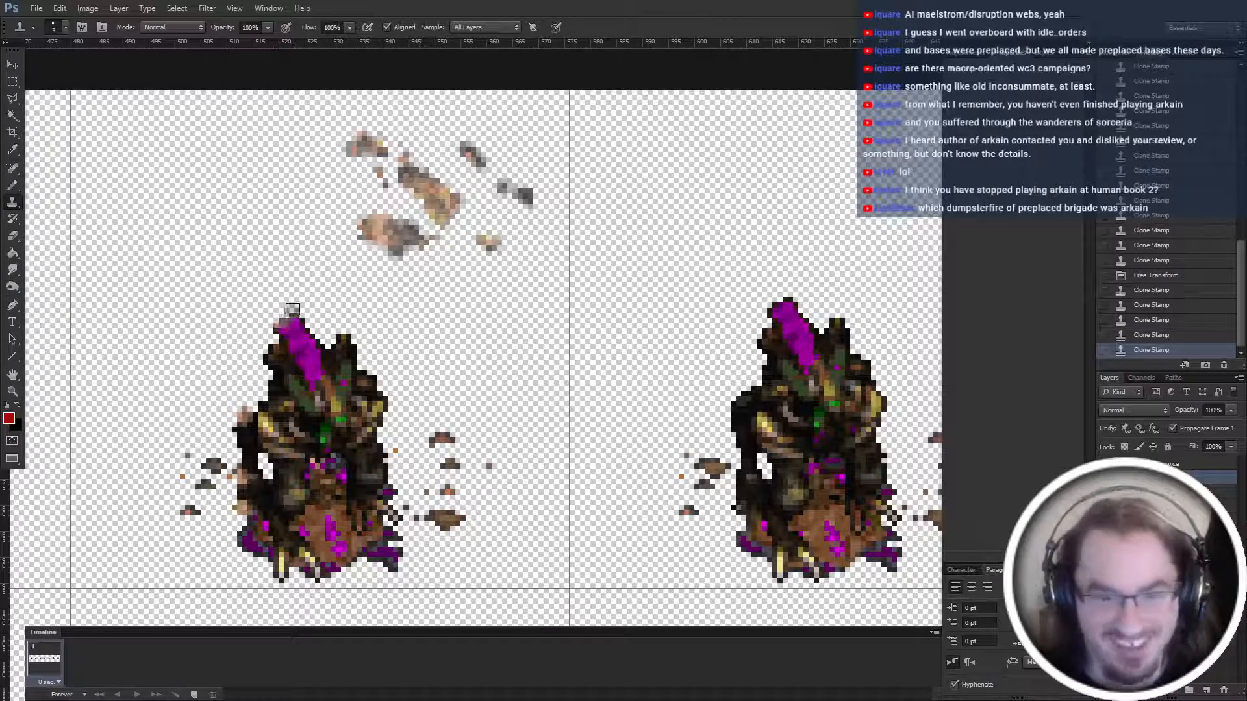
{"action": "left_click", "coordinate": [258, 395]}
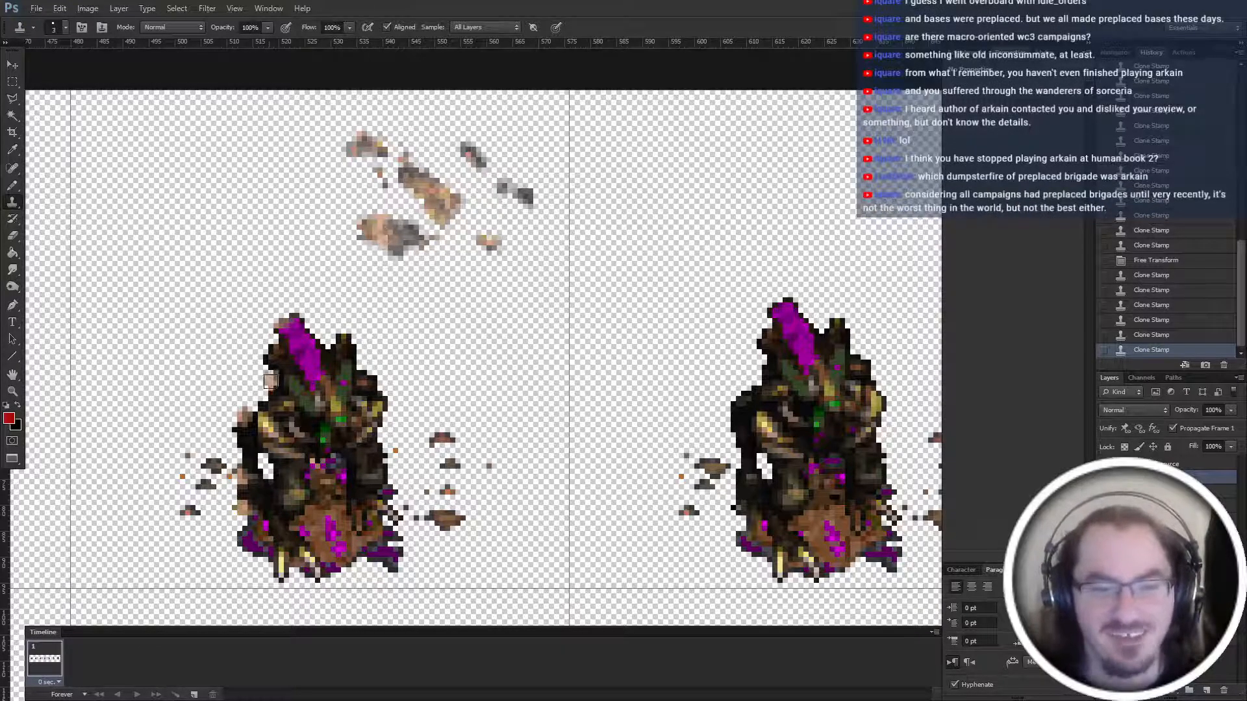
{"action": "left_click", "coordinate": [266, 397]}
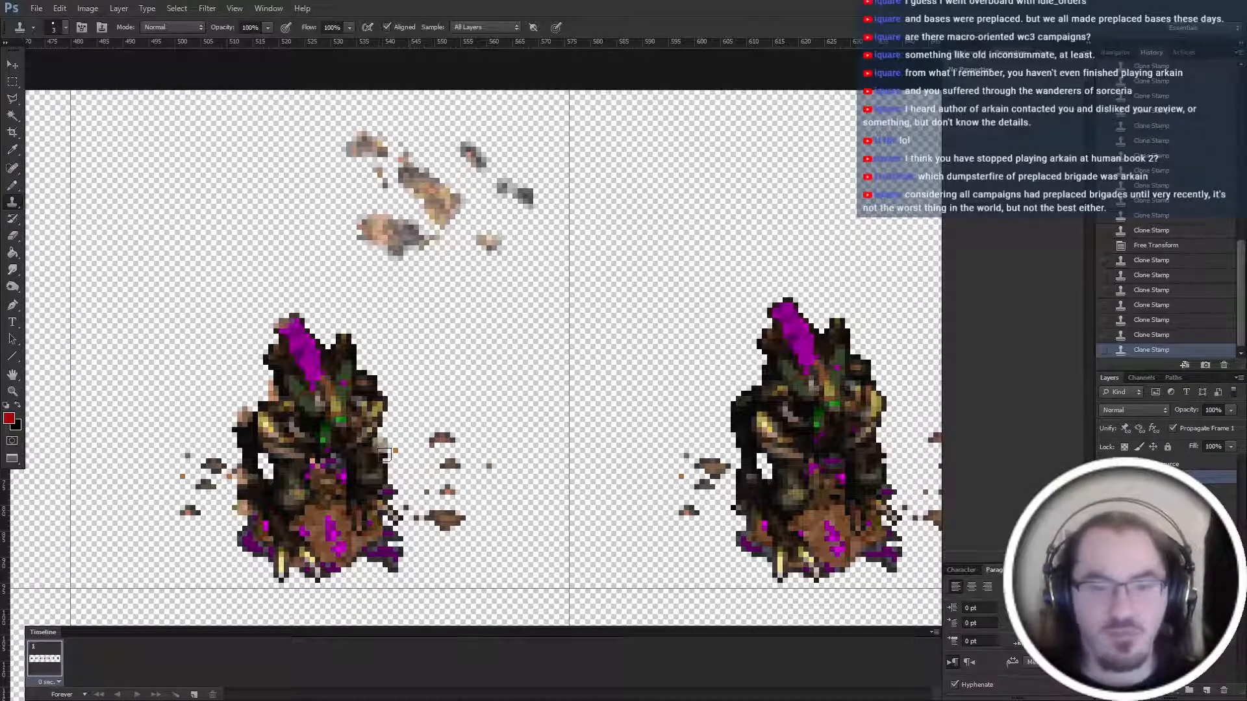
Clone Stamp rock texture onto the sprite's right arm, left leg, lower body and the spikes beside the crest.
{"action": "left_click", "coordinate": [375, 470]}
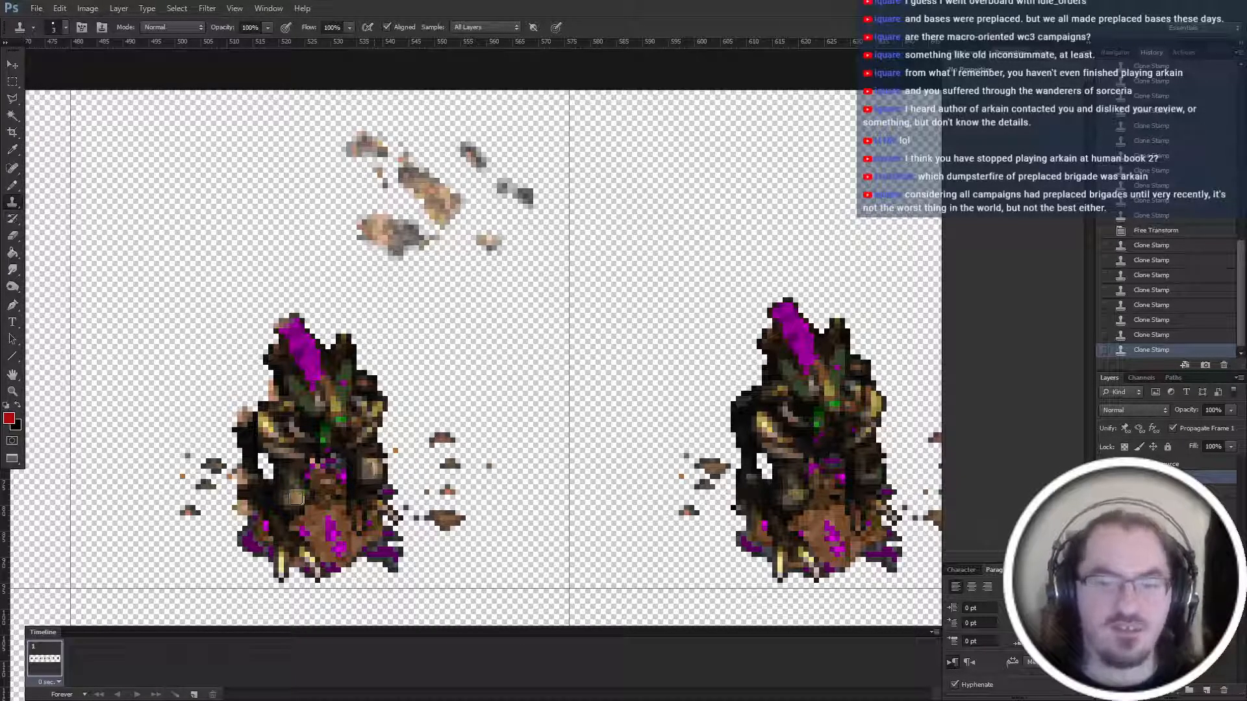
{"action": "left_click", "coordinate": [286, 488]}
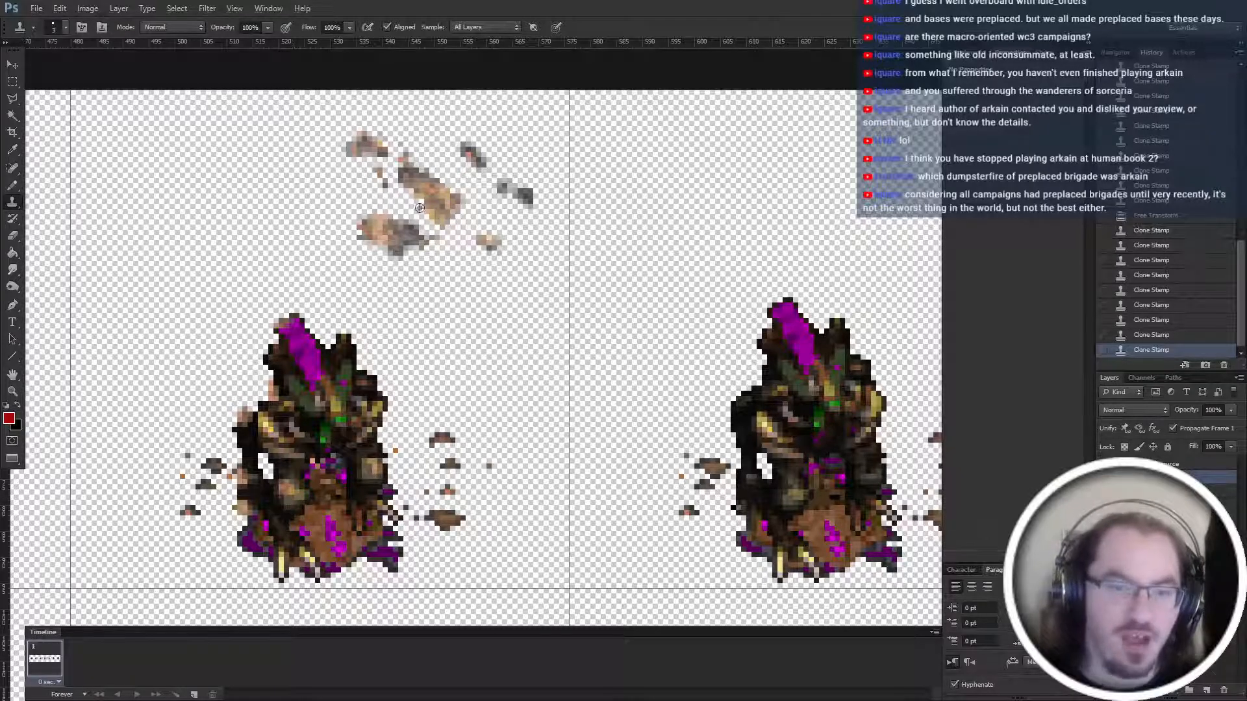
{"action": "left_click", "coordinate": [328, 532]}
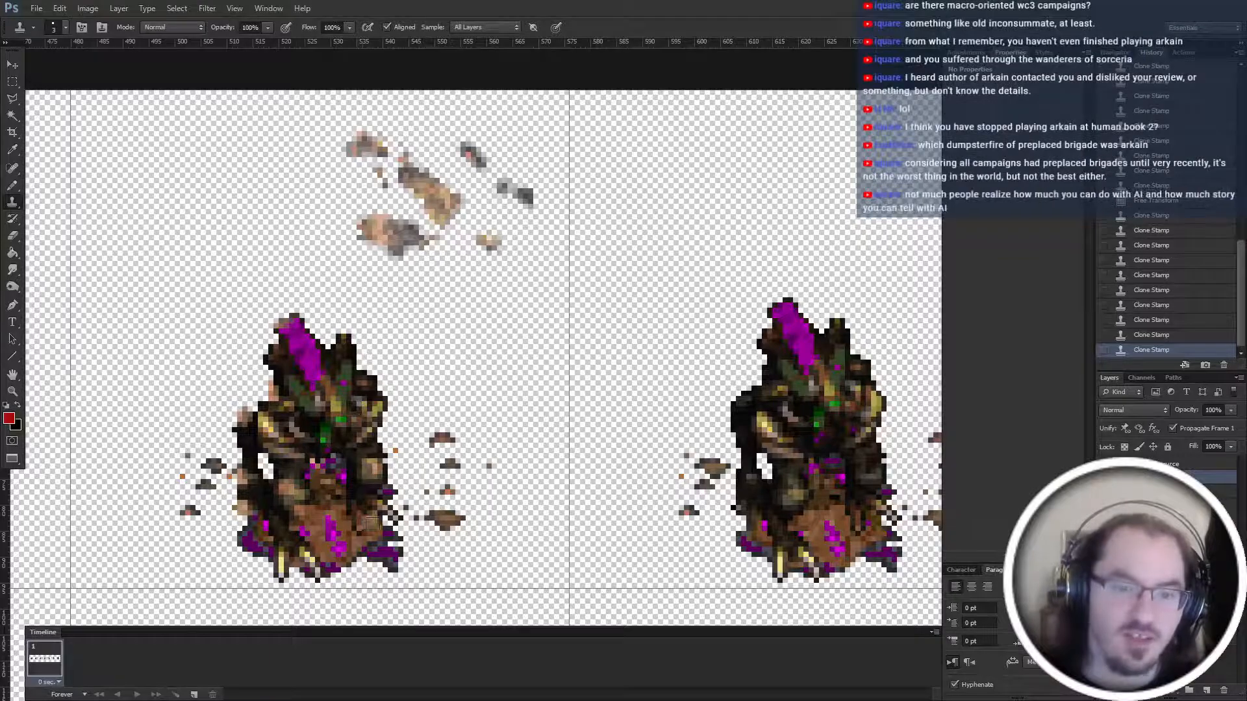
{"action": "left_click", "coordinate": [262, 455]}
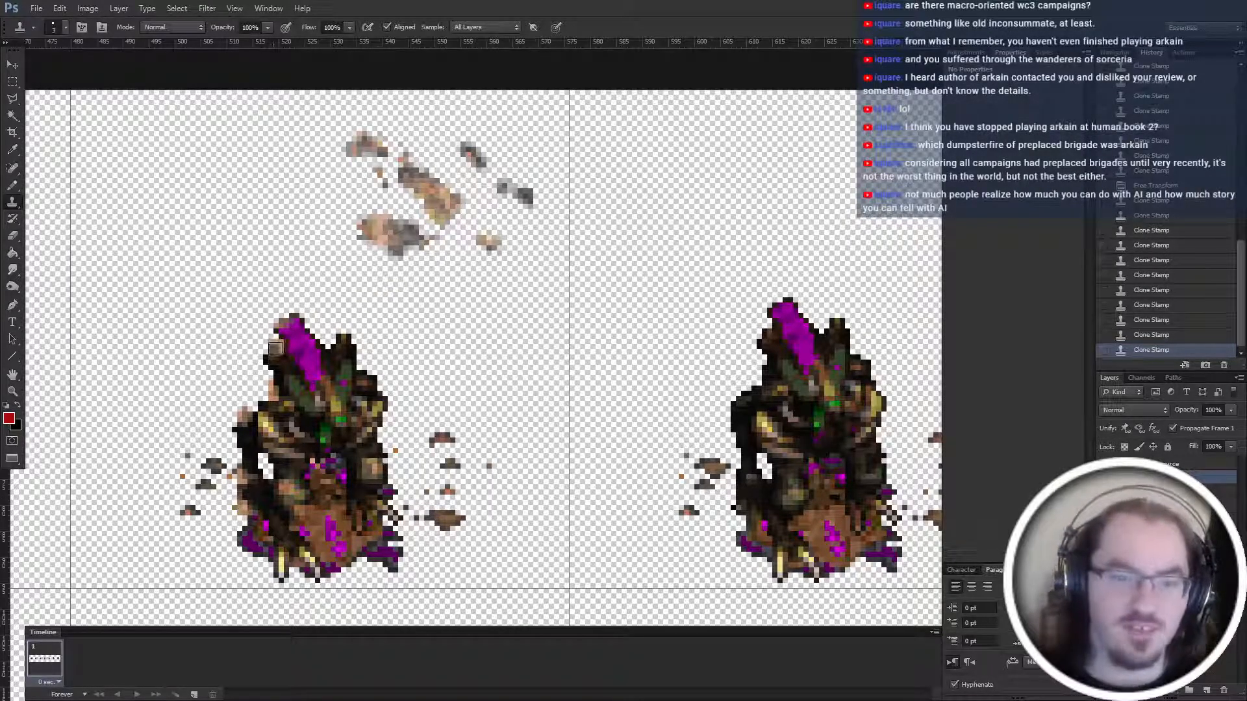
{"action": "left_click", "coordinate": [270, 362]}
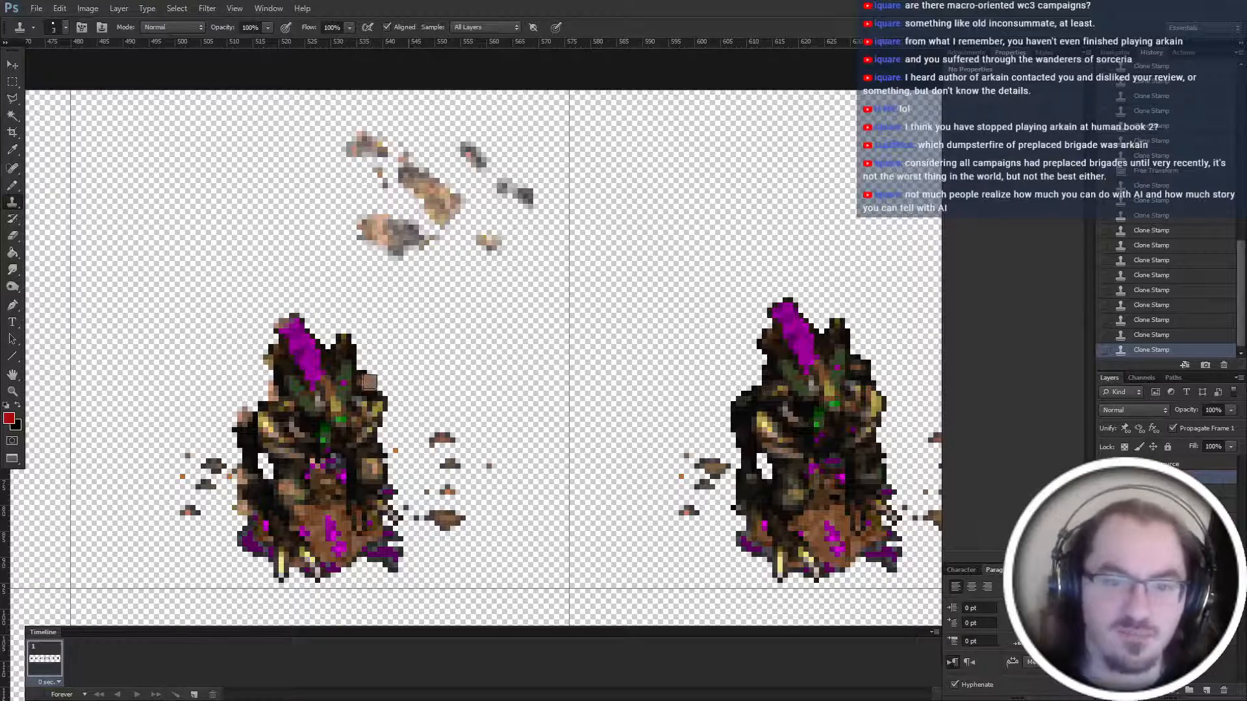
{"action": "left_click", "coordinate": [363, 356]}
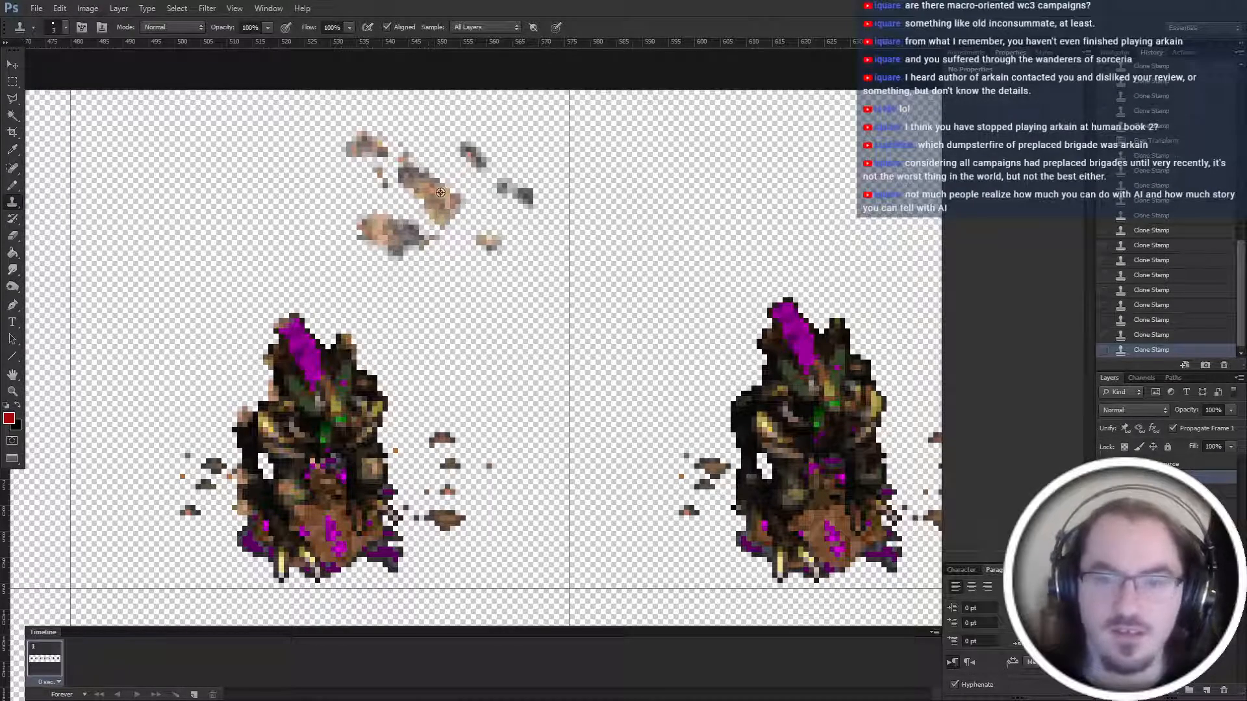
Clone Stamp rock texture onto the last frame's sprite: its right arm, left hand, lower body and left shoulder.
{"action": "scroll", "coordinate": [637, 337], "scroll_direction": "right", "scroll_amount": 2}
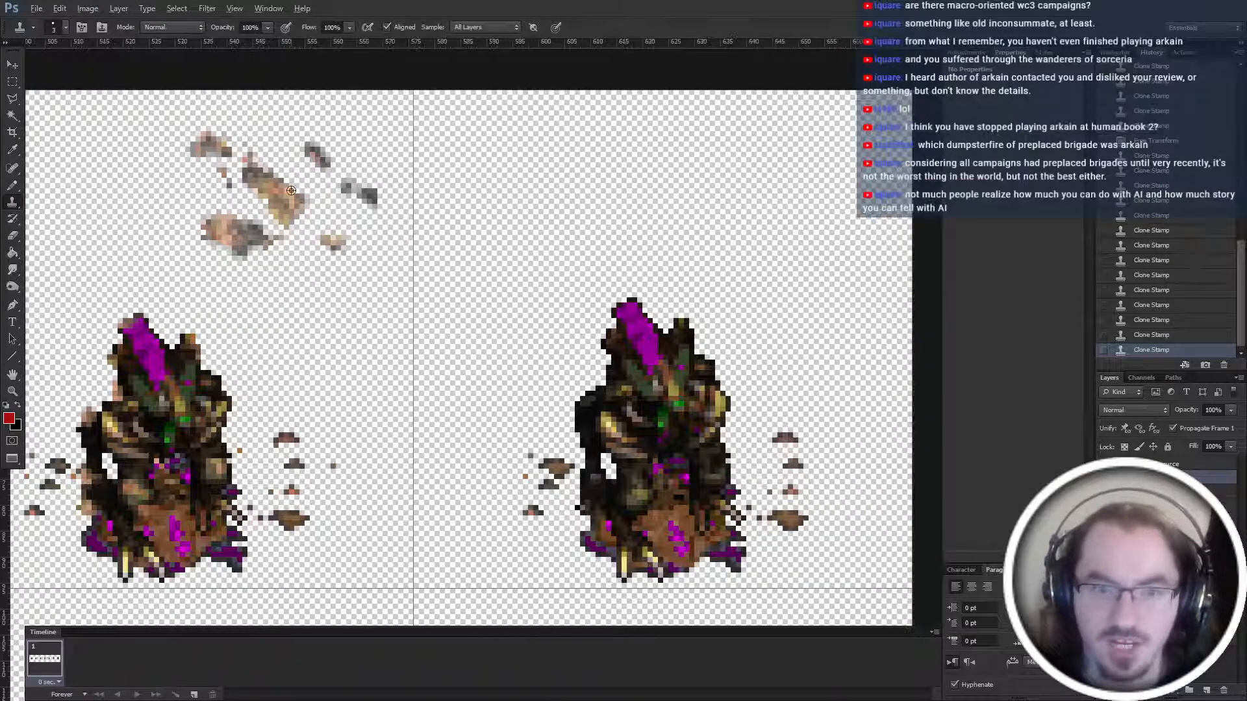
{"action": "left_click", "coordinate": [728, 482]}
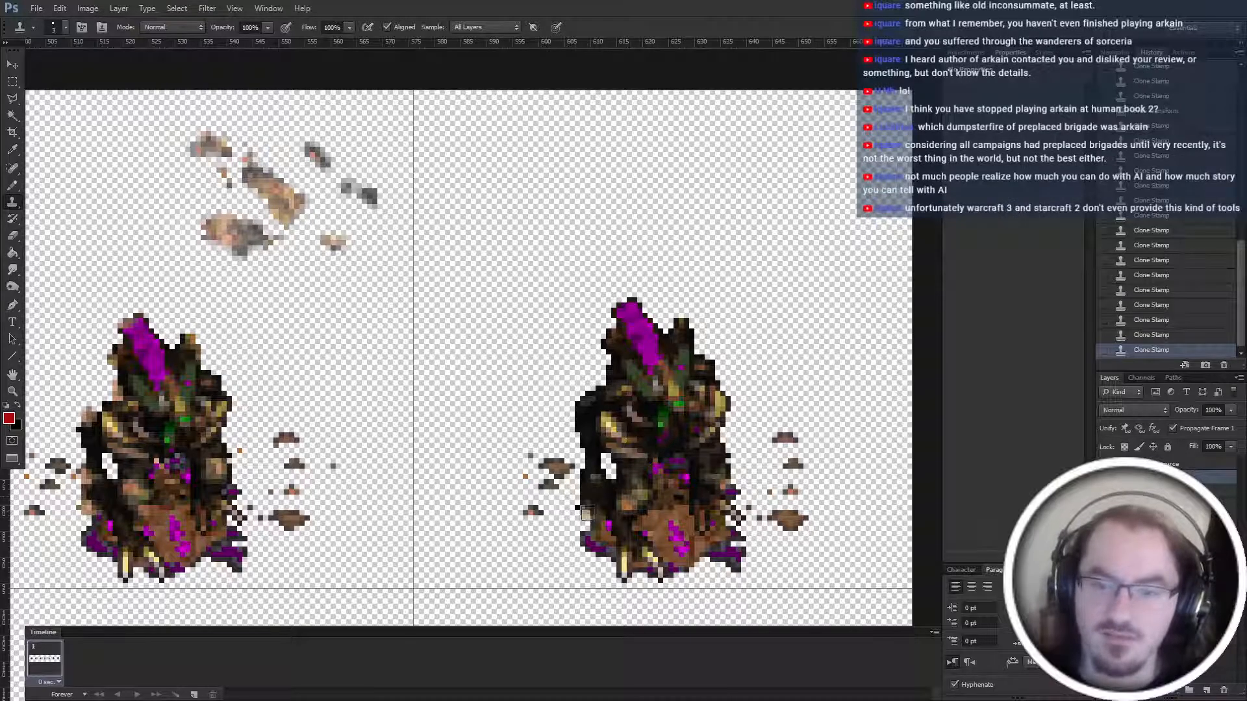
{"action": "left_click", "coordinate": [585, 509]}
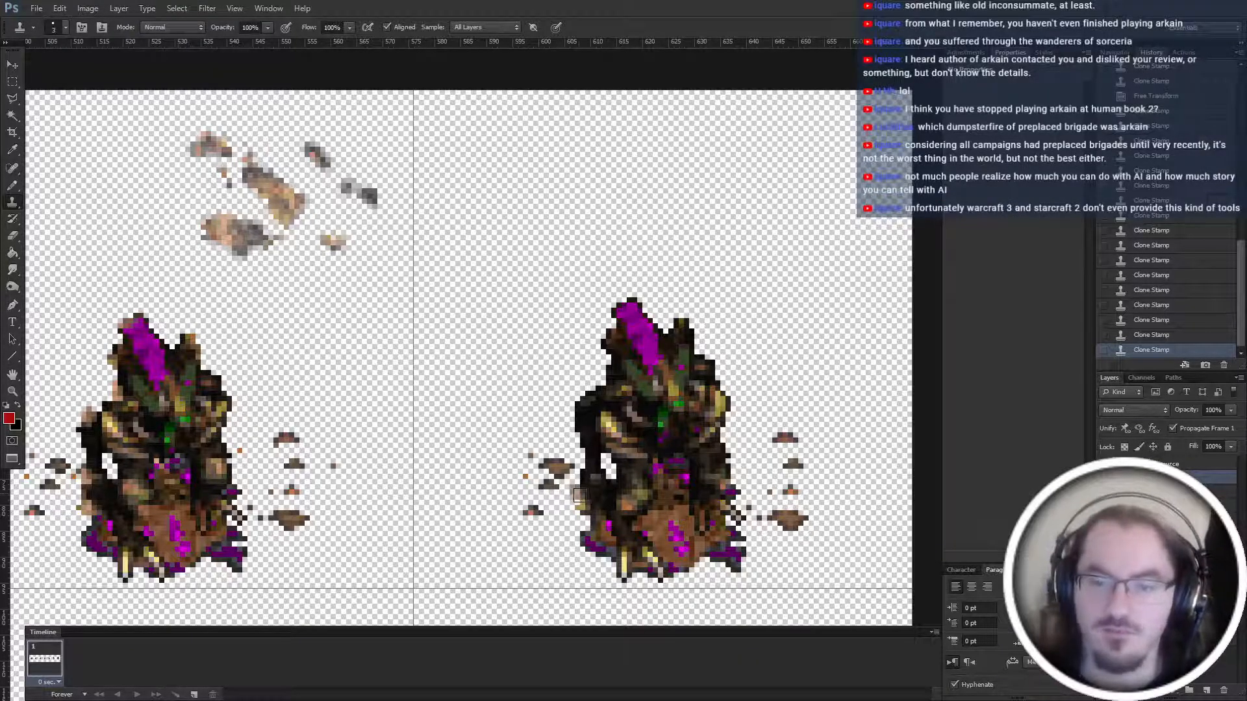
{"action": "left_click", "coordinate": [573, 497]}
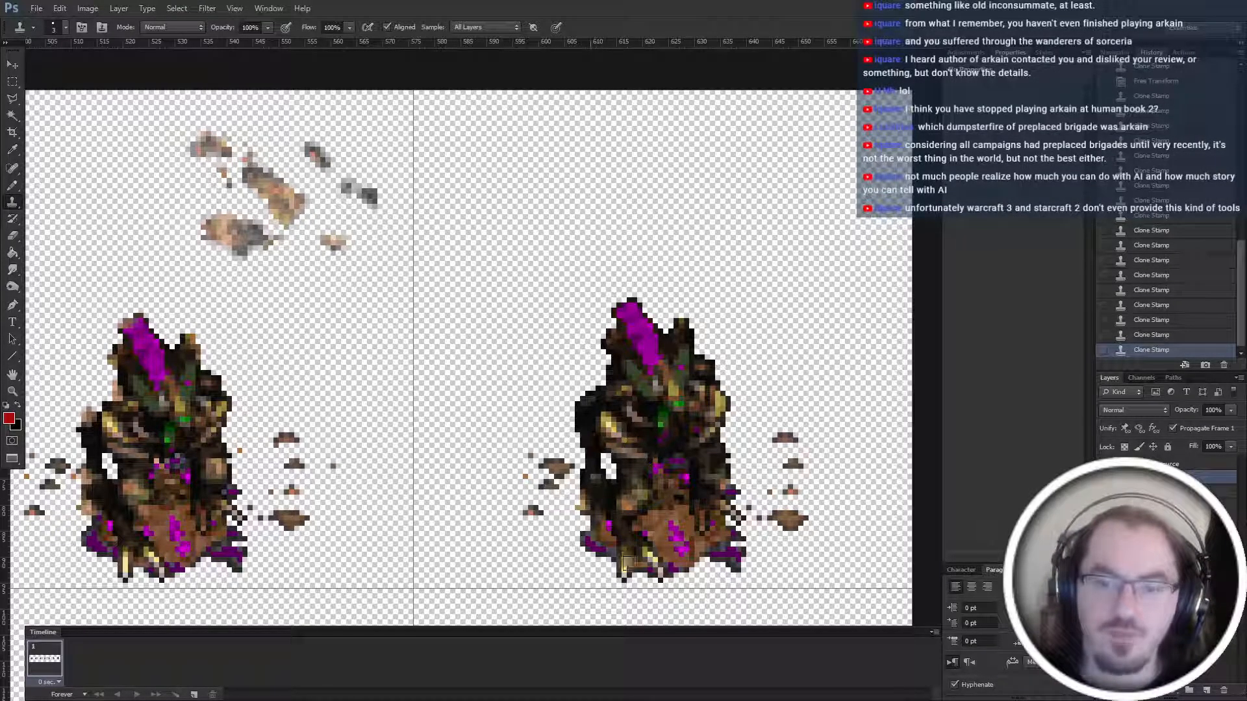
{"action": "left_click", "coordinate": [653, 517]}
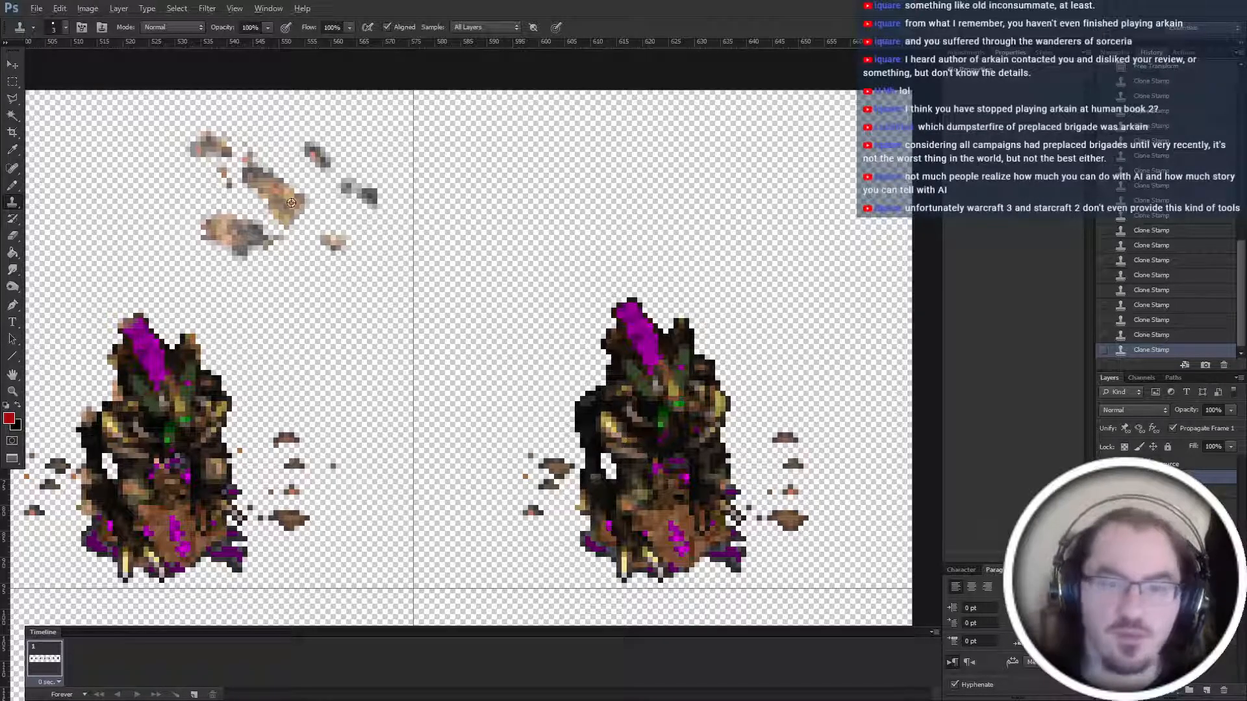
{"action": "left_click", "coordinate": [656, 507]}
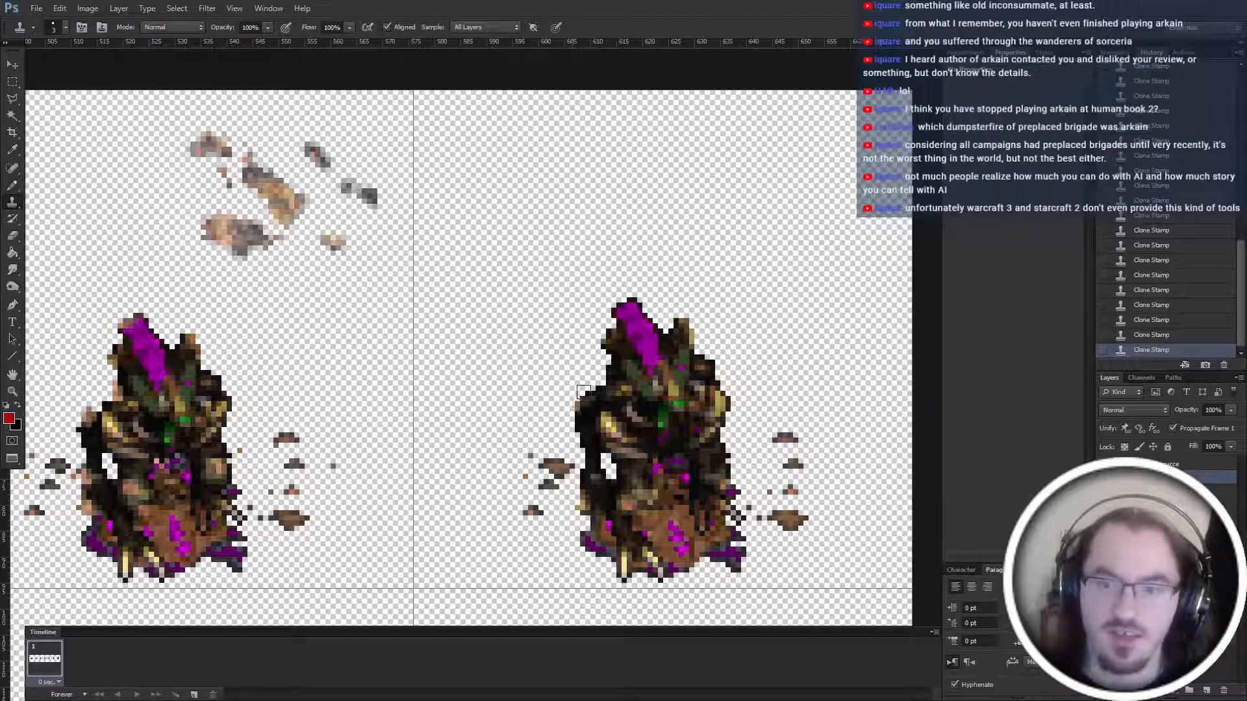
{"action": "left_click", "coordinate": [579, 398]}
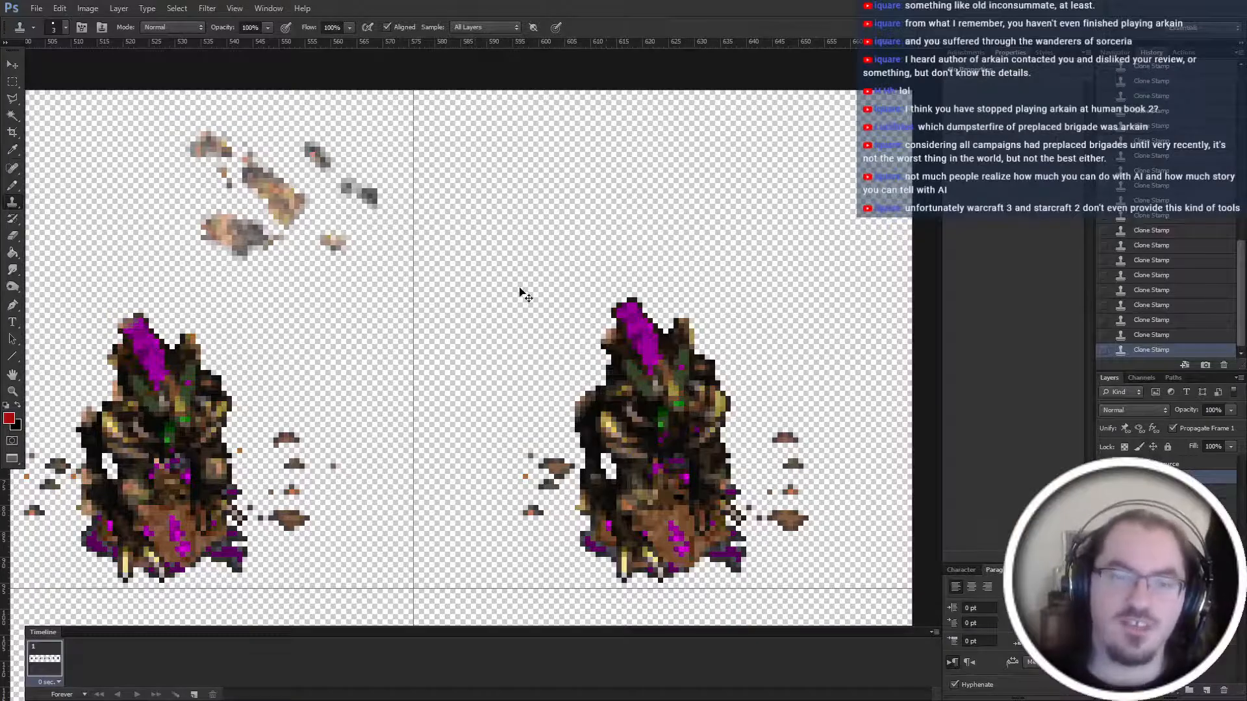
Save the document as basiliskbirth.psd in the newbirth-ground folder.
{"action": "key", "text": "ctrl+minus"}
{"action": "key", "text": "ctrl+minus"}
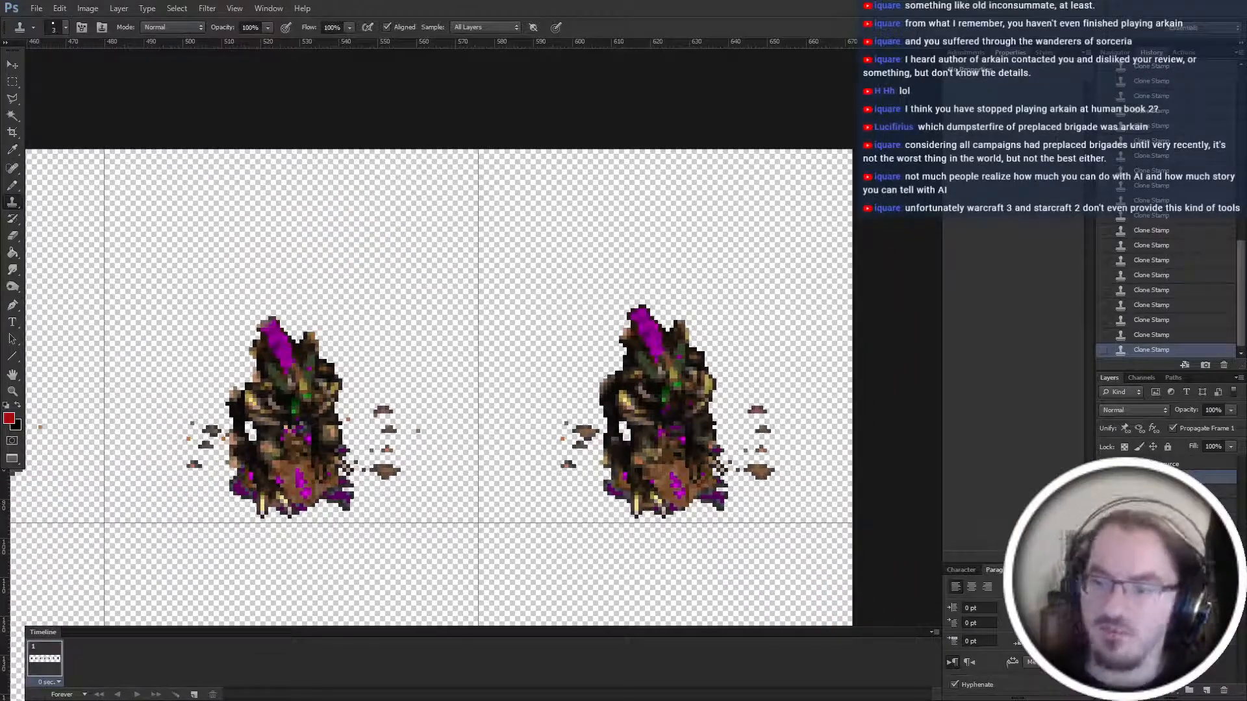
{"action": "key", "text": "ctrl+shift+s"}
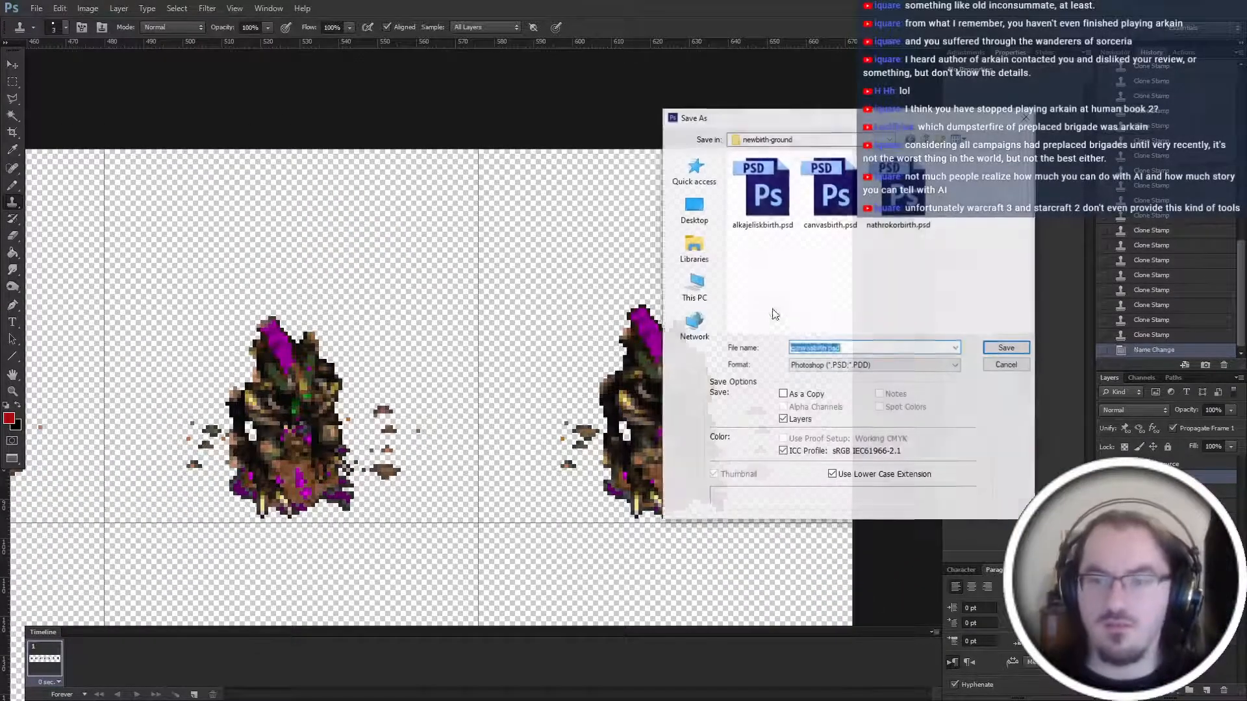
{"action": "type", "text": "basik"}
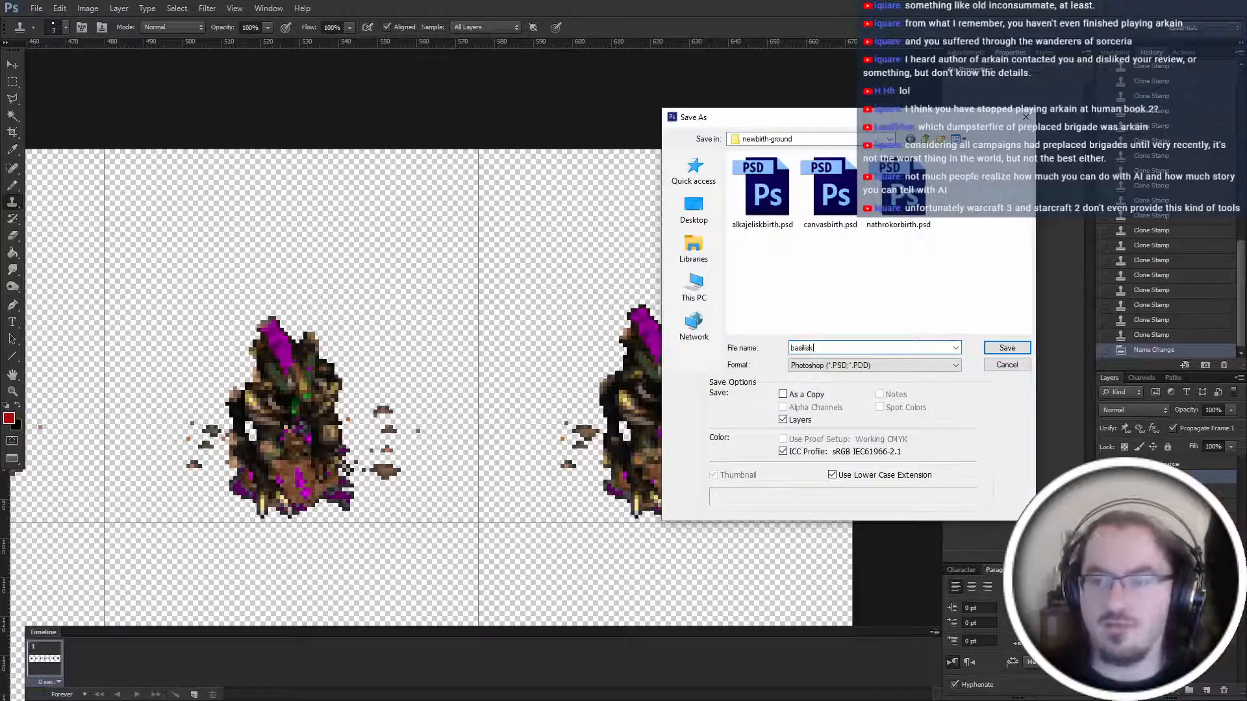
{"action": "type", "text": "-birth"}
{"action": "key", "text": "Return"}
Show the frames on black and Pencil black onto the group's layer mask around the tall spike of the first frame's sprite.
{"action": "key", "text": "ctrl+minus"}
{"action": "key", "text": "ctrl+minus"}
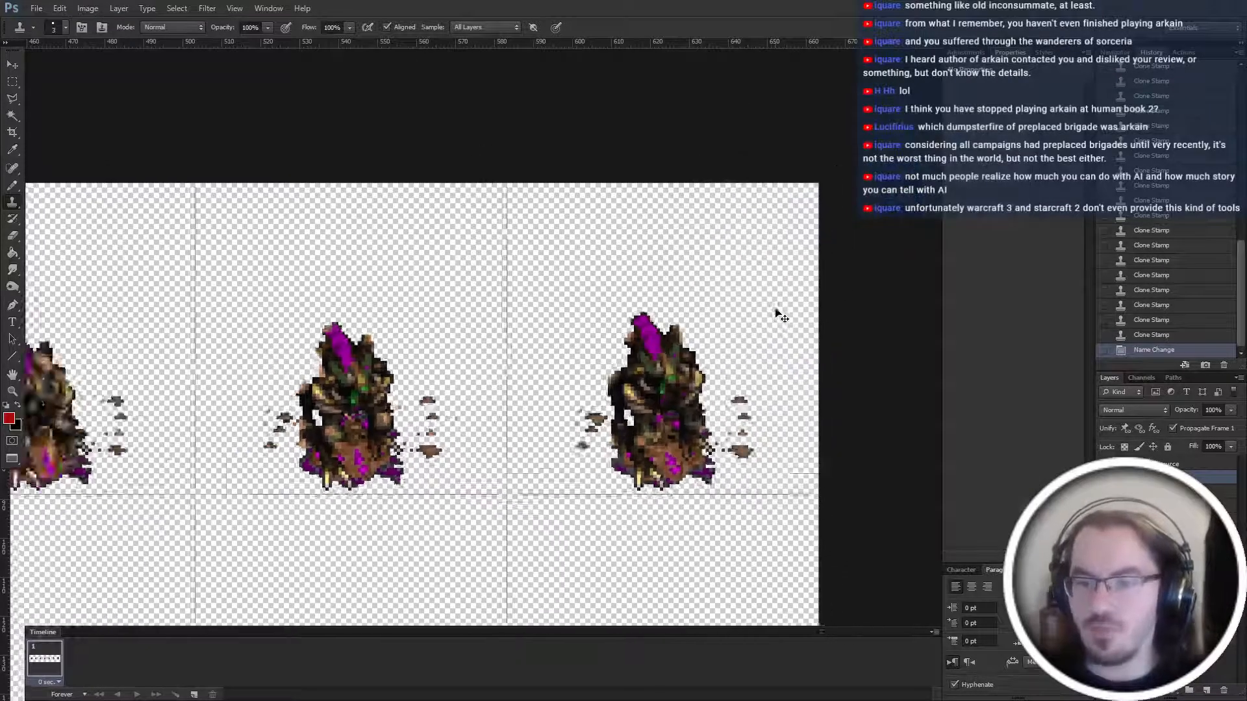
{"action": "key", "text": "ctrl+minus"}
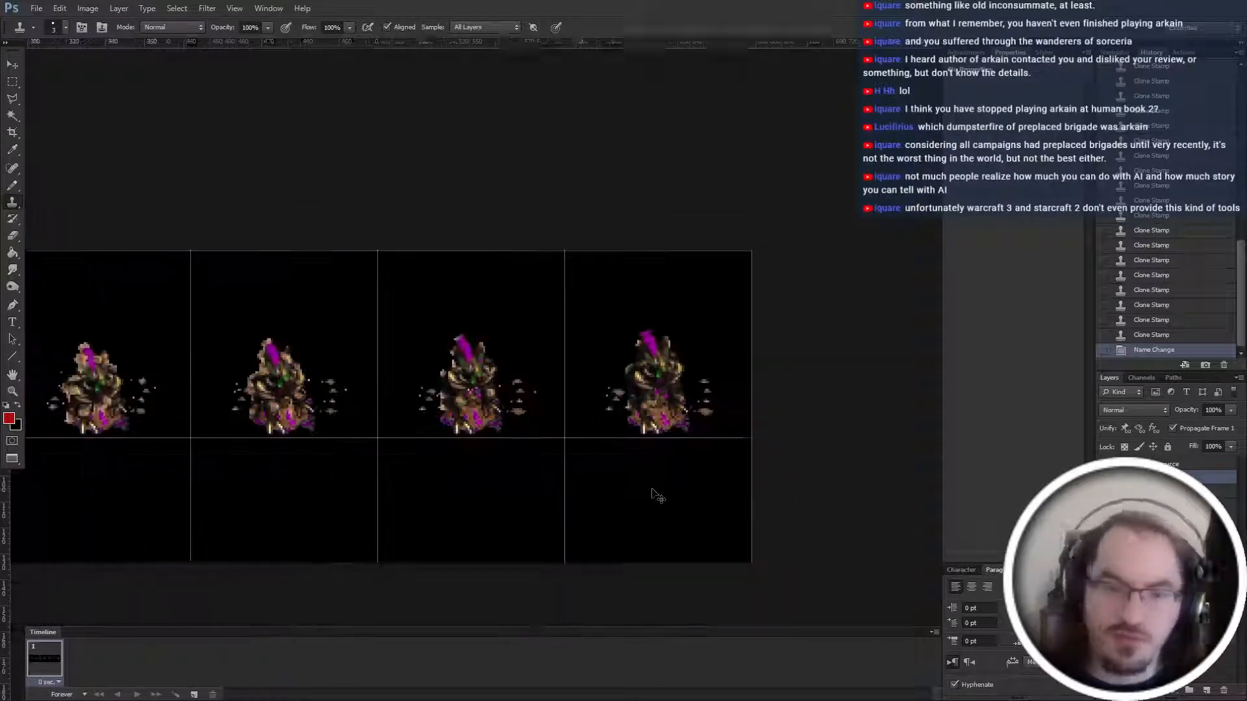
{"action": "key", "text": "ctrl+minus"}
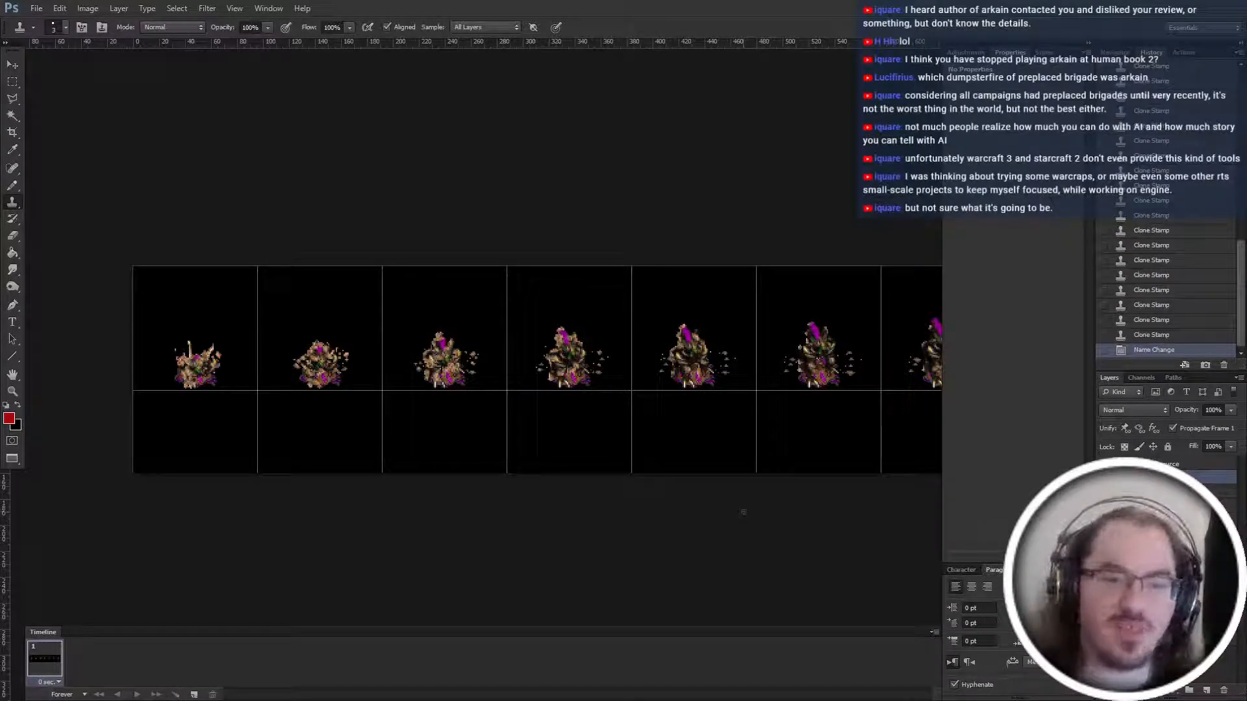
{"action": "key", "text": "ctrl+plus"}
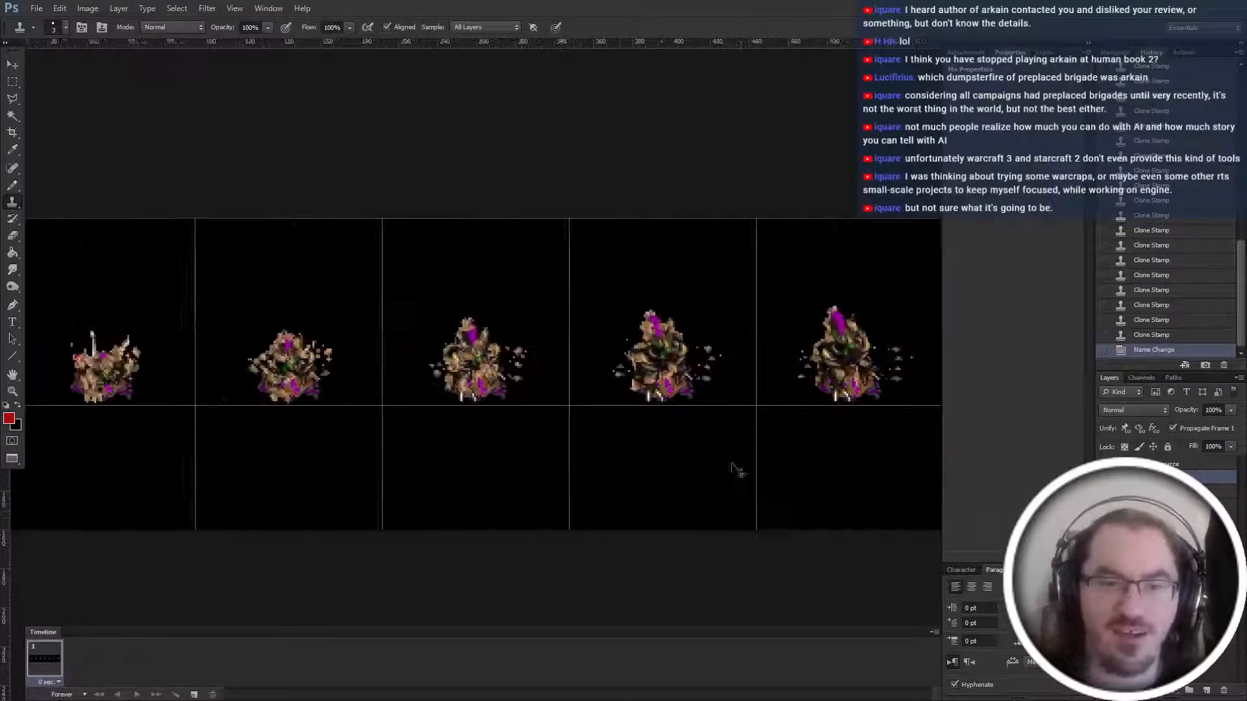
{"action": "key", "text": "ctrl+plus"}
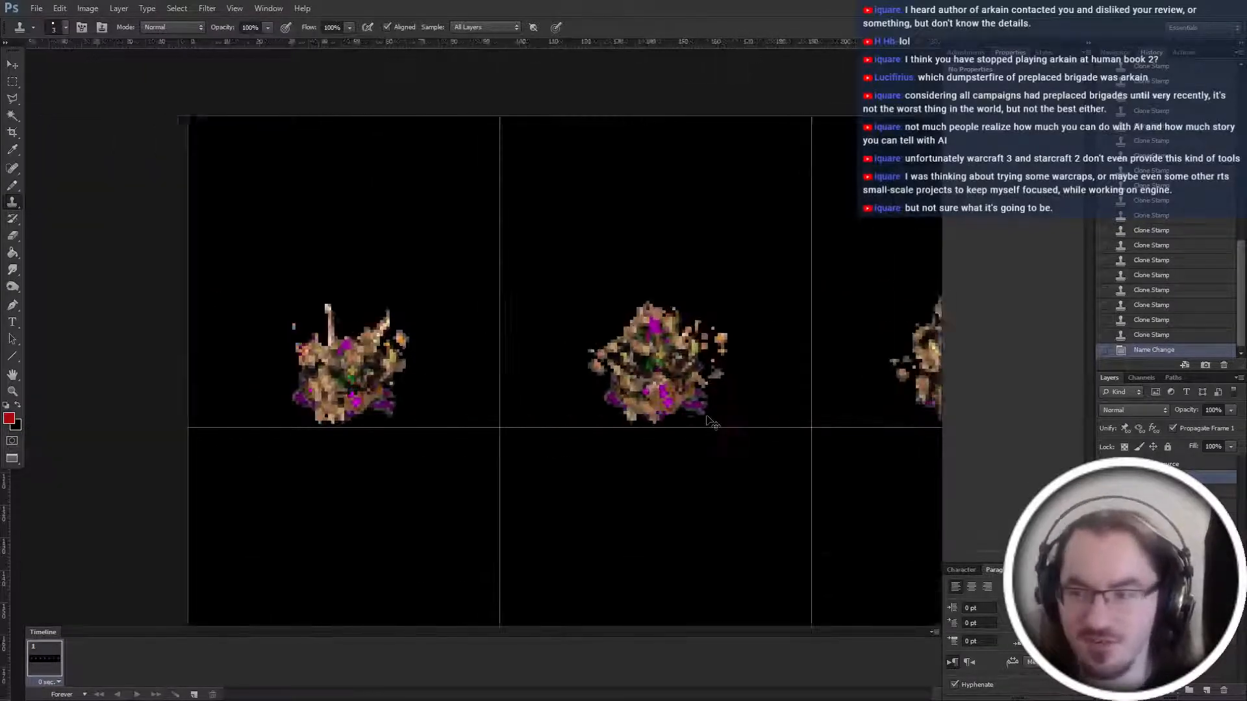
{"action": "key", "text": "ctrl+plus"}
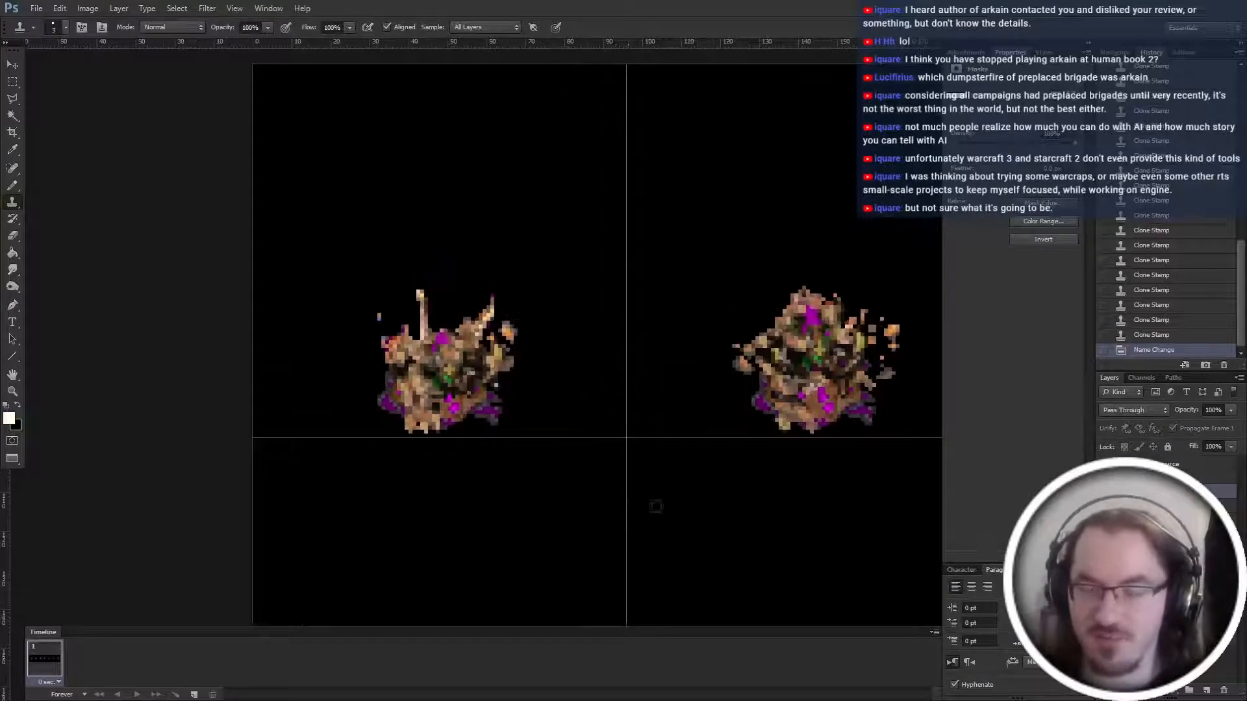
{"action": "key", "text": "b"}
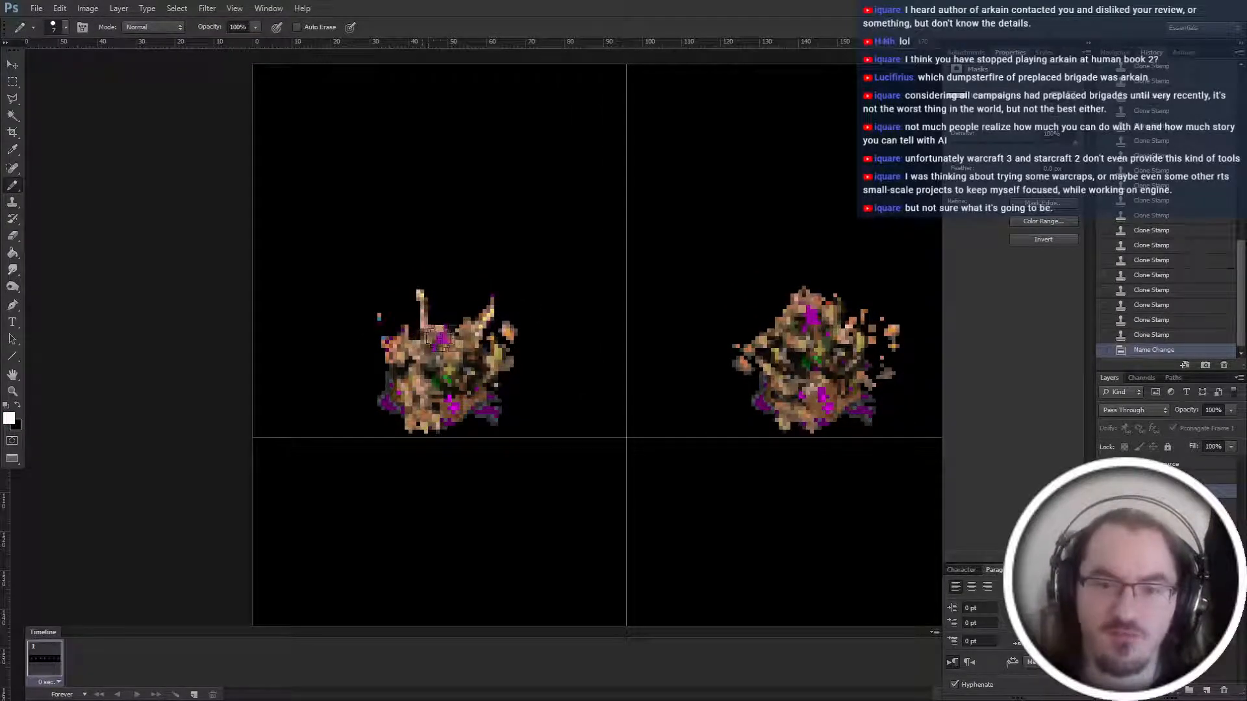
{"action": "key", "text": "x"}
{"action": "left_click", "coordinate": [416, 349]}
{"action": "left_click", "coordinate": [423, 351]}
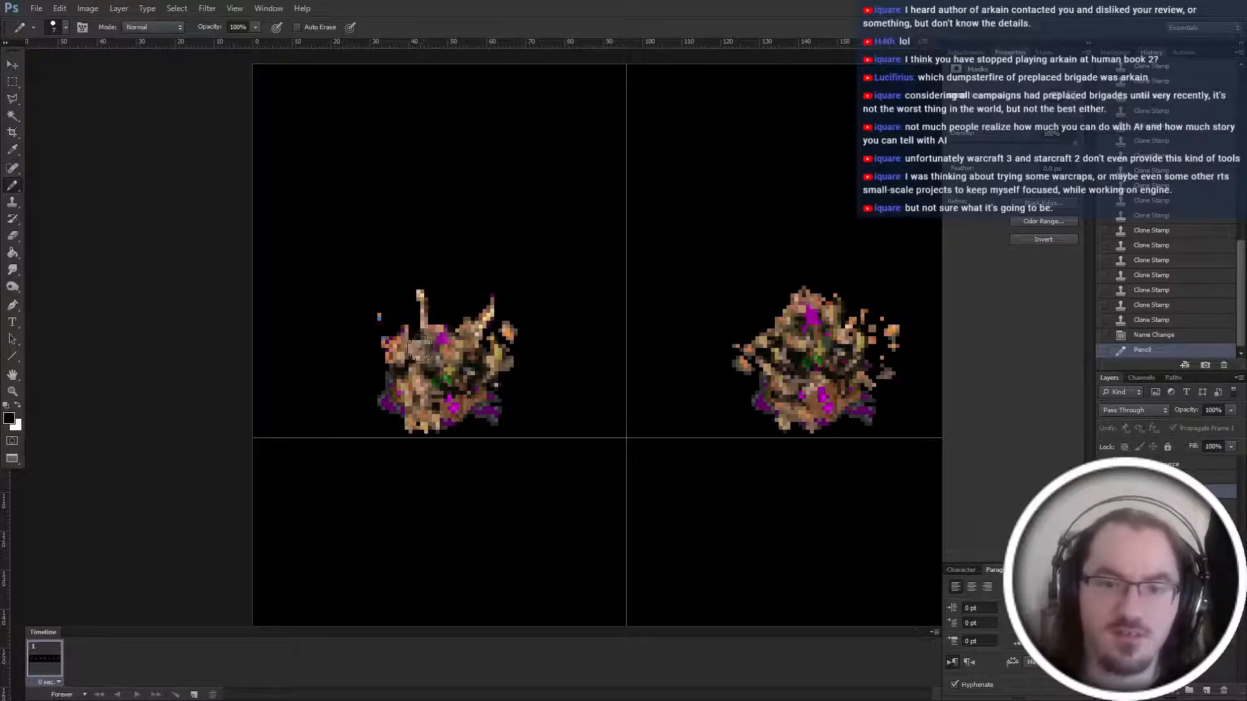
{"action": "left_click", "coordinate": [419, 341]}
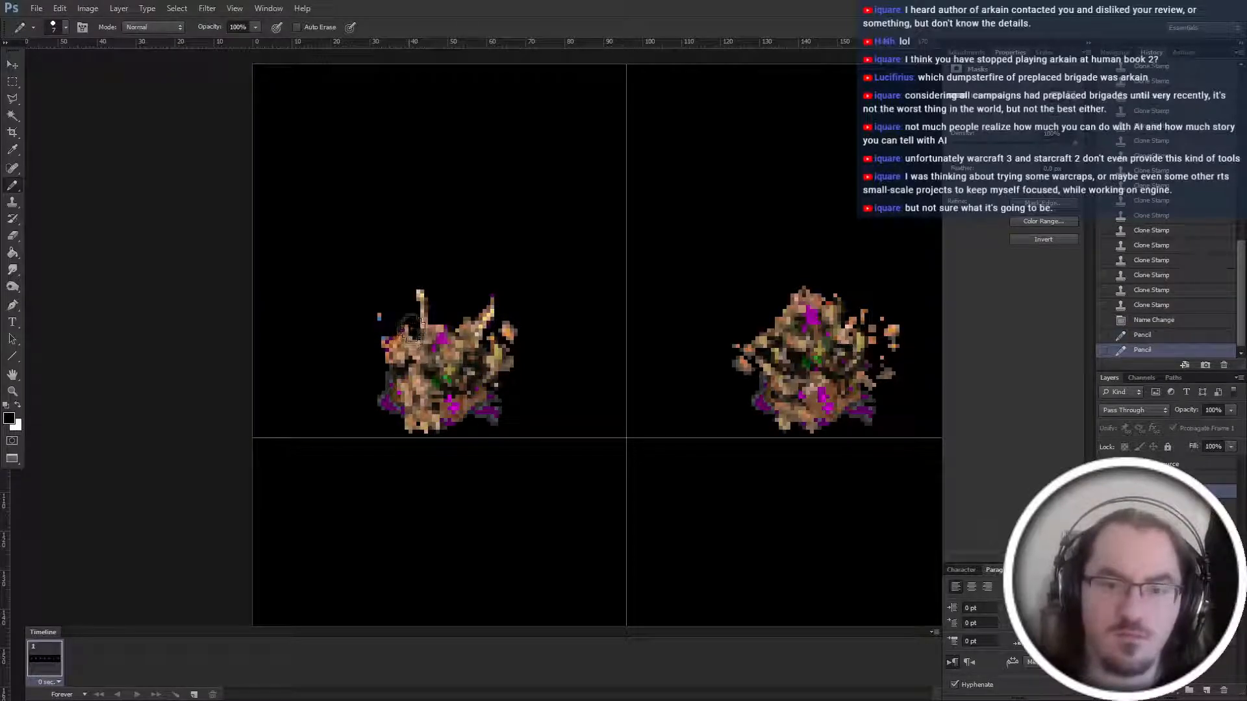
{"action": "key", "text": "ctrl+z"}
Convert the whole sprite sheet to Indexed Color.
{"action": "key", "text": "ctrl+minus"}
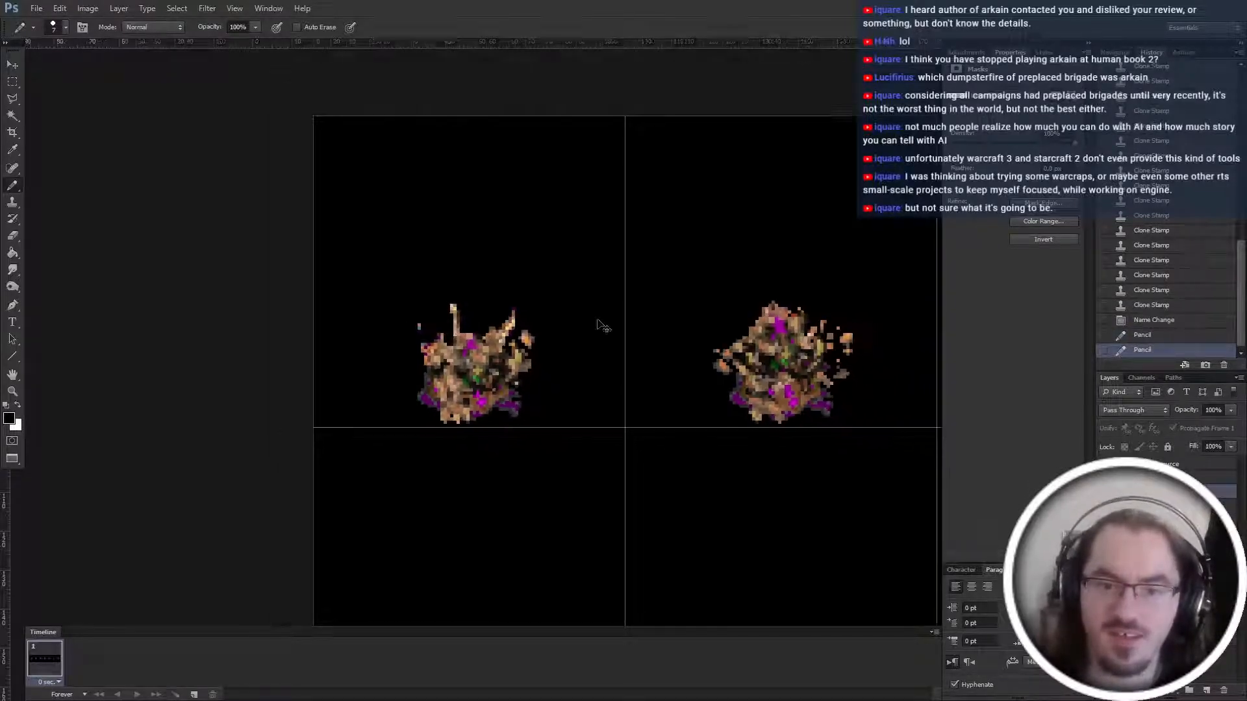
{"action": "key", "text": "ctrl+minus"}
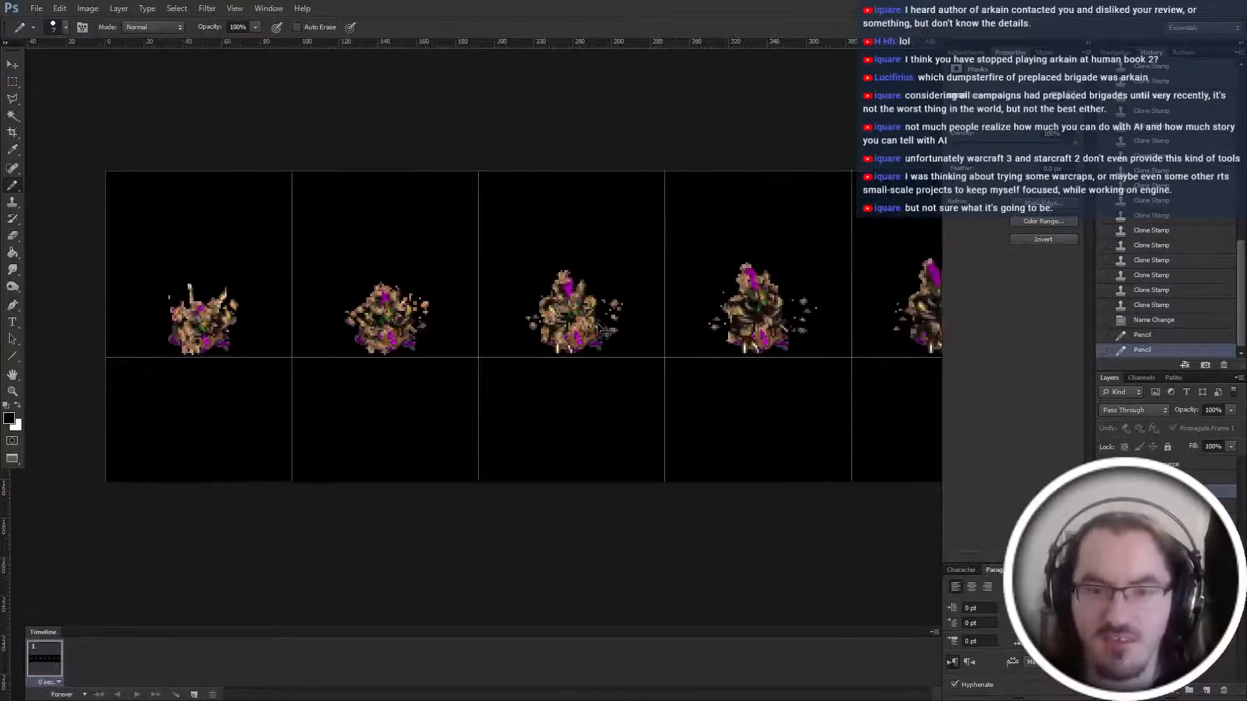
{"action": "key", "text": "ctrl+minus"}
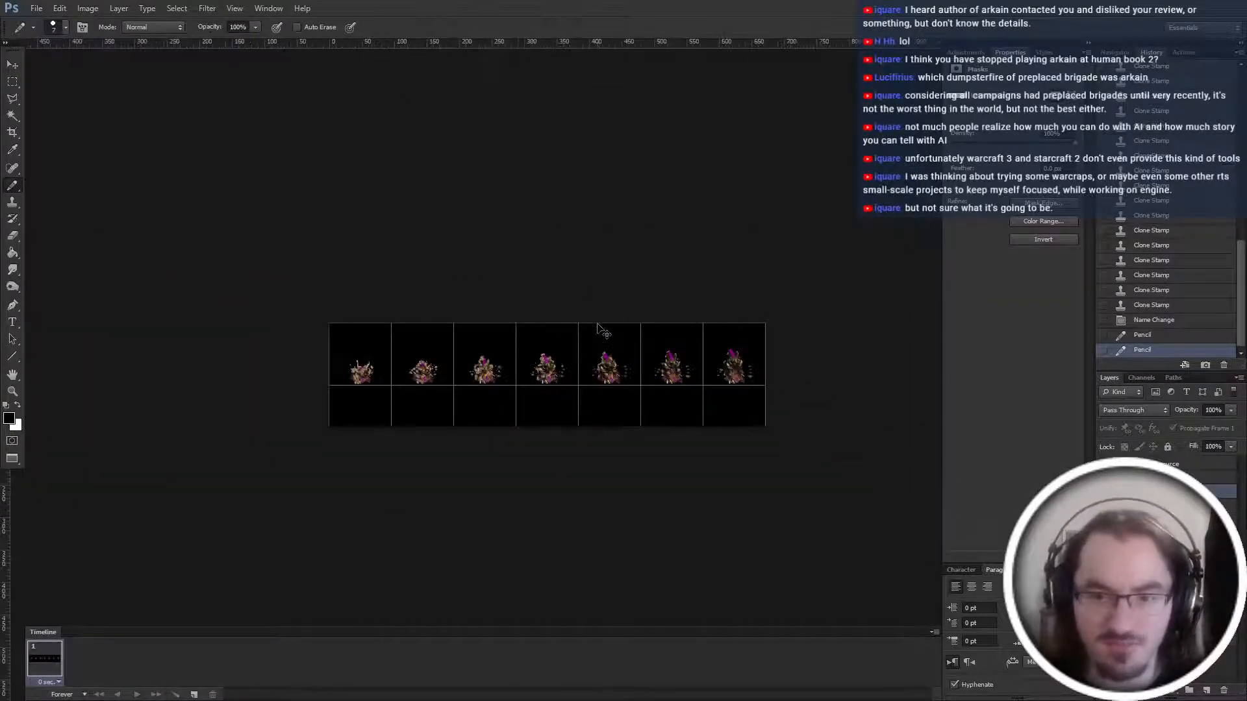
{"action": "key", "text": "ctrl+shift+n"}
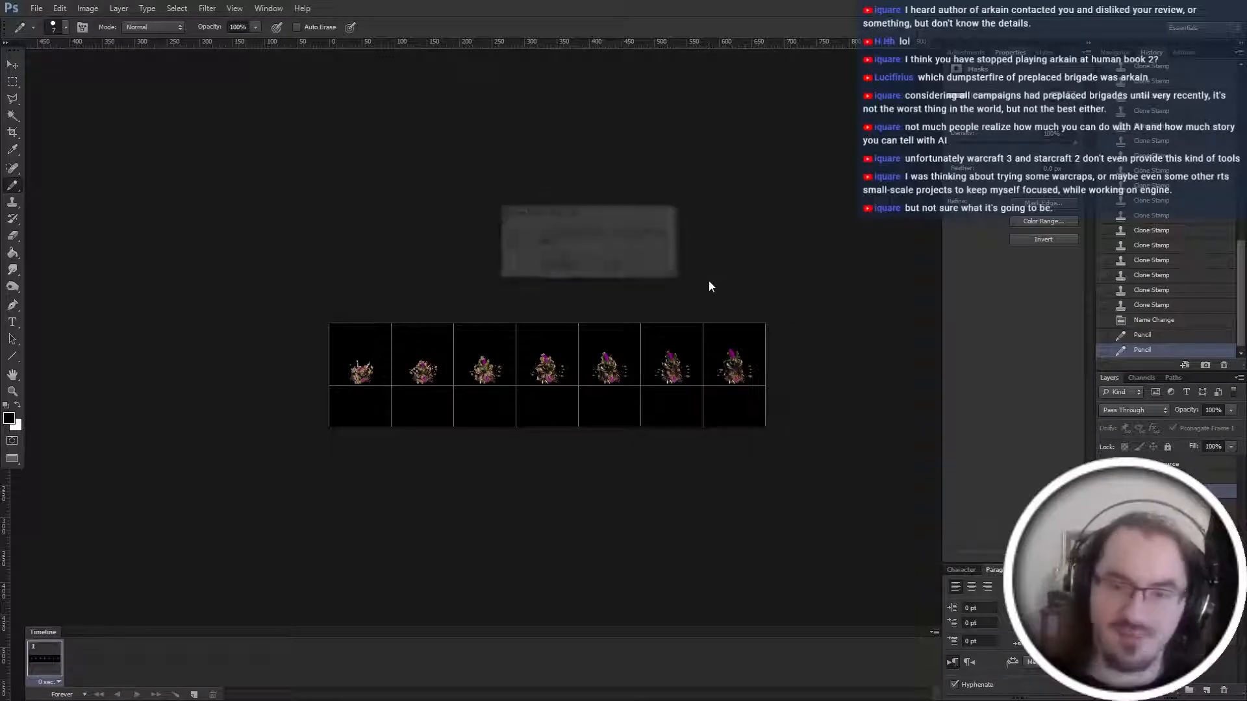
{"action": "key", "text": "Return"}
Save the indexed sheet in BMP format as basiliskbirth.bmp on the Desktop.
{"action": "key", "text": "ctrl+shift+s"}
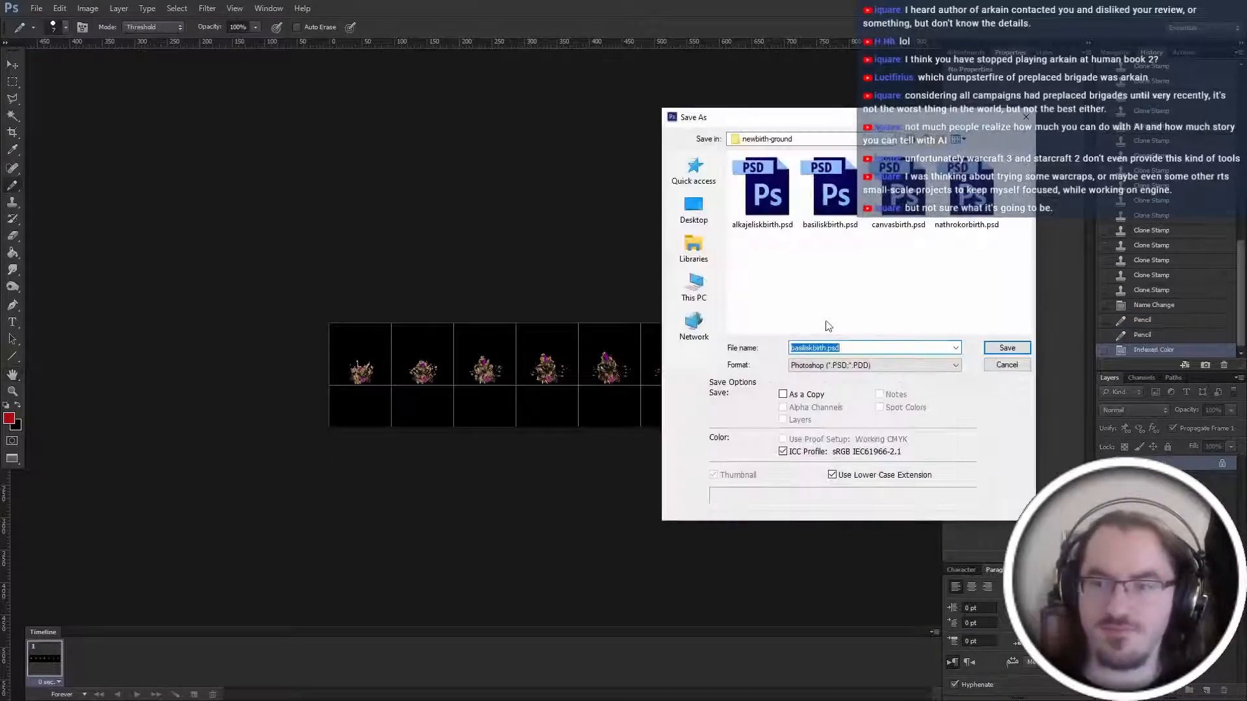
{"action": "left_click", "coordinate": [838, 364]}
{"action": "left_click", "coordinate": [841, 393]}
{"action": "left_click", "coordinate": [842, 348]}
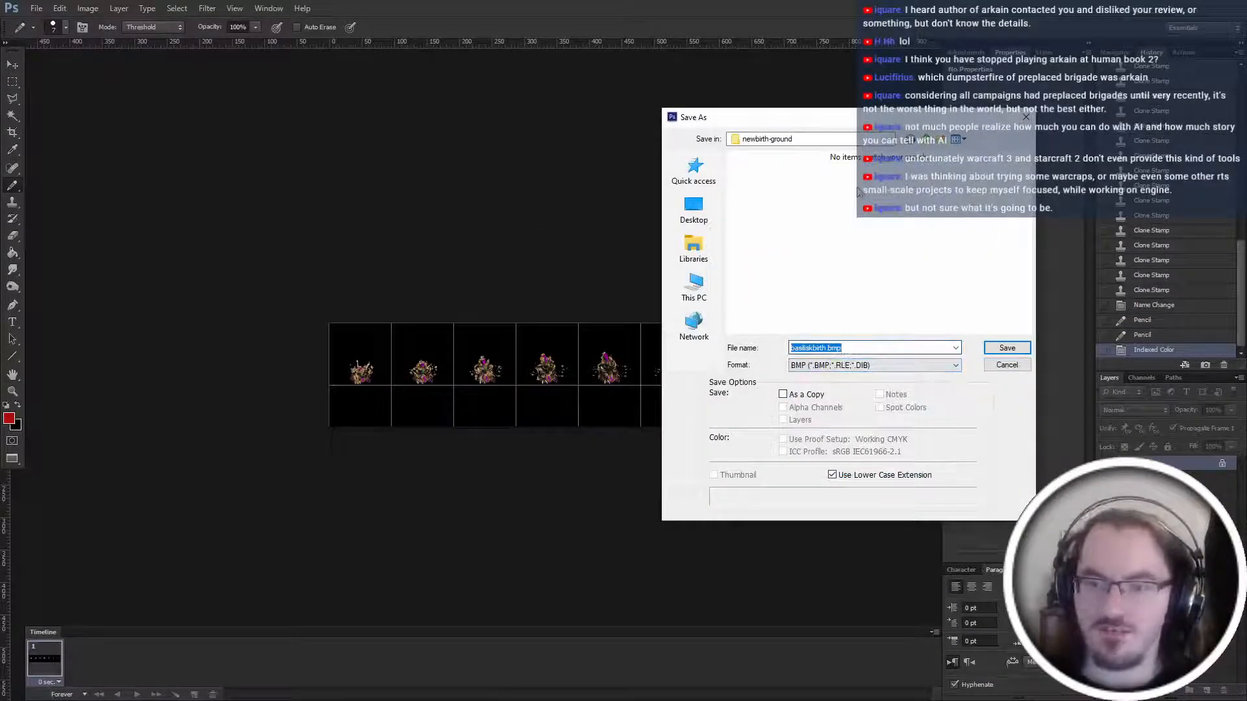
{"action": "left_click", "coordinate": [693, 209]}
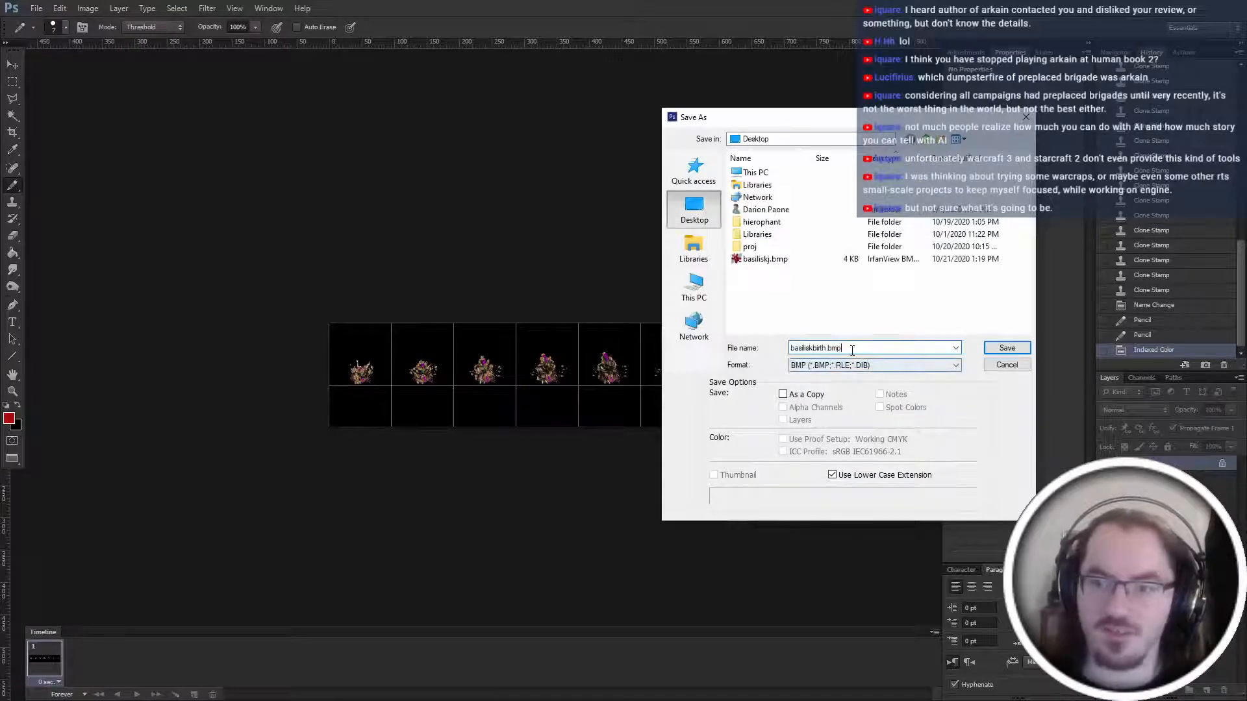
{"action": "key", "text": "Return"}
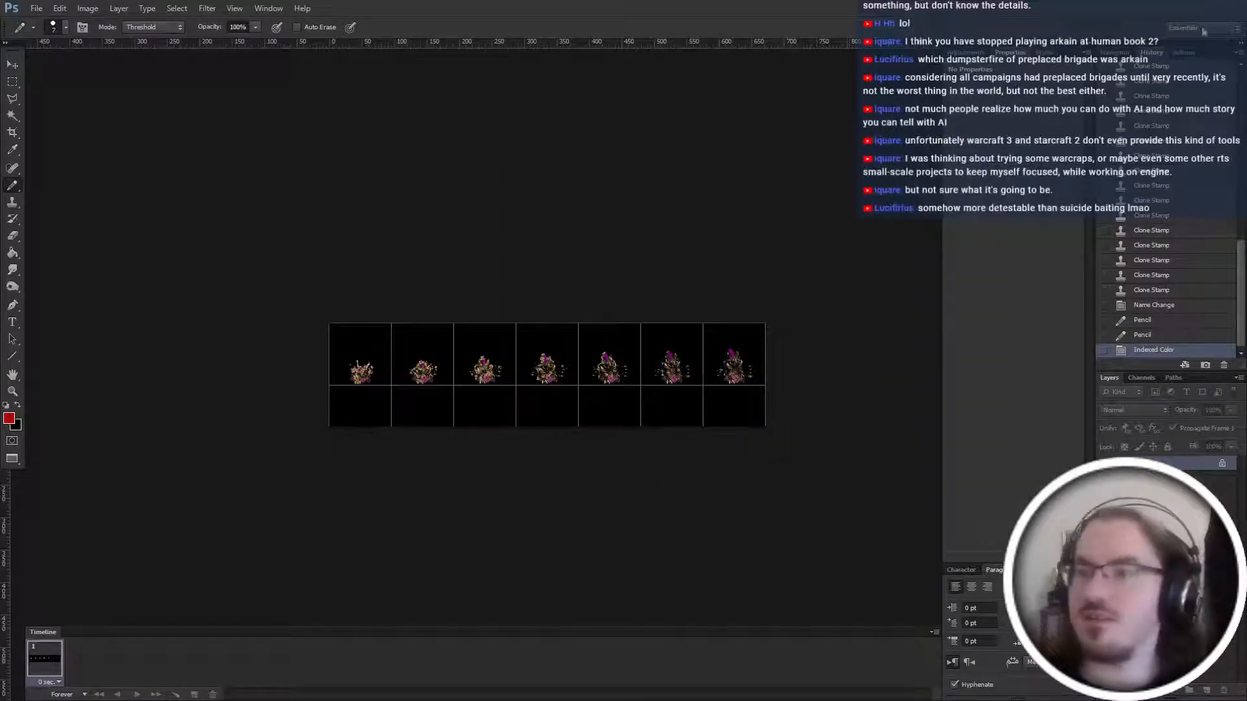
Return to the last Pencil history state and save over basiliskbirth.psd in the newbirth-ground folder.
{"action": "left_click", "coordinate": [1162, 335]}
{"action": "key", "text": "ctrl+shift+s"}
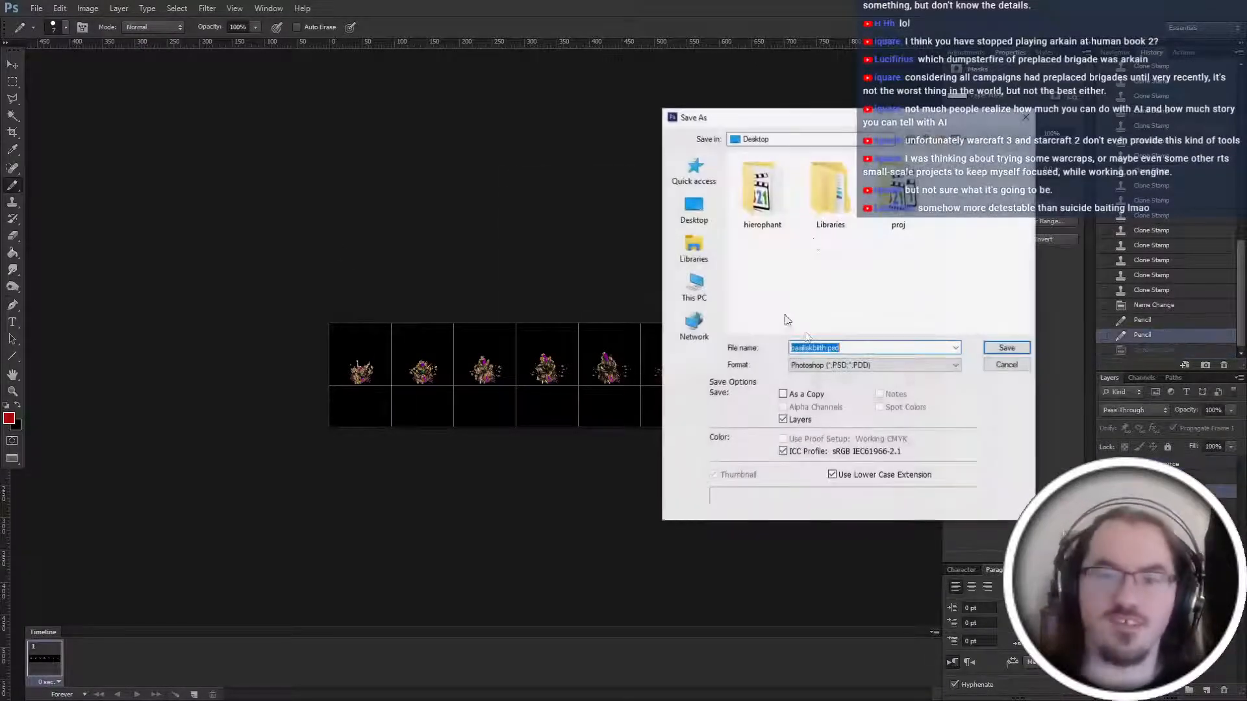
{"action": "key", "text": "alt+Tab"}
{"action": "key", "text": "alt+Tab"}
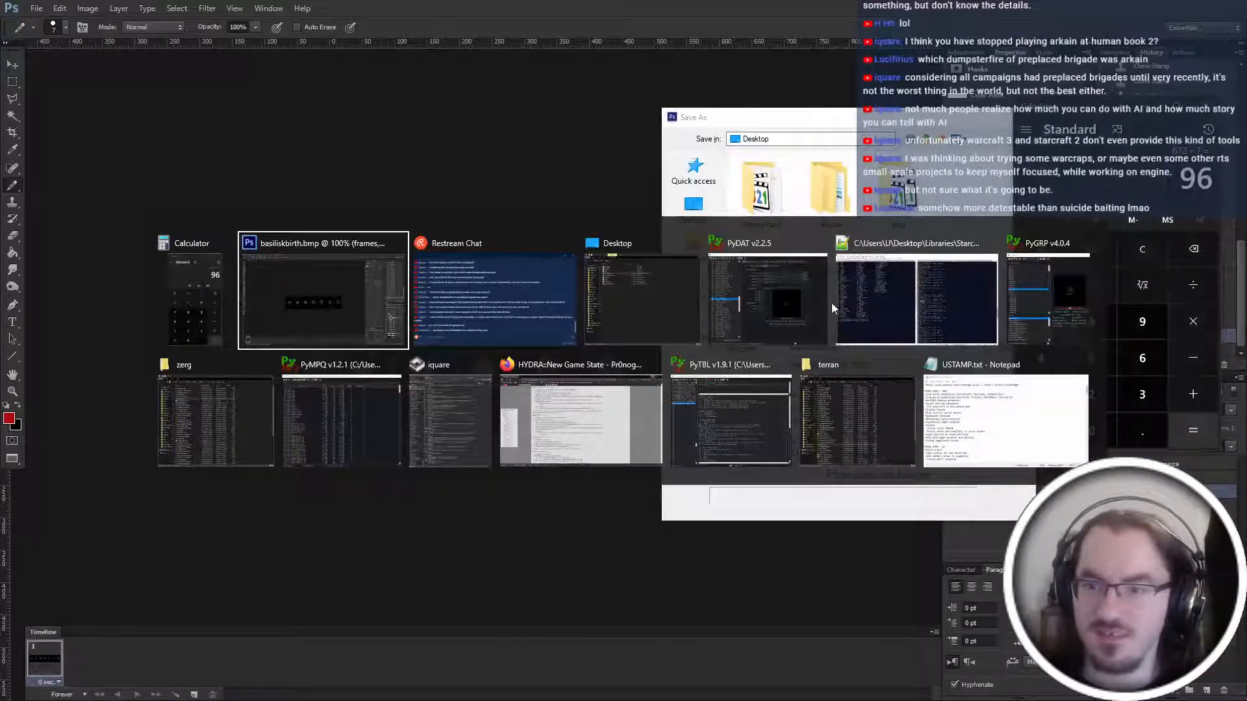
{"action": "left_click", "coordinate": [626, 304]}
{"action": "left_click", "coordinate": [704, 253]}
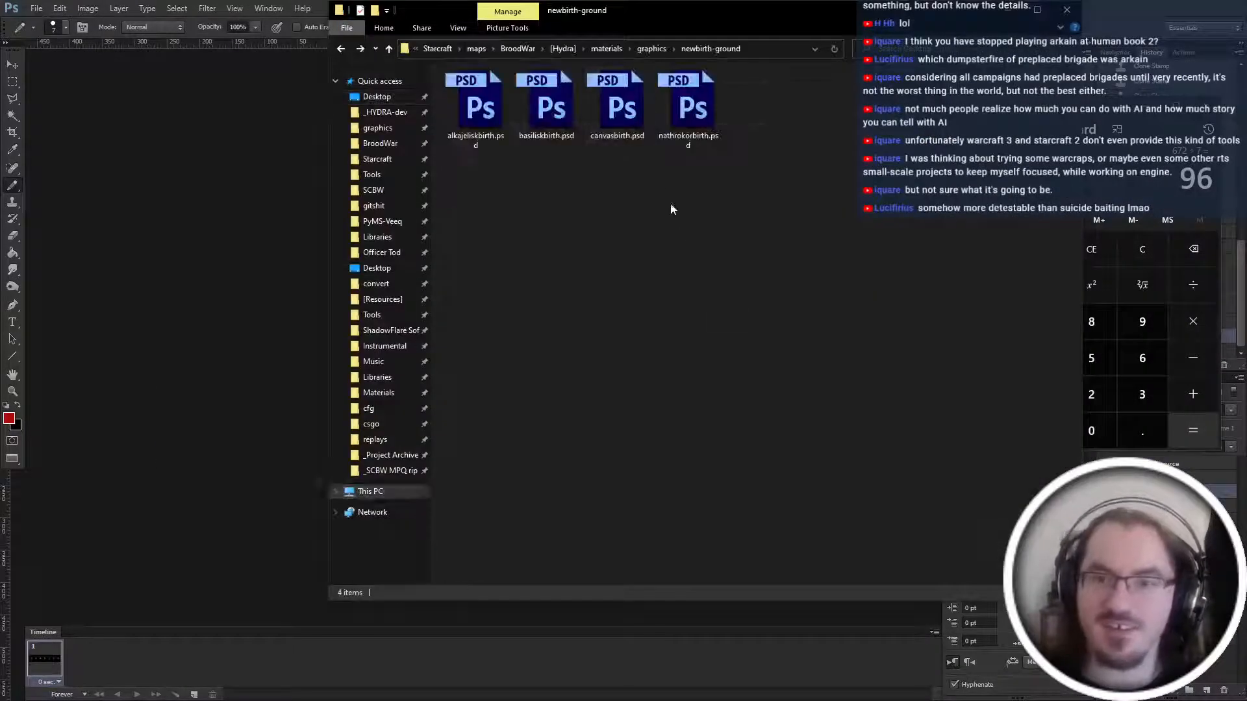
{"action": "key", "text": "alt+Tab"}
{"action": "key", "text": "alt+Tab"}
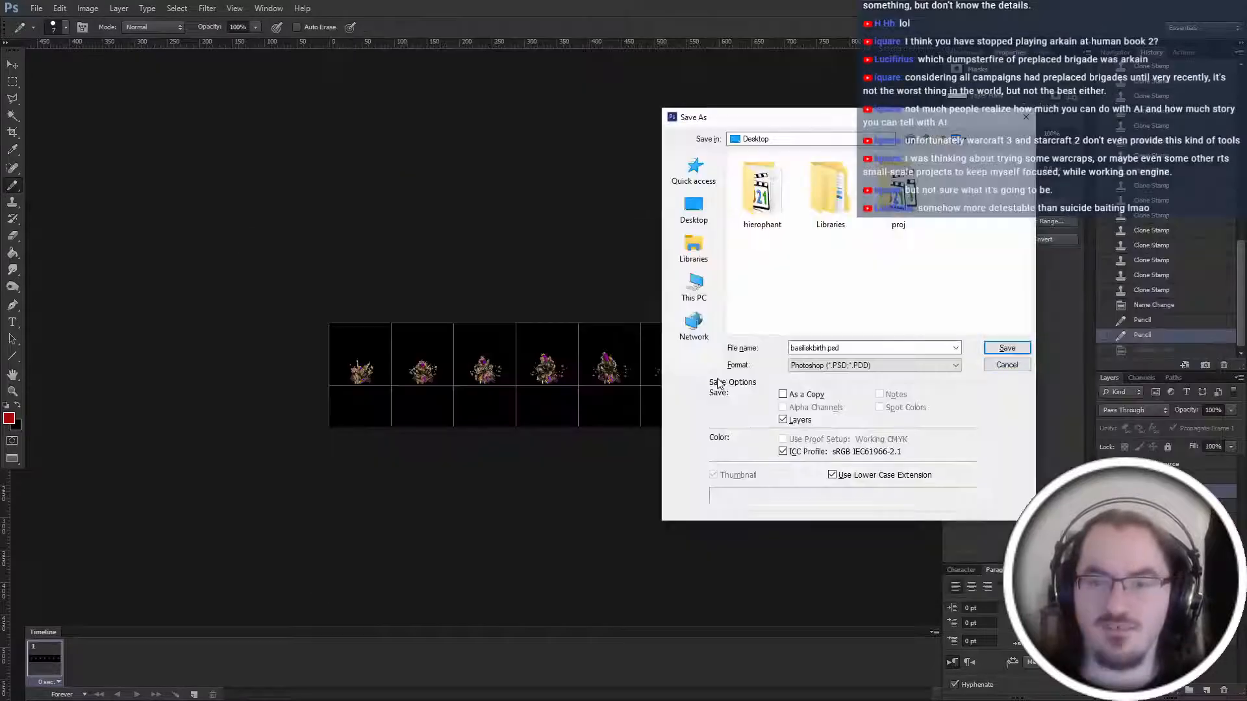
{"action": "key", "text": "Return"}
{"action": "double_click", "coordinate": [838, 195]}
{"action": "key", "text": "Return"}
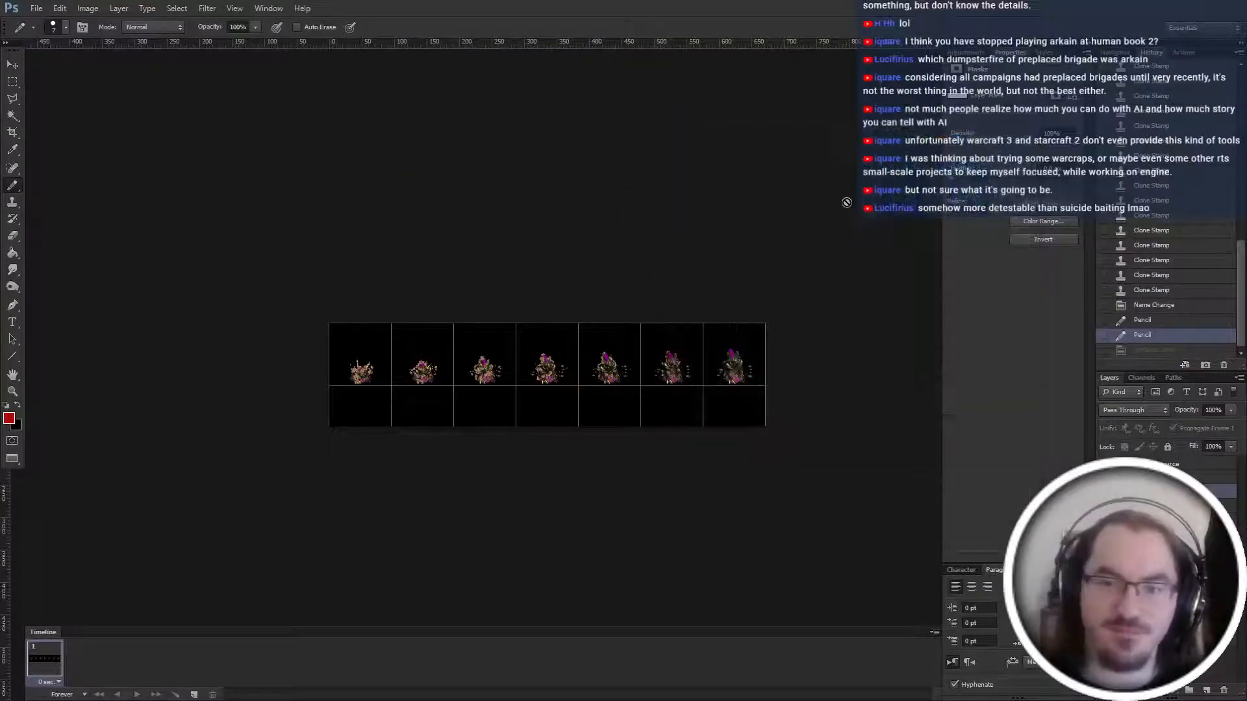
Close the source image basiliskj.bmp without saving its changes.
{"action": "key", "text": "alt+Tab"}
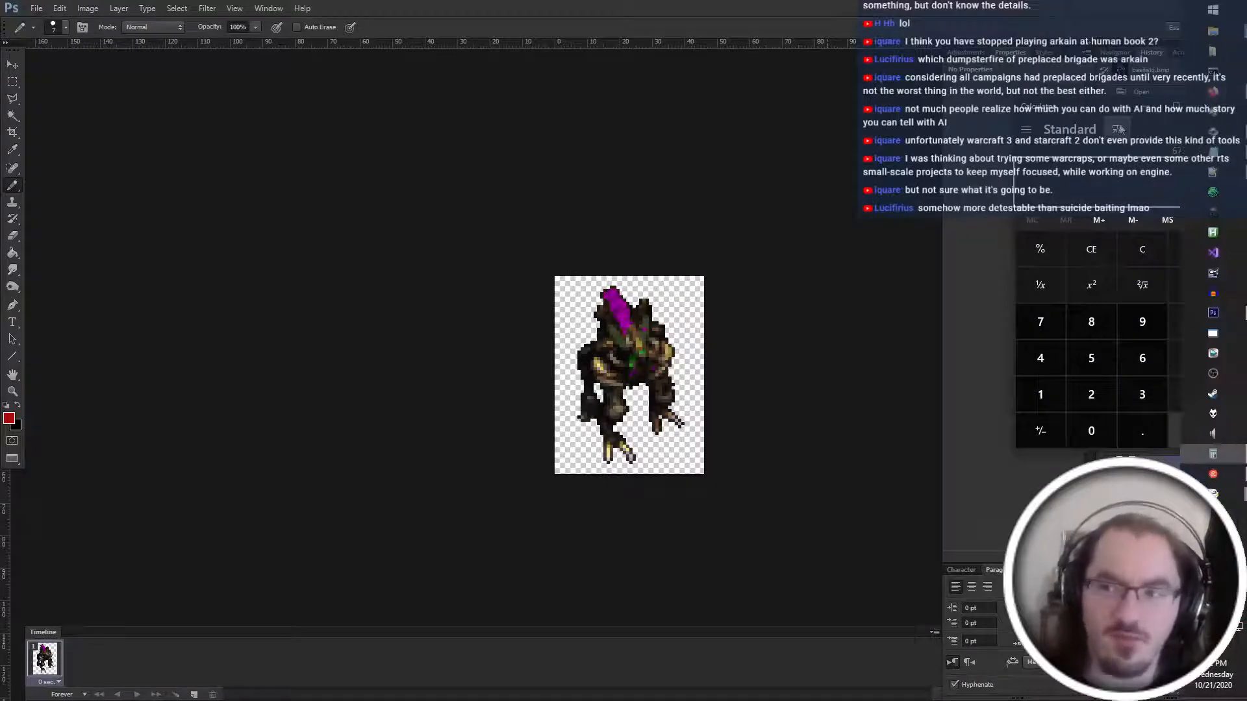
{"action": "type", "text": "96"}
{"action": "key", "text": "alt+Tab"}
{"action": "key", "text": "ctrl+w"}
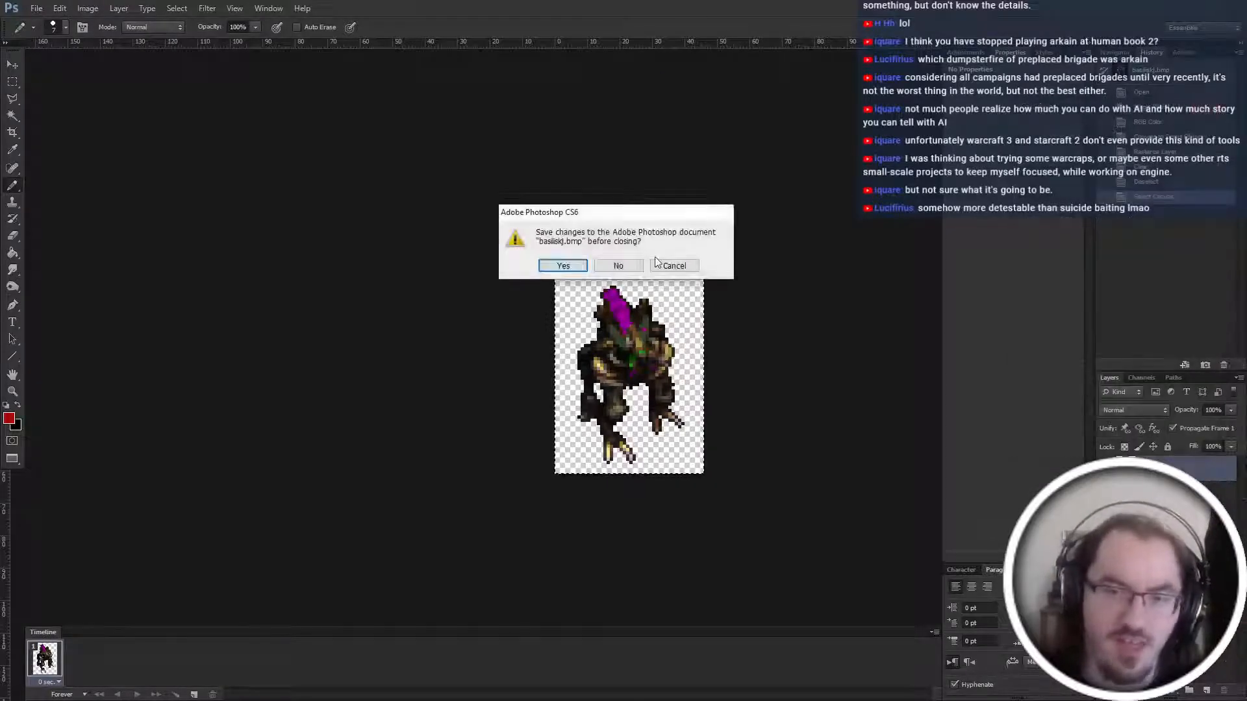
{"action": "left_click", "coordinate": [618, 265]}
{"action": "key", "text": "alt+Tab"}
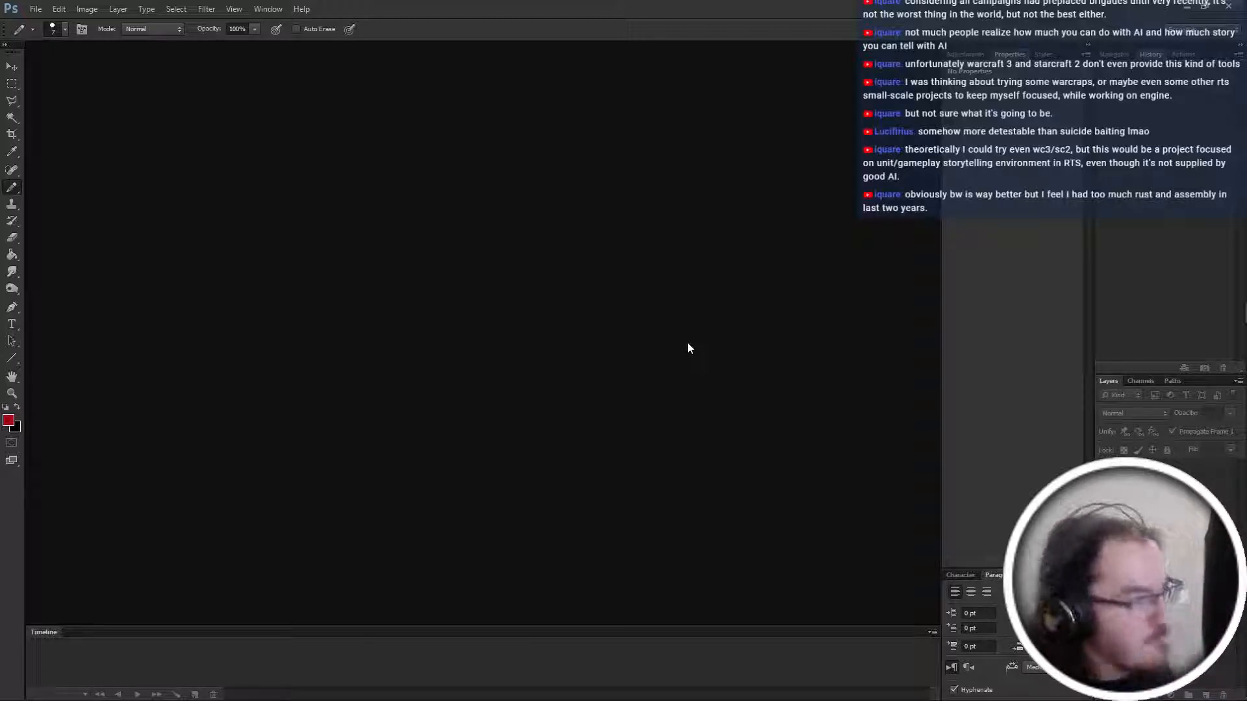
Switch to File Explorer and open the zerg folder inside the hydra unit folder.
{"action": "mouse_move", "coordinate": [1246, 344]}
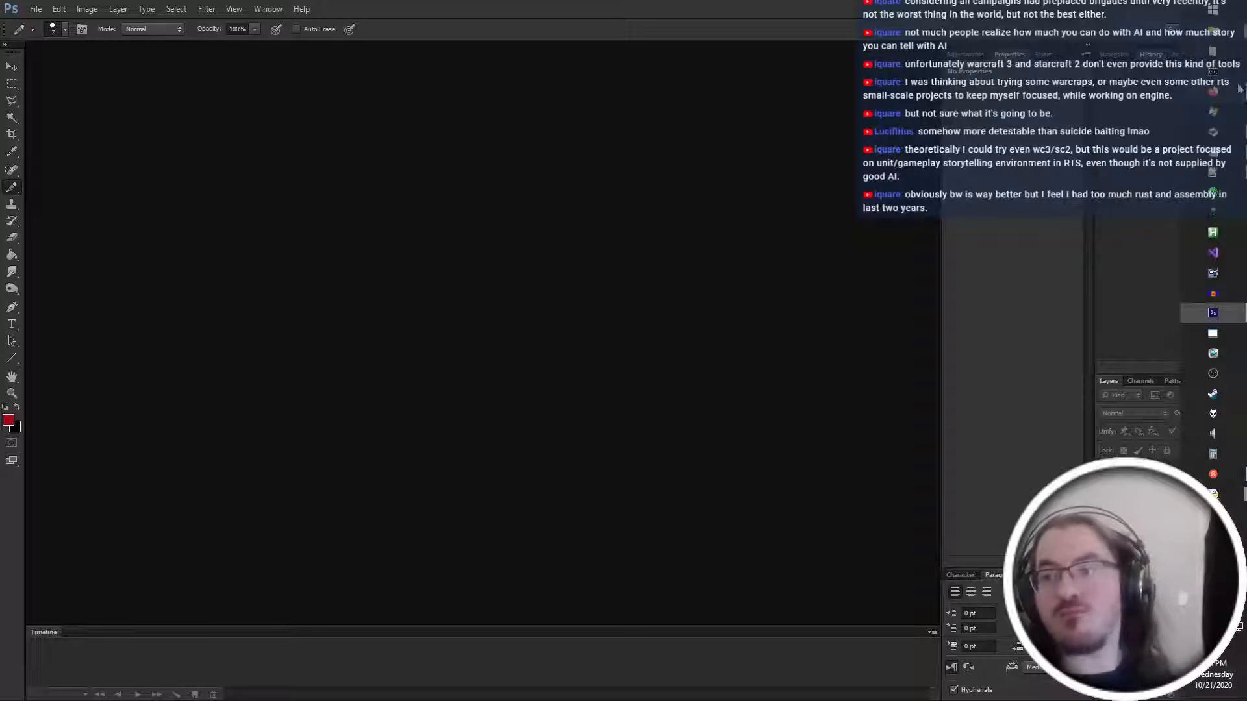
{"action": "left_click", "coordinate": [1213, 312]}
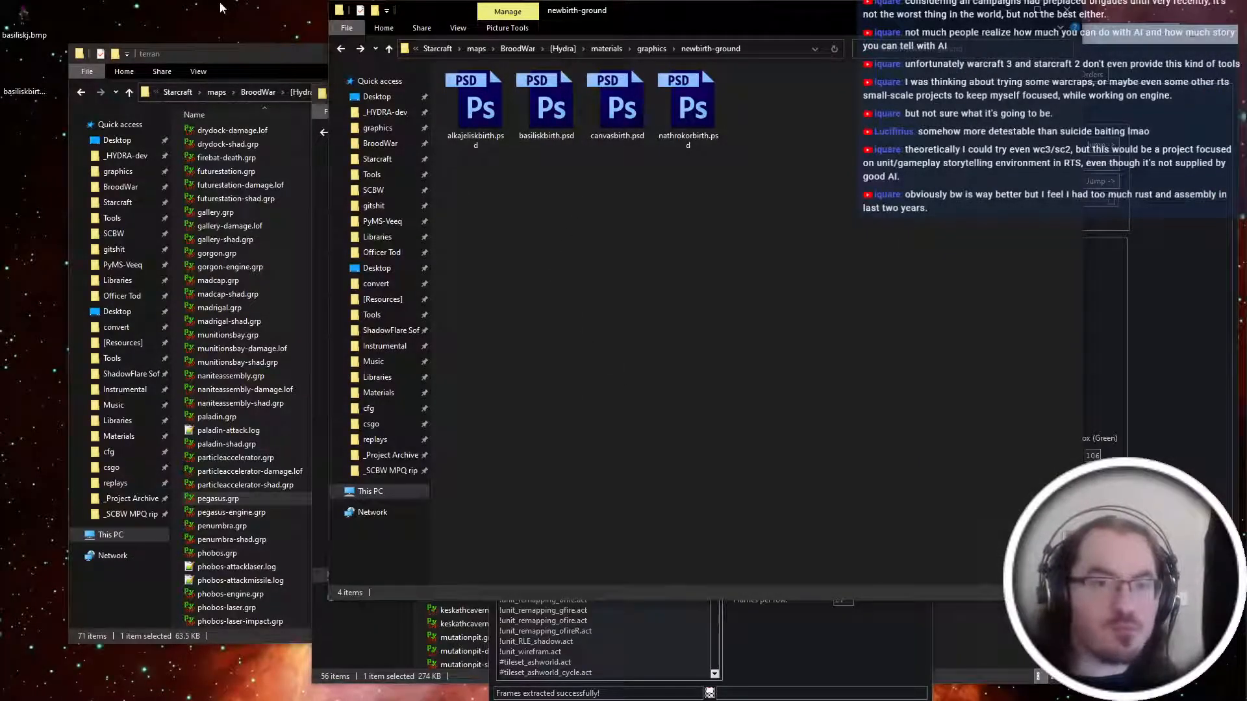
{"action": "left_click", "coordinate": [263, 76]}
{"action": "left_click", "coordinate": [462, 93]}
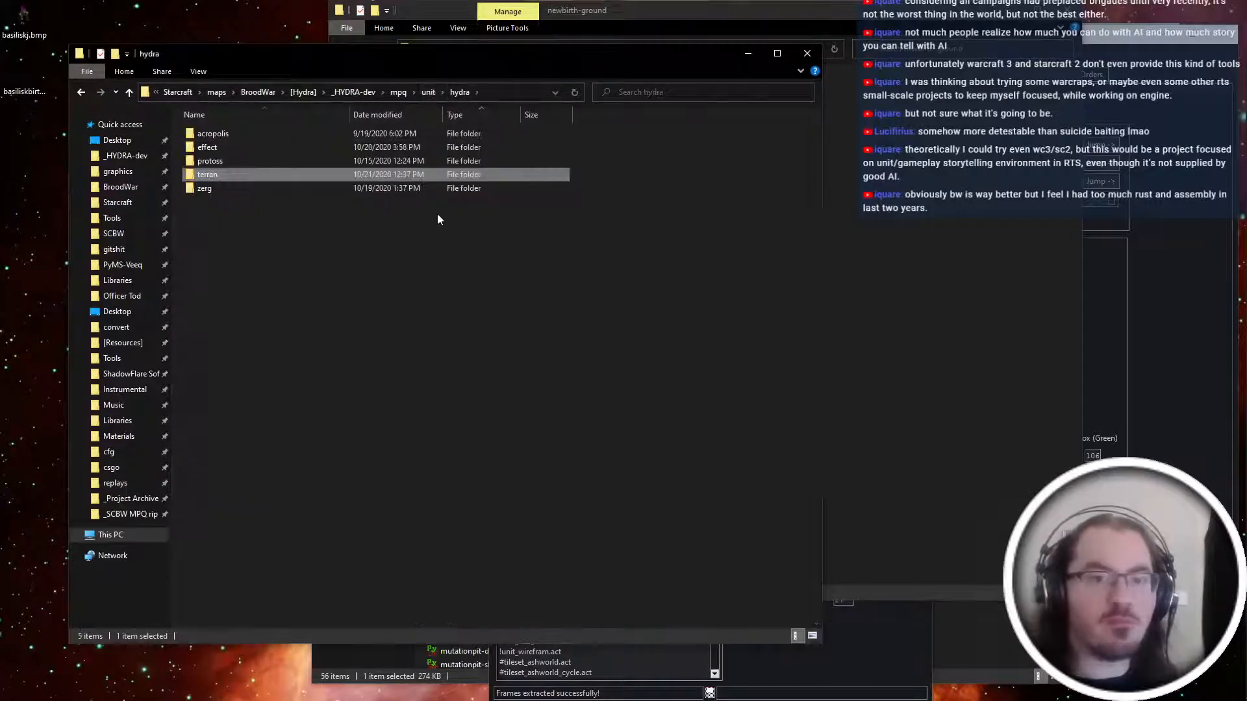
{"action": "double_click", "coordinate": [431, 188]}
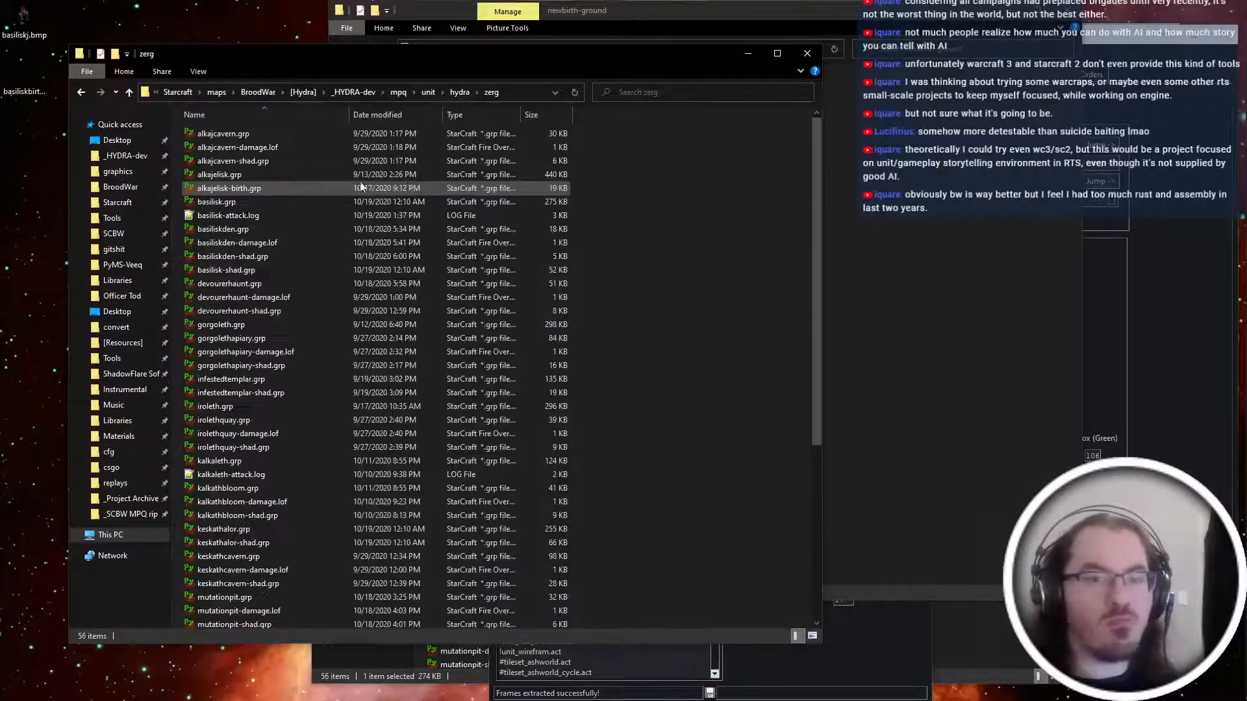
{"action": "left_click", "coordinate": [44, 75]}
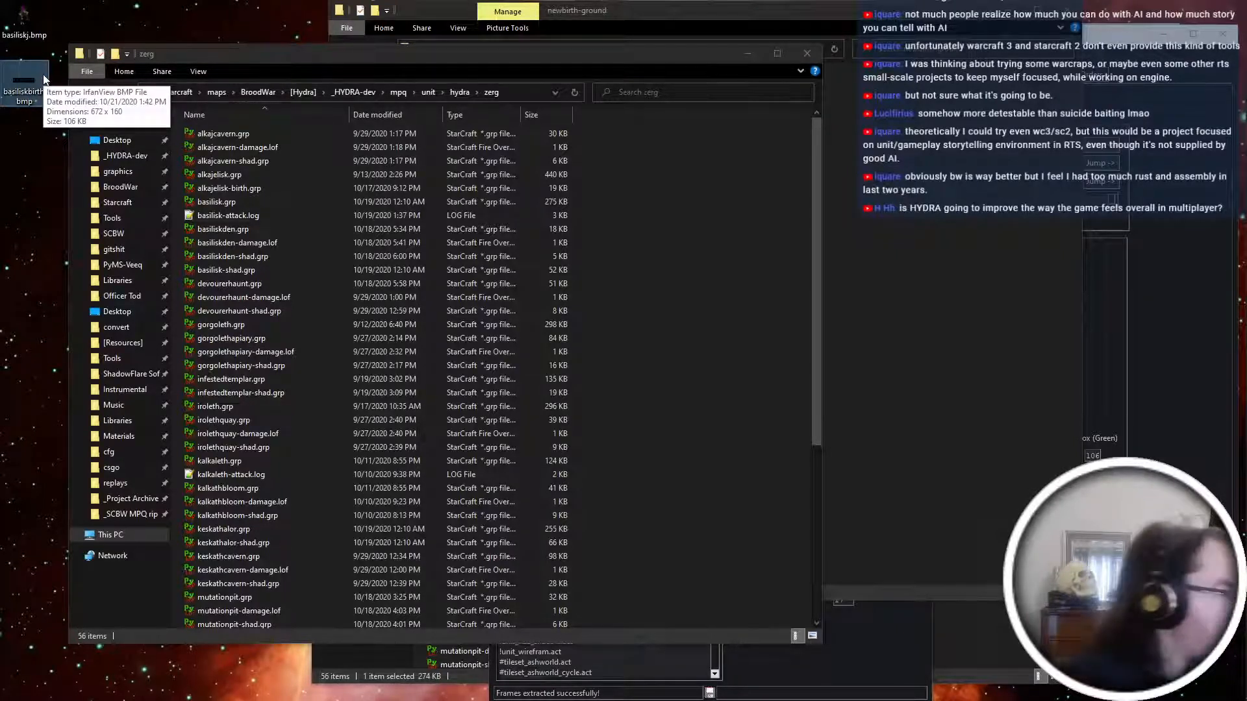
{"action": "mouse_move", "coordinate": [1244, 584]}
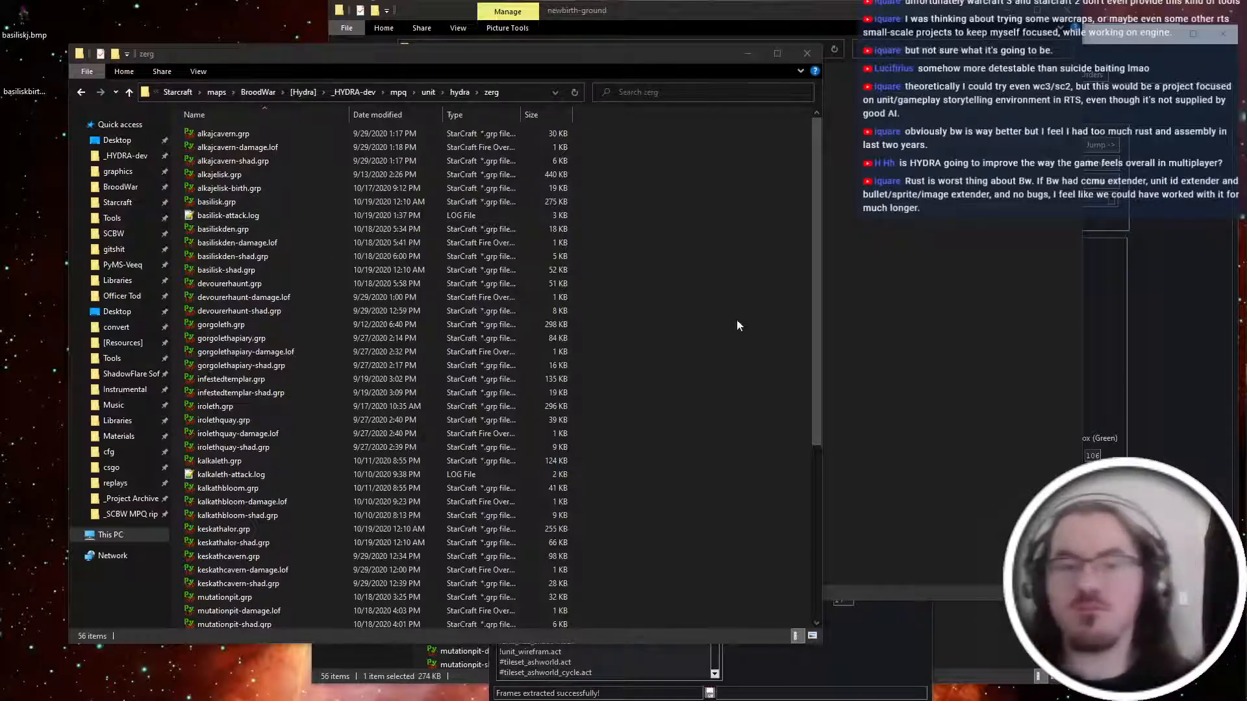
Launch PyGRP from the PyMS-Veeq folder and return the Explorer window to newbirth-ground.
{"action": "left_click", "coordinate": [851, 327]}
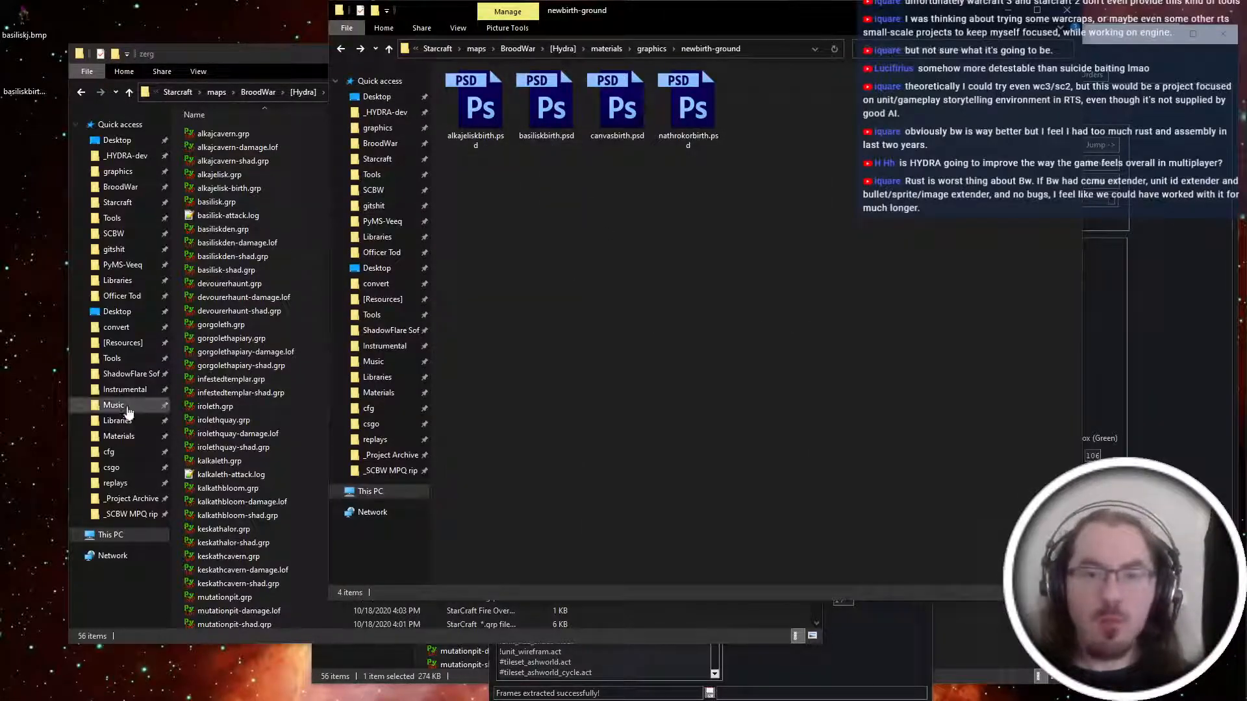
{"action": "left_click", "coordinate": [389, 221]}
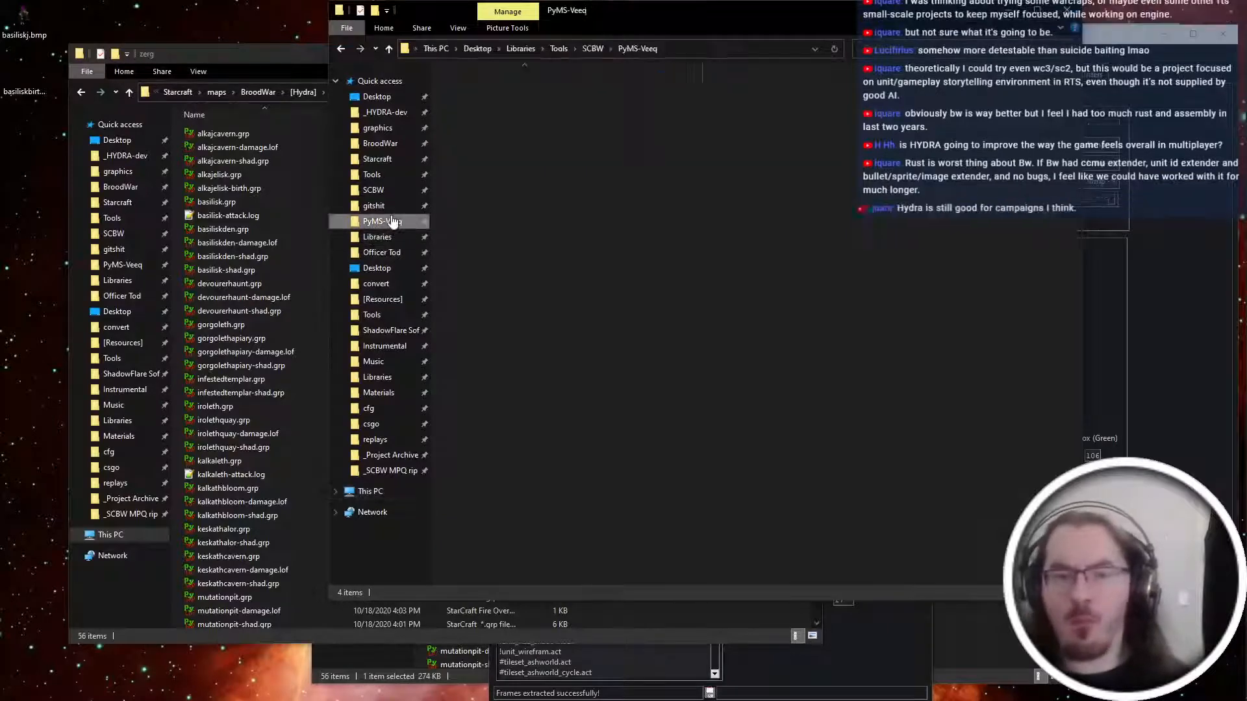
{"action": "double_click", "coordinate": [506, 281]}
{"action": "key", "text": "alt+Left"}
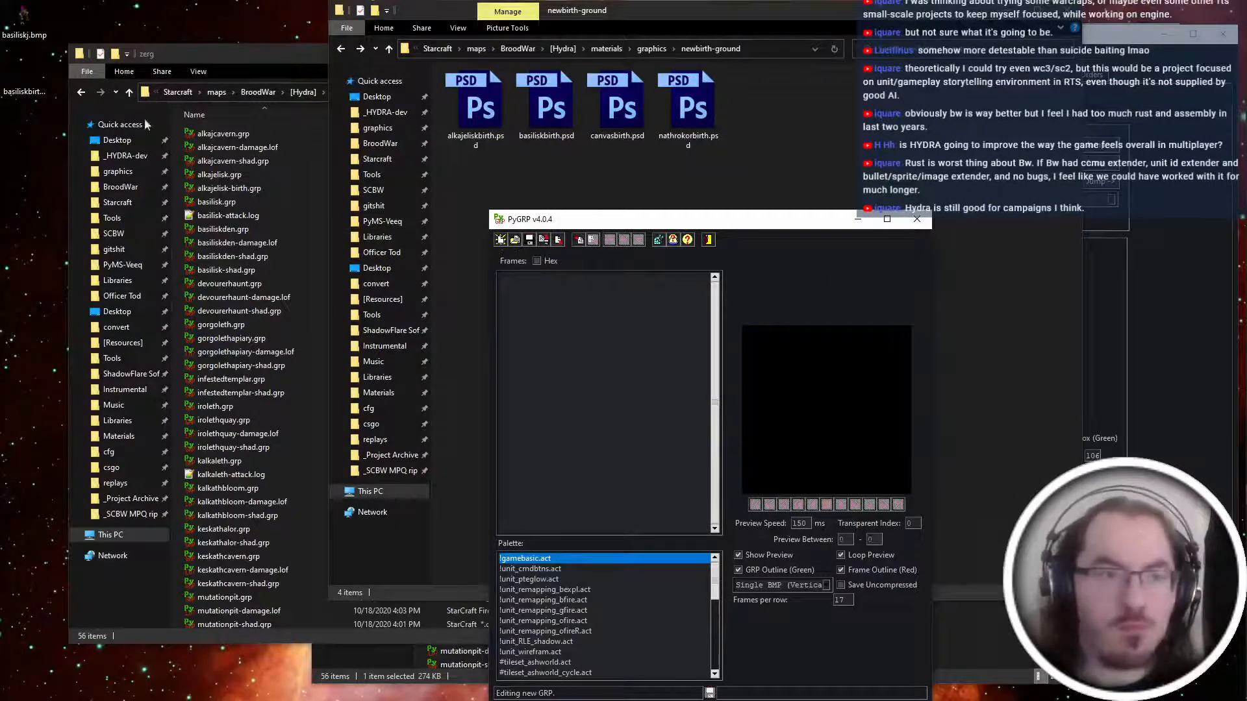
Import basiliskbirth.bmp from the Desktop in single-BMP frameset mode as 7 frames.
{"action": "left_click", "coordinate": [800, 586]}
{"action": "left_click", "coordinate": [806, 612]}
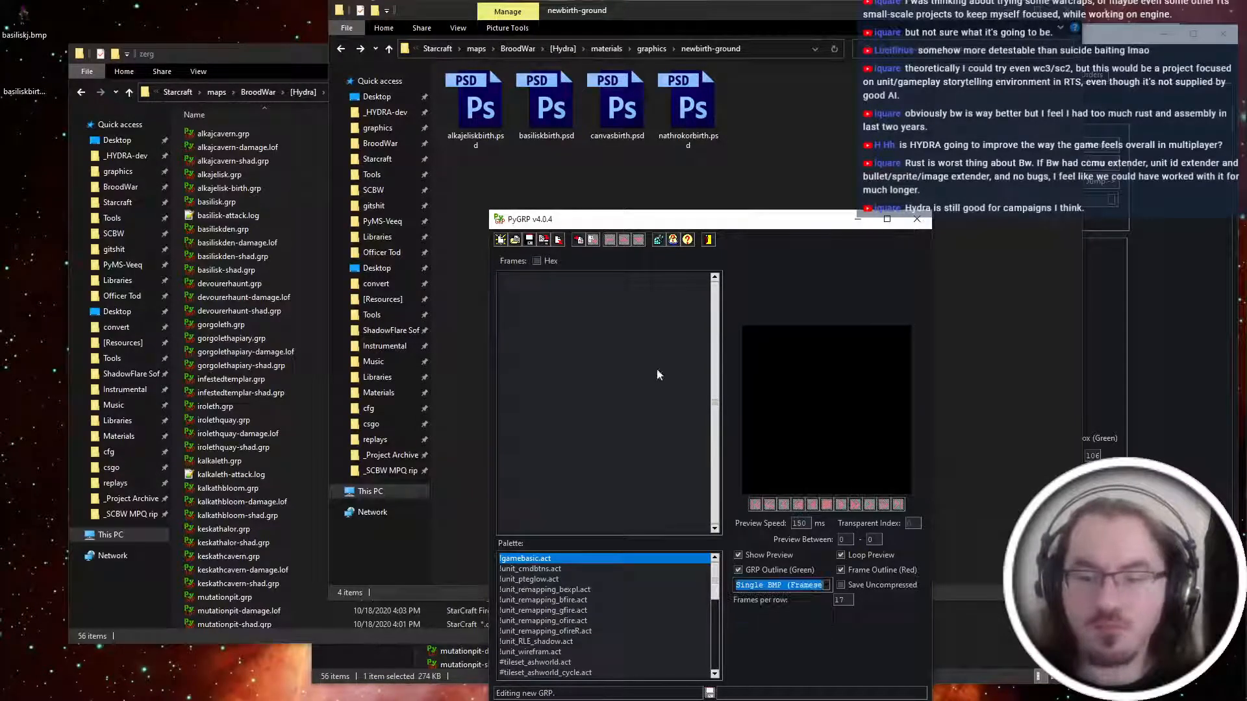
{"action": "left_click", "coordinate": [579, 240]}
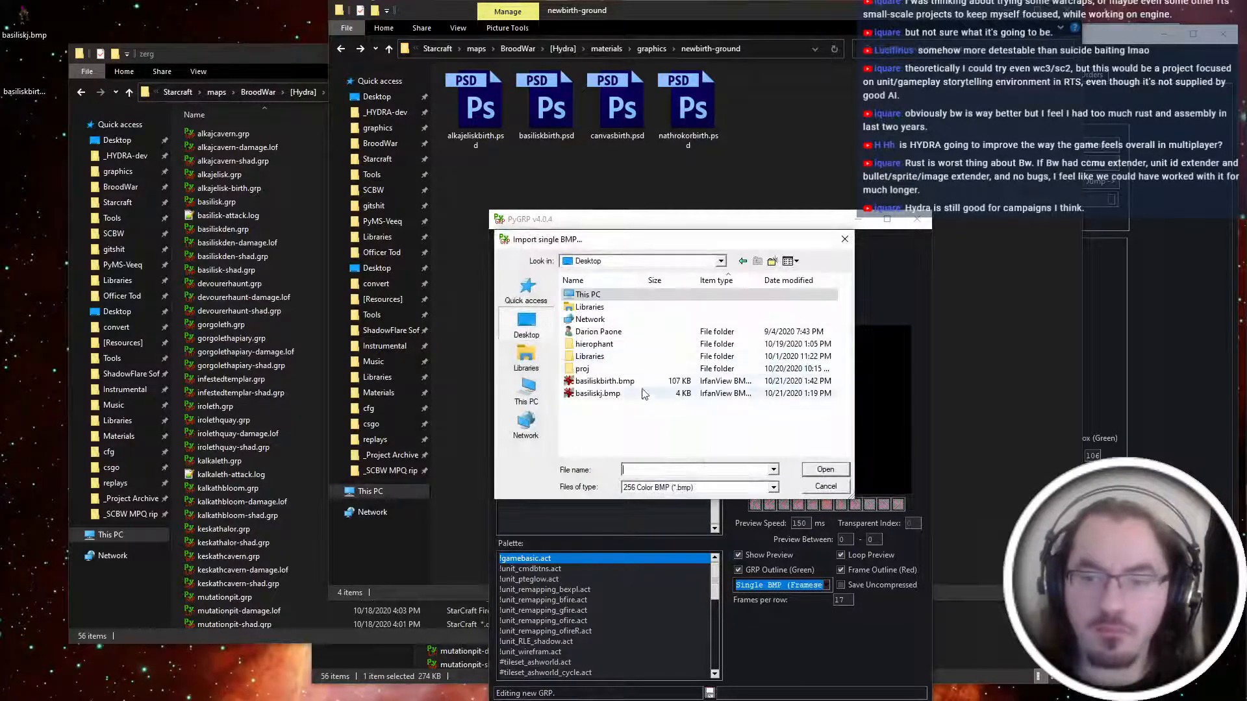
{"action": "double_click", "coordinate": [714, 381]}
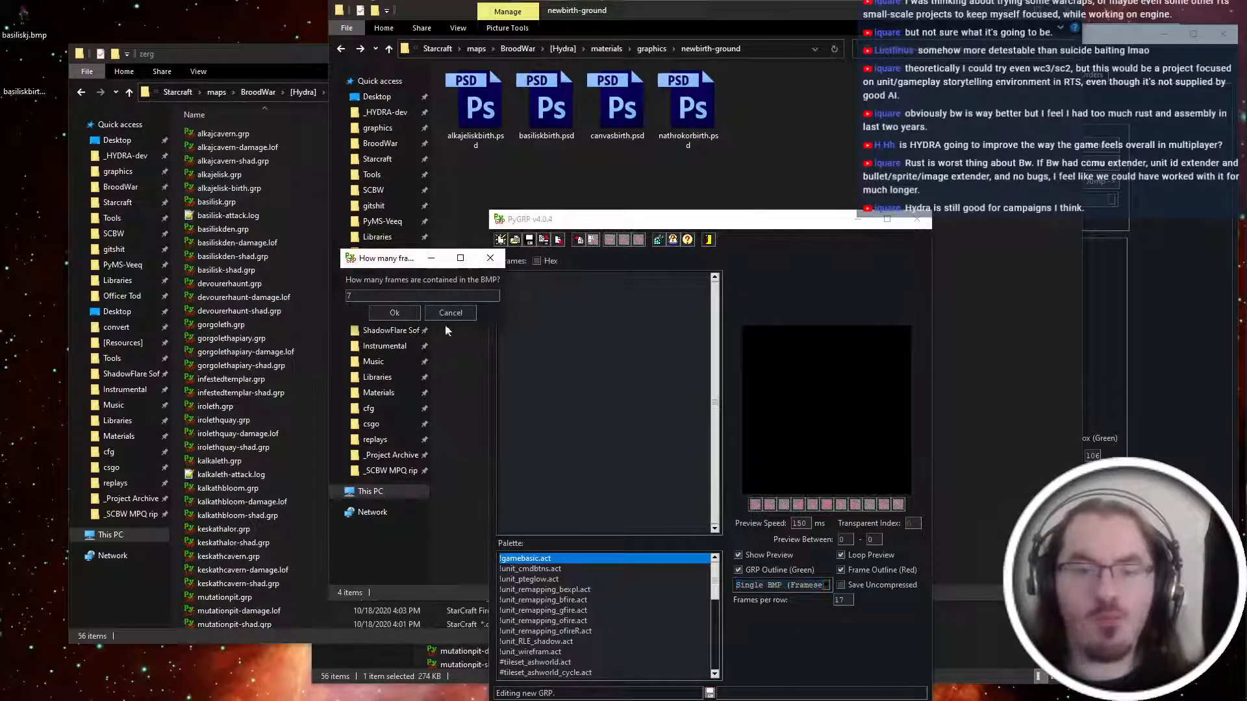
{"action": "left_click", "coordinate": [408, 314]}
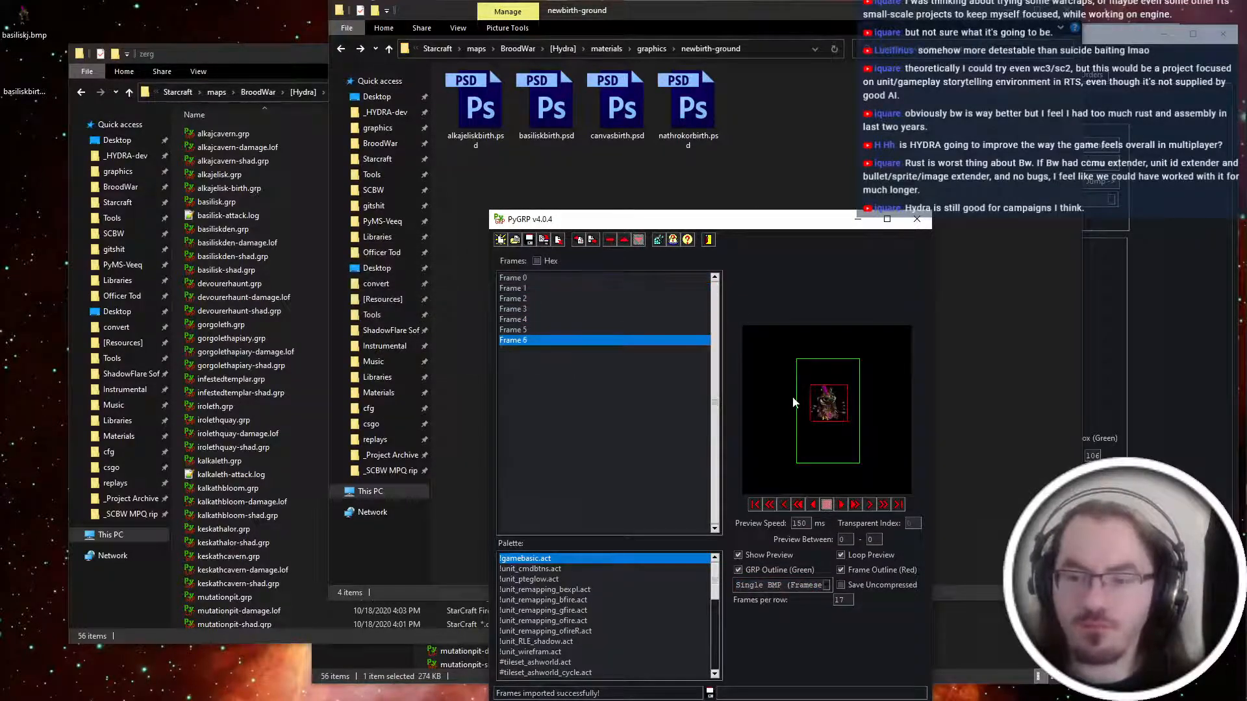
{"action": "key", "text": "Up"}
{"action": "key", "text": "Up"}
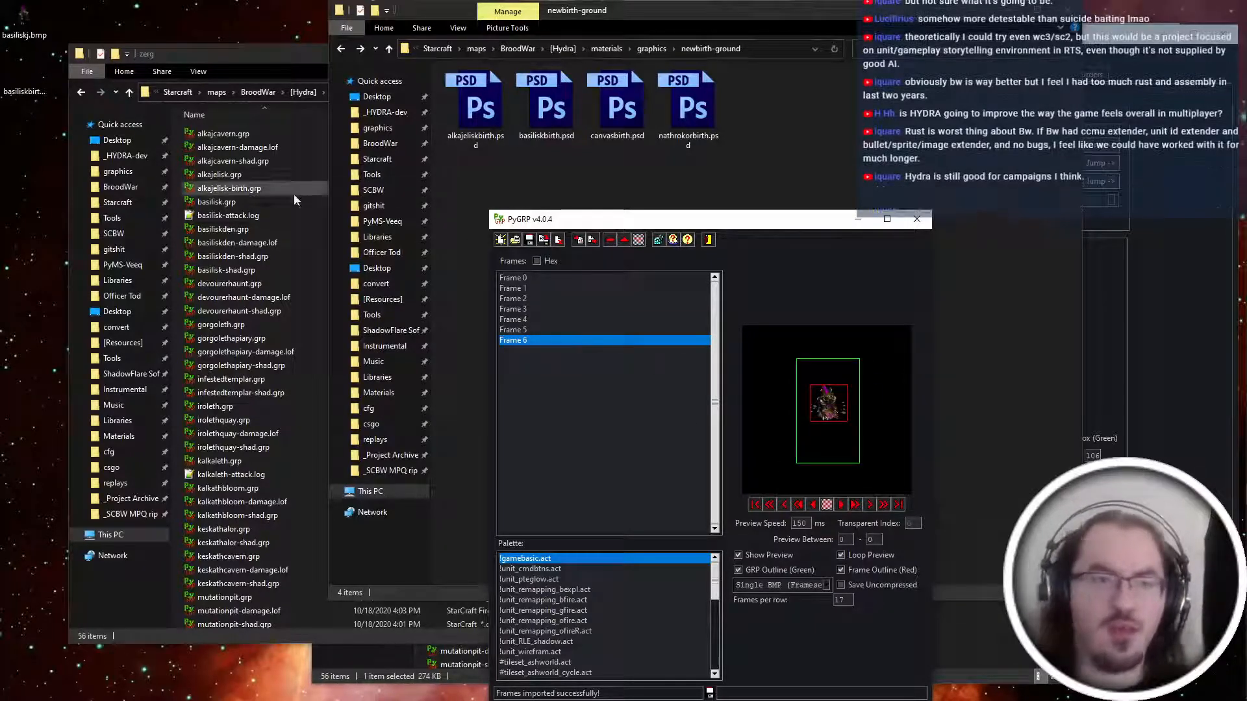
Try to import basiliskj.bmp from the Desktop as 1 frame.
{"action": "left_click", "coordinate": [582, 241]}
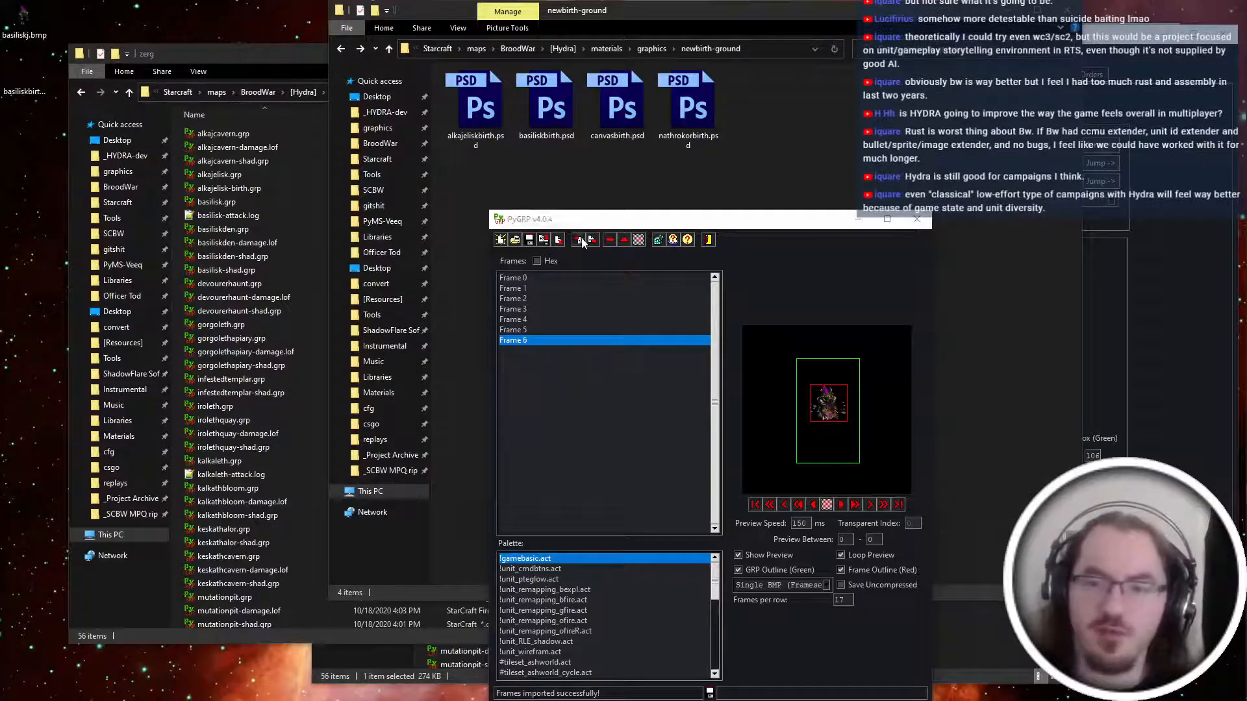
{"action": "double_click", "coordinate": [591, 415]}
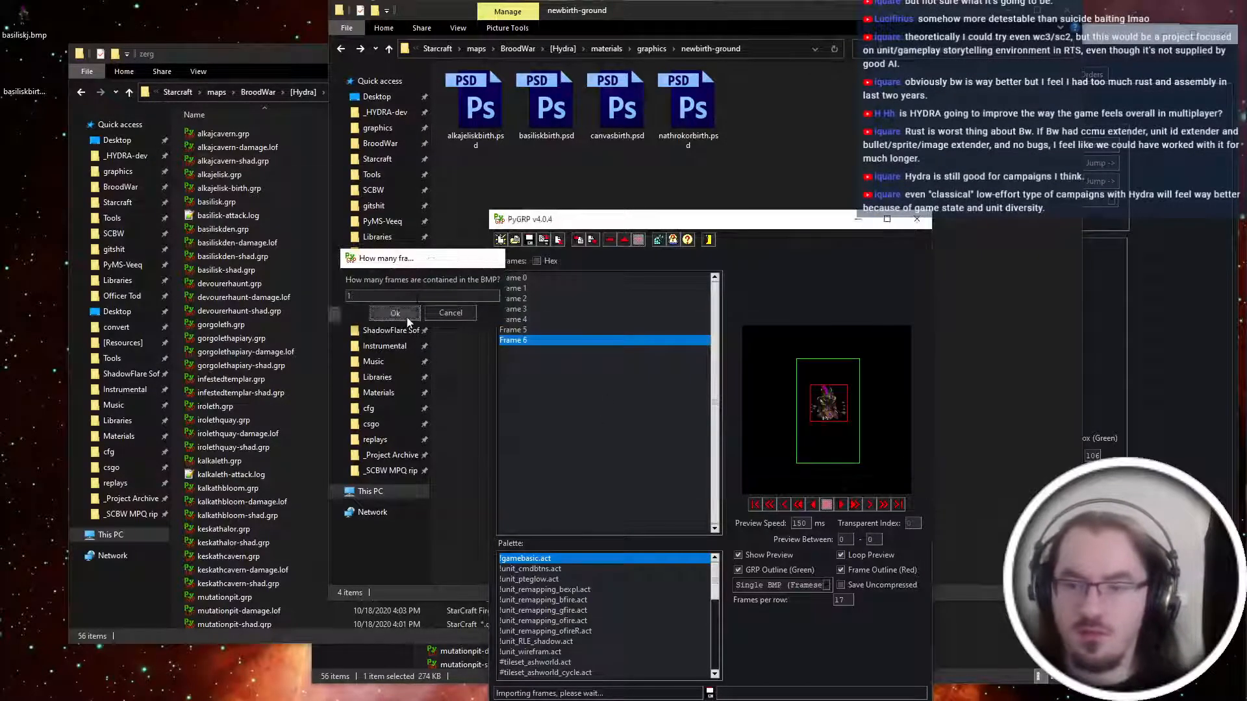
{"action": "left_click", "coordinate": [395, 313]}
Export all frames as a single vertical BMP named basiliskbirth1.bmp on the Desktop.
{"action": "left_click", "coordinate": [564, 380]}
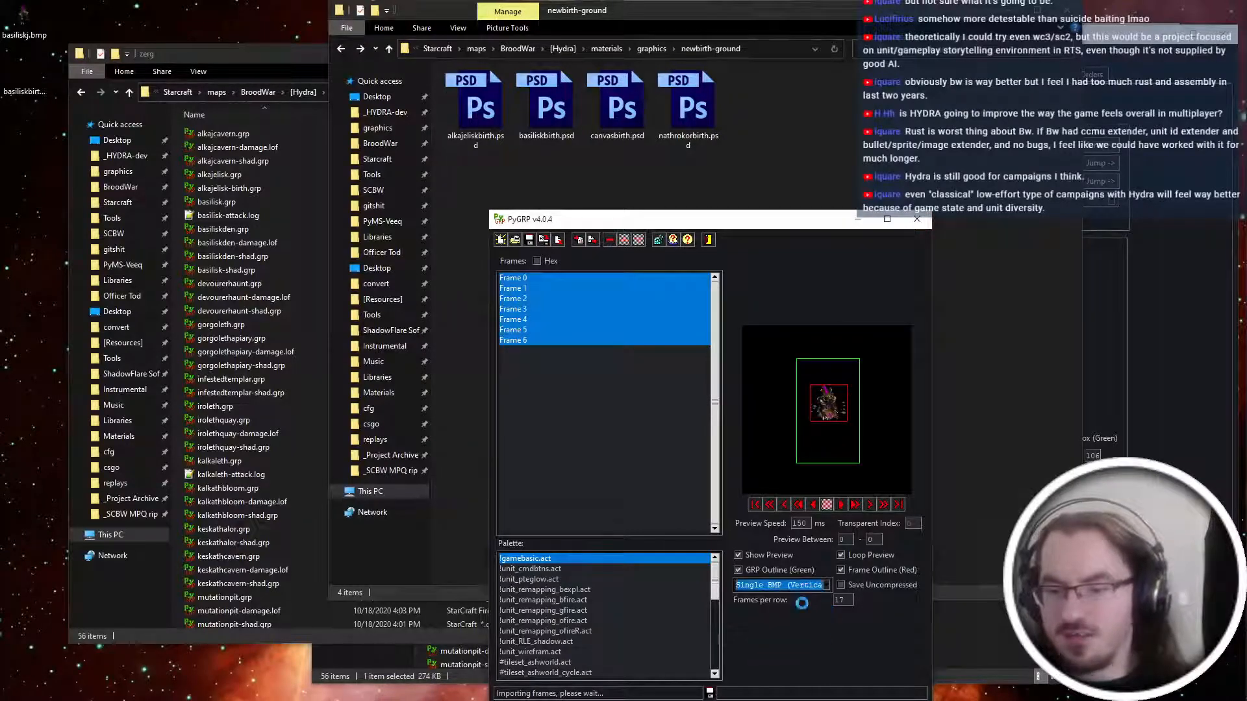
{"action": "key", "text": "ctrl+e"}
{"action": "type", "text": "basilisk"}
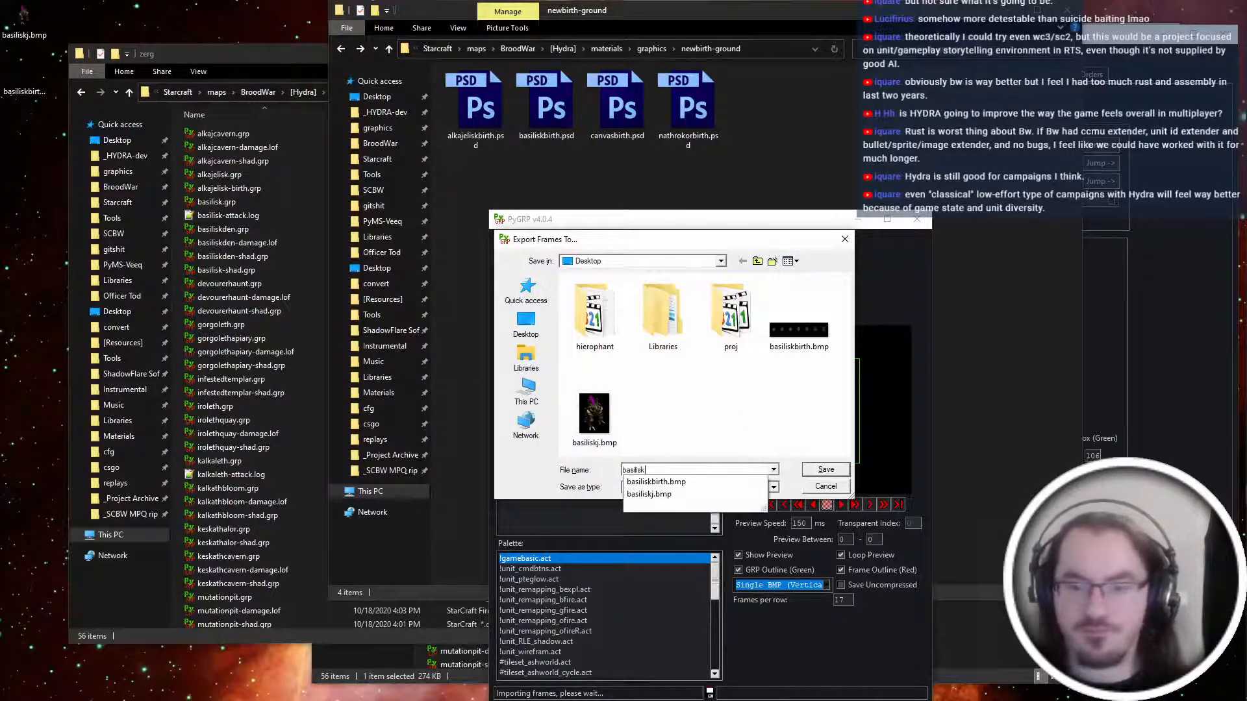
{"action": "type", "text": "birth"}
{"action": "key", "text": "Return"}
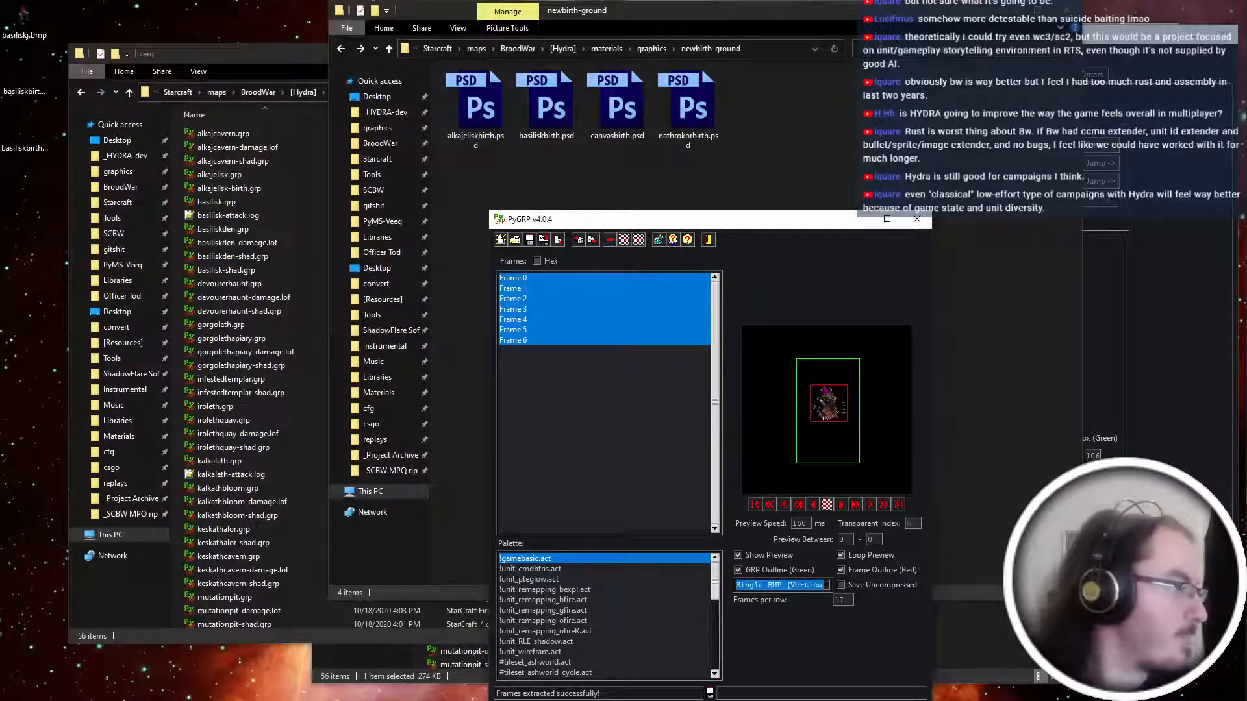
Close PyGRP, launch SFGrpConv.exe from the ShadowFlare Software folder, and set it to 7 frames with a single image containing all frames.
{"action": "key", "text": "alt+Tab"}
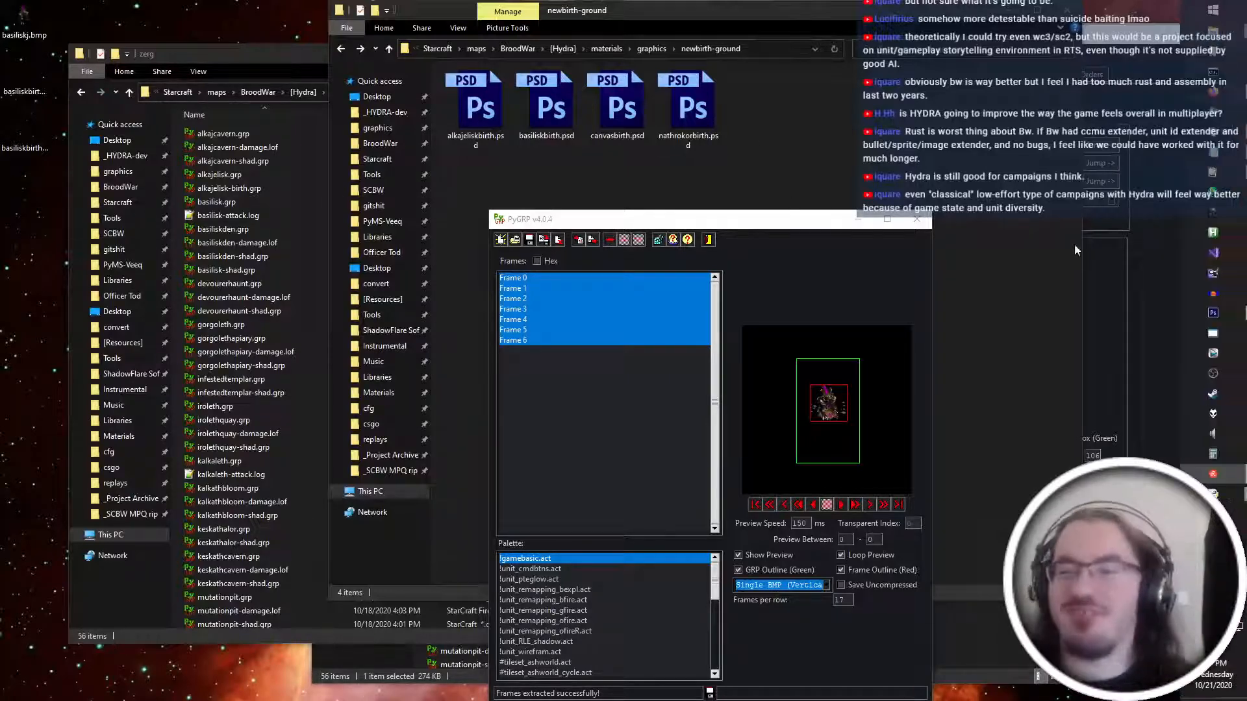
{"action": "left_click", "coordinate": [916, 219]}
{"action": "left_click", "coordinate": [628, 398]}
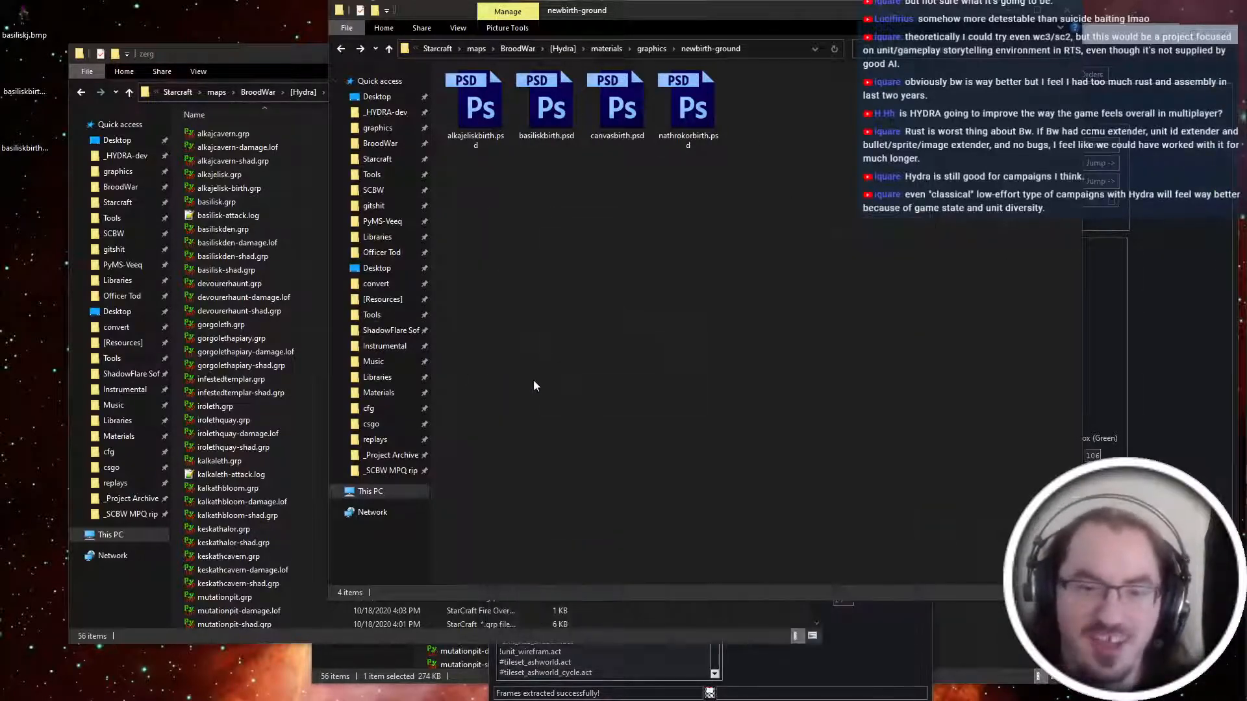
{"action": "left_click", "coordinate": [390, 330]}
{"action": "double_click", "coordinate": [482, 198]}
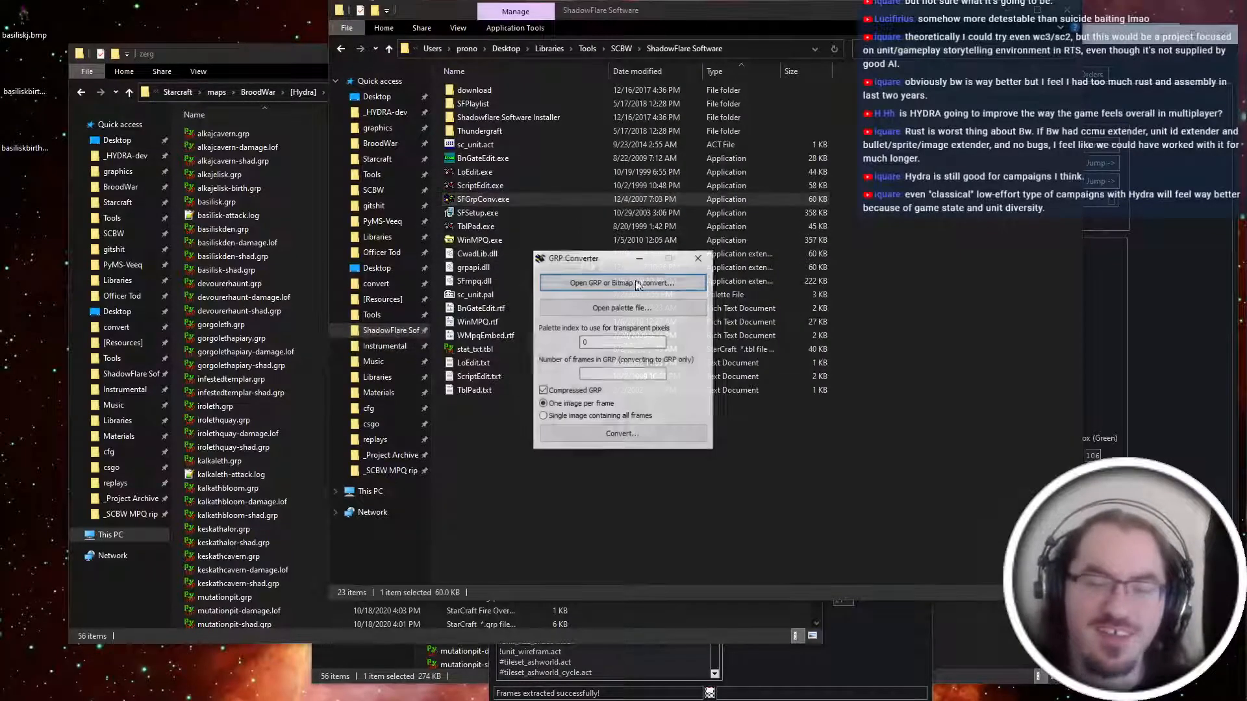
{"action": "left_click", "coordinate": [620, 375]}
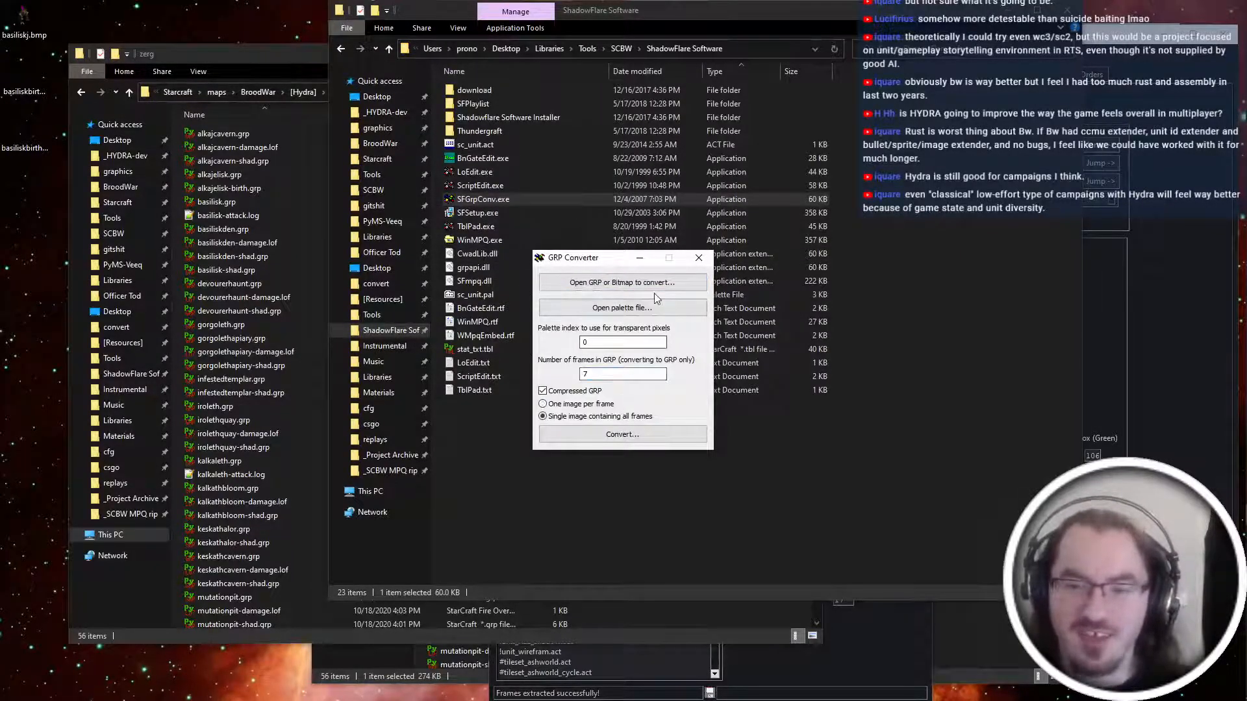
Convert basiliskbirth1.bmp from the Desktop into the compressed GRP basiliskbirth1.grp.
{"action": "left_click", "coordinate": [653, 283]}
{"action": "scroll", "coordinate": [585, 390], "scroll_direction": "up", "scroll_amount": 5}
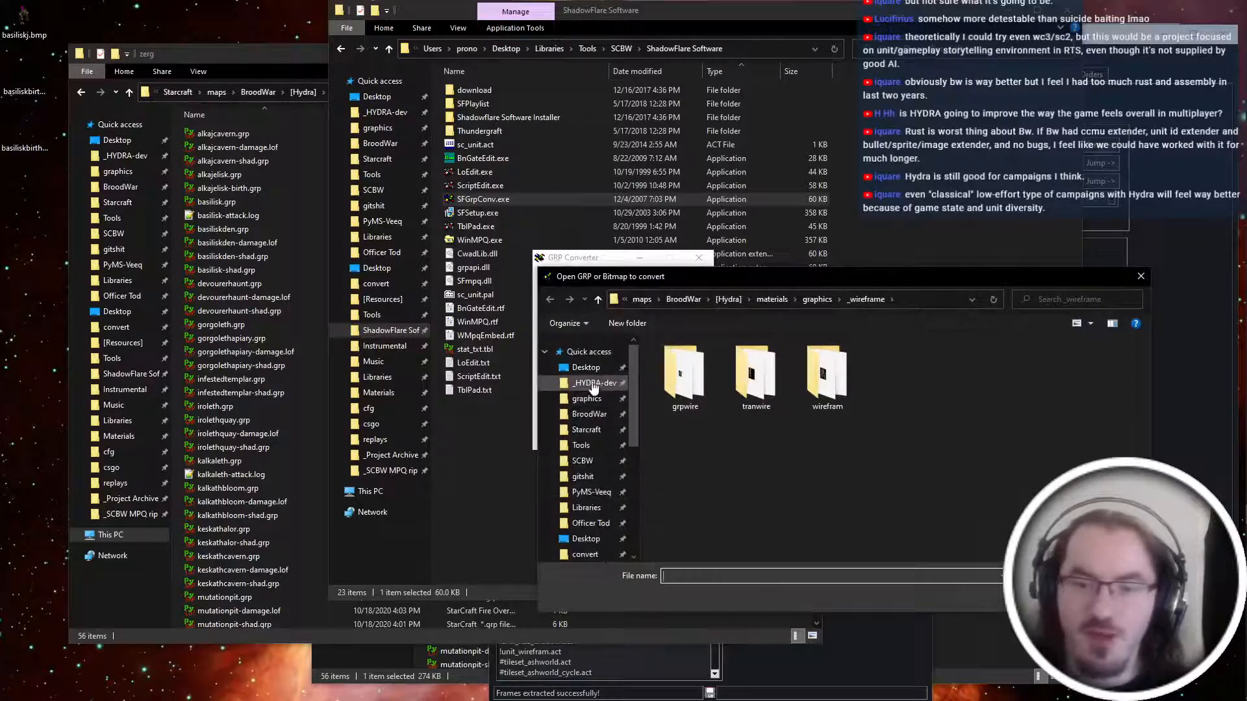
{"action": "left_click", "coordinate": [586, 367]}
{"action": "double_click", "coordinate": [998, 399]}
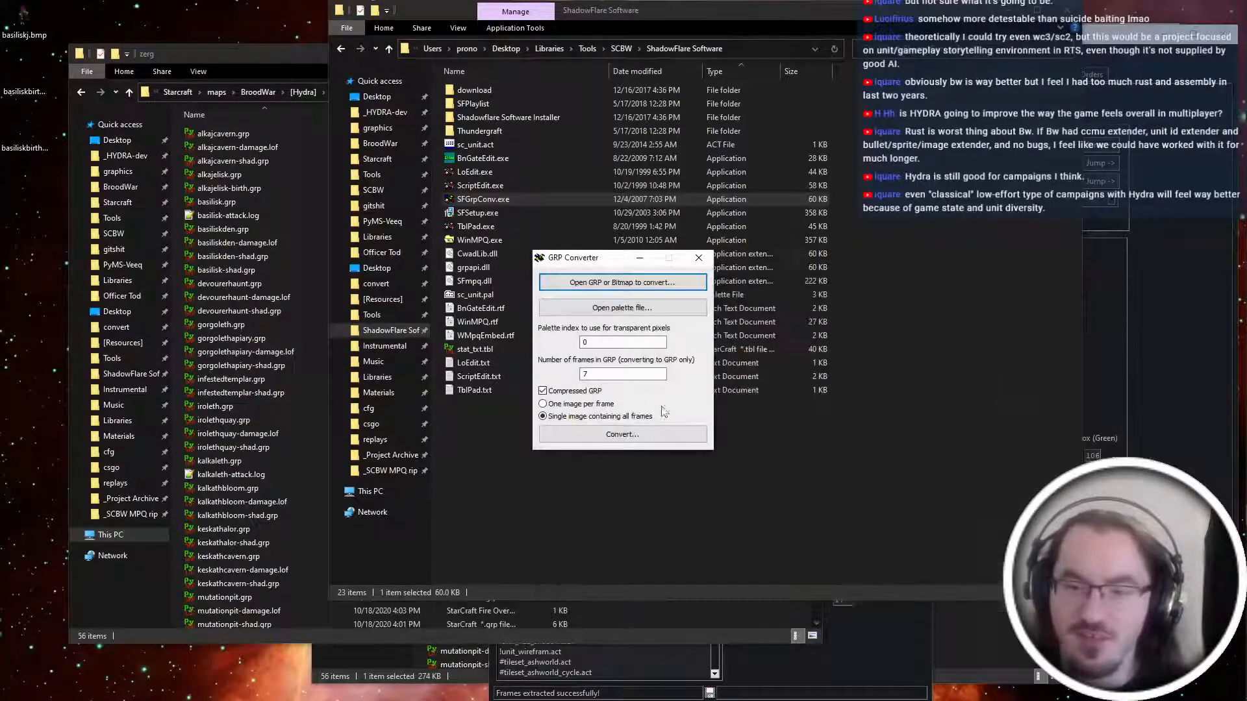
{"action": "left_click", "coordinate": [627, 432]}
{"action": "key", "text": "Return"}
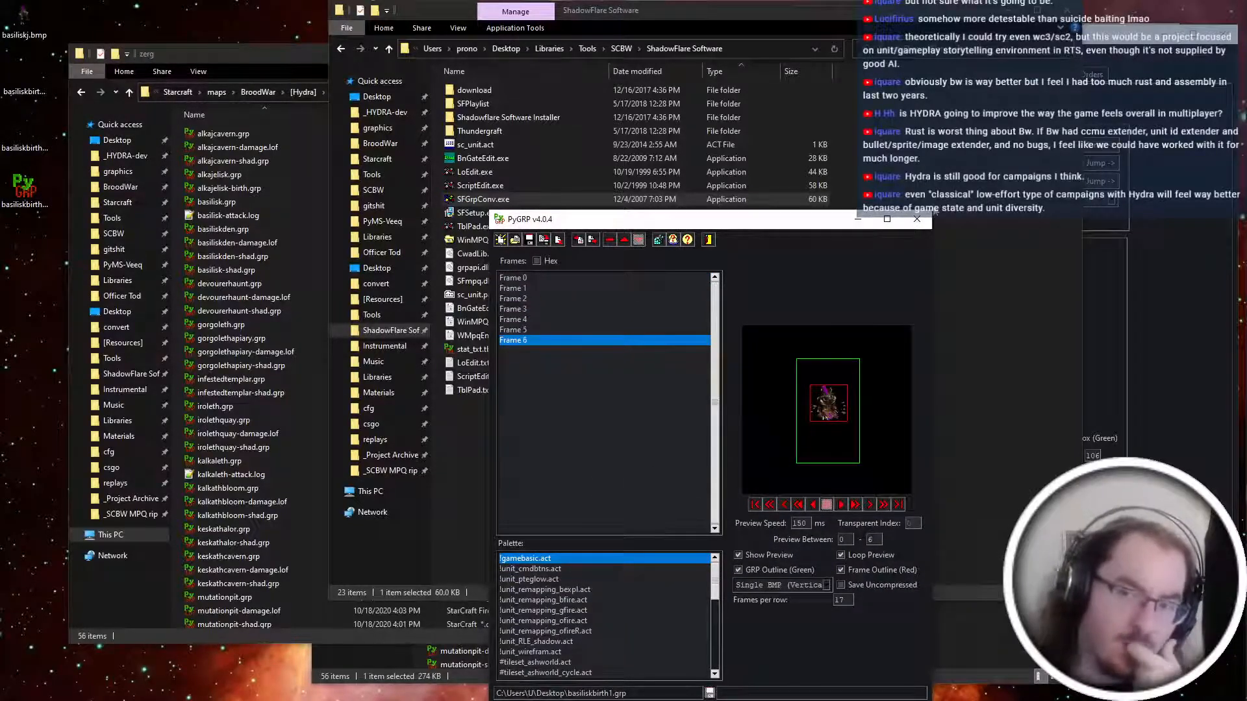
Reopen basiliskbirth1.grp in PyGRP, select all its frames, and set the export mode to One BMP per Frame.
{"action": "left_click", "coordinate": [917, 219]}
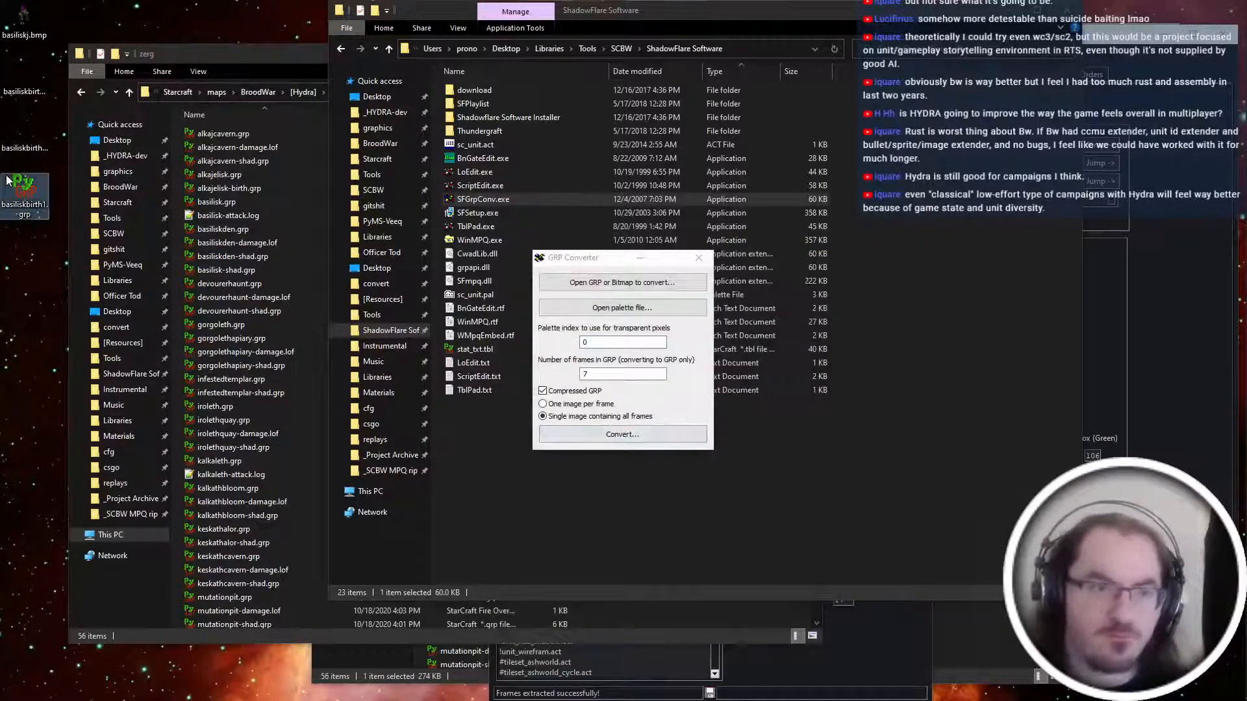
{"action": "double_click", "coordinate": [25, 186]}
{"action": "key", "text": "ctrl+a"}
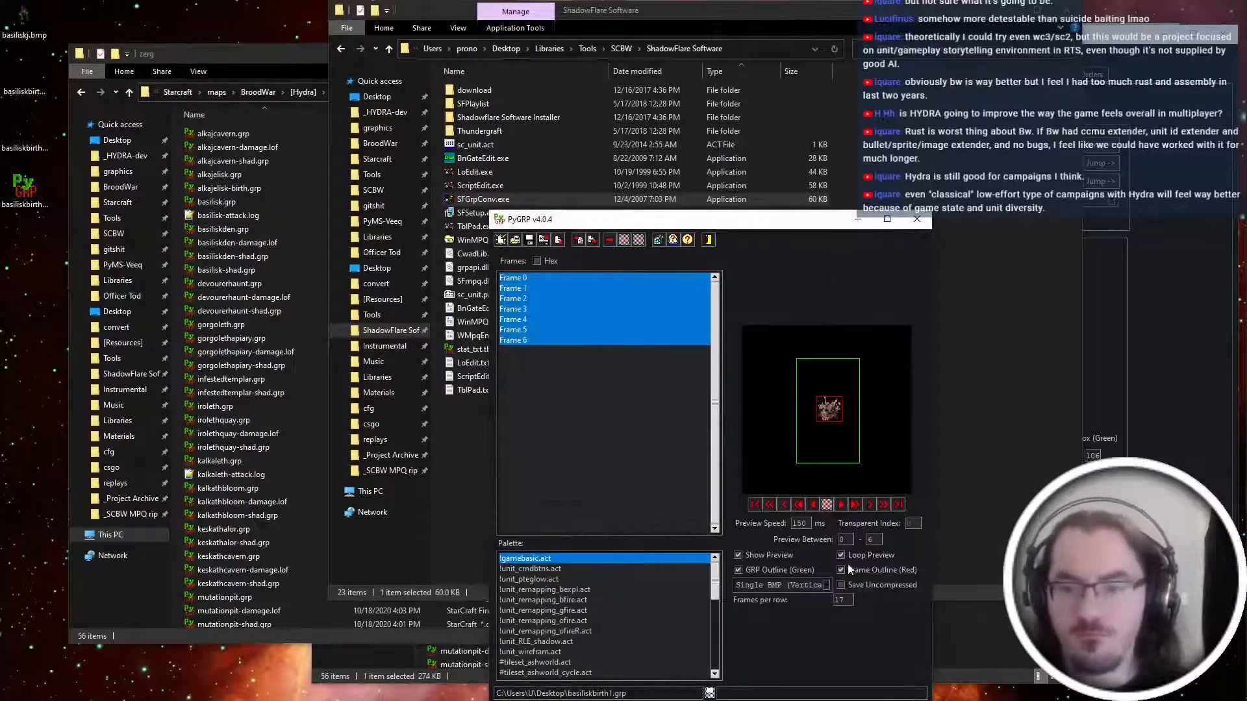
{"action": "left_click", "coordinate": [780, 585]}
{"action": "left_click", "coordinate": [773, 617]}
Export the selected frames into a new Desktop folder named a, using a as the base file name.
{"action": "key", "text": "ctrl+e"}
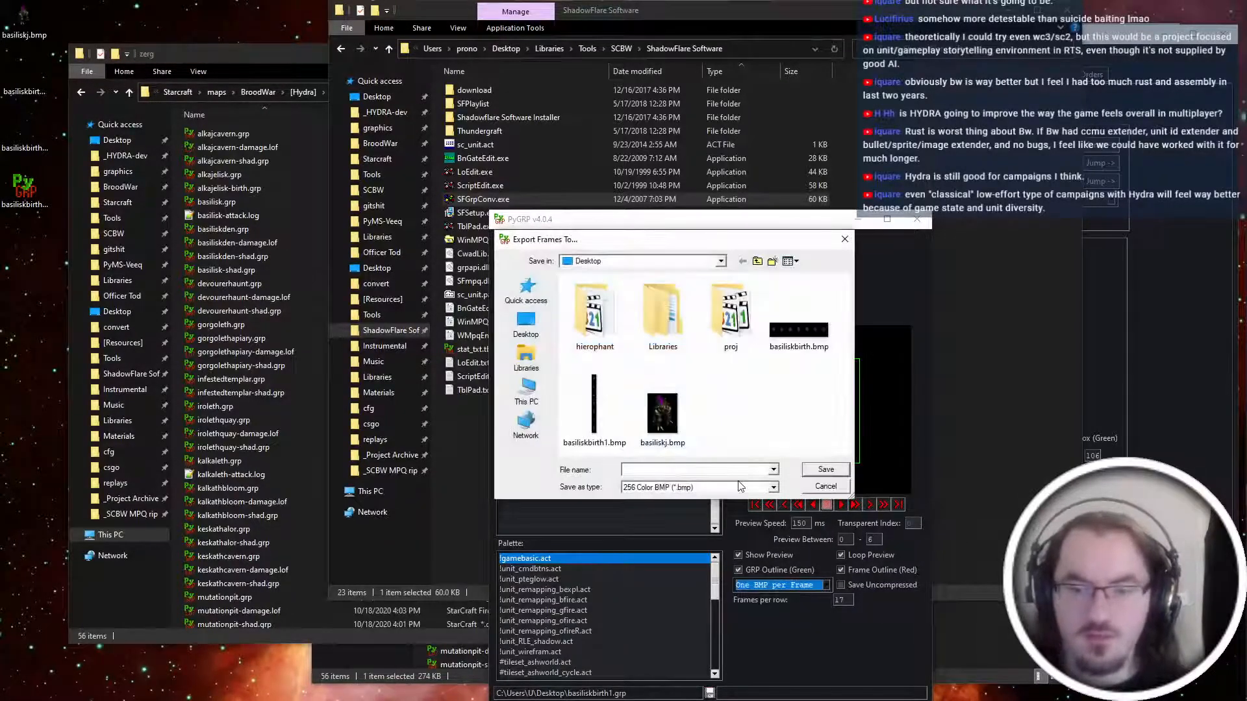
{"action": "left_click", "coordinate": [773, 261]}
{"action": "type", "text": "a"}
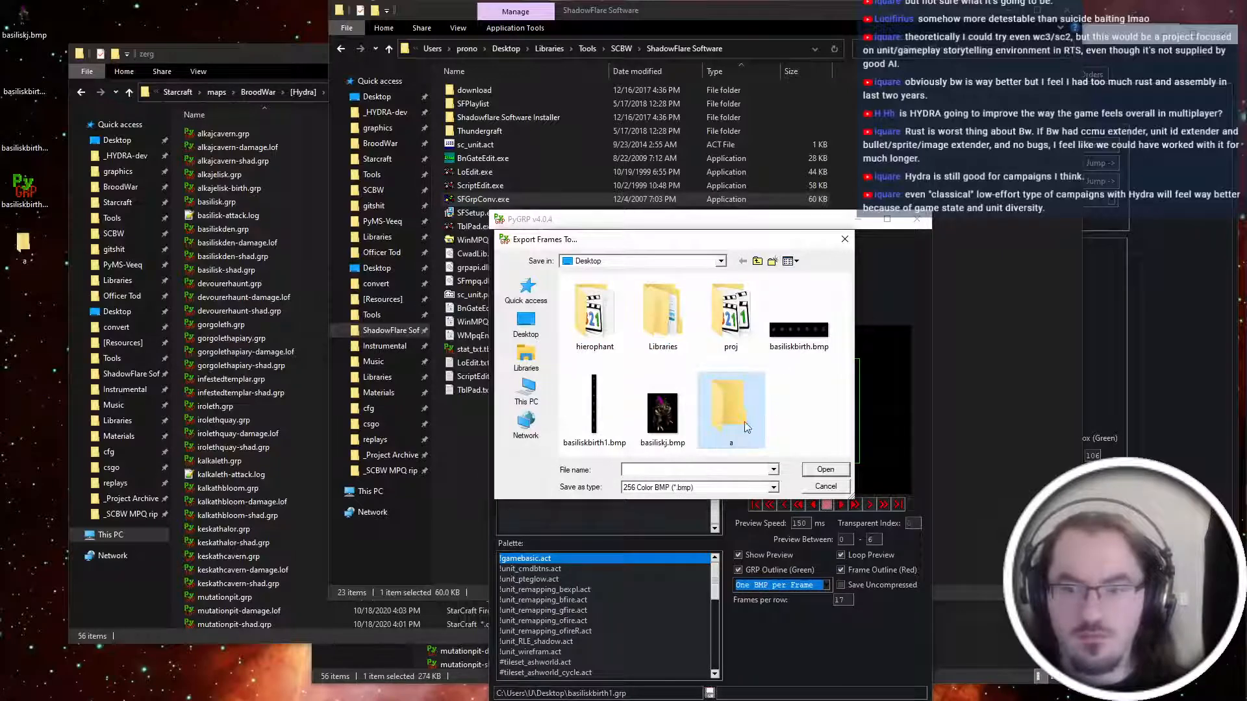
{"action": "double_click", "coordinate": [747, 423]}
{"action": "left_click", "coordinate": [702, 470]}
{"action": "key", "text": "Return"}
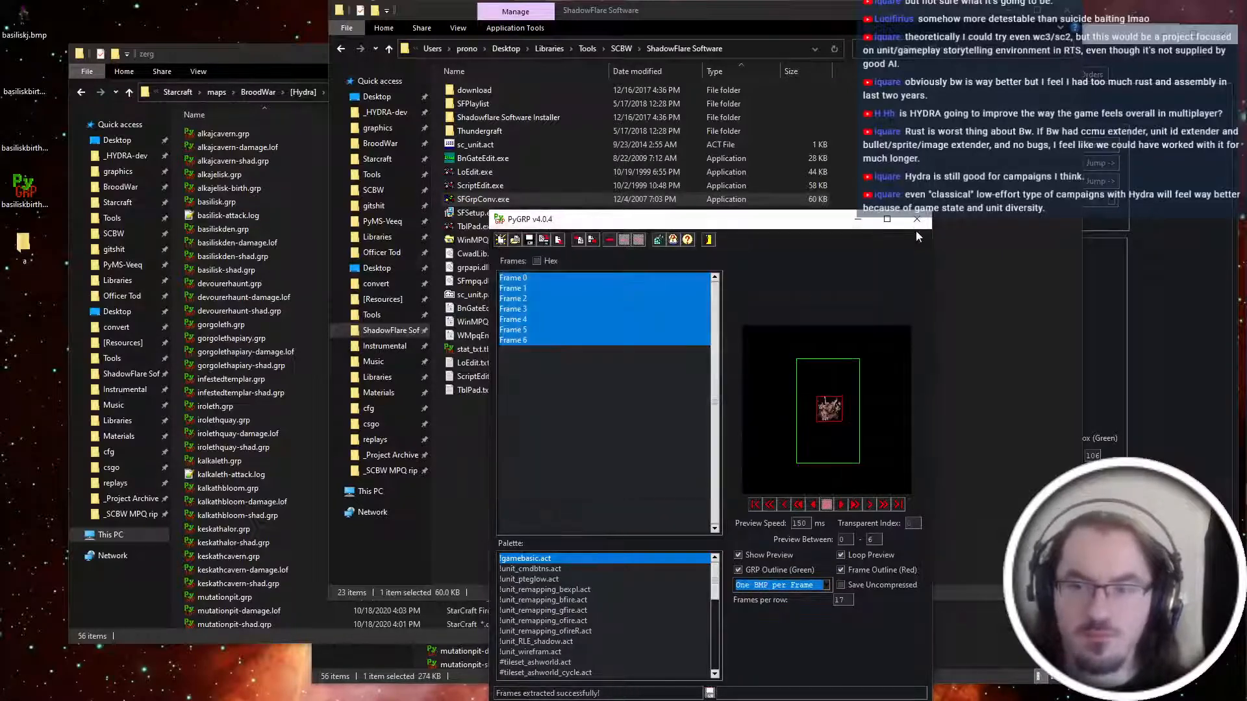
Return to the GRP Converter and set the number of frames in the GRP to 8.
{"action": "double_click", "coordinate": [484, 199]}
{"action": "left_click", "coordinate": [623, 372]}
{"action": "key", "text": "BackSpace"}
{"action": "type", "text": "8"}
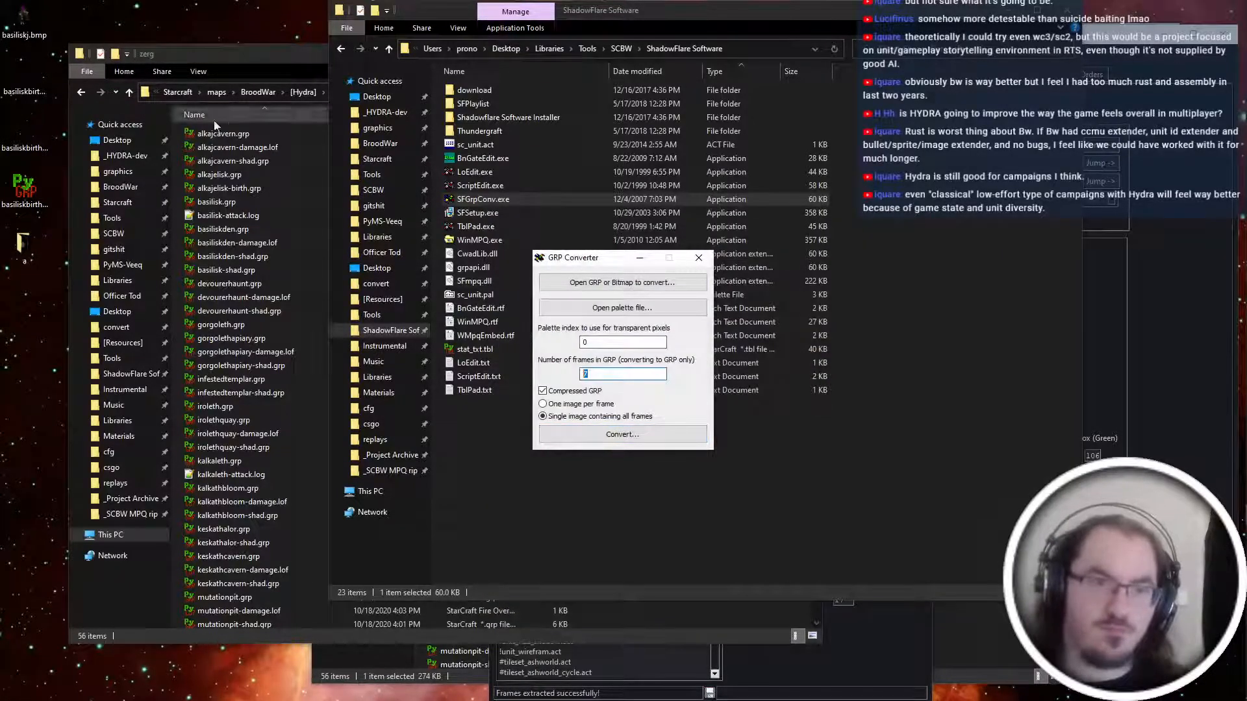
Try to convert a 000.bmp from the Desktop folder a into a GRP as a single image containing all frames, and preview it in PyGRP.
{"action": "double_click", "coordinate": [39, 252]}
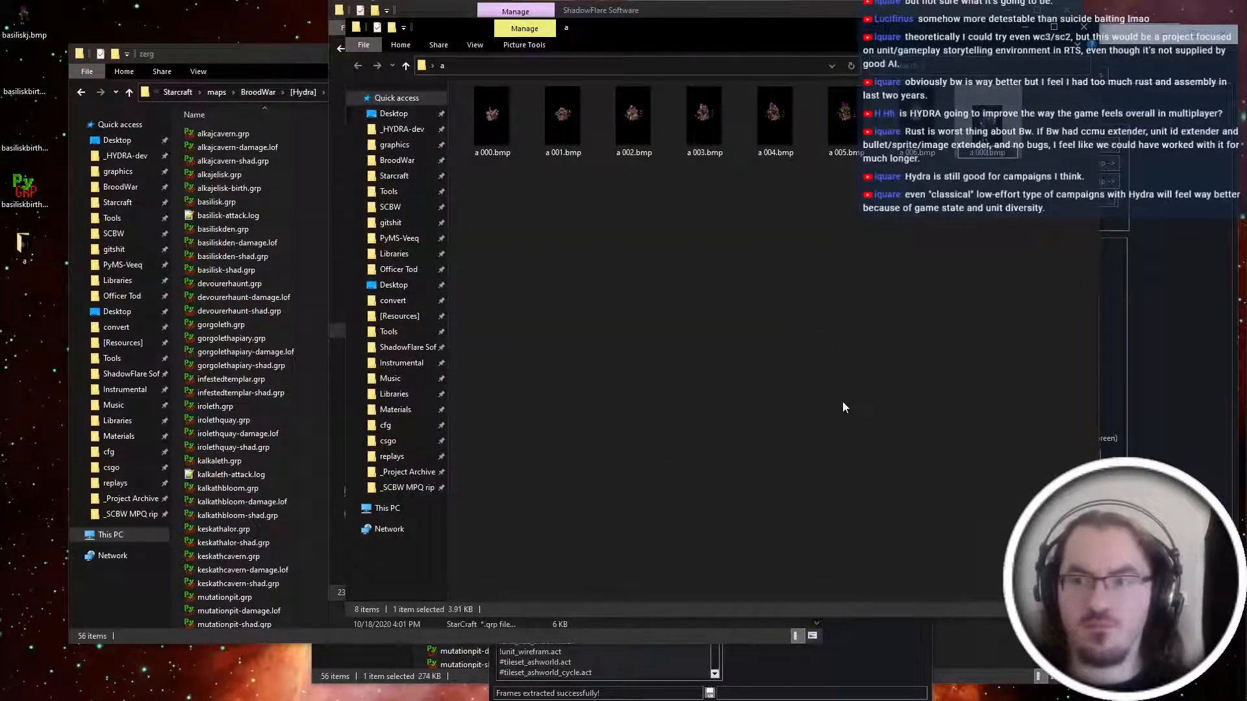
{"action": "key", "text": "alt+Tab"}
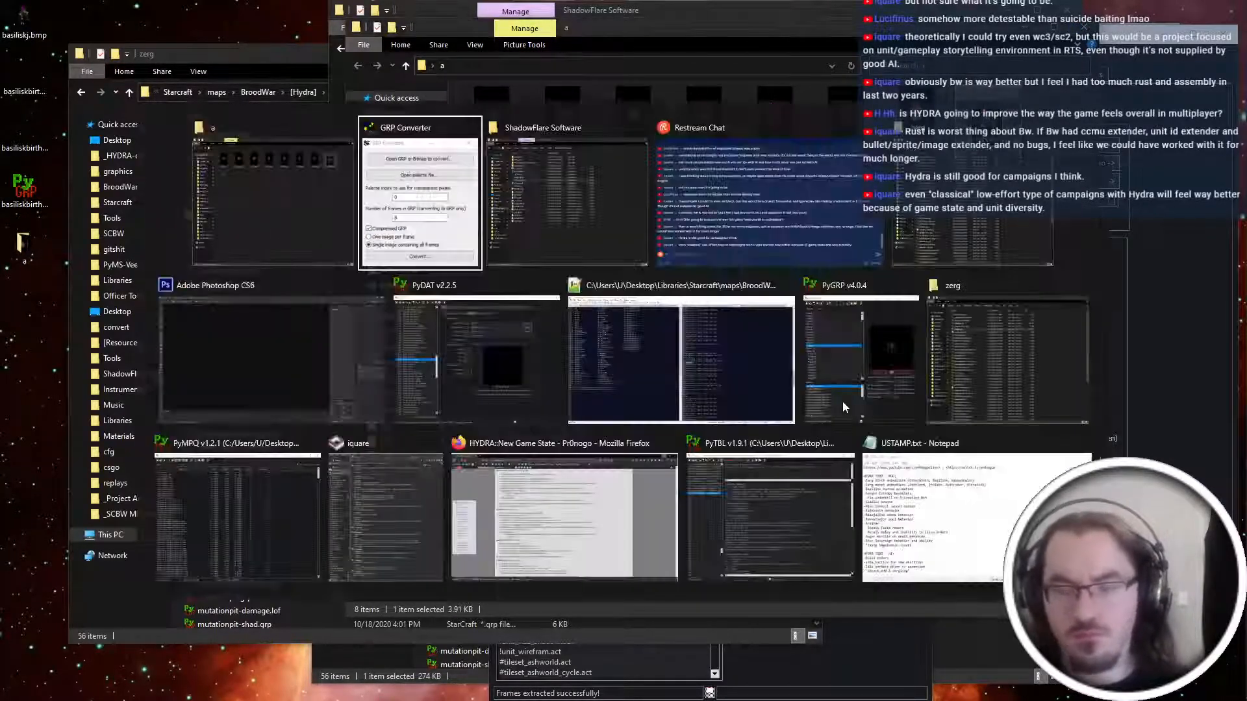
{"action": "left_click", "coordinate": [666, 278]}
{"action": "left_click_drag", "start_coordinate": [492, 120], "coordinate": [747, 629]}
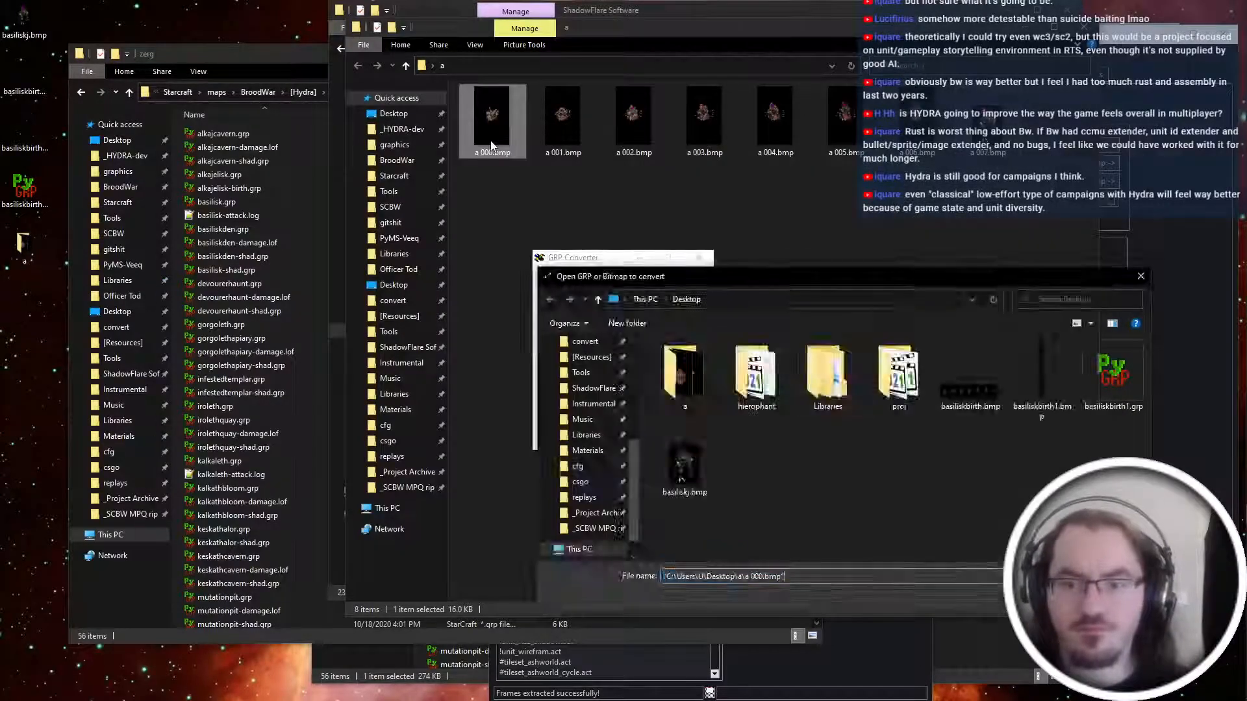
{"action": "key", "text": "Return"}
{"action": "left_click", "coordinate": [602, 433]}
{"action": "key", "text": "Return"}
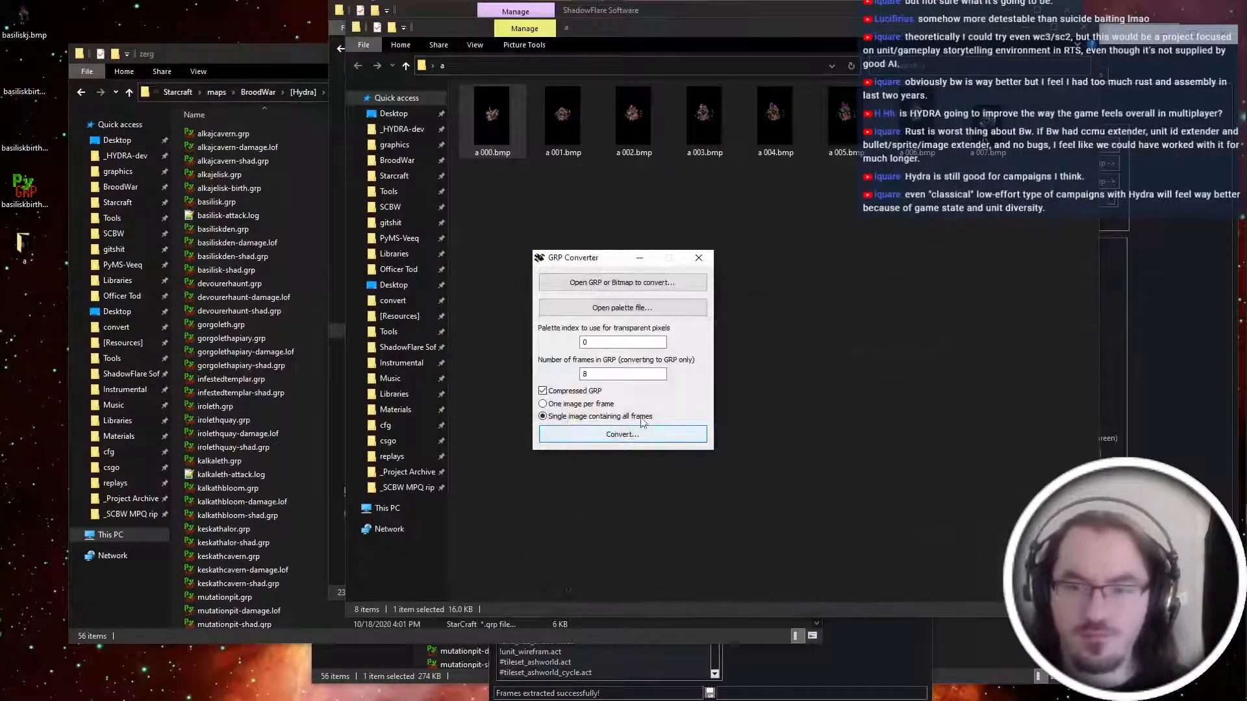
{"action": "double_click", "coordinate": [569, 97]}
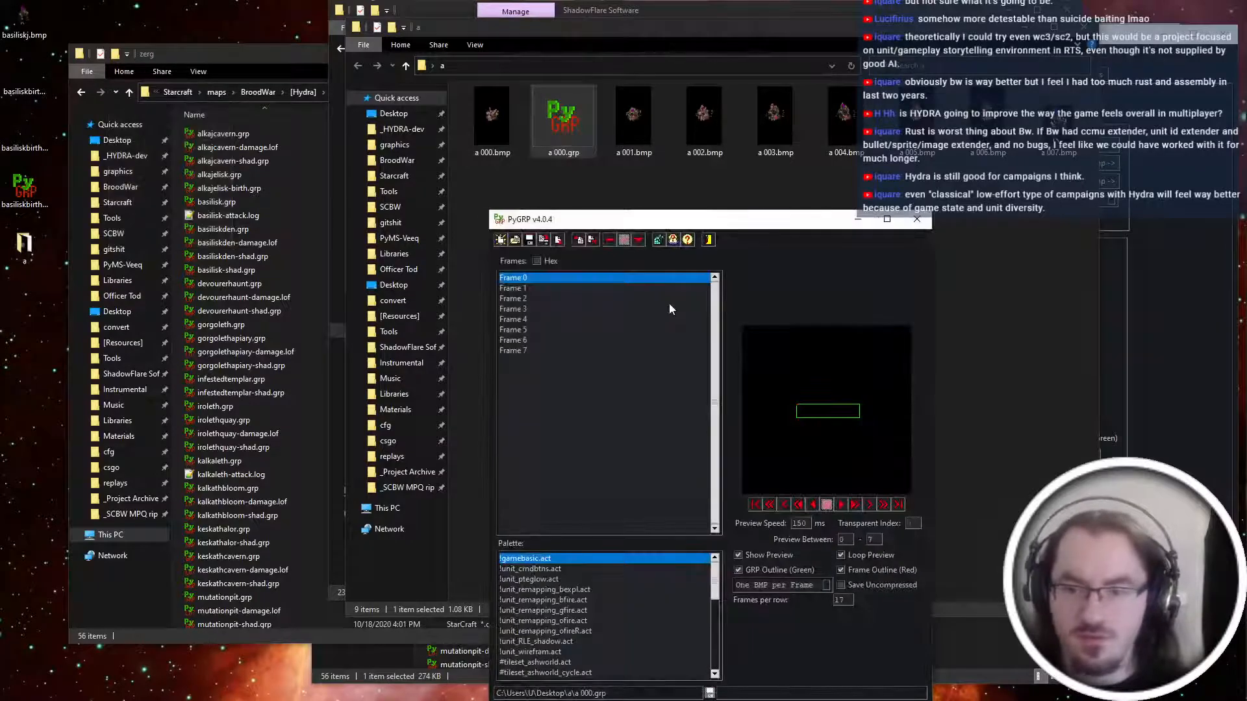
{"action": "left_click", "coordinate": [917, 220]}
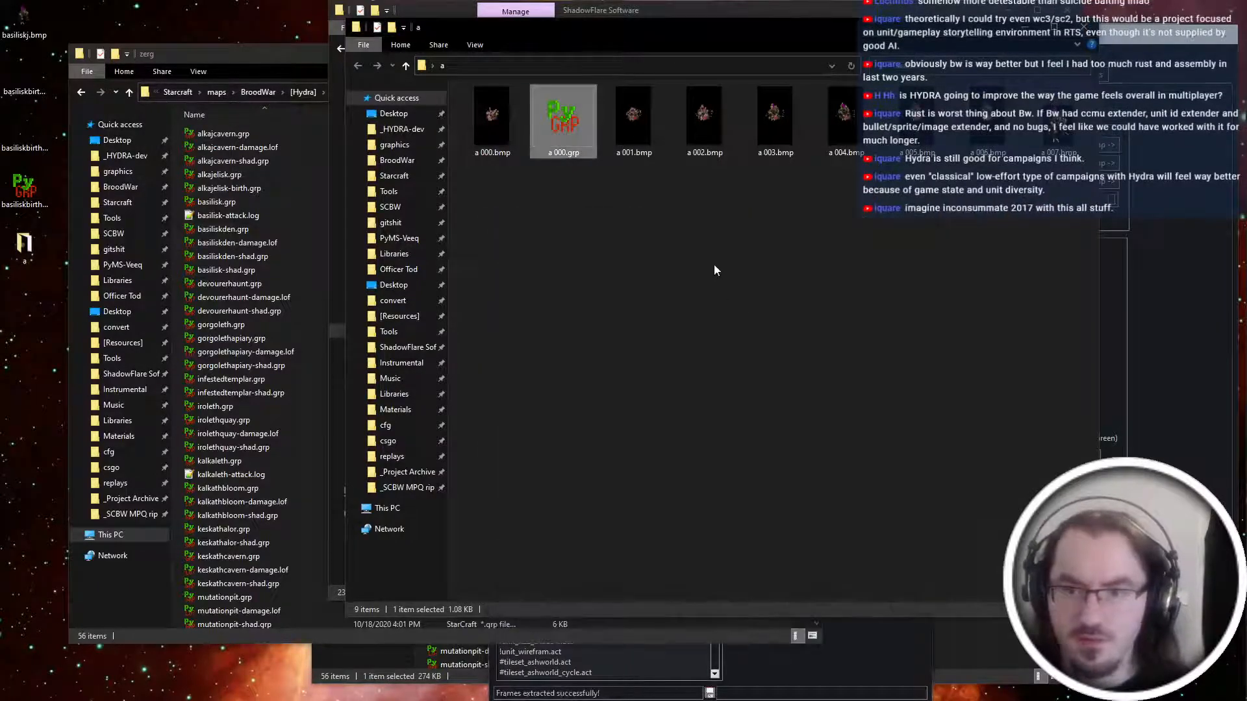
Set the GRP Converter to One image per frame and delete a 000.grp from folder a.
{"action": "key", "text": "alt+Tab"}
{"action": "left_click", "coordinate": [604, 408]}
{"action": "left_click", "coordinate": [563, 124]}
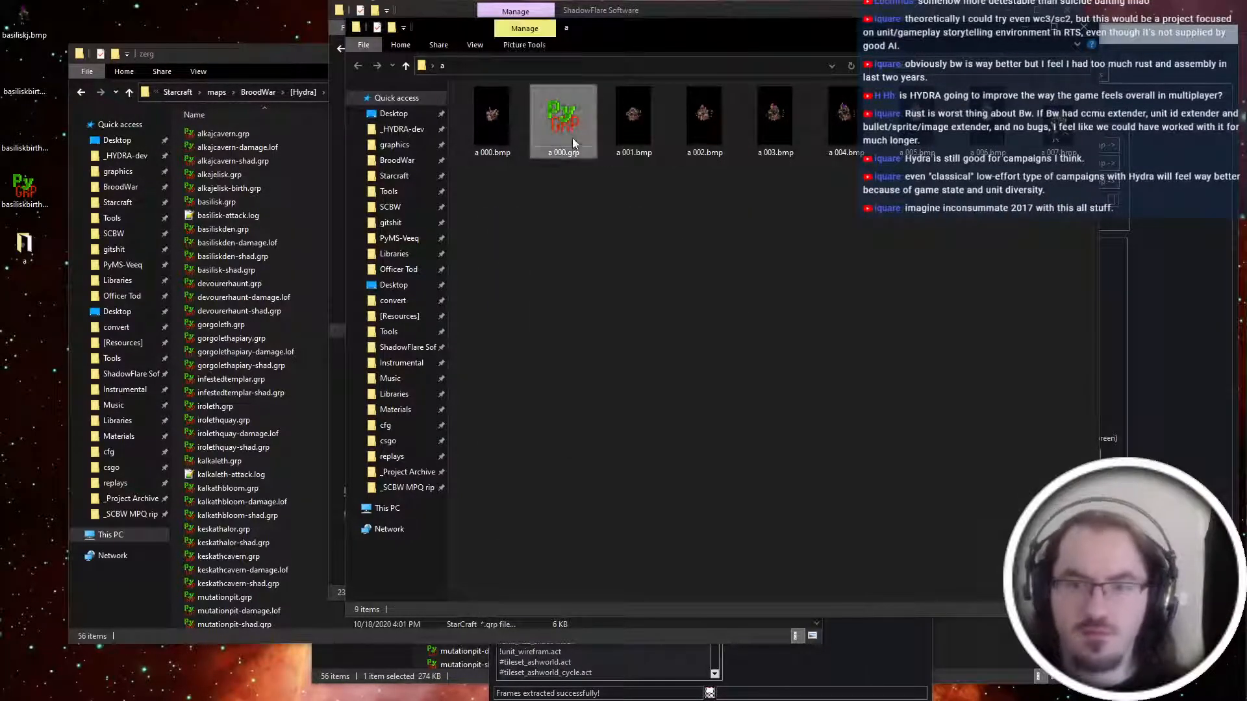
{"action": "key", "text": "Delete"}
Convert the frame series starting with a 000.bmp into the compressed GRP a 000.grp.
{"action": "key", "text": "alt+Tab"}
{"action": "left_click", "coordinate": [643, 286]}
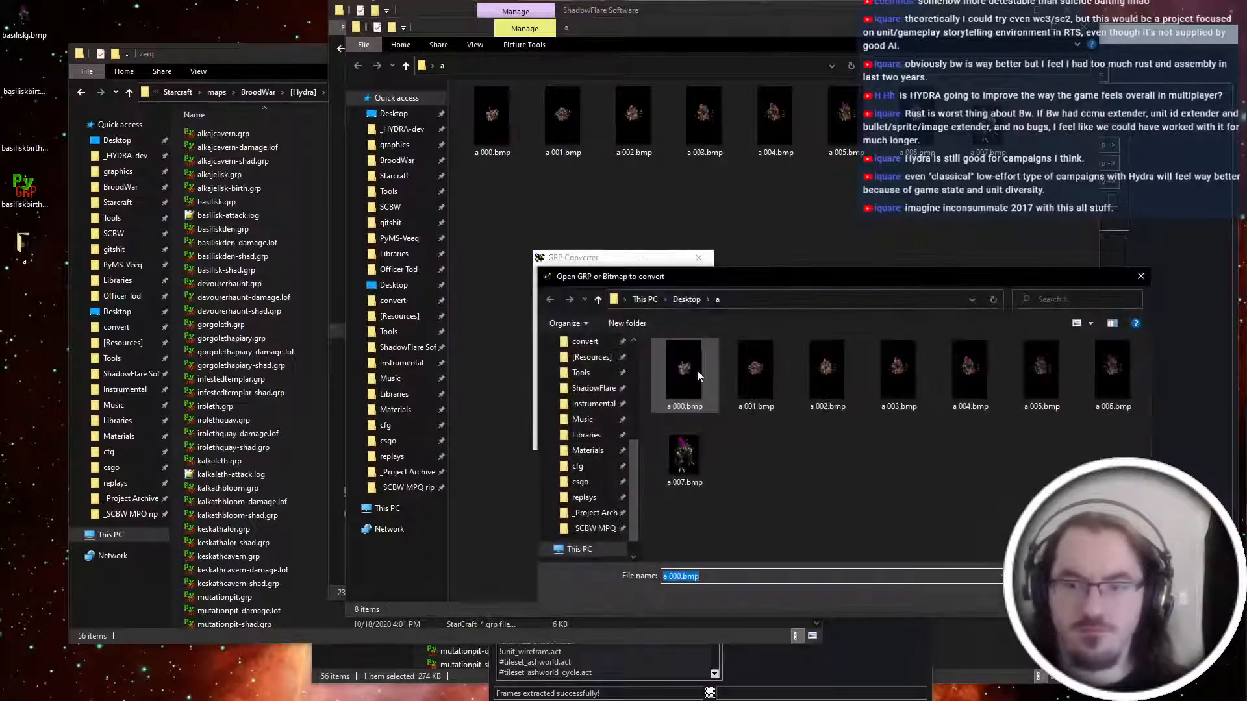
{"action": "key", "text": "Return"}
{"action": "left_click", "coordinate": [622, 434]}
Open a 000.grp in PyGRP and compare the sprite position in Frame 6 and Frame 7.
{"action": "double_click", "coordinate": [562, 120]}
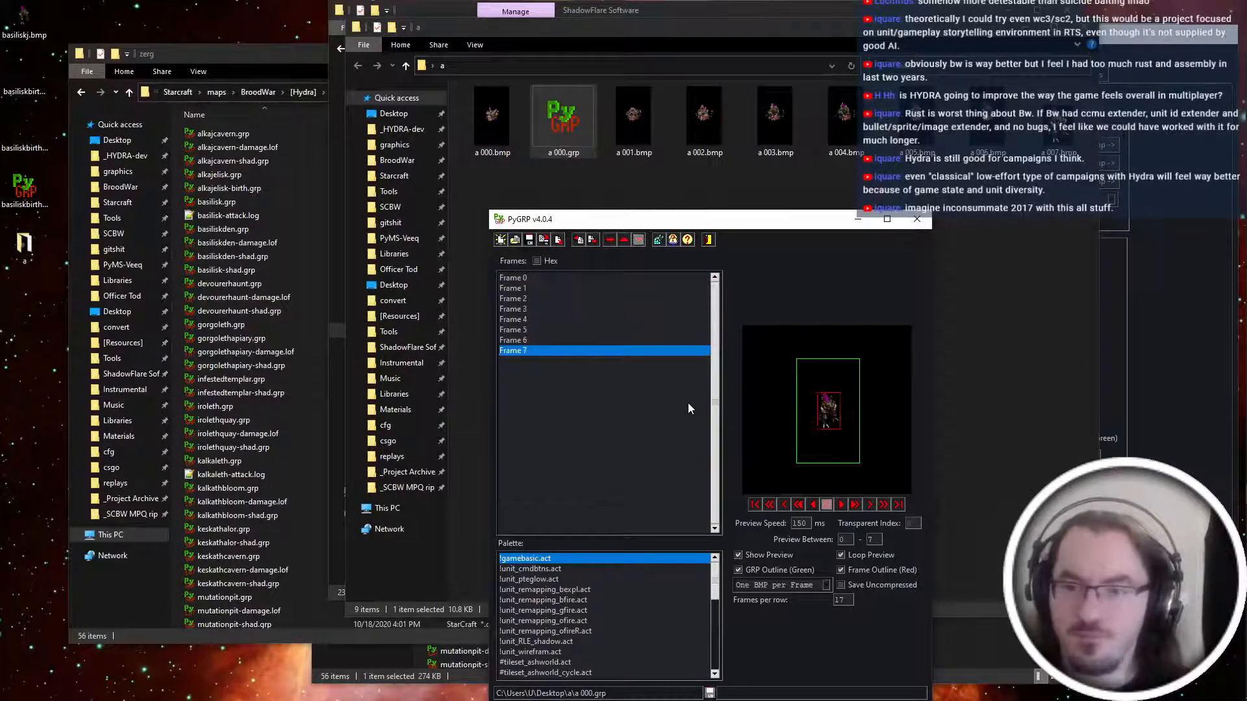
{"action": "key", "text": "Up"}
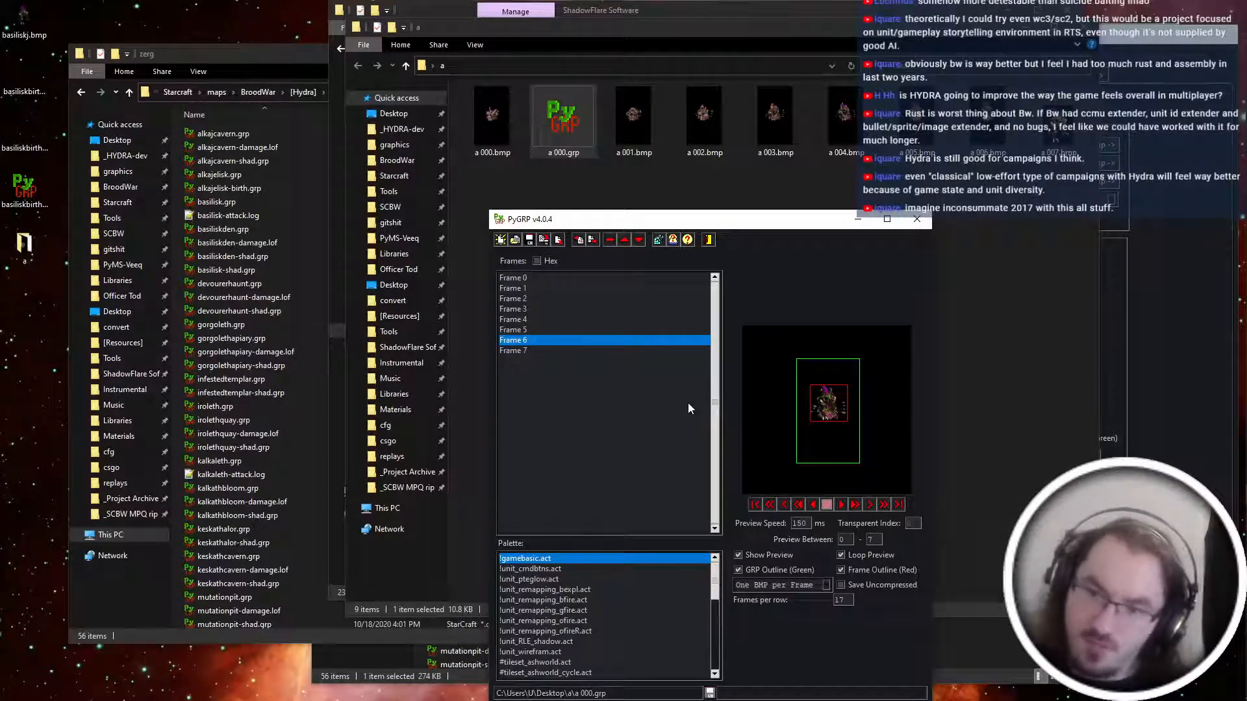
{"action": "key", "text": "Down"}
{"action": "key", "text": "Up"}
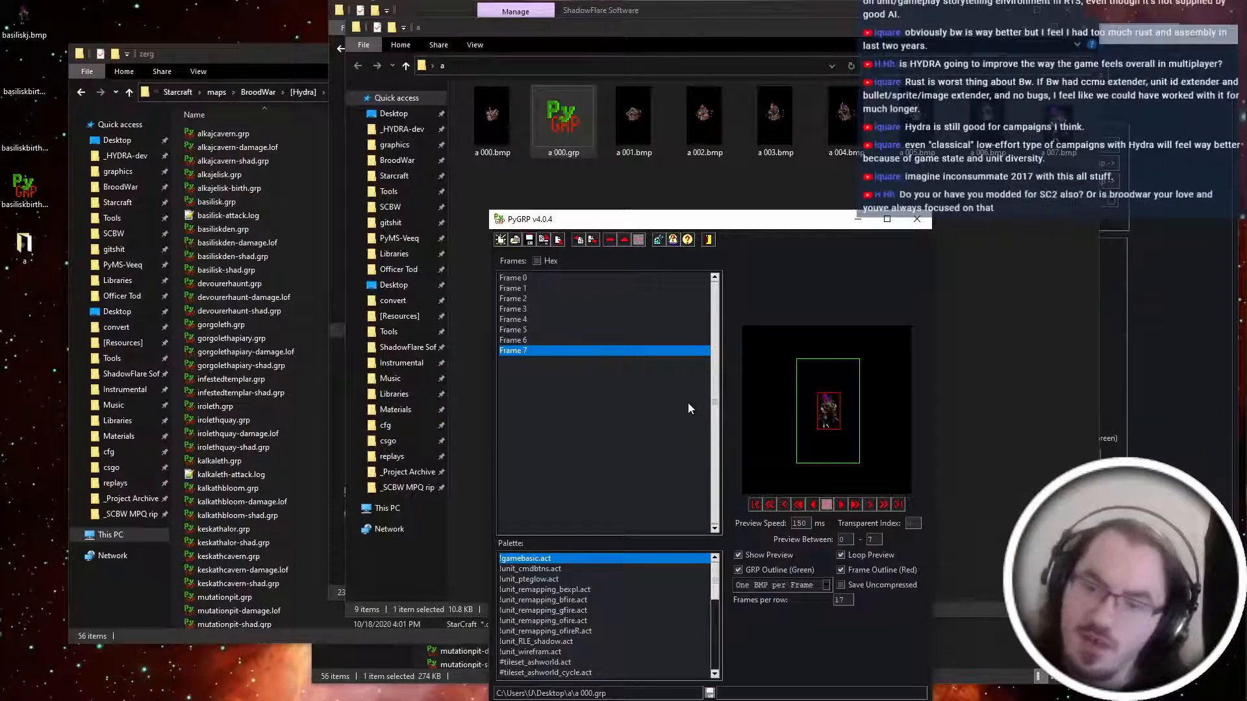
Export Frame 6 to the Desktop as a BMP, using b as the base file name.
{"action": "key", "text": "ctrl+e"}
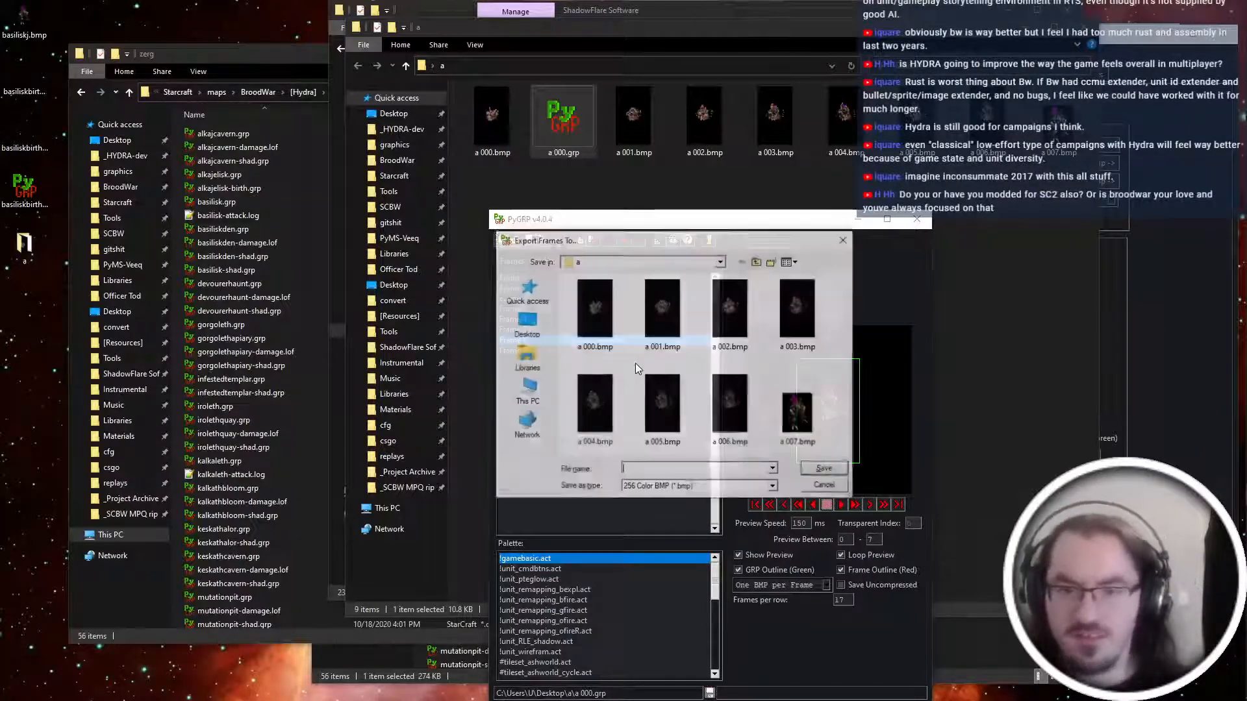
{"action": "left_click", "coordinate": [529, 342]}
{"action": "key", "text": "Escape"}
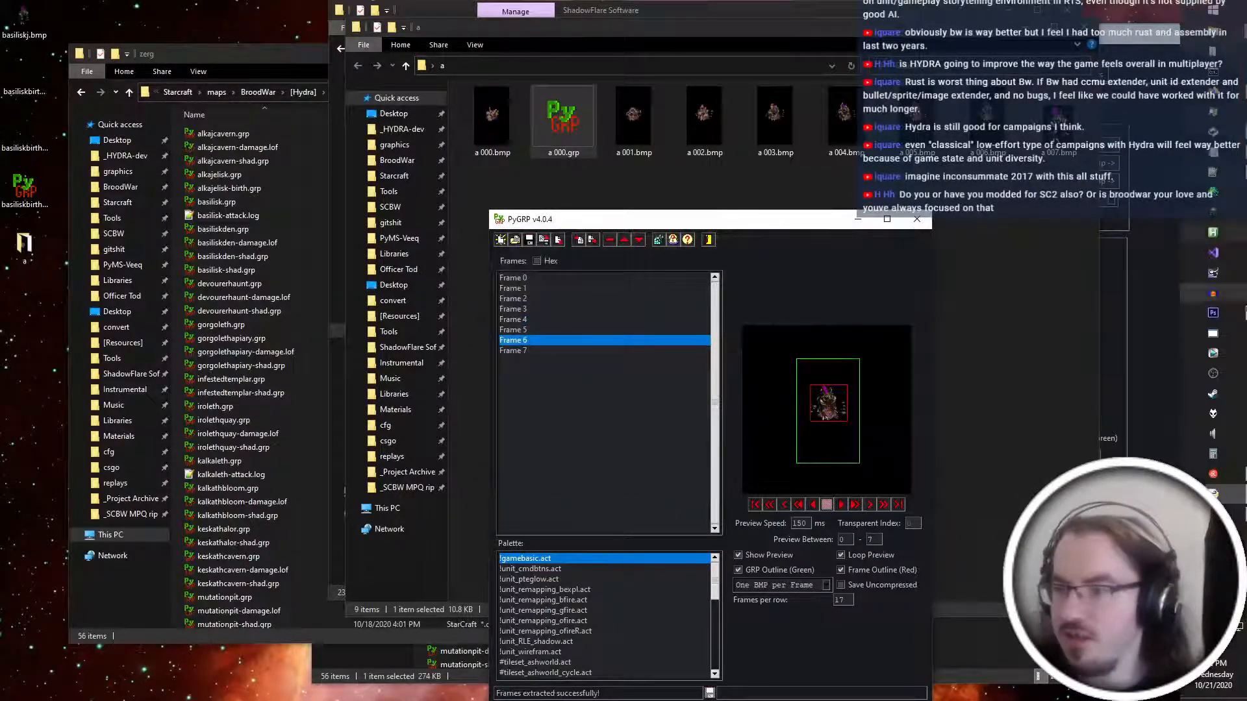
Switch to Photoshop and open a 007.bmp and a 006.bmp from folder a.
{"action": "left_click", "coordinate": [1228, 312]}
{"action": "key", "text": "alt+Tab"}
{"action": "key", "text": "alt+Tab"}
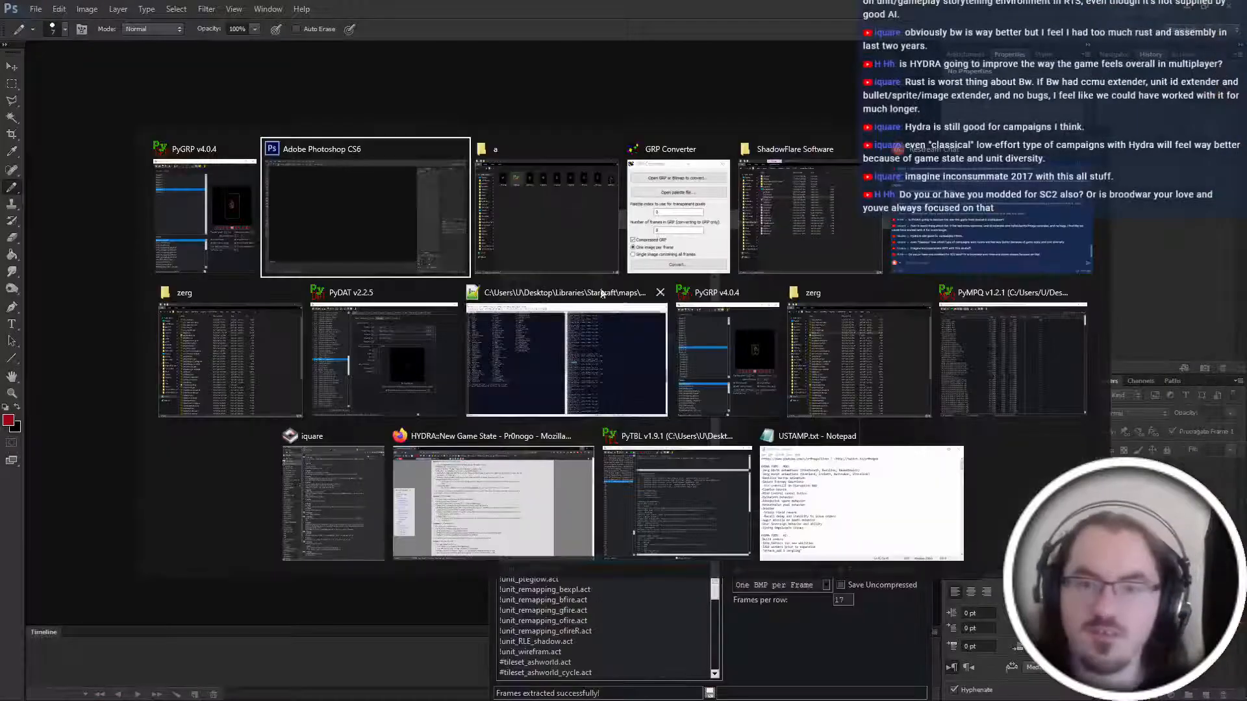
{"action": "left_click_drag", "start_coordinate": [1058, 124], "coordinate": [255, 243]}
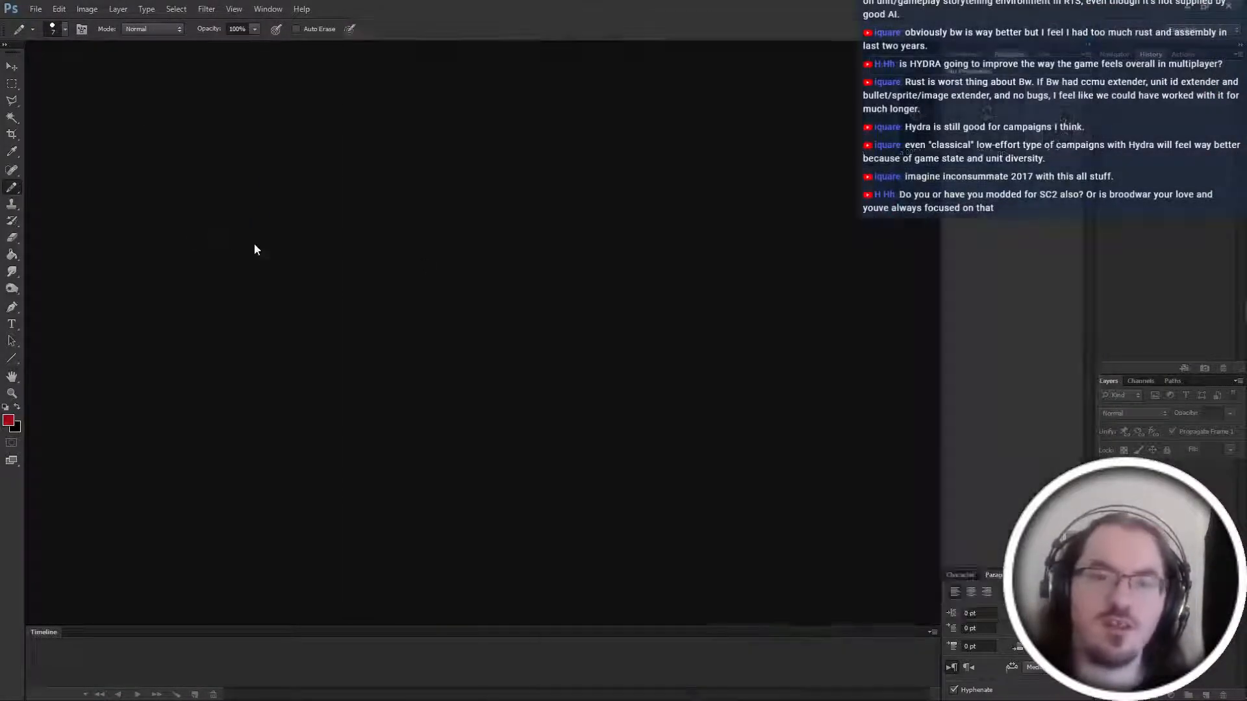
{"action": "key", "text": "alt+Tab"}
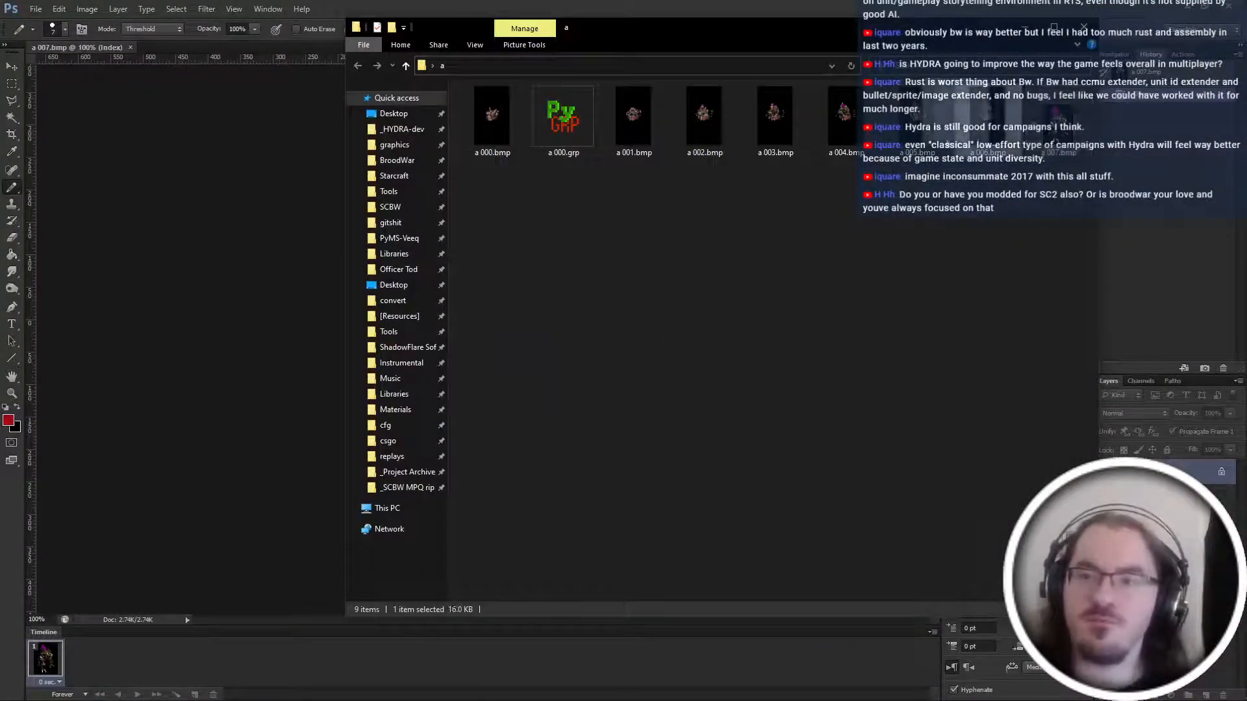
{"action": "left_click", "coordinate": [127, 54]}
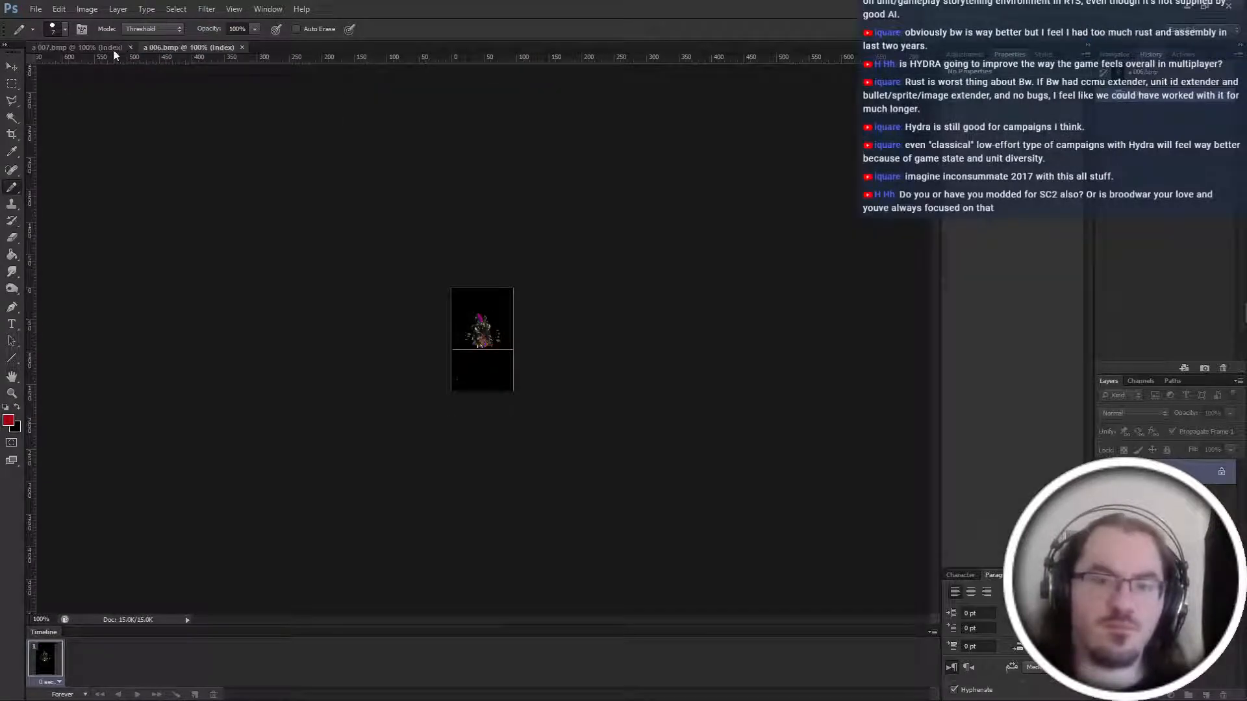
Copy the entire a 007.bmp image and paste it into a 006.bmp.
{"action": "key", "text": "ctrl+plus"}
{"action": "key", "text": "ctrl+plus"}
{"action": "key", "text": "m"}
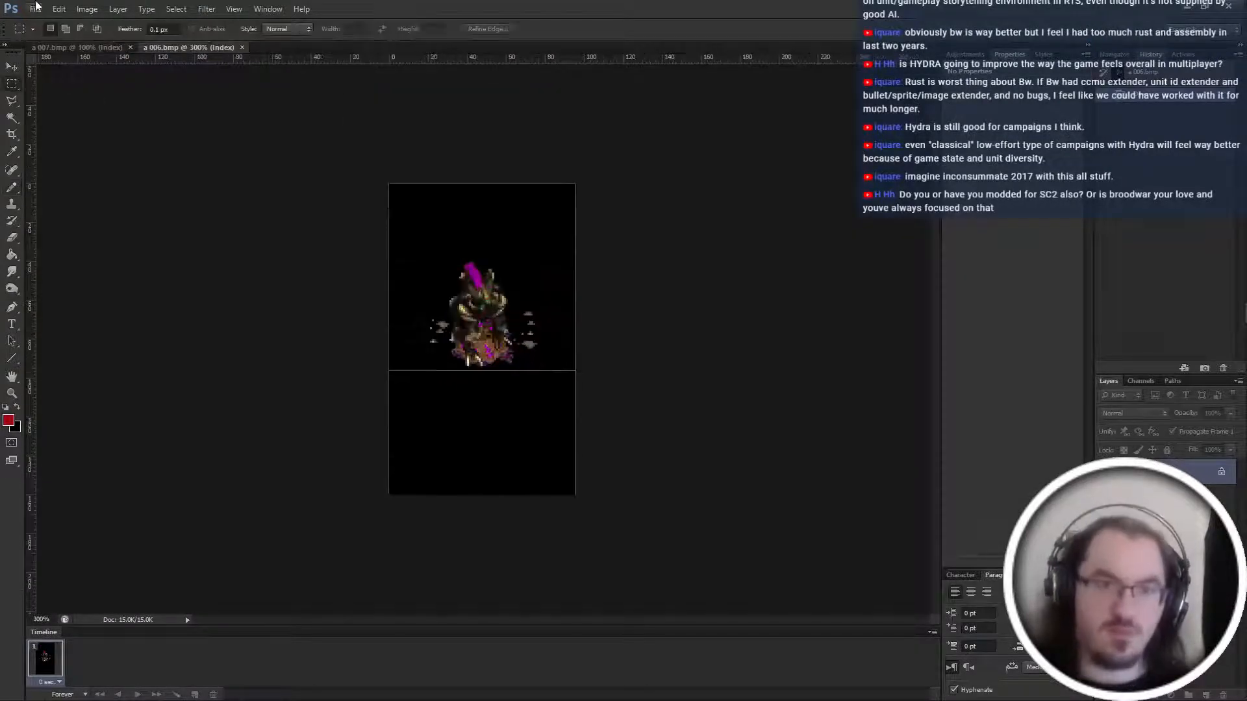
{"action": "left_click", "coordinate": [71, 49]}
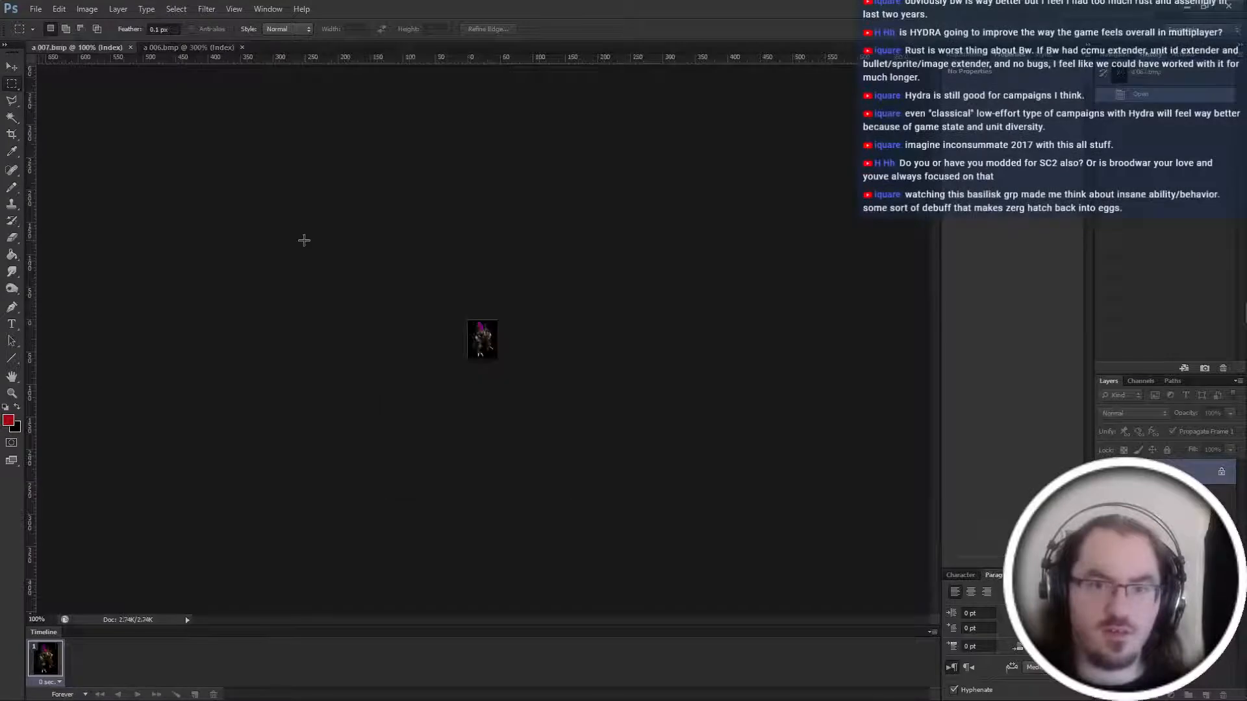
{"action": "key", "text": "ctrl+a"}
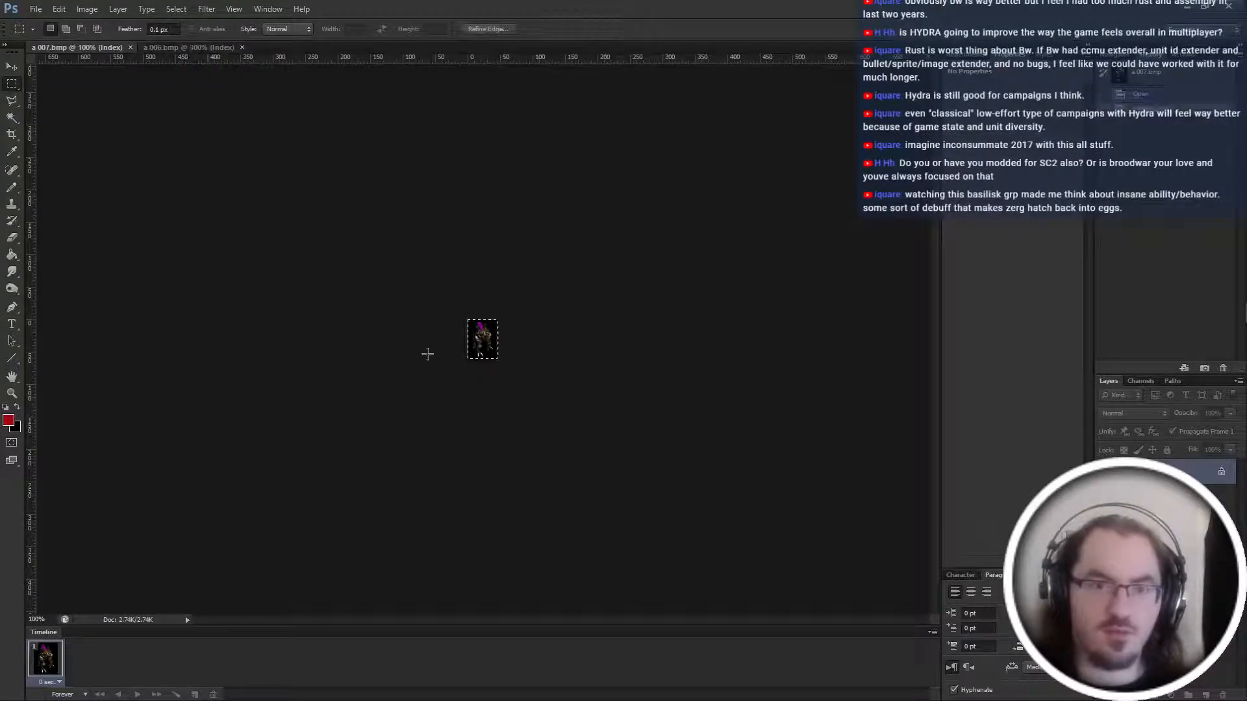
{"action": "left_click", "coordinate": [228, 52]}
{"action": "key", "text": "ctrl+v"}
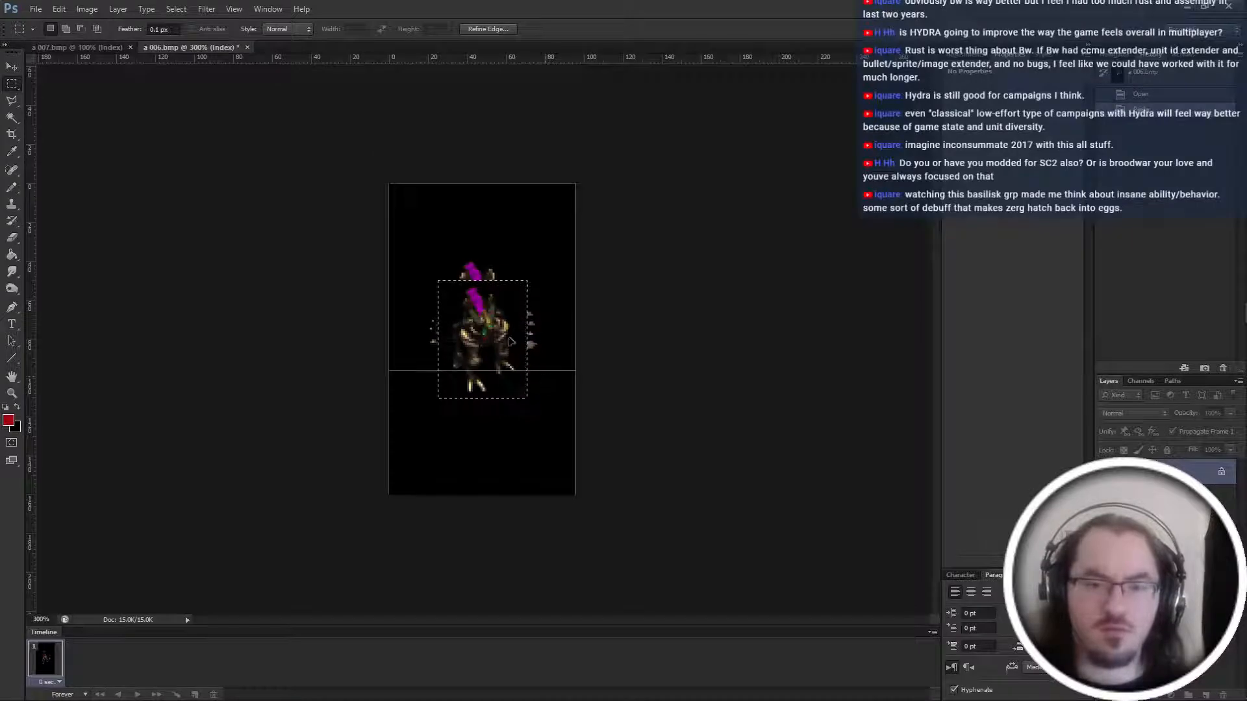
Try to free-transform the pasted basilisk in a 006.bmp, and revert the image to its state before the paste.
{"action": "key", "text": "ctrl+t"}
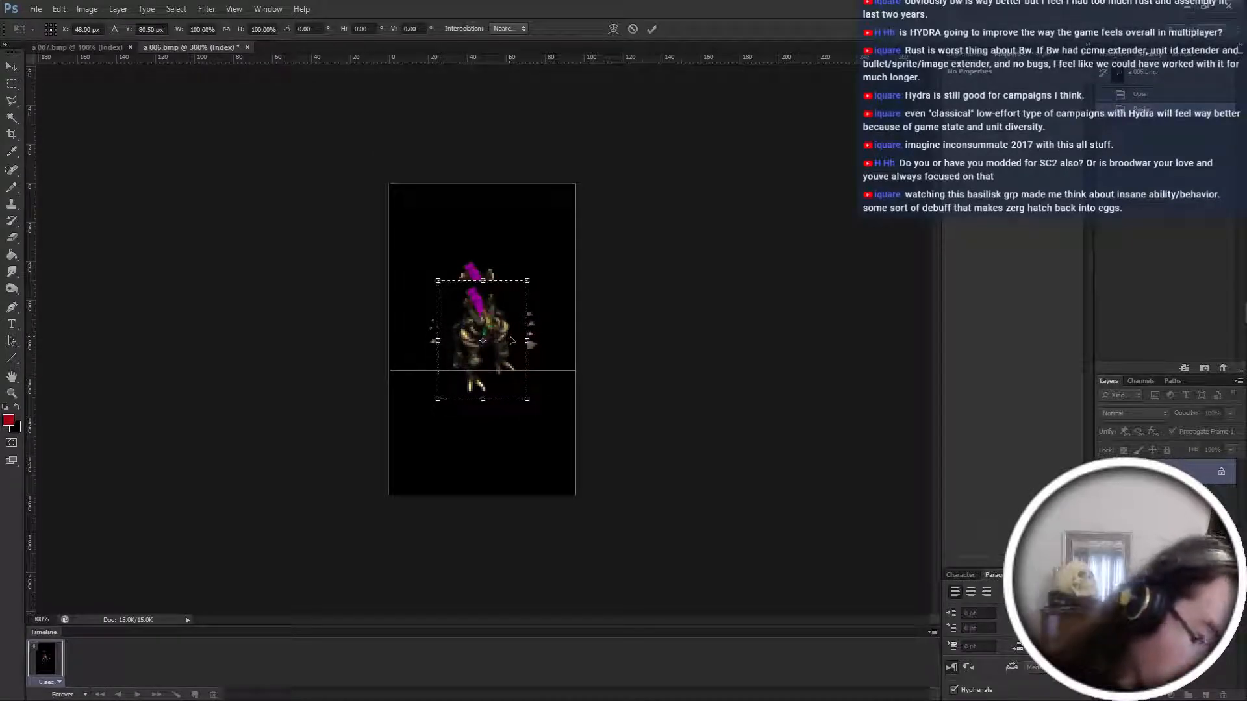
{"action": "key", "text": "ctrl+plus"}
{"action": "key", "text": "ctrl+plus"}
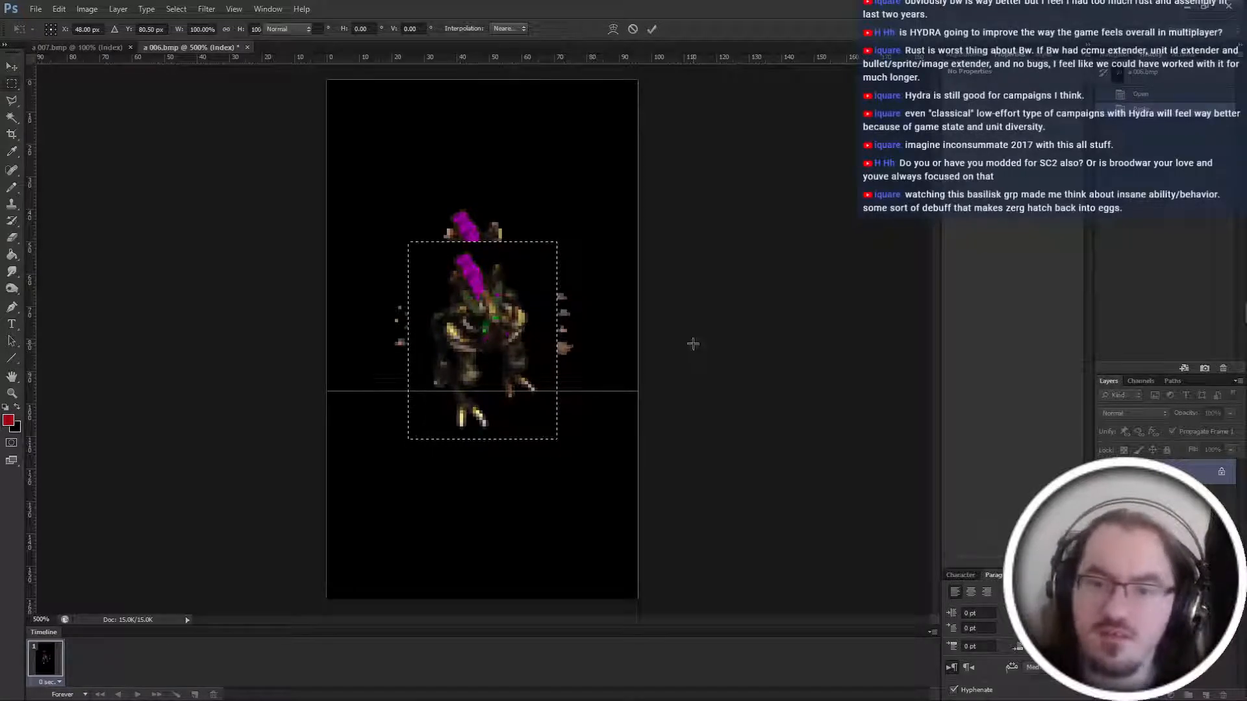
{"action": "key", "text": "Return"}
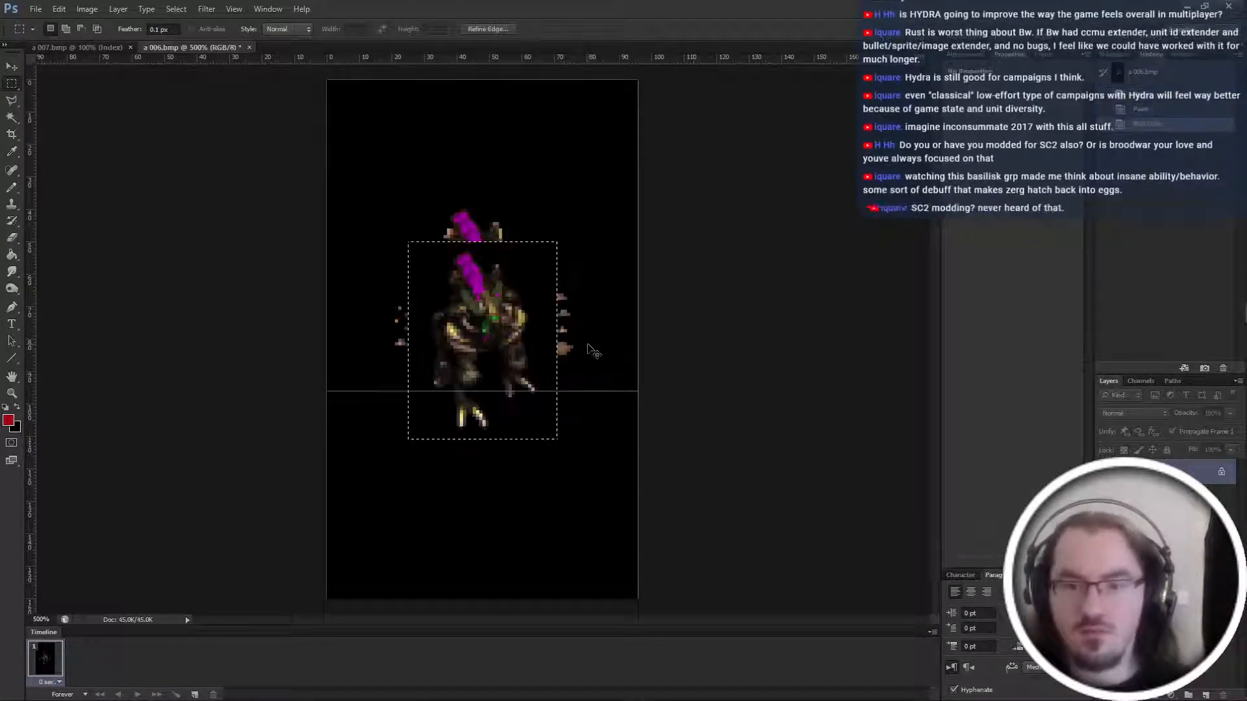
{"action": "left_click", "coordinate": [1162, 112]}
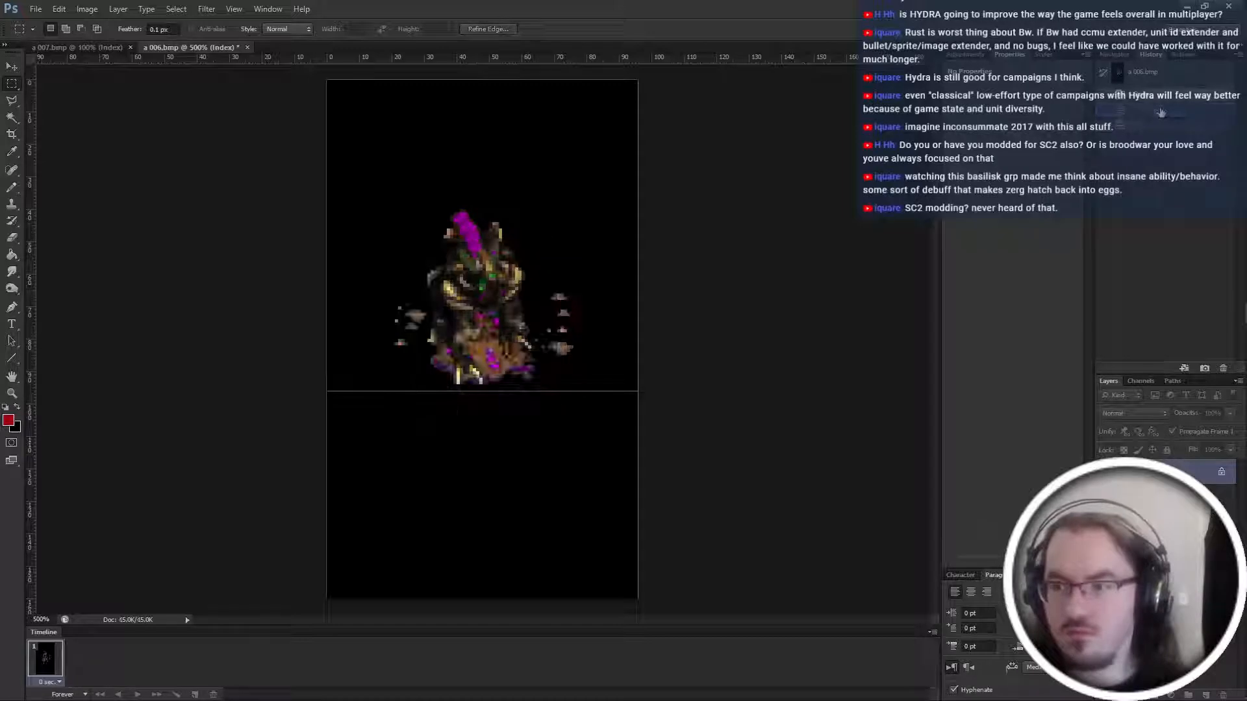
With a 006.bmp in RGB Color, paste the basilisk as a new layer, move it up to Y 67.50 px, and nudge it slightly left.
{"action": "key", "text": "ctrl+v"}
{"action": "key", "text": "ctrl+t"}
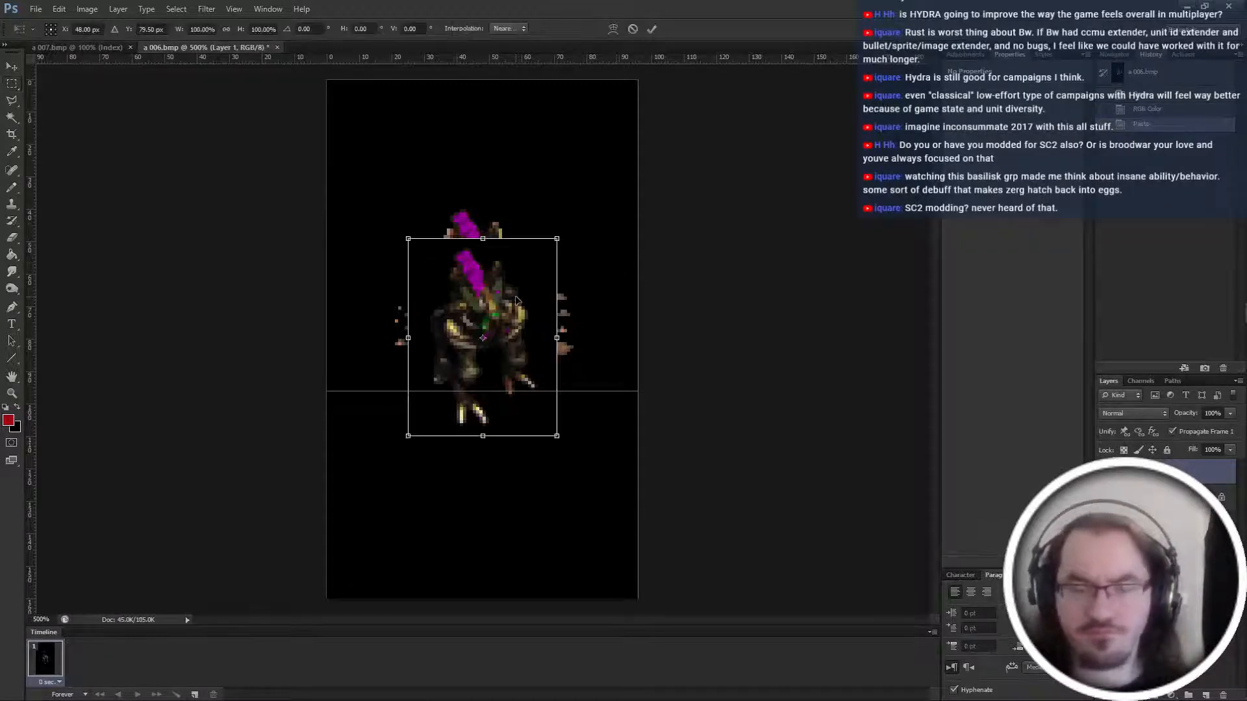
{"action": "left_click_drag", "start_coordinate": [515, 300], "coordinate": [513, 262]}
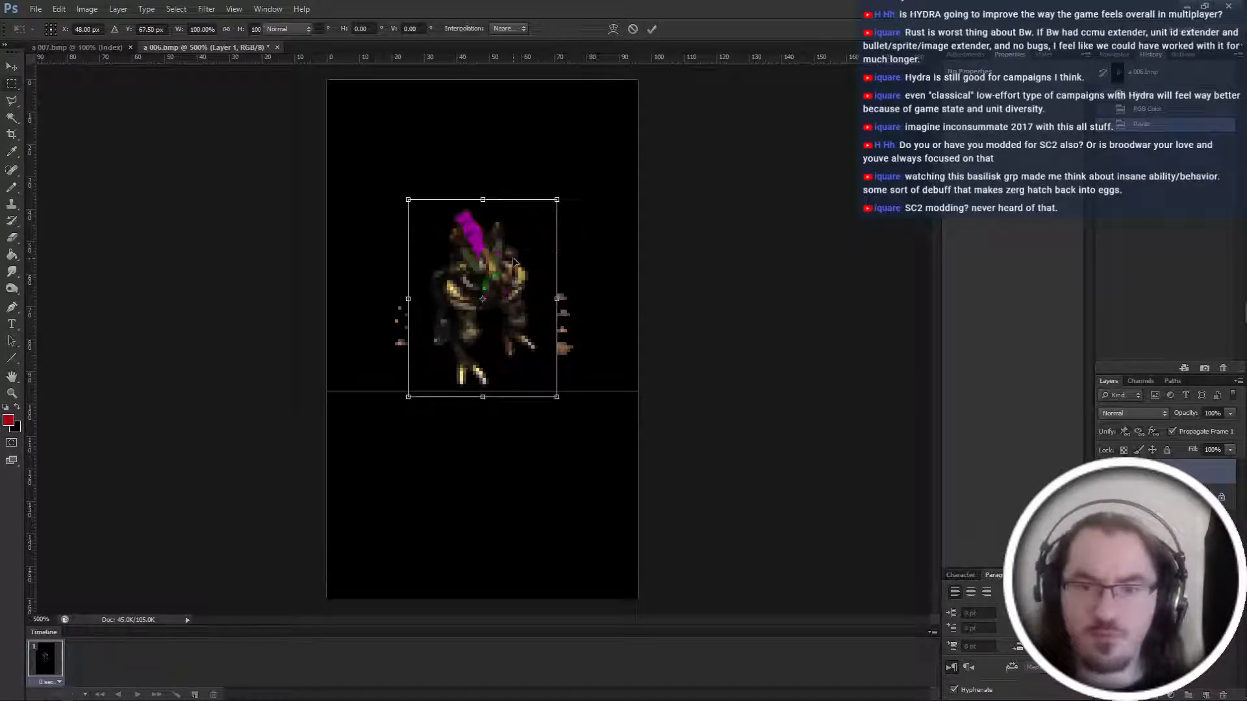
{"action": "key", "text": "Return"}
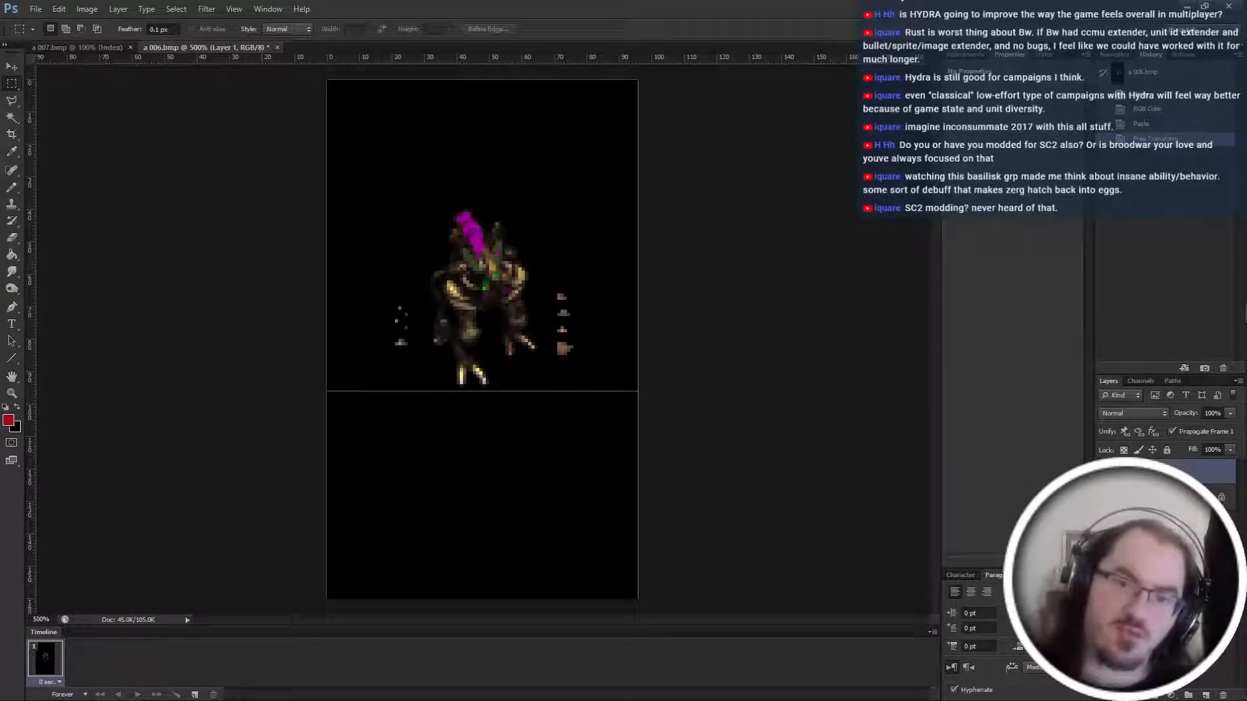
{"action": "key", "text": "Left"}
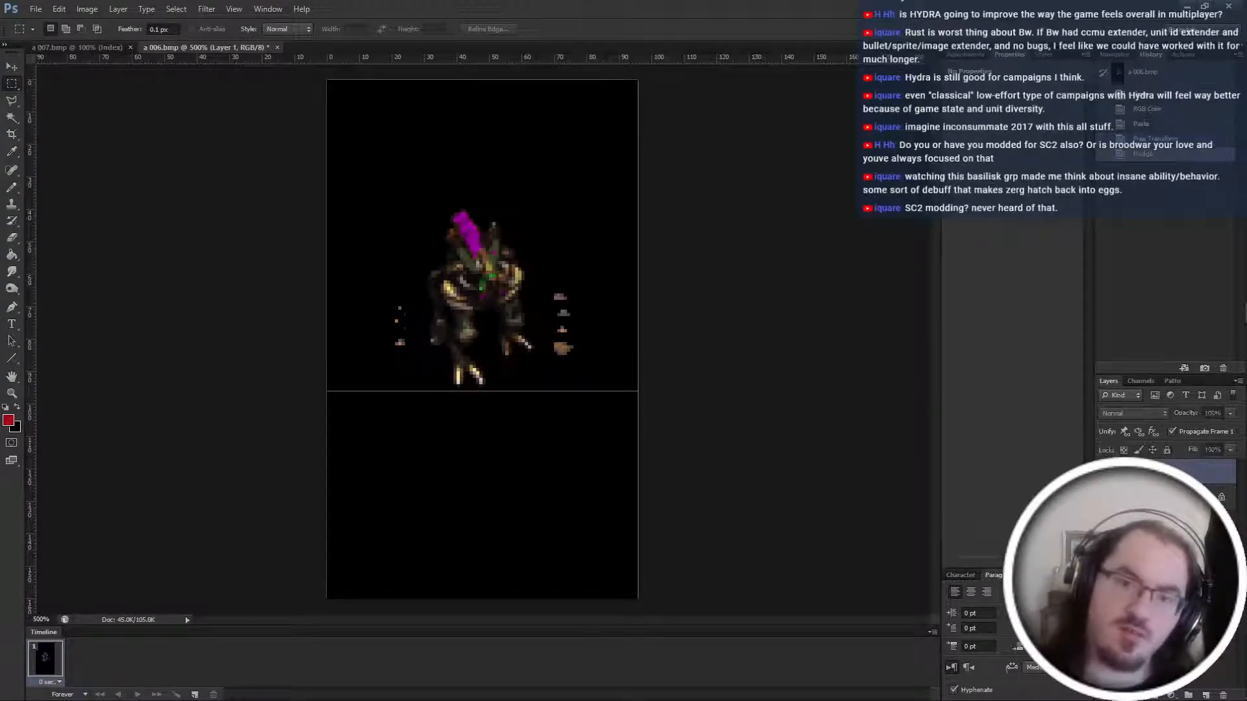
Find the layered sprite sheet basiliskbirth.psd and open it in Photoshop alongside the two frame images.
{"action": "key", "text": "ctrl+minus"}
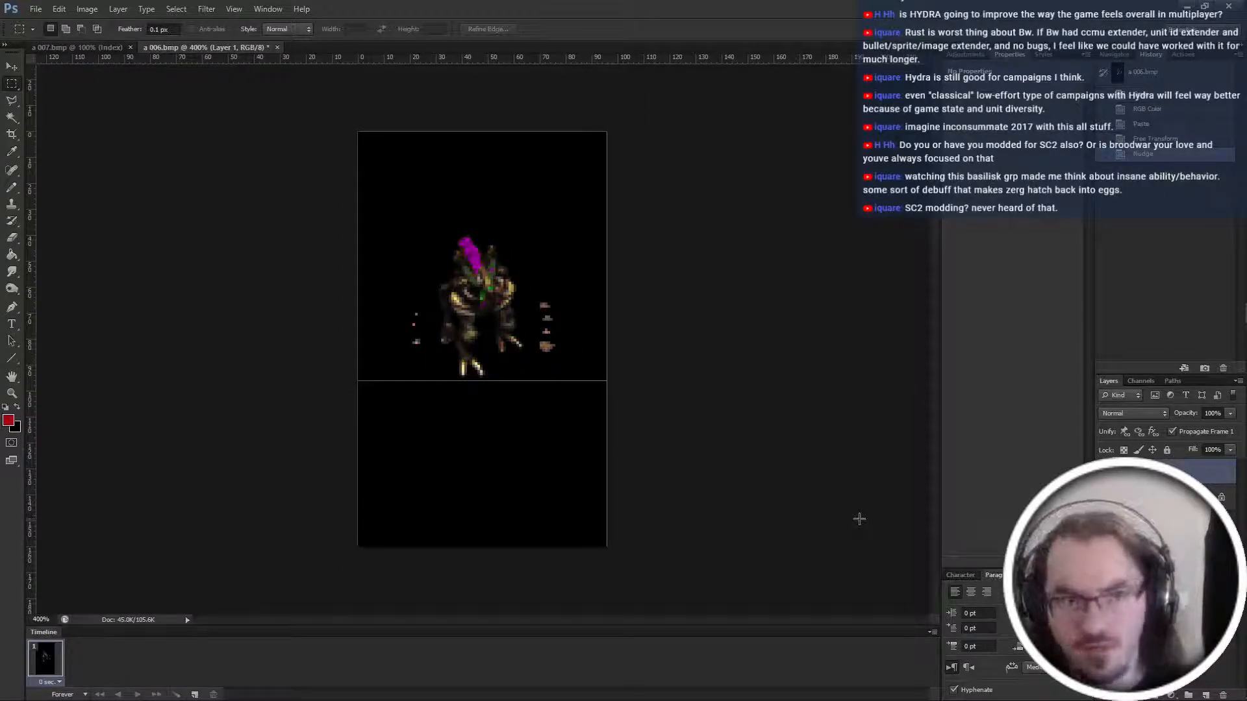
{"action": "key", "text": "alt+Tab"}
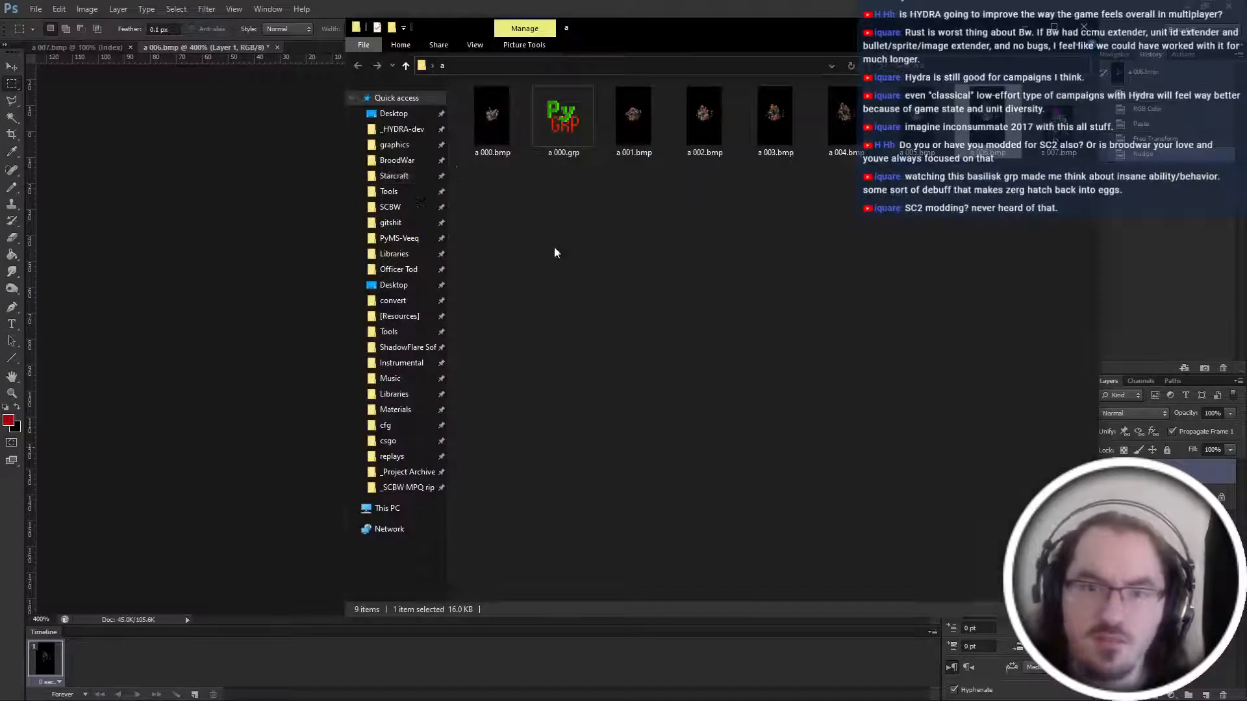
{"action": "left_click", "coordinate": [394, 113]}
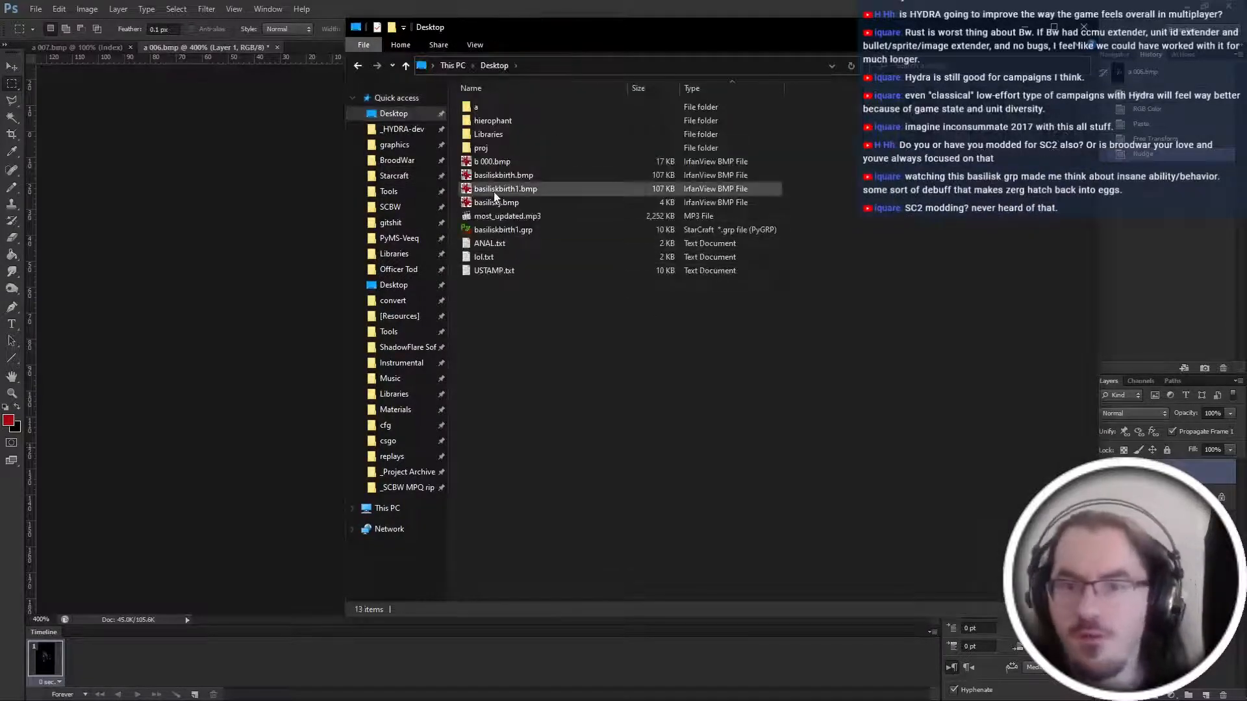
{"action": "left_click_drag", "start_coordinate": [507, 183], "coordinate": [622, 252]}
{"action": "key", "text": "alt+Tab"}
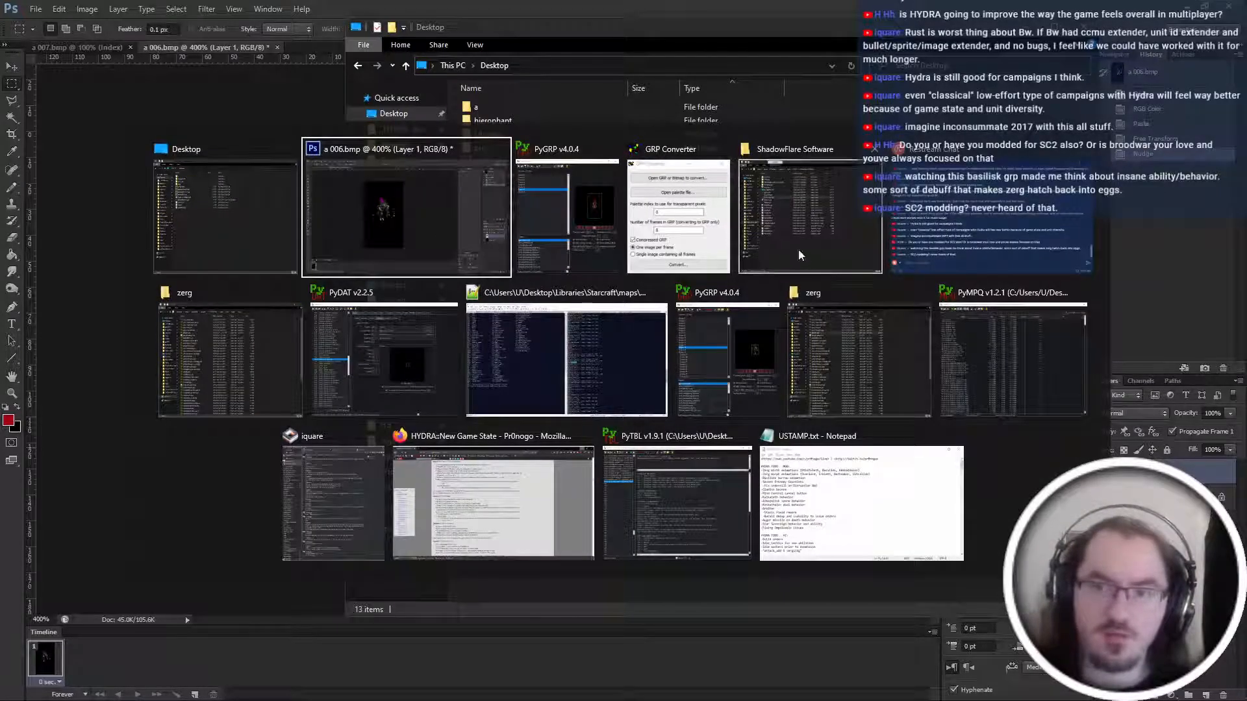
{"action": "left_click", "coordinate": [810, 214]}
{"action": "left_click", "coordinate": [539, 111]}
{"action": "double_click", "coordinate": [539, 111]}
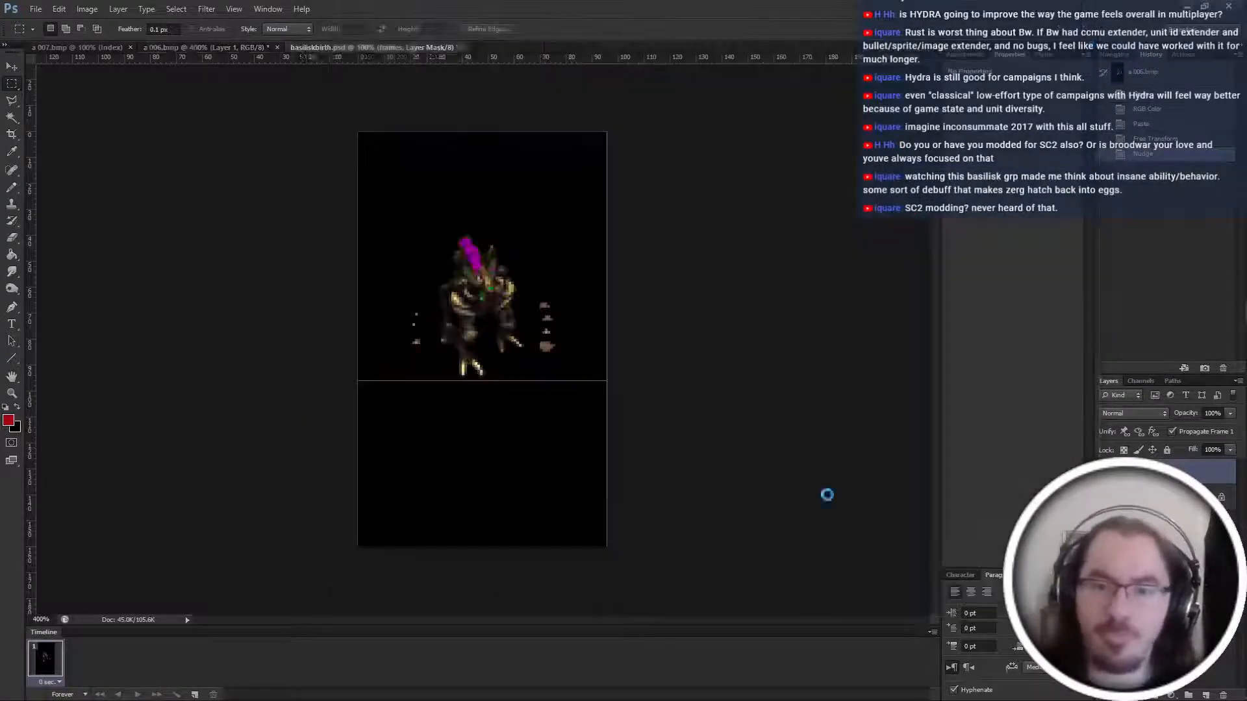
{"action": "left_click", "coordinate": [1163, 480]}
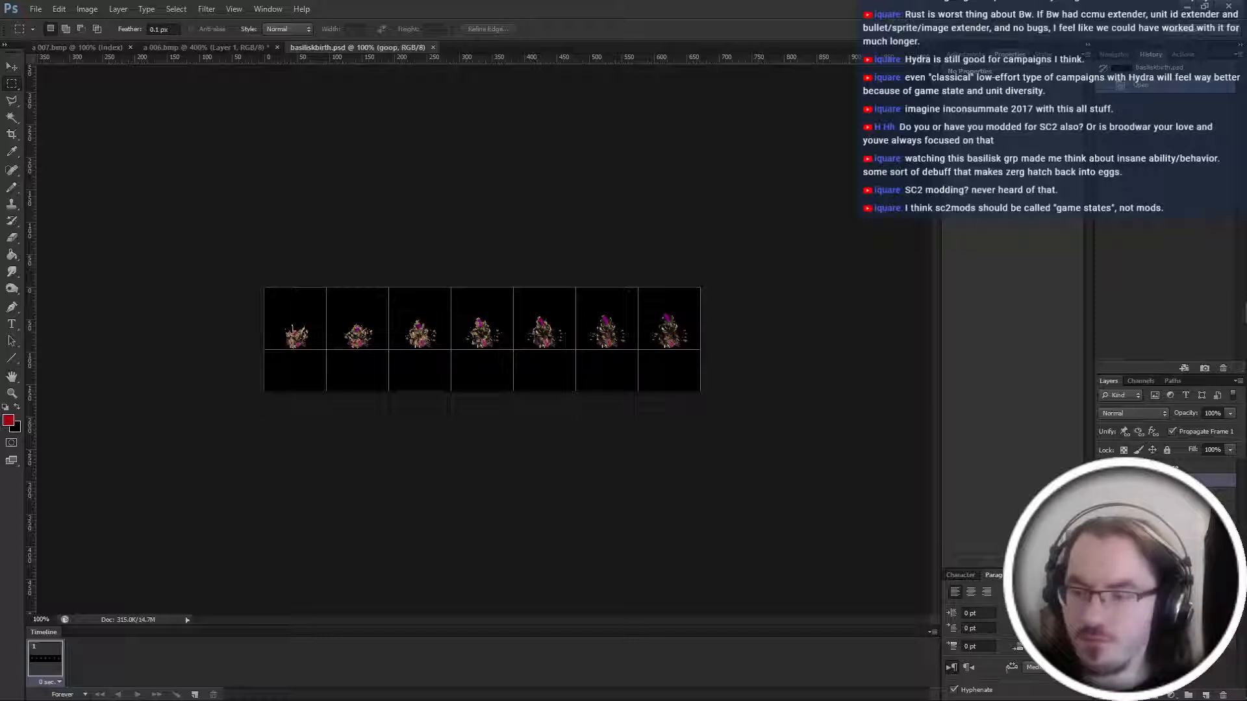
Try to move the selected goop and frame layers up together with Free Transform to Y 42.50 px, and undo the move.
{"action": "left_click", "coordinate": [1162, 495], "text": "shift"}
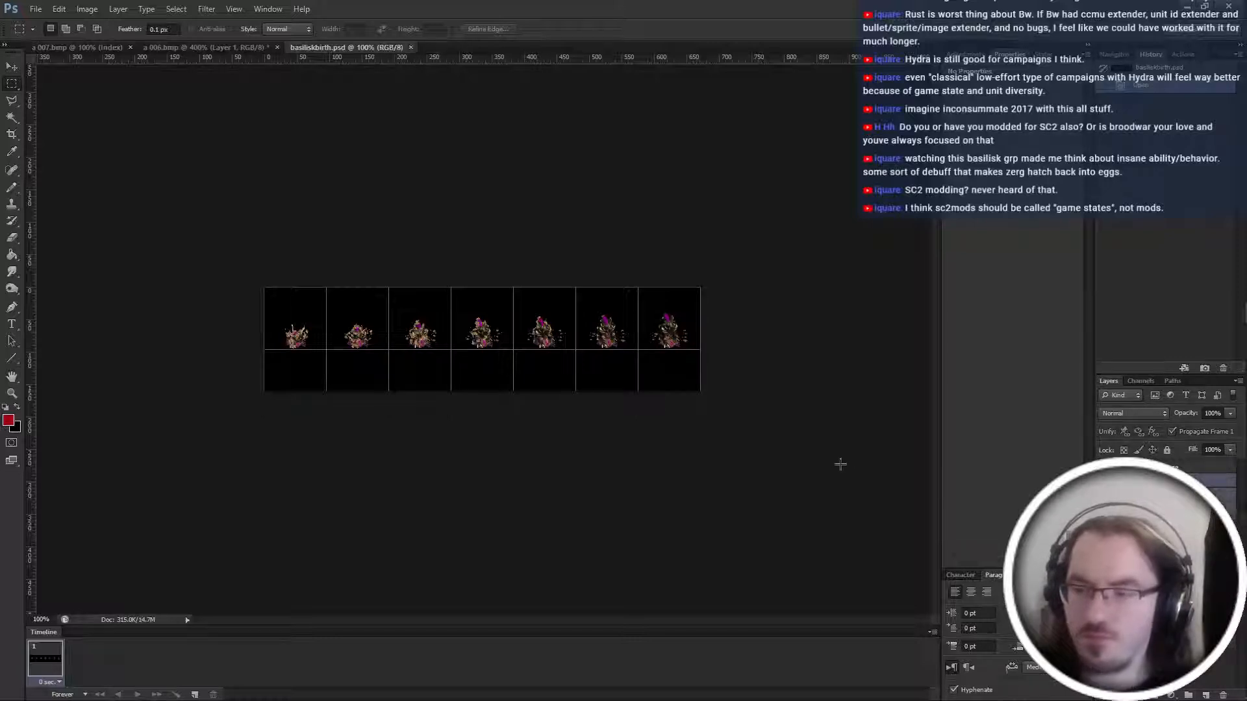
{"action": "key", "text": "ctrl+t"}
{"action": "key", "text": "Up"}
{"action": "key", "text": "Up"}
{"action": "key", "text": "Up"}
{"action": "key", "text": "Up"}
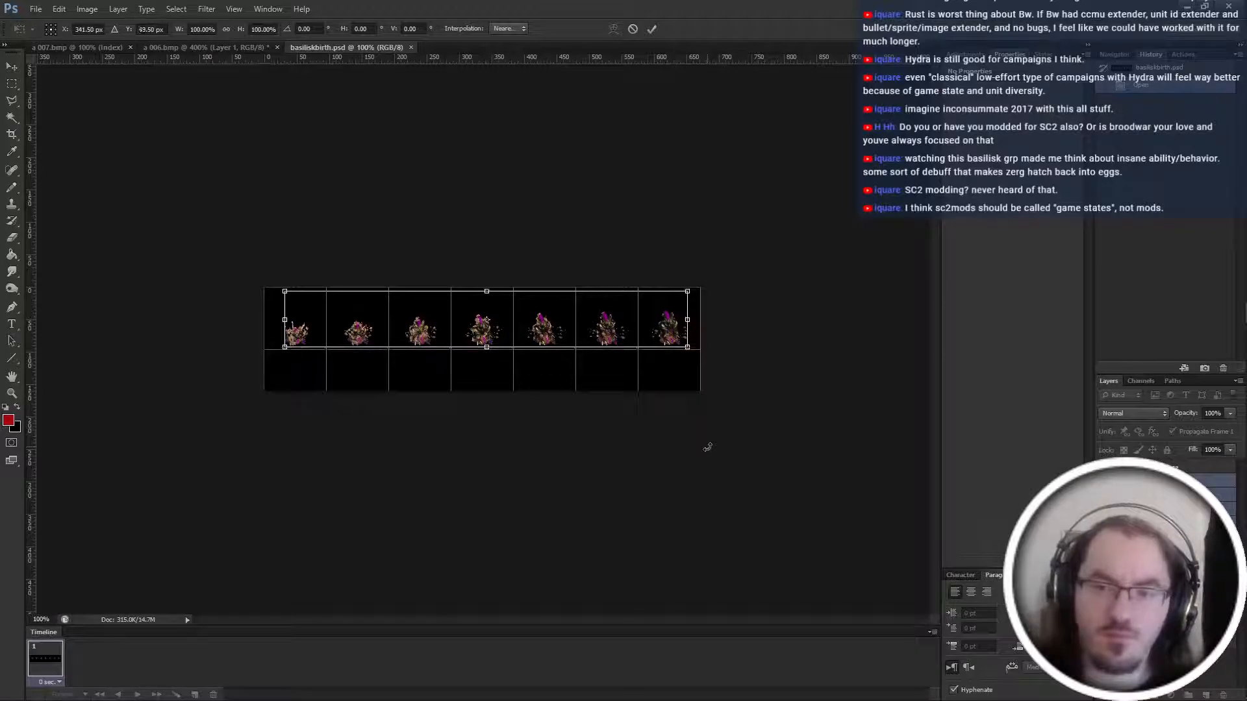
{"action": "key", "text": "Up"}
{"action": "key", "text": "Up"}
{"action": "key", "text": "Up"}
{"action": "key", "text": "Up"}
{"action": "key", "text": "Up"}
{"action": "key", "text": "Up"}
{"action": "key", "text": "Up"}
{"action": "key", "text": "Up"}
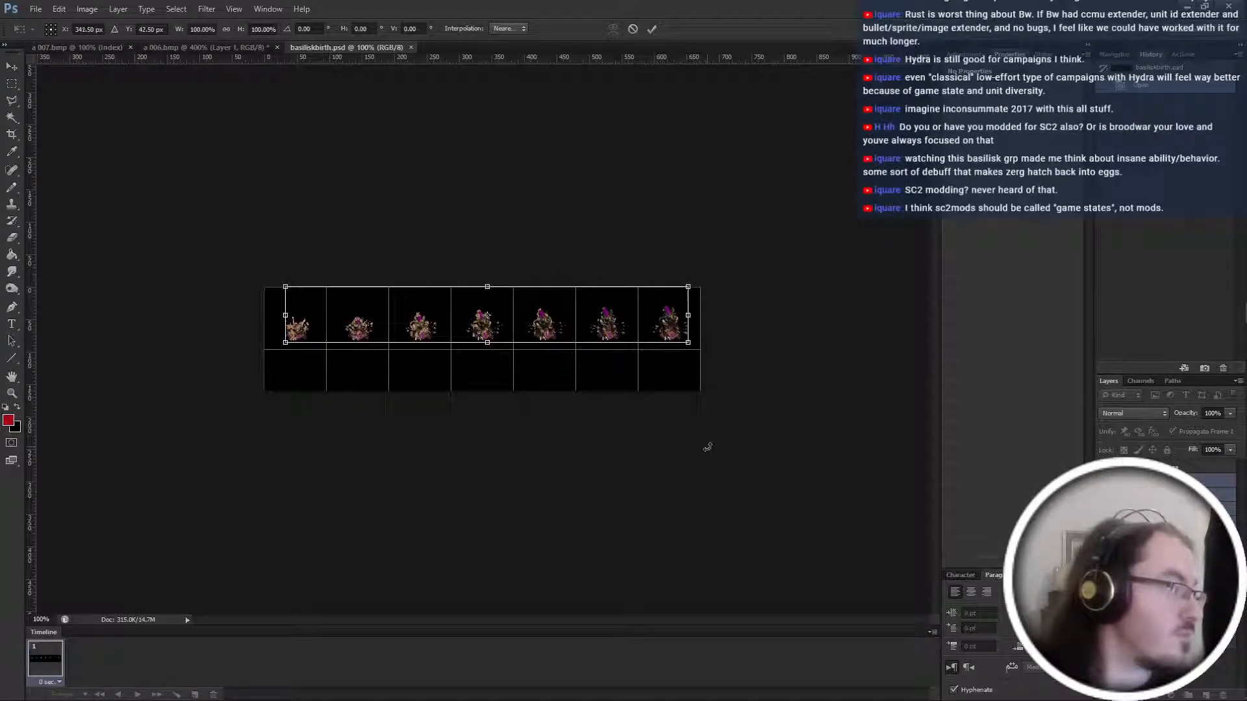
{"action": "key", "text": "Return"}
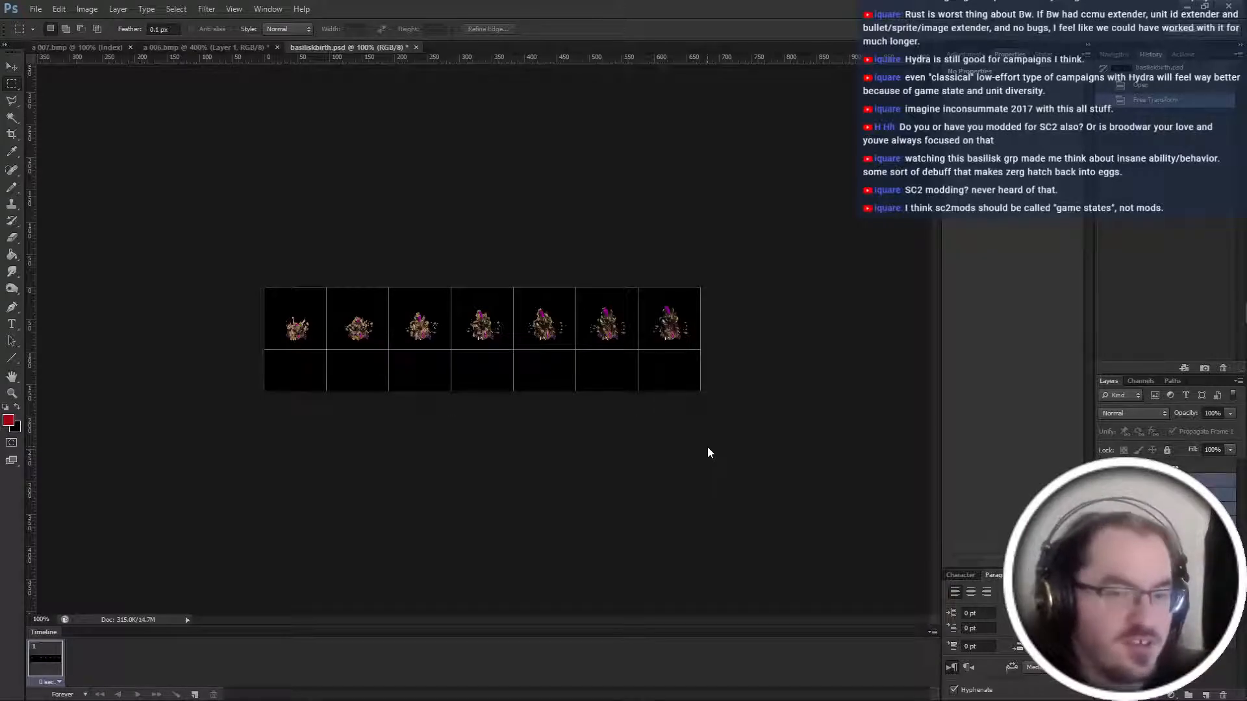
{"action": "key", "text": "ctrl+z"}
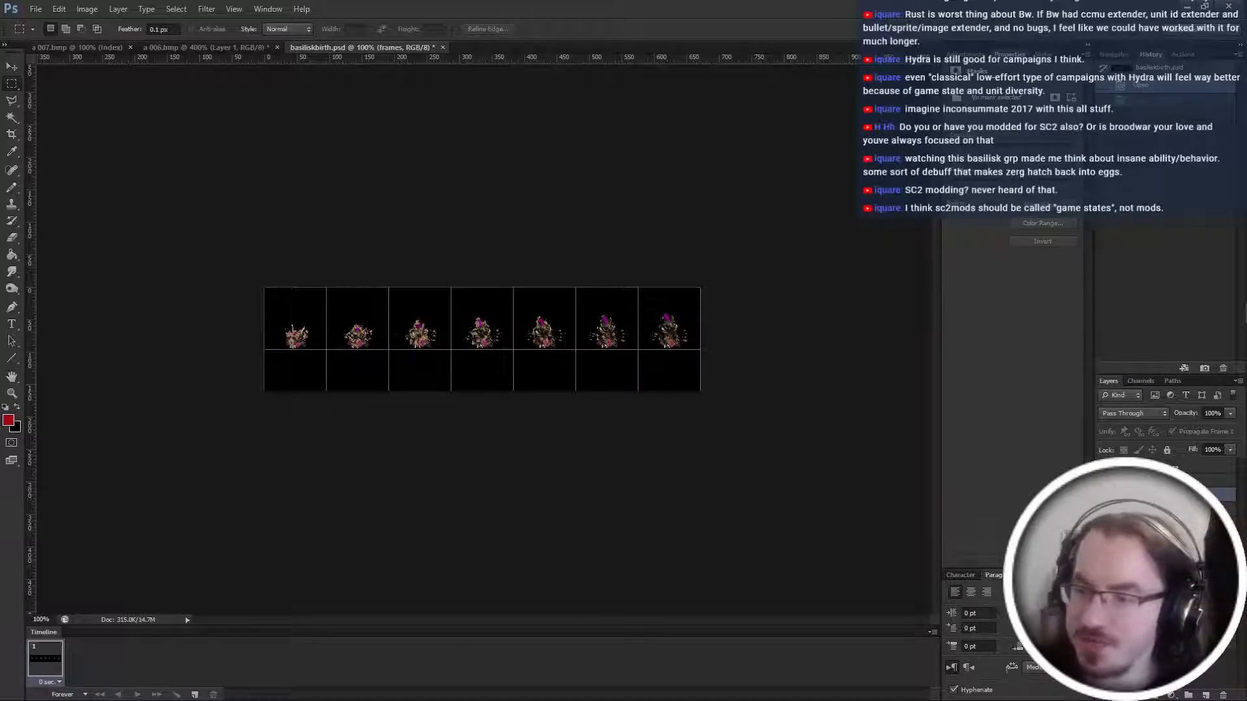
Try nudging individual basilisk frame layers slightly right within their cells.
{"action": "left_click", "coordinate": [1165, 481]}
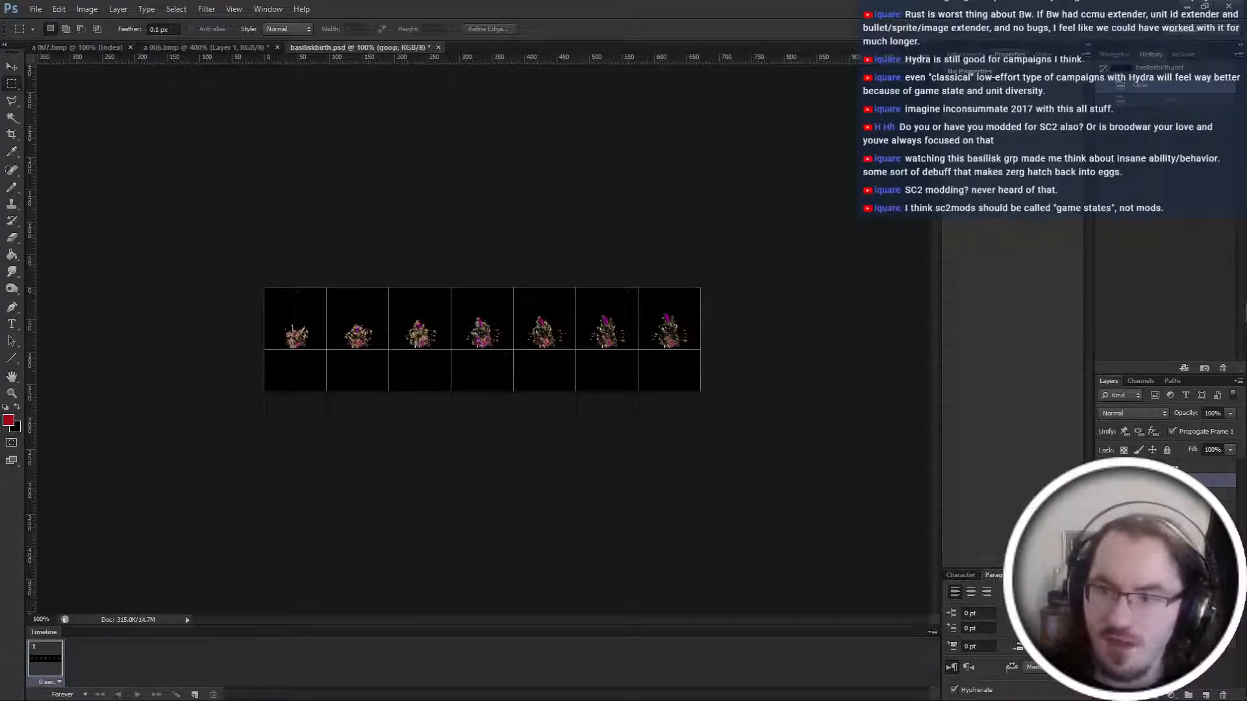
{"action": "left_click", "coordinate": [1163, 558]}
{"action": "left_click", "coordinate": [1170, 481]}
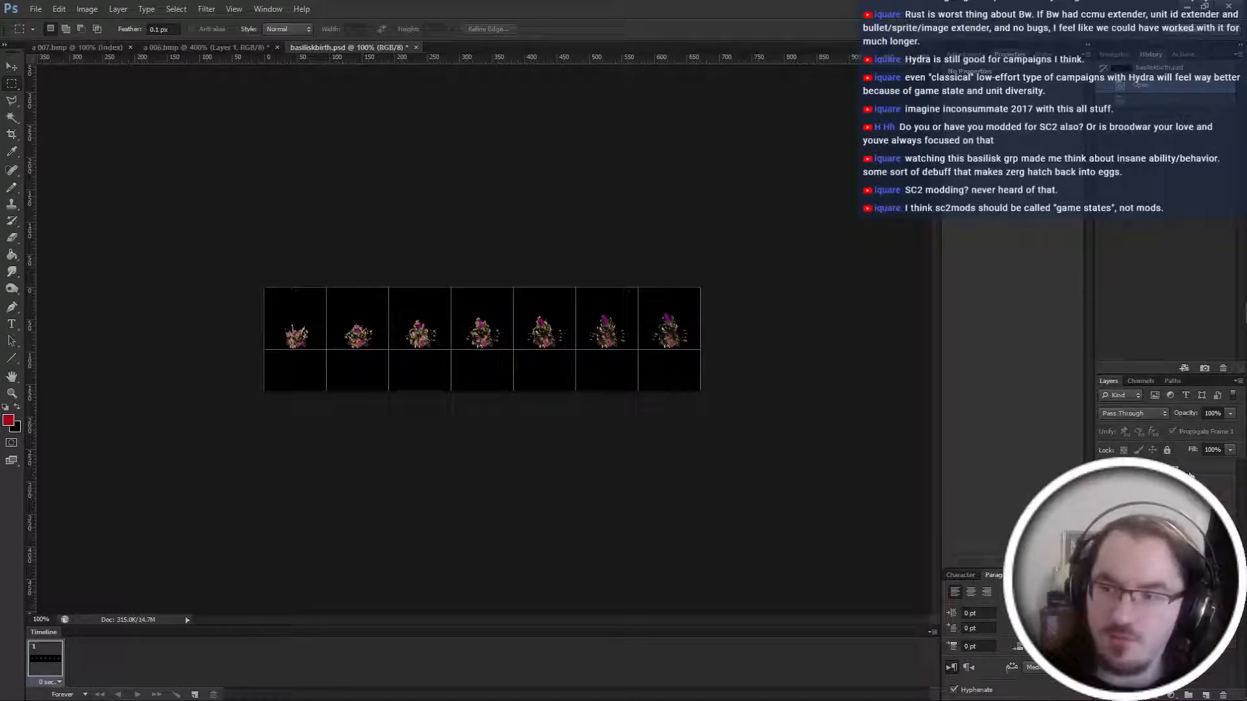
{"action": "key", "text": "Right"}
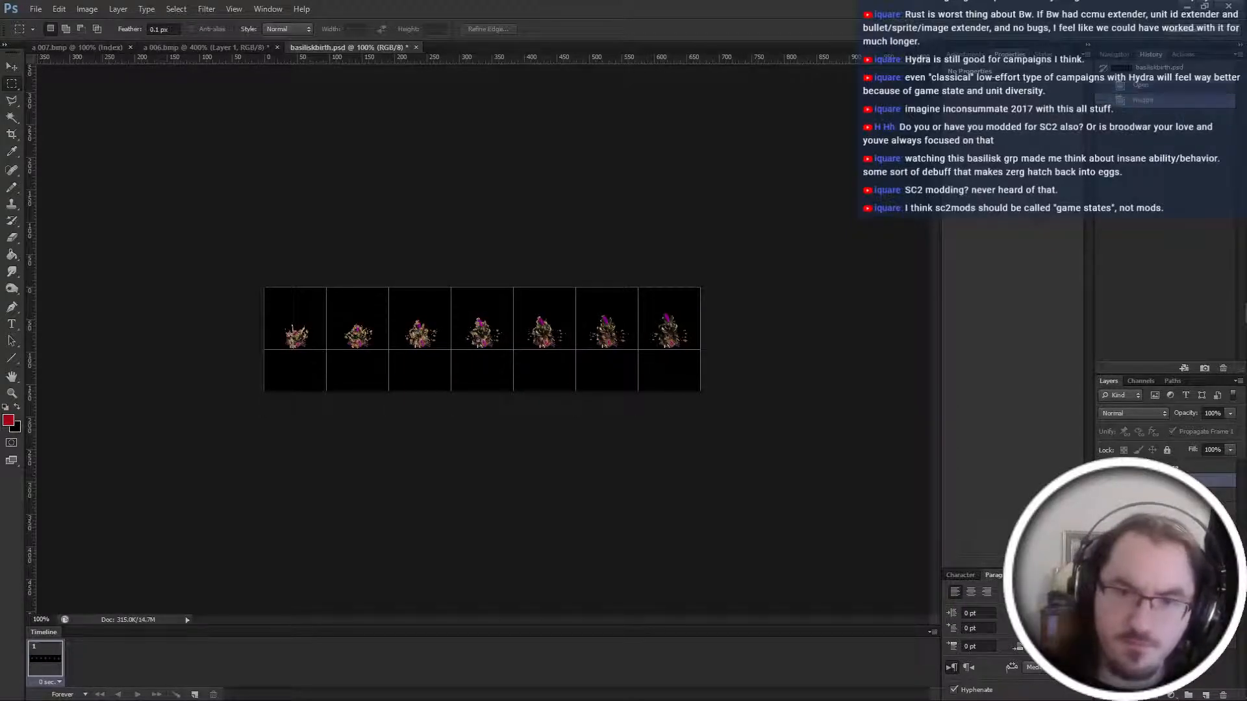
{"action": "key", "text": "ctrl+plus"}
{"action": "key", "text": "ctrl+plus"}
{"action": "key", "text": "ctrl+minus"}
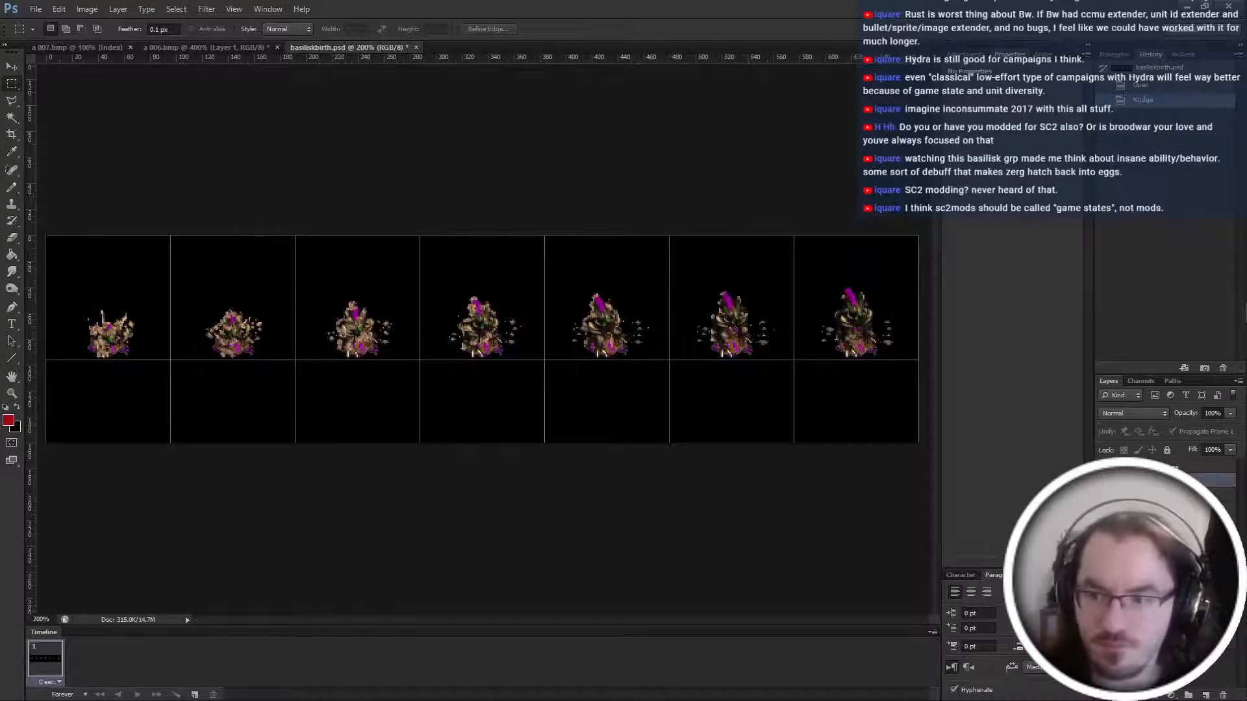
{"action": "key", "text": "alt+bracketleft"}
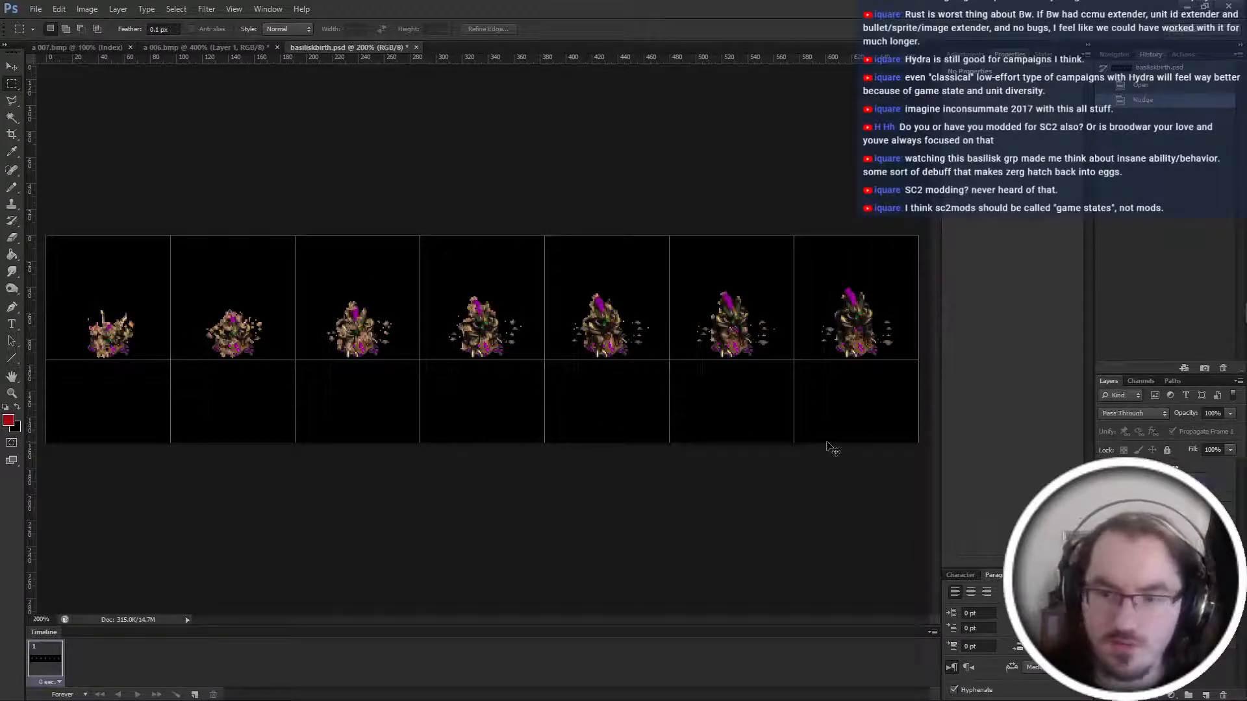
{"action": "key", "text": "Right"}
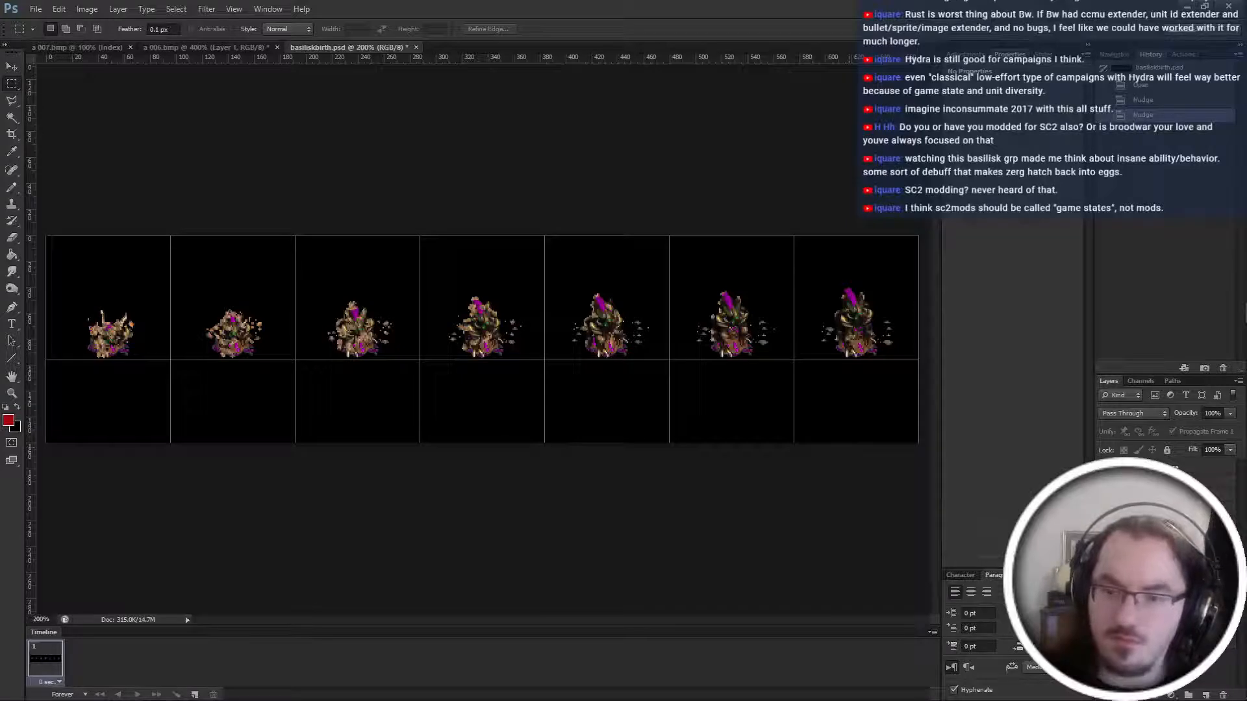
Try nudging the frame4 and frame5 basilisks slightly up in their cells.
{"action": "key", "text": "alt+bracketleft"}
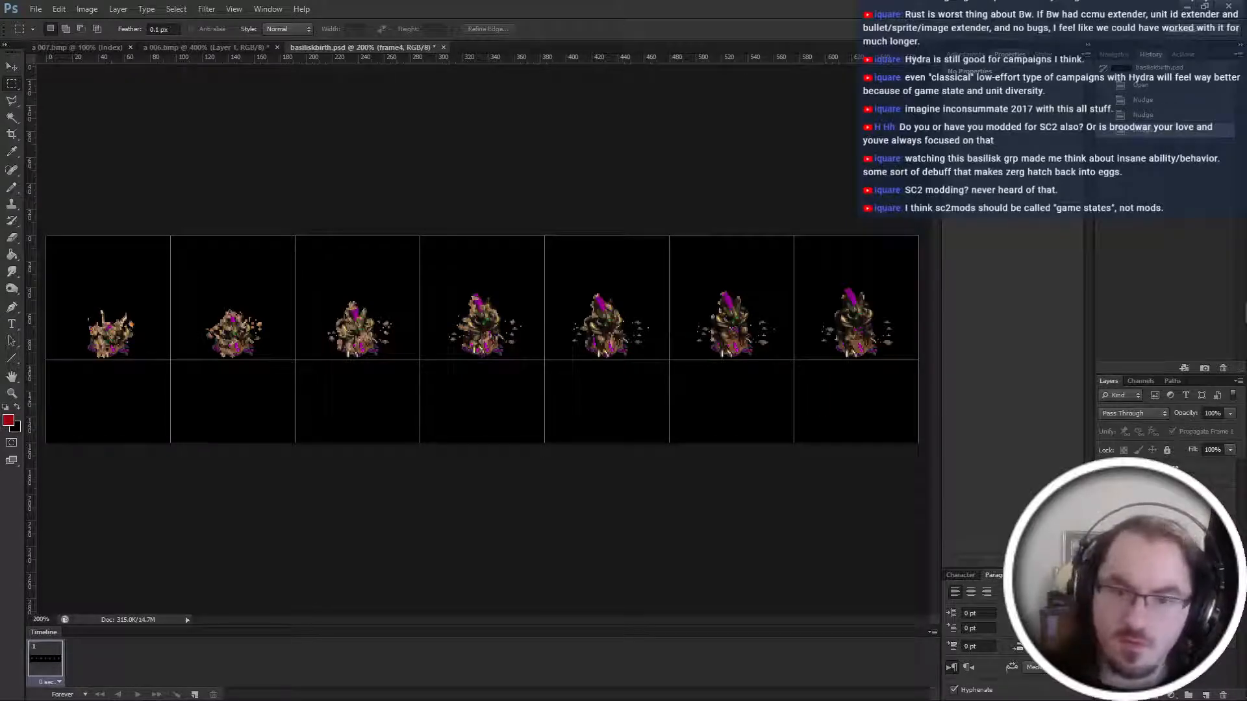
{"action": "key", "text": "Up"}
{"action": "key", "text": "Up"}
{"action": "key", "text": "Up"}
{"action": "key", "text": "Up"}
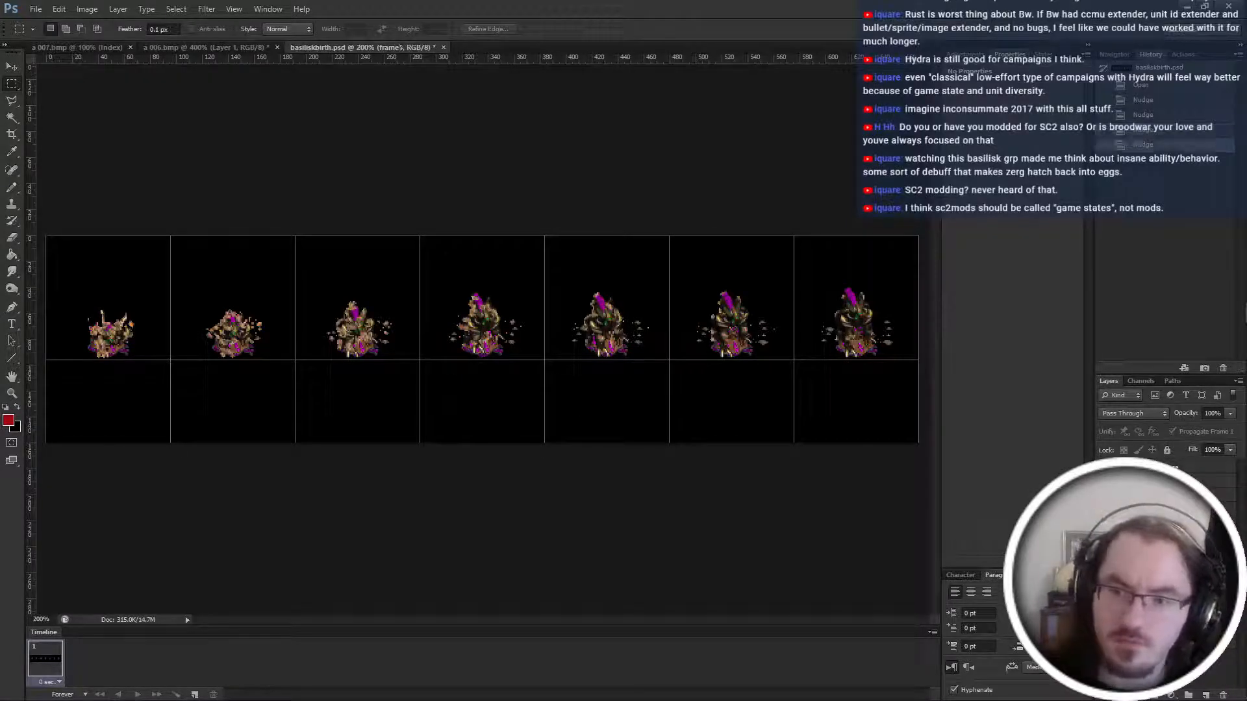
{"action": "key", "text": "Down"}
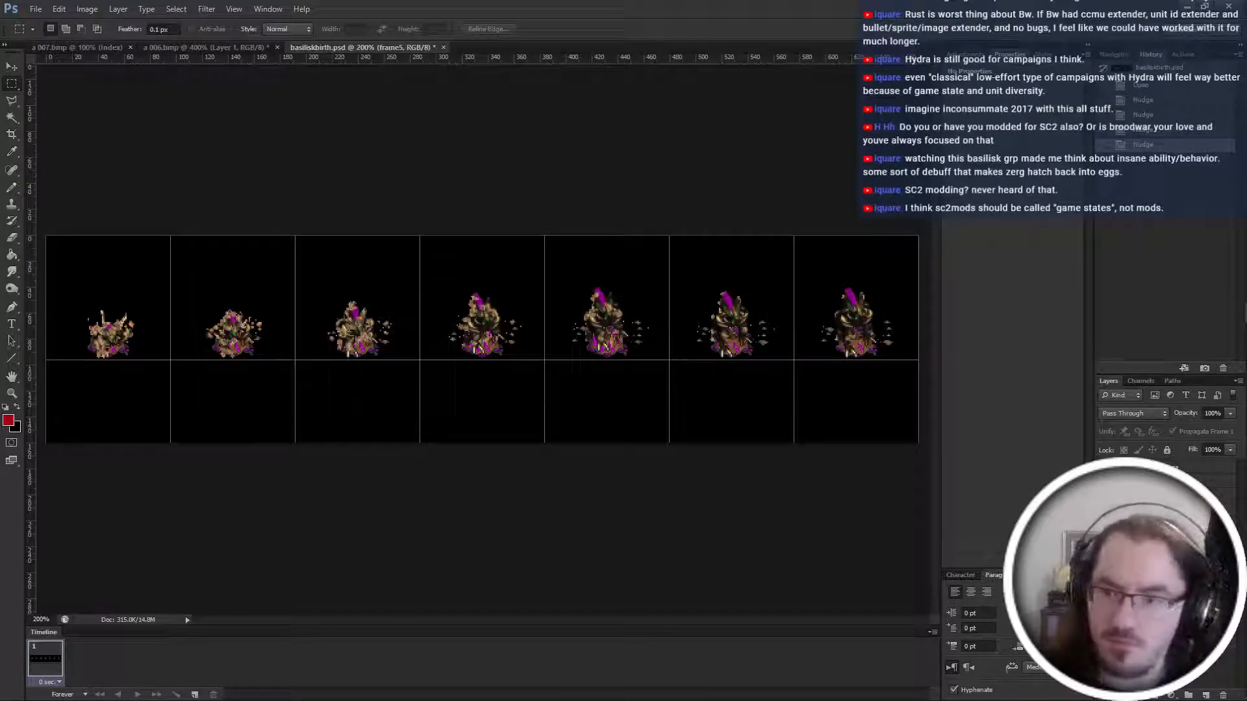
Try raising the frame6 basilisk a few pixels in its cell.
{"action": "key", "text": "alt+]"}
{"action": "key", "text": "Up"}
{"action": "key", "text": "Up"}
{"action": "key", "text": "Up"}
{"action": "key", "text": "Up"}
{"action": "key", "text": "Up"}
{"action": "key", "text": "Up"}
{"action": "key", "text": "Up"}
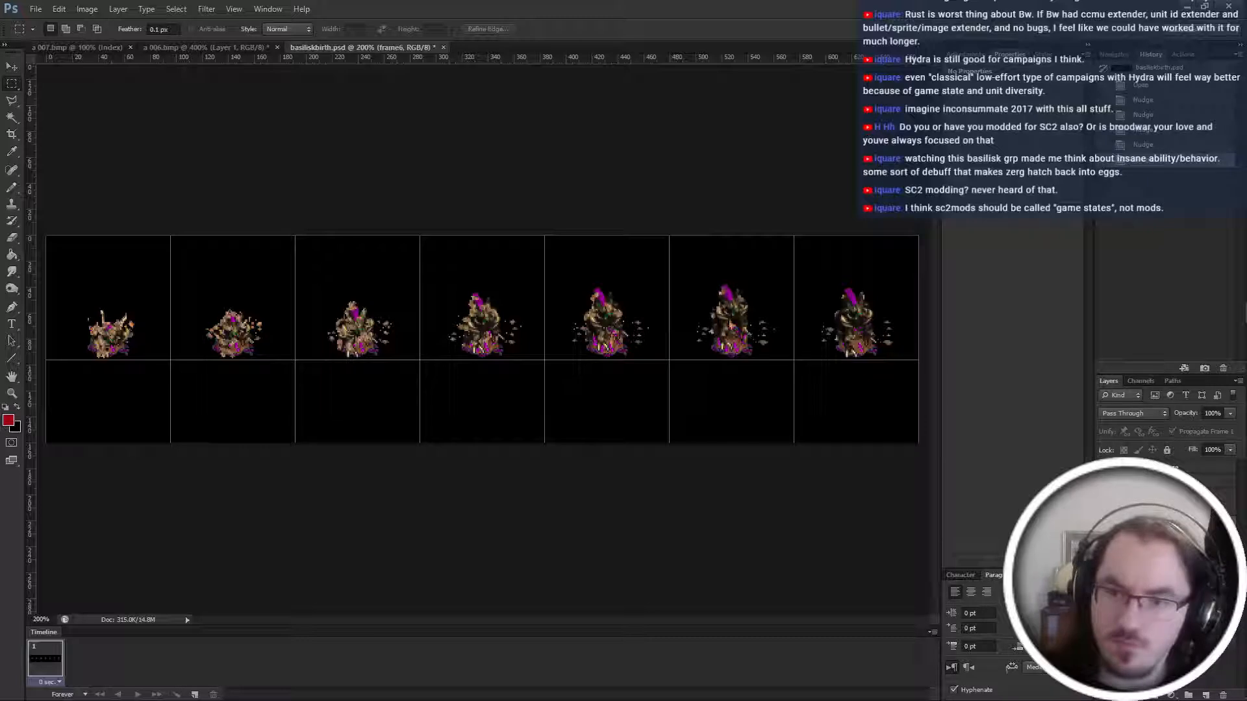
{"action": "key", "text": "Up"}
{"action": "key", "text": "Up"}
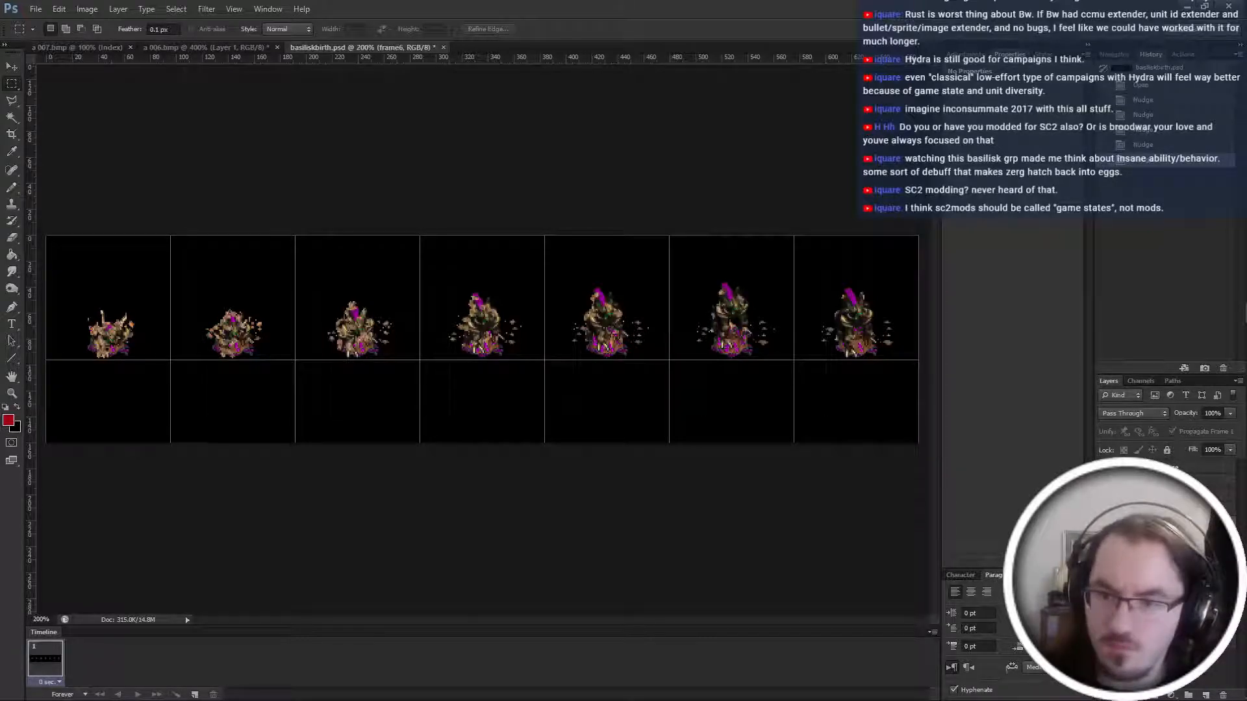
Try raising the frame7 basilisk several pixels in the last cell.
{"action": "key", "text": "alt+]"}
{"action": "key", "text": "Up"}
{"action": "key", "text": "Up"}
{"action": "key", "text": "Up"}
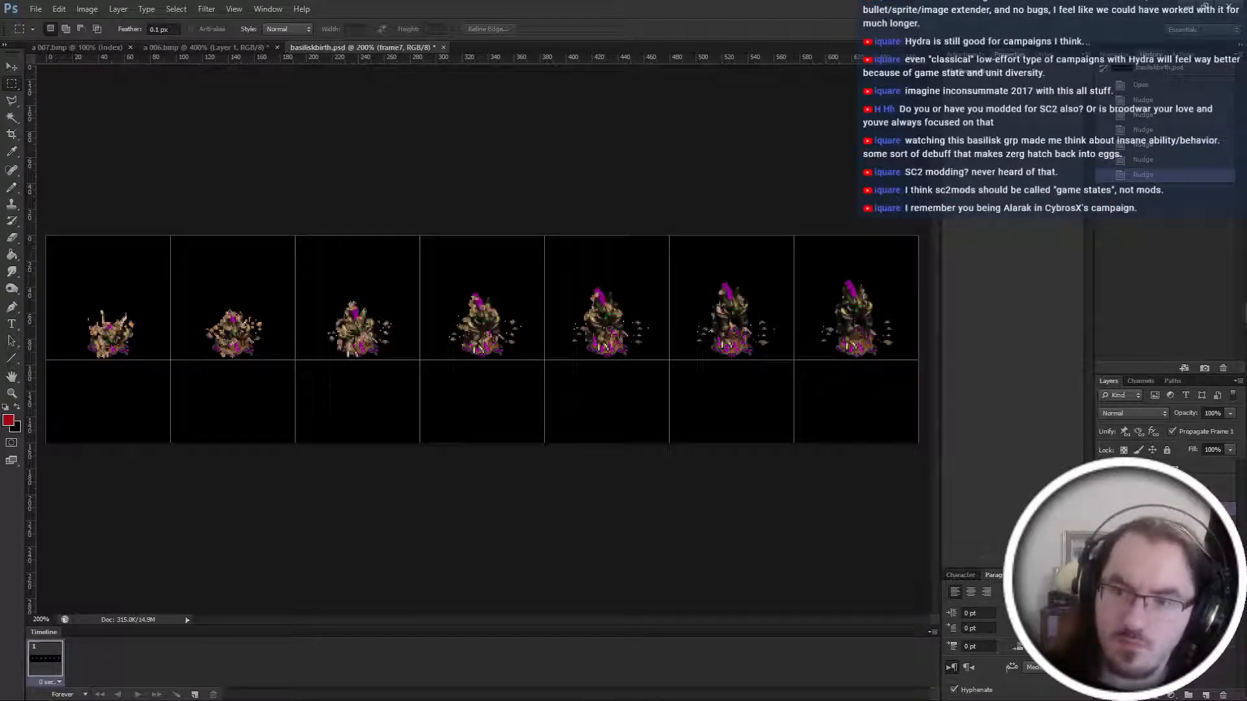
{"action": "key", "text": "Up"}
{"action": "key", "text": "Up"}
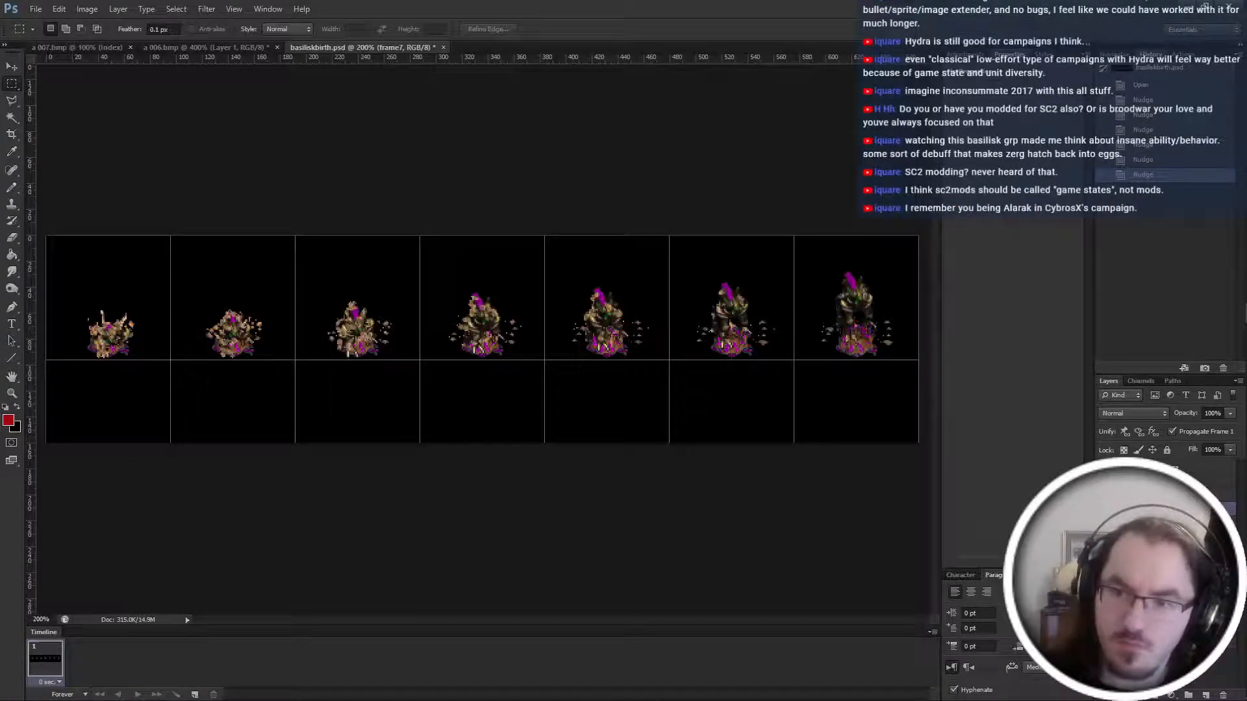
Select and deselect the last cell on the goop layer, and revert basiliskbirth.psd to its just-opened history state.
{"action": "key", "text": "alt+bracketleft"}
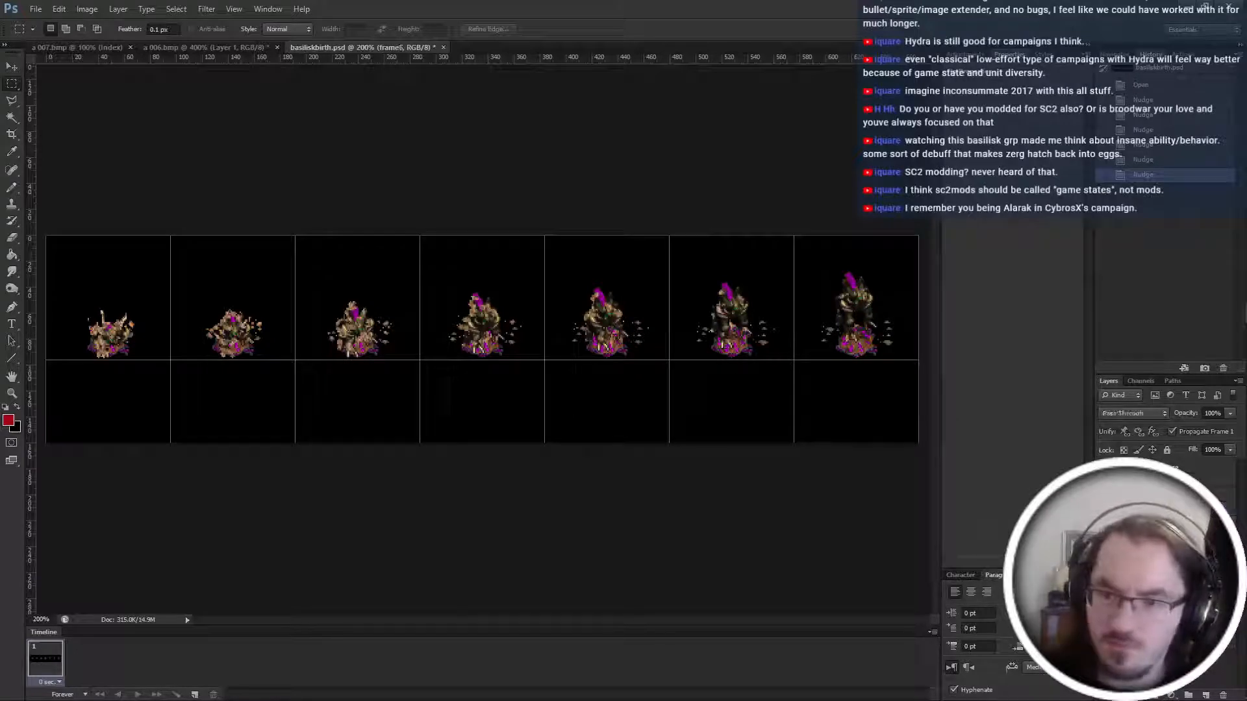
{"action": "key", "text": "alt+bracketleft"}
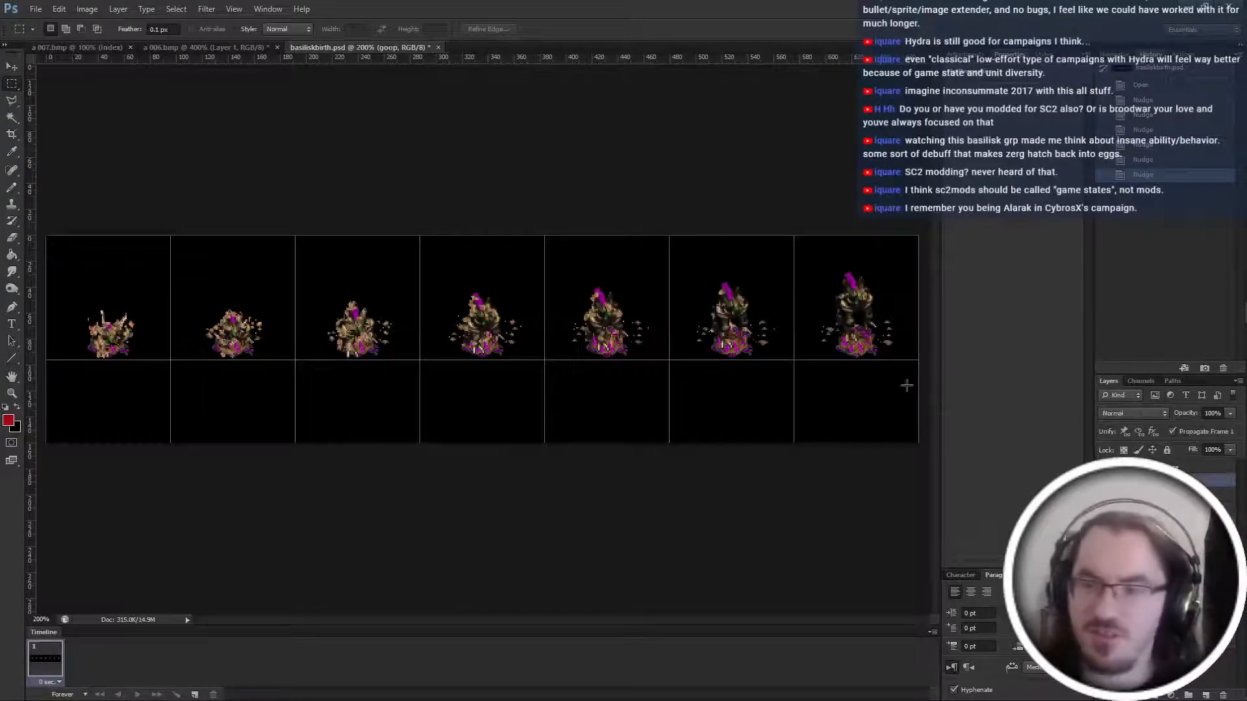
{"action": "left_click_drag", "start_coordinate": [798, 245], "coordinate": [919, 440]}
{"action": "left_click", "coordinate": [841, 379]}
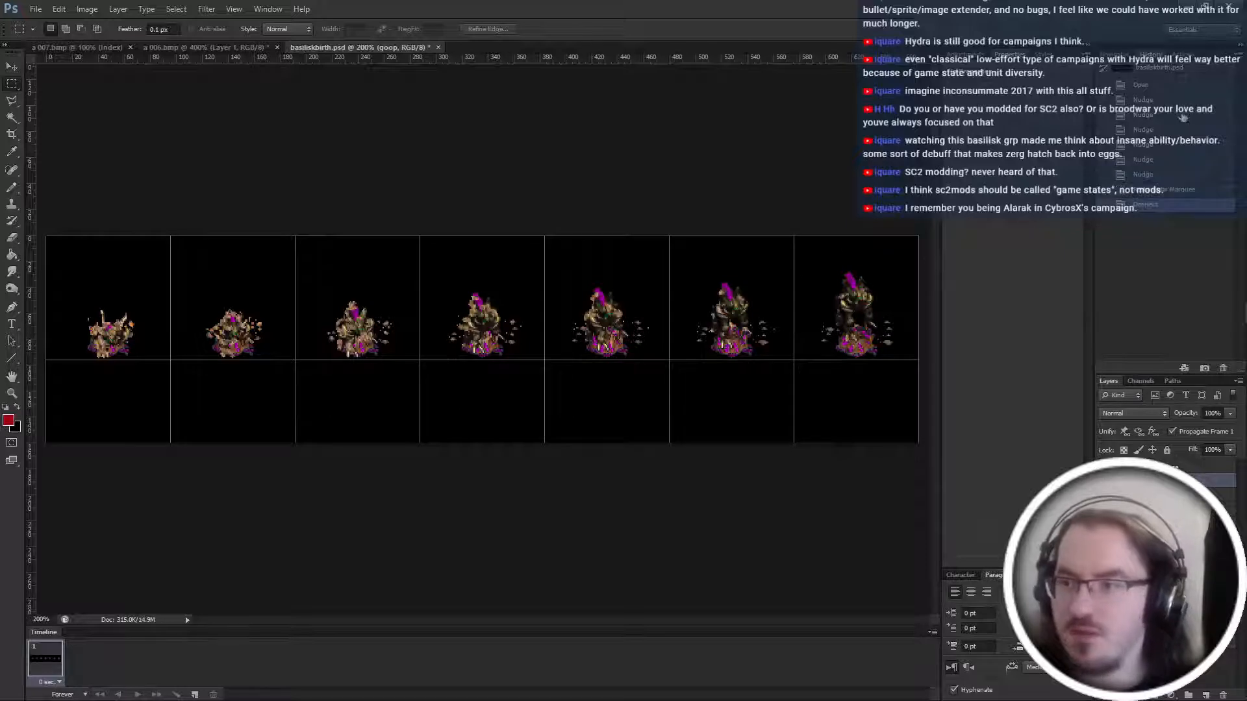
{"action": "left_click", "coordinate": [1141, 85]}
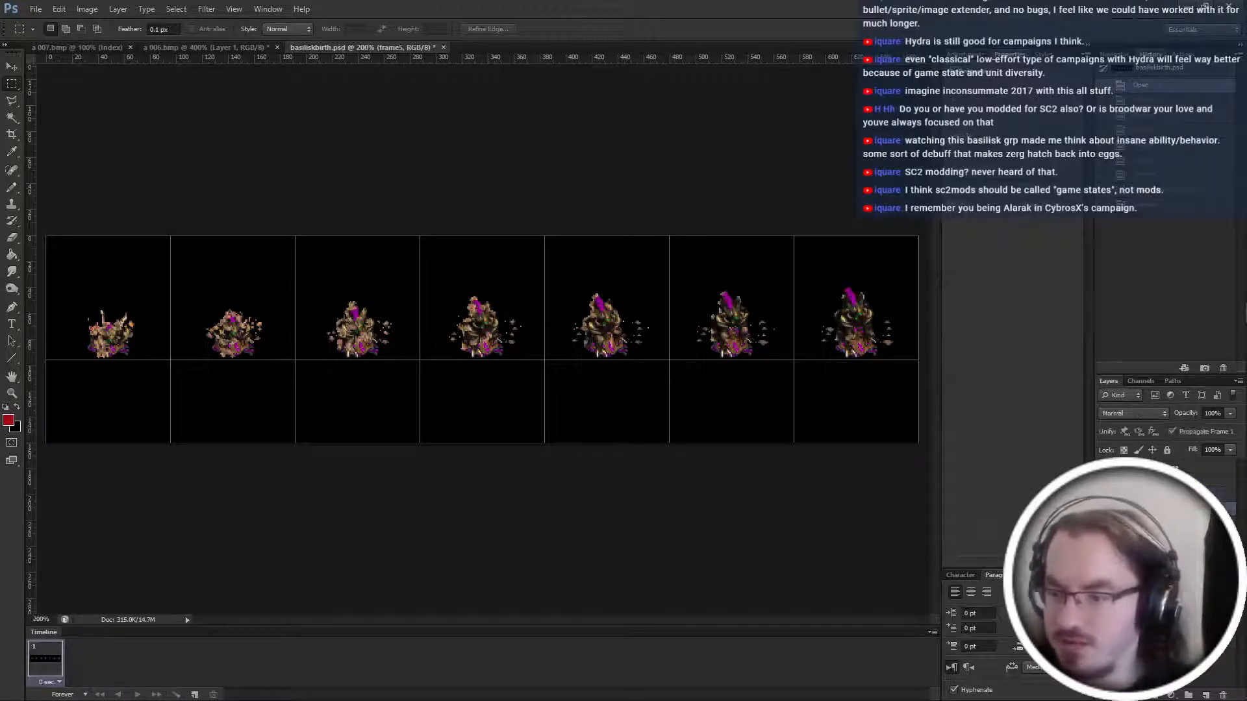
Nudge the frame7 basilisk up about 7 px in the last cell.
{"action": "key", "text": "alt+bracketright"}
{"action": "key", "text": "alt+bracketright"}
{"action": "key", "text": "Up"}
{"action": "key", "text": "Up"}
{"action": "key", "text": "Up"}
{"action": "key", "text": "Up"}
{"action": "key", "text": "Up"}
{"action": "key", "text": "Up"}
{"action": "key", "text": "Up"}
{"action": "key", "text": "Up"}
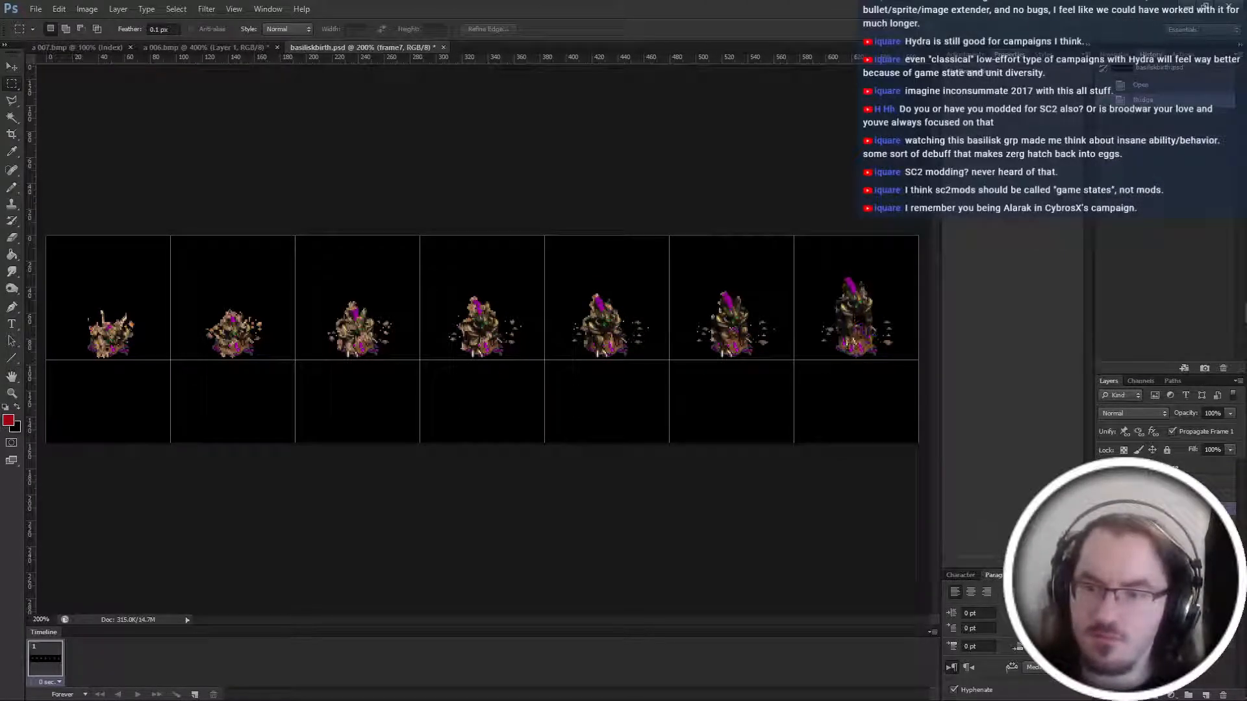
{"action": "key", "text": "Up"}
{"action": "key", "text": "Up"}
{"action": "key", "text": "Up"}
{"action": "key", "text": "Up"}
{"action": "key", "text": "Up"}
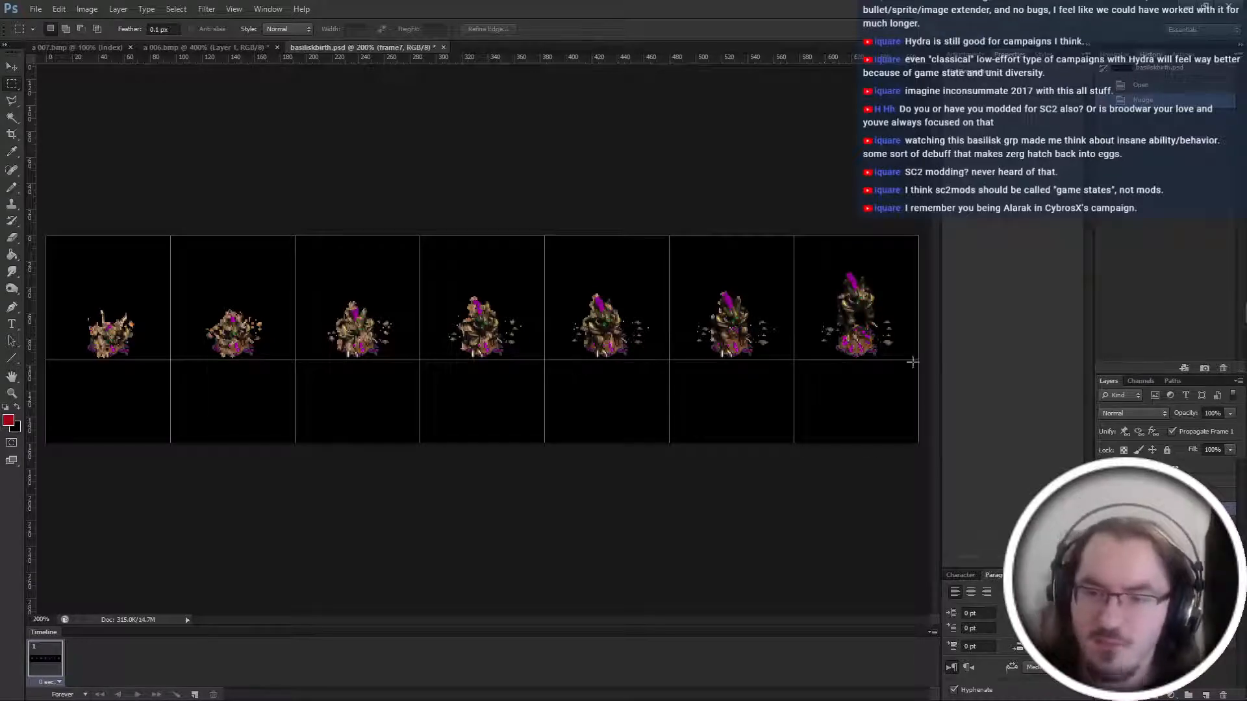
Select the last cell on the goop layer, move its contents up to Y 68.00 px with Free Transform, and deselect.
{"action": "left_click", "coordinate": [1156, 523]}
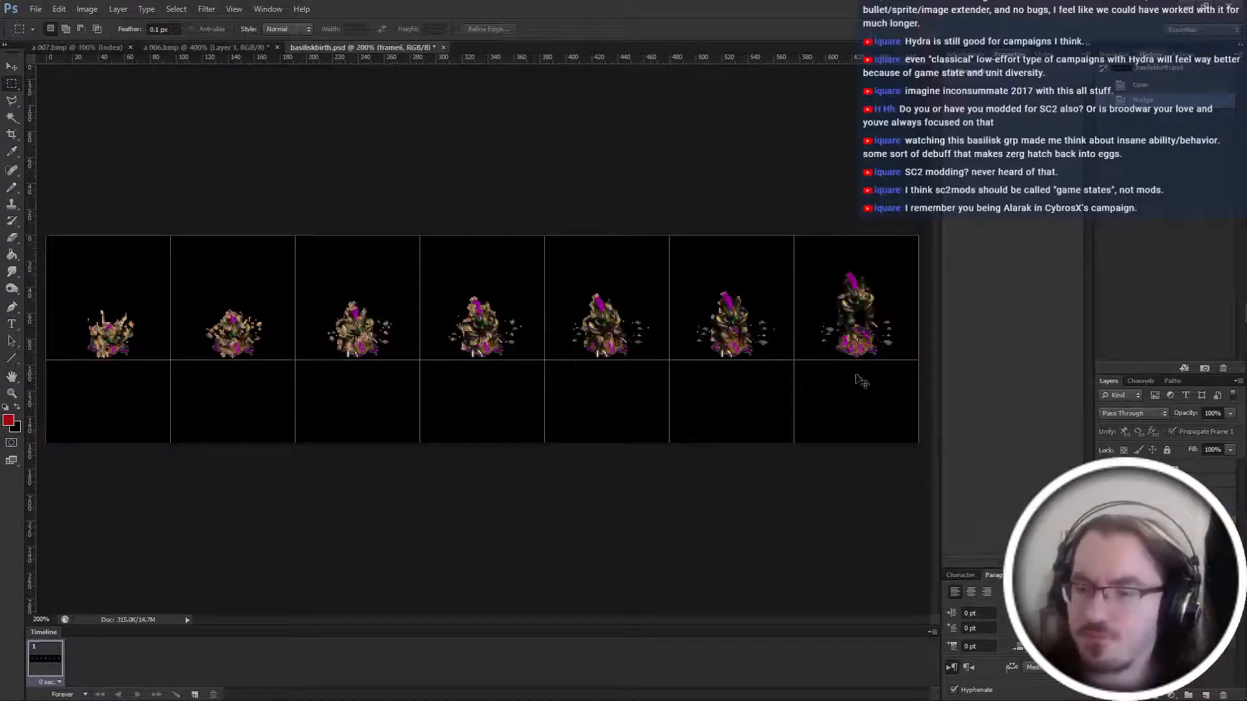
{"action": "left_click", "coordinate": [1156, 480]}
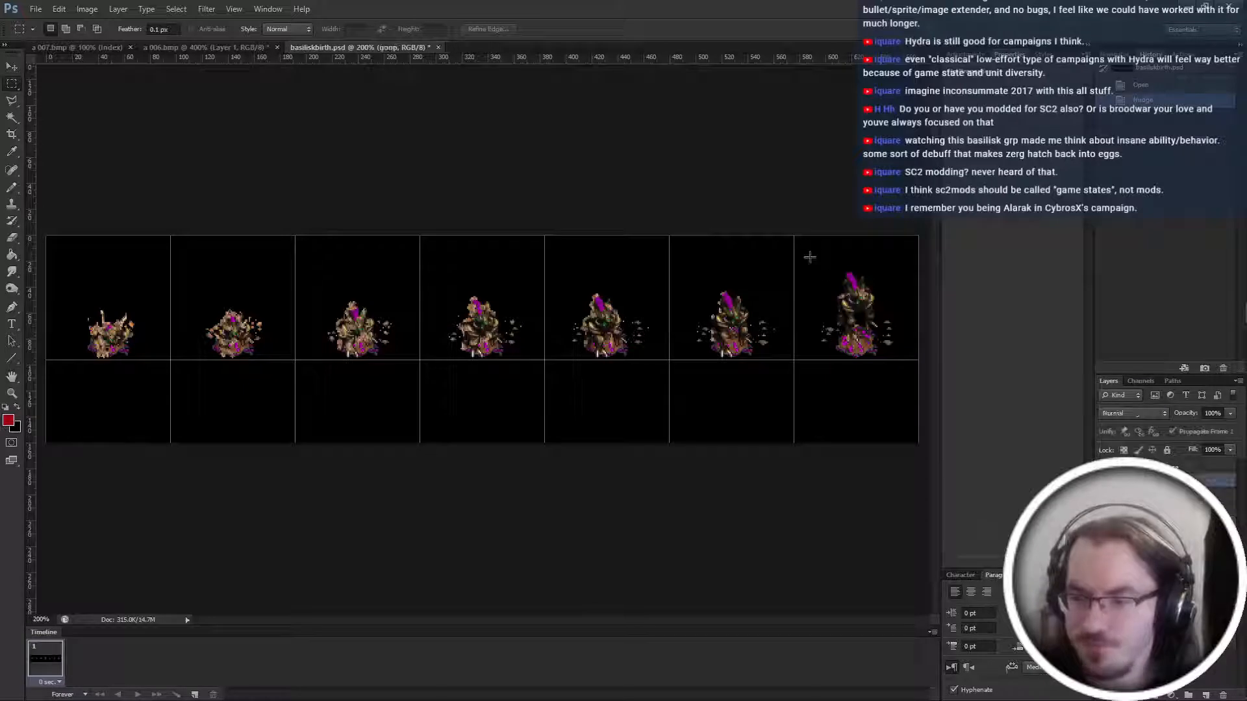
{"action": "left_click_drag", "start_coordinate": [787, 201], "coordinate": [922, 455]}
{"action": "key", "text": "ctrl+t"}
{"action": "key", "text": "Up"}
{"action": "key", "text": "Up"}
{"action": "key", "text": "Up"}
{"action": "key", "text": "Up"}
{"action": "key", "text": "Up"}
{"action": "key", "text": "Up"}
{"action": "key", "text": "Up"}
{"action": "key", "text": "Up"}
{"action": "key", "text": "Up"}
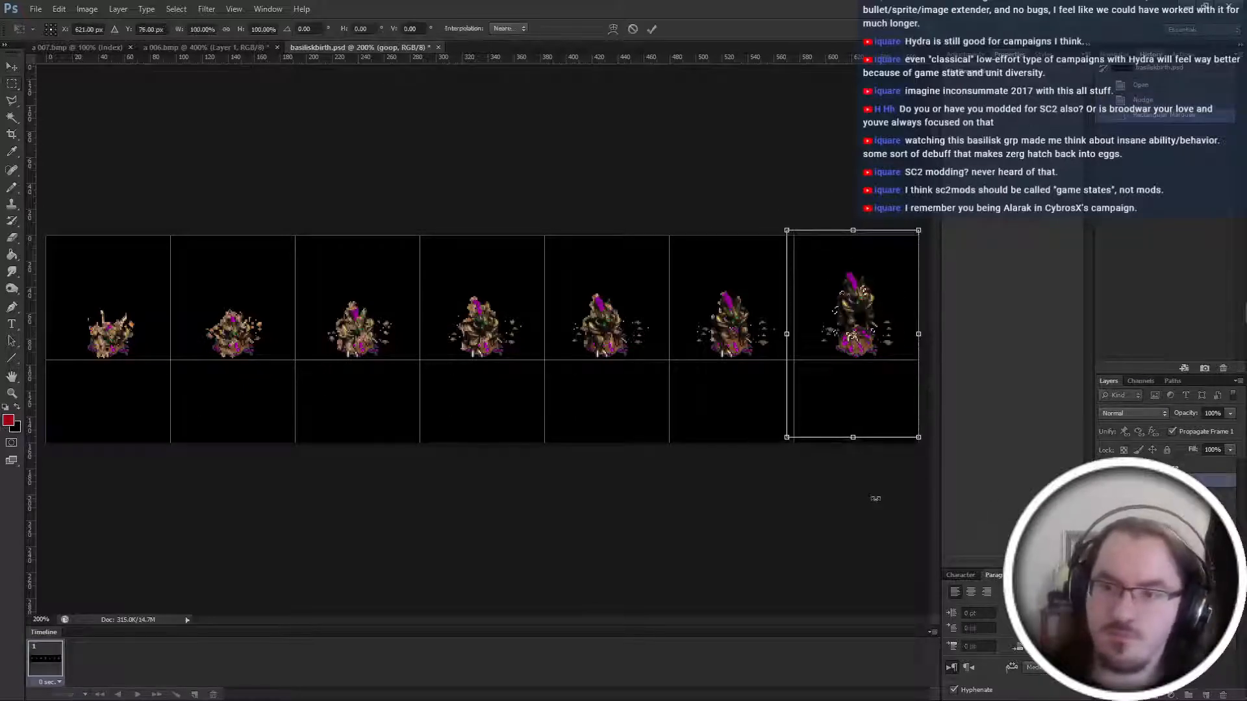
{"action": "key", "text": "Up"}
{"action": "key", "text": "Up"}
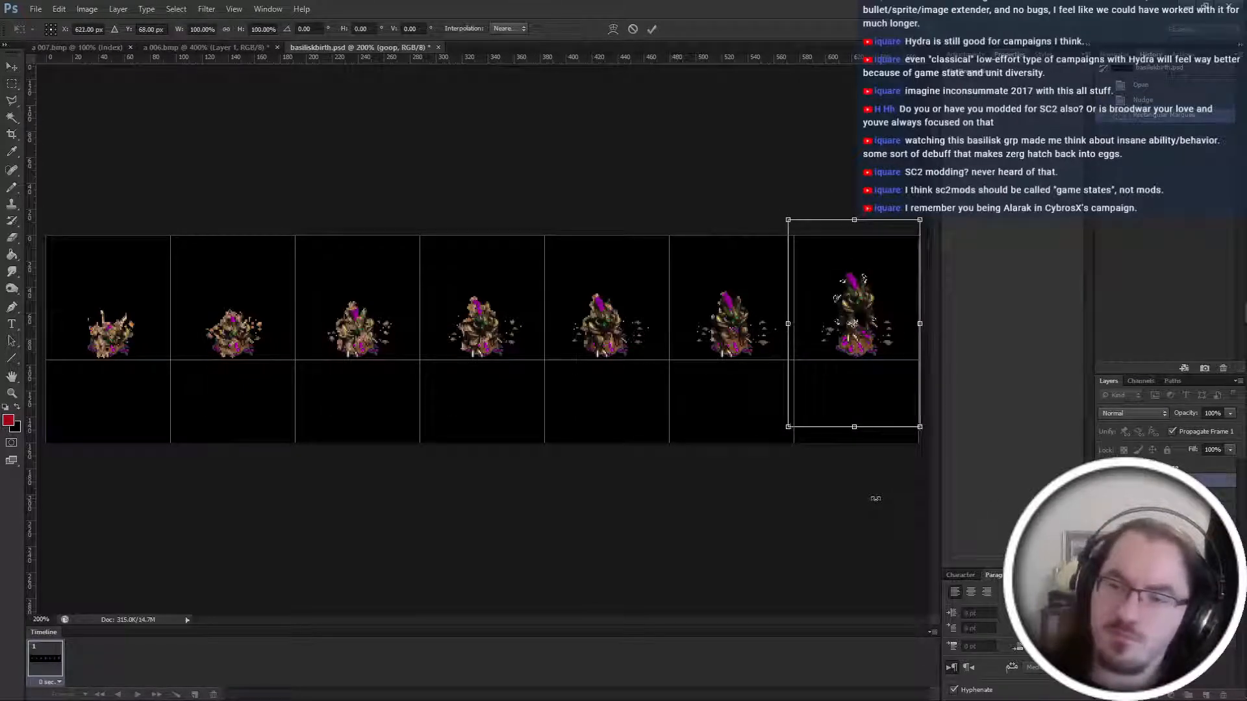
{"action": "key", "text": "Return"}
{"action": "key", "text": "ctrl+d"}
Move the frame6 basilisk right to X 528.50 px with Free Transform.
{"action": "left_click", "coordinate": [1156, 509]}
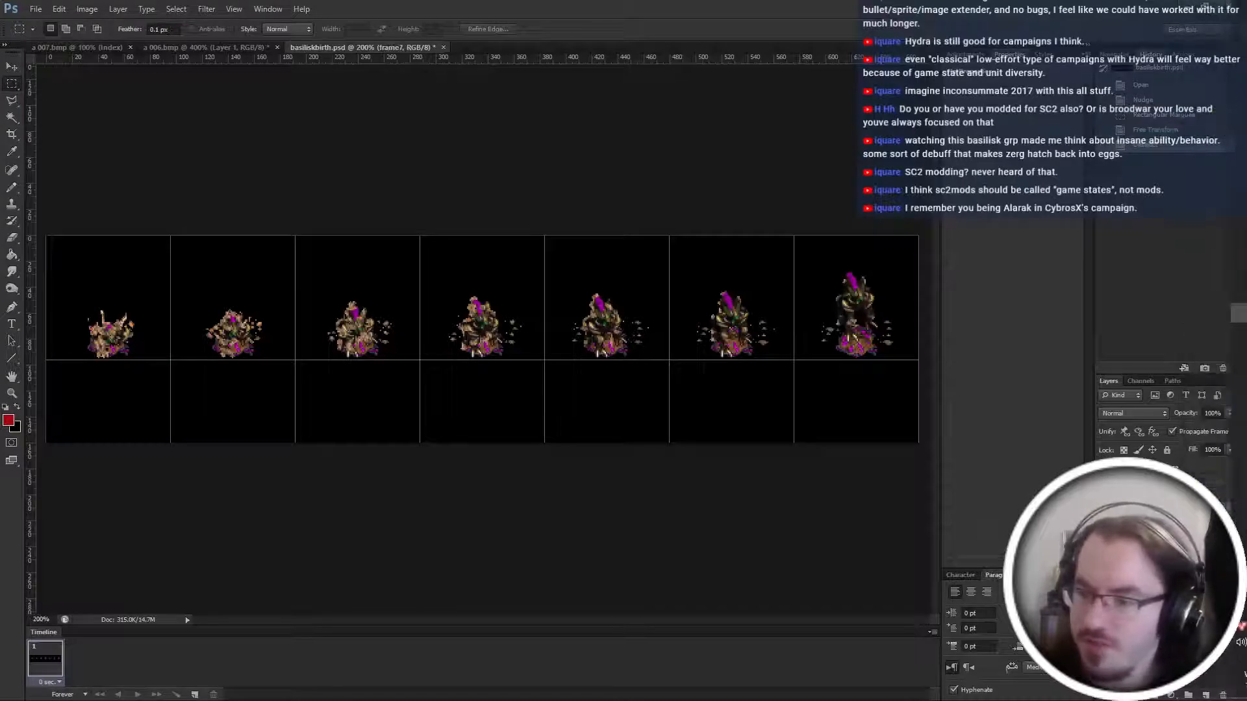
{"action": "key", "text": "ctrl+t"}
{"action": "key", "text": "Return"}
{"action": "key", "text": "alt+bracketleft"}
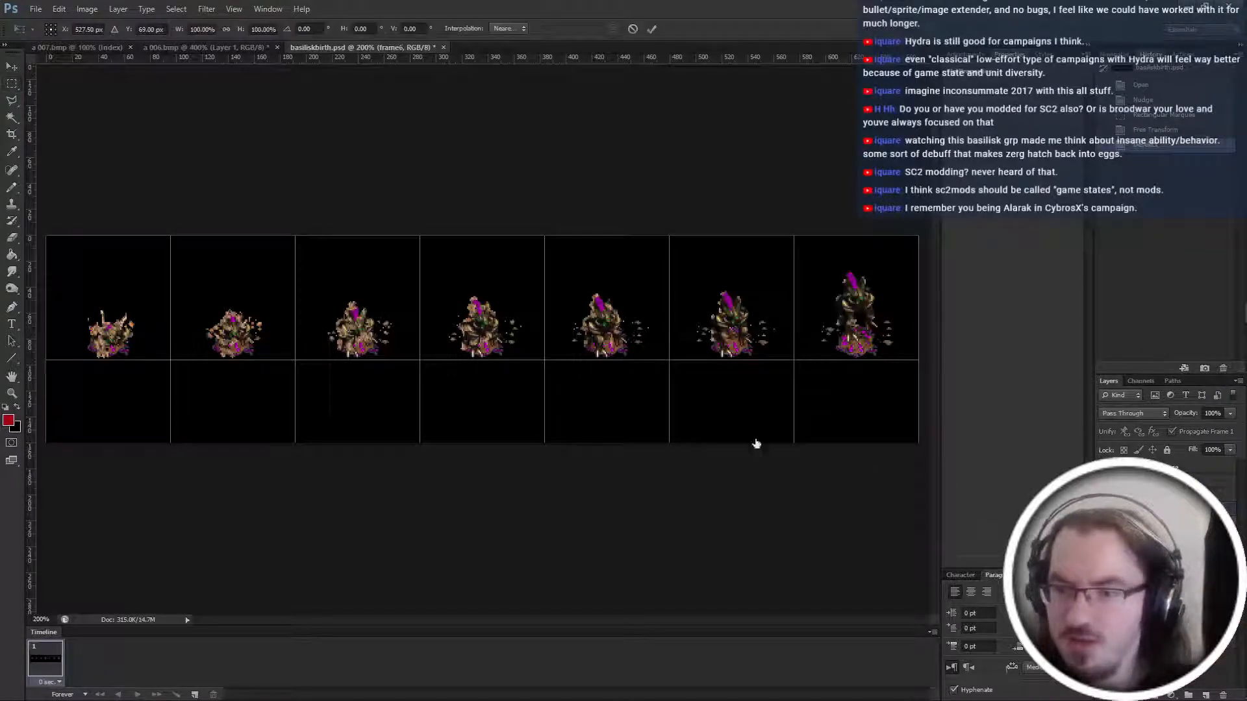
{"action": "key", "text": "ctrl+t"}
{"action": "key", "text": "Right"}
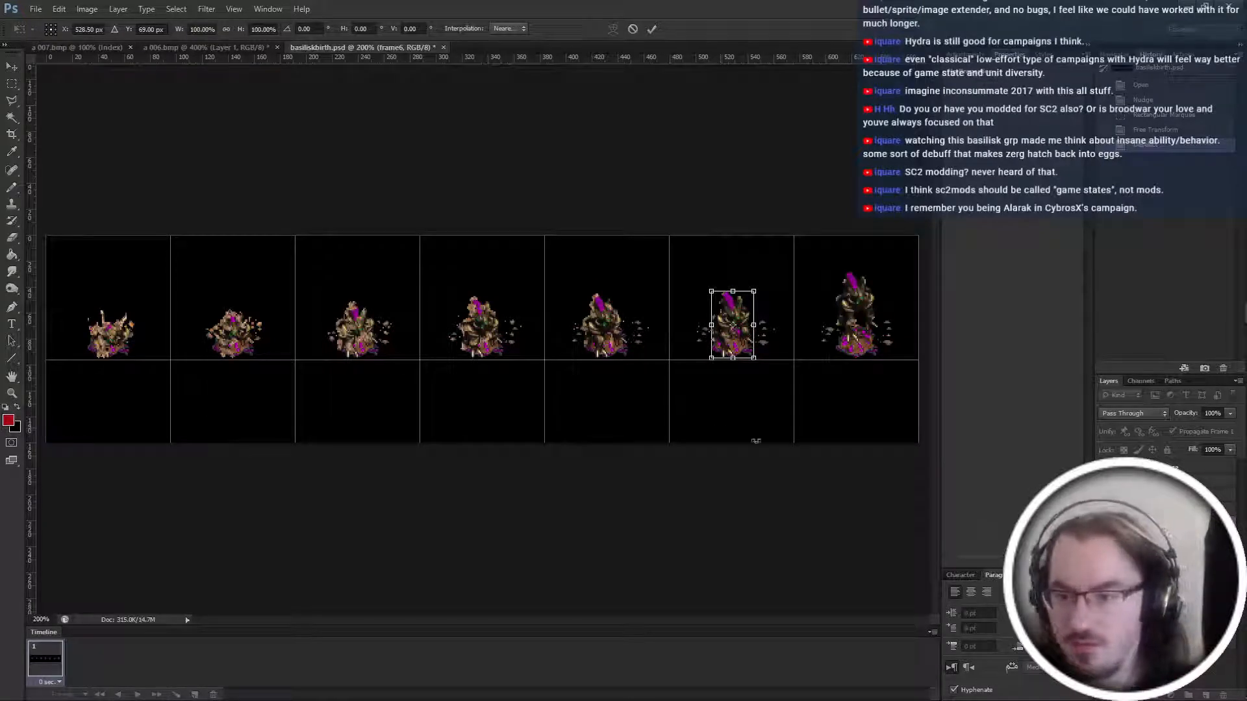
{"action": "key", "text": "Return"}
Nudge the frame3, frame4 and frame5 basilisks slightly right in their cells.
{"action": "key", "text": "ctrl+Right"}
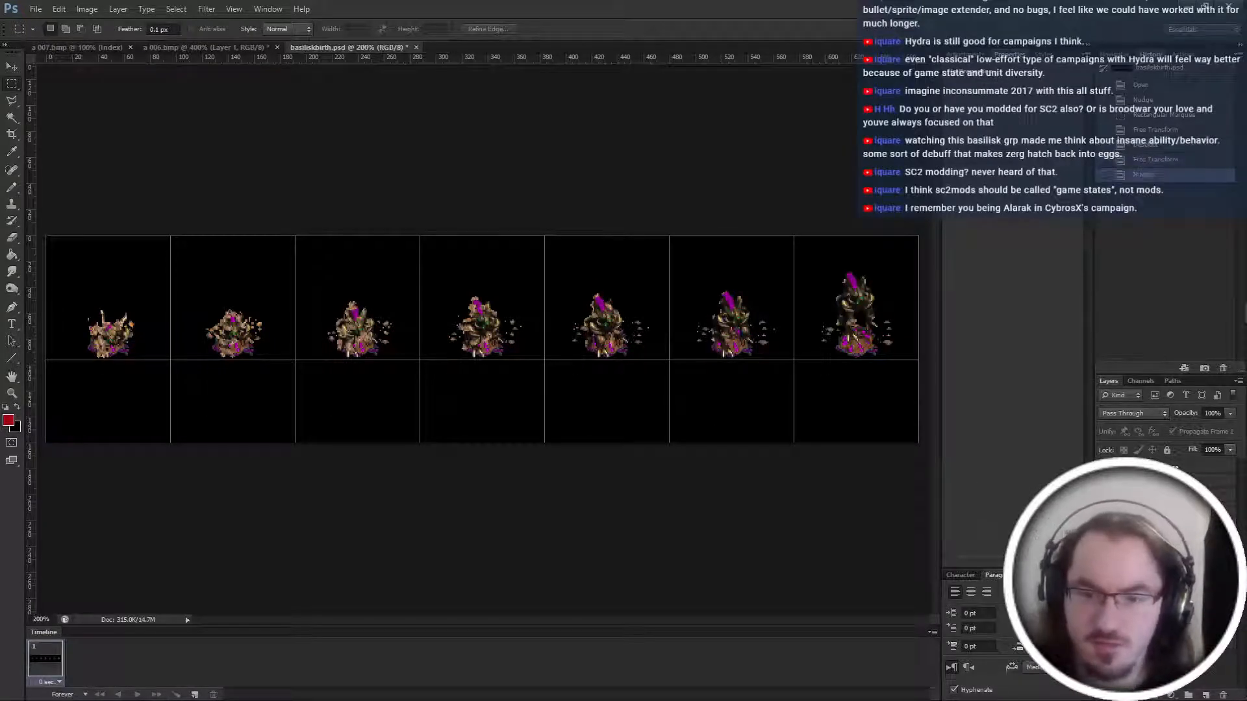
{"action": "key", "text": "alt+bracketleft"}
{"action": "key", "text": "Right"}
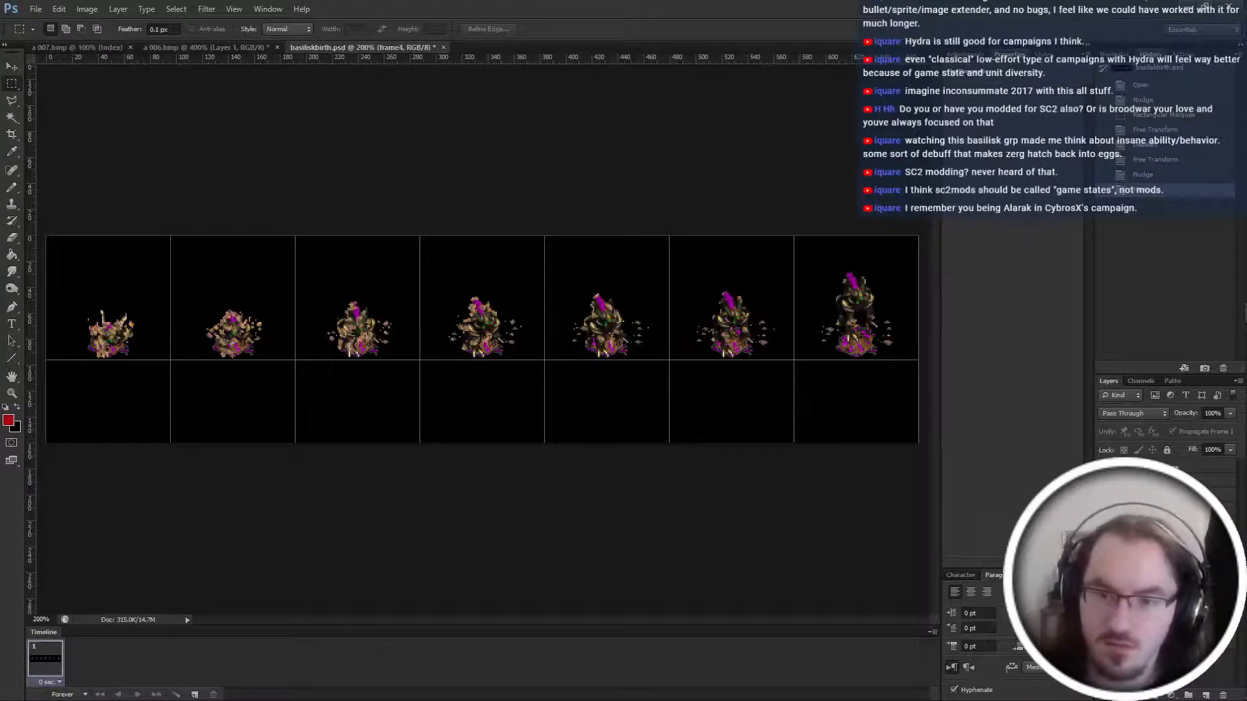
{"action": "key", "text": "Right"}
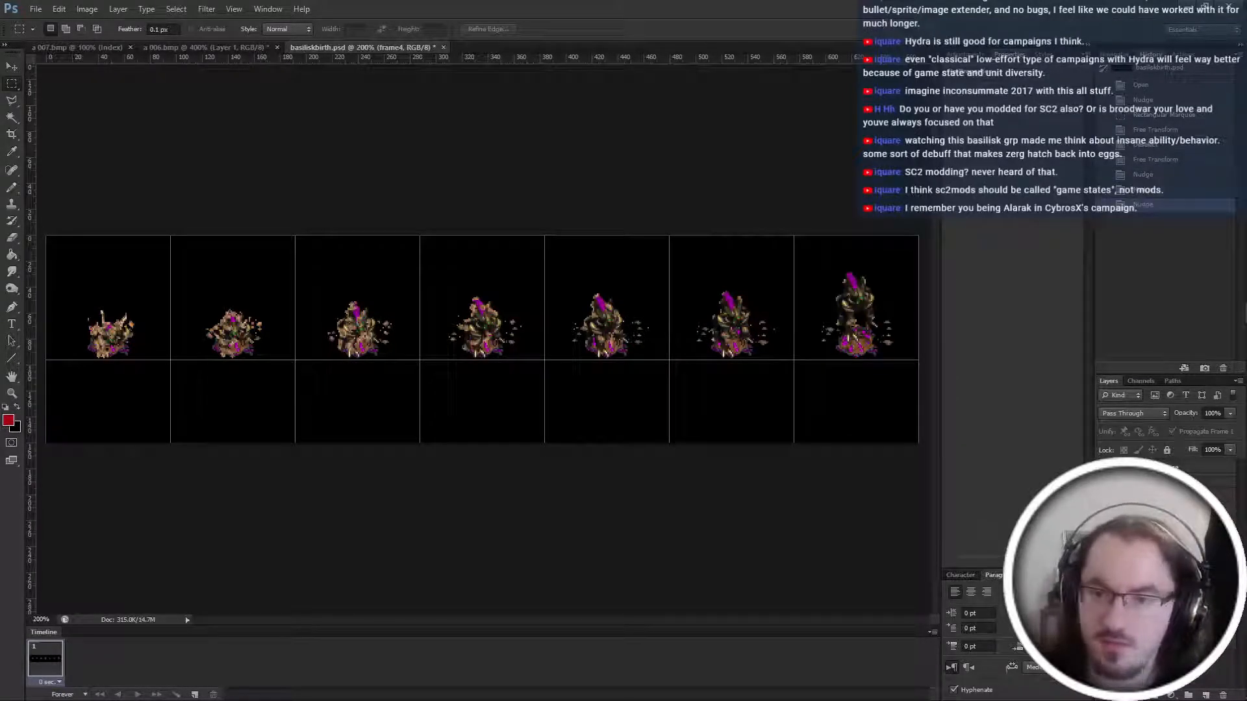
{"action": "key", "text": "alt+bracketright"}
{"action": "key", "text": "Right"}
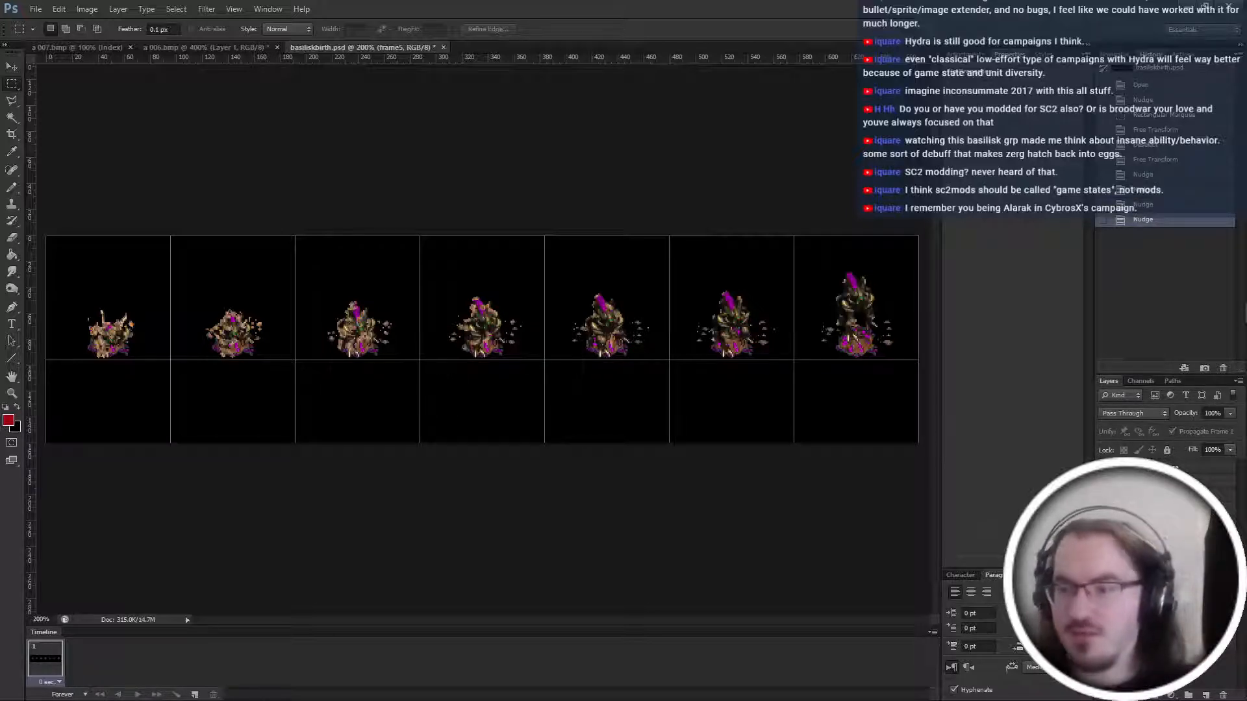
On the goop layer, nudge the contents of the third cell, then the fourth and fifth cells, slightly right and deselect.
{"action": "key", "text": "alt+bracketleft"}
{"action": "left_click_drag", "start_coordinate": [296, 235], "coordinate": [424, 443]}
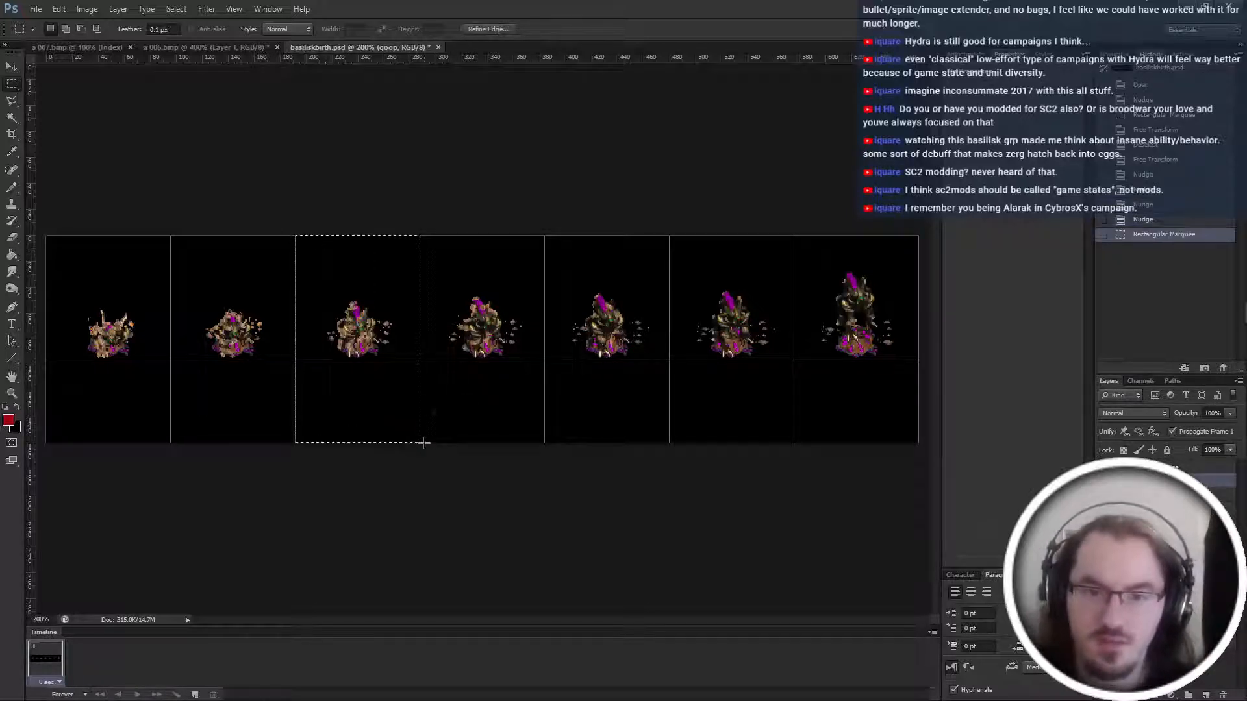
{"action": "key", "text": "ctrl+Right"}
{"action": "left_click_drag", "start_coordinate": [421, 235], "coordinate": [668, 514]}
{"action": "key", "text": "ctrl+Right"}
{"action": "key", "text": "ctrl+d"}
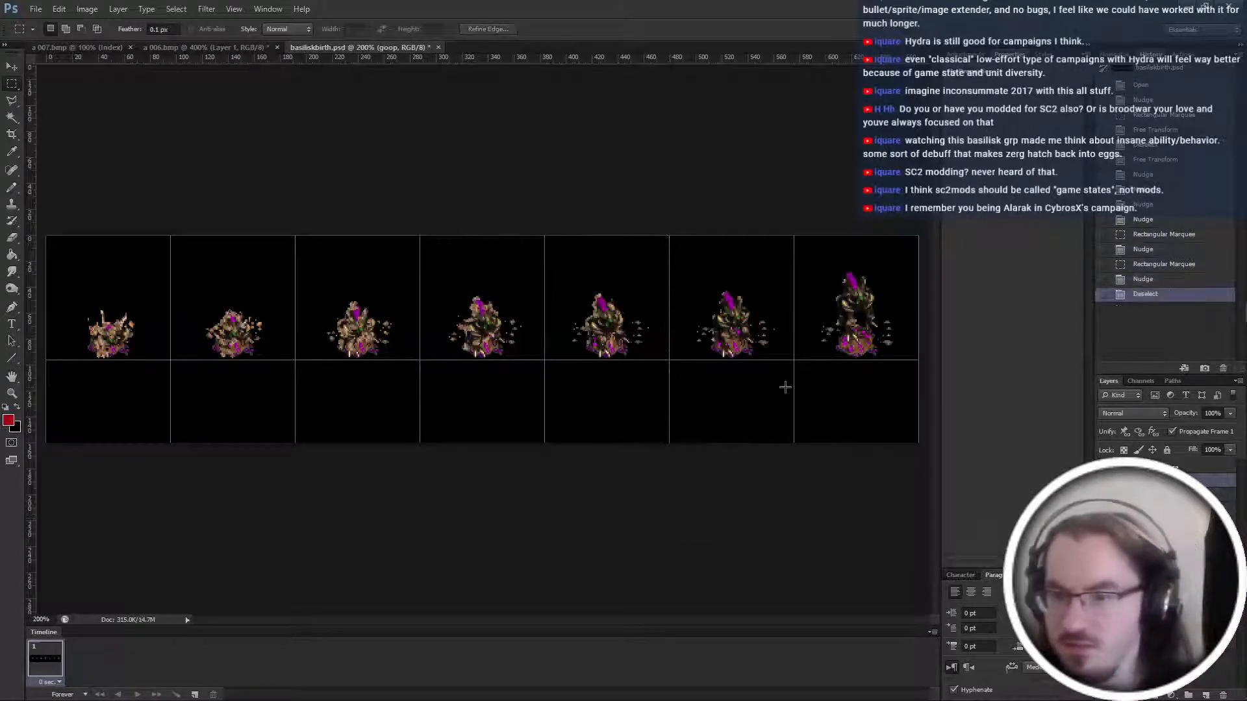
Nudge the frame6 basilisk up several pixels and the frame5 basilisk up slightly in their cells.
{"action": "left_click", "coordinate": [1156, 520]}
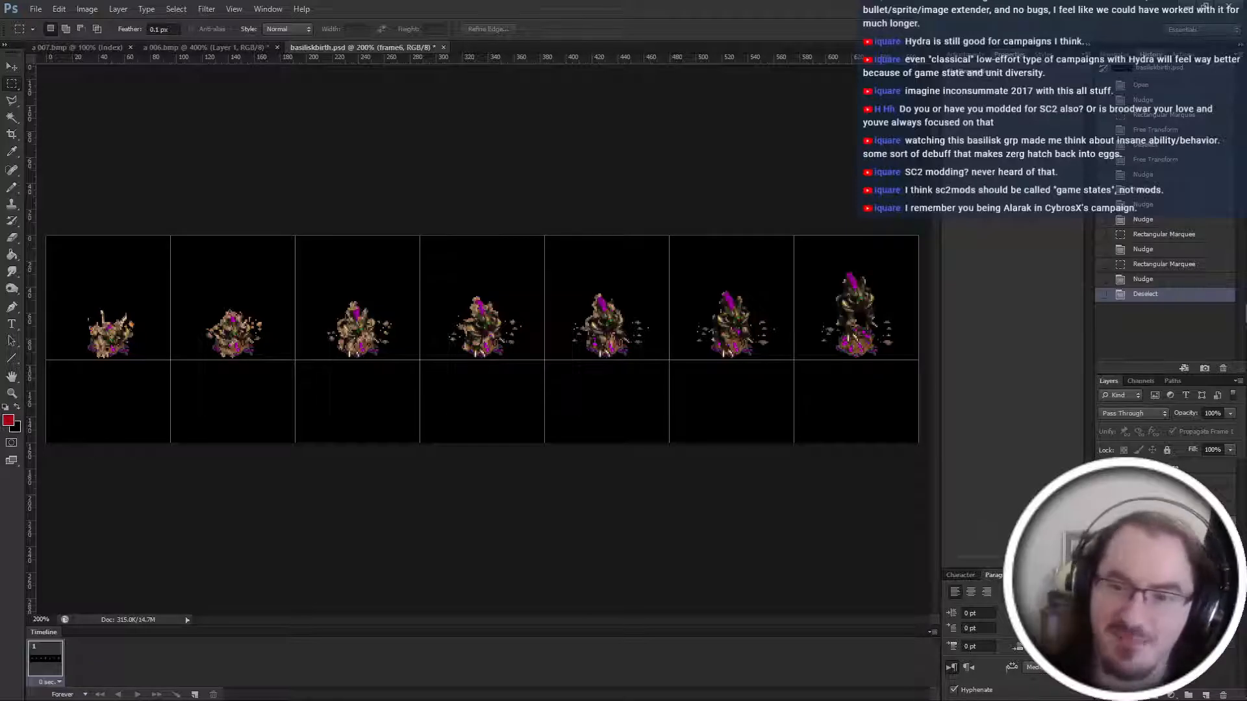
{"action": "key", "text": "Up"}
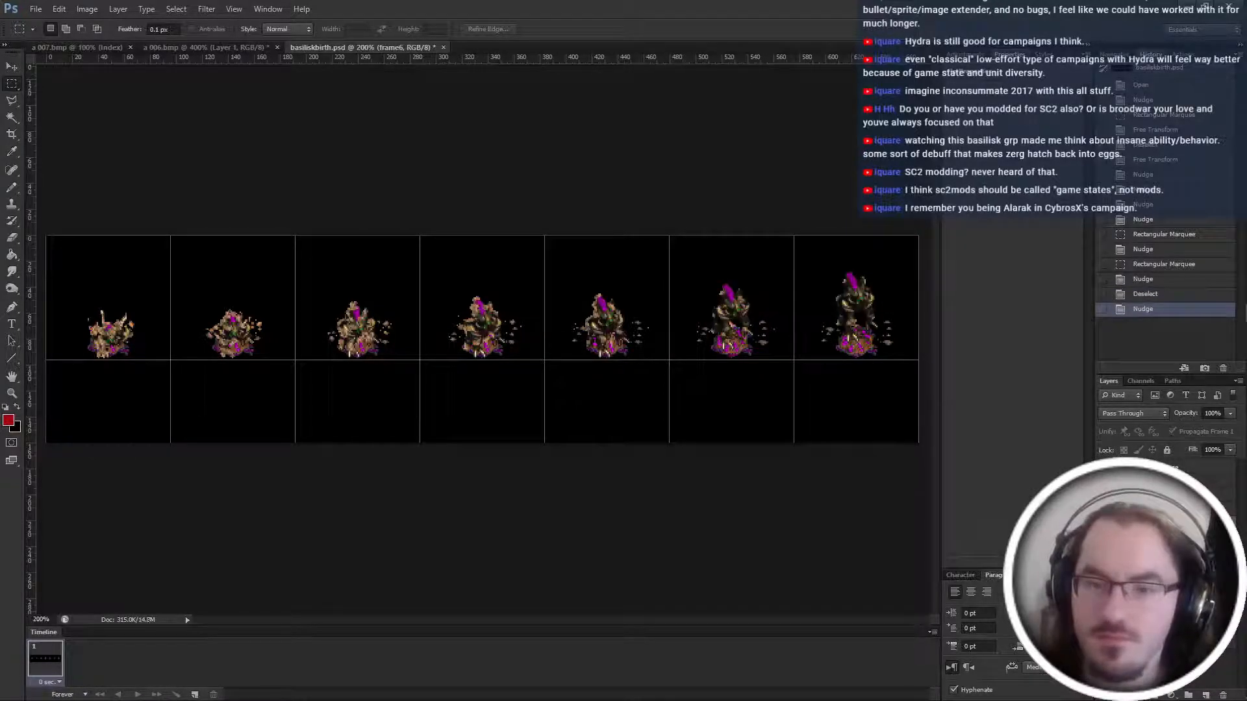
{"action": "key", "text": "Up"}
{"action": "key", "text": "Up"}
{"action": "key", "text": "Up"}
{"action": "key", "text": "Up"}
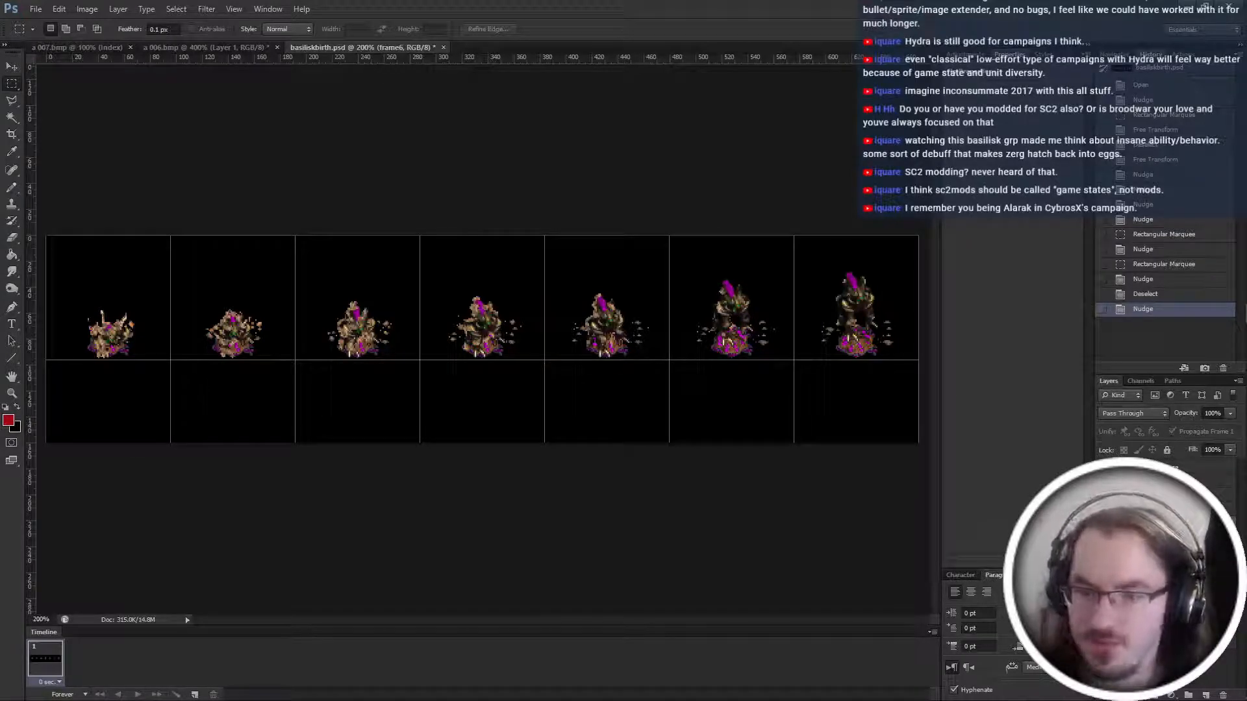
{"action": "key", "text": "Up"}
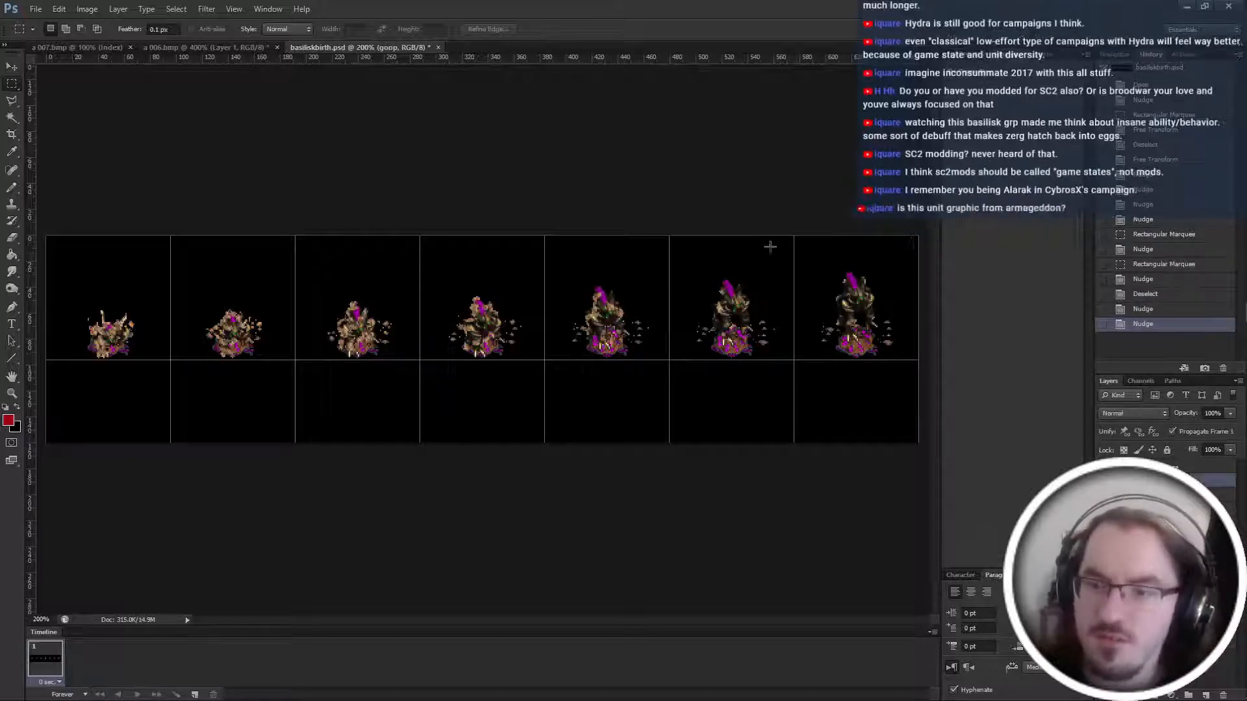
Select the sixth cell on the goop layer, nudge its contents up about 3 px, and deselect.
{"action": "left_click_drag", "start_coordinate": [806, 236], "coordinate": [669, 442]}
{"action": "key", "text": "ctrl+Up"}
{"action": "key", "text": "ctrl+Up"}
{"action": "key", "text": "ctrl+Up"}
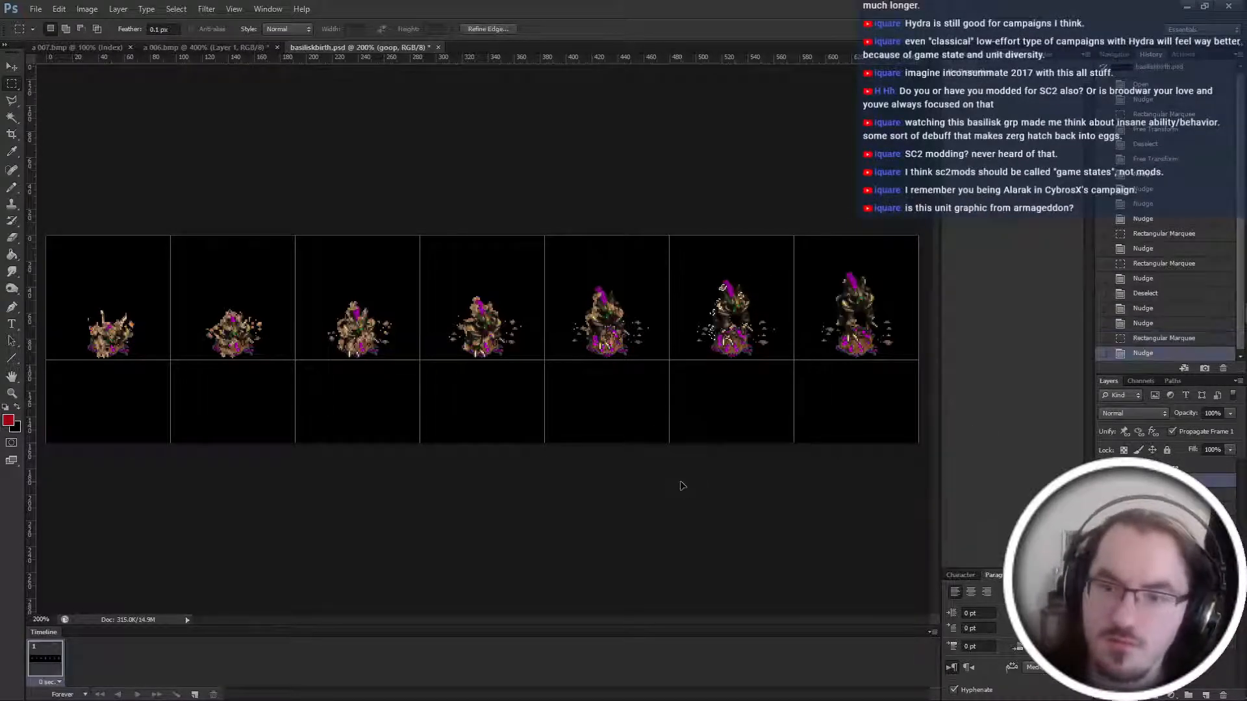
{"action": "key", "text": "ctrl+d"}
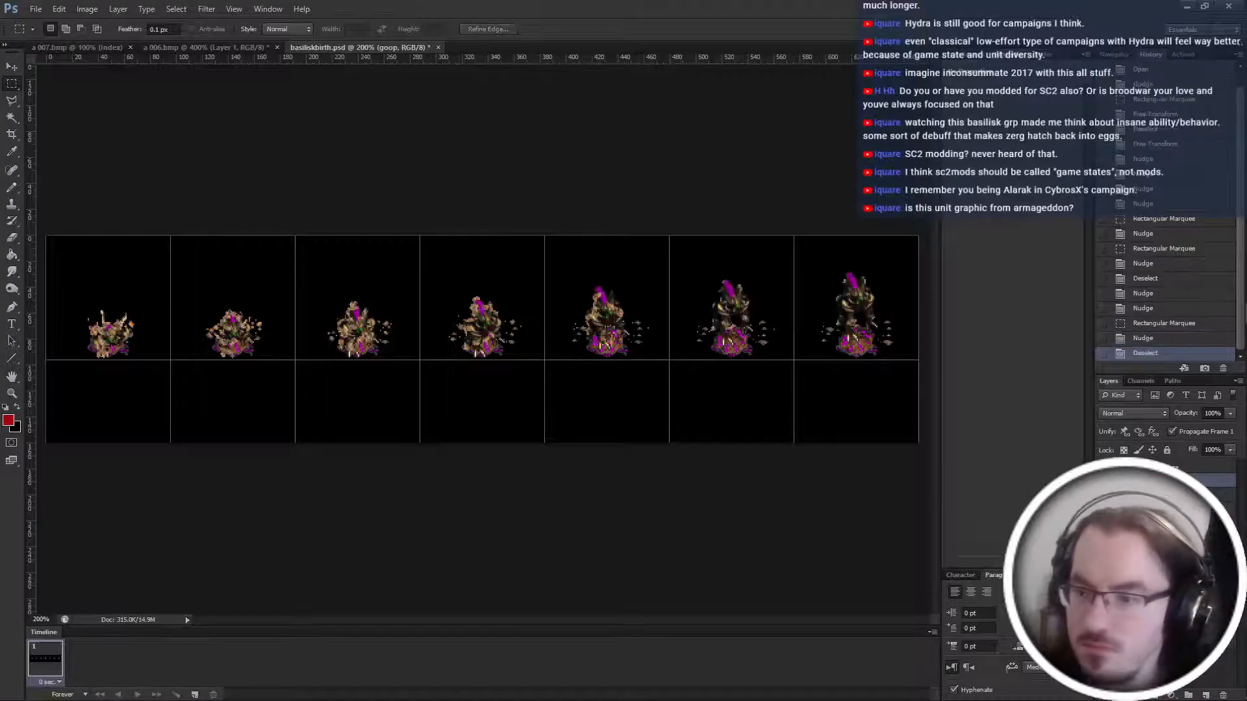
Nudge the goop up about 2 px in the fifth cell and about 1 px in the fourth cell, deselecting after each.
{"action": "left_click_drag", "start_coordinate": [664, 442], "coordinate": [575, 235]}
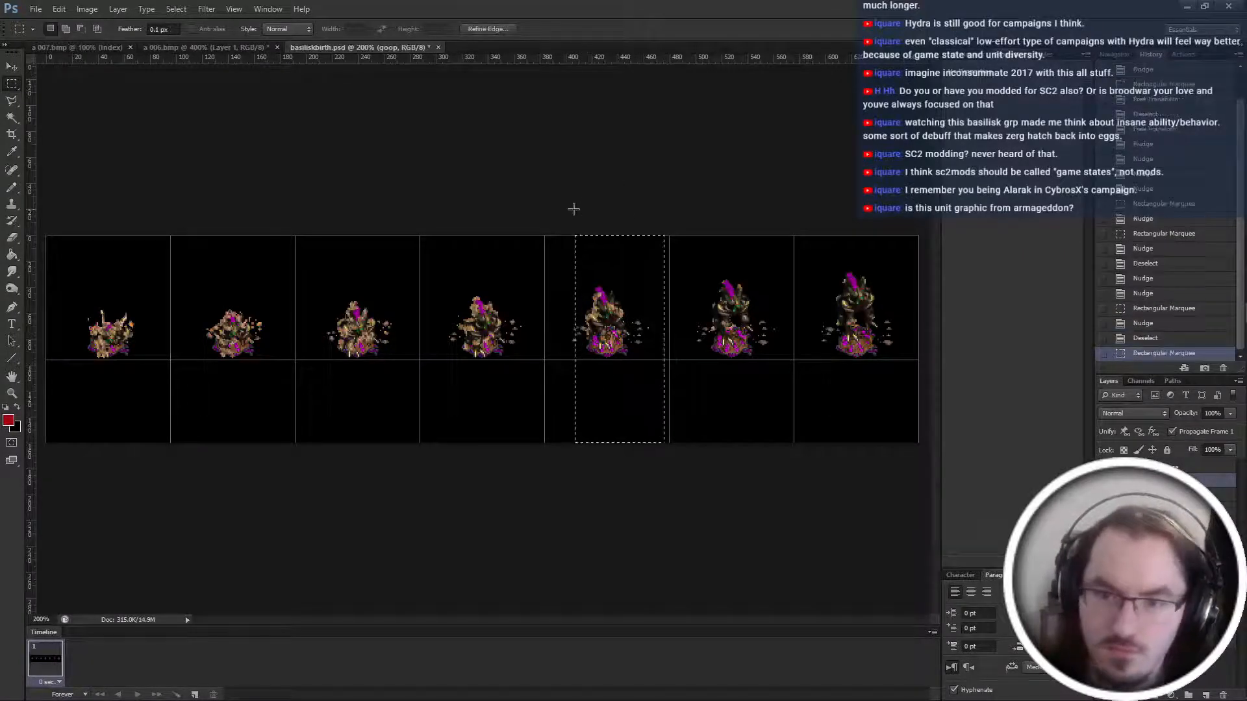
{"action": "key", "text": "ctrl+Up"}
{"action": "key", "text": "ctrl+Up"}
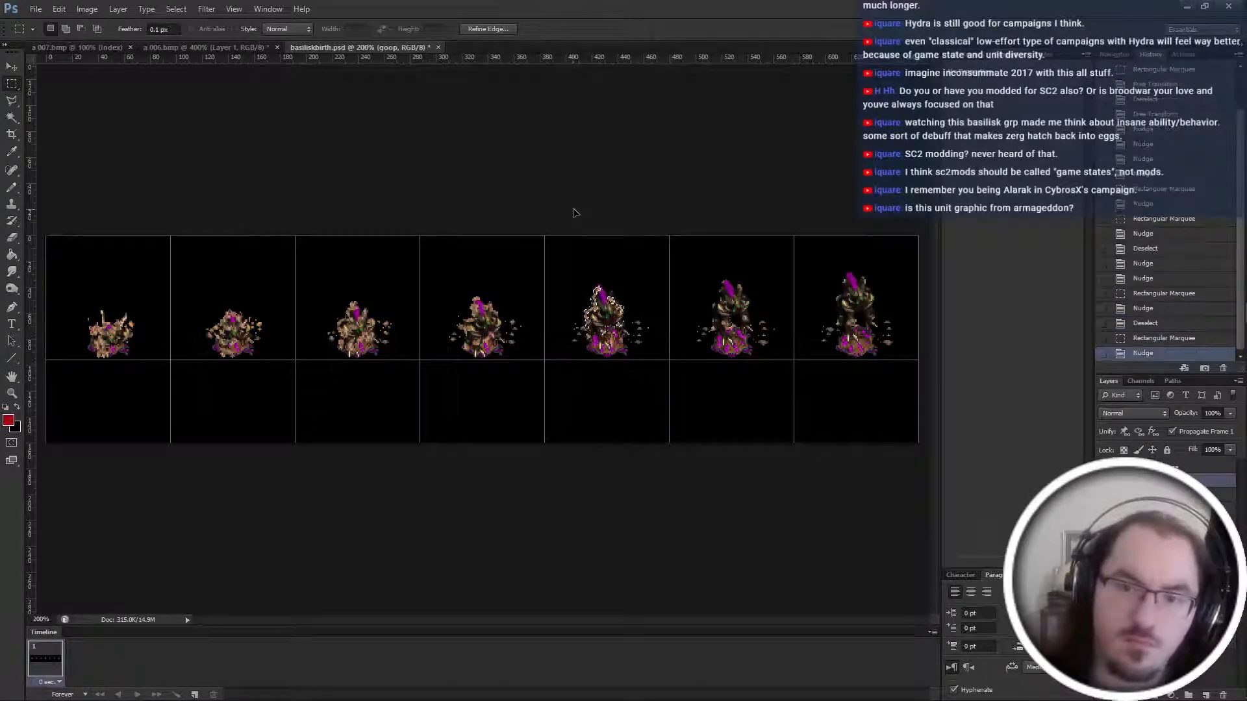
{"action": "key", "text": "ctrl+d"}
{"action": "left_click_drag", "start_coordinate": [537, 441], "coordinate": [430, 235]}
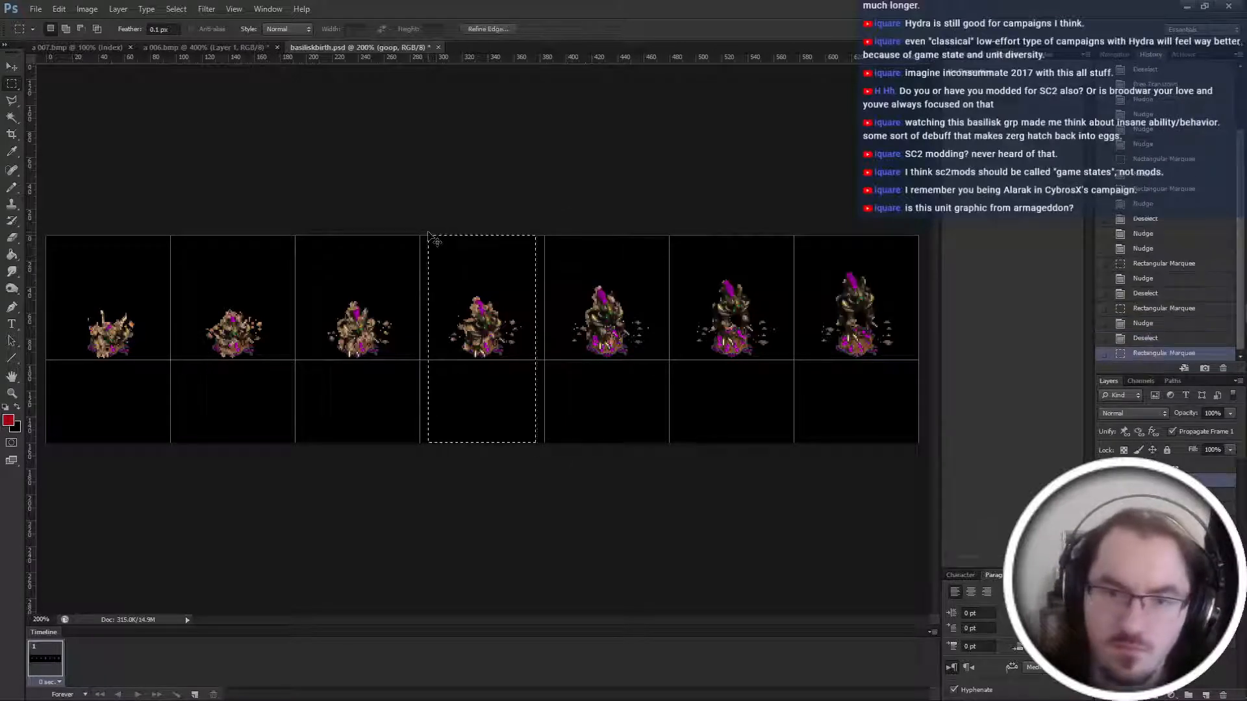
{"action": "key", "text": "ctrl+Up"}
{"action": "key", "text": "ctrl+d"}
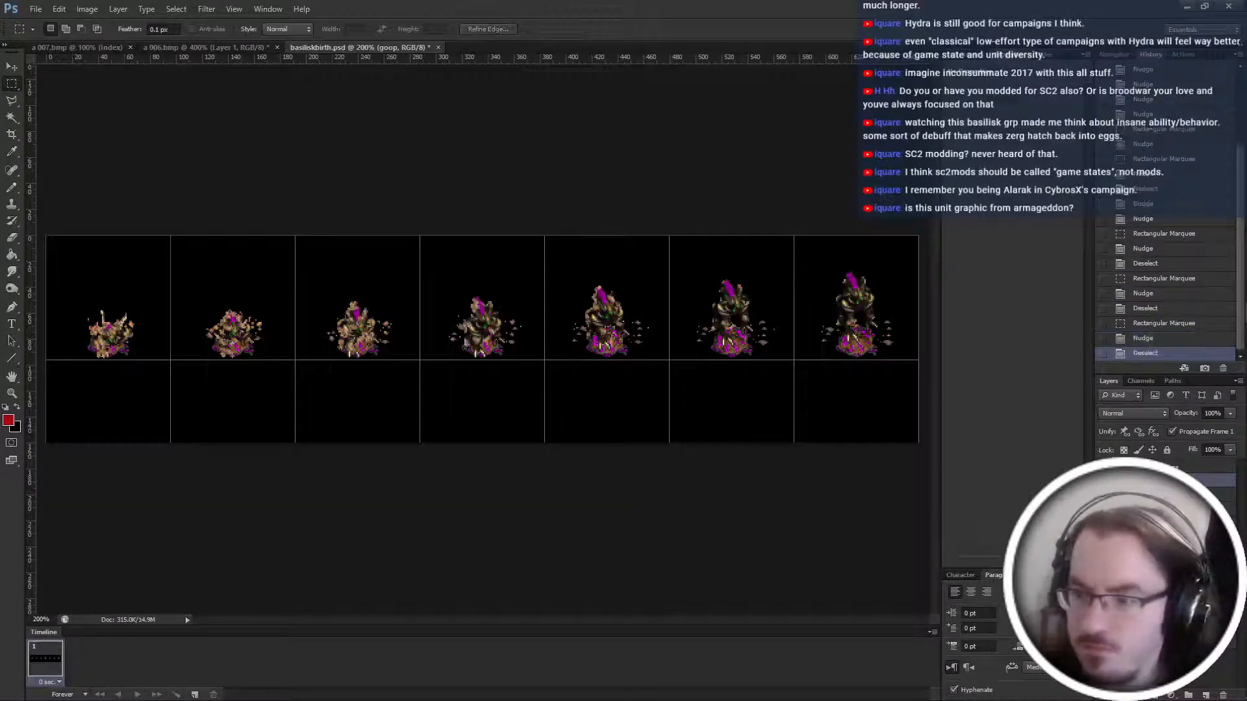
{"action": "left_click", "coordinate": [1163, 546]}
{"action": "key", "text": "ctrl+Up"}
{"action": "key", "text": "ctrl+Up"}
{"action": "key", "text": "ctrl+Up"}
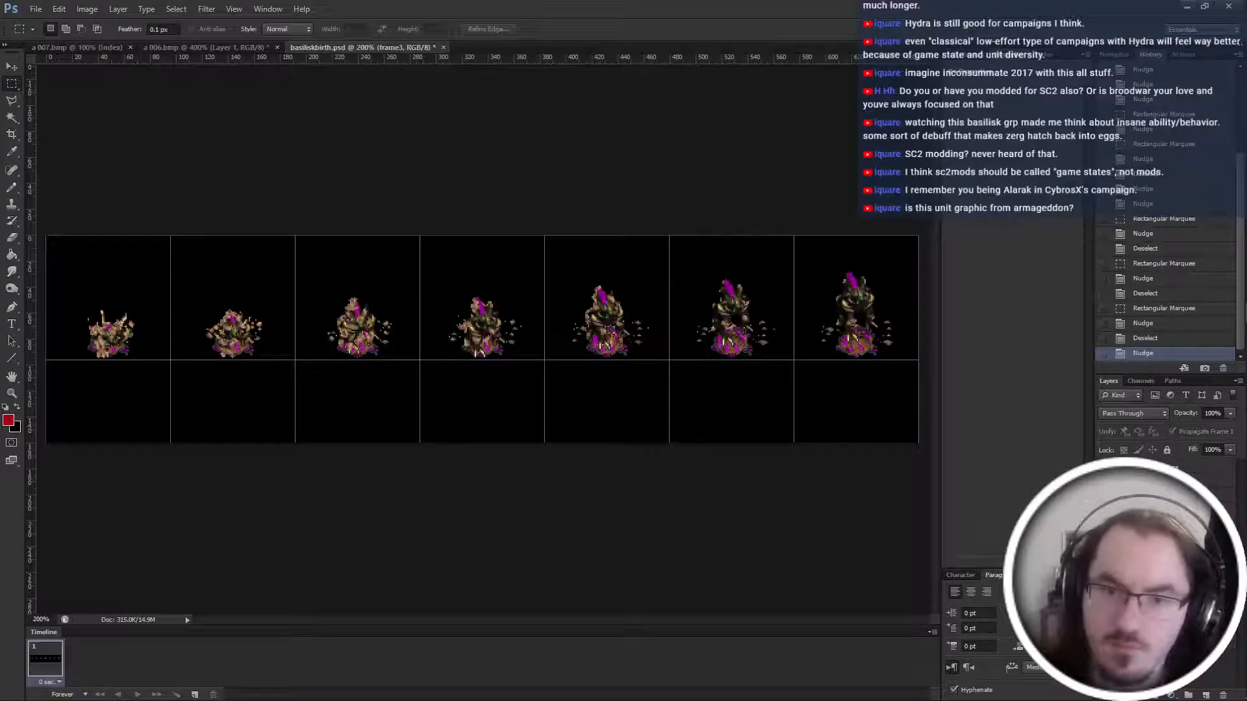
{"action": "key", "text": "ctrl+d"}
Nudge the frame4 basilisk up in its cell and turn off the red mask overlay on the frames group.
{"action": "key", "text": "alt+bracketright"}
{"action": "key", "text": "ctrl+Up"}
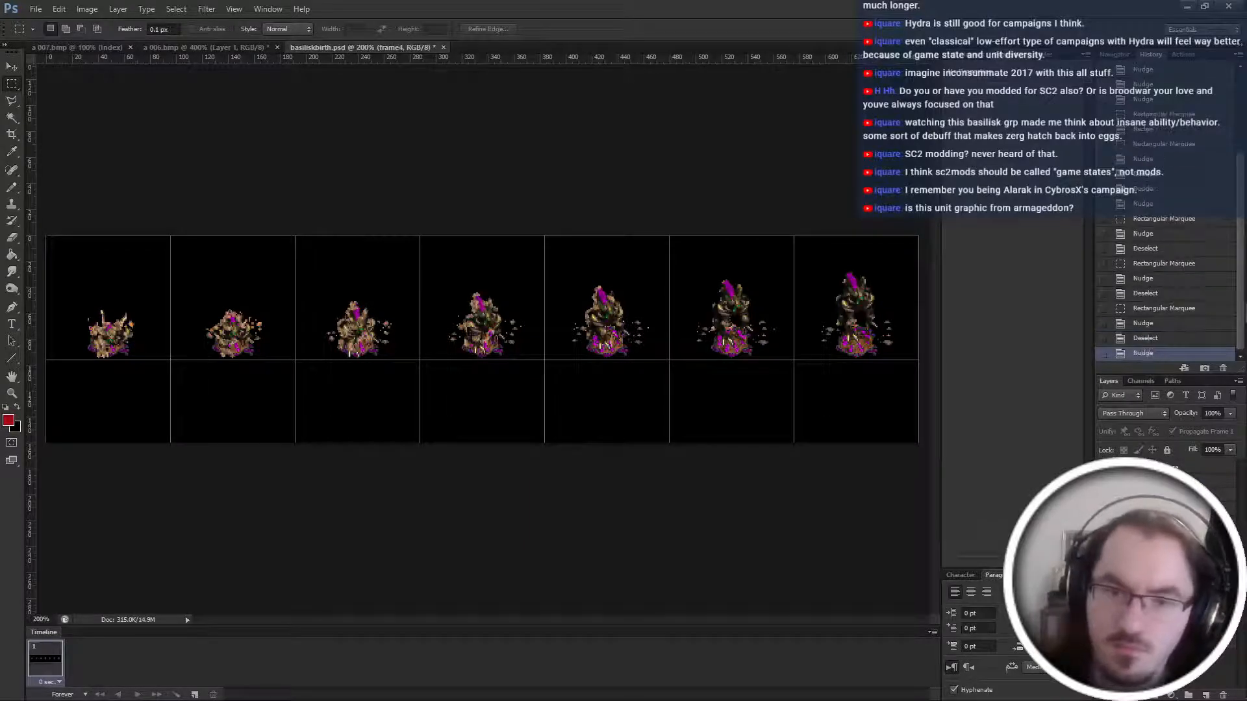
{"action": "left_click", "coordinate": [1162, 495]}
{"action": "left_click", "coordinate": [1104, 481]}
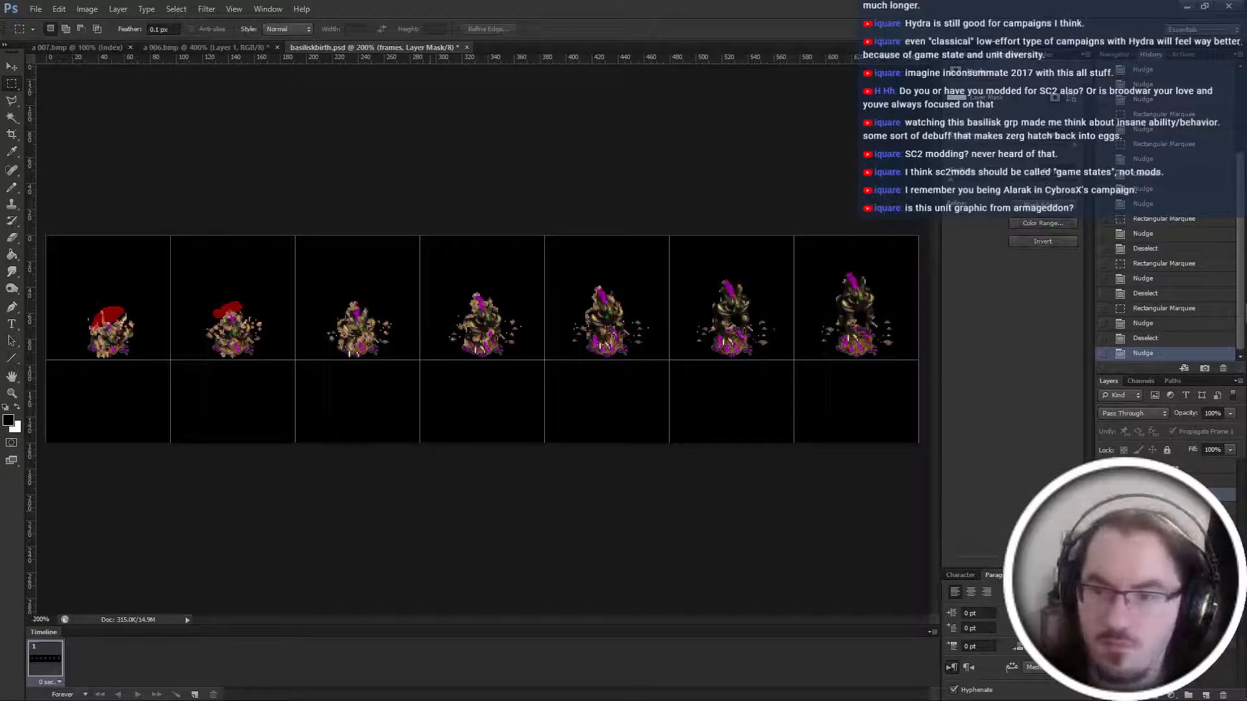
{"action": "key", "text": "backslash"}
{"action": "key", "text": "ctrl+minus"}
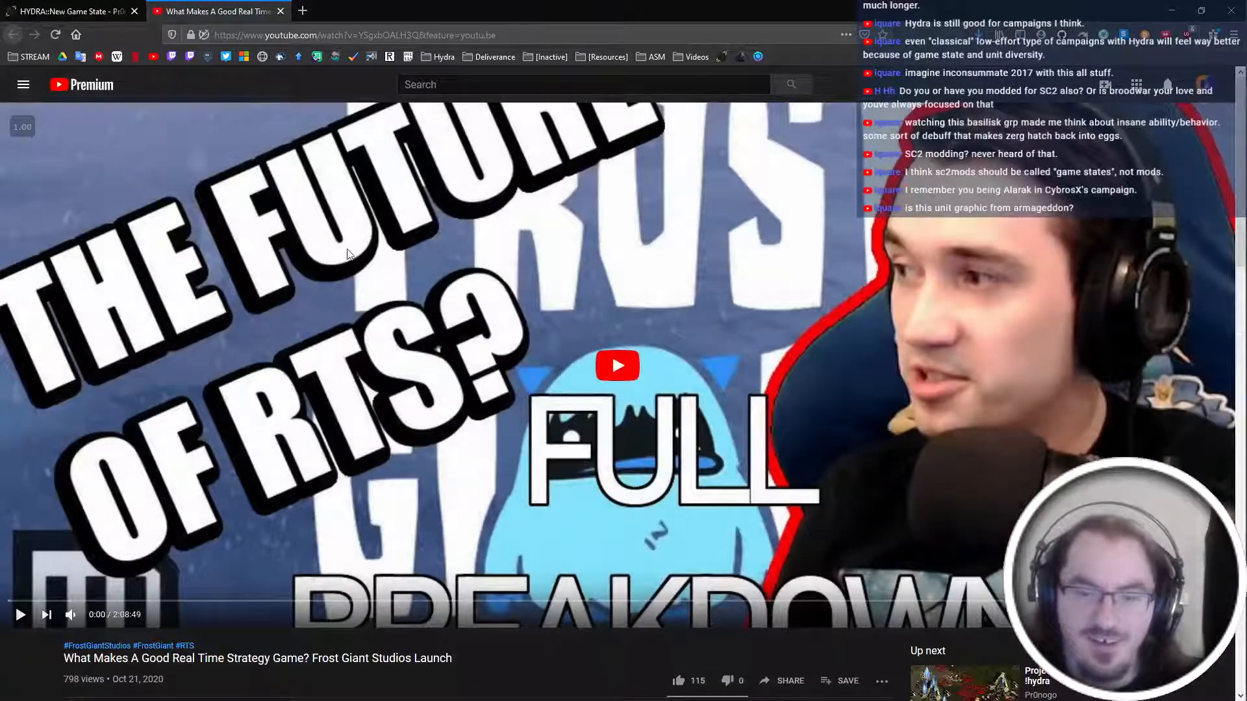
Look over the YouTube video page, close its tab, and switch back to Photoshop.
{"action": "scroll", "coordinate": [348, 253], "scroll_direction": "down", "scroll_amount": 3}
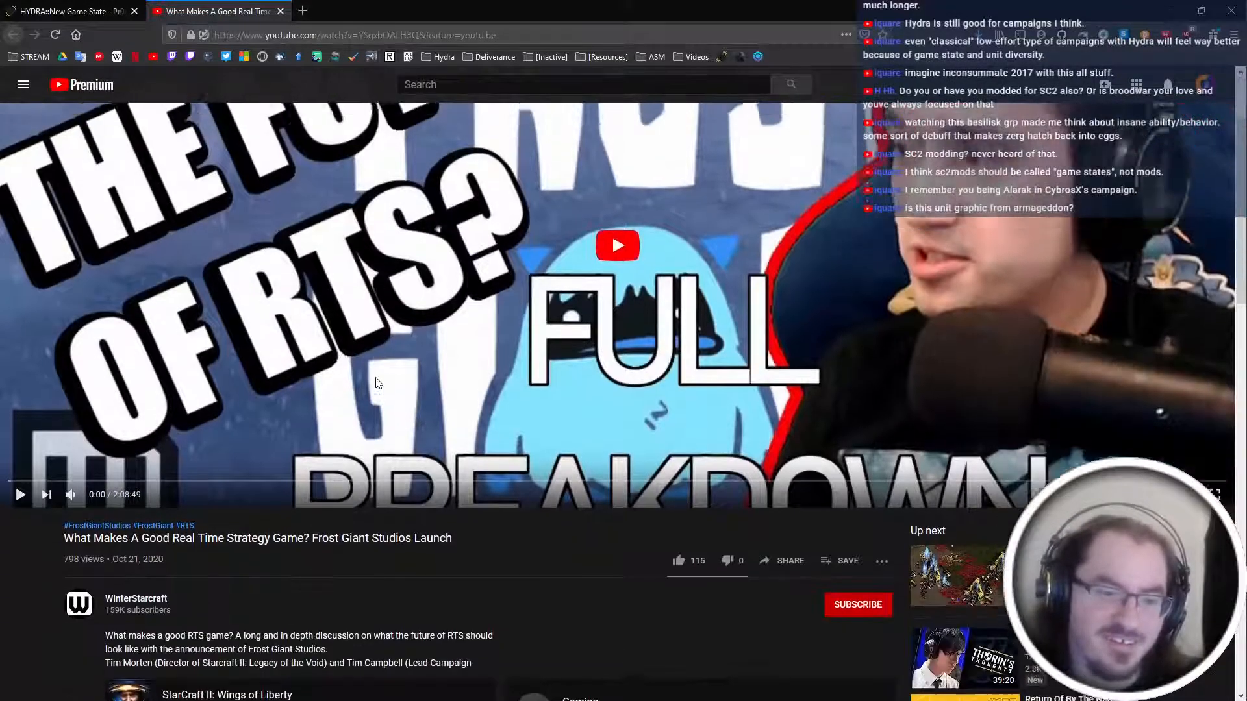
{"action": "scroll", "coordinate": [305, 163], "scroll_direction": "up", "scroll_amount": 3}
{"action": "middle_click", "coordinate": [244, 5]}
{"action": "key", "text": "alt+Tab"}
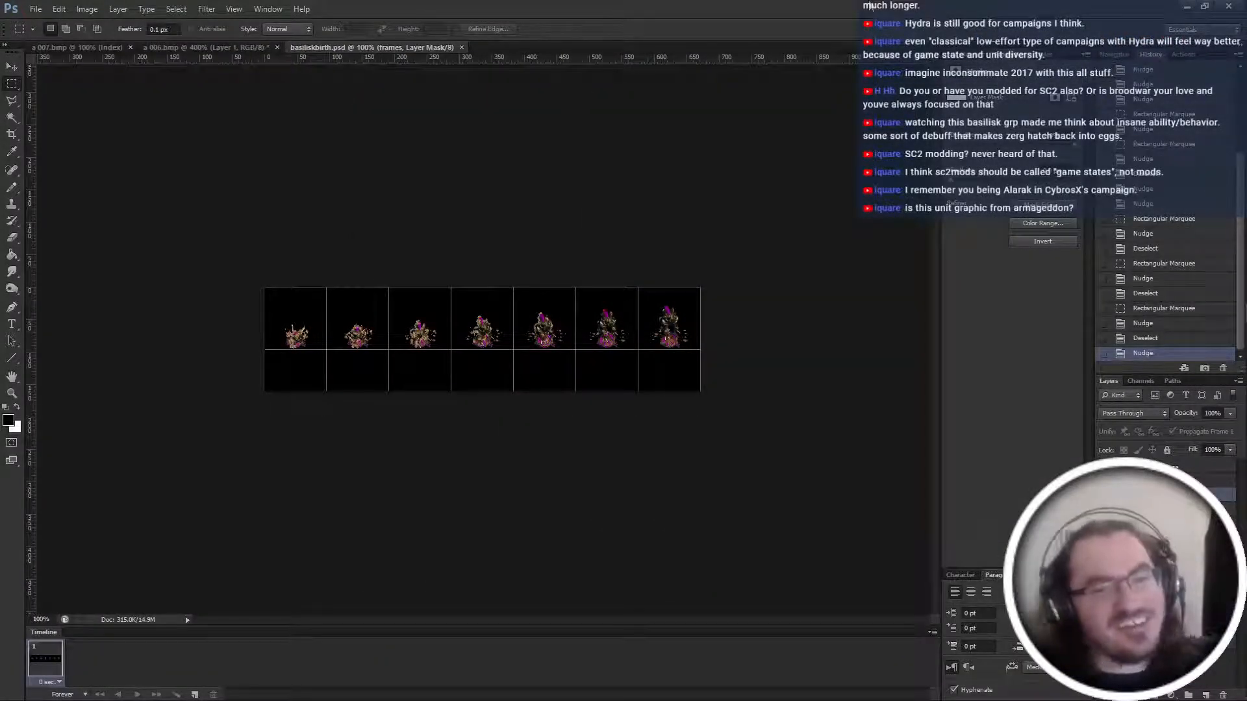
Convert the image to Indexed Color and save it in BMP format to the Desktop, overwriting basiliskbirth.bmp.
{"action": "key", "text": "Return"}
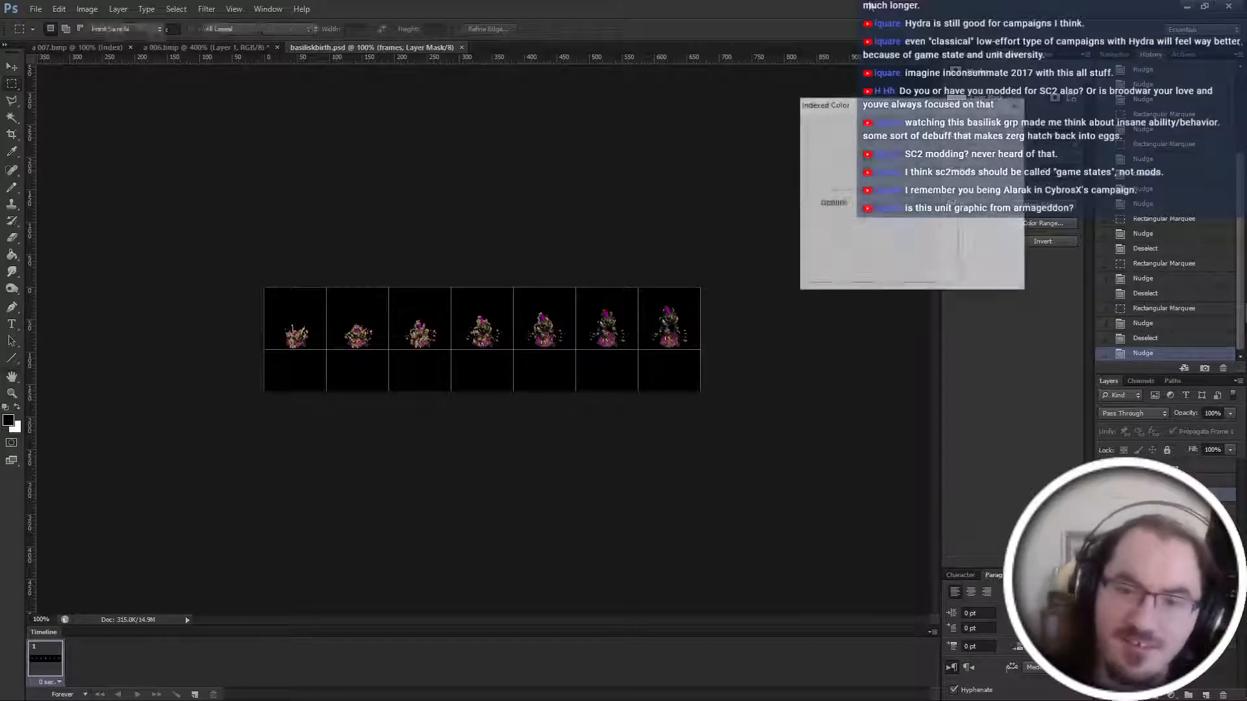
{"action": "key", "text": "Return"}
{"action": "key", "text": "ctrl+shift+s"}
{"action": "left_click", "coordinate": [863, 365]}
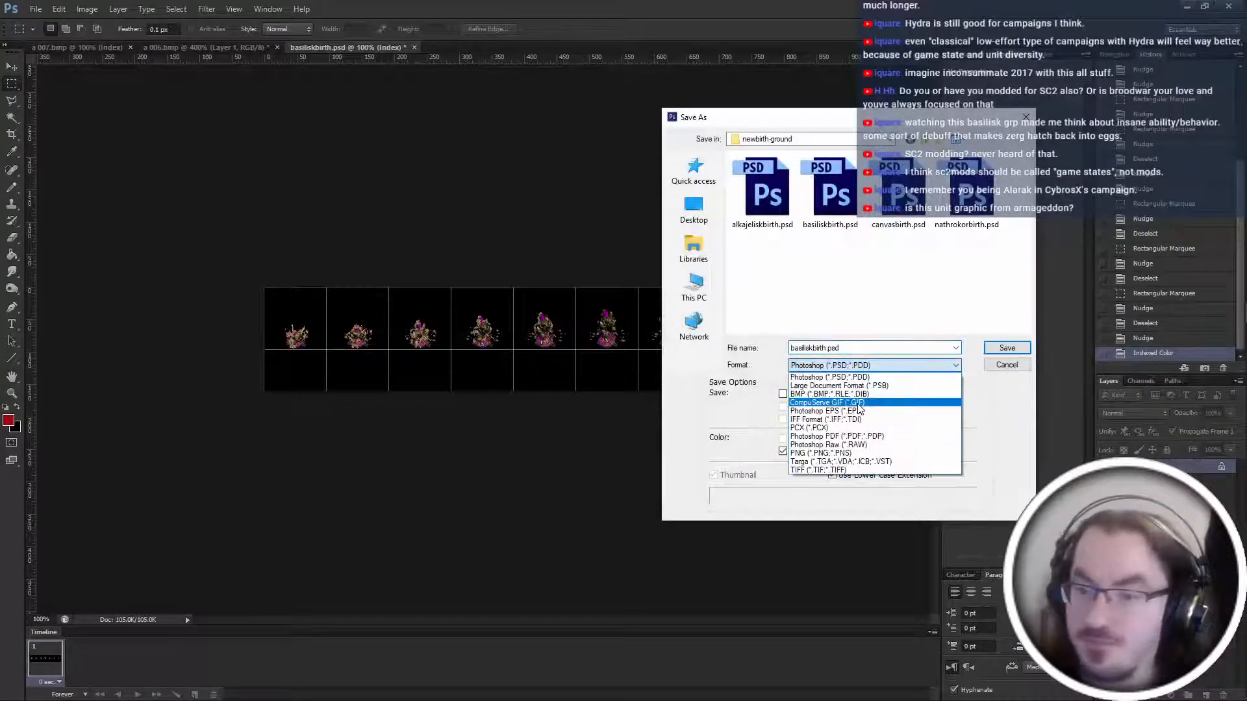
{"action": "left_click", "coordinate": [859, 394]}
{"action": "left_click", "coordinate": [693, 209]}
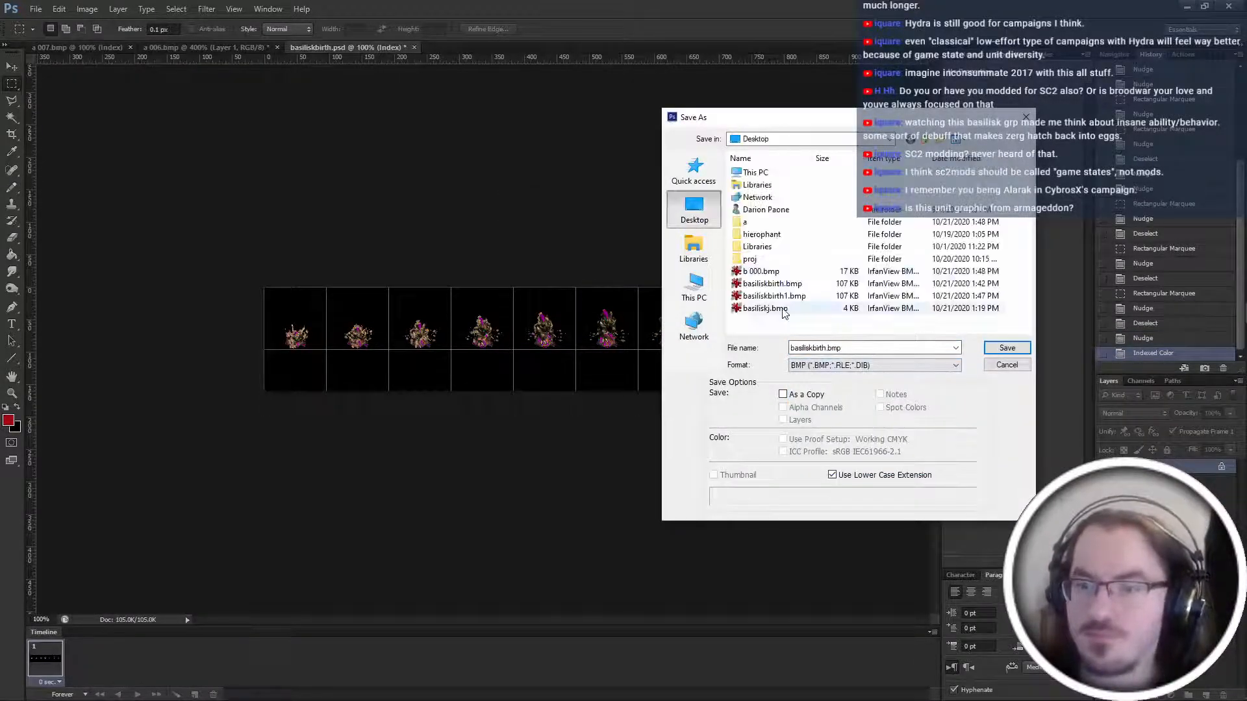
{"action": "double_click", "coordinate": [790, 295]}
{"action": "key", "text": "Return"}
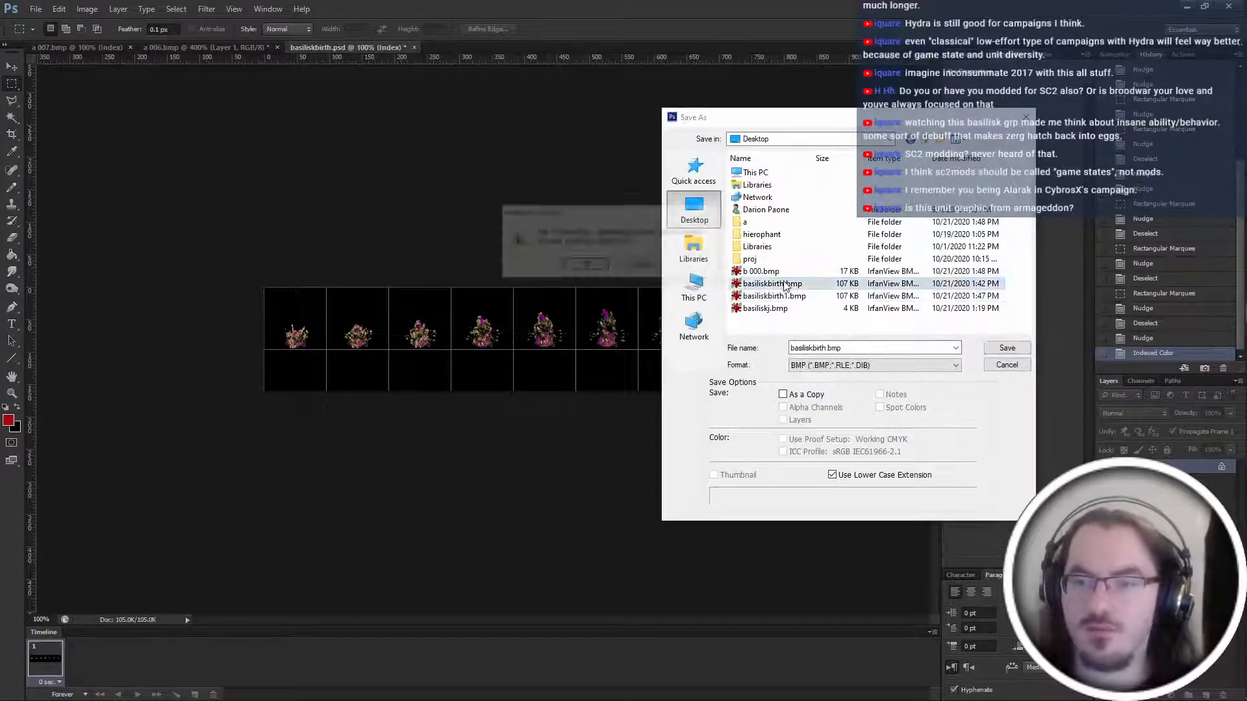
{"action": "key", "text": "Return"}
Switch to PyGRP, remove all existing frames, and set the BMP style to Single BMP.
{"action": "key", "text": "alt+Tab"}
{"action": "left_click", "coordinate": [1039, 357]}
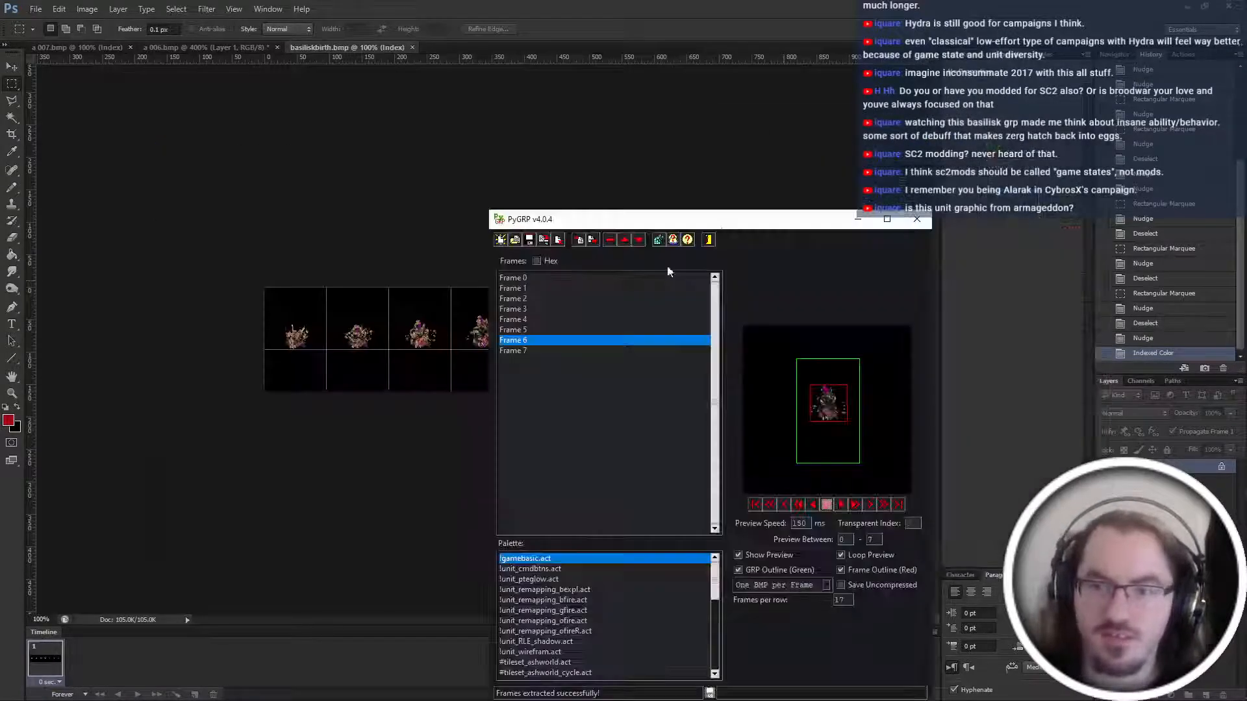
{"action": "left_click", "coordinate": [608, 239]}
{"action": "left_click", "coordinate": [780, 585]}
{"action": "left_click", "coordinate": [779, 605]}
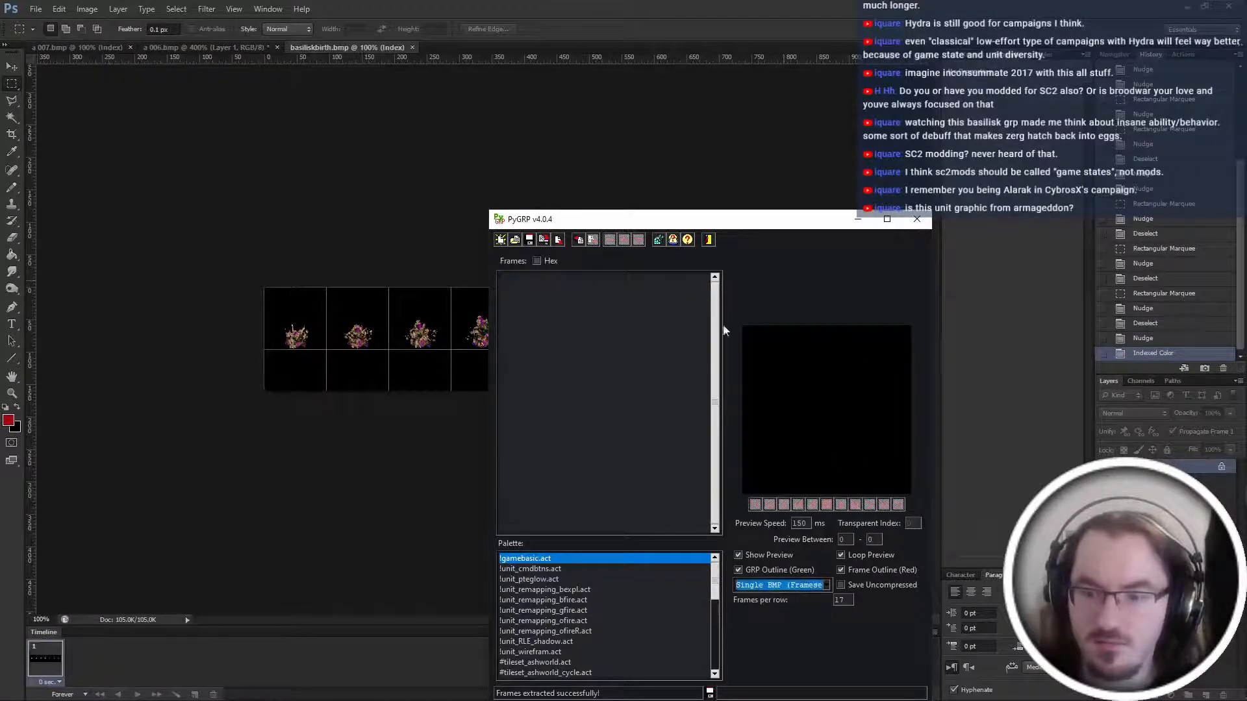
Import basiliskbirth.bmp into the GRP as seven frames.
{"action": "left_click", "coordinate": [578, 240]}
{"action": "double_click", "coordinate": [629, 377]}
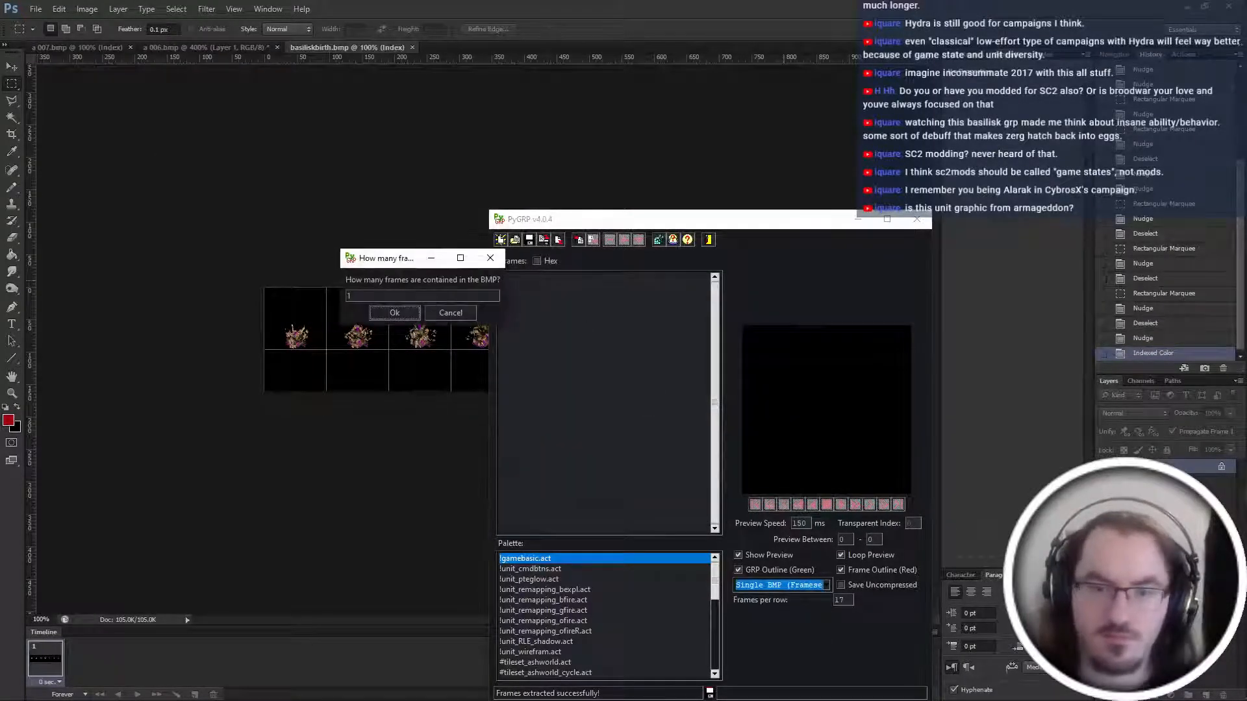
{"action": "left_click", "coordinate": [391, 309]}
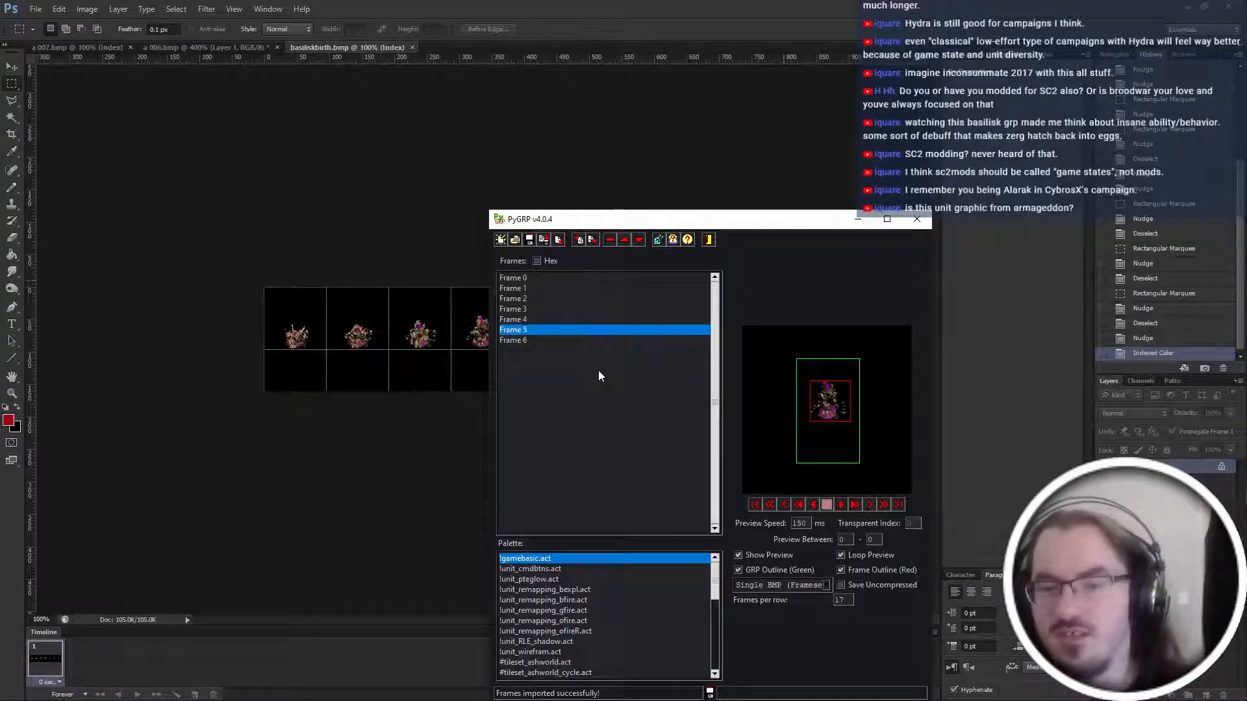
Switch back to Photoshop, undo the Indexed Color conversion, and nudge the frame5 basilisk slightly left.
{"action": "left_click", "coordinate": [937, 657]}
{"action": "key", "text": "ctrl+z"}
{"action": "key", "text": "ctrl+plus"}
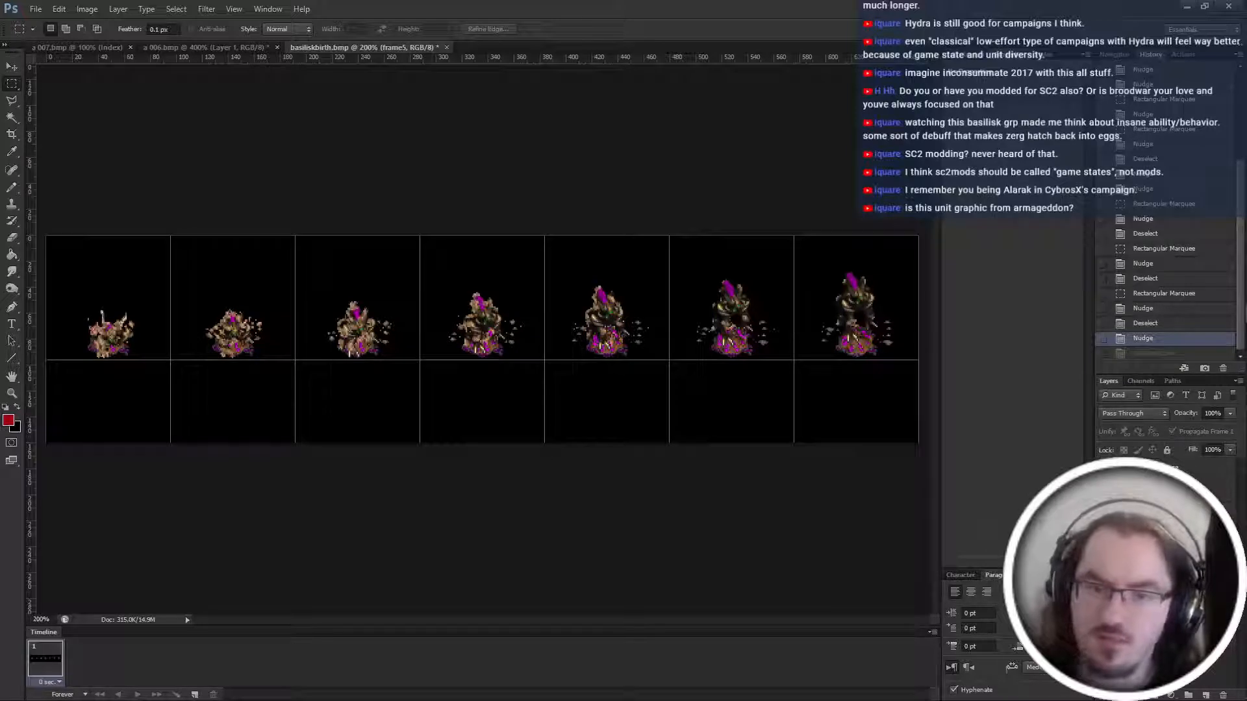
{"action": "key", "text": "Left"}
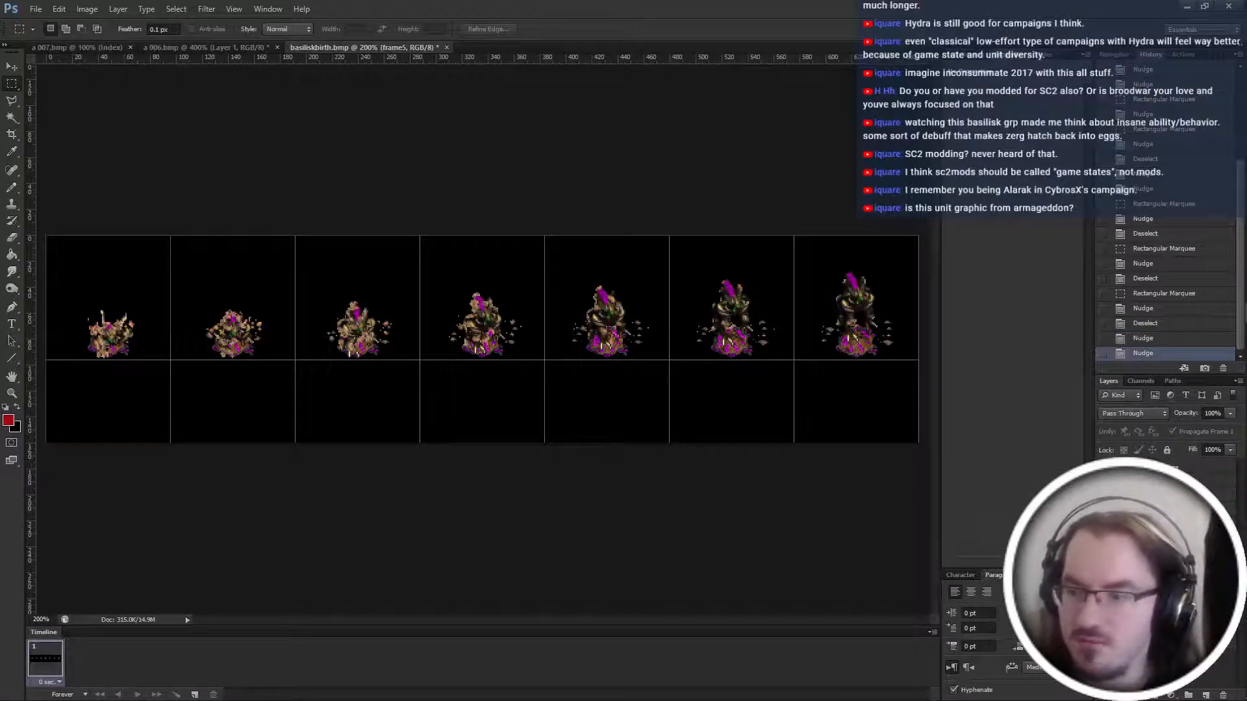
Select the fifth cell on the goop layer, nudge its contents slightly left, and deselect.
{"action": "left_click", "coordinate": [1160, 494]}
{"action": "left_click", "coordinate": [1159, 481]}
{"action": "left_click_drag", "start_coordinate": [669, 256], "coordinate": [544, 443]}
{"action": "key", "text": "Left"}
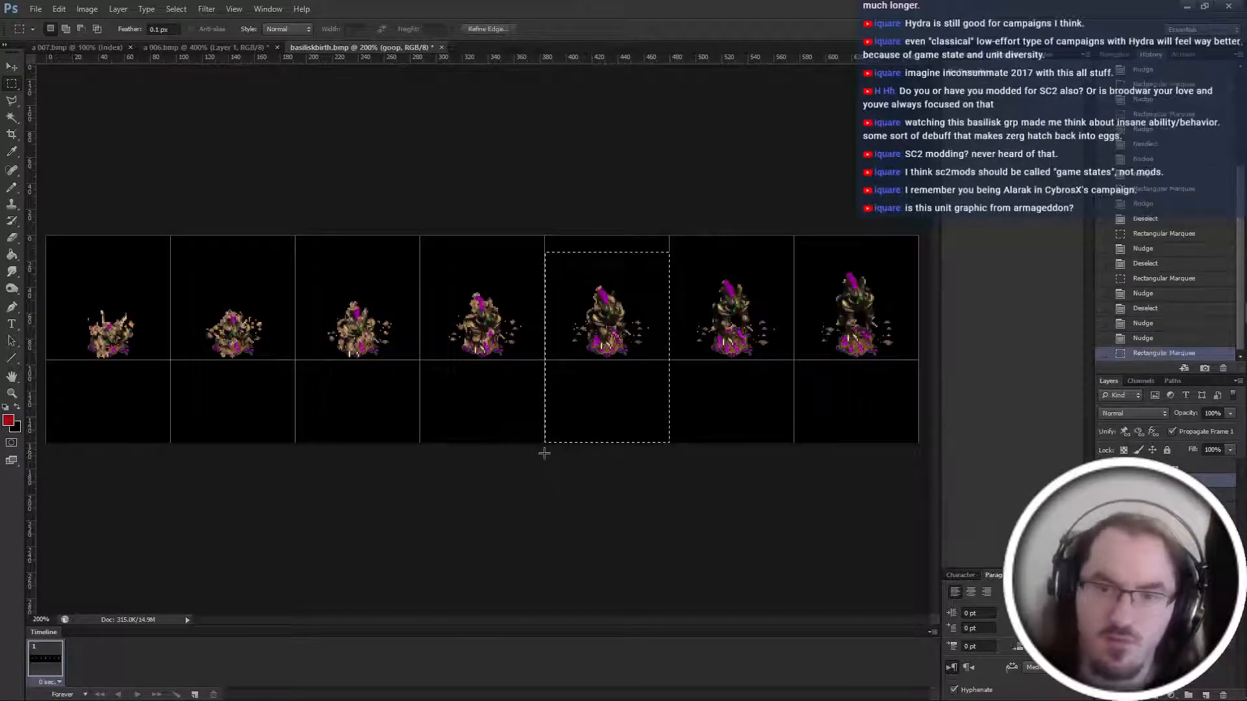
{"action": "key", "text": "ctrl+d"}
Erase the stray goop pixels around the purple crest of the frame5 basilisk on the goop layer.
{"action": "scroll", "coordinate": [807, 396], "scroll_direction": "up", "scroll_amount": 3}
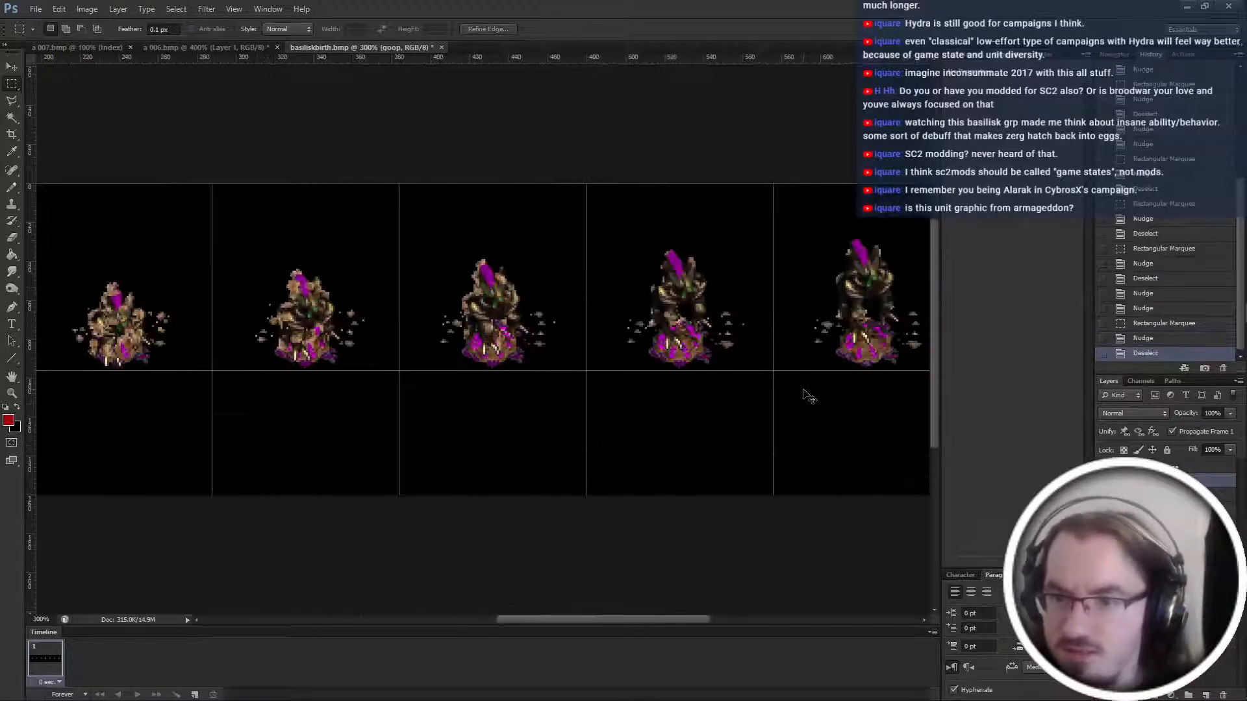
{"action": "left_click", "coordinate": [1143, 495]}
{"action": "scroll", "coordinate": [651, 437], "scroll_direction": "up", "scroll_amount": 1}
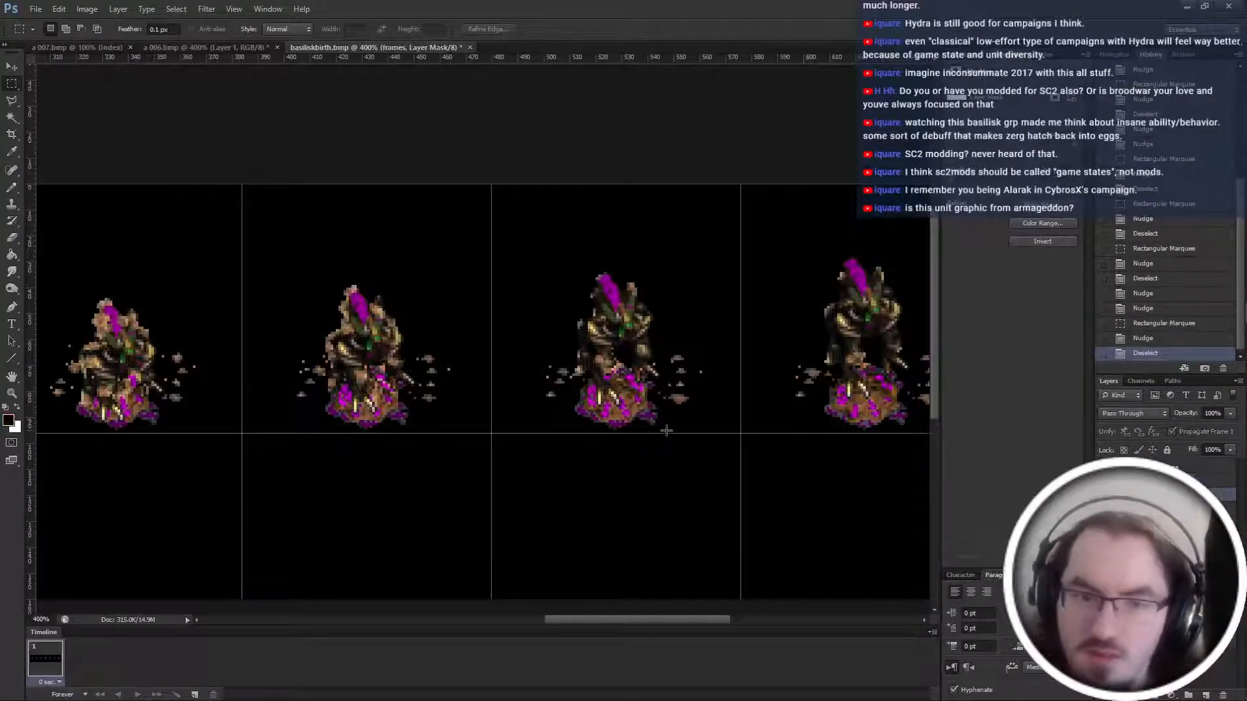
{"action": "key", "text": "e"}
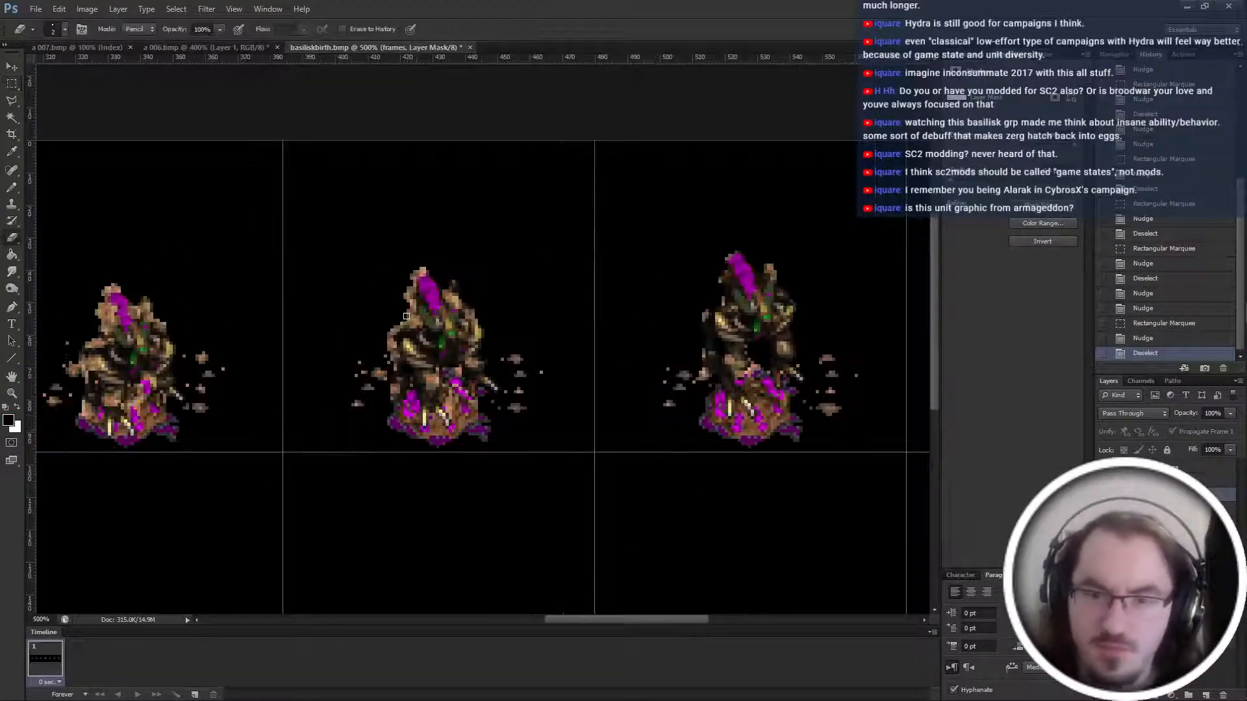
{"action": "left_click", "coordinate": [1144, 481]}
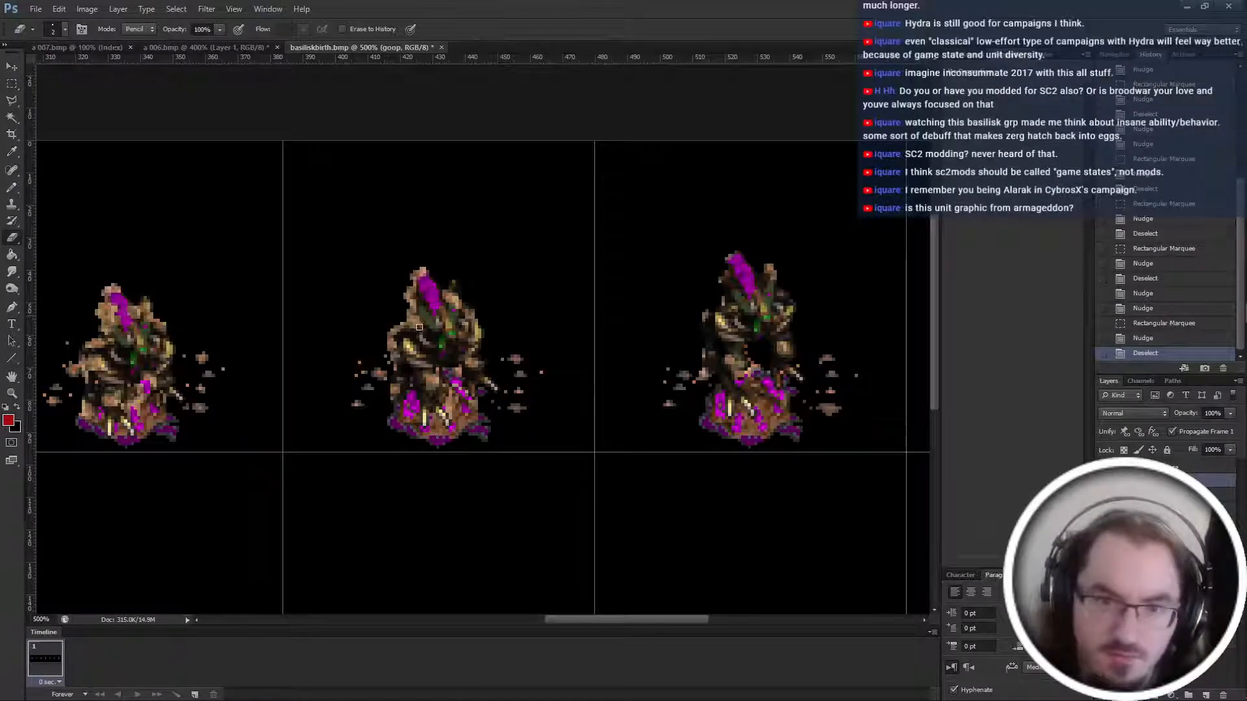
{"action": "left_click", "coordinate": [410, 312]}
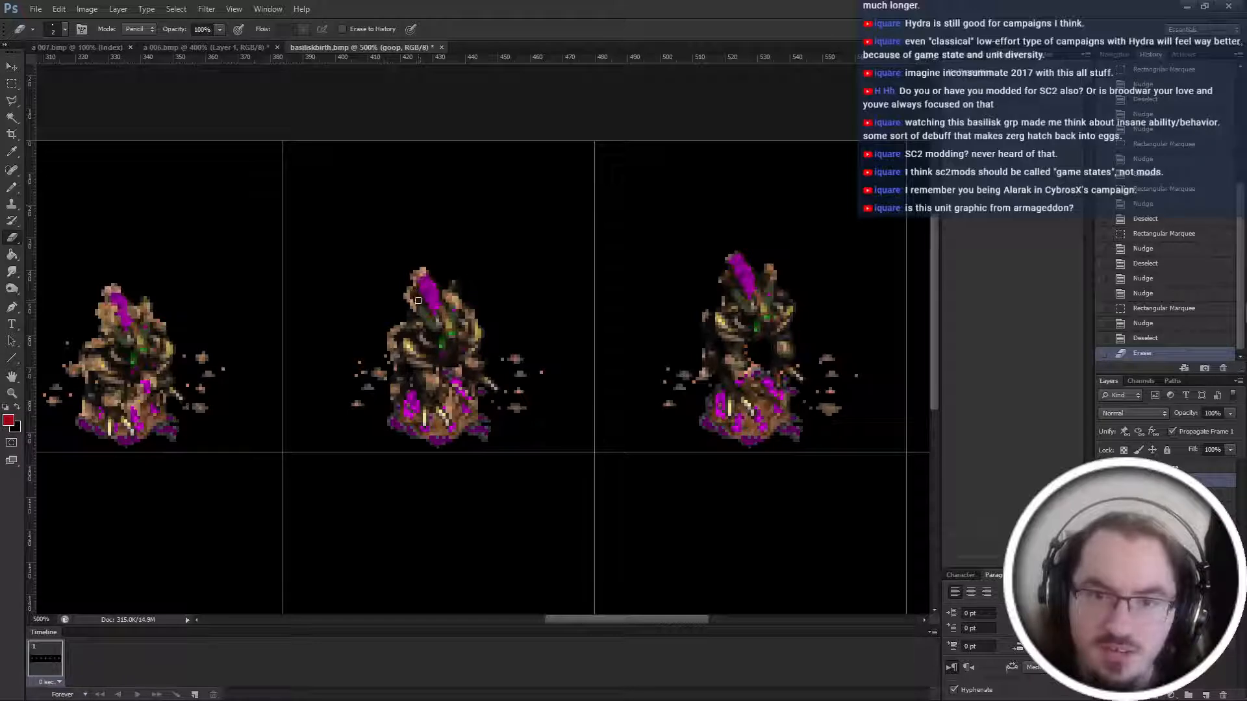
{"action": "mouse_move", "coordinate": [416, 299]}
{"action": "left_mouse_down"}
{"action": "mouse_move", "coordinate": [451, 305]}
{"action": "mouse_move", "coordinate": [423, 279]}
{"action": "left_mouse_up"}
{"action": "left_click", "coordinate": [421, 276]}
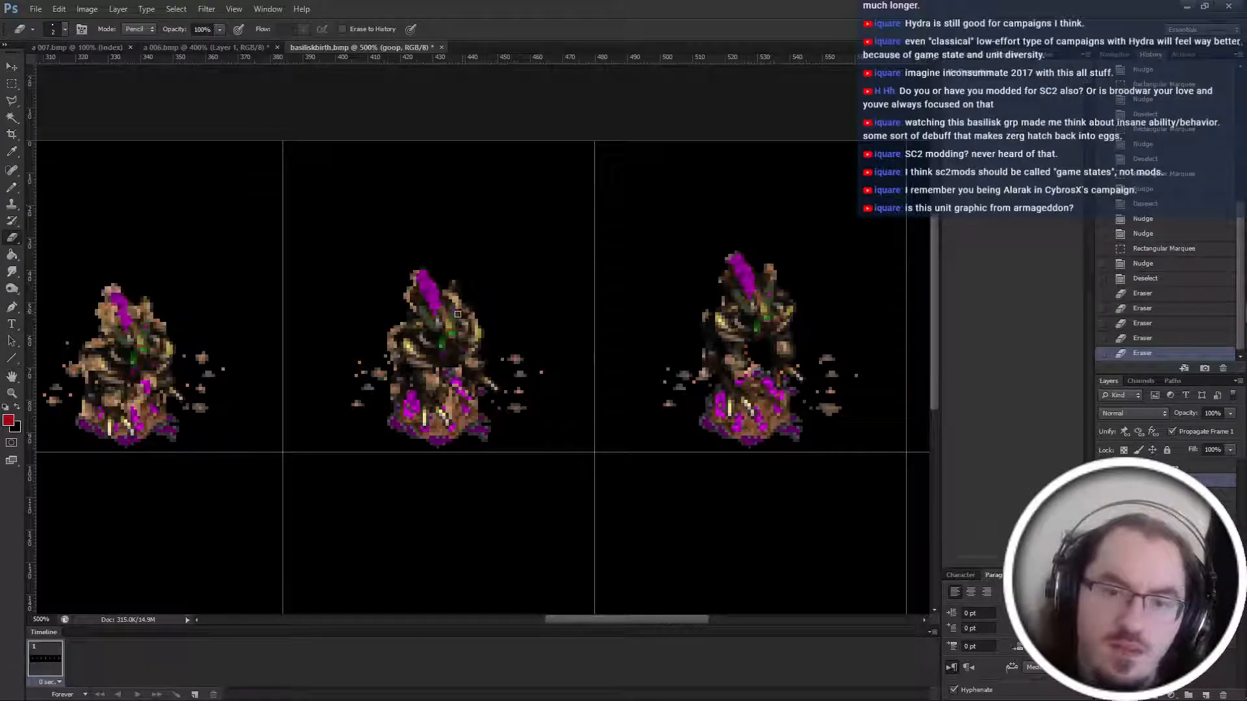
Erase the remaining stray goop pixels along the sides of the frame5 basilisk on the goop layer.
{"action": "left_click", "coordinate": [469, 314]}
{"action": "left_click", "coordinate": [465, 326]}
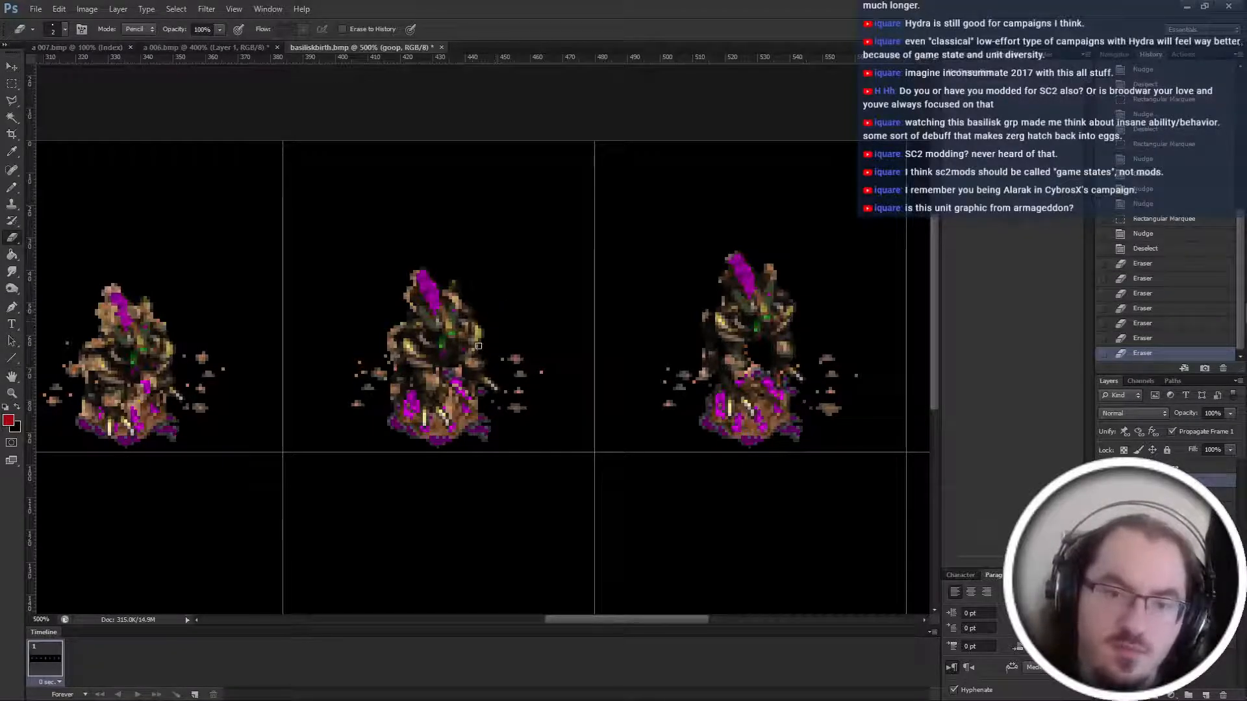
{"action": "left_click", "coordinate": [472, 321]}
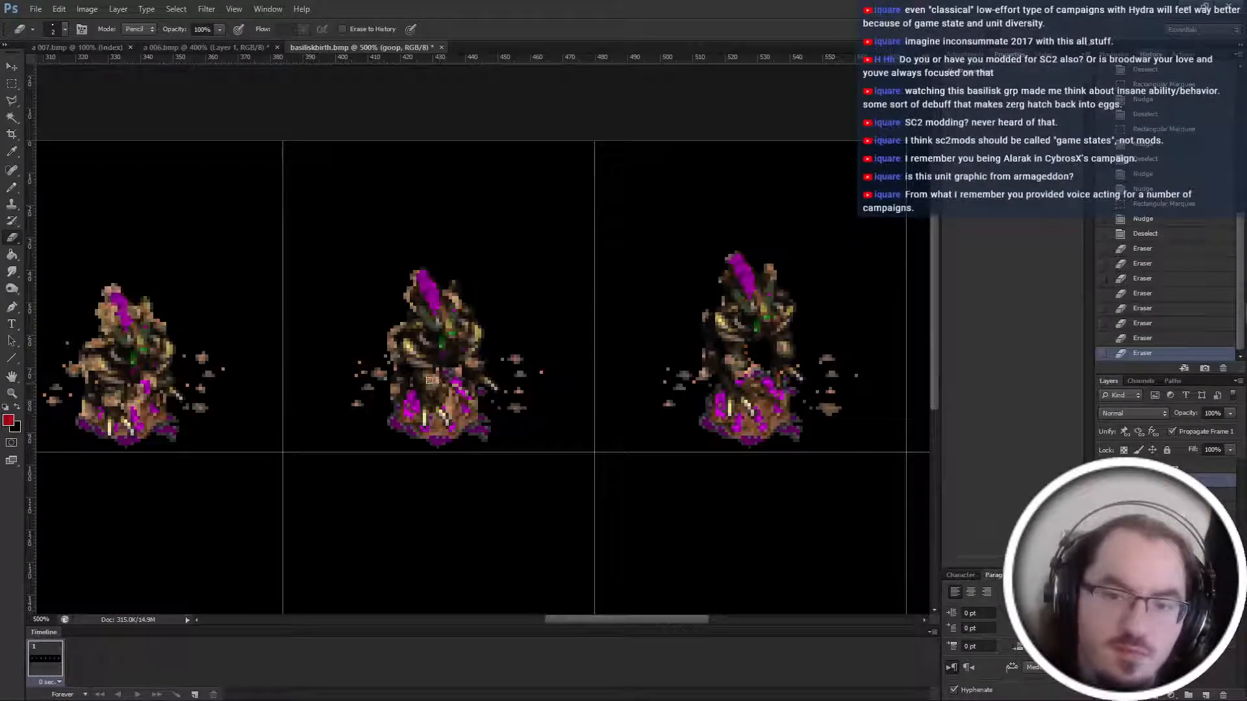
{"action": "left_click", "coordinate": [390, 342]}
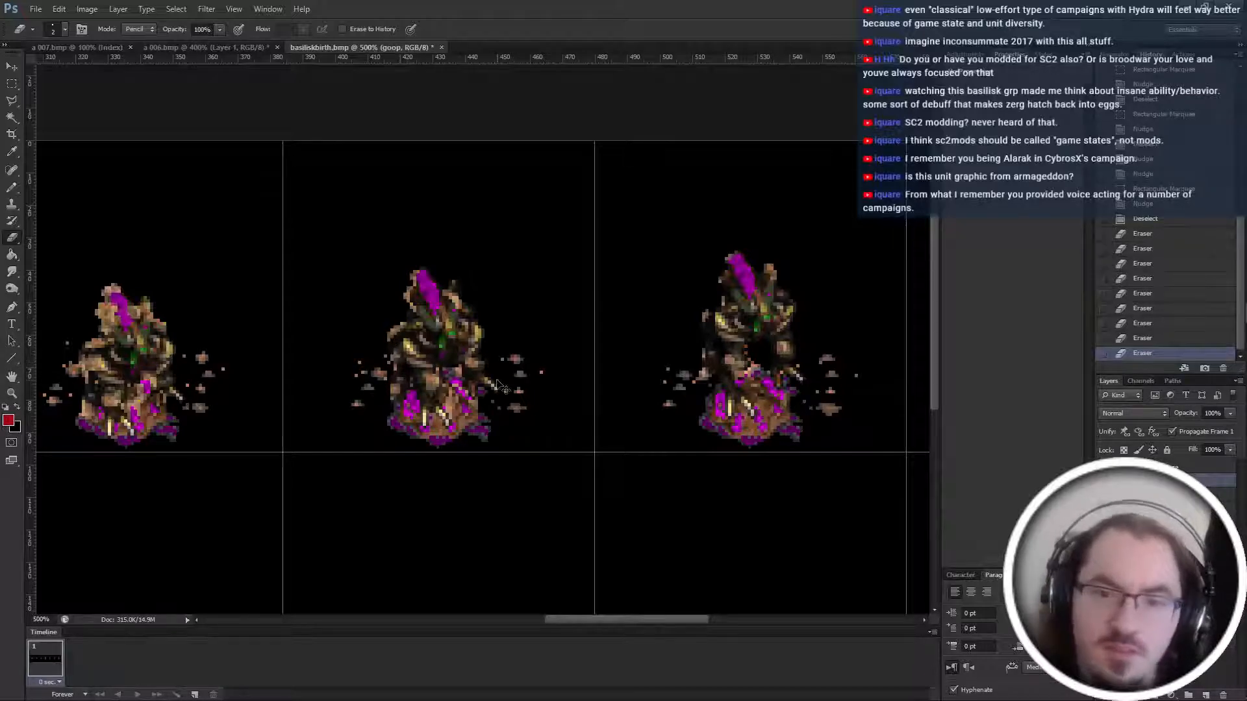
{"action": "scroll", "coordinate": [455, 364], "scroll_direction": "down", "scroll_amount": 2}
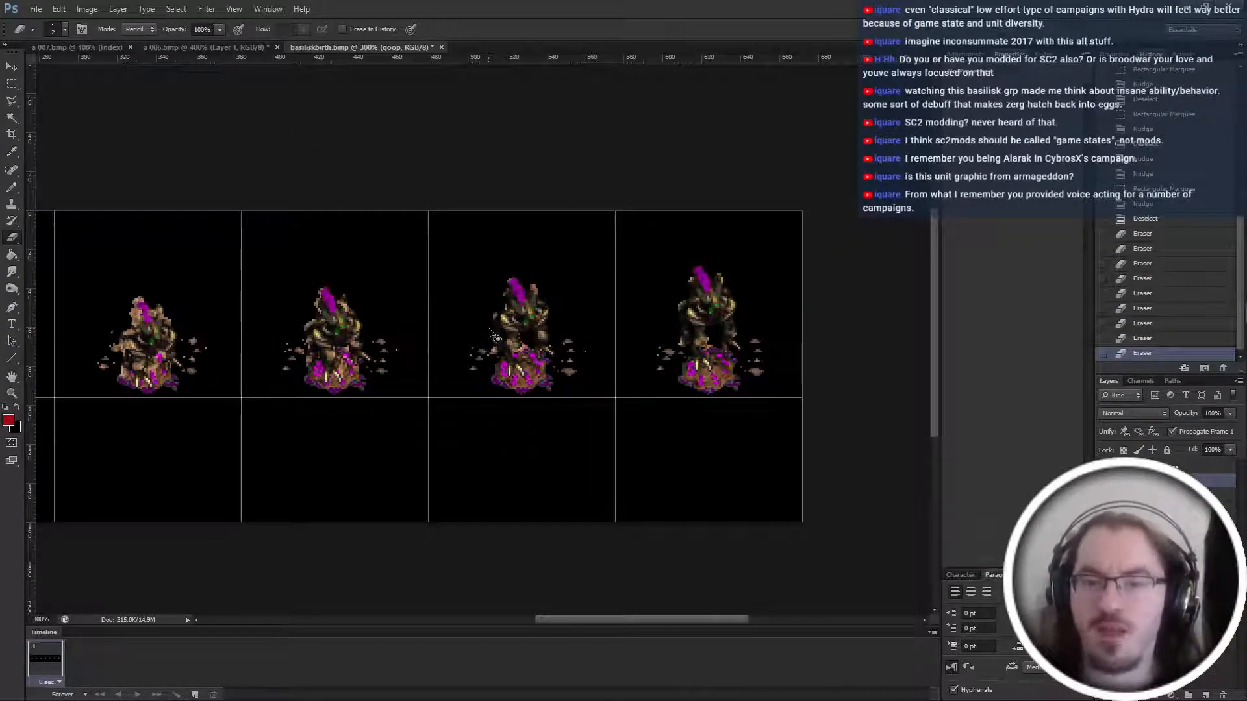
{"action": "scroll", "coordinate": [489, 333], "scroll_direction": "down", "scroll_amount": 1}
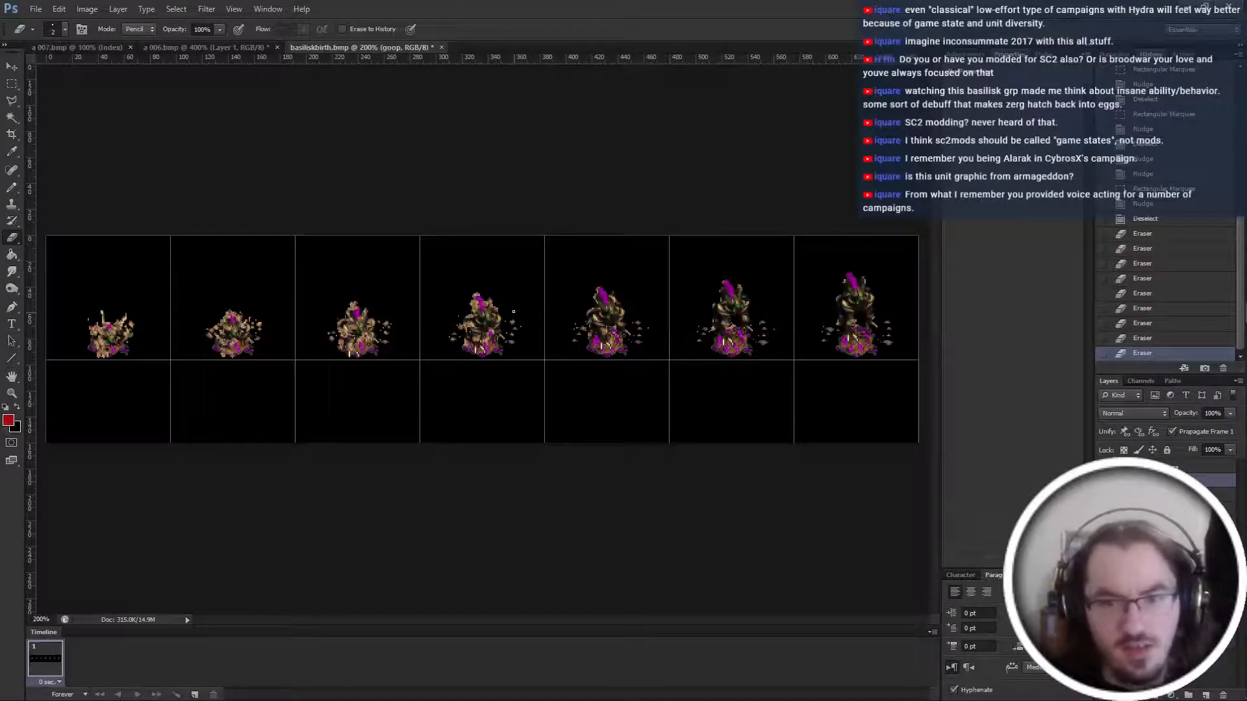
Check the frame preview in PyGRP against the a 007.bmp source and the basiliskbirth.bmp frame sheet in Photoshop.
{"action": "key", "text": "alt+Tab"}
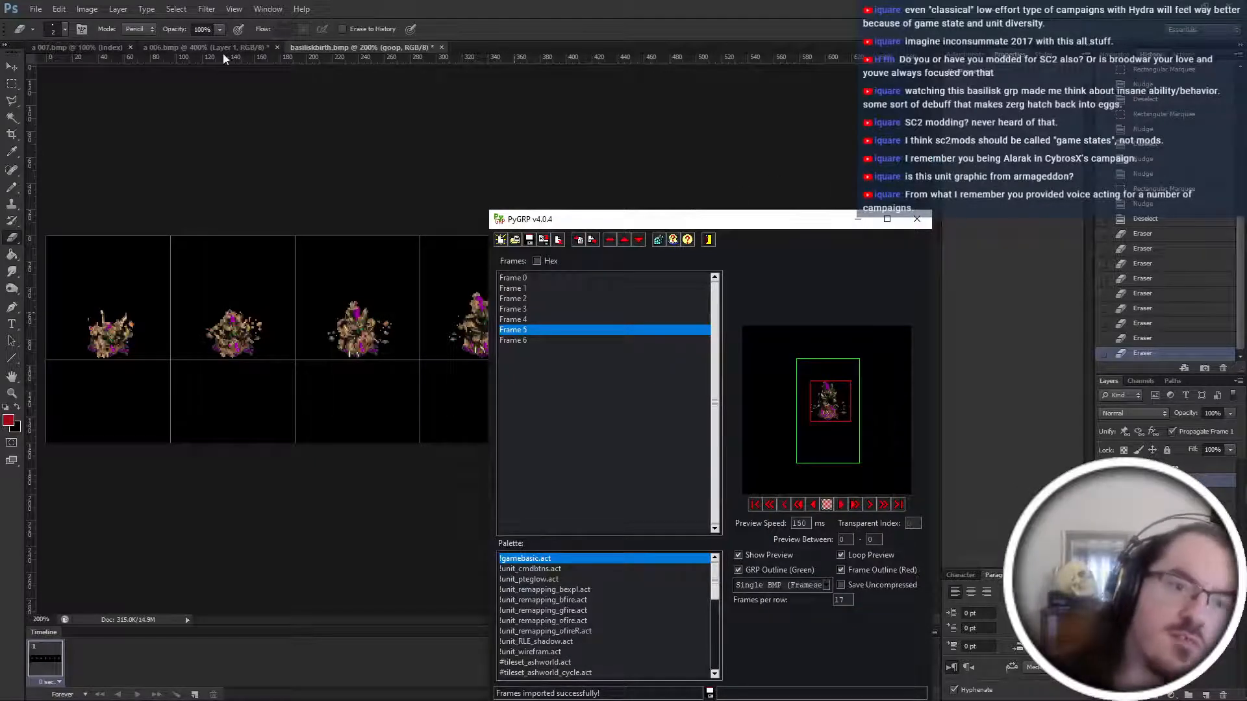
{"action": "left_click", "coordinate": [175, 52]}
{"action": "left_click", "coordinate": [75, 47]}
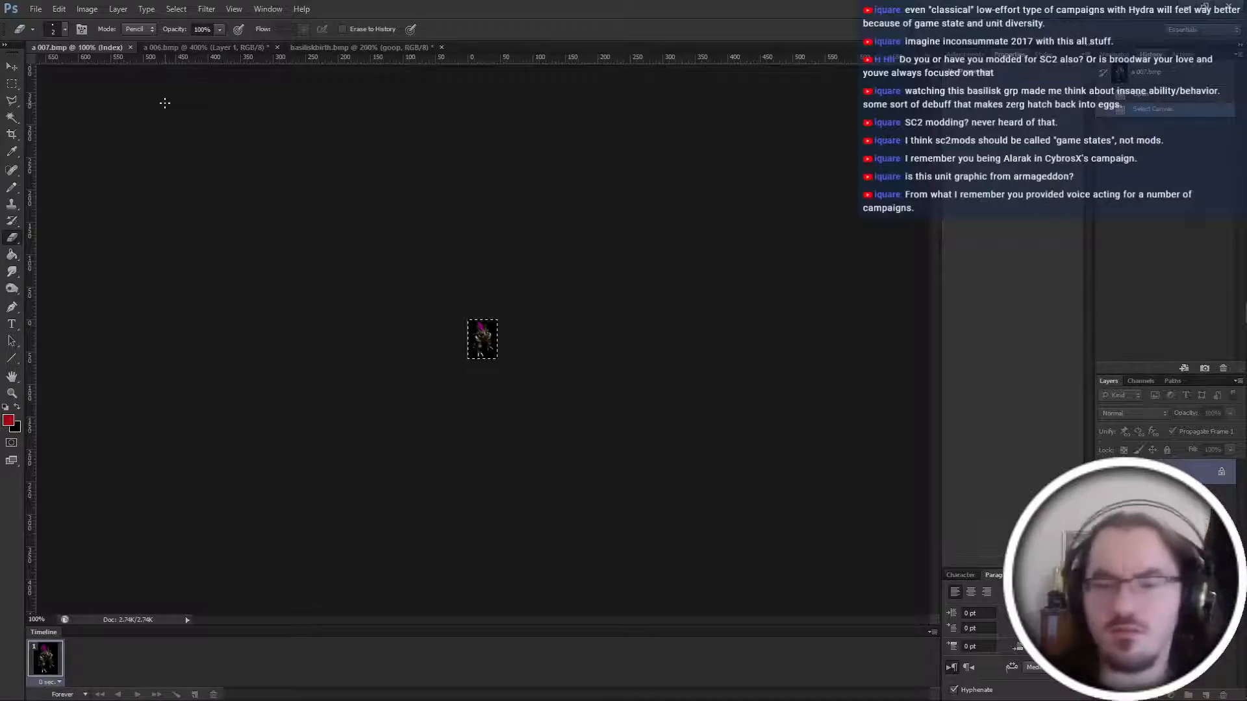
{"action": "key", "text": "alt+Tab"}
{"action": "key", "text": "alt+Tab"}
{"action": "left_click", "coordinate": [382, 49]}
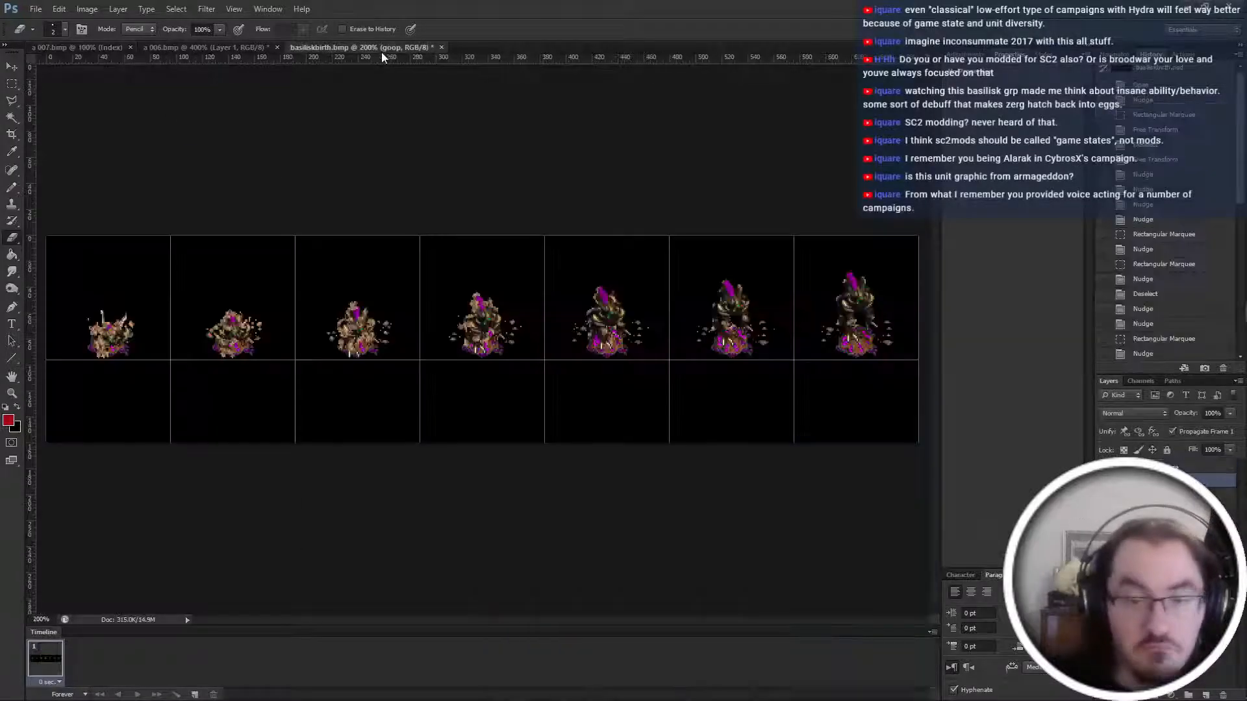
{"action": "key", "text": "alt+Tab"}
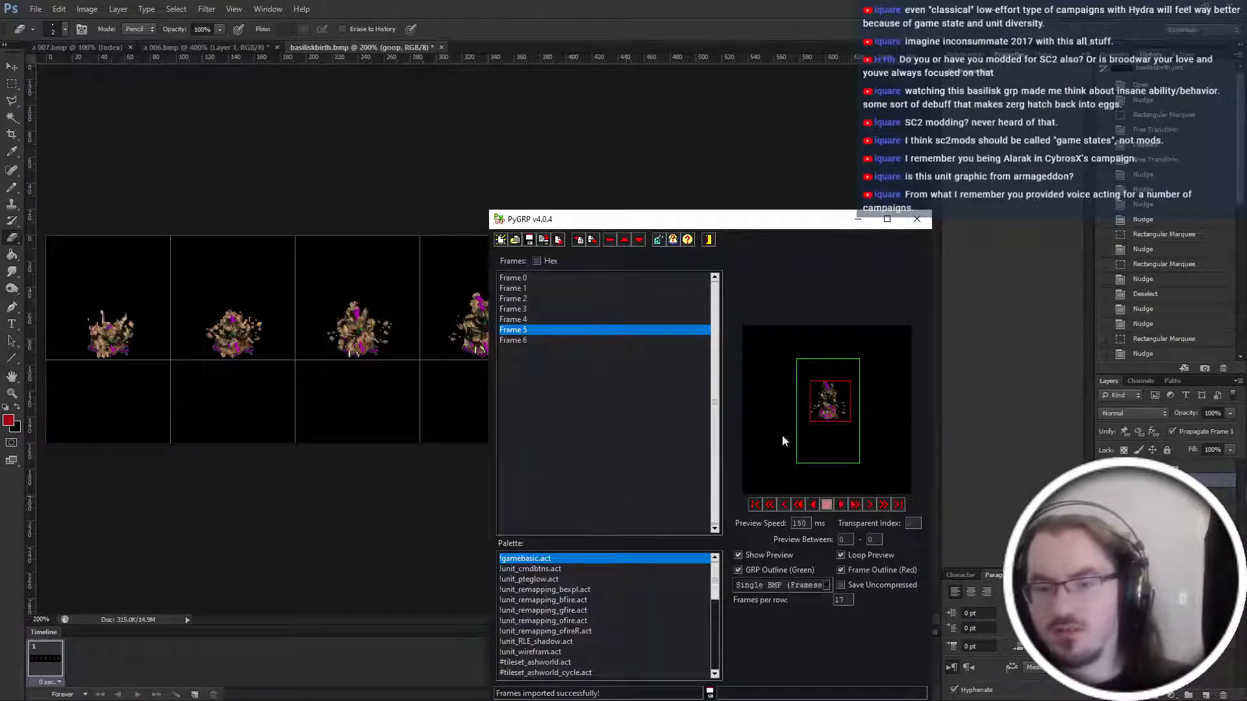
{"action": "key", "text": "alt+Tab"}
Reduce the canvas height of basiliskbirth.bmp by 32 pixels, keeping the centre anchor and the width unchanged.
{"action": "key", "text": "ctrl+minus"}
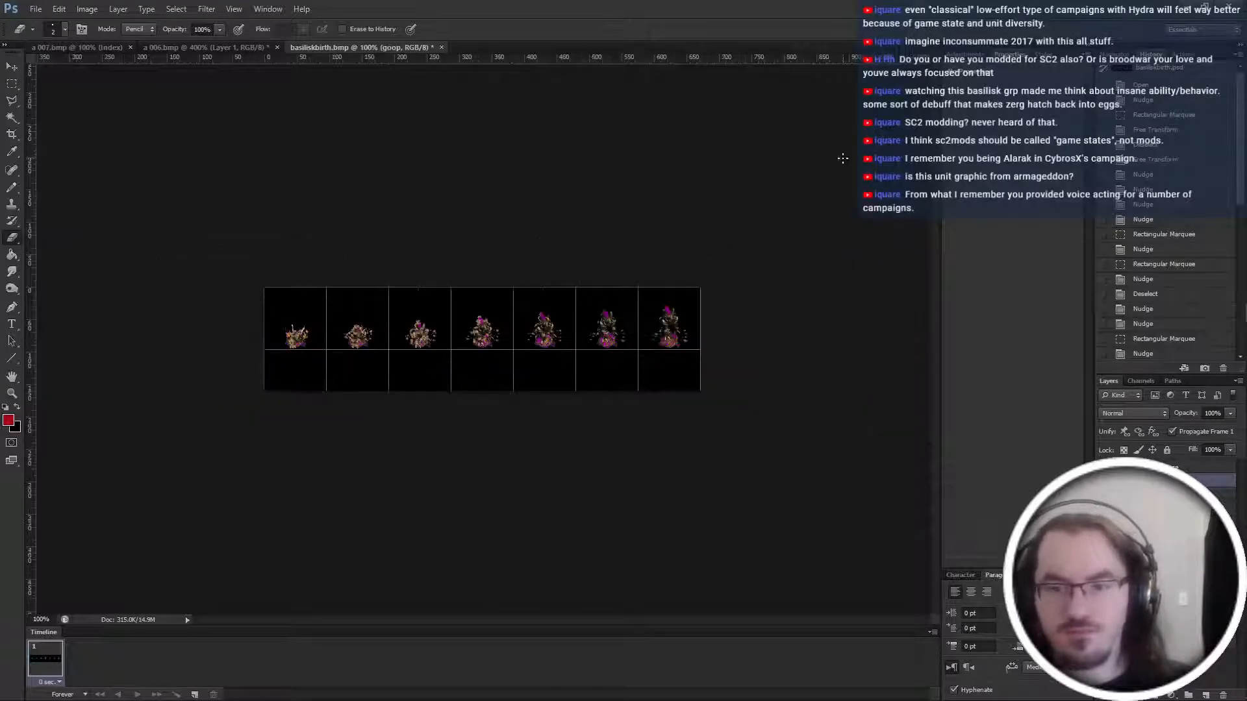
{"action": "key", "text": "ctrl+alt+c"}
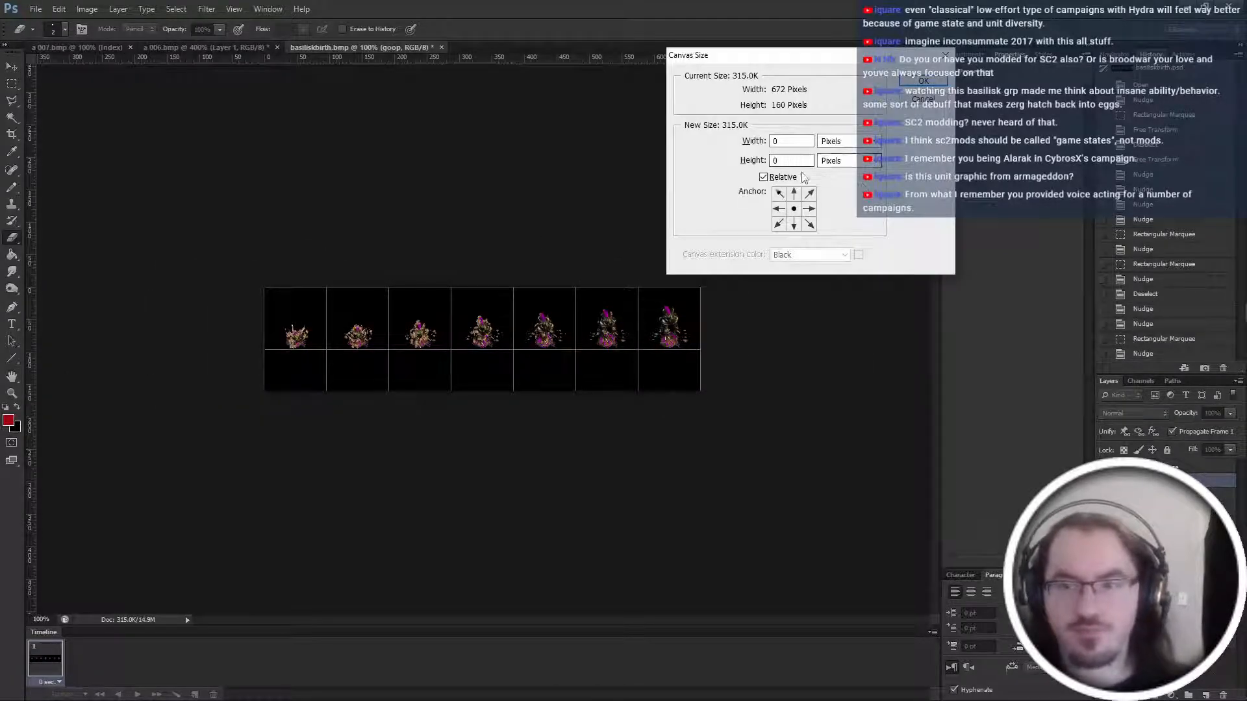
{"action": "key", "text": "Tab"}
{"action": "type", "text": "-32"}
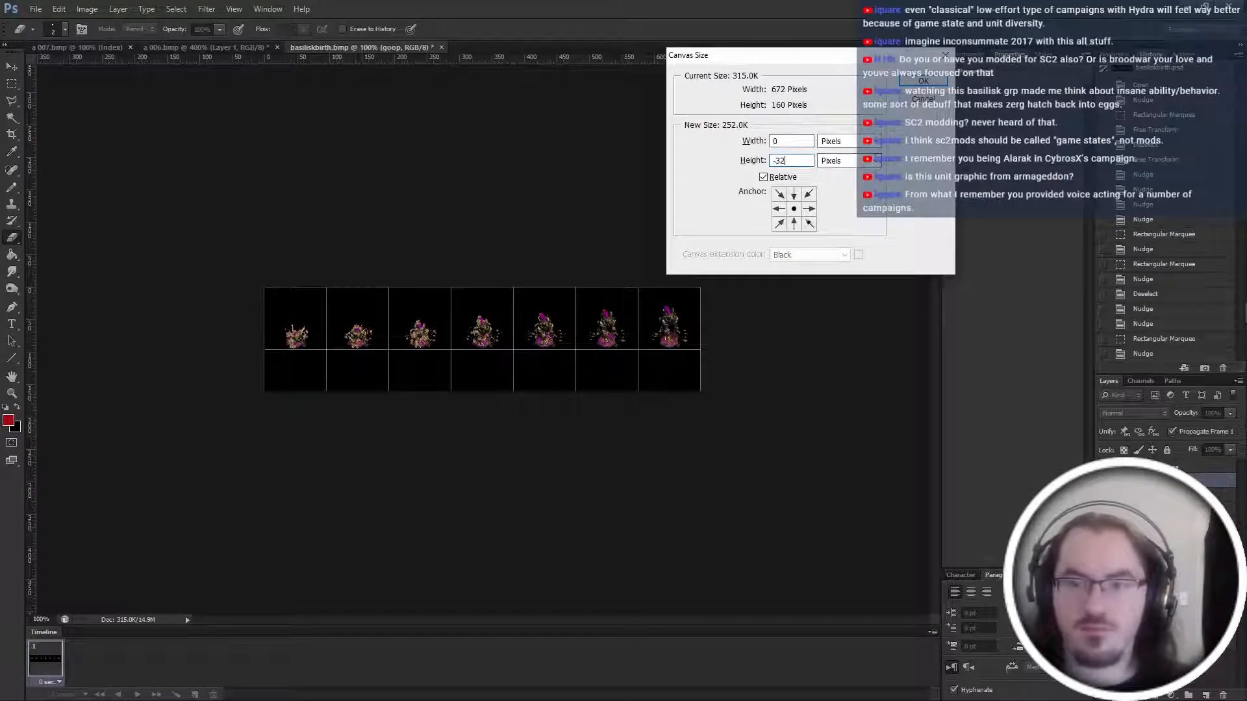
{"action": "key", "text": "Return"}
{"action": "key", "text": "ctrl+plus"}
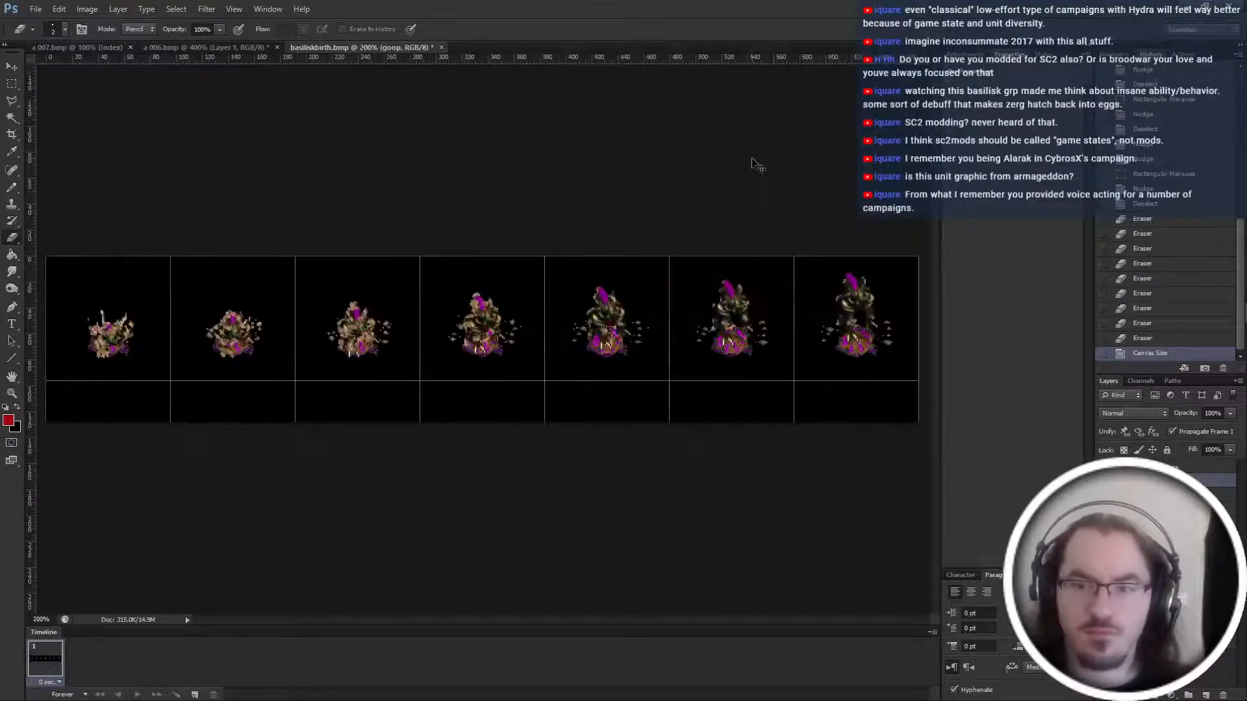
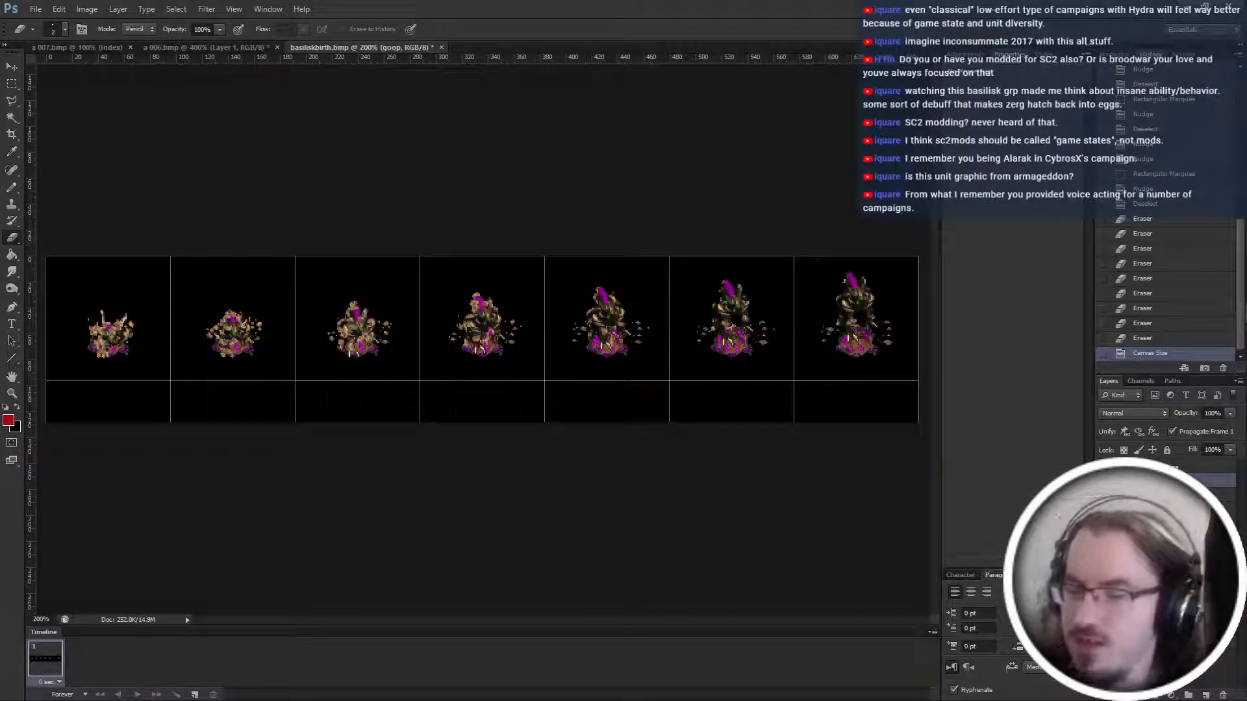
Nudge the basilisk on the frame7 layer down several pixels so it sits lower in the goop.
{"action": "key", "text": "alt+bracketleft"}
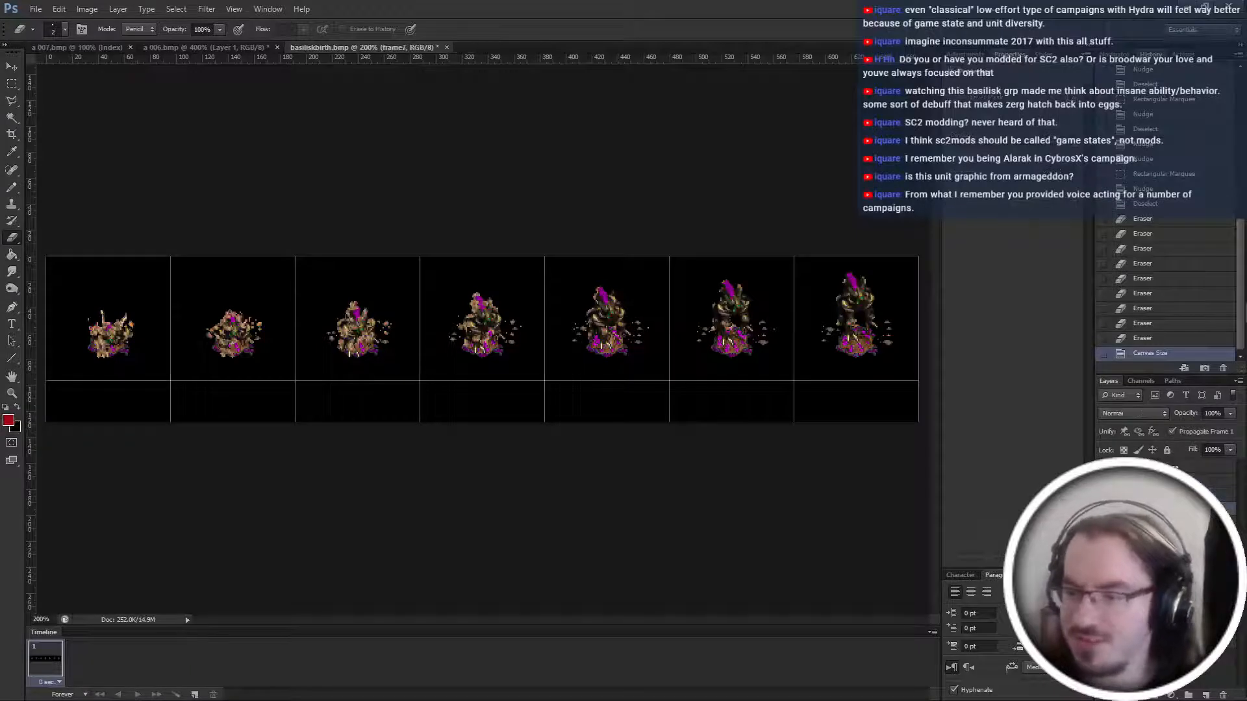
{"action": "key", "text": "ctrl+Down"}
{"action": "key", "text": "ctrl+Down"}
{"action": "key", "text": "ctrl+Down"}
{"action": "key", "text": "ctrl+Down"}
{"action": "key", "text": "ctrl+Down"}
{"action": "key", "text": "ctrl+Down"}
{"action": "key", "text": "ctrl+Down"}
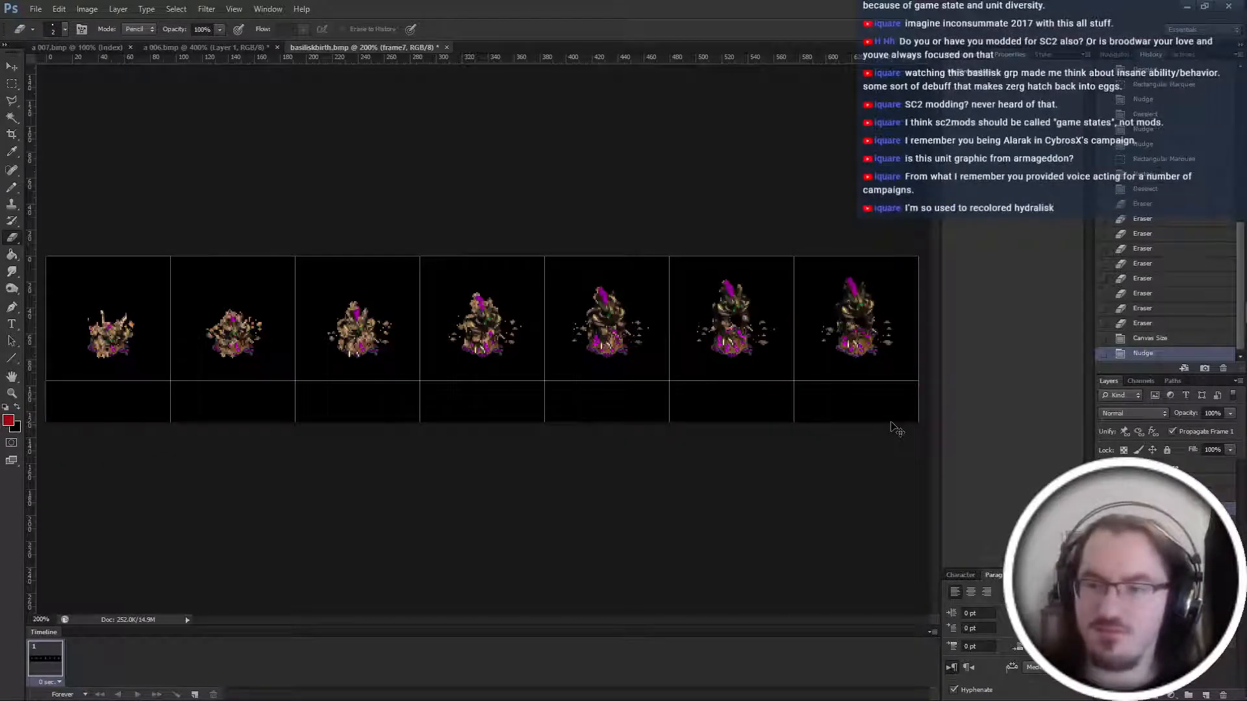
{"action": "key", "text": "ctrl+Down"}
{"action": "key", "text": "ctrl+Down"}
{"action": "key", "text": "ctrl+Down"}
{"action": "key", "text": "ctrl+Down"}
{"action": "key", "text": "ctrl+Down"}
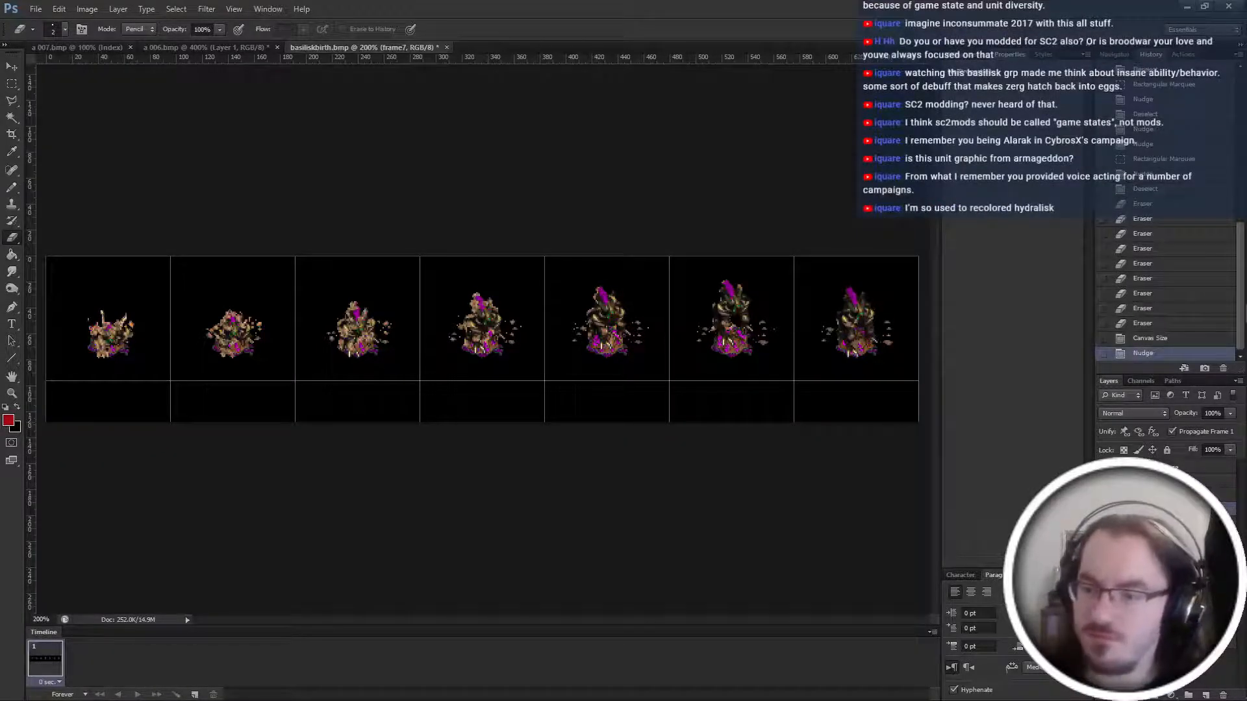
Nudge the frame6 basilisk down several pixels to sit lower in its goop.
{"action": "key", "text": "alt+bracketright"}
{"action": "key", "text": "ctrl+Down"}
{"action": "key", "text": "ctrl+Down"}
{"action": "key", "text": "ctrl+Down"}
{"action": "key", "text": "ctrl+Down"}
{"action": "key", "text": "ctrl+Down"}
{"action": "key", "text": "ctrl+Down"}
{"action": "key", "text": "ctrl+Down"}
{"action": "key", "text": "ctrl+Down"}
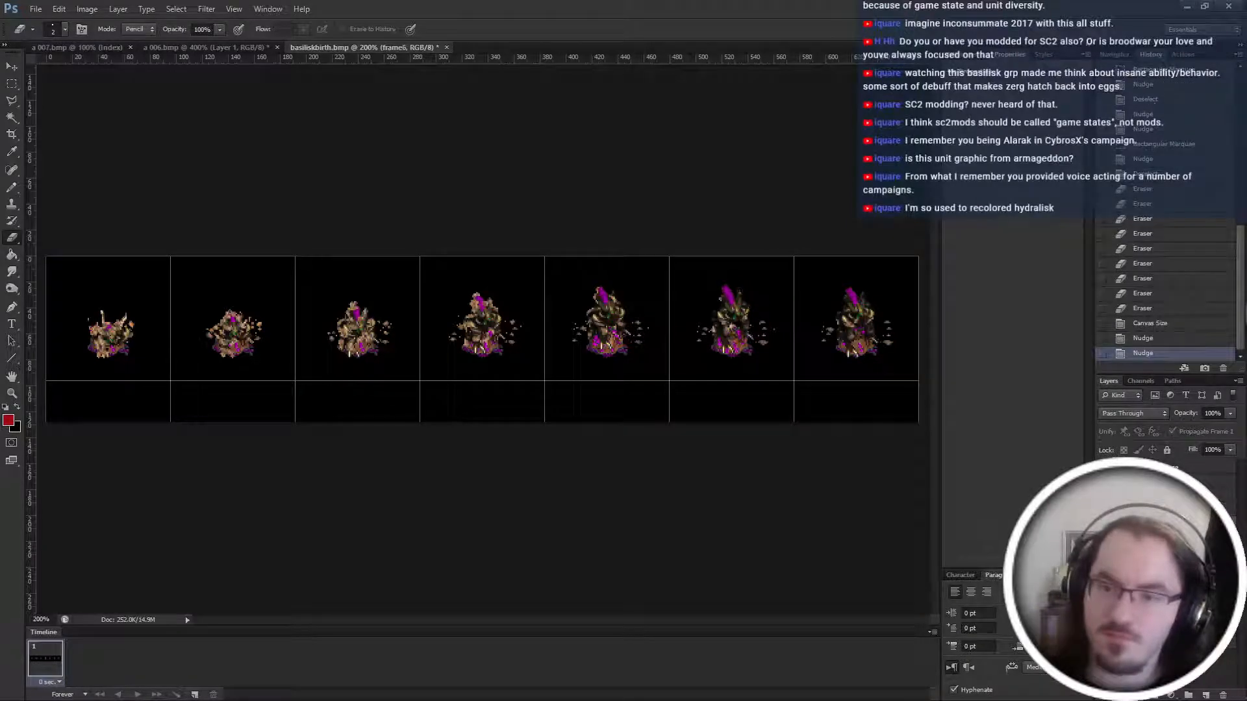
{"action": "key", "text": "ctrl+Up"}
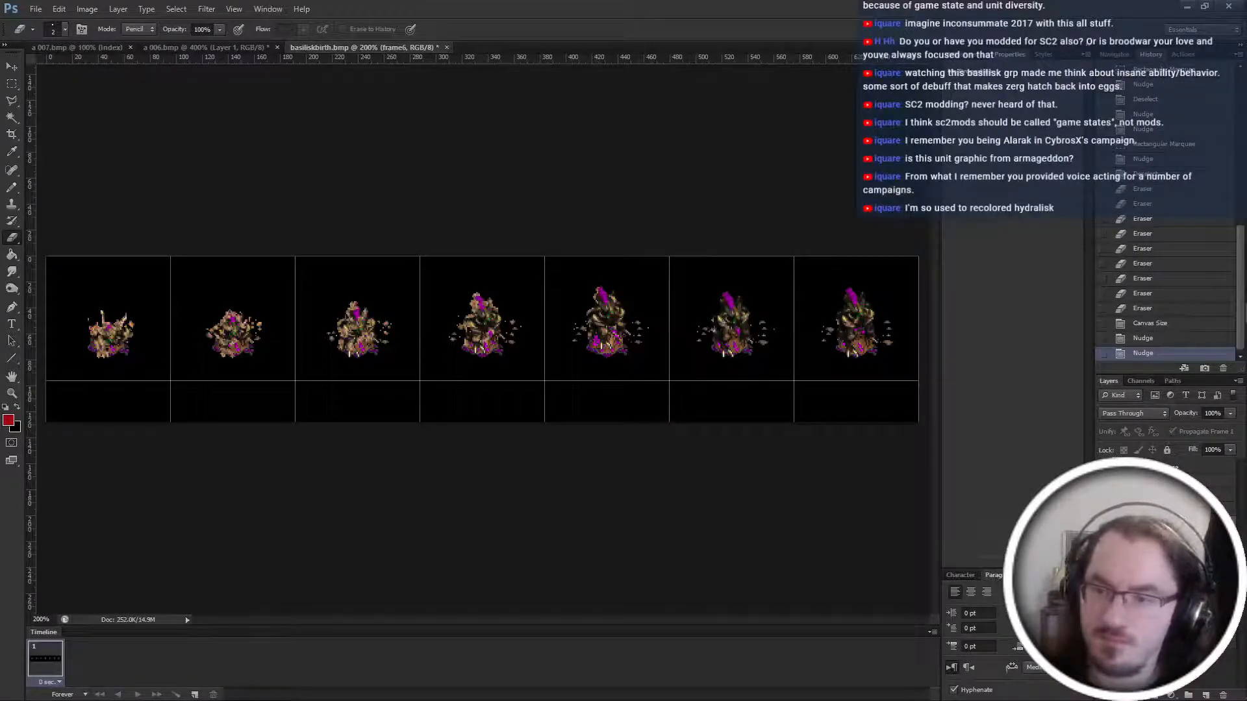
Nudge the frame5 basilisk down several pixels and shift the frame4 basilisk down slightly.
{"action": "key", "text": "alt+bracketleft"}
{"action": "key", "text": "ctrl+Down"}
{"action": "key", "text": "ctrl+Down"}
{"action": "key", "text": "ctrl+Down"}
{"action": "key", "text": "ctrl+Down"}
{"action": "key", "text": "ctrl+Down"}
{"action": "key", "text": "ctrl+Down"}
{"action": "key", "text": "ctrl+Down"}
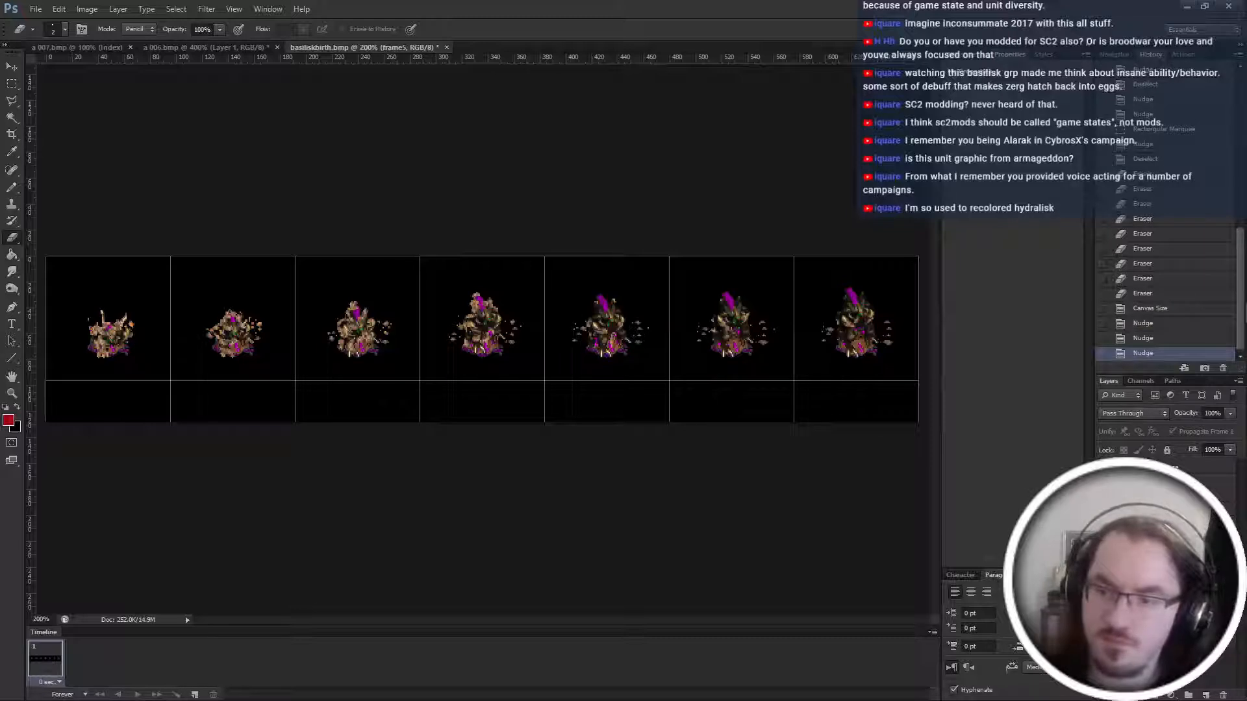
{"action": "key", "text": "ctrl+Down"}
{"action": "key", "text": "ctrl+Down"}
{"action": "key", "text": "ctrl+Down"}
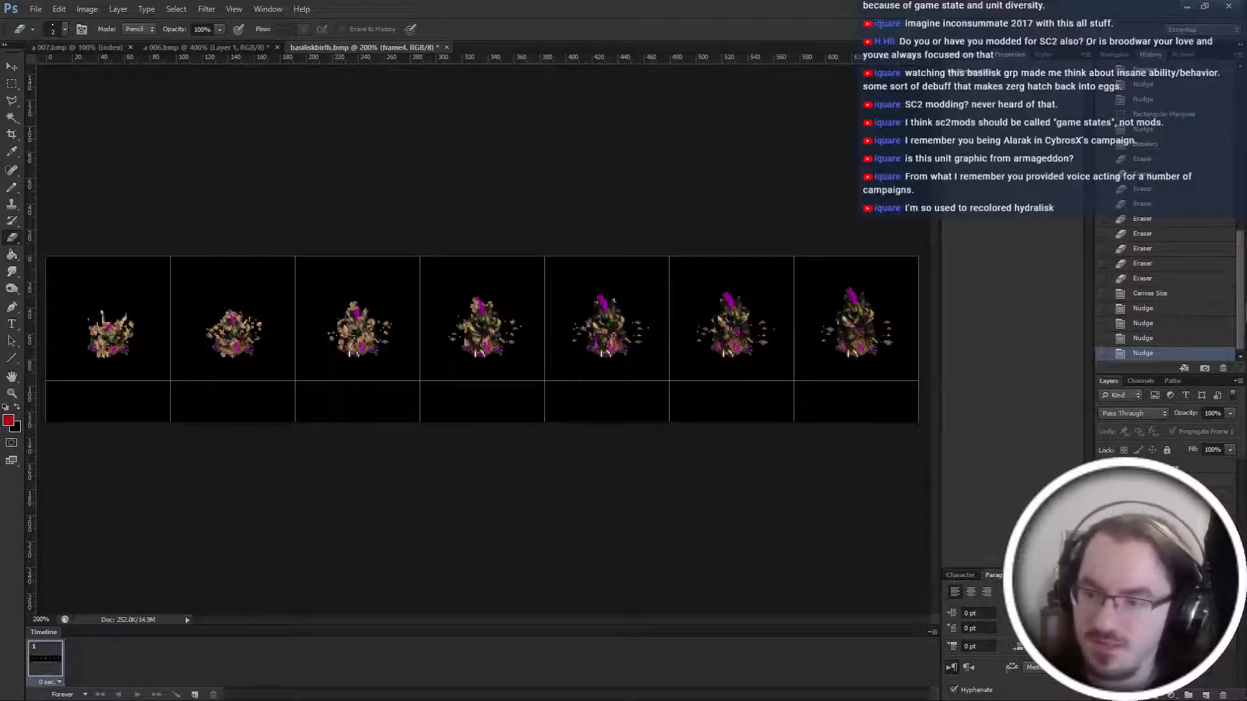
Select the fourth cell on the goop layer and nudge its contents to fit the lowered basilisk.
{"action": "key", "text": "m"}
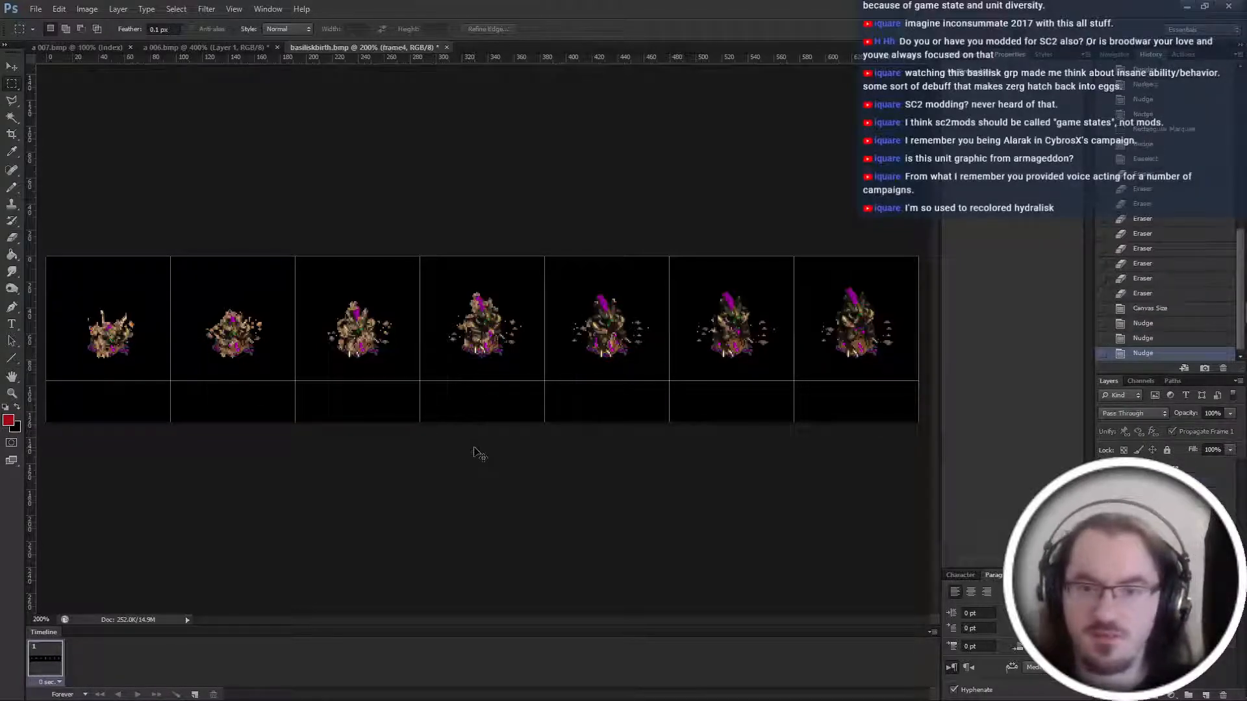
{"action": "left_click_drag", "start_coordinate": [438, 425], "coordinate": [532, 256]}
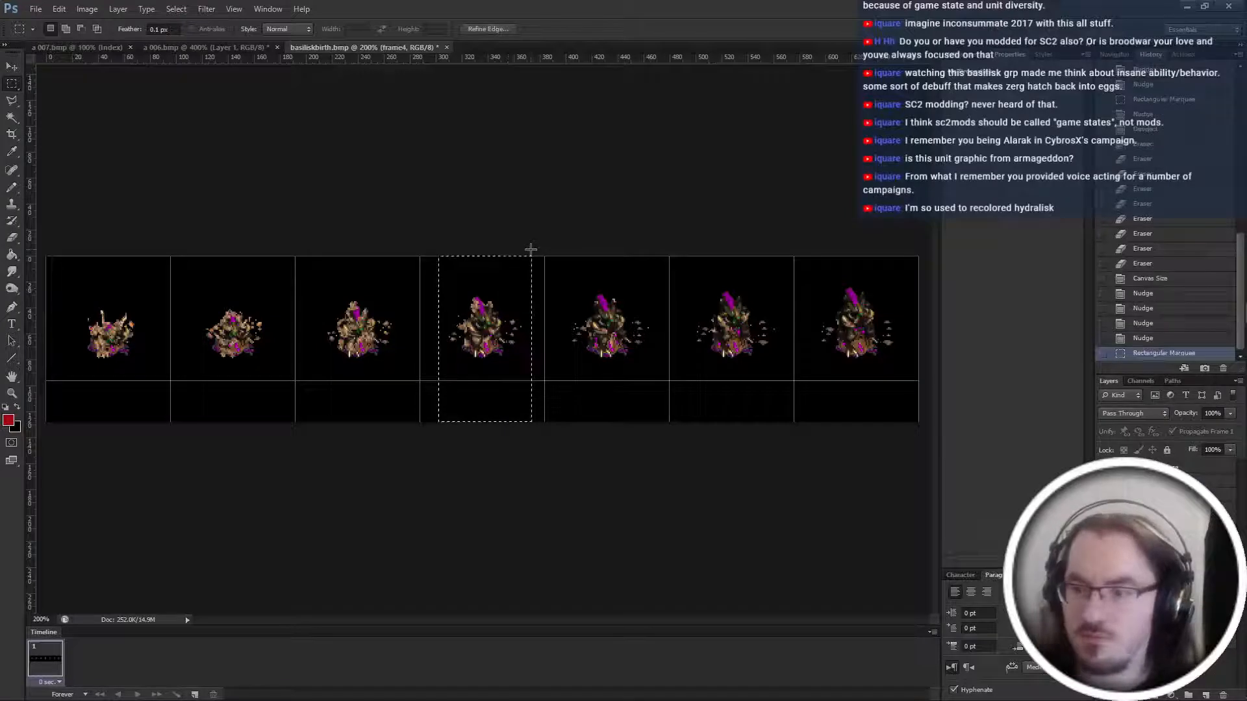
{"action": "left_click", "coordinate": [1195, 480]}
{"action": "key", "text": "ctrl+Down"}
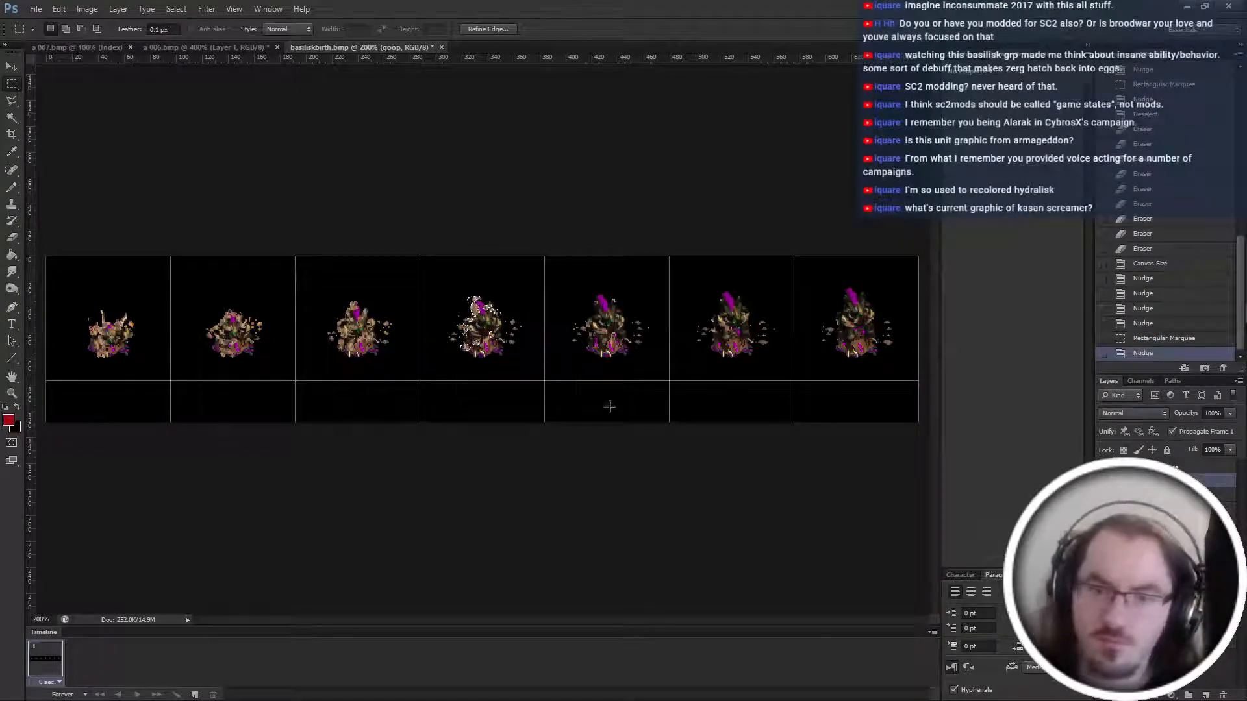
Select the fifth, sixth and seventh cells on the goop layer in turn, nudge their contents vertically, and deselect.
{"action": "mouse_move", "coordinate": [544, 423]}
{"action": "left_mouse_down"}
{"action": "mouse_move", "coordinate": [673, 254]}
{"action": "mouse_move", "coordinate": [793, 423]}
{"action": "left_mouse_up"}
{"action": "key", "text": "ctrl+Up"}
{"action": "key", "text": "ctrl+Up"}
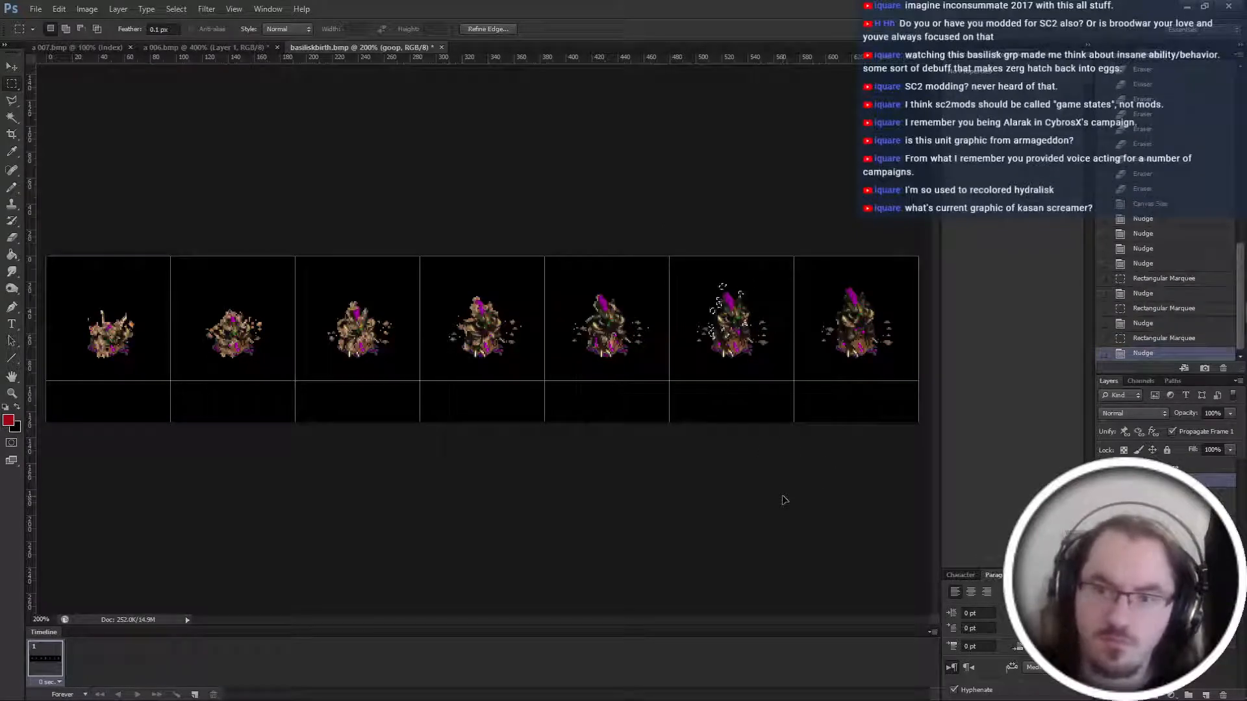
{"action": "left_click_drag", "start_coordinate": [793, 256], "coordinate": [919, 423]}
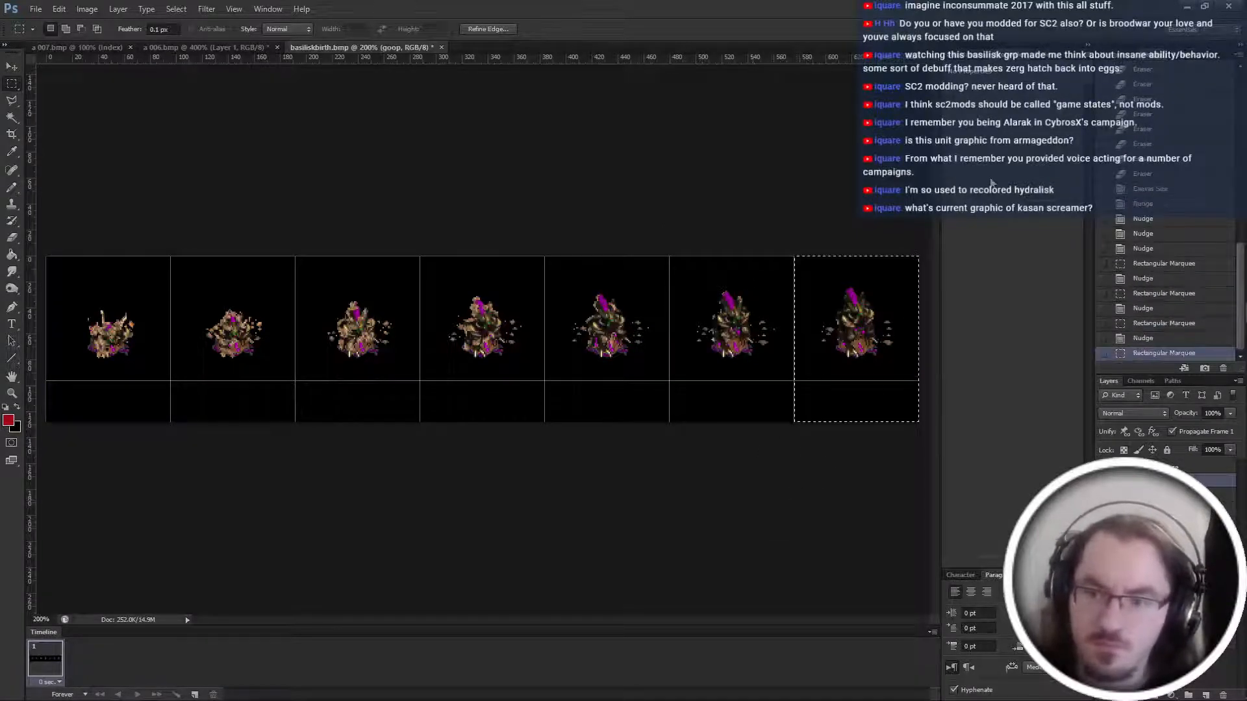
{"action": "key", "text": "ctrl+Up"}
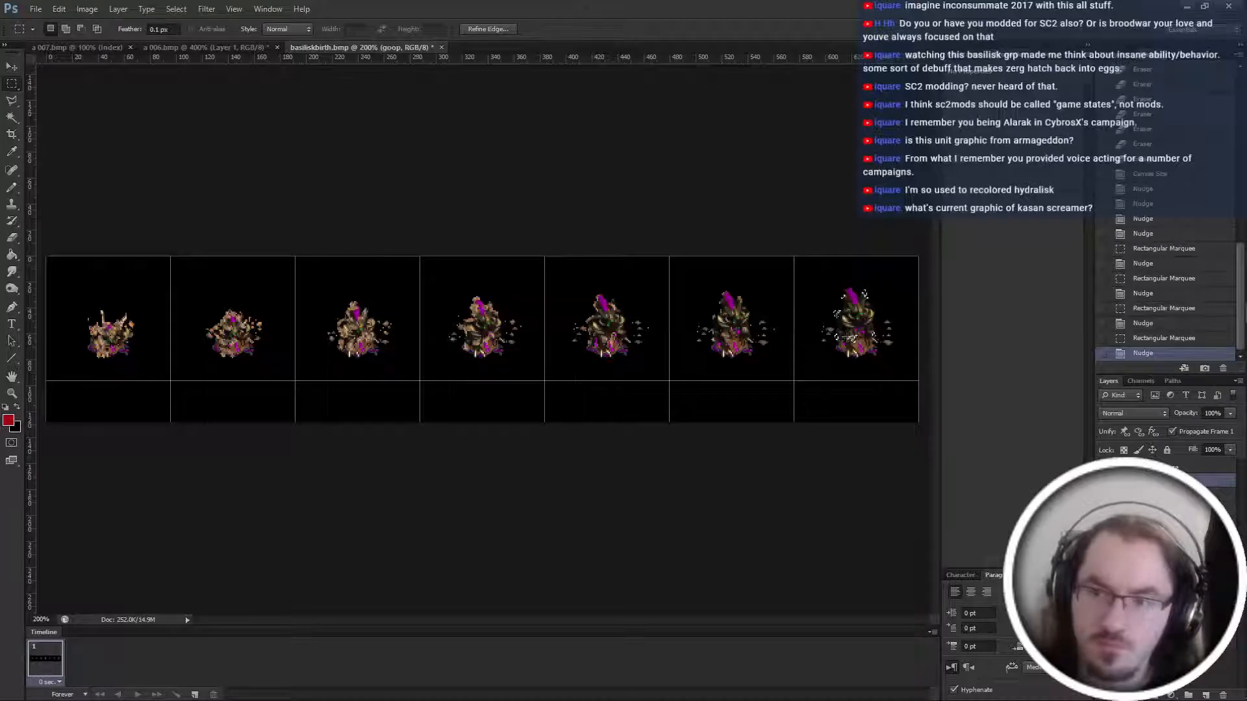
{"action": "key", "text": "ctrl+d"}
{"action": "key", "text": "ctrl+minus"}
{"action": "key", "text": "ctrl+s"}
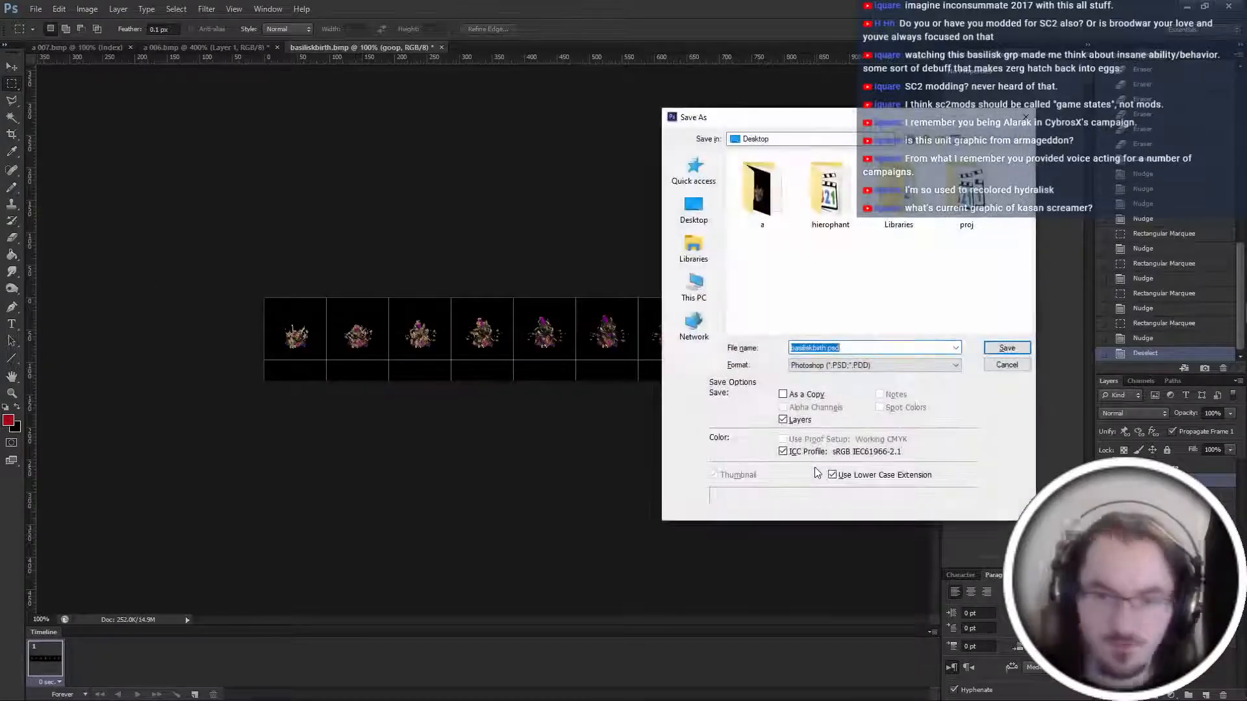
{"action": "key", "text": "Return"}
{"action": "key", "text": "Return"}
Copy the path of the newbirth-ground folder in File Explorer and return to Photoshop.
{"action": "key", "text": "alt+Tab"}
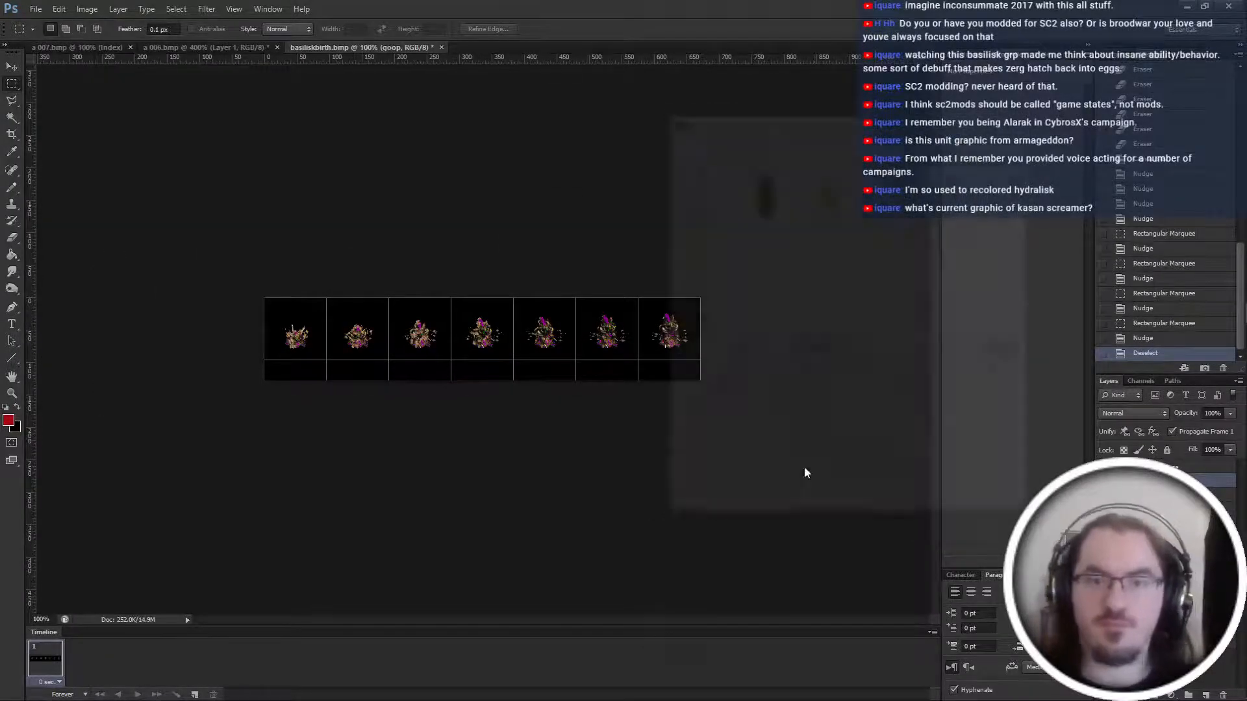
{"action": "key", "text": "alt+Tab"}
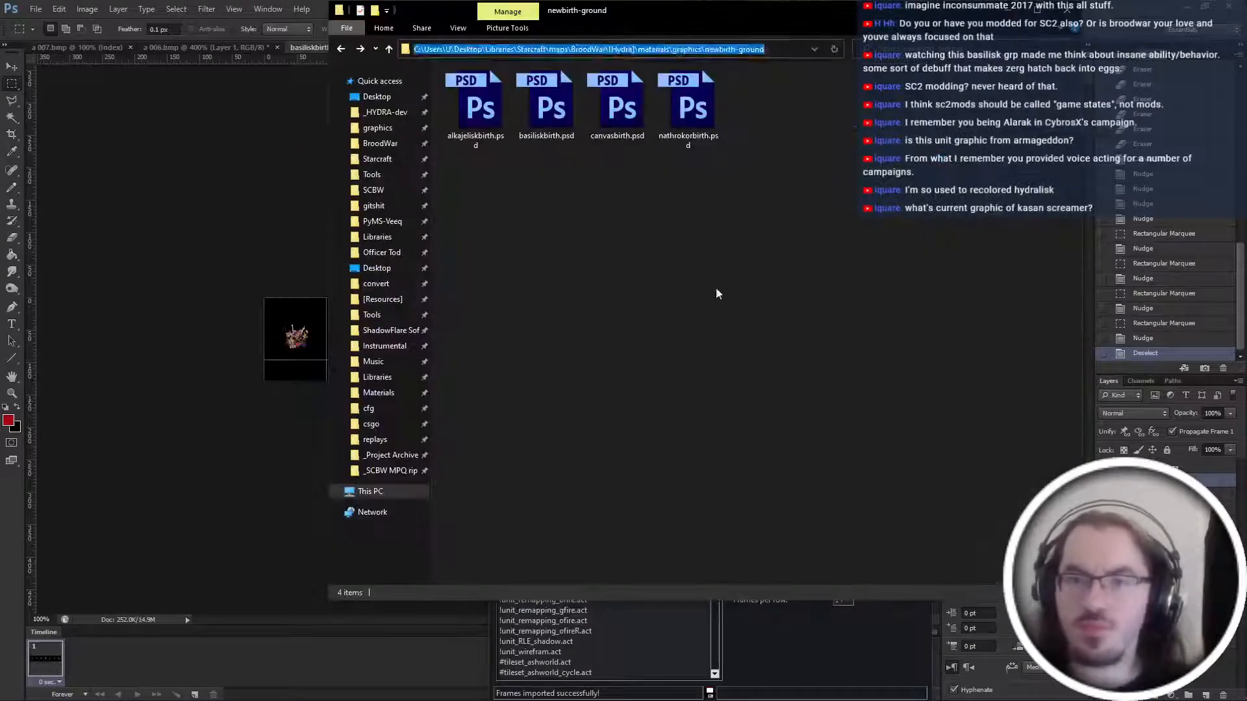
{"action": "key", "text": "alt+Tab"}
{"action": "key", "text": "alt+Tab"}
Save the layered document as basiliskbirth.psd in the newbirth-ground folder, replacing the existing file.
{"action": "key", "text": "ctrl+shift+s"}
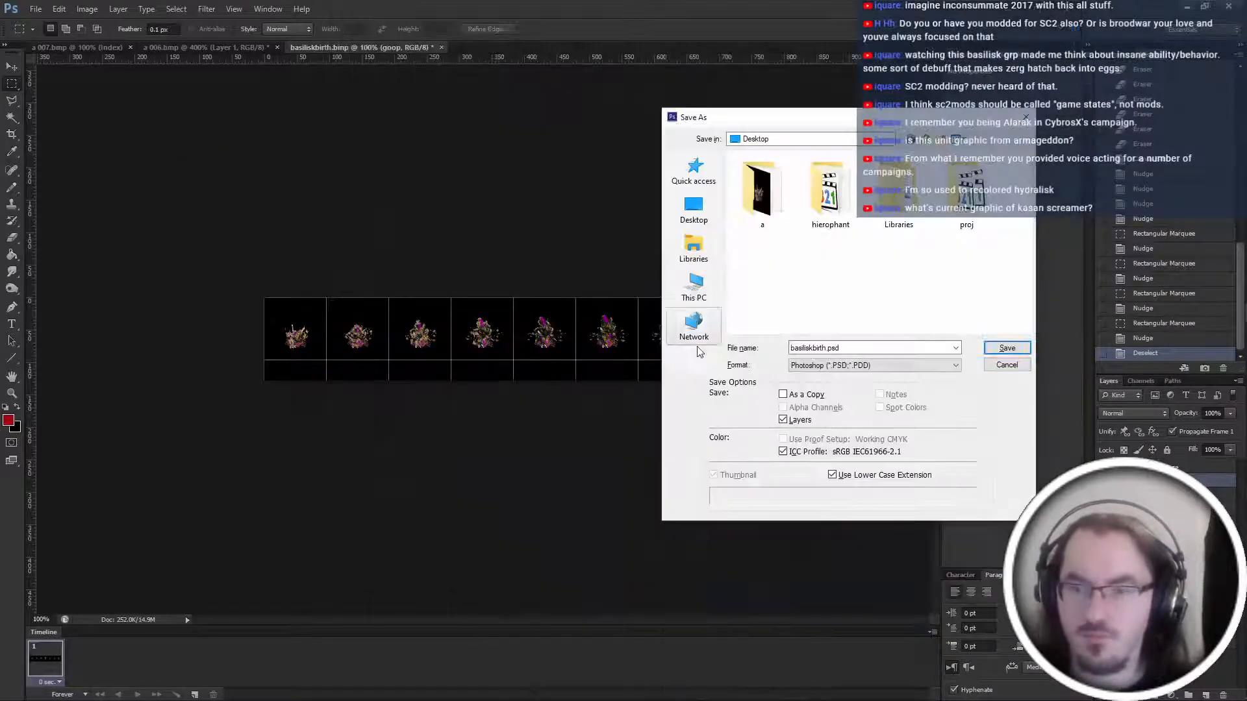
{"action": "double_click", "coordinate": [834, 350]}
{"action": "key", "text": "ctrl+v"}
{"action": "key", "text": "Return"}
{"action": "key", "text": "Return"}
{"action": "key", "text": "Return"}
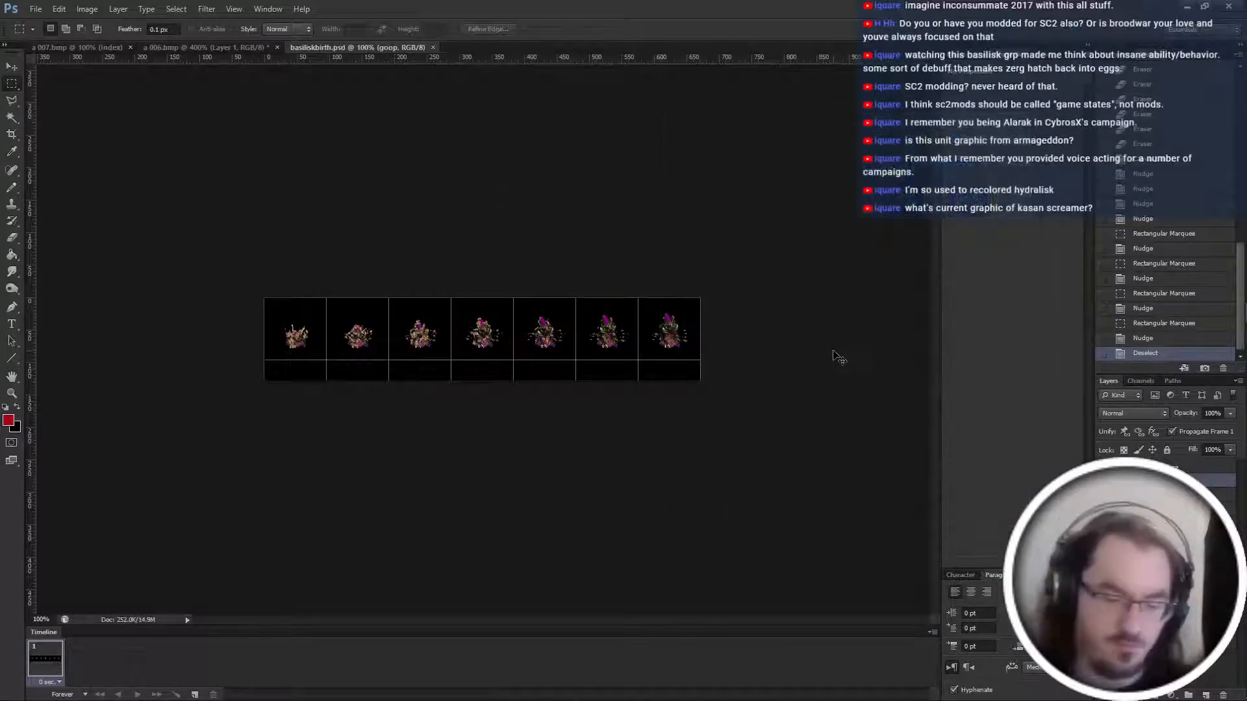
Convert the document to Indexed Color, flattening its layers.
{"action": "key", "text": "ctrl+i"}
{"action": "key", "text": "Return"}
{"action": "key", "text": "Return"}
Save the indexed image in BMP format as basiliskbirth.bmp on the Desktop, overwriting the old file, and switch to PyGRP.
{"action": "key", "text": "ctrl+shift+s"}
{"action": "left_click", "coordinate": [704, 223]}
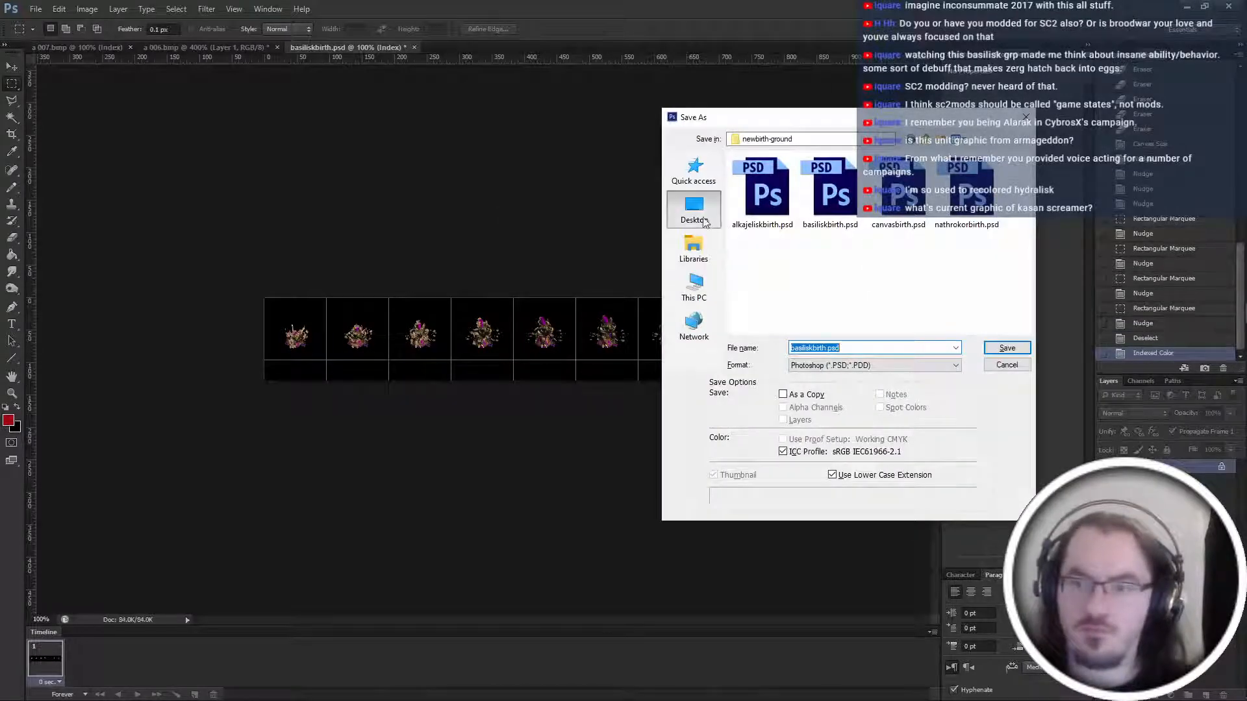
{"action": "left_click", "coordinate": [955, 365]}
{"action": "left_click", "coordinate": [831, 399]}
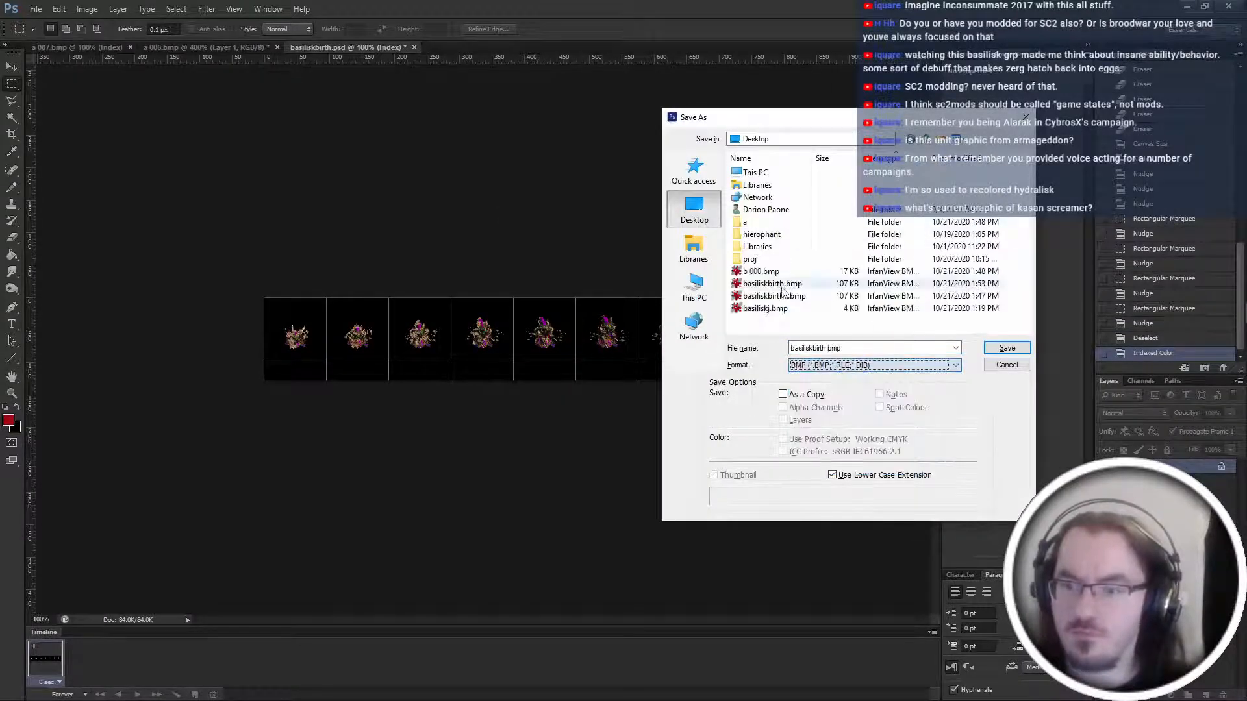
{"action": "key", "text": "Return"}
{"action": "key", "text": "Return"}
{"action": "key", "text": "Return"}
{"action": "key", "text": "alt+Tab"}
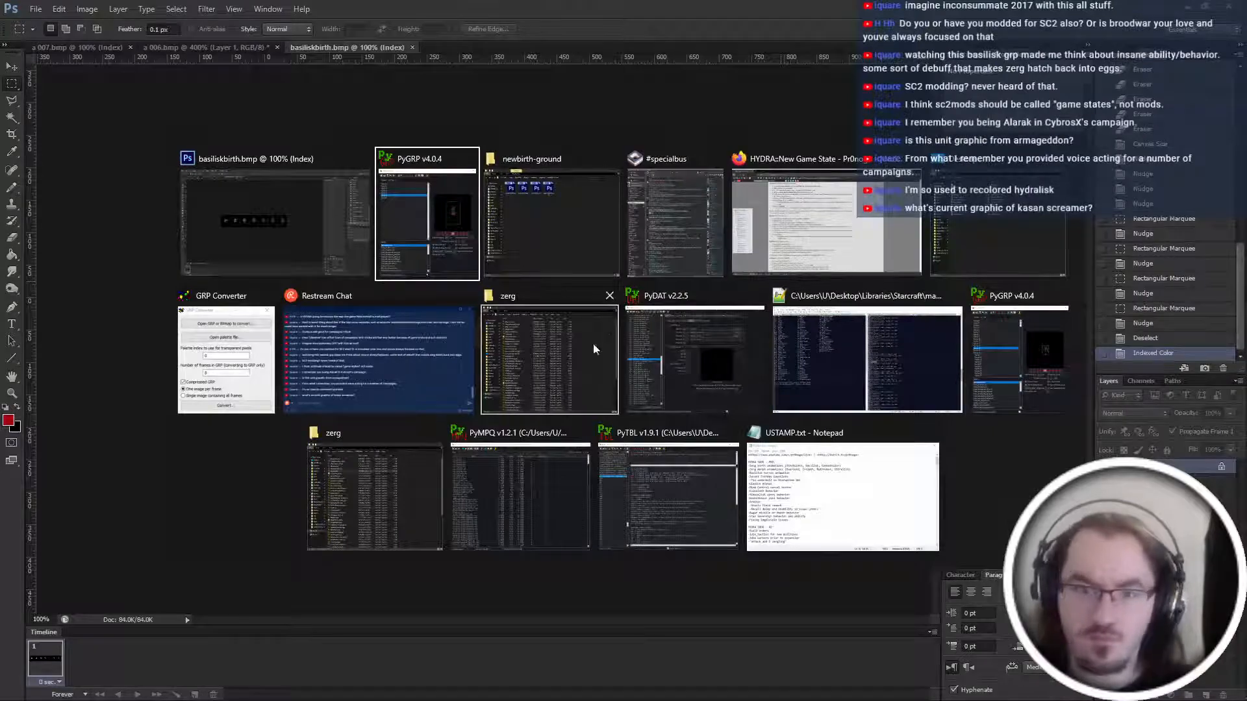
Switch to PyGRP, remove its current frames and import basiliskbirth.bmp from the Desktop as seven frames.
{"action": "key", "text": "alt+Tab"}
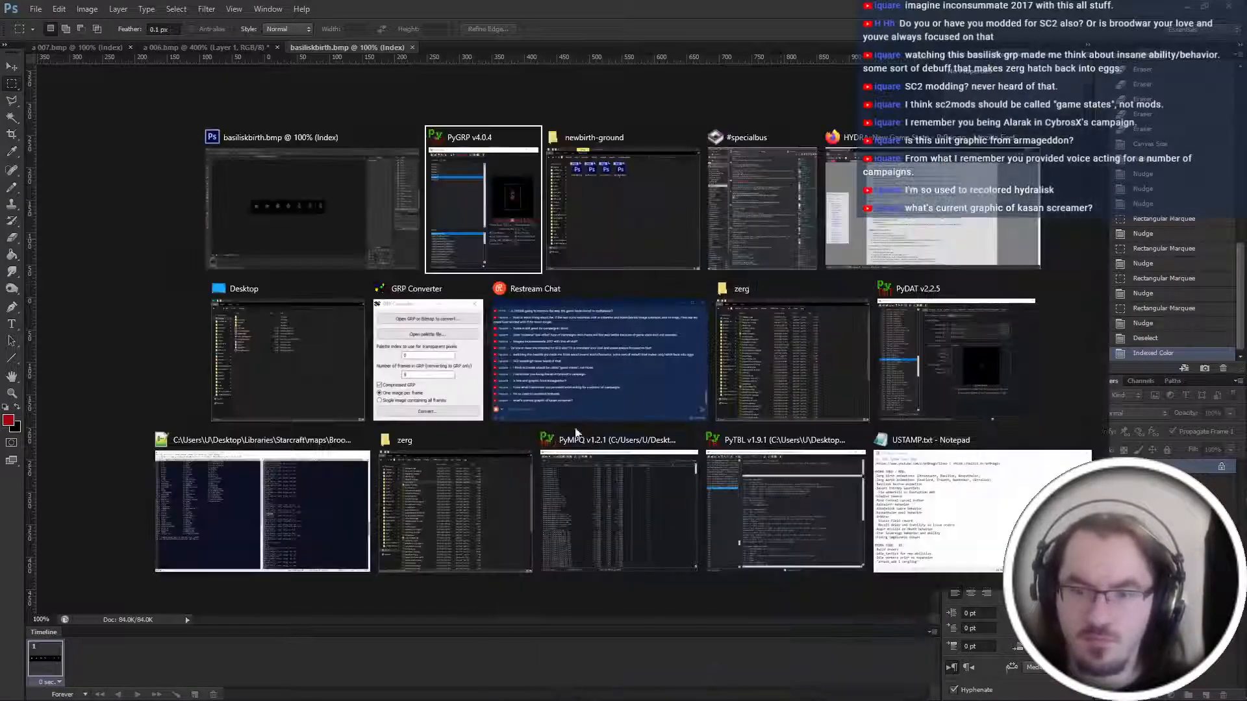
{"action": "left_click", "coordinate": [278, 359]}
{"action": "key", "text": "alt+Tab"}
{"action": "left_click", "coordinate": [967, 344]}
{"action": "key", "text": "alt+Tab"}
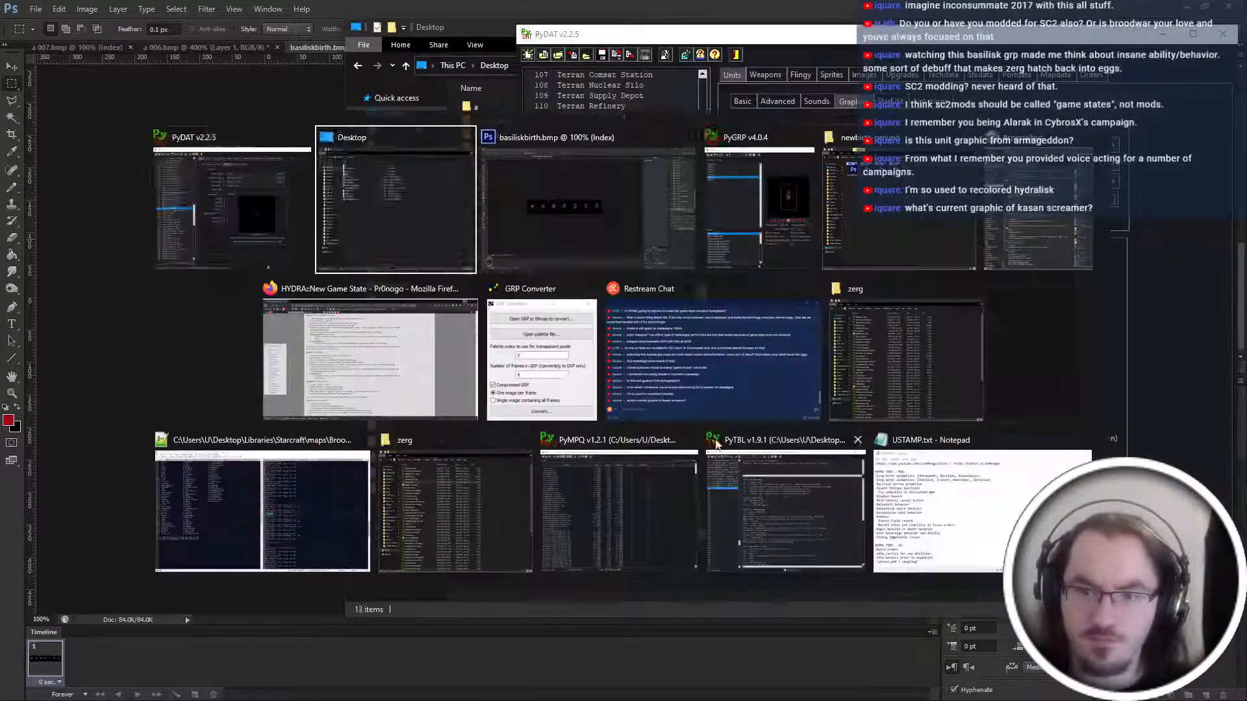
{"action": "key", "text": "alt+Tab"}
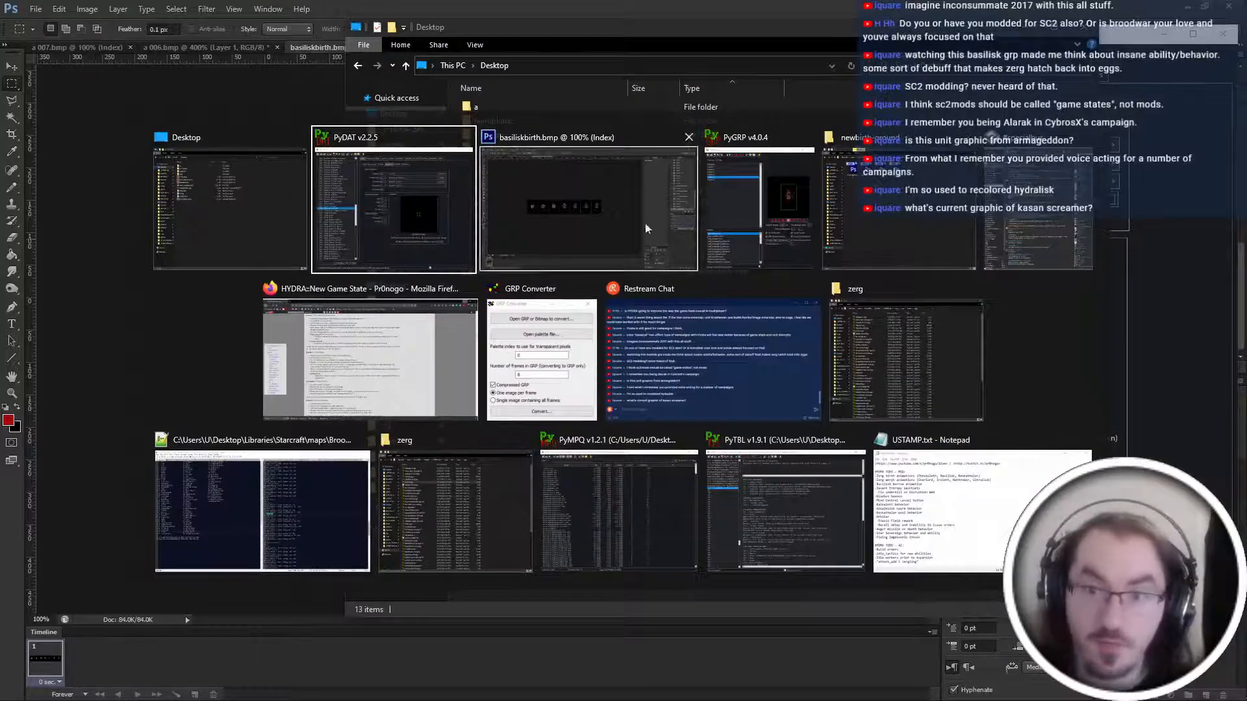
{"action": "left_click", "coordinate": [805, 212]}
{"action": "left_click_drag", "start_coordinate": [625, 278], "coordinate": [616, 340]}
{"action": "left_click", "coordinate": [609, 240]}
{"action": "left_click", "coordinate": [579, 239]}
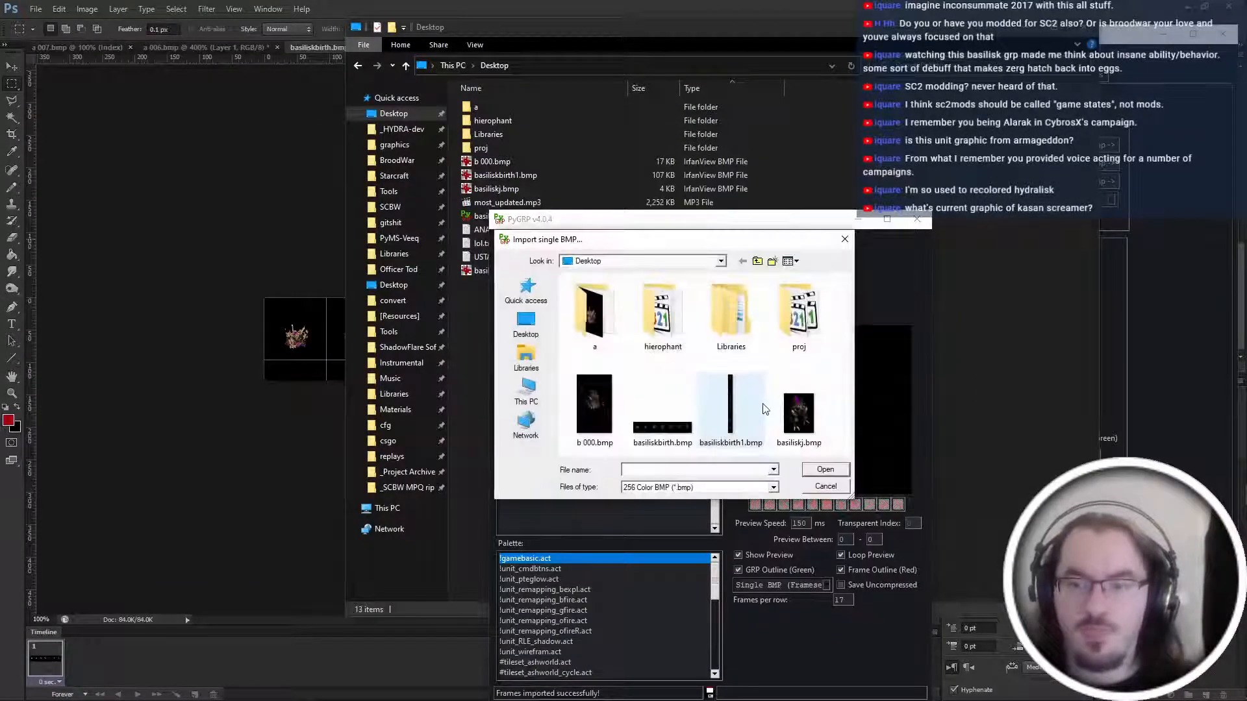
{"action": "double_click", "coordinate": [688, 420]}
{"action": "left_click", "coordinate": [394, 313]}
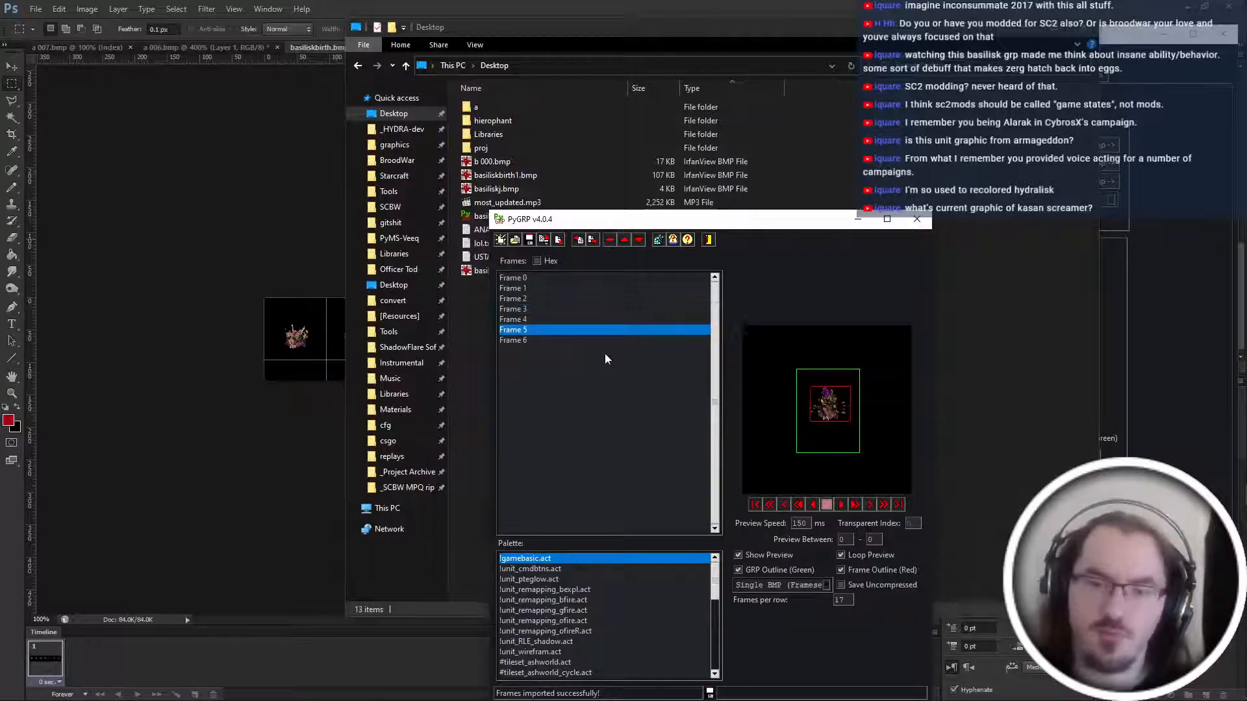
Export all frames as a Single BMP (Vertical) to basiliskbirth1.bmp on the Desktop, overwriting the existing file.
{"action": "key", "text": "ctrl+a"}
{"action": "left_click", "coordinate": [805, 585]}
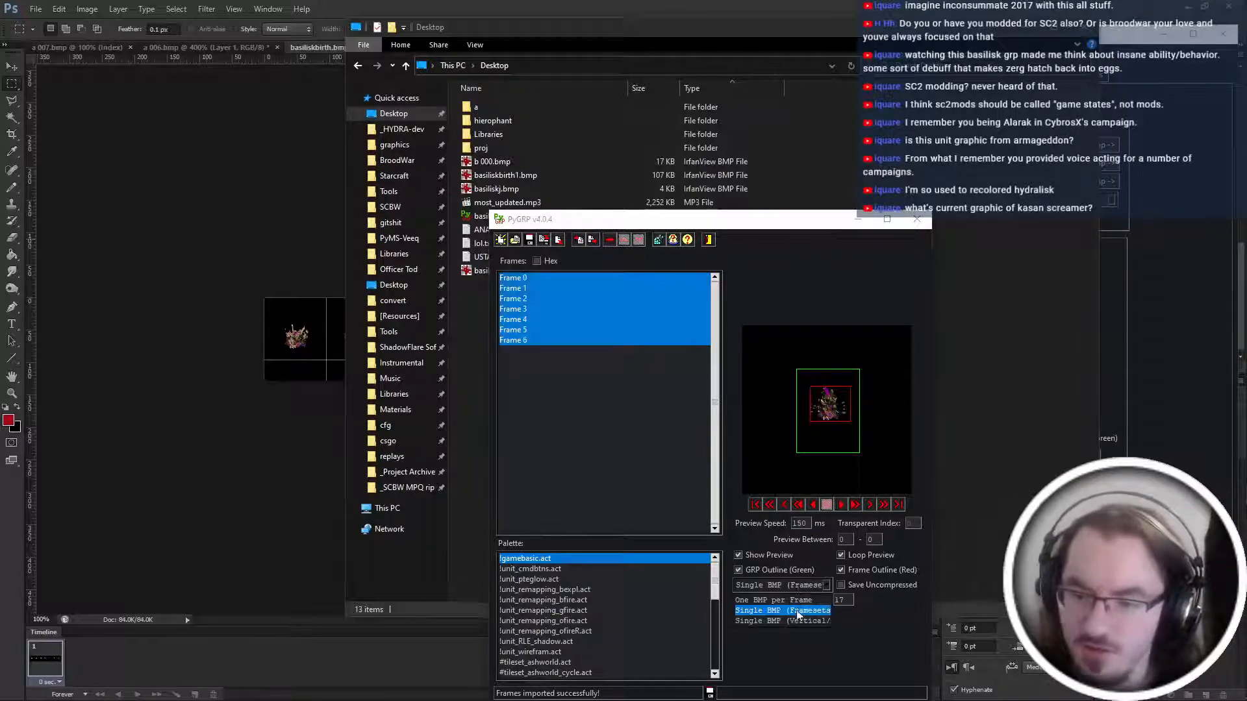
{"action": "left_click", "coordinate": [796, 621]}
{"action": "left_click", "coordinate": [578, 239]}
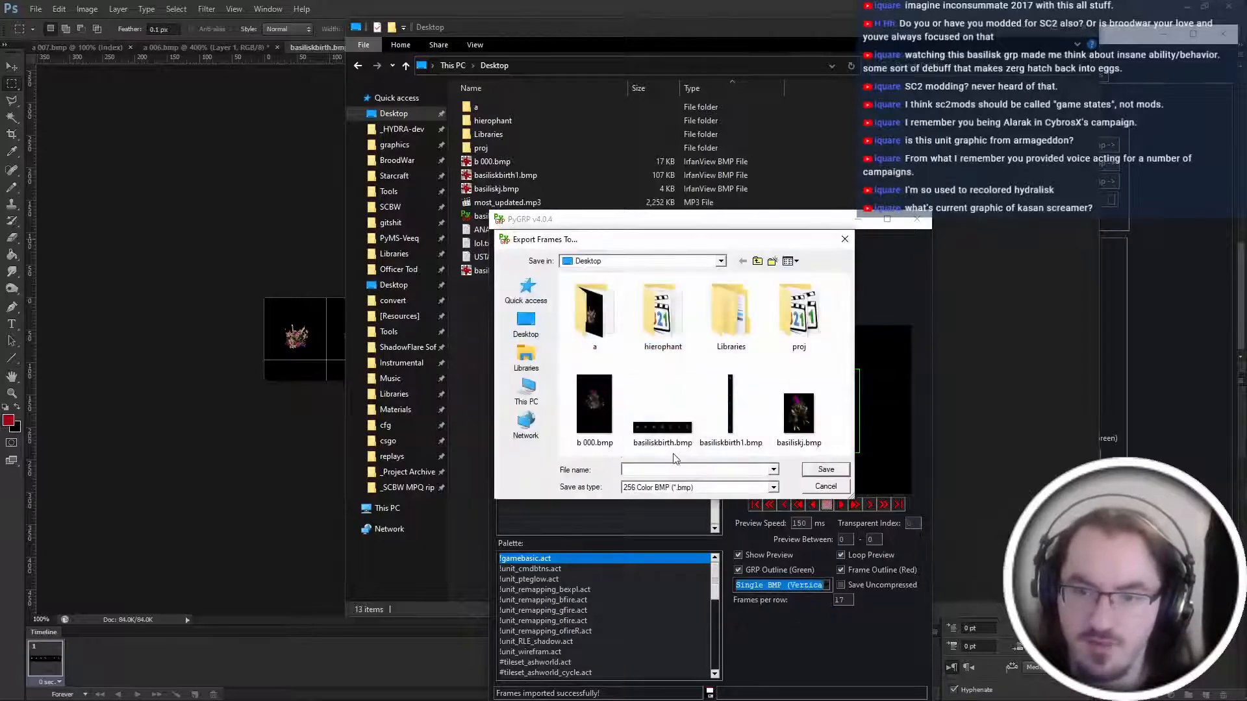
{"action": "double_click", "coordinate": [733, 434]}
{"action": "left_click", "coordinate": [661, 360]}
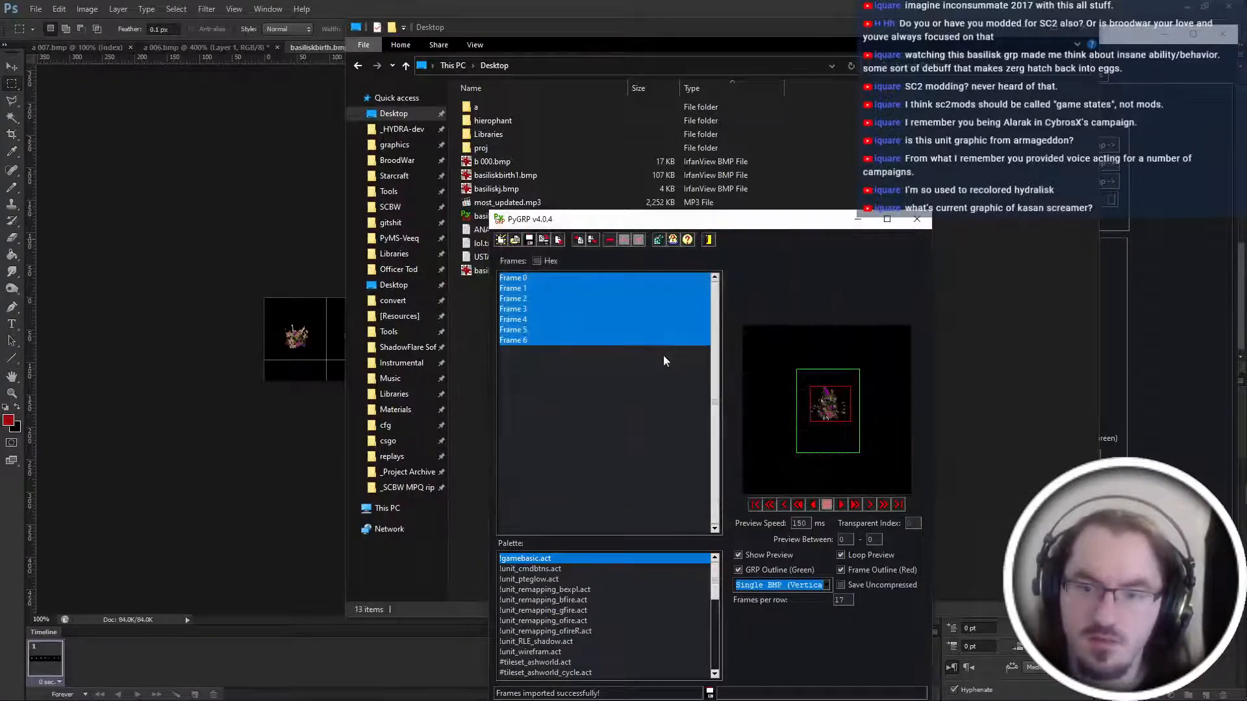
Return to Photoshop, undo the Indexed Color conversion and reduce the canvas height by 12 pixels, anchored at the top centre.
{"action": "key", "text": "alt+Tab"}
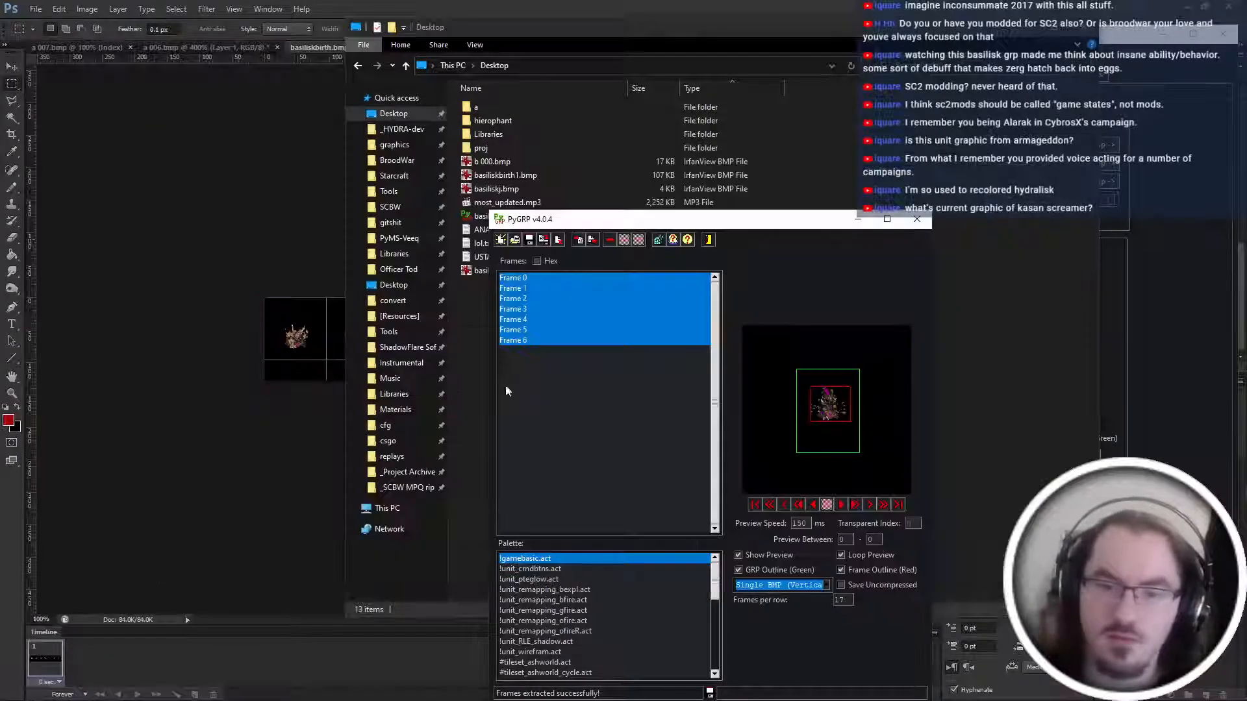
{"action": "key", "text": "alt+Tab"}
{"action": "key", "text": "ctrl+alt+c"}
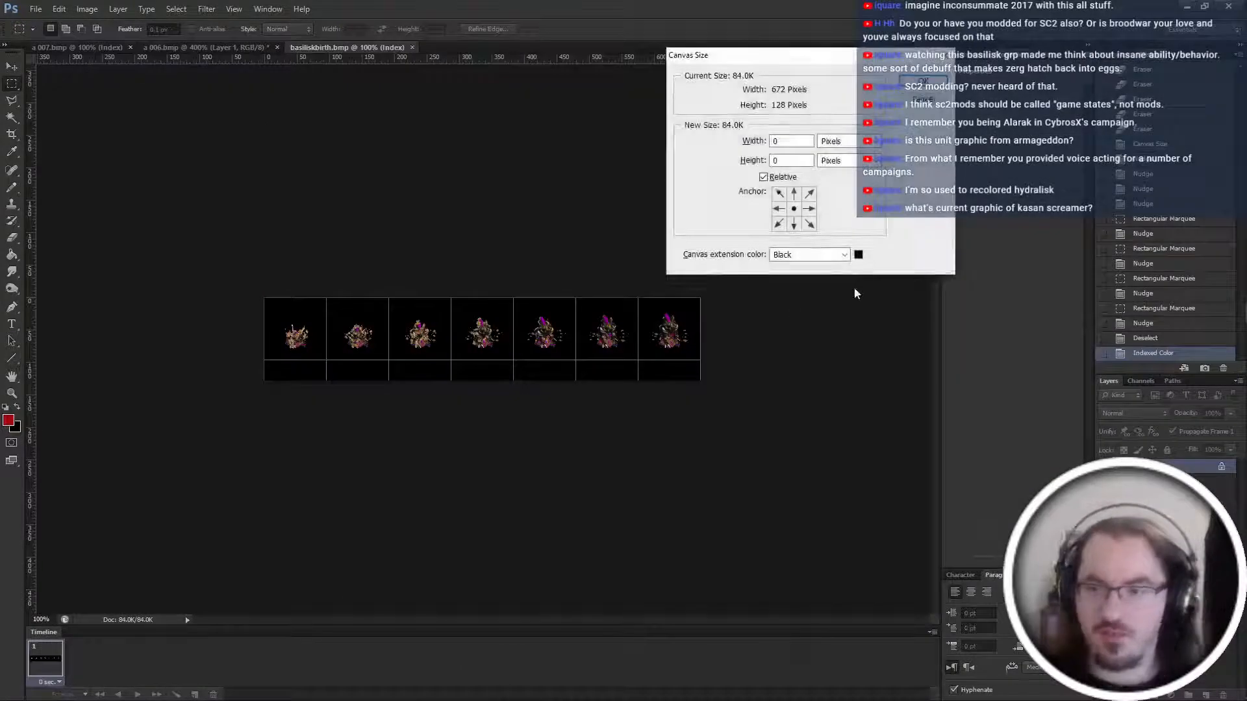
{"action": "key", "text": "Escape"}
{"action": "key", "text": "ctrl+z"}
{"action": "key", "text": "ctrl+alt+c"}
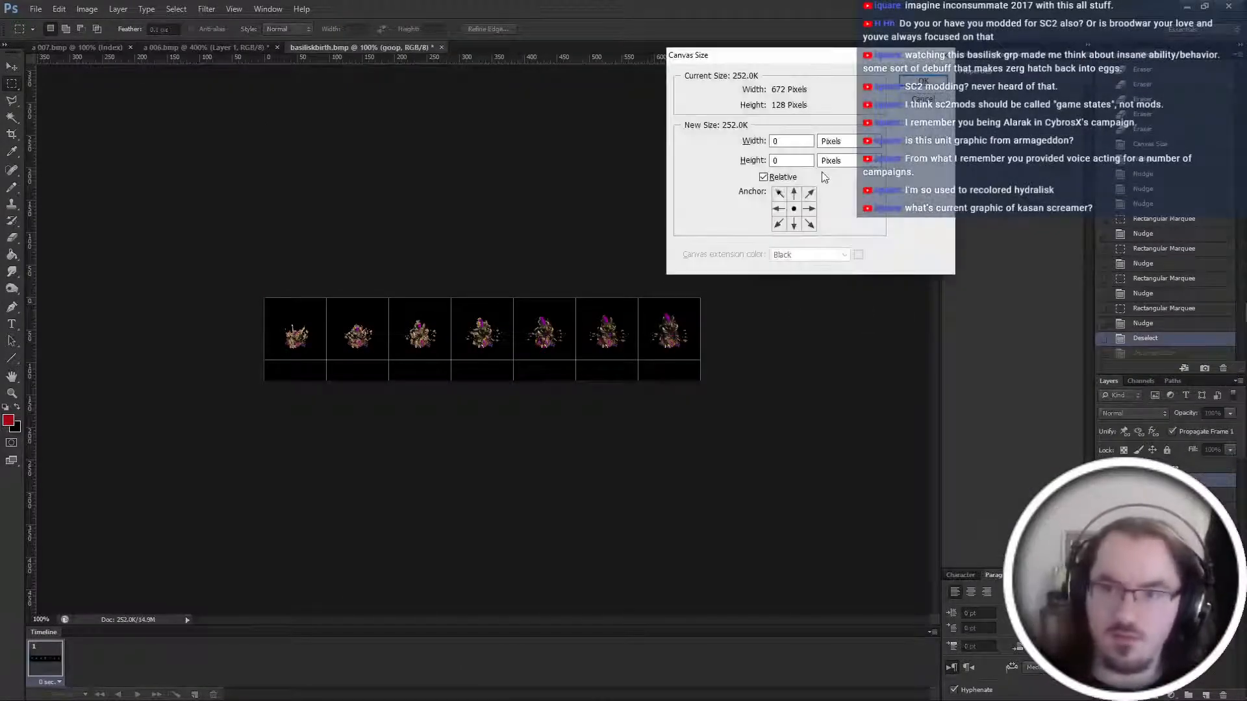
{"action": "type", "text": "-12"}
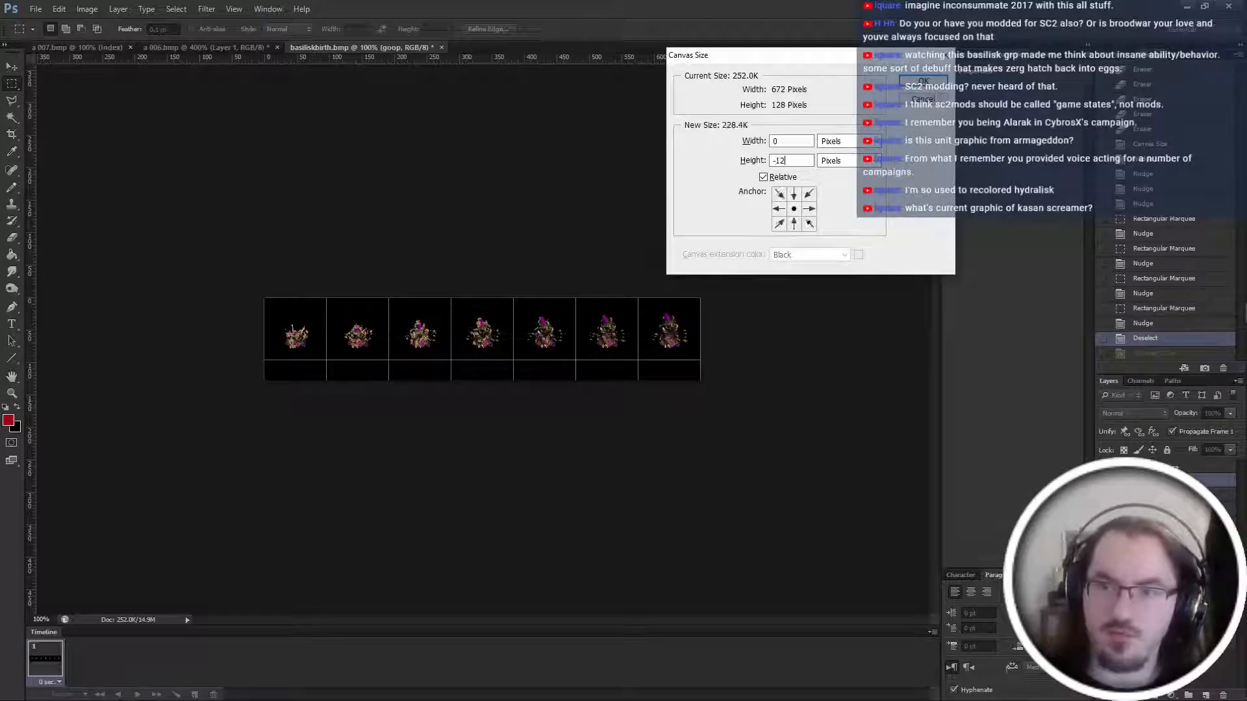
{"action": "left_click", "coordinate": [794, 193]}
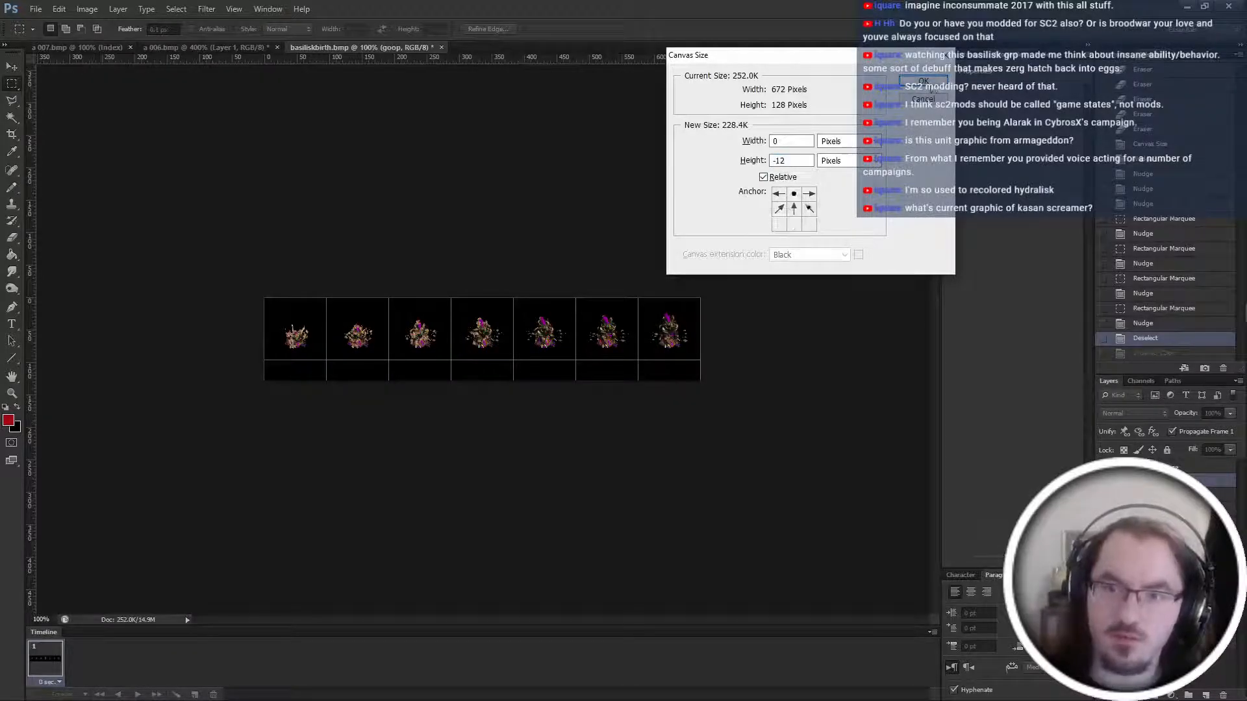
{"action": "left_click", "coordinate": [923, 83]}
Save an Indexed Color version over basiliskbirth.bmp on the Desktop, then undo the conversion to restore the layers.
{"action": "key", "text": "ctrl+shift+s"}
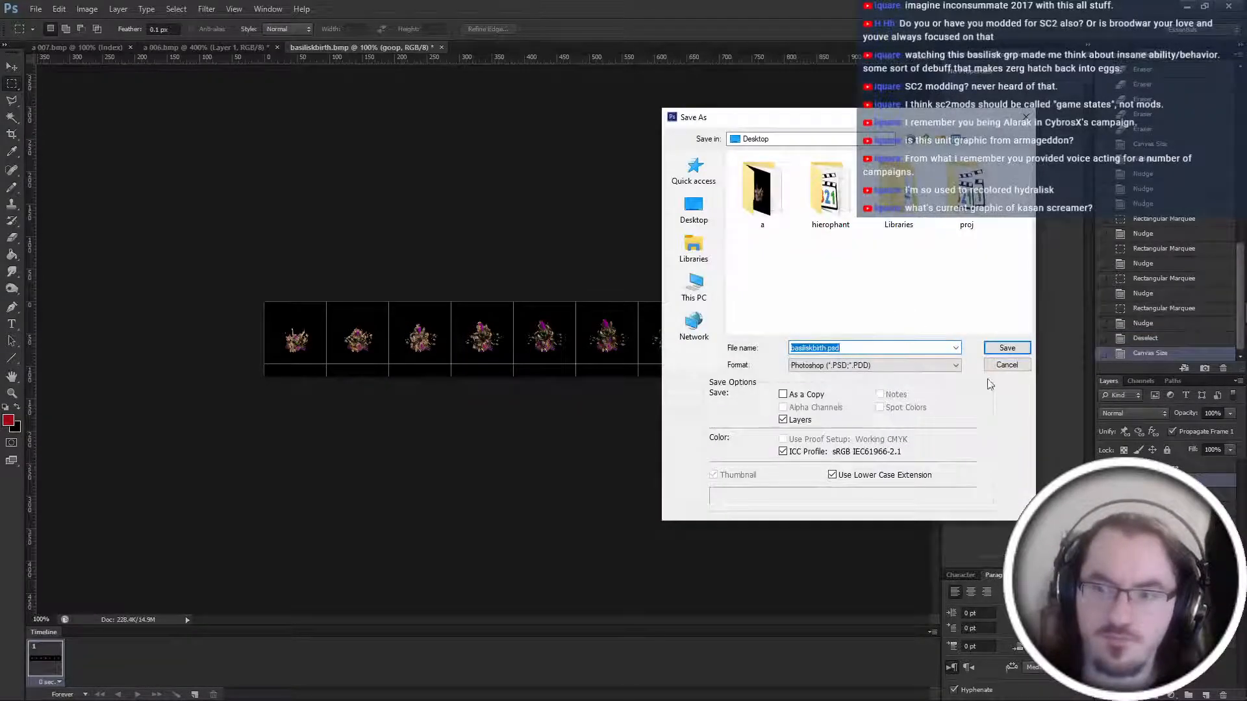
{"action": "left_click", "coordinate": [1006, 367]}
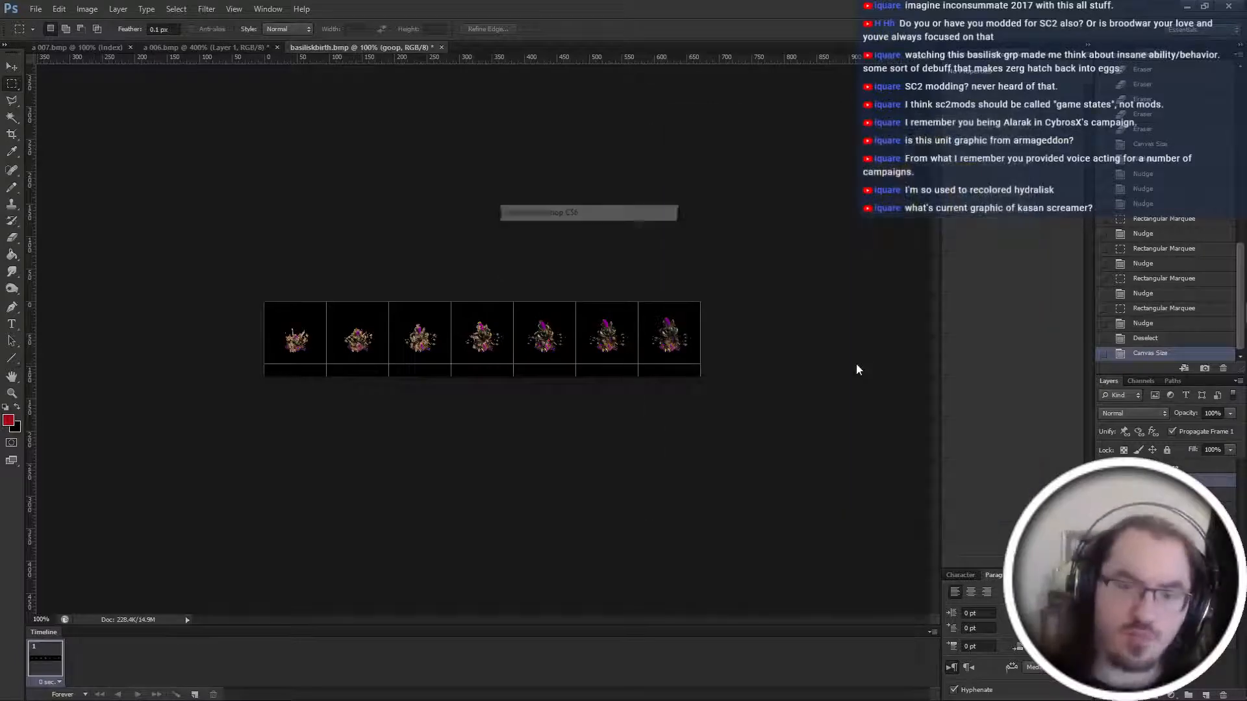
{"action": "key", "text": "ctrl+shift+s"}
{"action": "double_click", "coordinate": [849, 301]}
{"action": "key", "text": "Return"}
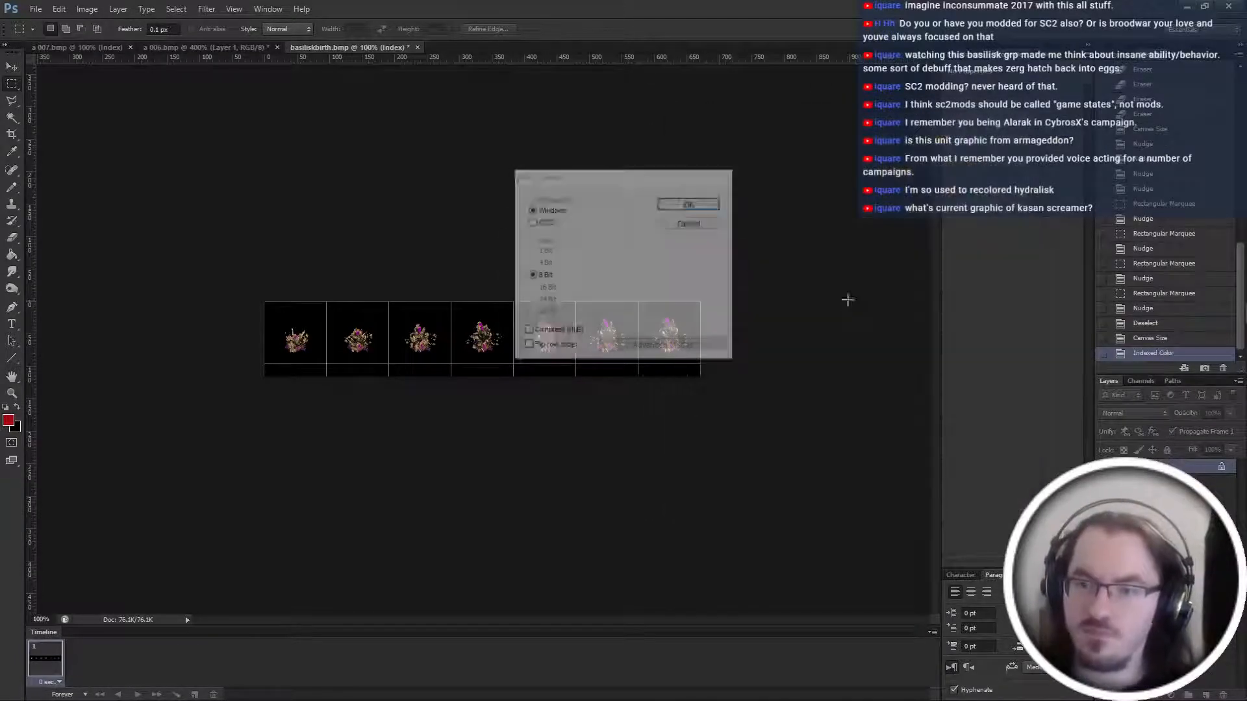
{"action": "key", "text": "Return"}
{"action": "key", "text": "ctrl+z"}
Try to reimport basiliskbirth.bmp into PyGRP as seven frames in Single BMP (Vertical) mode, then remove the imported frames.
{"action": "key", "text": "alt+Tab"}
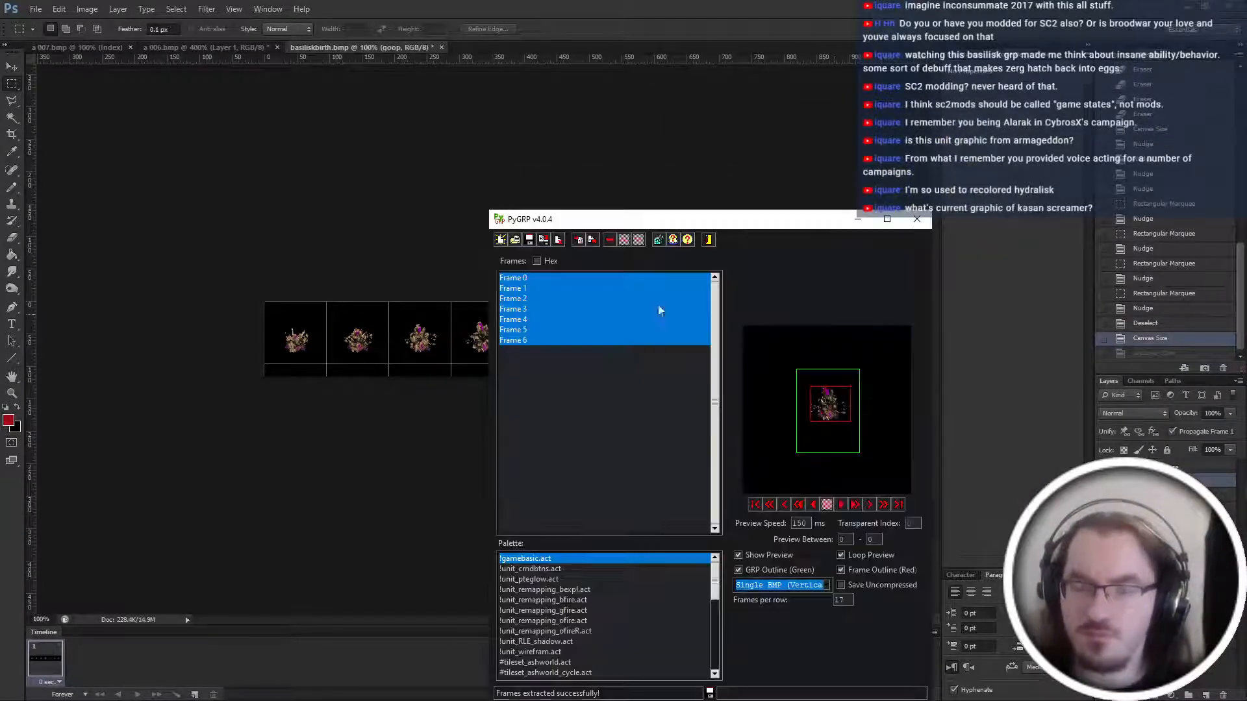
{"action": "left_click", "coordinate": [602, 241]}
{"action": "left_click", "coordinate": [579, 240]}
{"action": "double_click", "coordinate": [665, 403]}
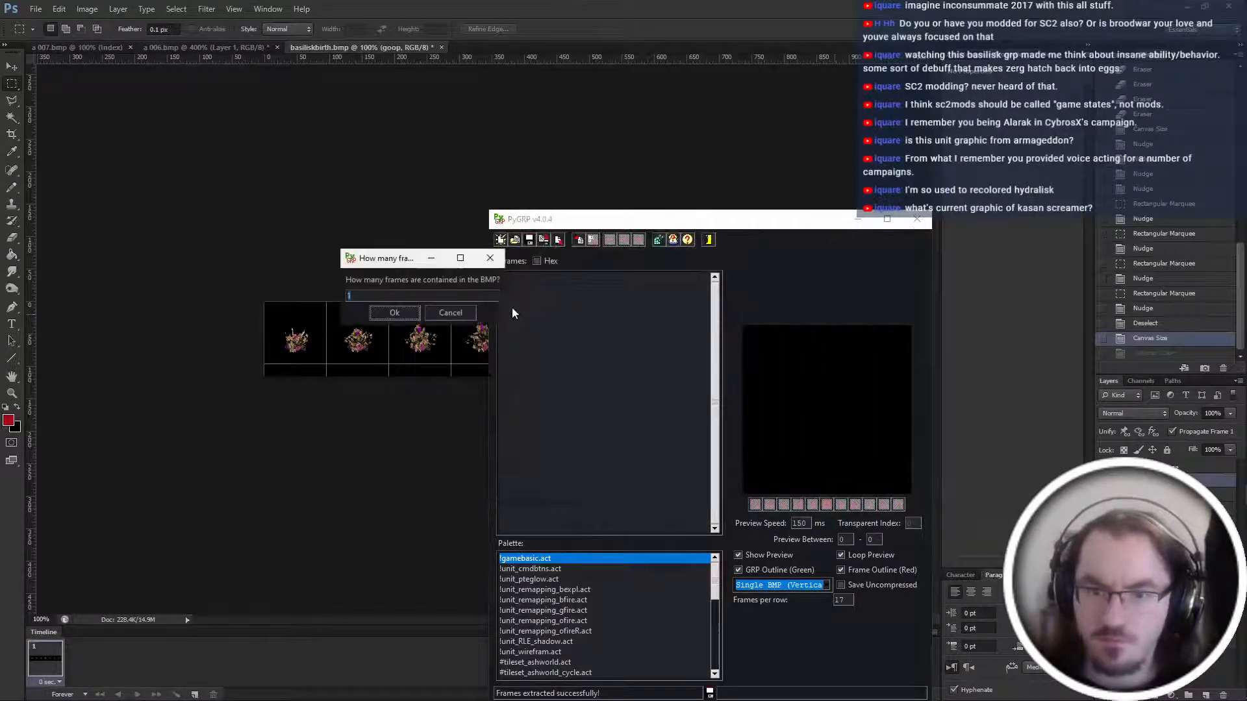
{"action": "type", "text": "7"}
{"action": "left_click", "coordinate": [378, 314]}
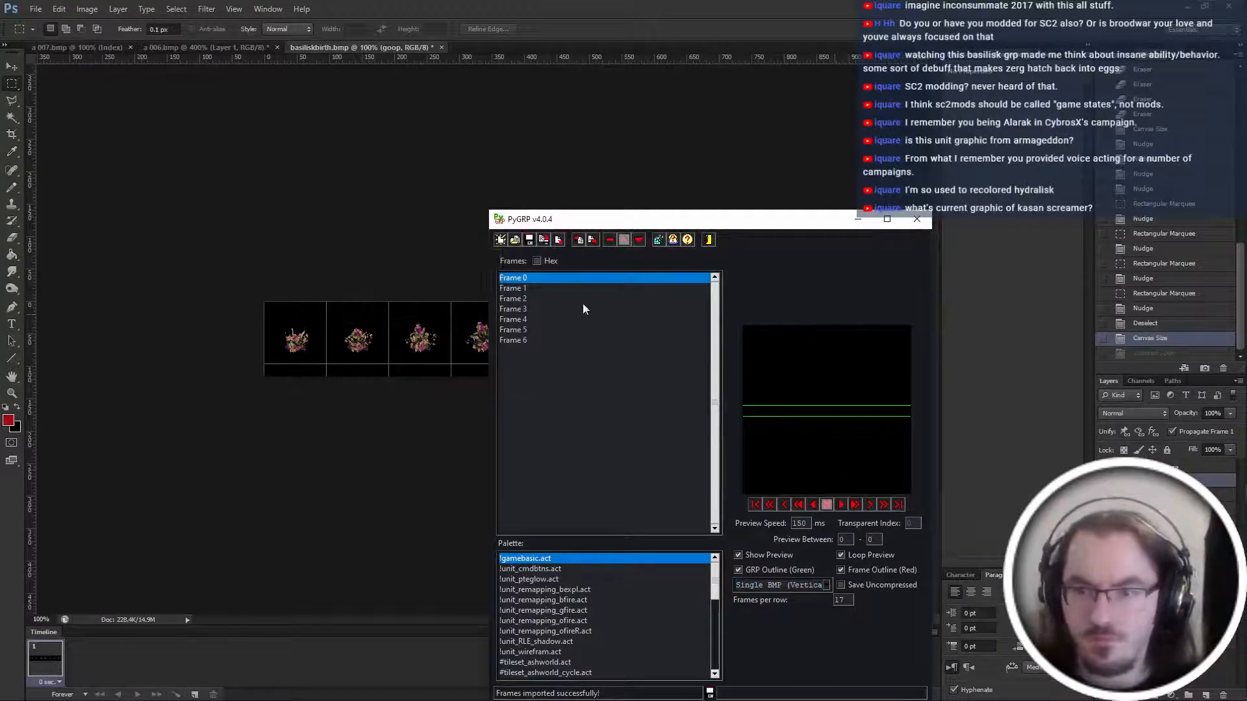
{"action": "key", "text": "ctrl+a"}
{"action": "left_click", "coordinate": [609, 240]}
Switch the BMP mode to Single BMP (Framesets) and import basiliskbirth.bmp as seven frames.
{"action": "left_click", "coordinate": [779, 585]}
{"action": "left_click", "coordinate": [780, 607]}
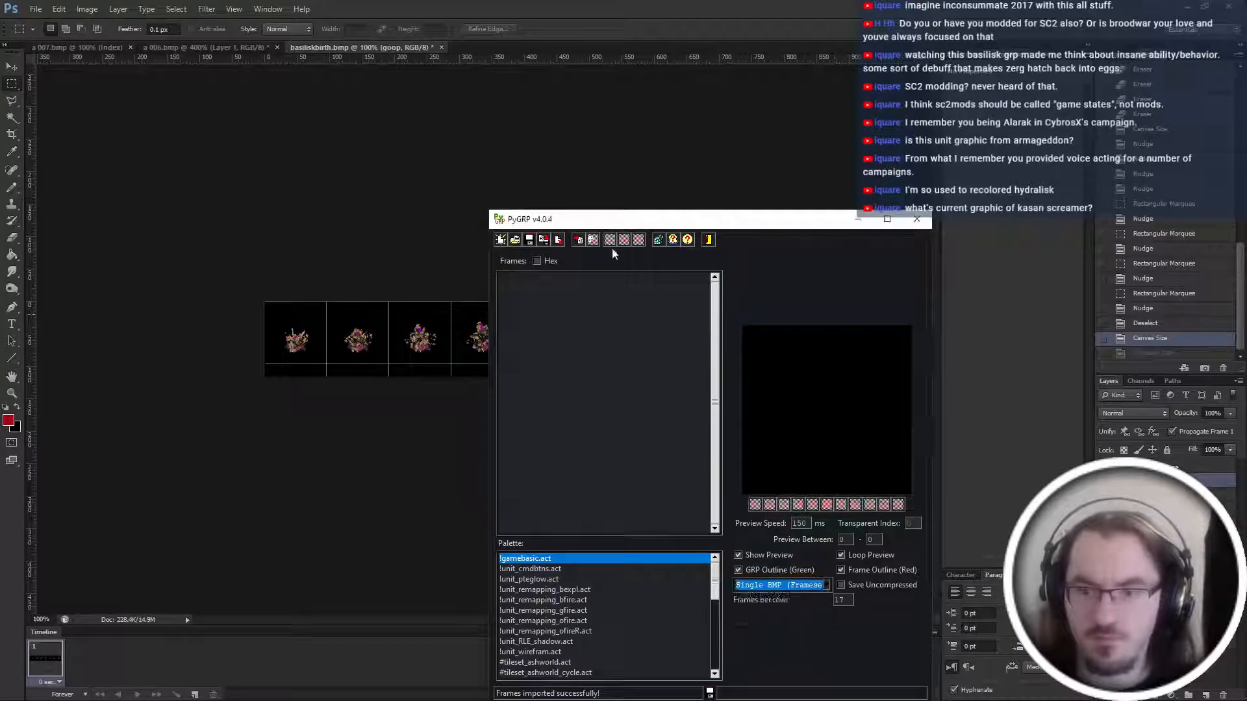
{"action": "left_click", "coordinate": [579, 240]}
{"action": "double_click", "coordinate": [662, 403]}
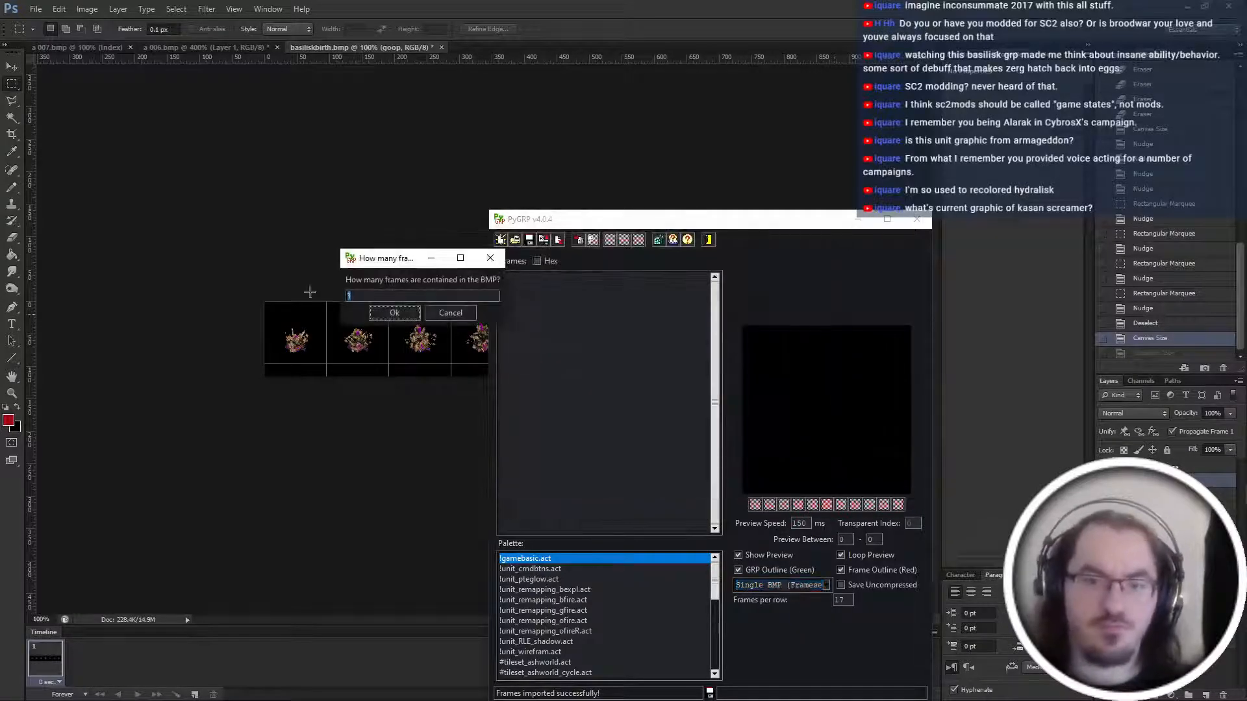
{"action": "left_click", "coordinate": [383, 313]}
Export all seven frames in Single BMP (Vertical) mode over basiliskbirth1.bmp on the Desktop.
{"action": "key", "text": "ctrl+a"}
{"action": "left_click", "coordinate": [780, 584]}
{"action": "left_click", "coordinate": [794, 620]}
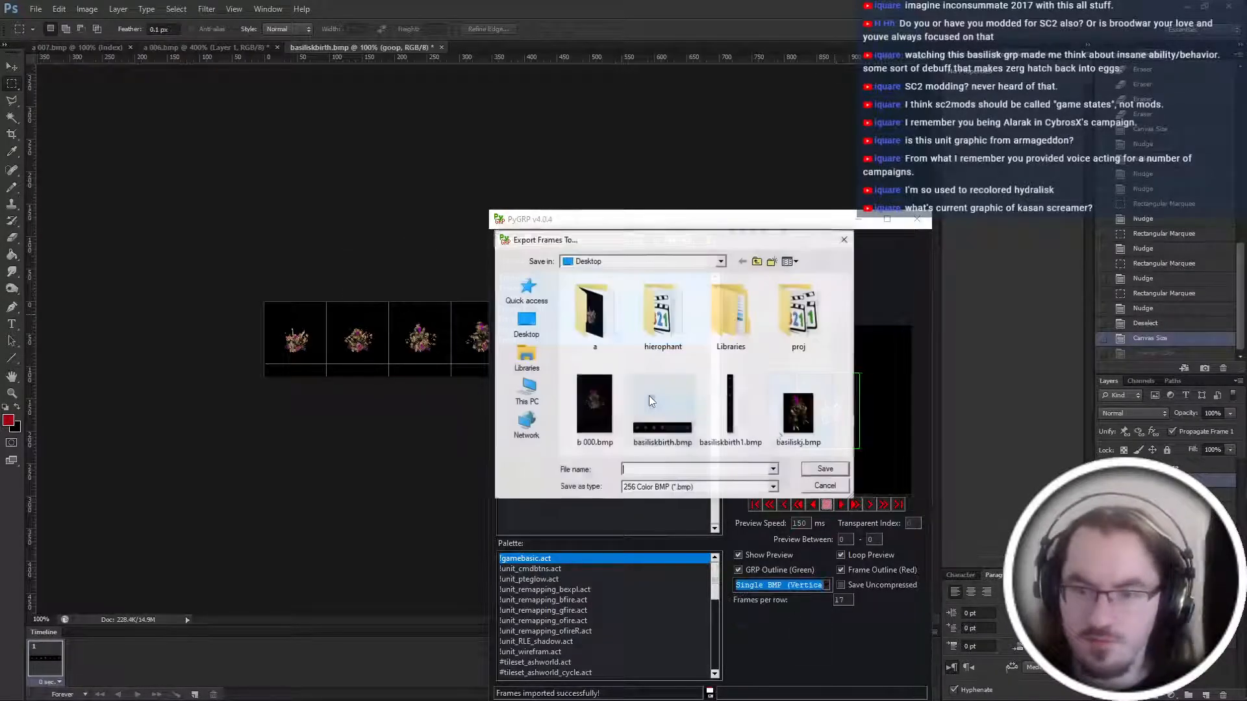
{"action": "double_click", "coordinate": [752, 427]}
{"action": "key", "text": "y"}
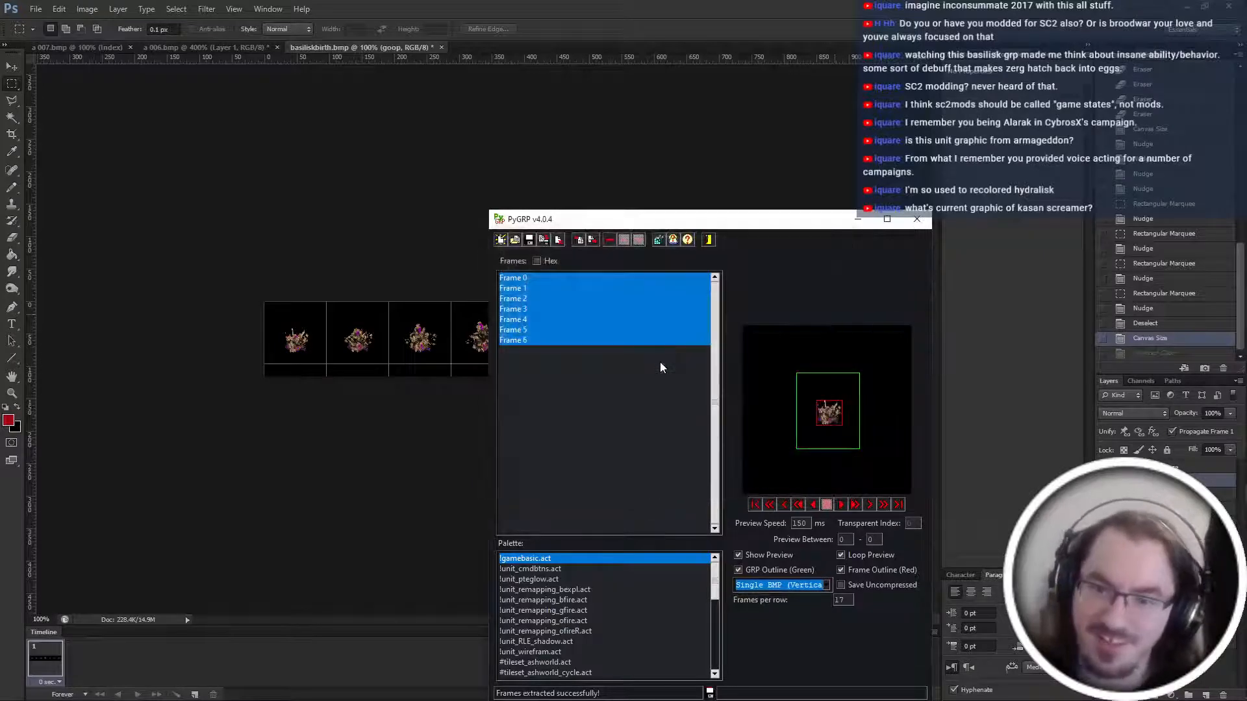
Return to Photoshop and save the resized layered document over basiliskbirth.psd in the newbirth-ground folder.
{"action": "key", "text": "alt+Tab"}
{"action": "left_click", "coordinate": [900, 208]}
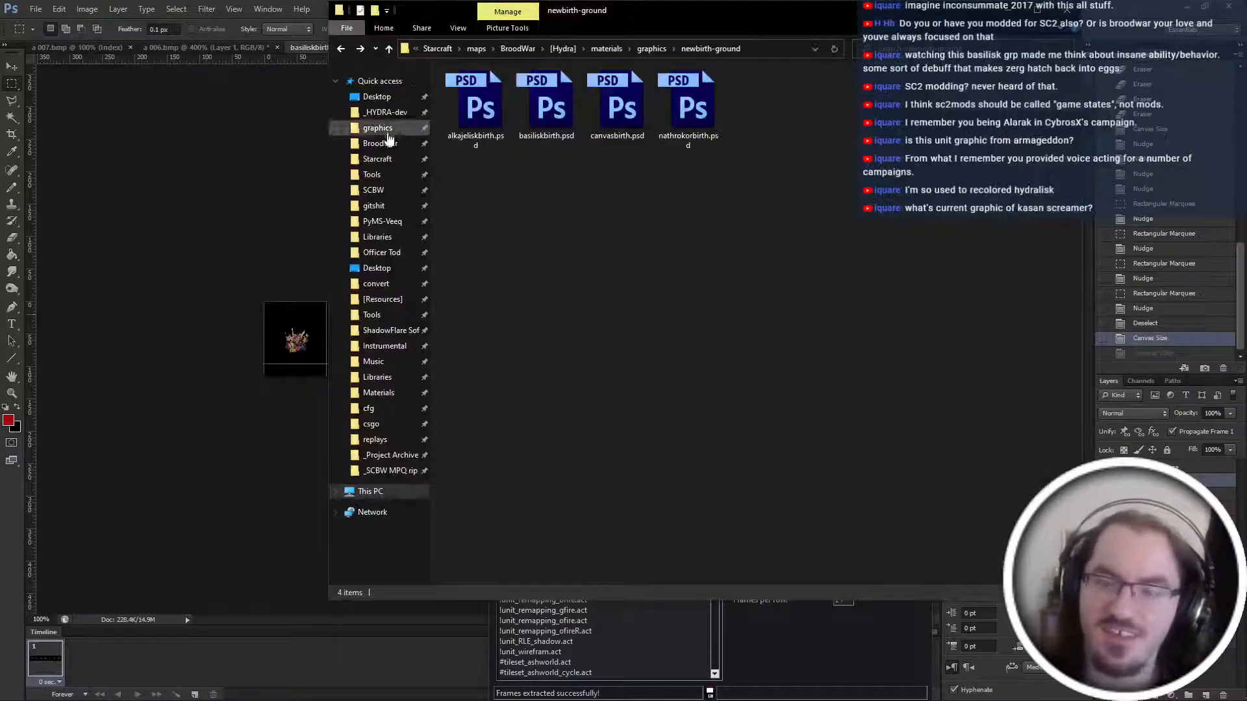
{"action": "left_click", "coordinate": [387, 103]}
{"action": "key", "text": "alt+Left"}
{"action": "left_click", "coordinate": [142, 379]}
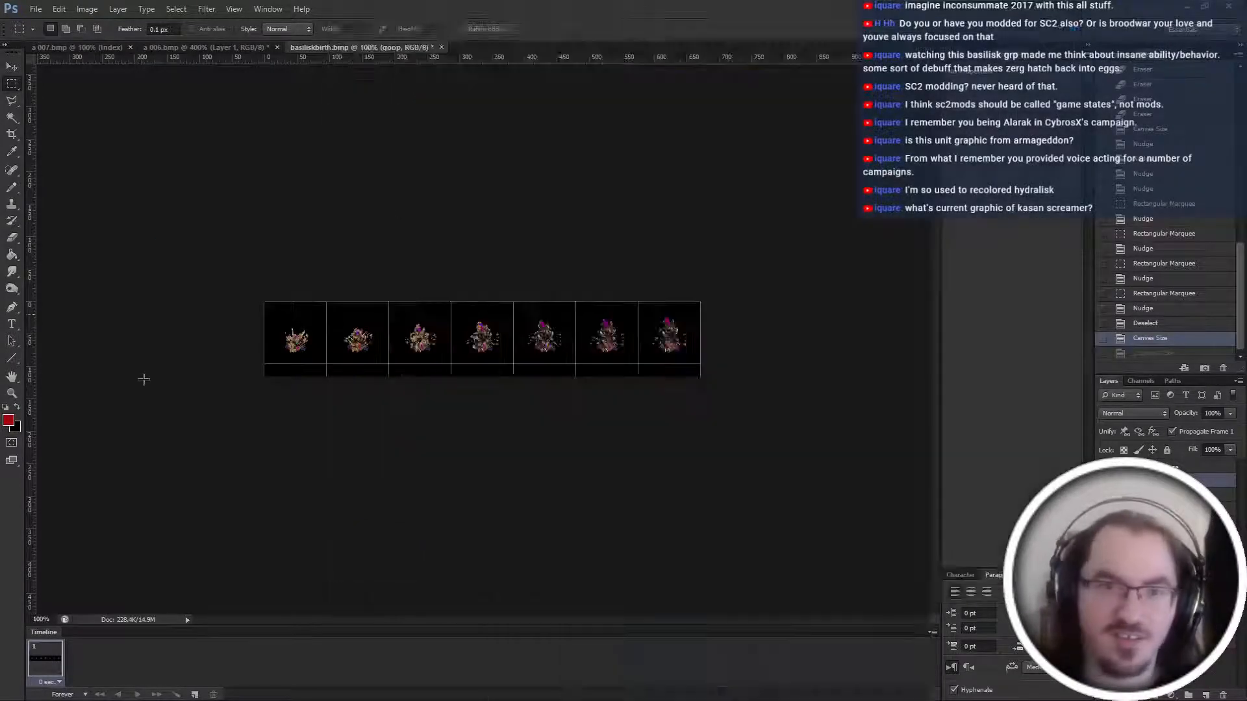
{"action": "key", "text": "ctrl+shift+s"}
{"action": "double_click", "coordinate": [819, 215]}
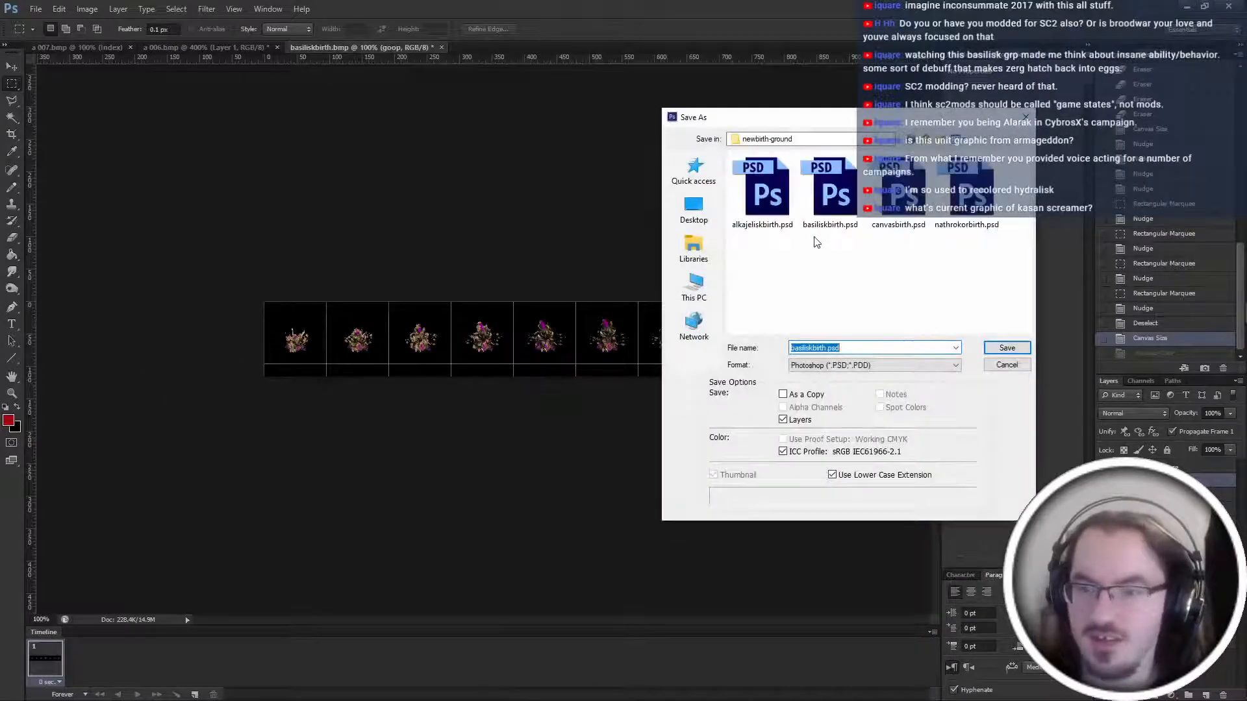
{"action": "left_click", "coordinate": [820, 214]}
{"action": "key", "text": "Return"}
Close a 006.bmp without saving its changes, and close a 007.bmp, keeping basiliskbirth.psd open.
{"action": "key", "text": "alt+Tab"}
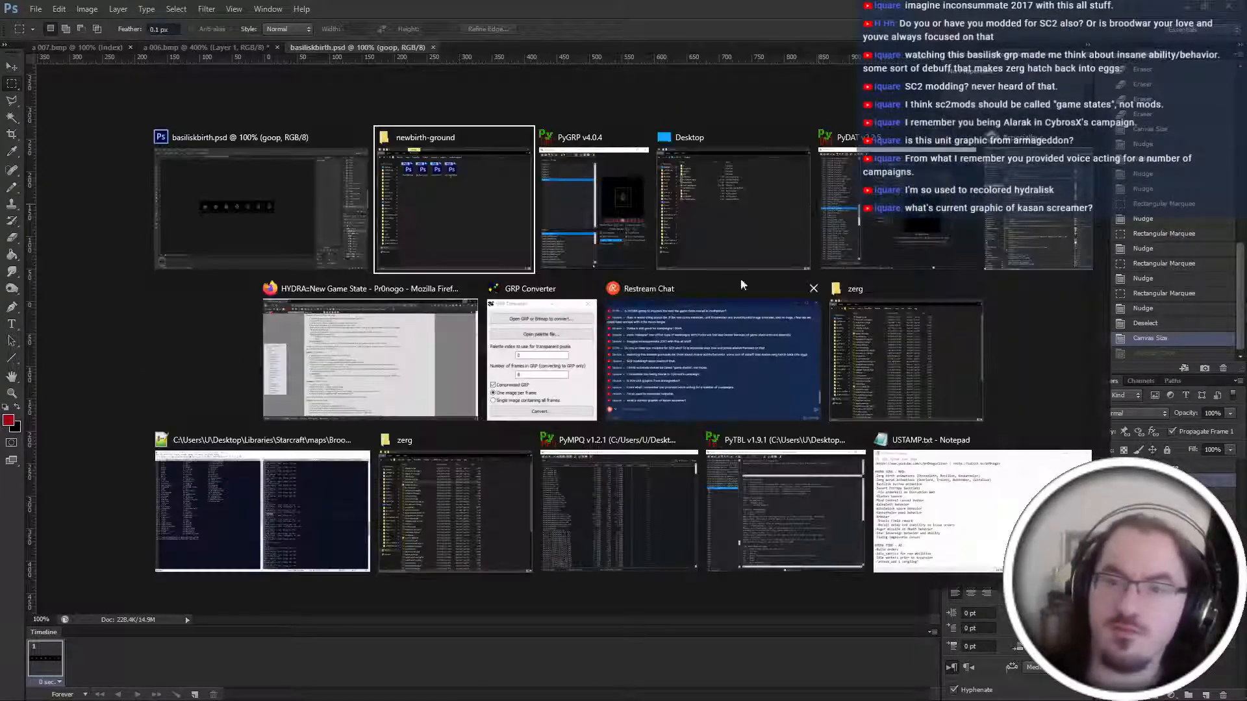
{"action": "left_click", "coordinate": [188, 49]}
{"action": "key", "text": "ctrl+w"}
{"action": "left_click", "coordinate": [620, 270]}
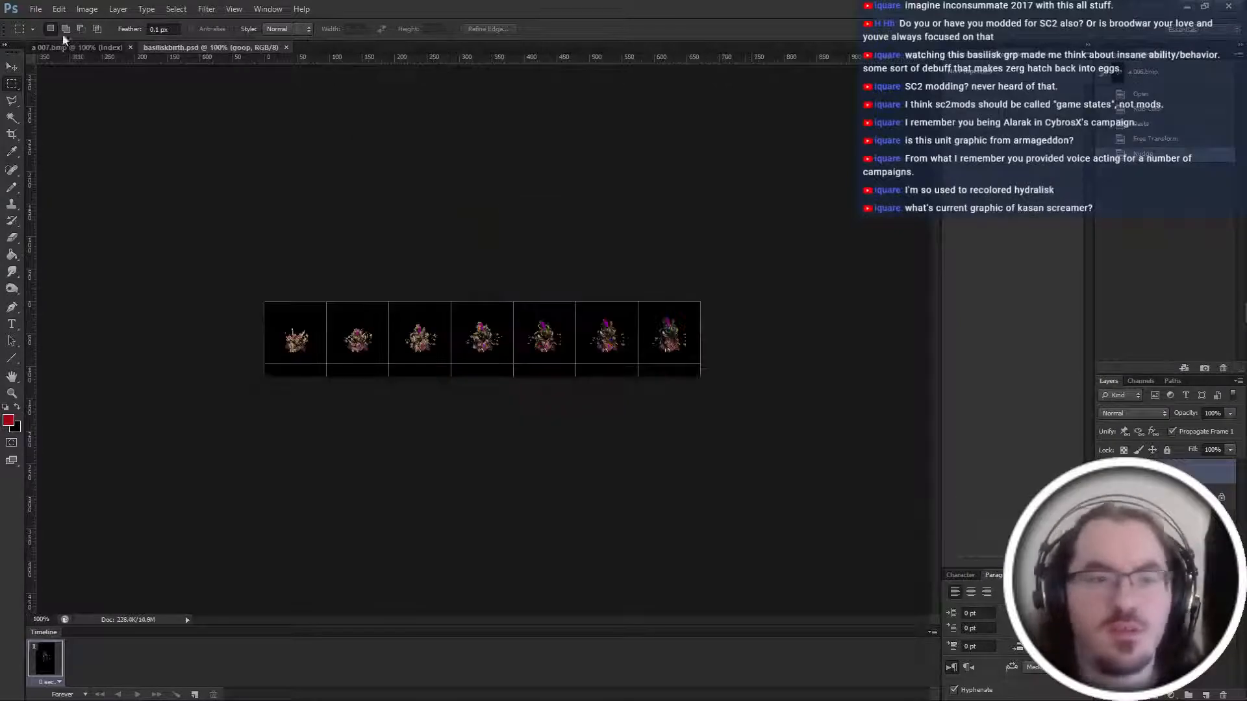
{"action": "left_click", "coordinate": [78, 47]}
{"action": "key", "text": "ctrl+w"}
Switch away from Photoshop and delete the old basilisk birth GRP file from the Desktop.
{"action": "key", "text": "alt+Tab"}
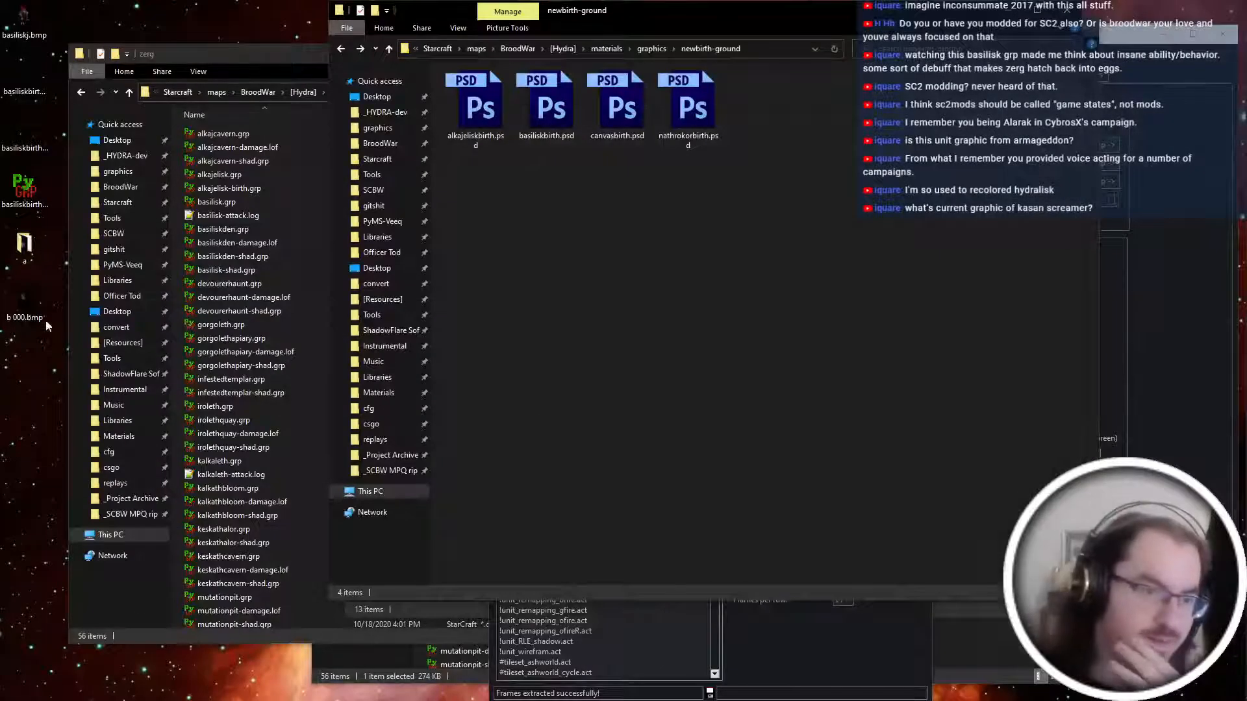
{"action": "left_click", "coordinate": [25, 190]}
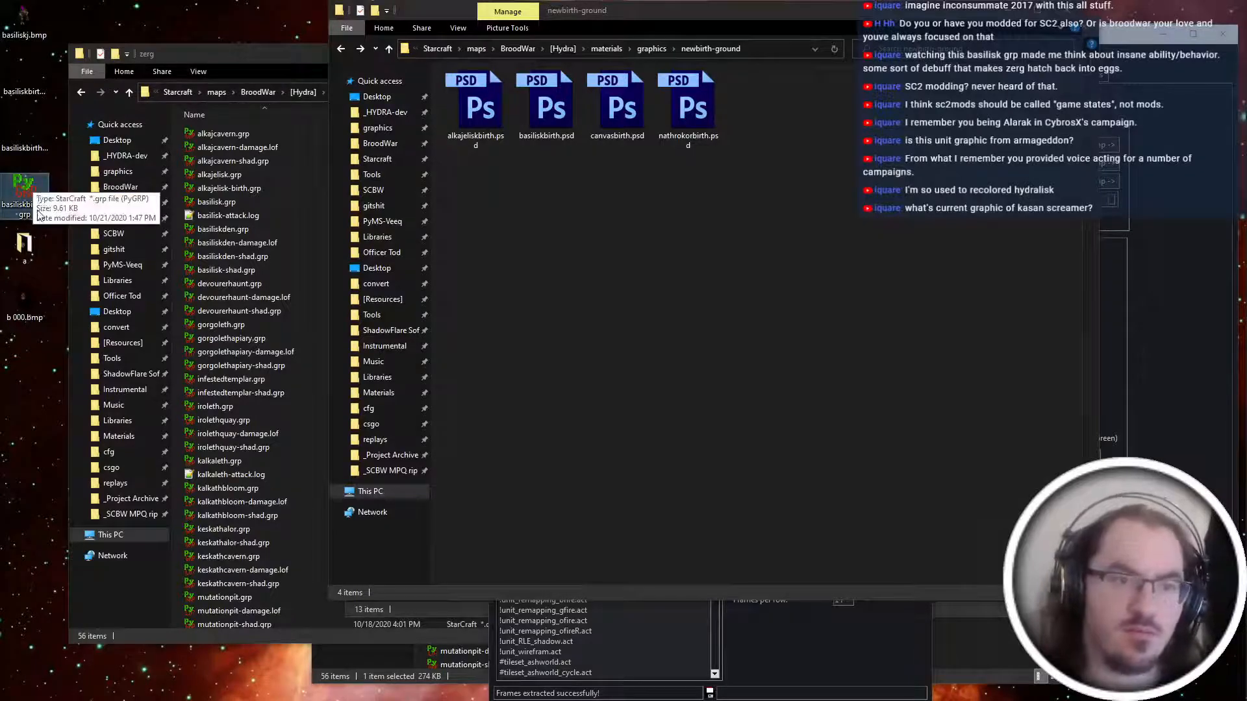
{"action": "key", "text": "Delete"}
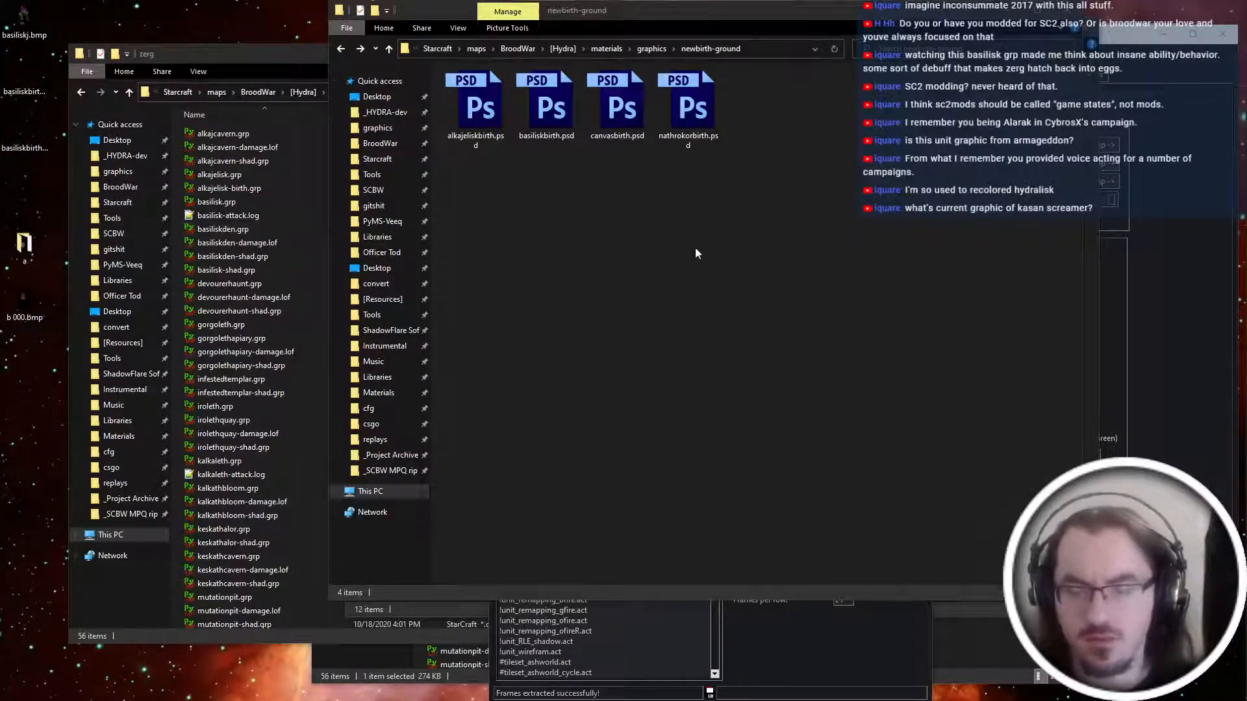
Go back to PyGRP and export all frames again as one vertical BMP on the Desktop, overwriting the existing file.
{"action": "key", "text": "alt+Tab"}
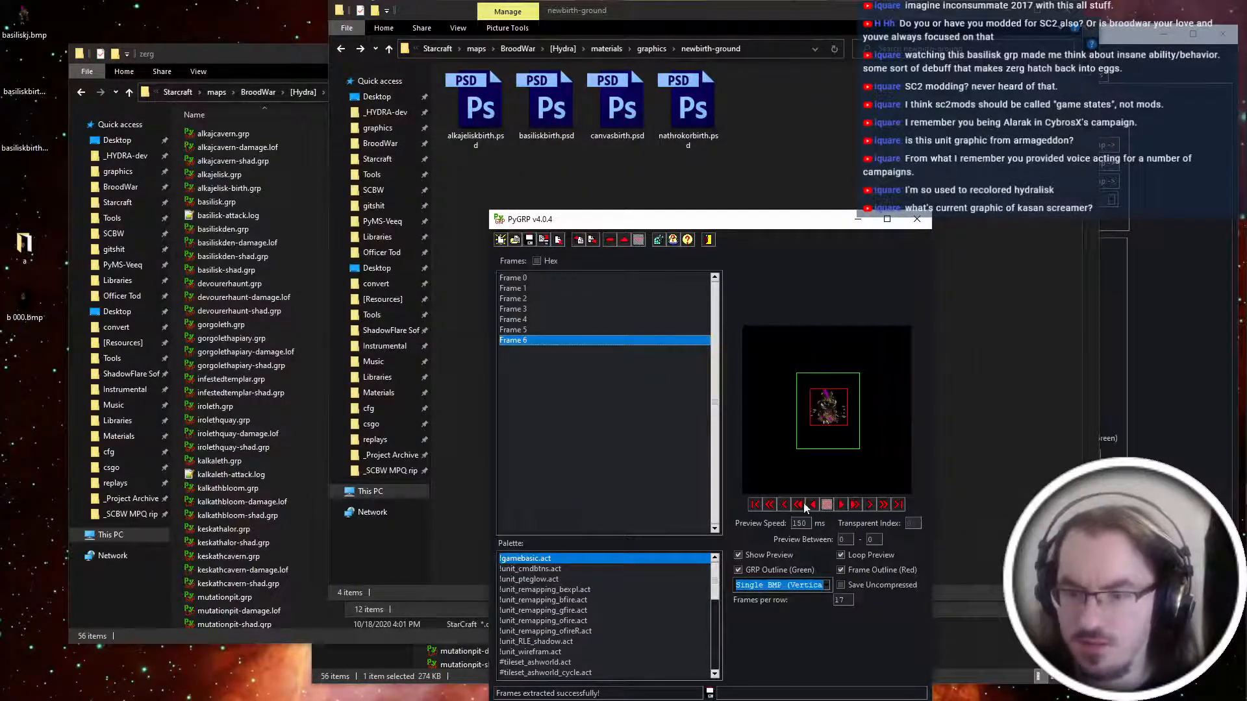
{"action": "key", "text": "ctrl+a"}
{"action": "key", "text": "ctrl+e"}
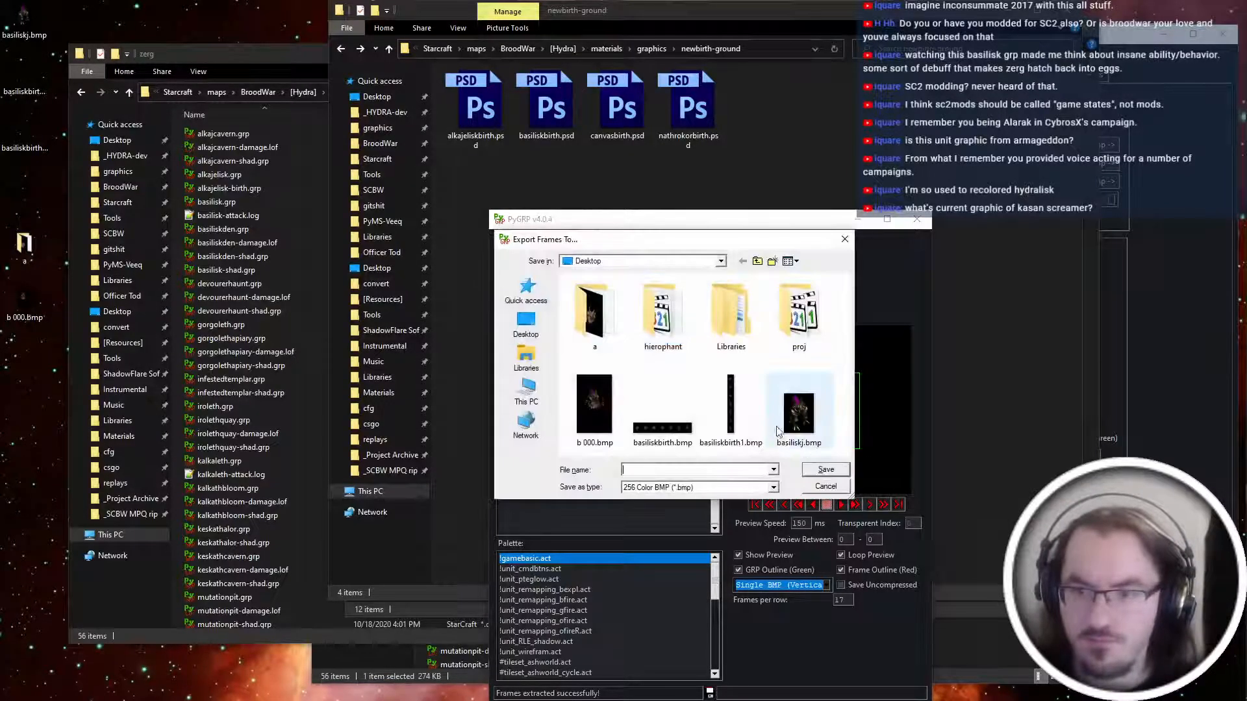
{"action": "key", "text": "Return"}
{"action": "left_click", "coordinate": [668, 360]}
Switch to GRP Converter and set it to 7 frames with a single image containing all frames.
{"action": "key", "text": "alt+Tab"}
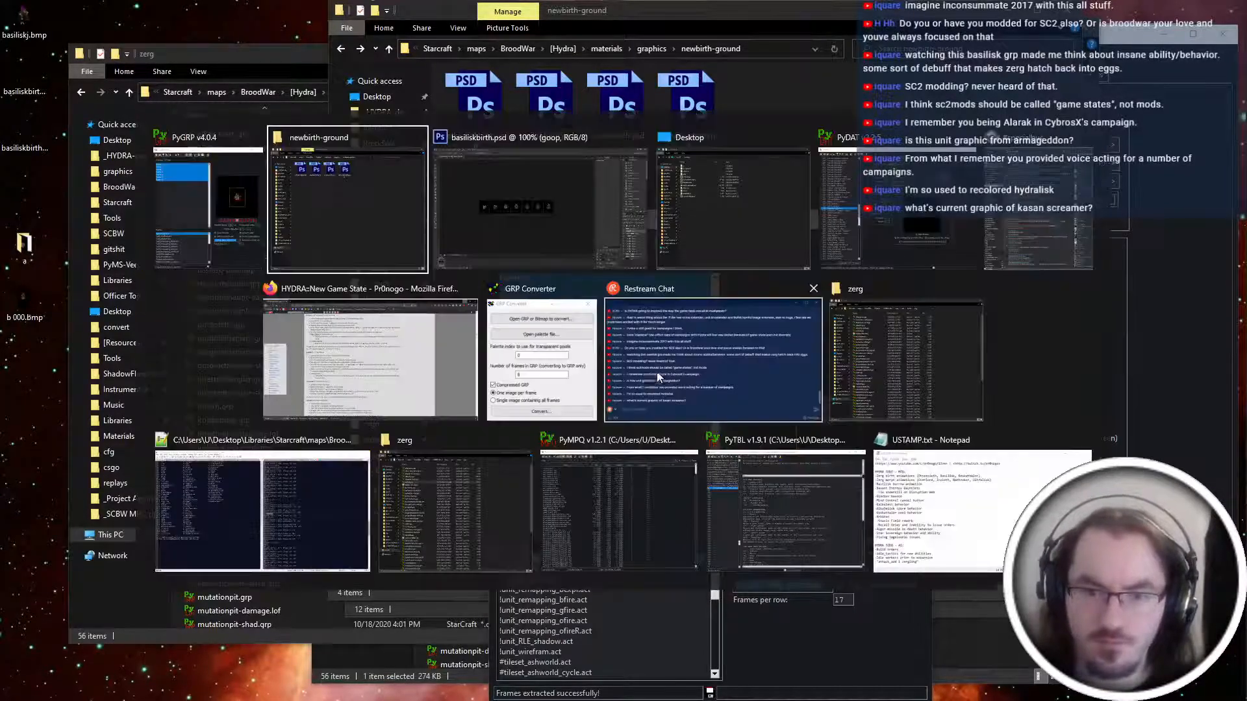
{"action": "left_click", "coordinate": [574, 380]}
{"action": "double_click", "coordinate": [623, 374]}
{"action": "type", "text": "7"}
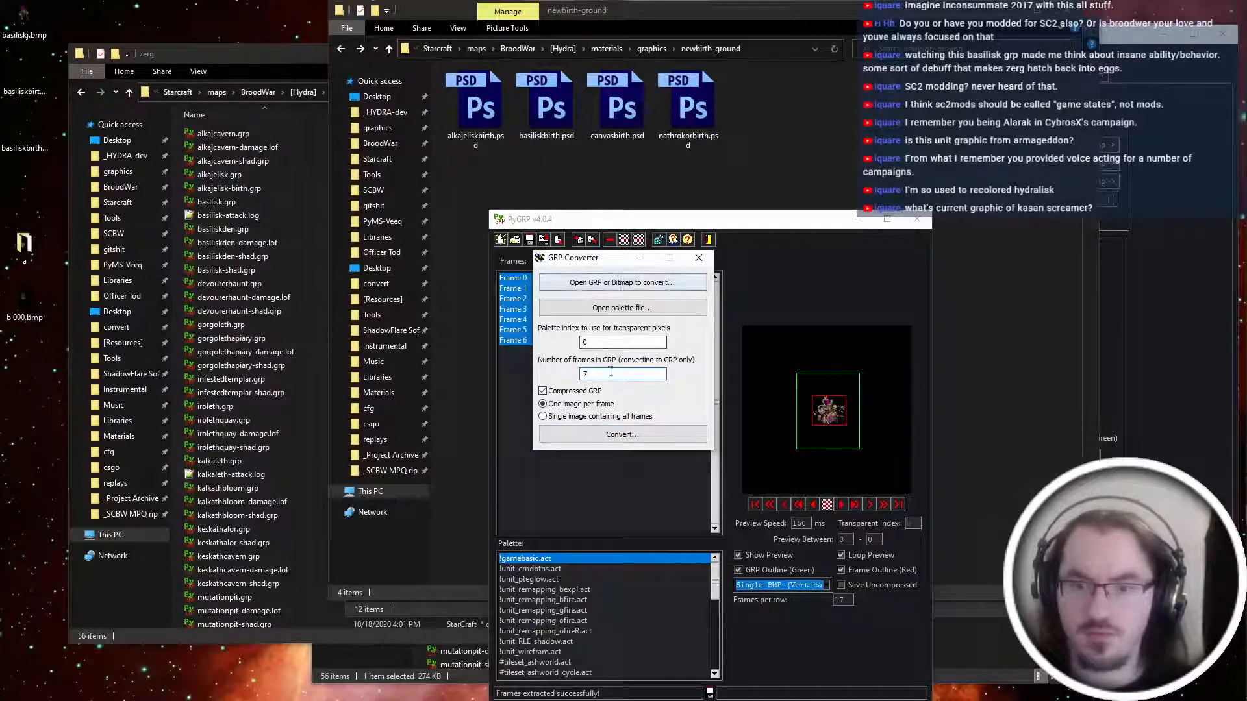
{"action": "left_click", "coordinate": [543, 416]}
Load basiliskbirth1.bmp from the Desktop as the bitmap to convert.
{"action": "left_click", "coordinate": [624, 284]}
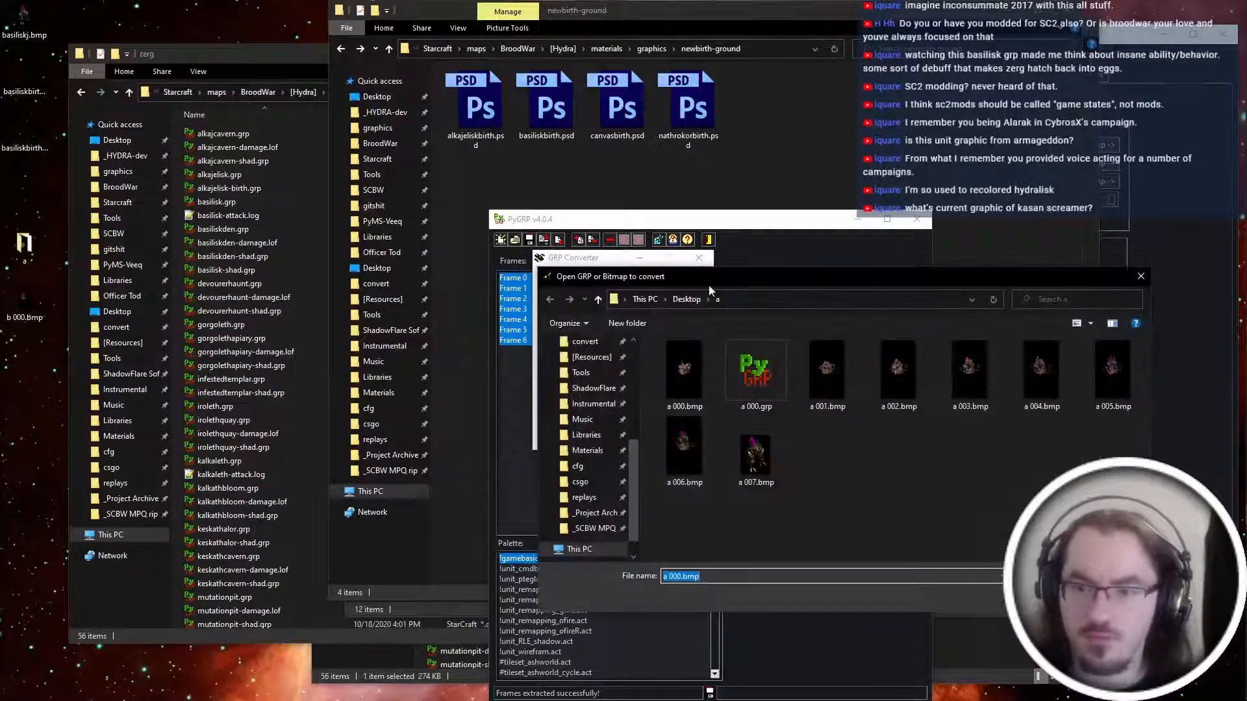
{"action": "left_click", "coordinate": [665, 299]}
{"action": "left_click", "coordinate": [685, 300]}
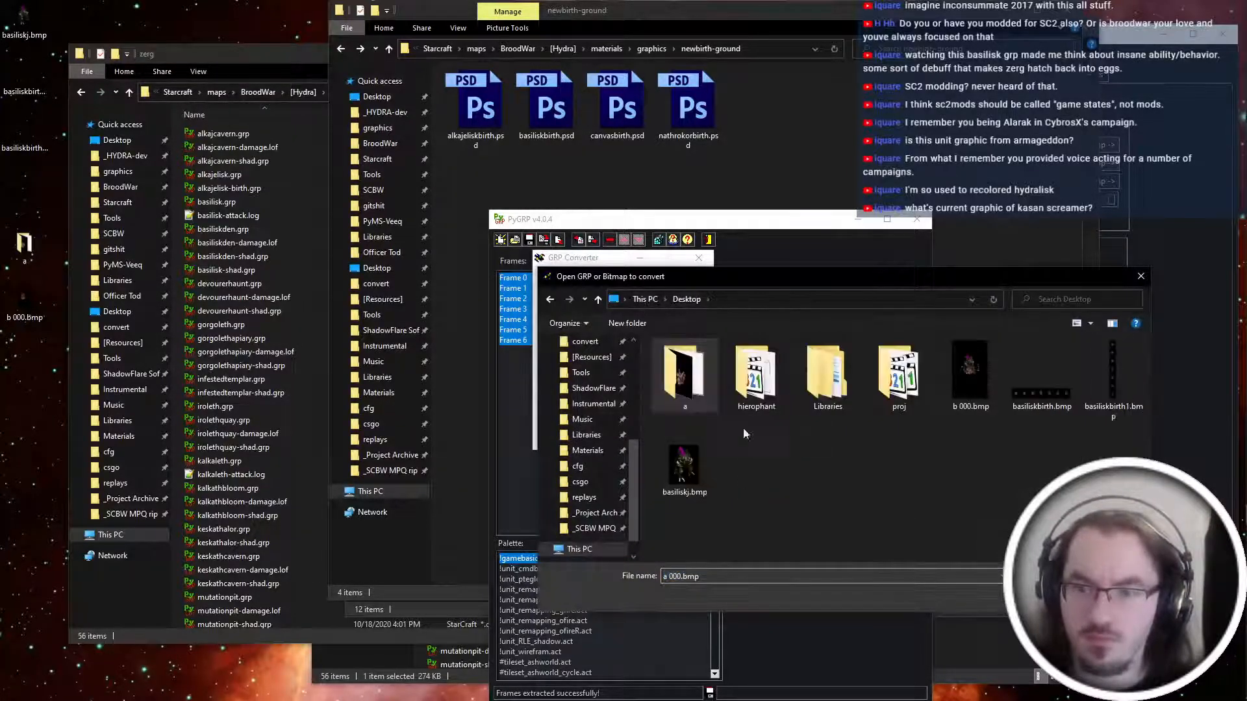
{"action": "double_click", "coordinate": [1042, 380]}
{"action": "left_click", "coordinate": [637, 279]}
{"action": "key", "text": "Return"}
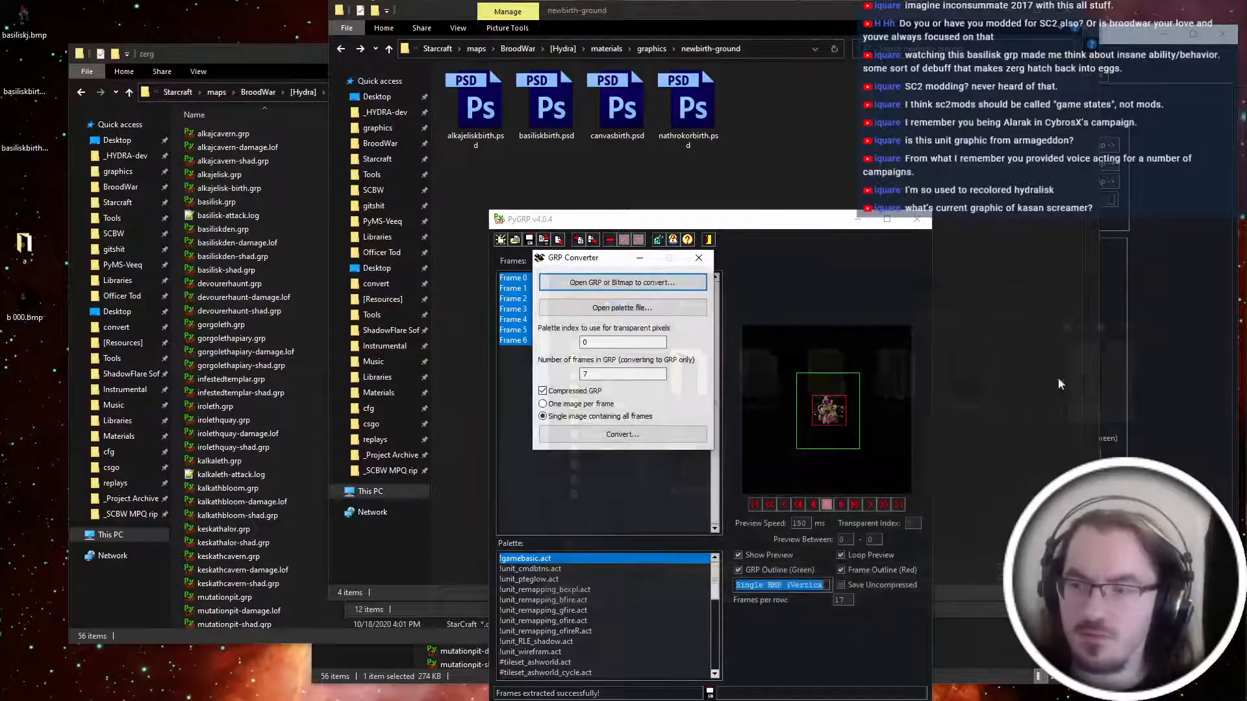
Convert the bitmap to basilisk-birth.grp on the Desktop and move the file into the zerg unit folder.
{"action": "left_click", "coordinate": [650, 437]}
{"action": "left_click", "coordinate": [674, 552]}
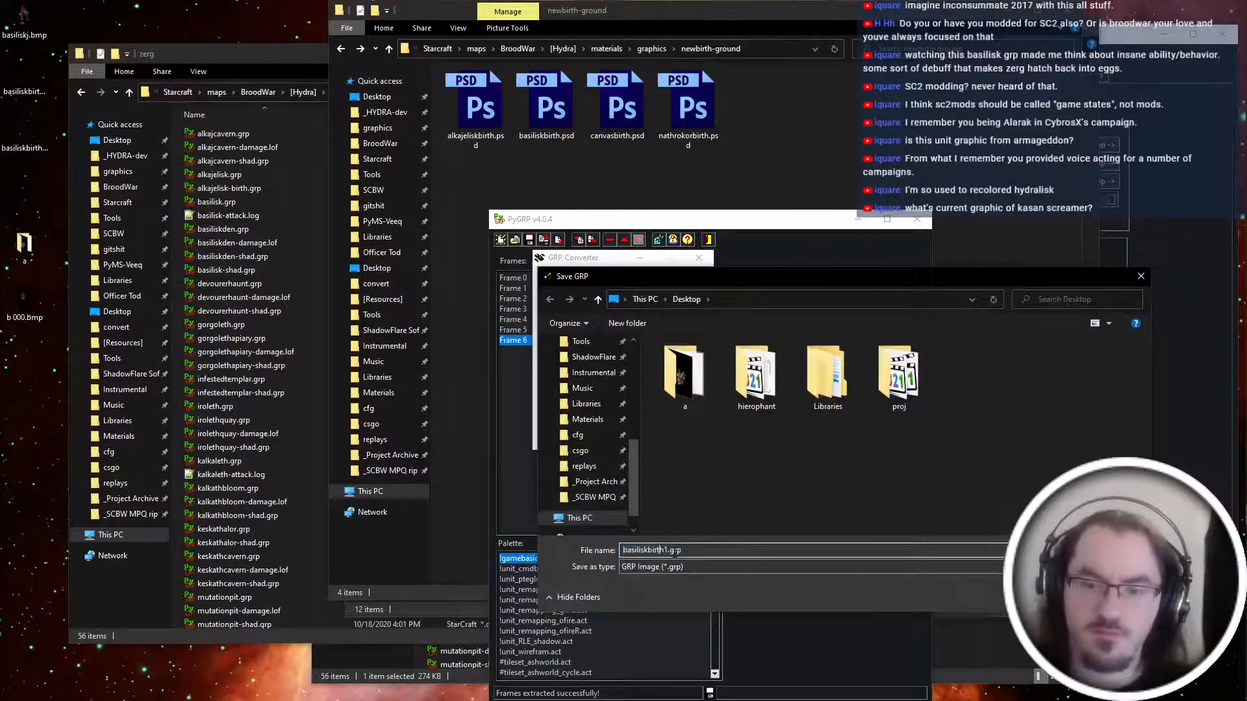
{"action": "type", "text": "-"}
{"action": "key", "text": "Return"}
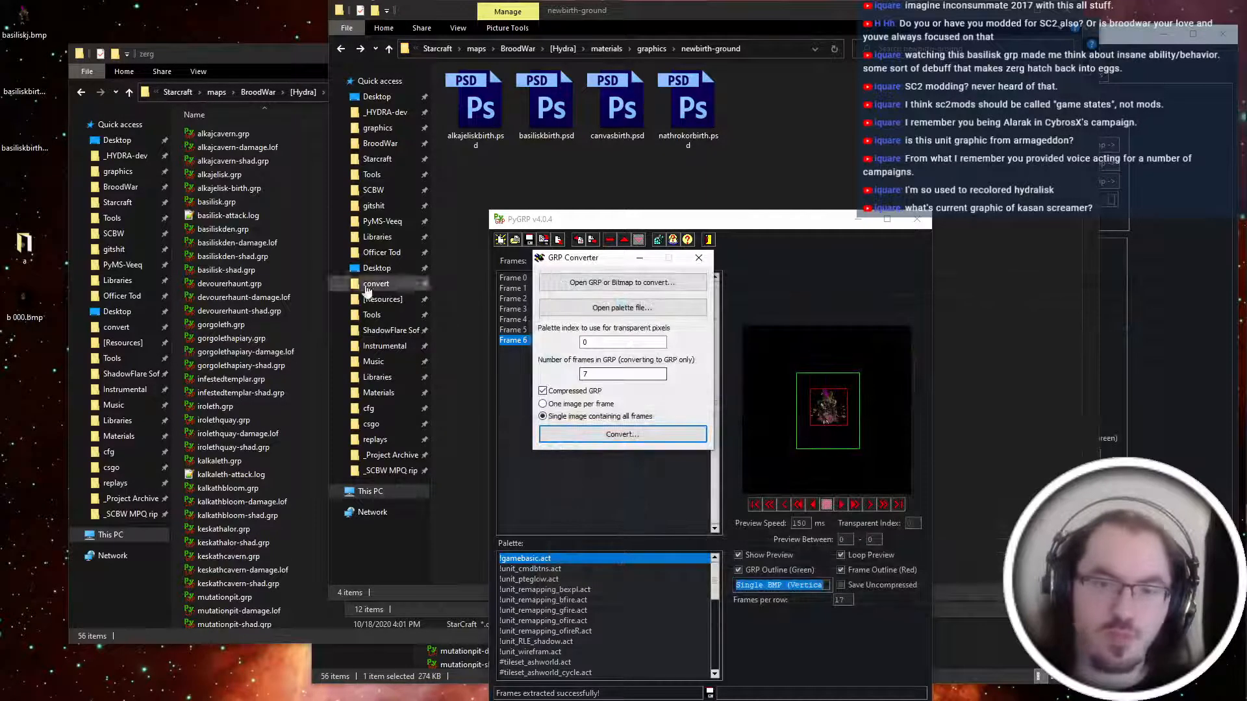
{"action": "left_click_drag", "start_coordinate": [138, 221], "coordinate": [574, 239]}
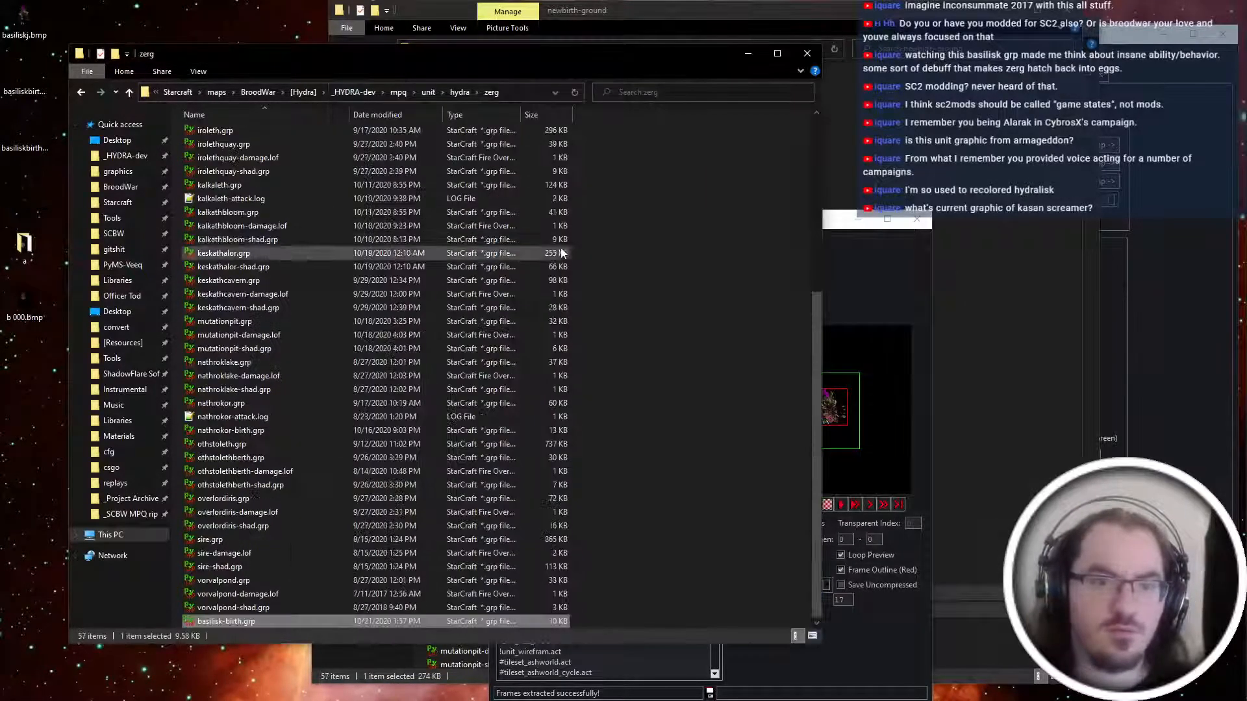
Switch to the PyTBL window with stat_txt.tbl and close it.
{"action": "key", "text": "alt+Tab"}
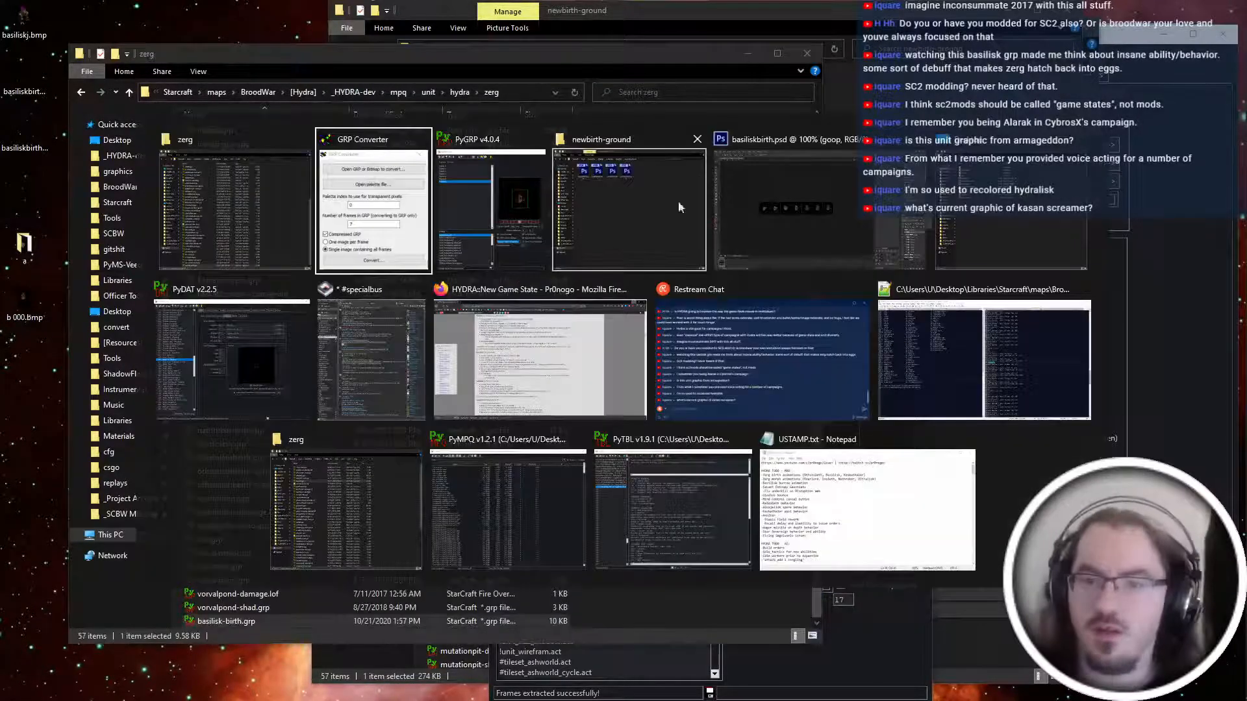
{"action": "left_click", "coordinate": [679, 508]}
{"action": "key", "text": "alt+Tab"}
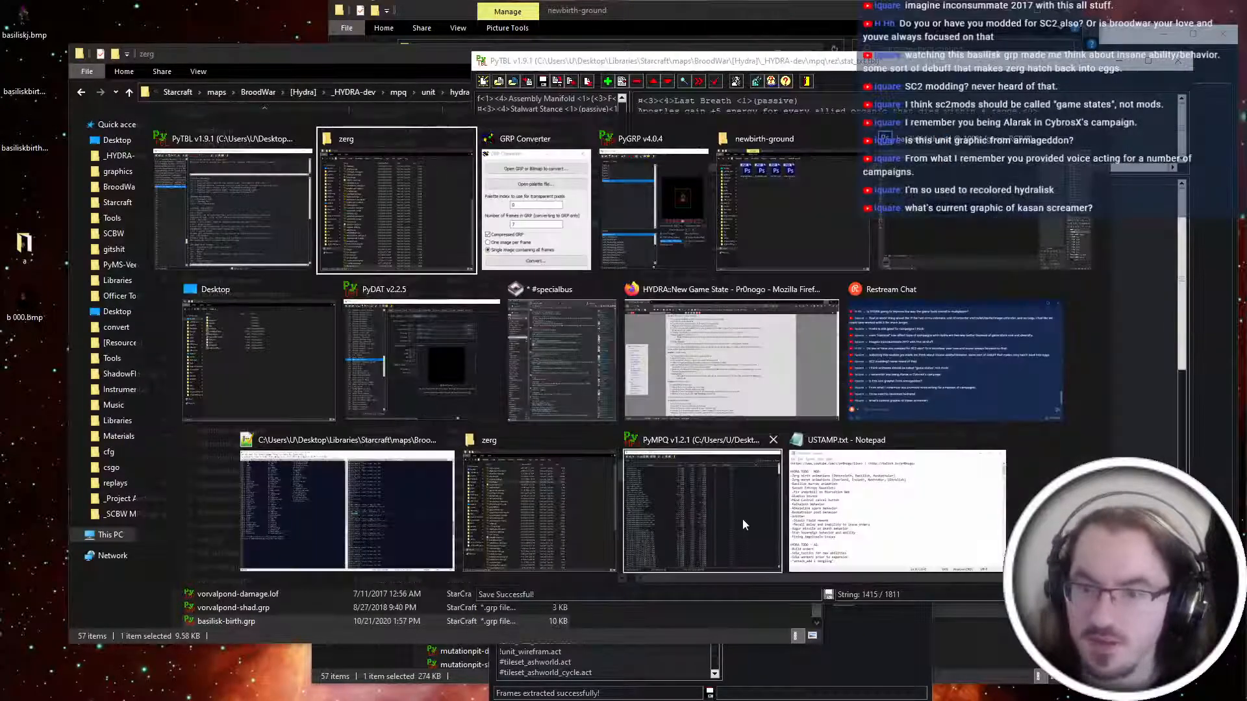
{"action": "key", "text": "Escape"}
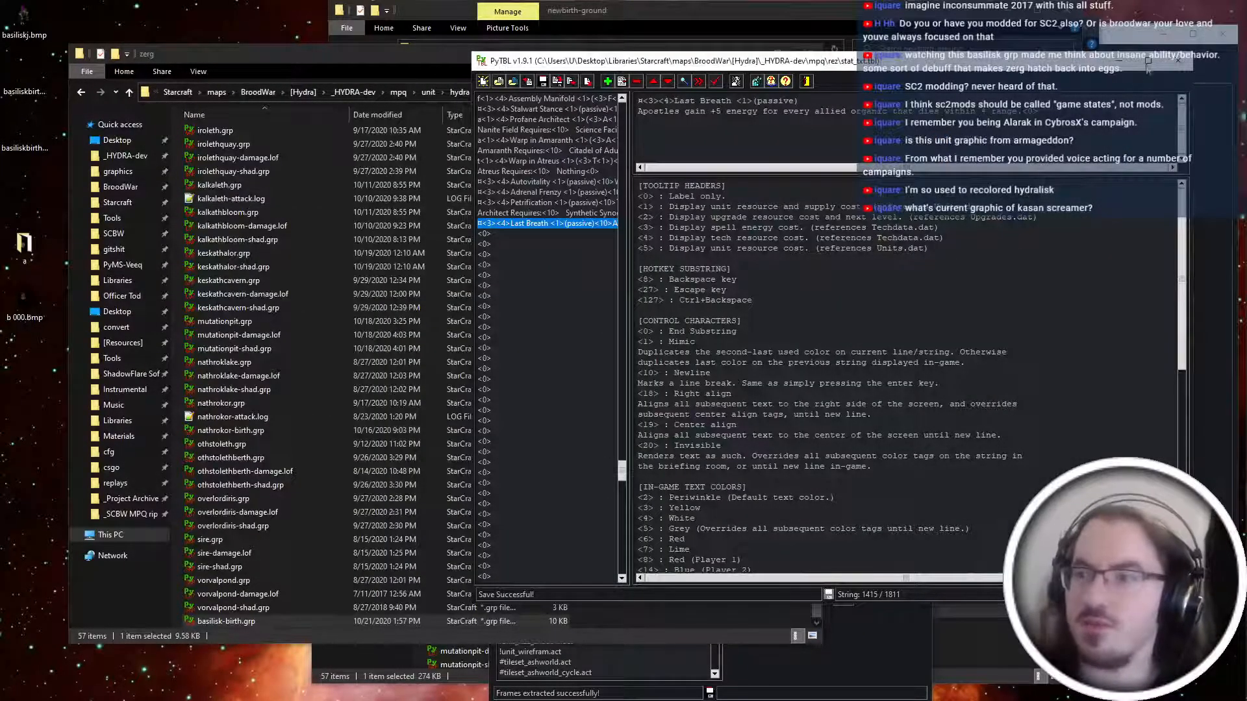
{"action": "key", "text": "alt+Tab"}
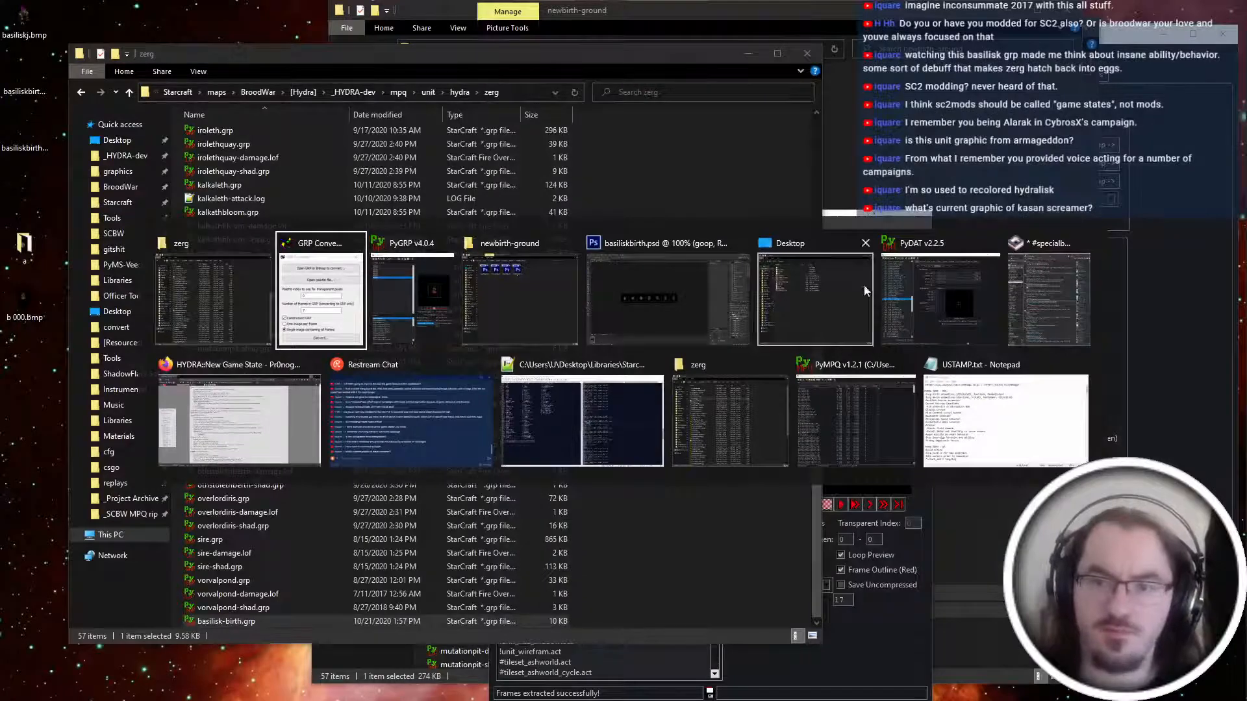
Browse to the mpq\arr folder of _HYDRA-dev and open images.tbl in PyTBL.
{"action": "left_click", "coordinate": [865, 291]}
{"action": "left_click", "coordinate": [401, 129]}
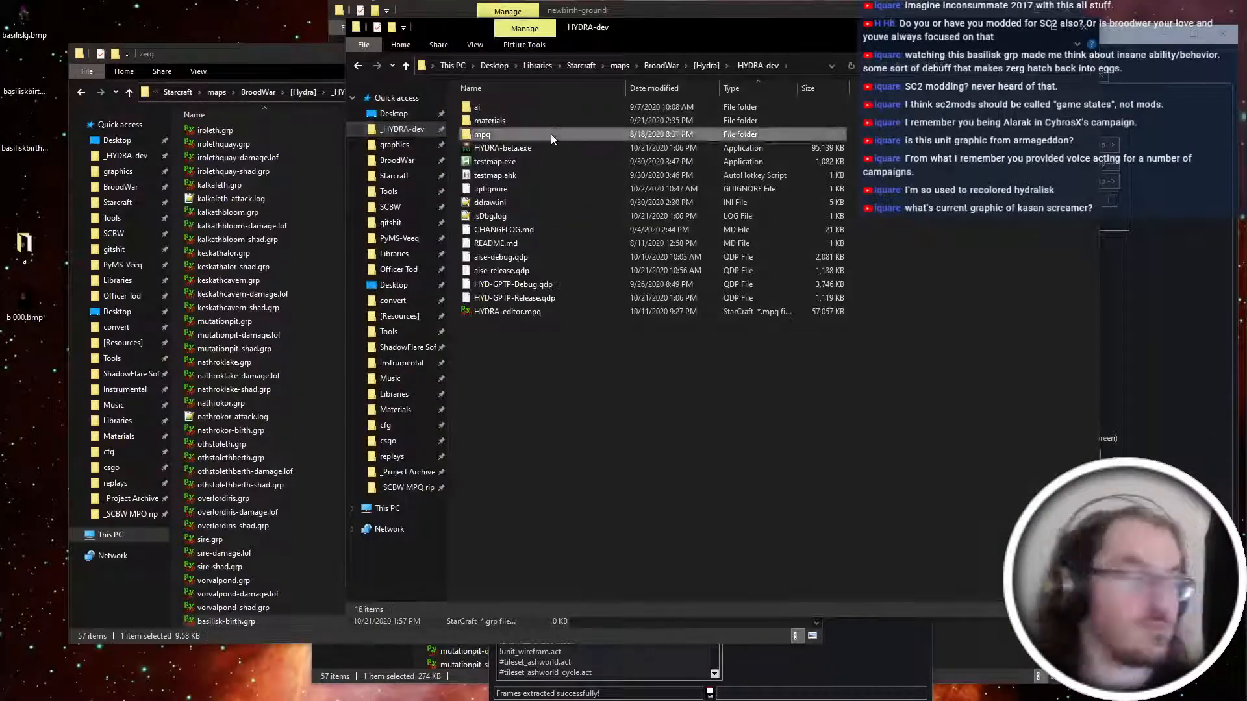
{"action": "double_click", "coordinate": [551, 134]}
{"action": "double_click", "coordinate": [493, 107]}
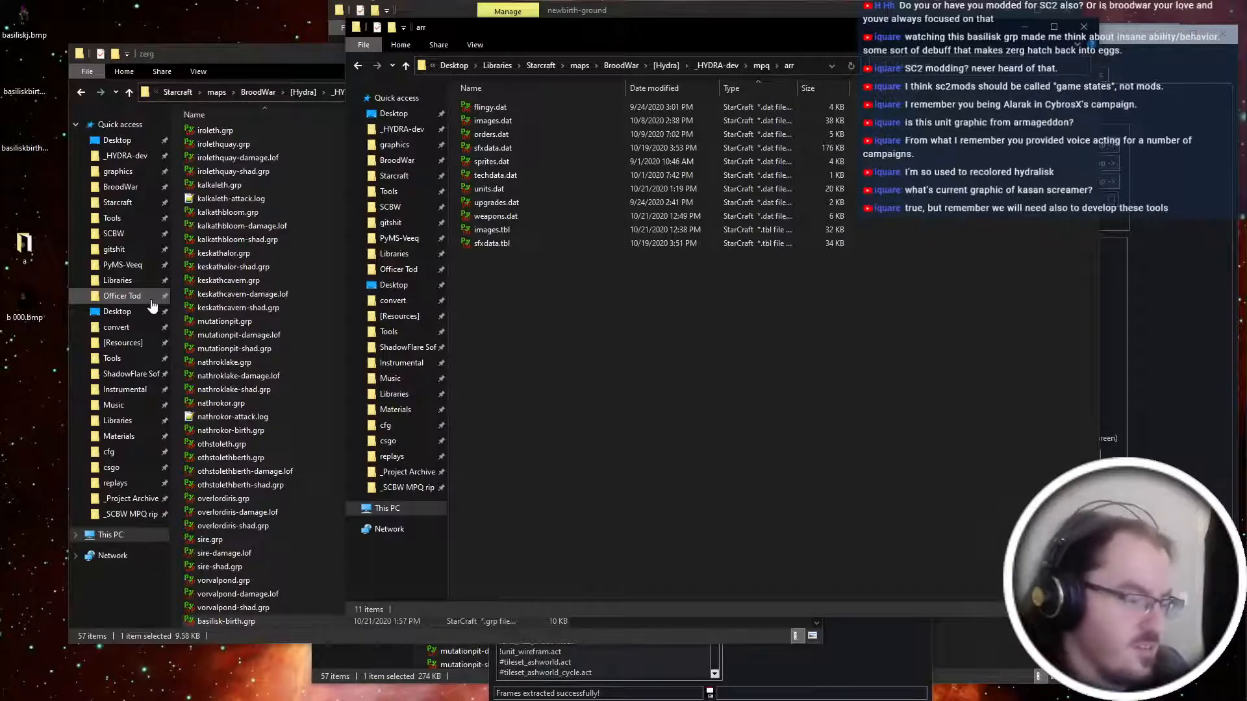
{"action": "left_click", "coordinate": [417, 424]}
{"action": "key", "text": "alt+Left"}
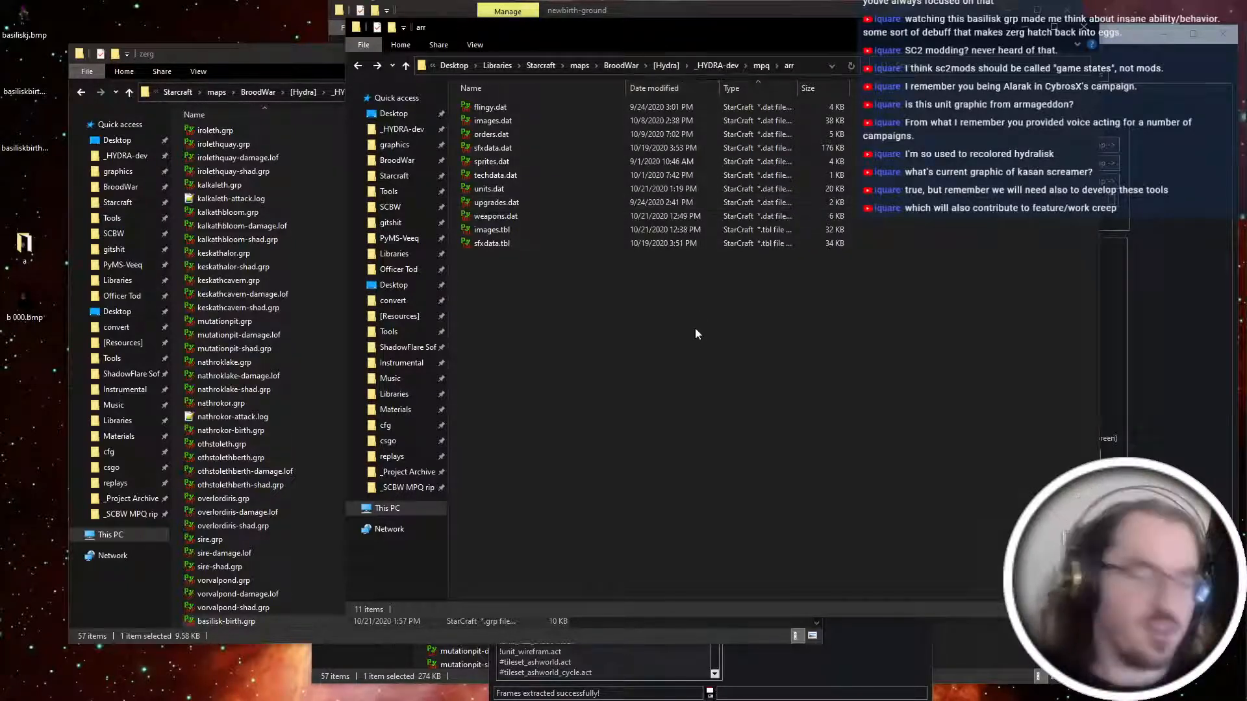
{"action": "double_click", "coordinate": [579, 230]}
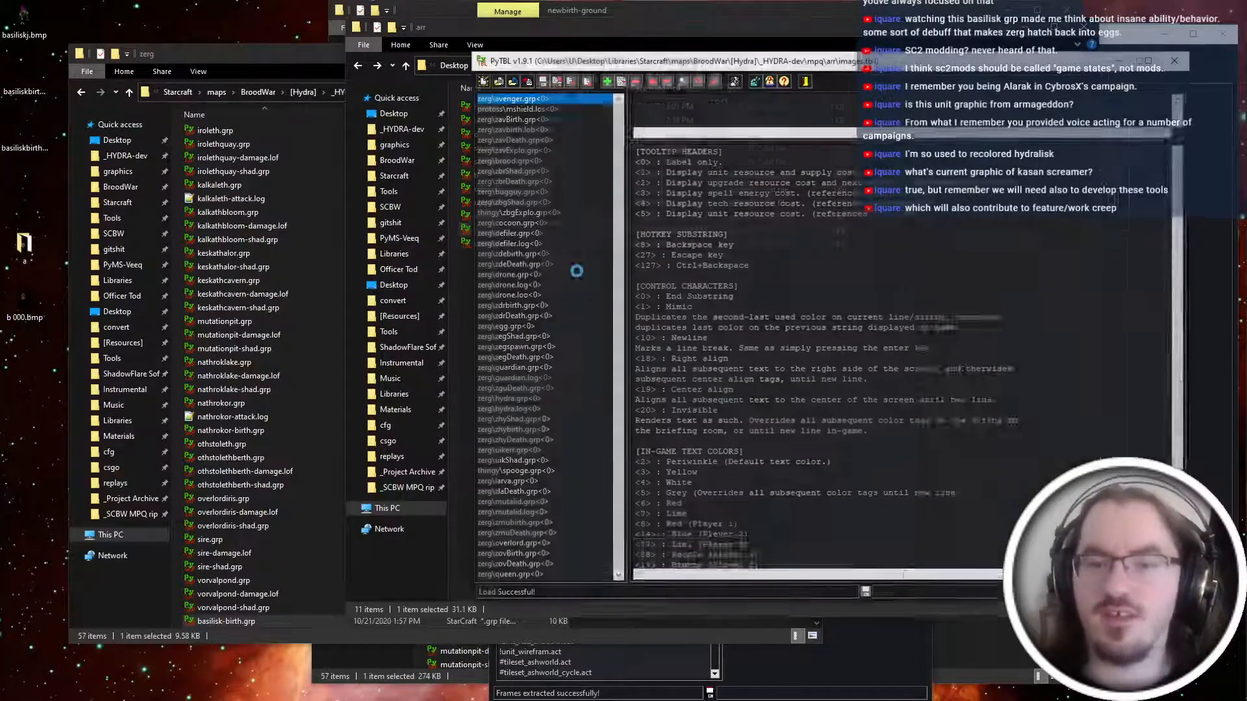
Add the string hydra\zerg\basilisk-birth.grp<0> at the end of images.tbl and save the file.
{"action": "key", "text": "End"}
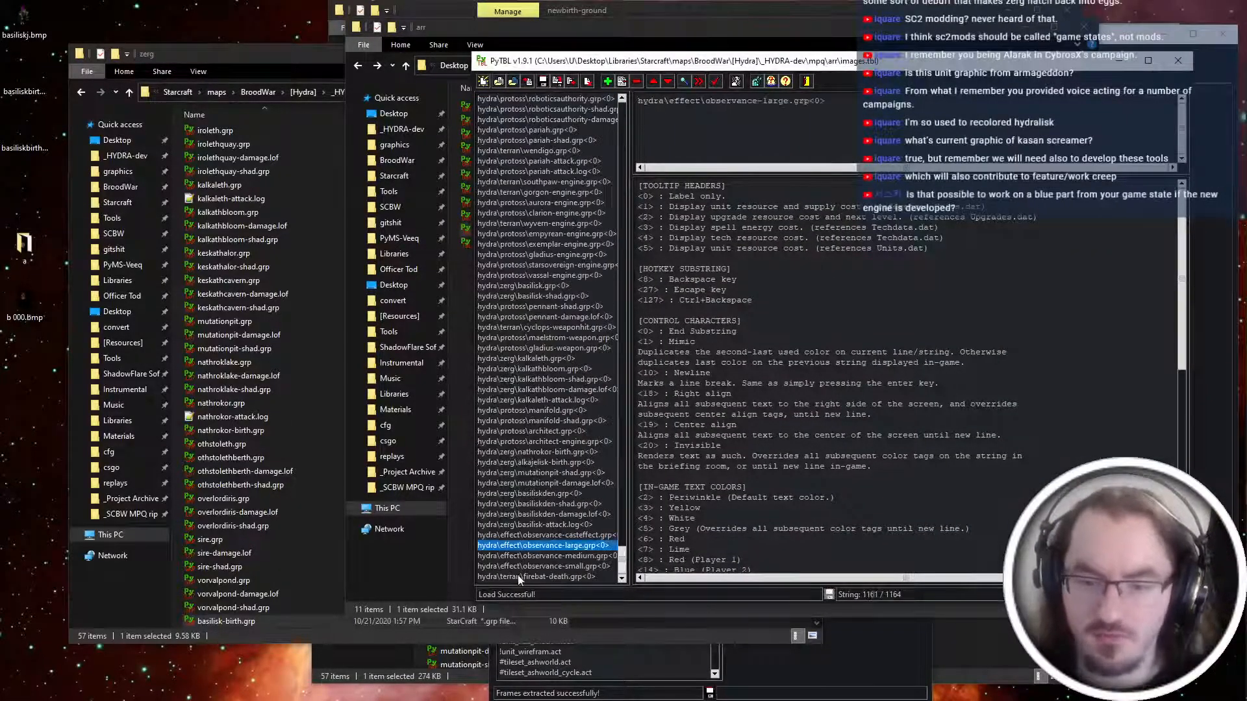
{"action": "left_click", "coordinate": [608, 81]}
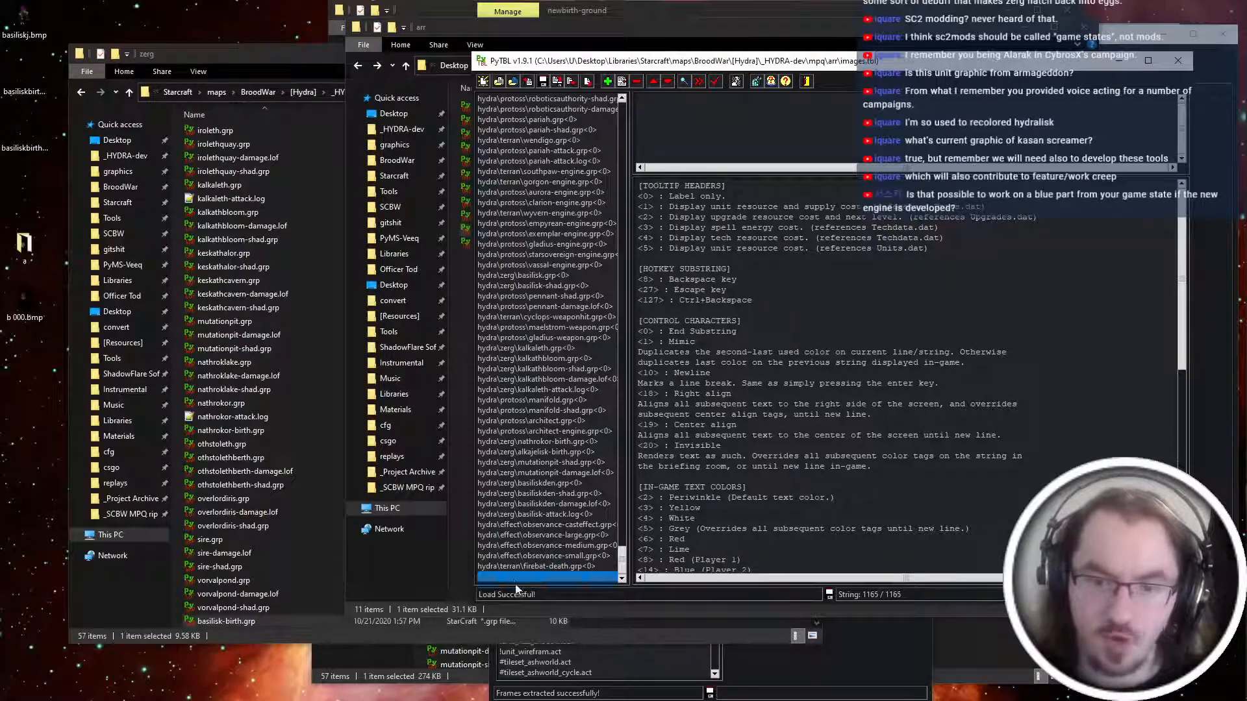
{"action": "type", "text": "hy"}
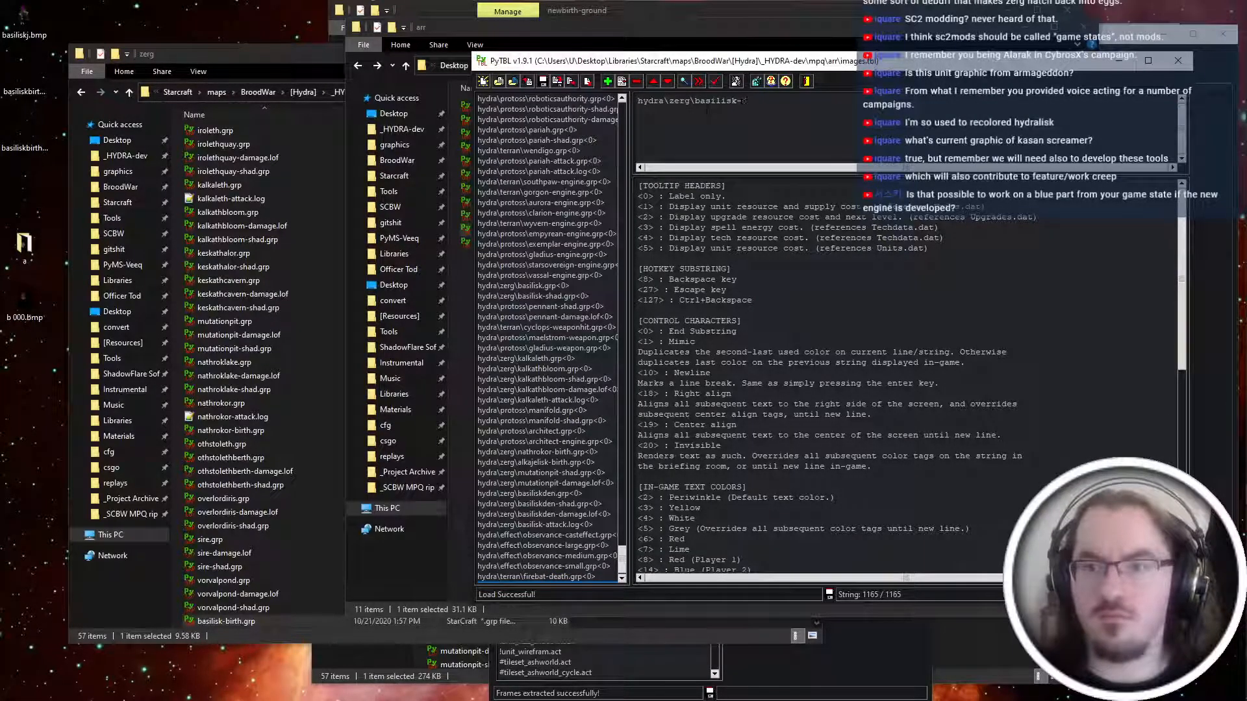
{"action": "type", "text": "dra\\zerg\\basilisk-birth.grp<0>"}
{"action": "key", "text": "ctrl+s"}
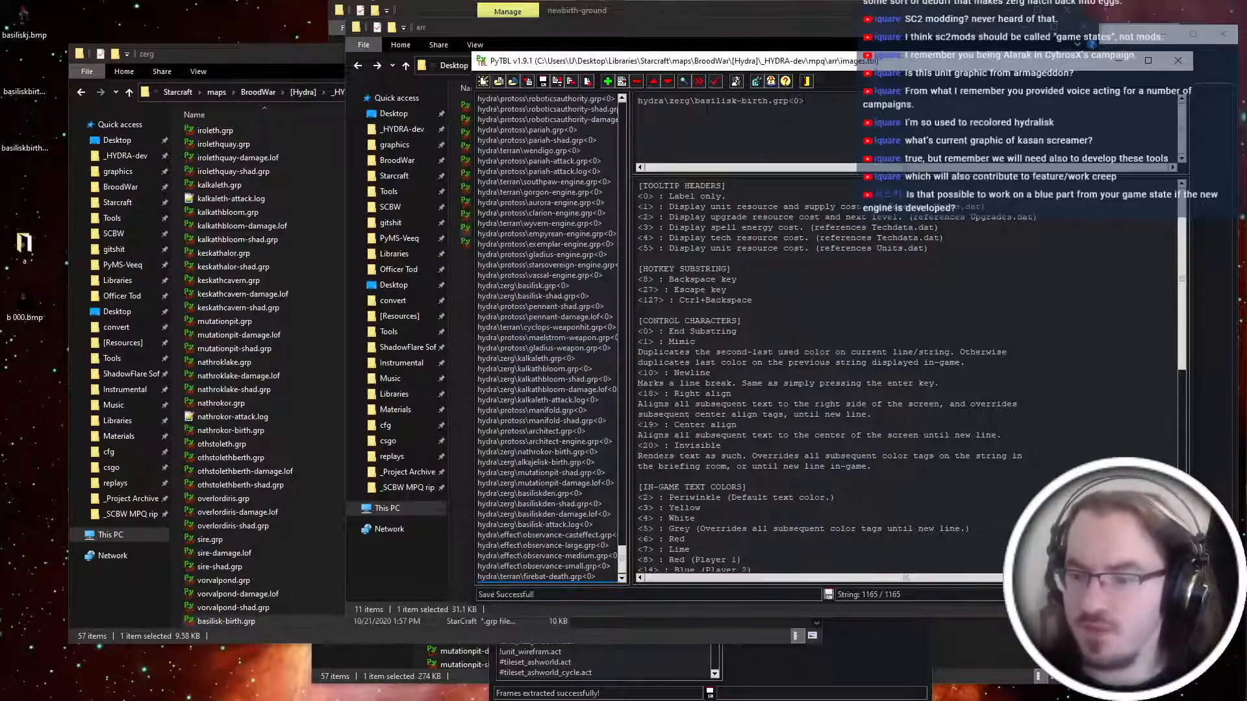
Switch to images_ext.txt in Notepad++ and renumber the first dummy entry as image_1165.
{"action": "key", "text": "alt+Tab"}
{"action": "left_click", "coordinate": [398, 376]}
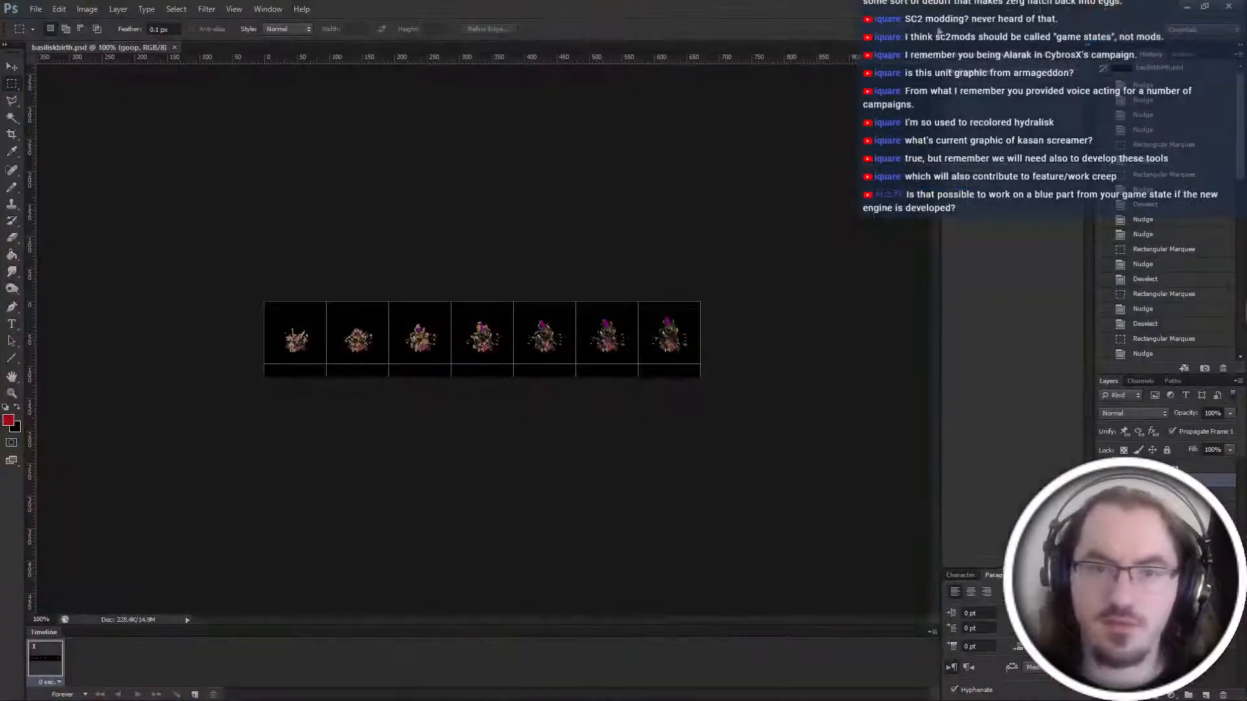
{"action": "key", "text": "alt+Tab"}
{"action": "left_click", "coordinate": [360, 503]}
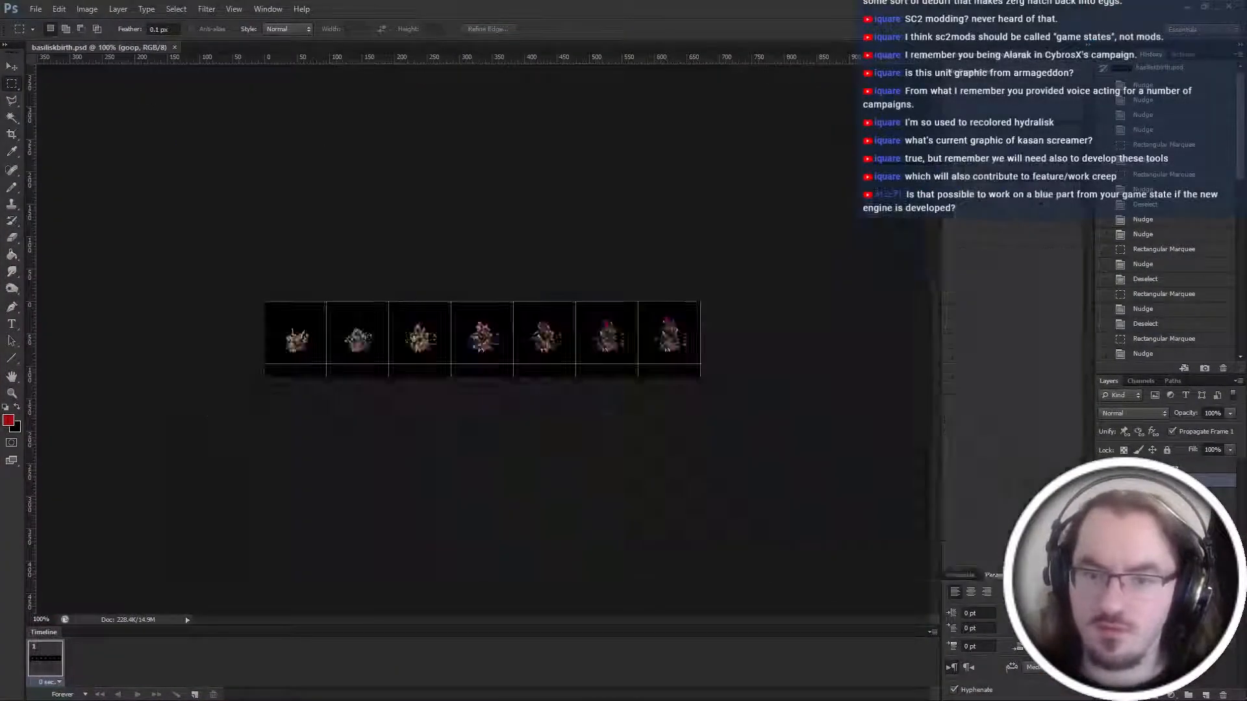
{"action": "key", "text": "ctrl+Tab"}
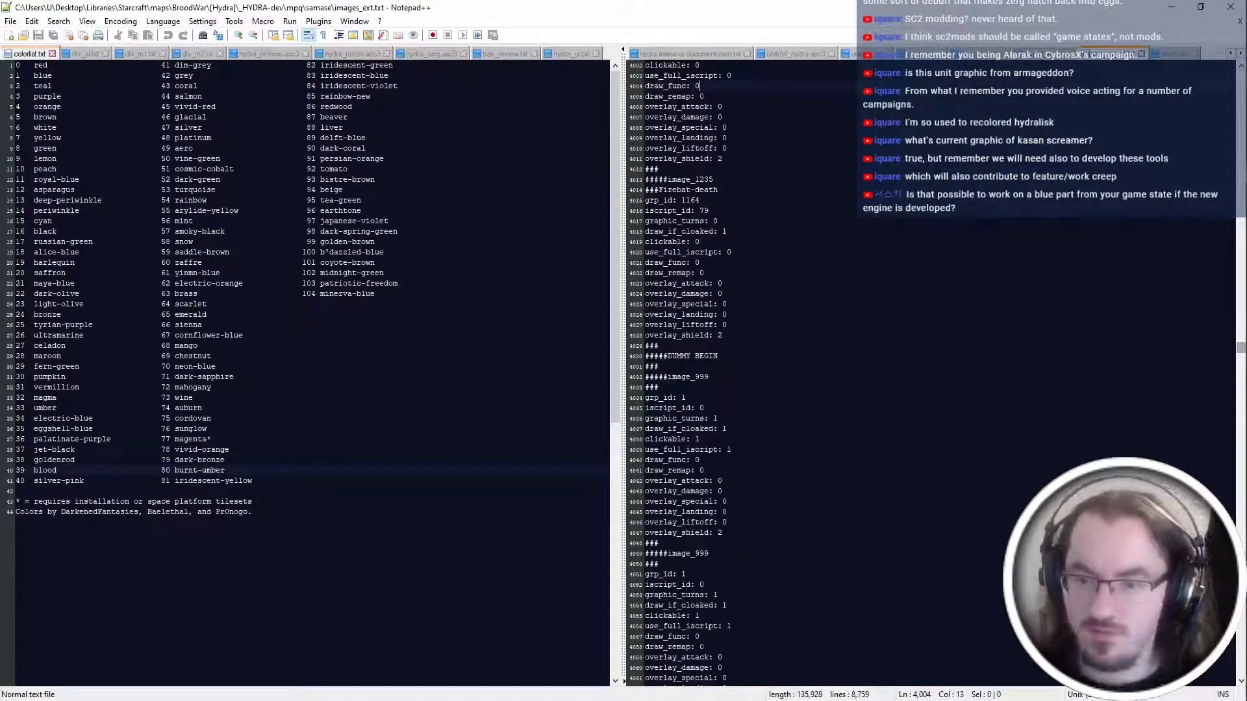
{"action": "type", "text": "1165"}
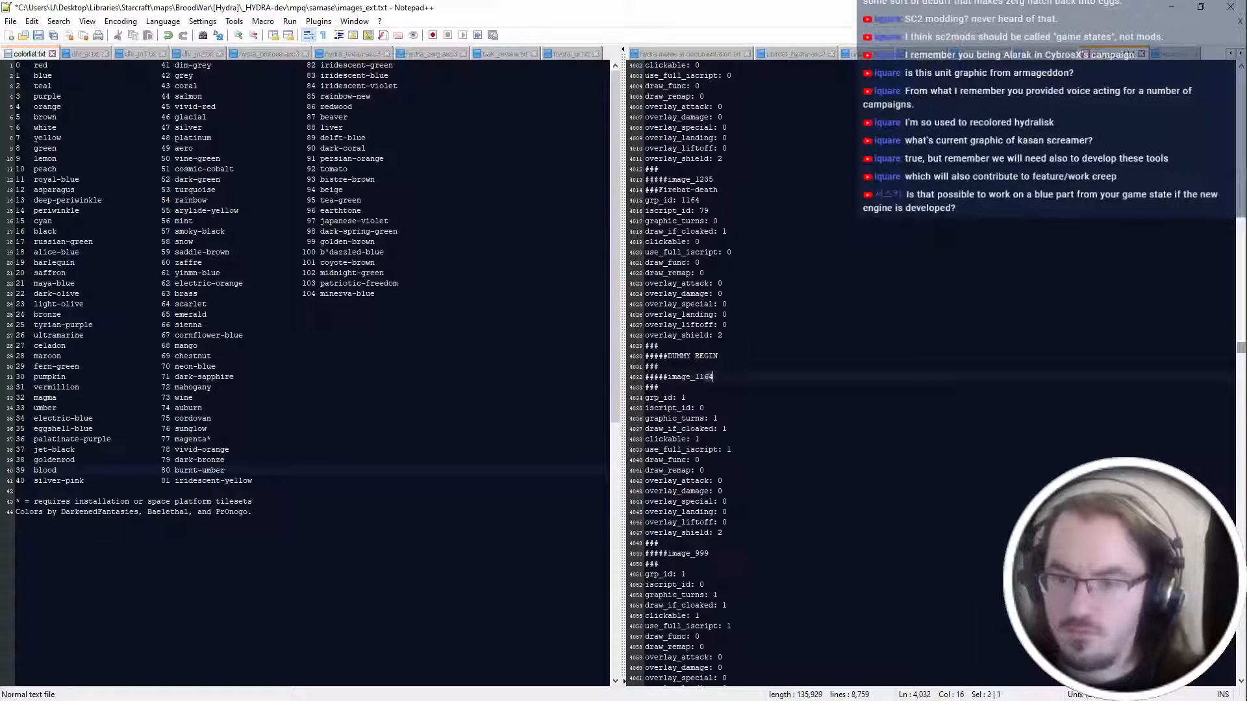
Move the DUMMY BEGIN marker from above the image_1165 entry to below it.
{"action": "left_click", "coordinate": [719, 356]}
{"action": "key", "text": "BackSpace"}
{"action": "key", "text": "BackSpace"}
{"action": "key", "text": "BackSpace"}
{"action": "key", "text": "BackSpace"}
{"action": "key", "text": "BackSpace"}
{"action": "key", "text": "BackSpace"}
{"action": "key", "text": "BackSpace"}
{"action": "key", "text": "BackSpace"}
{"action": "key", "text": "BackSpace"}
{"action": "key", "text": "BackSpace"}
{"action": "key", "text": "BackSpace"}
{"action": "key", "text": "BackSpace"}
{"action": "key", "text": "BackSpace"}
{"action": "key", "text": "BackSpace"}
{"action": "key", "text": "BackSpace"}
{"action": "key", "text": "BackSpace"}
{"action": "key", "text": "BackSpace"}
{"action": "key", "text": "BackSpace"}
{"action": "key", "text": "BackSpace"}
{"action": "key", "text": "BackSpace"}
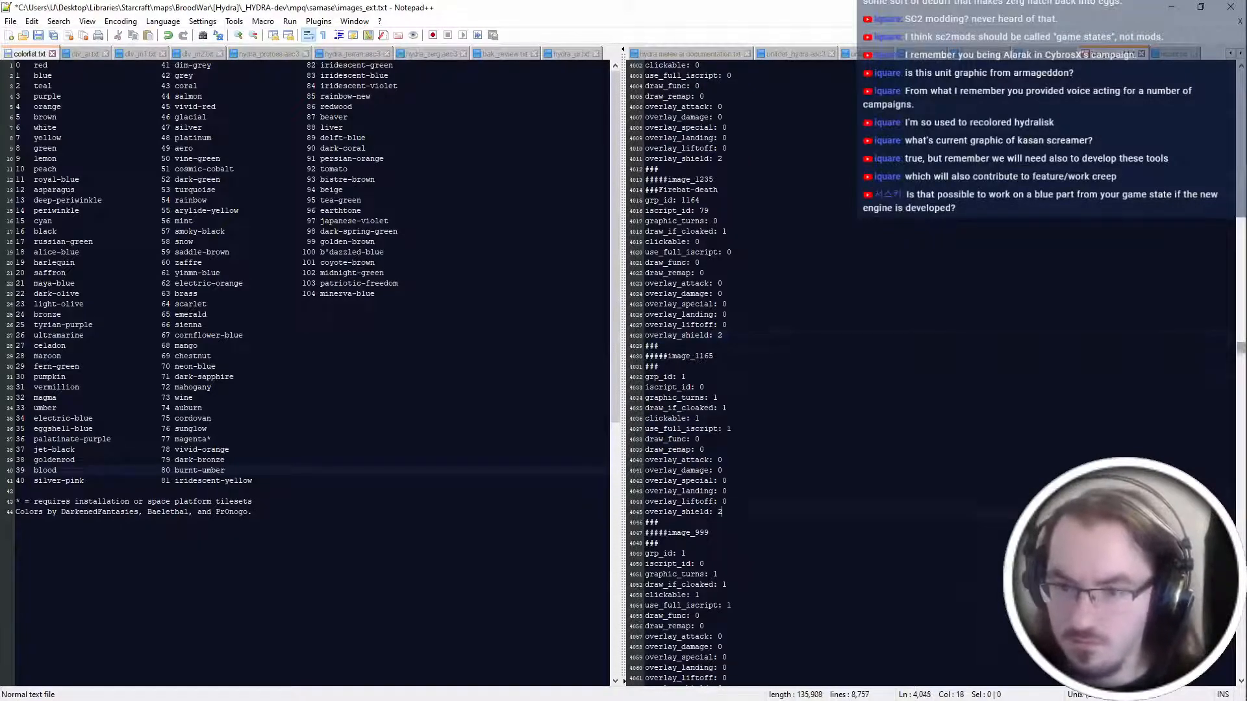
{"action": "key", "text": "Down"}
{"action": "type", "text": "#####DUMMY BEGIN ###"}
Label the image_1165 entry as Basilisk-birth in its comment line.
{"action": "left_click", "coordinate": [706, 357]}
{"action": "key", "text": "Down"}
{"action": "type", "text": "Basilisk"}
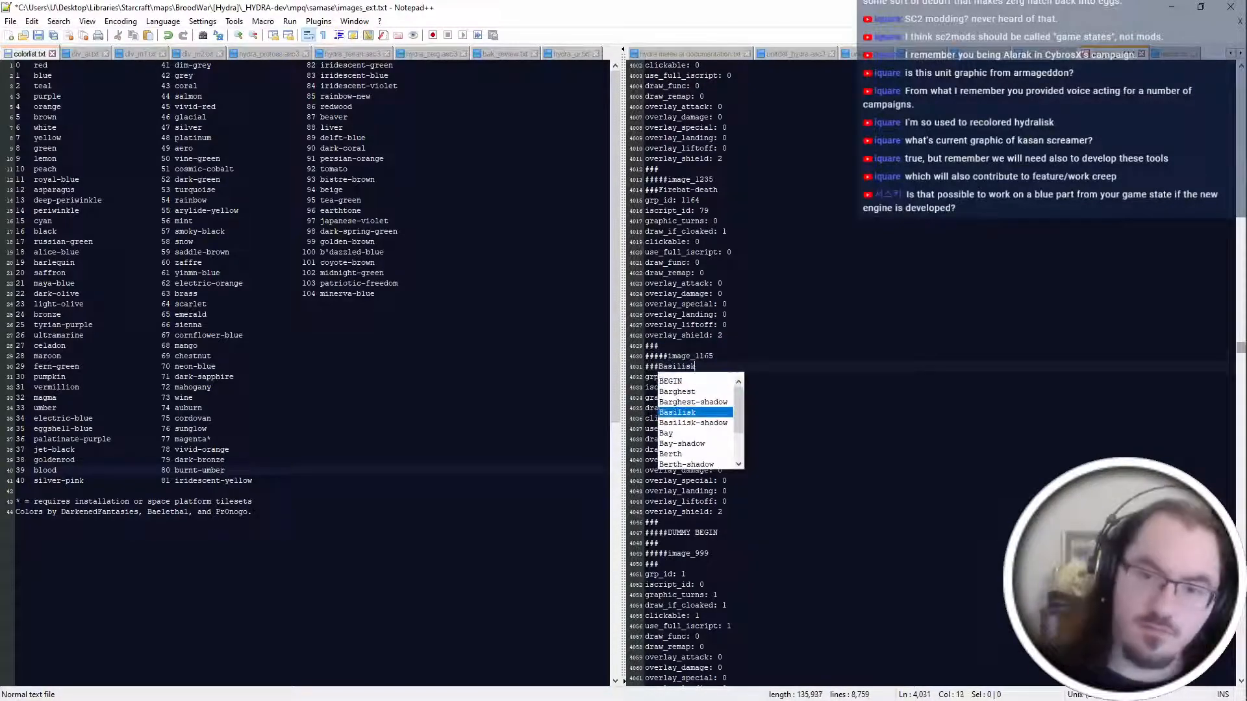
{"action": "type", "text": "-birth"}
{"action": "key", "text": "Escape"}
Replace the Basilisk-birth entry's properties with those copied from Alkajelisk-birth and set its grp_id to 1165.
{"action": "key", "text": "Down"}
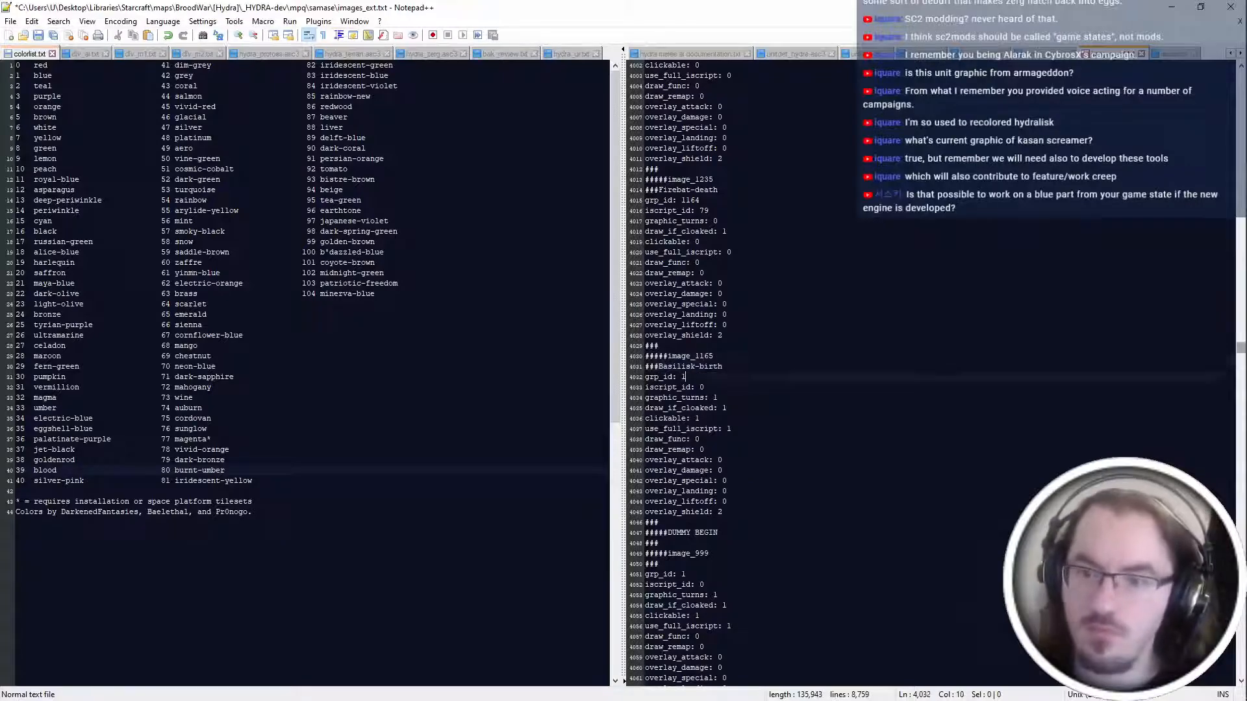
{"action": "scroll", "coordinate": [701, 374], "scroll_direction": "up", "scroll_amount": 20}
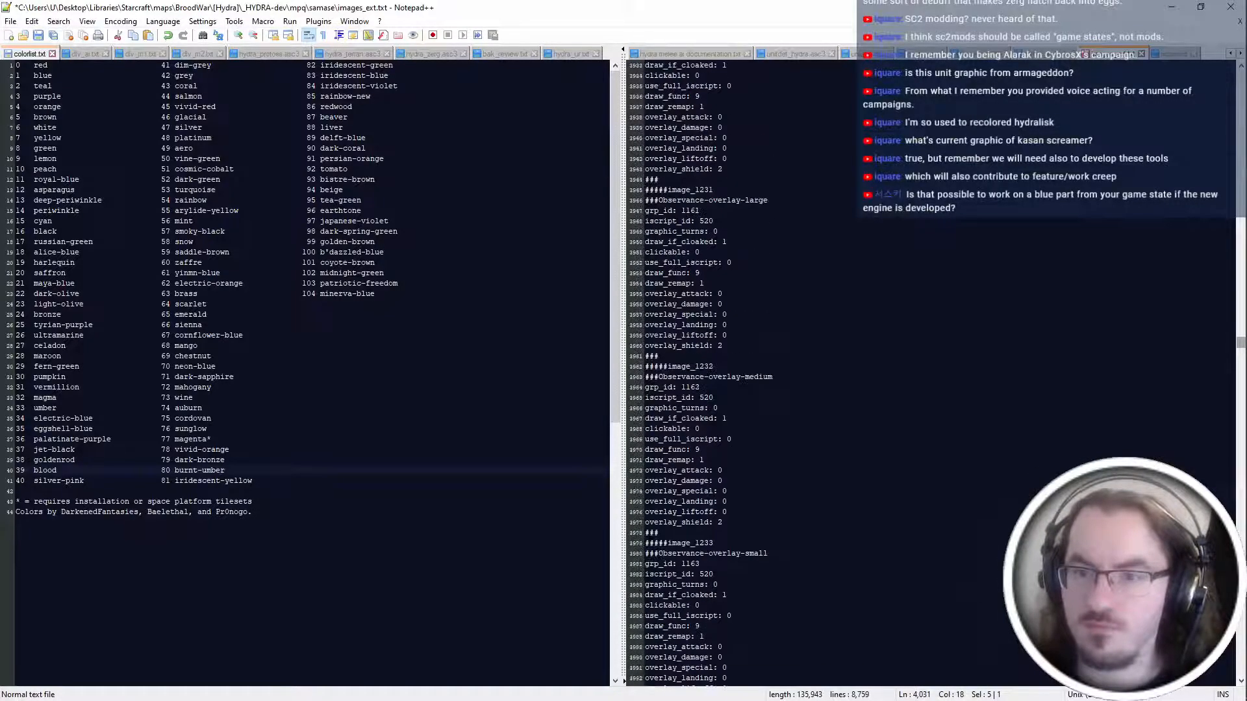
{"action": "scroll", "coordinate": [700, 374], "scroll_direction": "up", "scroll_amount": 20}
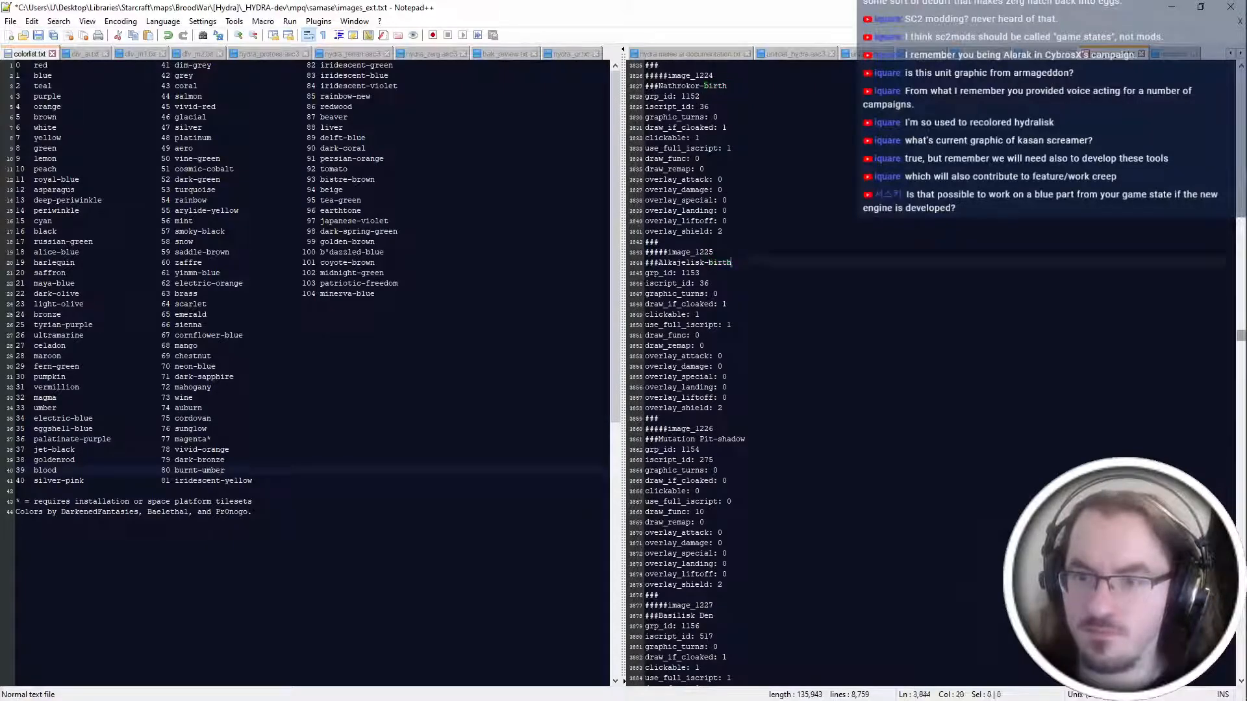
{"action": "left_click_drag", "start_coordinate": [701, 273], "coordinate": [722, 408]}
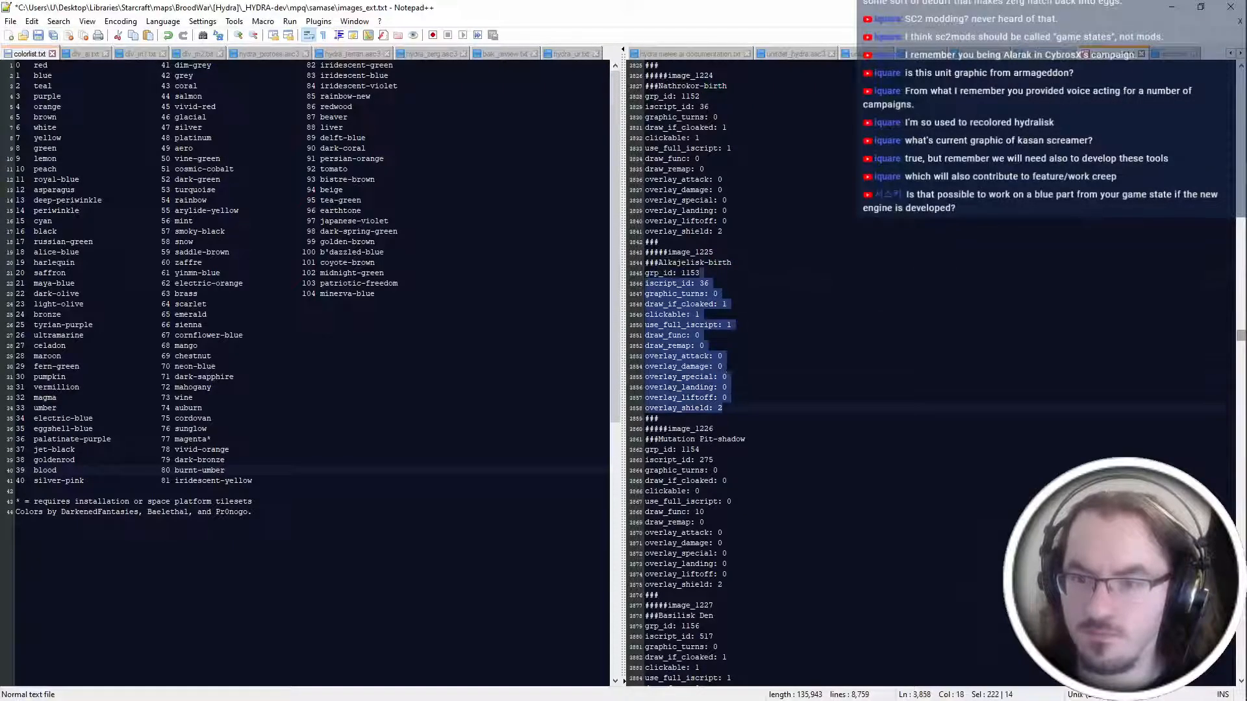
{"action": "scroll", "coordinate": [701, 374], "scroll_direction": "down", "scroll_amount": 20}
{"action": "scroll", "coordinate": [714, 374], "scroll_direction": "down", "scroll_amount": 1}
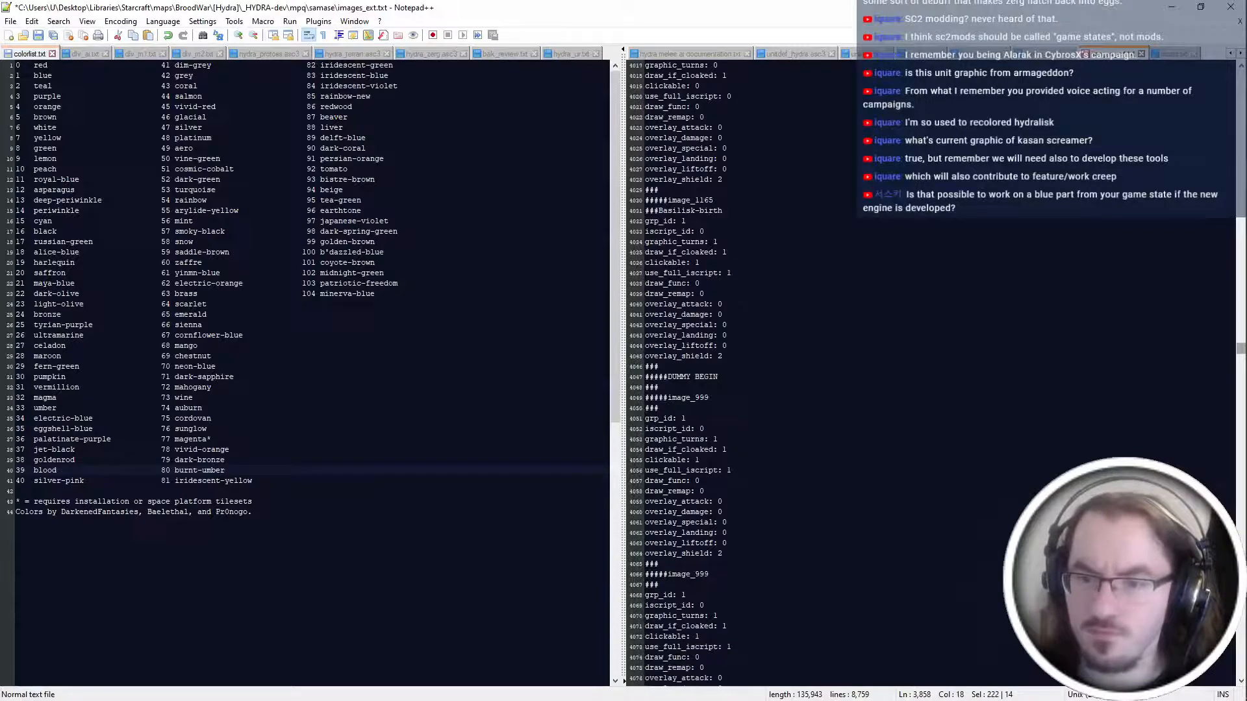
{"action": "left_click_drag", "start_coordinate": [722, 356], "coordinate": [685, 221]}
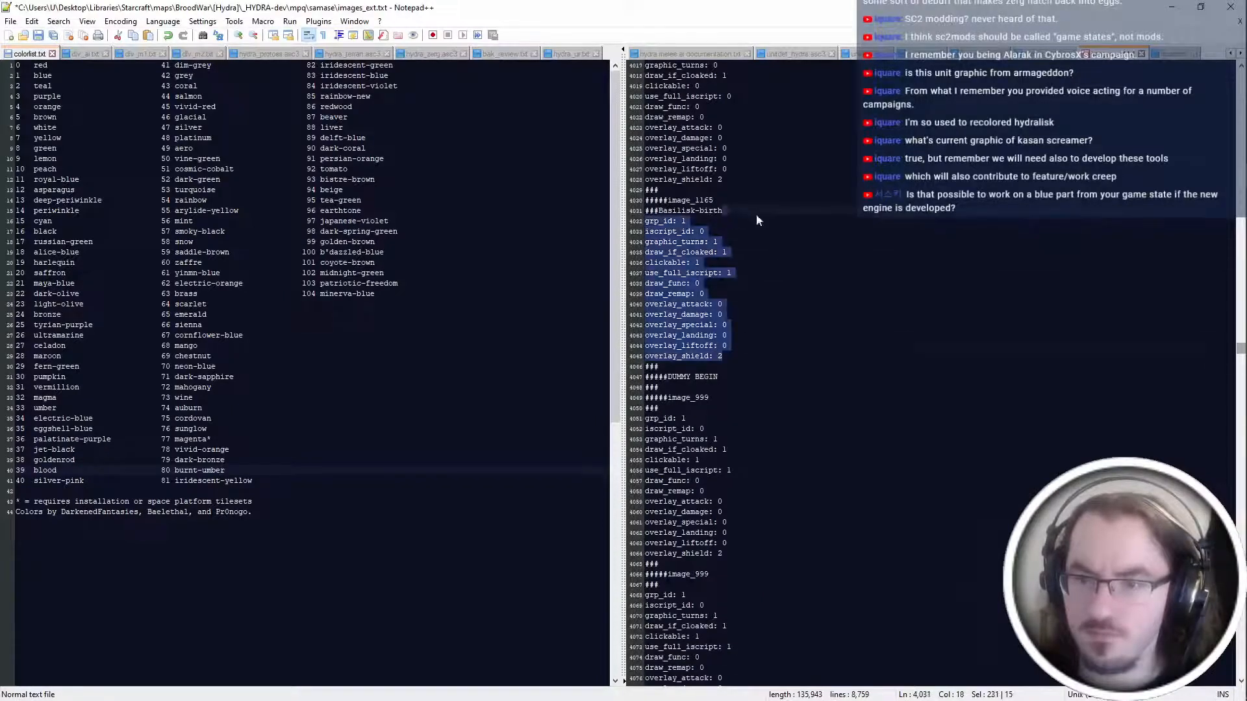
{"action": "type", "text": "grp_id: 1 iscript_id: 36 graphic_turns: 0 draw_if_cloaked: 1 clickable: 1 use_full_iscript: 1 draw_func: 0 draw_remap: 0 overlay_attack: 0 overlay_damage: 0 overlay_special: 0 overlay_landing: 0 overlay_liftoff: 0 overlay_shield: 2"}
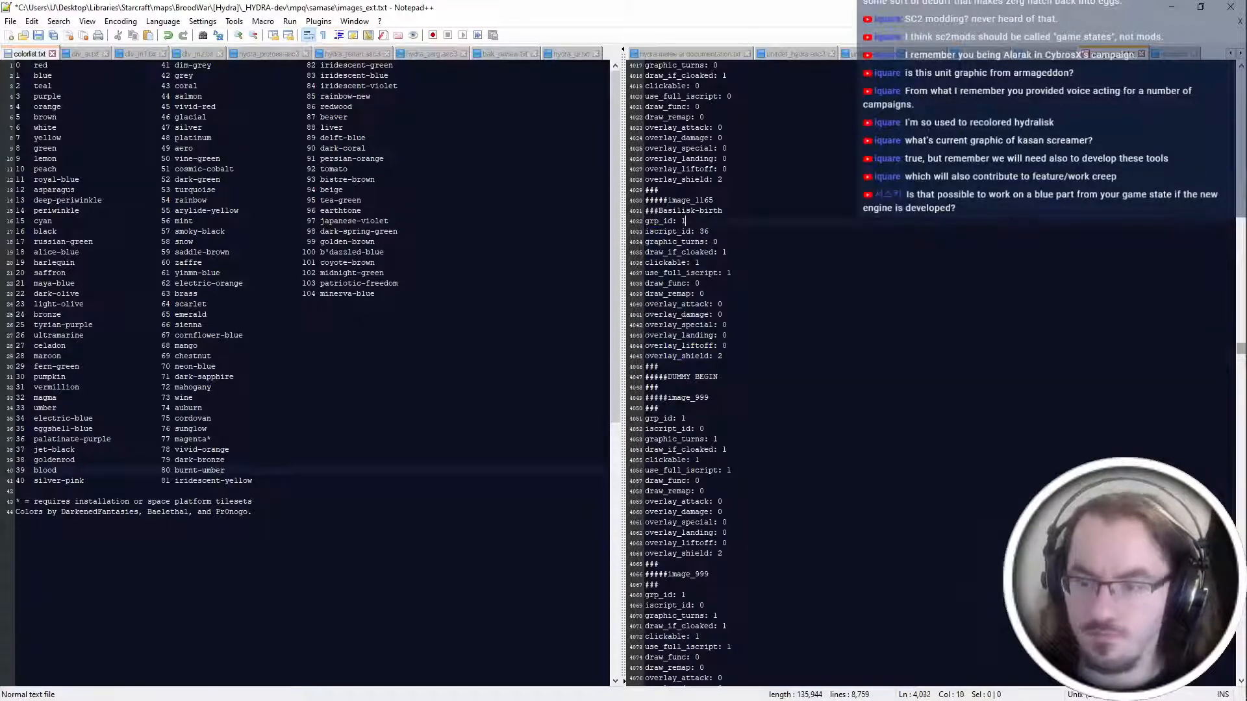
Renumber the Basilisk-birth entry as image_1236 and save images_ext.txt.
{"action": "scroll", "coordinate": [714, 373], "scroll_direction": "up", "scroll_amount": 6}
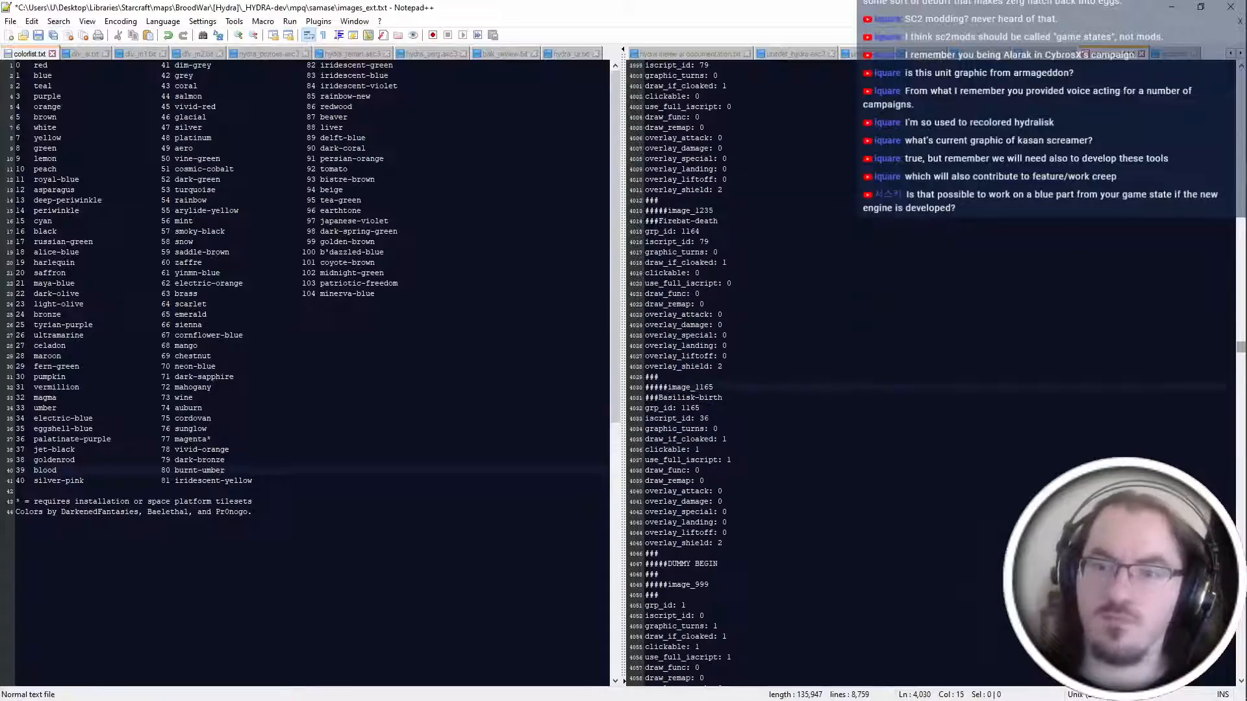
{"action": "type", "text": "236"}
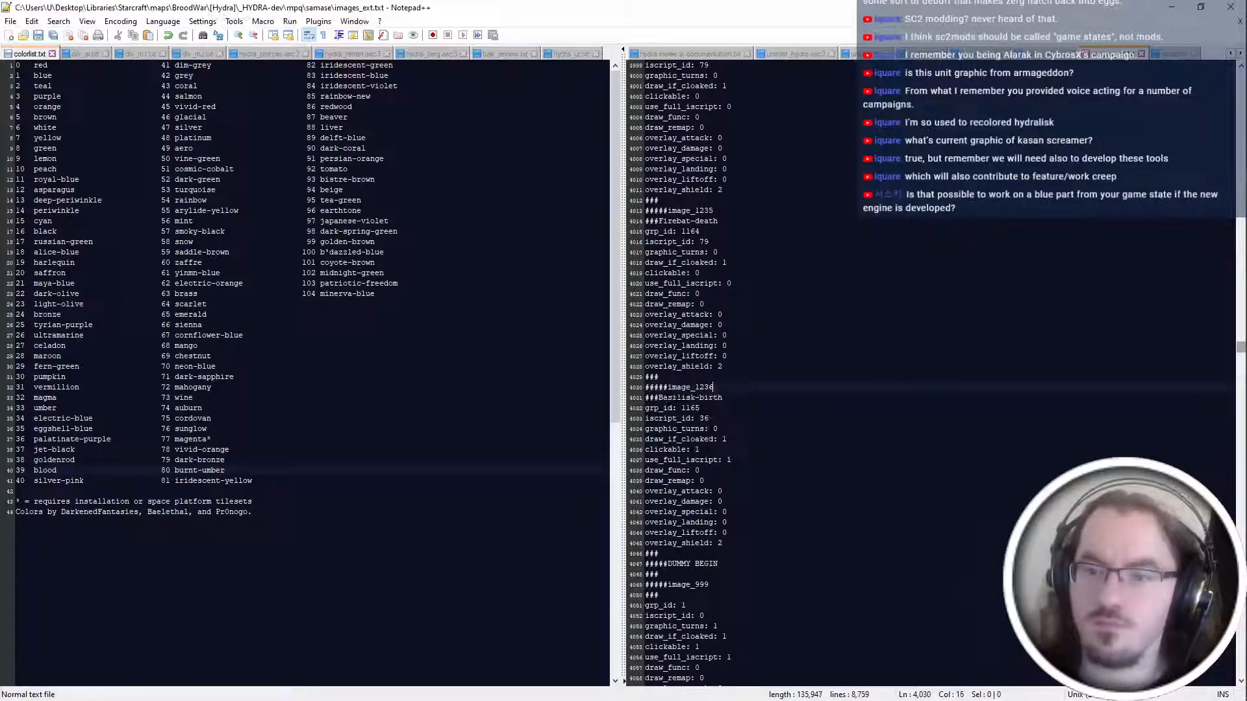
Review the Basilisk-birth entry alongside sprites_ext.txt, flingy_ext.txt, config.ini and iscript.txt to find where the construction image is assigned.
{"action": "left_click", "coordinate": [727, 440]}
{"action": "key", "text": "alt+Tab"}
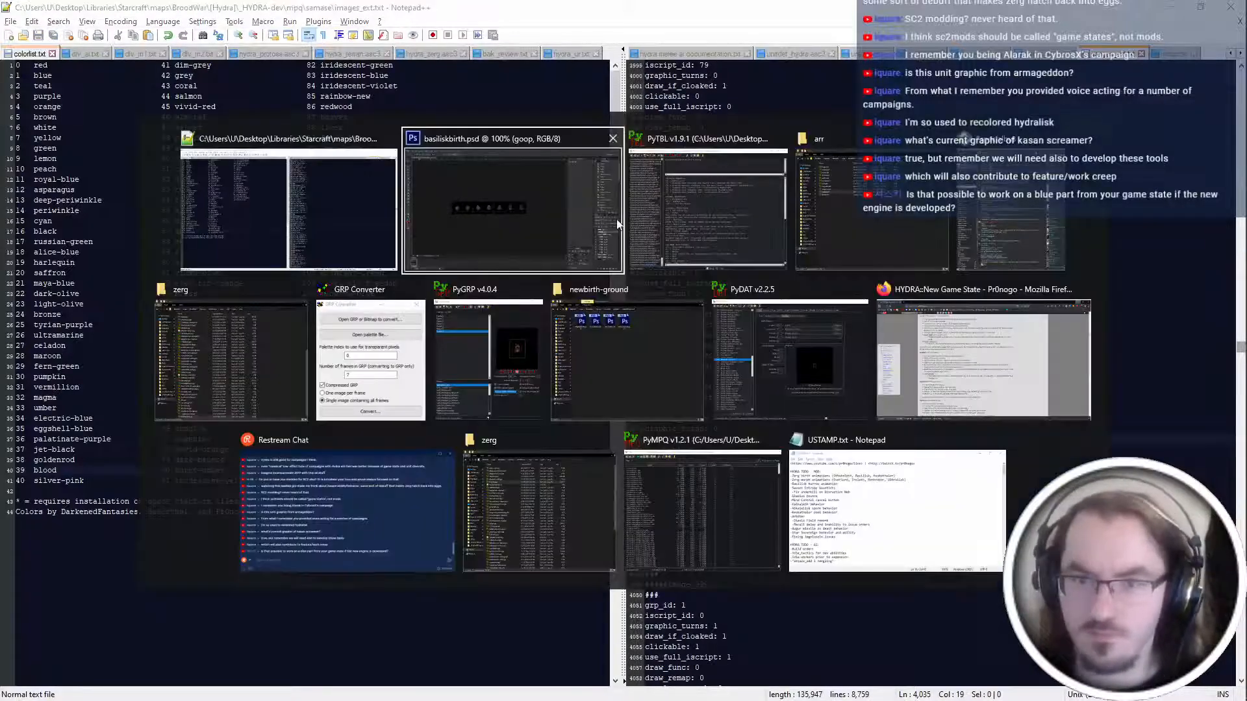
{"action": "key", "text": "alt+Tab"}
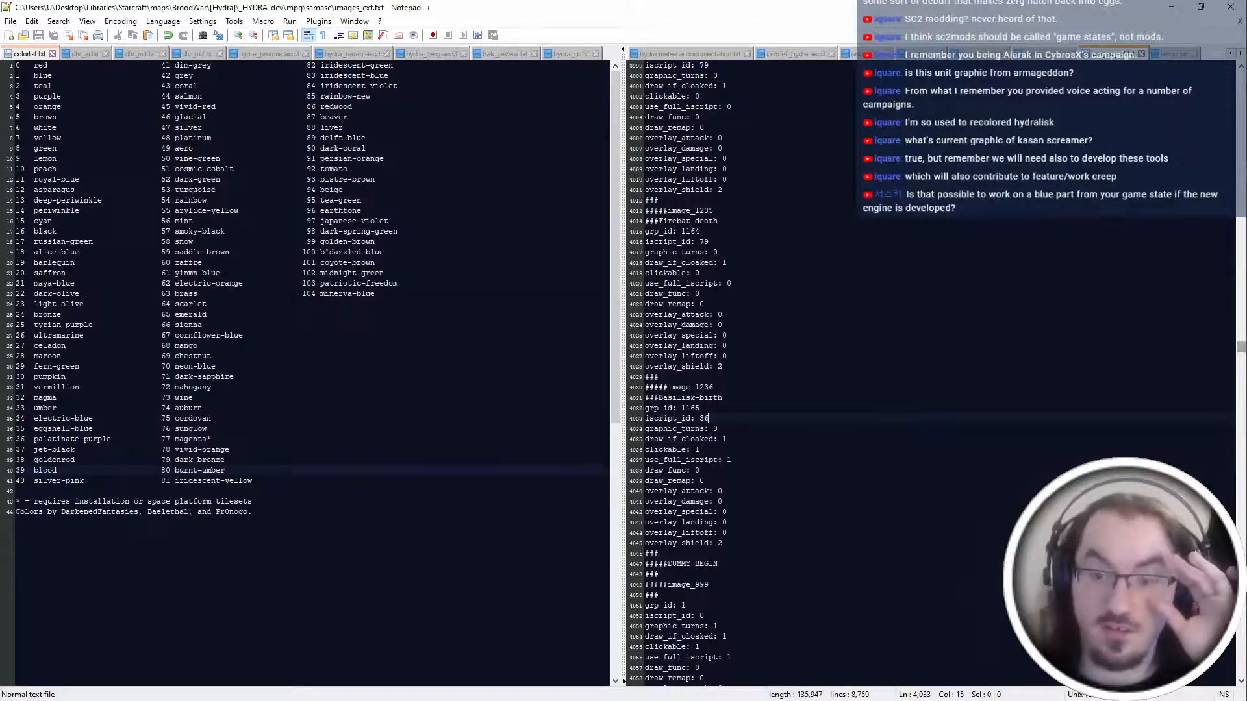
{"action": "key", "text": "ctrl+Tab"}
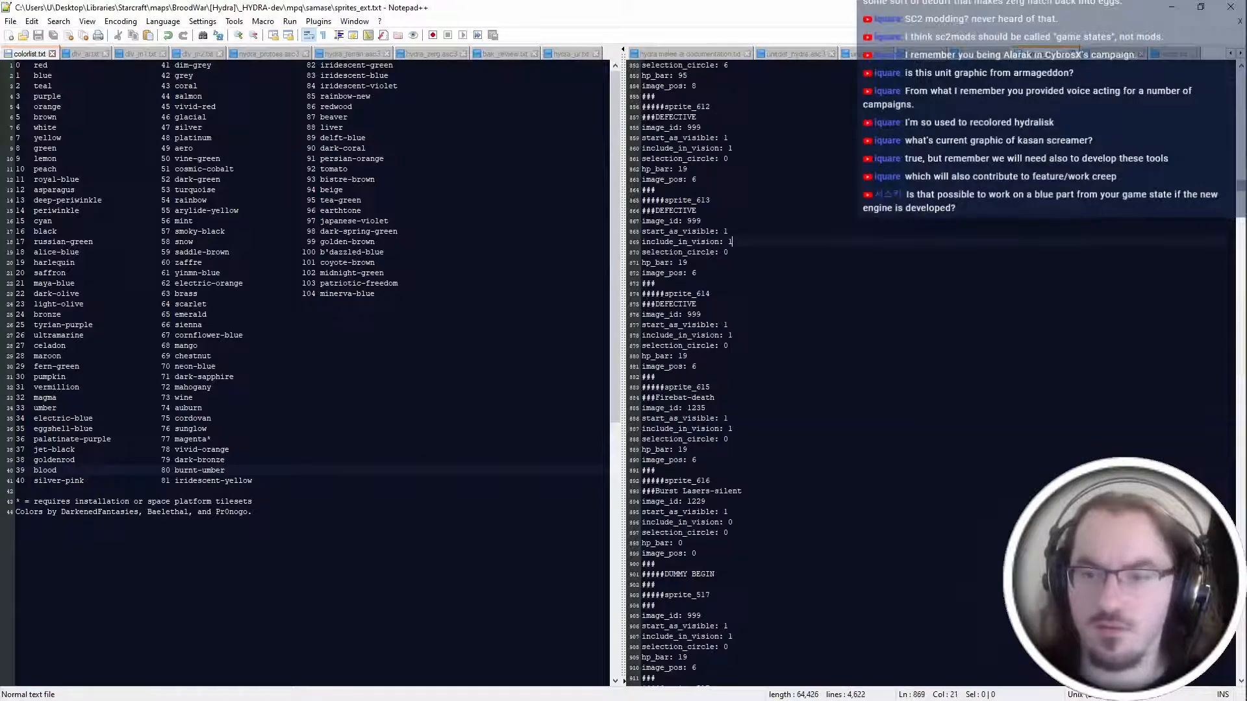
{"action": "key", "text": "ctrl+Tab"}
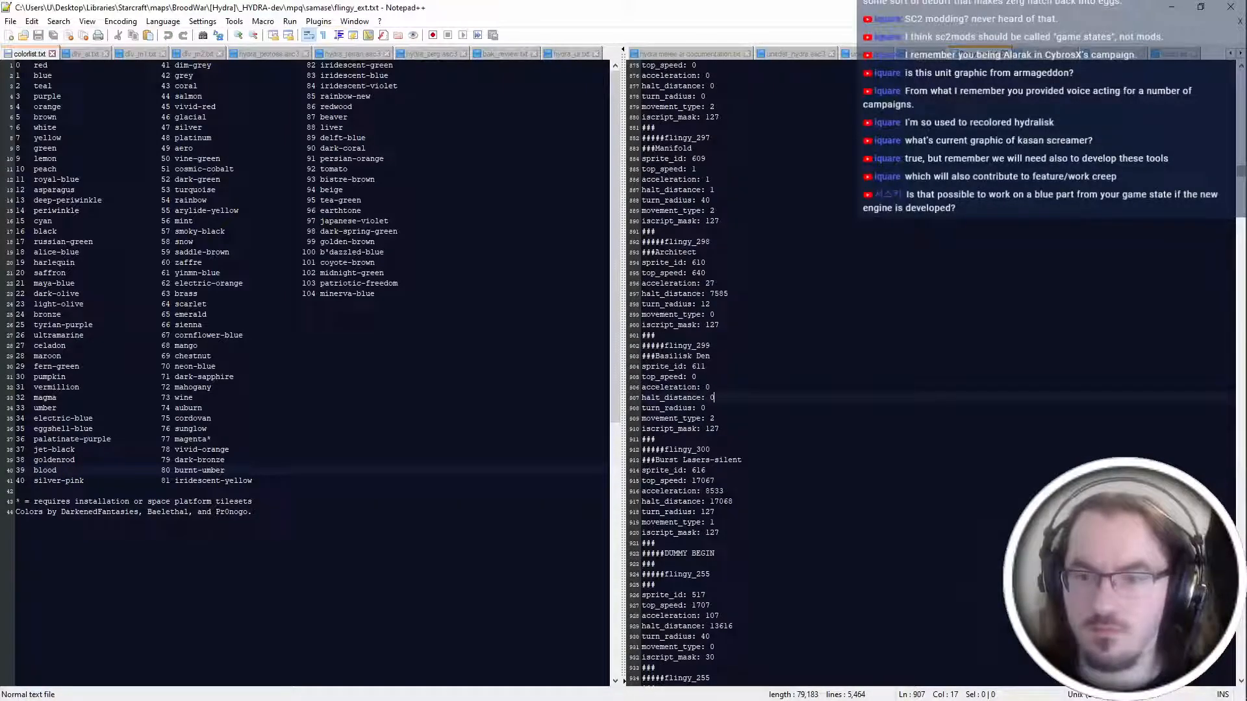
{"action": "scroll", "coordinate": [929, 370], "scroll_direction": "down", "scroll_amount": 4}
{"action": "key", "text": "ctrl+shift+Tab"}
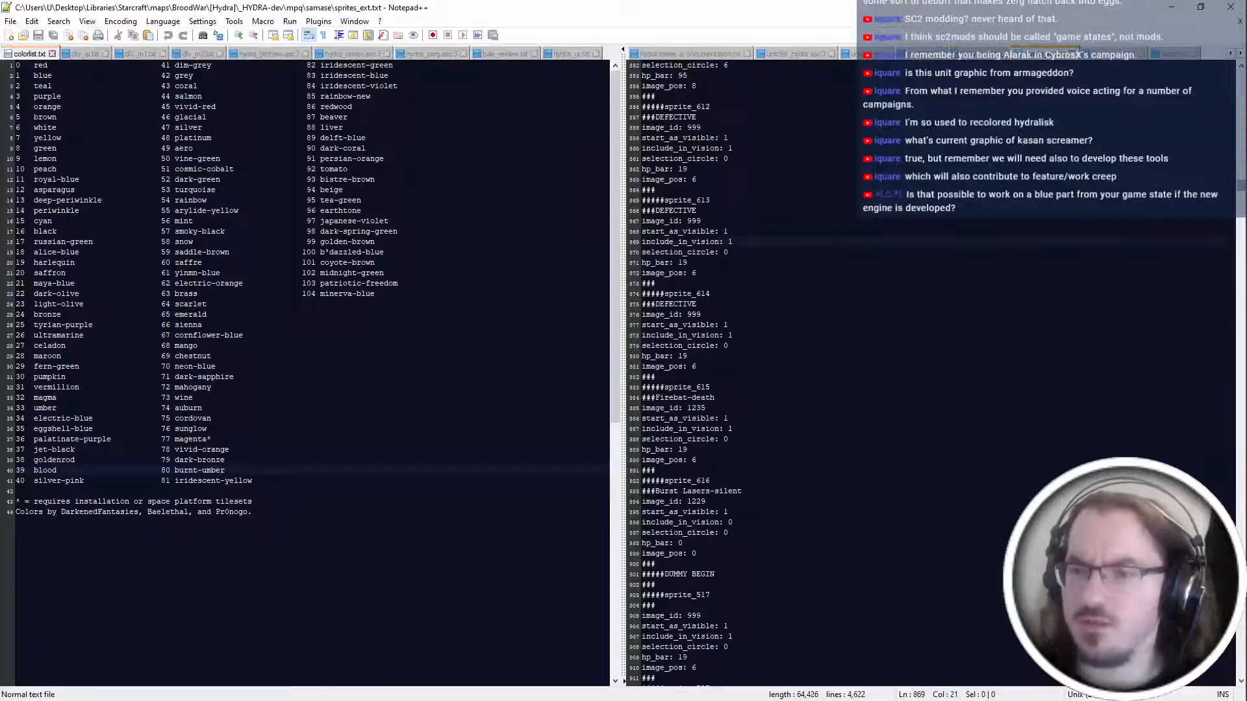
{"action": "scroll", "coordinate": [779, 377], "scroll_direction": "up", "scroll_amount": 6}
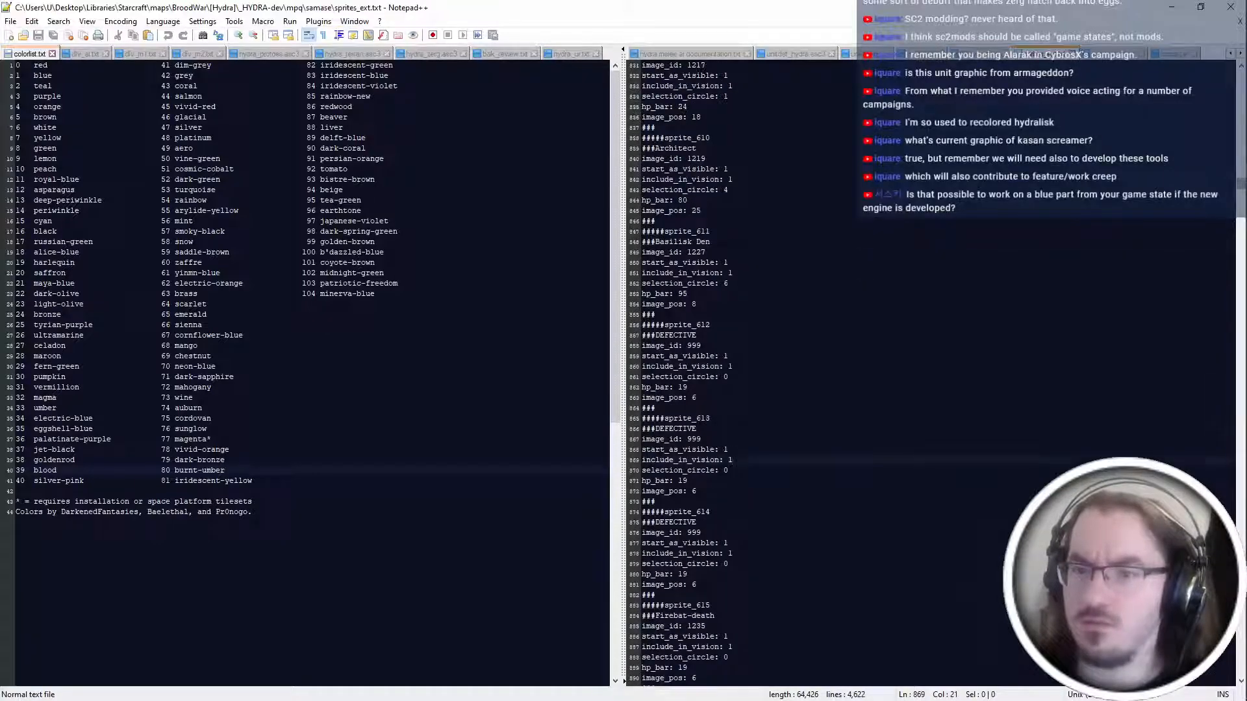
{"action": "key", "text": "ctrl+Tab"}
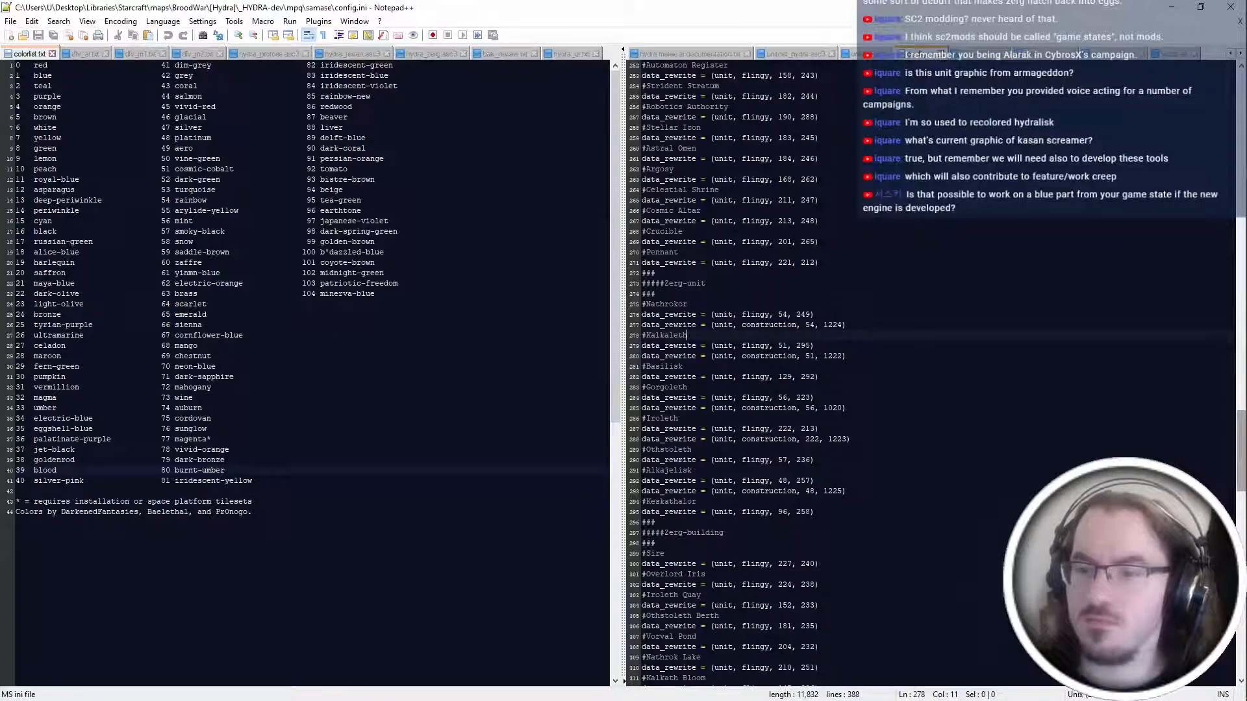
{"action": "key", "text": "ctrl+Tab"}
{"action": "key", "text": "ctrl+Tab"}
{"action": "key", "text": "ctrl+Tab"}
{"action": "key", "text": "ctrl+Tab"}
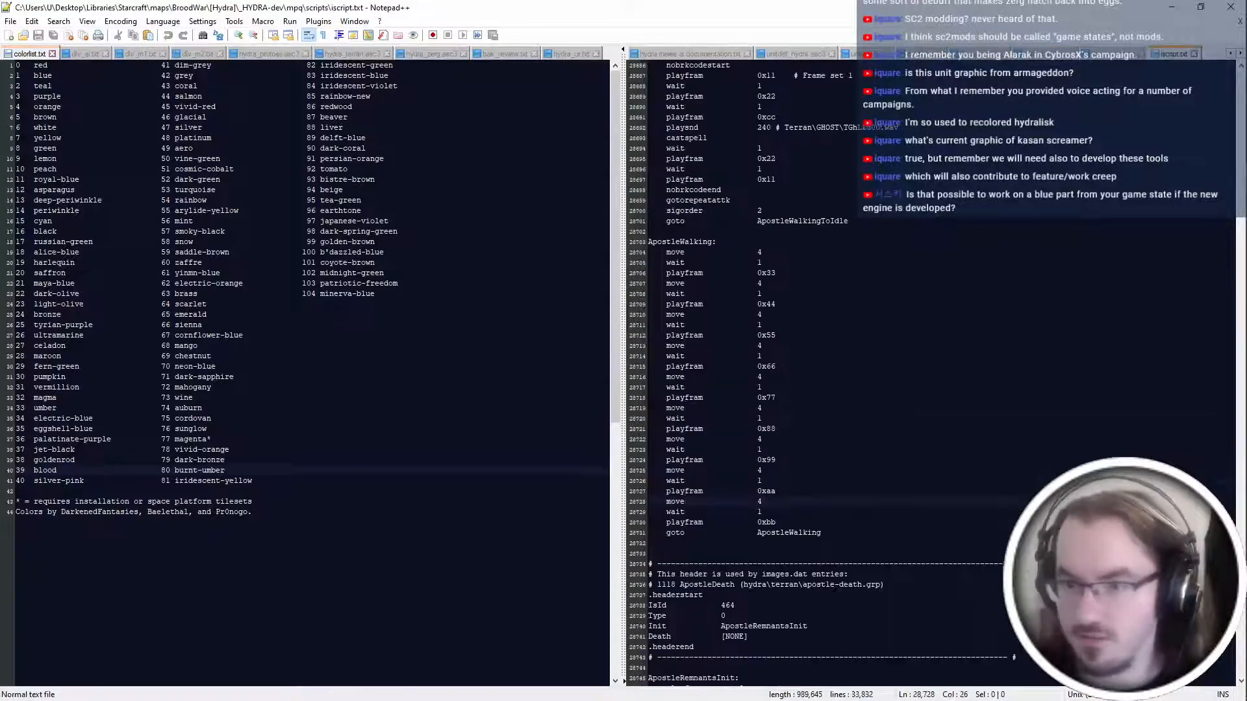
{"action": "key", "text": "ctrl+Tab"}
{"action": "key", "text": "ctrl+Tab"}
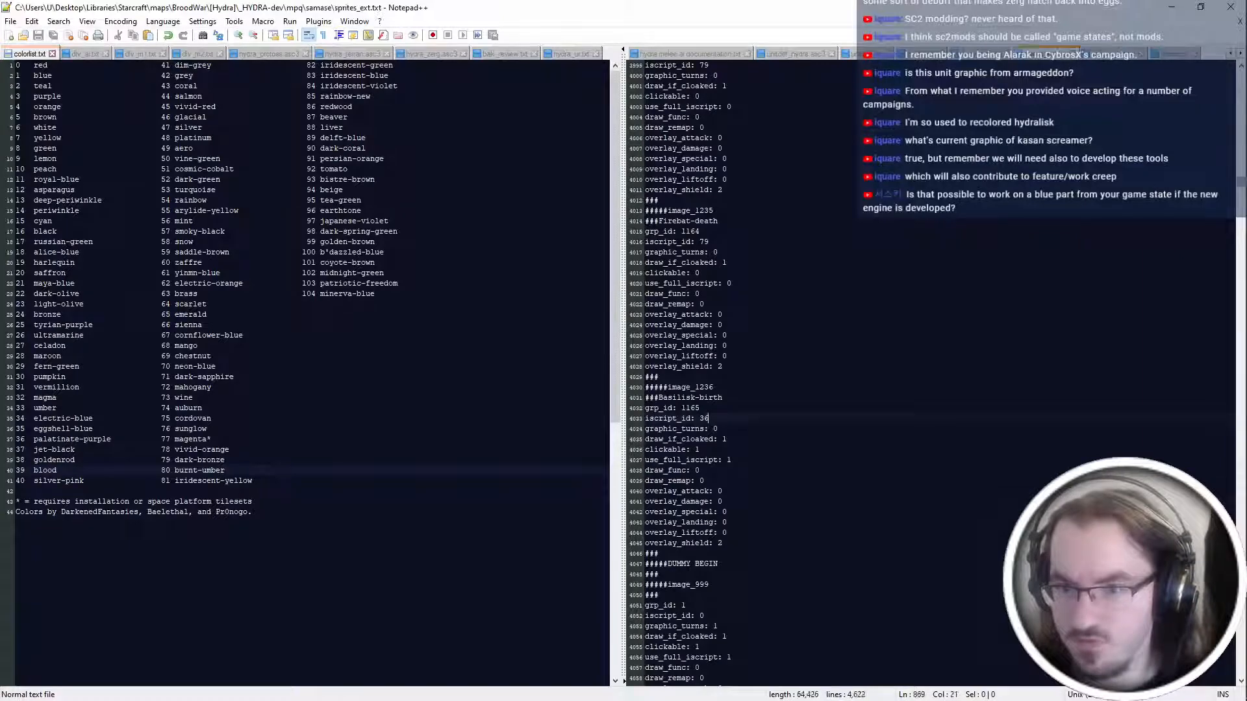
Add "data_rewrite = (unit, construction, 129, 1236)" beneath the Basilisk flingy line in config.ini and save the file.
{"action": "key", "text": "ctrl+Tab"}
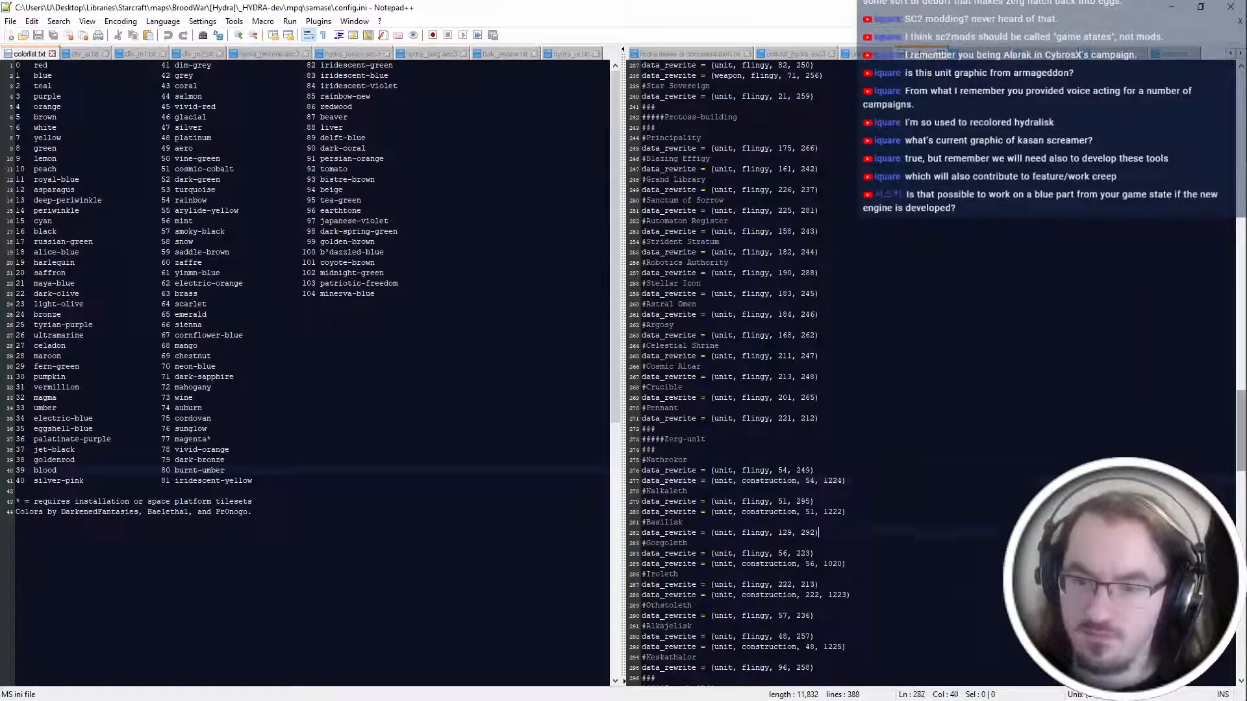
{"action": "key", "text": "Return"}
{"action": "type", "text": "data_rewrite = (unit, constr"}
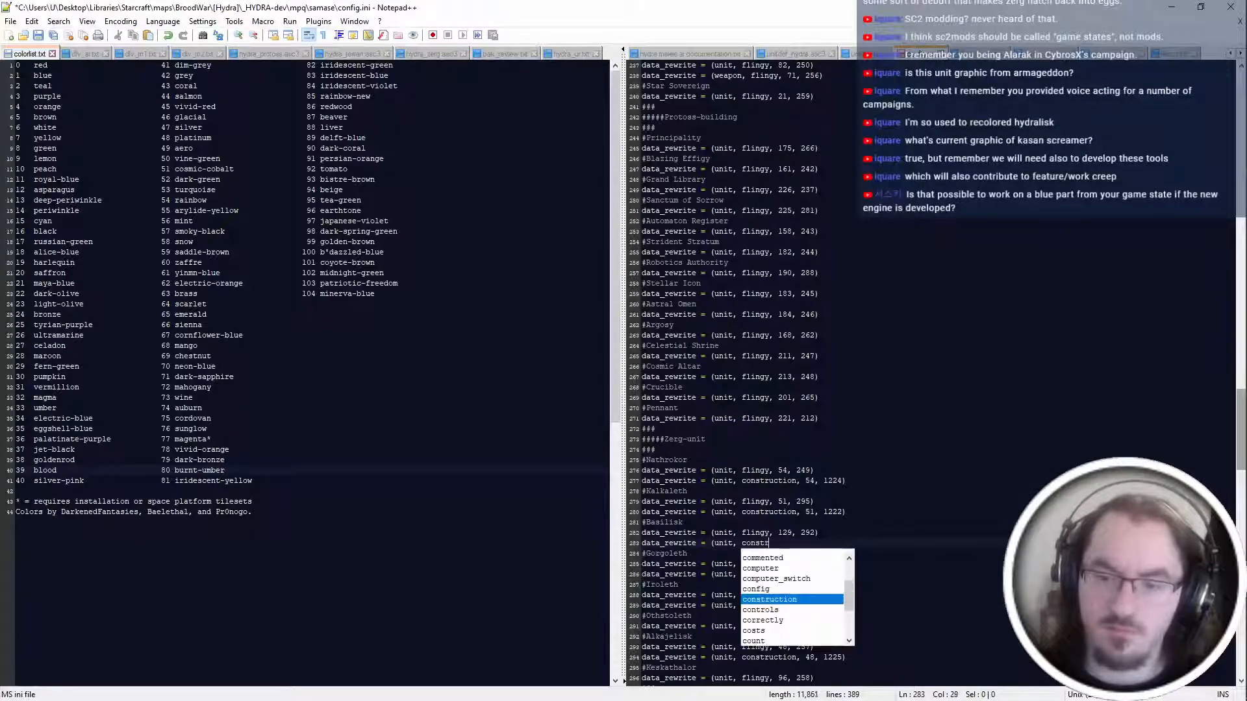
{"action": "key", "text": "Return"}
{"action": "type", "text": ", 12"}
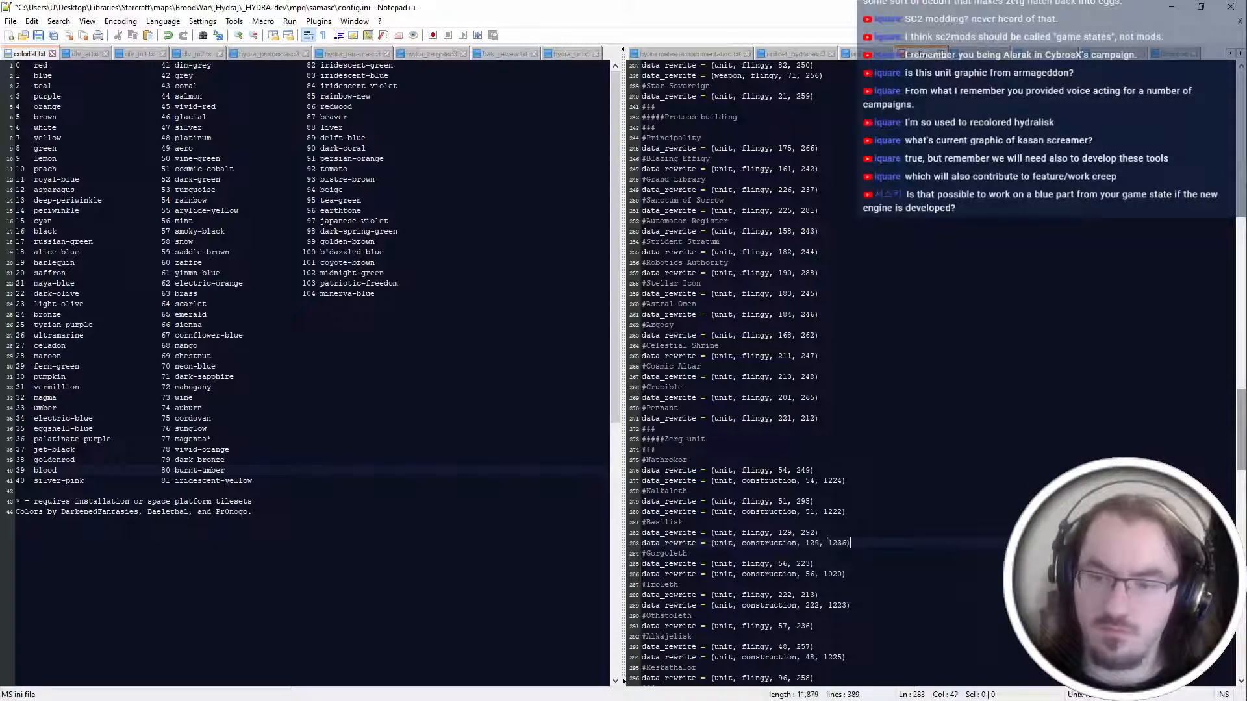
{"action": "type", "text": "9, 1236)"}
{"action": "key", "text": "ctrl+s"}
Switch to PyMPQ to check the HYDRA-beta archive and launch the HYDRA mod in StarCraft for testing.
{"action": "key", "text": "alt+Tab"}
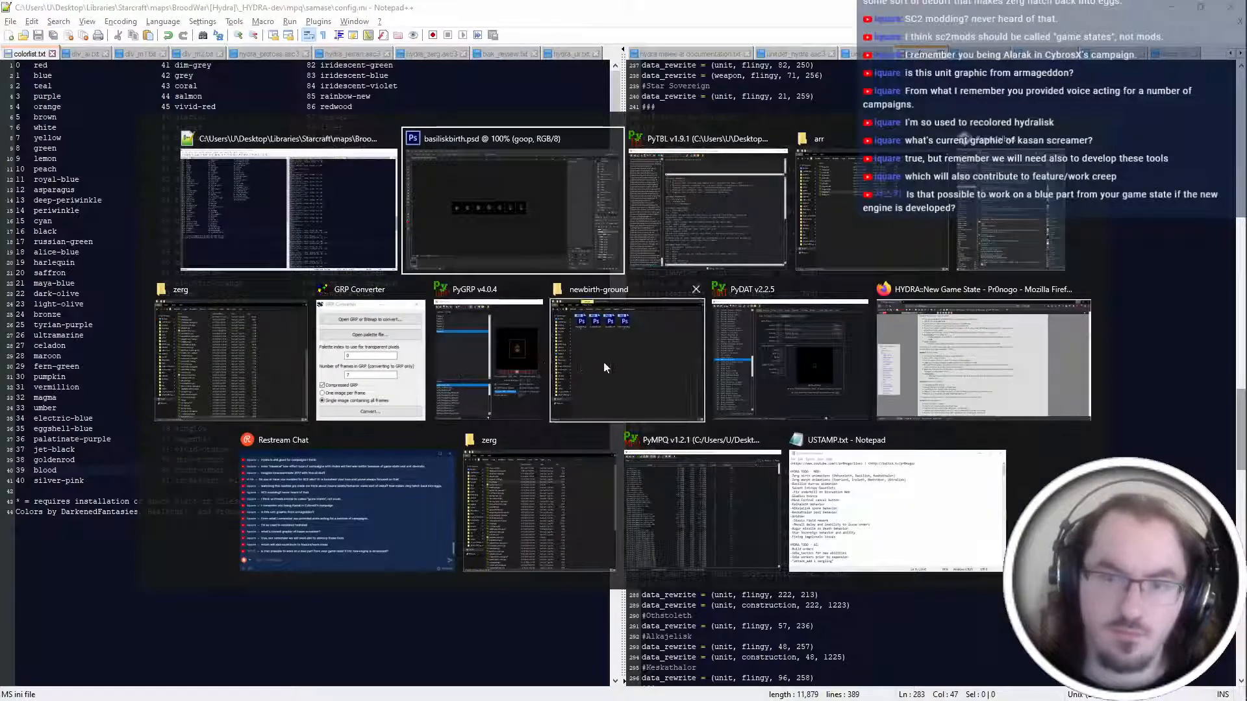
{"action": "left_click", "coordinate": [624, 546]}
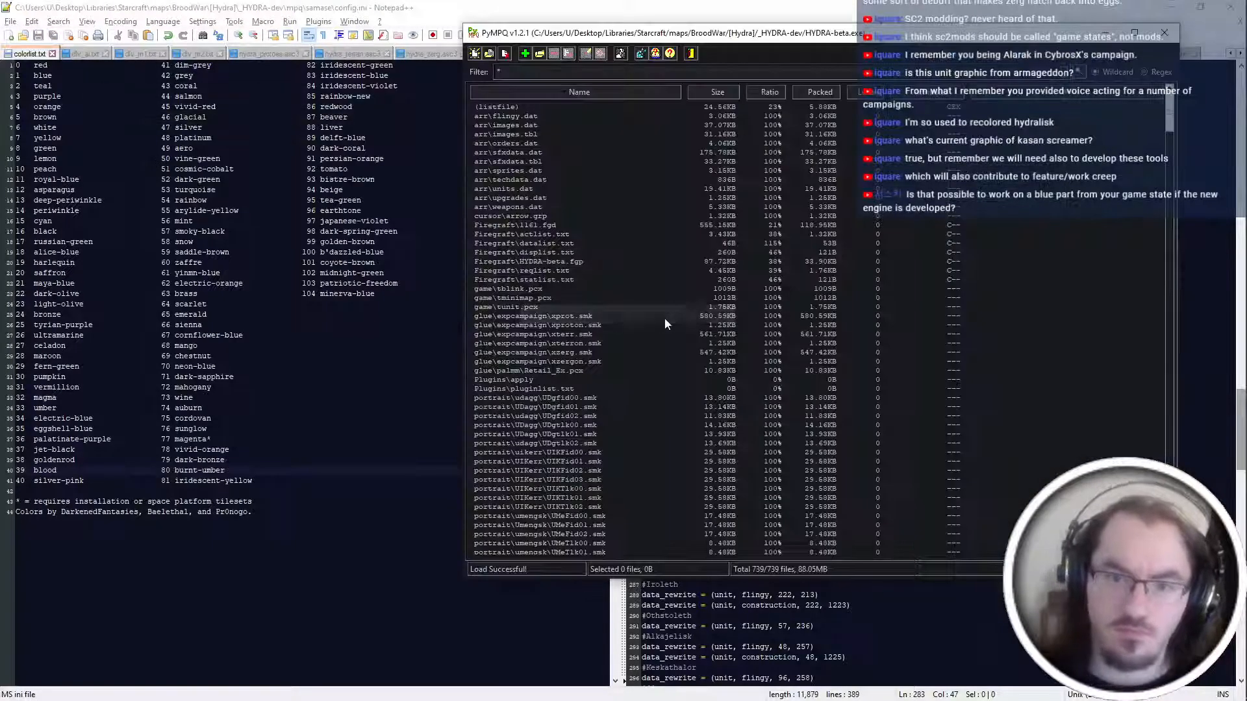
{"action": "key", "text": "super"}
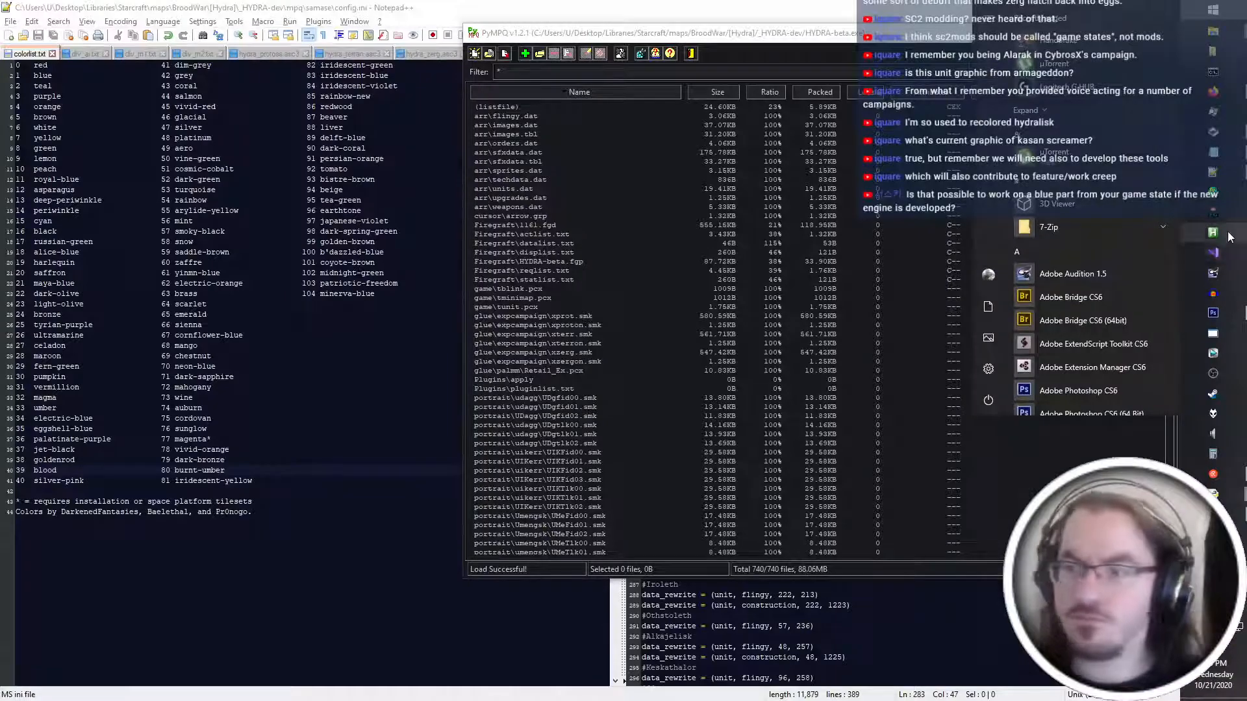
{"action": "left_click", "coordinate": [1228, 234]}
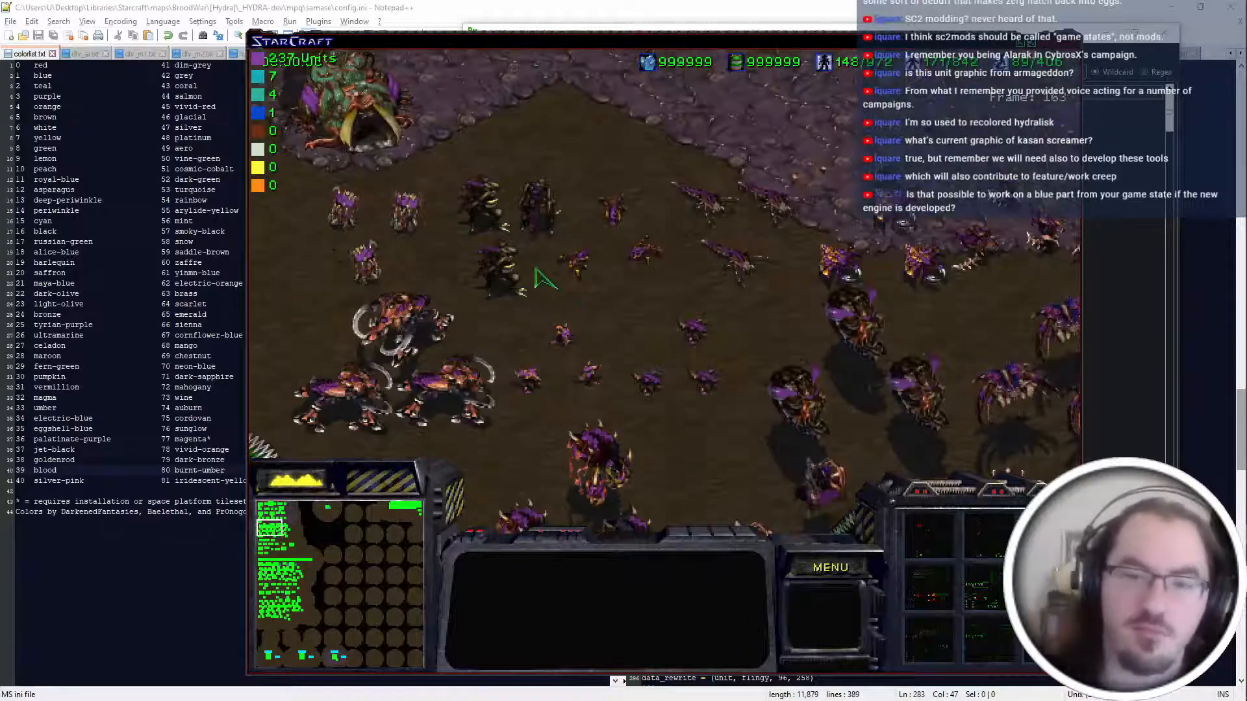
Select the three hydralisks on the creep's edge and morph them into basilisks.
{"action": "left_click_drag", "start_coordinate": [820, 172], "coordinate": [738, 260]}
{"action": "key", "text": "Up"}
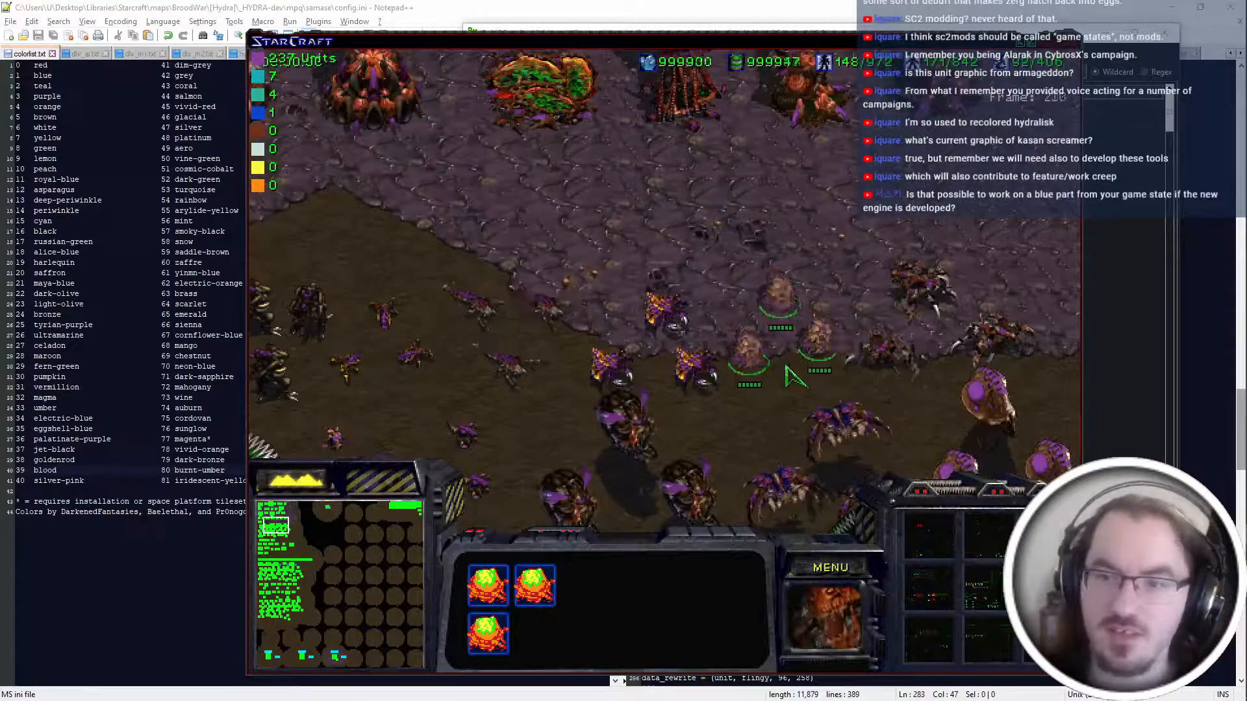
{"action": "key", "text": "b"}
{"action": "left_click", "coordinate": [778, 299]}
{"action": "left_click_drag", "start_coordinate": [763, 328], "coordinate": [726, 350]}
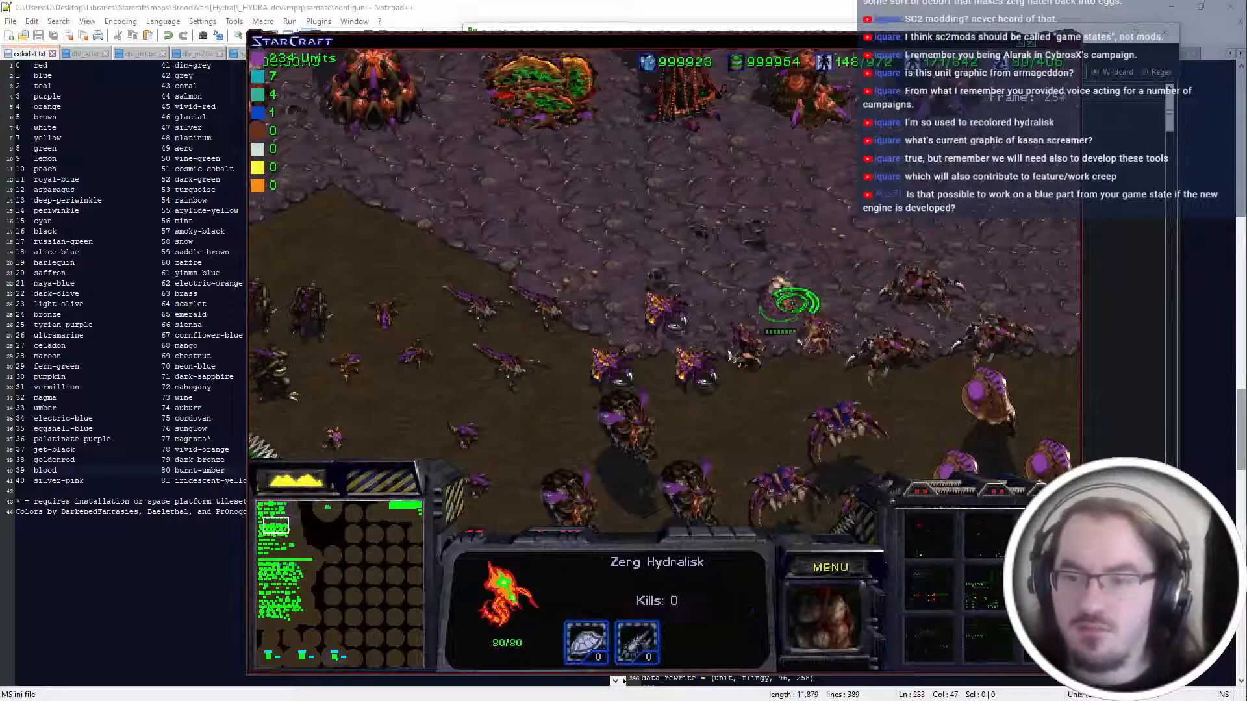
{"action": "key", "text": "b"}
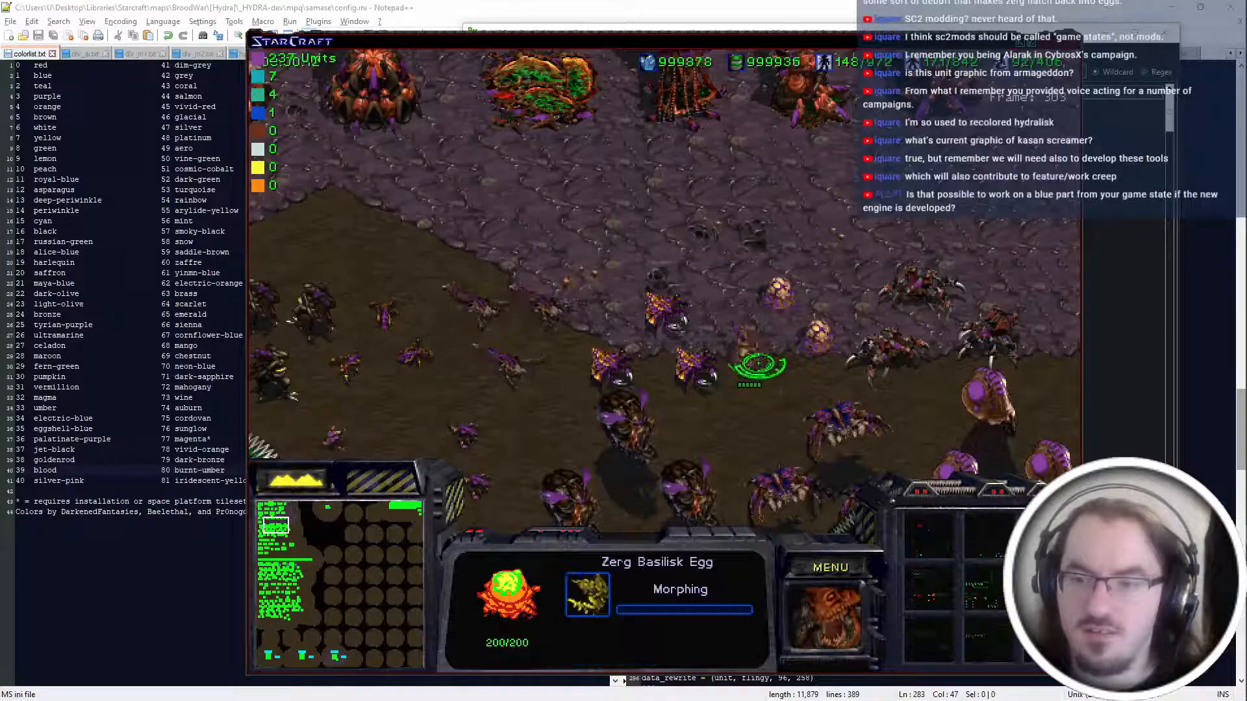
Select the three large units beside the basilisk eggs and move them away across the creep.
{"action": "key", "text": "Right"}
{"action": "double_click", "coordinate": [889, 333]}
{"action": "right_click", "coordinate": [1000, 214]}
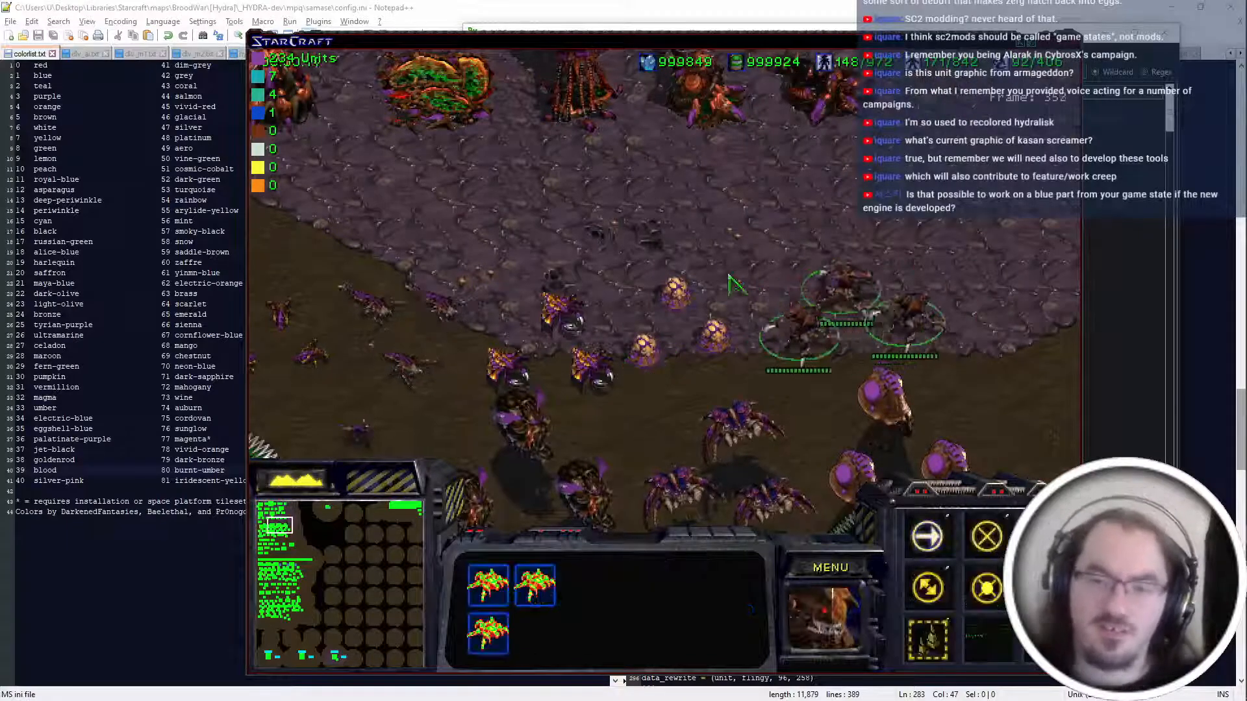
Select the basilisk eggs and watch their birth animation as they hatch.
{"action": "double_click", "coordinate": [716, 336]}
{"action": "left_click", "coordinate": [721, 352]}
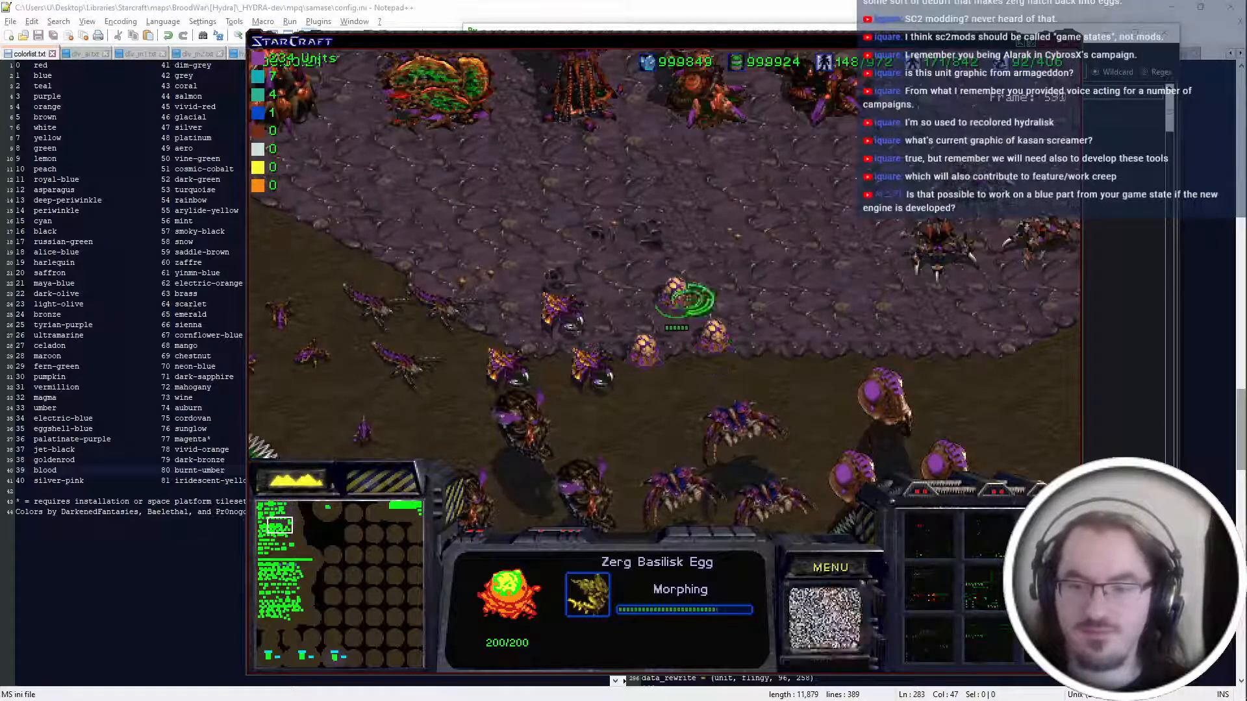
{"action": "left_click", "coordinate": [686, 292]}
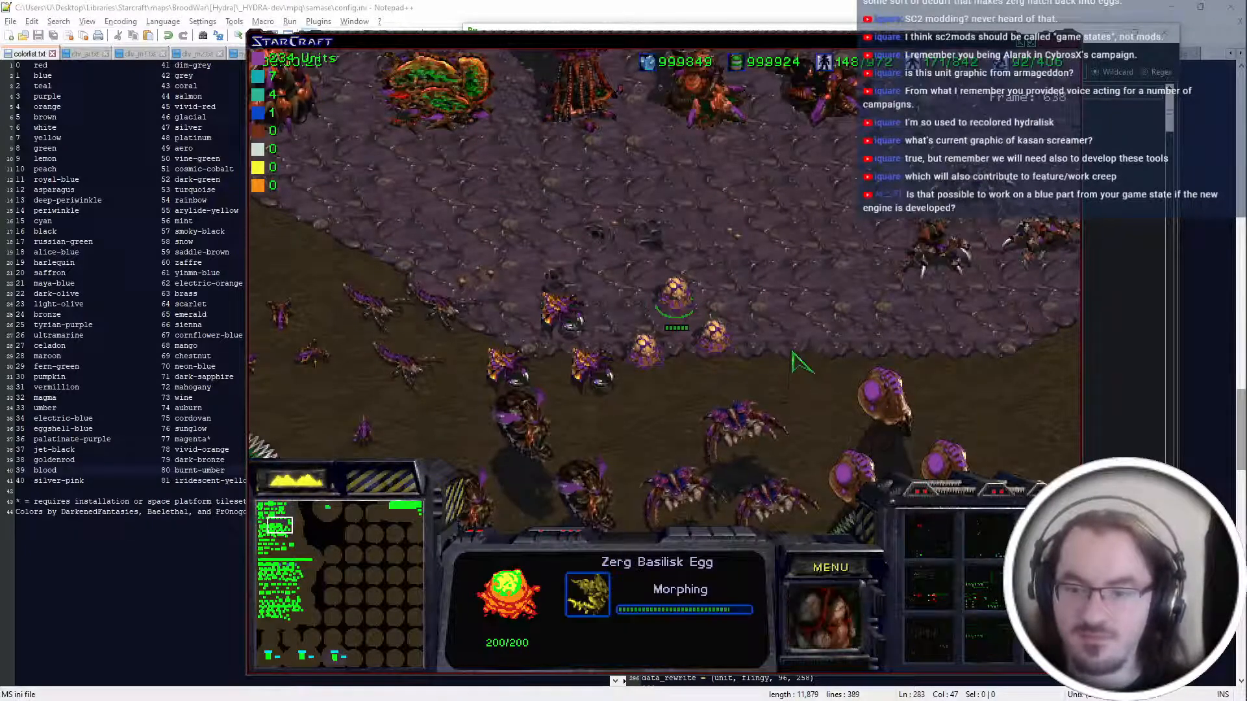
{"action": "key", "text": "Right"}
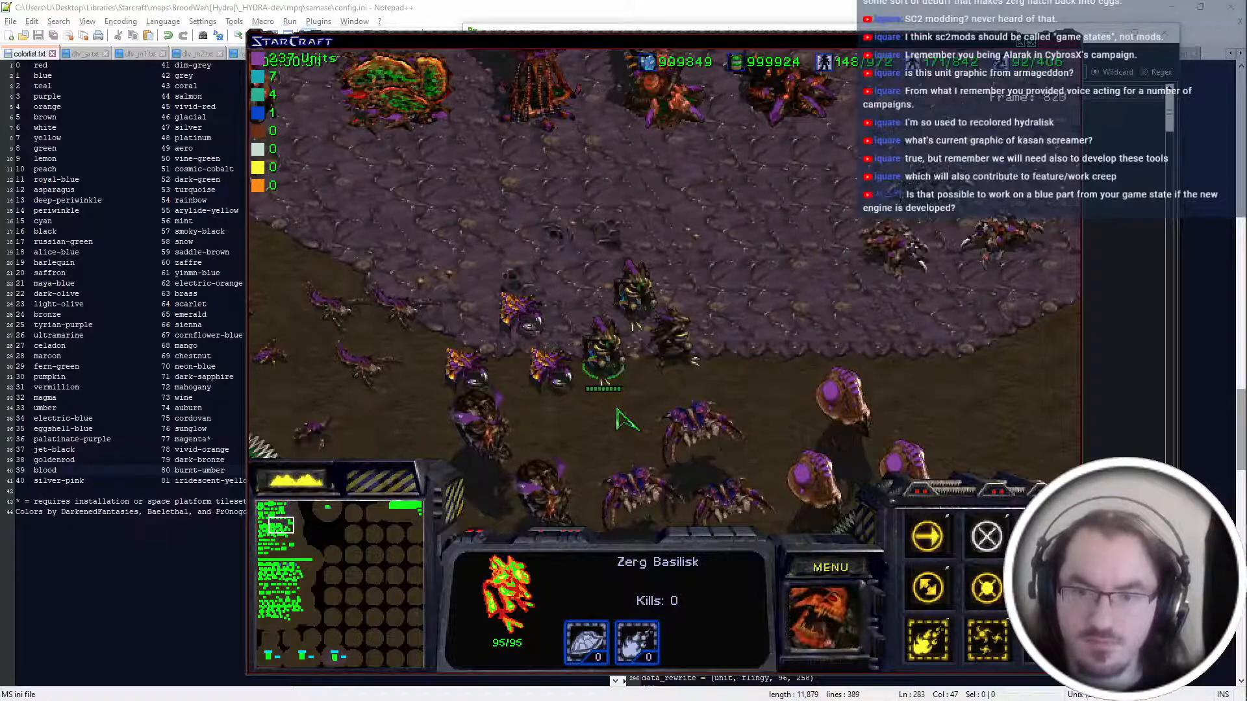
Order one hatched basilisk around, and send all three basilisks together up the creep.
{"action": "right_click", "coordinate": [614, 364]}
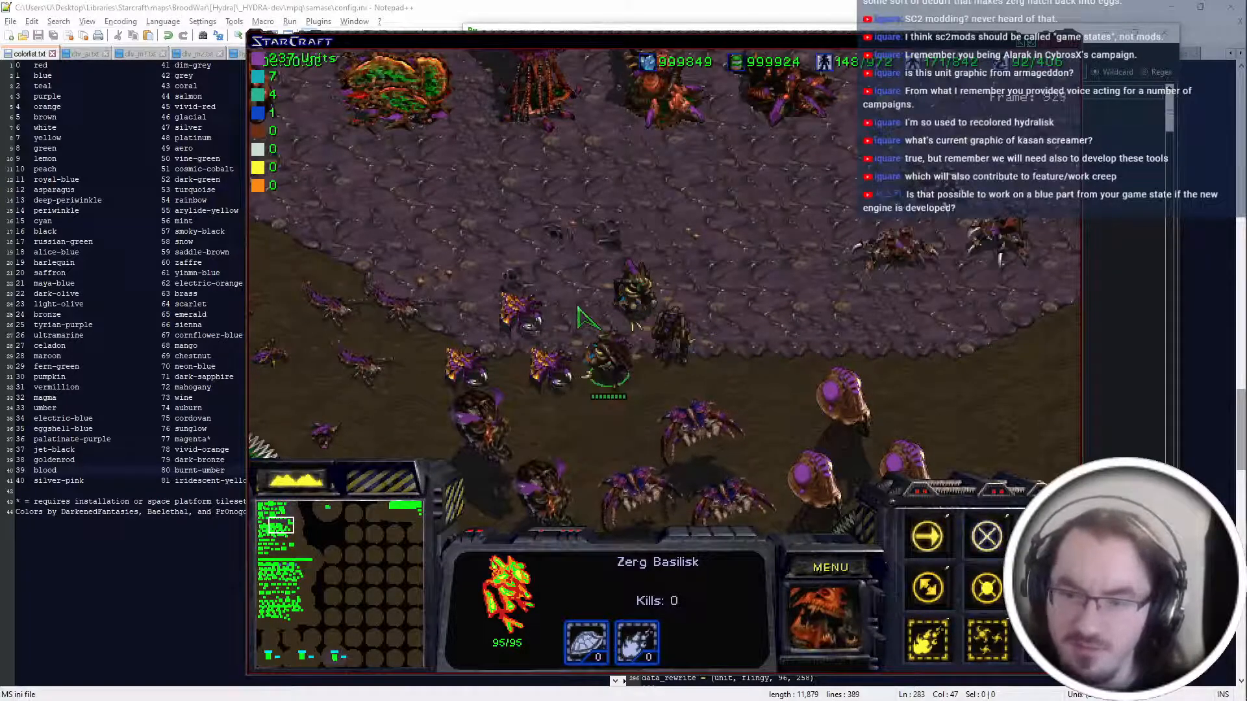
{"action": "right_click", "coordinate": [664, 419]}
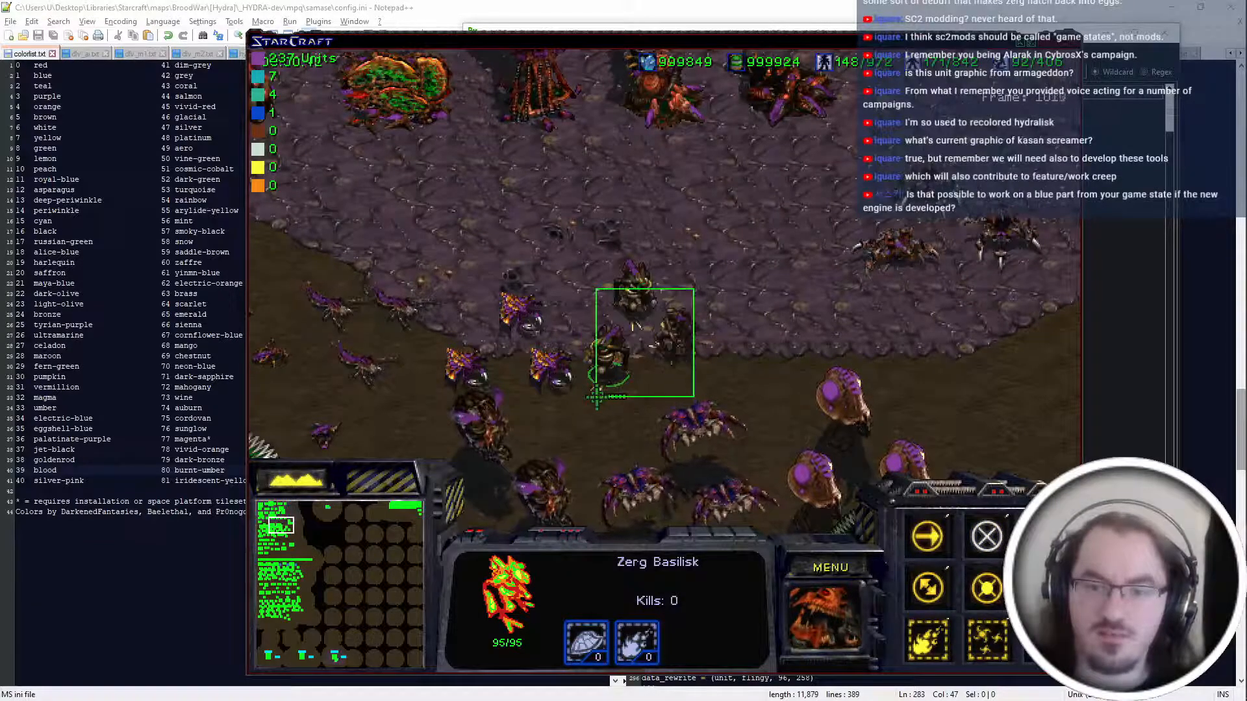
{"action": "left_click_drag", "start_coordinate": [596, 396], "coordinate": [597, 397]}
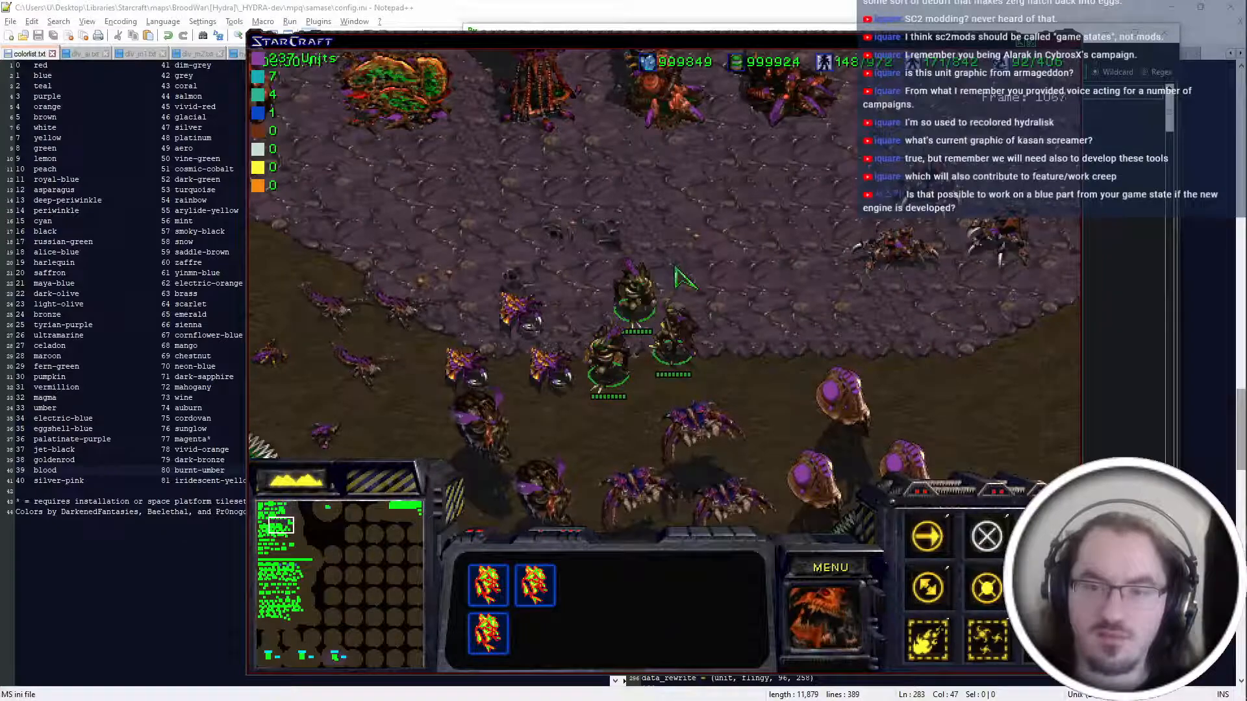
{"action": "right_click", "coordinate": [725, 234]}
Spawn more hydralisks on the creep with the in-game console's spawn command.
{"action": "key", "text": "grave"}
{"action": "type", "text": "s[pawm"}
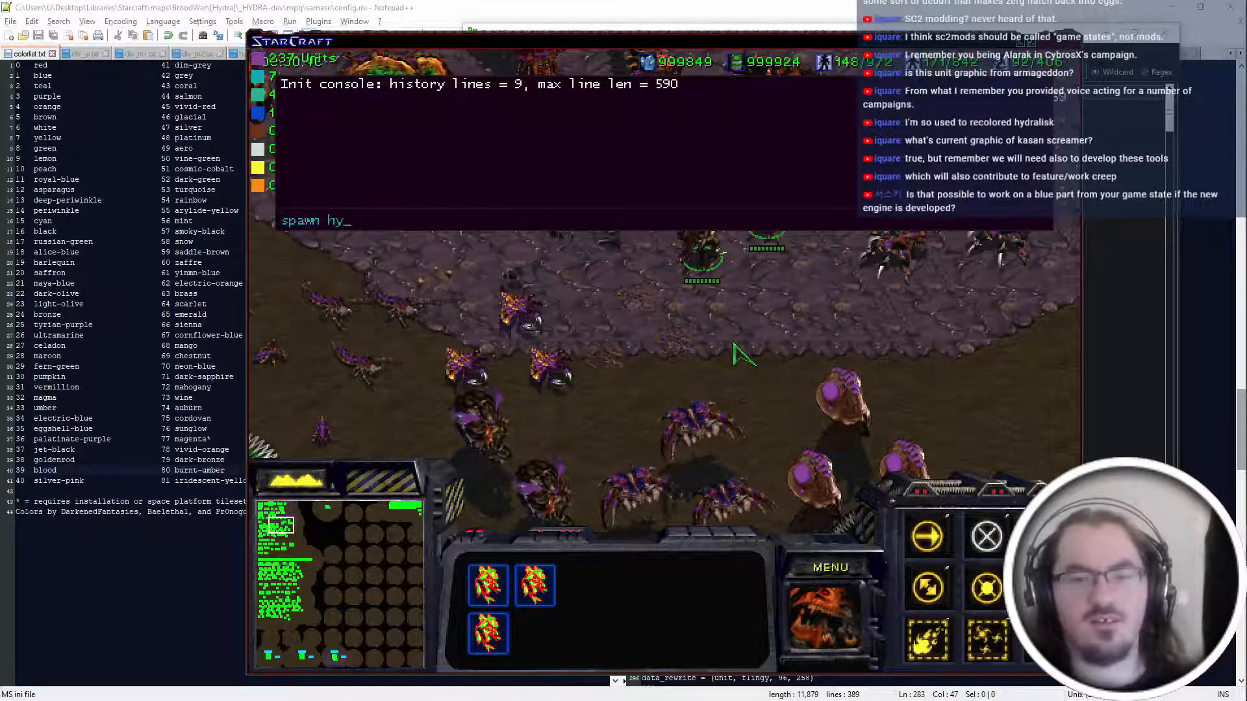
{"action": "key", "text": "Return"}
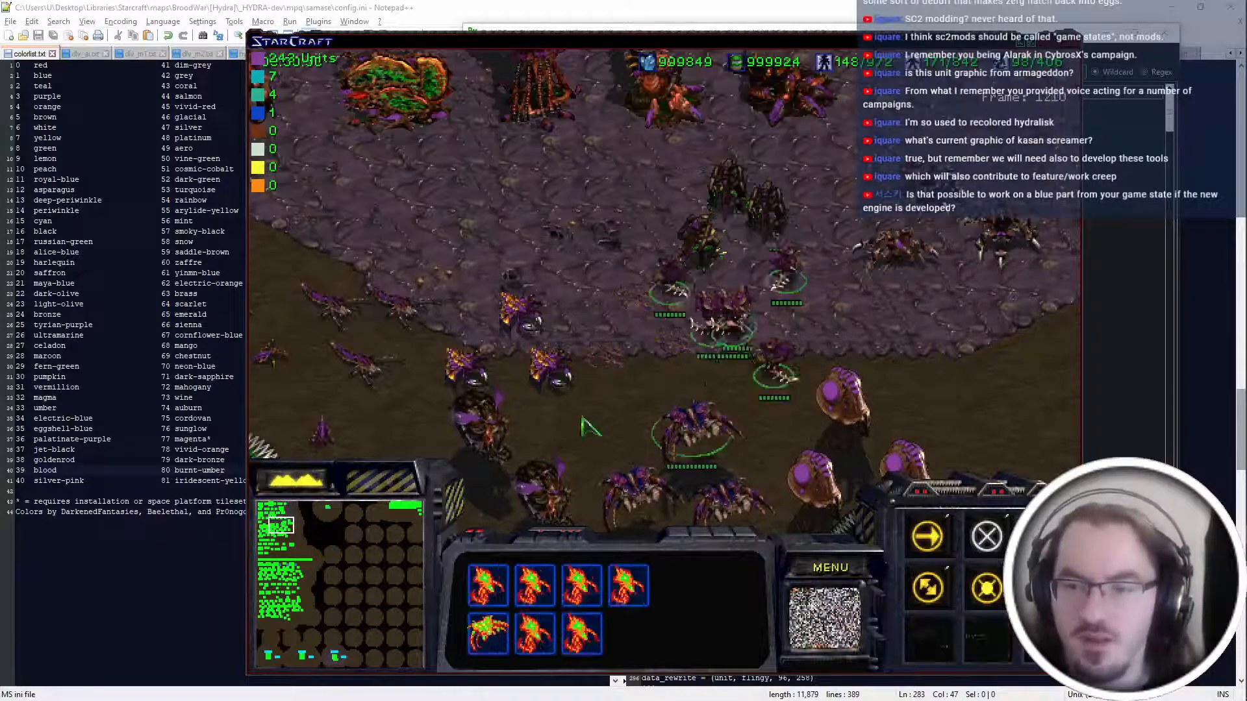
Morph the newly spawned hydralisks into basilisks one after another.
{"action": "left_click", "coordinate": [687, 338]}
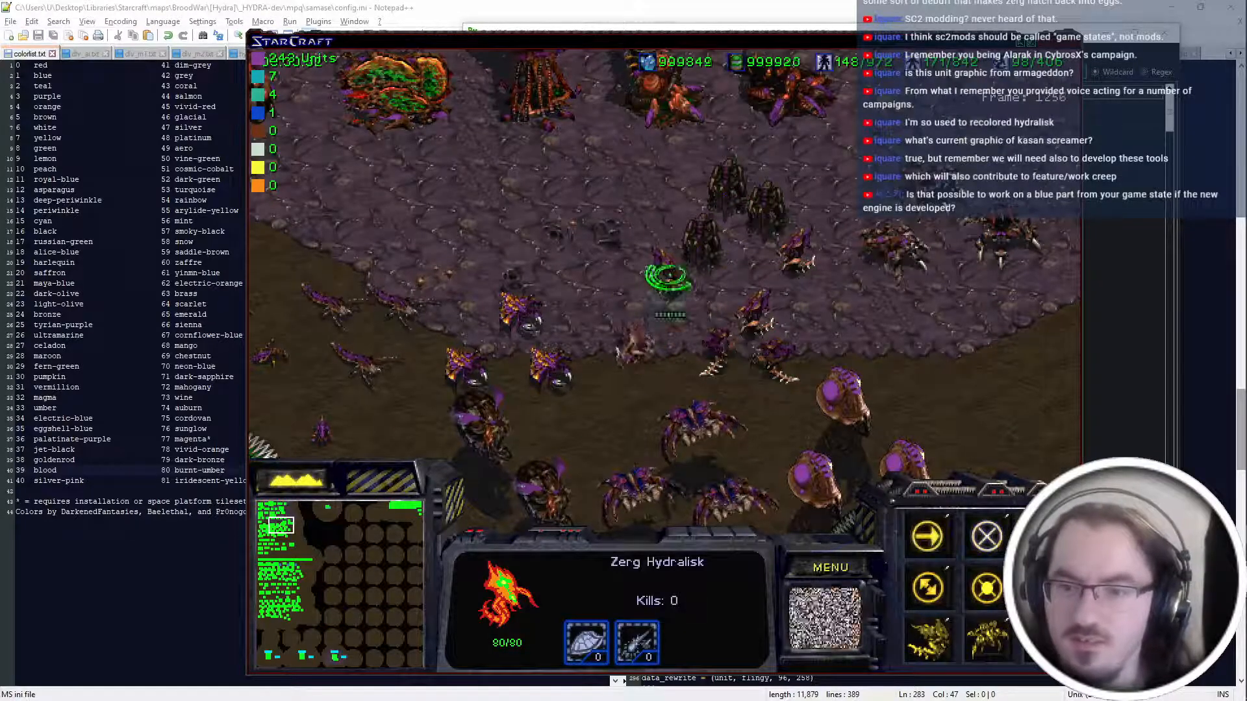
{"action": "key", "text": "b"}
{"action": "left_click", "coordinate": [785, 347]}
{"action": "key", "text": "b"}
{"action": "left_click", "coordinate": [767, 299]}
{"action": "key", "text": "b"}
{"action": "left_click", "coordinate": [796, 253]}
{"action": "key", "text": "b"}
{"action": "left_click", "coordinate": [629, 357]}
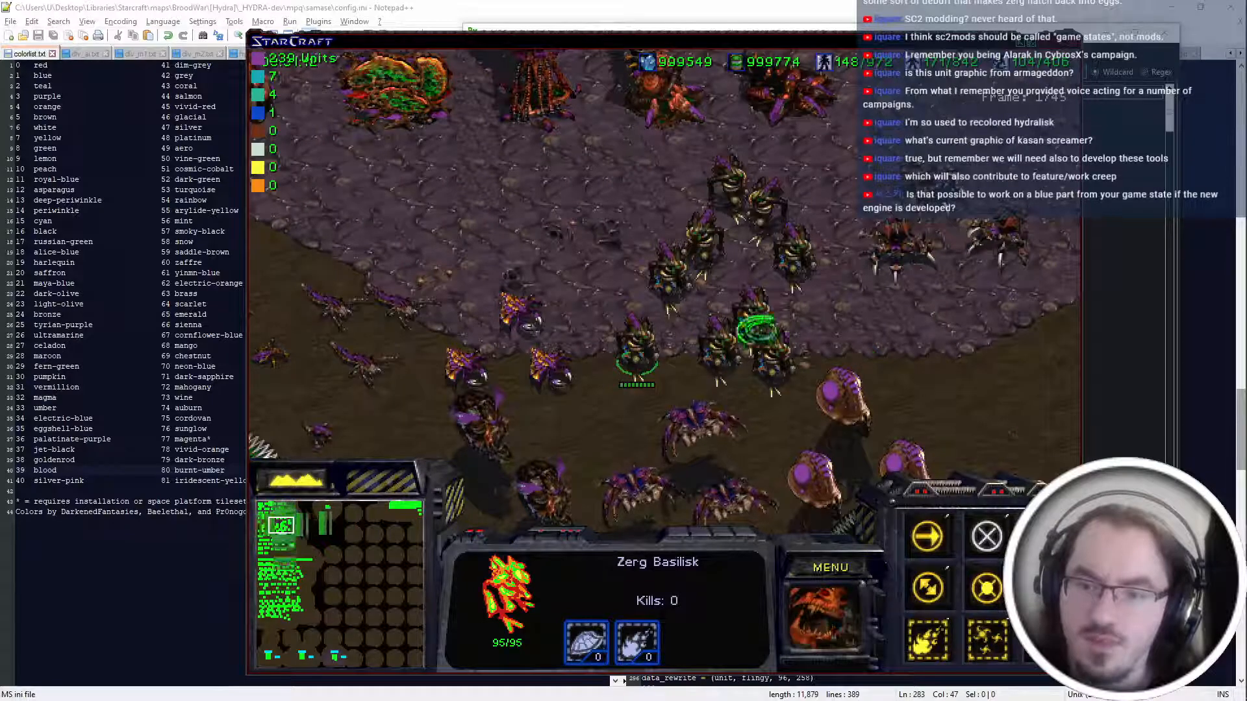
Select the whole group of basilisks and move them together across the creep.
{"action": "left_click_drag", "start_coordinate": [870, 352], "coordinate": [630, 195]}
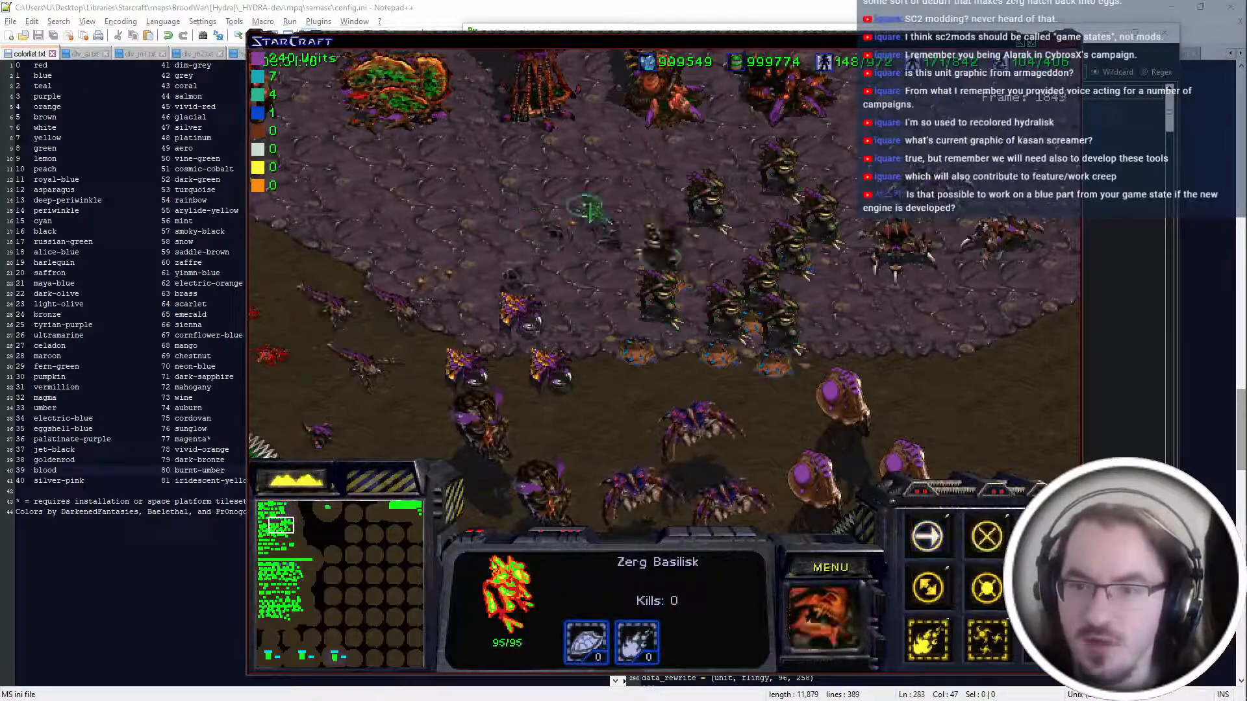
{"action": "left_click_drag", "start_coordinate": [827, 312], "coordinate": [643, 174]}
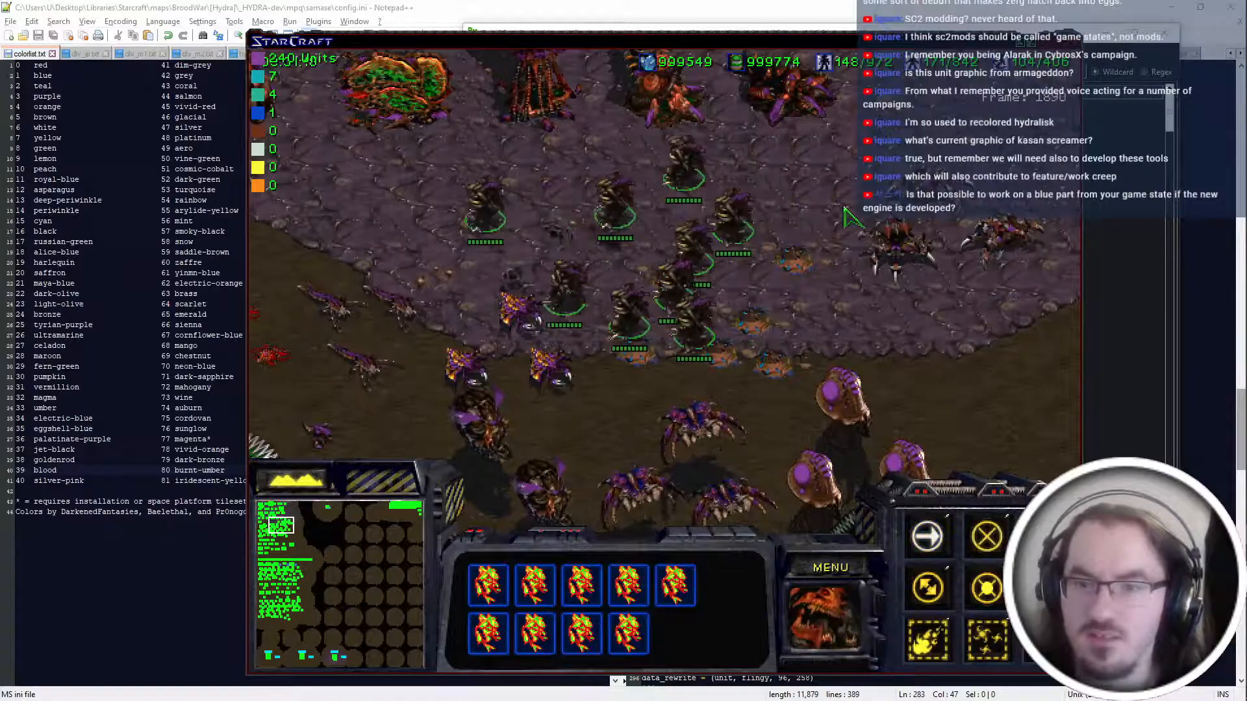
Leave the test game, switch back to Notepad++ and bring up iscript.txt at the ApostleWalking block.
{"action": "left_click", "coordinate": [831, 567]}
{"action": "key", "text": "alt+Tab"}
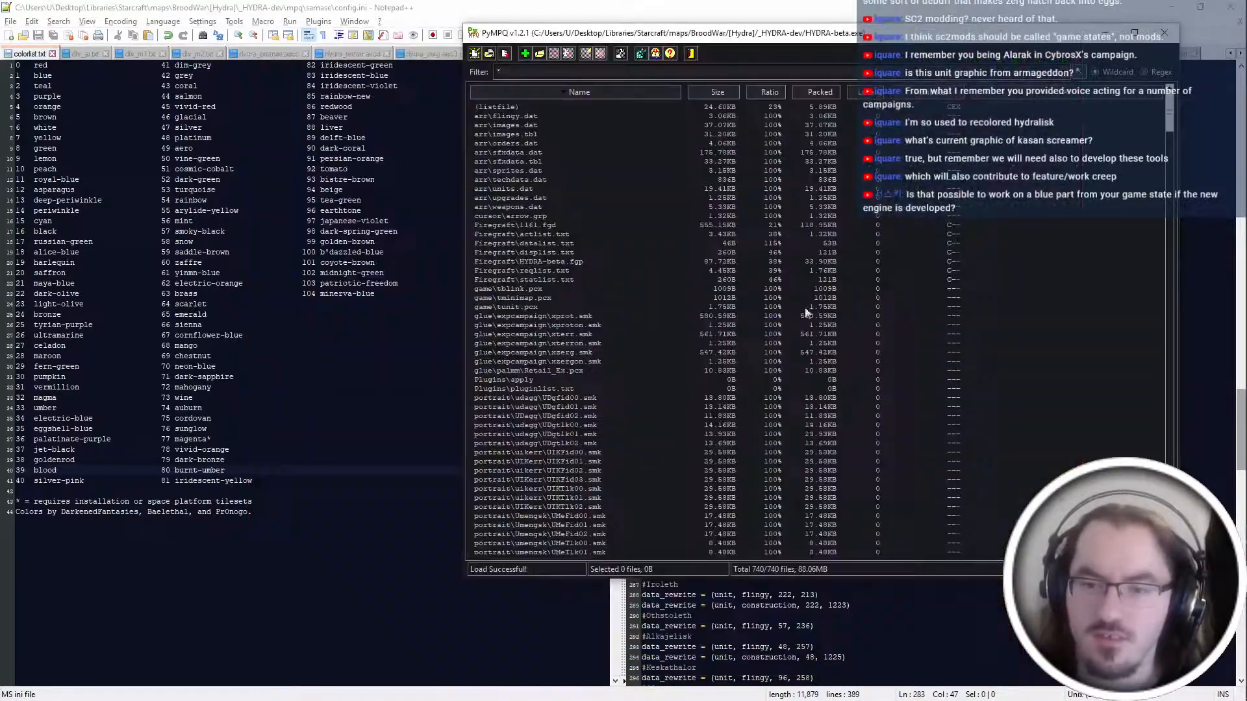
{"action": "key", "text": "alt+Tab"}
{"action": "key", "text": "Escape"}
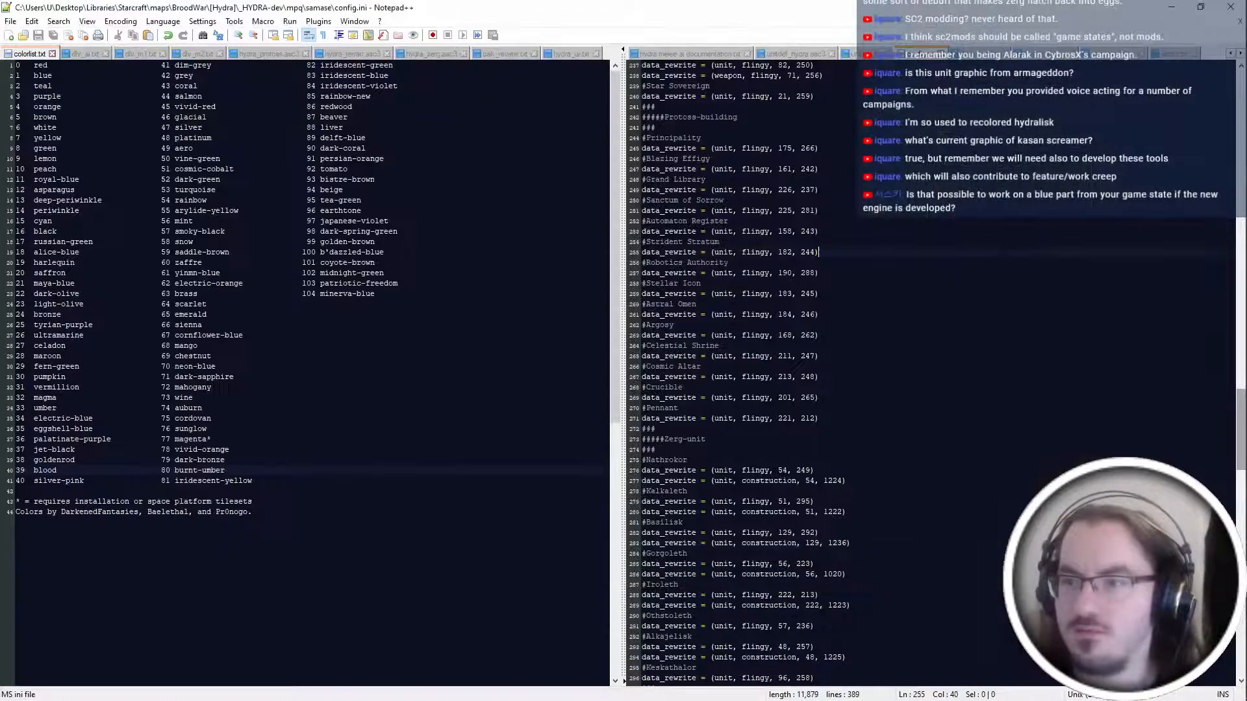
{"action": "key", "text": "ctrl+Tab"}
{"action": "key", "text": "ctrl+Tab"}
{"action": "key", "text": "ctrl+Tab"}
{"action": "key", "text": "ctrl+Tab"}
{"action": "double_click", "coordinate": [759, 501]}
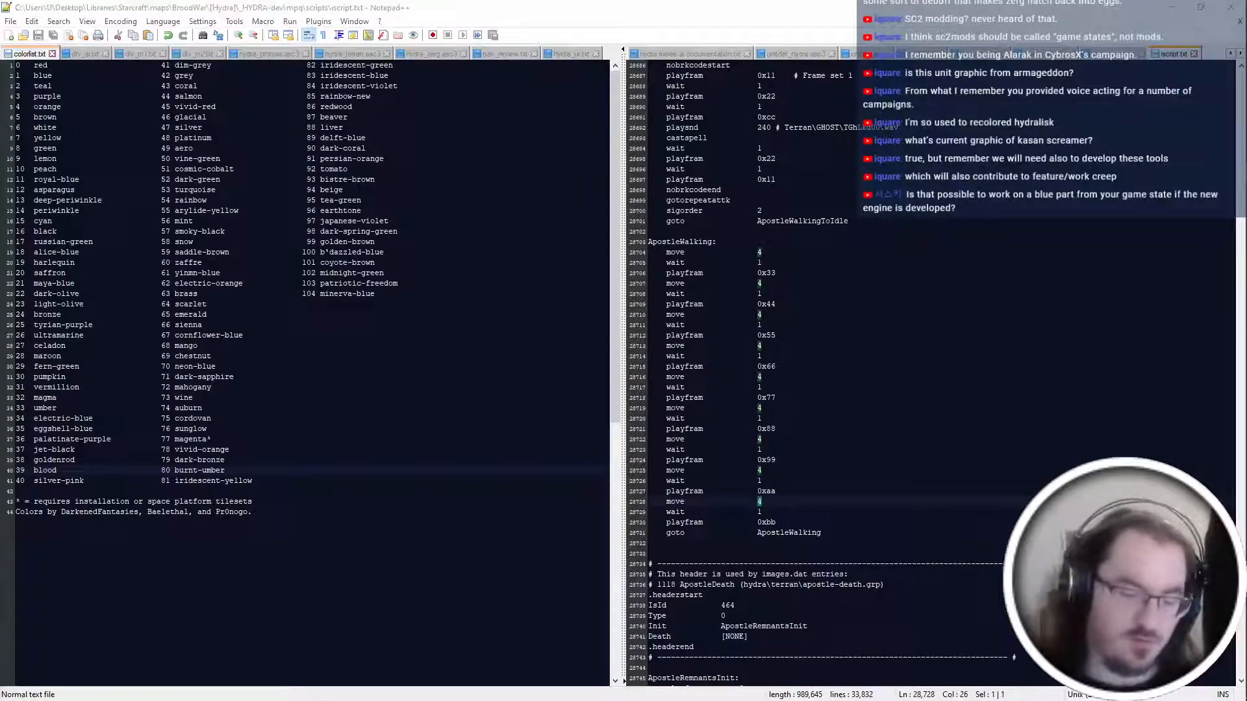
In iscript.txt, go to the BasiliskInit script and set the playfram under BasiliskWalkingToIdle to 0xcc.
{"action": "key", "text": "F3"}
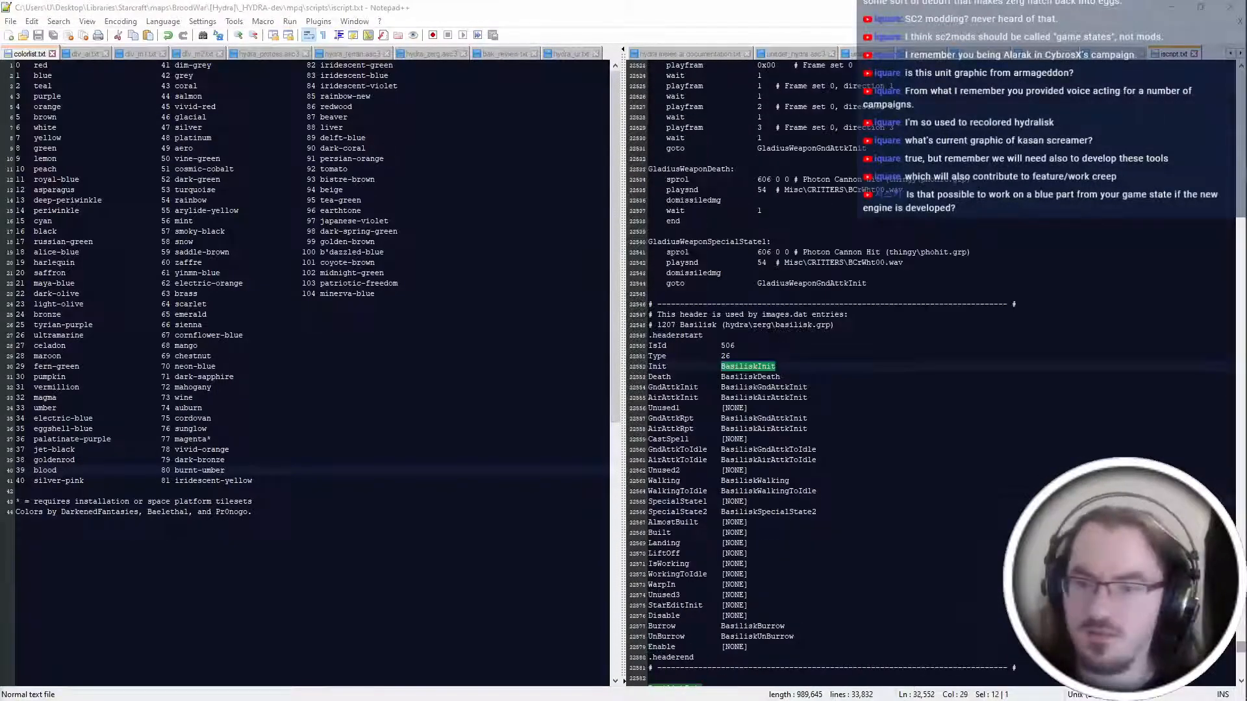
{"action": "scroll", "coordinate": [929, 370], "scroll_direction": "down", "scroll_amount": 10}
{"action": "left_click", "coordinate": [775, 407]}
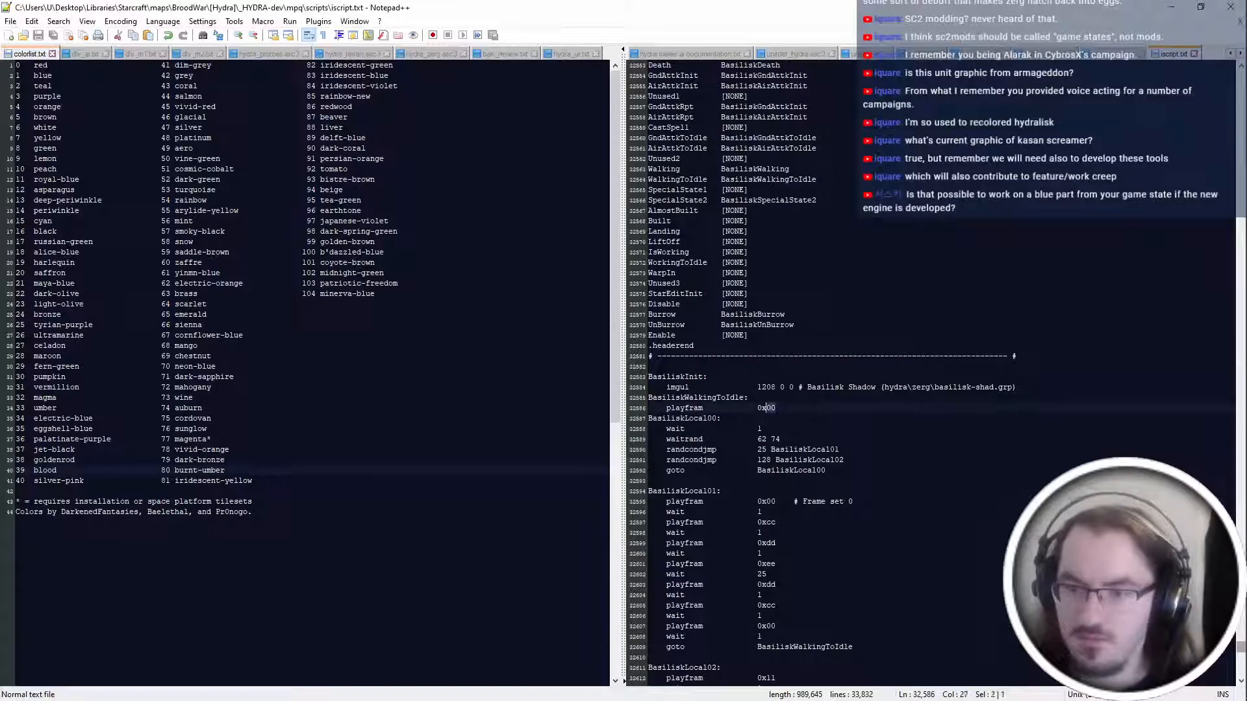
{"action": "scroll", "coordinate": [776, 407], "scroll_direction": "down", "scroll_amount": 7}
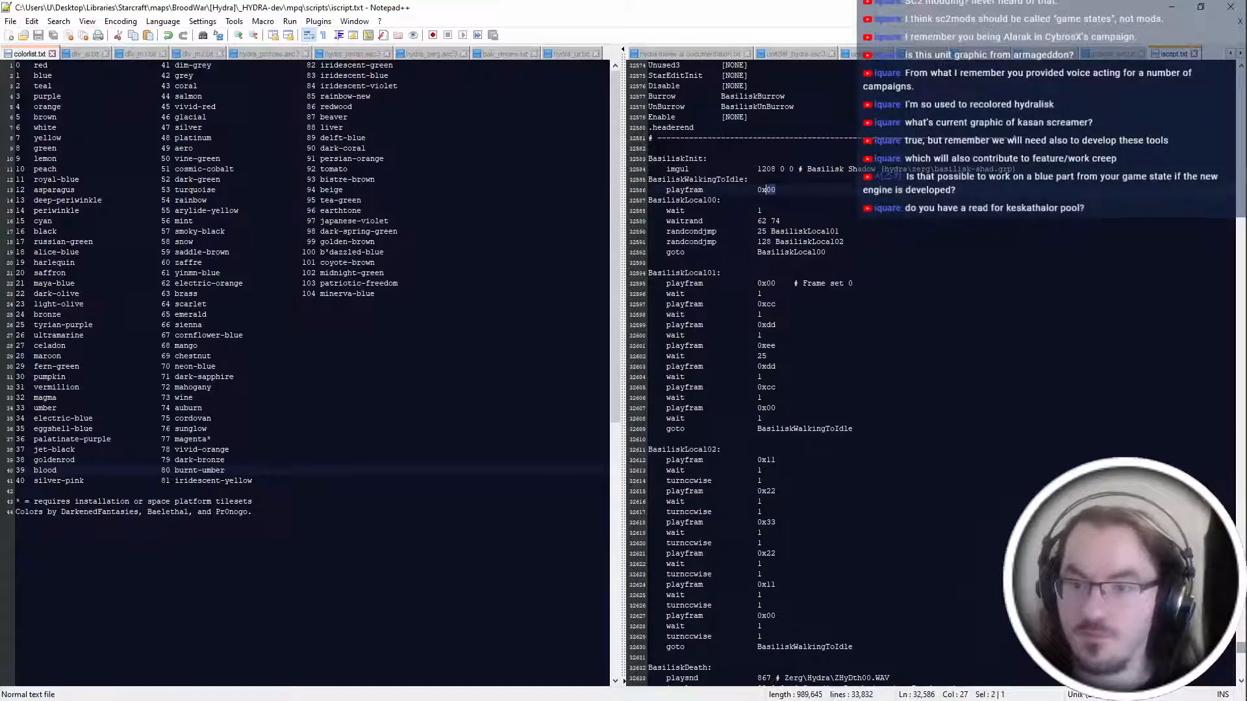
{"action": "scroll", "coordinate": [776, 408], "scroll_direction": "down", "scroll_amount": 8}
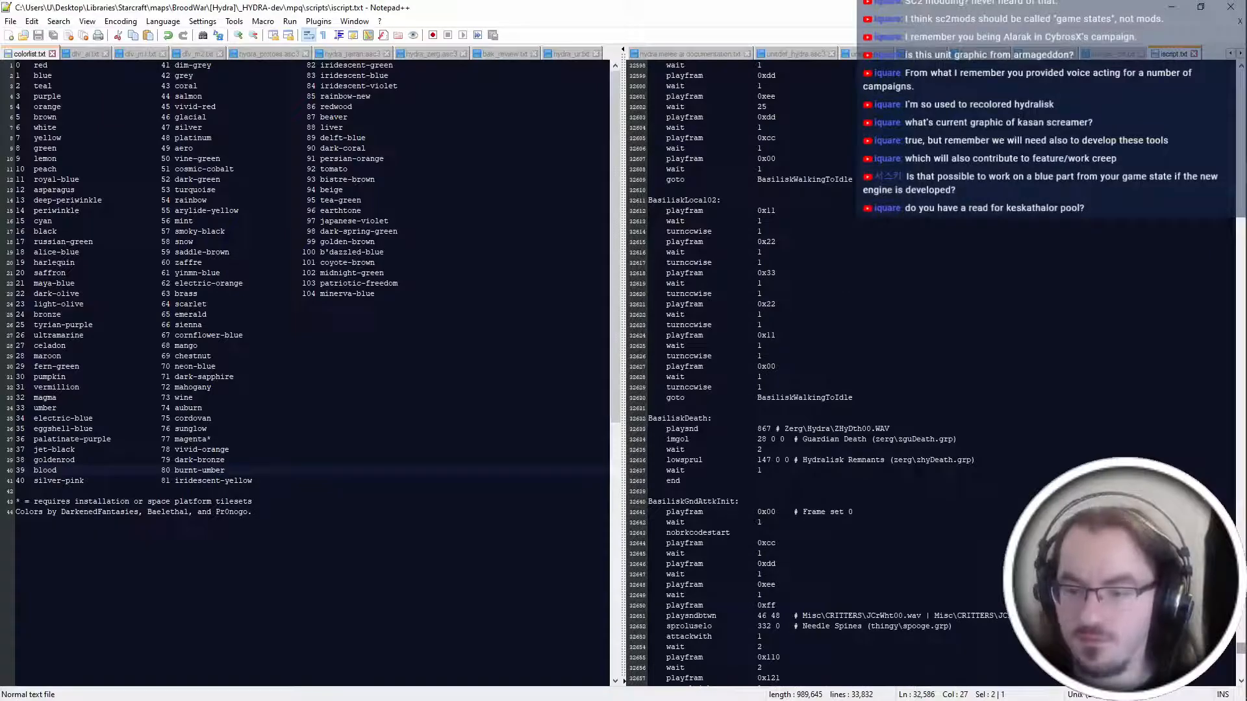
{"action": "scroll", "coordinate": [776, 407], "scroll_direction": "up", "scroll_amount": 12}
{"action": "left_click", "coordinate": [721, 325]}
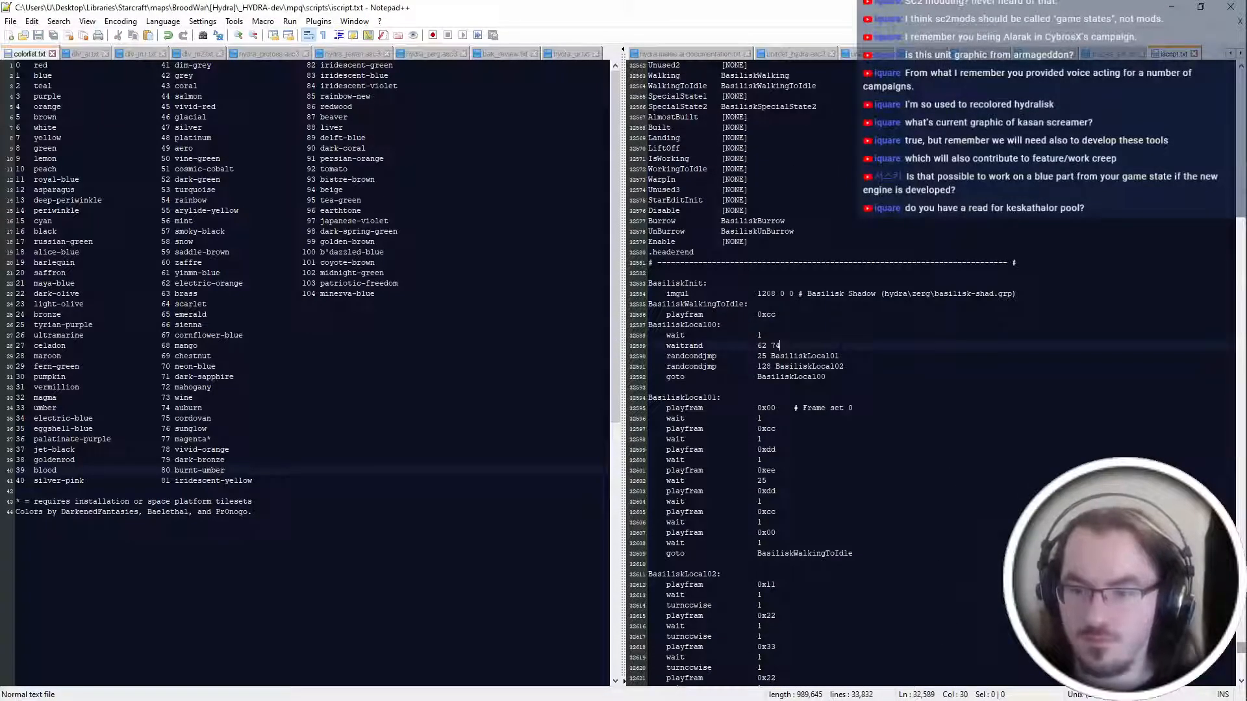
Switch to the StarCraft test game, select the hydralisks at the edge of the creep and morph them into basilisks.
{"action": "key", "text": "alt+Tab"}
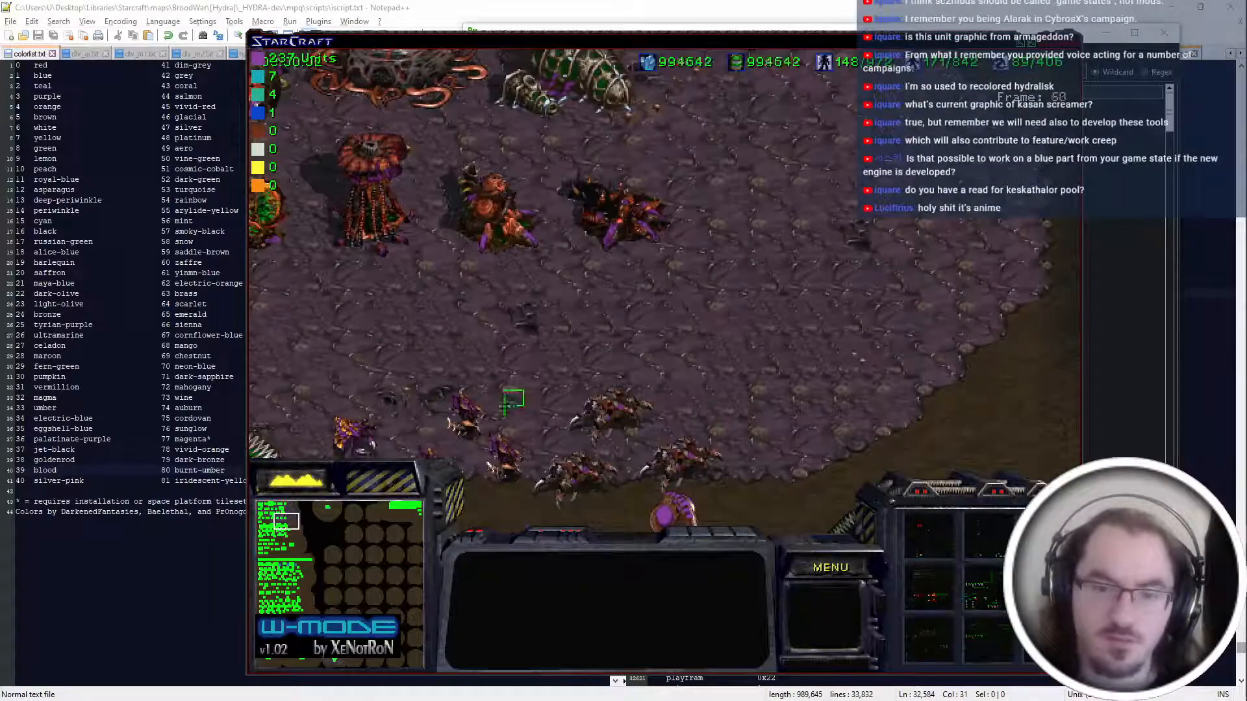
{"action": "left_click", "coordinate": [513, 398]}
{"action": "left_click", "coordinate": [688, 388]}
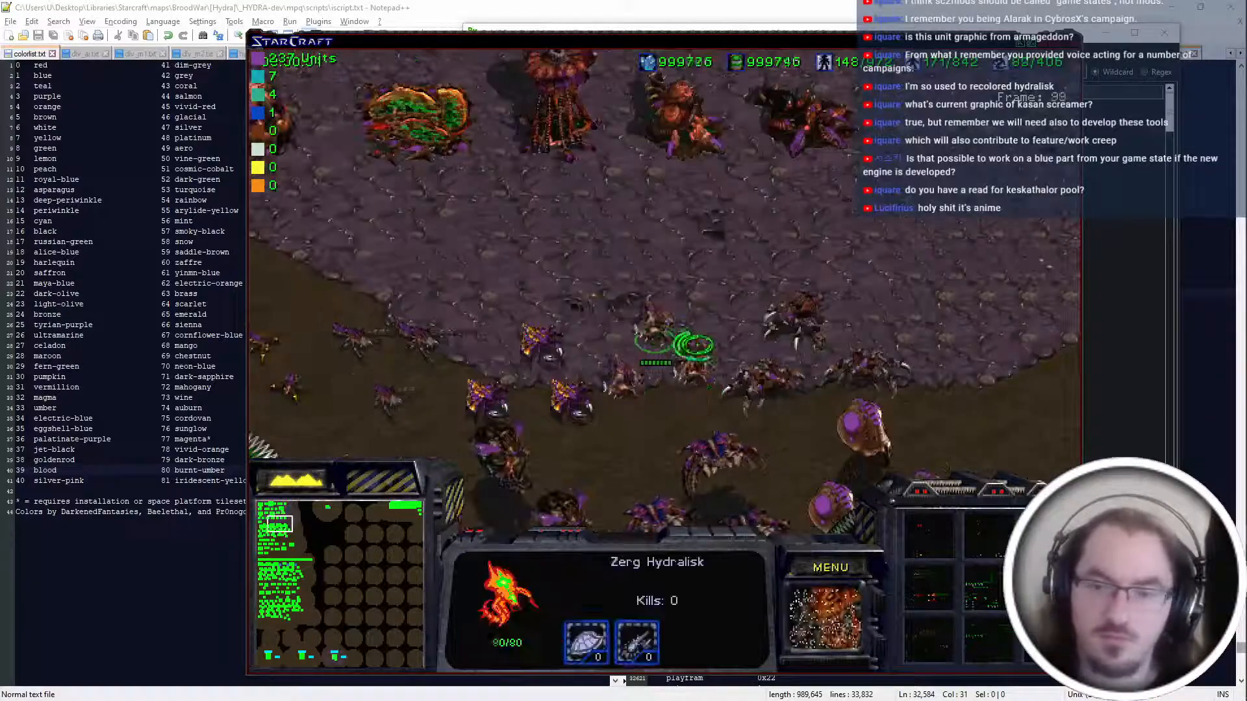
{"action": "double_click", "coordinate": [677, 381]}
{"action": "key", "text": "b"}
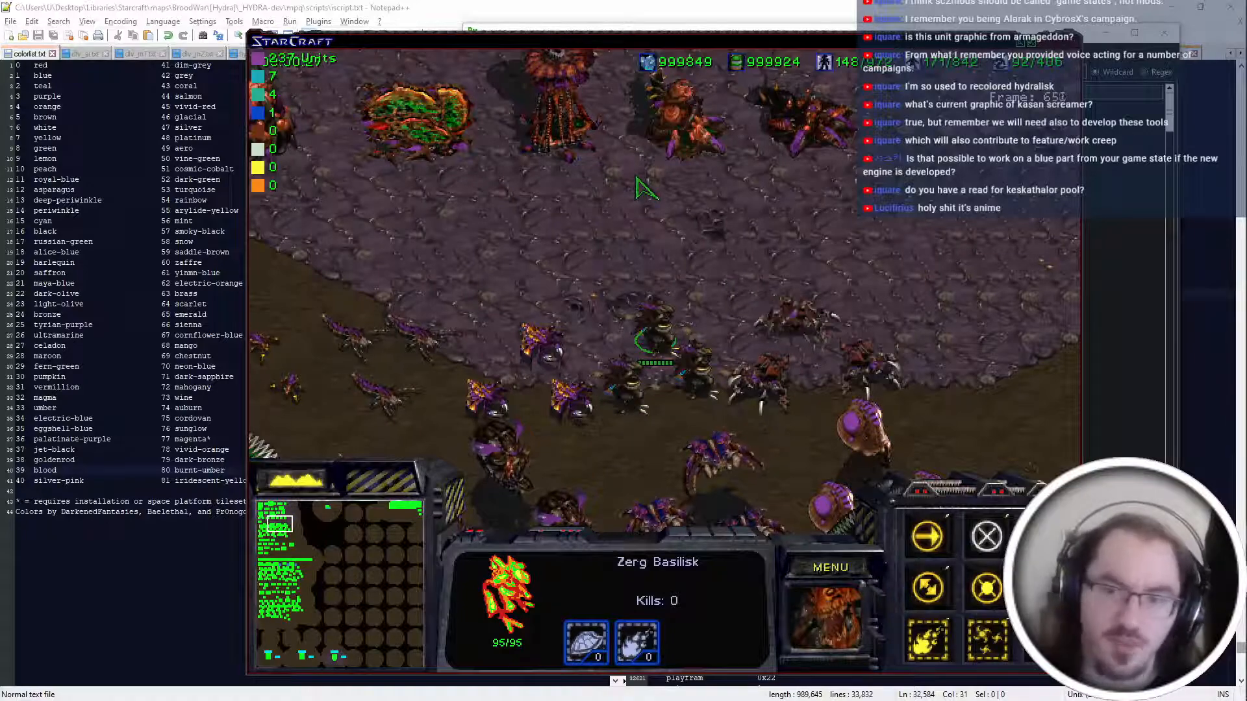
Switch to Photoshop, trim 12 pixels from the bottom of the basilisk birth sheet's canvas and save basiliskbirth.psd.
{"action": "key", "text": "alt+Tab"}
{"action": "key", "text": "alt+Tab"}
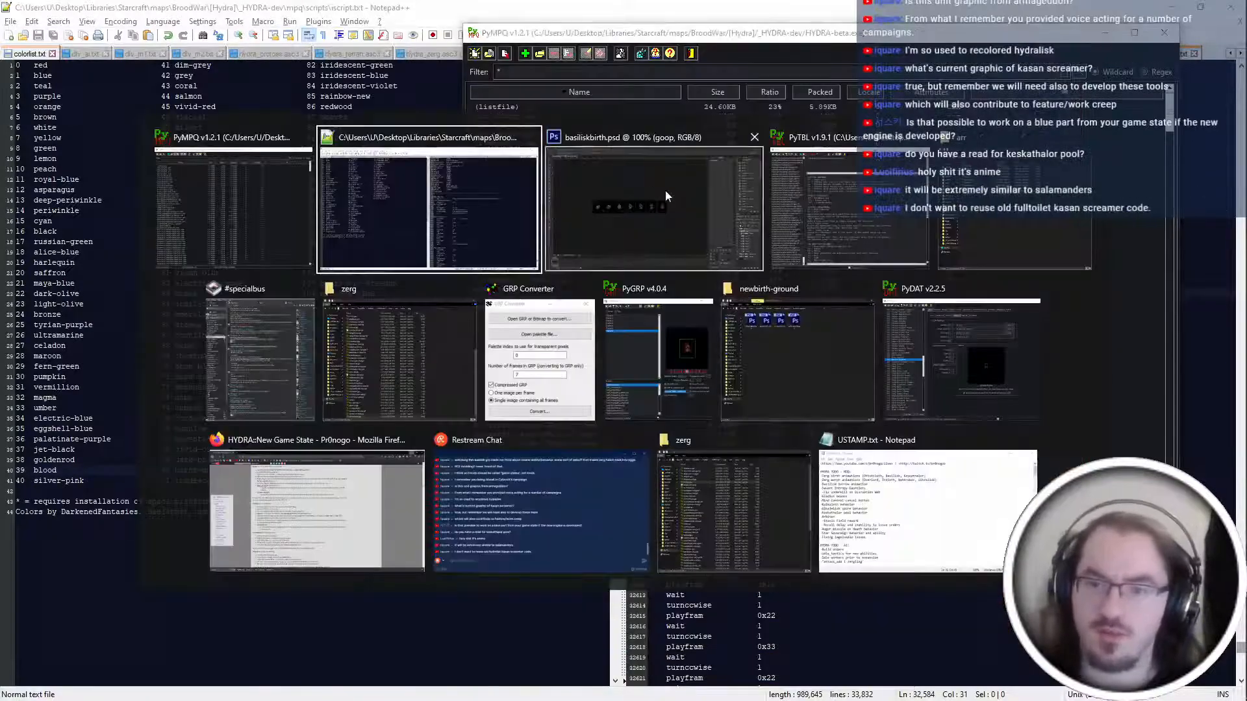
{"action": "key", "text": "ctrl+alt+c"}
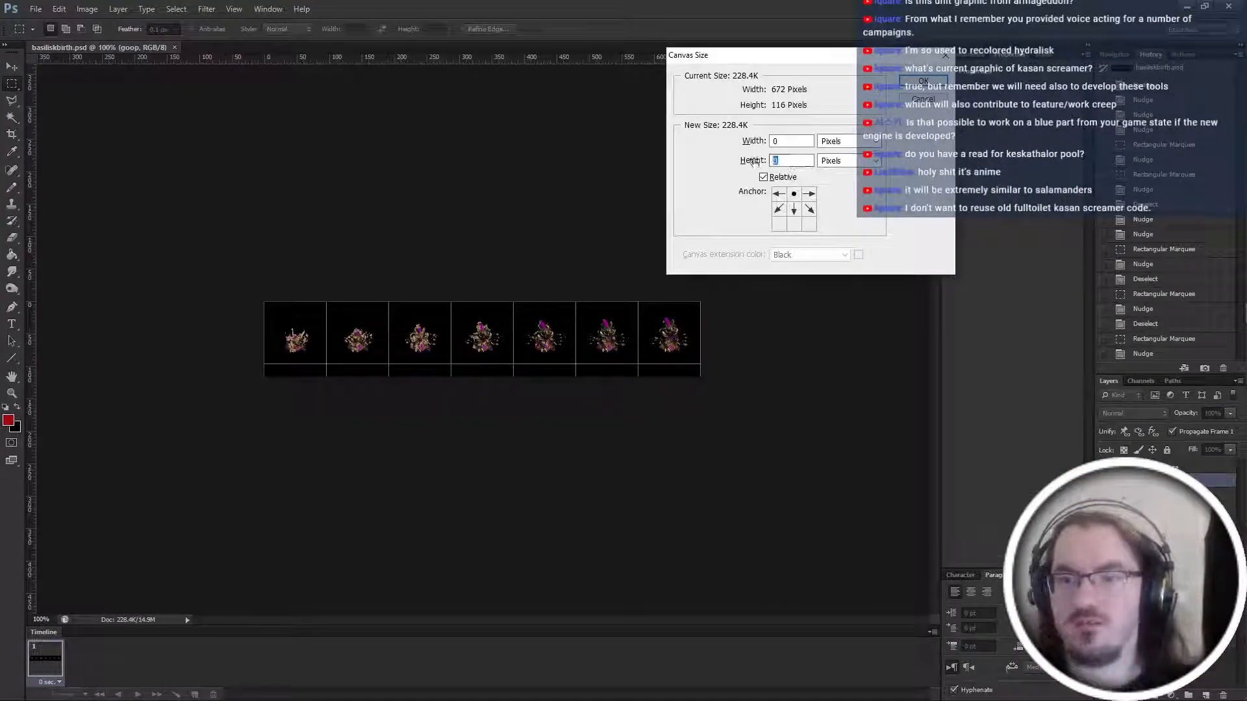
{"action": "type", "text": "-12"}
{"action": "key", "text": "Return"}
{"action": "key", "text": "ctrl+shift+s"}
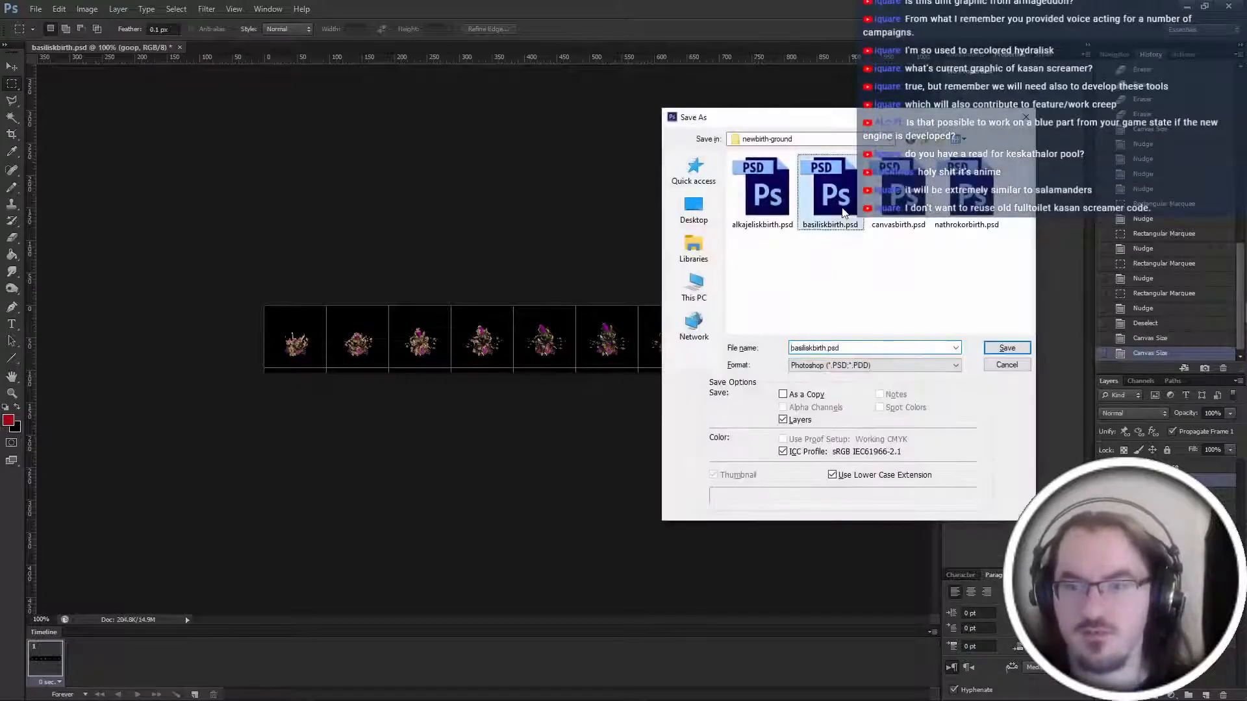
{"action": "key", "text": "Return"}
Save a BMP copy of the trimmed sheet to the Desktop, replacing basiliskbirth.bmp.
{"action": "key", "text": "ctrl+shift+s"}
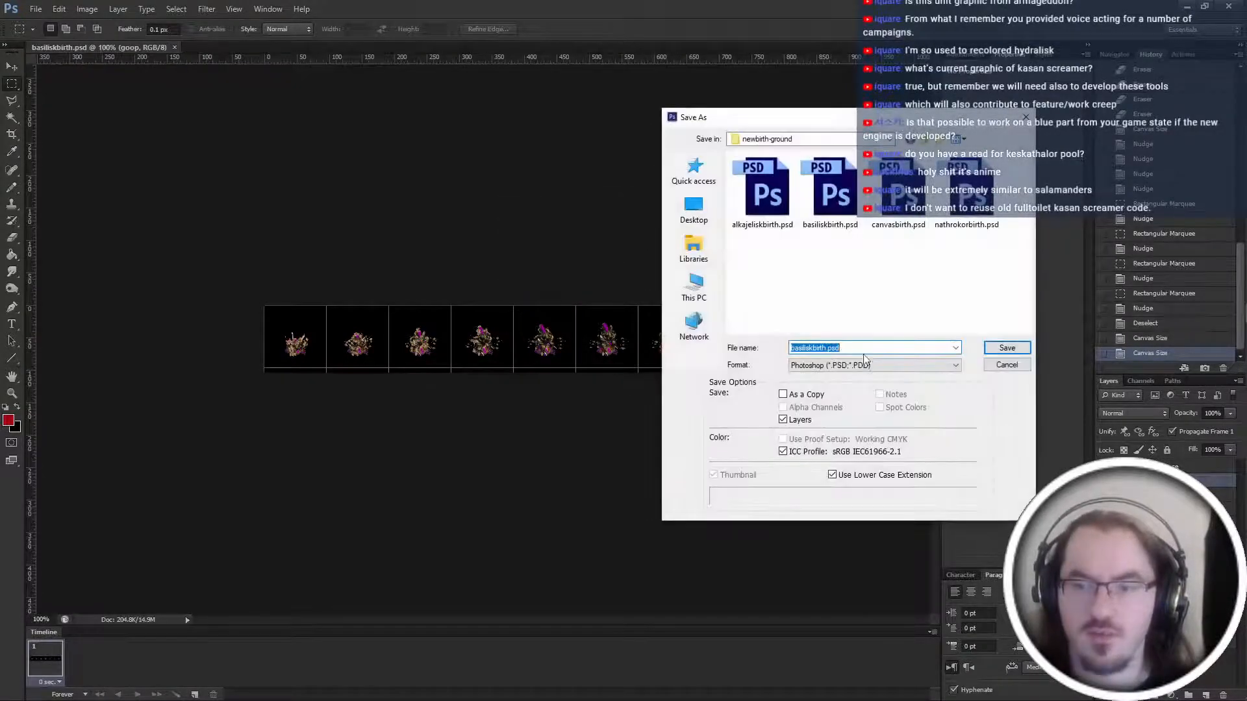
{"action": "left_click", "coordinate": [862, 365]}
{"action": "left_click", "coordinate": [849, 394]}
{"action": "left_click", "coordinate": [692, 202]}
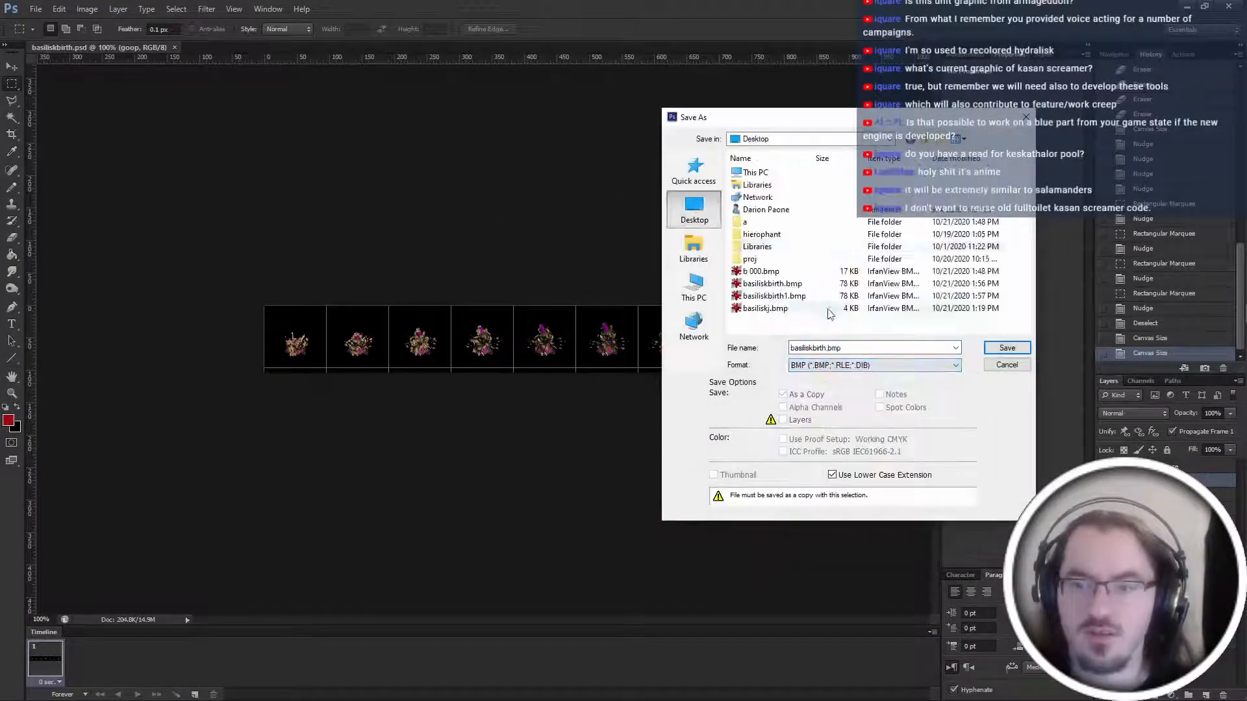
{"action": "double_click", "coordinate": [803, 285]}
{"action": "key", "text": "Return"}
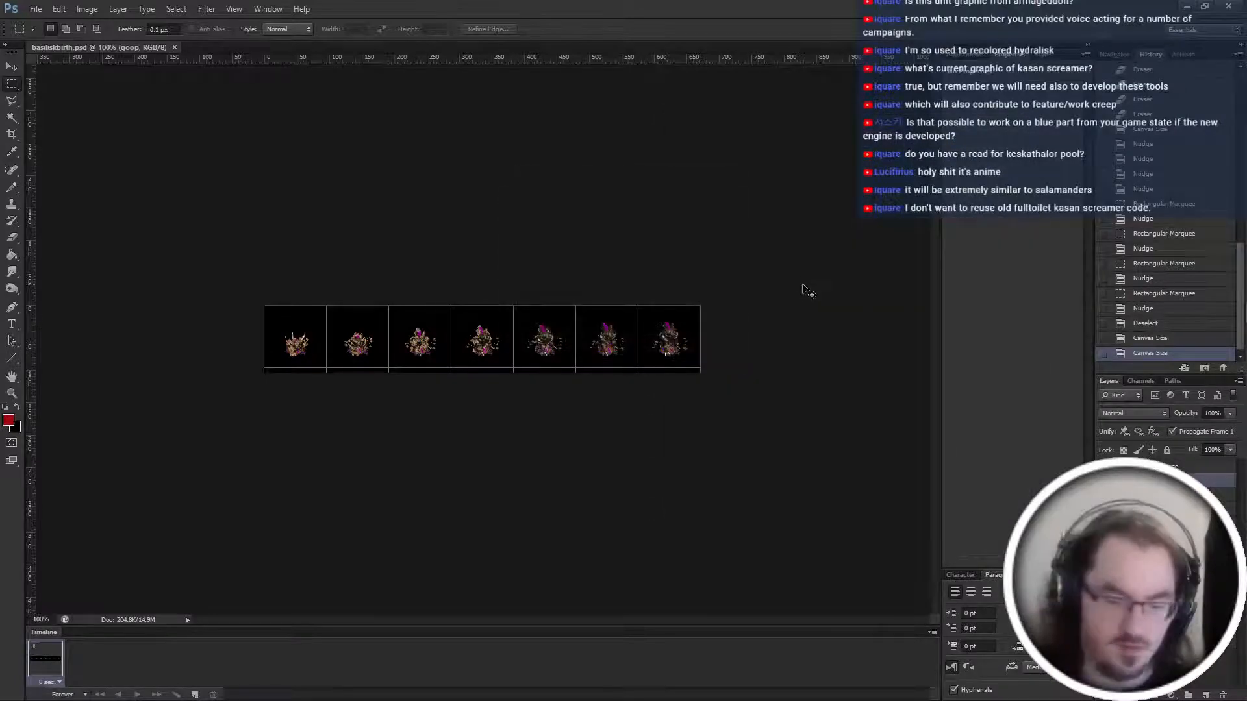
Convert the sheet to indexed color and save it as a BMP on the Desktop, replacing basiliskbirth.bmp.
{"action": "key", "text": "ctrl+shift+s"}
{"action": "left_click", "coordinate": [870, 365]}
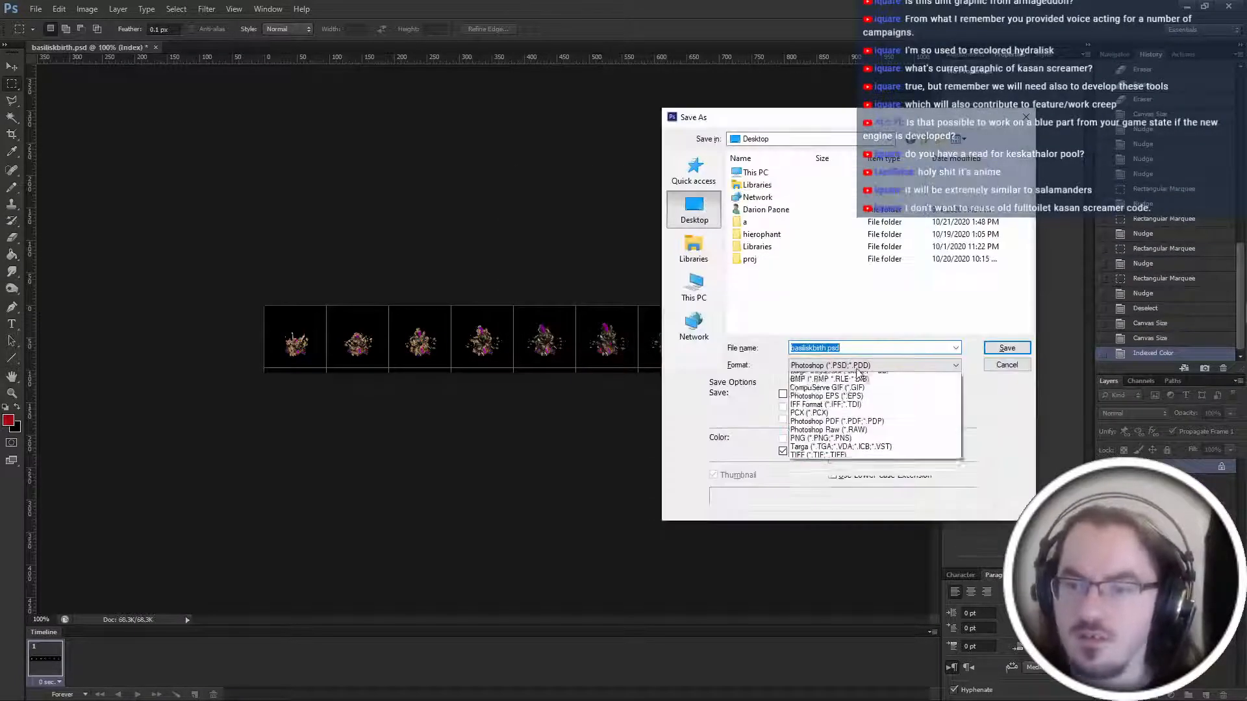
{"action": "left_click", "coordinate": [849, 394]}
{"action": "double_click", "coordinate": [795, 293]}
{"action": "key", "text": "Return"}
Switch to the mod's zerg unit folder and open basilisk-birth.grp in PyGRP.
{"action": "key", "text": "alt+Tab"}
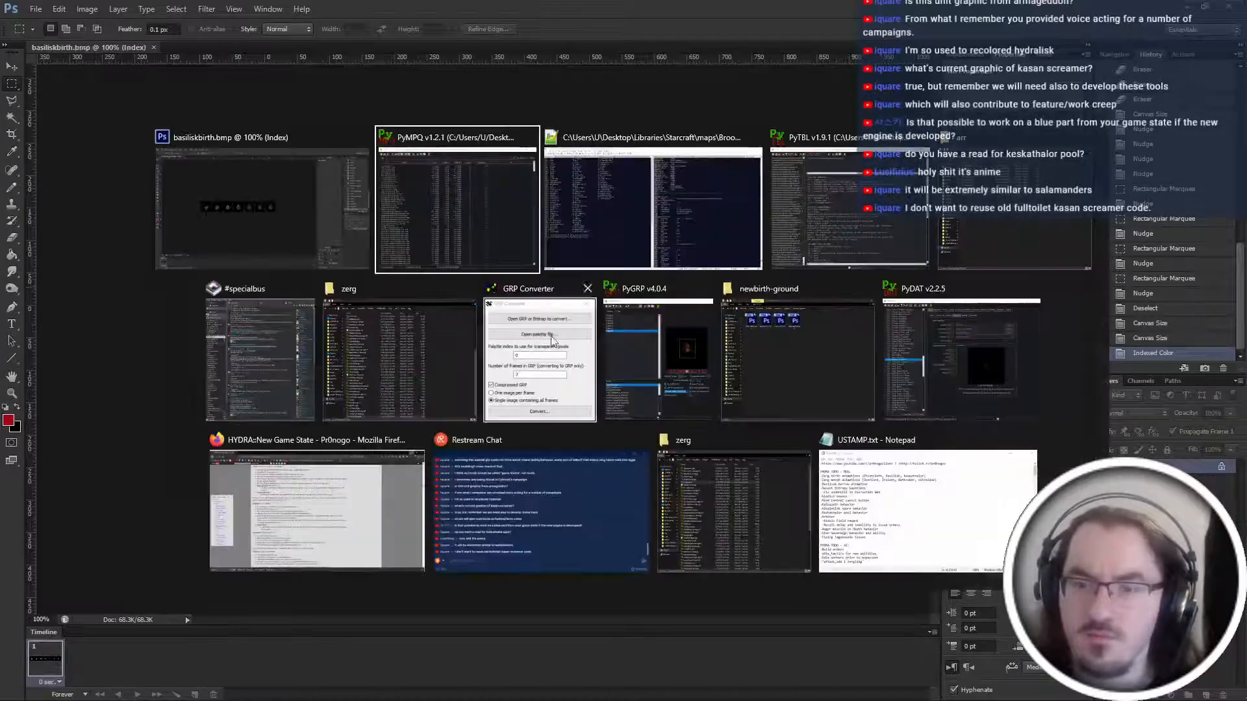
{"action": "left_click", "coordinate": [399, 352]}
{"action": "scroll", "coordinate": [374, 241], "scroll_direction": "down", "scroll_amount": 5}
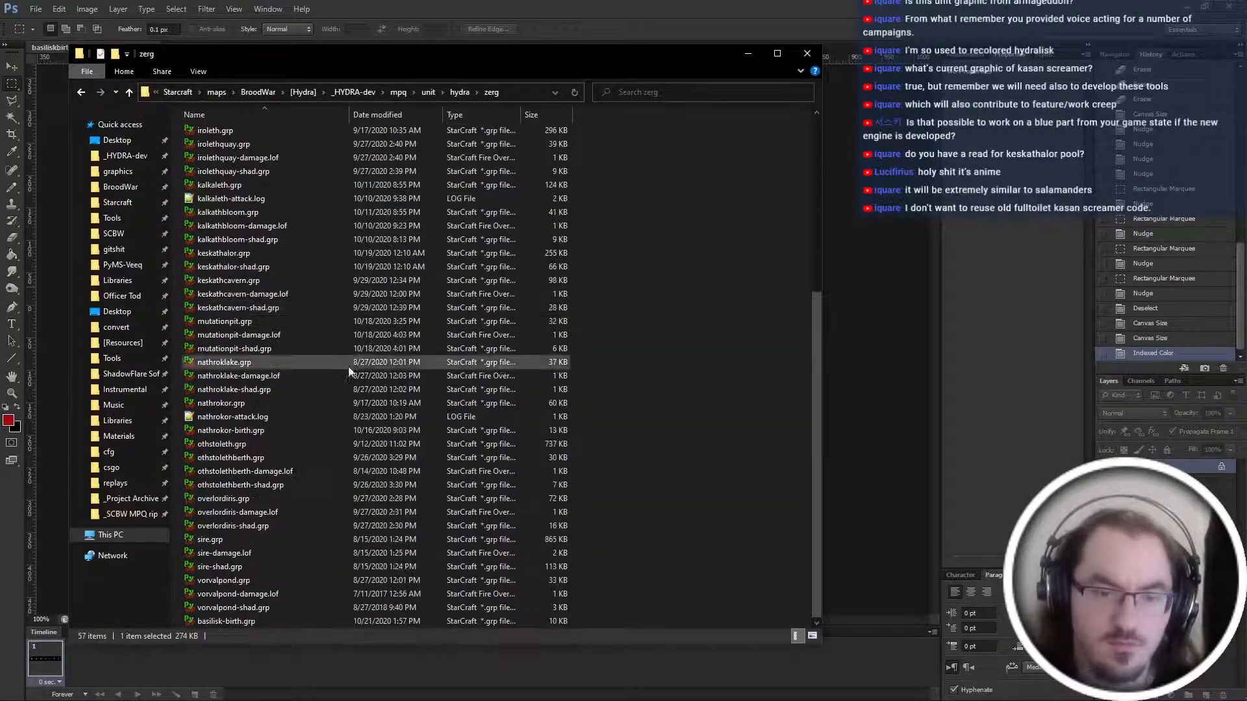
{"action": "double_click", "coordinate": [226, 621]}
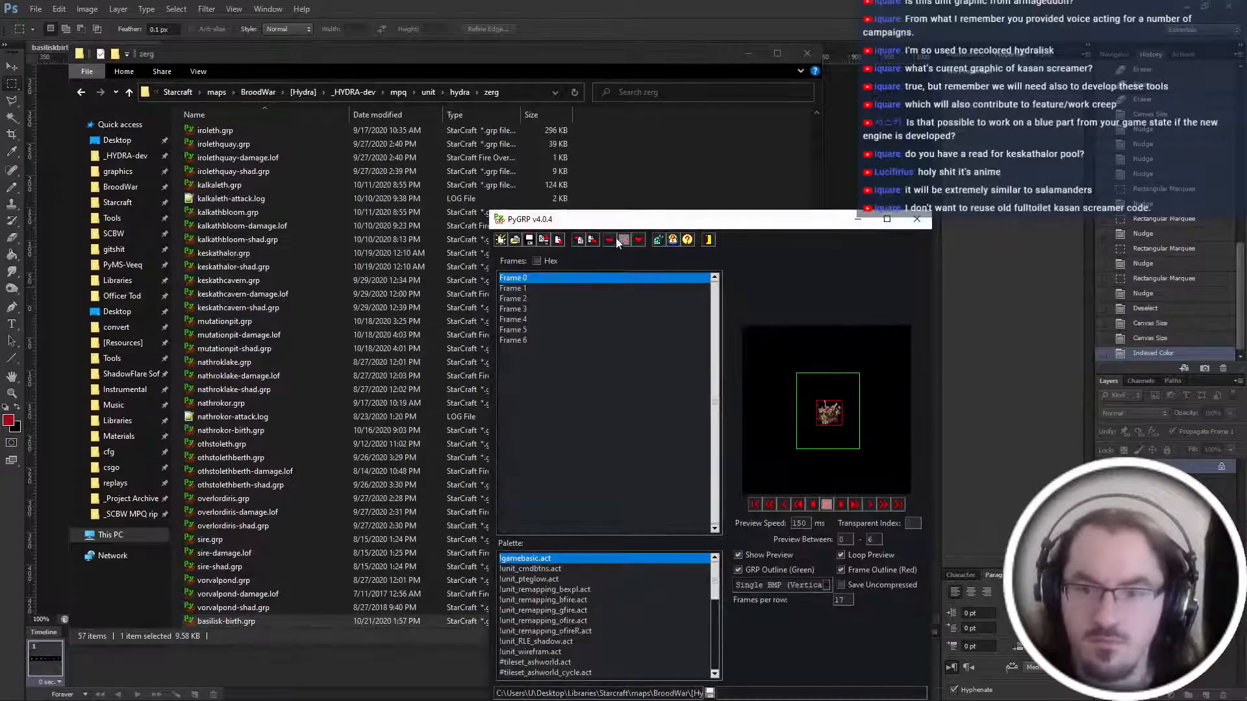
Start an empty GRP in PyGRP and import the seven frames of basiliskbirth.bmp as a Single BMP (Framesets).
{"action": "left_click", "coordinate": [583, 242]}
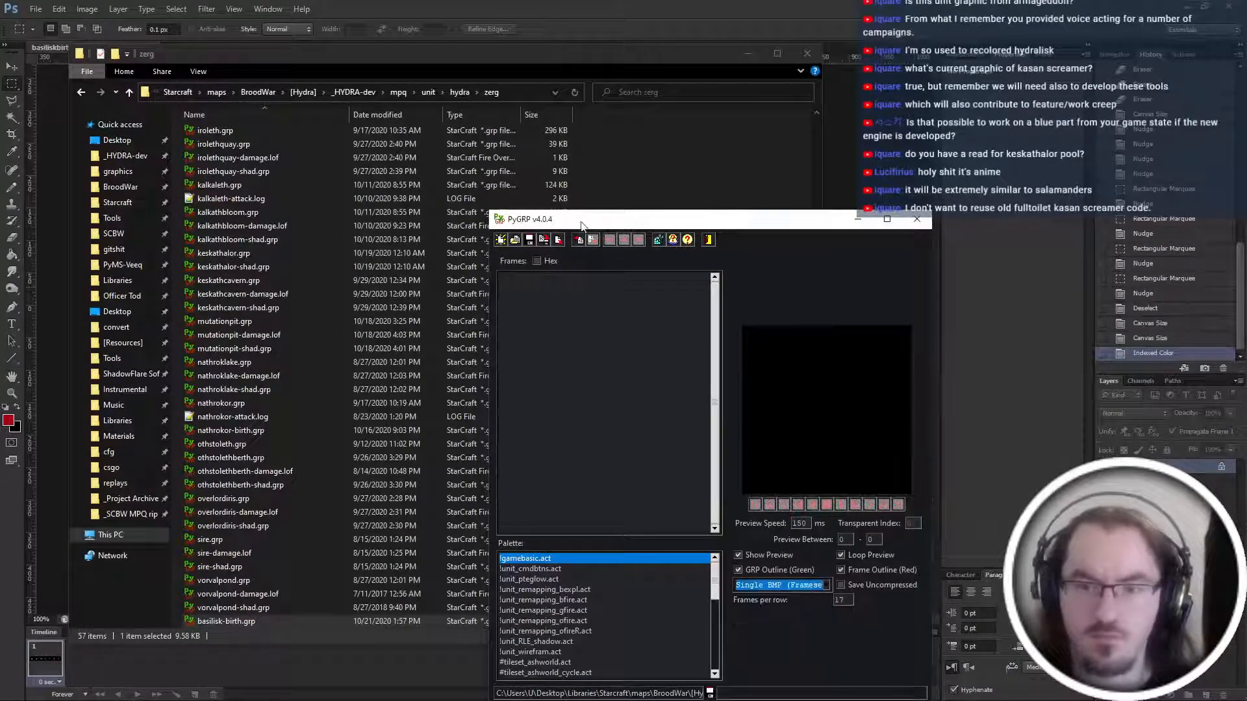
{"action": "left_click", "coordinate": [577, 241]}
{"action": "left_click", "coordinate": [662, 398]}
{"action": "double_click", "coordinate": [662, 398]}
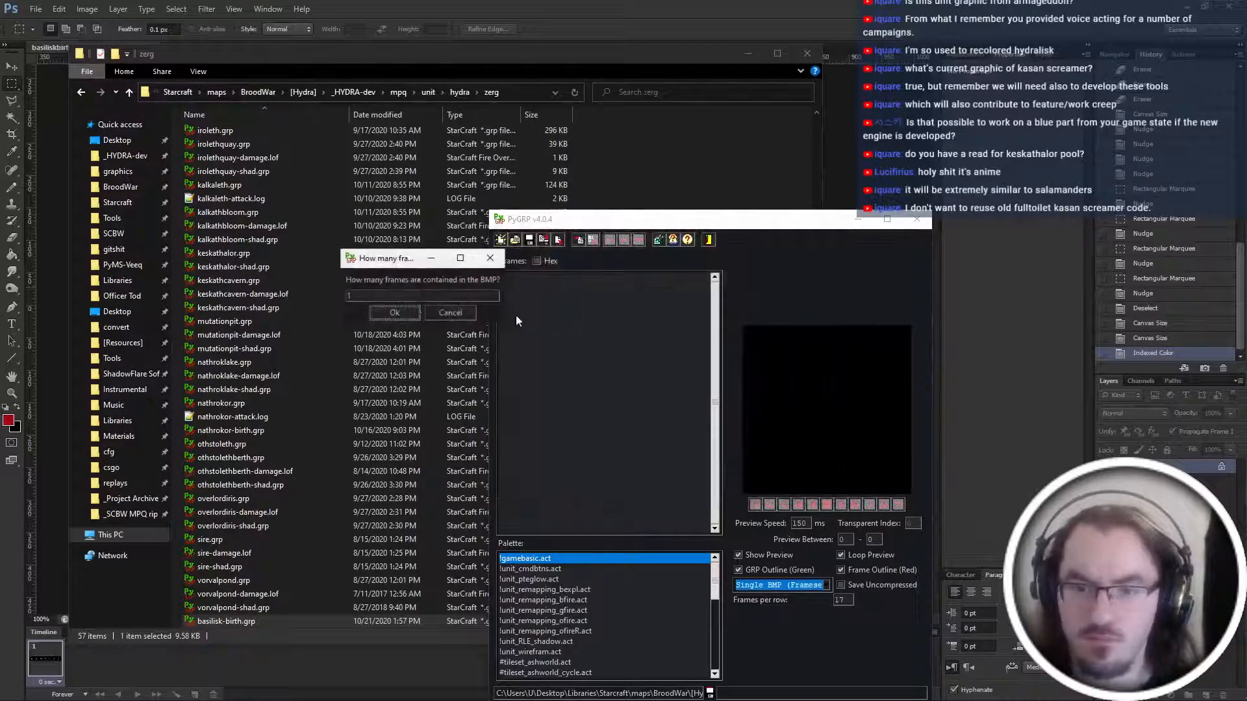
{"action": "left_click", "coordinate": [409, 316]}
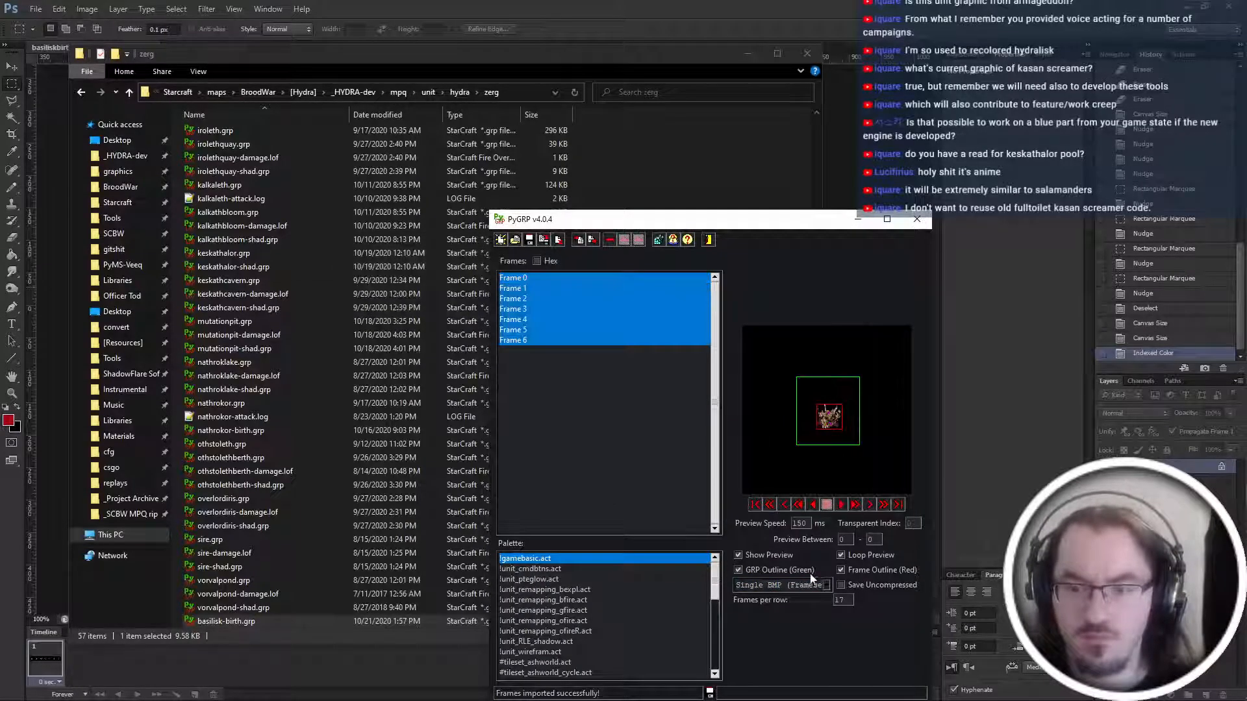
Export all frames as a Single BMP (Vertical) over basiliskbirth1.bmp on the Desktop, then close PyGRP without saving.
{"action": "left_click", "coordinate": [801, 621]}
{"action": "left_click", "coordinate": [592, 239]}
{"action": "left_click", "coordinate": [665, 484]}
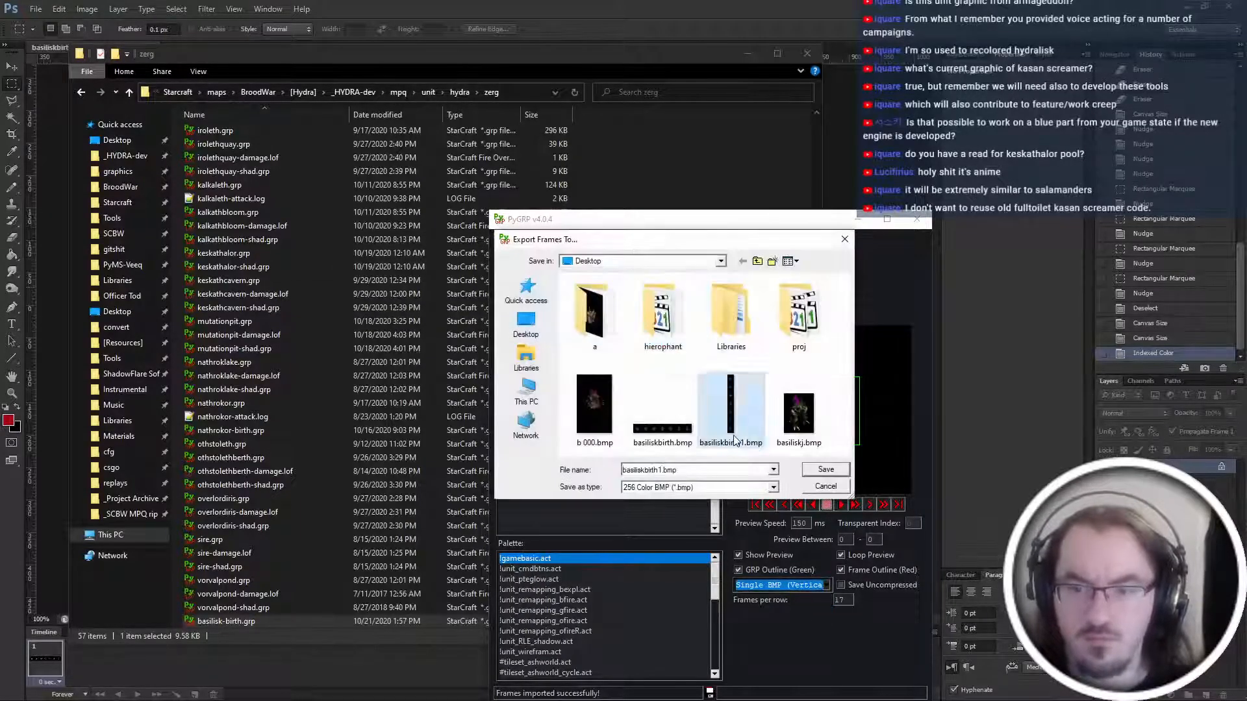
{"action": "left_click", "coordinate": [824, 469]}
{"action": "left_click", "coordinate": [643, 353]}
{"action": "key", "text": "alt+F4"}
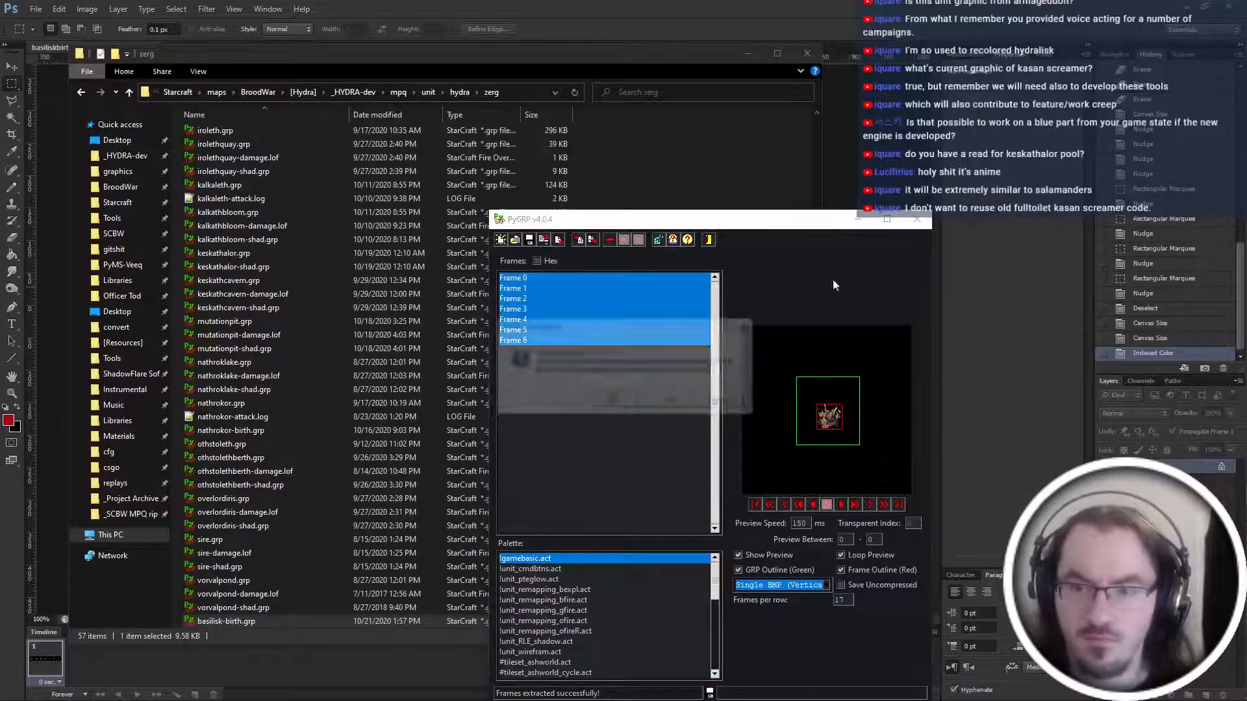
{"action": "left_click", "coordinate": [669, 404]}
Switch to GRP Converter and convert basiliskbirth1.bmp into a compressed 7-frame basilisk-birth.grp on the Desktop.
{"action": "key", "text": "alt+Tab"}
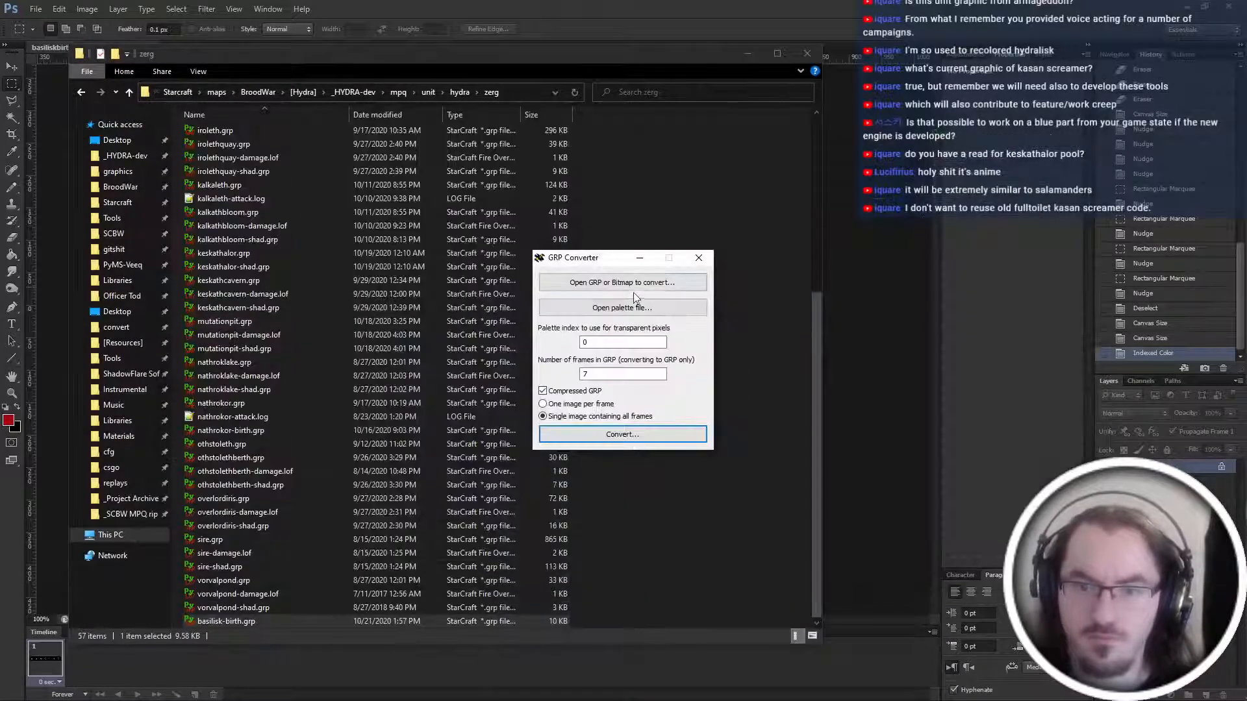
{"action": "left_click", "coordinate": [634, 285]}
{"action": "key", "text": "Escape"}
{"action": "left_click", "coordinate": [634, 286]}
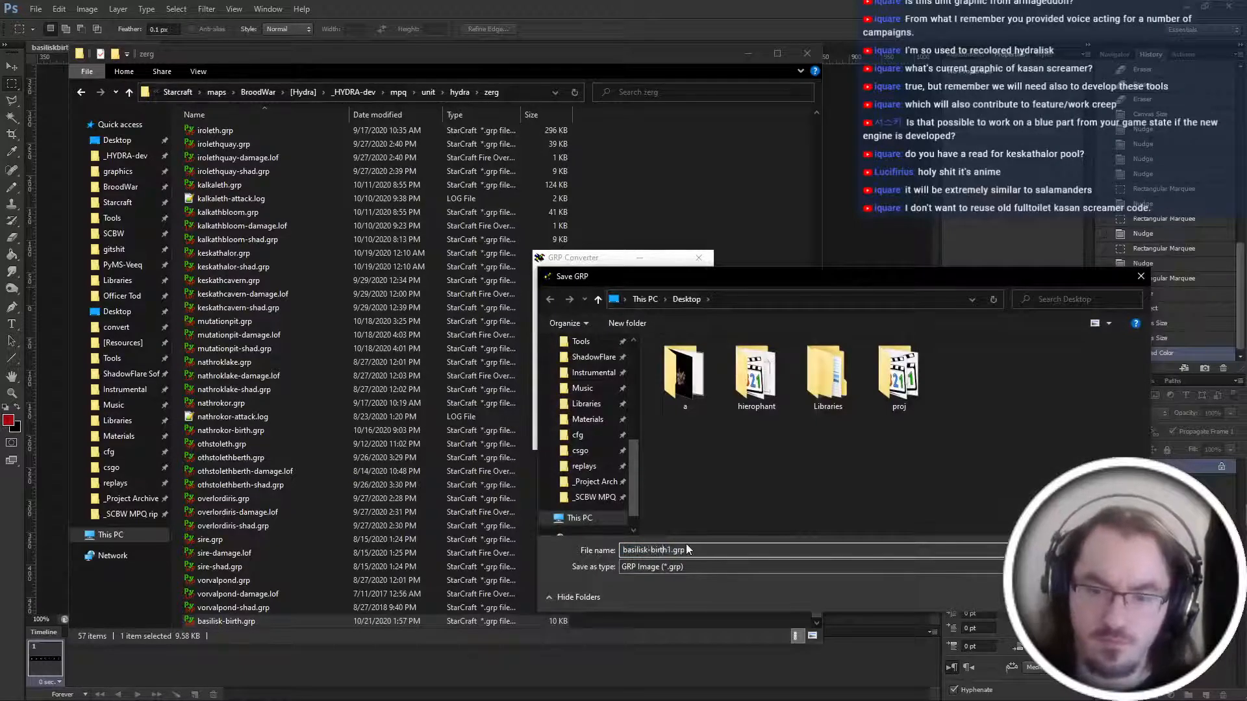
{"action": "key", "text": "Return"}
Move basilisk-birth.grp from the Desktop into the mod's zerg unit folder, replacing the existing file.
{"action": "left_click", "coordinate": [106, 146]}
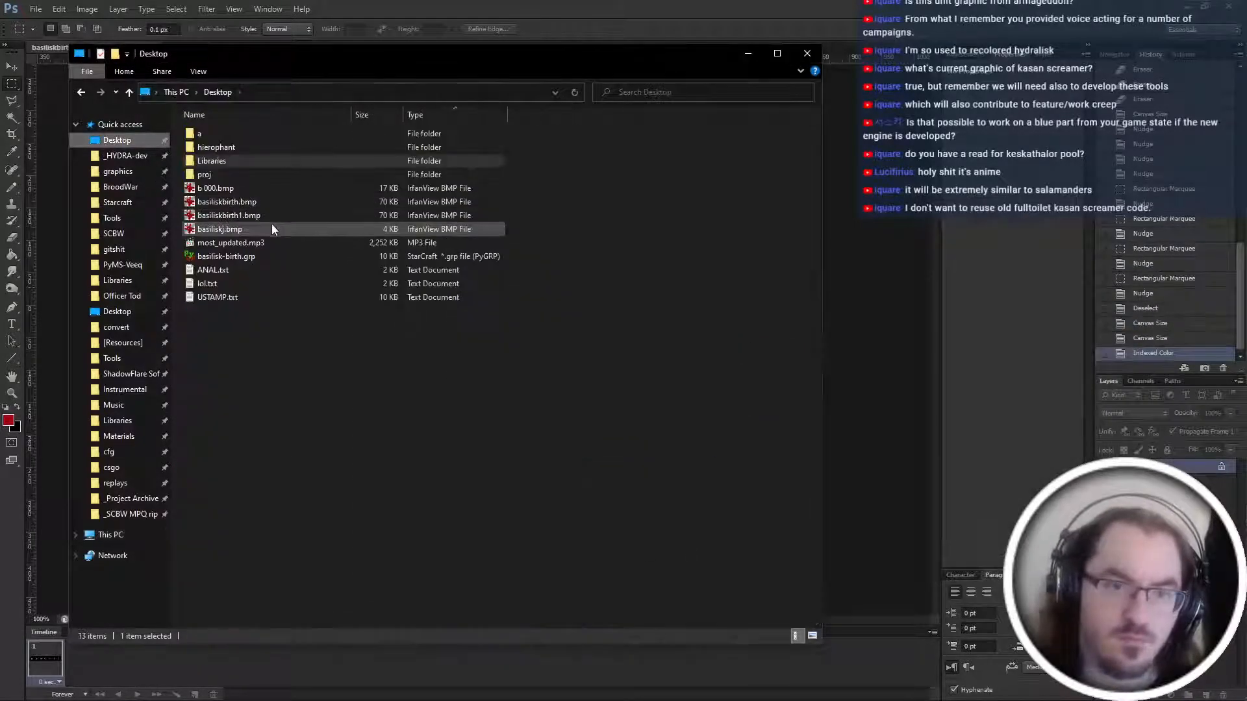
{"action": "left_click", "coordinate": [272, 225]}
{"action": "left_click", "coordinate": [267, 255]}
{"action": "key", "text": "ctrl+x"}
{"action": "key", "text": "alt+Left"}
{"action": "key", "text": "ctrl+v"}
{"action": "key", "text": "Return"}
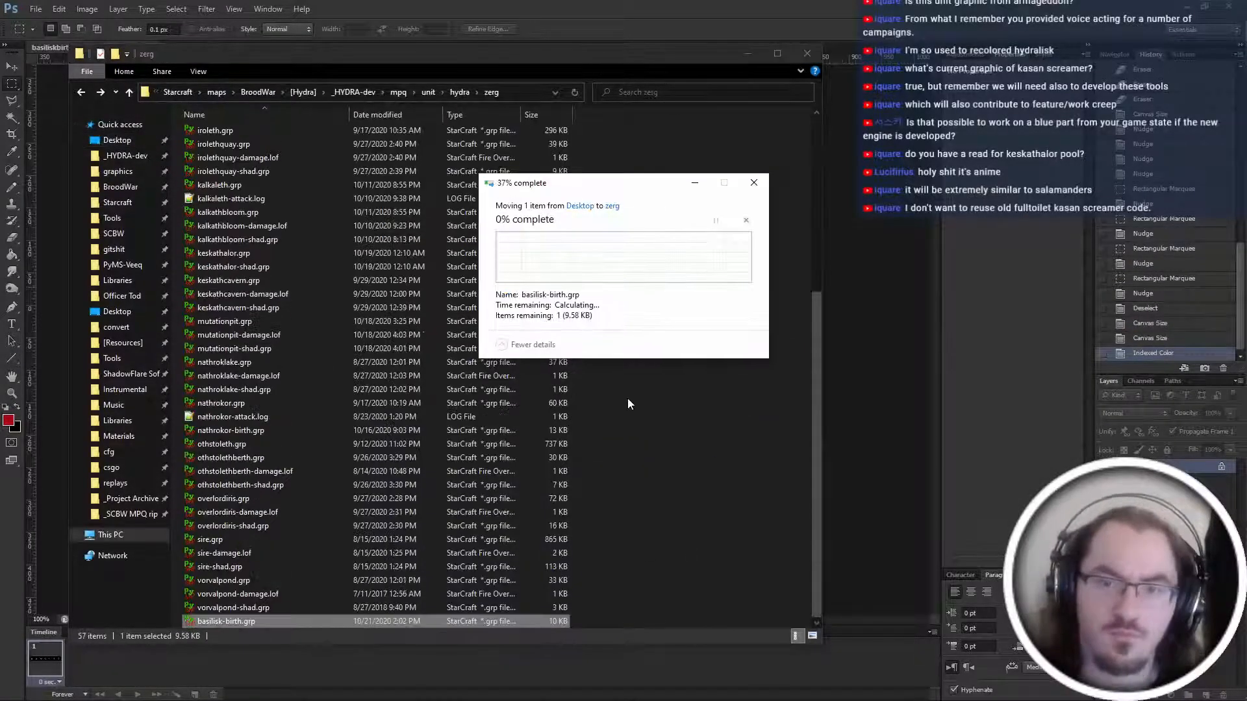
Close the basiliskbirth.bmp document in Photoshop and switch to PyMPQ with the HYDRA-beta archive.
{"action": "key", "text": "alt+Tab"}
{"action": "left_click", "coordinate": [588, 169]}
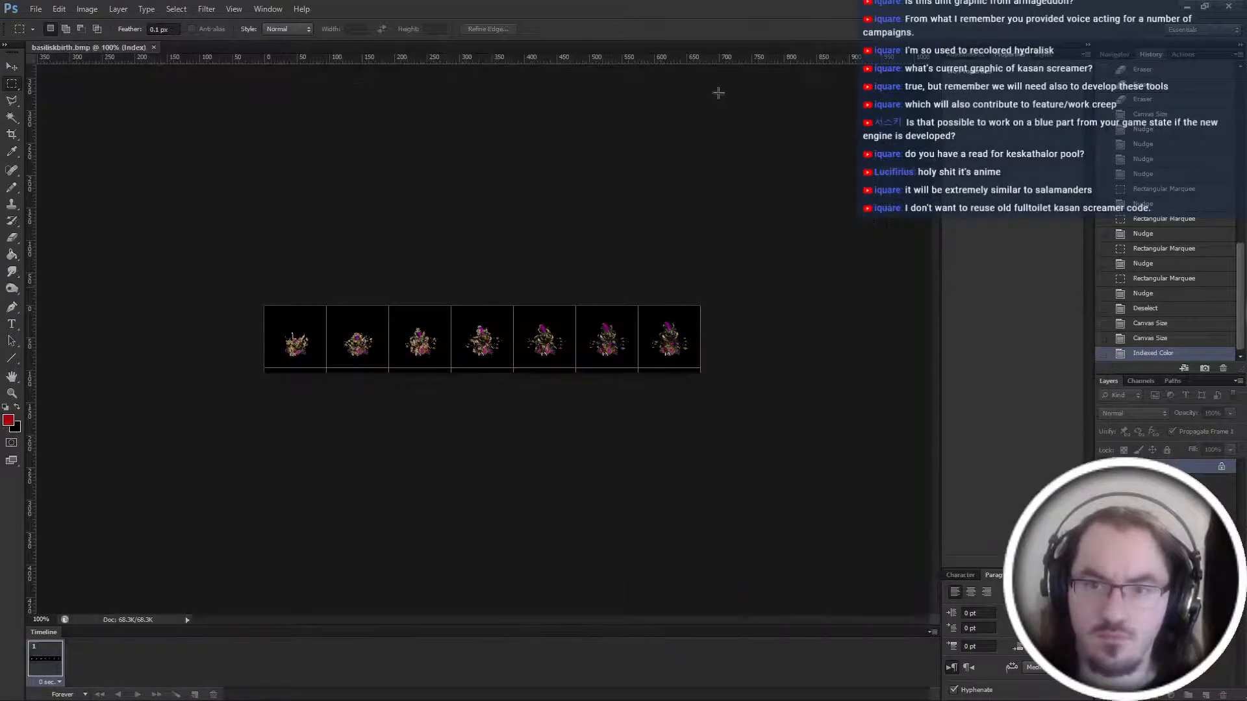
{"action": "key", "text": "alt+Tab"}
{"action": "left_click", "coordinate": [782, 192]}
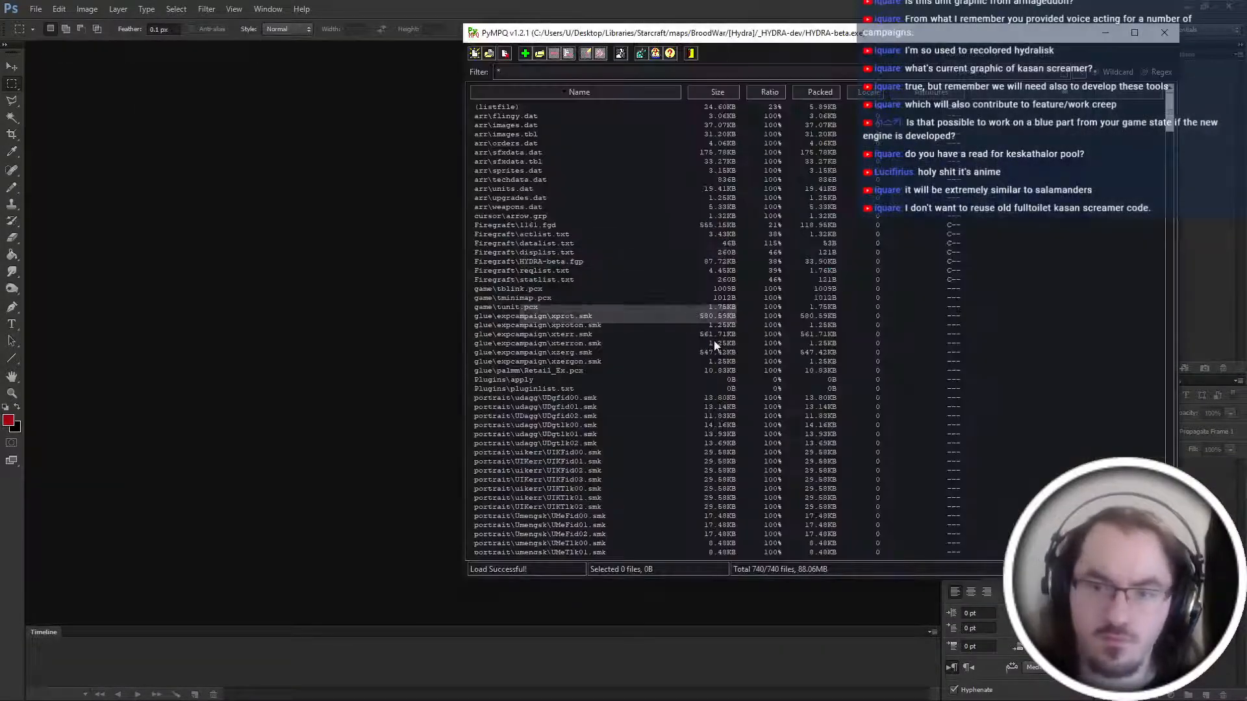
Switch to StarCraft, morph the three Hydralisks at the creep's edge into Basilisks and select one of the hatched units.
{"action": "left_click", "coordinate": [1200, 227]}
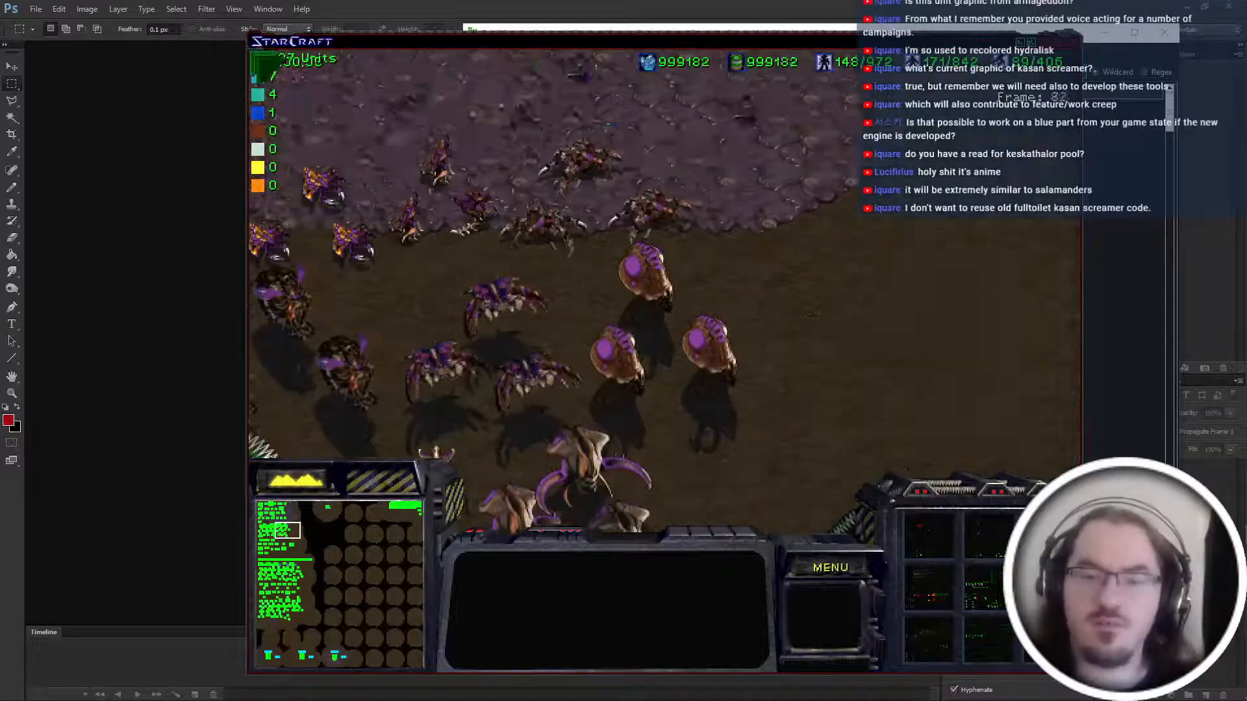
{"action": "left_click", "coordinate": [773, 312]}
{"action": "key", "text": "b"}
{"action": "left_click", "coordinate": [809, 357]}
{"action": "key", "text": "b"}
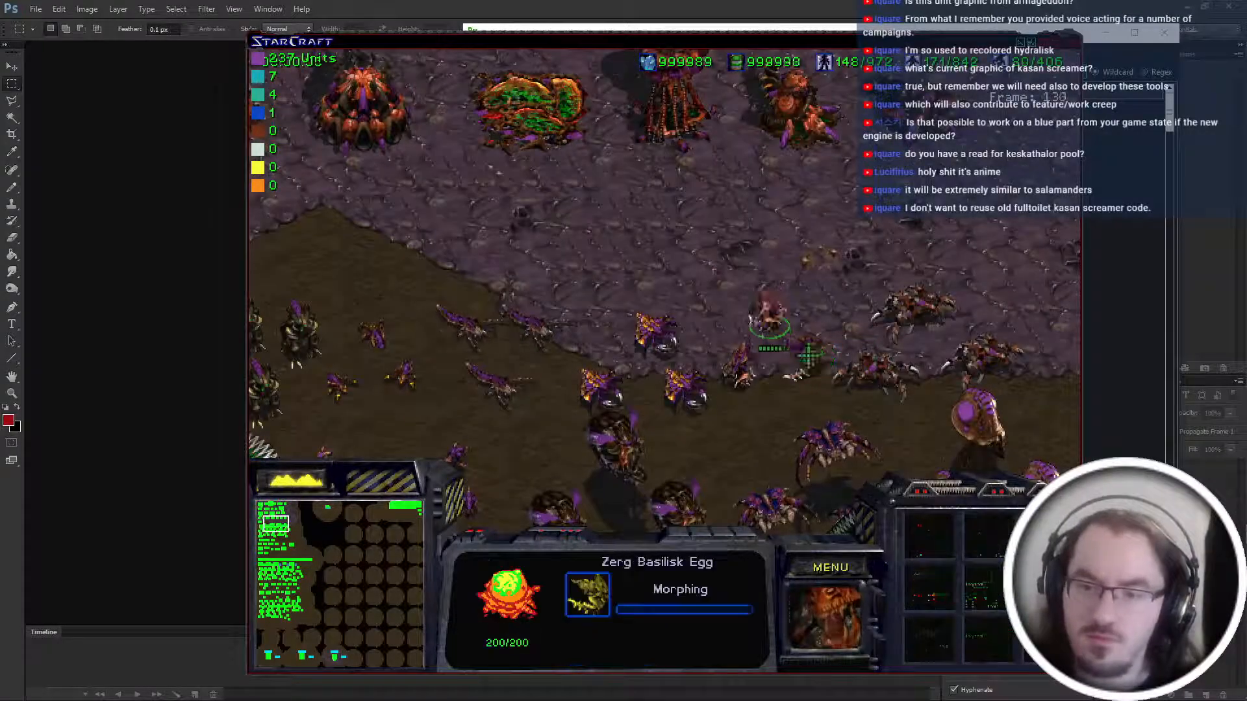
{"action": "left_click", "coordinate": [740, 367]}
{"action": "key", "text": "b"}
{"action": "left_click", "coordinate": [771, 314]}
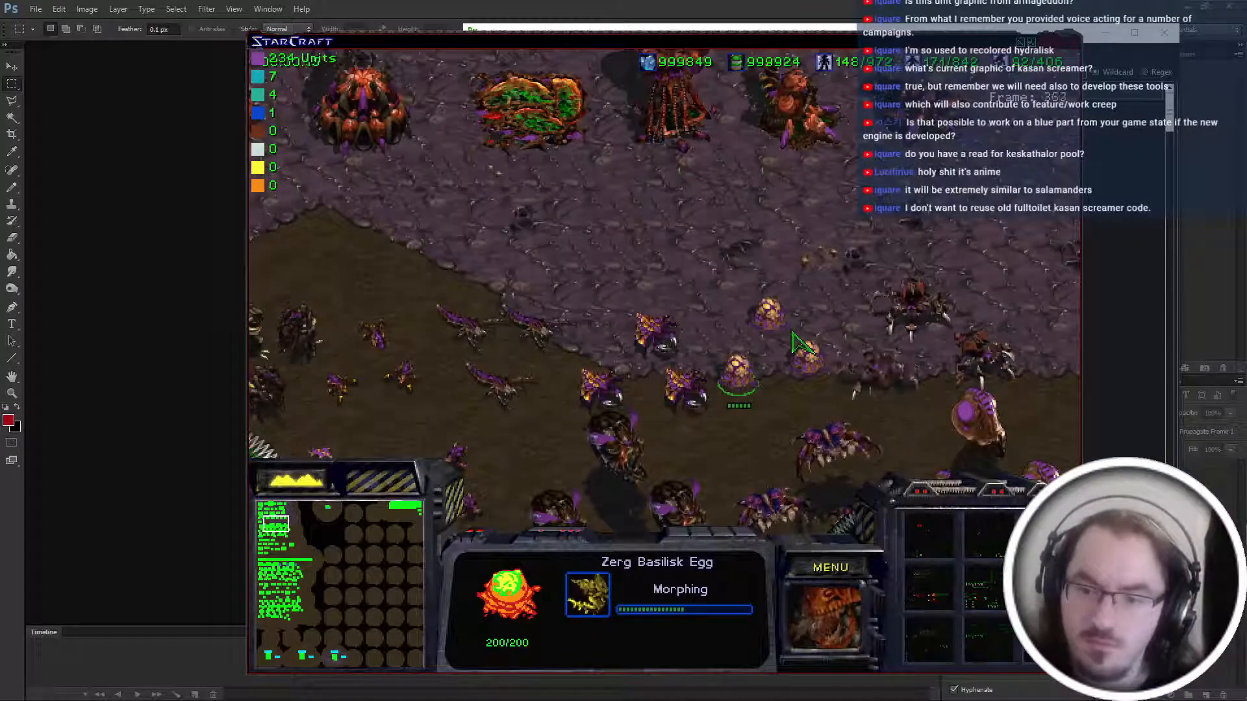
{"action": "key", "text": "Right"}
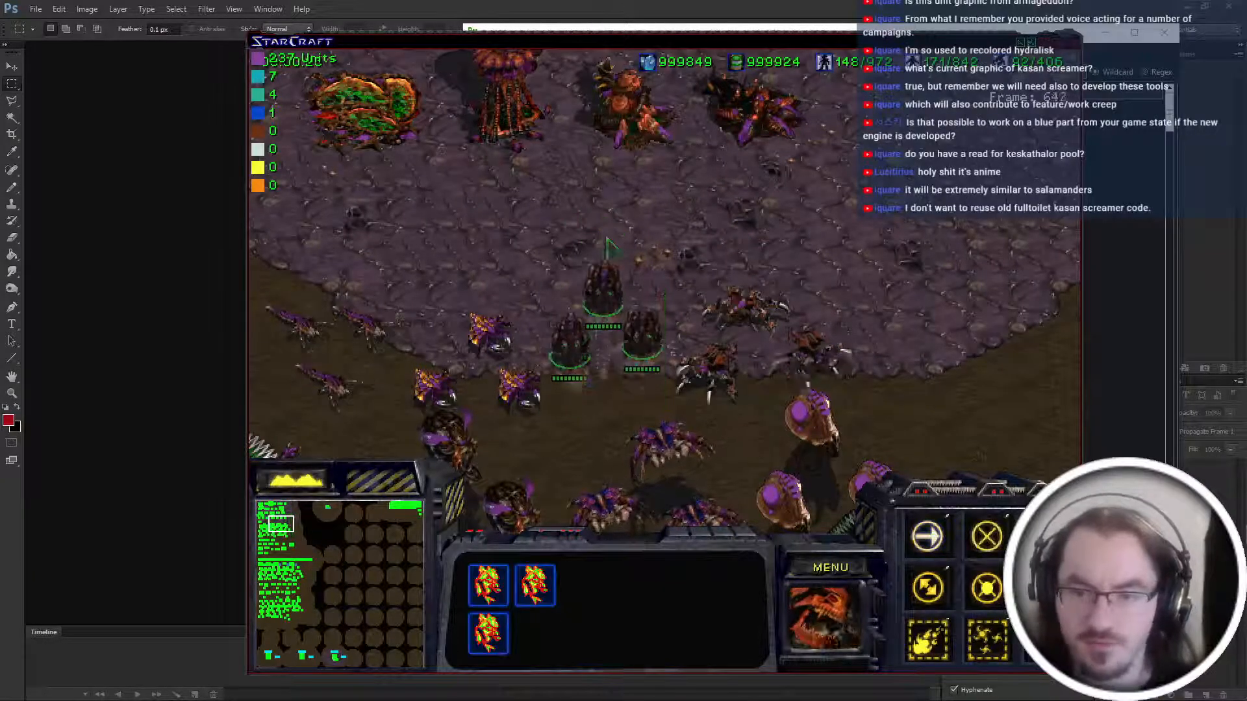
{"action": "left_click", "coordinate": [603, 284]}
{"action": "key", "text": "Left"}
{"action": "key", "text": "Left"}
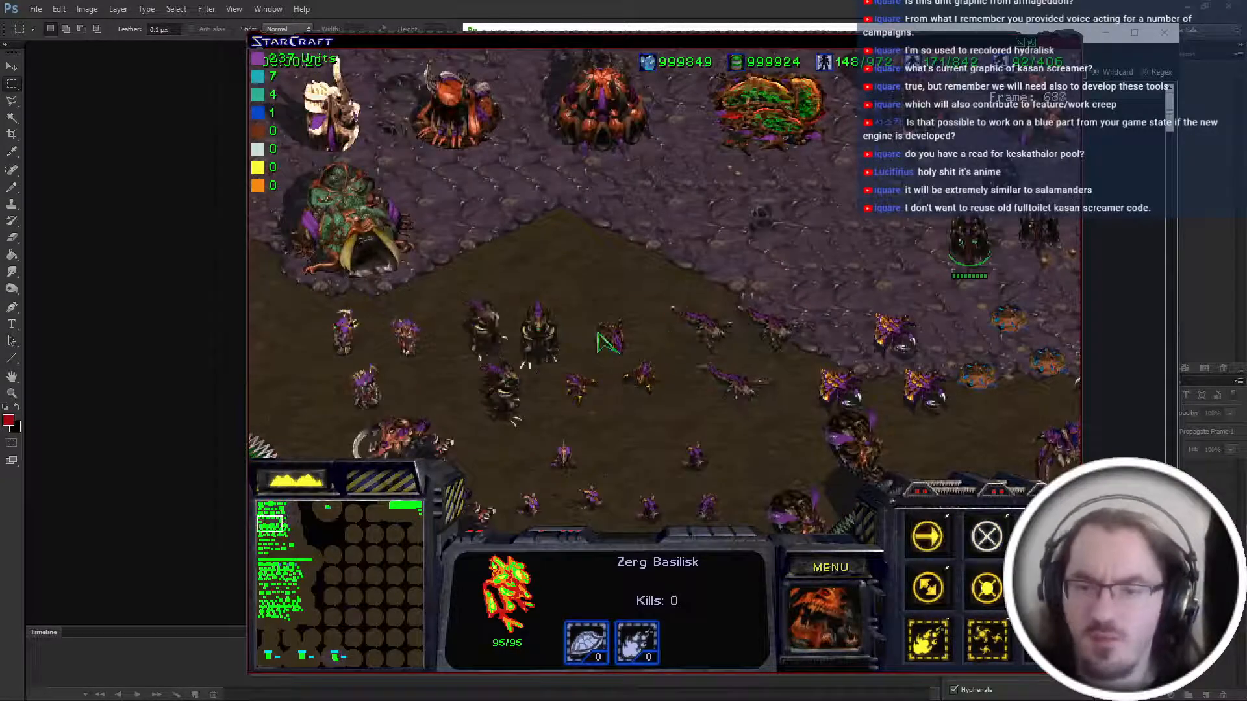
{"action": "key", "text": "grave"}
{"action": "type", "text": "spawn"}
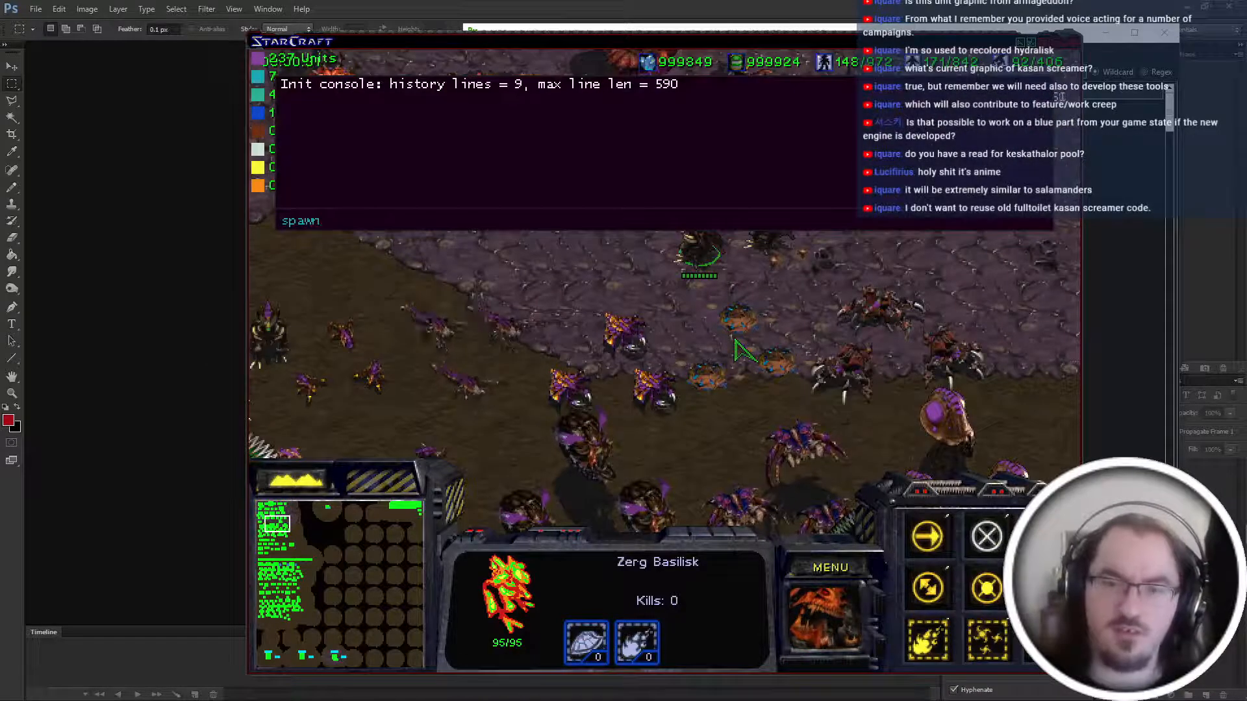
{"action": "key", "text": "Return"}
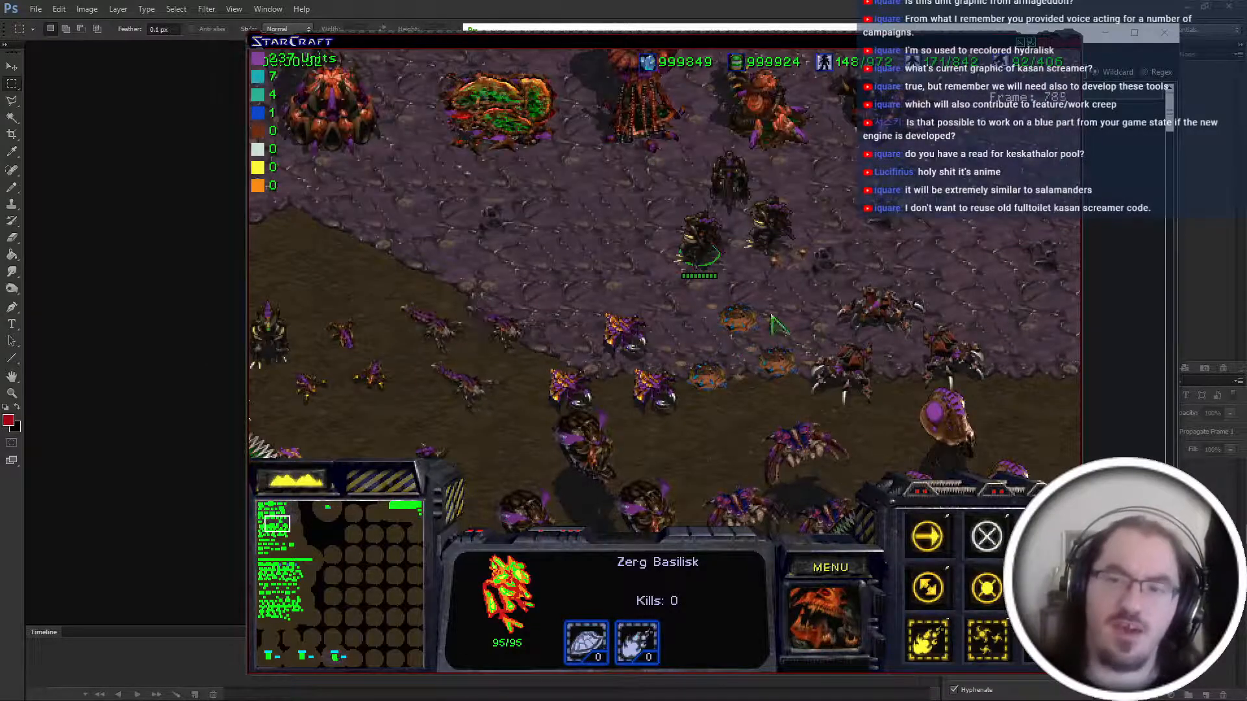
{"action": "key", "text": "Right"}
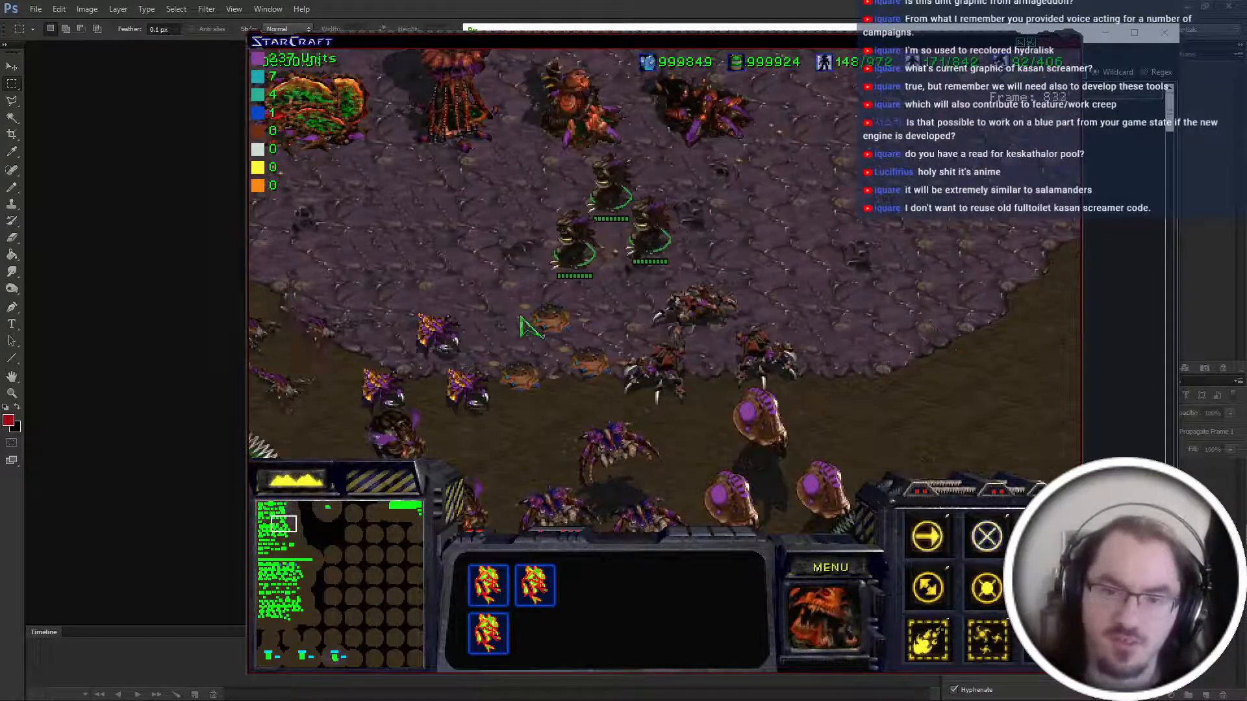
Spawn three additional Hydralisks with the console command "spawn 26 3".
{"action": "key", "text": "grave"}
{"action": "type", "text": "spawn spaw"}
{"action": "key", "text": "BackSpace"}
{"action": "key", "text": "BackSpace"}
{"action": "key", "text": "BackSpace"}
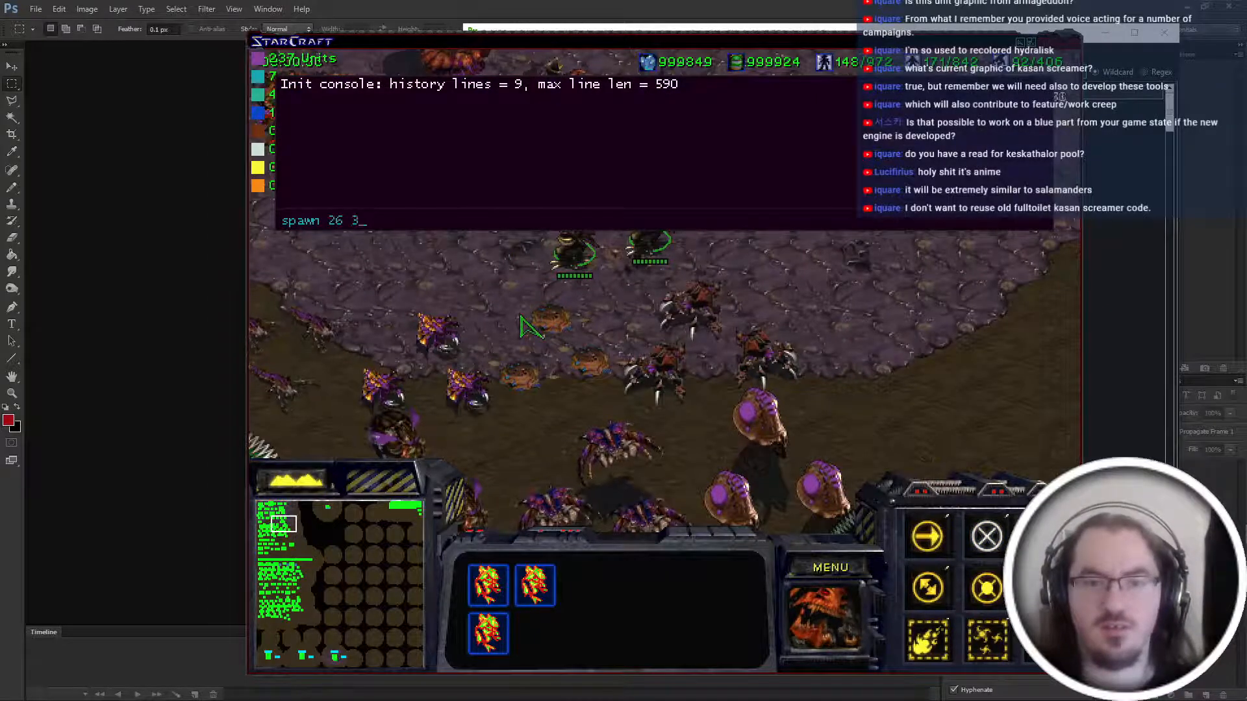
{"action": "key", "text": "Return"}
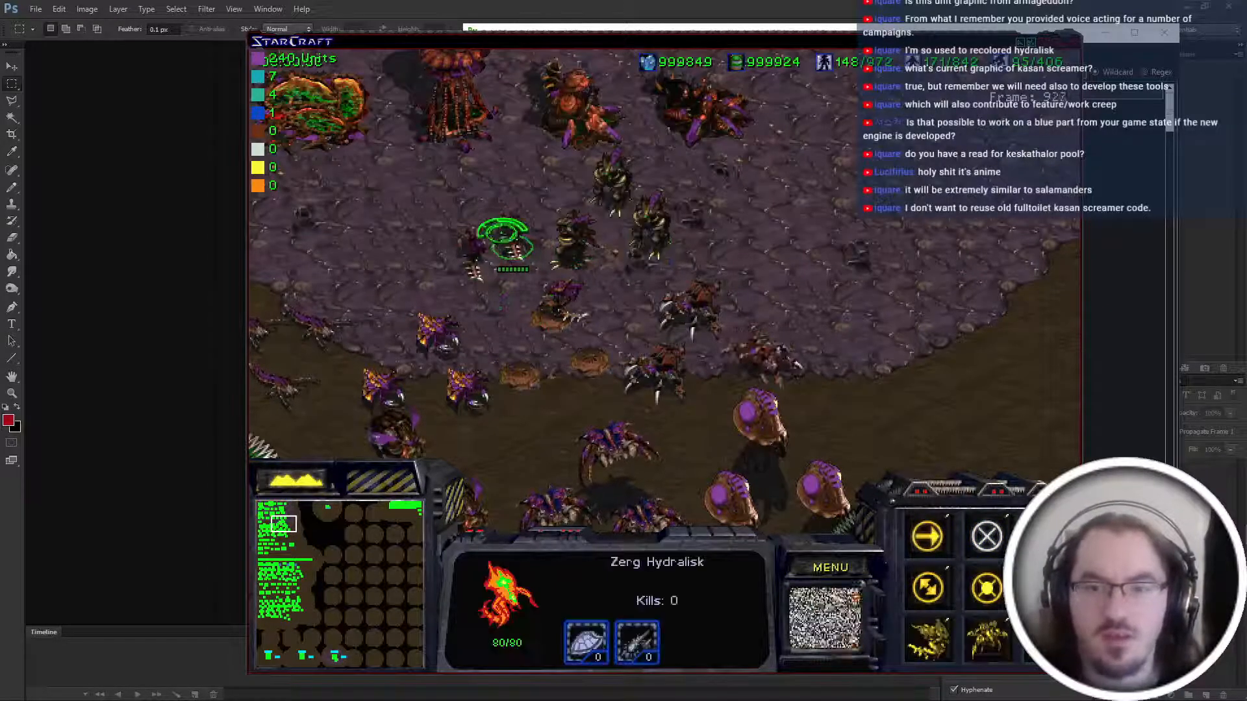
Morph the newly spawned Hydralisks into Basilisks.
{"action": "key", "text": "d"}
{"action": "key", "text": "Escape"}
{"action": "key", "text": "b"}
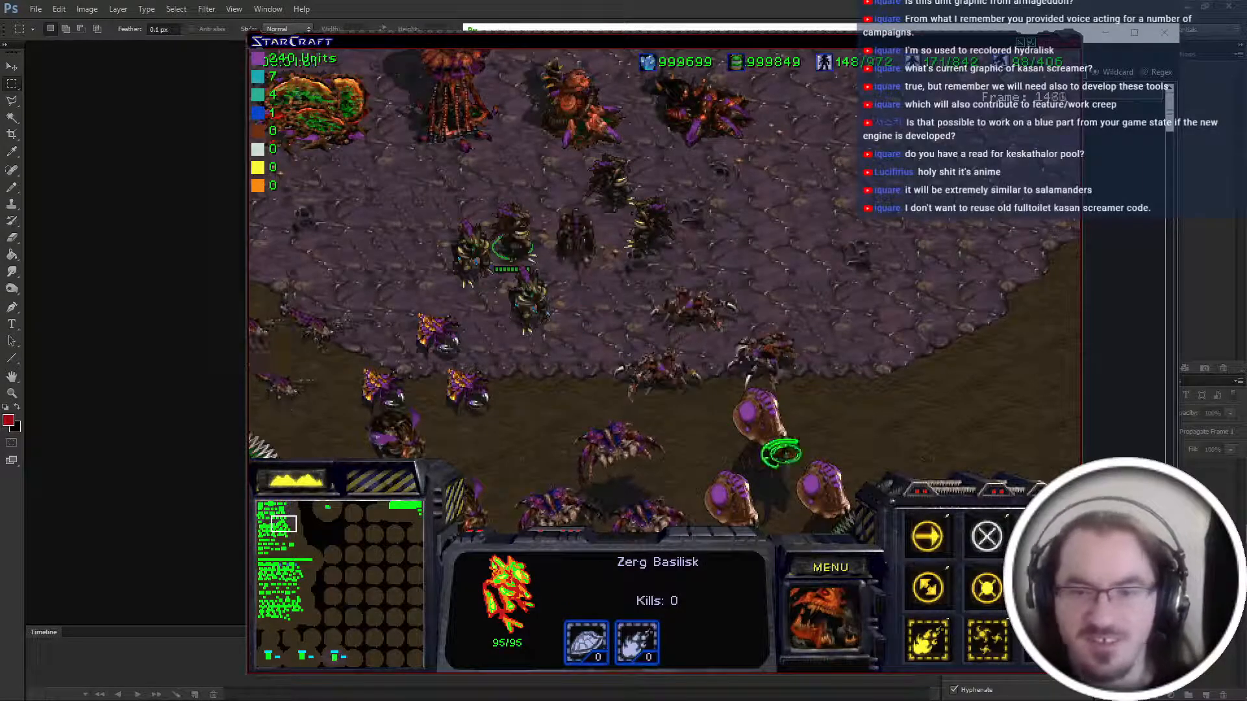
Select the Zerg Lair in the base and look over the units south of it.
{"action": "left_click_drag", "start_coordinate": [279, 524], "coordinate": [270, 526]}
{"action": "key", "text": "Up"}
{"action": "key", "text": "Up"}
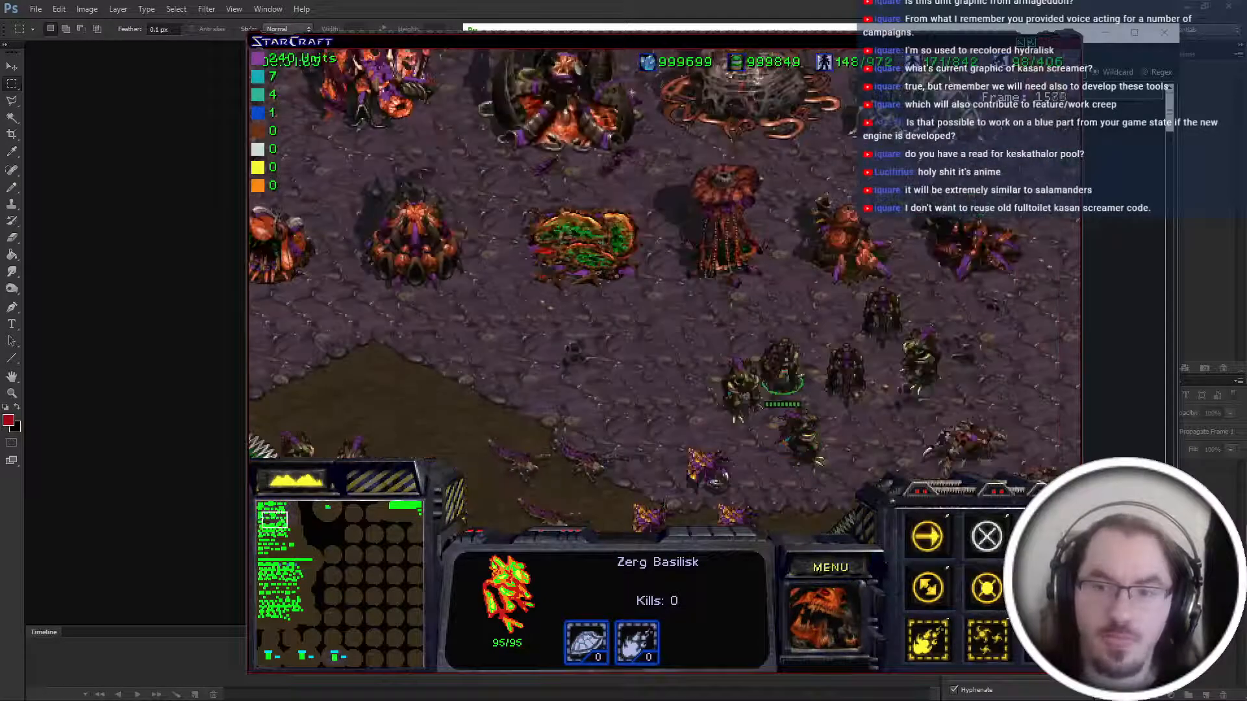
{"action": "left_click", "coordinate": [663, 195]}
{"action": "key", "text": "Down"}
{"action": "key", "text": "Down"}
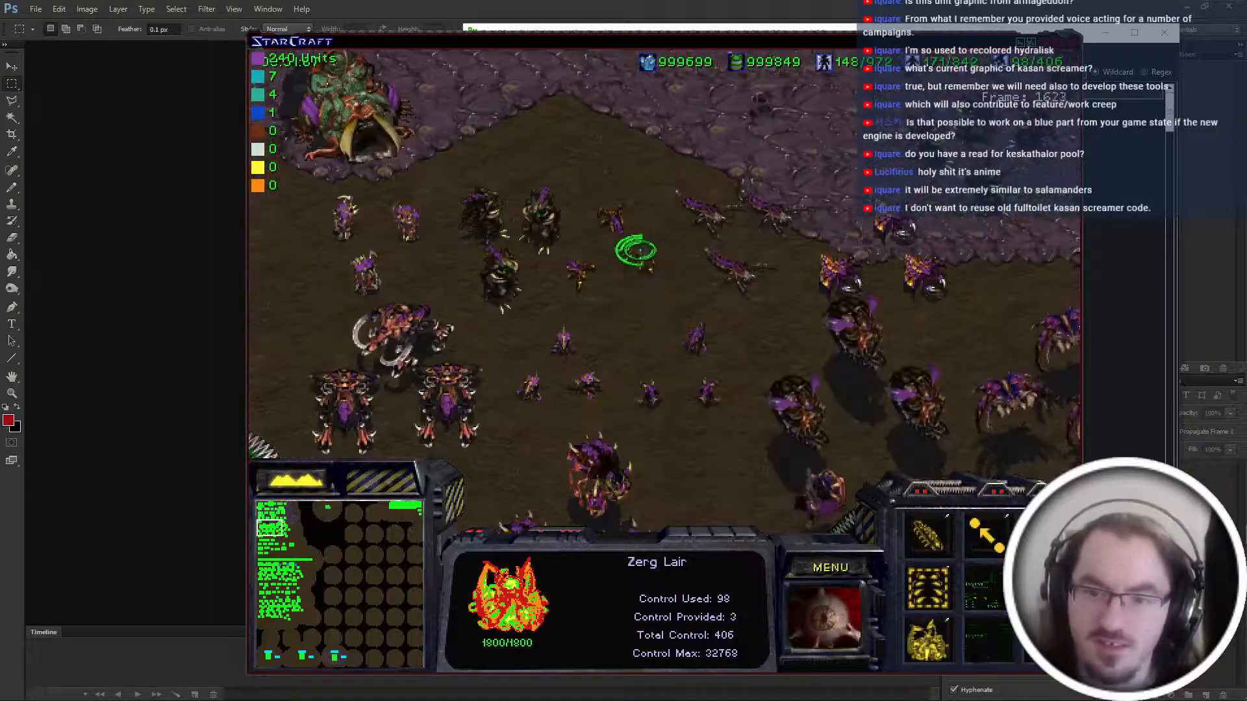
Select a Zergling and create the missing tech buildings with the console commands "spawn pond" and "spawn lake".
{"action": "left_click", "coordinate": [700, 325]}
{"action": "key", "text": "Up"}
{"action": "key", "text": "Up"}
{"action": "key", "text": "grave"}
{"action": "type", "text": "spawn pond"}
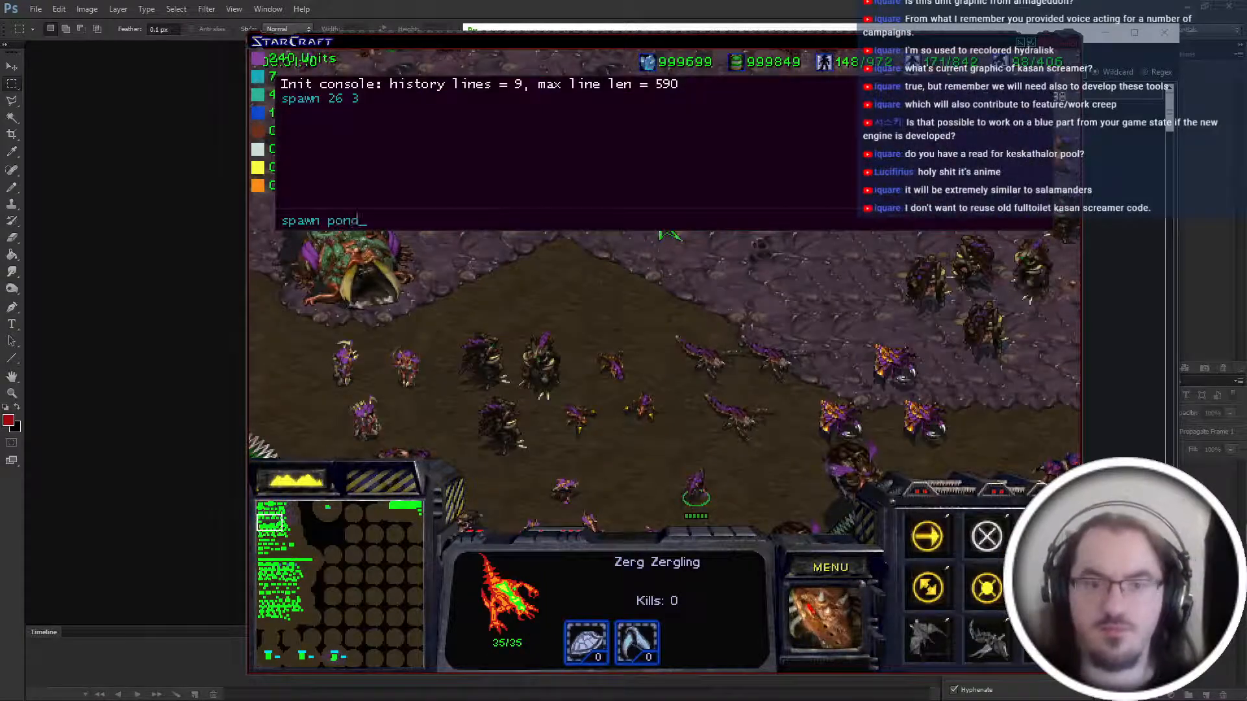
{"action": "key", "text": "Return"}
{"action": "key", "text": "grave"}
Morph the selected Zergling into a Vorvaling and a neighbouring one into a Nathrokor.
{"action": "key", "text": "Down"}
{"action": "key", "text": "v"}
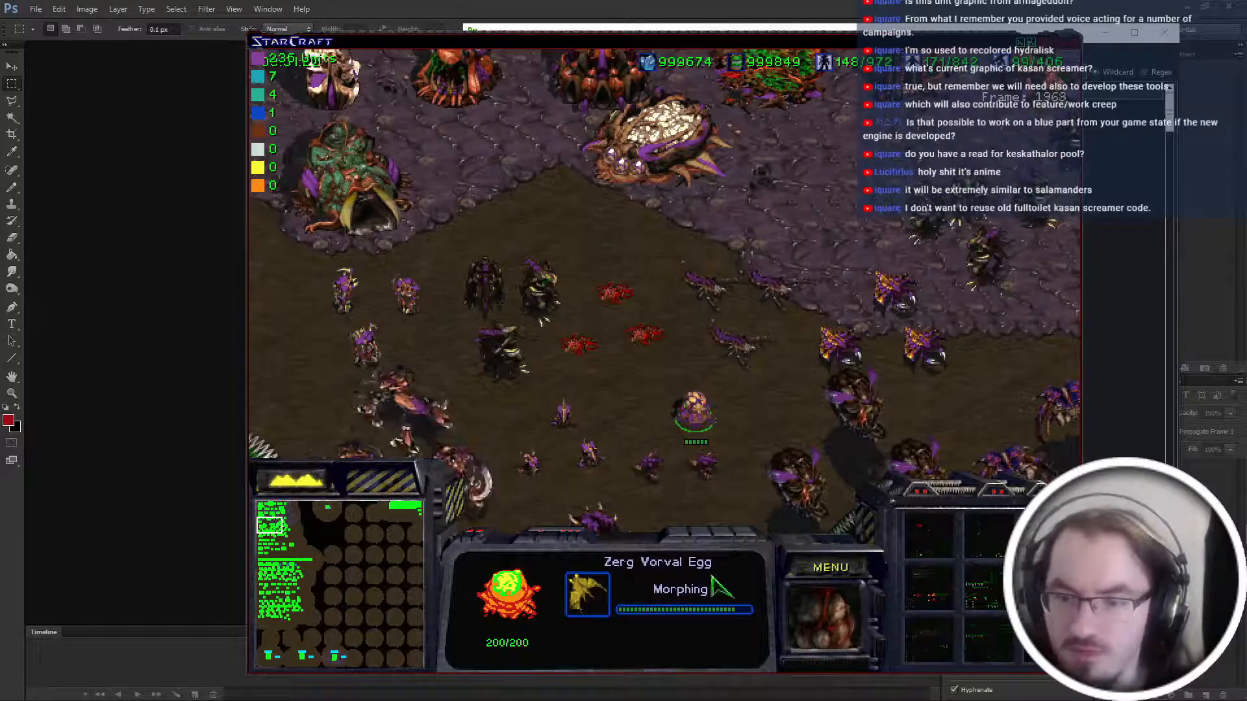
{"action": "key", "text": "Down"}
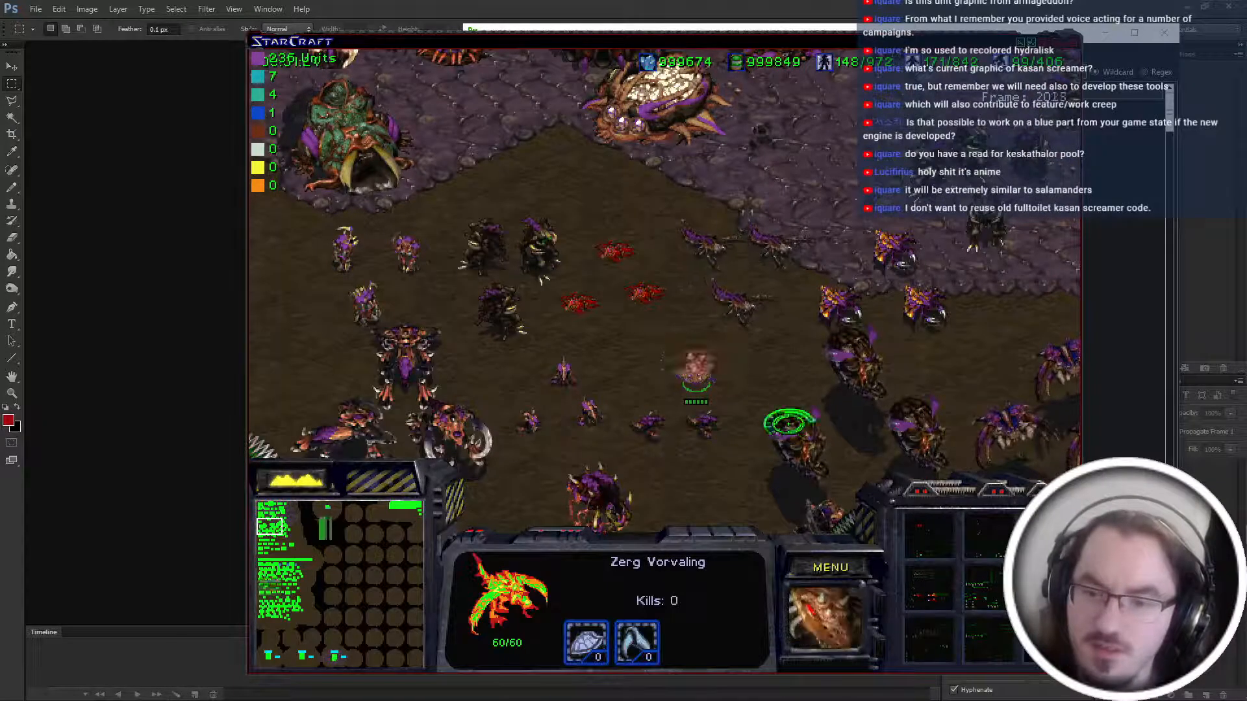
{"action": "left_click", "coordinate": [708, 422]}
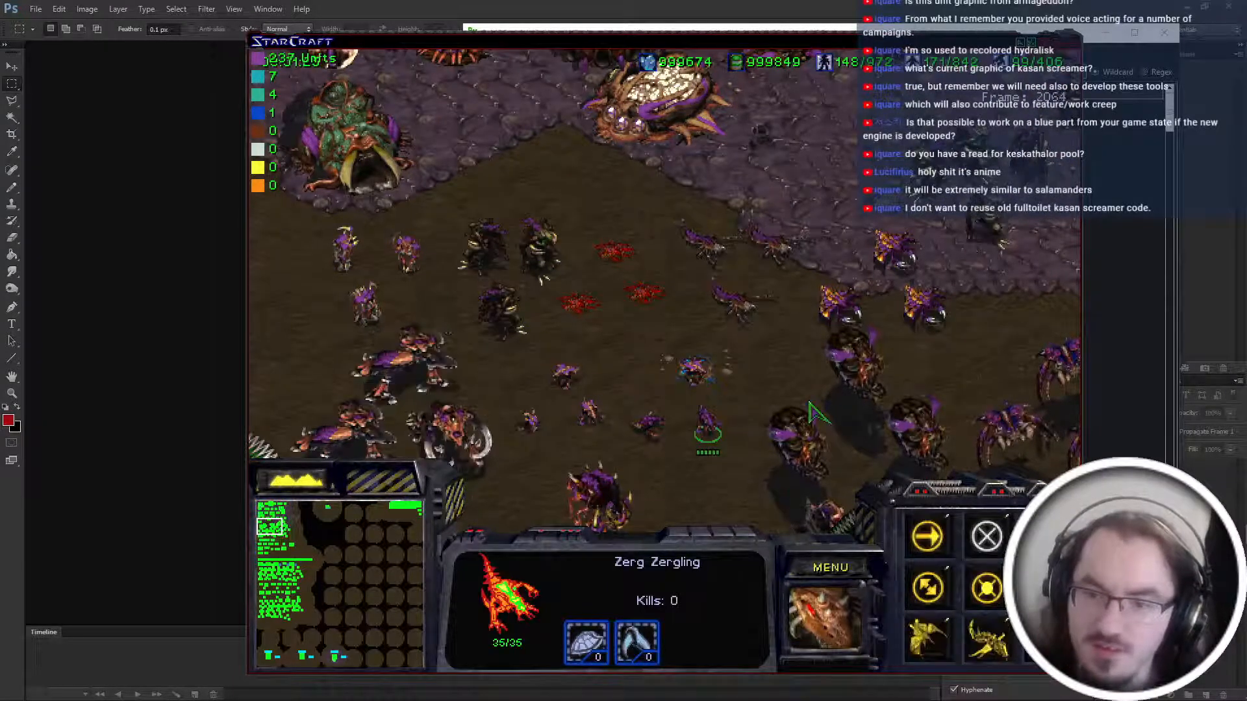
{"action": "key", "text": "Down"}
{"action": "left_click", "coordinate": [929, 640]}
{"action": "key", "text": "Up"}
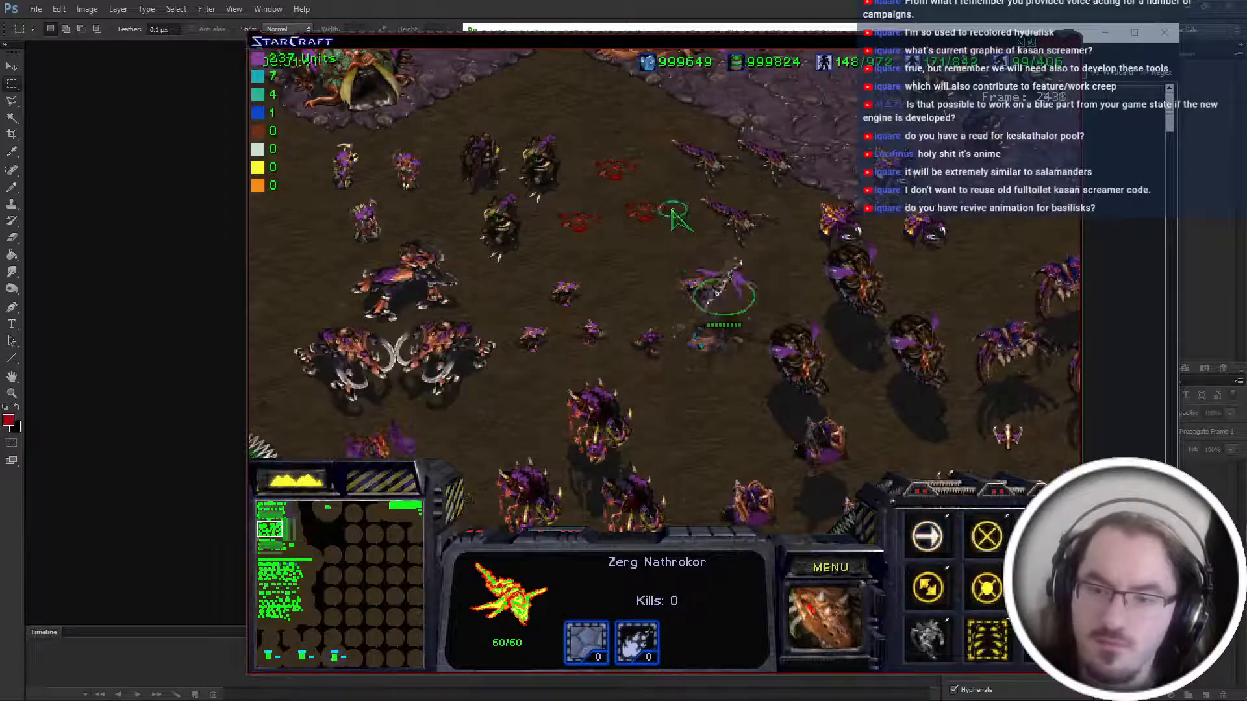
Try to spawn units on the creep with the console command "spawn 267".
{"action": "left_click", "coordinate": [636, 268]}
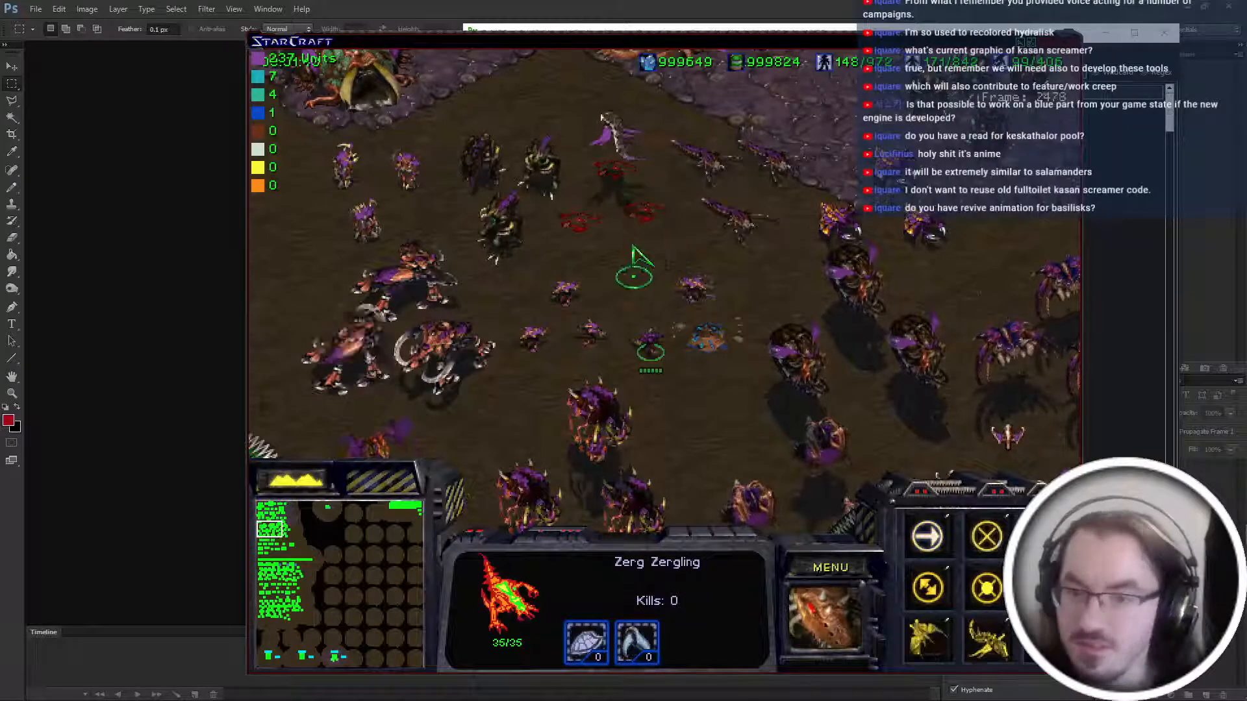
{"action": "key", "text": "Up"}
{"action": "key", "text": "grave"}
{"action": "type", "text": "s"}
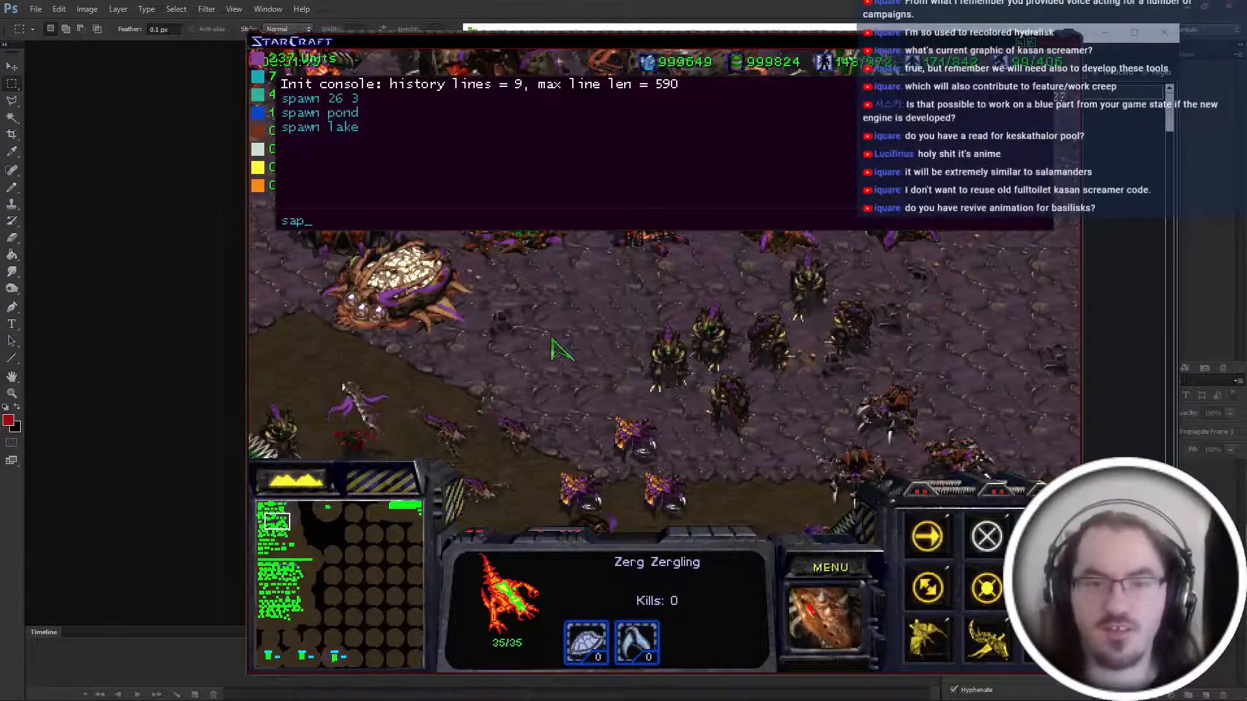
{"action": "type", "text": "pawn 267"}
{"action": "key", "text": "Return"}
{"action": "key", "text": "Return"}
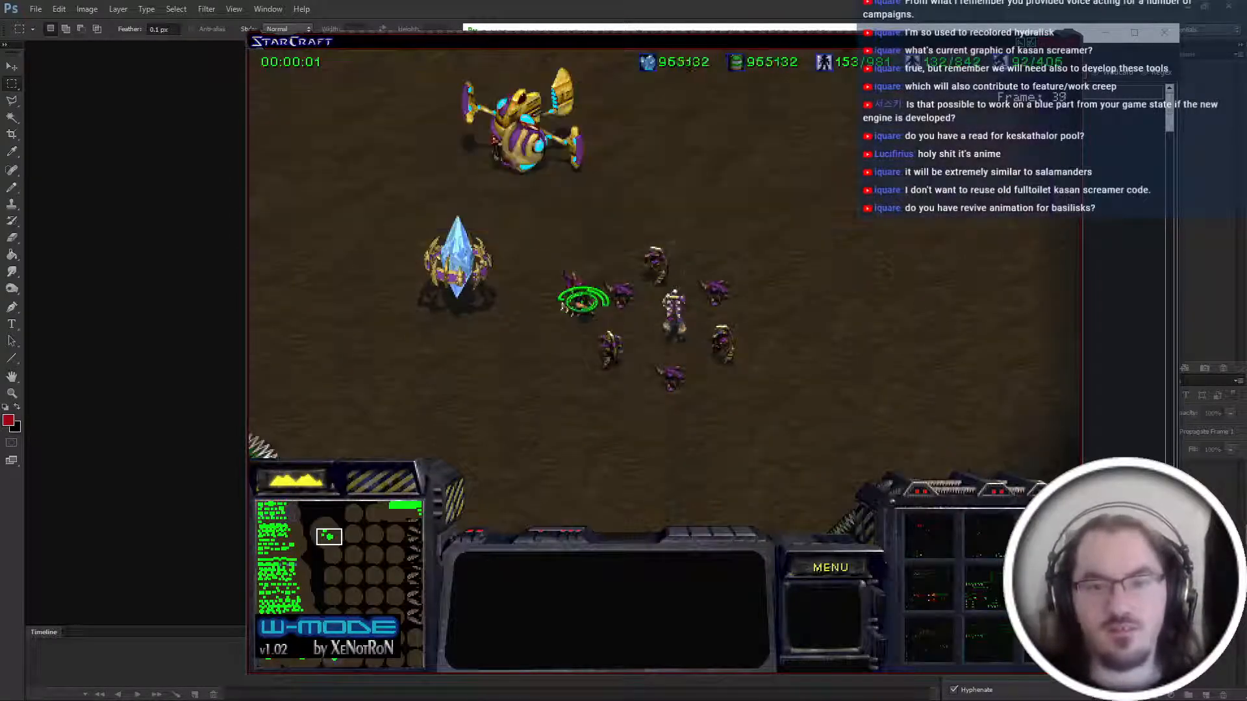
Select a unit beside the blue crystal structure in the newly started game and order it to move southwest.
{"action": "left_click", "coordinate": [581, 304]}
{"action": "right_click", "coordinate": [508, 376]}
{"action": "key", "text": "l"}
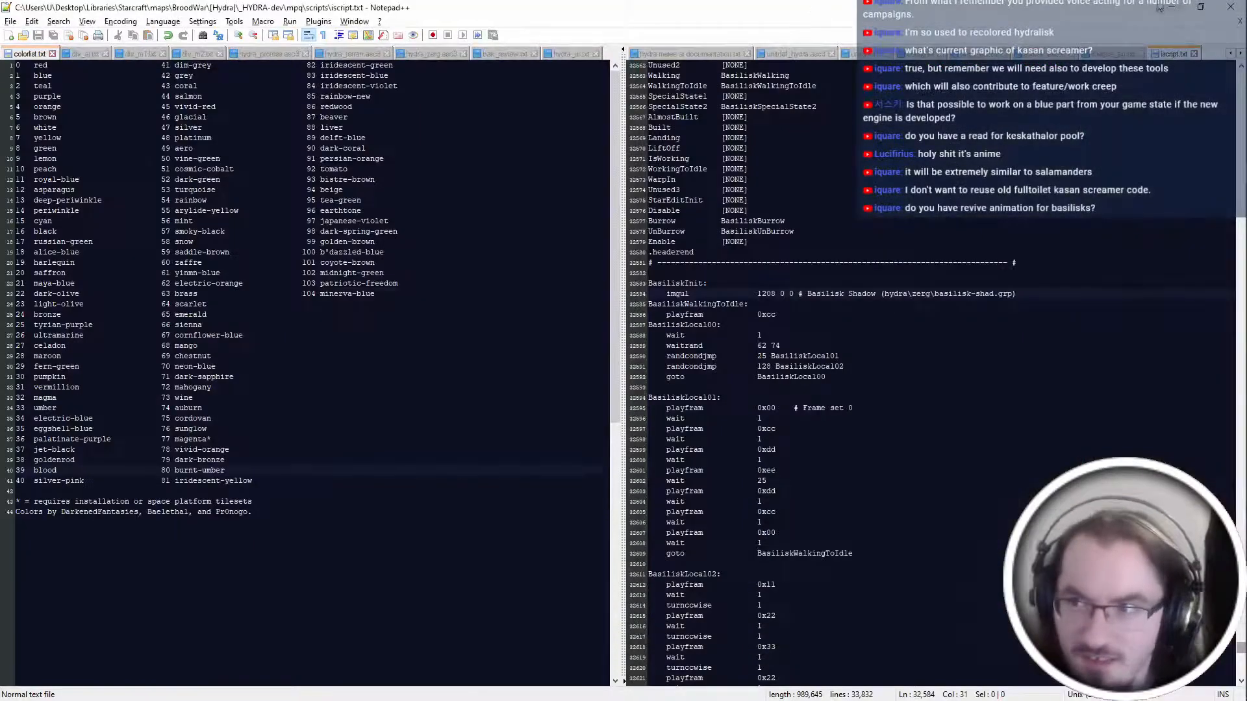
Switch to the Git client and commit all uncommitted _HYDRA-dev files, describing the Basilisk birth animation and the contributor's Basilisk and Keskathalor wireframes.
{"action": "left_click", "coordinate": [1171, 7]}
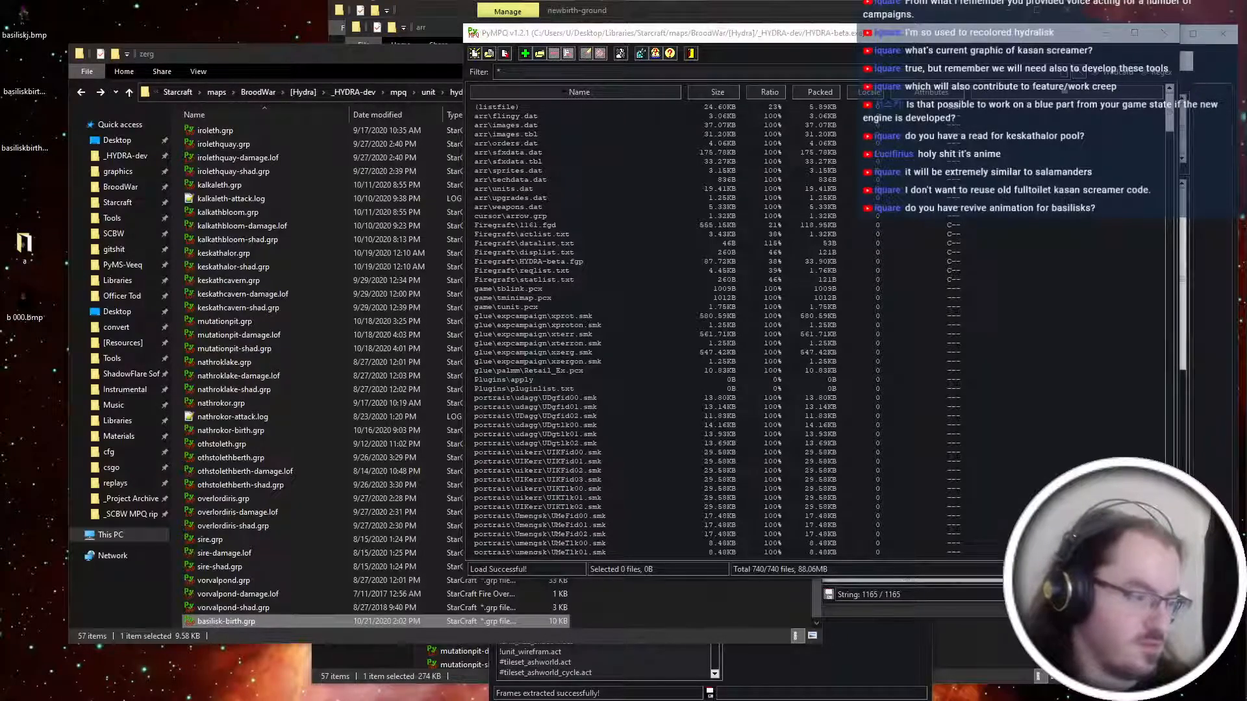
{"action": "key", "text": "ctrl+super+Right"}
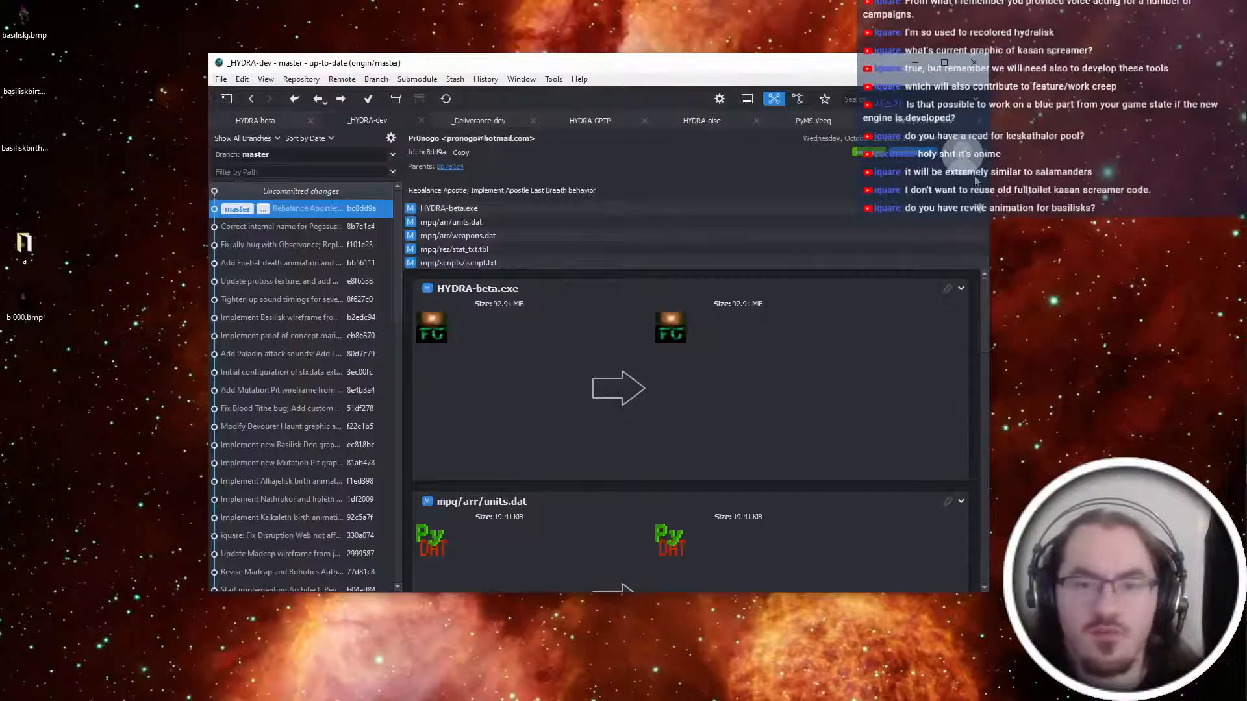
{"action": "key", "text": "Up"}
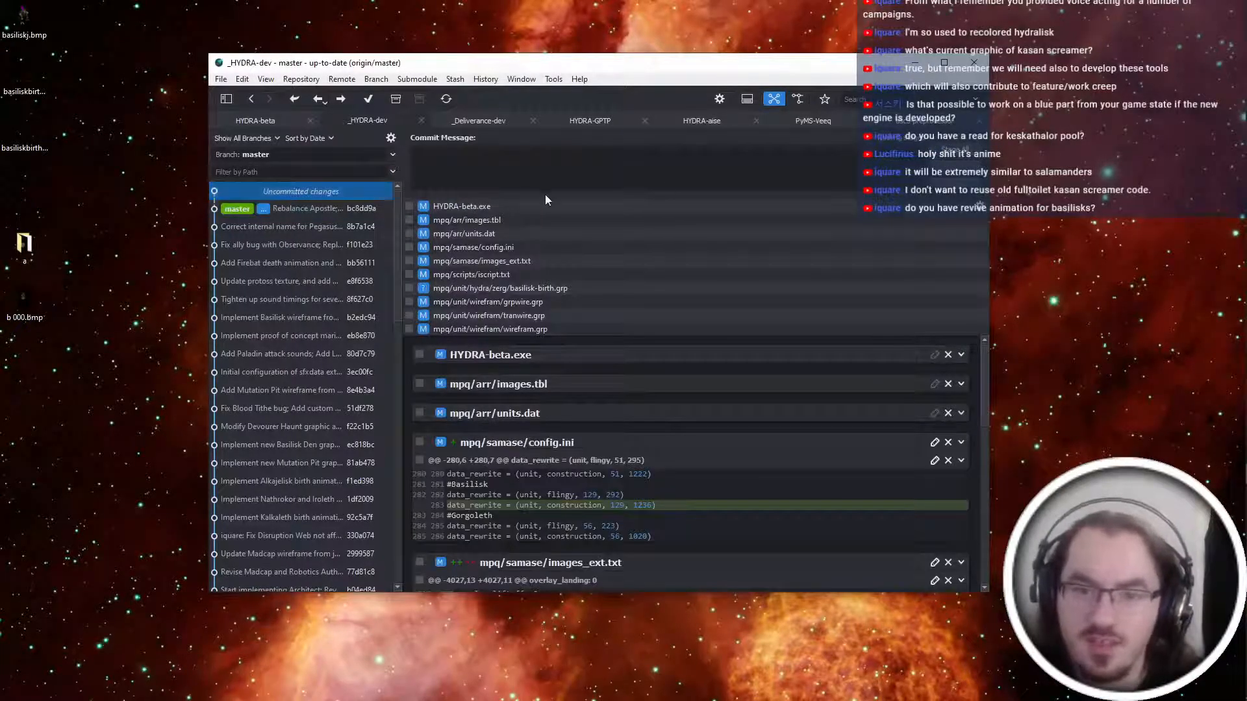
{"action": "left_click", "coordinate": [518, 178]}
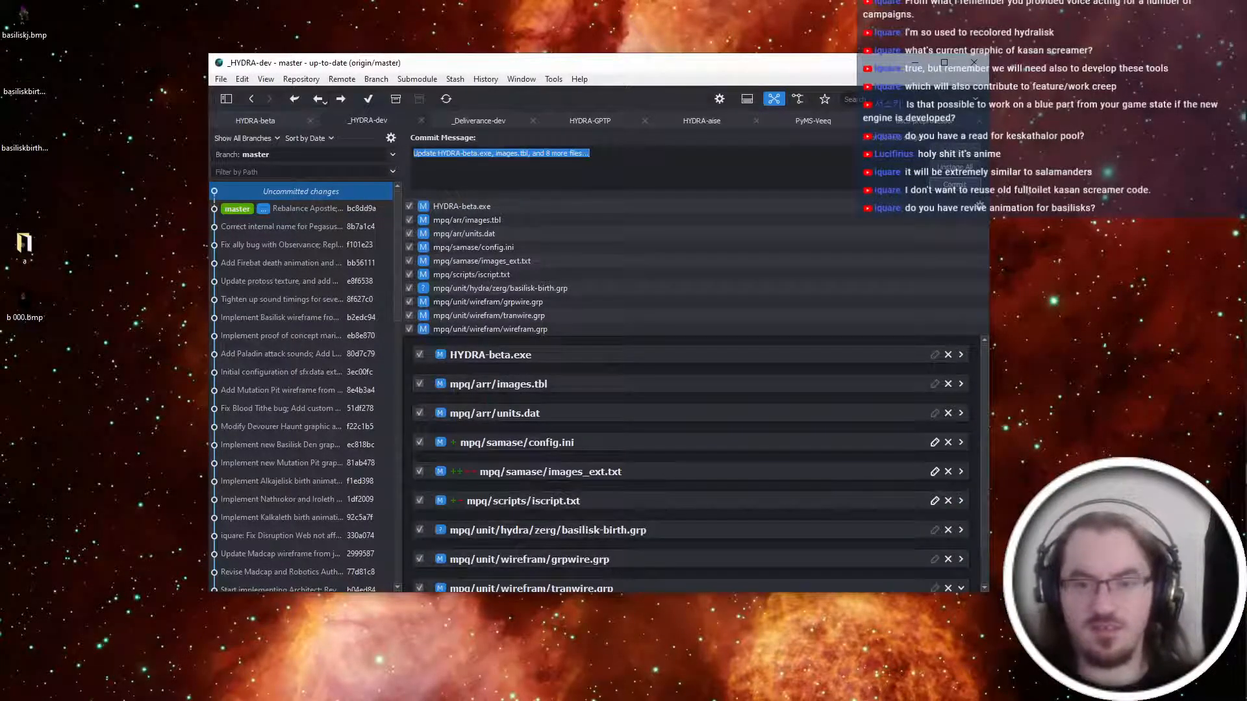
{"action": "type", "text": "Im"}
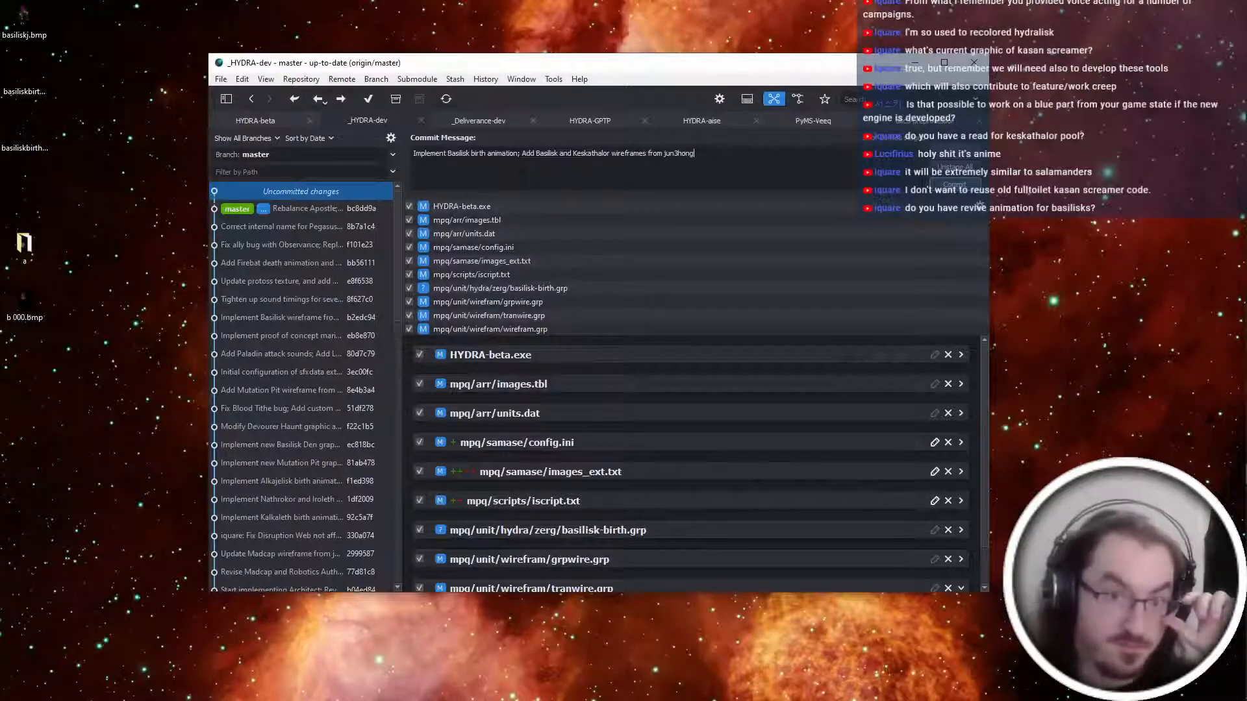
{"action": "key", "text": "ctrl+Return"}
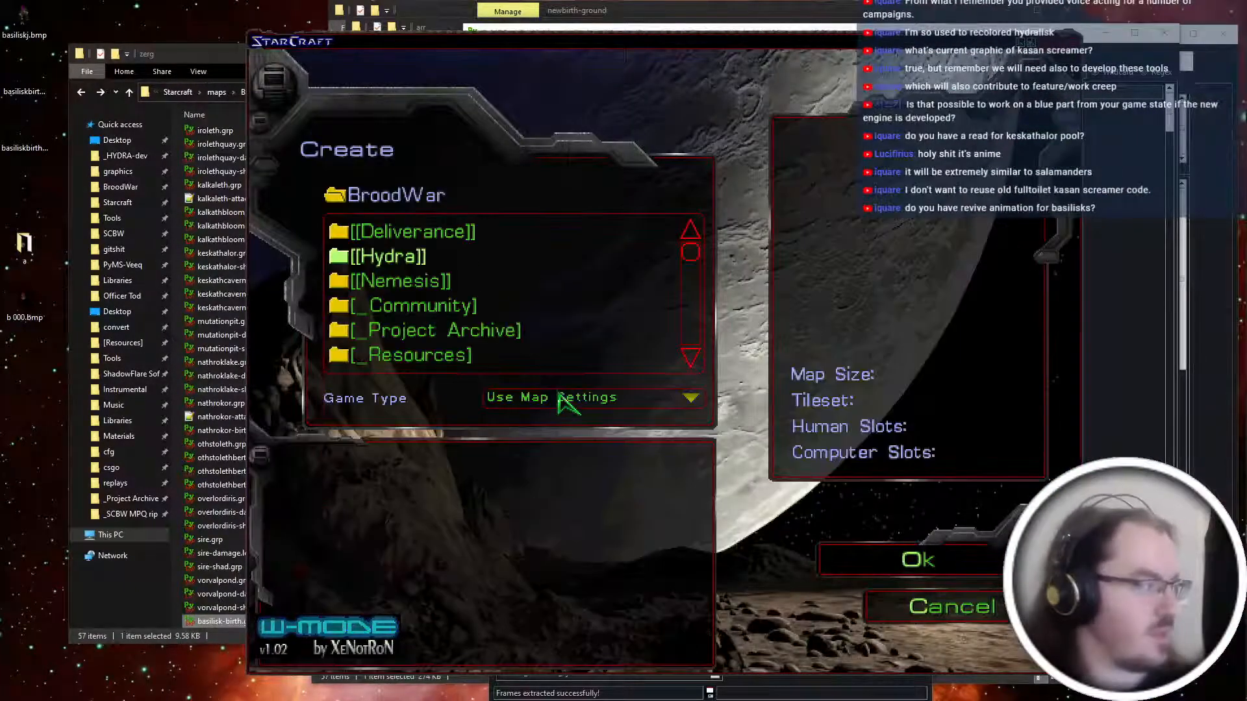
Spawn a Keskathalor in a fresh StarCraft game, trying the console command "spawn kesk" before using the unit's ID with "spawn 60".
{"action": "type", "text": "spa"}
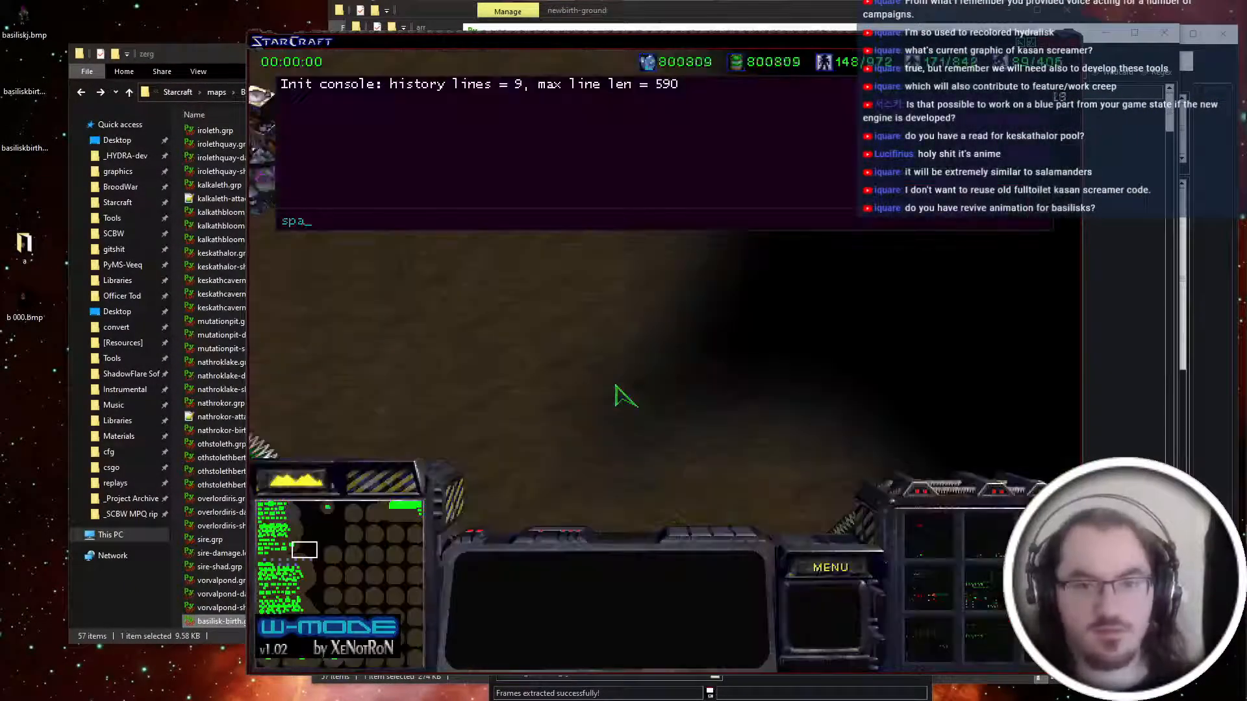
{"action": "type", "text": "wn kesk"}
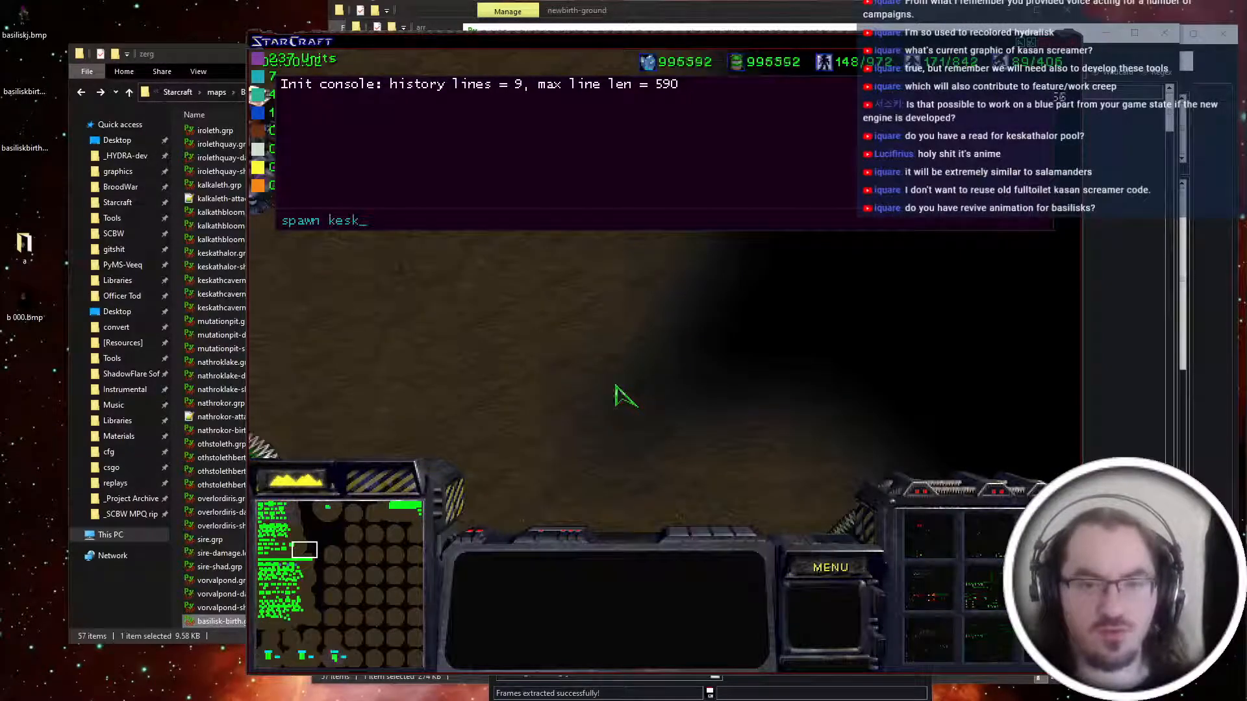
{"action": "key", "text": "Return"}
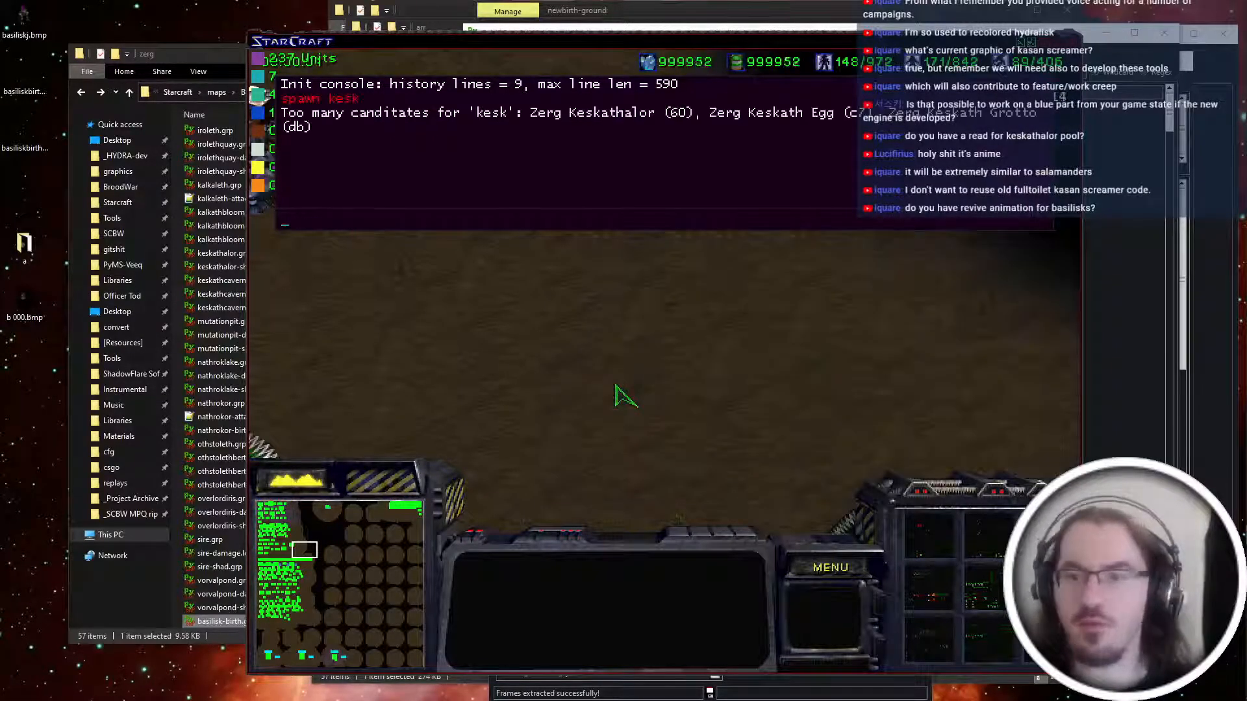
{"action": "type", "text": "spawn 60"}
{"action": "key", "text": "Return"}
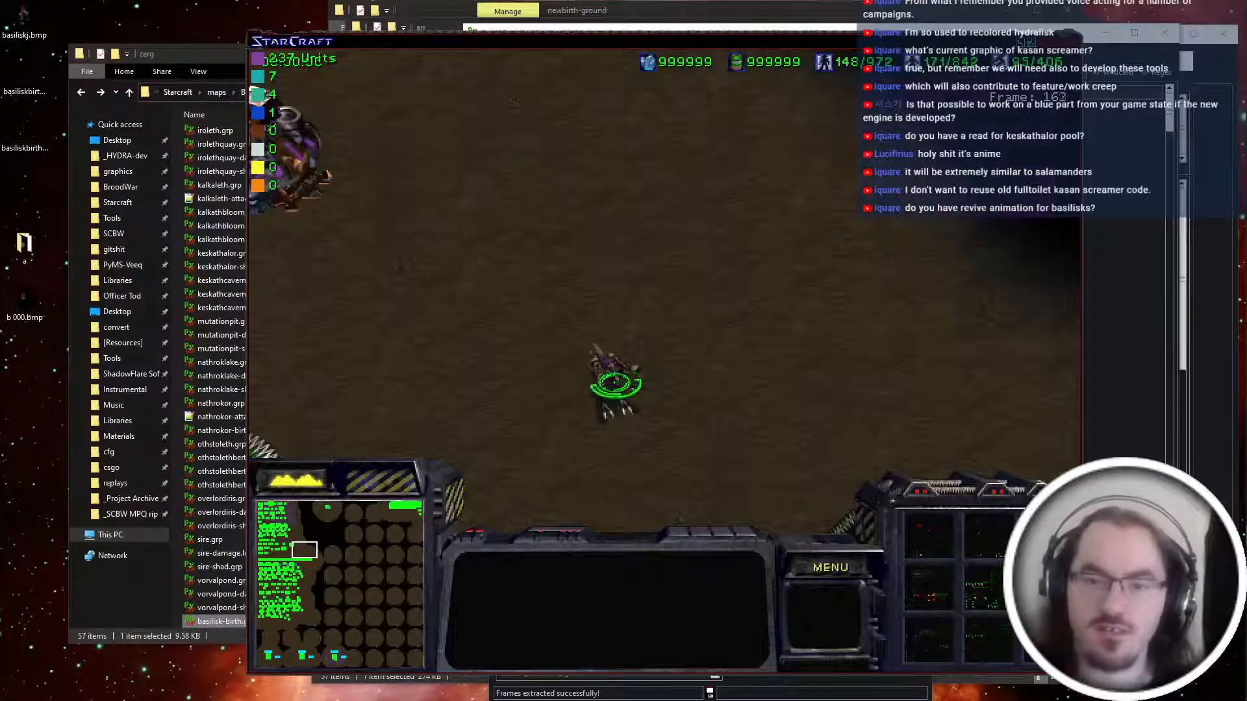
Select the Keskathalor and order it to walk to several spots around the purple building to test its movement.
{"action": "left_click", "coordinate": [611, 384]}
{"action": "right_click", "coordinate": [524, 334]}
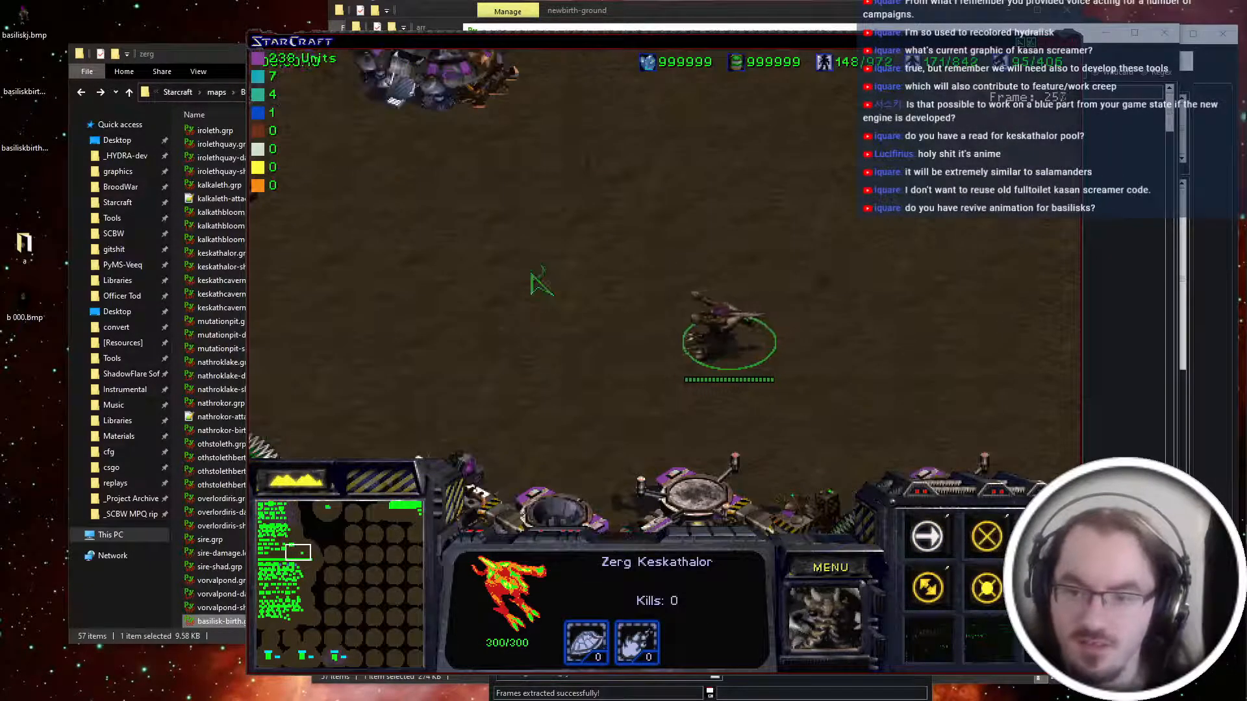
{"action": "left_click", "coordinate": [468, 91]}
{"action": "left_click", "coordinate": [620, 235]}
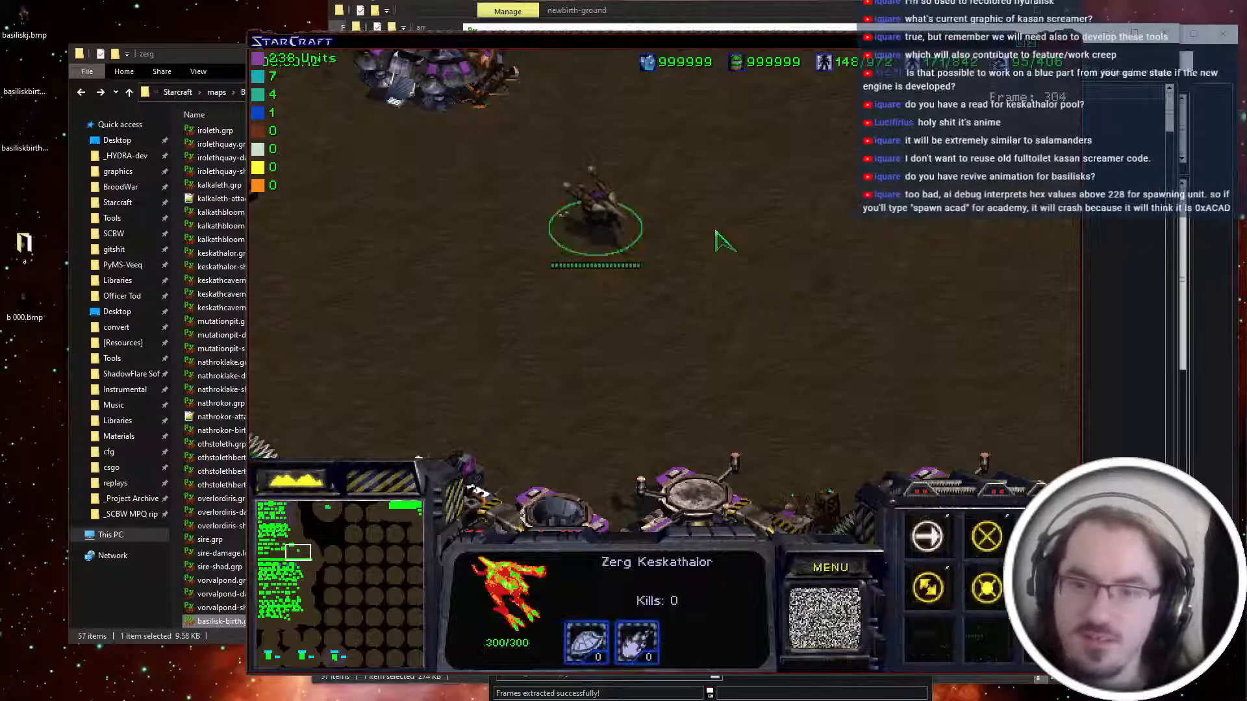
{"action": "right_click", "coordinate": [797, 394]}
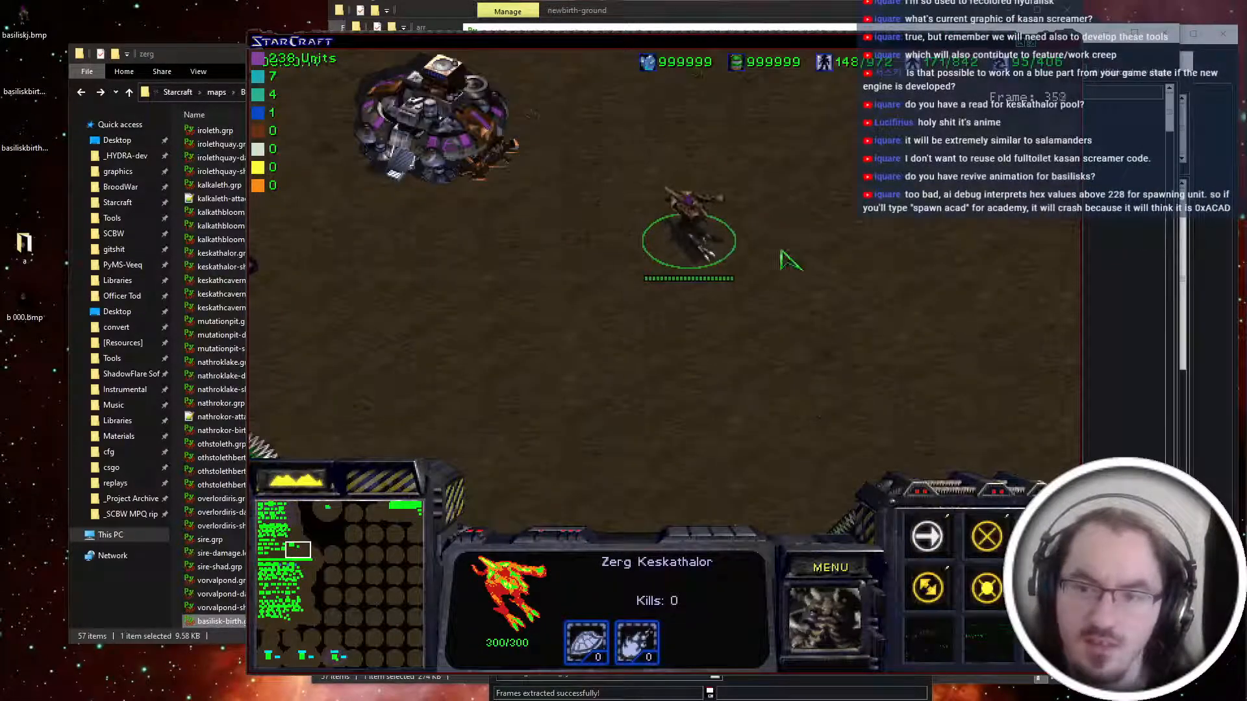
Order the Keskathalor to attack-move across the open ground, and send it on to several more spots to check its movement.
{"action": "key", "text": "a"}
{"action": "left_click", "coordinate": [704, 359]}
{"action": "right_click", "coordinate": [529, 177]}
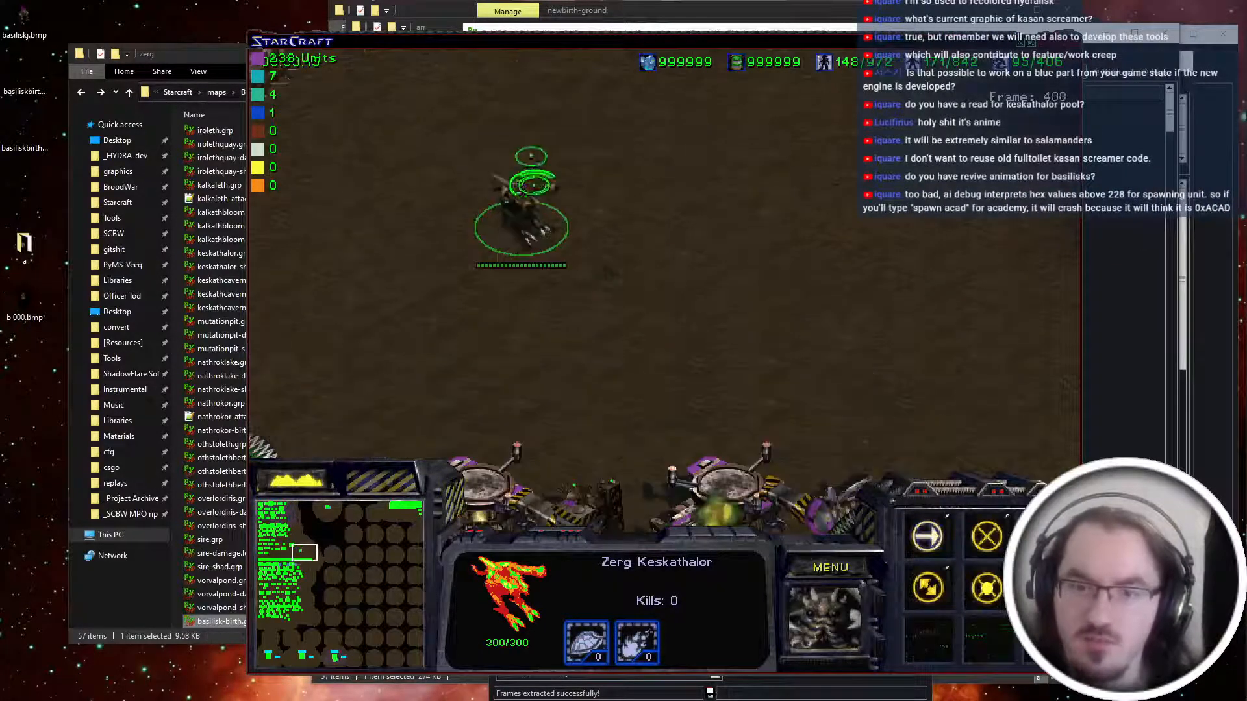
{"action": "right_click", "coordinate": [524, 87]}
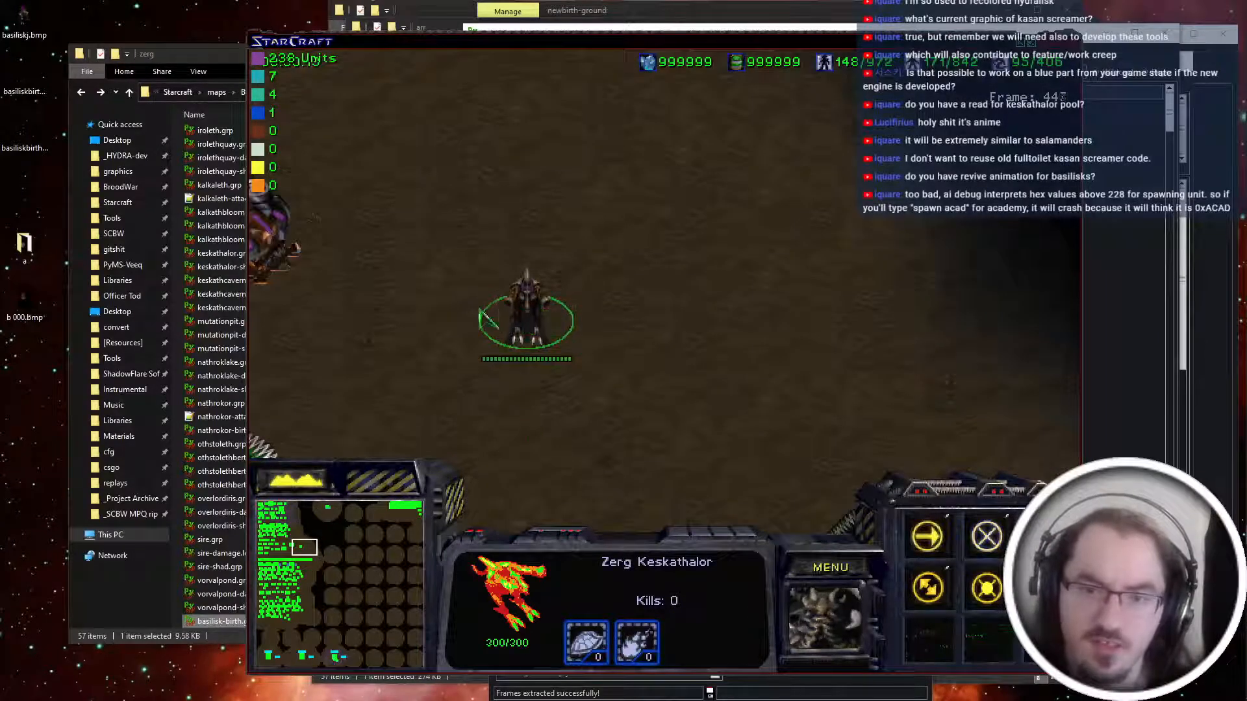
{"action": "key", "text": "Down"}
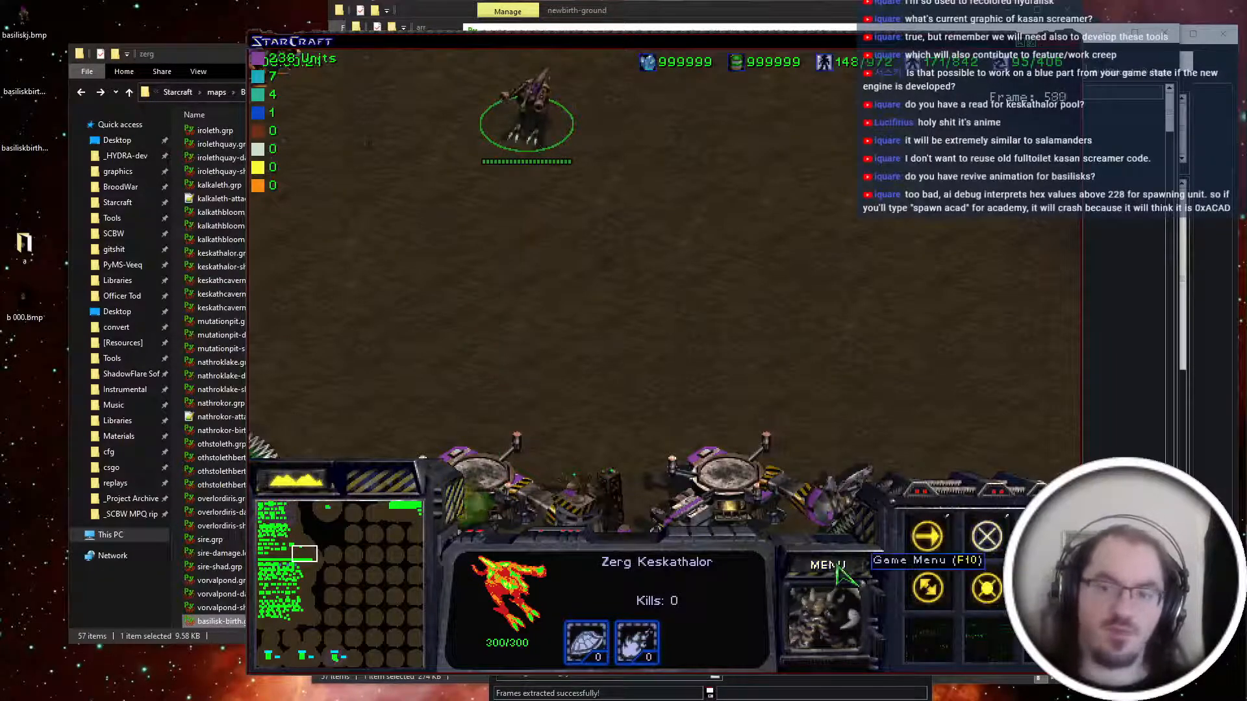
Switch from the game to the desktop, move the newbirth-ground folder window aside and close the arr folder window.
{"action": "key", "text": "alt+Tab"}
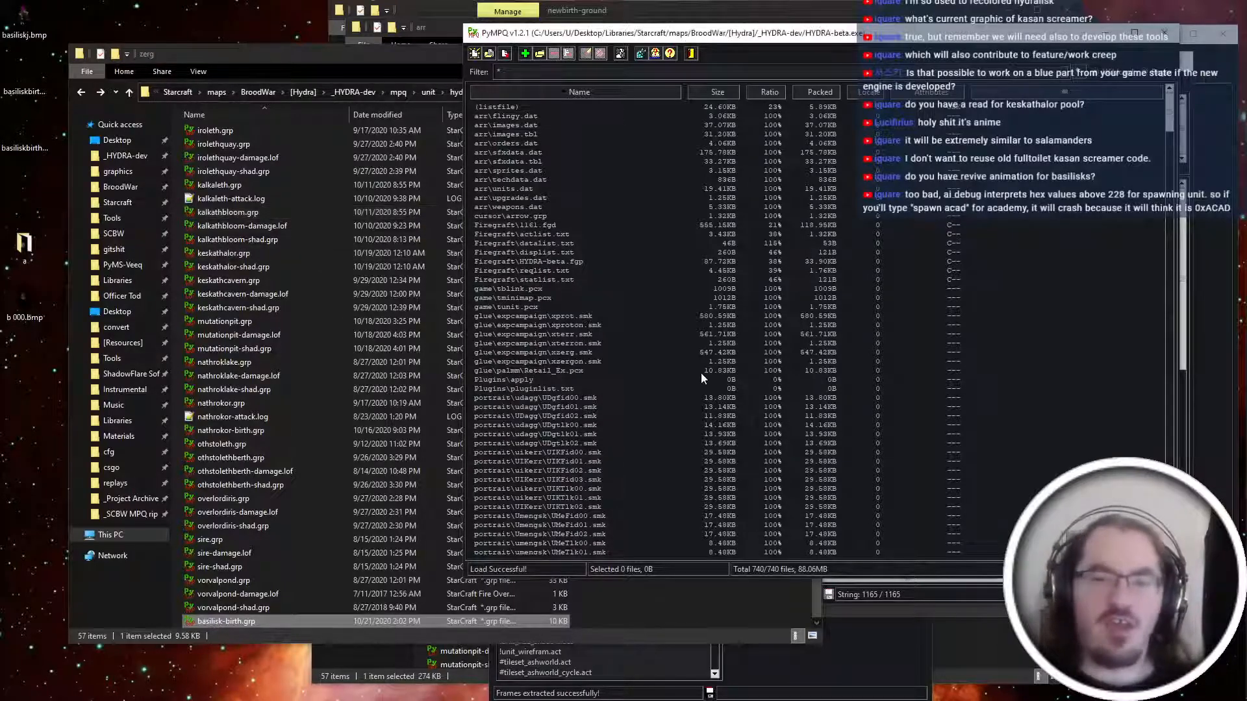
{"action": "left_click", "coordinate": [672, 19]}
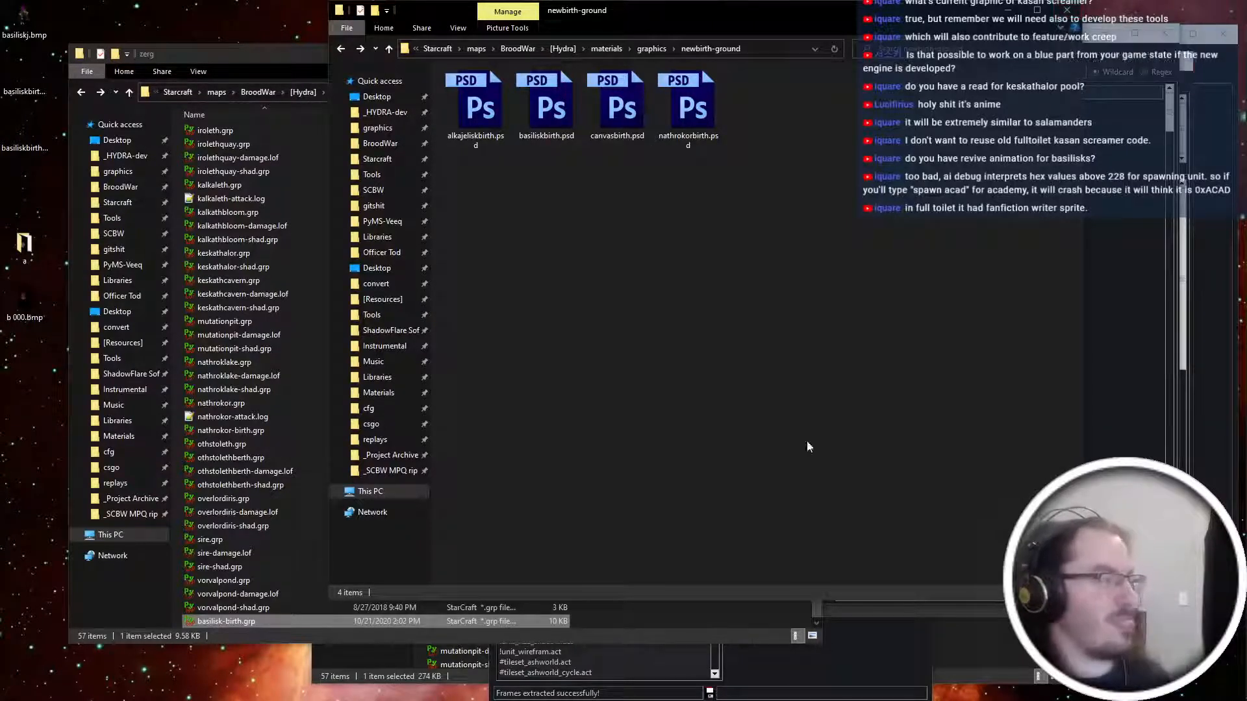
{"action": "left_click", "coordinate": [53, 335]}
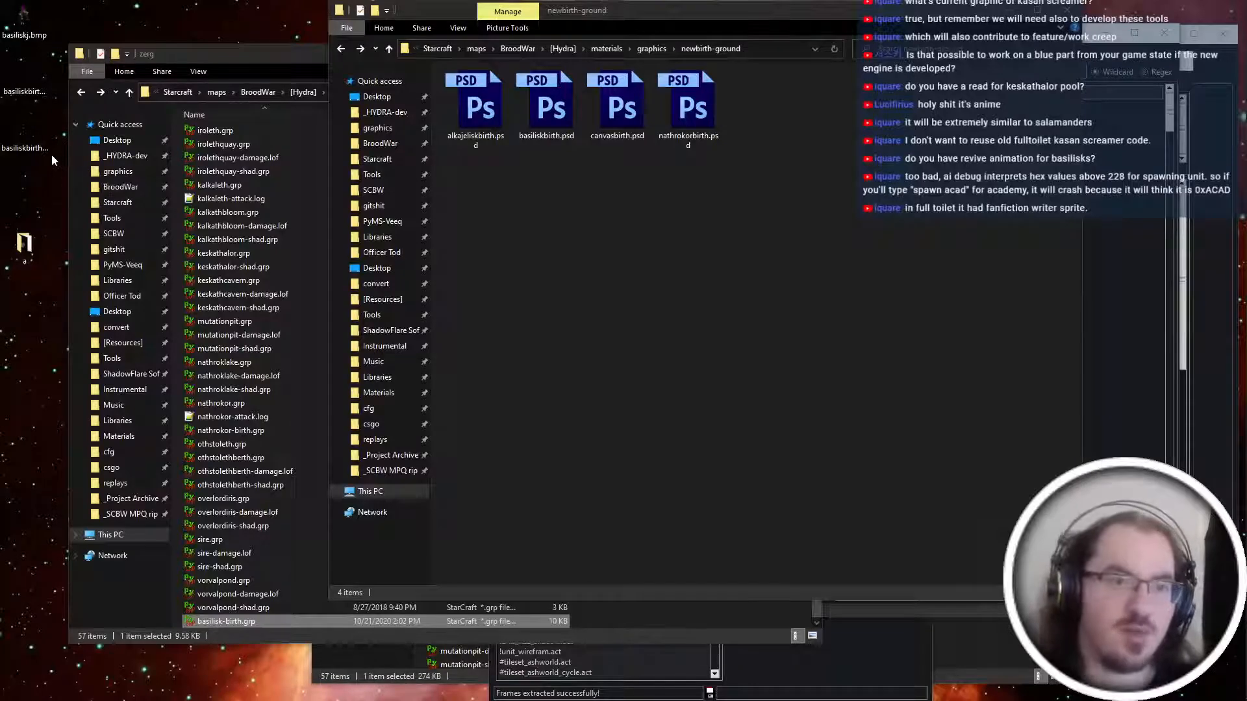
{"action": "left_click", "coordinate": [621, 354]}
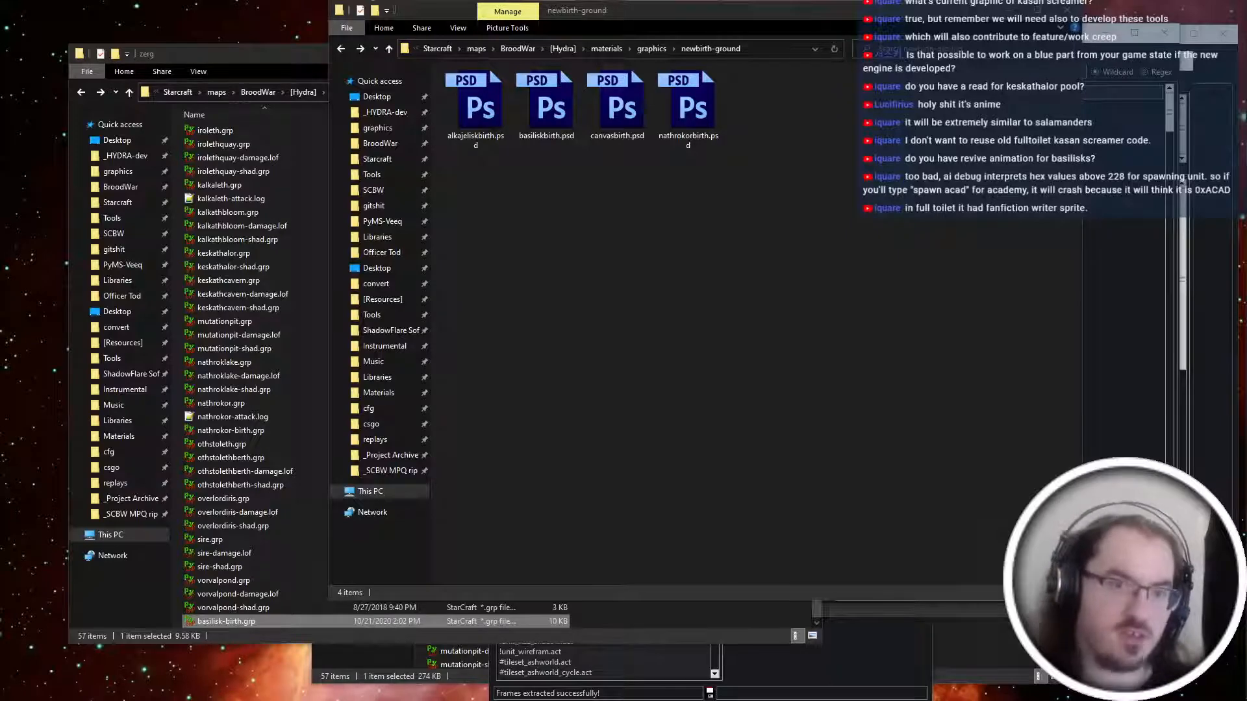
{"action": "left_click", "coordinate": [669, 283]}
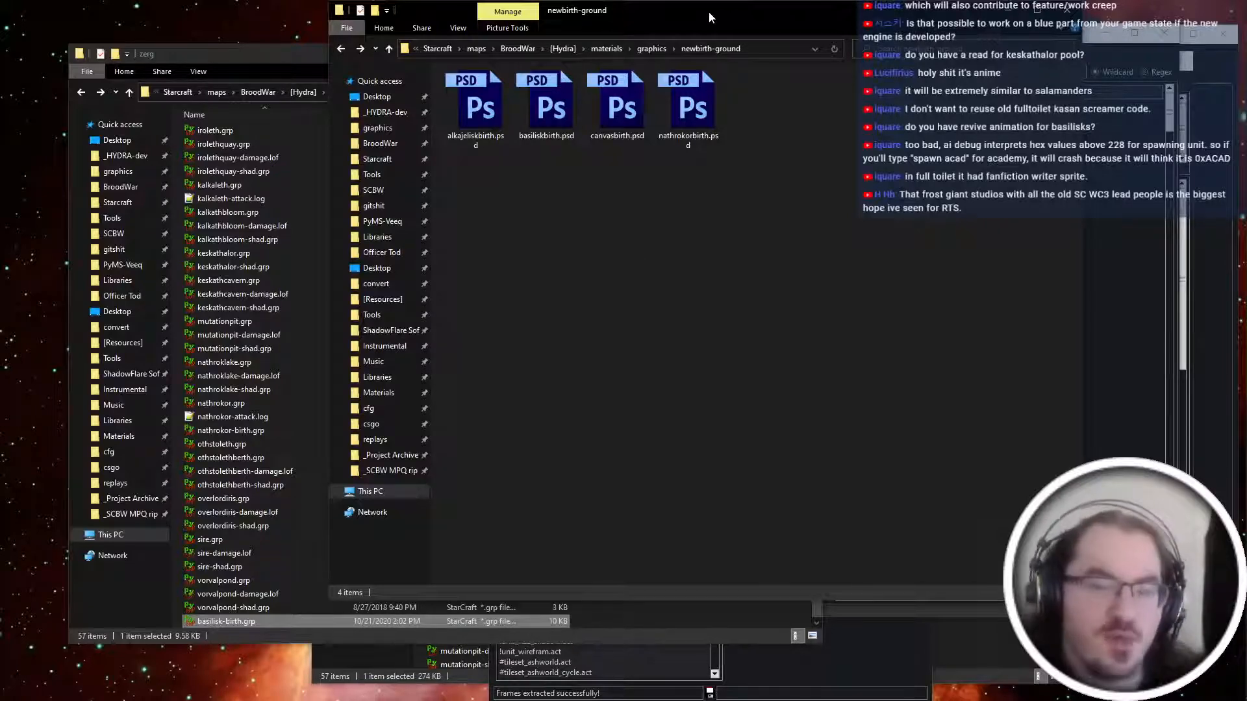
{"action": "left_click_drag", "start_coordinate": [709, 12], "coordinate": [834, 13]}
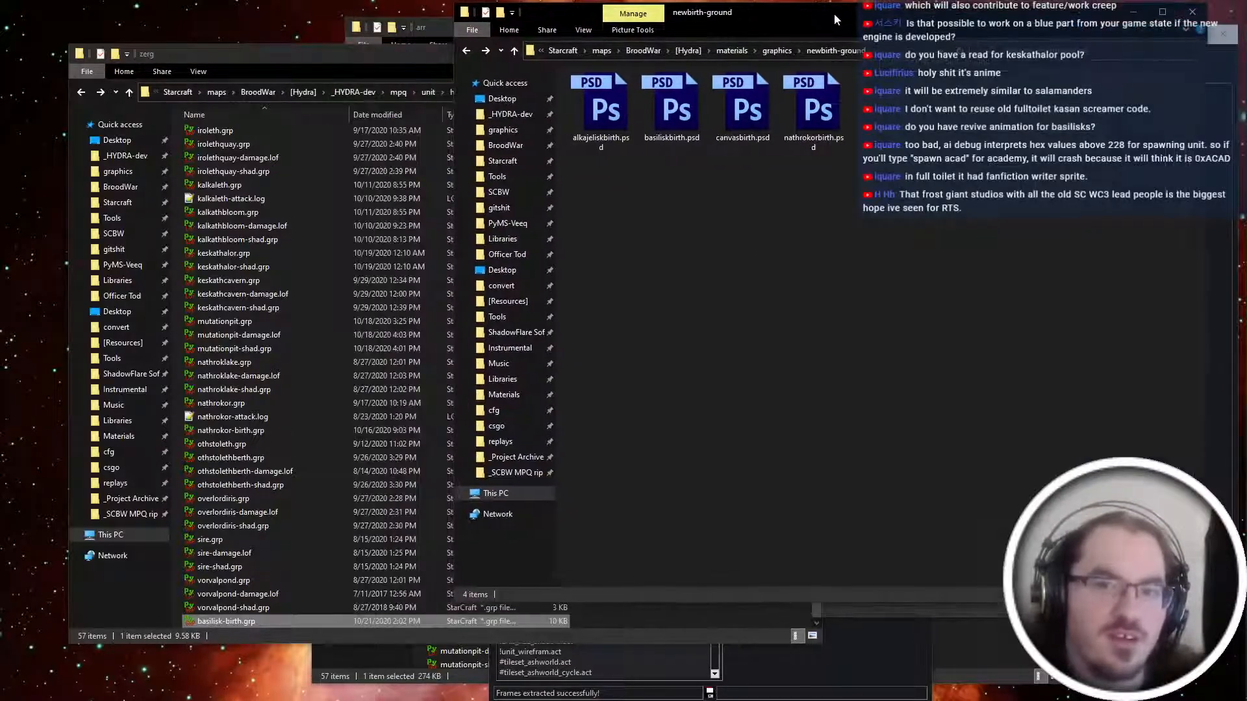
{"action": "left_click_drag", "start_coordinate": [401, 33], "coordinate": [361, 34]}
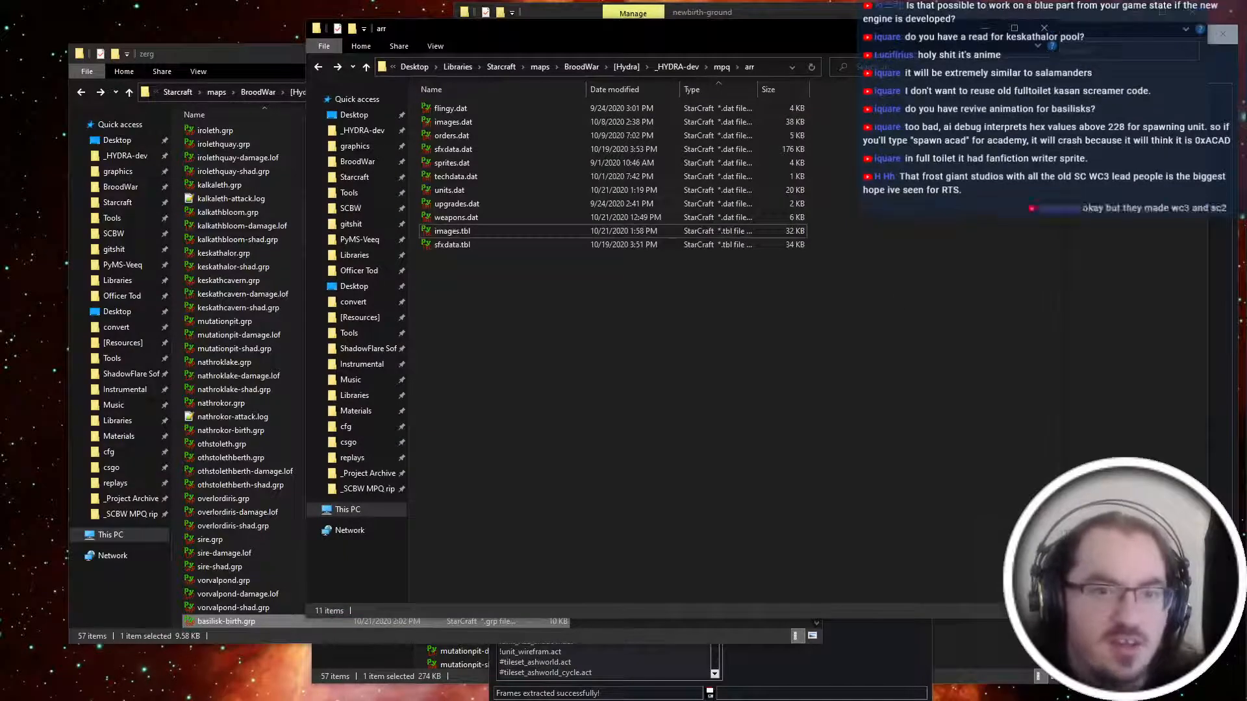
{"action": "key", "text": "ctrl+w"}
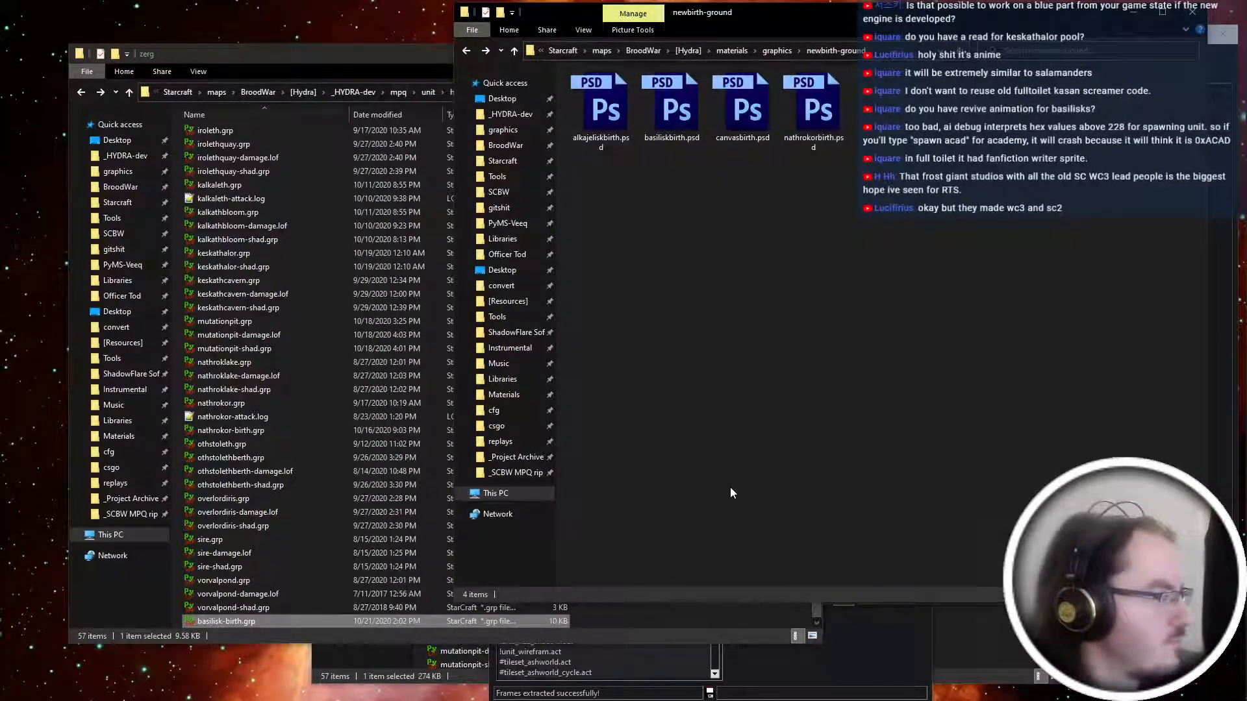
Switch to Firefox, load twitter.com in a new tab and open the account's notifications.
{"action": "left_click", "coordinate": [1211, 96]}
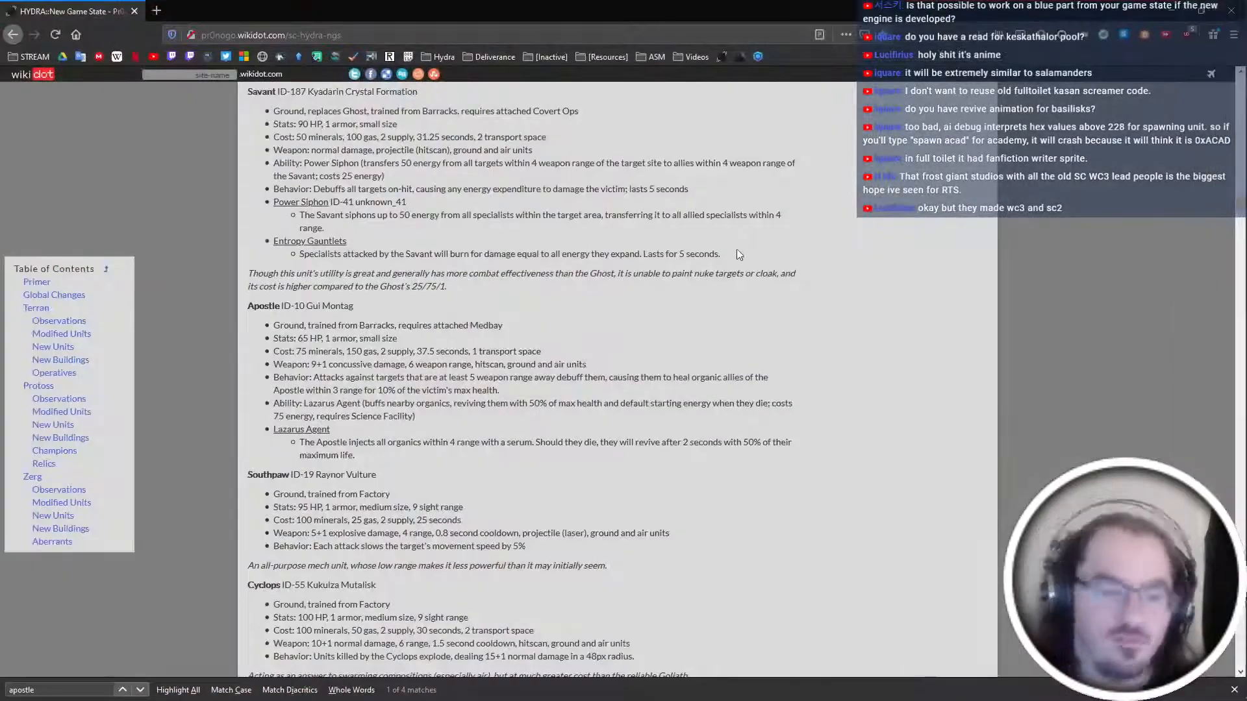
{"action": "key", "text": "ctrl+t"}
{"action": "type", "text": "twitter.com"}
{"action": "key", "text": "Return"}
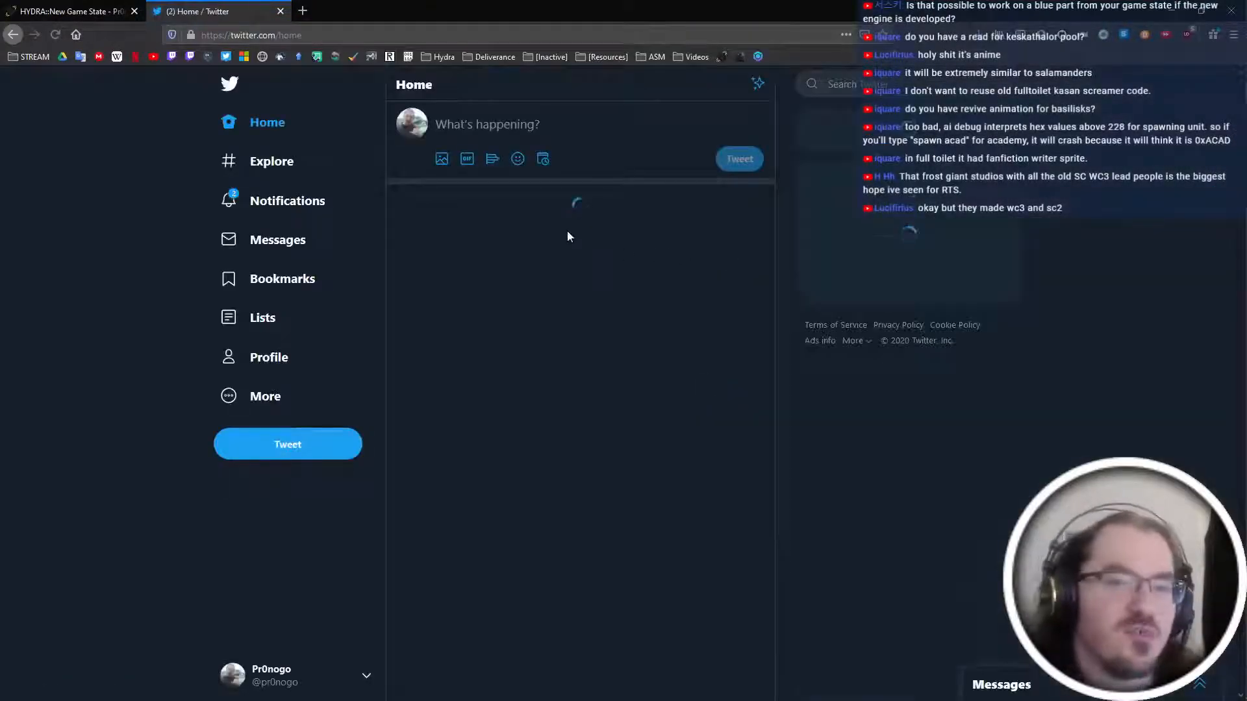
{"action": "left_click", "coordinate": [288, 201]}
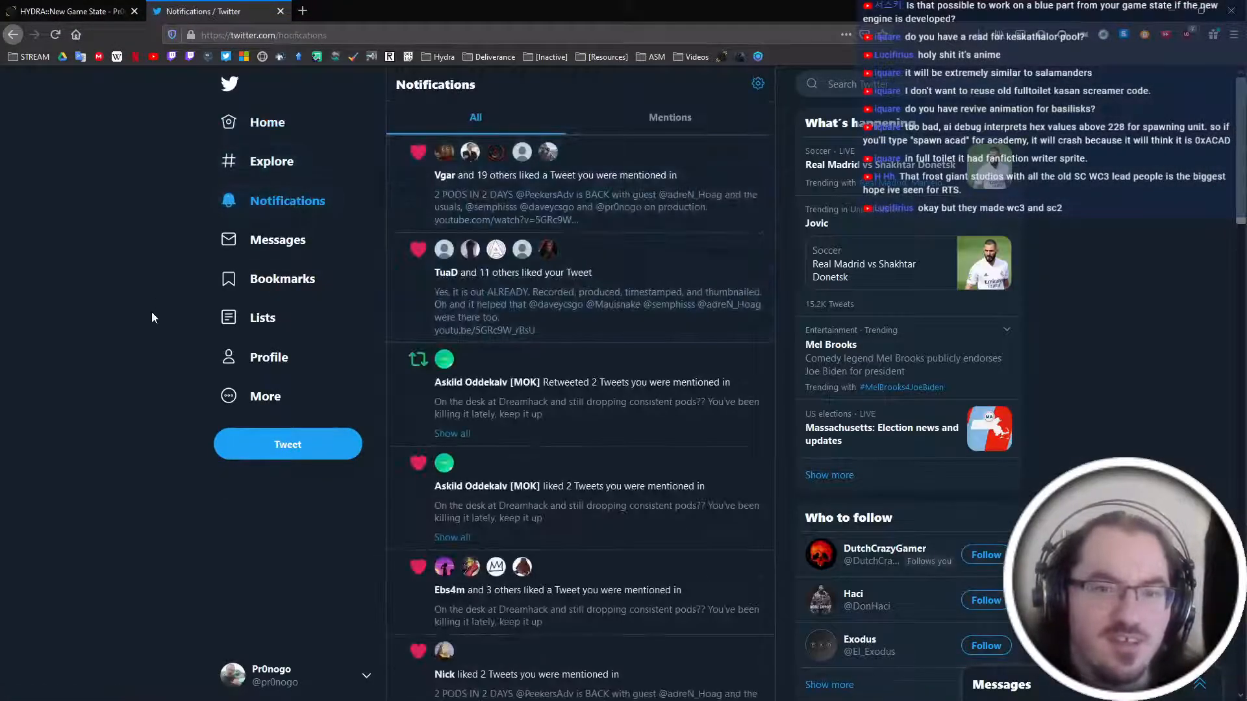
Look through the Twitter notifications for the reply about the article on the new RTS studio.
{"action": "scroll", "coordinate": [151, 317], "scroll_direction": "down", "scroll_amount": 10}
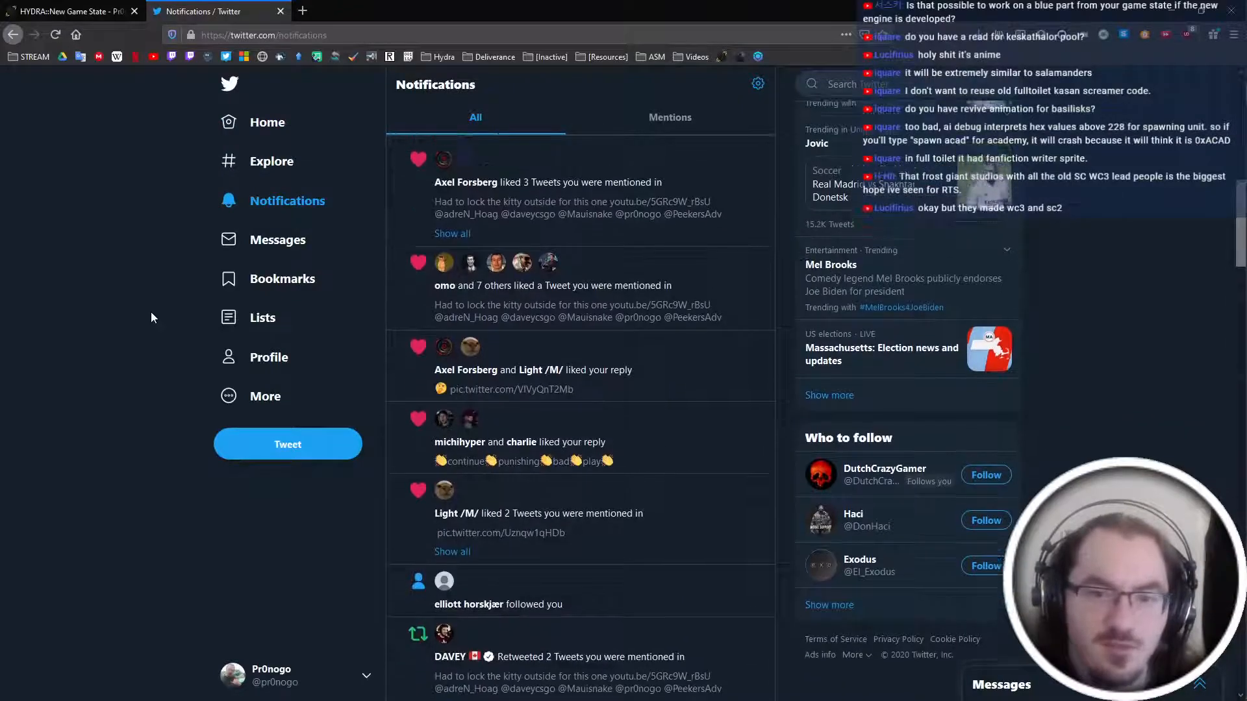
{"action": "scroll", "coordinate": [151, 317], "scroll_direction": "down", "scroll_amount": 4}
{"action": "scroll", "coordinate": [151, 317], "scroll_direction": "down", "scroll_amount": 15}
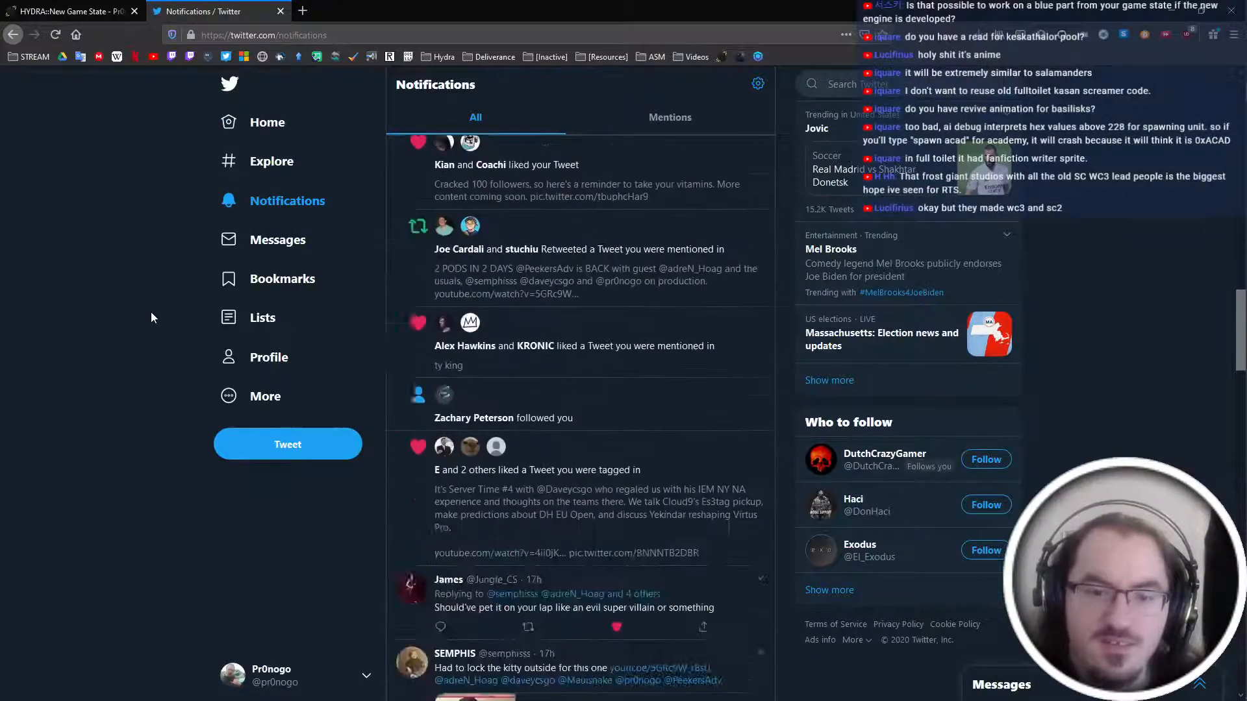
{"action": "scroll", "coordinate": [151, 315], "scroll_direction": "down", "scroll_amount": 10}
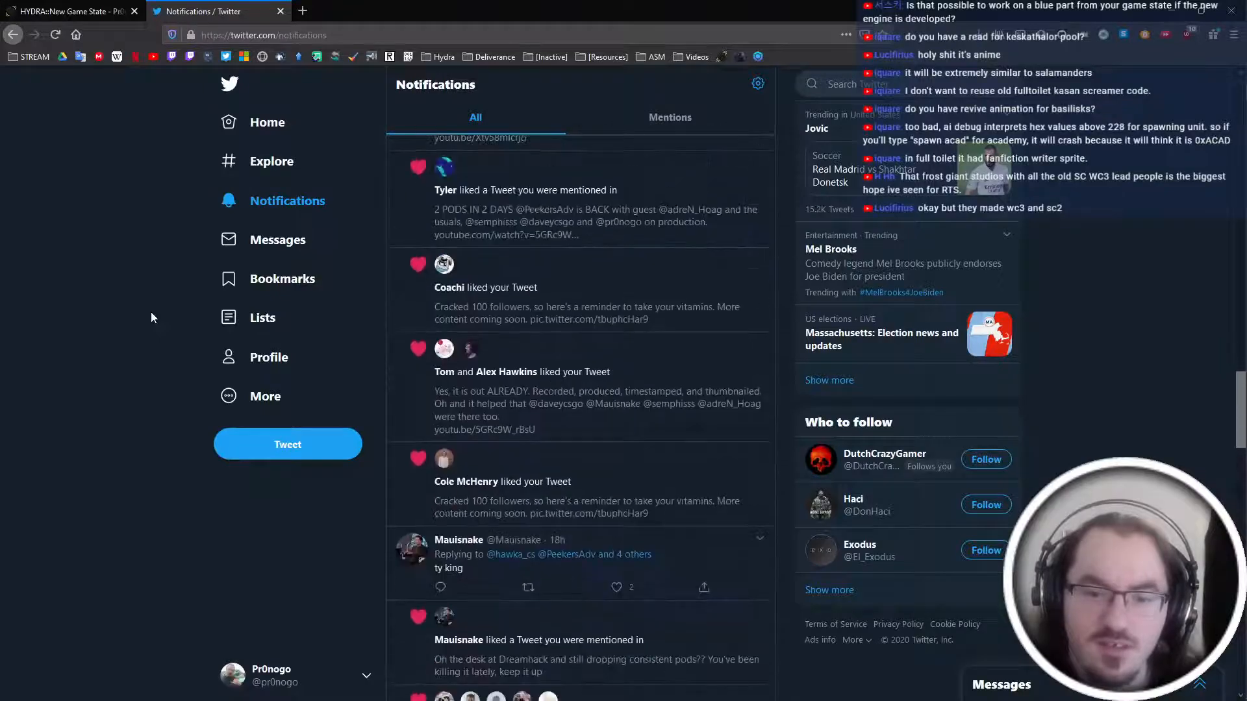
{"action": "scroll", "coordinate": [151, 317], "scroll_direction": "down", "scroll_amount": 8}
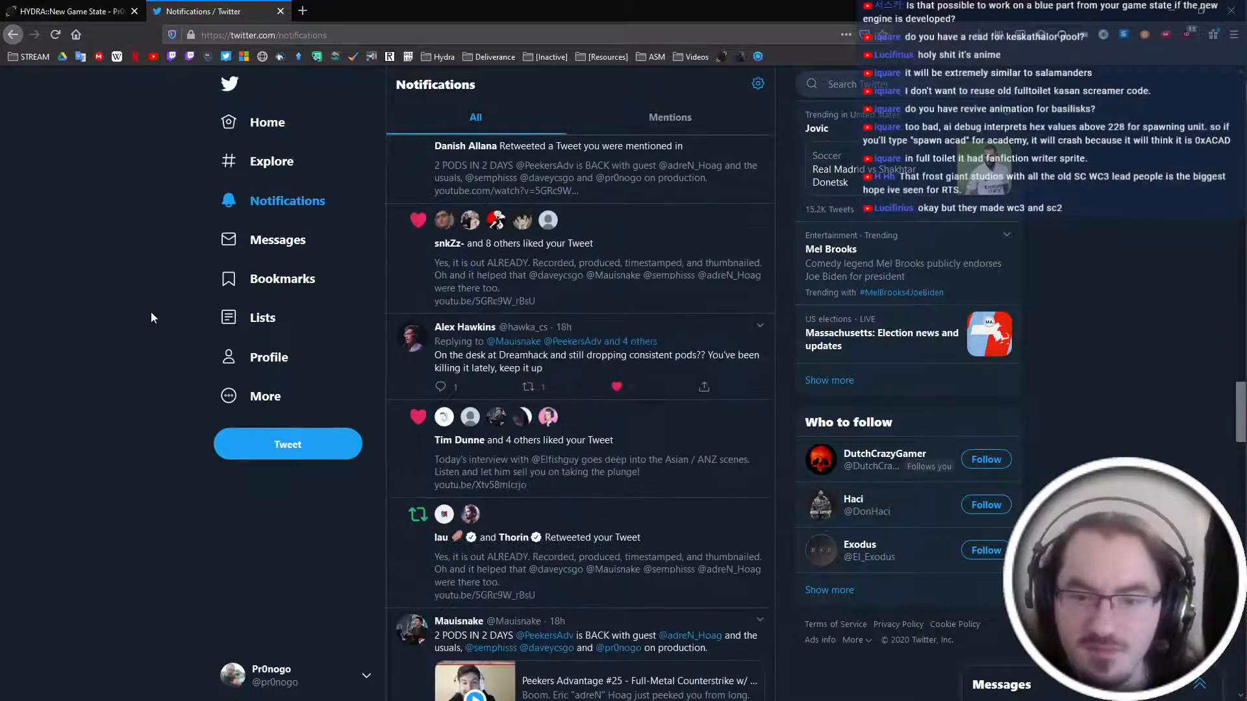
{"action": "scroll", "coordinate": [151, 315], "scroll_direction": "down", "scroll_amount": 14}
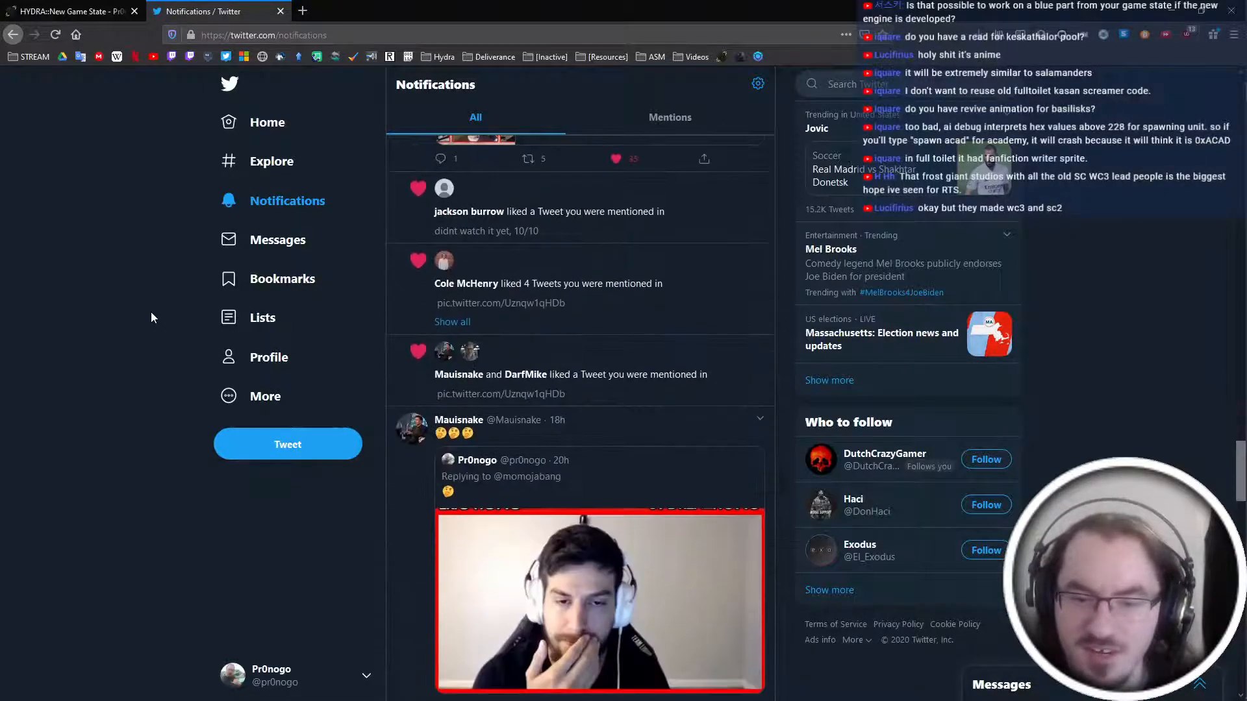
{"action": "scroll", "coordinate": [151, 317], "scroll_direction": "down", "scroll_amount": 10}
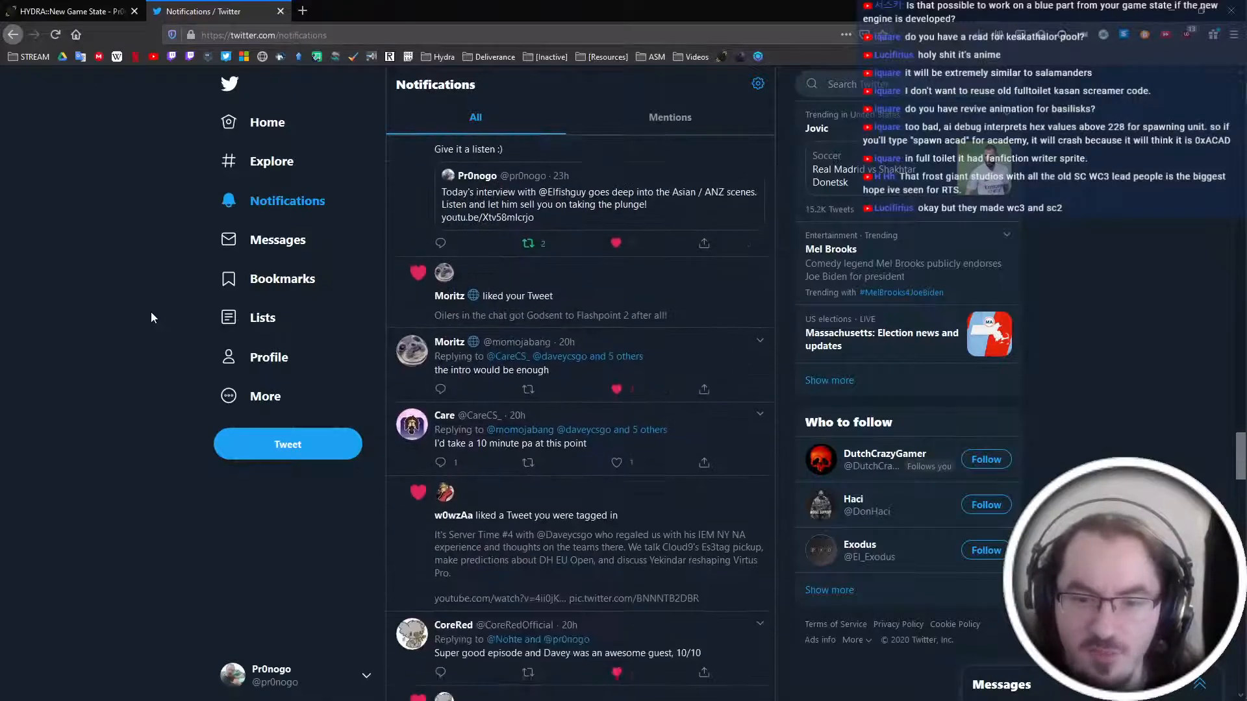
{"action": "scroll", "coordinate": [151, 312], "scroll_direction": "down", "scroll_amount": 15}
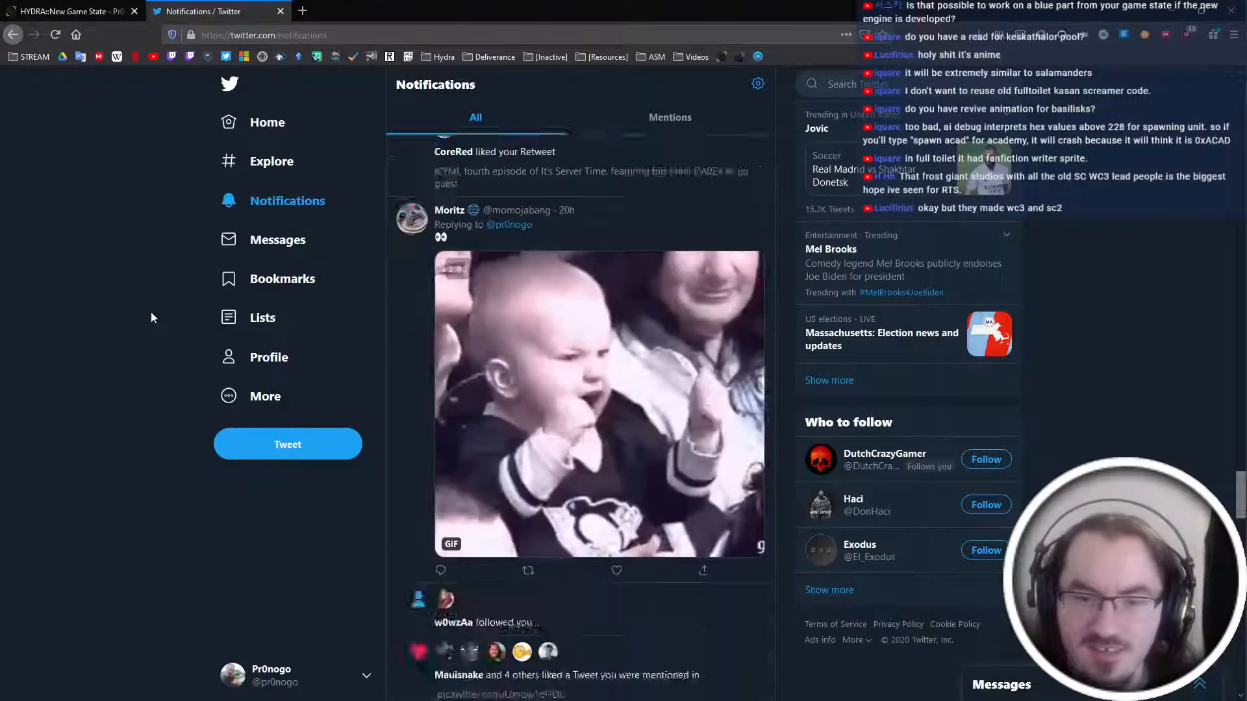
{"action": "scroll", "coordinate": [151, 312], "scroll_direction": "down", "scroll_amount": 15}
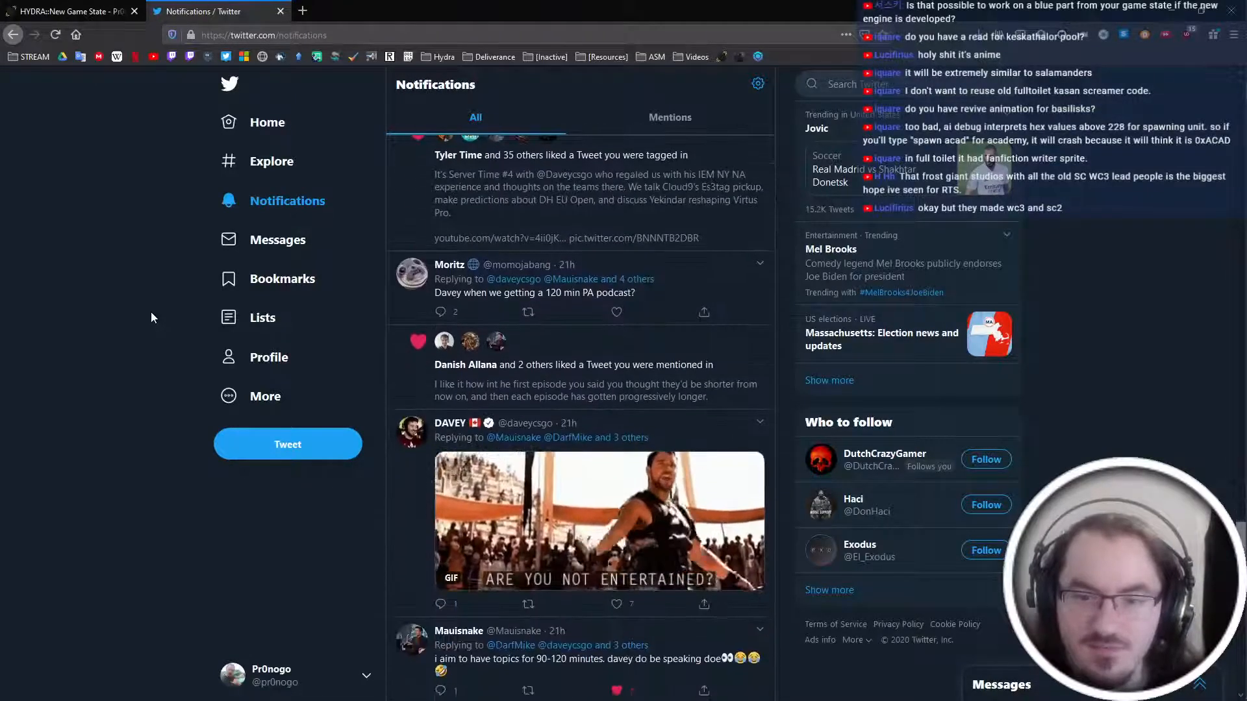
{"action": "scroll", "coordinate": [150, 311], "scroll_direction": "down", "scroll_amount": 2}
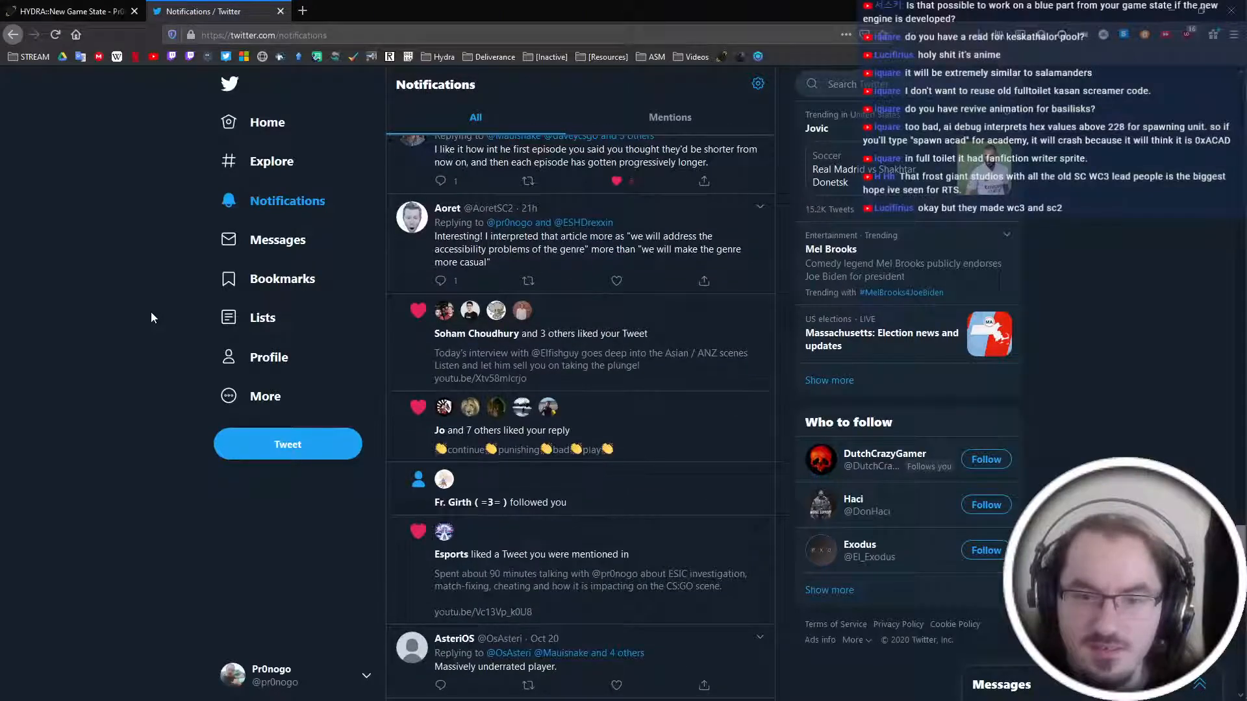
Open the reply's tweet thread and follow its link to the VentureBeat article on Frost Giant Studios.
{"action": "left_click", "coordinate": [722, 218]}
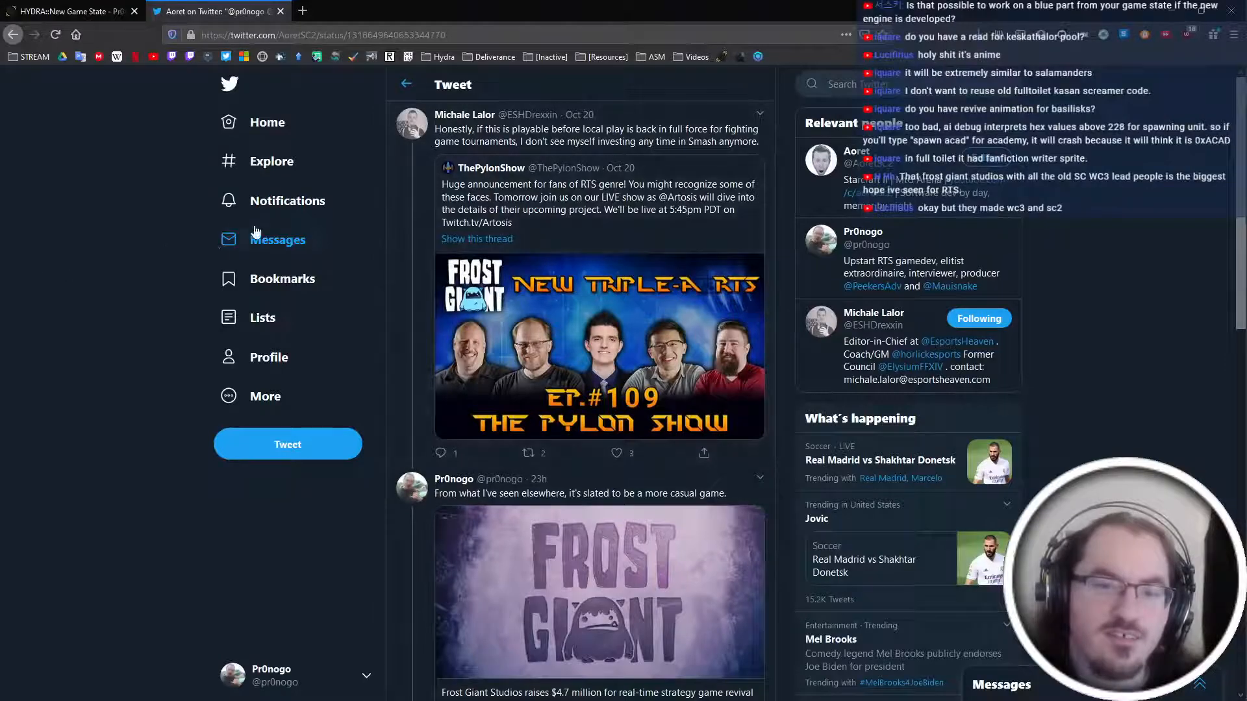
{"action": "scroll", "coordinate": [728, 481], "scroll_direction": "down", "scroll_amount": 2}
{"action": "left_click", "coordinate": [564, 563]}
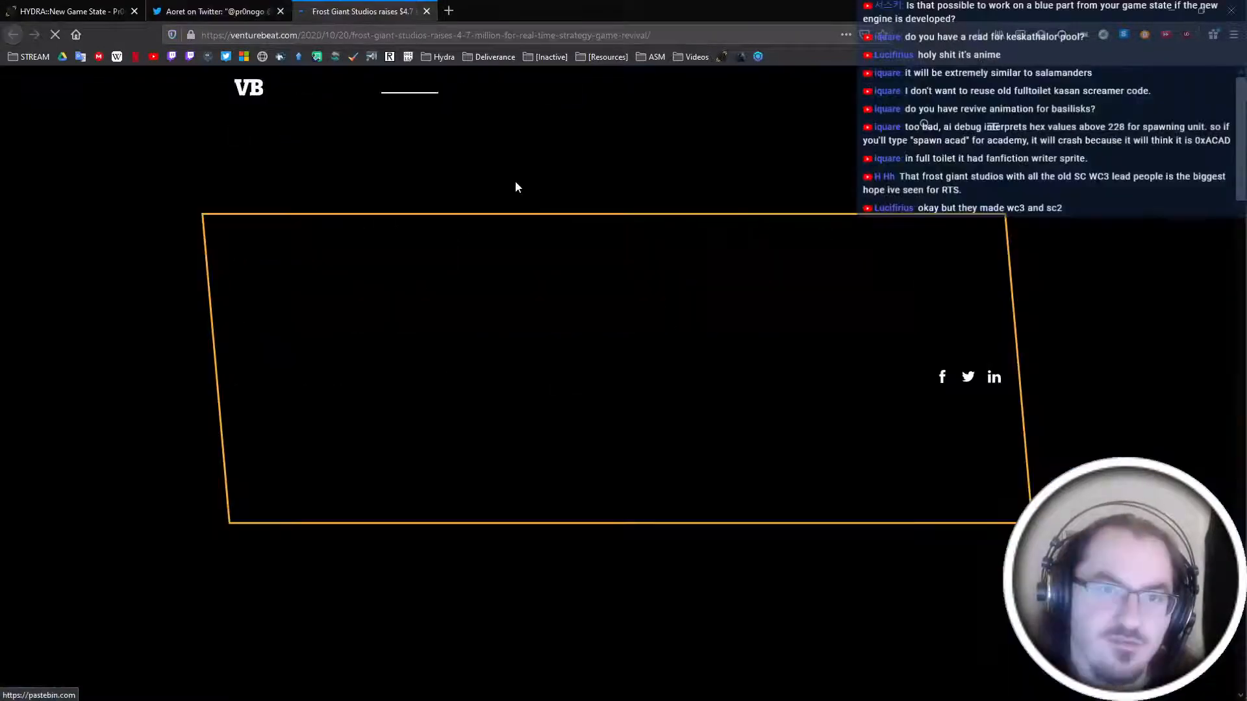
Dismiss the Google sign-in prompt and read the article's passages on the studio's funding, the RTS genre and leaving Blizzard.
{"action": "scroll", "coordinate": [127, 383], "scroll_direction": "down", "scroll_amount": 10}
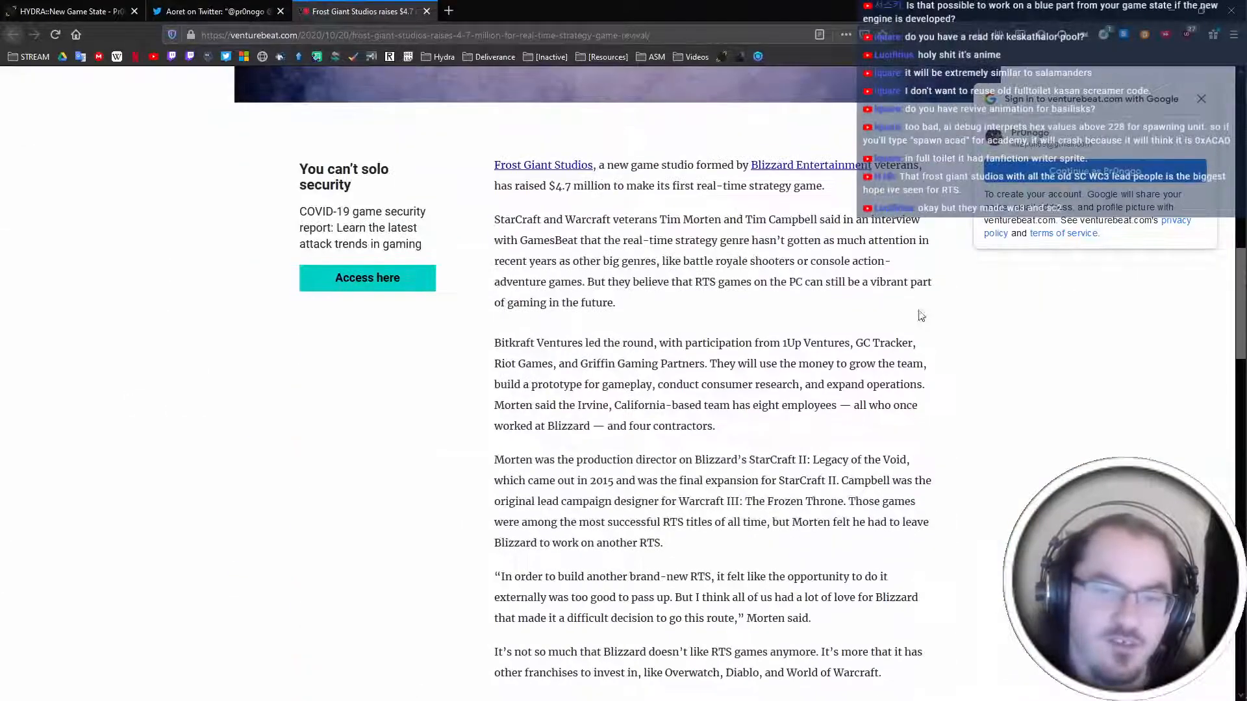
{"action": "left_click", "coordinate": [1203, 99]}
{"action": "scroll", "coordinate": [740, 394], "scroll_direction": "down", "scroll_amount": 5}
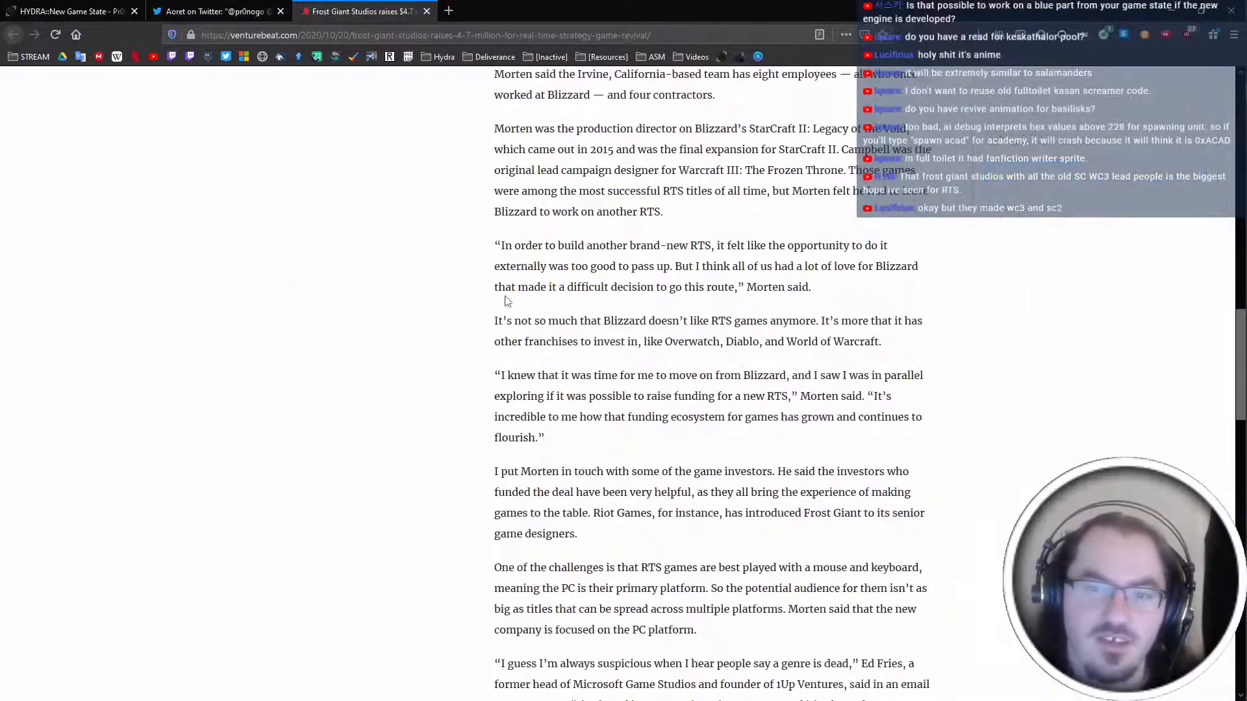
{"action": "left_click_drag", "start_coordinate": [504, 247], "coordinate": [766, 287]}
{"action": "left_click", "coordinate": [765, 501]}
{"action": "scroll", "coordinate": [764, 500], "scroll_direction": "up", "scroll_amount": 6}
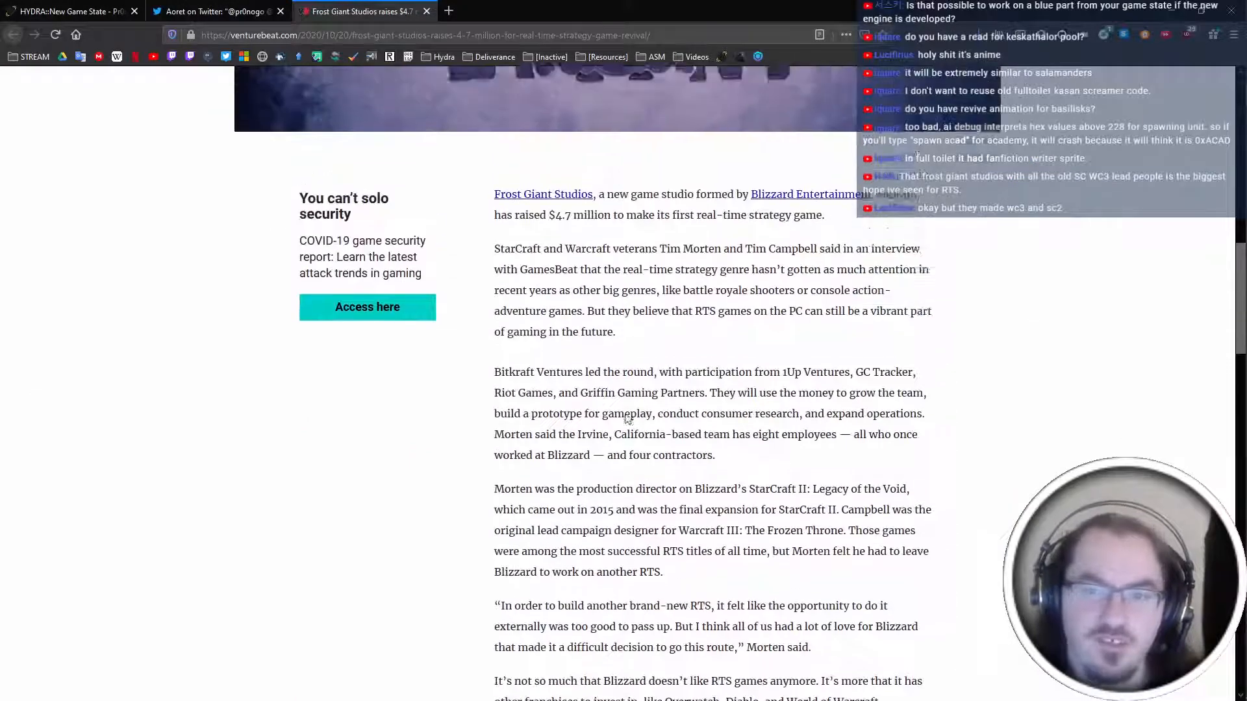
{"action": "left_click_drag", "start_coordinate": [500, 286], "coordinate": [596, 307]}
{"action": "left_click", "coordinate": [713, 361]}
{"action": "scroll", "coordinate": [713, 362], "scroll_direction": "down", "scroll_amount": 9}
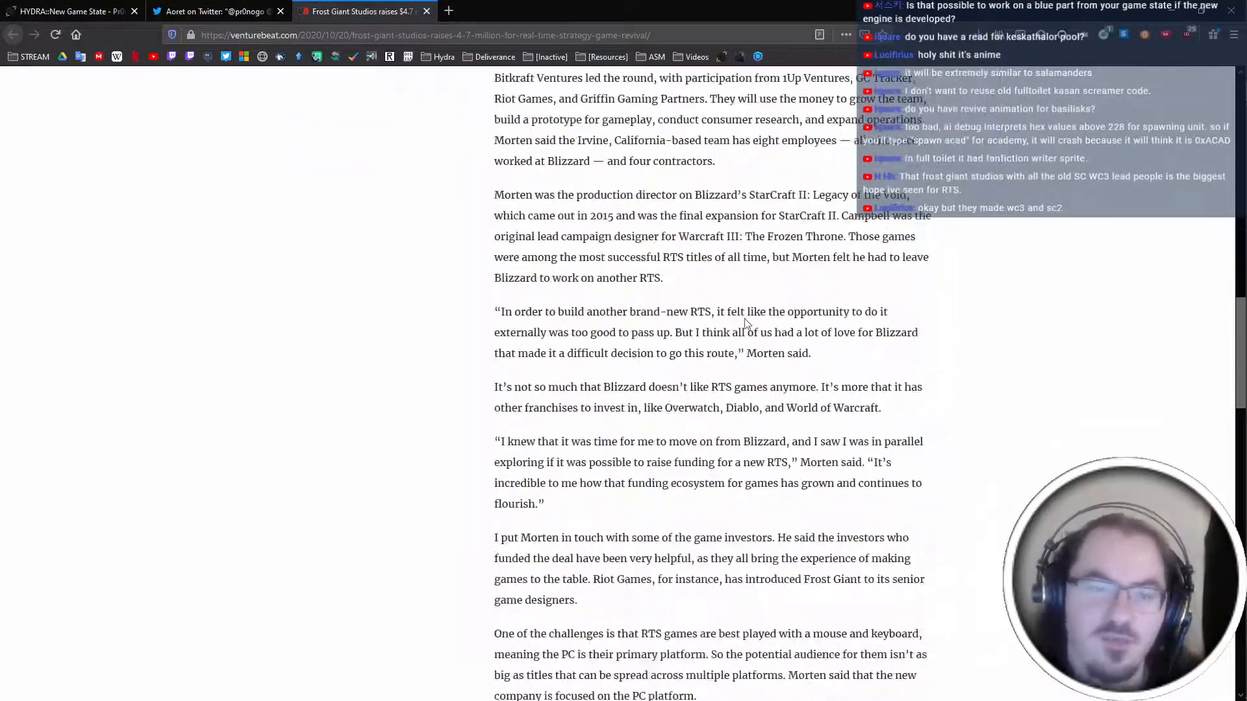
{"action": "scroll", "coordinate": [453, 338], "scroll_direction": "up", "scroll_amount": 1}
Return to the tweet thread and highlight the remark "it's slated to be a more casual game".
{"action": "key", "text": "ctrl+shift+Tab"}
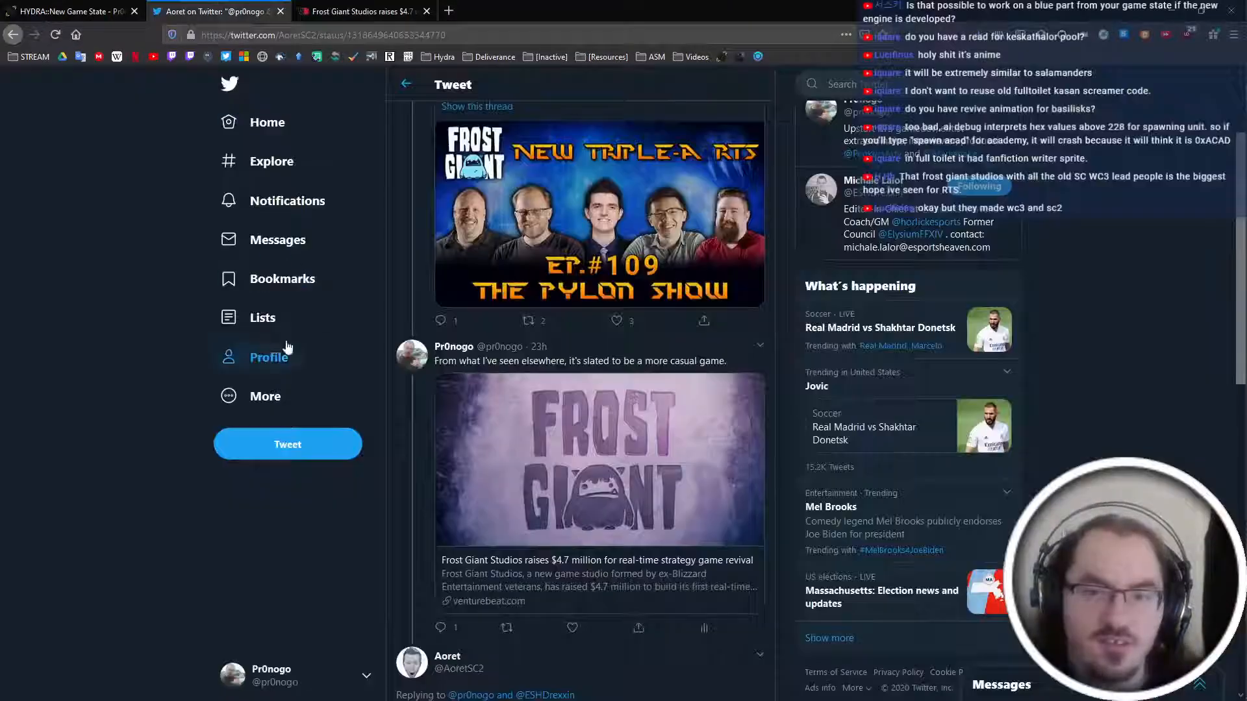
{"action": "scroll", "coordinate": [641, 535], "scroll_direction": "up", "scroll_amount": 2}
{"action": "left_click_drag", "start_coordinate": [538, 428], "coordinate": [752, 448]}
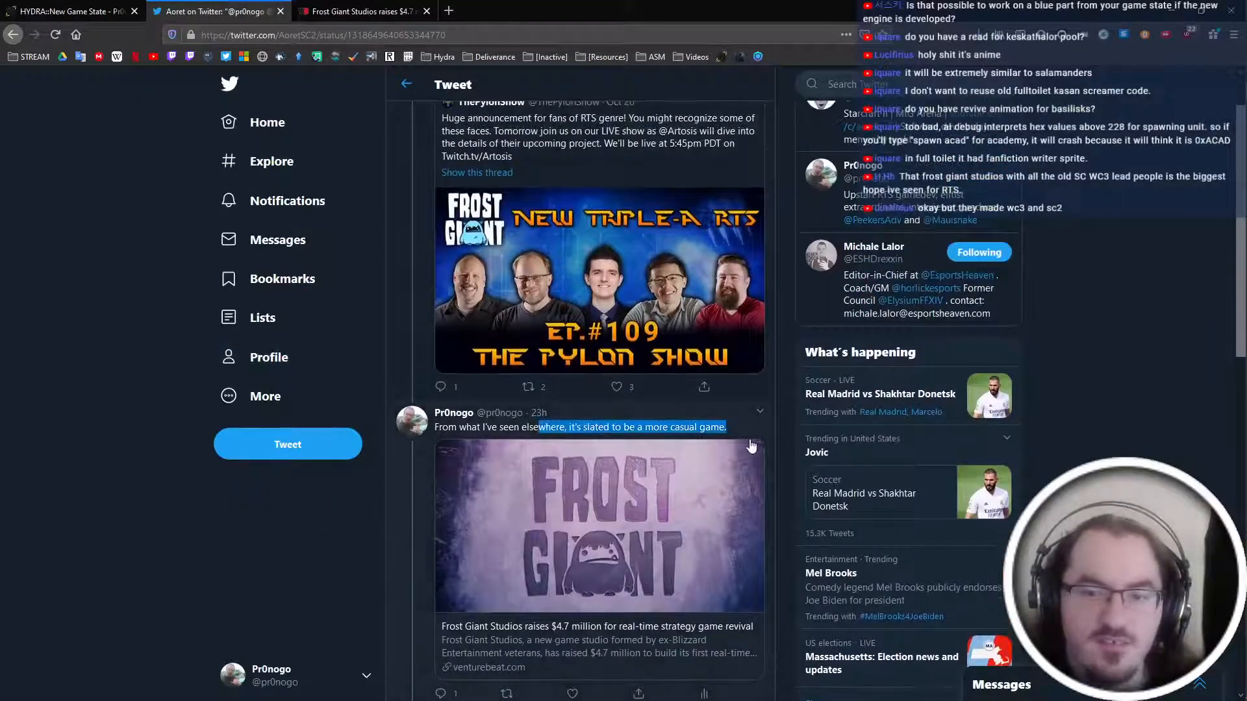
Go back to the VentureBeat article, search it for "casual", clear the search and examine the passages on accessibility.
{"action": "left_click", "coordinate": [363, 11]}
{"action": "scroll", "coordinate": [368, 173], "scroll_direction": "down", "scroll_amount": 5}
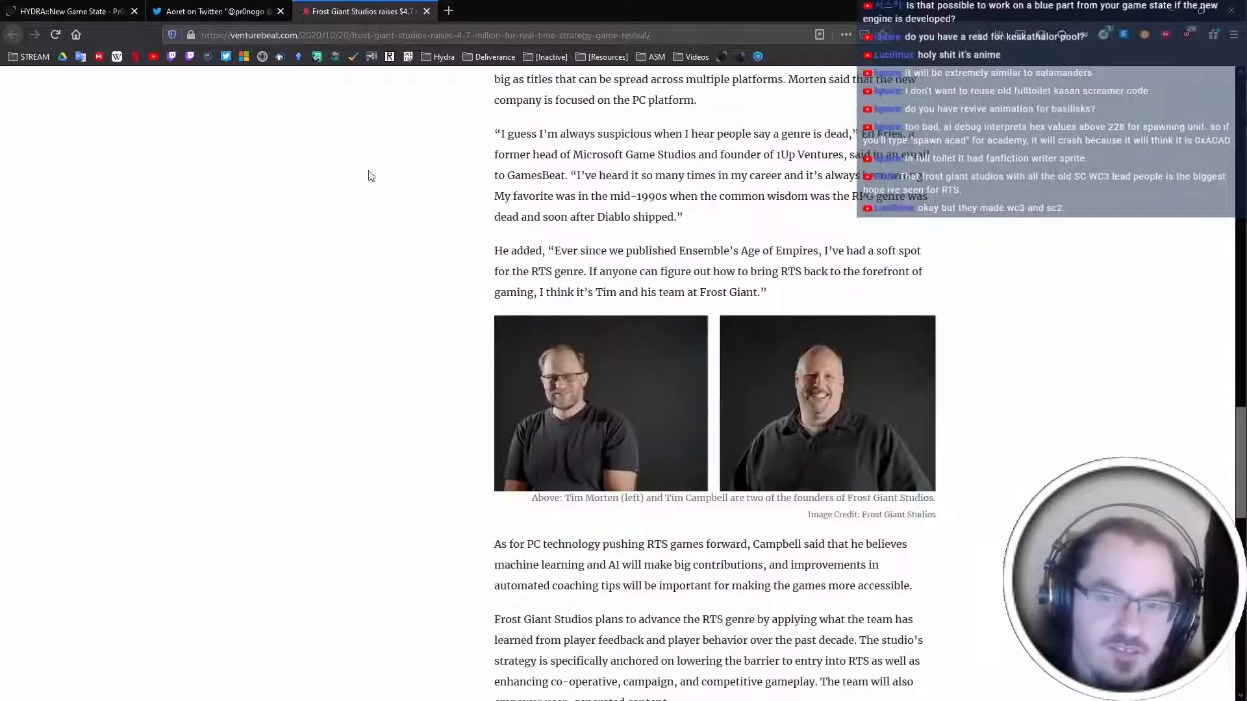
{"action": "key", "text": "ctrl+f"}
{"action": "type", "text": "casual"}
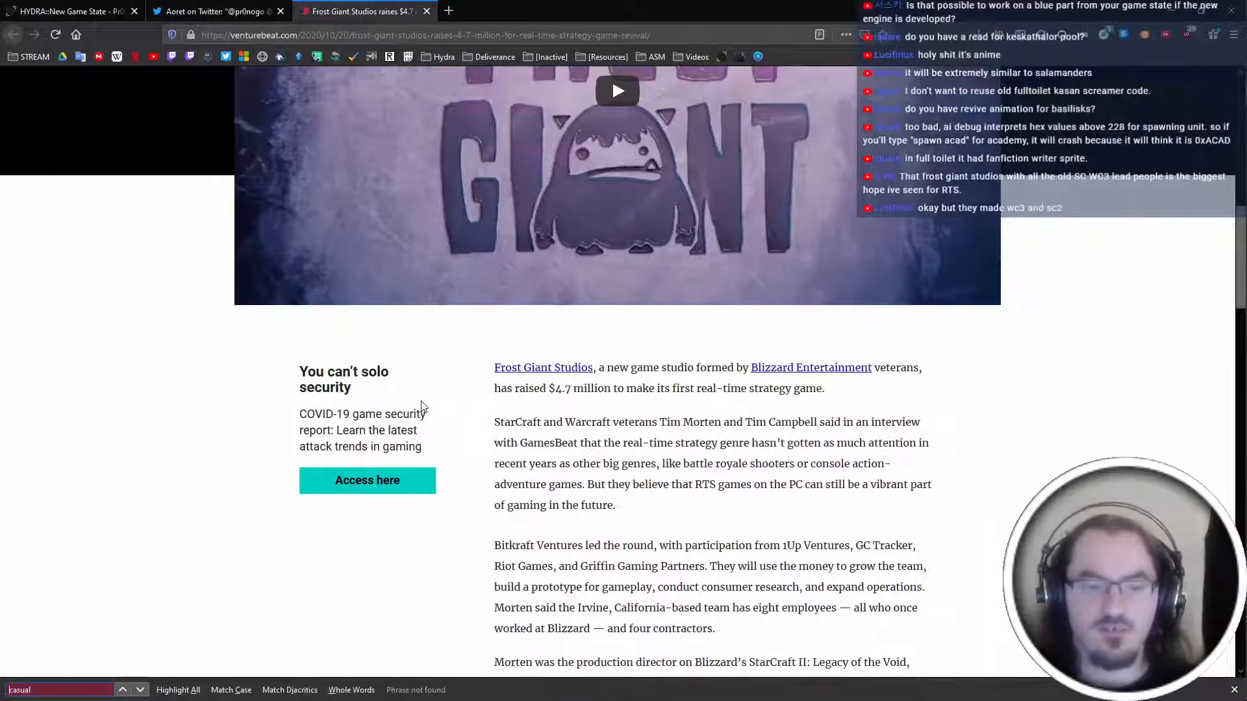
{"action": "key", "text": "ctrl+a"}
{"action": "key", "text": "BackSpace"}
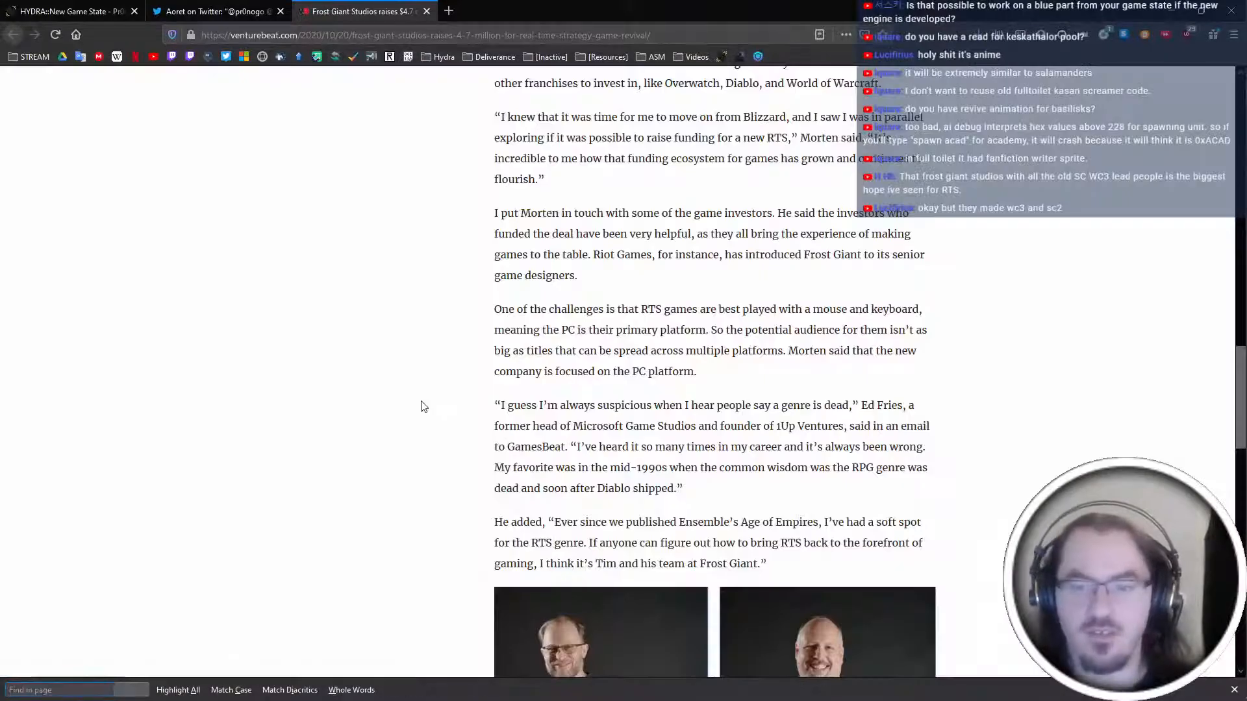
{"action": "scroll", "coordinate": [954, 305], "scroll_direction": "down", "scroll_amount": 5}
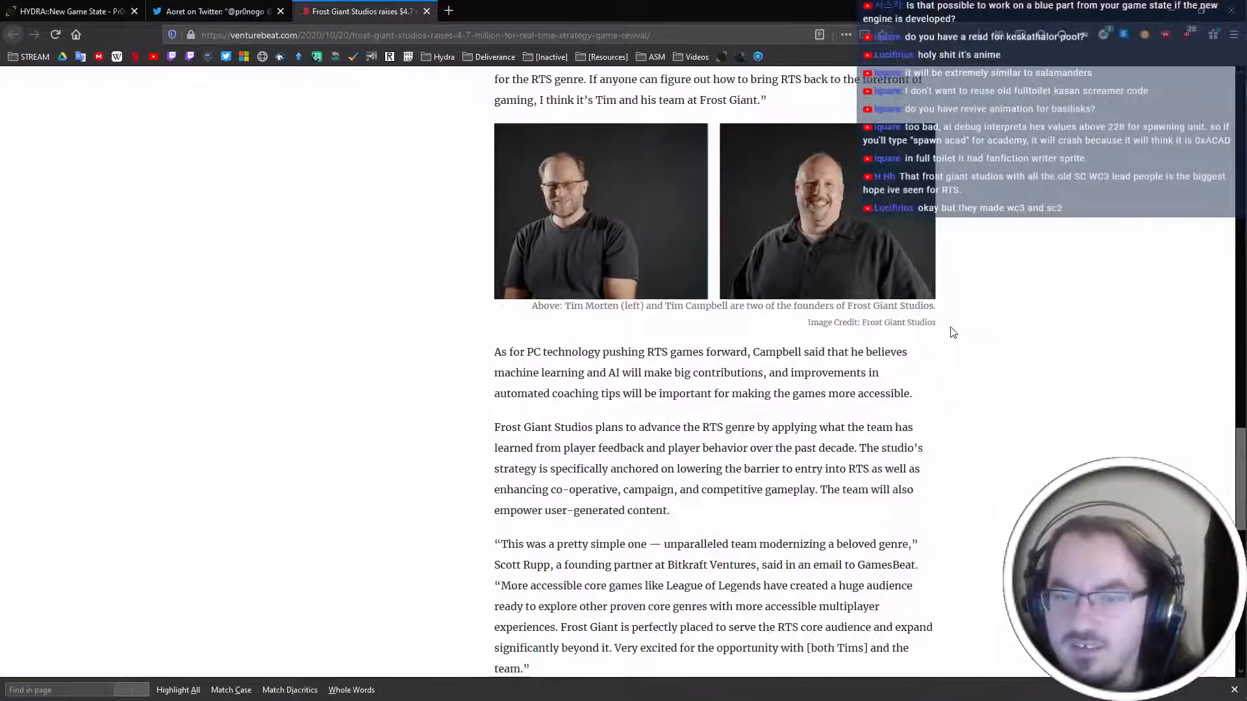
Highlight the article's sentences on machine learning, AI and automated coaching tips making RTS games more accessible, and clear the highlight.
{"action": "left_click_drag", "start_coordinate": [736, 328], "coordinate": [988, 489]}
{"action": "left_click", "coordinate": [988, 489]}
{"action": "left_click_drag", "start_coordinate": [736, 226], "coordinate": [857, 279]}
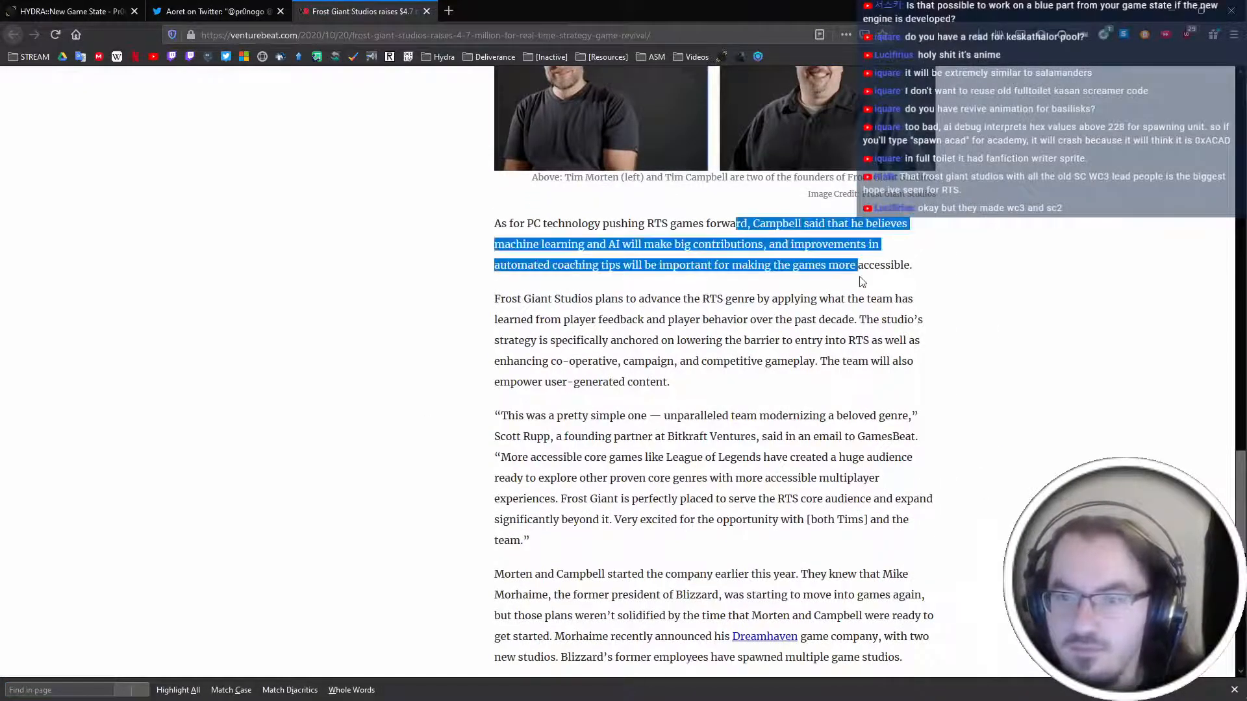
{"action": "left_click_drag", "start_coordinate": [493, 267], "coordinate": [963, 306]}
{"action": "left_click", "coordinate": [806, 303]}
{"action": "left_click_drag", "start_coordinate": [986, 264], "coordinate": [809, 282]}
{"action": "left_click", "coordinate": [846, 369]}
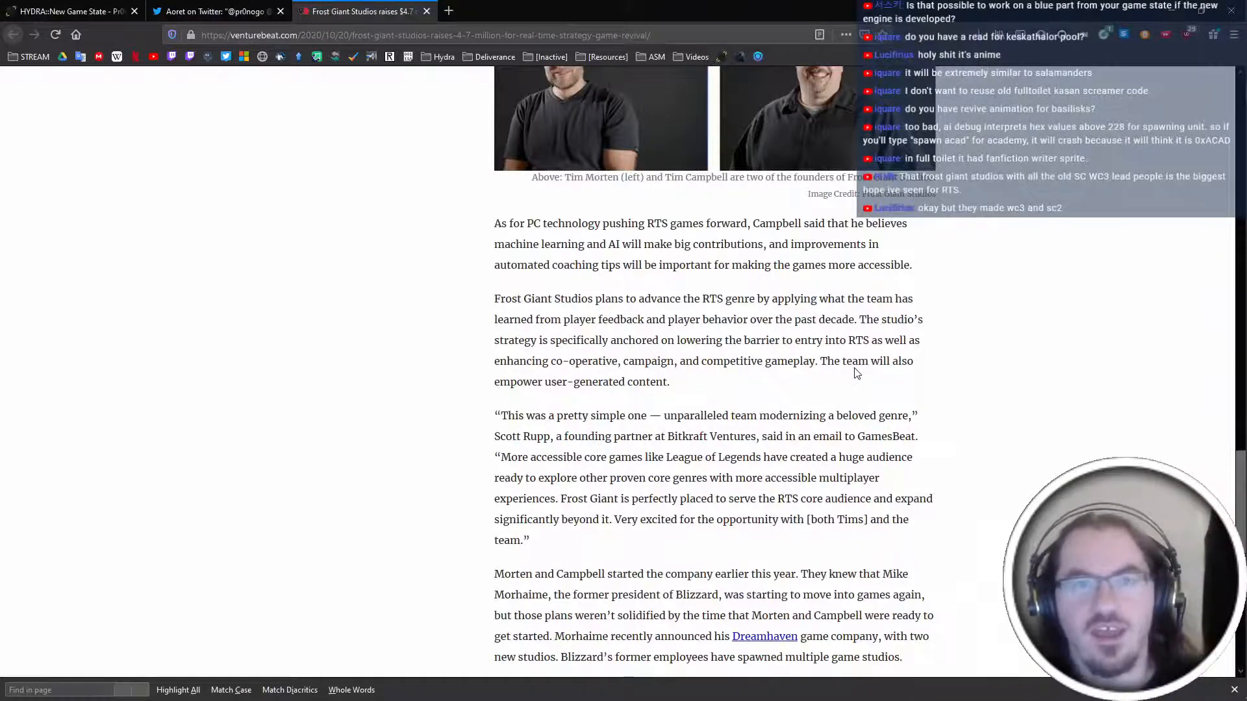
Read the article's passages on the barrier to entry, the investors' comments, the PC platform and the company's staffing.
{"action": "scroll", "coordinate": [854, 370], "scroll_direction": "down", "scroll_amount": 6}
{"action": "scroll", "coordinate": [424, 103], "scroll_direction": "up", "scroll_amount": 2}
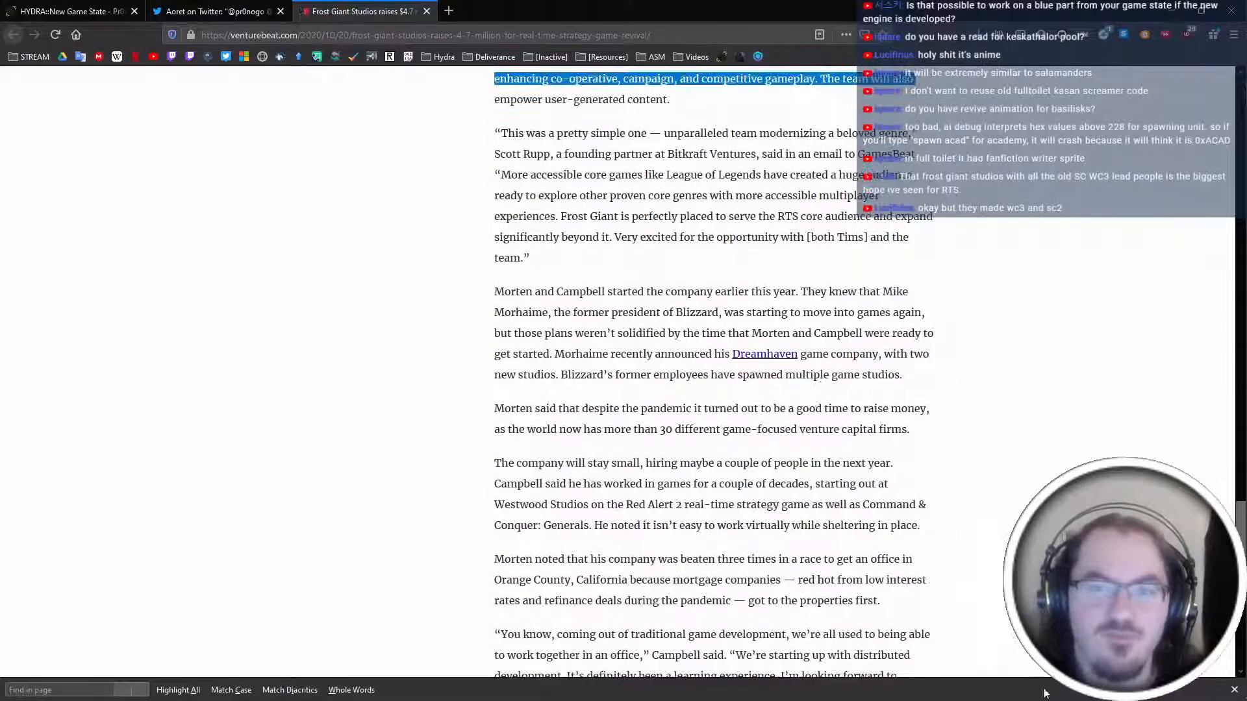
{"action": "scroll", "coordinate": [948, 464], "scroll_direction": "down", "scroll_amount": 4}
{"action": "scroll", "coordinate": [997, 337], "scroll_direction": "up", "scroll_amount": 15}
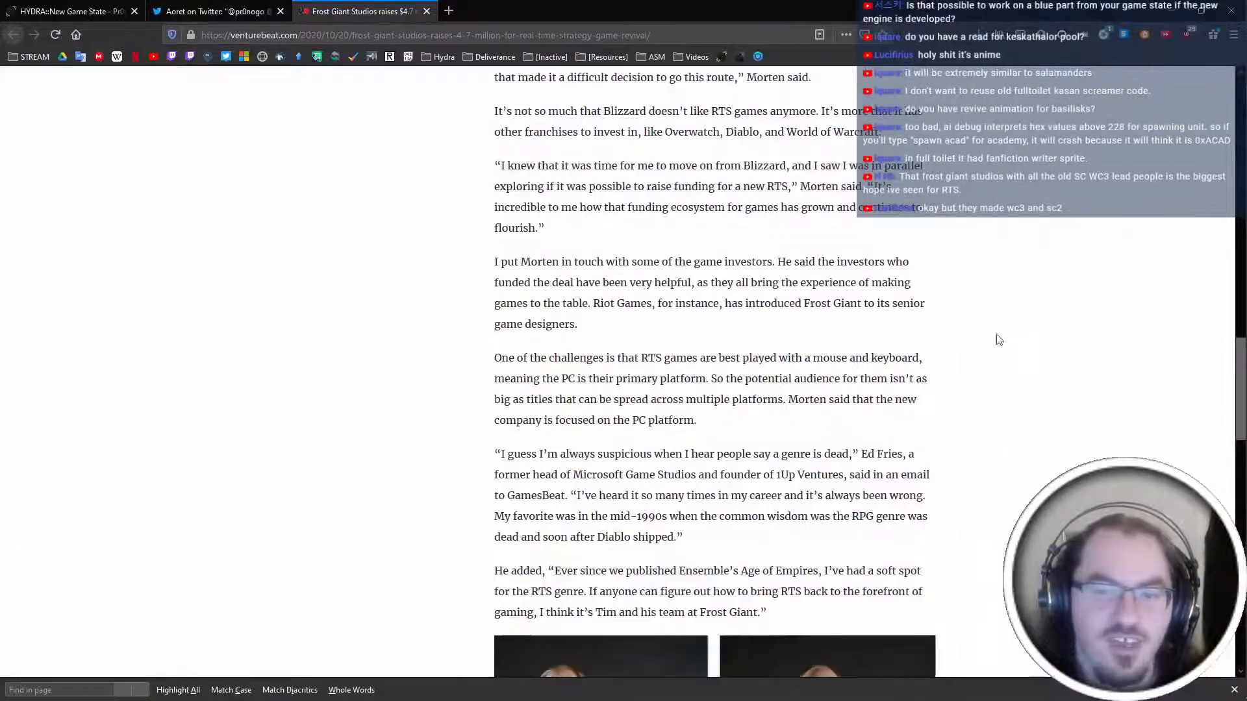
{"action": "scroll", "coordinate": [1011, 364], "scroll_direction": "down", "scroll_amount": 8}
{"action": "scroll", "coordinate": [1013, 367], "scroll_direction": "up", "scroll_amount": 1}
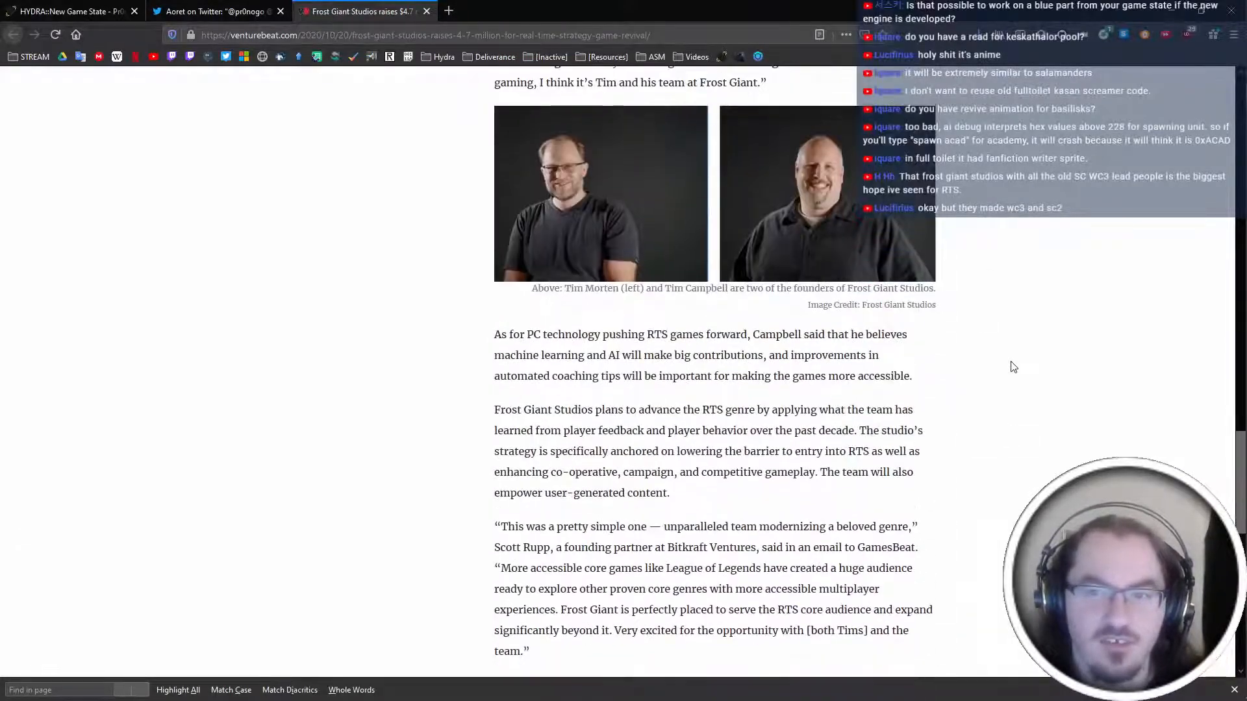
{"action": "scroll", "coordinate": [1013, 367], "scroll_direction": "down", "scroll_amount": 4}
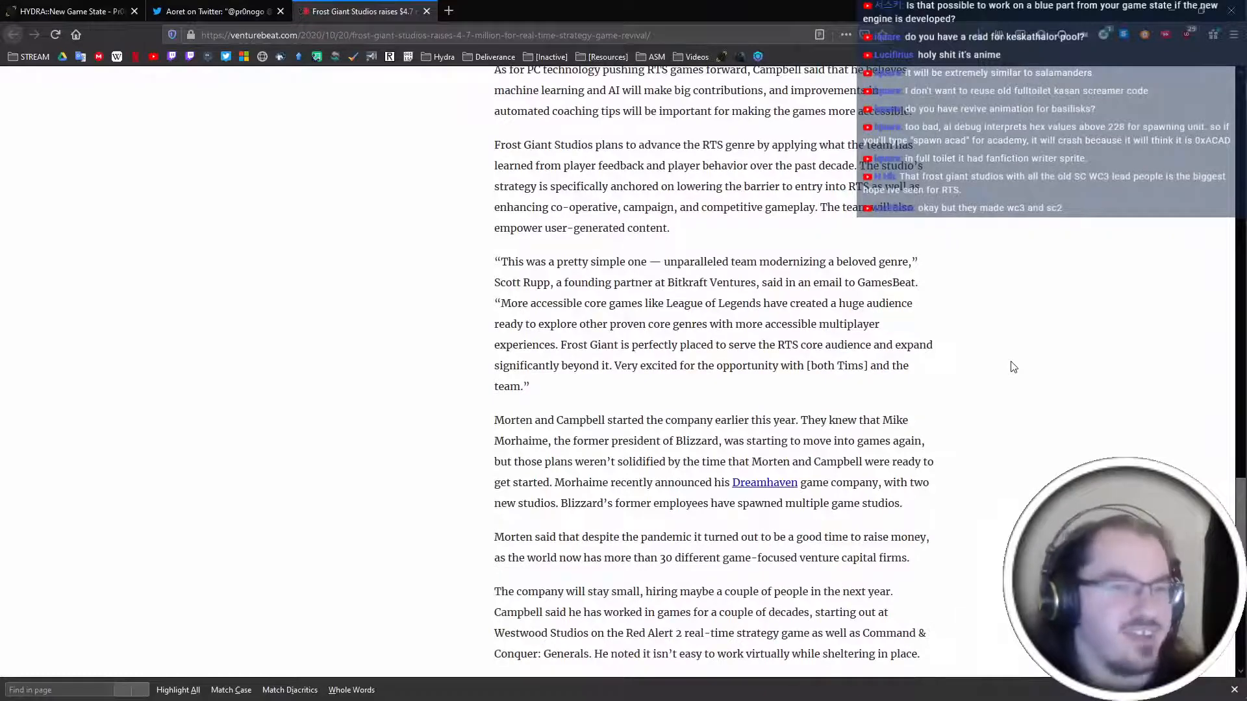
Return to the tweet thread and examine the reply contrasting "accessibility problems of the genre" with "genre more casual".
{"action": "key", "text": "ctrl+shift+Tab"}
{"action": "scroll", "coordinate": [239, 507], "scroll_direction": "down", "scroll_amount": 3}
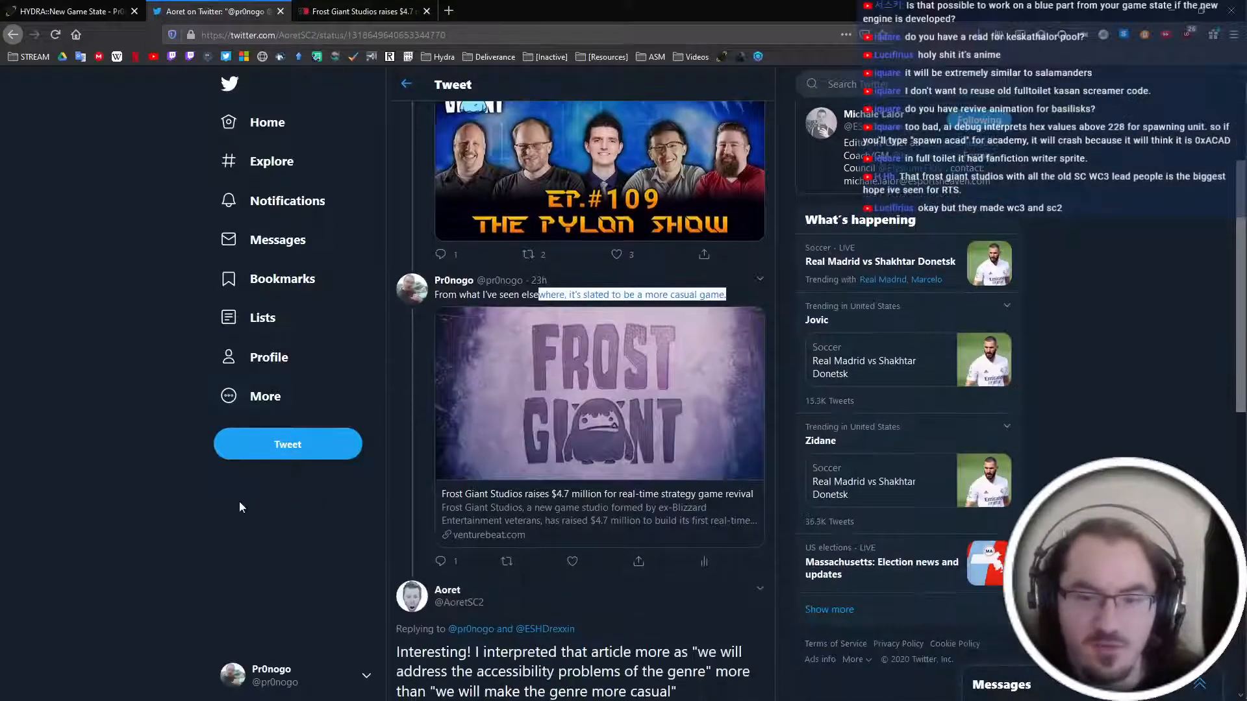
{"action": "scroll", "coordinate": [239, 501], "scroll_direction": "up", "scroll_amount": 1}
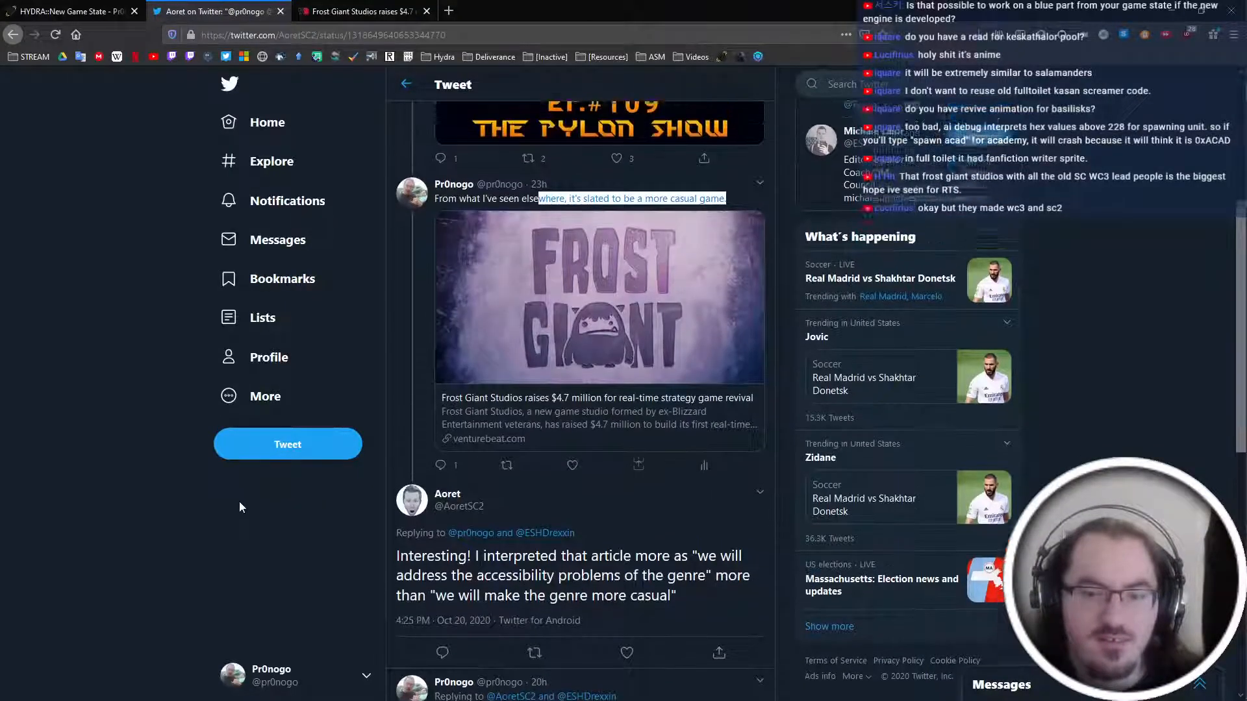
{"action": "scroll", "coordinate": [244, 509], "scroll_direction": "down", "scroll_amount": 4}
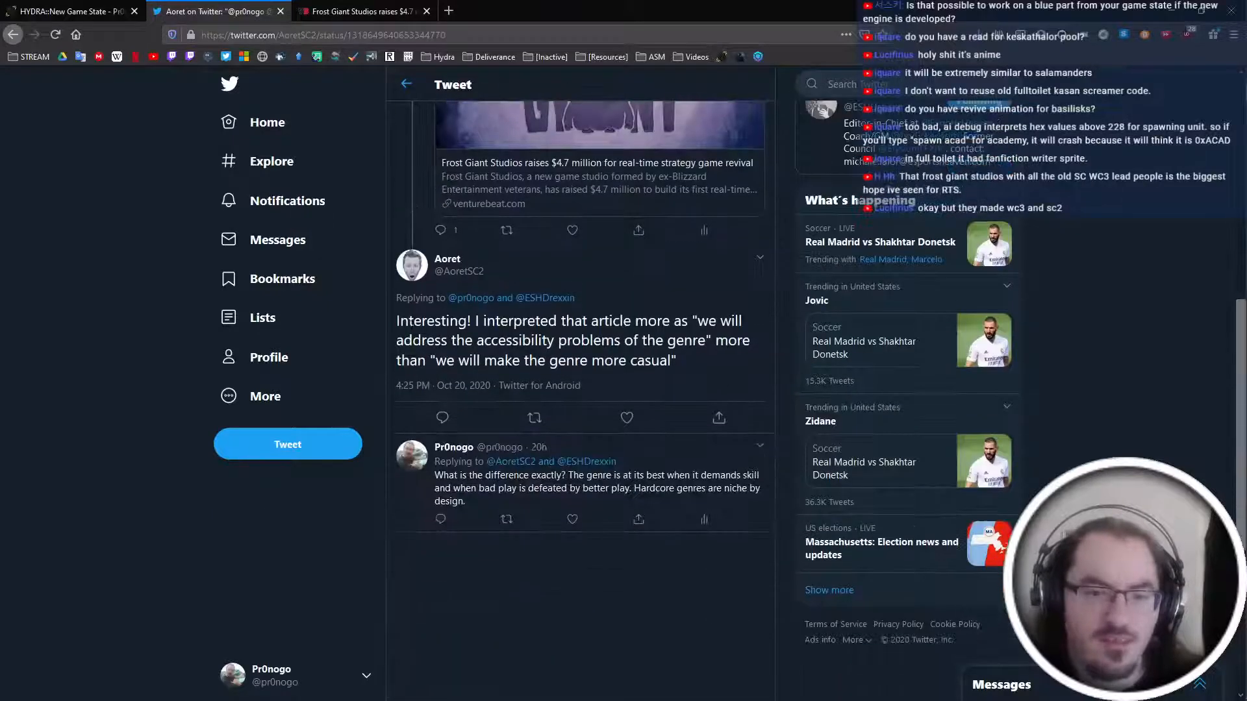
{"action": "mouse_move", "coordinate": [411, 323]}
{"action": "left_mouse_down"}
{"action": "mouse_move", "coordinate": [672, 372]}
{"action": "mouse_move", "coordinate": [400, 333]}
{"action": "left_mouse_up"}
{"action": "left_click", "coordinate": [572, 349]}
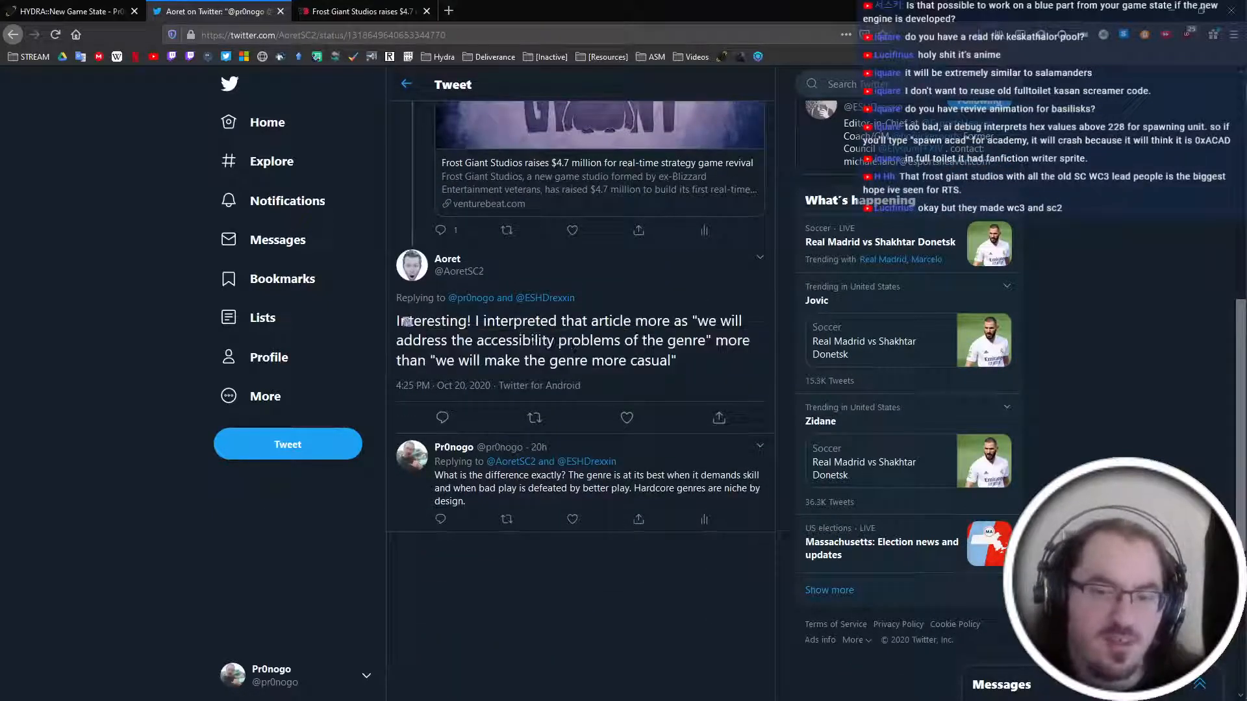
{"action": "left_click_drag", "start_coordinate": [477, 341], "coordinate": [549, 361]}
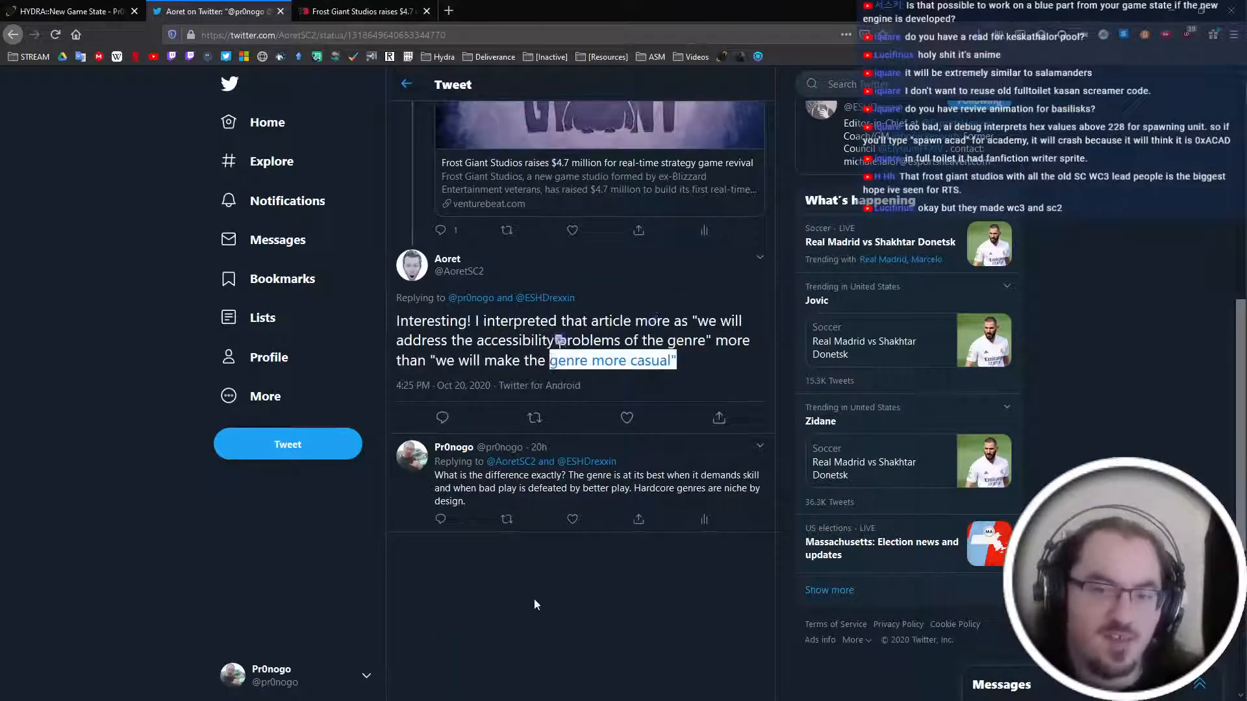
{"action": "scroll", "coordinate": [534, 599], "scroll_direction": "up", "scroll_amount": 3}
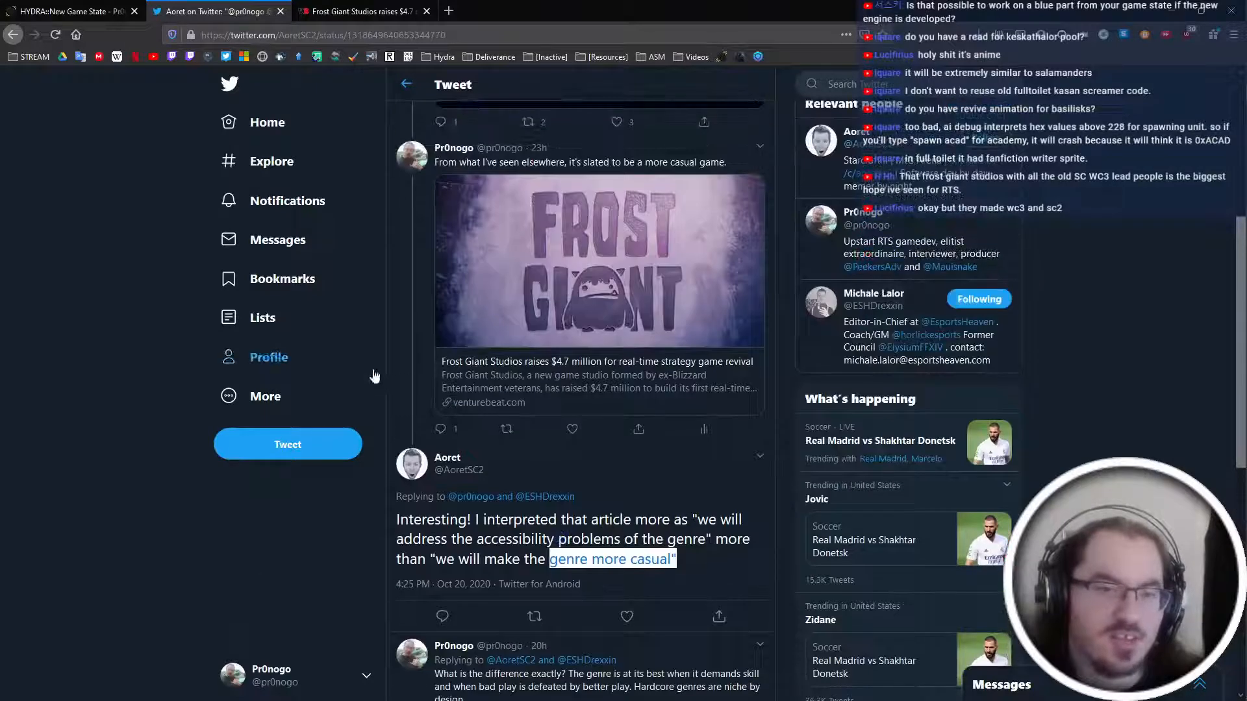
{"action": "left_click", "coordinate": [375, 377]}
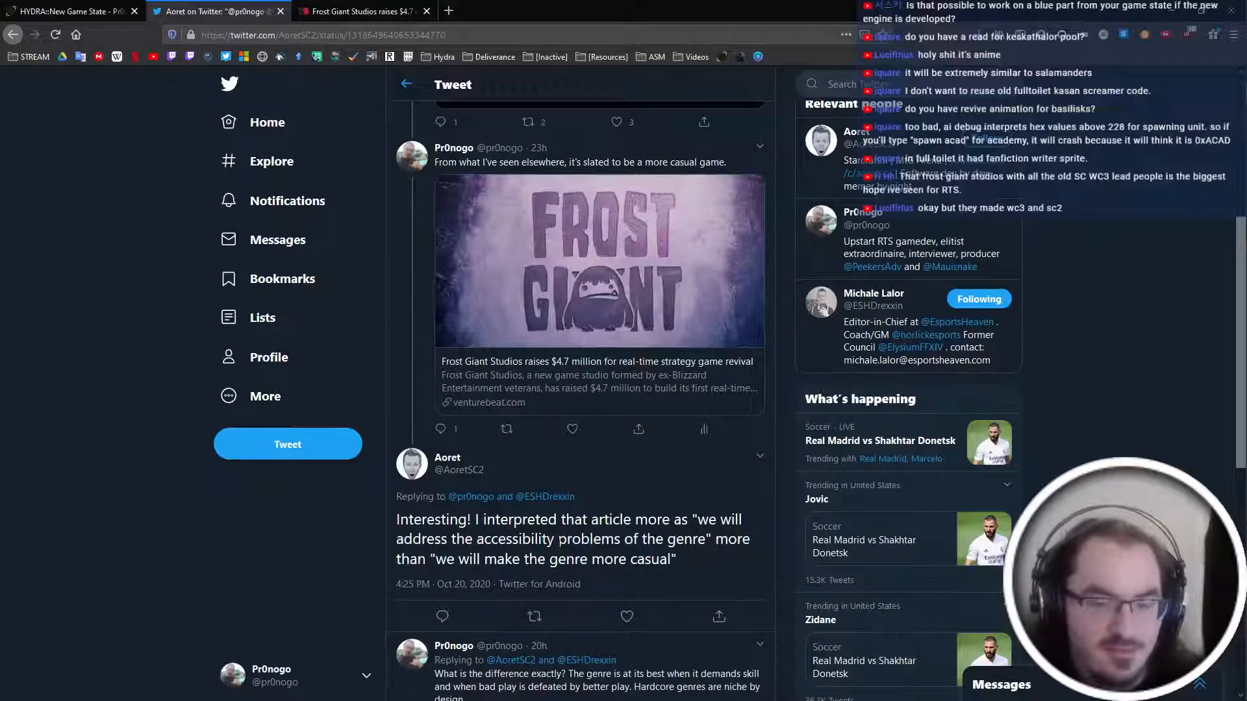
{"action": "left_click_drag", "start_coordinate": [480, 541], "coordinate": [633, 560]}
{"action": "left_click", "coordinate": [546, 556]}
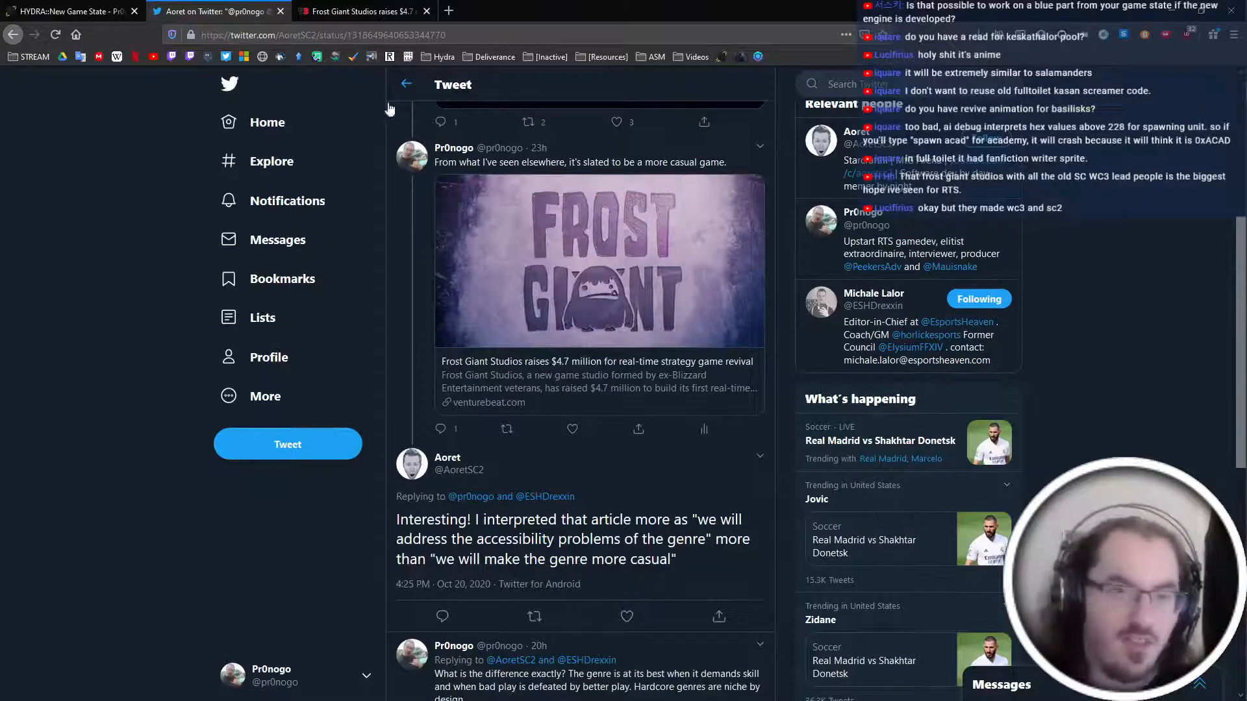
Close the Frost Giant article and tweet thread tabs, and minimize the browser.
{"action": "left_click", "coordinate": [388, 10]}
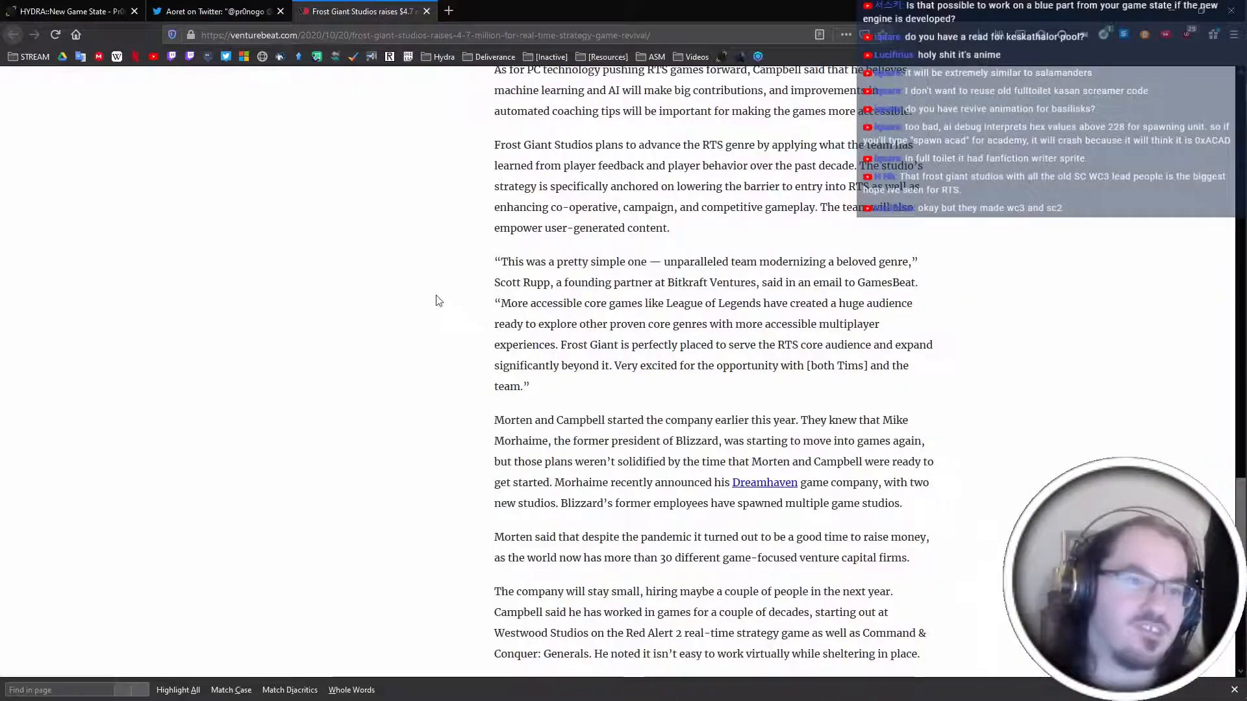
{"action": "middle_click", "coordinate": [197, 8]}
{"action": "middle_click", "coordinate": [197, 8]}
{"action": "left_click", "coordinate": [1164, 12]}
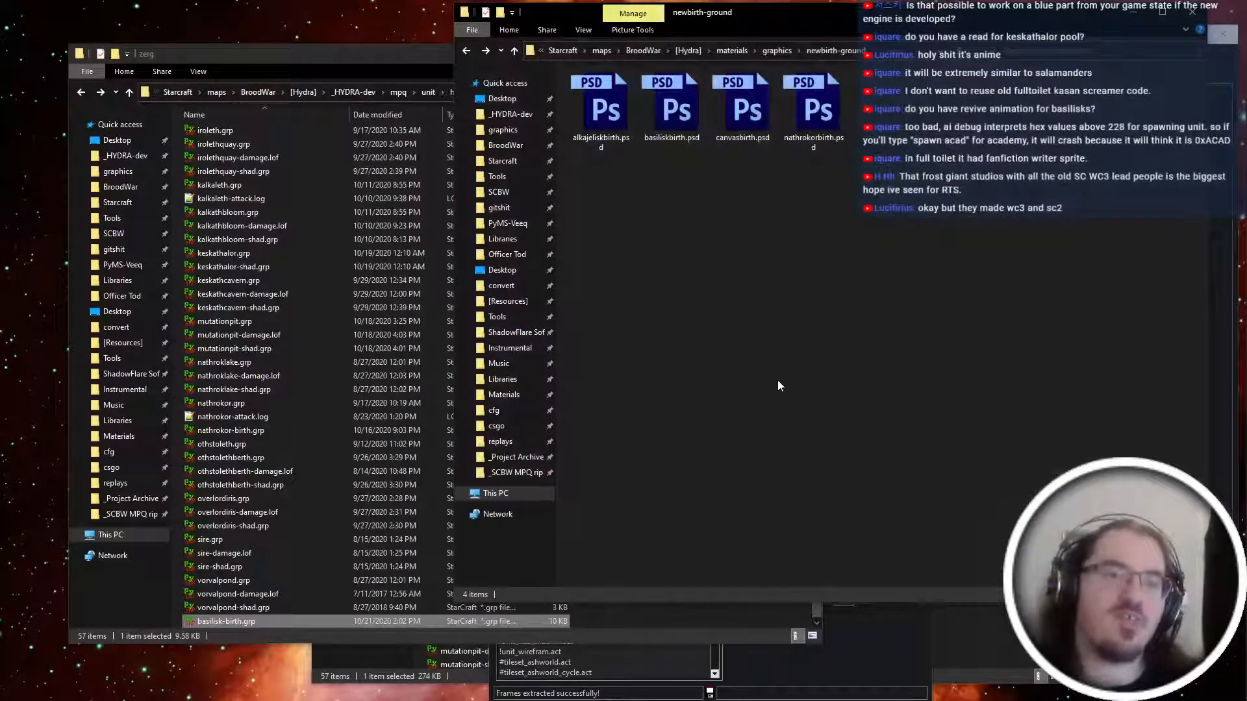
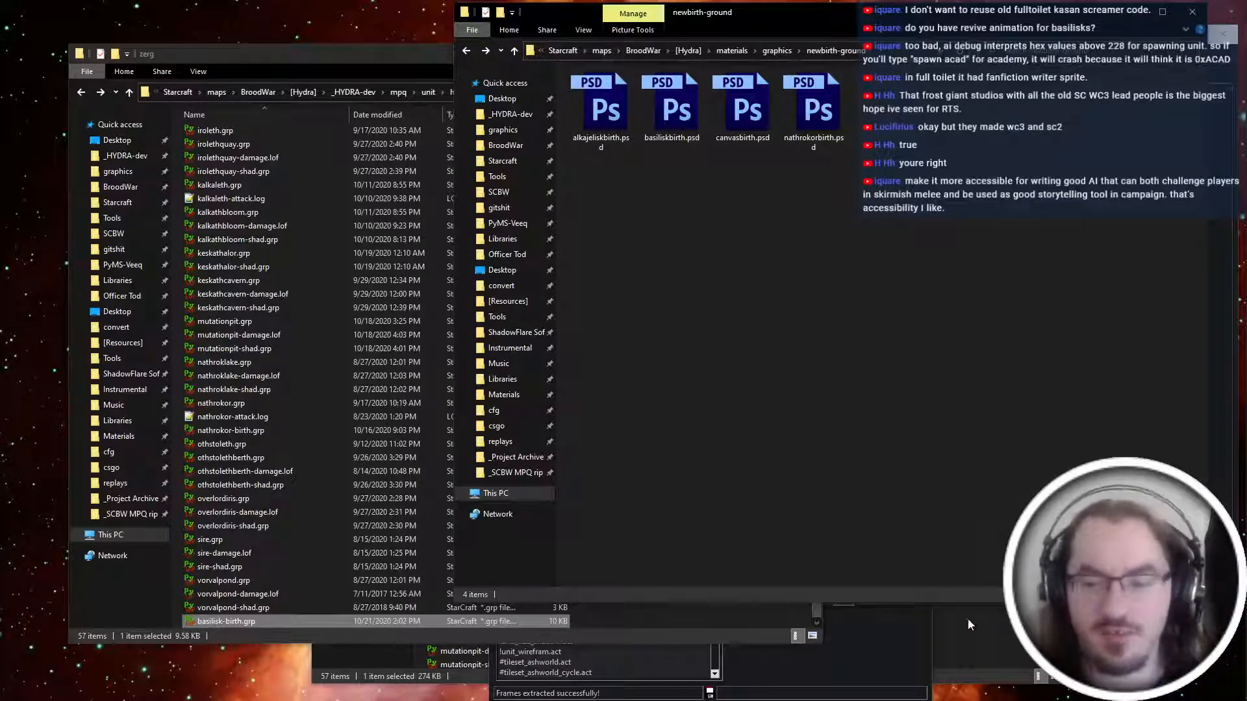
Close PyGRP without saving the GRP changes, close the duplicate zerg folder window and reposition the remaining one.
{"action": "left_click", "coordinate": [895, 649]}
{"action": "left_click", "coordinate": [915, 219]}
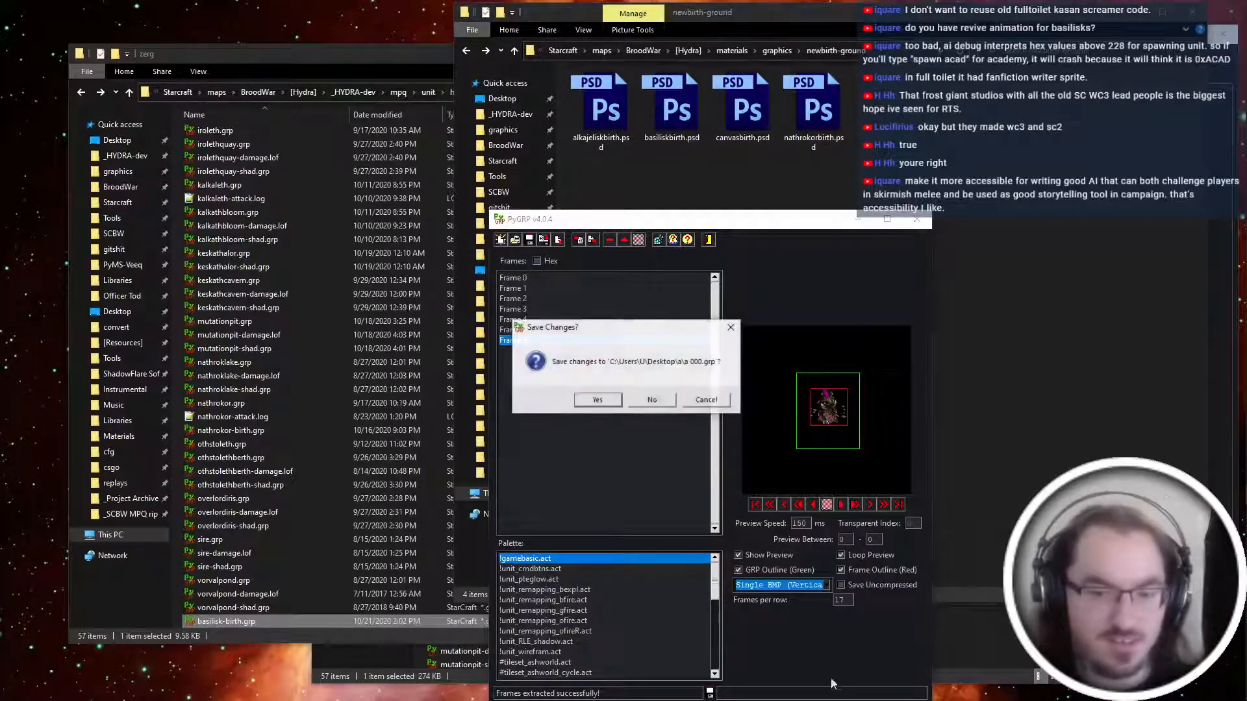
{"action": "left_click", "coordinate": [656, 401]}
{"action": "left_click", "coordinate": [926, 653]}
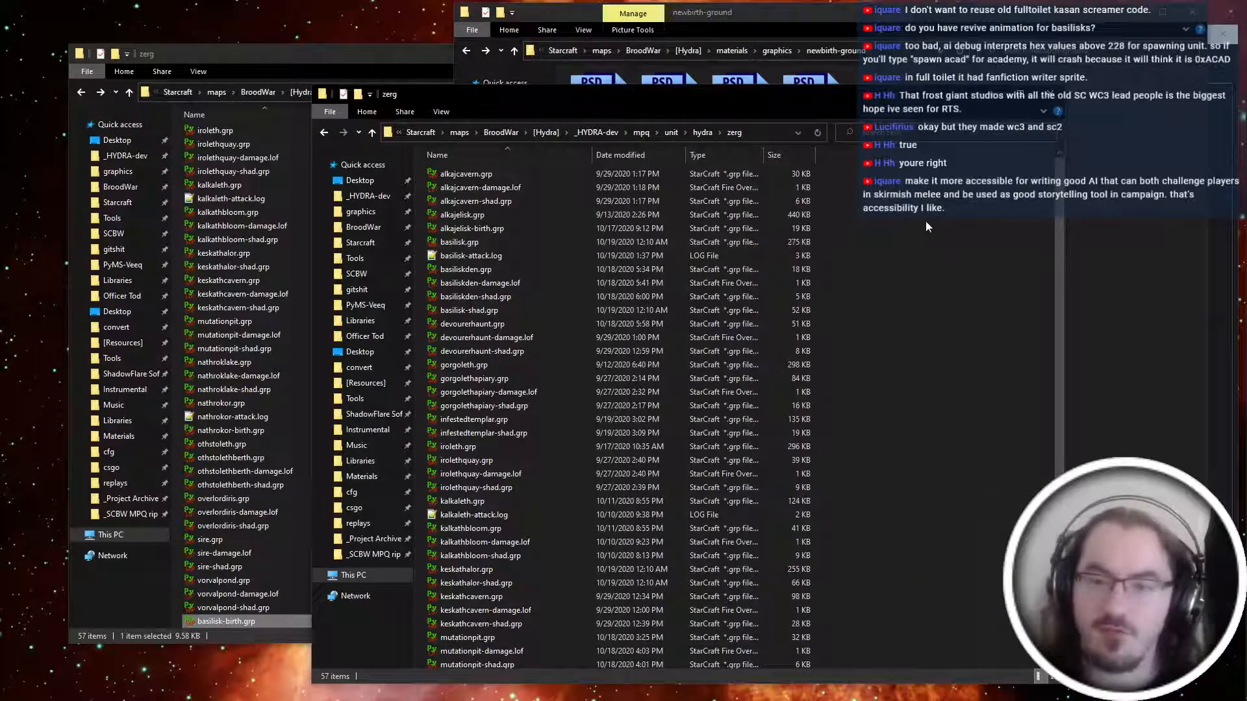
{"action": "left_click", "coordinate": [364, 62]}
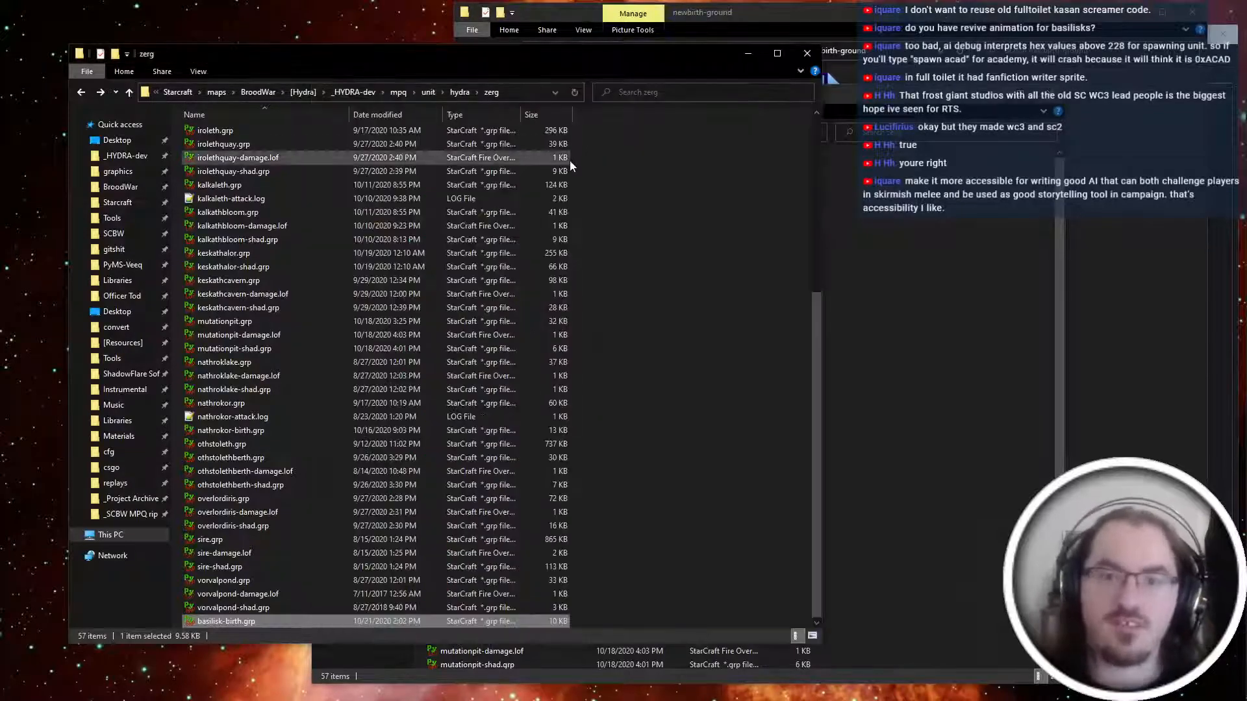
{"action": "left_click", "coordinate": [807, 52]}
{"action": "left_click_drag", "start_coordinate": [842, 97], "coordinate": [615, 80]}
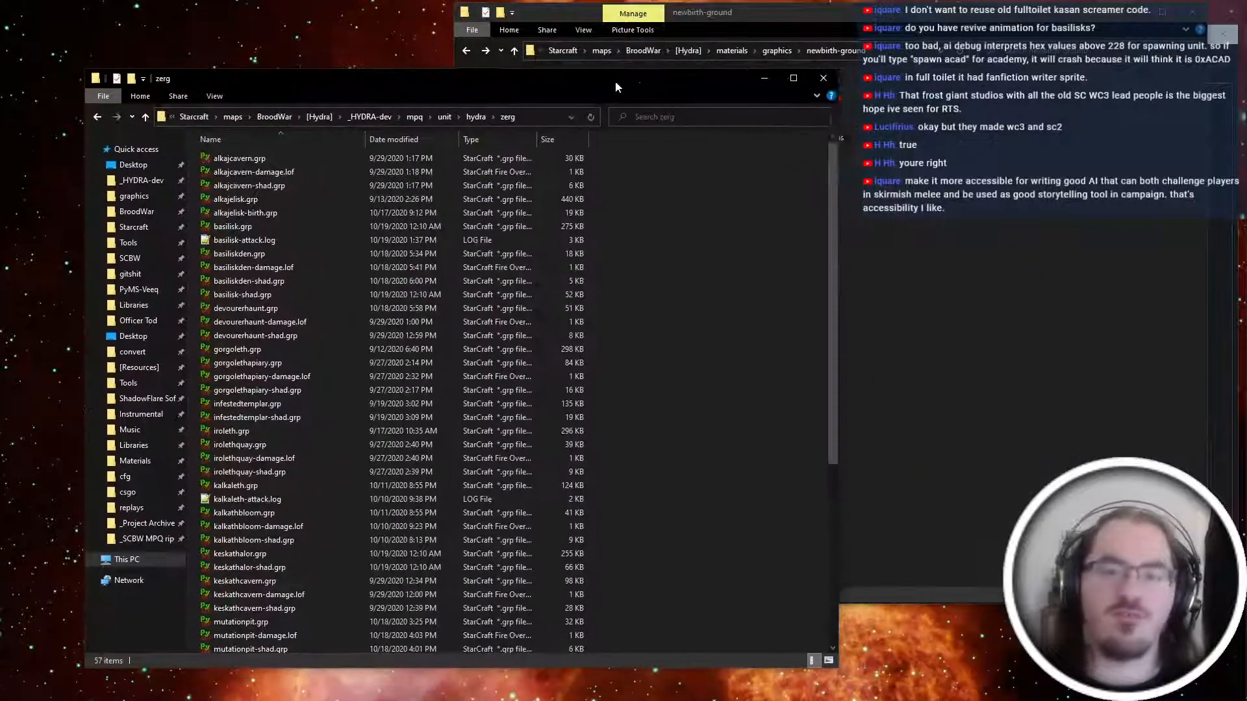
{"action": "left_click", "coordinate": [1054, 278]}
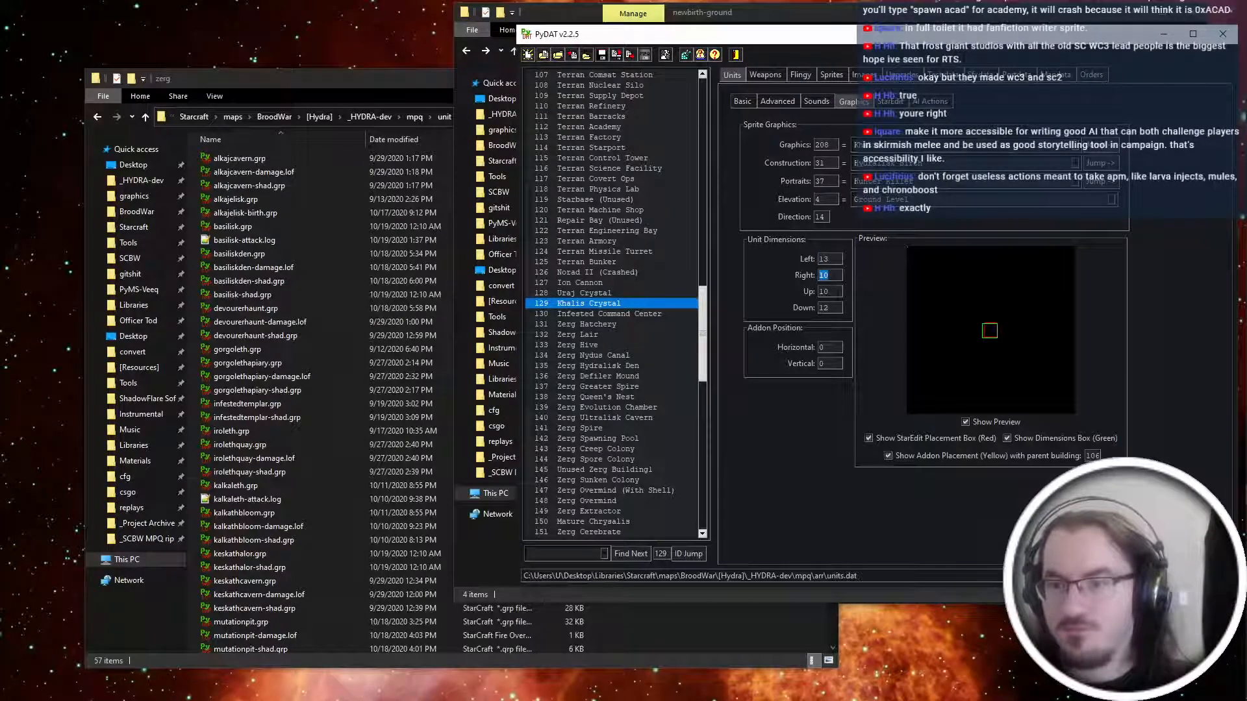
Set the Khalis Crystal's left, right, up and down unit dimensions to 14 in PyDAT.
{"action": "type", "text": "13"}
{"action": "key", "text": "Tab"}
{"action": "type", "text": "13"}
{"action": "key", "text": "Tab"}
{"action": "type", "text": "1"}
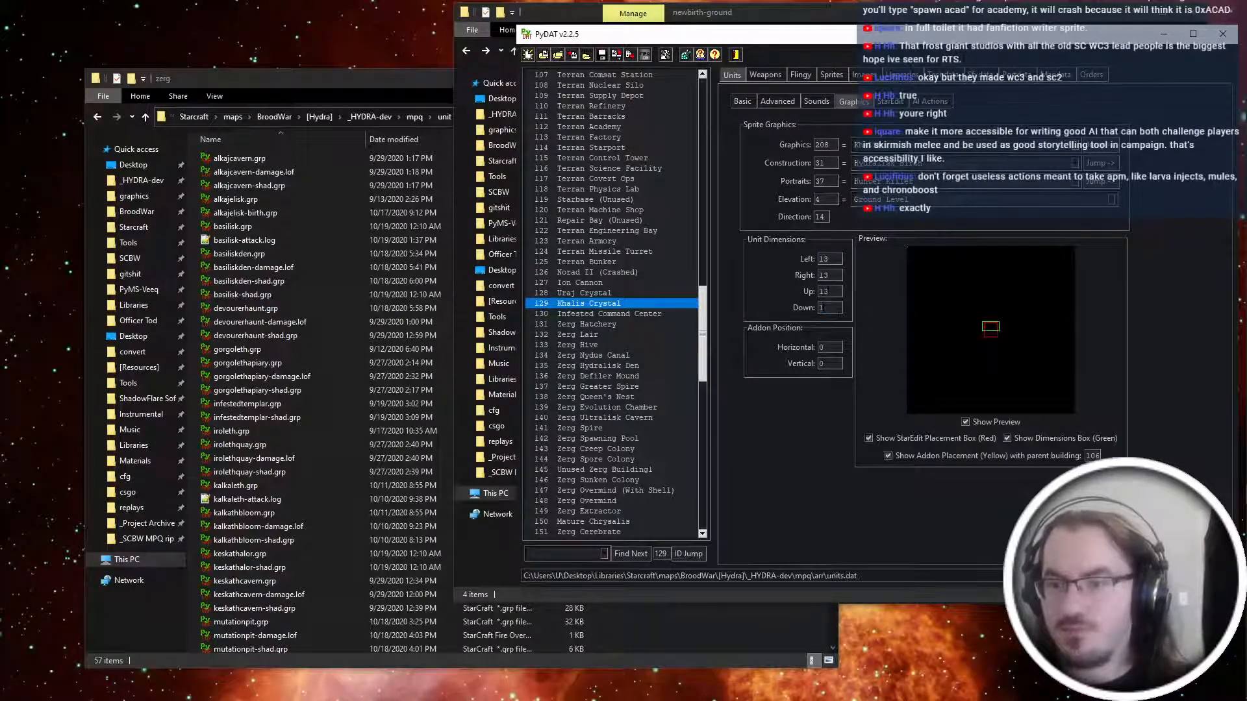
{"action": "type", "text": "4"}
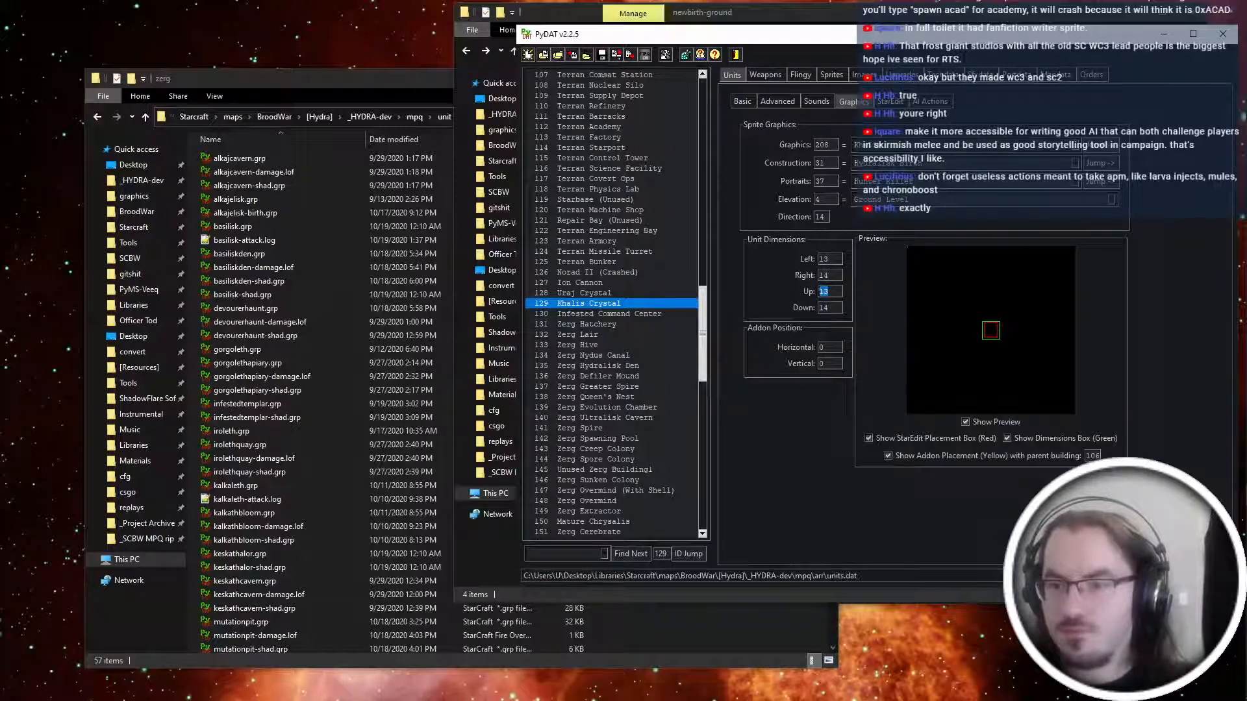
{"action": "double_click", "coordinate": [830, 259]}
{"action": "type", "text": "14"}
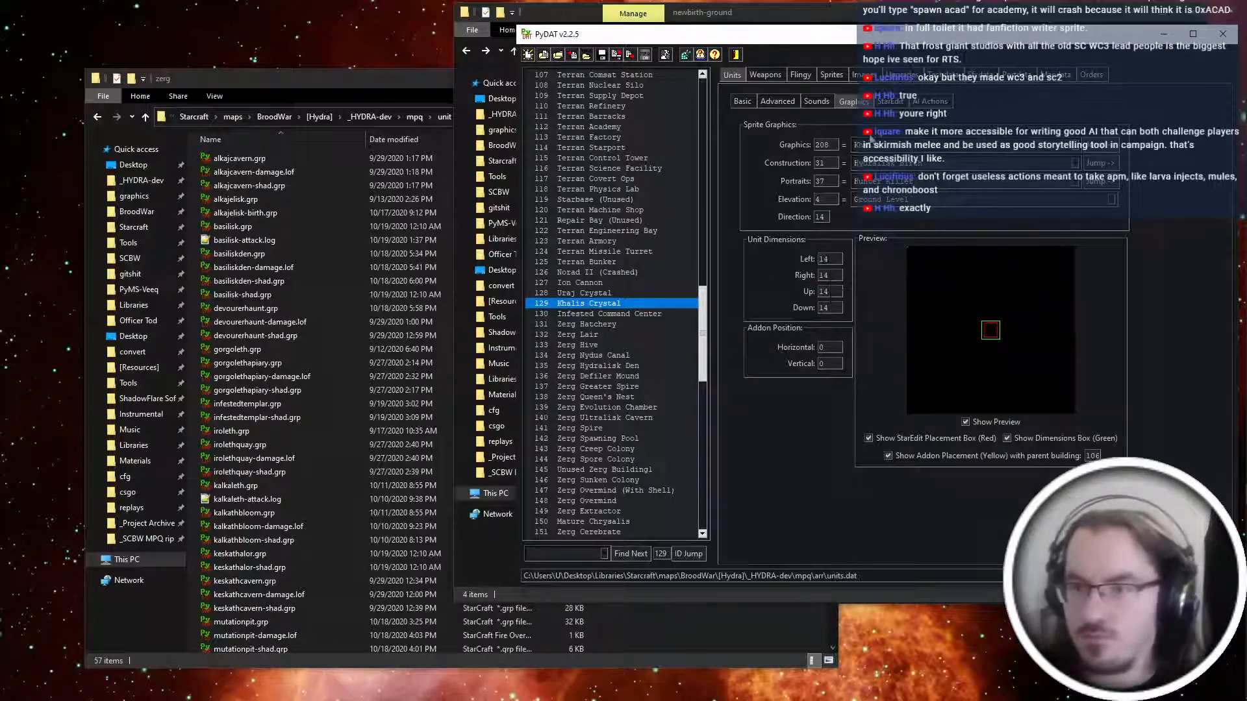
Resize the Khalis Crystal's StarEdit placement box to 22 by 22 pixels and enlarge it to match the unit dimensions box.
{"action": "left_click", "coordinate": [891, 102]}
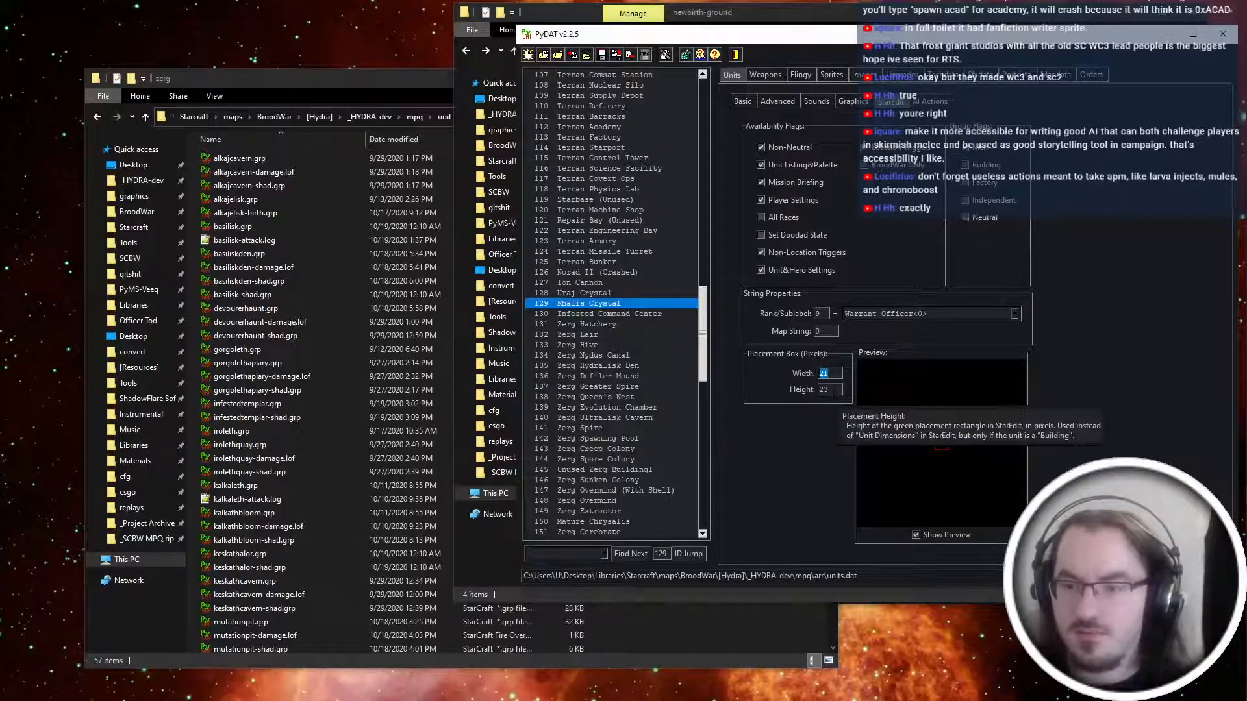
{"action": "type", "text": "22"}
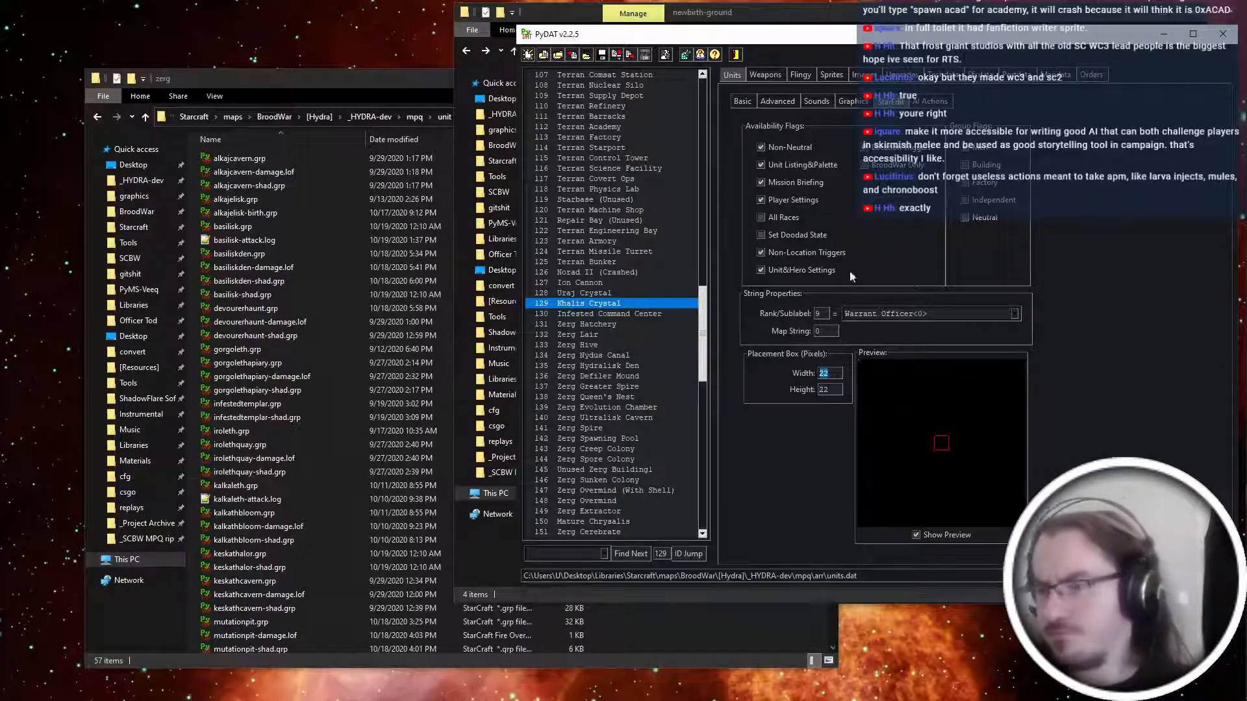
{"action": "left_click", "coordinate": [854, 103]}
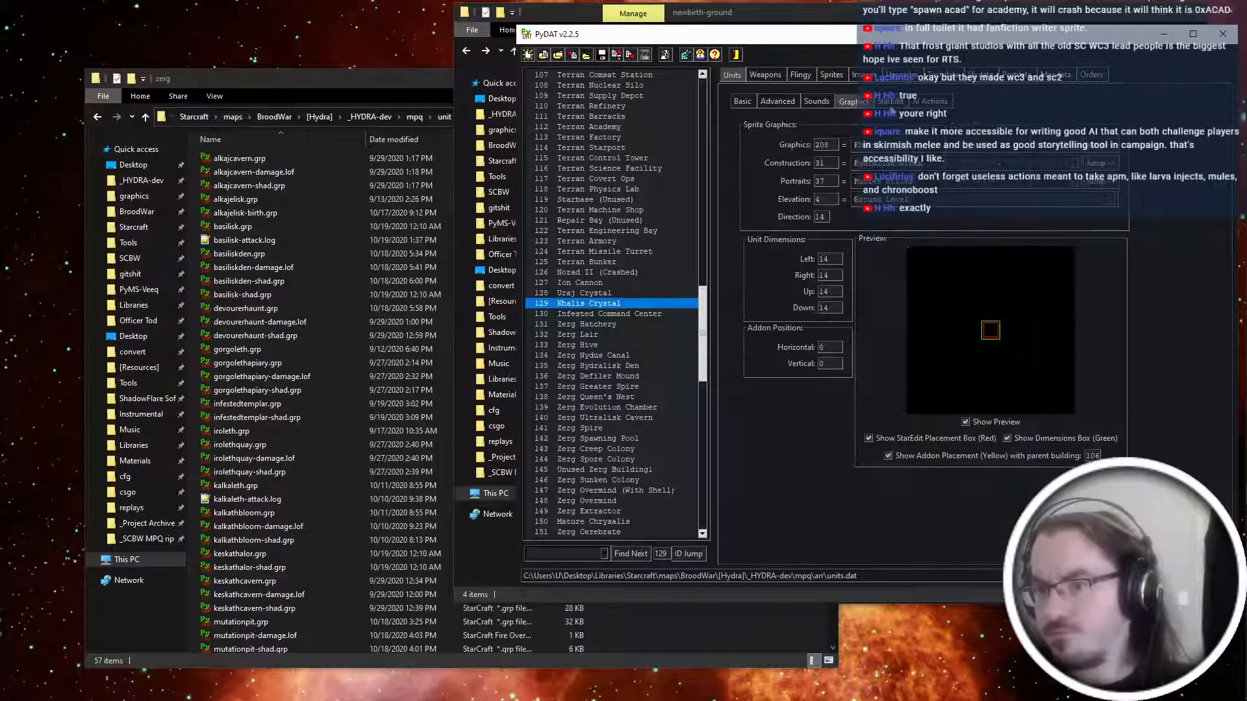
{"action": "left_click", "coordinate": [890, 102]}
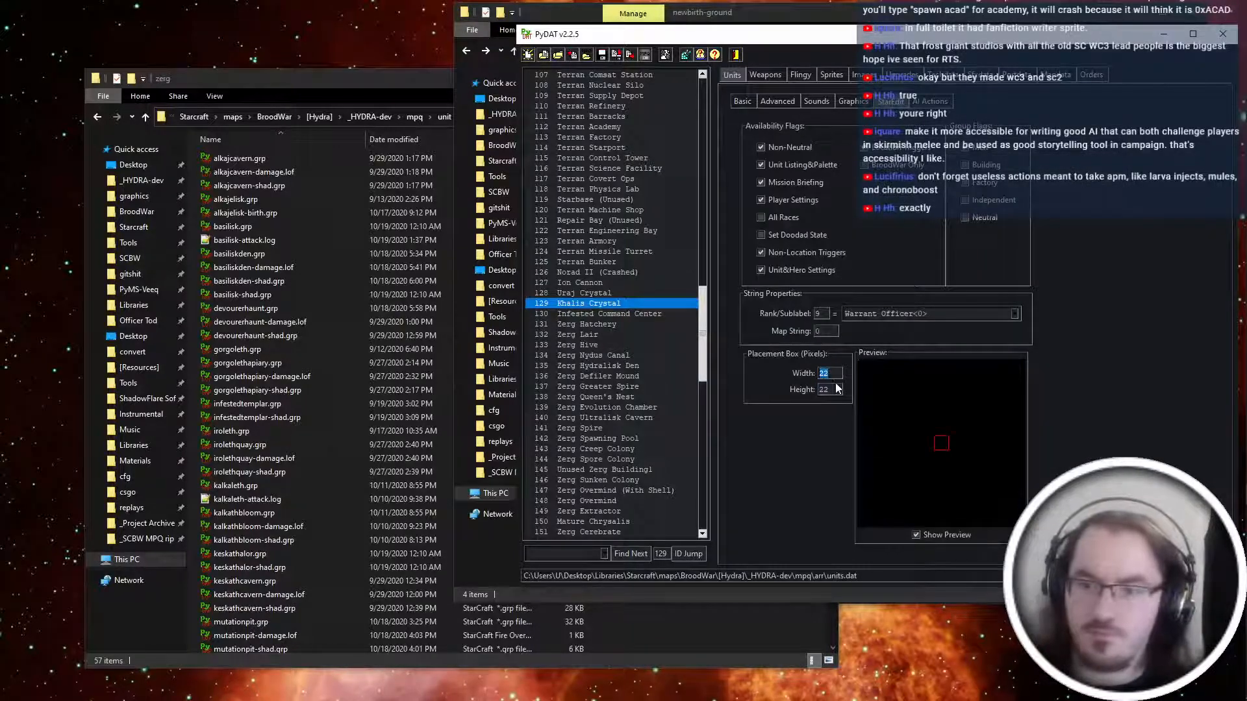
{"action": "left_click", "coordinate": [853, 102]}
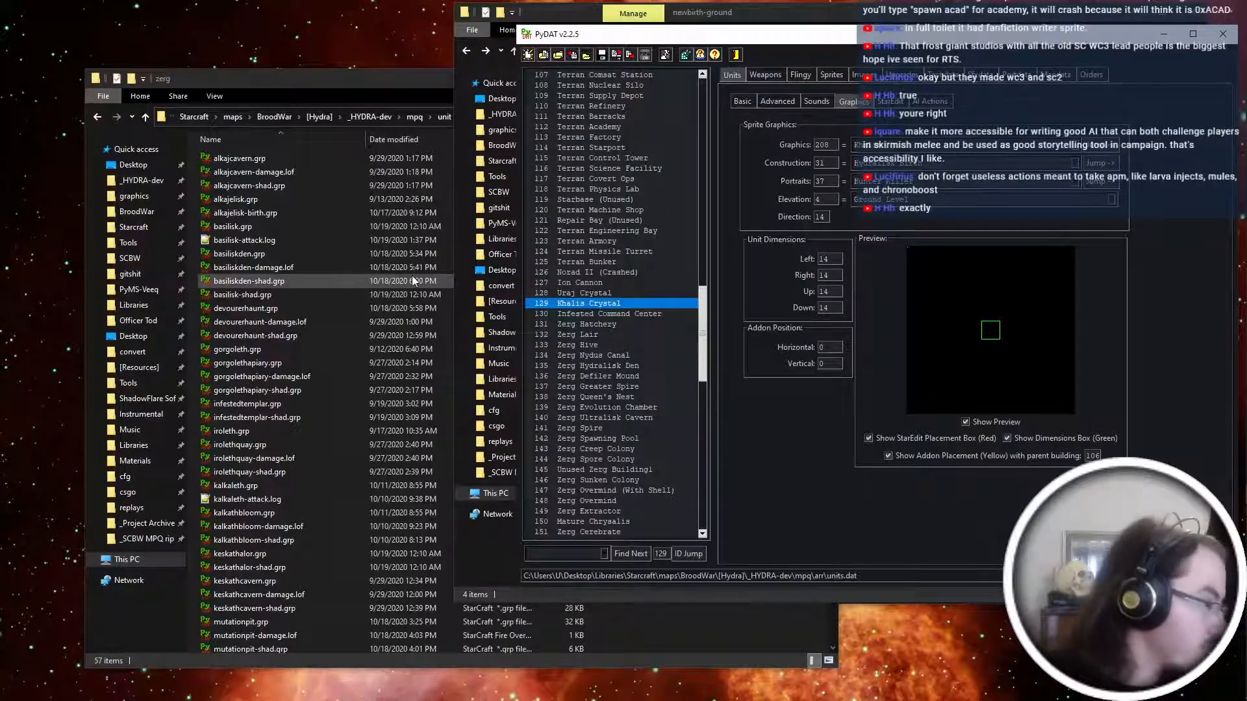
Switch to the HYDRA-beta archive in PyMPQ and bring up the mod's StarCraft test game.
{"action": "key", "text": "alt+Tab"}
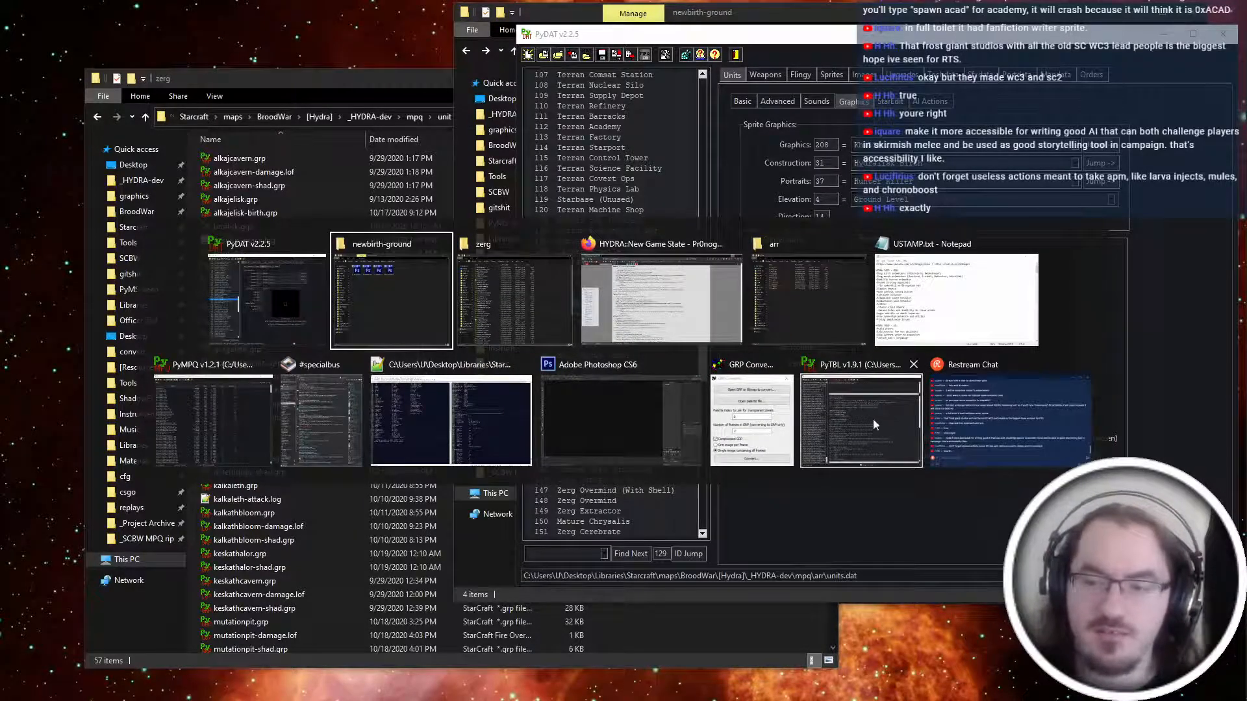
{"action": "left_click", "coordinate": [214, 419]}
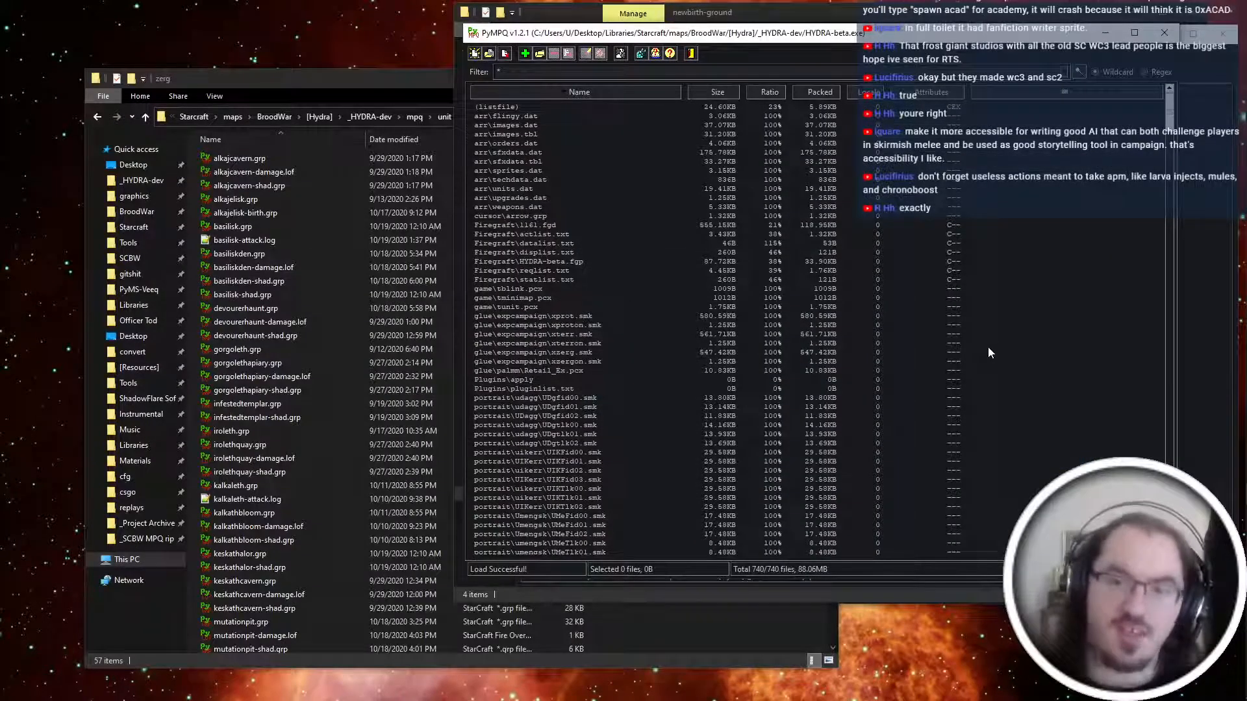
{"action": "left_click", "coordinate": [1224, 228]}
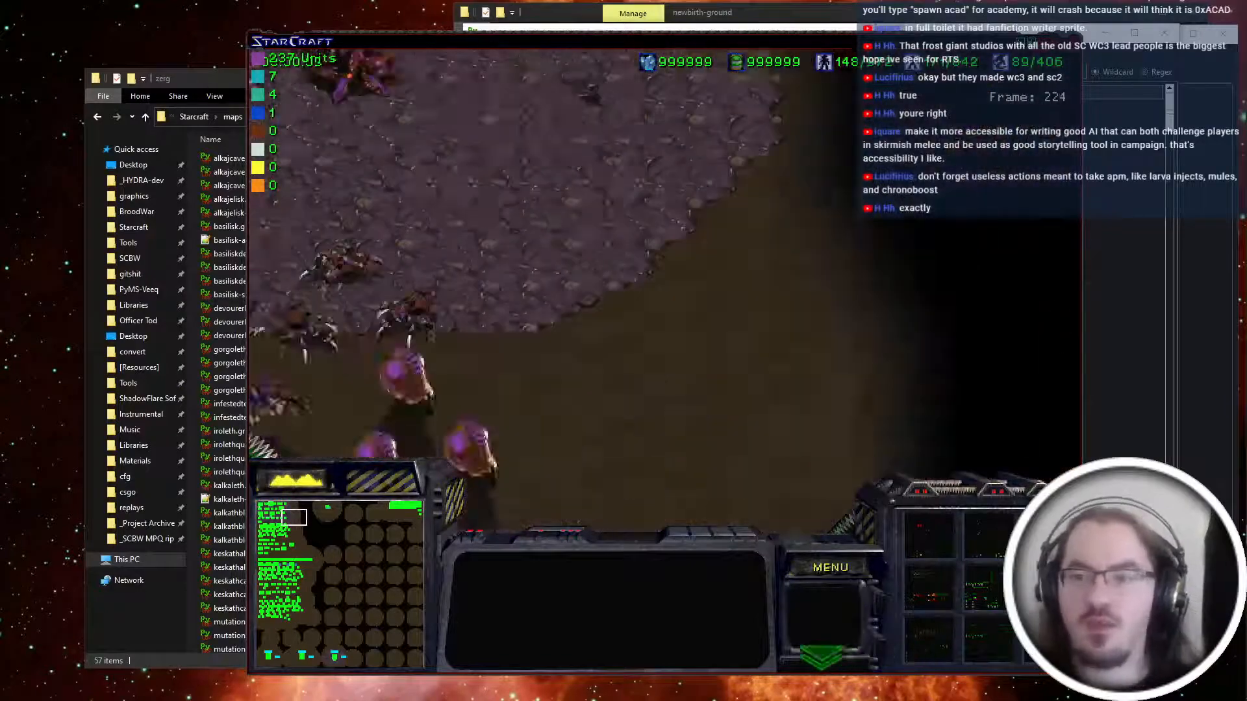
Enter a spawn command in the StarCraft debug console, close the console and select a group of three Zerg units.
{"action": "key", "text": "grave"}
{"action": "type", "text": "spawn"}
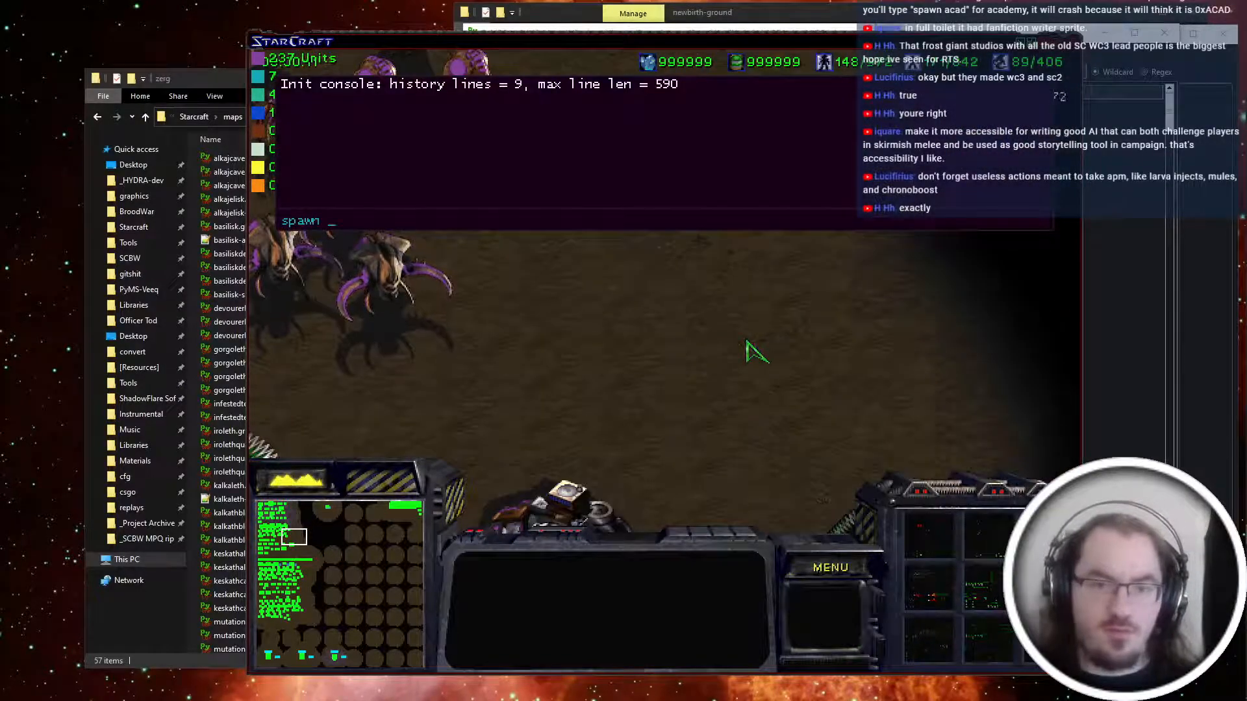
{"action": "key", "text": "Return"}
{"action": "key", "text": "grave"}
{"action": "left_click_drag", "start_coordinate": [595, 288], "coordinate": [695, 361]}
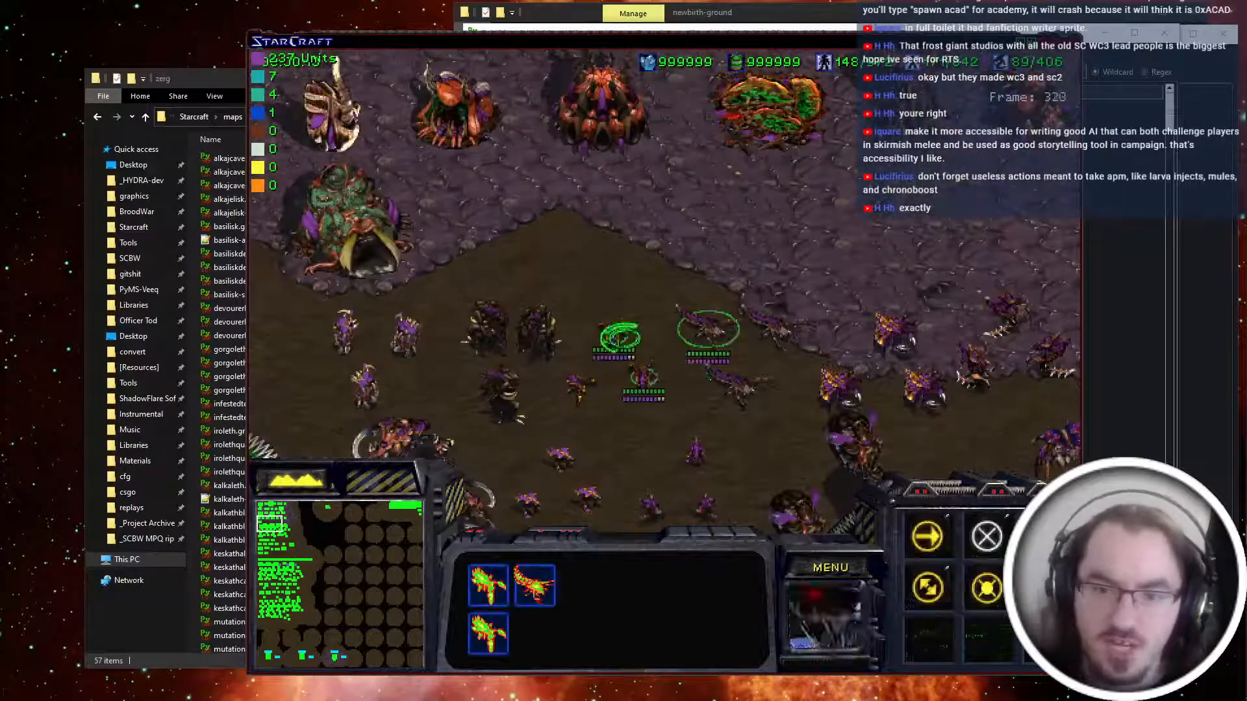
Move a Zerg Broodling and a neighbouring larger Zerg unit around the open ground to test unit spacing and collision.
{"action": "left_click", "coordinate": [613, 335]}
{"action": "right_click", "coordinate": [472, 349]}
{"action": "right_click", "coordinate": [538, 374]}
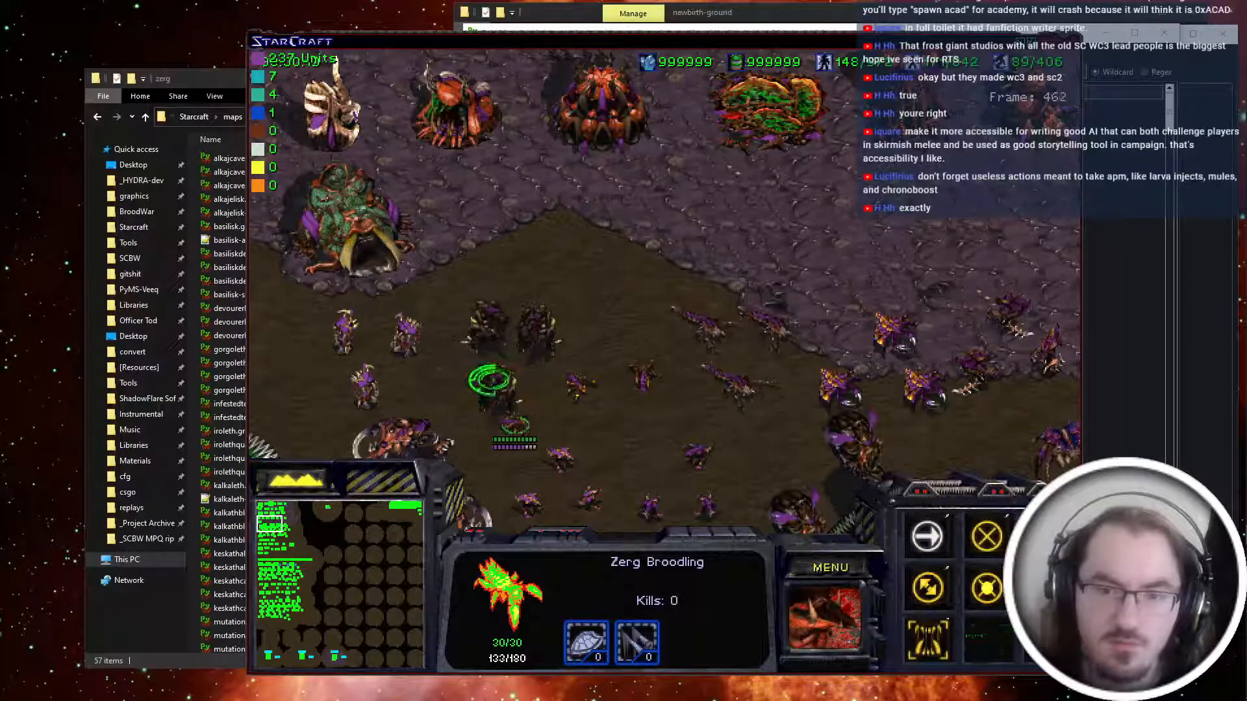
{"action": "left_click", "coordinate": [500, 384]}
{"action": "left_click", "coordinate": [538, 354], "text": "shift"}
{"action": "right_click", "coordinate": [533, 445]}
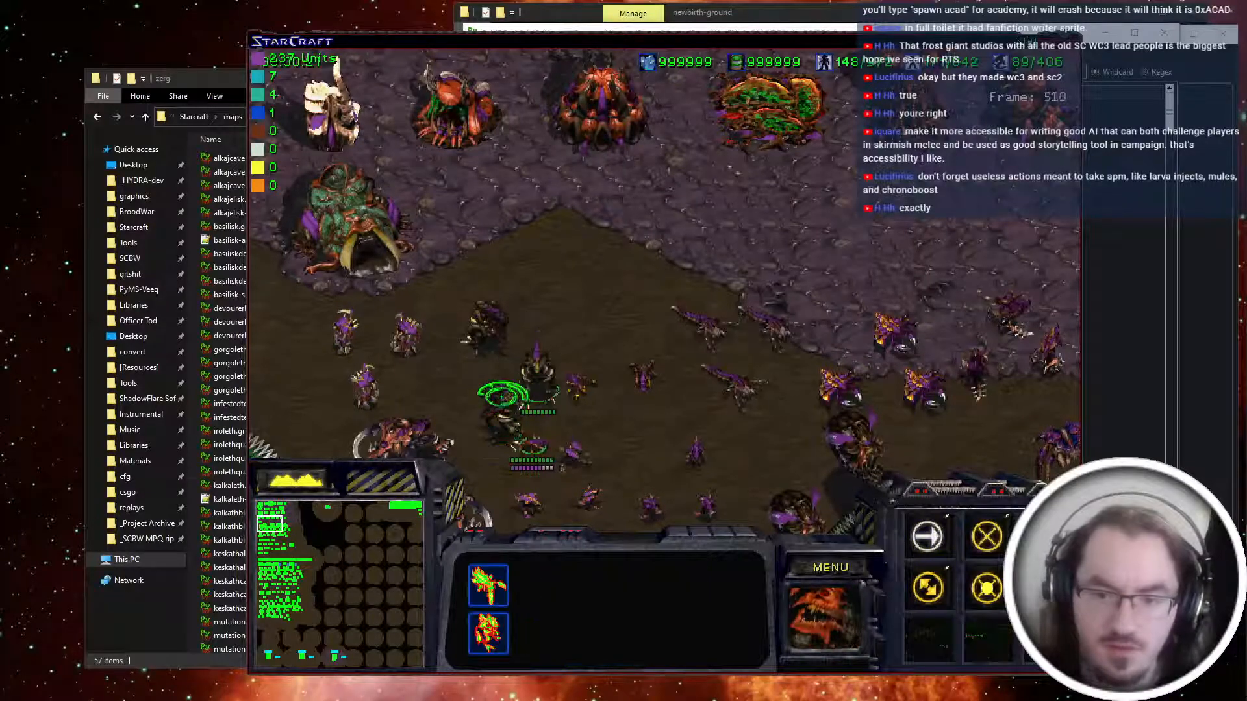
{"action": "left_click", "coordinate": [544, 406]}
{"action": "right_click", "coordinate": [564, 286]}
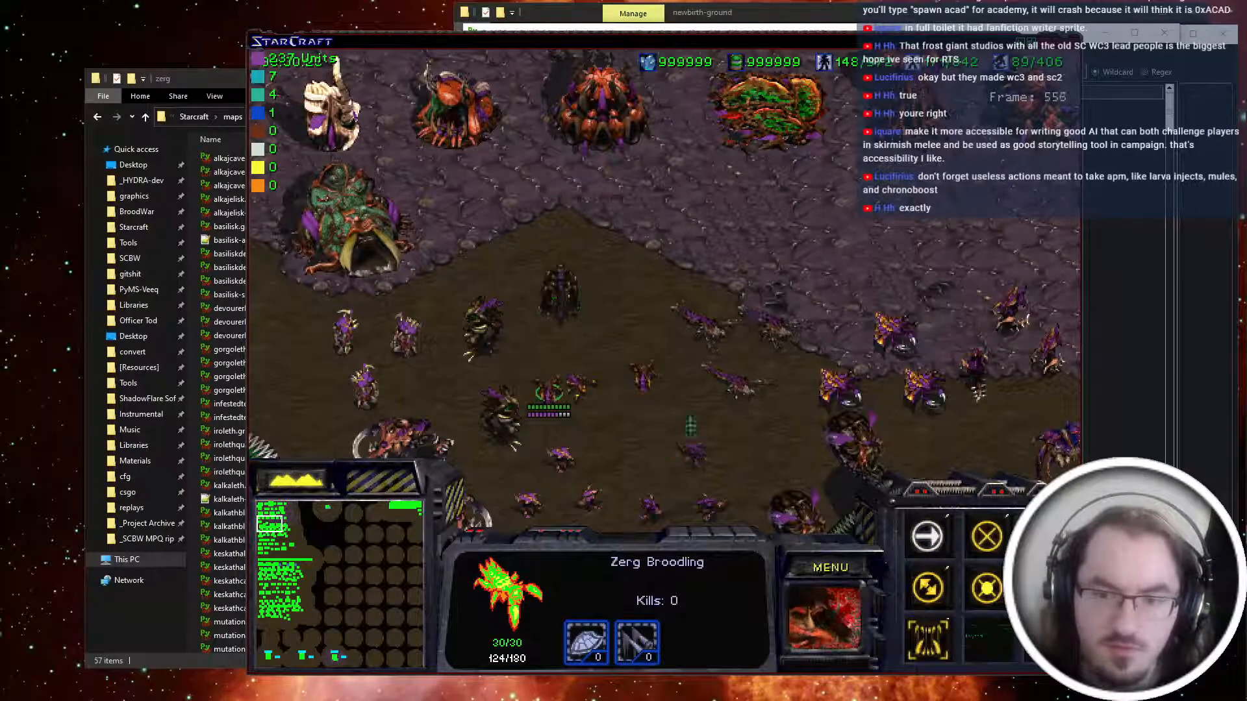
Select a Zerg Zergling and move it around the larger Zerg units to compare how it passes them.
{"action": "left_click", "coordinate": [558, 373]}
{"action": "left_click_drag", "start_coordinate": [543, 351], "coordinate": [576, 395]}
{"action": "left_click", "coordinate": [695, 465]}
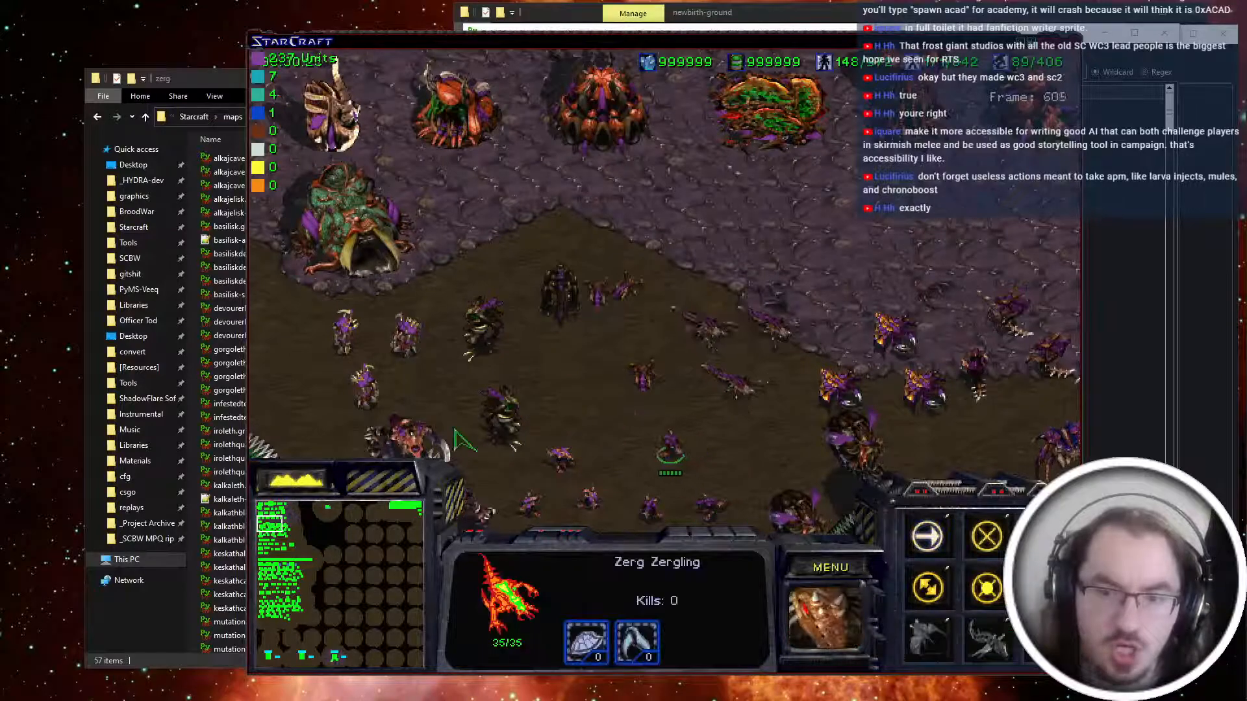
{"action": "right_click", "coordinate": [455, 406]}
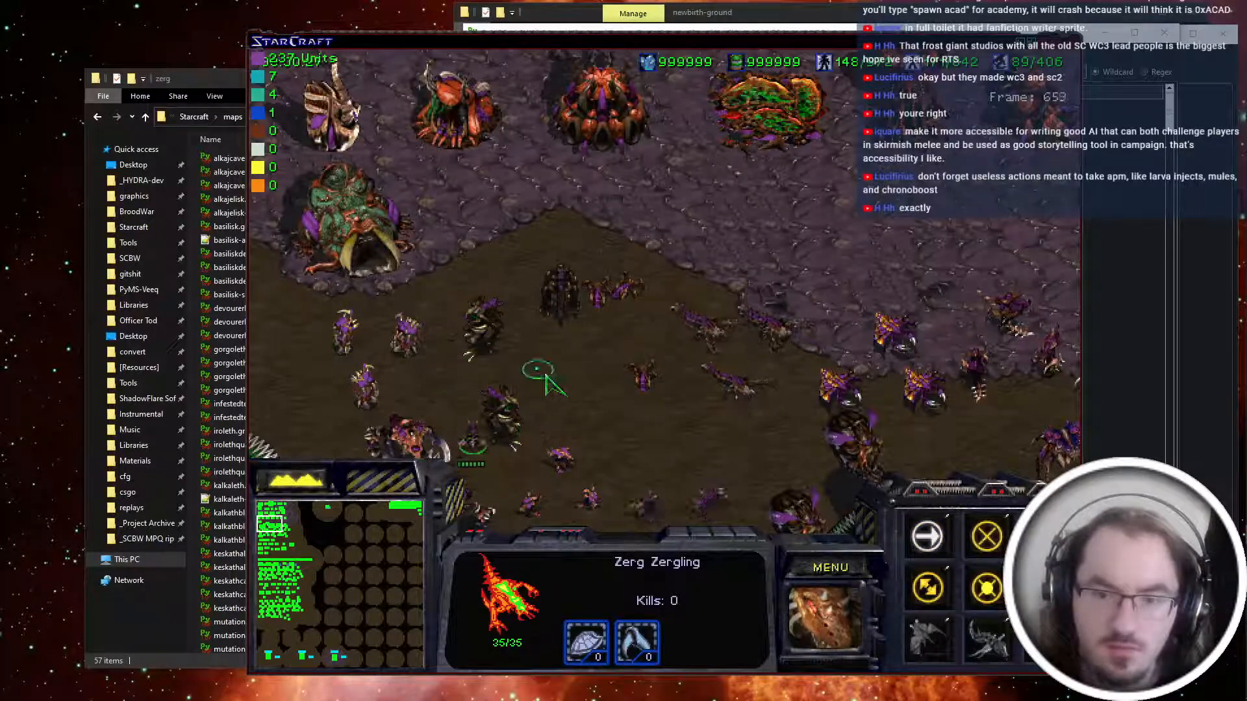
{"action": "right_click", "coordinate": [462, 389]}
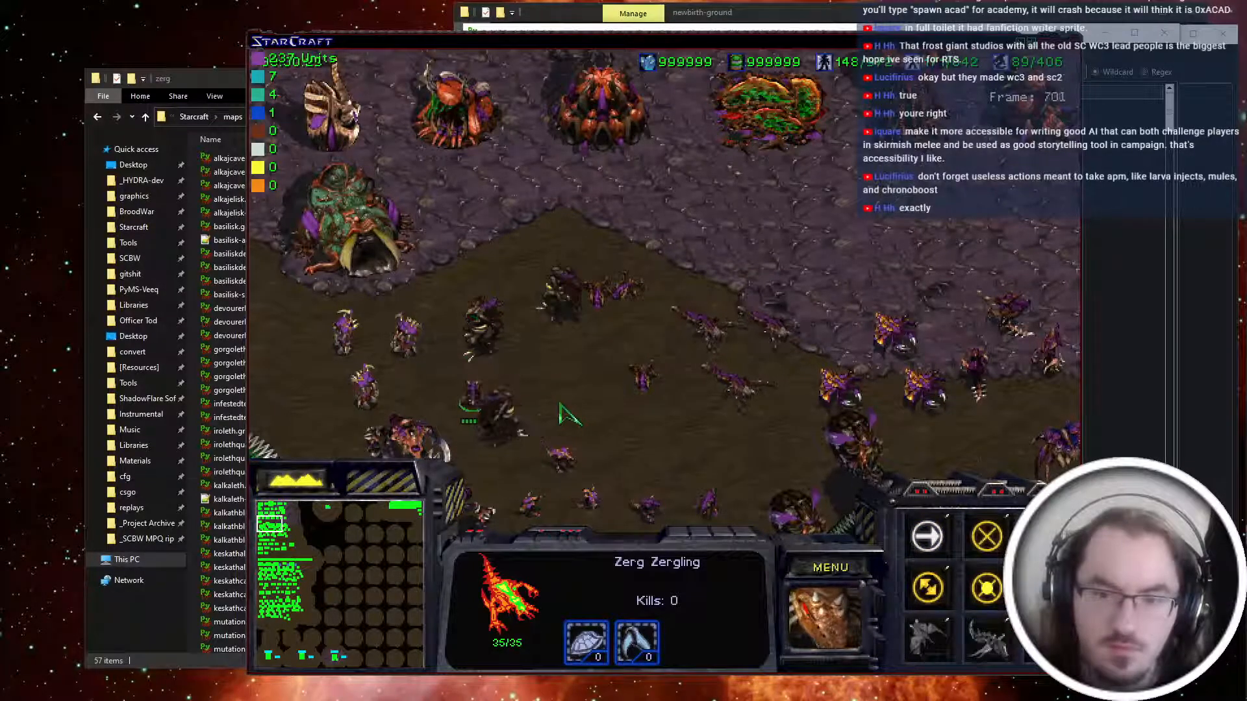
{"action": "right_click", "coordinate": [673, 398]}
Switch to PyDAT and set the Khalis Crystal's unit dimensions to 13 left, 13 right, 11 up and 13 down.
{"action": "key", "text": "alt+Tab"}
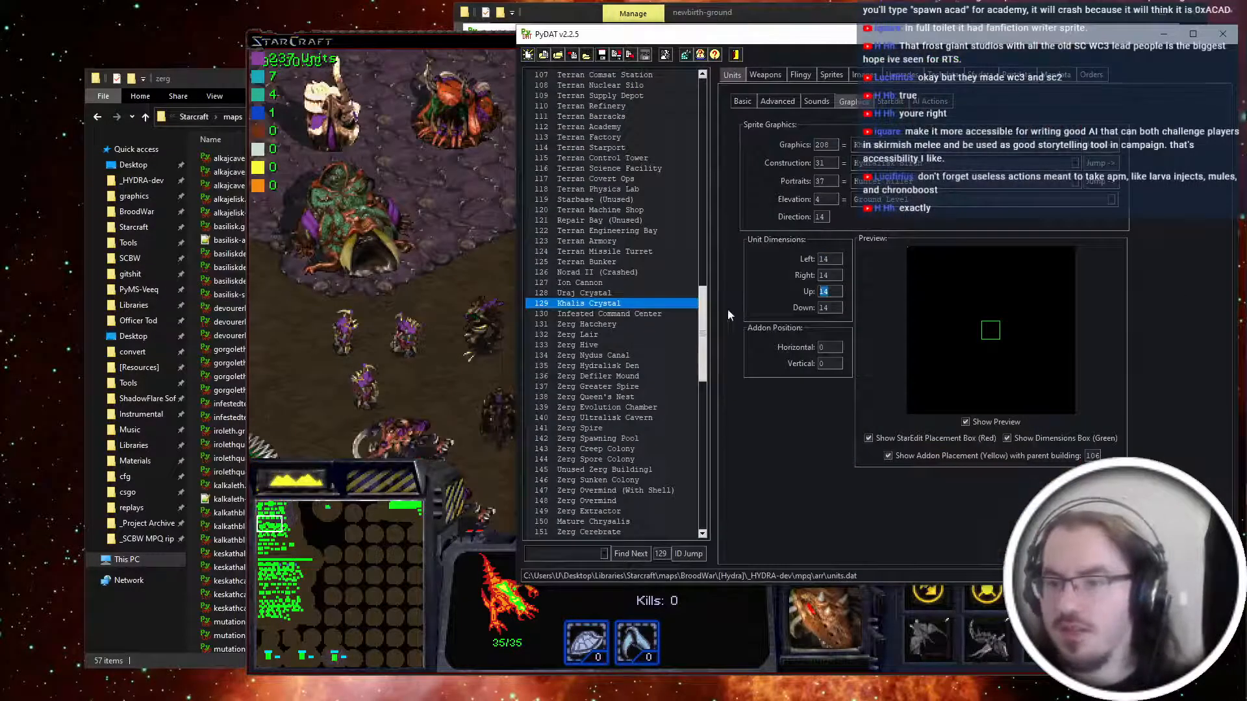
{"action": "key", "text": "Tab"}
{"action": "type", "text": "12"}
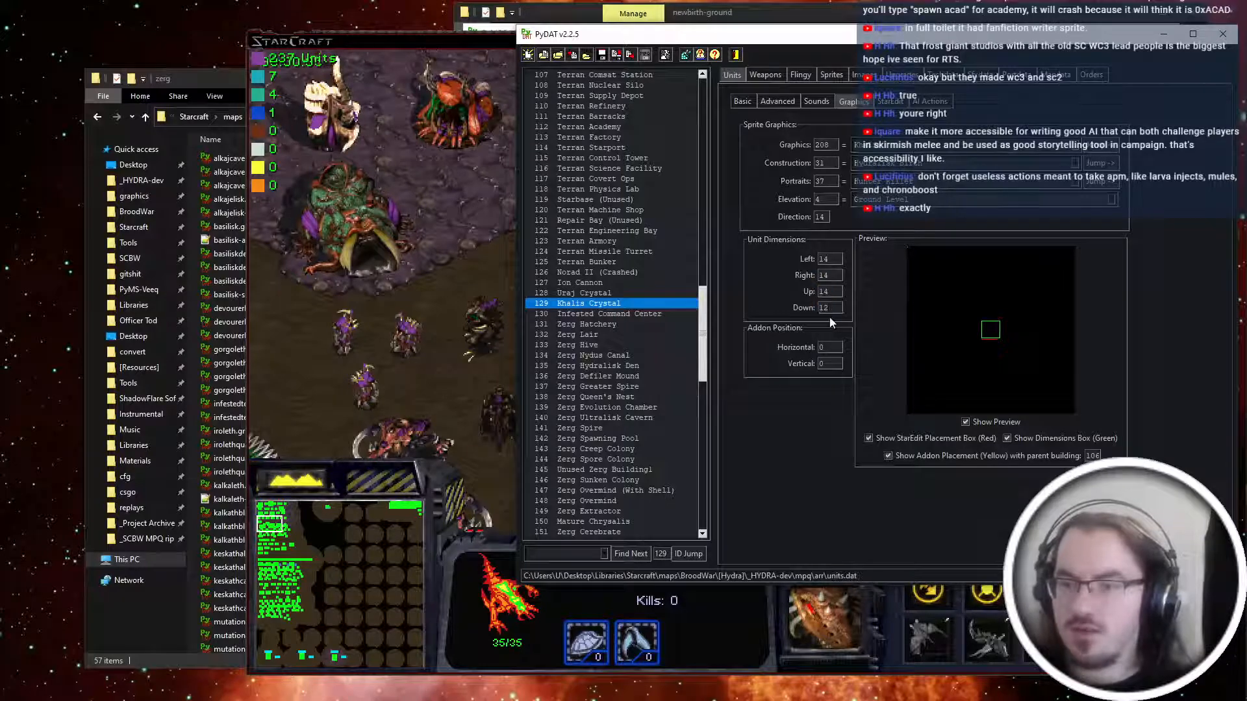
{"action": "key", "text": "BackSpace"}
{"action": "type", "text": "1"}
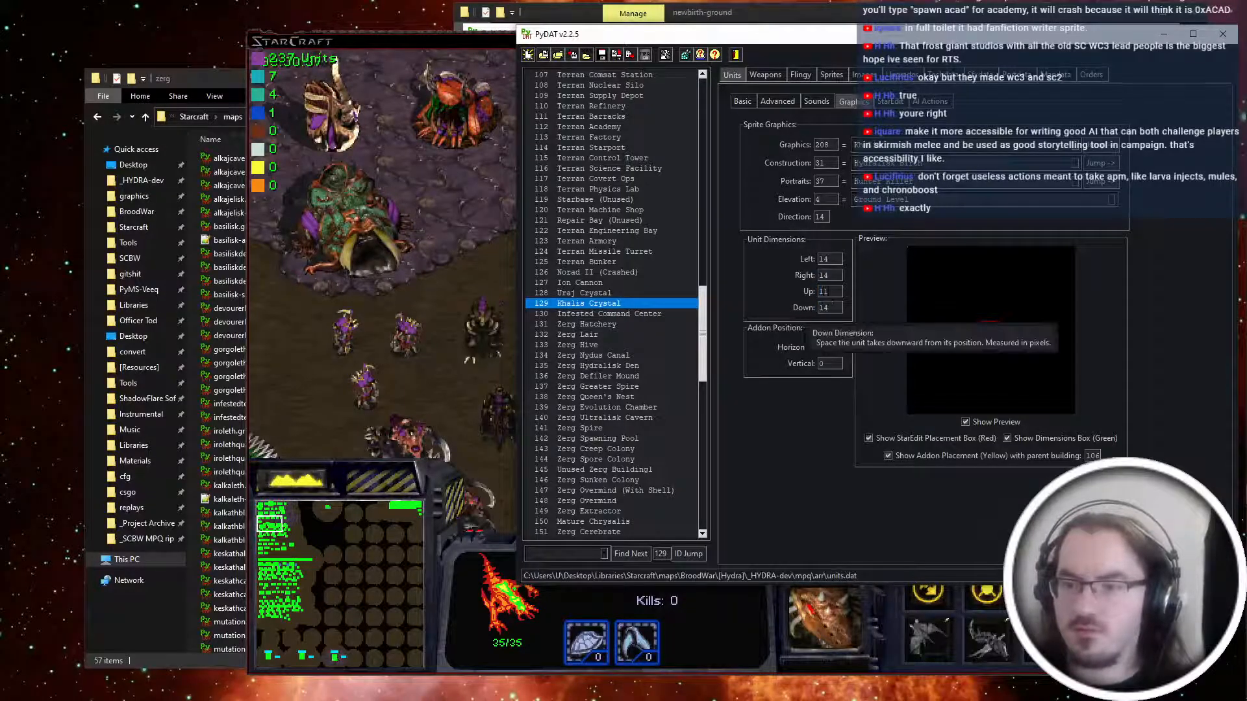
{"action": "key", "text": "shift+Tab"}
{"action": "key", "text": "shift+Tab"}
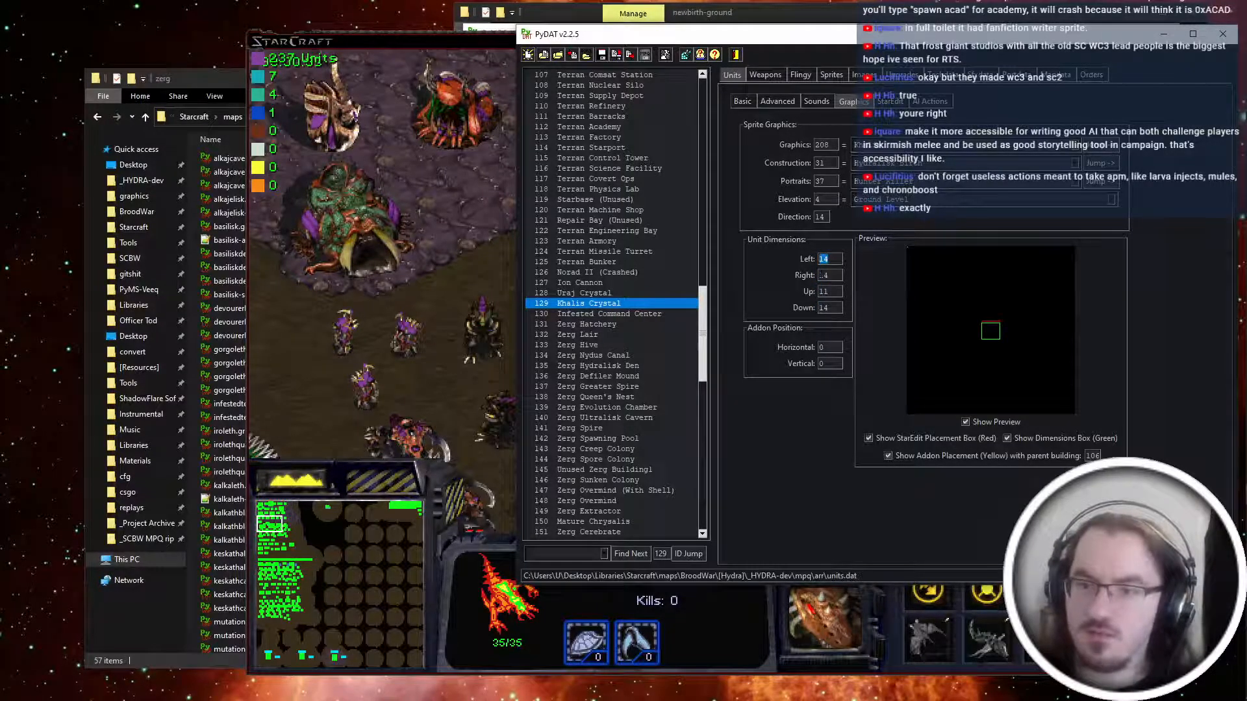
{"action": "type", "text": "13"}
{"action": "key", "text": "Tab"}
{"action": "type", "text": "13"}
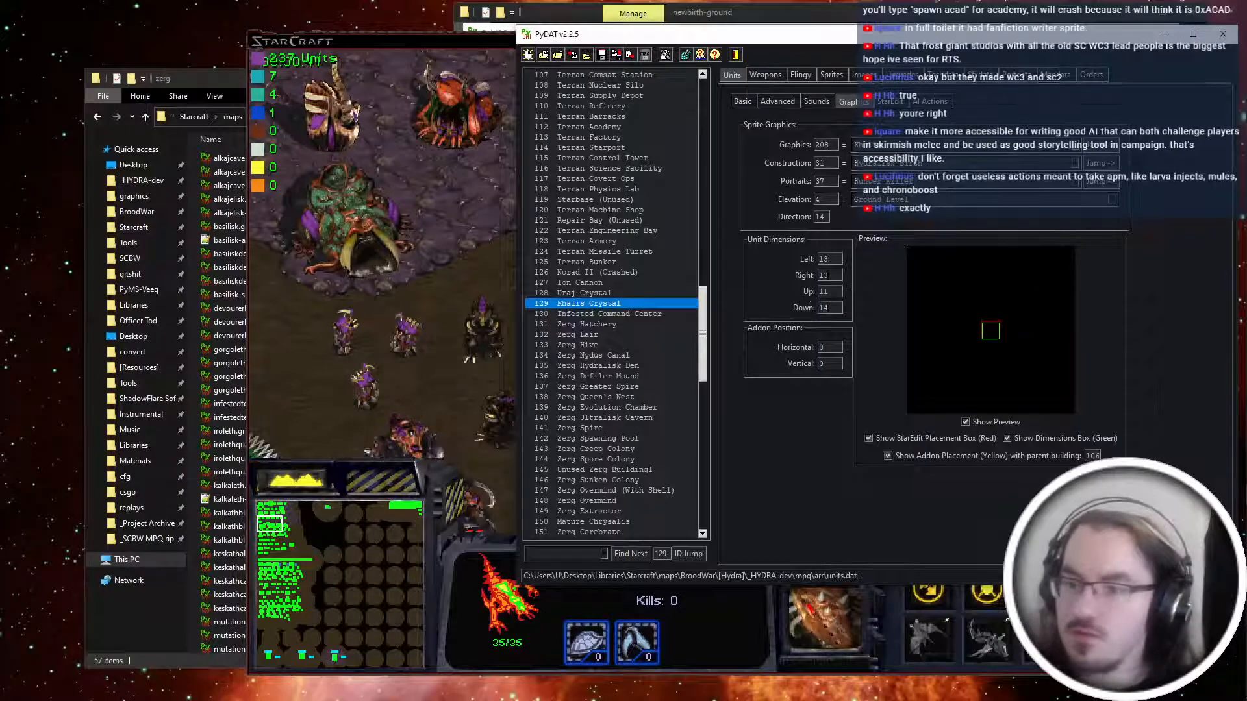
{"action": "key", "text": "Tab"}
{"action": "key", "text": "Tab"}
{"action": "type", "text": "13"}
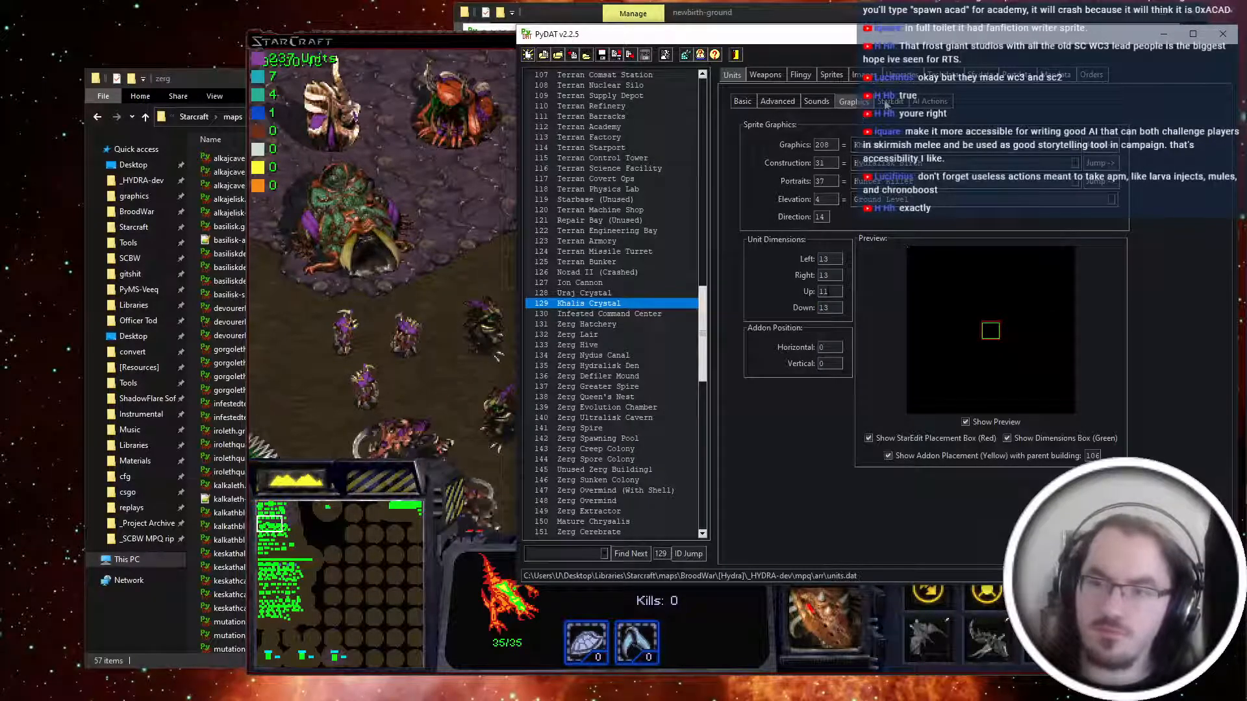
Set the Khalis Crystal's StarEdit placement box to 26 by 26 pixels and check it against the unit dimensions preview.
{"action": "left_click", "coordinate": [778, 101]}
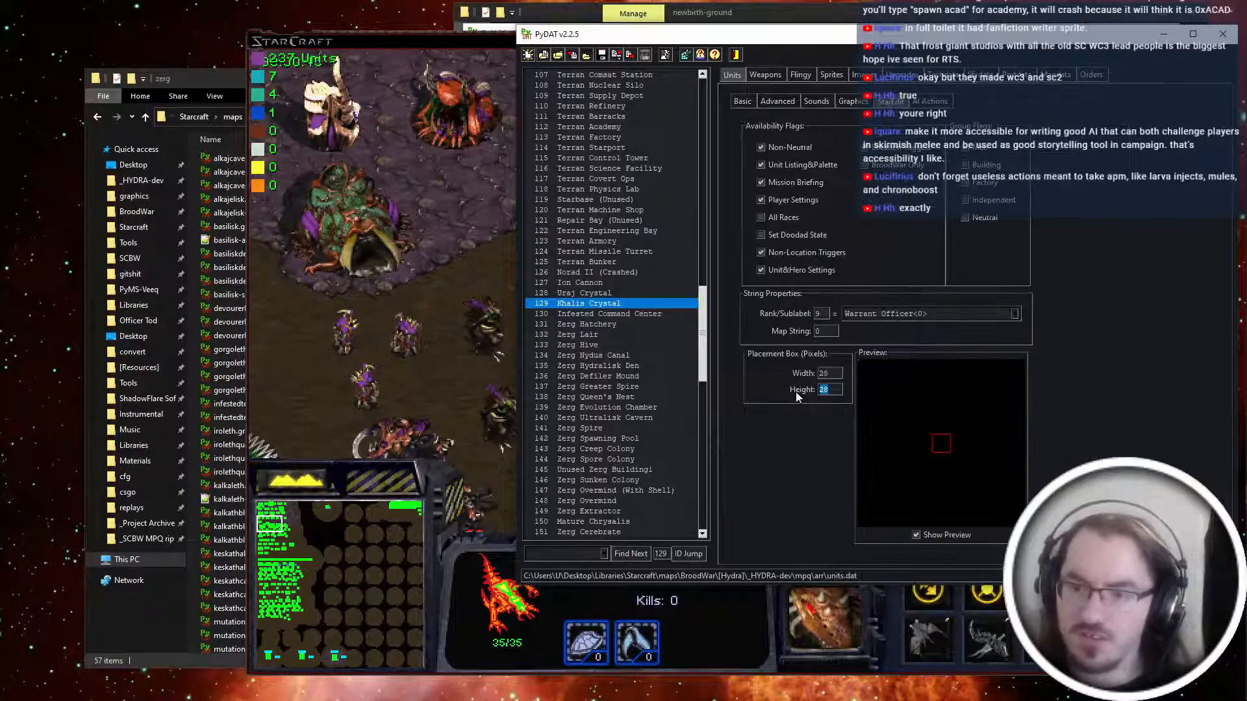
{"action": "type", "text": "26"}
{"action": "key", "text": "shift+Tab"}
{"action": "type", "text": "26"}
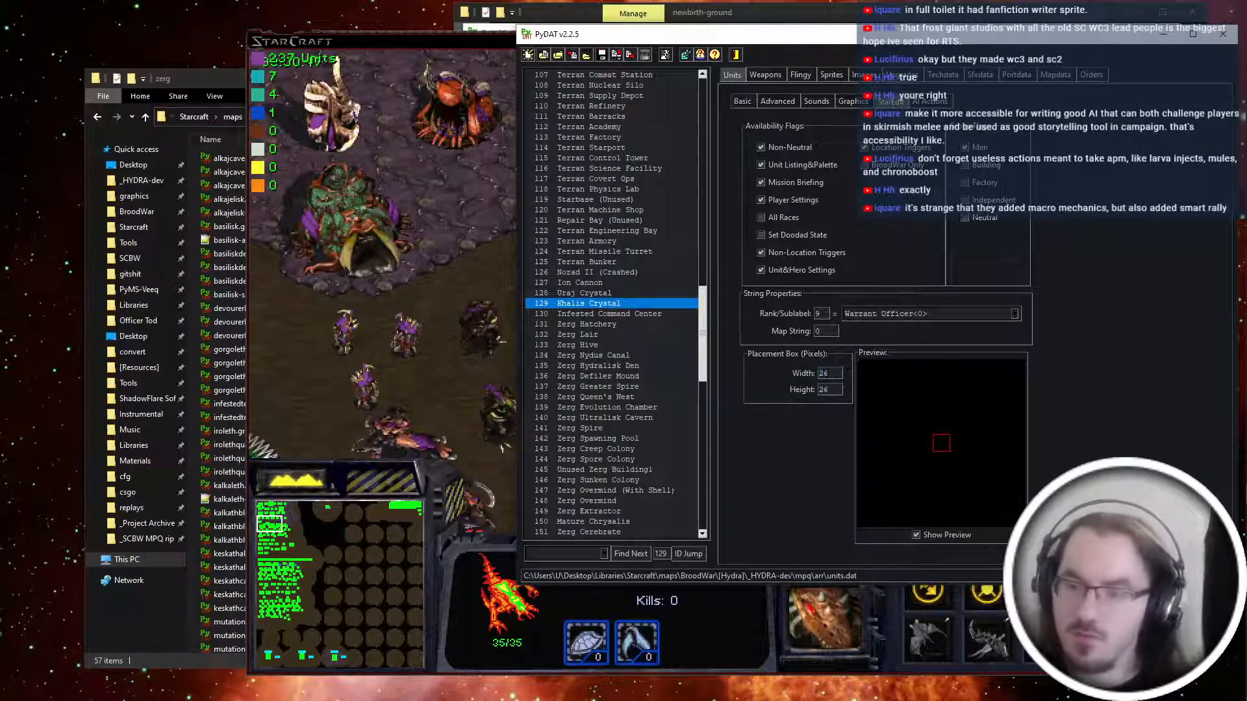
{"action": "left_click", "coordinate": [853, 102]}
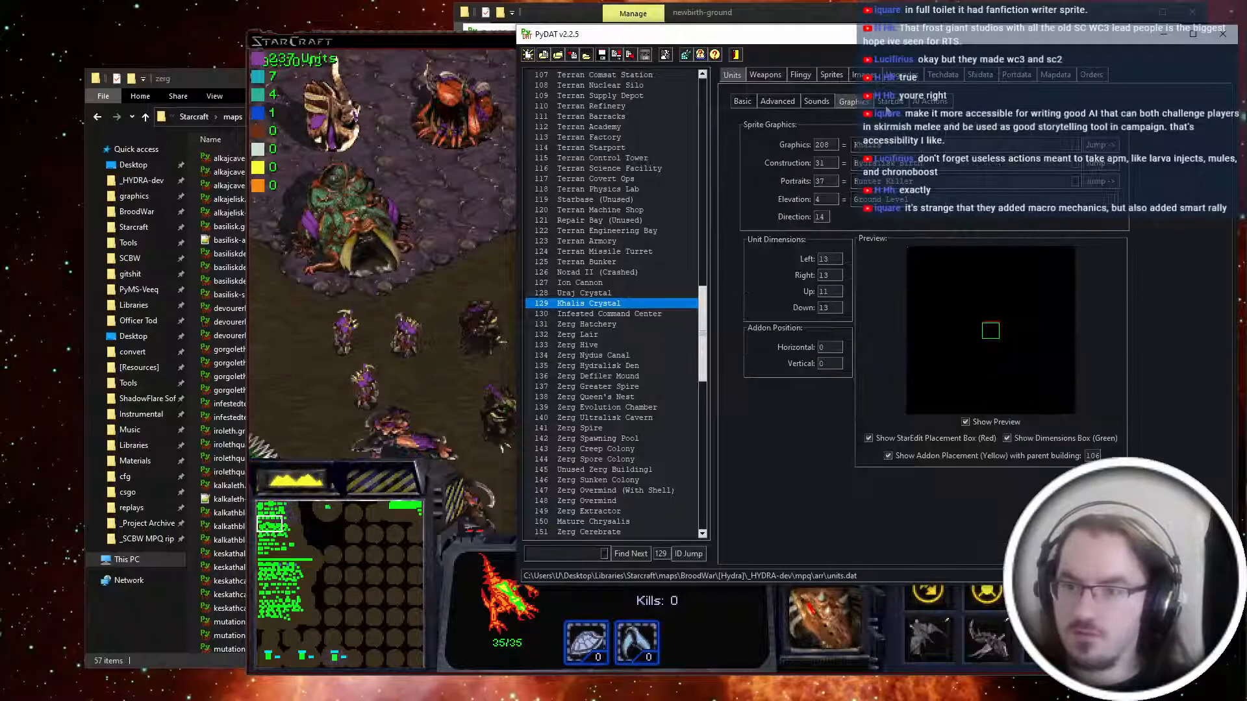
{"action": "left_click", "coordinate": [889, 102]}
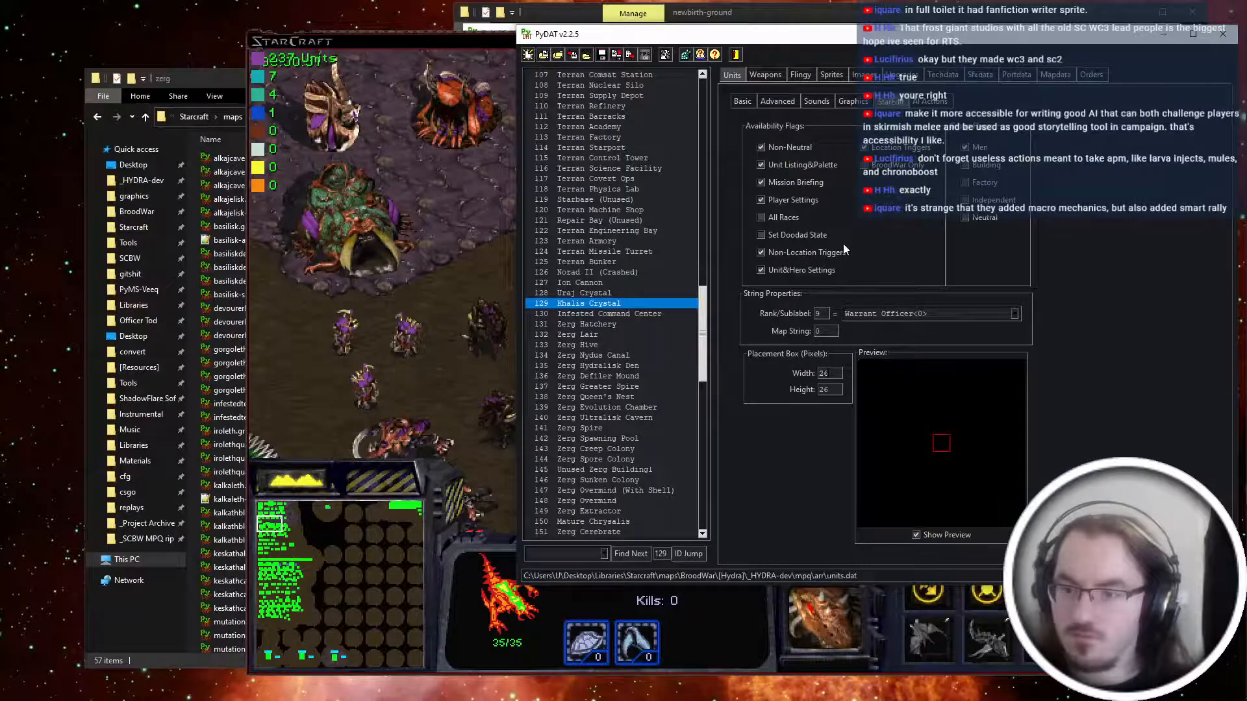
Return to the running StarCraft test game and exit it to the desktop.
{"action": "key", "text": "alt+Tab"}
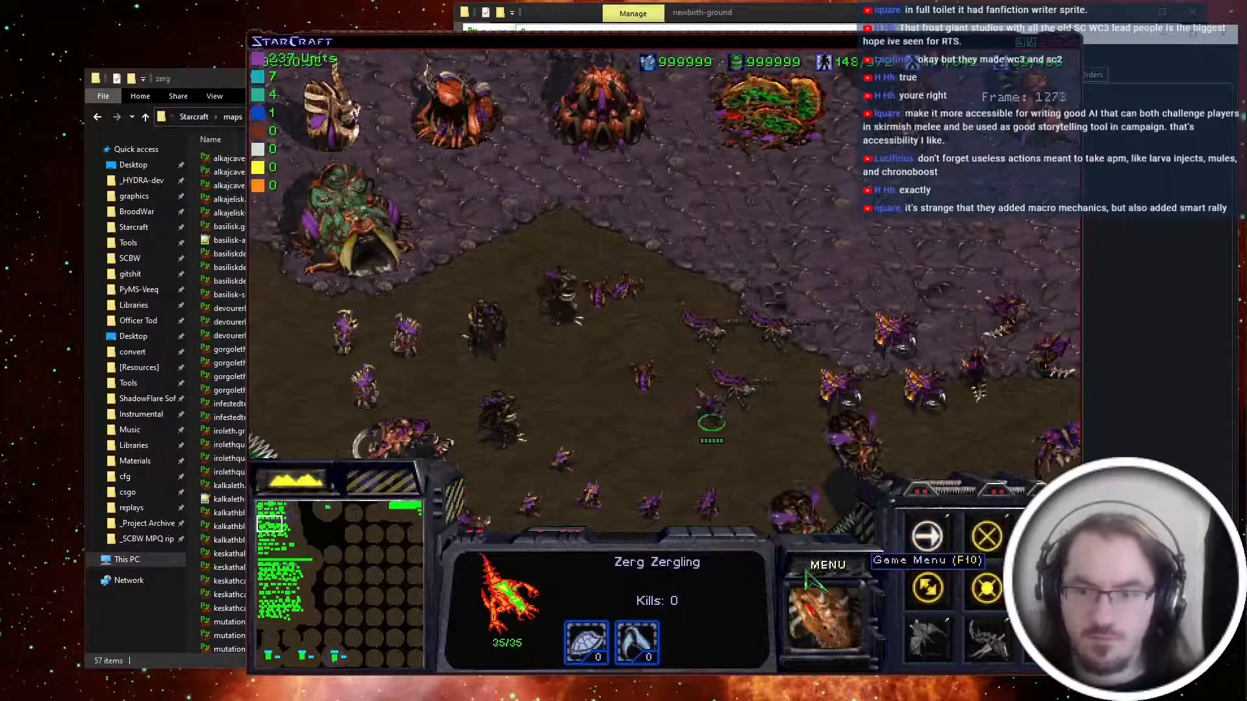
{"action": "left_click", "coordinate": [827, 565]}
{"action": "key", "text": "x"}
{"action": "key", "text": "Return"}
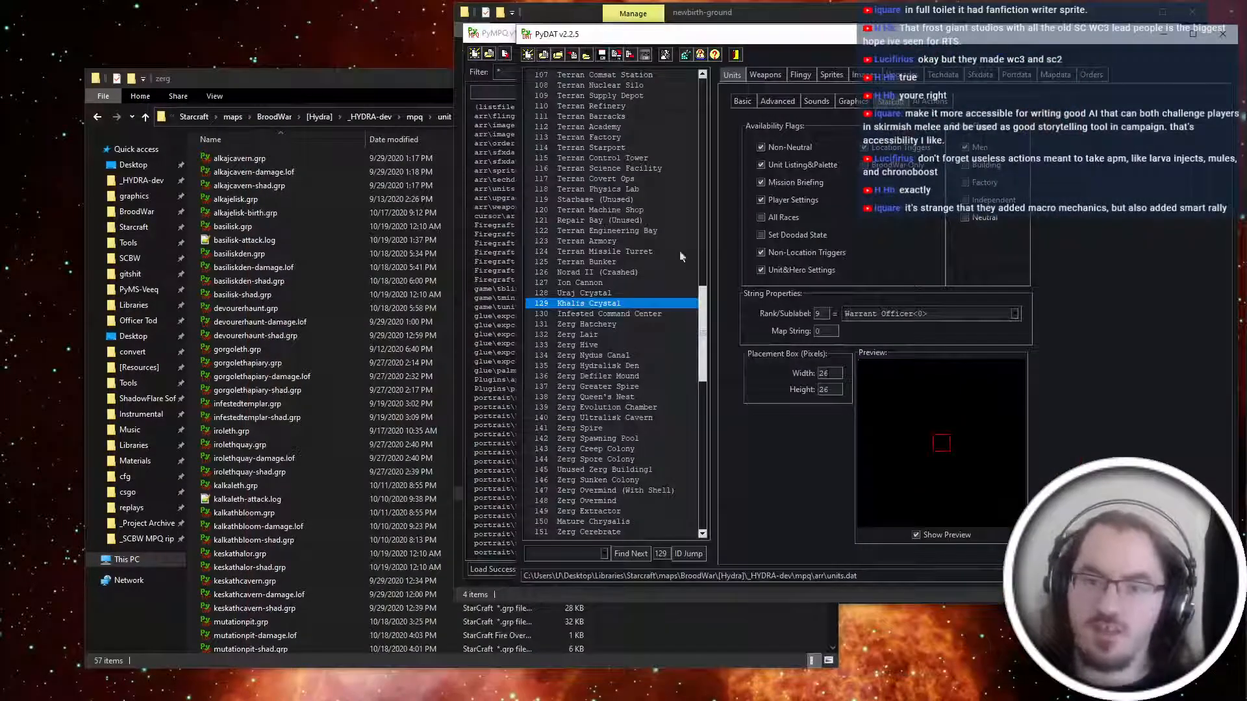
Select the Uraj Crystal in PyDAT's unit list and go to the data entry of its ground weapon.
{"action": "key", "text": "Up"}
{"action": "left_click", "coordinate": [770, 75]}
{"action": "left_click", "coordinate": [732, 75]}
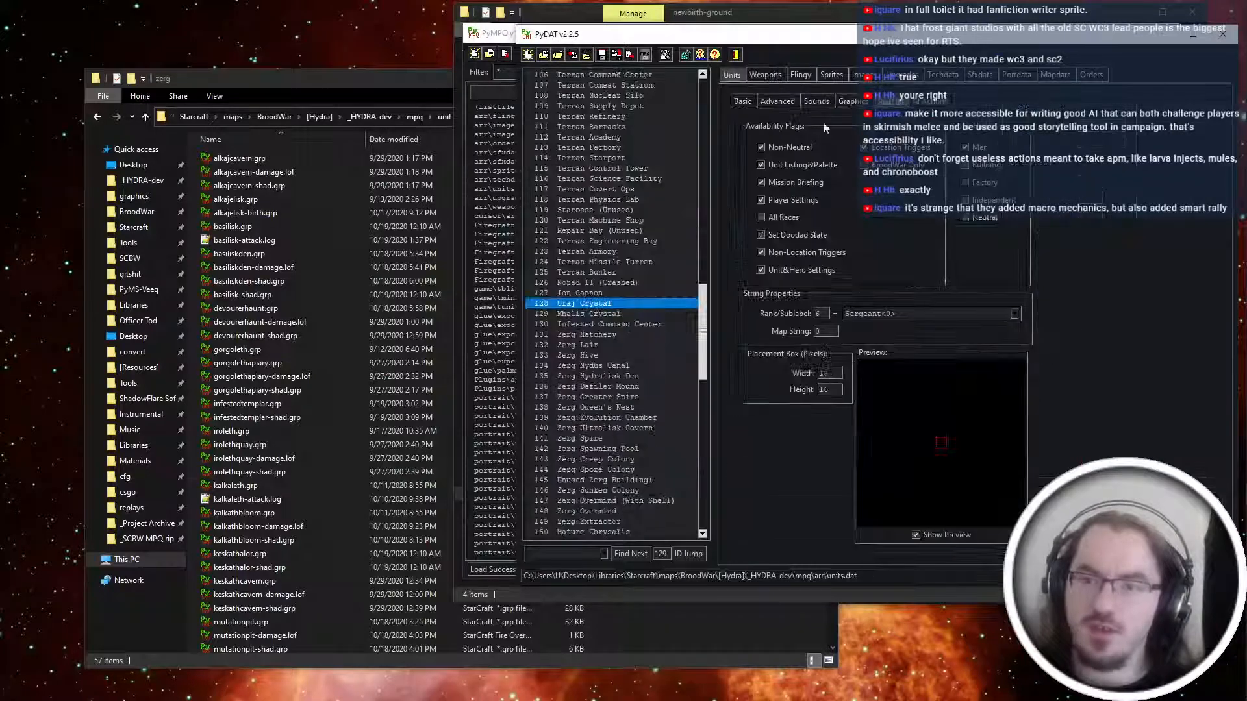
{"action": "left_click", "coordinate": [742, 102]}
{"action": "left_click", "coordinate": [1110, 242]}
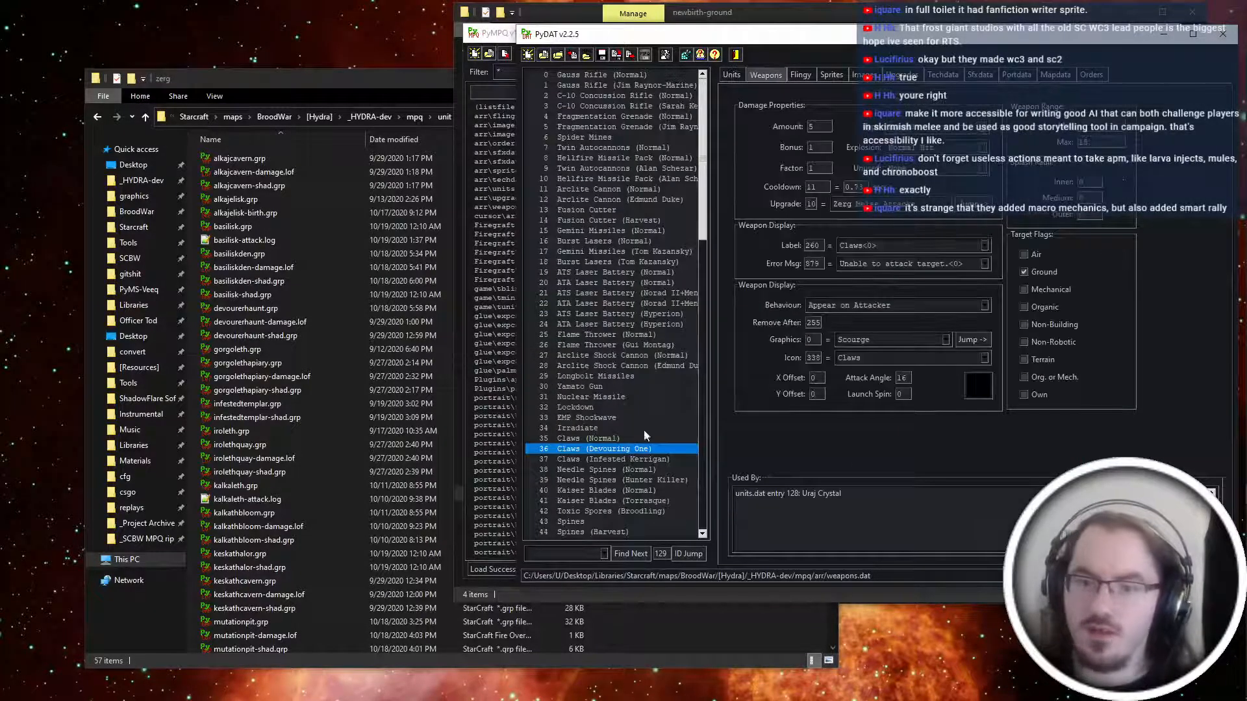
Check the Claws (Normal) weapon for comparison and set the cooldown of Claws (Devouring One) to 10.
{"action": "left_click", "coordinate": [613, 438]}
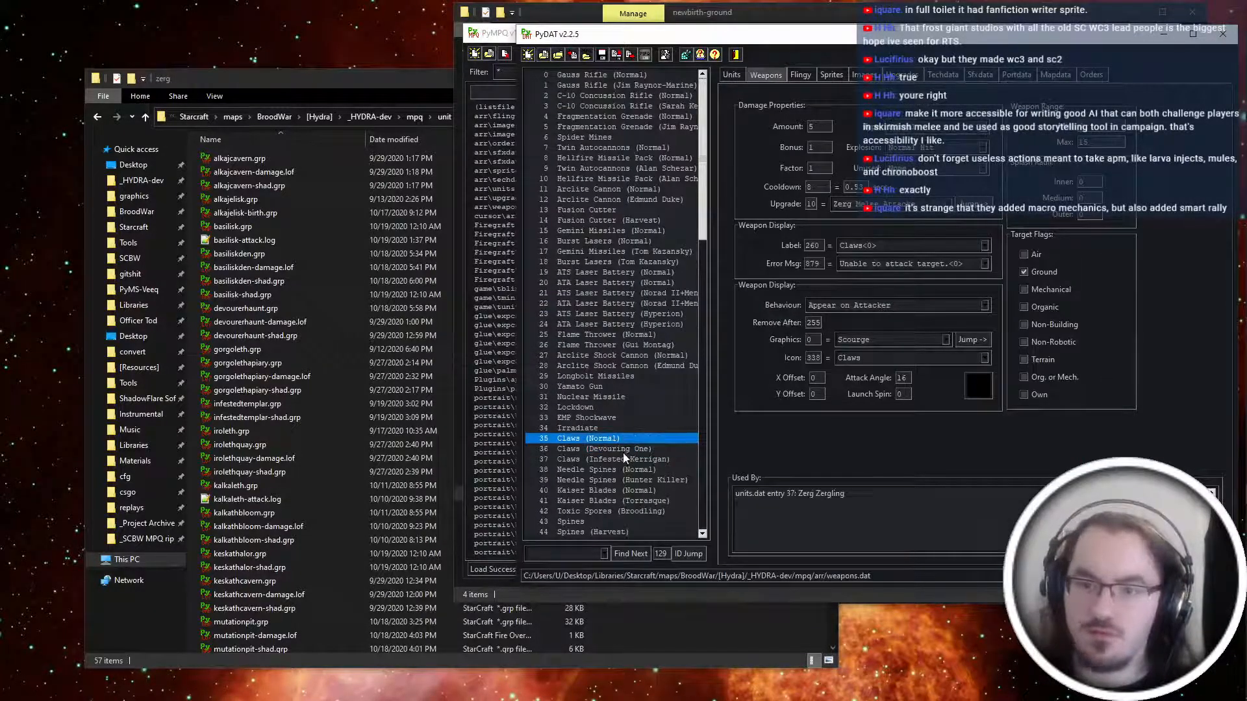
{"action": "left_click", "coordinate": [624, 451]}
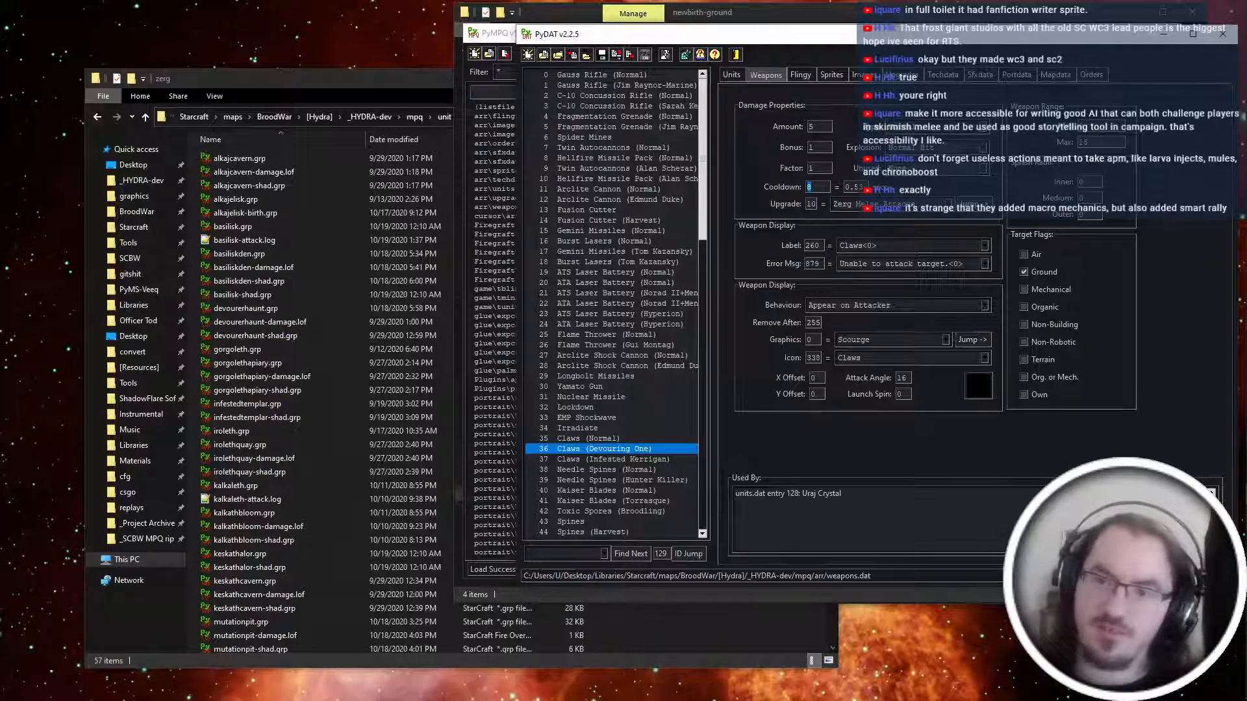
{"action": "type", "text": "10"}
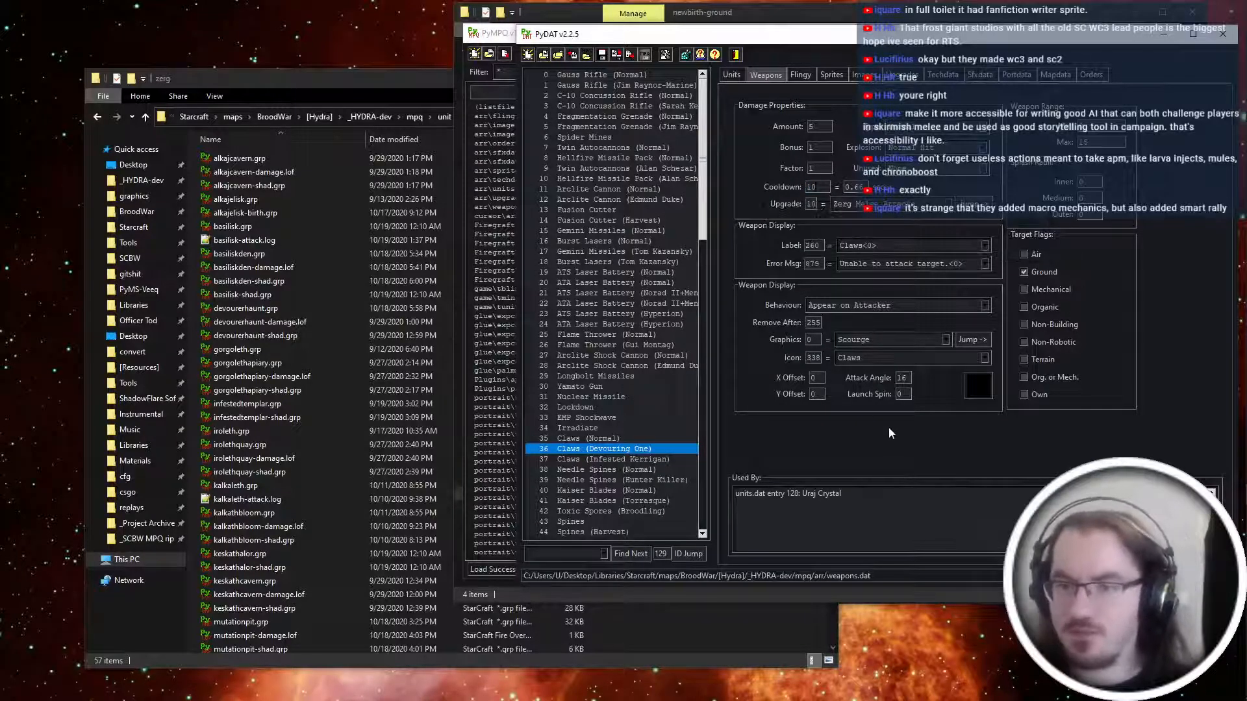
{"action": "key", "text": "ctrl+d"}
{"action": "key", "text": "Escape"}
Switch to the HYDRA-beta archive in PyMPQ and launch the StarCraft test game again.
{"action": "left_click", "coordinate": [495, 34]}
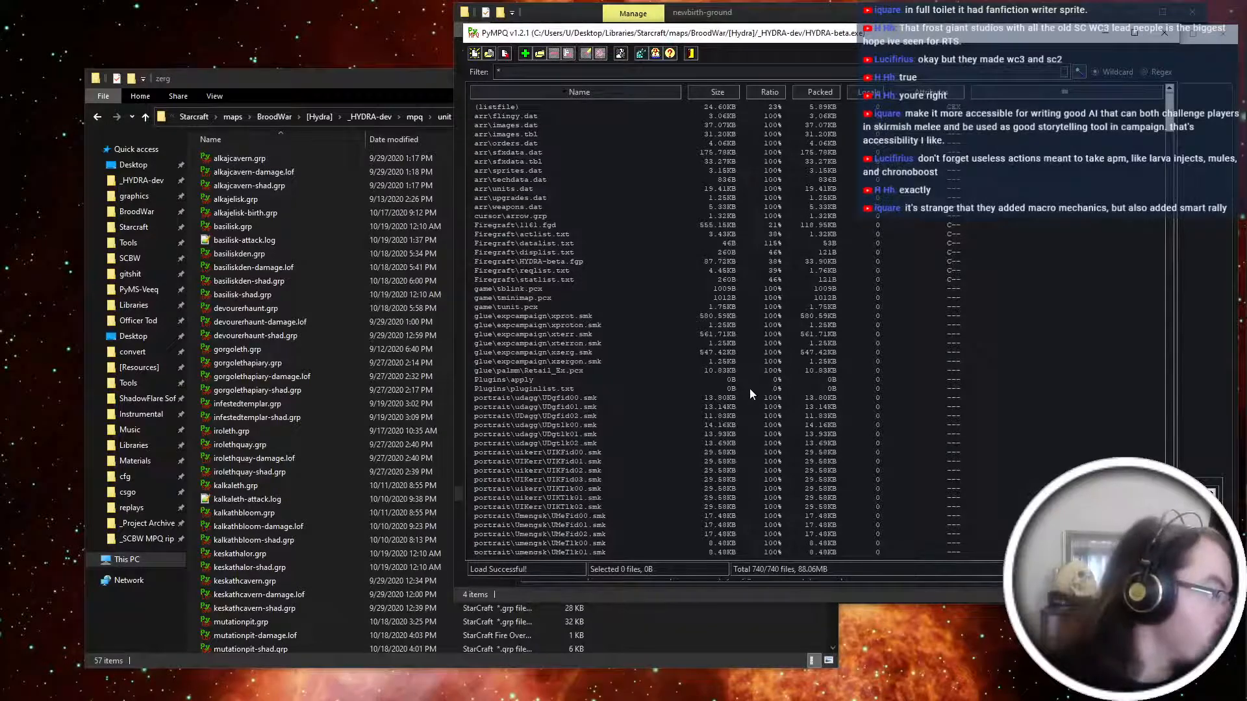
{"action": "mouse_move", "coordinate": [1200, 259]}
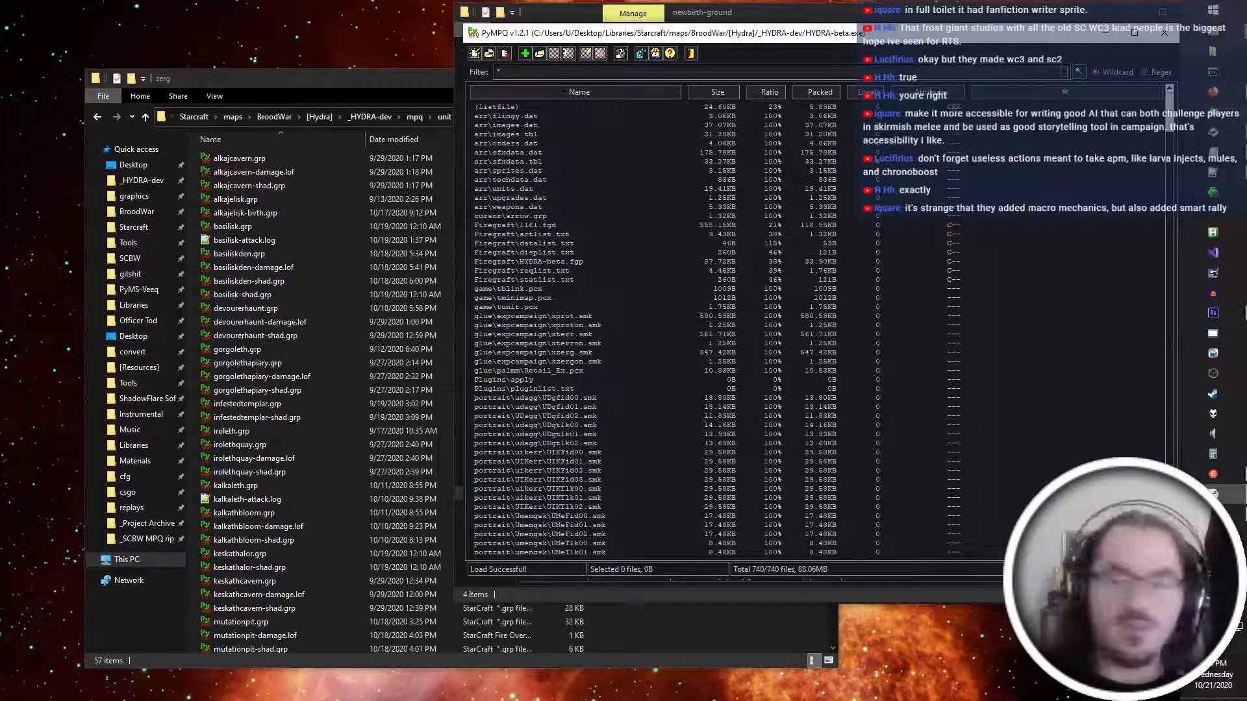
{"action": "left_click", "coordinate": [1212, 252]}
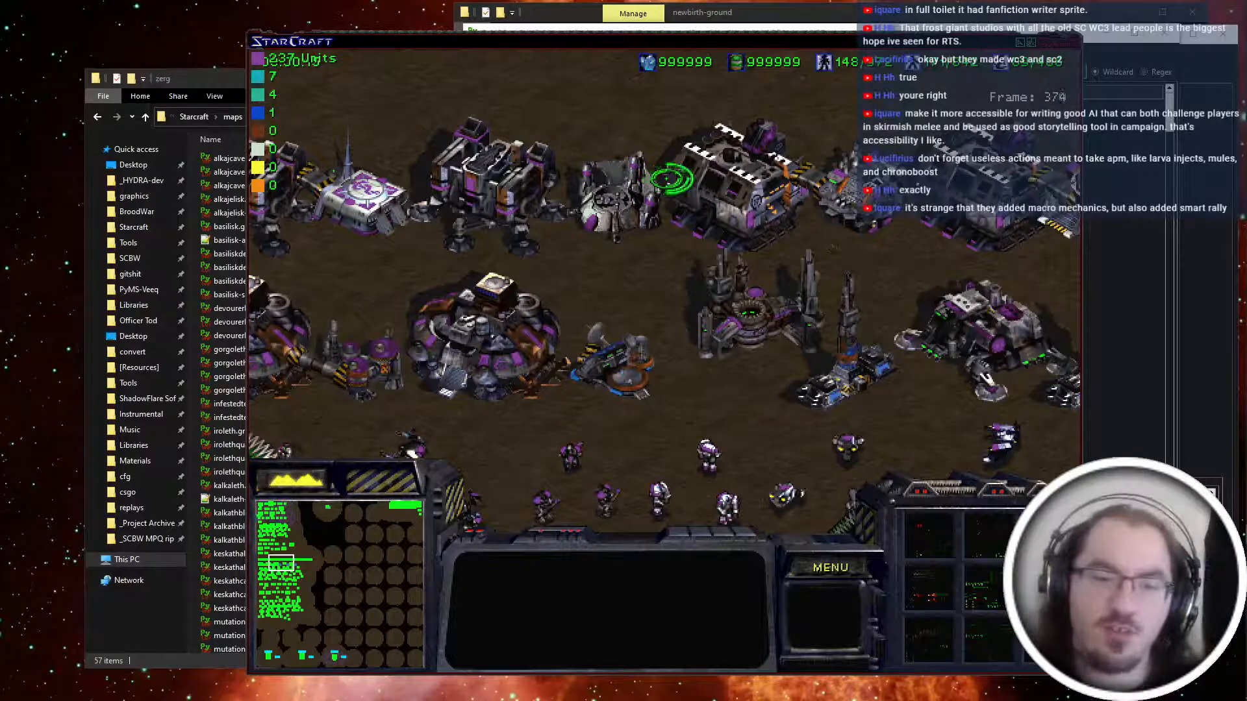
Look over the Terran buildings, Terran units and Zerg creep area on the test map.
{"action": "key", "text": "Up"}
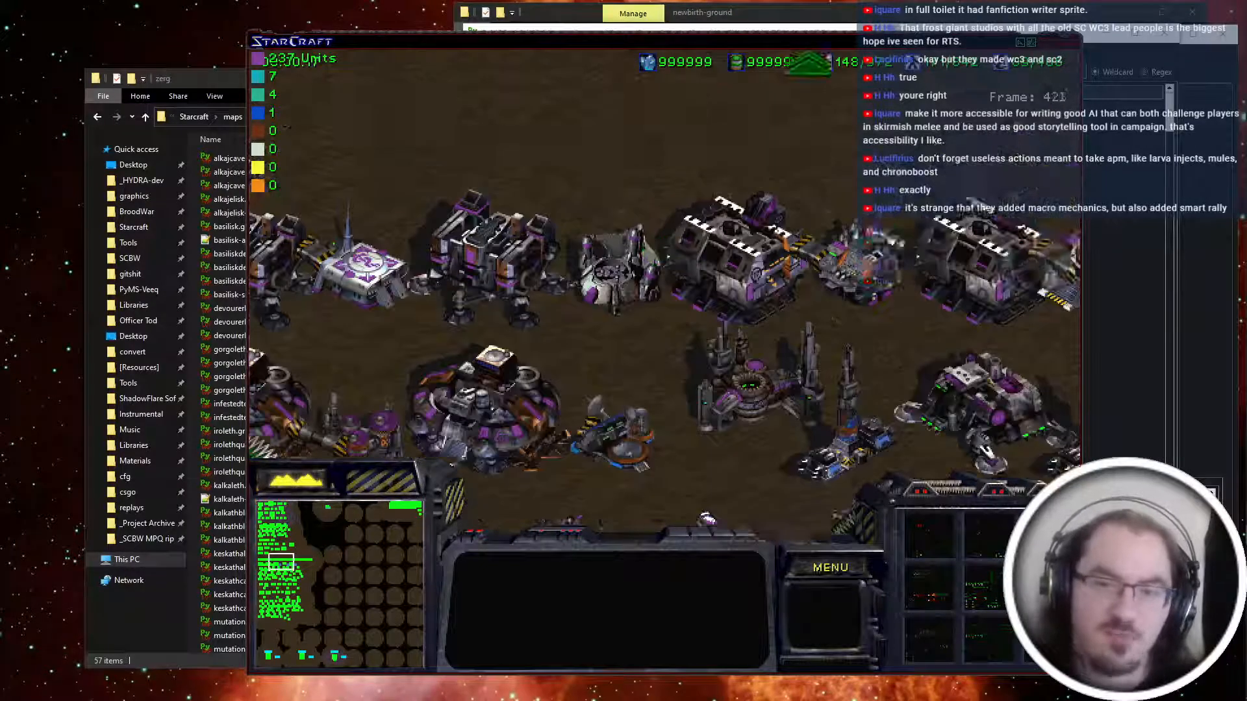
{"action": "key", "text": "Left"}
{"action": "key", "text": "Right"}
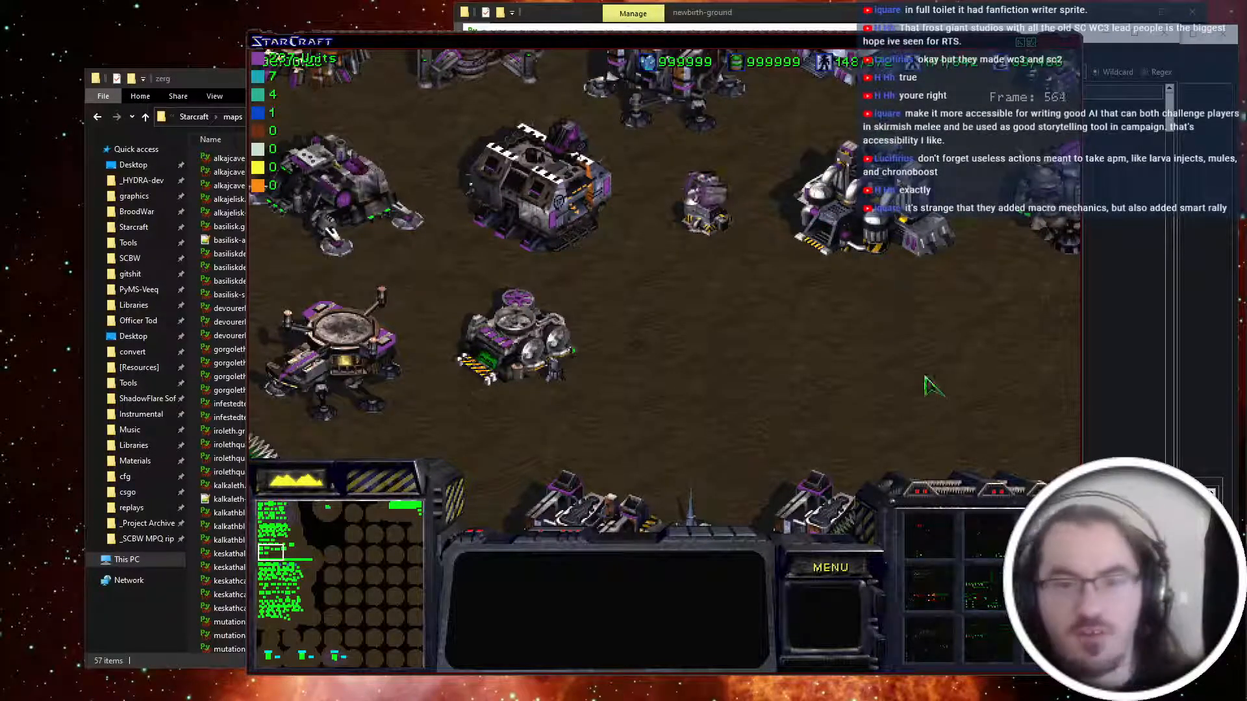
{"action": "key", "text": "Left"}
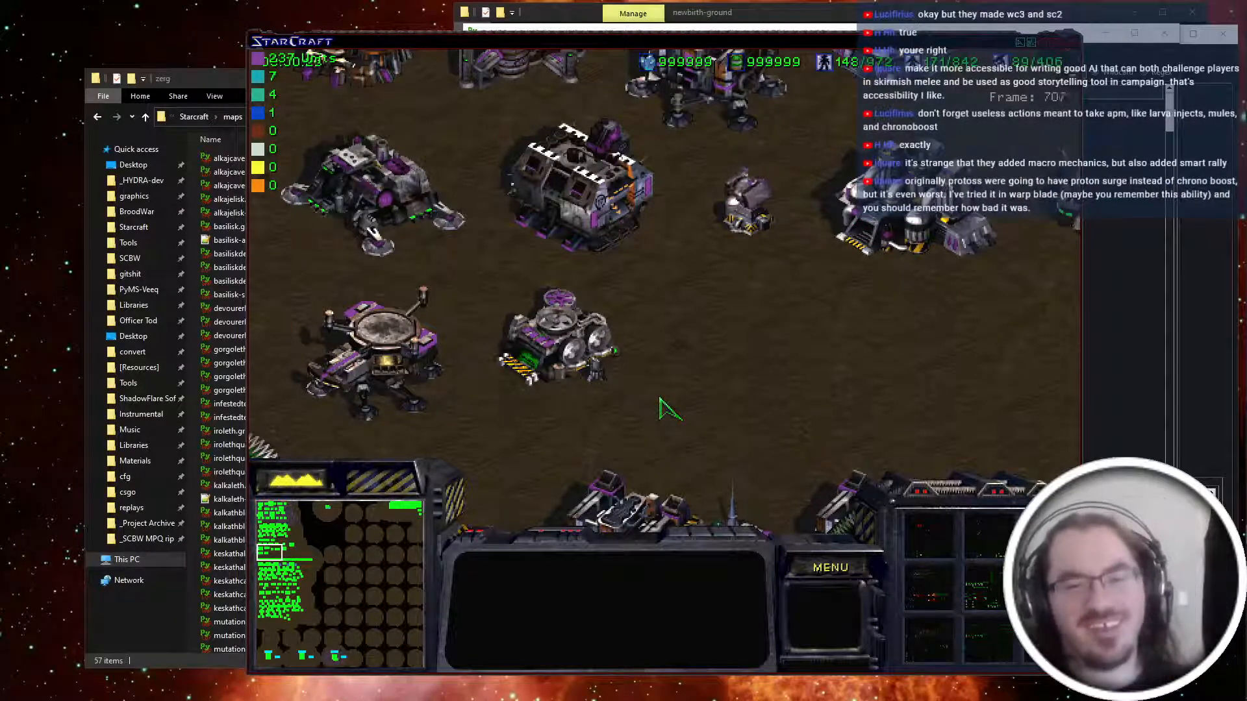
{"action": "mouse_move", "coordinate": [585, 661]}
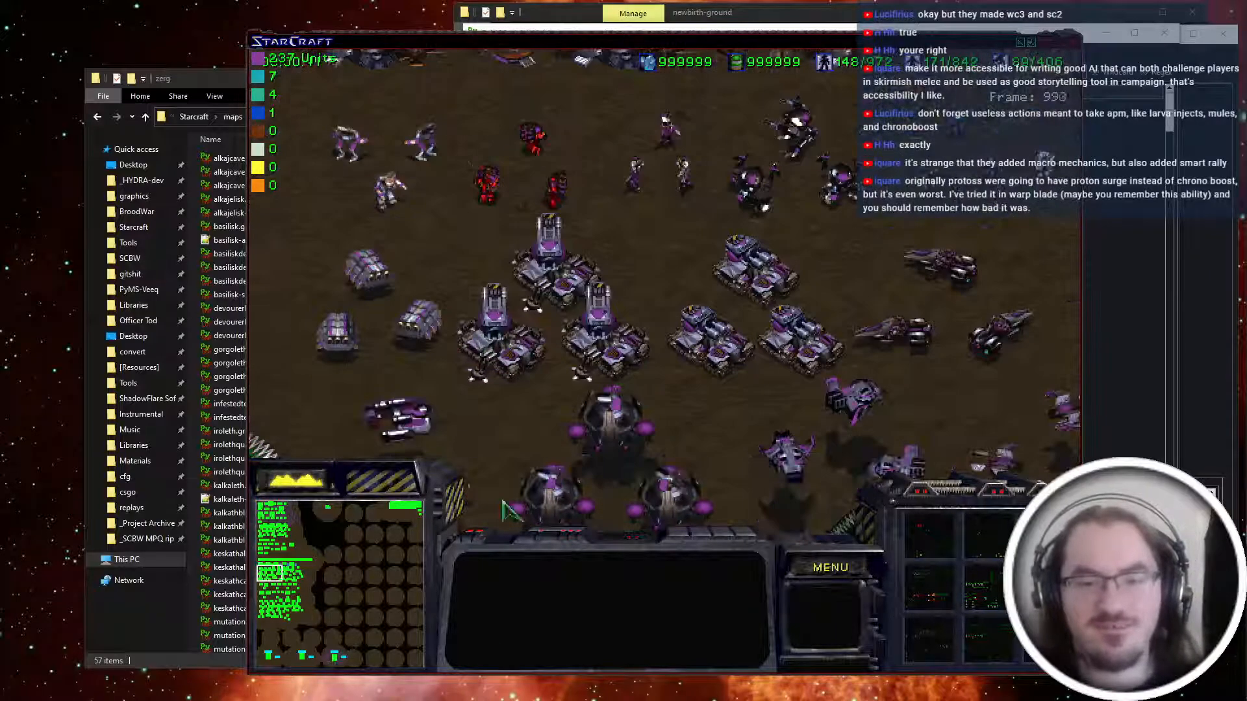
{"action": "key", "text": "Right"}
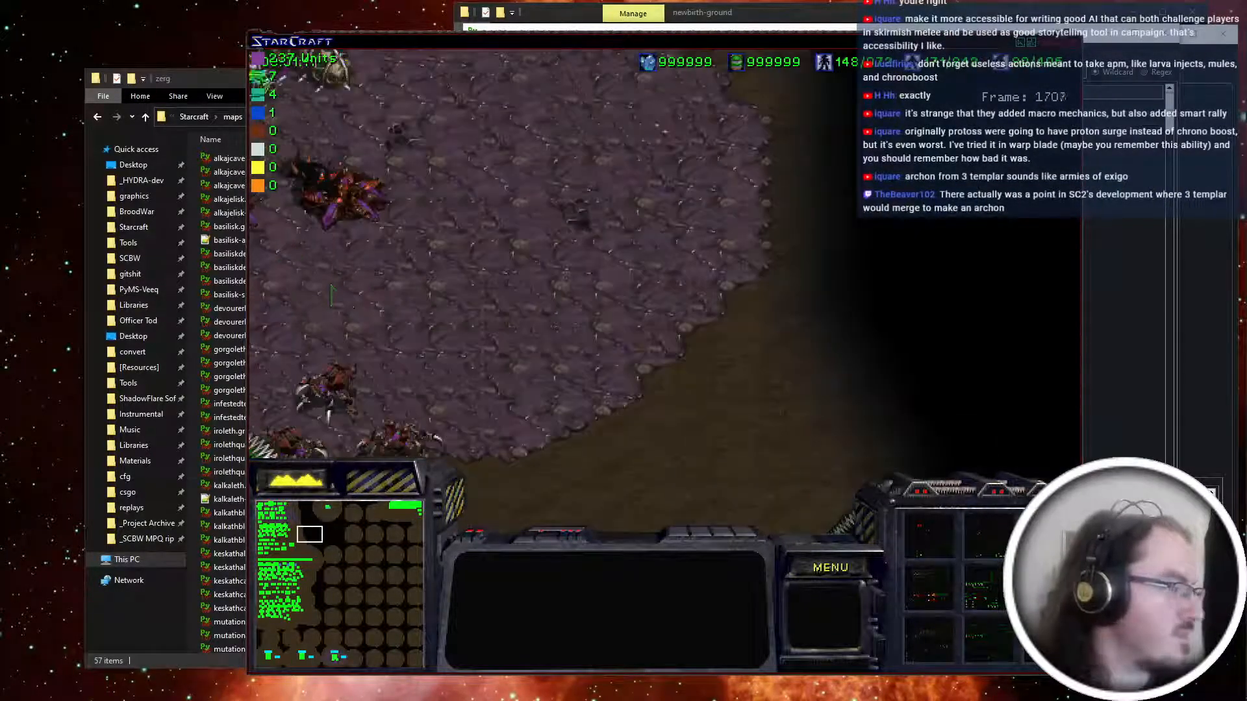
End the current StarCraft test session and quit the game.
{"action": "left_click", "coordinate": [832, 567]}
{"action": "key", "text": "e"}
{"action": "key", "text": "x"}
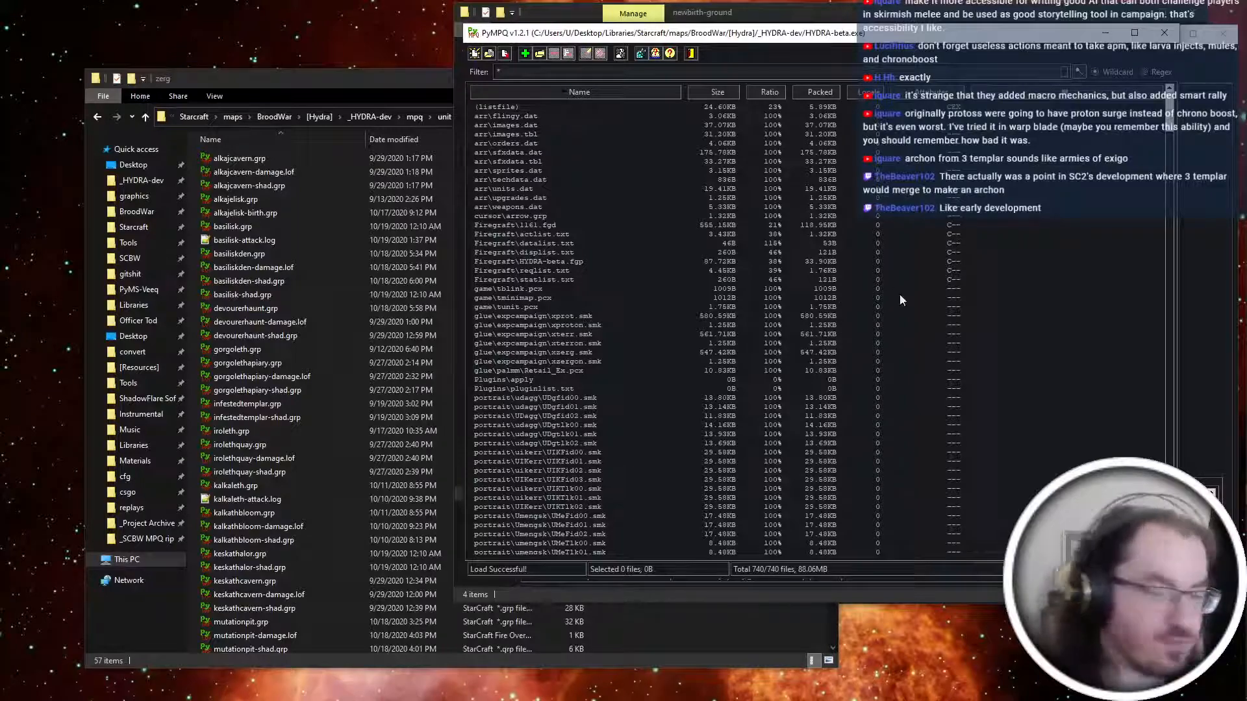
Switch to Adobe Photoshop CS6, close it and bring up the overview of open windows.
{"action": "key", "text": "alt+Tab"}
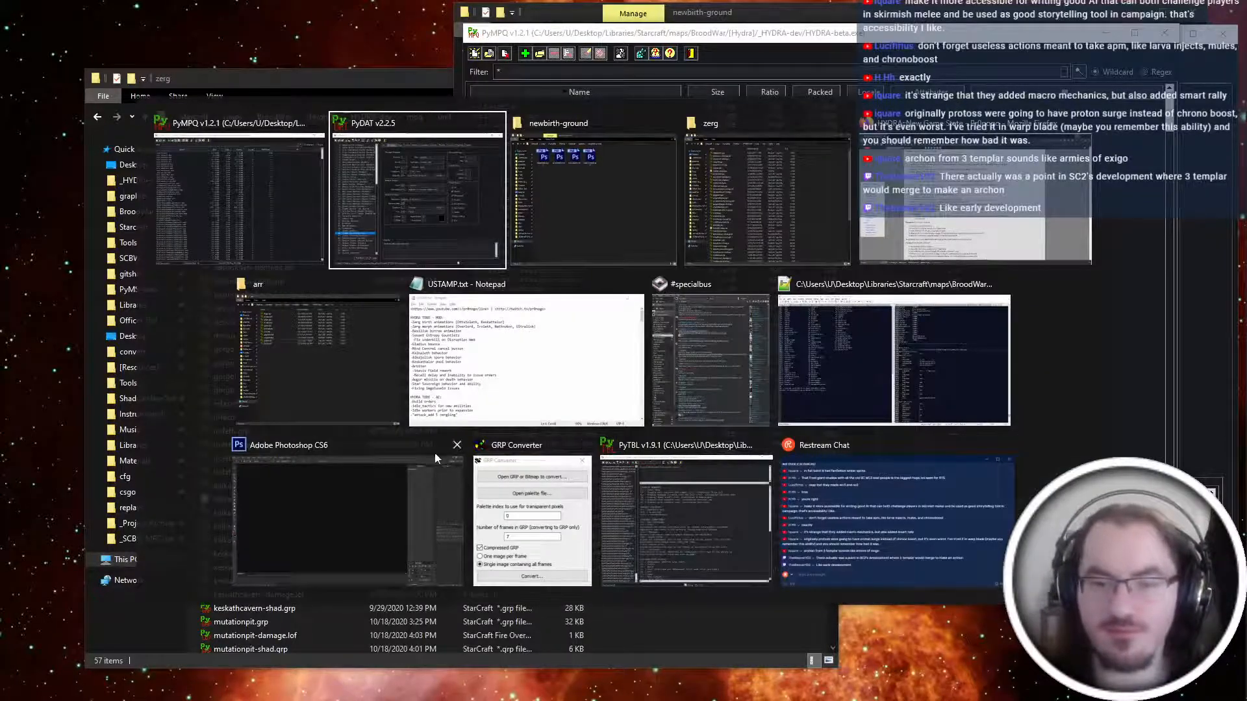
{"action": "left_click", "coordinate": [465, 490]}
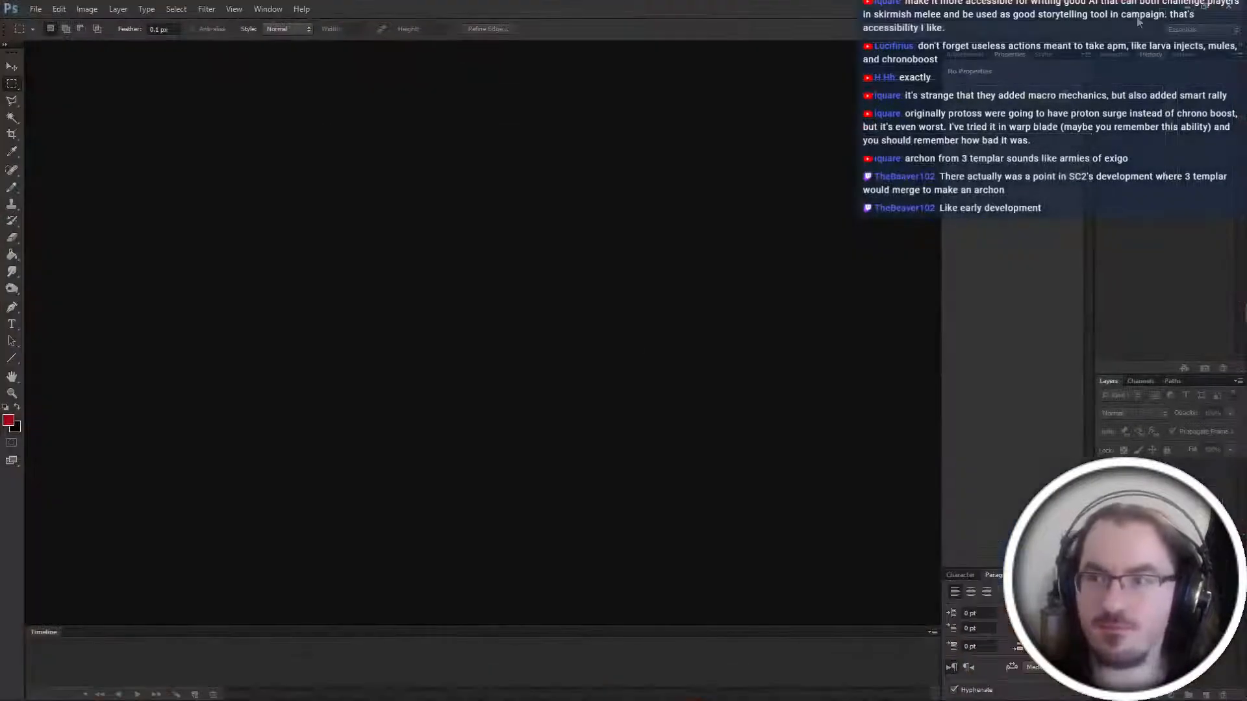
{"action": "left_click", "coordinate": [1225, 9]}
{"action": "key", "text": "alt+Tab"}
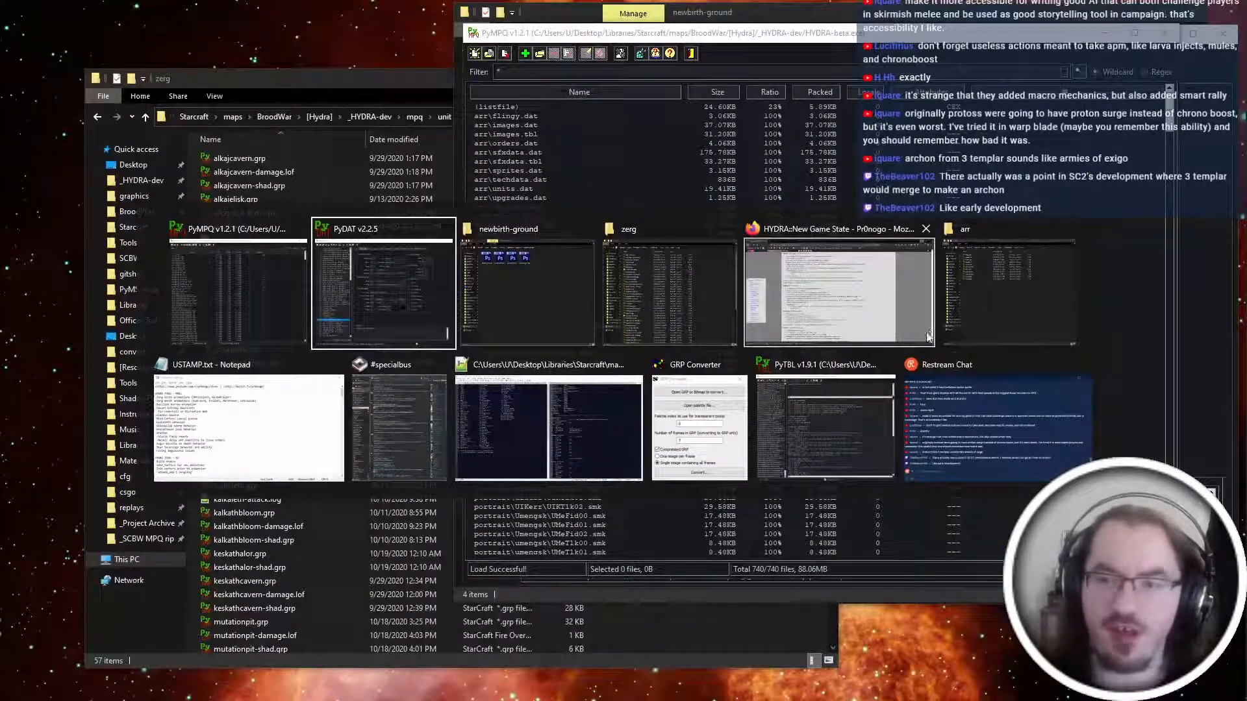
Cycle through the open windows and bring PyDAT's weapon data to the front.
{"action": "left_click", "coordinate": [779, 148]}
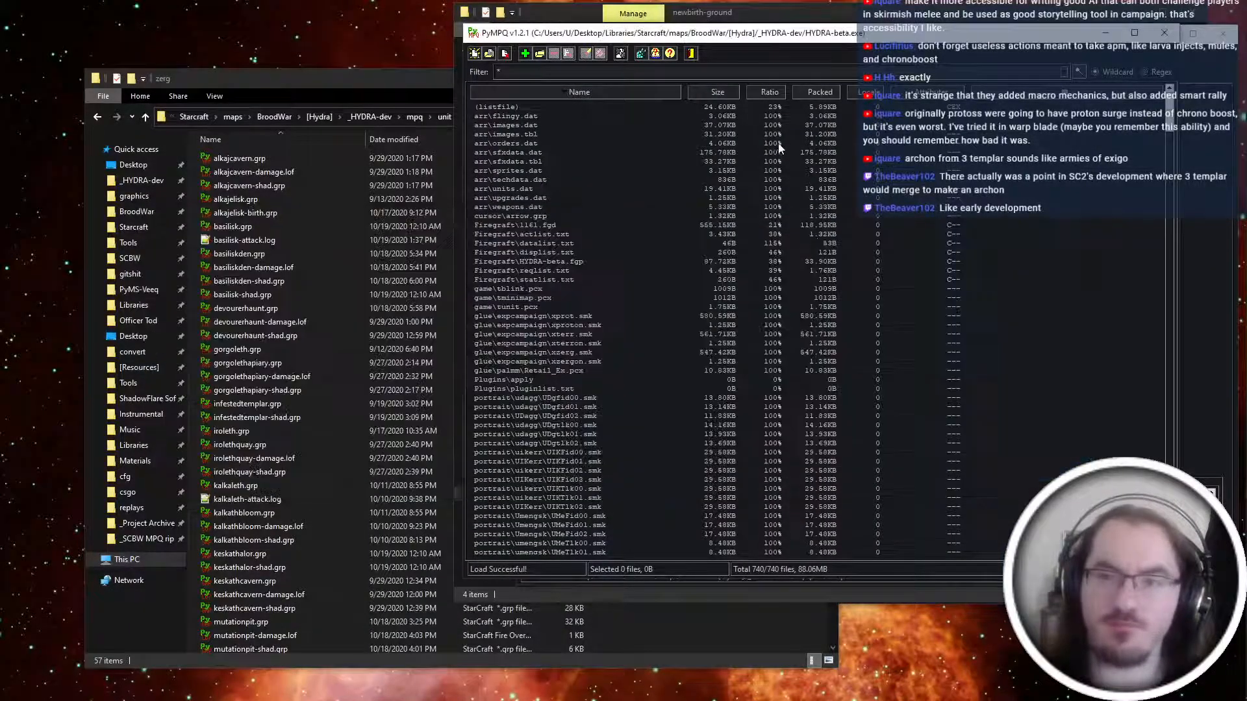
{"action": "left_click", "coordinate": [741, 5]}
{"action": "key", "text": "alt+Tab"}
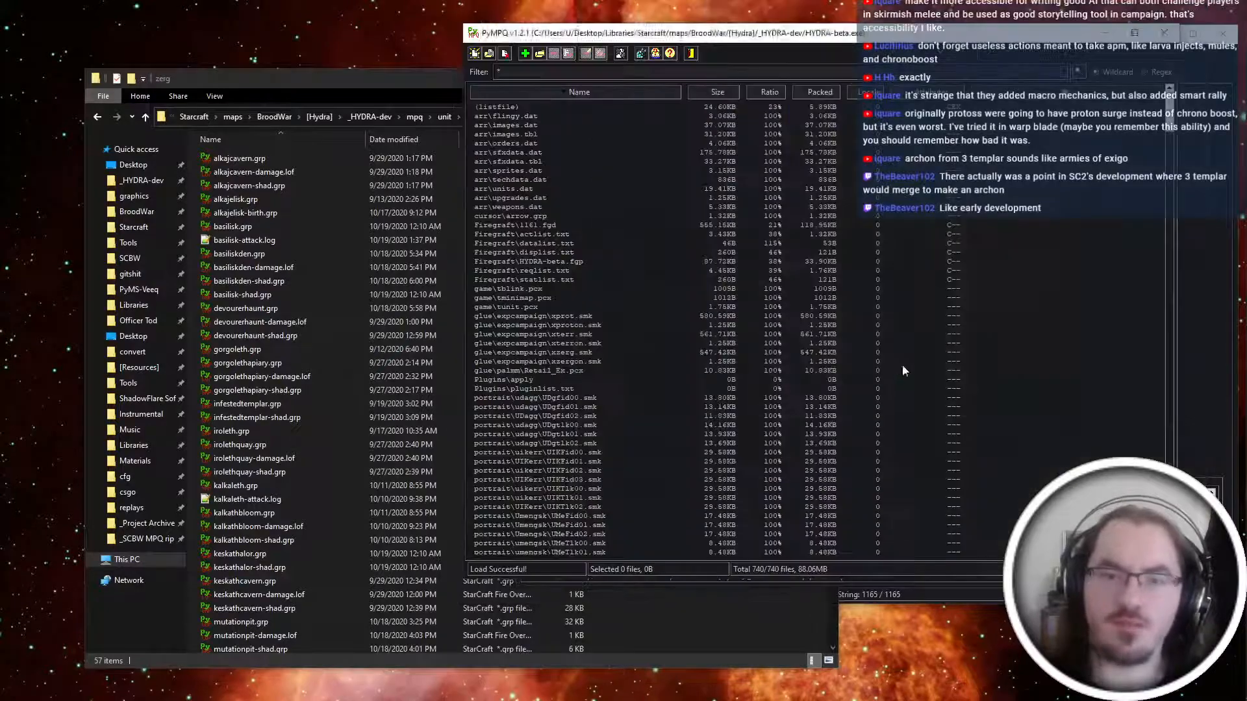
{"action": "key", "text": "alt+Tab"}
{"action": "left_click", "coordinate": [597, 307]}
{"action": "key", "text": "alt+Tab"}
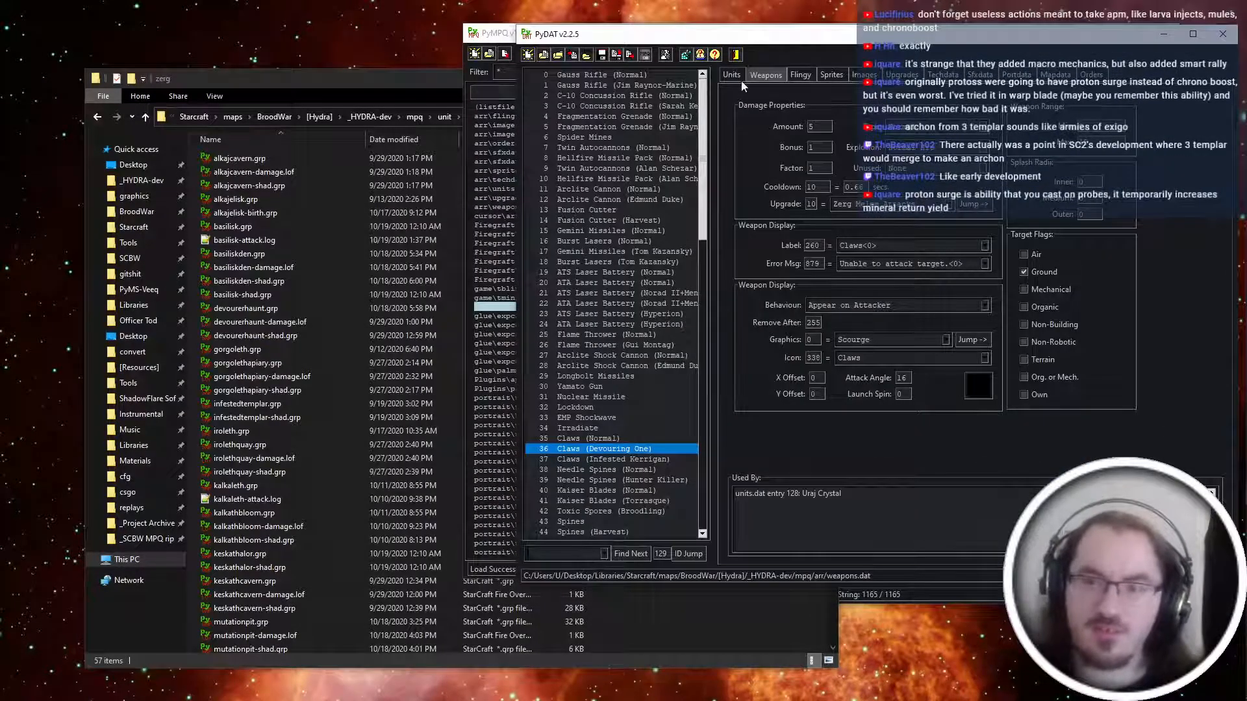
Open the Khalis Crystal unit entry and set its hit points to 110 and build time to 18 seconds.
{"action": "double_click", "coordinate": [824, 495]}
{"action": "key", "text": "Down"}
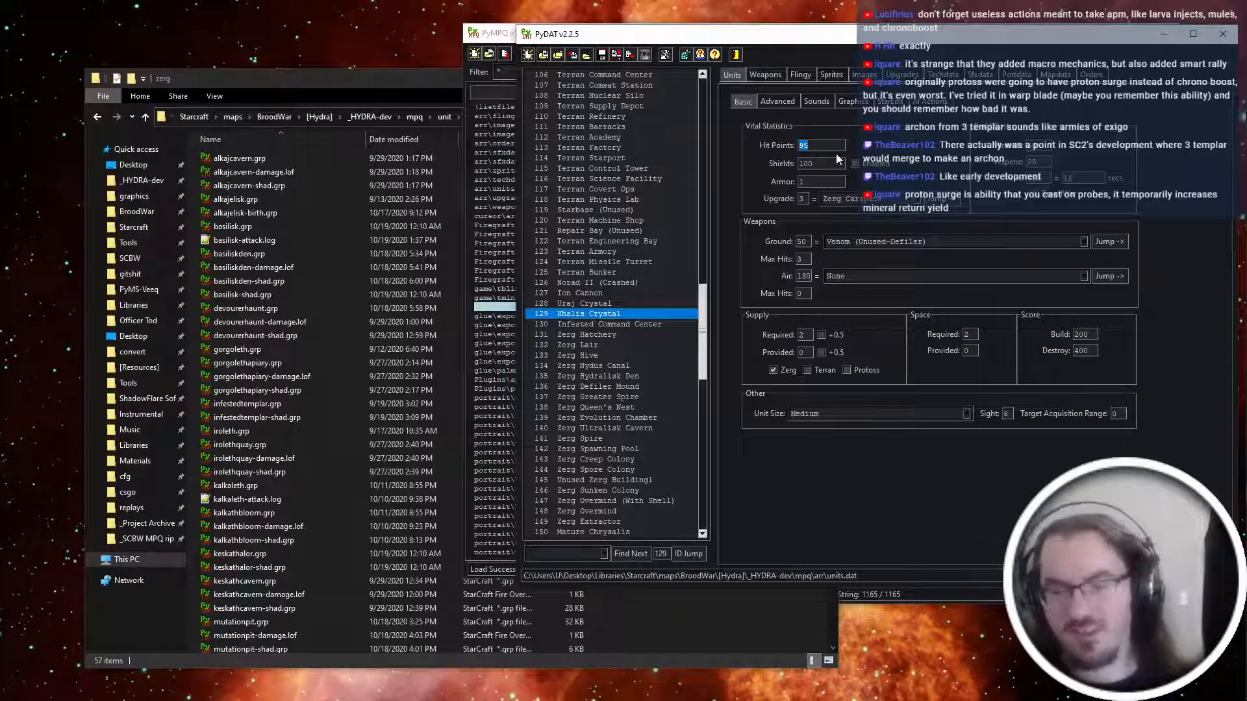
{"action": "type", "text": "110"}
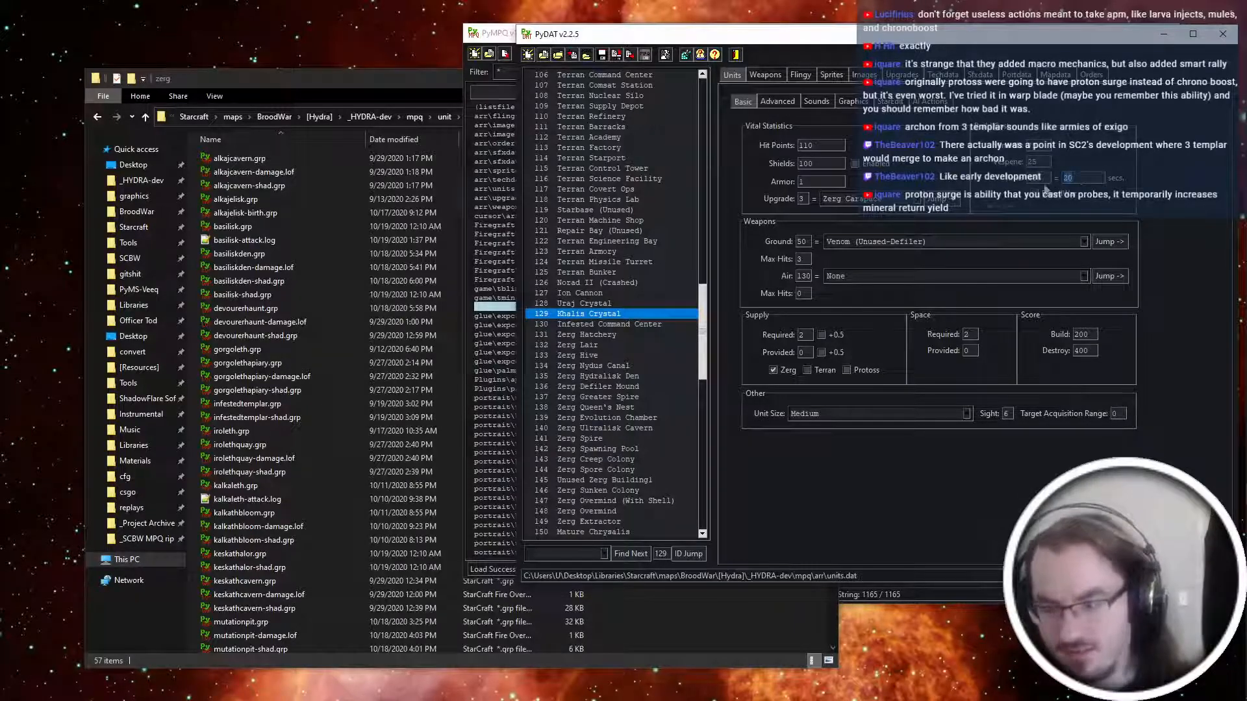
{"action": "type", "text": "18"}
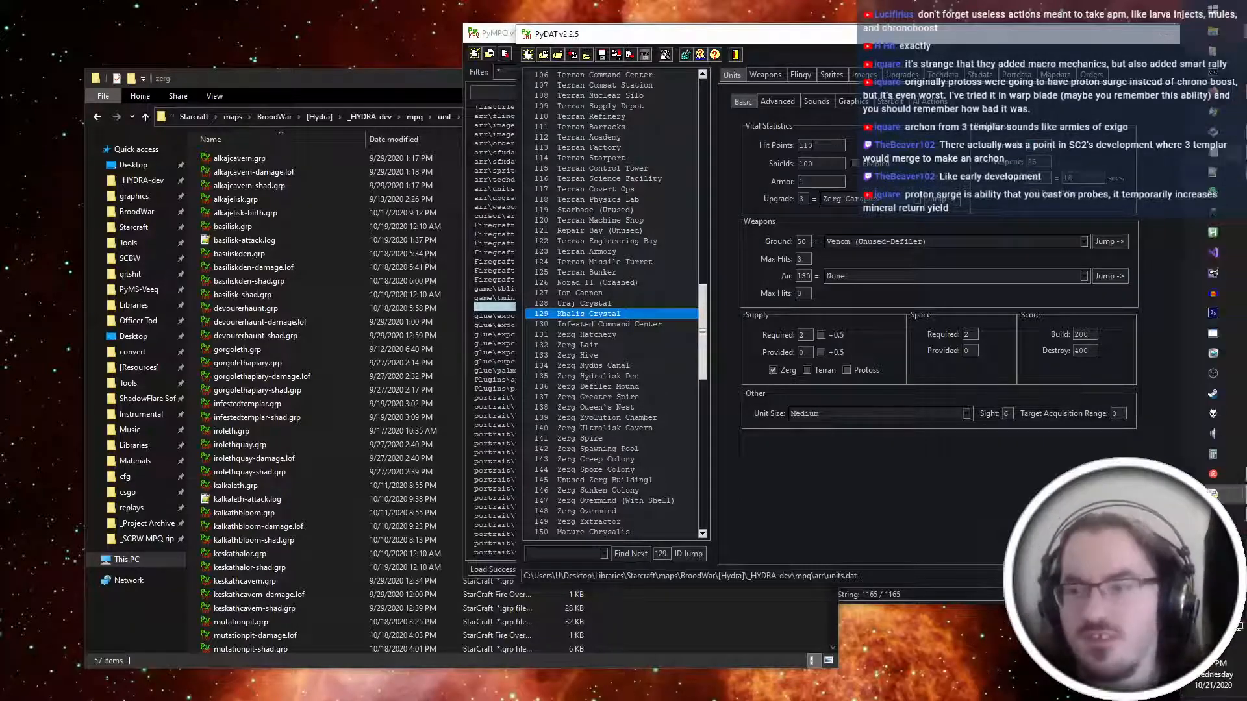
Leave the iscript file in Notepad++ and launch the StarCraft test game again.
{"action": "left_click", "coordinate": [1234, 175]}
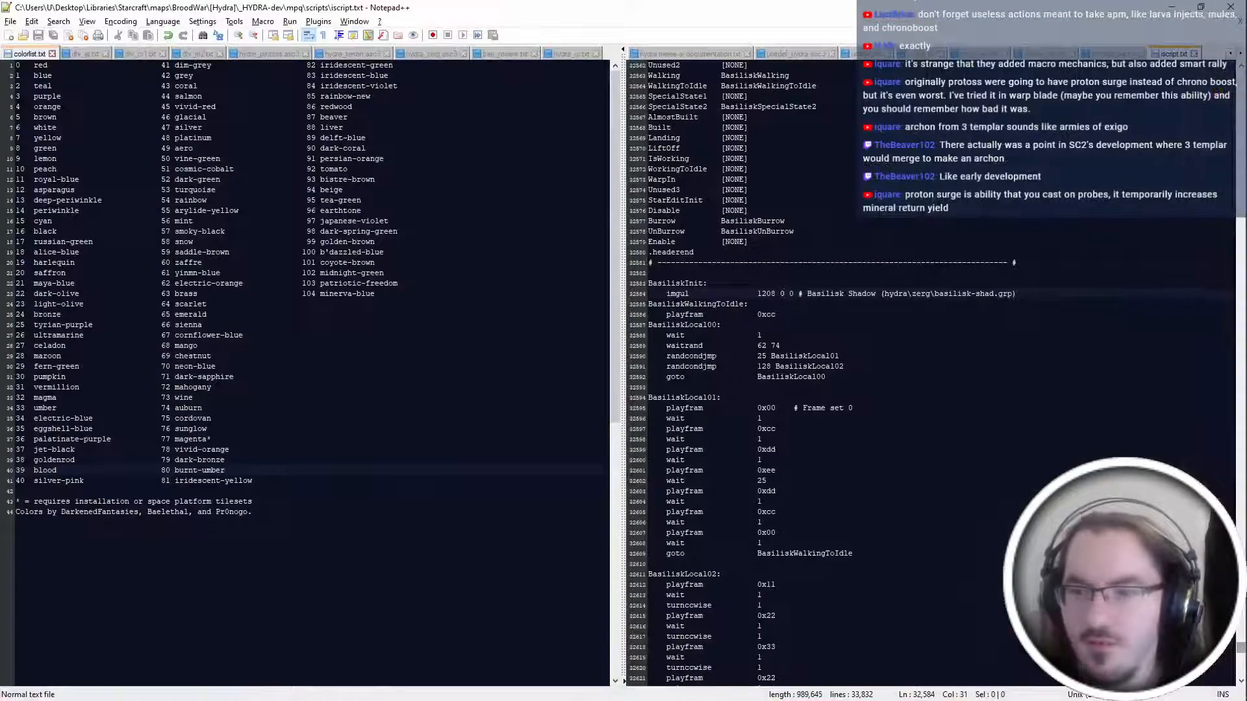
{"action": "key", "text": "alt+Tab"}
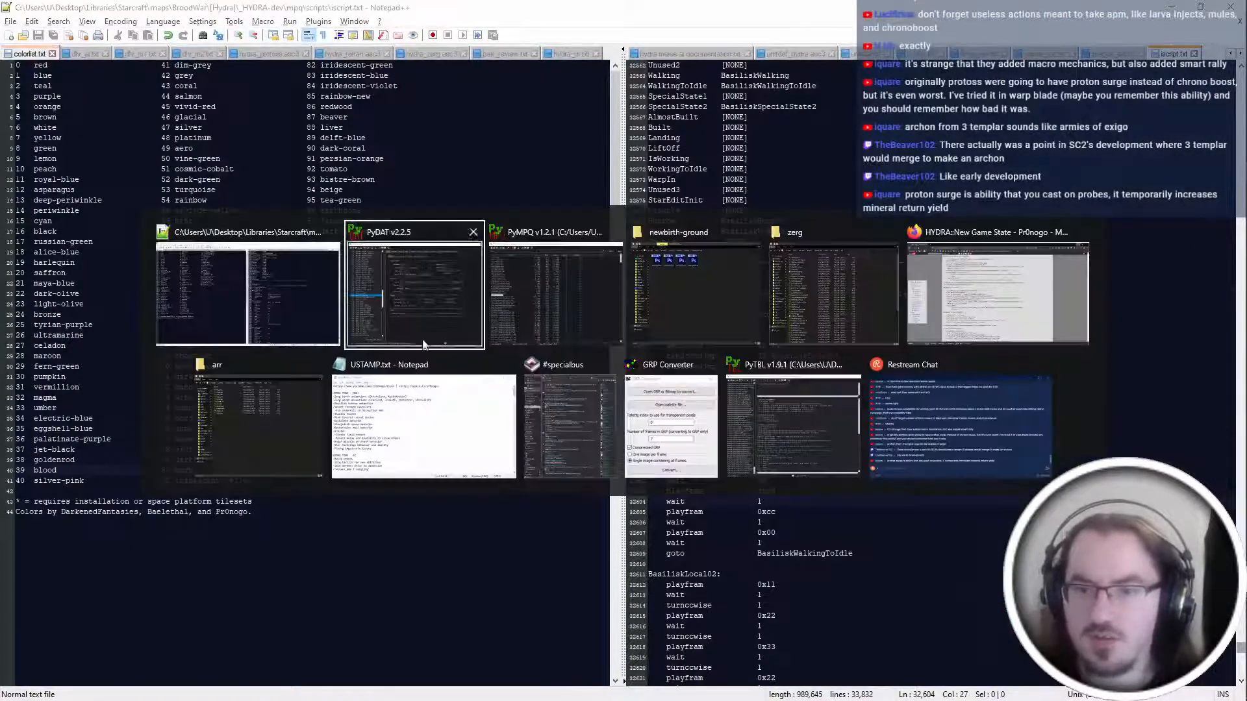
{"action": "key", "text": "super"}
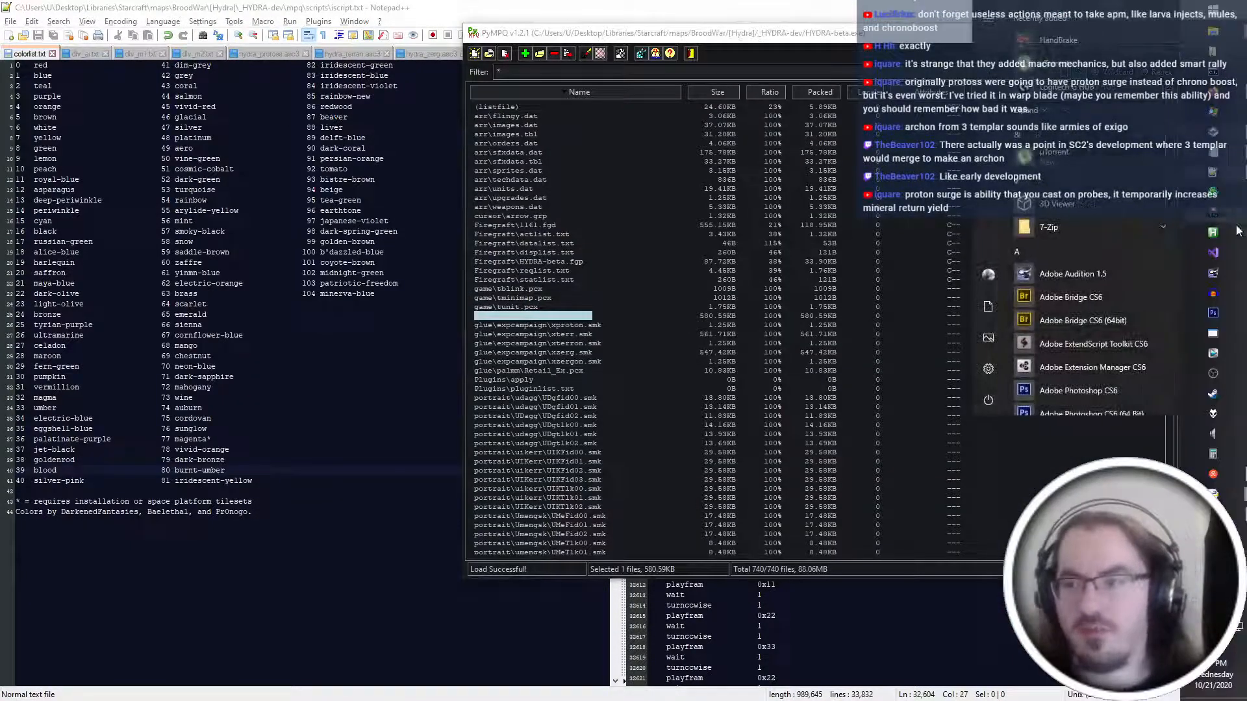
{"action": "left_click", "coordinate": [1219, 230]}
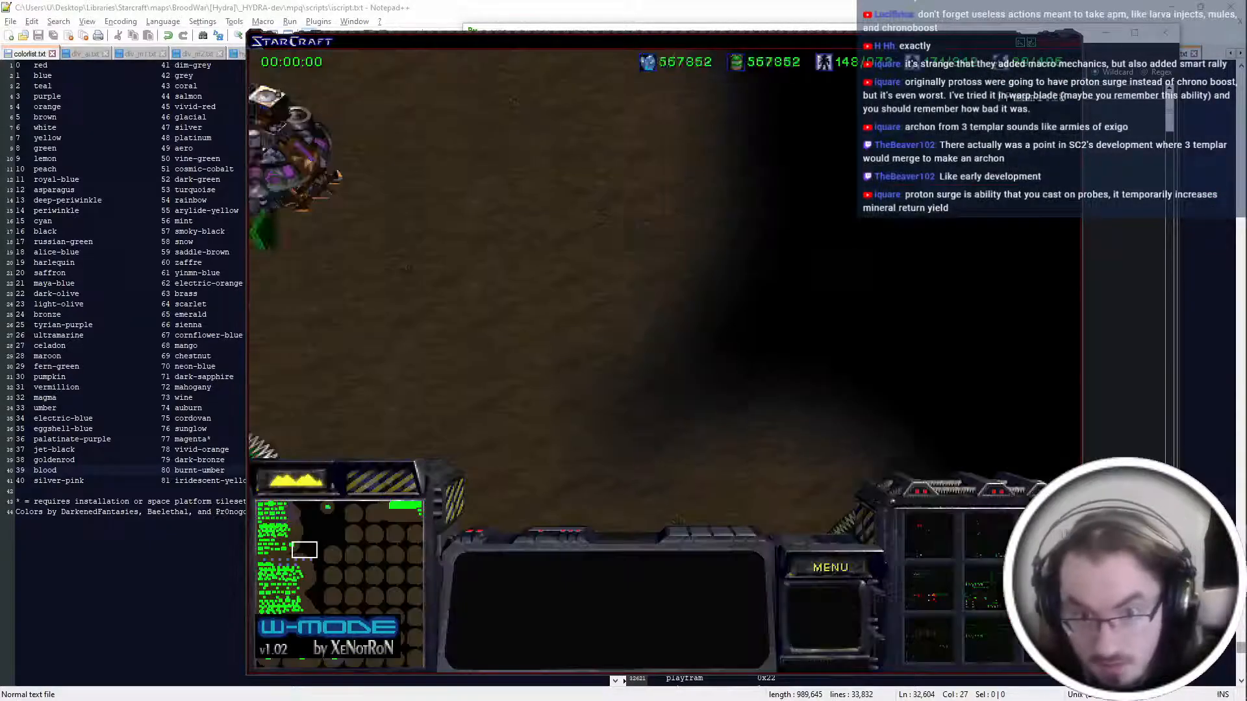
Select the three Basilisks together with three other Zerg units and move the group across the creep past the Zerg buildings.
{"action": "left_click_drag", "start_coordinate": [824, 226], "coordinate": [737, 310]}
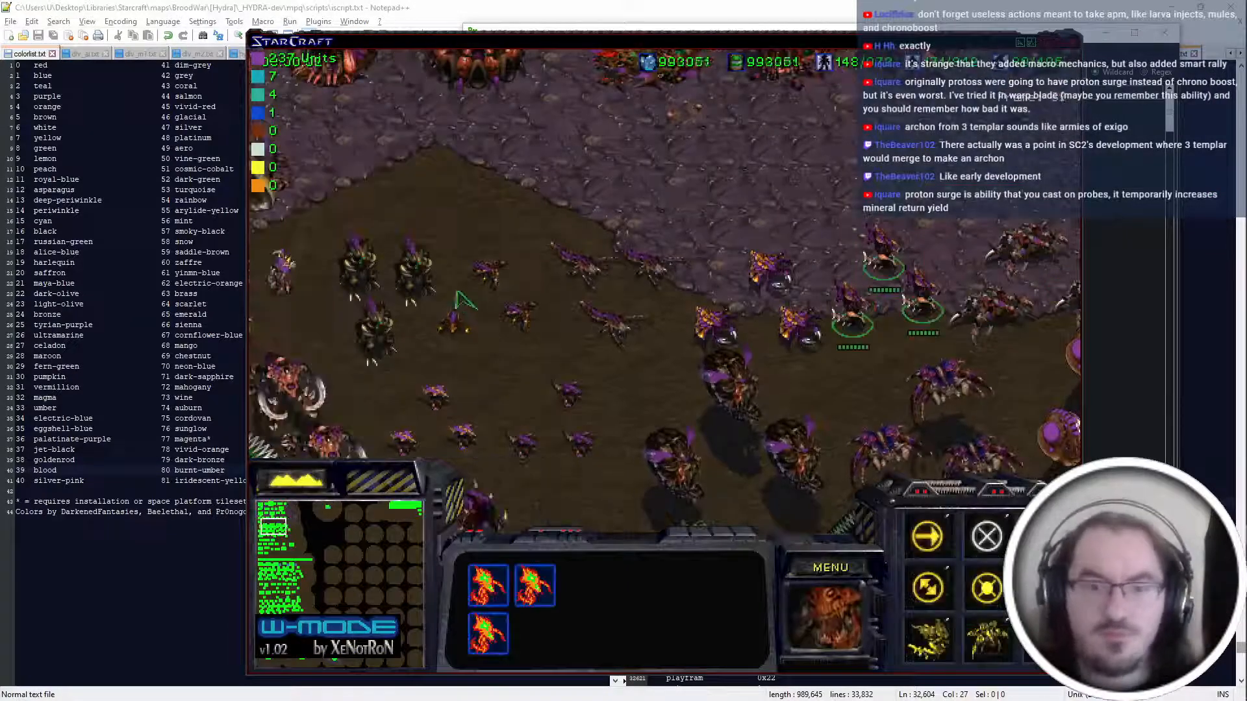
{"action": "left_click_drag", "start_coordinate": [451, 237], "coordinate": [348, 348]}
{"action": "right_click", "coordinate": [620, 117]}
{"action": "key", "text": "1"}
{"action": "key", "text": "1"}
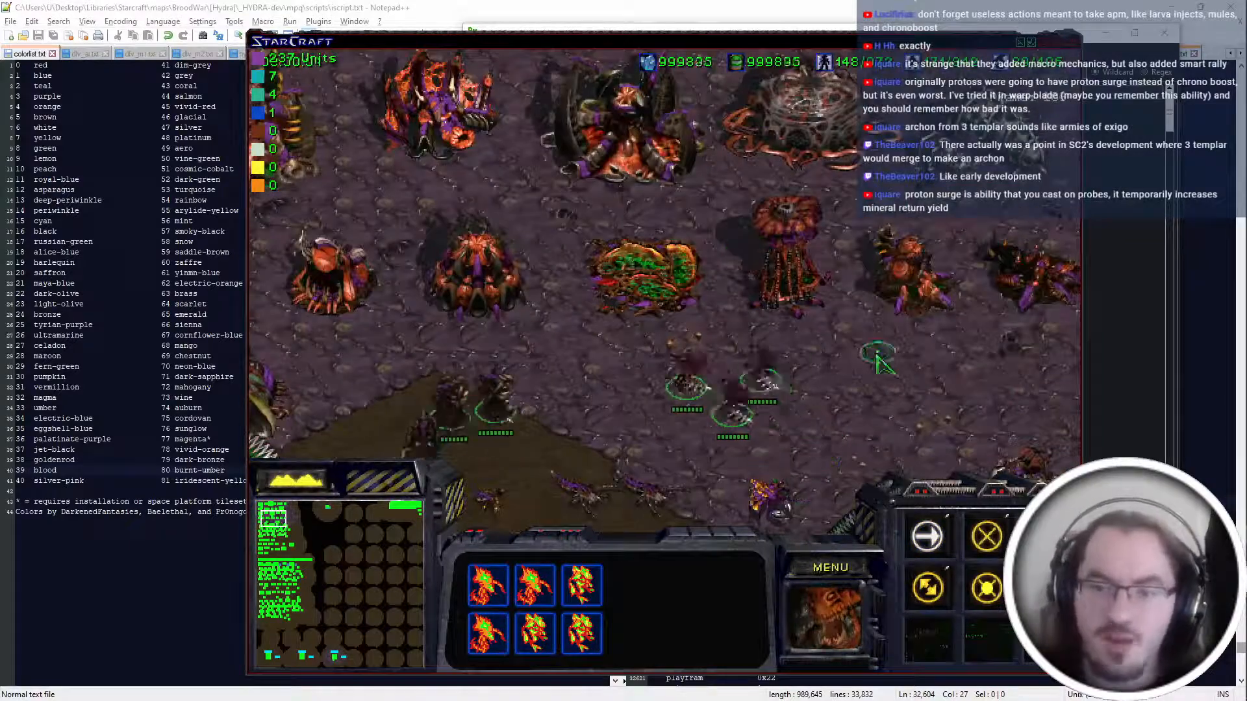
{"action": "left_click_drag", "start_coordinate": [788, 197], "coordinate": [946, 348]}
{"action": "right_click", "coordinate": [1021, 395]}
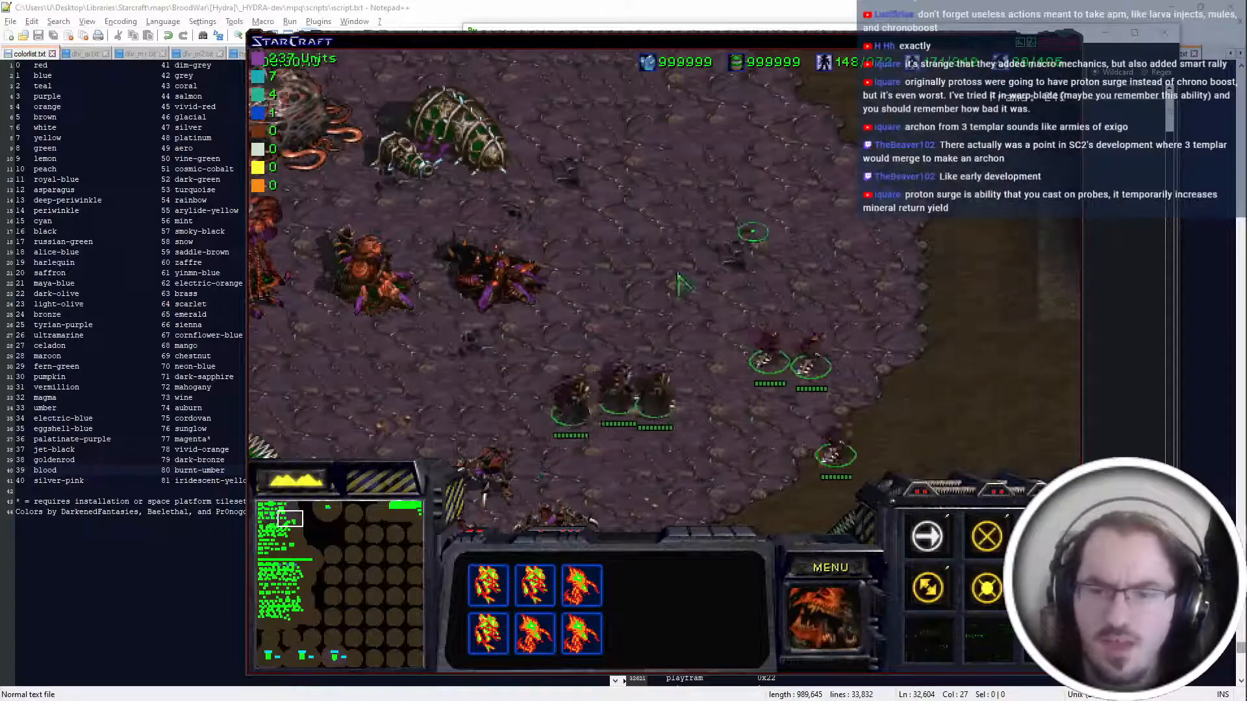
Select all nine Zerg test units, move them off and back onto the creep, and order an attack move toward the enemies.
{"action": "left_click_drag", "start_coordinate": [807, 139], "coordinate": [568, 448]}
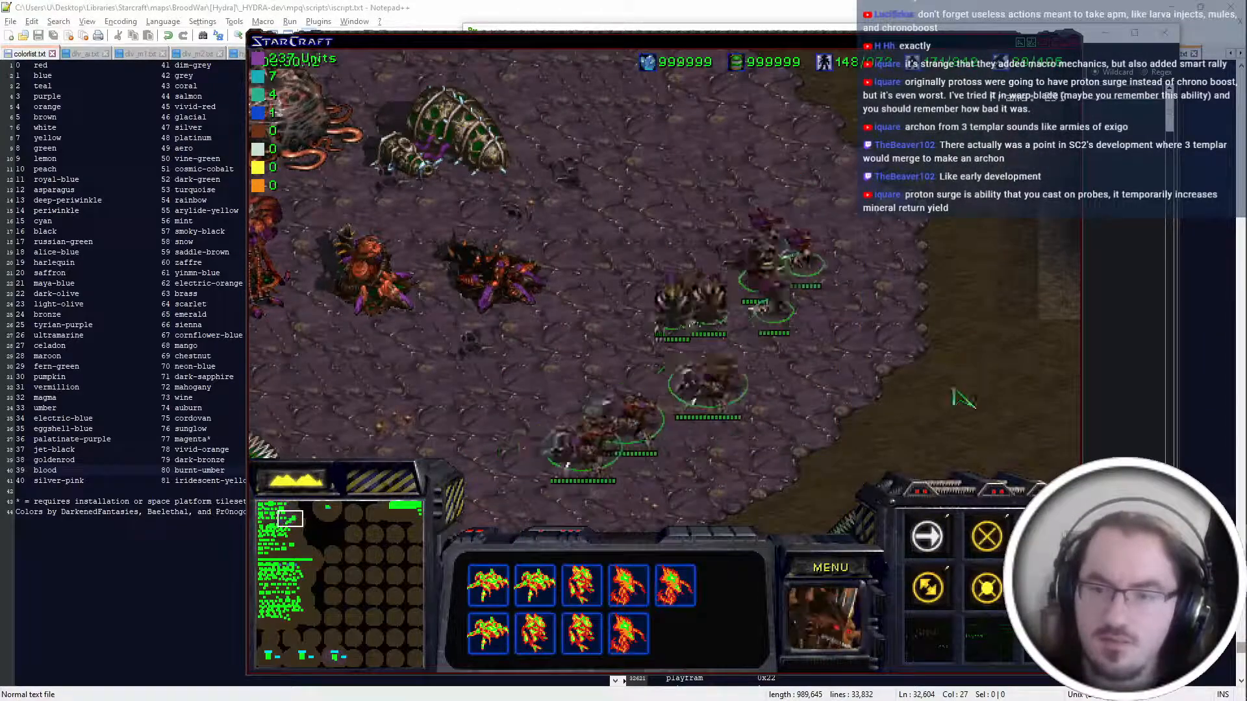
{"action": "right_click", "coordinate": [878, 311]}
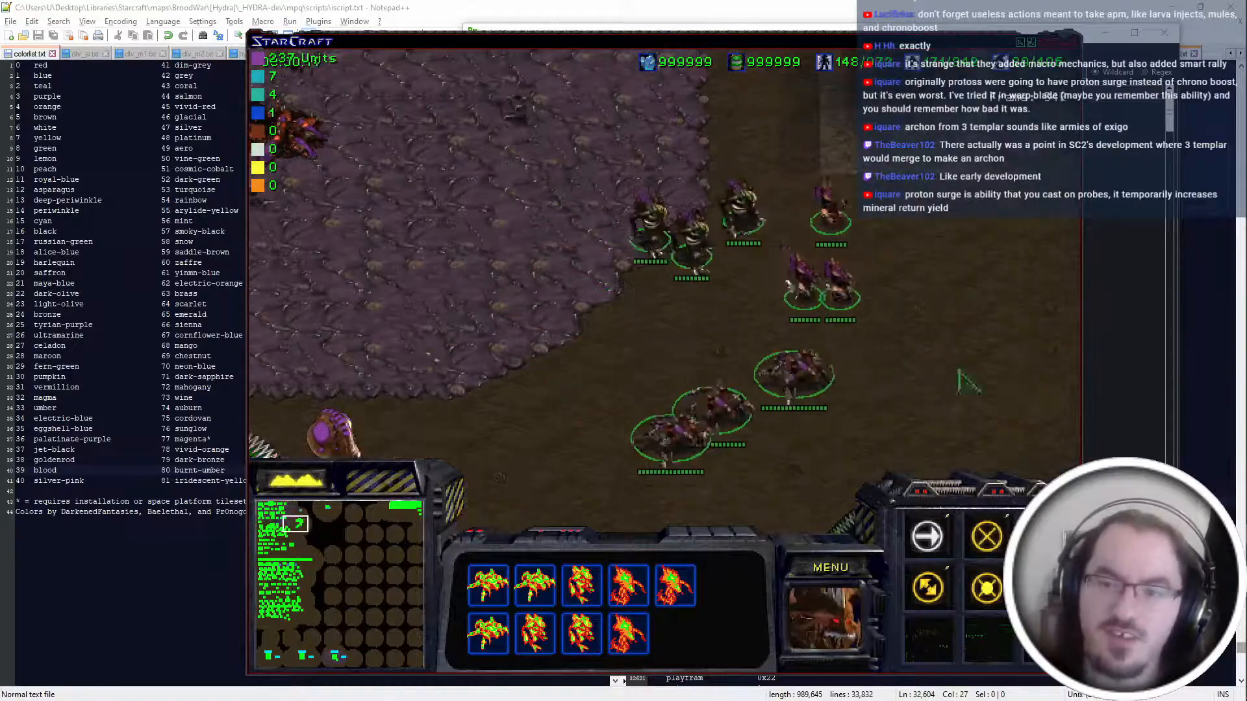
{"action": "right_click", "coordinate": [560, 341]}
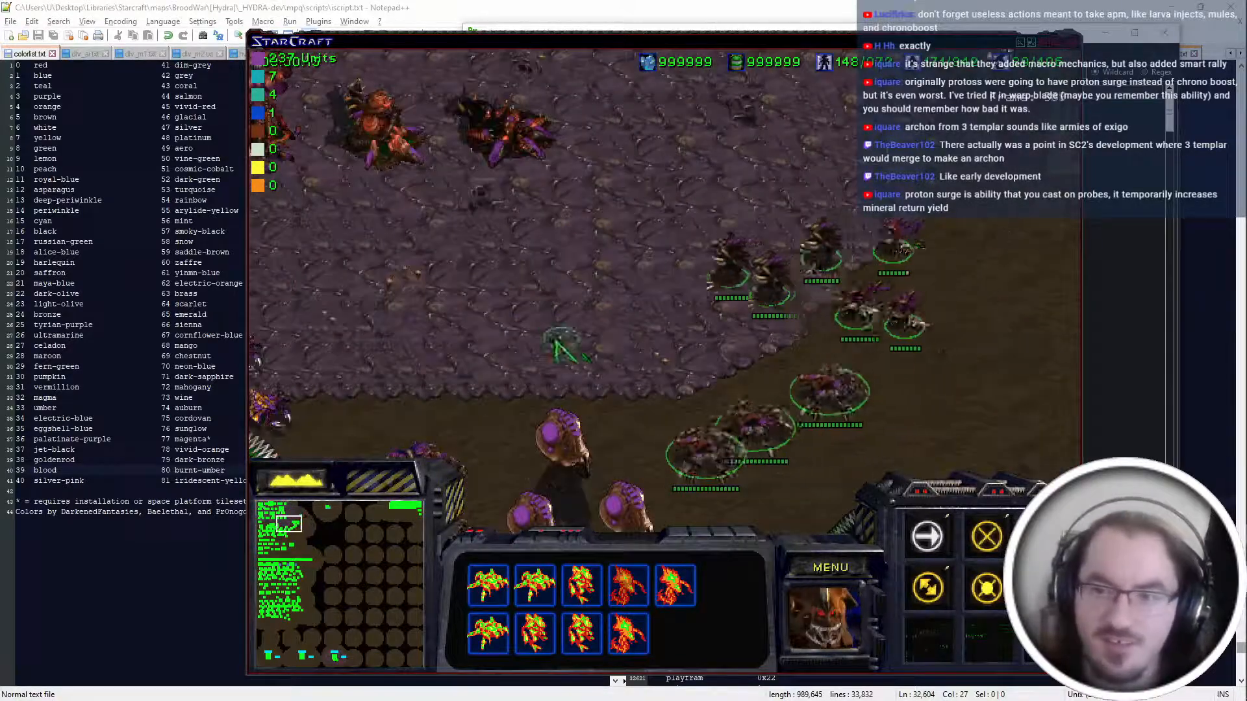
{"action": "key", "text": "a"}
{"action": "left_click", "coordinate": [783, 253]}
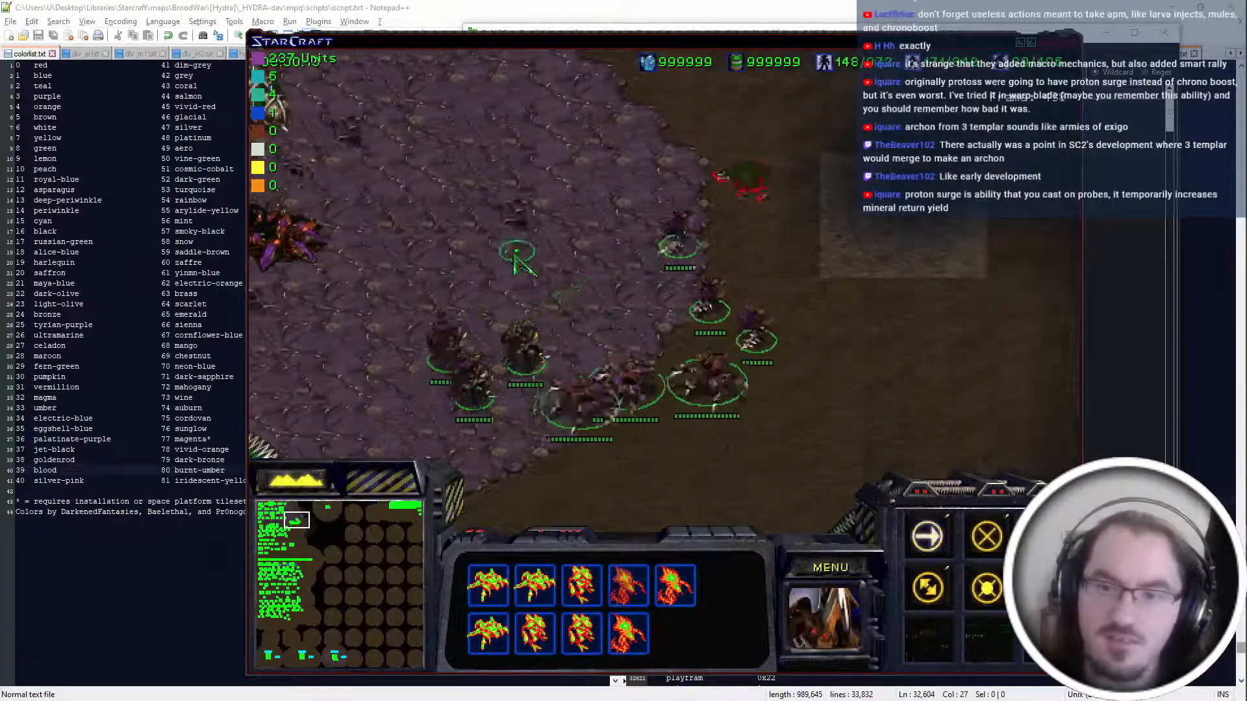
Continue the attack, select only the three Basilisks and position them near the creep's edge to fight the enemies.
{"action": "left_click", "coordinate": [748, 182]}
{"action": "key", "text": "a"}
{"action": "double_click", "coordinate": [537, 323]}
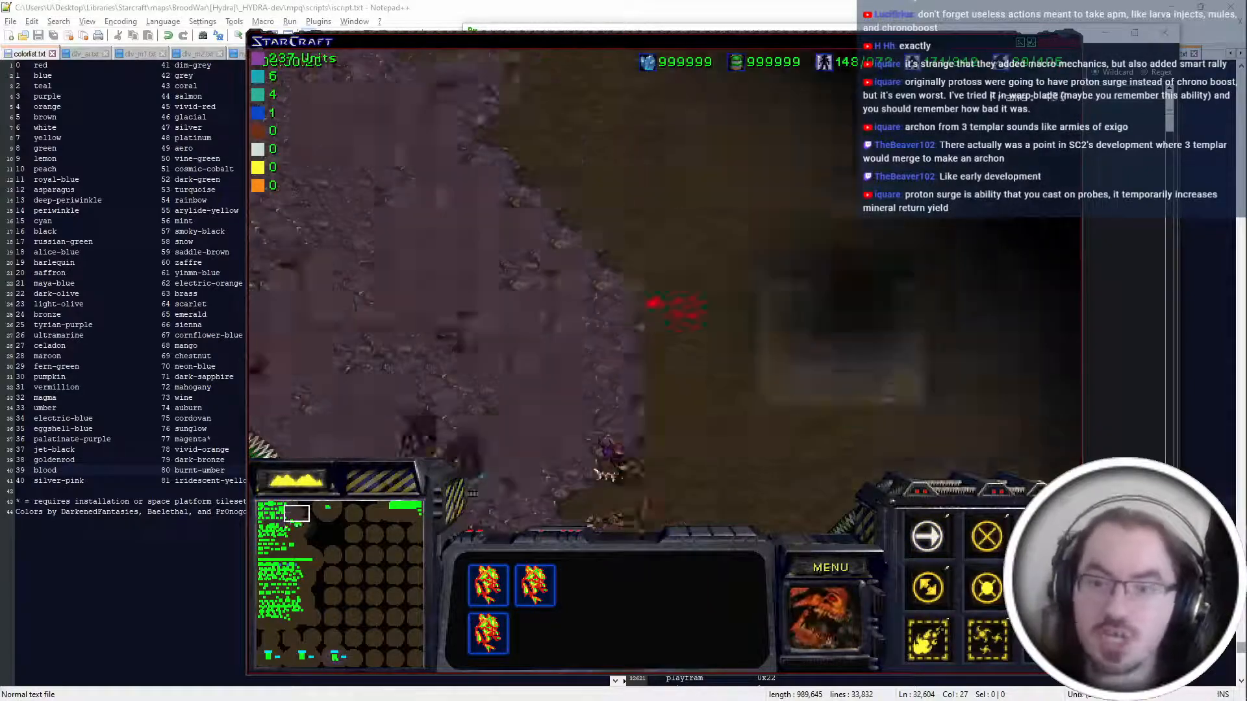
{"action": "right_click", "coordinate": [358, 217]}
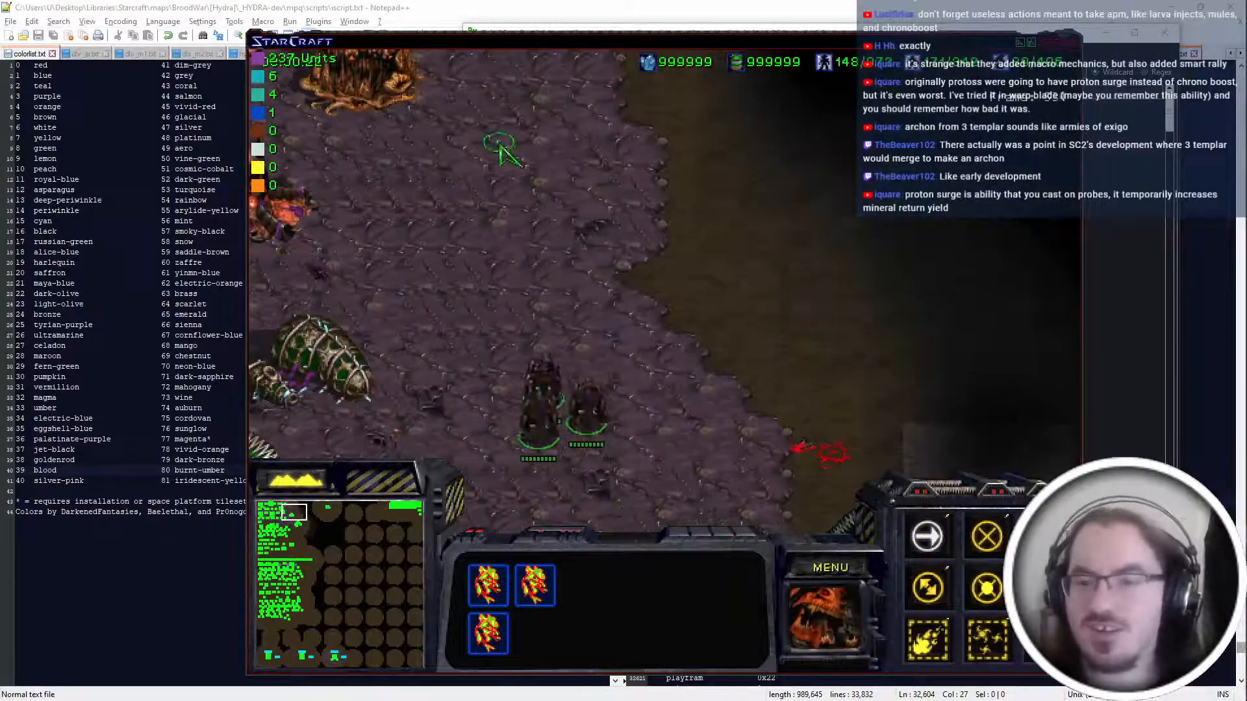
{"action": "key", "text": "Right"}
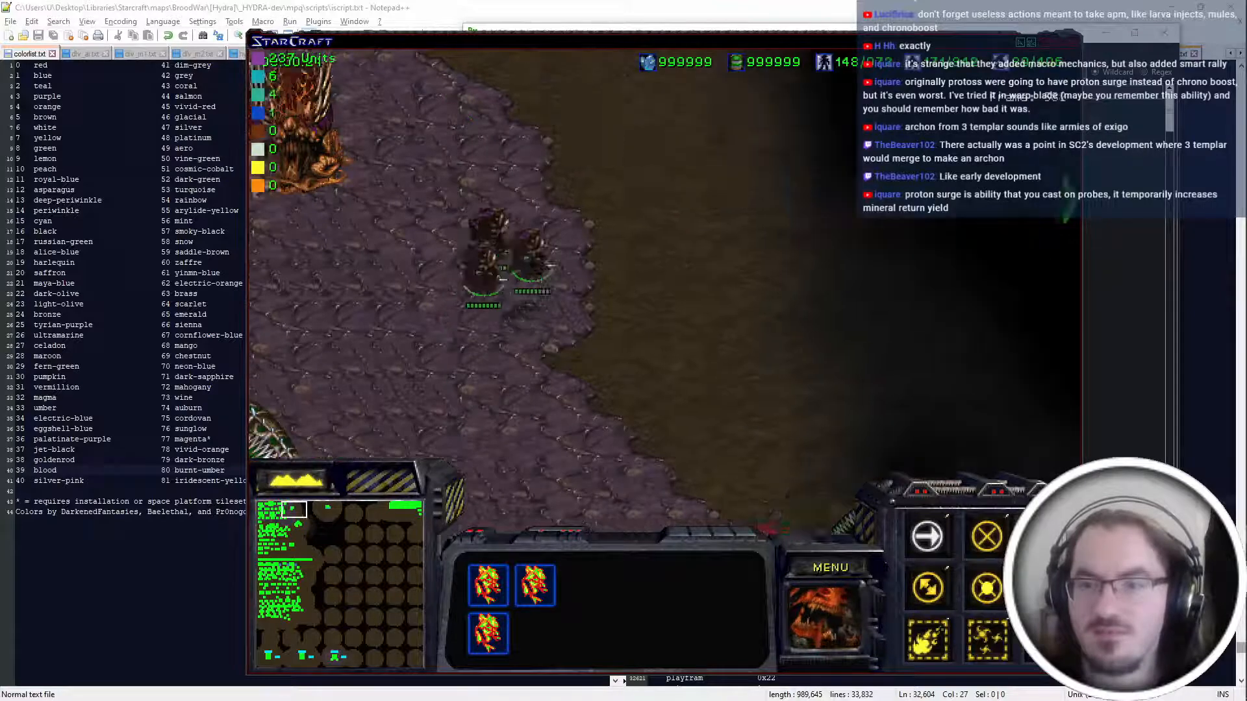
{"action": "right_click", "coordinate": [423, 313]}
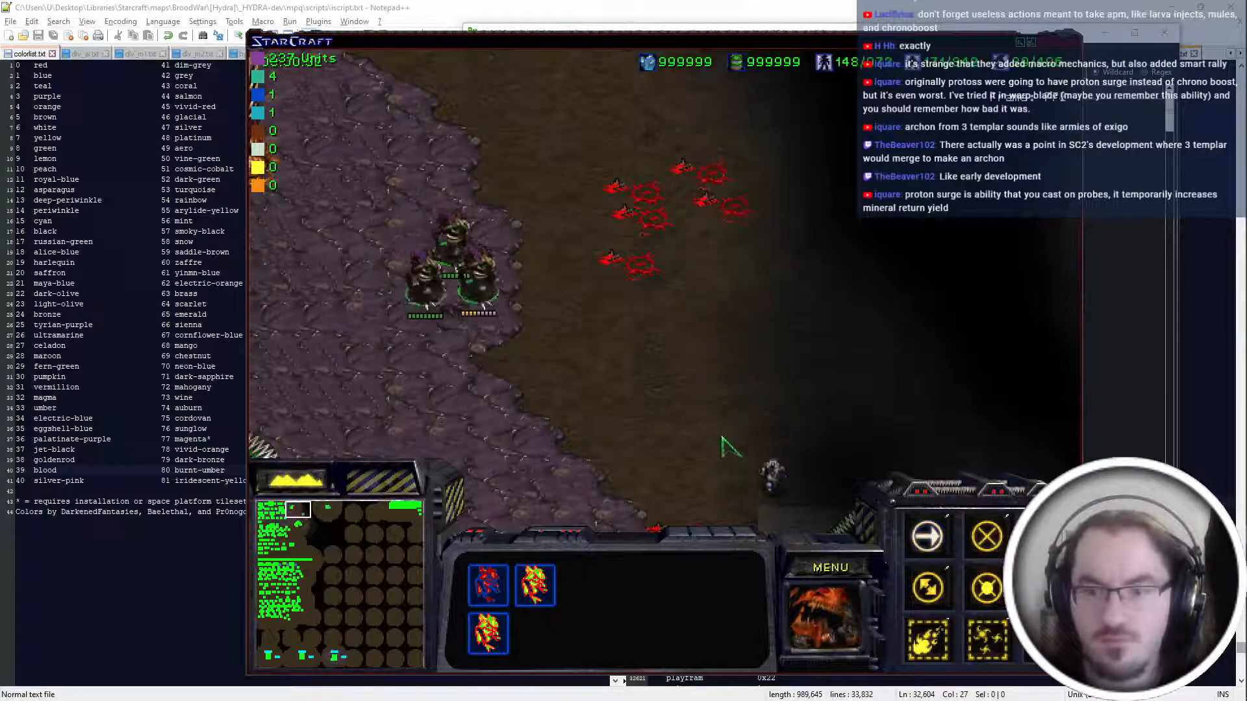
Move the three Basilisks off the creep and down to the open ground near the other Zerg test units.
{"action": "key", "text": "Down"}
{"action": "right_click", "coordinate": [682, 477]}
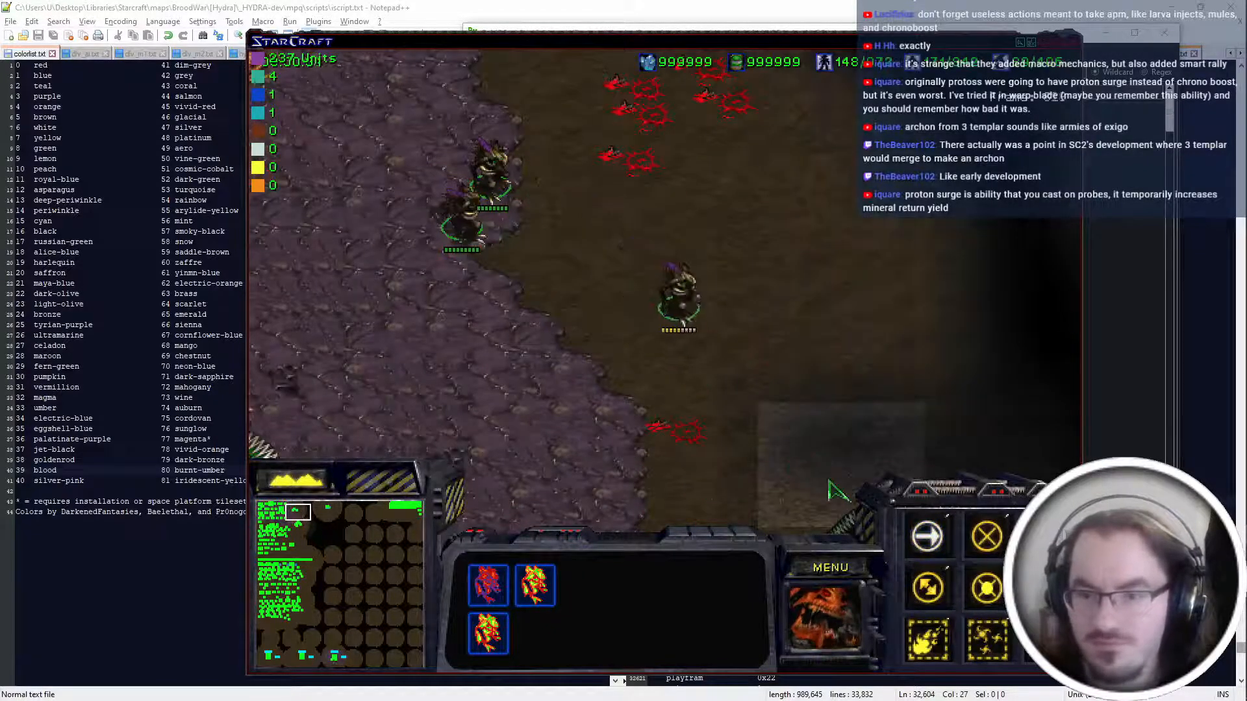
{"action": "key", "text": "Left"}
{"action": "right_click", "coordinate": [864, 417]}
{"action": "key", "text": "Right"}
{"action": "key", "text": "Down"}
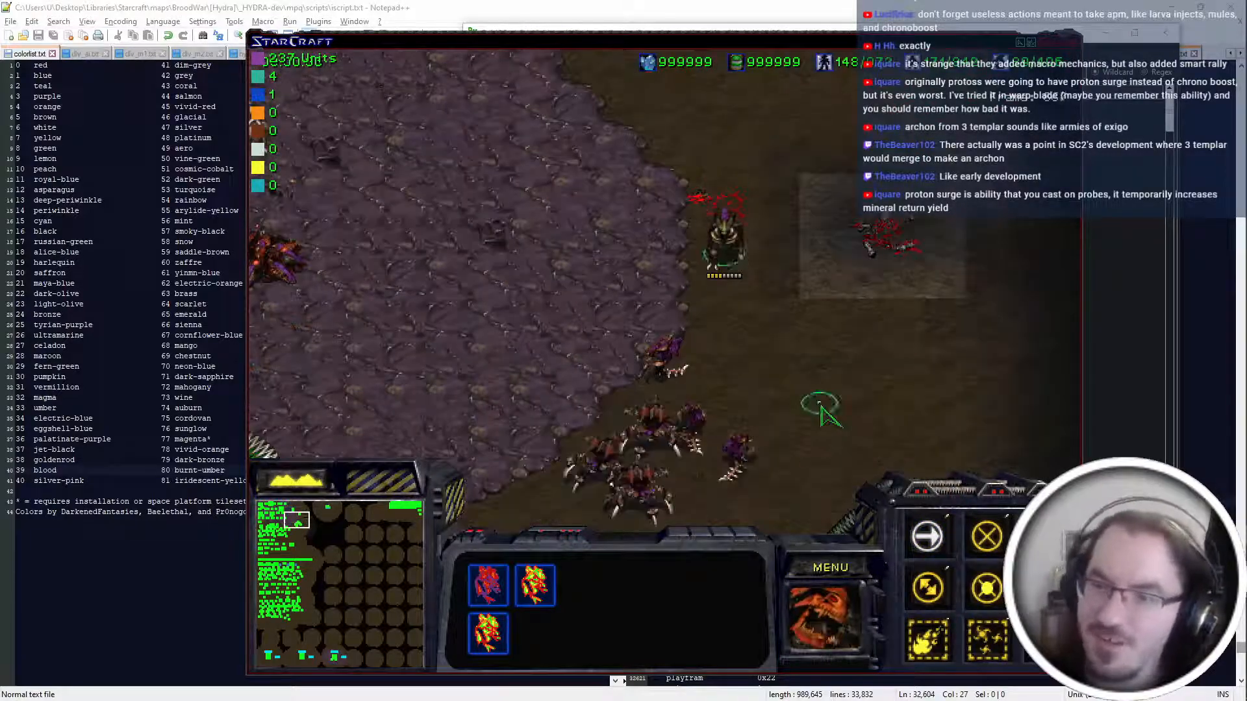
{"action": "key", "text": "Right"}
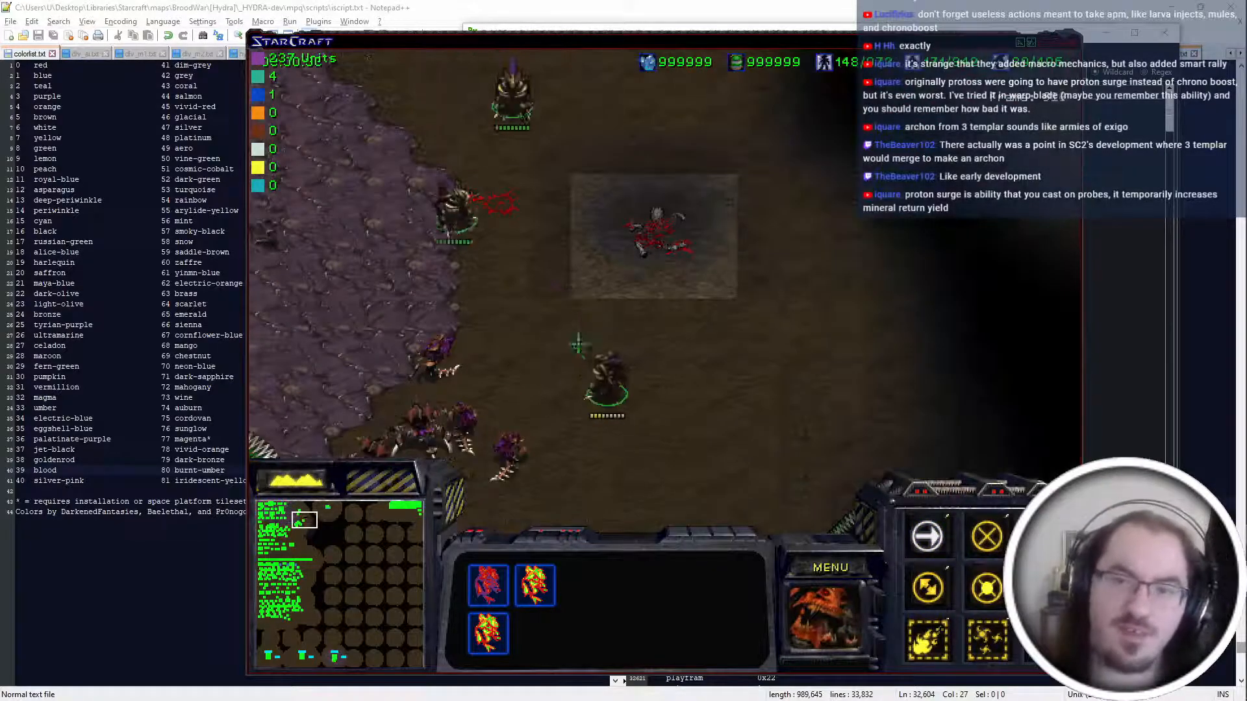
Select Basilisks individually to examine their hit points and kills, moving the injured one onto open ground.
{"action": "left_click", "coordinate": [585, 344]}
{"action": "mouse_move", "coordinate": [738, 361]}
{"action": "left_mouse_down"}
{"action": "mouse_move", "coordinate": [551, 175]}
{"action": "mouse_move", "coordinate": [484, 188]}
{"action": "left_mouse_up"}
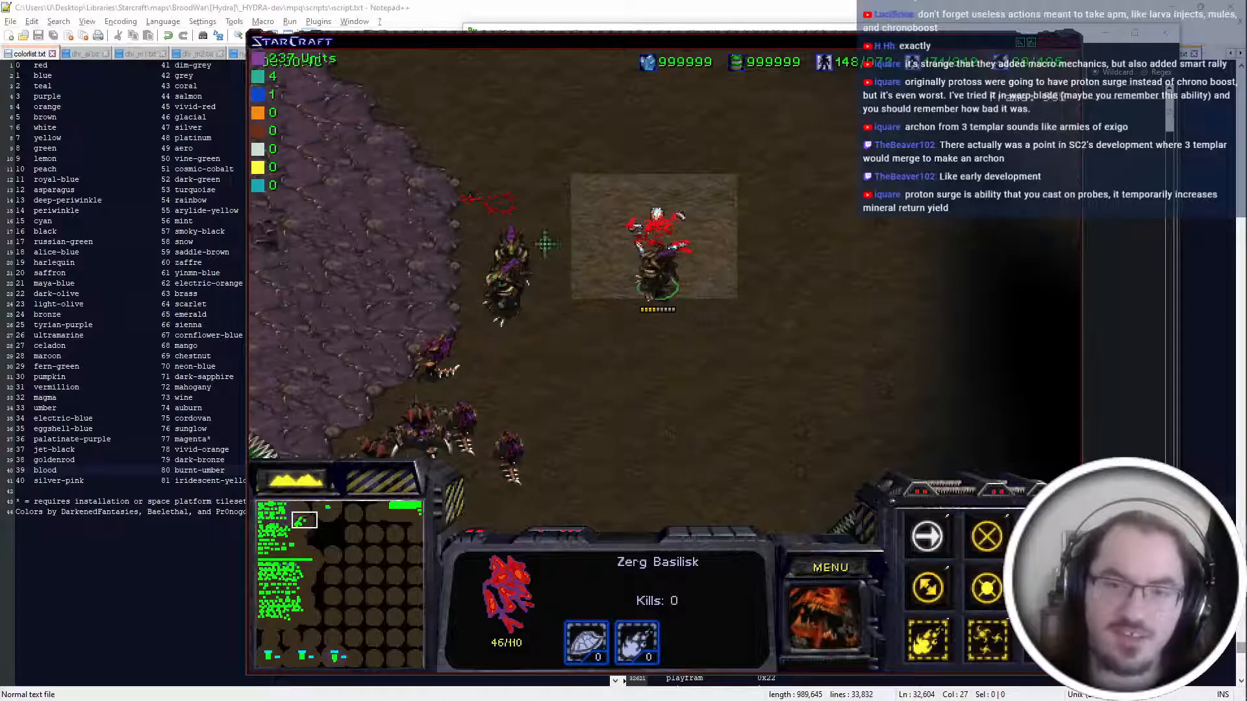
{"action": "right_click", "coordinate": [688, 348]}
{"action": "left_click", "coordinate": [669, 295]}
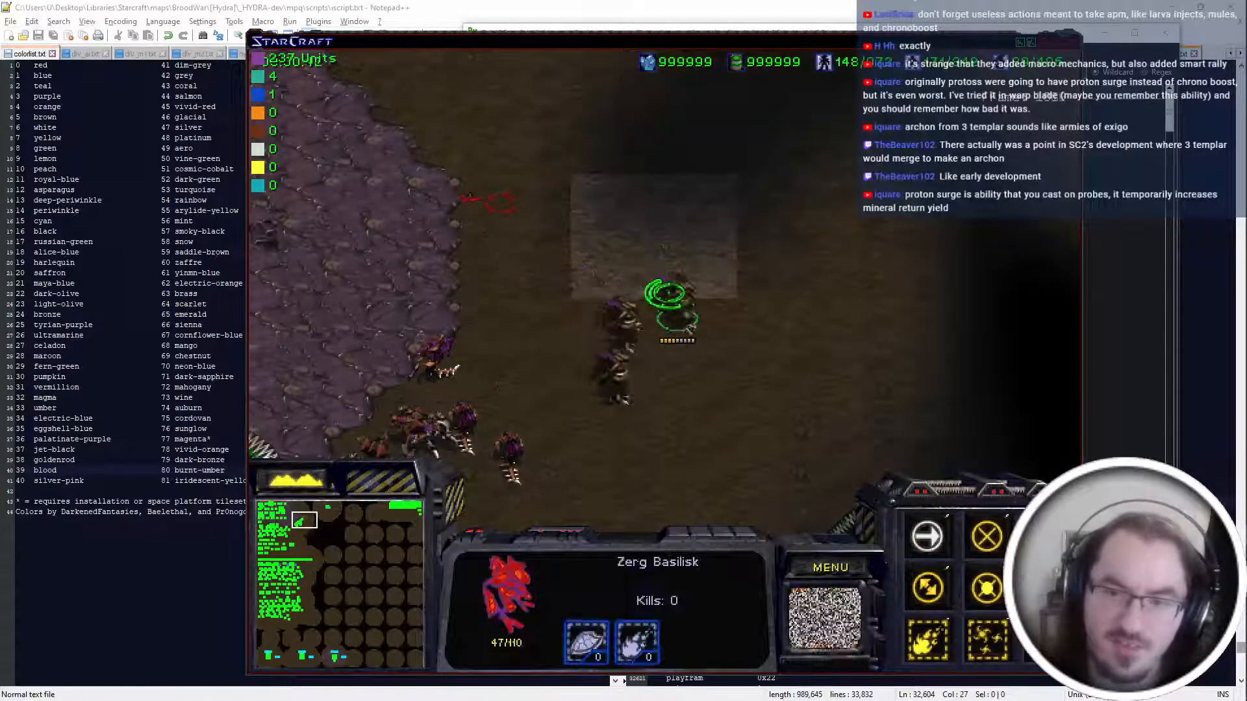
{"action": "left_click_drag", "start_coordinate": [738, 404], "coordinate": [650, 435]}
{"action": "left_click", "coordinate": [607, 442]}
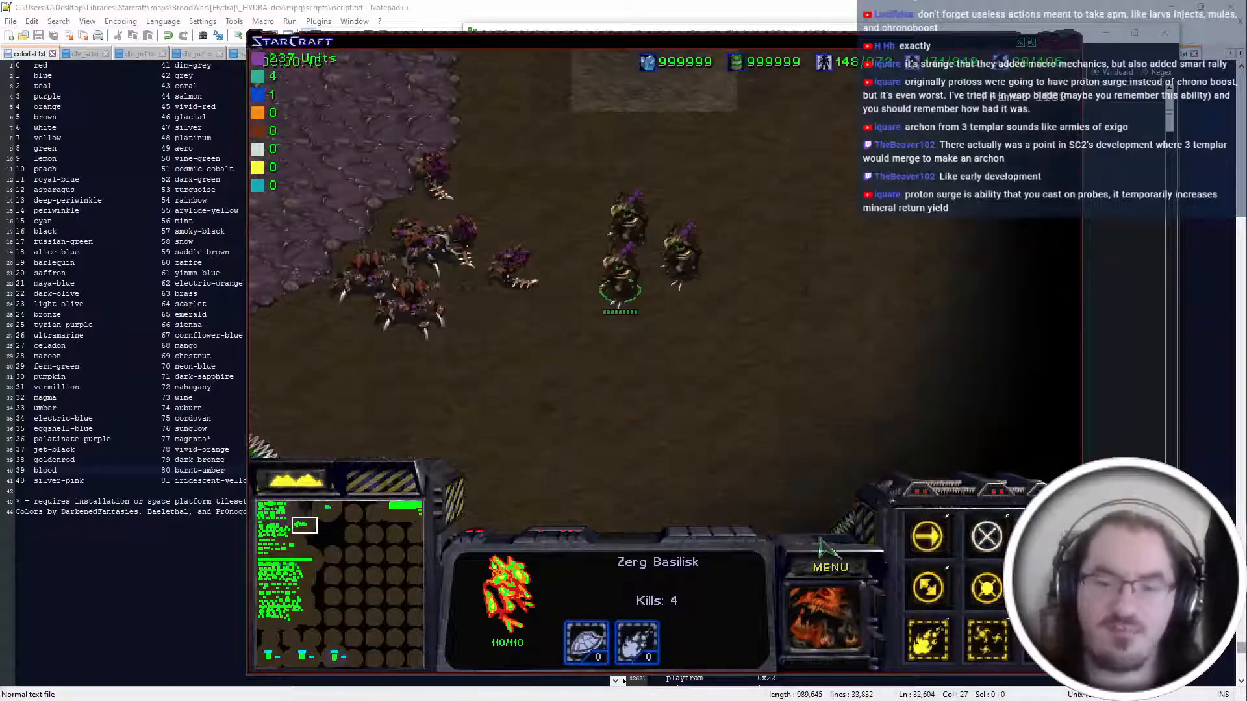
Leave the test game and set the Khalis Crystal's hit points to 100 in PyDAT.
{"action": "left_click", "coordinate": [831, 567]}
{"action": "key", "text": "alt+Tab"}
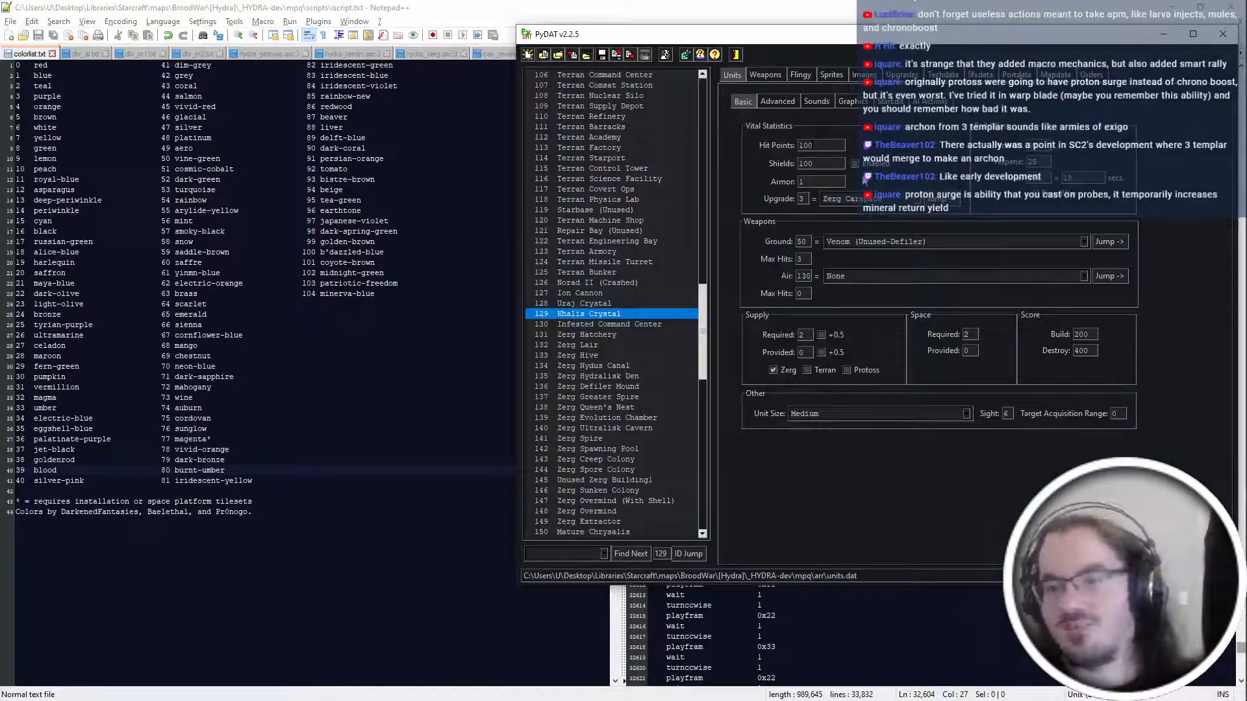
{"action": "key", "text": "alt+Tab"}
{"action": "key", "text": "alt+Tab"}
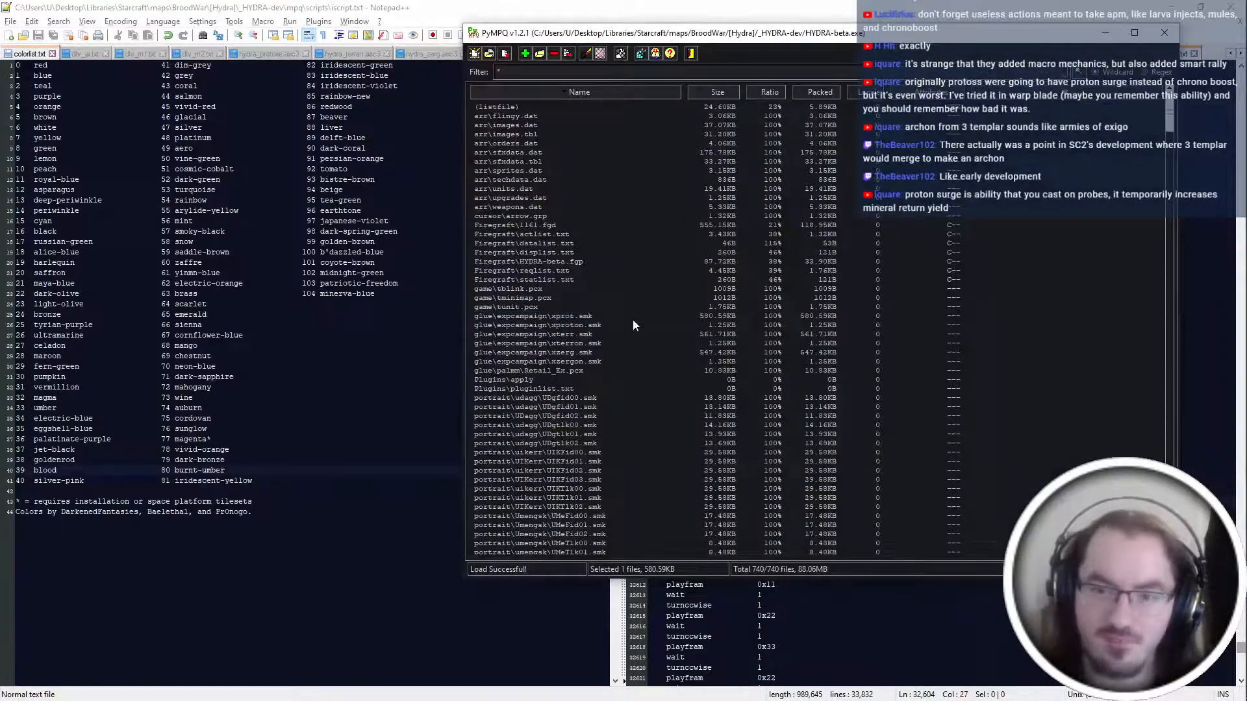
{"action": "key", "text": "alt+Tab"}
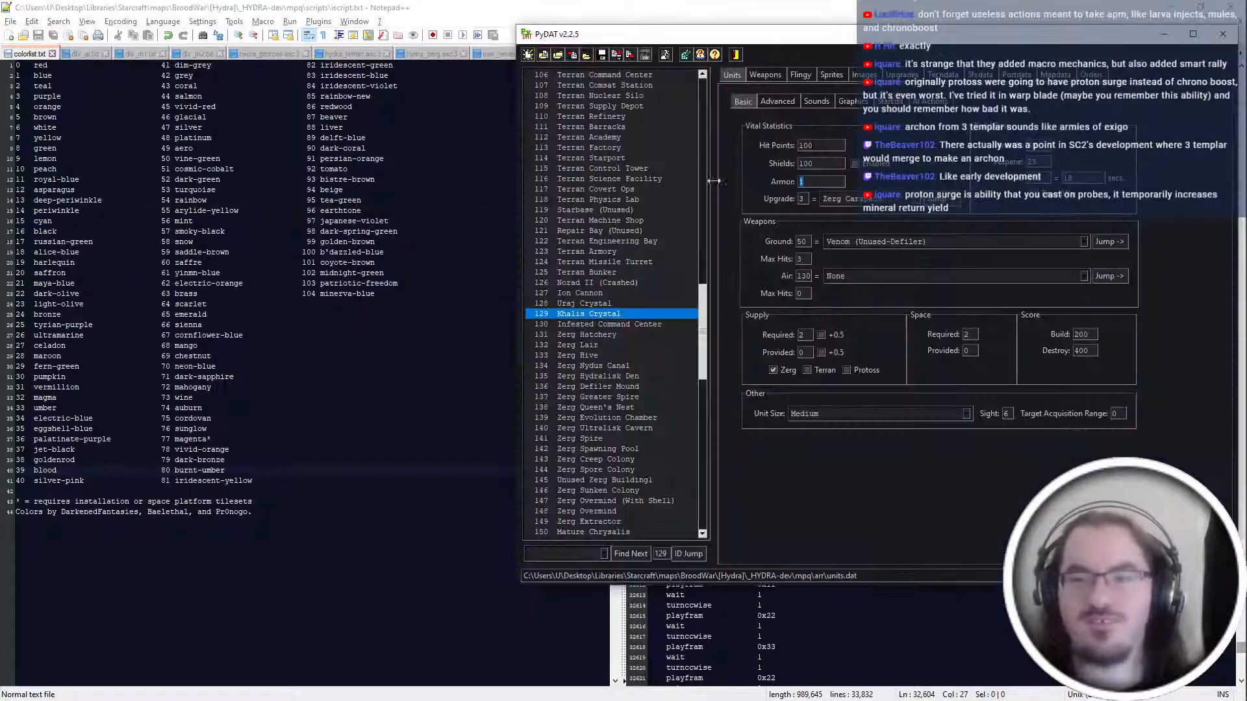
Change the Khalis Crystal's armor value in PyDAT, checking the open PyMPQ archive in between.
{"action": "key", "text": "alt+Tab"}
{"action": "key", "text": "alt+Tab"}
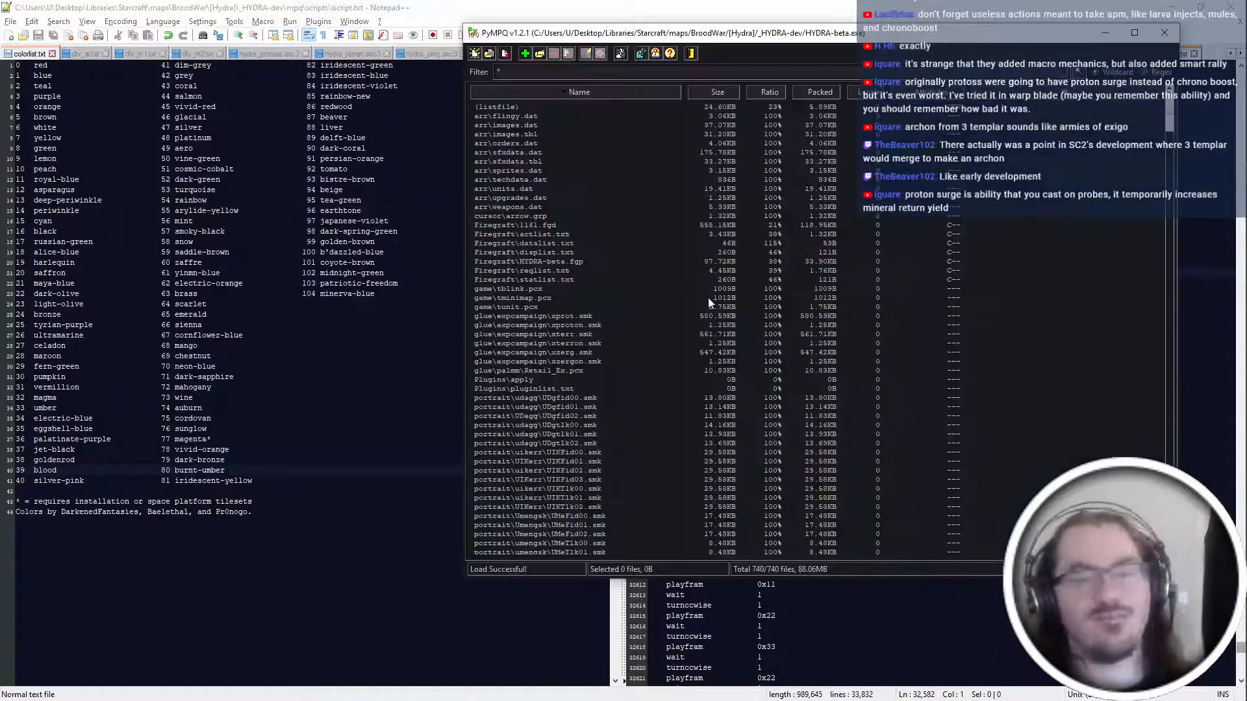
{"action": "key", "text": "alt+Tab"}
{"action": "key", "text": "Escape"}
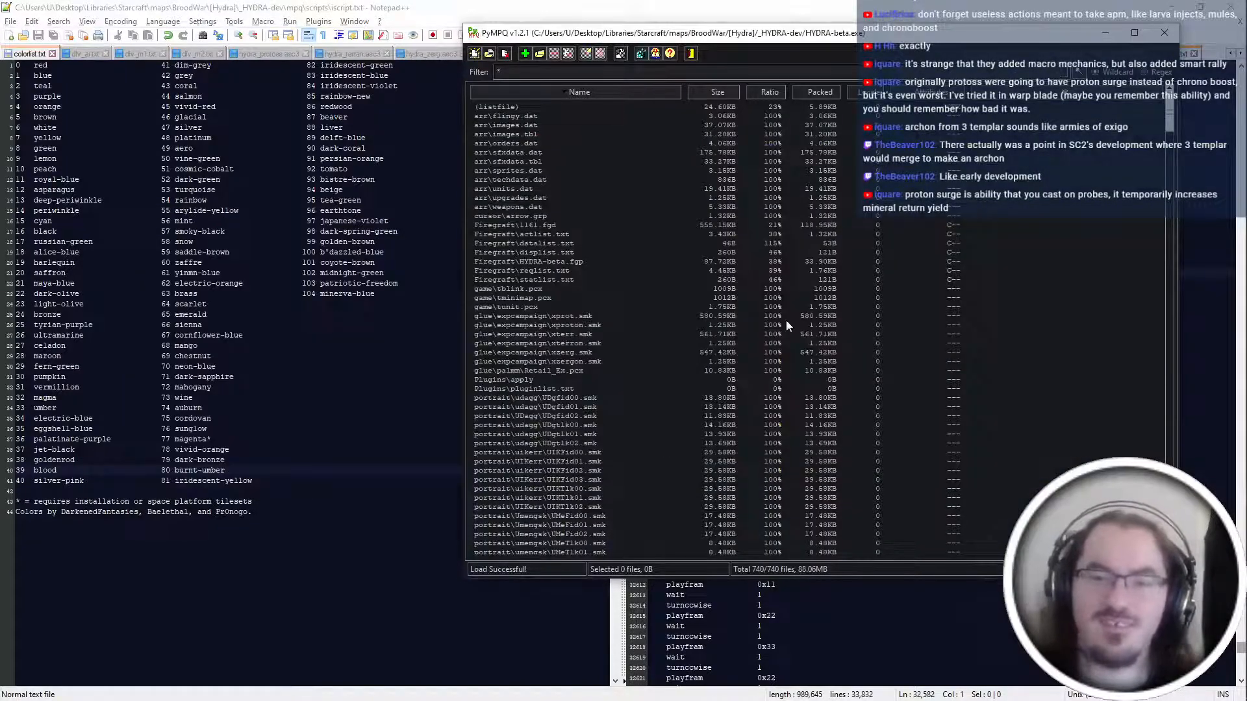
{"action": "key", "text": "alt+Tab"}
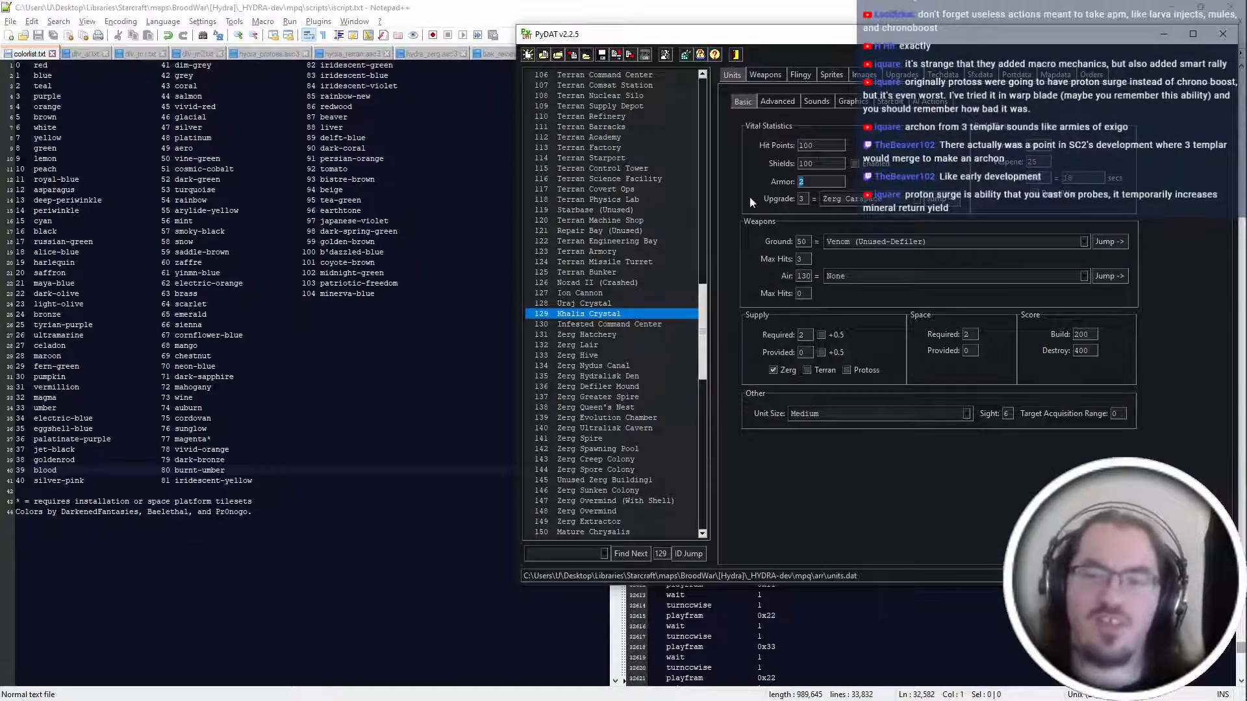
Switch through PyMPQ to the Basilisk animation script in iscript.txt in Notepad++.
{"action": "key", "text": "alt+Tab"}
{"action": "key", "text": "alt+Tab"}
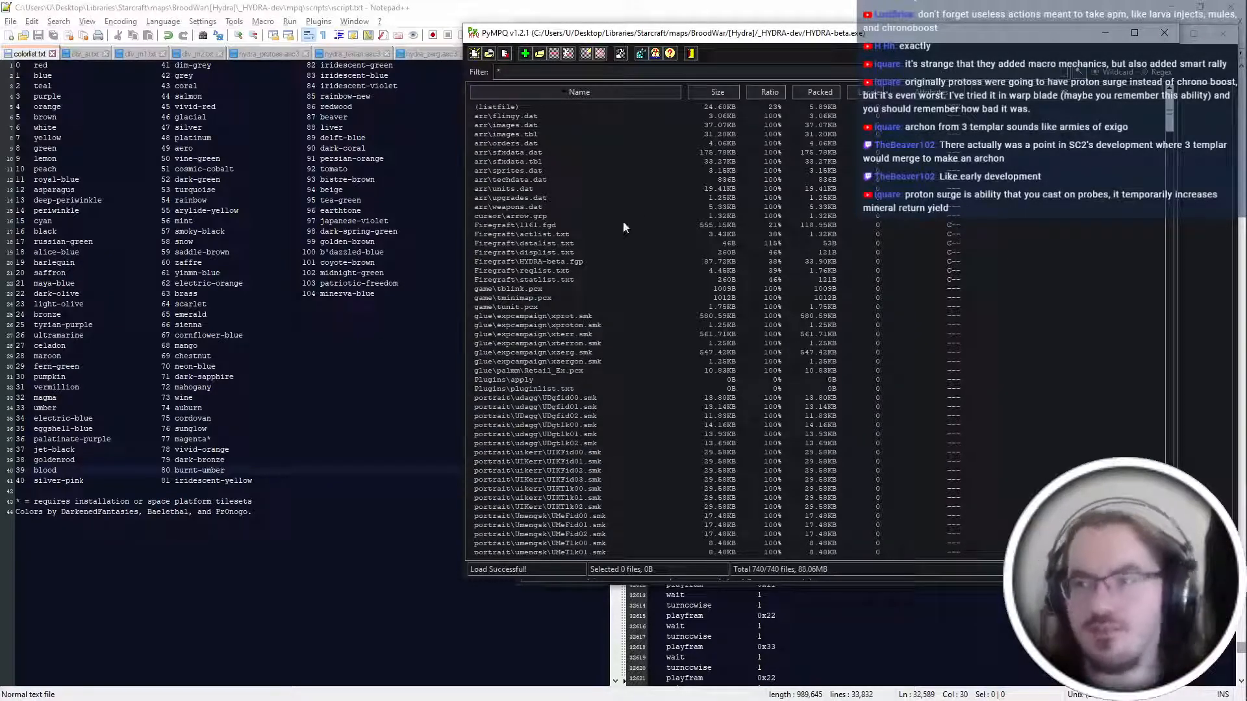
{"action": "key", "text": "alt+Tab"}
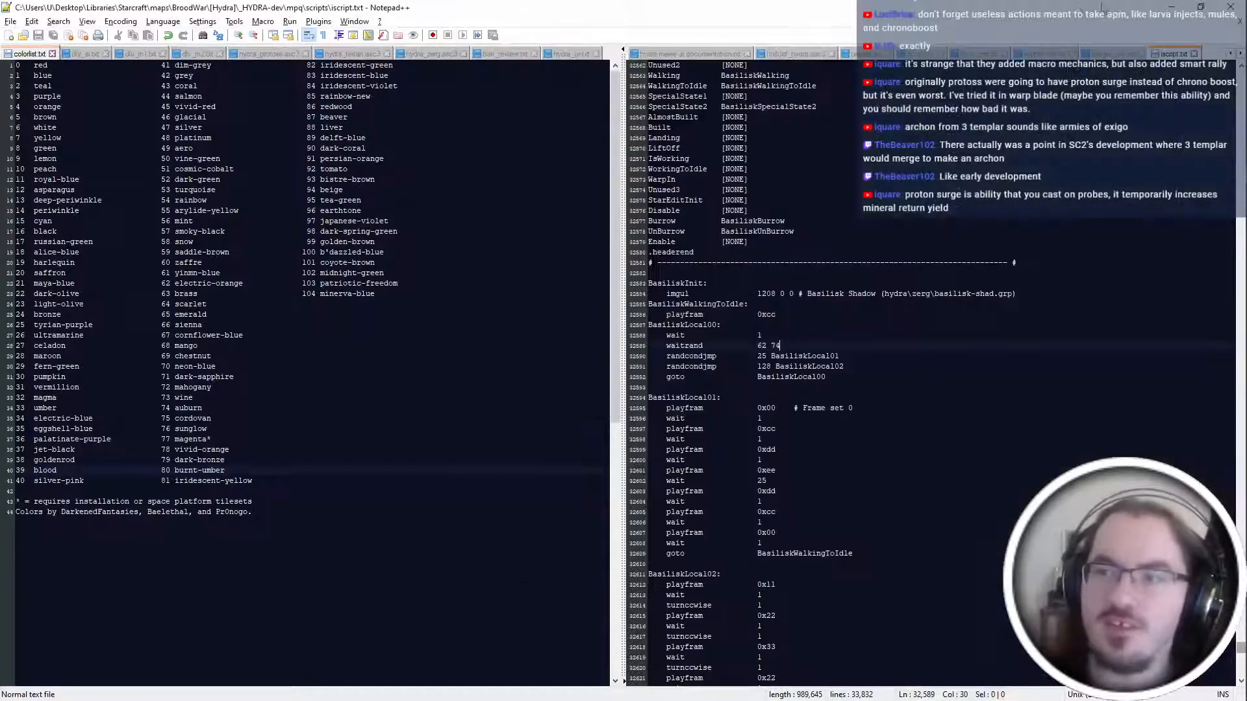
Set the Notepad++ and PyDAT windows aside and switch to Adobe Photoshop.
{"action": "left_click", "coordinate": [1173, 5]}
{"action": "key", "text": "alt+Tab"}
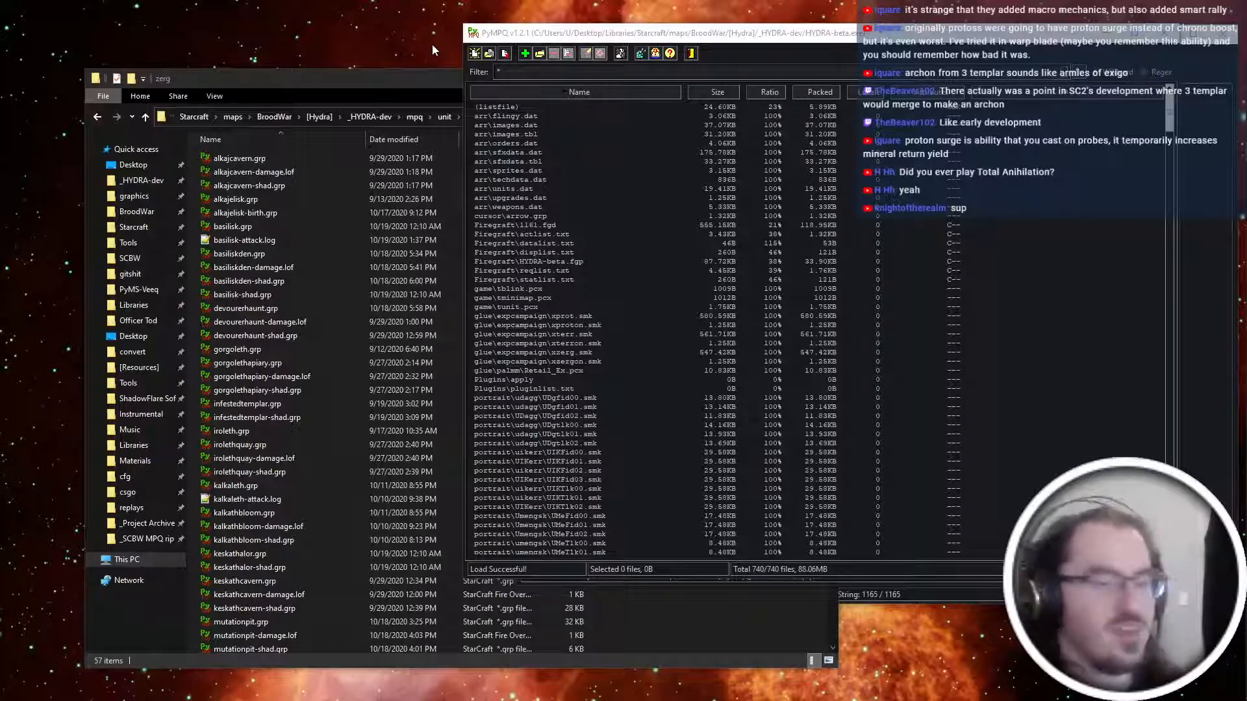
{"action": "mouse_move", "coordinate": [1221, 669]}
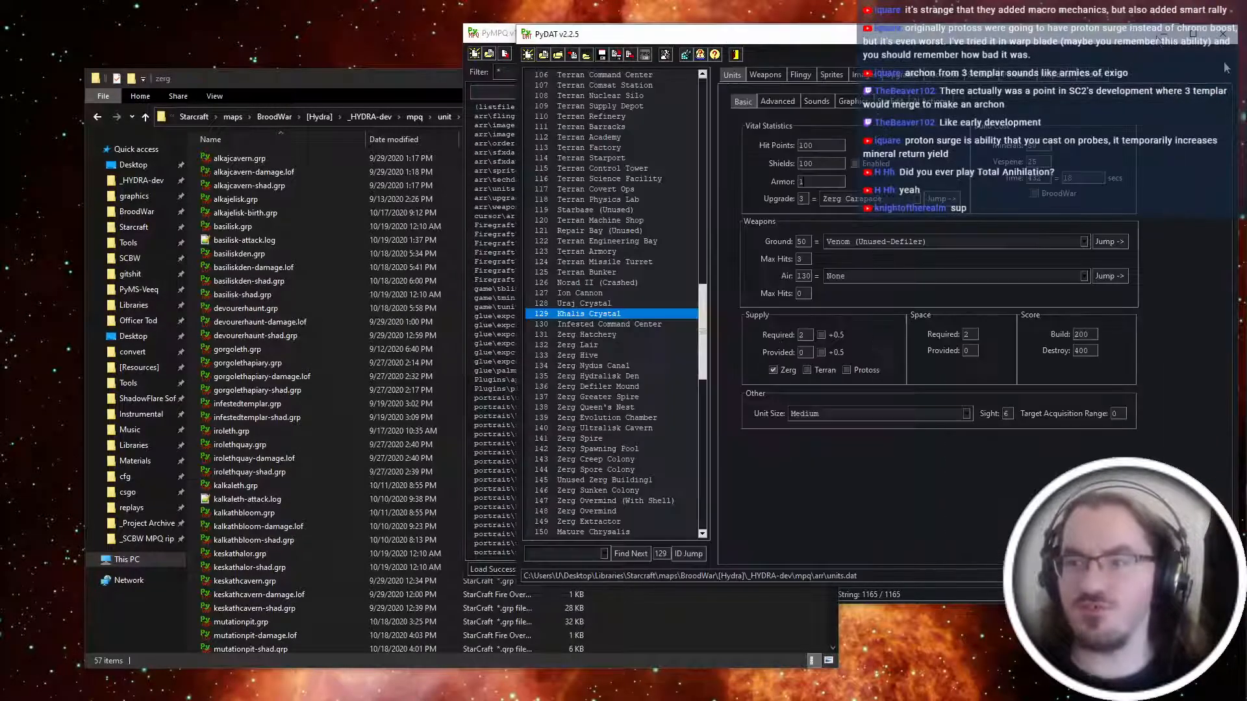
{"action": "left_click_drag", "start_coordinate": [1105, 47], "coordinate": [784, 61]}
{"action": "left_click", "coordinate": [901, 48]}
{"action": "mouse_move", "coordinate": [1232, 281]}
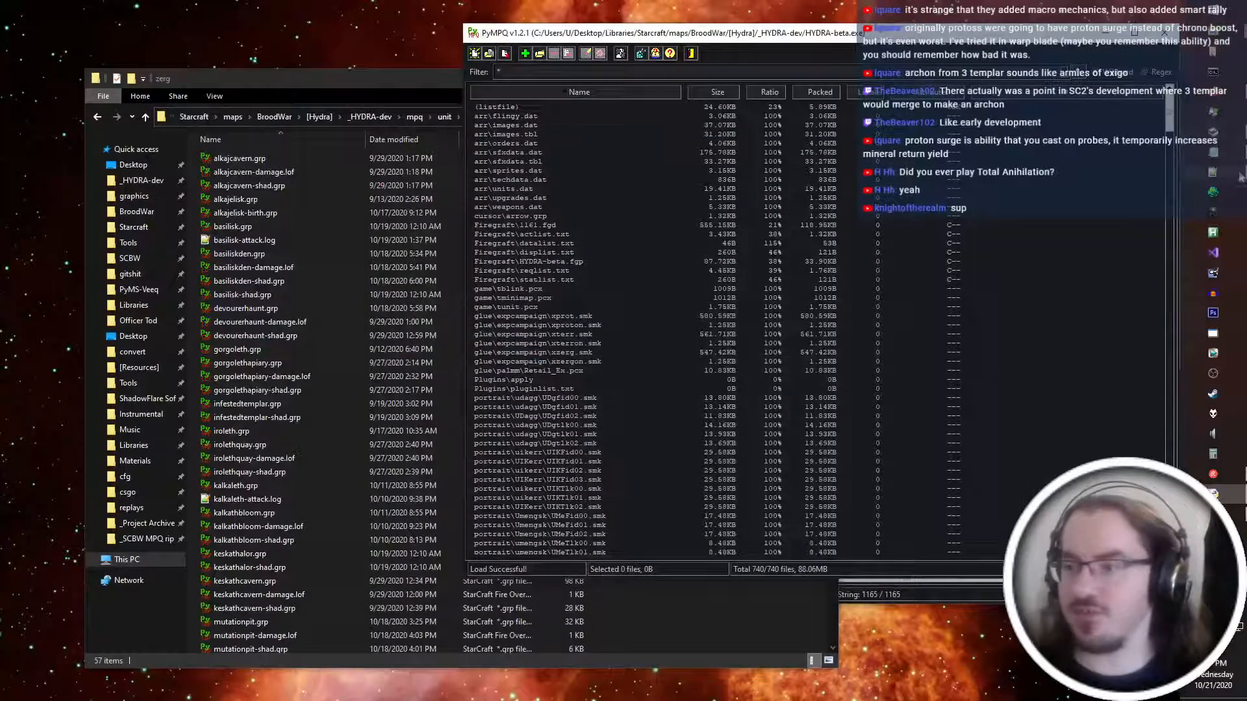
{"action": "left_click", "coordinate": [1213, 313]}
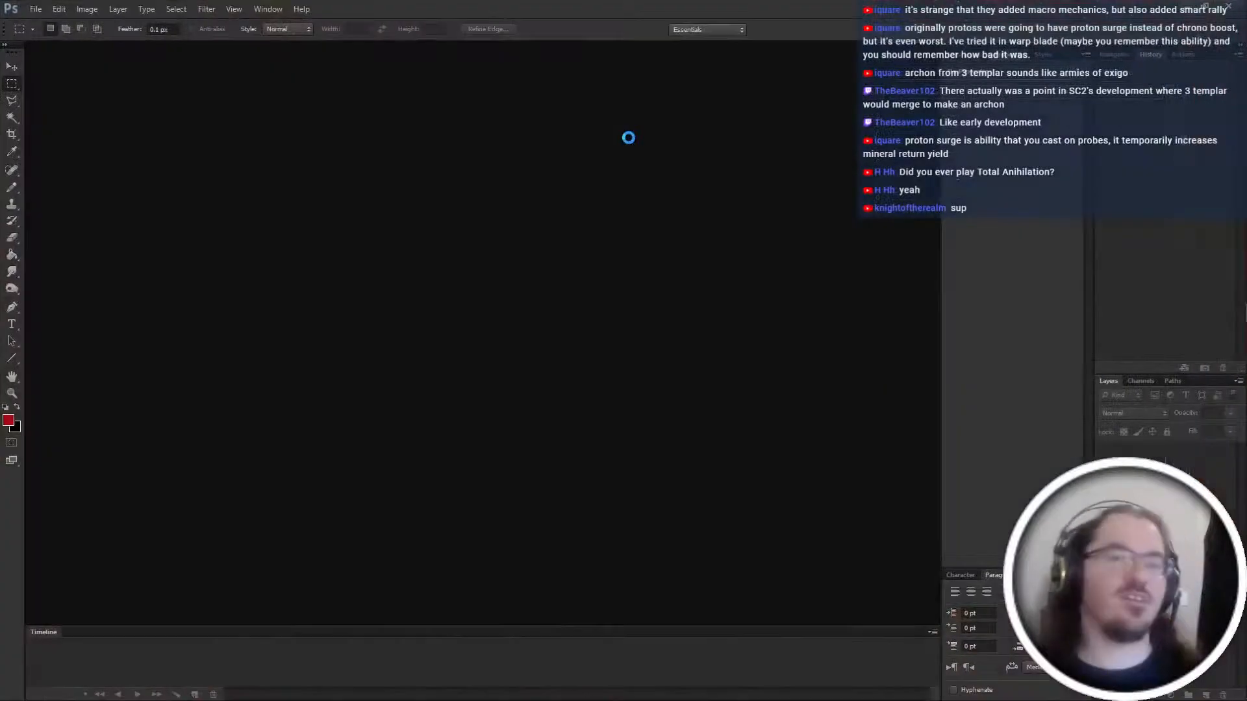
Bring up the newbirth-ground folder window and go up to its parent graphics folder.
{"action": "key", "text": "alt+Tab"}
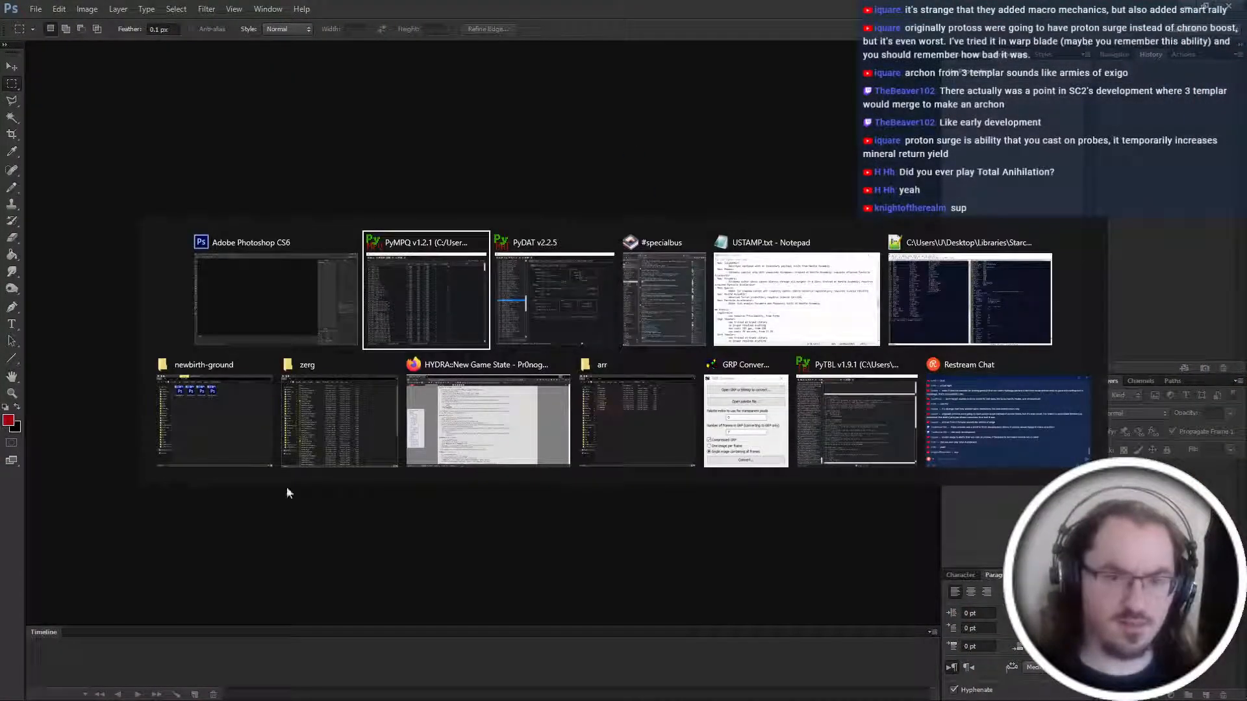
{"action": "left_click", "coordinate": [214, 419]}
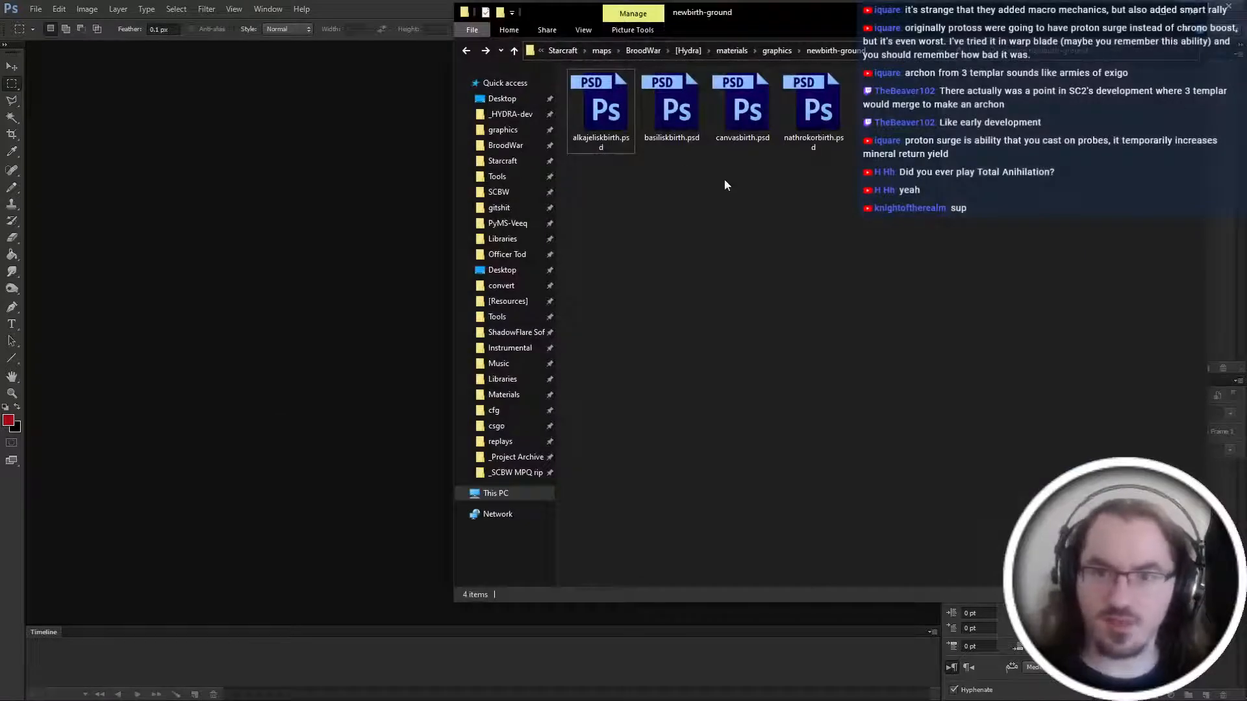
{"action": "key", "text": "alt+Up"}
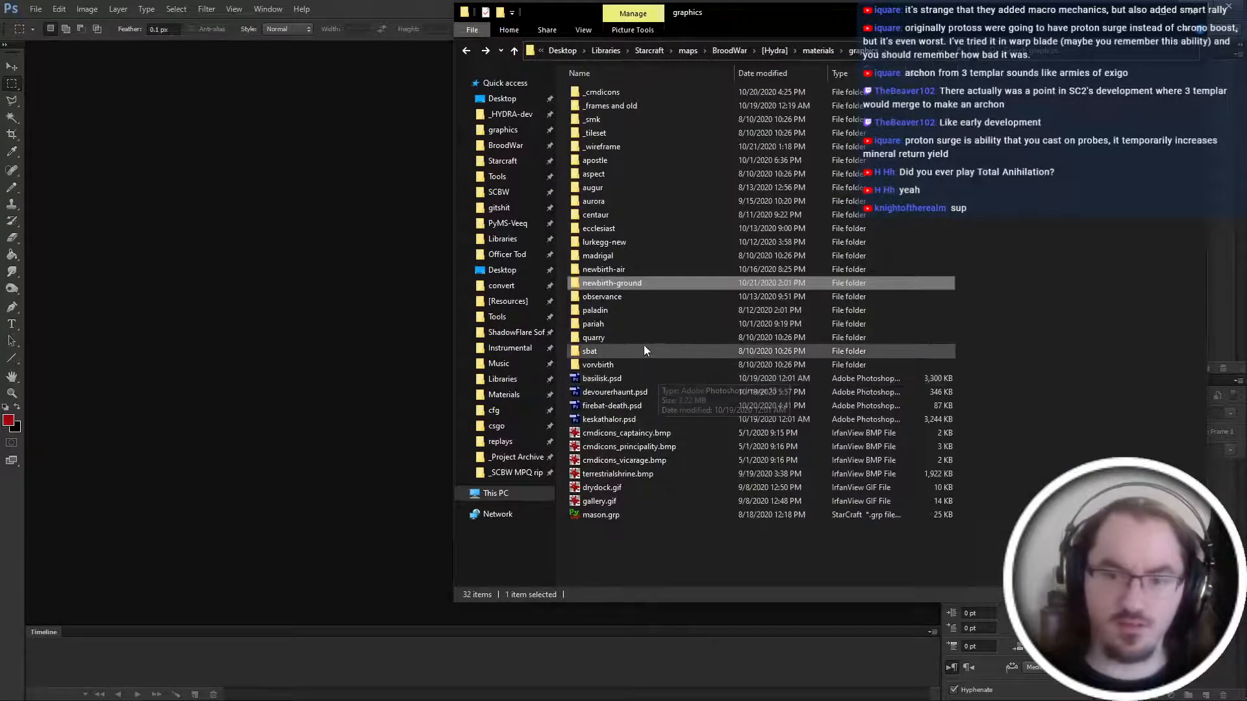
In a new File Explorer window, browse from [Resources] through [Files] Graphics and _MPQ to the zerg folder.
{"action": "key", "text": "super+e"}
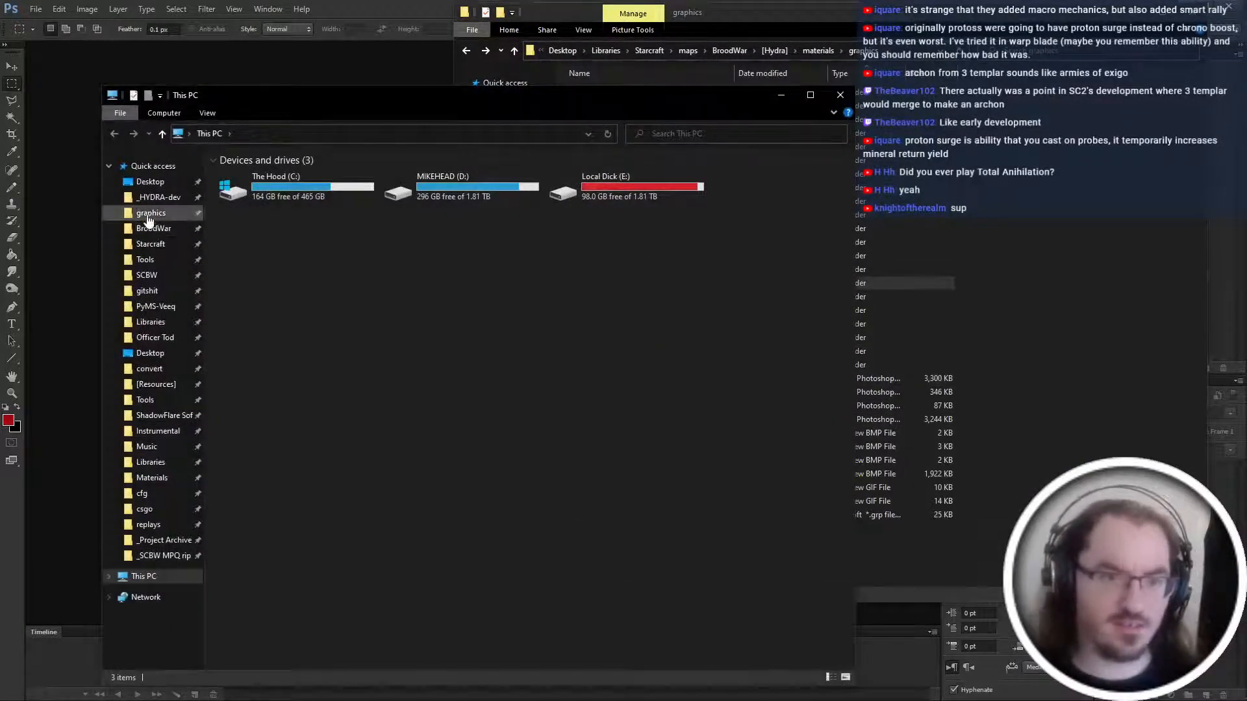
{"action": "left_click", "coordinate": [156, 384]}
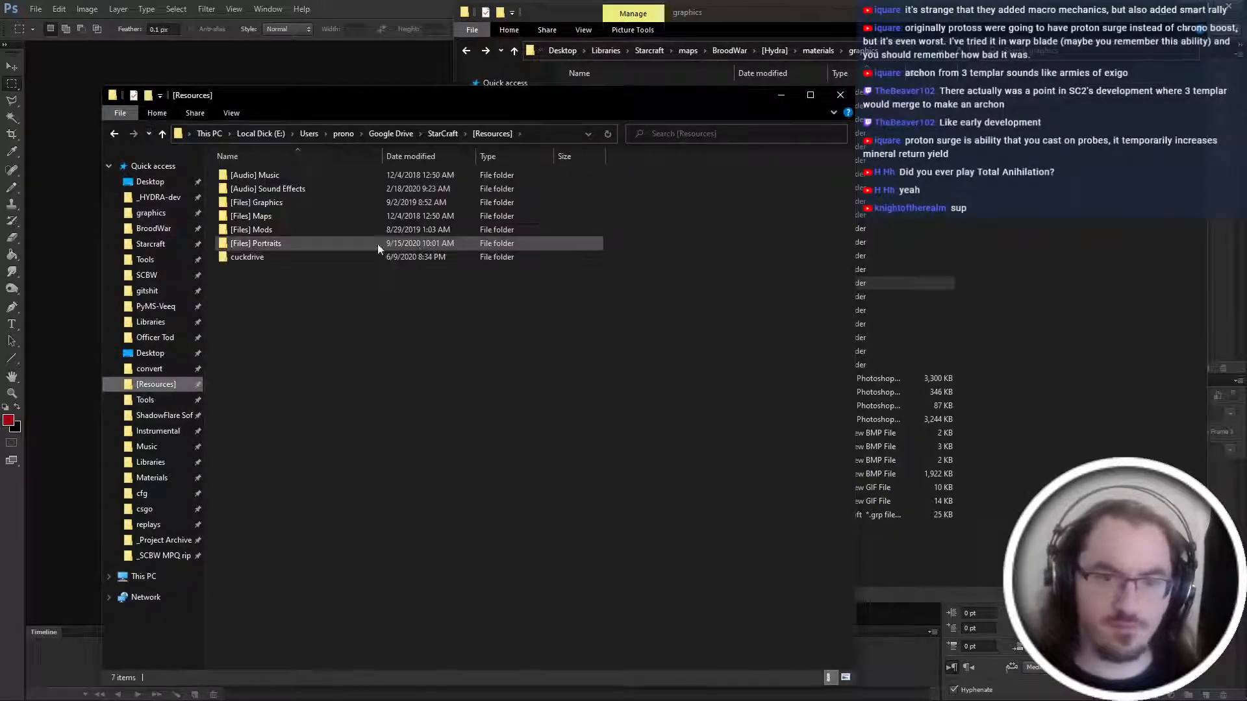
{"action": "double_click", "coordinate": [344, 204]}
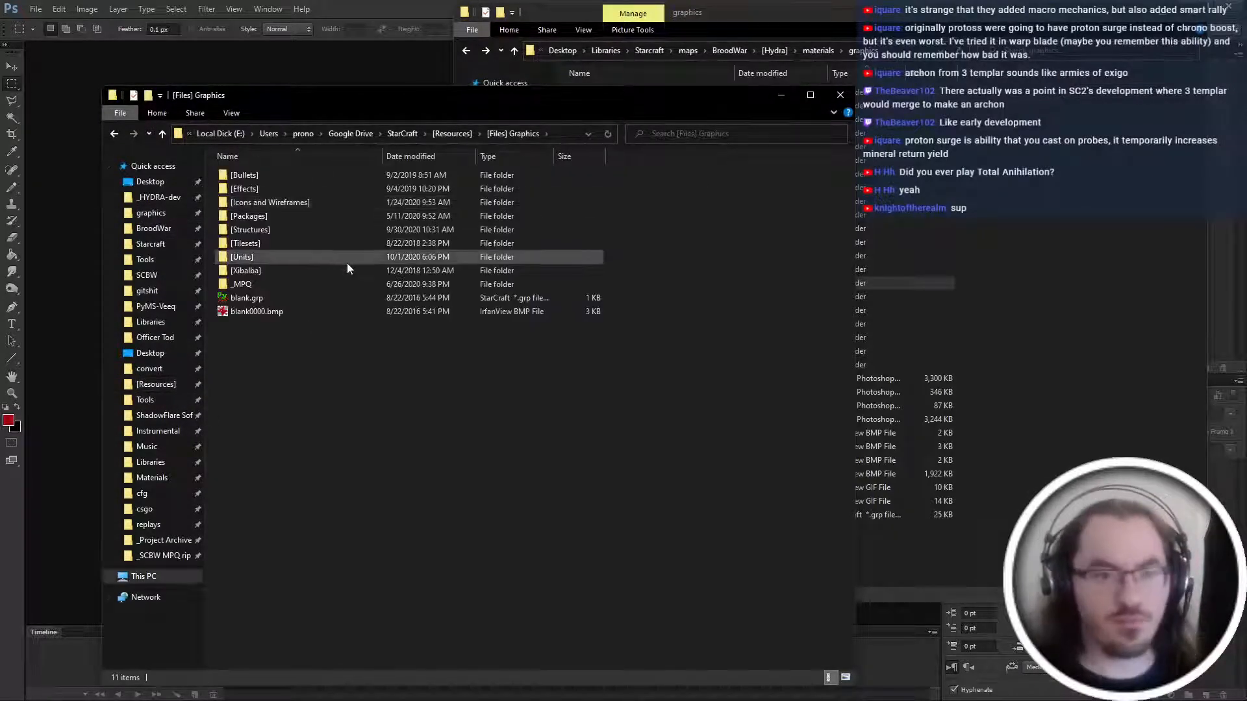
{"action": "double_click", "coordinate": [348, 279]}
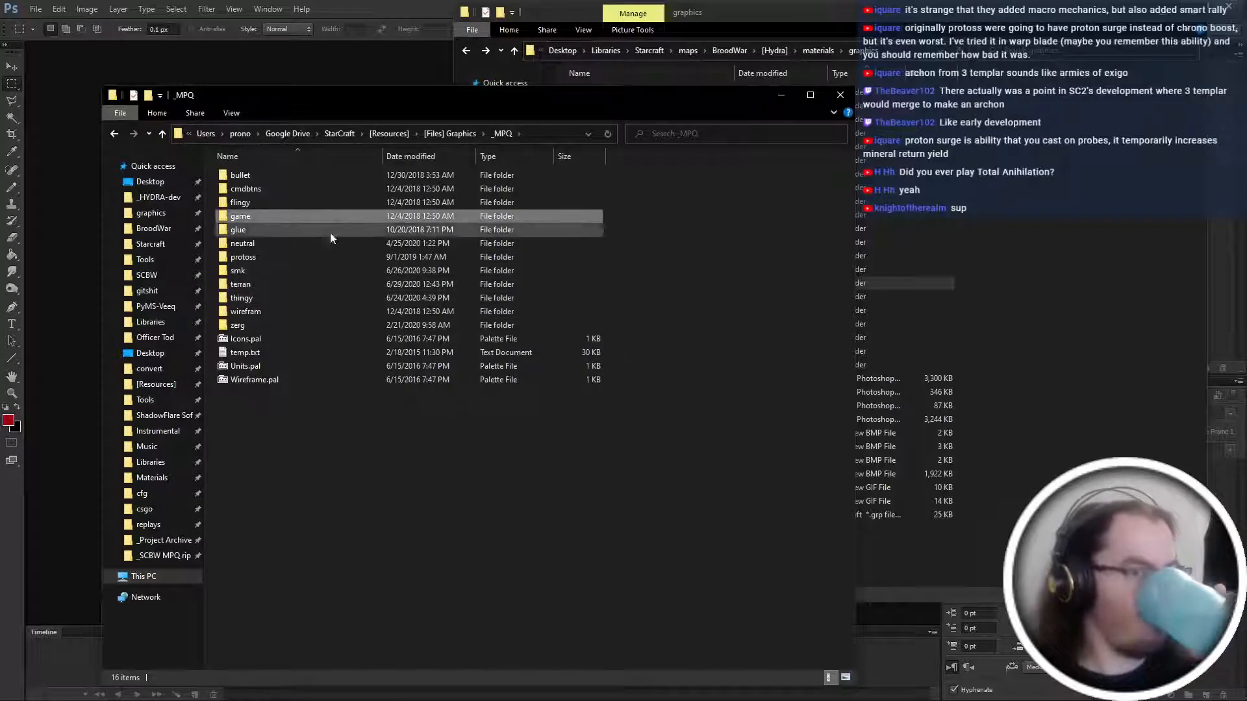
{"action": "double_click", "coordinate": [316, 325]}
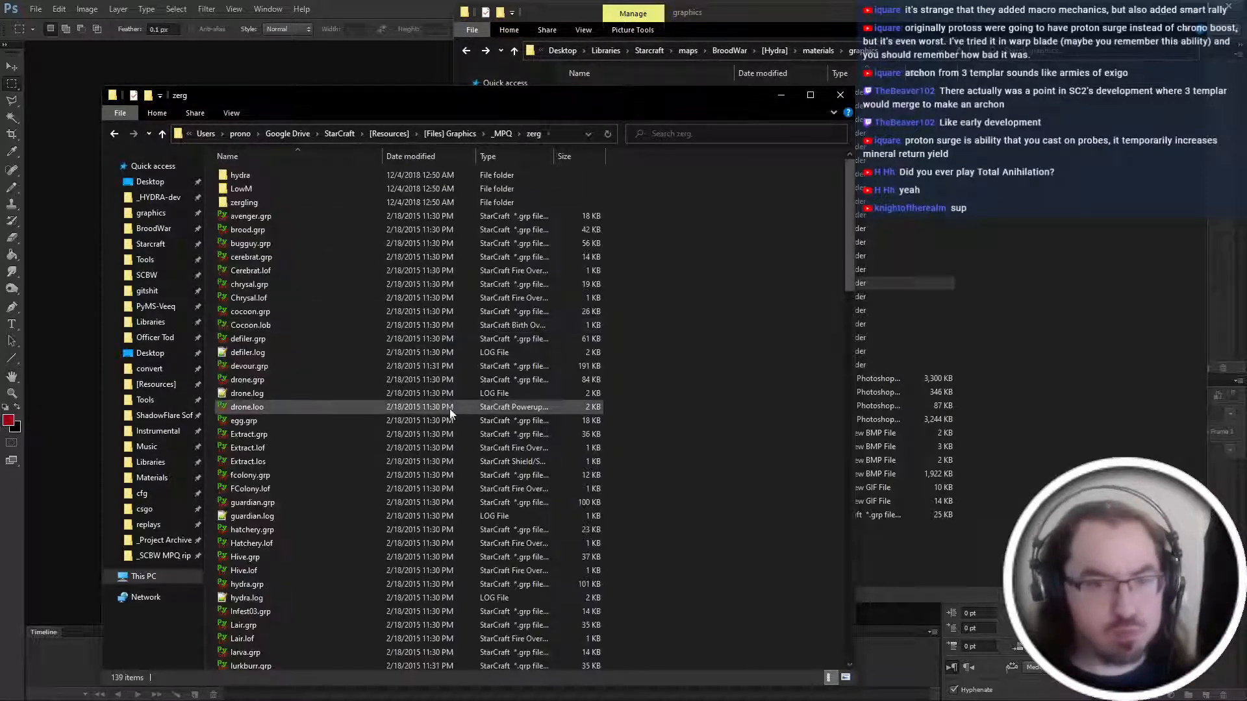
Open hydra.grp in PyGRP and preview frames at the end of its frame list.
{"action": "left_click", "coordinate": [422, 584]}
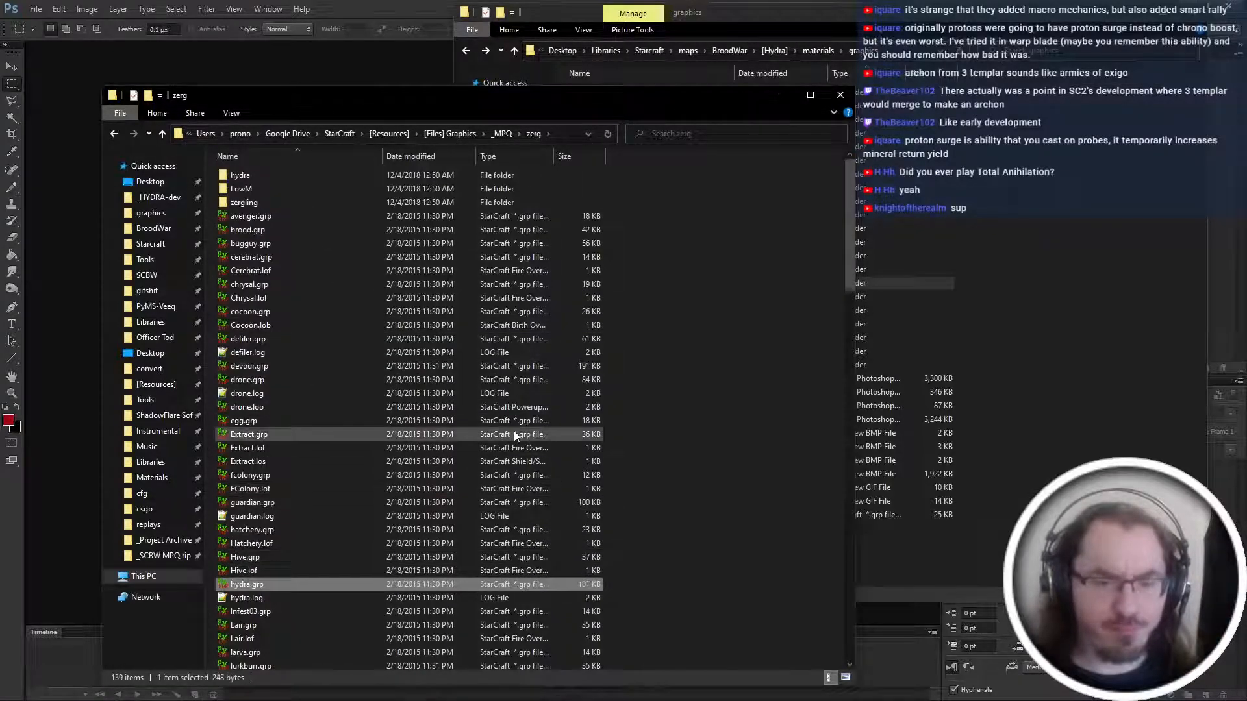
{"action": "left_click", "coordinate": [576, 383]}
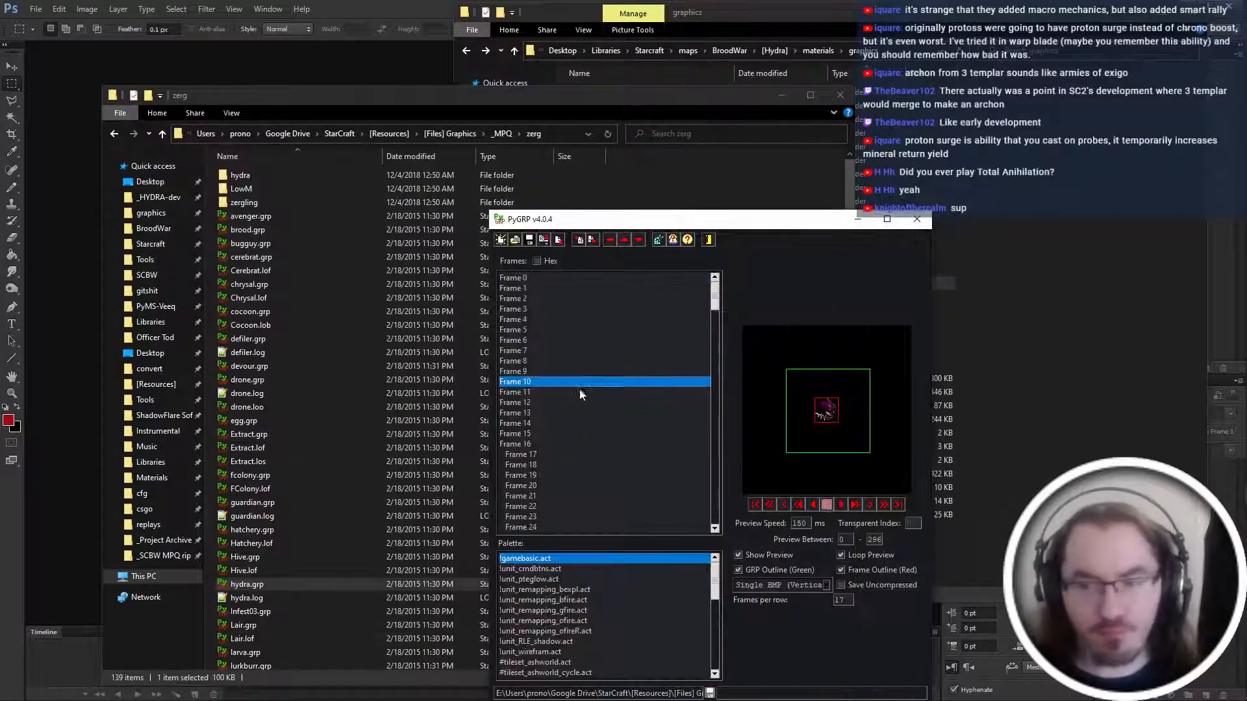
{"action": "scroll", "coordinate": [582, 390], "scroll_direction": "down", "scroll_amount": 20}
{"action": "left_click", "coordinate": [588, 454]}
{"action": "key", "text": "Down"}
{"action": "key", "text": "Down"}
{"action": "key", "text": "Down"}
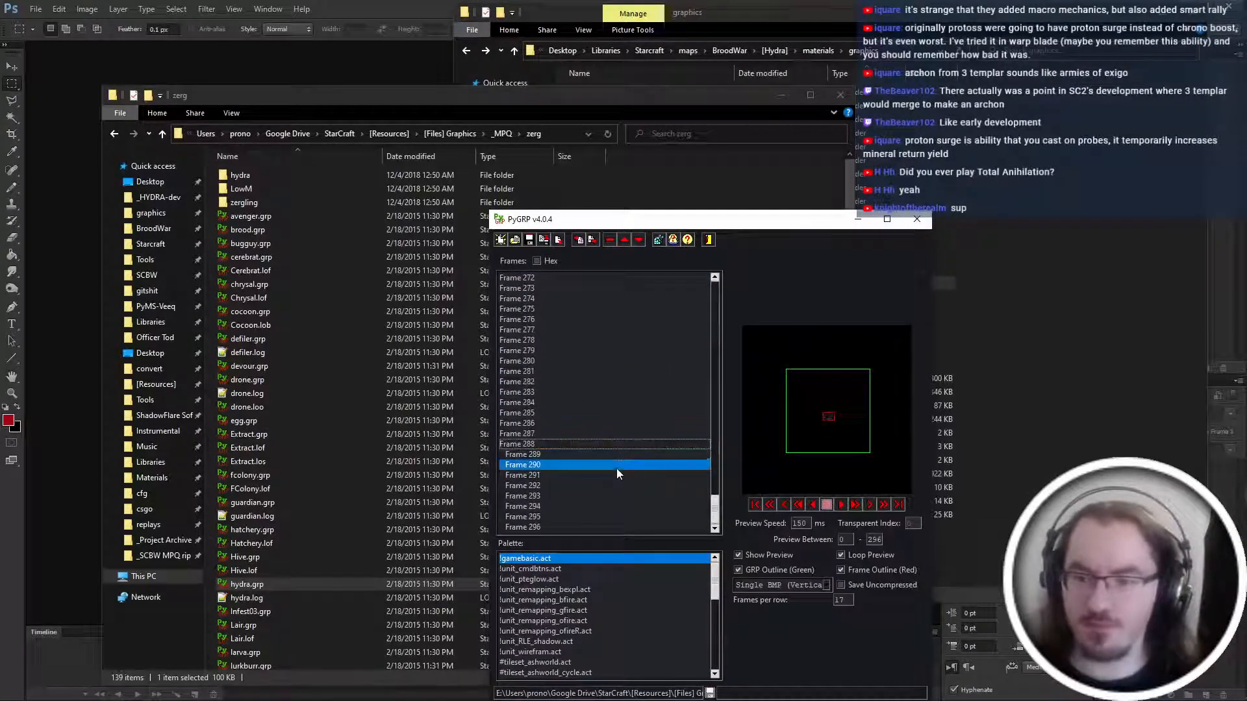
Examine hydra.grp's earlier frames, working back from the middle of the list to the first frame set.
{"action": "scroll", "coordinate": [599, 404], "scroll_direction": "up", "scroll_amount": 20}
{"action": "scroll", "coordinate": [599, 404], "scroll_direction": "up", "scroll_amount": 12}
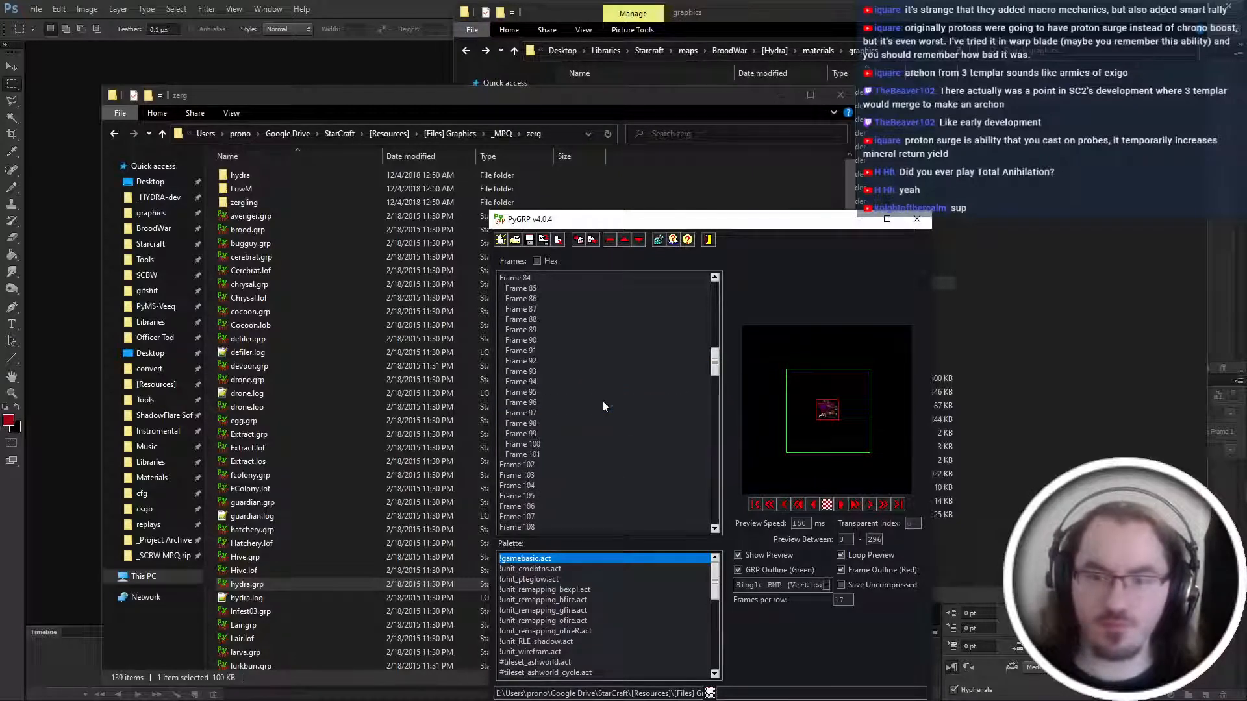
{"action": "left_click", "coordinate": [601, 400]}
{"action": "scroll", "coordinate": [578, 369], "scroll_direction": "up", "scroll_amount": 20}
{"action": "left_click", "coordinate": [578, 368]}
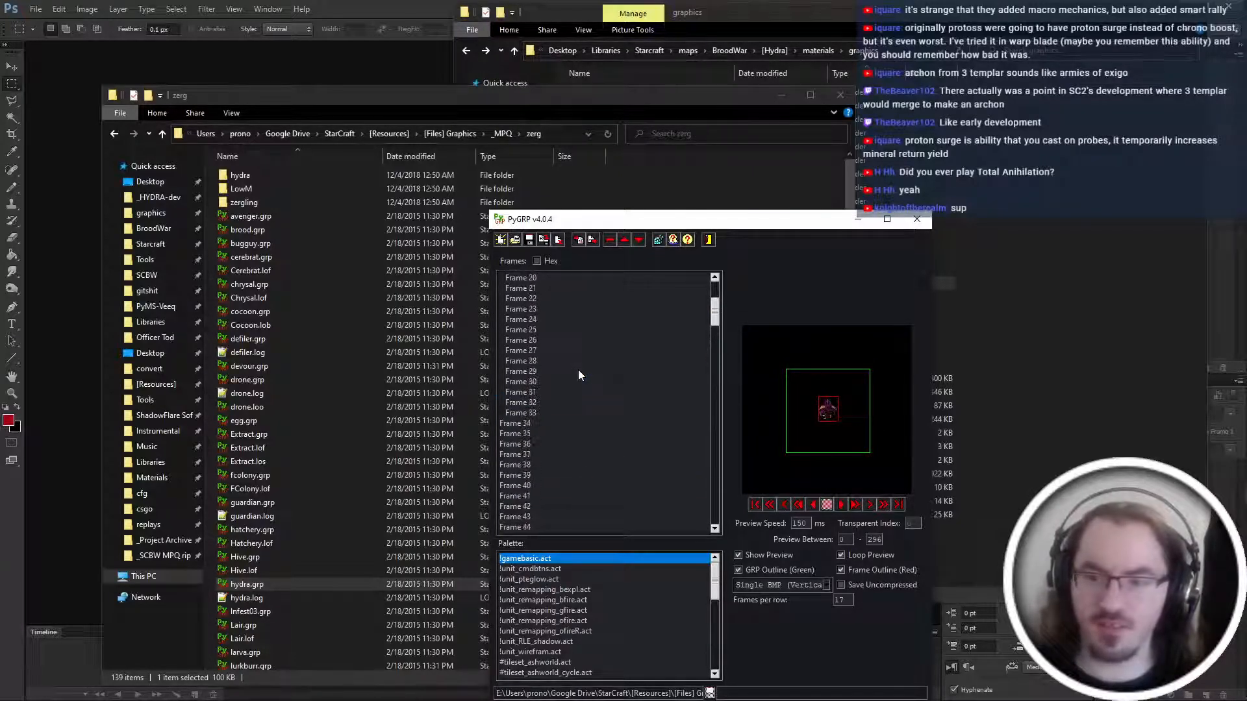
{"action": "scroll", "coordinate": [578, 368], "scroll_direction": "up", "scroll_amount": 19}
{"action": "left_click", "coordinate": [578, 371]}
{"action": "left_click", "coordinate": [578, 370]}
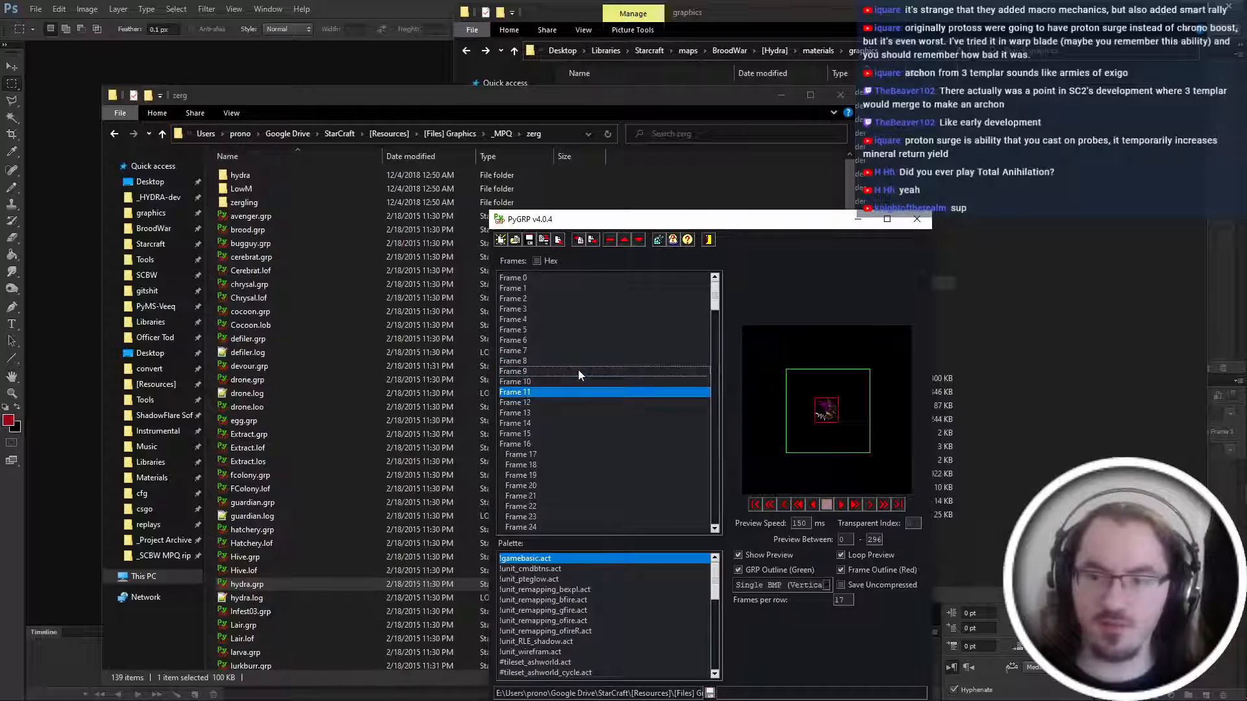
Step backward through hydra.grp's frame sets from the last one to locate the death animation.
{"action": "scroll", "coordinate": [573, 371], "scroll_direction": "down", "scroll_amount": 20}
{"action": "scroll", "coordinate": [573, 371], "scroll_direction": "down", "scroll_amount": 12}
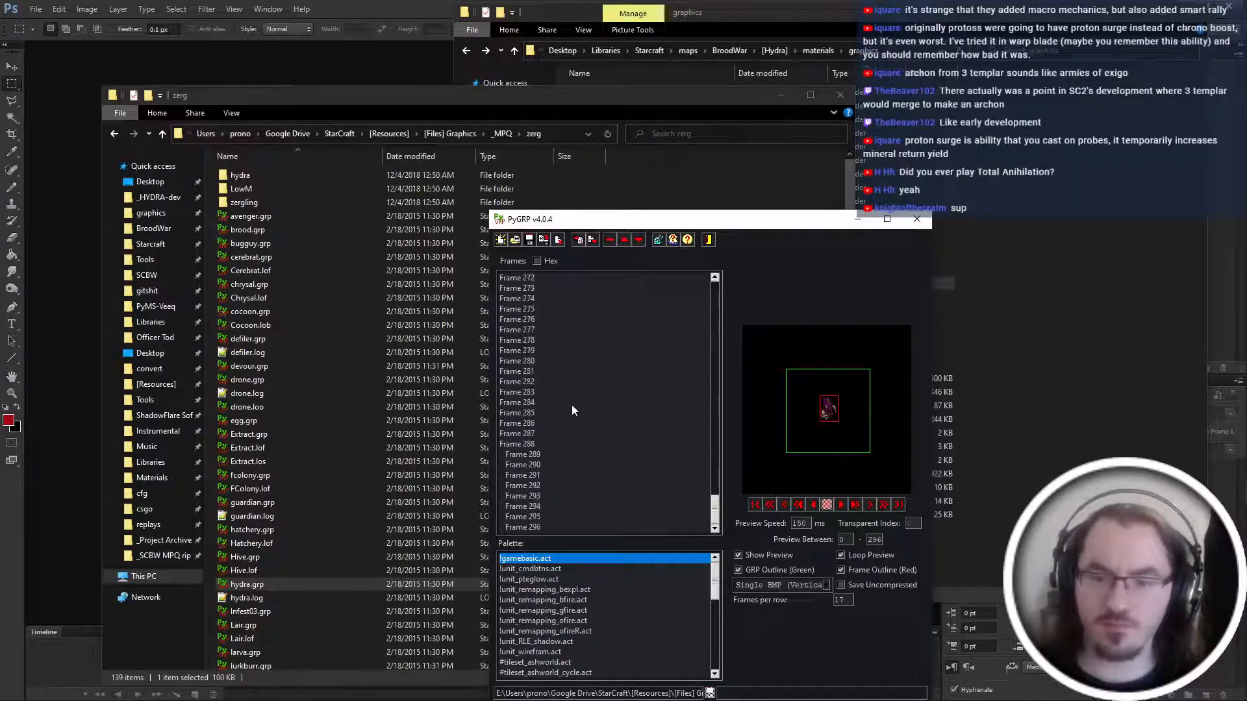
{"action": "left_click", "coordinate": [562, 451]}
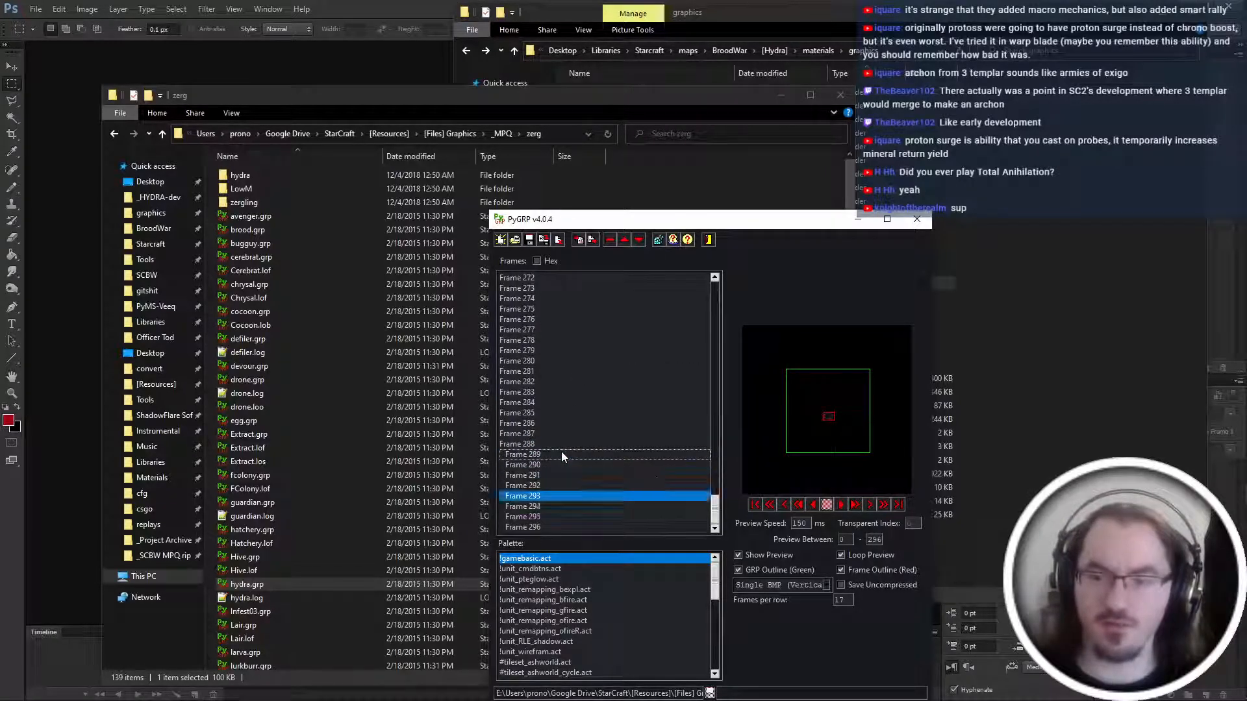
{"action": "left_click", "coordinate": [767, 504]}
{"action": "left_click", "coordinate": [768, 505]}
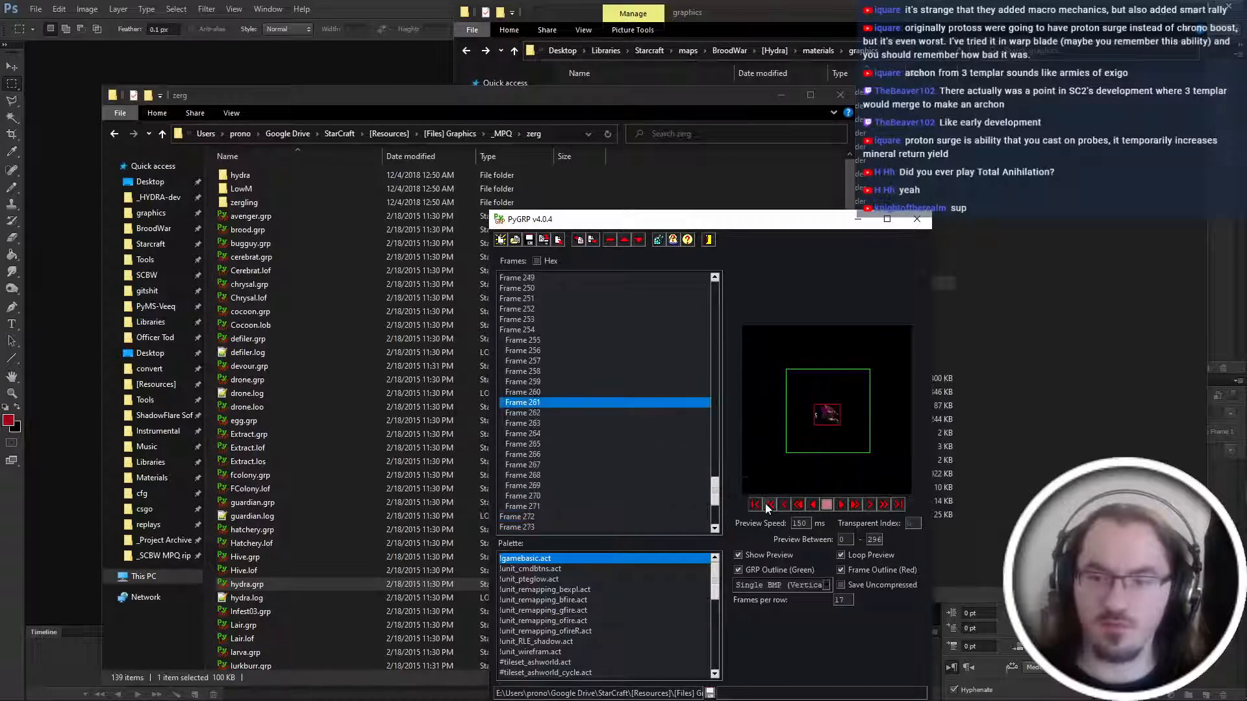
{"action": "left_click", "coordinate": [768, 504]}
{"action": "left_click", "coordinate": [769, 505]}
{"action": "left_click", "coordinate": [768, 504]}
{"action": "scroll", "coordinate": [759, 502], "scroll_direction": "up", "scroll_amount": 4}
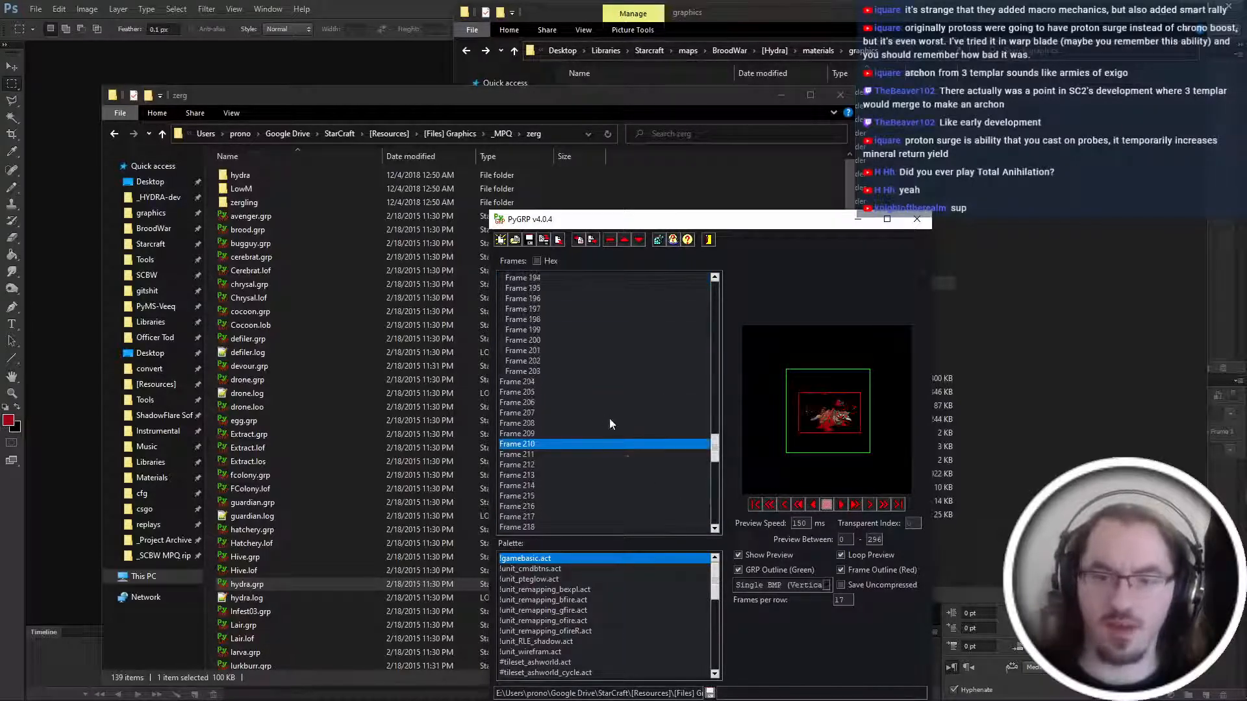
Export frames 204 to 211 of hydra.grp to the Desktop as a 256 Color BMP named hydralisk-death.
{"action": "left_click_drag", "start_coordinate": [610, 419], "coordinate": [559, 377]}
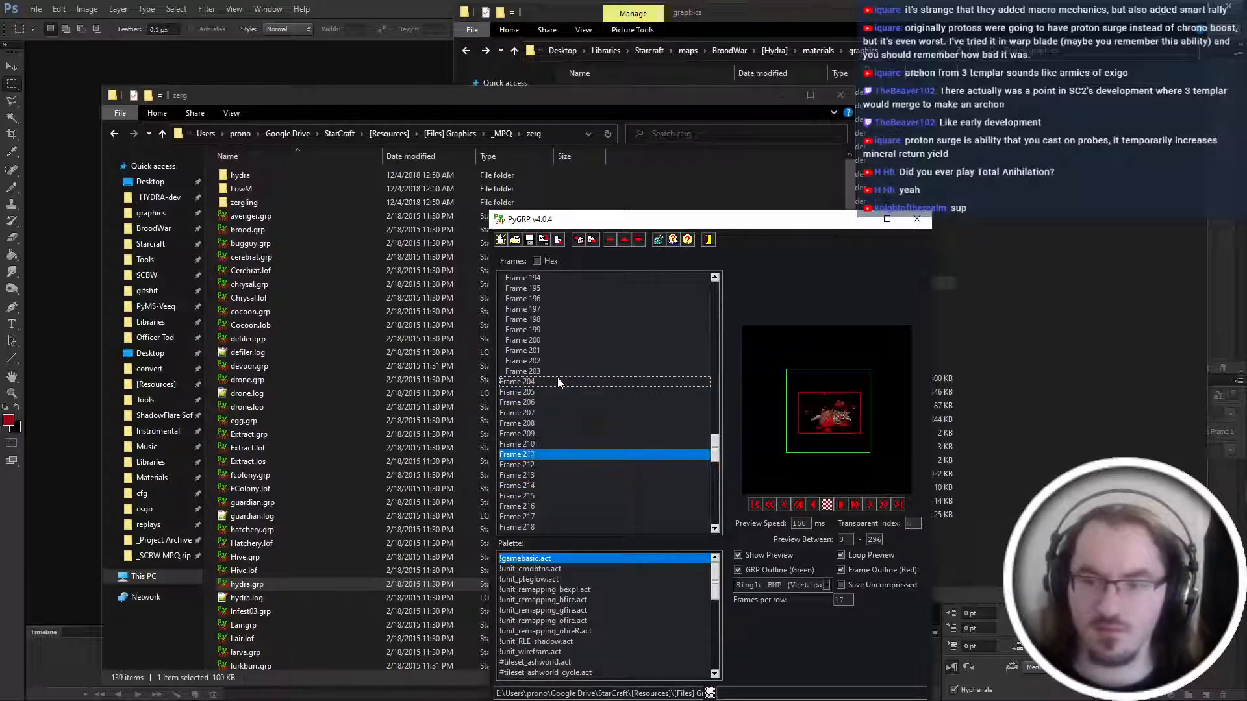
{"action": "left_click", "coordinate": [554, 383]}
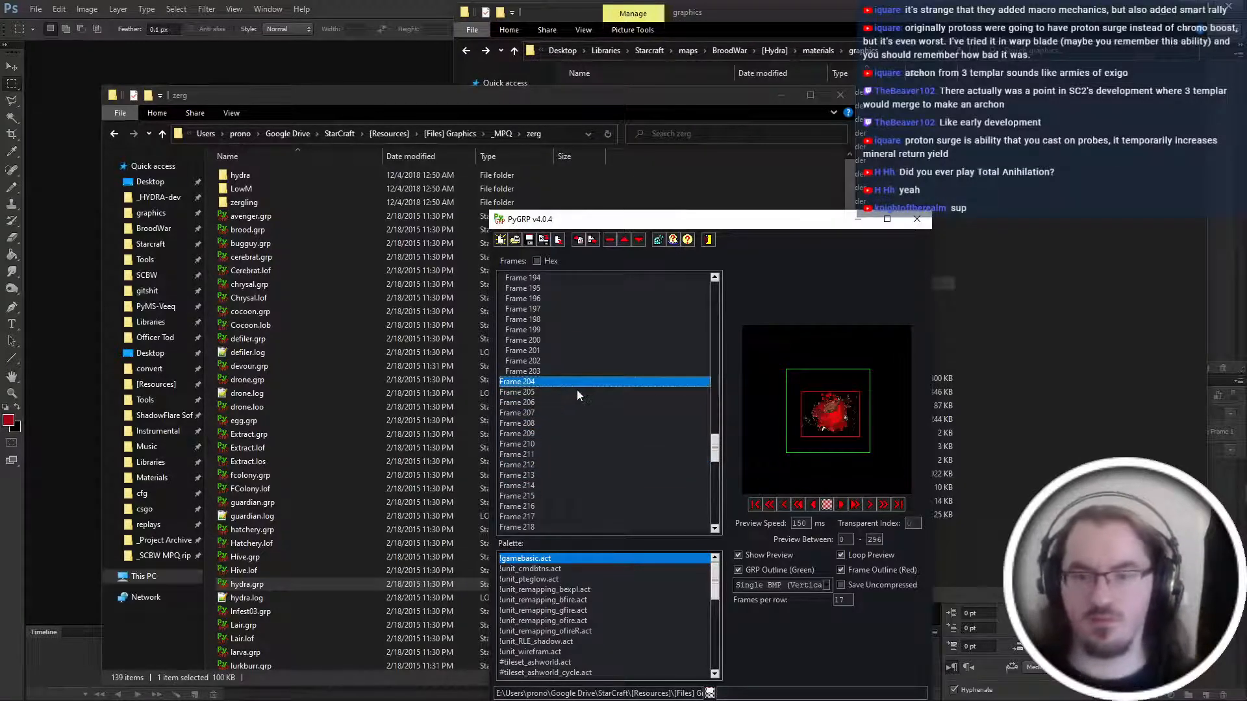
{"action": "left_click", "coordinate": [577, 389]}
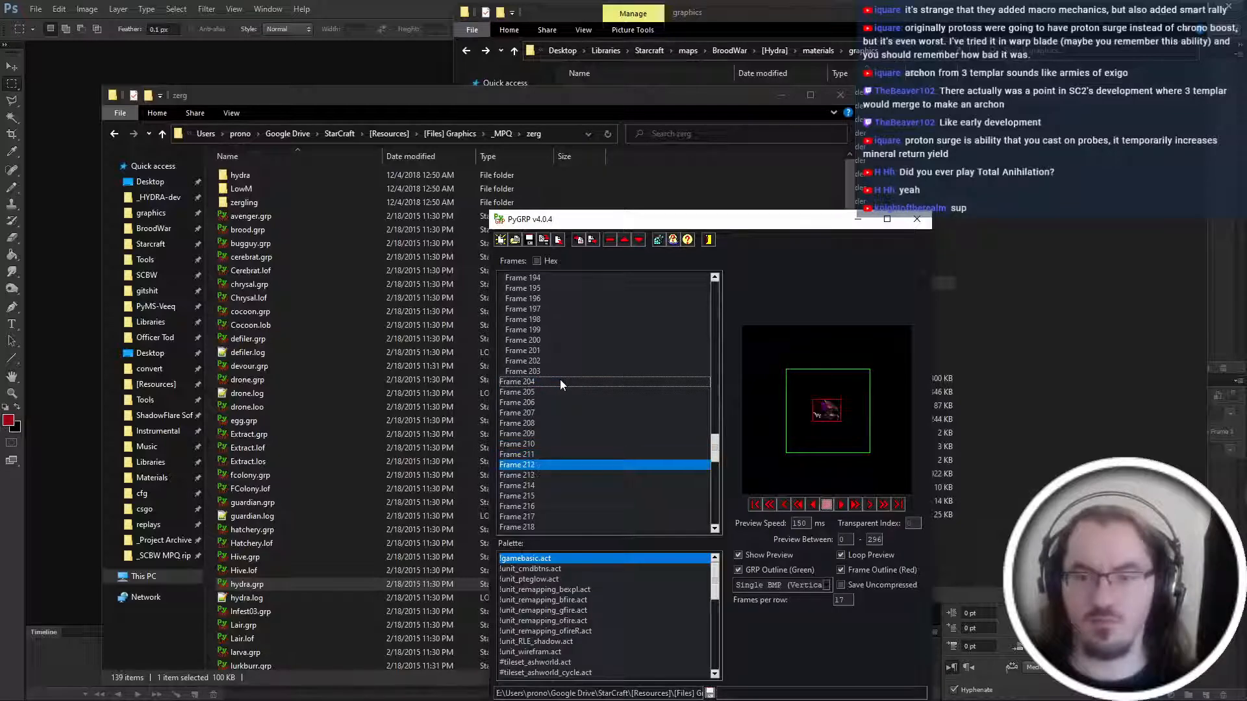
{"action": "left_click", "coordinate": [528, 455], "text": "shift"}
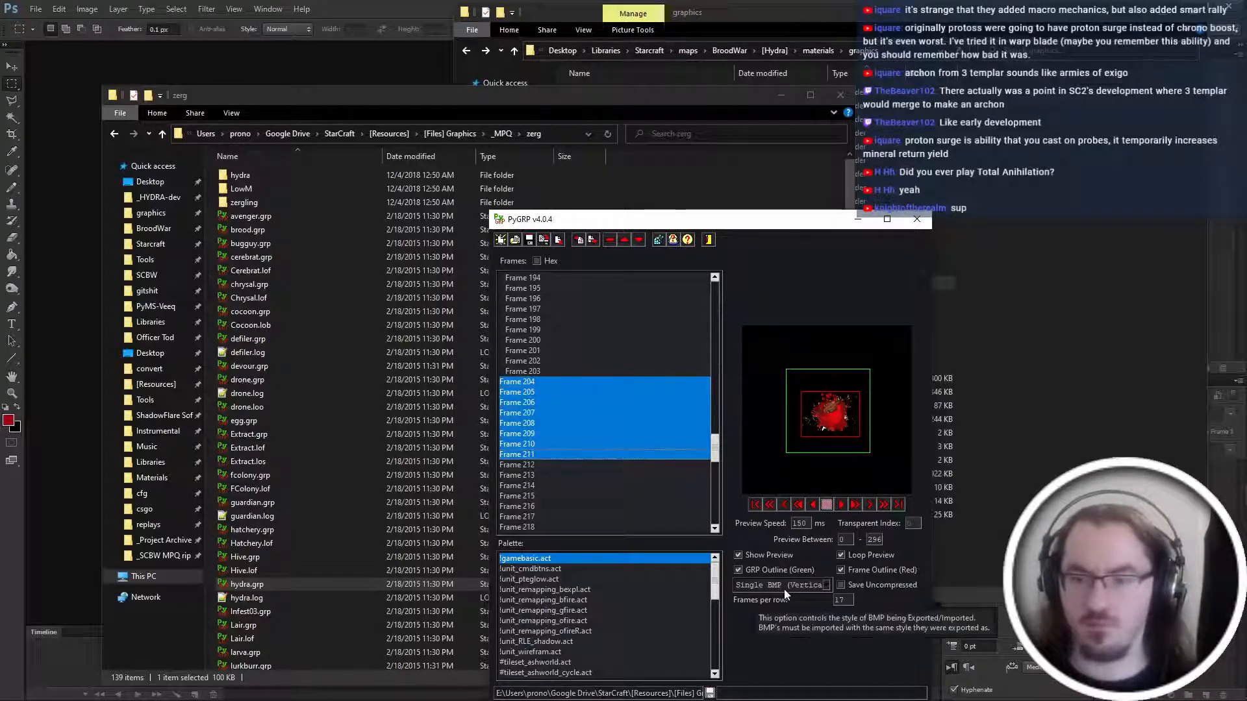
{"action": "key", "text": "ctrl+e"}
{"action": "type", "text": "basilisk"}
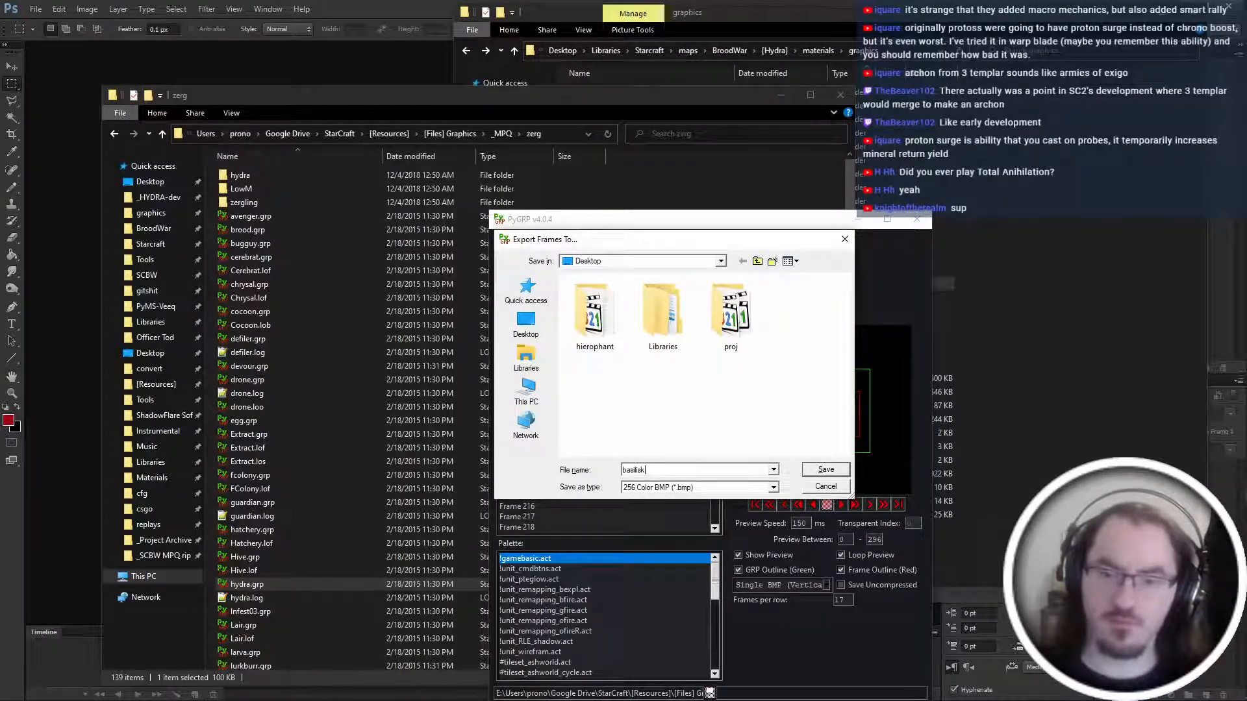
{"action": "key", "text": "ctrl+a"}
{"action": "type", "text": "basilisk_death"}
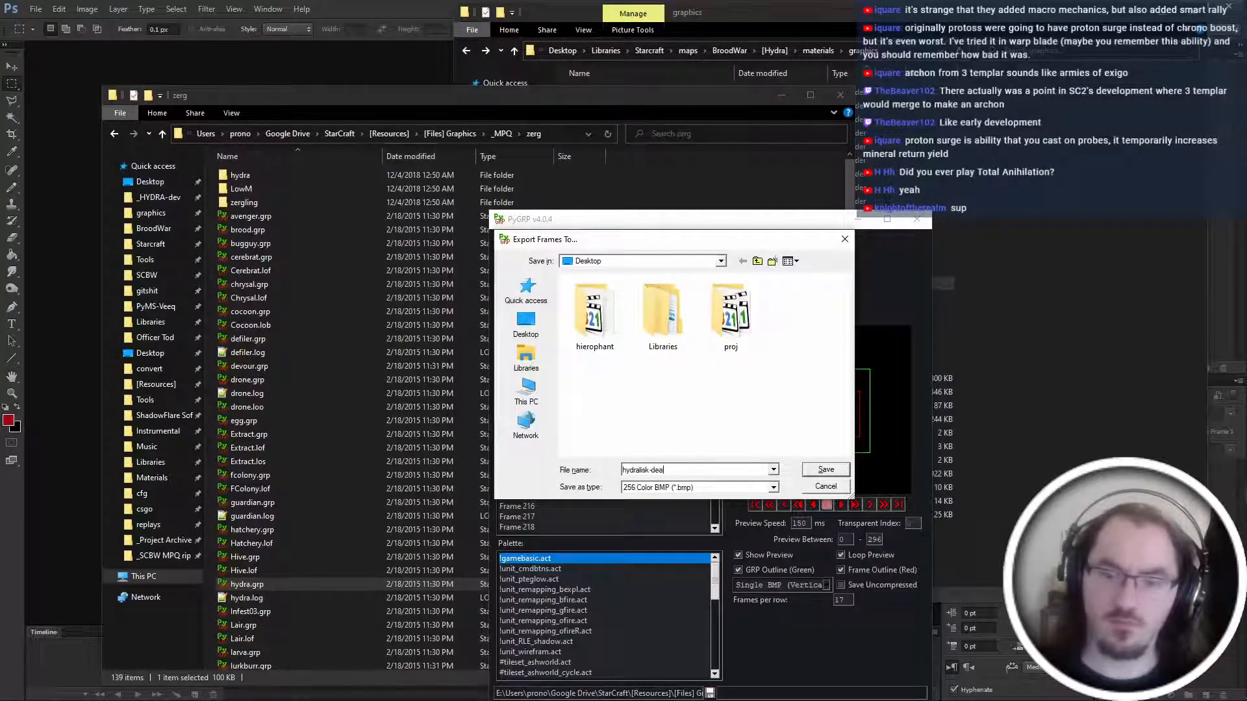
{"action": "key", "text": "Return"}
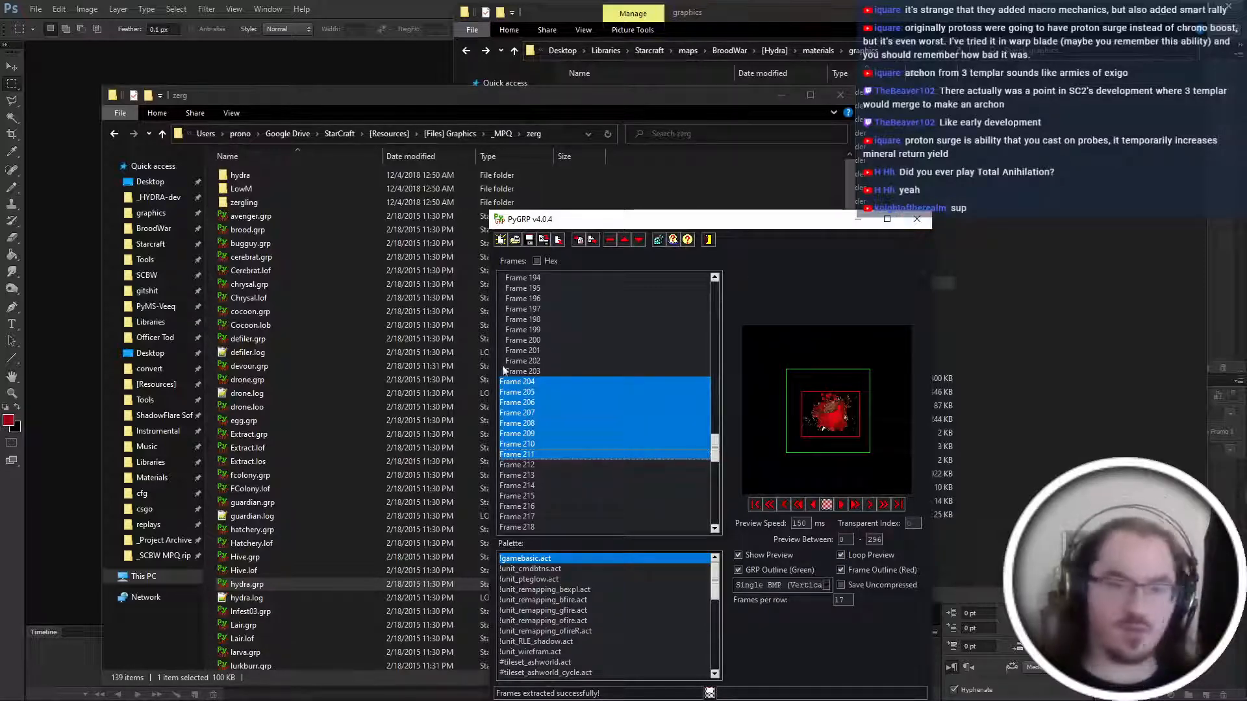
Close hydra.grp and open zhyDeath.grp from the zerg resource folder in PyGRP.
{"action": "left_click", "coordinate": [566, 380]}
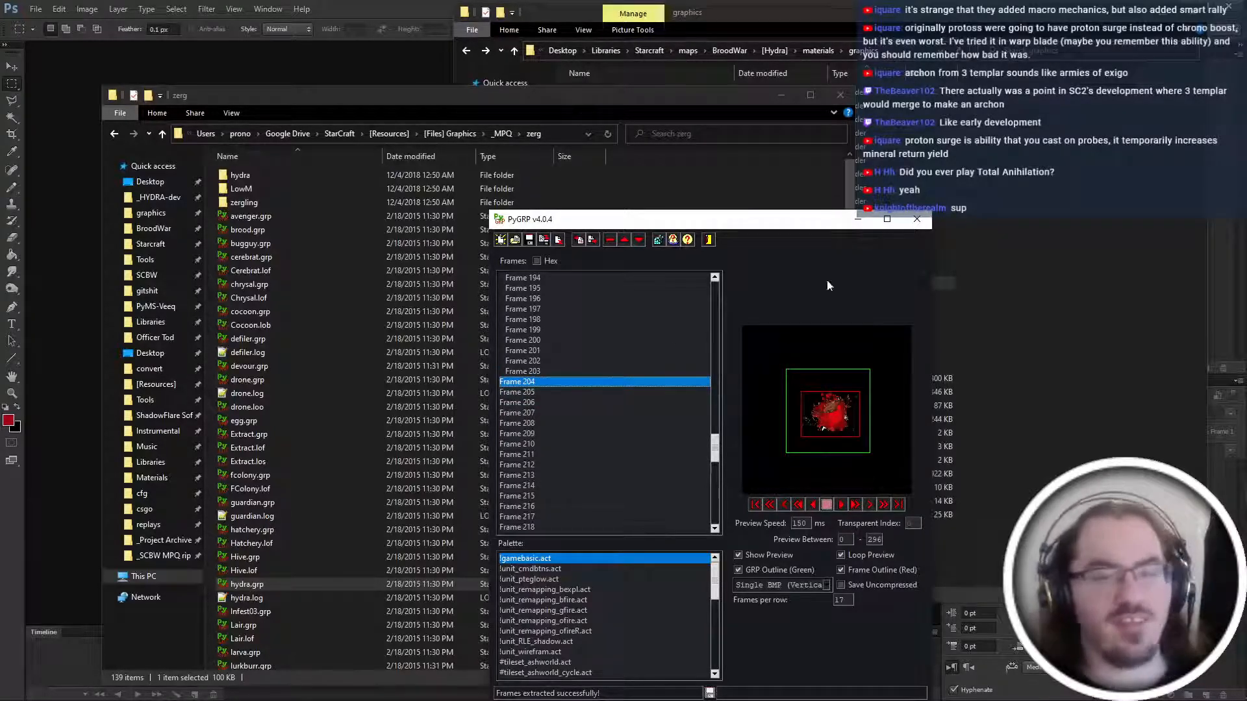
{"action": "left_click", "coordinate": [916, 218]}
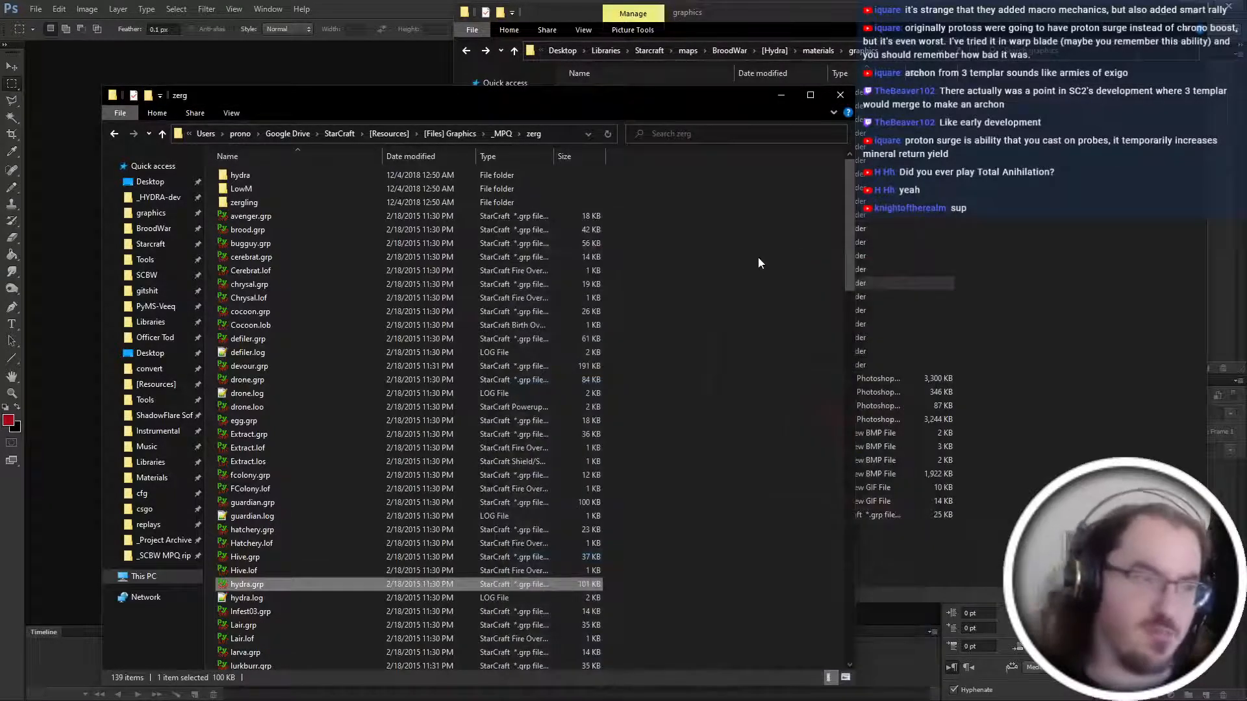
{"action": "scroll", "coordinate": [759, 258], "scroll_direction": "down", "scroll_amount": 9}
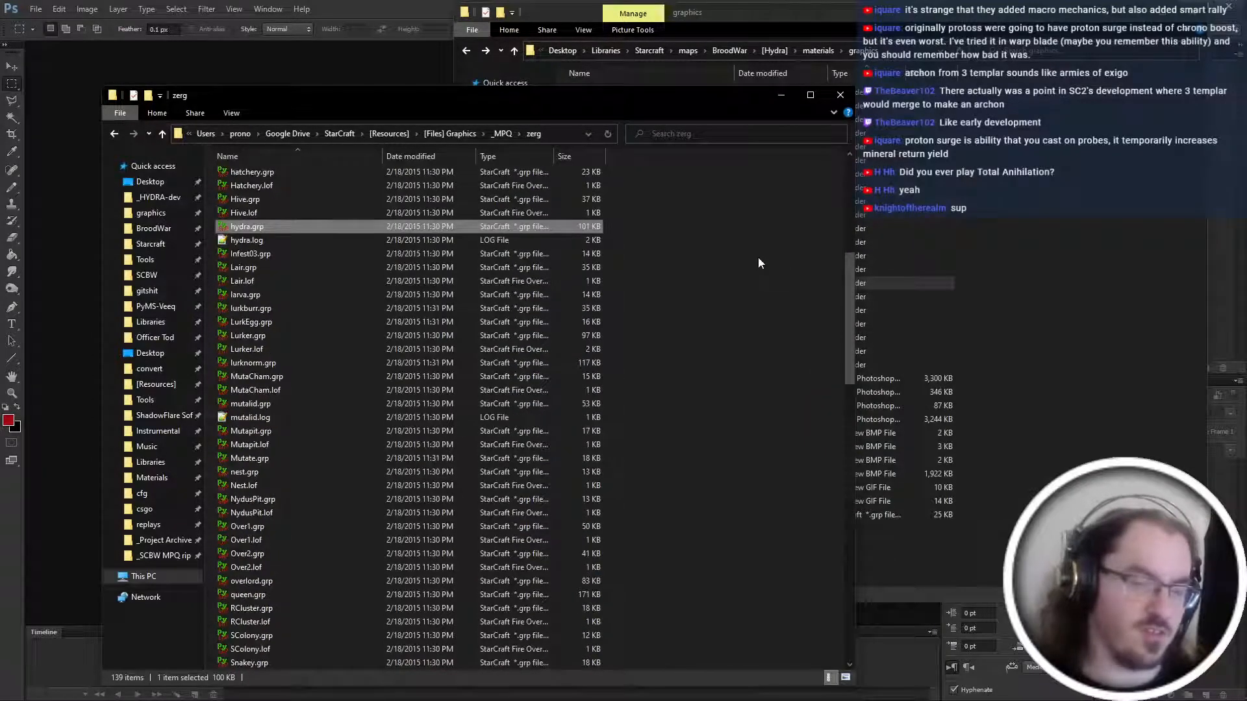
{"action": "scroll", "coordinate": [399, 342], "scroll_direction": "down", "scroll_amount": 9}
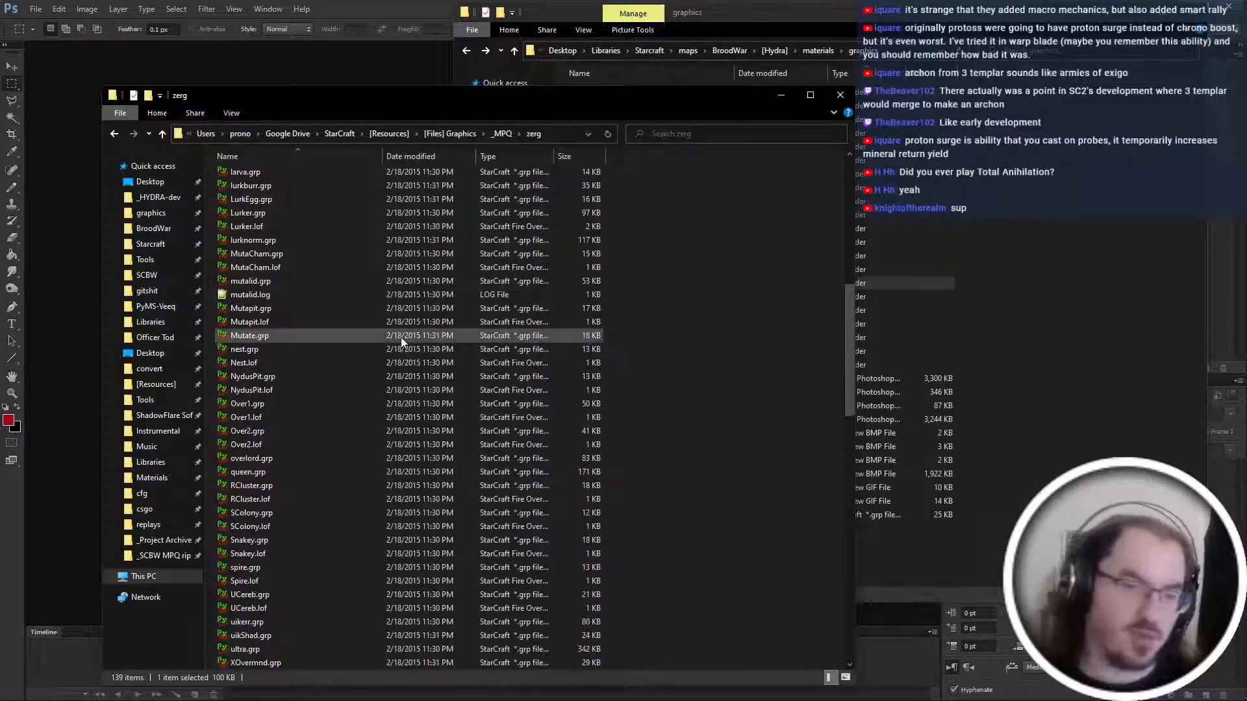
{"action": "scroll", "coordinate": [400, 337], "scroll_direction": "down", "scroll_amount": 7}
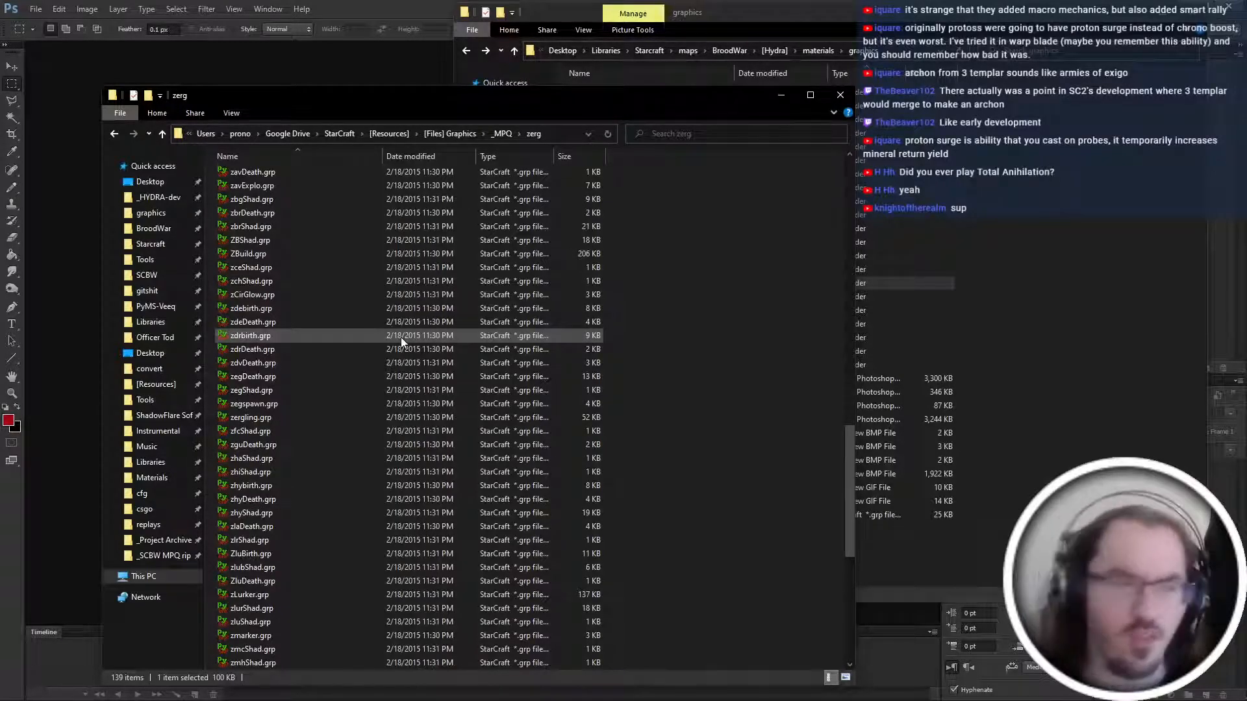
{"action": "scroll", "coordinate": [357, 325], "scroll_direction": "down", "scroll_amount": 1}
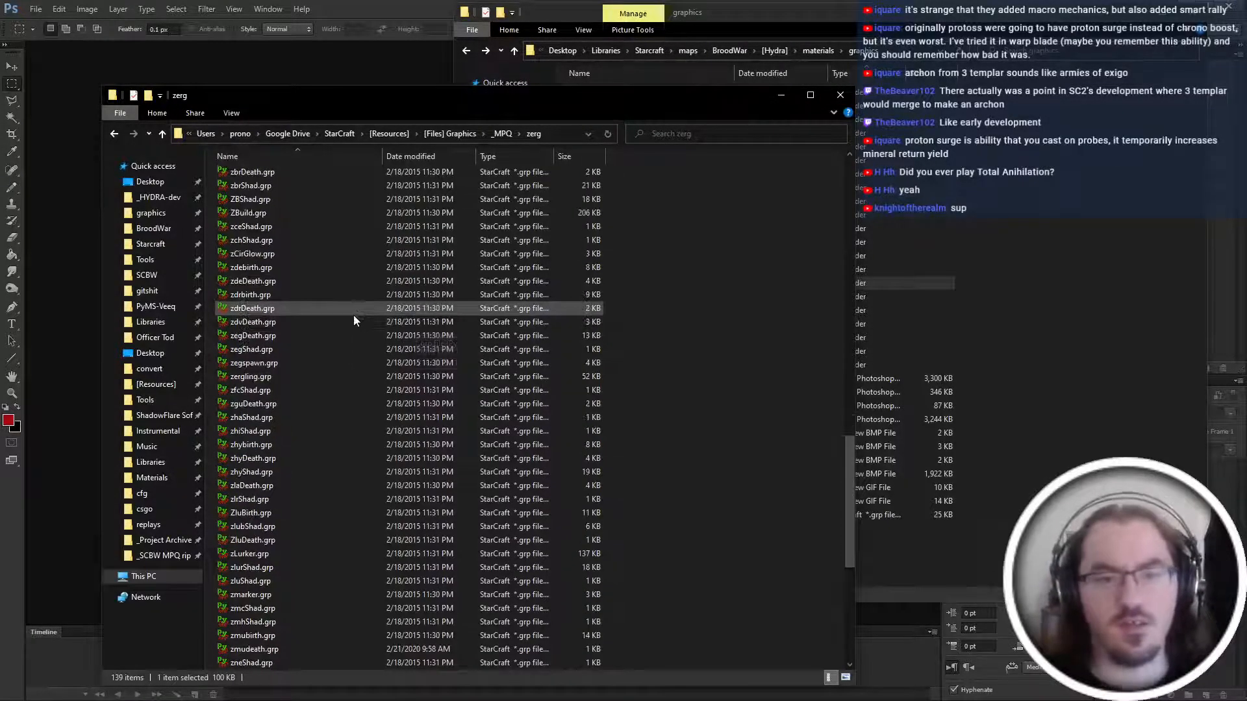
{"action": "scroll", "coordinate": [319, 287], "scroll_direction": "down", "scroll_amount": 4}
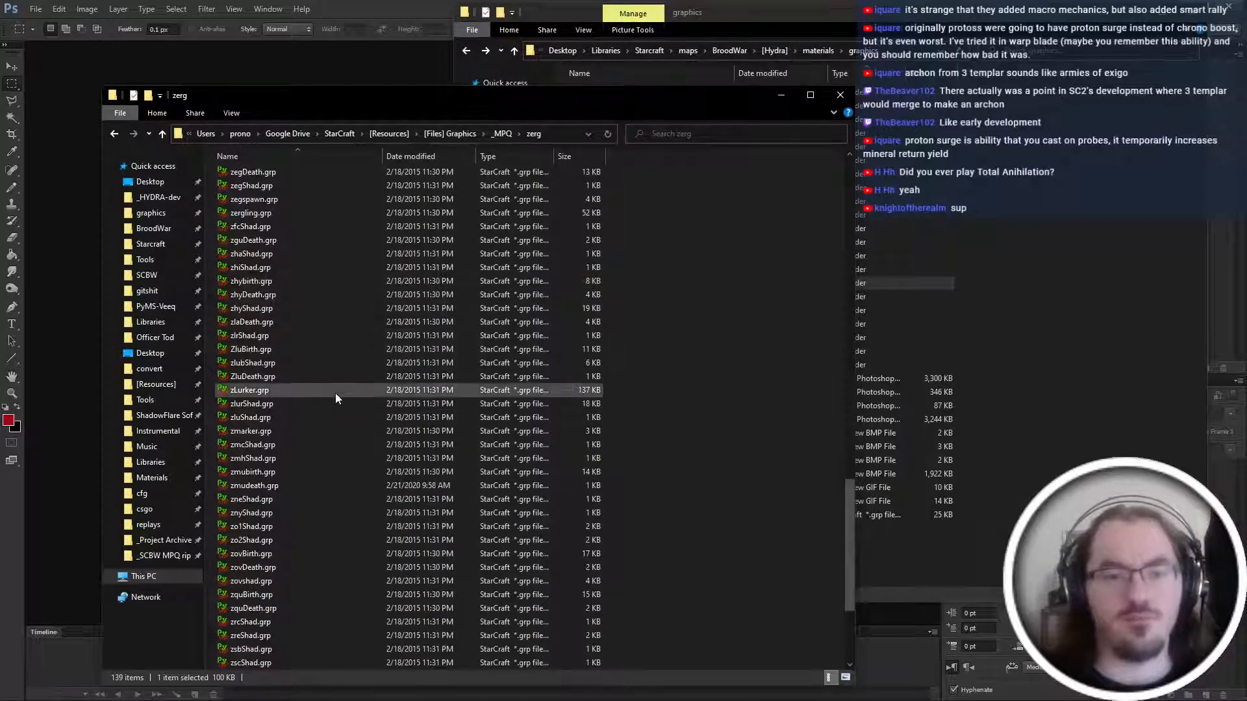
{"action": "scroll", "coordinate": [336, 395], "scroll_direction": "up", "scroll_amount": 4}
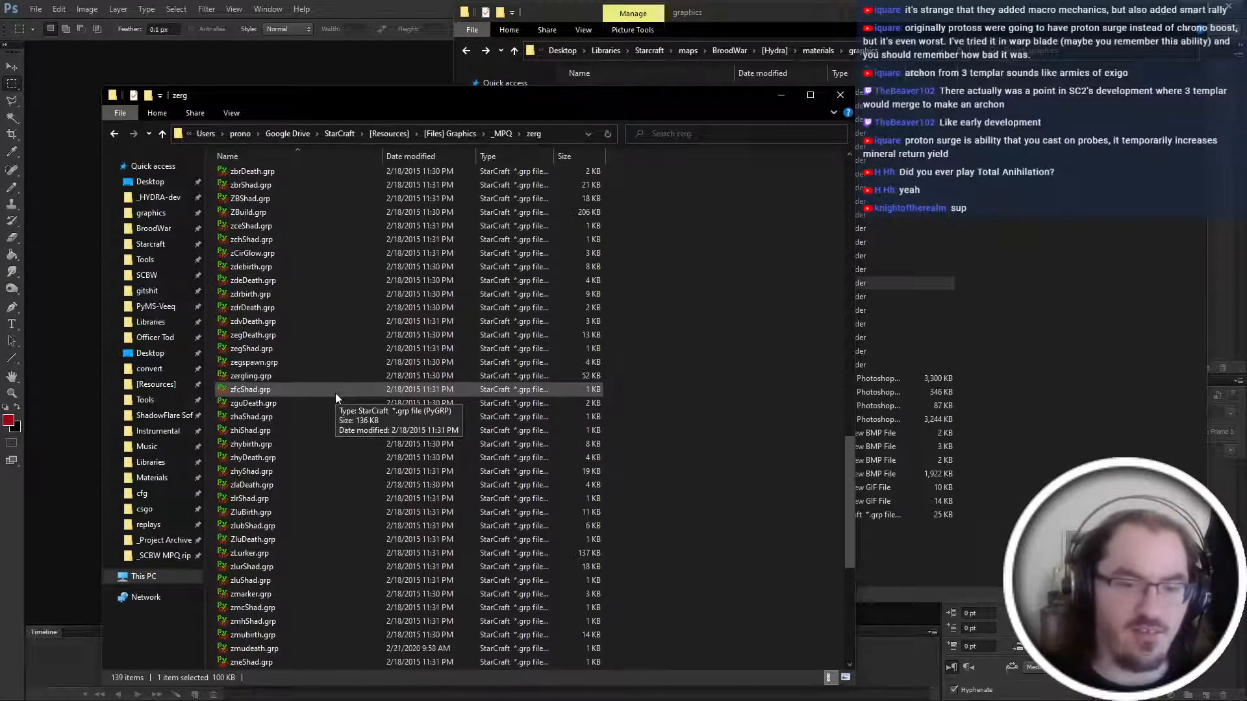
{"action": "double_click", "coordinate": [341, 459]}
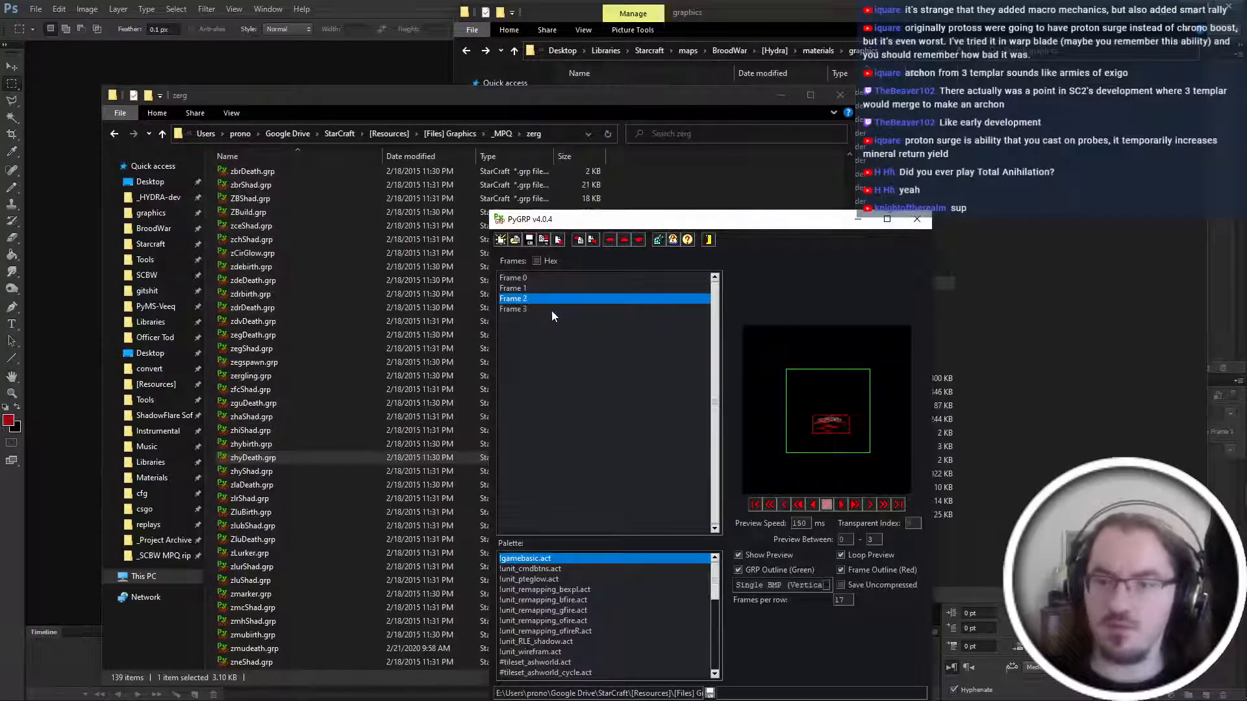
Export frames 0 to 3 of zhyDeath.grp to the Desktop as a 256 Color BMP named hydralisk-remnants, and close PyGRP.
{"action": "left_click", "coordinate": [551, 311], "text": "shift"}
{"action": "key", "text": "ctrl+e"}
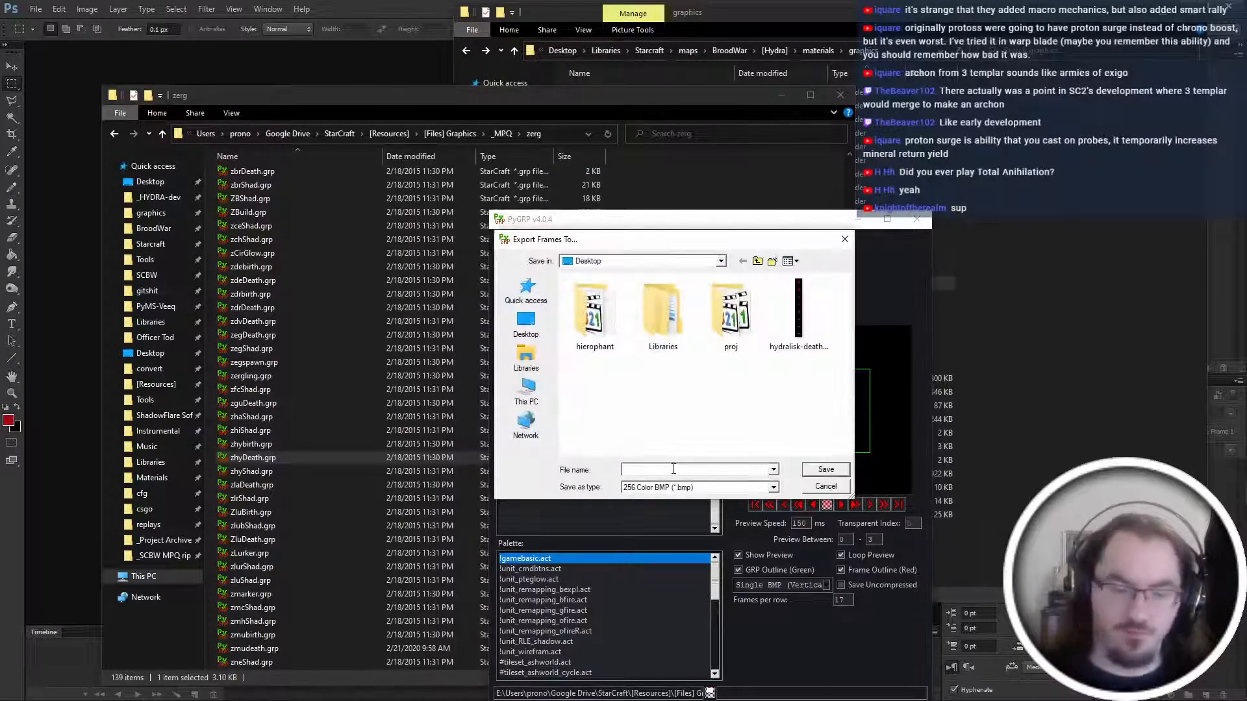
{"action": "type", "text": "hydralisk-death"}
{"action": "key", "text": "Return"}
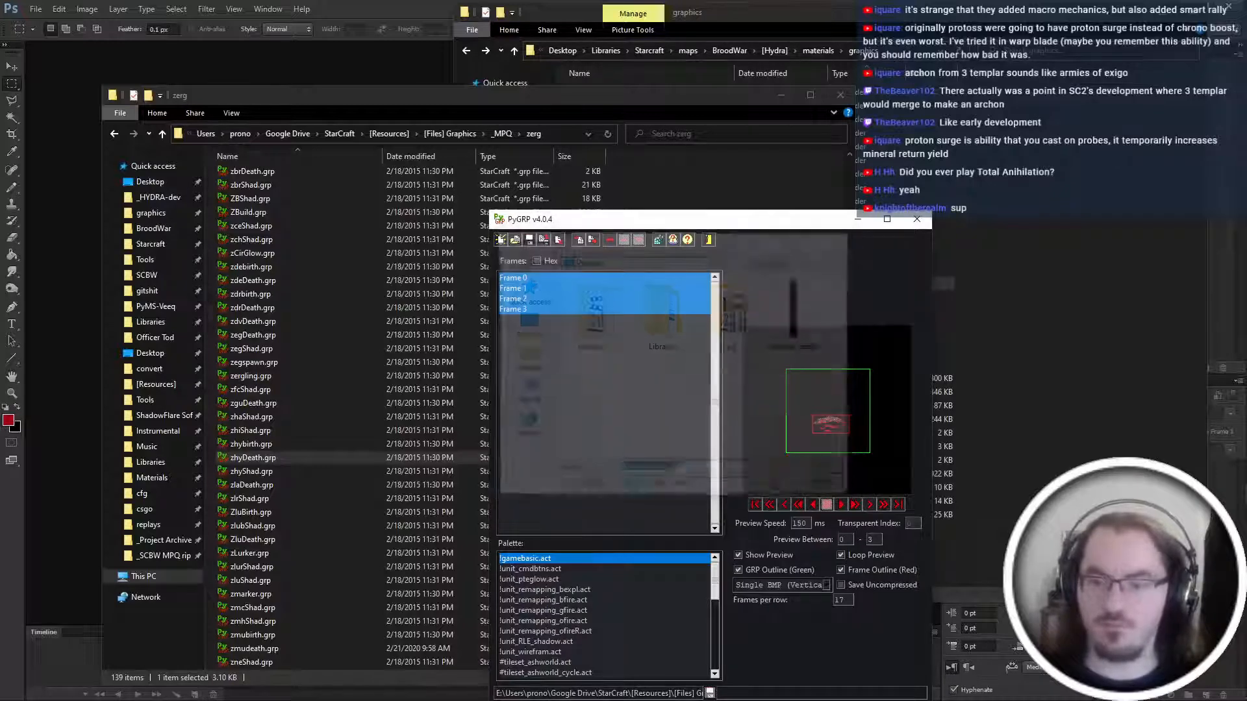
{"action": "left_click", "coordinate": [917, 219]}
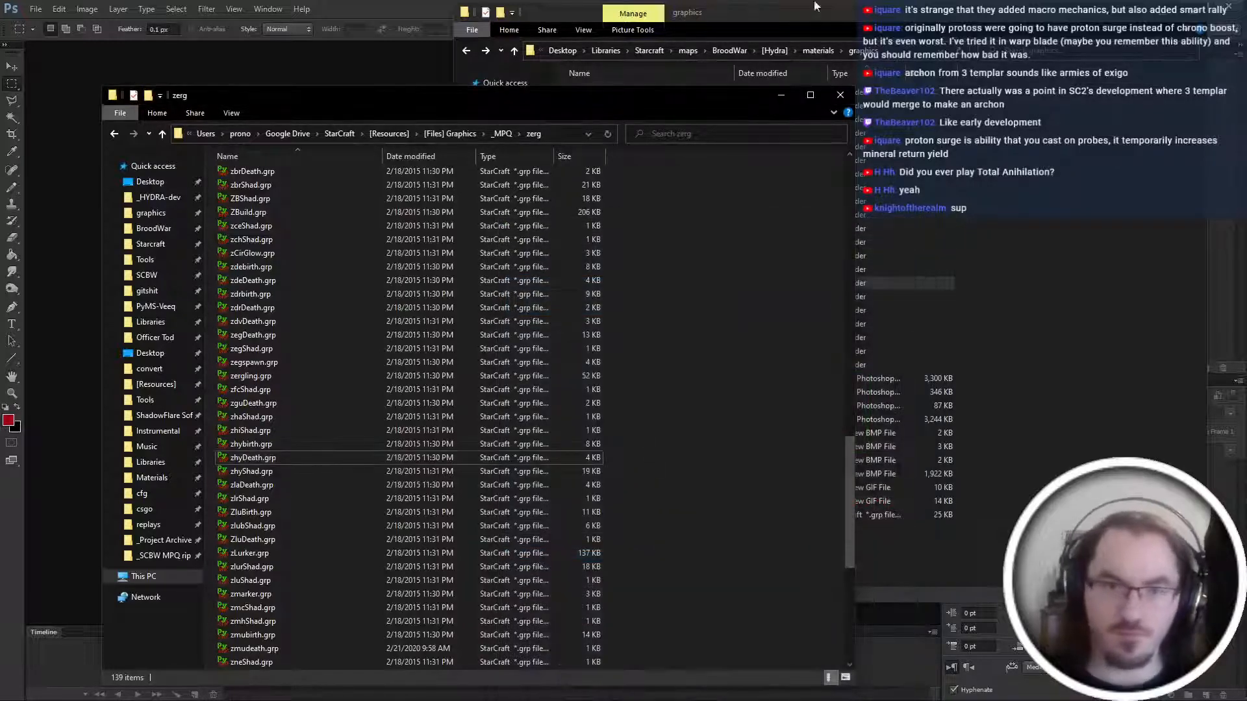
Open firebat-death.psd from the graphics folder in Photoshop, inspect its death frames and close it again.
{"action": "left_click", "coordinate": [715, 13]}
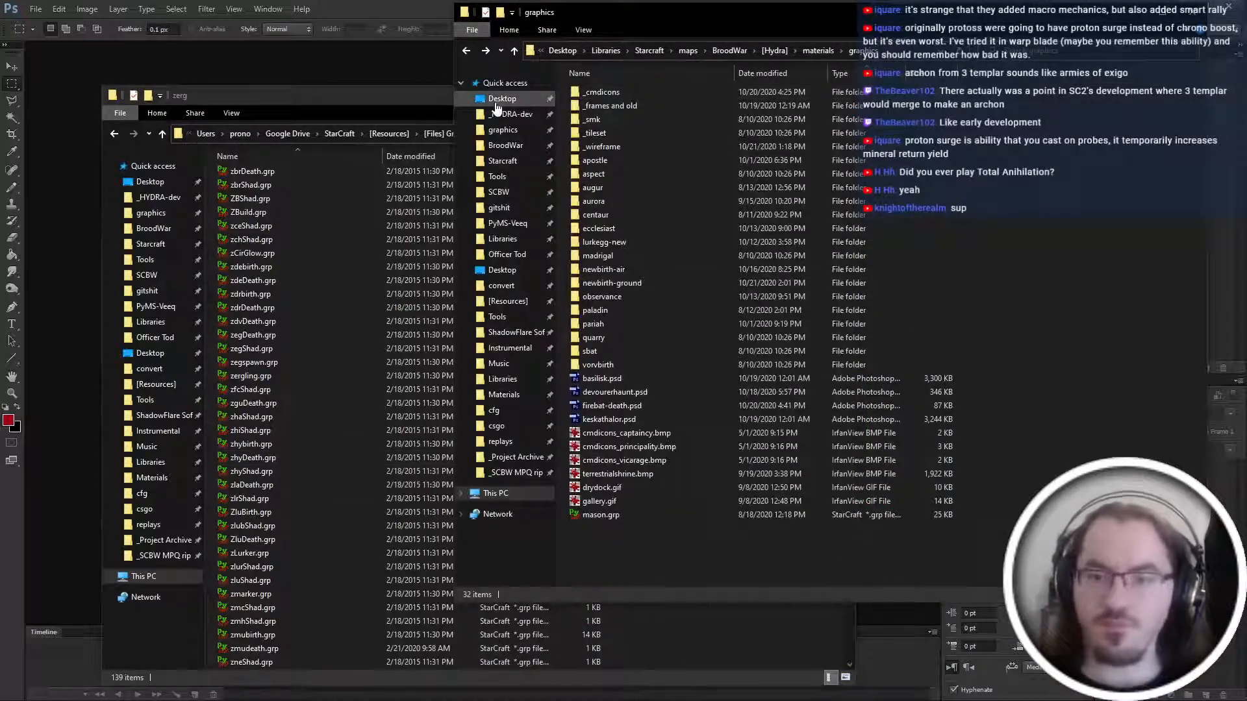
{"action": "left_click", "coordinate": [150, 182]}
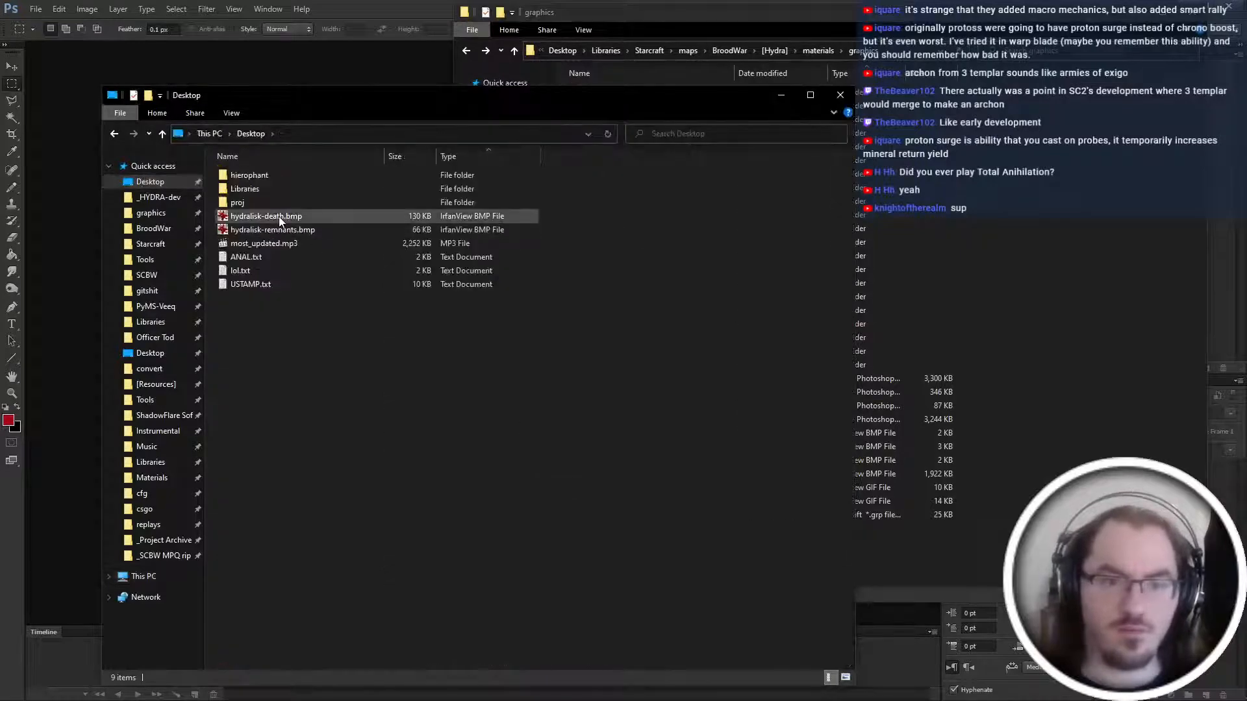
{"action": "key", "text": "alt+Tab"}
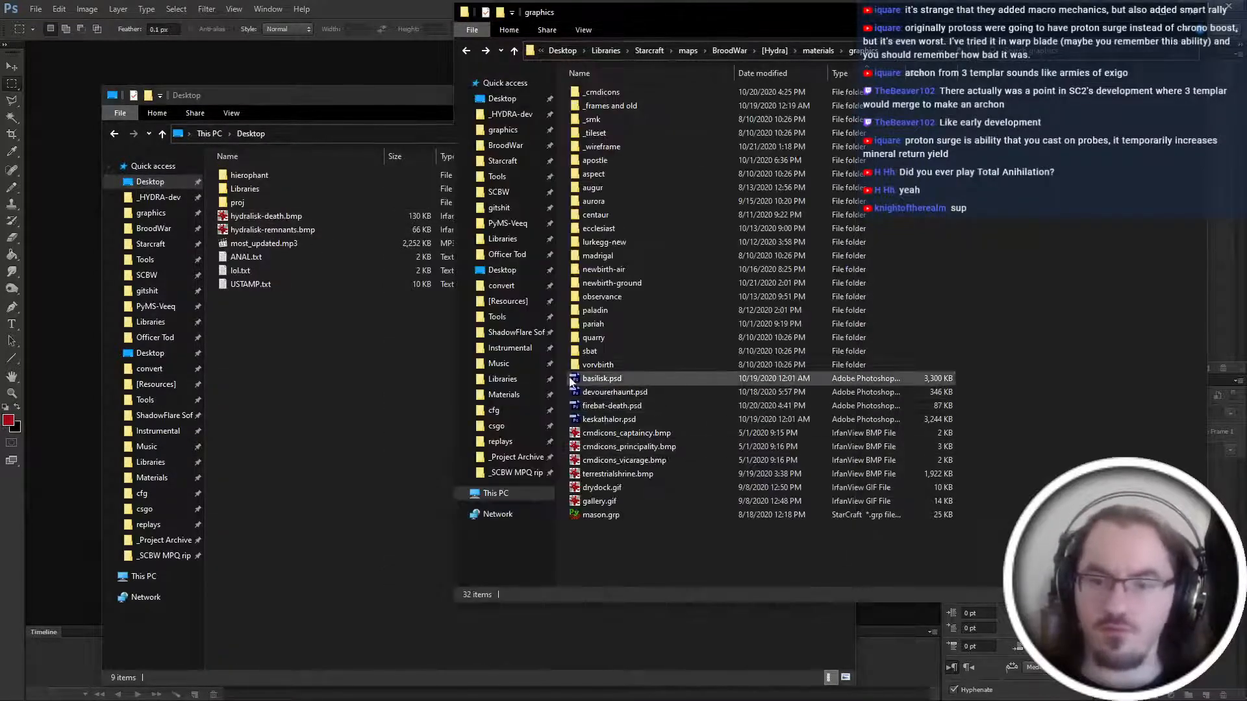
{"action": "double_click", "coordinate": [623, 405]}
{"action": "key", "text": "ctrl+plus"}
{"action": "key", "text": "ctrl+plus"}
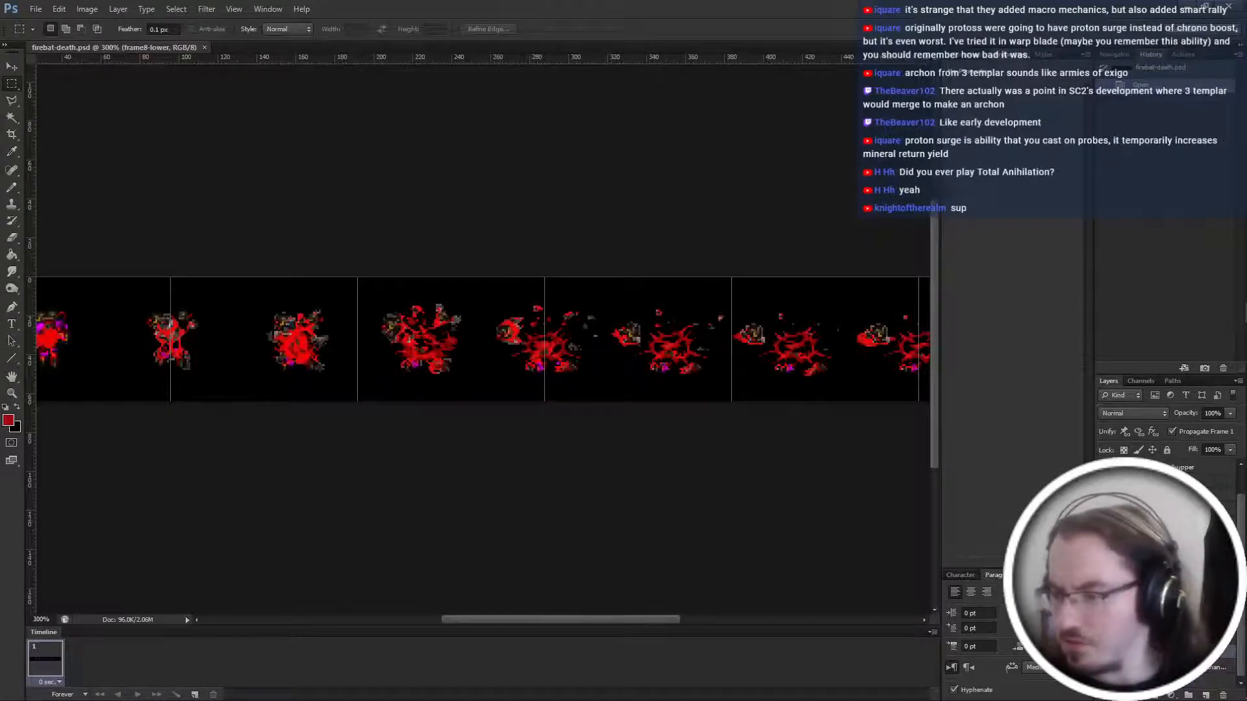
{"action": "key", "text": "ctrl+w"}
{"action": "key", "text": "alt+Tab"}
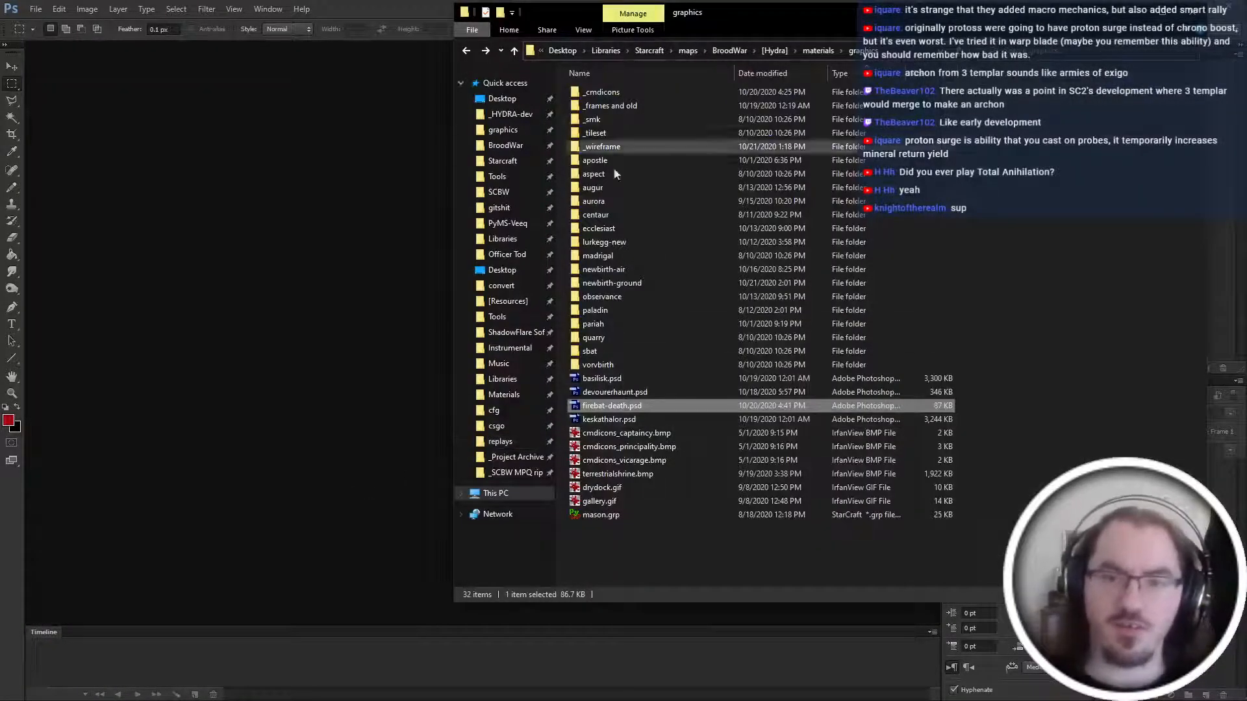
Create a folder named death-new in the graphics folder and put firebat-death.psd into it.
{"action": "right_click", "coordinate": [1019, 356]}
{"action": "mouse_move", "coordinate": [1039, 560]}
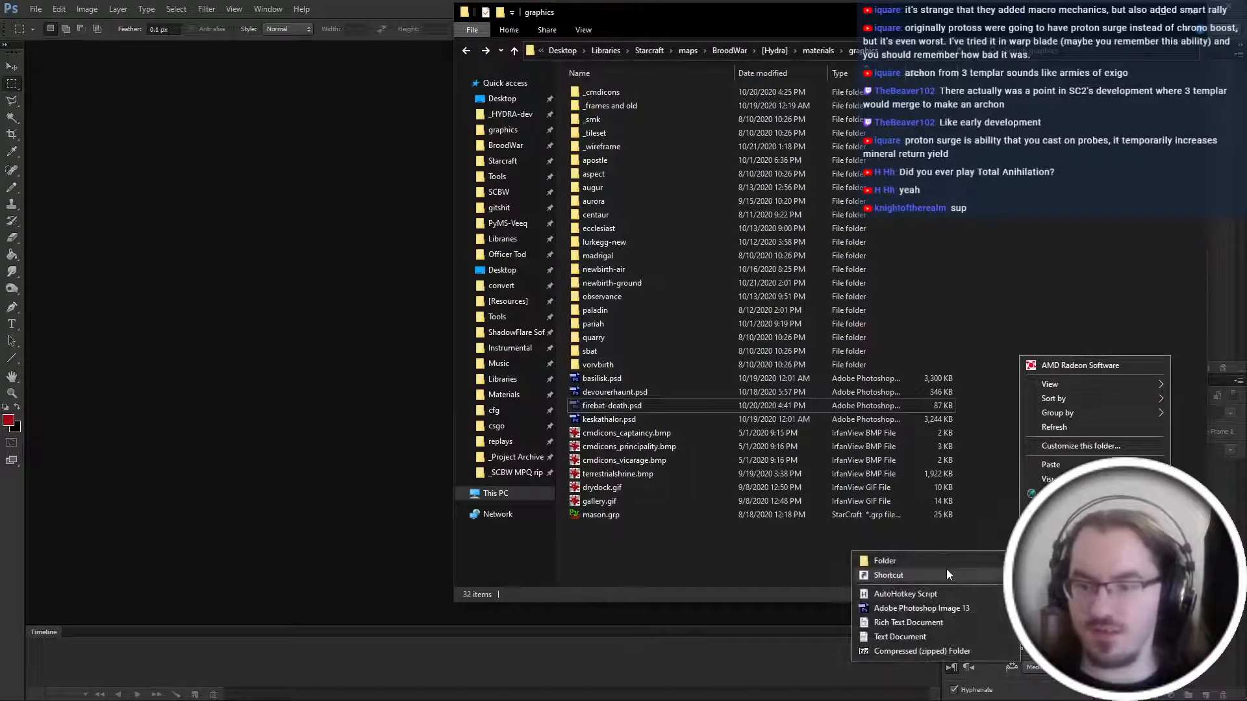
{"action": "left_click", "coordinate": [950, 563]}
{"action": "type", "text": "death-new"}
{"action": "key", "text": "Return"}
{"action": "key", "text": "Return"}
{"action": "key", "text": "ctrl+v"}
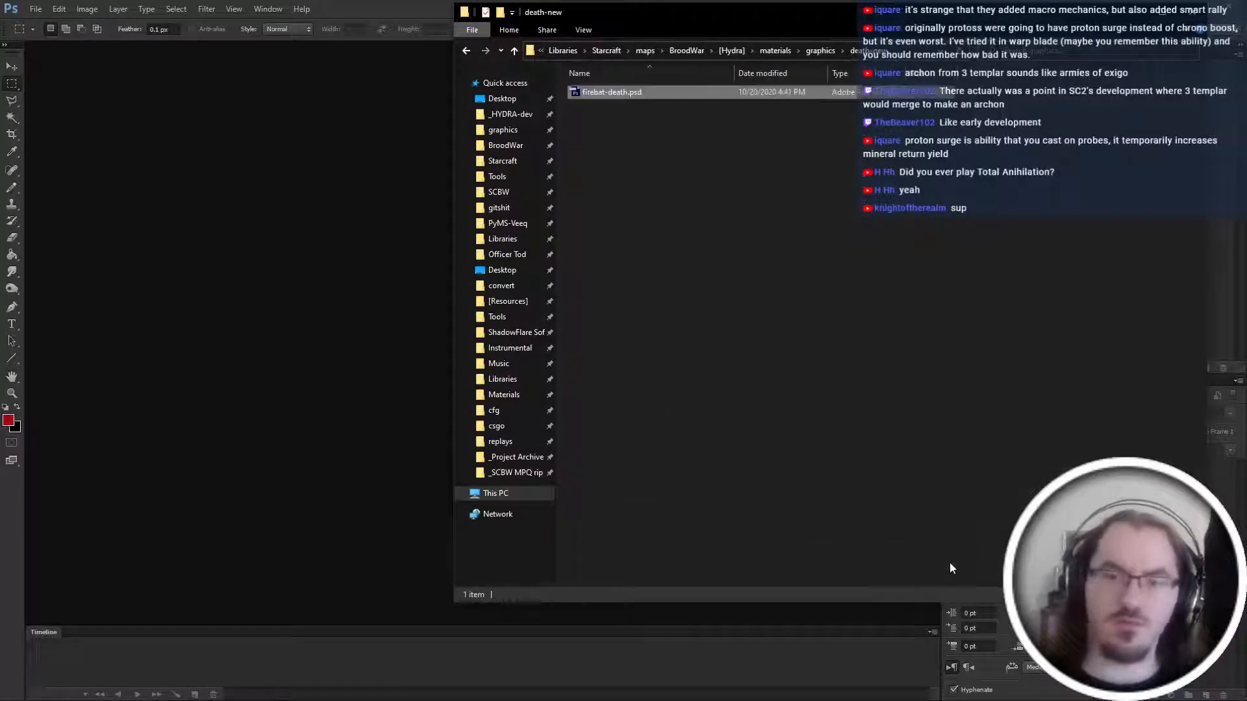
{"action": "key", "text": "alt+Left"}
{"action": "key", "text": "alt+Right"}
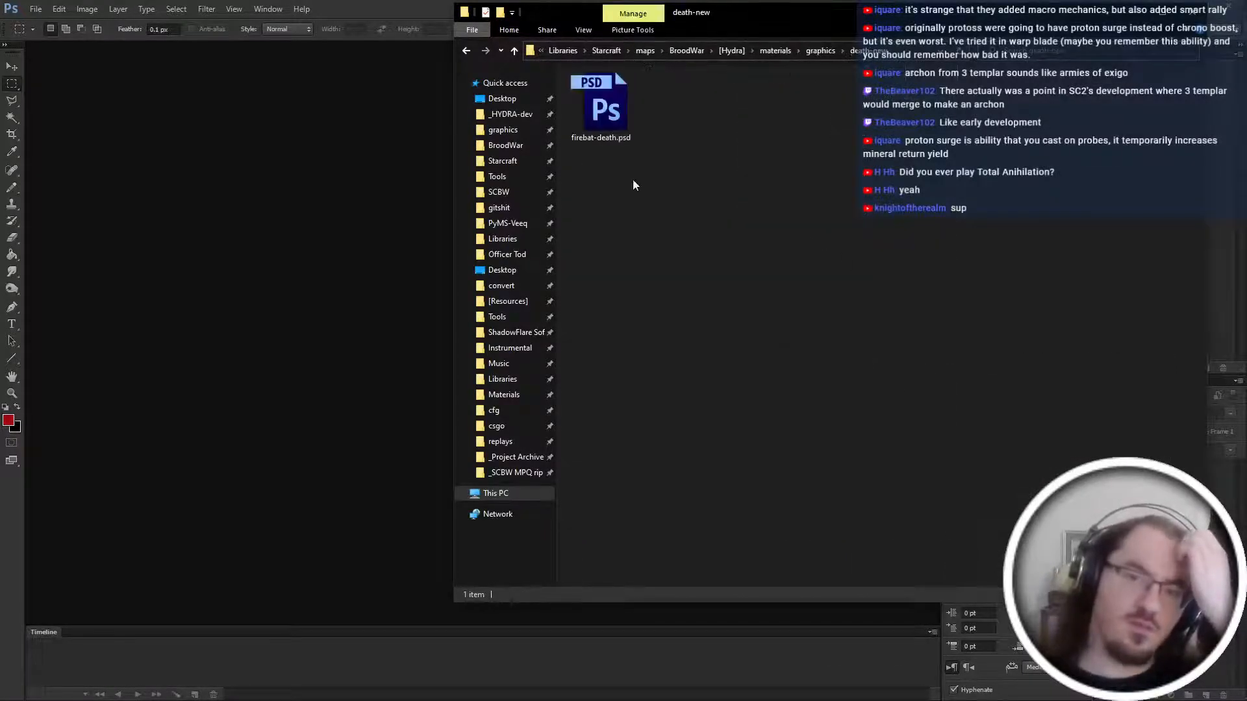
Open the exported hydralisk-death.bmp from the Desktop in Photoshop.
{"action": "left_click", "coordinate": [535, 99]}
{"action": "left_click", "coordinate": [636, 136]}
{"action": "left_click", "coordinate": [652, 143], "text": "shift"}
{"action": "left_click_drag", "start_coordinate": [652, 143], "coordinate": [299, 150]}
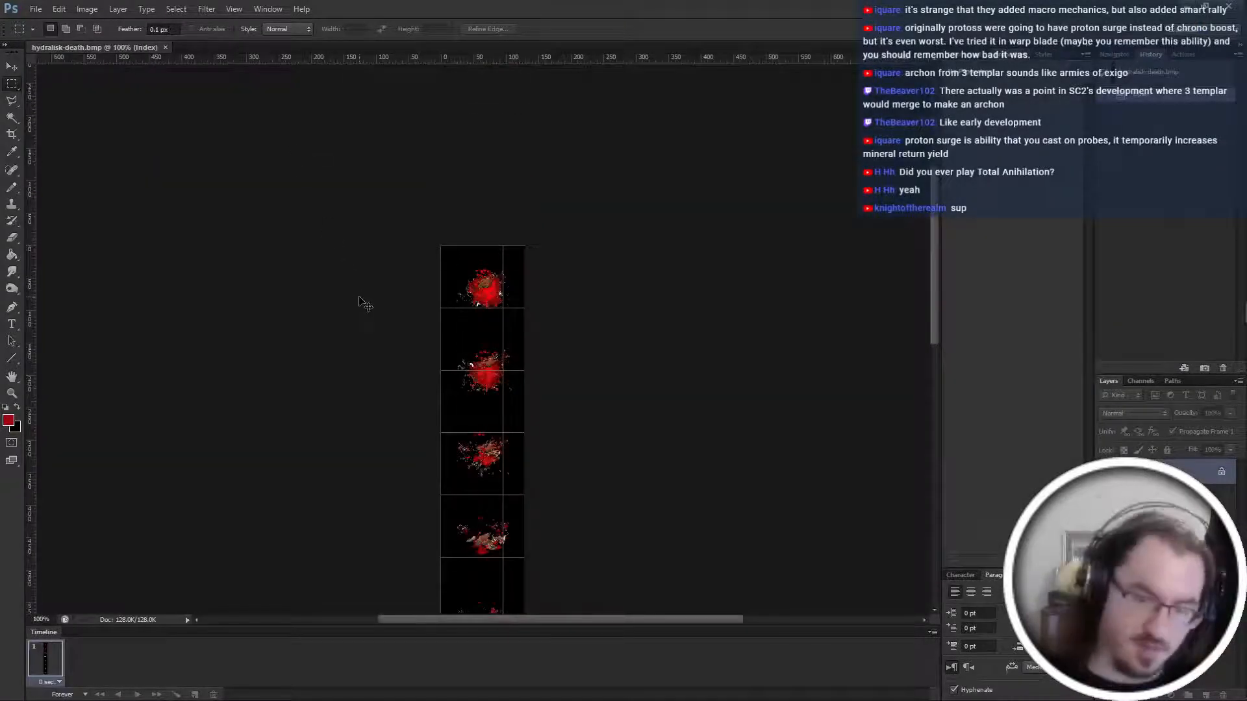
Measure the whole frame strip with a rectangular selection and work out the height of one frame from 1024 px in Calculator.
{"action": "left_click_drag", "start_coordinate": [359, 297], "coordinate": [819, 462]}
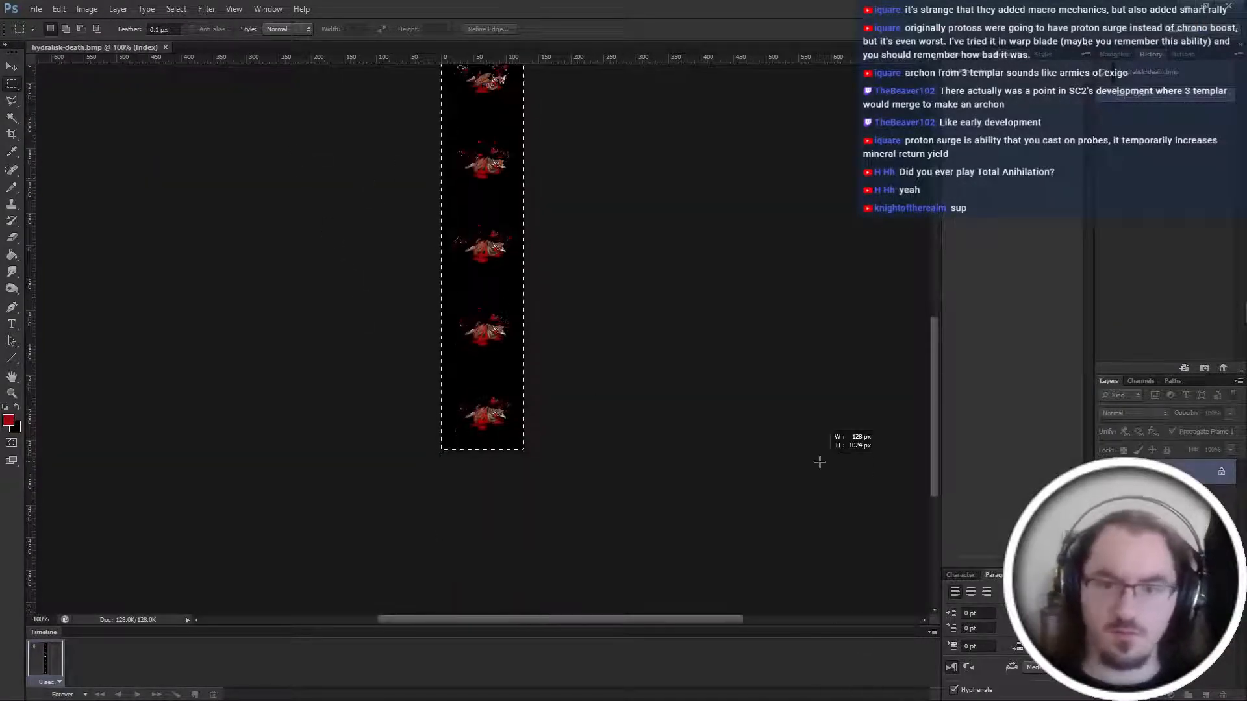
{"action": "key", "text": "super"}
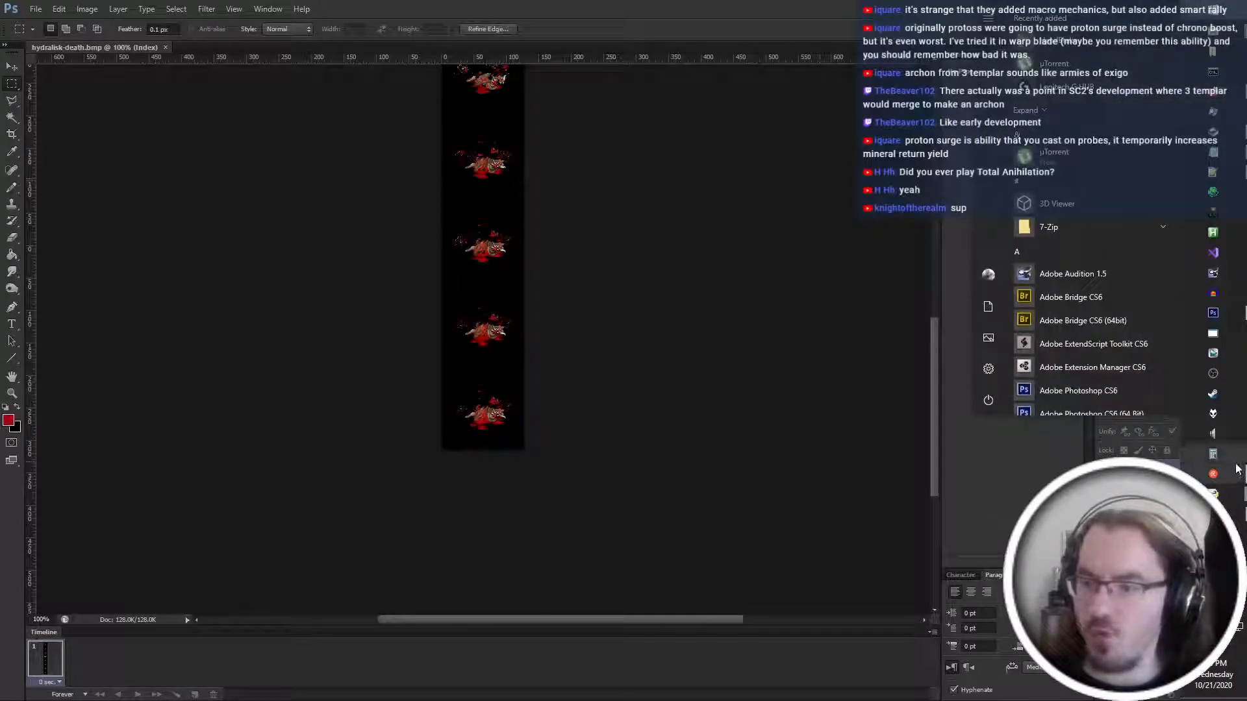
{"action": "left_click", "coordinate": [1213, 453]}
{"action": "scroll", "coordinate": [592, 465], "scroll_direction": "up", "scroll_amount": 5}
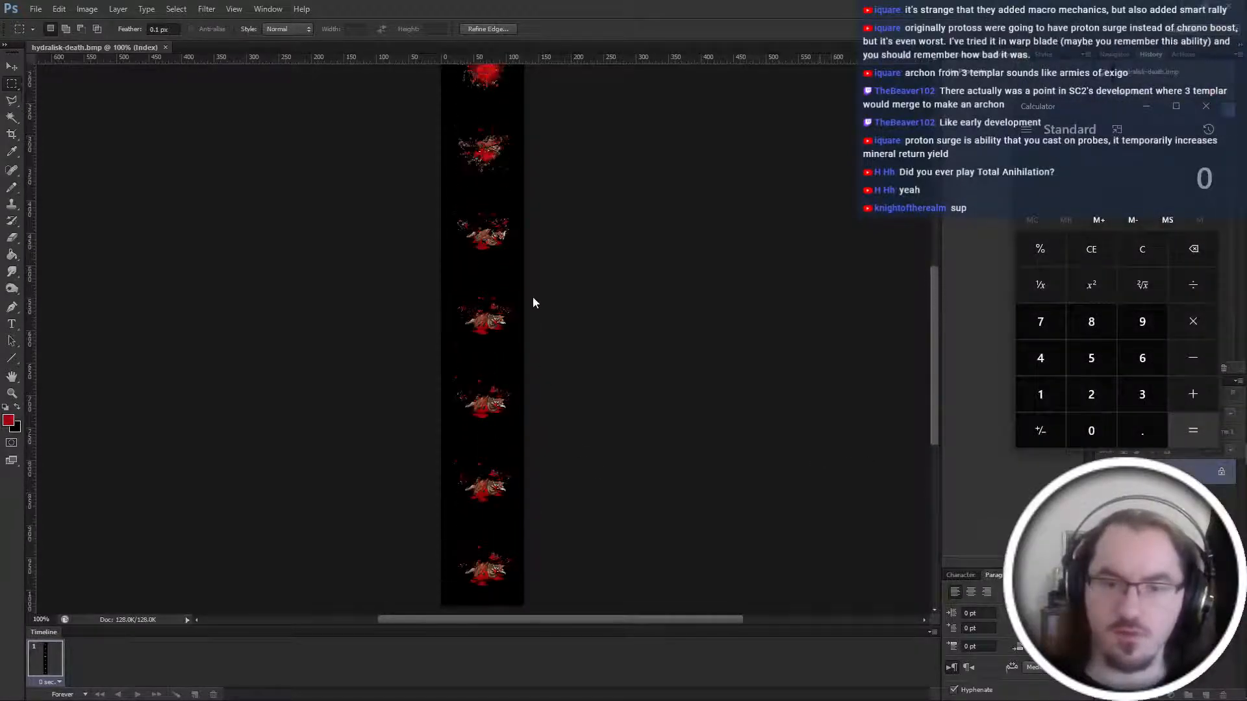
{"action": "scroll", "coordinate": [532, 299], "scroll_direction": "up", "scroll_amount": 3}
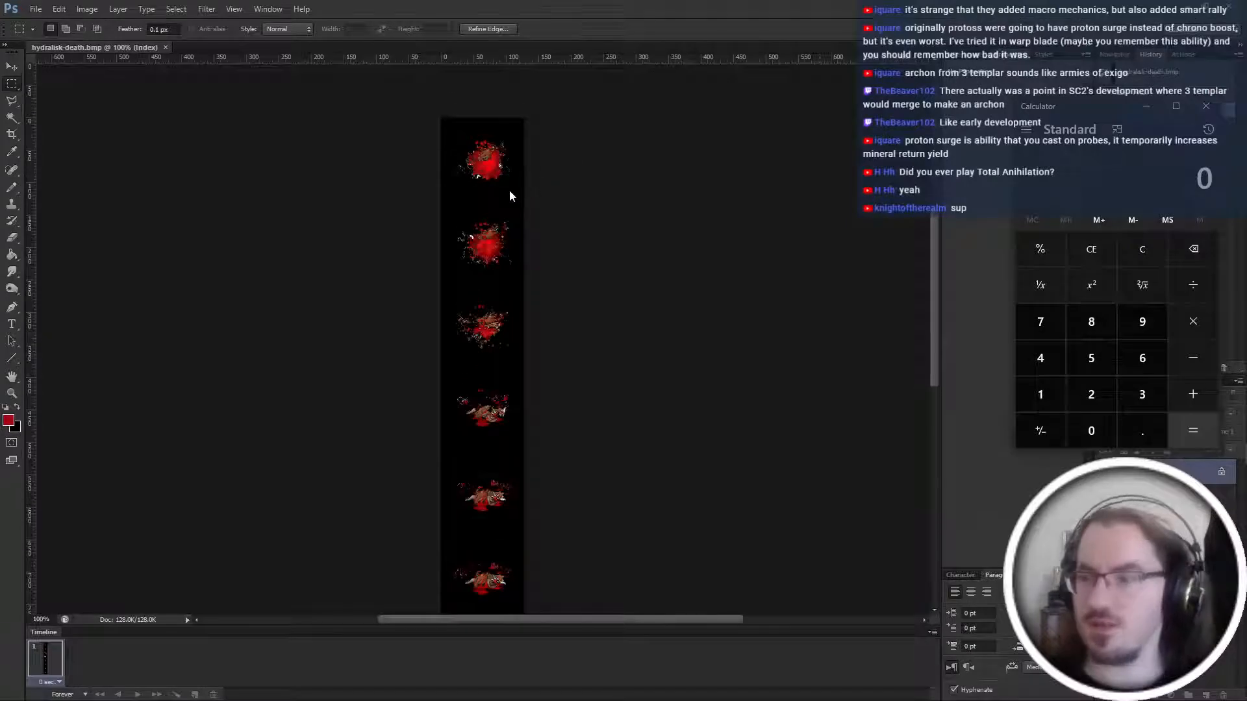
{"action": "type", "text": "1024"}
{"action": "key", "text": "Return"}
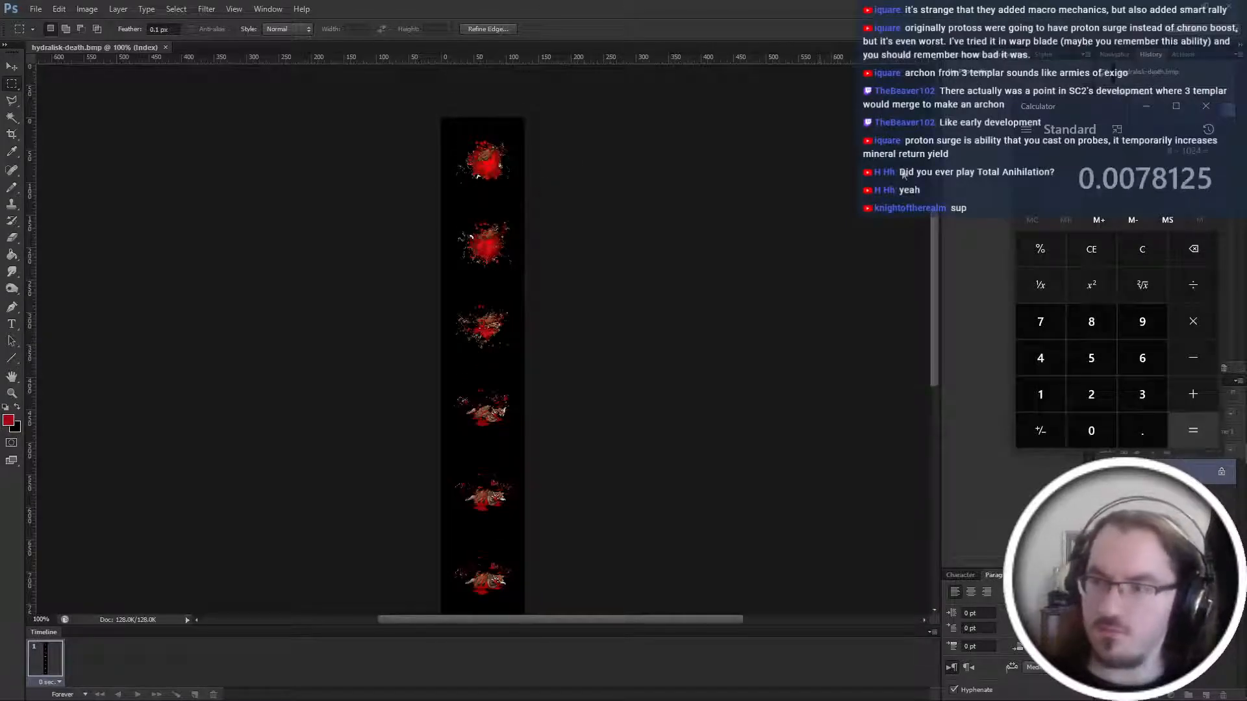
{"action": "type", "text": "10"}
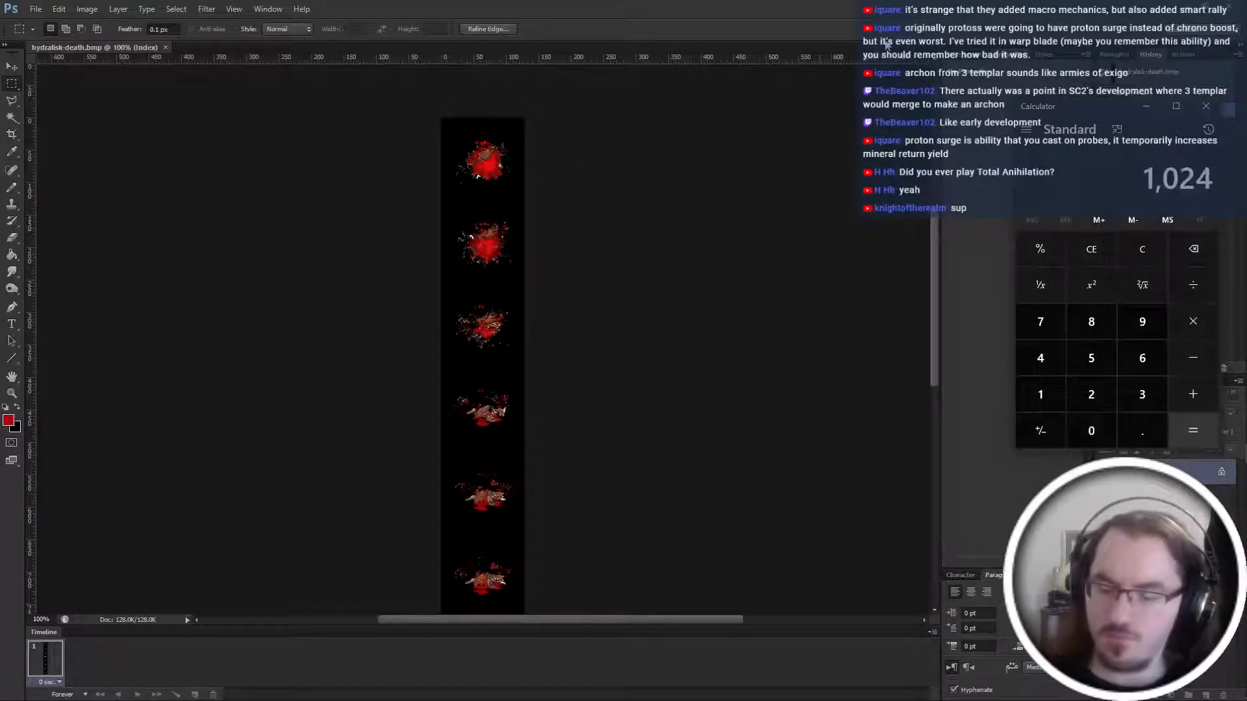
Set the grid spacing in Photoshop's preferences to match the height of one frame, and clear the selection.
{"action": "left_click", "coordinate": [848, 7]}
{"action": "key", "text": "i"}
{"action": "key", "text": "ctrl+k"}
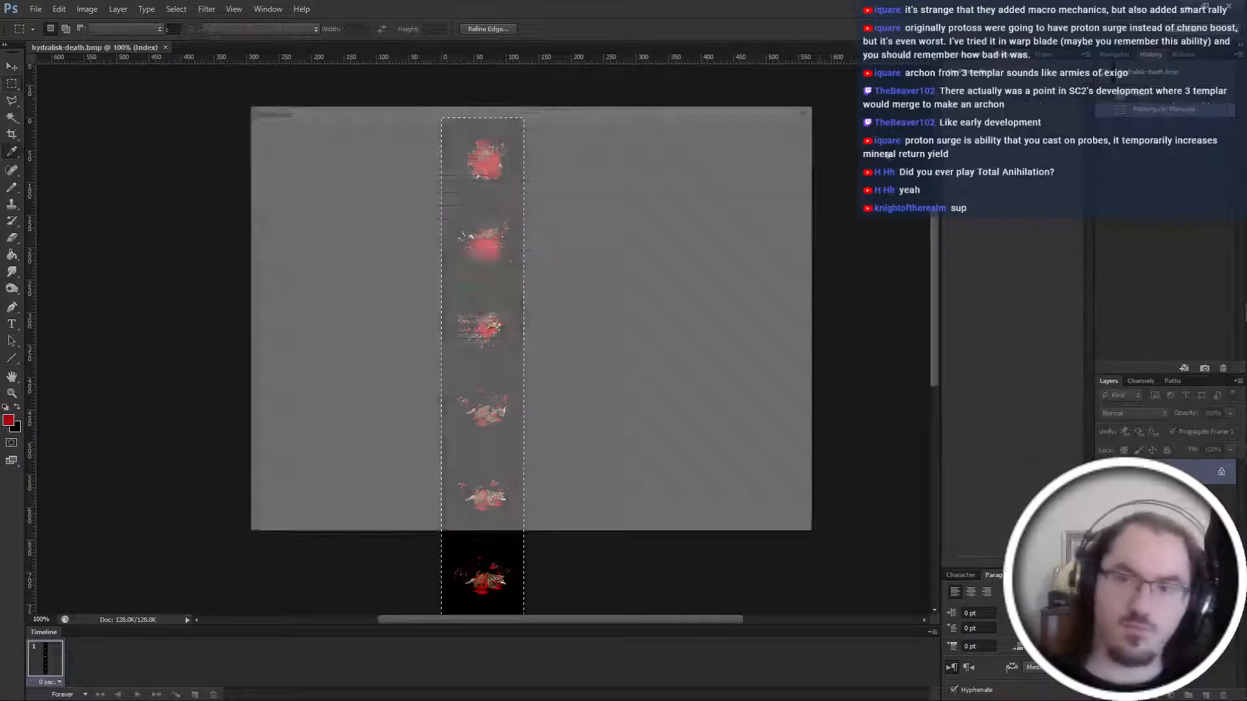
{"action": "key", "text": "Return"}
{"action": "key", "text": "m"}
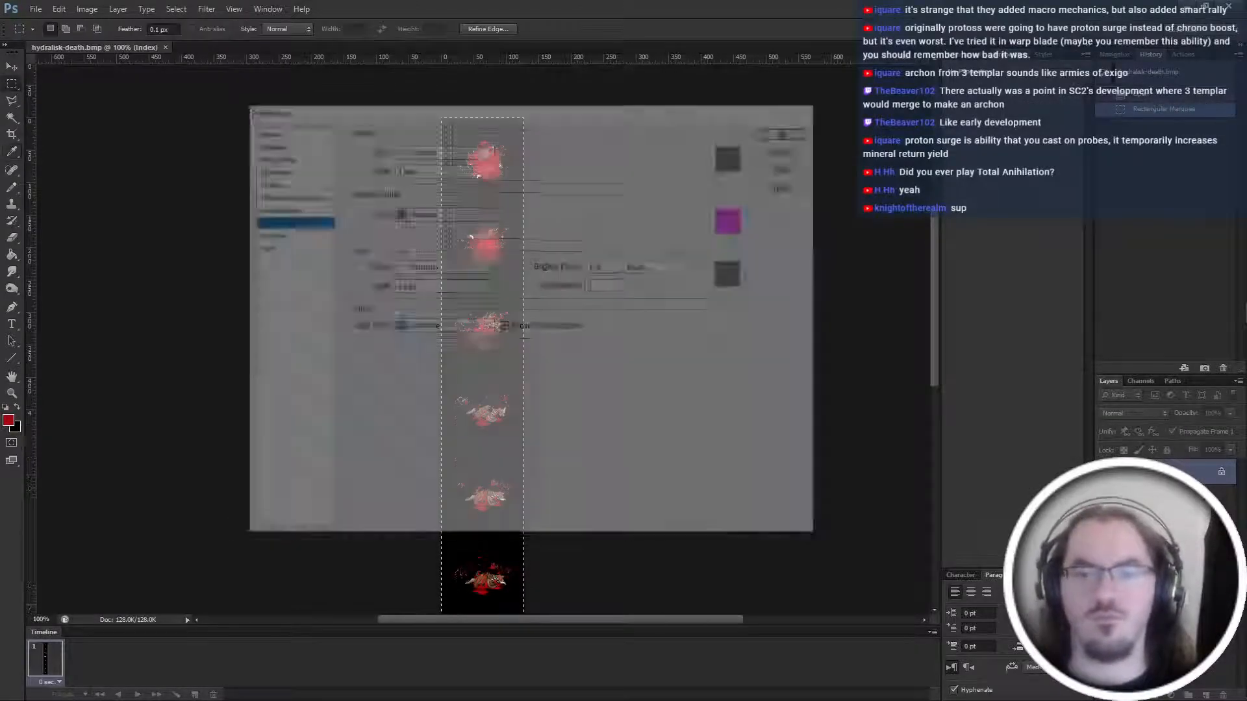
{"action": "key", "text": "ctrl+d"}
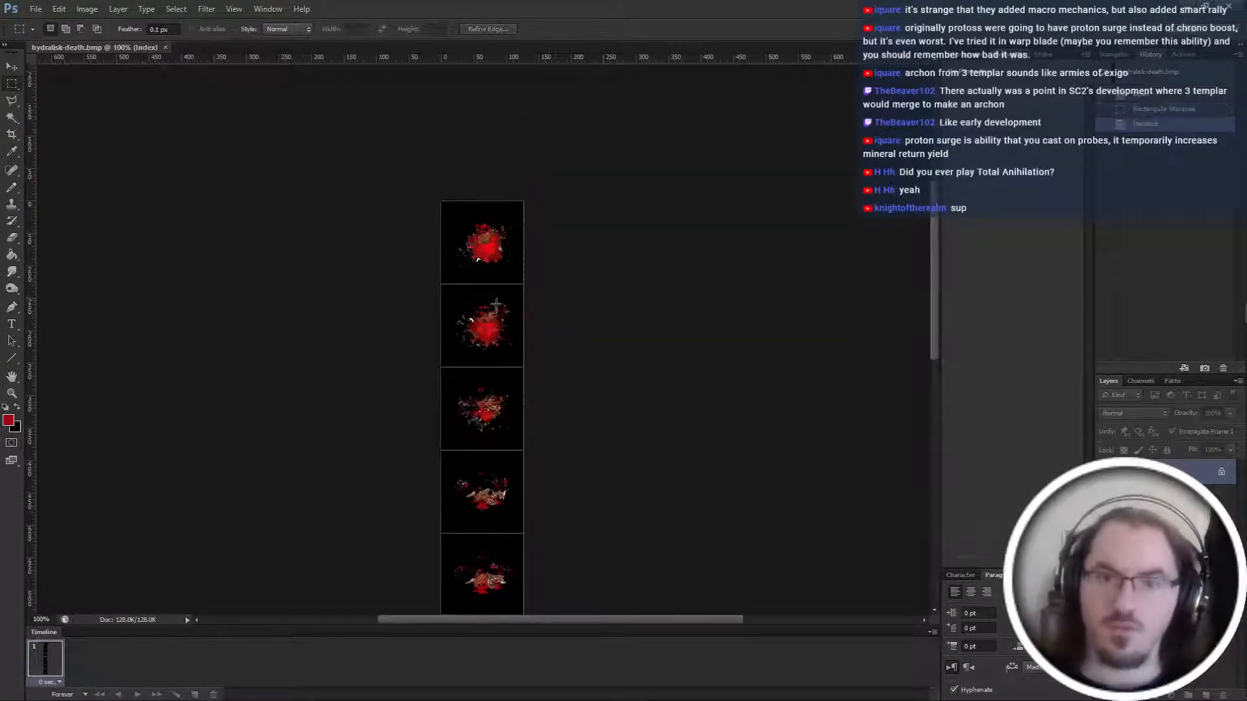
Select the black background around all frames with the Magic Wand and try to clear it.
{"action": "key", "text": "ctrl+plus"}
{"action": "key", "text": "w"}
{"action": "key", "text": "Delete"}
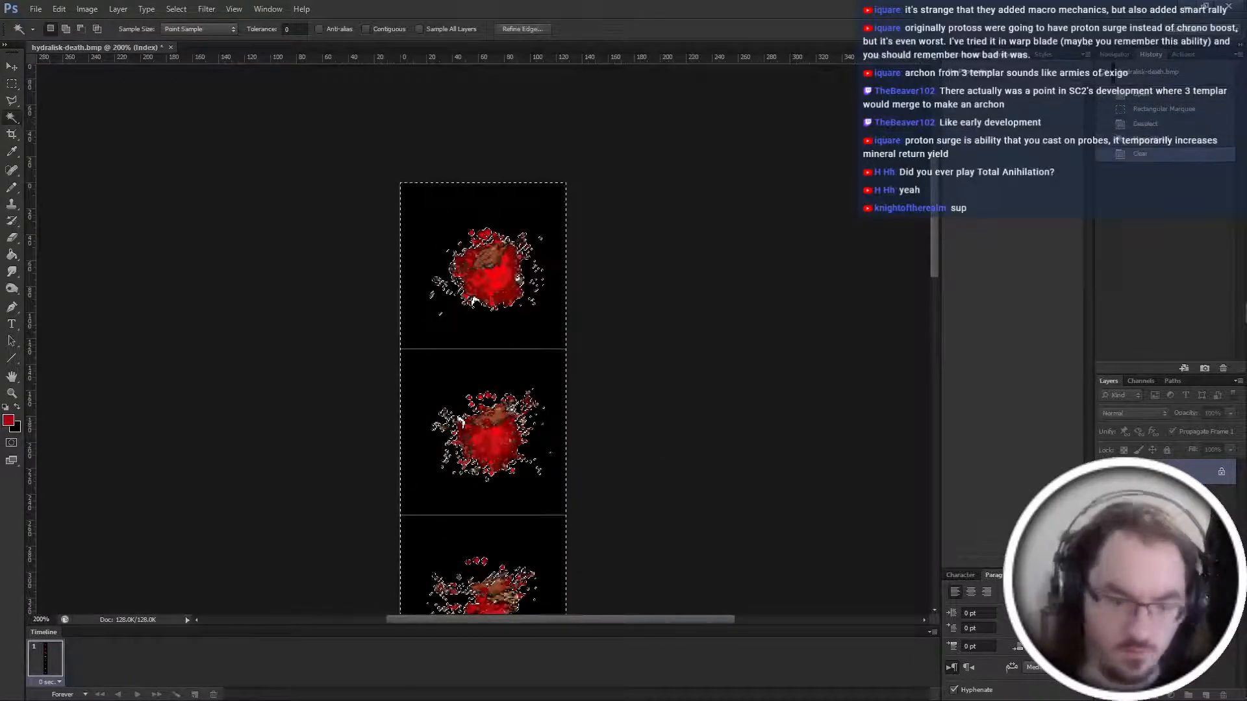
Convert the image to RGB Color, turn its locked layer into a smart object and rasterize it.
{"action": "key", "text": "alt+i"}
{"action": "key", "text": "m"}
{"action": "key", "text": "r"}
{"action": "key", "text": "alt+l"}
{"action": "key", "text": "m"}
{"action": "key", "text": "c"}
{"action": "key", "text": "e"}
{"action": "left_click", "coordinate": [432, 336]}
{"action": "key", "text": "Return"}
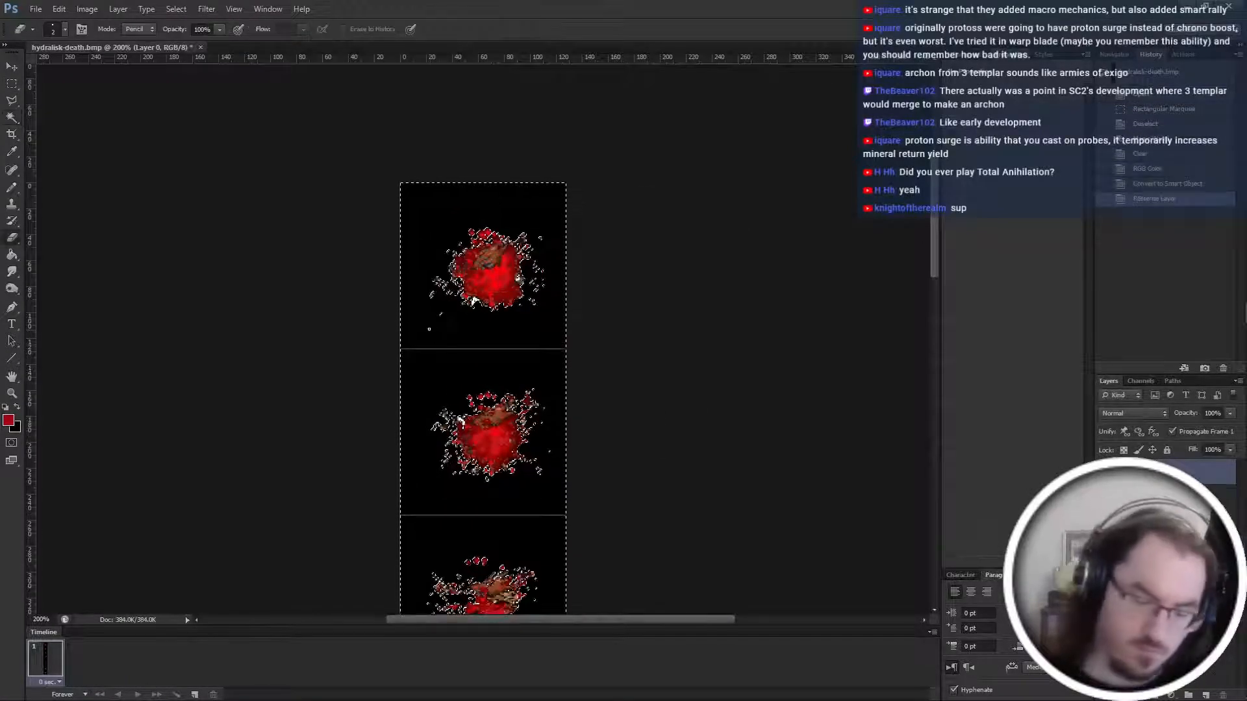
Delete the selected black background to transparency and deselect.
{"action": "key", "text": "Delete"}
{"action": "key", "text": "m"}
{"action": "key", "text": "ctrl+d"}
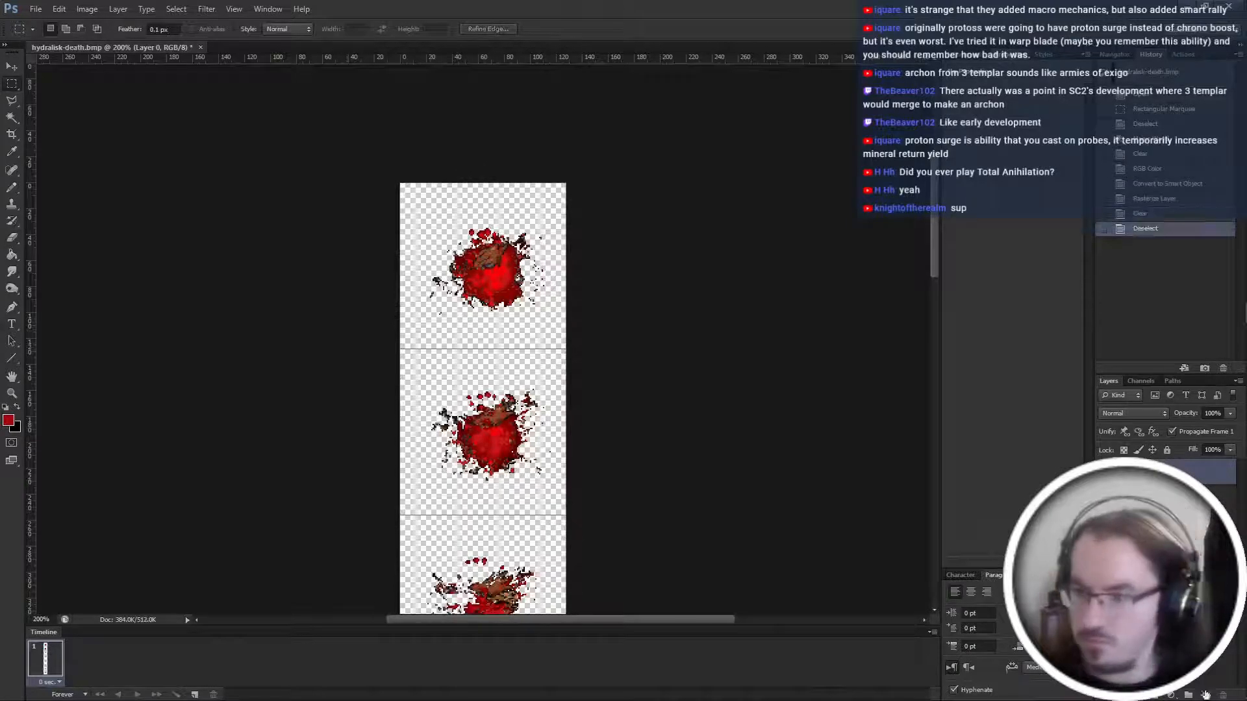
Add a new layer beneath the frames and fill it with black using the Paint Bucket.
{"action": "key", "text": "ctrl+shift+alt+n"}
{"action": "key", "text": "ctrl+bracketleft"}
{"action": "key", "text": "ctrl+bracketleft"}
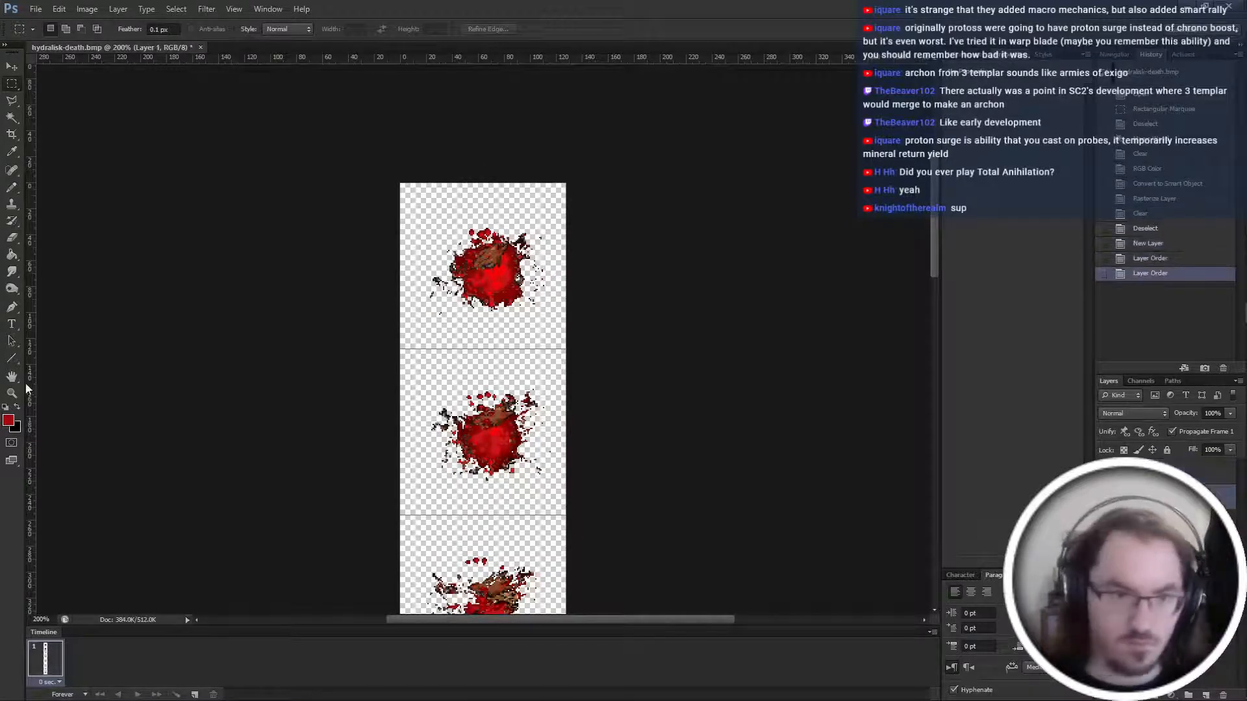
{"action": "left_click", "coordinate": [6, 406]}
{"action": "key", "text": "g"}
{"action": "left_click", "coordinate": [422, 324]}
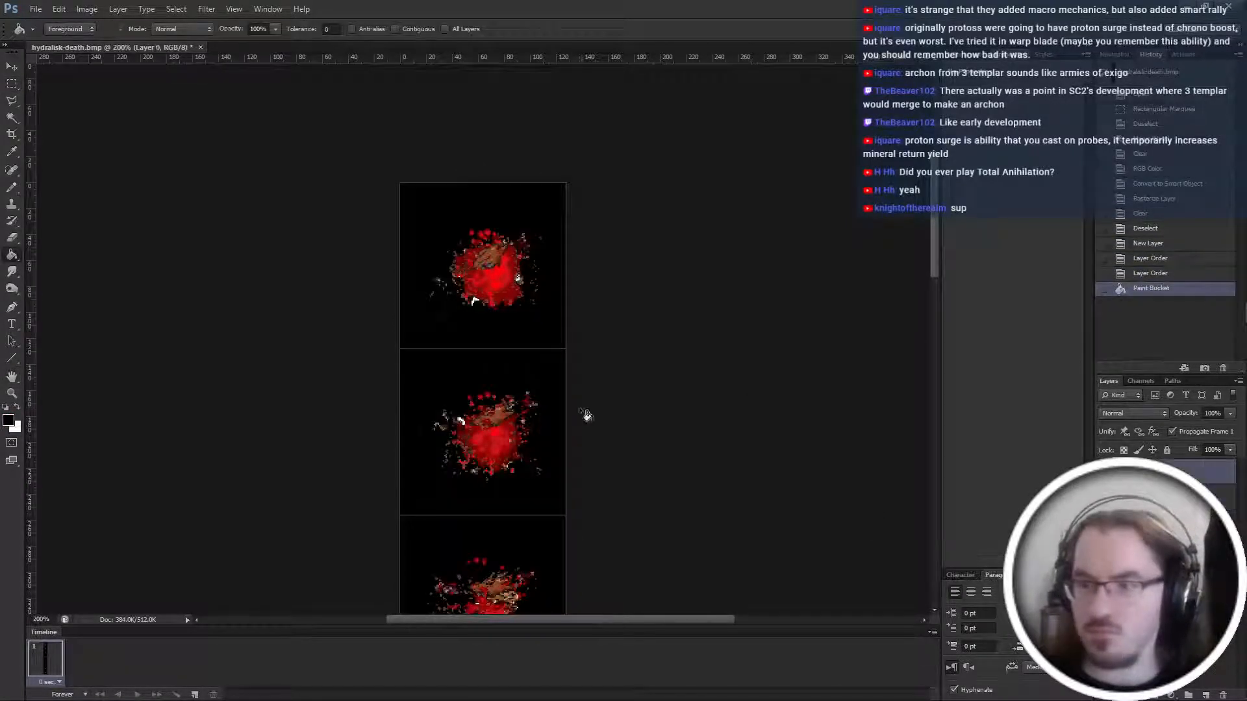
Add a layer mask to the frames layer and name the layers hydra-death and bg.
{"action": "key", "text": "ctrl+plus"}
{"action": "key", "text": "ctrl+plus"}
{"action": "key", "text": "ctrl+plus"}
{"action": "key", "text": "ctrl+plus"}
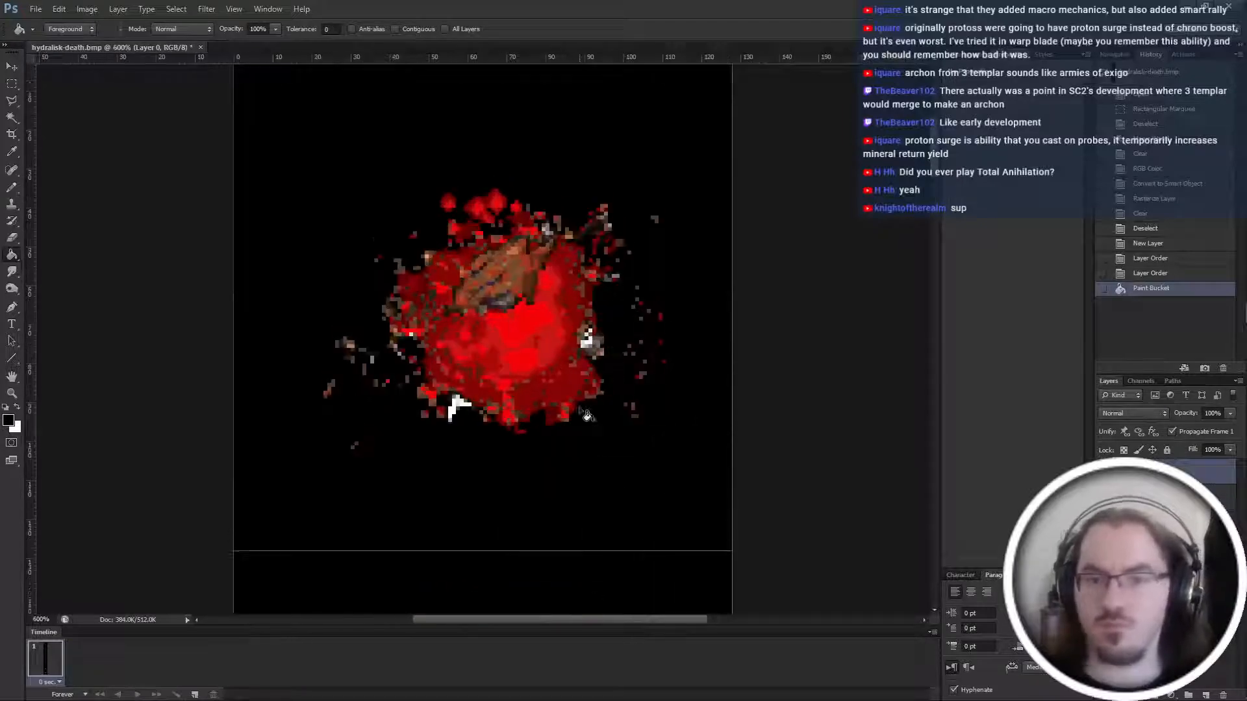
{"action": "key", "text": "ctrl+plus"}
{"action": "key", "text": "ctrl+plus"}
{"action": "key", "text": "ctrl+plus"}
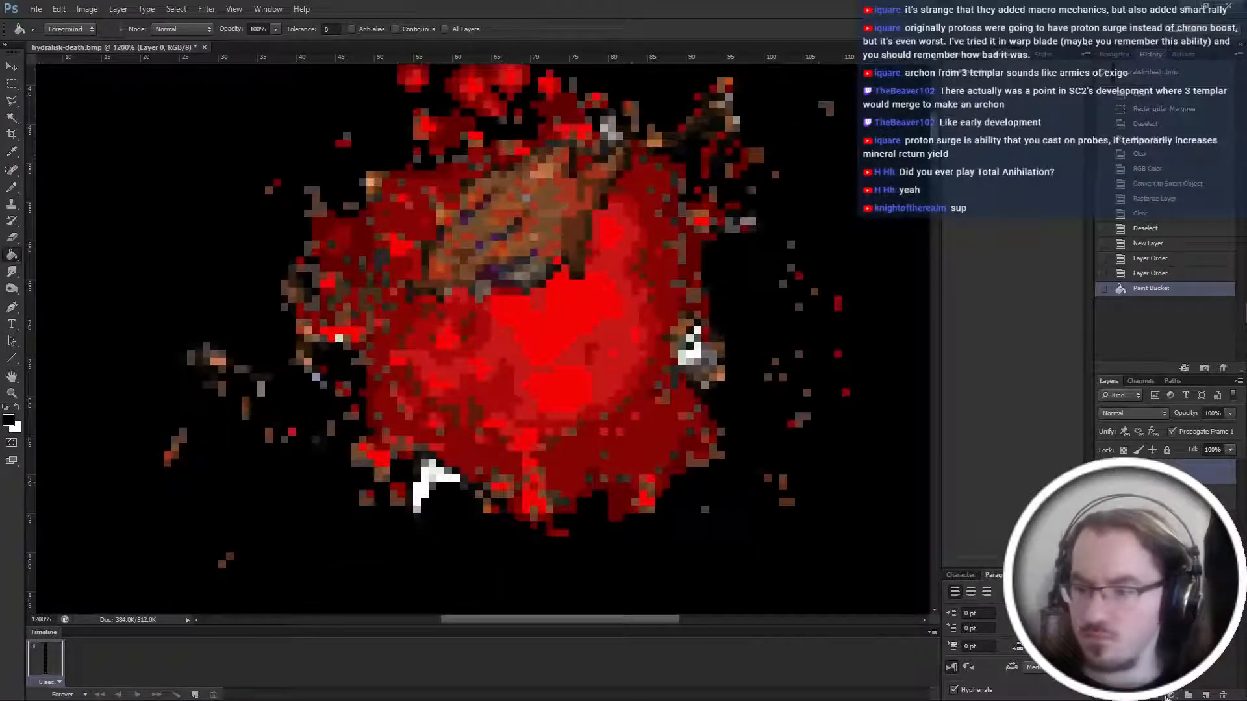
{"action": "left_click", "coordinate": [1169, 695]}
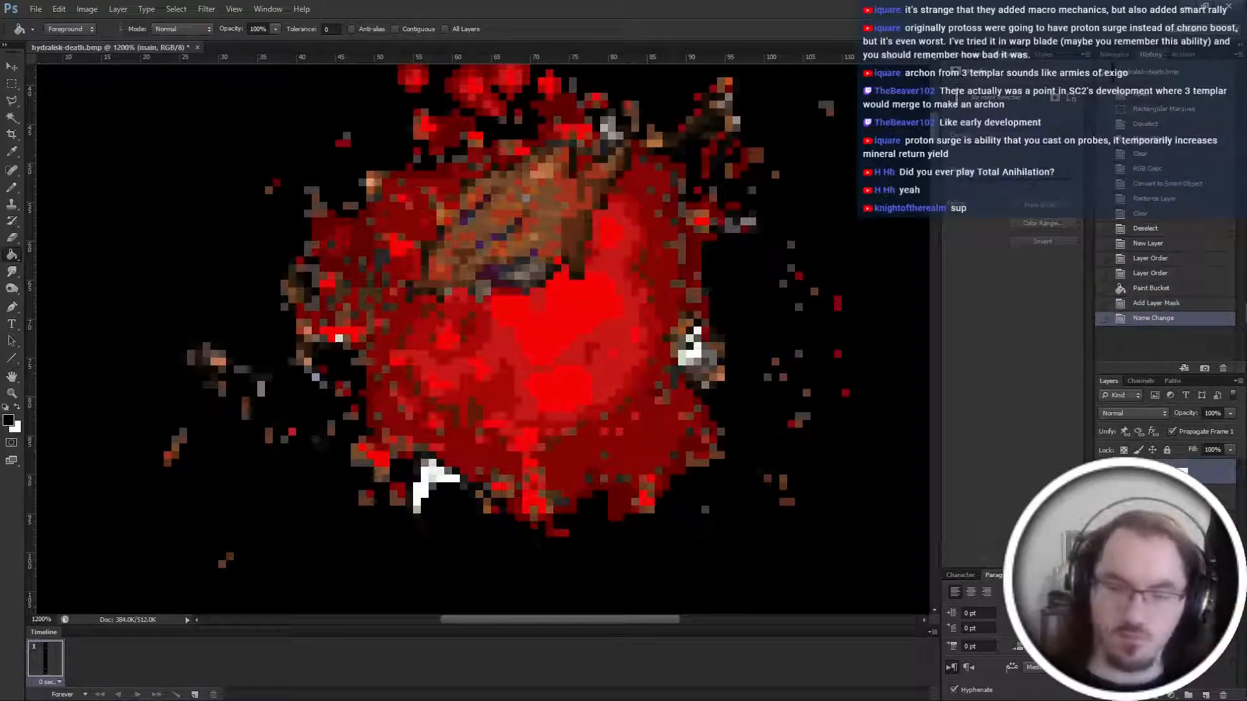
{"action": "key", "text": "Return"}
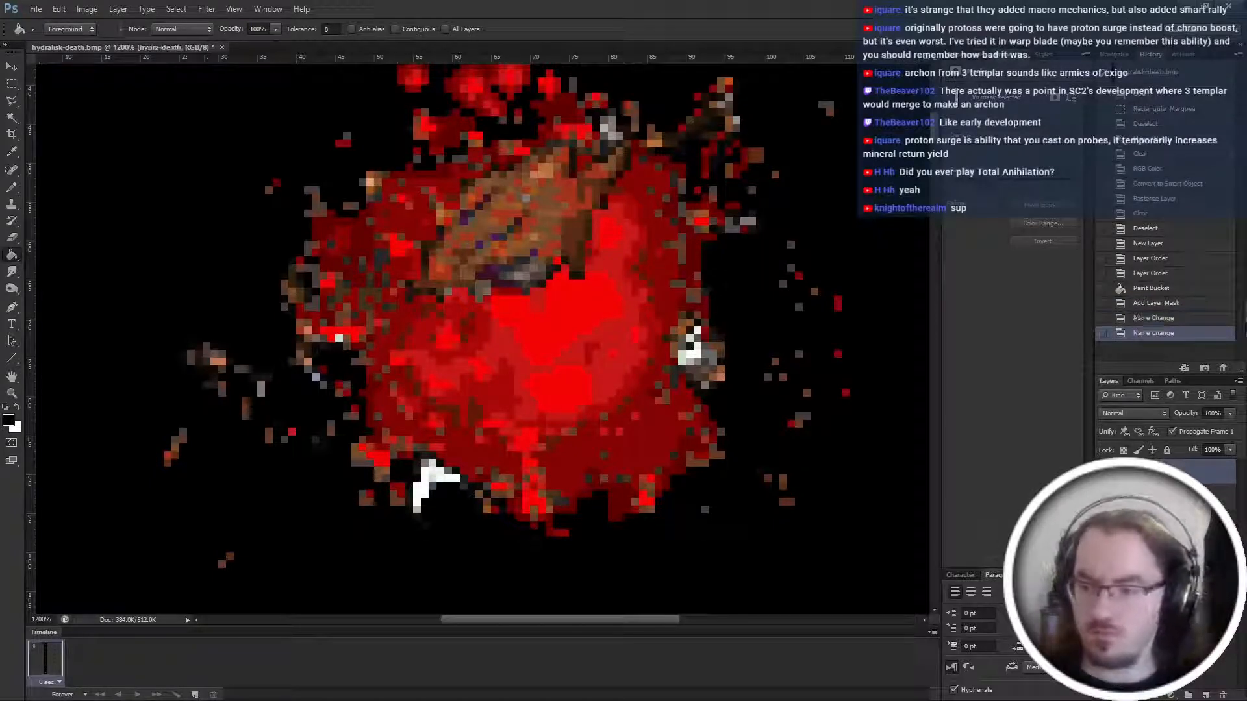
{"action": "key", "text": "Return"}
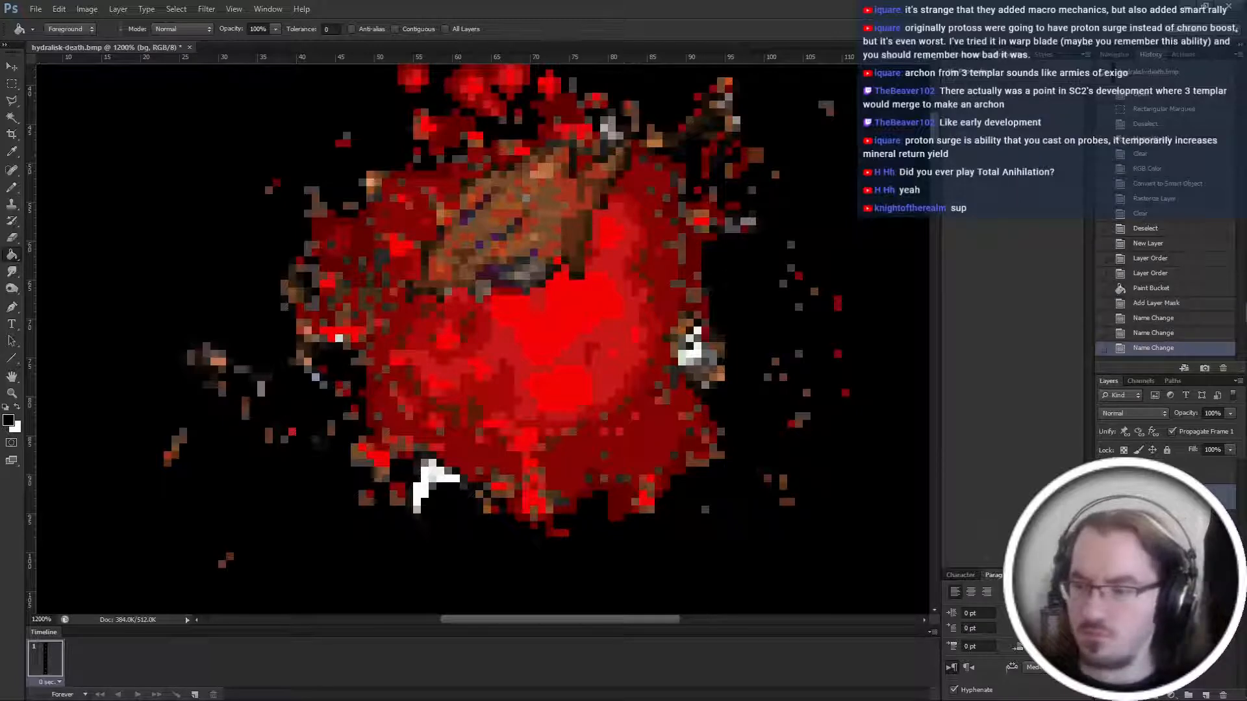
Select the red blood shades of the first death frame with the Magic Wand, keeping the hydra-death layer mask active.
{"action": "key", "text": "ctrl+plus"}
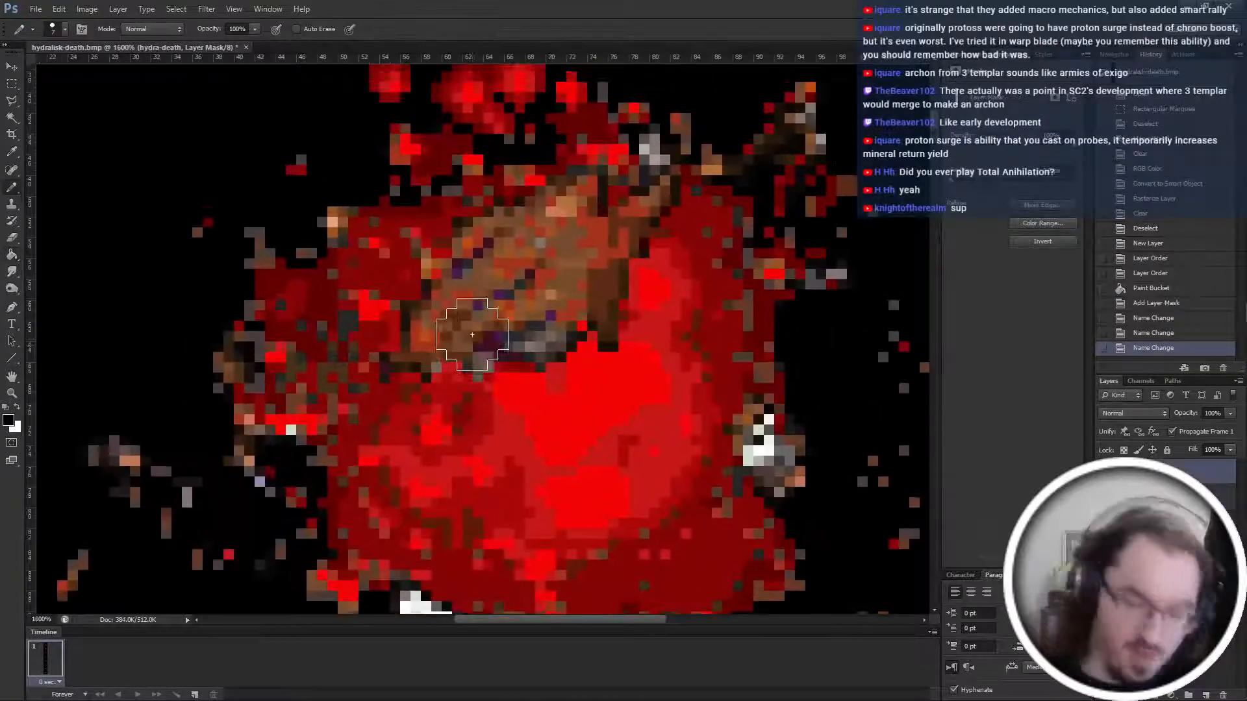
{"action": "key", "text": "b"}
{"action": "key", "text": "w"}
{"action": "left_click", "coordinate": [581, 464]}
{"action": "left_click", "coordinate": [538, 462], "text": "shift"}
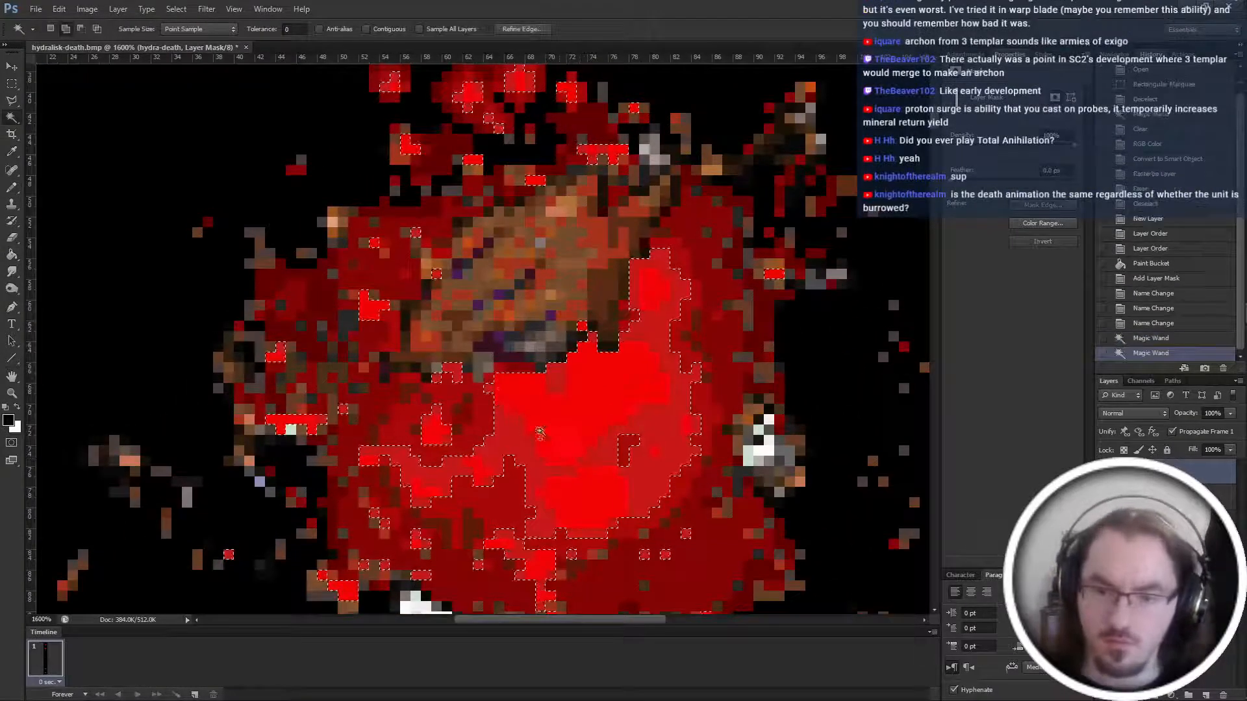
{"action": "left_click", "coordinate": [511, 442], "text": "shift"}
{"action": "left_click", "coordinate": [488, 382], "text": "shift"}
{"action": "left_click", "coordinate": [415, 390], "text": "shift"}
{"action": "left_click", "coordinate": [430, 404], "text": "shift"}
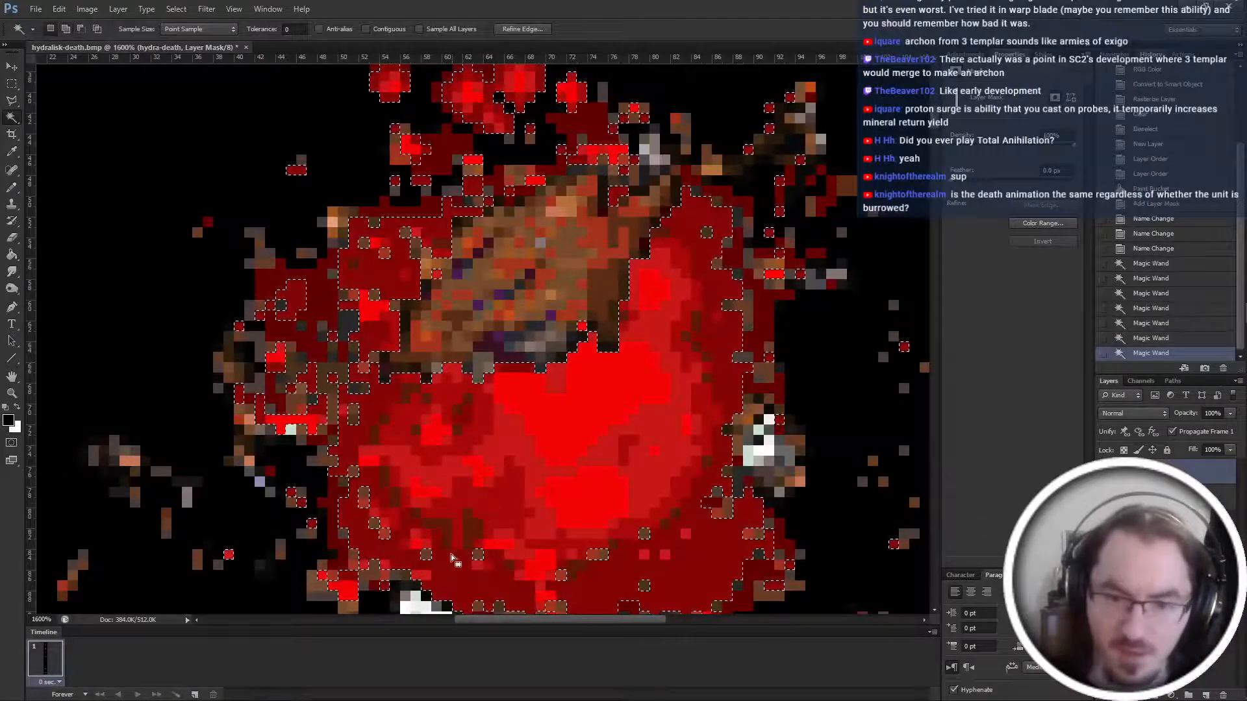
{"action": "left_click", "coordinate": [431, 404], "text": "shift"}
Add the remaining reddish shades along the splatter's lower edge and around the carapace to the selection.
{"action": "scroll", "coordinate": [429, 487], "scroll_direction": "down", "scroll_amount": 2}
{"action": "scroll", "coordinate": [429, 542], "scroll_direction": "down", "scroll_amount": 2}
{"action": "left_click", "coordinate": [546, 516], "text": "shift"}
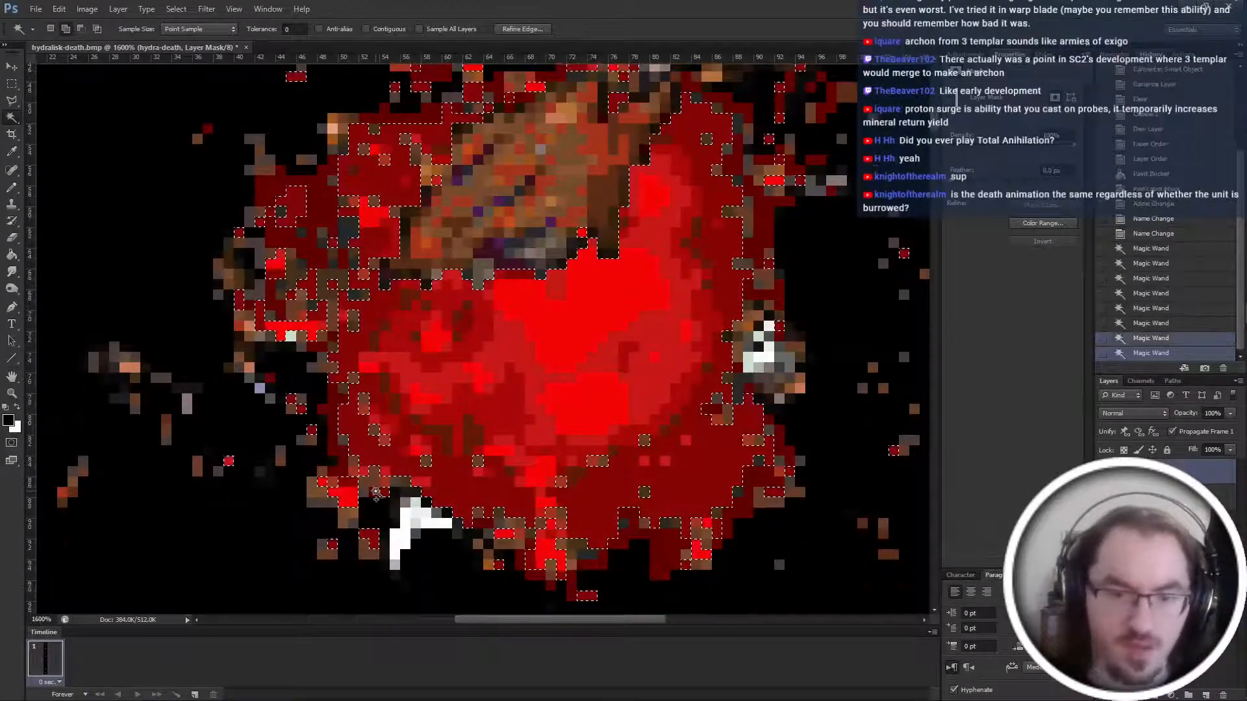
{"action": "scroll", "coordinate": [374, 412], "scroll_direction": "up", "scroll_amount": 3}
{"action": "scroll", "coordinate": [373, 412], "scroll_direction": "up", "scroll_amount": 6}
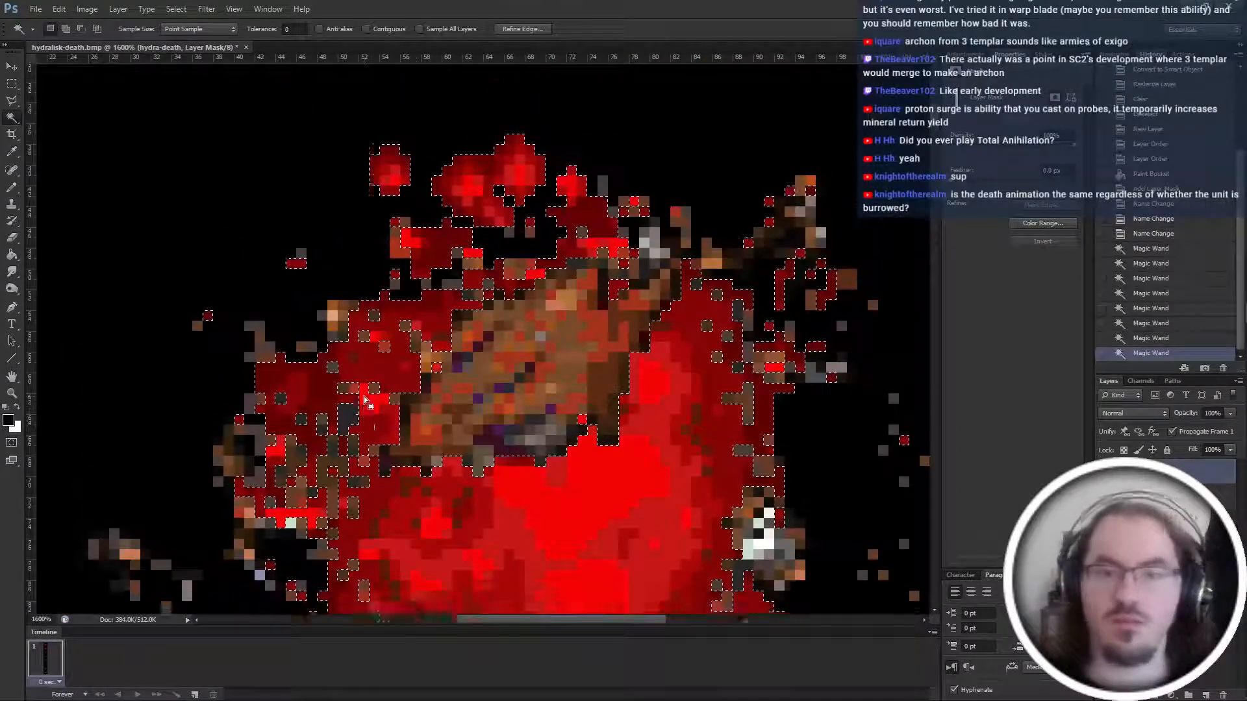
{"action": "left_click", "coordinate": [515, 253], "text": "shift"}
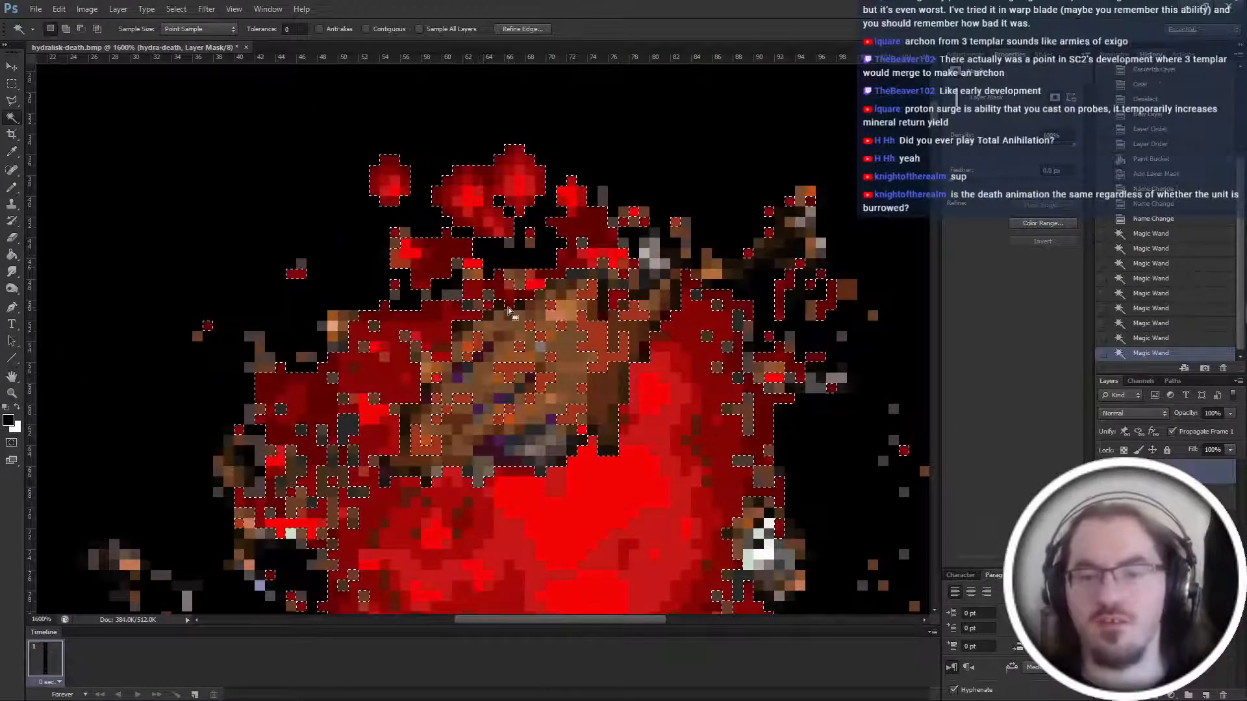
{"action": "scroll", "coordinate": [633, 408], "scroll_direction": "right", "scroll_amount": 4}
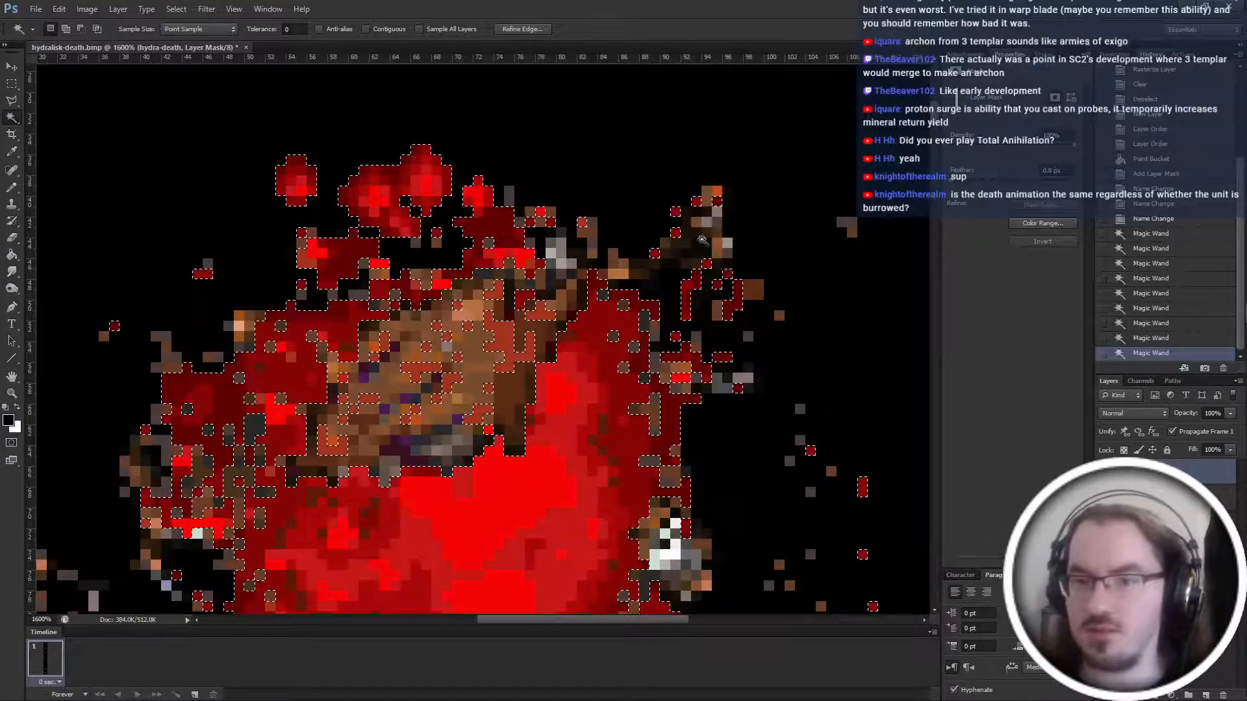
Check how well the selection covers the blood in the successive death frames.
{"action": "scroll", "coordinate": [727, 378], "scroll_direction": "down", "scroll_amount": 3}
{"action": "scroll", "coordinate": [727, 378], "scroll_direction": "down", "scroll_amount": 1}
{"action": "scroll", "coordinate": [728, 380], "scroll_direction": "down", "scroll_amount": 5}
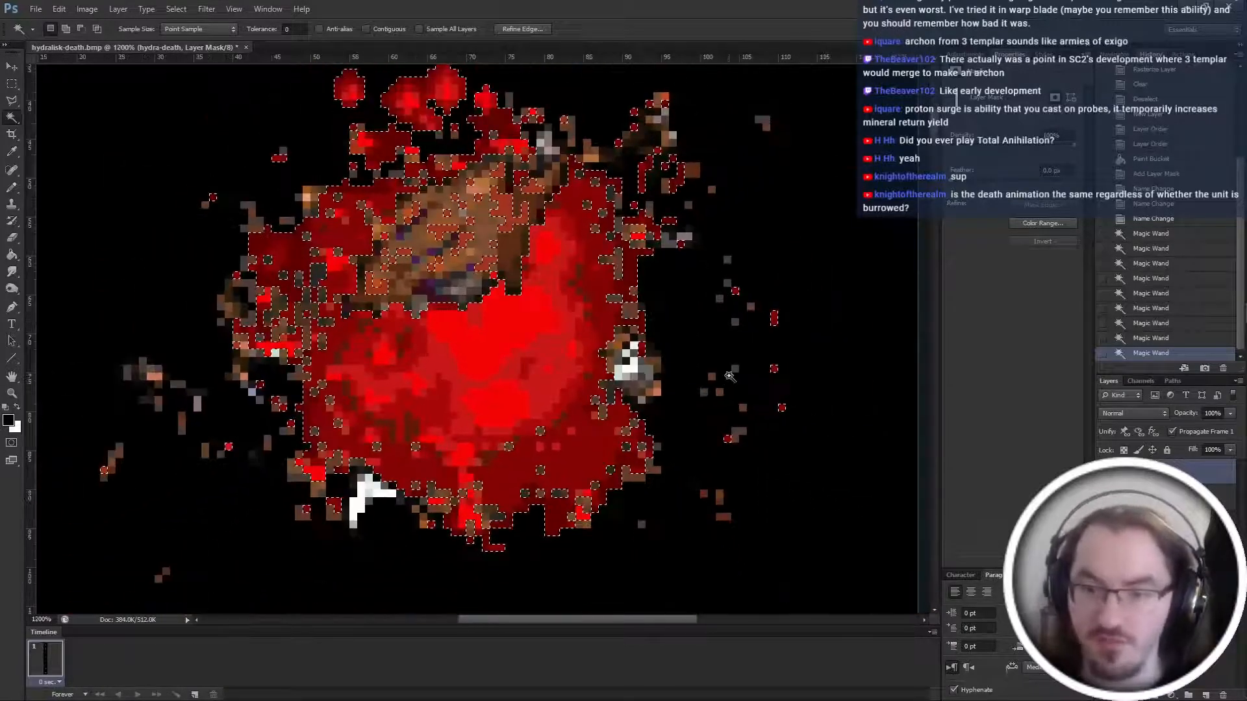
{"action": "scroll", "coordinate": [728, 380], "scroll_direction": "down", "scroll_amount": 2}
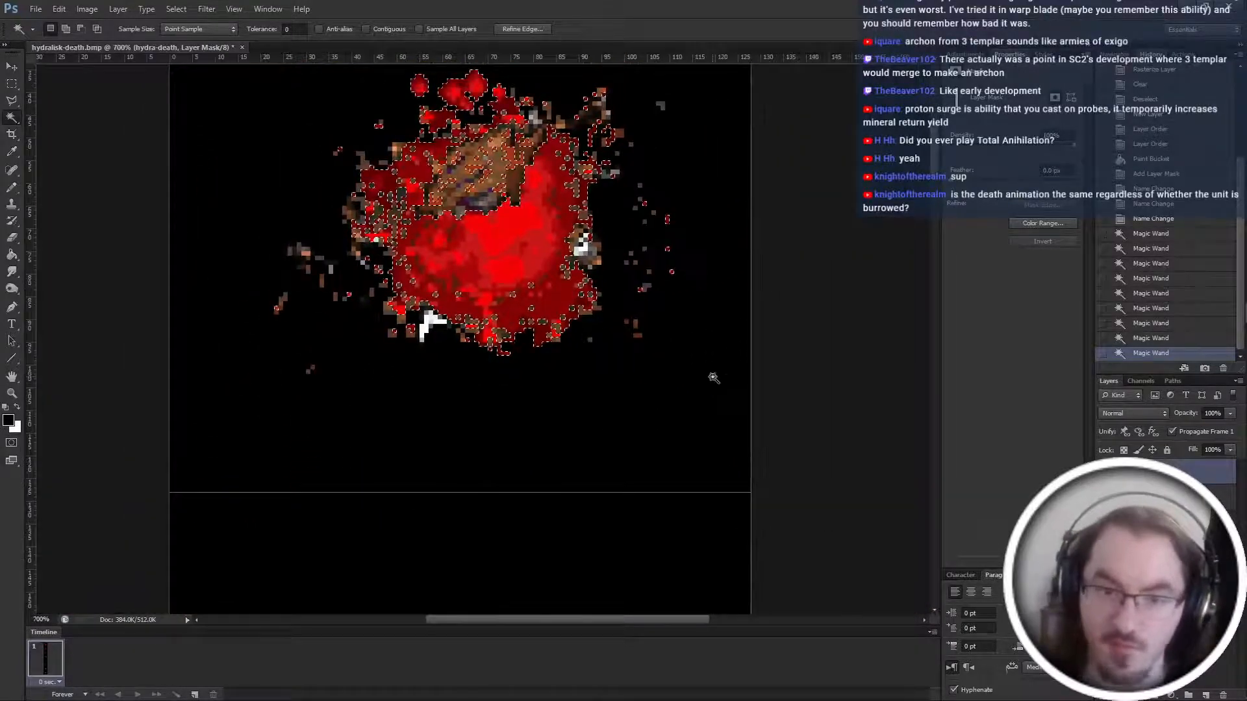
{"action": "scroll", "coordinate": [581, 403], "scroll_direction": "down", "scroll_amount": 10}
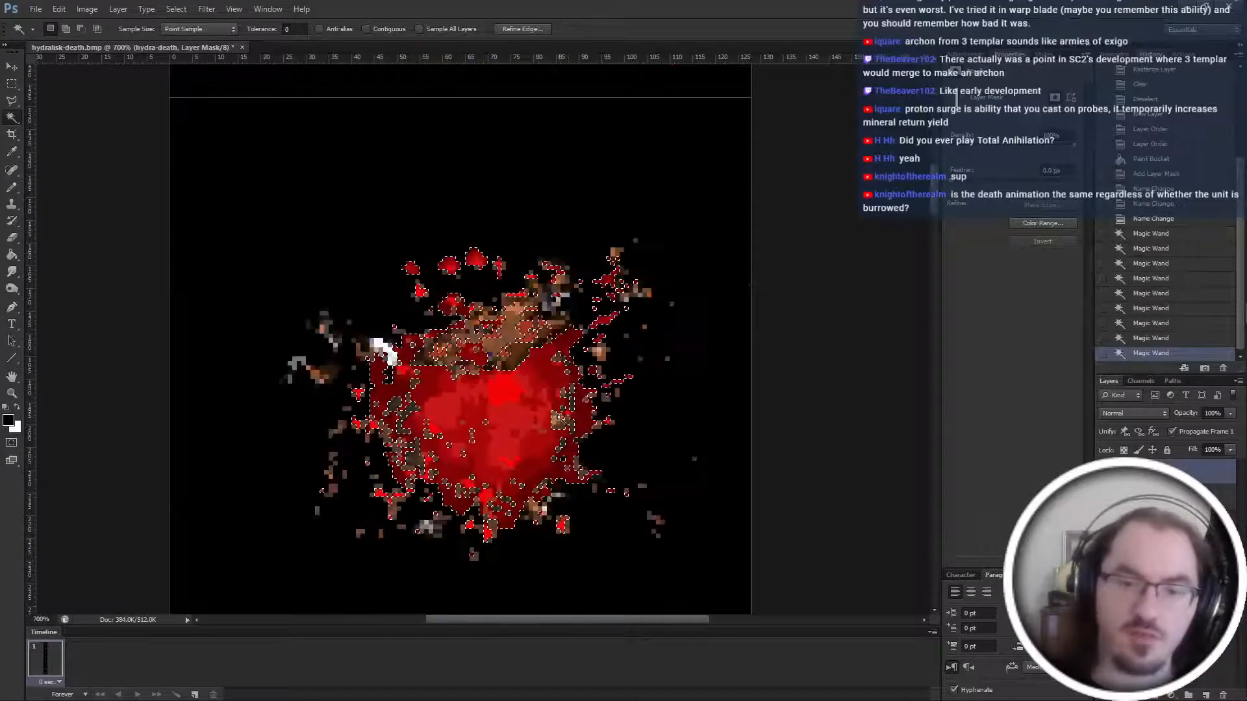
{"action": "scroll", "coordinate": [545, 416], "scroll_direction": "down", "scroll_amount": 5}
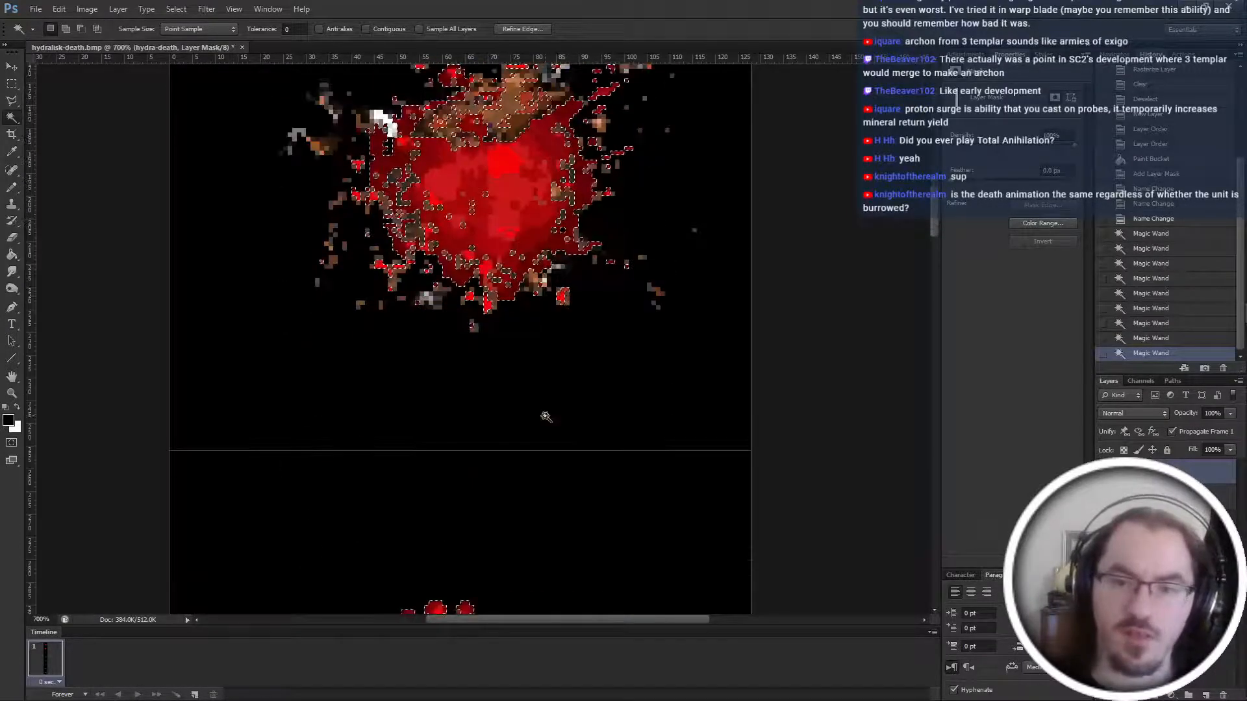
{"action": "scroll", "coordinate": [546, 417], "scroll_direction": "down", "scroll_amount": 5}
{"action": "scroll", "coordinate": [536, 467], "scroll_direction": "down", "scroll_amount": 5}
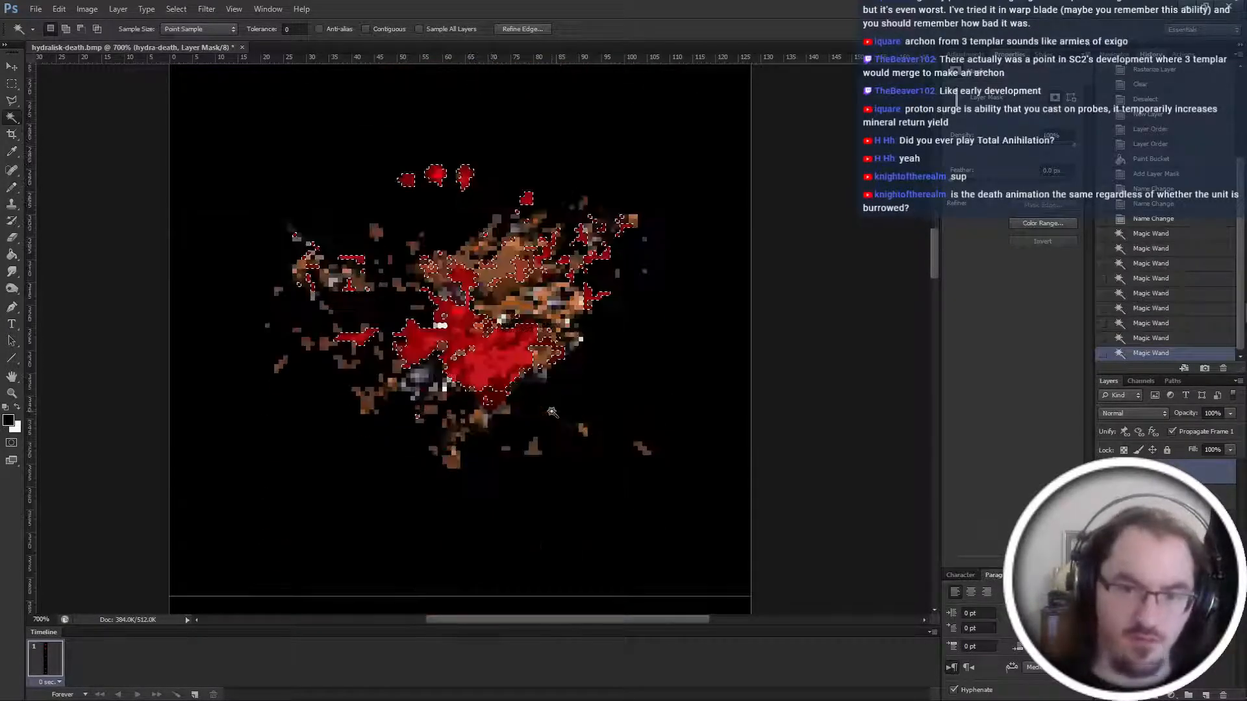
{"action": "scroll", "coordinate": [532, 501], "scroll_direction": "down", "scroll_amount": 10}
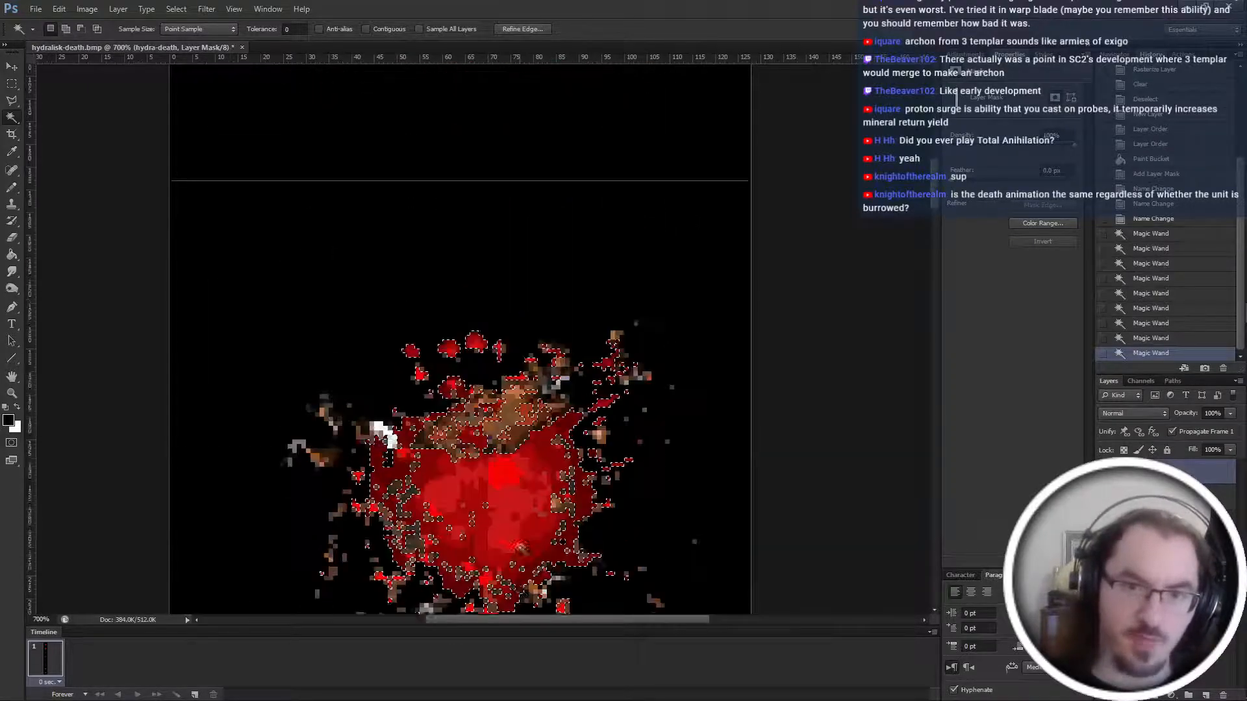
{"action": "scroll", "coordinate": [520, 548], "scroll_direction": "up", "scroll_amount": 4}
{"action": "scroll", "coordinate": [524, 520], "scroll_direction": "down", "scroll_amount": 2}
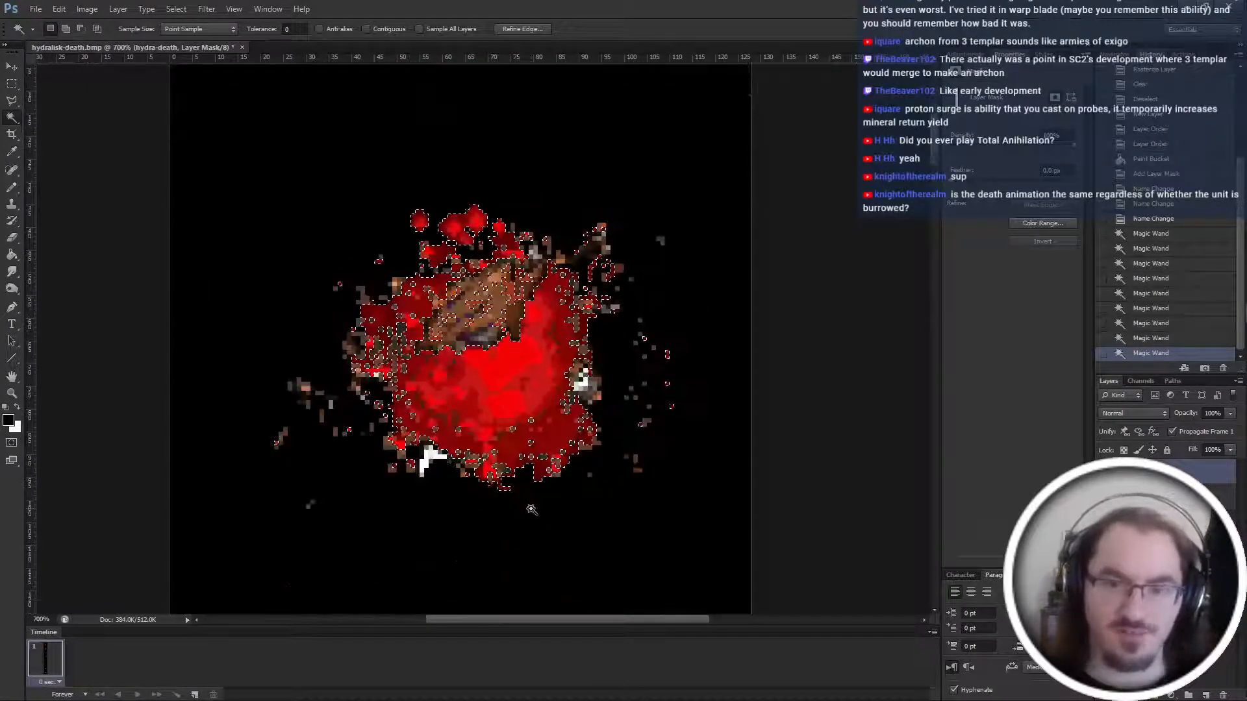
Invert the selection, clear it to black on the hydra-death layer mask so only blood shows, and deselect.
{"action": "right_click", "coordinate": [515, 361]}
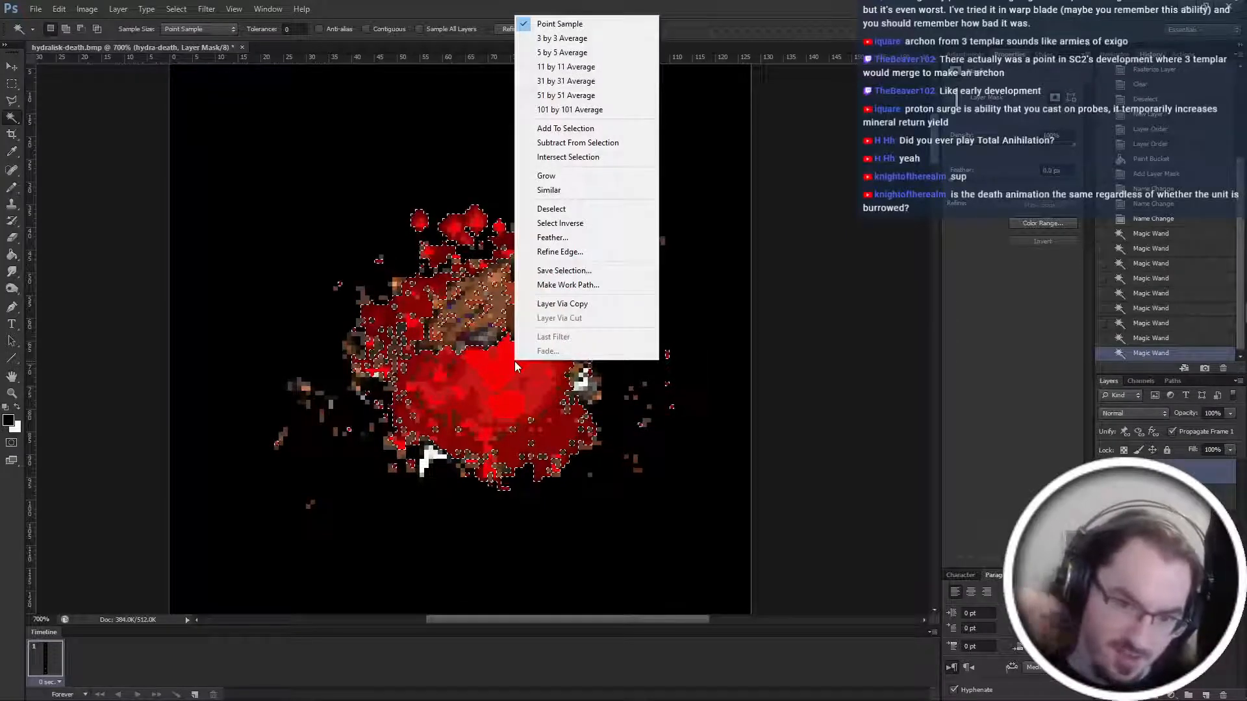
{"action": "left_click", "coordinate": [762, 40]}
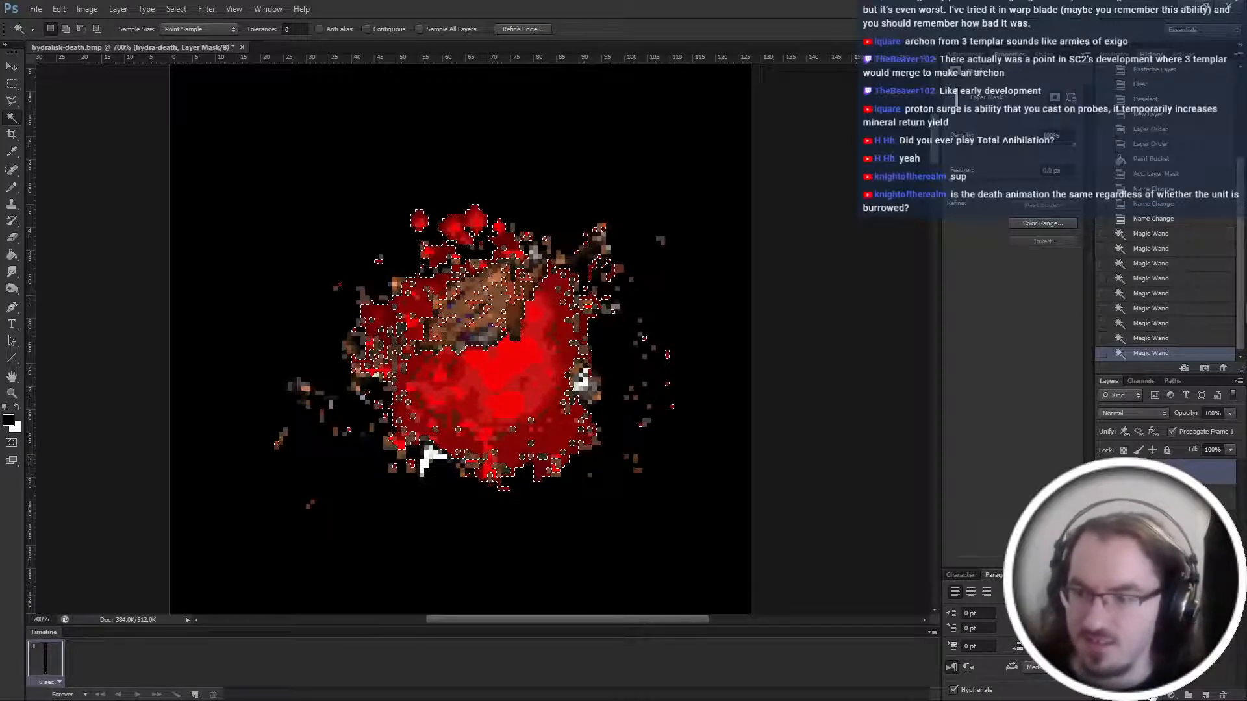
{"action": "right_click", "coordinate": [544, 388]}
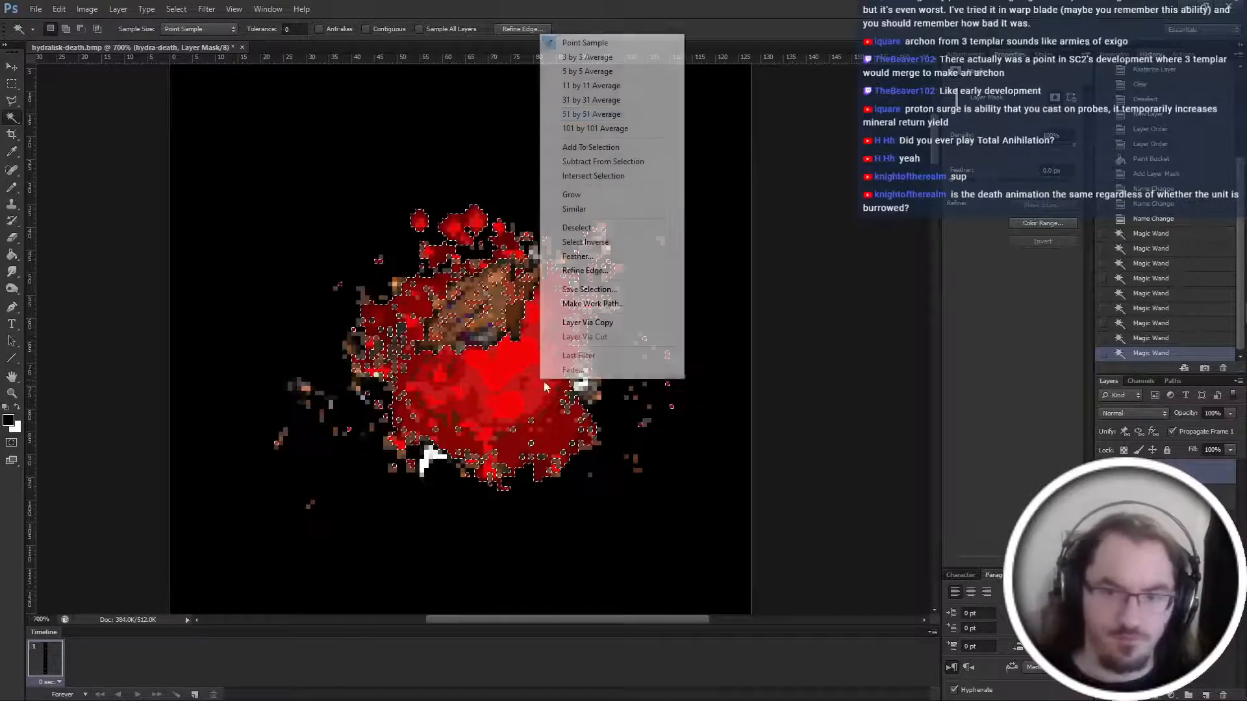
{"action": "left_click", "coordinate": [626, 243]}
{"action": "key", "text": "Delete"}
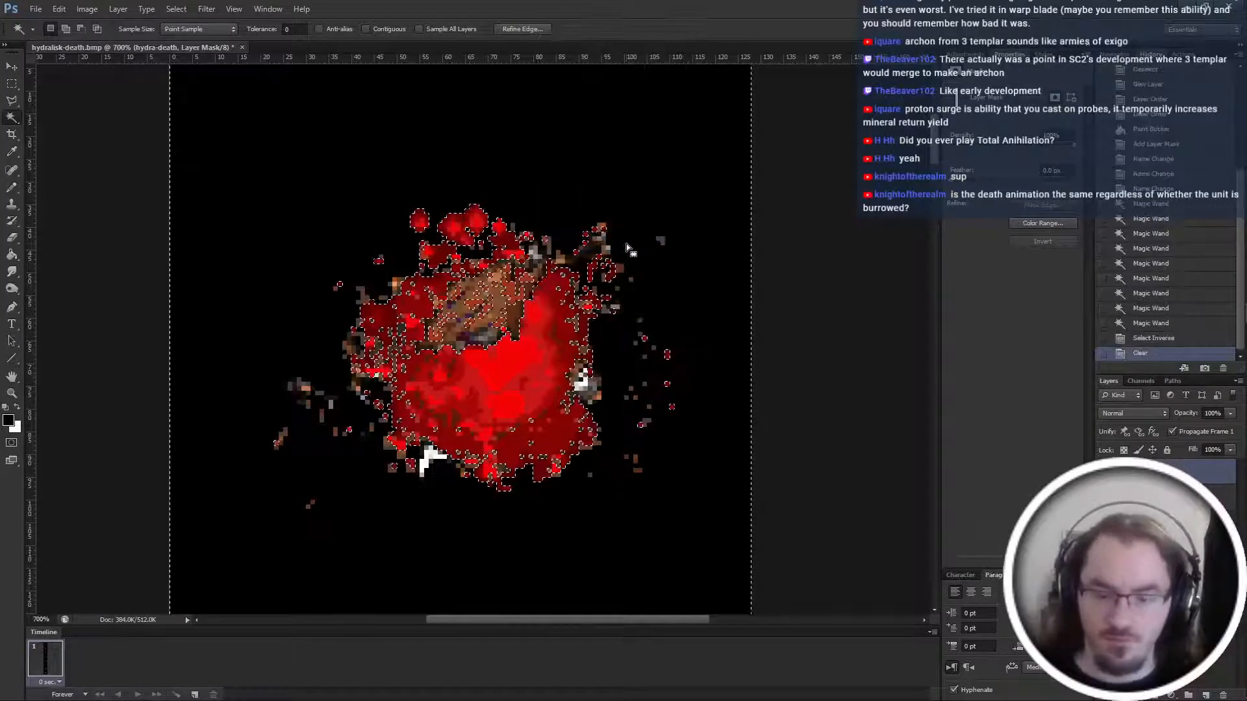
{"action": "key", "text": "x"}
{"action": "key", "text": "Delete"}
{"action": "key", "text": "ctrl+d"}
{"action": "key", "text": "m"}
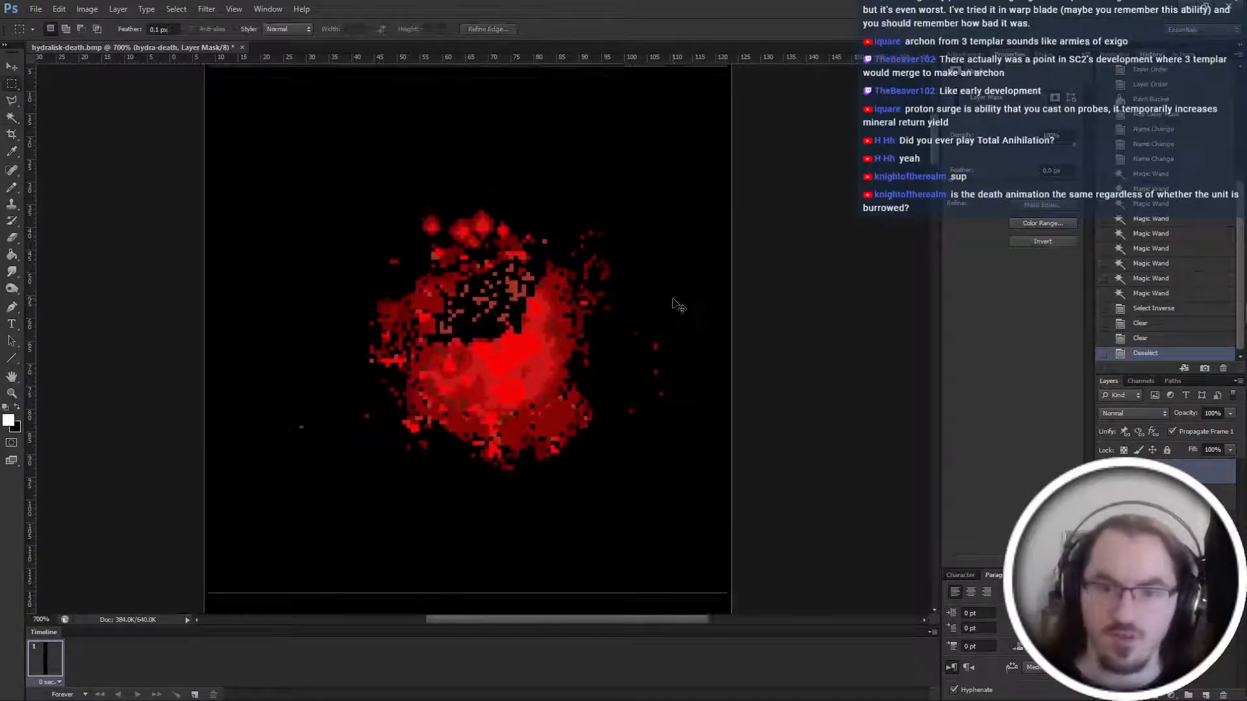
Review the masked blood splatter across all death frames.
{"action": "scroll", "coordinate": [673, 299], "scroll_direction": "down", "scroll_amount": 5}
{"action": "key", "text": "ctrl+minus"}
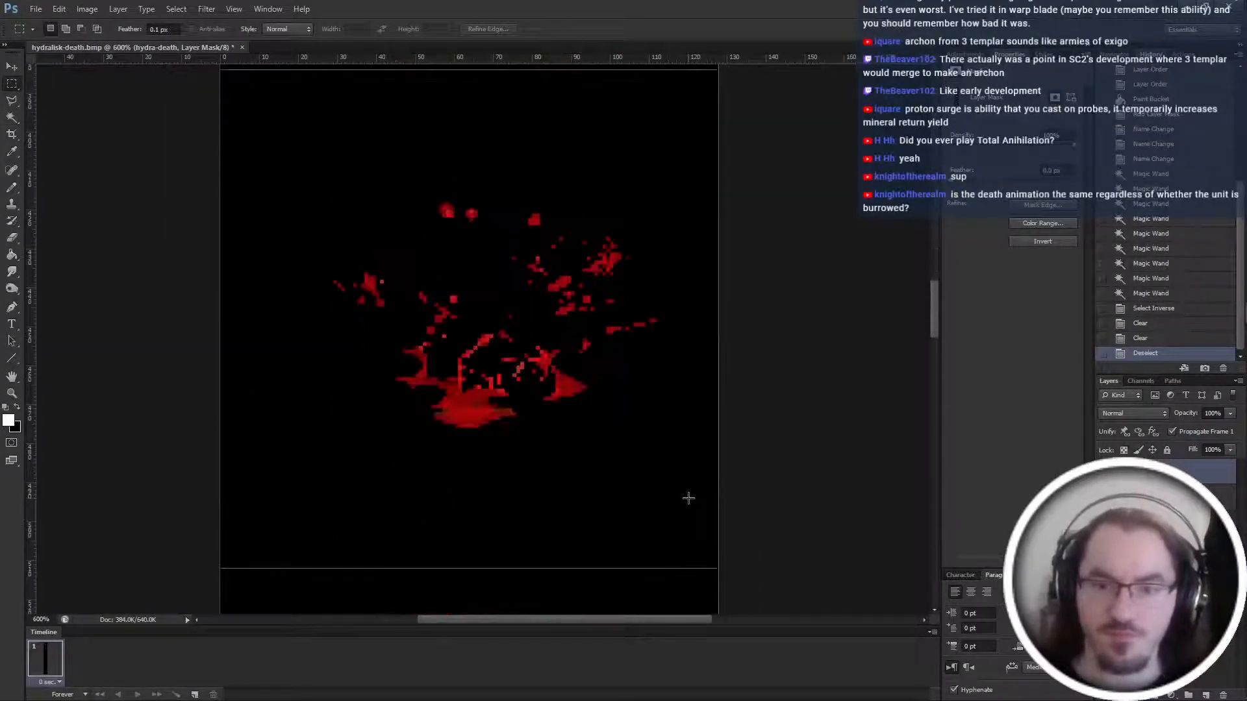
{"action": "scroll", "coordinate": [689, 498], "scroll_direction": "down", "scroll_amount": 5}
{"action": "scroll", "coordinate": [690, 518], "scroll_direction": "up", "scroll_amount": 2}
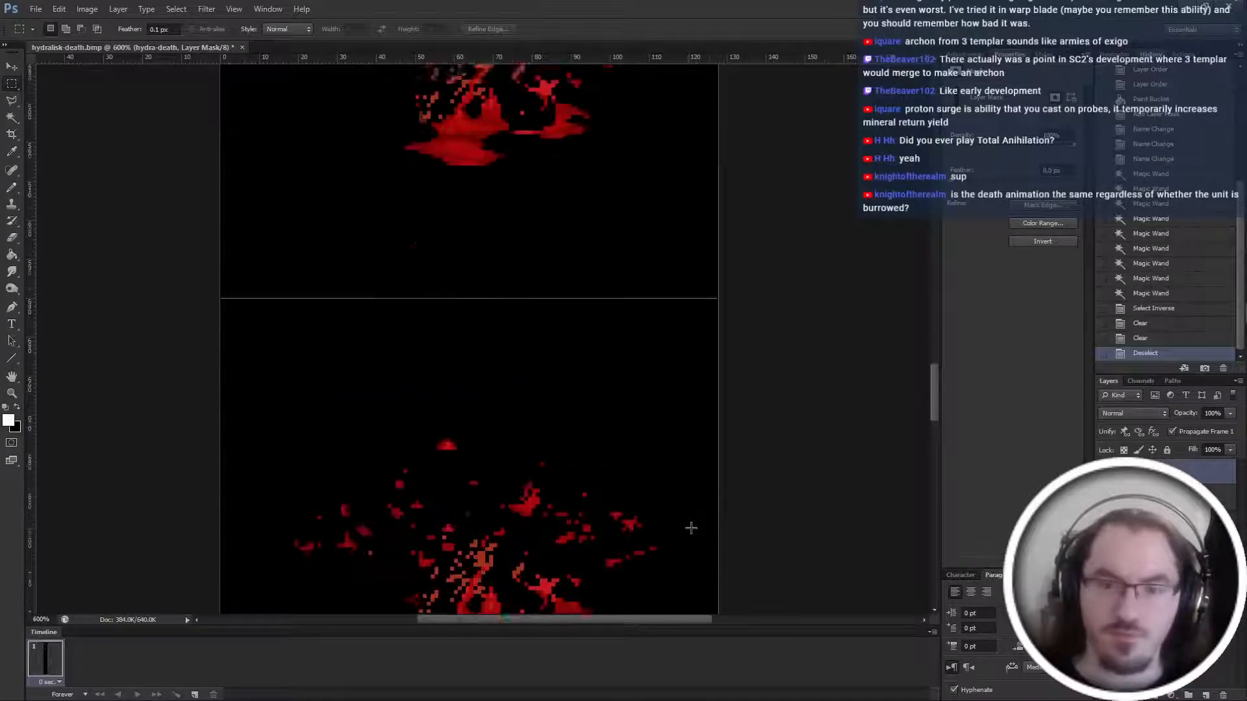
{"action": "scroll", "coordinate": [695, 525], "scroll_direction": "down", "scroll_amount": 2}
{"action": "scroll", "coordinate": [701, 527], "scroll_direction": "up", "scroll_amount": 1}
{"action": "scroll", "coordinate": [702, 528], "scroll_direction": "up", "scroll_amount": 3}
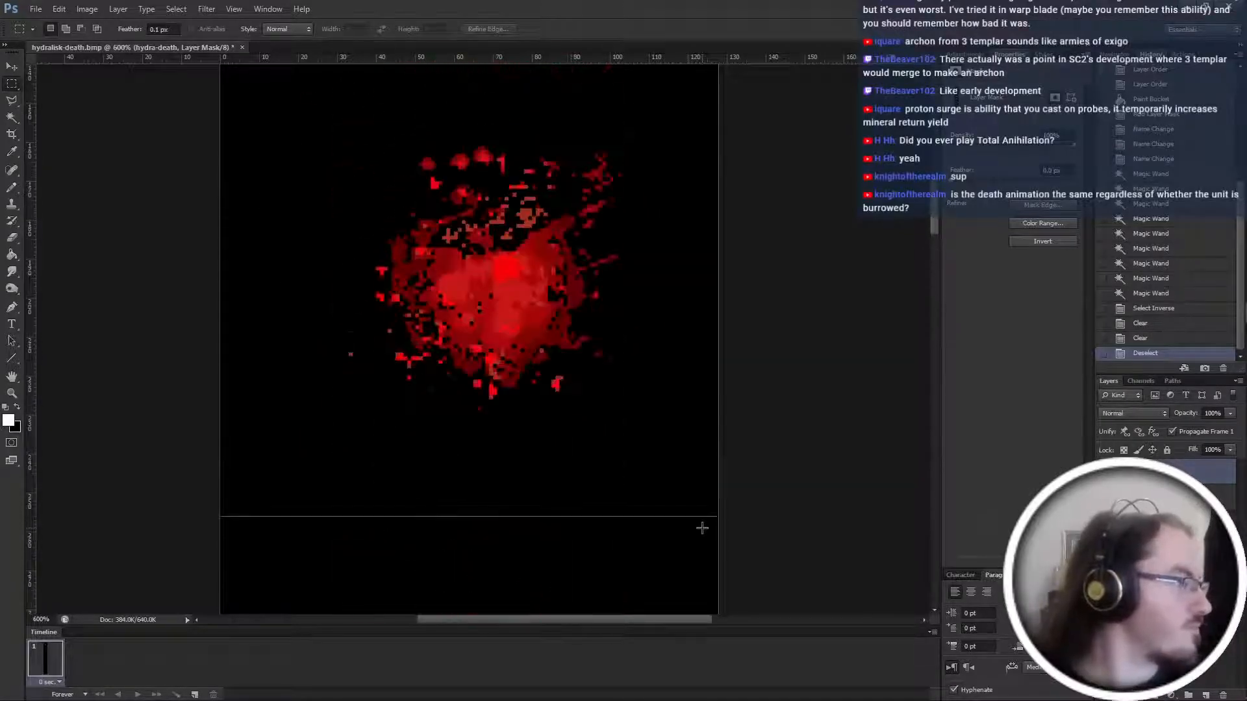
{"action": "scroll", "coordinate": [701, 526], "scroll_direction": "down", "scroll_amount": 4}
{"action": "scroll", "coordinate": [701, 525], "scroll_direction": "up", "scroll_amount": 3}
{"action": "scroll", "coordinate": [702, 523], "scroll_direction": "down", "scroll_amount": 3}
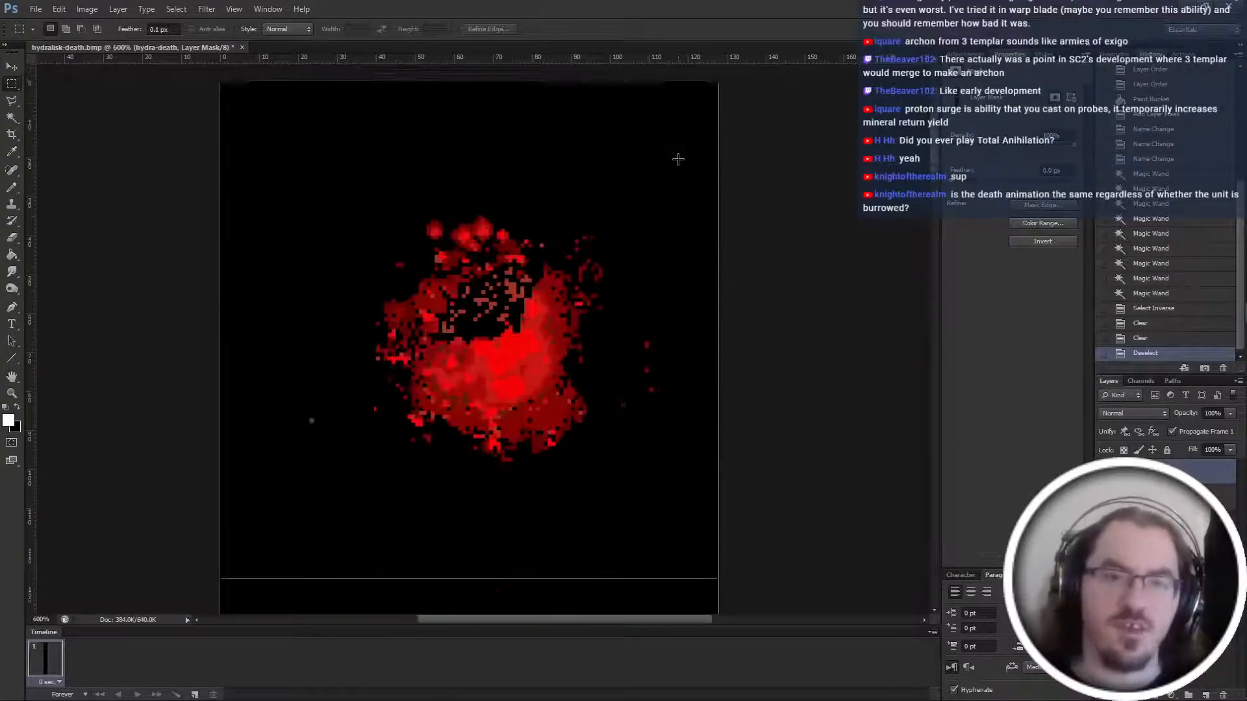
Open hydralisk-remnants.bmp from the Desktop folder as a separate document in Photoshop.
{"action": "key", "text": "alt+Tab"}
{"action": "left_click", "coordinate": [698, 202]}
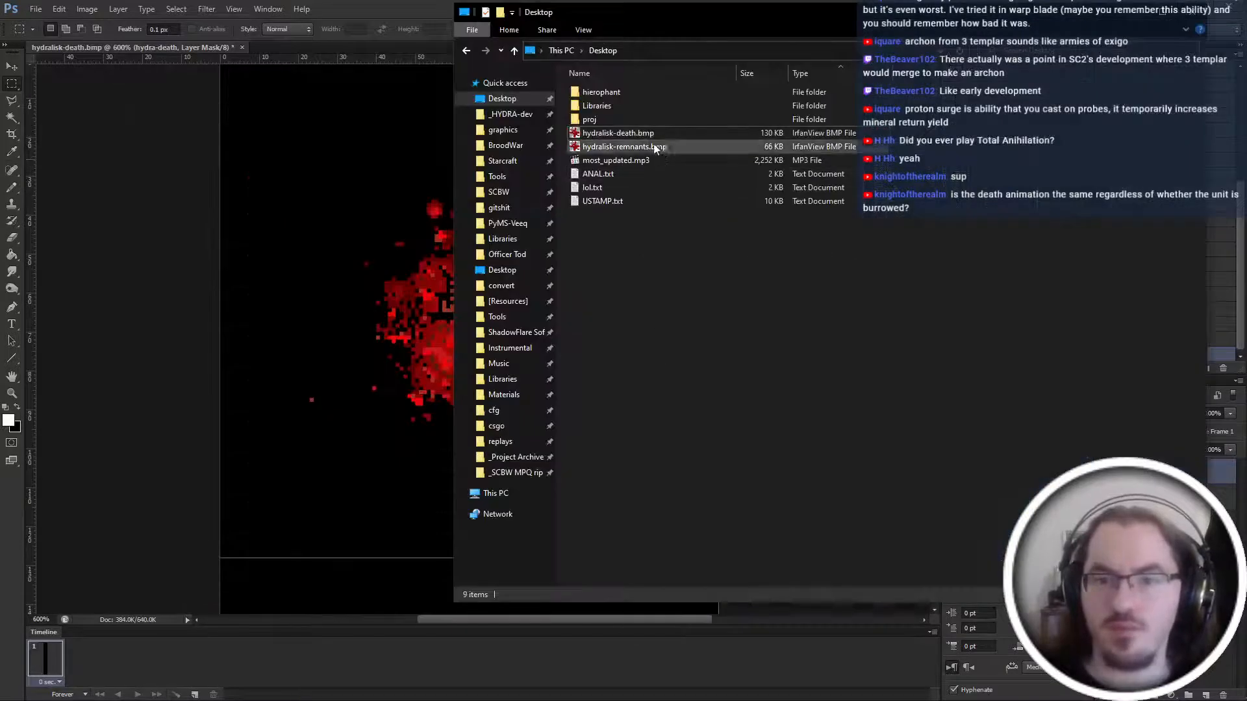
{"action": "left_click_drag", "start_coordinate": [645, 146], "coordinate": [342, 46]}
Switch to the zerg graphics folder and open basilisk.grp in PyGRP.
{"action": "key", "text": "alt+Tab"}
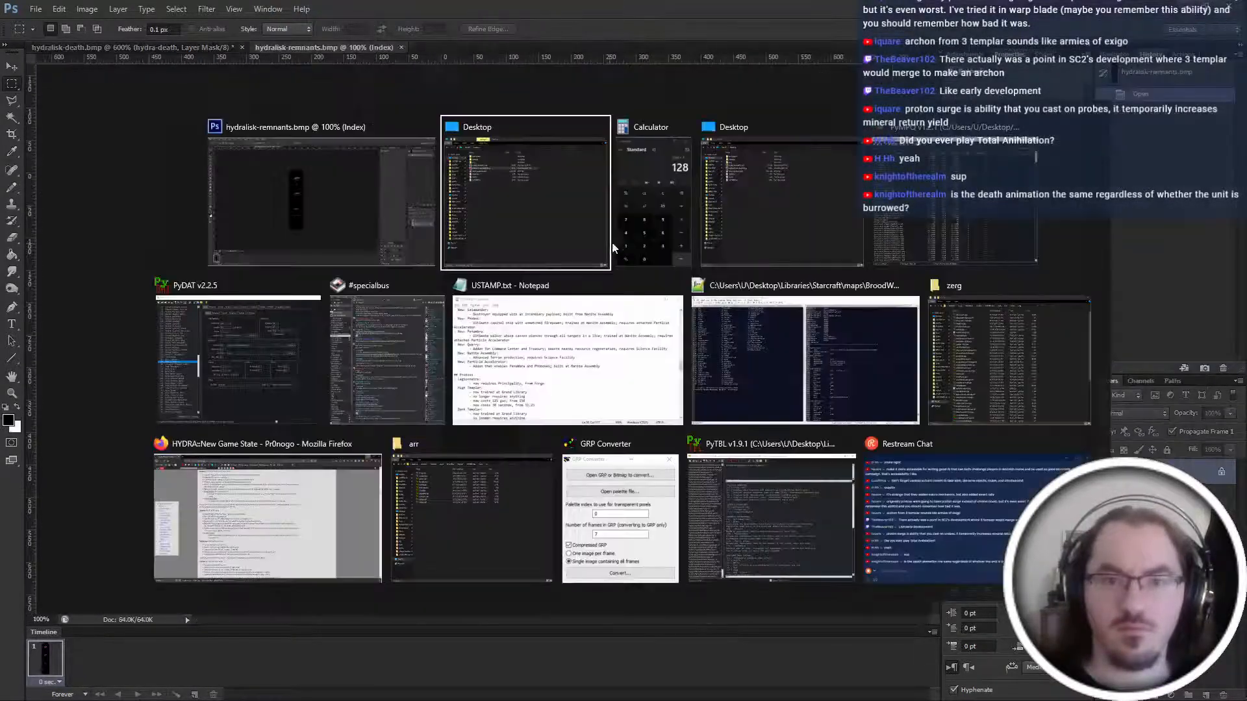
{"action": "left_click", "coordinate": [787, 189]}
{"action": "key", "text": "alt+Tab"}
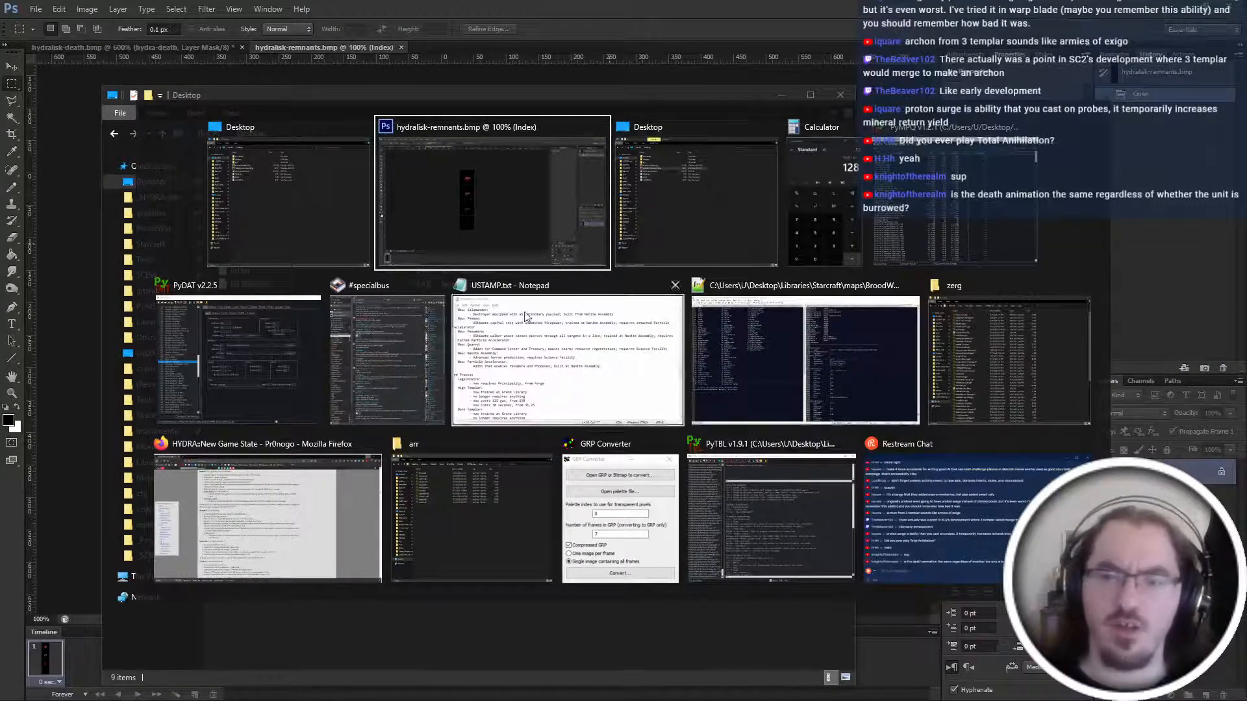
{"action": "key", "text": "Escape"}
{"action": "key", "text": "alt+Tab"}
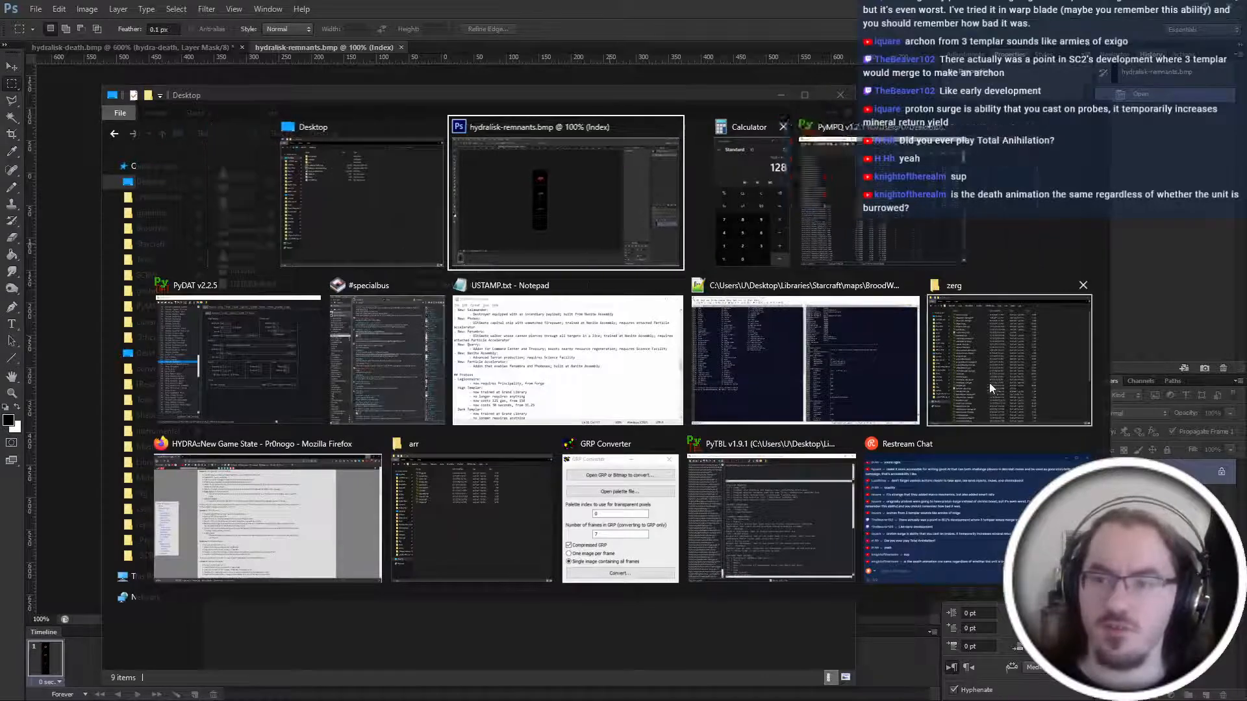
{"action": "left_click", "coordinate": [988, 383]}
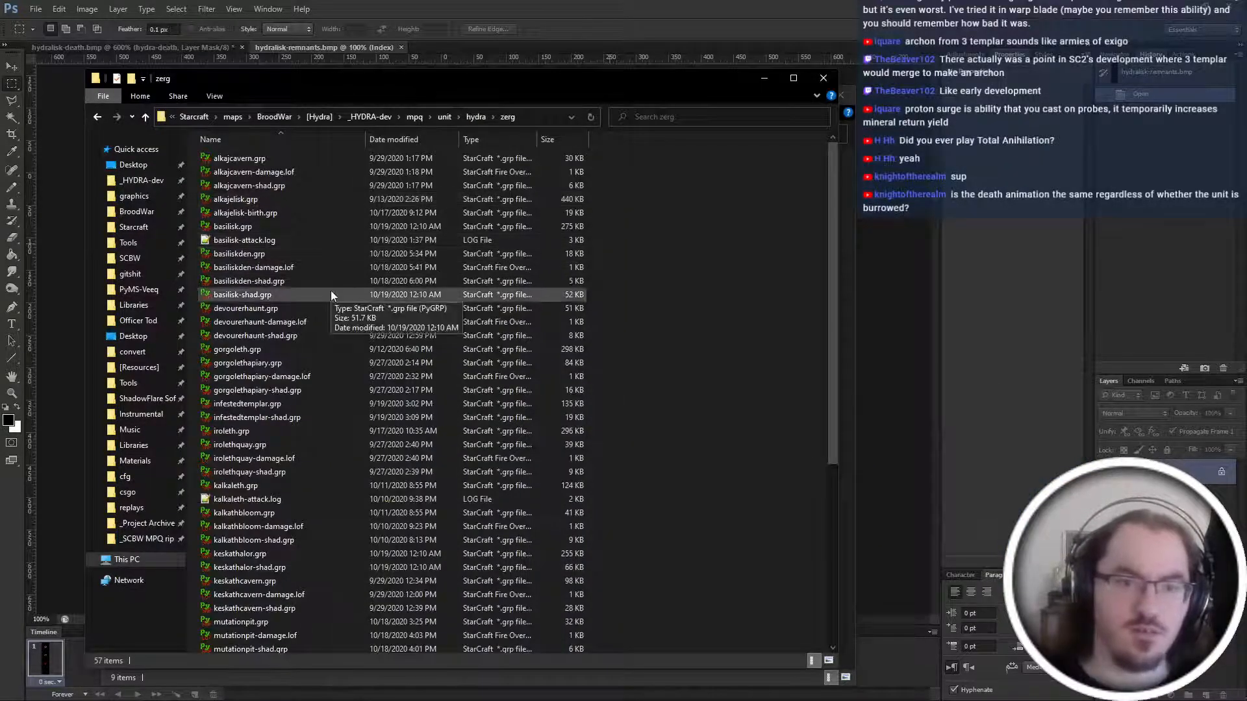
{"action": "double_click", "coordinate": [299, 222]}
Step through the front-facing frames of basilisk.grp and select Frame 220.
{"action": "left_click", "coordinate": [639, 371]}
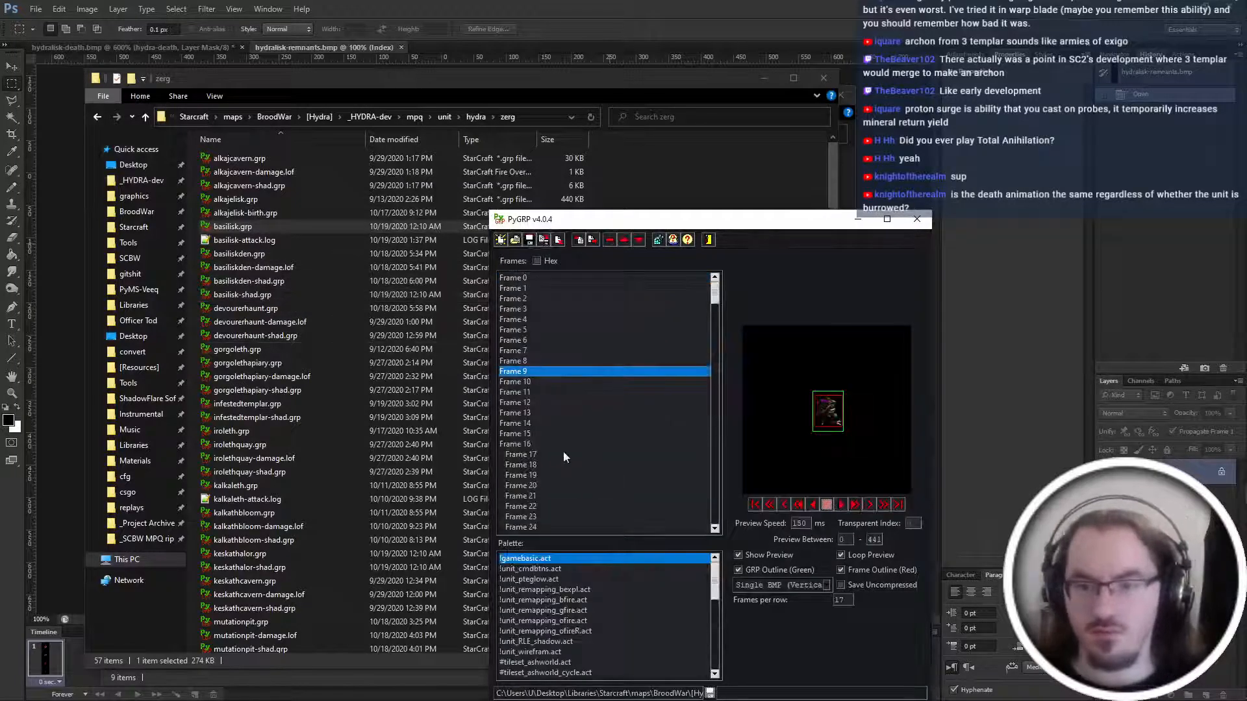
{"action": "left_click", "coordinate": [559, 445]}
{"action": "left_click", "coordinate": [883, 505]}
{"action": "left_click", "coordinate": [883, 506]}
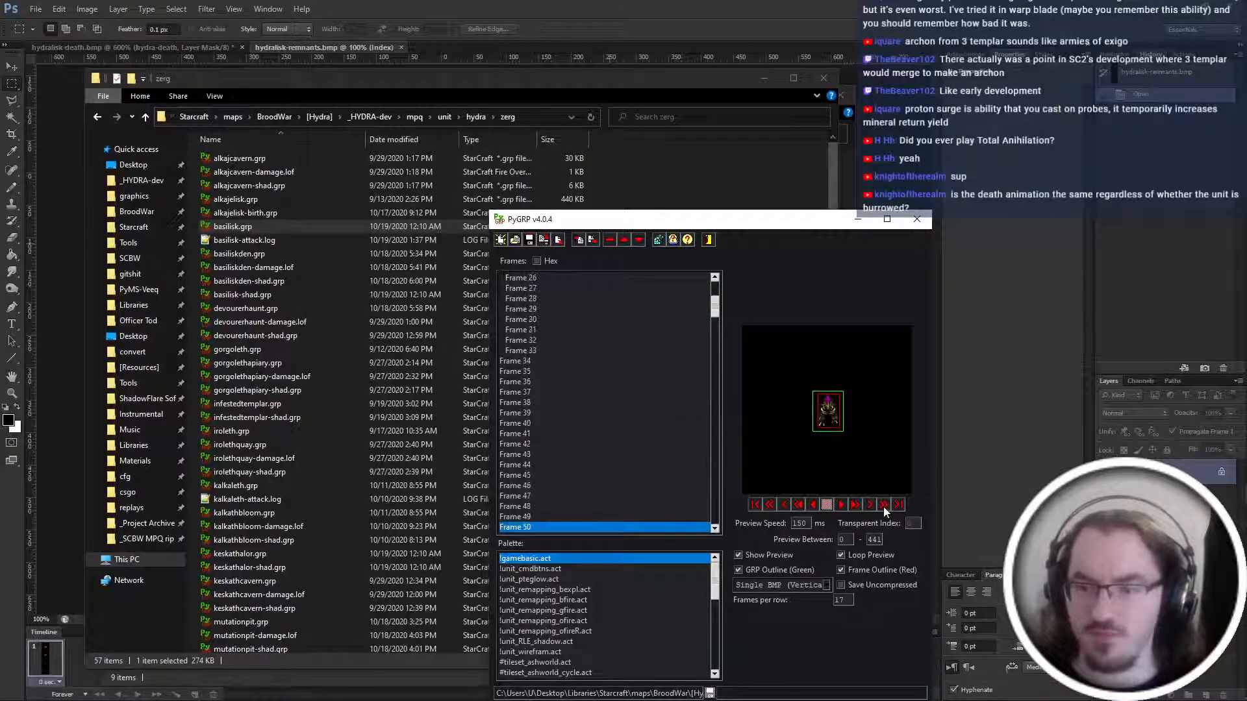
{"action": "left_click", "coordinate": [884, 505]}
{"action": "left_click", "coordinate": [883, 506]}
{"action": "left_click", "coordinate": [883, 505]}
{"action": "left_click", "coordinate": [883, 506]}
{"action": "left_click", "coordinate": [884, 505]}
{"action": "left_click", "coordinate": [883, 506]}
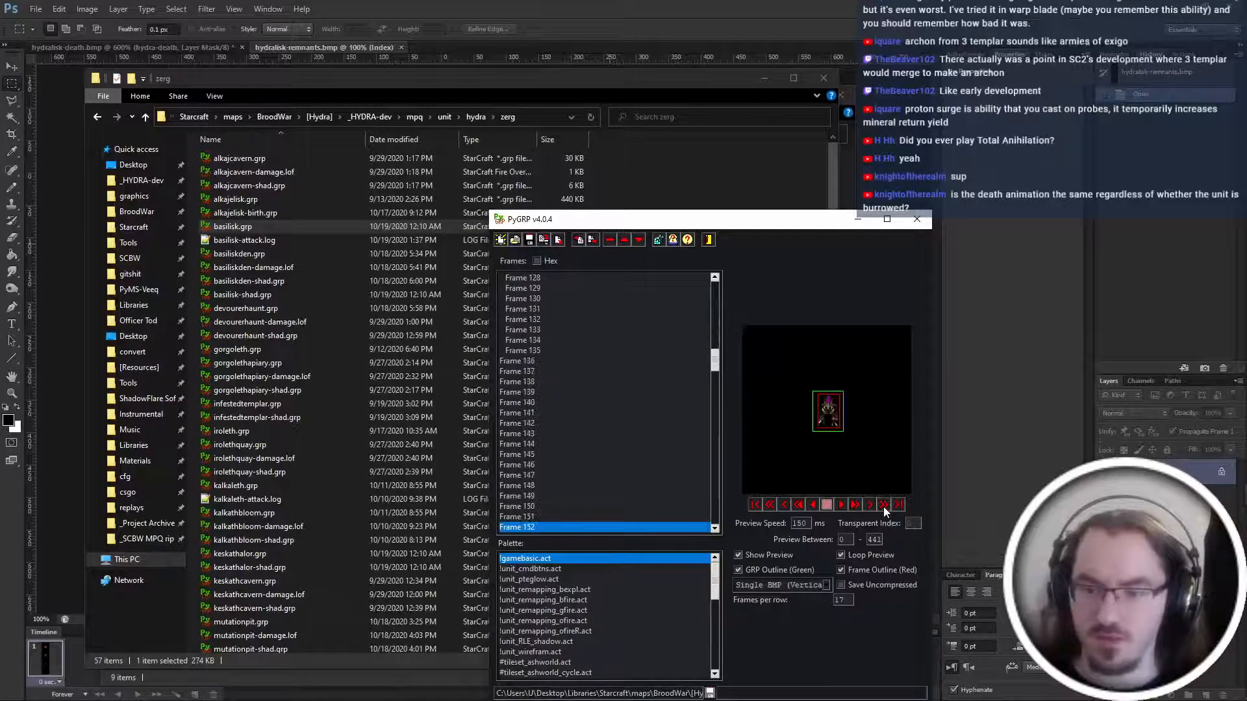
{"action": "left_click", "coordinate": [883, 505]}
{"action": "left_click", "coordinate": [883, 505]}
{"action": "left_click", "coordinate": [883, 506]}
{"action": "left_click", "coordinate": [883, 505]}
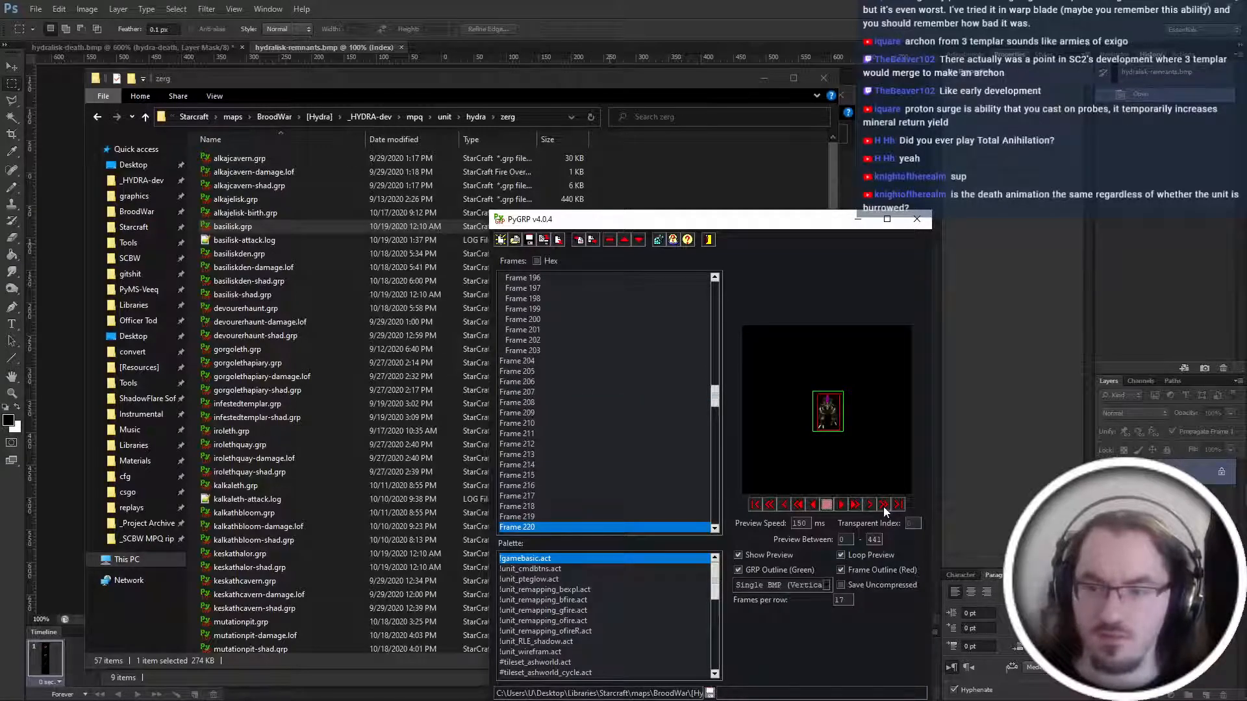
Export the selected frame to the Desktop as basilisk.bmp.
{"action": "key", "text": "ctrl+e"}
{"action": "type", "text": "basilisk"}
{"action": "key", "text": "Return"}
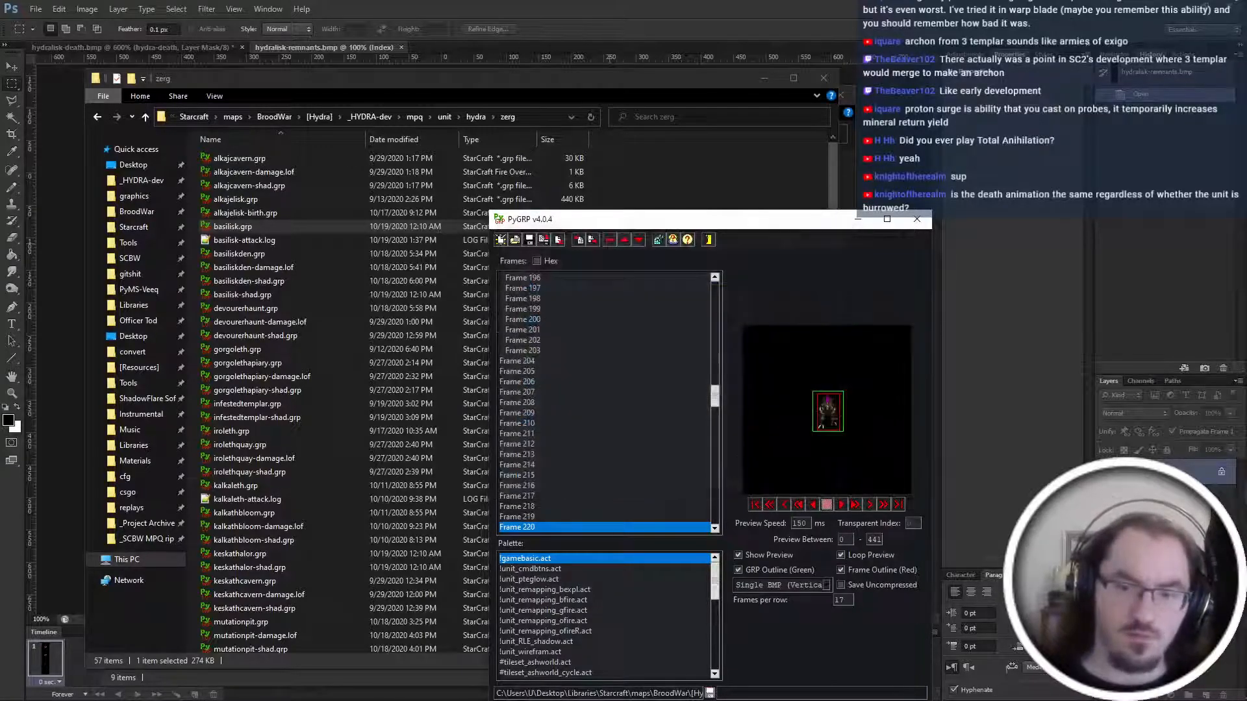
Open basilisk.bmp from the Desktop folder as a separate document in Photoshop.
{"action": "key", "text": "alt+Tab"}
{"action": "key", "text": "alt+Tab"}
{"action": "key", "text": "alt+Tab"}
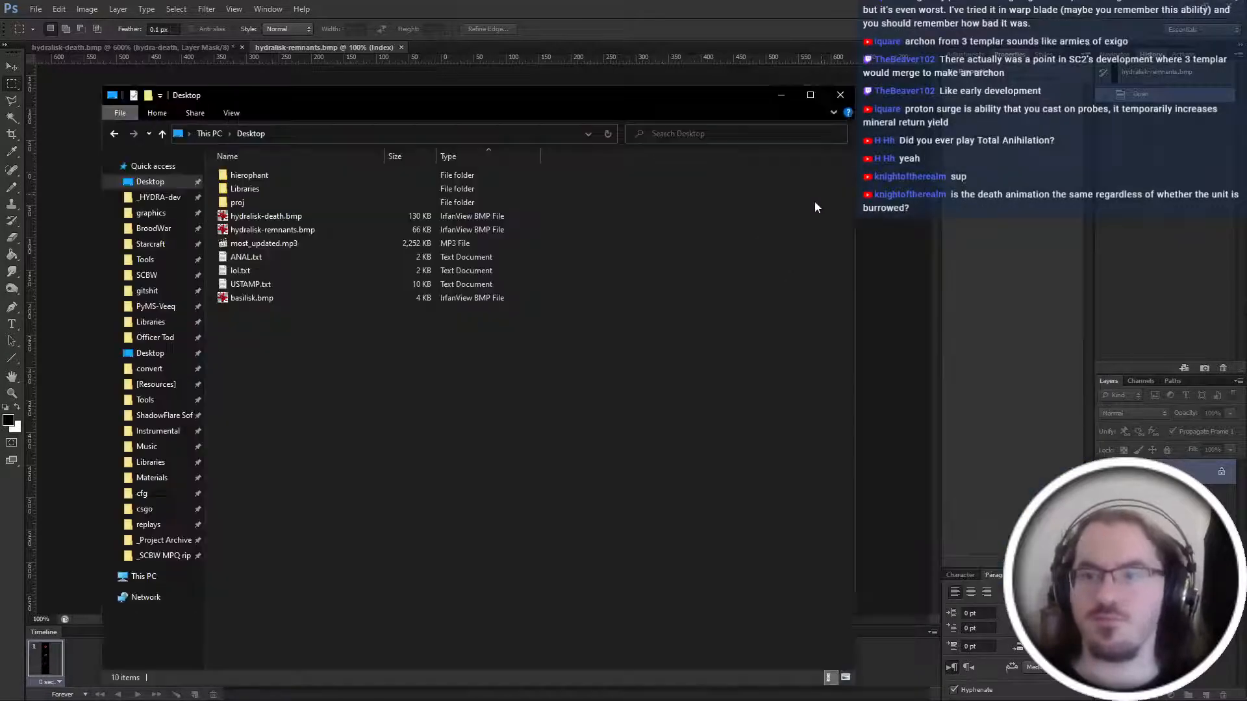
{"action": "left_click_drag", "start_coordinate": [524, 38], "coordinate": [493, 49]}
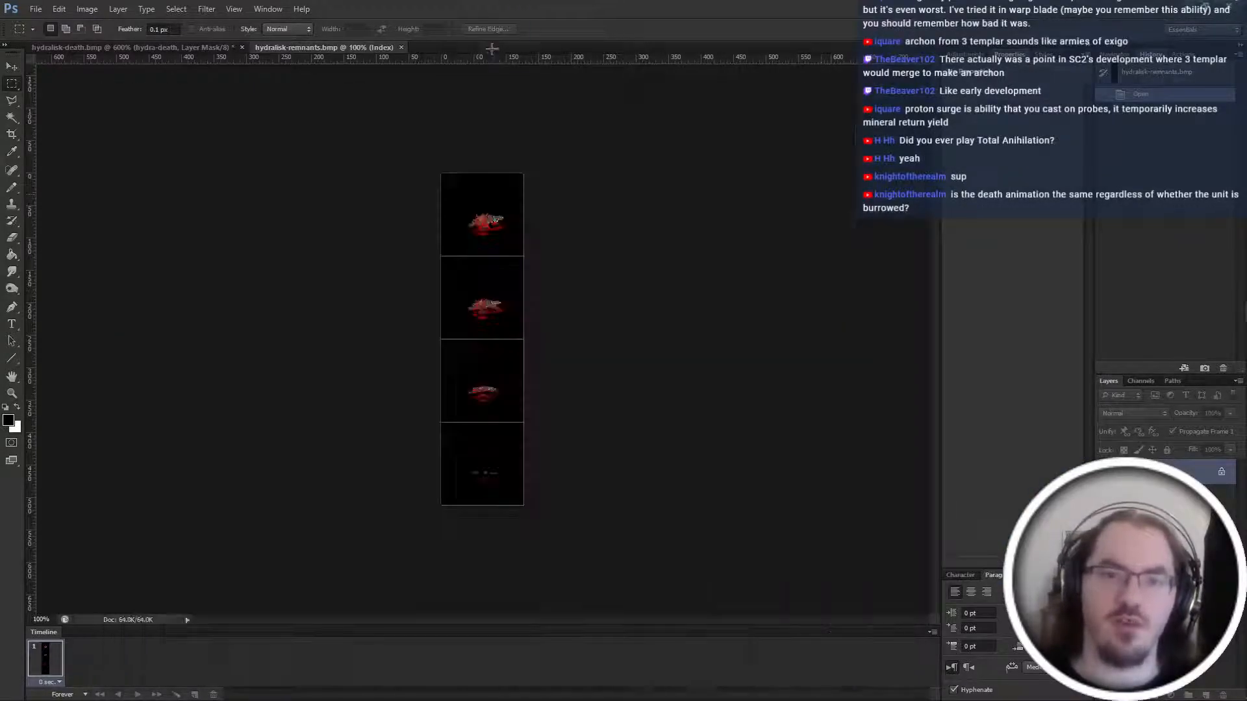
{"action": "key", "text": "ctrl+plus"}
Select the black background around the basilisk with the Magic Wand and convert the image to RGB mode.
{"action": "key", "text": "w"}
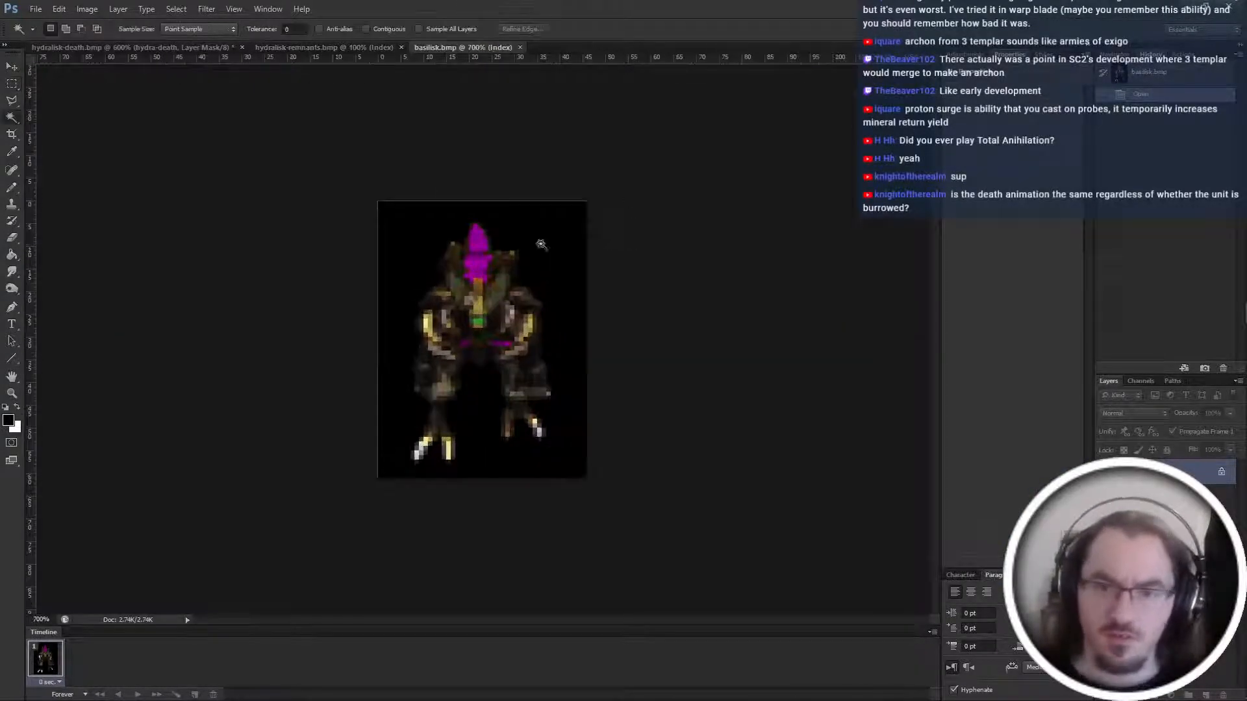
{"action": "left_click", "coordinate": [543, 245]}
{"action": "key", "text": "alt+i"}
{"action": "key", "text": "m"}
{"action": "key", "text": "r"}
Turn the basilisk background into a rasterized layer via a smart object, and clear the selected black area to transparency.
{"action": "right_click", "coordinate": [1146, 469]}
{"action": "left_click", "coordinate": [1163, 494]}
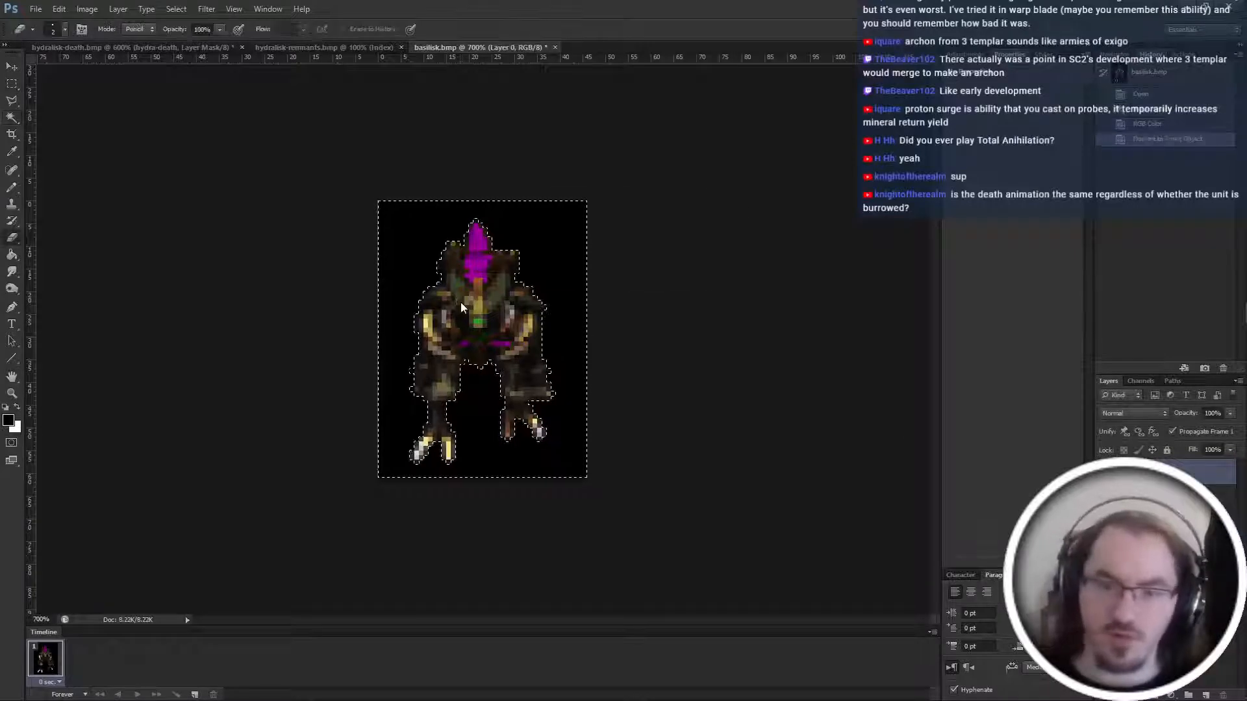
{"action": "key", "text": "Delete"}
{"action": "key", "text": "m"}
{"action": "key", "text": "ctrl+d"}
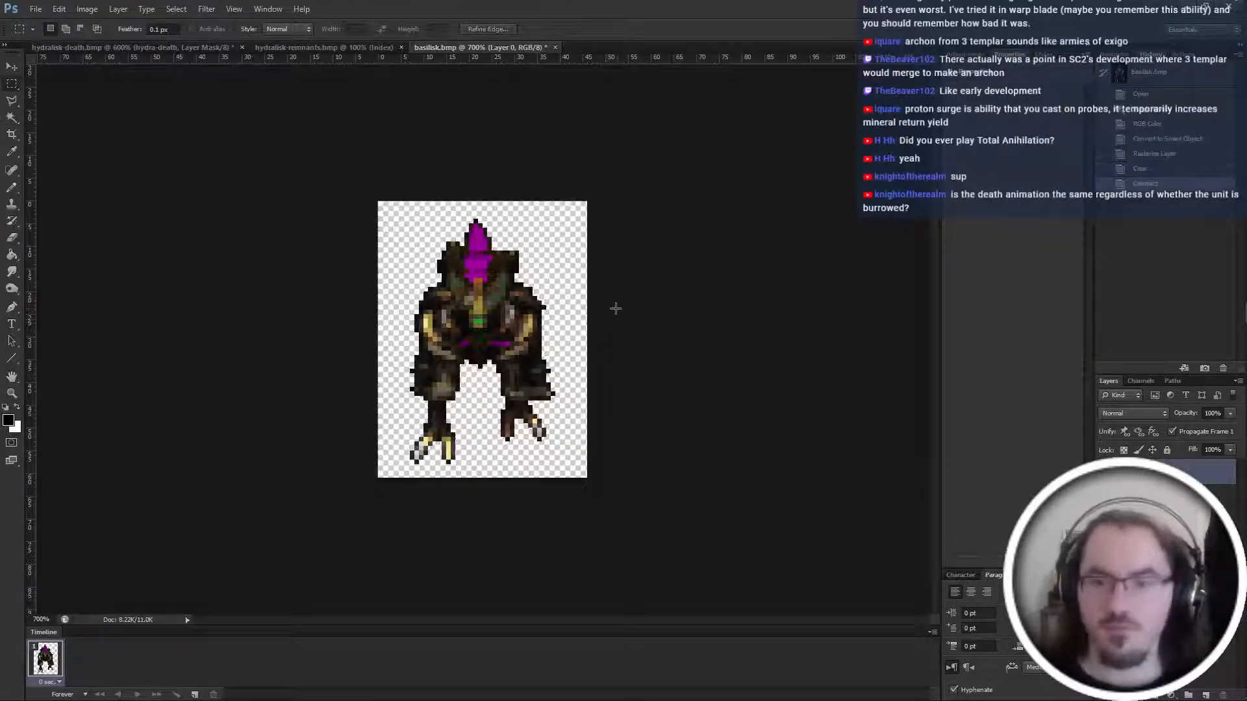
Paste the basilisk sprite into hydralisk-death.bmp and position it over the first frame's blood splatter.
{"action": "left_click", "coordinate": [162, 45]}
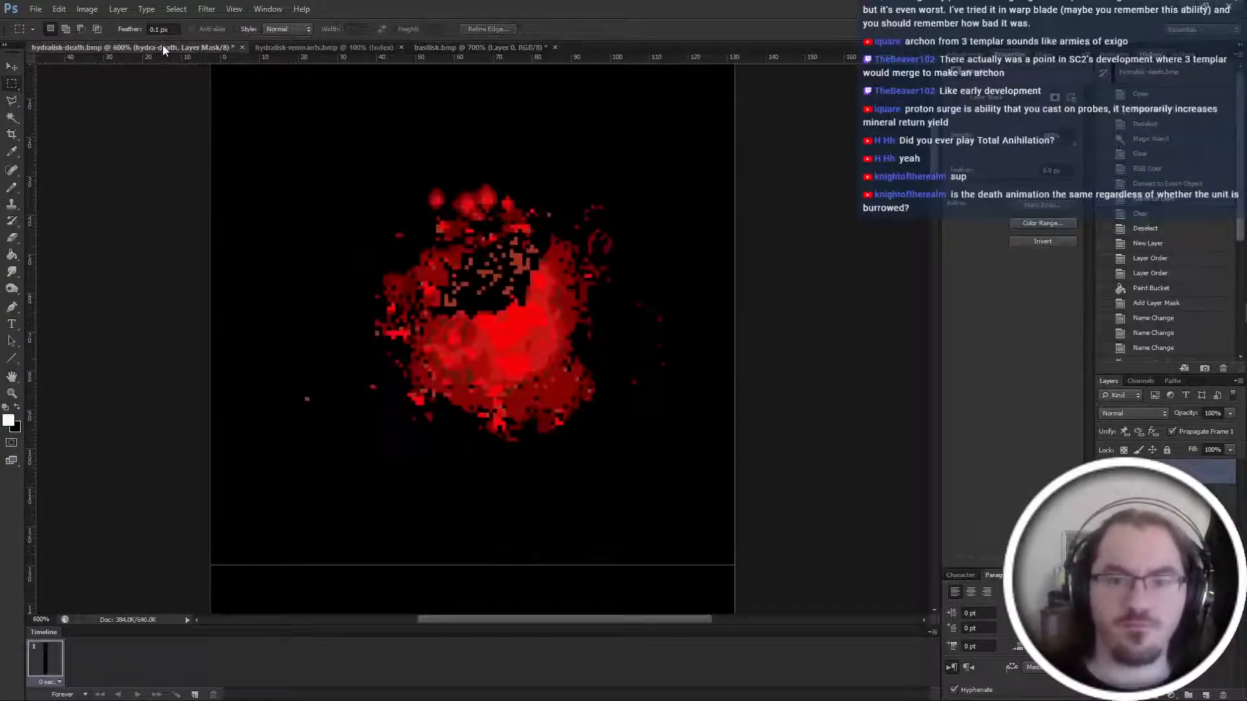
{"action": "key", "text": "ctrl+minus"}
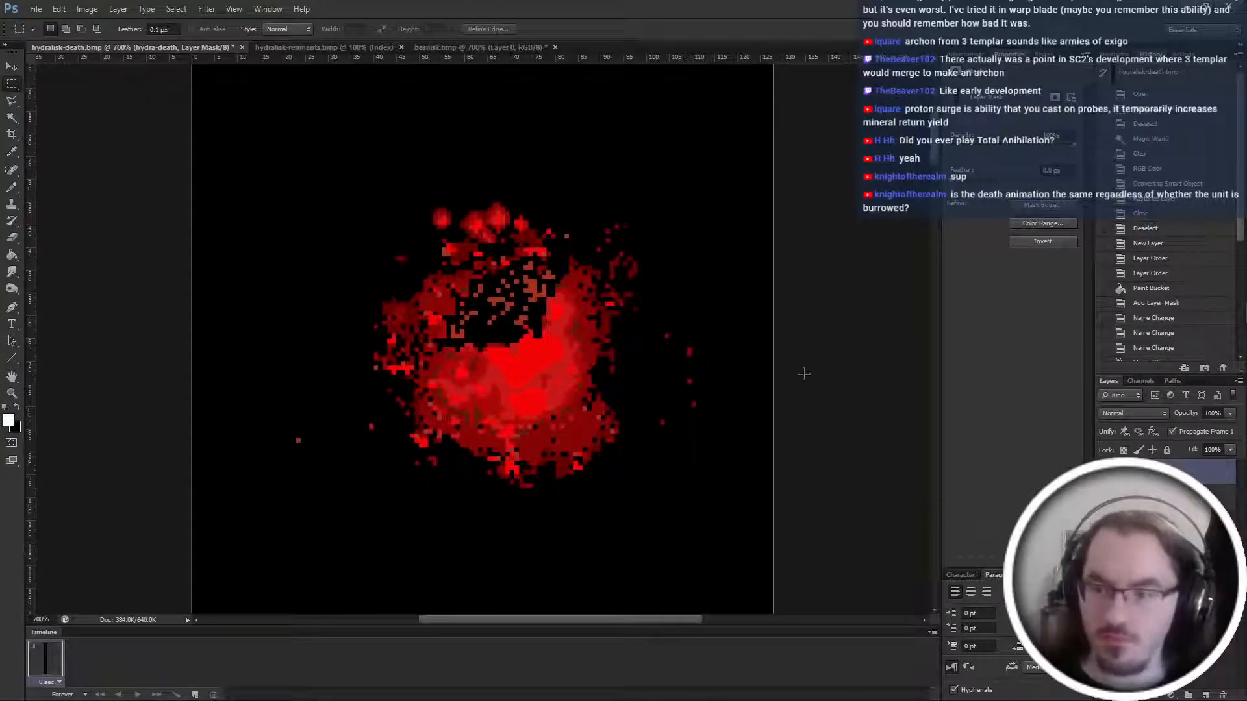
{"action": "key", "text": "ctrl+v"}
{"action": "key", "text": "ctrl+t"}
{"action": "left_click_drag", "start_coordinate": [518, 322], "coordinate": [537, 340]}
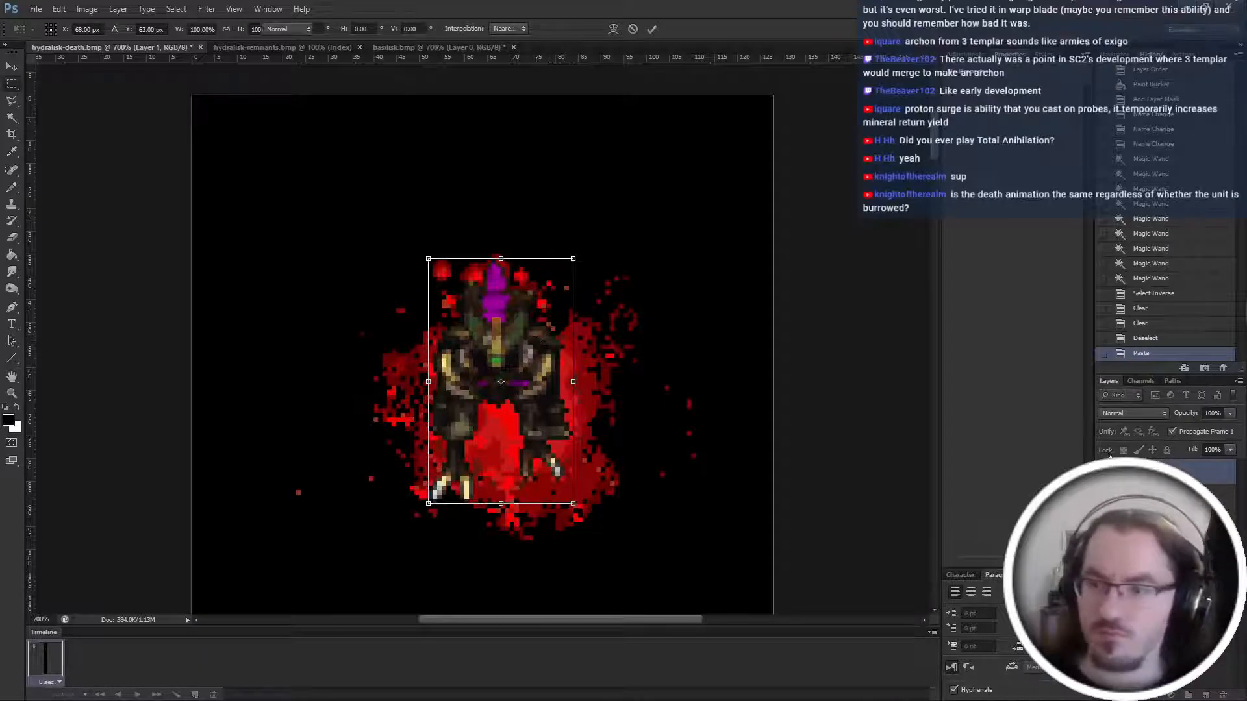
{"action": "key", "text": "Return"}
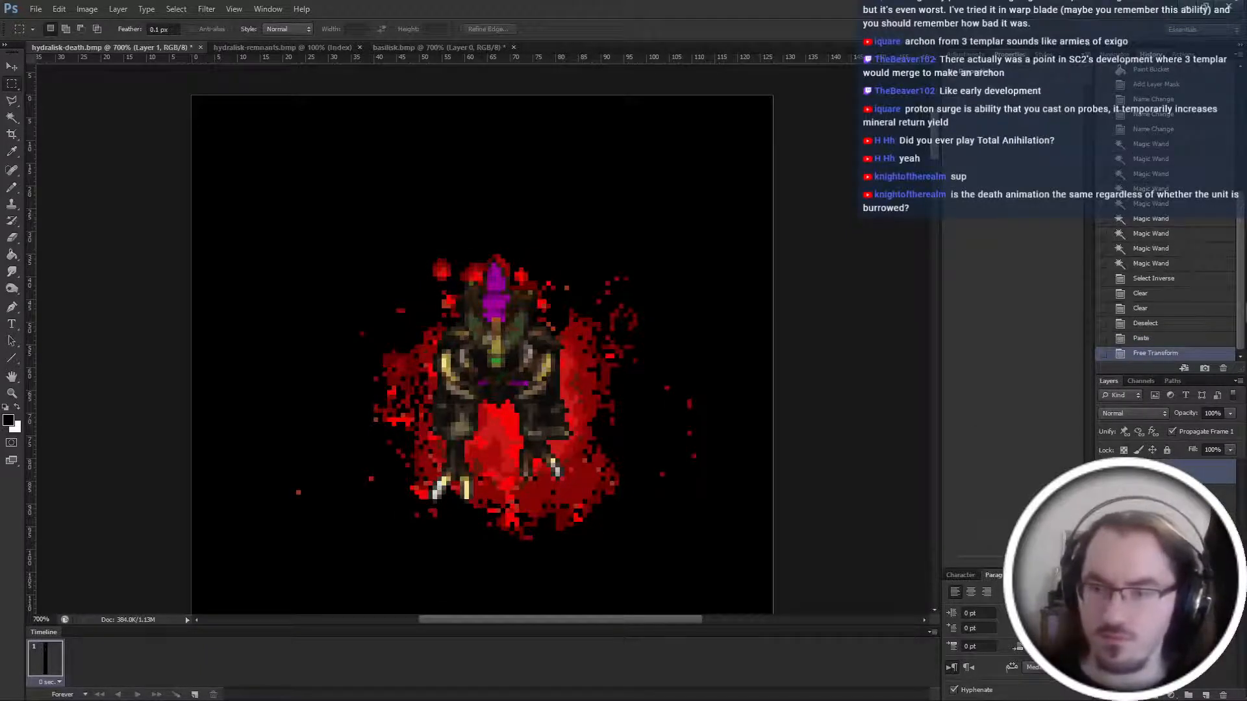
Place the basilisk layer beneath the blood and shift the sprite slightly down.
{"action": "key", "text": "ctrl+["}
{"action": "key", "text": "ctrl+t"}
{"action": "mouse_move", "coordinate": [505, 359]}
{"action": "left_mouse_down"}
{"action": "mouse_move", "coordinate": [518, 370]}
{"action": "mouse_move", "coordinate": [505, 404]}
{"action": "mouse_move", "coordinate": [504, 372]}
{"action": "left_mouse_up"}
{"action": "key", "text": "Return"}
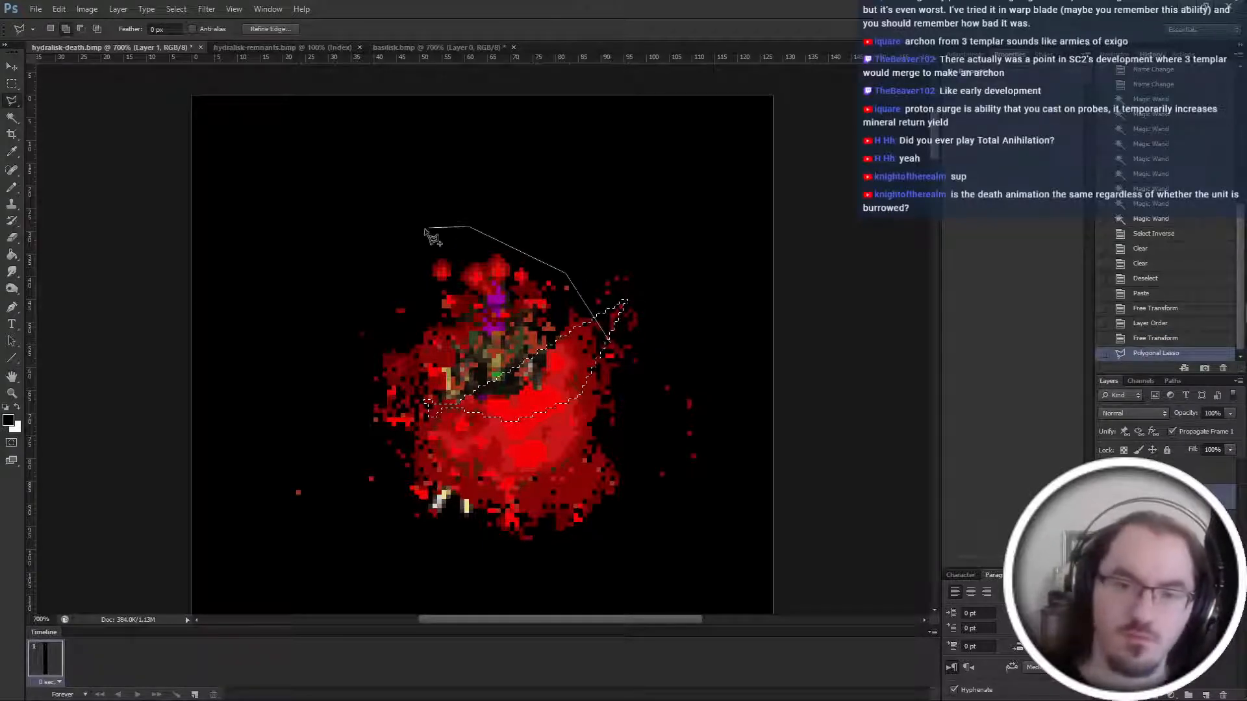
Cut the basilisk's lassoed upper body onto a new layer named upper and shift it slightly to the right.
{"action": "left_click", "coordinate": [390, 430]}
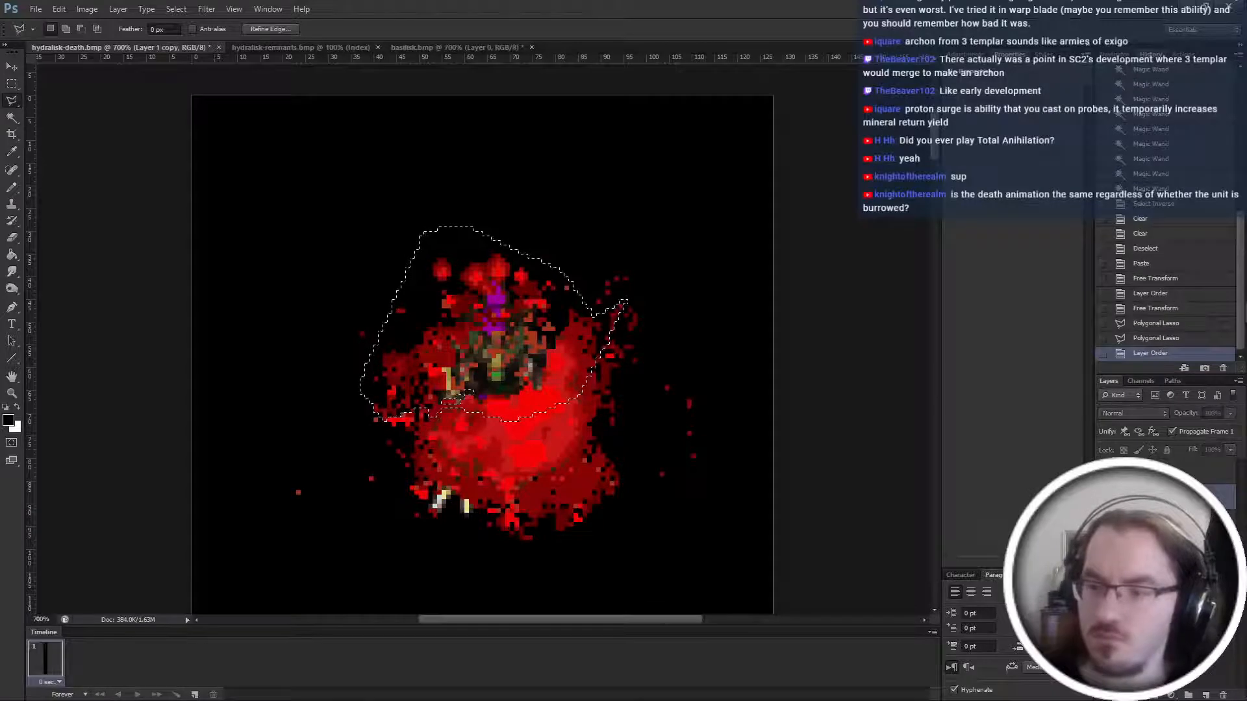
{"action": "key", "text": "alt+bracketleft"}
{"action": "right_click", "coordinate": [523, 316]}
{"action": "left_click", "coordinate": [610, 434]}
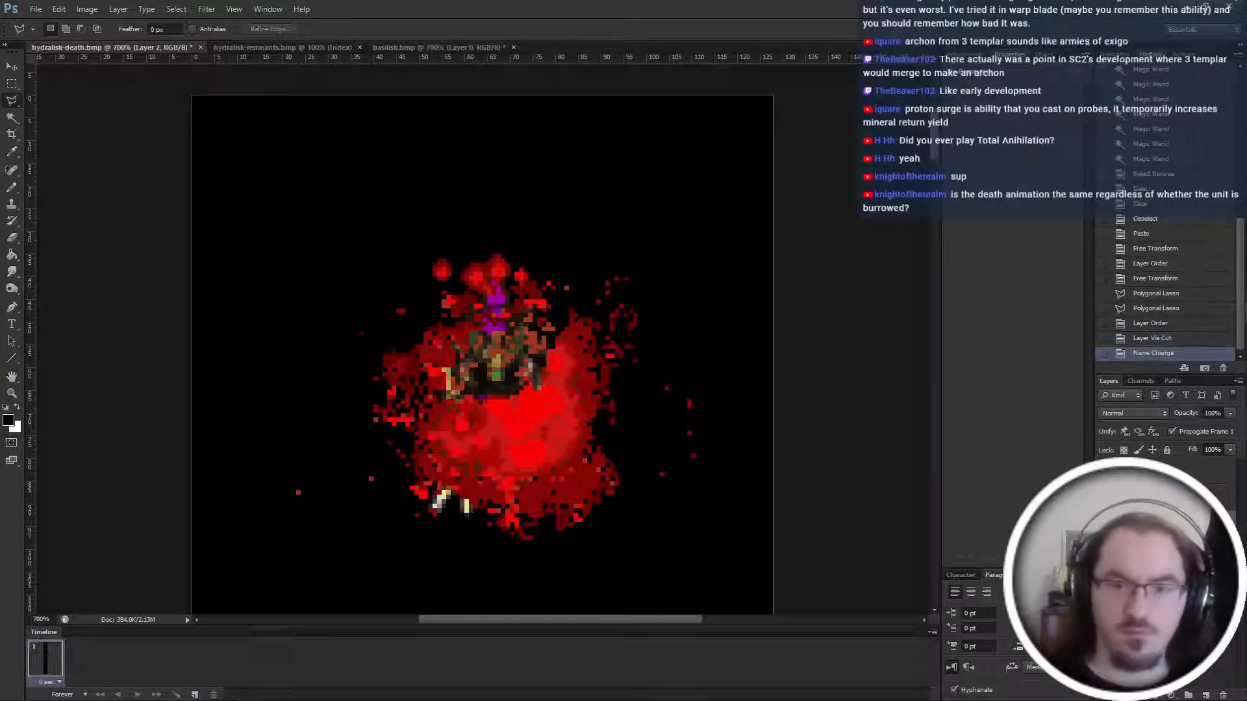
{"action": "key", "text": "ctrl+t"}
{"action": "mouse_move", "coordinate": [535, 356]}
{"action": "left_mouse_down"}
{"action": "mouse_move", "coordinate": [554, 354]}
{"action": "mouse_move", "coordinate": [543, 354]}
{"action": "left_mouse_up"}
{"action": "key", "text": "Return"}
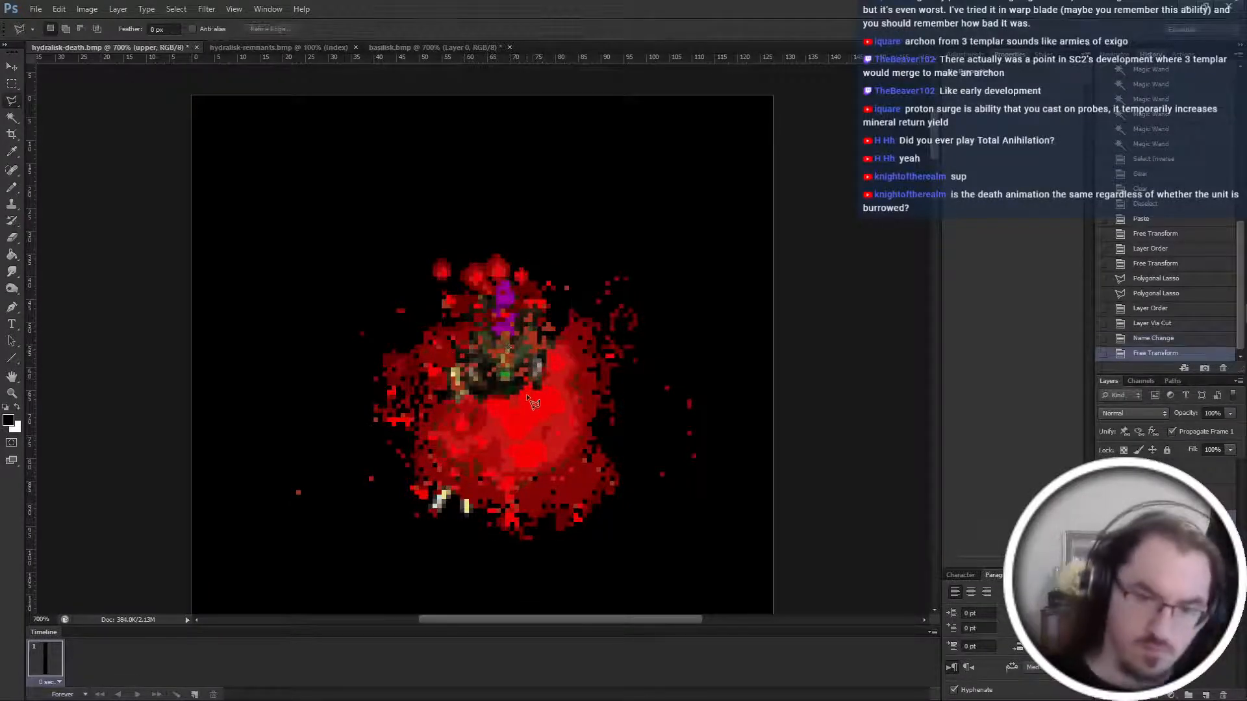
Cut the arm on the sprite's left side onto its own layer, then rotate it about 11° and shift it outward.
{"action": "left_click", "coordinate": [418, 404]}
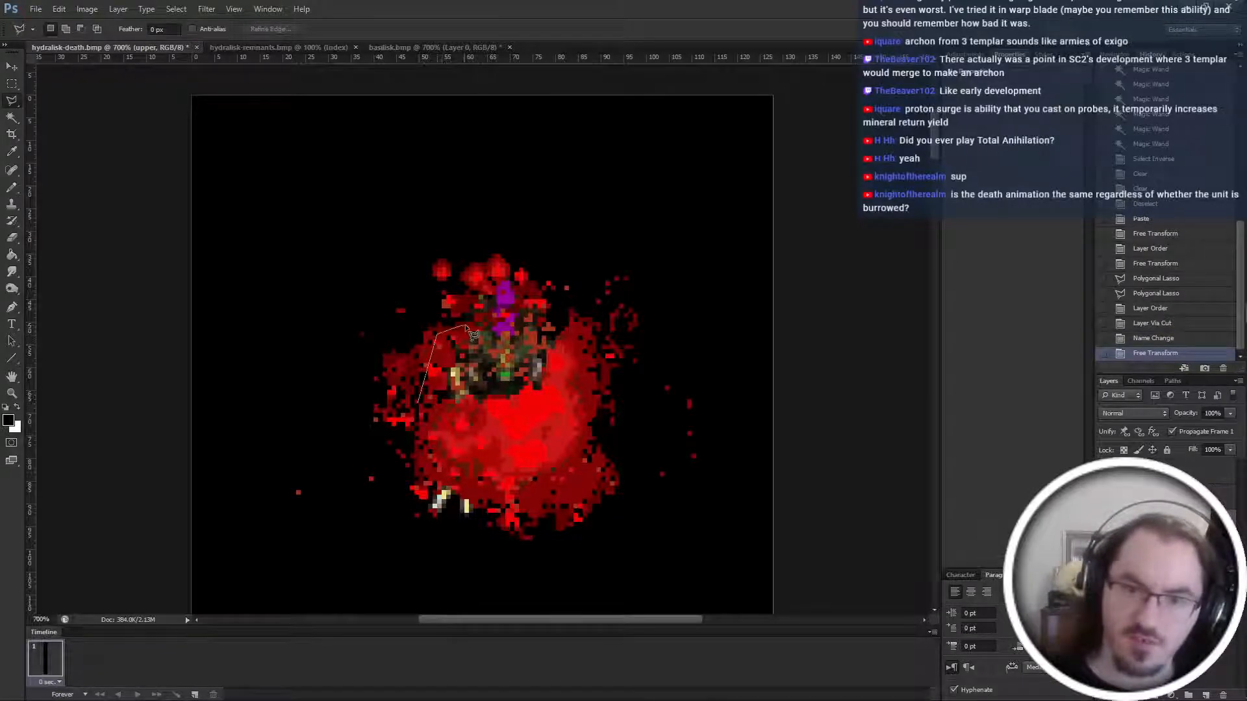
{"action": "right_click", "coordinate": [421, 429]}
{"action": "left_click", "coordinate": [455, 548]}
{"action": "key", "text": "ctrl+t"}
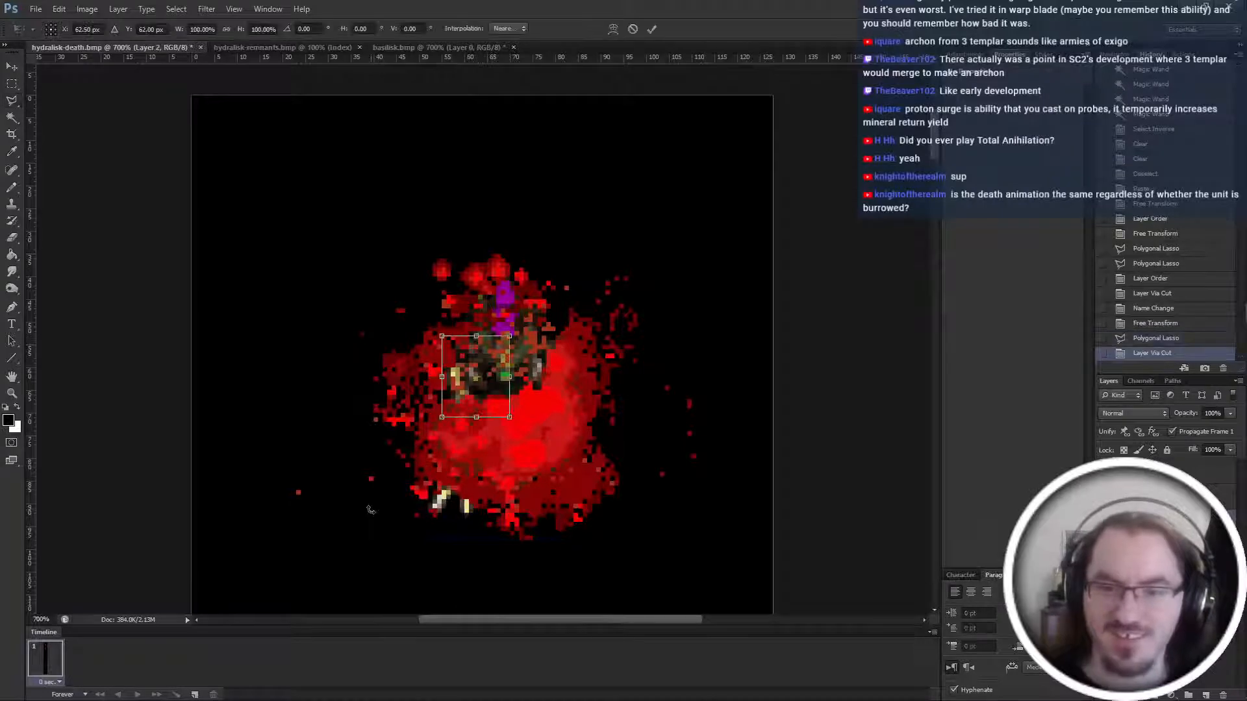
{"action": "left_click_drag", "start_coordinate": [504, 357], "coordinate": [497, 357]}
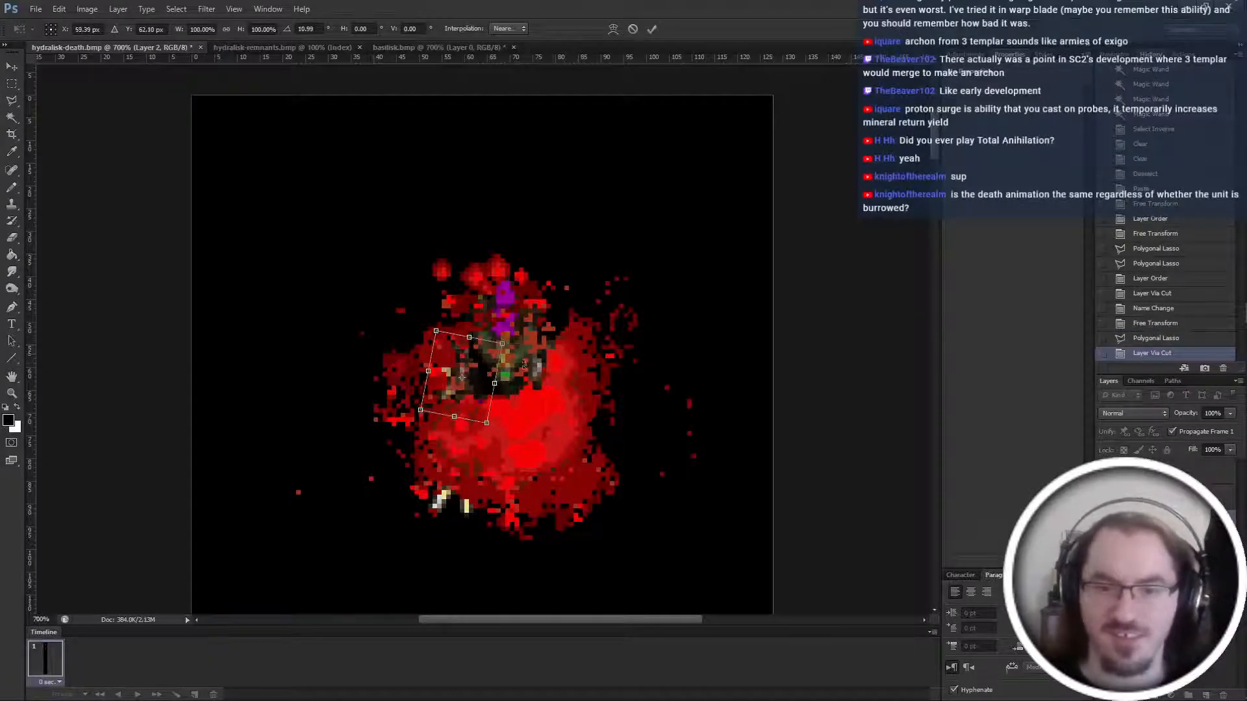
{"action": "key", "text": "Return"}
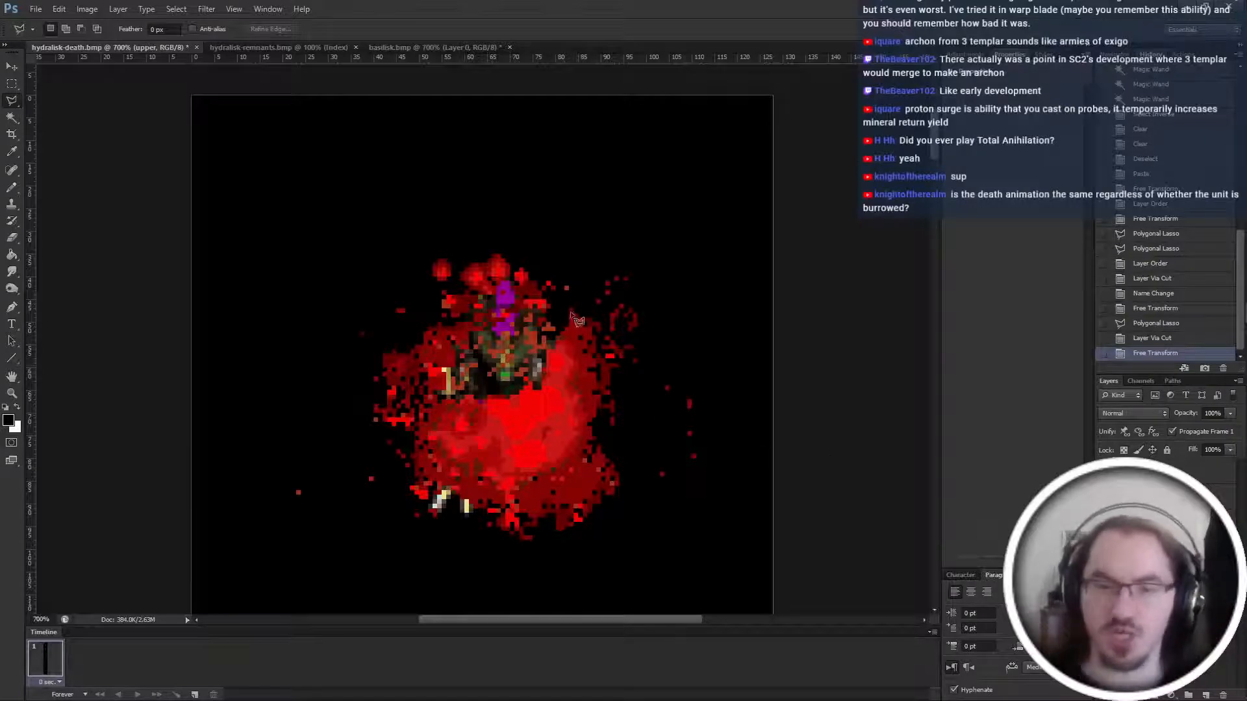
Cut the arm on the sprite's right side onto its own layer, then rotate it about 16° and nudge it into place.
{"action": "double_click", "coordinate": [620, 338]}
{"action": "right_click", "coordinate": [563, 366]}
{"action": "left_click", "coordinate": [656, 489]}
{"action": "key", "text": "ctrl+t"}
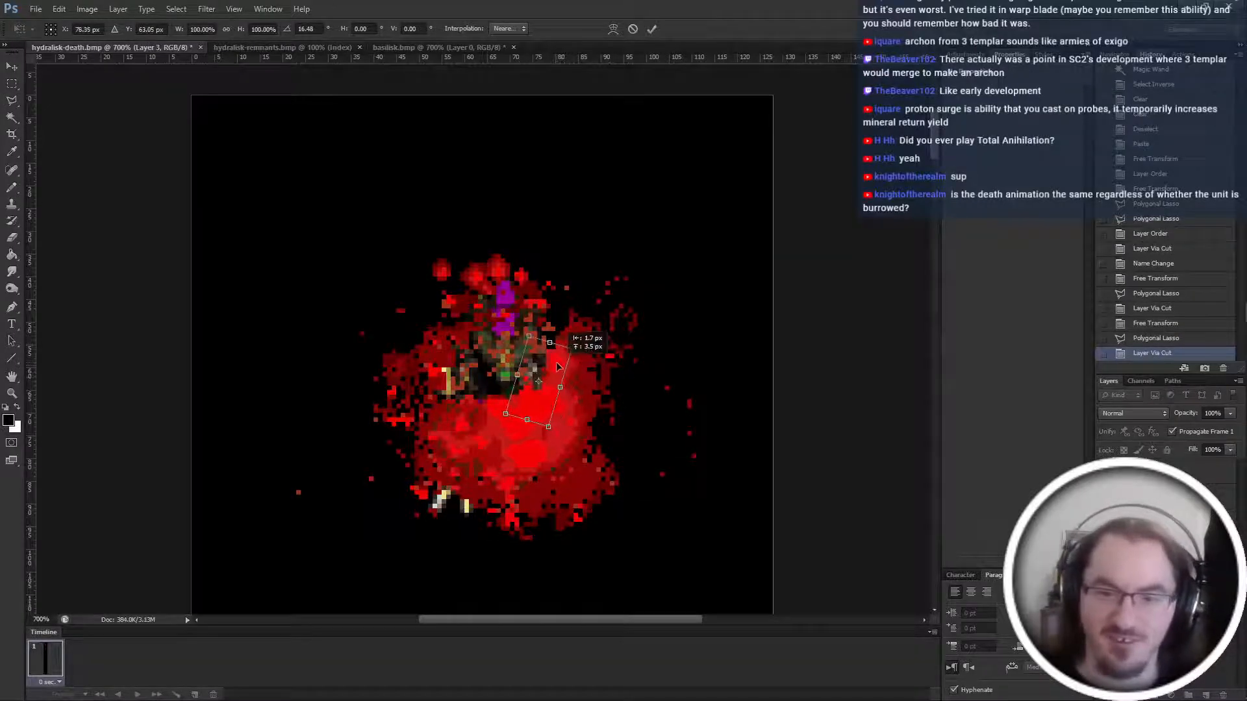
{"action": "key", "text": "Return"}
{"action": "key", "text": "ctrl+Up"}
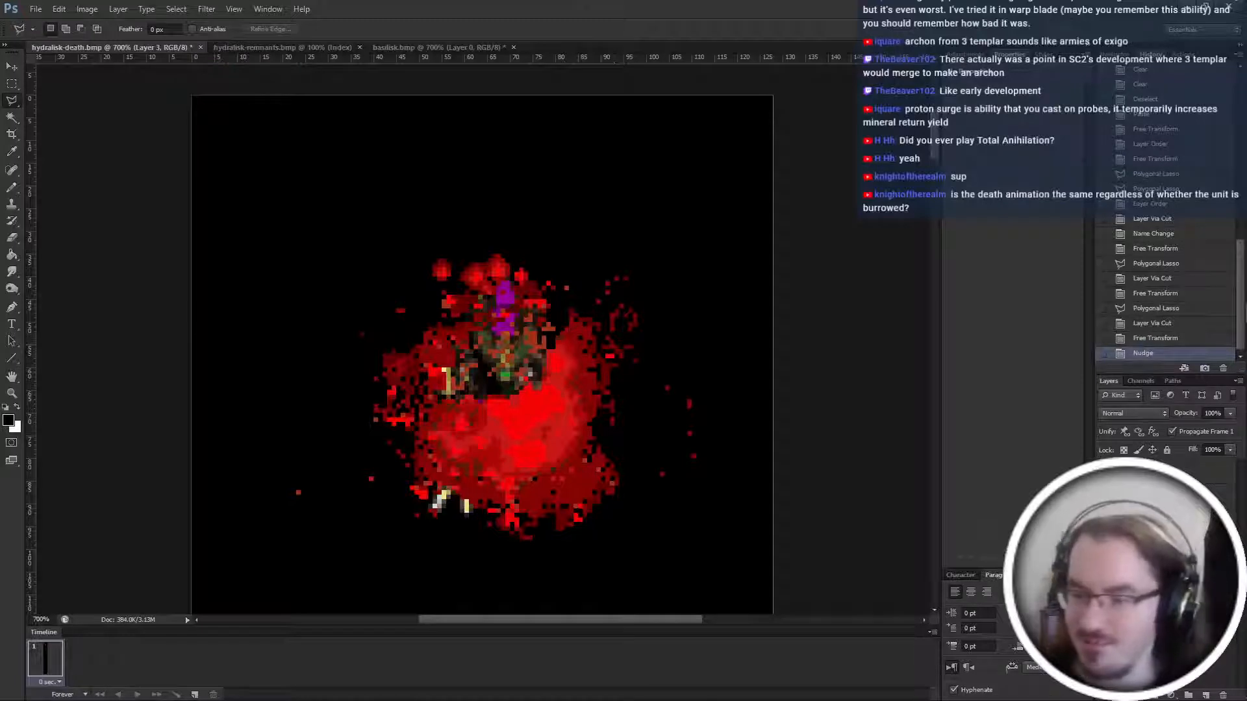
Rotate the upper body layer slightly and adjust its position over the splatter.
{"action": "left_click", "coordinate": [1163, 539]}
{"action": "key", "text": "ctrl+t"}
{"action": "left_click_drag", "start_coordinate": [676, 221], "coordinate": [617, 263]}
{"action": "left_click_drag", "start_coordinate": [533, 304], "coordinate": [529, 302]}
{"action": "key", "text": "Return"}
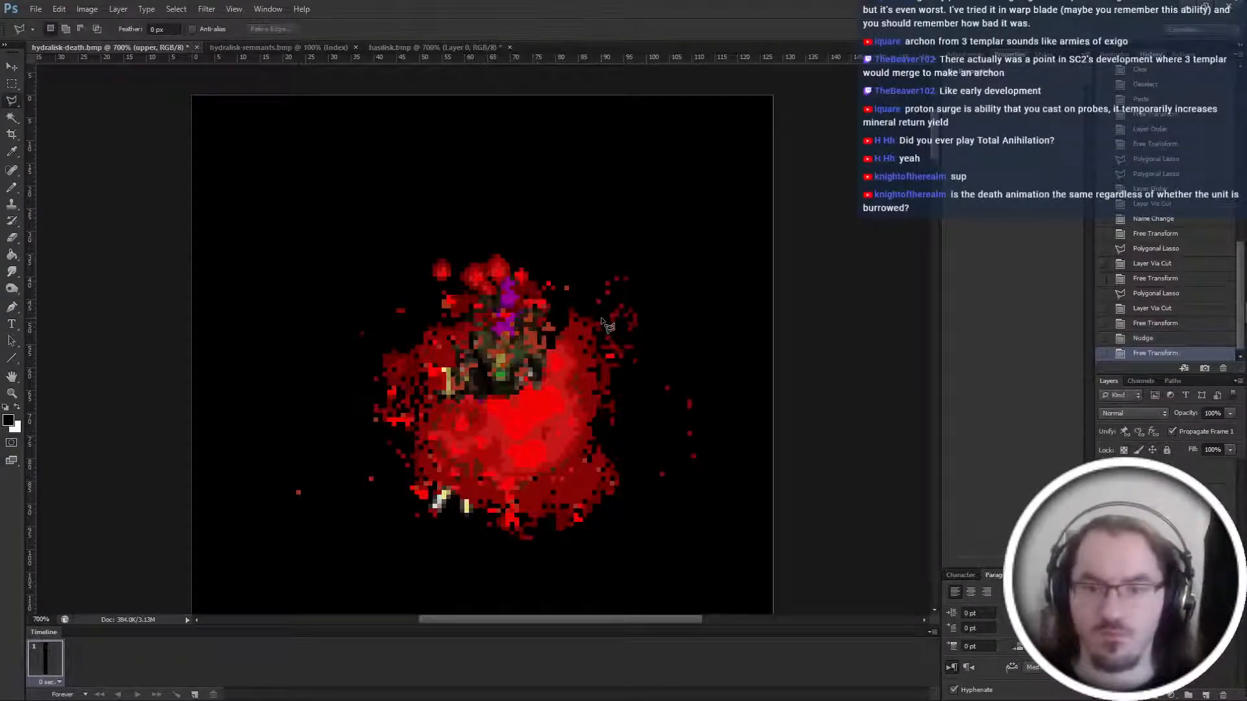
Move the layer with the basilisk's legs out to the left of the blood splatter.
{"action": "key", "text": "ctrl+minus"}
{"action": "left_click", "coordinate": [1163, 552]}
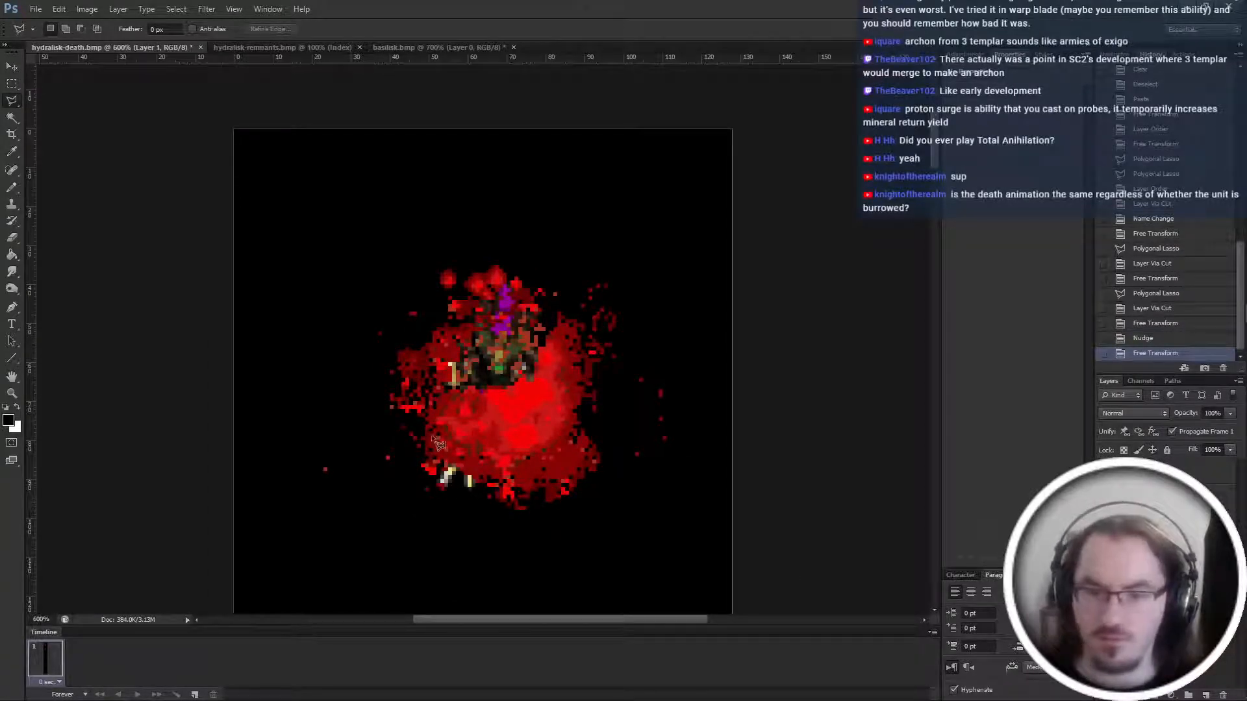
{"action": "key", "text": "ctrl+t"}
{"action": "left_click_drag", "start_coordinate": [523, 451], "coordinate": [369, 449]}
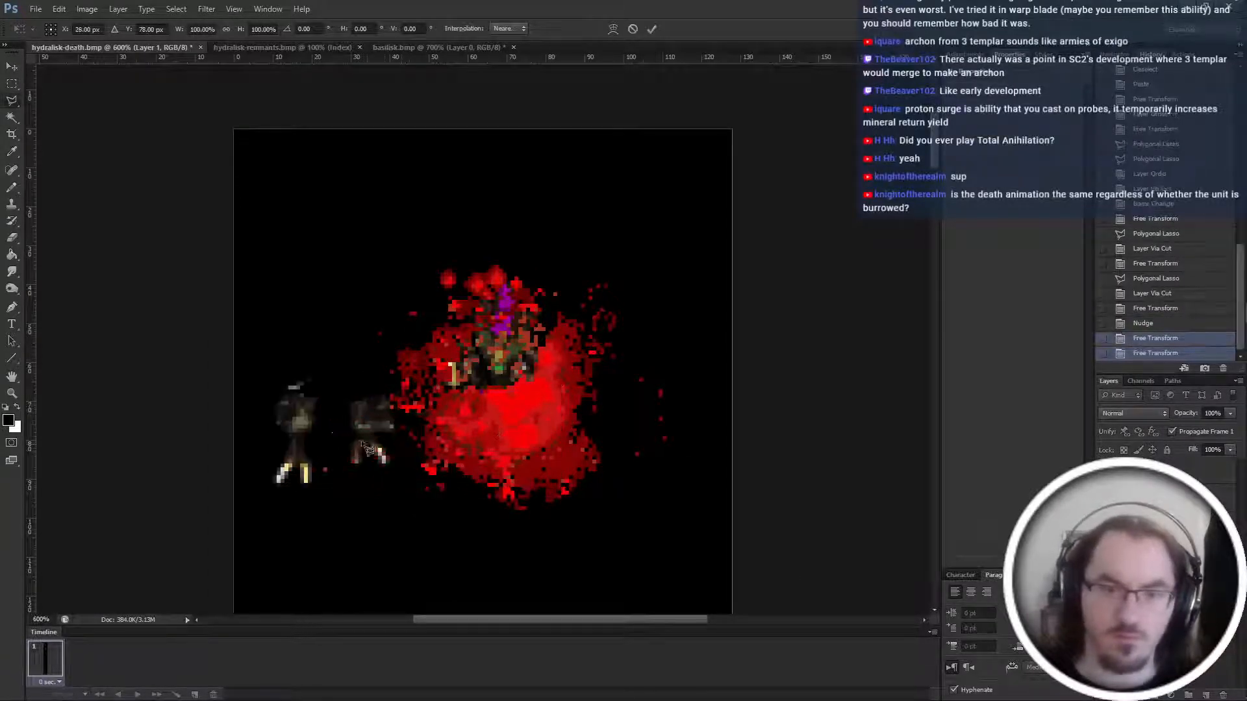
{"action": "key", "text": "Return"}
Lasso the leftmost basilisk leg and cut it onto its own layer.
{"action": "left_click", "coordinate": [341, 368]}
{"action": "left_click", "coordinate": [341, 534]}
{"action": "left_click", "coordinate": [269, 533]}
{"action": "left_click", "coordinate": [261, 319]}
{"action": "left_click", "coordinate": [324, 319]}
{"action": "left_click", "coordinate": [341, 368]}
{"action": "right_click", "coordinate": [312, 331]}
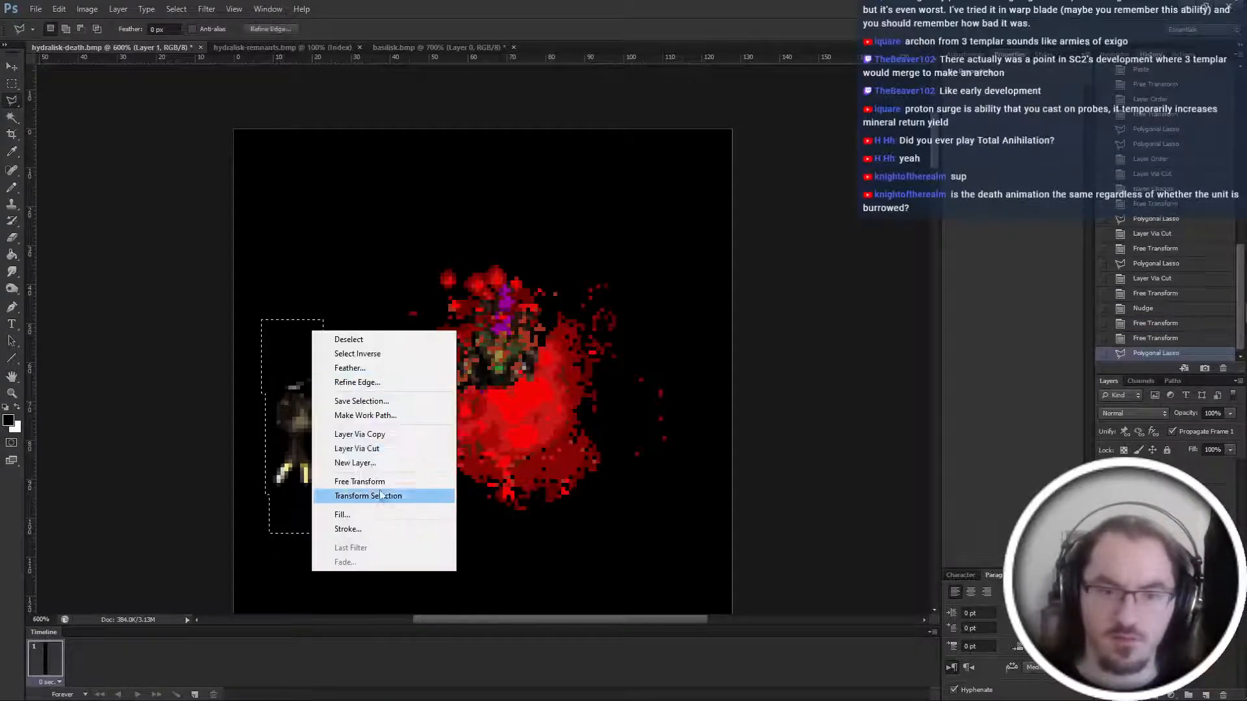
{"action": "left_click", "coordinate": [357, 448]}
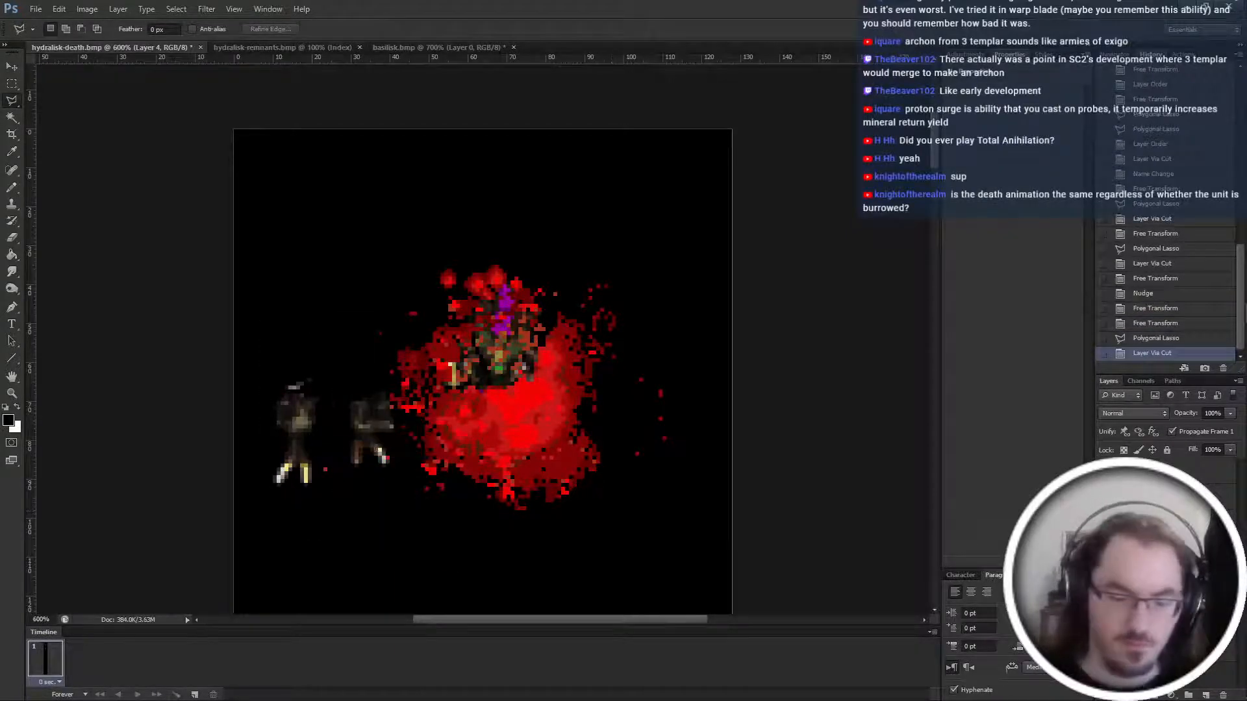
Rename the separated limb layers by body part, including rightarm, leftarm and rightleg.
{"action": "key", "text": "Return"}
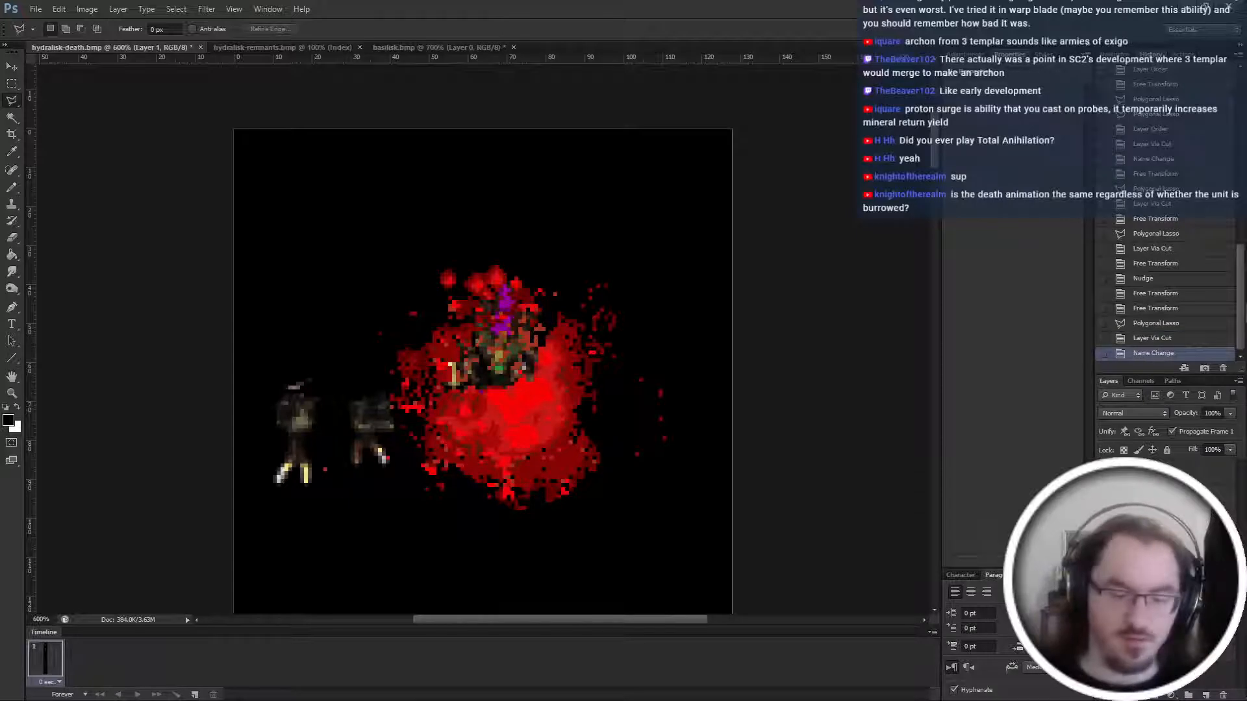
{"action": "key", "text": "Return"}
{"action": "left_click", "coordinate": [1163, 533]}
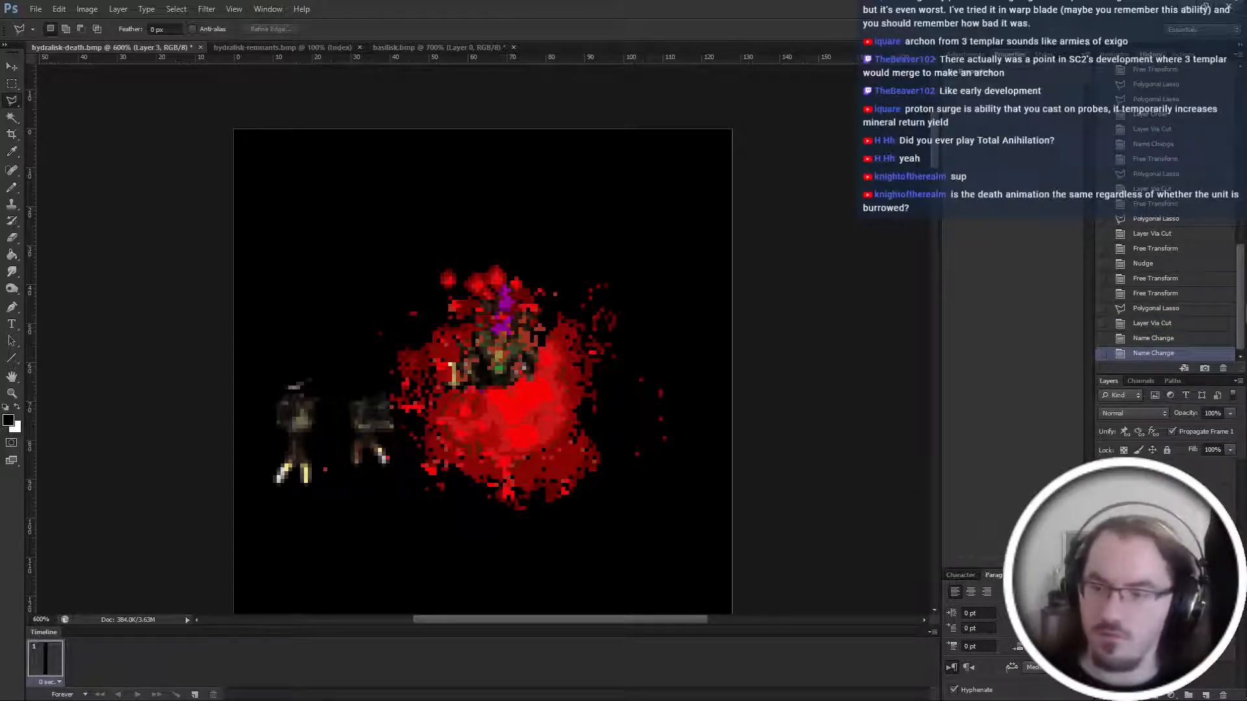
{"action": "key", "text": "Return"}
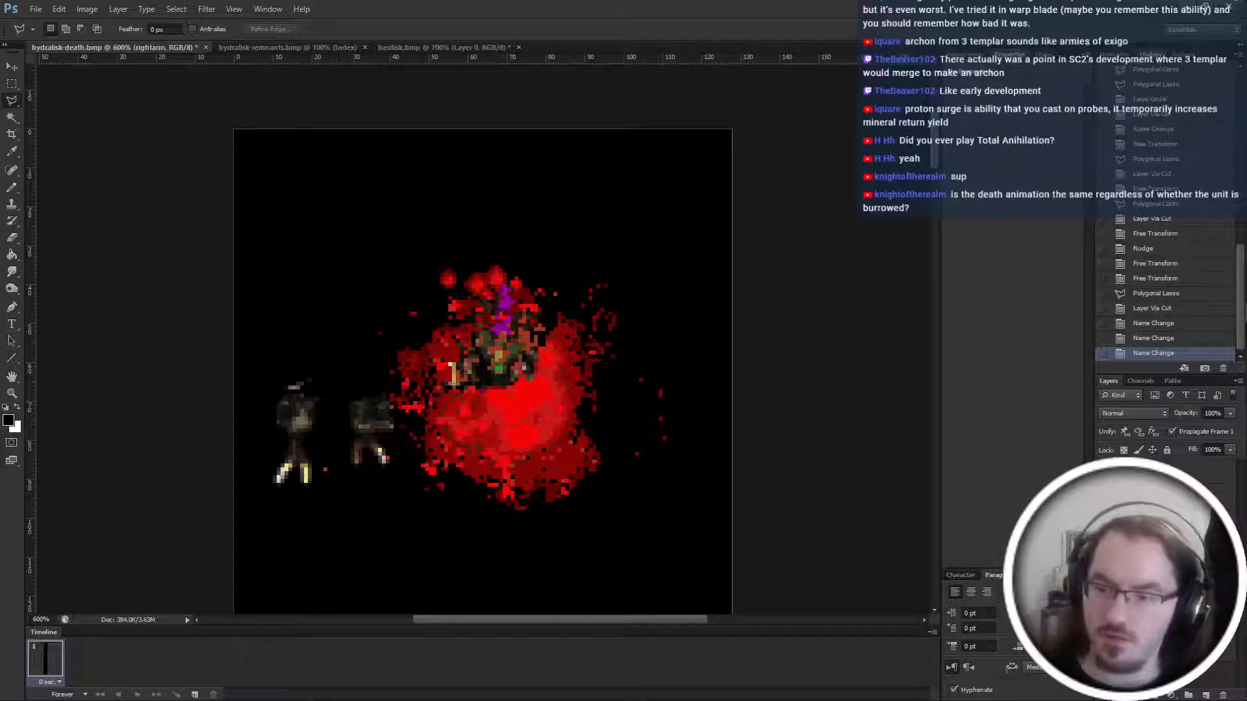
{"action": "double_click", "coordinate": [1162, 545]}
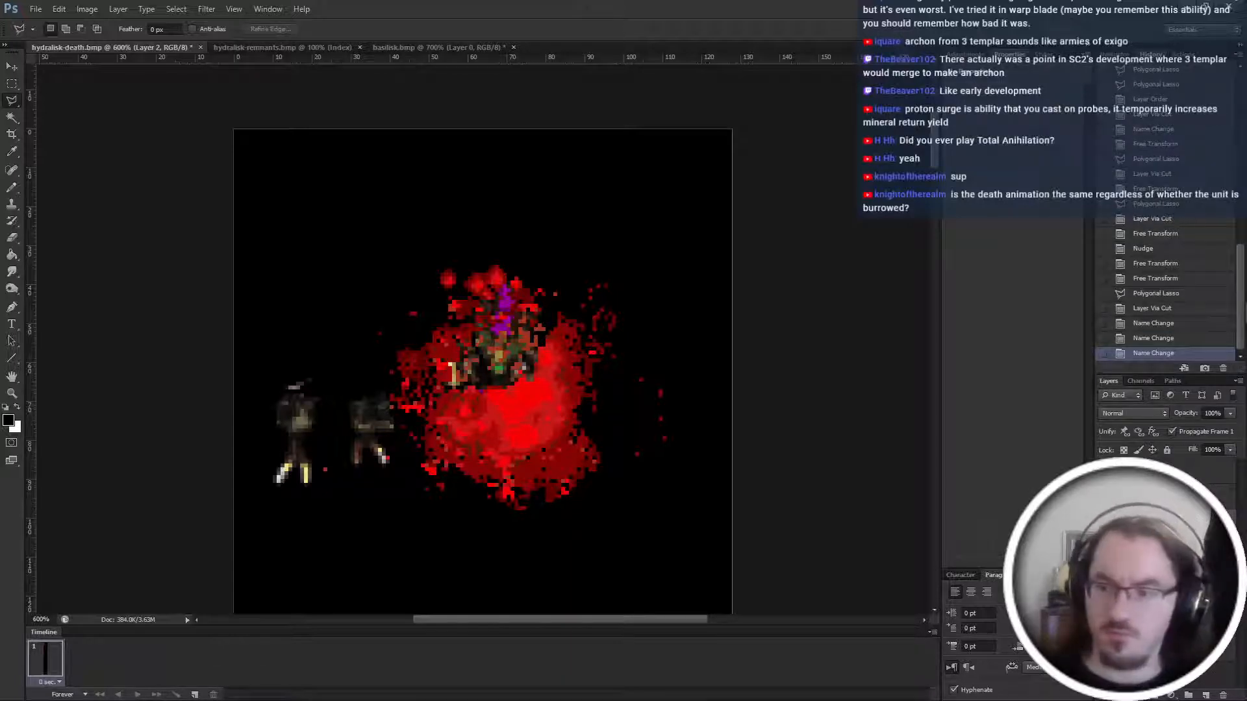
{"action": "type", "text": "upper"}
{"action": "key", "text": "Return"}
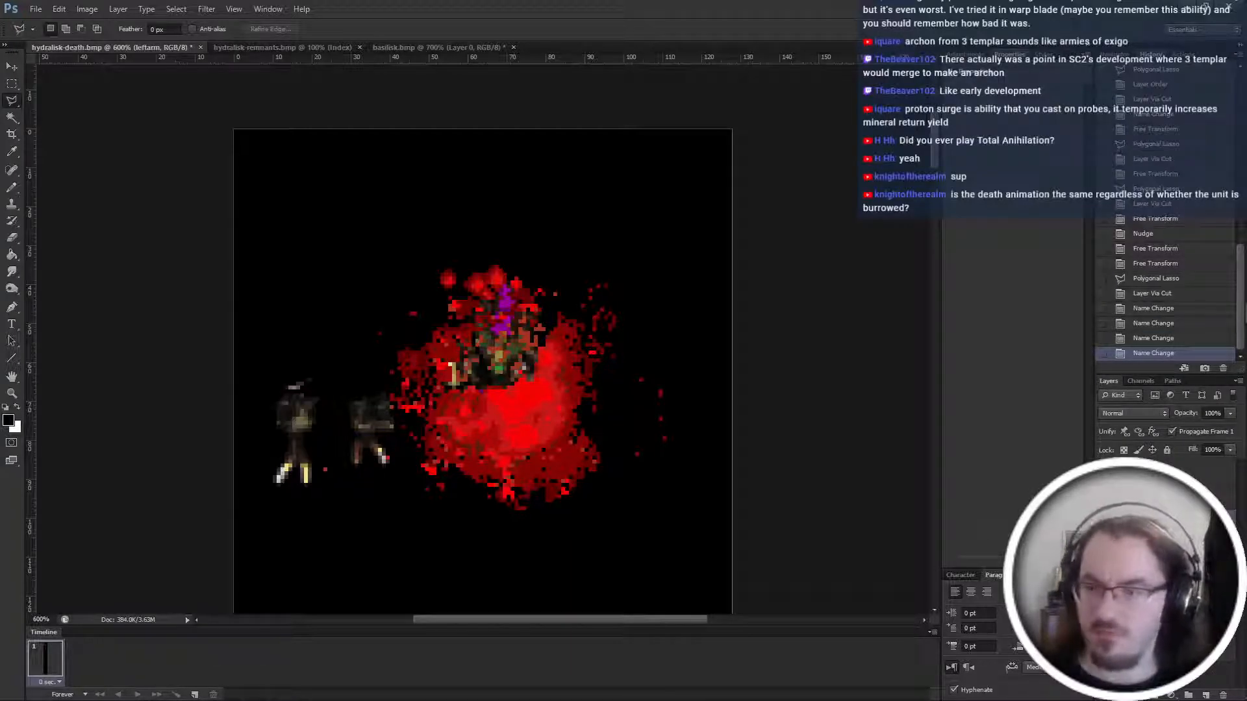
{"action": "key", "text": "Return"}
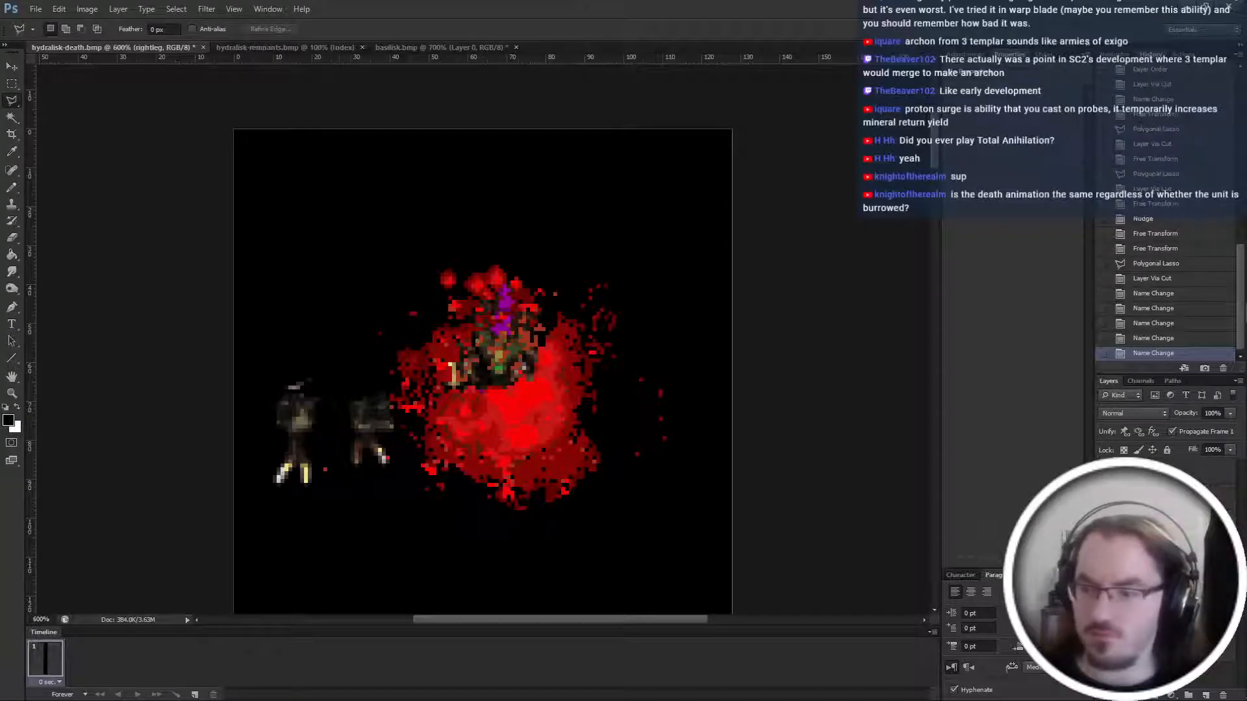
Move the rightleg layer to the lower right edge of the first frame's blood splatter and nudge it inward.
{"action": "key", "text": "ctrl+t"}
{"action": "left_click_drag", "start_coordinate": [378, 421], "coordinate": [598, 421]}
{"action": "key", "text": "Return"}
{"action": "key", "text": "l"}
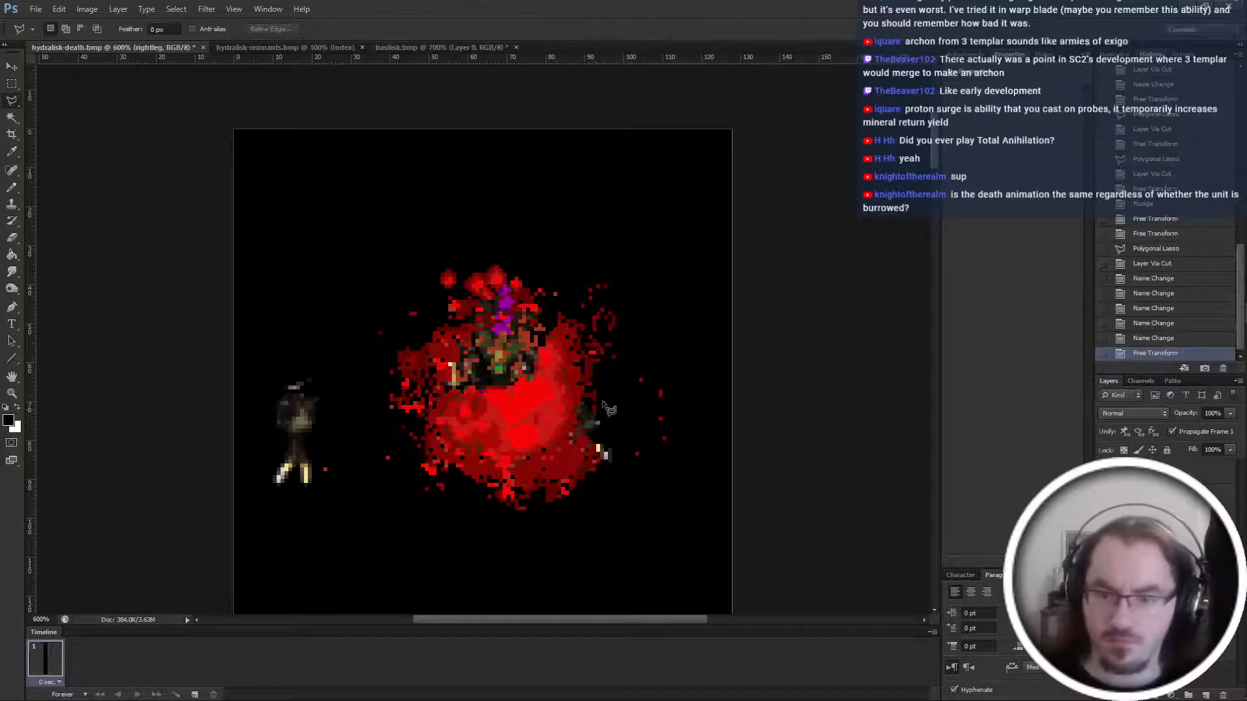
{"action": "key", "text": "ctrl+Left"}
{"action": "key", "text": "ctrl+Left"}
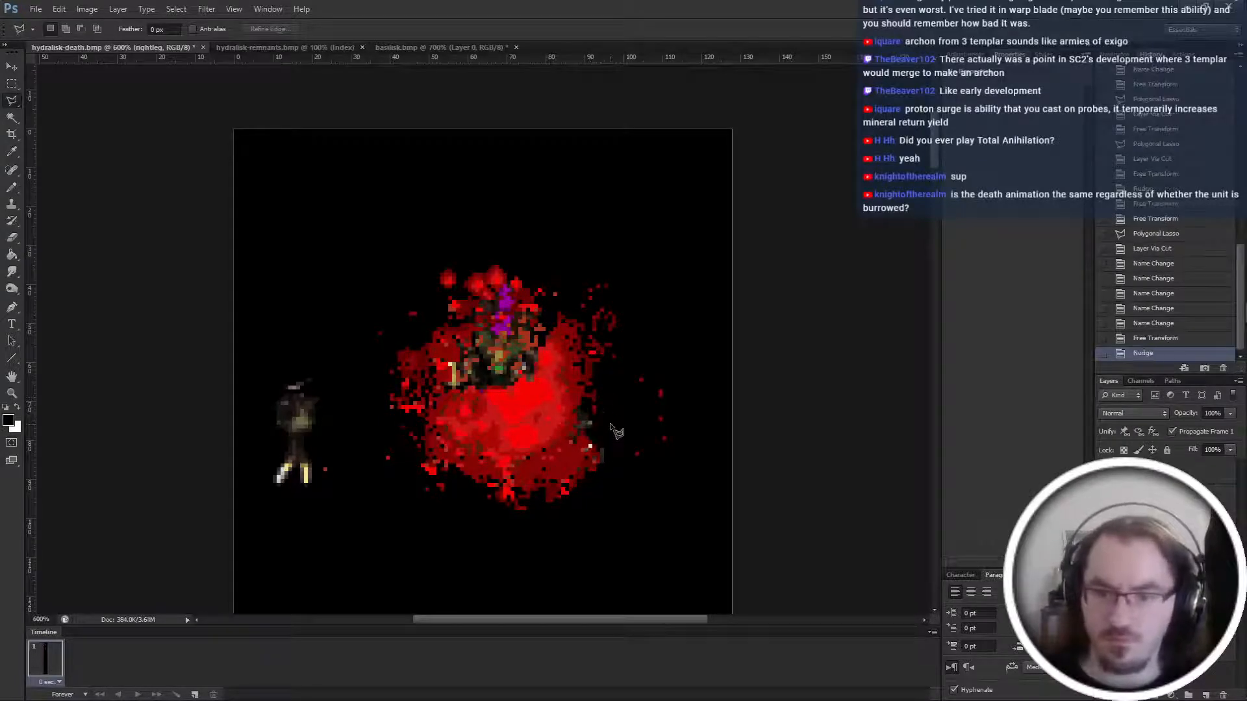
Rotate the leftleg layer about -21.6° and place it over the lower left part of the first frame's splatter.
{"action": "left_click", "coordinate": [297, 433], "text": "ctrl"}
{"action": "key", "text": "ctrl+t"}
{"action": "mouse_move", "coordinate": [297, 433]}
{"action": "left_mouse_down"}
{"action": "mouse_move", "coordinate": [404, 441]}
{"action": "mouse_move", "coordinate": [426, 403]}
{"action": "mouse_move", "coordinate": [458, 398]}
{"action": "mouse_move", "coordinate": [461, 367]}
{"action": "left_mouse_up"}
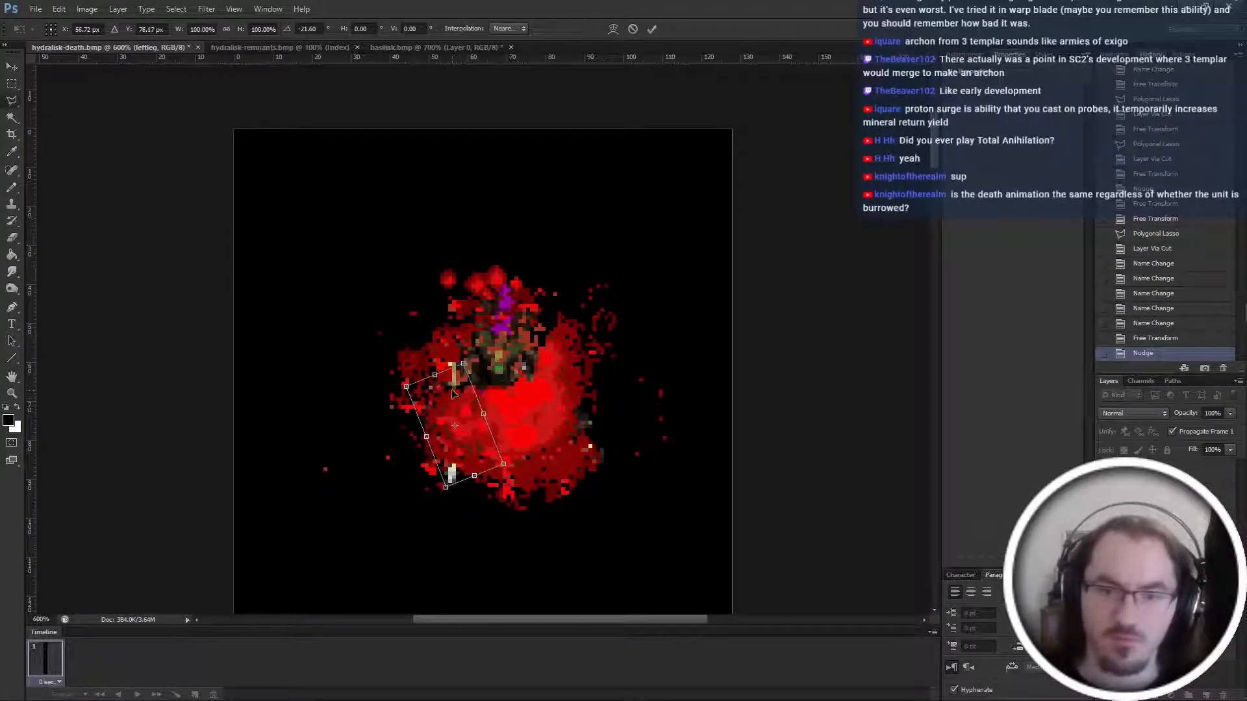
{"action": "key", "text": "Return"}
{"action": "key", "text": "l"}
Group the body part layers, reorder the group in the layer stack, and name it frame1.
{"action": "key", "text": "ctrl+minus"}
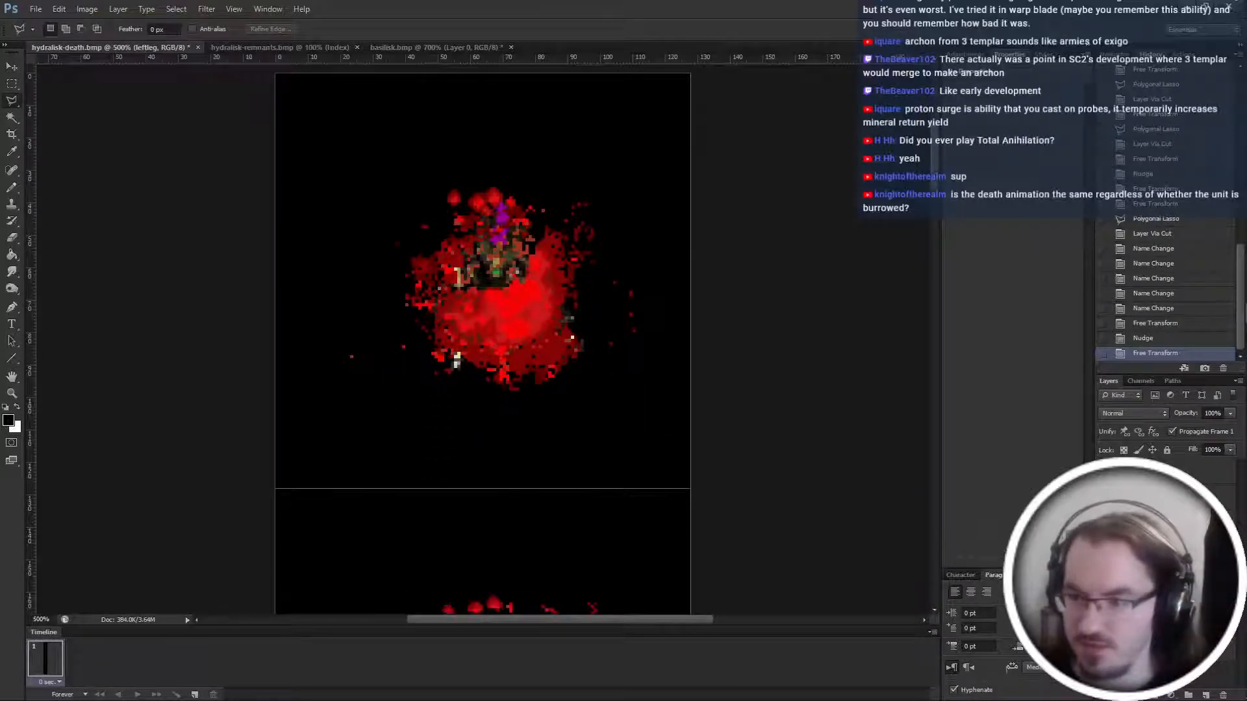
{"action": "key", "text": "ctrl+g"}
{"action": "left_click", "coordinate": [1163, 552]}
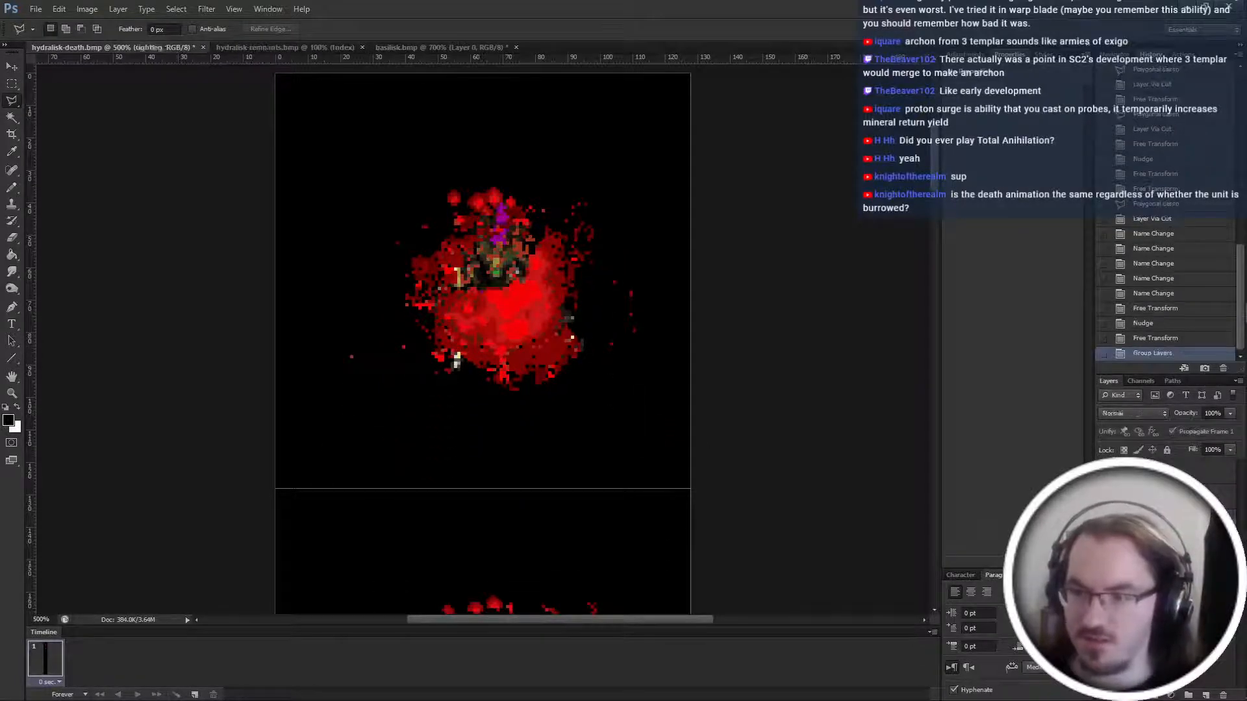
{"action": "left_click_drag", "start_coordinate": [1162, 567], "coordinate": [1163, 541]}
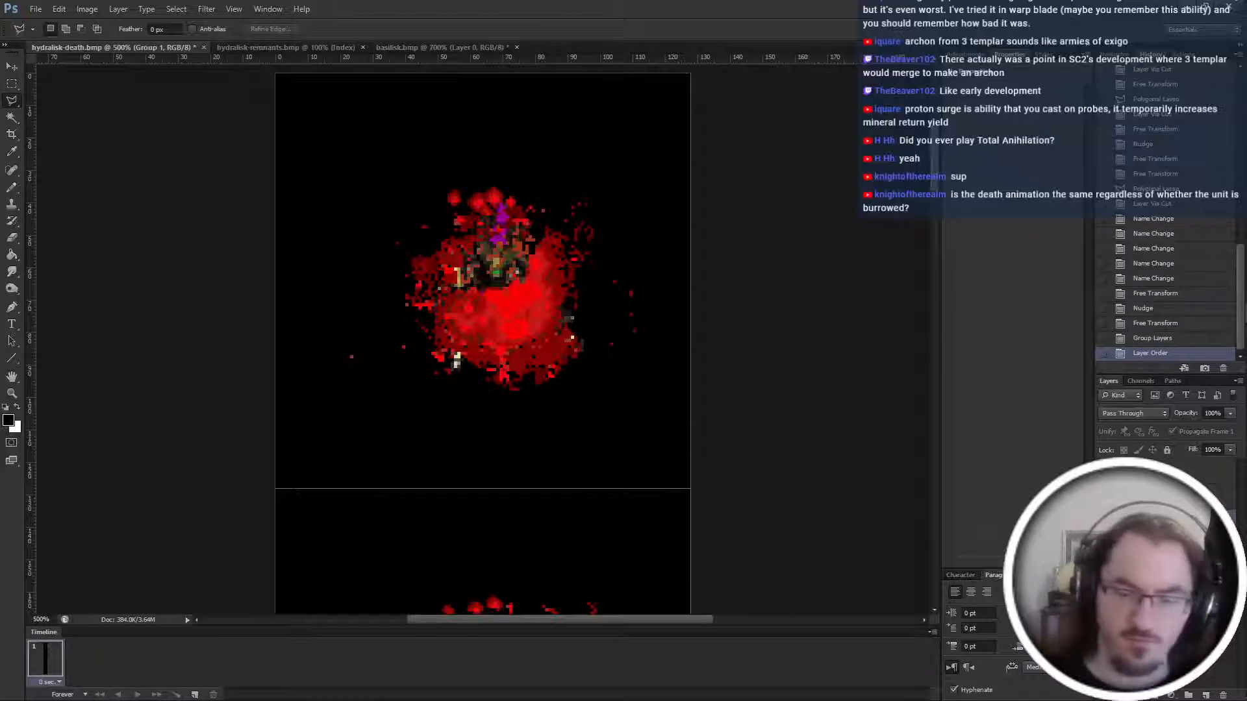
{"action": "key", "text": "Return"}
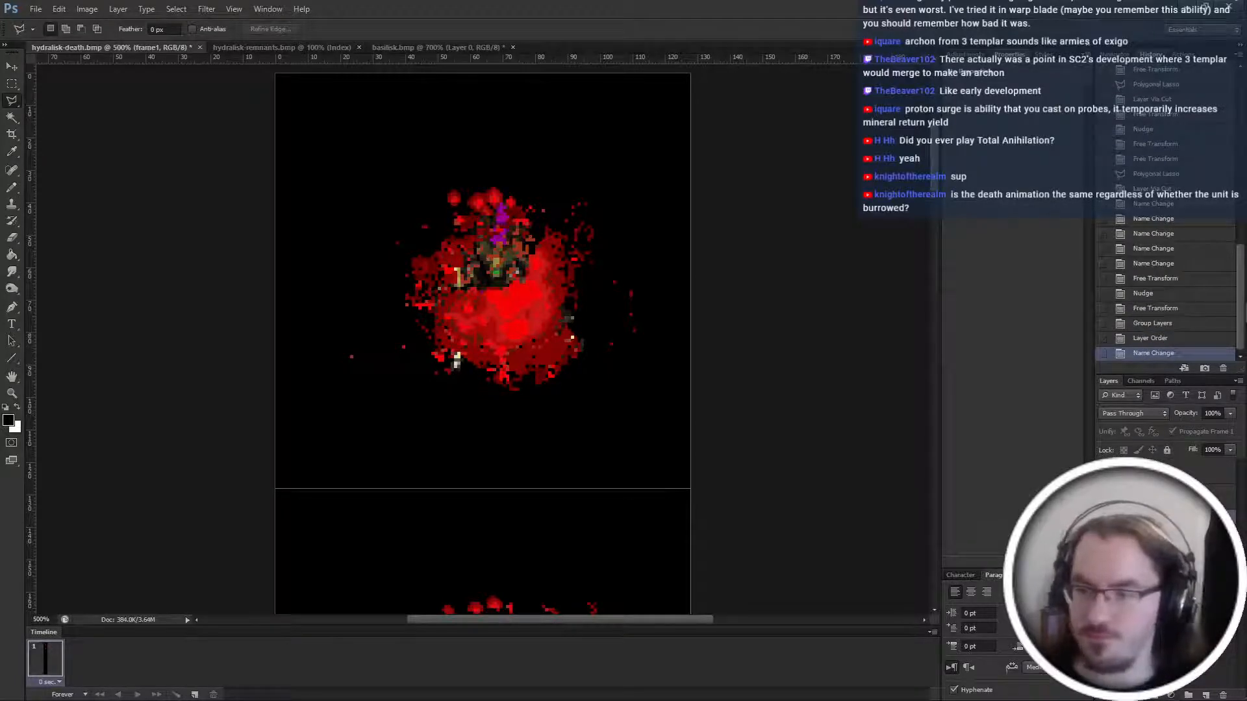
Duplicate the frame1 group and move the copy straight down about 129 px onto the second frame's splatter.
{"action": "key", "text": "ctrl+j"}
{"action": "key", "text": "ctrl+t"}
{"action": "left_click_drag", "start_coordinate": [558, 266], "coordinate": [530, 370]}
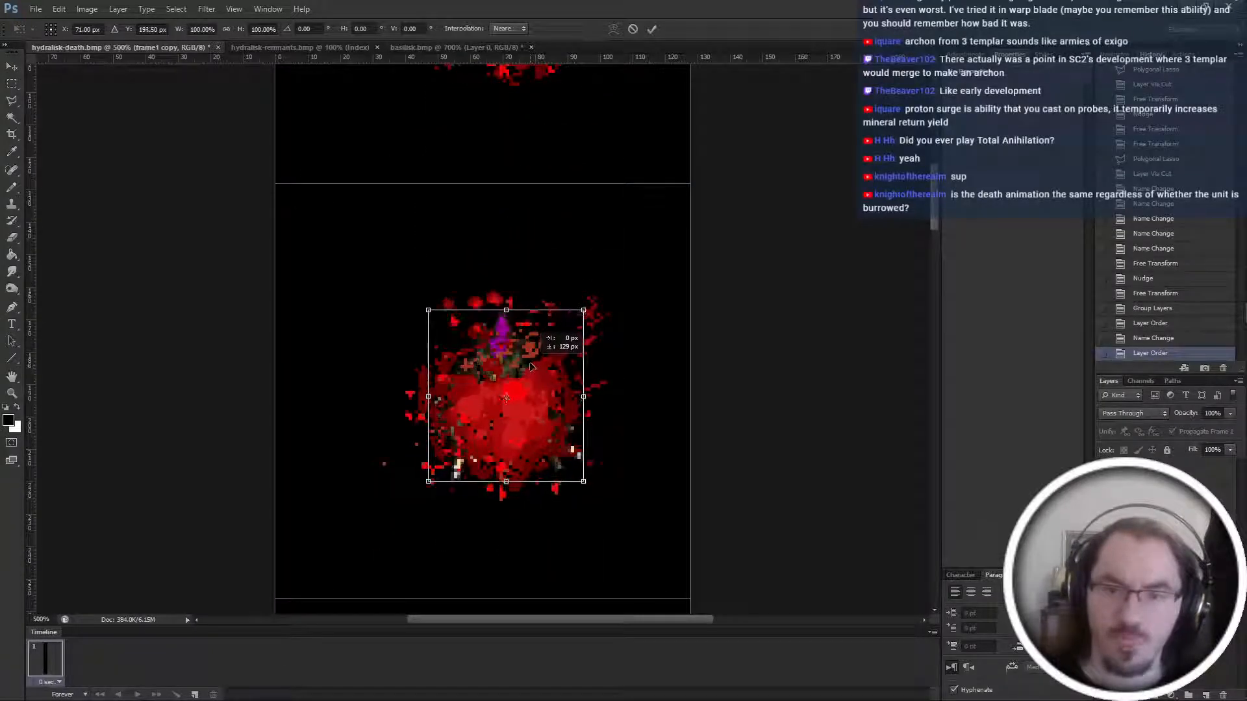
{"action": "key", "text": "Return"}
{"action": "key", "text": "l"}
{"action": "key", "text": "ctrl+plus"}
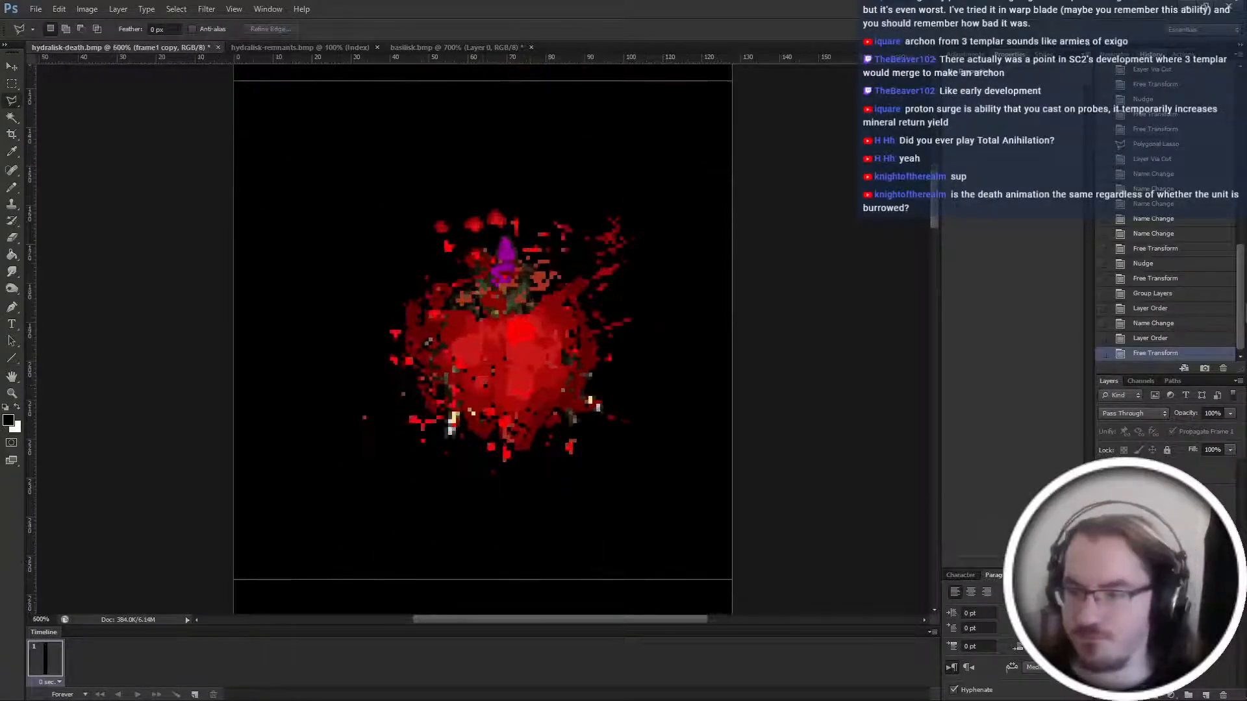
{"action": "left_click", "coordinate": [1163, 538]}
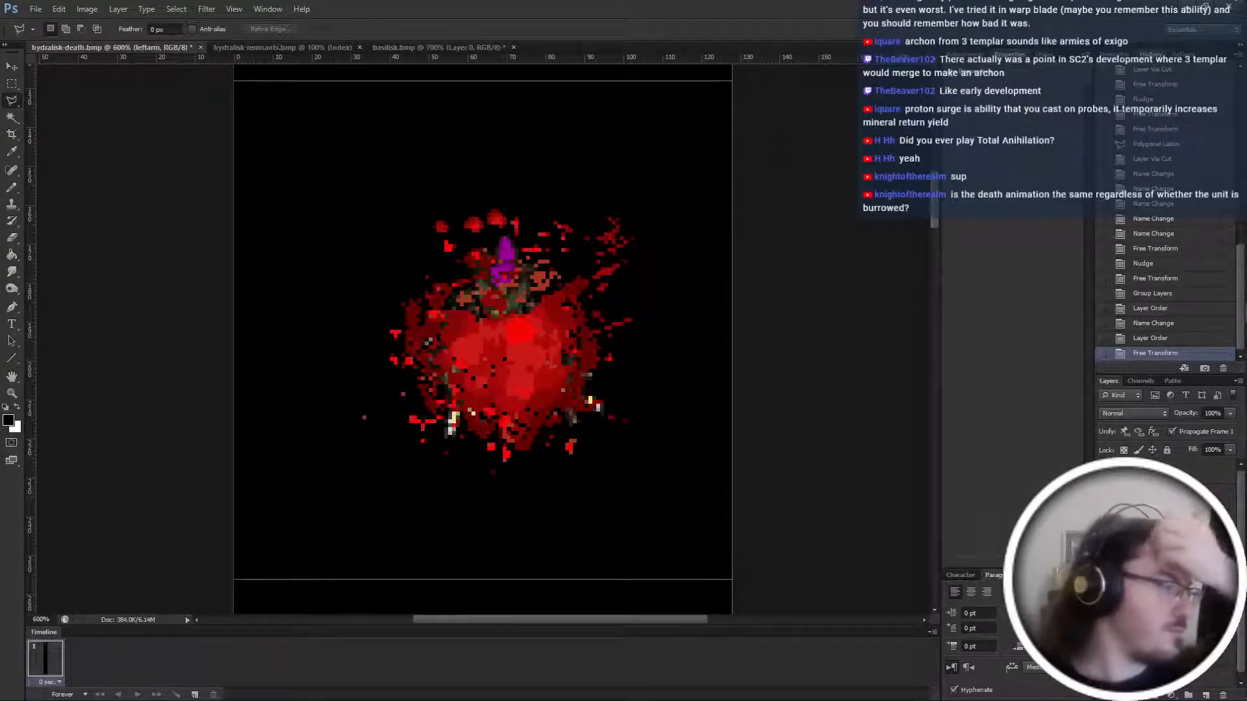
{"action": "mouse_move", "coordinate": [1240, 627]}
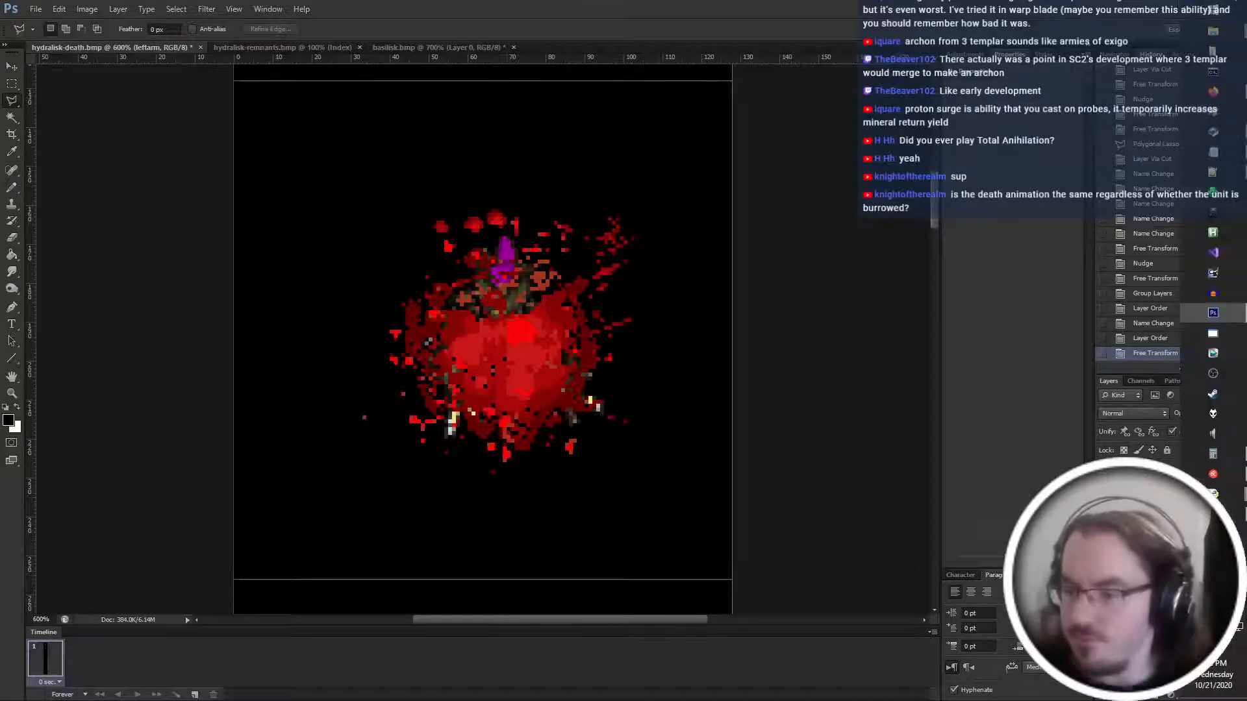
{"action": "left_click", "coordinate": [1156, 513]}
{"action": "key", "text": "ctrl+t"}
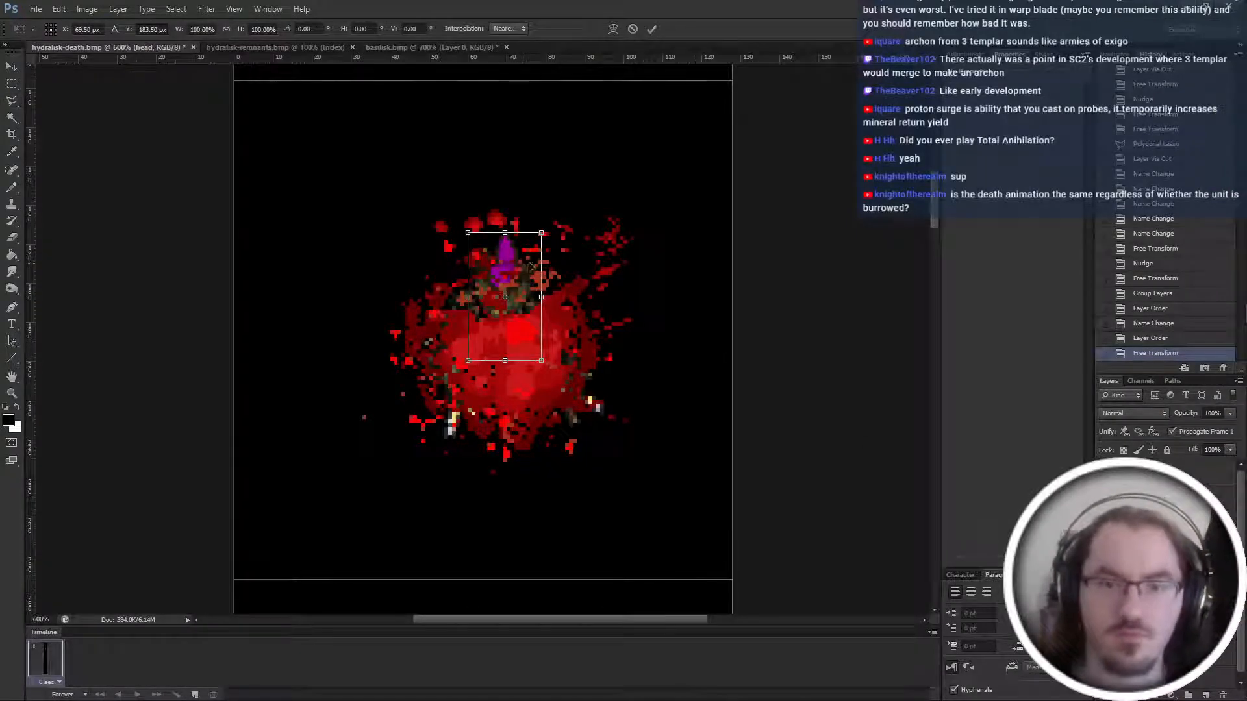
{"action": "key", "text": "Escape"}
{"action": "key", "text": "l"}
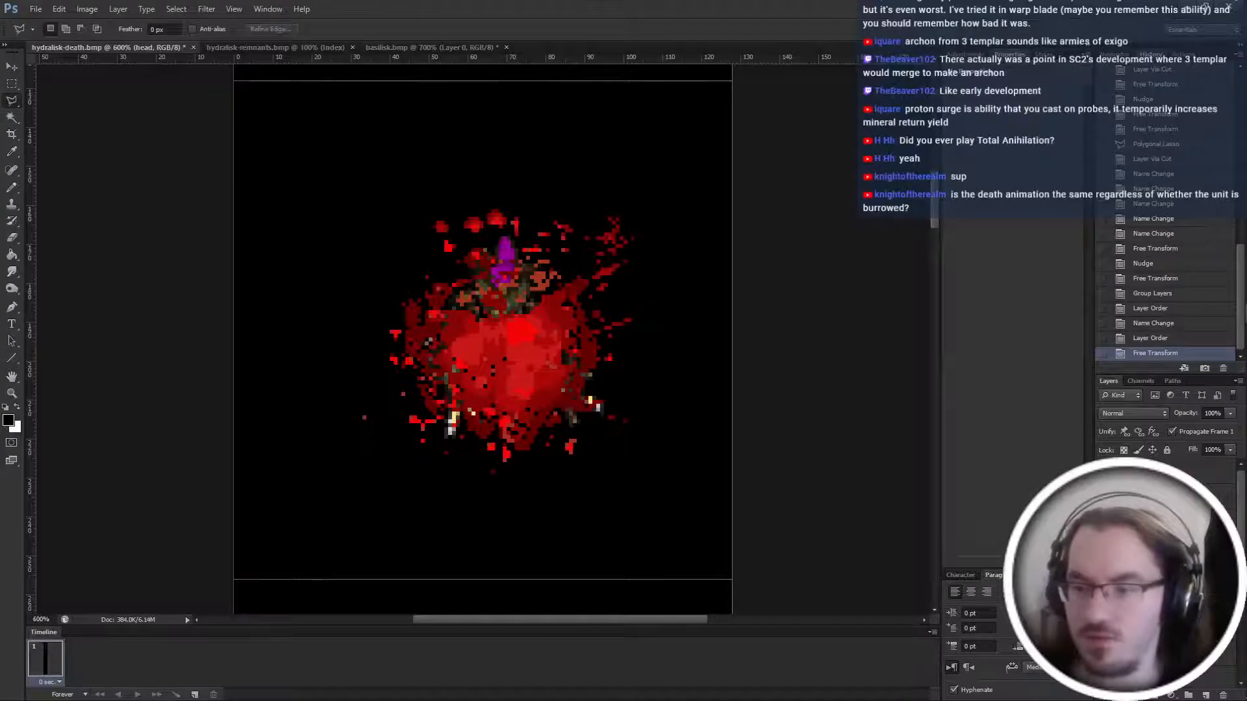
Compare the second frame's hydra-death layer with its layer mask disabled and enabled.
{"action": "key", "text": "alt+bracketright"}
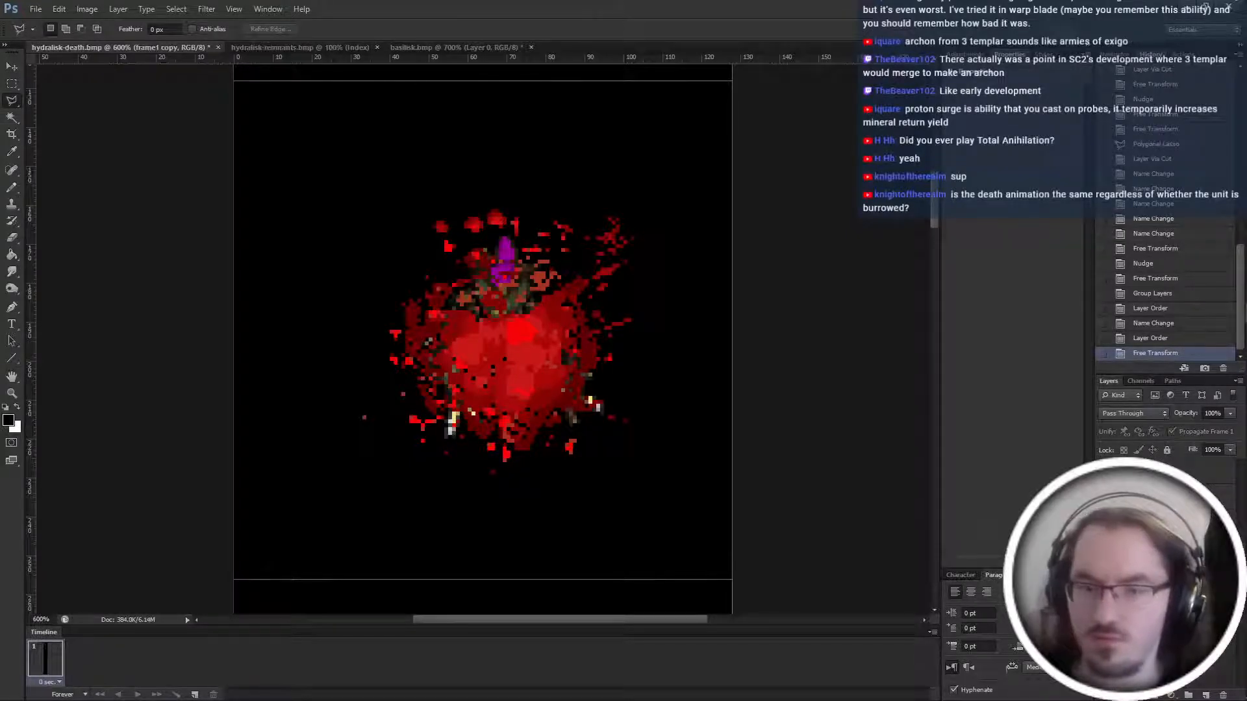
{"action": "key", "text": "alt+bracketright"}
{"action": "left_click", "coordinate": [1169, 472]}
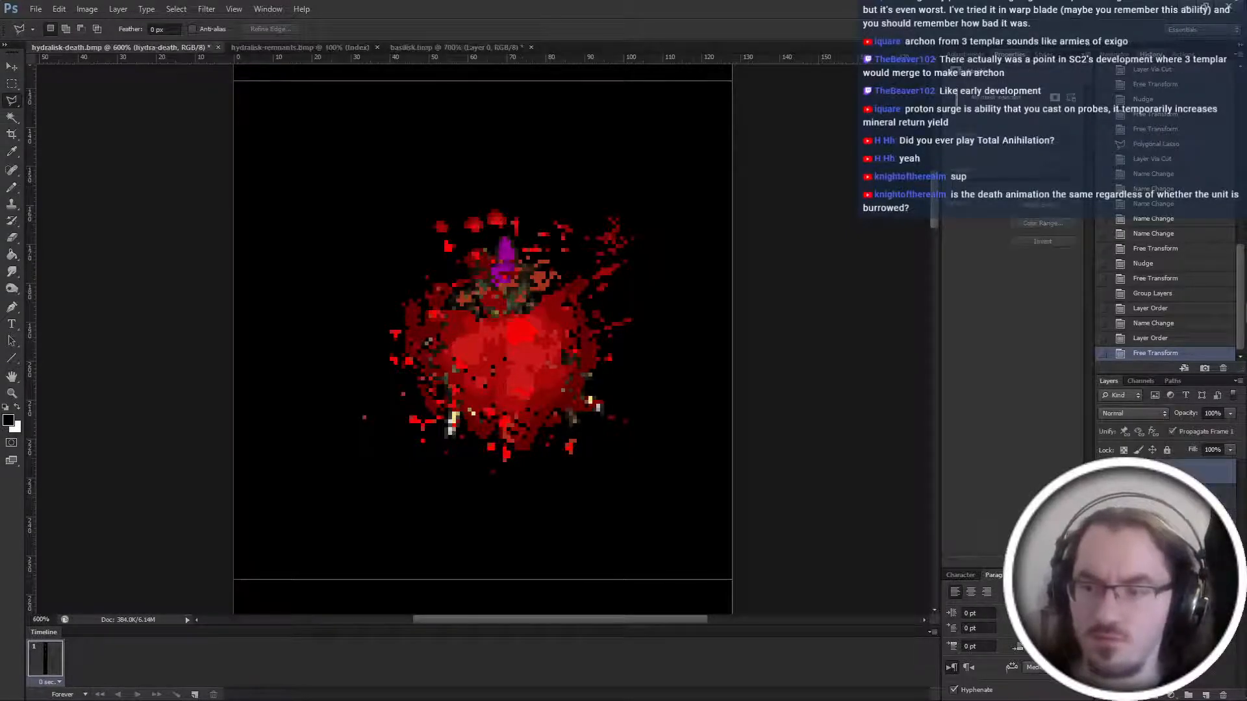
{"action": "left_click", "coordinate": [1160, 472], "text": "shift"}
{"action": "left_click", "coordinate": [1159, 473], "text": "shift"}
{"action": "left_click", "coordinate": [1159, 472], "text": "shift"}
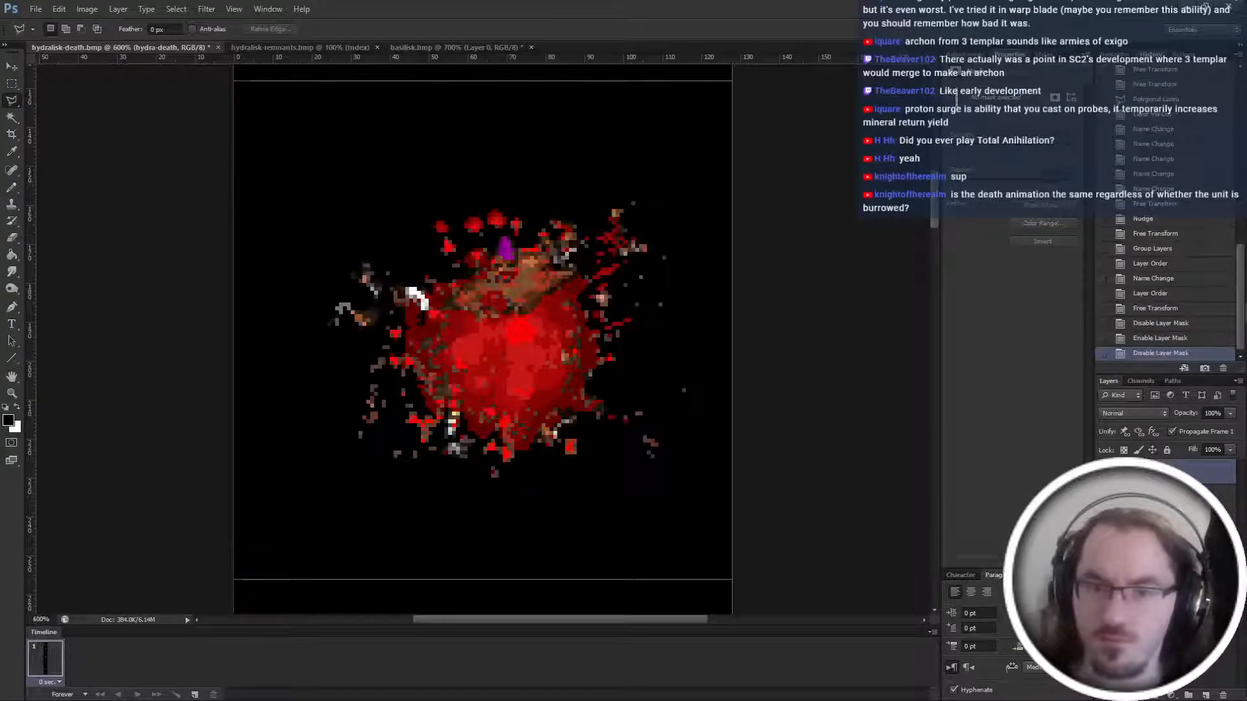
{"action": "left_click", "coordinate": [1159, 472], "text": "shift"}
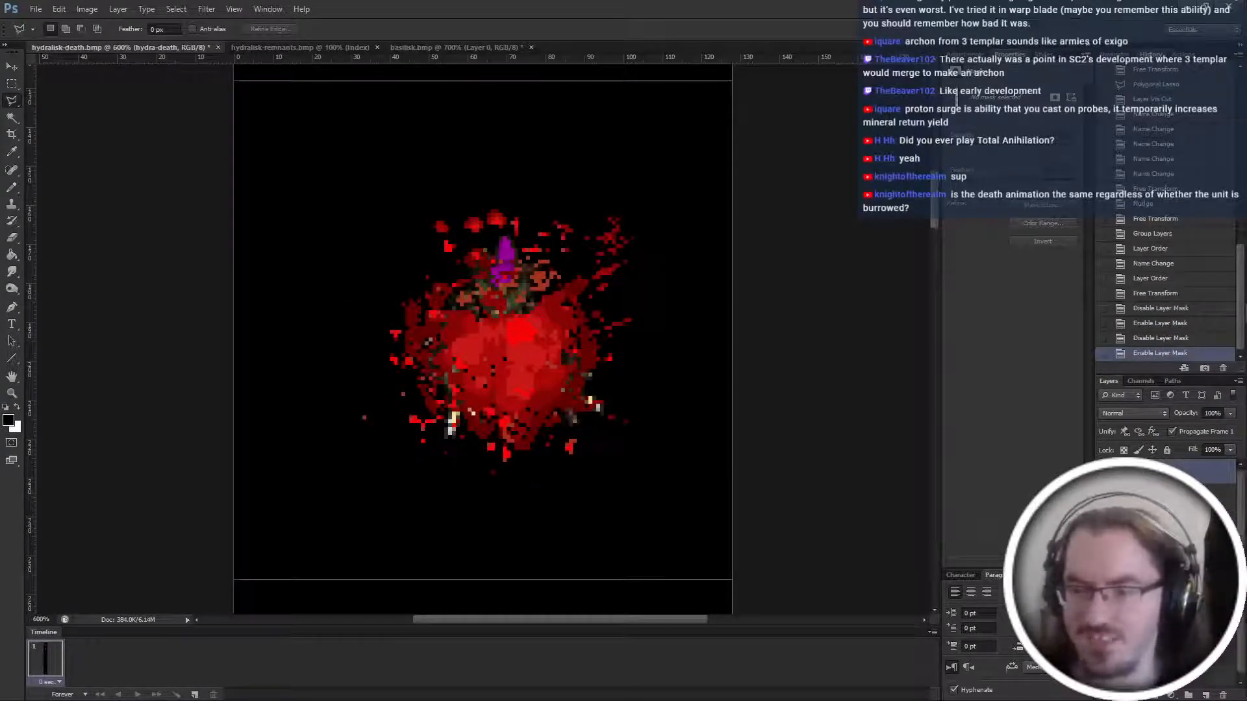
Rotate the second frame's head layer slightly and shift it toward the right side of the splatter.
{"action": "key", "text": "alt+["}
{"action": "key", "text": "ctrl+t"}
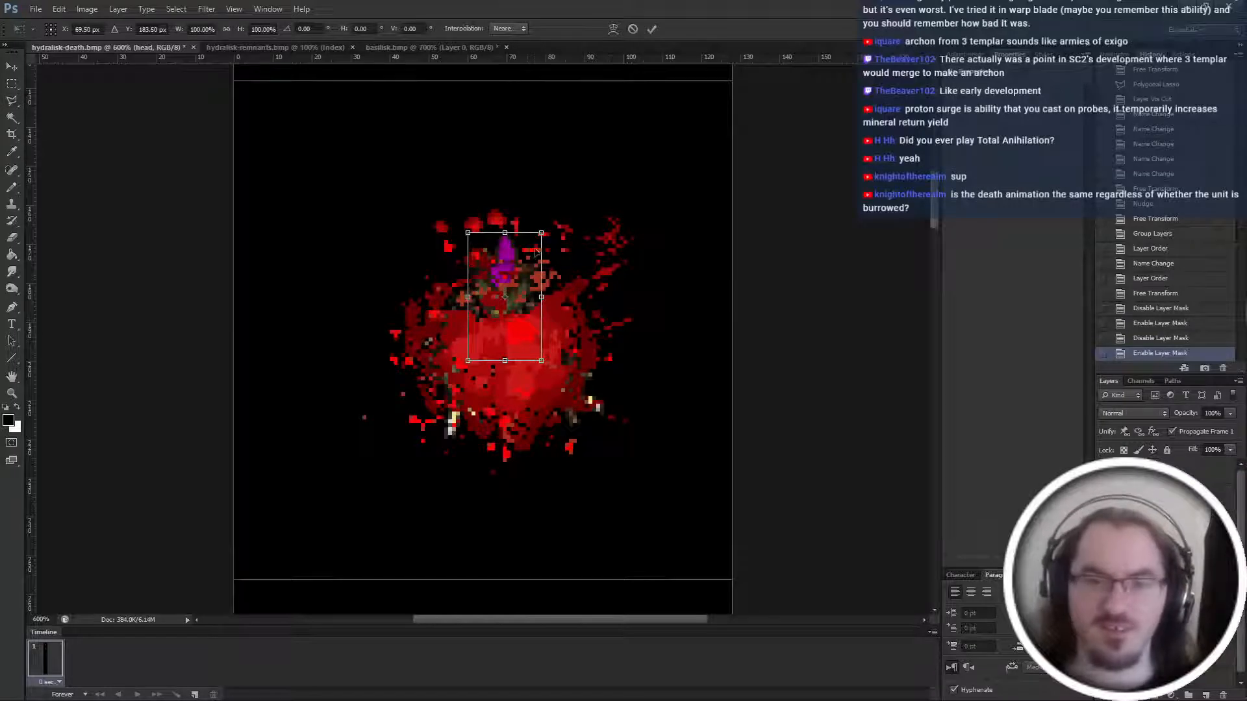
{"action": "mouse_move", "coordinate": [552, 255]}
{"action": "left_mouse_down"}
{"action": "mouse_move", "coordinate": [535, 242]}
{"action": "mouse_move", "coordinate": [543, 269]}
{"action": "left_mouse_up"}
{"action": "key", "text": "Return"}
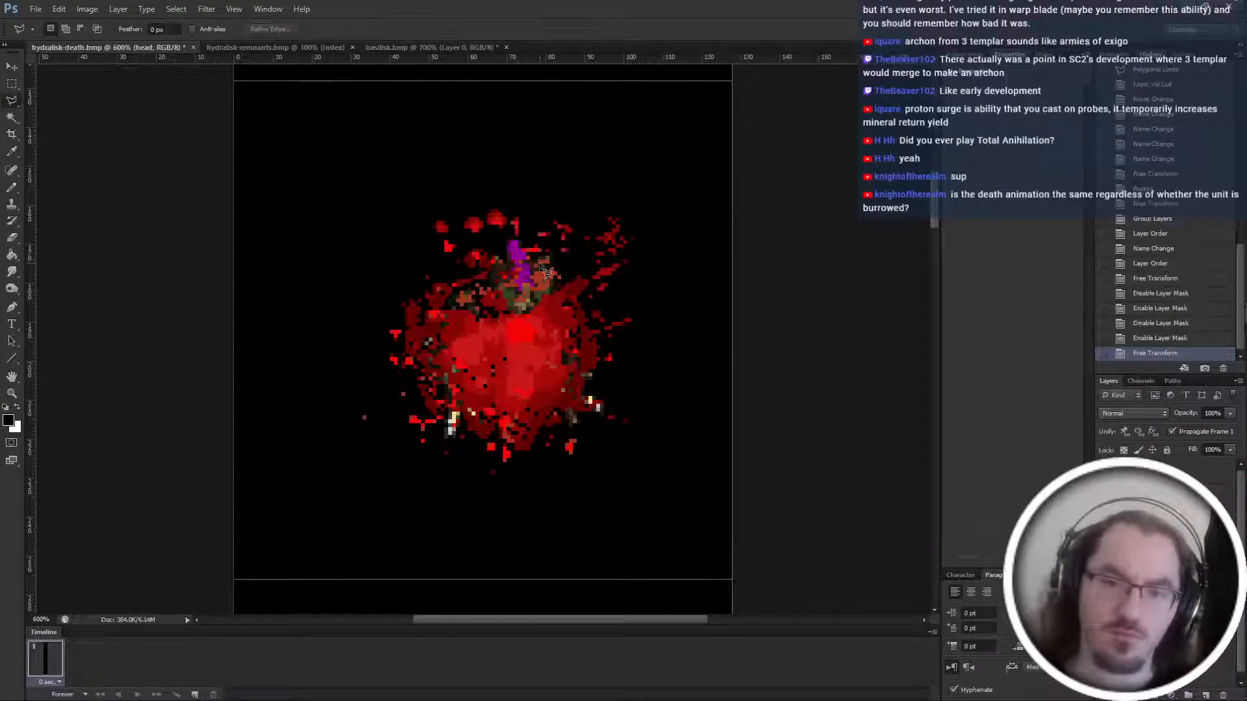
{"action": "key", "text": "l"}
Rotate the second frame's leftleg layer about -23° and move it outward to the lower left of the splatter.
{"action": "key", "text": "alt+["}
{"action": "key", "text": "ctrl+t"}
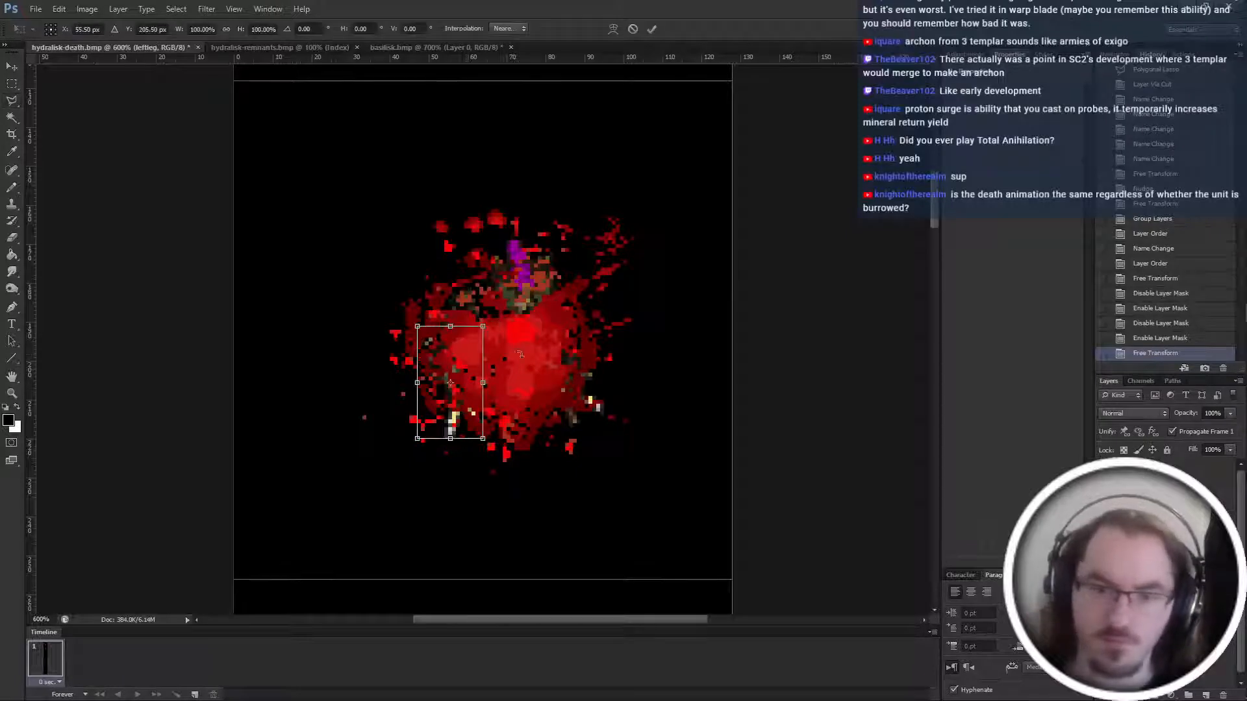
{"action": "mouse_move", "coordinate": [510, 367]}
{"action": "left_mouse_down"}
{"action": "mouse_move", "coordinate": [497, 382]}
{"action": "mouse_move", "coordinate": [479, 371]}
{"action": "left_mouse_up"}
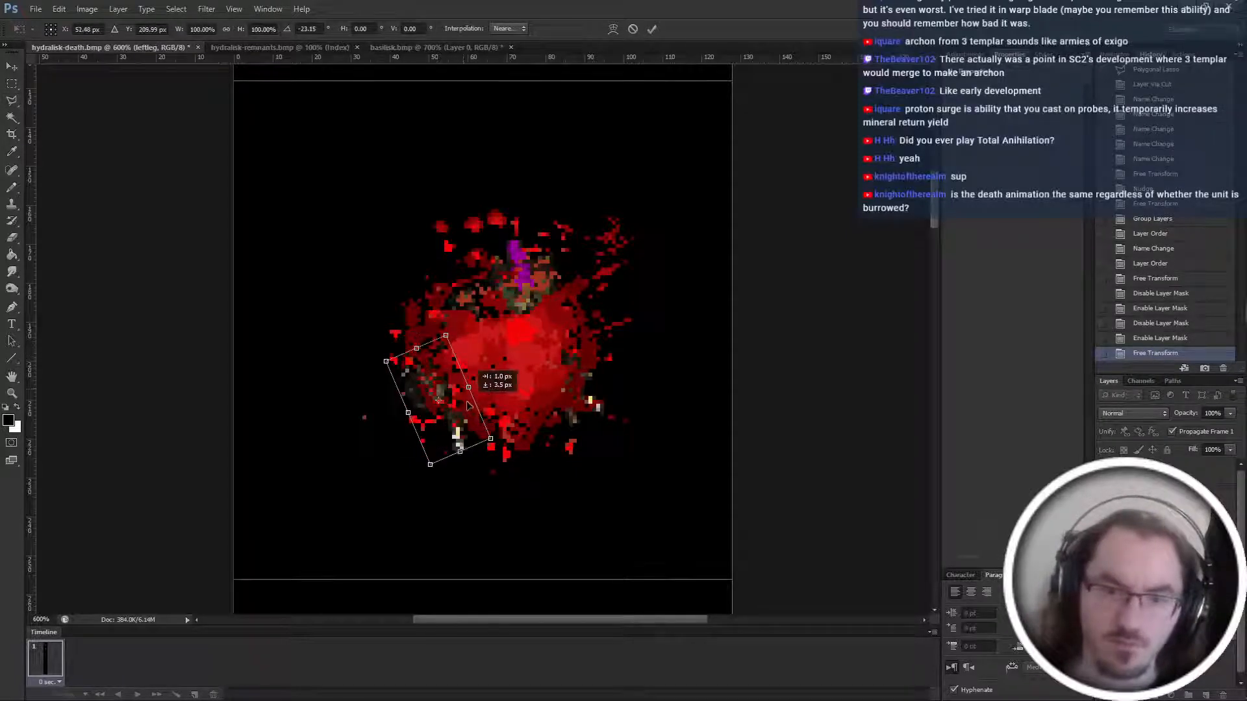
{"action": "key", "text": "Return"}
Rotate the second frame's rightleg layer about 10.4° and position it at the splatter's lower right edge.
{"action": "key", "text": "alt+["}
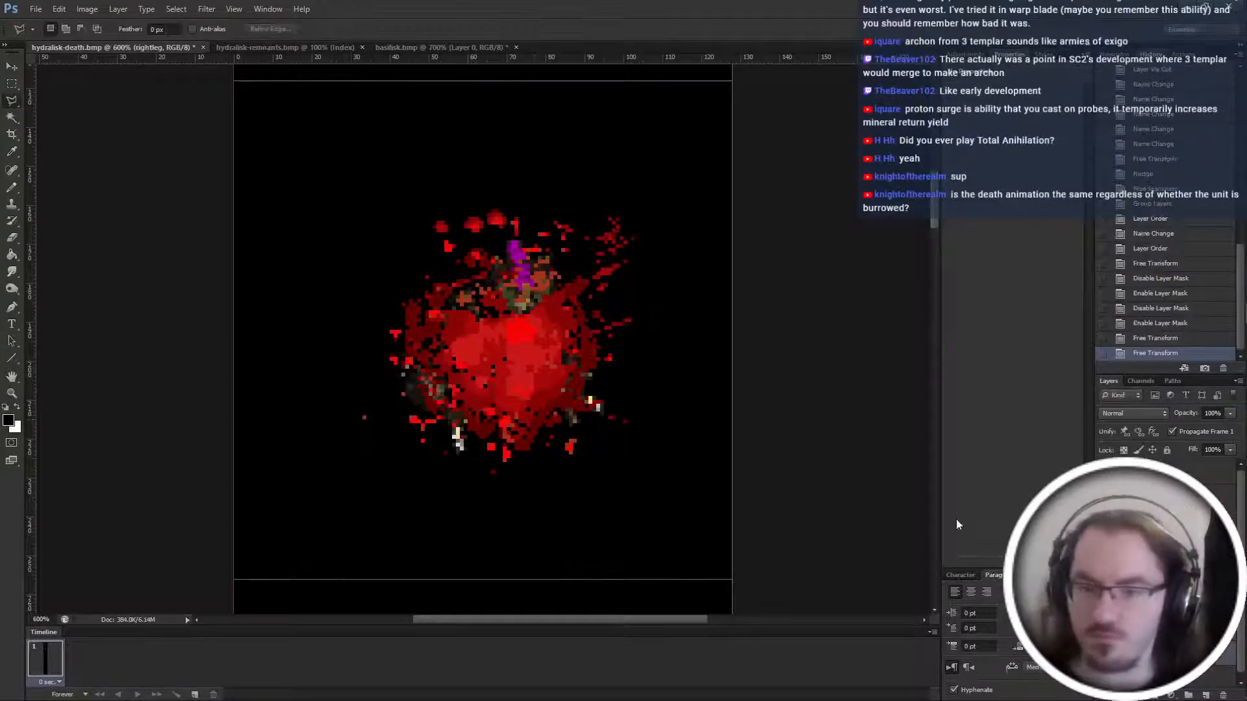
{"action": "key", "text": "ctrl+t"}
{"action": "left_click_drag", "start_coordinate": [650, 349], "coordinate": [659, 363]}
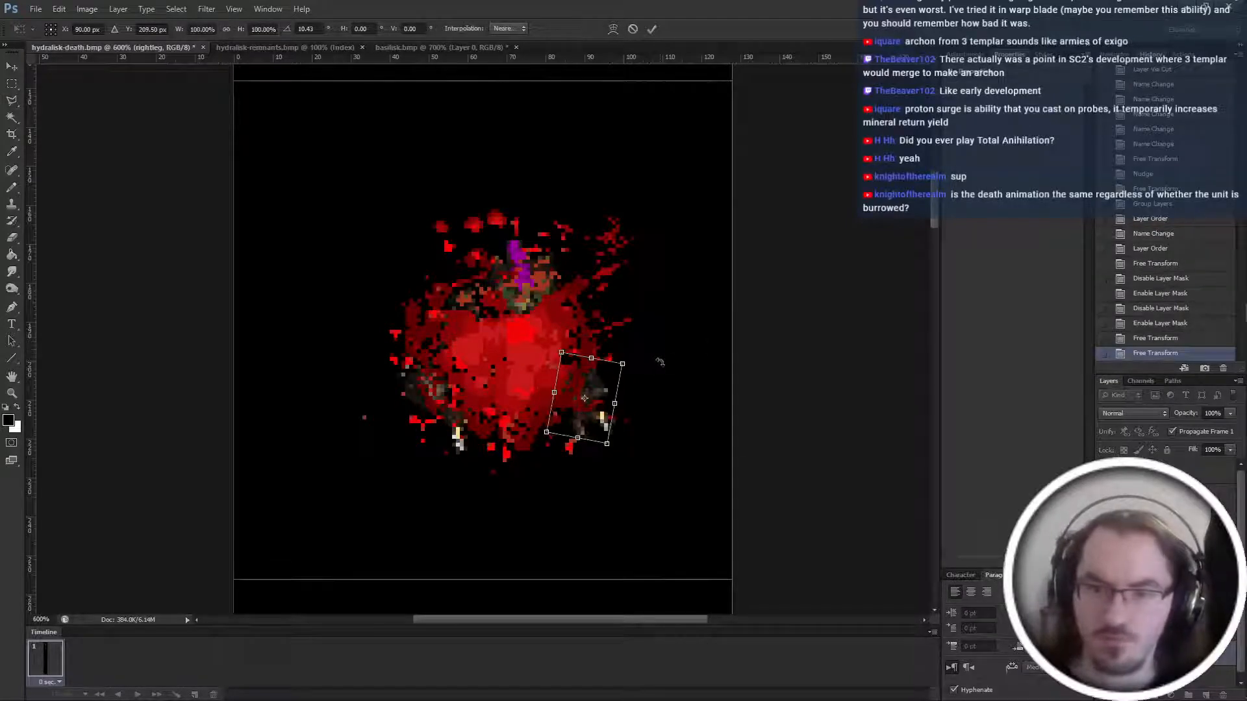
{"action": "key", "text": "Return"}
Move the second frame's rightarm layer outward to the right edge of the splatter.
{"action": "key", "text": "alt+["}
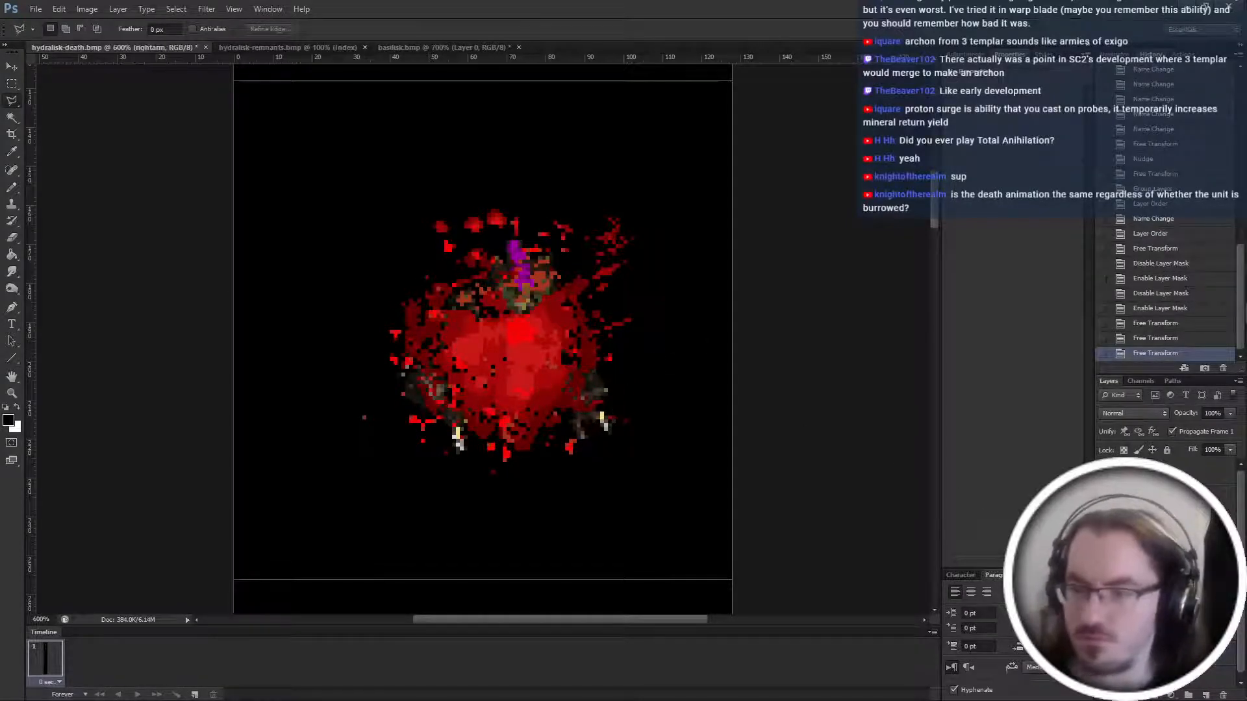
{"action": "key", "text": "ctrl+t"}
{"action": "mouse_move", "coordinate": [544, 316]}
{"action": "left_mouse_down"}
{"action": "mouse_move", "coordinate": [582, 323]}
{"action": "mouse_move", "coordinate": [589, 305]}
{"action": "left_mouse_up"}
{"action": "key", "text": "Return"}
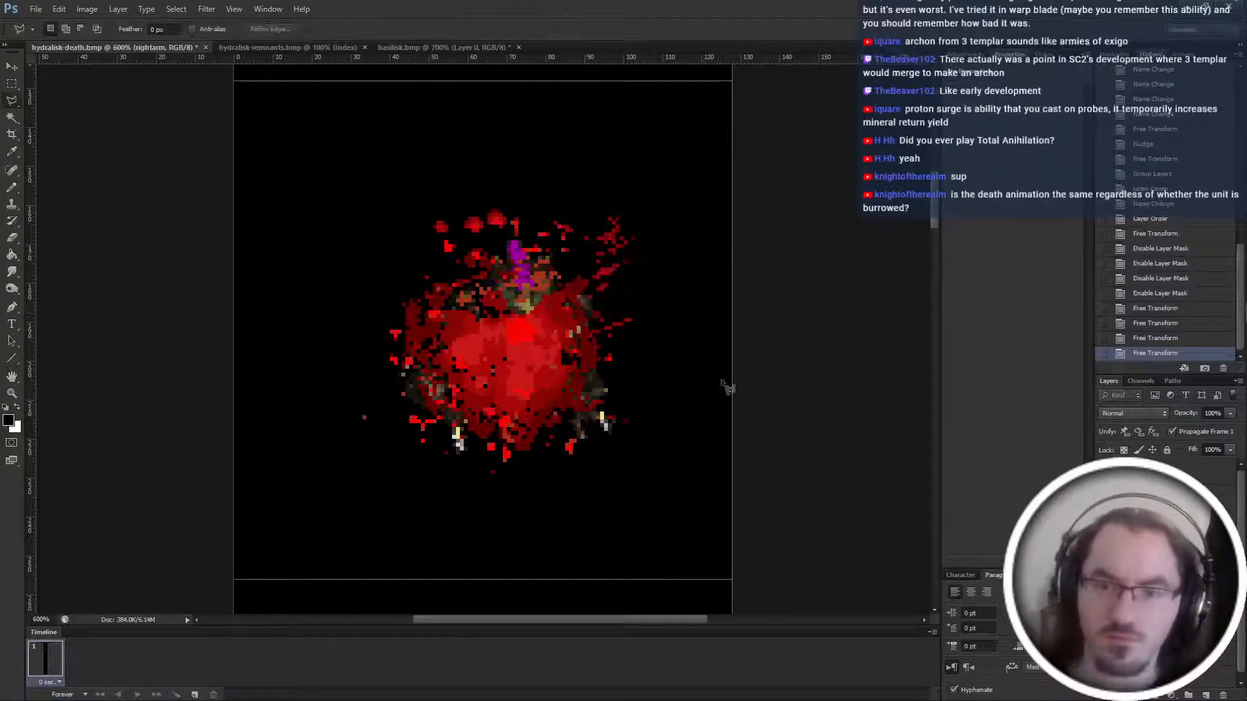
Move the second frame's leftarm layer about 7 px outward to the left.
{"action": "key", "text": "alt+["}
{"action": "key", "text": "ctrl+t"}
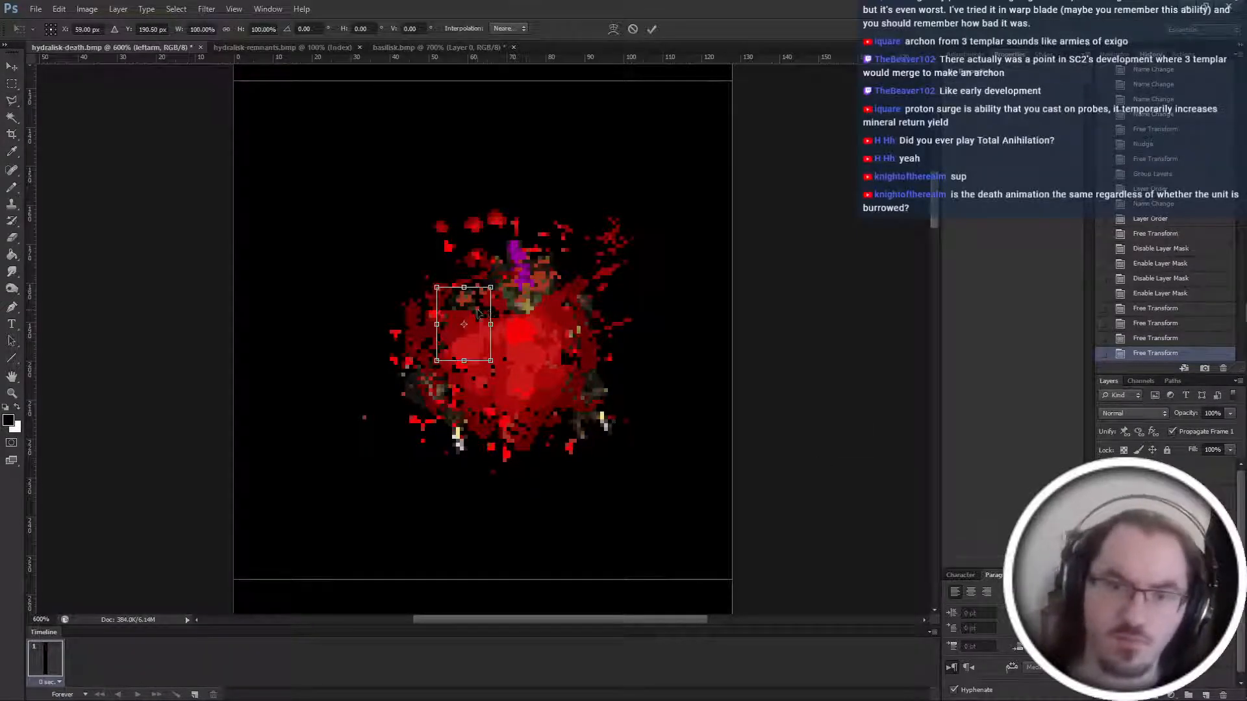
{"action": "left_click_drag", "start_coordinate": [477, 315], "coordinate": [452, 314]}
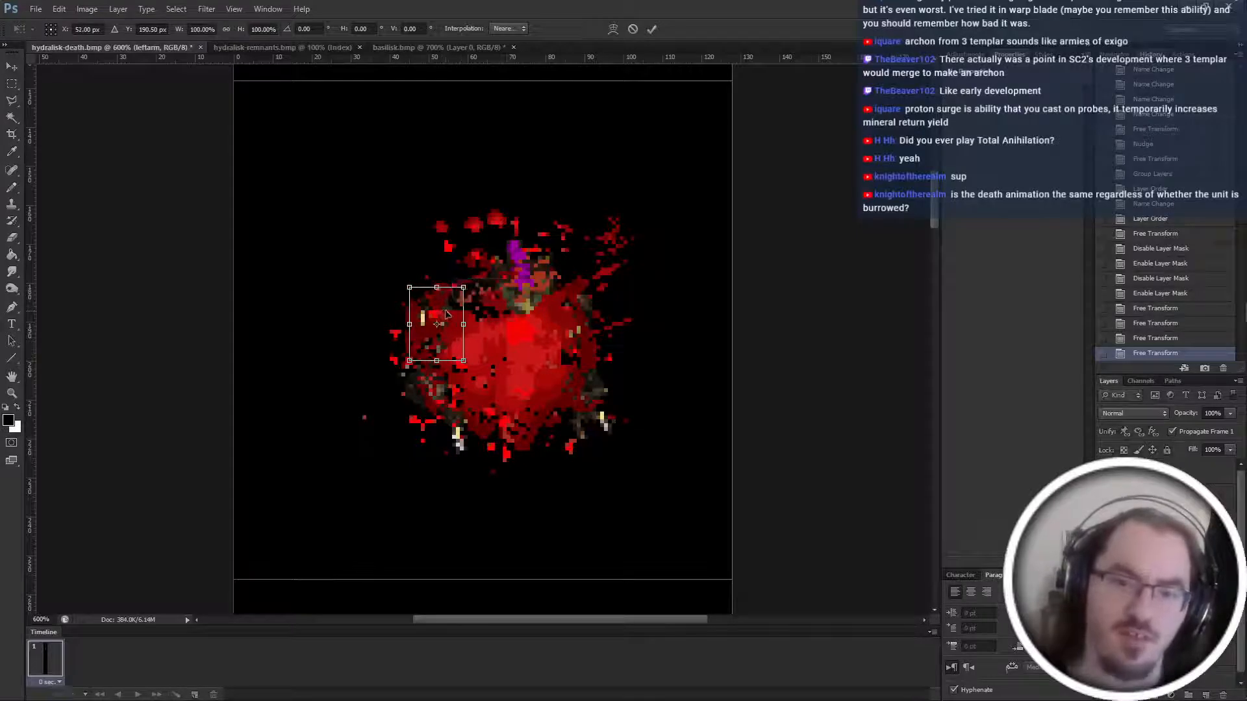
{"action": "key", "text": "Return"}
Rename the frame1 copy group as frame2.
{"action": "scroll", "coordinate": [671, 366], "scroll_direction": "down", "scroll_amount": 3}
{"action": "key", "text": "alt+]"}
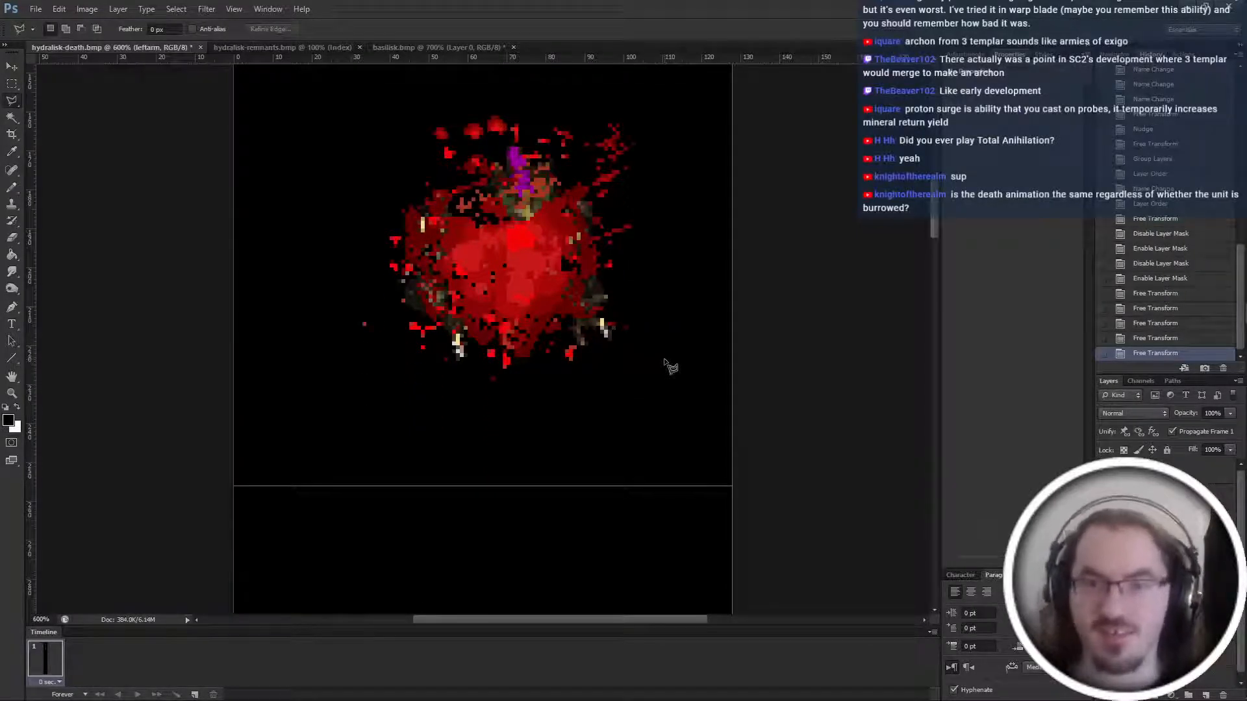
{"action": "mouse_move", "coordinate": [1238, 312]}
{"action": "key", "text": "ctrl+j"}
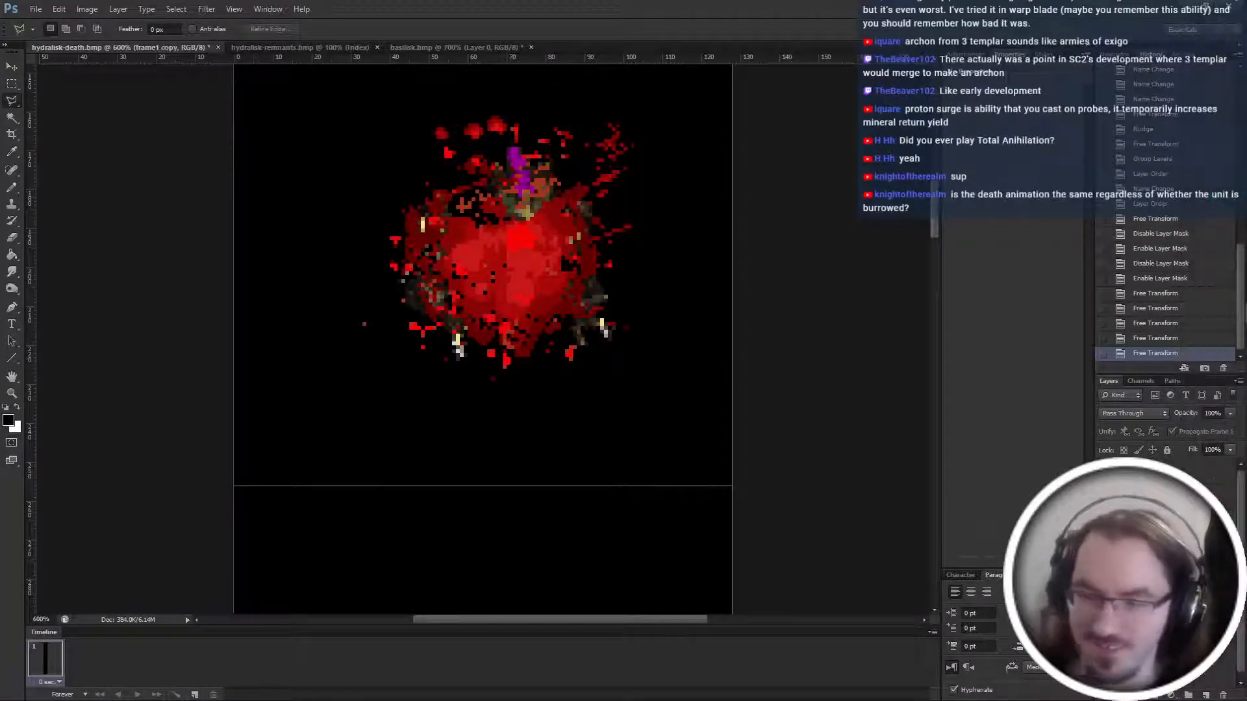
{"action": "type", "text": "frame2"}
{"action": "key", "text": "Return"}
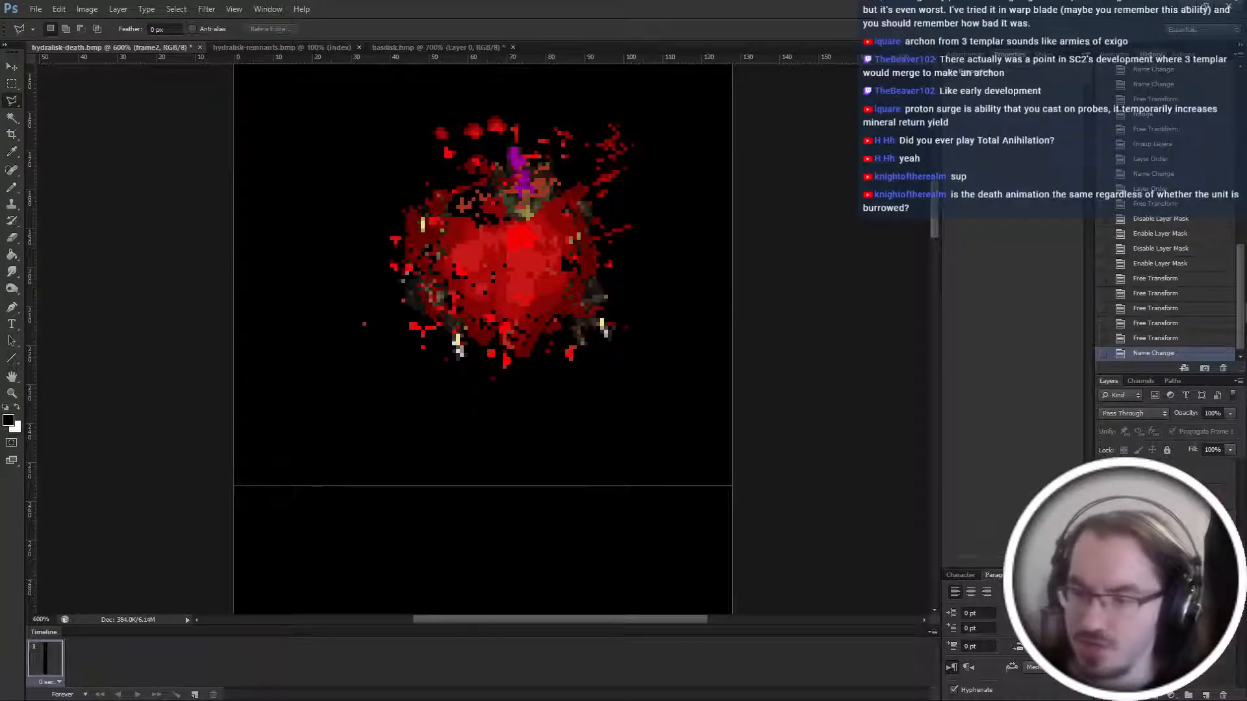
Duplicate the frame2 group and move the copy down onto the third frame's splatter.
{"action": "key", "text": "ctrl+j"}
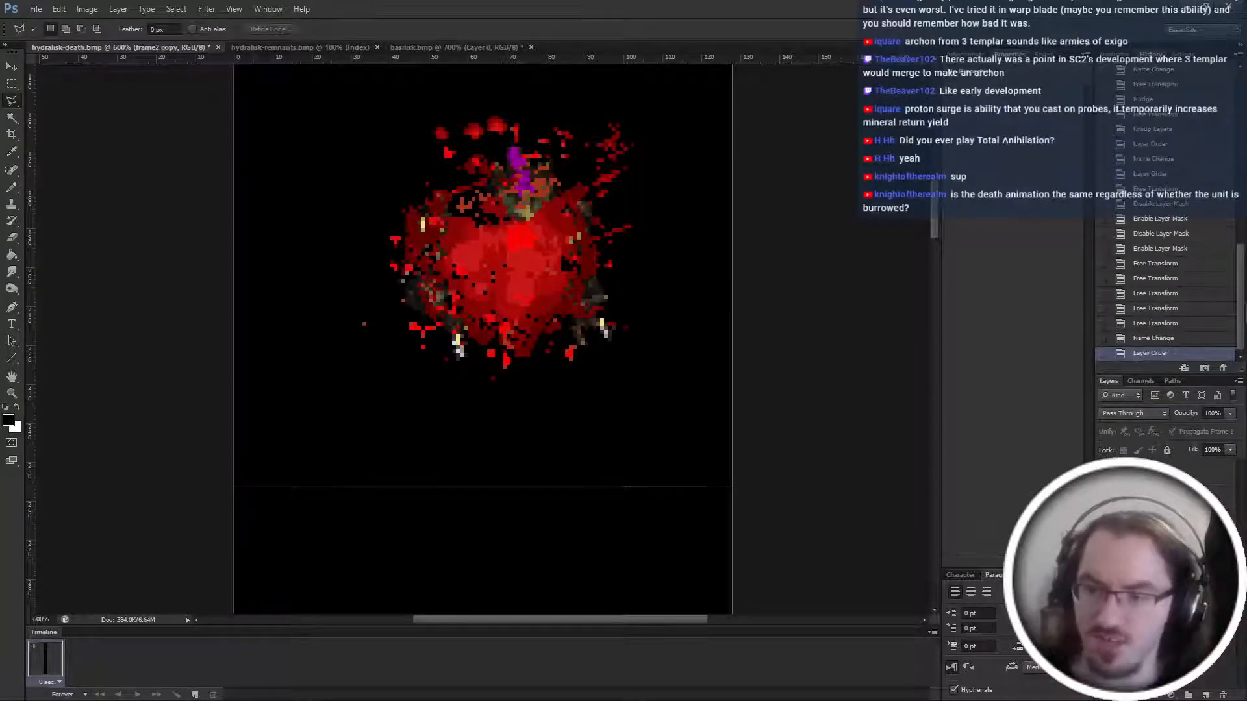
{"action": "scroll", "coordinate": [758, 437], "scroll_direction": "down", "scroll_amount": 3}
{"action": "key", "text": "ctrl+t"}
{"action": "mouse_move", "coordinate": [544, 156]}
{"action": "left_mouse_down"}
{"action": "mouse_move", "coordinate": [536, 593]}
{"action": "mouse_move", "coordinate": [539, 159]}
{"action": "mouse_move", "coordinate": [537, 195]}
{"action": "left_mouse_up"}
{"action": "scroll", "coordinate": [587, 298], "scroll_direction": "up", "scroll_amount": 4}
{"action": "key", "text": "Return"}
{"action": "key", "text": "l"}
Check the third frame's hydra-death artwork with its layer mask disabled and enabled, and return to the frame group.
{"action": "scroll", "coordinate": [604, 320], "scroll_direction": "down", "scroll_amount": 4}
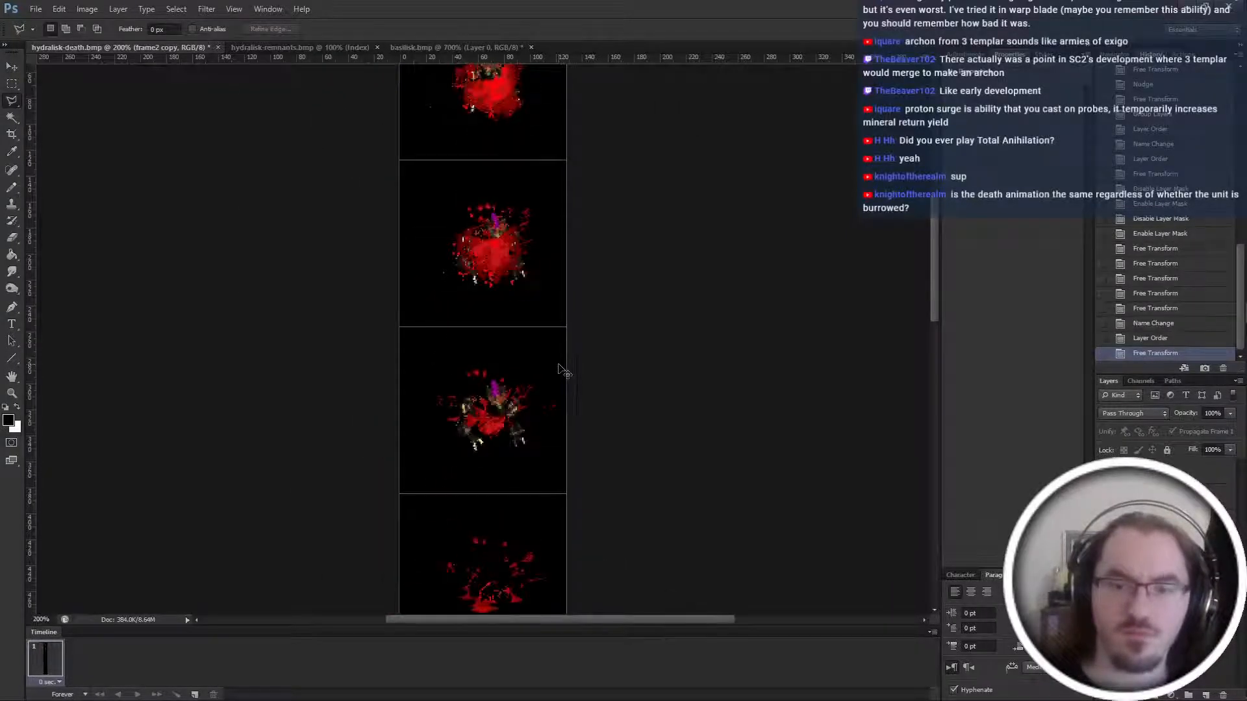
{"action": "scroll", "coordinate": [564, 370], "scroll_direction": "up", "scroll_amount": 3}
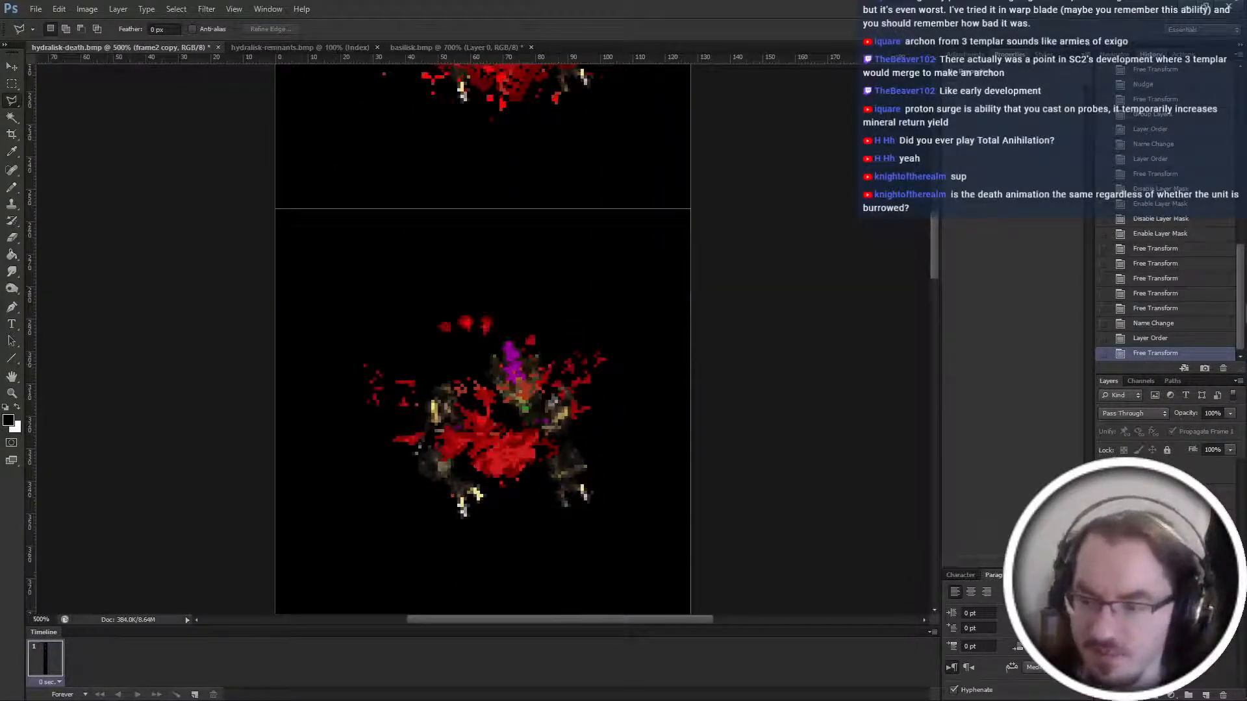
{"action": "left_click", "coordinate": [1152, 472]}
{"action": "left_click", "coordinate": [1152, 472], "text": "shift"}
{"action": "left_click", "coordinate": [1152, 472], "text": "shift"}
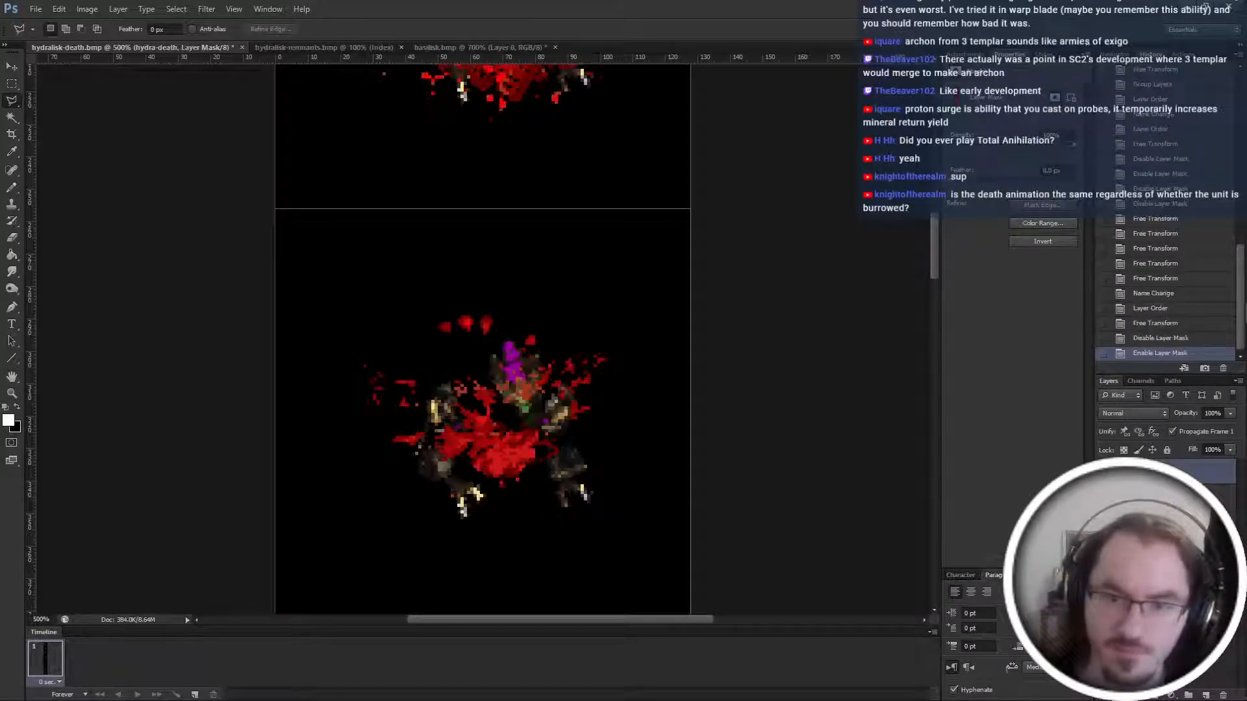
{"action": "key", "text": "alt+bracketright"}
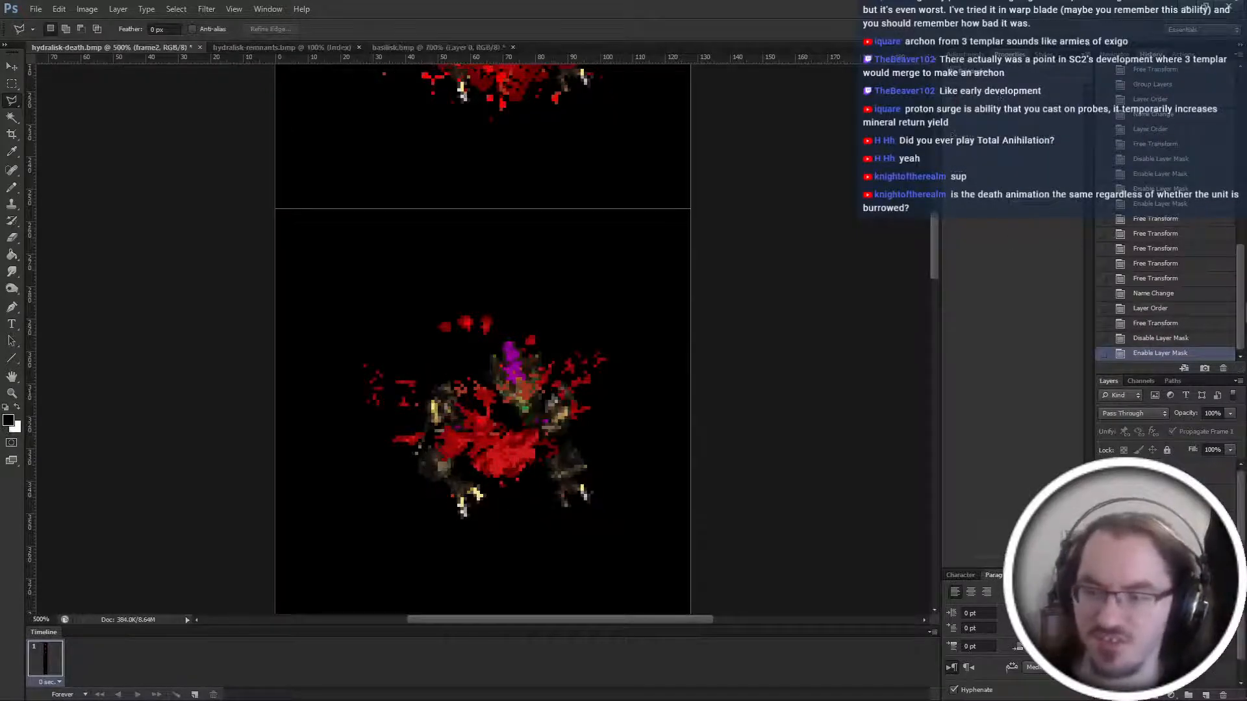
Move the third frame's head layer about 7 px right and 3 px down.
{"action": "key", "text": "alt+bracketright"}
{"action": "key", "text": "alt+bracketright"}
{"action": "key", "text": "ctrl+t"}
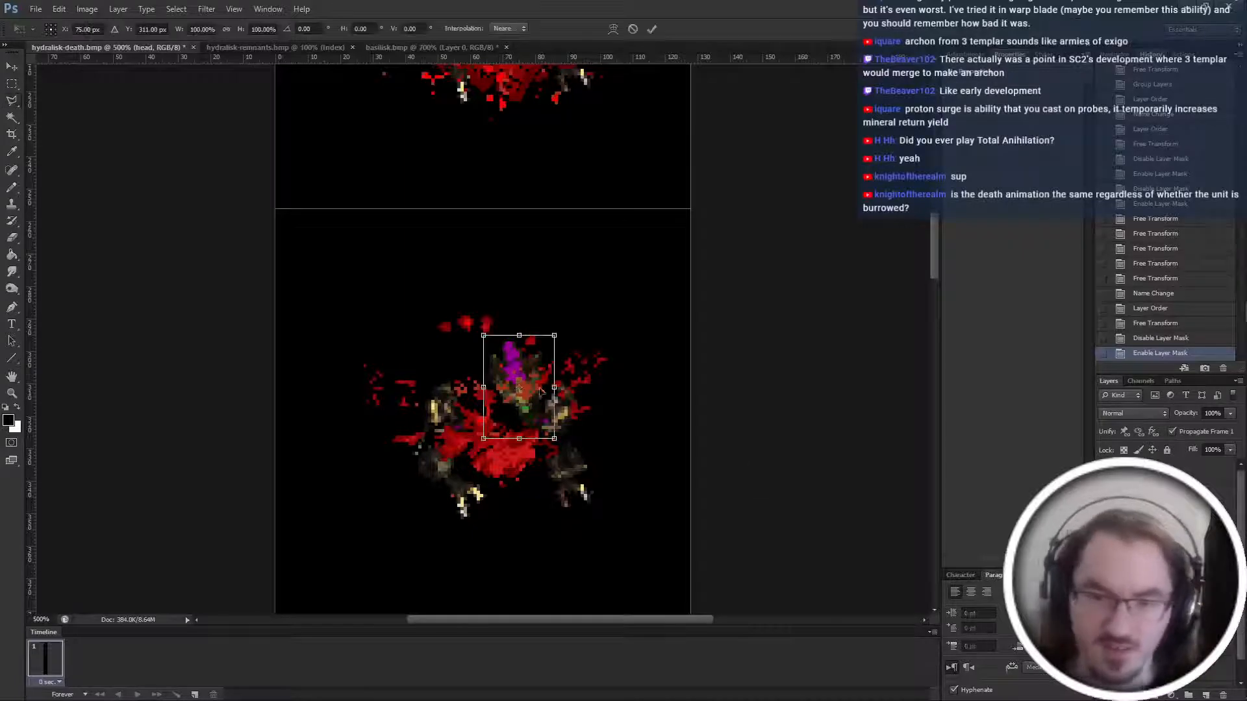
{"action": "mouse_move", "coordinate": [540, 378]}
{"action": "left_mouse_down"}
{"action": "mouse_move", "coordinate": [566, 378]}
{"action": "mouse_move", "coordinate": [554, 406]}
{"action": "mouse_move", "coordinate": [546, 373]}
{"action": "left_mouse_up"}
{"action": "key", "text": "Return"}
{"action": "key", "text": "l"}
{"action": "key", "text": "ctrl+t"}
{"action": "key", "text": "Return"}
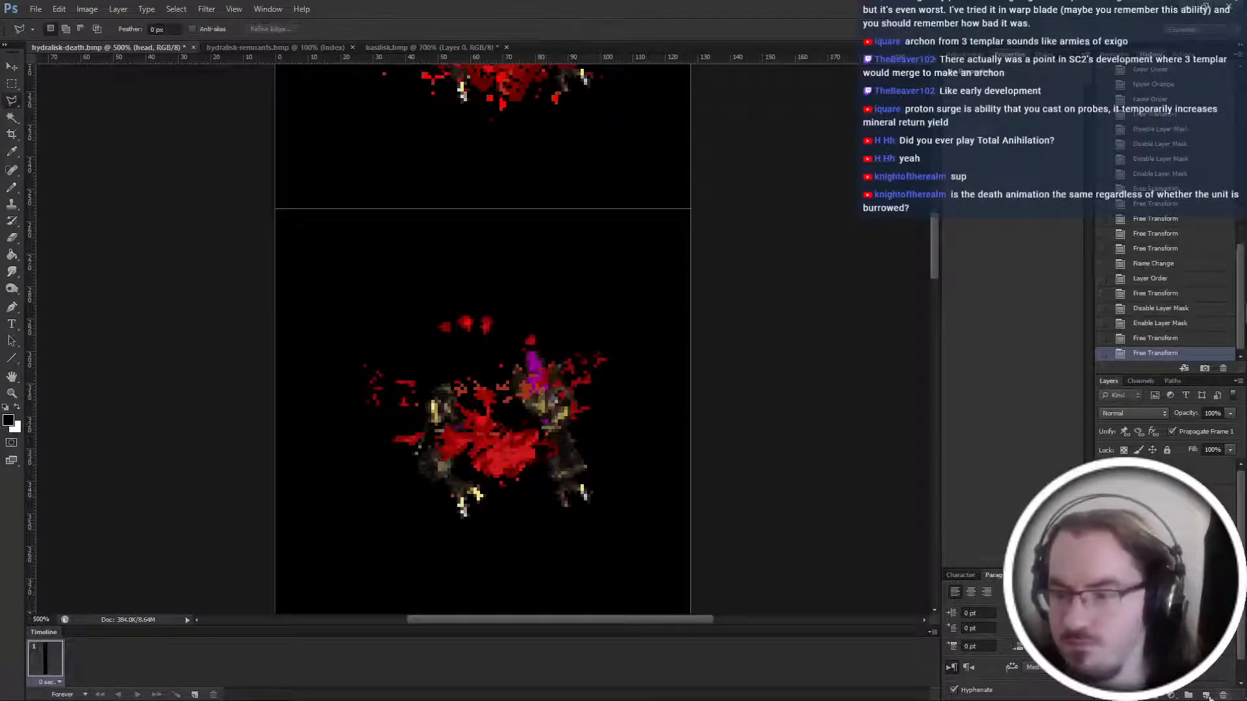
Shift the third frame's rightarm layer about 4 px outward to the right.
{"action": "left_click", "coordinate": [1183, 670]}
{"action": "left_click", "coordinate": [1184, 654]}
{"action": "key", "text": "ctrl+t"}
{"action": "left_click_drag", "start_coordinate": [573, 431], "coordinate": [587, 434]}
{"action": "key", "text": "Return"}
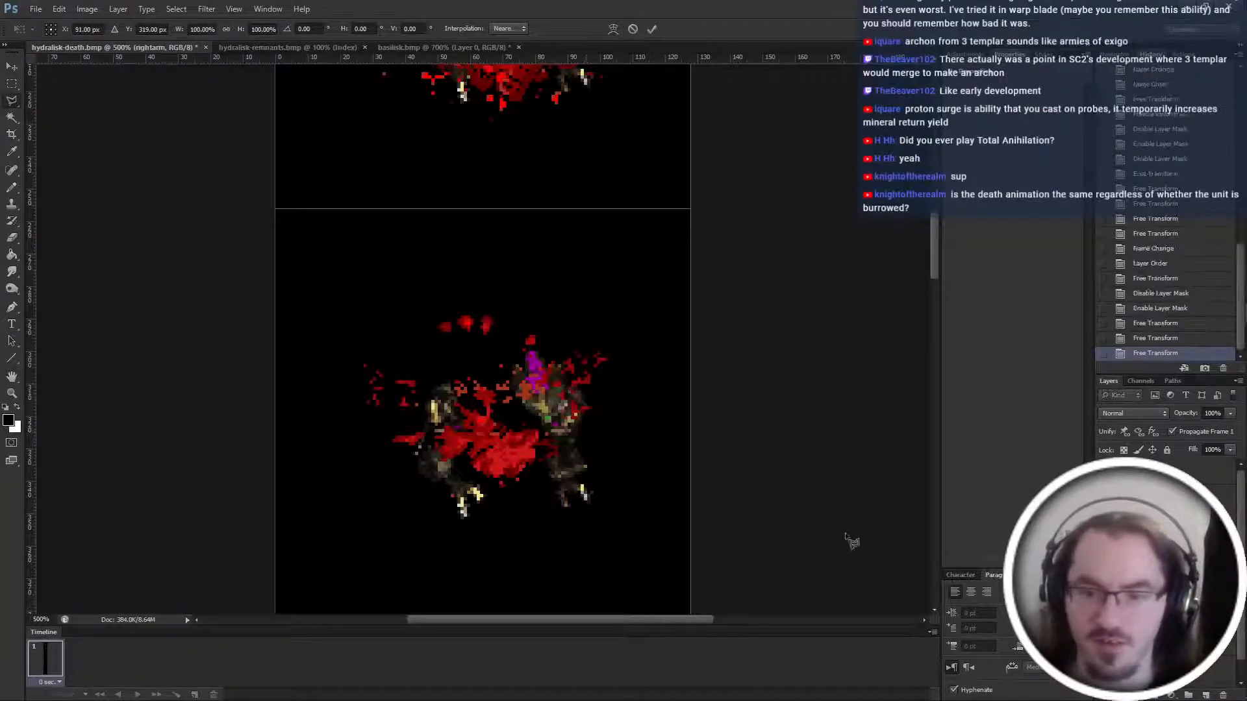
{"action": "key", "text": "l"}
Move the third frame's leftarm layer about 4 px left and 3 px down.
{"action": "left_click", "coordinate": [1184, 639]}
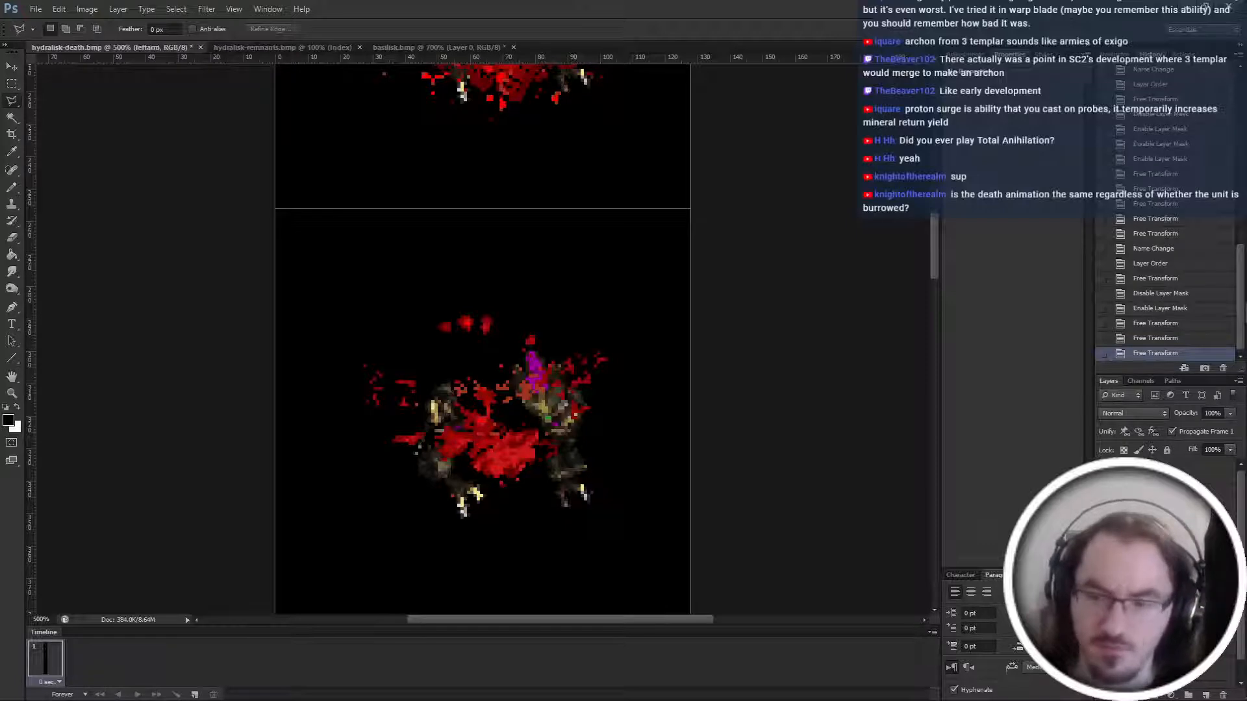
{"action": "key", "text": "ctrl+t"}
{"action": "left_click_drag", "start_coordinate": [452, 399], "coordinate": [441, 408]}
{"action": "key", "text": "Return"}
{"action": "key", "text": "l"}
Rotate the third frame's leftleg layer counter-clockwise and shift it slightly up and to the left.
{"action": "key", "text": "alt+bracketleft"}
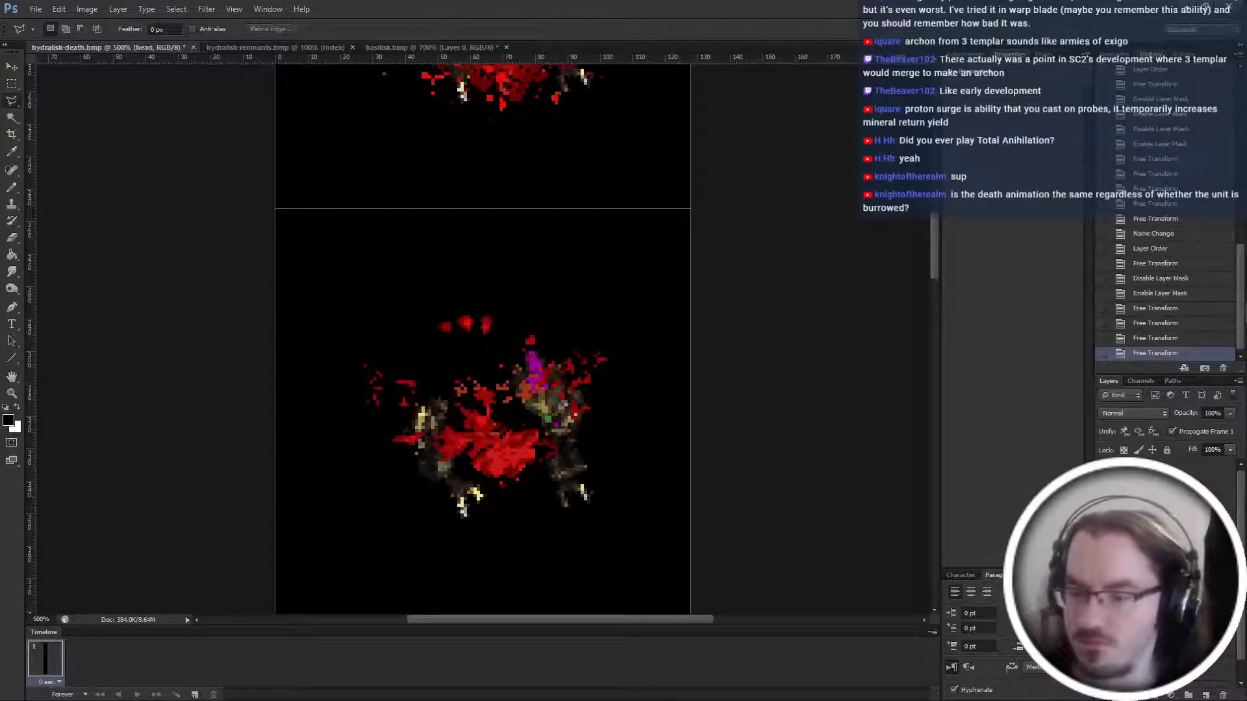
{"action": "key", "text": "ctrl+t"}
{"action": "mouse_move", "coordinate": [500, 474]}
{"action": "left_mouse_down"}
{"action": "mouse_move", "coordinate": [494, 448]}
{"action": "mouse_move", "coordinate": [484, 456]}
{"action": "left_mouse_up"}
{"action": "key", "text": "Return"}
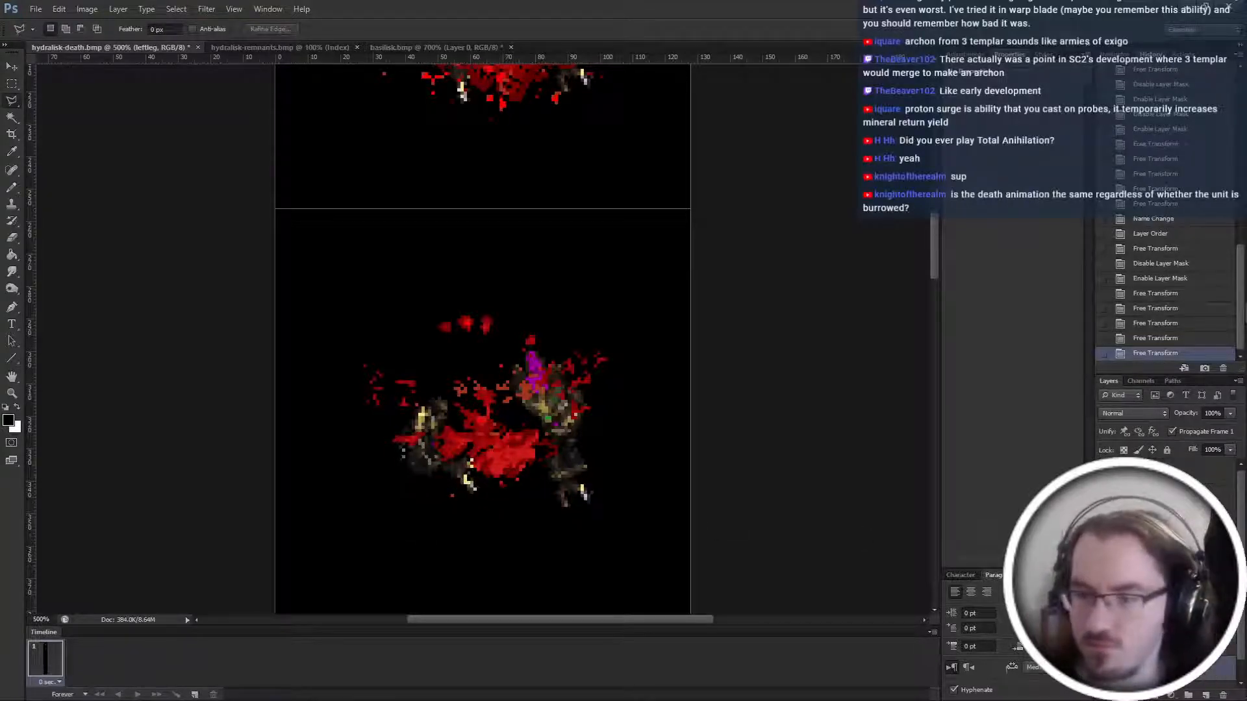
Rotate the third frame's rightleg layer counter-clockwise and lower it slightly, away from the right arm.
{"action": "key", "text": "alt+bracketleft"}
{"action": "key", "text": "ctrl+t"}
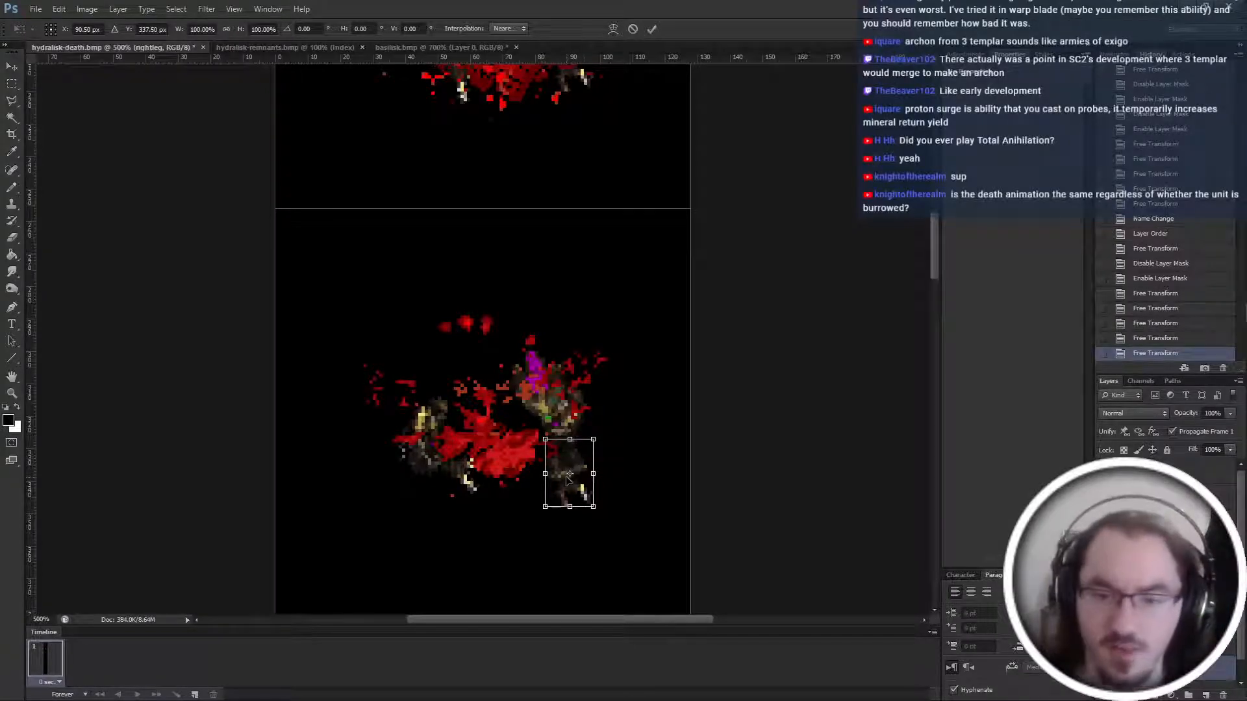
{"action": "mouse_move", "coordinate": [572, 473]}
{"action": "left_mouse_down"}
{"action": "mouse_move", "coordinate": [572, 493]}
{"action": "mouse_move", "coordinate": [592, 451]}
{"action": "left_mouse_up"}
{"action": "key", "text": "Return"}
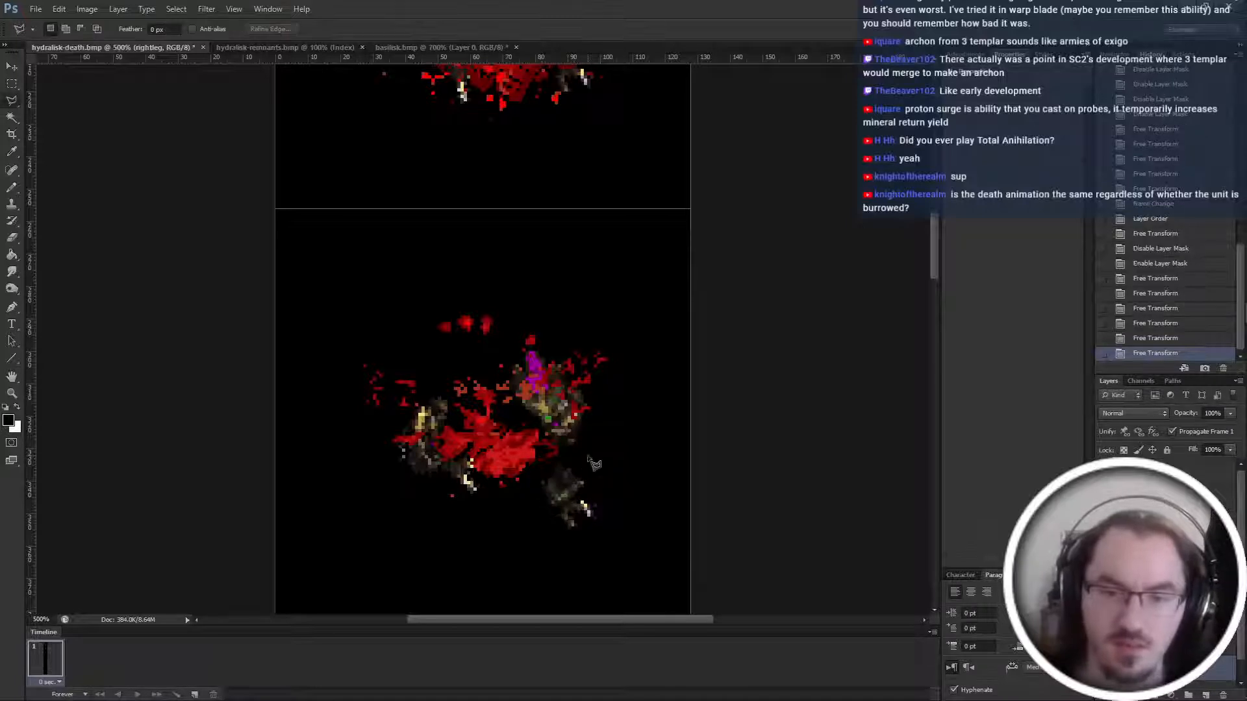
Add a layer mask to the third frame's rightleg, pencil out the leg's upper pixels, and shift it about 3 px left.
{"action": "scroll", "coordinate": [592, 451], "scroll_direction": "down", "scroll_amount": 1}
{"action": "key", "text": "e"}
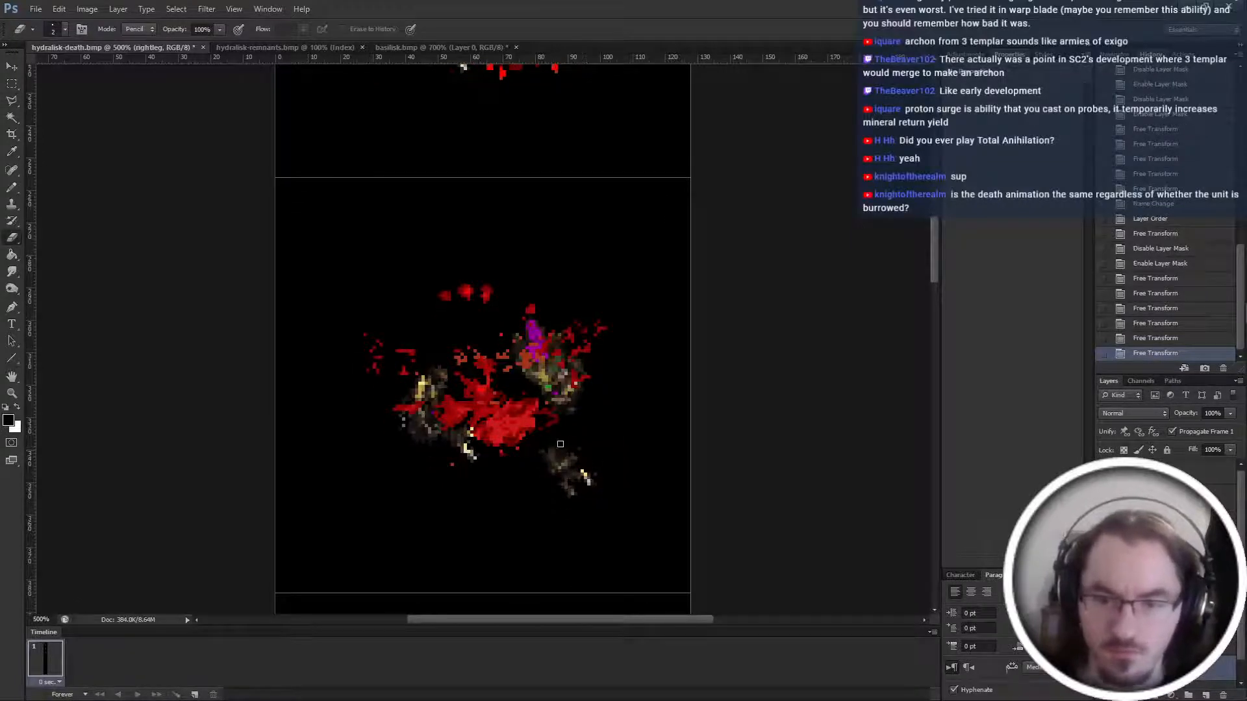
{"action": "scroll", "coordinate": [581, 455], "scroll_direction": "down", "scroll_amount": 2}
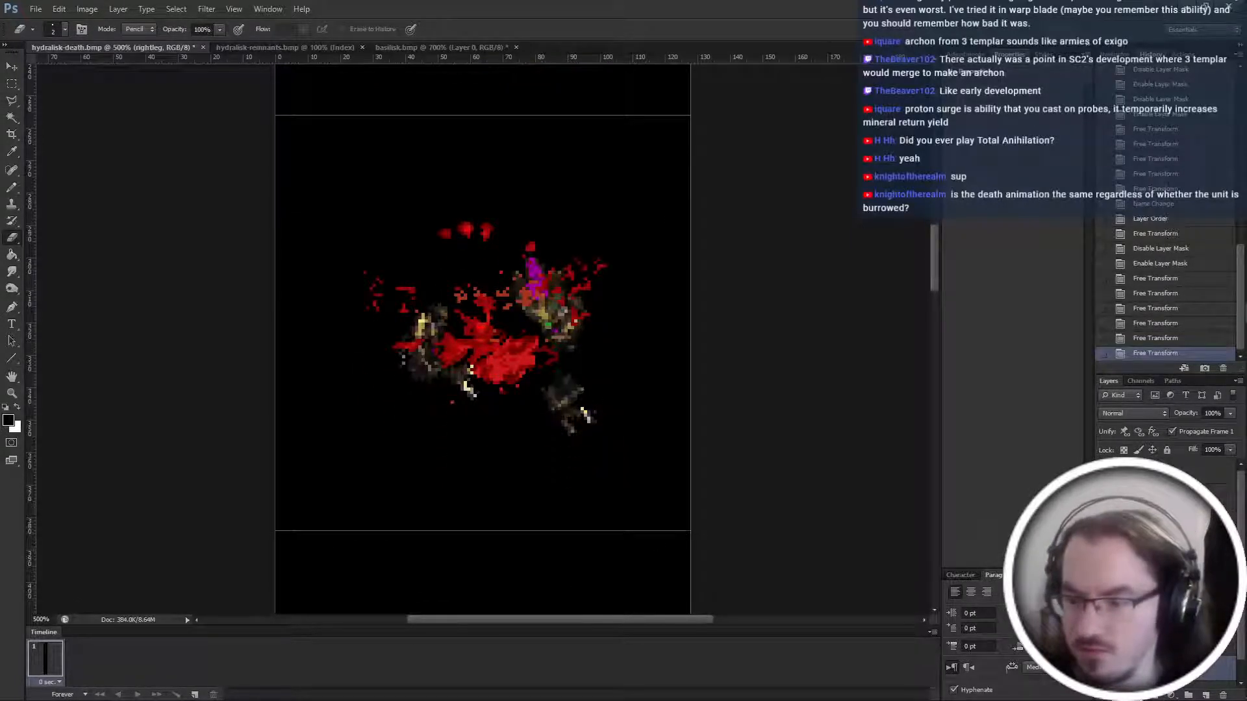
{"action": "left_click", "coordinate": [1154, 695]}
{"action": "key", "text": "b"}
{"action": "left_click_drag", "start_coordinate": [575, 381], "coordinate": [572, 389]}
{"action": "key", "text": "x"}
{"action": "scroll", "coordinate": [560, 378], "scroll_direction": "down", "scroll_amount": 3}
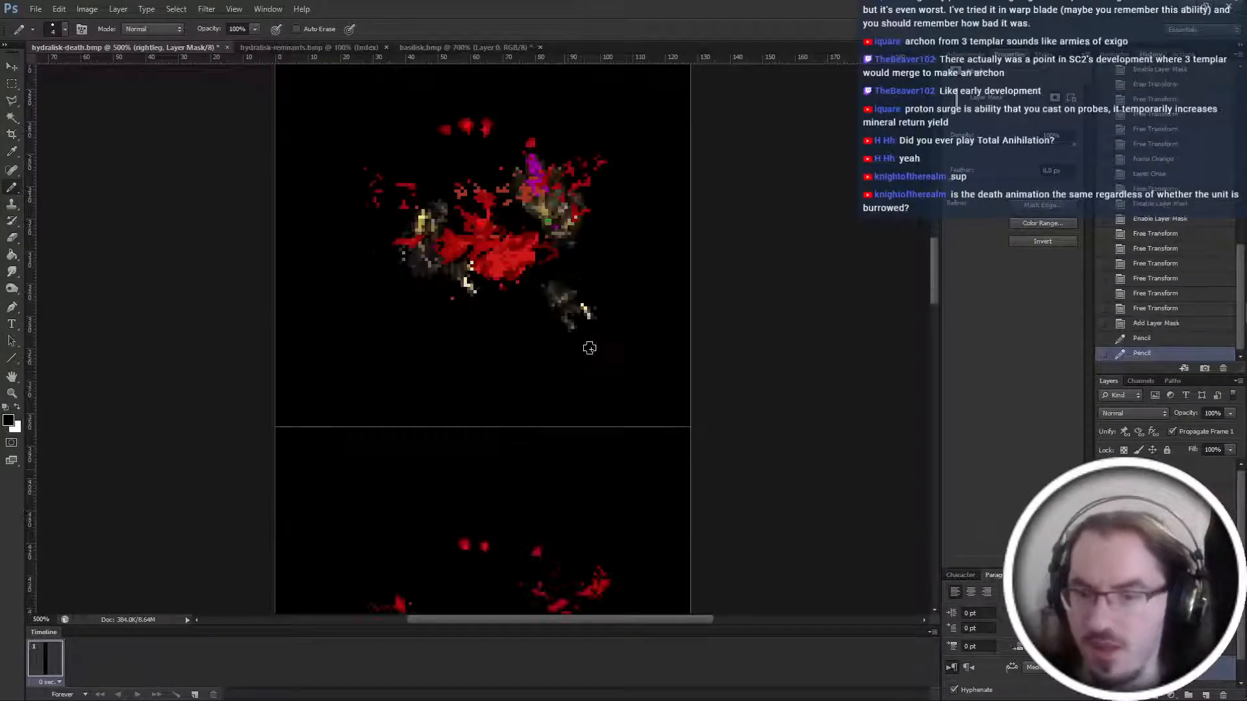
{"action": "left_click", "coordinate": [573, 287]}
{"action": "key", "text": "ctrl+t"}
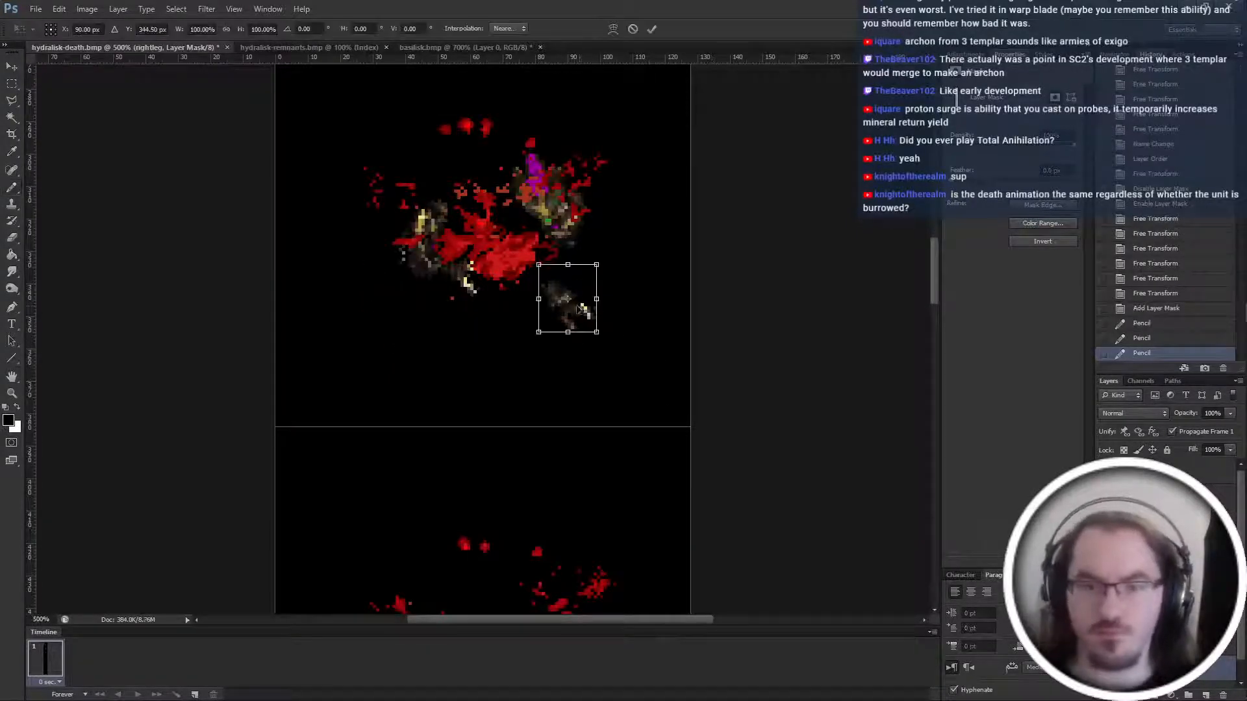
{"action": "key", "text": "Return"}
Rename the frame2 copy group as frame3.
{"action": "scroll", "coordinate": [593, 333], "scroll_direction": "down", "scroll_amount": 3}
{"action": "key", "text": "ctrl+minus"}
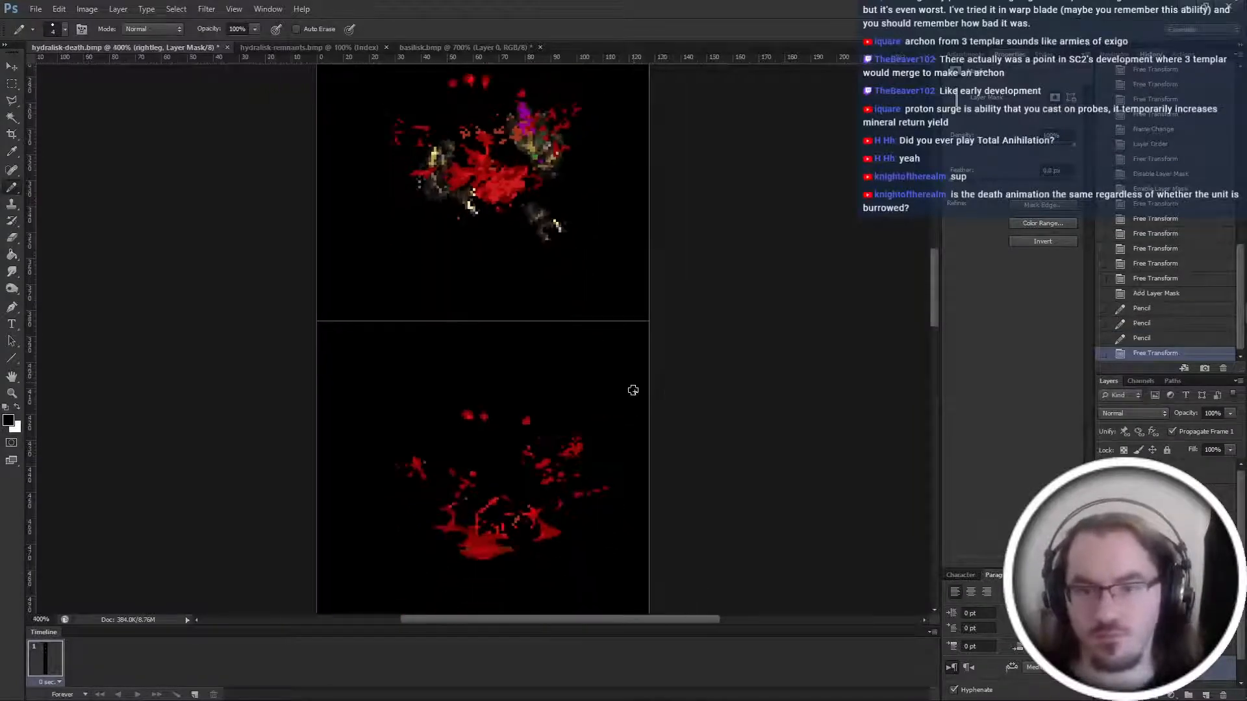
{"action": "scroll", "coordinate": [633, 390], "scroll_direction": "up", "scroll_amount": 3}
{"action": "scroll", "coordinate": [623, 392], "scroll_direction": "down", "scroll_amount": 10}
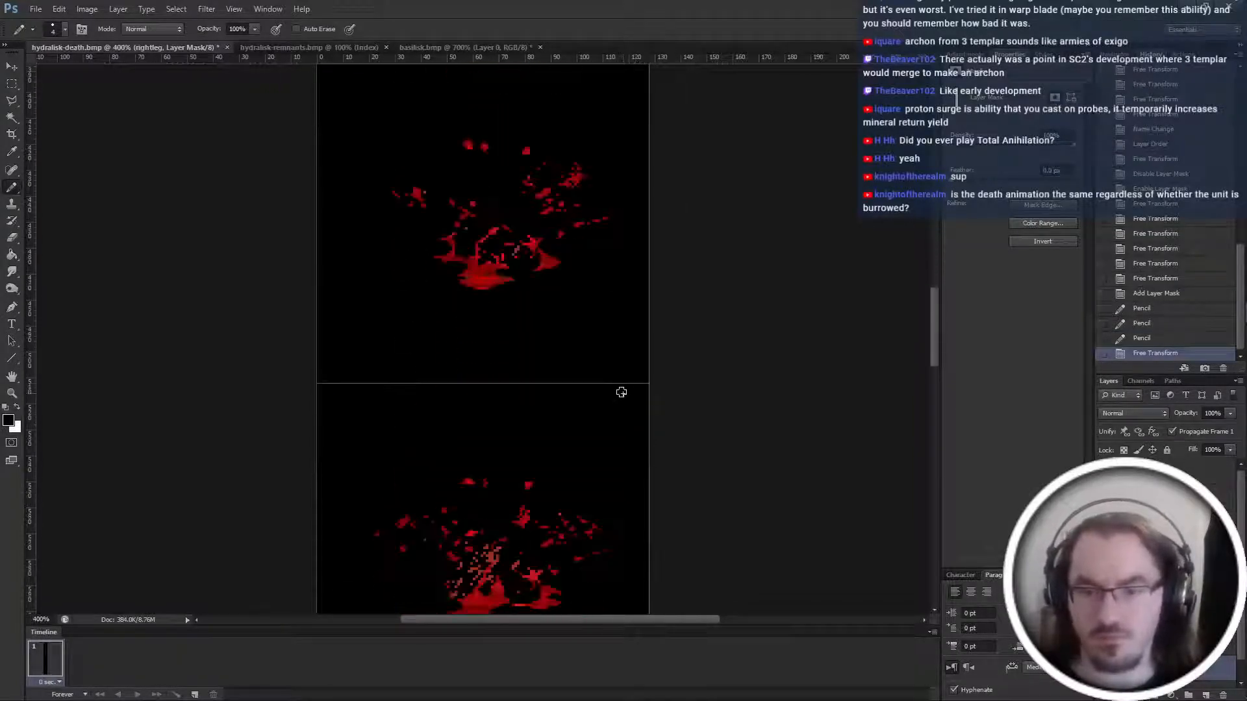
{"action": "key", "text": "alt+bracketright"}
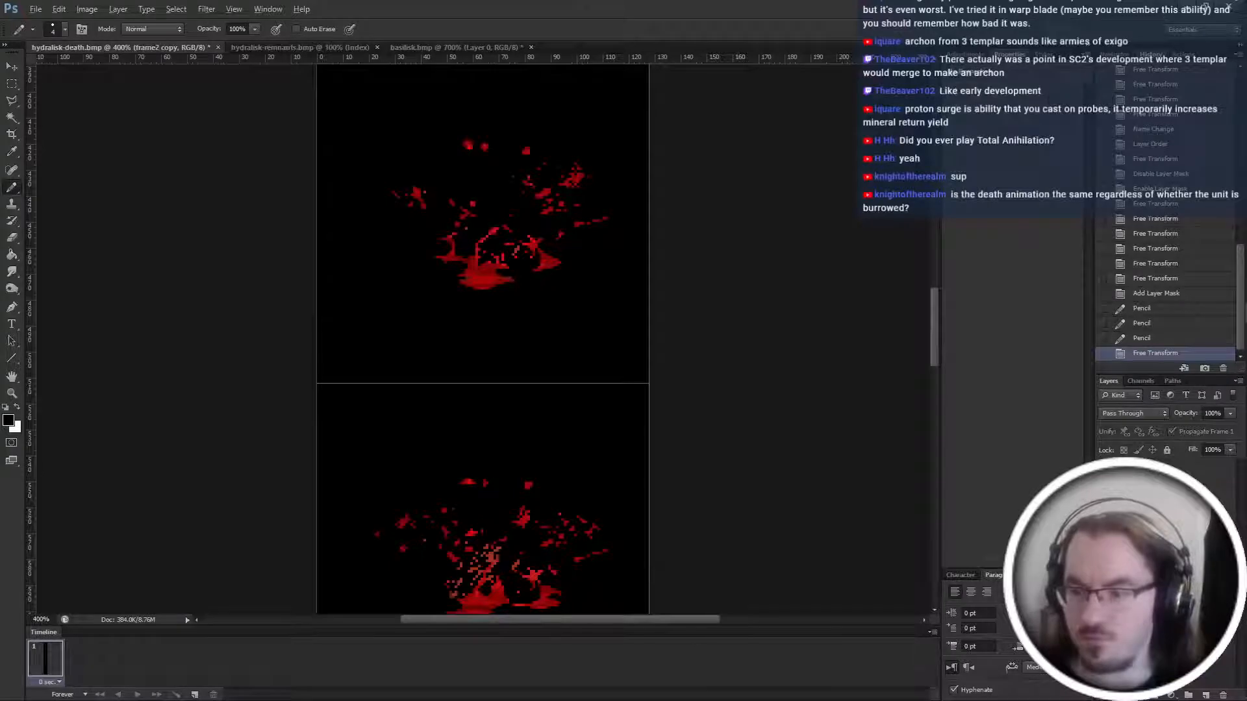
{"action": "key", "text": "Return"}
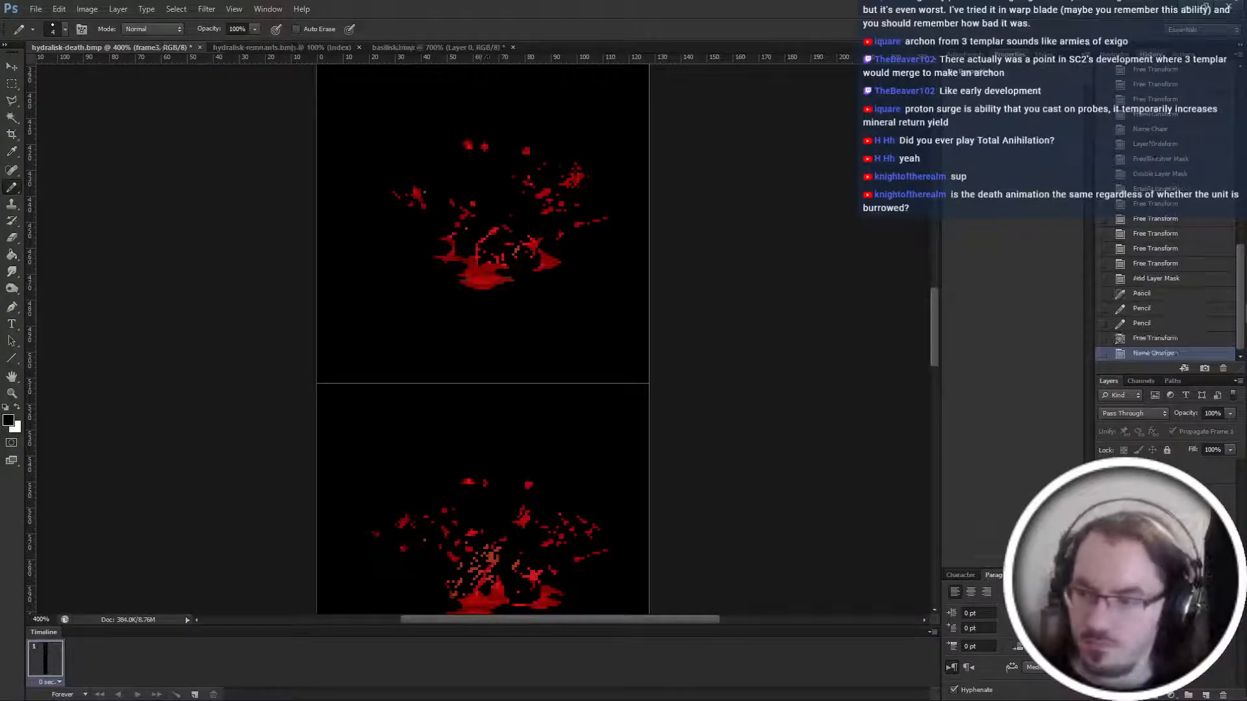
Duplicate the frame3 group and move the copy down one frame onto the fourth frame's splatter.
{"action": "left_click_drag", "start_coordinate": [1169, 497], "coordinate": [1169, 484]}
{"action": "key", "text": "ctrl+t"}
{"action": "scroll", "coordinate": [563, 214], "scroll_direction": "up", "scroll_amount": 1}
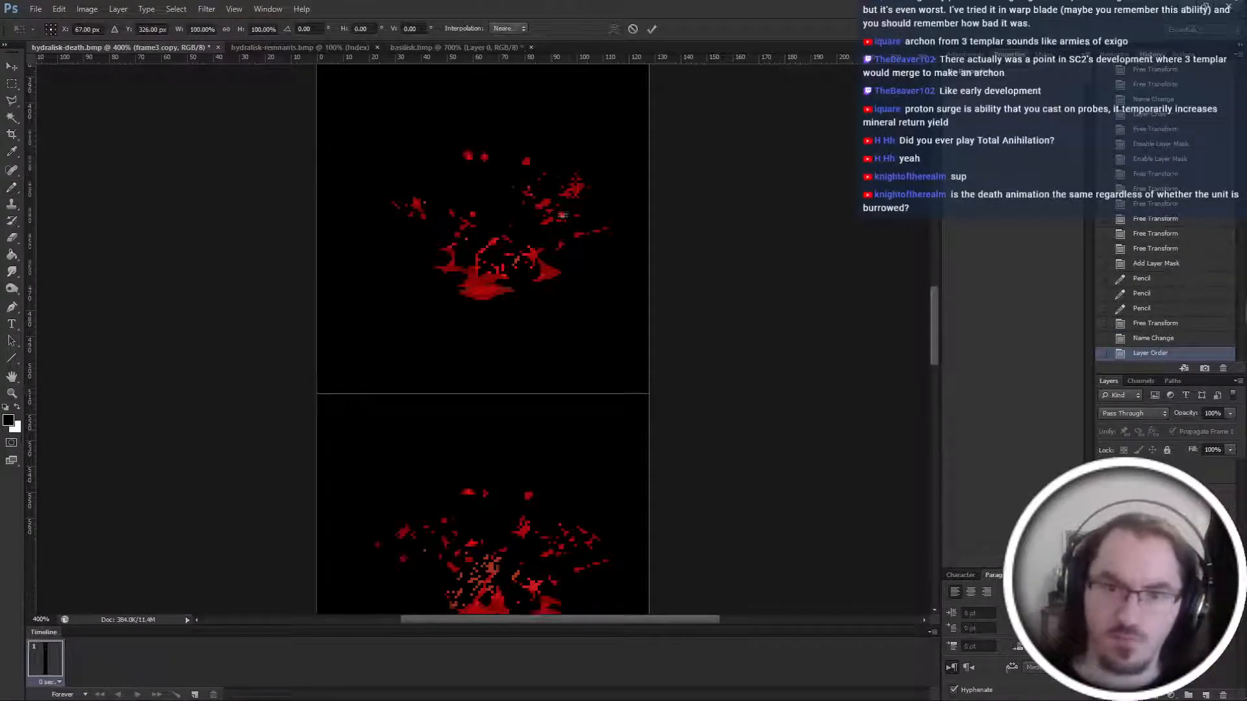
{"action": "scroll", "coordinate": [562, 215], "scroll_direction": "down", "scroll_amount": 2}
{"action": "left_click_drag", "start_coordinate": [532, 147], "coordinate": [533, 476]}
{"action": "key", "text": "Return"}
{"action": "key", "text": "b"}
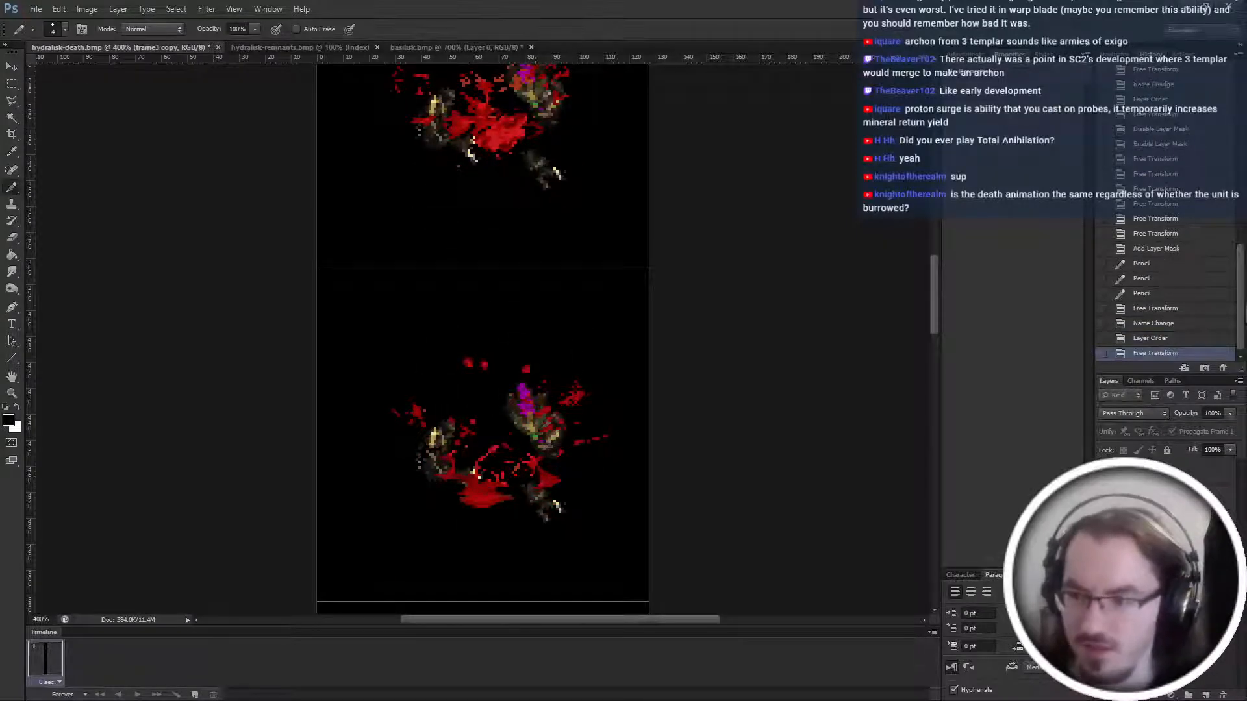
Compare the fourth frame's original death artwork with its layer mask disabled and enabled, and return to the frame group.
{"action": "left_click", "coordinate": [1157, 497], "text": "shift"}
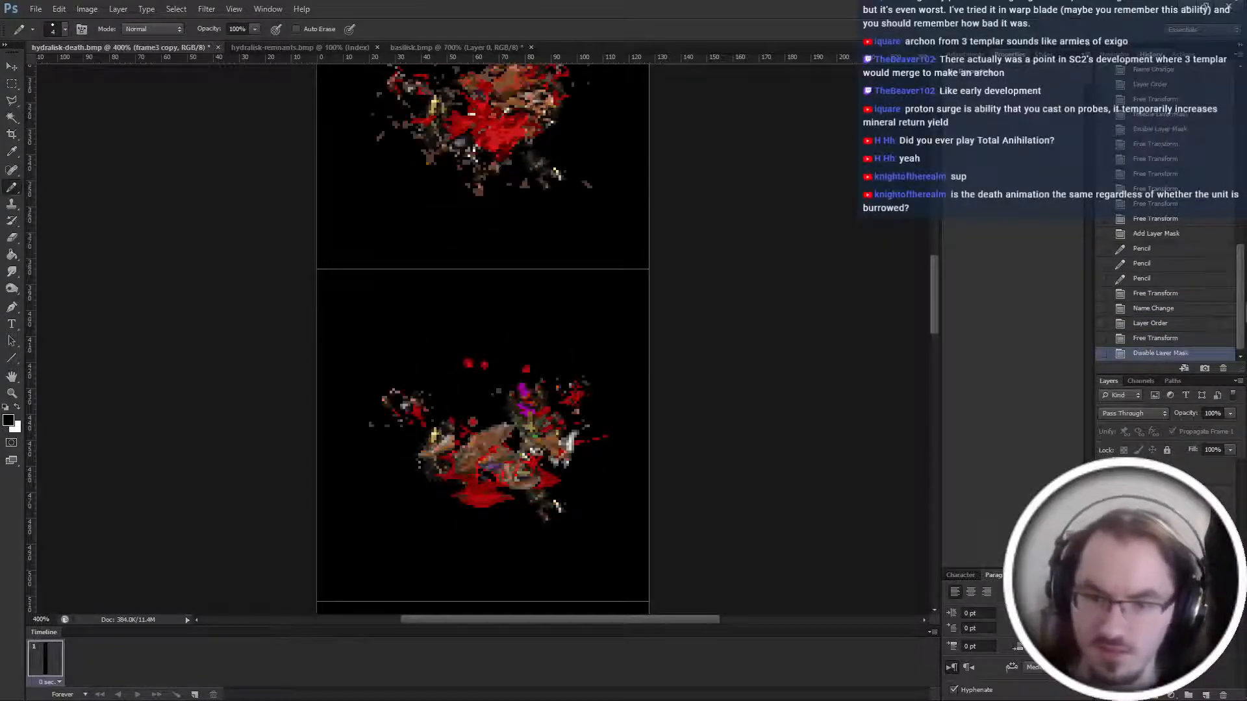
{"action": "left_click", "coordinate": [1156, 497], "text": "shift"}
{"action": "left_click", "coordinate": [1162, 513]}
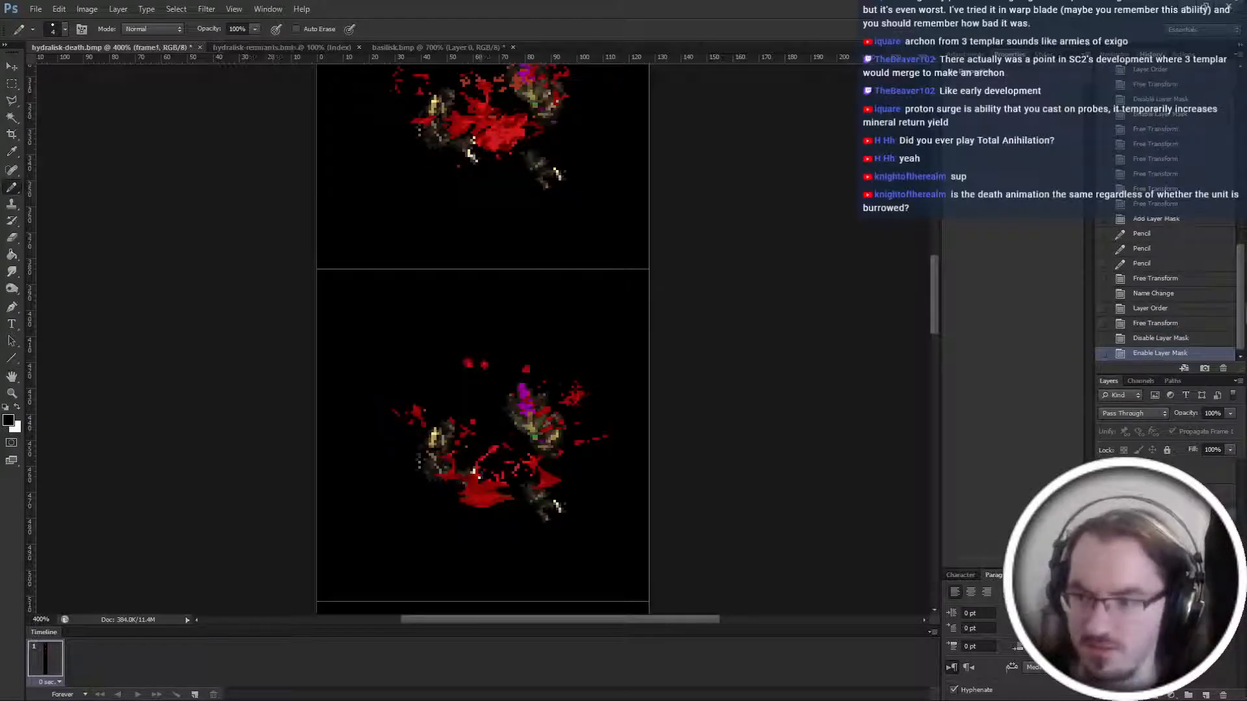
Rotate the fourth frame's leftleg layer counter-clockwise and lower it toward the blood pool.
{"action": "key", "text": "alt+bracketleft"}
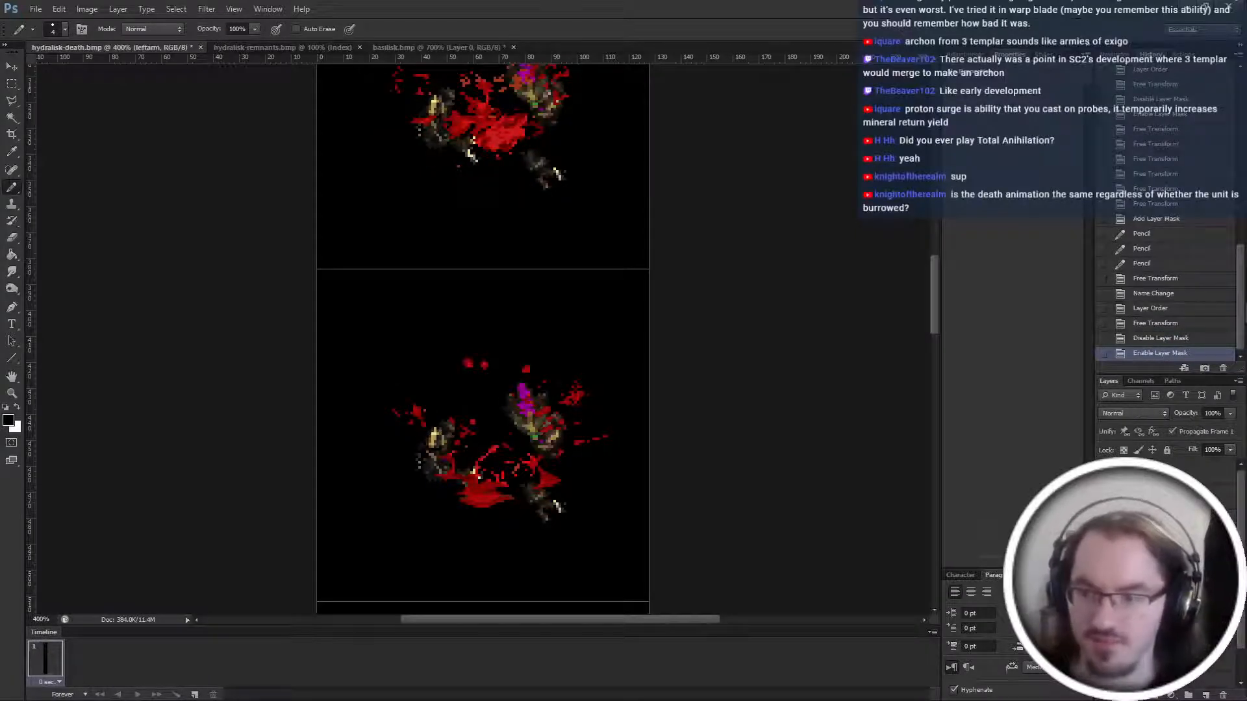
{"action": "key", "text": "alt+bracketleft"}
{"action": "key", "text": "ctrl+t"}
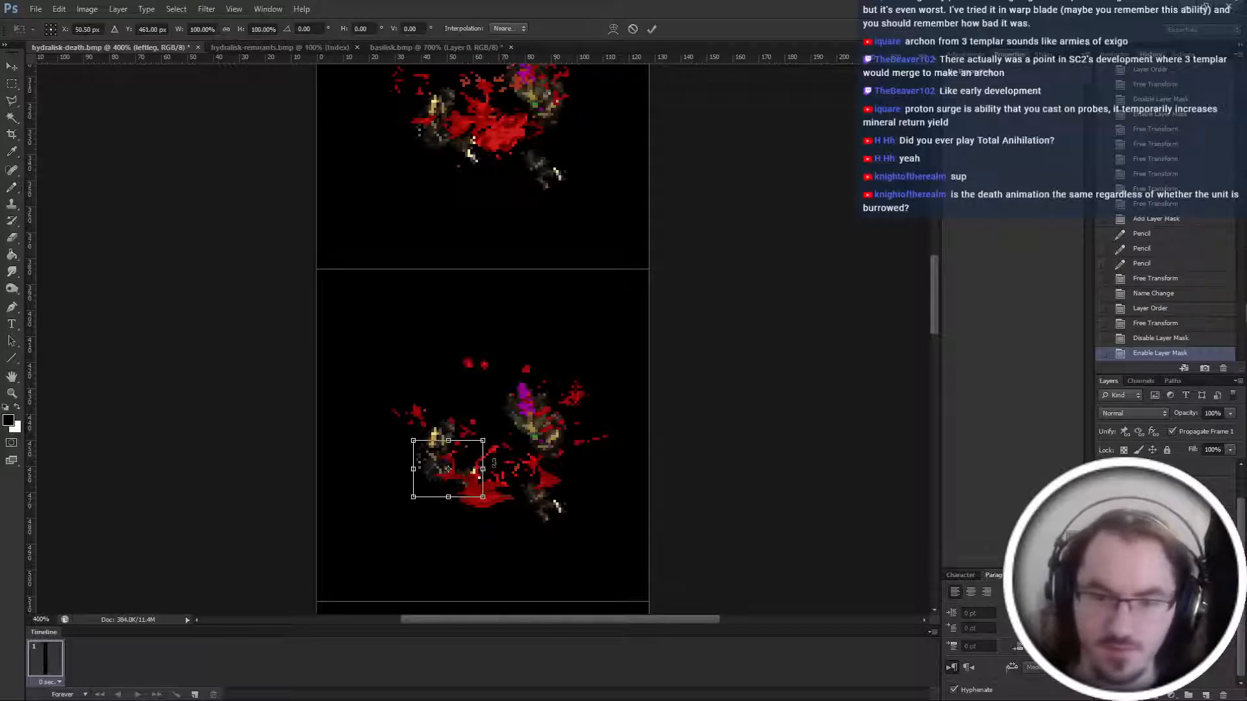
{"action": "left_click_drag", "start_coordinate": [511, 452], "coordinate": [474, 497]}
{"action": "key", "text": "Return"}
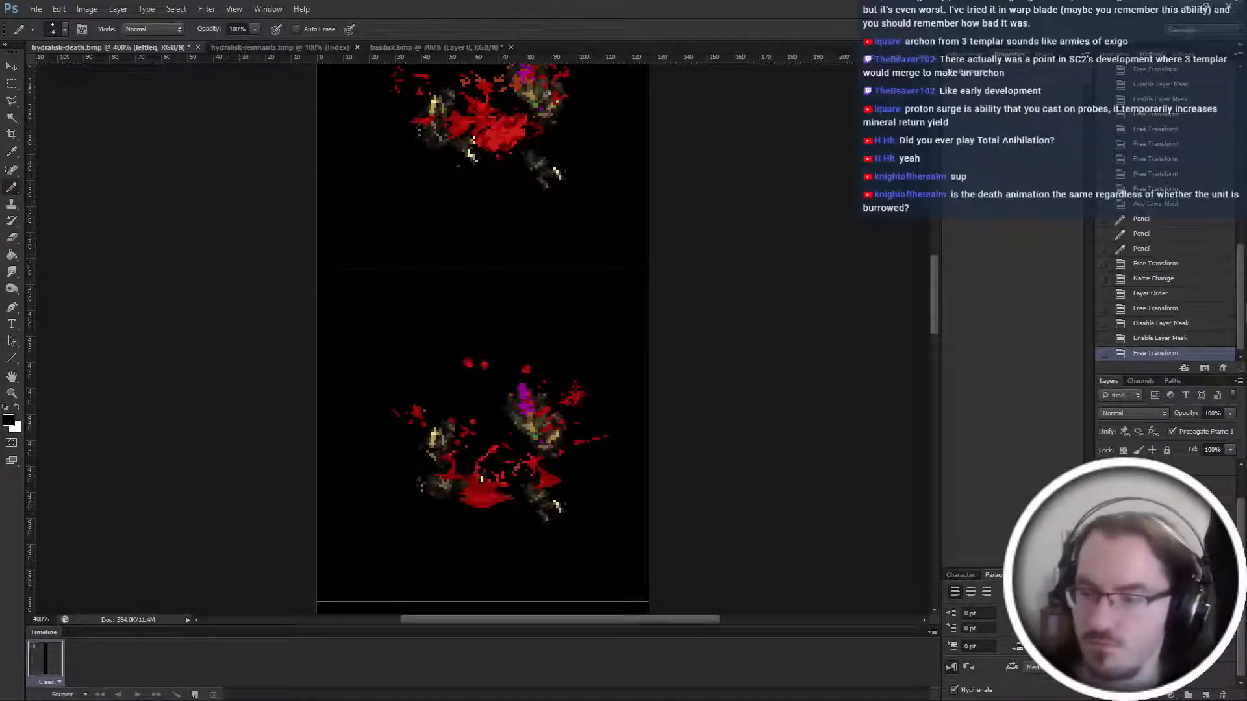
Lower the fourth frame's head layer about 10 px and rotate it counter-clockwise.
{"action": "left_click", "coordinate": [539, 455], "text": "ctrl"}
{"action": "key", "text": "ctrl+t"}
{"action": "left_click_drag", "start_coordinate": [543, 441], "coordinate": [542, 468]}
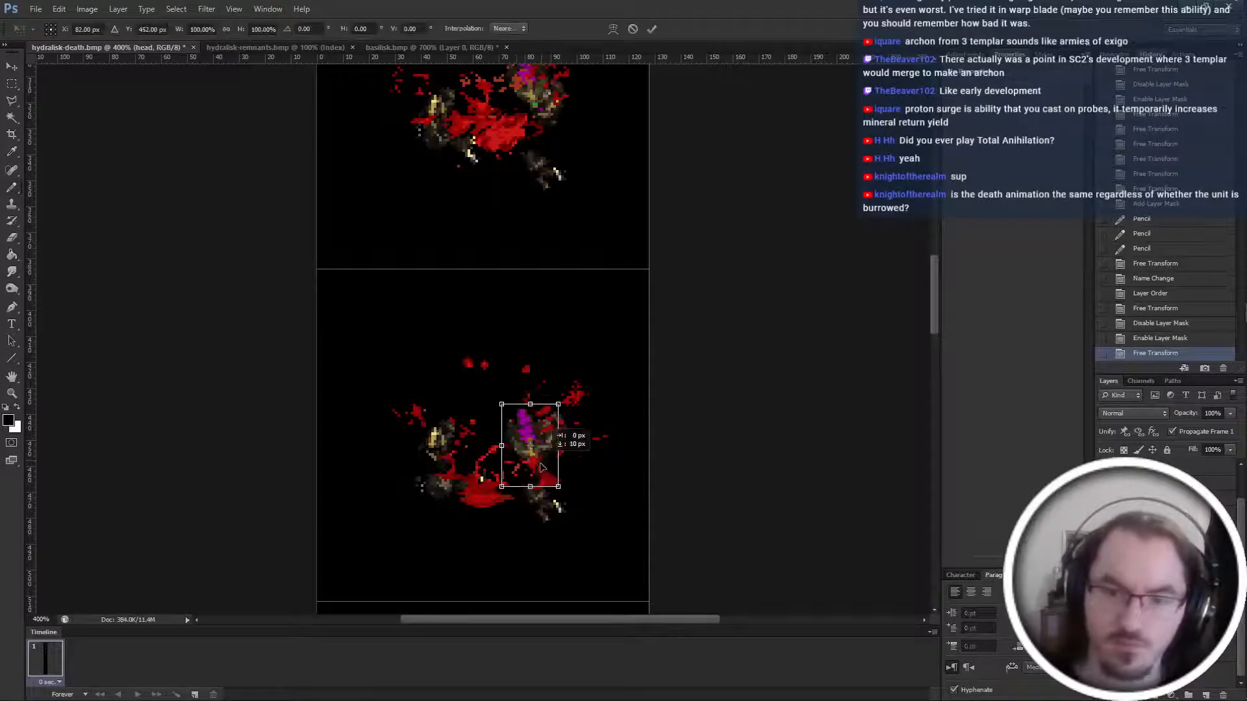
{"action": "left_click_drag", "start_coordinate": [586, 458], "coordinate": [604, 419]}
{"action": "key", "text": "Return"}
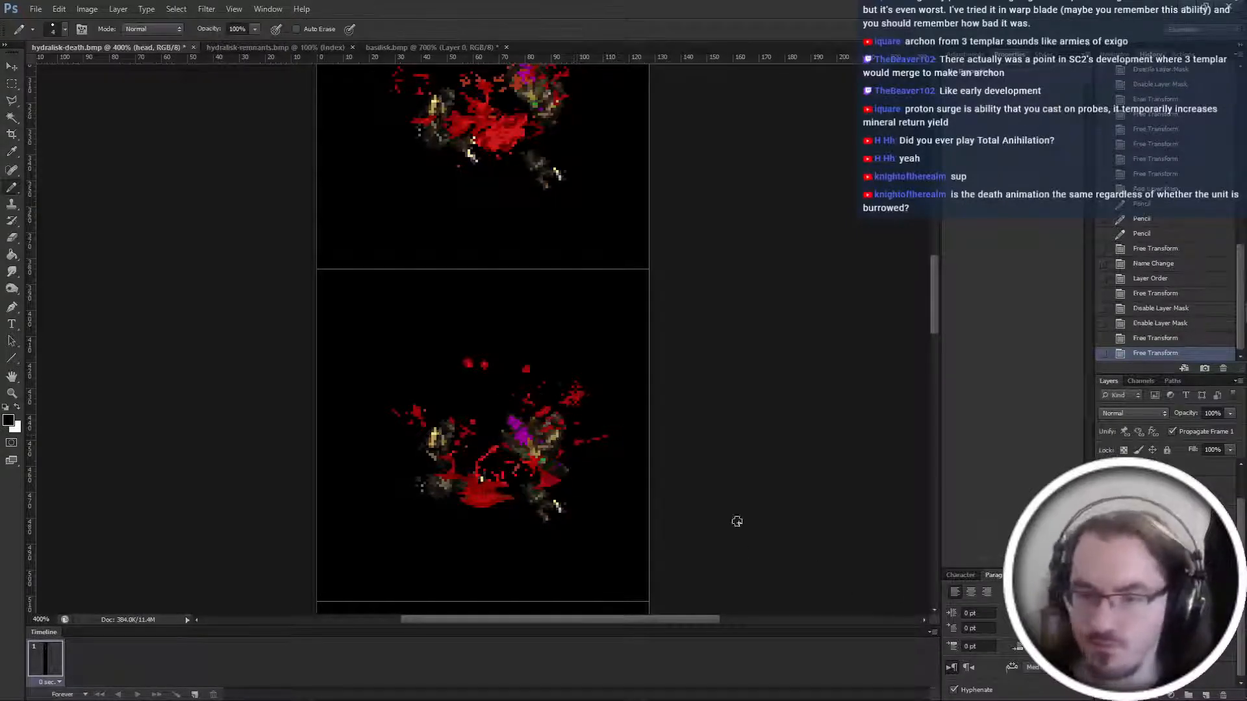
Nudge the fourth frame's head layer 3 px right and 3 px down.
{"action": "key", "text": "ctrl+Right"}
{"action": "key", "text": "ctrl+Right"}
{"action": "key", "text": "ctrl+Right"}
{"action": "key", "text": "ctrl+Down"}
{"action": "key", "text": "ctrl+Down"}
{"action": "key", "text": "ctrl+Down"}
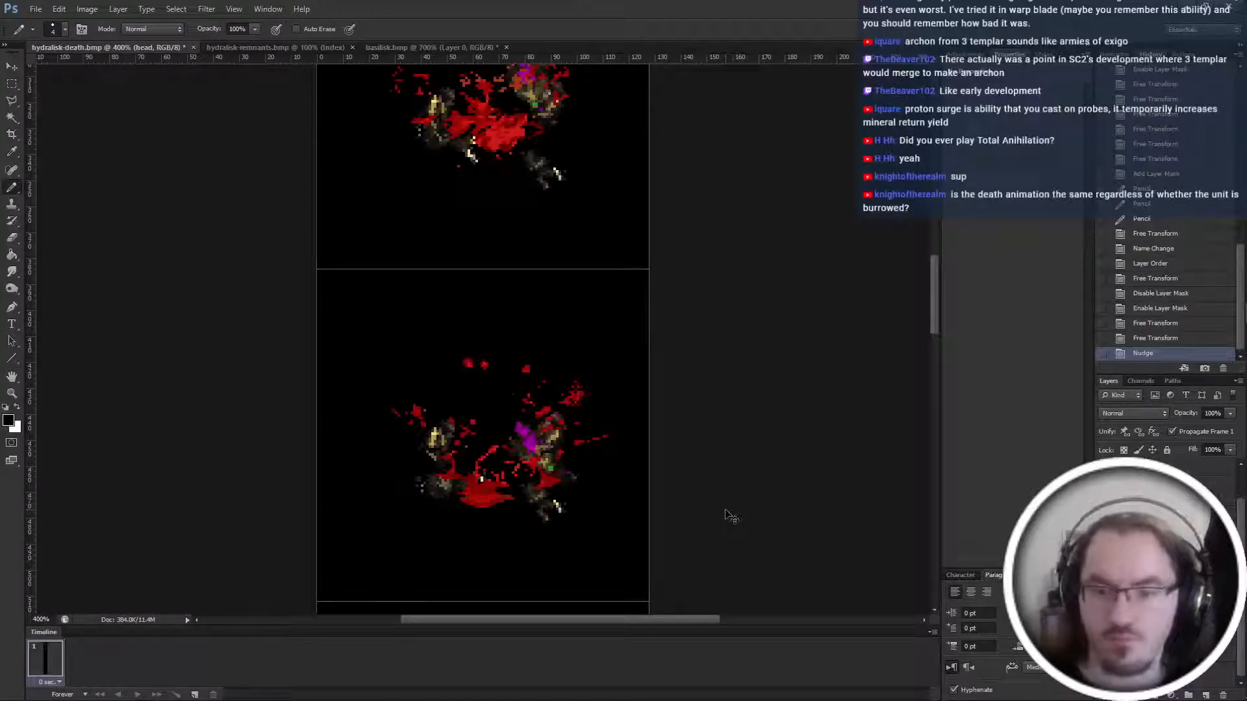
Rotate the right arm in the fourth frame about 56° counter-clockwise and shift it down to about X 94.6, Y 456 px.
{"action": "key", "text": "alt+bracketleft"}
{"action": "key", "text": "ctrl+t"}
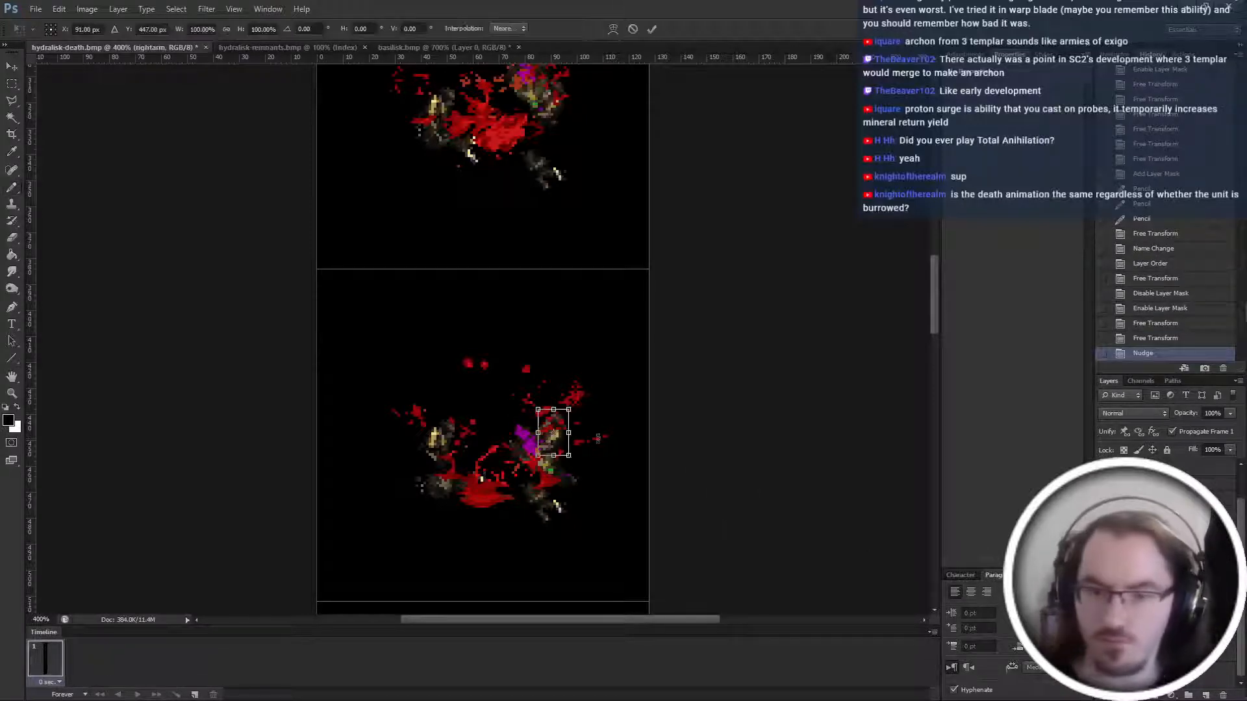
{"action": "mouse_move", "coordinate": [589, 444]}
{"action": "left_mouse_down"}
{"action": "mouse_move", "coordinate": [582, 408]}
{"action": "mouse_move", "coordinate": [603, 444]}
{"action": "mouse_move", "coordinate": [581, 467]}
{"action": "left_mouse_up"}
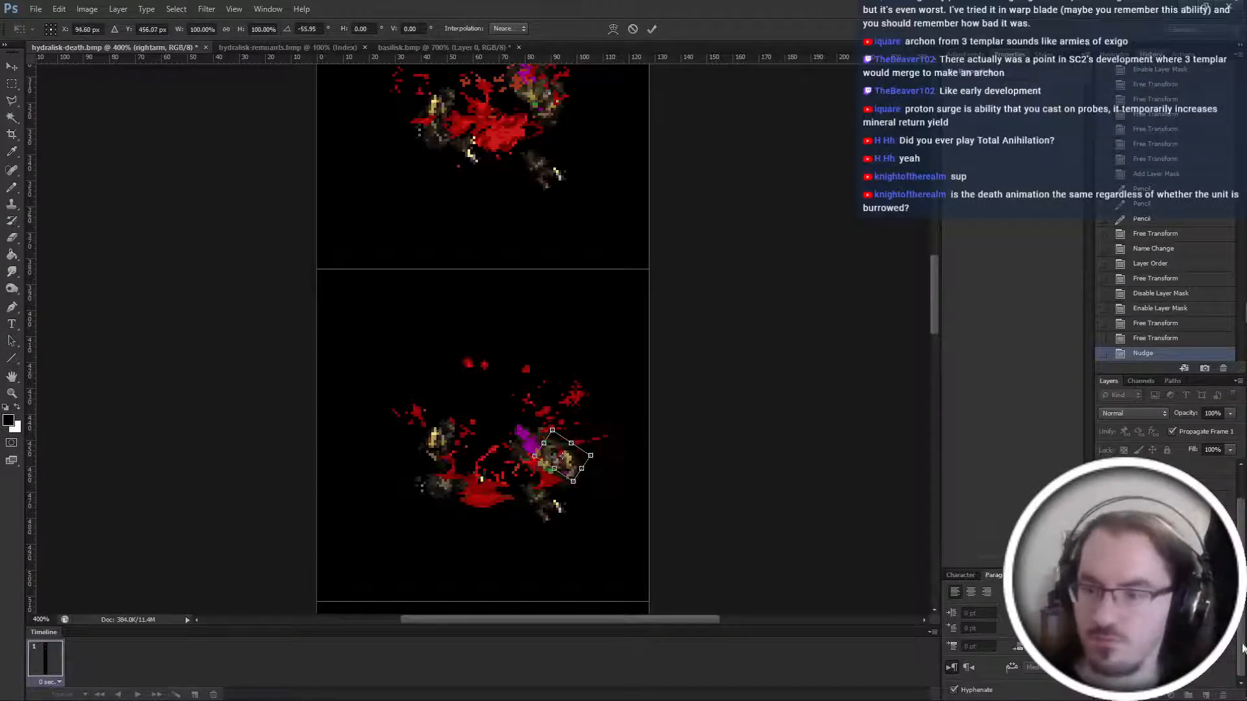
{"action": "key", "text": "Return"}
{"action": "key", "text": "b"}
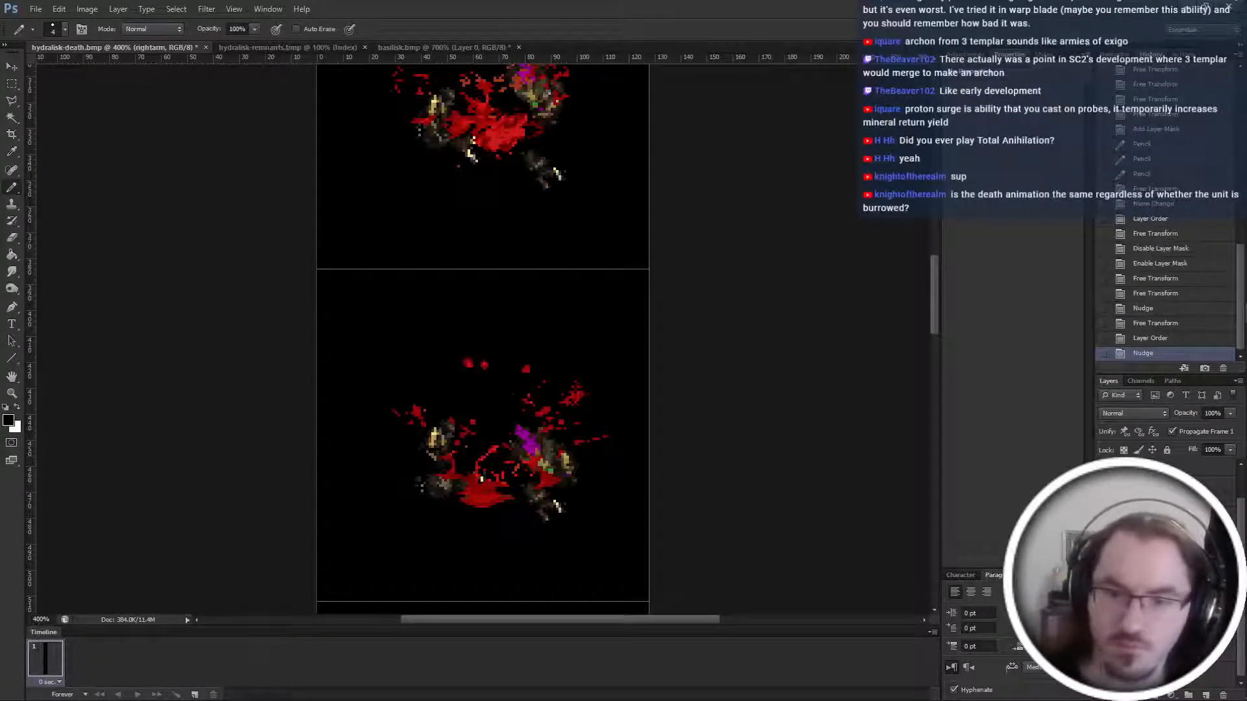
Rotate the right leg in the fourth frame about 19° counter-clockwise using Free Transform.
{"action": "left_click", "coordinate": [466, 445], "text": "ctrl"}
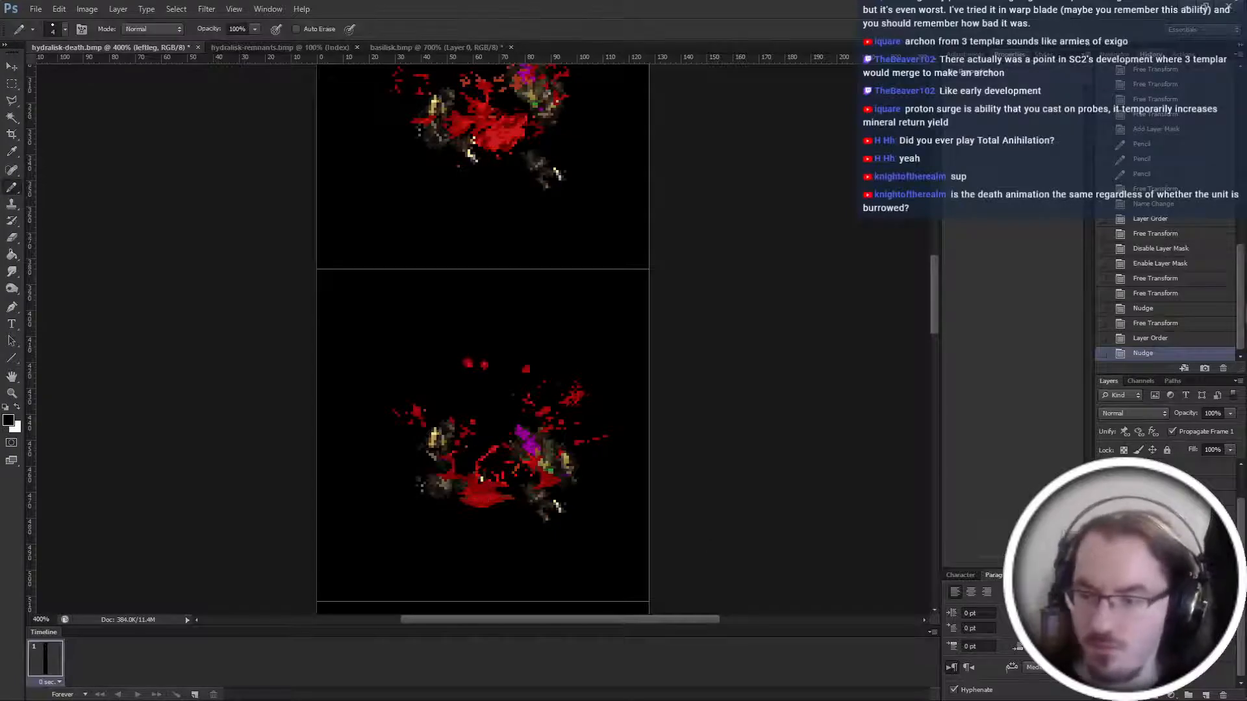
{"action": "key", "text": "ctrl+t"}
{"action": "left_click_drag", "start_coordinate": [548, 482], "coordinate": [541, 484]}
{"action": "left_click_drag", "start_coordinate": [590, 468], "coordinate": [578, 453]}
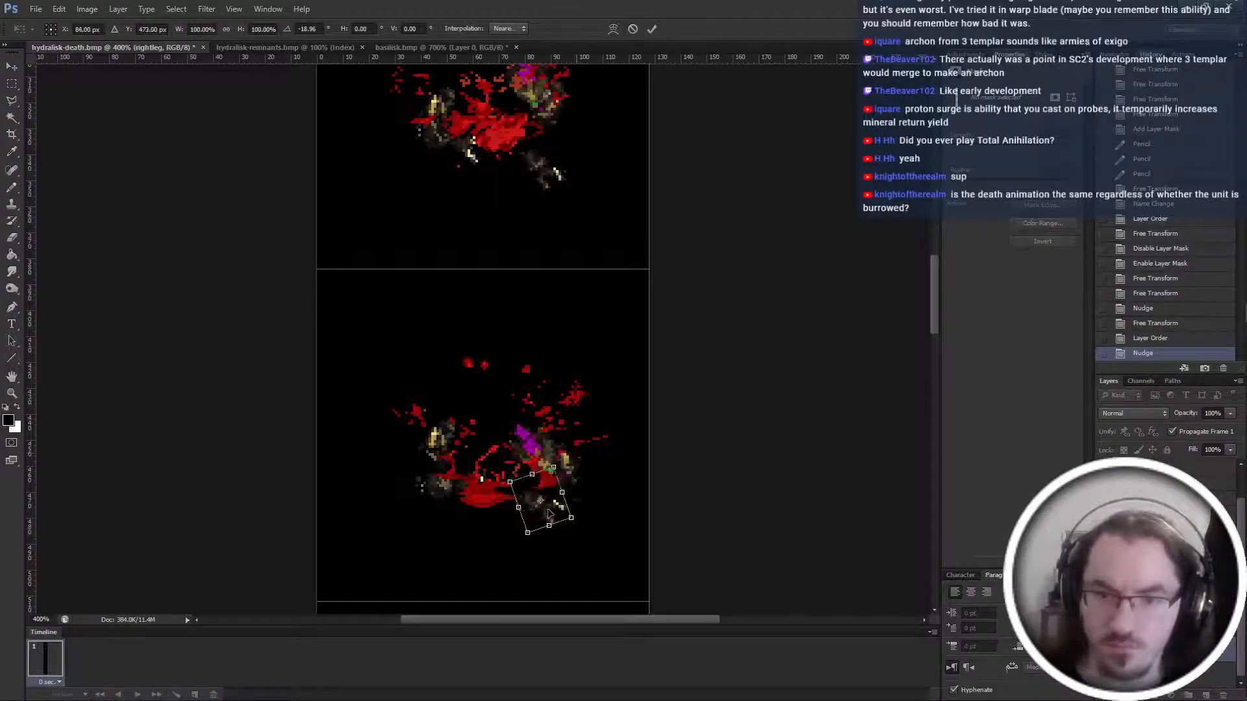
{"action": "key", "text": "Return"}
{"action": "scroll", "coordinate": [539, 507], "scroll_direction": "down", "scroll_amount": 4}
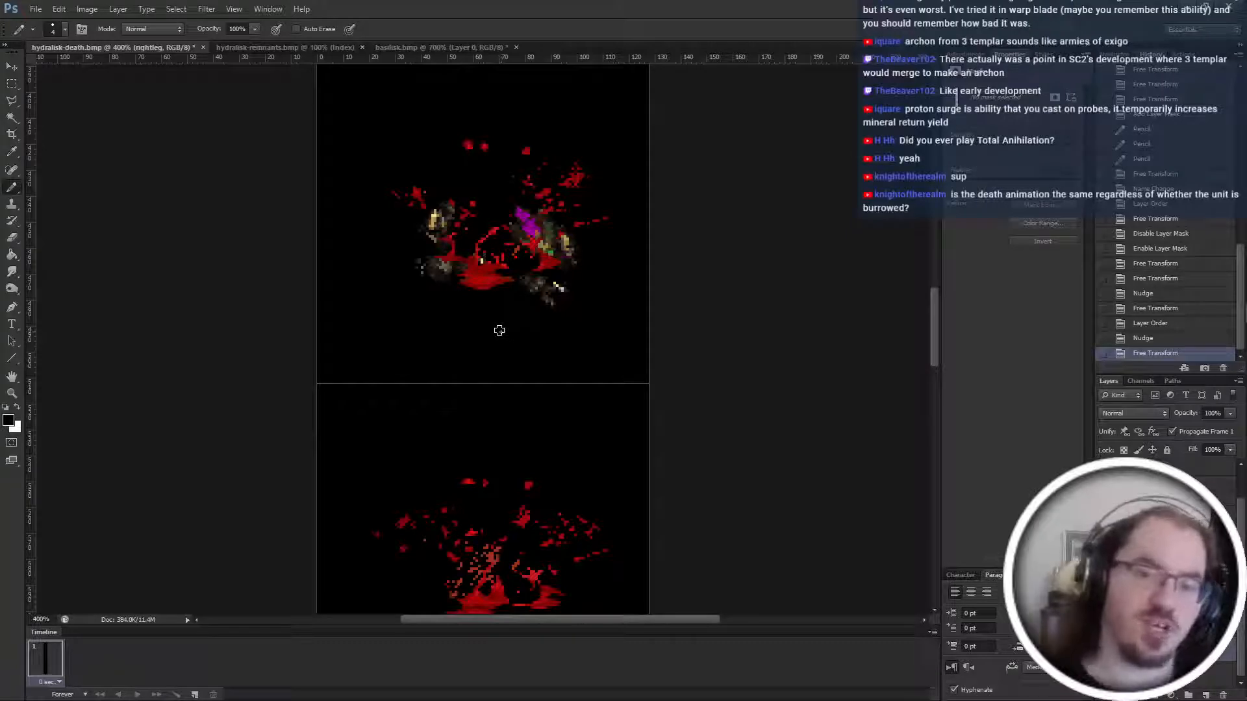
Shift the fourth frame's right leg about 9 px left and 4 px up, closer to the blood pool.
{"action": "scroll", "coordinate": [520, 376], "scroll_direction": "up", "scroll_amount": 3}
{"action": "key", "text": "ctrl+t"}
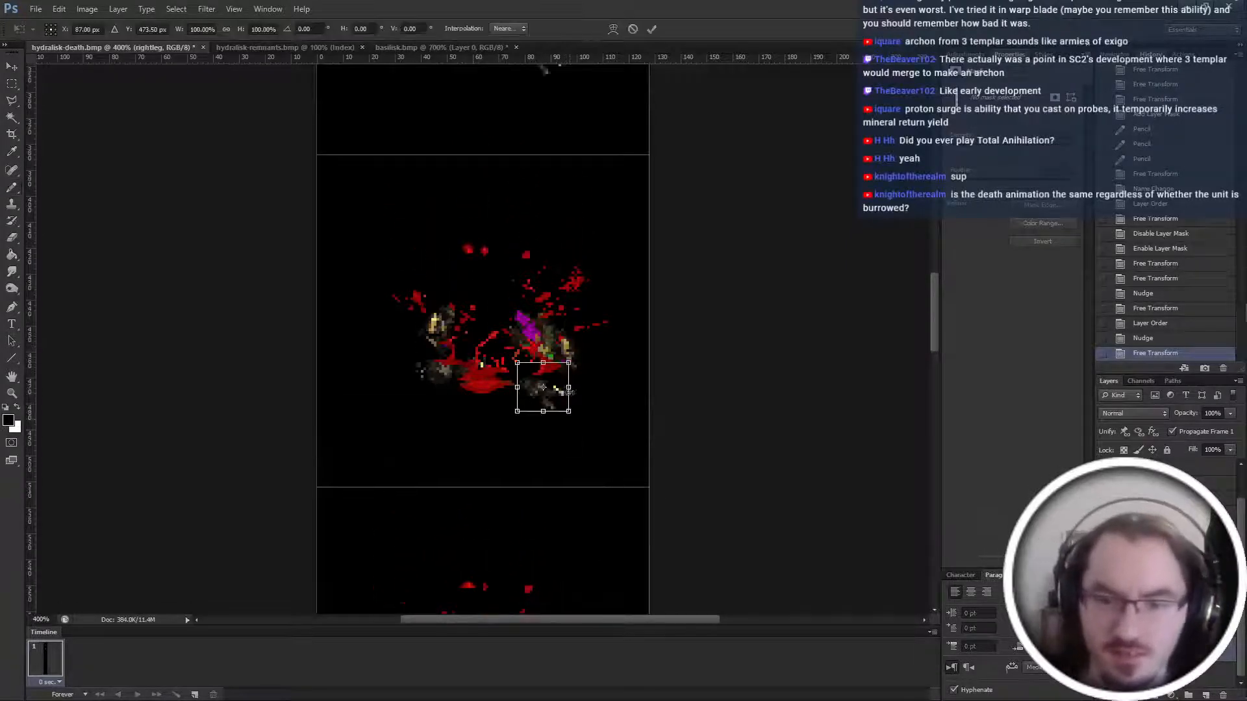
{"action": "scroll", "coordinate": [579, 479], "scroll_direction": "up", "scroll_amount": 1}
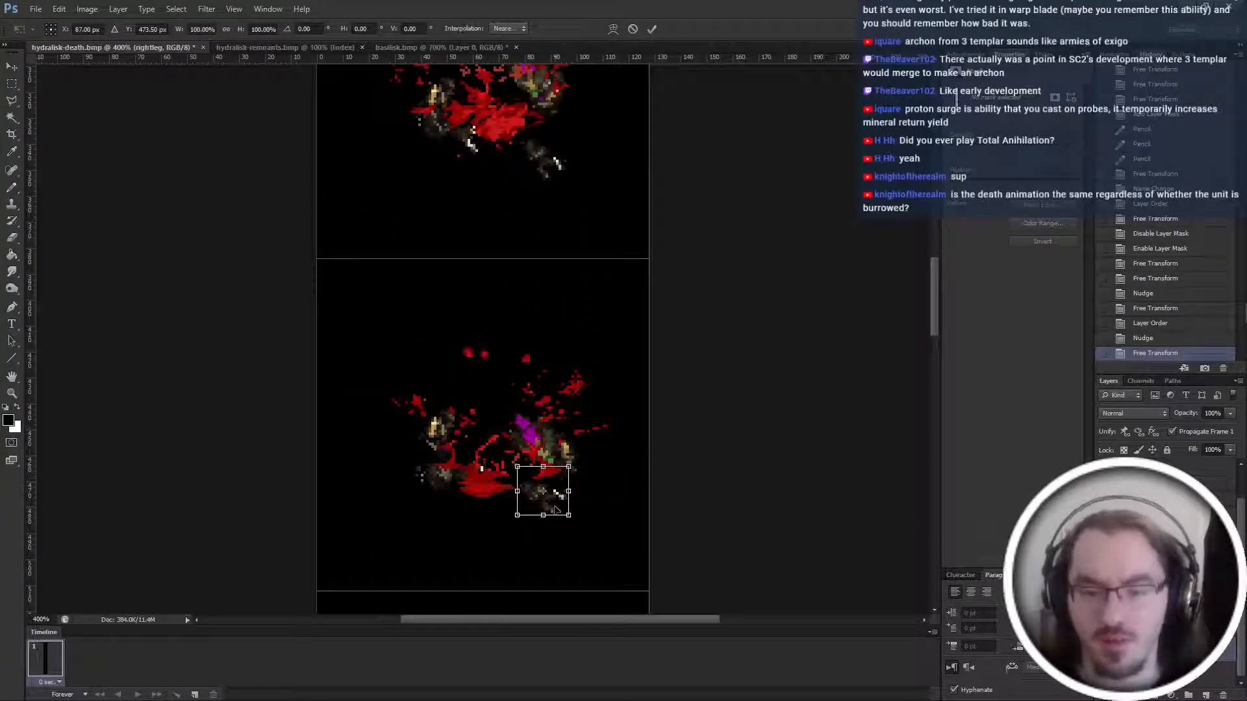
{"action": "key", "text": "Left"}
{"action": "key", "text": "Left"}
{"action": "key", "text": "Left"}
{"action": "key", "text": "Left"}
{"action": "key", "text": "Left"}
{"action": "key", "text": "Left"}
{"action": "key", "text": "Left"}
{"action": "key", "text": "Left"}
{"action": "key", "text": "Left"}
{"action": "key", "text": "Up"}
{"action": "key", "text": "Up"}
{"action": "key", "text": "Up"}
{"action": "key", "text": "Up"}
{"action": "key", "text": "Return"}
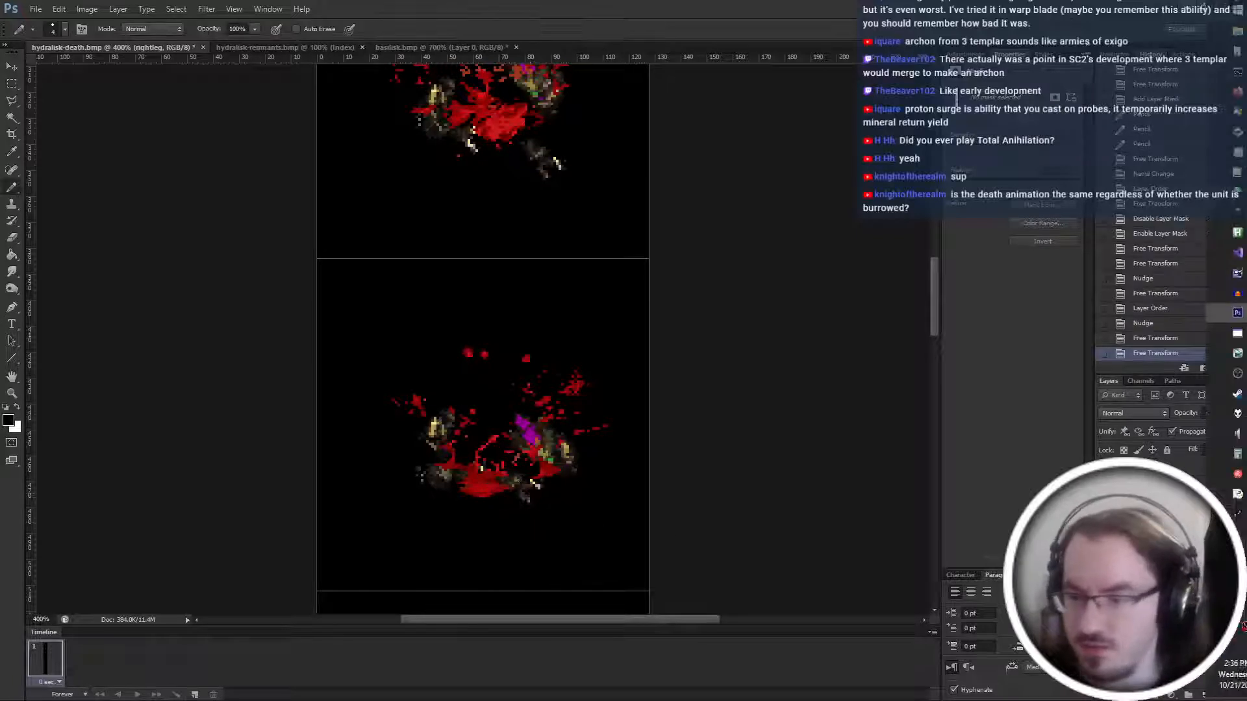
{"action": "scroll", "coordinate": [630, 504], "scroll_direction": "up", "scroll_amount": 2}
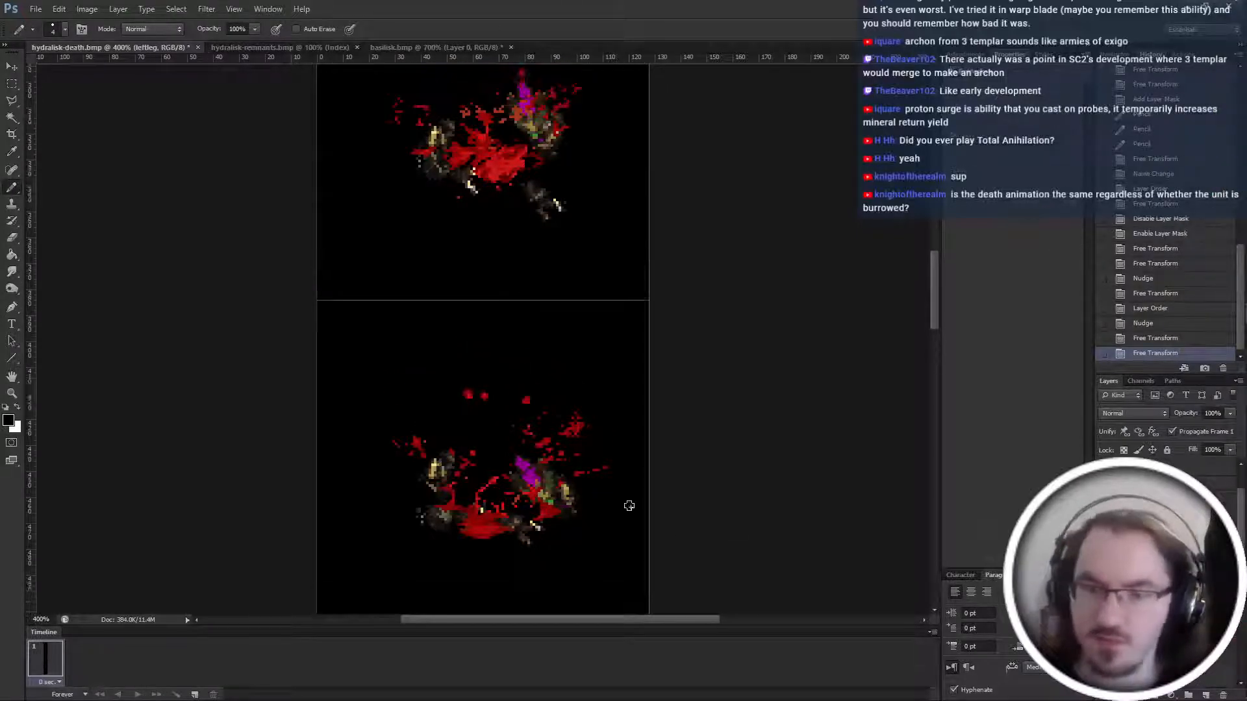
{"action": "left_click", "coordinate": [473, 245], "text": "ctrl"}
{"action": "key", "text": "ctrl+t"}
{"action": "key", "text": "Return"}
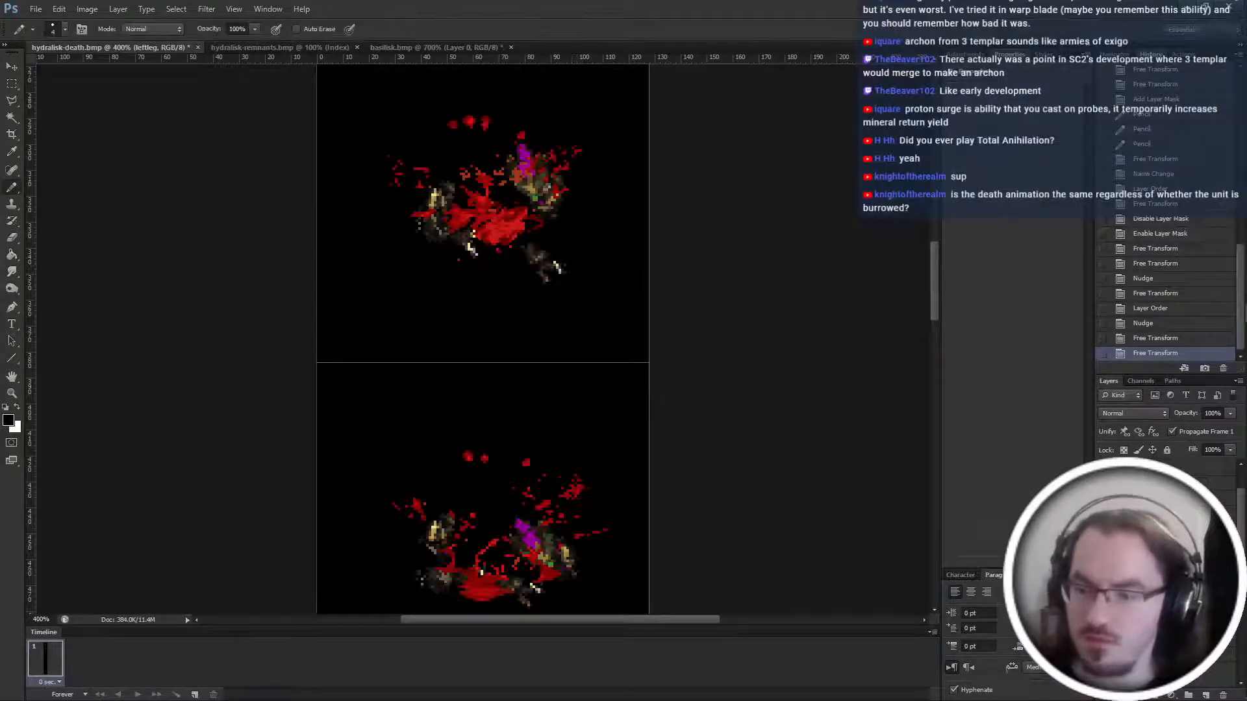
Move the right leg in the third frame 16 px left and 10 px up, onto the blood pool.
{"action": "left_click", "coordinate": [539, 260], "text": "ctrl"}
{"action": "key", "text": "ctrl+t"}
{"action": "left_click_drag", "start_coordinate": [551, 253], "coordinate": [509, 221]}
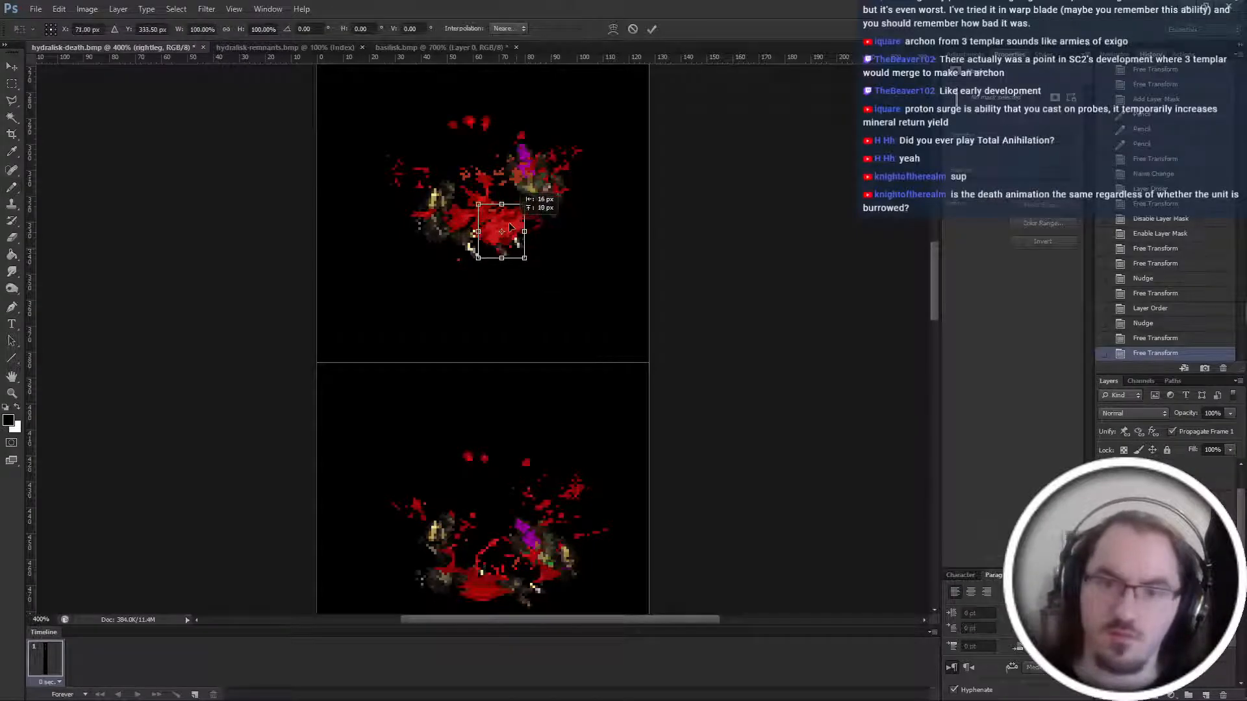
{"action": "key", "text": "Return"}
Move the right leg in the second frame left and down, toward the lower edge of the blood burst.
{"action": "scroll", "coordinate": [483, 337], "scroll_direction": "up", "scroll_amount": 3}
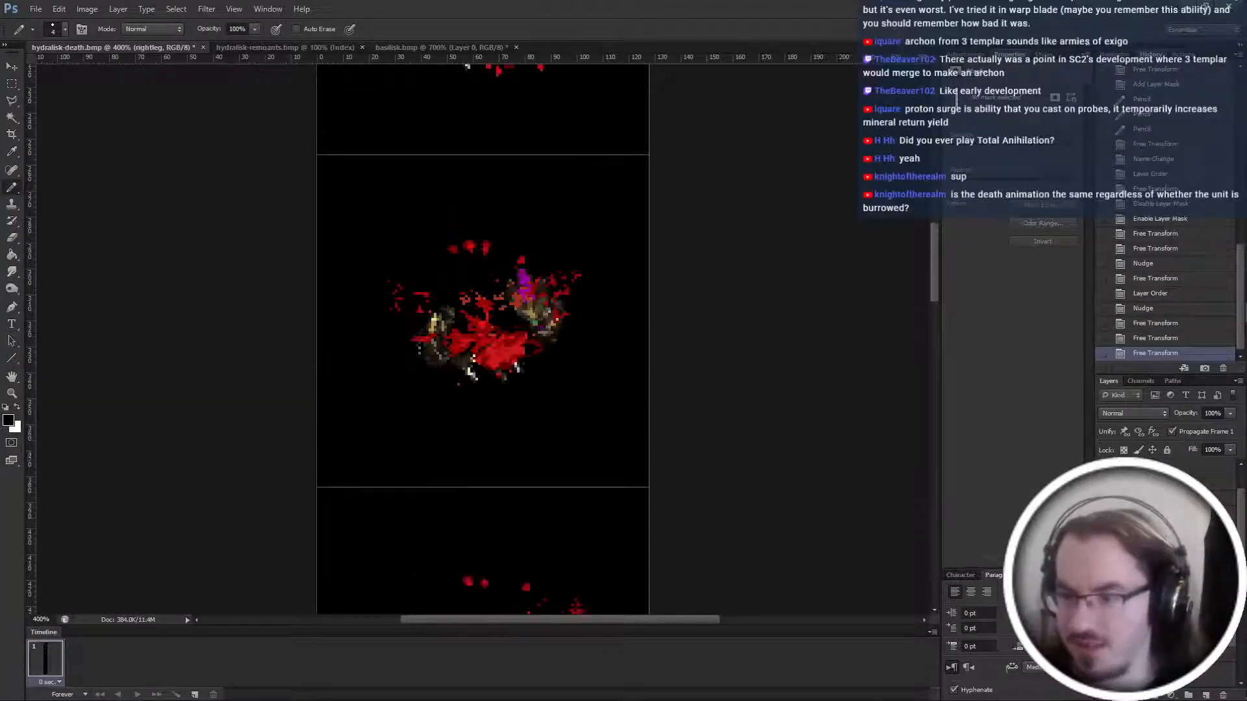
{"action": "left_click", "coordinate": [1163, 498]}
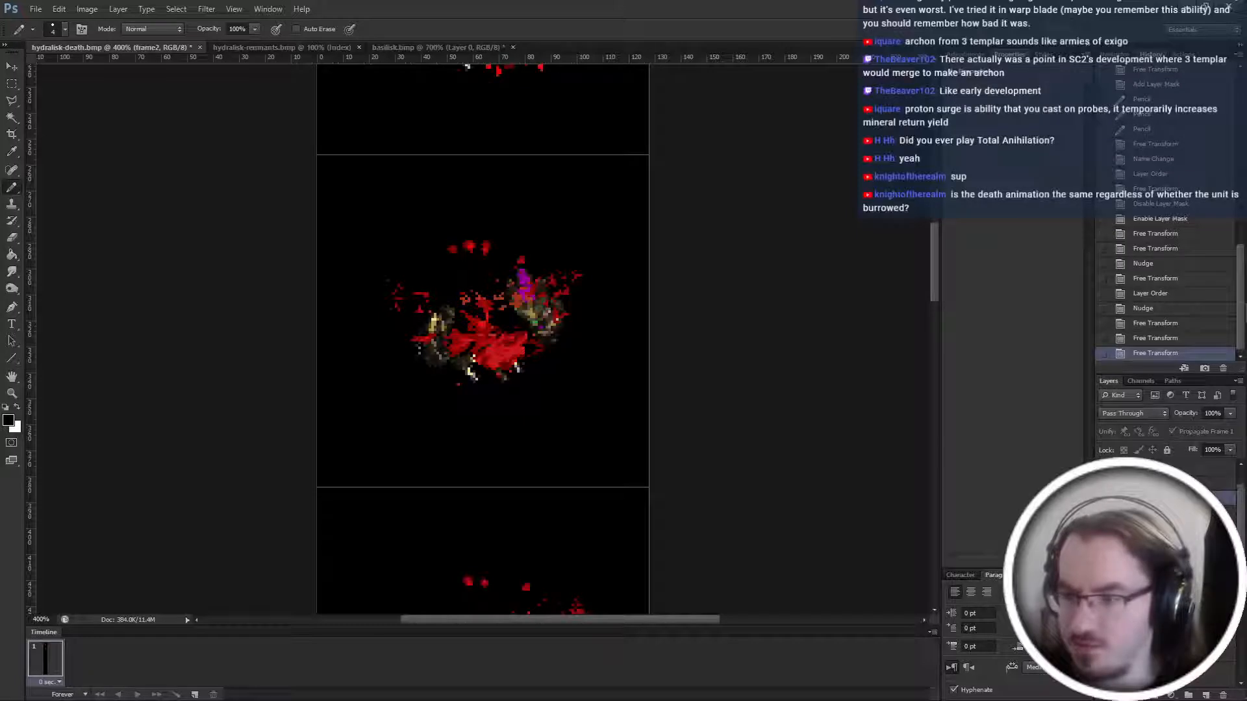
{"action": "scroll", "coordinate": [559, 331], "scroll_direction": "up", "scroll_amount": 7}
{"action": "left_click", "coordinate": [562, 330], "text": "ctrl"}
{"action": "key", "text": "ctrl+t"}
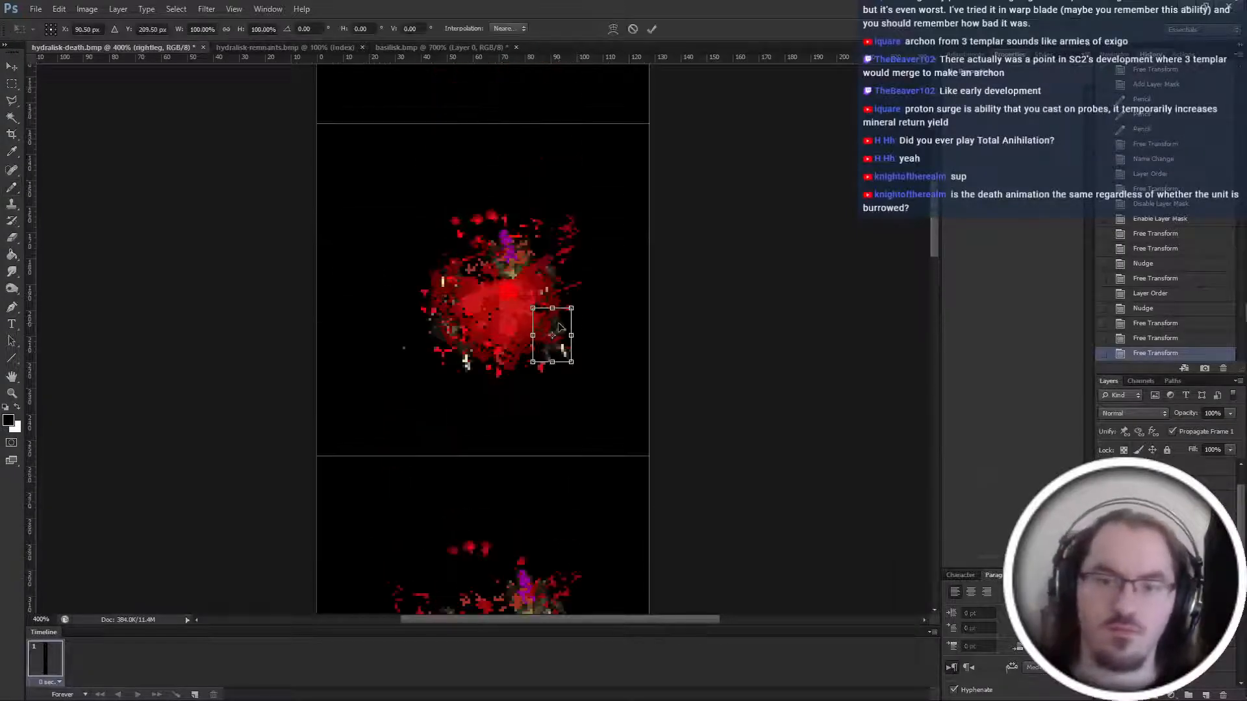
{"action": "left_click_drag", "start_coordinate": [562, 330], "coordinate": [509, 354]}
{"action": "key", "text": "Return"}
Move the right leg in the first frame left and down to the lower edge of the blood burst.
{"action": "scroll", "coordinate": [642, 348], "scroll_direction": "up", "scroll_amount": 7}
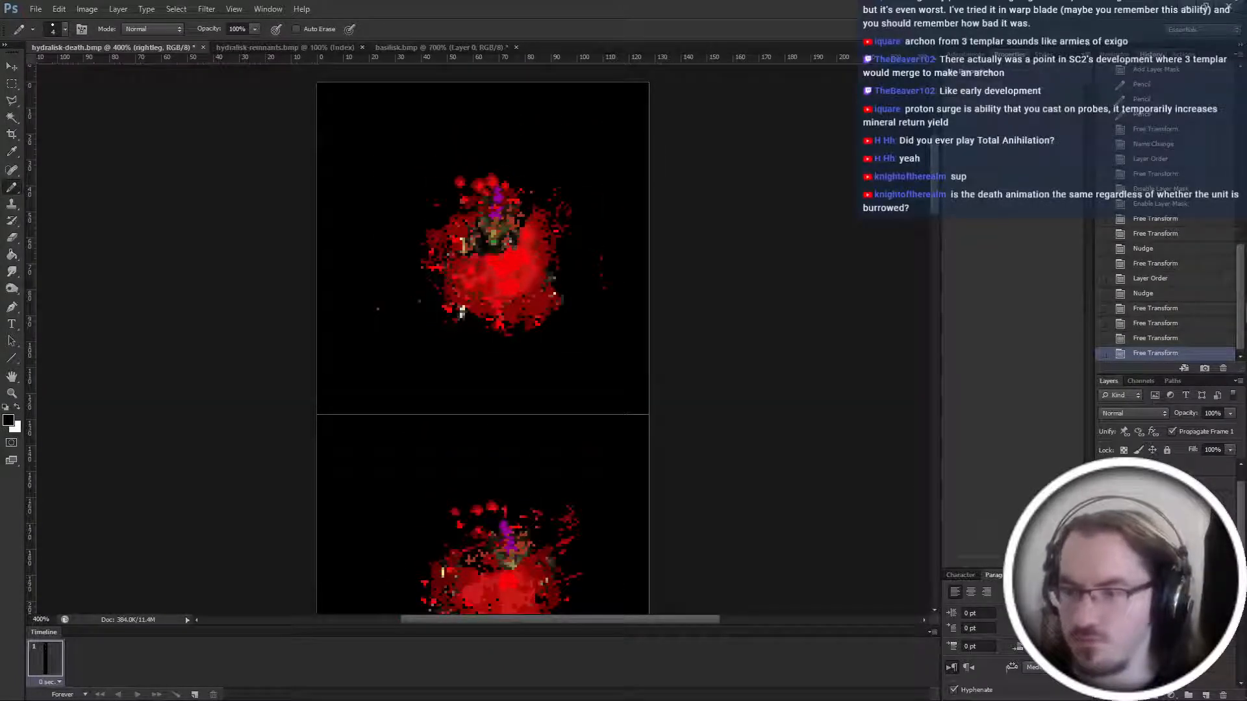
{"action": "key", "text": "ctrl+t"}
{"action": "left_click_drag", "start_coordinate": [545, 286], "coordinate": [516, 300]}
{"action": "key", "text": "Return"}
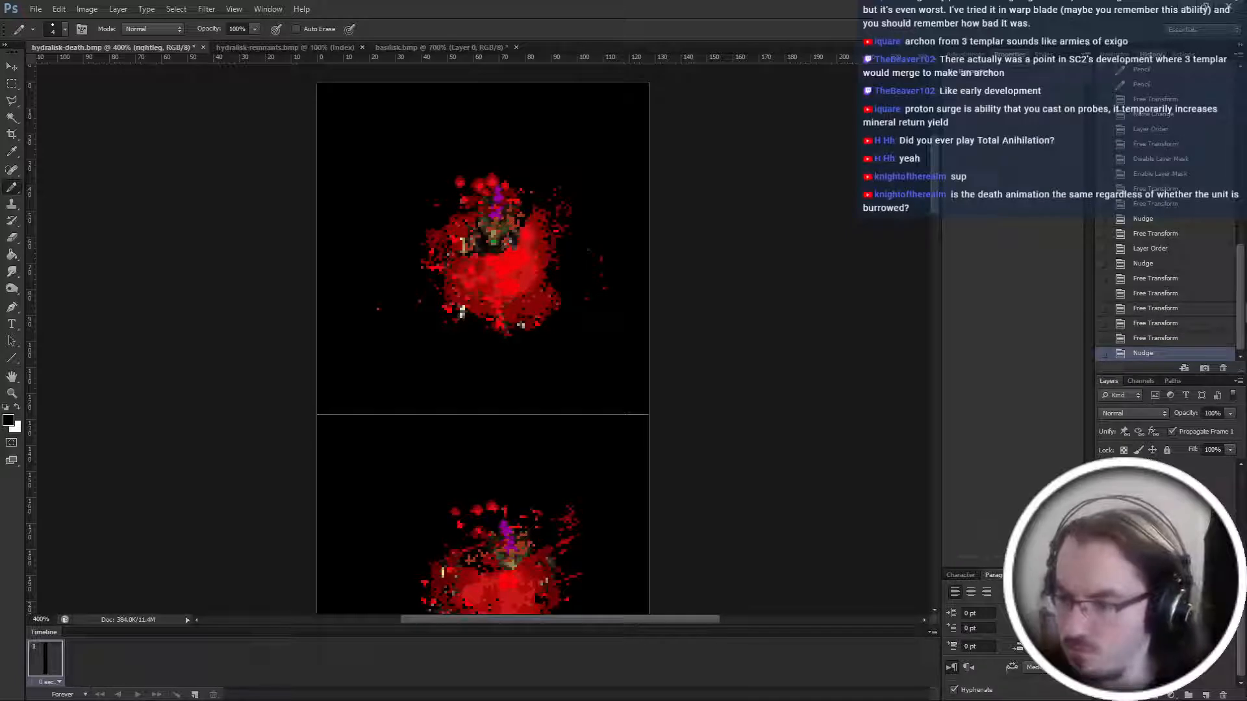
Rename the fourth frame's layer group to frame4.
{"action": "left_click", "coordinate": [1159, 564]}
{"action": "type", "text": "frame4"}
{"action": "key", "text": "Return"}
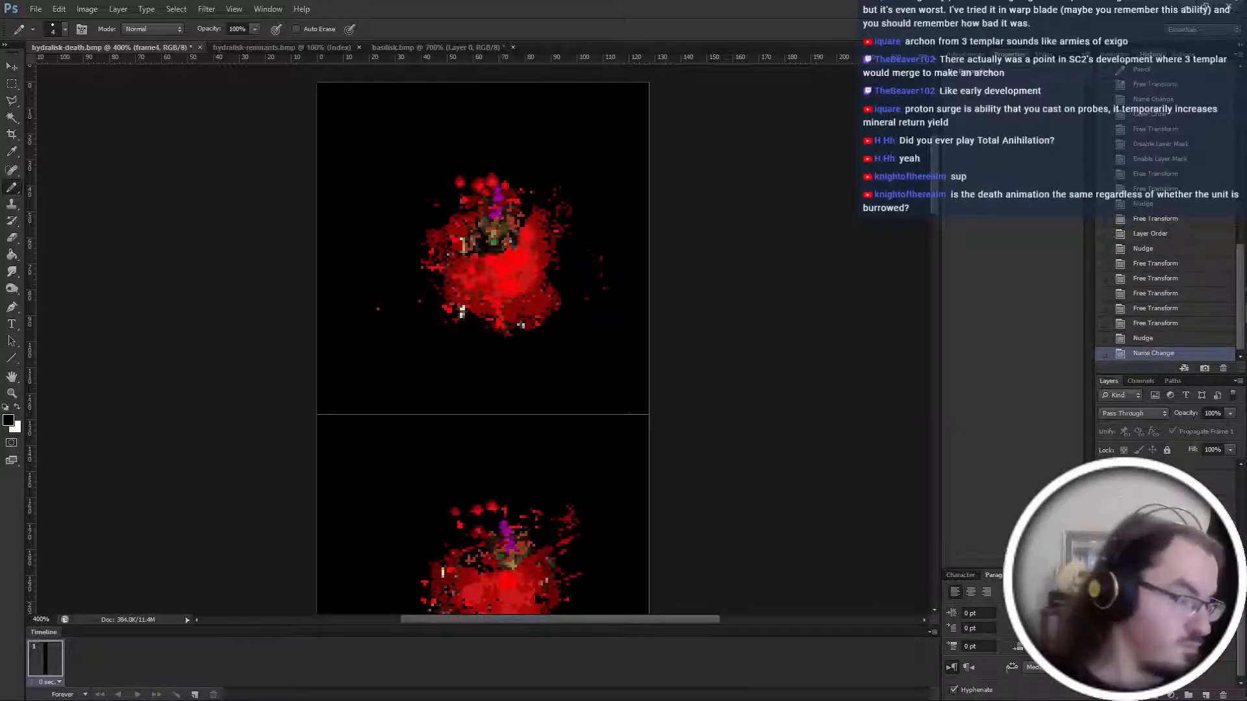
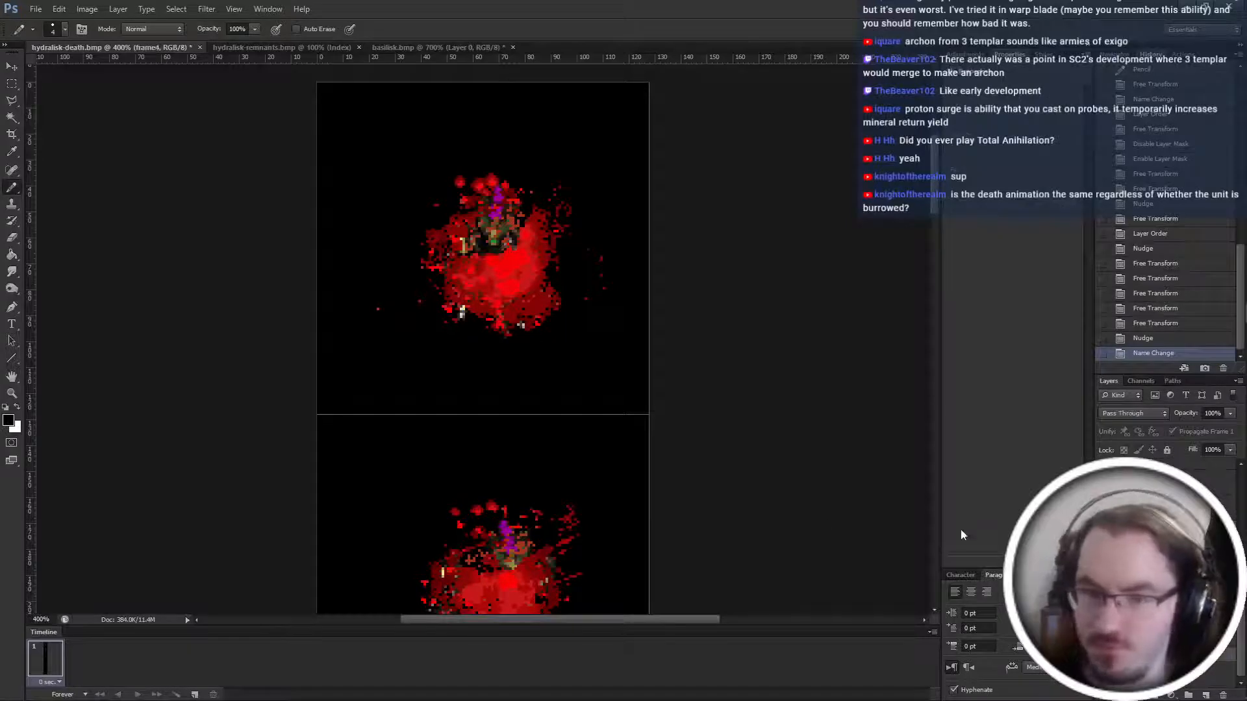
{"action": "scroll", "coordinate": [794, 507], "scroll_direction": "down", "scroll_amount": 10}
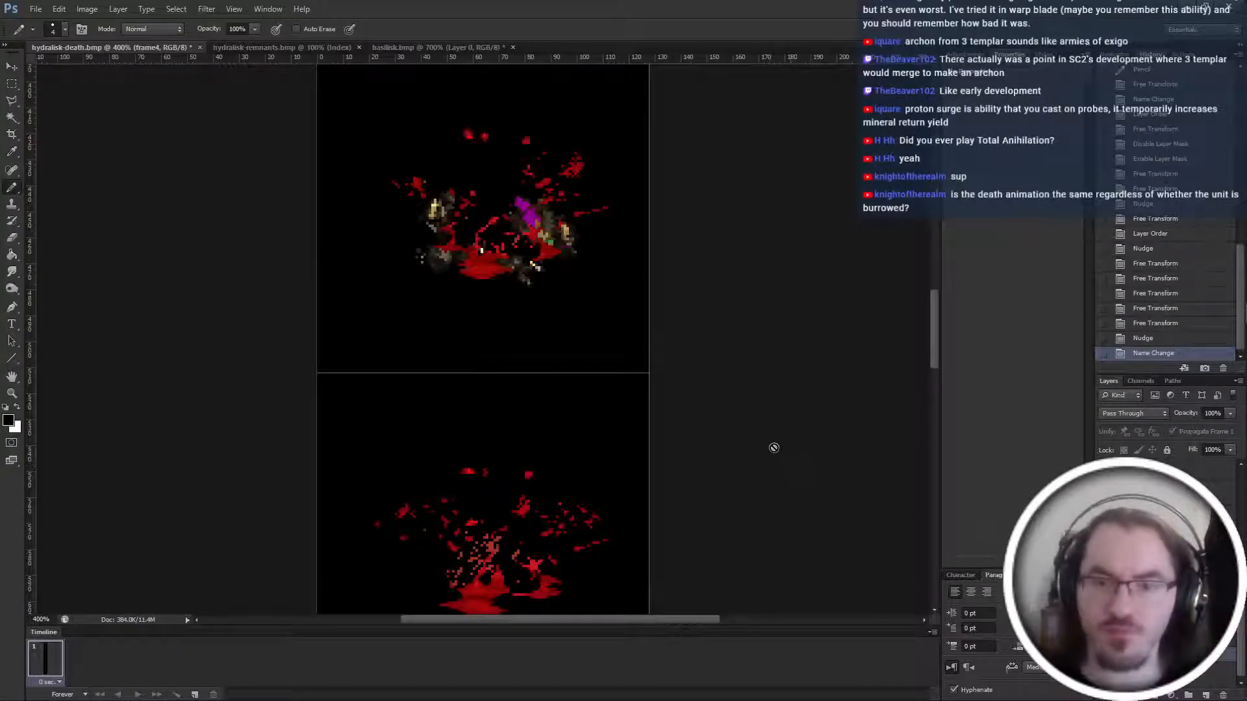
{"action": "scroll", "coordinate": [773, 448], "scroll_direction": "down", "scroll_amount": 3}
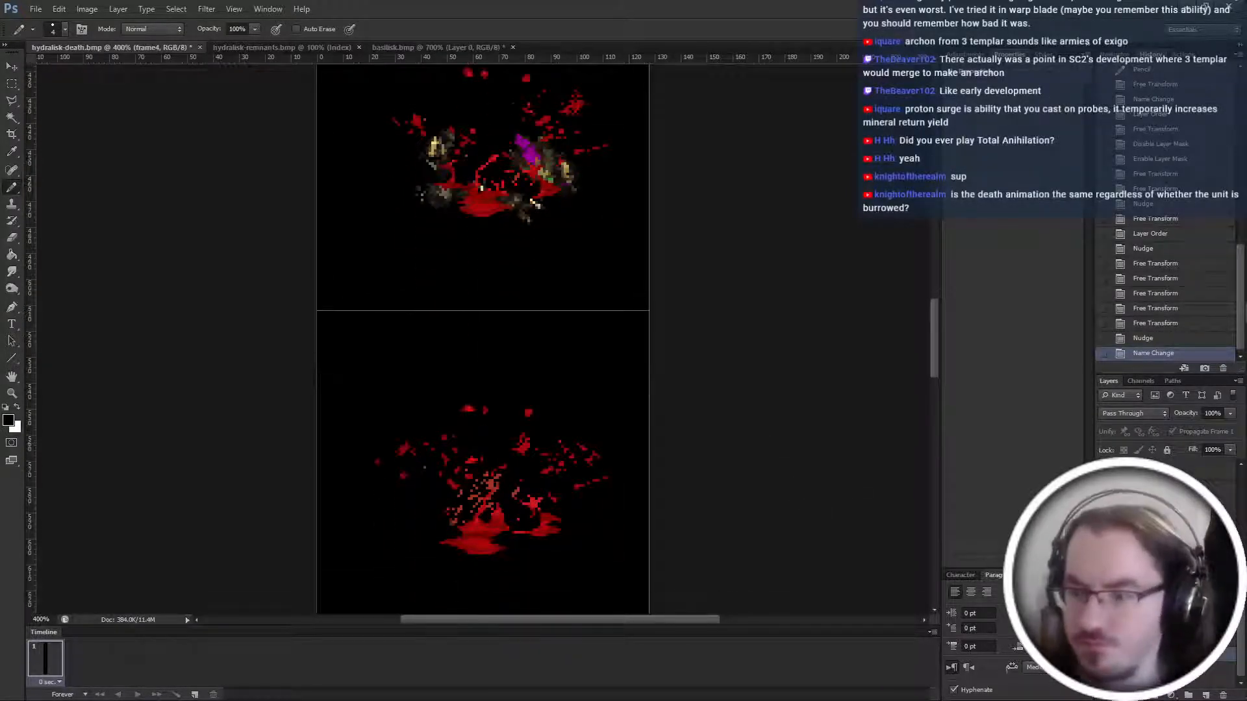
{"action": "scroll", "coordinate": [776, 514], "scroll_direction": "up", "scroll_amount": 12}
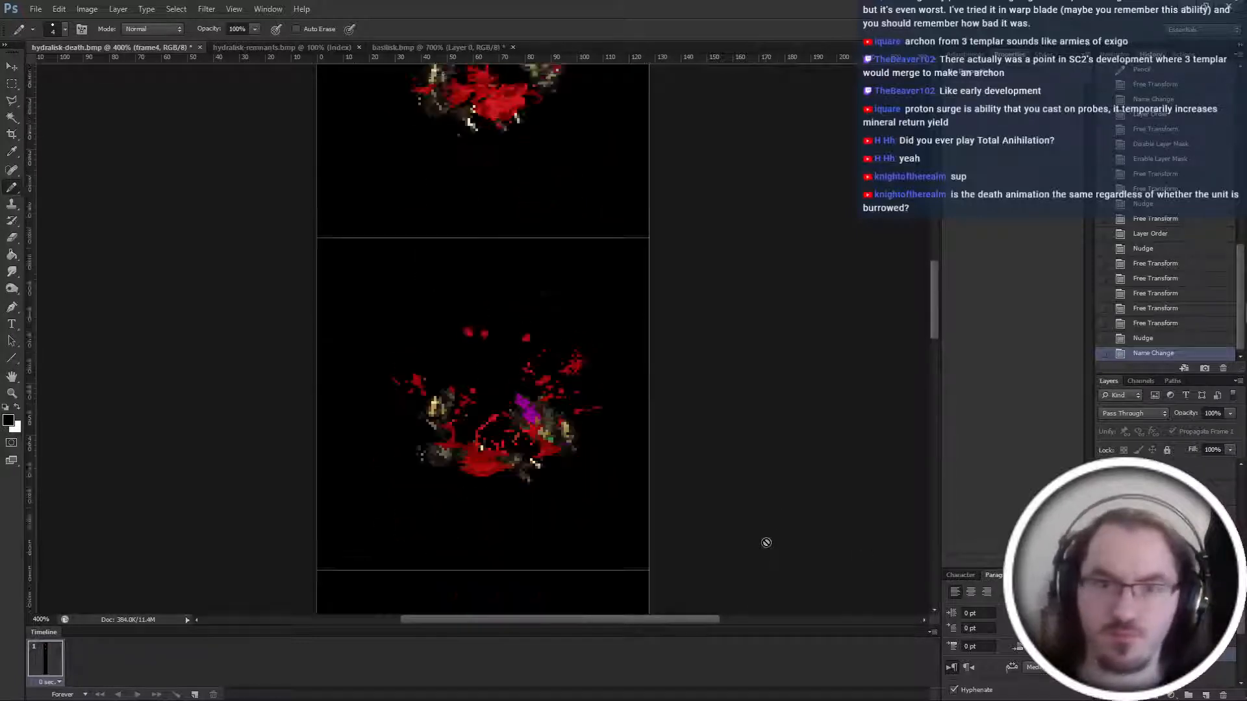
{"action": "scroll", "coordinate": [773, 535], "scroll_direction": "down", "scroll_amount": 5}
{"action": "left_click", "coordinate": [458, 322], "text": "ctrl"}
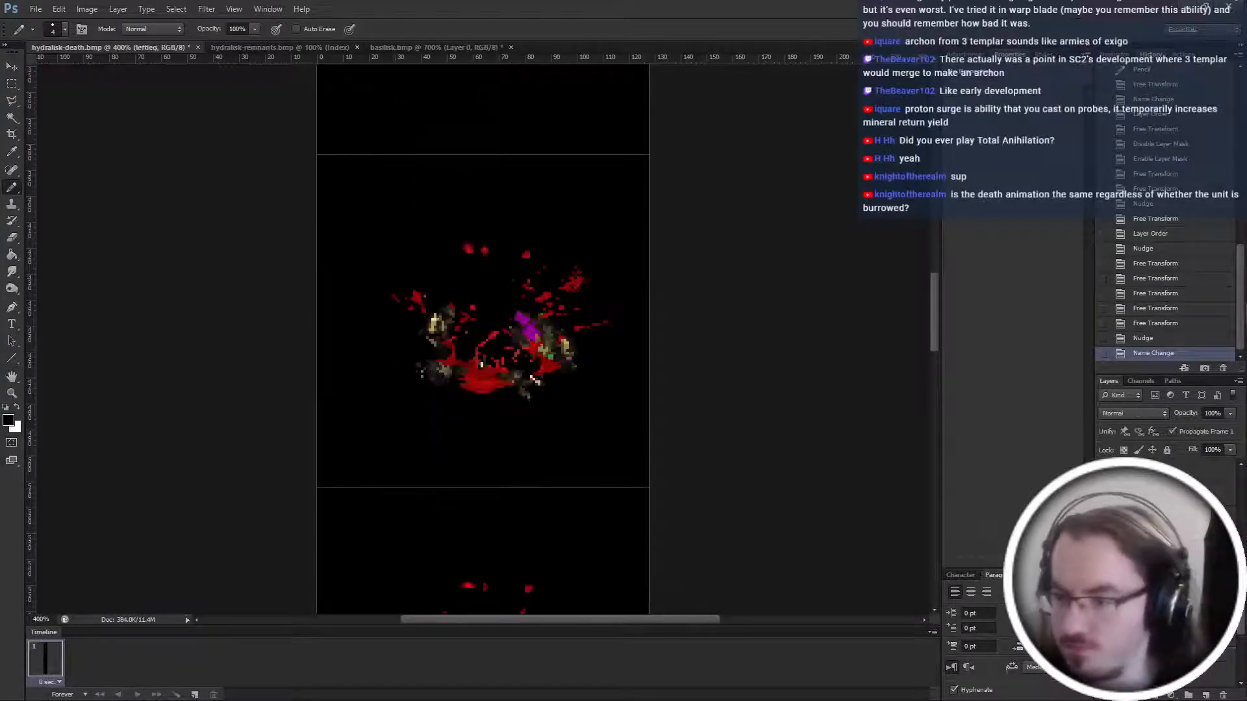
{"action": "key", "text": "ctrl+t"}
{"action": "key", "text": "Return"}
{"action": "key", "text": "b"}
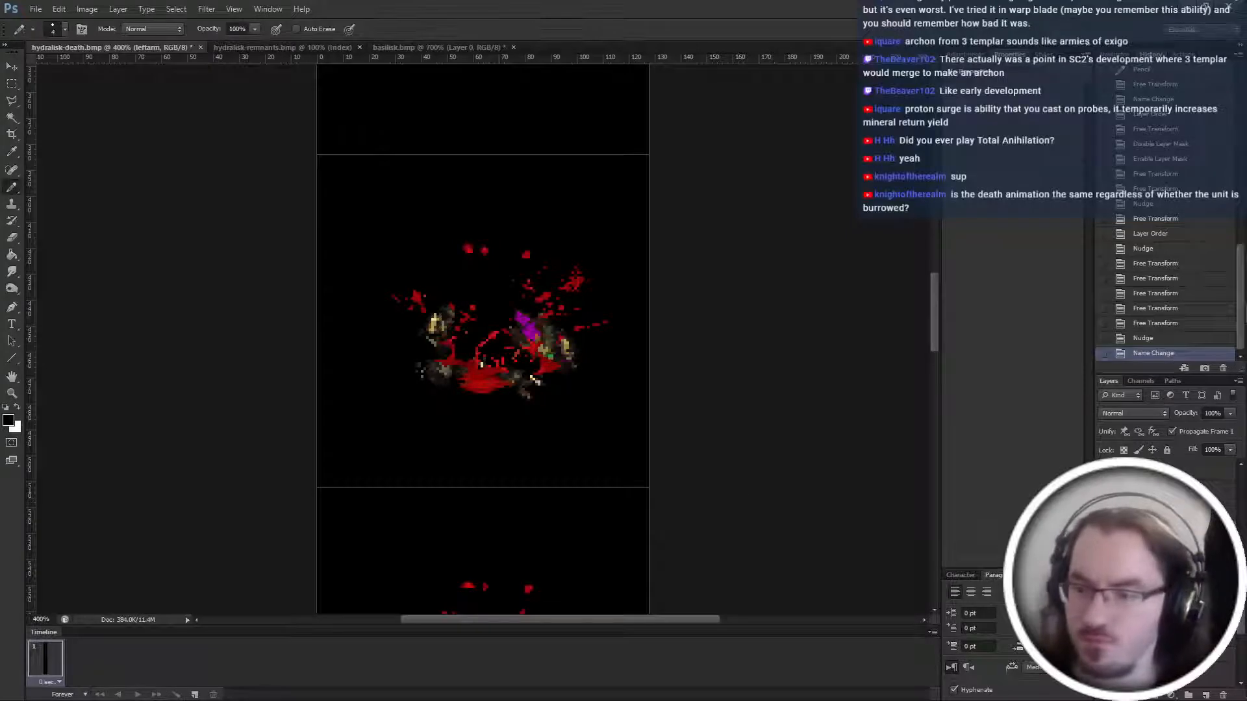
{"action": "left_click", "coordinate": [1169, 513]}
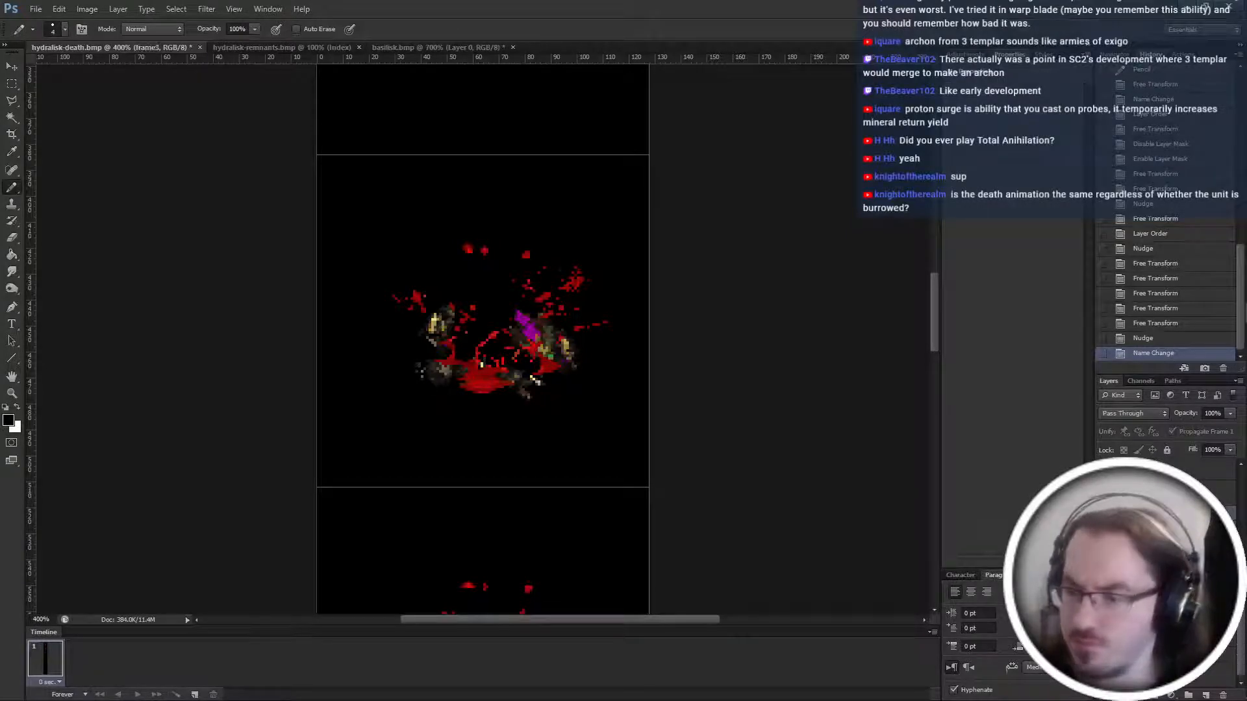
Rotate the left arm in the fourth frame about 58° clockwise and lower it to about X 46, Y 458 px.
{"action": "left_click", "coordinate": [452, 341], "text": "ctrl"}
{"action": "key", "text": "ctrl+t"}
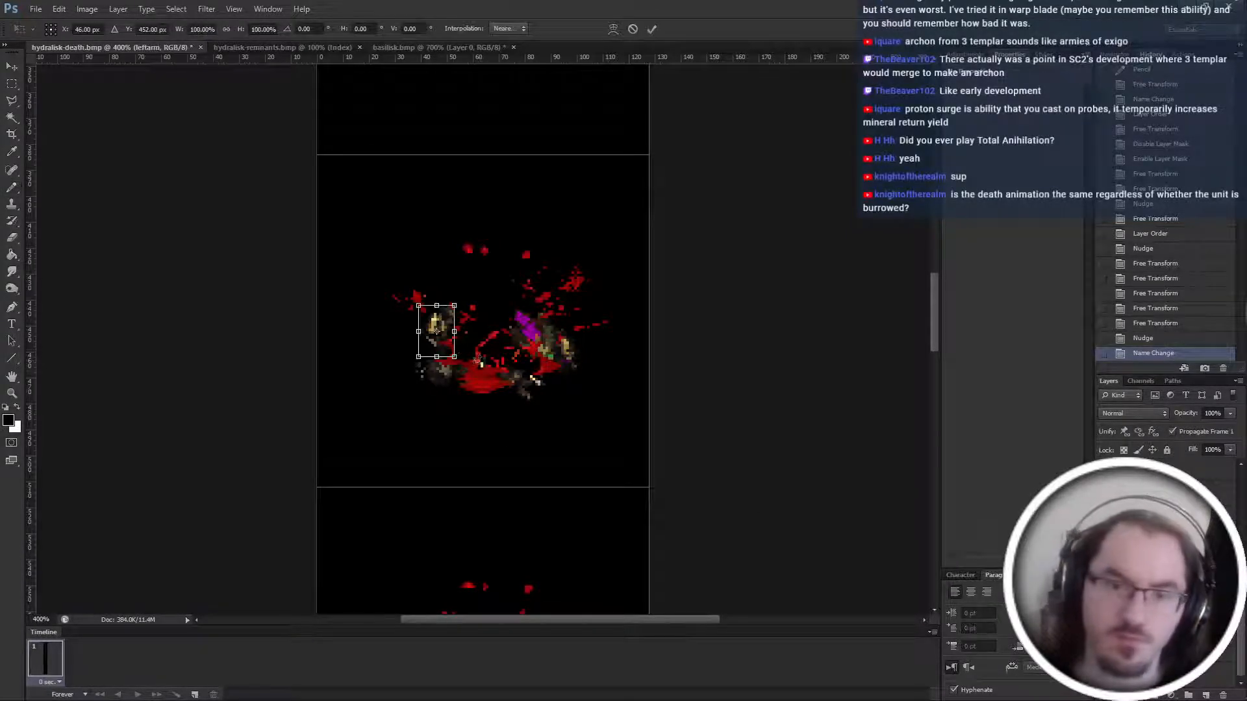
{"action": "left_click_drag", "start_coordinate": [477, 359], "coordinate": [431, 448]}
{"action": "left_click_drag", "start_coordinate": [436, 333], "coordinate": [434, 347]}
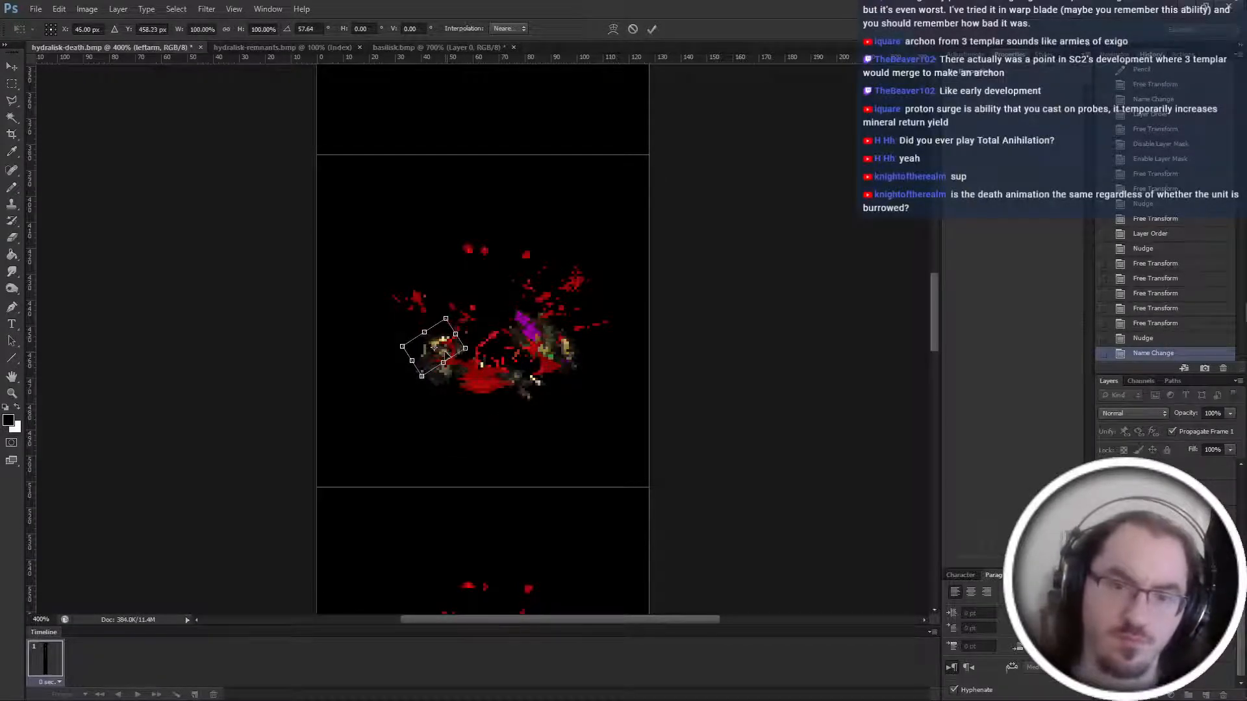
{"action": "key", "text": "Return"}
Bring the fourth frame's left arm layer one level forward and nudge it slightly left.
{"action": "key", "text": "b"}
{"action": "key", "text": "ctrl+bracketright"}
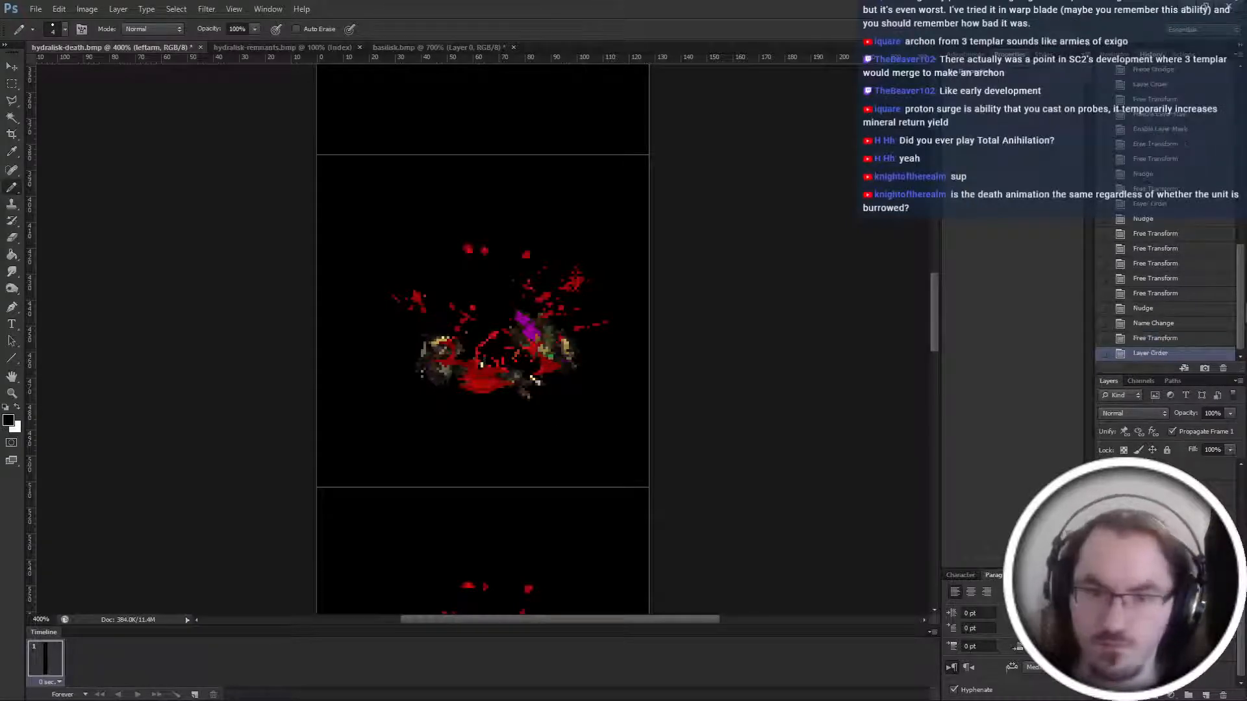
{"action": "key", "text": "ctrl+Left"}
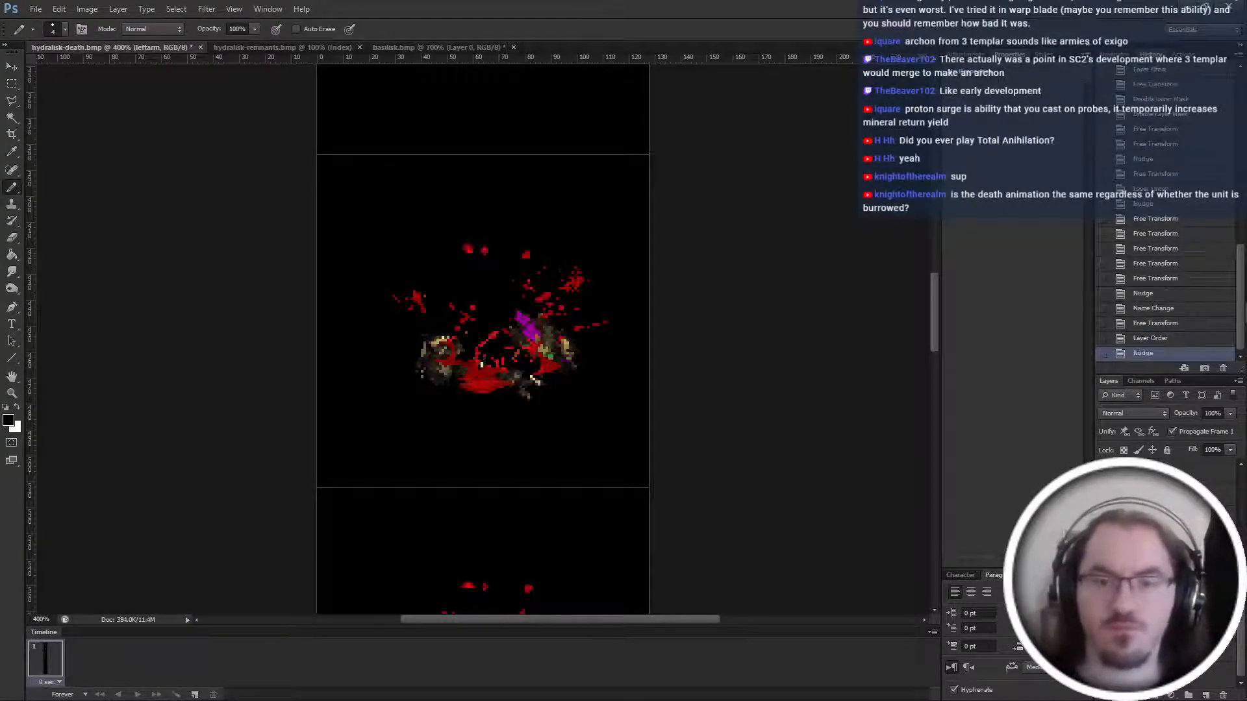
Duplicate the frame4 layer group as the starting point for the fifth frame.
{"action": "scroll", "coordinate": [767, 504], "scroll_direction": "down", "scroll_amount": 5}
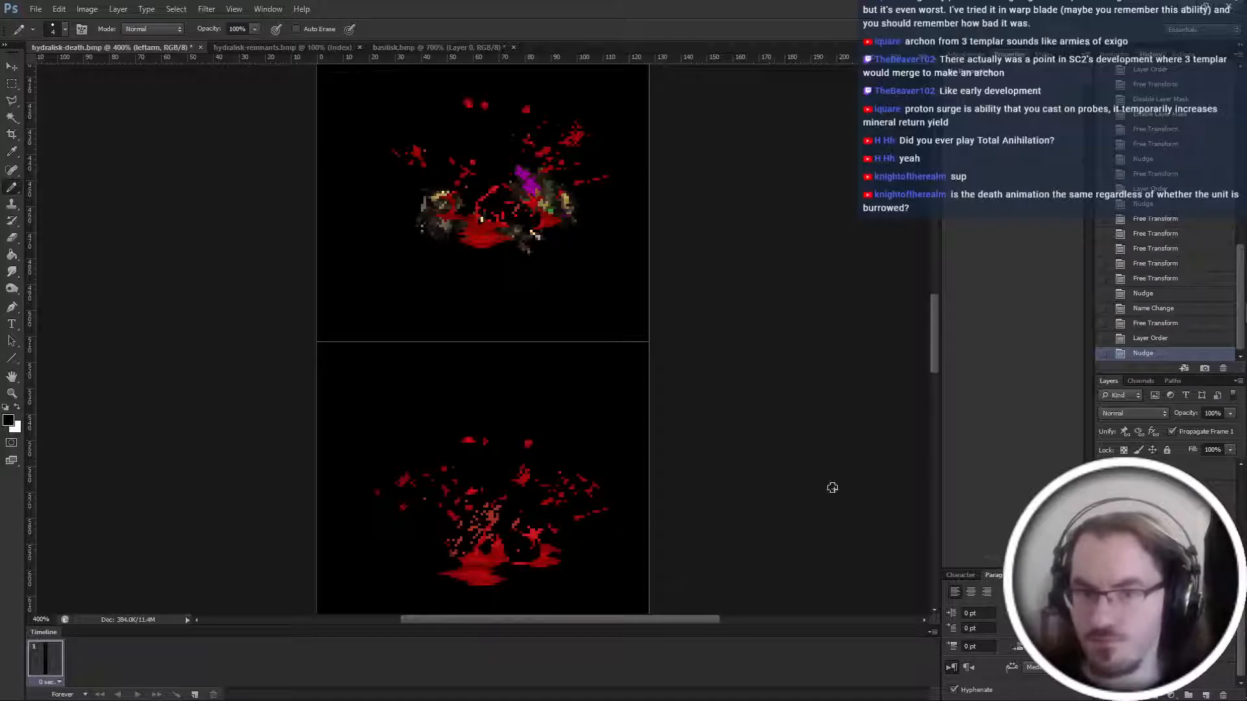
{"action": "scroll", "coordinate": [776, 468], "scroll_direction": "up", "scroll_amount": 2}
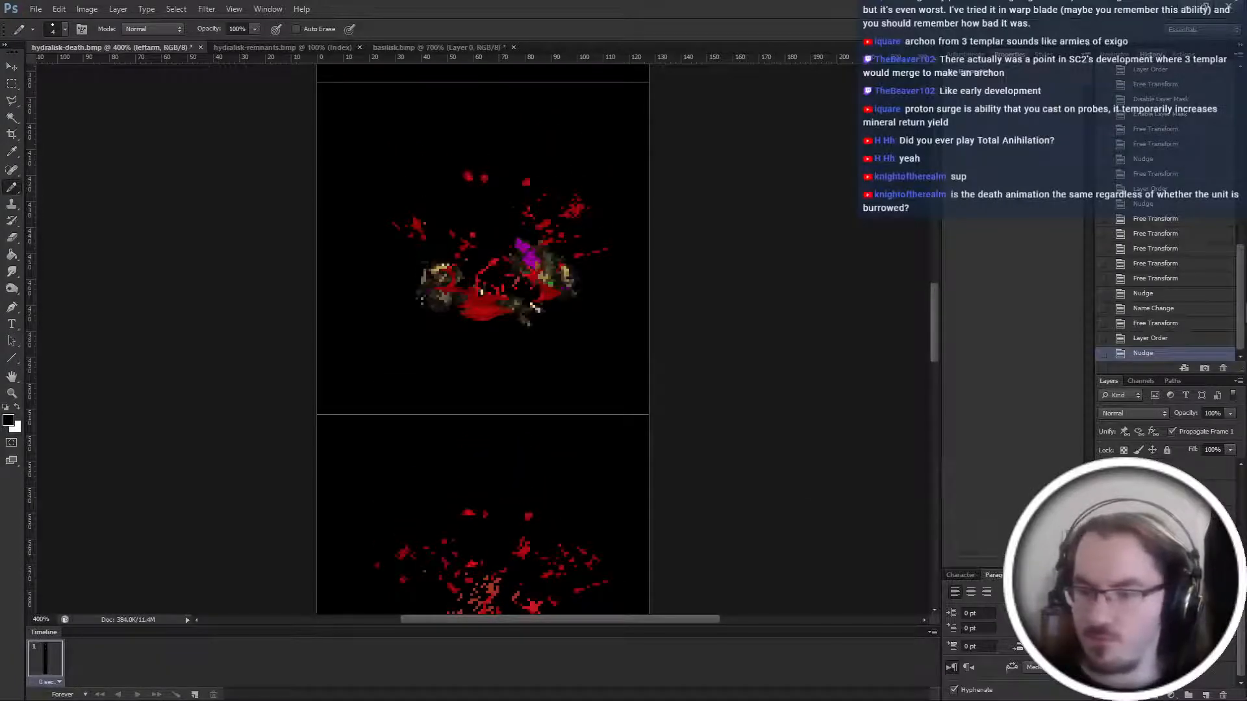
{"action": "left_click", "coordinate": [1169, 651]}
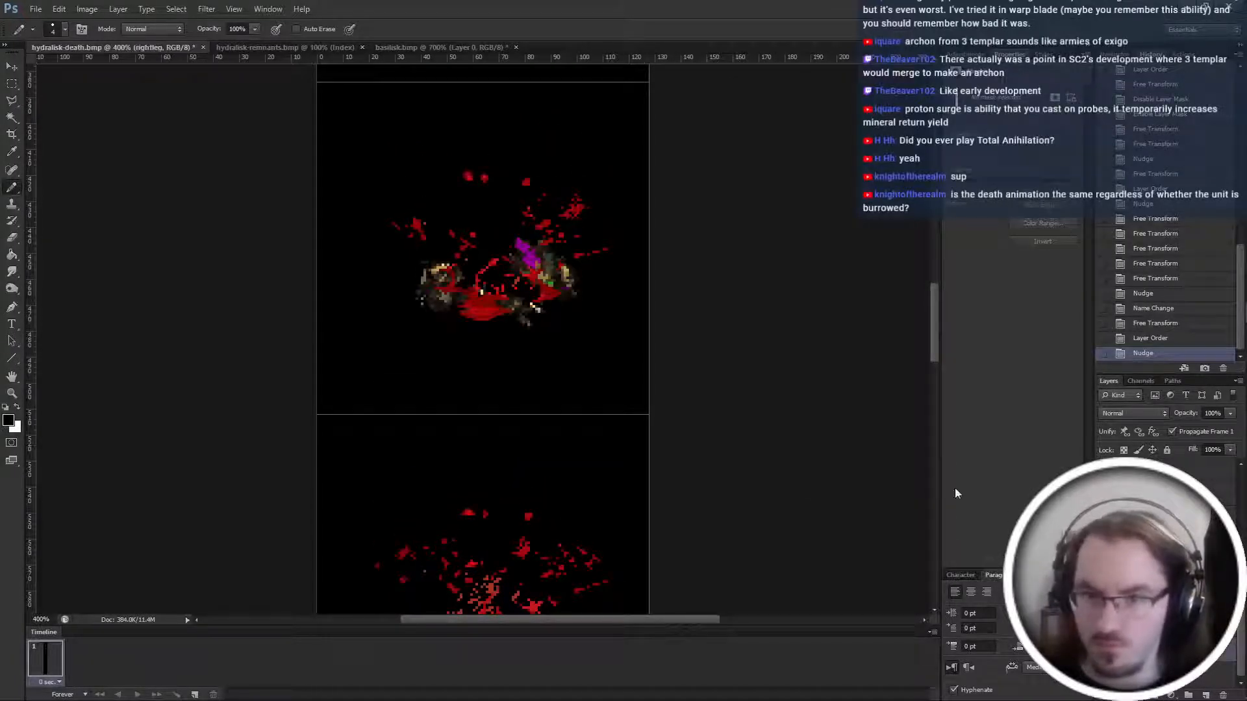
{"action": "scroll", "coordinate": [675, 486], "scroll_direction": "down", "scroll_amount": 10}
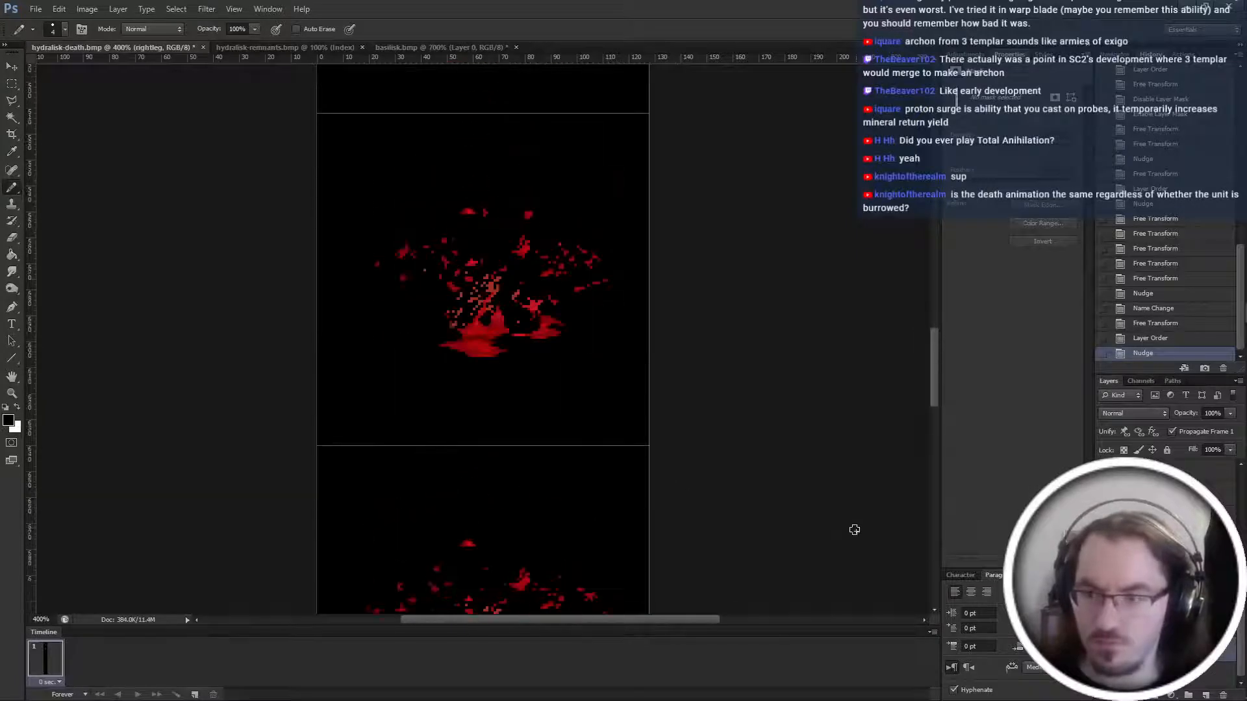
{"action": "left_click", "coordinate": [1169, 629]}
{"action": "left_click", "coordinate": [1169, 608]}
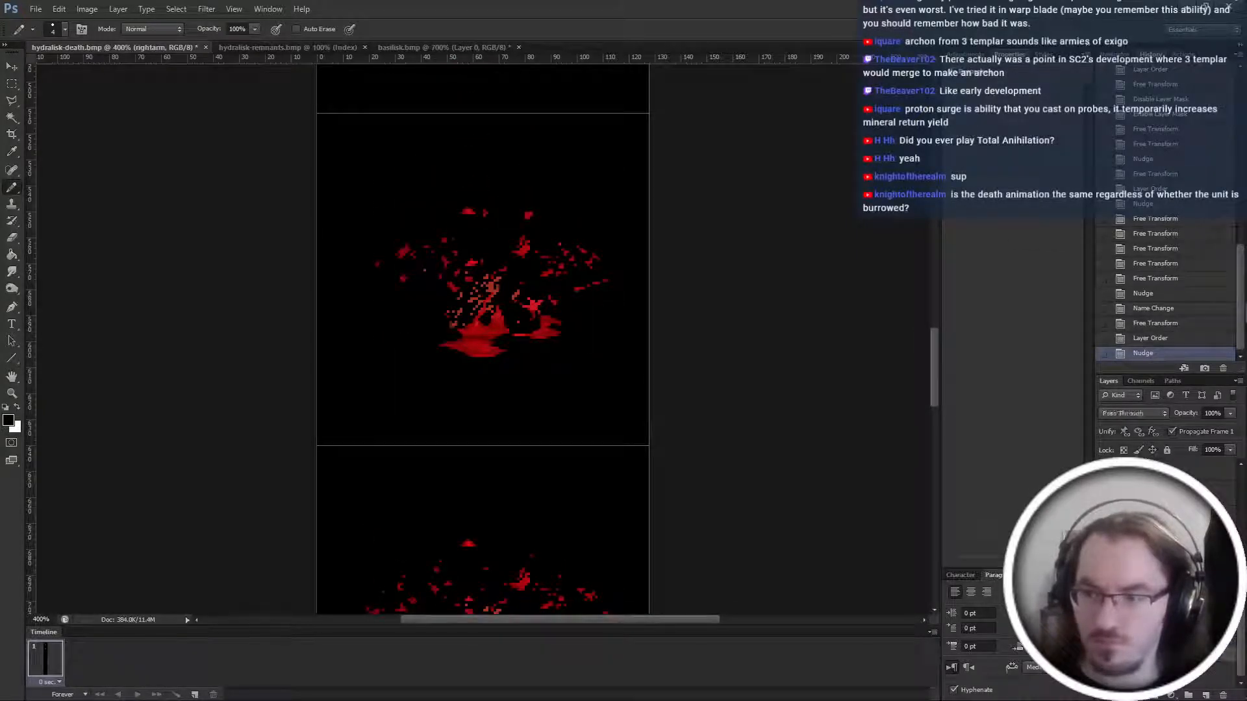
{"action": "left_click_drag", "start_coordinate": [1169, 608], "coordinate": [1169, 669]}
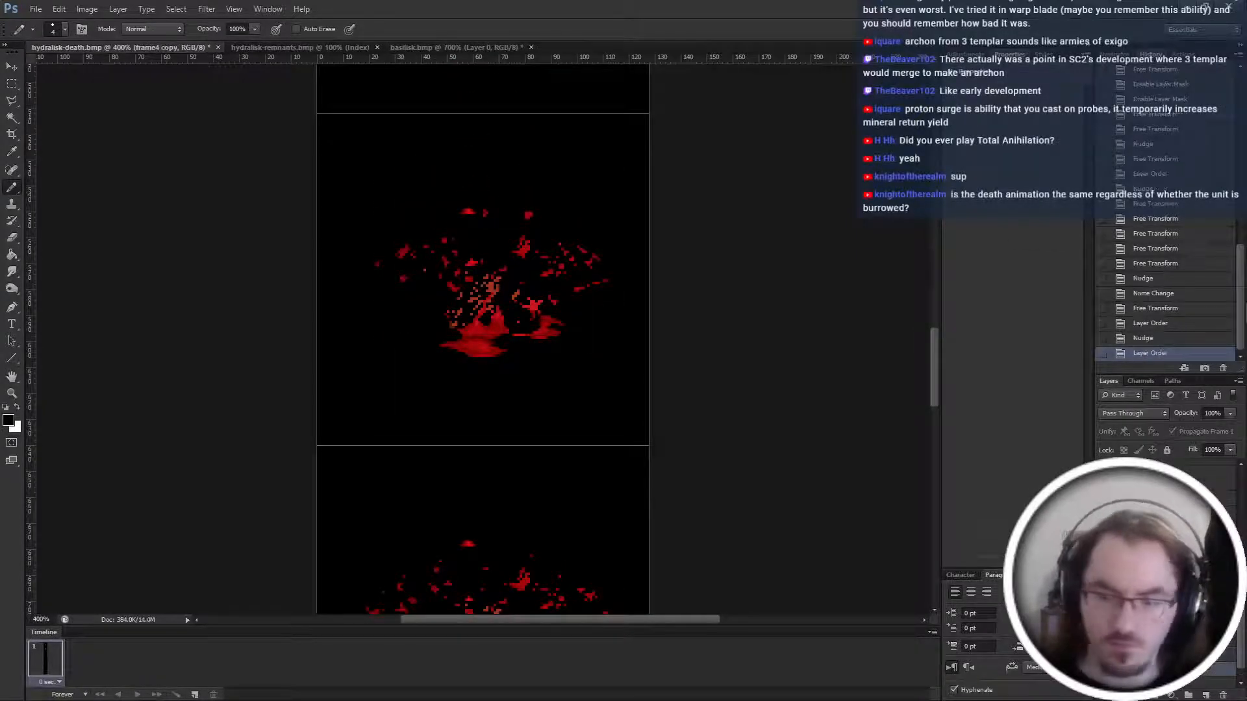
Rename the duplicated layer group to frame5 and move it straight down onto the fifth frame's blood splatter.
{"action": "key", "text": "Return"}
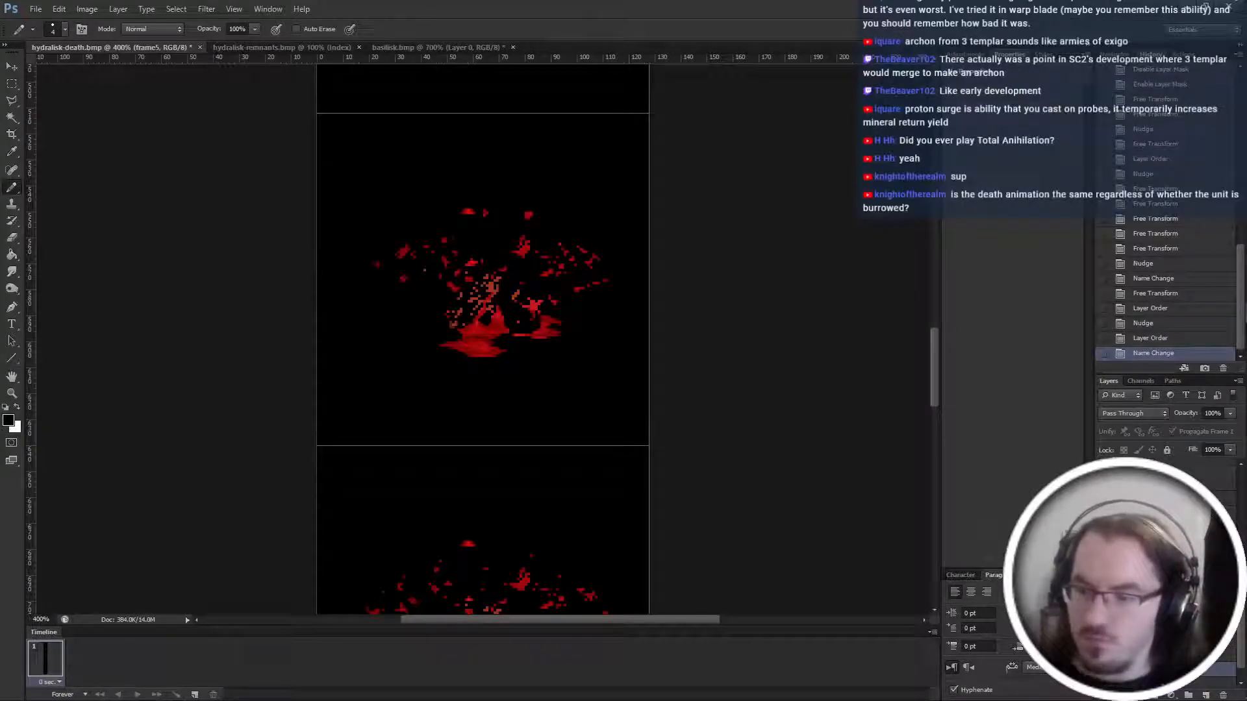
{"action": "left_click", "coordinate": [1169, 624]}
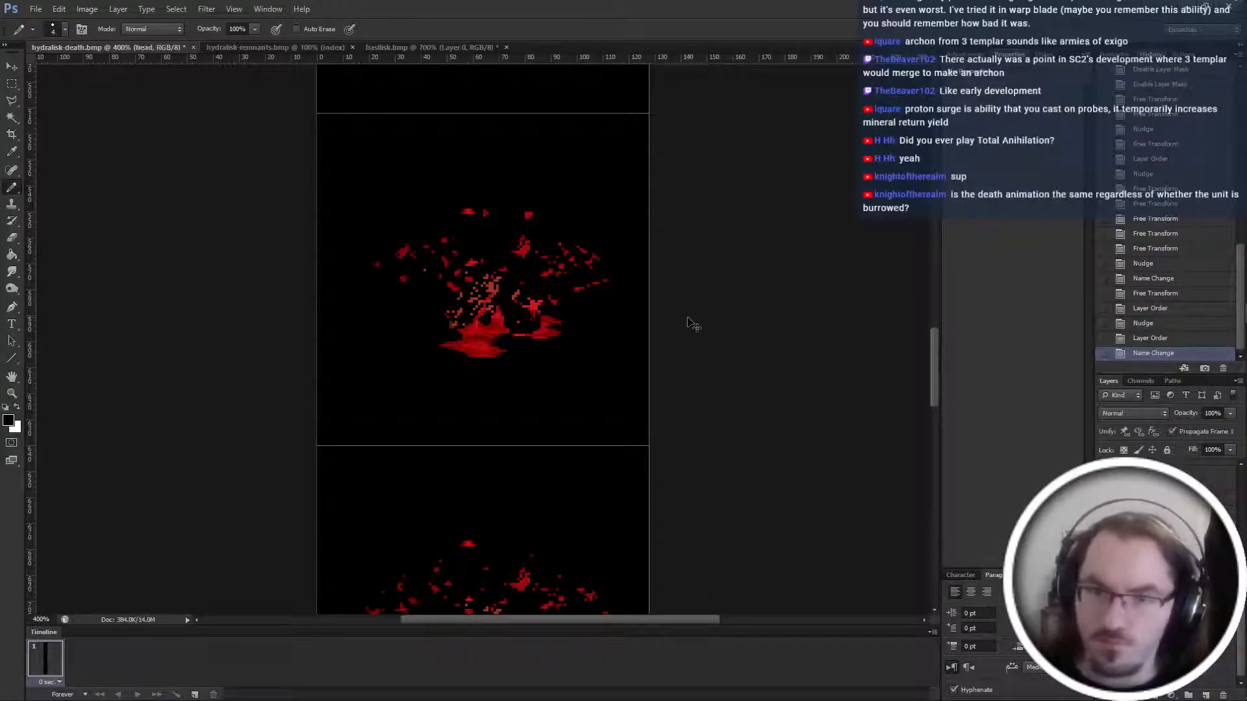
{"action": "key", "text": "ctrl+t"}
{"action": "key", "text": "Escape"}
{"action": "scroll", "coordinate": [902, 507], "scroll_direction": "up", "scroll_amount": 1}
{"action": "left_click", "coordinate": [1162, 610]}
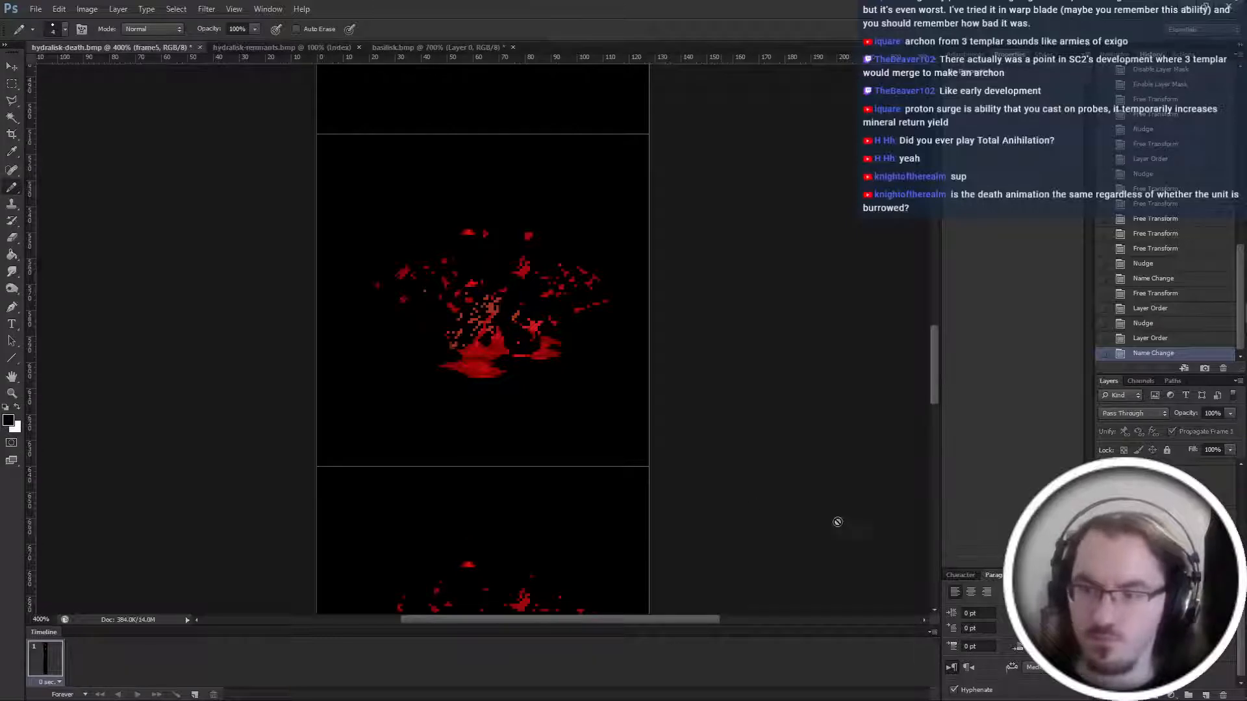
{"action": "scroll", "coordinate": [838, 521], "scroll_direction": "up", "scroll_amount": 2}
{"action": "key", "text": "ctrl+t"}
{"action": "left_click_drag", "start_coordinate": [560, 141], "coordinate": [560, 469]}
{"action": "key", "text": "Return"}
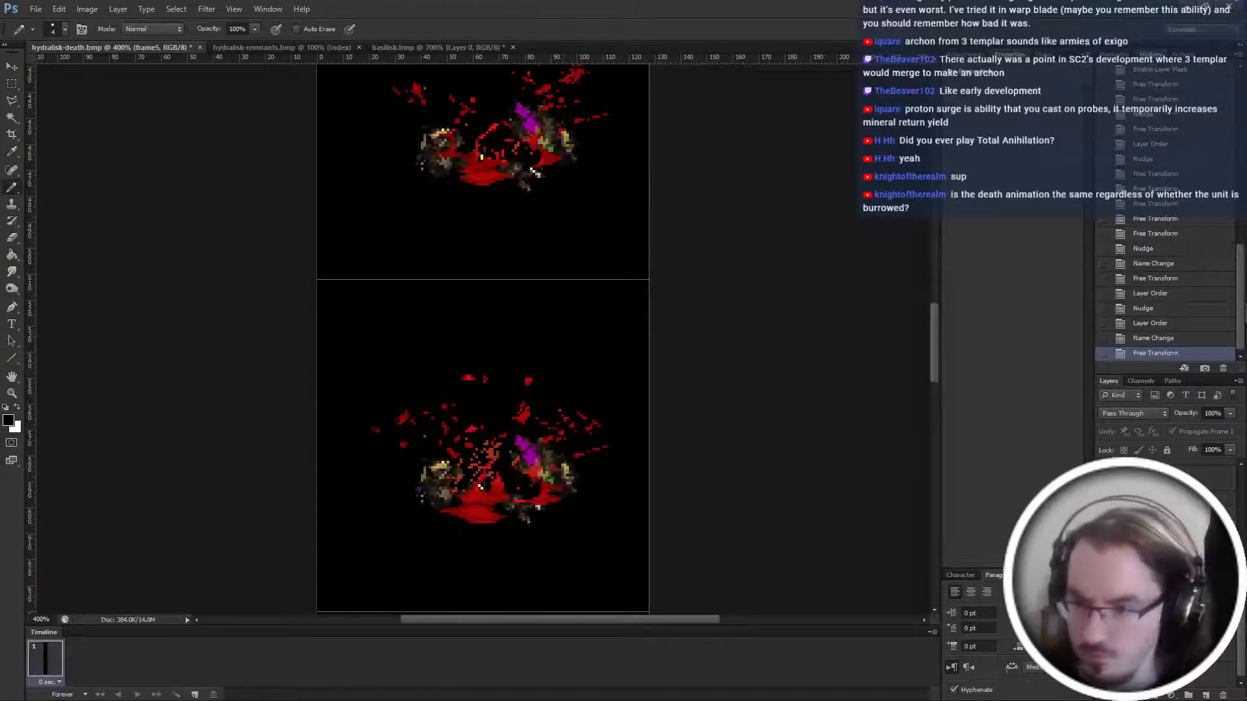
Lower the fifth frame's head to Y 586 px and rotate it slightly.
{"action": "left_click", "coordinate": [559, 469], "text": "ctrl"}
{"action": "key", "text": "ctrl+t"}
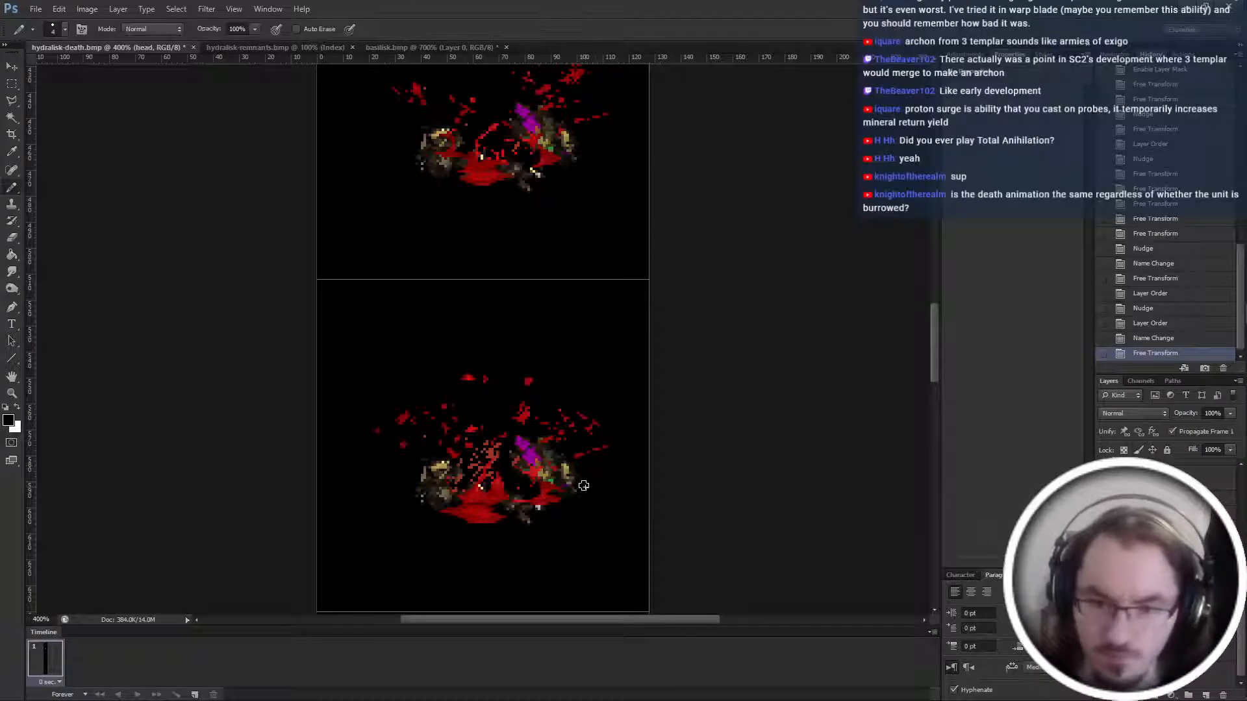
{"action": "key", "text": "Return"}
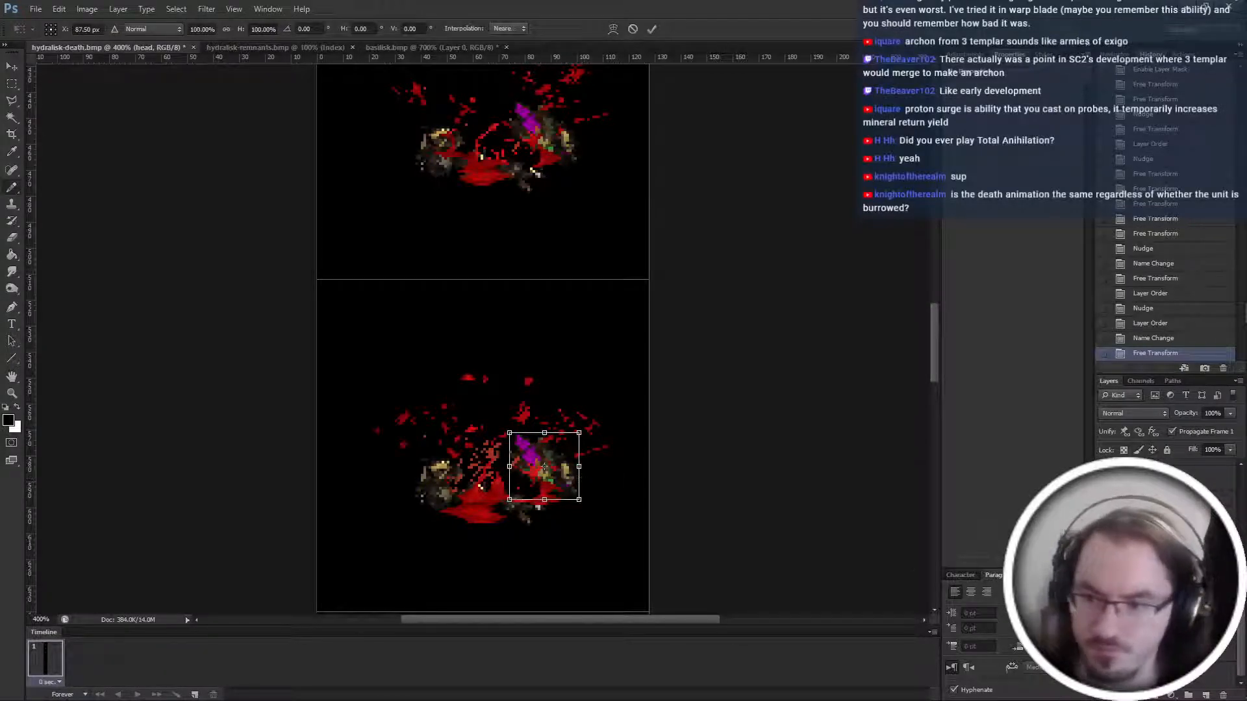
{"action": "key", "text": "ctrl+Down"}
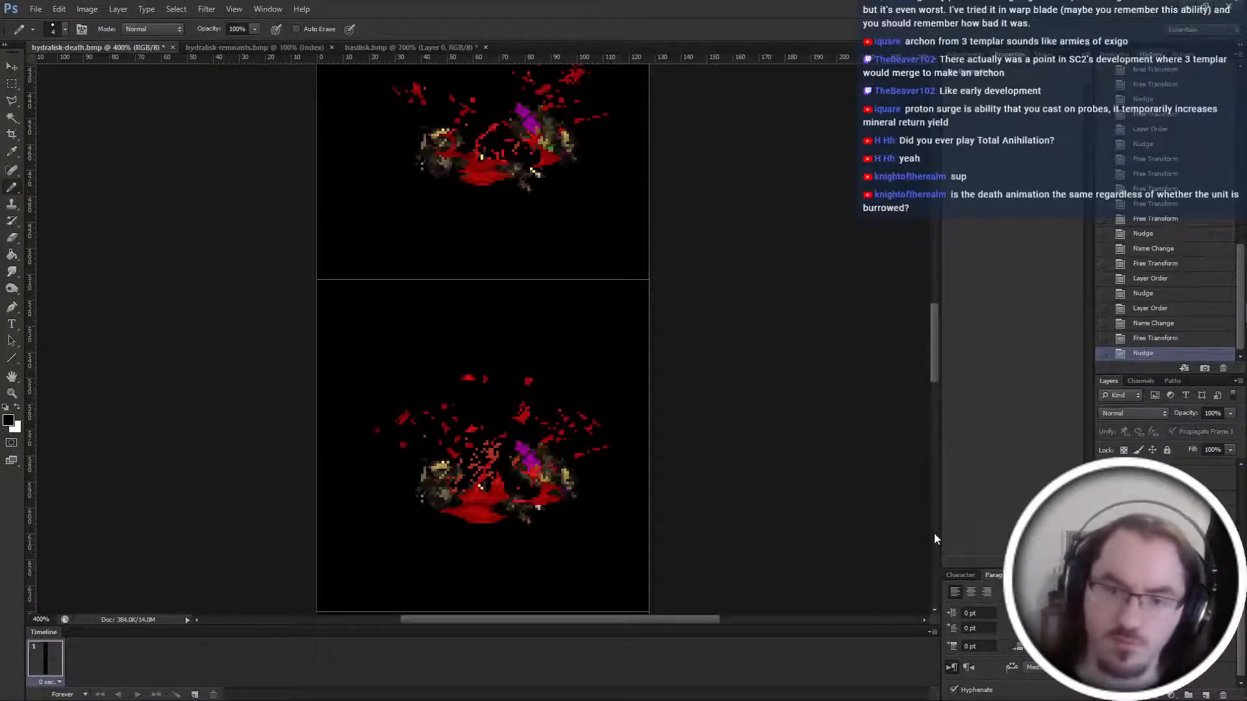
{"action": "key", "text": "ctrl+t"}
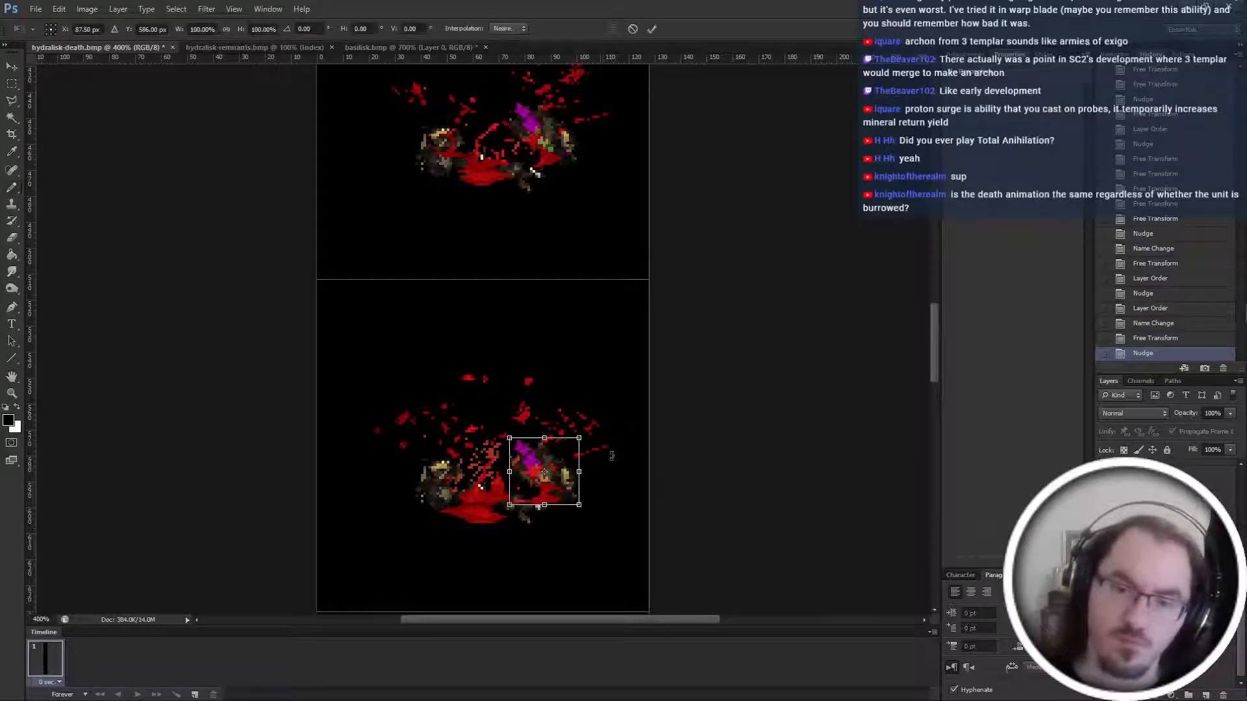
{"action": "left_click_drag", "start_coordinate": [593, 439], "coordinate": [600, 449]}
{"action": "key", "text": "Return"}
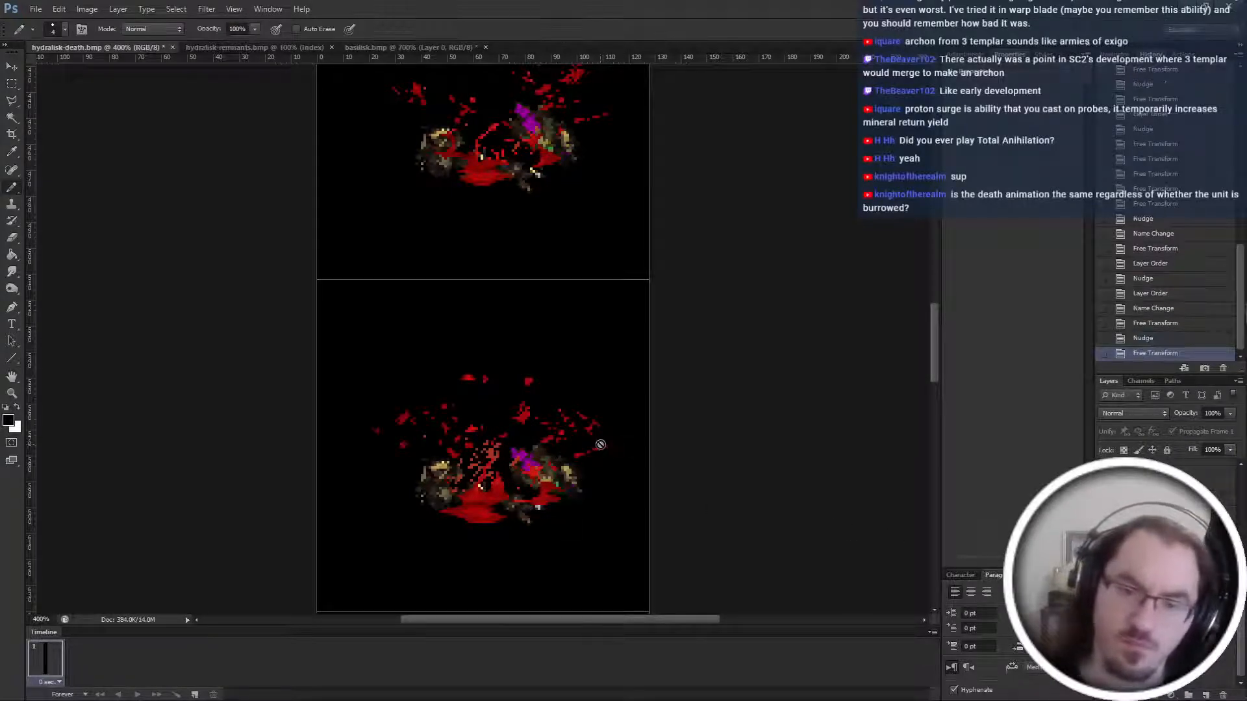
Rotate the fifth frame's left arm slightly and nudge it a few pixels to the right.
{"action": "mouse_move", "coordinate": [1244, 627]}
{"action": "key", "text": "ctrl+t"}
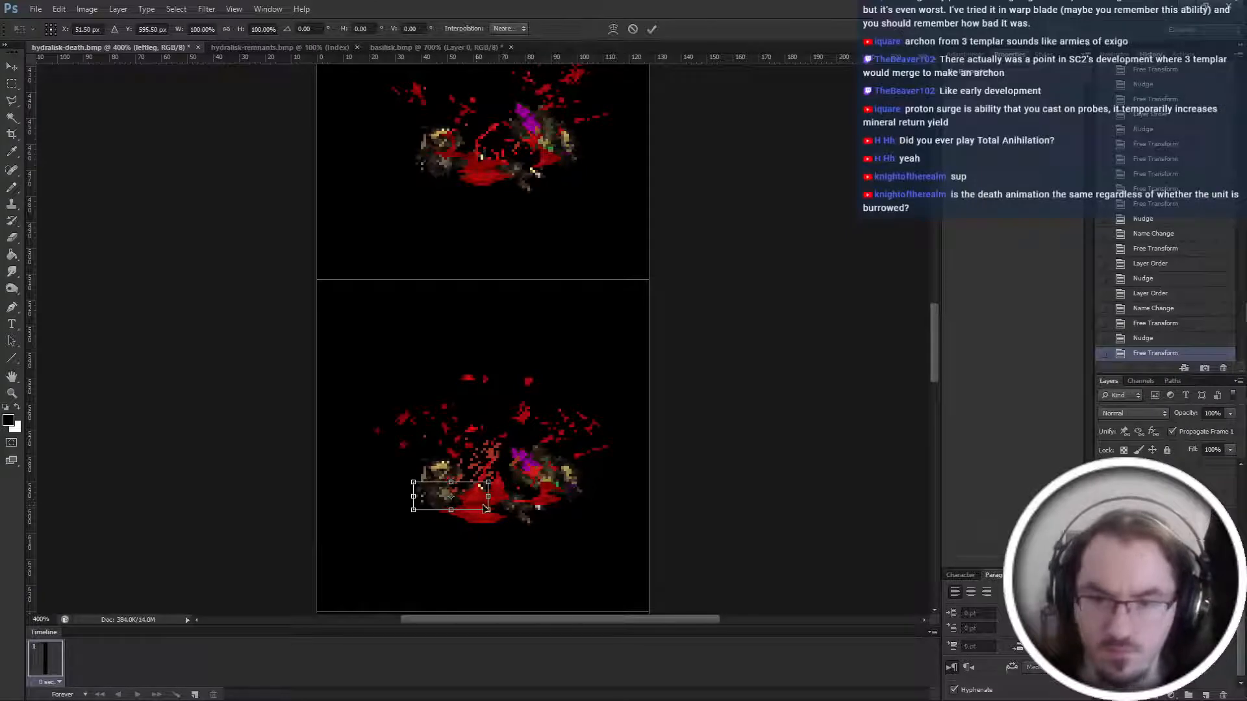
{"action": "key", "text": "Escape"}
{"action": "key", "text": "alt+bracketleft"}
{"action": "key", "text": "ctrl+t"}
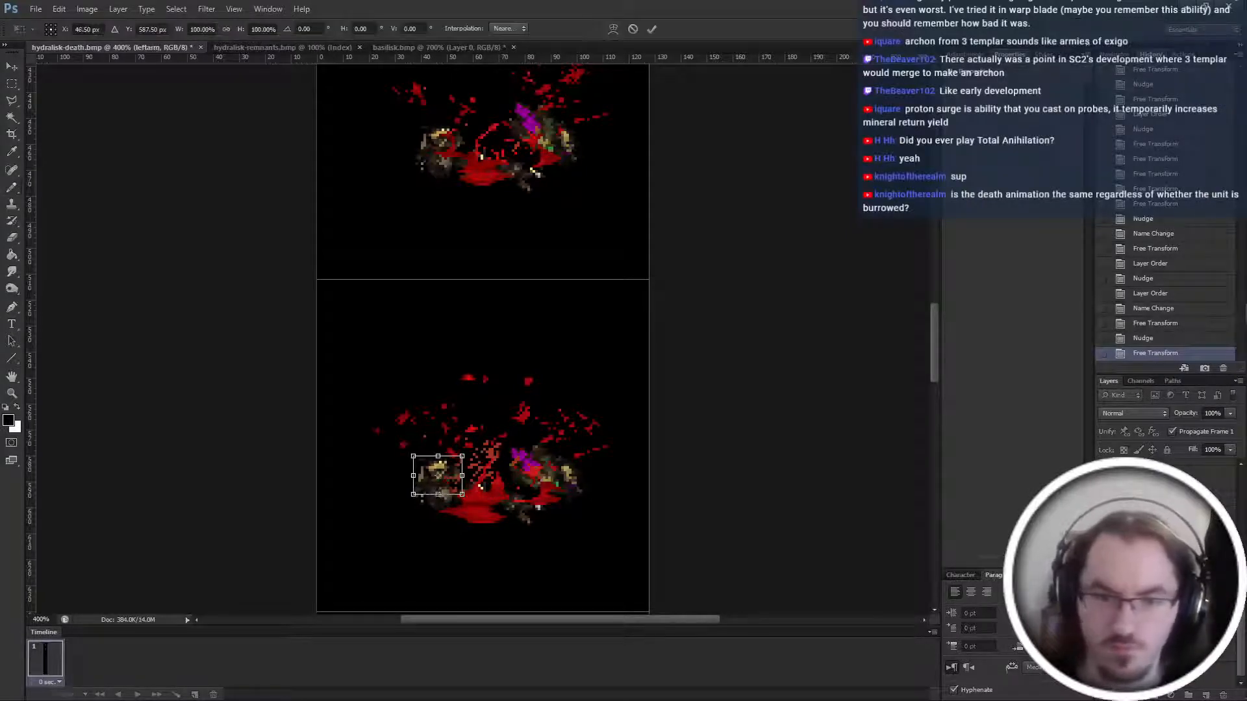
{"action": "key", "text": "Return"}
{"action": "key", "text": "b"}
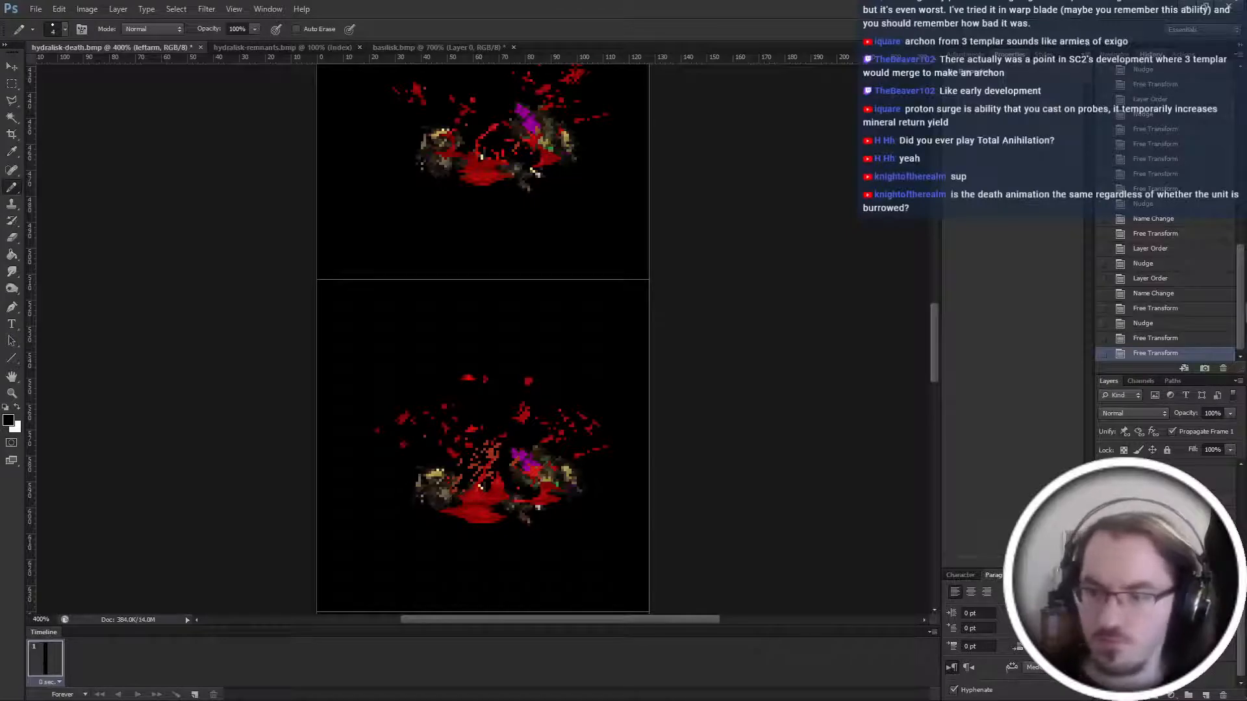
{"action": "key", "text": "ctrl+Right"}
{"action": "key", "text": "ctrl+Right"}
{"action": "key", "text": "ctrl+Right"}
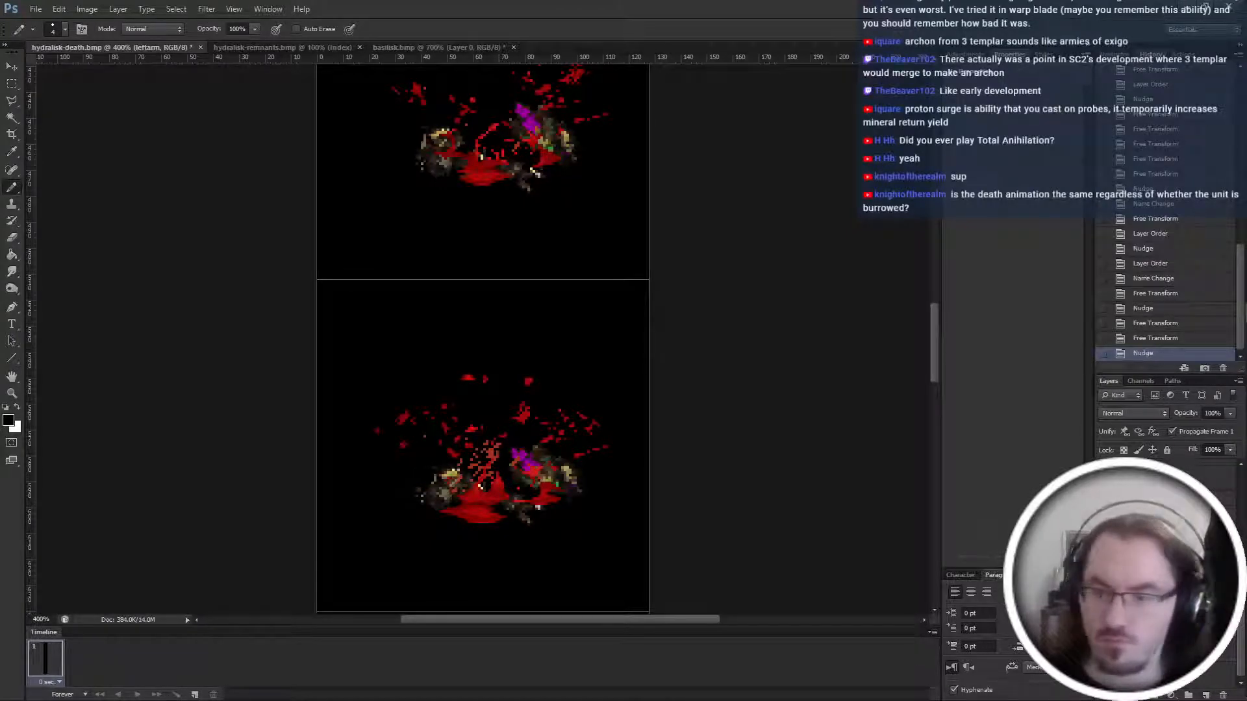
{"action": "key", "text": "alt+bracketleft"}
{"action": "key", "text": "ctrl+t"}
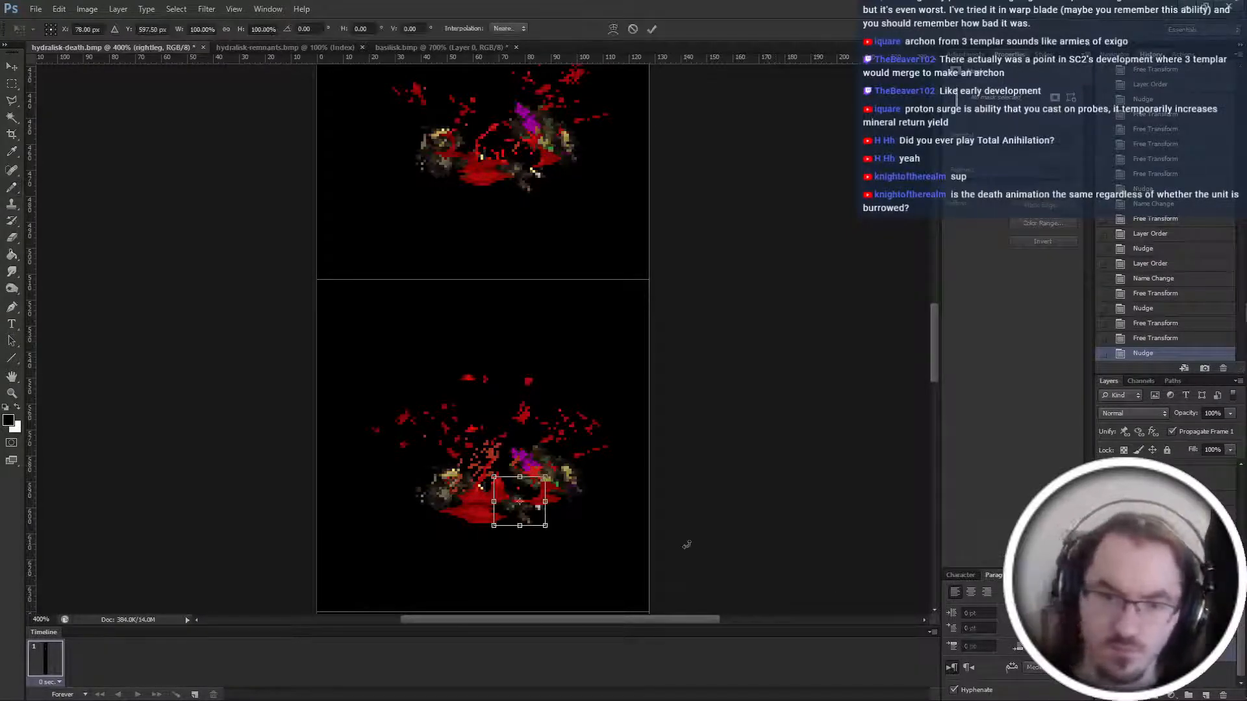
{"action": "key", "text": "Return"}
{"action": "key", "text": "b"}
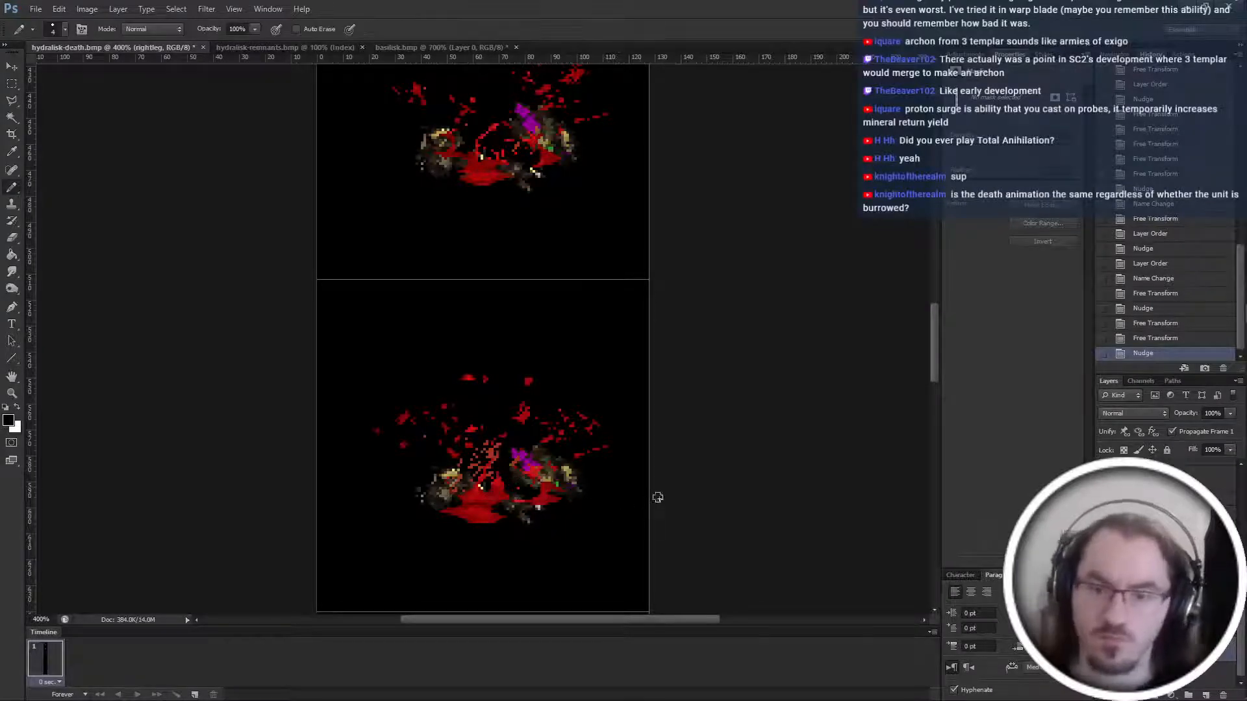
Duplicate the frame5 layer group and move the copy down into the sixth frame at X 70, Y 719 px.
{"action": "scroll", "coordinate": [657, 499], "scroll_direction": "down", "scroll_amount": 5}
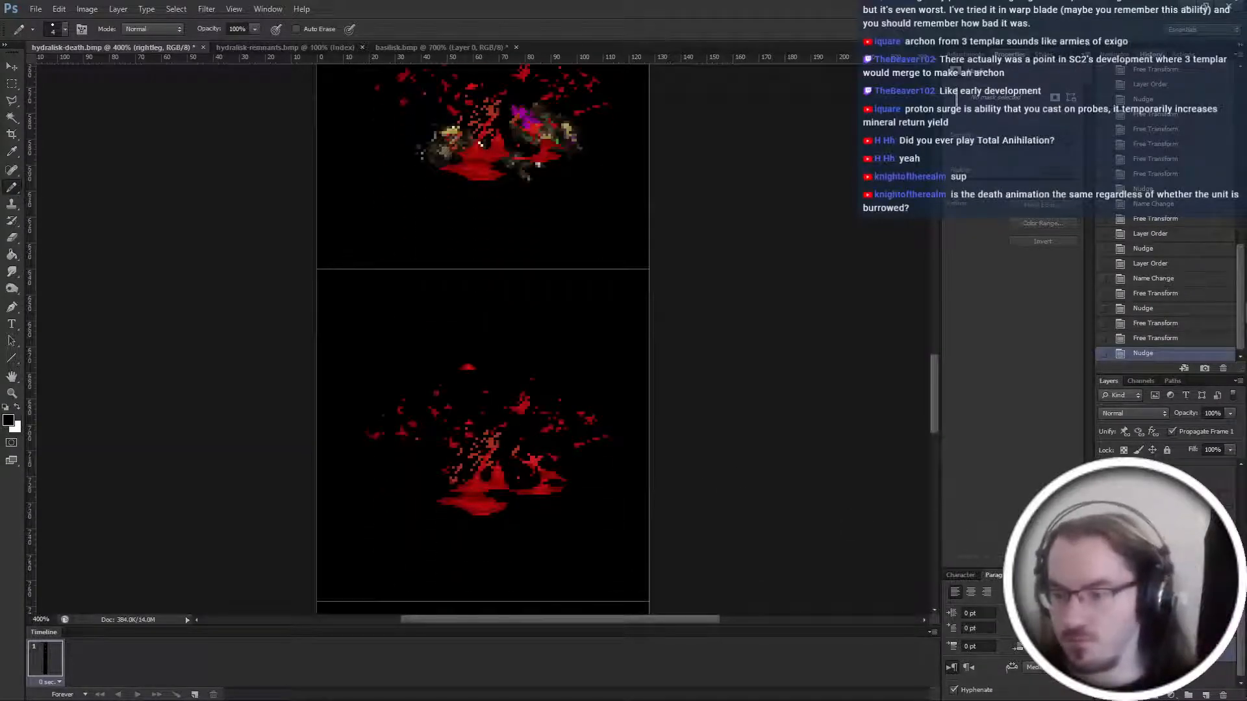
{"action": "key", "text": "alt+bracketright"}
{"action": "key", "text": "ctrl+j"}
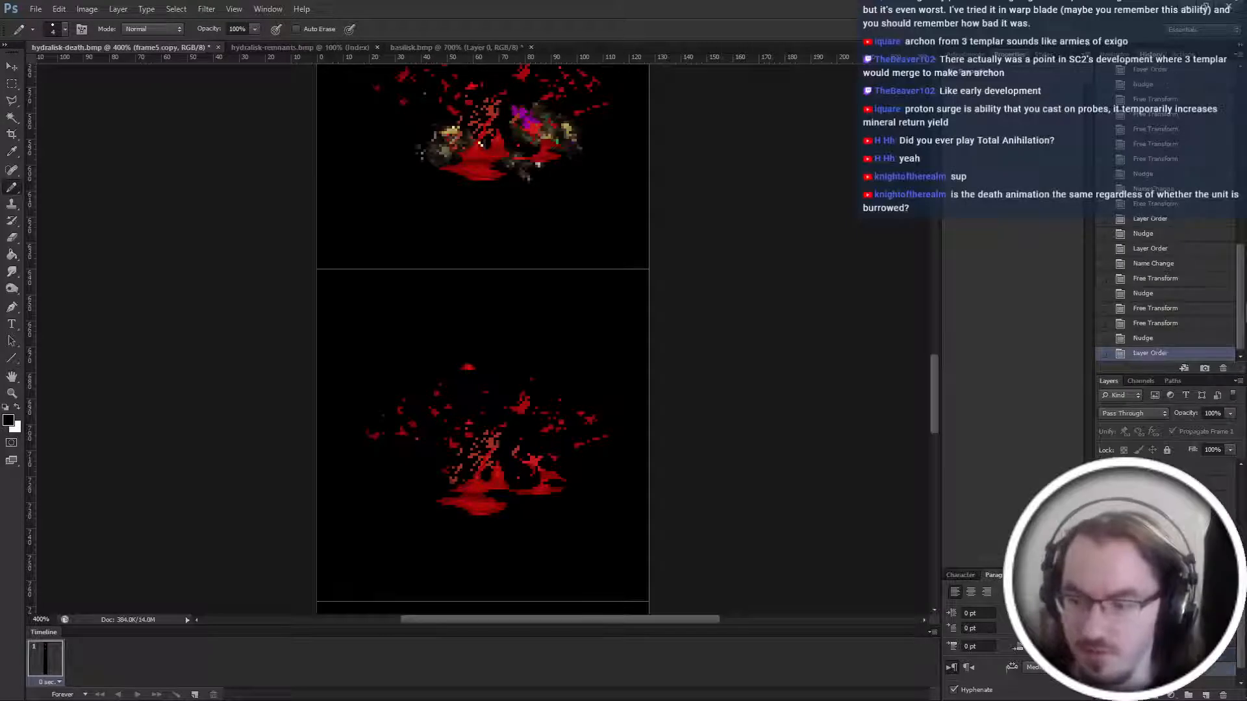
{"action": "key", "text": "ctrl+t"}
{"action": "scroll", "coordinate": [544, 122], "scroll_direction": "down", "scroll_amount": 2}
{"action": "scroll", "coordinate": [544, 122], "scroll_direction": "up", "scroll_amount": 1}
{"action": "left_click_drag", "start_coordinate": [544, 122], "coordinate": [556, 453]}
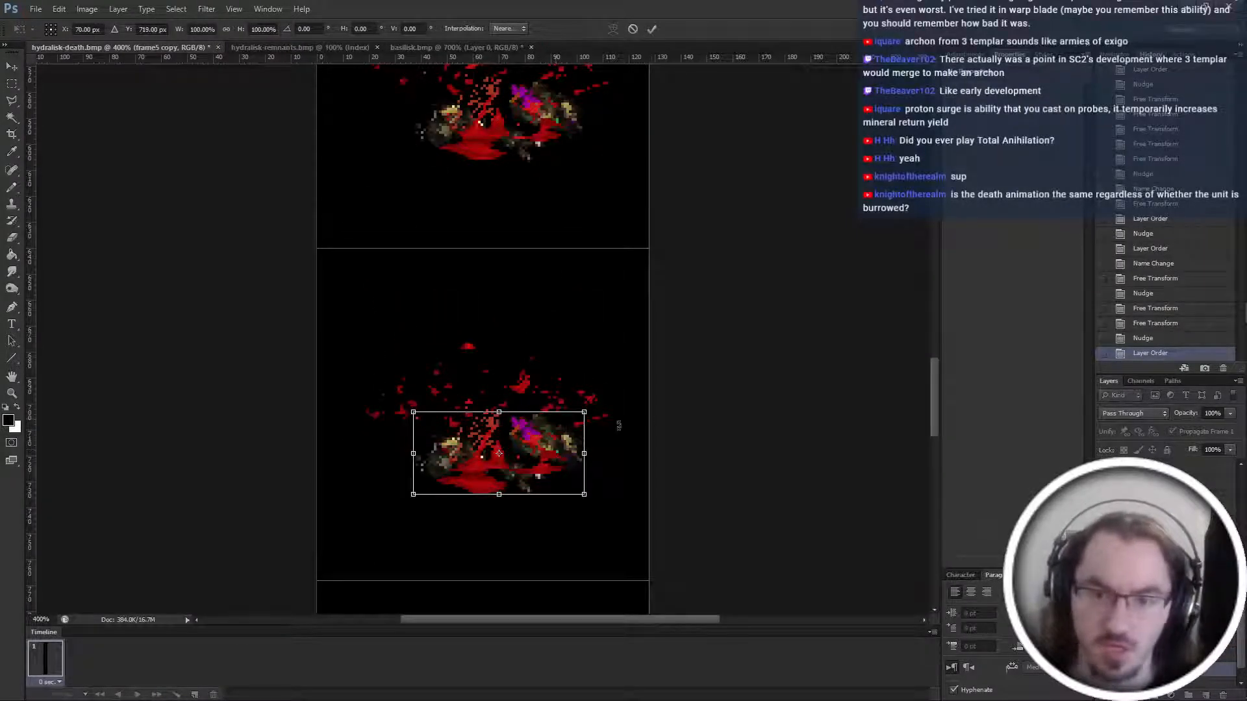
{"action": "key", "text": "Return"}
{"action": "key", "text": "b"}
Duplicate the sixth frame's layer group and move the copy down into the seventh frame at X 70, Y 847 px.
{"action": "scroll", "coordinate": [652, 418], "scroll_direction": "down", "scroll_amount": 2}
{"action": "scroll", "coordinate": [652, 418], "scroll_direction": "up", "scroll_amount": 3}
{"action": "scroll", "coordinate": [612, 425], "scroll_direction": "down", "scroll_amount": 1}
{"action": "scroll", "coordinate": [604, 429], "scroll_direction": "down", "scroll_amount": 5}
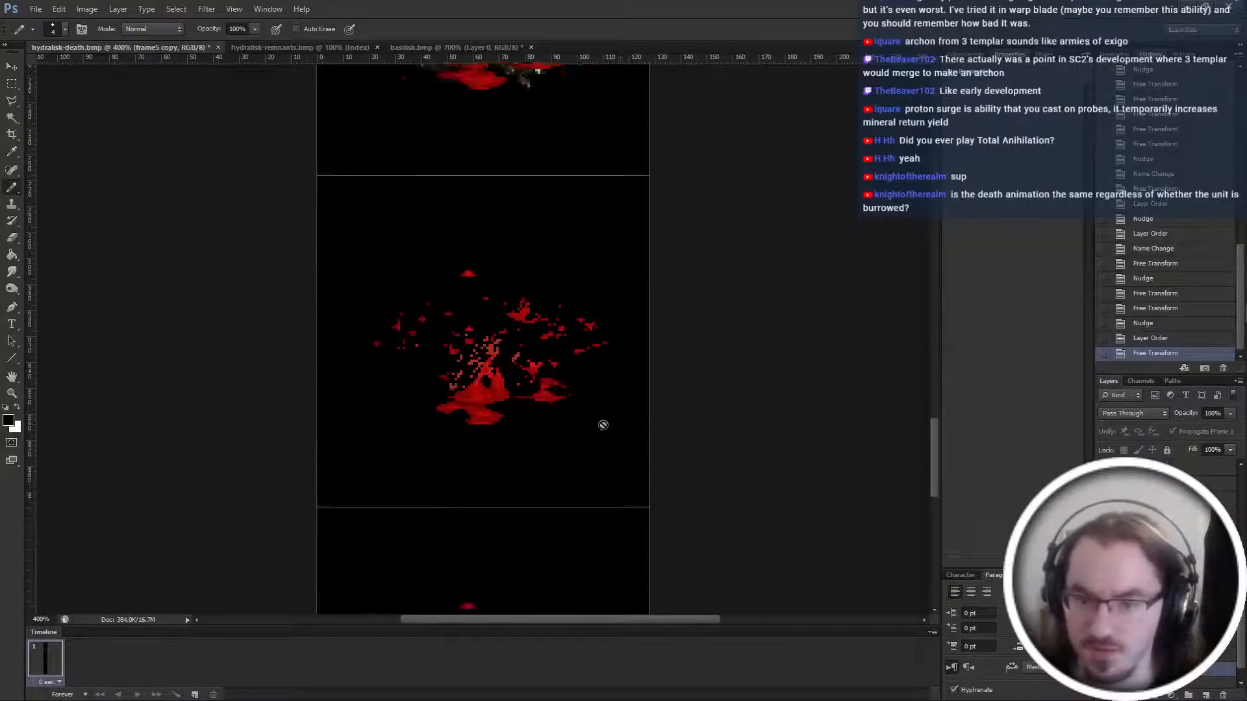
{"action": "scroll", "coordinate": [572, 441], "scroll_direction": "up", "scroll_amount": 3}
{"action": "scroll", "coordinate": [611, 482], "scroll_direction": "up", "scroll_amount": 2}
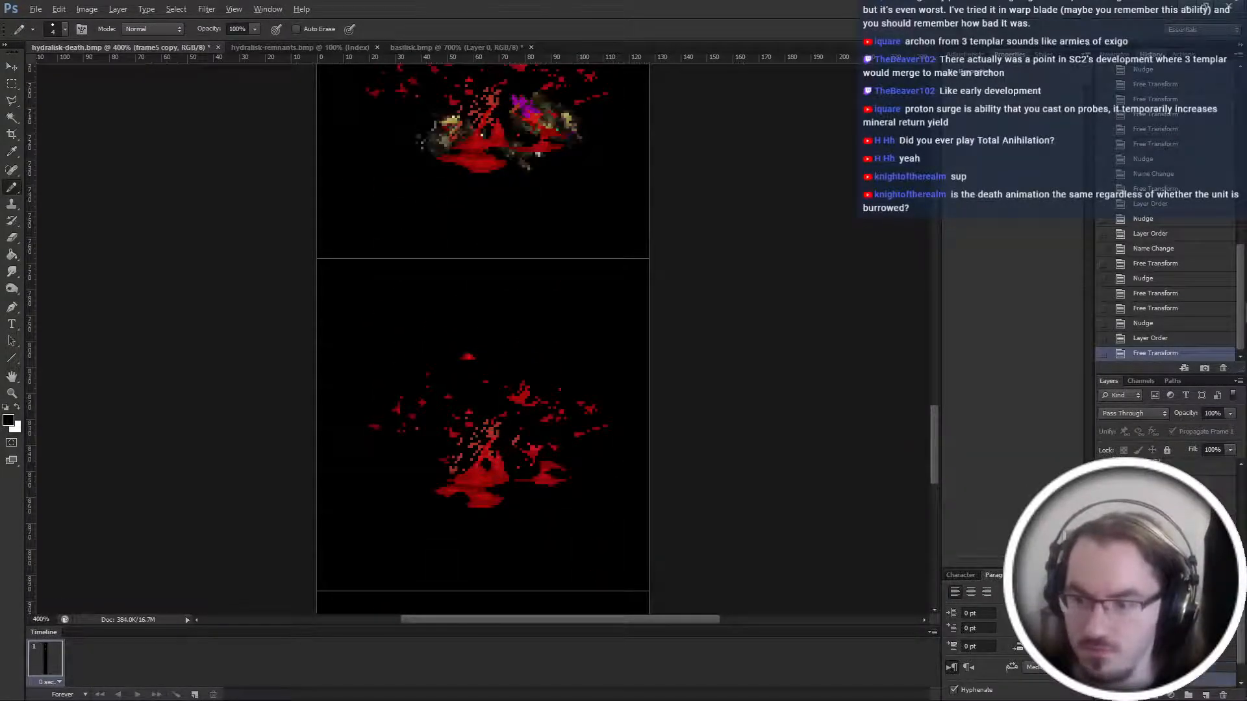
{"action": "key", "text": "ctrl+j"}
{"action": "key", "text": "ctrl+t"}
{"action": "left_click_drag", "start_coordinate": [537, 133], "coordinate": [536, 468]}
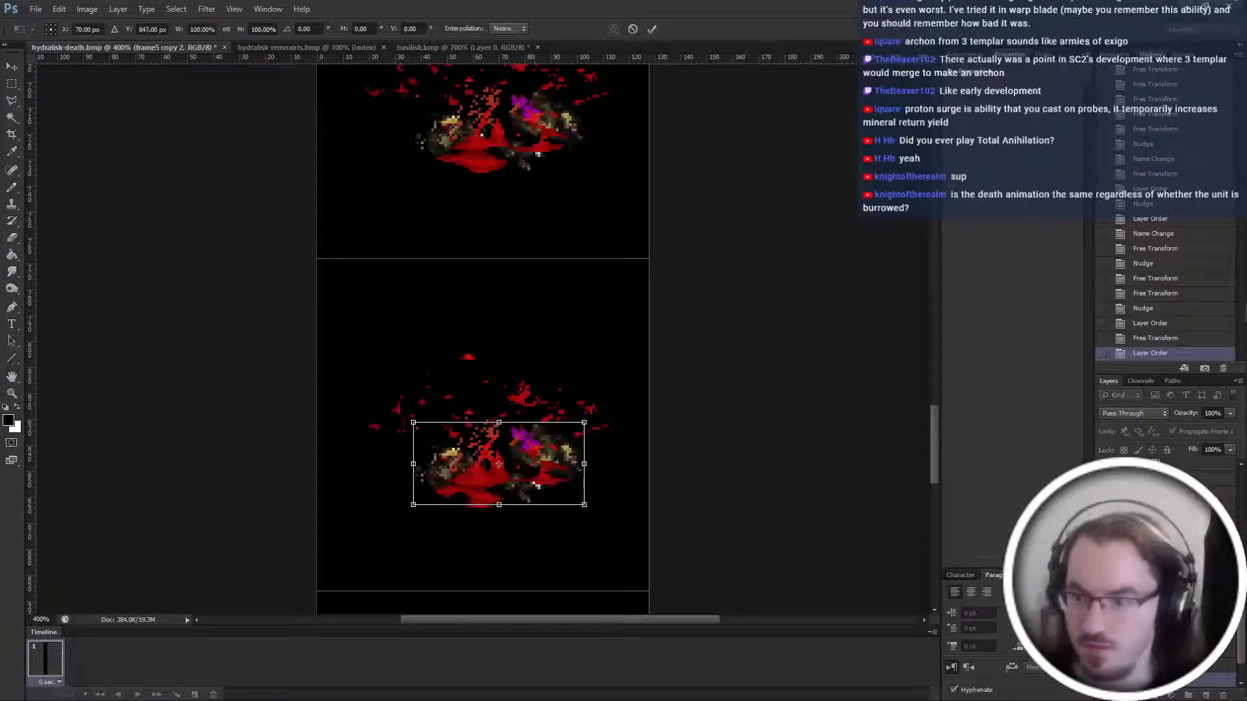
{"action": "key", "text": "Return"}
{"action": "key", "text": "b"}
Rename the sixth and seventh frames' layer groups to frame6 and frame7.
{"action": "key", "text": "Return"}
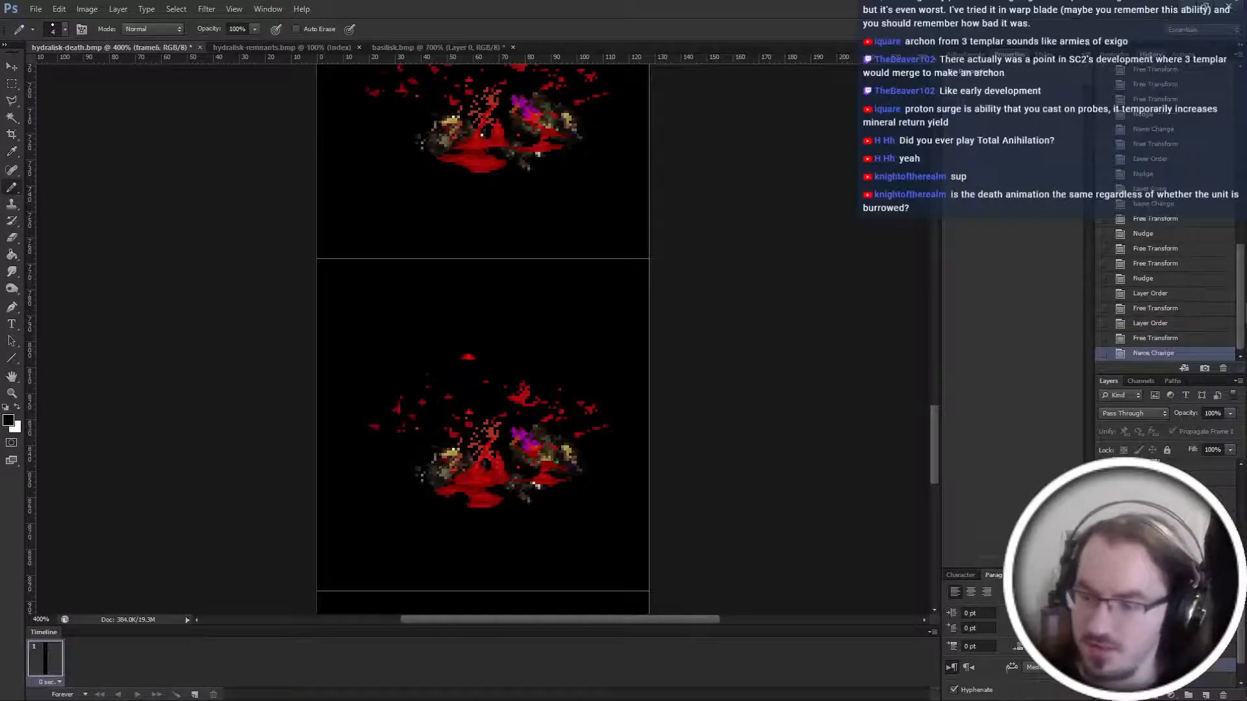
{"action": "double_click", "coordinate": [1167, 680]}
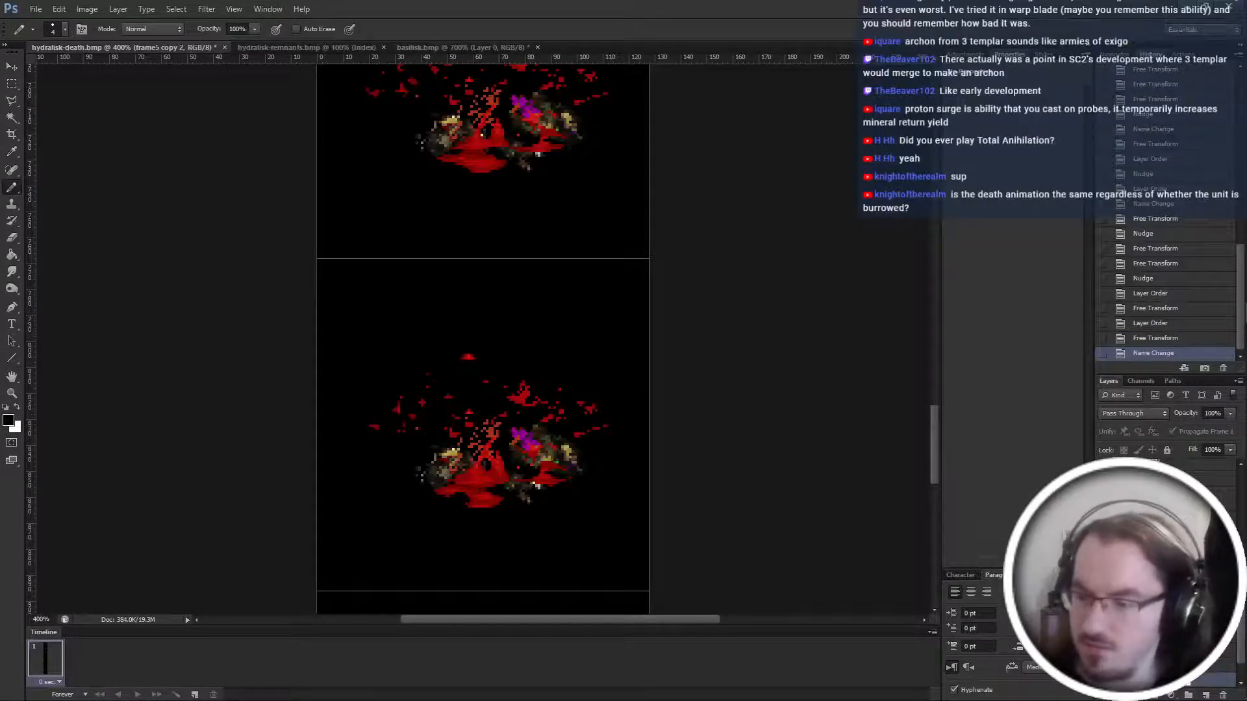
{"action": "type", "text": "frame2"}
{"action": "key", "text": "Return"}
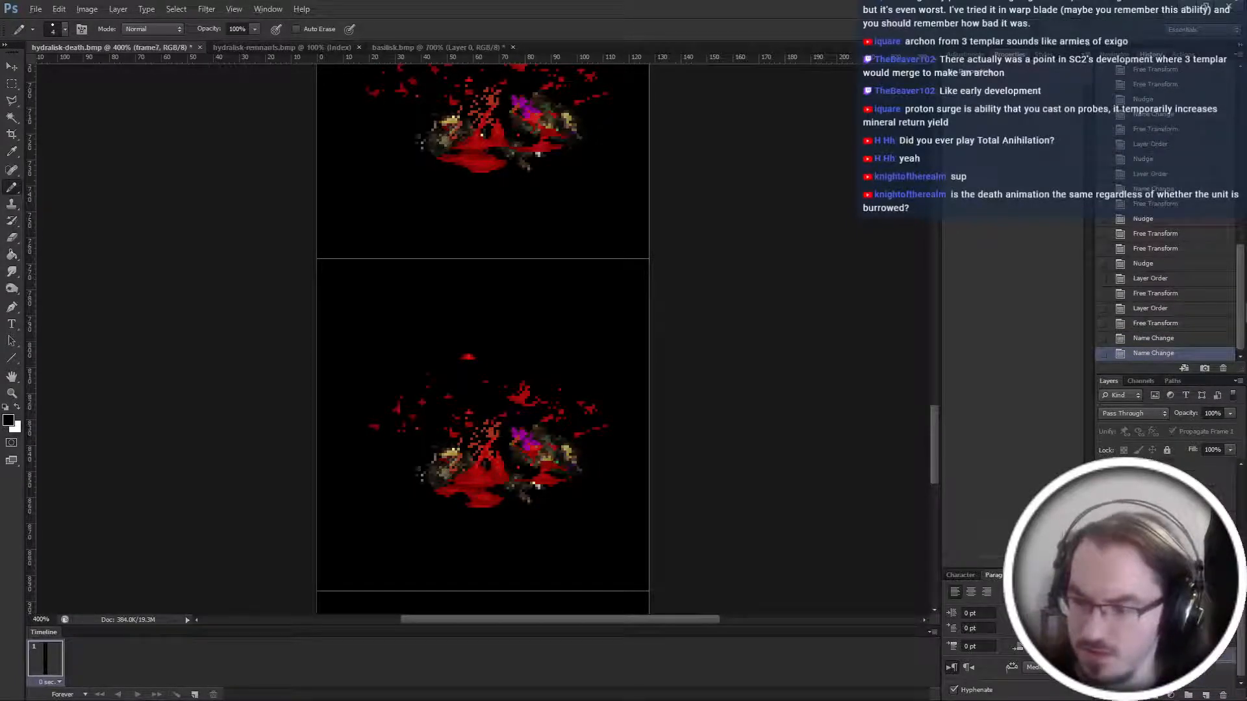
Duplicate the frame7 layer group as frame8 and move it down into the eighth frame at X 70, Y 975 px.
{"action": "key", "text": "ctrl+bracketleft"}
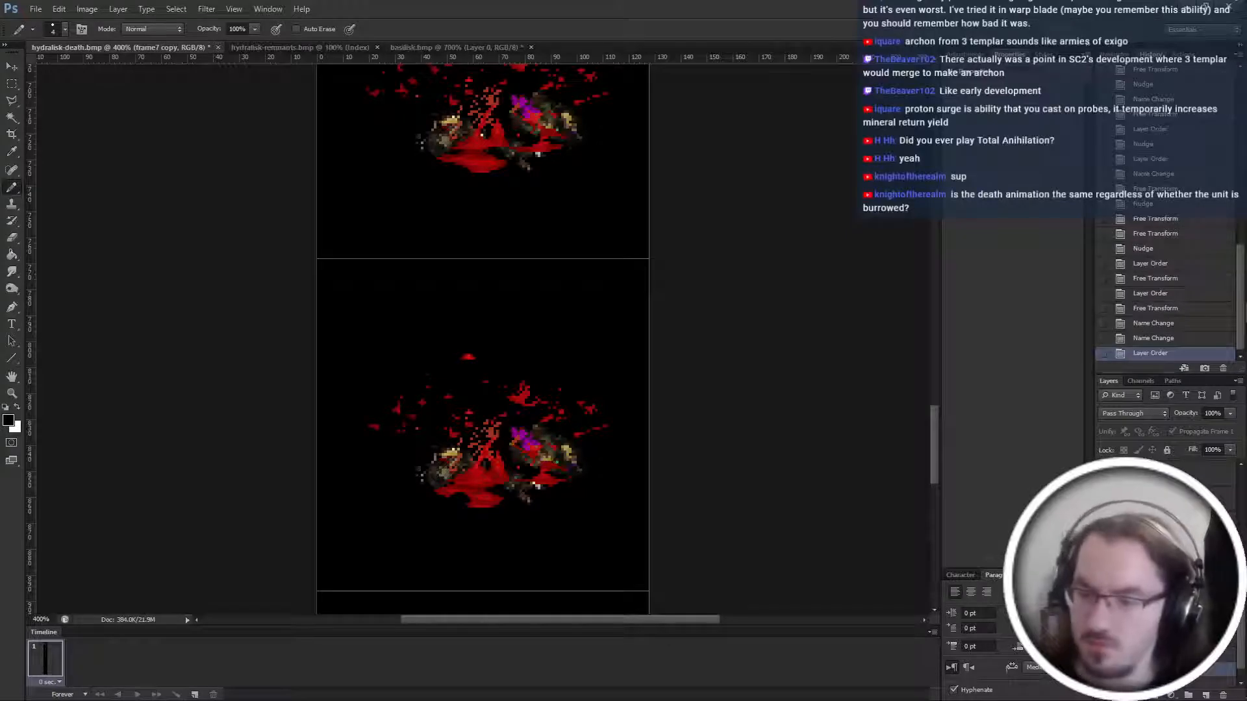
{"action": "key", "text": "Return"}
{"action": "scroll", "coordinate": [614, 484], "scroll_direction": "up", "scroll_amount": 2}
{"action": "key", "text": "ctrl+t"}
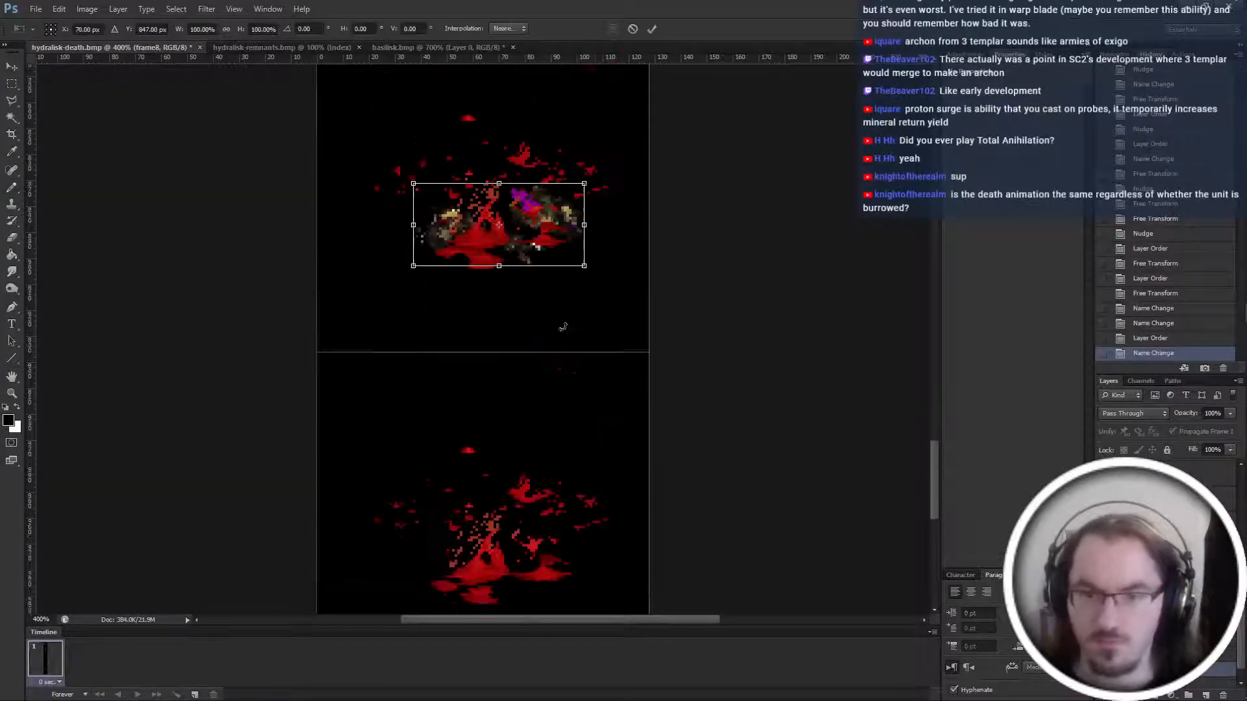
{"action": "scroll", "coordinate": [563, 327], "scroll_direction": "down", "scroll_amount": 2}
{"action": "left_click_drag", "start_coordinate": [556, 133], "coordinate": [556, 462]}
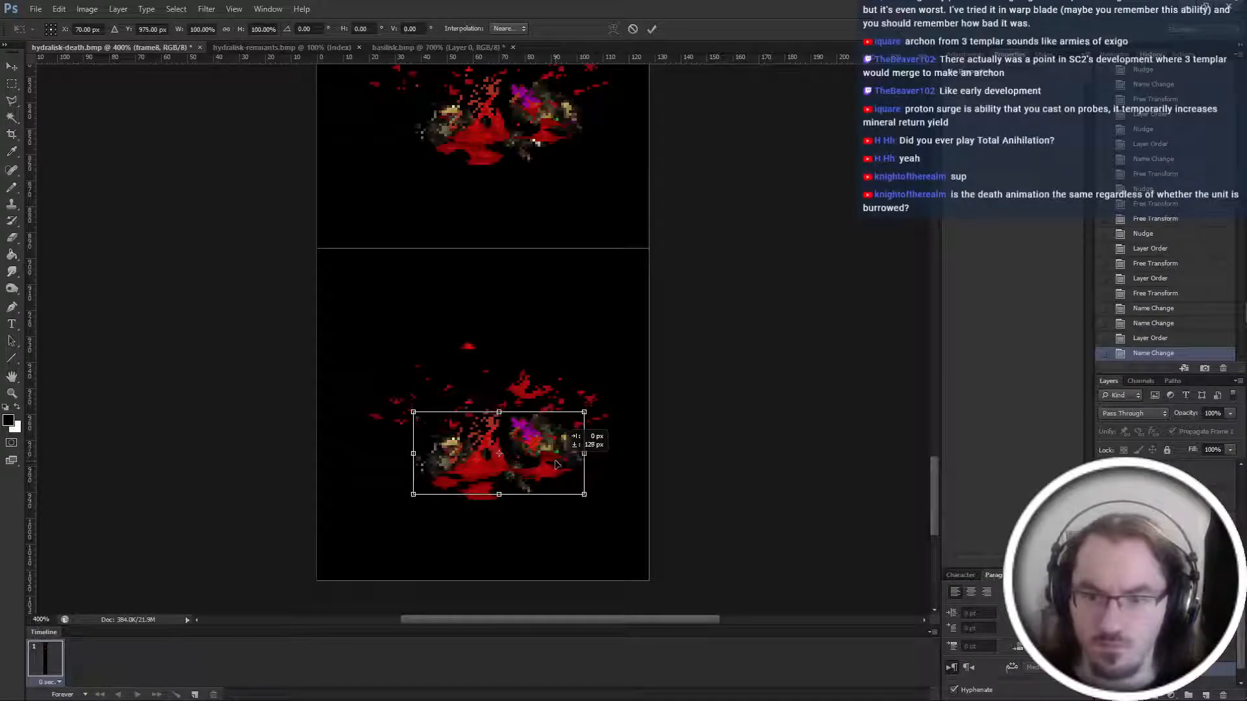
{"action": "key", "text": "b"}
{"action": "key", "text": "Return"}
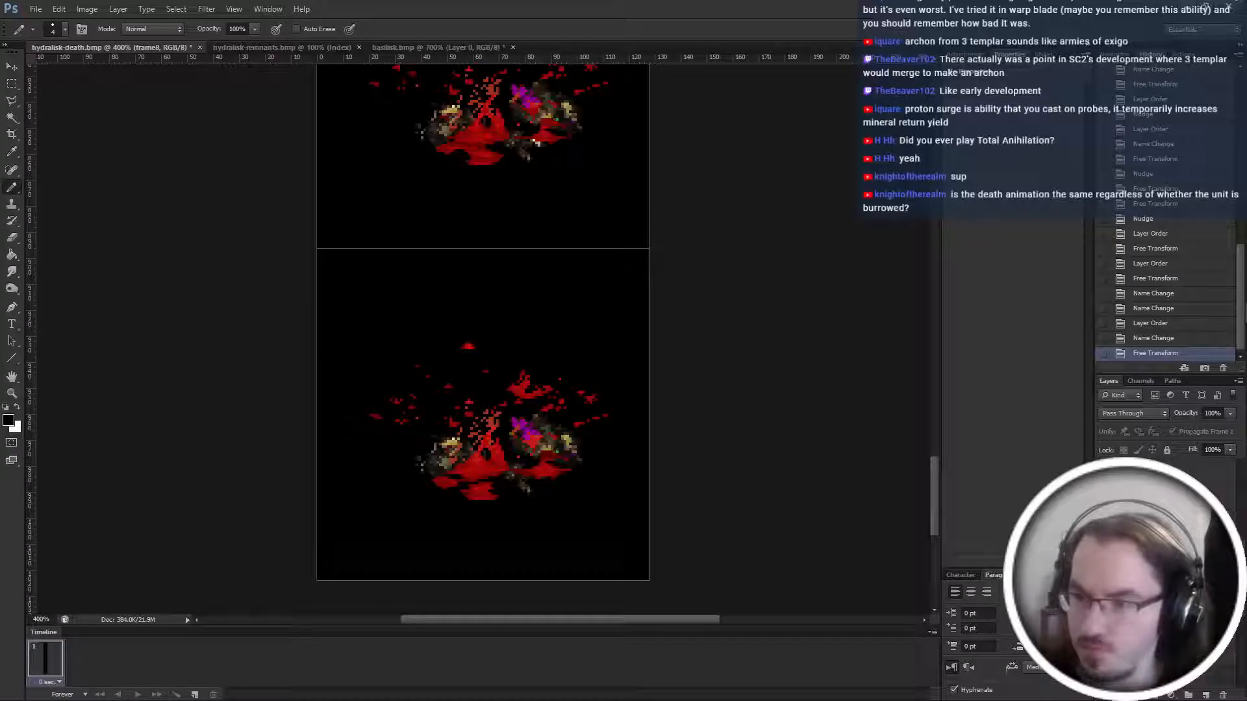
Nudge the left arm in the fourth frame's layer group to X 49.5, Y 457.5 px.
{"action": "scroll", "coordinate": [473, 412], "scroll_direction": "up", "scroll_amount": 3}
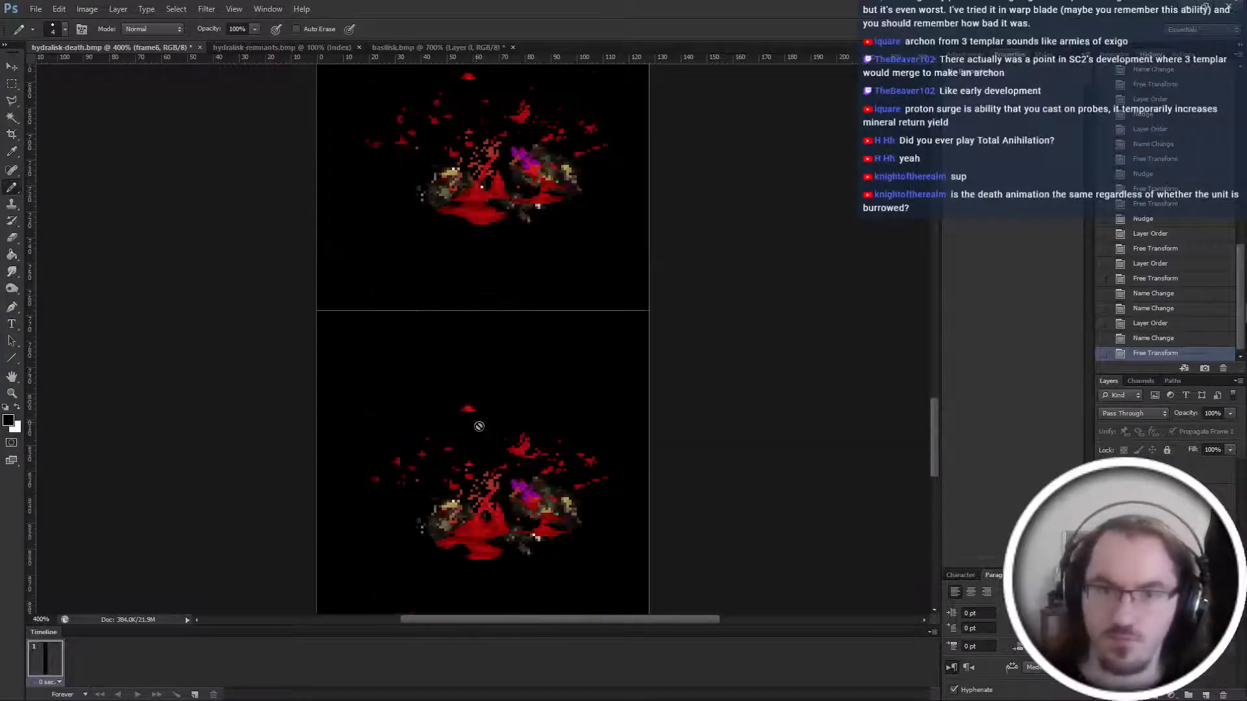
{"action": "scroll", "coordinate": [738, 537], "scroll_direction": "up", "scroll_amount": 10}
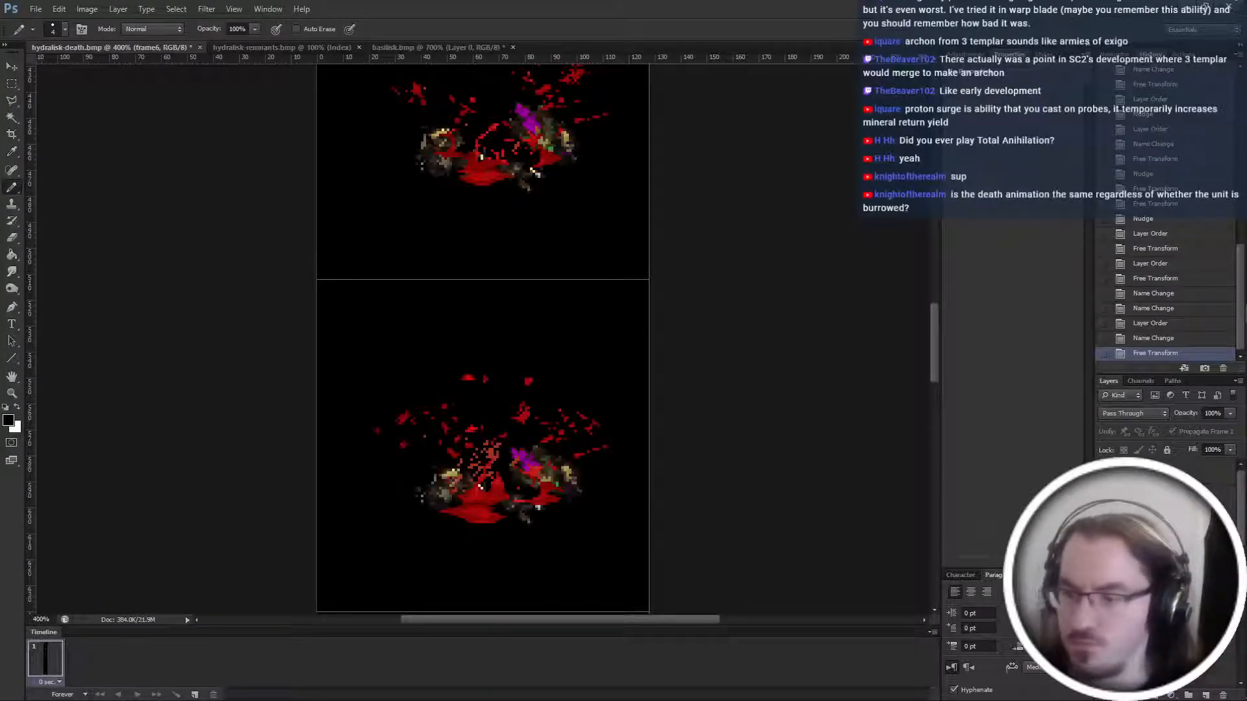
{"action": "left_click", "coordinate": [1169, 559]}
{"action": "left_click", "coordinate": [1169, 658]}
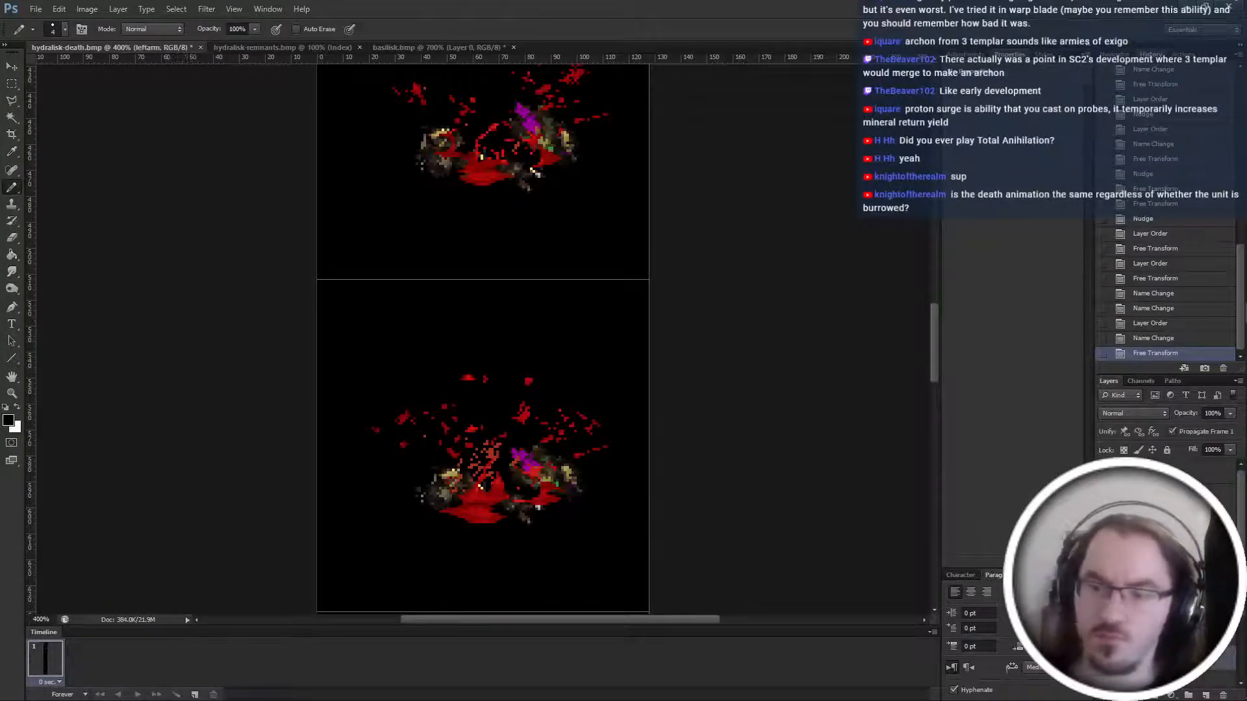
{"action": "key", "text": "ctrl+Up"}
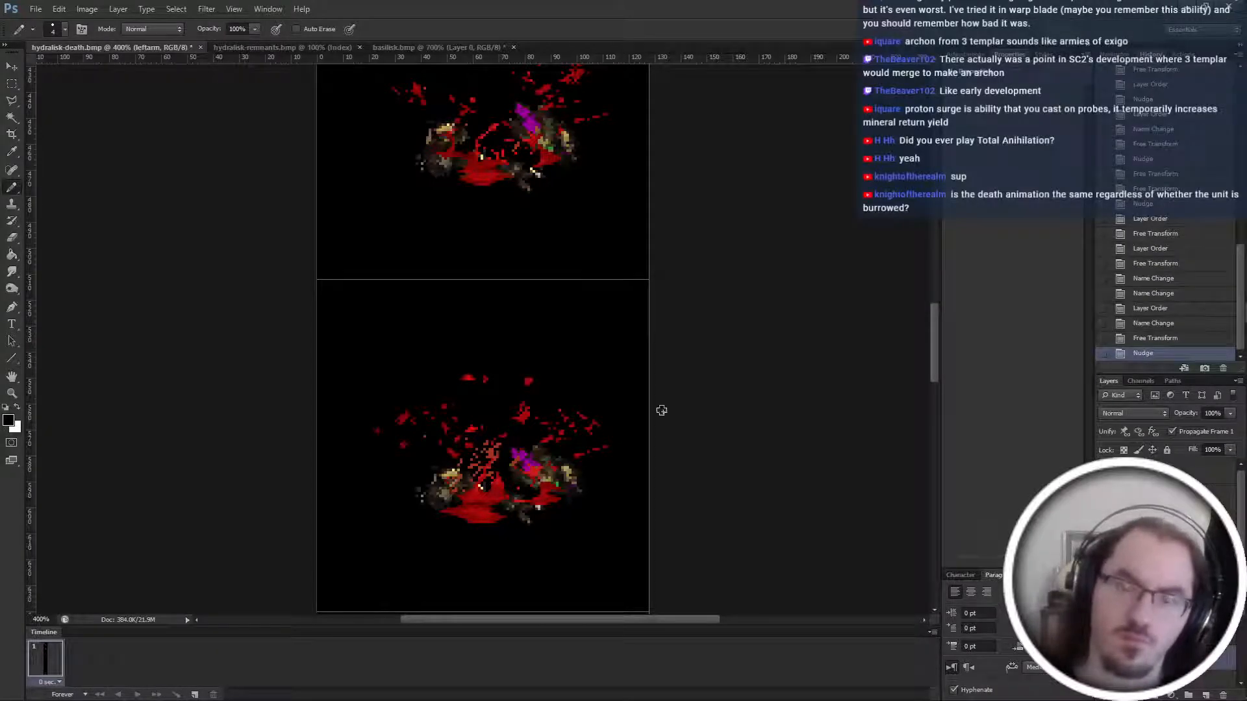
Try a slight rotation of the fourth frame's left arm and undo it.
{"action": "key", "text": "ctrl+t"}
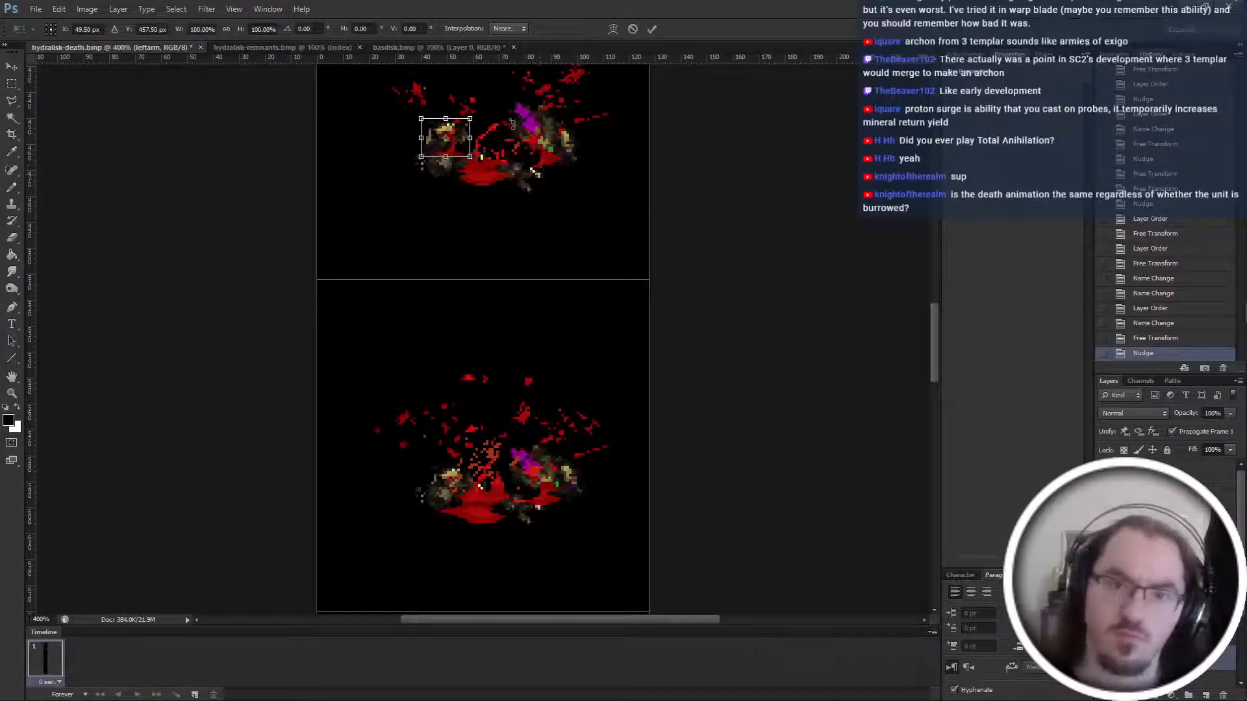
{"action": "left_click_drag", "start_coordinate": [517, 135], "coordinate": [510, 117]}
{"action": "key", "text": "Return"}
{"action": "scroll", "coordinate": [628, 343], "scroll_direction": "up", "scroll_amount": 3}
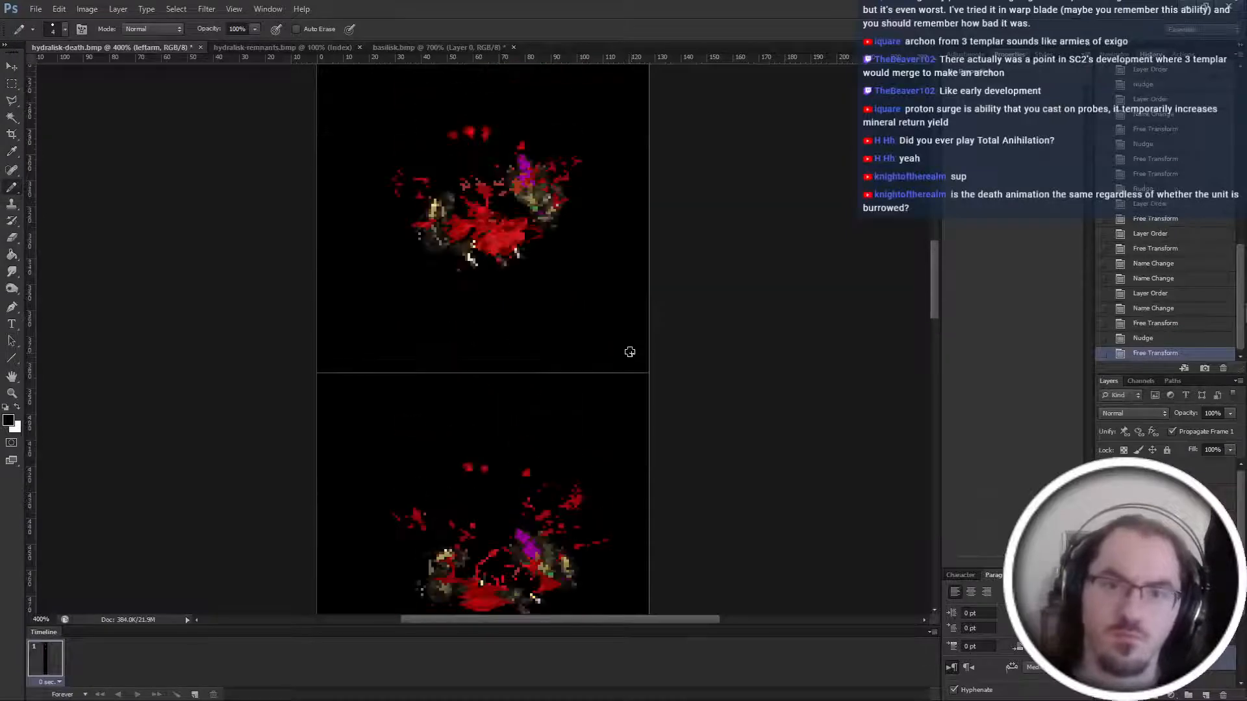
{"action": "key", "text": "ctrl+Left"}
Rotate the left arm in the fourth frame about 25 degrees counterclockwise with Free Transform.
{"action": "key", "text": "ctrl+t"}
{"action": "left_click_drag", "start_coordinate": [409, 577], "coordinate": [416, 594]}
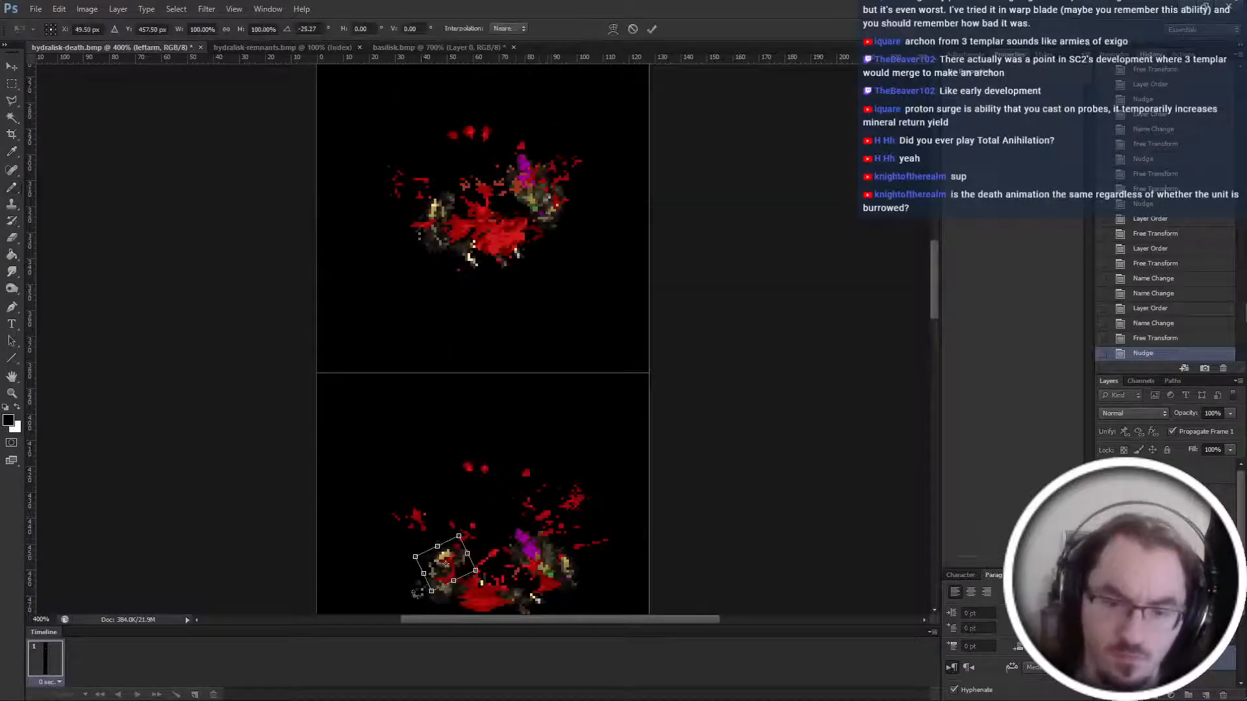
{"action": "key", "text": "Return"}
{"action": "key", "text": "b"}
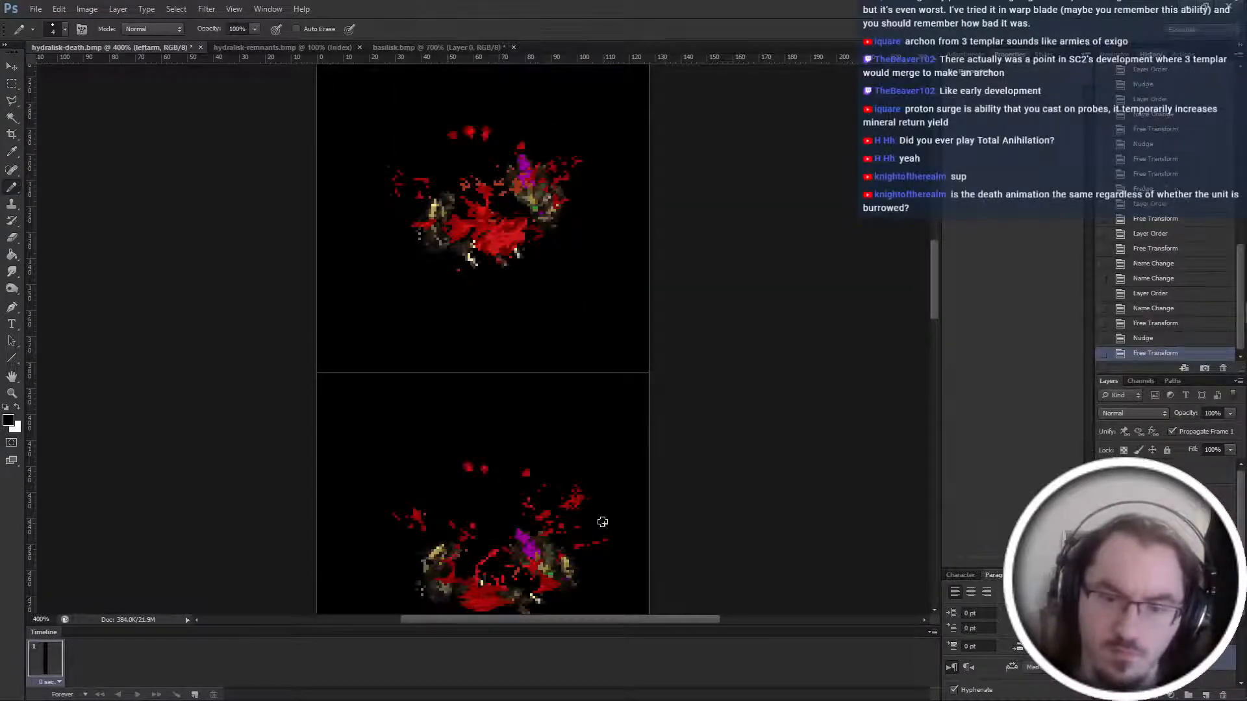
Add a new empty layer directly above the hydra-death layer.
{"action": "scroll", "coordinate": [908, 506], "scroll_direction": "down", "scroll_amount": 1}
{"action": "scroll", "coordinate": [908, 506], "scroll_direction": "down", "scroll_amount": 1}
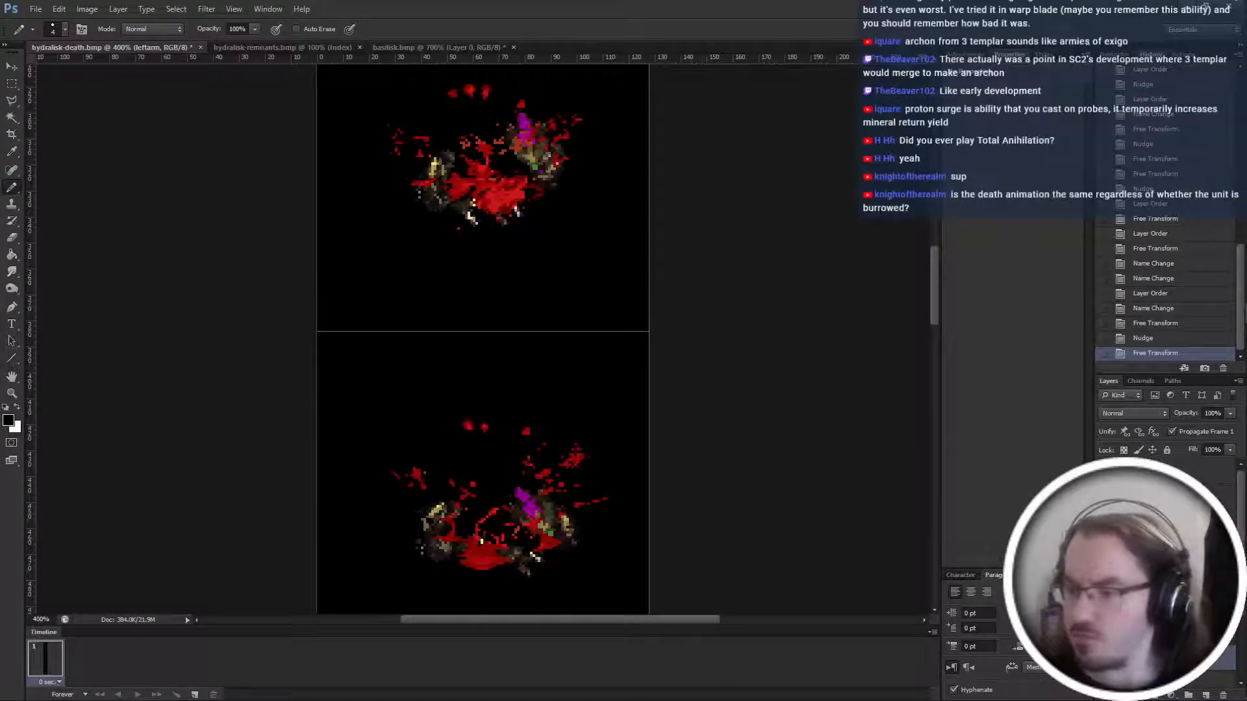
{"action": "left_click", "coordinate": [1120, 566]}
{"action": "left_click", "coordinate": [1149, 471]}
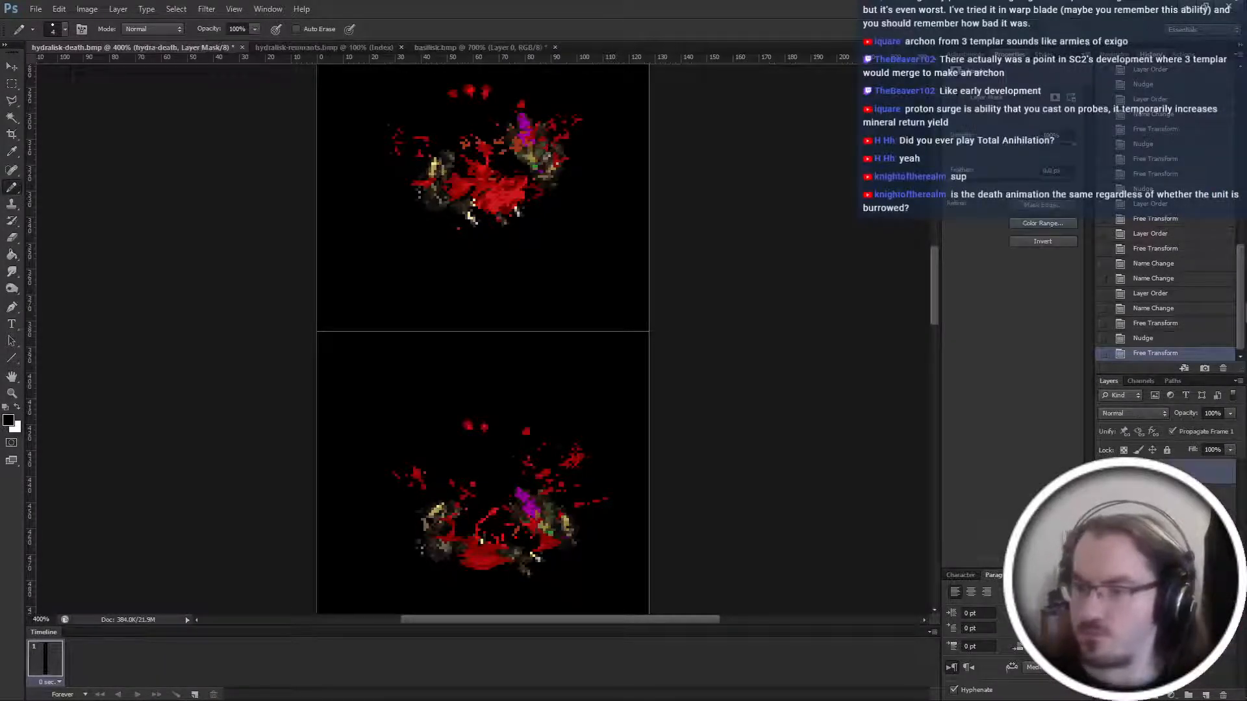
{"action": "left_click", "coordinate": [1205, 695]}
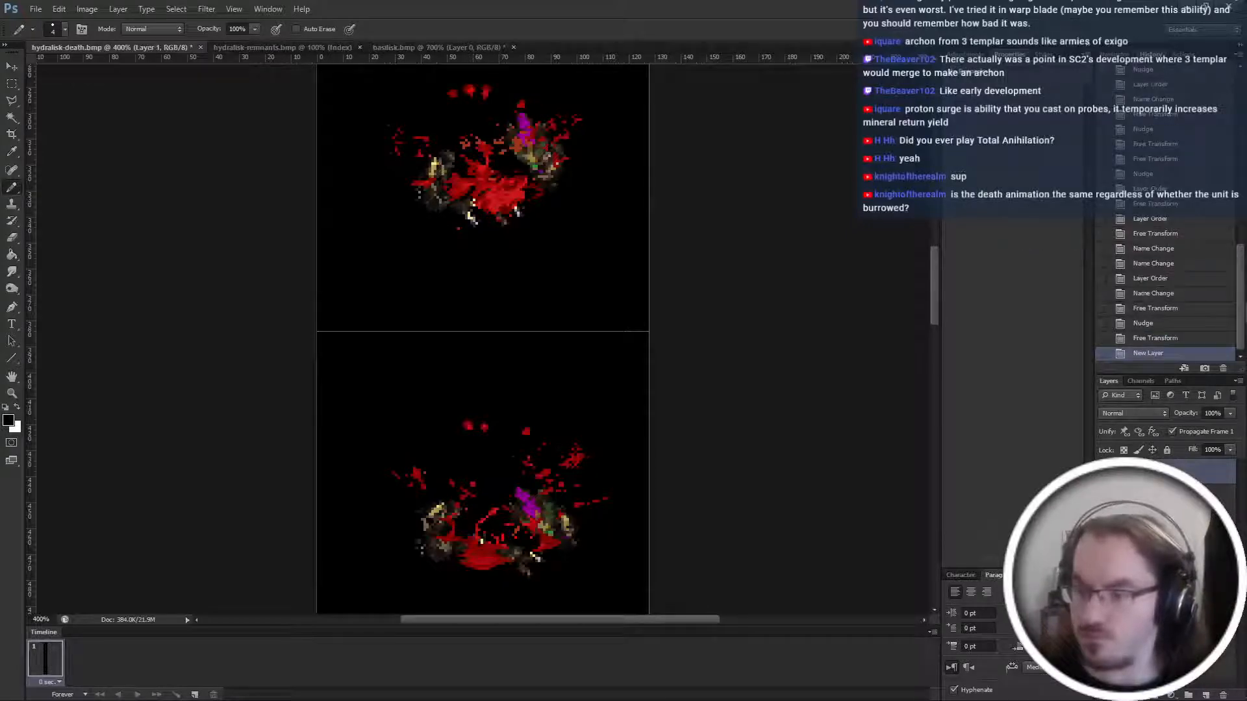
Mask out the stray blood spray in the centre of the fourth frame by painting black on the hydra-death layer mask with the Pencil.
{"action": "scroll", "coordinate": [646, 496], "scroll_direction": "down", "scroll_amount": 2}
{"action": "scroll", "coordinate": [645, 493], "scroll_direction": "up", "scroll_amount": 2}
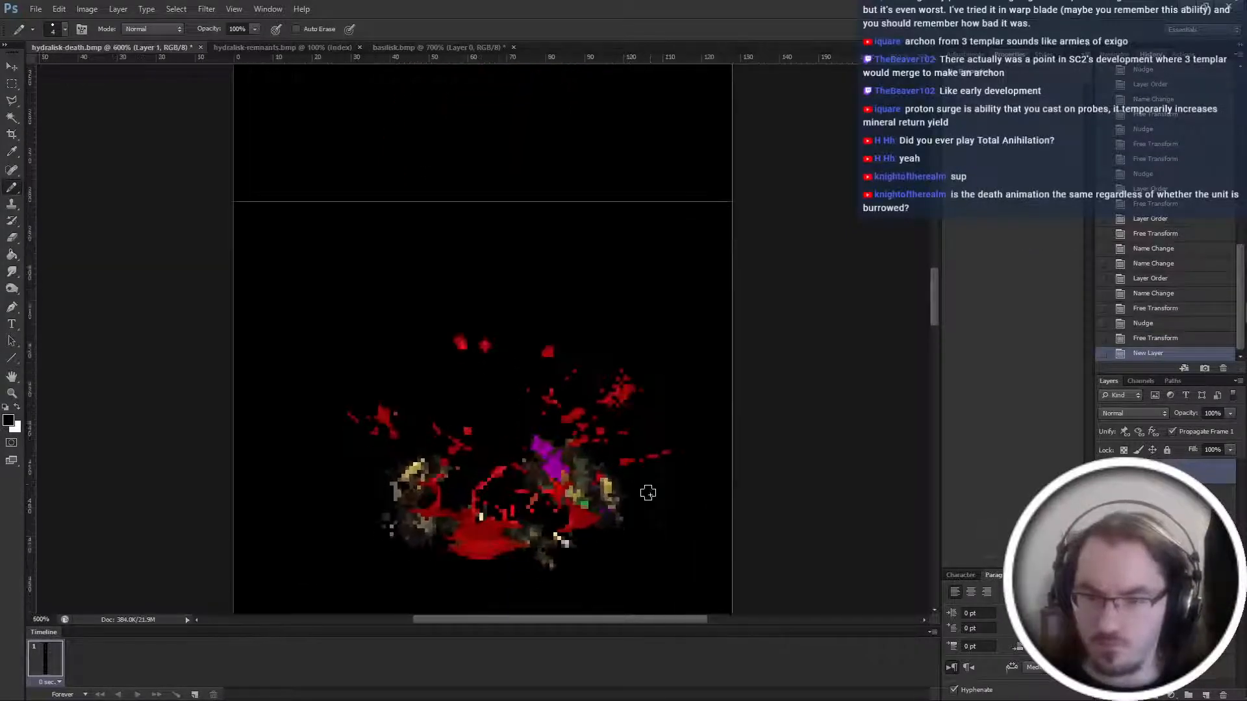
{"action": "key", "text": "alt+bracketleft"}
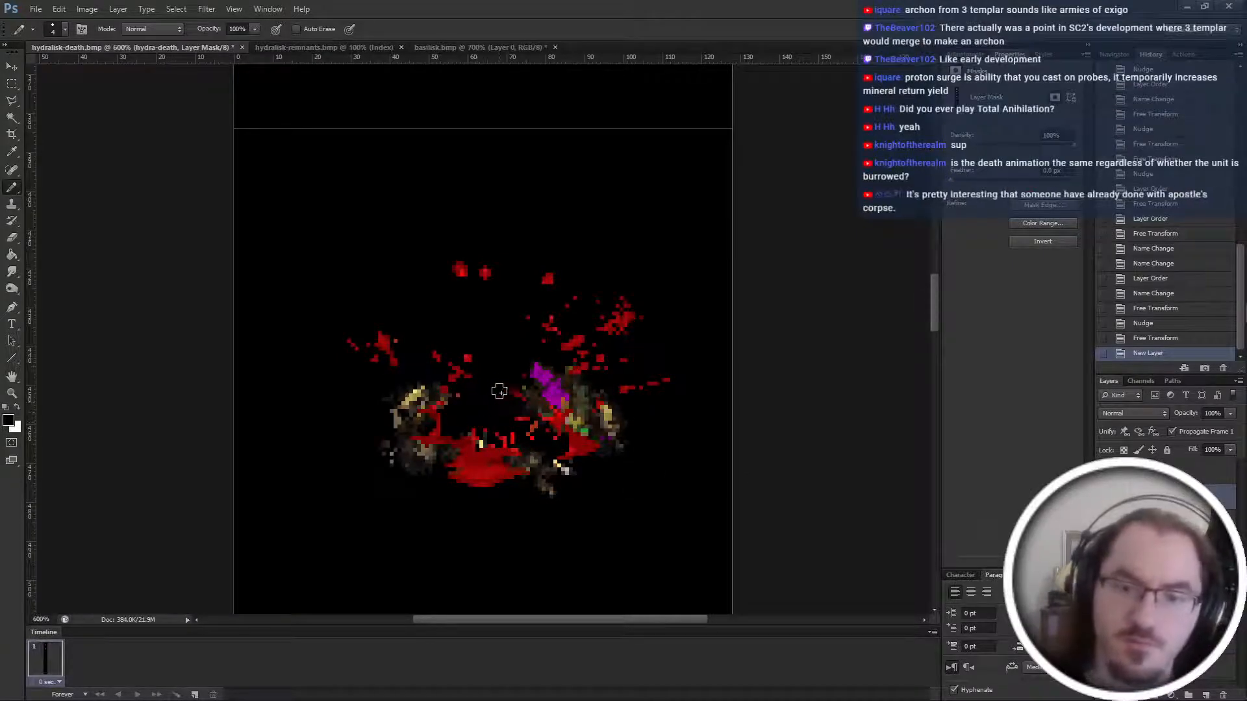
{"action": "left_click_drag", "start_coordinate": [525, 431], "coordinate": [482, 423]}
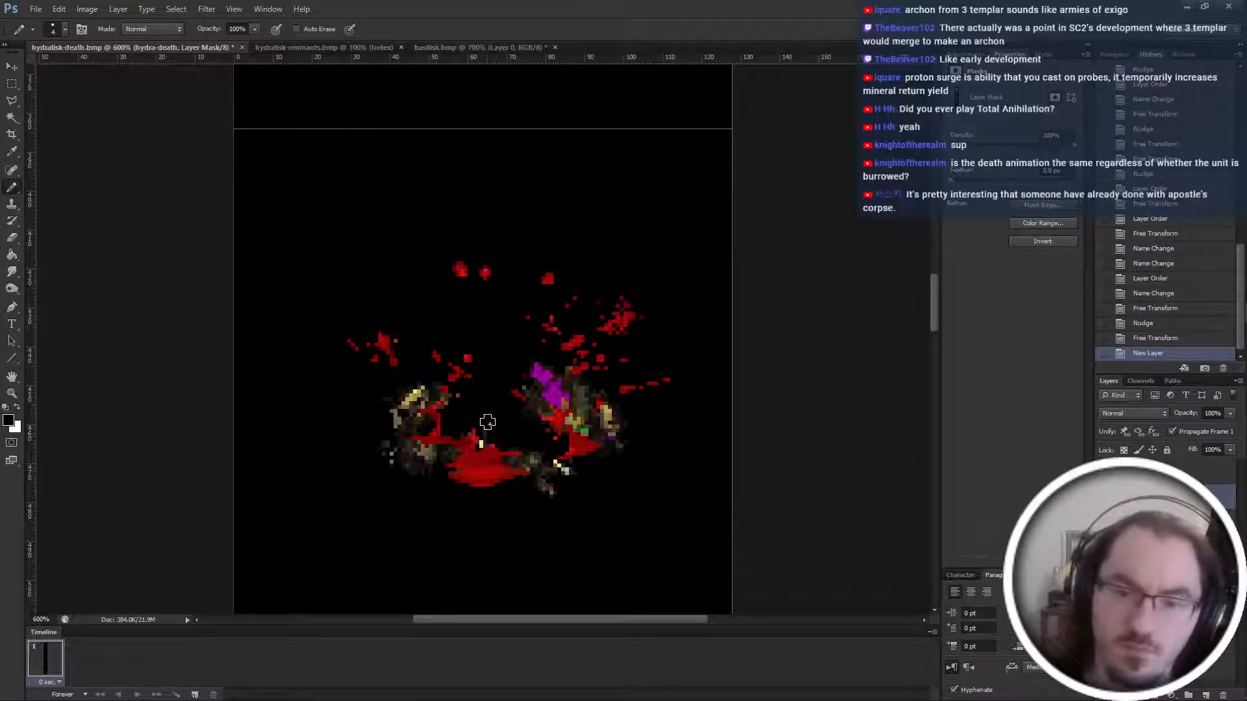
{"action": "left_click", "coordinate": [481, 423]}
{"action": "left_click", "coordinate": [542, 435]}
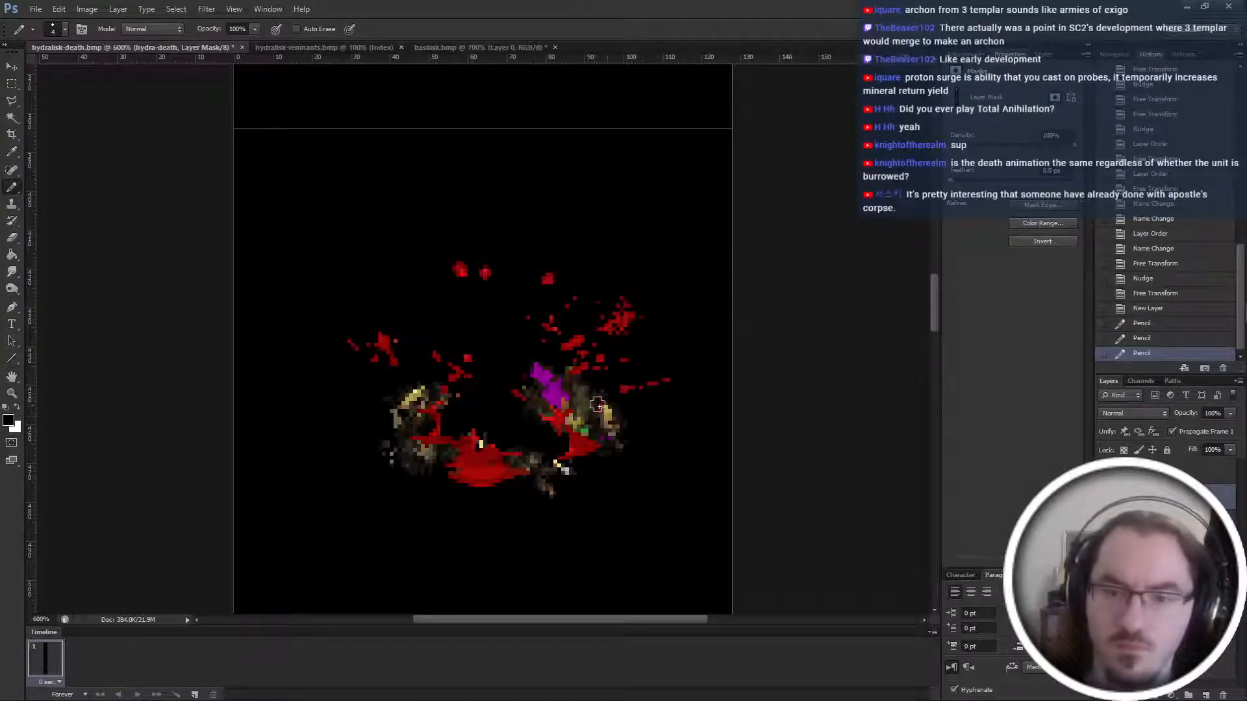
{"action": "scroll", "coordinate": [617, 415], "scroll_direction": "up", "scroll_amount": 6}
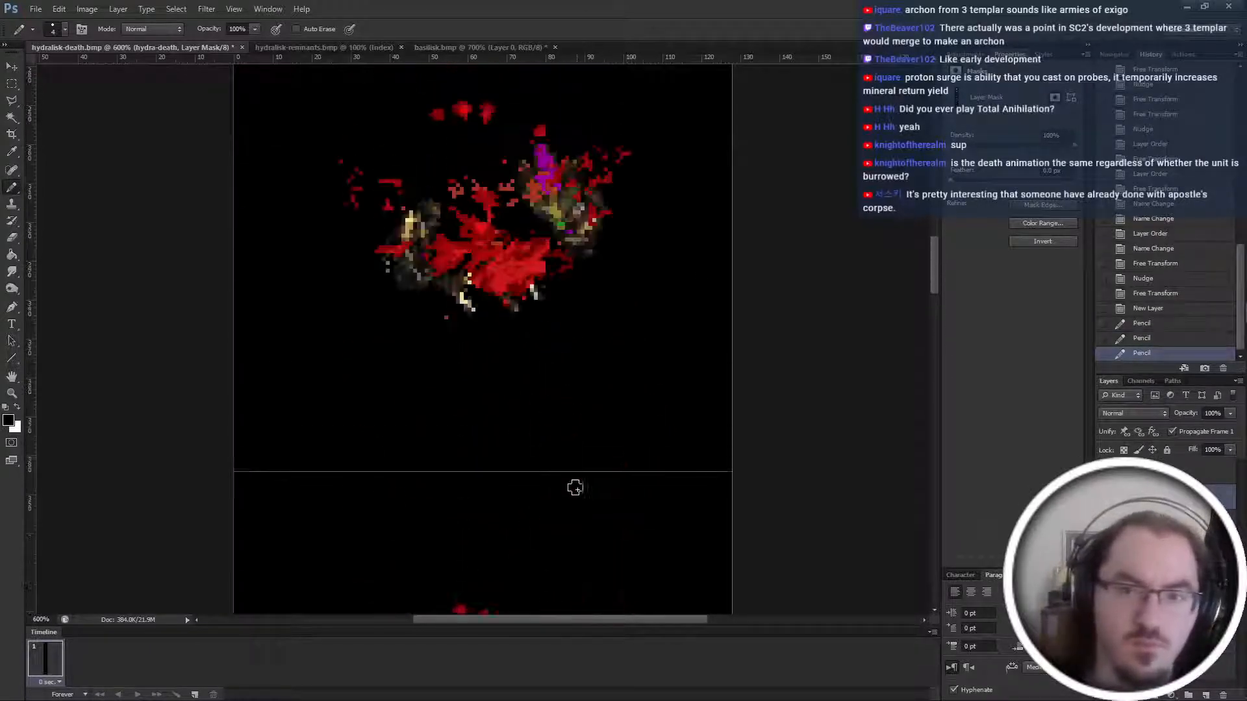
Mask out the central blood spray in the frames below the fourth by painting black on the hydra-death layer mask.
{"action": "scroll", "coordinate": [575, 488], "scroll_direction": "down", "scroll_amount": 6}
{"action": "scroll", "coordinate": [510, 378], "scroll_direction": "down", "scroll_amount": 3}
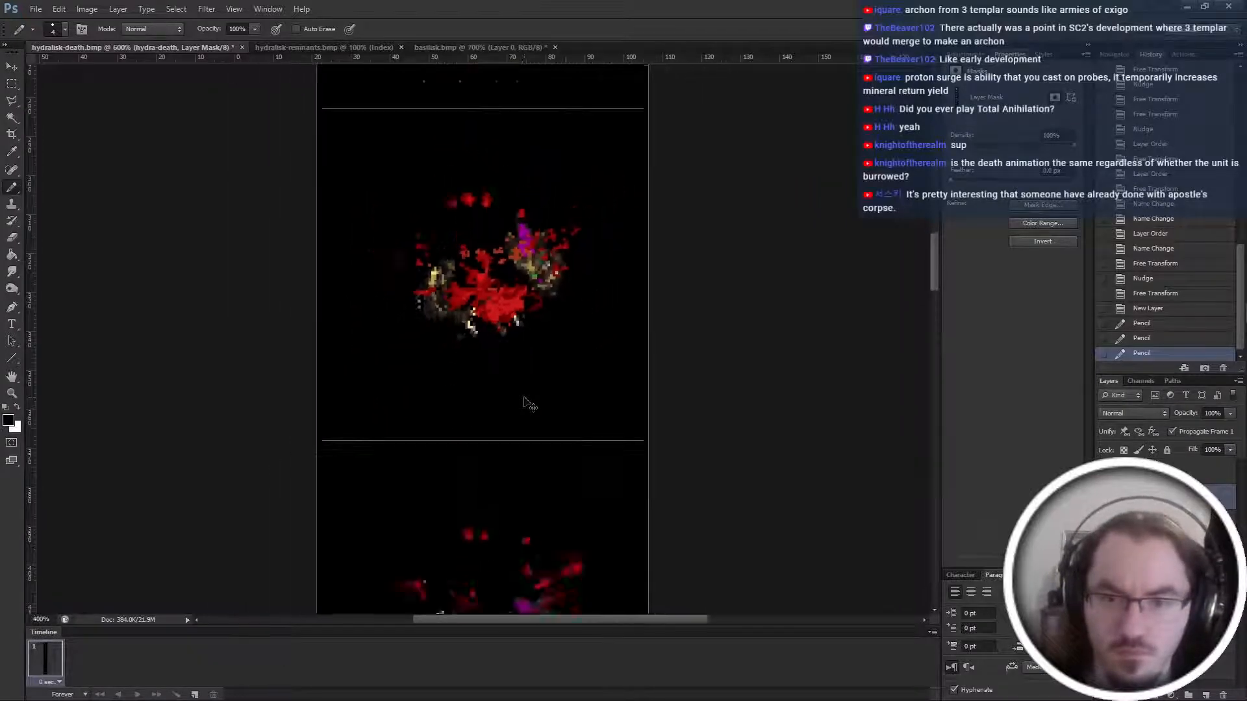
{"action": "scroll", "coordinate": [506, 403], "scroll_direction": "up", "scroll_amount": 4}
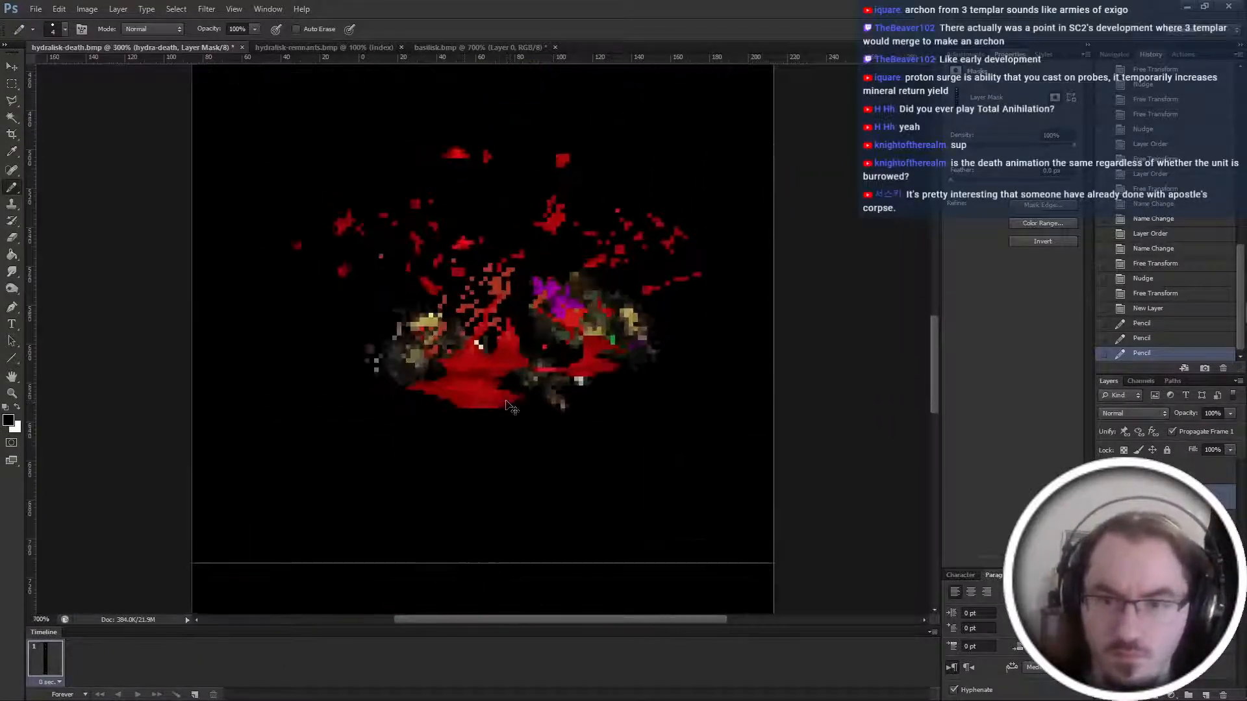
{"action": "scroll", "coordinate": [501, 432], "scroll_direction": "up", "scroll_amount": 6}
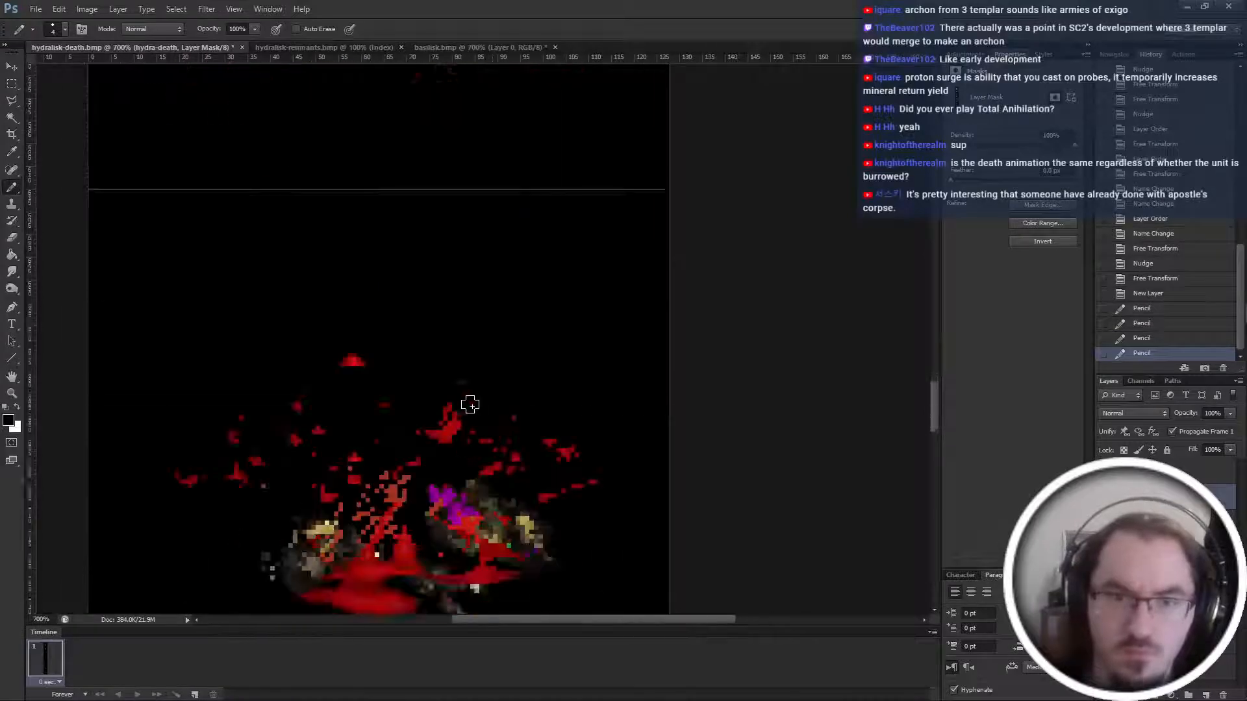
{"action": "scroll", "coordinate": [471, 407], "scroll_direction": "down", "scroll_amount": 5}
{"action": "scroll", "coordinate": [442, 456], "scroll_direction": "up", "scroll_amount": 4}
{"action": "mouse_move", "coordinate": [393, 427]}
{"action": "left_mouse_down"}
{"action": "mouse_move", "coordinate": [347, 403]}
{"action": "mouse_move", "coordinate": [369, 422]}
{"action": "mouse_move", "coordinate": [398, 417]}
{"action": "mouse_move", "coordinate": [370, 396]}
{"action": "mouse_move", "coordinate": [388, 407]}
{"action": "mouse_move", "coordinate": [406, 371]}
{"action": "mouse_move", "coordinate": [388, 382]}
{"action": "mouse_move", "coordinate": [433, 420]}
{"action": "mouse_move", "coordinate": [432, 395]}
{"action": "mouse_move", "coordinate": [390, 351]}
{"action": "mouse_move", "coordinate": [420, 354]}
{"action": "mouse_move", "coordinate": [380, 393]}
{"action": "mouse_move", "coordinate": [358, 390]}
{"action": "mouse_move", "coordinate": [413, 390]}
{"action": "mouse_move", "coordinate": [377, 380]}
{"action": "mouse_move", "coordinate": [406, 381]}
{"action": "mouse_move", "coordinate": [397, 390]}
{"action": "mouse_move", "coordinate": [446, 429]}
{"action": "mouse_move", "coordinate": [427, 387]}
{"action": "mouse_move", "coordinate": [364, 373]}
{"action": "mouse_move", "coordinate": [405, 360]}
{"action": "mouse_move", "coordinate": [387, 356]}
{"action": "mouse_move", "coordinate": [411, 324]}
{"action": "mouse_move", "coordinate": [403, 372]}
{"action": "left_mouse_up"}
{"action": "scroll", "coordinate": [388, 382], "scroll_direction": "down", "scroll_amount": 5}
{"action": "scroll", "coordinate": [432, 403], "scroll_direction": "up", "scroll_amount": 5}
{"action": "scroll", "coordinate": [415, 387], "scroll_direction": "up", "scroll_amount": 4}
{"action": "scroll", "coordinate": [425, 385], "scroll_direction": "down", "scroll_amount": 5}
{"action": "scroll", "coordinate": [408, 368], "scroll_direction": "down", "scroll_amount": 14}
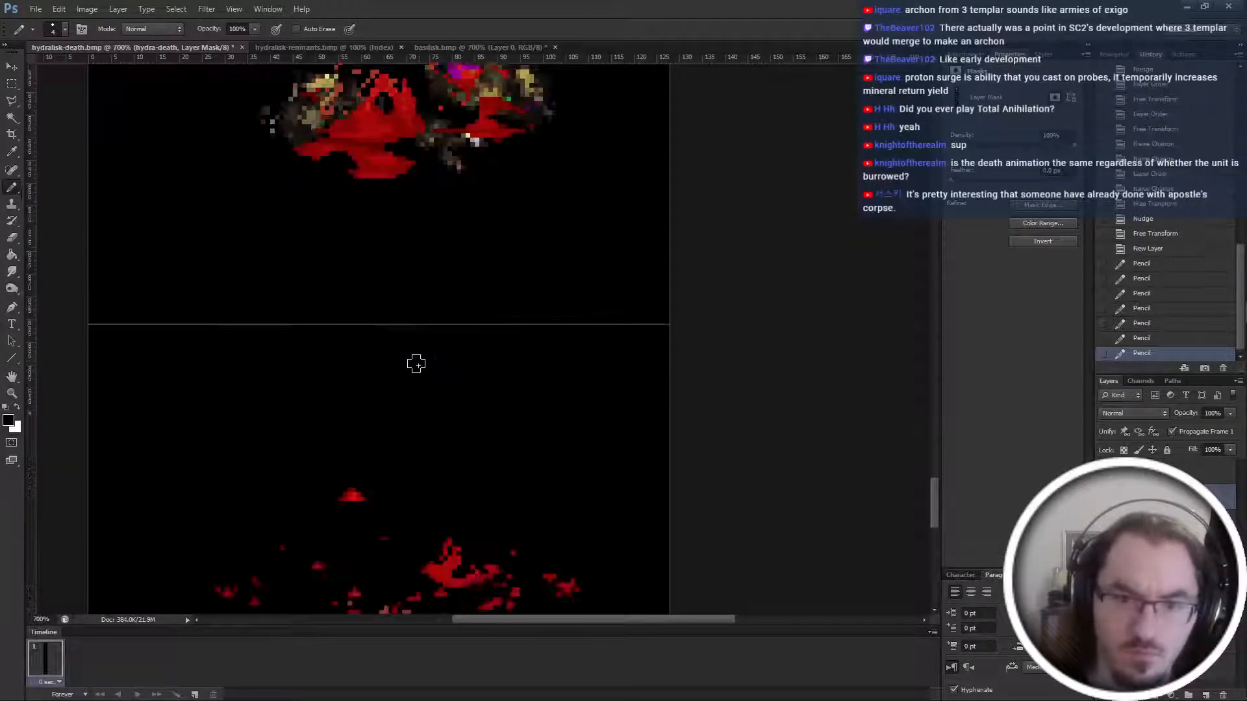
{"action": "mouse_move", "coordinate": [378, 299]}
{"action": "left_mouse_down"}
{"action": "mouse_move", "coordinate": [368, 315]}
{"action": "mouse_move", "coordinate": [404, 310]}
{"action": "mouse_move", "coordinate": [403, 276]}
{"action": "mouse_move", "coordinate": [394, 288]}
{"action": "left_mouse_up"}
{"action": "scroll", "coordinate": [419, 366], "scroll_direction": "up", "scroll_amount": 5}
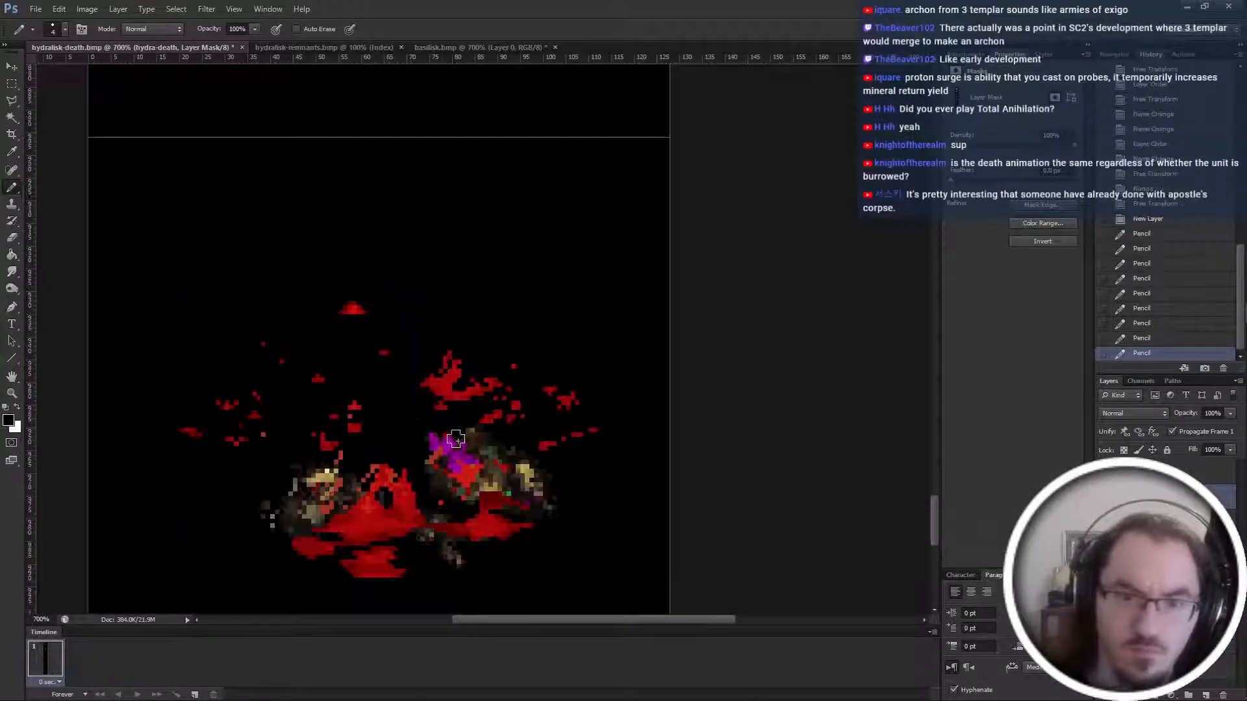
Examine the masked blood across the frames, comparing the lower frames with the third and fourth.
{"action": "scroll", "coordinate": [437, 517], "scroll_direction": "up", "scroll_amount": 4}
{"action": "scroll", "coordinate": [437, 516], "scroll_direction": "up", "scroll_amount": 6}
{"action": "scroll", "coordinate": [446, 537], "scroll_direction": "down", "scroll_amount": 13}
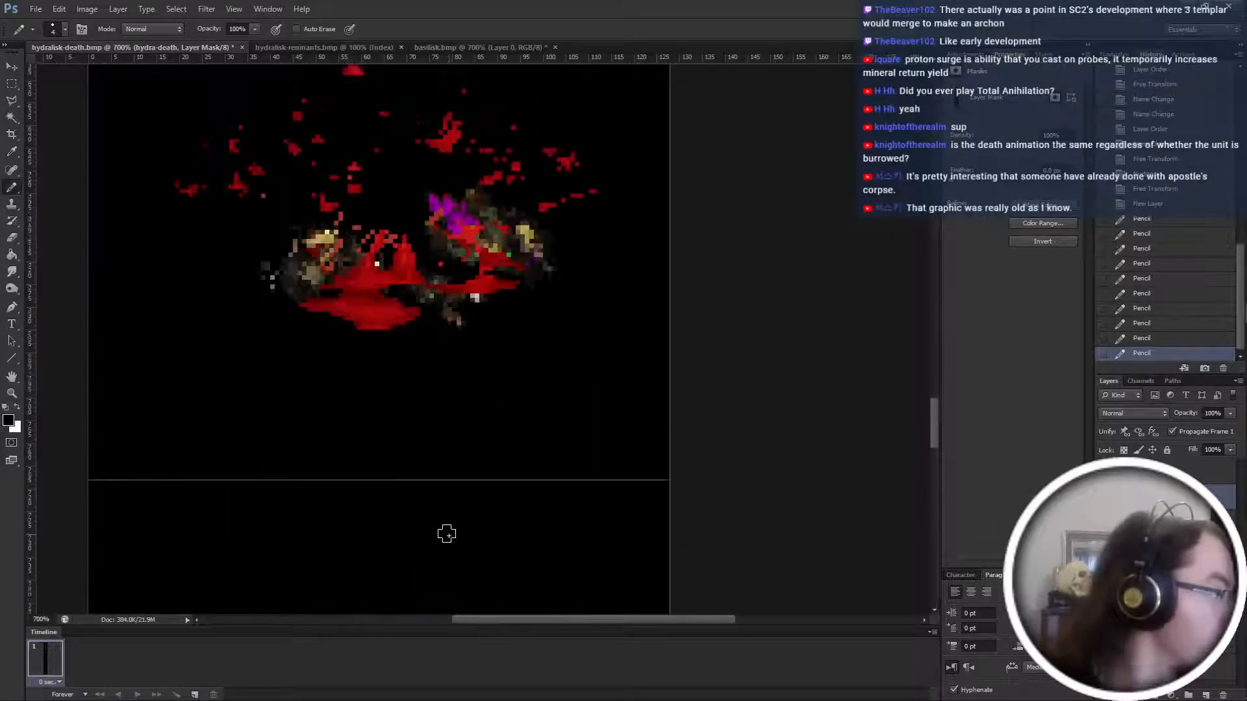
{"action": "scroll", "coordinate": [445, 532], "scroll_direction": "up", "scroll_amount": 4}
{"action": "scroll", "coordinate": [448, 534], "scroll_direction": "up", "scroll_amount": 15}
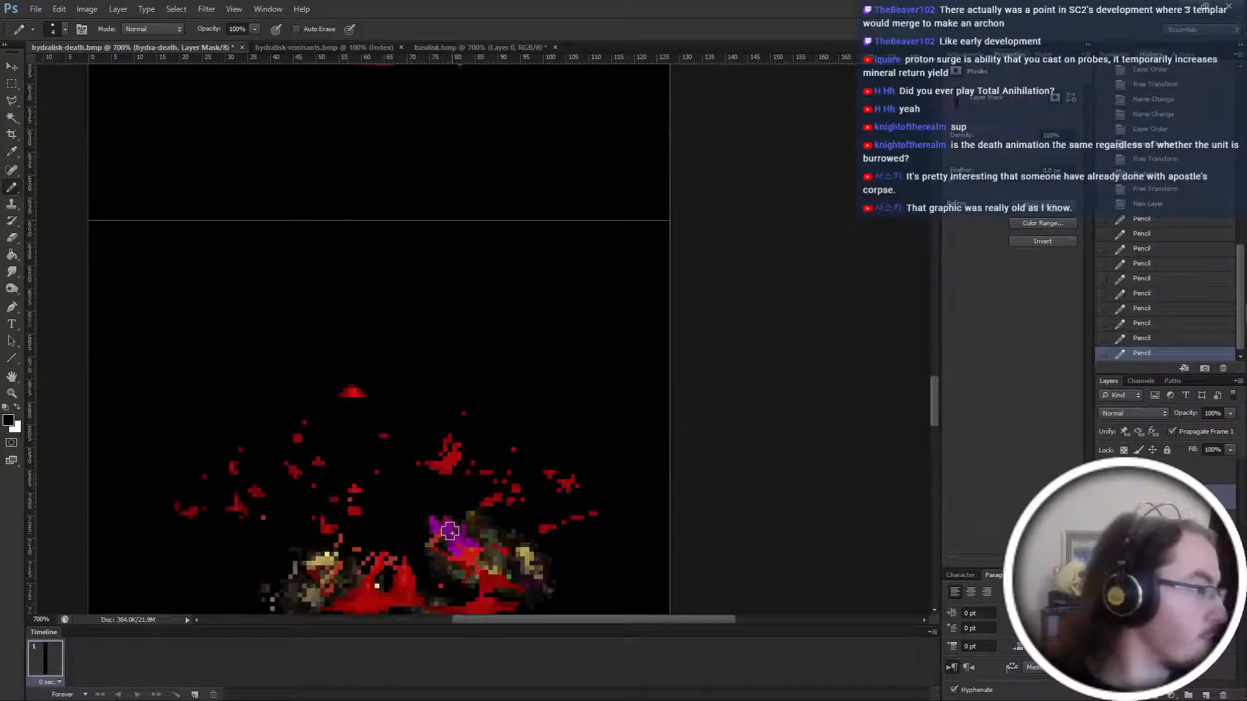
{"action": "scroll", "coordinate": [435, 521], "scroll_direction": "up", "scroll_amount": 14}
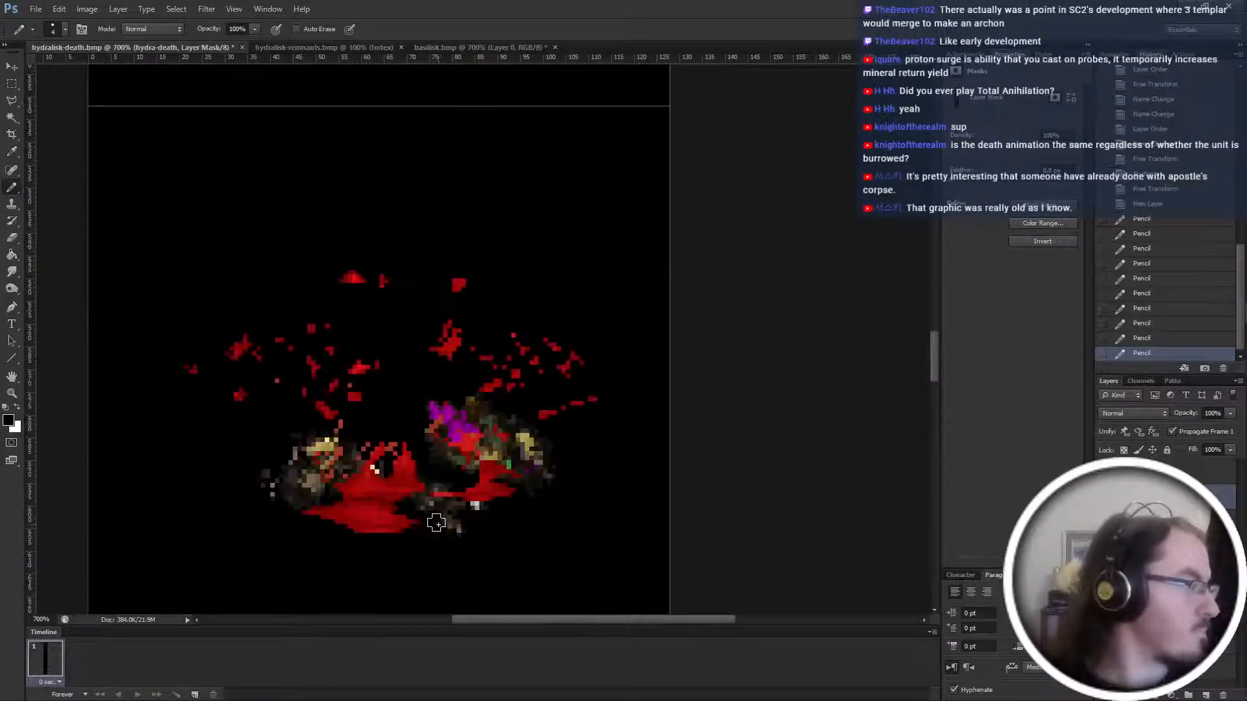
{"action": "scroll", "coordinate": [426, 523], "scroll_direction": "up", "scroll_amount": 3}
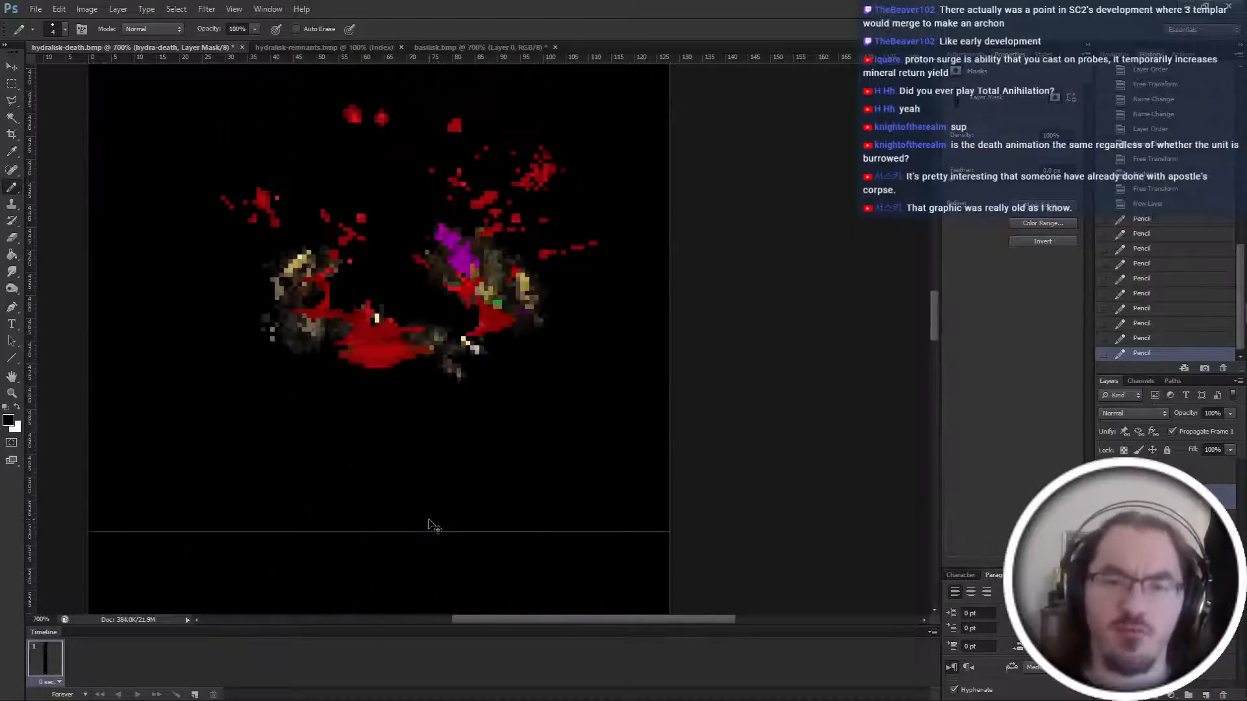
{"action": "scroll", "coordinate": [423, 518], "scroll_direction": "down", "scroll_amount": 1}
{"action": "scroll", "coordinate": [398, 482], "scroll_direction": "up", "scroll_amount": 12}
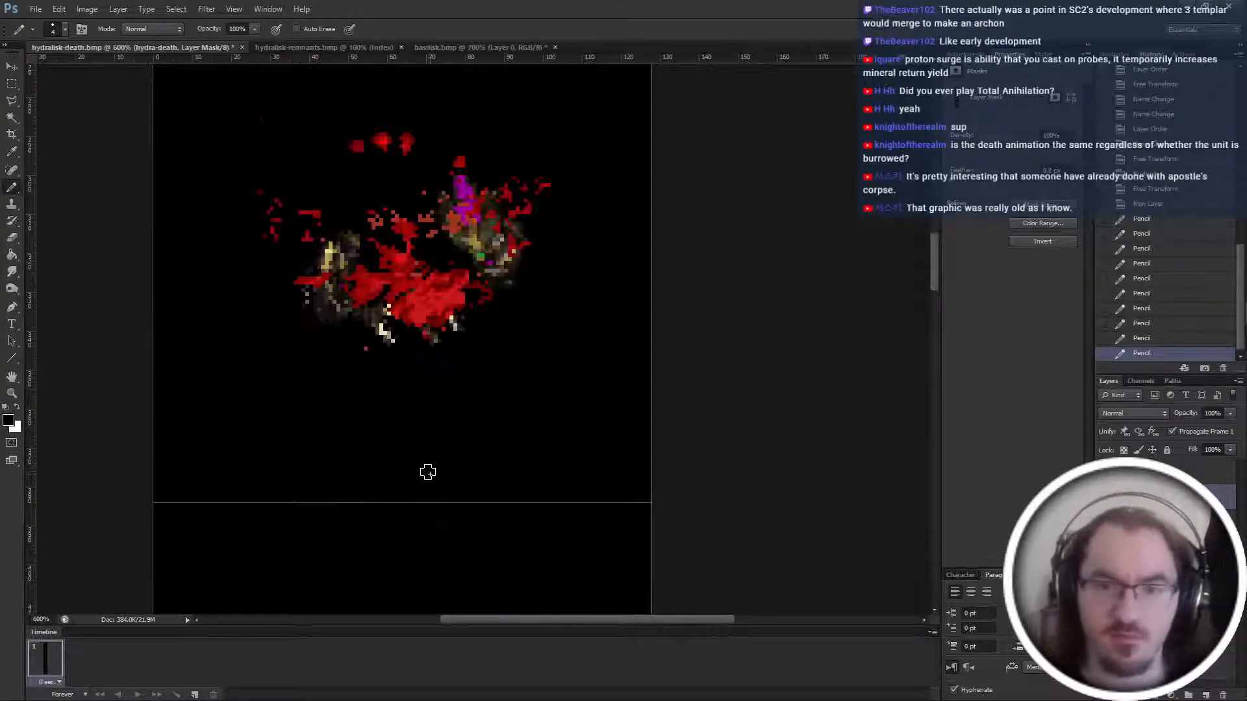
{"action": "scroll", "coordinate": [427, 472], "scroll_direction": "down", "scroll_amount": 10}
{"action": "scroll", "coordinate": [427, 472], "scroll_direction": "down", "scroll_amount": 1}
{"action": "scroll", "coordinate": [427, 474], "scroll_direction": "up", "scroll_amount": 4}
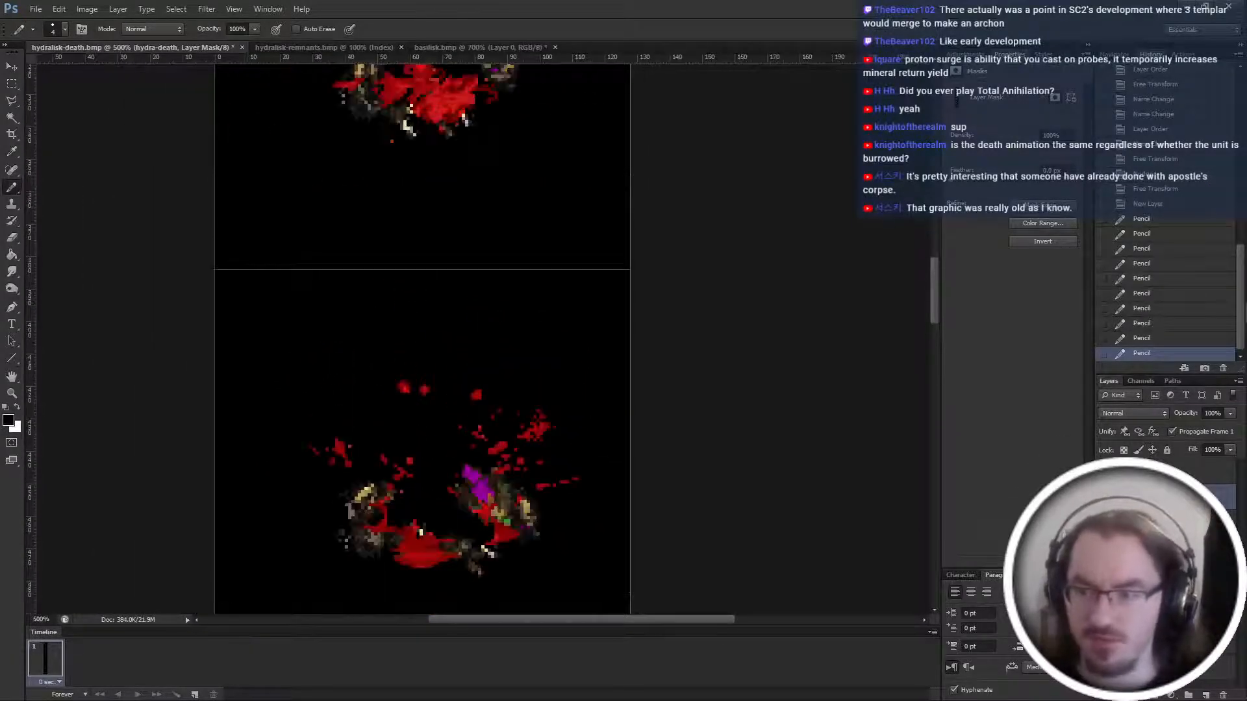
Set the Clone Stamp to sample Current & Below on the new layer and hide the black background.
{"action": "key", "text": "s"}
{"action": "scroll", "coordinate": [448, 337], "scroll_direction": "up", "scroll_amount": 1}
{"action": "scroll", "coordinate": [448, 338], "scroll_direction": "left", "scroll_amount": 2}
{"action": "left_click", "coordinate": [497, 29]}
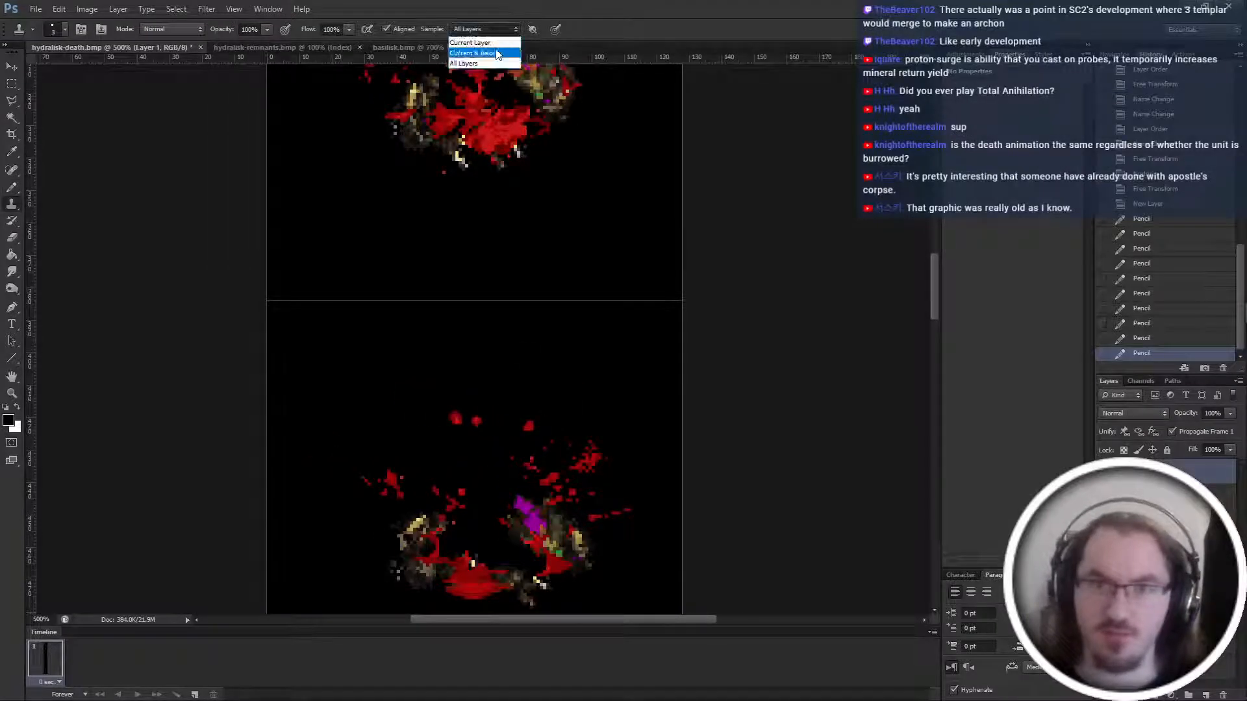
{"action": "left_click", "coordinate": [480, 46]}
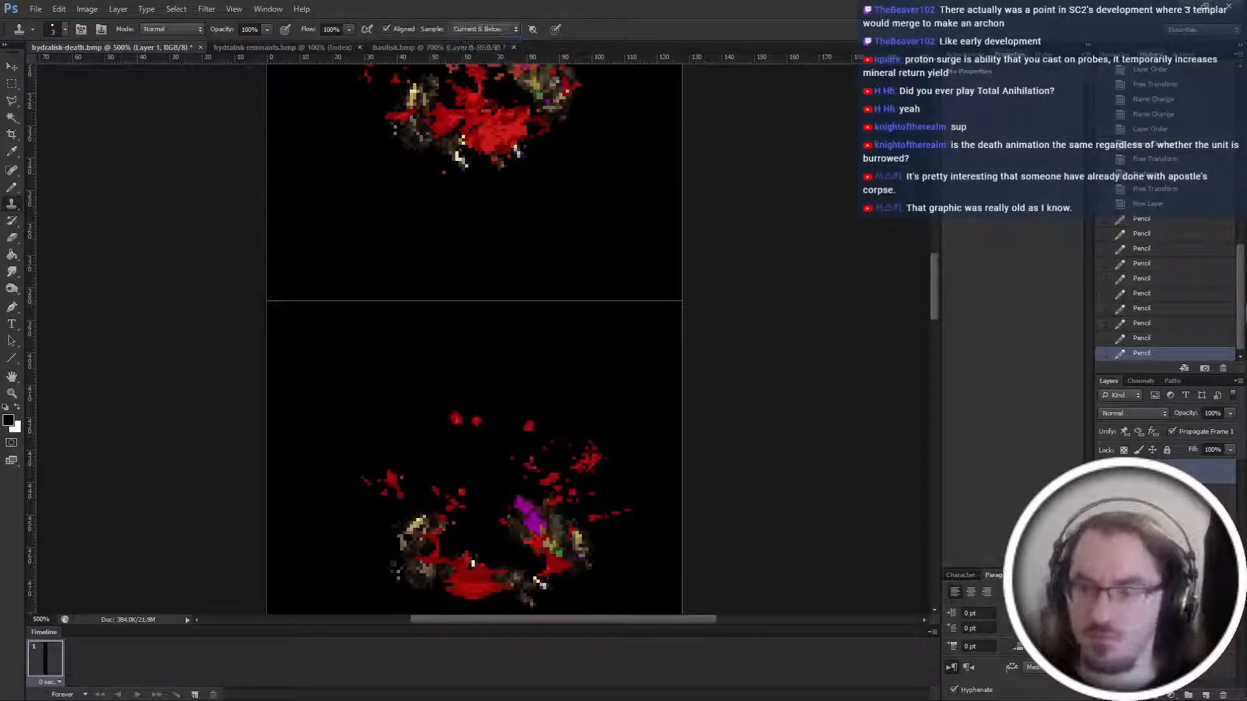
{"action": "key", "text": "ctrl+comma"}
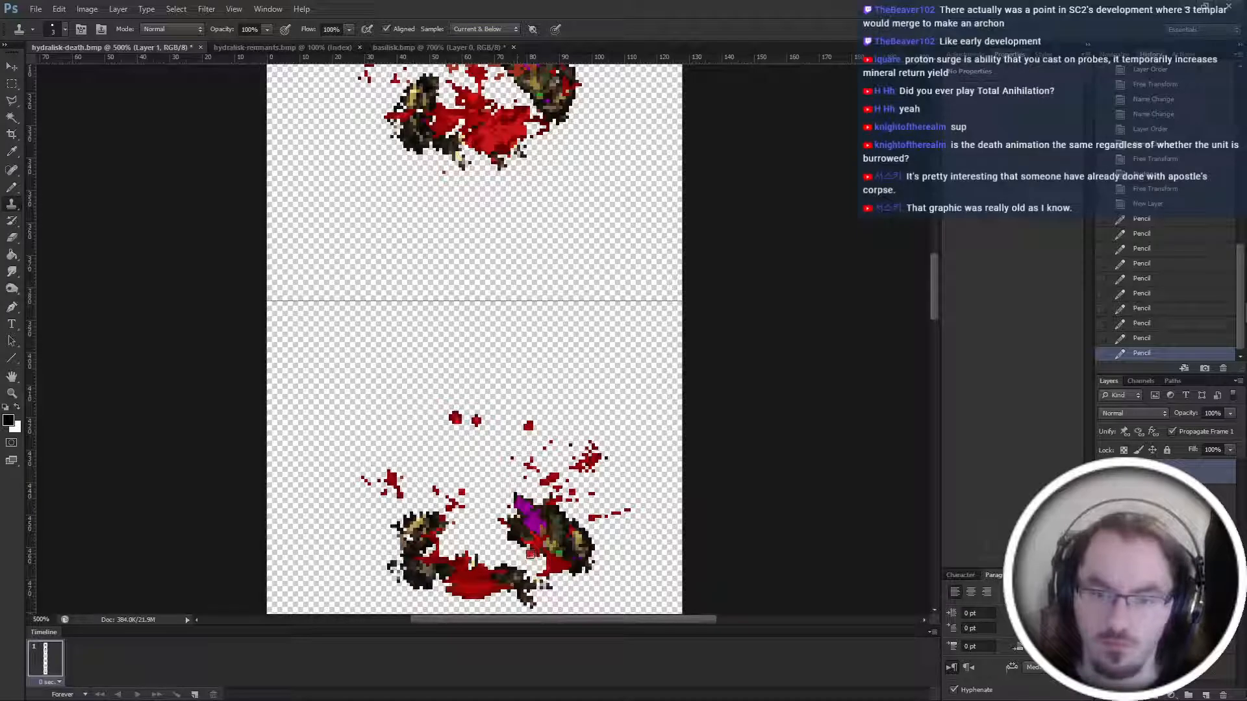
Clone blood from the third frame onto the inner edges of both body pieces in the fourth frame.
{"action": "left_click", "coordinate": [531, 551]}
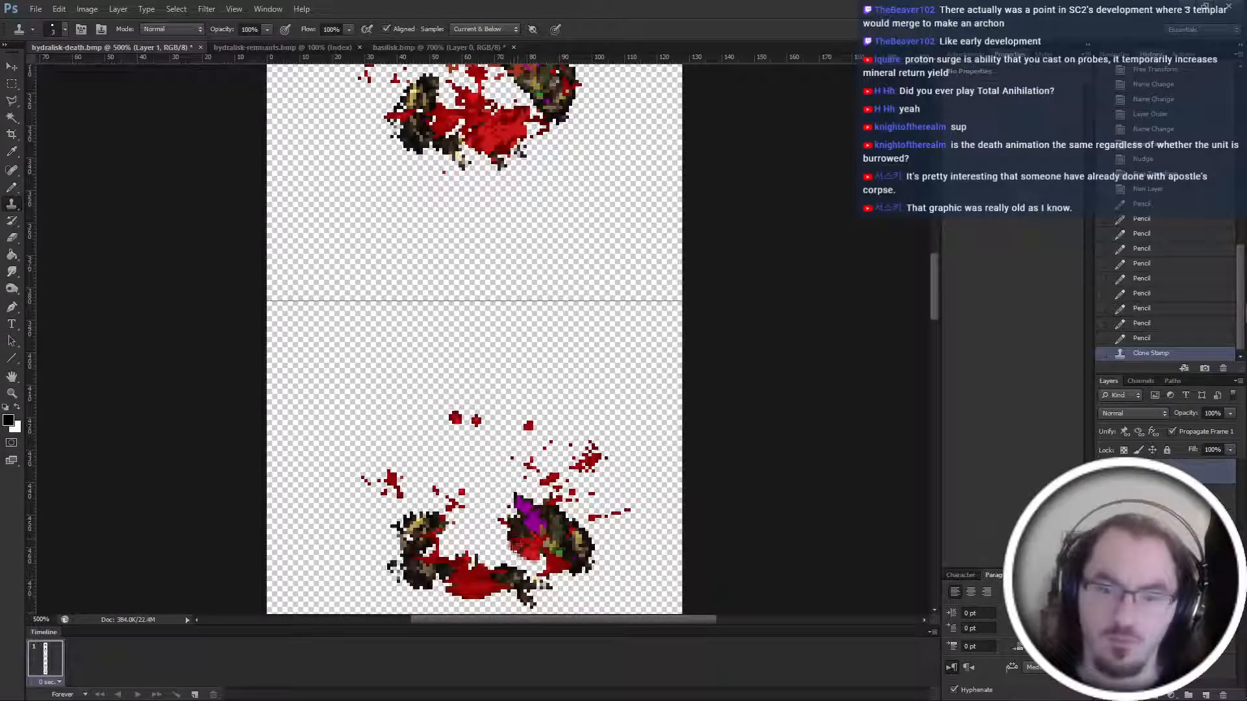
{"action": "left_click", "coordinate": [518, 551]}
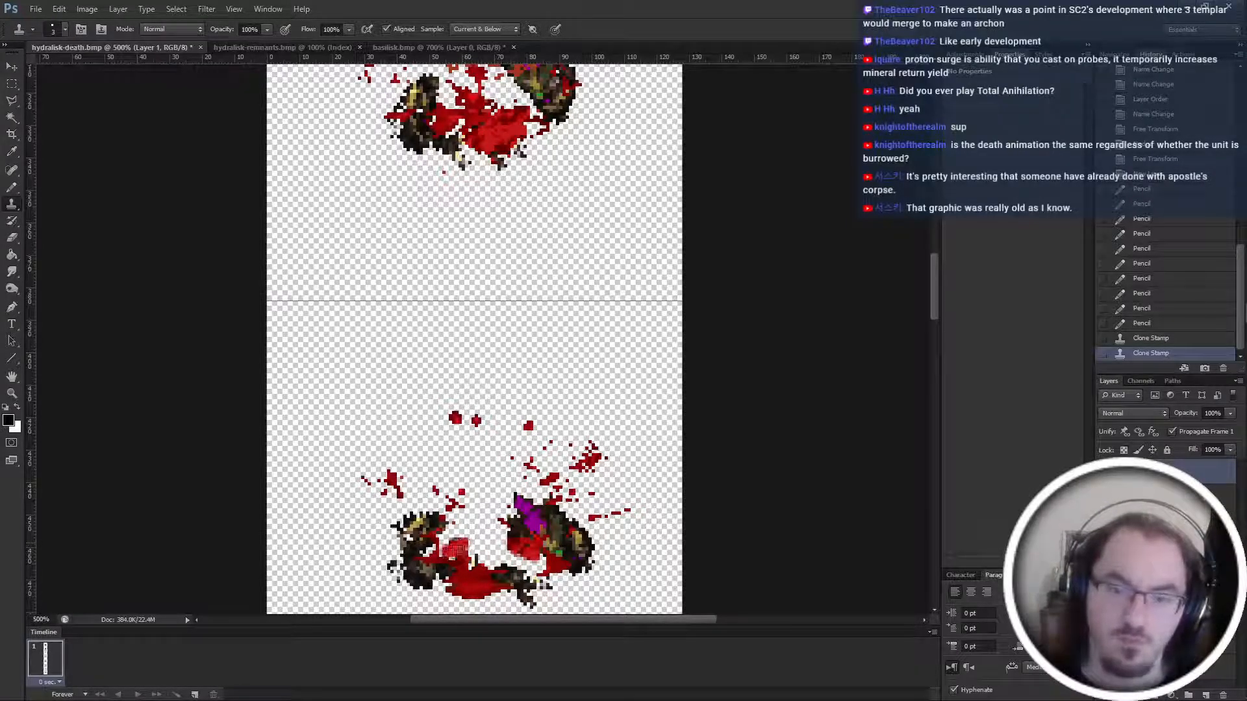
{"action": "left_click", "coordinate": [450, 556]}
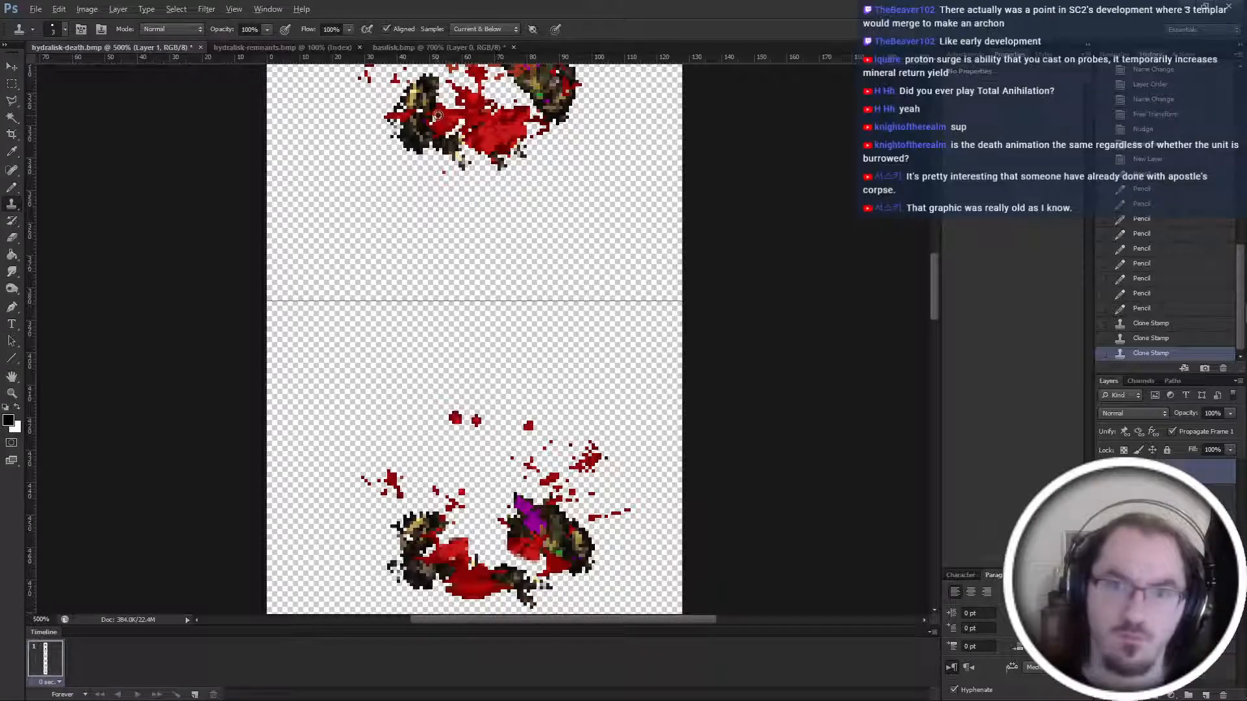
{"action": "left_click", "coordinate": [451, 533]}
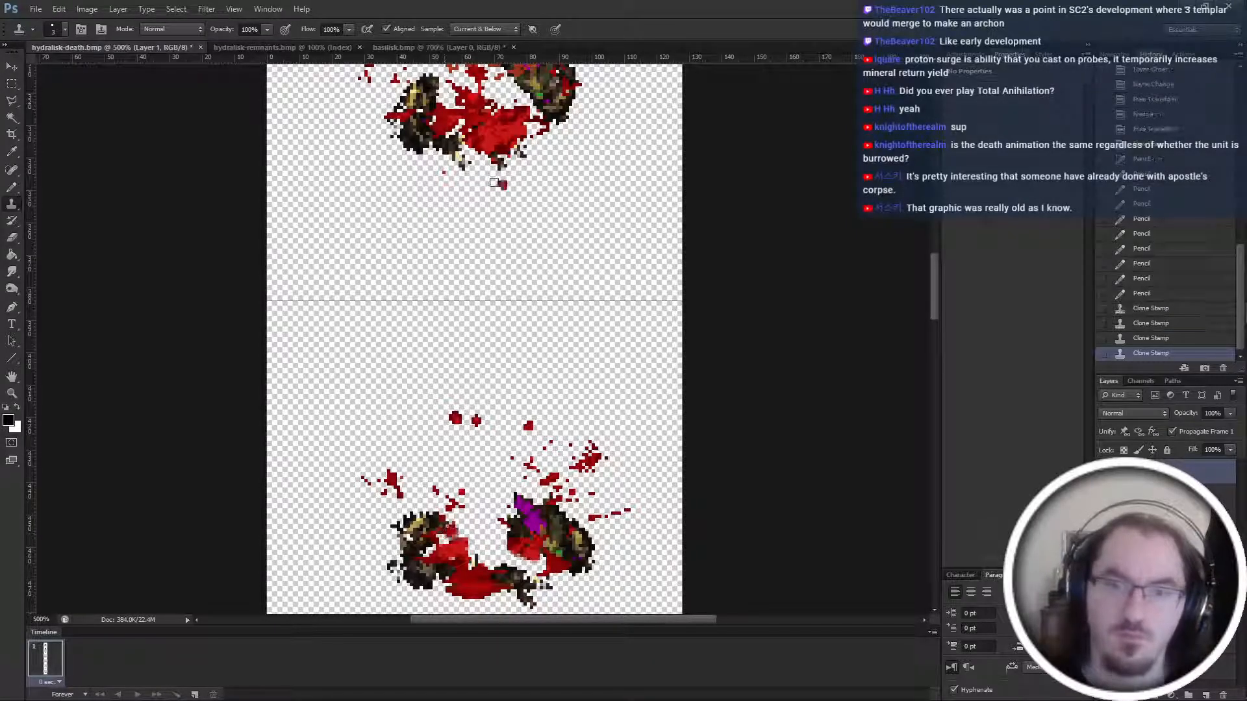
{"action": "left_click", "coordinate": [501, 531]}
{"action": "left_click", "coordinate": [505, 558]}
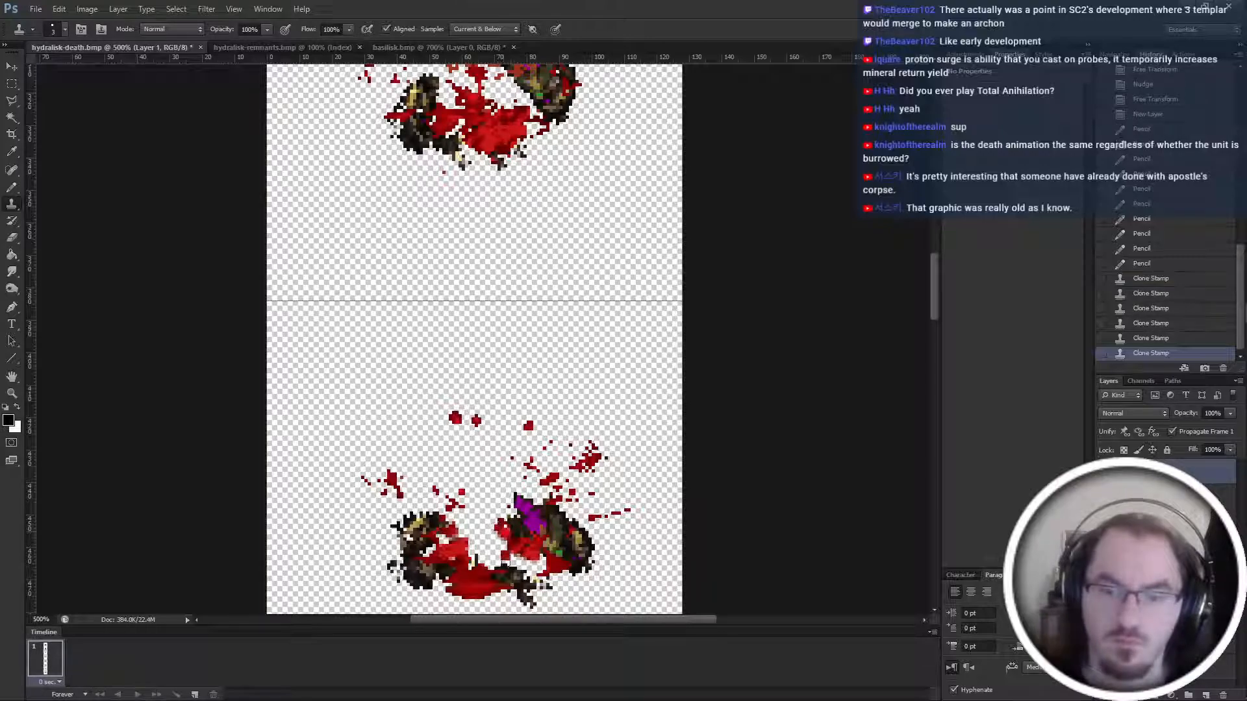
Clone blood from the fourth frame onto the lower inner edge of the right body piece in the fifth frame.
{"action": "scroll", "coordinate": [501, 548], "scroll_direction": "down", "scroll_amount": 2}
{"action": "scroll", "coordinate": [518, 479], "scroll_direction": "down", "scroll_amount": 1}
{"action": "scroll", "coordinate": [520, 487], "scroll_direction": "down", "scroll_amount": 3}
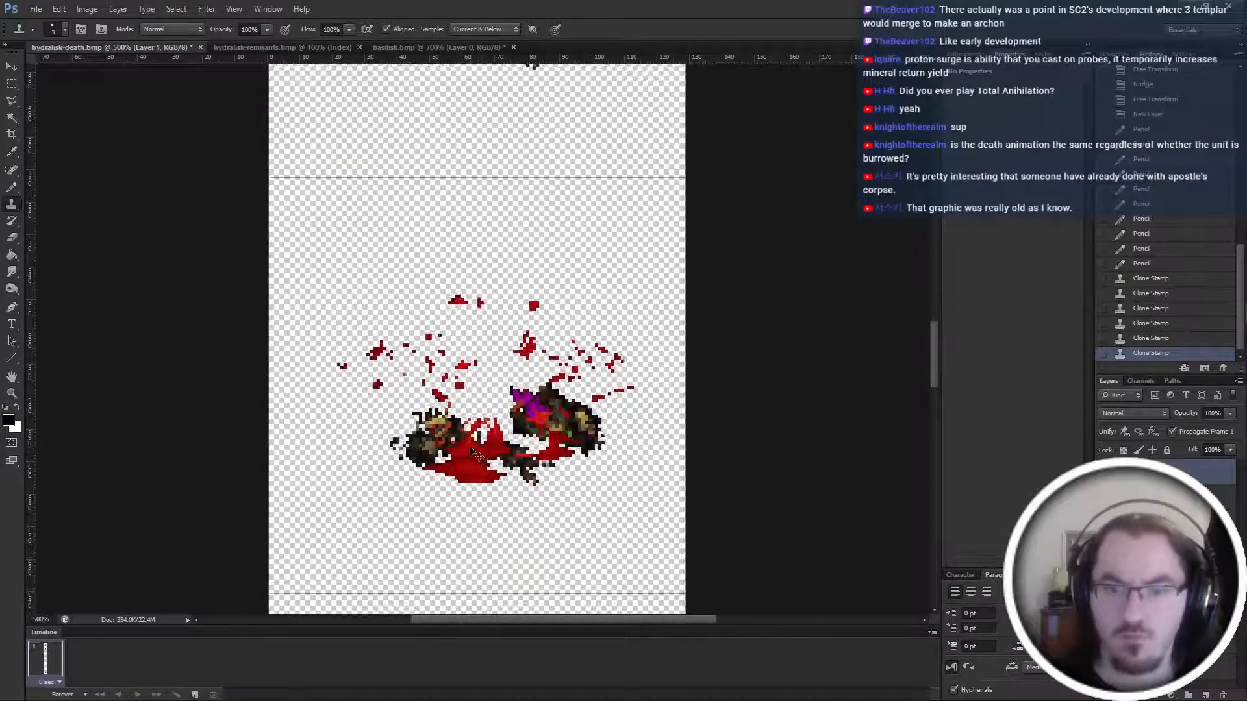
{"action": "scroll", "coordinate": [491, 455], "scroll_direction": "up", "scroll_amount": 1}
{"action": "scroll", "coordinate": [484, 490], "scroll_direction": "down", "scroll_amount": 2}
{"action": "scroll", "coordinate": [484, 490], "scroll_direction": "up", "scroll_amount": 1}
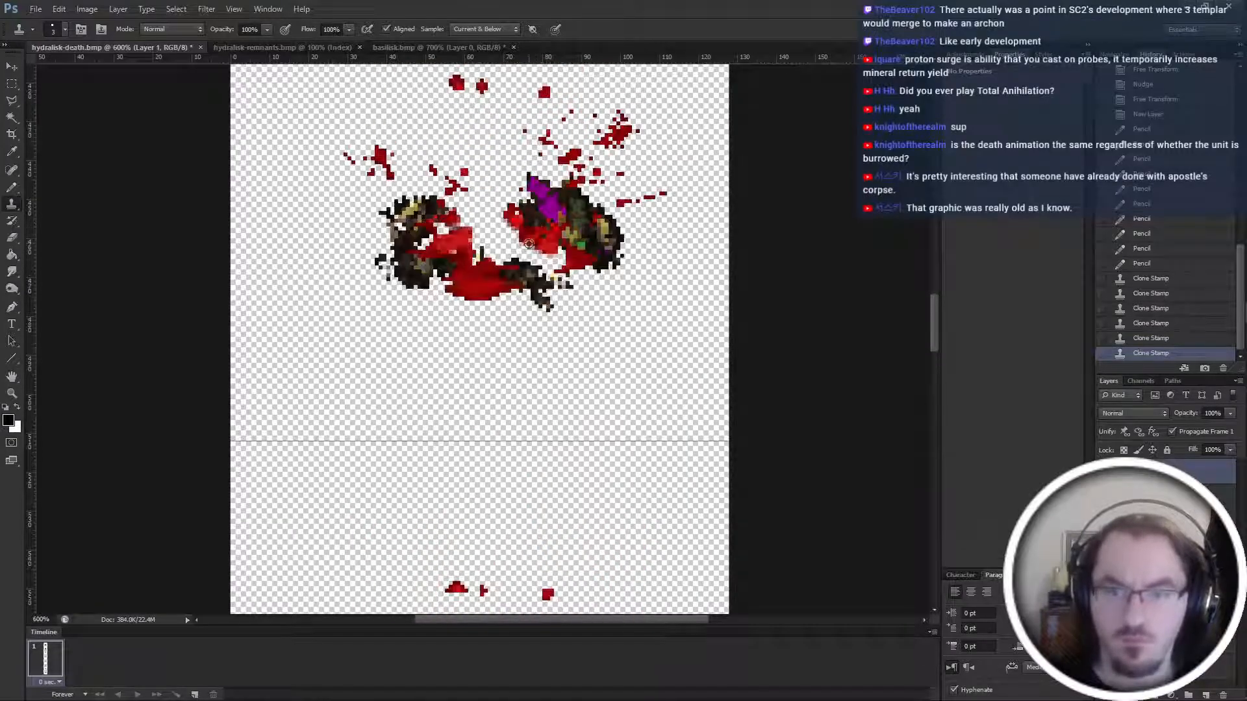
{"action": "scroll", "coordinate": [529, 243], "scroll_direction": "down", "scroll_amount": 3}
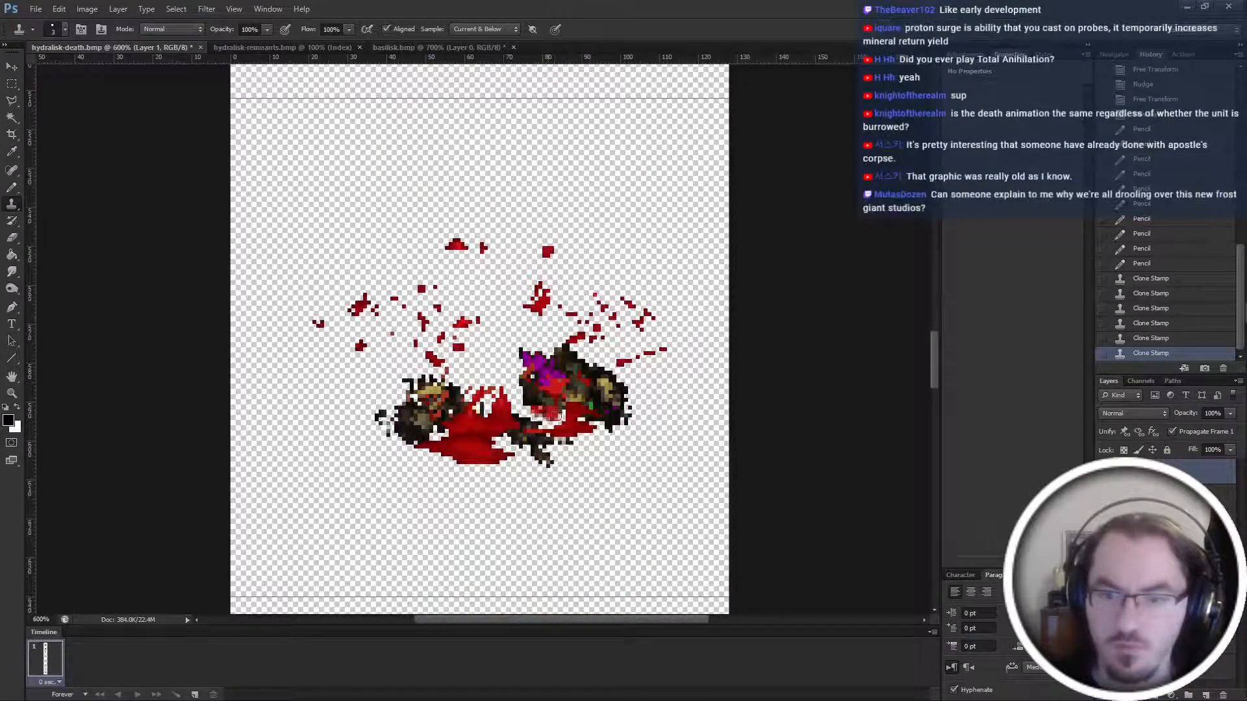
{"action": "left_click", "coordinate": [551, 415]}
{"action": "scroll", "coordinate": [461, 142], "scroll_direction": "up", "scroll_amount": 2}
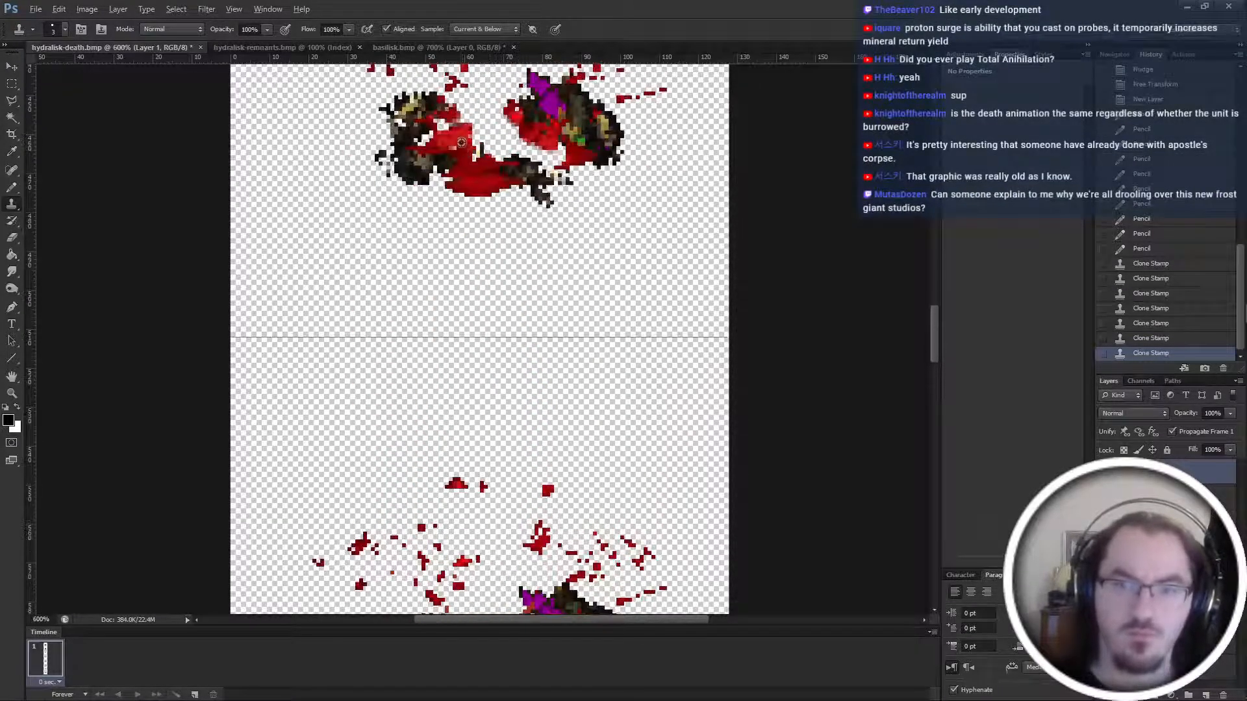
{"action": "scroll", "coordinate": [461, 142], "scroll_direction": "down", "scroll_amount": 2}
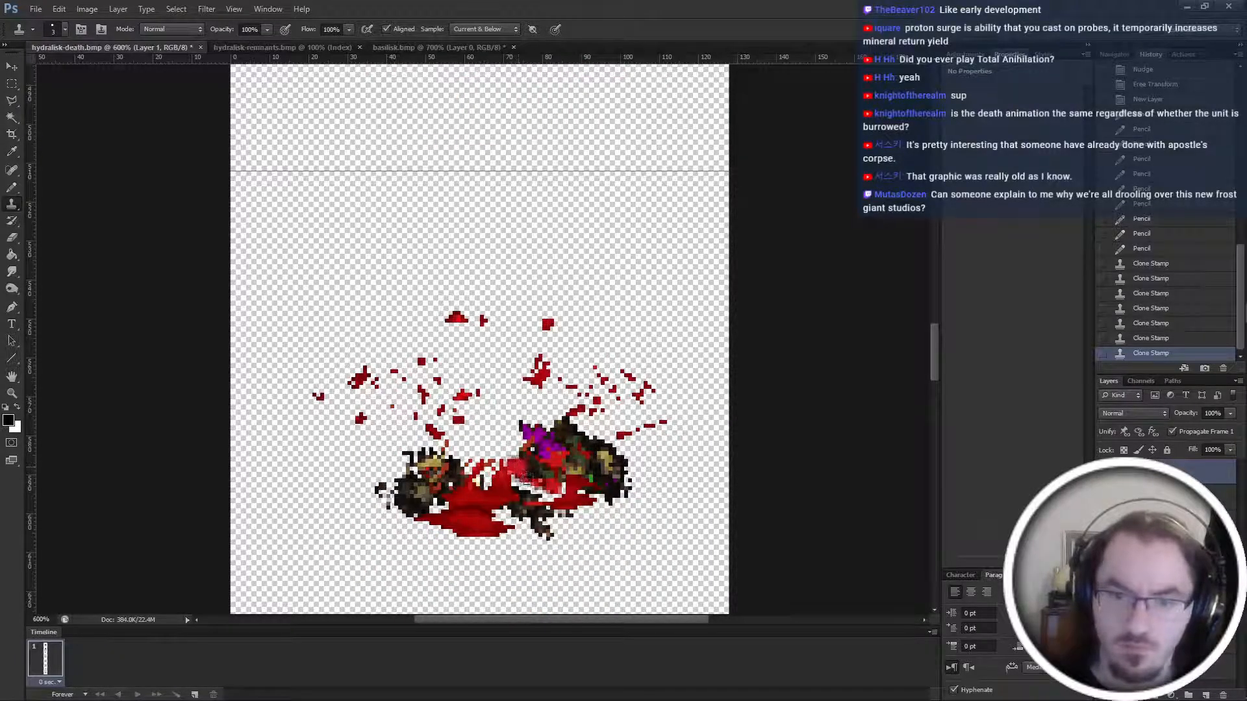
{"action": "scroll", "coordinate": [510, 395], "scroll_direction": "up", "scroll_amount": 4}
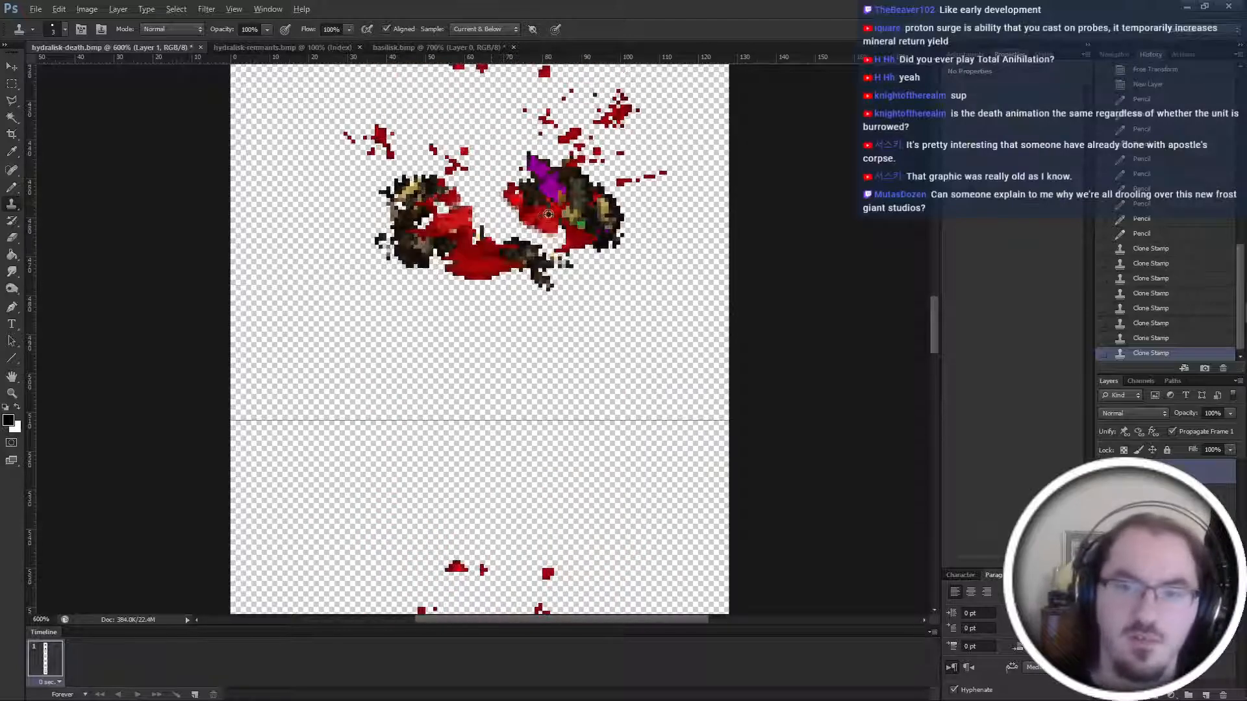
Extend the cloned blood in the fifth frame from the right body piece into the gap above the central pool.
{"action": "scroll", "coordinate": [541, 219], "scroll_direction": "down", "scroll_amount": 3}
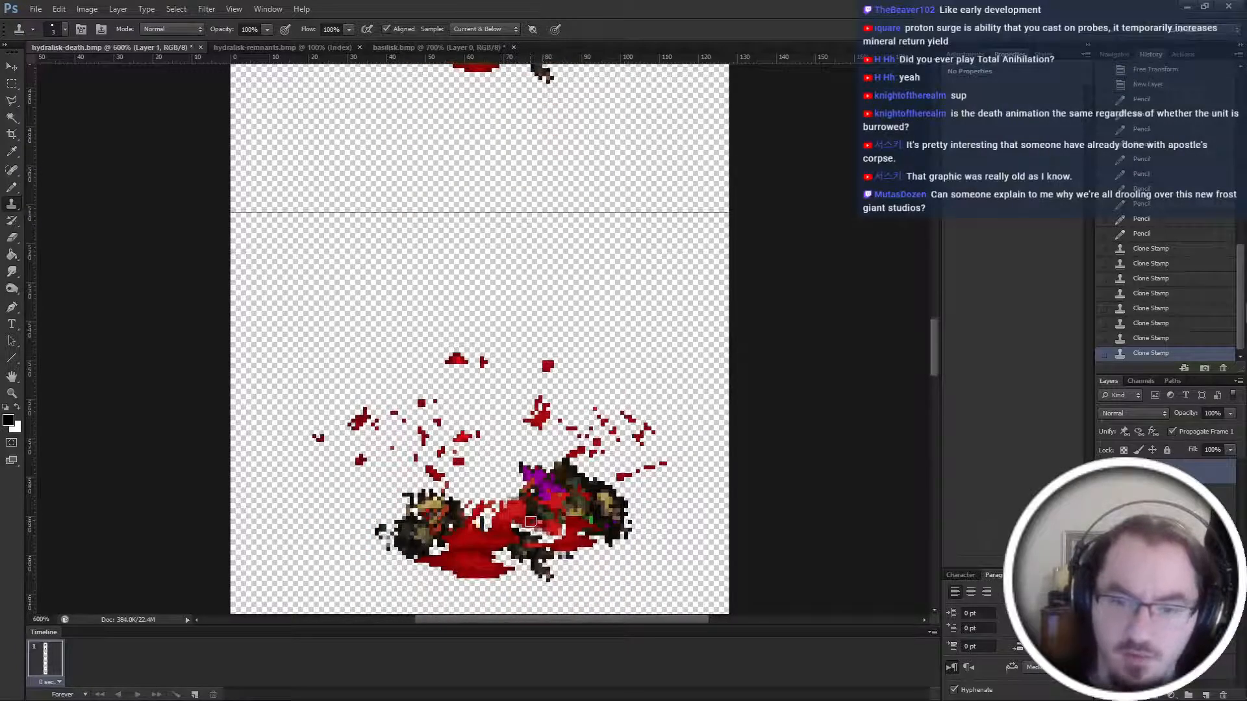
{"action": "left_click", "coordinate": [531, 522]}
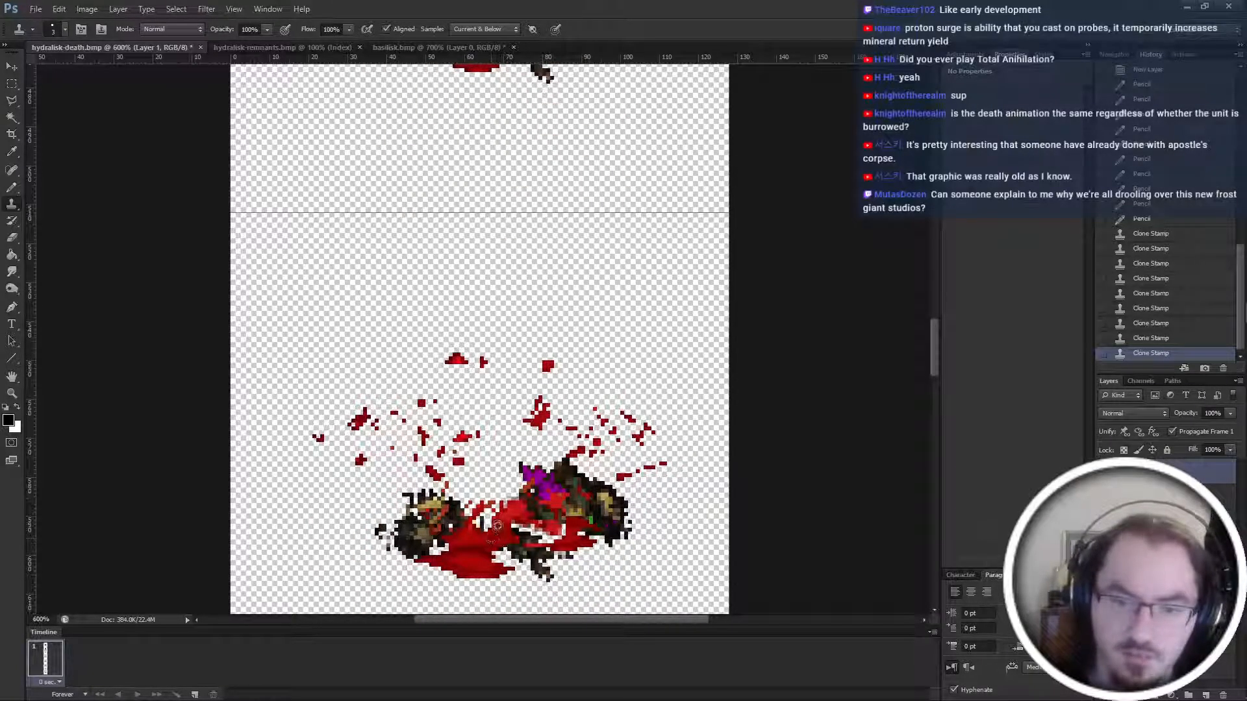
{"action": "left_click", "coordinate": [530, 517]}
{"action": "scroll", "coordinate": [539, 513], "scroll_direction": "down", "scroll_amount": 2}
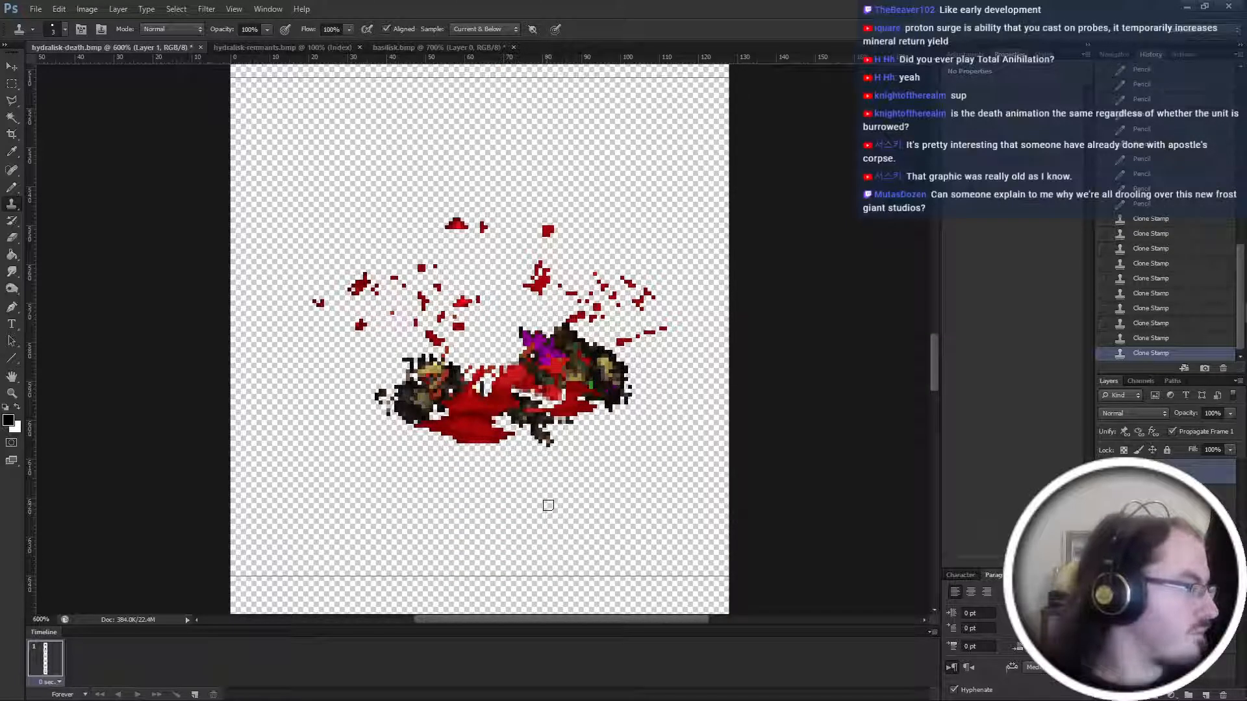
{"action": "scroll", "coordinate": [538, 517], "scroll_direction": "up", "scroll_amount": 5}
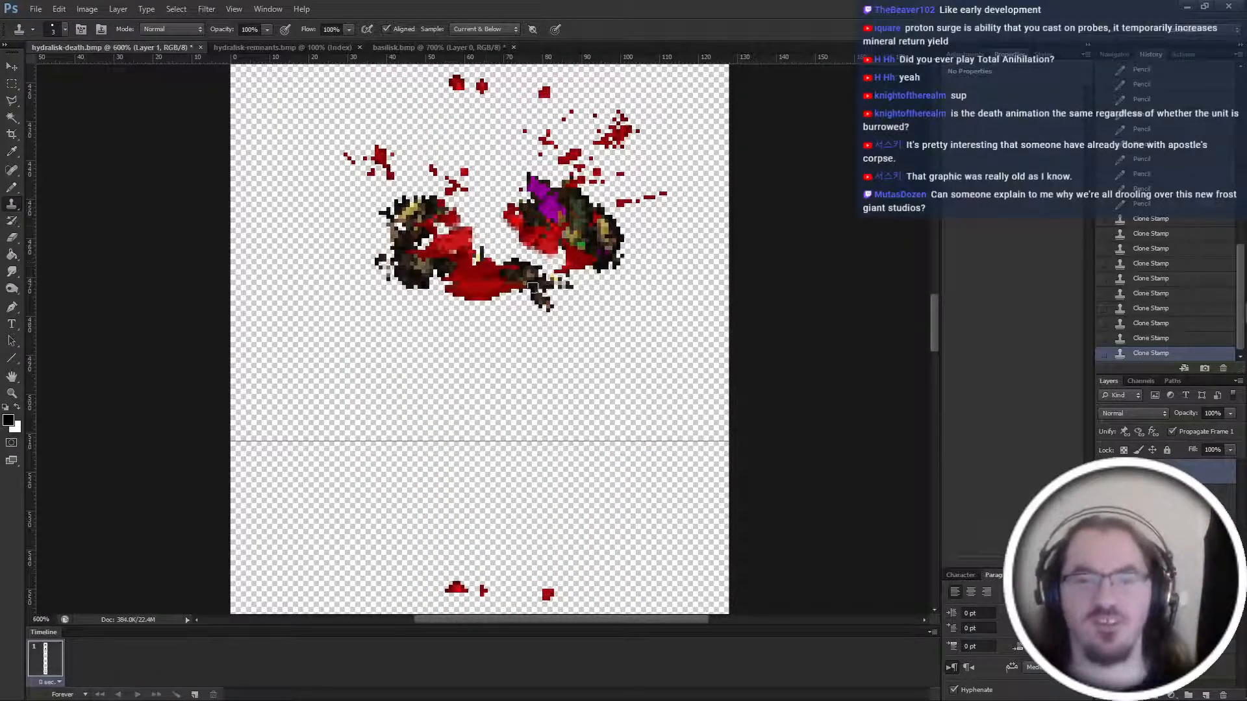
{"action": "scroll", "coordinate": [532, 287], "scroll_direction": "up", "scroll_amount": 1}
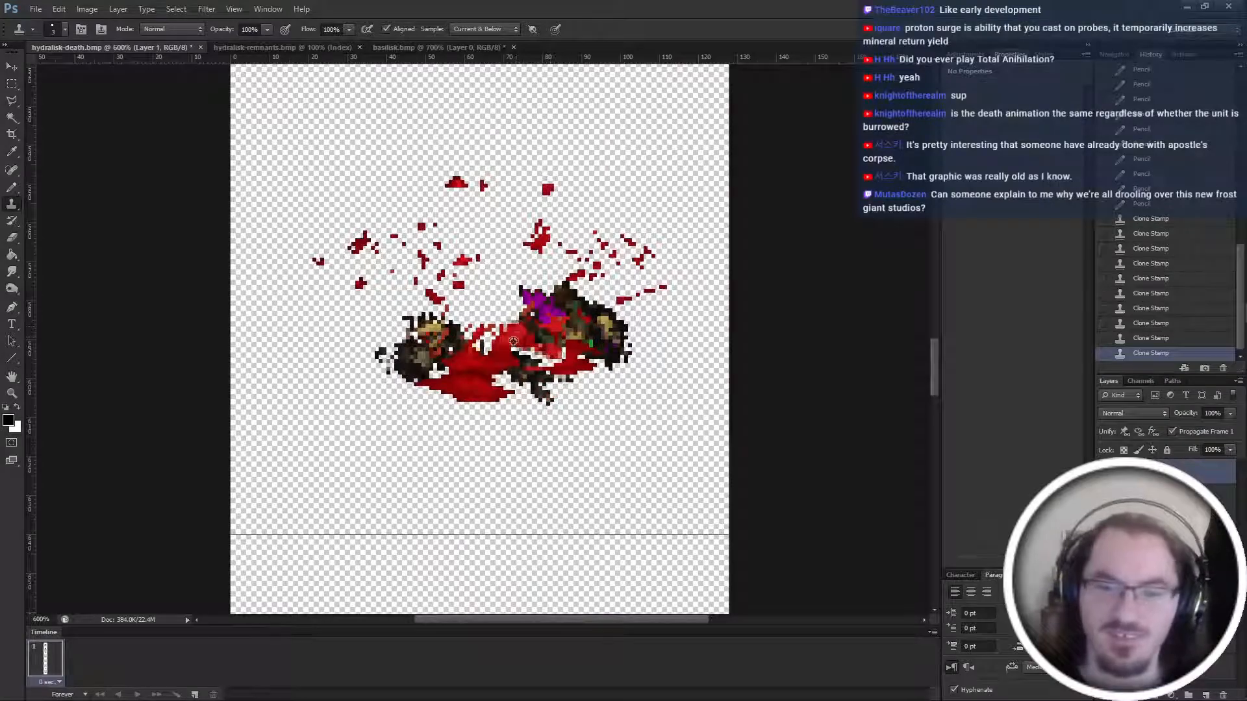
{"action": "scroll", "coordinate": [513, 341], "scroll_direction": "up", "scroll_amount": 4}
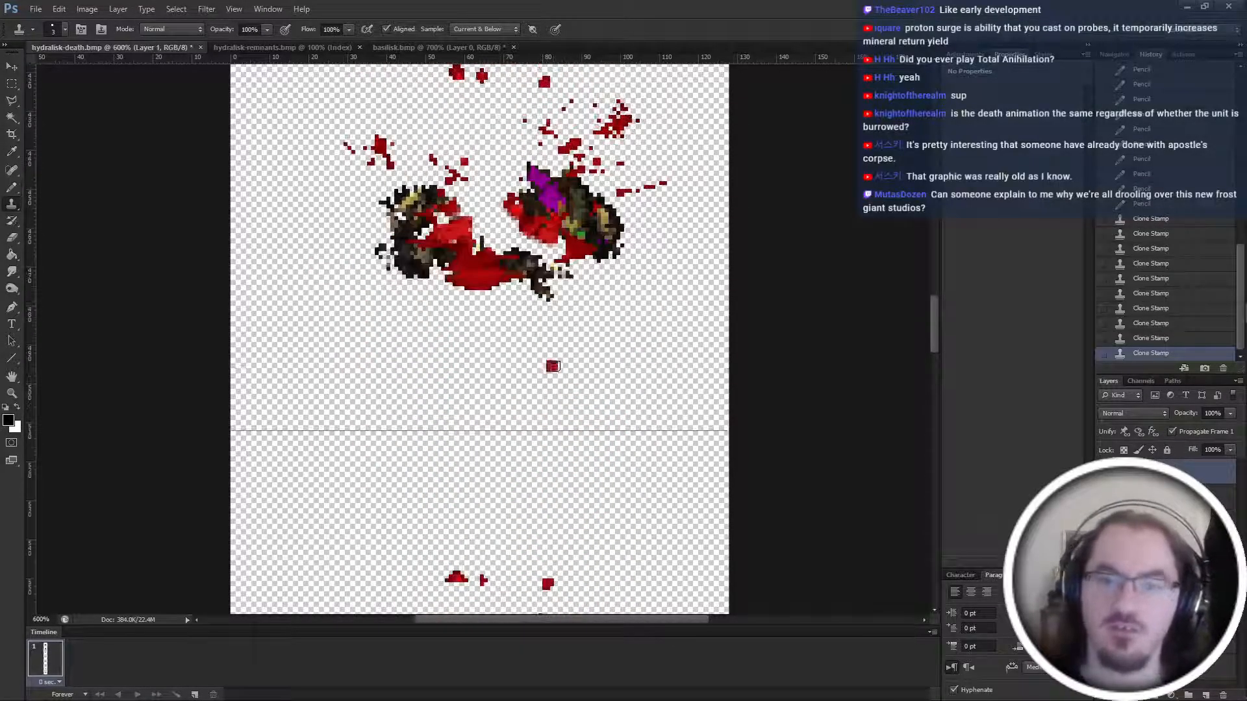
{"action": "scroll", "coordinate": [480, 256], "scroll_direction": "down", "scroll_amount": 3}
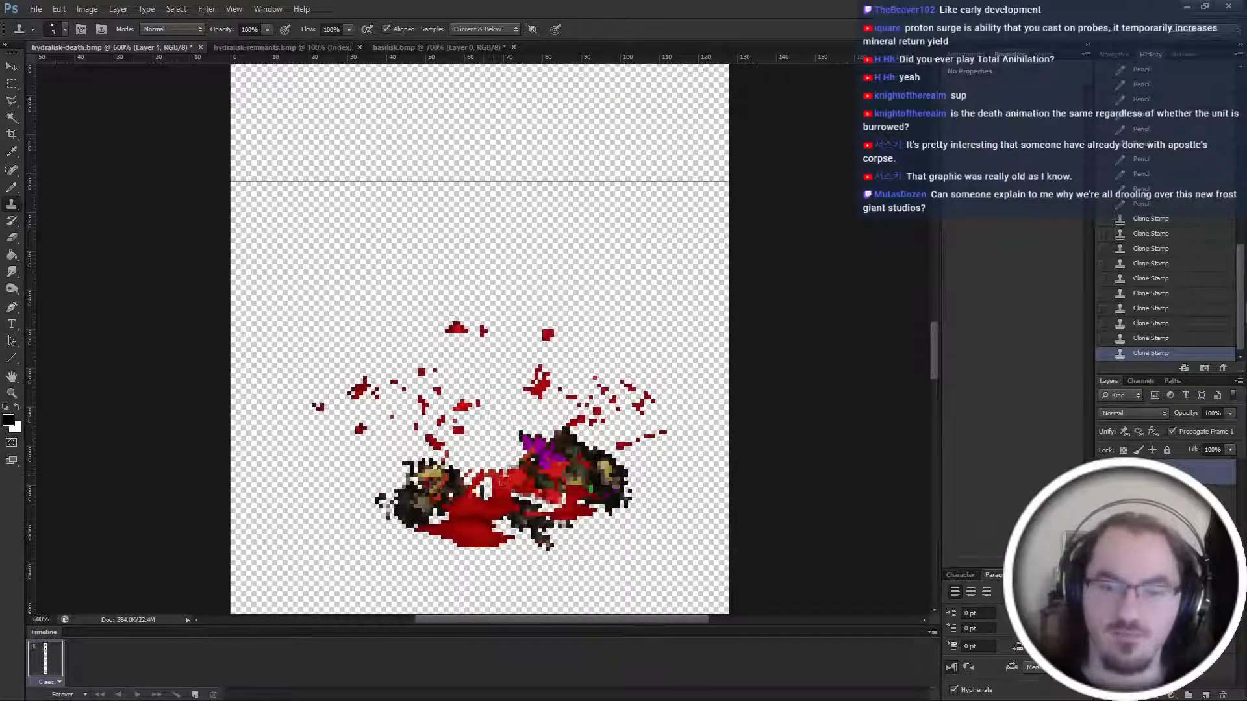
Clone blood from the fourth frame beside the left body piece and along the pool's upper edge in the fifth frame.
{"action": "left_click", "coordinate": [466, 479]}
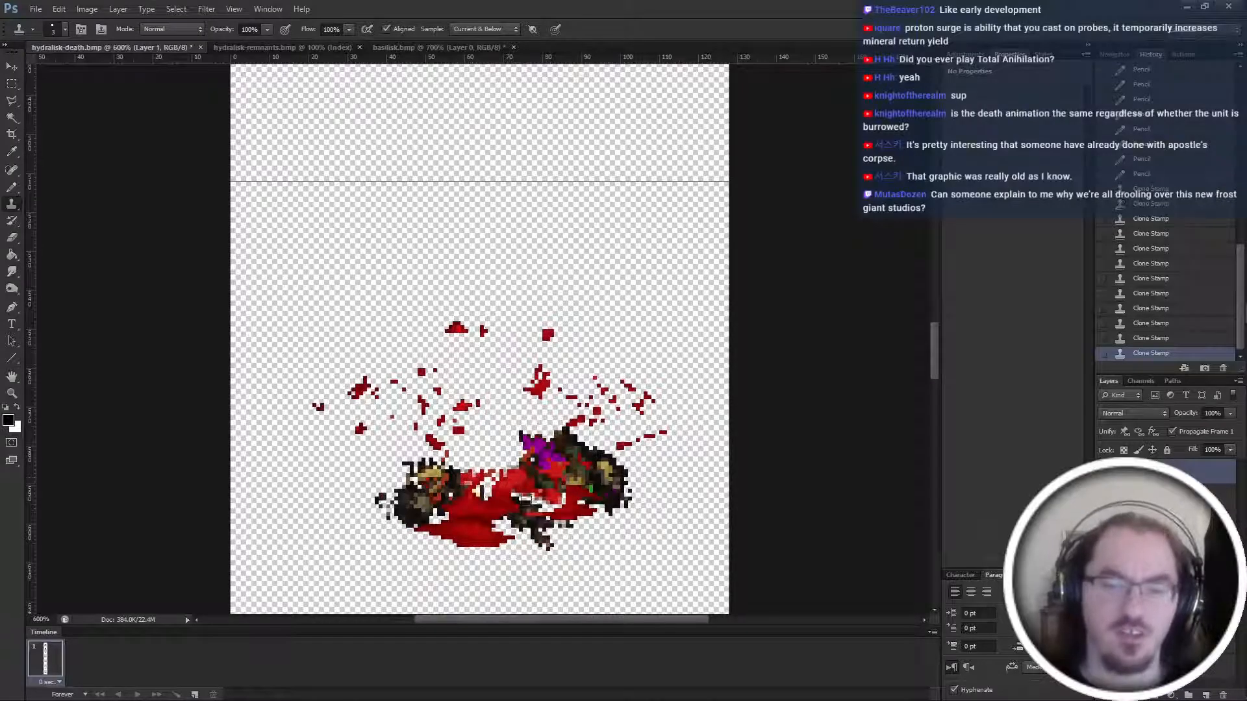
{"action": "scroll", "coordinate": [537, 340], "scroll_direction": "up", "scroll_amount": 2}
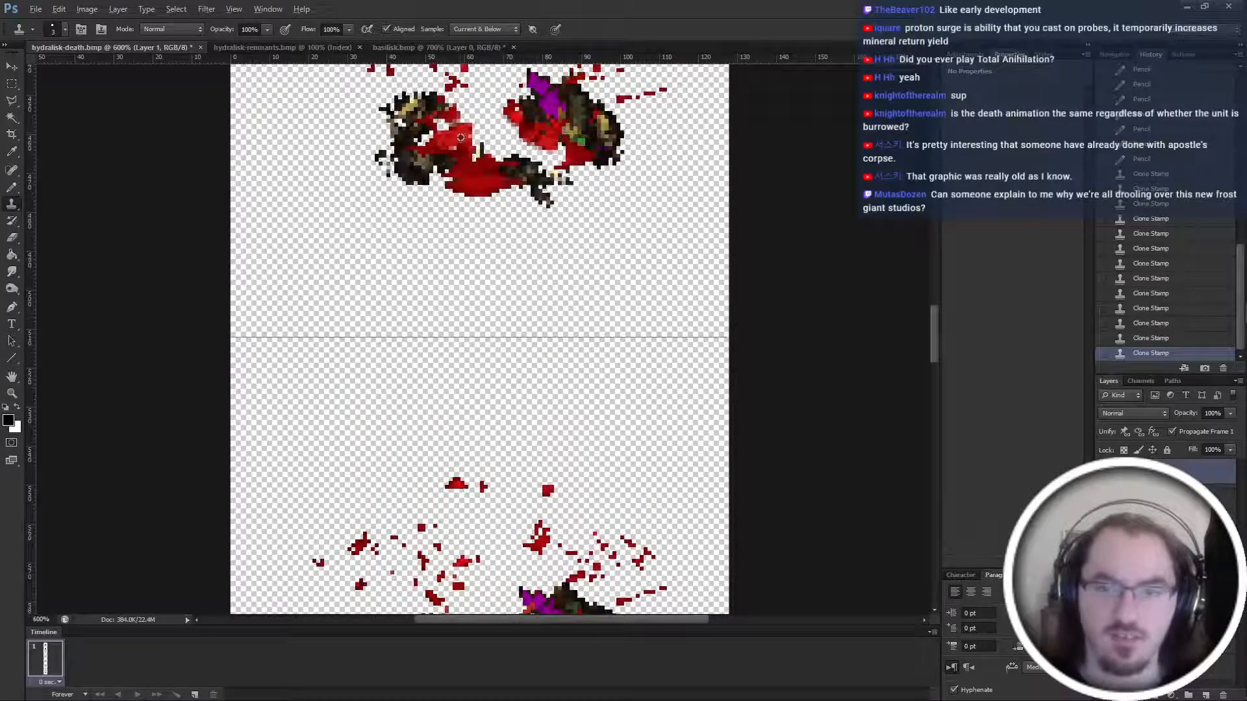
{"action": "scroll", "coordinate": [500, 251], "scroll_direction": "down", "scroll_amount": 5}
{"action": "scroll", "coordinate": [513, 242], "scroll_direction": "down", "scroll_amount": 1}
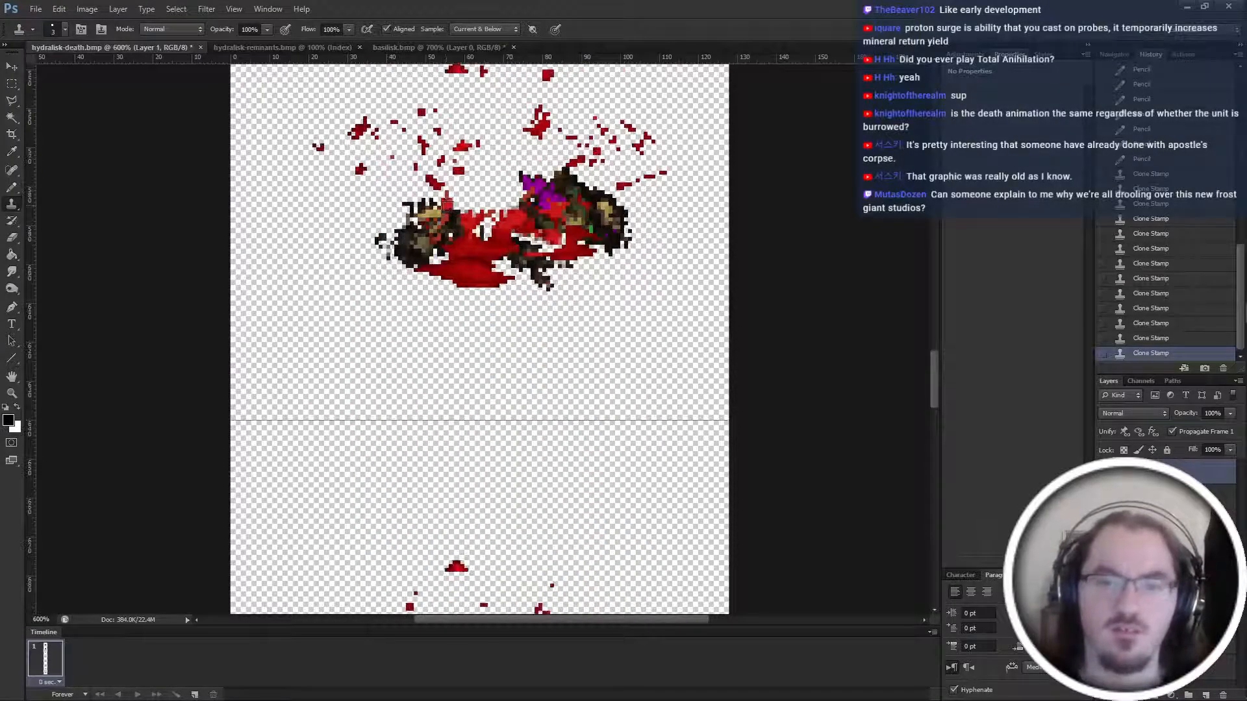
{"action": "left_click", "coordinate": [456, 204]}
{"action": "scroll", "coordinate": [538, 350], "scroll_direction": "down", "scroll_amount": 6}
{"action": "scroll", "coordinate": [538, 350], "scroll_direction": "up", "scroll_amount": 5}
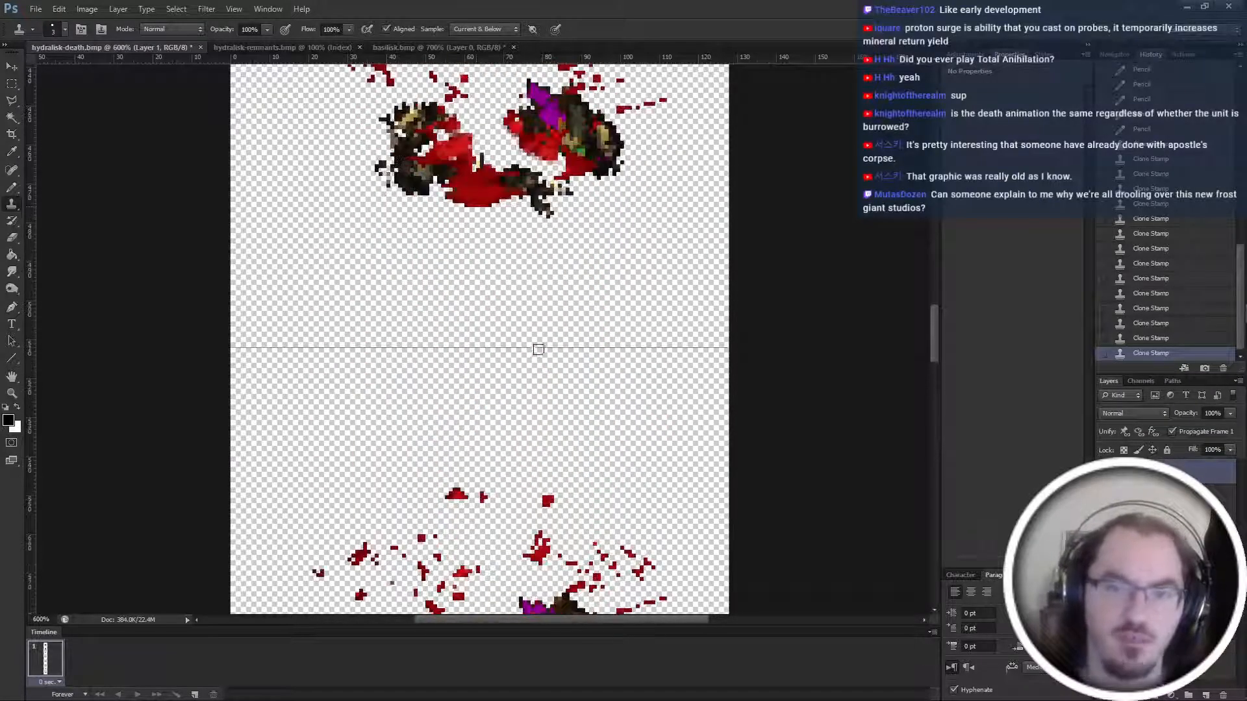
{"action": "scroll", "coordinate": [449, 435], "scroll_direction": "down", "scroll_amount": 10}
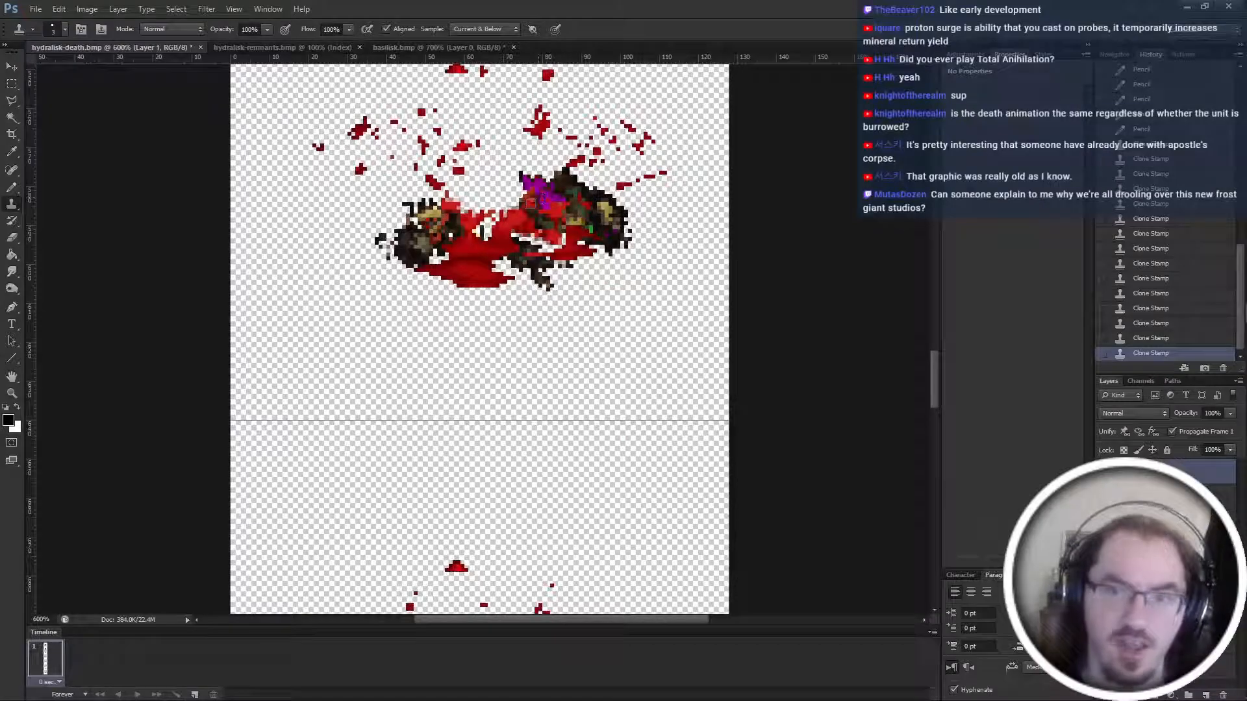
Clone blood from the fifth frame into the central pool and beneath the right body piece in the sixth frame.
{"action": "scroll", "coordinate": [516, 219], "scroll_direction": "down", "scroll_amount": 6}
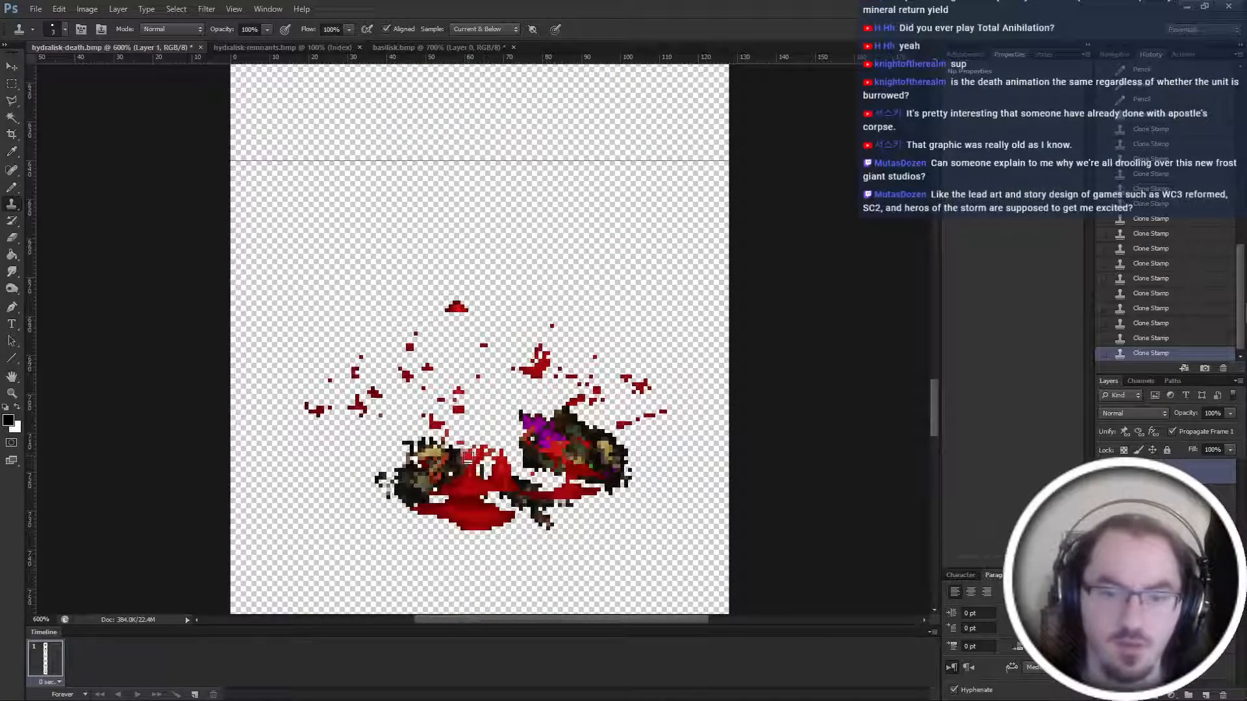
{"action": "scroll", "coordinate": [489, 441], "scroll_direction": "up", "scroll_amount": 4}
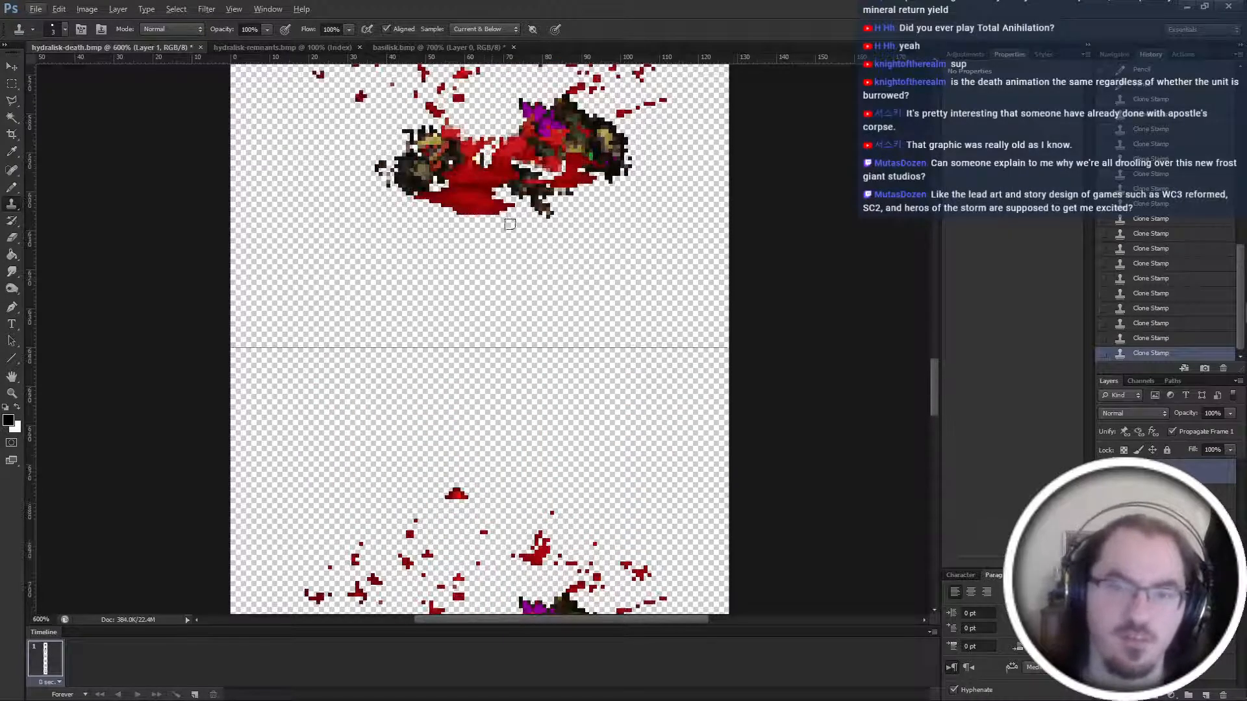
{"action": "scroll", "coordinate": [519, 143], "scroll_direction": "down", "scroll_amount": 3}
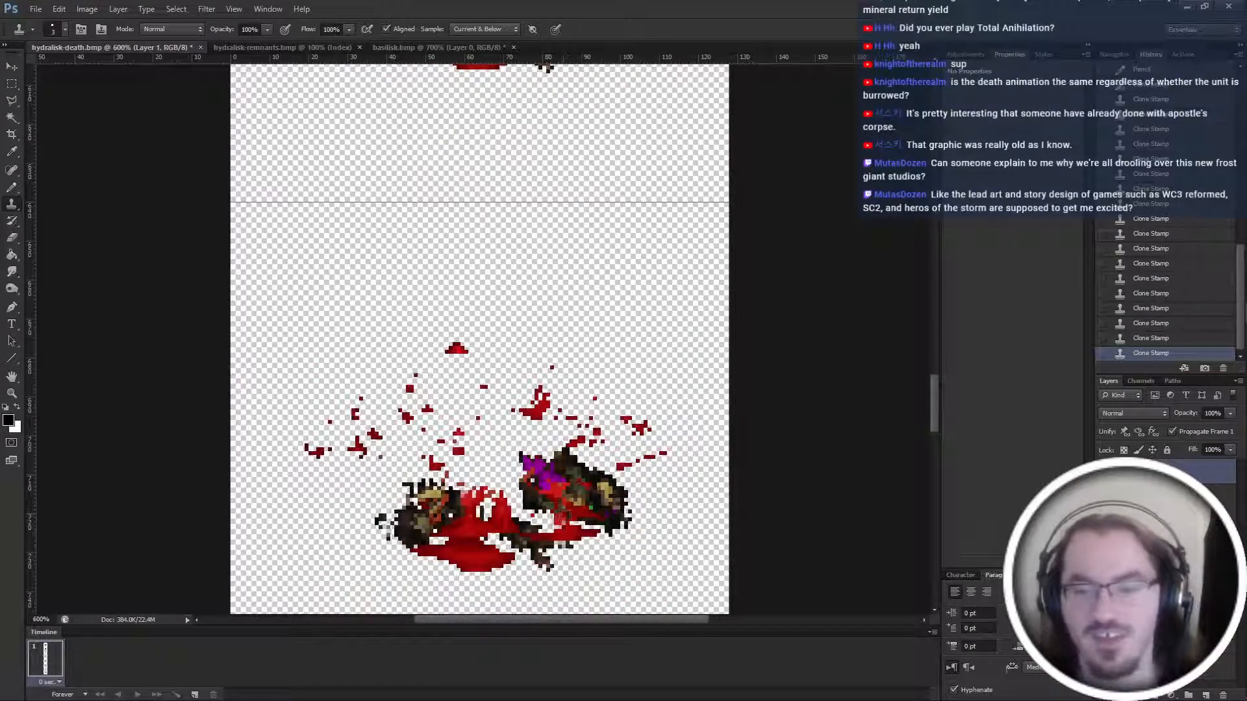
{"action": "scroll", "coordinate": [571, 320], "scroll_direction": "up", "scroll_amount": 3}
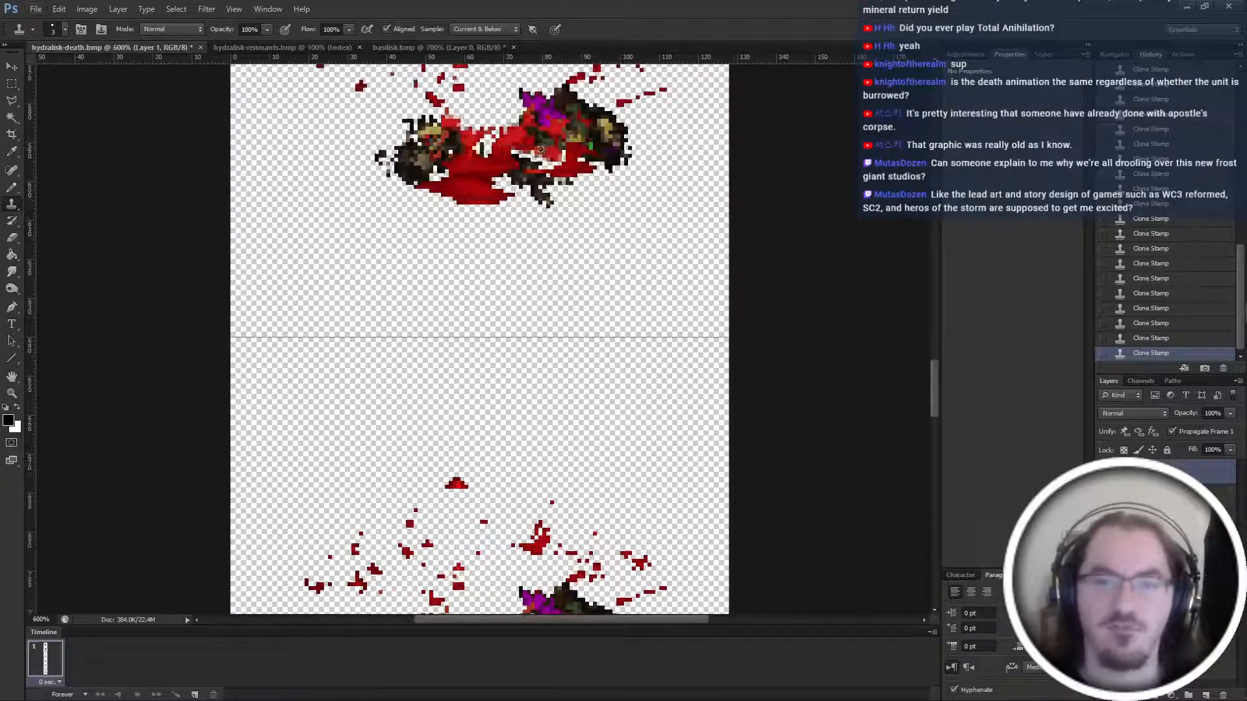
{"action": "scroll", "coordinate": [512, 137], "scroll_direction": "down", "scroll_amount": 2}
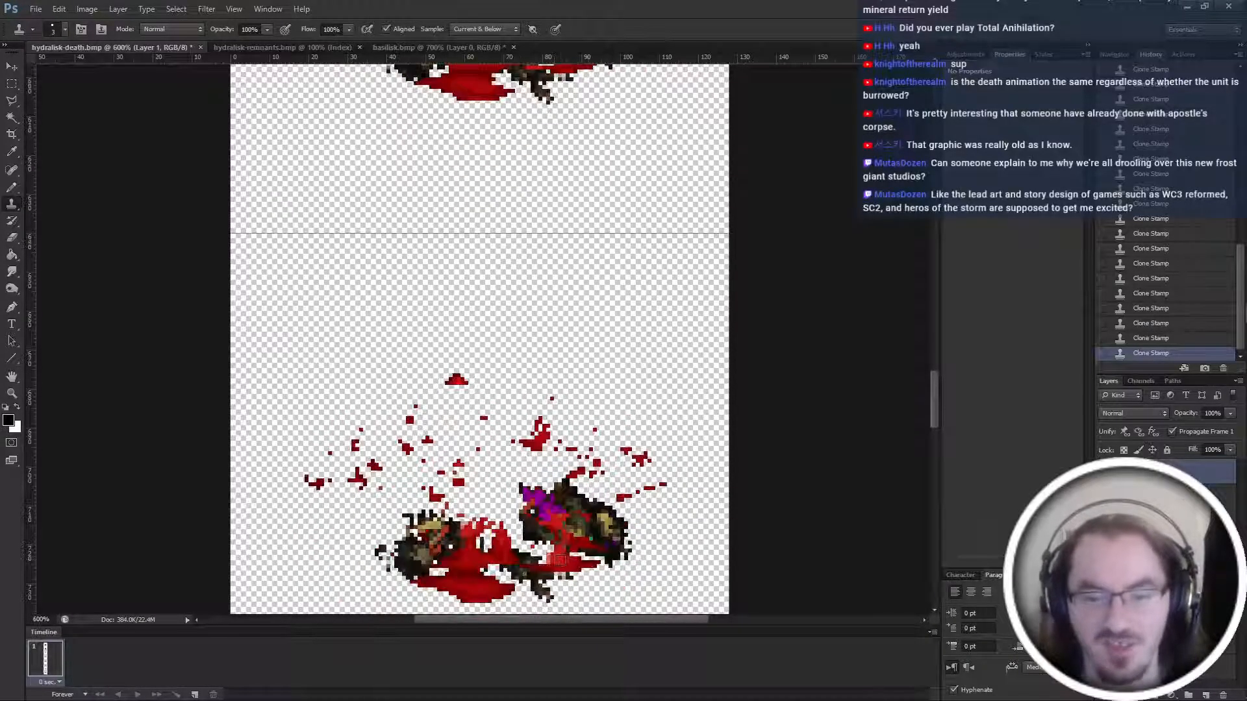
{"action": "scroll", "coordinate": [578, 419], "scroll_direction": "up", "scroll_amount": 2}
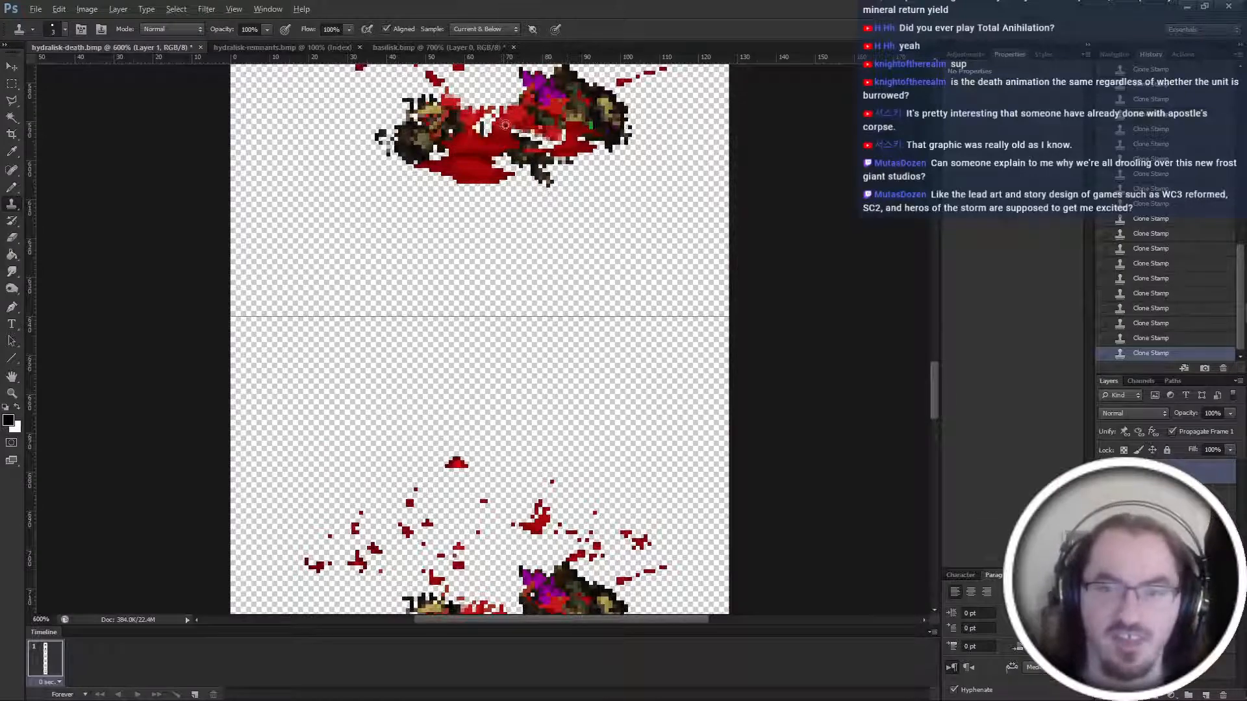
{"action": "scroll", "coordinate": [482, 481], "scroll_direction": "down", "scroll_amount": 3}
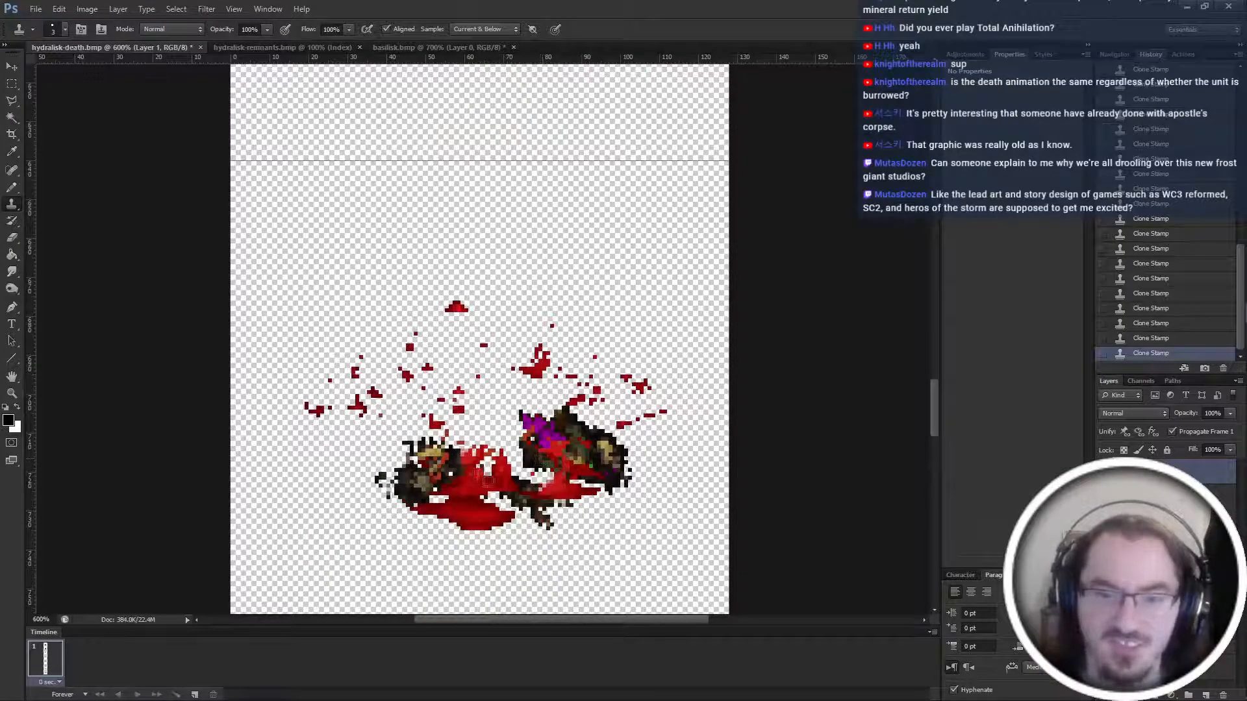
Compare the fifth to seventh frames and clone more blood onto the right body piece's inner edge in the sixth frame.
{"action": "scroll", "coordinate": [472, 333], "scroll_direction": "up", "scroll_amount": 3}
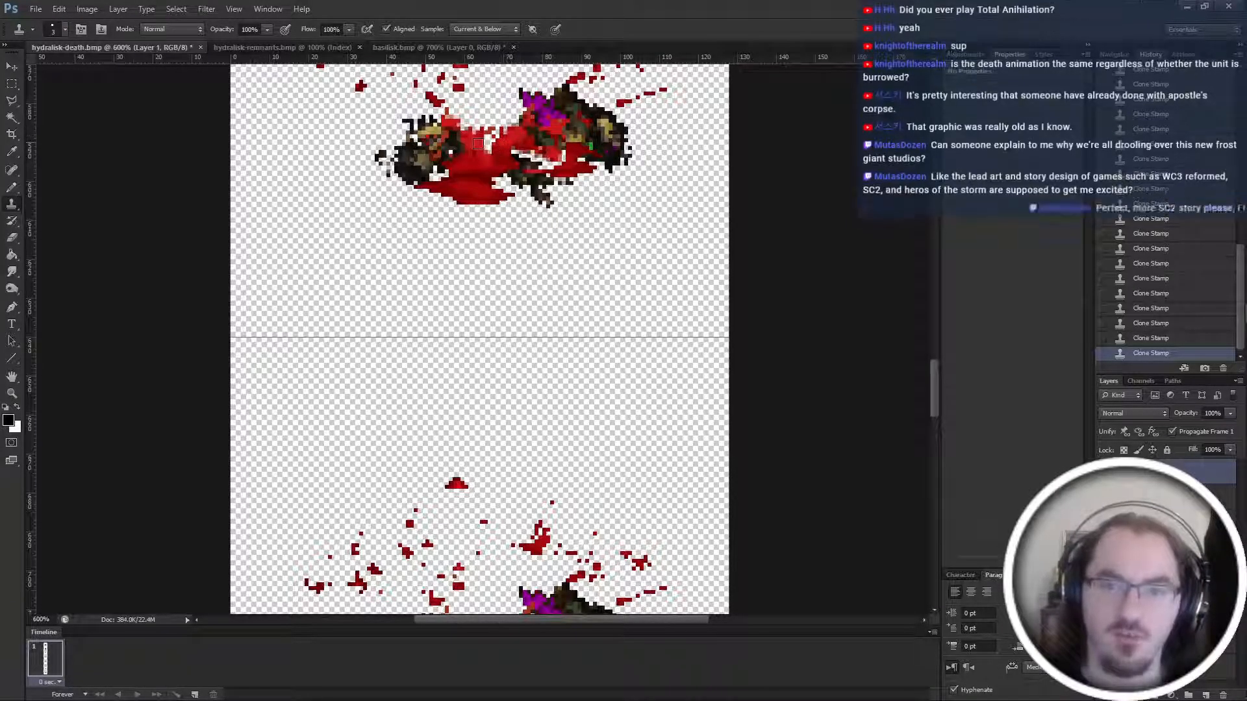
{"action": "scroll", "coordinate": [500, 194], "scroll_direction": "down", "scroll_amount": 6}
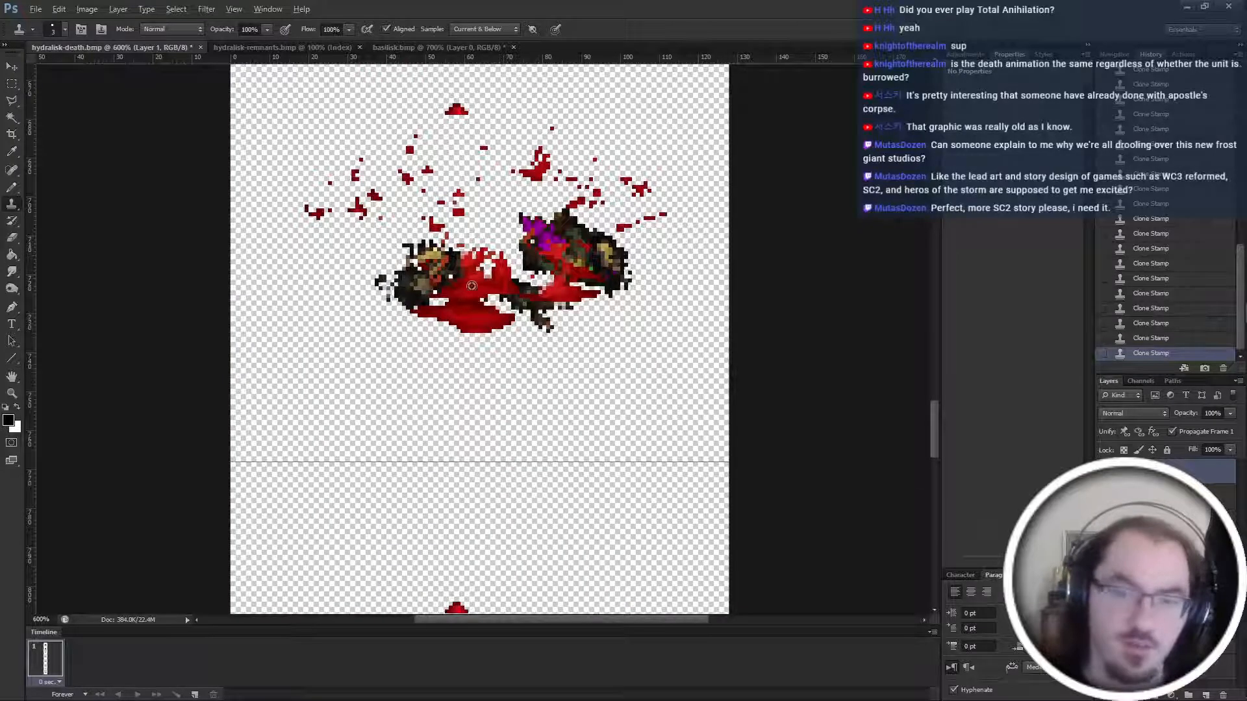
{"action": "scroll", "coordinate": [498, 272], "scroll_direction": "down", "scroll_amount": 5}
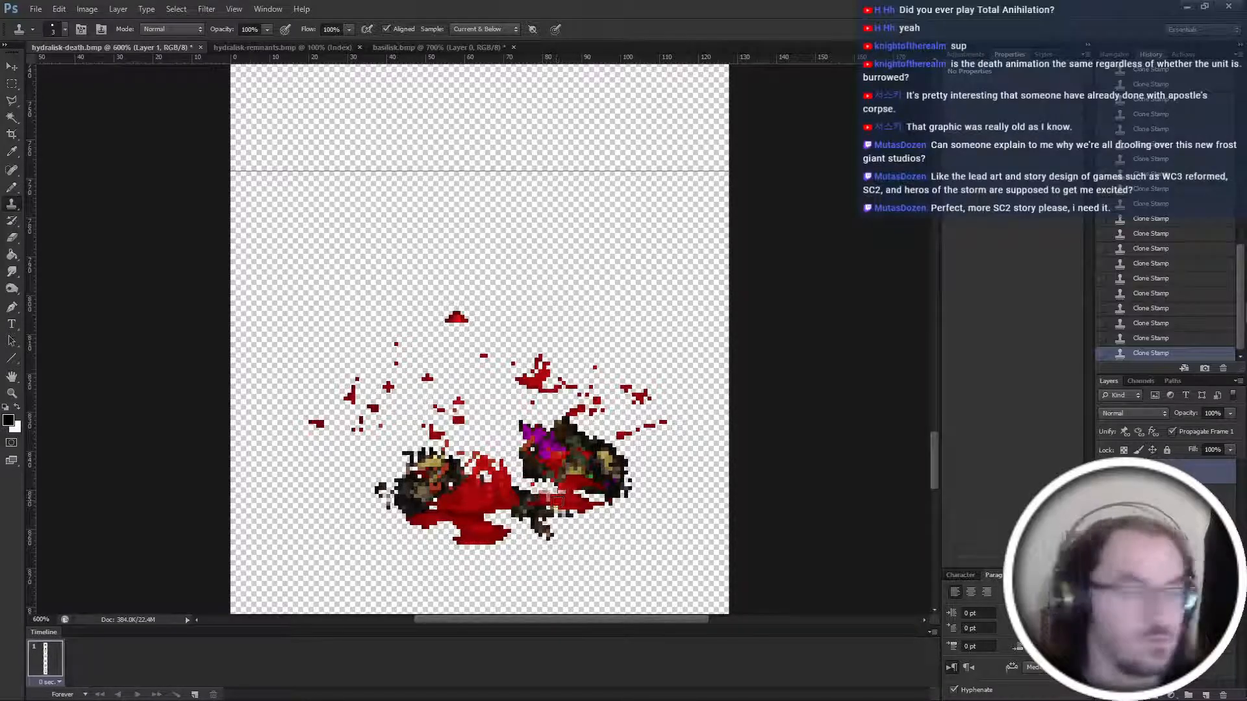
{"action": "scroll", "coordinate": [557, 500], "scroll_direction": "down", "scroll_amount": 3}
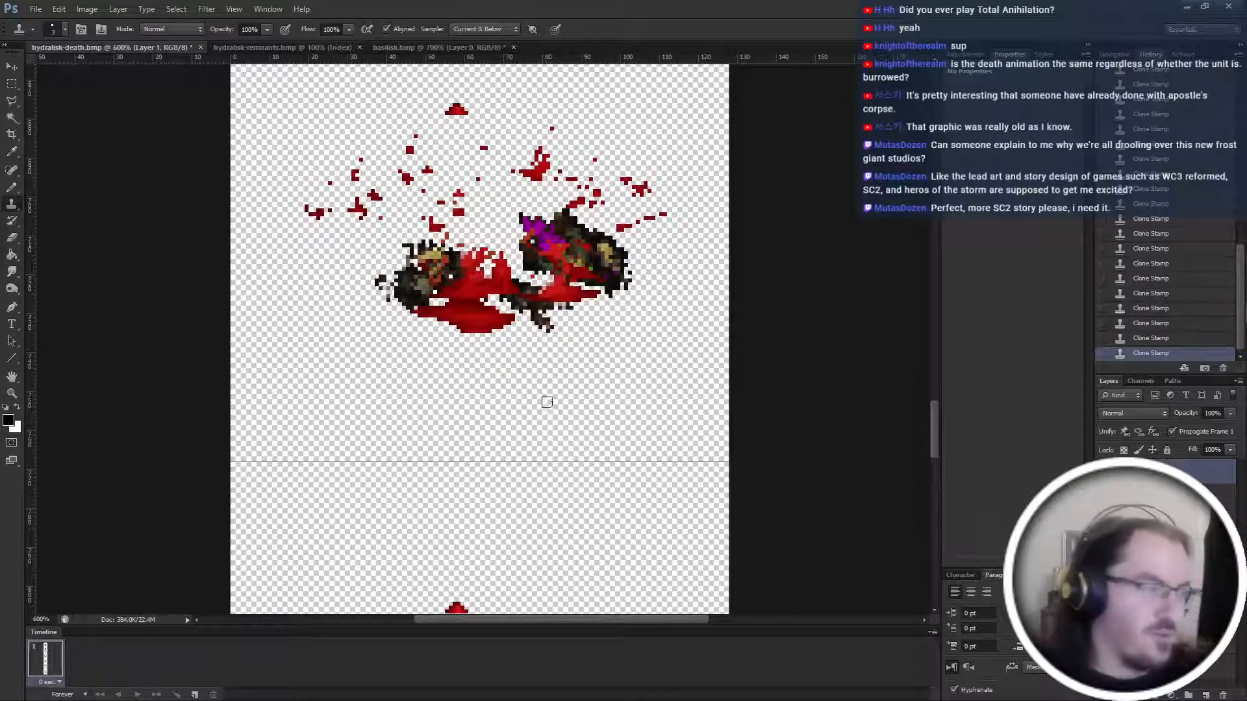
{"action": "scroll", "coordinate": [552, 420], "scroll_direction": "up", "scroll_amount": 3}
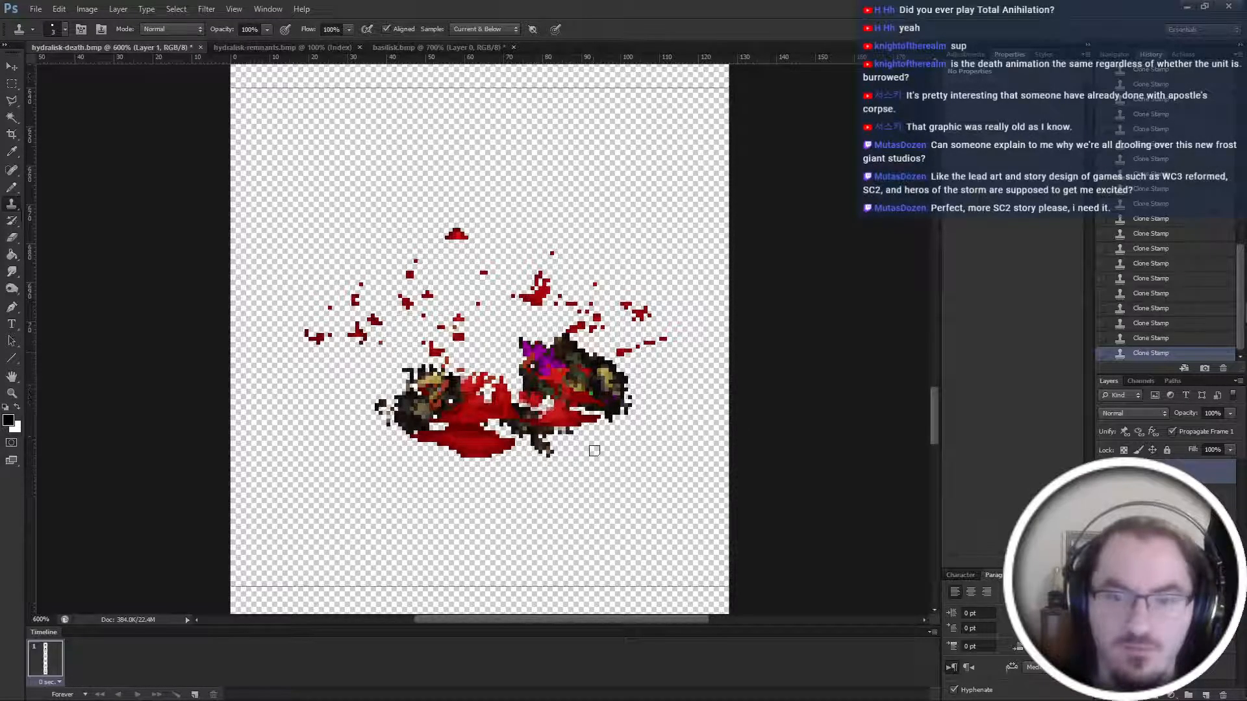
Examine the blood across the whole animation strip, from the sixth frame back to the first and second frames.
{"action": "scroll", "coordinate": [594, 473], "scroll_direction": "up", "scroll_amount": 3}
{"action": "scroll", "coordinate": [597, 474], "scroll_direction": "down", "scroll_amount": 3}
{"action": "scroll", "coordinate": [596, 476], "scroll_direction": "down", "scroll_amount": 2}
{"action": "scroll", "coordinate": [597, 478], "scroll_direction": "down", "scroll_amount": 3}
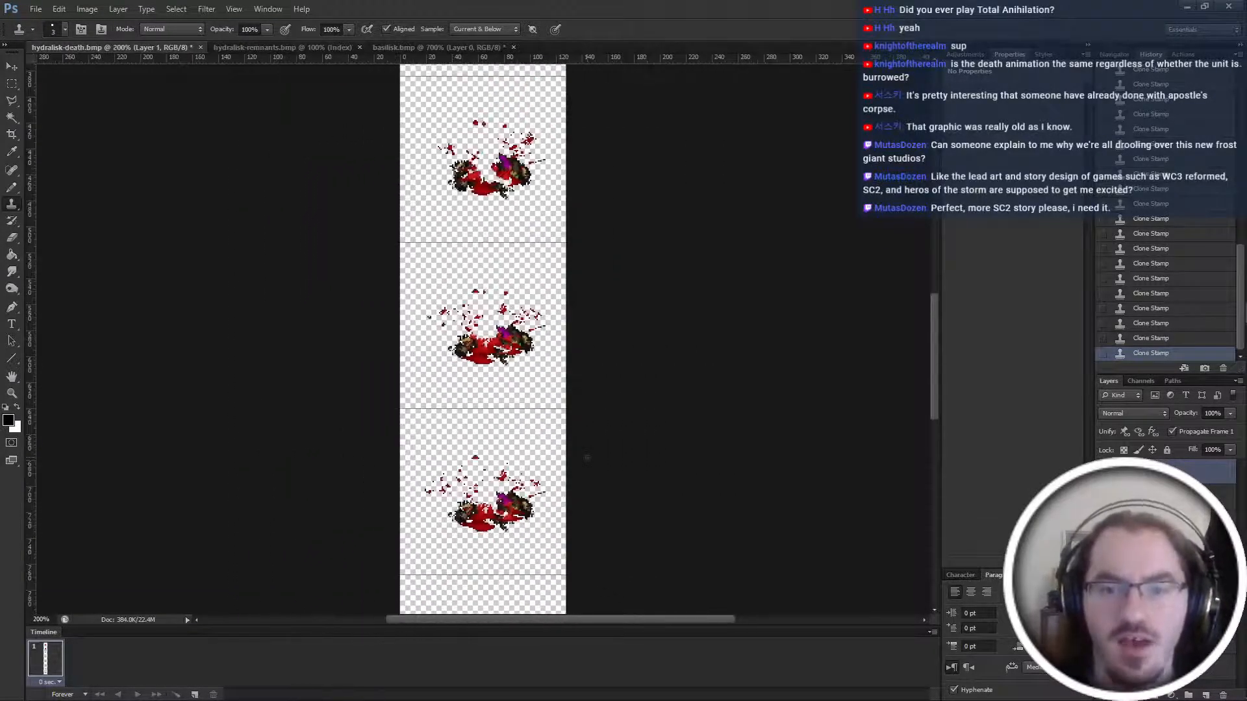
{"action": "scroll", "coordinate": [579, 452], "scroll_direction": "up", "scroll_amount": 5}
{"action": "scroll", "coordinate": [580, 451], "scroll_direction": "up", "scroll_amount": 4}
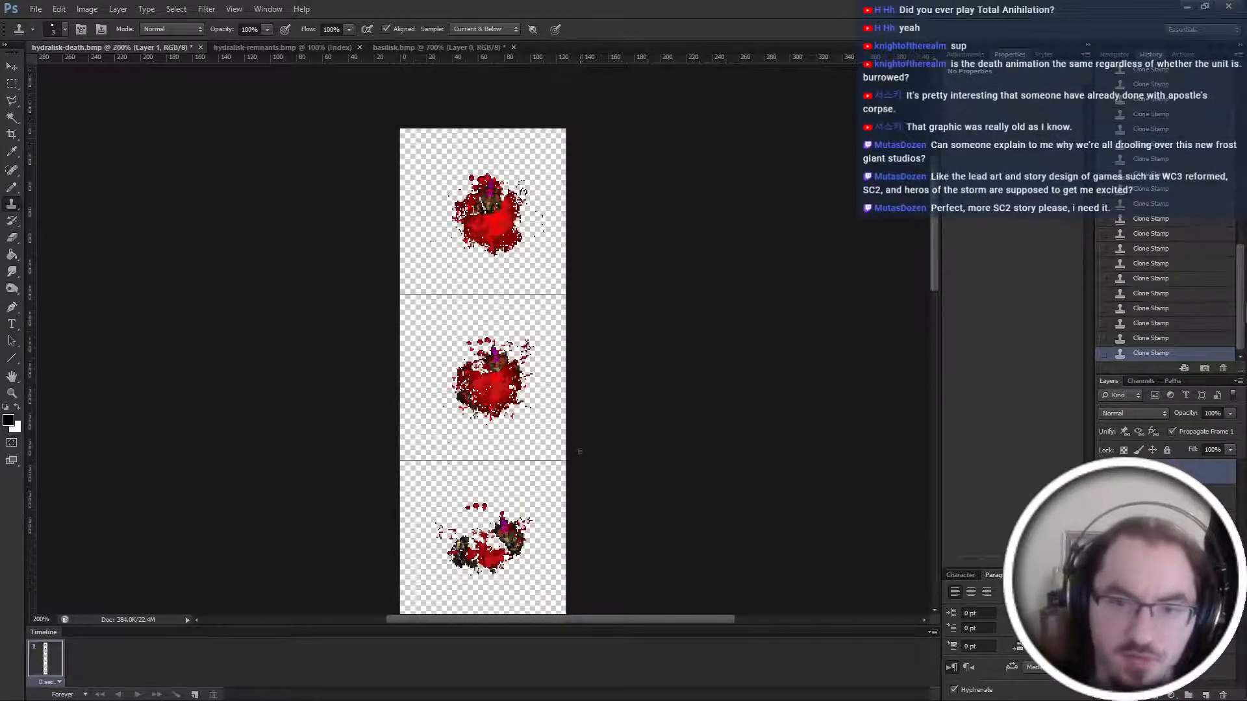
{"action": "scroll", "coordinate": [580, 451], "scroll_direction": "up", "scroll_amount": 3}
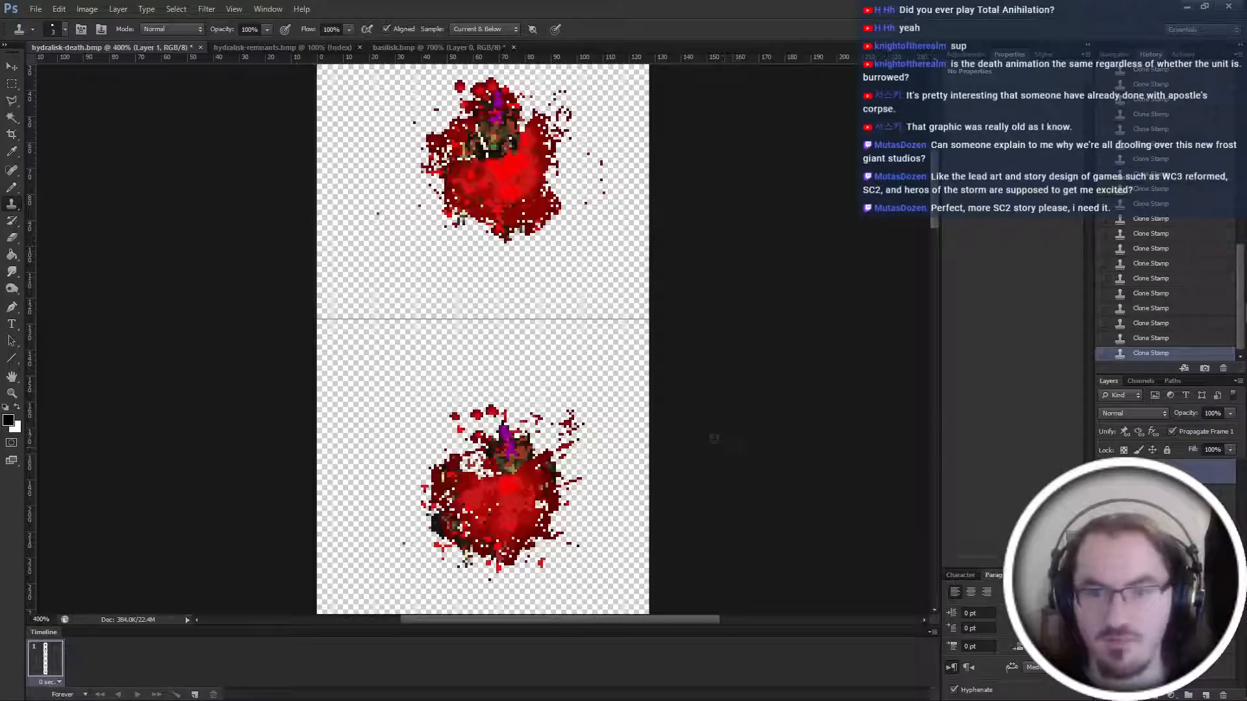
{"action": "scroll", "coordinate": [419, 495], "scroll_direction": "down", "scroll_amount": 1}
{"action": "scroll", "coordinate": [454, 455], "scroll_direction": "left", "scroll_amount": 2}
{"action": "scroll", "coordinate": [494, 390], "scroll_direction": "up", "scroll_amount": 3}
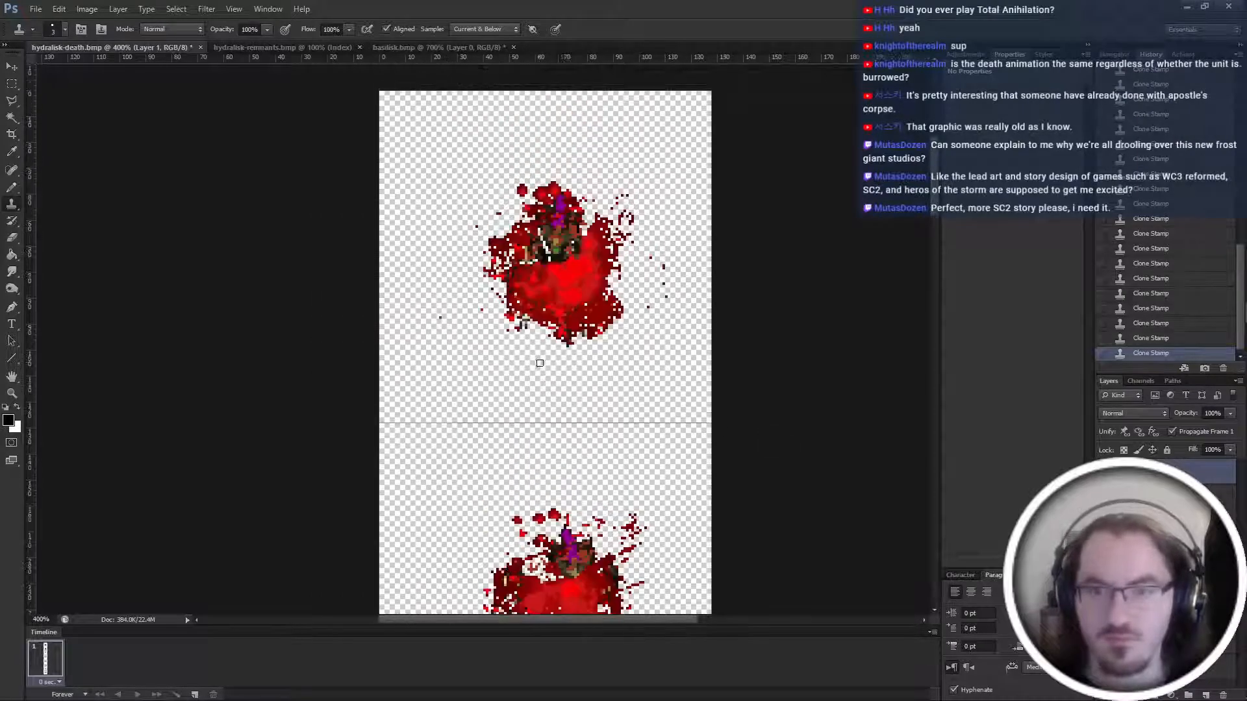
{"action": "scroll", "coordinate": [516, 361], "scroll_direction": "right", "scroll_amount": 4}
{"action": "scroll", "coordinate": [519, 361], "scroll_direction": "left", "scroll_amount": 2}
{"action": "scroll", "coordinate": [517, 359], "scroll_direction": "down", "scroll_amount": 3}
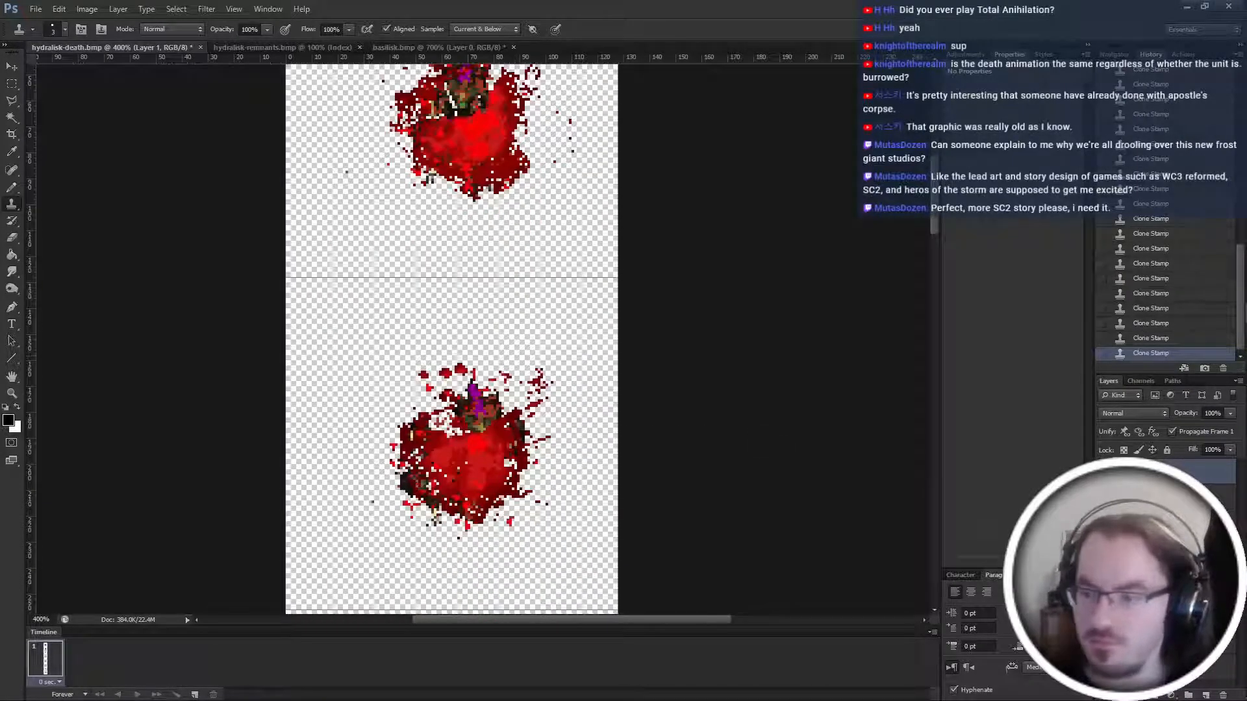
Delete the active layer and rename Layer 1 as bloodover.
{"action": "key", "text": "ctrl+j"}
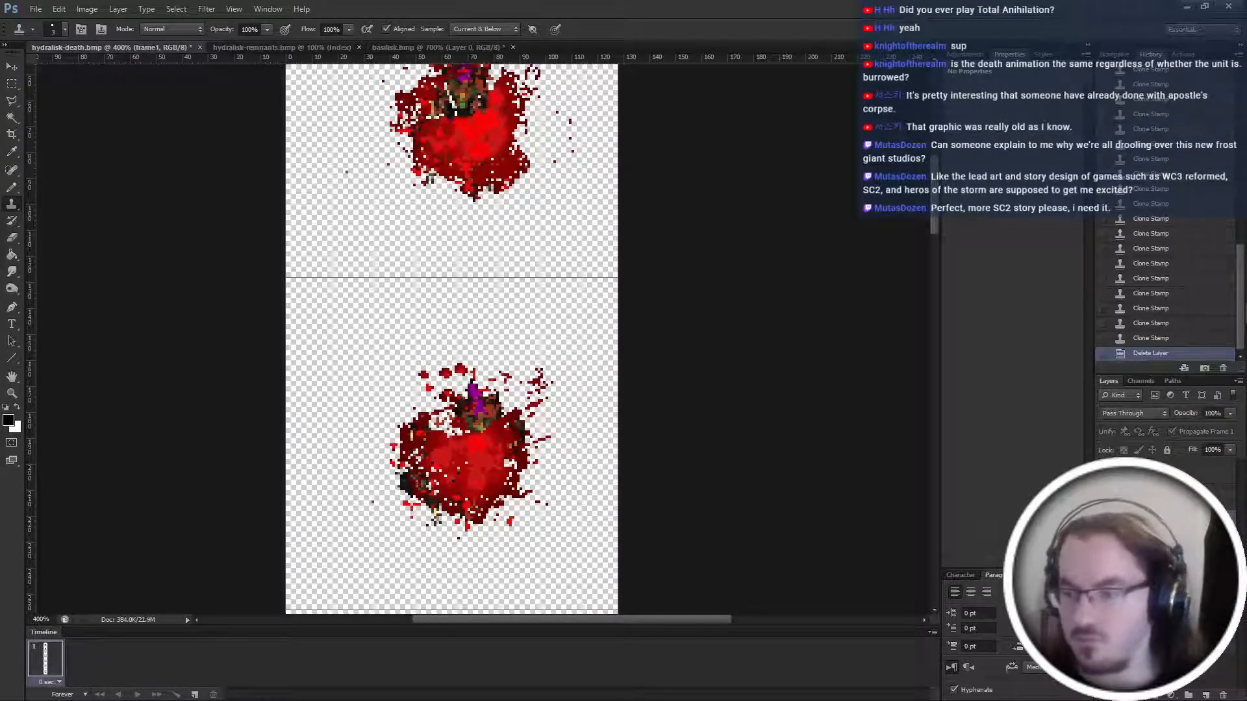
{"action": "left_click", "coordinate": [1156, 473]}
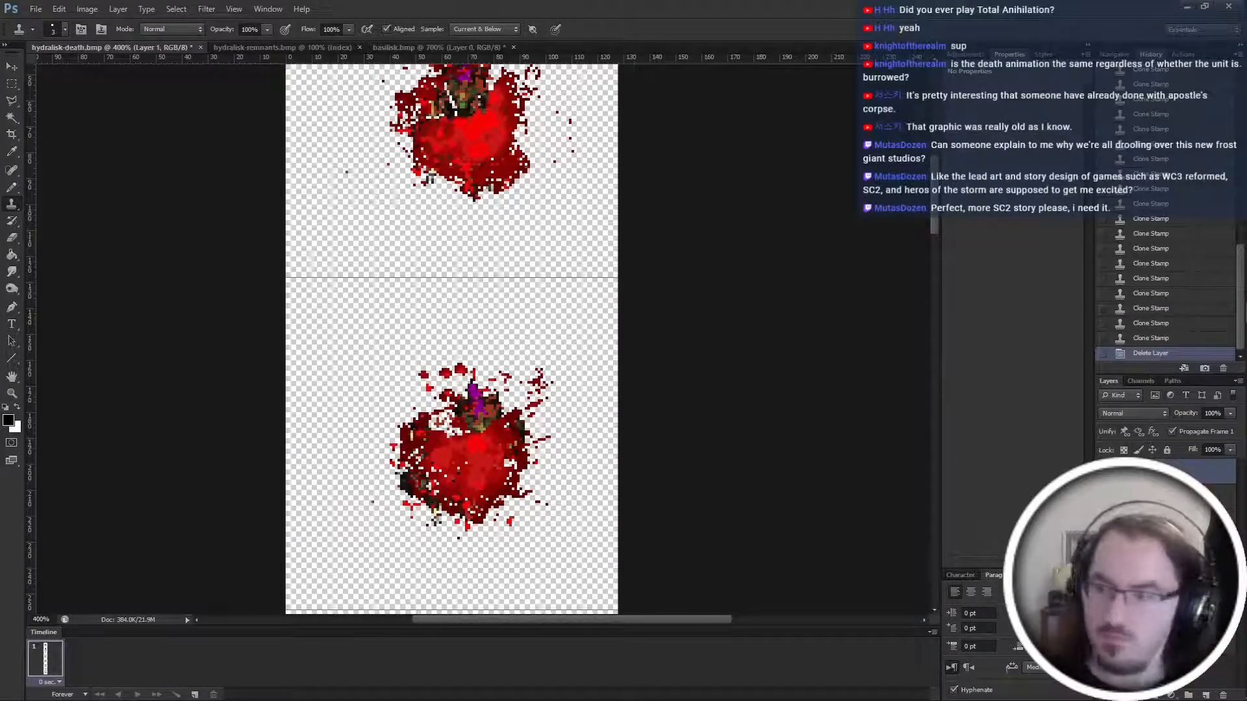
{"action": "key", "text": "Return"}
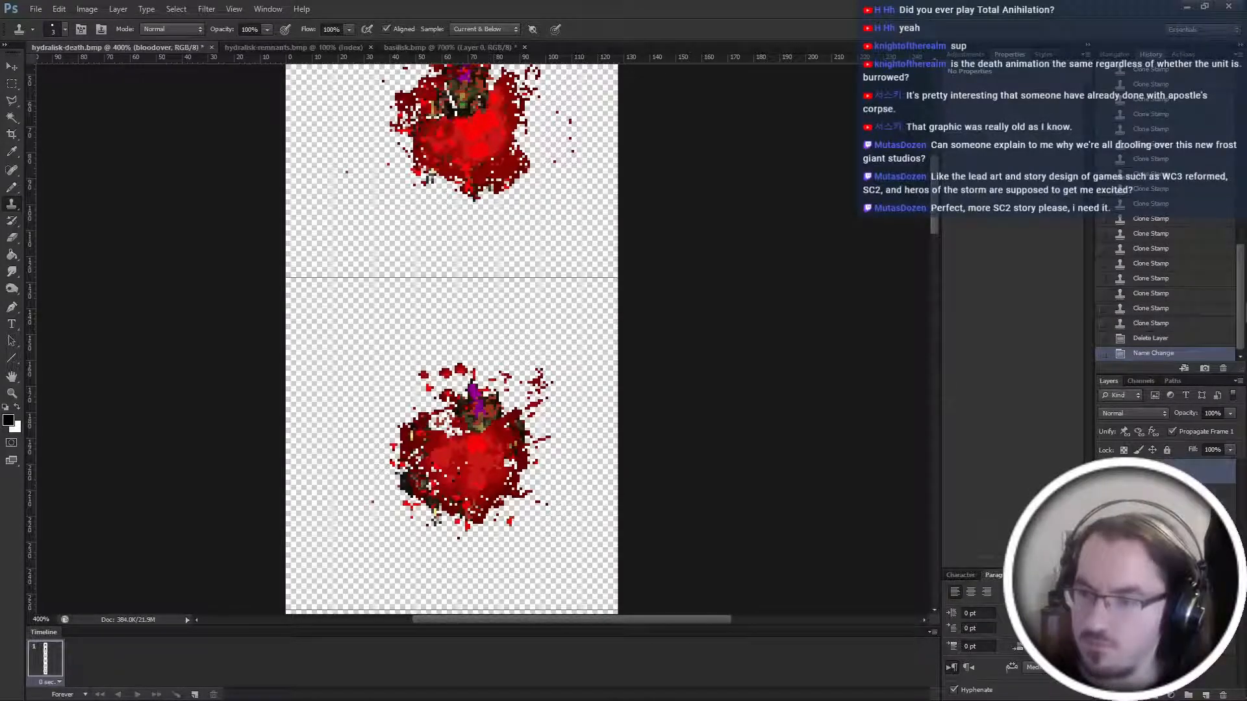
Create a new layer and name it bloodunder.
{"action": "left_click", "coordinate": [1183, 648]}
{"action": "left_click", "coordinate": [1206, 695]}
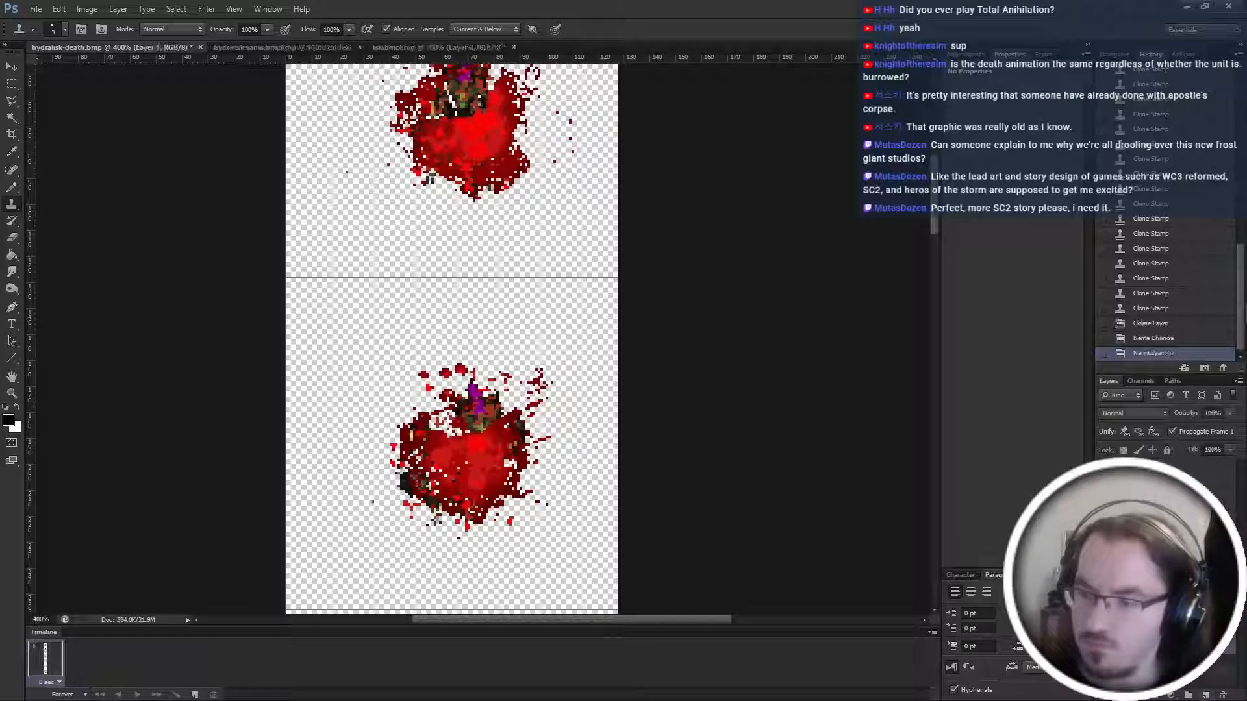
{"action": "double_click", "coordinate": [1182, 648]}
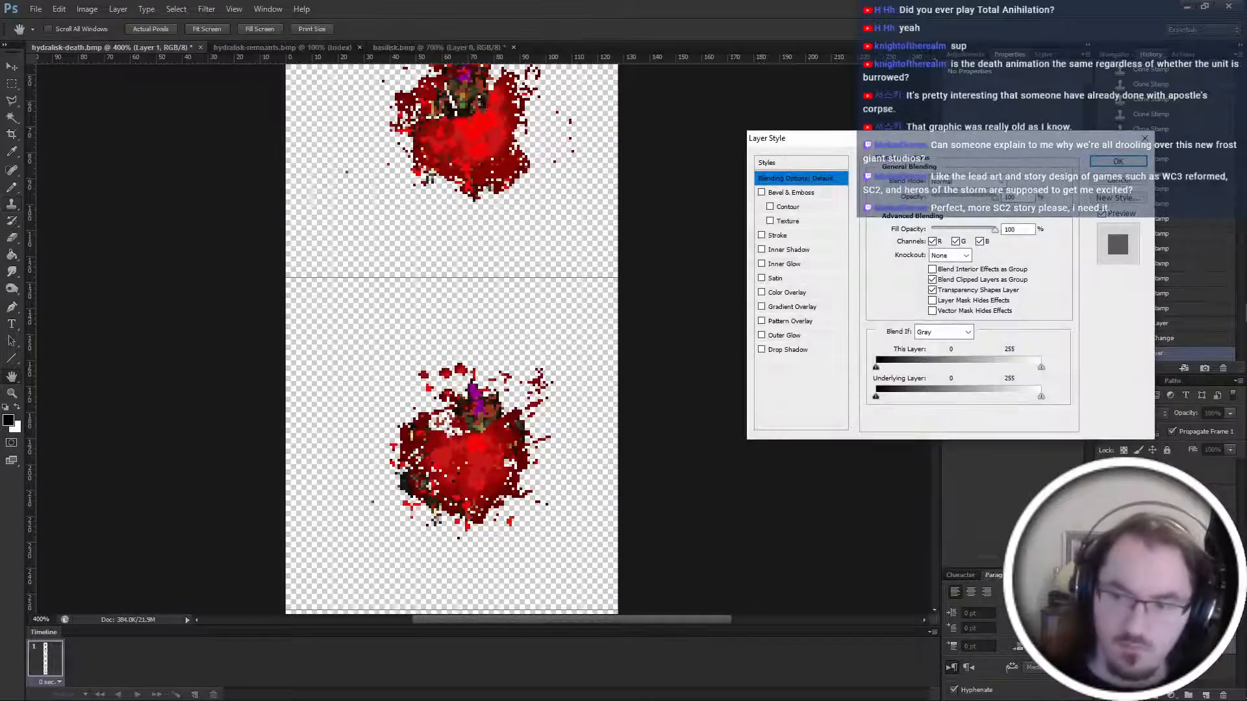
{"action": "key", "text": "Escape"}
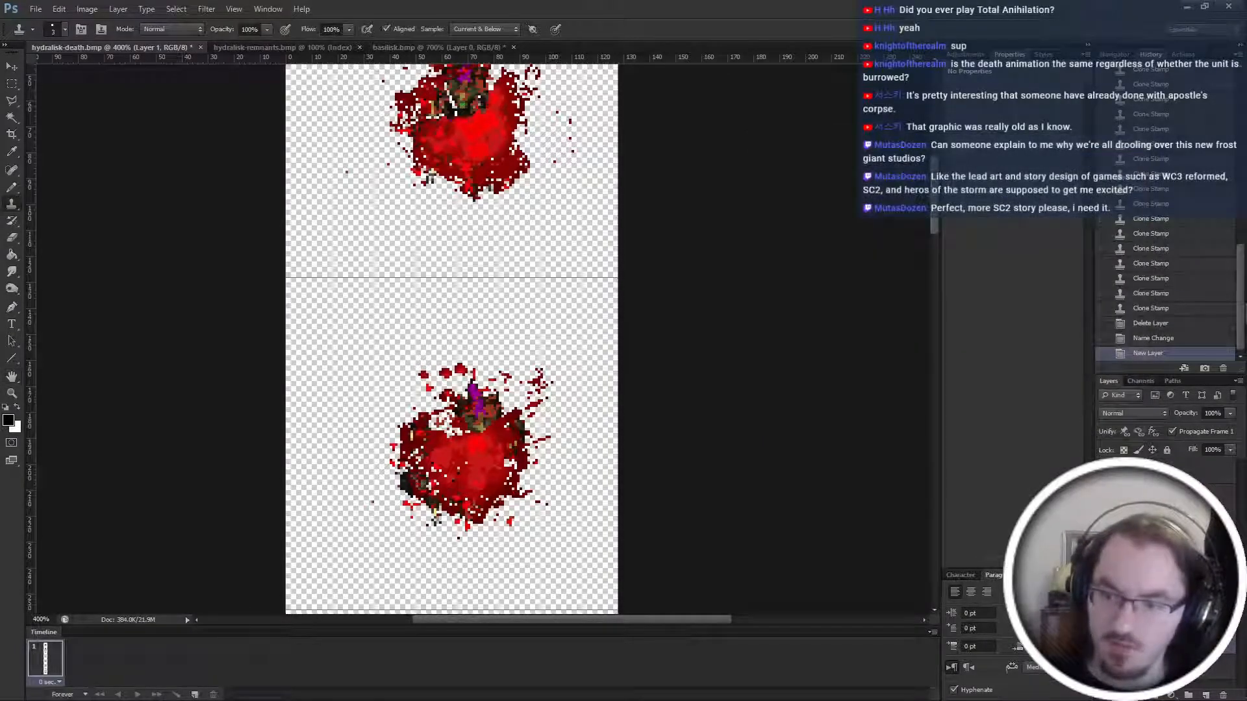
{"action": "key", "text": "Return"}
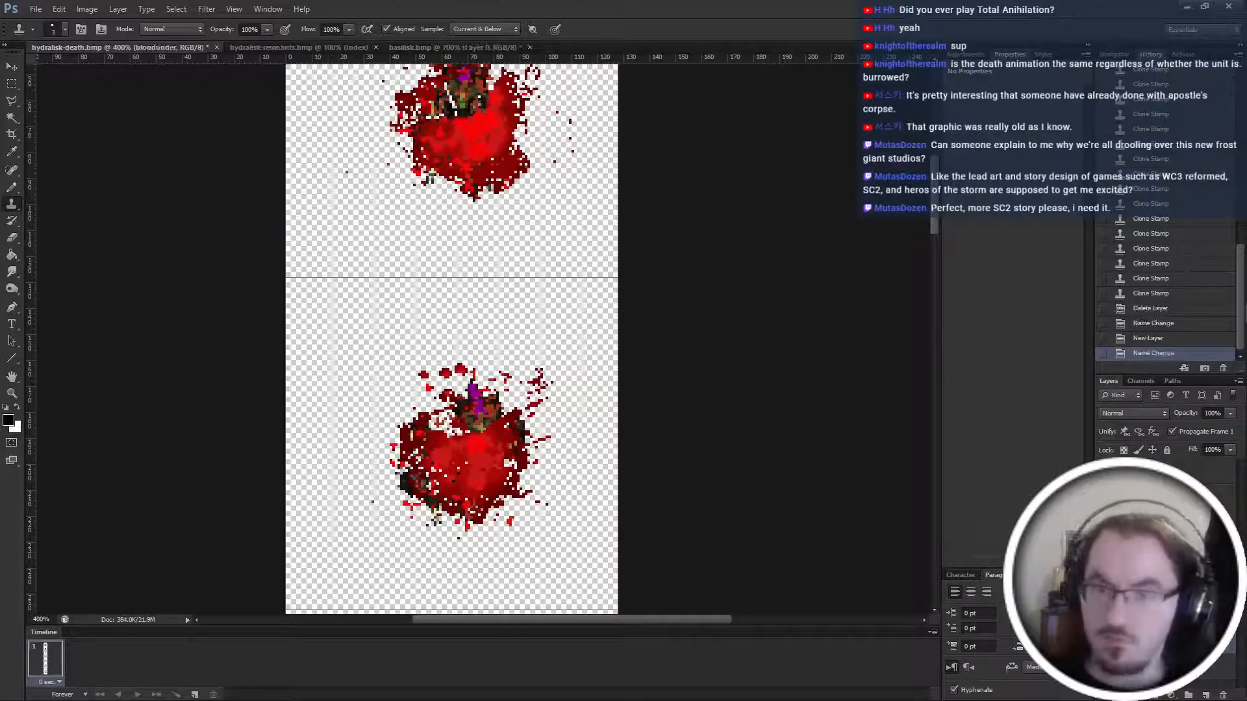
Set the Clone Stamp to sample All Layers and clone blood into the gaps at the body's base in the first frame.
{"action": "left_click", "coordinate": [484, 28]}
{"action": "left_click", "coordinate": [484, 52]}
{"action": "left_click", "coordinate": [484, 28]}
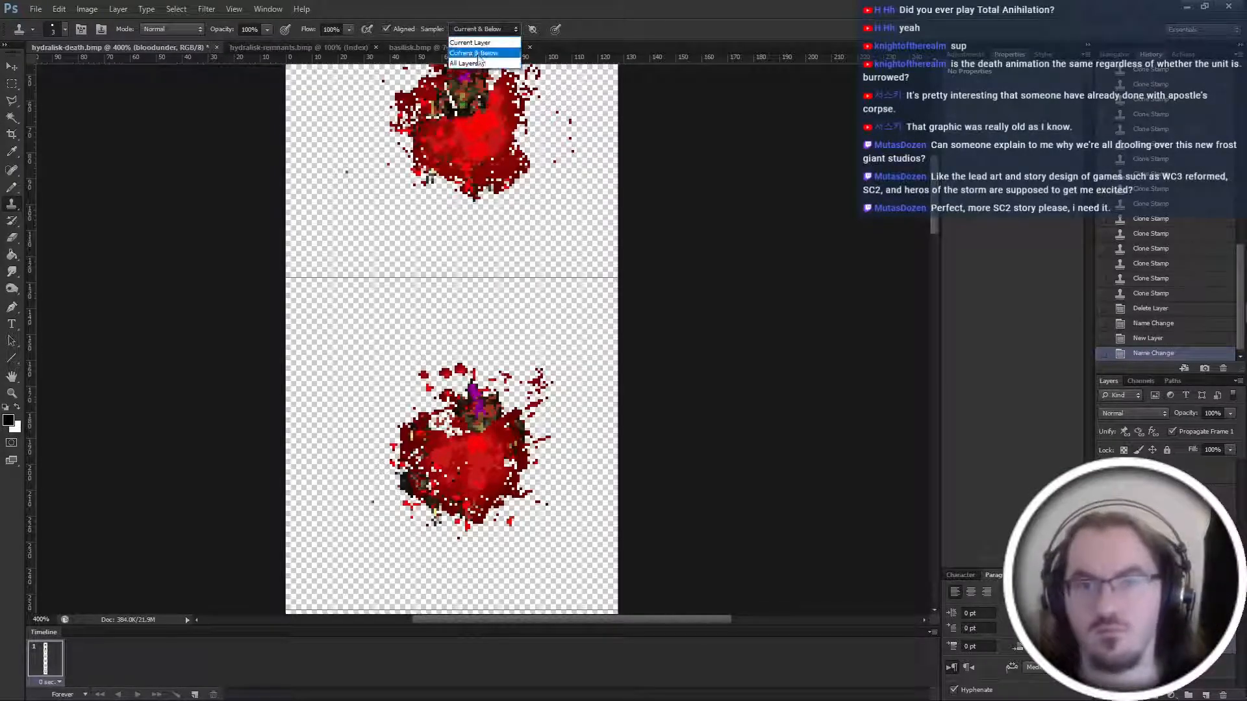
{"action": "left_click", "coordinate": [484, 65]}
{"action": "scroll", "coordinate": [494, 260], "scroll_direction": "up", "scroll_amount": 5}
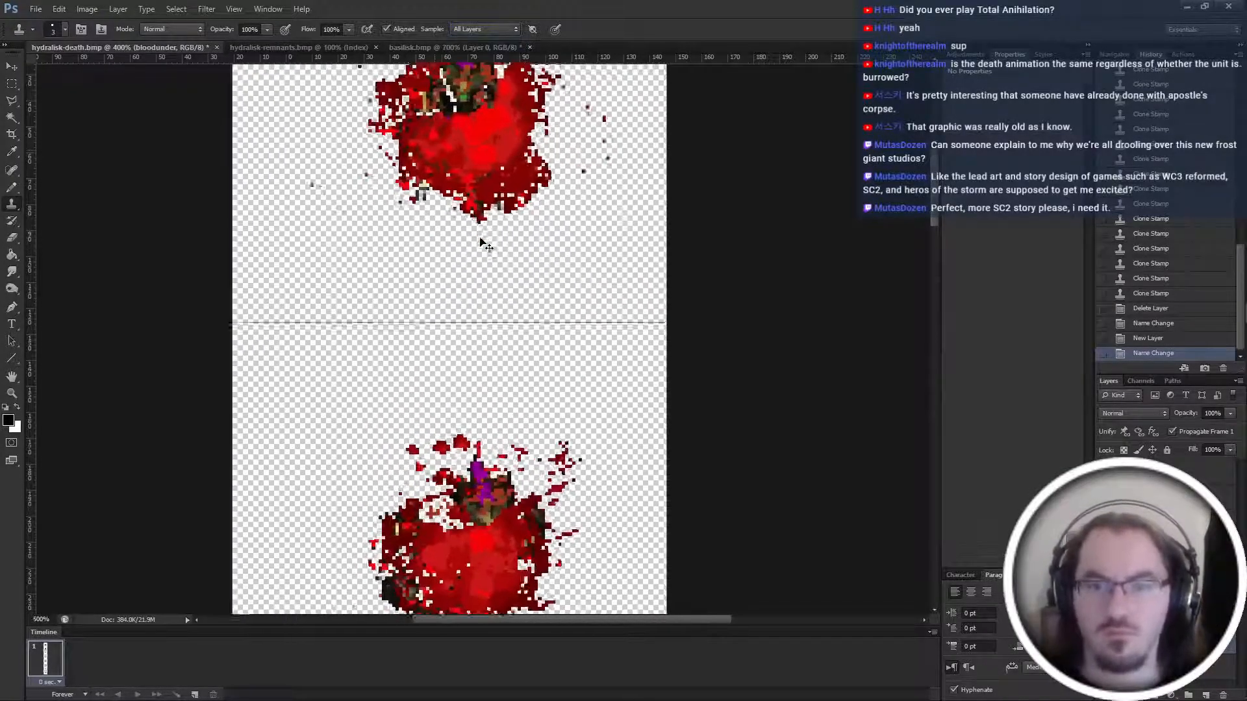
{"action": "scroll", "coordinate": [501, 269], "scroll_direction": "up", "scroll_amount": 1}
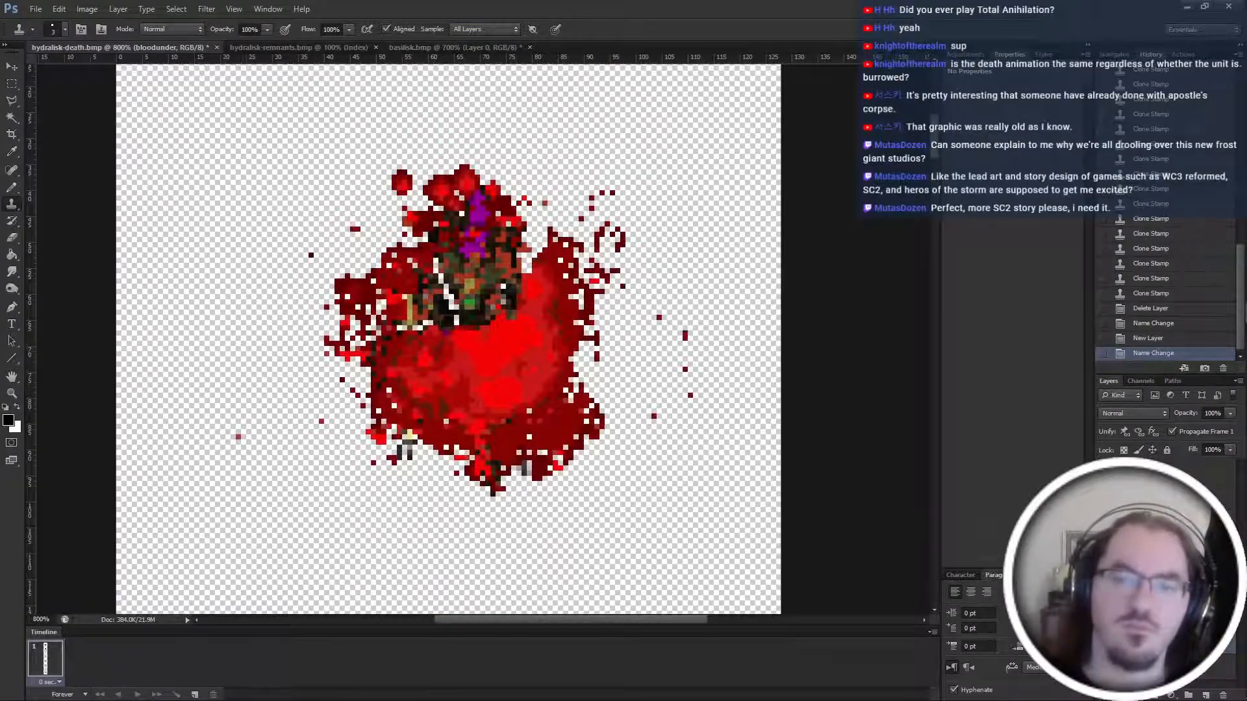
{"action": "mouse_move", "coordinate": [442, 298]}
{"action": "left_mouse_down"}
{"action": "mouse_move", "coordinate": [439, 256]}
{"action": "mouse_move", "coordinate": [461, 325]}
{"action": "left_mouse_up"}
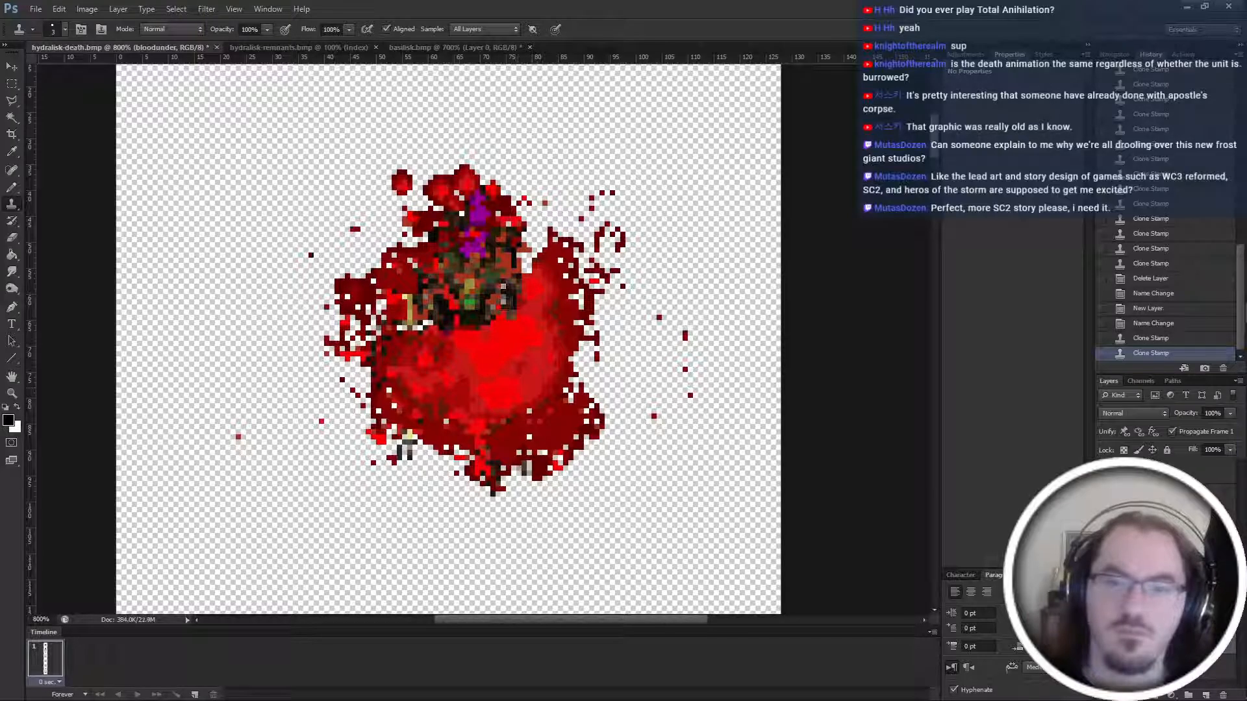
{"action": "left_click_drag", "start_coordinate": [501, 285], "coordinate": [530, 315]}
Clone blood from the pool into the gaps in the splatter left of the body in the first frame.
{"action": "left_click", "coordinate": [518, 356], "text": "alt"}
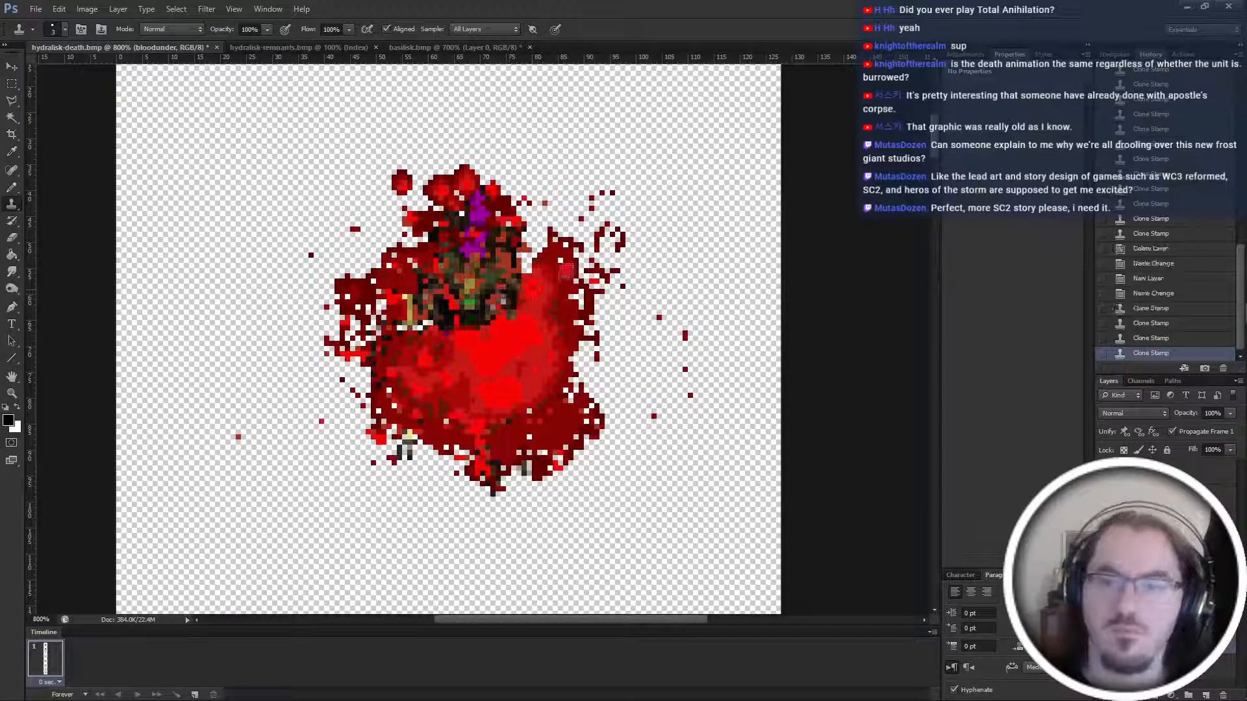
{"action": "mouse_move", "coordinate": [437, 319]}
{"action": "left_mouse_down"}
{"action": "mouse_move", "coordinate": [421, 311]}
{"action": "mouse_move", "coordinate": [425, 325]}
{"action": "left_mouse_up"}
{"action": "left_click_drag", "start_coordinate": [552, 284], "coordinate": [563, 273]}
{"action": "mouse_move", "coordinate": [390, 288]}
{"action": "left_mouse_down"}
{"action": "mouse_move", "coordinate": [377, 326]}
{"action": "mouse_move", "coordinate": [536, 450]}
{"action": "mouse_move", "coordinate": [504, 447]}
{"action": "mouse_move", "coordinate": [357, 306]}
{"action": "left_mouse_up"}
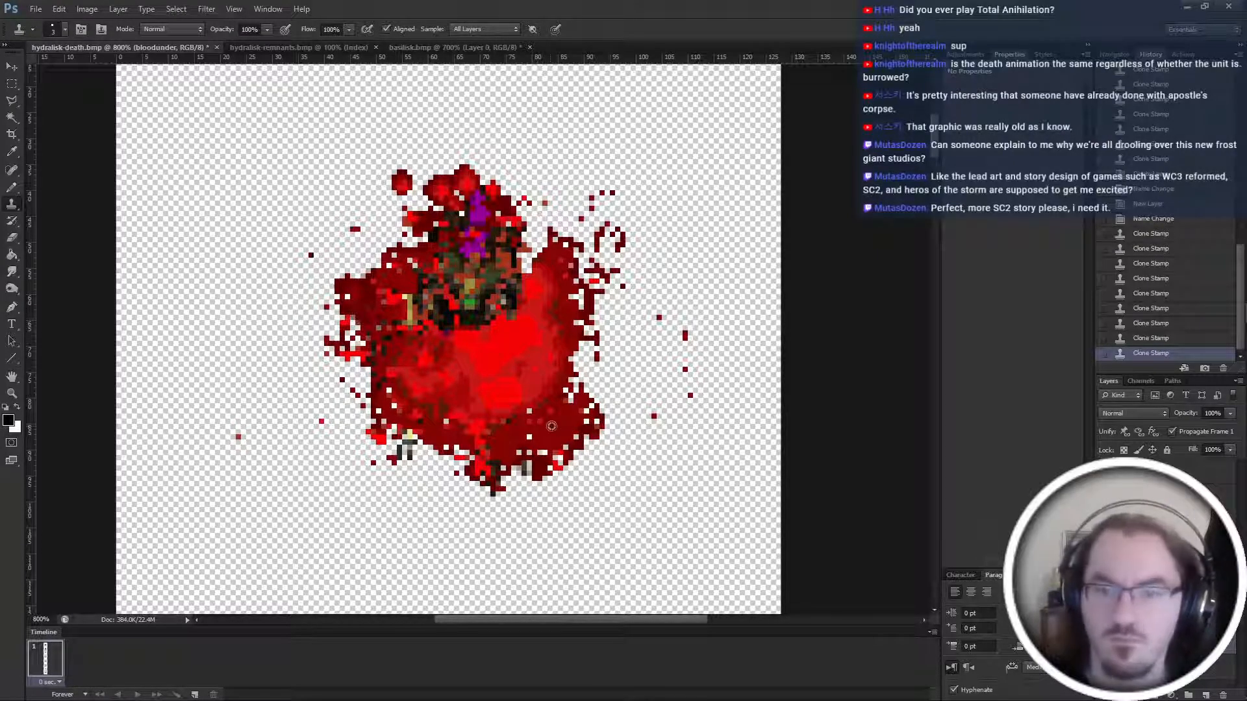
{"action": "left_click", "coordinate": [533, 436]}
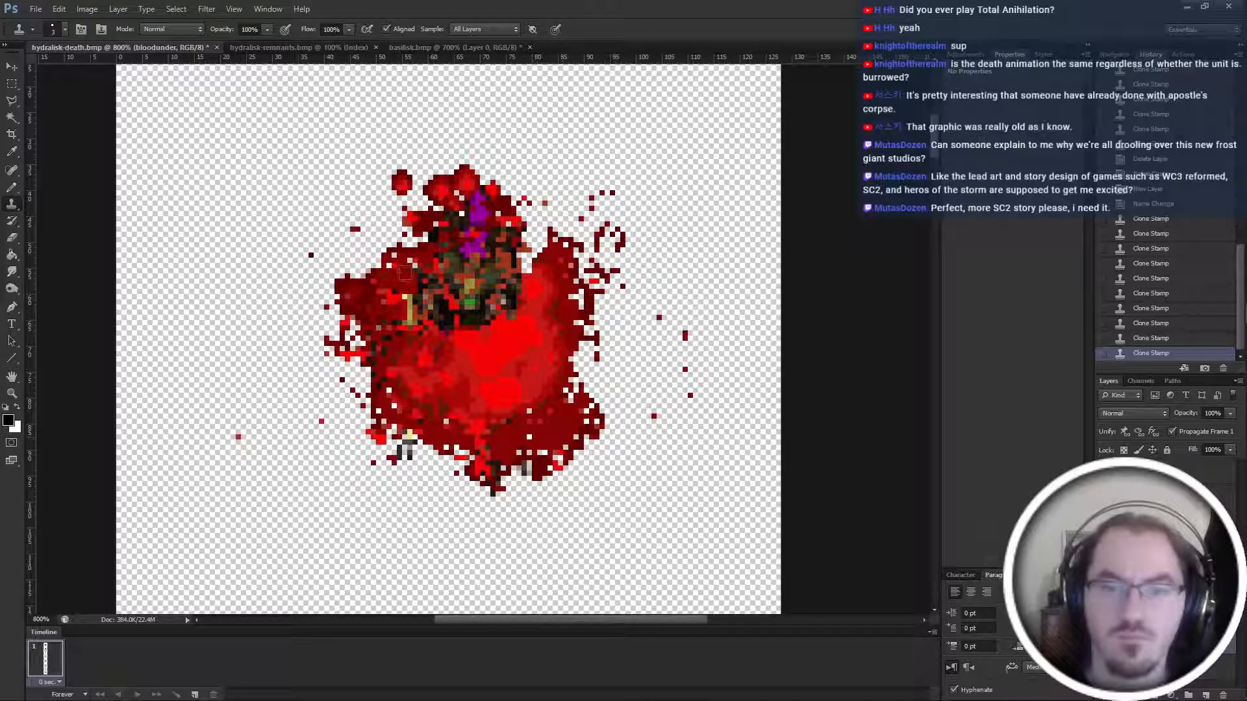
{"action": "mouse_move", "coordinate": [405, 273]}
{"action": "left_mouse_down"}
{"action": "mouse_move", "coordinate": [395, 262]}
{"action": "mouse_move", "coordinate": [412, 273]}
{"action": "left_mouse_up"}
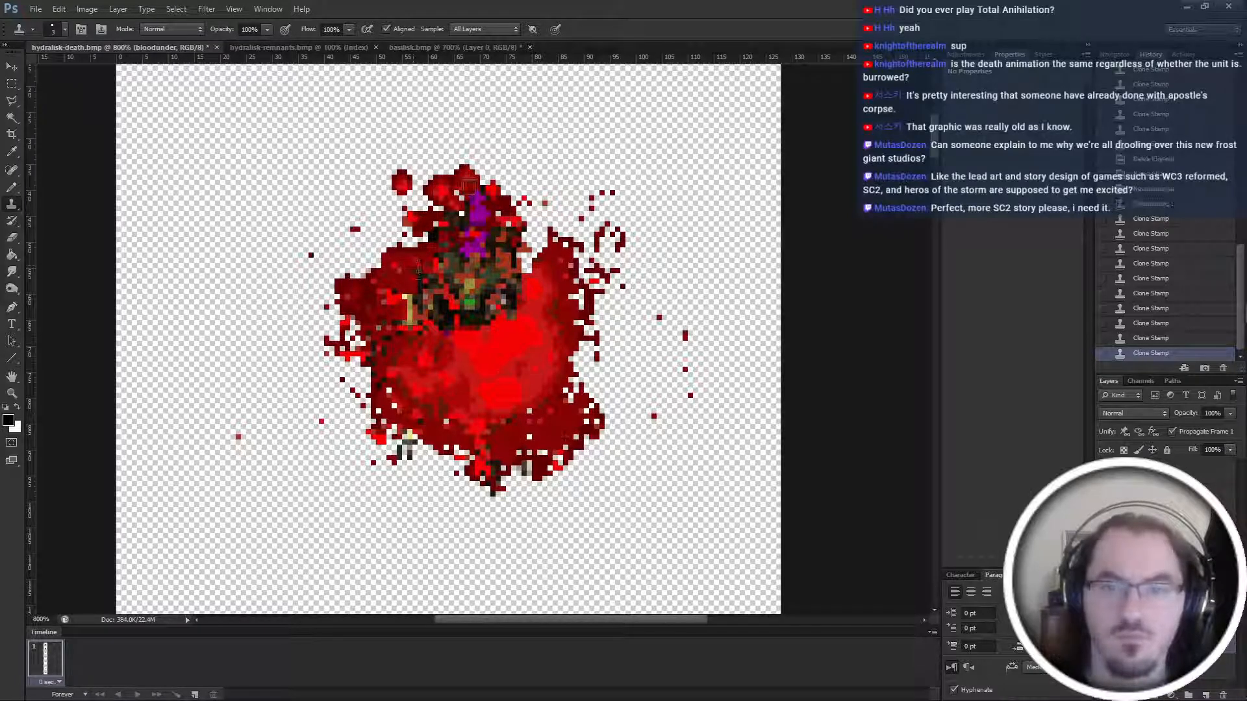
Clone blood into the small gaps around the purple head piece in the first frame.
{"action": "left_click_drag", "start_coordinate": [434, 220], "coordinate": [458, 197]}
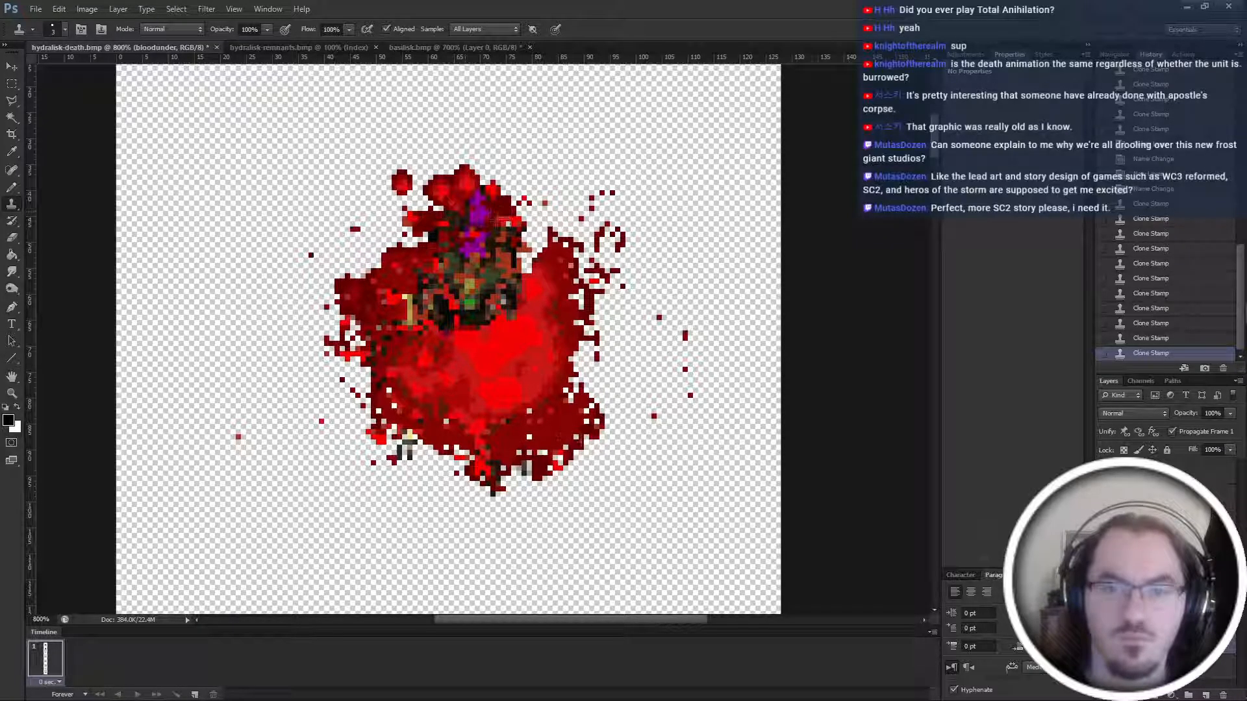
{"action": "left_click", "coordinate": [505, 223]}
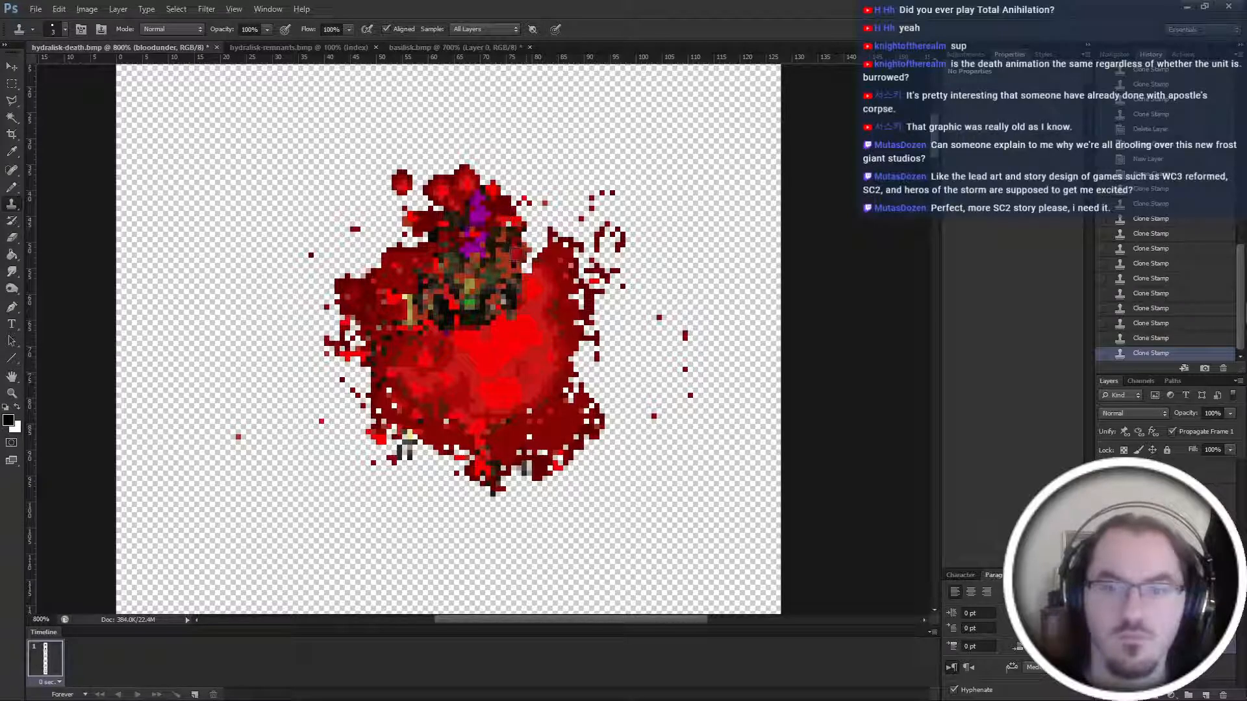
{"action": "left_click", "coordinate": [513, 228]}
Clone dark blood into the holes along the pool's right edge and lower right area in the first frame.
{"action": "left_click", "coordinate": [560, 430], "text": "alt"}
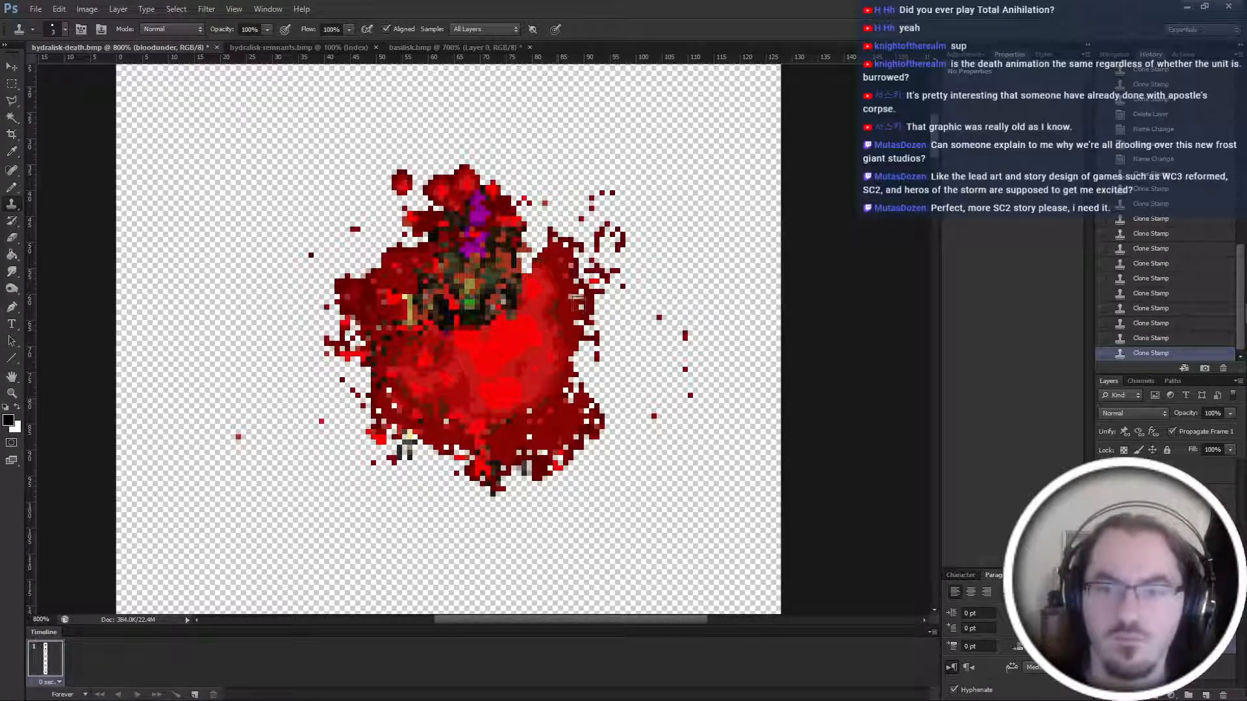
{"action": "left_click", "coordinate": [579, 299]}
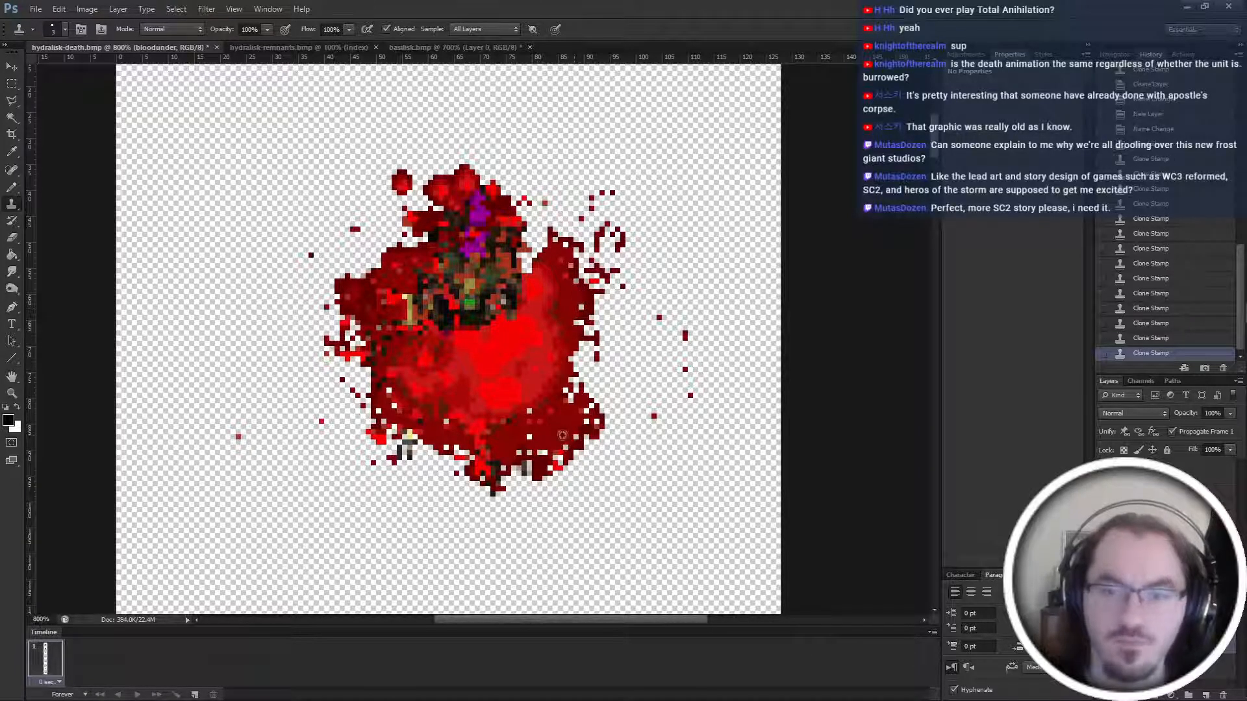
{"action": "left_click", "coordinate": [581, 307]}
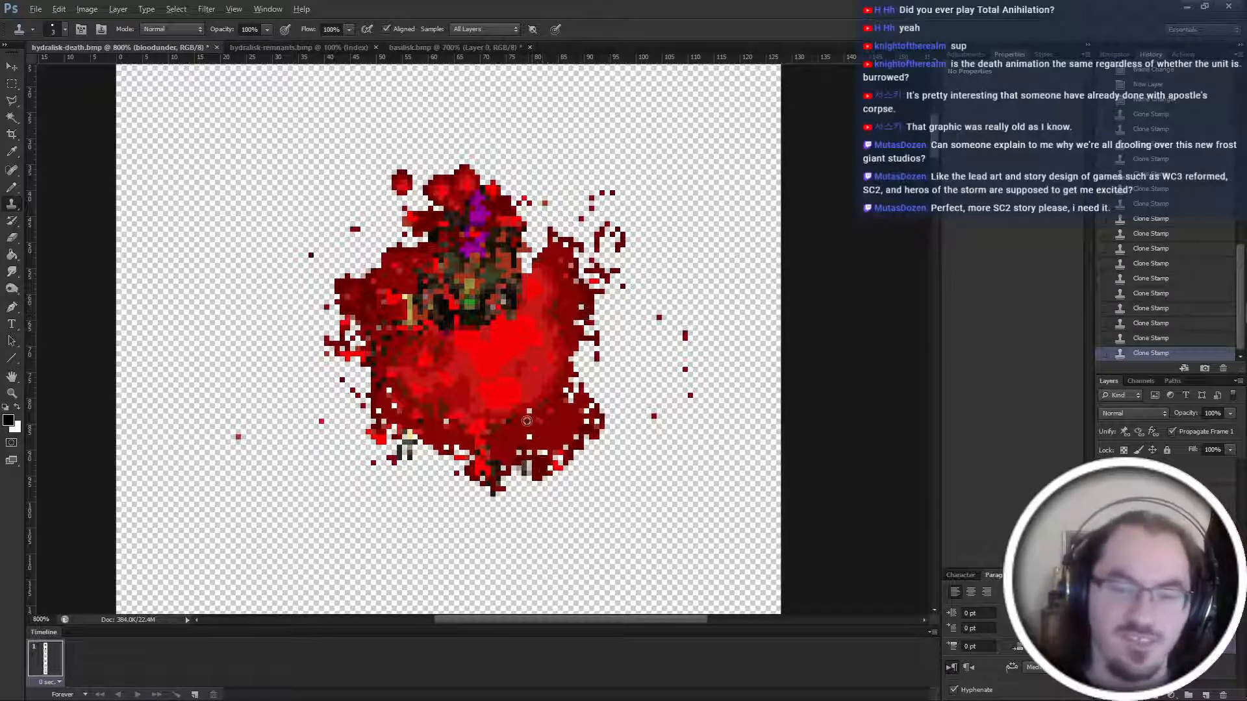
{"action": "left_click", "coordinate": [574, 308]}
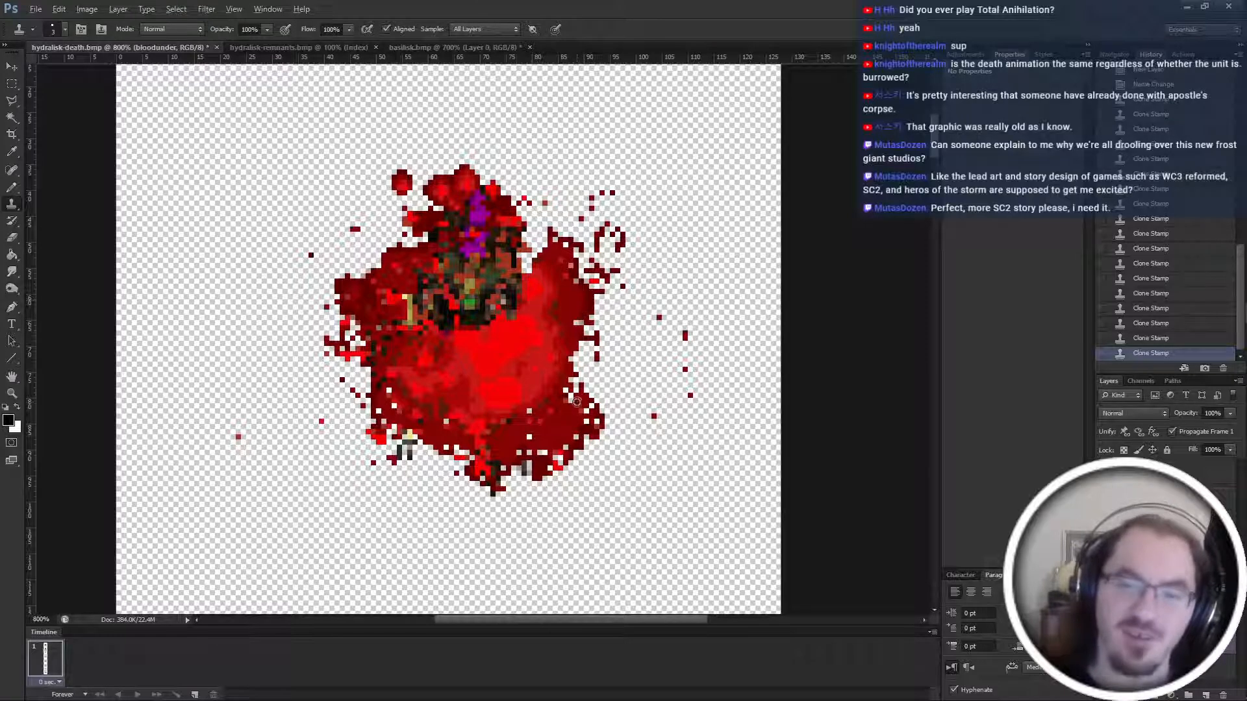
{"action": "left_click", "coordinate": [596, 347]}
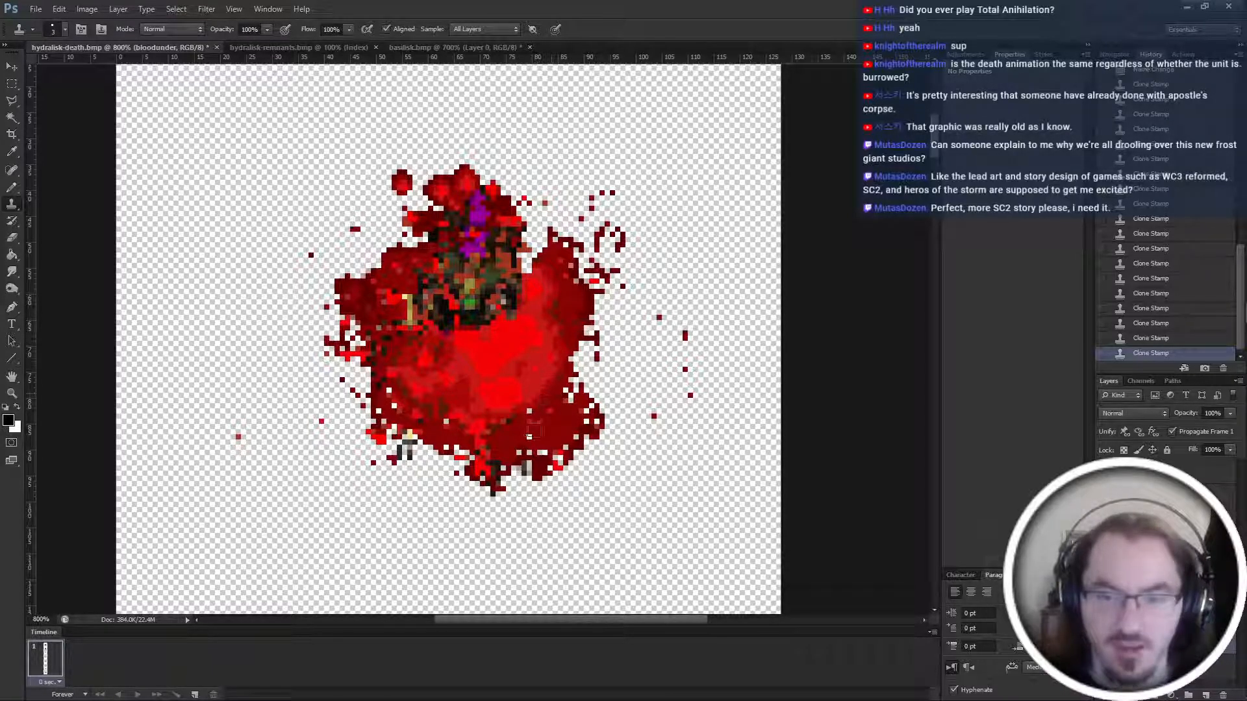
{"action": "left_click", "coordinate": [532, 413]}
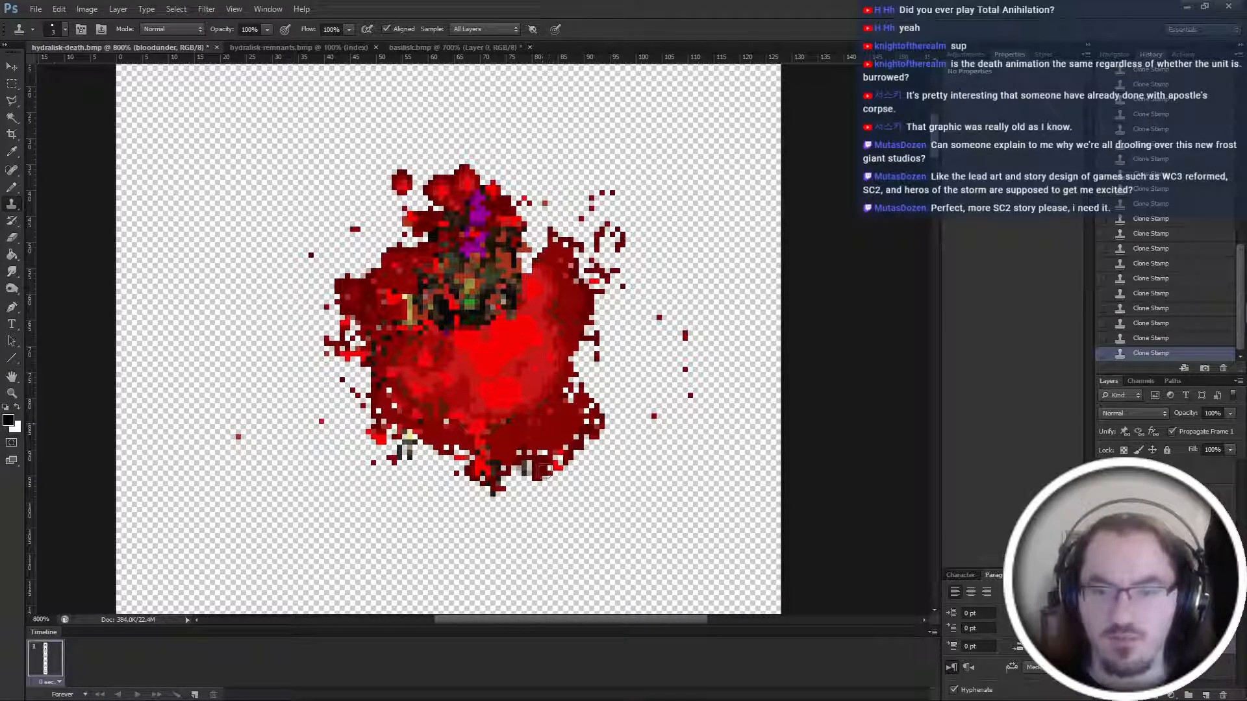
Clone blood over the transparent holes within and along the edges of the pool in the second frame.
{"action": "scroll", "coordinate": [555, 413], "scroll_direction": "down", "scroll_amount": 2}
{"action": "scroll", "coordinate": [511, 468], "scroll_direction": "down", "scroll_amount": 4}
{"action": "scroll", "coordinate": [511, 468], "scroll_direction": "down", "scroll_amount": 3}
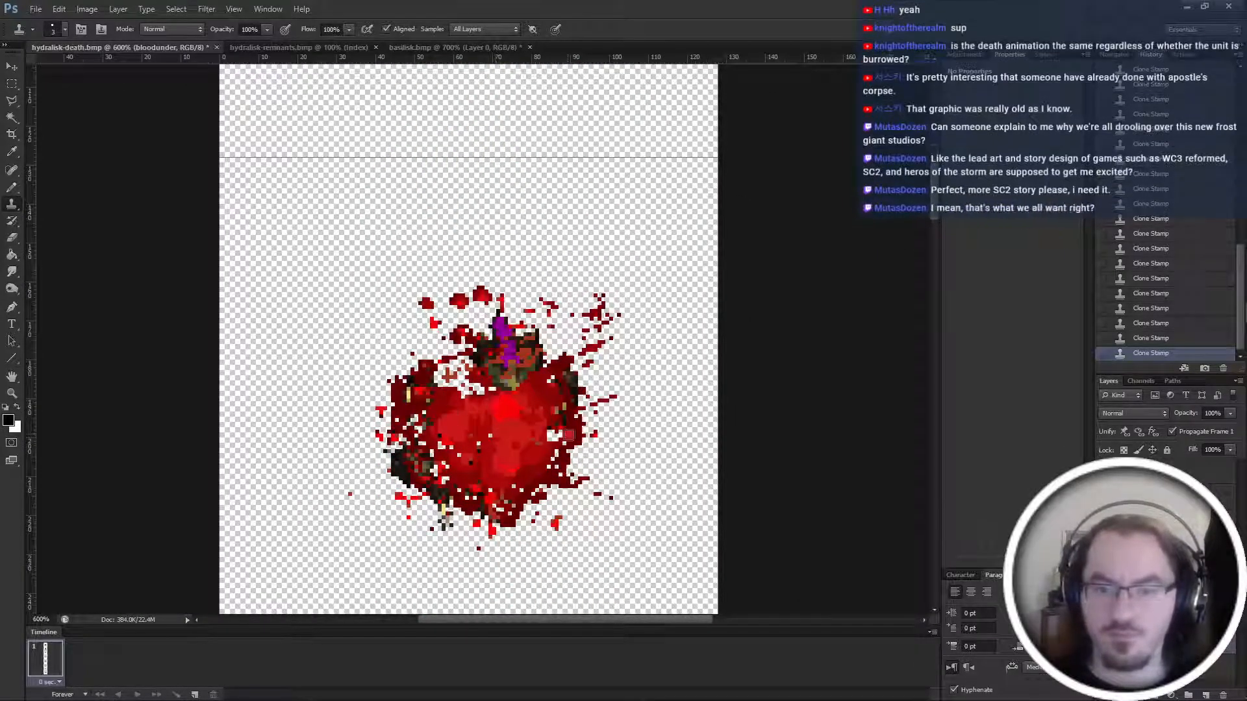
{"action": "scroll", "coordinate": [551, 447], "scroll_direction": "up", "scroll_amount": 1}
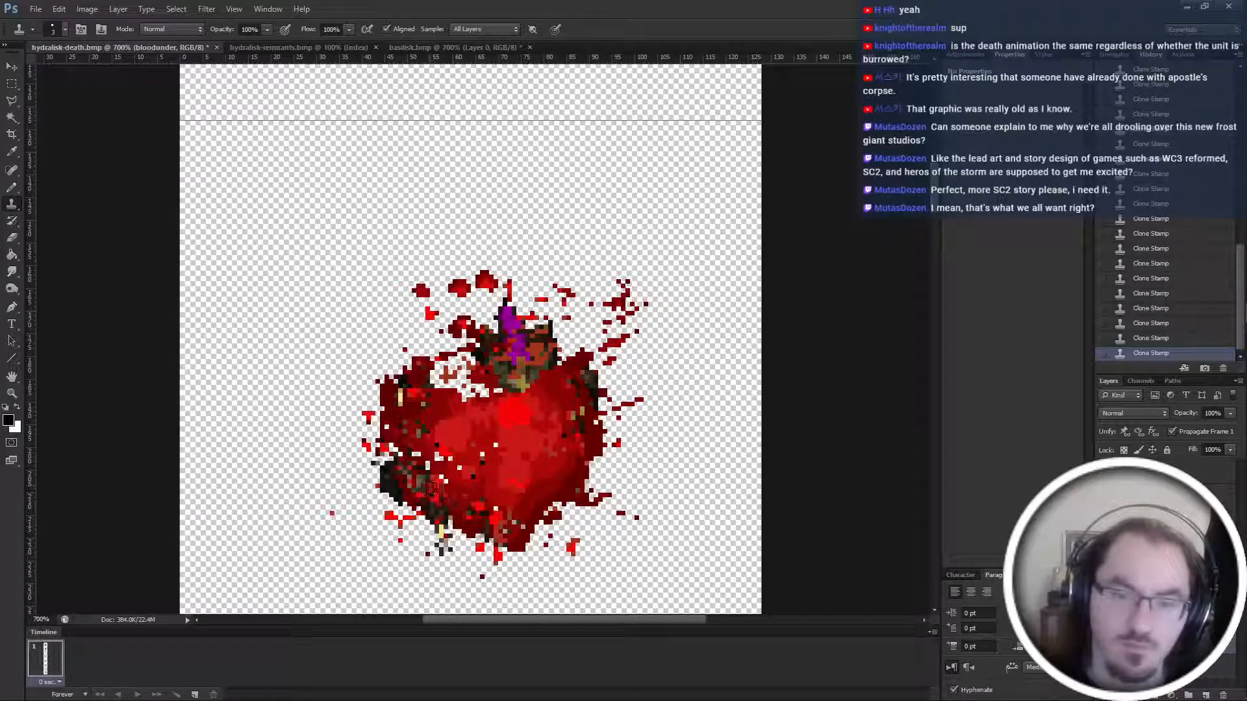
{"action": "left_click", "coordinate": [443, 490]}
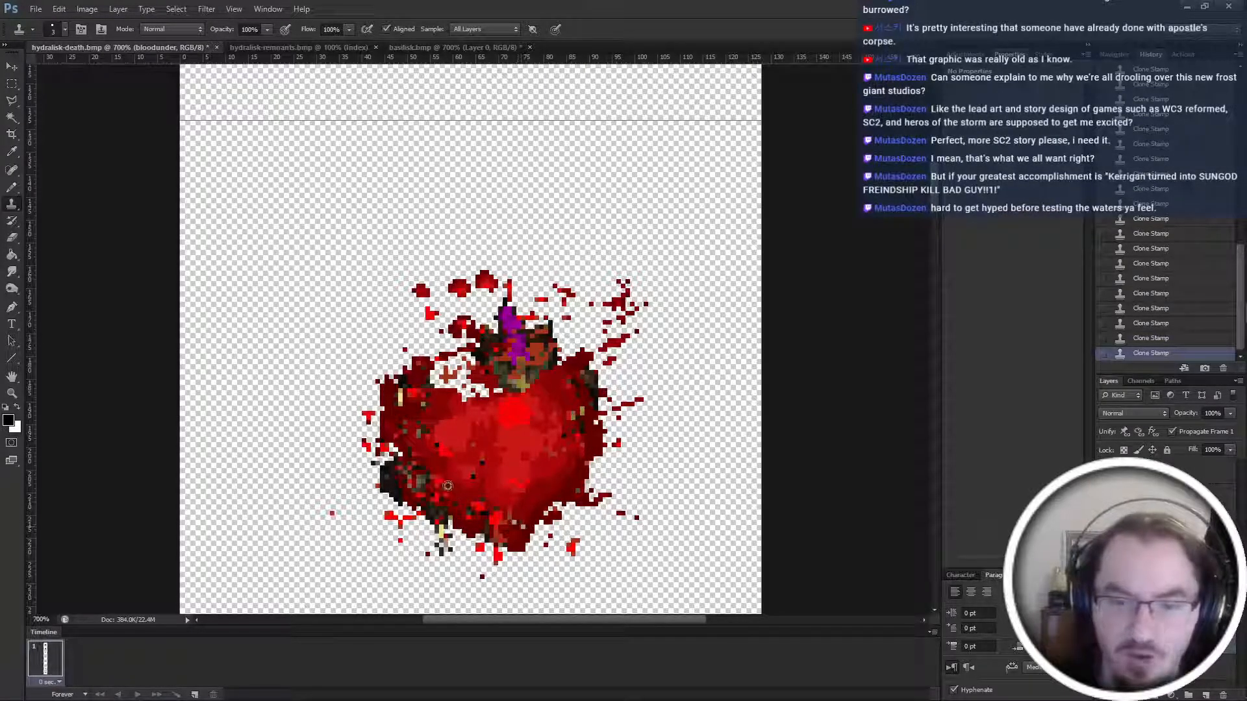
Compare the neighbouring frames and clone blood into the large gap left of the body piece in the second frame.
{"action": "scroll", "coordinate": [565, 381], "scroll_direction": "down", "scroll_amount": 5}
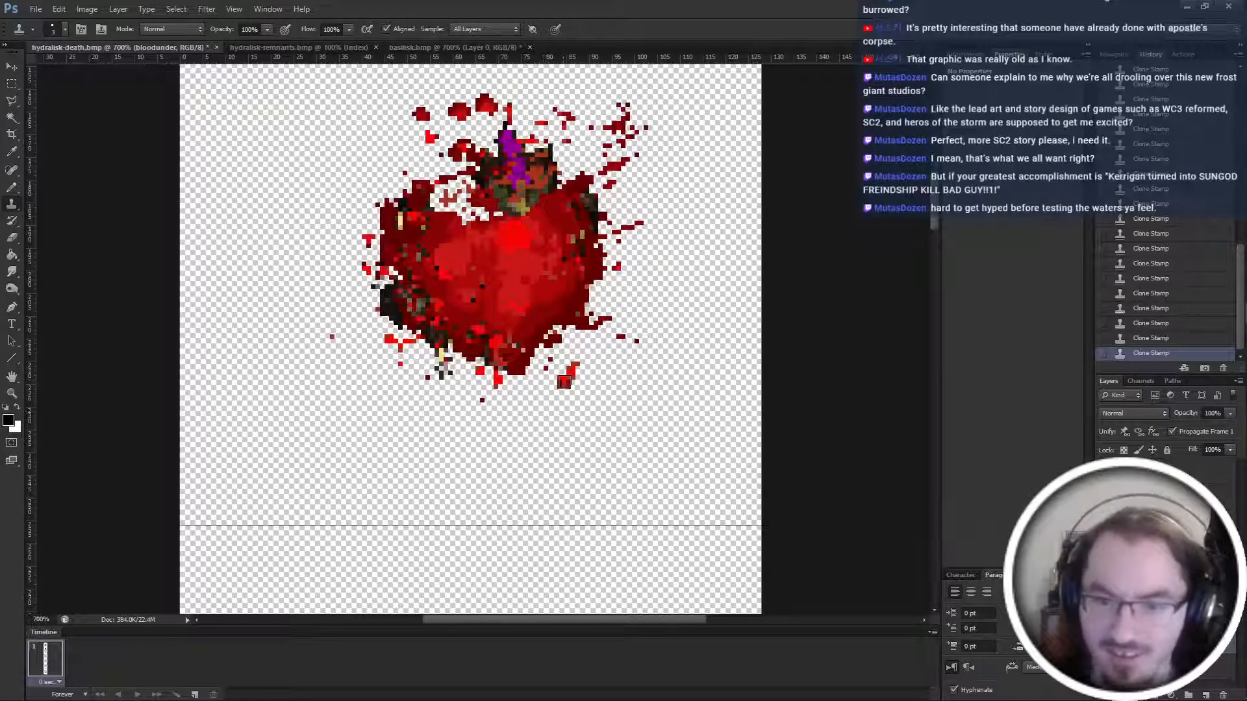
{"action": "scroll", "coordinate": [565, 381], "scroll_direction": "down", "scroll_amount": 5}
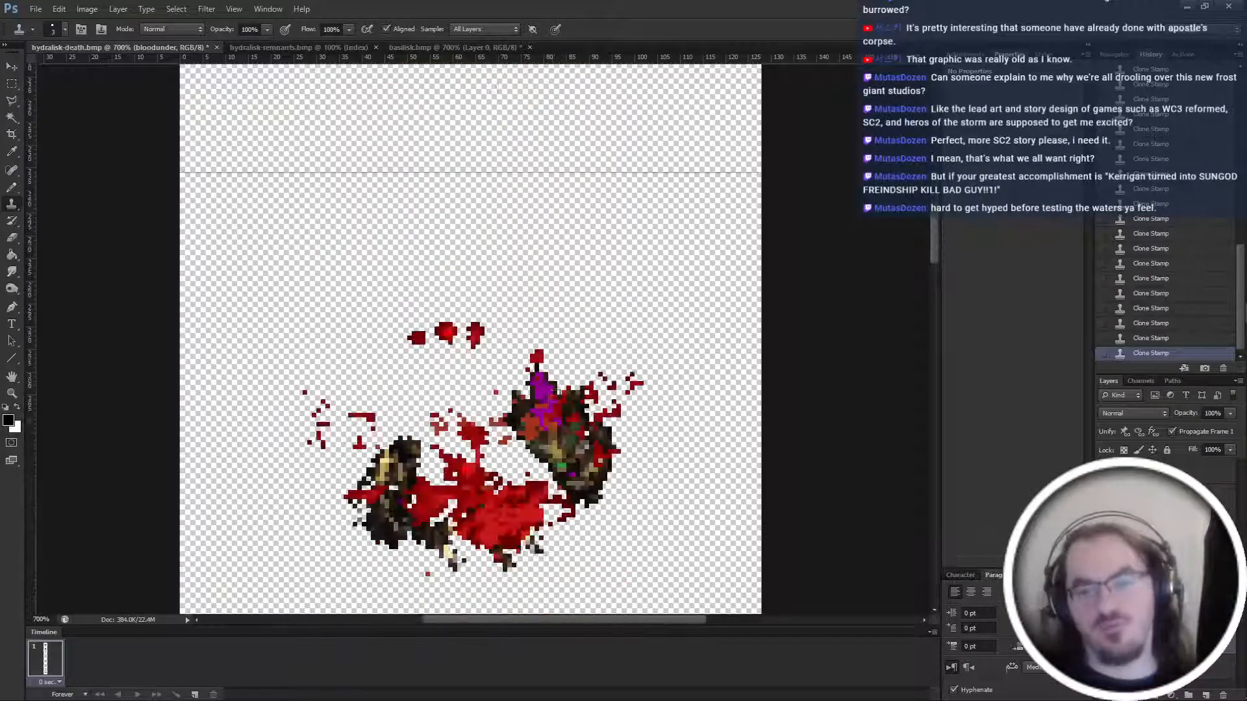
{"action": "key", "text": "ctrl+minus"}
{"action": "key", "text": "ctrl+minus"}
{"action": "key", "text": "ctrl+minus"}
{"action": "scroll", "coordinate": [553, 397], "scroll_direction": "up", "scroll_amount": 3}
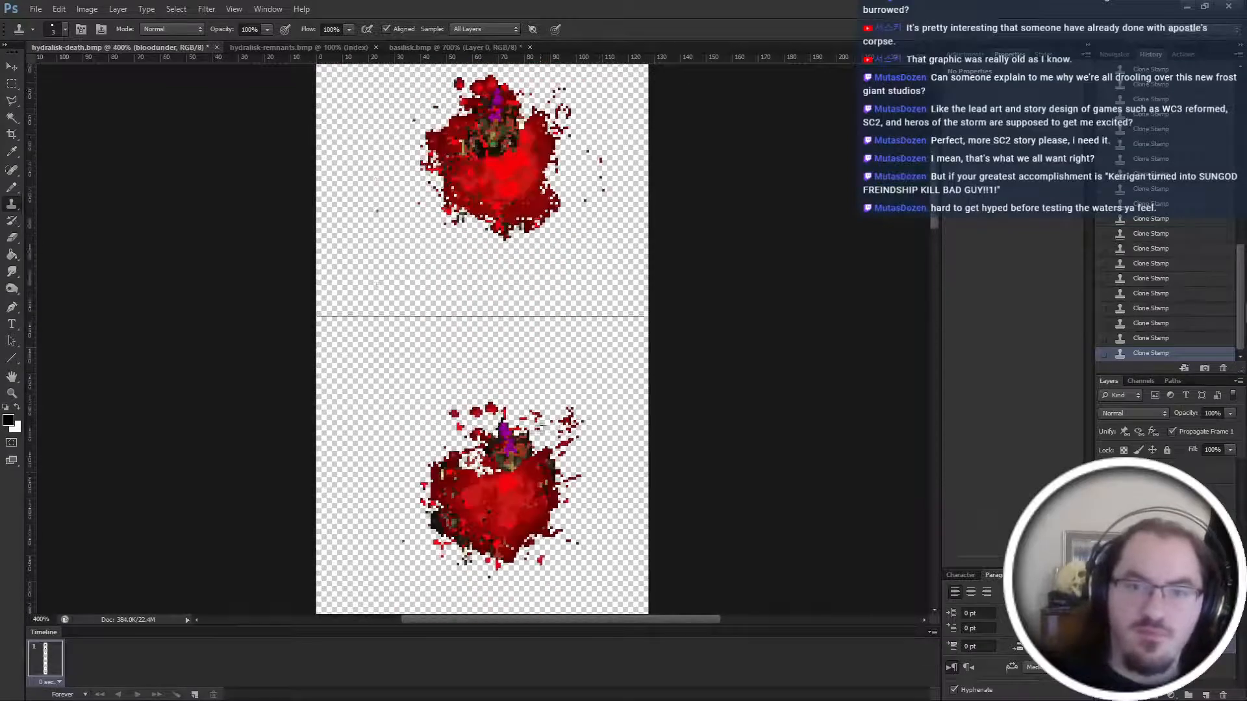
{"action": "key", "text": "ctrl+plus"}
{"action": "key", "text": "ctrl+plus"}
{"action": "key", "text": "ctrl+plus"}
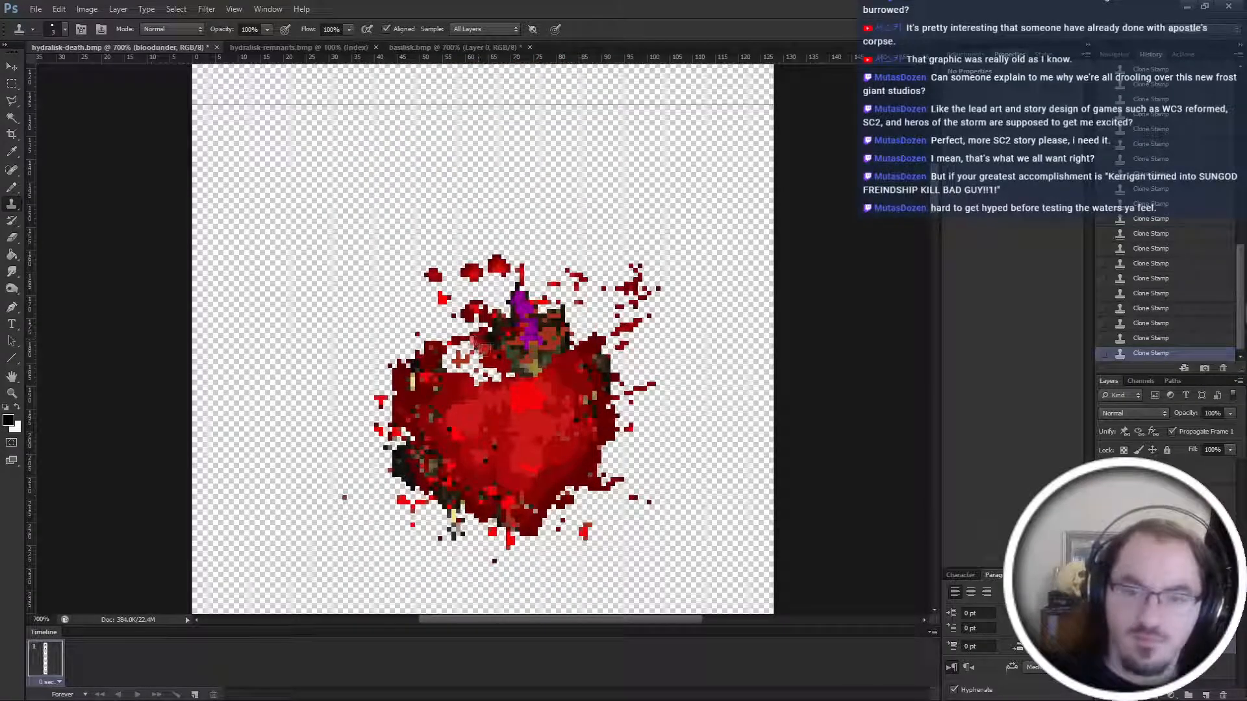
{"action": "mouse_move", "coordinate": [471, 367]}
{"action": "left_mouse_down"}
{"action": "mouse_move", "coordinate": [441, 400]}
{"action": "mouse_move", "coordinate": [445, 352]}
{"action": "mouse_move", "coordinate": [465, 417]}
{"action": "mouse_move", "coordinate": [451, 424]}
{"action": "mouse_move", "coordinate": [448, 365]}
{"action": "mouse_move", "coordinate": [459, 371]}
{"action": "mouse_move", "coordinate": [438, 394]}
{"action": "mouse_move", "coordinate": [458, 353]}
{"action": "left_mouse_up"}
{"action": "left_click", "coordinate": [446, 415], "text": "alt"}
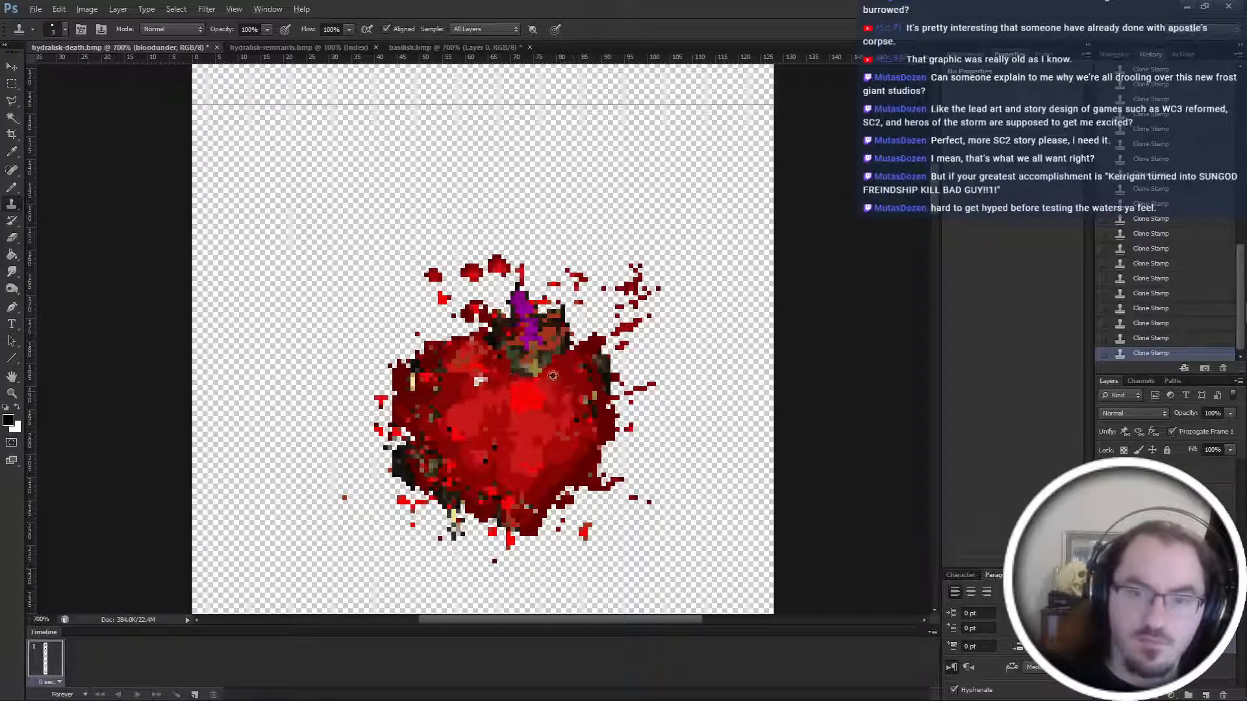
Review the blood pools in the first and second frames for remaining holes, then compare them with the third frame.
{"action": "scroll", "coordinate": [485, 382], "scroll_direction": "up", "scroll_amount": 3}
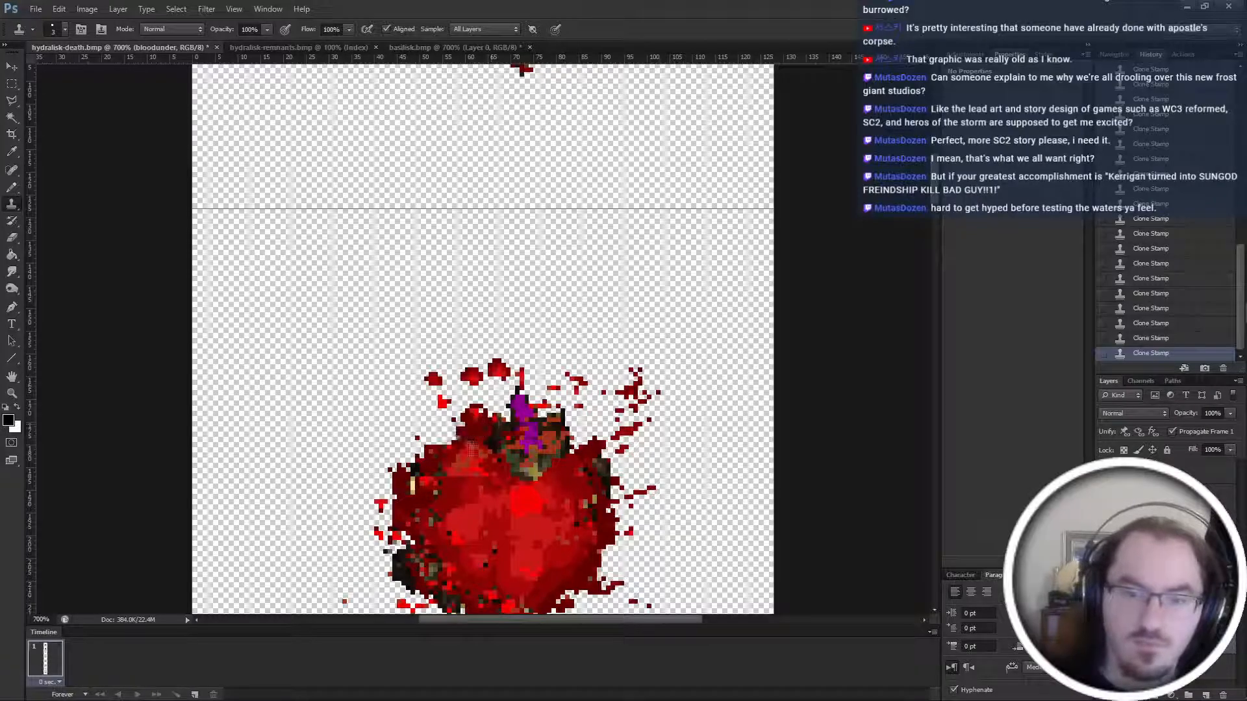
{"action": "scroll", "coordinate": [510, 528], "scroll_direction": "up", "scroll_amount": 2}
{"action": "scroll", "coordinate": [510, 527], "scroll_direction": "up", "scroll_amount": 7}
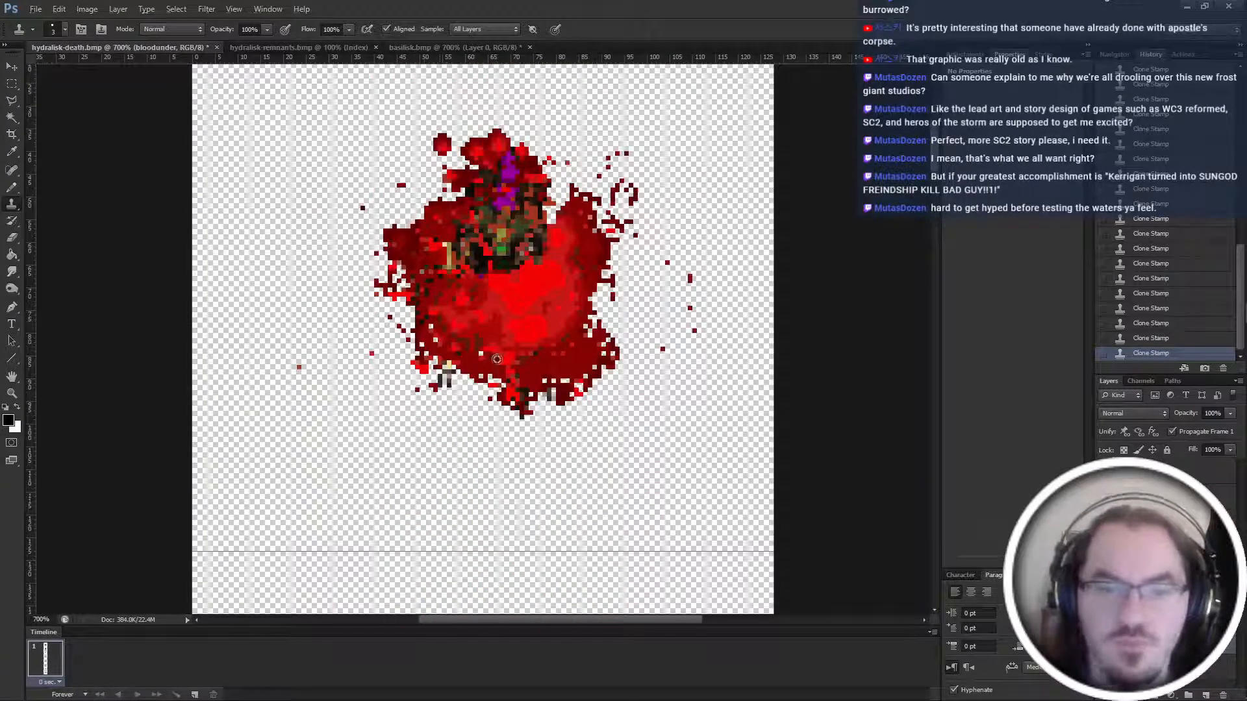
{"action": "left_click", "coordinate": [436, 328]}
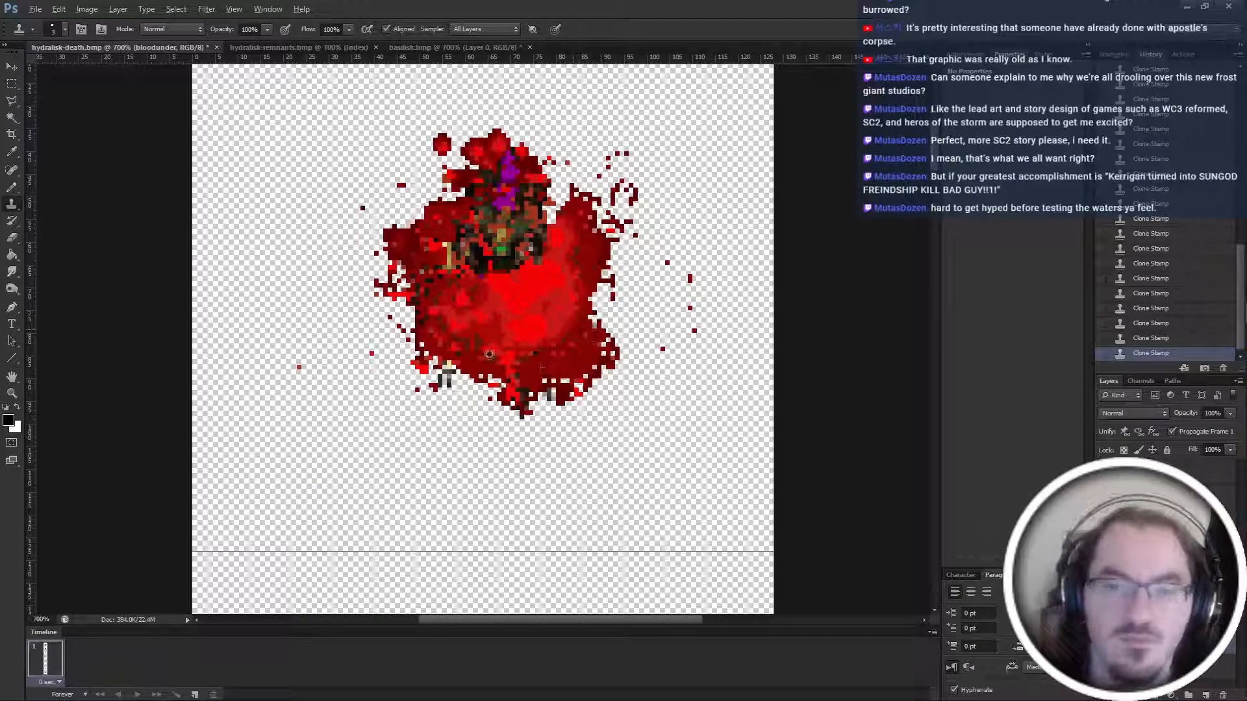
{"action": "scroll", "coordinate": [493, 374], "scroll_direction": "up", "scroll_amount": 4}
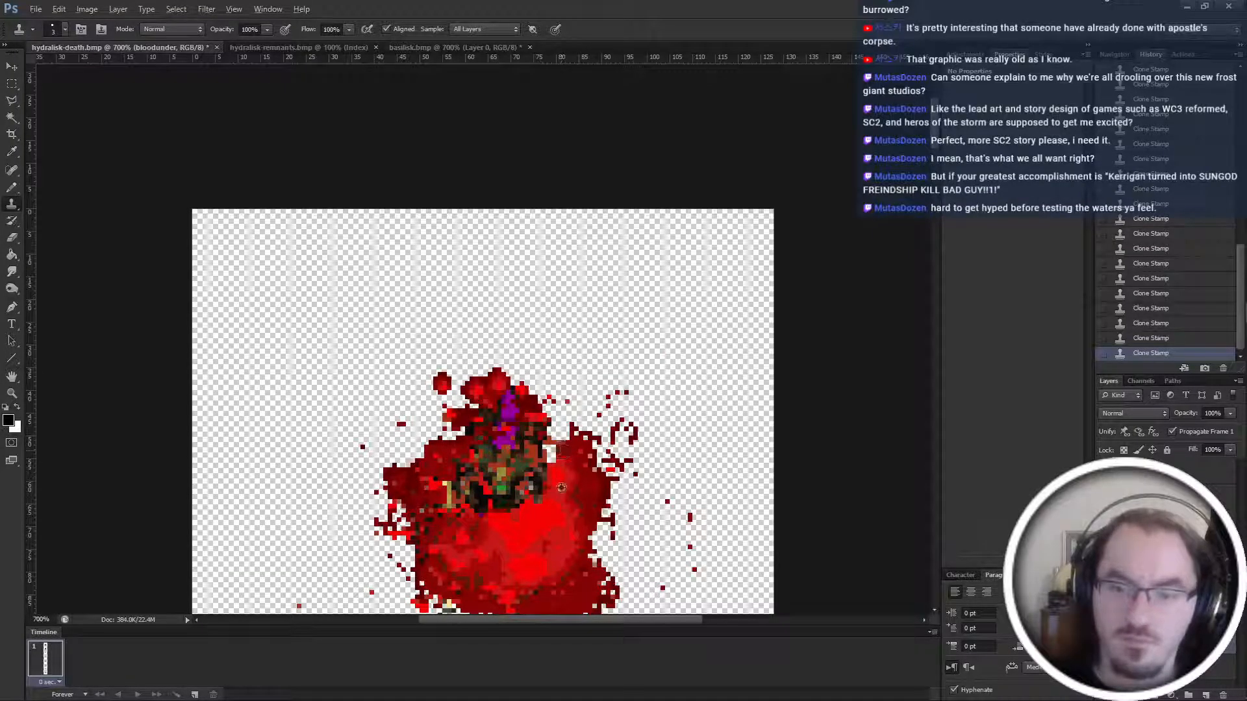
{"action": "scroll", "coordinate": [557, 462], "scroll_direction": "down", "scroll_amount": 4}
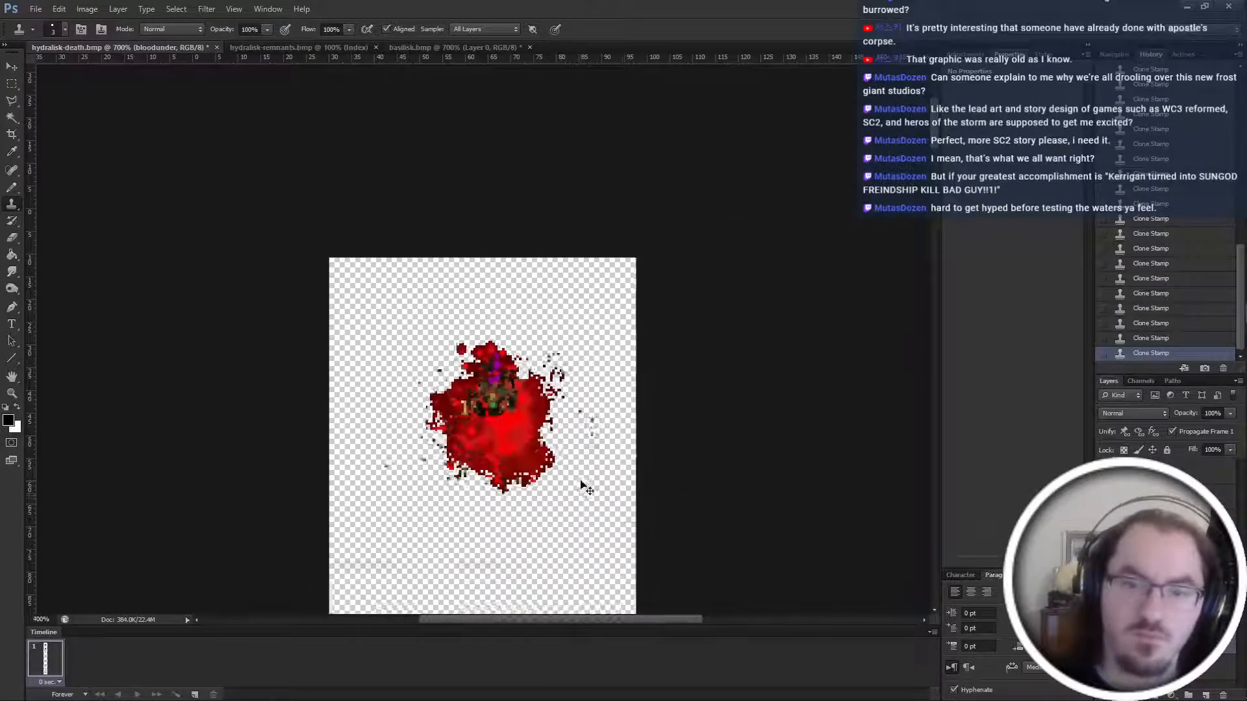
{"action": "scroll", "coordinate": [583, 484], "scroll_direction": "down", "scroll_amount": 1}
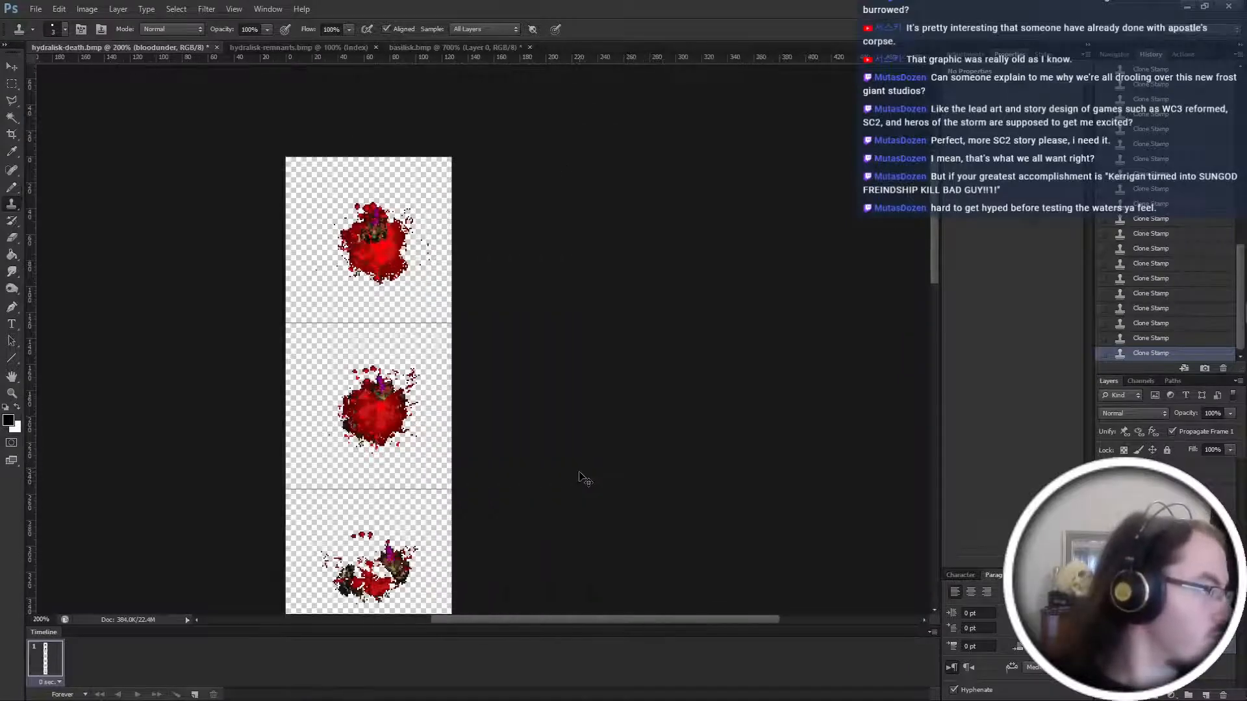
Show the black background behind the frames and save the layered document to the Desktop as basilisk-death.psd.
{"action": "left_click", "coordinate": [1103, 669]}
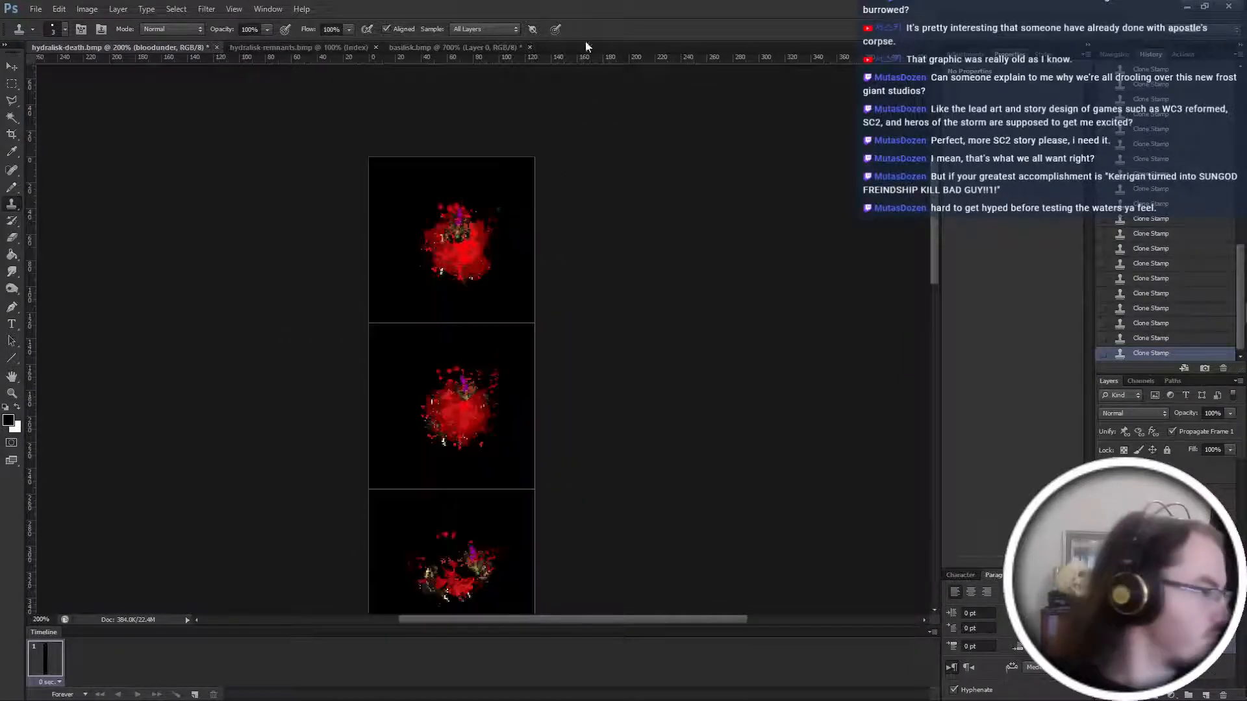
{"action": "scroll", "coordinate": [656, 233], "scroll_direction": "down", "scroll_amount": 1}
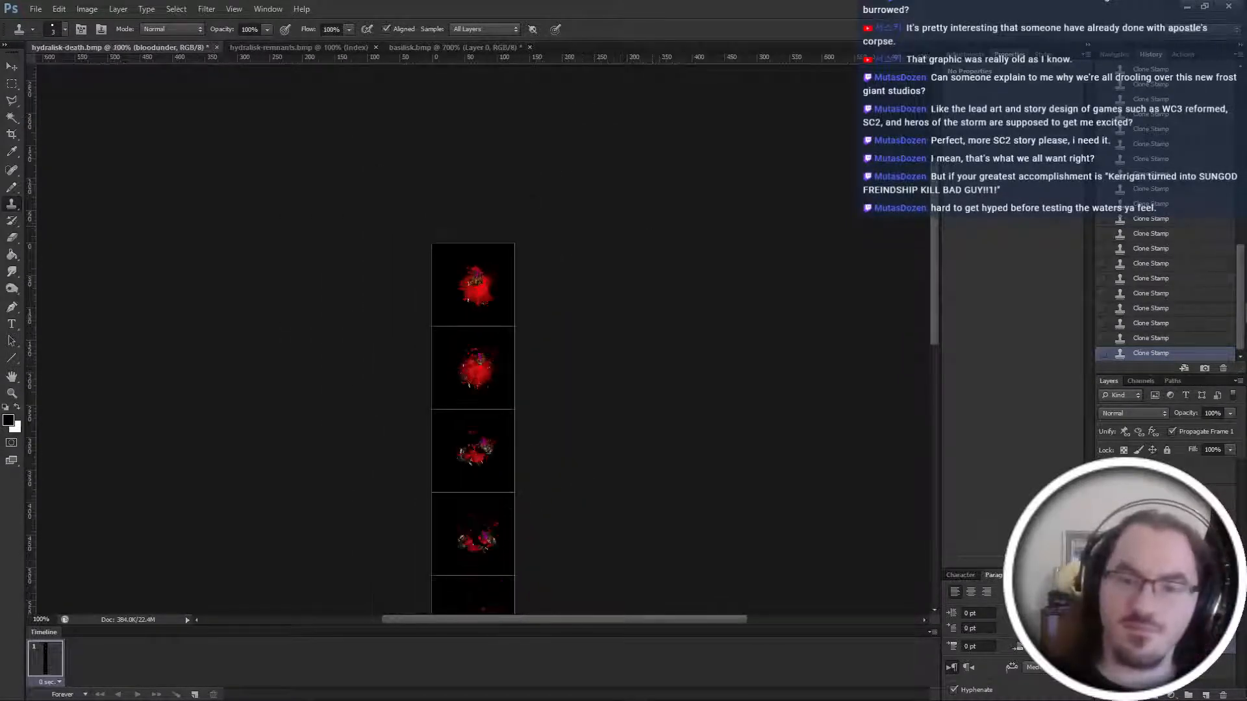
{"action": "key", "text": "ctrl+shift+s"}
{"action": "left_click", "coordinate": [851, 365]}
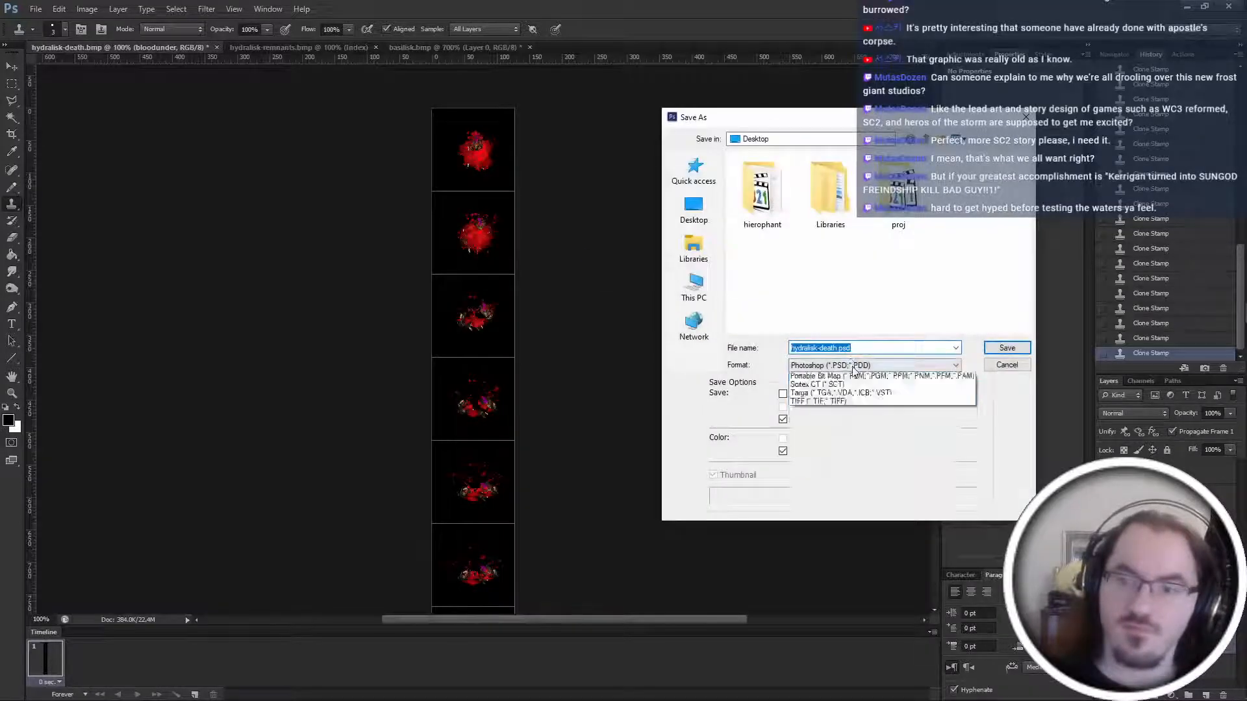
{"action": "left_click", "coordinate": [852, 377]}
{"action": "type", "text": "bloodunder"}
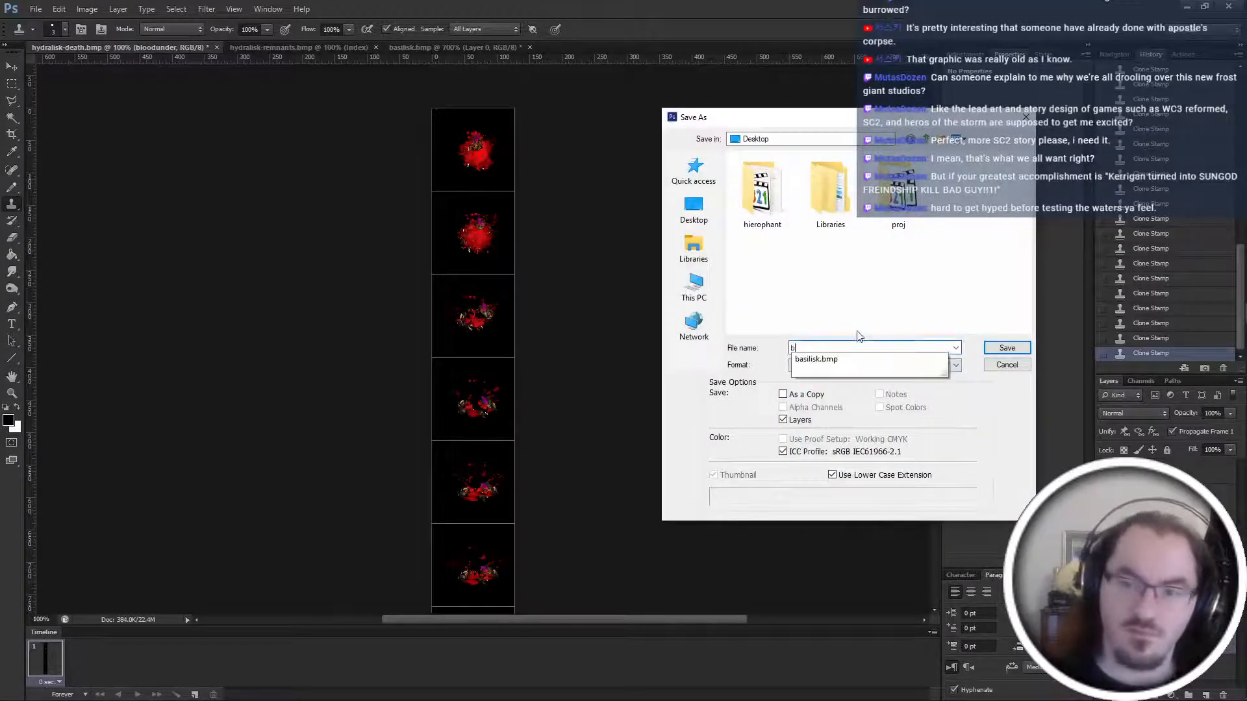
{"action": "key", "text": "Return"}
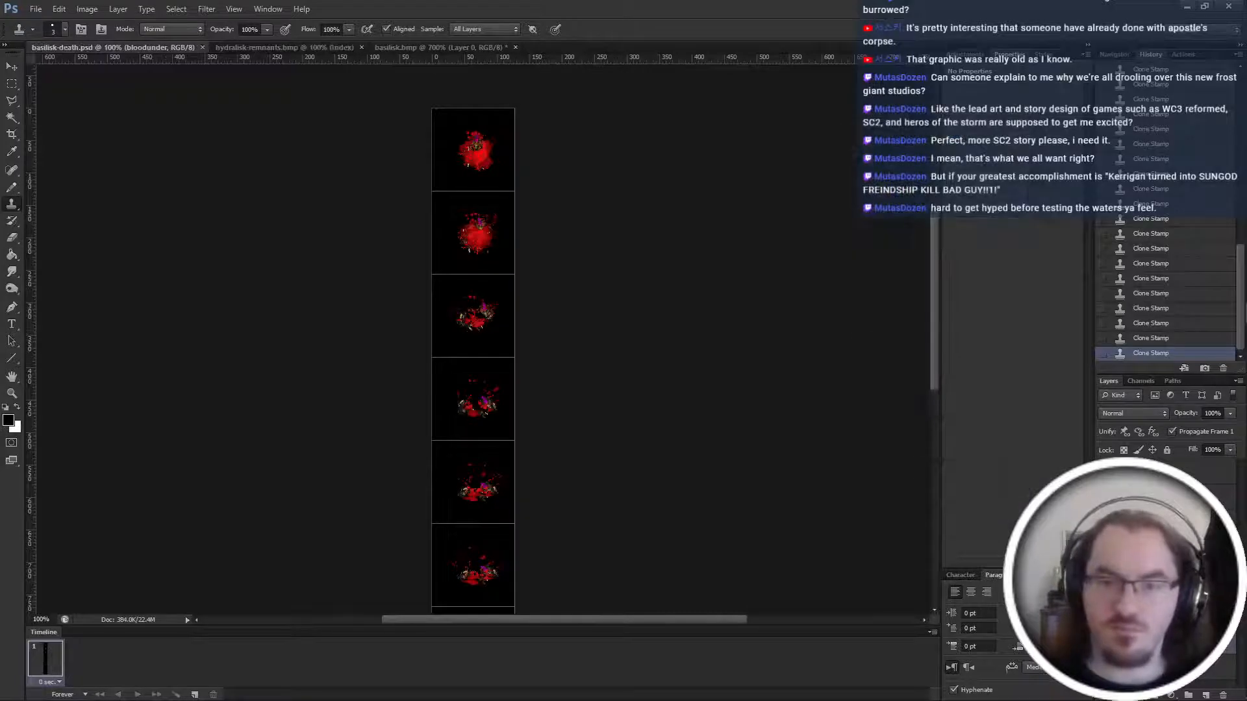
Convert the frame strip to Indexed Color and save it in BMP format as basilisk-death.bmp.
{"action": "scroll", "coordinate": [824, 349], "scroll_direction": "down", "scroll_amount": 5}
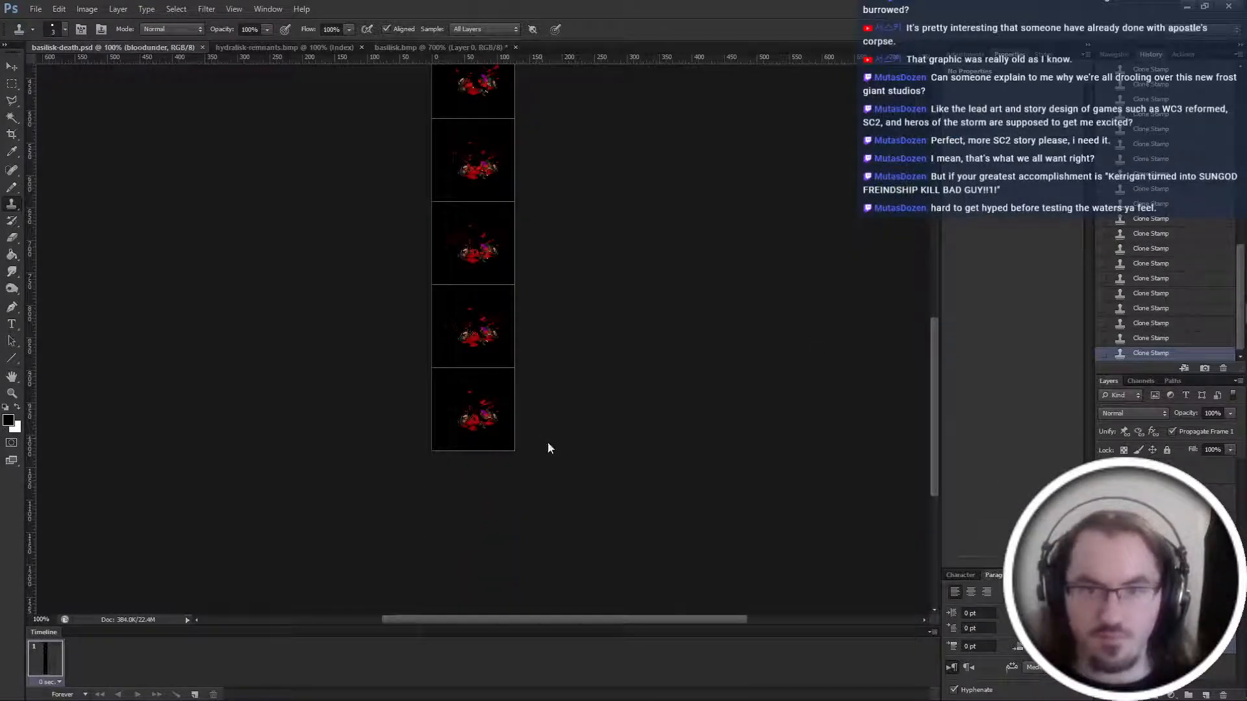
{"action": "key", "text": "ctrl+shift+s"}
{"action": "key", "text": "Escape"}
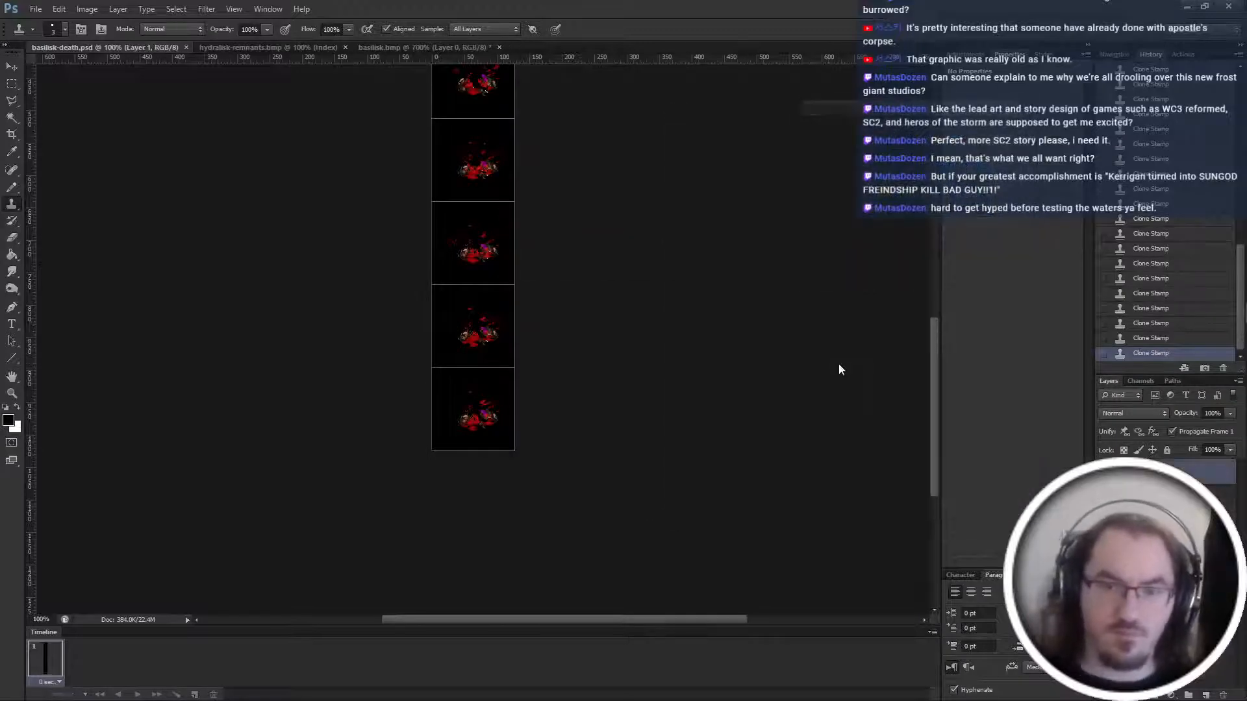
{"action": "key", "text": "F2"}
{"action": "left_click", "coordinate": [827, 367]}
{"action": "left_click", "coordinate": [829, 402]}
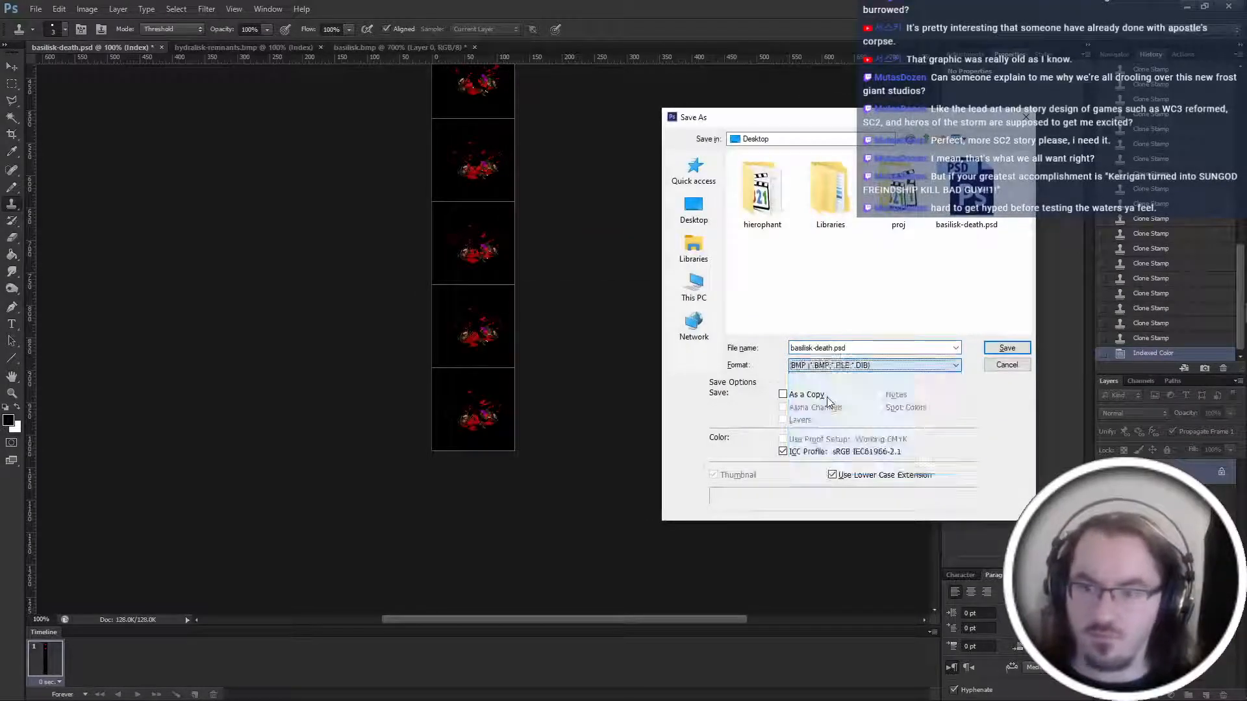
{"action": "key", "text": "Return"}
Copy the last frame of basilisk-death.bmp and switch to the hydralisk-remnants.bmp document.
{"action": "key", "text": "m"}
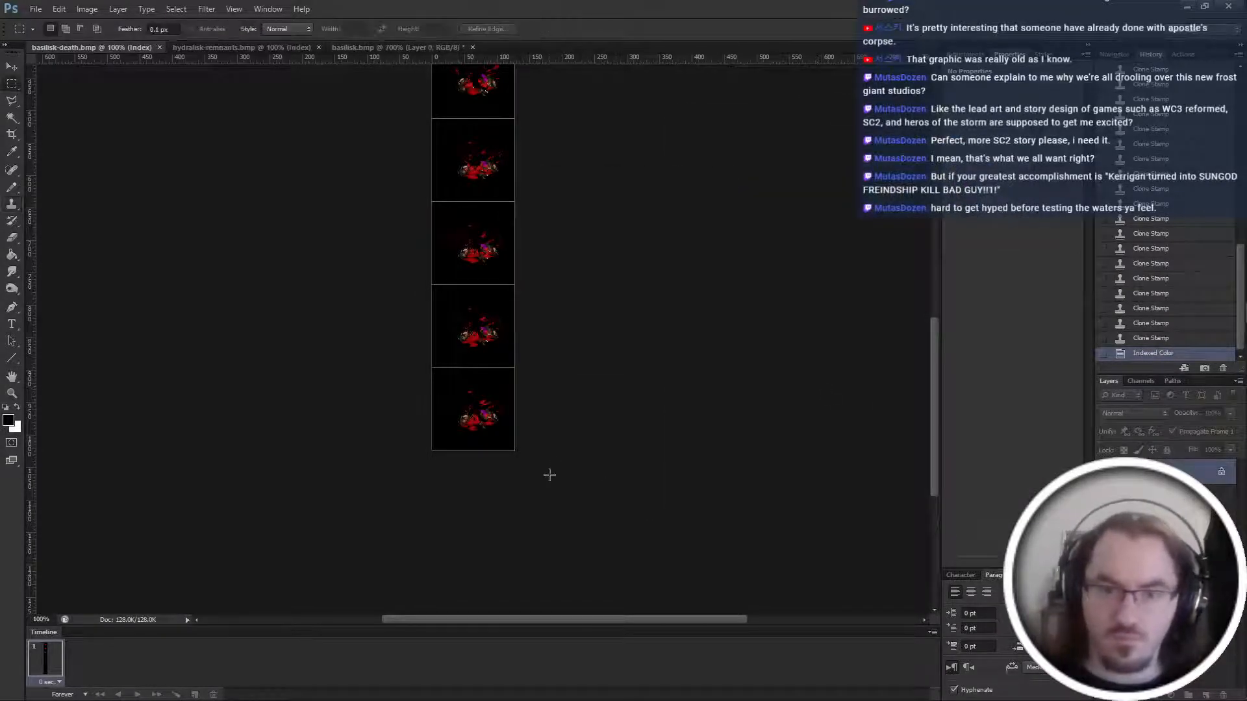
{"action": "left_click_drag", "start_coordinate": [548, 473], "coordinate": [366, 366]}
{"action": "key", "text": "s"}
{"action": "left_click", "coordinate": [276, 48]}
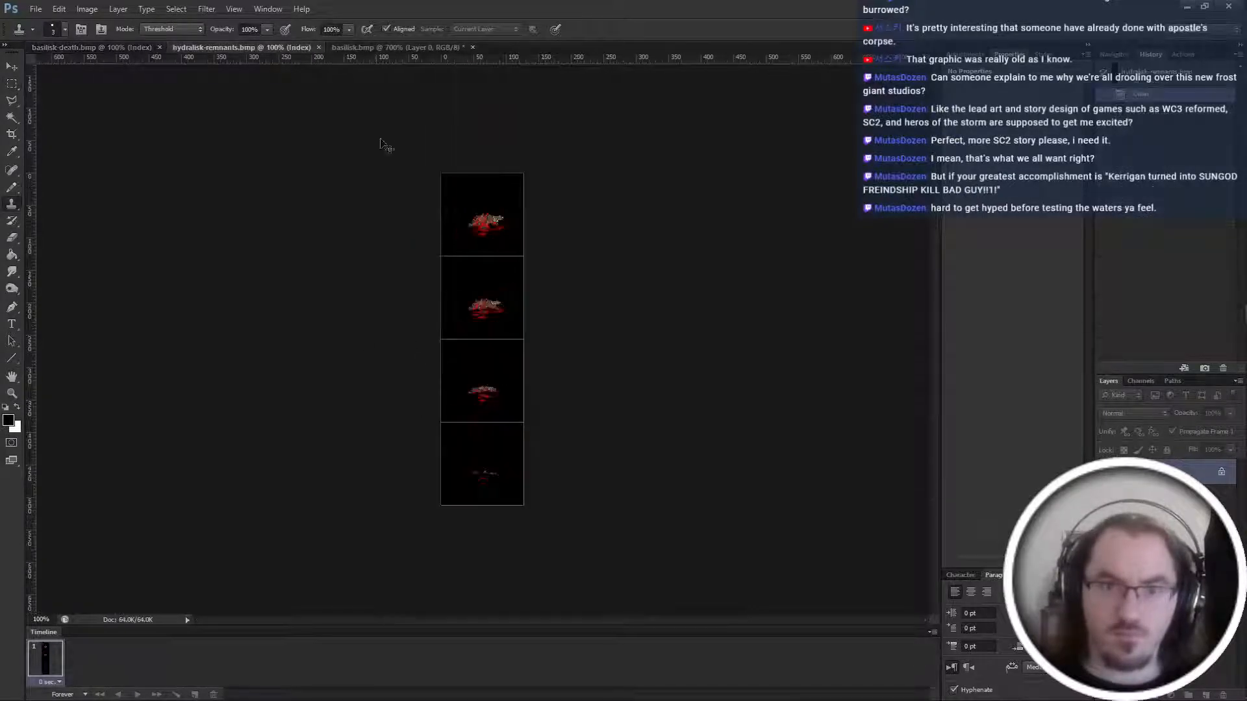
{"action": "key", "text": "ctrl+a"}
{"action": "left_click", "coordinate": [496, 185]}
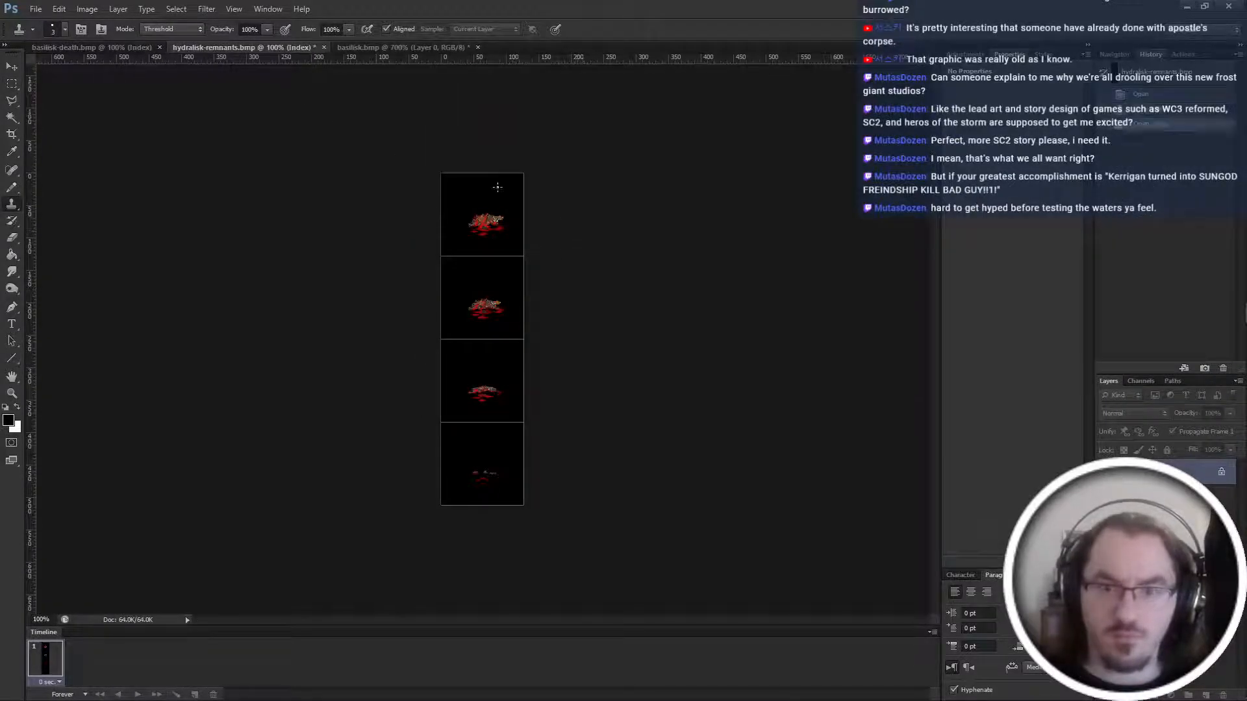
{"action": "left_click", "coordinate": [499, 187]}
{"action": "key", "text": "m"}
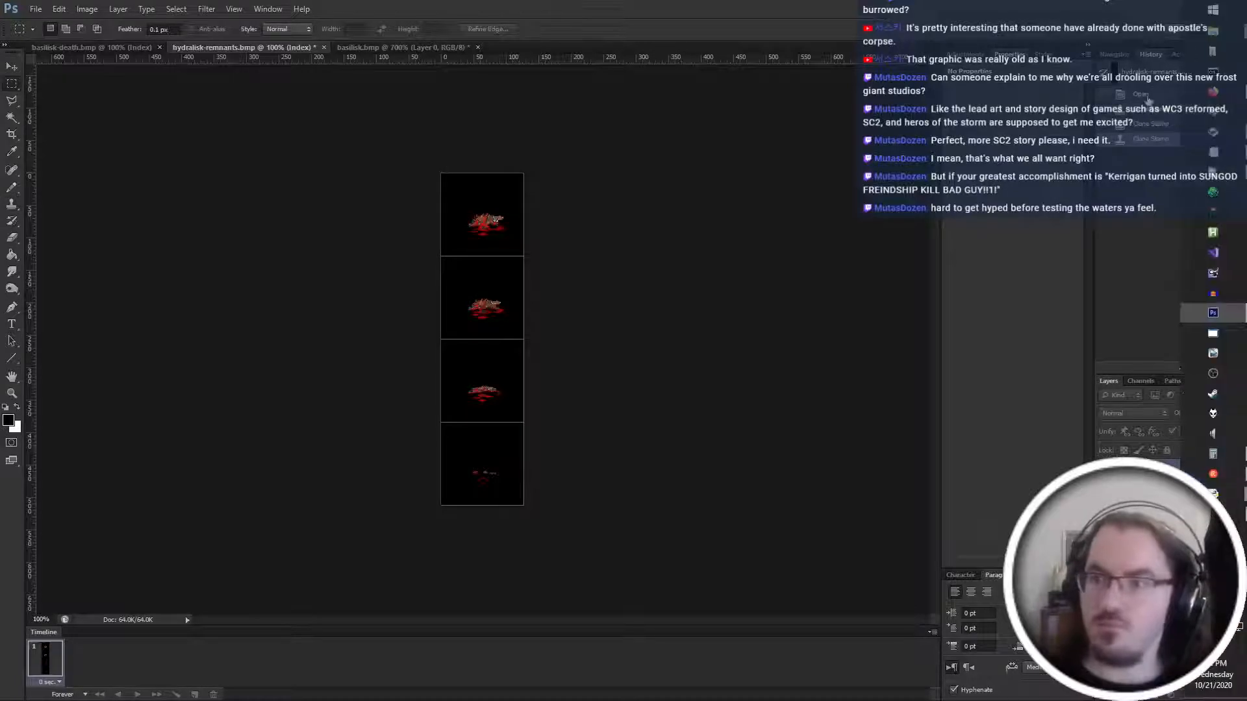
{"action": "left_click", "coordinate": [1142, 93]}
Try to paste the copied death frame over the first frame of the indexed hydralisk-remnants.bmp.
{"action": "left_click_drag", "start_coordinate": [292, 130], "coordinate": [601, 256]}
{"action": "key", "text": "ctrl+plus"}
{"action": "key", "text": "ctrl+plus"}
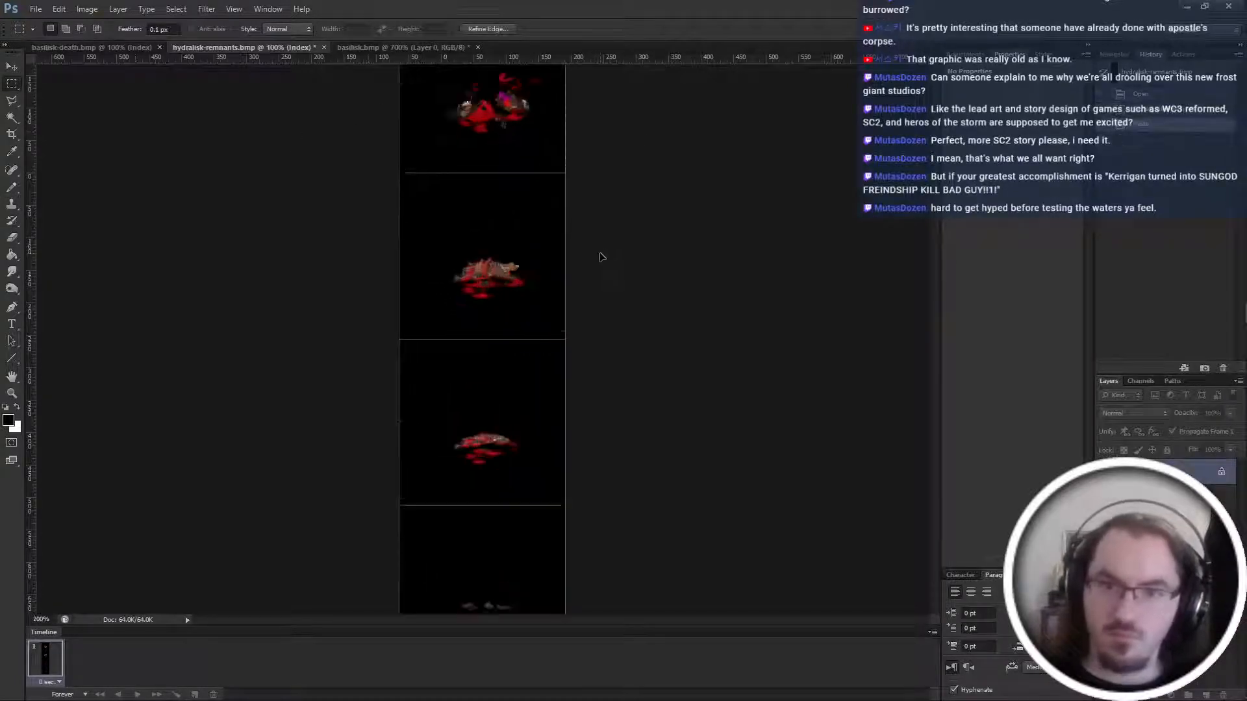
{"action": "scroll", "coordinate": [592, 269], "scroll_direction": "up", "scroll_amount": 3}
{"action": "key", "text": "ctrl+plus"}
{"action": "key", "text": "ctrl+plus"}
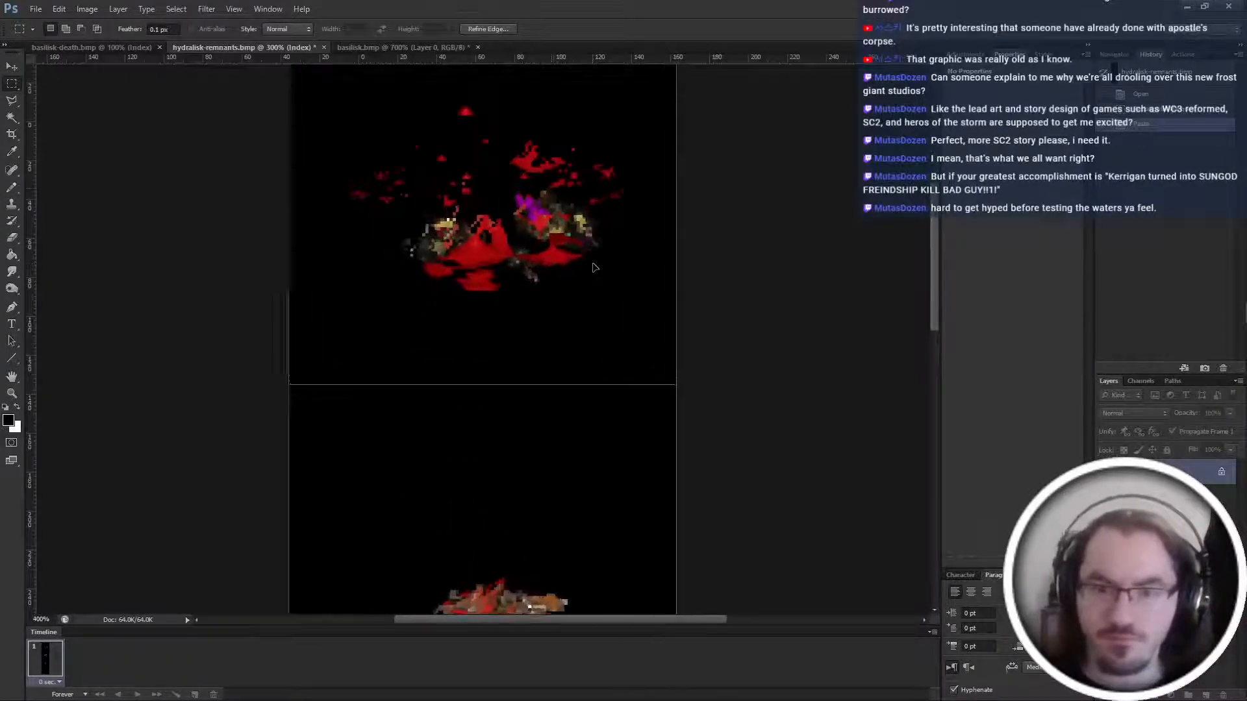
{"action": "scroll", "coordinate": [591, 266], "scroll_direction": "up", "scroll_amount": 1}
{"action": "key", "text": "ctrl+alt+z"}
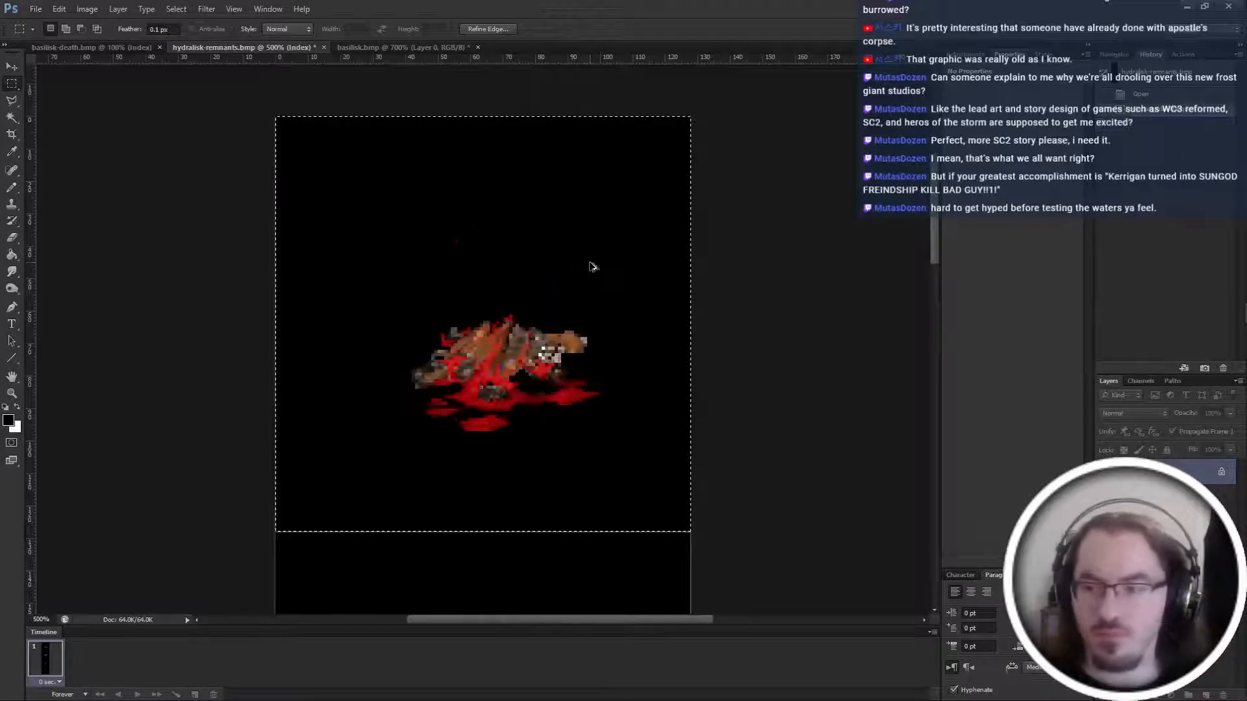
{"action": "key", "text": "ctrl+alt+z"}
Convert hydralisk-remnants.bmp to RGB Color, turn its base into a rasterized layer, and paste the death frame as a new layer.
{"action": "key", "text": "ctrl+shift+z"}
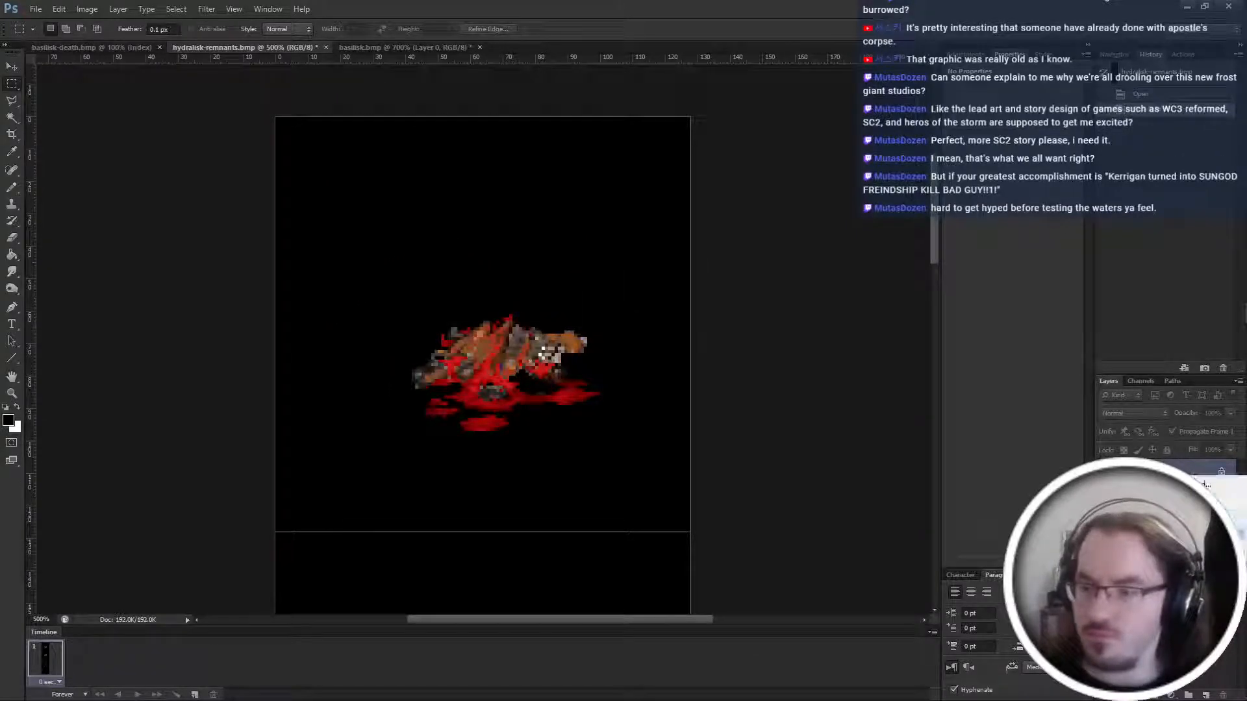
{"action": "key", "text": "ctrl+shift+z"}
{"action": "key", "text": "Return"}
{"action": "key", "text": "ctrl+shift+z"}
Move the pasted death frame up 5 pixels to line up with the first remnants frame.
{"action": "key", "text": "ctrl+t"}
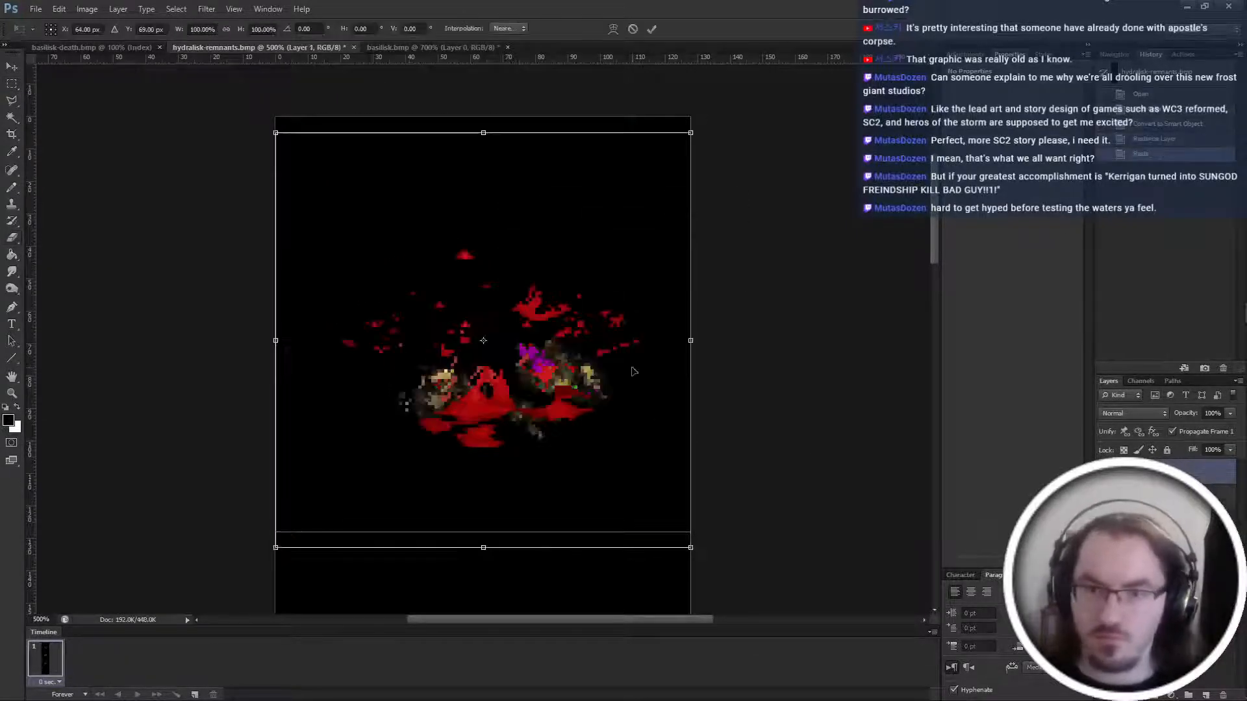
{"action": "key", "text": "Up"}
{"action": "key", "text": "Up"}
{"action": "key", "text": "Up"}
{"action": "key", "text": "Up"}
{"action": "key", "text": "Up"}
{"action": "key", "text": "Return"}
Delete the black background from both the pasted frame's layer and the original remnants layer.
{"action": "key", "text": "w"}
{"action": "left_click", "coordinate": [657, 491]}
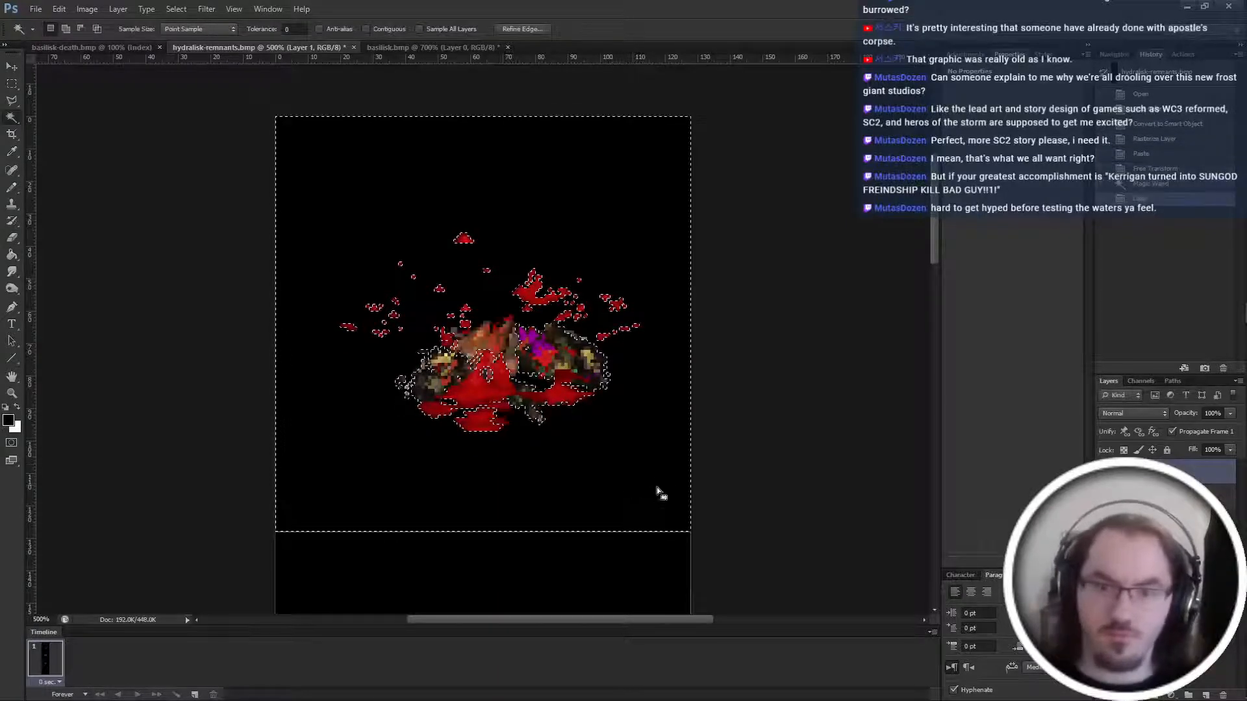
{"action": "key", "text": "Delete"}
{"action": "key", "text": "ctrl+e"}
{"action": "left_click", "coordinate": [613, 476]}
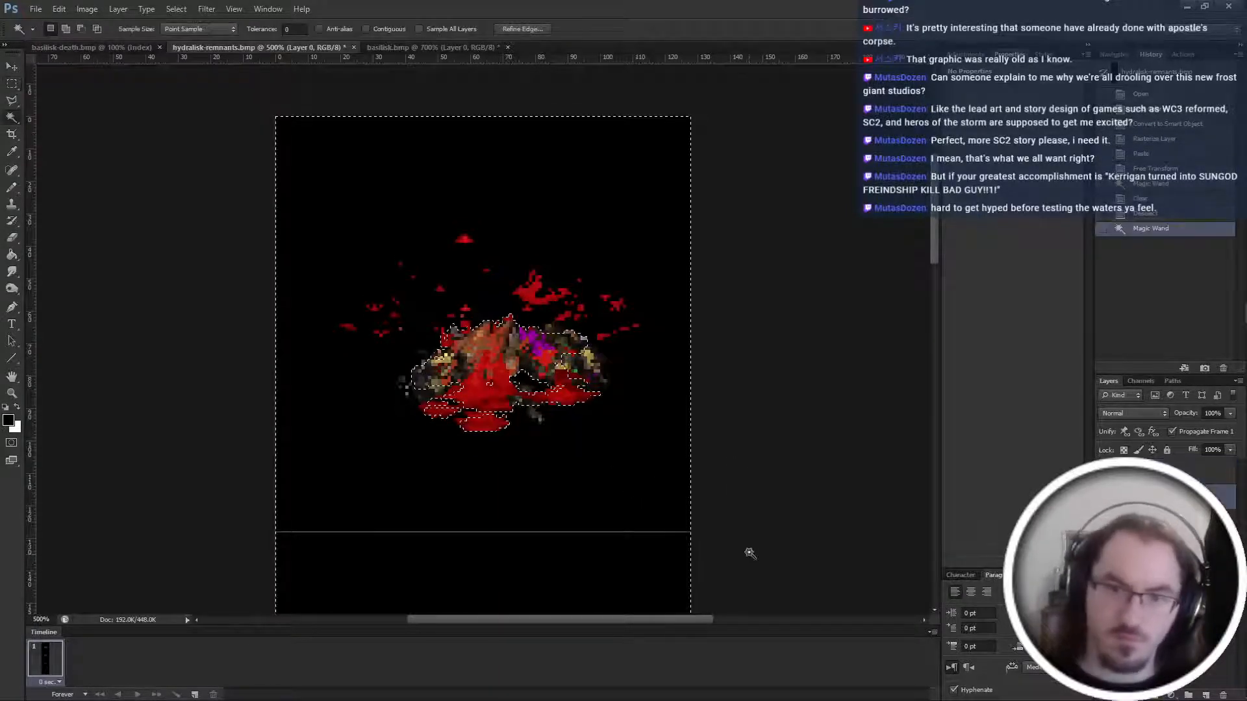
{"action": "key", "text": "Delete"}
{"action": "key", "text": "ctrl+d"}
Add a new layer beneath the artwork and fill it with black.
{"action": "key", "text": "m"}
{"action": "left_click", "coordinate": [1201, 696]}
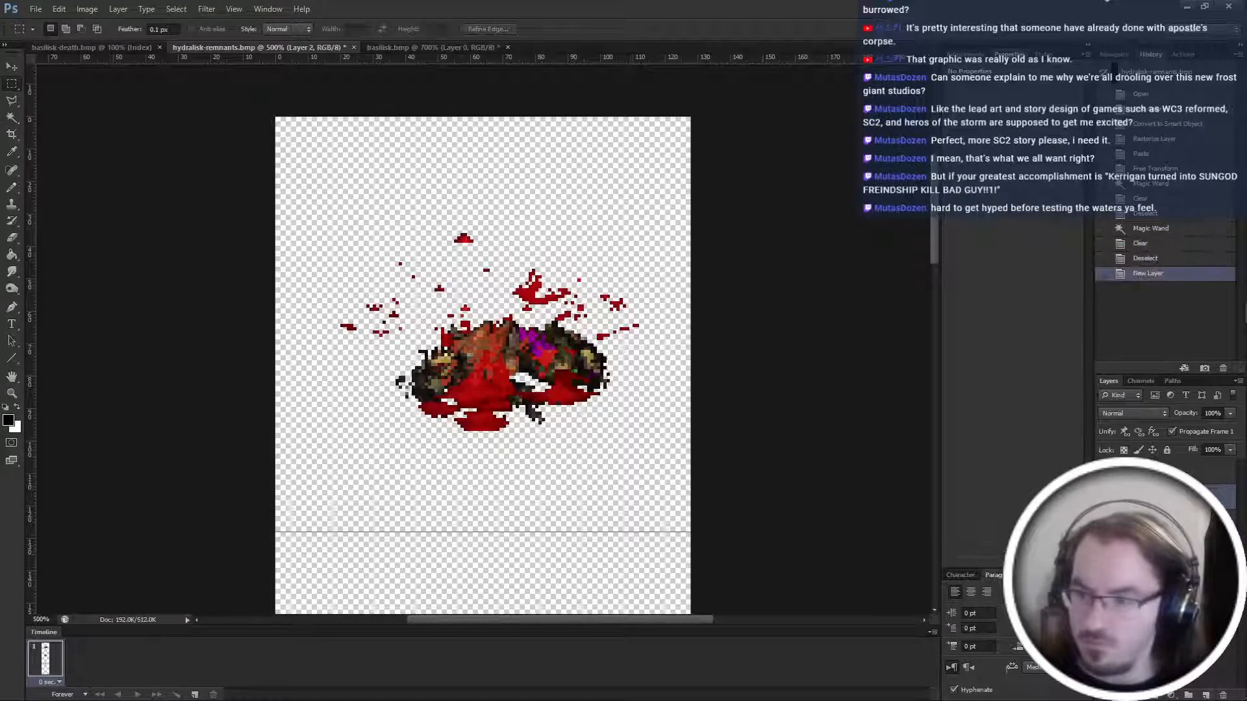
{"action": "key", "text": "ctrl+bracketleft"}
{"action": "key", "text": "g"}
{"action": "left_click", "coordinate": [665, 501]}
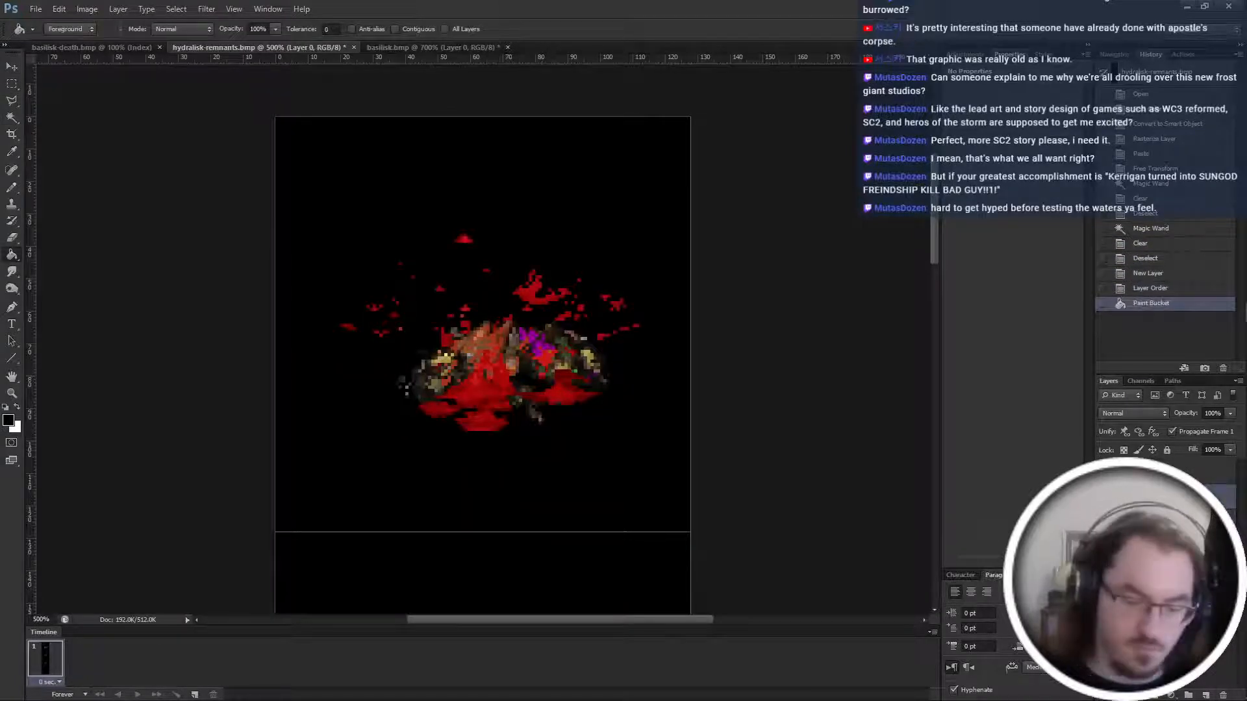
Rename the original remnants layer as hydra-remnants and the pasted frame's layer as basilisk-remnants.
{"action": "type", "text": "main"}
{"action": "key", "text": "Return"}
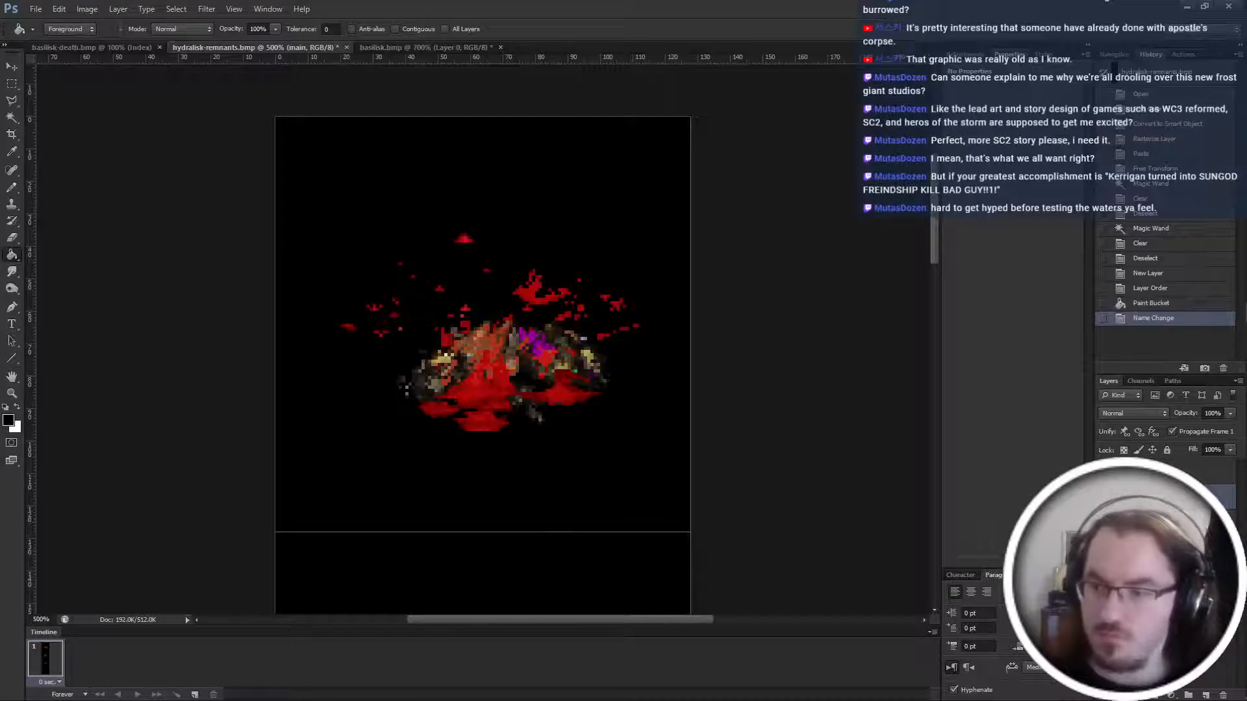
{"action": "key", "text": "Return"}
{"action": "double_click", "coordinate": [1153, 473]}
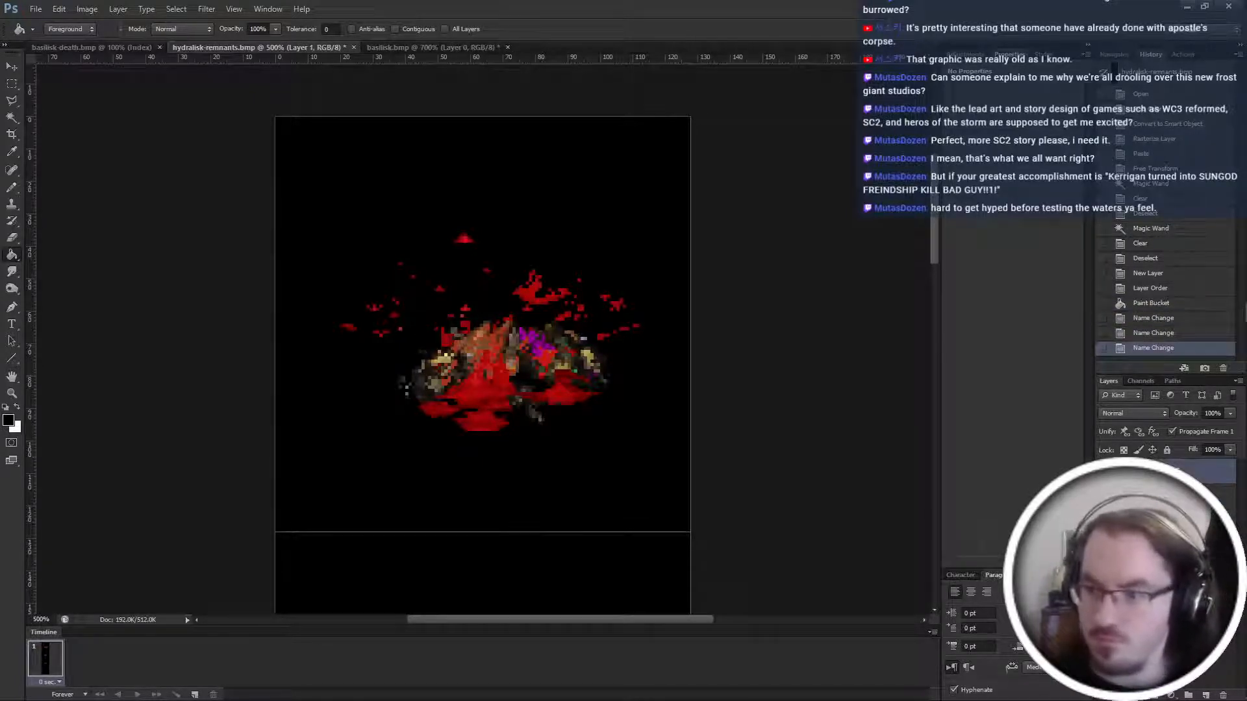
{"action": "key", "text": "Return"}
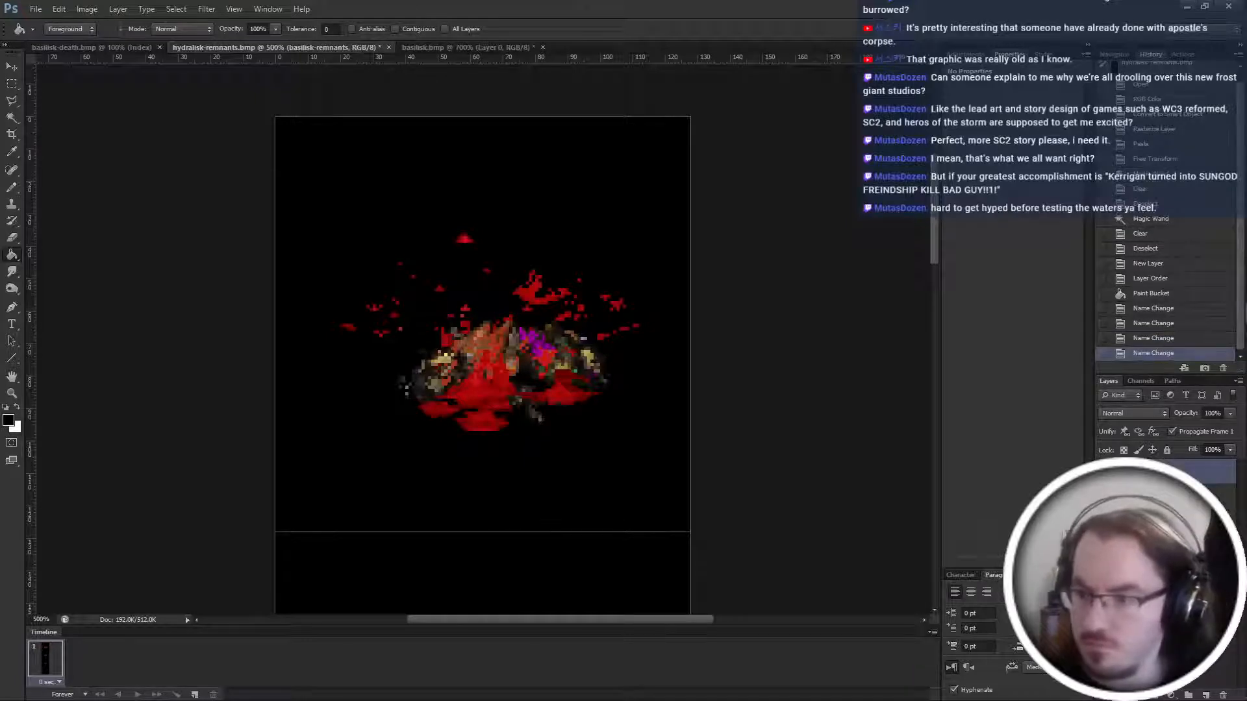
Hide the basilisk-remnants layer and make the hydra-remnants layer active.
{"action": "left_click", "coordinate": [1104, 473]}
{"action": "left_click", "coordinate": [1156, 496]}
{"action": "key", "text": "ctrl+plus"}
{"action": "key", "text": "ctrl+plus"}
{"action": "key", "text": "ctrl+plus"}
{"action": "key", "text": "ctrl+plus"}
Select the red blood shades of the first corpse on the hydra-remnants layer with the Magic Wand.
{"action": "key", "text": "w"}
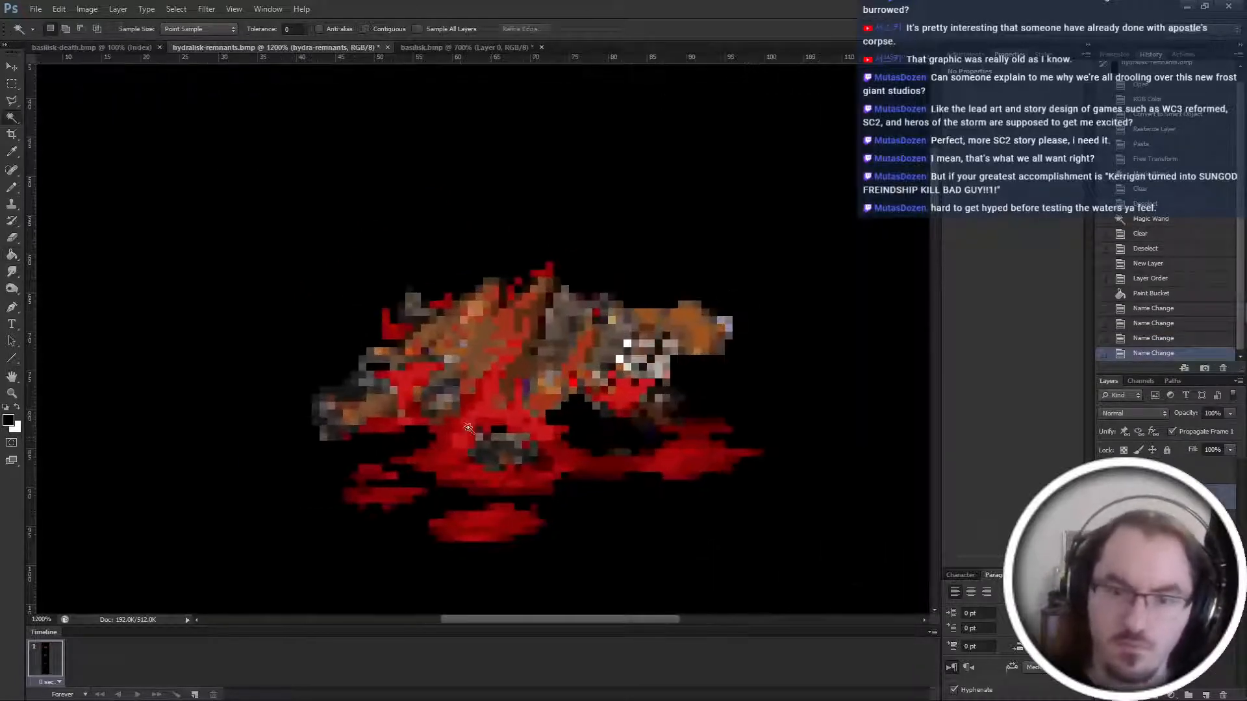
{"action": "left_click", "coordinate": [491, 415]}
{"action": "left_click", "coordinate": [480, 429], "text": "shift"}
{"action": "left_click", "coordinate": [480, 433], "text": "shift"}
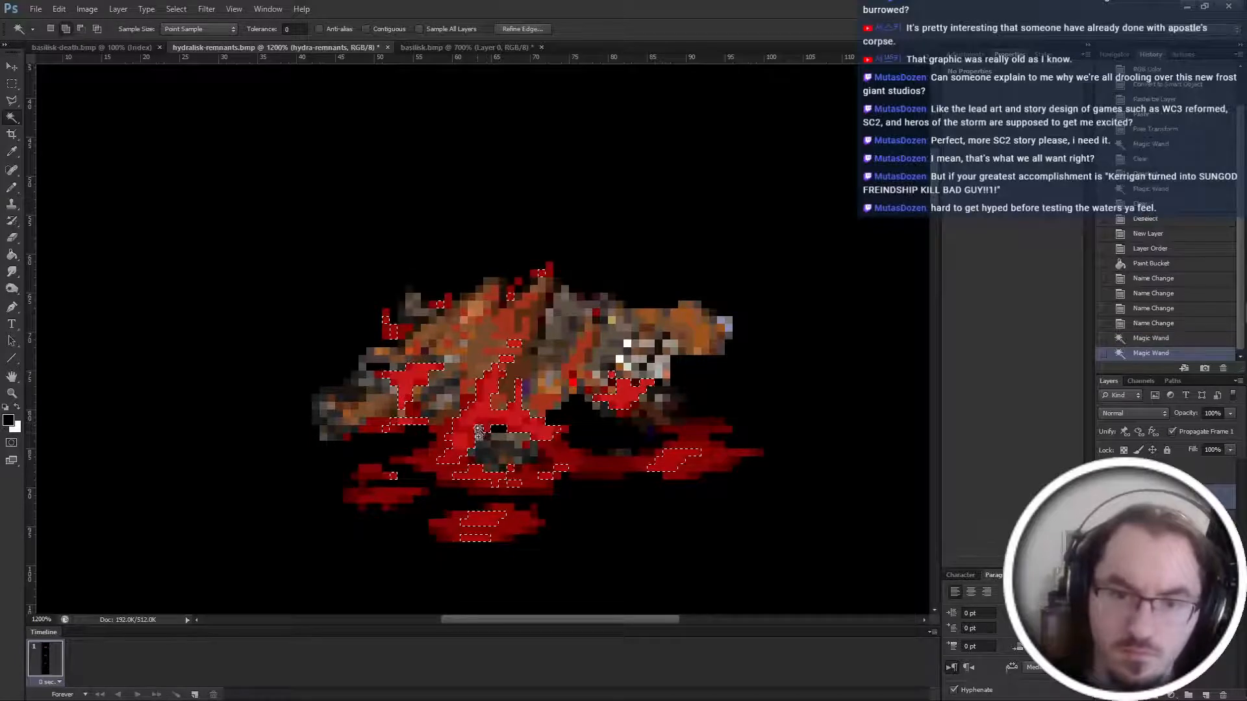
{"action": "left_click", "coordinate": [481, 498], "text": "shift"}
{"action": "left_click", "coordinate": [480, 488], "text": "shift"}
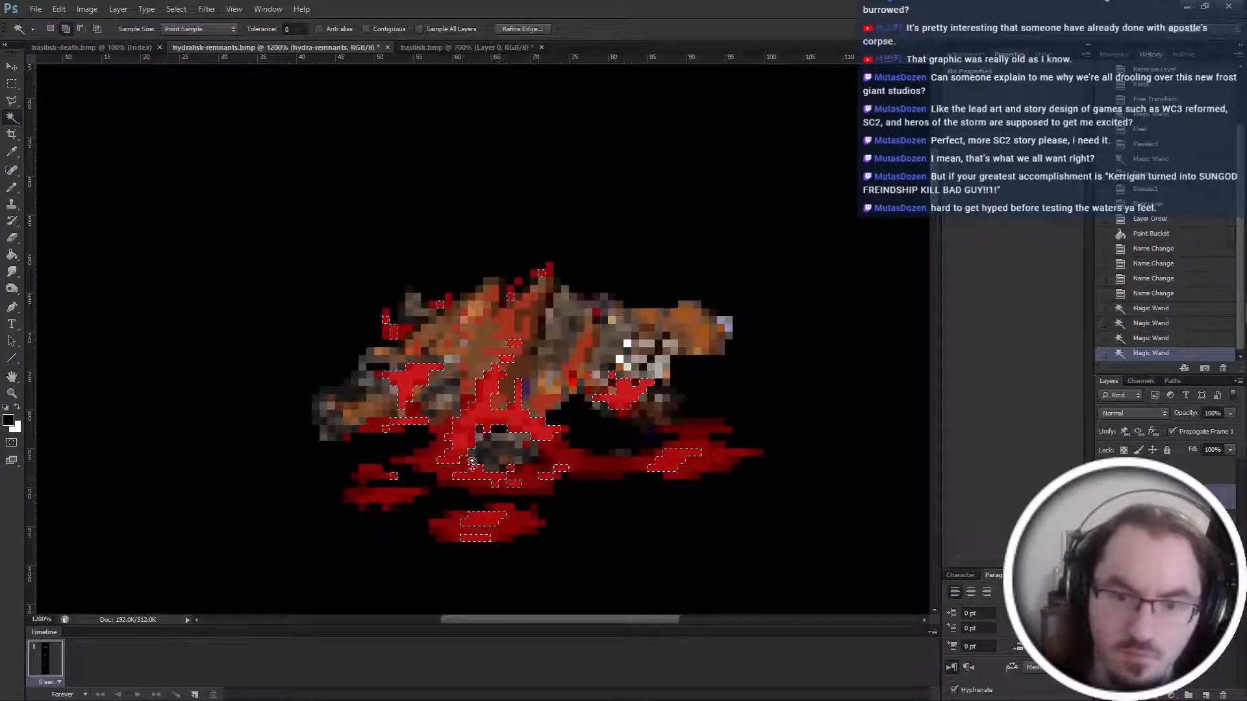
{"action": "left_click", "coordinate": [479, 480], "text": "shift"}
{"action": "left_click", "coordinate": [477, 472], "text": "shift"}
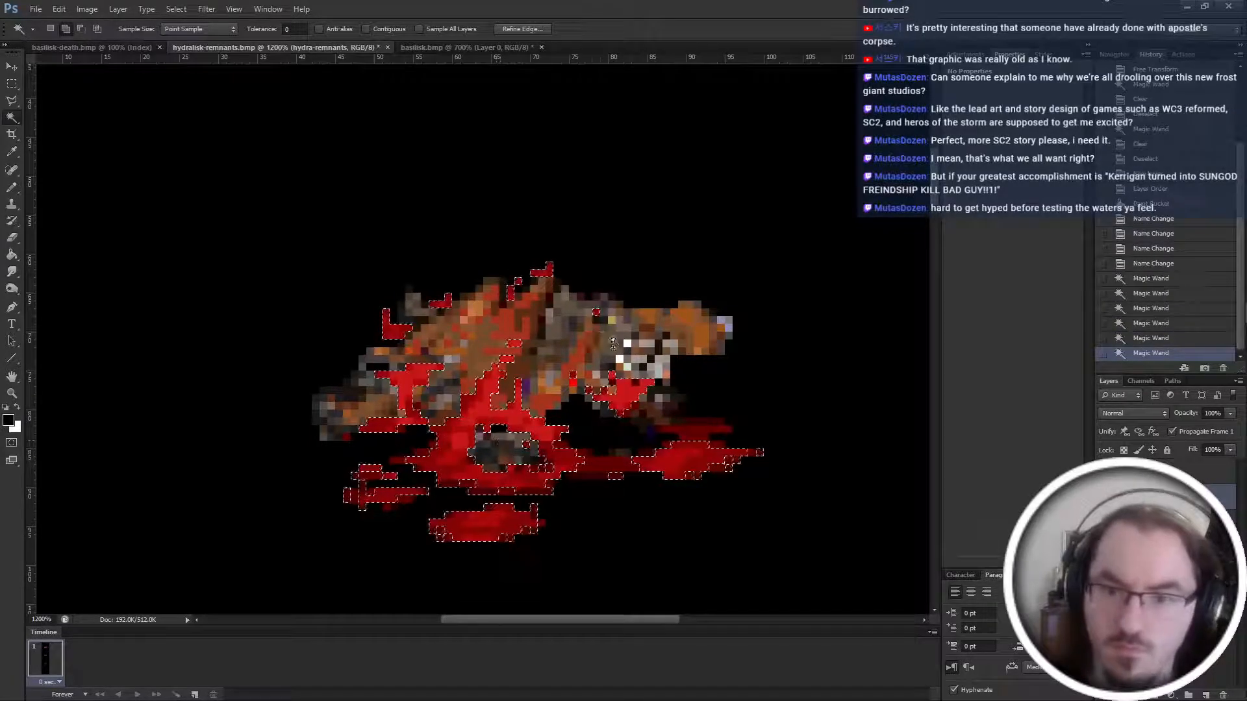
{"action": "left_click", "coordinate": [587, 345], "text": "shift"}
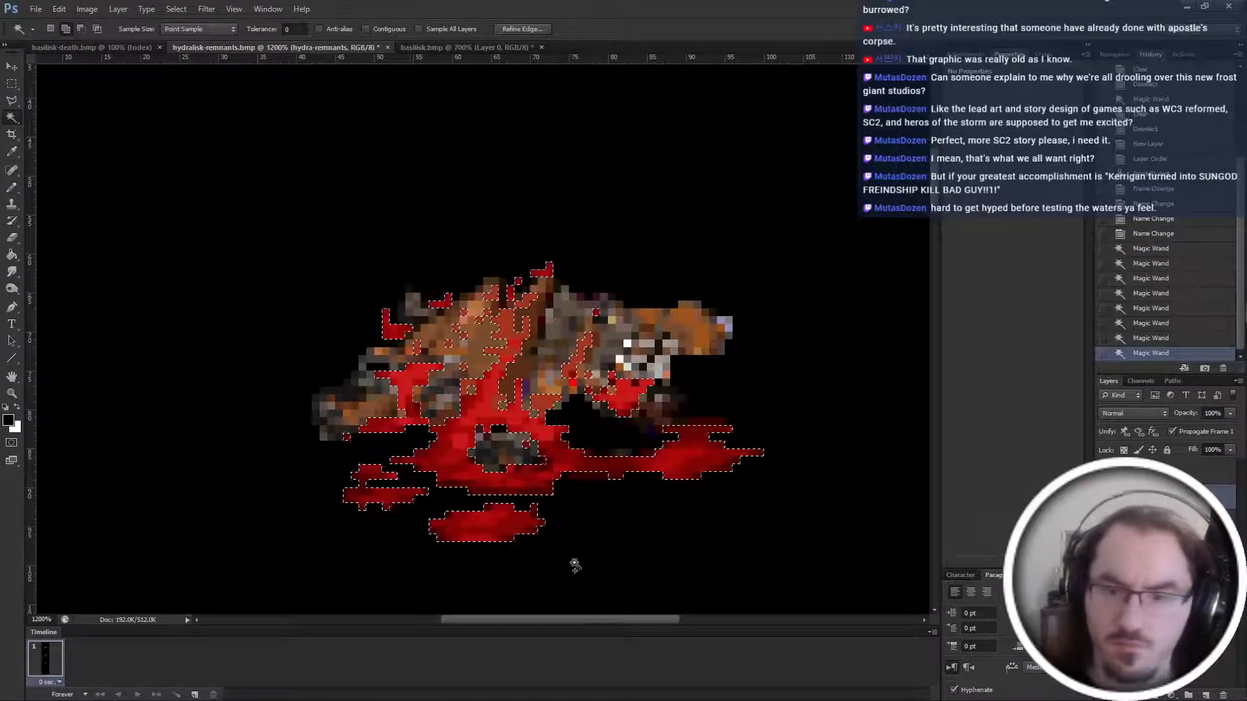
Add the last red shades of the first corpse to the selection and create a layer mask from it on the hydra-remnants layer.
{"action": "left_click", "coordinate": [400, 506], "text": "shift"}
{"action": "left_click", "coordinate": [396, 507], "text": "shift"}
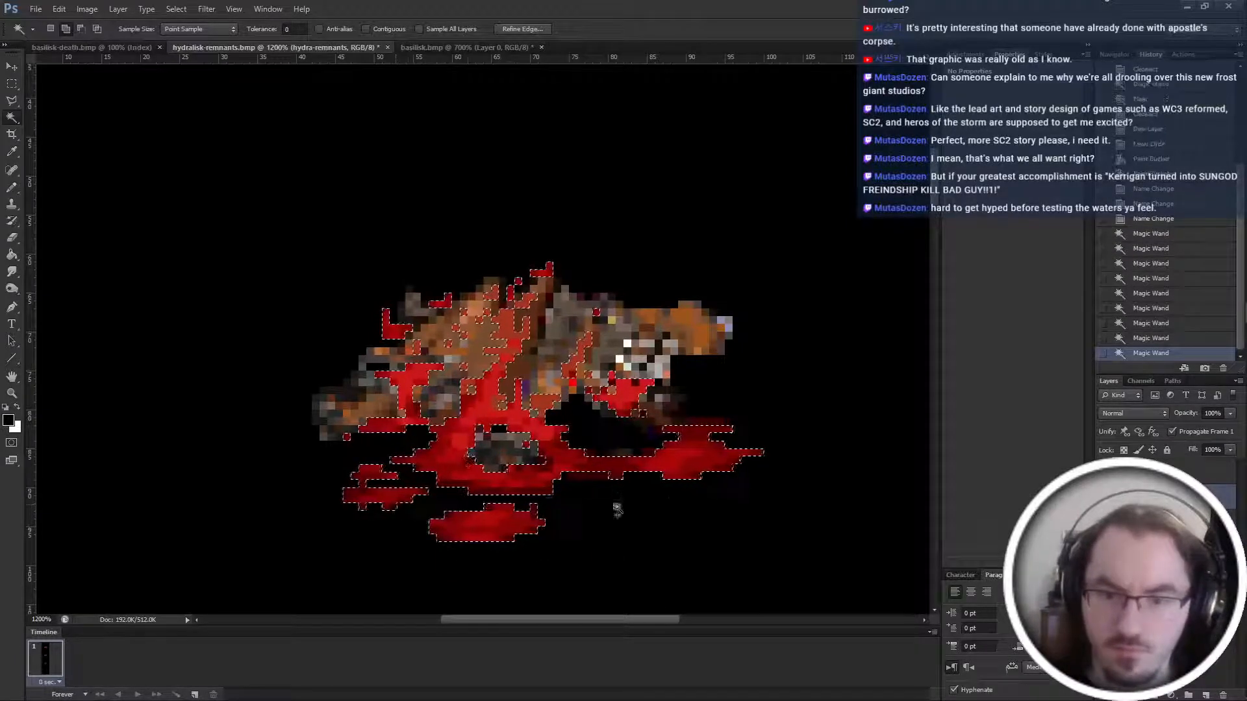
{"action": "left_click", "coordinate": [585, 495], "text": "shift"}
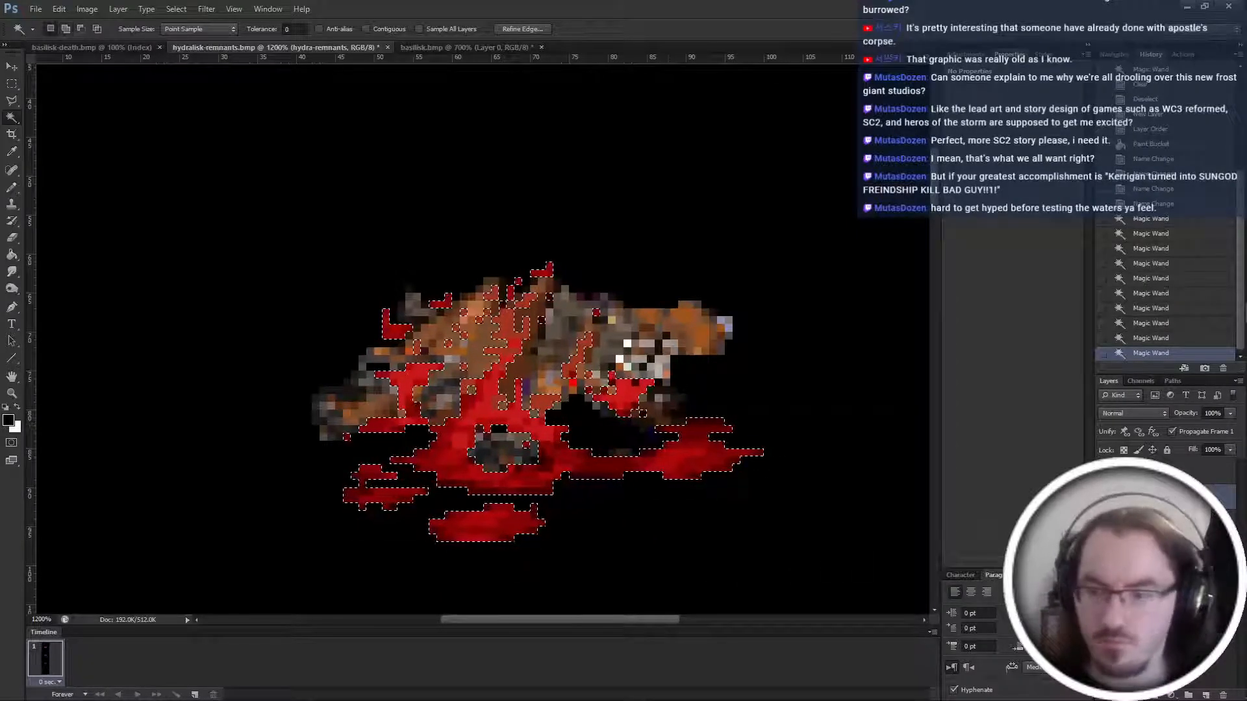
{"action": "left_click", "coordinate": [1160, 697]}
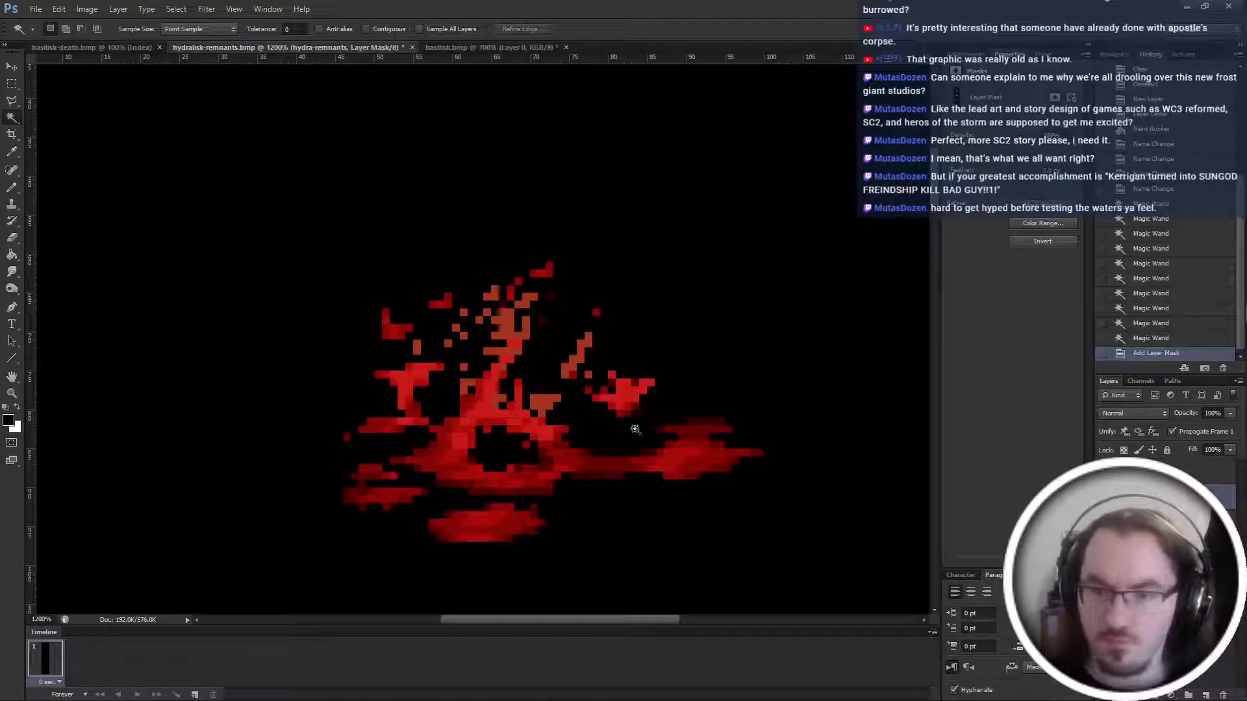
Show the basilisk-remnants layer and erase its stray blood splatters around the corpse with the Eraser in Pencil mode.
{"action": "left_click", "coordinate": [1104, 472]}
{"action": "left_click", "coordinate": [1160, 472]}
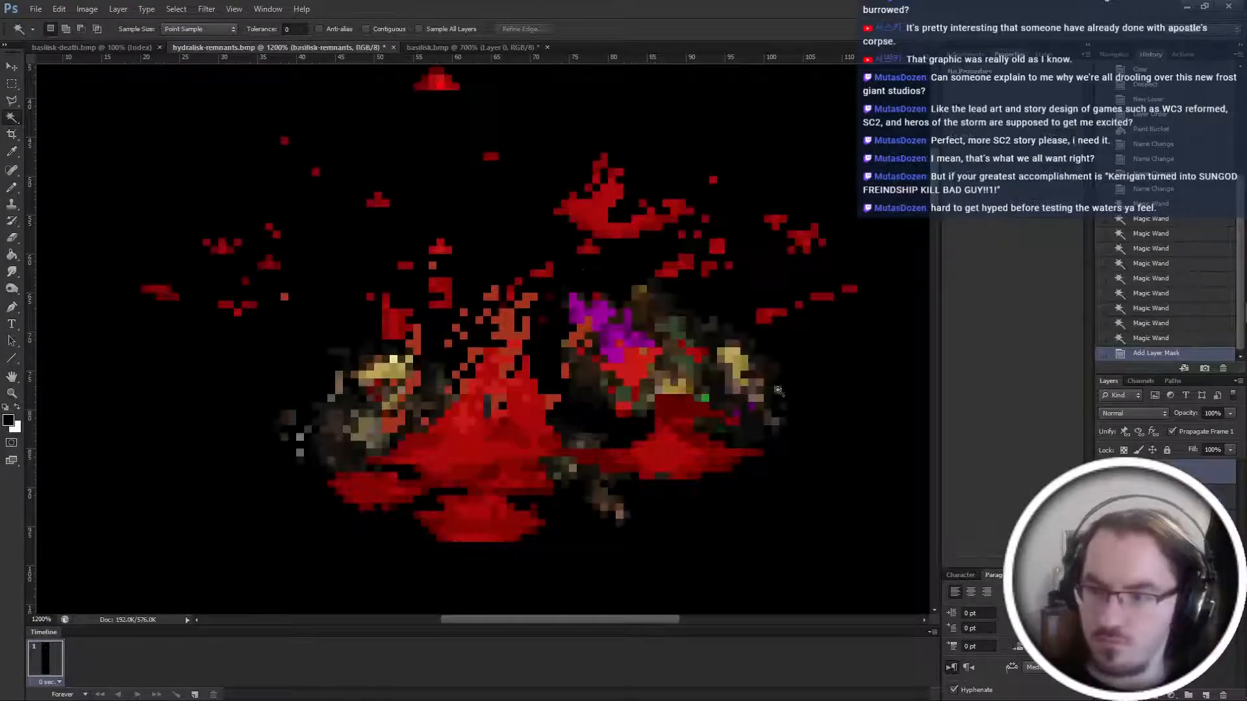
{"action": "key", "text": "ctrl+minus"}
{"action": "key", "text": "e"}
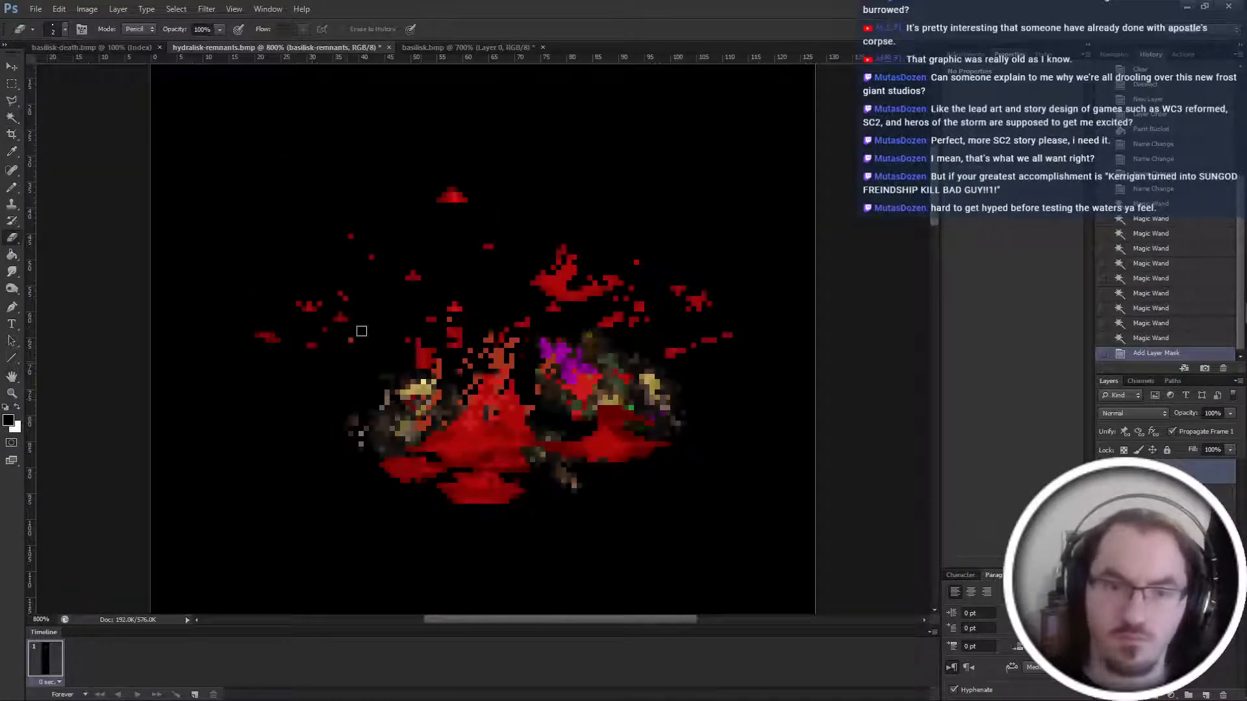
{"action": "mouse_move", "coordinate": [257, 348]}
{"action": "left_mouse_down"}
{"action": "mouse_move", "coordinate": [351, 302]}
{"action": "mouse_move", "coordinate": [243, 338]}
{"action": "left_mouse_up"}
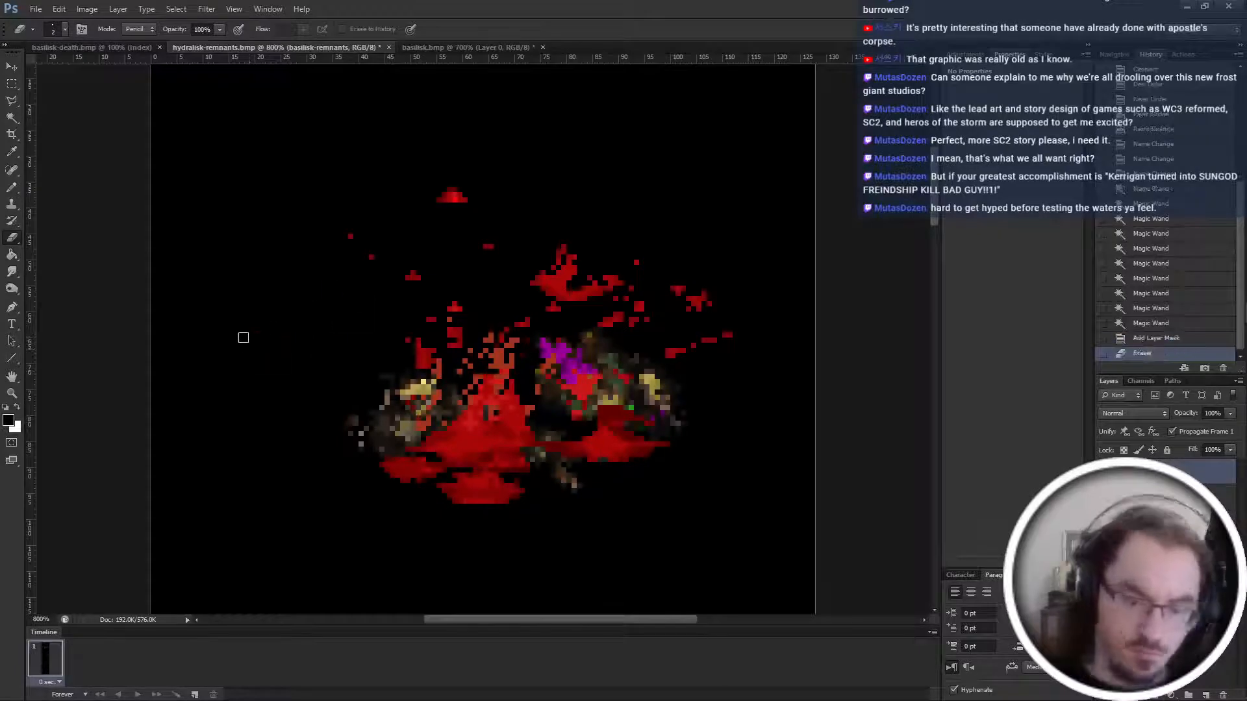
{"action": "mouse_move", "coordinate": [375, 300]}
{"action": "left_mouse_down"}
{"action": "mouse_move", "coordinate": [424, 345]}
{"action": "mouse_move", "coordinate": [450, 322]}
{"action": "mouse_move", "coordinate": [447, 294]}
{"action": "mouse_move", "coordinate": [448, 317]}
{"action": "mouse_move", "coordinate": [511, 201]}
{"action": "mouse_move", "coordinate": [433, 187]}
{"action": "mouse_move", "coordinate": [370, 259]}
{"action": "left_mouse_up"}
{"action": "mouse_move", "coordinate": [468, 357]}
{"action": "left_mouse_down"}
{"action": "mouse_move", "coordinate": [499, 378]}
{"action": "mouse_move", "coordinate": [505, 326]}
{"action": "left_mouse_up"}
{"action": "mouse_move", "coordinate": [543, 215]}
{"action": "left_mouse_down"}
{"action": "mouse_move", "coordinate": [516, 276]}
{"action": "mouse_move", "coordinate": [581, 257]}
{"action": "mouse_move", "coordinate": [720, 256]}
{"action": "mouse_move", "coordinate": [617, 299]}
{"action": "mouse_move", "coordinate": [647, 295]}
{"action": "mouse_move", "coordinate": [682, 337]}
{"action": "left_mouse_up"}
{"action": "key", "text": "ctrl+plus"}
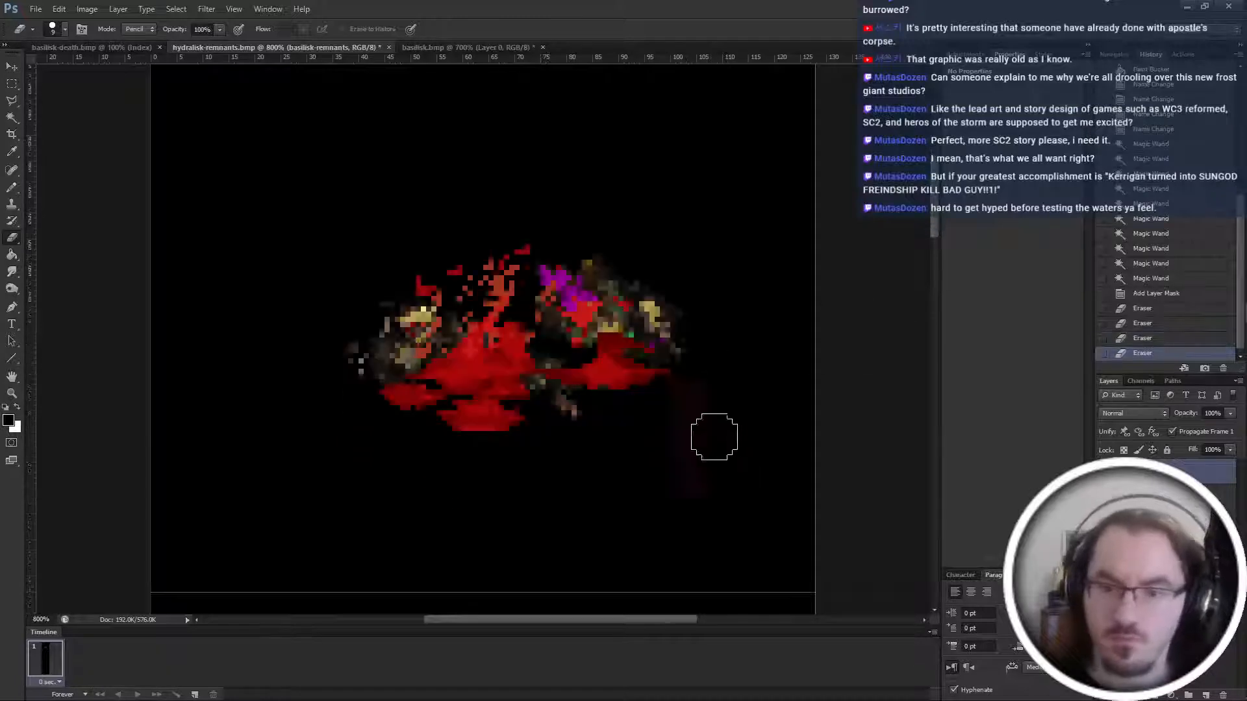
{"action": "left_click", "coordinate": [506, 209]}
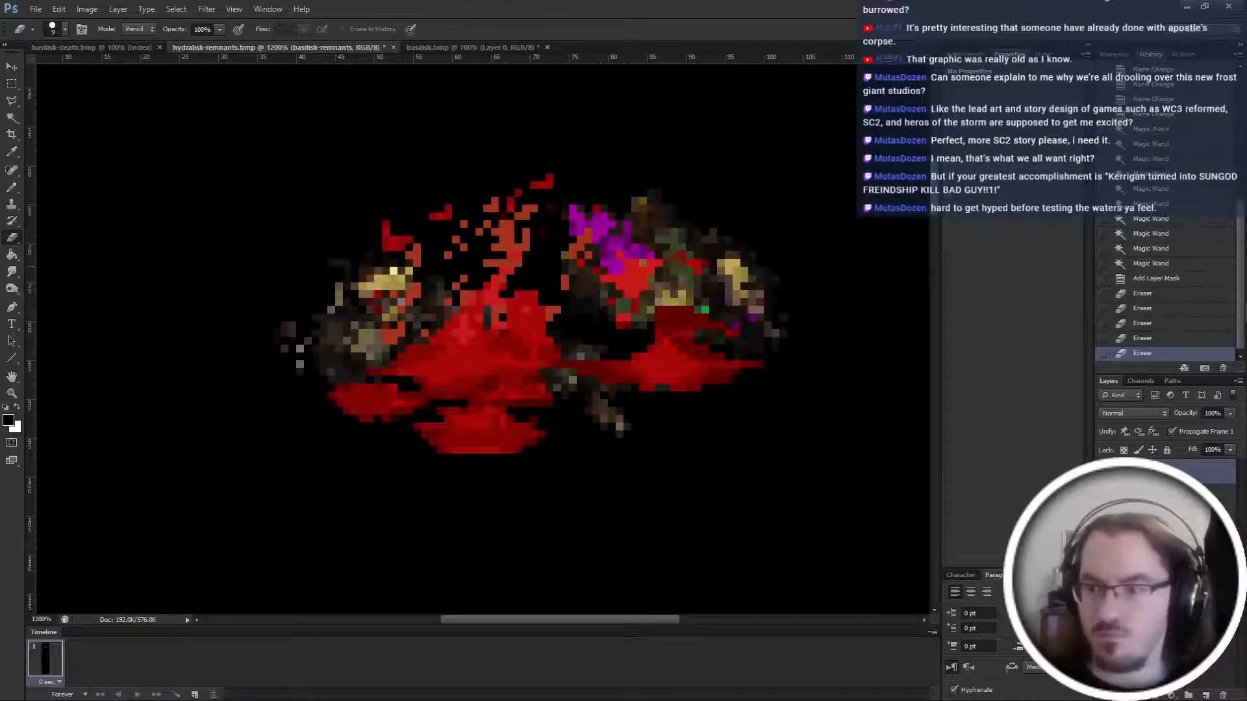
Paint black on the hydra-remnants layer mask with the Pencil to hide the loose red and orange pixels above the first frame's blood pool.
{"action": "left_click", "coordinate": [1104, 472]}
{"action": "left_click", "coordinate": [1104, 472]}
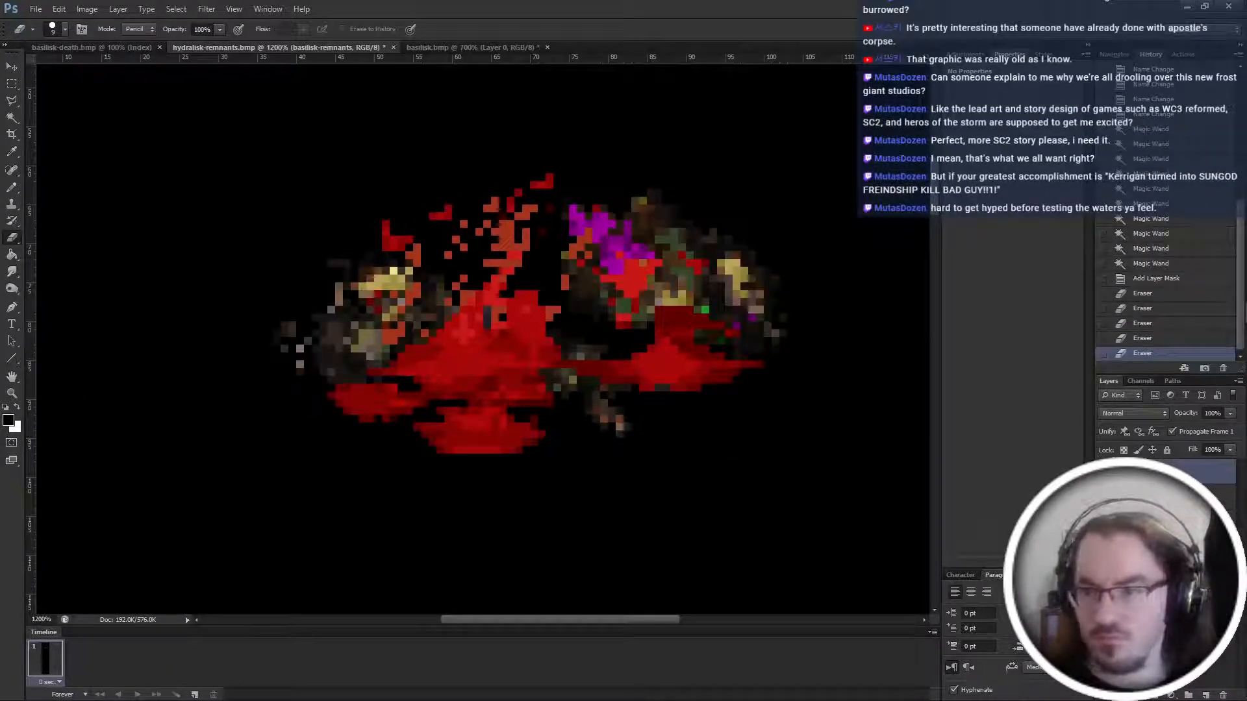
{"action": "left_click", "coordinate": [1162, 497]}
{"action": "left_click", "coordinate": [1146, 496]}
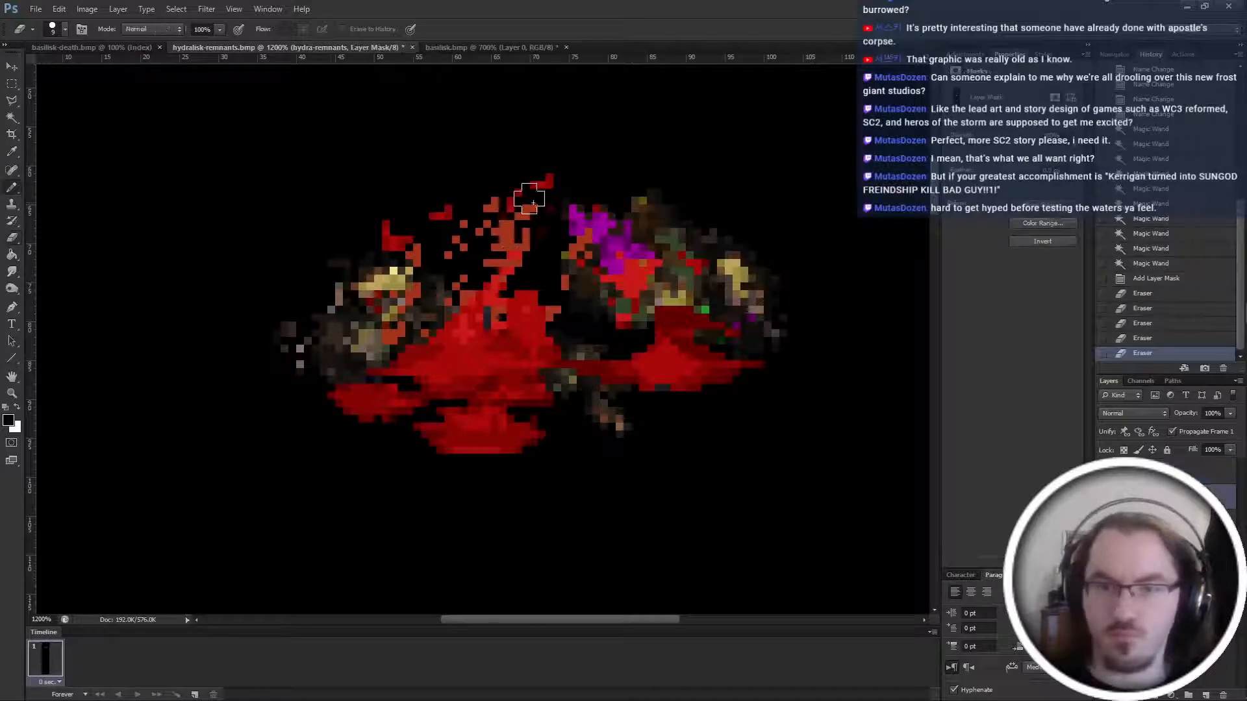
{"action": "key", "text": "b"}
{"action": "mouse_move", "coordinate": [523, 237]}
{"action": "left_mouse_down"}
{"action": "mouse_move", "coordinate": [523, 268]}
{"action": "mouse_move", "coordinate": [484, 262]}
{"action": "mouse_move", "coordinate": [500, 259]}
{"action": "mouse_move", "coordinate": [455, 241]}
{"action": "mouse_move", "coordinate": [452, 212]}
{"action": "mouse_move", "coordinate": [446, 221]}
{"action": "mouse_move", "coordinate": [516, 230]}
{"action": "mouse_move", "coordinate": [536, 208]}
{"action": "mouse_move", "coordinate": [538, 176]}
{"action": "mouse_move", "coordinate": [516, 203]}
{"action": "mouse_move", "coordinate": [537, 298]}
{"action": "left_mouse_up"}
{"action": "key", "text": "ctrl+minus"}
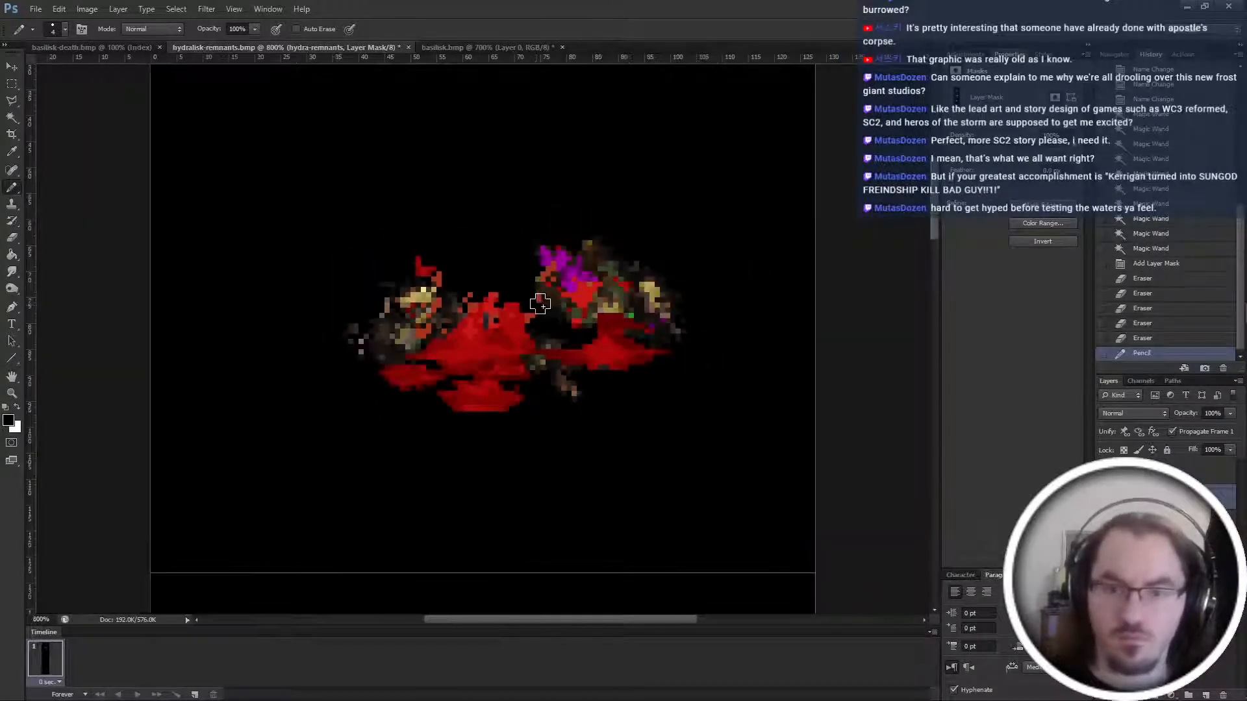
{"action": "left_click", "coordinate": [519, 301]}
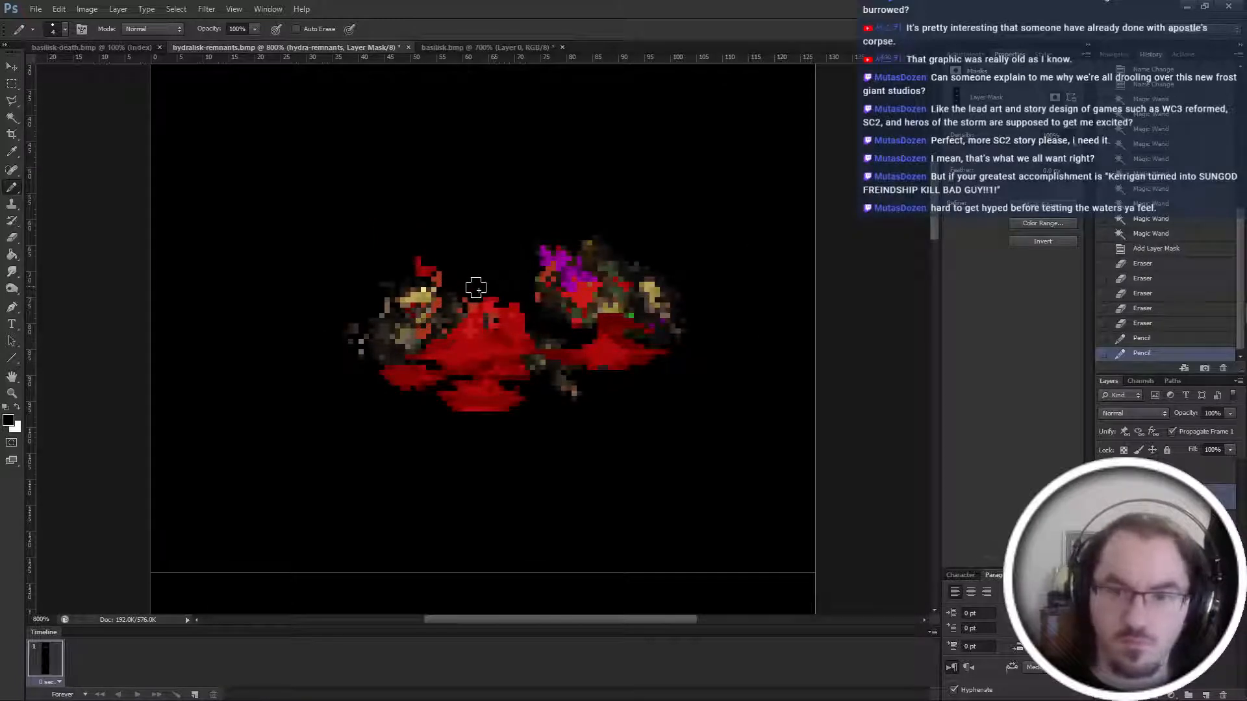
{"action": "left_click_drag", "start_coordinate": [494, 293], "coordinate": [523, 290]}
{"action": "left_click", "coordinate": [529, 299]}
Mask out the stray orange and red pixels above the blood pool in the second hydra-remnants frame.
{"action": "scroll", "coordinate": [537, 376], "scroll_direction": "down", "scroll_amount": 5}
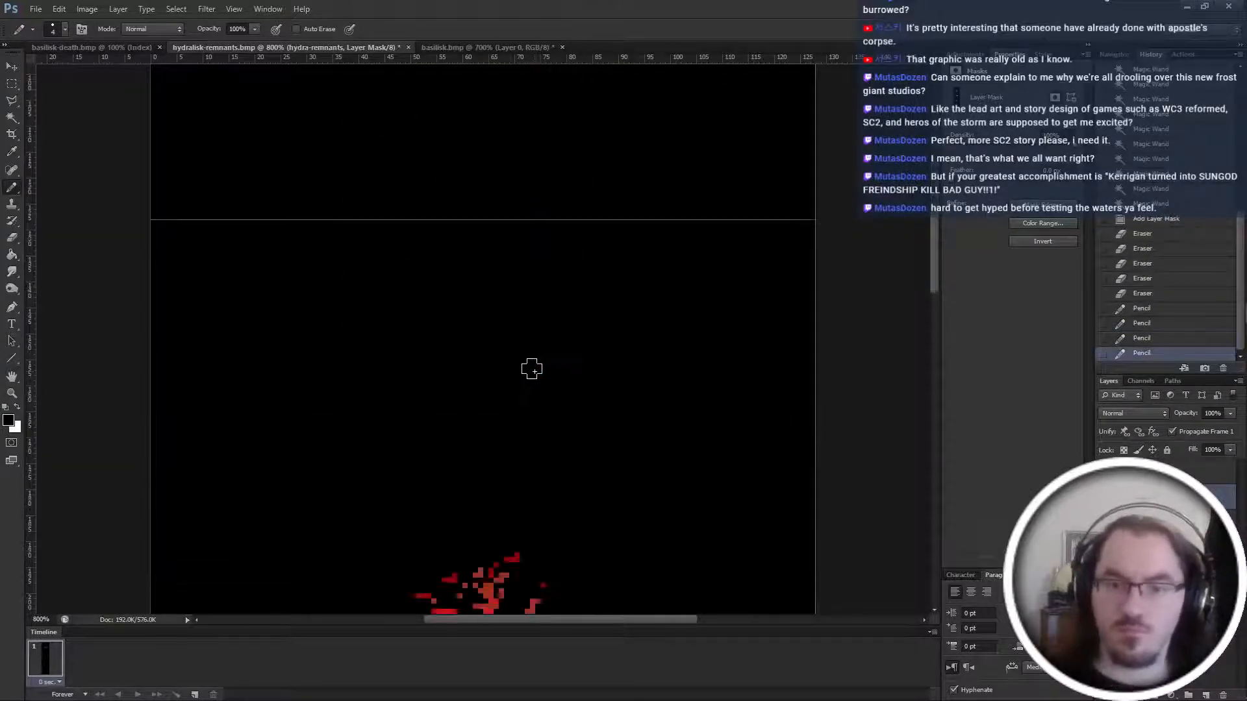
{"action": "scroll", "coordinate": [531, 369], "scroll_direction": "up", "scroll_amount": 3}
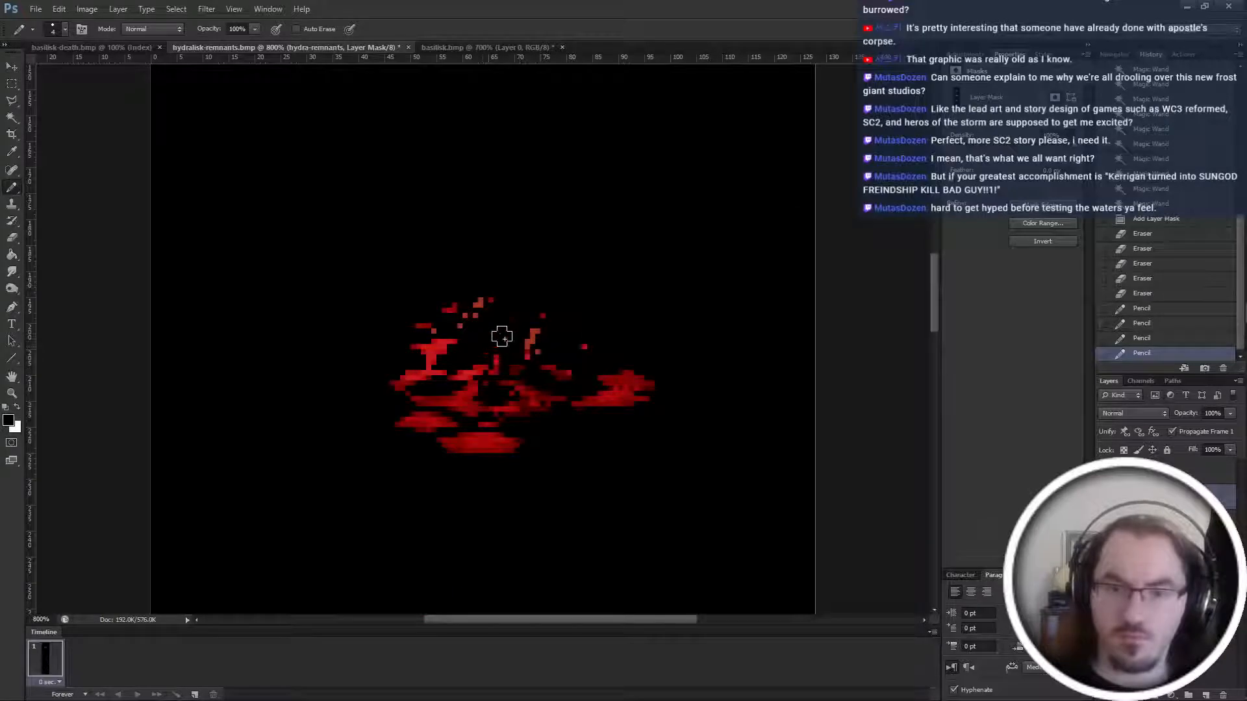
{"action": "mouse_move", "coordinate": [502, 336]}
{"action": "left_mouse_down"}
{"action": "mouse_move", "coordinate": [485, 298]}
{"action": "mouse_move", "coordinate": [456, 306]}
{"action": "mouse_move", "coordinate": [547, 333]}
{"action": "mouse_move", "coordinate": [535, 354]}
{"action": "mouse_move", "coordinate": [563, 342]}
{"action": "left_mouse_up"}
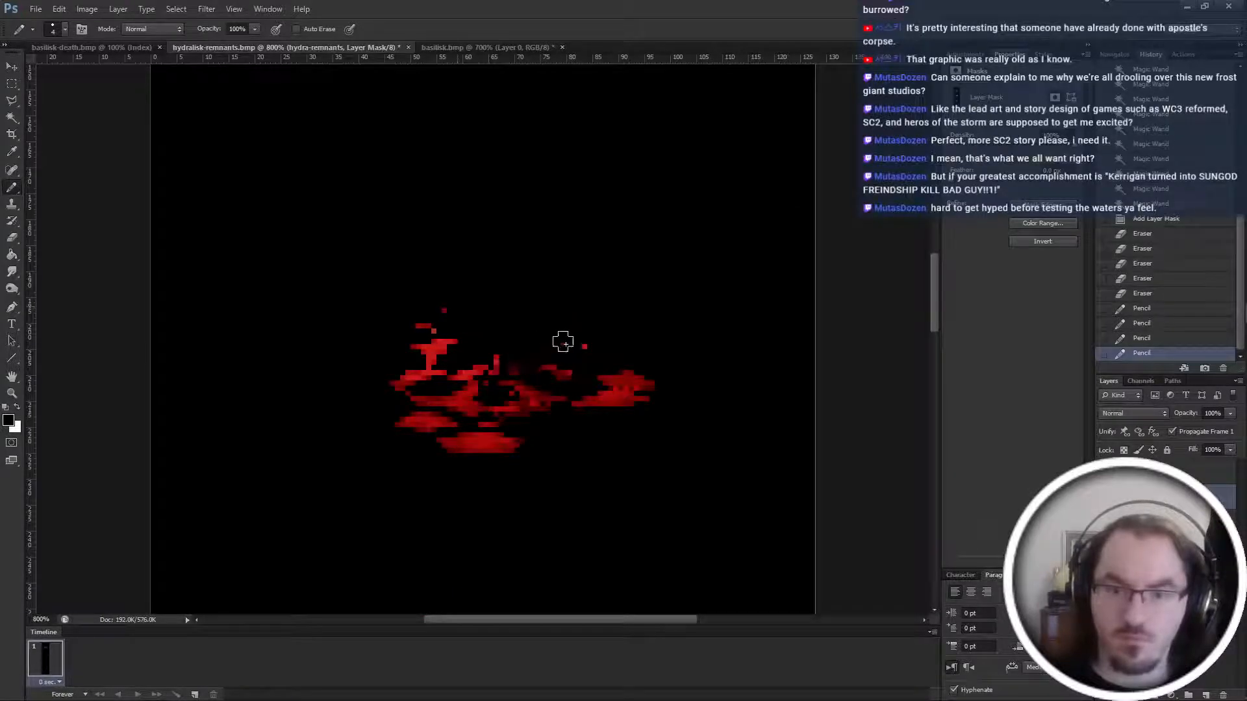
{"action": "left_click", "coordinate": [451, 305]}
Mask out the scattered red pixels above the blood pool in the third hydra-remnants frame.
{"action": "scroll", "coordinate": [551, 353], "scroll_direction": "down", "scroll_amount": 5}
{"action": "scroll", "coordinate": [519, 342], "scroll_direction": "up", "scroll_amount": 3}
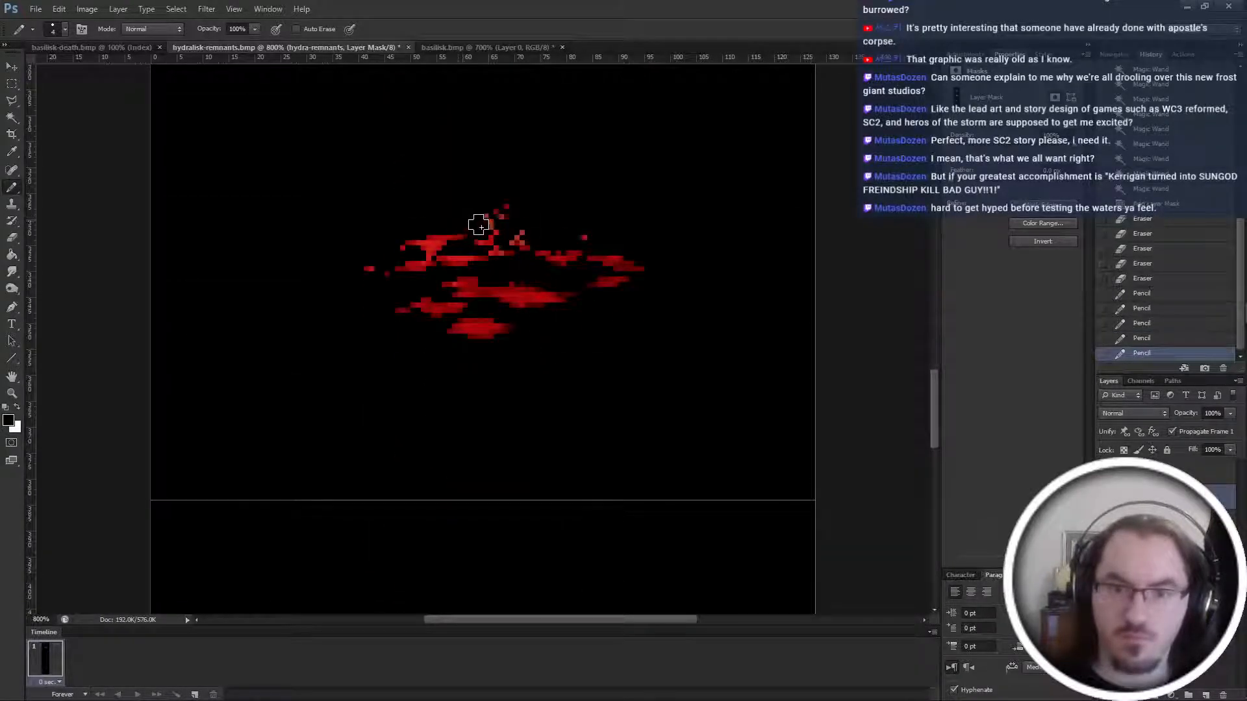
{"action": "left_click_drag", "start_coordinate": [504, 228], "coordinate": [485, 215]}
{"action": "left_click", "coordinate": [584, 237]}
{"action": "scroll", "coordinate": [564, 348], "scroll_direction": "down", "scroll_amount": 2}
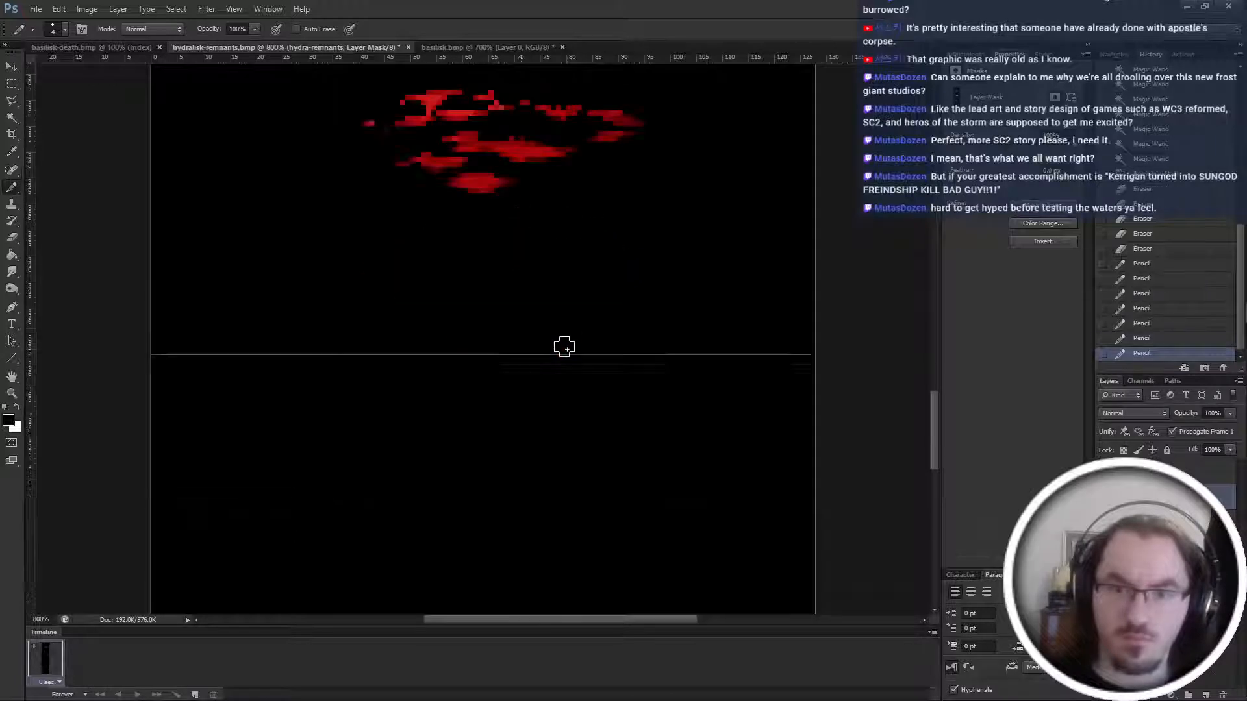
{"action": "scroll", "coordinate": [554, 339], "scroll_direction": "up", "scroll_amount": 4}
{"action": "left_click", "coordinate": [506, 403]}
Duplicate the basilisk-remnants layer and move the copy one level down in the layer order.
{"action": "scroll", "coordinate": [520, 455], "scroll_direction": "down", "scroll_amount": 4}
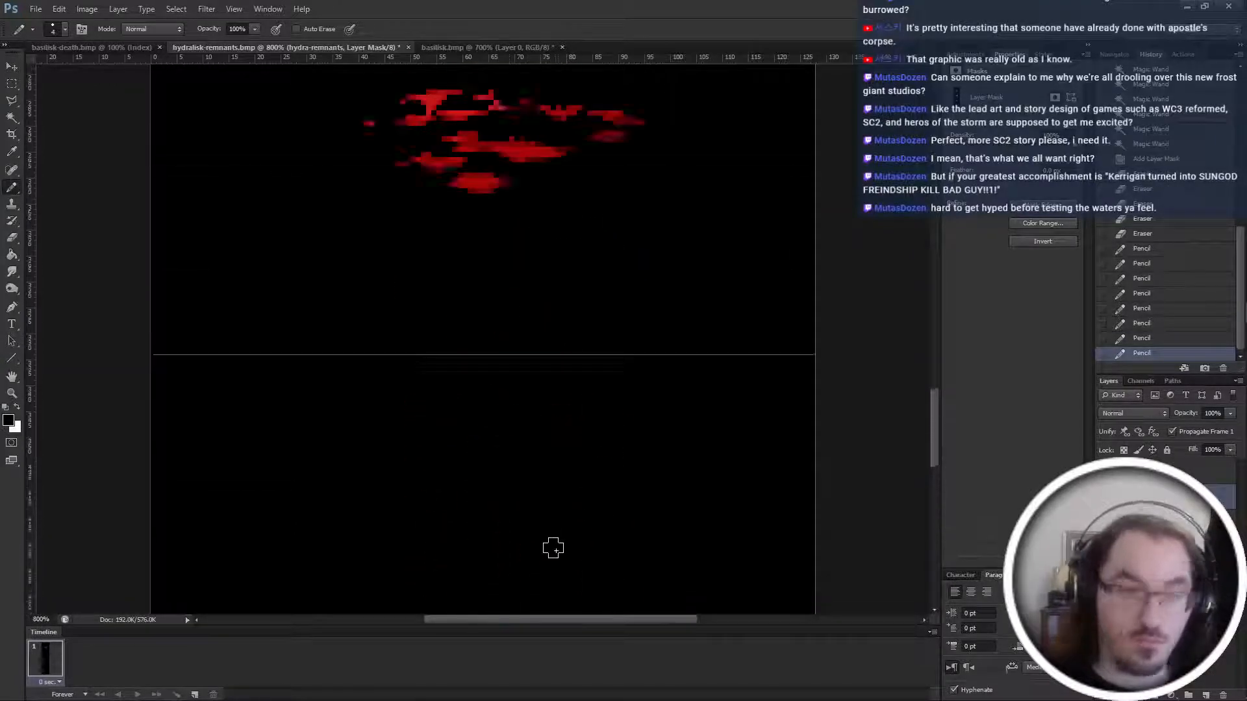
{"action": "scroll", "coordinate": [554, 549], "scroll_direction": "up", "scroll_amount": 5}
{"action": "scroll", "coordinate": [552, 548], "scroll_direction": "down", "scroll_amount": 4}
{"action": "scroll", "coordinate": [559, 552], "scroll_direction": "up", "scroll_amount": 2}
{"action": "scroll", "coordinate": [565, 539], "scroll_direction": "down", "scroll_amount": 4}
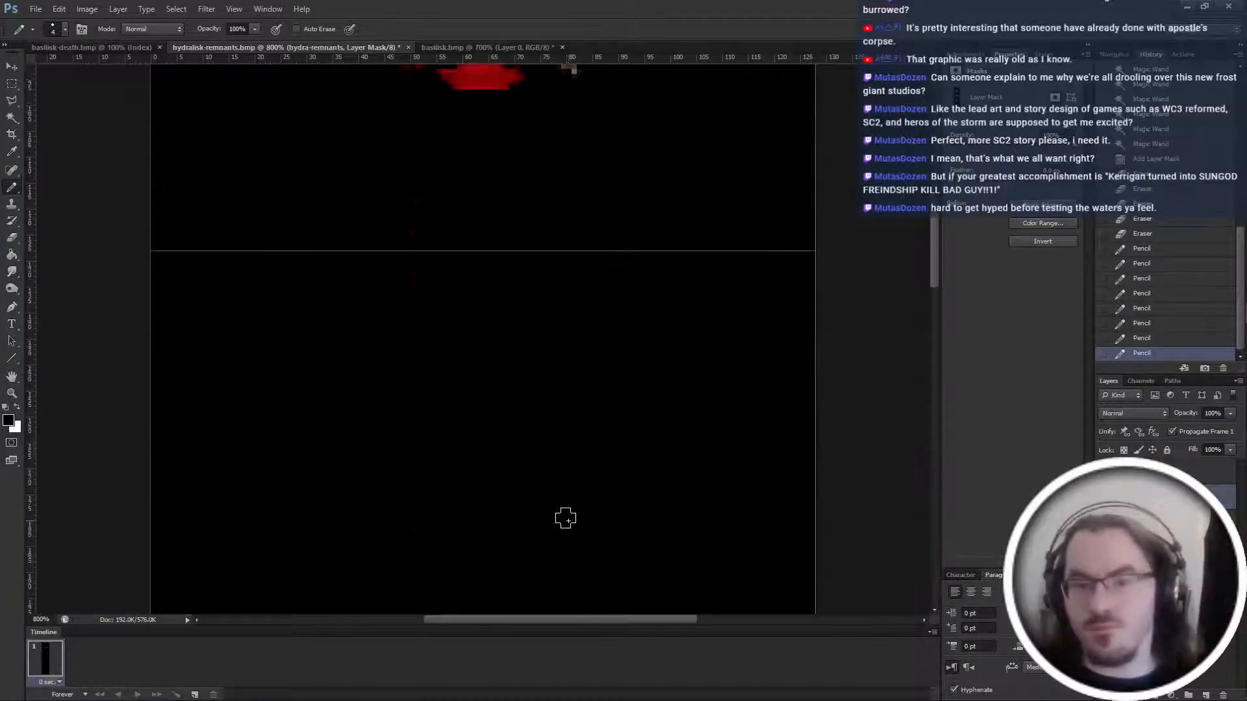
{"action": "scroll", "coordinate": [565, 518], "scroll_direction": "up", "scroll_amount": 5}
{"action": "left_click", "coordinate": [1186, 470]}
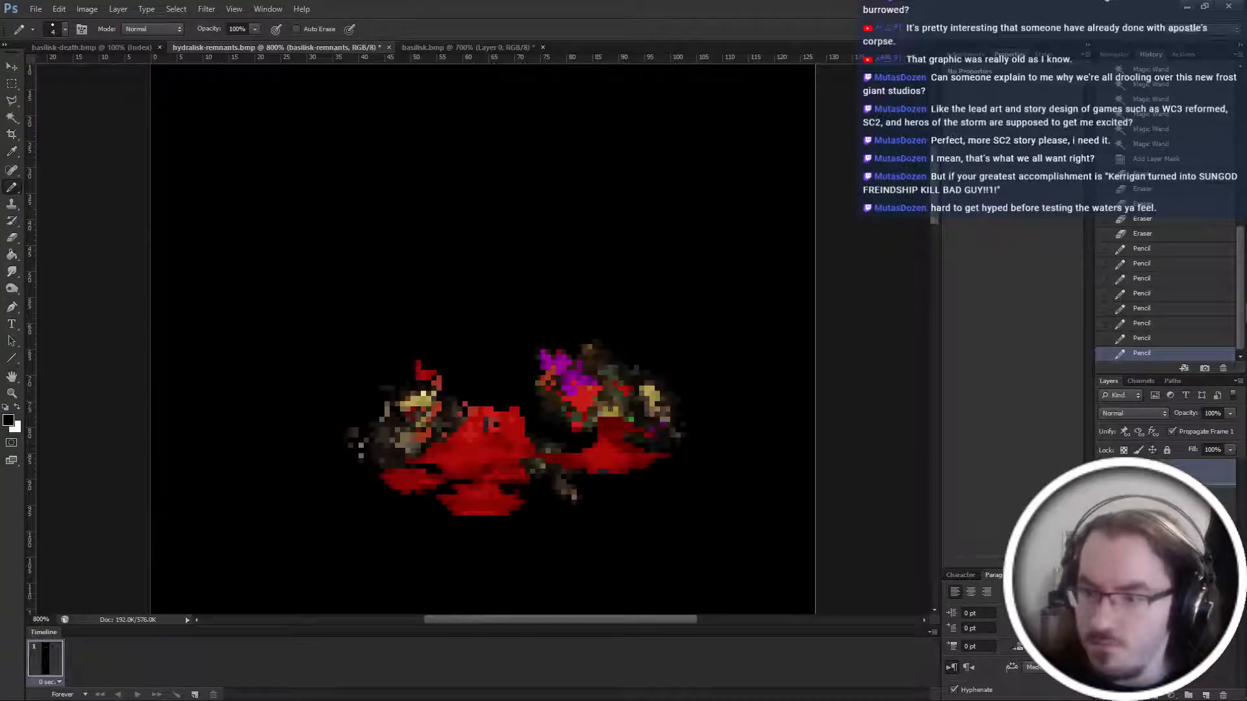
{"action": "key", "text": "ctrl+["}
{"action": "scroll", "coordinate": [501, 467], "scroll_direction": "down", "scroll_amount": 2}
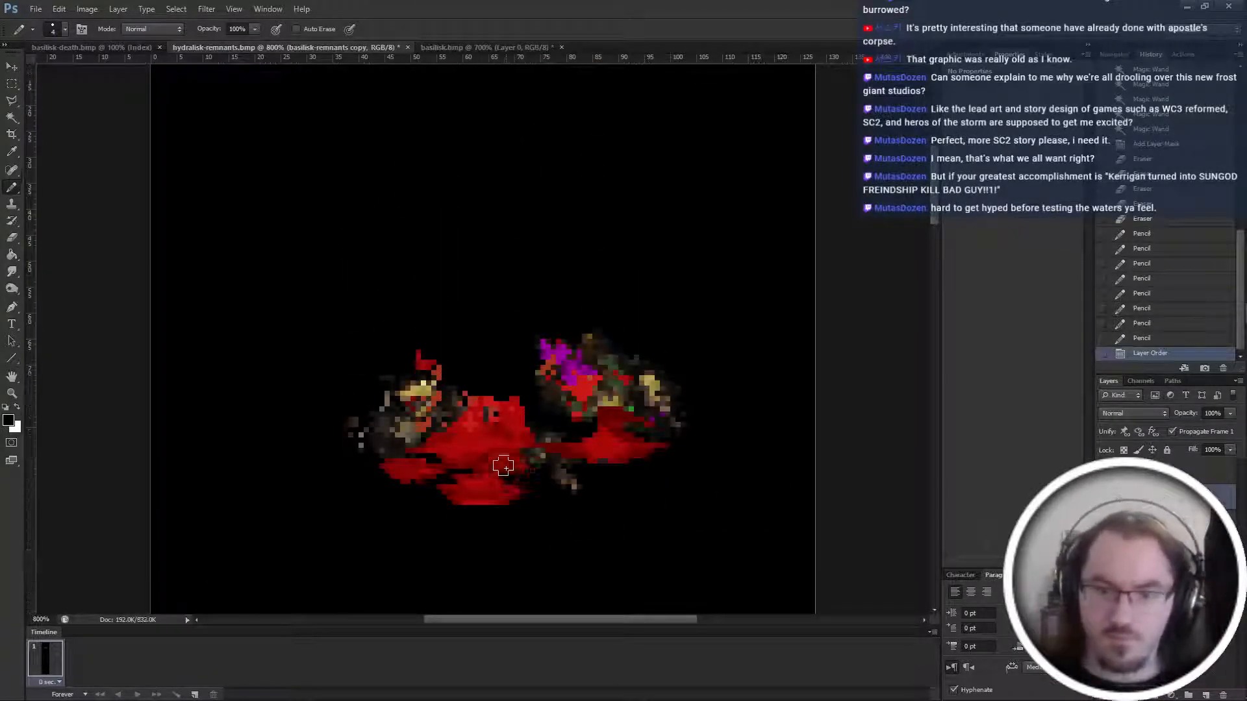
{"action": "key", "text": "ctrl+t"}
{"action": "key", "text": "ctrl+minus"}
{"action": "key", "text": "ctrl+minus"}
{"action": "key", "text": "ctrl+minus"}
{"action": "key", "text": "ctrl+minus"}
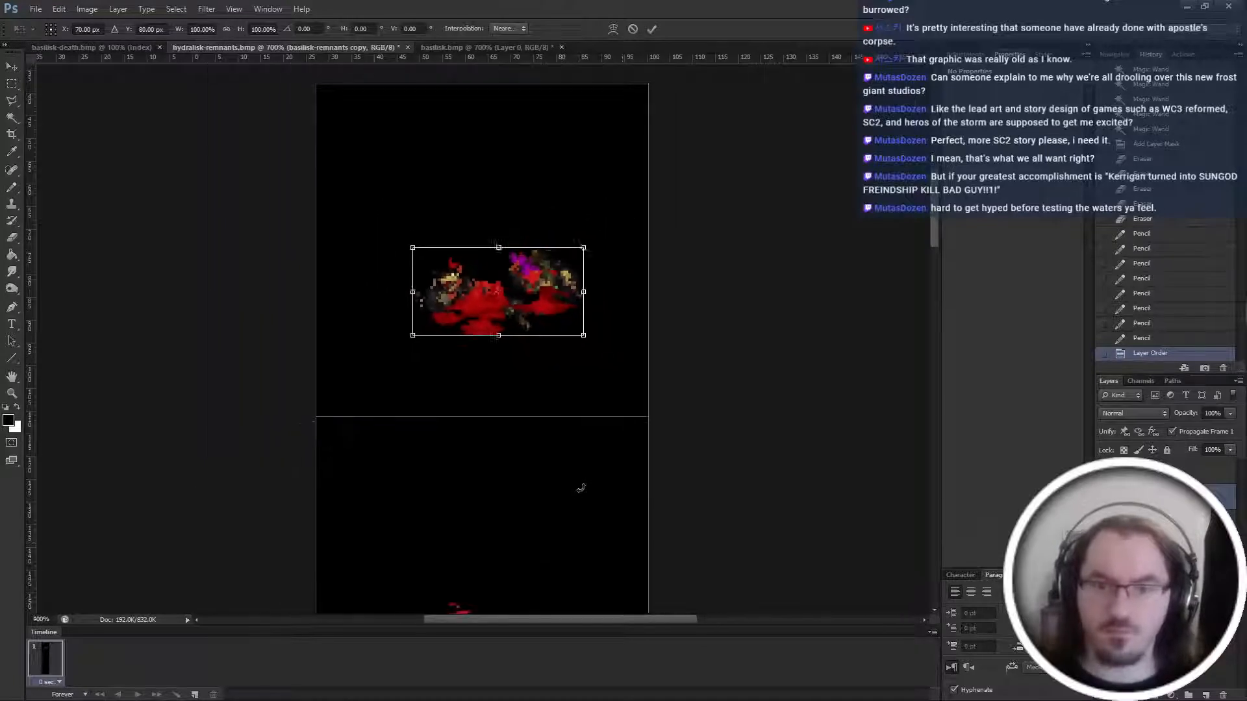
{"action": "key", "text": "Return"}
Select bright red blood shades on the basilisk-remnants copy with the Magic Wand and delete them.
{"action": "key", "text": "w"}
{"action": "left_click", "coordinate": [495, 301]}
{"action": "key", "text": "ctrl+plus"}
{"action": "key", "text": "ctrl+plus"}
{"action": "key", "text": "ctrl+plus"}
{"action": "key", "text": "ctrl+plus"}
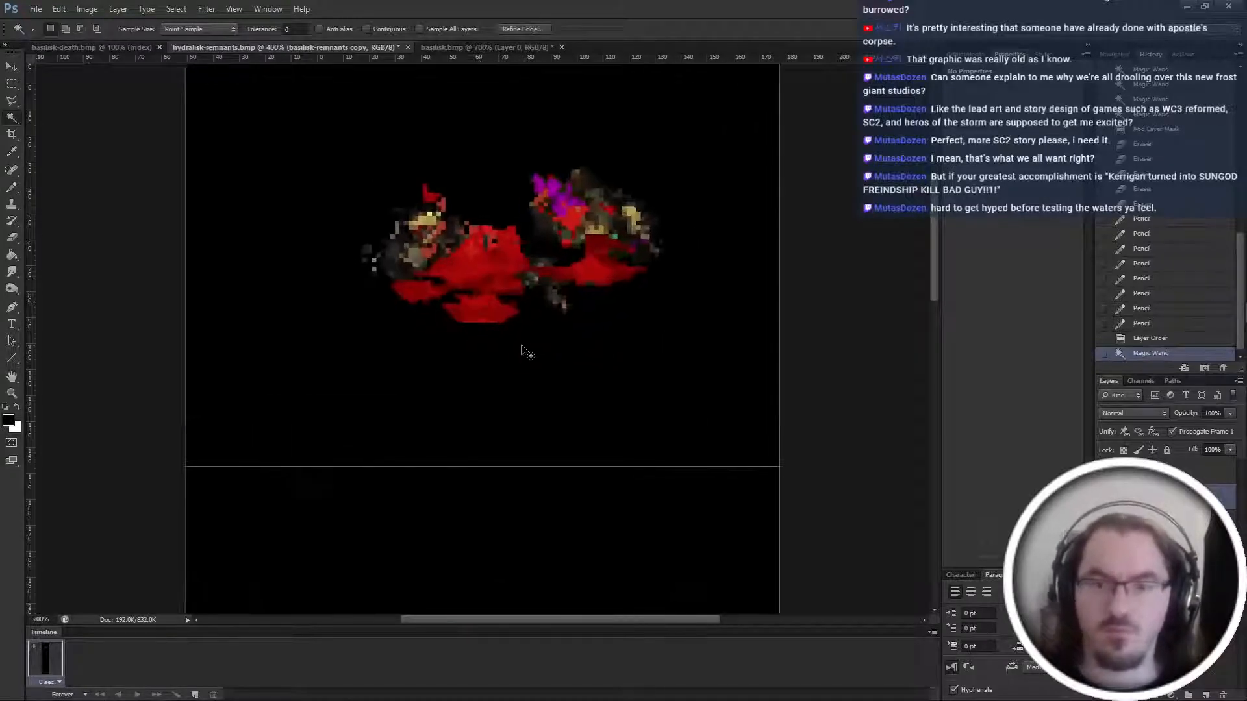
{"action": "left_click", "coordinate": [478, 295], "text": "shift"}
{"action": "key", "text": "Delete"}
{"action": "left_click", "coordinate": [469, 238]}
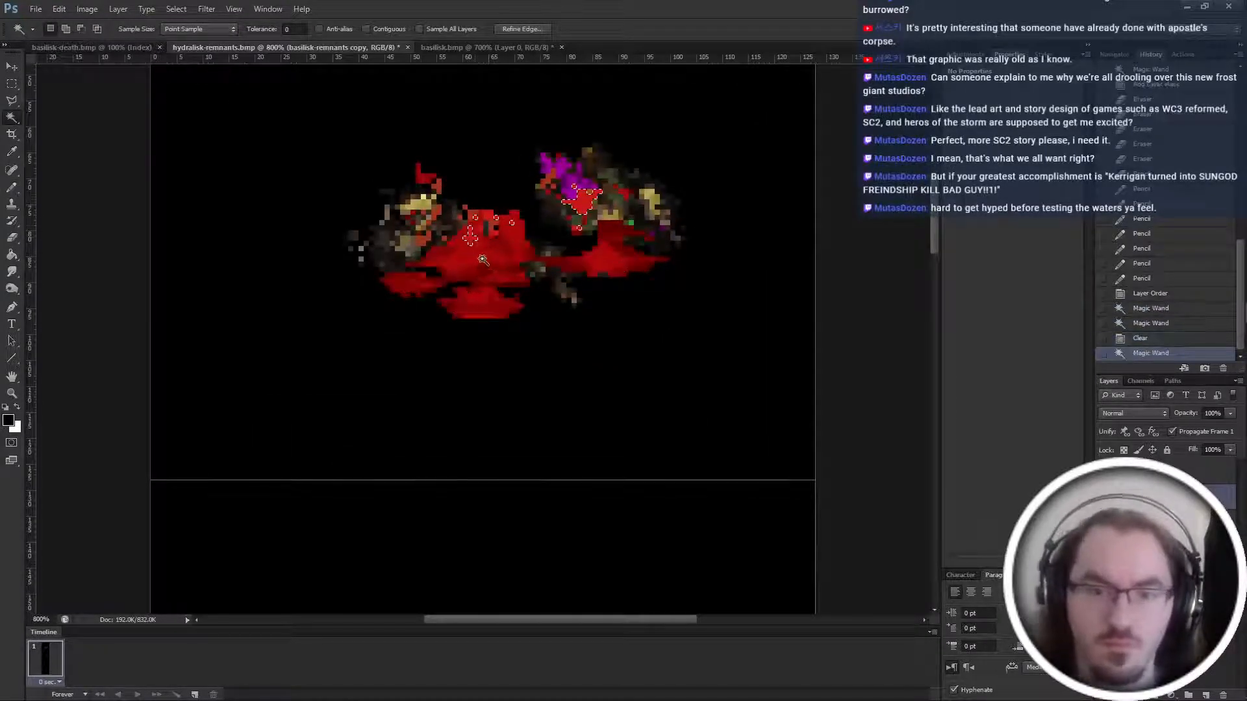
{"action": "key", "text": "Delete"}
{"action": "left_click", "coordinate": [492, 246]}
{"action": "key", "text": "Delete"}
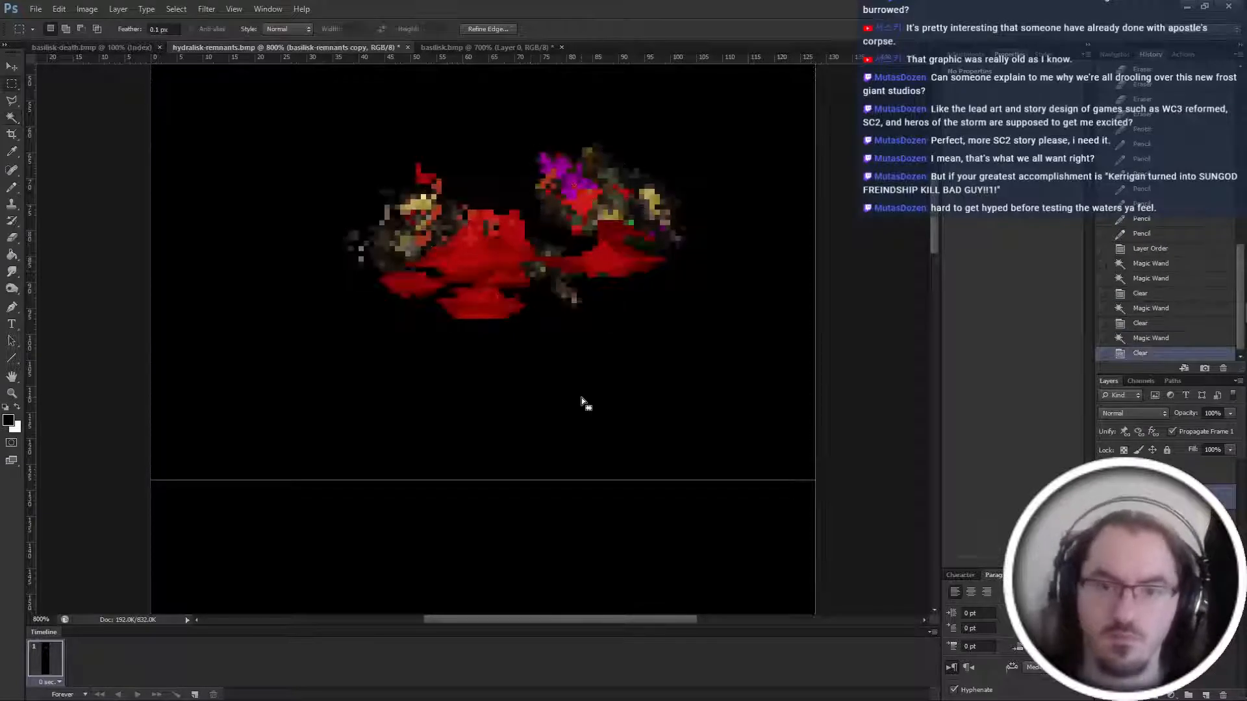
Try to move the basilisk-remnants copy to just below the original corpse within the first frame.
{"action": "key", "text": "ctrl+d"}
{"action": "key", "text": "ctrl+t"}
{"action": "left_click_drag", "start_coordinate": [574, 239], "coordinate": [574, 401]}
{"action": "key", "text": "Return"}
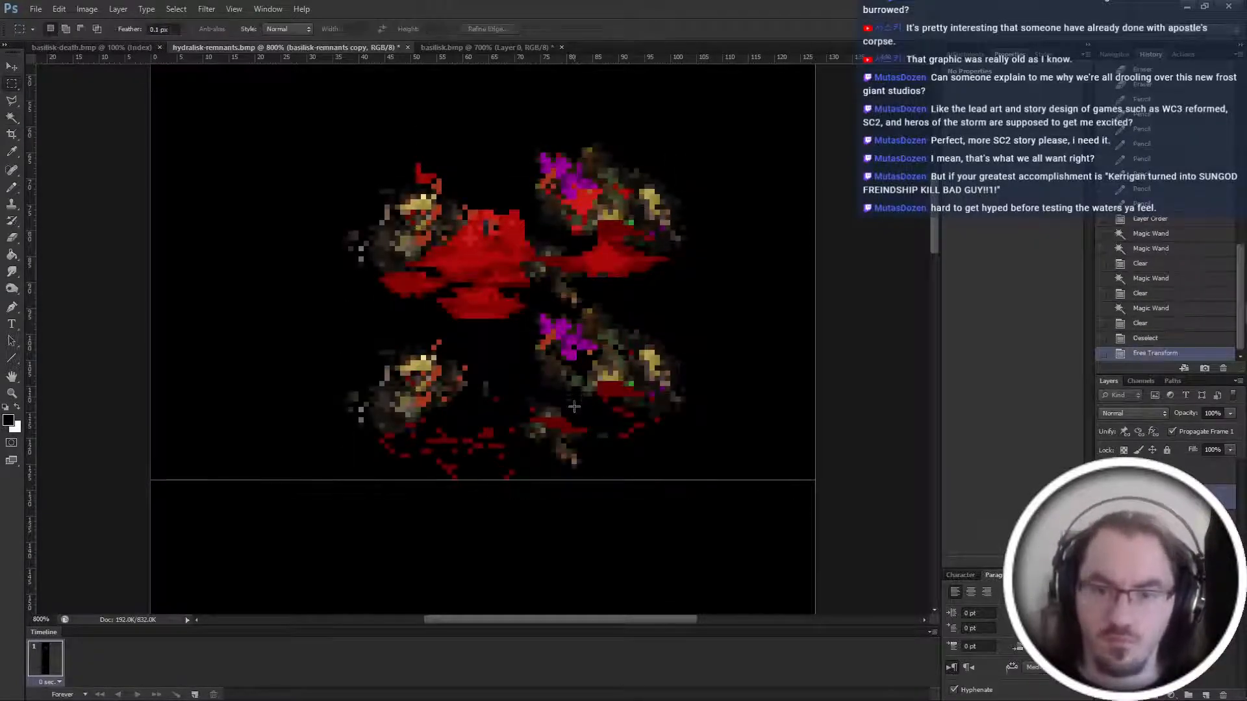
{"action": "key", "text": "w"}
{"action": "key", "text": "ctrl+minus"}
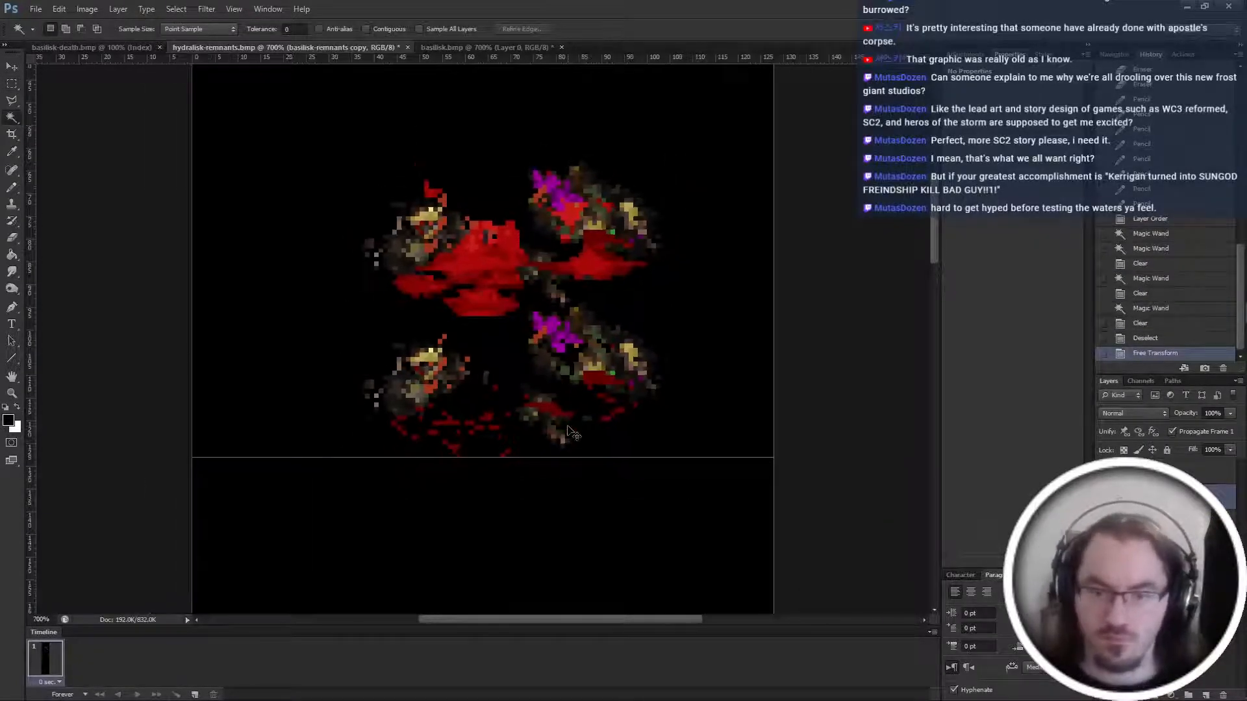
{"action": "key", "text": "ctrl+alt+z"}
{"action": "key", "text": "ctrl+alt+z"}
Deselect and try to move the basilisk-remnants copy down into the third frame.
{"action": "key", "text": "m"}
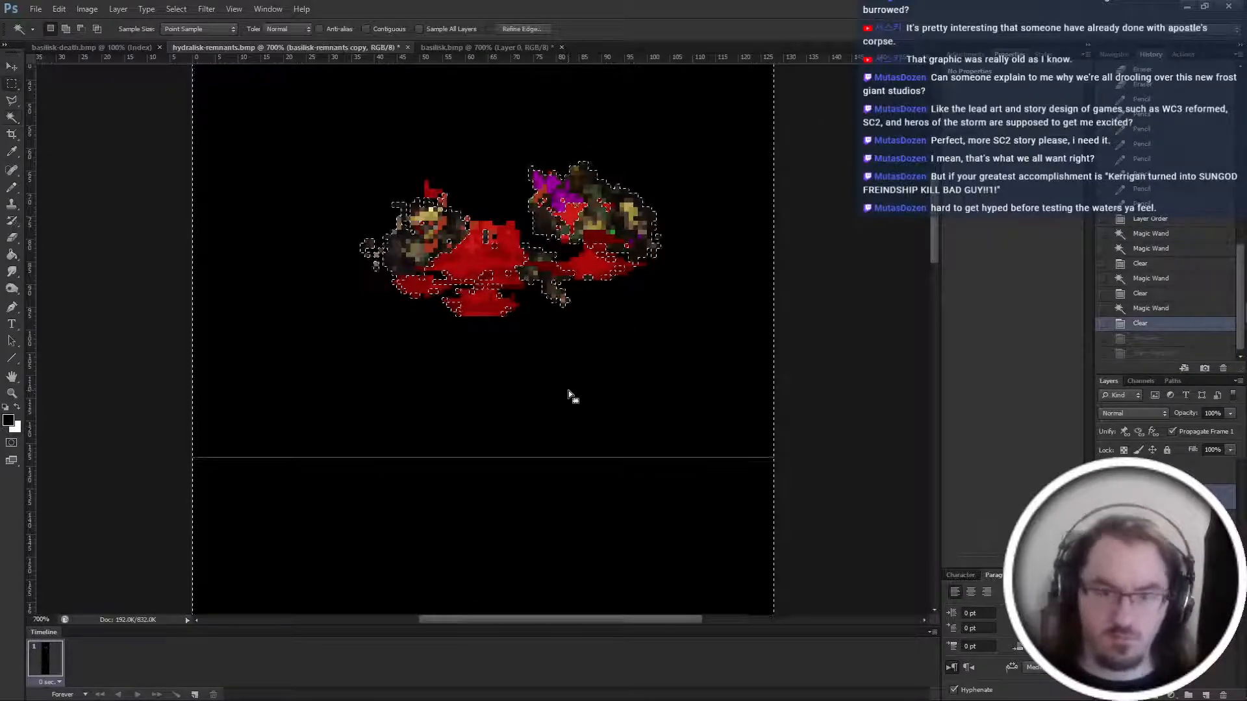
{"action": "key", "text": "ctrl+d"}
{"action": "key", "text": "ctrl+minus"}
{"action": "key", "text": "ctrl+minus"}
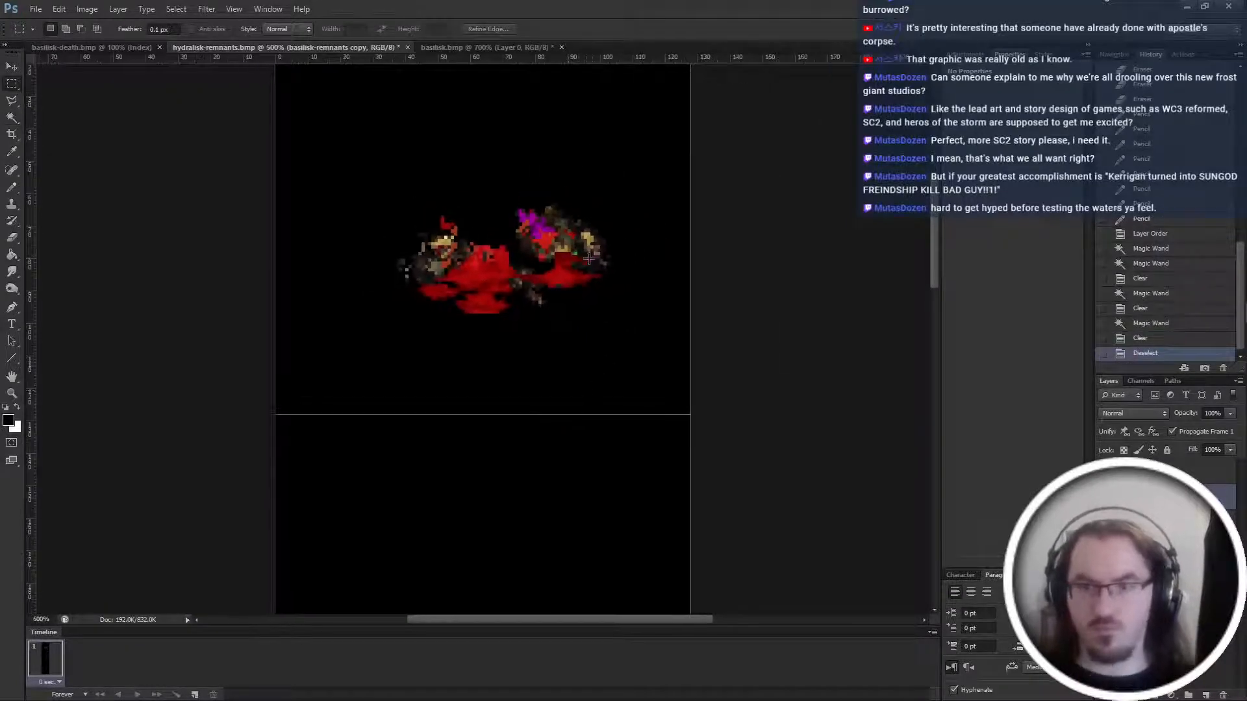
{"action": "key", "text": "ctrl+t"}
{"action": "left_click_drag", "start_coordinate": [567, 241], "coordinate": [564, 449]}
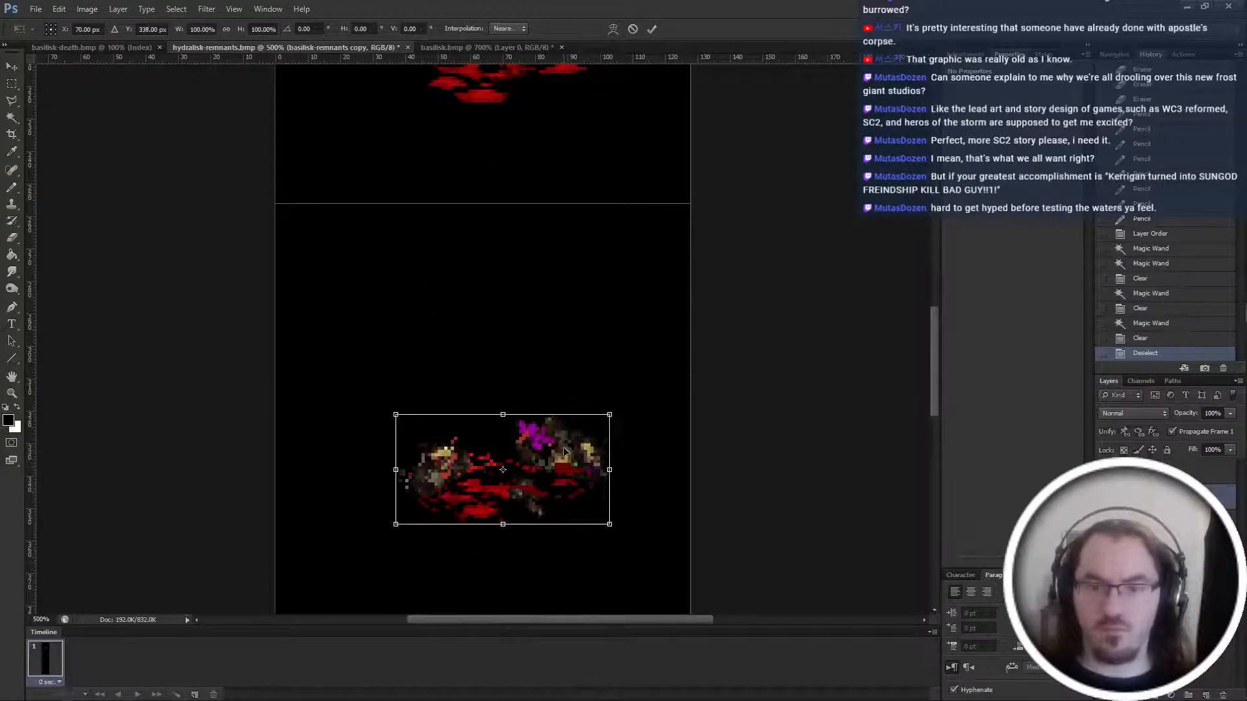
{"action": "key", "text": "Return"}
{"action": "key", "text": "ctrl+minus"}
{"action": "key", "text": "ctrl+minus"}
{"action": "key", "text": "ctrl+minus"}
{"action": "key", "text": "ctrl+minus"}
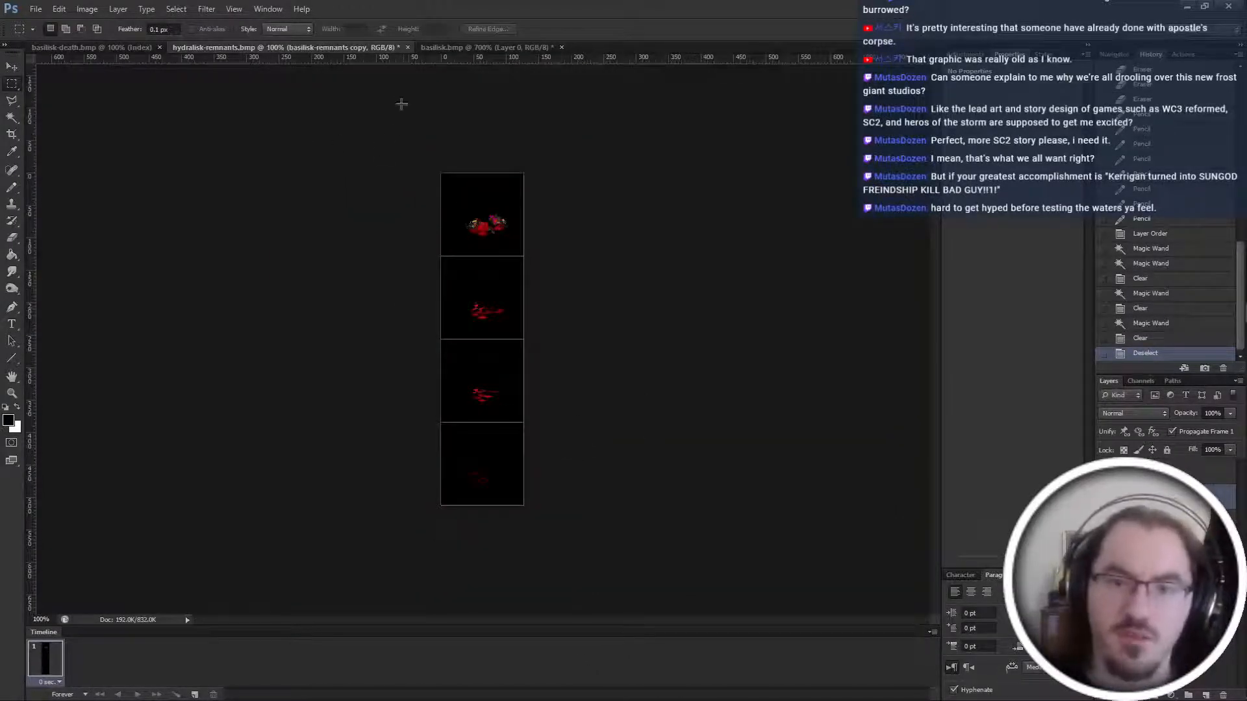
Clear any selection and move the basilisk-remnants copy straight down onto the second frame's blood, centred at X 70 px, Y 208 px.
{"action": "left_click_drag", "start_coordinate": [402, 103], "coordinate": [807, 699]}
{"action": "left_click", "coordinate": [618, 99]}
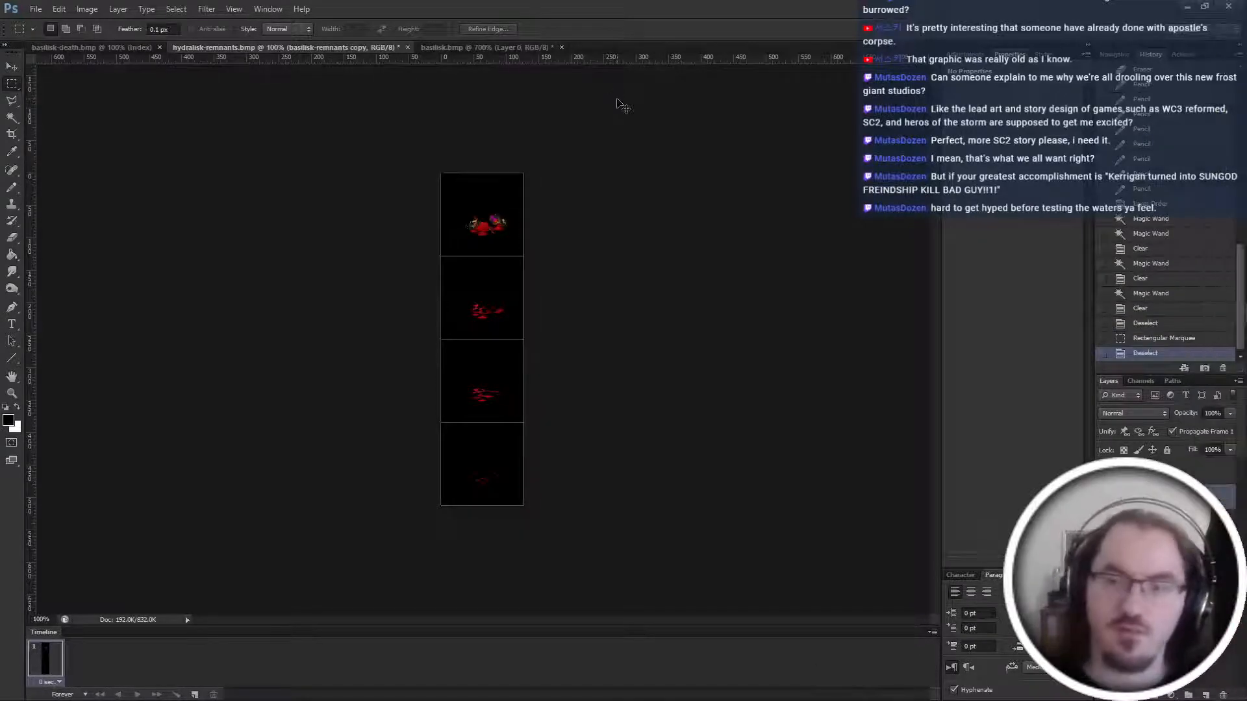
{"action": "key", "text": "ctrl+plus"}
{"action": "key", "text": "ctrl+t"}
{"action": "left_click_drag", "start_coordinate": [512, 217], "coordinate": [521, 373]}
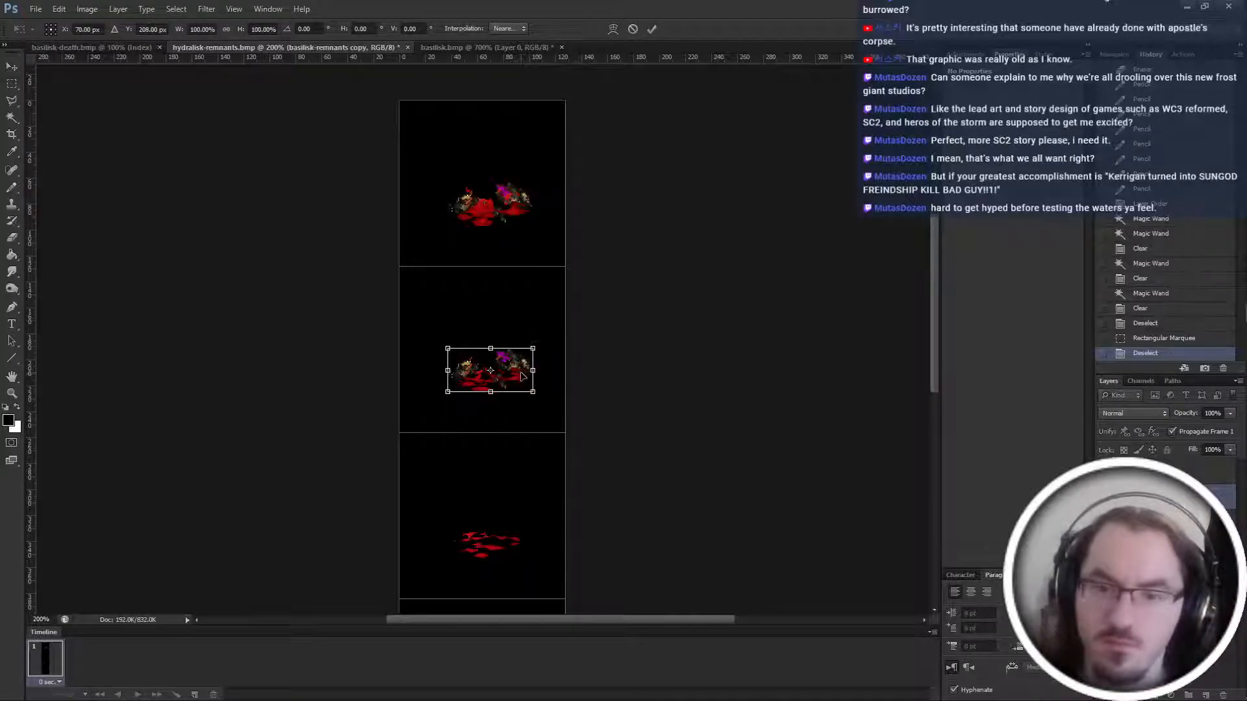
{"action": "key", "text": "Return"}
Add a layer mask to the basilisk-remnants copy and pencil out the outer edges of both corpse pieces in the second frame.
{"action": "key", "text": "ctrl+plus"}
{"action": "key", "text": "ctrl+plus"}
{"action": "key", "text": "ctrl+plus"}
{"action": "key", "text": "ctrl+plus"}
{"action": "key", "text": "ctrl+plus"}
{"action": "key", "text": "ctrl+plus"}
{"action": "key", "text": "ctrl+plus"}
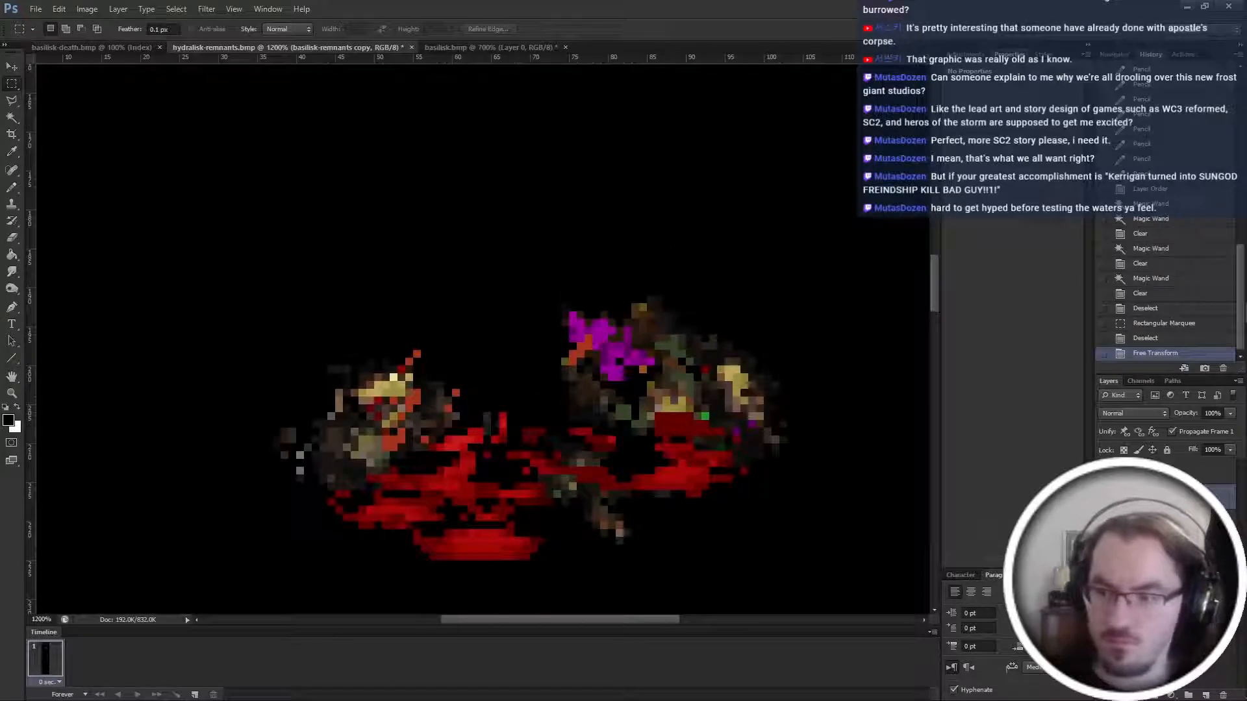
{"action": "left_click", "coordinate": [1156, 522]}
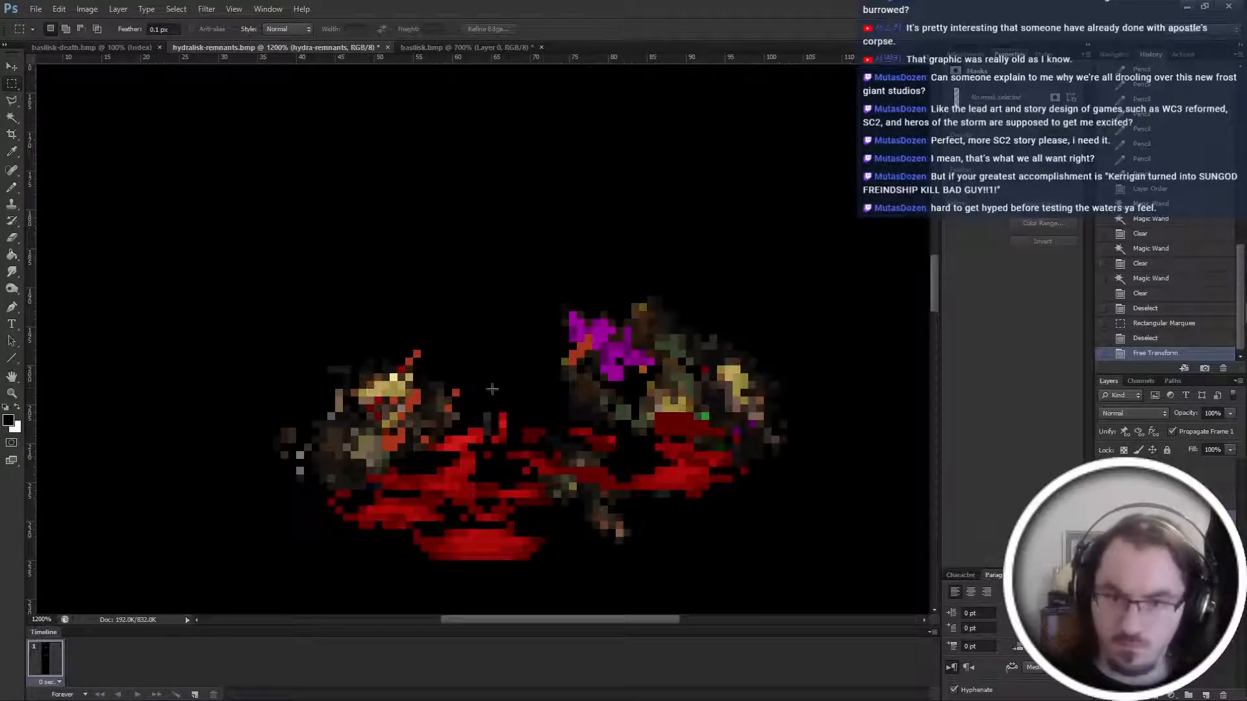
{"action": "key", "text": "alt+bracketright"}
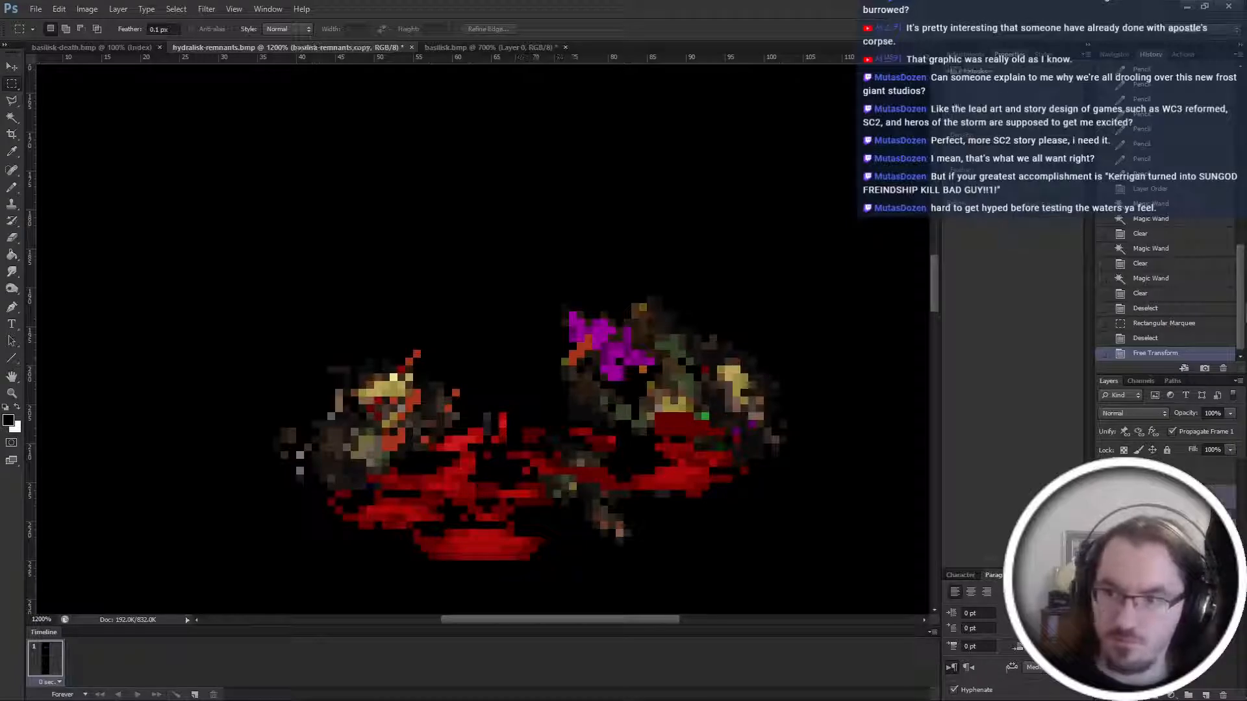
{"action": "left_click", "coordinate": [1154, 695]}
{"action": "key", "text": "b"}
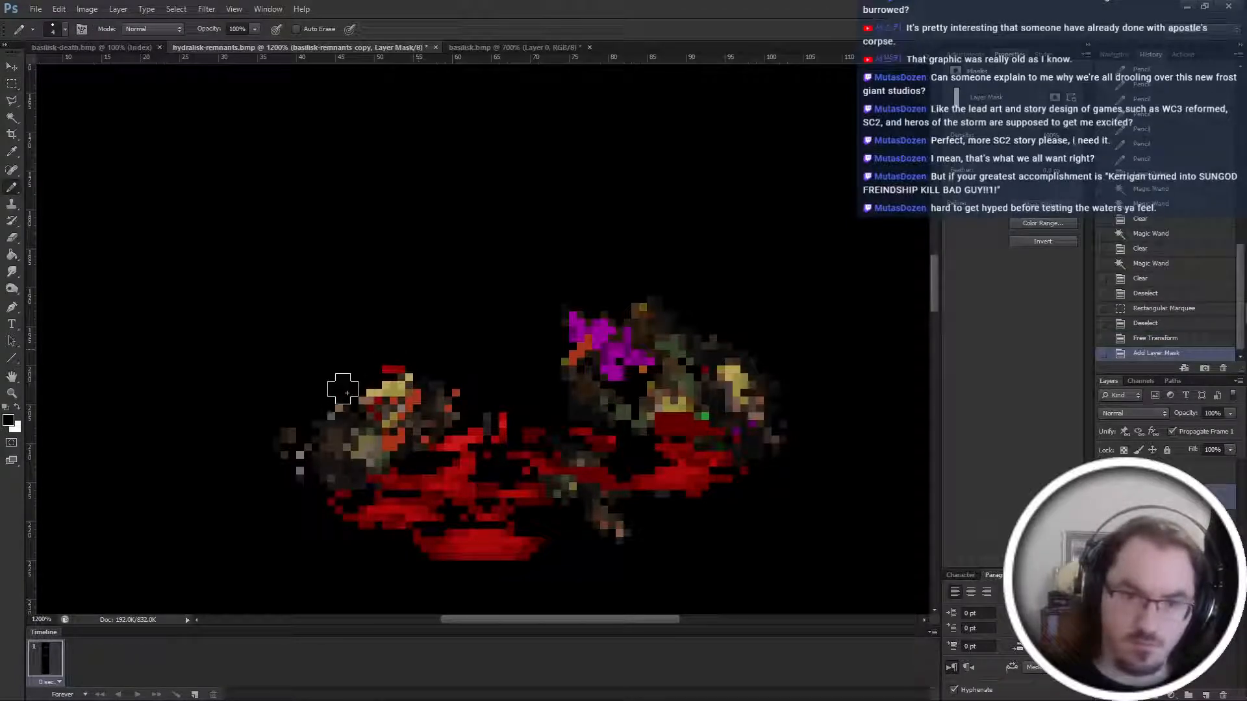
{"action": "mouse_move", "coordinate": [339, 390]}
{"action": "left_mouse_down"}
{"action": "mouse_move", "coordinate": [417, 358]}
{"action": "mouse_move", "coordinate": [378, 387]}
{"action": "mouse_move", "coordinate": [404, 378]}
{"action": "mouse_move", "coordinate": [396, 387]}
{"action": "mouse_move", "coordinate": [310, 410]}
{"action": "mouse_move", "coordinate": [334, 401]}
{"action": "mouse_move", "coordinate": [304, 436]}
{"action": "mouse_move", "coordinate": [295, 426]}
{"action": "mouse_move", "coordinate": [294, 485]}
{"action": "mouse_move", "coordinate": [291, 441]}
{"action": "left_mouse_up"}
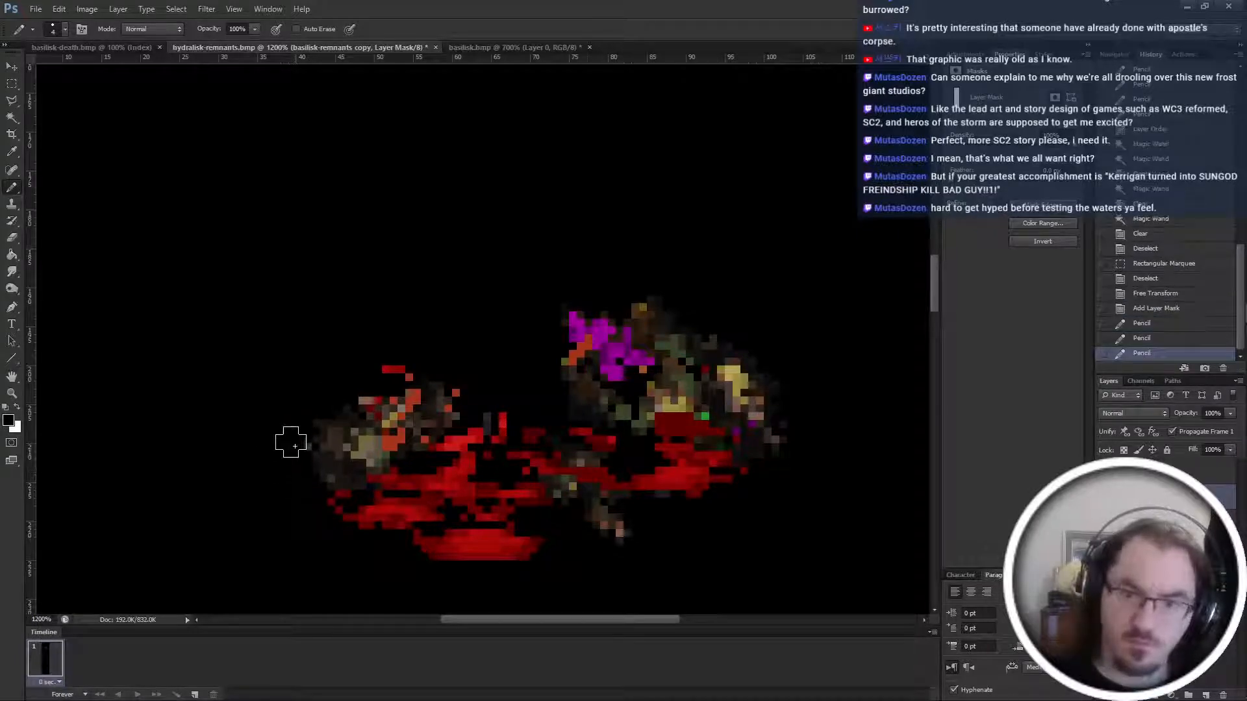
{"action": "mouse_move", "coordinate": [649, 300]}
{"action": "left_mouse_down"}
{"action": "mouse_move", "coordinate": [662, 314]}
{"action": "mouse_move", "coordinate": [643, 314]}
{"action": "mouse_move", "coordinate": [785, 395]}
{"action": "mouse_move", "coordinate": [752, 362]}
{"action": "mouse_move", "coordinate": [788, 423]}
{"action": "left_mouse_up"}
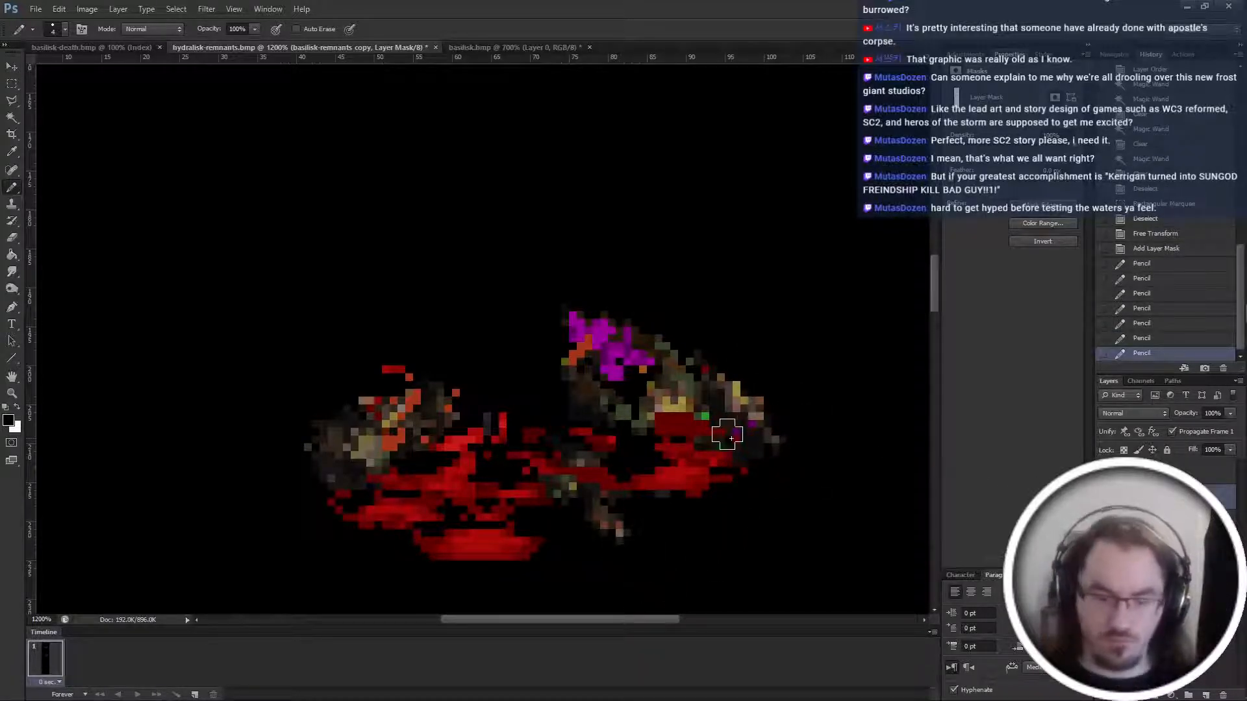
Squash the basilisk-remnants copy slightly downward from its upper edge with Free Transform.
{"action": "key", "text": "m"}
{"action": "key", "text": "ctrl+2"}
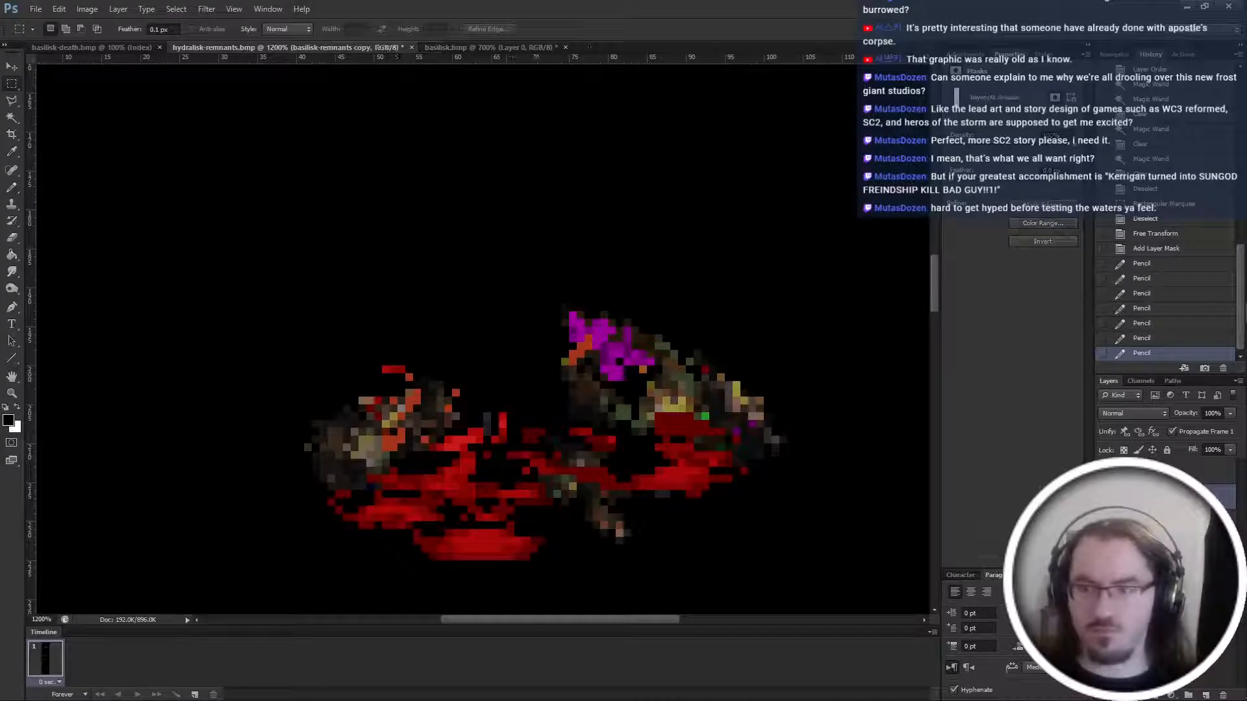
{"action": "key", "text": "ctrl+t"}
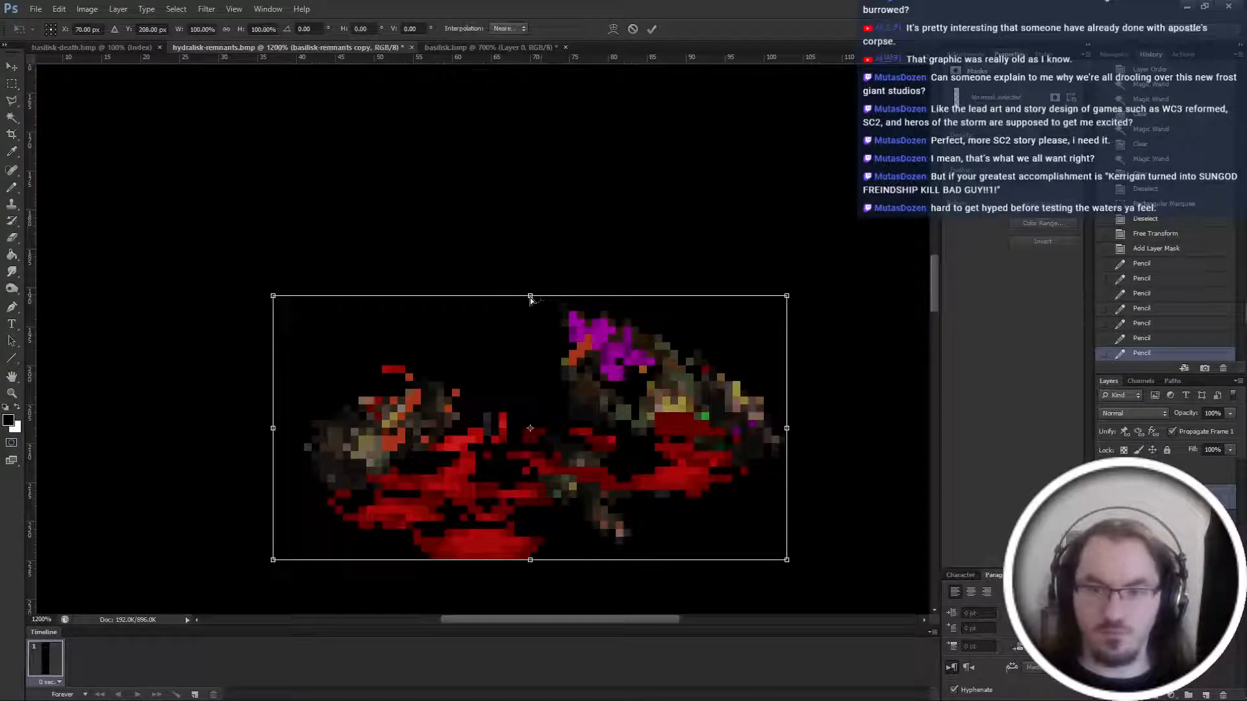
{"action": "mouse_move", "coordinate": [530, 299]}
{"action": "left_mouse_down"}
{"action": "mouse_move", "coordinate": [528, 228]}
{"action": "mouse_move", "coordinate": [529, 315]}
{"action": "left_mouse_up"}
{"action": "key", "text": "Escape"}
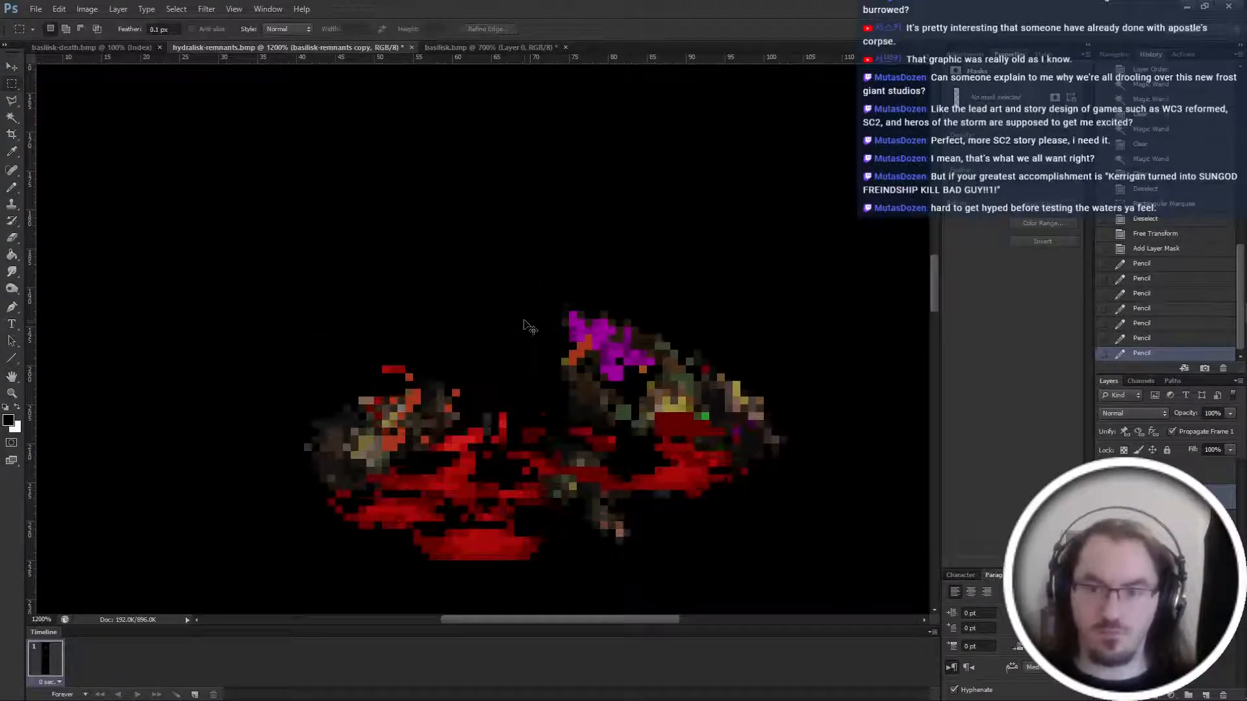
{"action": "scroll", "coordinate": [524, 320], "scroll_direction": "down", "scroll_amount": 1}
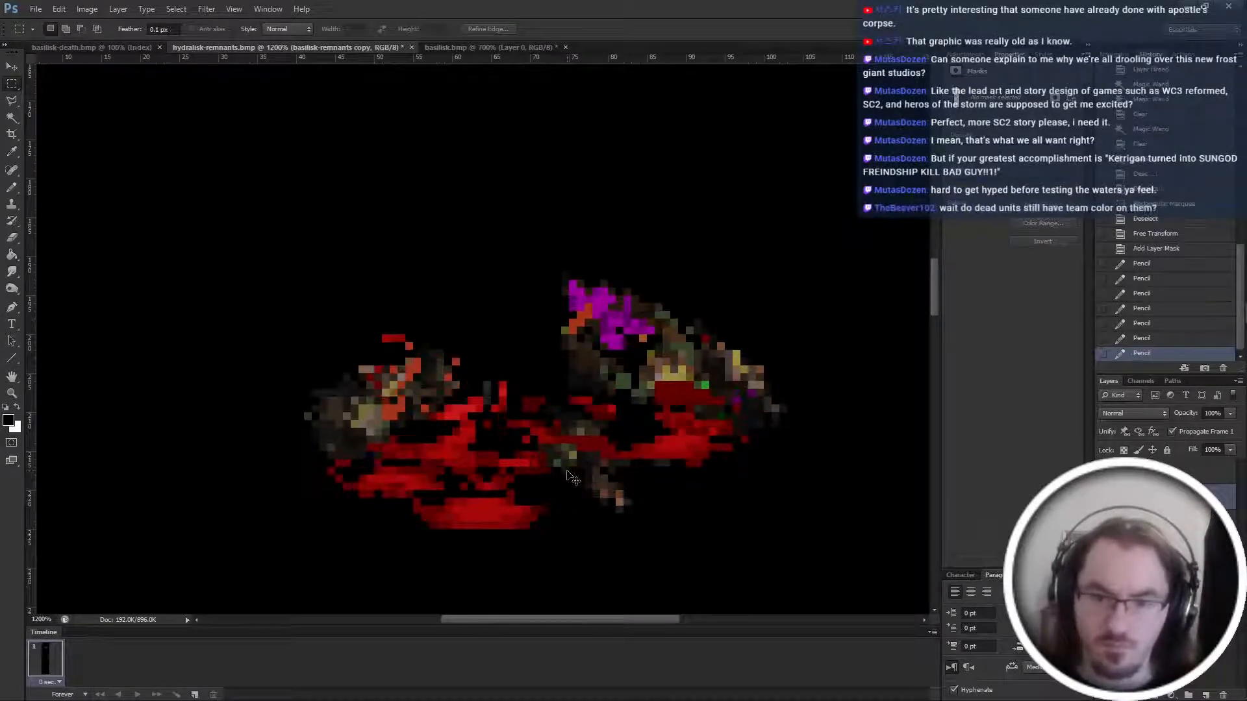
Try to clone red blood into the gaps of the right corpse piece directly on the basilisk-remnants copy.
{"action": "key", "text": "s"}
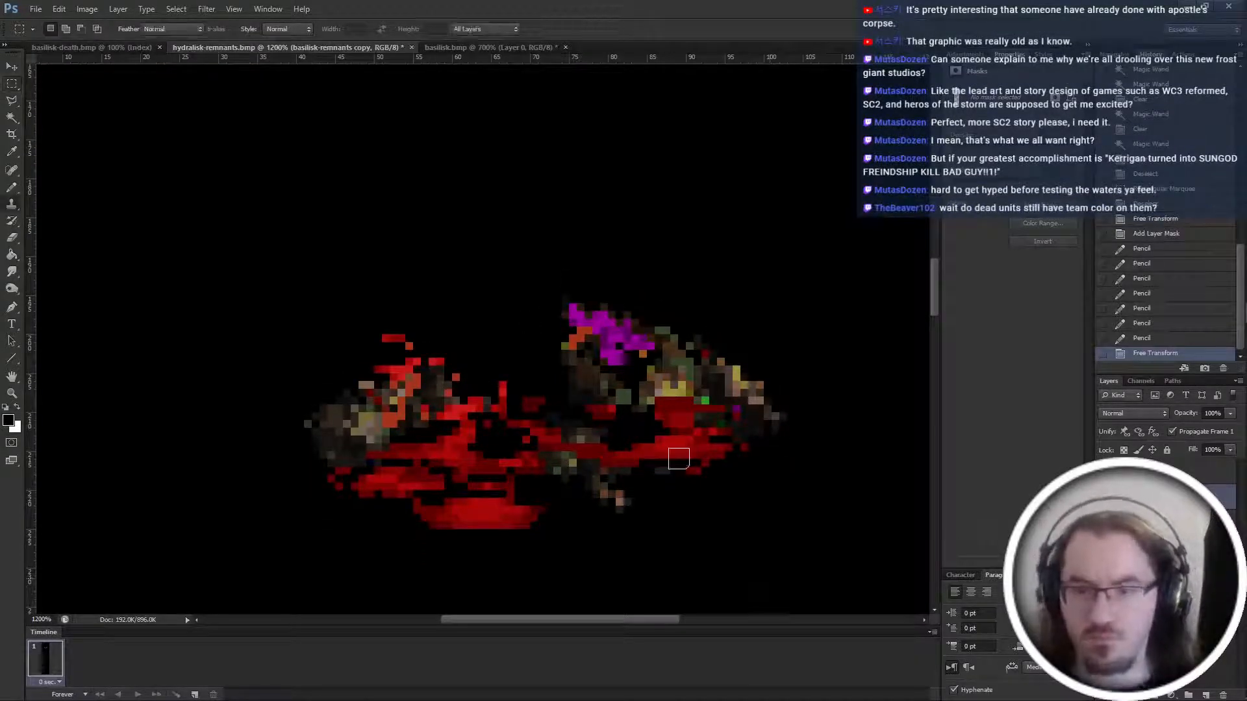
{"action": "left_click_drag", "start_coordinate": [625, 406], "coordinate": [634, 364]}
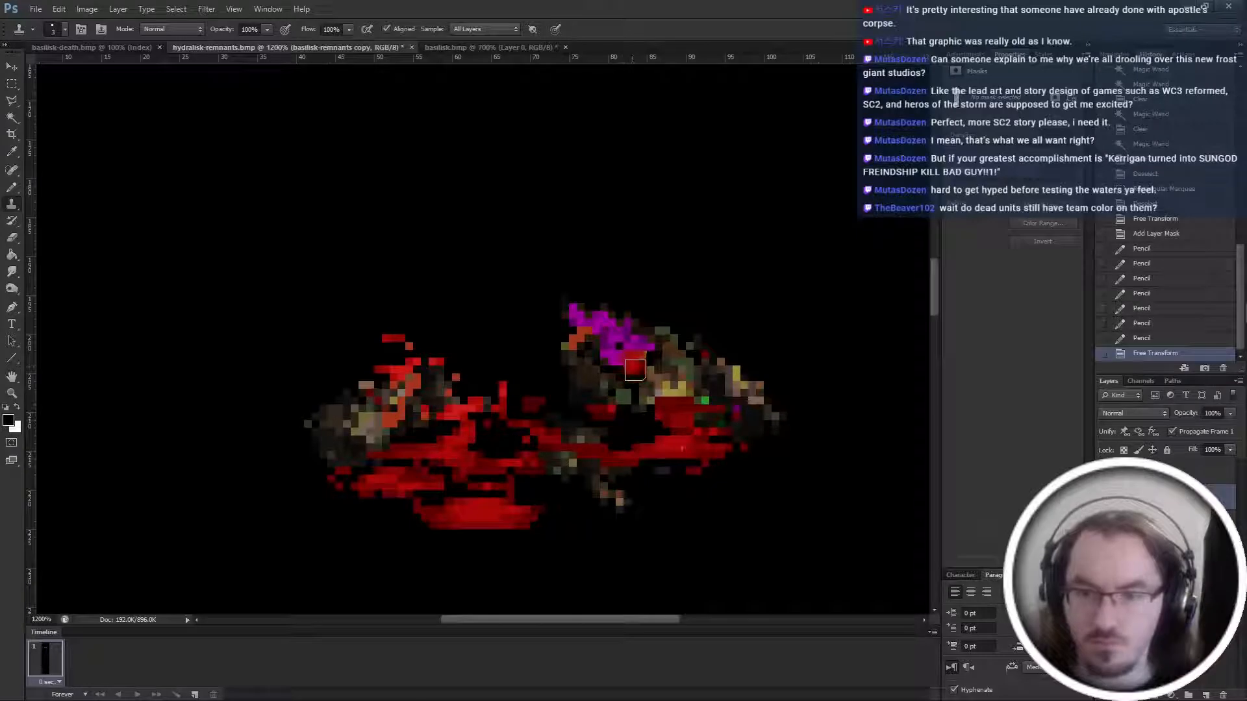
{"action": "left_click", "coordinate": [634, 377]}
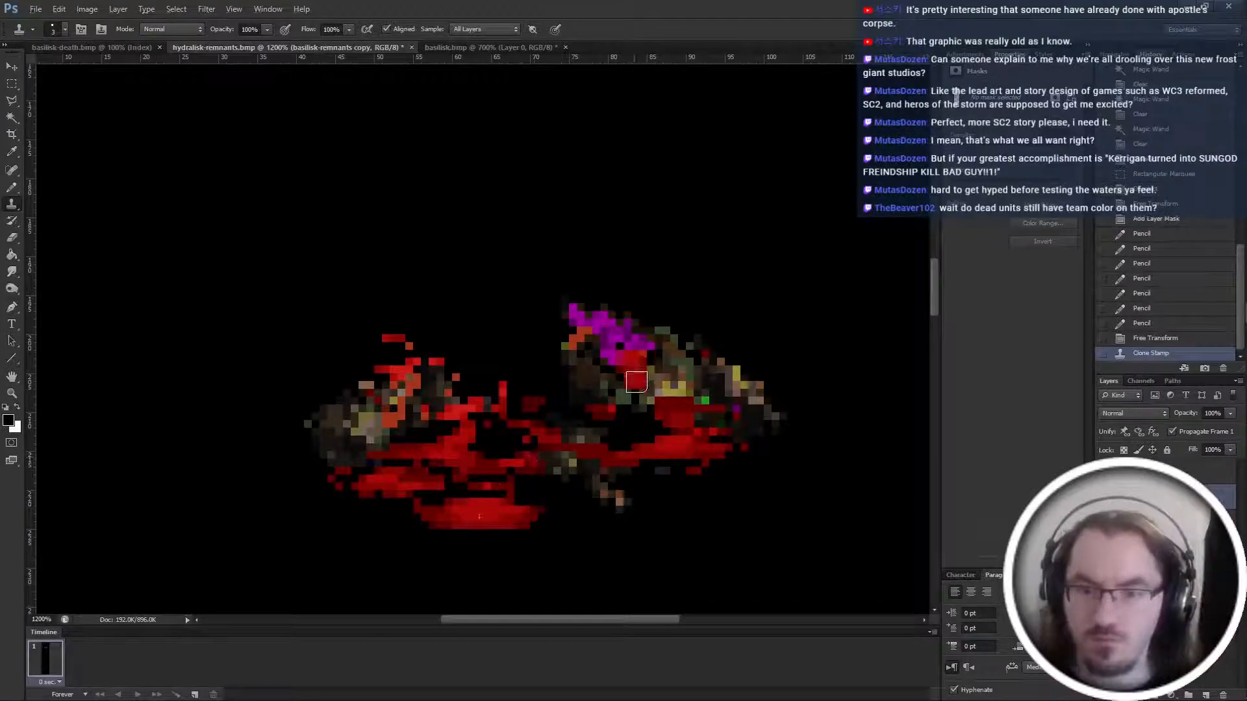
{"action": "left_click", "coordinate": [635, 391]}
{"action": "left_click", "coordinate": [669, 362]}
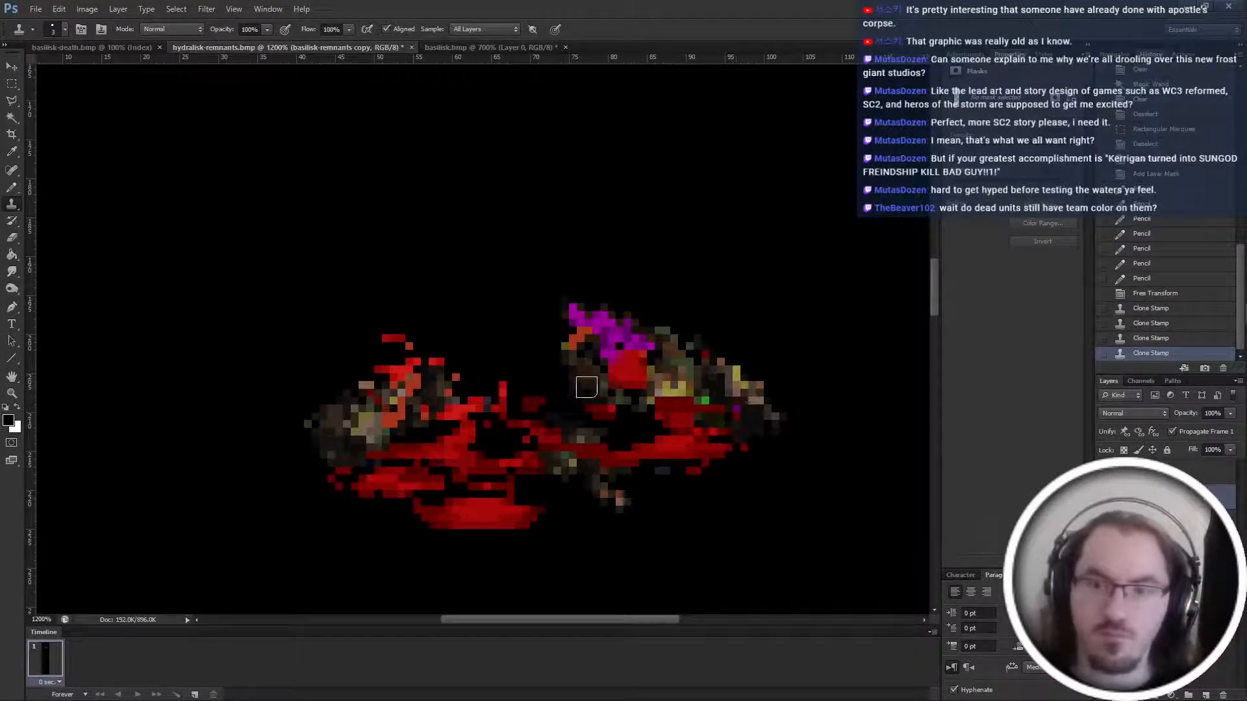
Undo all Clone Stamp strokes on the basilisk-remnants copy.
{"action": "key", "text": "ctrl+alt+z"}
{"action": "key", "text": "ctrl+alt+z"}
{"action": "key", "text": "ctrl+alt+z"}
{"action": "key", "text": "ctrl+alt+z"}
{"action": "key", "text": "ctrl+alt+z"}
{"action": "key", "text": "ctrl+alt+z"}
{"action": "key", "text": "ctrl+alt+z"}
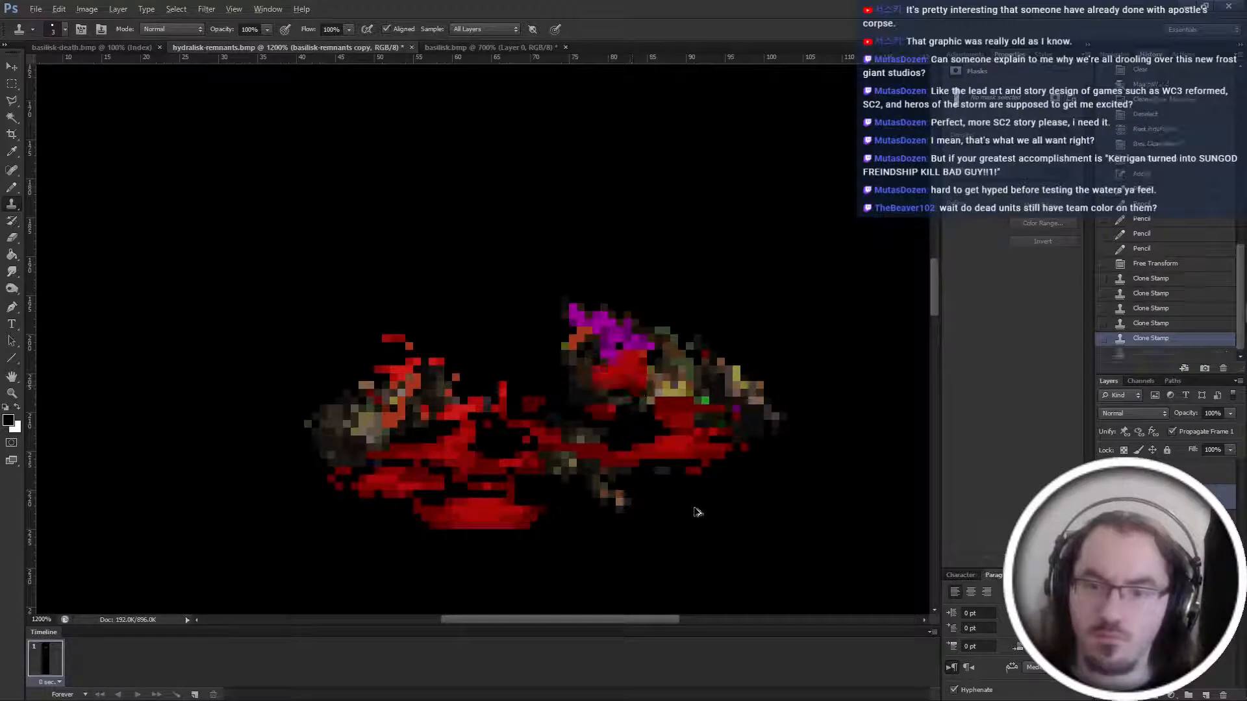
{"action": "key", "text": "ctrl+shift+z"}
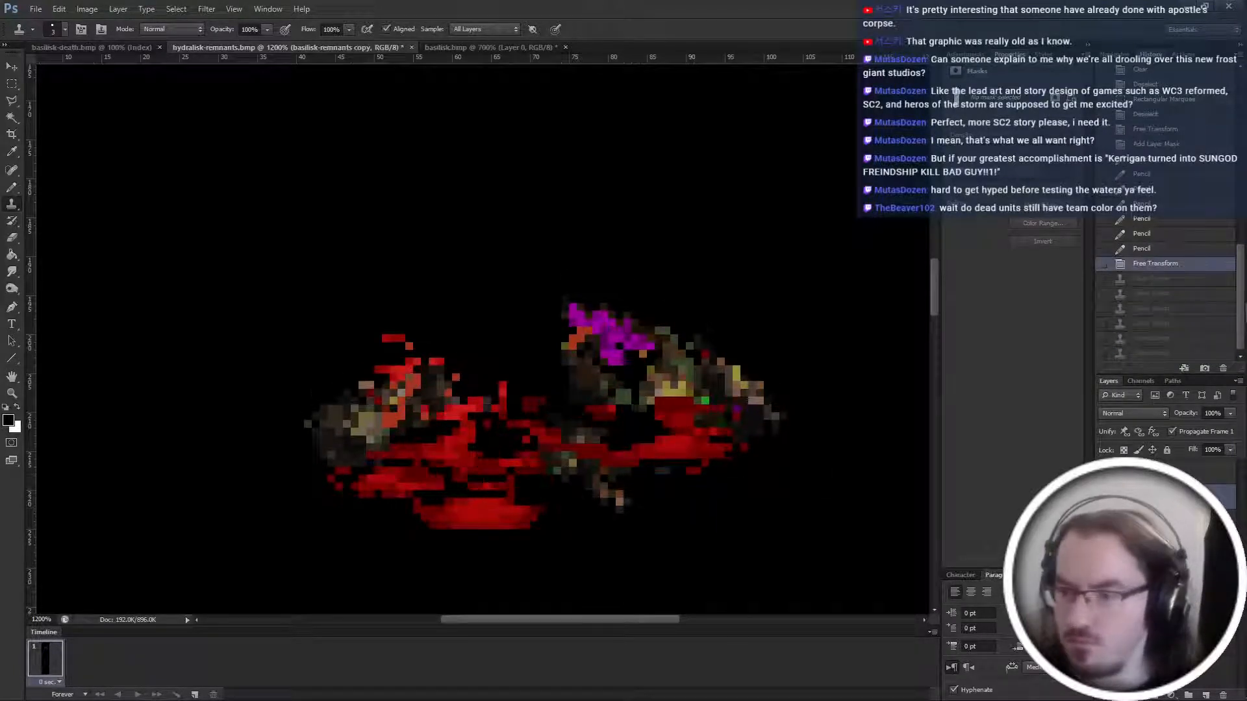
Create a new layer named bloodunder above hydra-remnants and hide the black background.
{"action": "left_click", "coordinate": [1163, 522]}
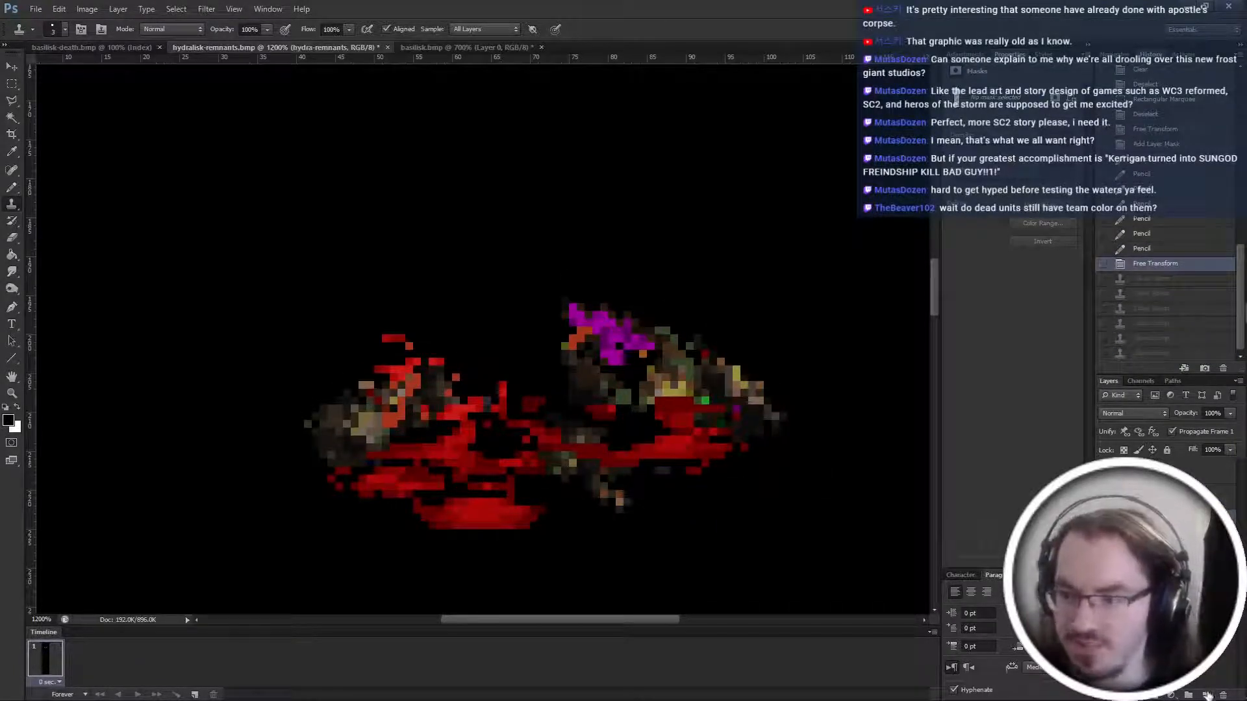
{"action": "left_click", "coordinate": [1207, 694]}
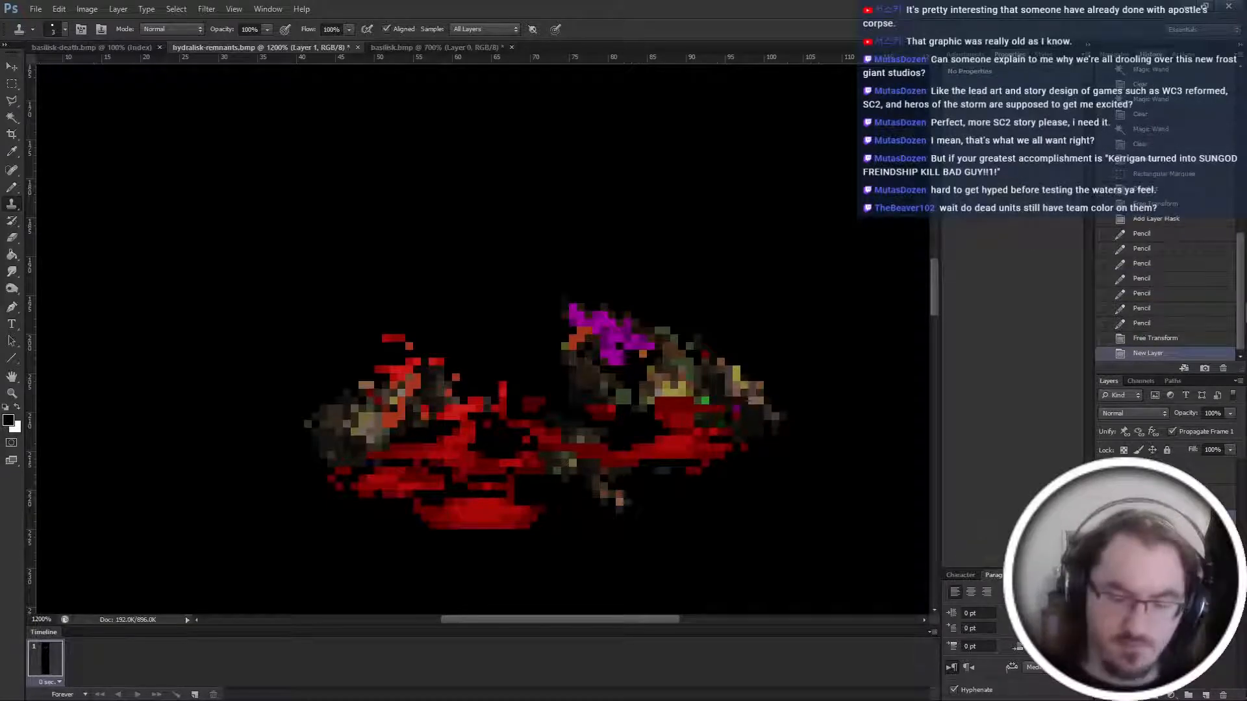
{"action": "key", "text": "Return"}
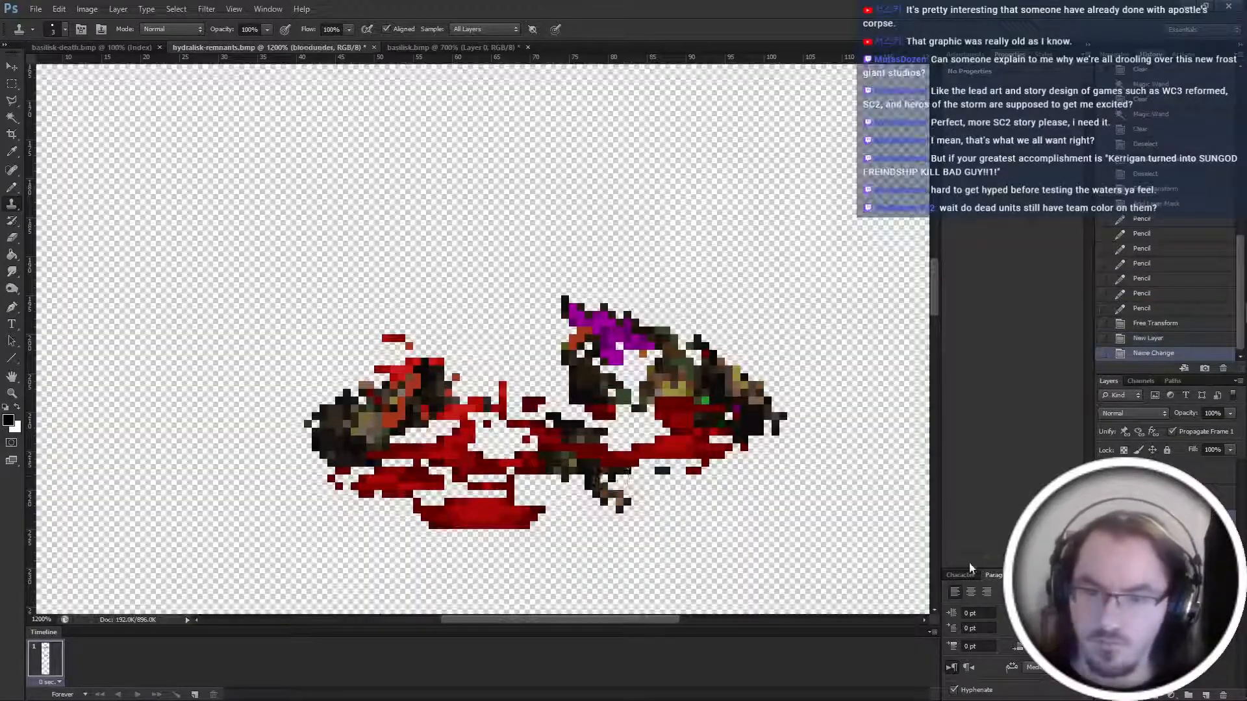
Clone blood from the nearby pool into the gaps under the right corpse piece on the bloodunder layer.
{"action": "mouse_move", "coordinate": [593, 345]}
{"action": "left_mouse_down"}
{"action": "mouse_move", "coordinate": [614, 370]}
{"action": "mouse_move", "coordinate": [601, 357]}
{"action": "mouse_move", "coordinate": [646, 357]}
{"action": "mouse_move", "coordinate": [662, 376]}
{"action": "mouse_move", "coordinate": [698, 364]}
{"action": "left_mouse_up"}
{"action": "left_click", "coordinate": [700, 452], "text": "alt"}
{"action": "left_click", "coordinate": [729, 414]}
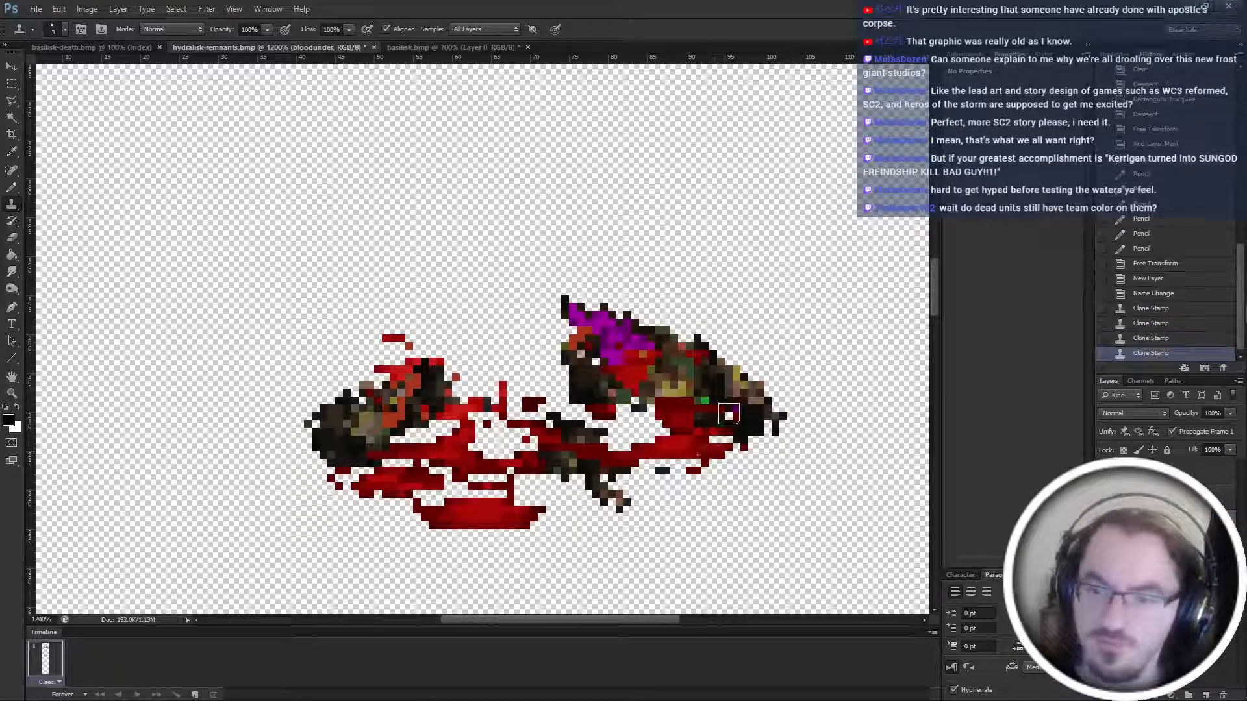
{"action": "left_click_drag", "start_coordinate": [711, 412], "coordinate": [741, 422]}
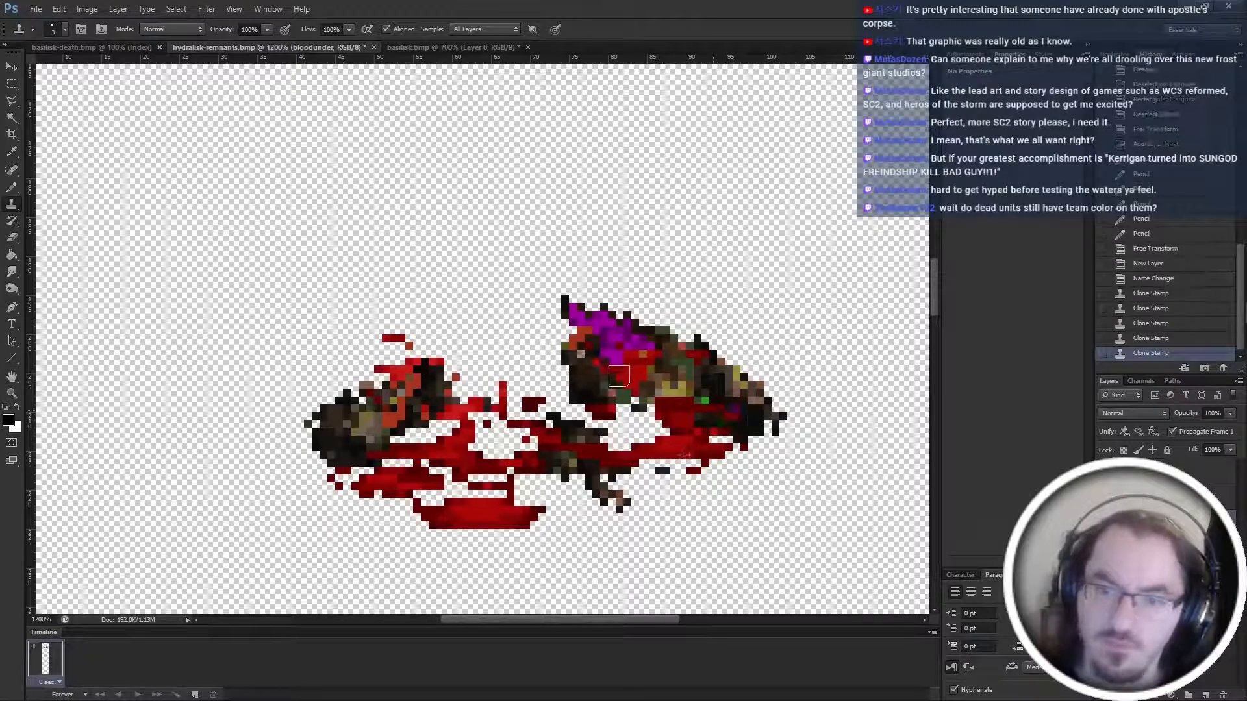
{"action": "mouse_move", "coordinate": [619, 376]}
{"action": "left_mouse_down"}
{"action": "mouse_move", "coordinate": [583, 356]}
{"action": "mouse_move", "coordinate": [612, 393]}
{"action": "left_mouse_up"}
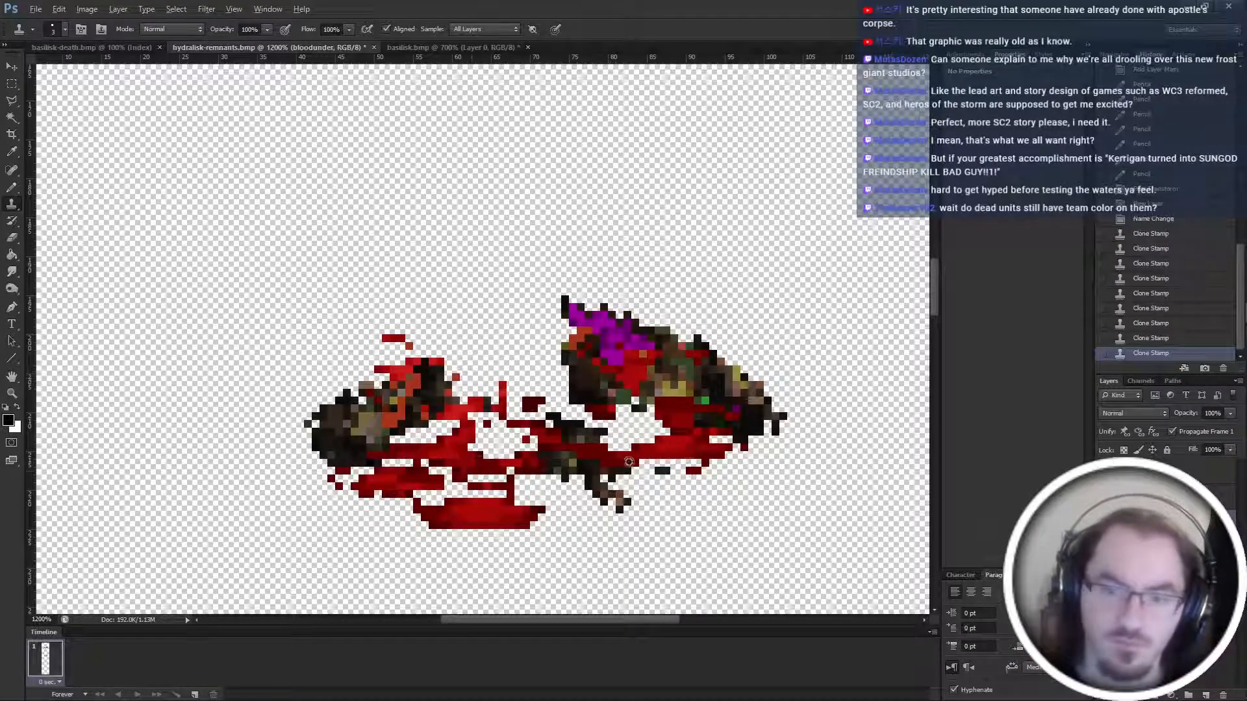
Clone blood beneath and along the upper edge of the left corpse piece on the bloodunder layer.
{"action": "mouse_move", "coordinate": [387, 422]}
{"action": "left_mouse_down"}
{"action": "mouse_move", "coordinate": [422, 423]}
{"action": "mouse_move", "coordinate": [395, 440]}
{"action": "mouse_move", "coordinate": [441, 421]}
{"action": "mouse_move", "coordinate": [481, 510]}
{"action": "mouse_move", "coordinate": [429, 493]}
{"action": "mouse_move", "coordinate": [419, 429]}
{"action": "mouse_move", "coordinate": [435, 430]}
{"action": "mouse_move", "coordinate": [411, 440]}
{"action": "mouse_move", "coordinate": [450, 433]}
{"action": "mouse_move", "coordinate": [479, 467]}
{"action": "left_mouse_up"}
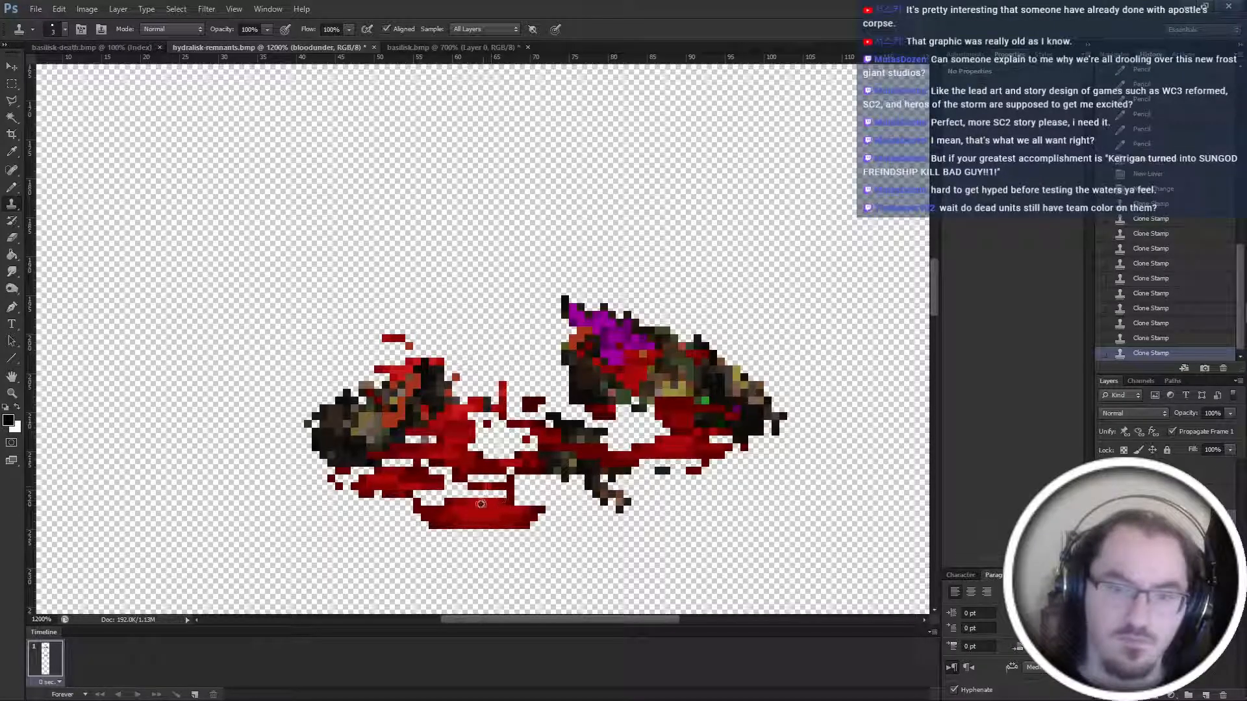
{"action": "left_click_drag", "start_coordinate": [397, 445], "coordinate": [448, 443]}
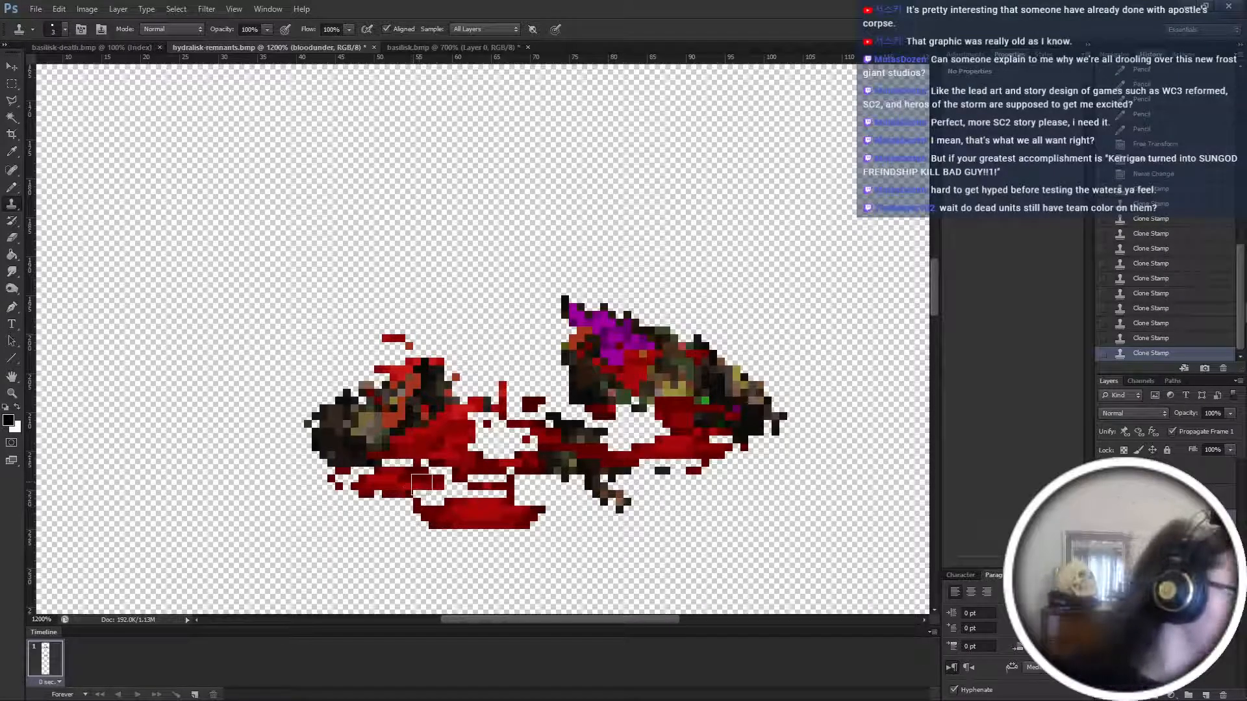
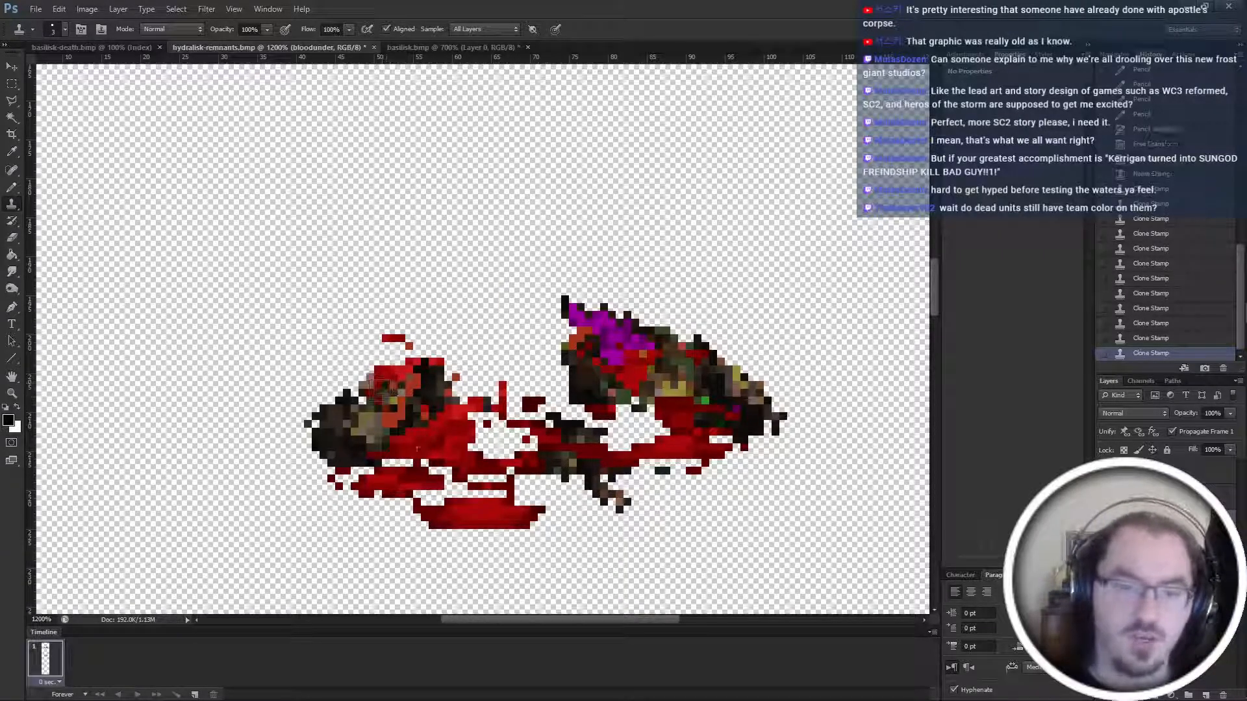
{"action": "left_click_drag", "start_coordinate": [373, 387], "coordinate": [359, 393]}
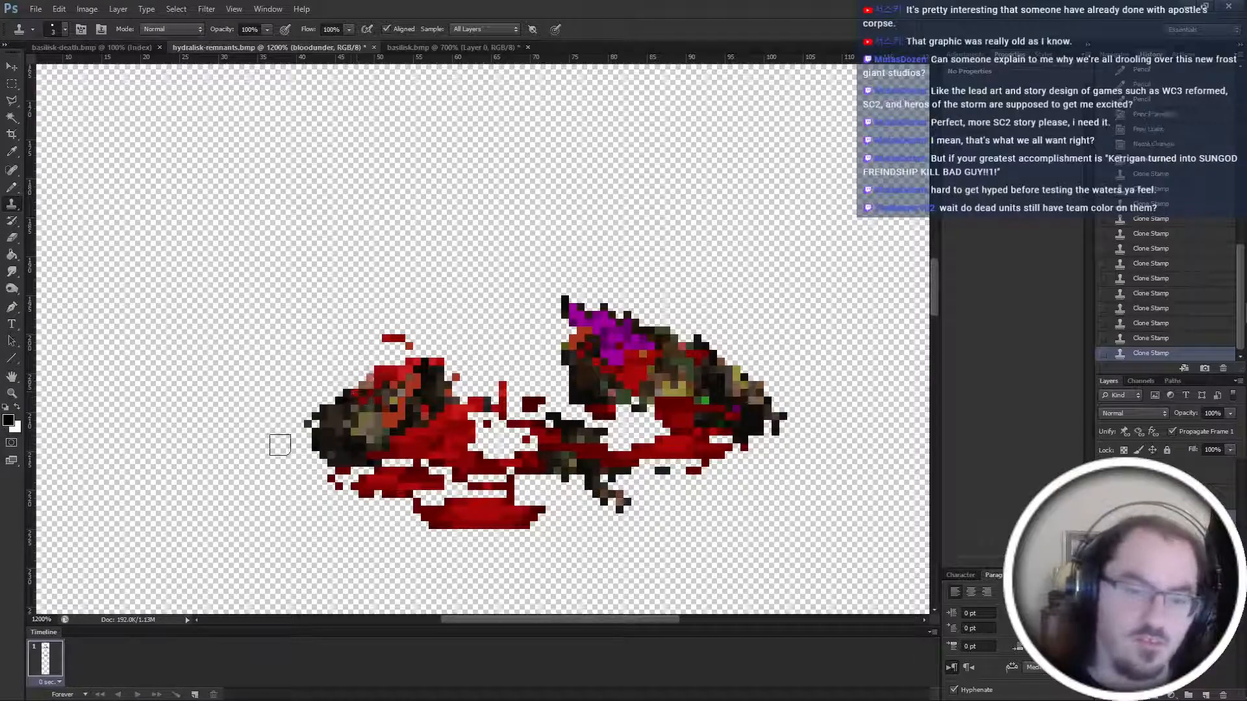
{"action": "left_click", "coordinate": [319, 429]}
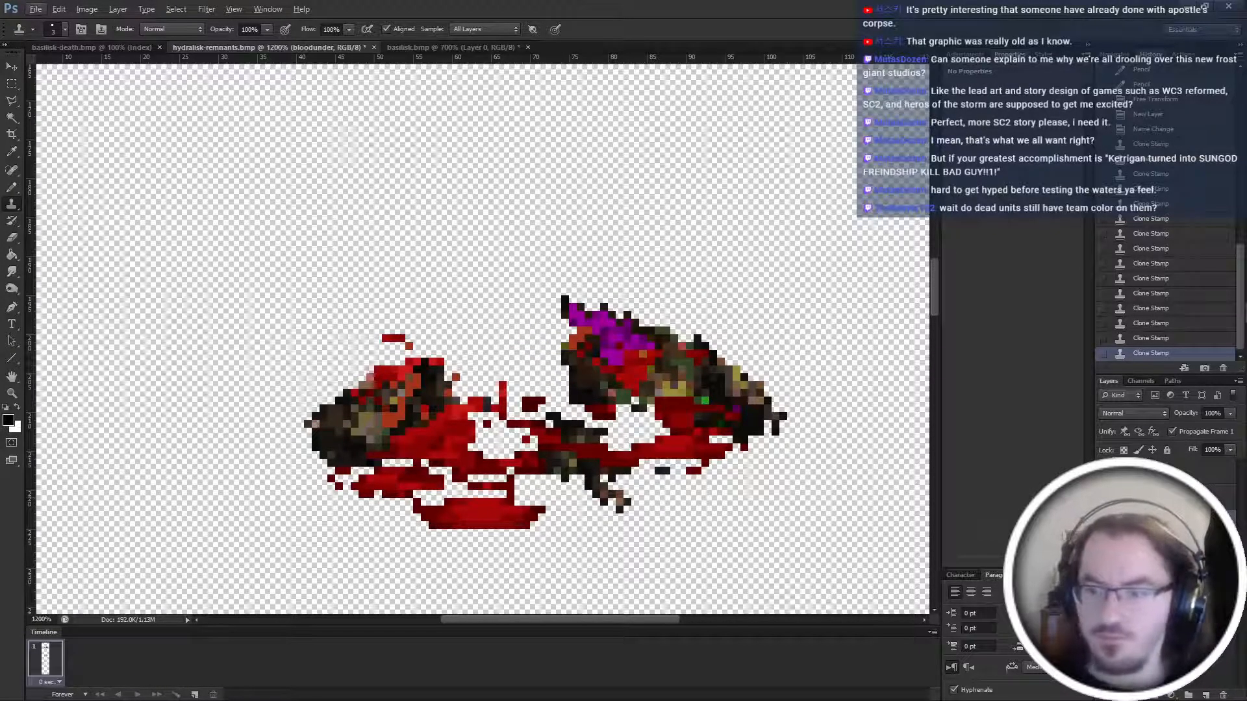
Pencil out the stray blood streak above the left corpse piece on the hydra-remnants layer mask.
{"action": "key", "text": "ctrl+backslash"}
{"action": "key", "text": "b"}
{"action": "left_click", "coordinate": [396, 338]}
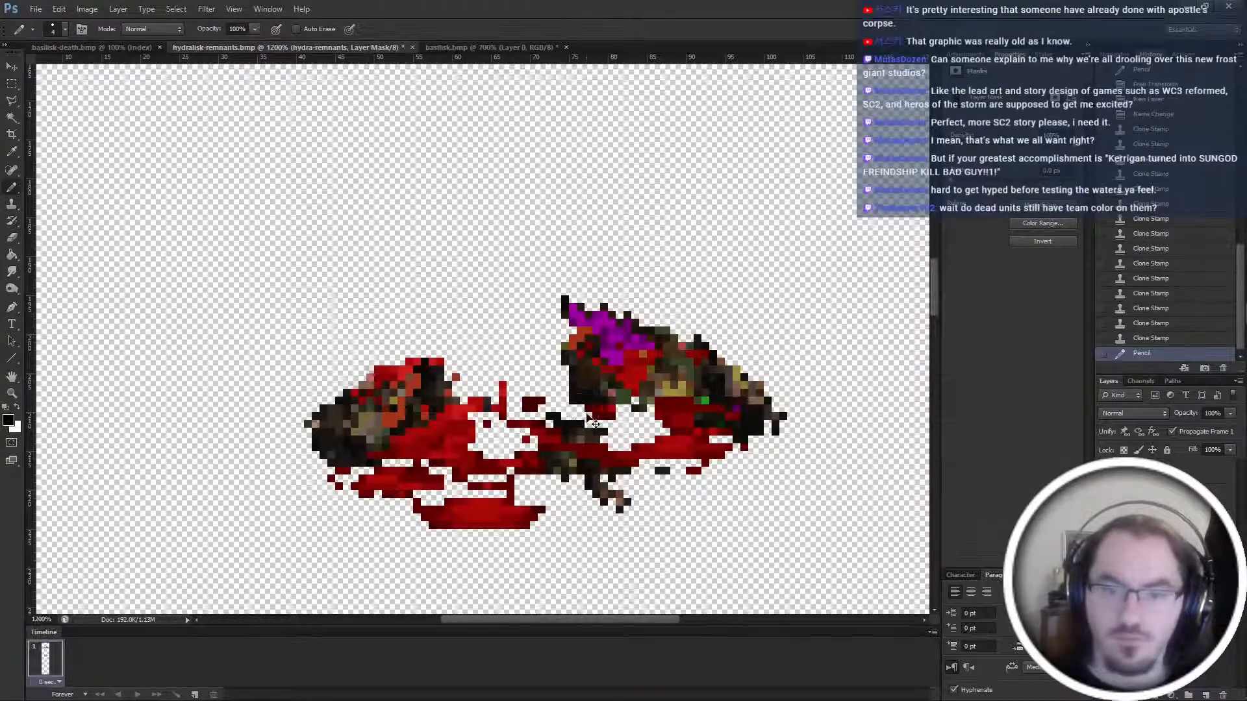
Mask out stray blood pixels in the gap between the two second-frame corpse pieces on the hydra-remnants layer.
{"action": "key", "text": "ctrl+minus"}
{"action": "scroll", "coordinate": [519, 428], "scroll_direction": "down", "scroll_amount": 8}
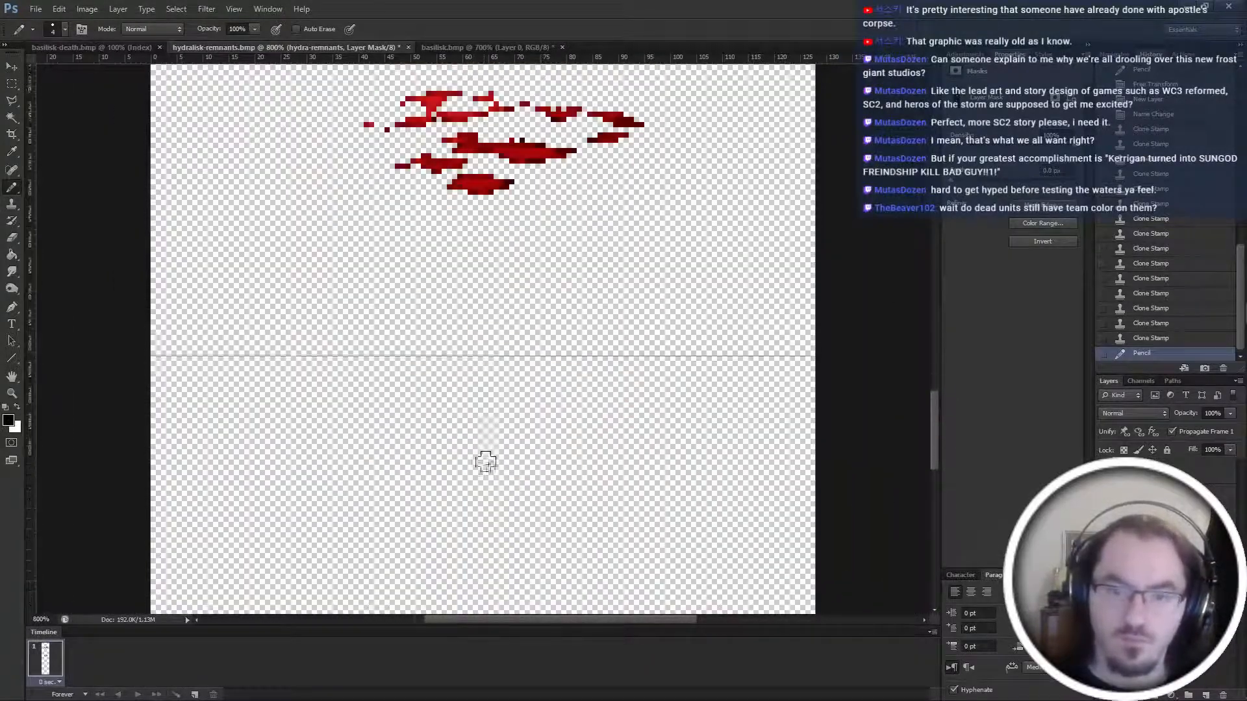
{"action": "scroll", "coordinate": [486, 463], "scroll_direction": "down", "scroll_amount": 10}
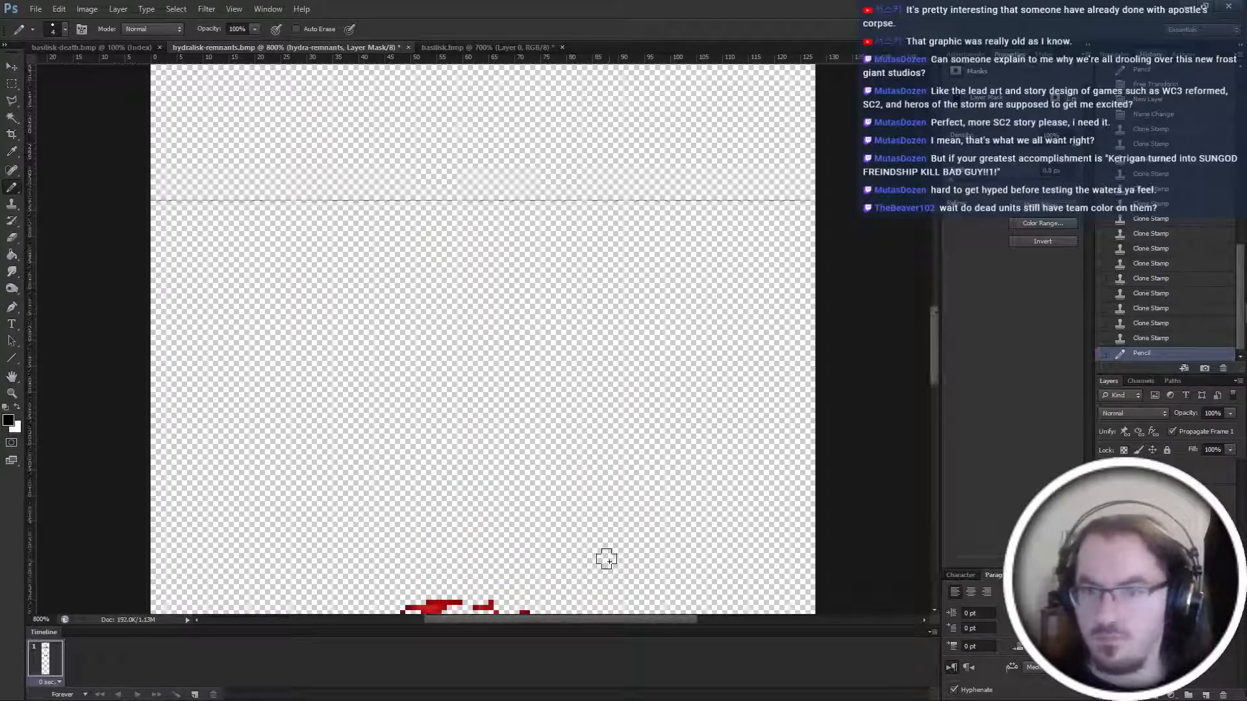
{"action": "scroll", "coordinate": [606, 559], "scroll_direction": "down", "scroll_amount": 8}
{"action": "scroll", "coordinate": [643, 524], "scroll_direction": "up", "scroll_amount": 1}
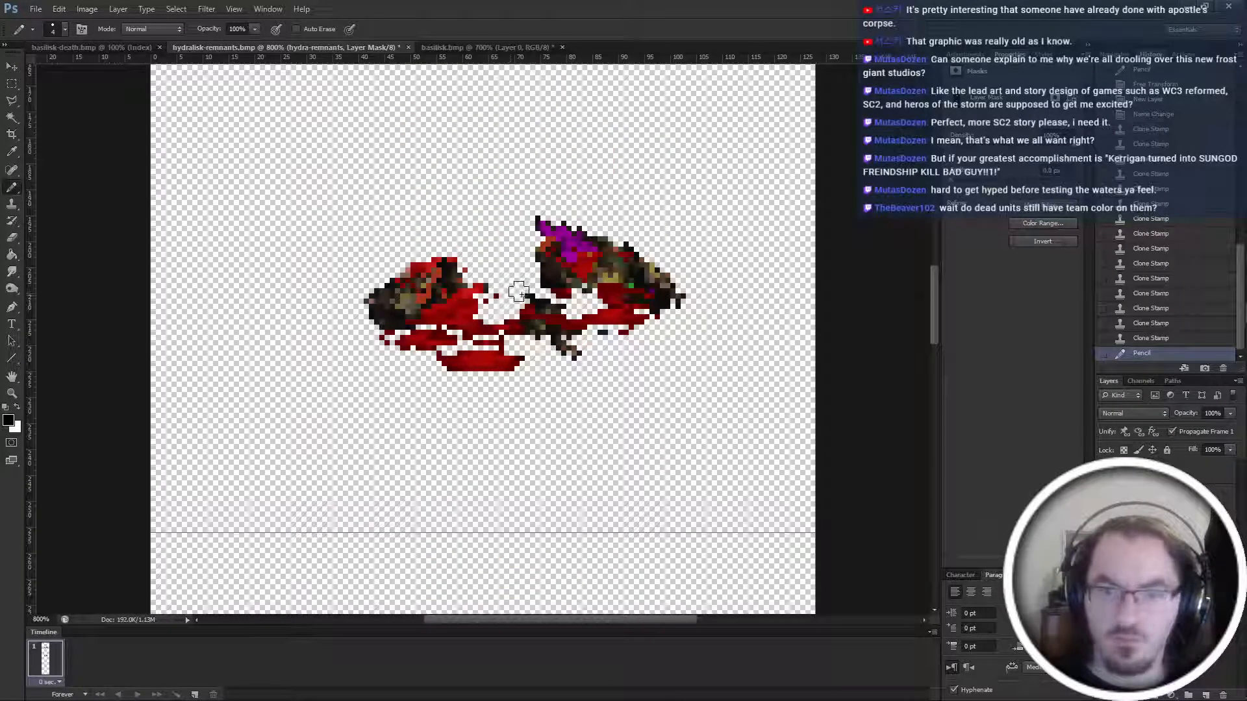
{"action": "left_click", "coordinate": [472, 270]}
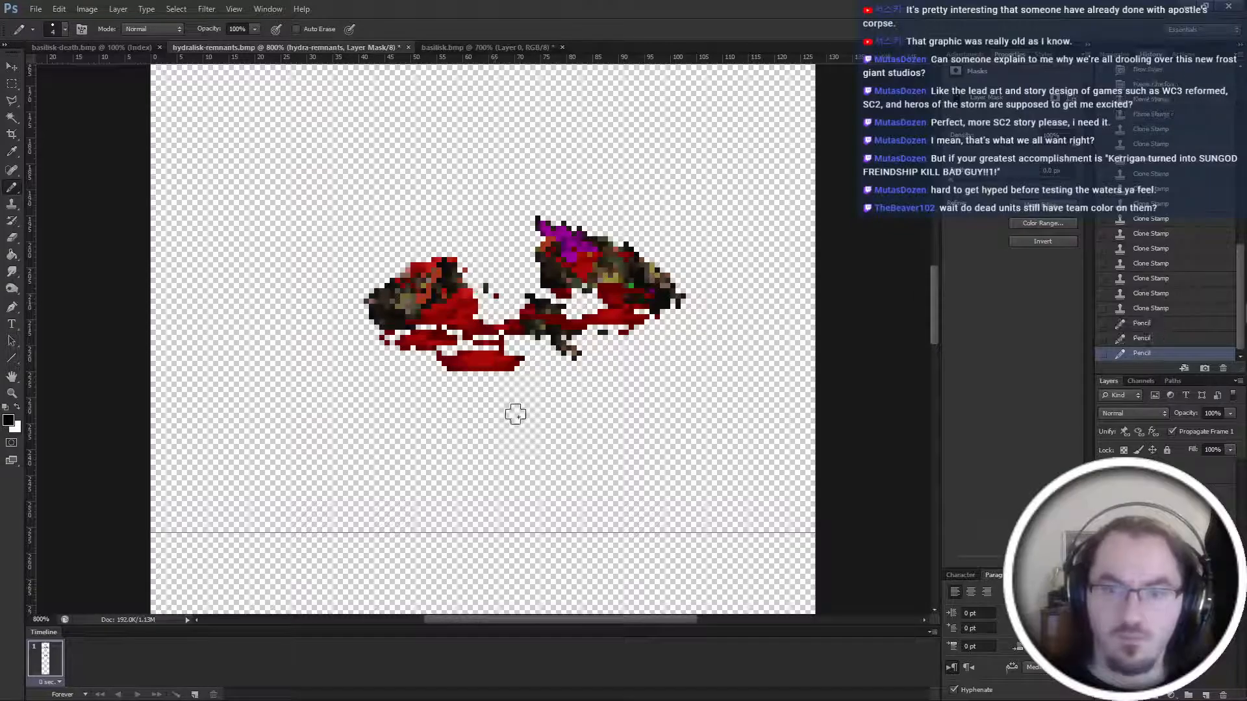
{"action": "left_click", "coordinate": [502, 356]}
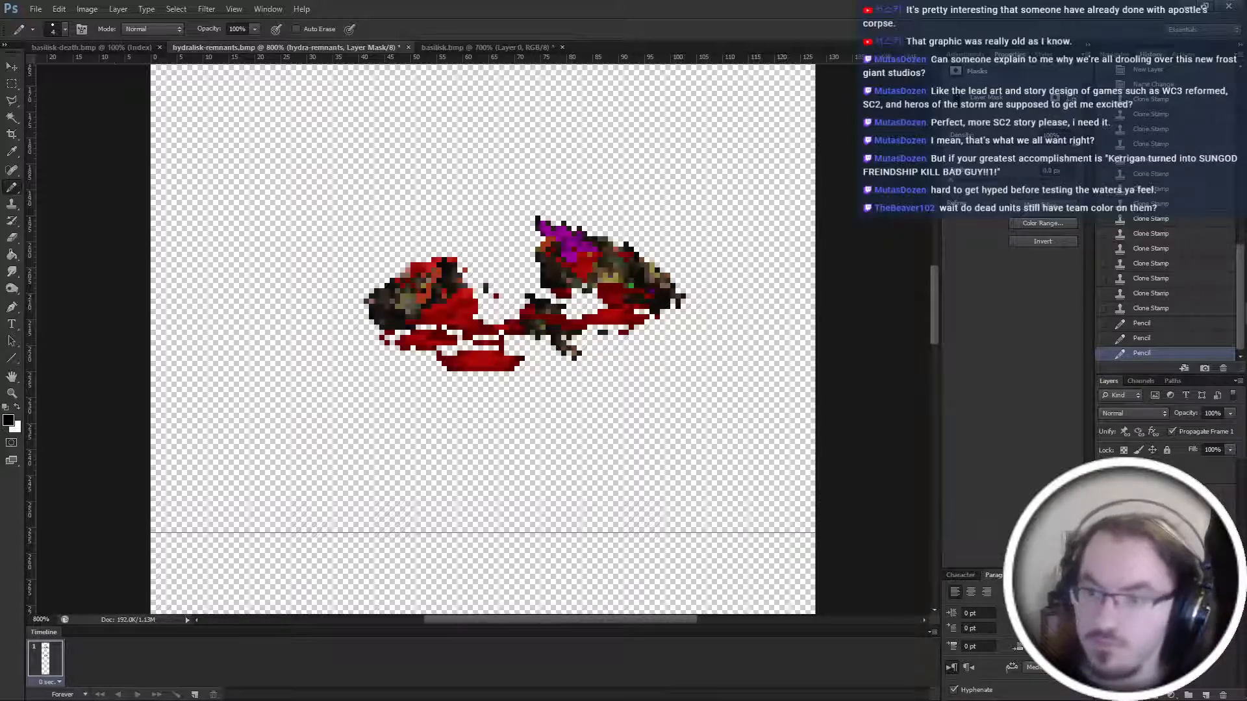
Erase stray pixels between the corpse pieces on the bloodunder layer.
{"action": "left_click", "coordinate": [1169, 523]}
{"action": "key", "text": "e"}
{"action": "left_click", "coordinate": [507, 293]}
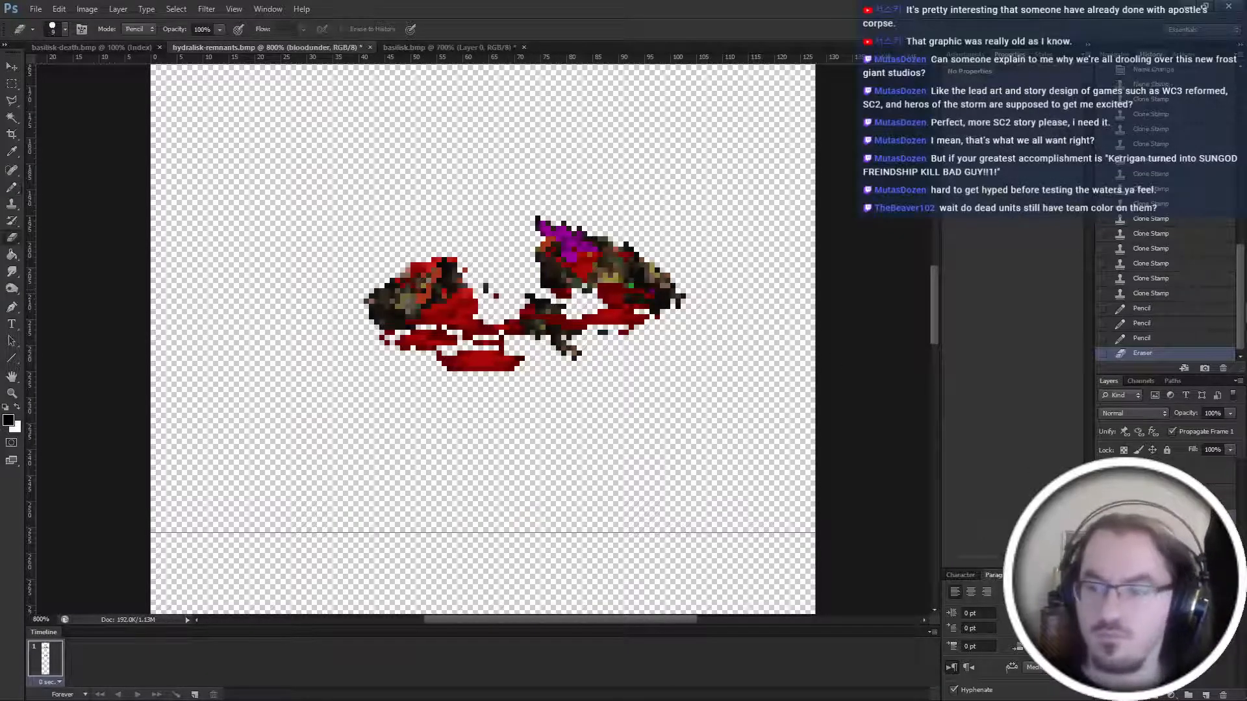
Mask out stray pixels between and below the second-frame corpse pieces on the basilisk-remnants copy layer mask.
{"action": "left_click", "coordinate": [1169, 498]}
{"action": "key", "text": "b"}
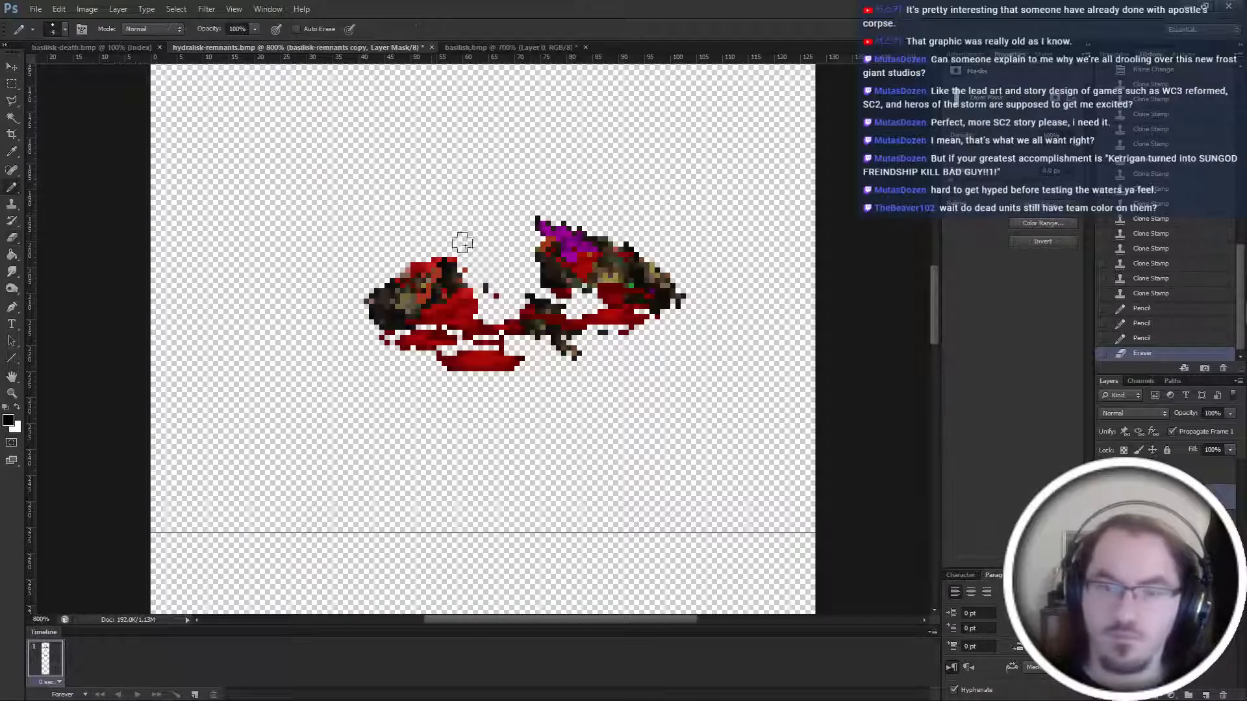
{"action": "left_click_drag", "start_coordinate": [506, 288], "coordinate": [490, 287]}
{"action": "left_click", "coordinate": [474, 268]}
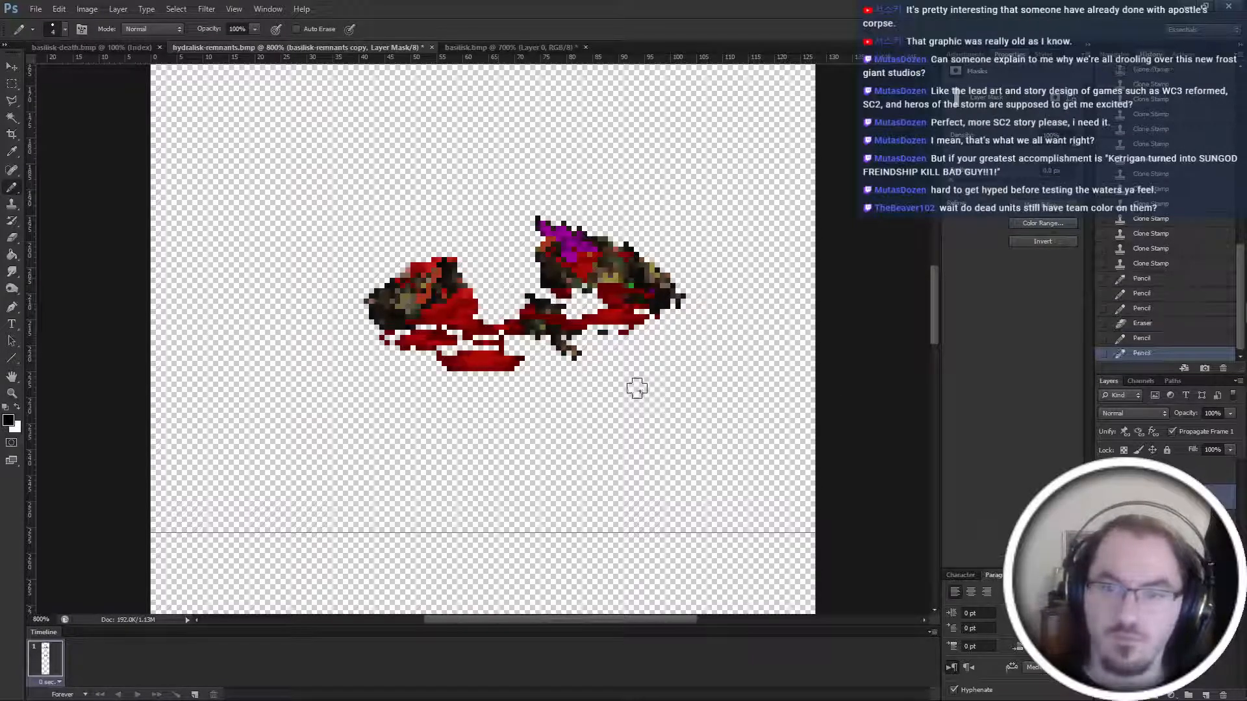
{"action": "left_click", "coordinate": [601, 340]}
{"action": "left_click", "coordinate": [627, 333]}
{"action": "key", "text": "ctrl+minus"}
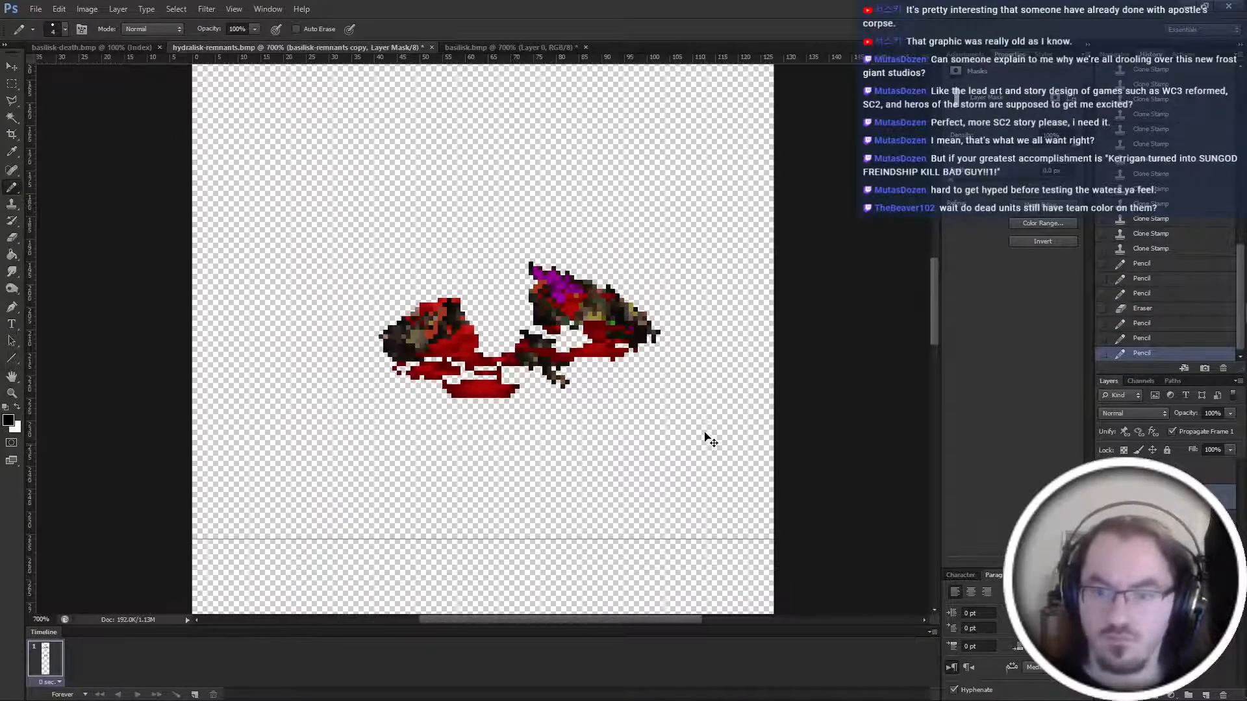
Duplicate the second-frame basilisk layer and rename the three basilisk layers frame1, frame2 and frame3.
{"action": "key", "text": "ctrl+j"}
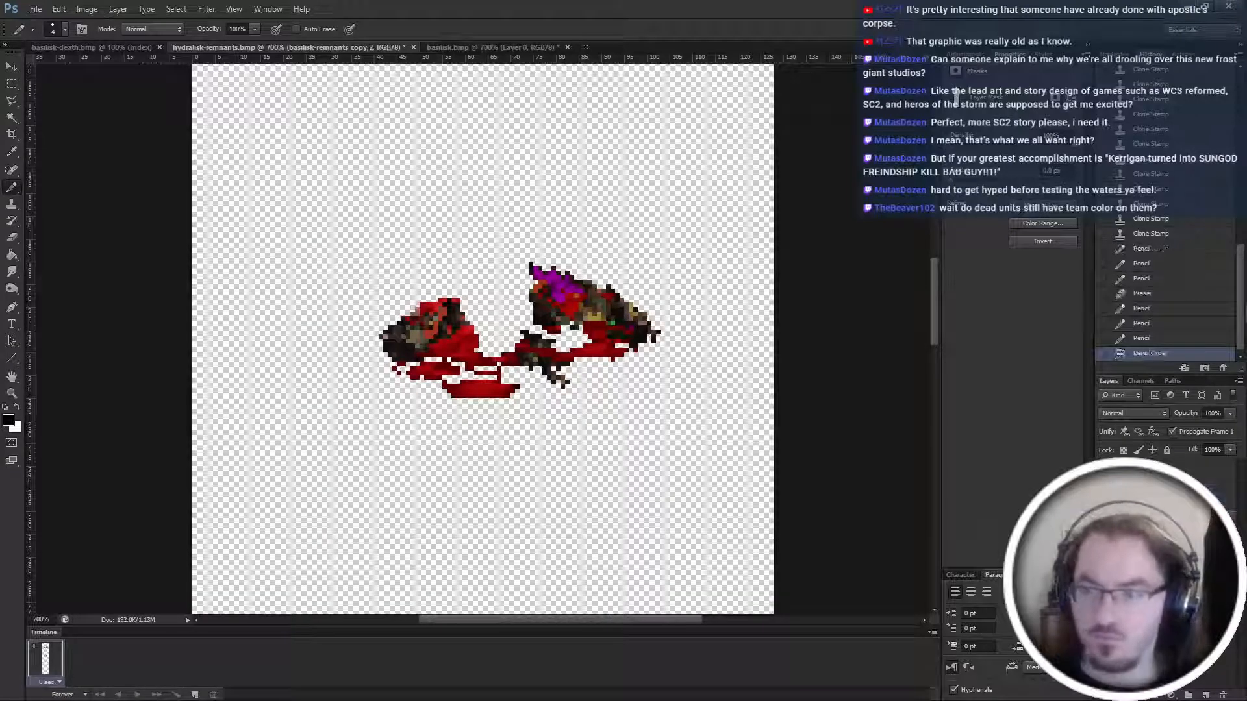
{"action": "key", "text": "Return"}
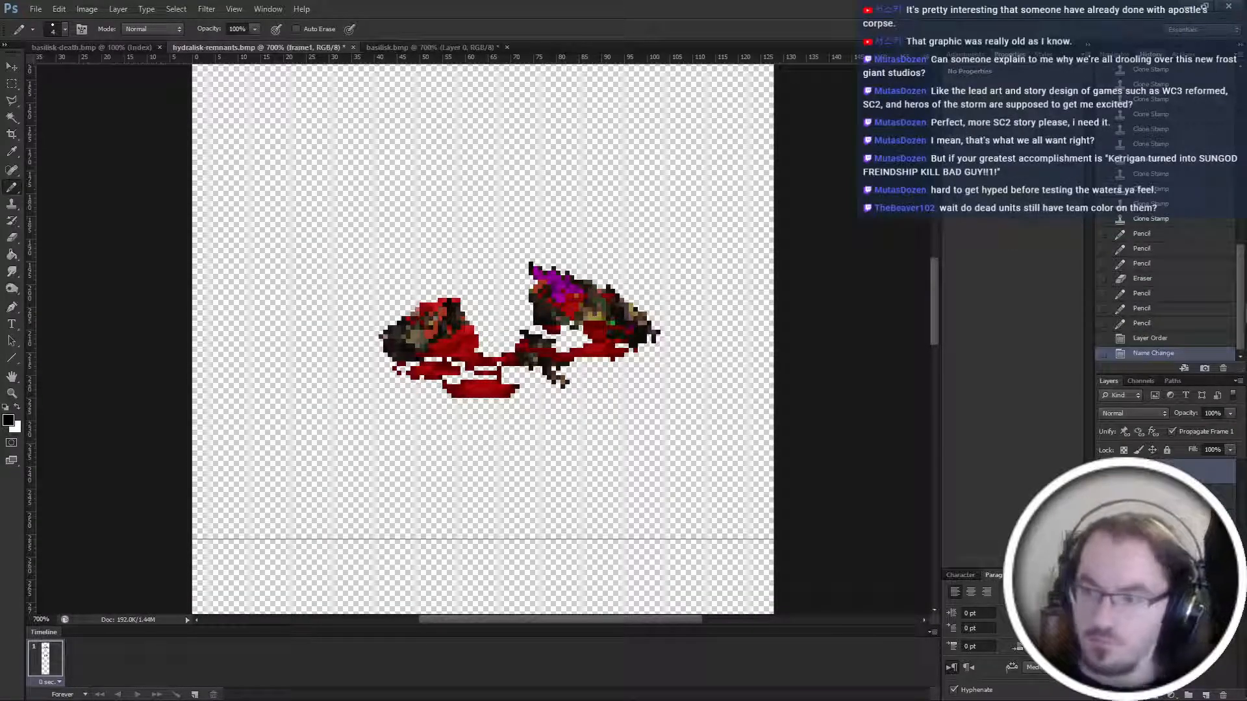
{"action": "left_click", "coordinate": [1169, 496]}
{"action": "key", "text": "Return"}
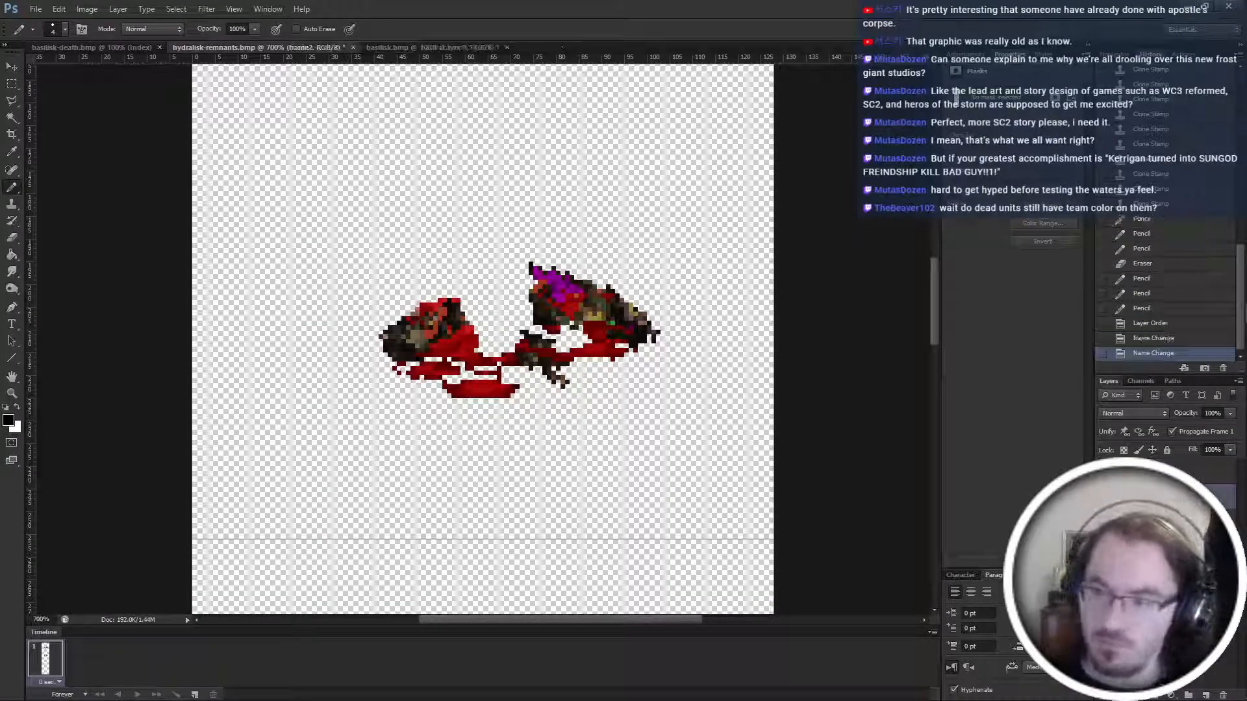
{"action": "double_click", "coordinate": [1162, 522]}
{"action": "type", "text": "frame3"}
{"action": "key", "text": "Return"}
Move the frame3 corpse straight down over the blood in the third frame.
{"action": "scroll", "coordinate": [480, 319], "scroll_direction": "down", "scroll_amount": 3}
{"action": "key", "text": "ctrl+t"}
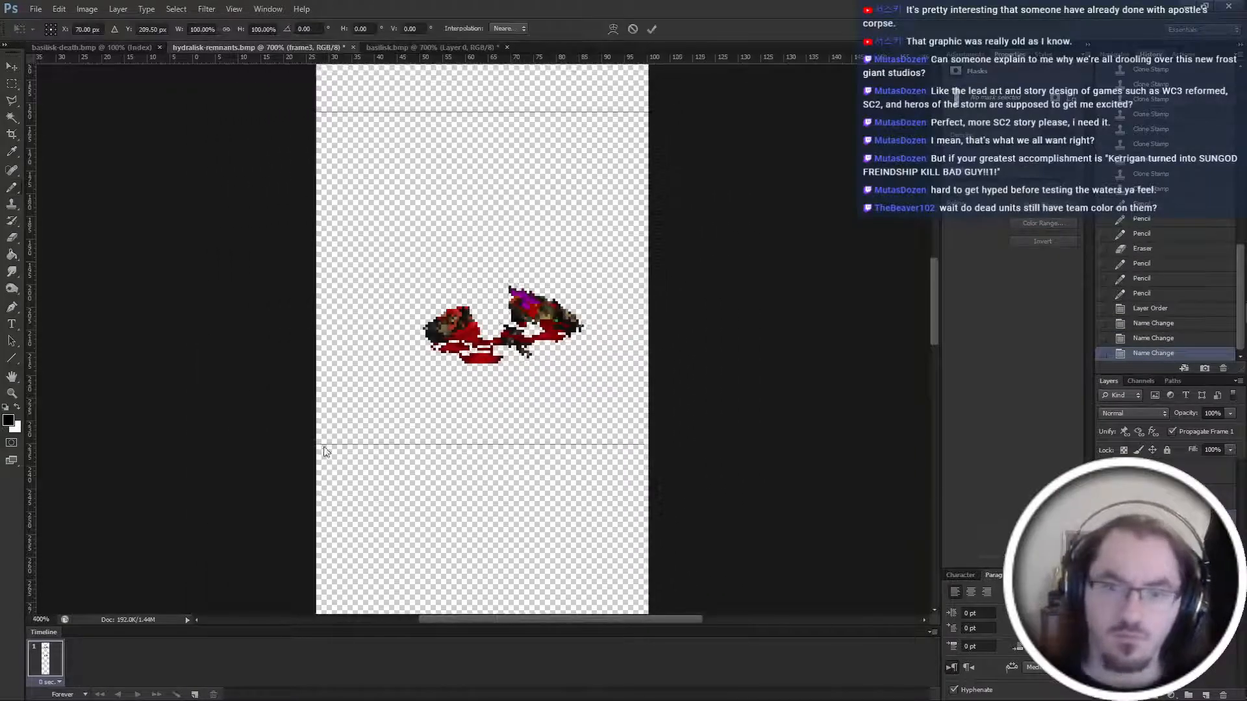
{"action": "left_click_drag", "start_coordinate": [558, 127], "coordinate": [558, 454]}
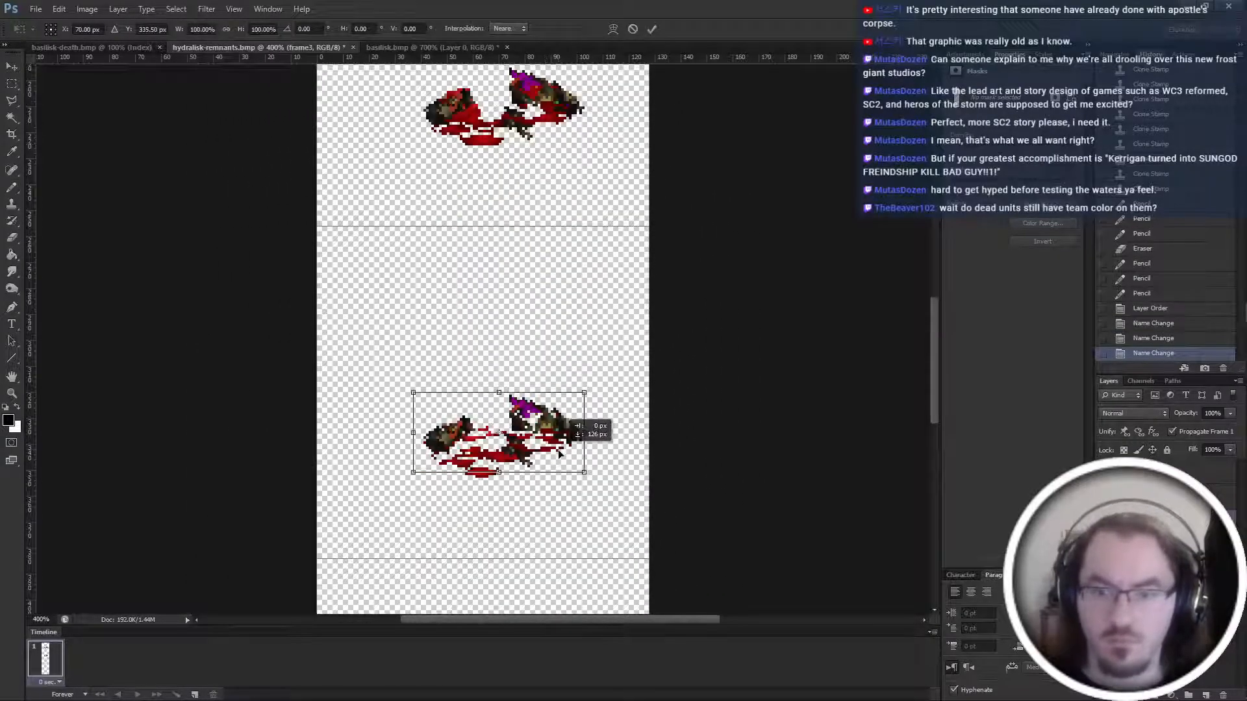
{"action": "key", "text": "Return"}
{"action": "key", "text": "ctrl+plus"}
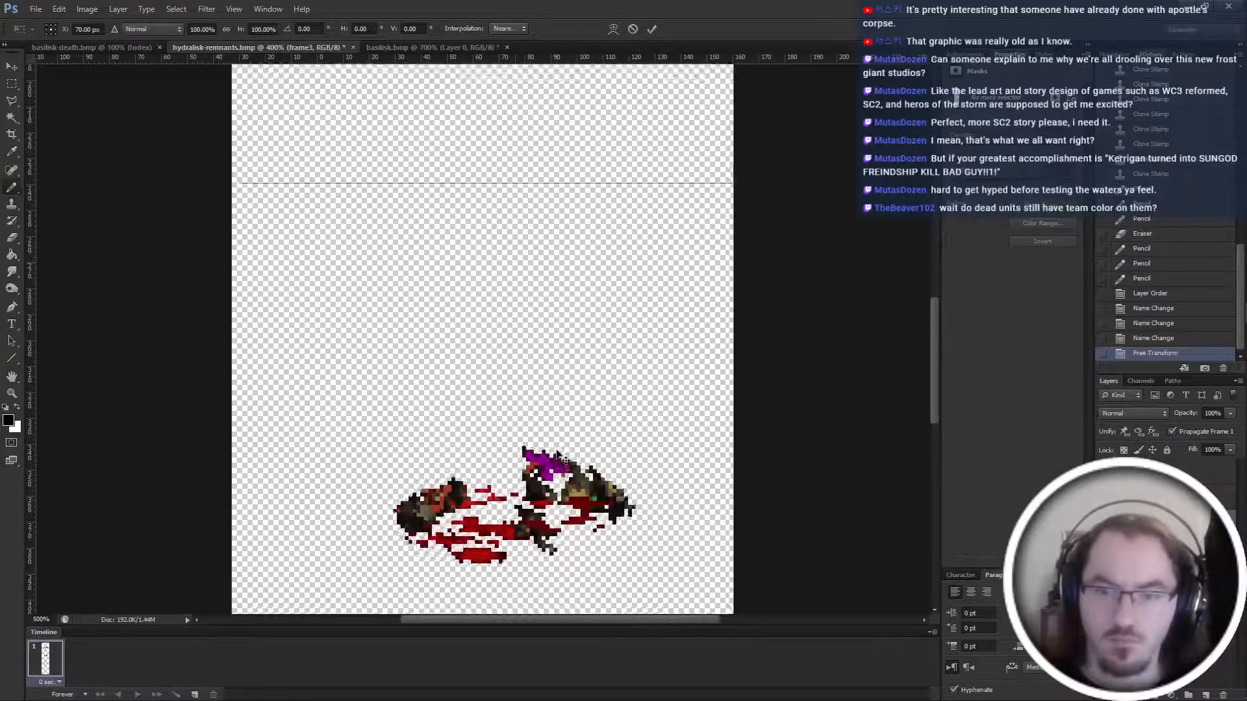
{"action": "key", "text": "ctrl+plus"}
{"action": "scroll", "coordinate": [551, 435], "scroll_direction": "down", "scroll_amount": 7}
{"action": "key", "text": "ctrl+plus"}
{"action": "scroll", "coordinate": [549, 437], "scroll_direction": "up", "scroll_amount": 2}
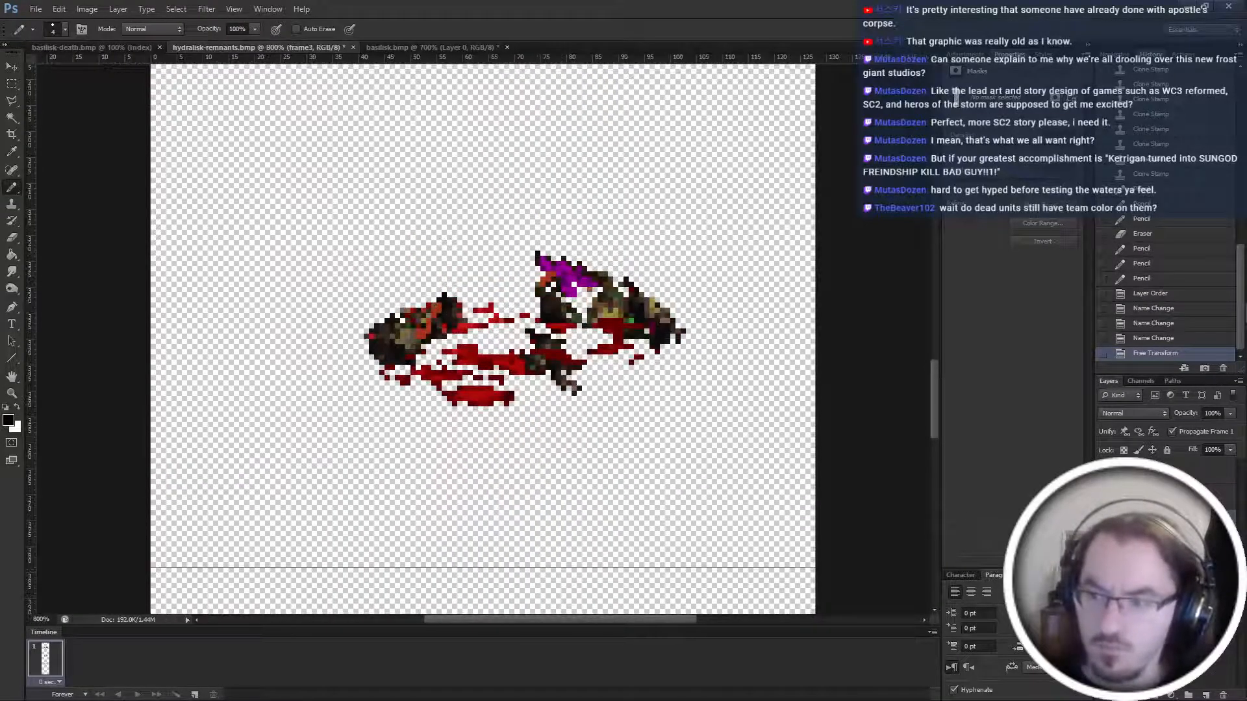
Squash the frame3 corpse vertically from its upper edge with Free Transform.
{"action": "key", "text": "ctrl+t"}
{"action": "left_click_drag", "start_coordinate": [515, 256], "coordinate": [513, 279]}
{"action": "key", "text": "Return"}
{"action": "key", "text": "b"}
{"action": "scroll", "coordinate": [621, 317], "scroll_direction": "up", "scroll_amount": 1}
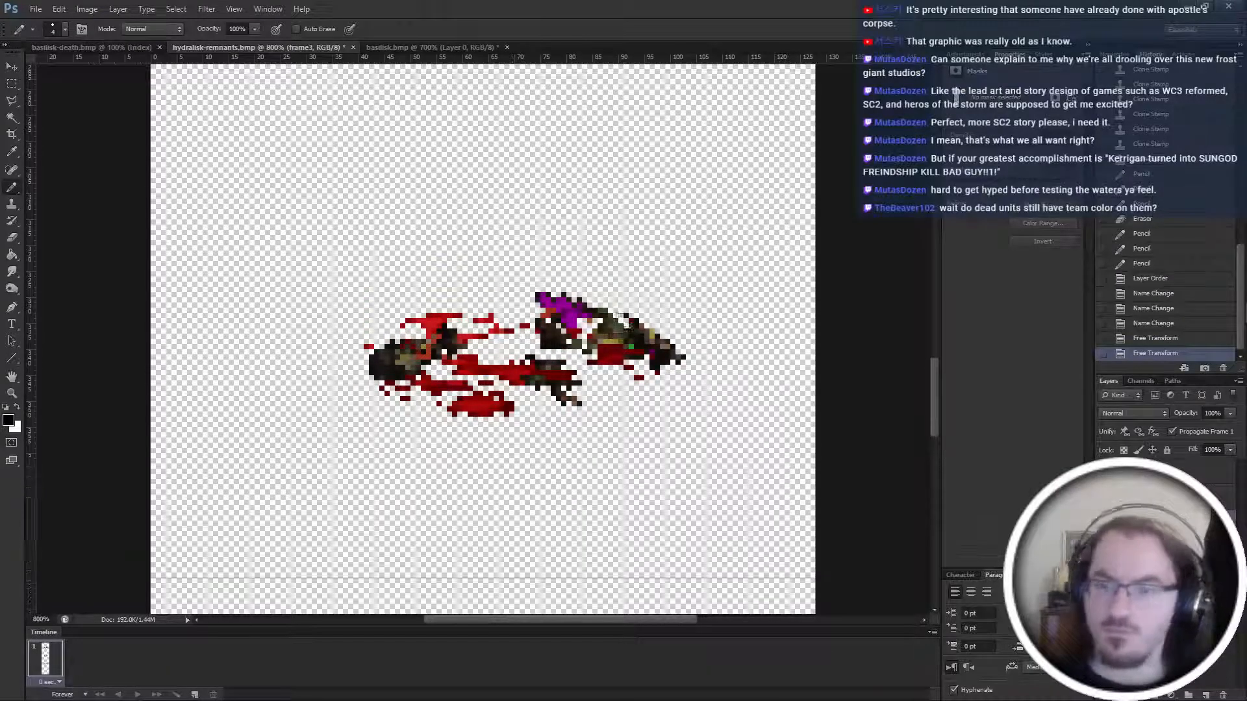
{"action": "key", "text": "ctrl+plus"}
{"action": "left_click_drag", "start_coordinate": [556, 265], "coordinate": [587, 286]}
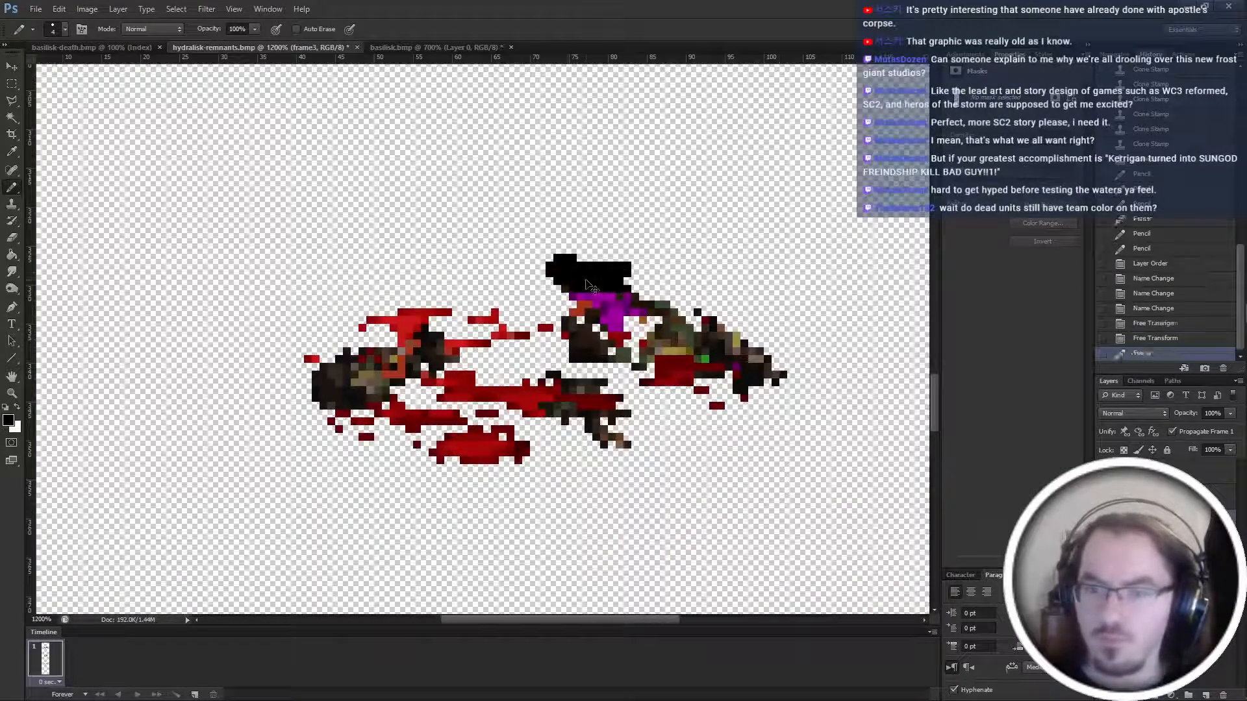
{"action": "key", "text": "ctrl+z"}
Pencil away pixels along the upper edge of the right corpse piece on the frame3 layer mask.
{"action": "key", "text": "ctrl+backslash"}
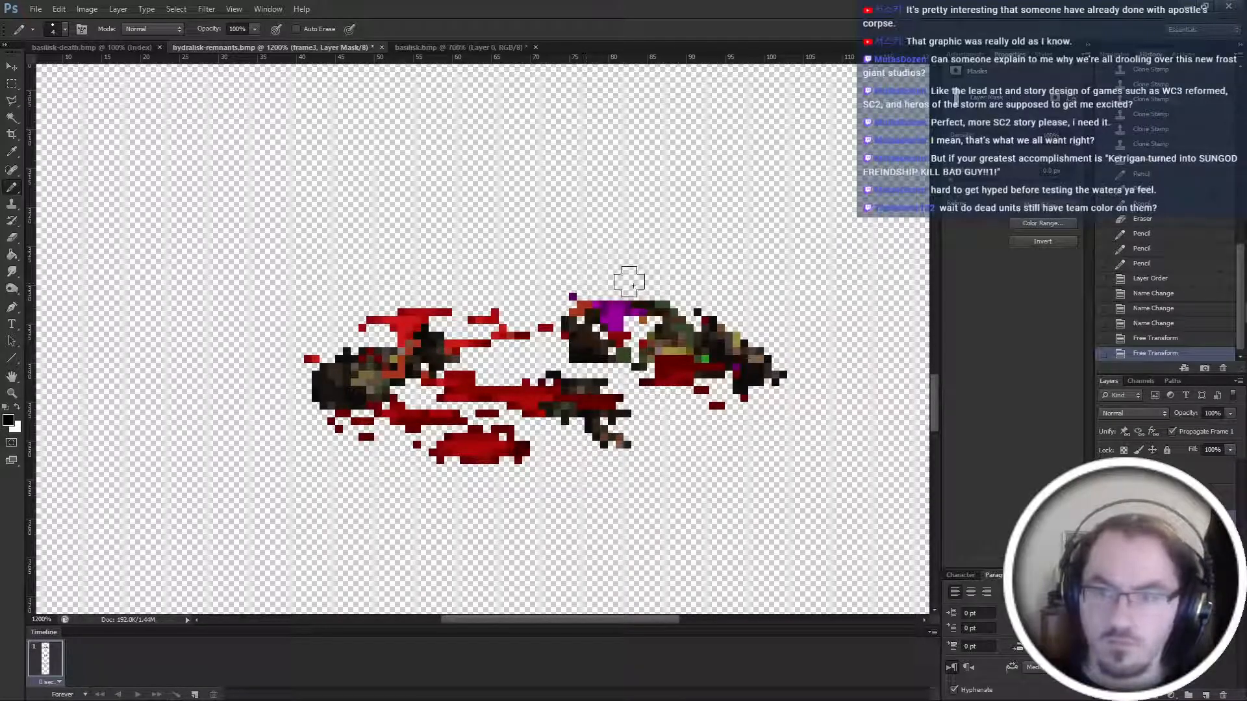
{"action": "left_click", "coordinate": [581, 282]}
{"action": "left_click", "coordinate": [668, 288]}
{"action": "left_click", "coordinate": [682, 298]}
{"action": "left_click", "coordinate": [726, 315]}
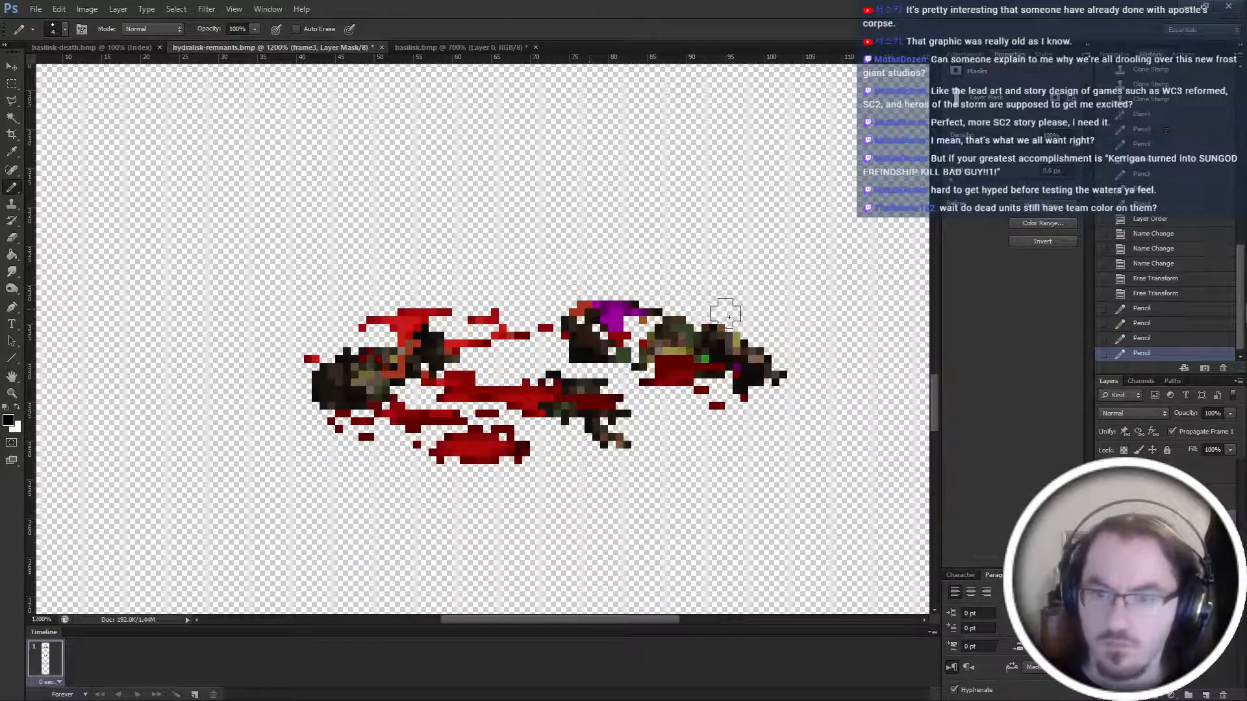
{"action": "left_click", "coordinate": [773, 354]}
Mask out stray pixels along the underside of the third-frame corpse on the frame3 layer mask.
{"action": "left_click", "coordinate": [620, 445]}
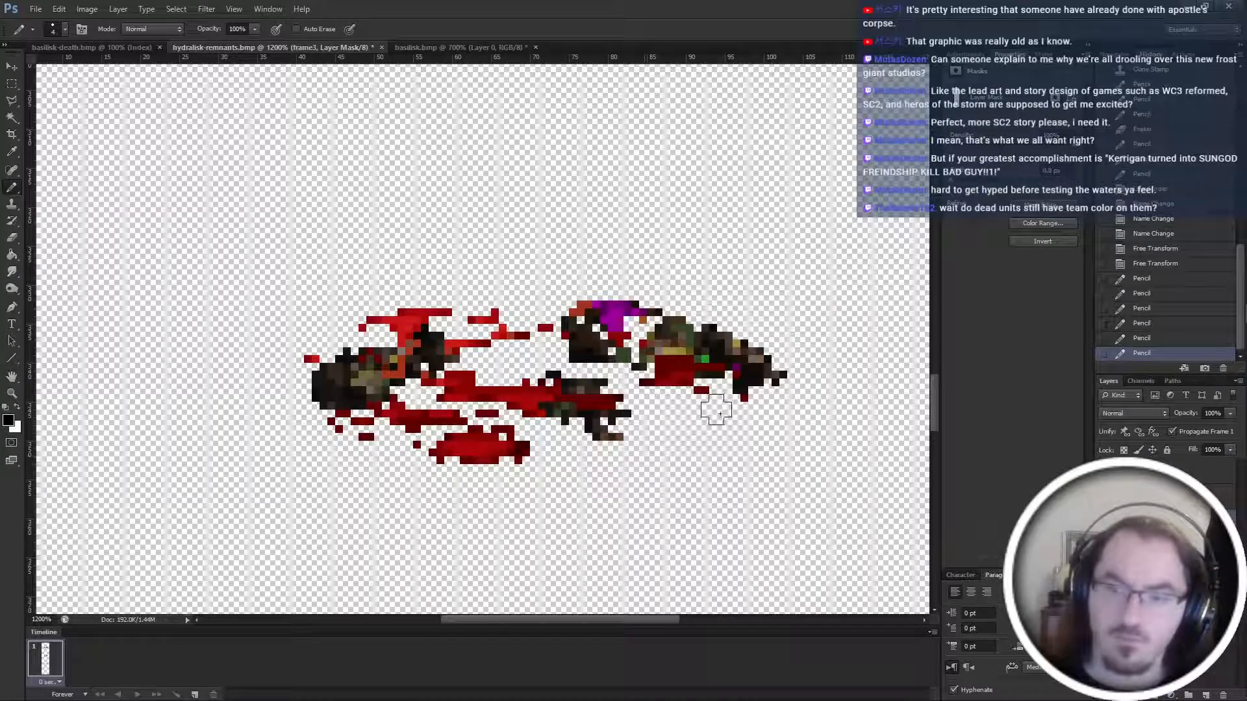
{"action": "left_click", "coordinate": [715, 416]}
{"action": "left_click", "coordinate": [341, 432]}
{"action": "left_click", "coordinate": [406, 449]}
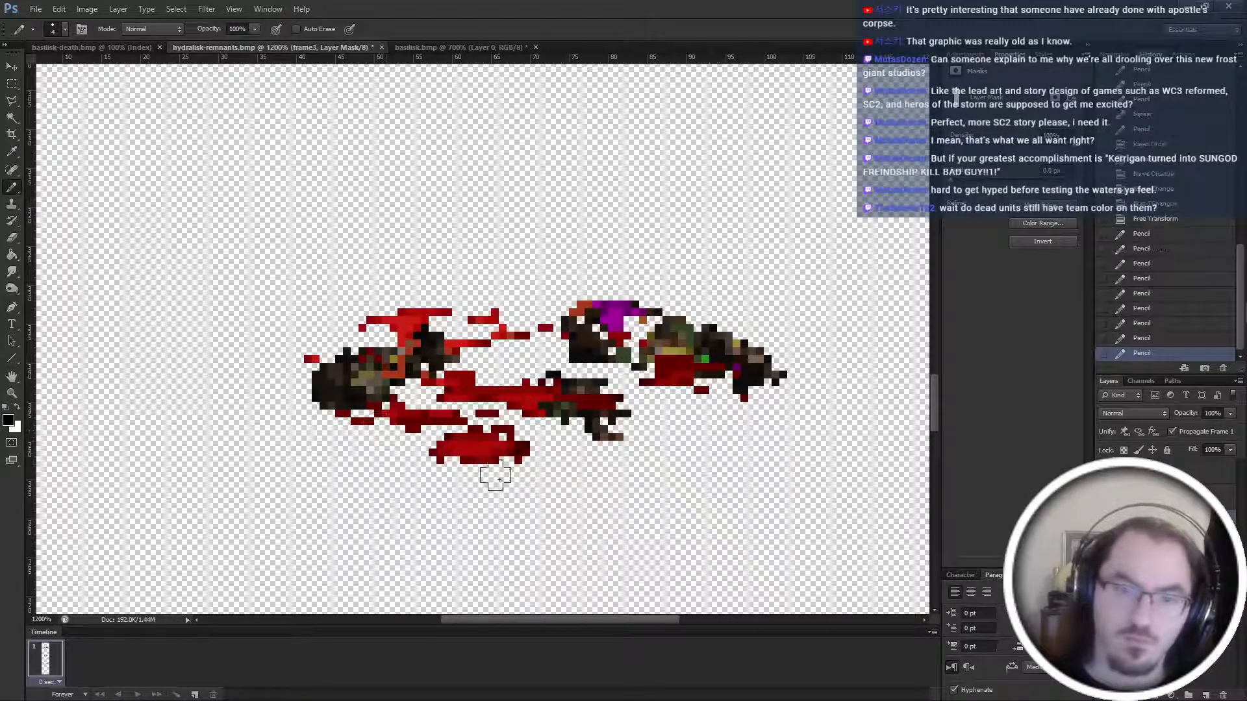
{"action": "left_click", "coordinate": [527, 479]}
Mask out the stray blood beside and above the left third-frame corpse piece on the hydra-remnants layer mask.
{"action": "left_click", "coordinate": [337, 333]}
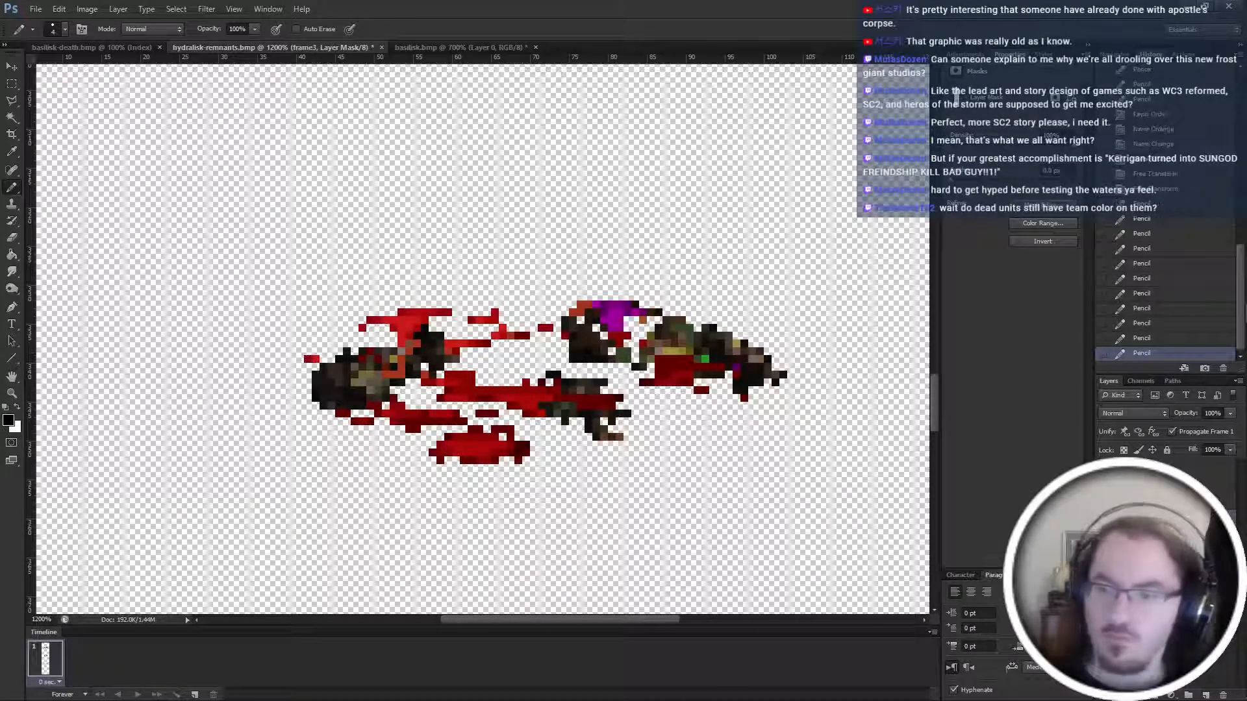
{"action": "left_click", "coordinate": [311, 357]}
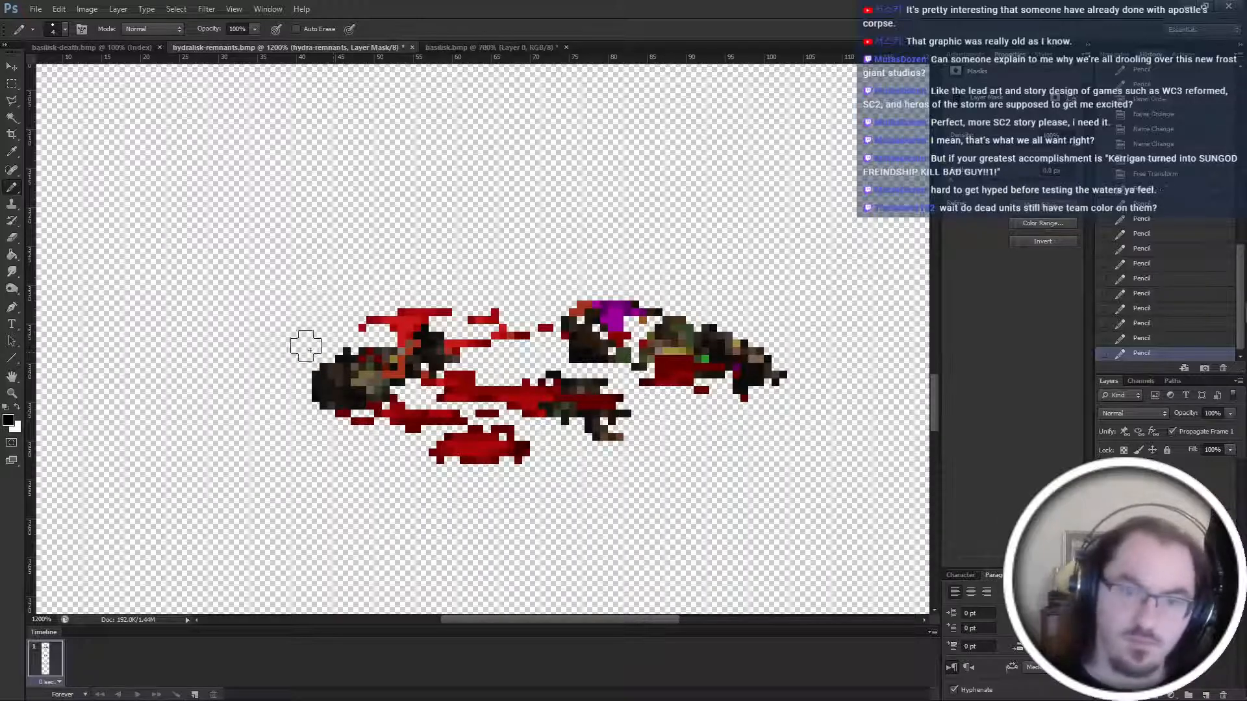
{"action": "left_click_drag", "start_coordinate": [338, 319], "coordinate": [399, 293]}
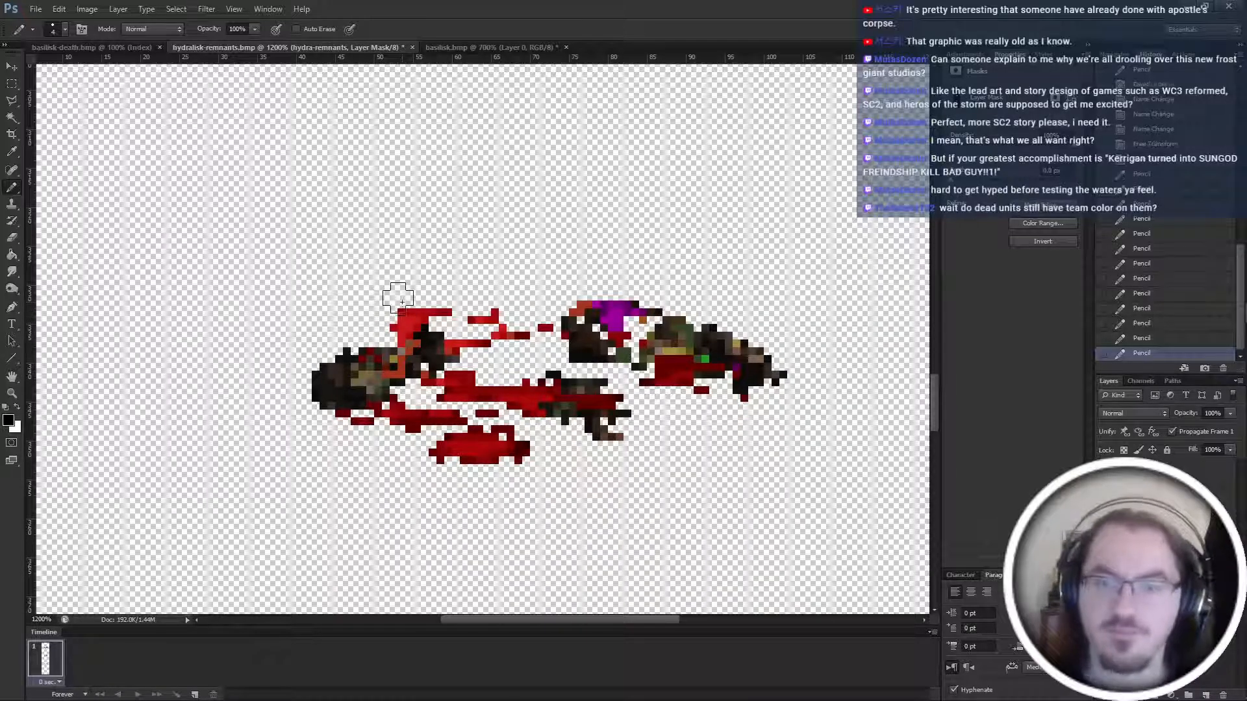
Set the Clone Stamp to sample Current Layer and clone blood beneath the right third-frame corpse piece on the bloodunder layer.
{"action": "left_click", "coordinate": [1162, 520]}
{"action": "key", "text": "s"}
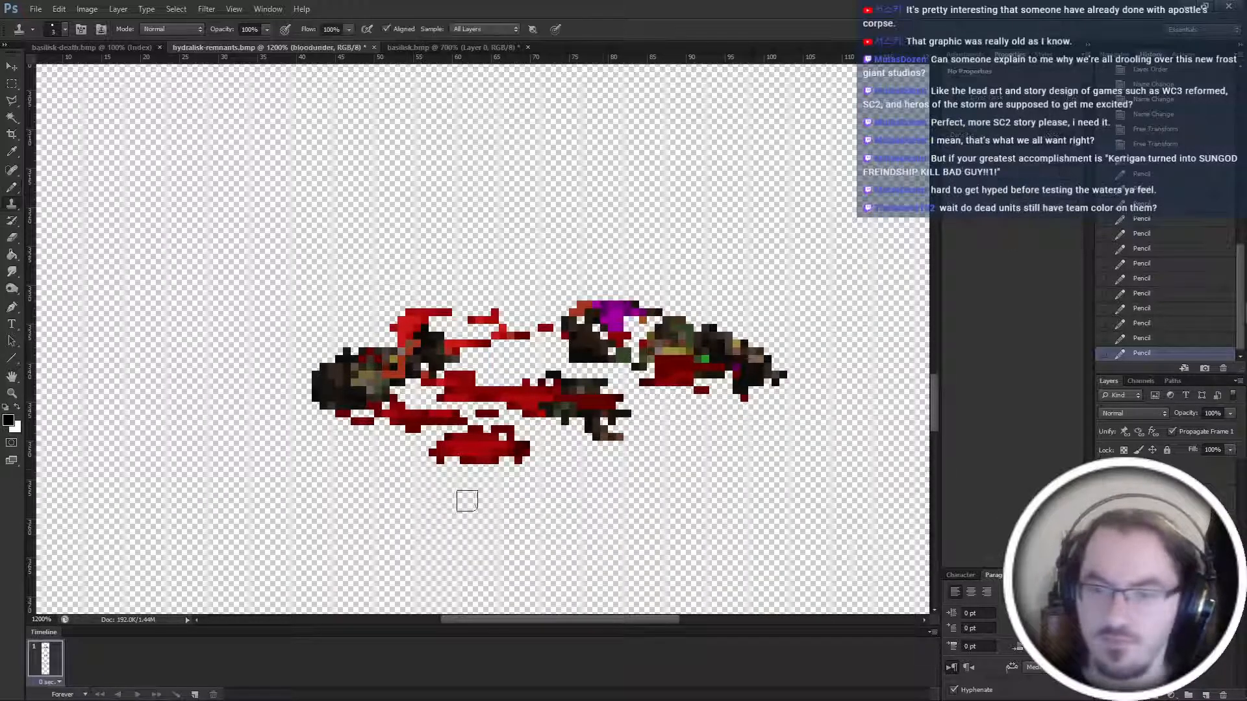
{"action": "key", "text": "ctrl+minus"}
{"action": "scroll", "coordinate": [491, 469], "scroll_direction": "up", "scroll_amount": 7}
{"action": "scroll", "coordinate": [560, 347], "scroll_direction": "up", "scroll_amount": 3}
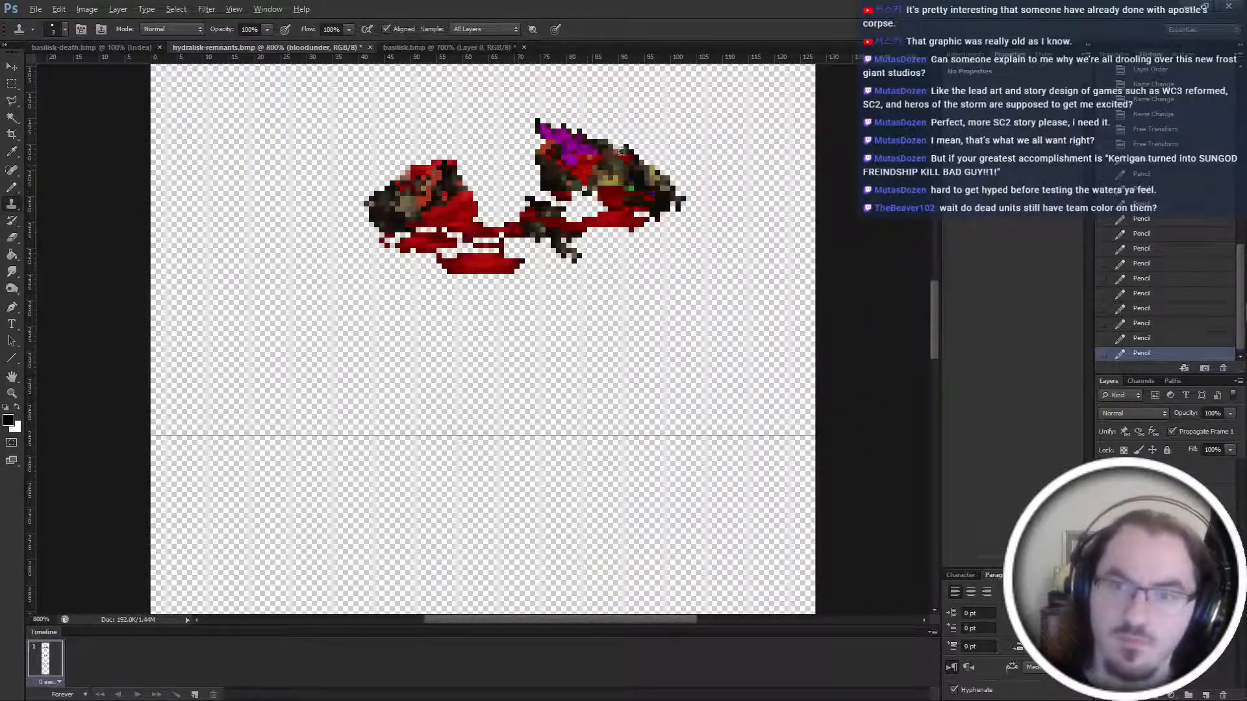
{"action": "scroll", "coordinate": [573, 190], "scroll_direction": "up", "scroll_amount": 8}
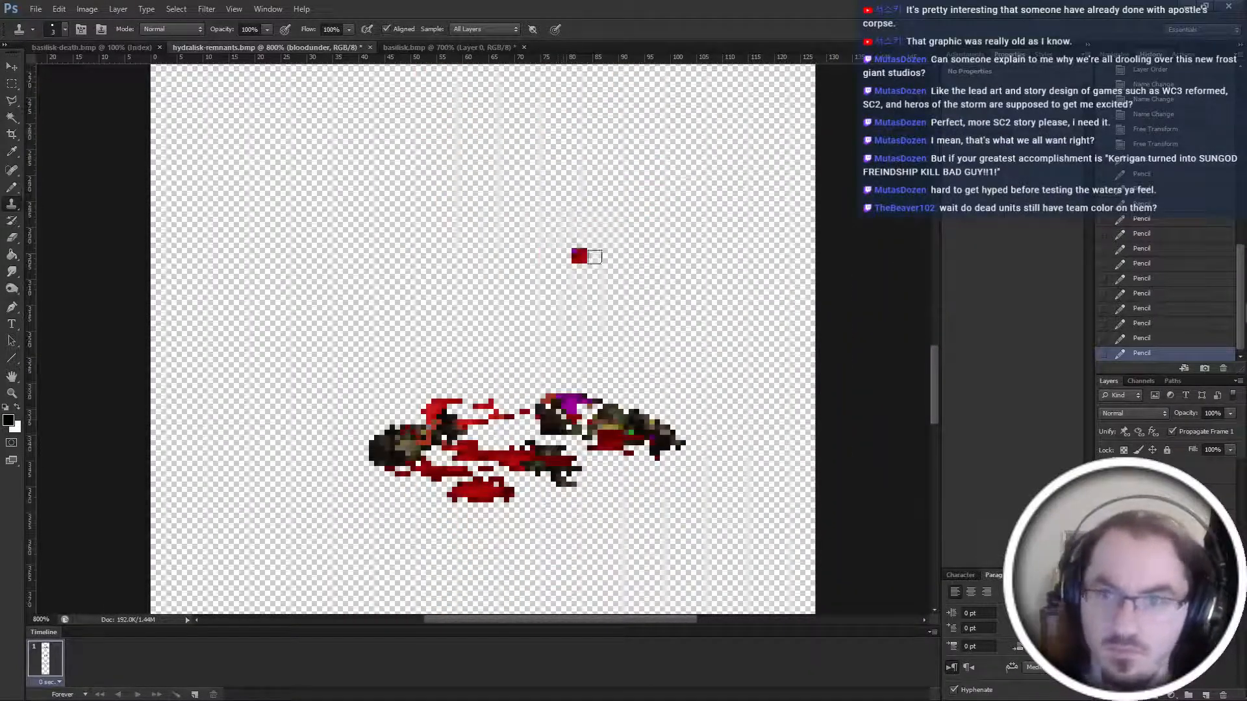
{"action": "left_click", "coordinate": [486, 28]}
{"action": "left_click", "coordinate": [477, 39]}
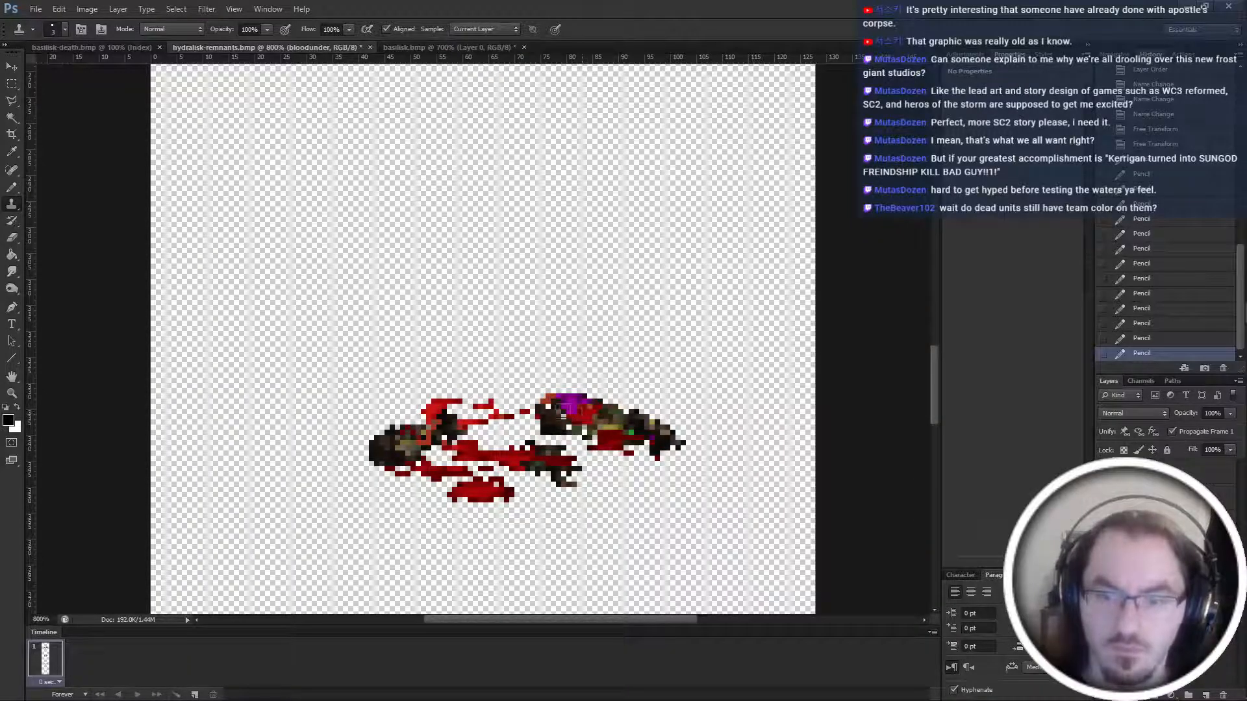
{"action": "left_click", "coordinate": [568, 421]}
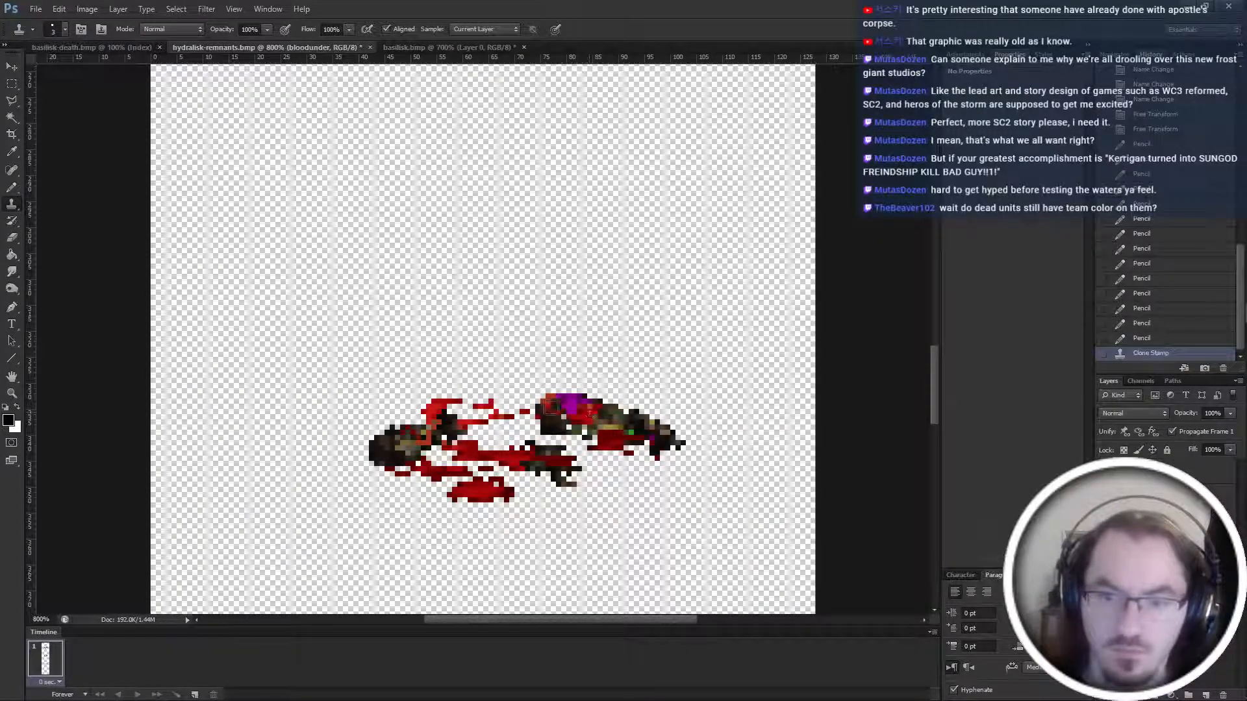
{"action": "left_click", "coordinate": [591, 413]}
{"action": "left_click", "coordinate": [577, 423]}
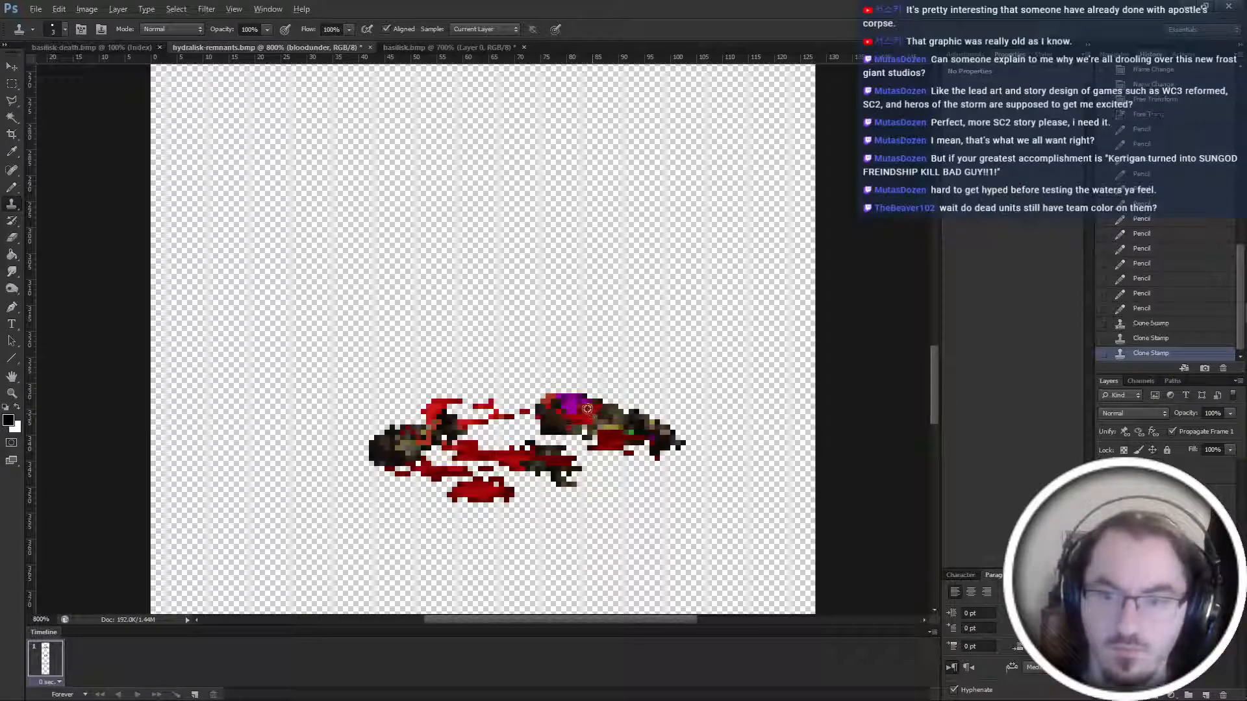
{"action": "left_click_drag", "start_coordinate": [647, 453], "coordinate": [624, 441]}
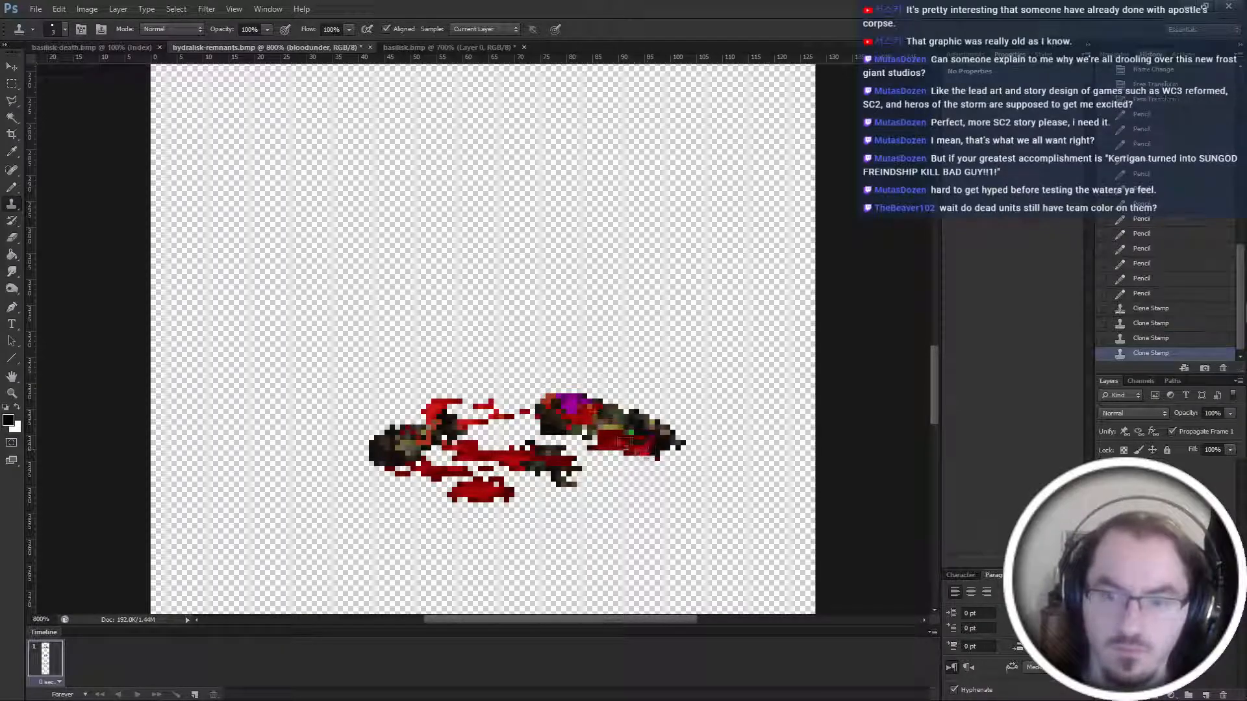
Clone blood into the gaps beneath the left third-frame corpse piece on the bloodunder layer.
{"action": "left_click", "coordinate": [446, 443]}
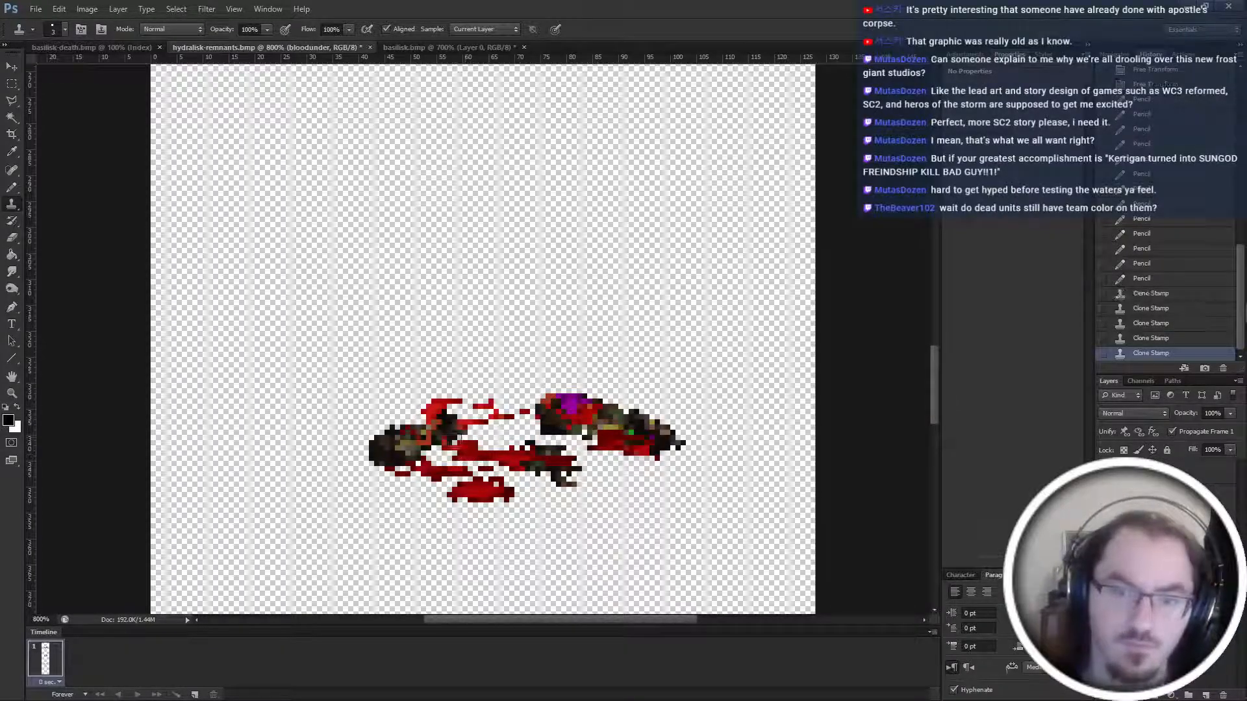
{"action": "left_click", "coordinate": [413, 471]}
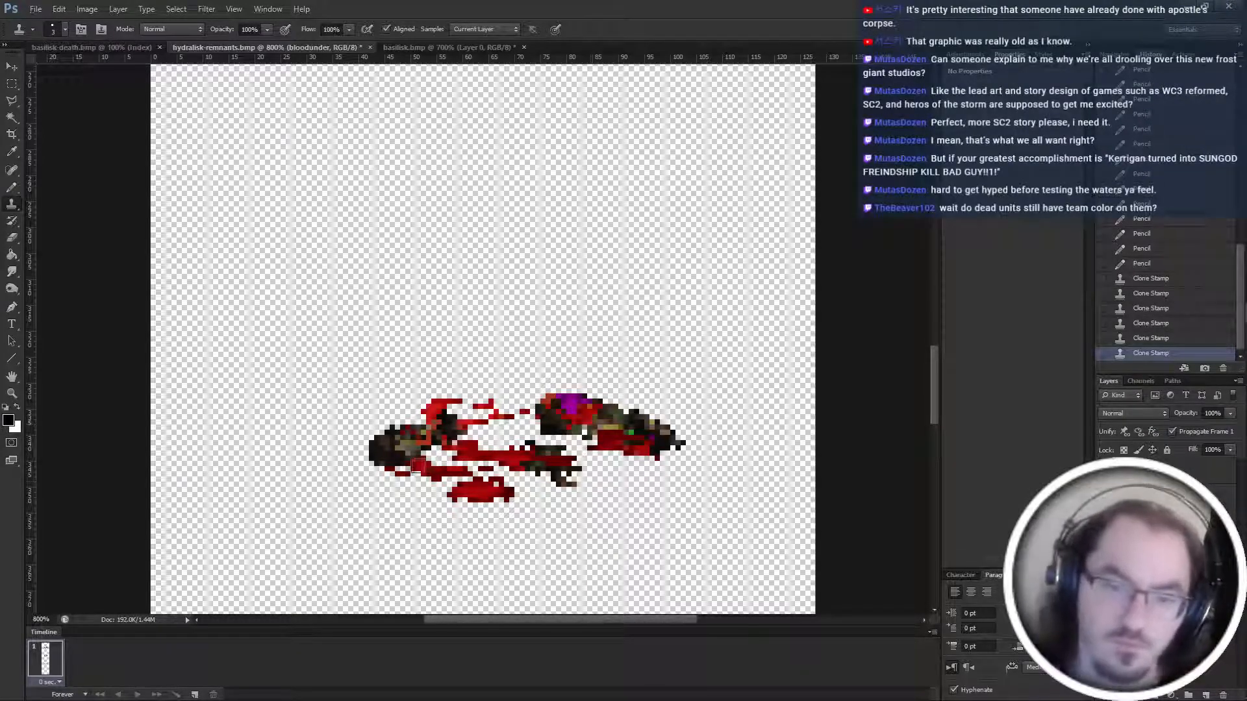
{"action": "left_click", "coordinate": [418, 467]}
{"action": "left_click", "coordinate": [403, 468]}
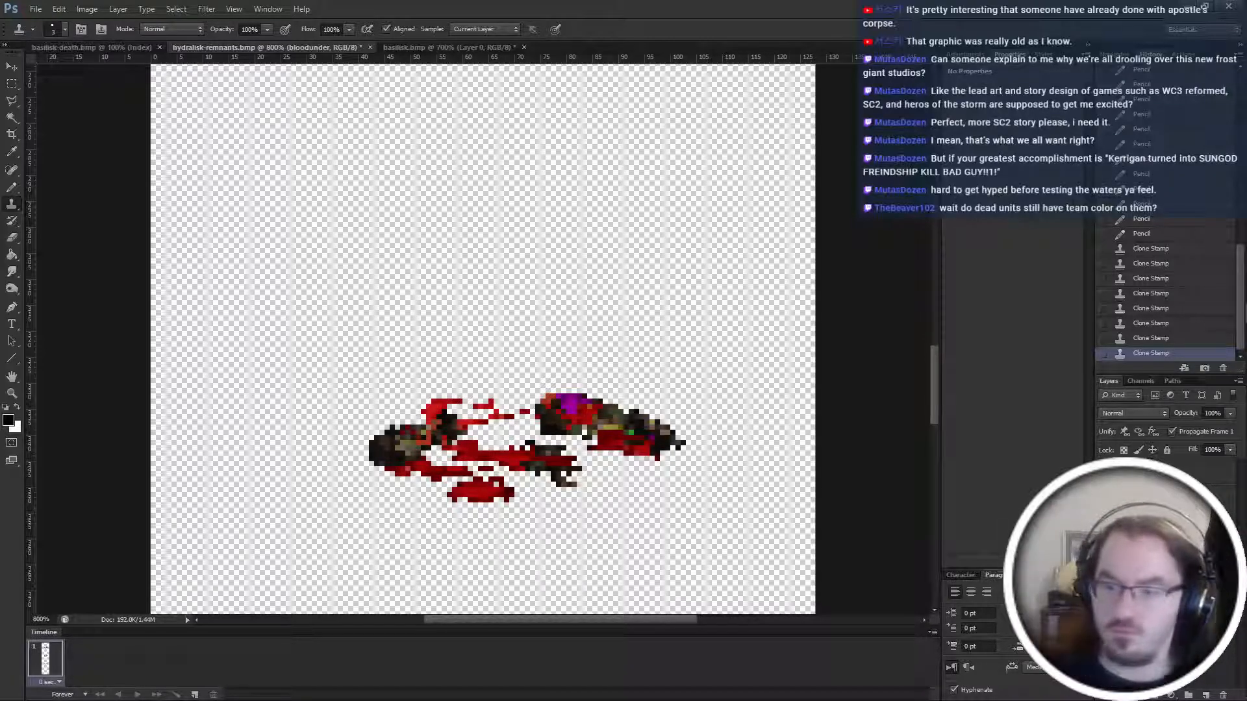
Mask out the thin blood streaks between the two third-frame corpse pieces on the hydra-remnants layer mask.
{"action": "left_click", "coordinate": [1143, 493]}
{"action": "key", "text": "b"}
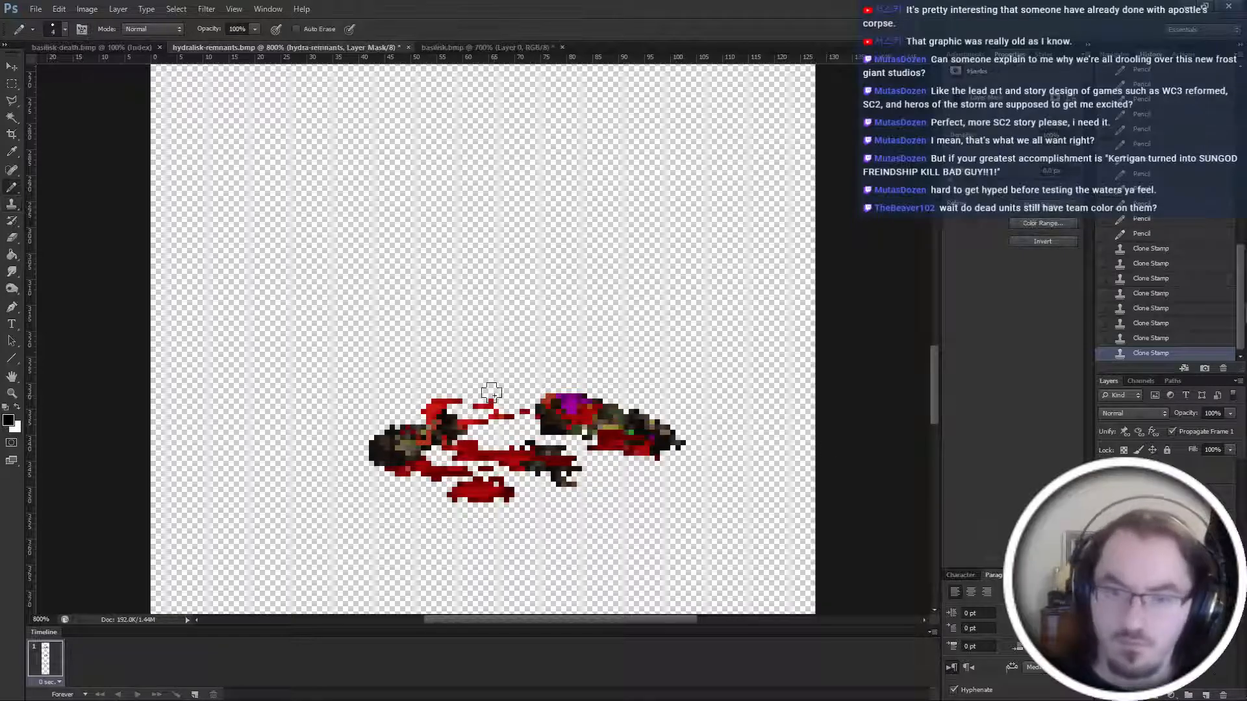
{"action": "left_click_drag", "start_coordinate": [487, 389], "coordinate": [520, 413]}
{"action": "scroll", "coordinate": [520, 413], "scroll_direction": "down", "scroll_amount": 2}
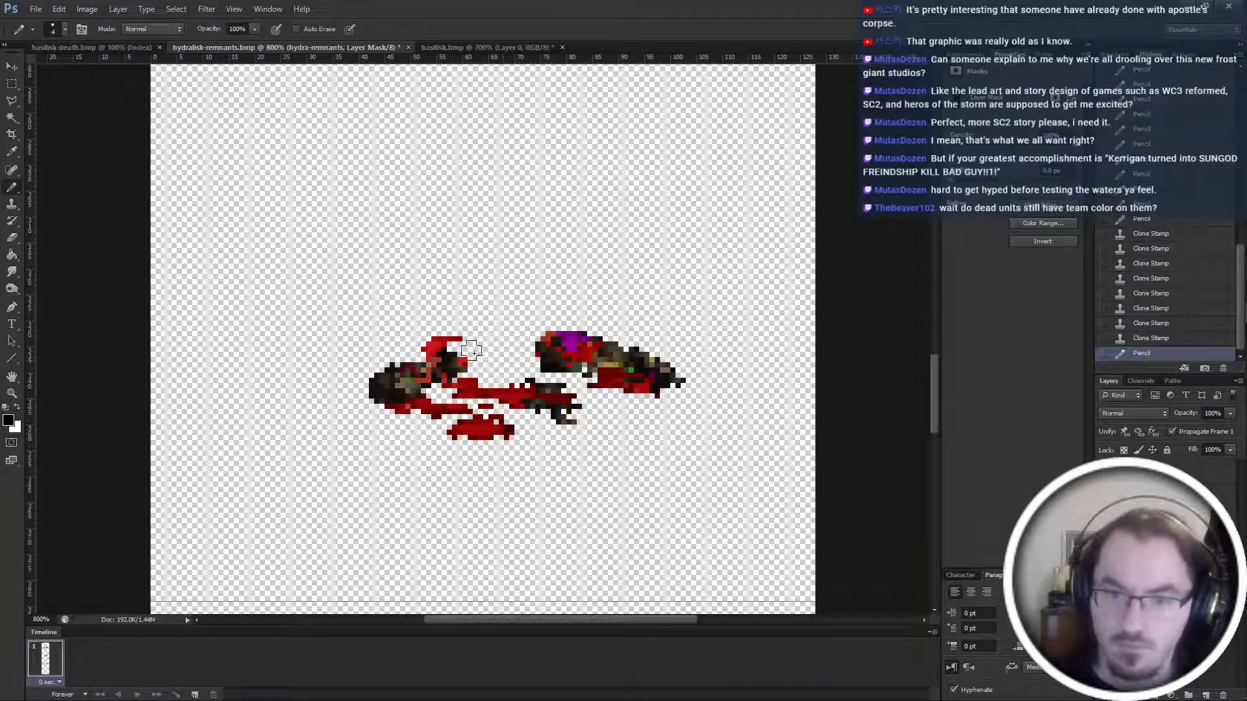
{"action": "left_click", "coordinate": [550, 348]}
Duplicate the frame3 layer and move the copy 128 px down onto the blood of the fourth frame.
{"action": "key", "text": "ctrl+minus"}
{"action": "scroll", "coordinate": [551, 359], "scroll_direction": "down", "scroll_amount": 9}
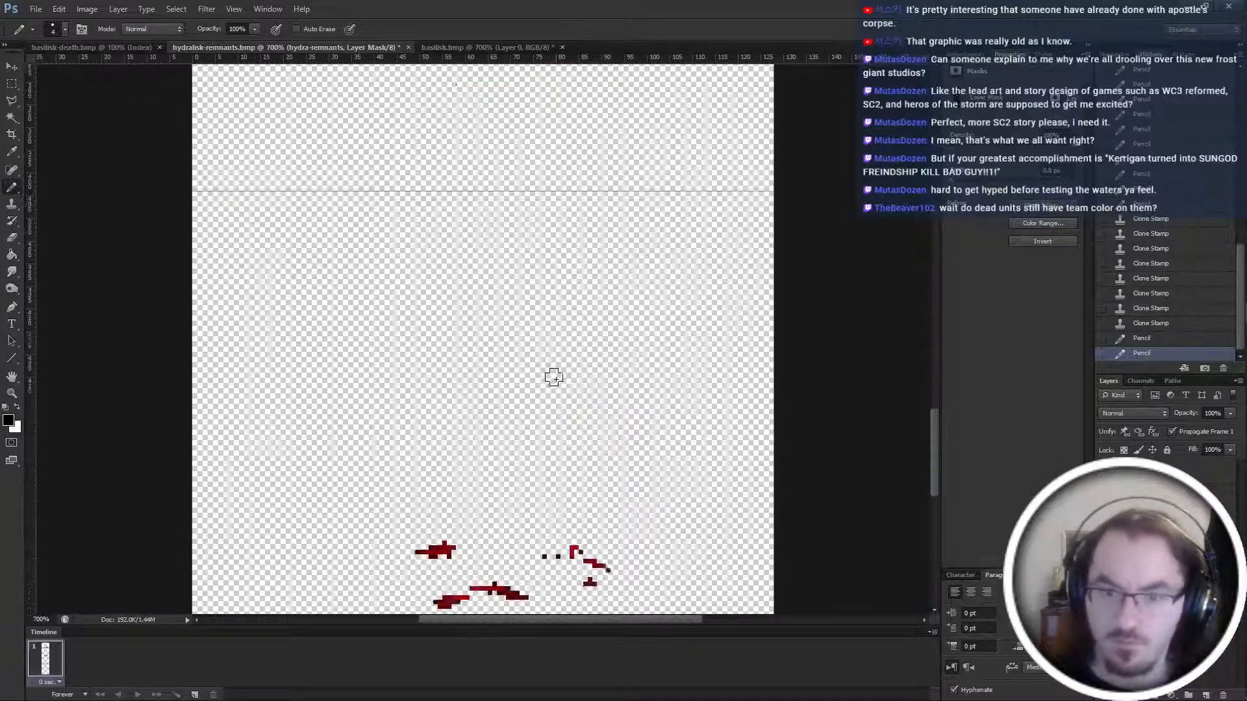
{"action": "left_click", "coordinate": [1169, 493]}
{"action": "left_click", "coordinate": [1169, 533]}
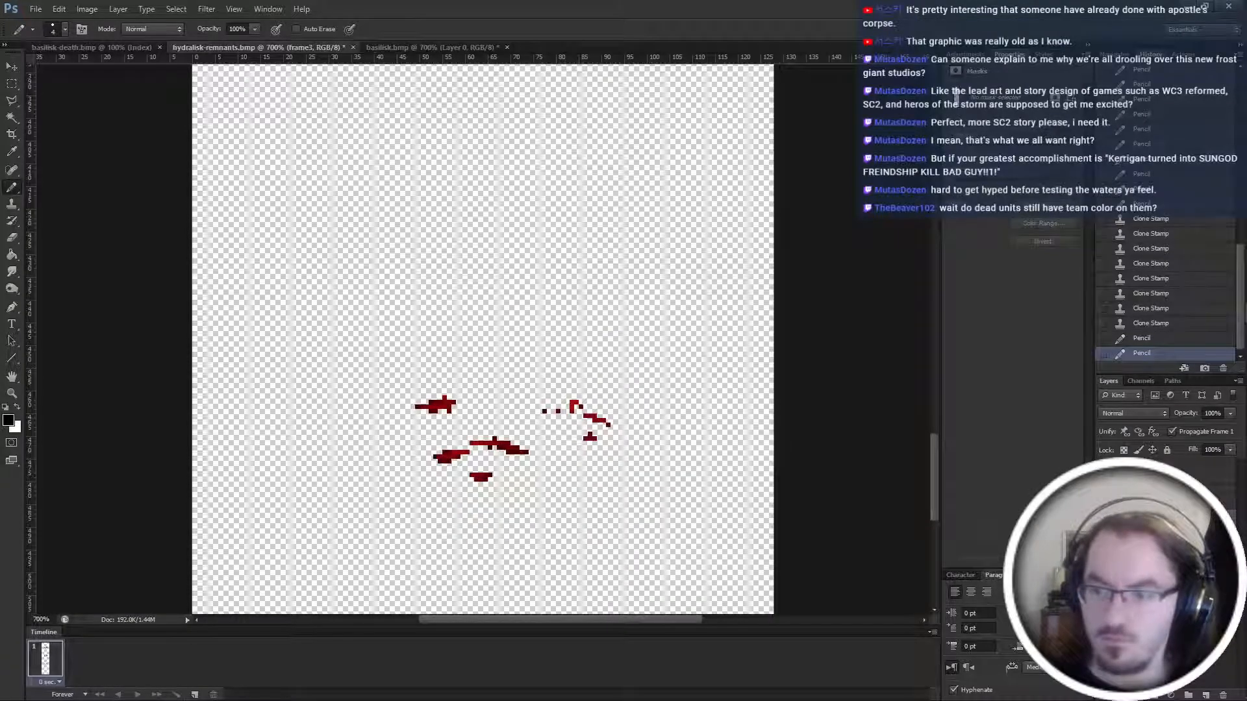
{"action": "left_click_drag", "start_coordinate": [1169, 532], "coordinate": [1169, 500]}
{"action": "scroll", "coordinate": [746, 443], "scroll_direction": "up", "scroll_amount": 3}
{"action": "key", "text": "ctrl+minus"}
{"action": "key", "text": "ctrl+minus"}
{"action": "key", "text": "ctrl+minus"}
{"action": "key", "text": "ctrl+t"}
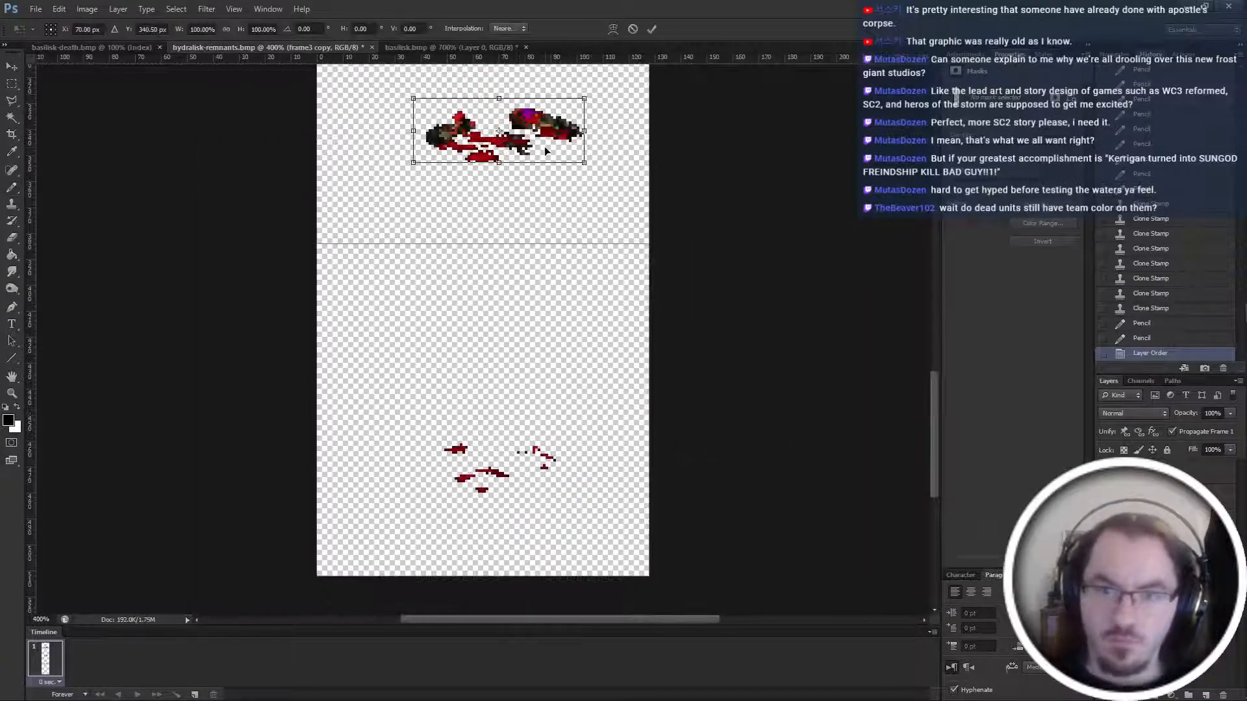
{"action": "left_click_drag", "start_coordinate": [553, 147], "coordinate": [554, 477]}
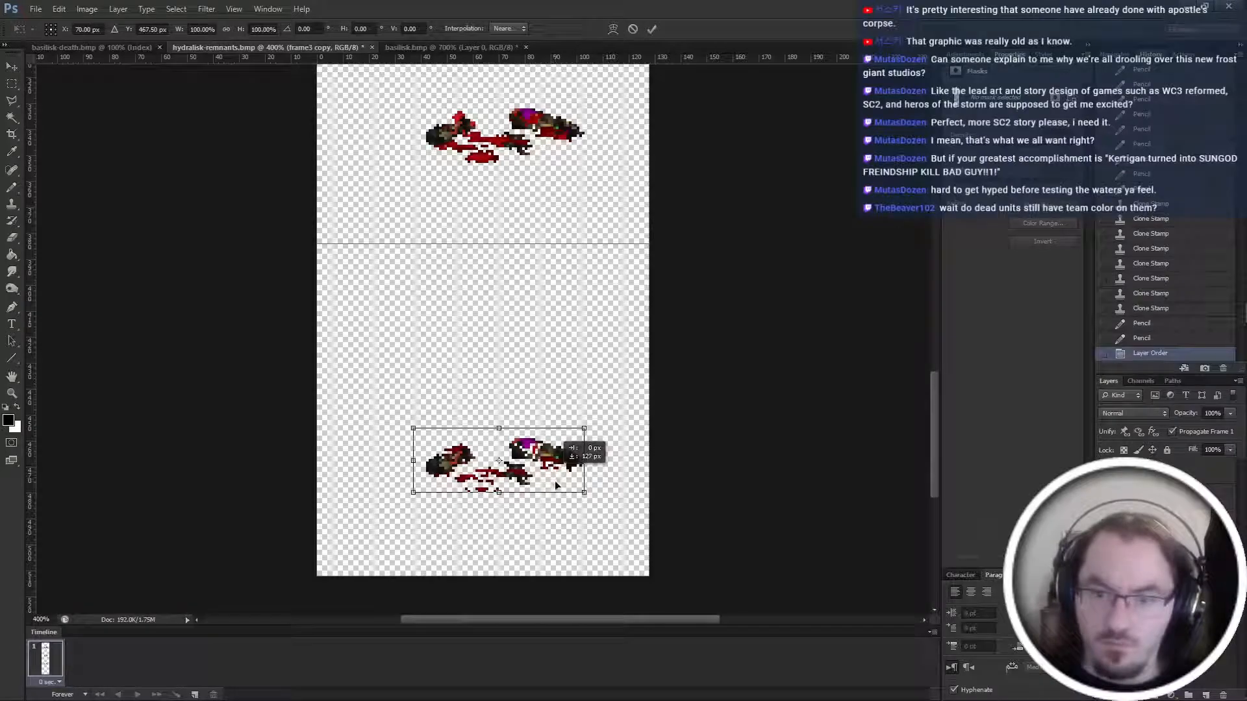
{"action": "key", "text": "Return"}
{"action": "key", "text": "ctrl+plus"}
{"action": "key", "text": "ctrl+plus"}
{"action": "key", "text": "ctrl+plus"}
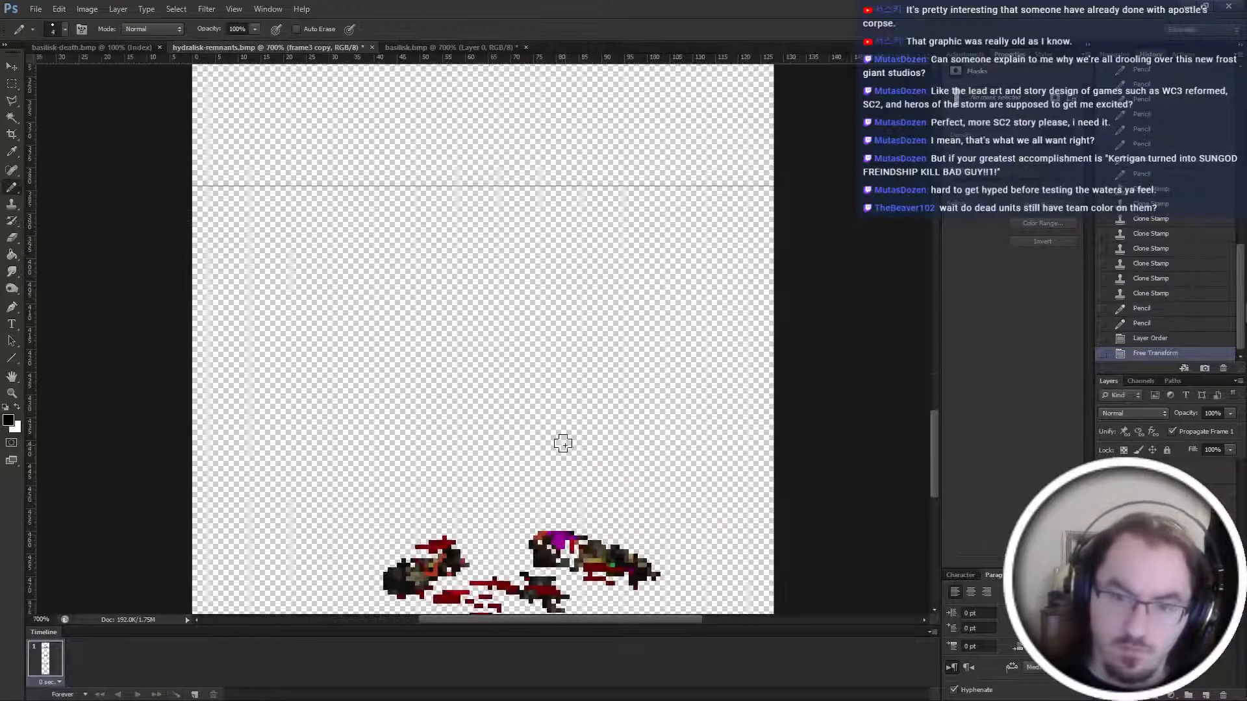
{"action": "scroll", "coordinate": [562, 444], "scroll_direction": "down", "scroll_amount": 2}
{"action": "key", "text": "ctrl+plus"}
{"action": "key", "text": "ctrl+t"}
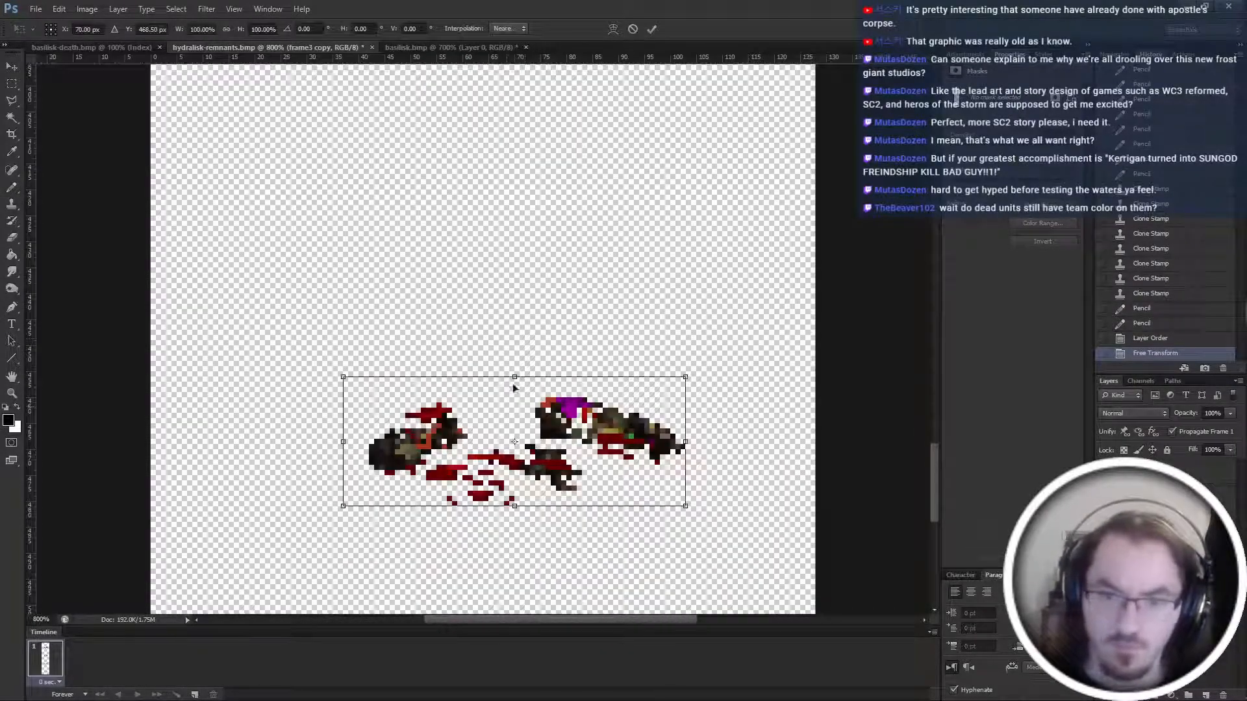
{"action": "left_click_drag", "start_coordinate": [513, 388], "coordinate": [511, 439]}
{"action": "key", "text": "Escape"}
{"action": "key", "text": "b"}
{"action": "key", "text": "ctrl+t"}
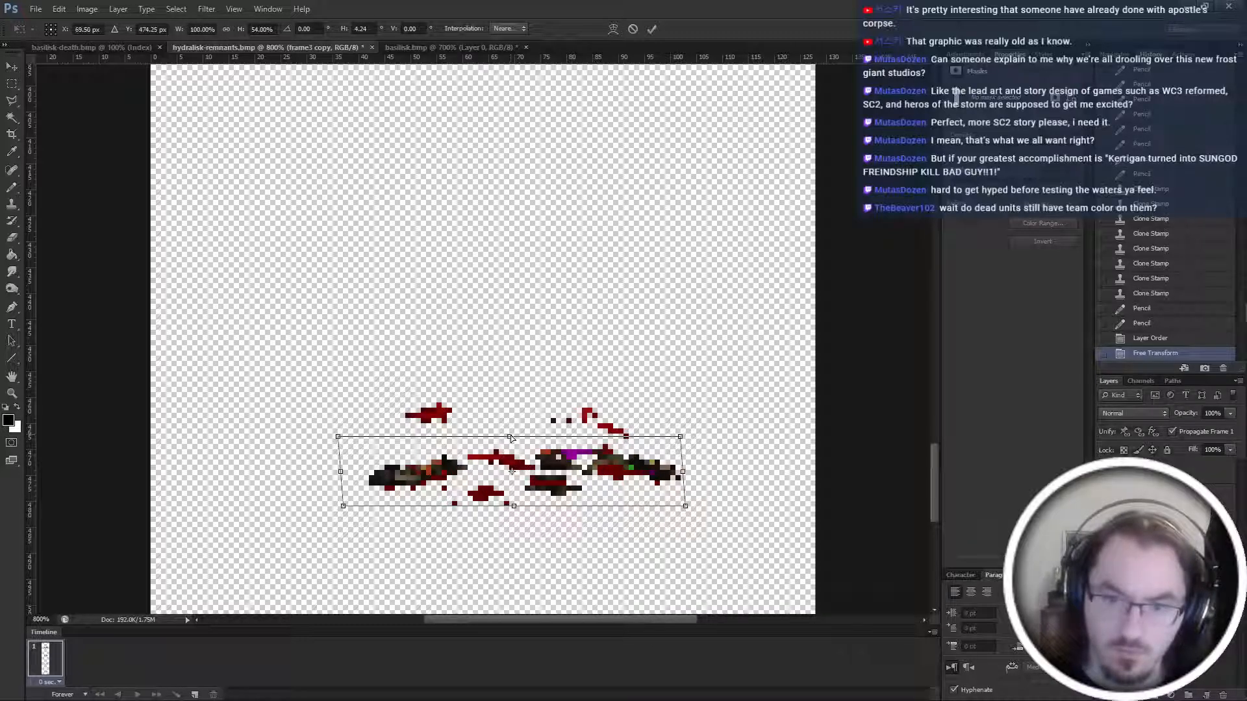
{"action": "key", "text": "Escape"}
Squash the fourth-frame corpse copy vertically from its upper edge and nudge it into place.
{"action": "key", "text": "ctrl+t"}
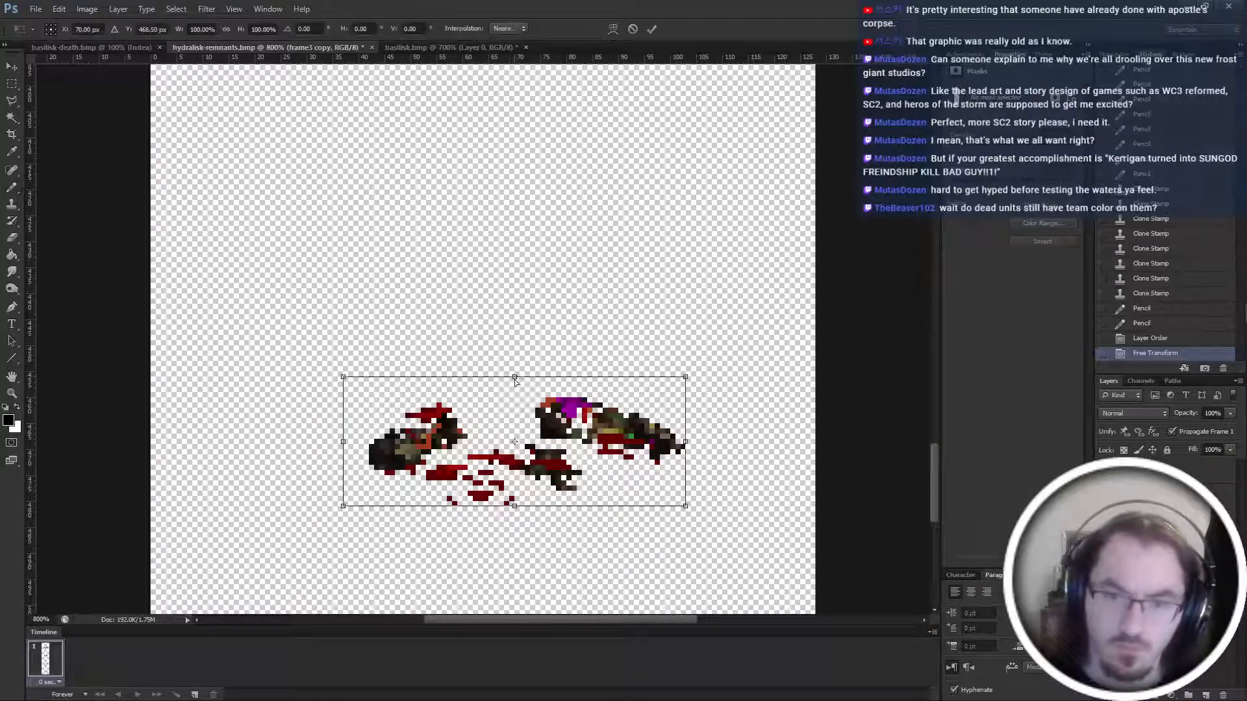
{"action": "left_click_drag", "start_coordinate": [515, 378], "coordinate": [514, 407]}
{"action": "key", "text": "Escape"}
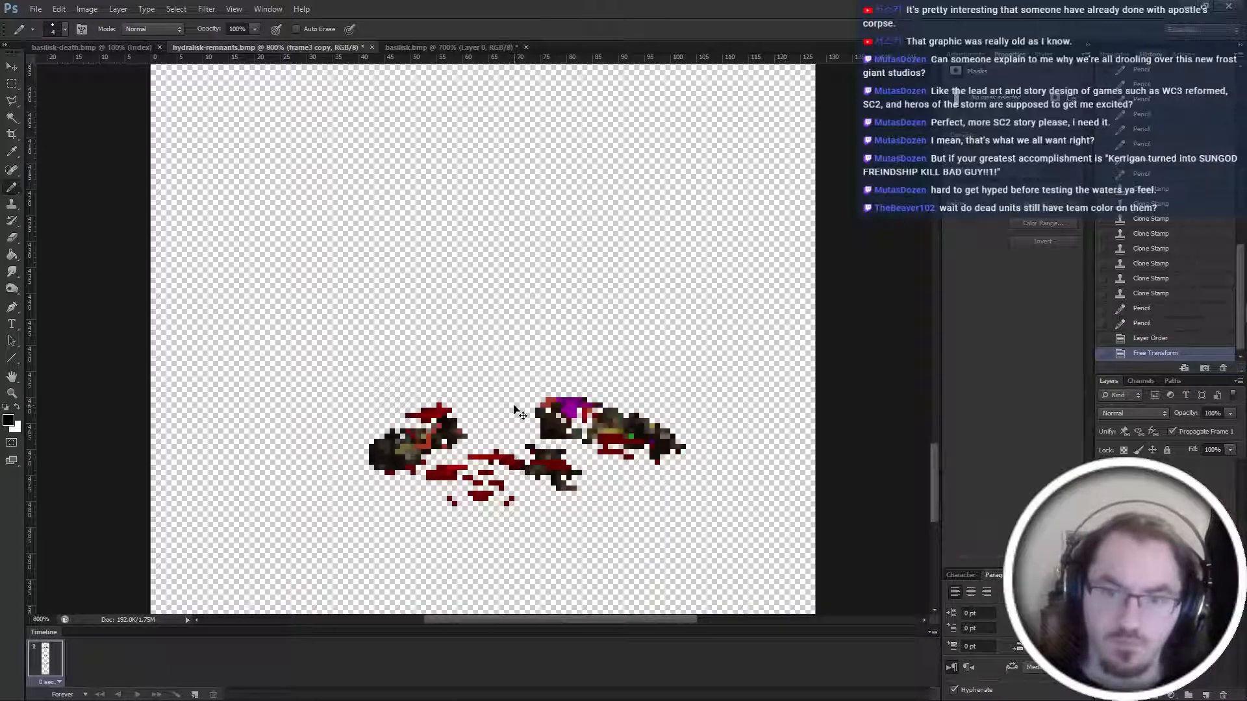
{"action": "key", "text": "ctrl+shift+t"}
{"action": "key", "text": "ctrl+shift+t"}
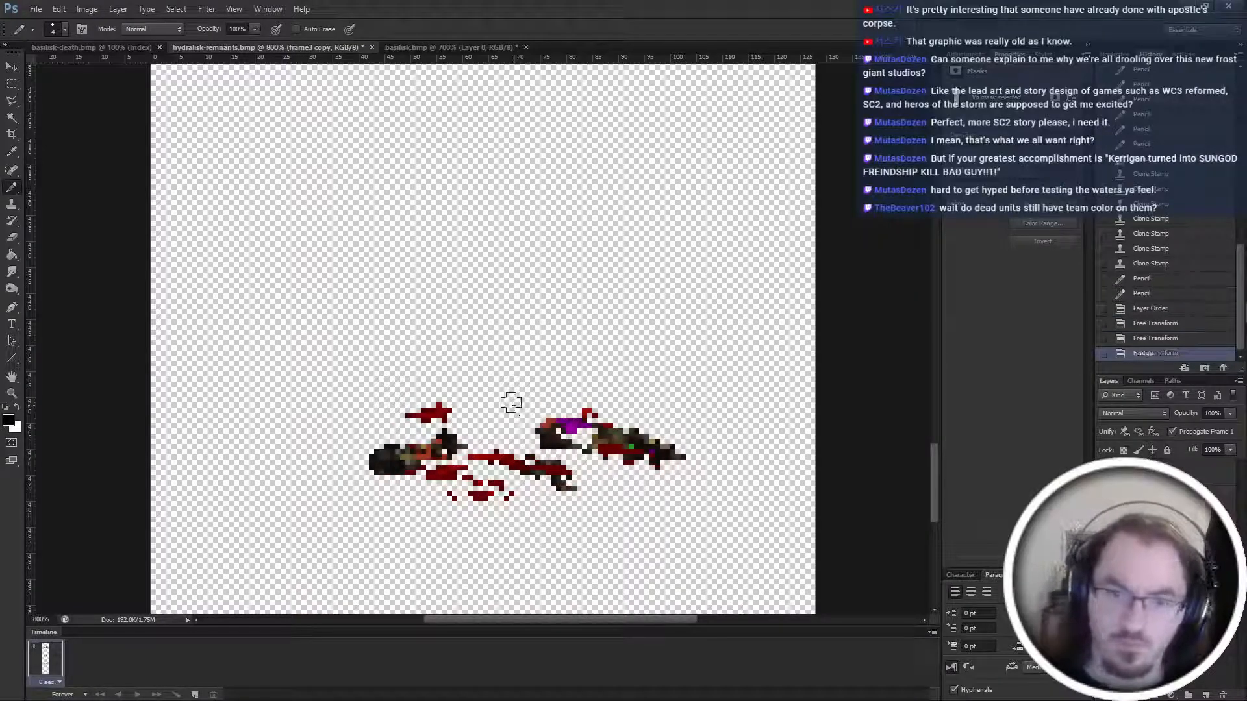
Mask out the stray pixels beneath the fourth-frame corpse and its right tail tip on the frame3 copy layer mask.
{"action": "left_click", "coordinate": [518, 501]}
{"action": "key", "text": "ctrl+z"}
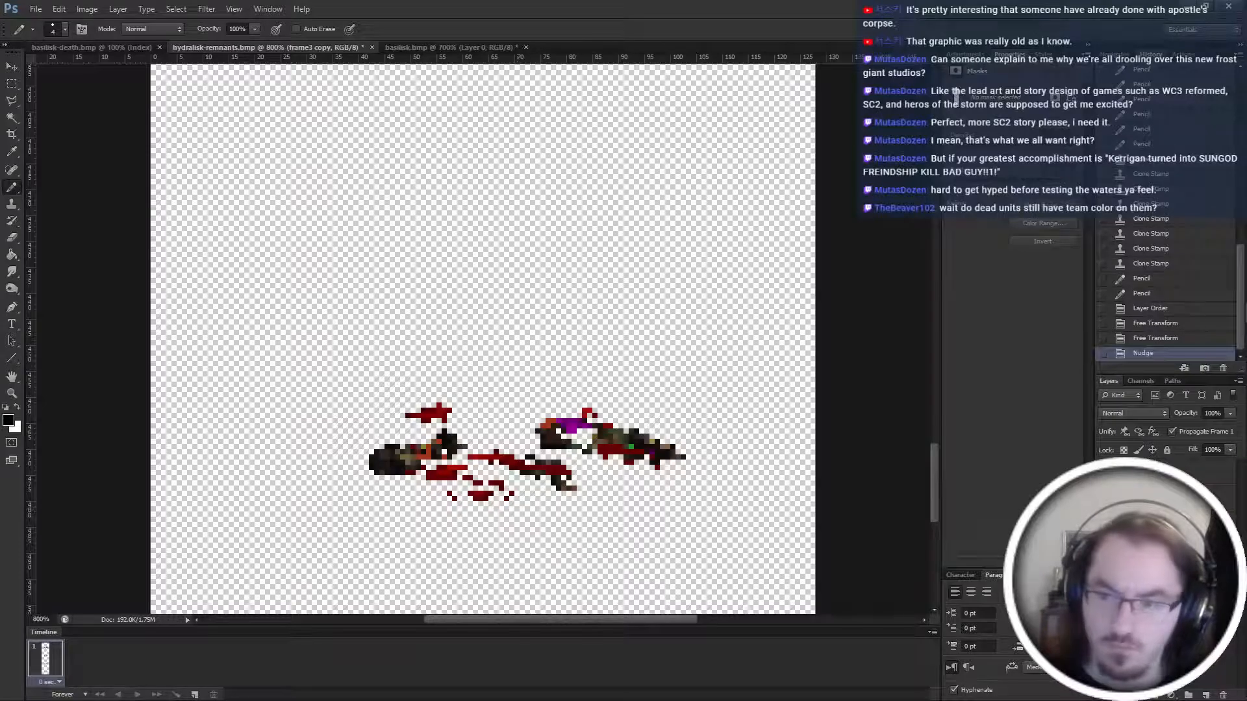
{"action": "key", "text": "ctrl+backslash"}
{"action": "left_click", "coordinate": [512, 500]}
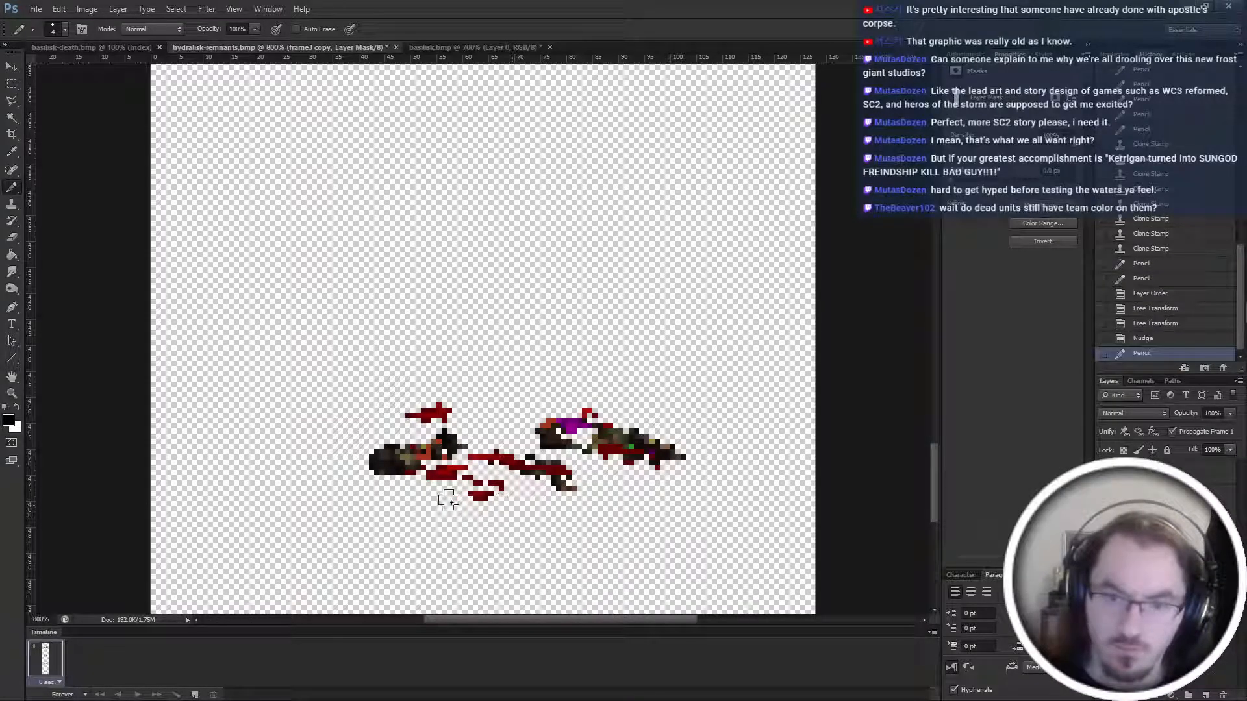
{"action": "left_click", "coordinate": [449, 498]}
{"action": "left_click", "coordinate": [673, 452]}
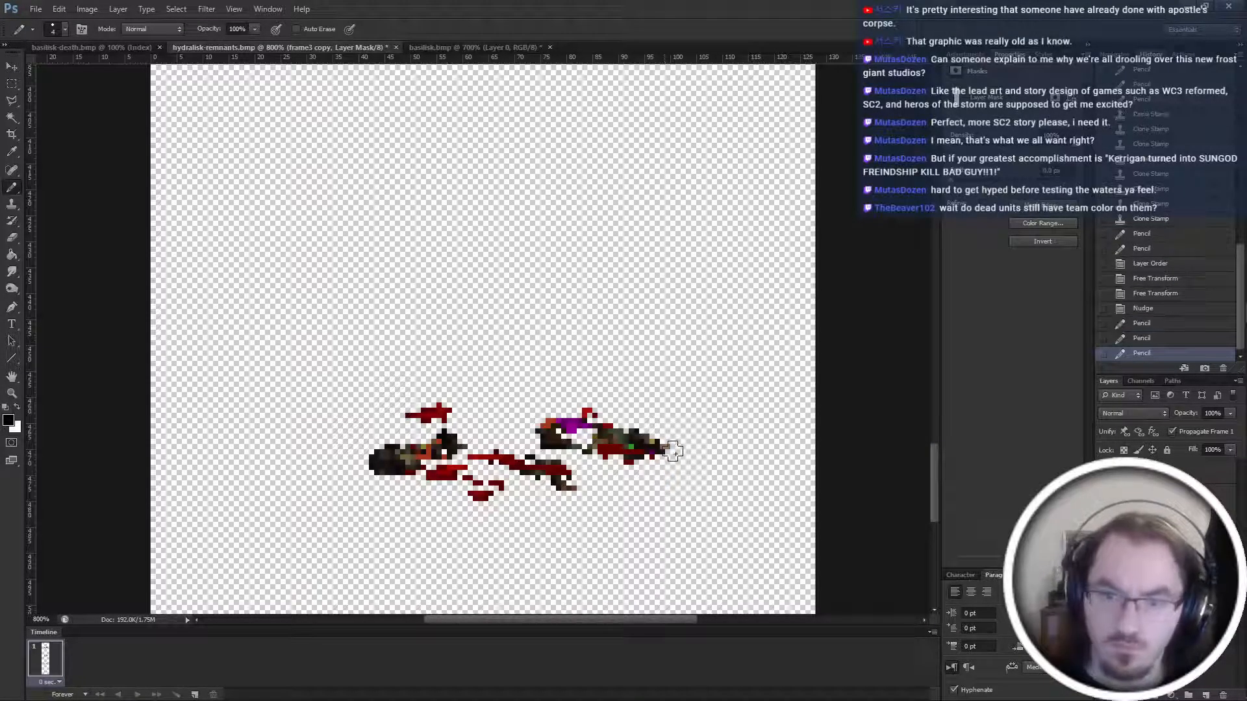
Mask out the purple and upper parts of the right fourth-frame corpse piece on the frame3 copy layer mask.
{"action": "left_click_drag", "start_coordinate": [604, 407], "coordinate": [555, 423]}
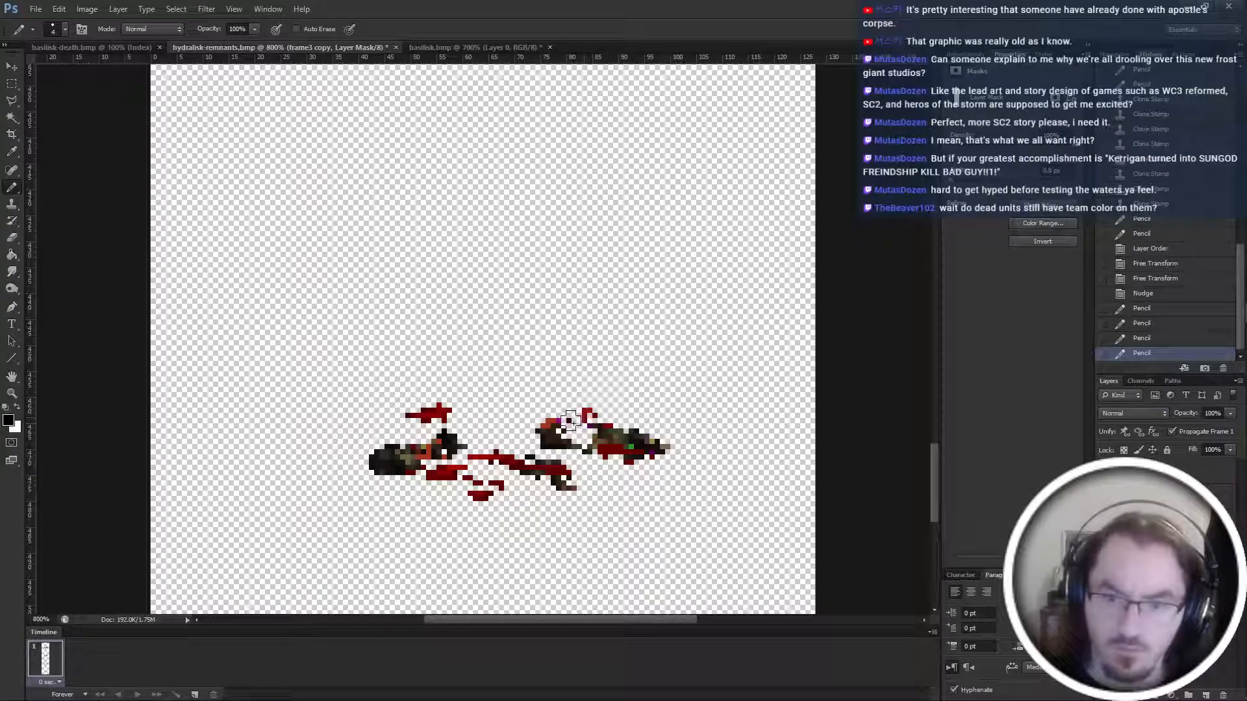
{"action": "left_click", "coordinate": [566, 420]}
{"action": "left_click", "coordinate": [583, 419]}
{"action": "left_click", "coordinate": [597, 419]}
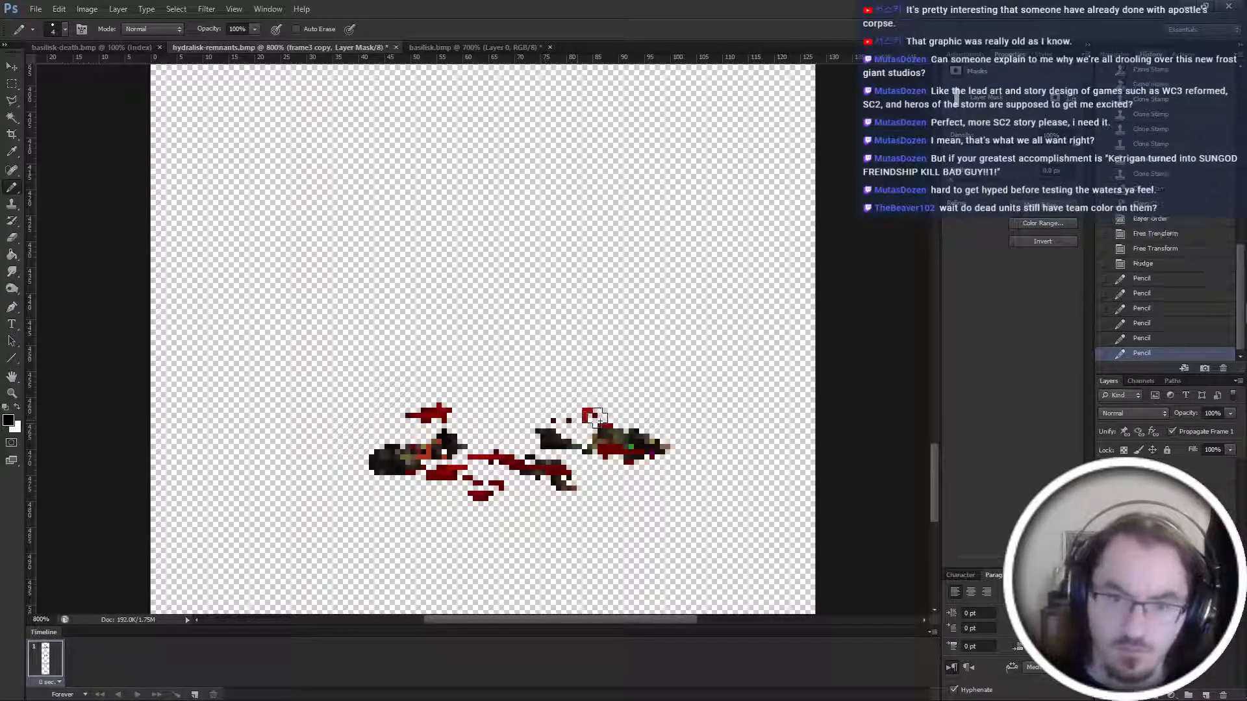
Mask out the blood spots above both fourth-frame corpse pieces on the hydra-remnants layer mask.
{"action": "left_click", "coordinate": [417, 411]}
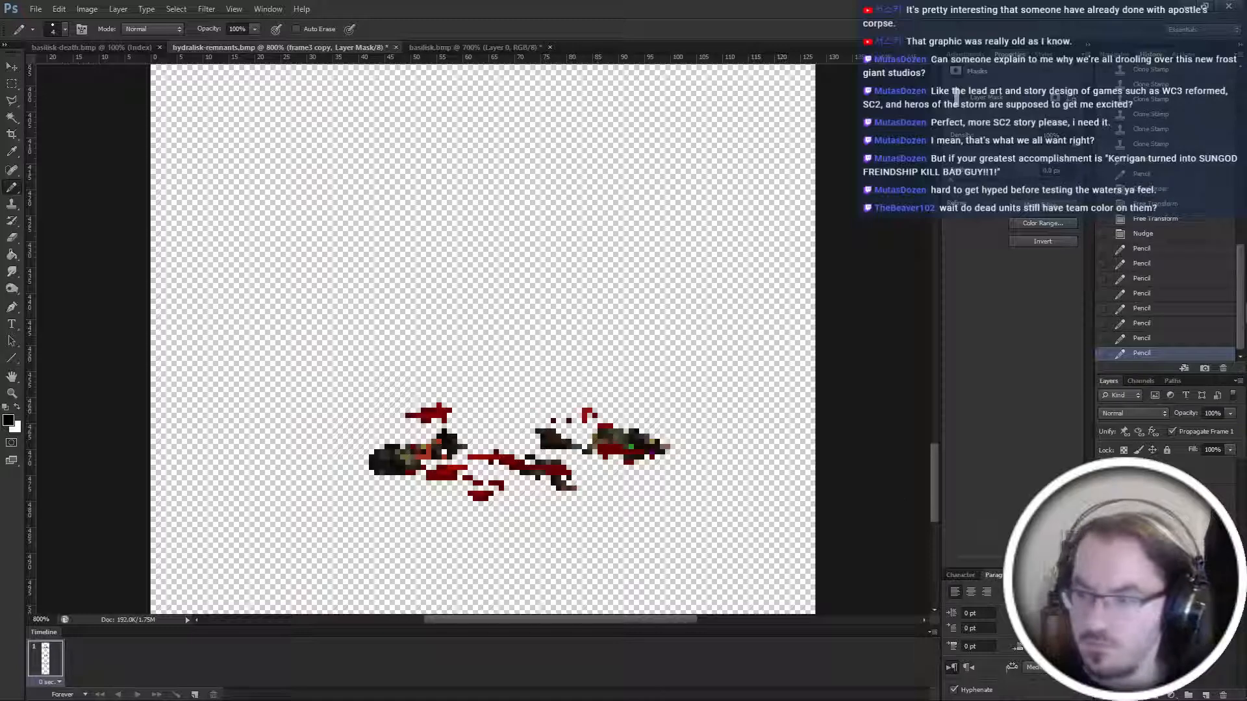
{"action": "left_click", "coordinate": [1148, 559]}
{"action": "left_click_drag", "start_coordinate": [452, 414], "coordinate": [409, 415]}
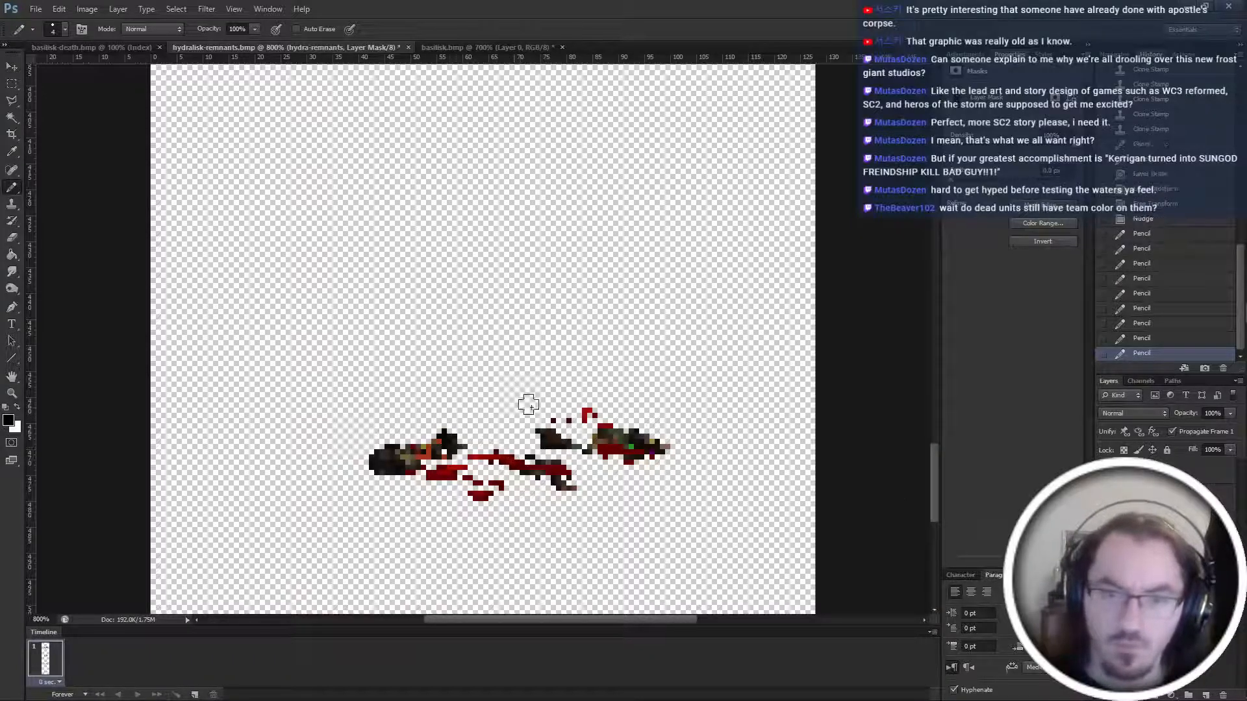
{"action": "left_click_drag", "start_coordinate": [588, 415], "coordinate": [551, 418]}
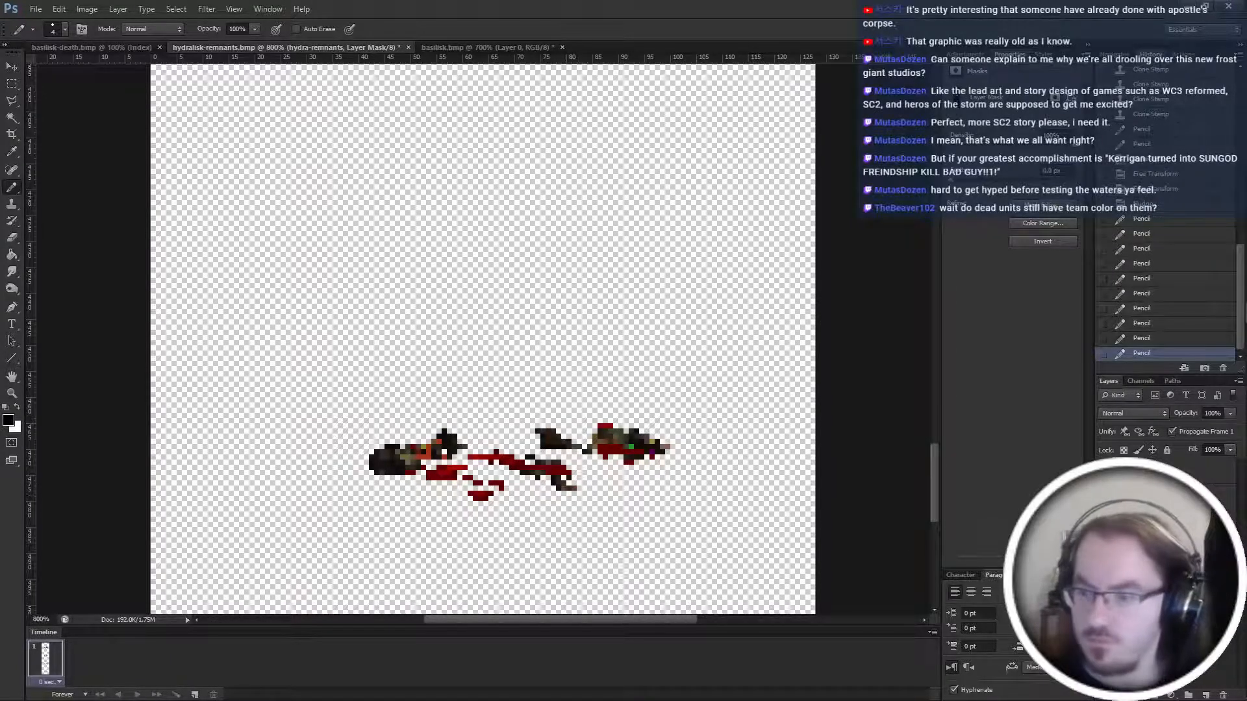
Clone blood beneath the right fourth-frame corpse piece on the bloodunder layer.
{"action": "key", "text": "alt+bracketleft"}
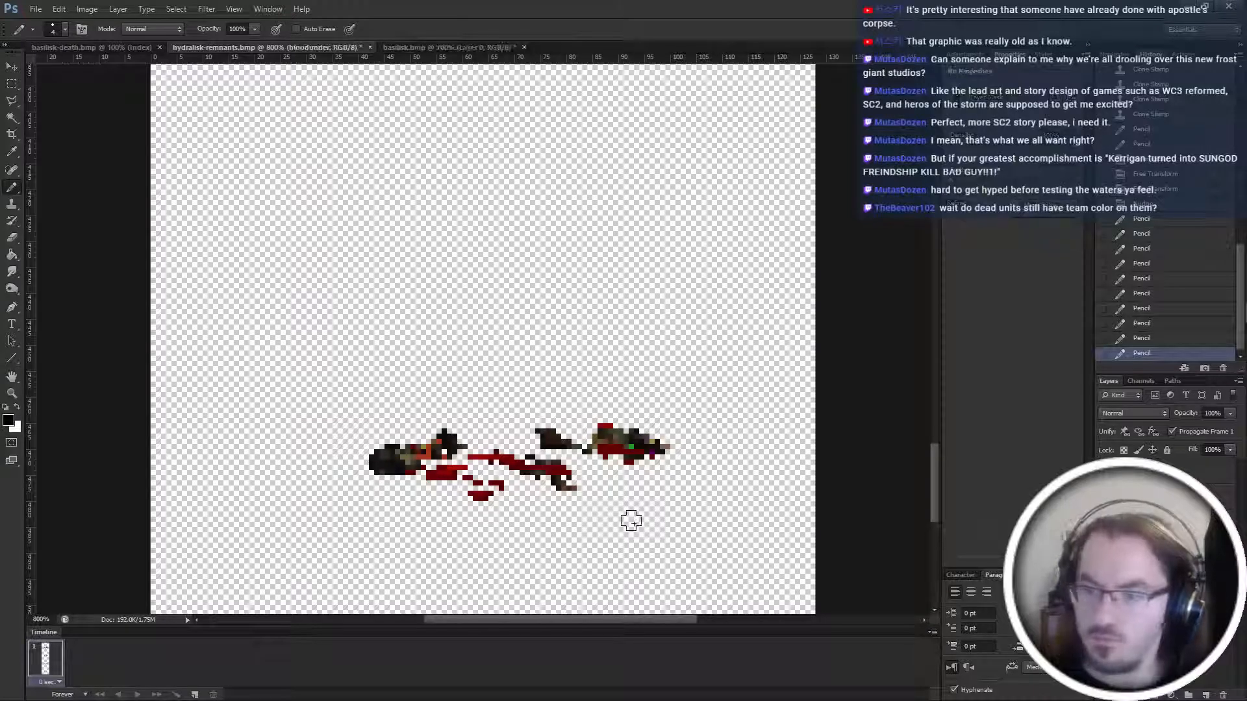
{"action": "key", "text": "ctrl+minus"}
{"action": "key", "text": "ctrl+minus"}
{"action": "key", "text": "ctrl+minus"}
{"action": "key", "text": "s"}
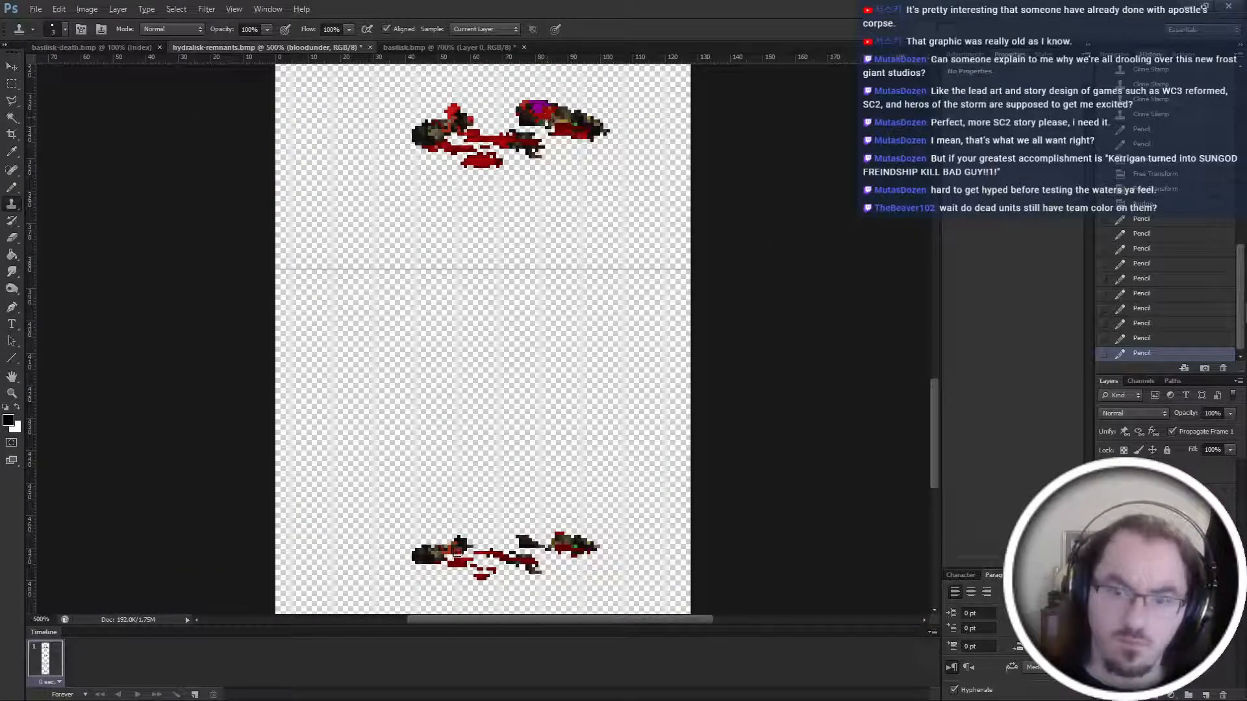
{"action": "left_click", "coordinate": [565, 529]}
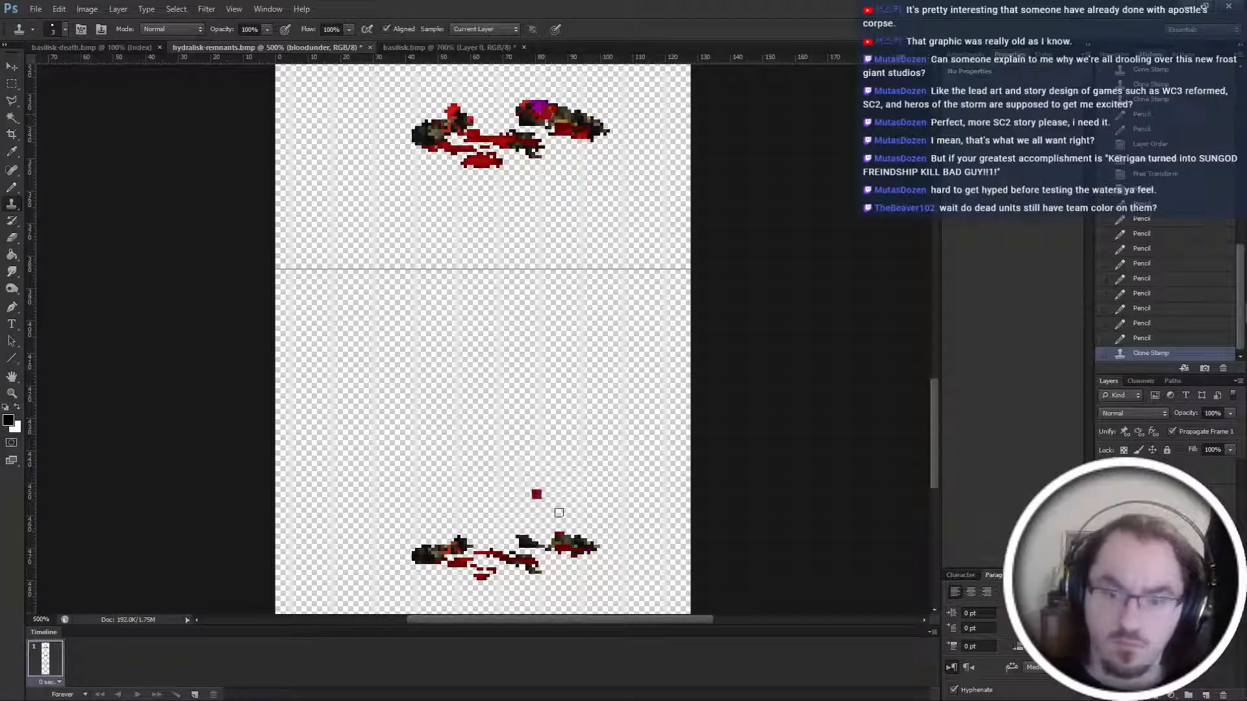
{"action": "left_click", "coordinate": [552, 546]}
{"action": "left_click", "coordinate": [558, 550]}
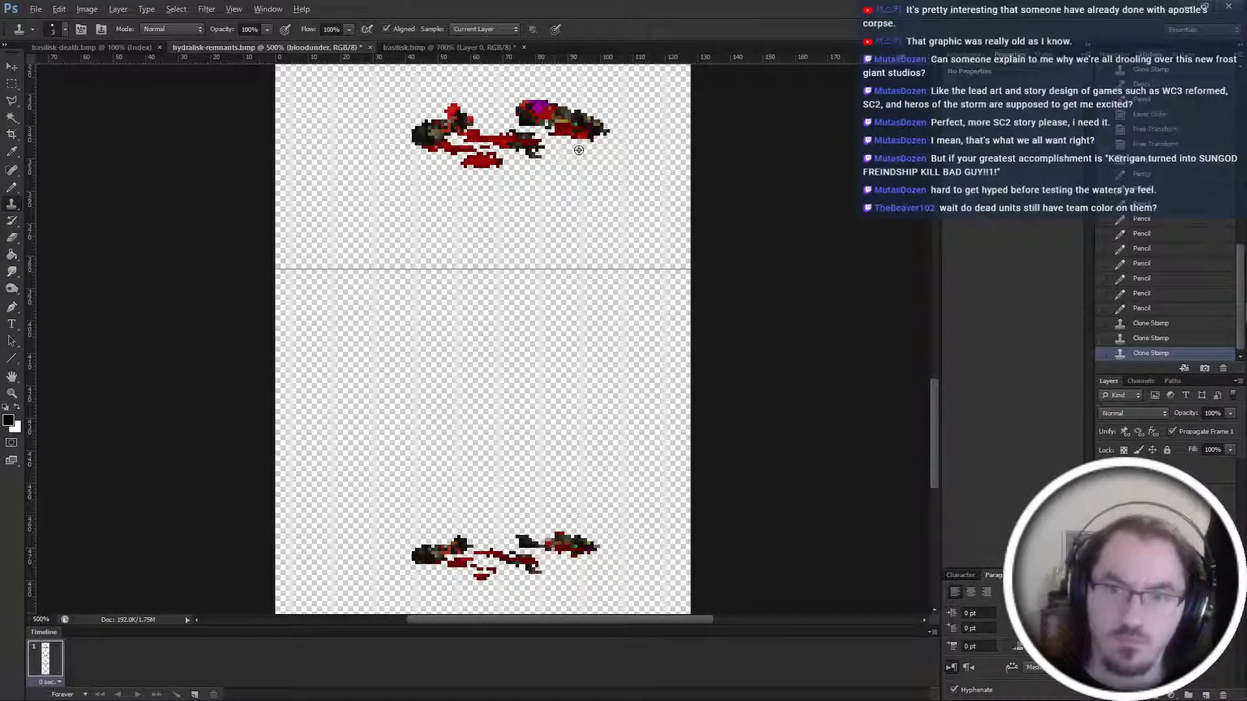
{"action": "left_click", "coordinate": [553, 550]}
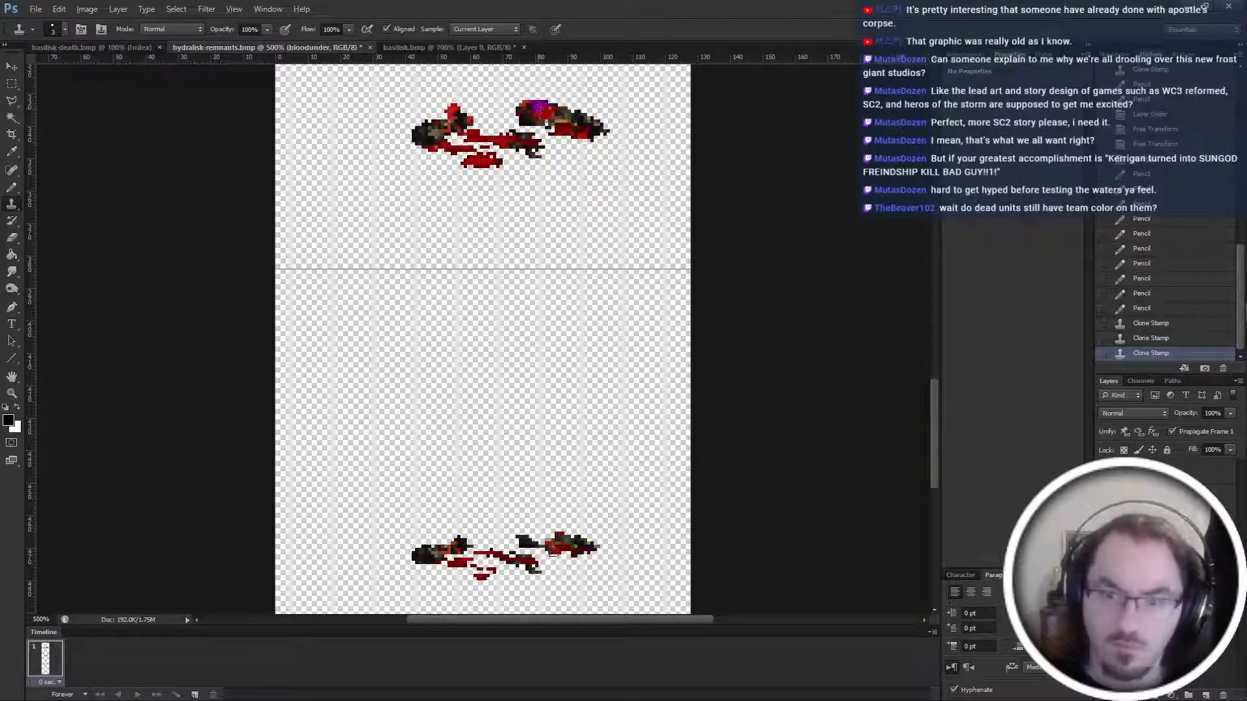
{"action": "left_click", "coordinate": [582, 552]}
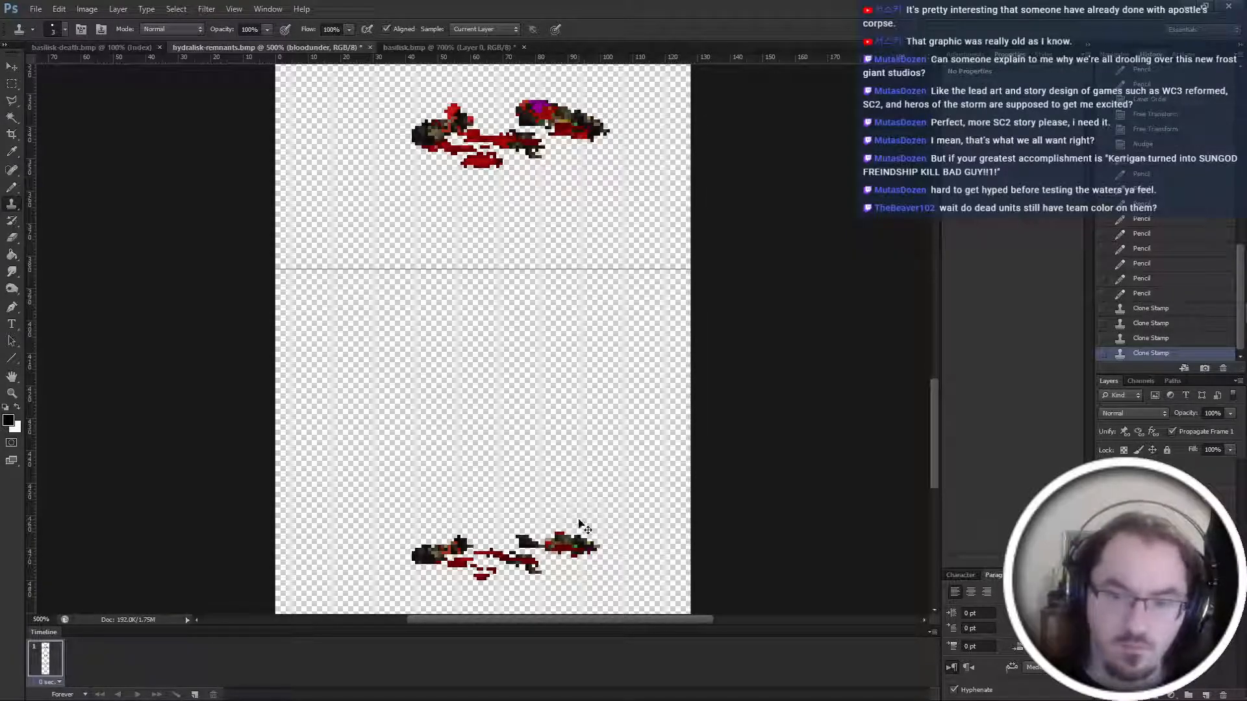
Show the black background and mask out stray pixels under the right fourth-frame corpse piece on the frame3 copy layer mask.
{"action": "key", "text": "ctrl+minus"}
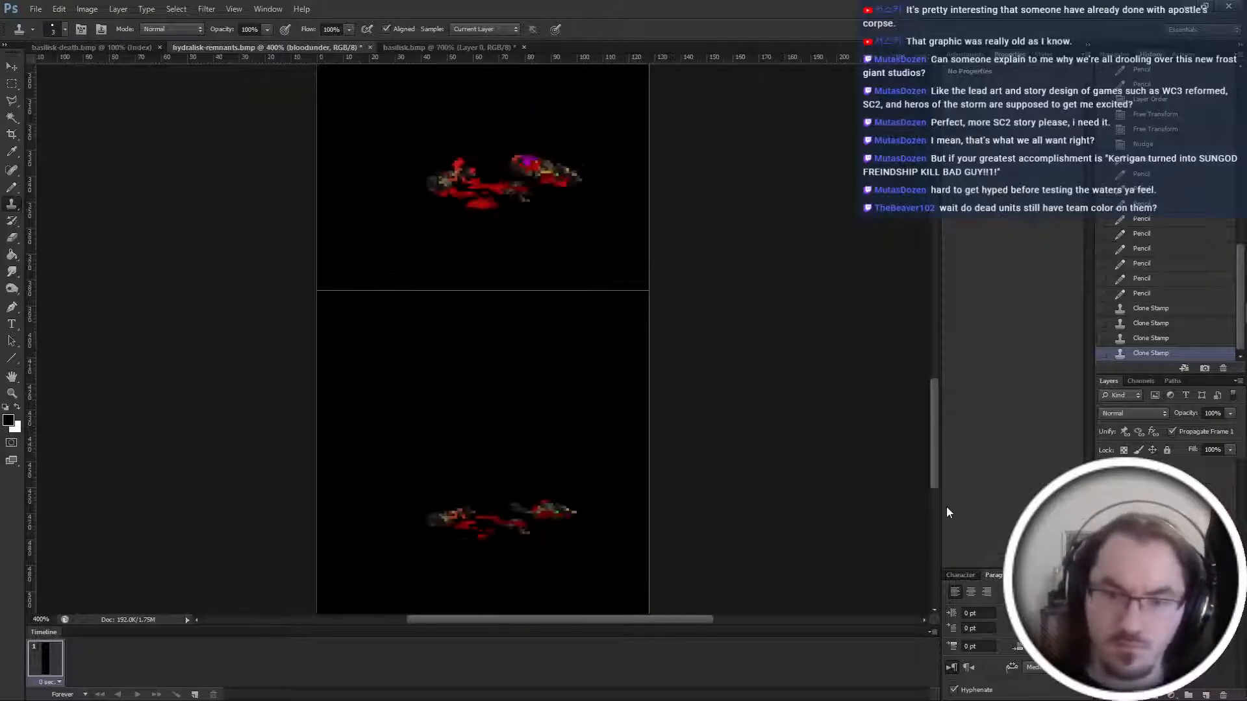
{"action": "key", "text": "ctrl+s"}
{"action": "left_click", "coordinate": [993, 366]}
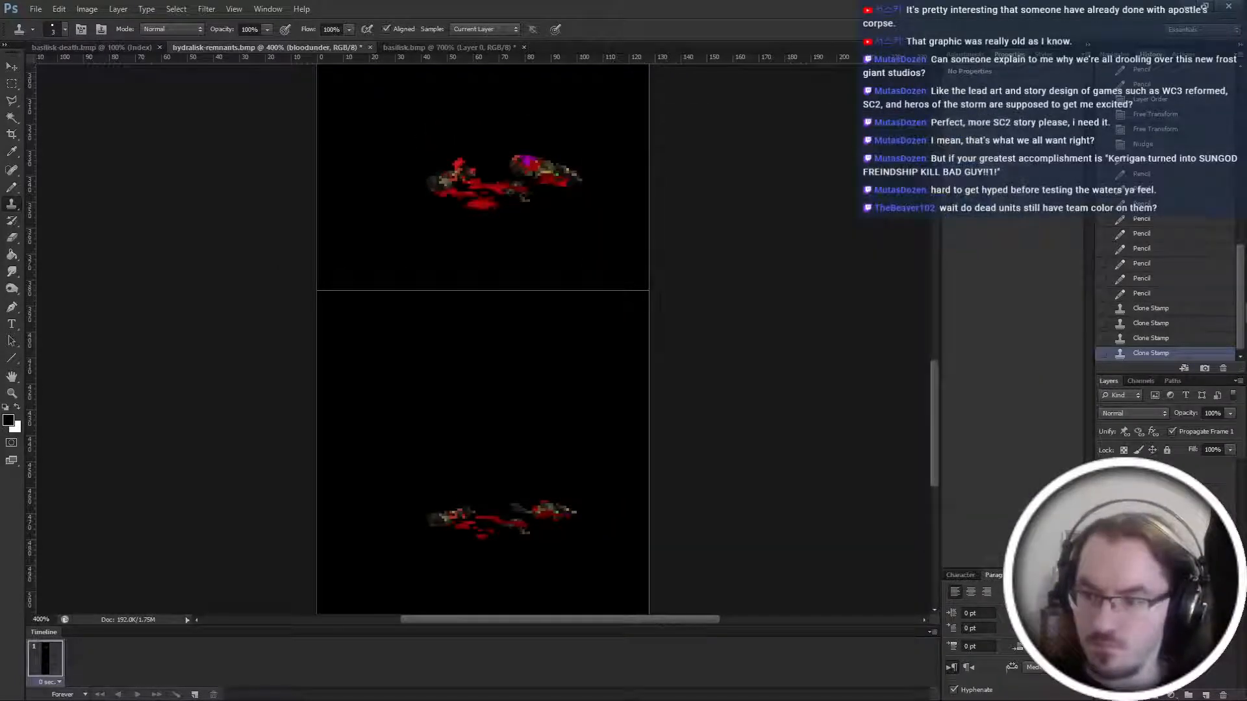
{"action": "left_click", "coordinate": [1157, 594]}
{"action": "key", "text": "b"}
{"action": "left_click", "coordinate": [569, 523]}
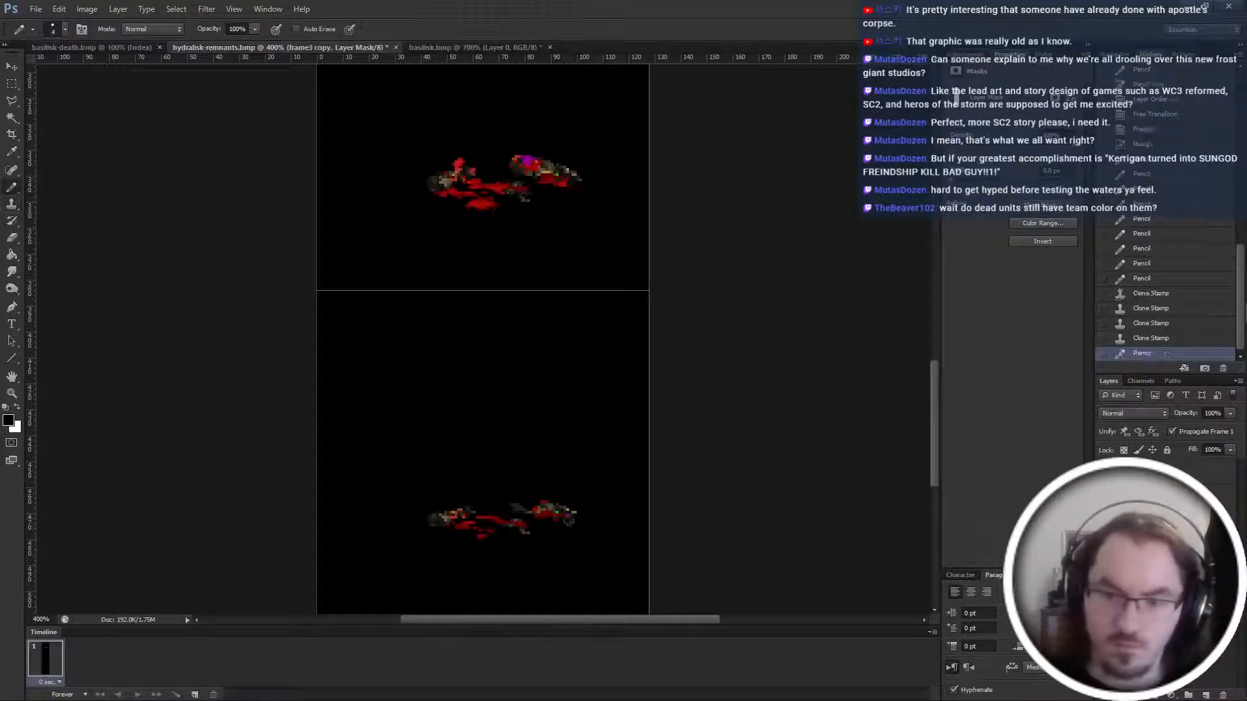
{"action": "left_click", "coordinate": [569, 518]}
Rename the frame3 copy layer to frame4 and save the document to the Desktop as basilisk-remnants.psd.
{"action": "left_click", "coordinate": [1131, 594]}
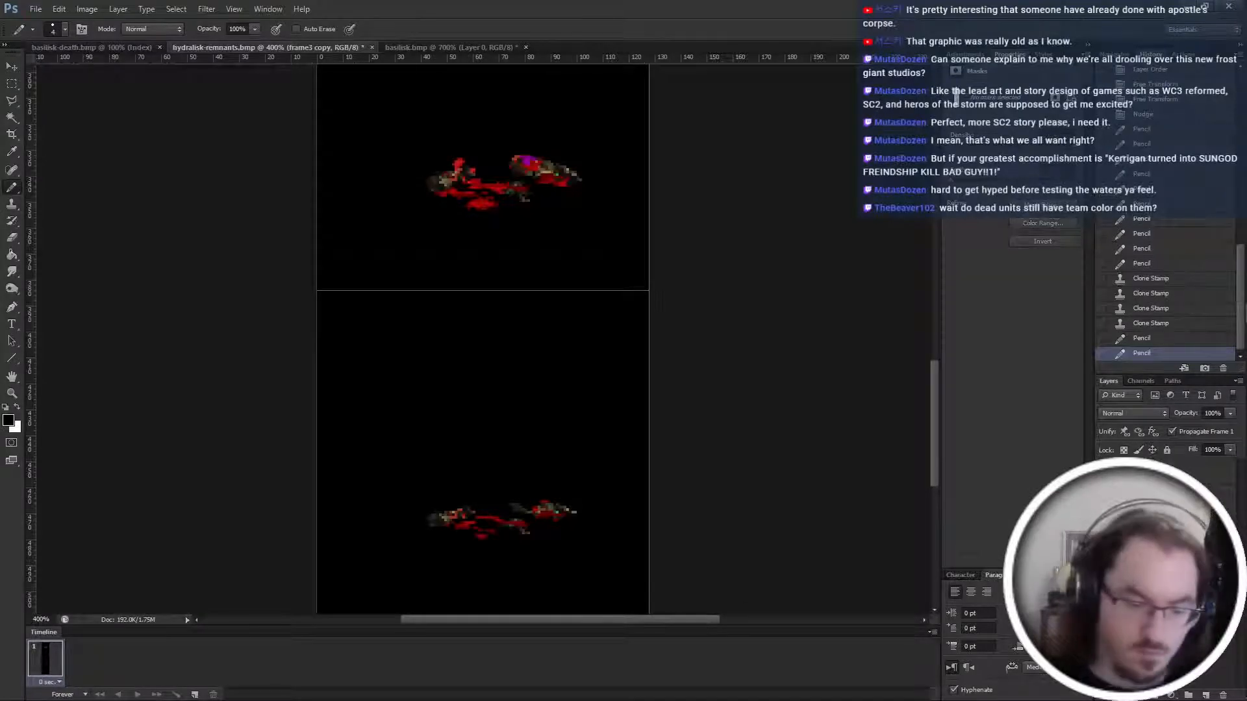
{"action": "key", "text": "Return"}
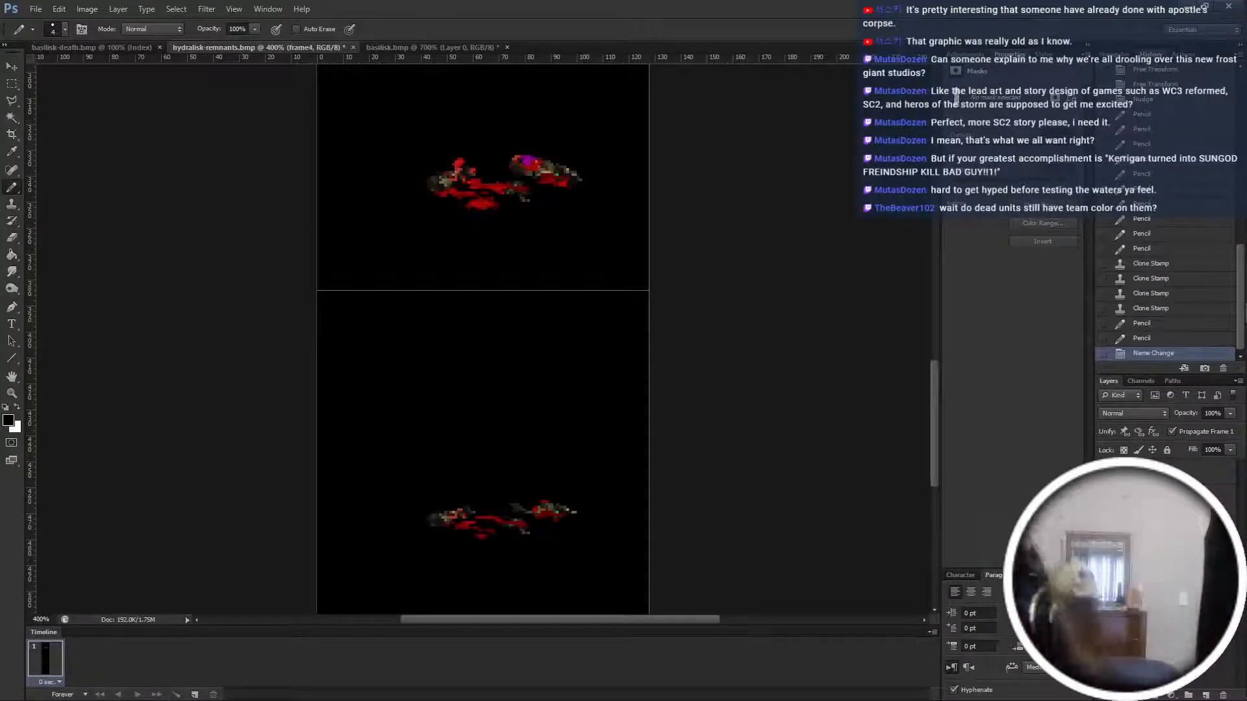
{"action": "key", "text": "ctrl+s"}
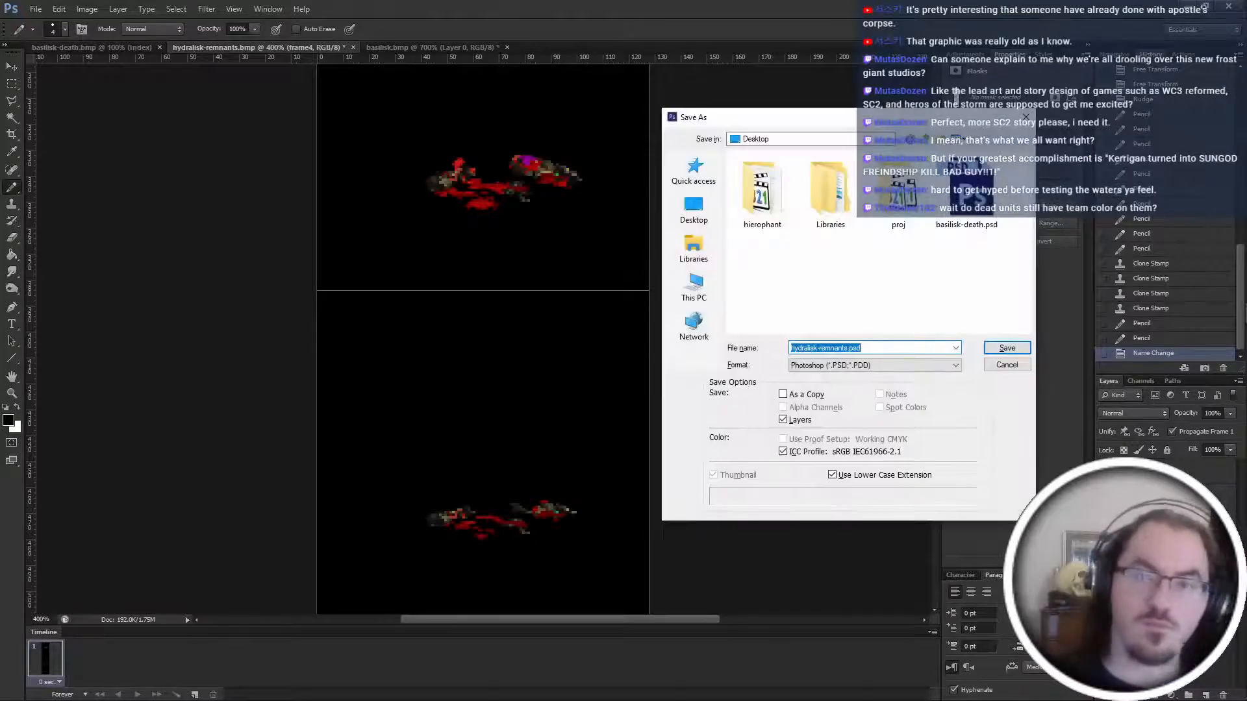
{"action": "type", "text": "basilisk"}
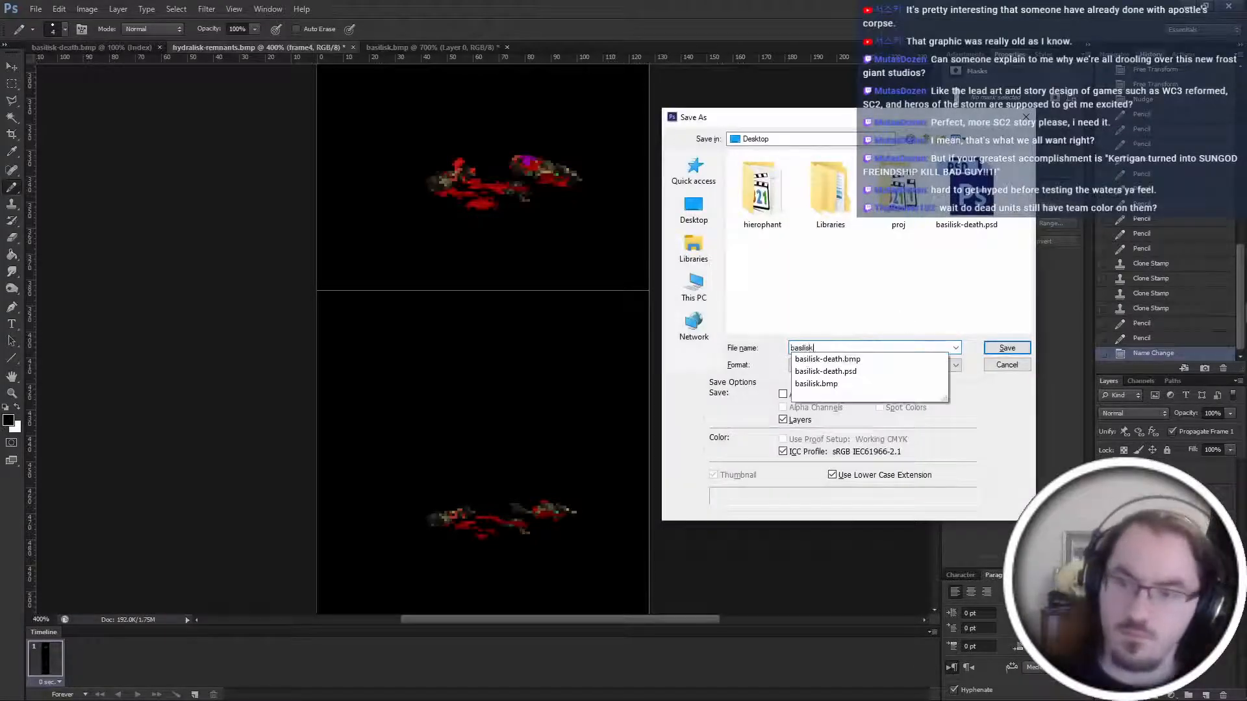
{"action": "type", "text": "-remnants"}
{"action": "key", "text": "Return"}
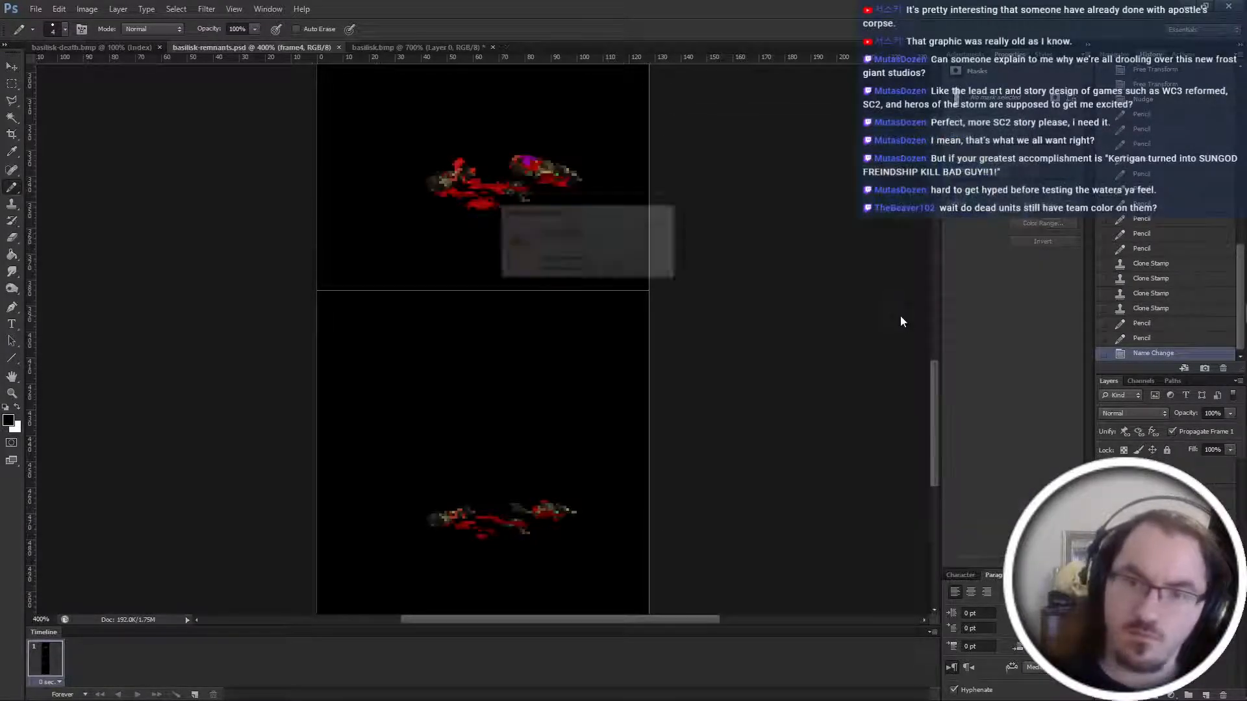
Save an Indexed Color version of basilisk-remnants to the Desktop in BMP format and close the document.
{"action": "key", "text": "ctrl+shift+s"}
{"action": "double_click", "coordinate": [881, 349]}
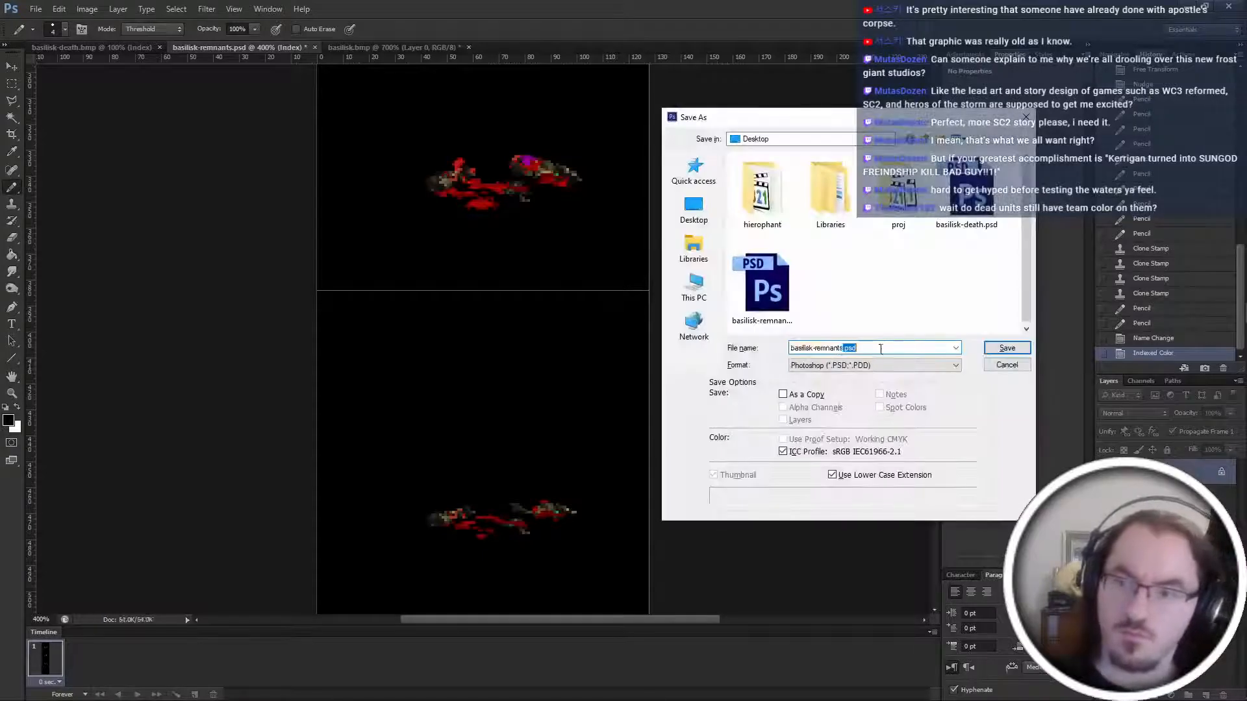
{"action": "left_click", "coordinate": [872, 366]}
{"action": "left_click", "coordinate": [873, 394]}
{"action": "key", "text": "Return"}
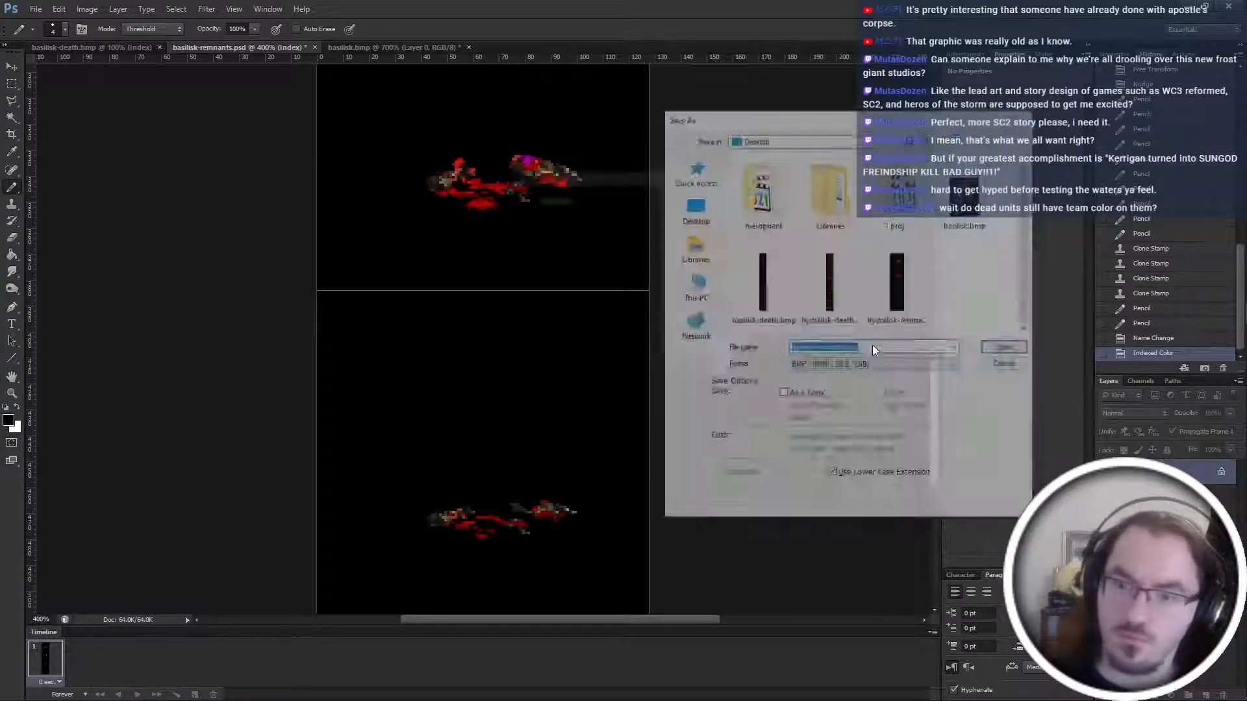
{"action": "key", "text": "ctrl+w"}
{"action": "key", "text": "ctrl+w"}
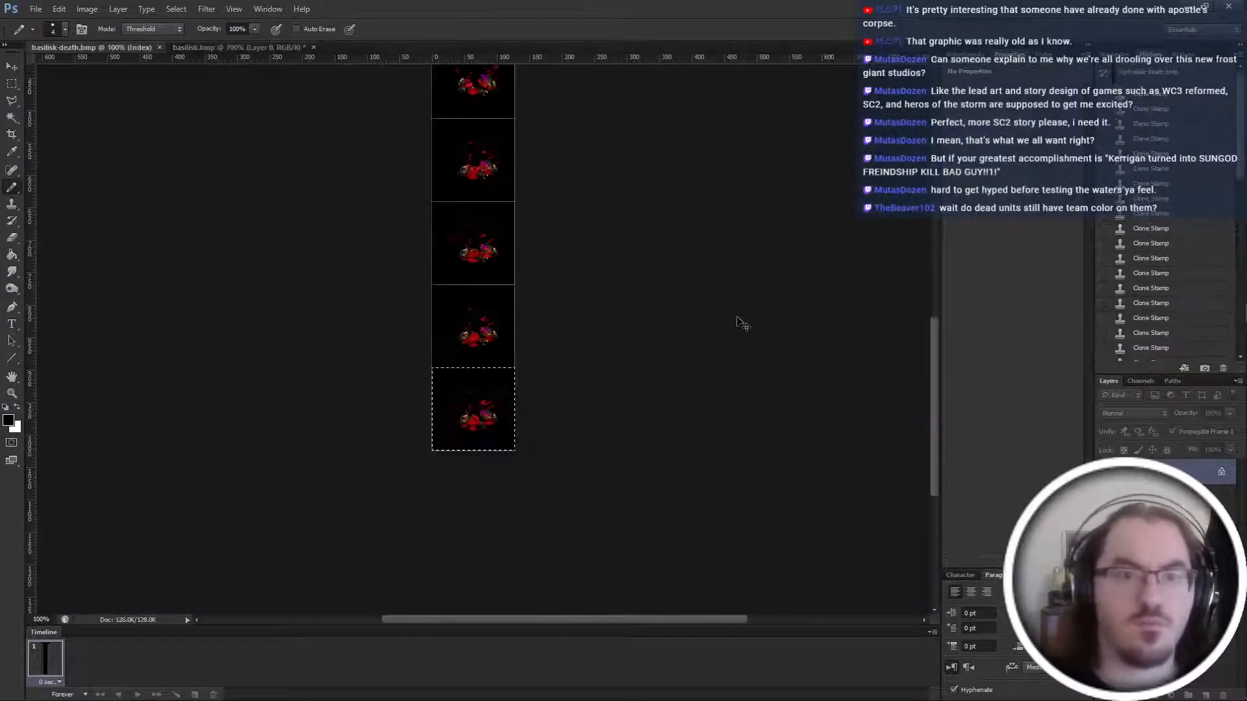
Close the remaining Photoshop documents without saving, quit Photoshop and close the GRP frame extraction window.
{"action": "key", "text": "ctrl+w"}
{"action": "key", "text": "n"}
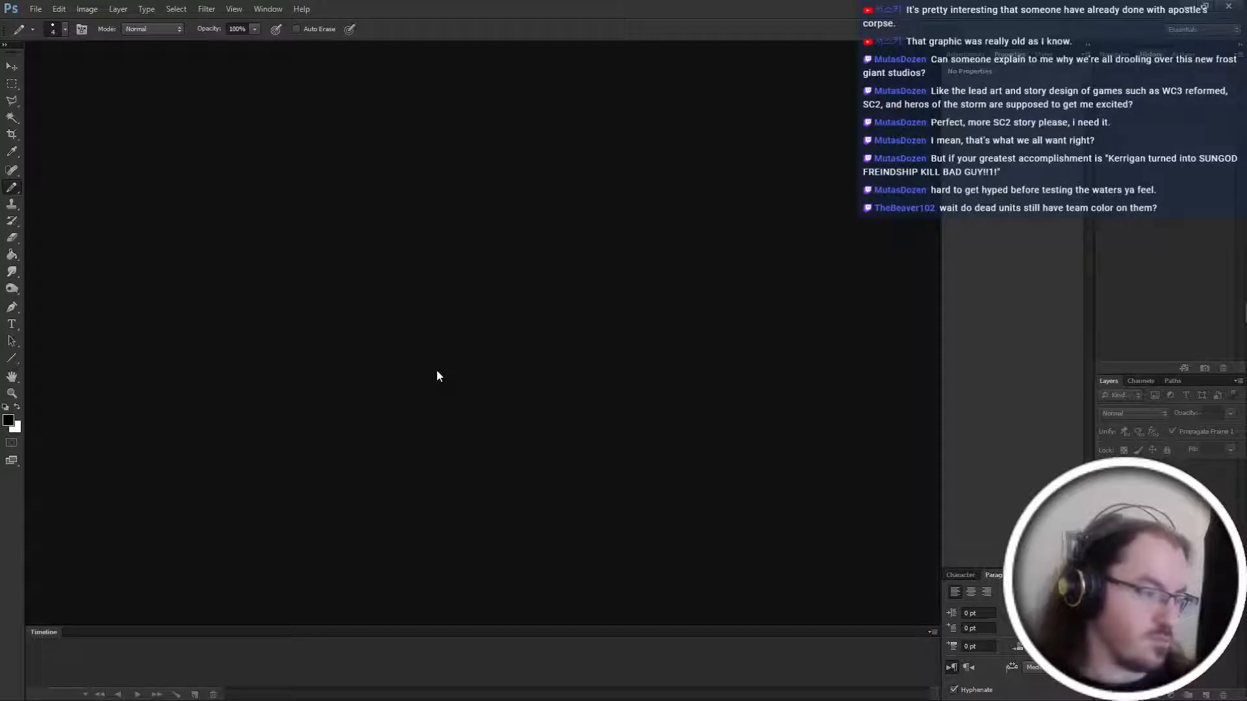
{"action": "key", "text": "u"}
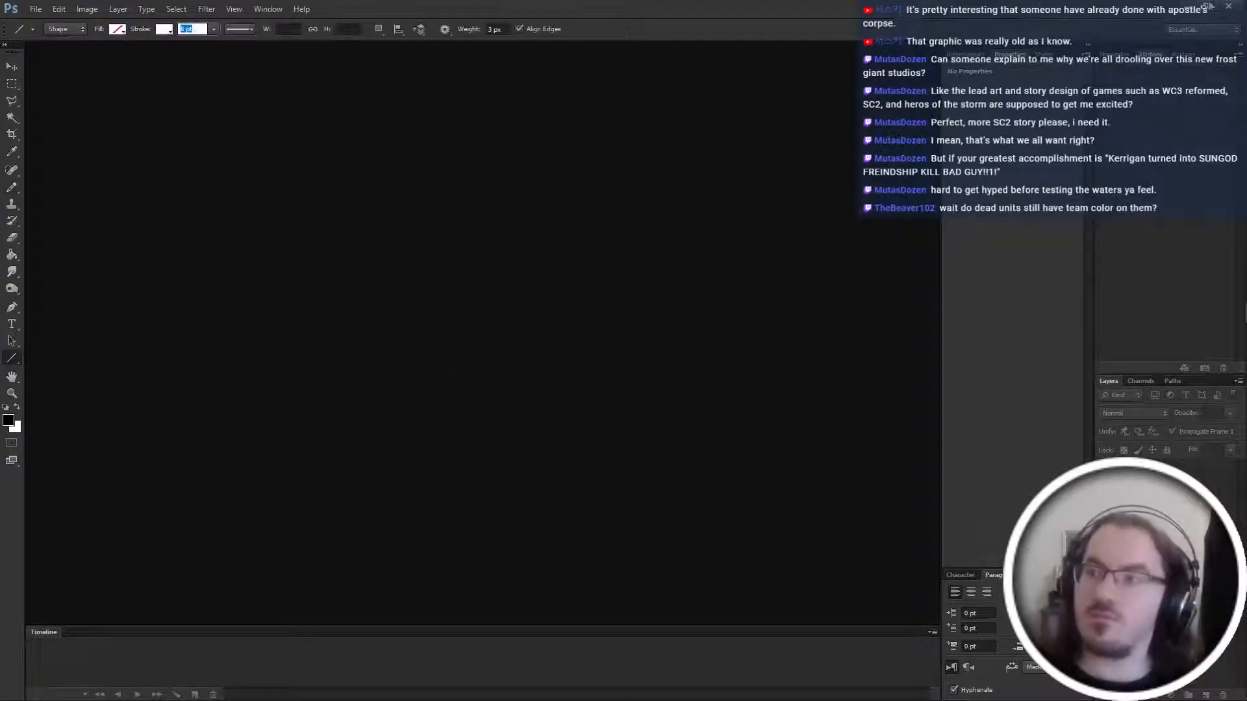
{"action": "left_click", "coordinate": [1227, 6]}
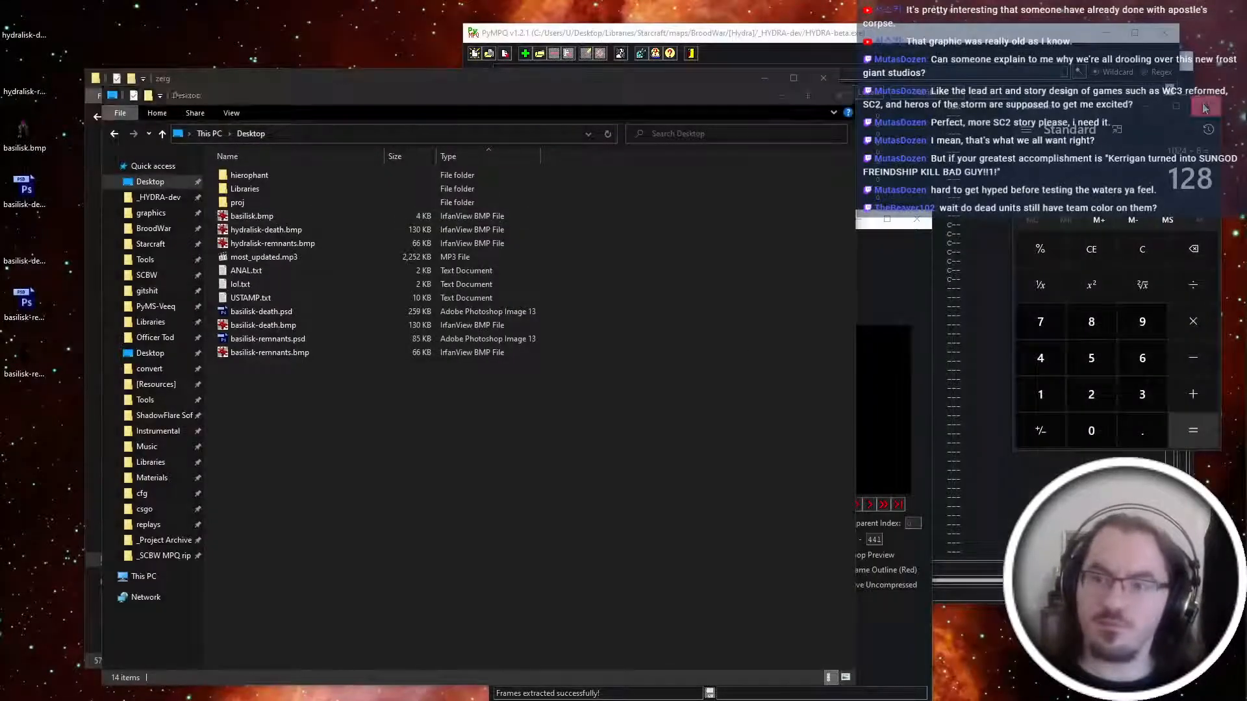
{"action": "left_click", "coordinate": [916, 219]}
In GRP Converter, convert basilisk-remnants.bmp from the Desktop into a compressed GRP with 4 frames.
{"action": "key", "text": "alt+Tab"}
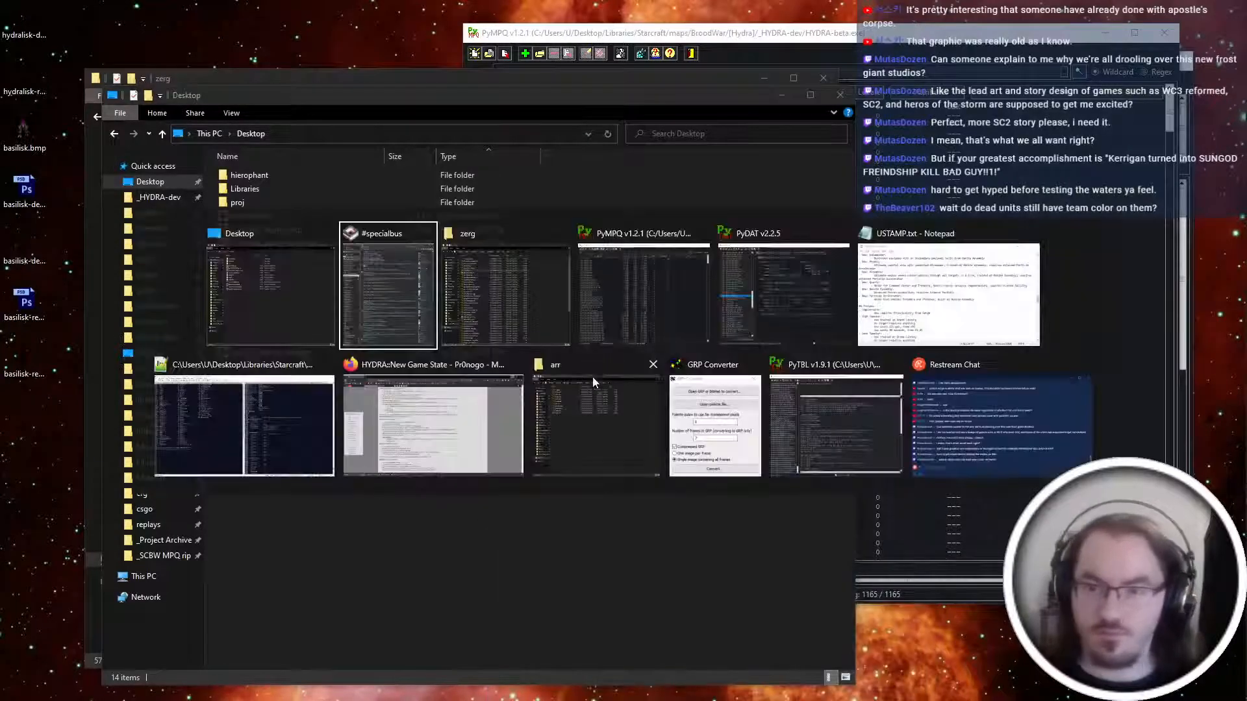
{"action": "left_click", "coordinate": [622, 281]}
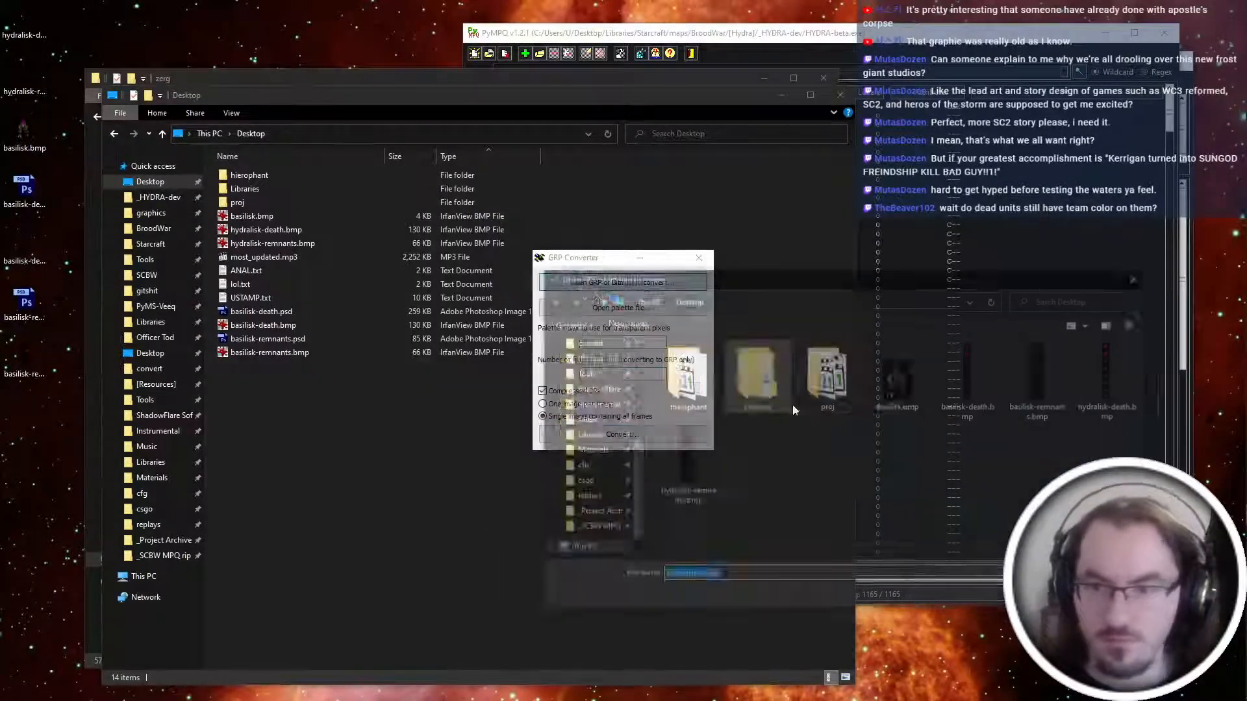
{"action": "double_click", "coordinate": [1042, 383]}
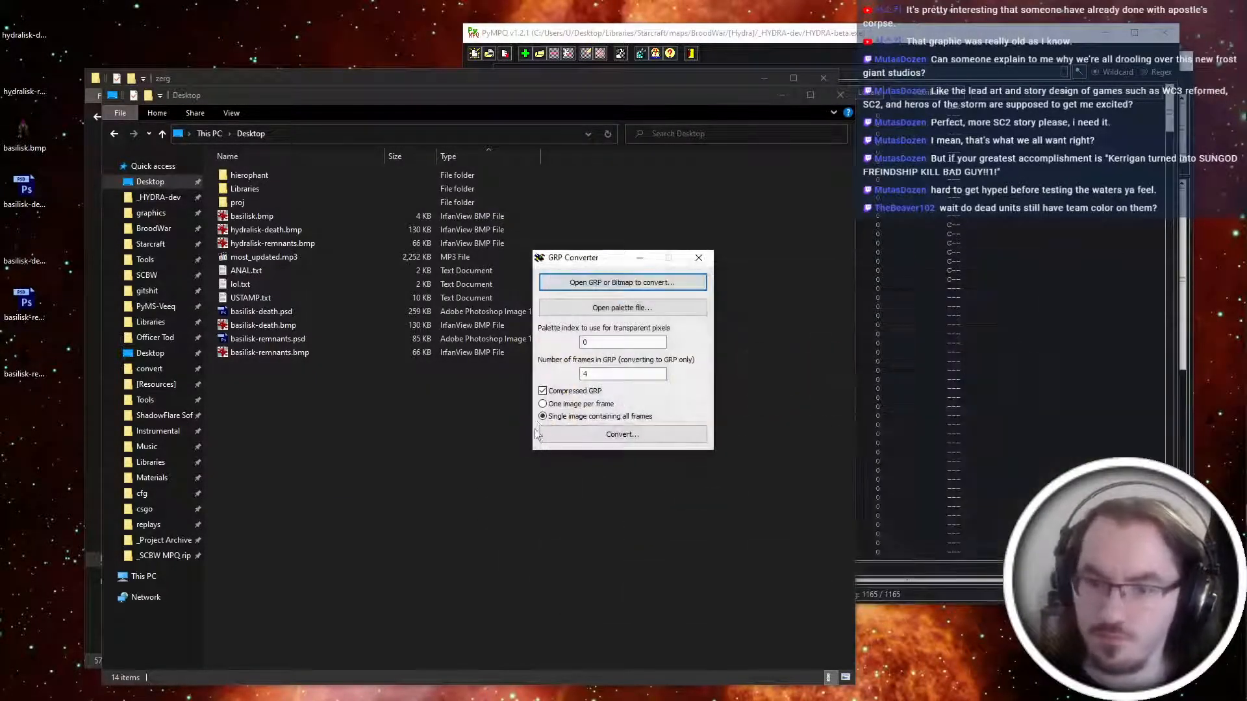
{"action": "left_click", "coordinate": [574, 437]}
{"action": "key", "text": "Return"}
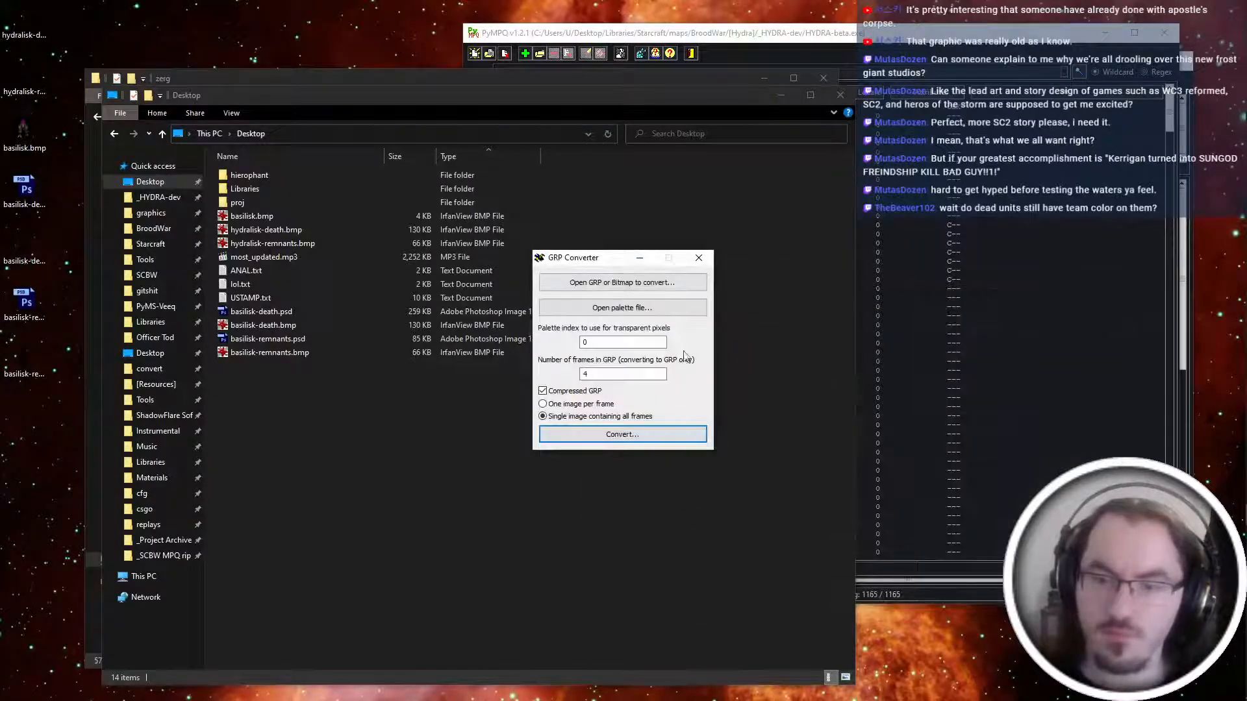
{"action": "key", "text": "Return"}
Convert basilisk-death.bmp into a compressed GRP with 8 frames and close the converter.
{"action": "double_click", "coordinate": [977, 380]}
{"action": "double_click", "coordinate": [601, 374]}
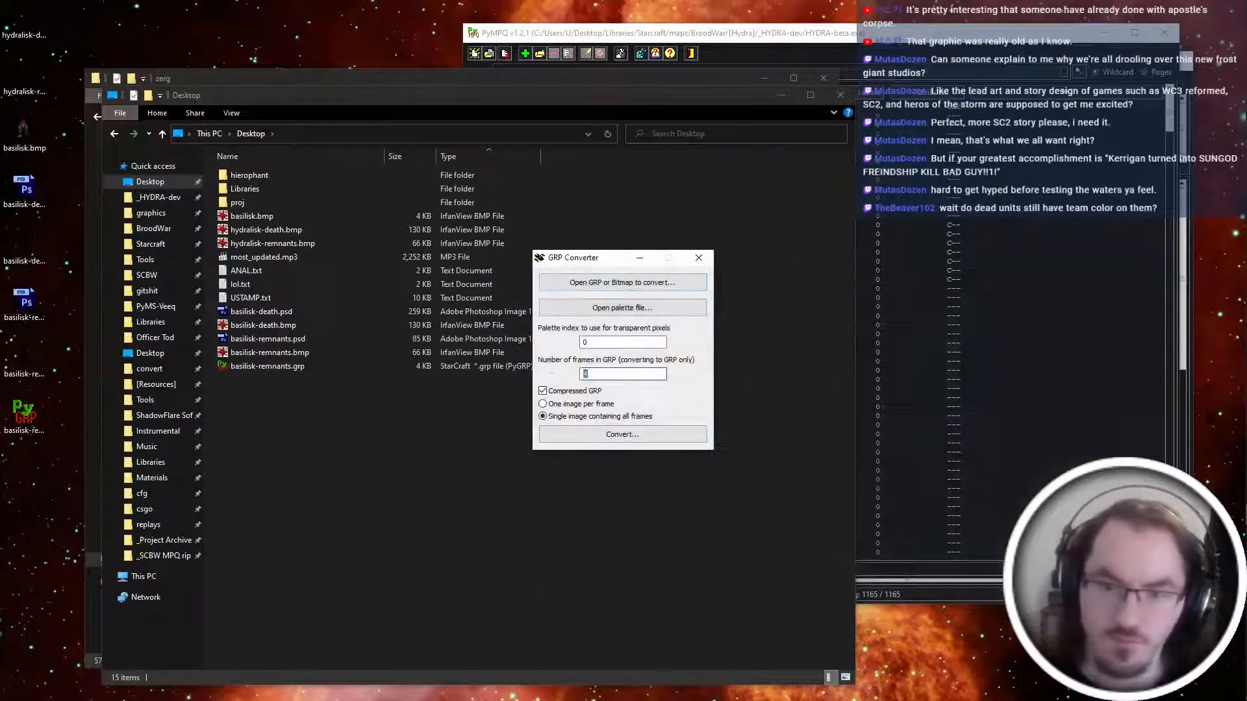
{"action": "type", "text": "8"}
{"action": "left_click", "coordinate": [618, 440]}
{"action": "key", "text": "Return"}
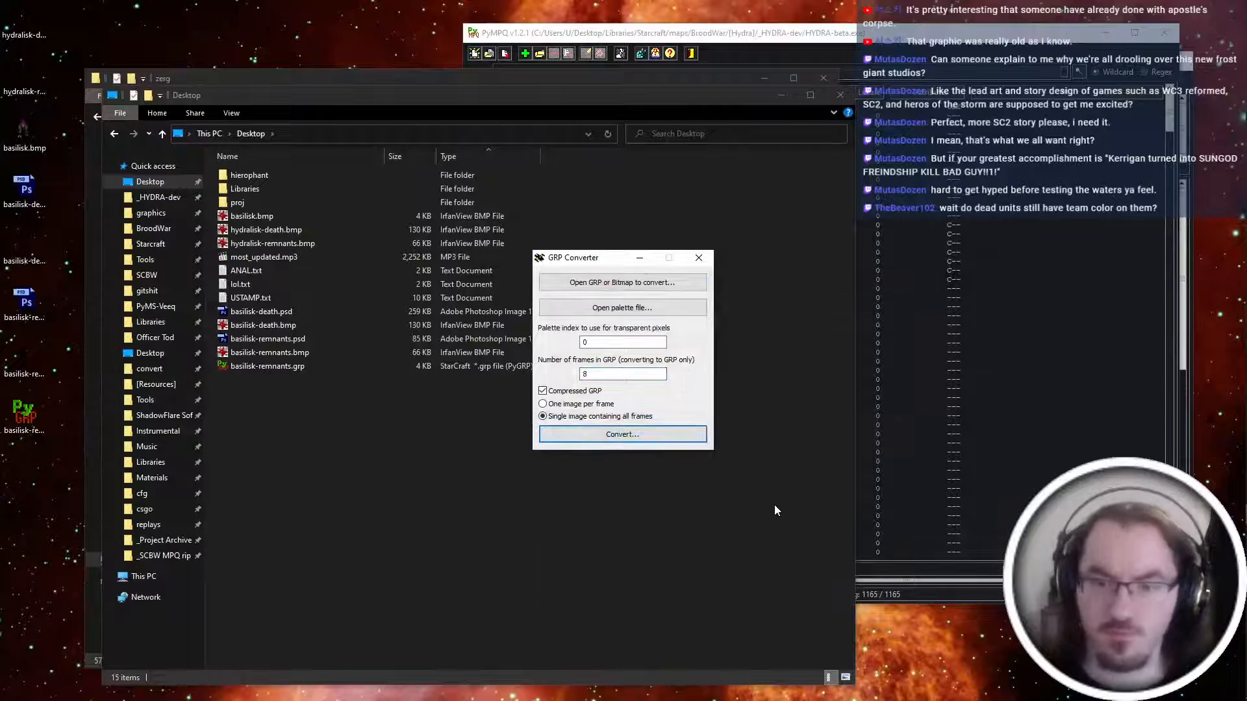
{"action": "left_click", "coordinate": [697, 261]}
Move basilisk-remnants.grp and basilisk-death.grp from the Desktop into the hydra zerg unit folder.
{"action": "left_click_drag", "start_coordinate": [426, 474], "coordinate": [335, 361]}
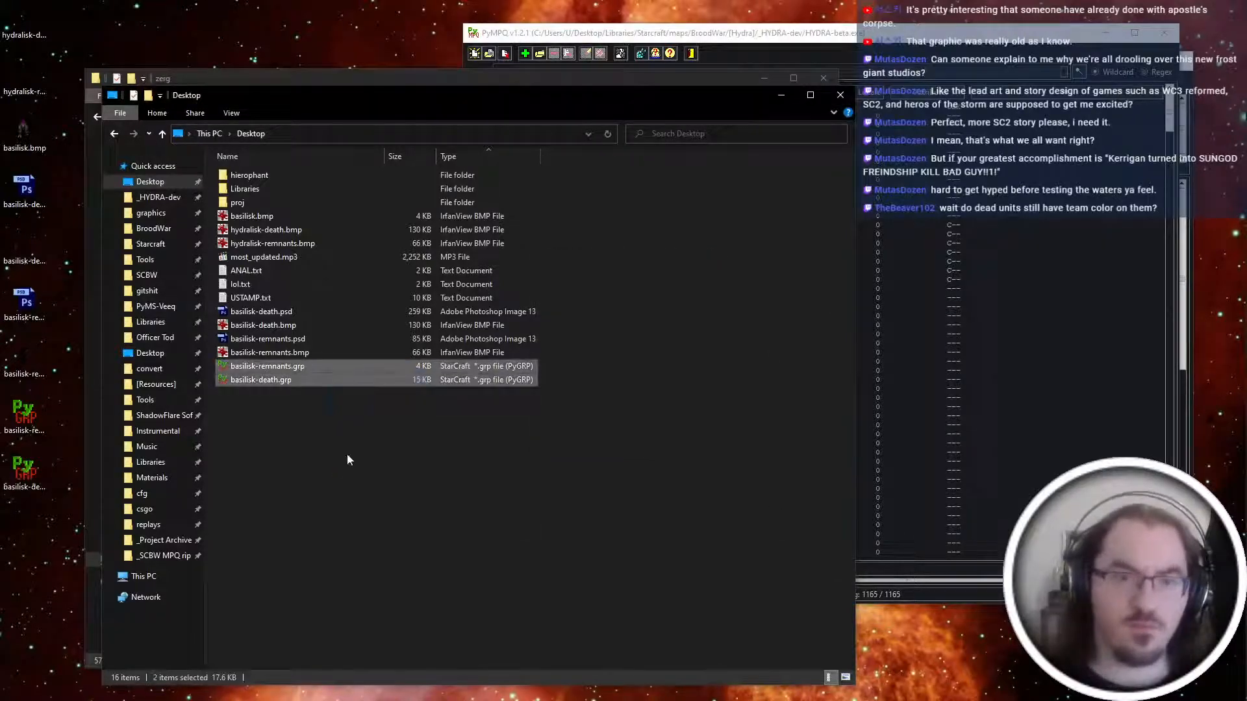
{"action": "key", "text": "alt+Tab"}
{"action": "key", "text": "ctrl+v"}
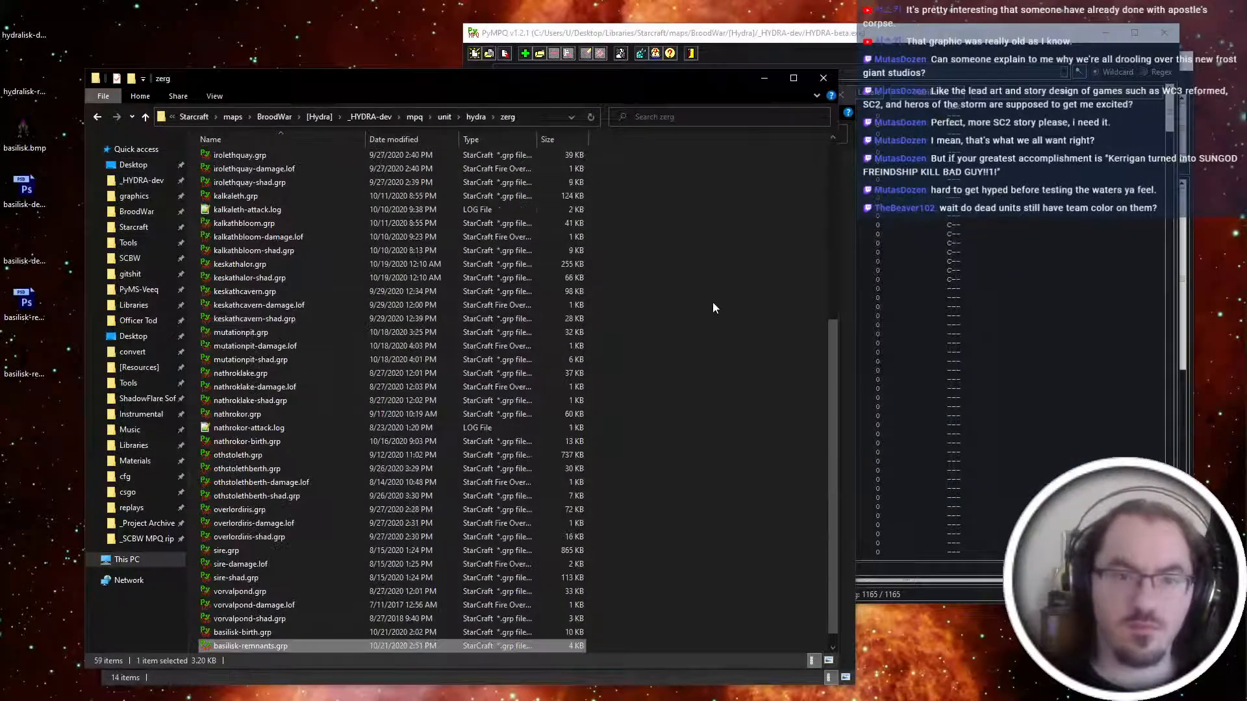
In PyTBL, add a string hydra\zerg\basilisk-death.grp<0> after the basilisk-birth entry at the end of the list.
{"action": "key", "text": "alt+Tab"}
{"action": "left_click", "coordinate": [815, 411]}
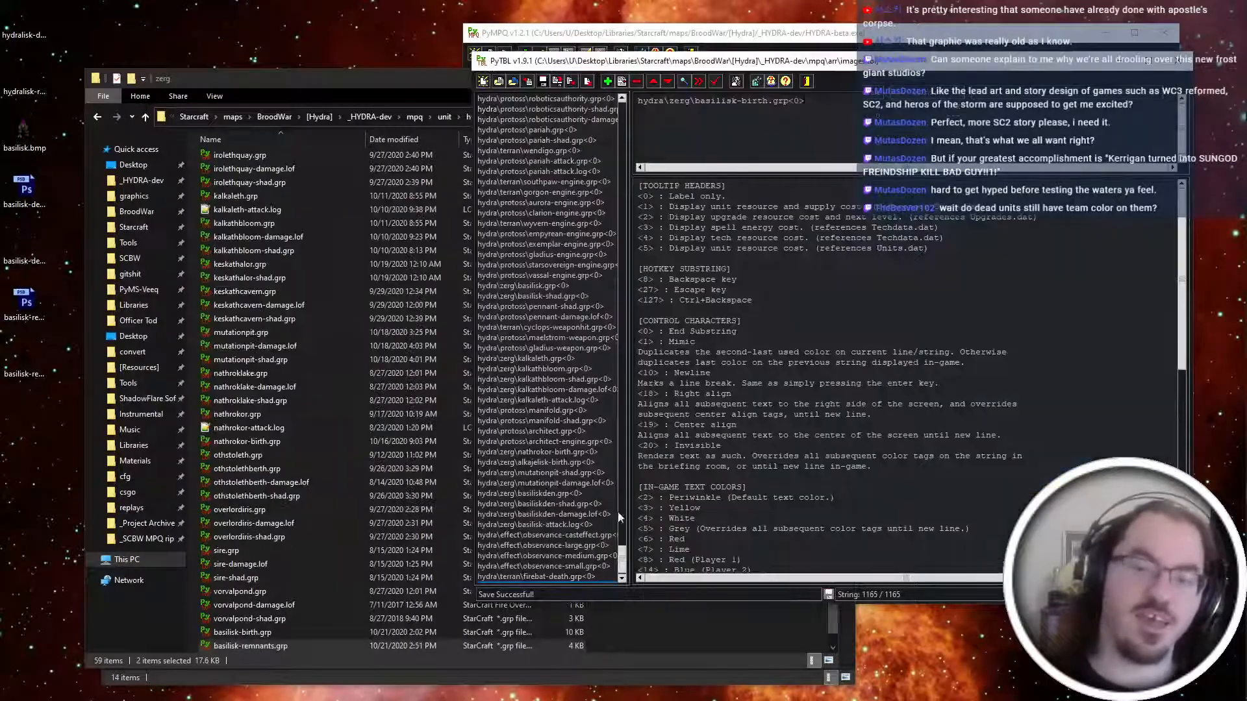
{"action": "left_click_drag", "start_coordinate": [624, 562], "coordinate": [589, 587]}
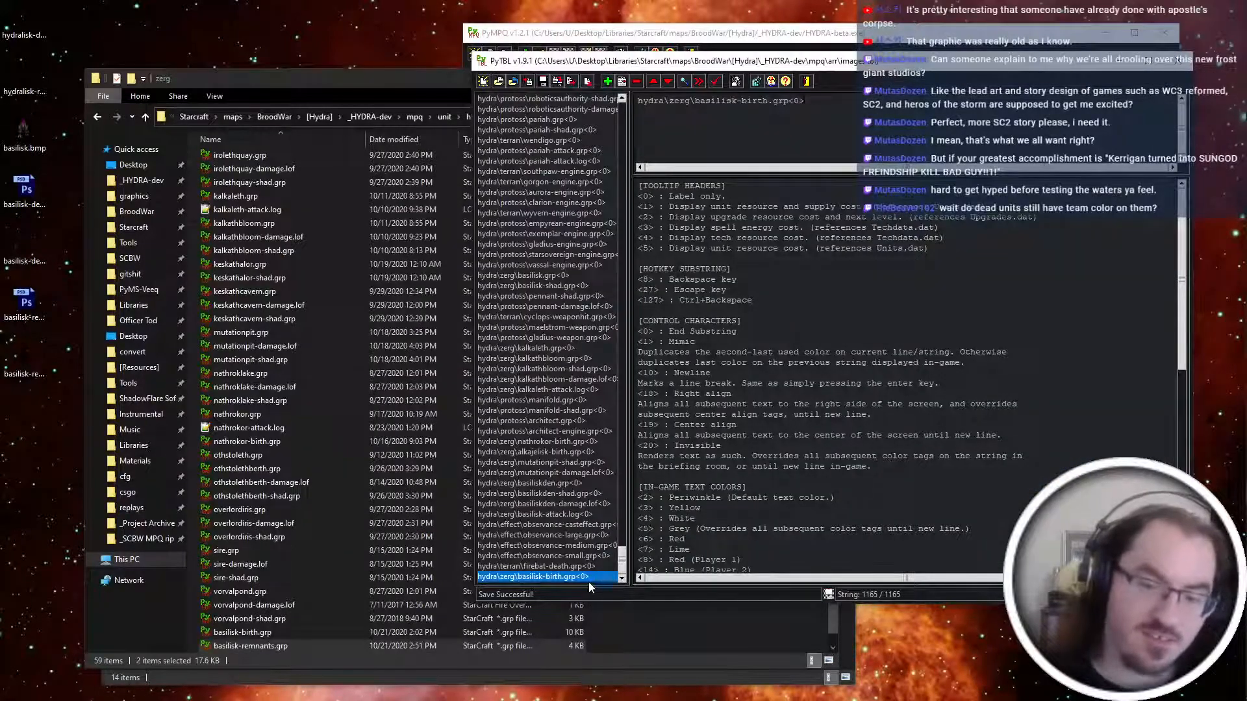
{"action": "left_click", "coordinate": [608, 80]}
{"action": "type", "text": "hydra\\zerg\\"}
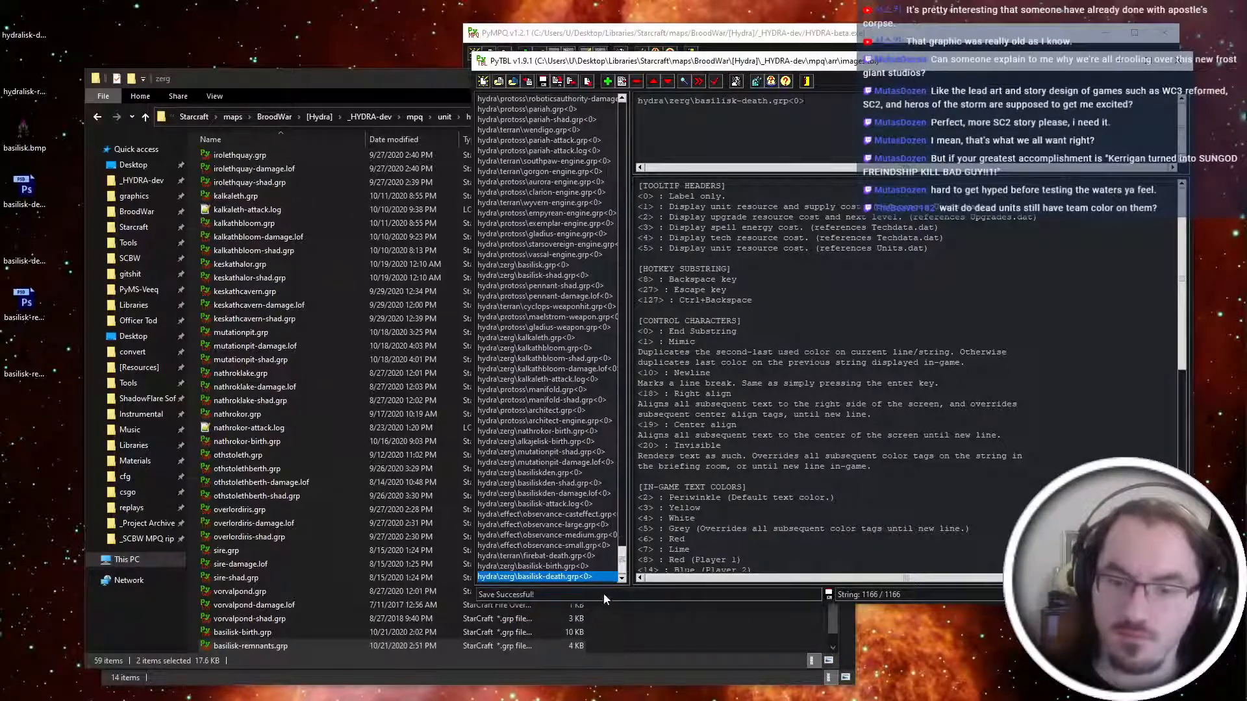
Move basilisk-death.grp from the zerg folder back to the Desktop, leaving basilisk-remnants.grp in the folder.
{"action": "left_click", "coordinate": [586, 635]}
{"action": "left_click_drag", "start_coordinate": [444, 649], "coordinate": [35, 435]}
{"action": "left_click", "coordinate": [658, 507]}
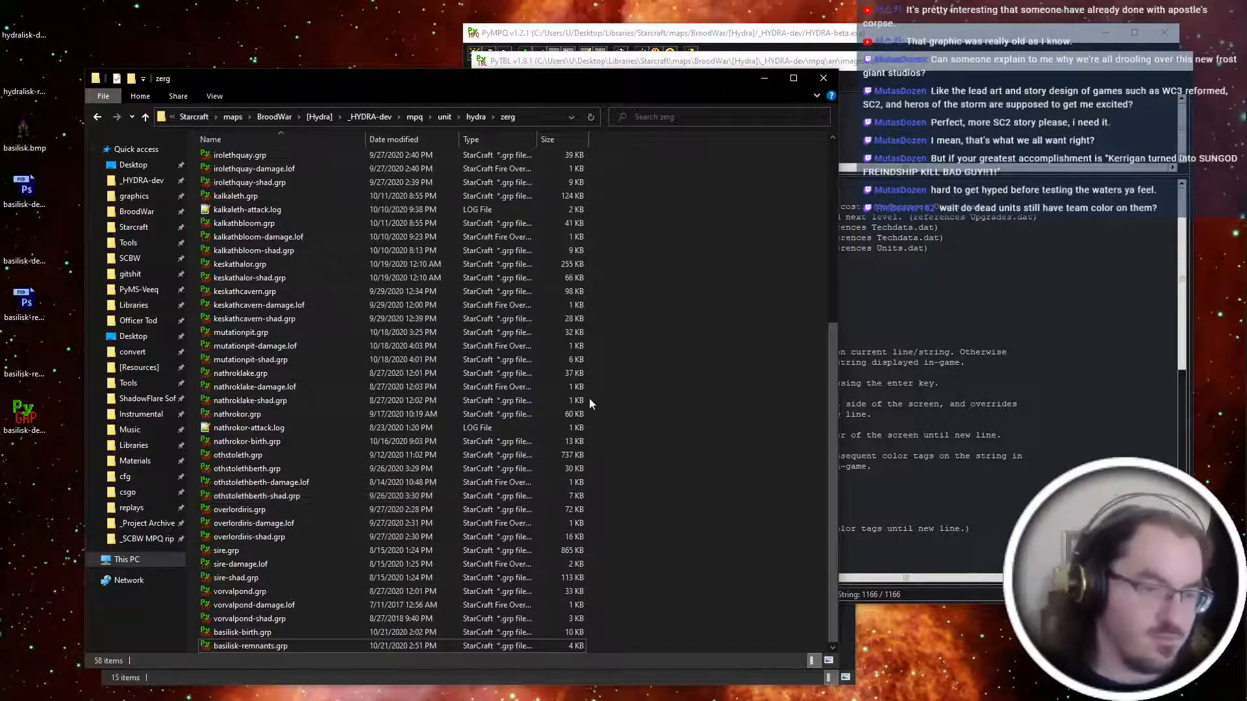
Create a basilisk folder in the graphics folder and move basilisk.psd plus the Desktop's basilisk-death.psd and basilisk-remnants.psd into it.
{"action": "left_click", "coordinate": [45, 299]}
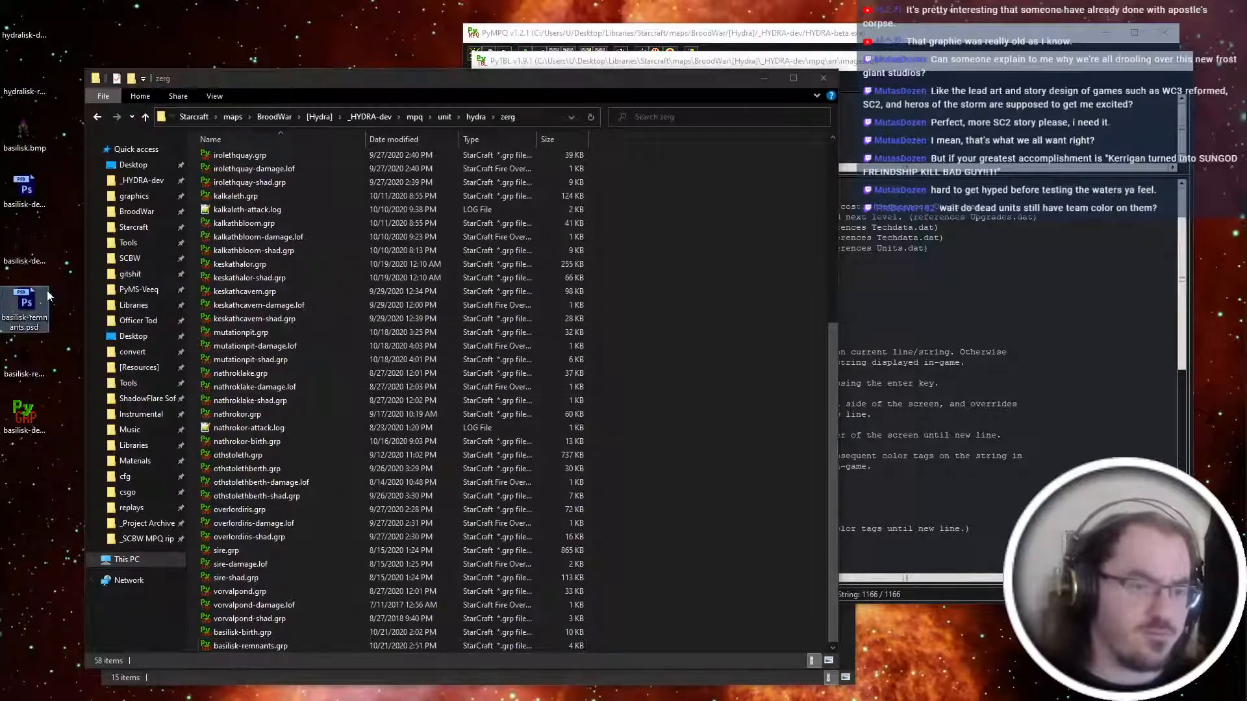
{"action": "left_click", "coordinate": [36, 195]}
{"action": "key", "text": "alt+Tab"}
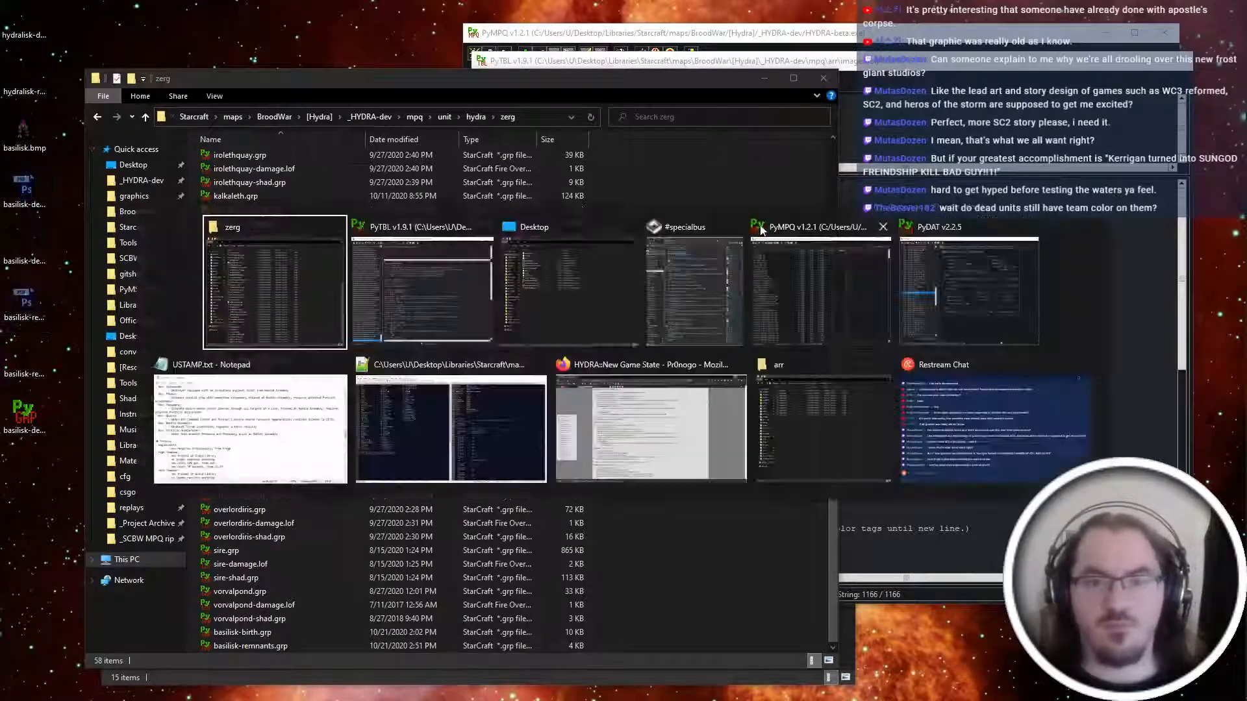
{"action": "left_click", "coordinate": [571, 293]}
{"action": "left_click", "coordinate": [151, 213]}
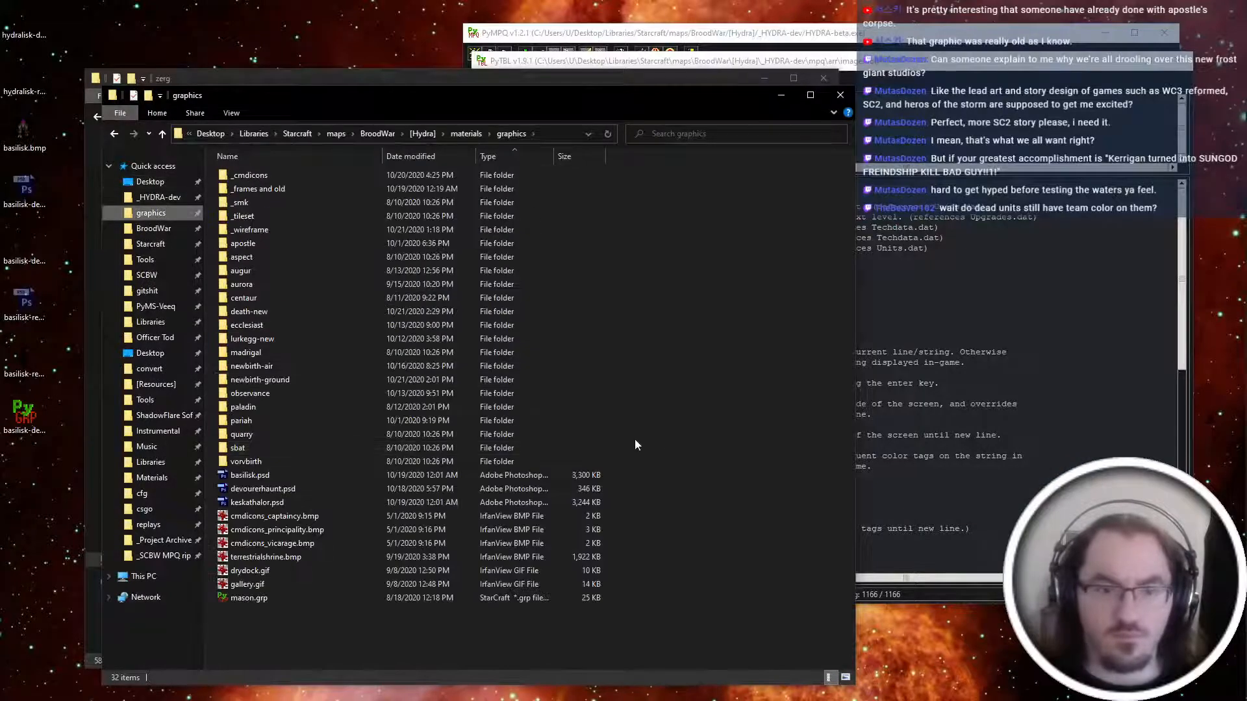
{"action": "right_click", "coordinate": [660, 473]}
{"action": "mouse_move", "coordinate": [779, 442]}
{"action": "left_click", "coordinate": [840, 444]}
{"action": "type", "text": "basilisk"}
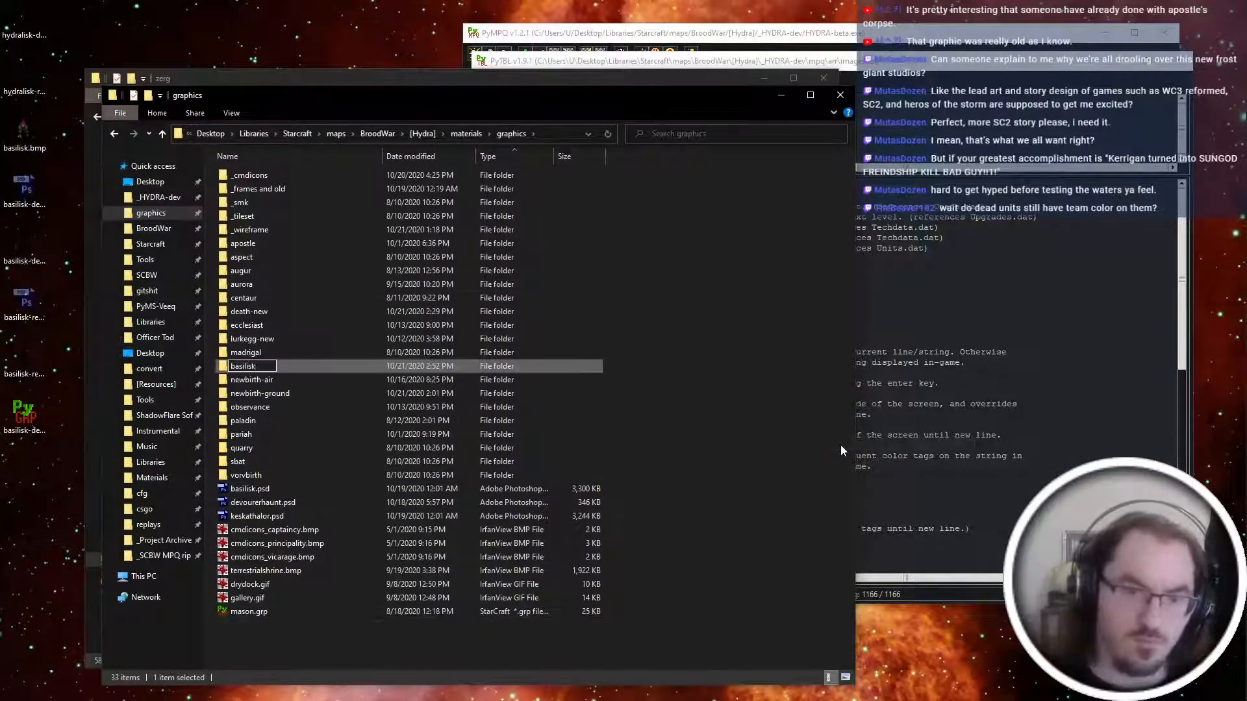
{"action": "key", "text": "Return"}
{"action": "left_click_drag", "start_coordinate": [260, 489], "coordinate": [372, 294]}
{"action": "double_click", "coordinate": [368, 296]}
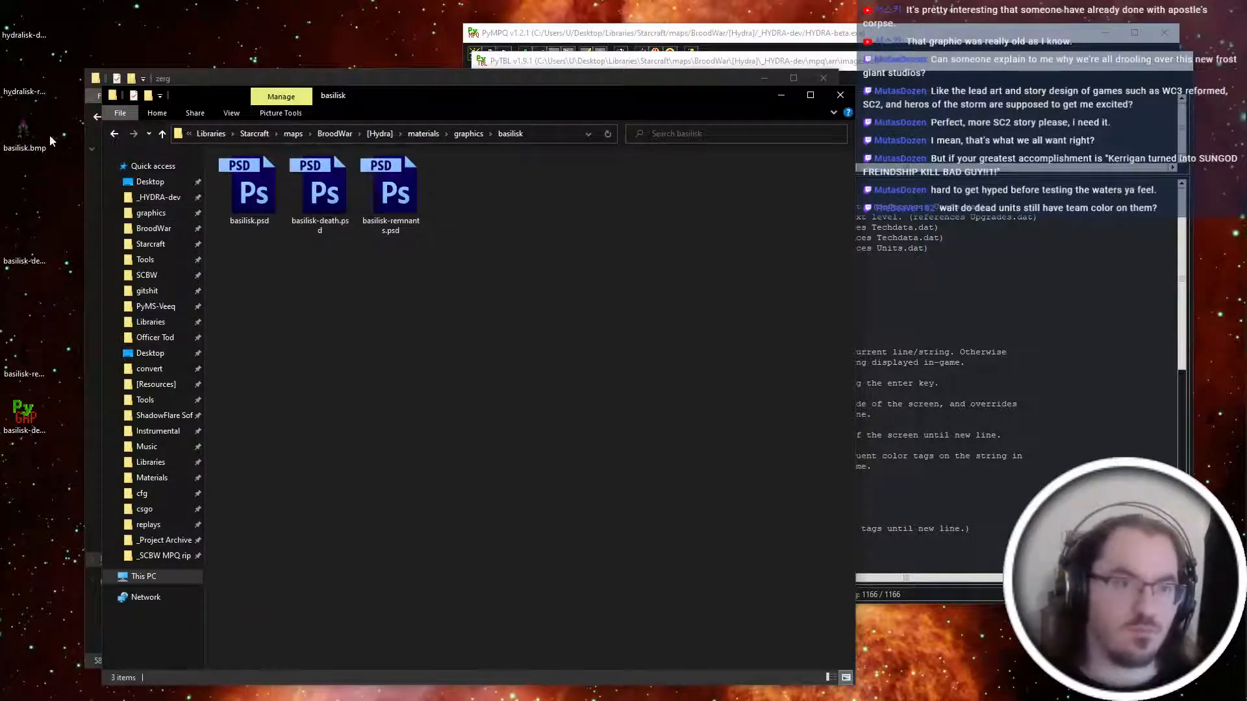
Delete basilisk.bmp and the two hydralisk BMP files from the Desktop.
{"action": "left_click", "coordinate": [30, 133]}
{"action": "key", "text": "Delete"}
{"action": "left_click_drag", "start_coordinate": [49, 118], "coordinate": [14, 18]}
{"action": "key", "text": "Delete"}
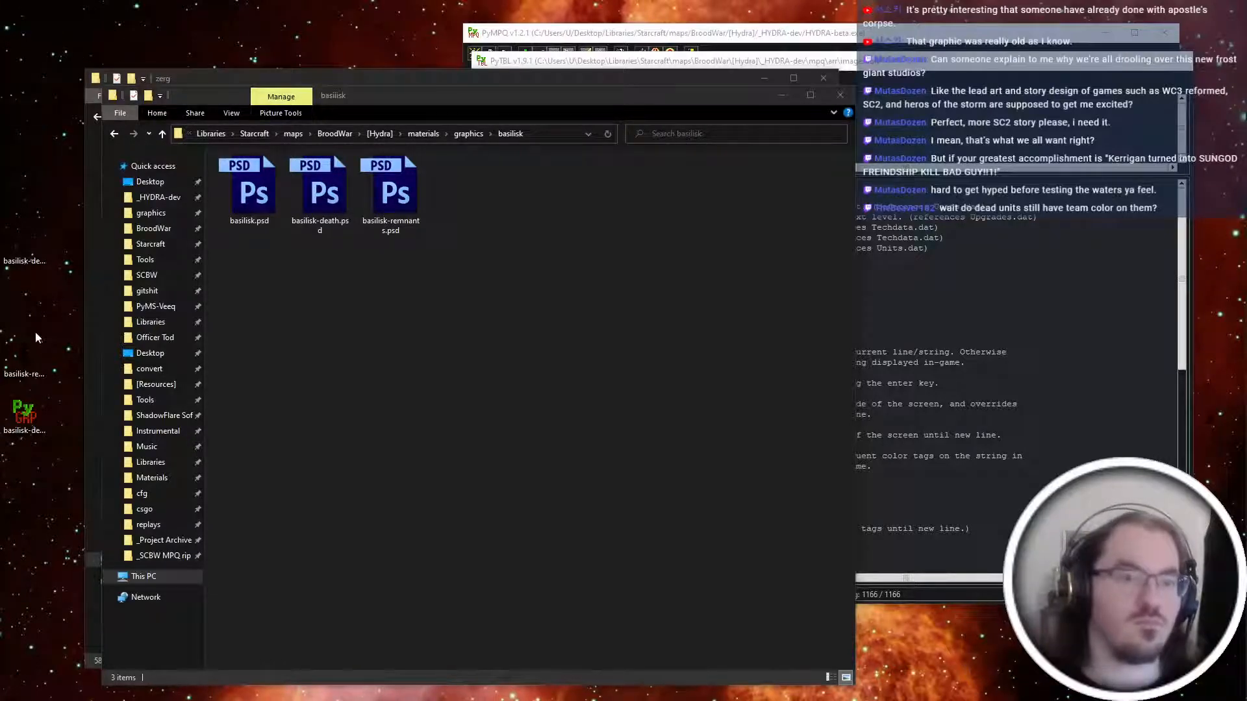
Delete basilisk-remnants.bmp from the Desktop and place the basilisk-death.grp icon directly beneath basilisk-death.bmp.
{"action": "left_click_drag", "start_coordinate": [25, 354], "coordinate": [26, 300]}
{"action": "left_click", "coordinate": [37, 243]}
{"action": "left_click", "coordinate": [45, 313]}
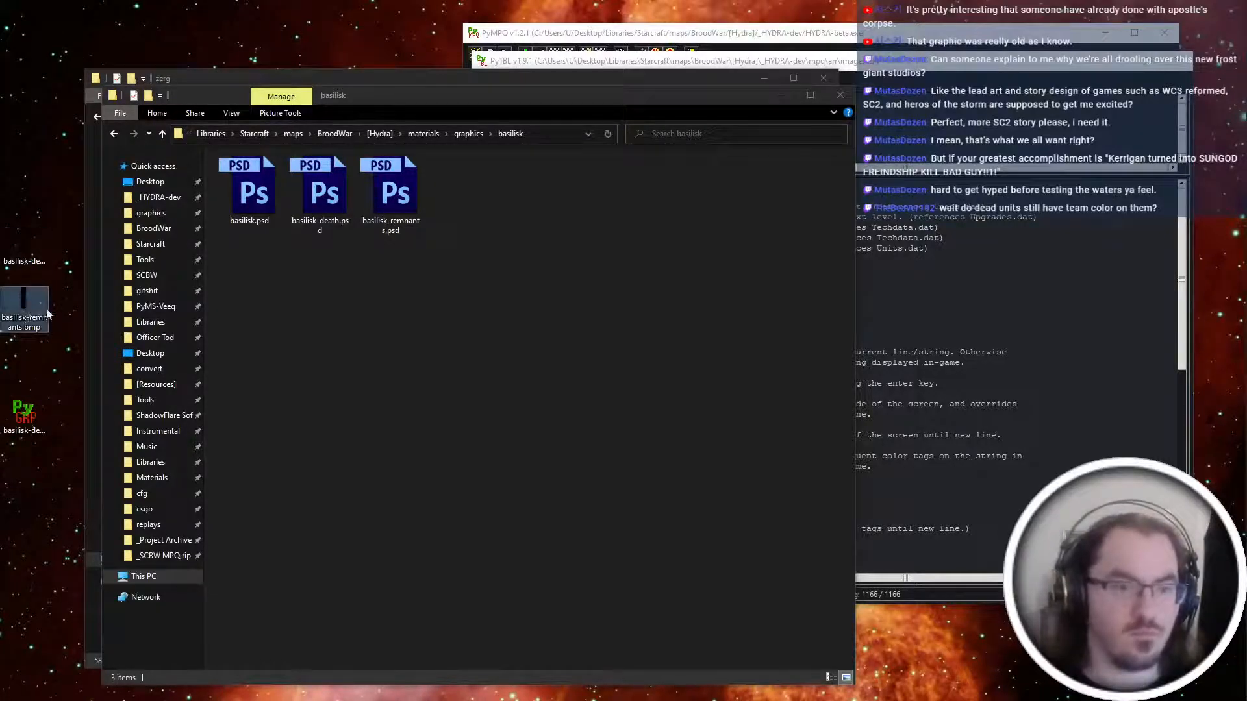
{"action": "key", "text": "Delete"}
{"action": "left_click_drag", "start_coordinate": [31, 425], "coordinate": [33, 313]}
{"action": "left_click", "coordinate": [417, 382]}
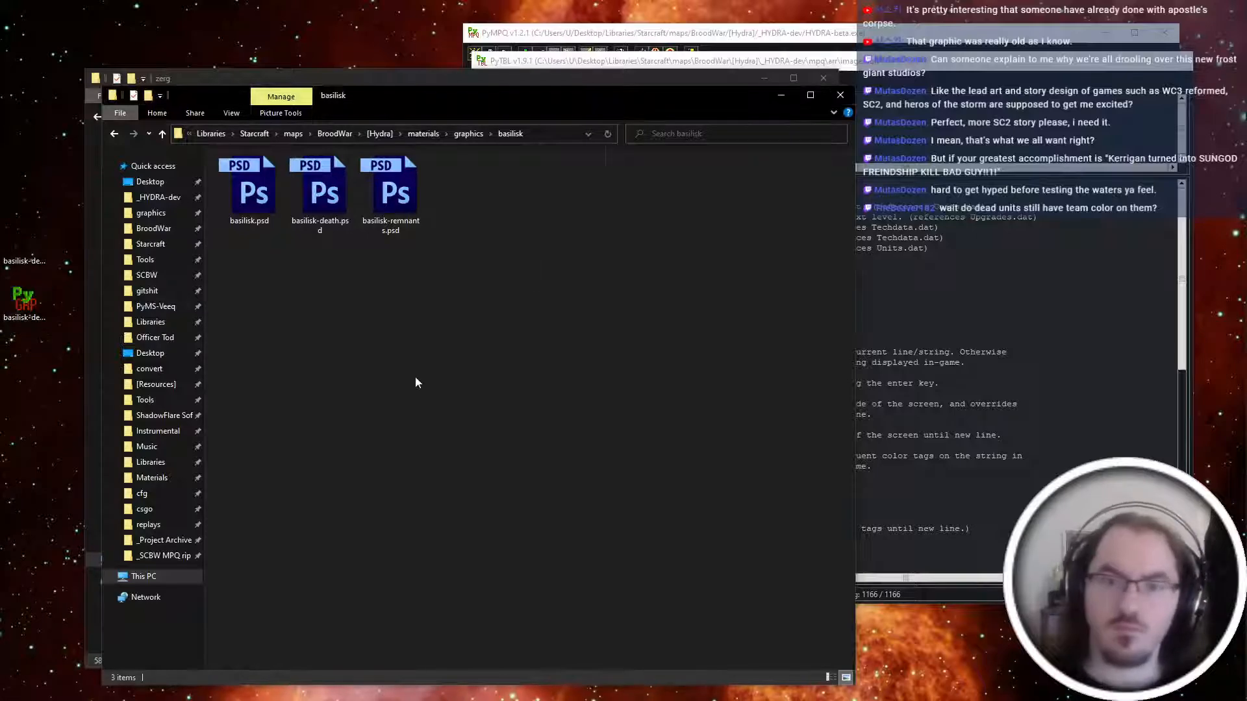
{"action": "key", "text": "alt+Left"}
{"action": "key", "text": "alt+Left"}
{"action": "key", "text": "alt+Right"}
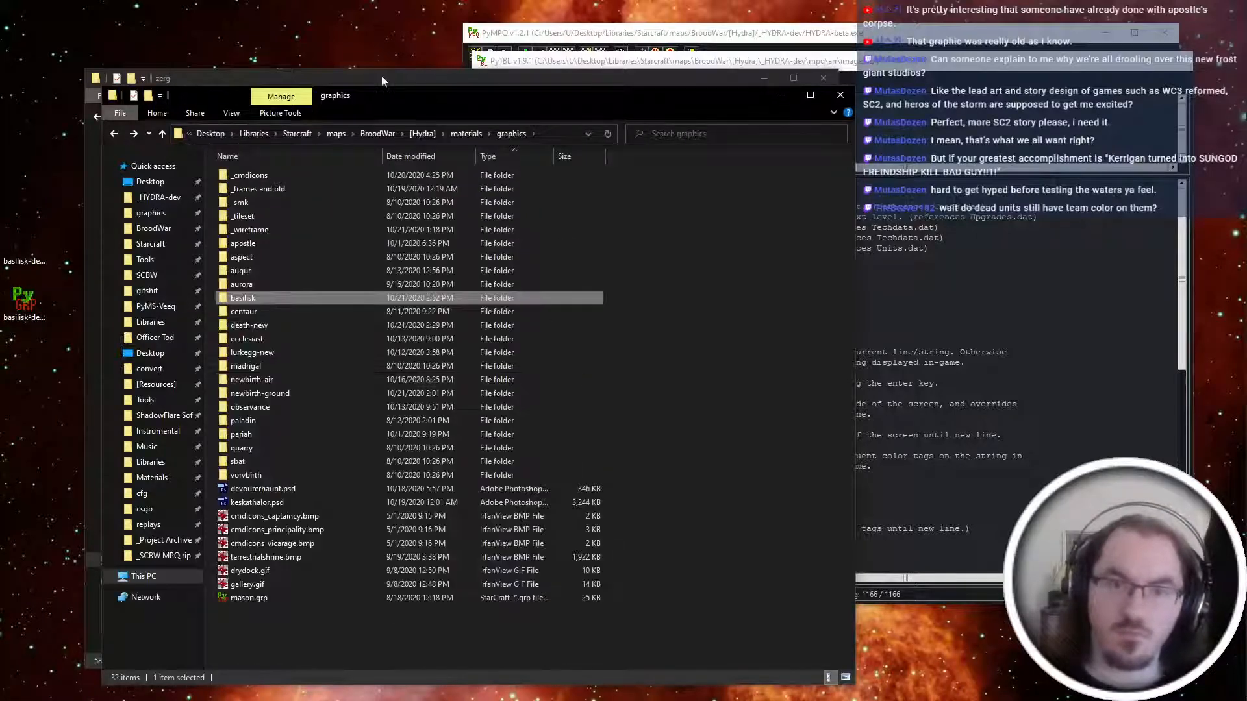
Rename basilisk-remnants.grp in the zerg folder to basilisk-death.grp.
{"action": "left_click", "coordinate": [381, 76]}
{"action": "left_click", "coordinate": [316, 650]}
{"action": "key", "text": "F2"}
{"action": "type", "text": "basilisk-death"}
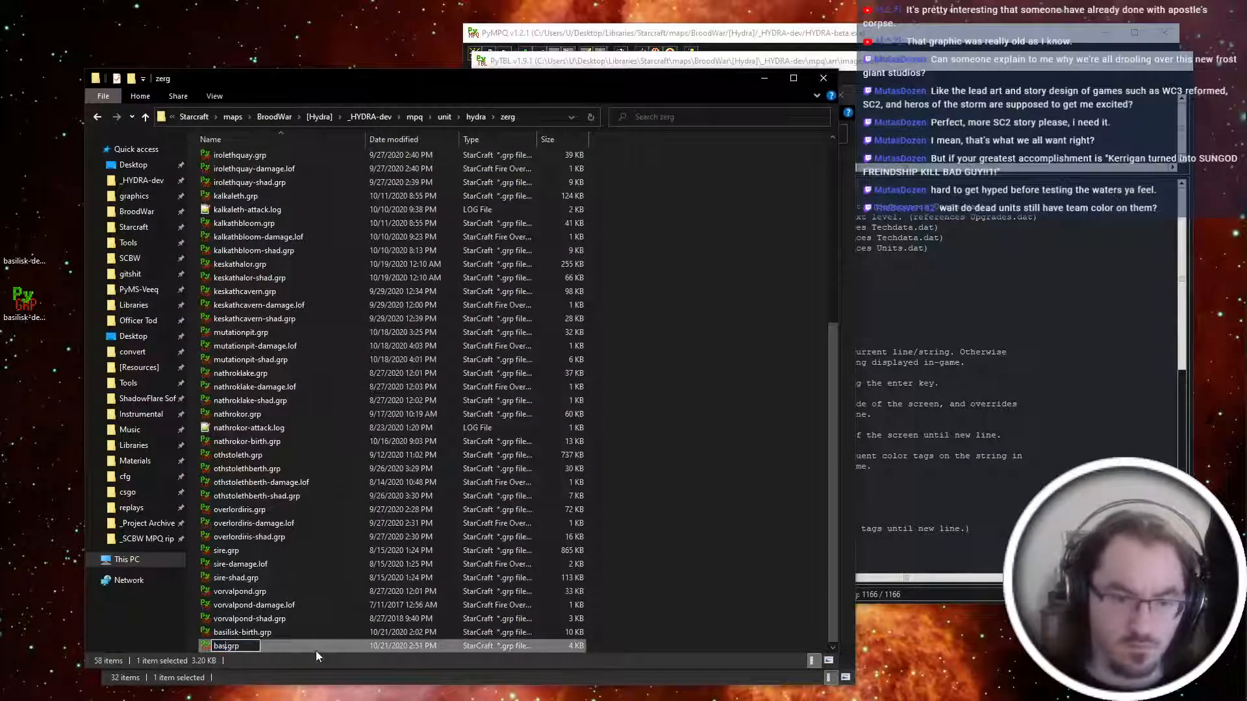
{"action": "key", "text": "Return"}
{"action": "scroll", "coordinate": [705, 321], "scroll_direction": "up", "scroll_amount": 3}
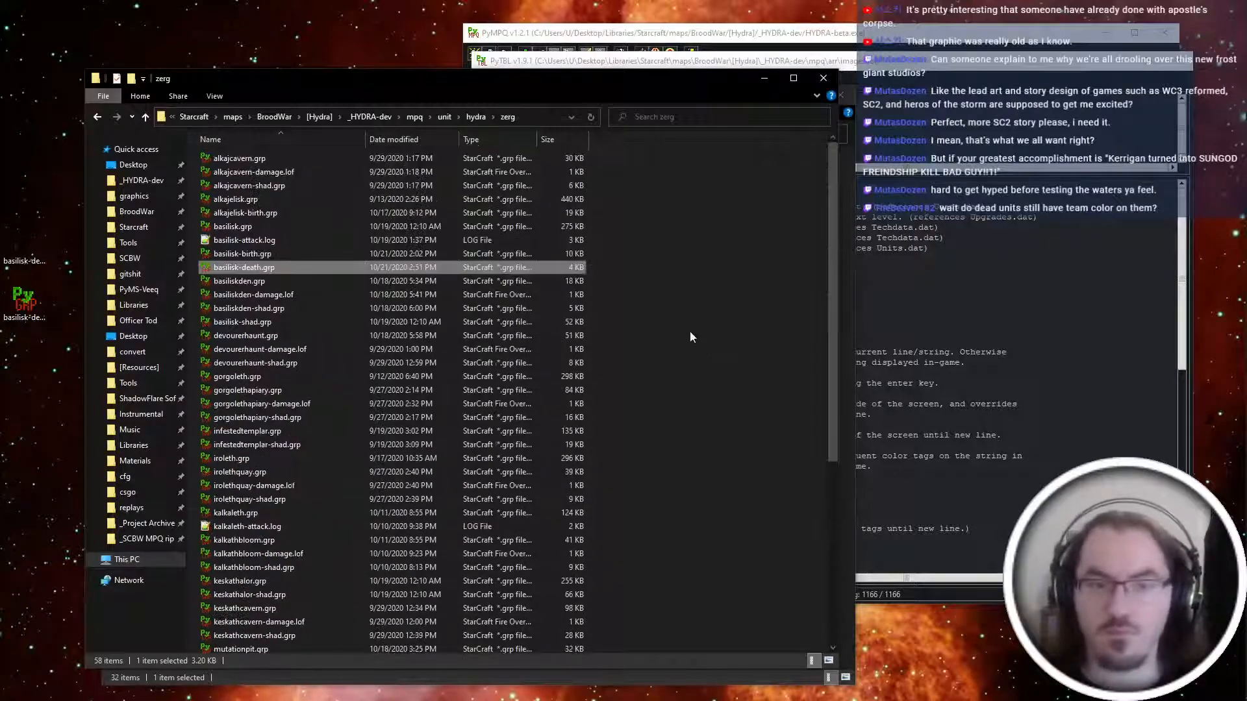
Save the string table containing the basilisk-death.grp entry in PyTBL.
{"action": "left_click", "coordinate": [705, 352]}
{"action": "key", "text": "alt+Tab"}
{"action": "left_click", "coordinate": [909, 363]}
{"action": "key", "text": "ctrl+s"}
Switch to PyDAT, search the images for "hydralisk remn" and open the Hydralisk Remnants sprite that uses that image.
{"action": "key", "text": "alt+Tab"}
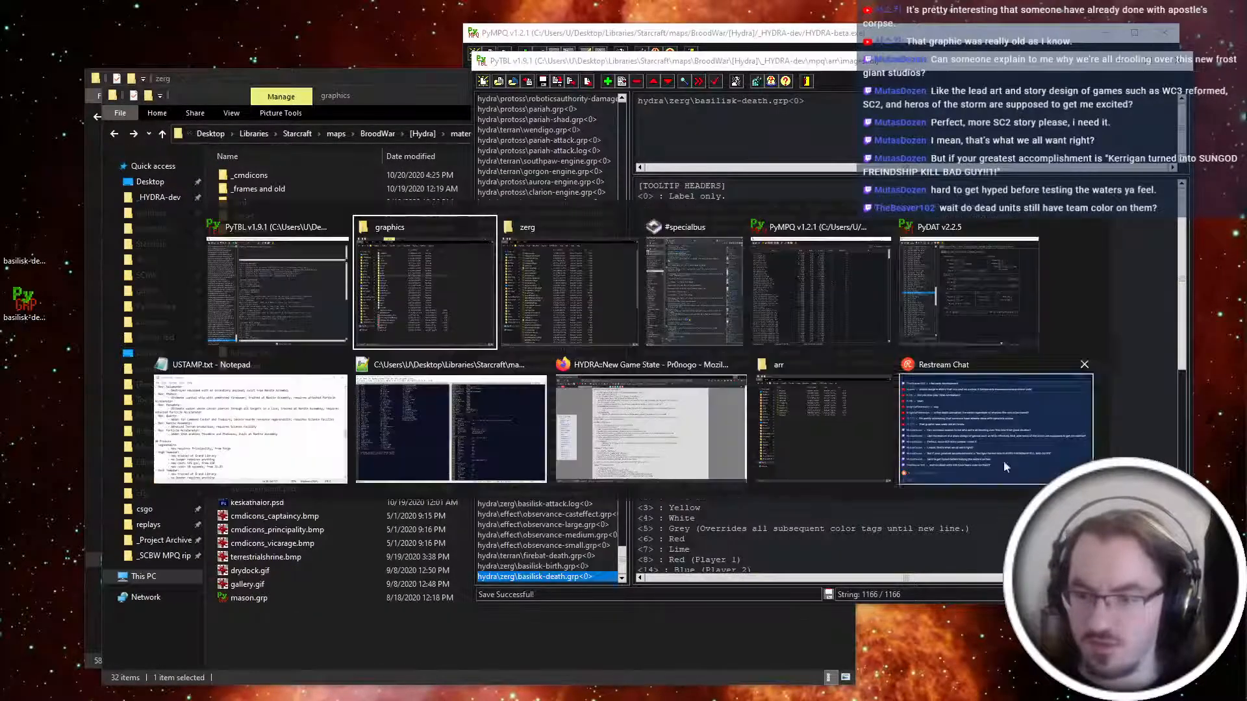
{"action": "left_click", "coordinate": [466, 439]}
{"action": "key", "text": "alt+Tab"}
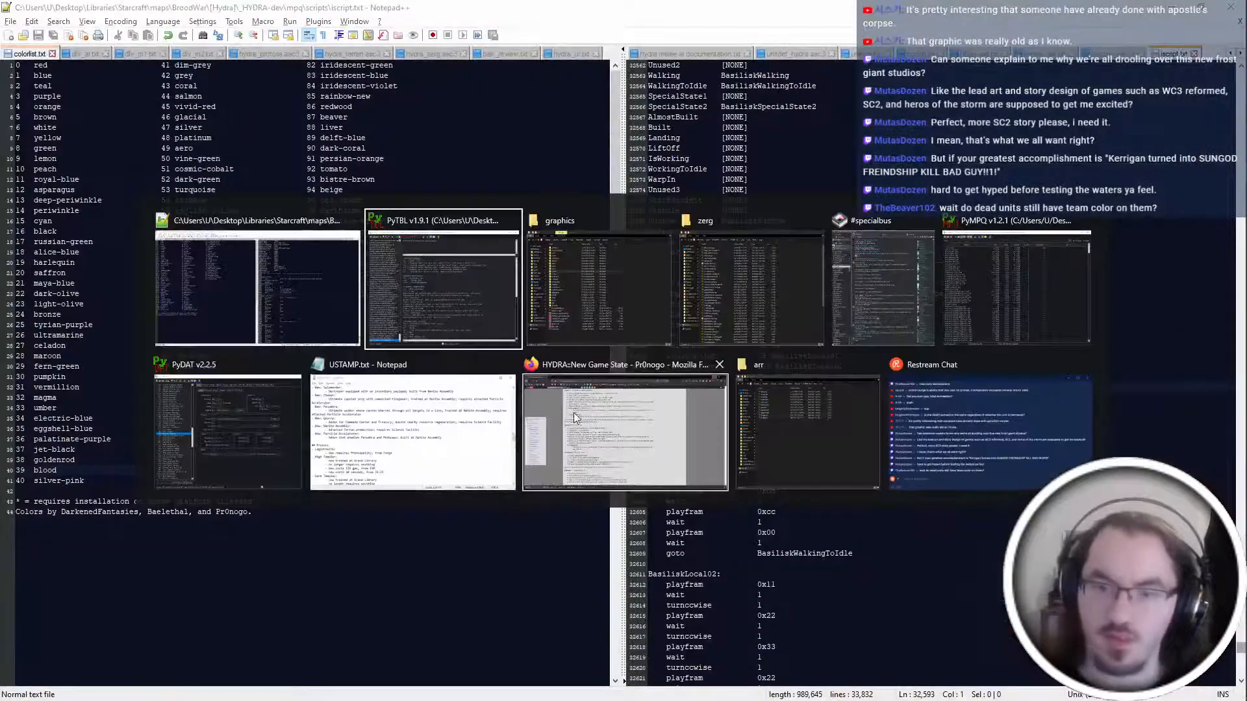
{"action": "left_click", "coordinate": [266, 449]}
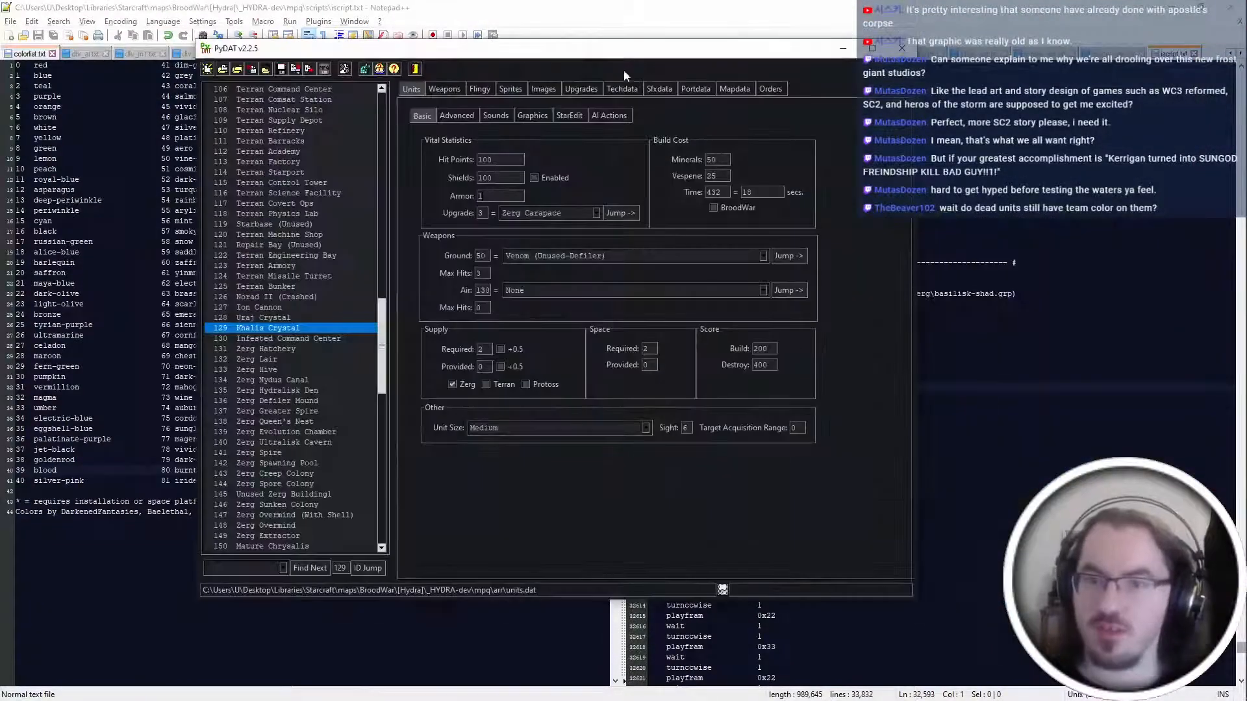
{"action": "left_click", "coordinate": [552, 89]}
{"action": "type", "text": "hydralisk"}
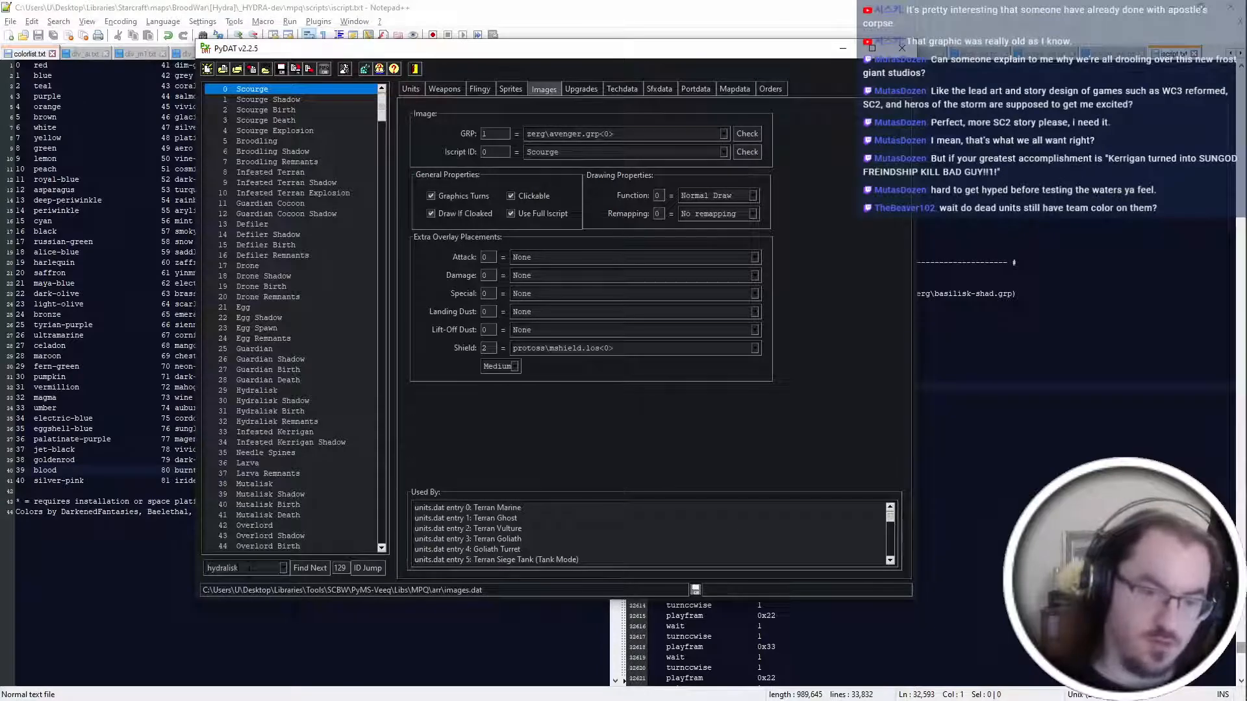
{"action": "type", "text": " remn"}
{"action": "key", "text": "Return"}
{"action": "double_click", "coordinate": [657, 506]}
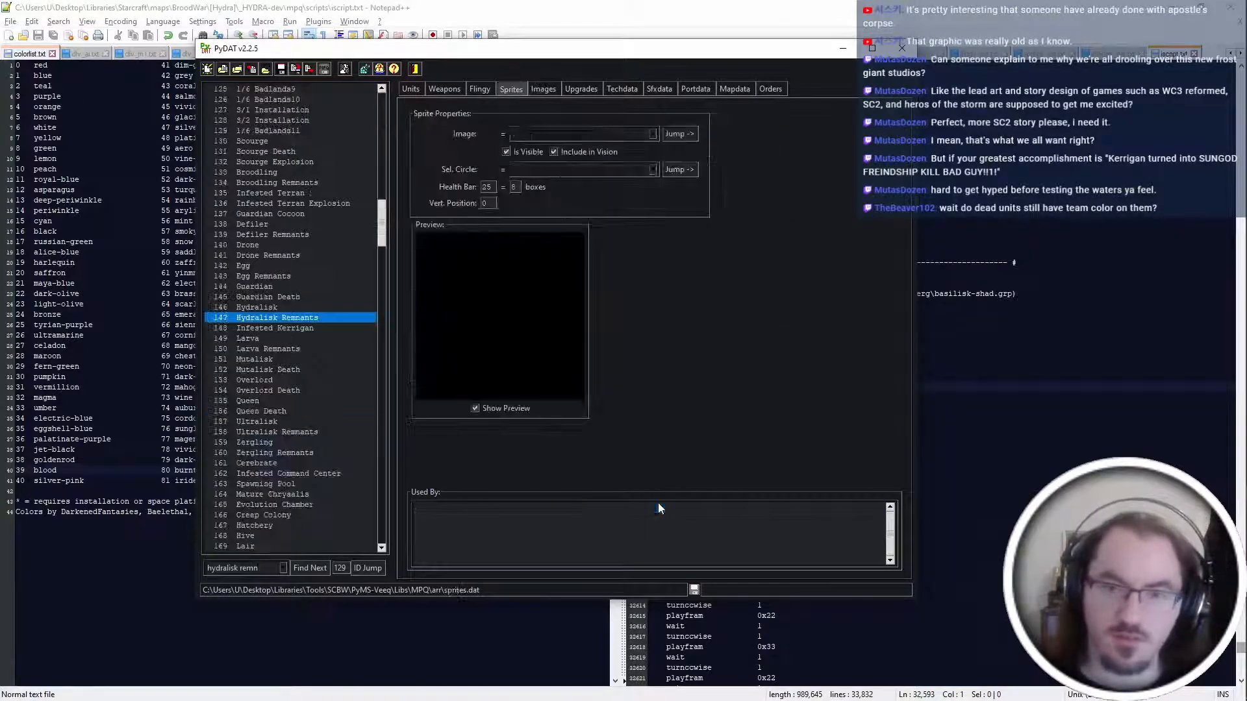
In Notepad++, move the DUMMY BEGIN marker in sprites_ext.txt below the first dummy sprite entry after sprite_616.
{"action": "left_click", "coordinate": [968, 366]}
{"action": "left_click", "coordinate": [1113, 54]}
{"action": "left_click", "coordinate": [1043, 54]}
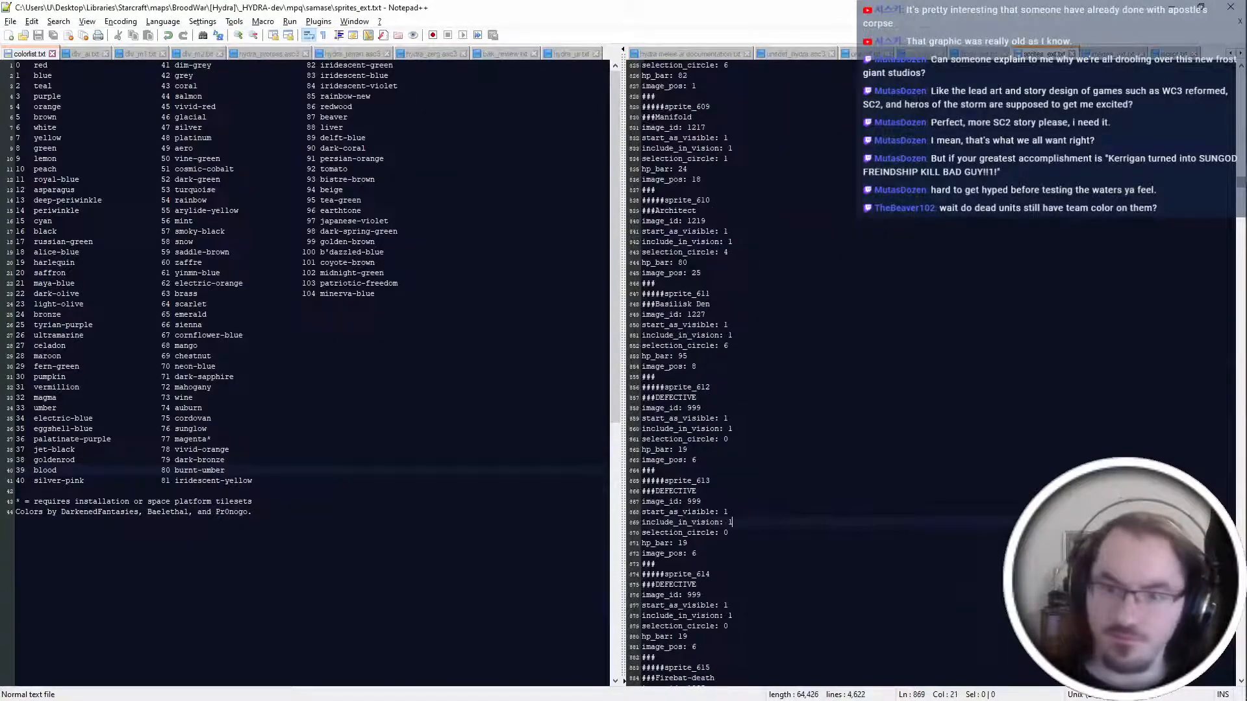
{"action": "scroll", "coordinate": [734, 370], "scroll_direction": "down", "scroll_amount": 5}
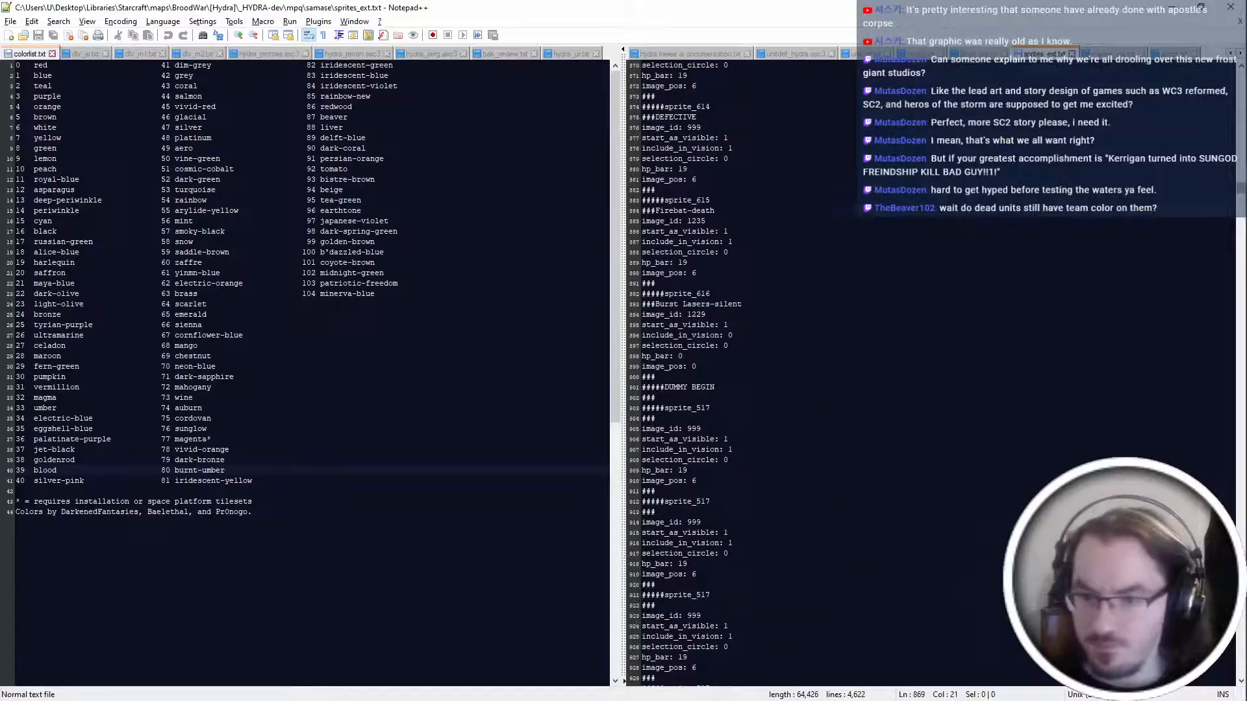
{"action": "left_click", "coordinate": [716, 387]}
{"action": "key", "text": "shift+Up"}
{"action": "key", "text": "shift+Up"}
{"action": "key", "text": "ctrl+c"}
{"action": "key", "text": "Delete"}
{"action": "left_click", "coordinate": [697, 460]}
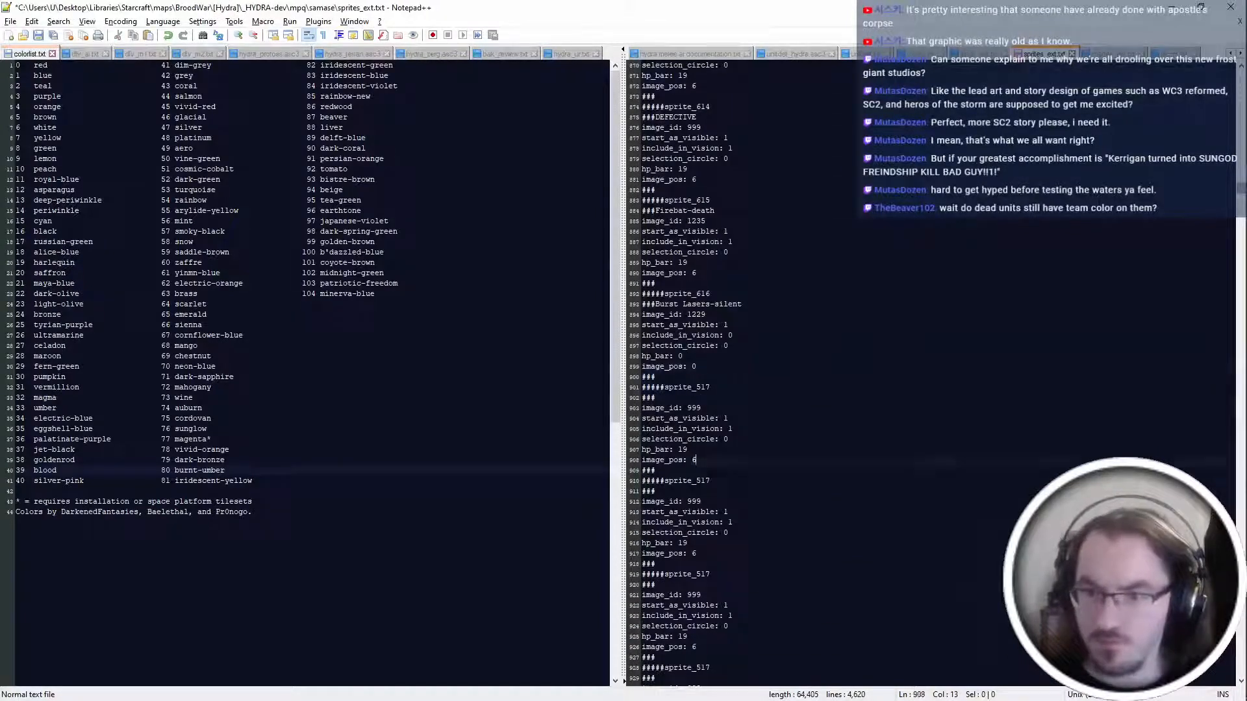
{"action": "key", "text": "ctrl+v"}
Renumber the freed dummy entry to sprite_617 and label it Basilisk-death.
{"action": "left_click", "coordinate": [711, 388]}
{"action": "key", "text": "BackSpace"}
{"action": "key", "text": "BackSpace"}
{"action": "key", "text": "BackSpace"}
{"action": "type", "text": "617"}
{"action": "left_click", "coordinate": [656, 397]}
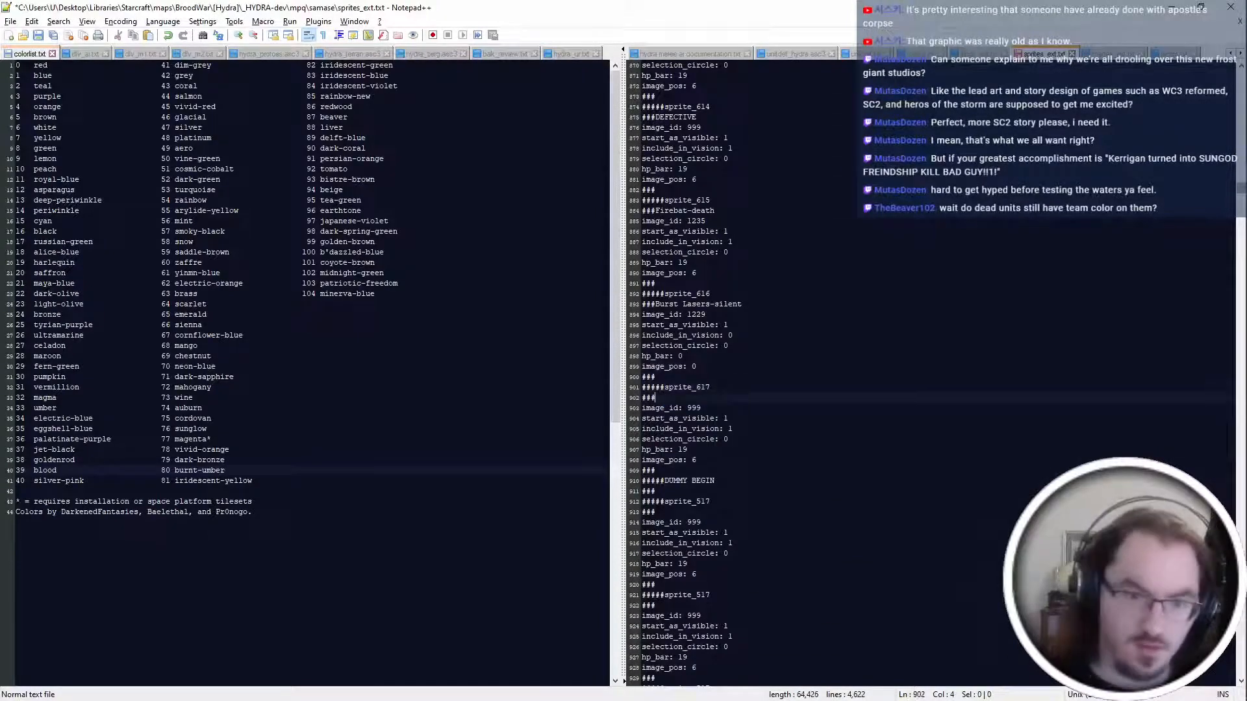
{"action": "type", "text": "Basilisk-death"}
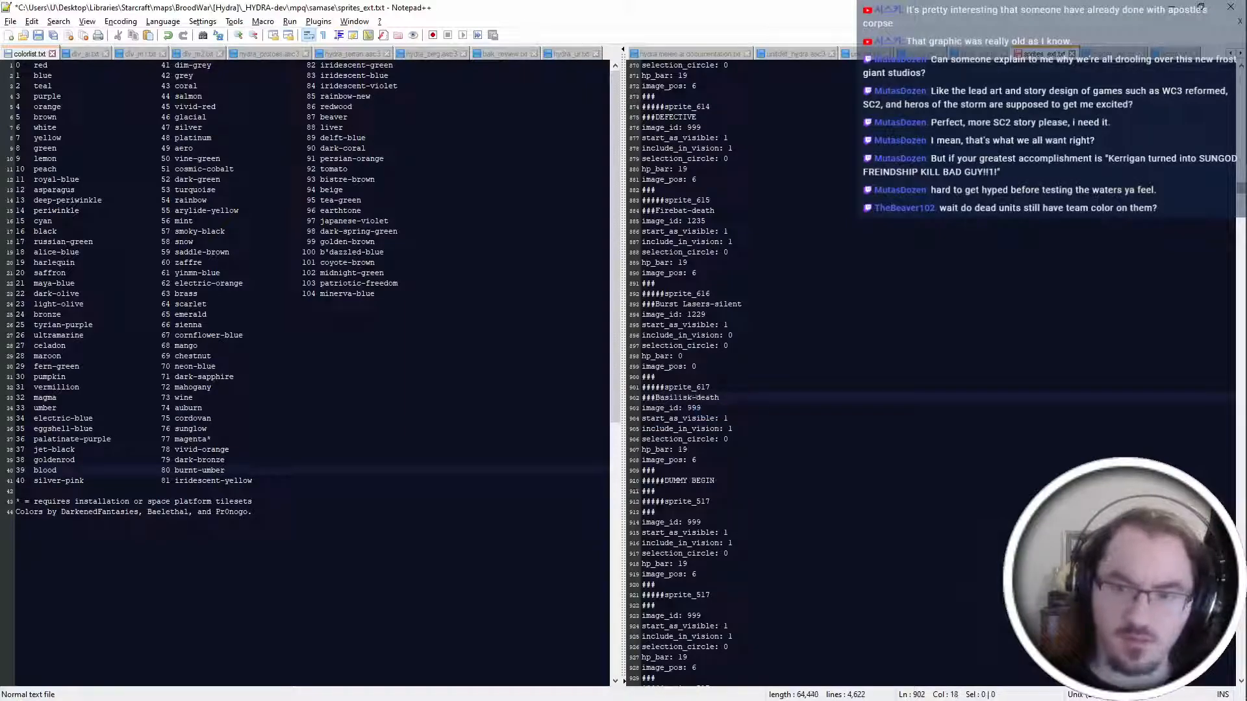
Select the image_id value of the Basilisk-death sprite entry for editing.
{"action": "key", "text": "Down"}
{"action": "double_click", "coordinate": [694, 408]}
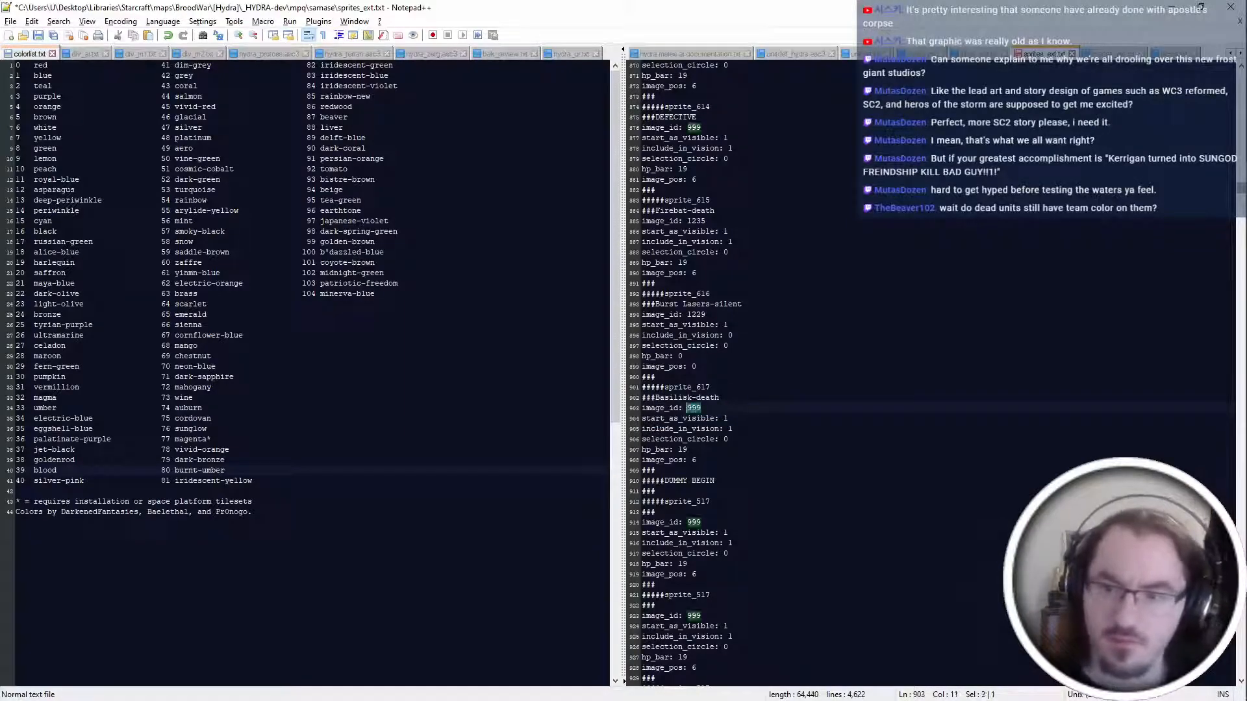
Set the Basilisk-death sprite's image_id to 1237, checking the last image entry in images_ext.txt for the number.
{"action": "type", "text": "12"}
{"action": "key", "text": "alt+Tab"}
{"action": "key", "text": "alt+Tab"}
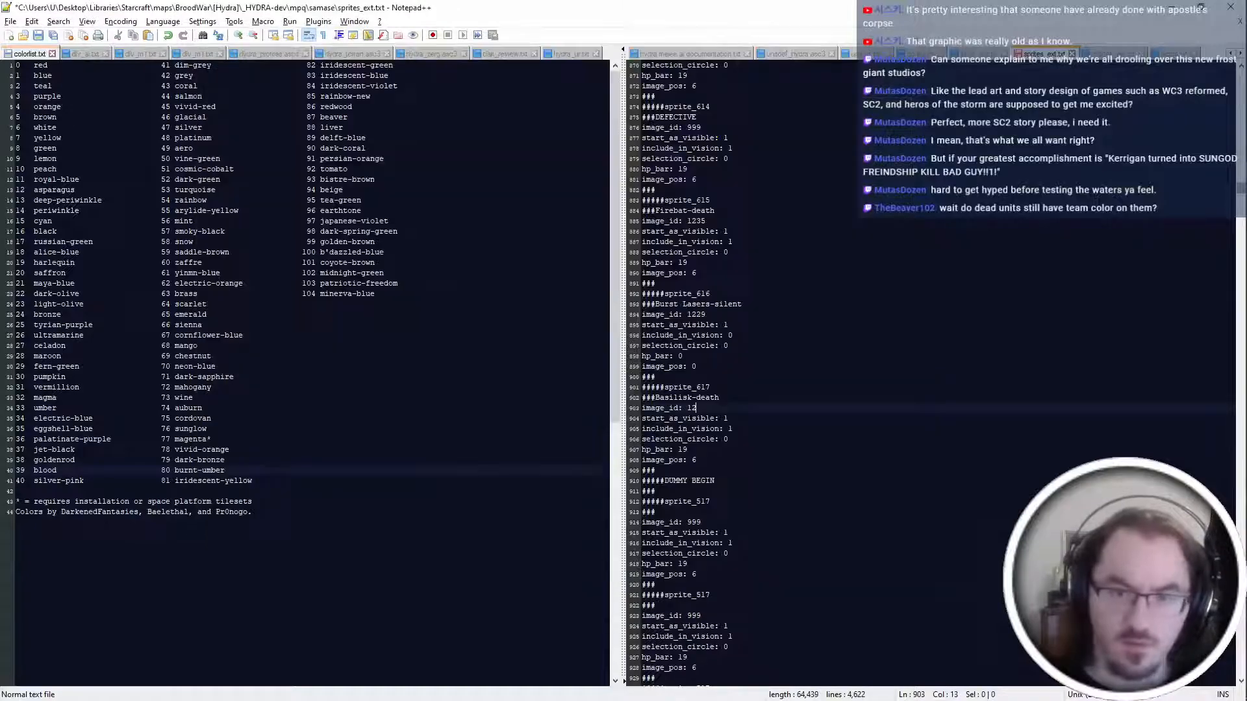
{"action": "key", "text": "ctrl+Tab"}
{"action": "scroll", "coordinate": [734, 370], "scroll_direction": "down", "scroll_amount": 9}
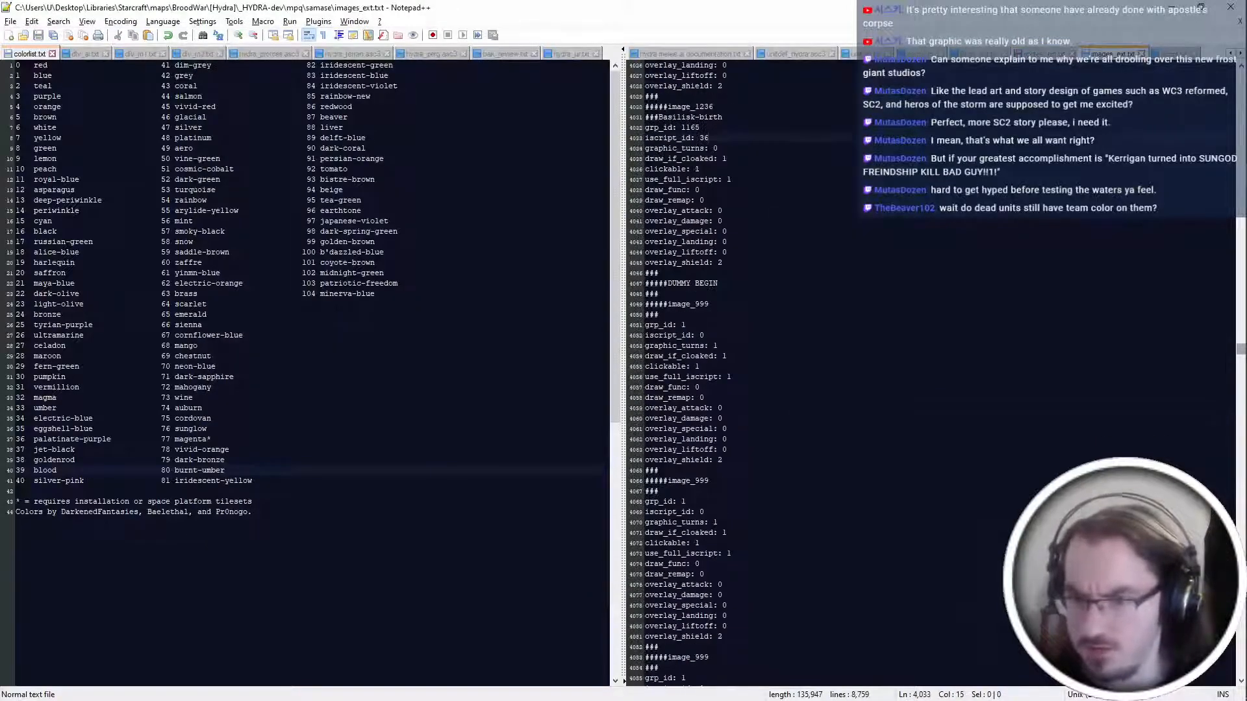
{"action": "key", "text": "alt+Tab"}
{"action": "key", "text": "alt+Tab"}
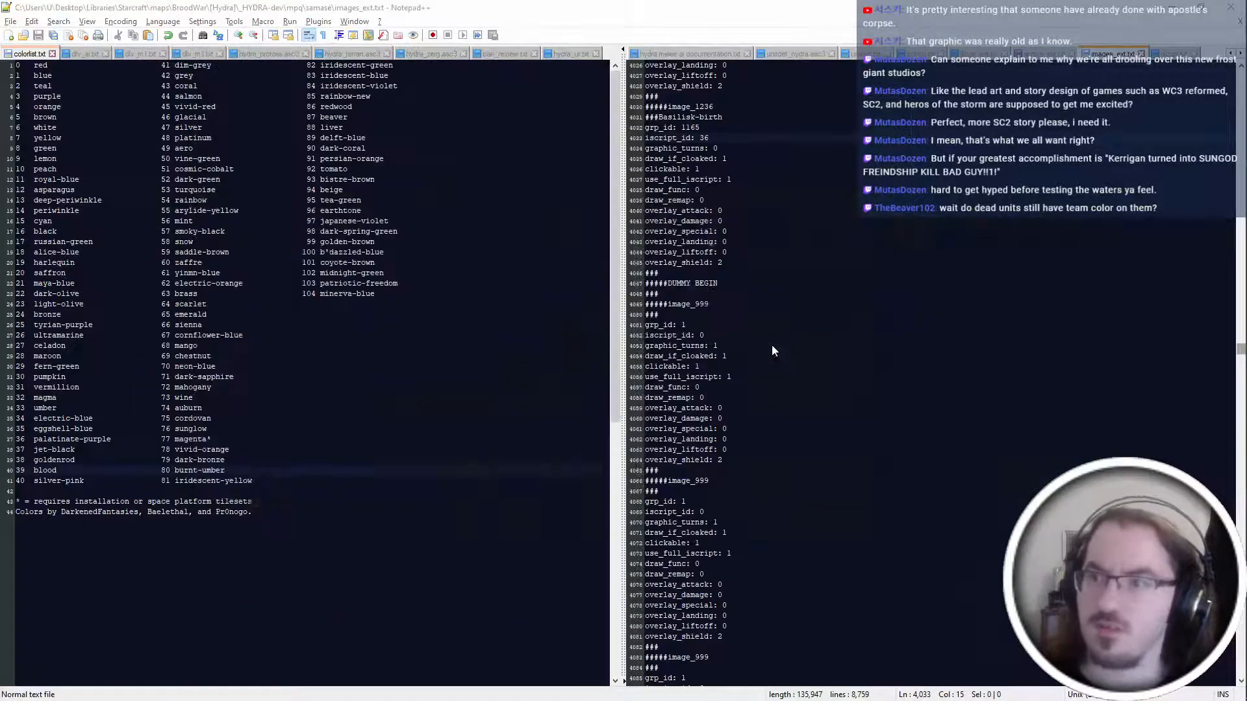
{"action": "key", "text": "ctrl+Tab"}
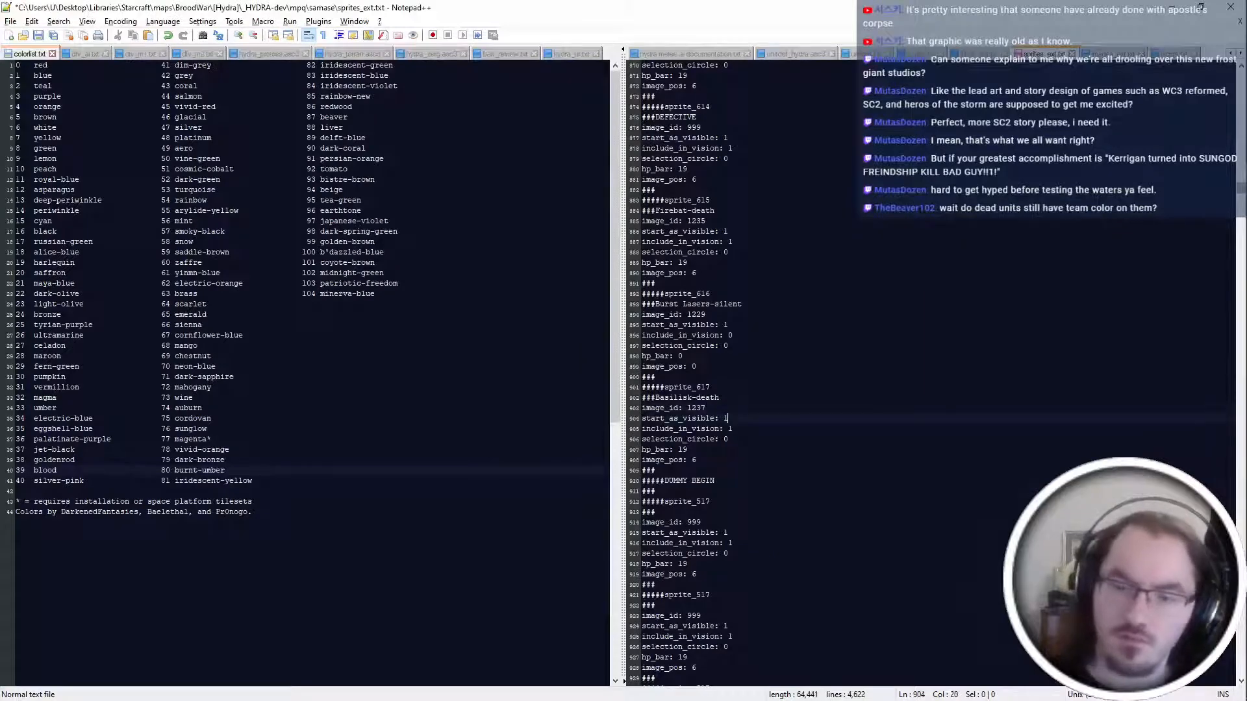
Compare the Basilisk-death sprite's settings with the Hydralisk Remnants sprite in PyDAT and set its hp_bar to 25.
{"action": "key", "text": "alt+Tab"}
{"action": "key", "text": "alt+Tab"}
{"action": "key", "text": "Down"}
{"action": "key", "text": "End"}
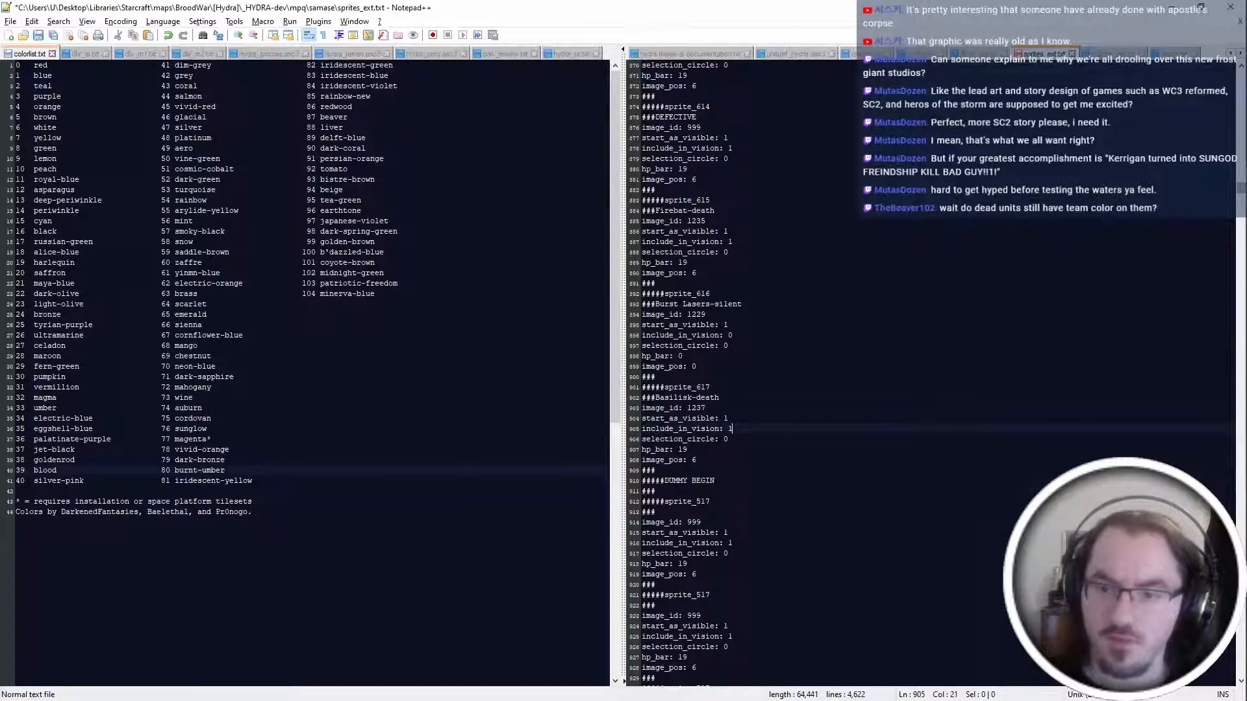
{"action": "key", "text": "Down"}
{"action": "key", "text": "alt+Tab"}
{"action": "key", "text": "alt+Tab"}
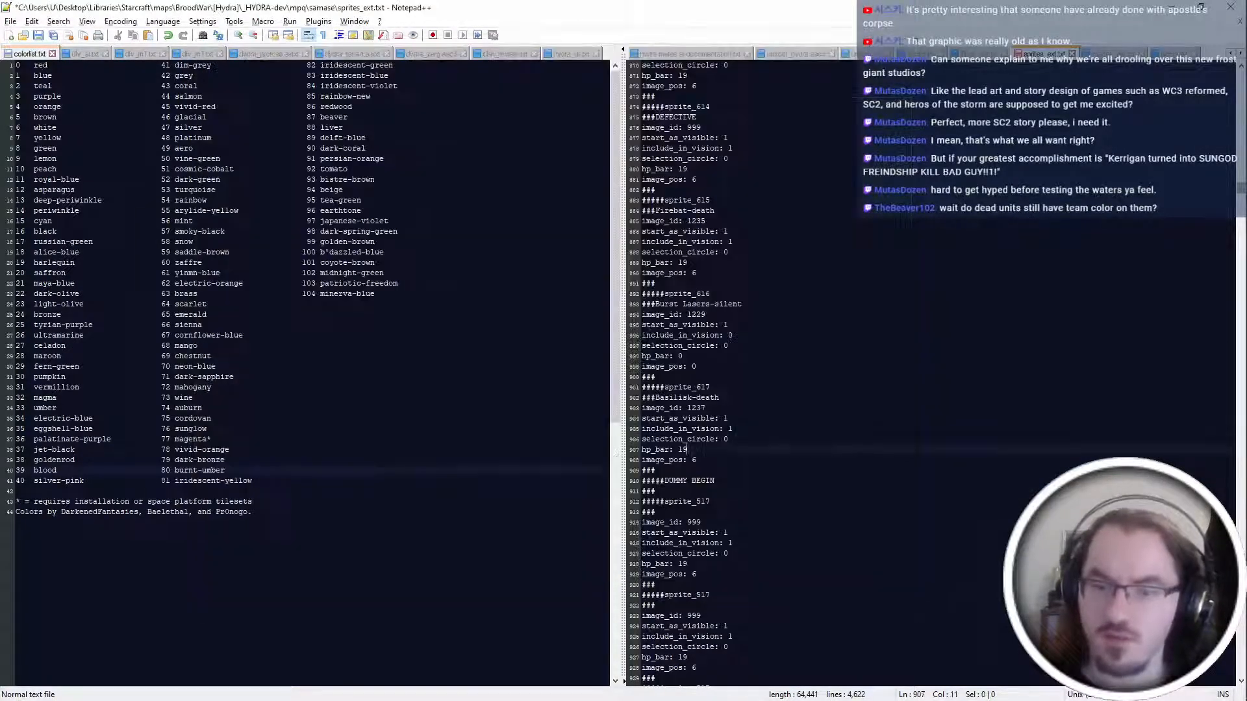
{"action": "key", "text": "Down"}
{"action": "key", "text": "BackSpace"}
{"action": "key", "text": "BackSpace"}
{"action": "type", "text": "25"}
Set the Basilisk-death sprite's image_pos to 0 and save sprites_ext.txt.
{"action": "key", "text": "Down"}
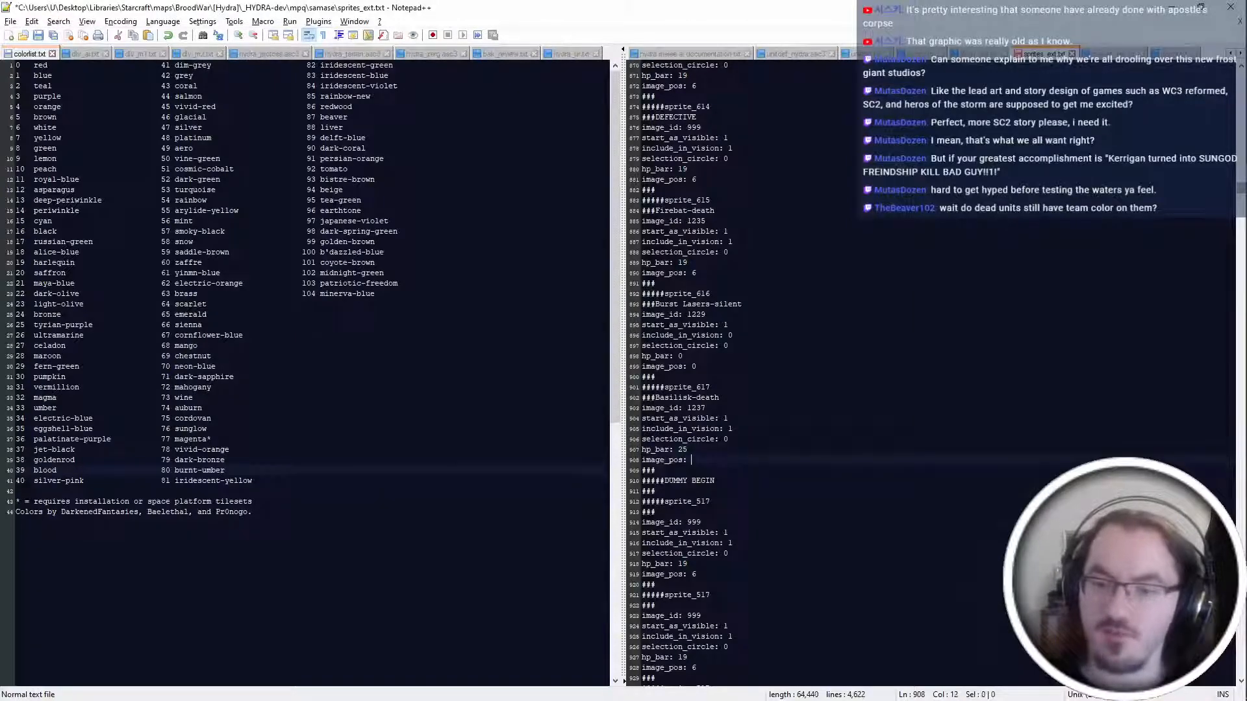
{"action": "key", "text": "alt+Tab"}
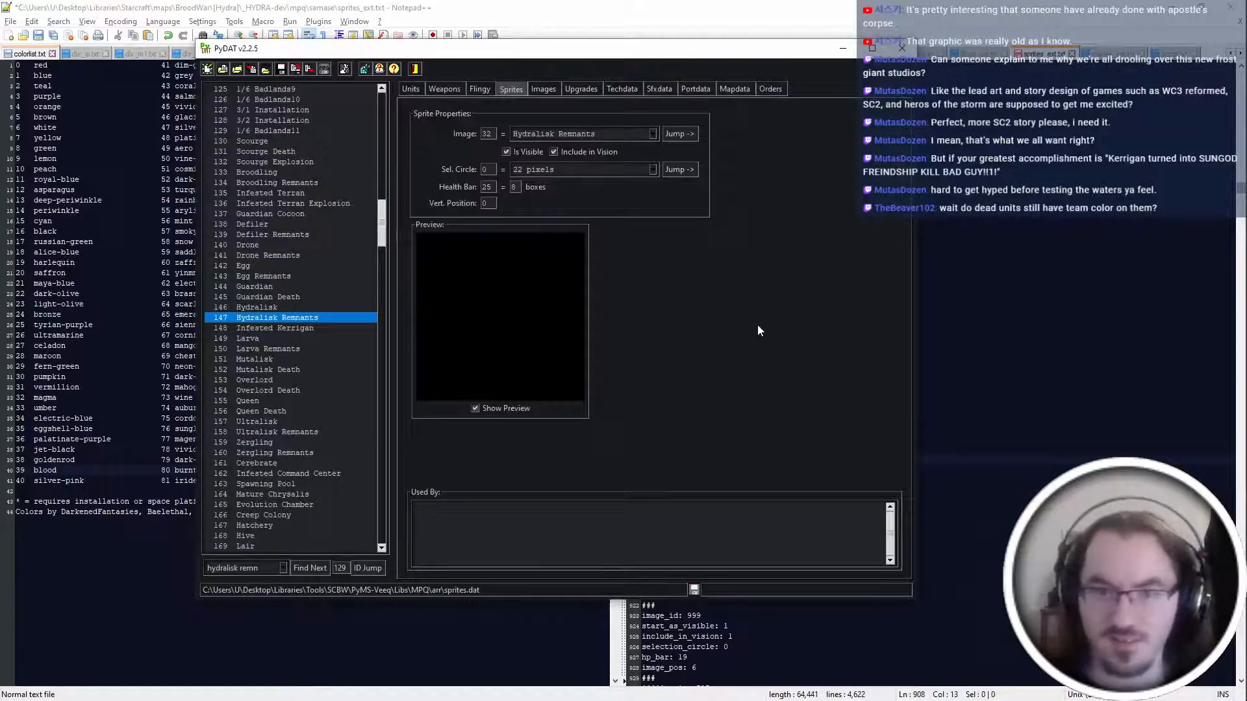
{"action": "key", "text": "alt+Tab"}
{"action": "key", "text": "ctrl+s"}
Switch to PyDAT and go from the Hydralisk Remnants sprite to its image entry as a reference.
{"action": "key", "text": "alt+Tab"}
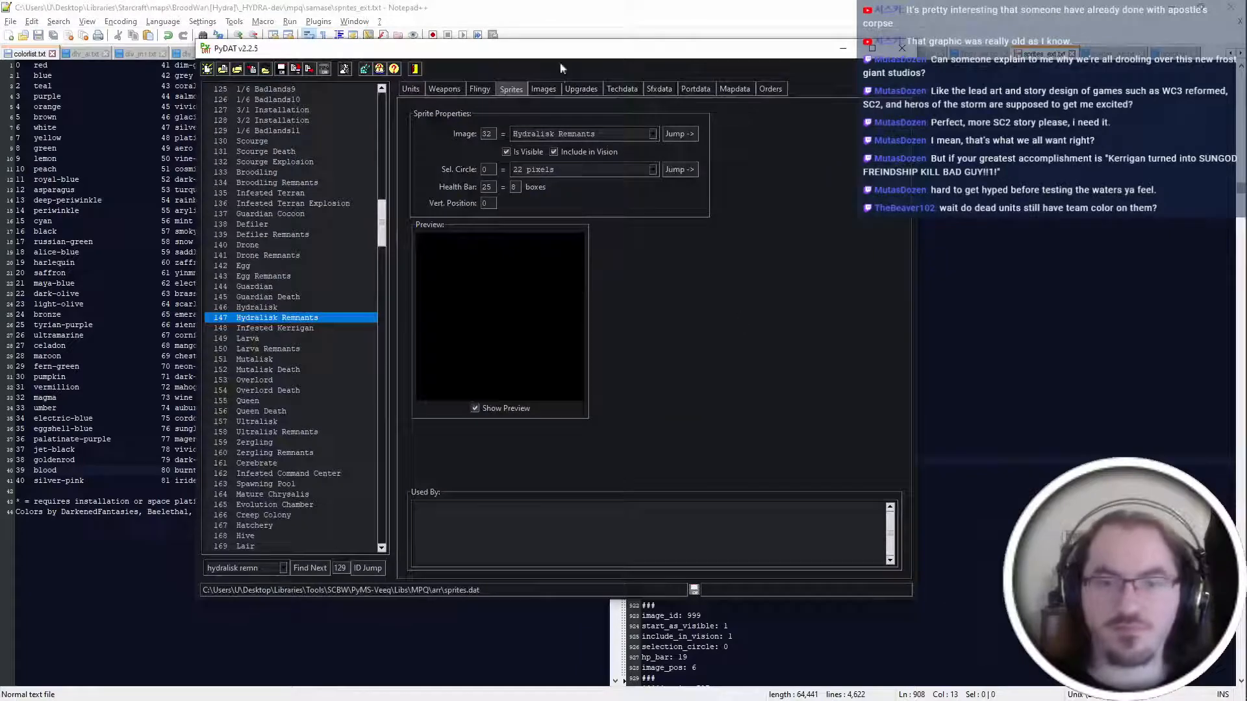
{"action": "left_click", "coordinate": [688, 137]}
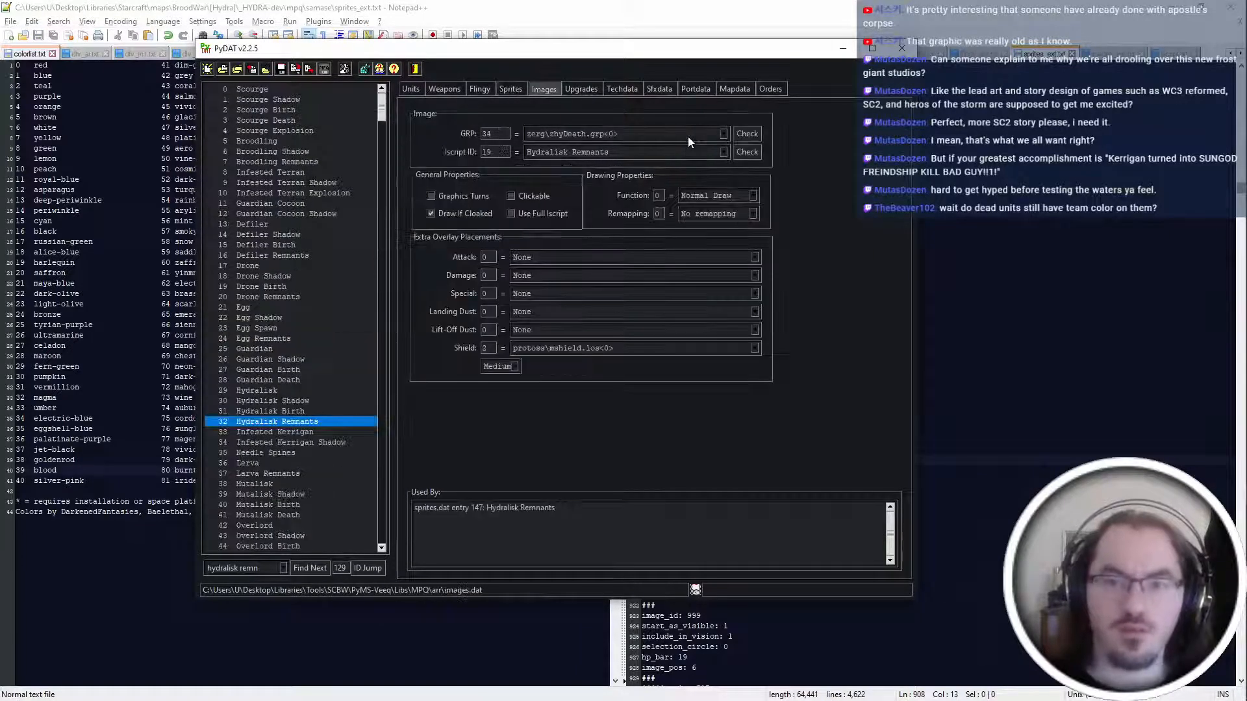
{"action": "key", "text": "alt+Tab"}
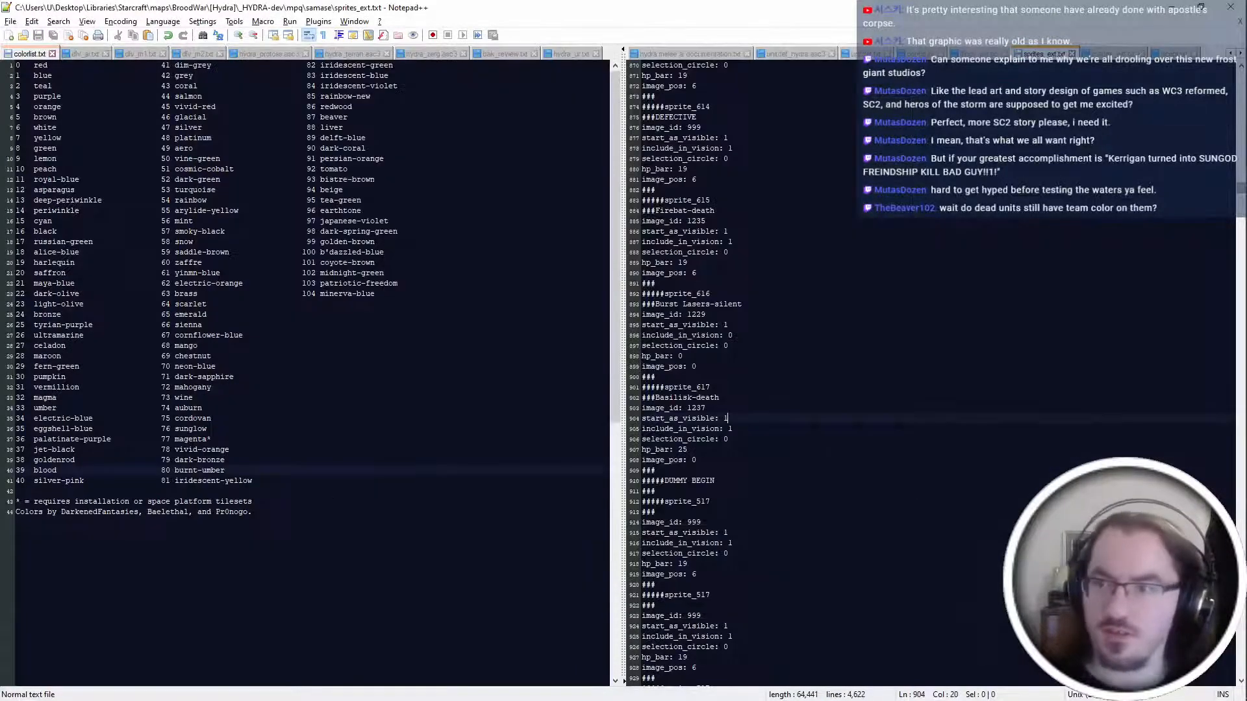
In images_ext.txt, move the DUMMY BEGIN marker below the first image_999 placeholder block.
{"action": "key", "text": "ctrl+Tab"}
{"action": "left_click_drag", "start_coordinate": [718, 284], "coordinate": [722, 263]}
{"action": "key", "text": "ctrl+c"}
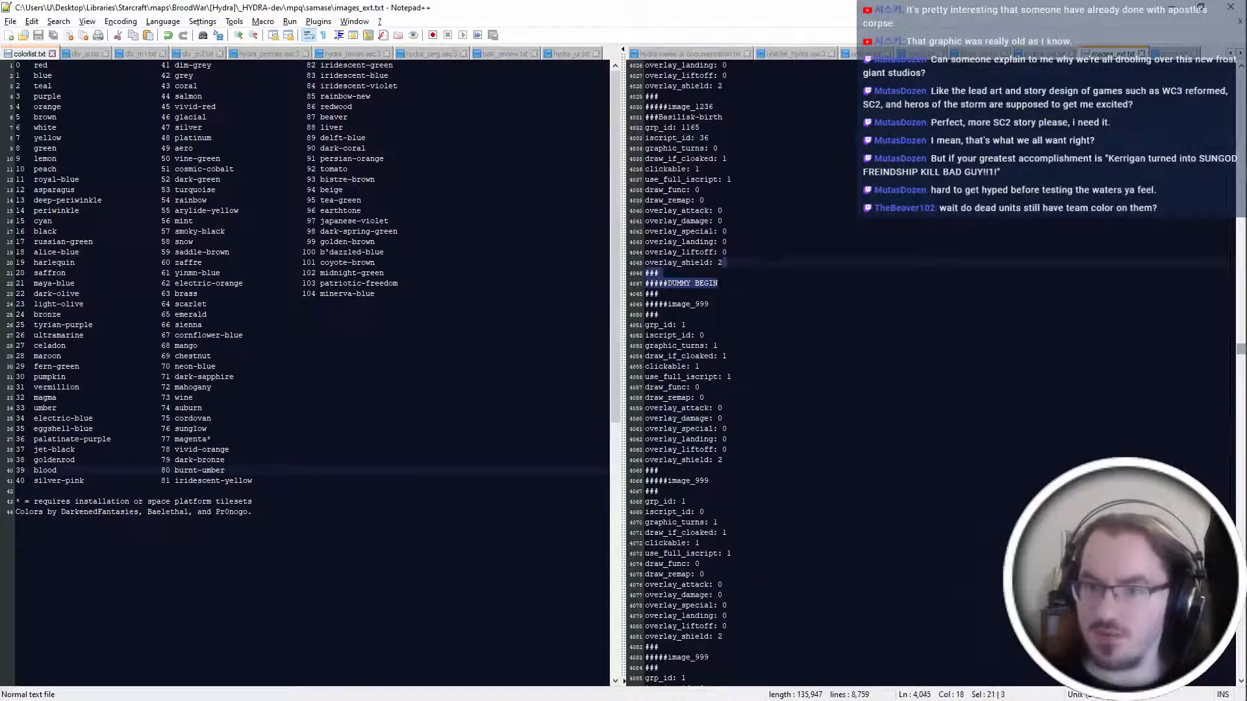
{"action": "key", "text": "Delete"}
{"action": "left_click", "coordinate": [724, 439]}
{"action": "key", "text": "ctrl+v"}
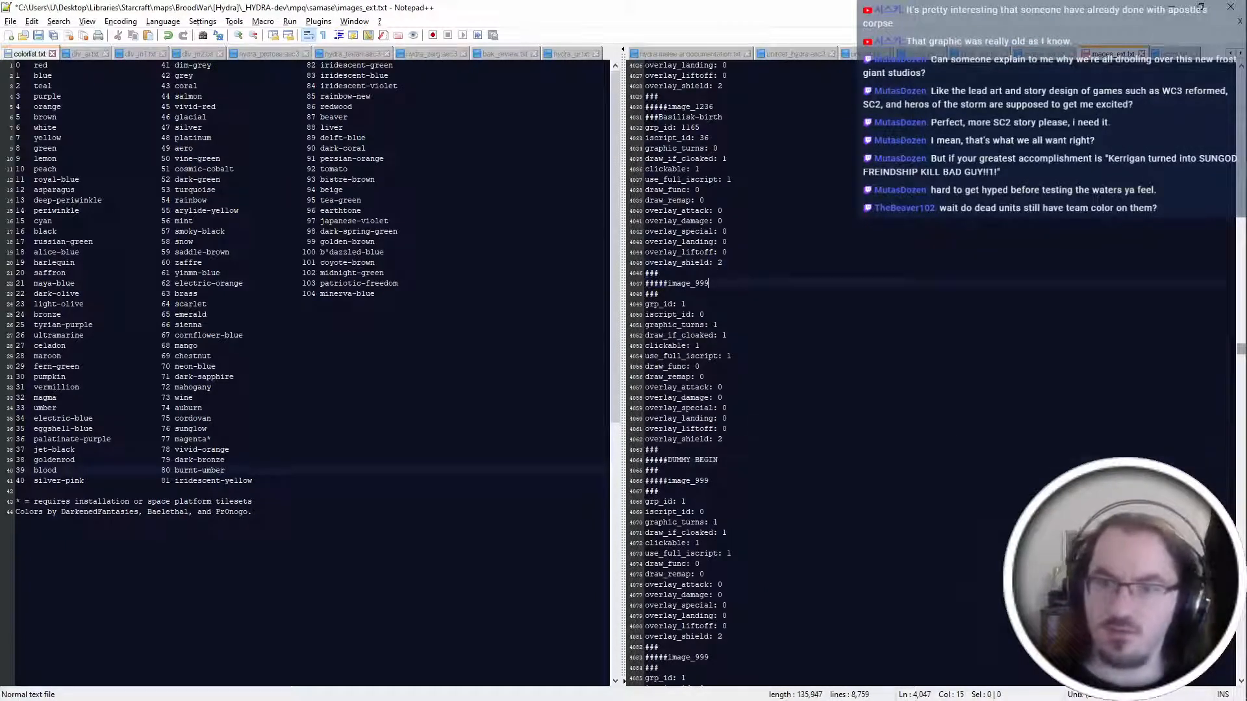
Label the freed placeholder block Basilisk-death and renumber it as image_1237.
{"action": "left_click", "coordinate": [659, 294]}
{"action": "type", "text": "Basilis"}
{"action": "key", "text": "Down"}
{"action": "key", "text": "Return"}
{"action": "key", "text": "Up"}
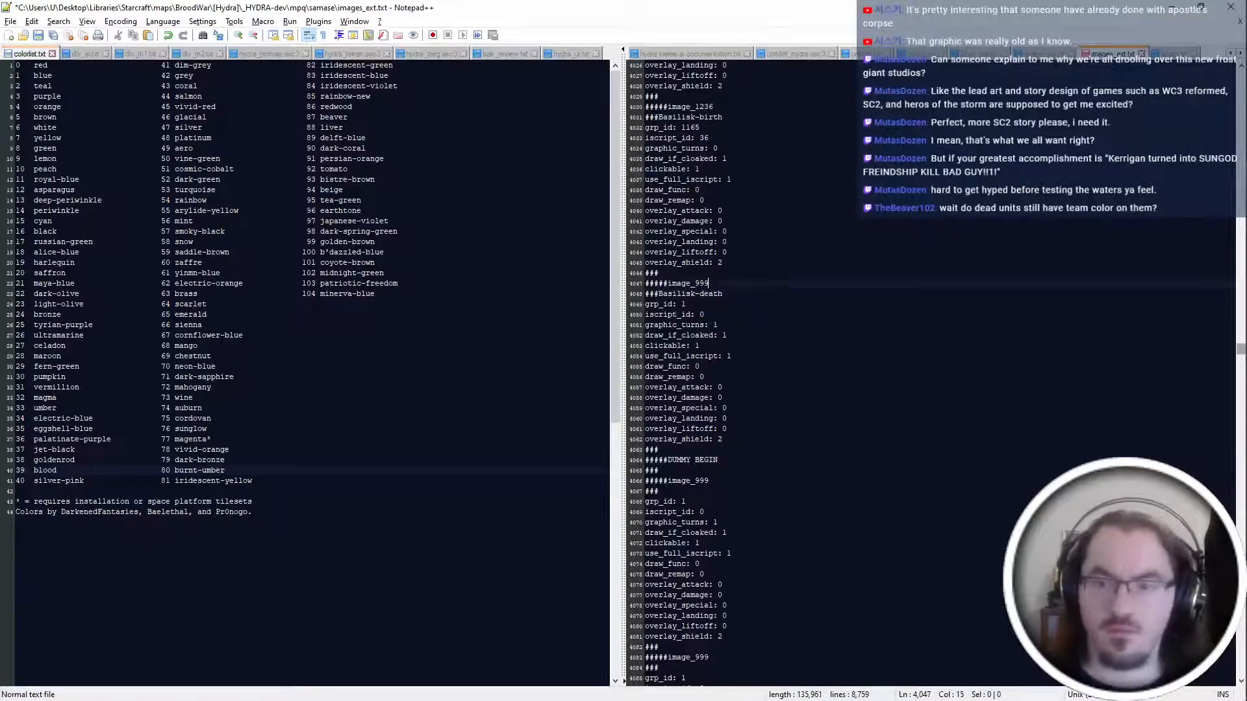
{"action": "key", "text": "BackSpace"}
{"action": "key", "text": "BackSpace"}
{"action": "key", "text": "BackSpace"}
{"action": "type", "text": "1237"}
Set the Basilisk-death image's grp_id to 1166 and its iscript_id to 19, matching Hydralisk Remnants in PyDAT.
{"action": "key", "text": "Down"}
{"action": "key", "text": "Down"}
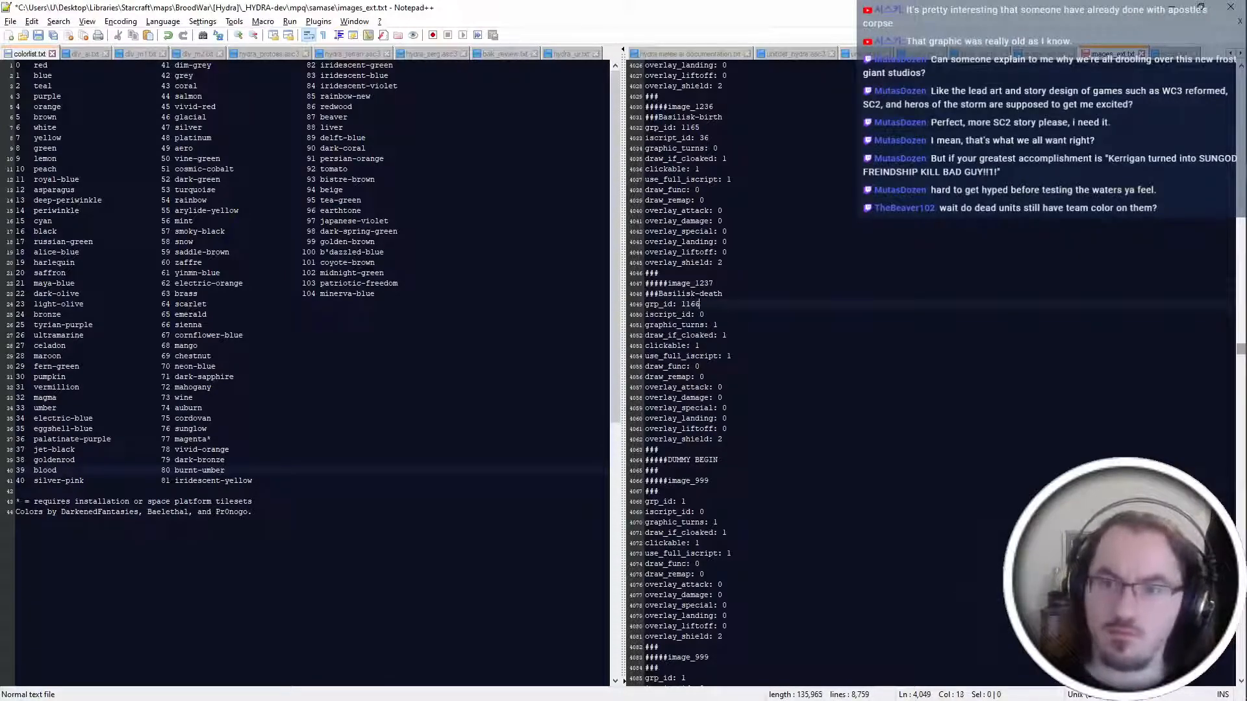
{"action": "key", "text": "Down"}
{"action": "key", "text": "shift+End"}
{"action": "key", "text": "alt+Tab"}
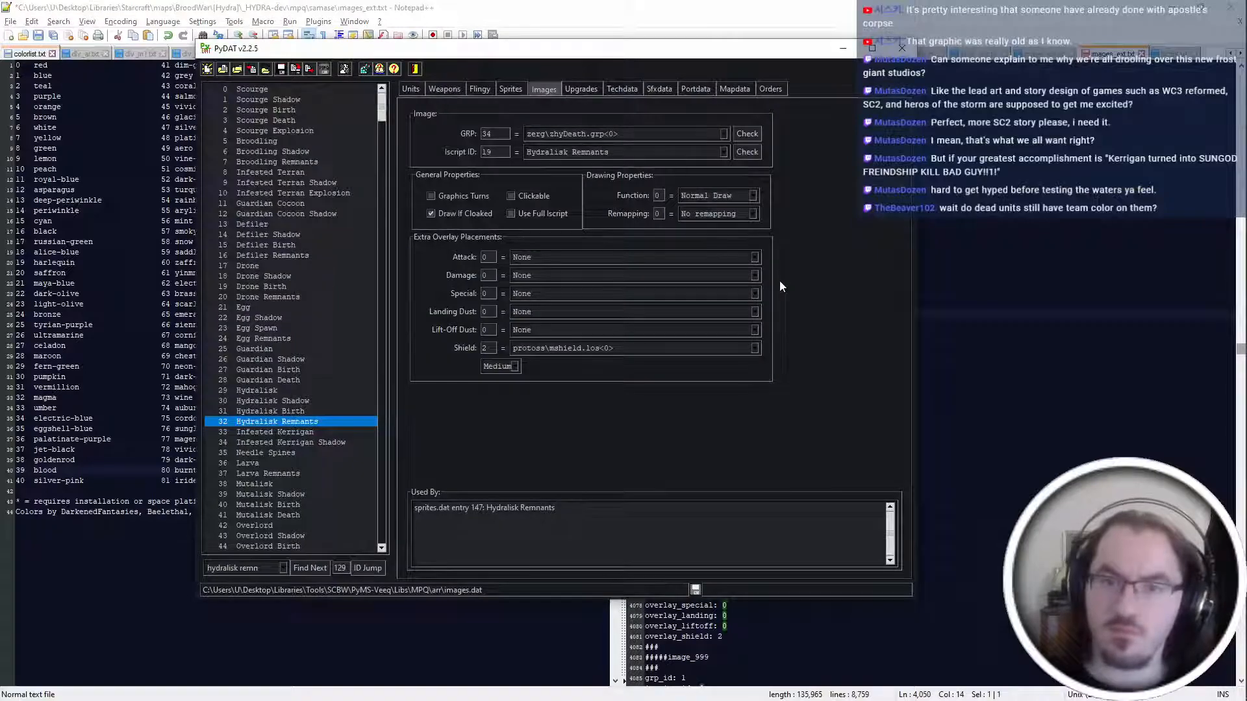
{"action": "key", "text": "alt+Tab"}
{"action": "type", "text": "19"}
Set the Basilisk-death image's graphic_turns to 0 and check the draw_if_cloaked value against PyDAT.
{"action": "key", "text": "Down"}
{"action": "key", "text": "alt+Tab"}
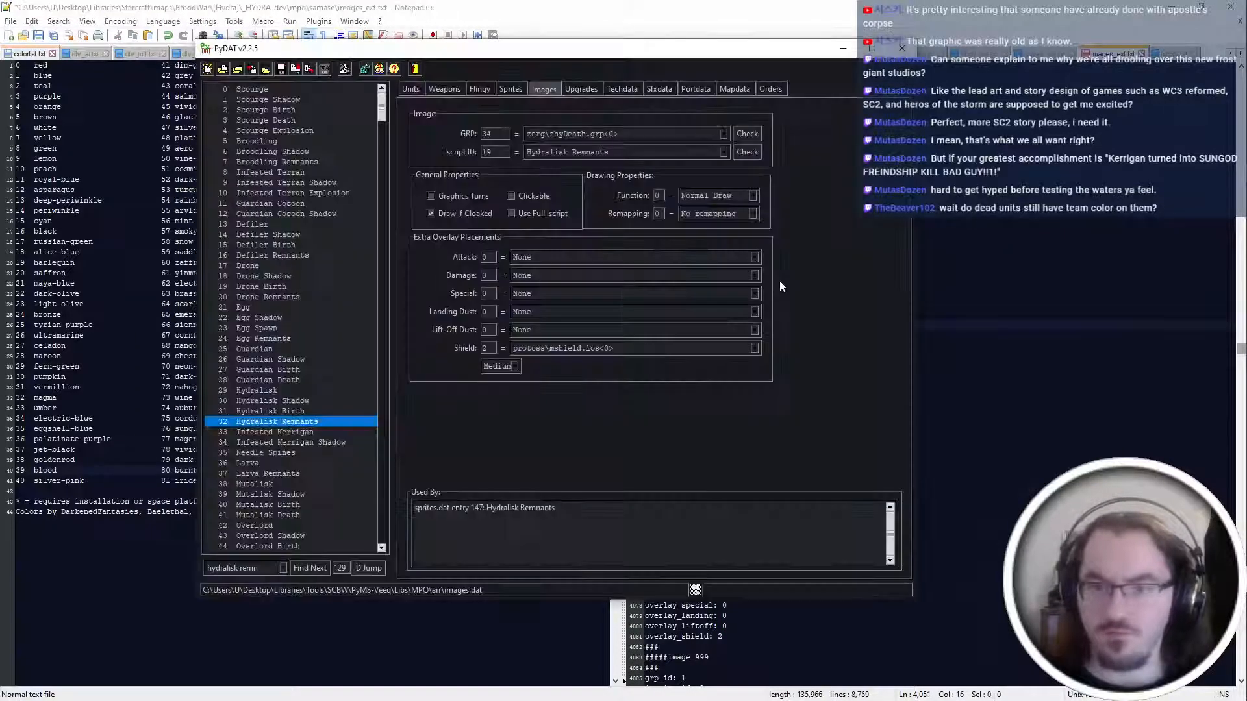
{"action": "key", "text": "alt+Tab"}
{"action": "key", "text": "Down"}
{"action": "key", "text": "alt+Tab"}
{"action": "key", "text": "alt+Tab"}
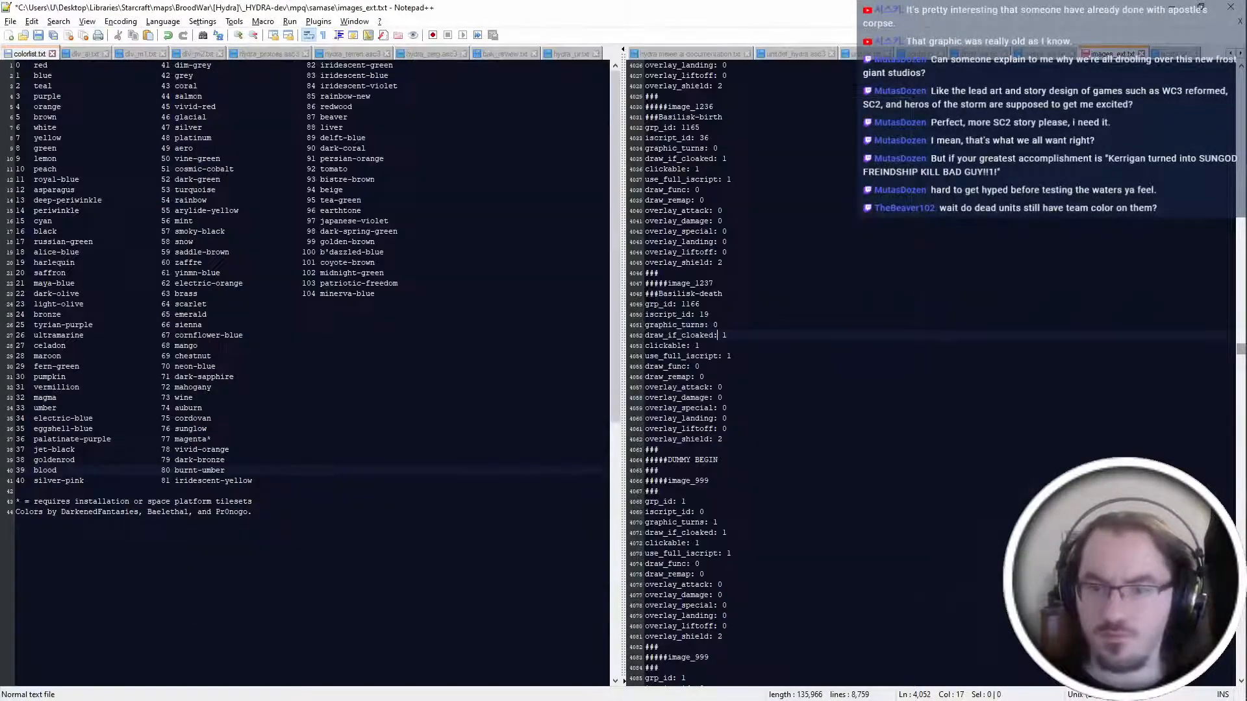
Set clickable and use_full_iscript to 0 for the Basilisk-death image, check against PyDAT, and save images_ext.txt.
{"action": "key", "text": "Down"}
{"action": "key", "text": "BackSpace"}
{"action": "type", "text": "0"}
{"action": "key", "text": "Down"}
{"action": "key", "text": "End"}
{"action": "key", "text": "BackSpace"}
{"action": "type", "text": "0"}
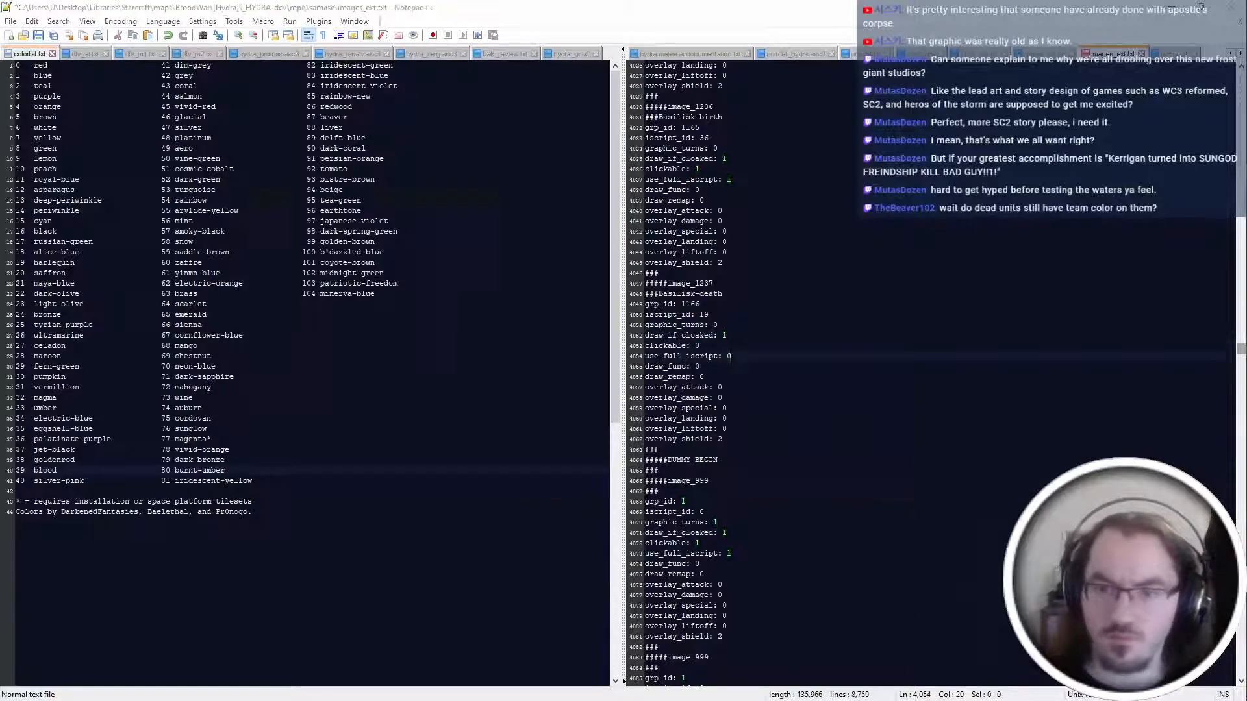
{"action": "key", "text": "alt+Tab"}
{"action": "key", "text": "alt+Tab"}
{"action": "key", "text": "ctrl+s"}
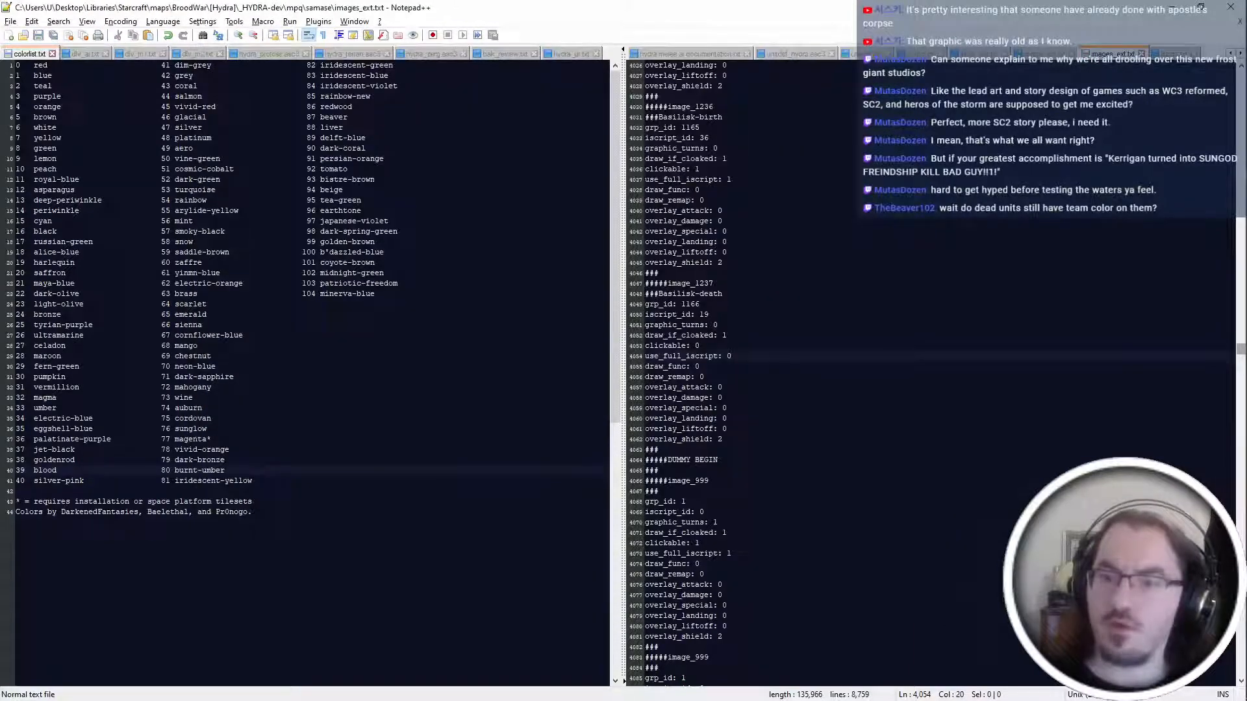
In iscript.txt, change the lowsprul sprite ID under BasiliskDeath to 617, the new Basilisk-death sprite.
{"action": "key", "text": "ctrl+Tab"}
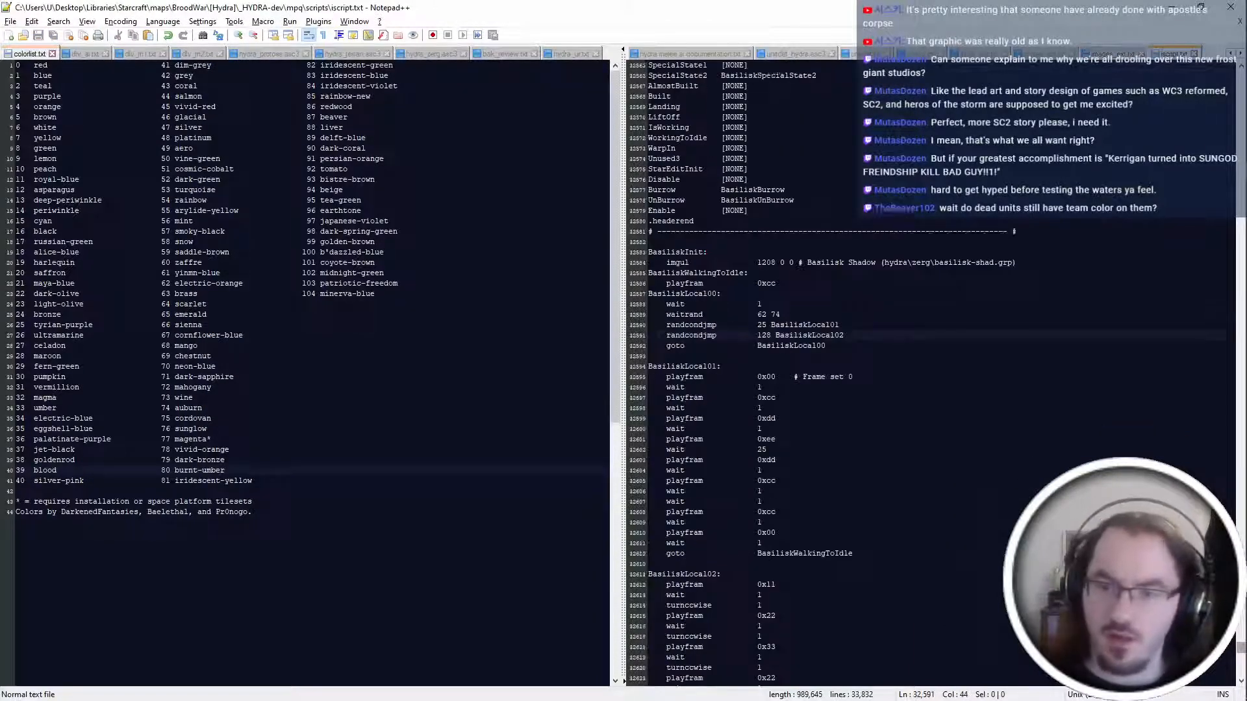
{"action": "scroll", "coordinate": [831, 374], "scroll_direction": "down", "scroll_amount": 11}
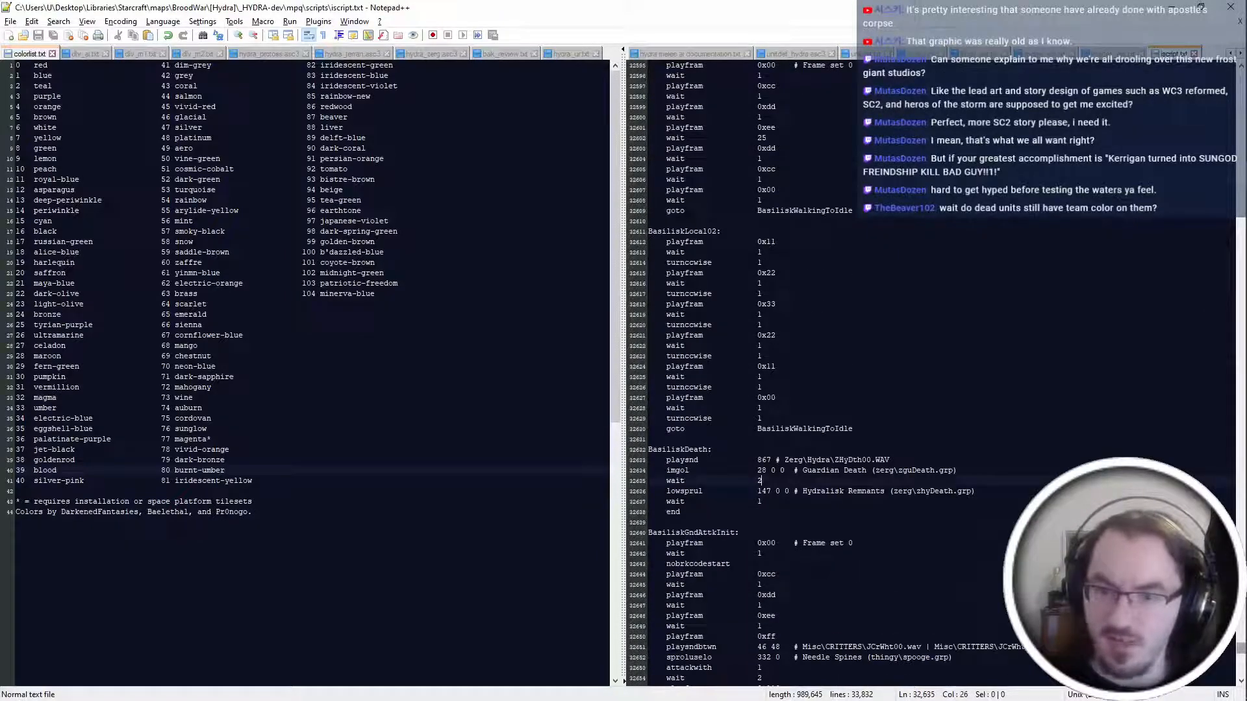
{"action": "left_click_drag", "start_coordinate": [713, 449], "coordinate": [973, 493]}
{"action": "left_click", "coordinate": [682, 512]}
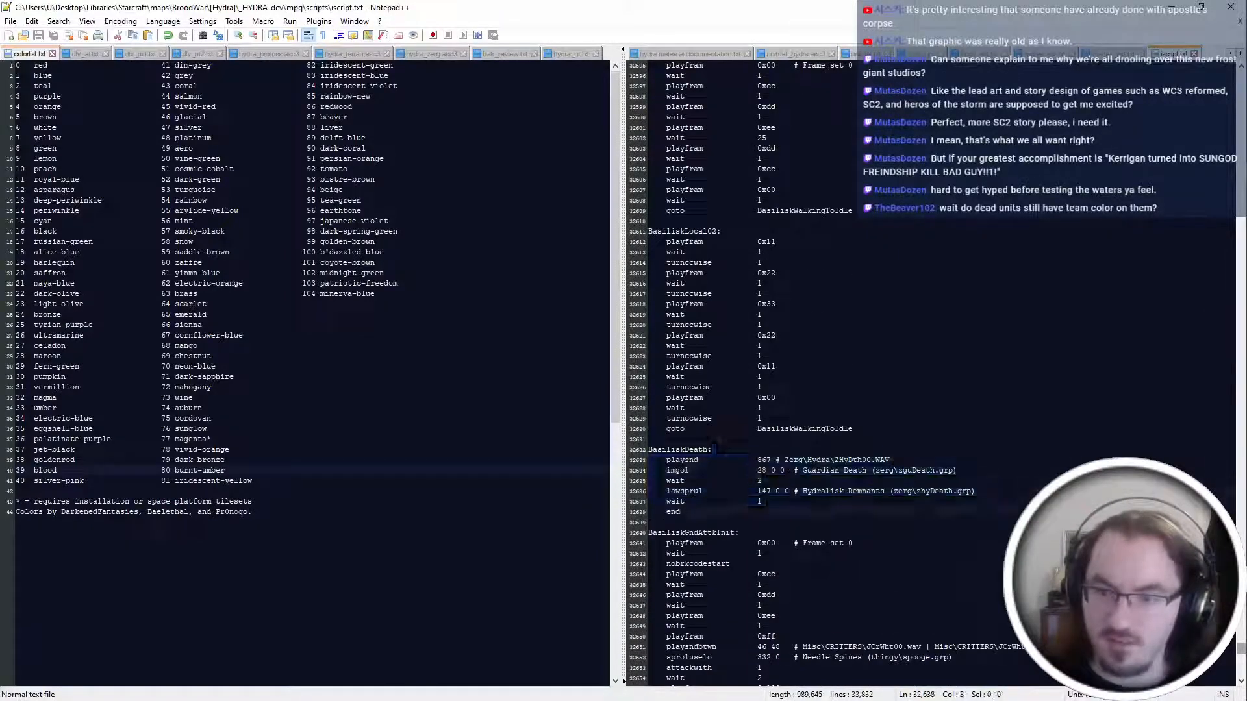
{"action": "key", "text": "ctrl+Tab"}
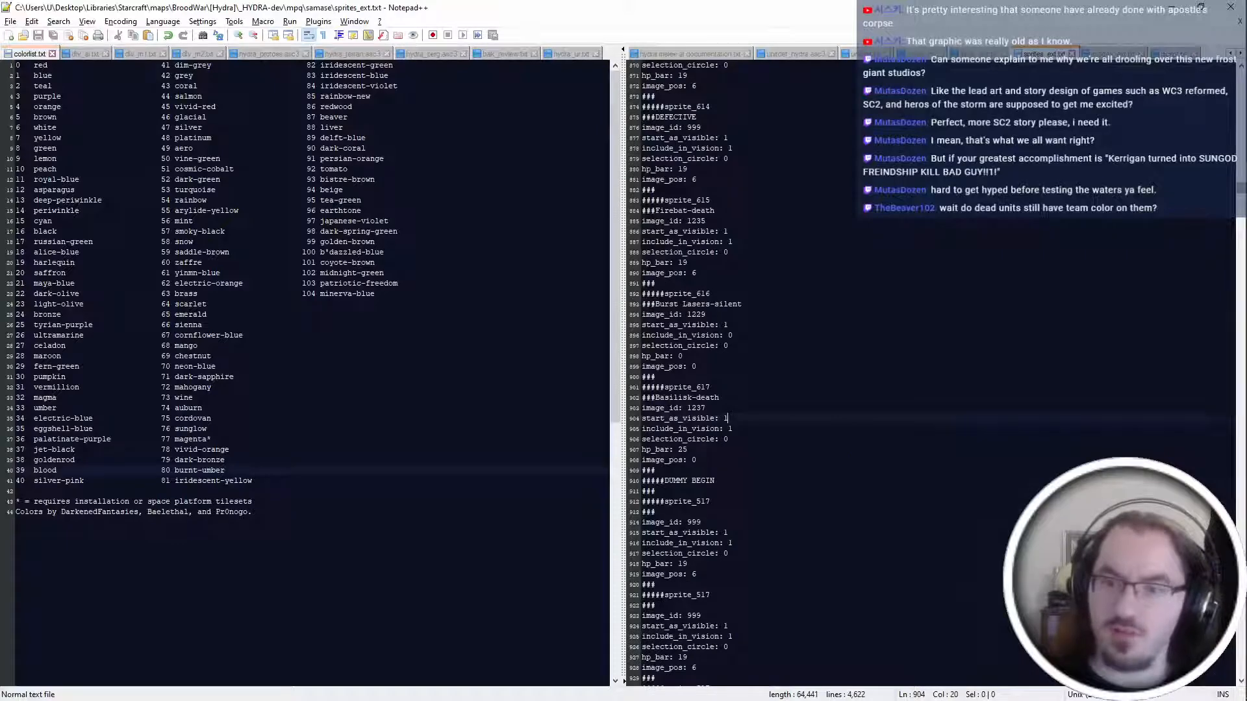
{"action": "key", "text": "ctrl+Tab"}
{"action": "double_click", "coordinate": [764, 491]}
{"action": "type", "text": "61"}
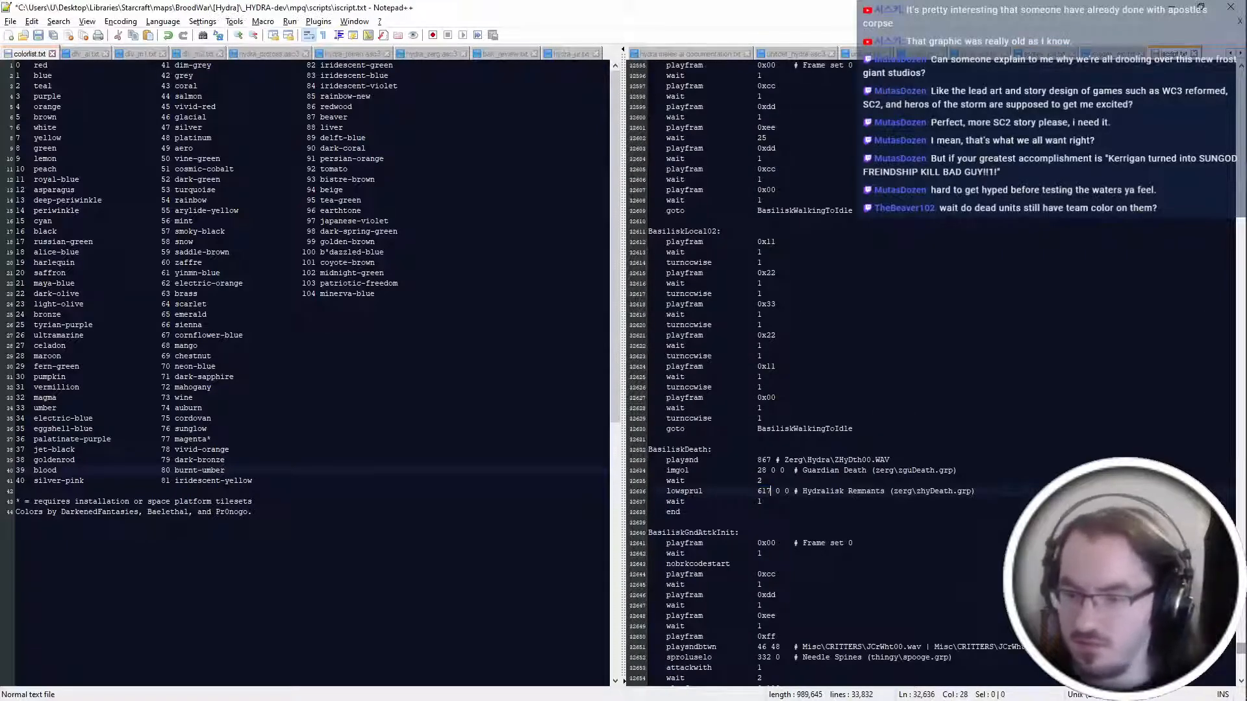
Change the BasiliskDeath lowsprul comment to Basilisk Remnants (hydra\zerg\basilisk-death.grp) and save iscript.txt.
{"action": "double_click", "coordinate": [823, 491]}
{"action": "type", "text": "Basilisk"}
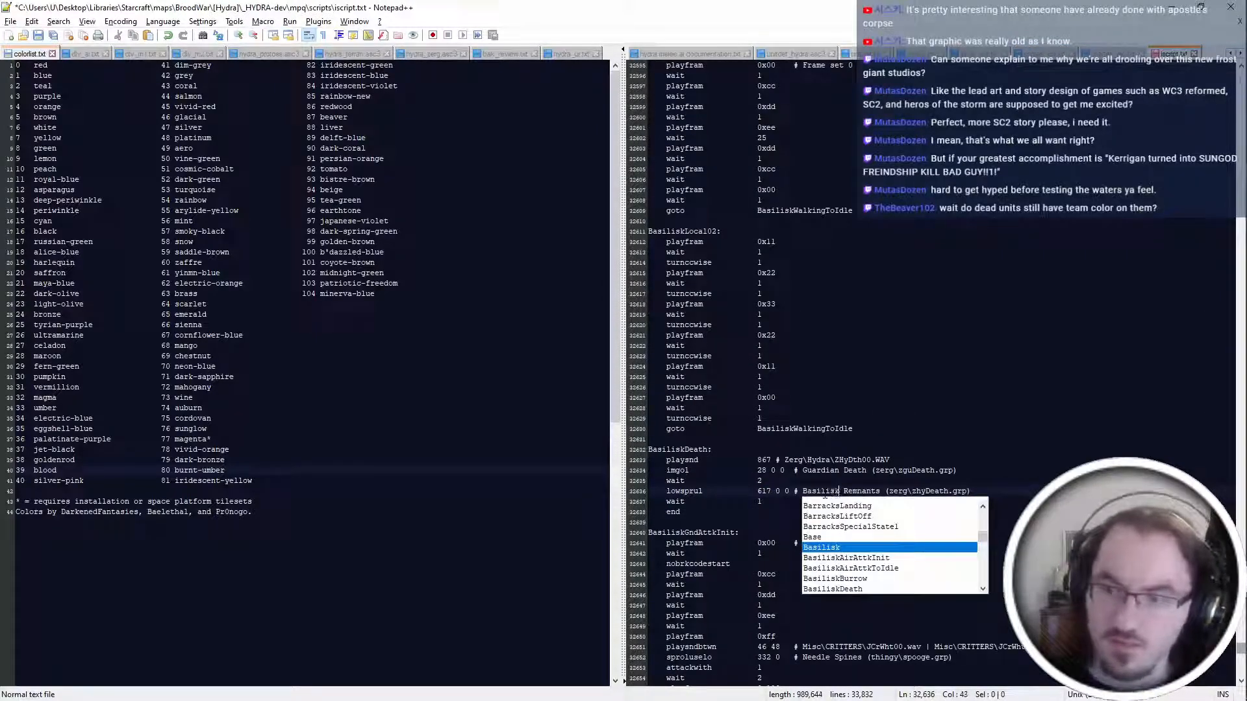
{"action": "key", "text": "ctrl+Left"}
{"action": "key", "text": "ctrl+Left"}
{"action": "key", "text": "Tab"}
{"action": "key", "text": "BackSpace"}
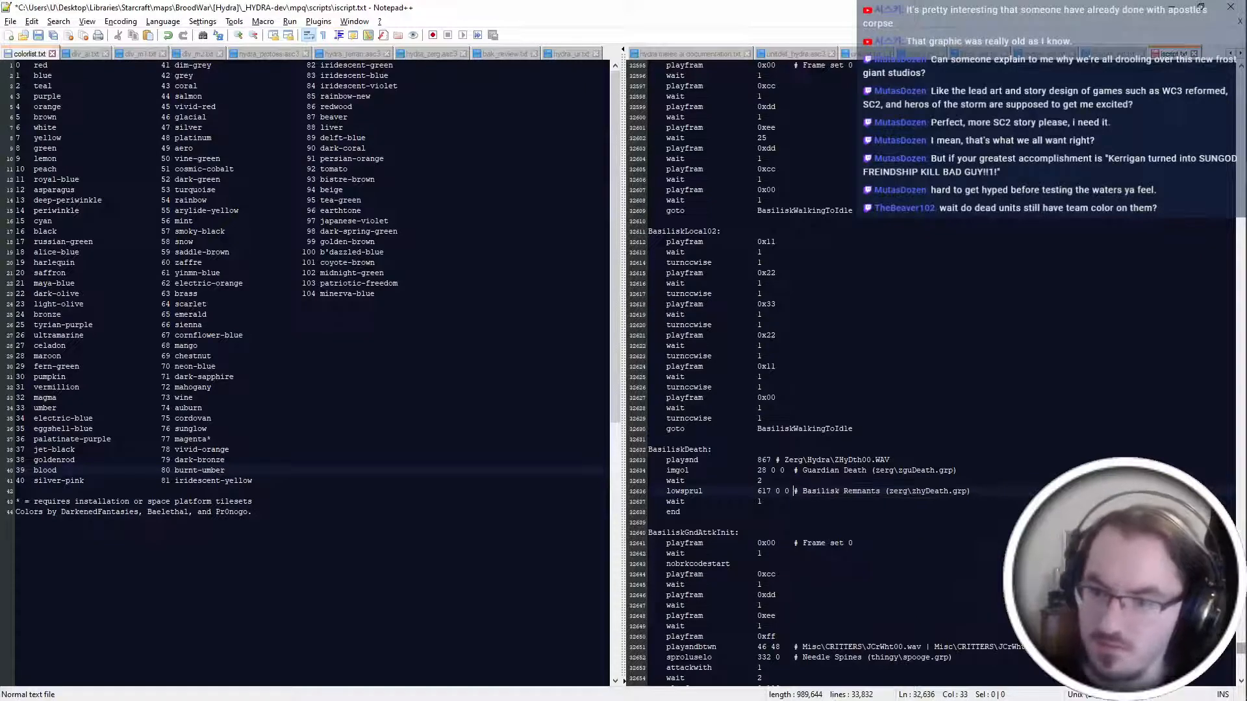
{"action": "key", "text": "BackSpace"}
{"action": "key", "text": "BackSpace"}
{"action": "key", "text": "BackSpace"}
{"action": "type", "text": "hydra\\zerg\\"}
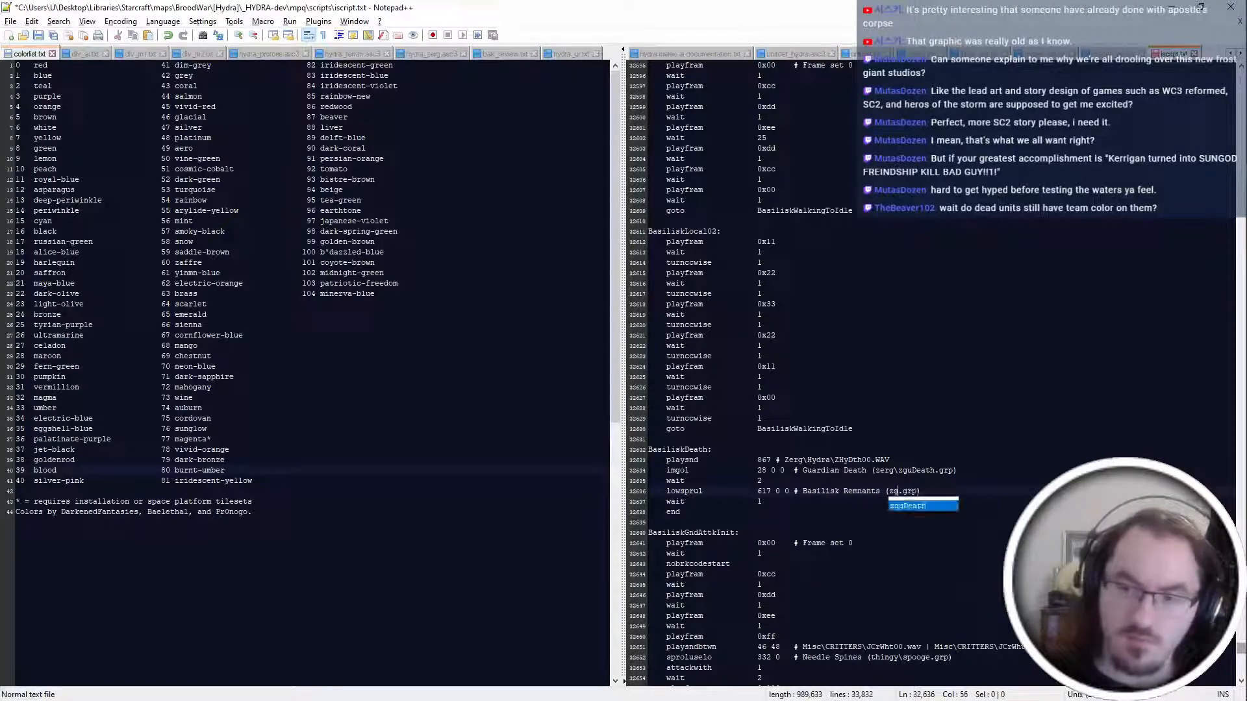
{"action": "type", "text": "basilisk-dea"}
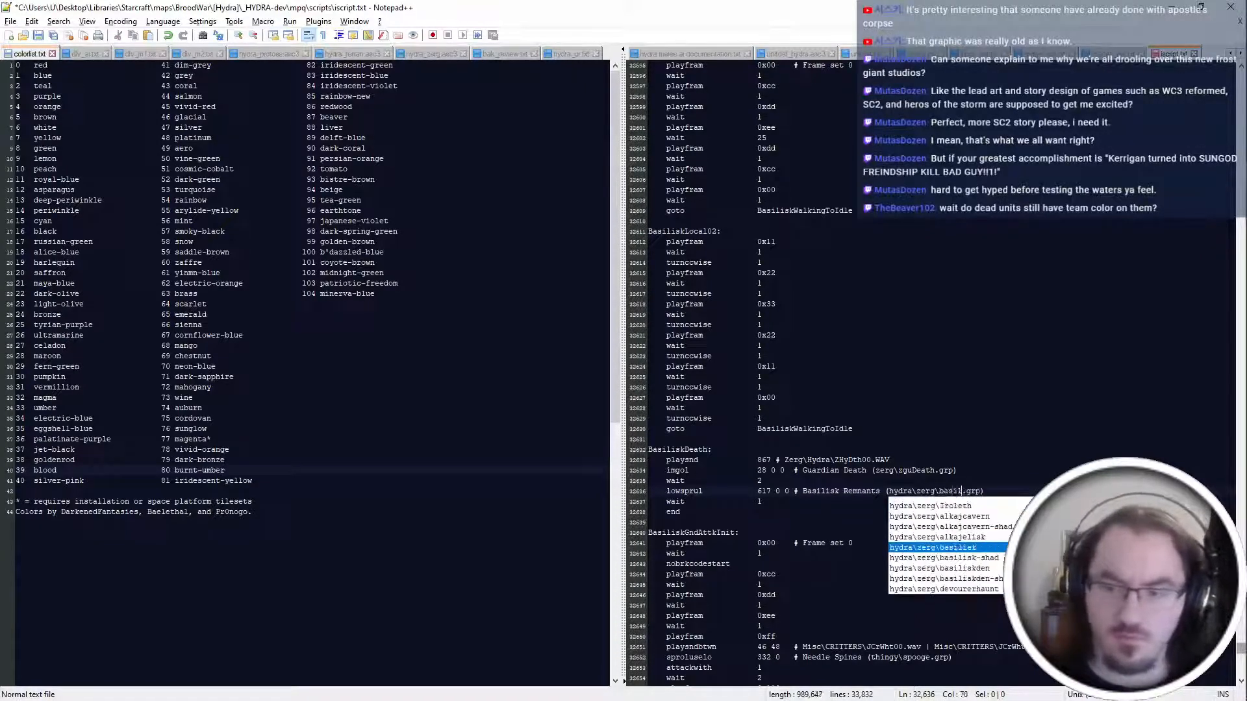
{"action": "key", "text": "Return"}
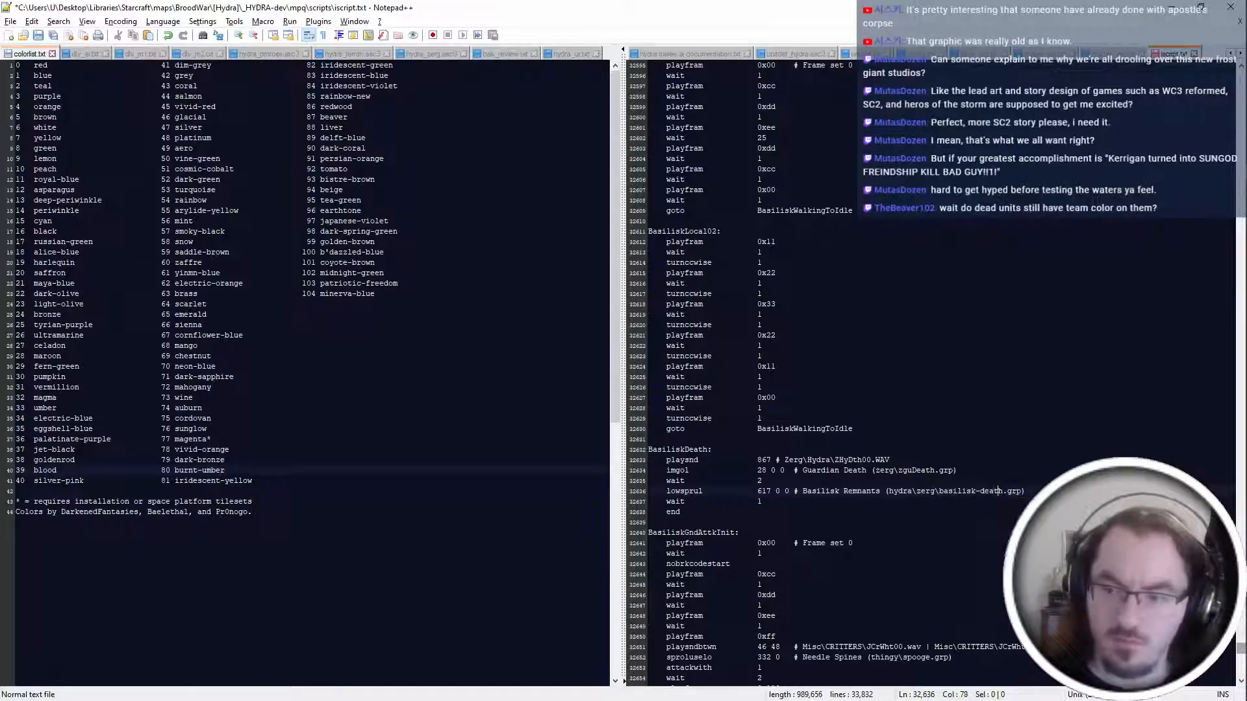
{"action": "key", "text": "Down"}
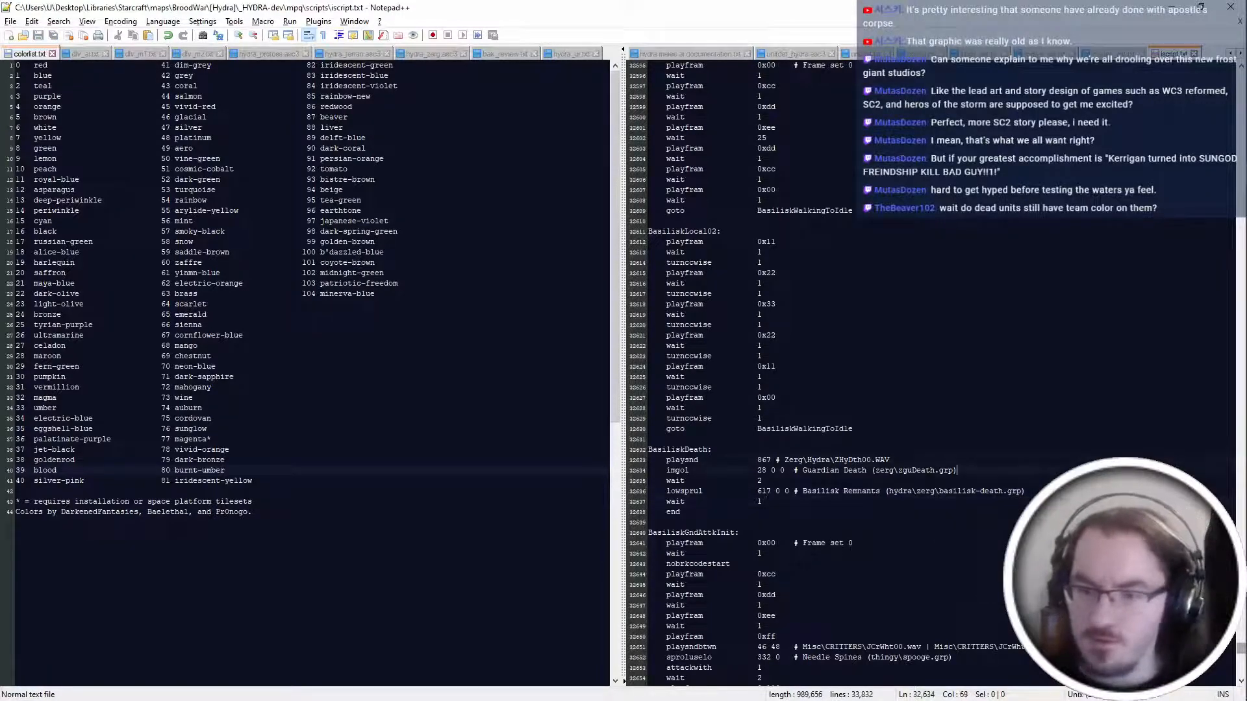
Clear the imgol Guardian Death line under BasiliskDeath, leaving an empty indented line.
{"action": "key", "text": "shift+Up"}
{"action": "key", "text": "Return"}
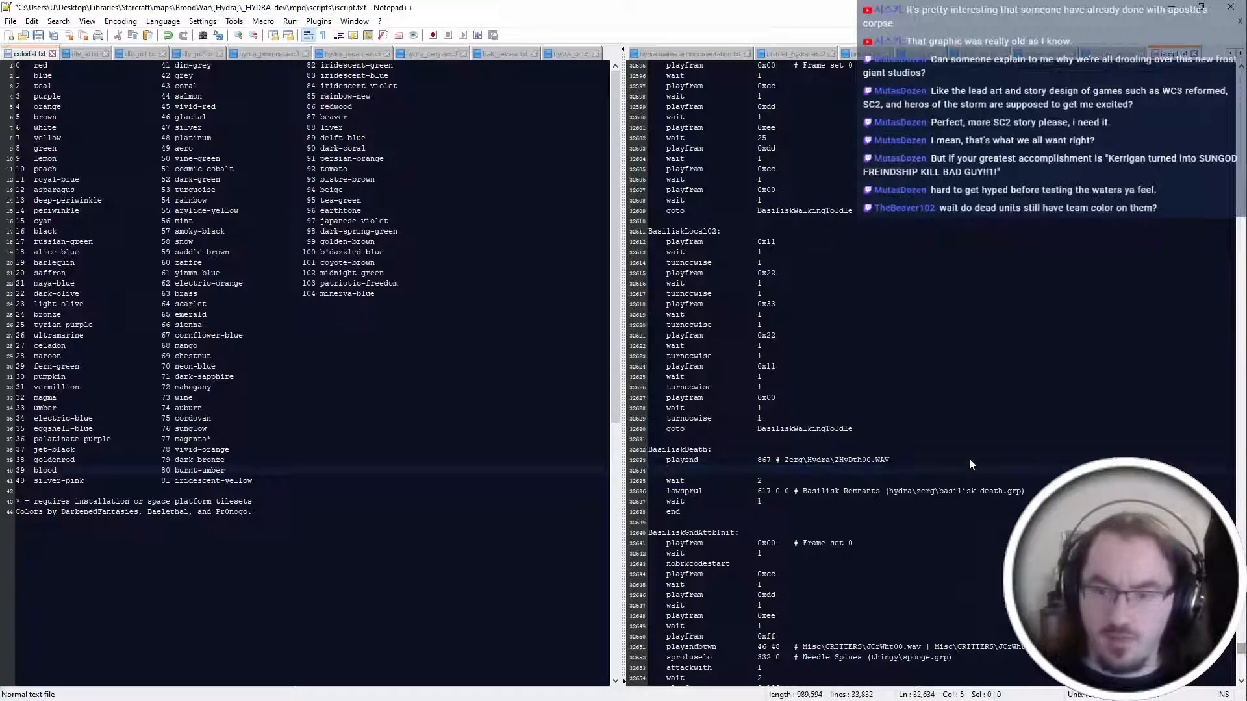
{"action": "type", "text": "plays"}
{"action": "key", "text": "BackSpace"}
{"action": "key", "text": "BackSpace"}
{"action": "key", "text": "BackSpace"}
{"action": "key", "text": "BackSpace"}
{"action": "key", "text": "BackSpace"}
{"action": "key", "text": "BackSpace"}
{"action": "key", "text": "BackSpace"}
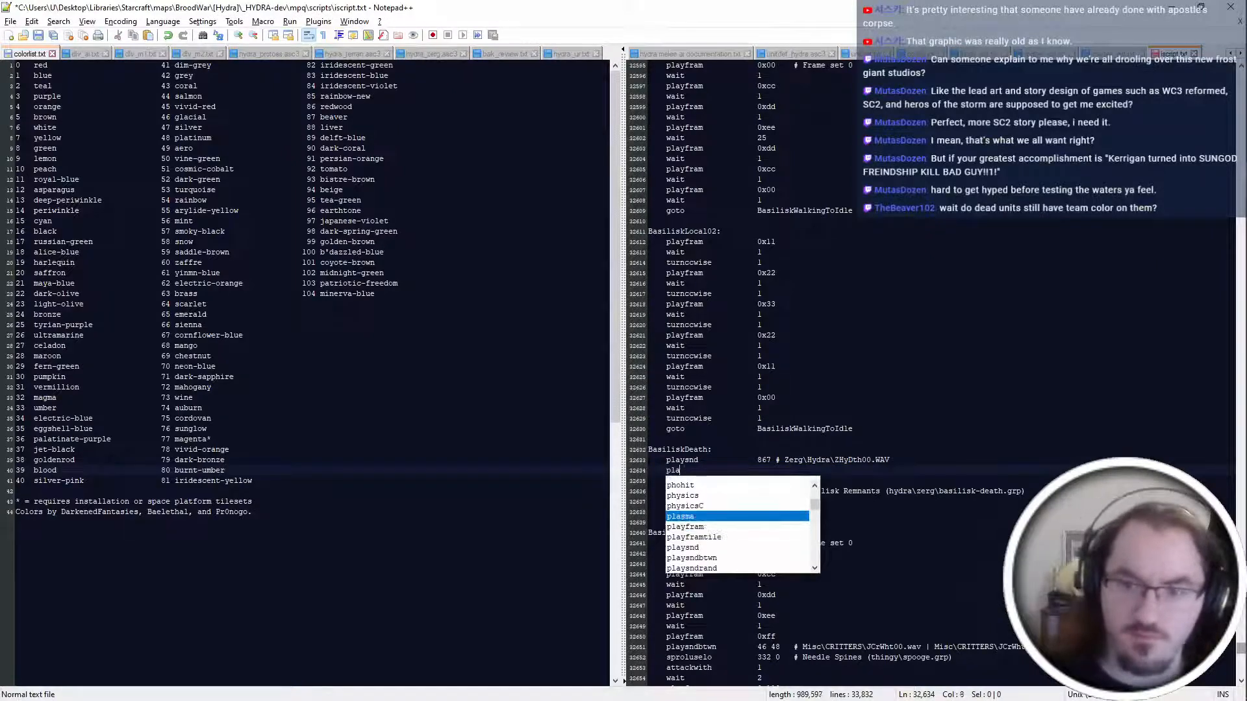
Enter a setfldirect command with value 0 below the playsnd line in BasiliskDeath.
{"action": "type", "text": "setfldirect"}
{"action": "key", "text": "Tab"}
{"action": "type", "text": "0"}
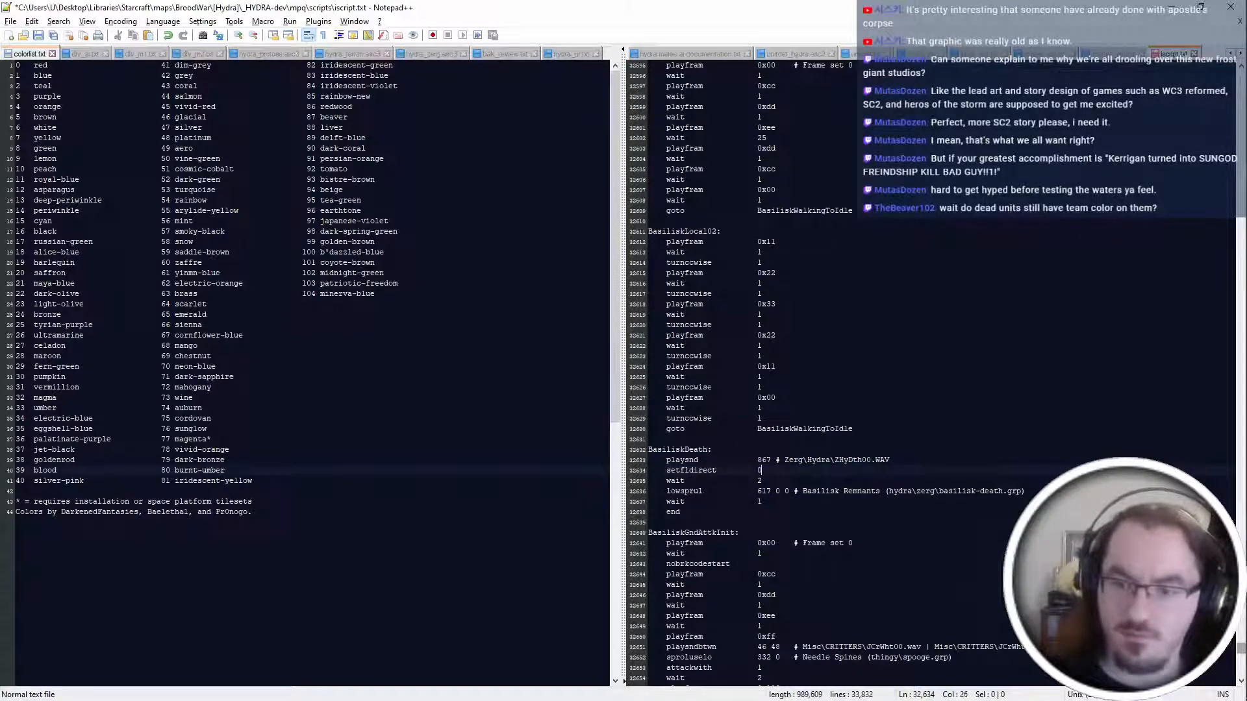
Enter a playfram command below the setfldirect line in BasiliskDeath.
{"action": "key", "text": "Return"}
{"action": "type", "text": "playfram"}
{"action": "key", "text": "ctrl+shift+Left"}
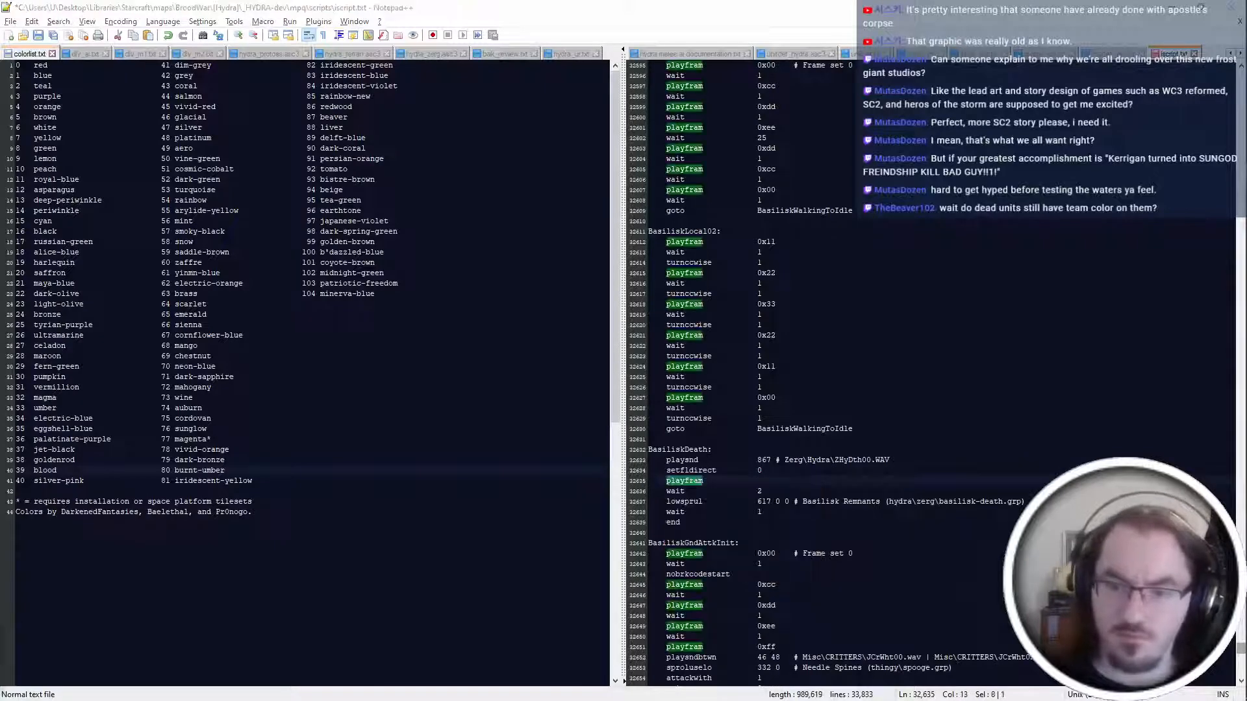
Find HydraliskDeath in iscript.txt and copy its playfram and wait lines for frame set 12, up to frame 211.
{"action": "key", "text": "F3"}
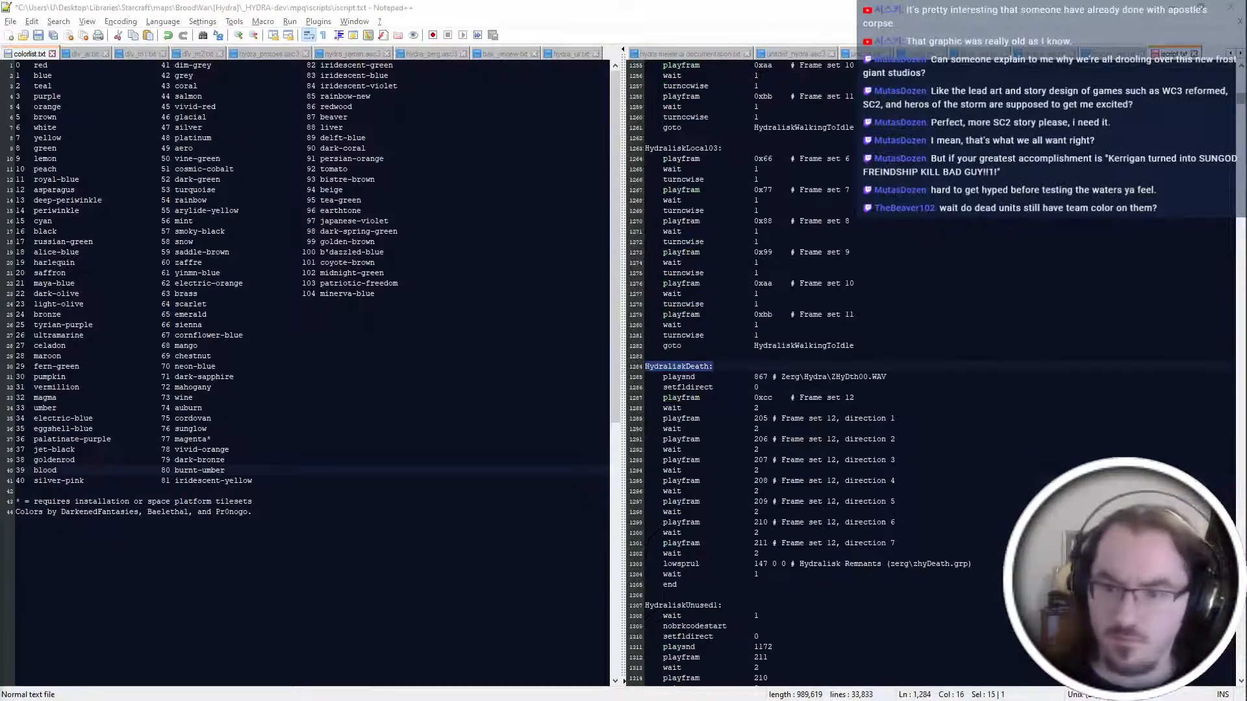
{"action": "key", "text": "Down"}
{"action": "key", "text": "End"}
{"action": "key", "text": "shift+Down"}
{"action": "key", "text": "shift+Down"}
{"action": "key", "text": "shift+Down"}
{"action": "key", "text": "shift+Down"}
{"action": "key", "text": "shift+Down"}
{"action": "key", "text": "shift+Down"}
{"action": "key", "text": "shift+Down"}
{"action": "key", "text": "shift+Down"}
{"action": "key", "text": "shift+Down"}
{"action": "key", "text": "shift+Down"}
{"action": "key", "text": "shift+Down"}
{"action": "key", "text": "shift+Down"}
{"action": "key", "text": "shift+Down"}
{"action": "key", "text": "shift+Down"}
{"action": "key", "text": "shift+Down"}
{"action": "key", "text": "shift+Down"}
{"action": "key", "text": "shift+Down"}
{"action": "key", "text": "shift+Down"}
{"action": "key", "text": "shift+Down"}
{"action": "key", "text": "shift+Down"}
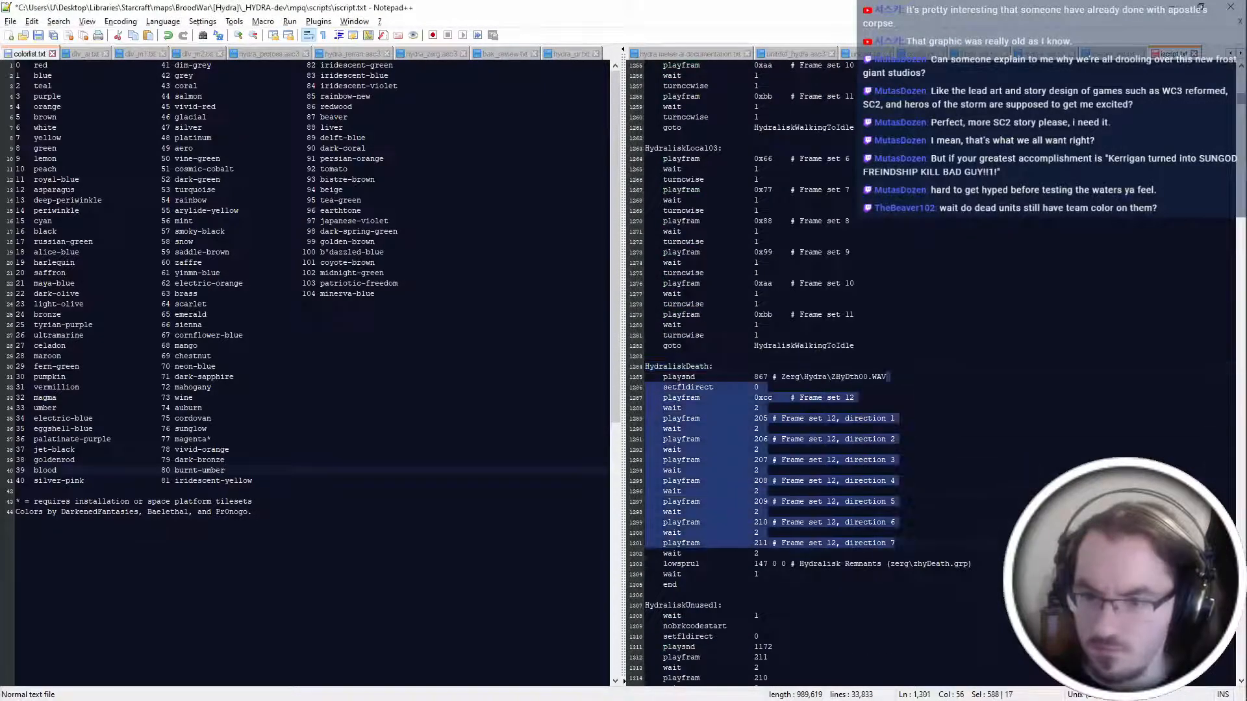
{"action": "key", "text": "shift+Up"}
{"action": "key", "text": "shift+Up"}
{"action": "key", "text": "shift+Up"}
{"action": "key", "text": "ctrl+c"}
{"action": "key", "text": "Up"}
{"action": "key", "text": "Up"}
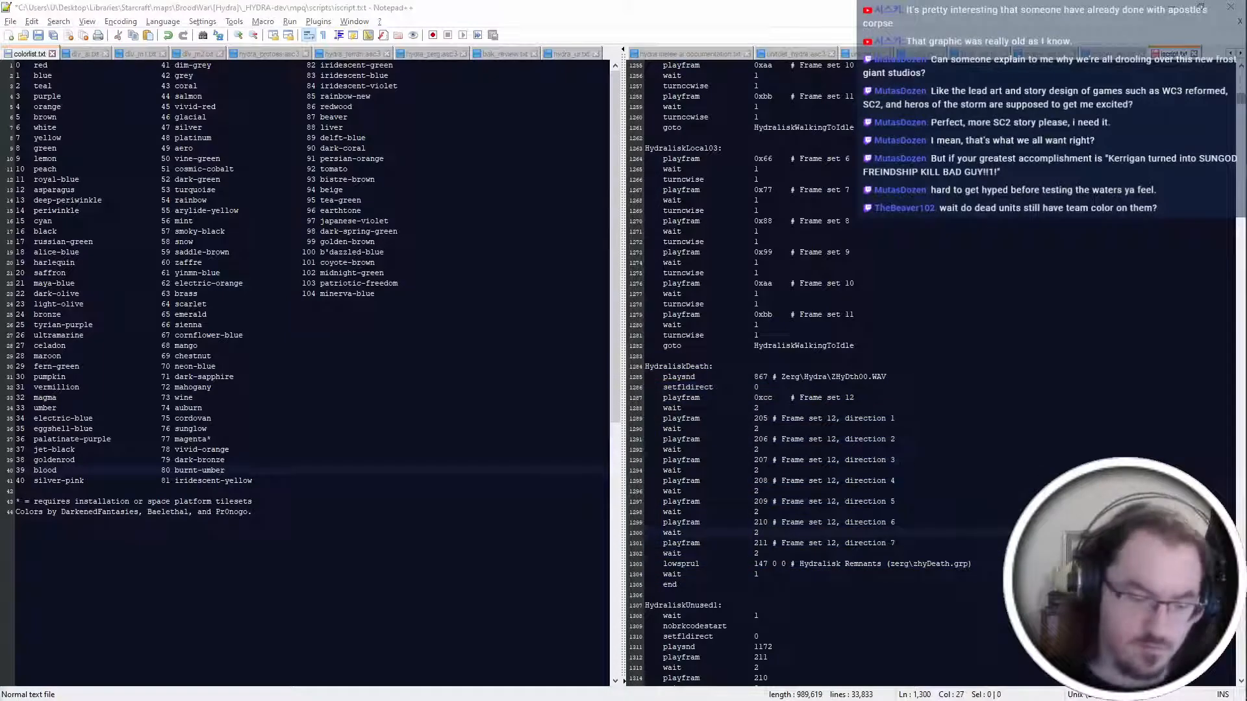
Return to BasiliskDeath and replace the playfram and wait lines below setfldirect with the copied Hydralisk death frame sequence.
{"action": "key", "text": "F3"}
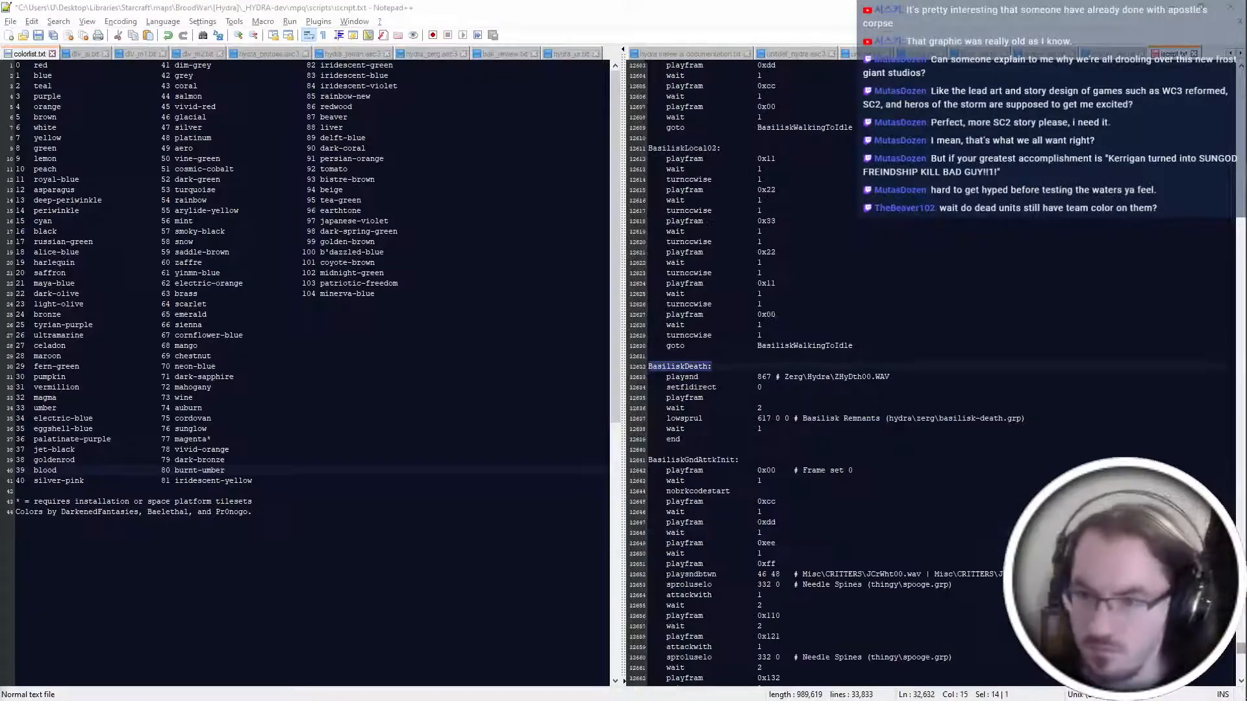
{"action": "key", "text": "Down"}
{"action": "key", "text": "Down"}
{"action": "key", "text": "End"}
{"action": "key", "text": "shift+Down"}
{"action": "key", "text": "shift+Down"}
{"action": "key", "text": "ctrl+v"}
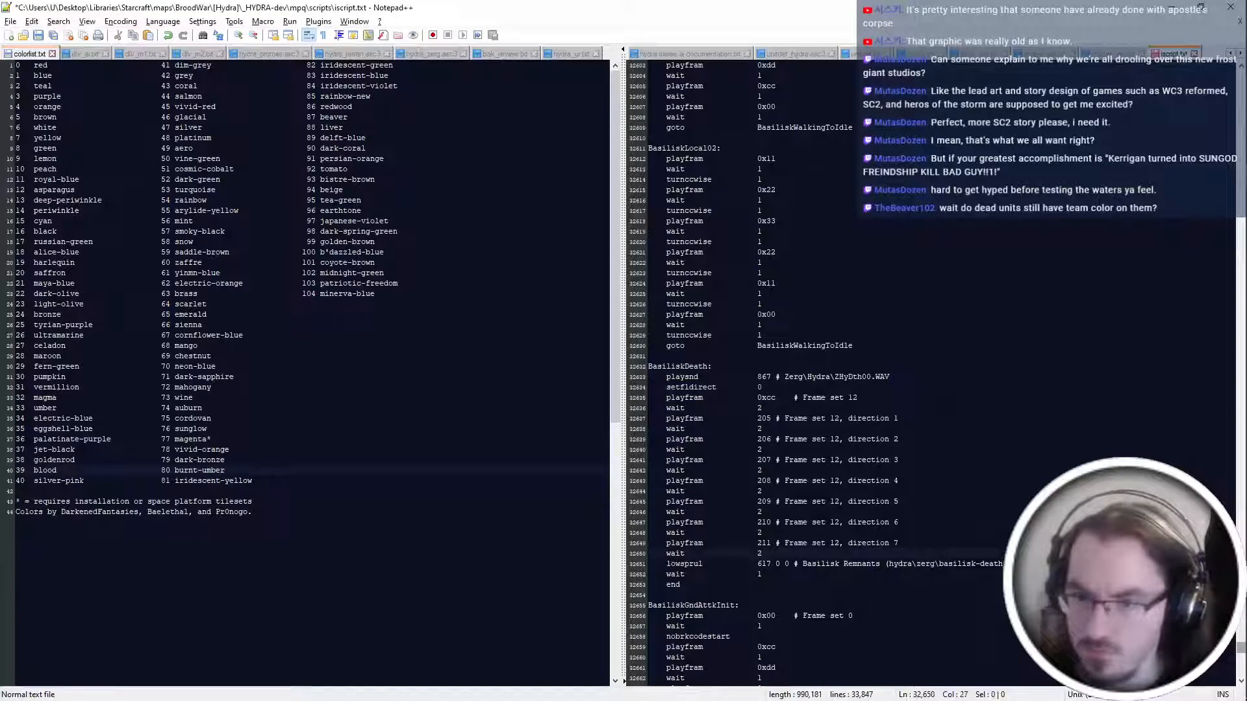
Remove the trailing frame set comments from the playfram 205 to 211 lines in BasiliskDeath.
{"action": "key", "text": "Up"}
{"action": "key", "text": "Up"}
{"action": "key", "text": "Up"}
{"action": "key", "text": "Up"}
{"action": "key", "text": "Up"}
{"action": "key", "text": "Up"}
{"action": "key", "text": "Up"}
{"action": "key", "text": "Up"}
{"action": "key", "text": "Up"}
{"action": "key", "text": "Up"}
{"action": "key", "text": "Up"}
{"action": "key", "text": "Up"}
{"action": "key", "text": "Up"}
{"action": "key", "text": "Right"}
{"action": "key", "text": "Right"}
{"action": "key", "text": "shift+End"}
{"action": "key", "text": "Delete"}
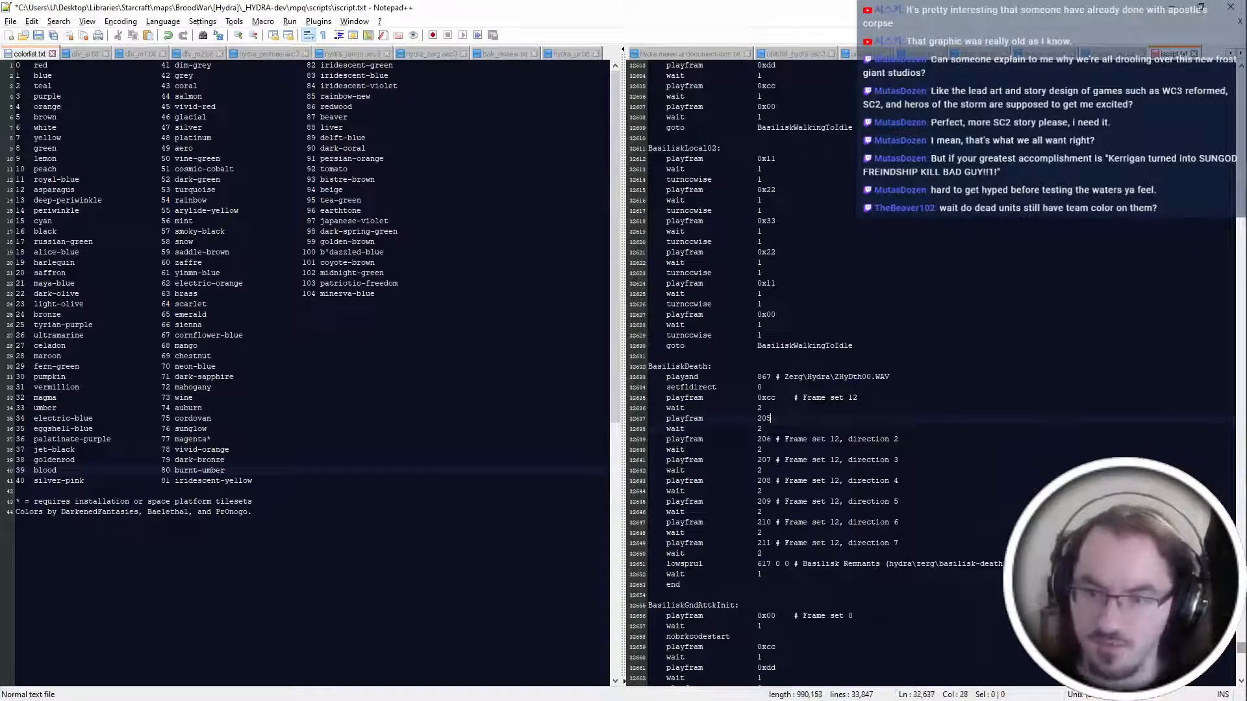
{"action": "key", "text": "Down"}
{"action": "key", "text": "Down"}
{"action": "key", "text": "shift+End"}
{"action": "key", "text": "Delete"}
{"action": "key", "text": "Down"}
{"action": "key", "text": "Down"}
{"action": "key", "text": "Down"}
{"action": "key", "text": "Down"}
{"action": "key", "text": "Right"}
{"action": "key", "text": "Right"}
{"action": "key", "text": "Right"}
{"action": "key", "text": "Right"}
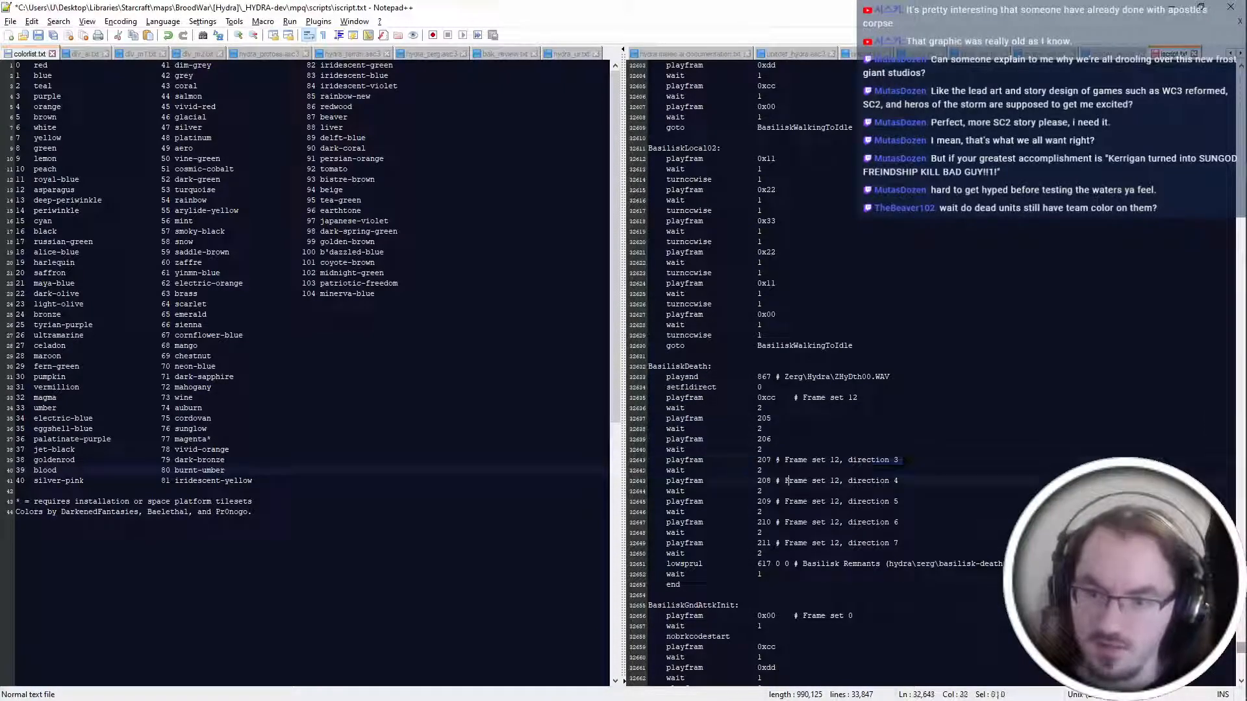
{"action": "key", "text": "Up"}
{"action": "key", "text": "Up"}
{"action": "key", "text": "Left"}
{"action": "key", "text": "Left"}
{"action": "key", "text": "Left"}
{"action": "key", "text": "Left"}
{"action": "key", "text": "shift+End"}
{"action": "key", "text": "Delete"}
{"action": "key", "text": "Down"}
{"action": "key", "text": "Down"}
{"action": "key", "text": "shift+End"}
{"action": "key", "text": "Delete"}
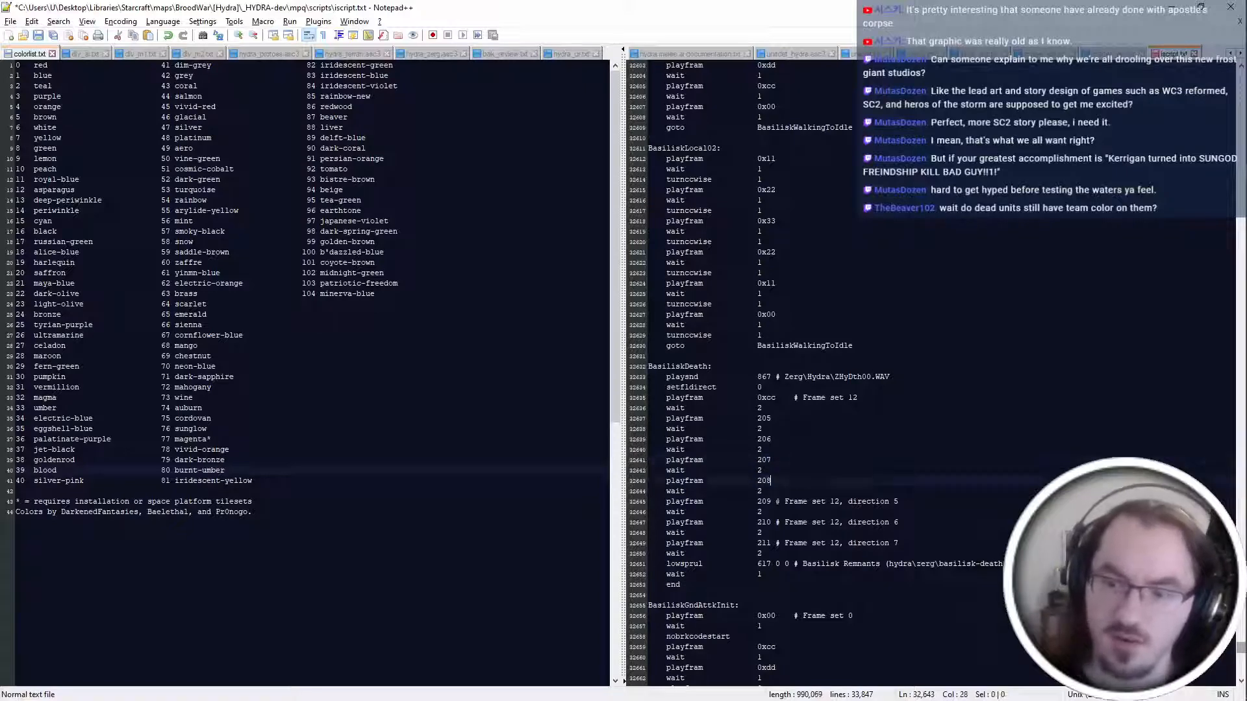
{"action": "key", "text": "Down"}
{"action": "key", "text": "Down"}
{"action": "key", "text": "shift+End"}
{"action": "key", "text": "Delete"}
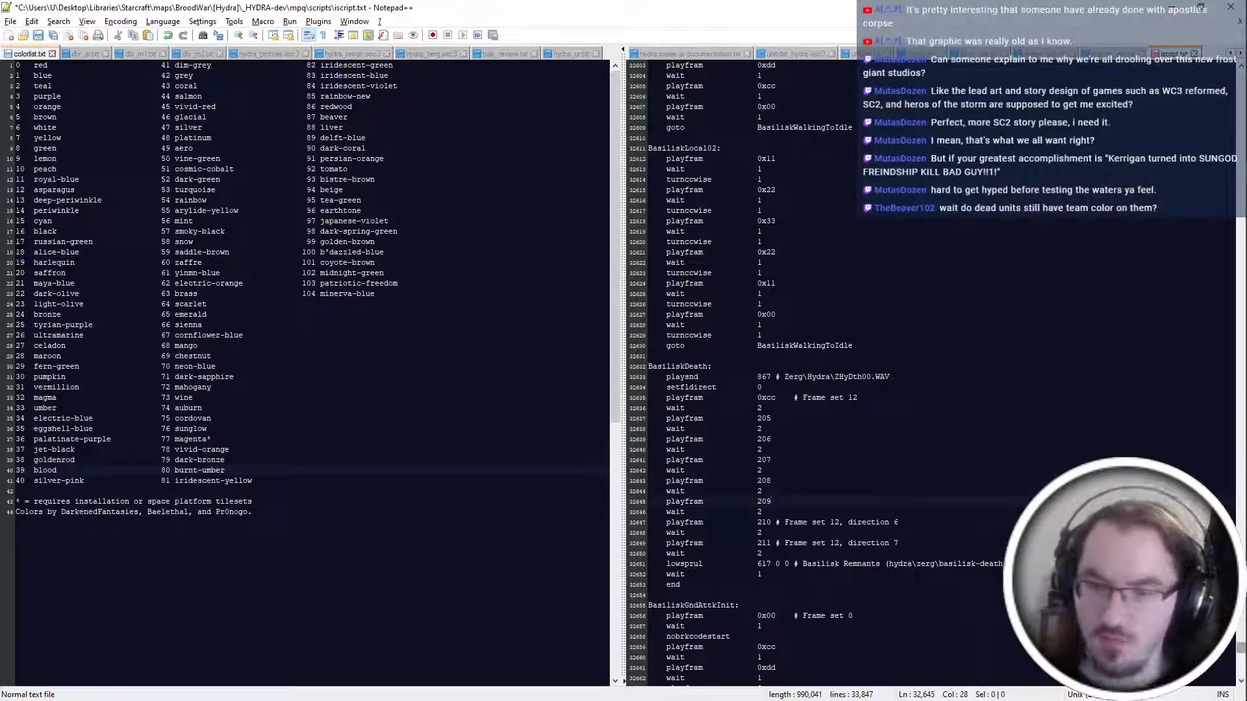
{"action": "key", "text": "Down"}
{"action": "key", "text": "Down"}
{"action": "key", "text": "shift+End"}
{"action": "key", "text": "Delete"}
{"action": "key", "text": "Down"}
{"action": "key", "text": "Down"}
{"action": "key", "text": "shift+End"}
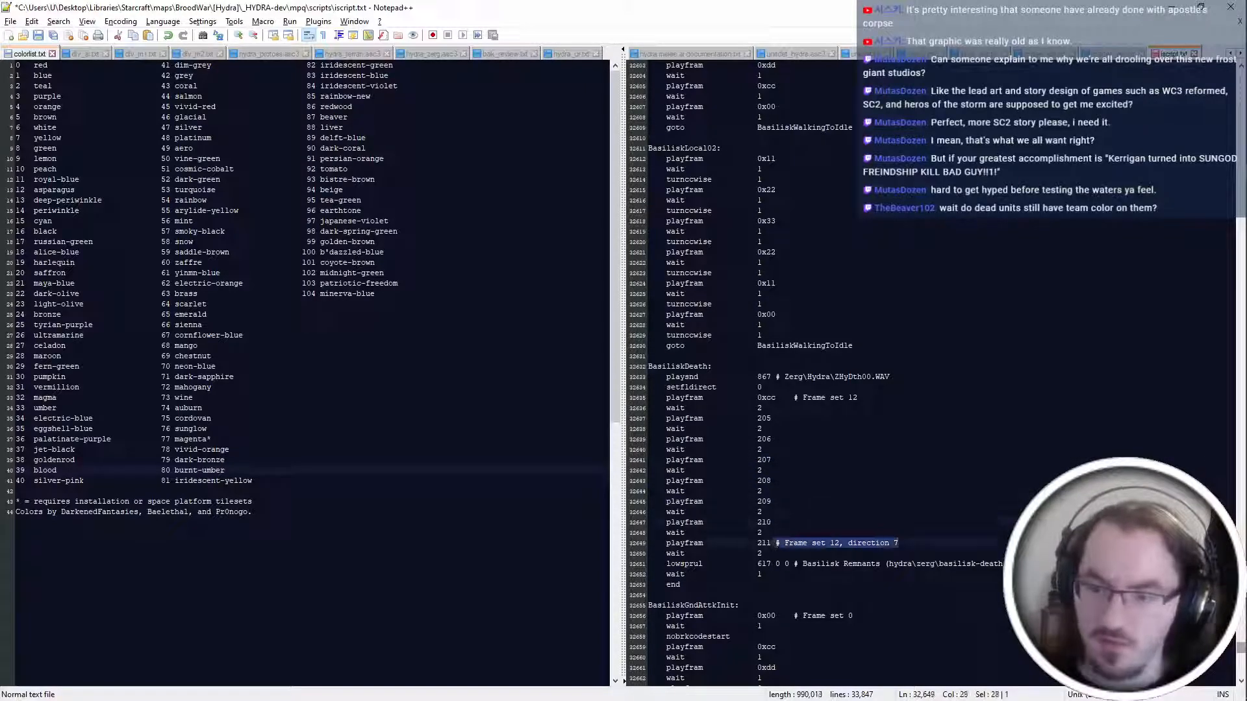
{"action": "key", "text": "Delete"}
{"action": "left_click", "coordinate": [830, 397]}
{"action": "key", "text": "alt+Tab"}
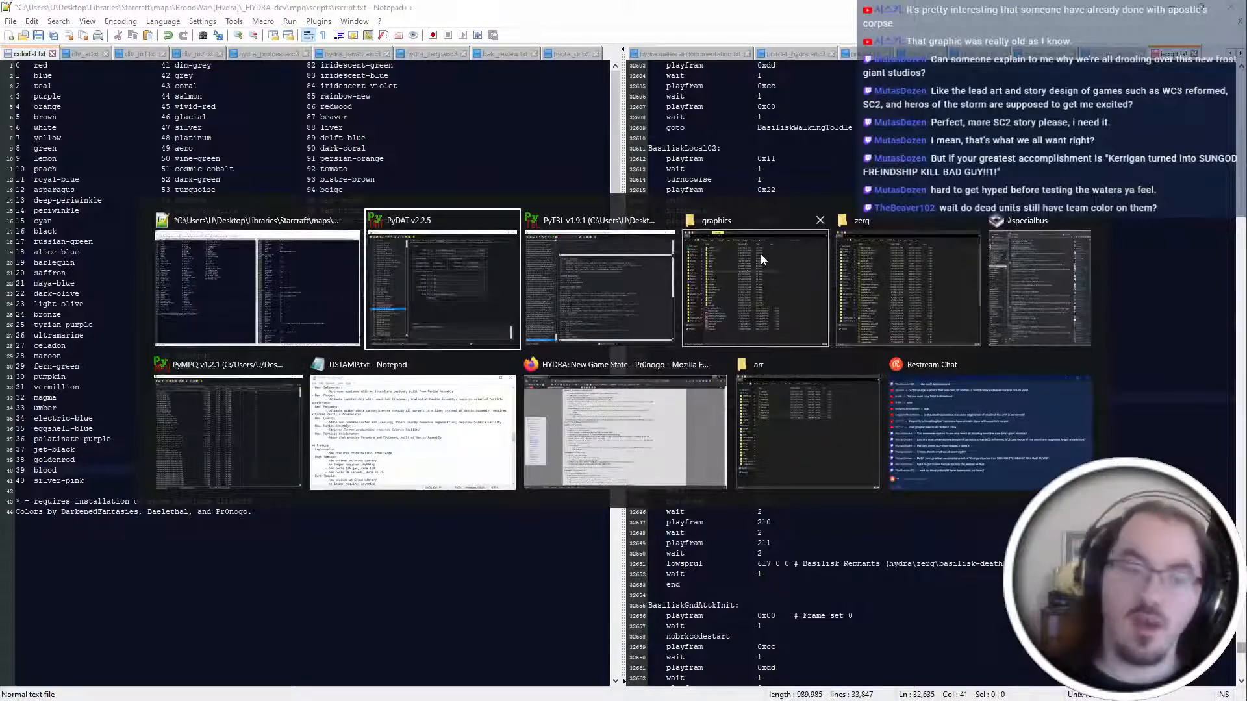
{"action": "left_click", "coordinate": [451, 290]}
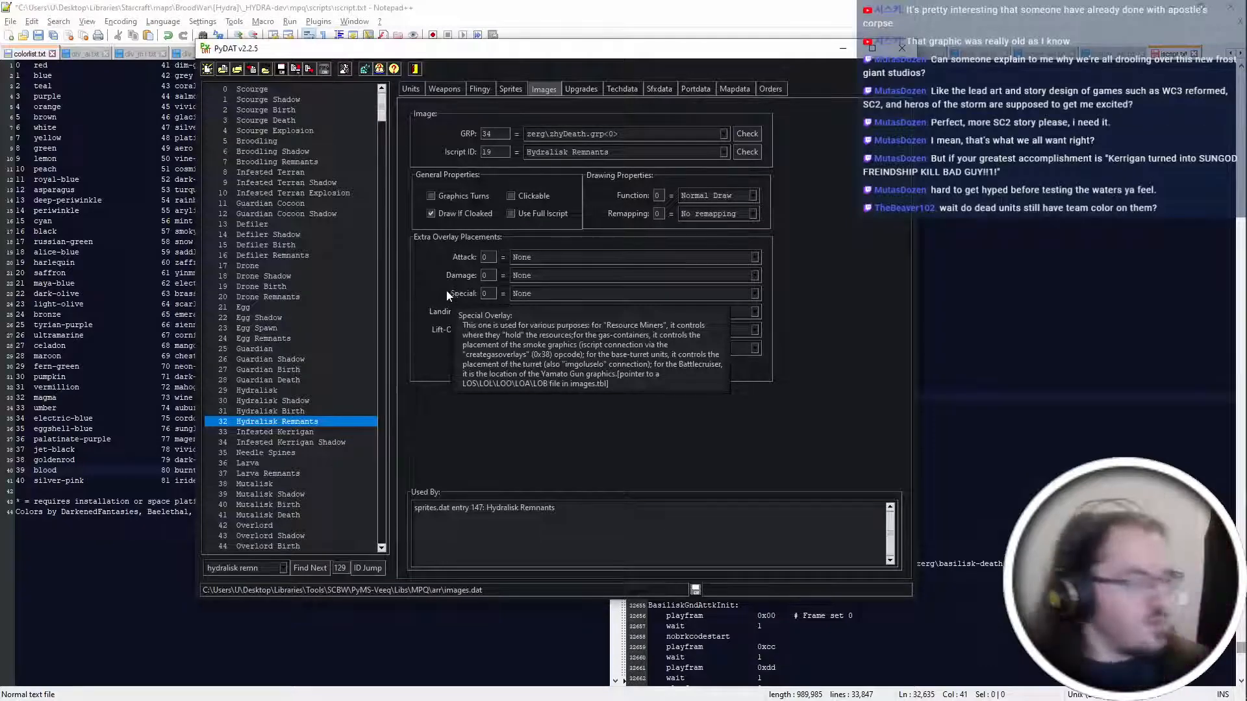
{"action": "key", "text": "alt+Tab"}
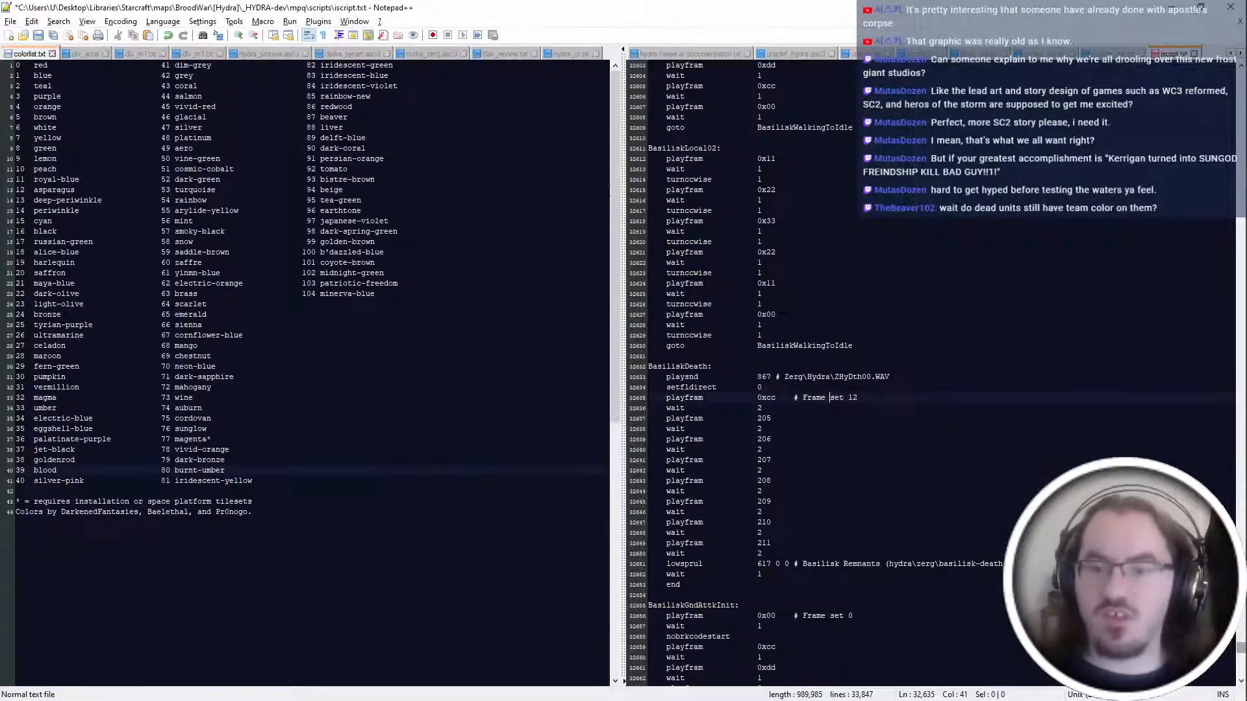
{"action": "key", "text": "alt+Tab"}
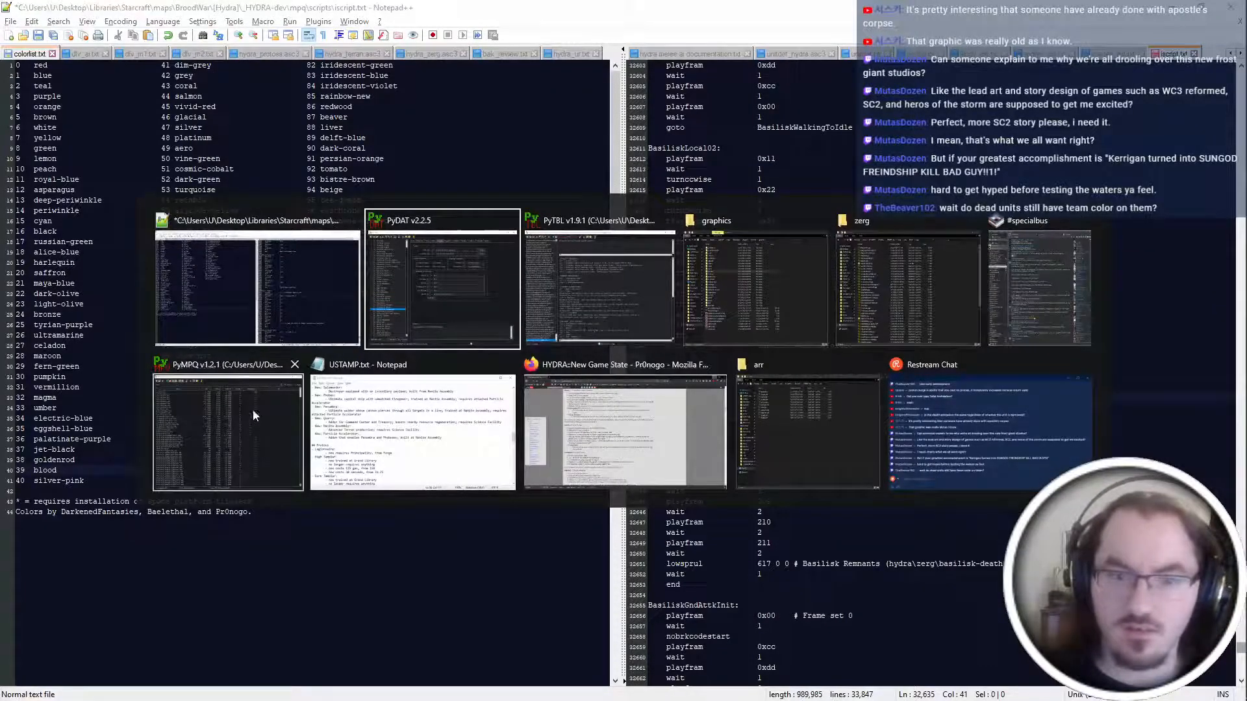
{"action": "left_click", "coordinate": [749, 310]}
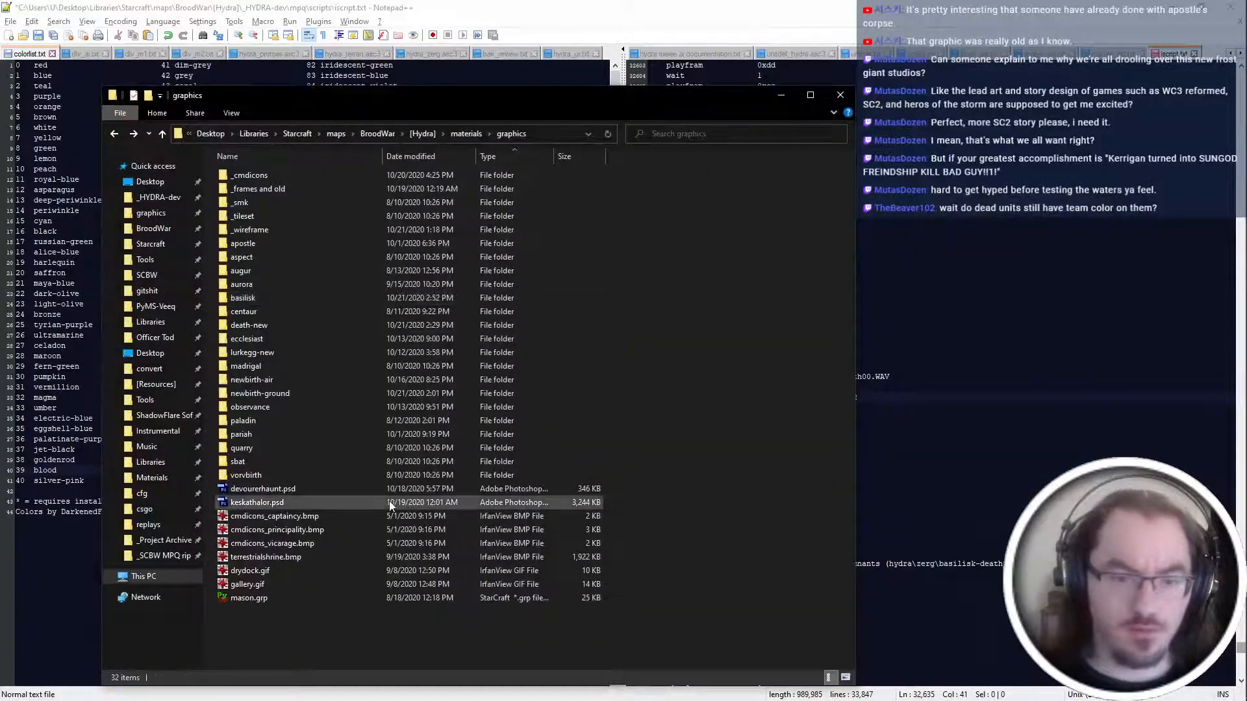
Switch to the zerg unit folder, open basilisk.grp in PyGRP and select its last frame, Frame 441.
{"action": "key", "text": "alt+Tab"}
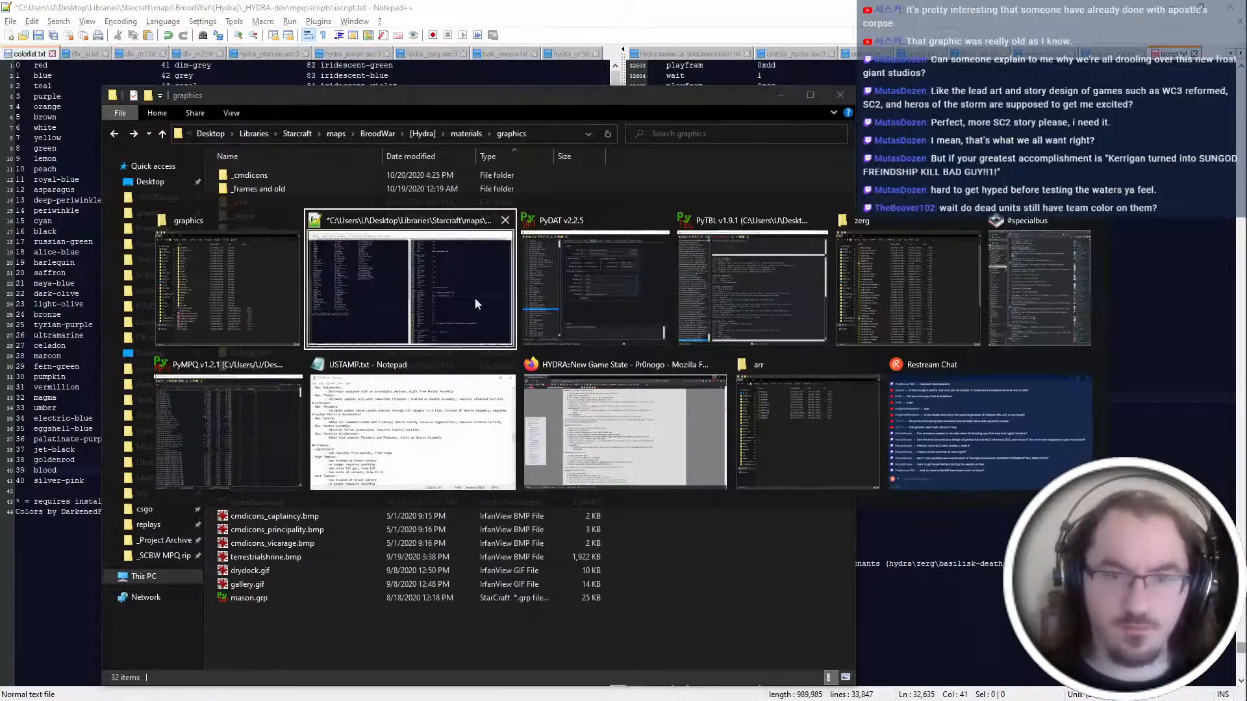
{"action": "key", "text": "Tab"}
{"action": "key", "text": "Tab"}
{"action": "key", "text": "Tab"}
{"action": "left_click", "coordinate": [364, 226]}
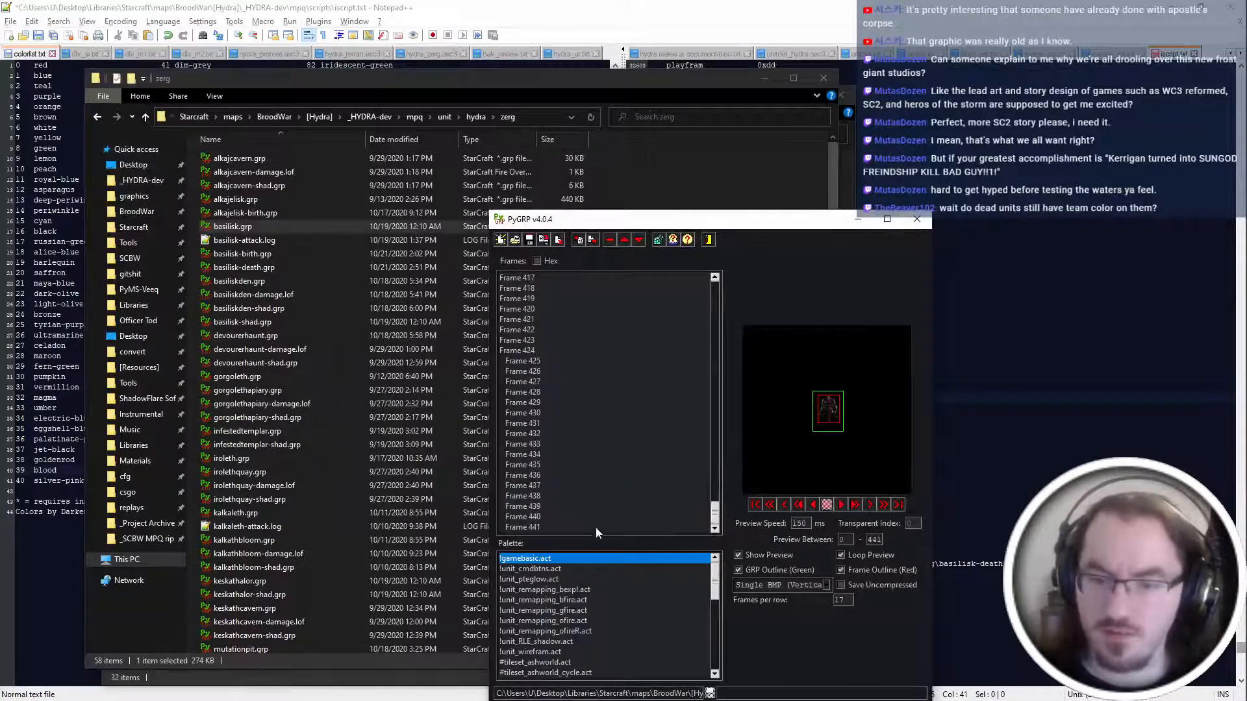
{"action": "left_click", "coordinate": [591, 529]}
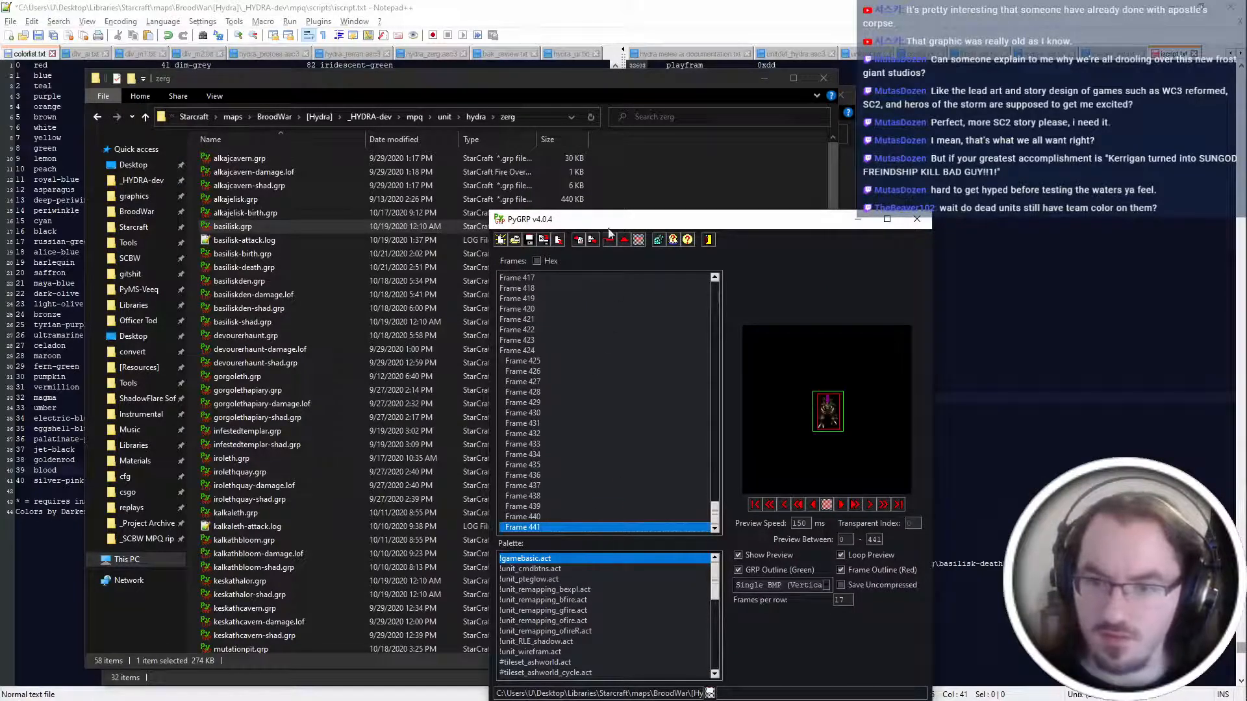
Select all frames of basilisk.grp and set the export mode to One BMP per Frame.
{"action": "key", "text": "ctrl+a"}
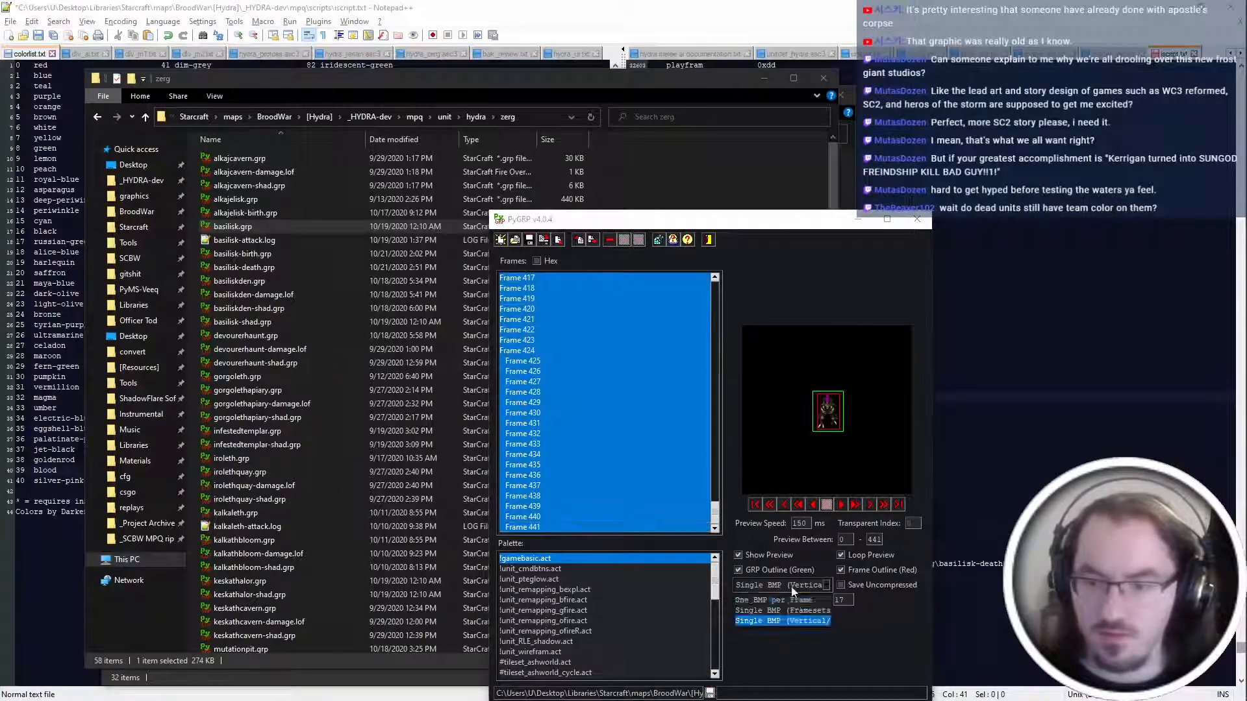
{"action": "left_click", "coordinate": [766, 585]}
{"action": "left_click", "coordinate": [745, 620]}
Export the selected frames as BMP files into a new Desktop folder named basilisk, and close PyGRP.
{"action": "key", "text": "ctrl+e"}
{"action": "left_click", "coordinate": [772, 261]}
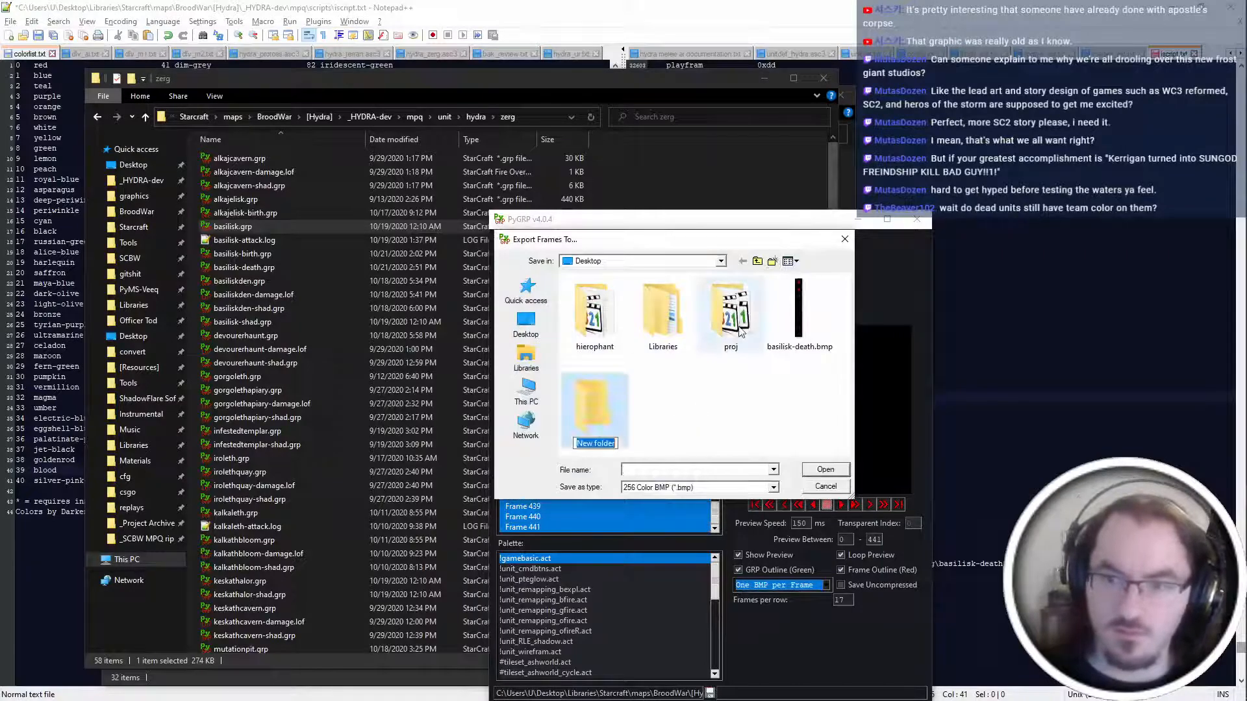
{"action": "type", "text": "basilisk"}
{"action": "key", "text": "Return"}
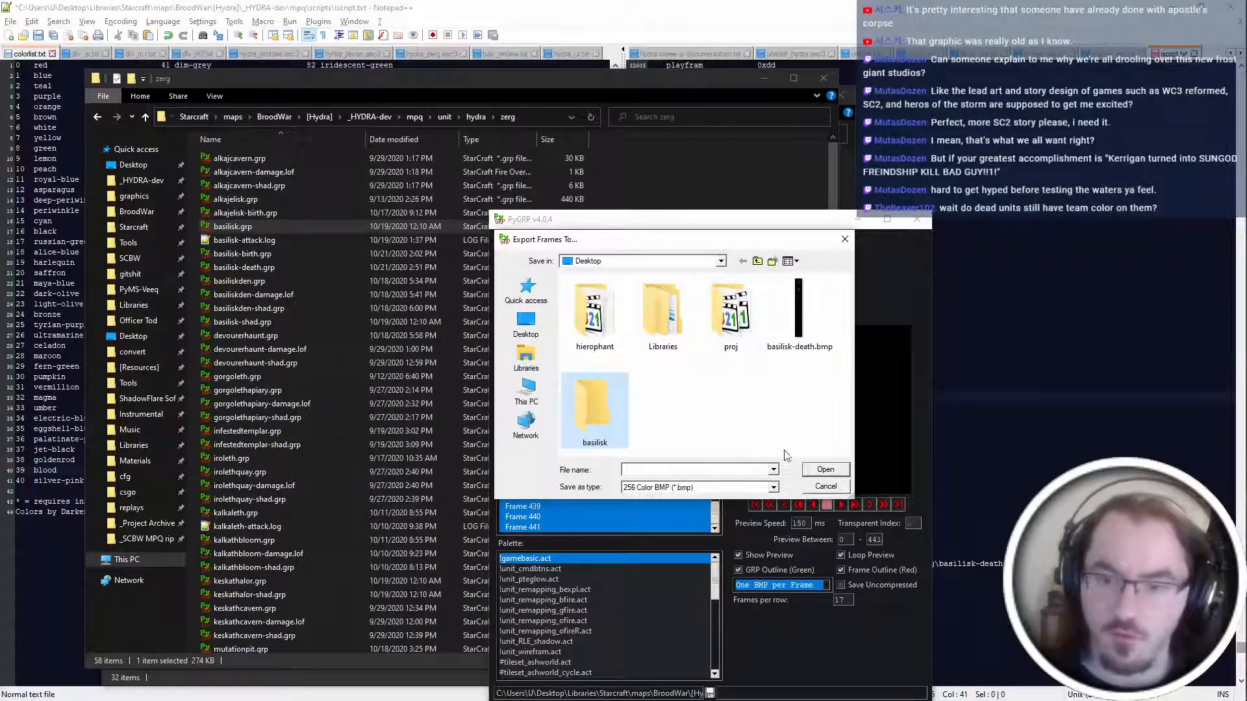
{"action": "double_click", "coordinate": [602, 429]}
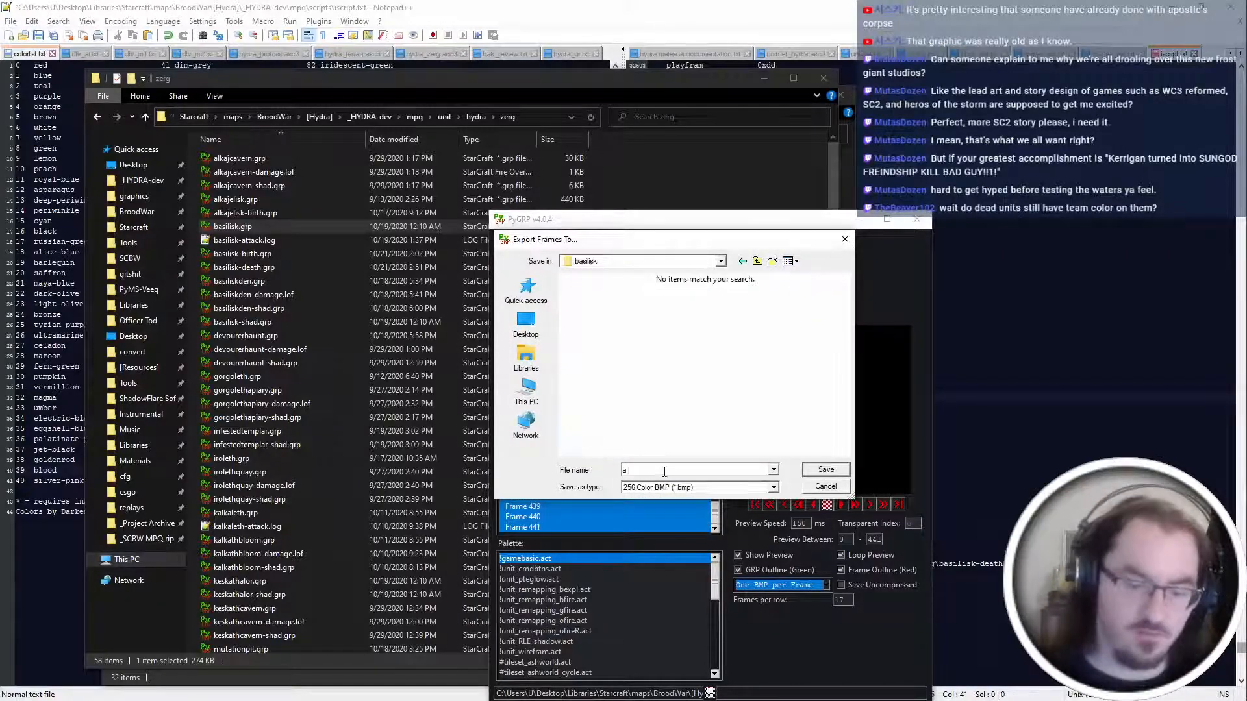
{"action": "key", "text": "Return"}
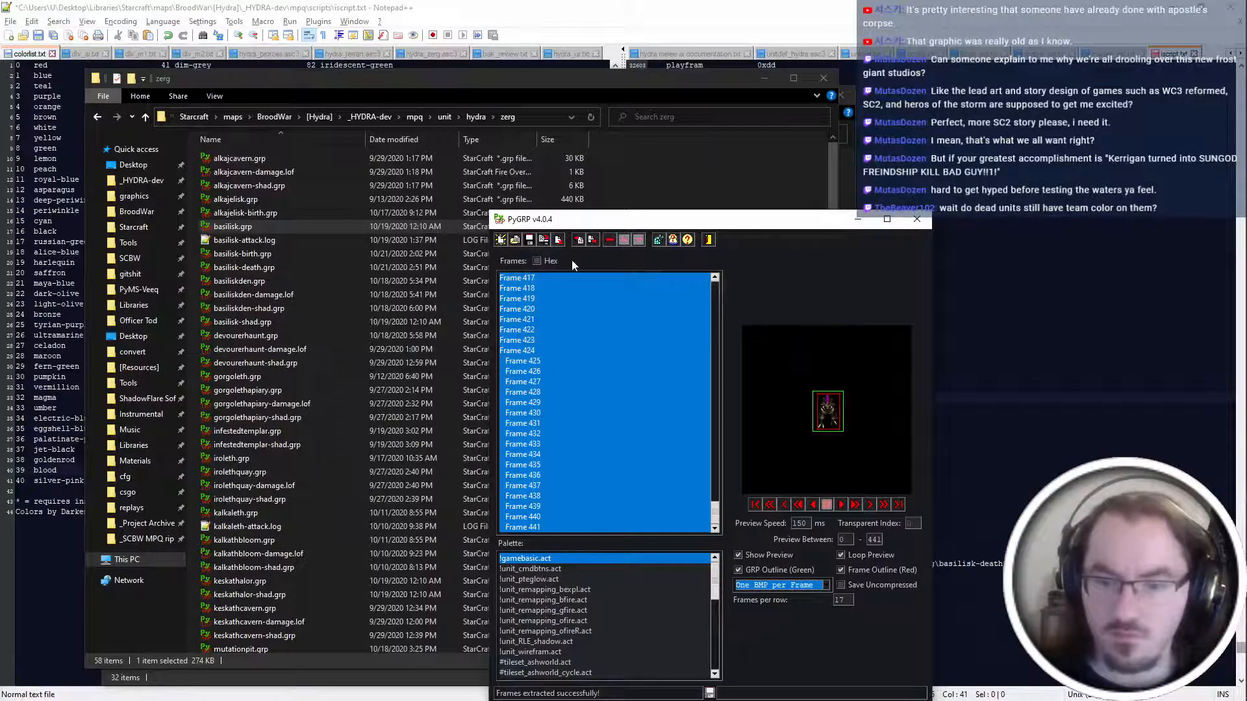
{"action": "left_click", "coordinate": [917, 219]}
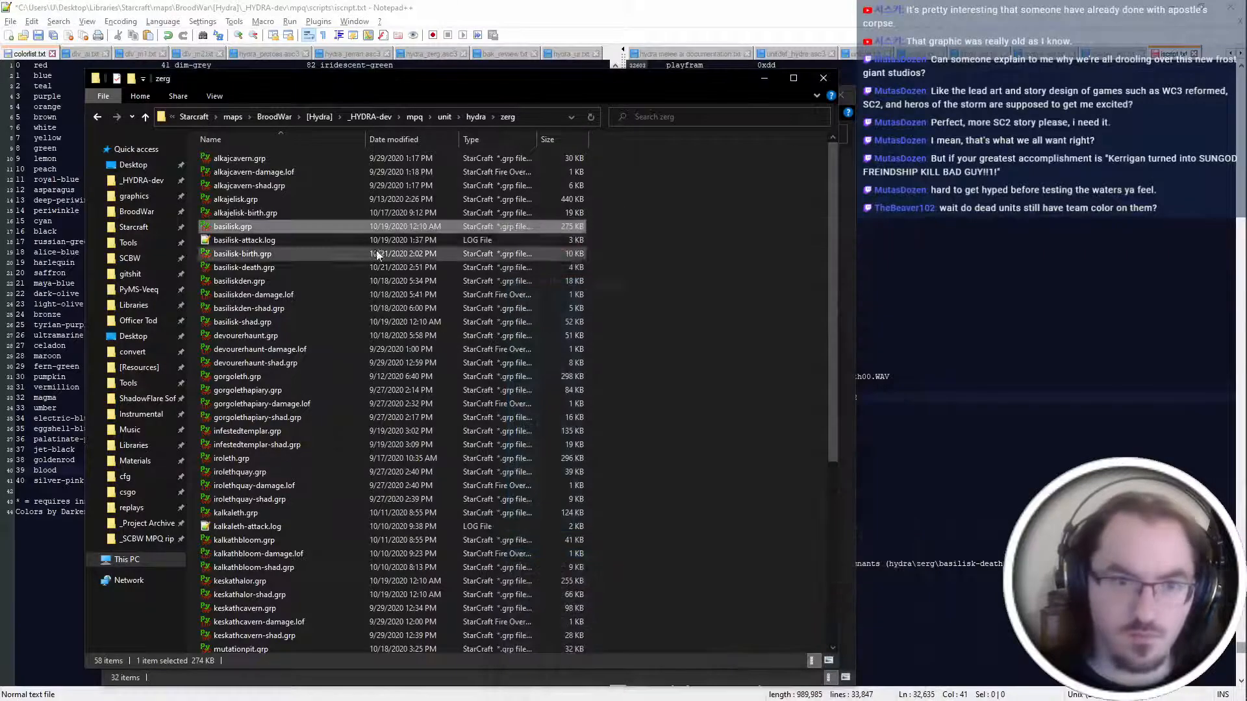
Open basilisk-death.grp from the Desktop in PyGRP and return the file window to the zerg folder.
{"action": "left_click", "coordinate": [133, 164]}
{"action": "double_click", "coordinate": [244, 240]}
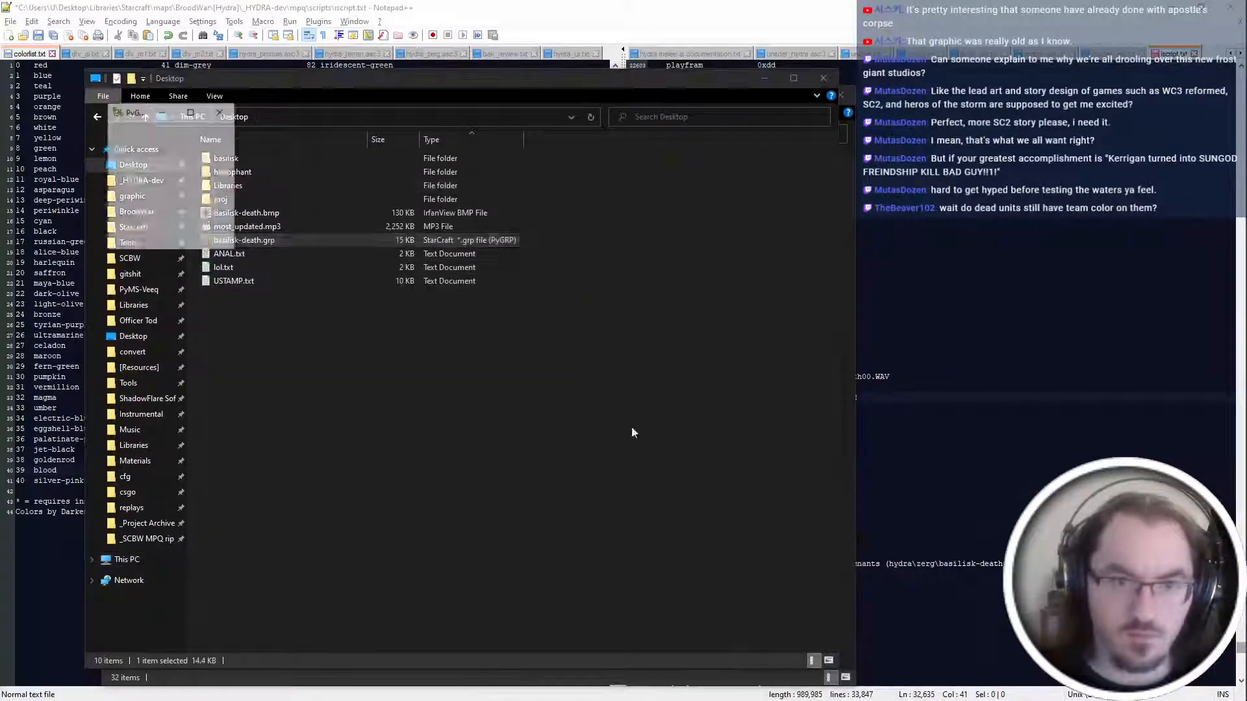
{"action": "key", "text": "alt+Left"}
Export all basilisk-death.grp frames to the Desktop with the file name basilisk.bmp, and close PyGRP.
{"action": "key", "text": "ctrl+e"}
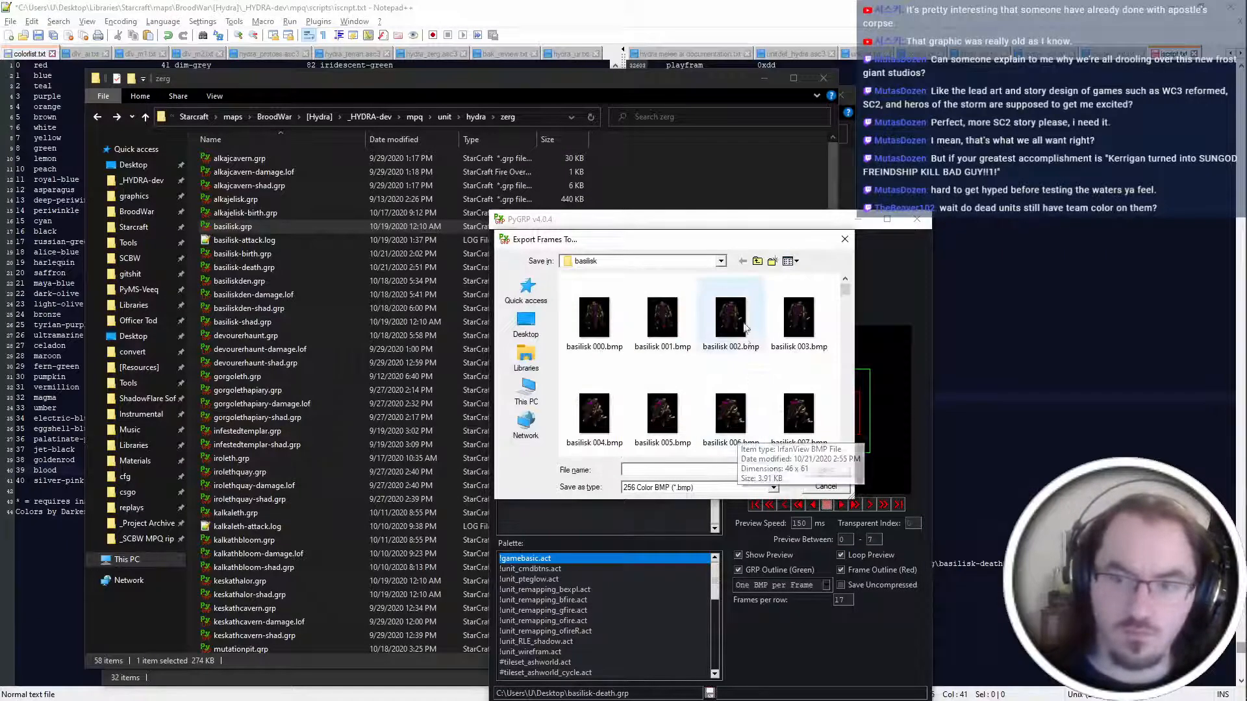
{"action": "key", "text": "BackSpace"}
{"action": "type", "text": "lisk"}
{"action": "key", "text": "Return"}
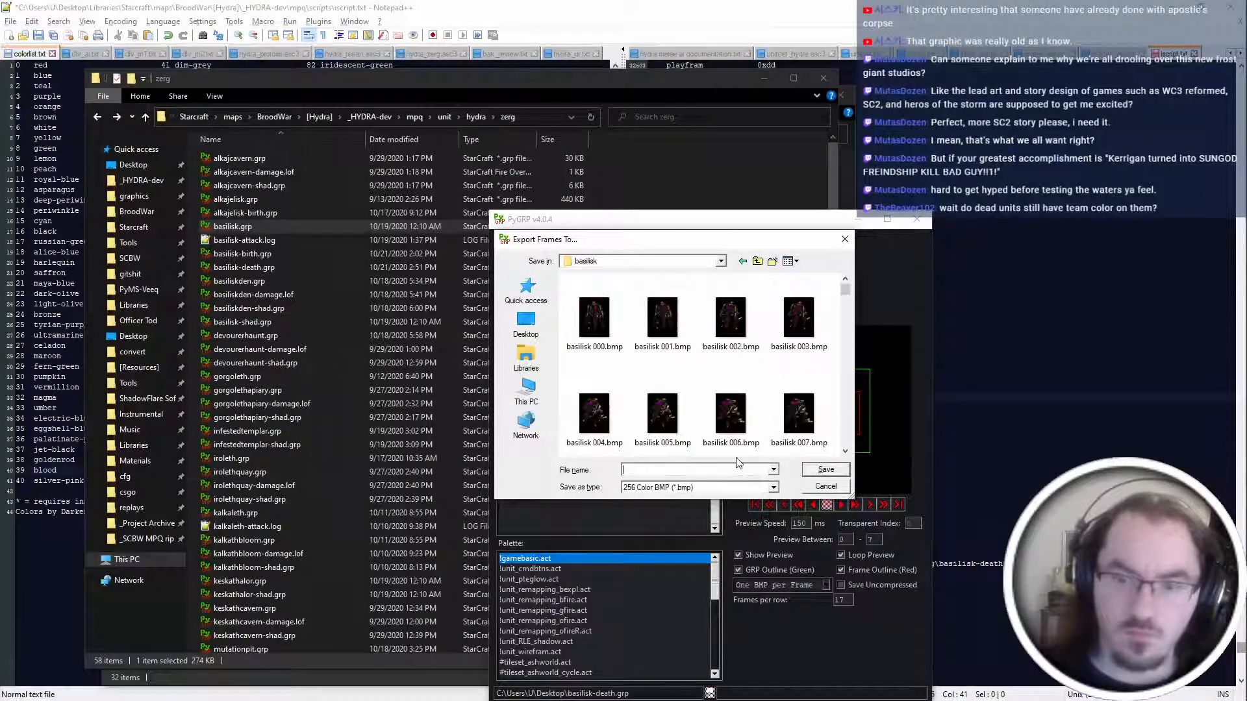
{"action": "left_click", "coordinate": [757, 260]}
{"action": "type", "text": "basilisk.bmp"}
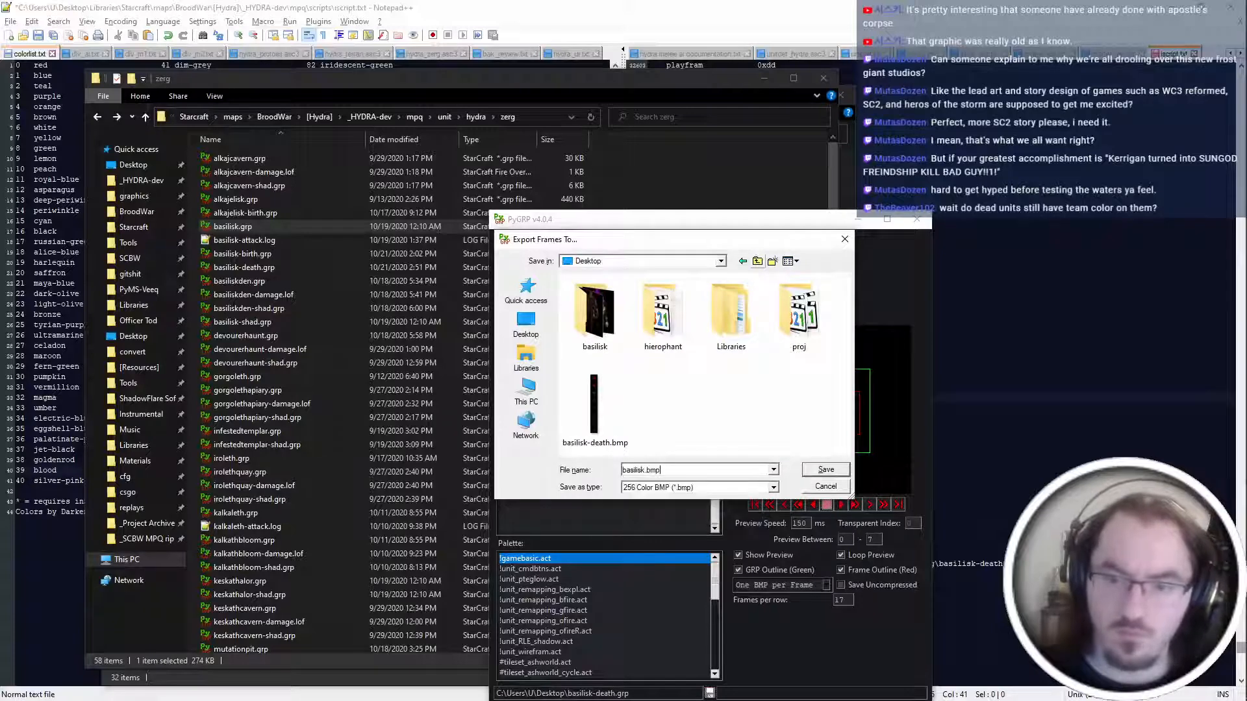
{"action": "key", "text": "Return"}
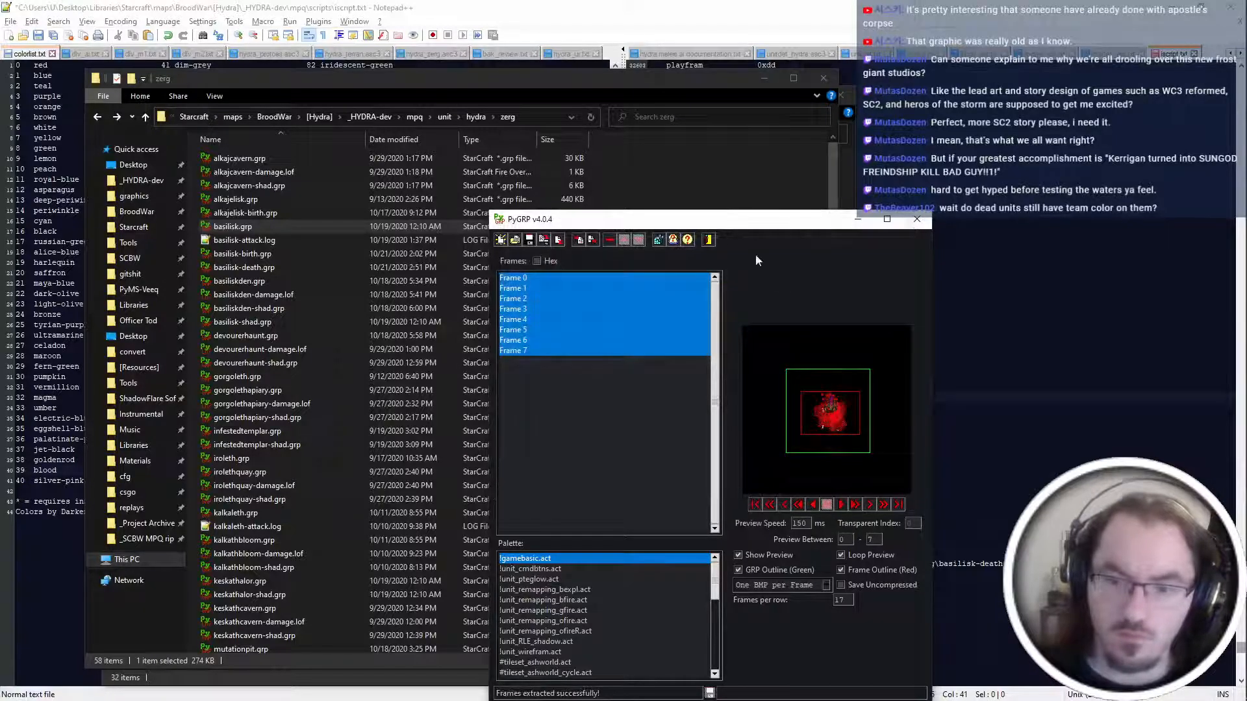
{"action": "left_click", "coordinate": [915, 222]}
Bring up the graphics folder window, move it beside the zerg folder window and show the Desktop in it.
{"action": "key", "text": "alt+Tab"}
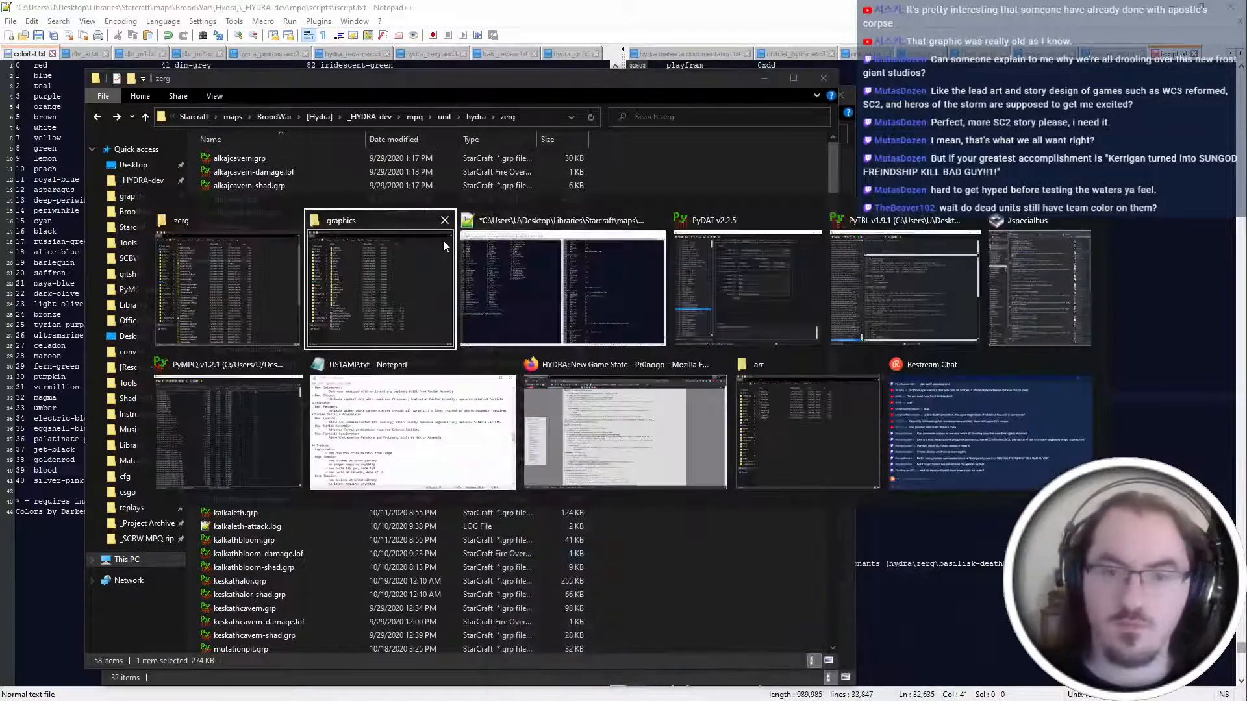
{"action": "left_click_drag", "start_coordinate": [321, 102], "coordinate": [680, 61]}
{"action": "key", "text": "alt+Tab"}
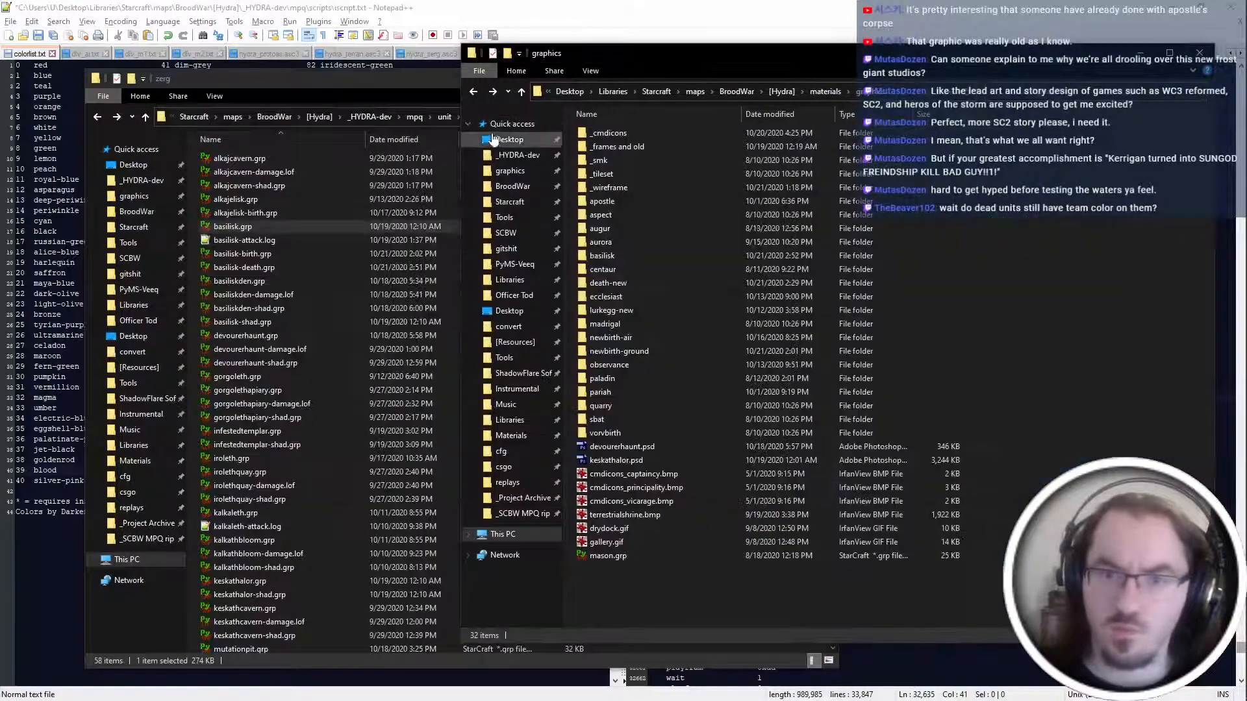
{"action": "left_click", "coordinate": [509, 139]}
Rename basilisk 000.bmp on the Desktop as basilisk 443.bmp.
{"action": "left_click", "coordinate": [659, 186]}
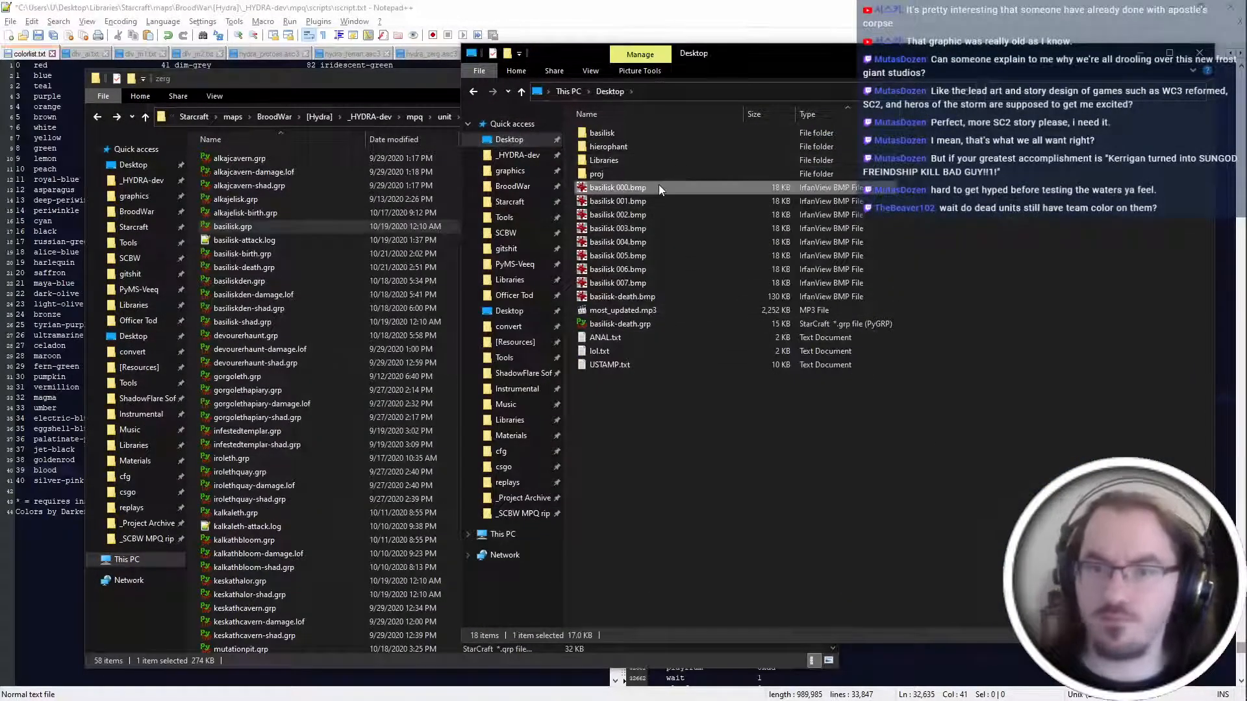
{"action": "key", "text": "F2"}
{"action": "key", "text": "Right"}
{"action": "key", "text": "BackSpace"}
{"action": "key", "text": "BackSpace"}
{"action": "key", "text": "BackSpace"}
{"action": "type", "text": "443"}
{"action": "key", "text": "Tab"}
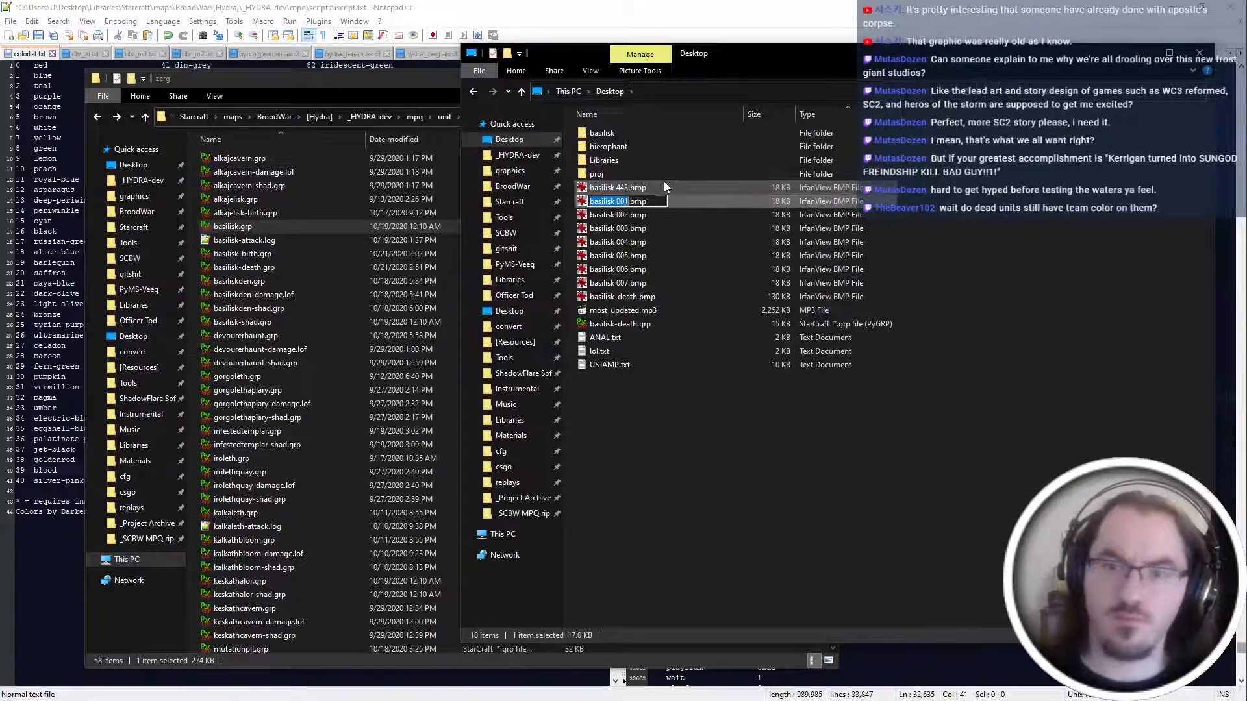
Rename basilisk 001.bmp on the Desktop as basilisk 444.bmp.
{"action": "key", "text": "Right"}
{"action": "key", "text": "BackSpace"}
{"action": "key", "text": "BackSpace"}
{"action": "key", "text": "BackSpace"}
{"action": "type", "text": "444"}
{"action": "key", "text": "Tab"}
Rename basilisk 002.bmp on the Desktop as basilisk 445.bmp.
{"action": "key", "text": "Right"}
{"action": "key", "text": "BackSpace"}
{"action": "key", "text": "BackSpace"}
{"action": "key", "text": "BackSpace"}
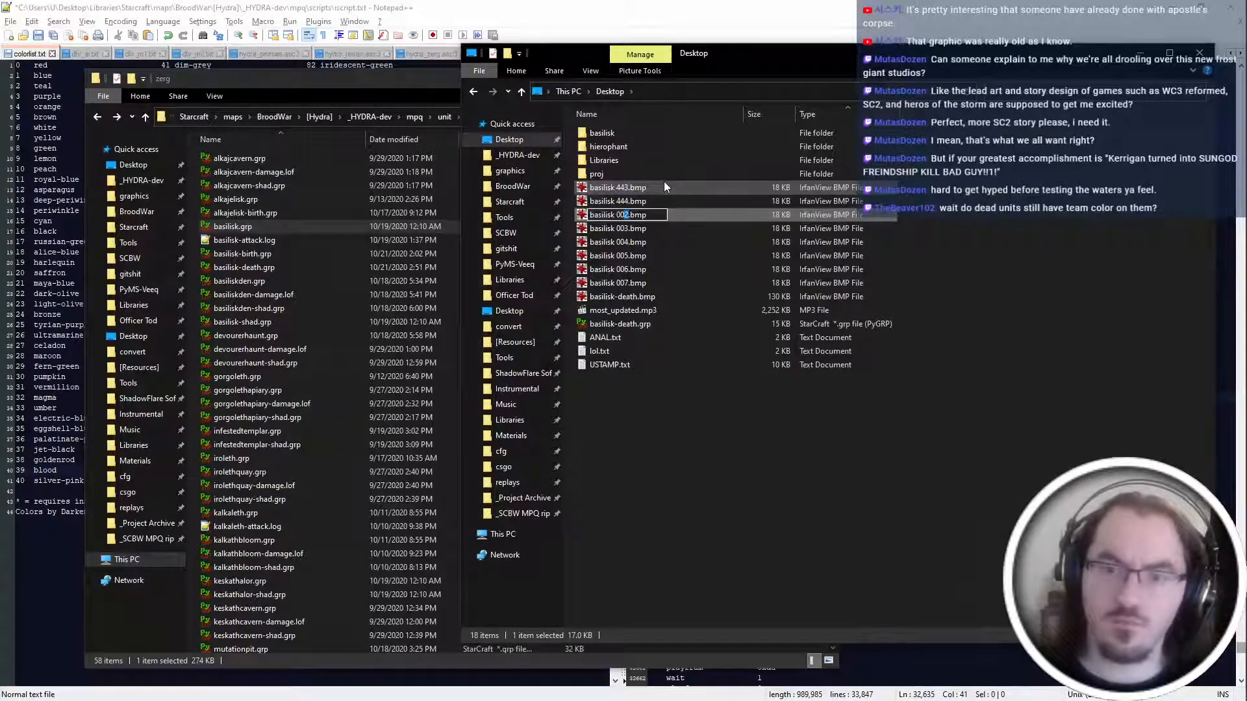
{"action": "type", "text": "445"}
{"action": "key", "text": "Tab"}
Rename basilisk 003.bmp on the Desktop as basilisk 446.bmp.
{"action": "key", "text": "Right"}
{"action": "key", "text": "BackSpace"}
{"action": "key", "text": "BackSpace"}
{"action": "key", "text": "BackSpace"}
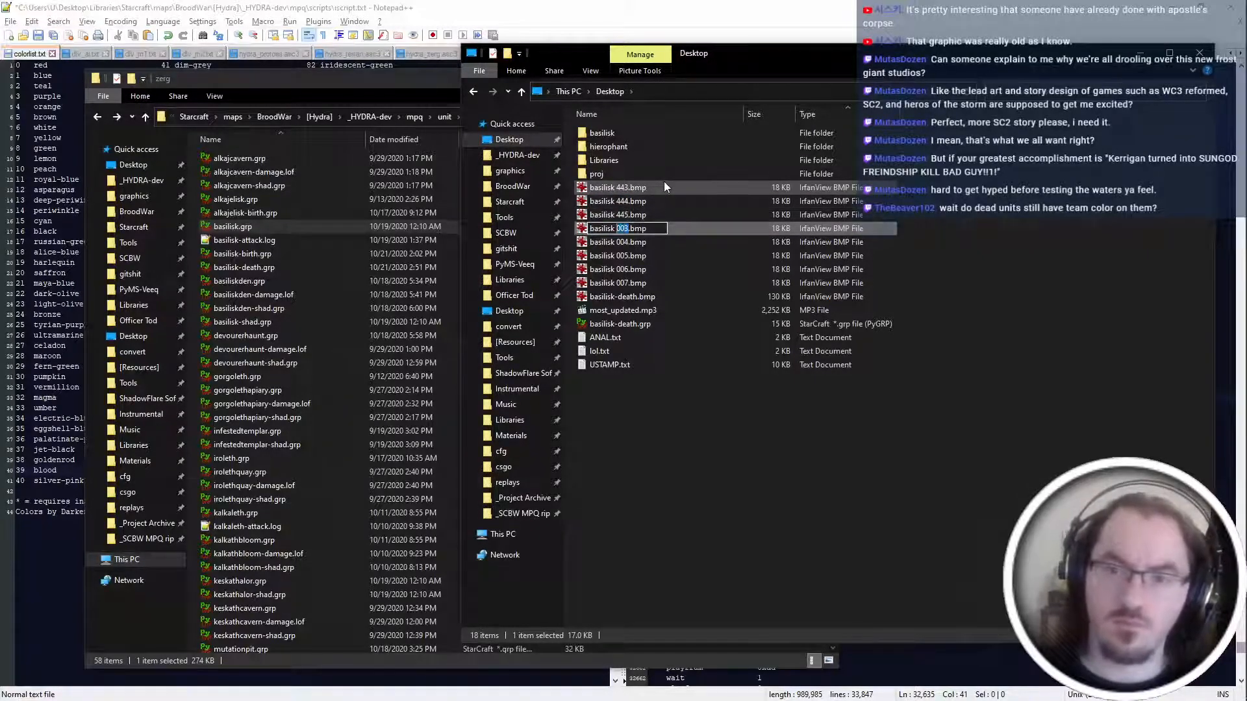
{"action": "type", "text": "446"}
{"action": "key", "text": "Tab"}
Rename basilisk 004.bmp on the Desktop as basilisk 447.bmp.
{"action": "key", "text": "Right"}
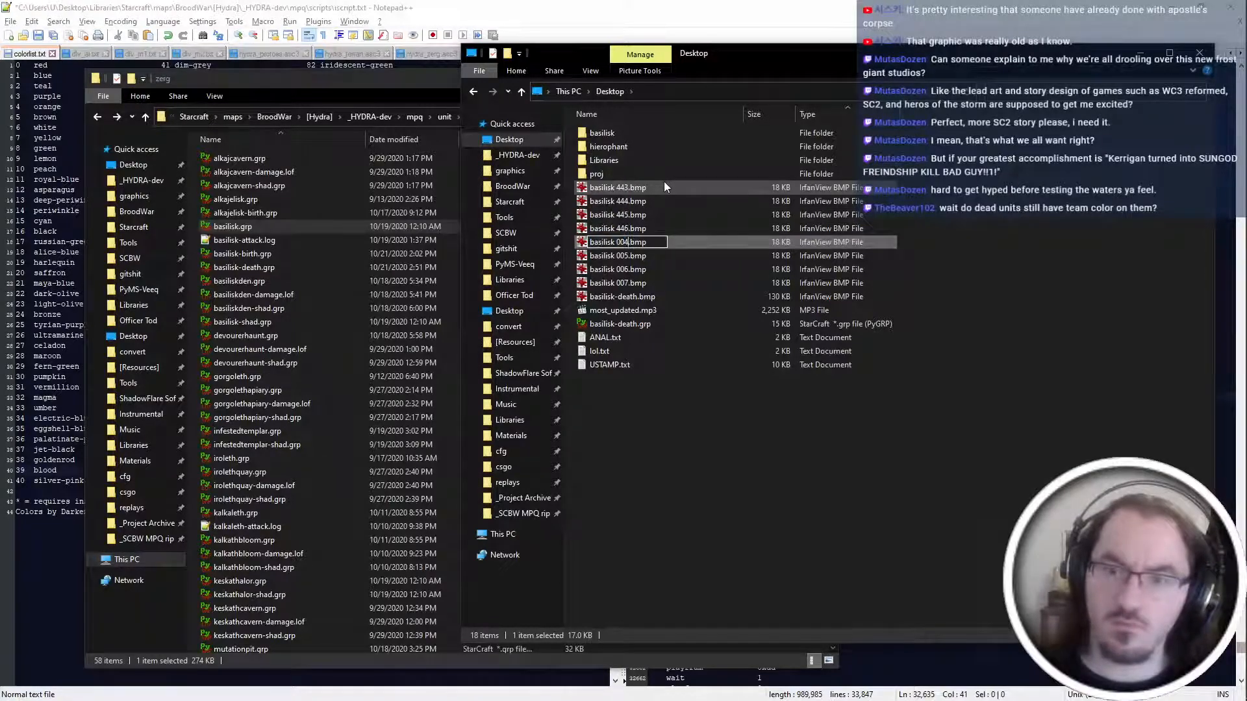
{"action": "key", "text": "BackSpace"}
{"action": "key", "text": "BackSpace"}
{"action": "key", "text": "BackSpace"}
{"action": "type", "text": "447"}
{"action": "key", "text": "Tab"}
Rename basilisk 005.bmp on the Desktop as basilisk 448.bmp.
{"action": "key", "text": "Right"}
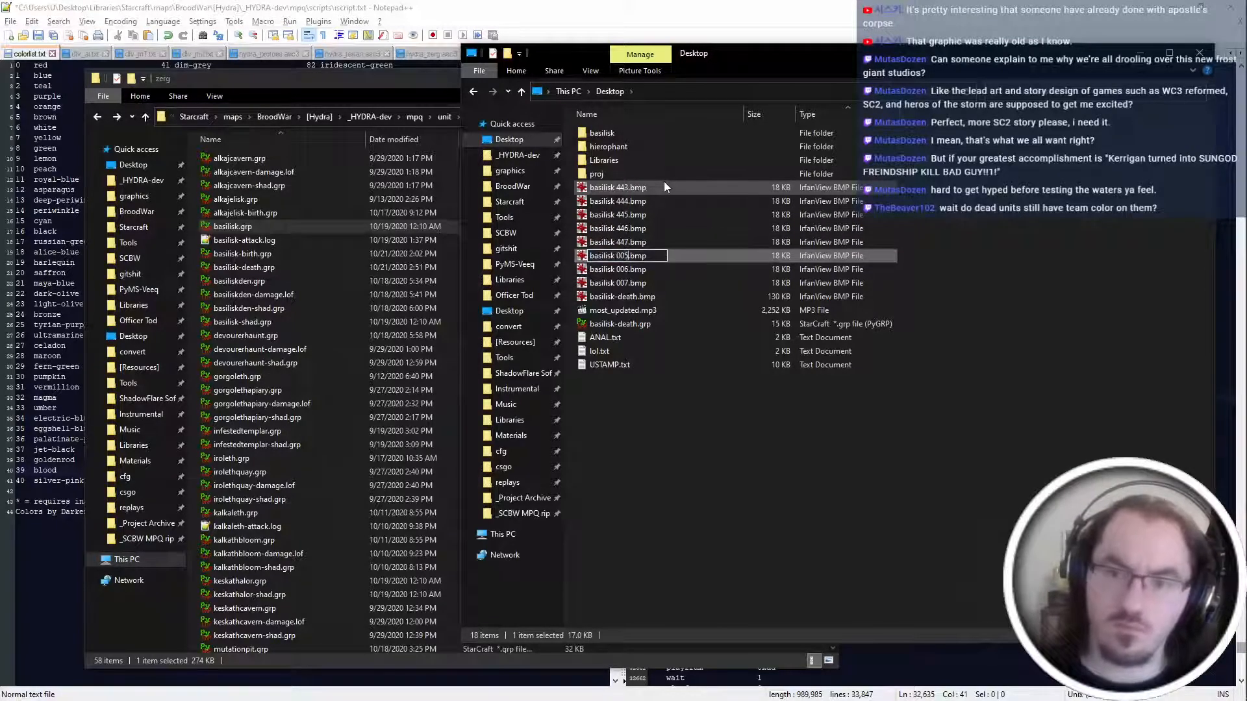
{"action": "key", "text": "shift+Left"}
{"action": "key", "text": "shift+Left"}
{"action": "key", "text": "shift+Left"}
{"action": "type", "text": "448"}
{"action": "key", "text": "Tab"}
Rename basilisk 006.bmp on the Desktop as basilisk 449.bmp.
{"action": "key", "text": "Right"}
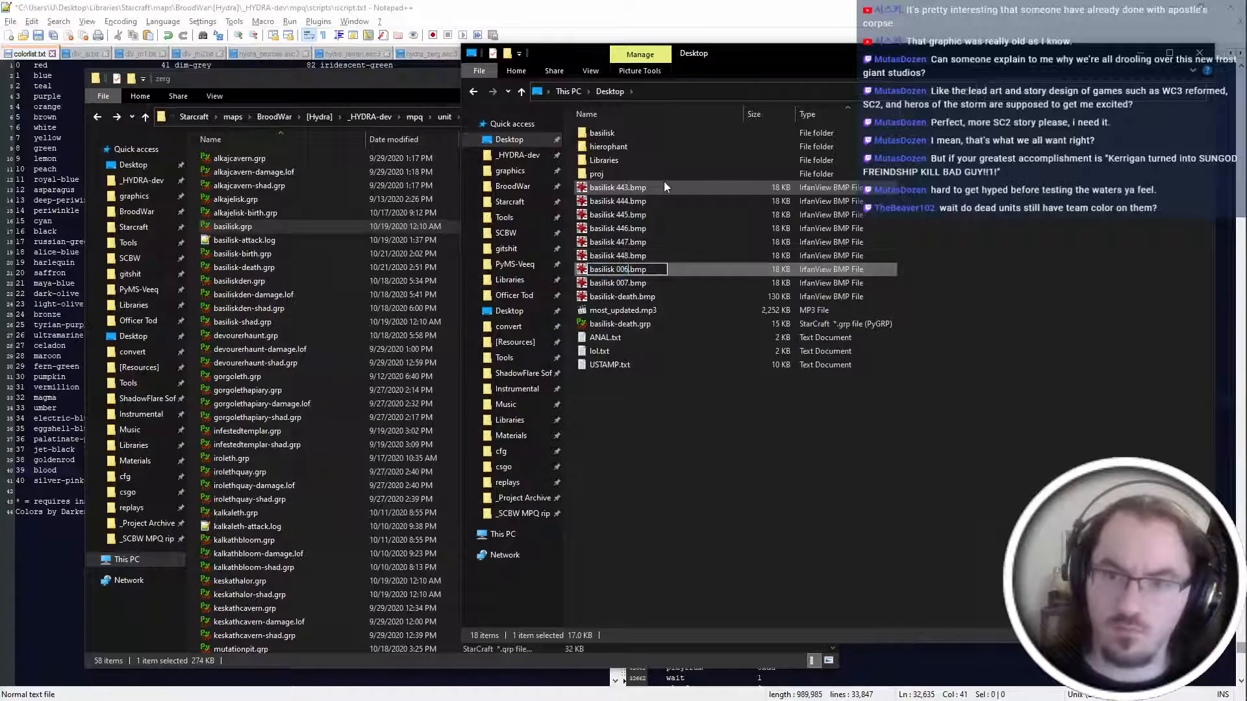
{"action": "key", "text": "shift+Left"}
{"action": "key", "text": "shift+Left"}
{"action": "key", "text": "shift+Left"}
{"action": "type", "text": "449"}
{"action": "key", "text": "Tab"}
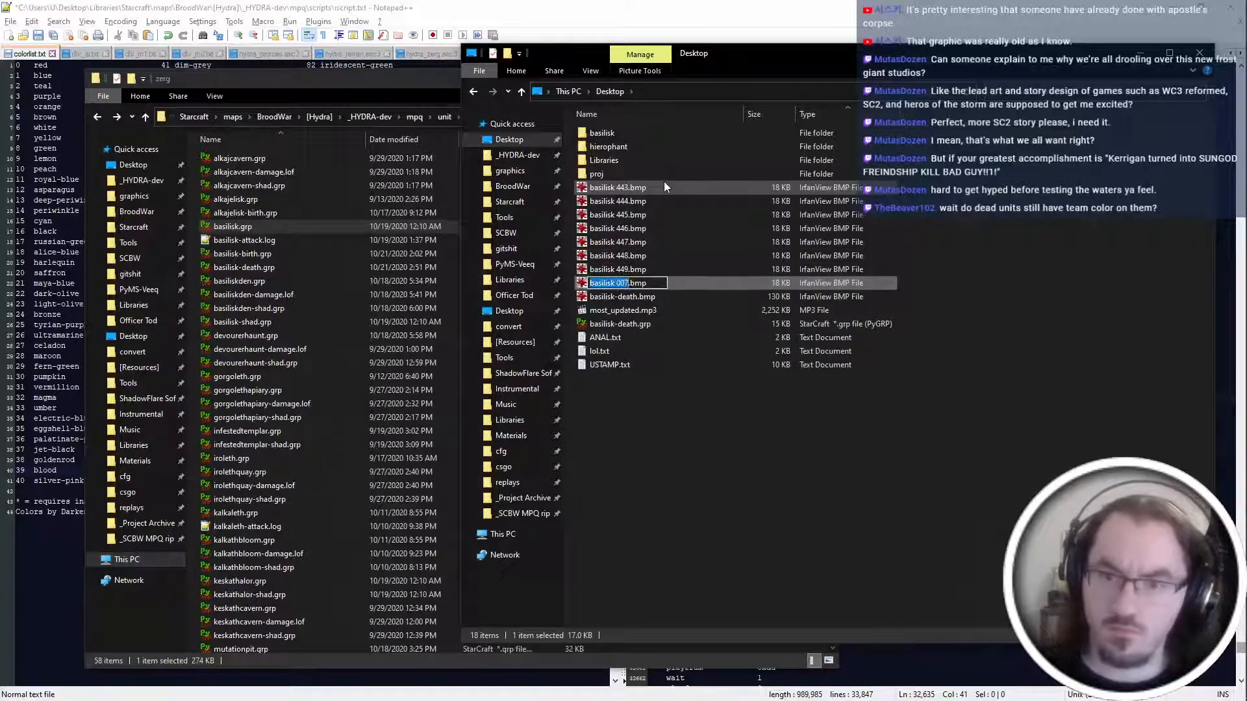
Rename basilisk 007.bmp on the Desktop as basilisk 450.bmp.
{"action": "key", "text": "Right"}
{"action": "key", "text": "shift+Left"}
{"action": "key", "text": "shift+Left"}
{"action": "key", "text": "shift+Left"}
{"action": "type", "text": "450"}
{"action": "key", "text": "Return"}
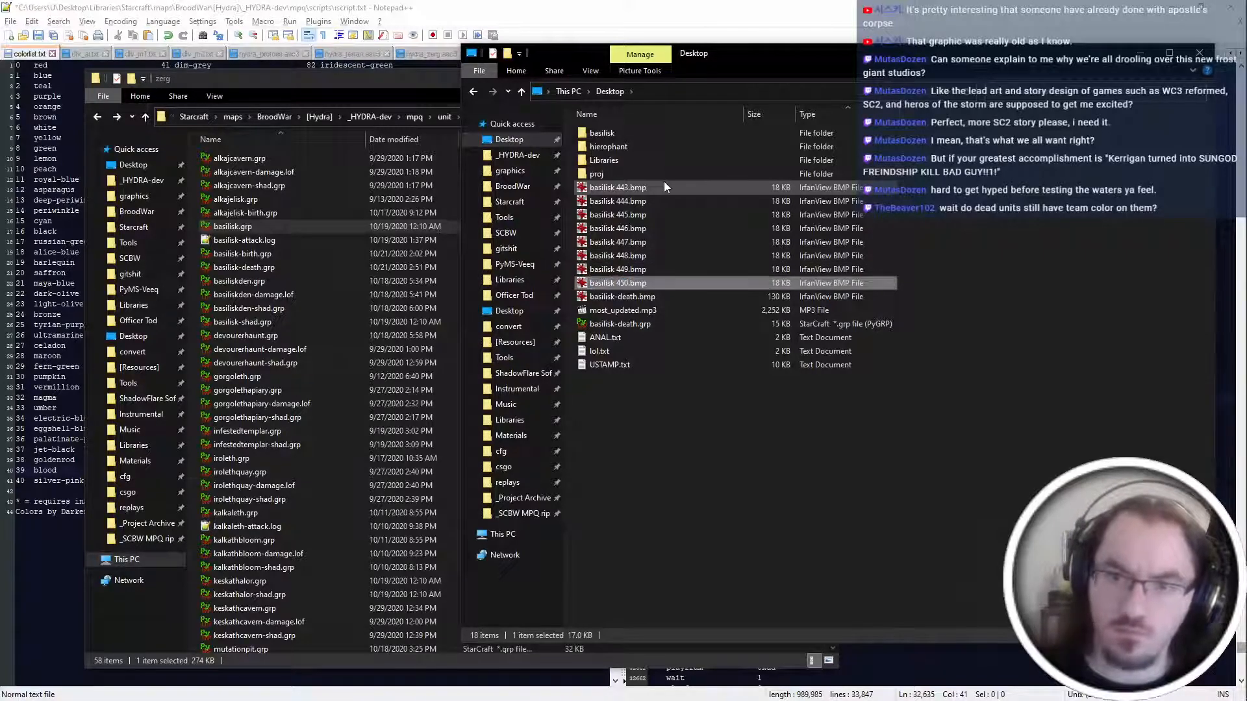
Move the eight renamed death frames into the Desktop's basilisk folder and rename basilisk 443.bmp there as basilisk 442.bmp.
{"action": "double_click", "coordinate": [659, 128]}
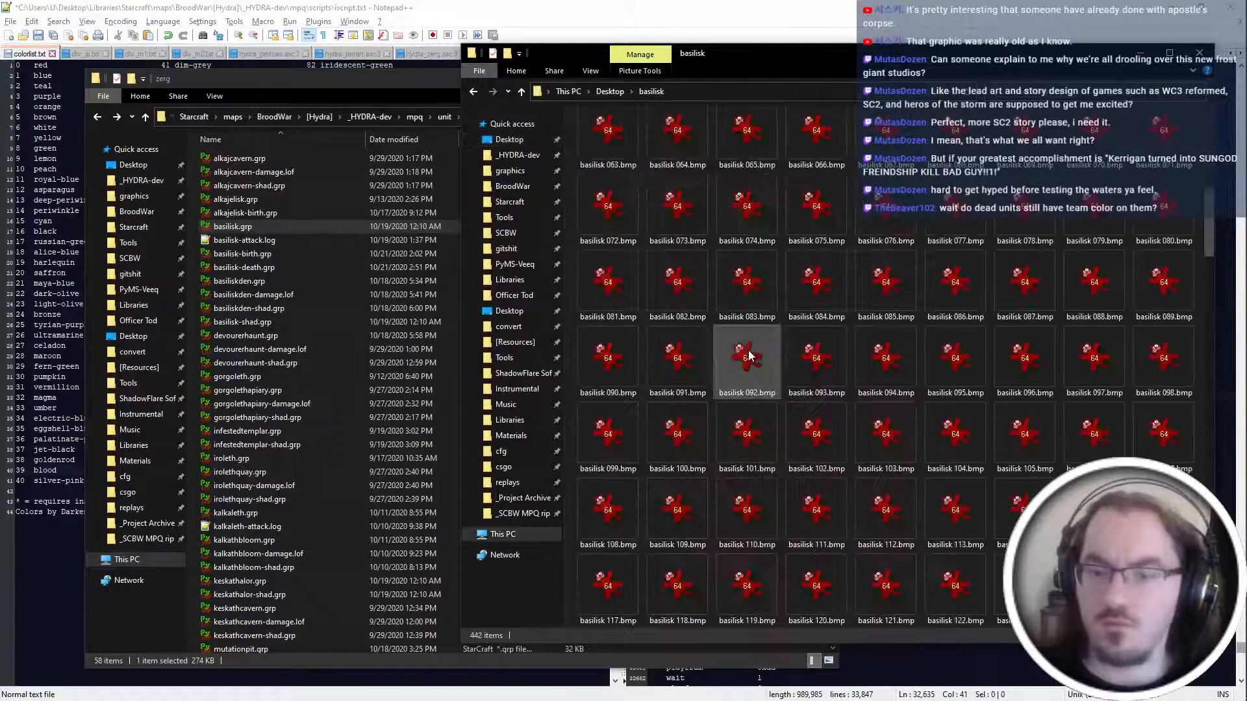
{"action": "scroll", "coordinate": [886, 364], "scroll_direction": "down", "scroll_amount": 10}
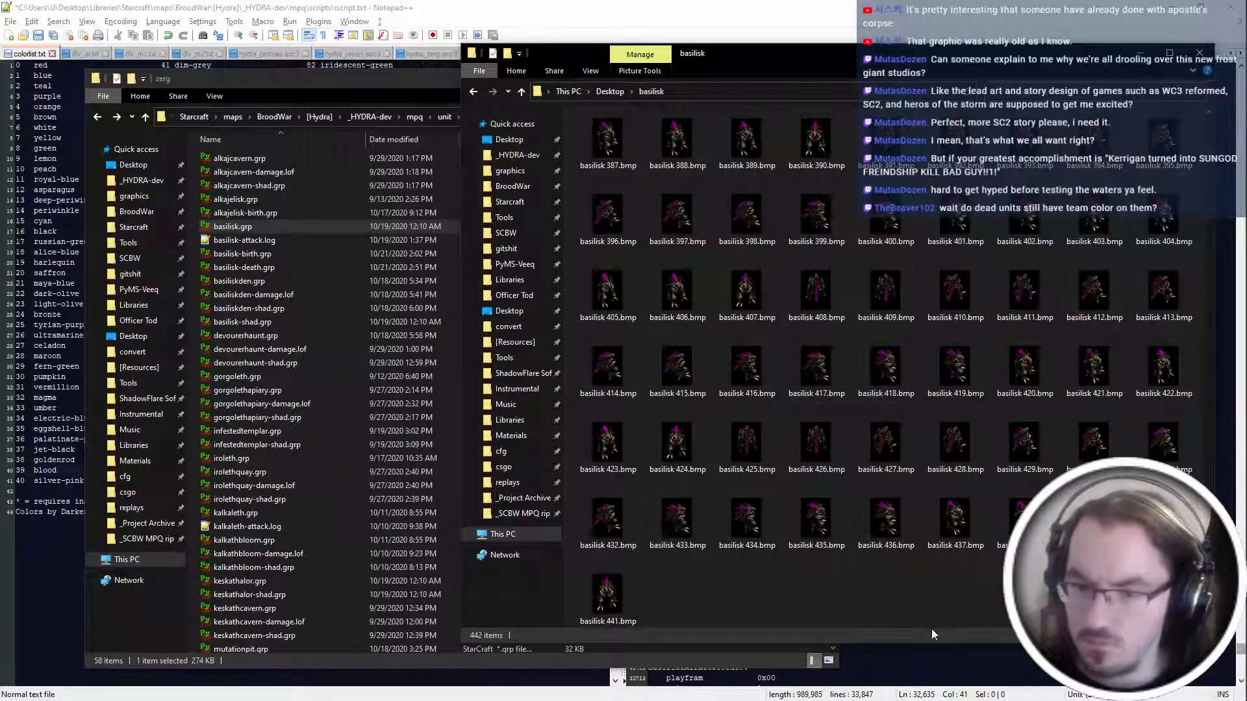
{"action": "left_click", "coordinate": [689, 598]}
{"action": "key", "text": "BackSpace"}
{"action": "type", "text": "2"}
{"action": "key", "text": "Tab"}
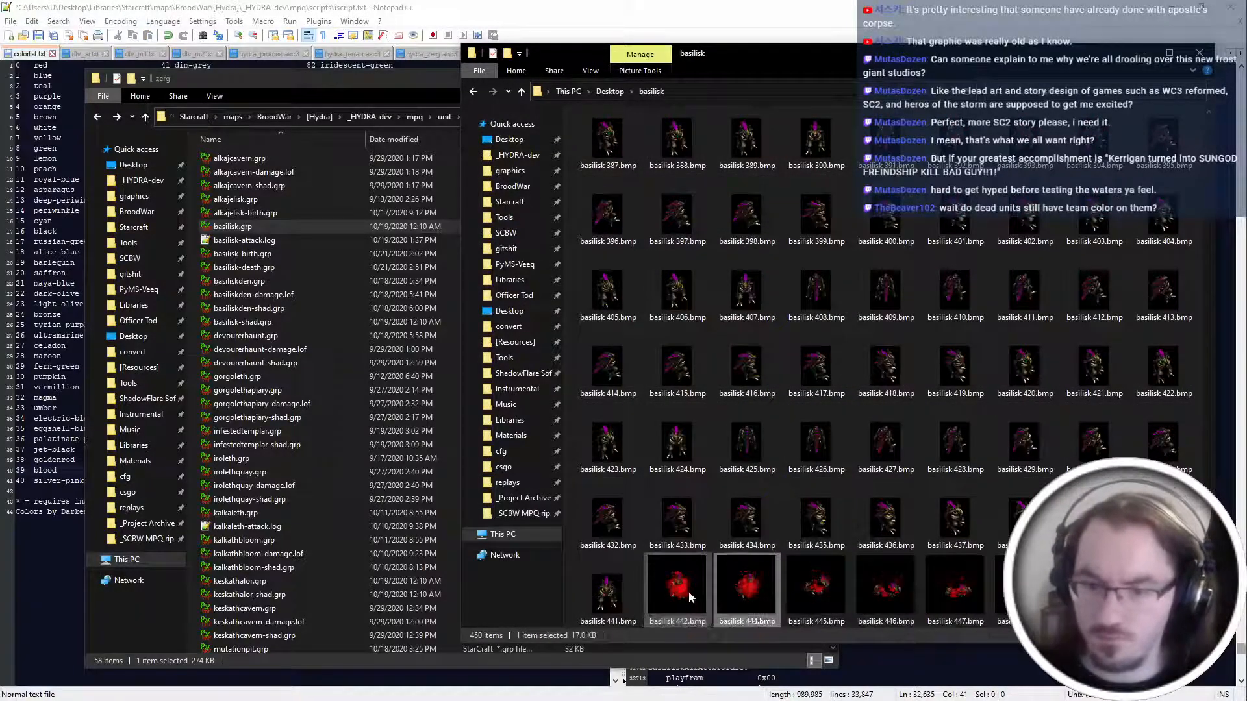
Rename basilisk 444.bmp and basilisk 445.bmp in the basilisk folder as basilisk 443.bmp and basilisk 444.bmp.
{"action": "key", "text": "Right"}
{"action": "key", "text": "BackSpace"}
{"action": "type", "text": "3"}
{"action": "key", "text": "Tab"}
{"action": "key", "text": "Right"}
{"action": "key", "text": "BackSpace"}
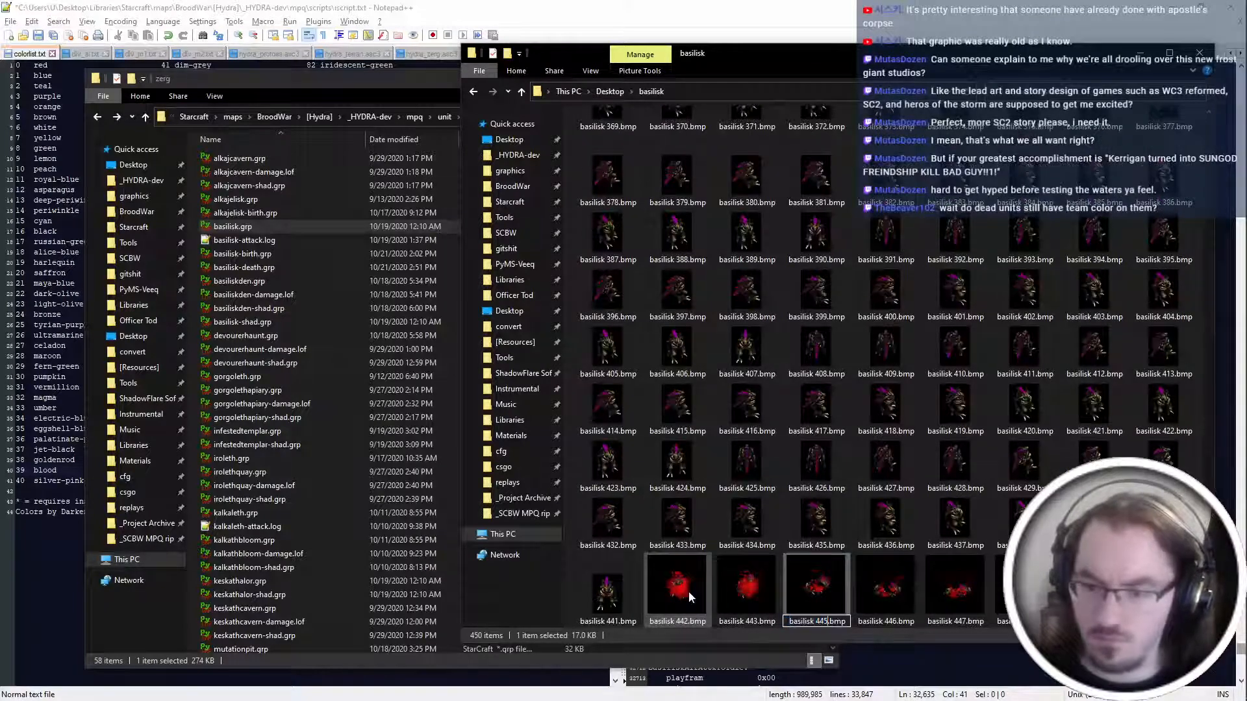
{"action": "type", "text": "4"}
{"action": "key", "text": "Tab"}
Renumber the remaining death frames, basilisk 446.bmp through basilisk 450.bmp, one lower as basilisk 445.bmp through basilisk 449.bmp.
{"action": "key", "text": "Right"}
{"action": "key", "text": "BackSpace"}
{"action": "type", "text": "5"}
{"action": "key", "text": "Tab"}
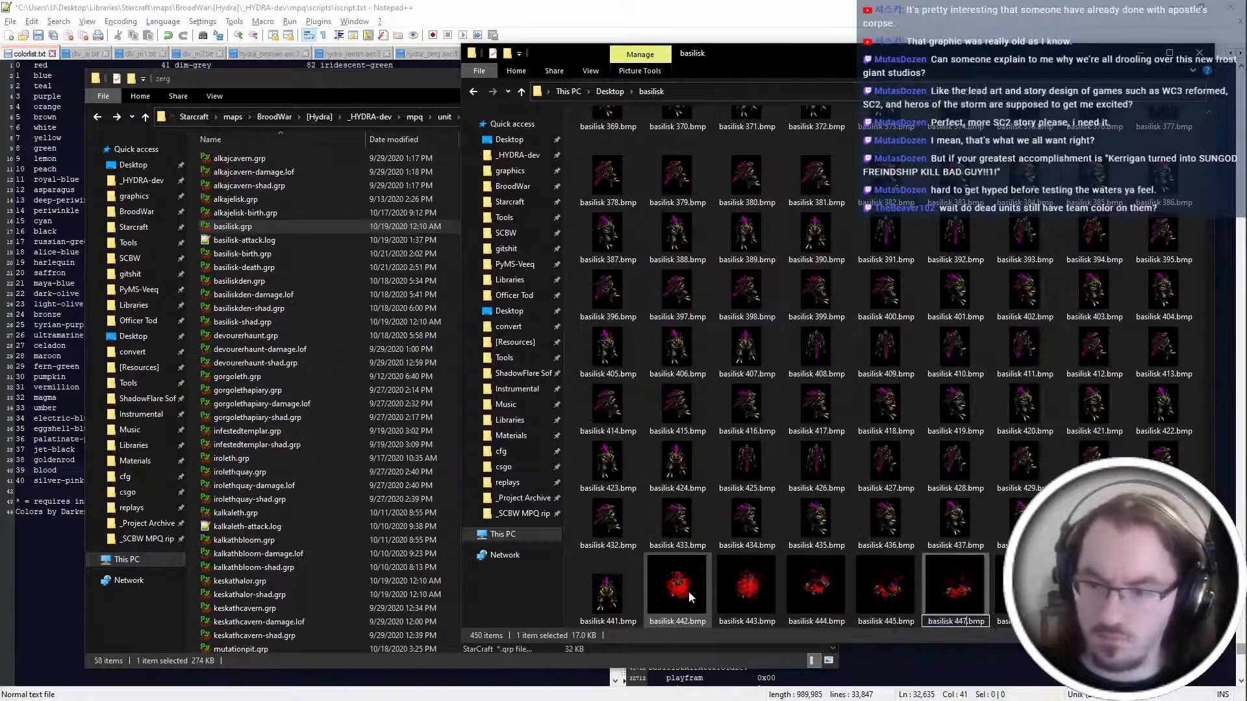
{"action": "key", "text": "Right"}
{"action": "key", "text": "BackSpace"}
{"action": "type", "text": "6"}
{"action": "key", "text": "Tab"}
{"action": "key", "text": "Return"}
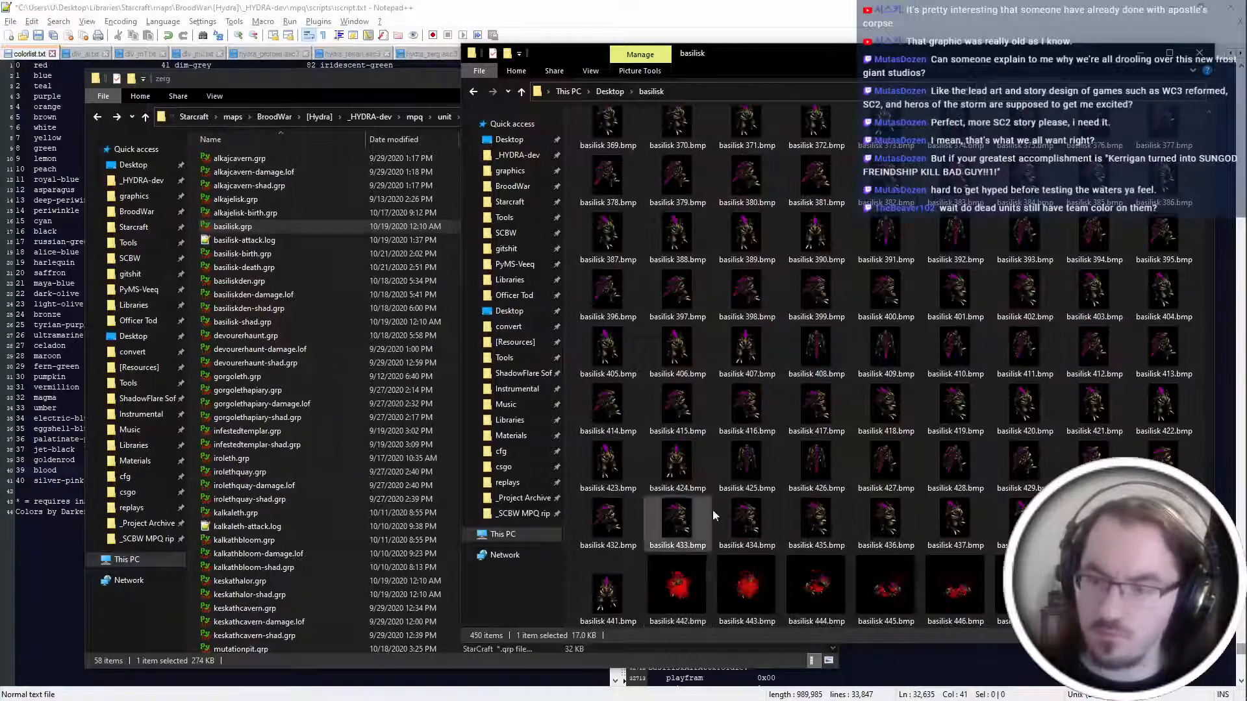
Launch SFGrpConv.exe from the ShadowFlare Software folder and set the number of frames in the GRP to 450.
{"action": "key", "text": "alt+Tab"}
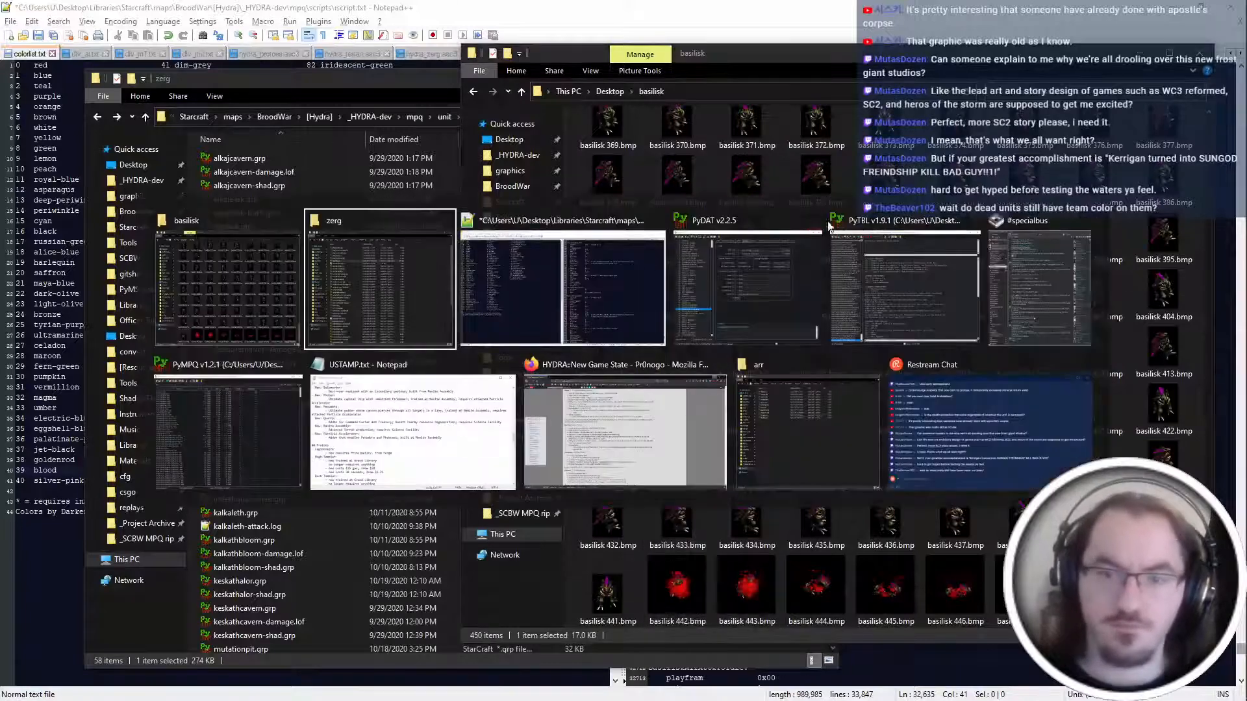
{"action": "key", "text": "alt+shift+Tab"}
{"action": "key", "text": "alt+Tab"}
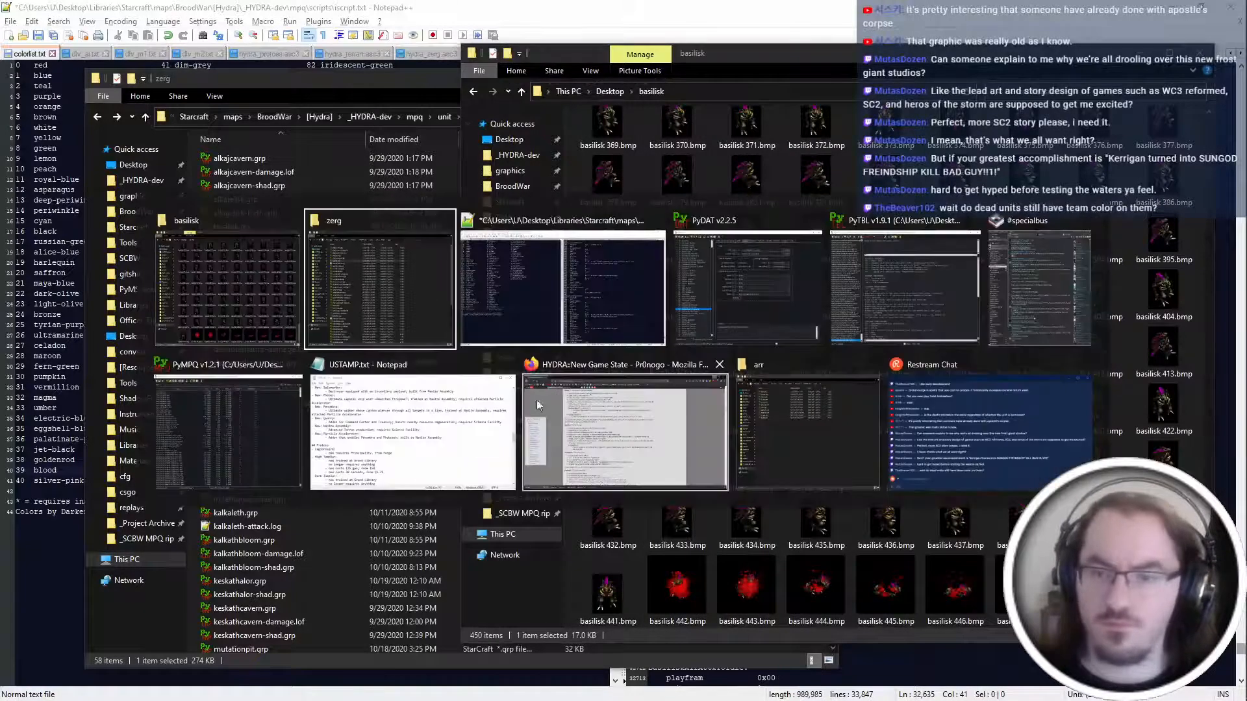
{"action": "left_click", "coordinate": [523, 374]}
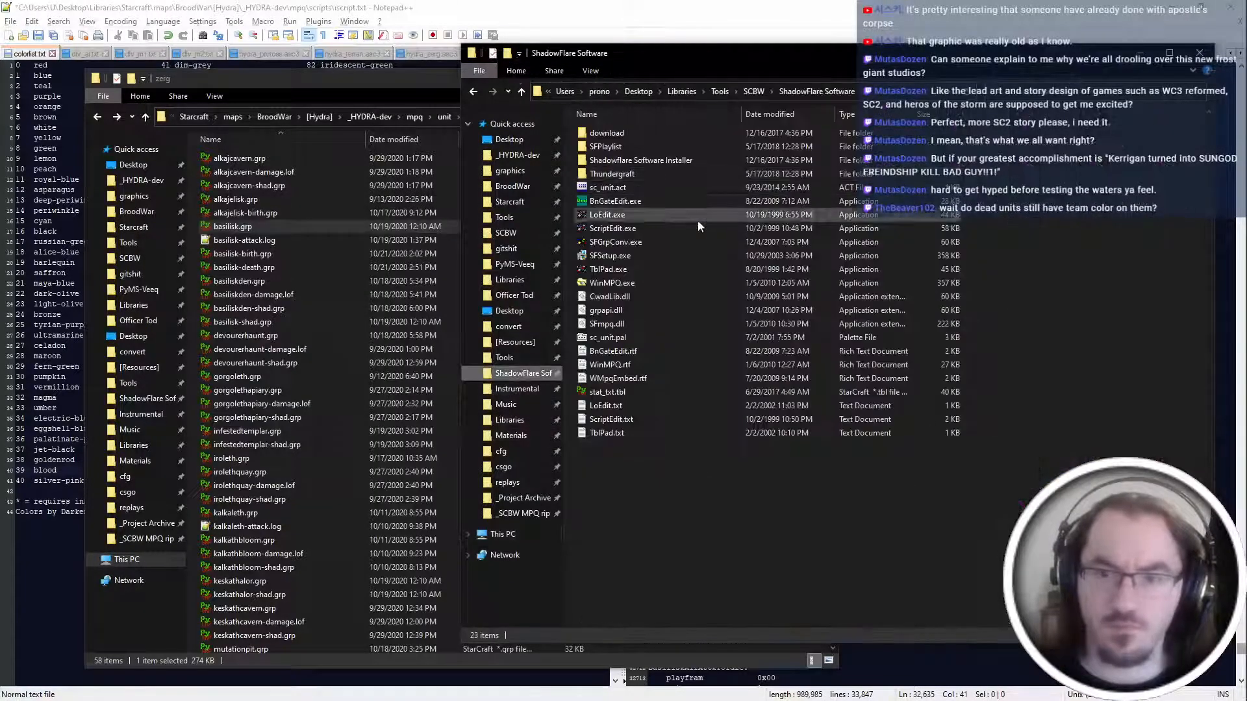
{"action": "double_click", "coordinate": [697, 241]}
{"action": "left_click", "coordinate": [625, 373]}
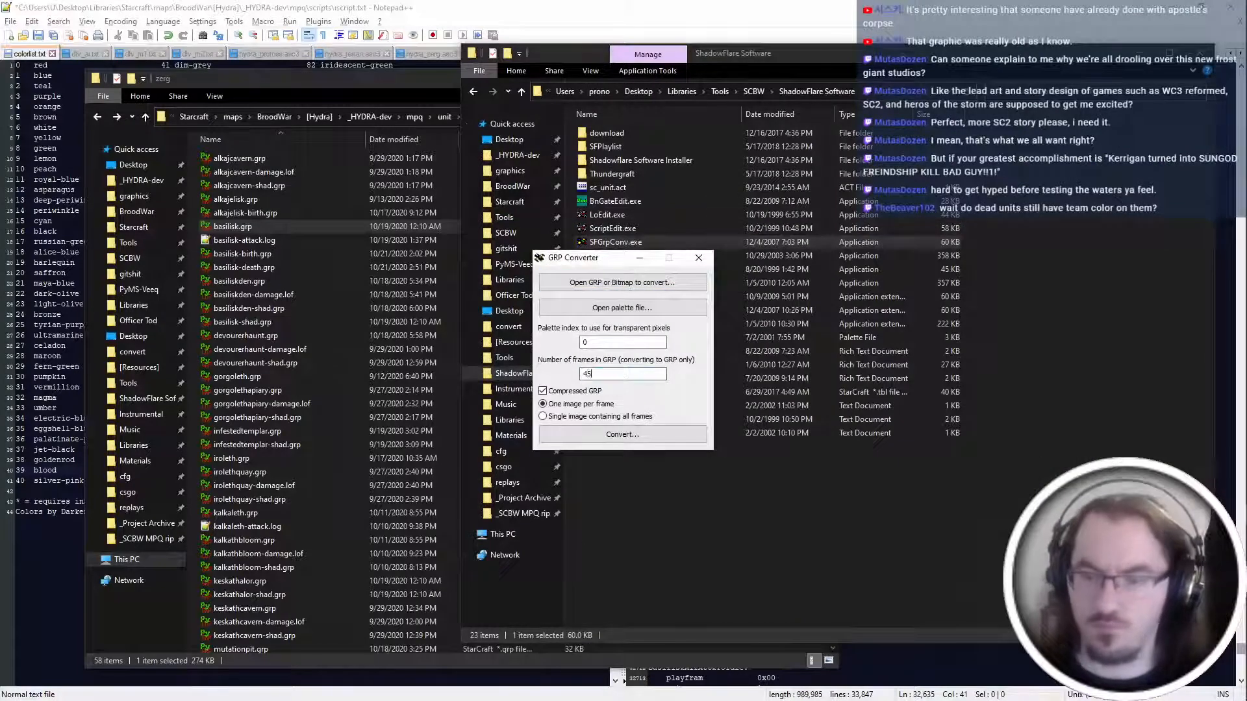
Convert the frames starting at basilisk 000.bmp in the basilisk folder into basilisk.grp on the Desktop, and close the GRP Converter.
{"action": "left_click", "coordinate": [623, 282]}
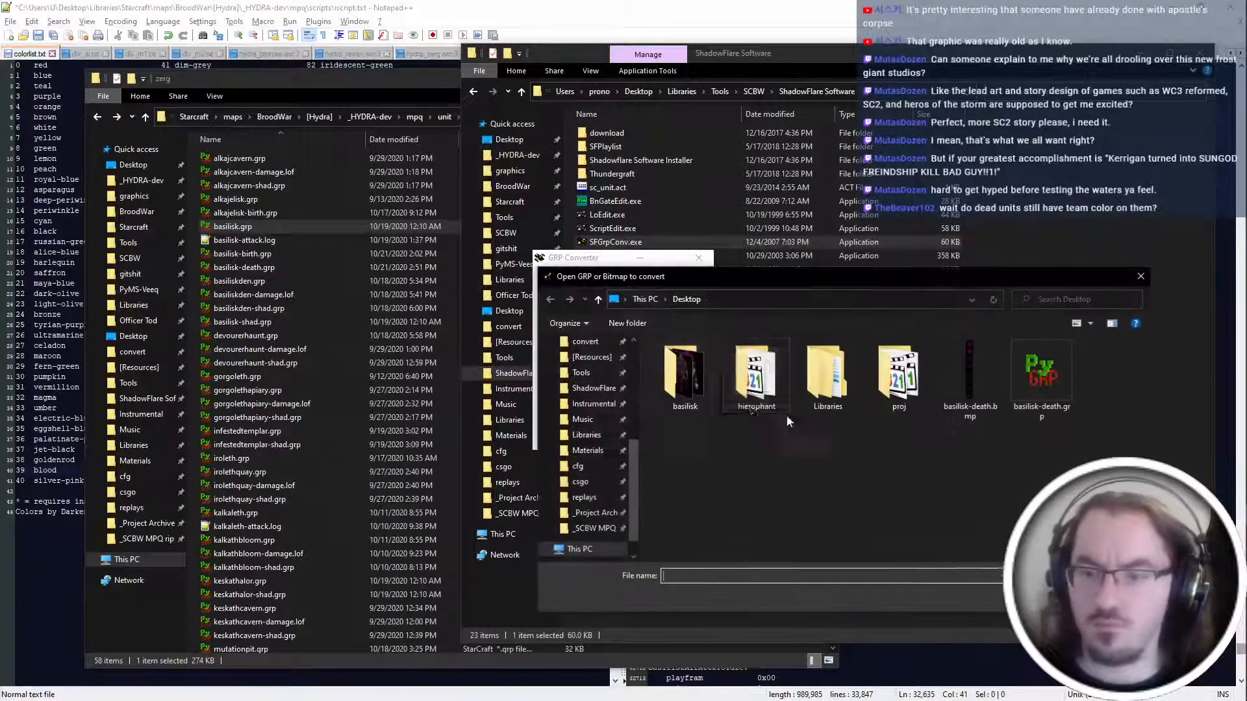
{"action": "double_click", "coordinate": [685, 381]}
{"action": "double_click", "coordinate": [686, 382]}
{"action": "left_click", "coordinate": [660, 432]}
{"action": "left_click", "coordinate": [687, 299]}
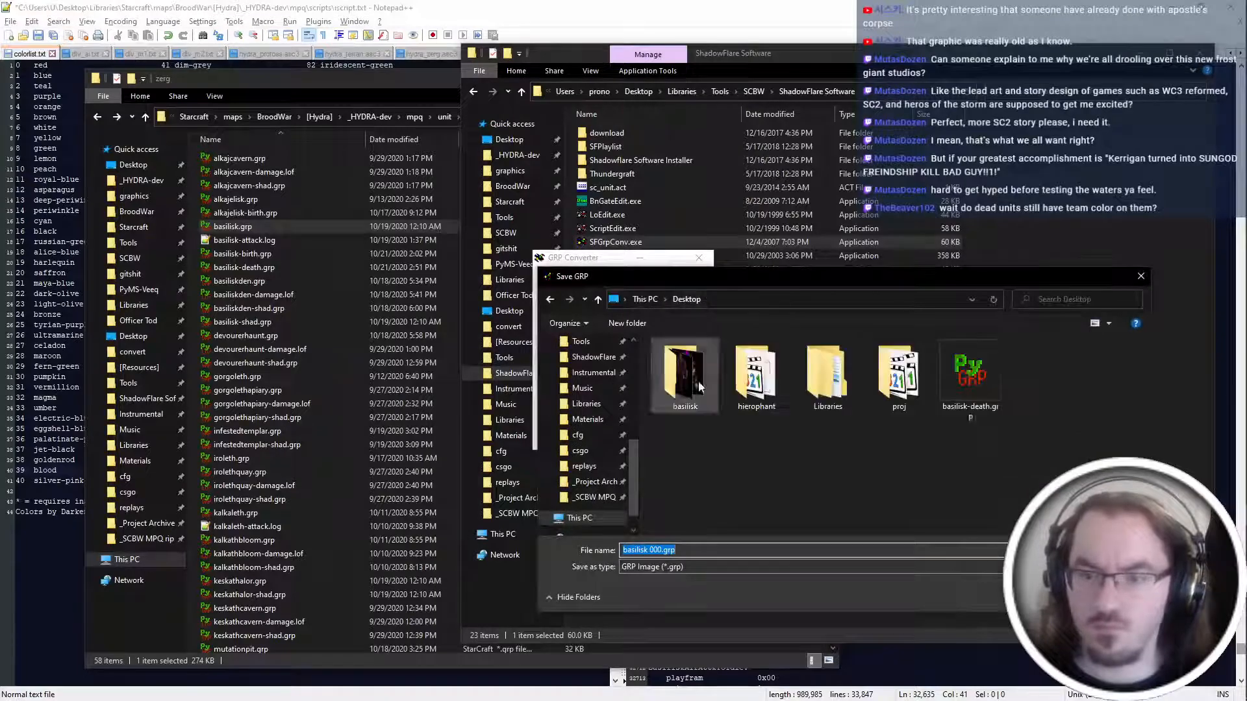
{"action": "left_click", "coordinate": [652, 550]}
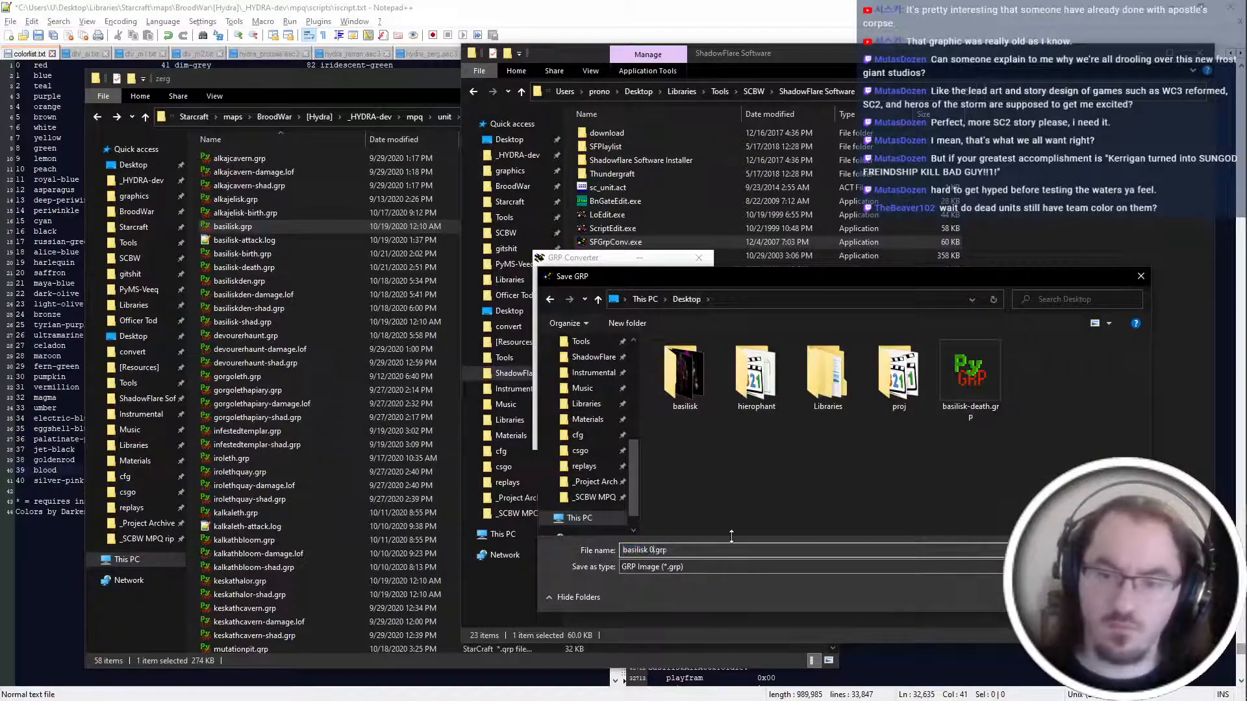
{"action": "key", "text": "Return"}
{"action": "left_click", "coordinate": [698, 257]}
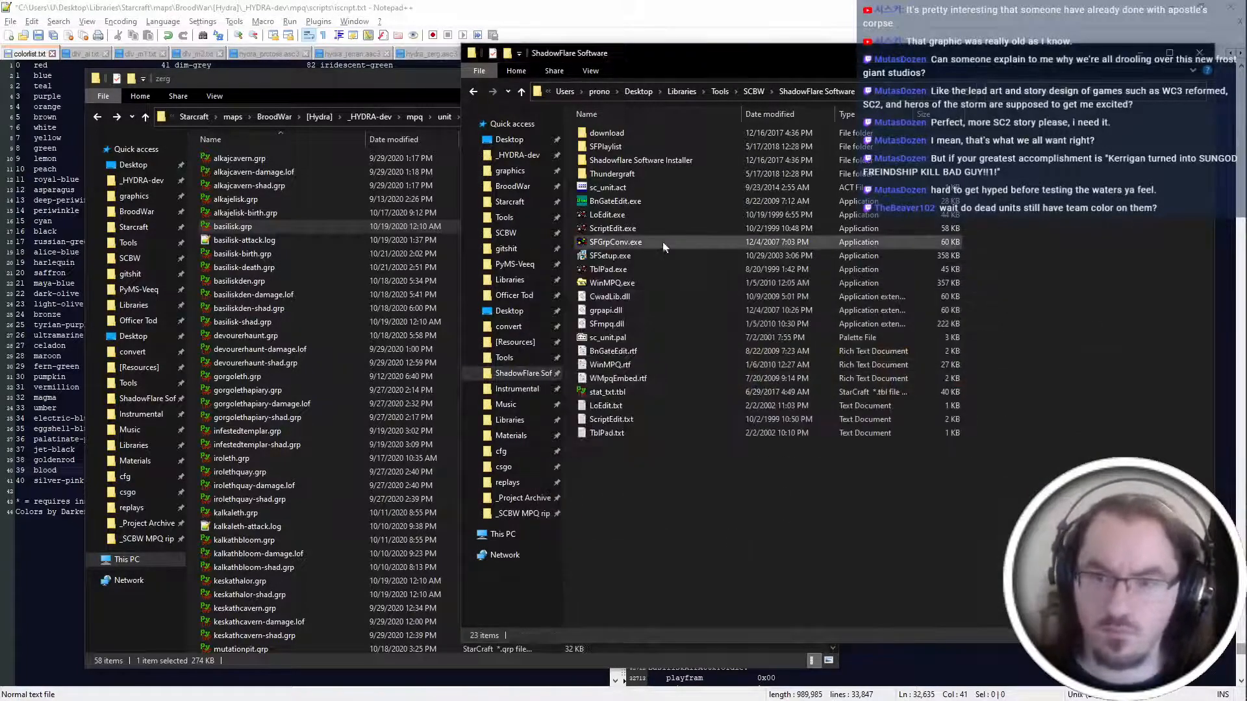
Open the Desktop's basilisk.grp in PyGRP and examine the end of the frame list around frames 441 and 442.
{"action": "left_click", "coordinate": [509, 139]}
{"action": "double_click", "coordinate": [636, 216]}
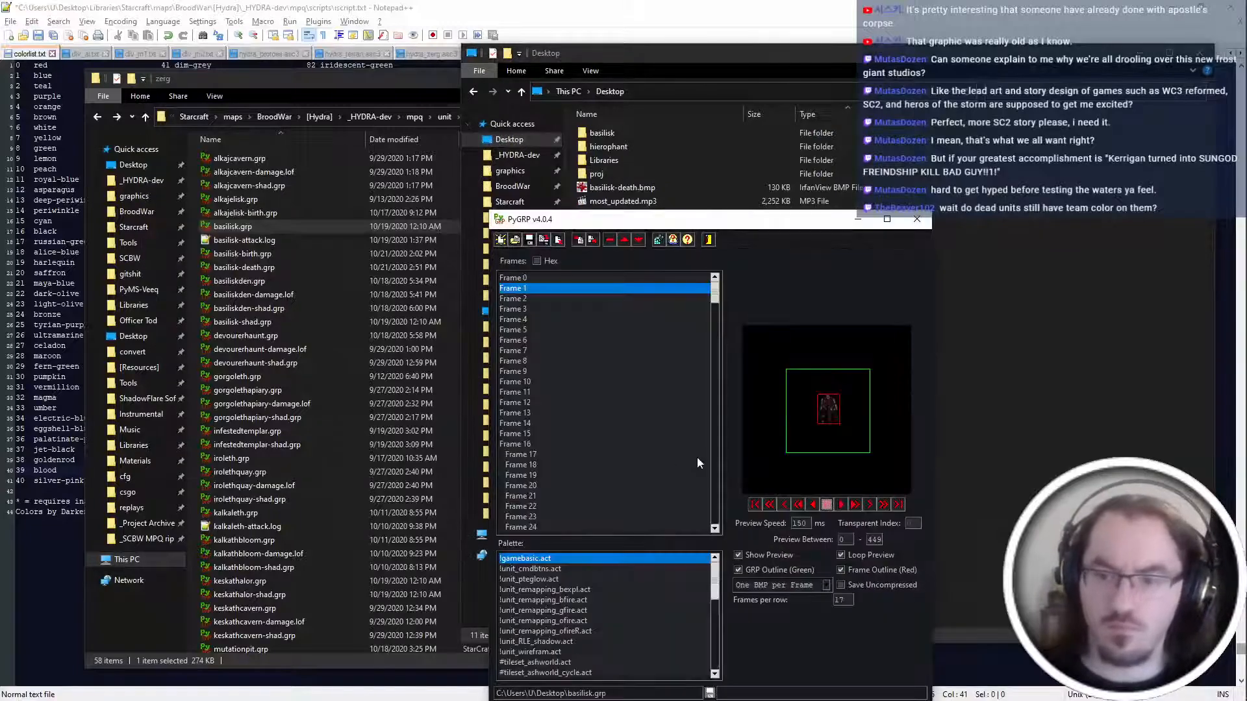
{"action": "left_click_drag", "start_coordinate": [715, 291], "coordinate": [726, 515]}
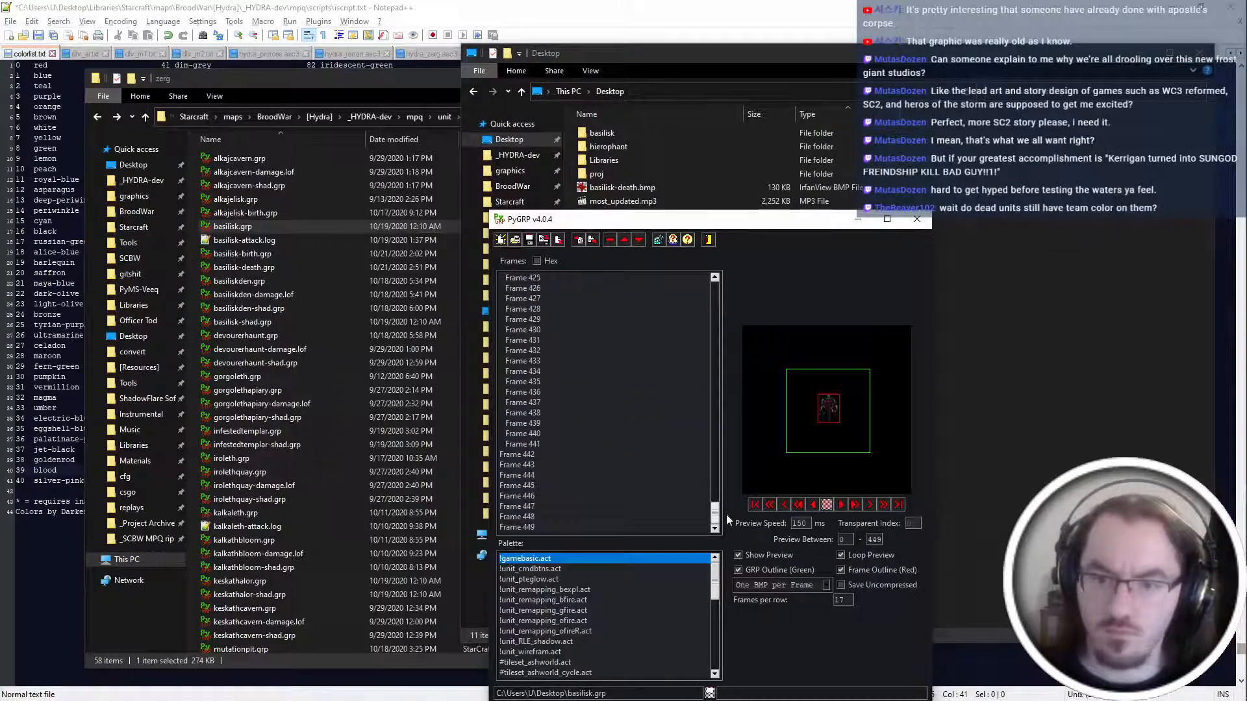
{"action": "left_click", "coordinate": [574, 447]}
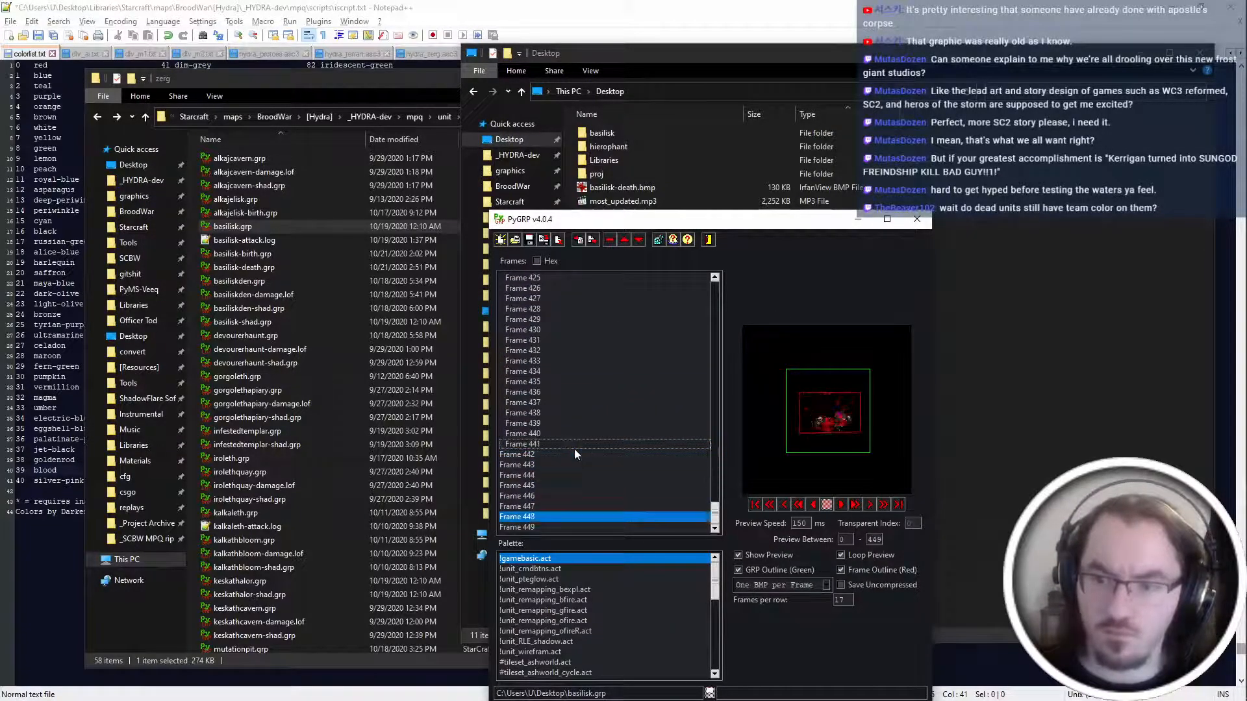
{"action": "left_click", "coordinate": [547, 433]}
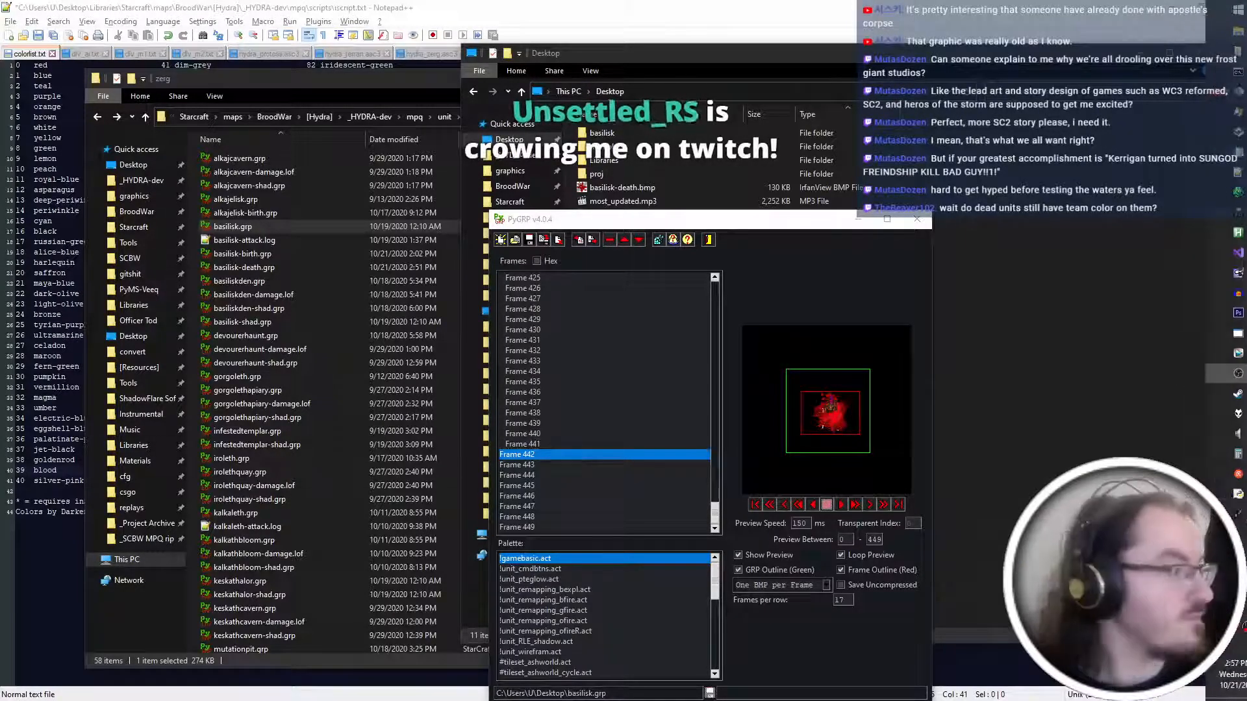
{"action": "left_click", "coordinate": [621, 447]}
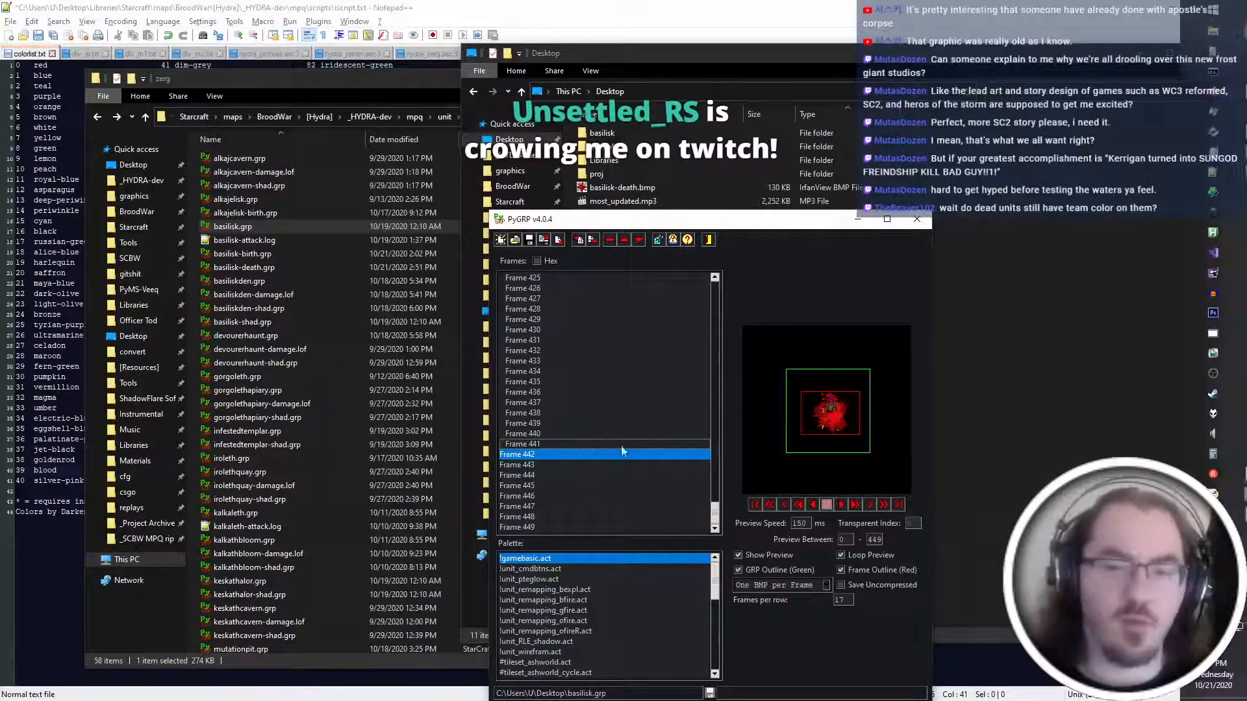
{"action": "left_click", "coordinate": [620, 444]}
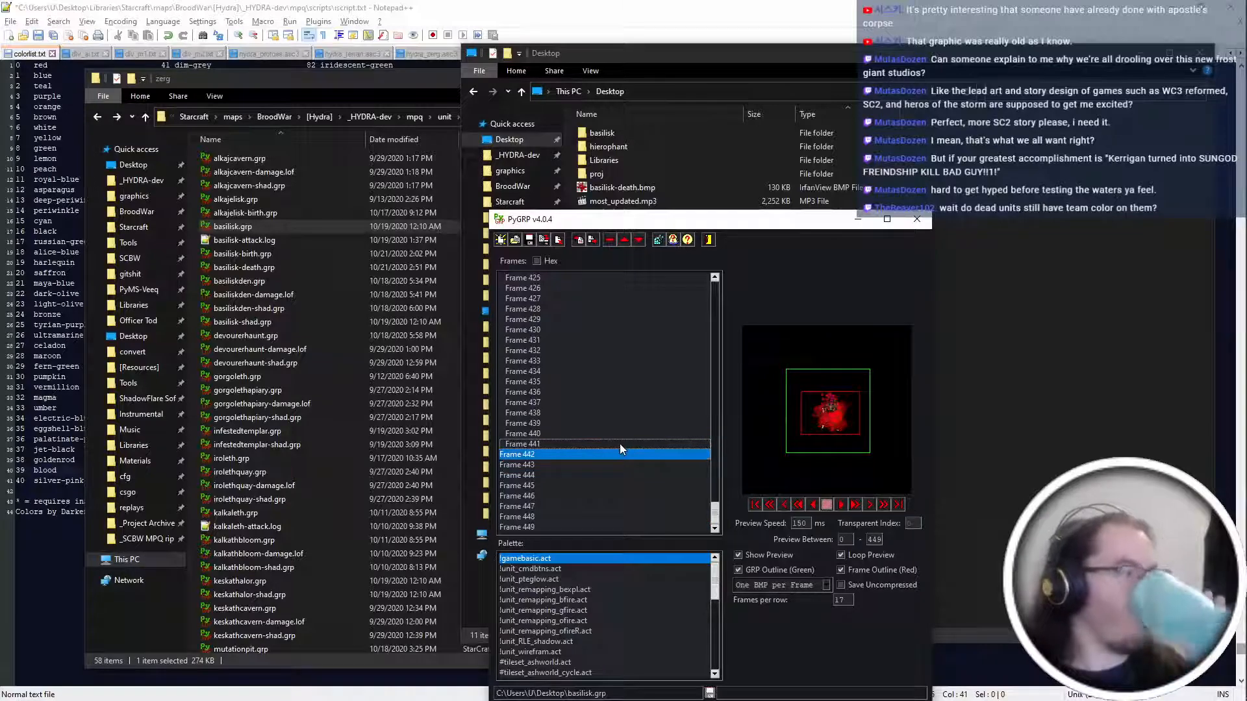
{"action": "left_click", "coordinate": [619, 443]}
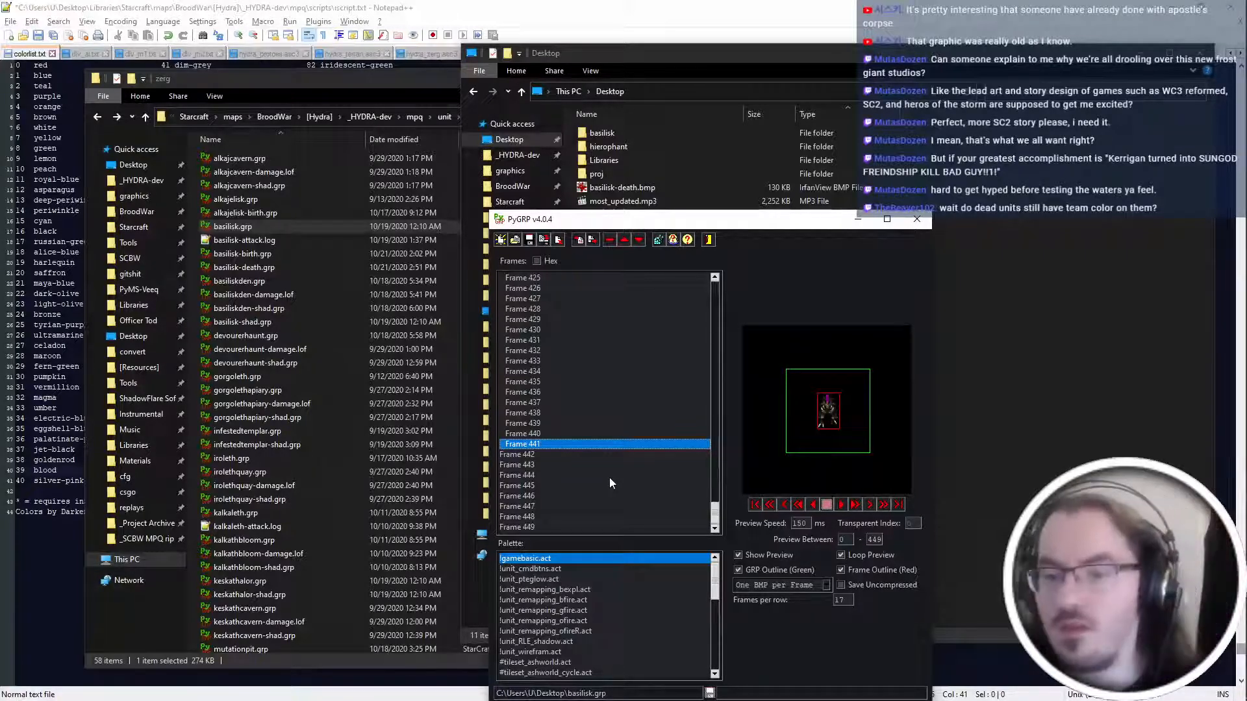
Switch to iscript.txt in Notepad++ and replace the first BasiliskDeath playfram value and its frame set comment with 0x1ba.
{"action": "left_click", "coordinate": [804, 6]}
{"action": "left_click", "coordinate": [765, 366]}
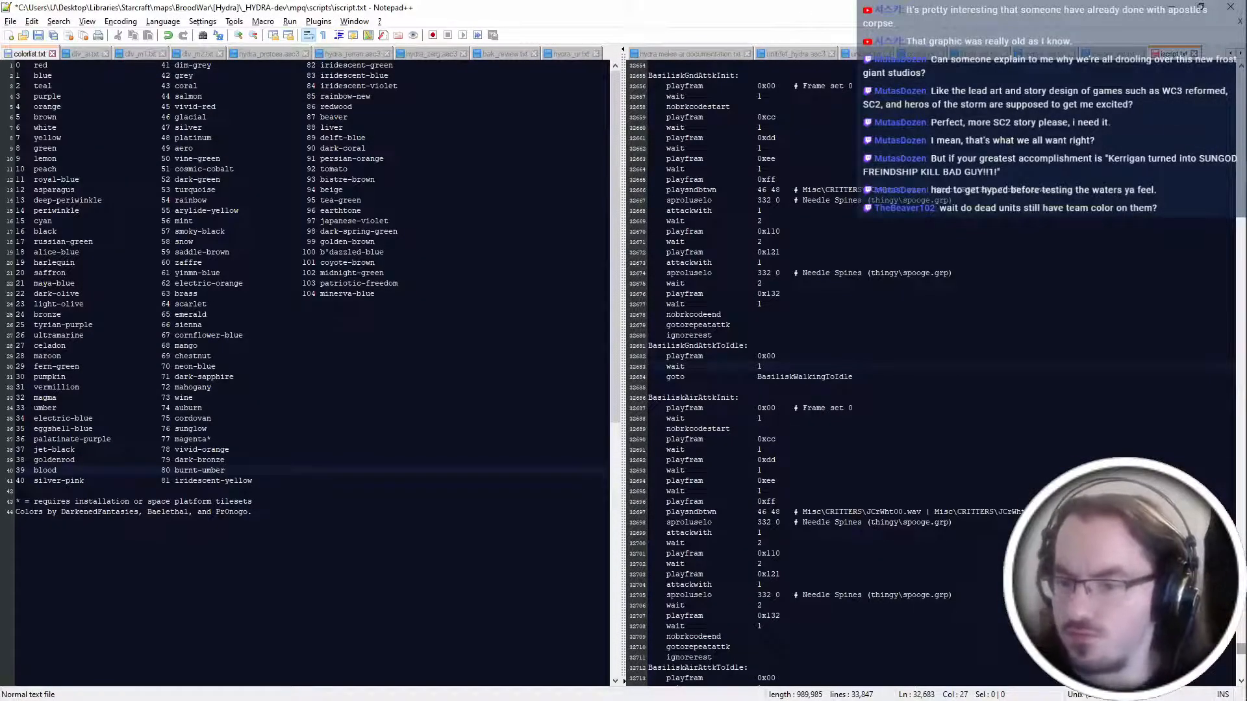
{"action": "key", "text": "alt+Tab"}
{"action": "key", "text": "alt+Tab"}
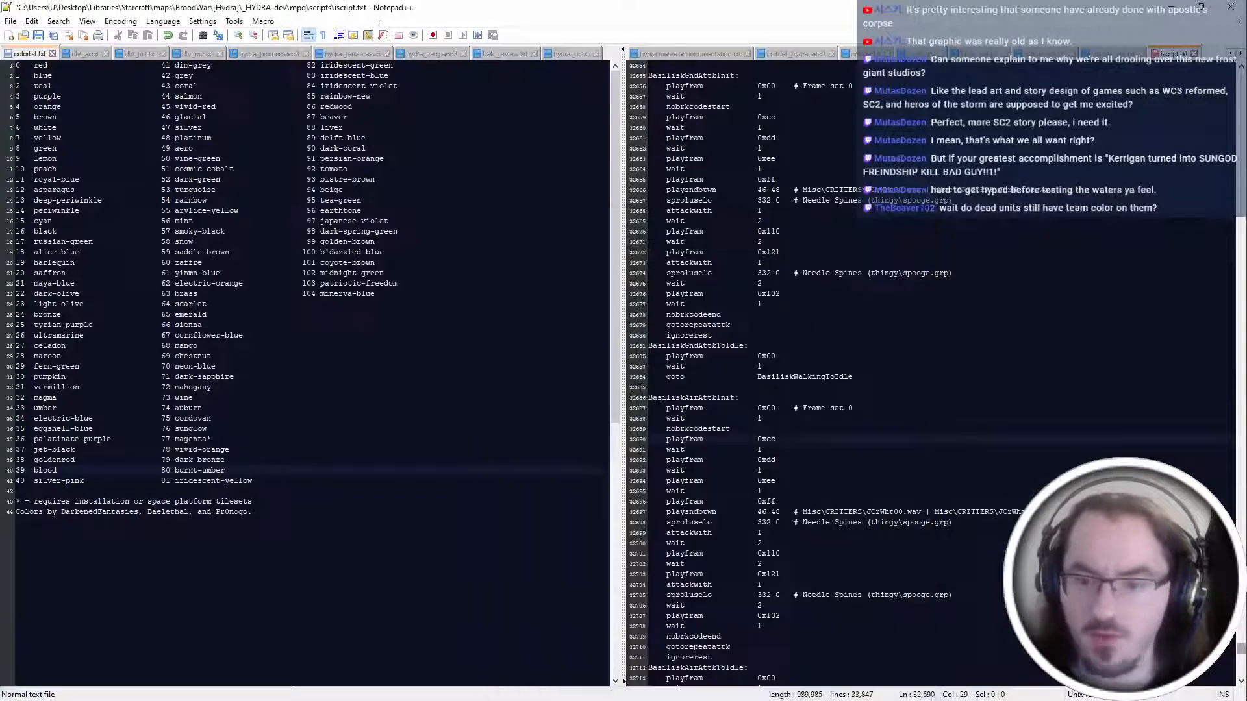
{"action": "scroll", "coordinate": [929, 373], "scroll_direction": "up", "scroll_amount": 5}
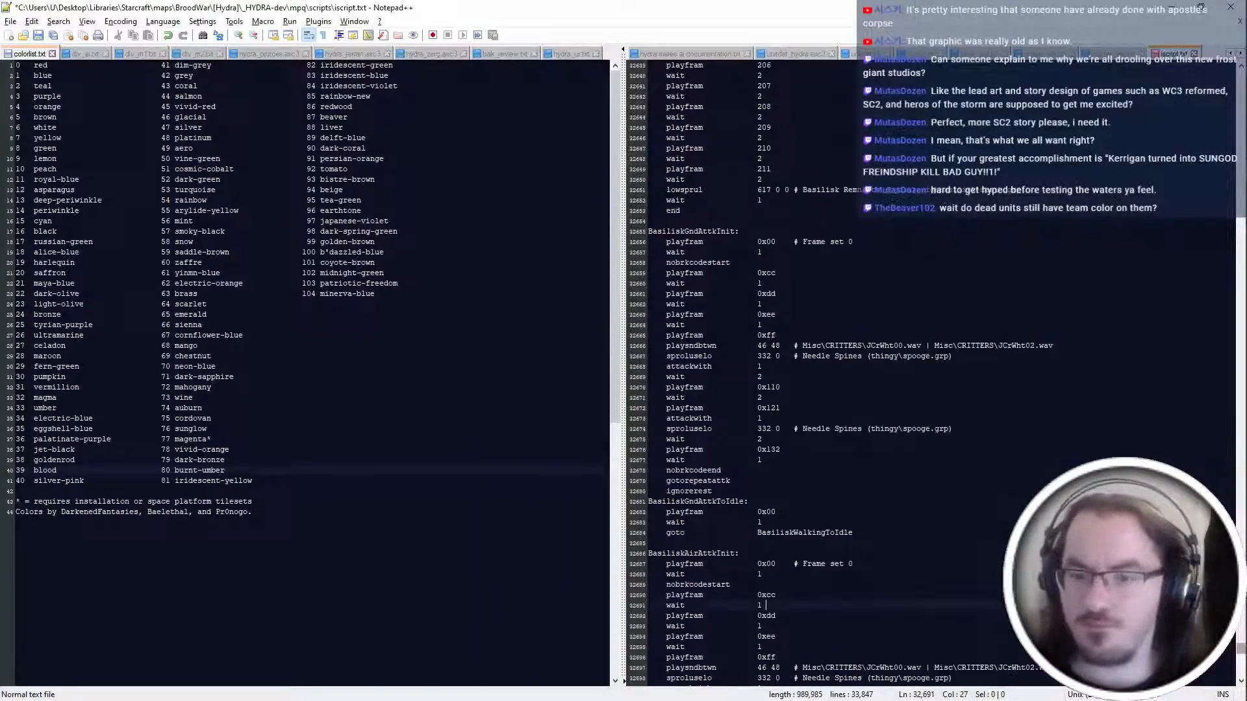
{"action": "scroll", "coordinate": [928, 374], "scroll_direction": "up", "scroll_amount": 7}
{"action": "left_click_drag", "start_coordinate": [757, 242], "coordinate": [857, 241]}
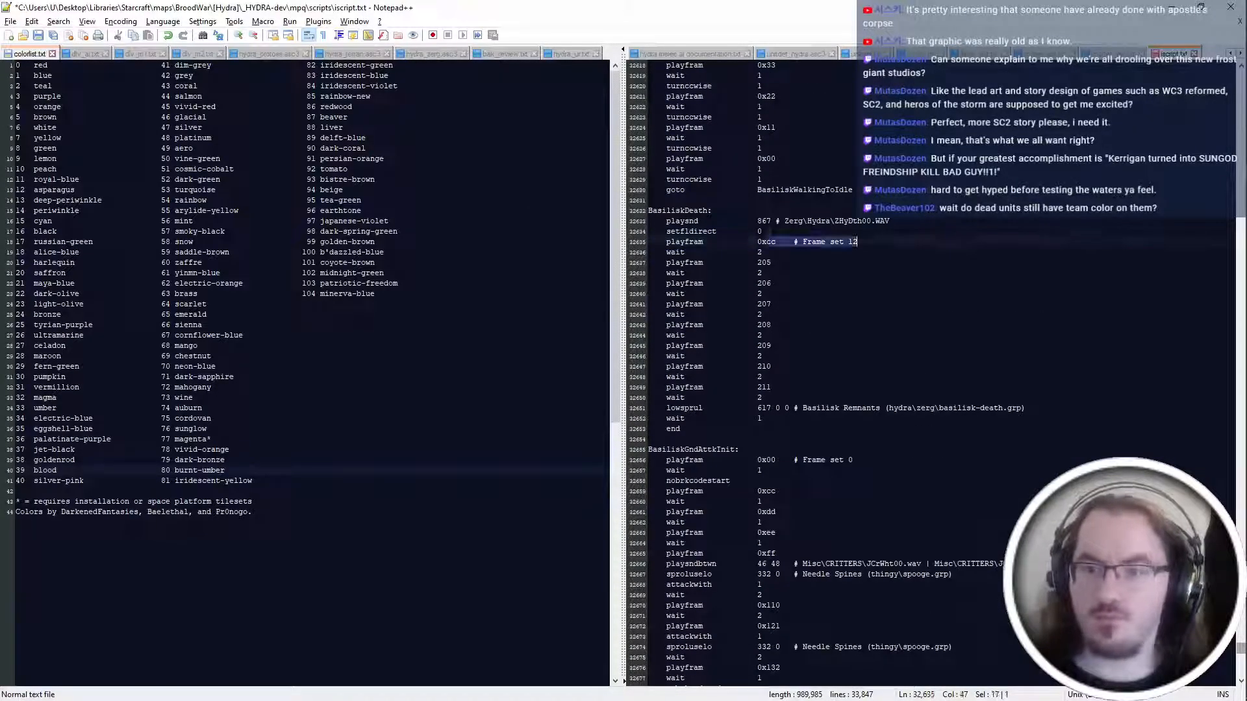
{"action": "type", "text": "0x1ba"}
{"action": "key", "text": "Down"}
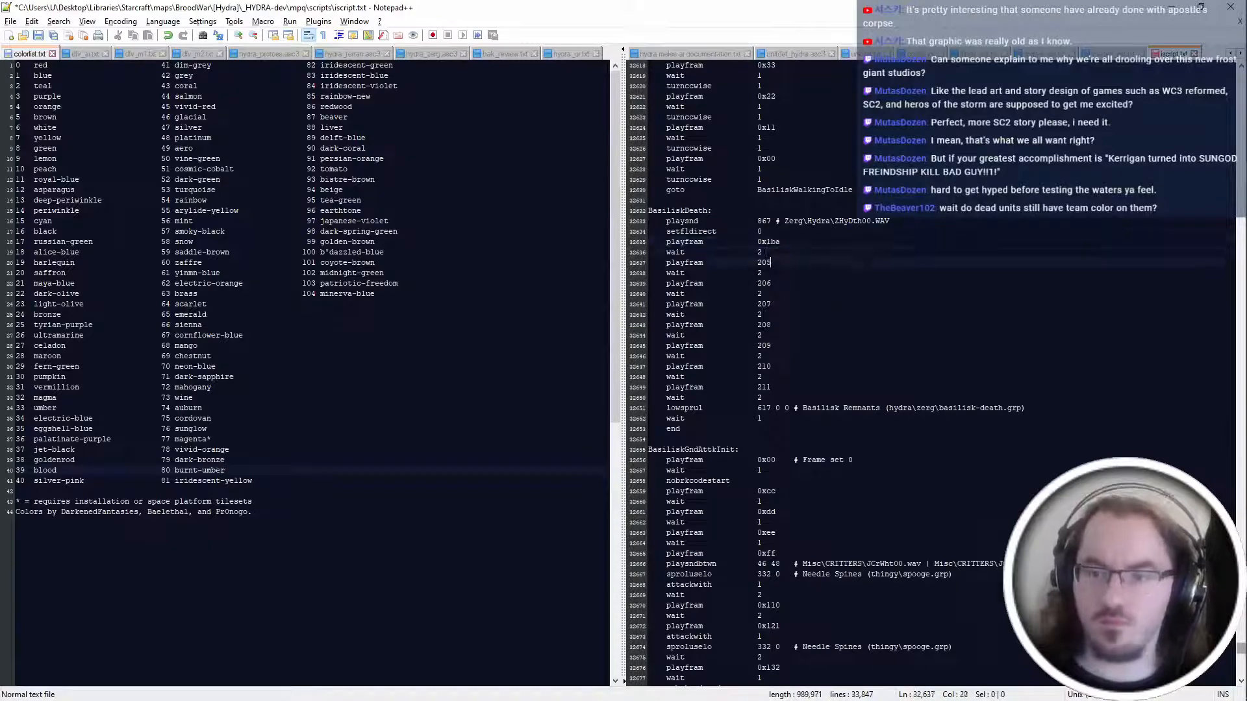
Set the second and third playfram values in BasiliskDeath to 443 and 444.
{"action": "key", "text": "alt+Tab"}
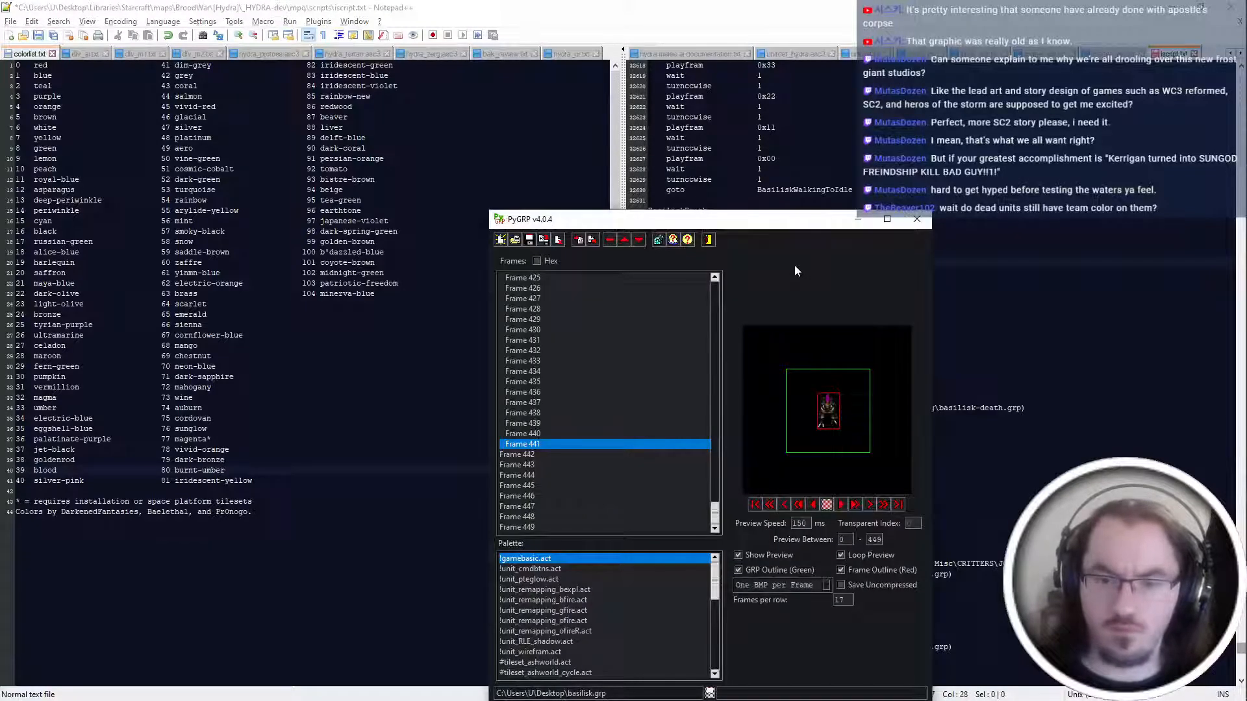
{"action": "key", "text": "alt+Tab"}
{"action": "left_click_drag", "start_coordinate": [770, 283], "coordinate": [766, 284]}
{"action": "double_click", "coordinate": [764, 284]}
{"action": "type", "text": "444"}
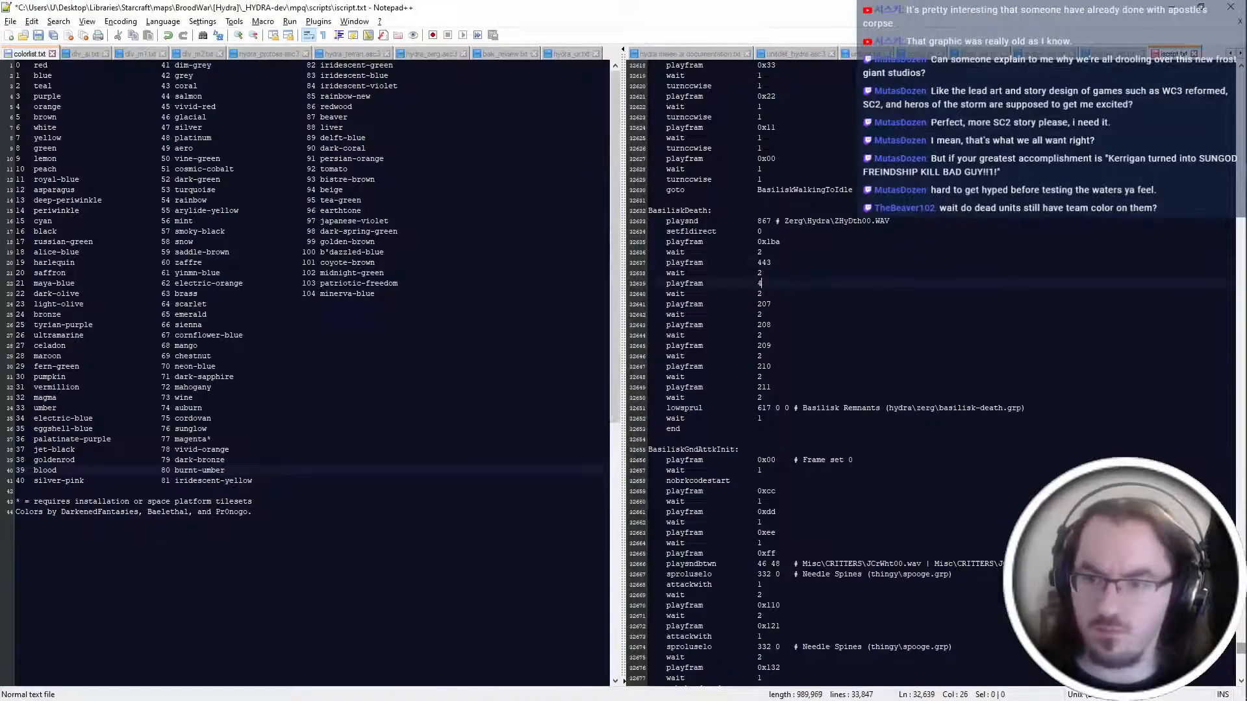
Set the fourth, fifth and sixth playfram values in BasiliskDeath to 445, 446 and 447.
{"action": "double_click", "coordinate": [764, 304]}
{"action": "type", "text": "445"}
{"action": "key", "text": "Down"}
{"action": "key", "text": "Down"}
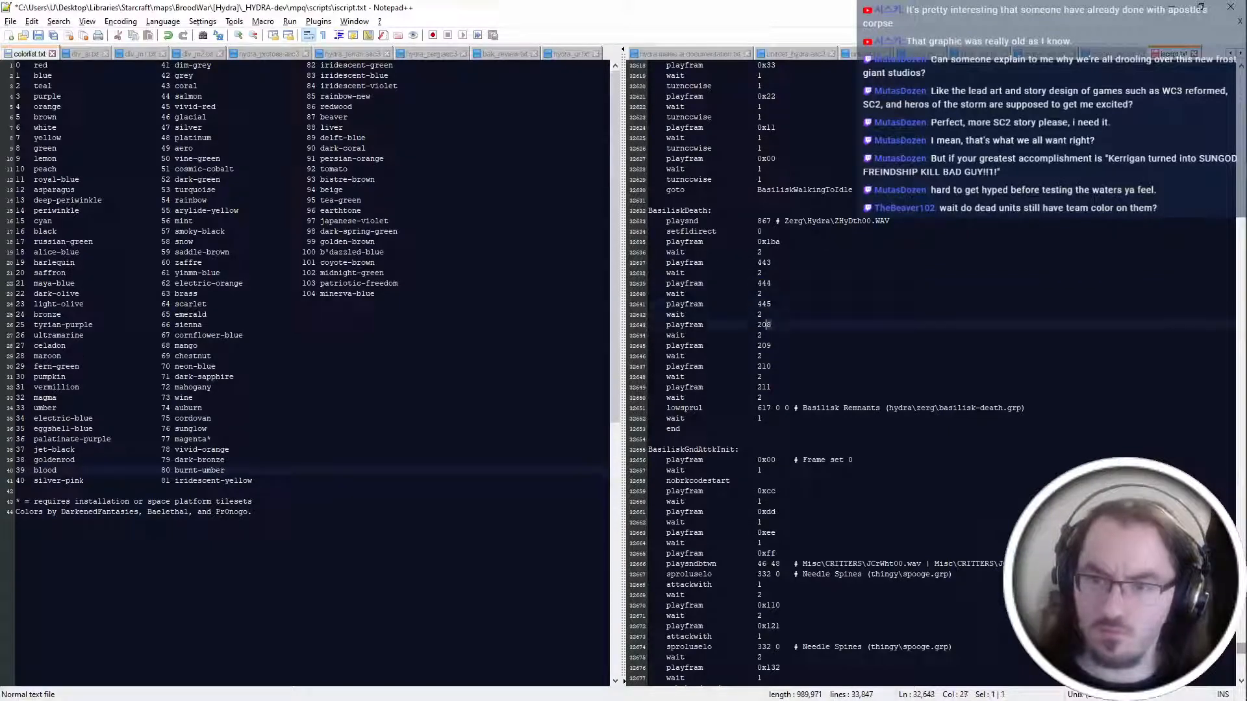
{"action": "key", "text": "ctrl+shift+Left"}
{"action": "type", "text": "446"}
{"action": "key", "text": "Down"}
{"action": "key", "text": "Down"}
{"action": "key", "text": "ctrl+shift+Left"}
{"action": "type", "text": "447"}
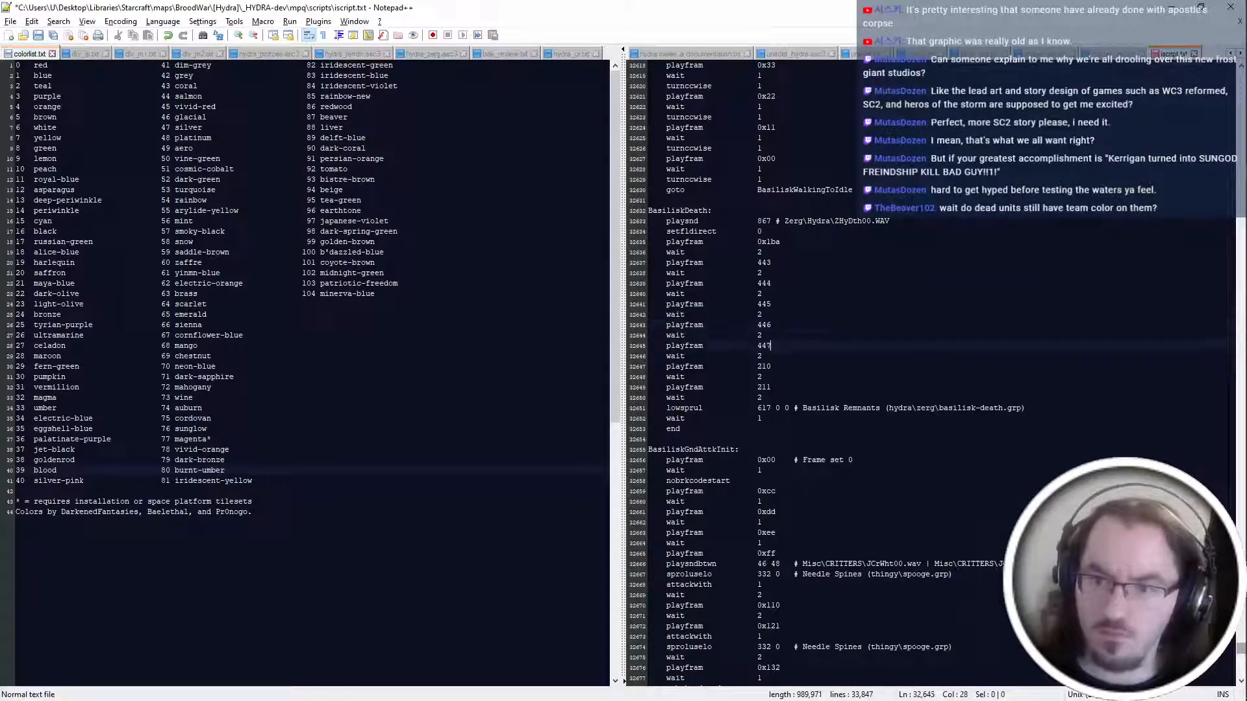
Set the last two playfram values in BasiliskDeath to 448 and 449.
{"action": "key", "text": "Down"}
{"action": "key", "text": "Down"}
{"action": "key", "text": "ctrl+shift+Left"}
{"action": "type", "text": "448"}
{"action": "key", "text": "Down"}
{"action": "key", "text": "Down"}
{"action": "key", "text": "ctrl+shift+Left"}
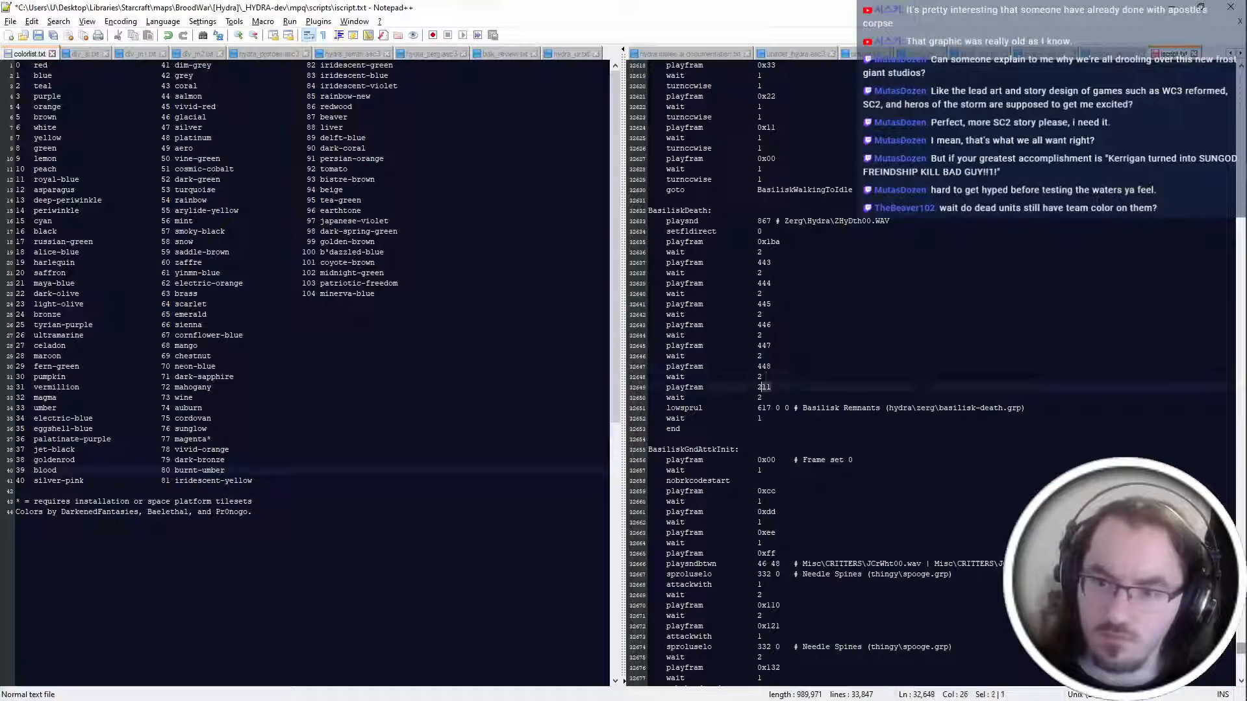
{"action": "type", "text": "449"}
Add a BasiliskUnused1 label with an indented empty line beneath it after the end of the BasiliskDeath block.
{"action": "key", "text": "Down"}
{"action": "key", "text": "Down"}
{"action": "key", "text": "Down"}
{"action": "key", "text": "Down"}
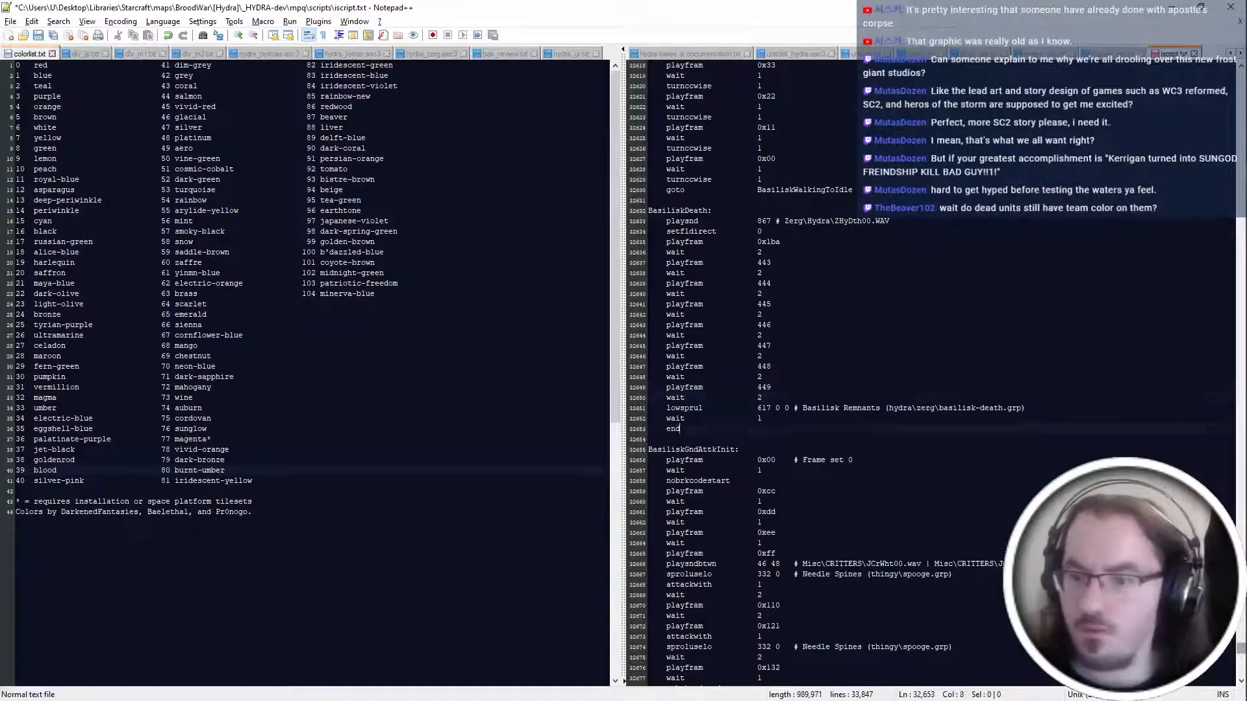
{"action": "key", "text": "Return"}
{"action": "key", "text": "Return"}
{"action": "key", "text": "BackSpace"}
{"action": "type", "text": "Basilisk"}
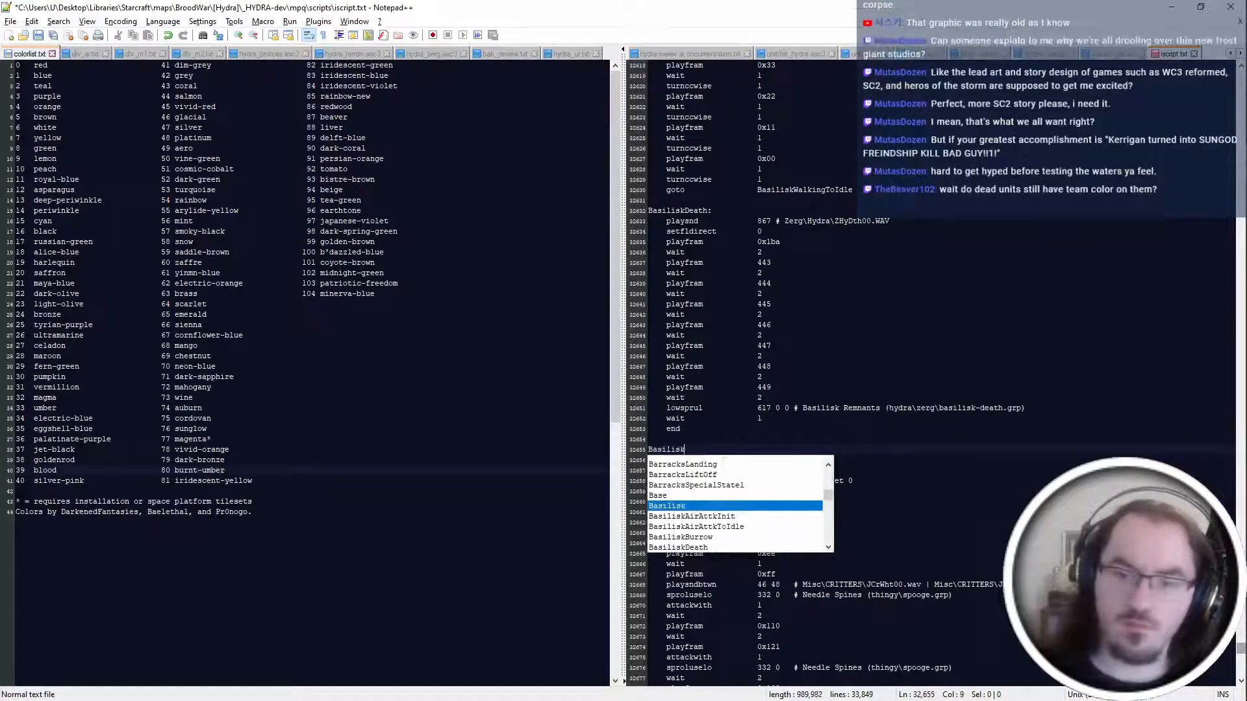
{"action": "type", "text": "Unused1:"}
{"action": "key", "text": "Return"}
{"action": "key", "text": "Tab"}
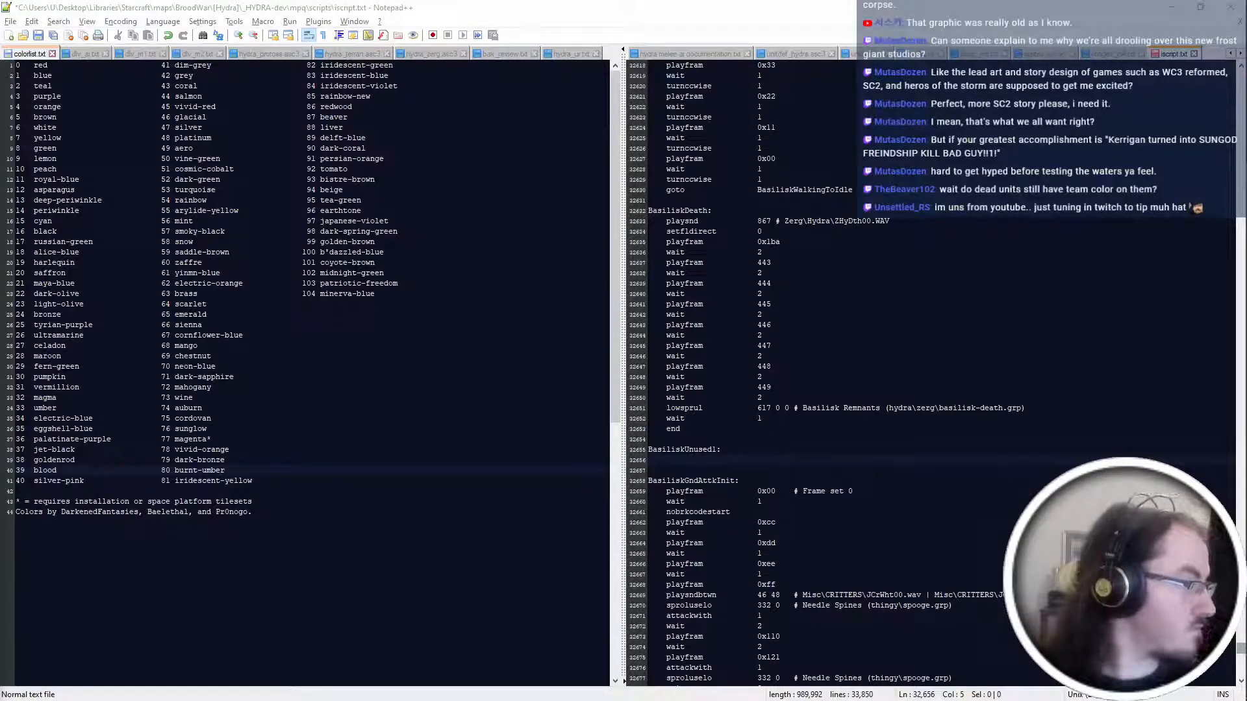
Copy the body of the HydraliskUnused1 block, without the final goto target, into the empty BasiliskUnused1 block.
{"action": "key", "text": "F3"}
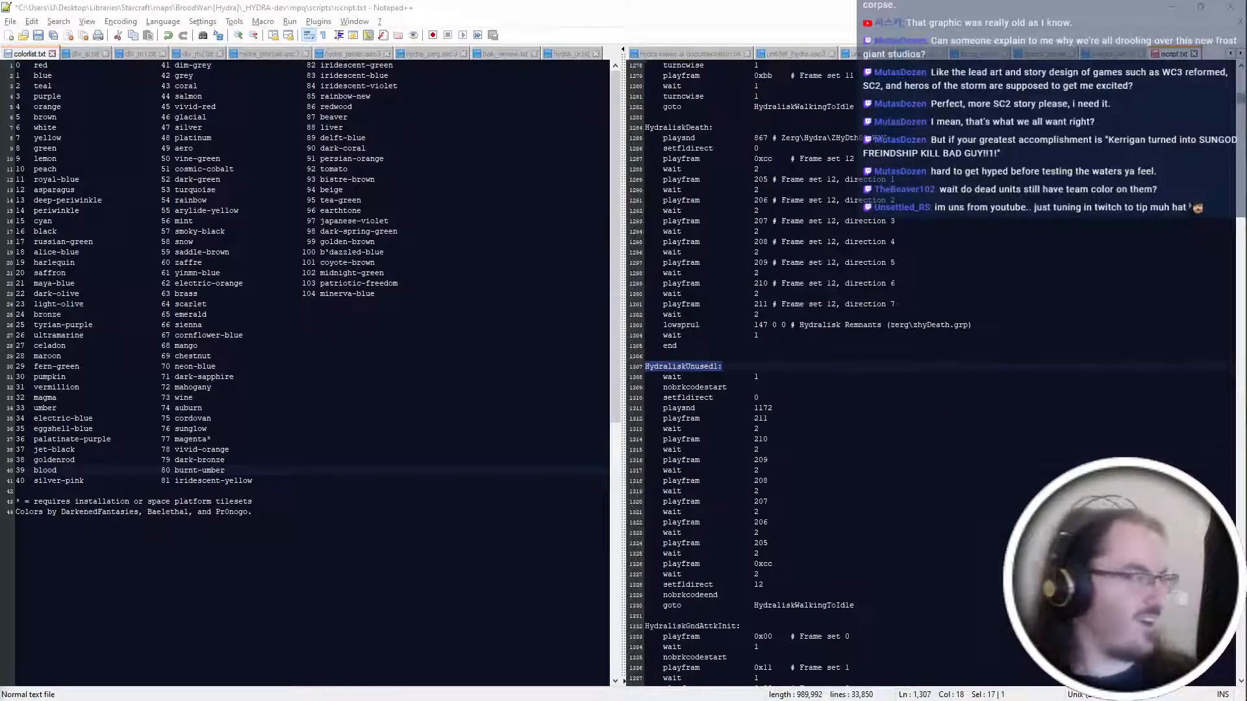
{"action": "left_click", "coordinate": [757, 376]}
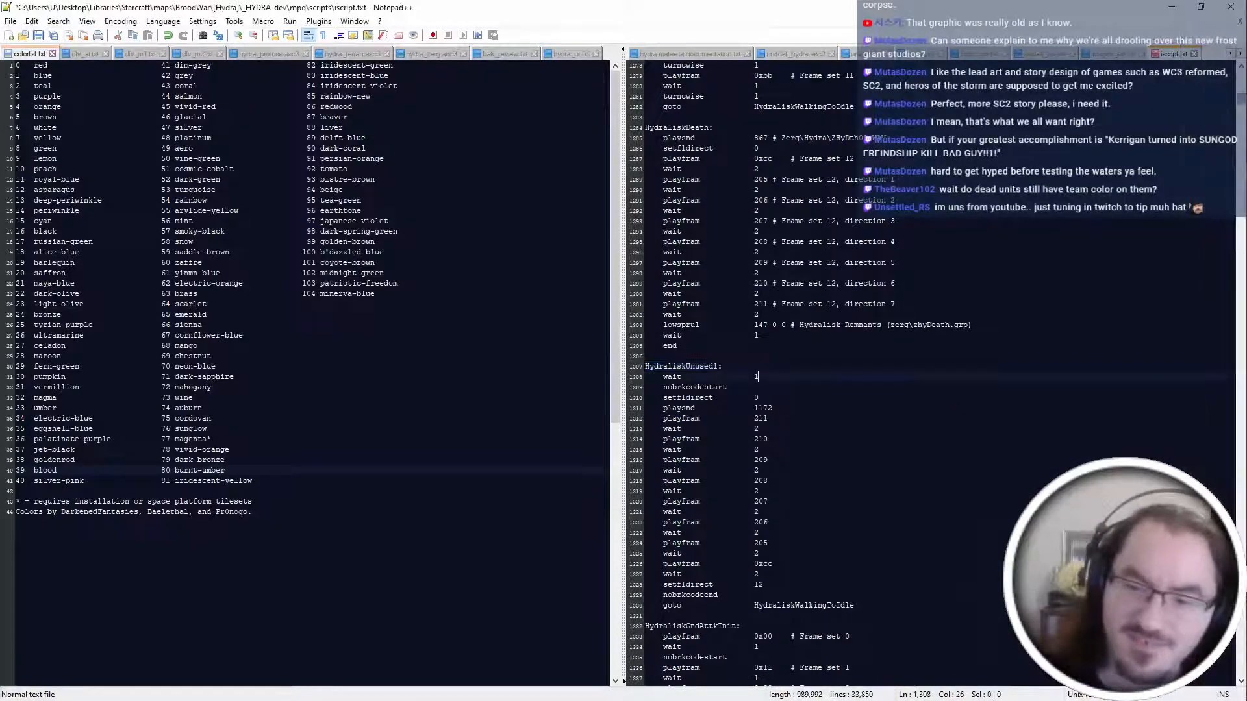
{"action": "left_click_drag", "start_coordinate": [723, 366], "coordinate": [855, 605]}
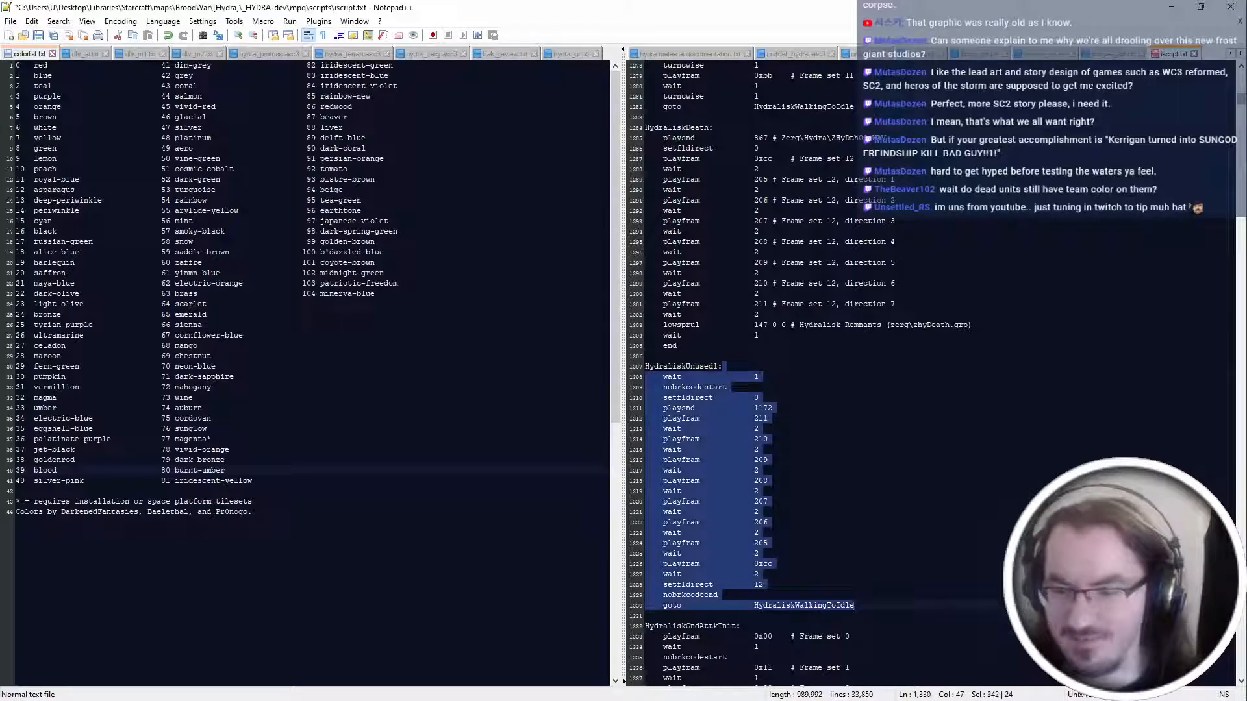
{"action": "key", "text": "shift+Up"}
{"action": "key", "text": "ctrl+c"}
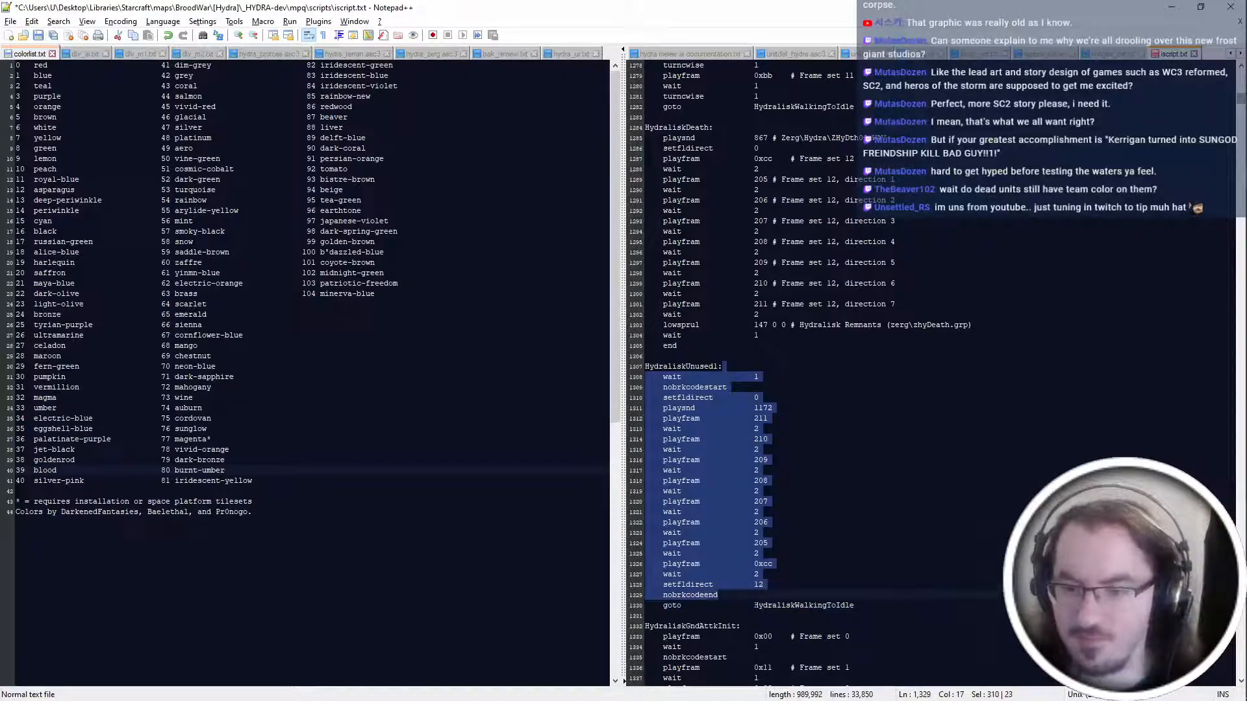
{"action": "key", "text": "shift+Down"}
{"action": "key", "text": "shift+Down"}
{"action": "key", "text": "Right"}
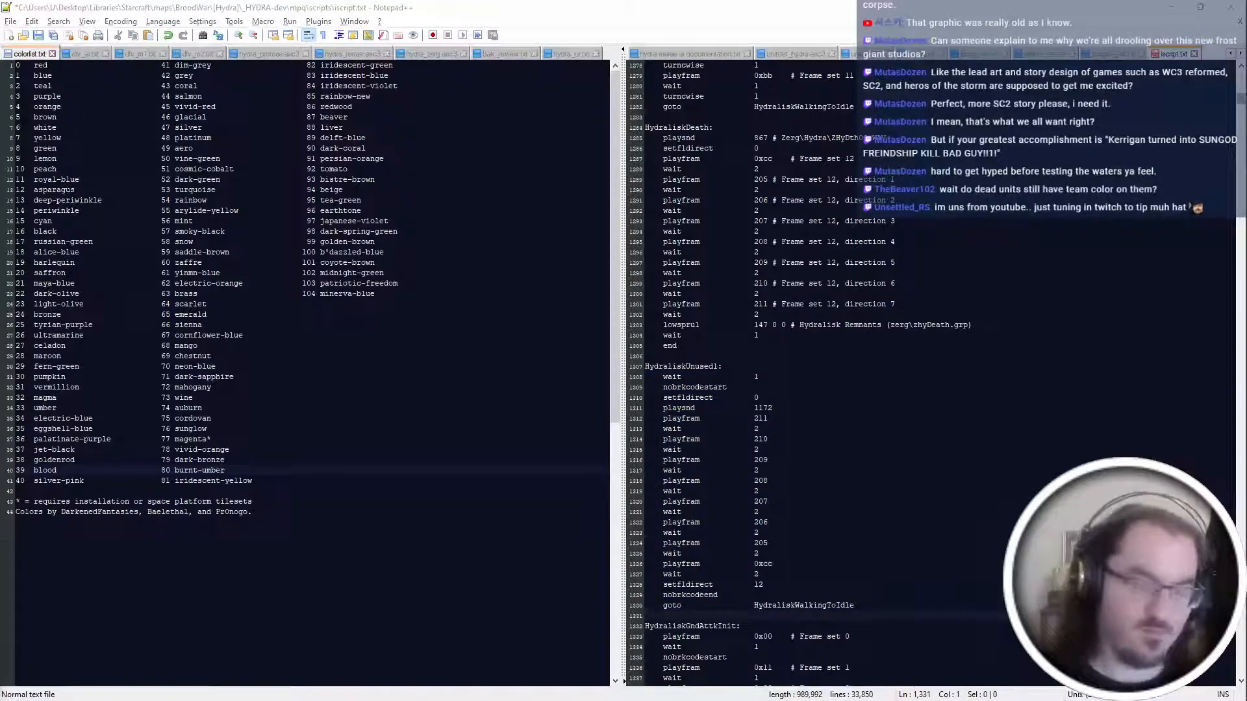
{"action": "key", "text": "F3"}
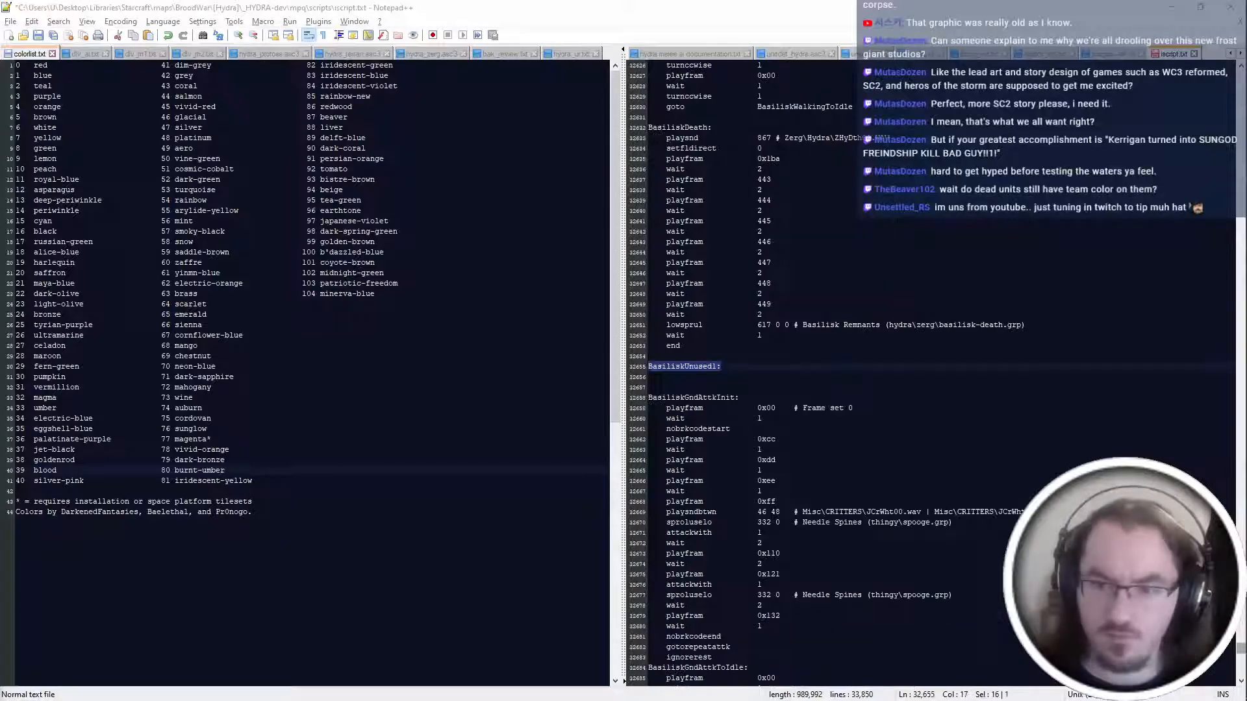
{"action": "key", "text": "Down"}
{"action": "key", "text": "ctrl+v"}
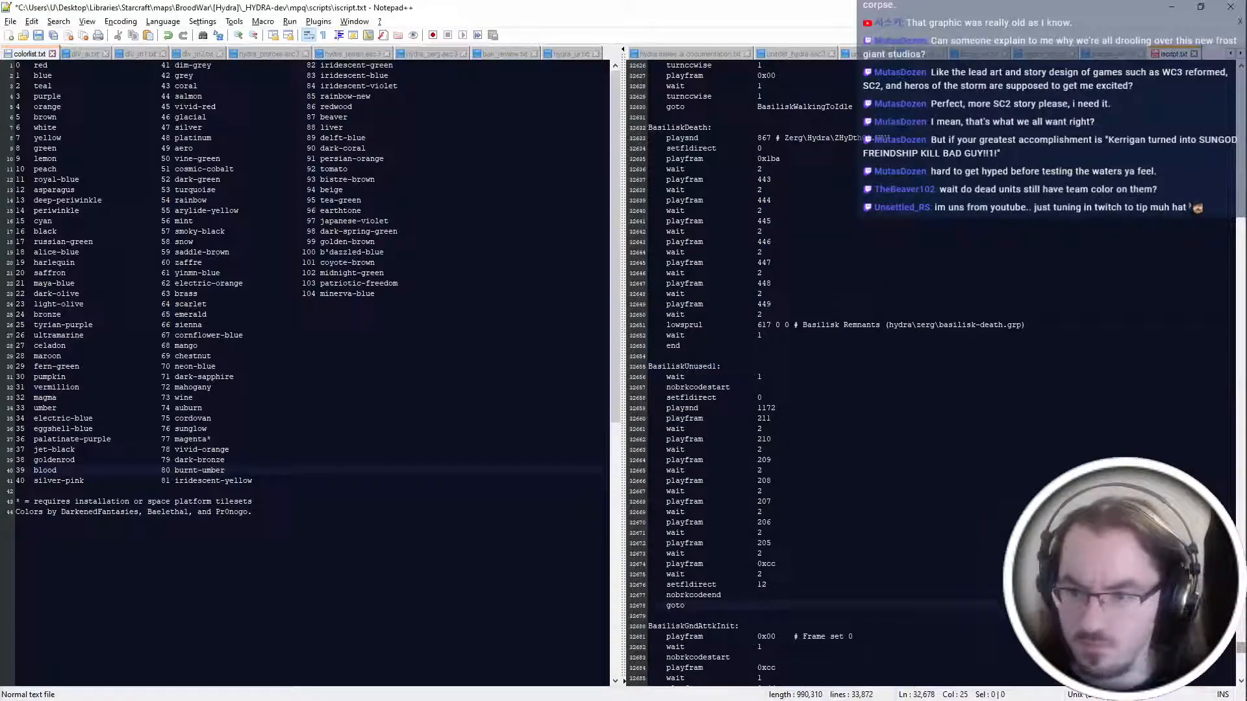
Set the goto target at the end of BasiliskUnused1 to BasiliskWalkingToIdle.
{"action": "type", "text": "BasiliskGndAttkToIdle"}
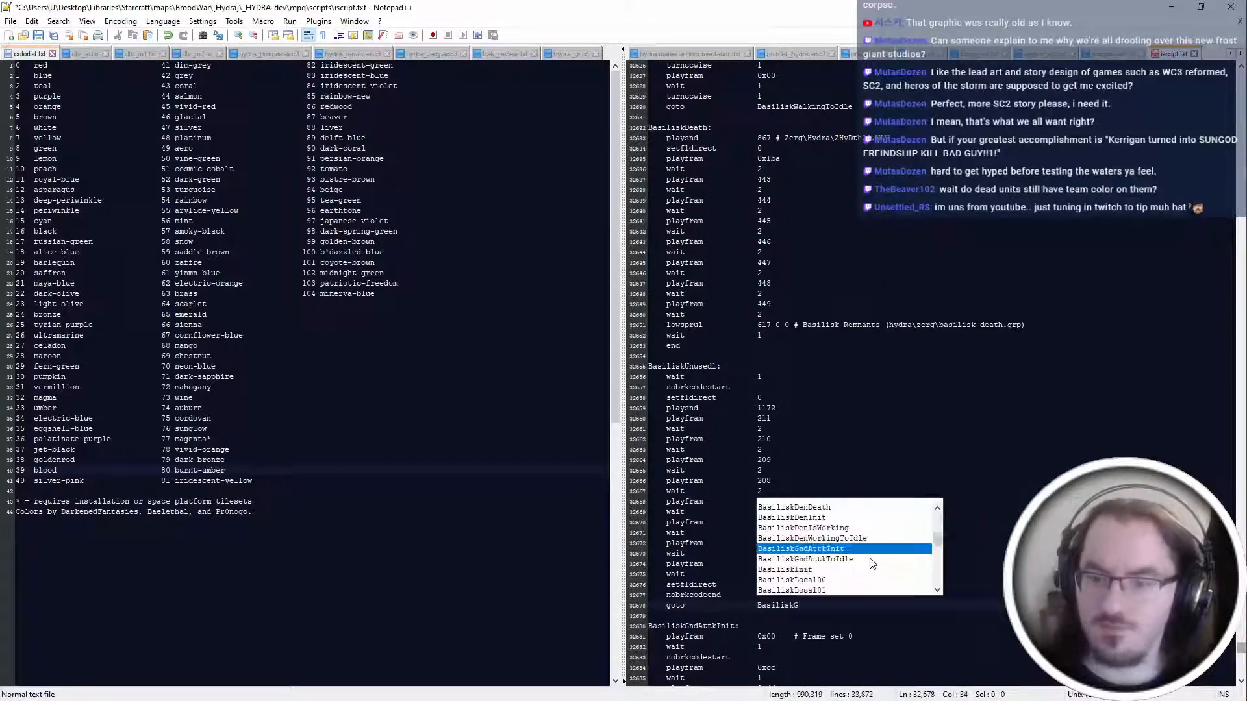
{"action": "key", "text": "Return"}
{"action": "scroll", "coordinate": [845, 390], "scroll_direction": "down", "scroll_amount": 7}
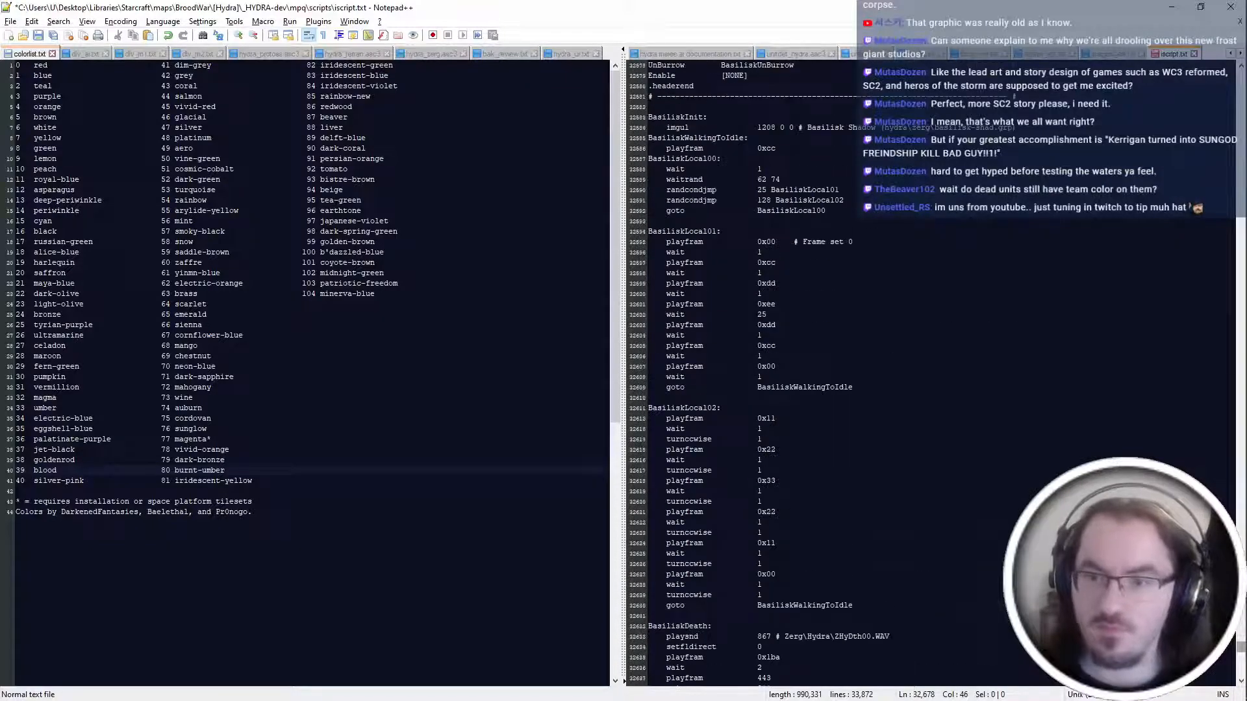
{"action": "left_click_drag", "start_coordinate": [852, 387], "coordinate": [794, 387]}
{"action": "type", "text": "WalkingToIdle"}
{"action": "key", "text": "Return"}
{"action": "scroll", "coordinate": [844, 371], "scroll_direction": "up", "scroll_amount": 5}
Set the first four playfram values in BasiliskUnused1 to 448, 447, 446 and 445.
{"action": "left_click", "coordinate": [771, 356]}
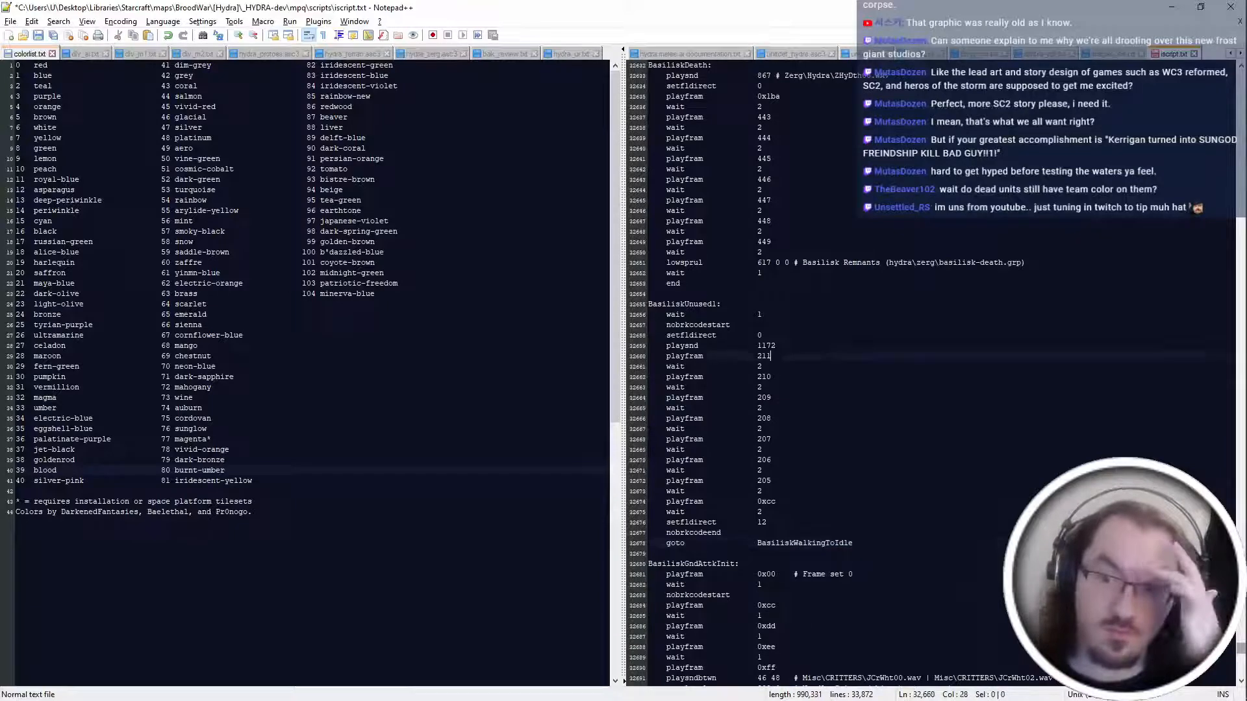
{"action": "scroll", "coordinate": [844, 370], "scroll_direction": "up", "scroll_amount": 2}
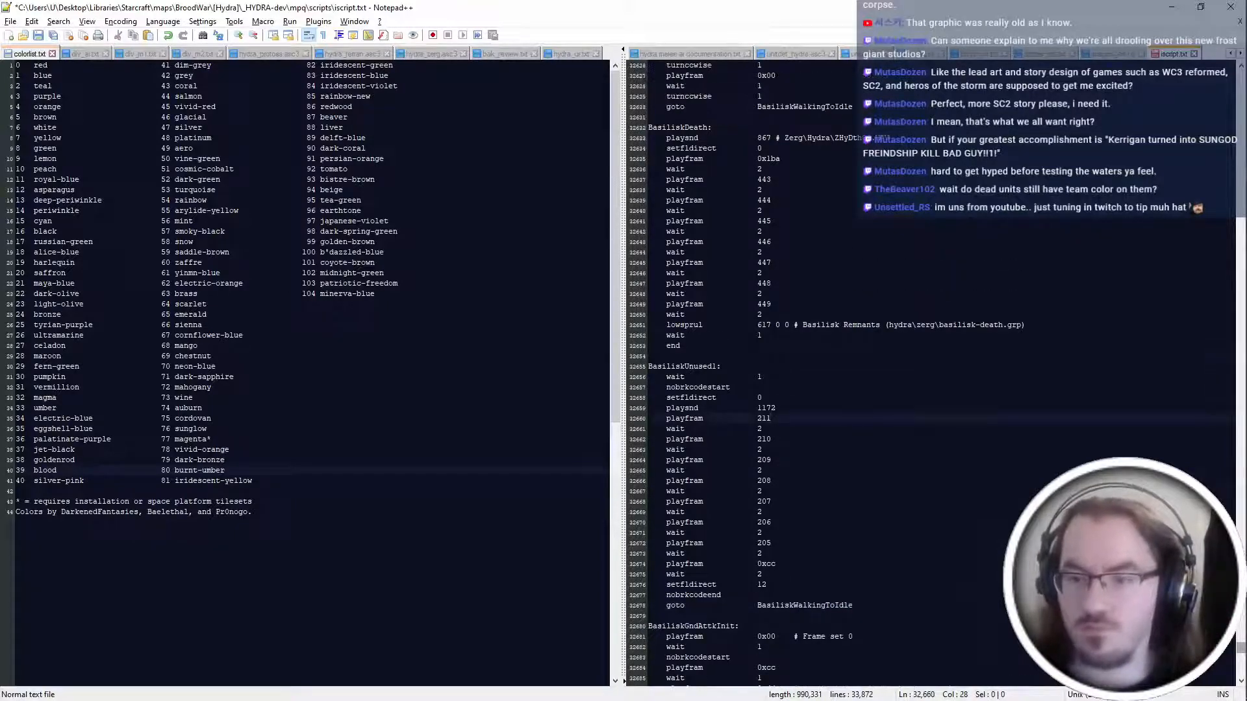
{"action": "type", "text": "448"}
{"action": "left_click", "coordinate": [771, 440]}
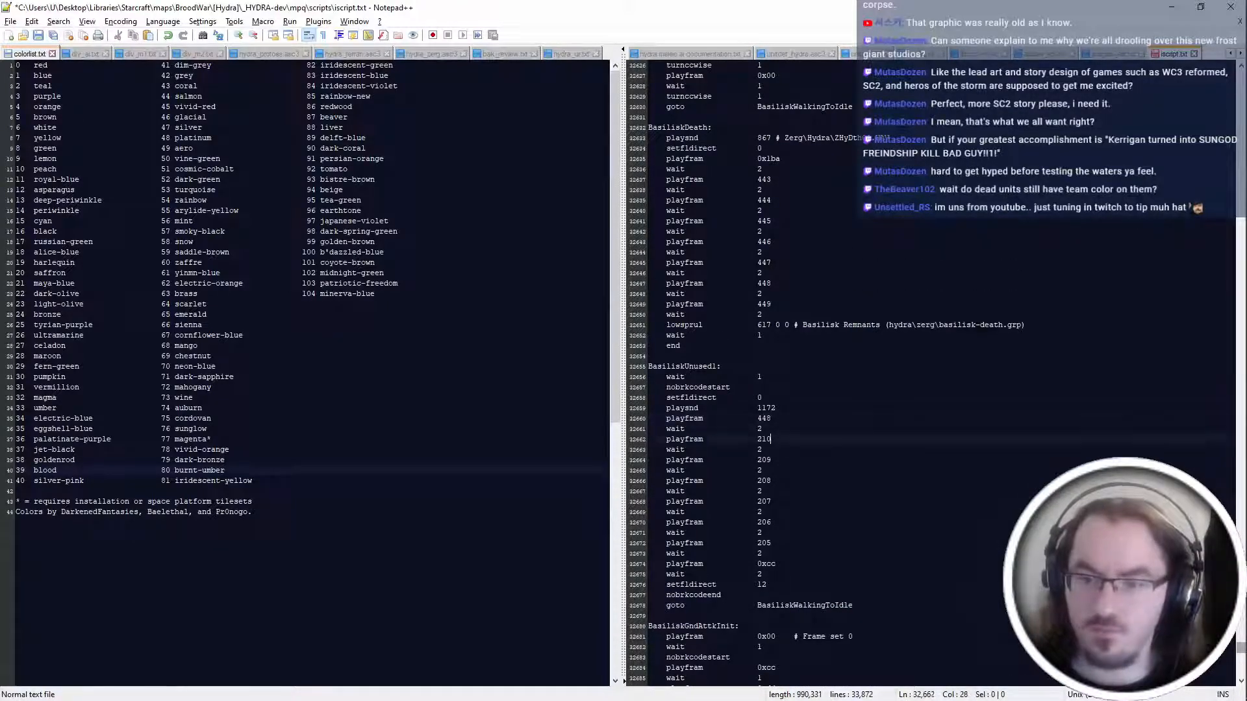
{"action": "type", "text": "47"}
{"action": "left_click", "coordinate": [771, 460]}
{"action": "key", "text": "BackSpace"}
{"action": "key", "text": "BackSpace"}
{"action": "key", "text": "BackSpace"}
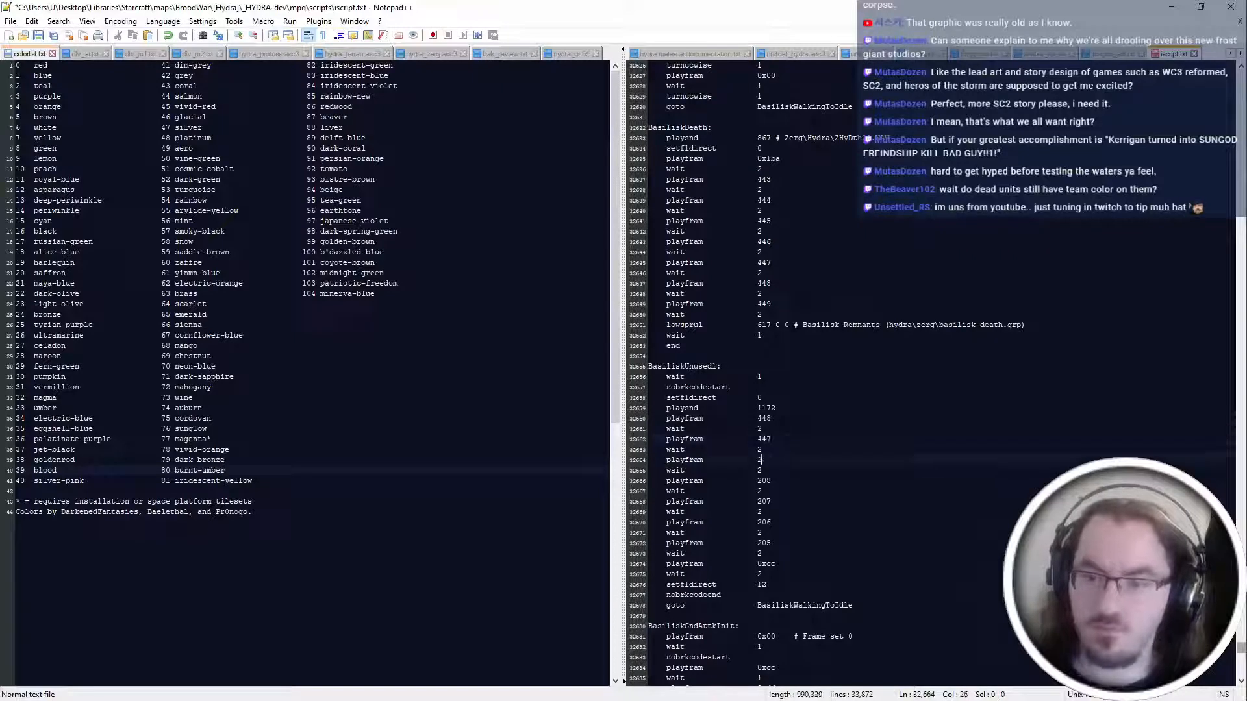
{"action": "type", "text": "446"}
{"action": "left_click", "coordinate": [760, 470]}
{"action": "left_click", "coordinate": [771, 481]}
{"action": "key", "text": "BackSpace"}
{"action": "key", "text": "BackSpace"}
{"action": "key", "text": "BackSpace"}
{"action": "type", "text": "445"}
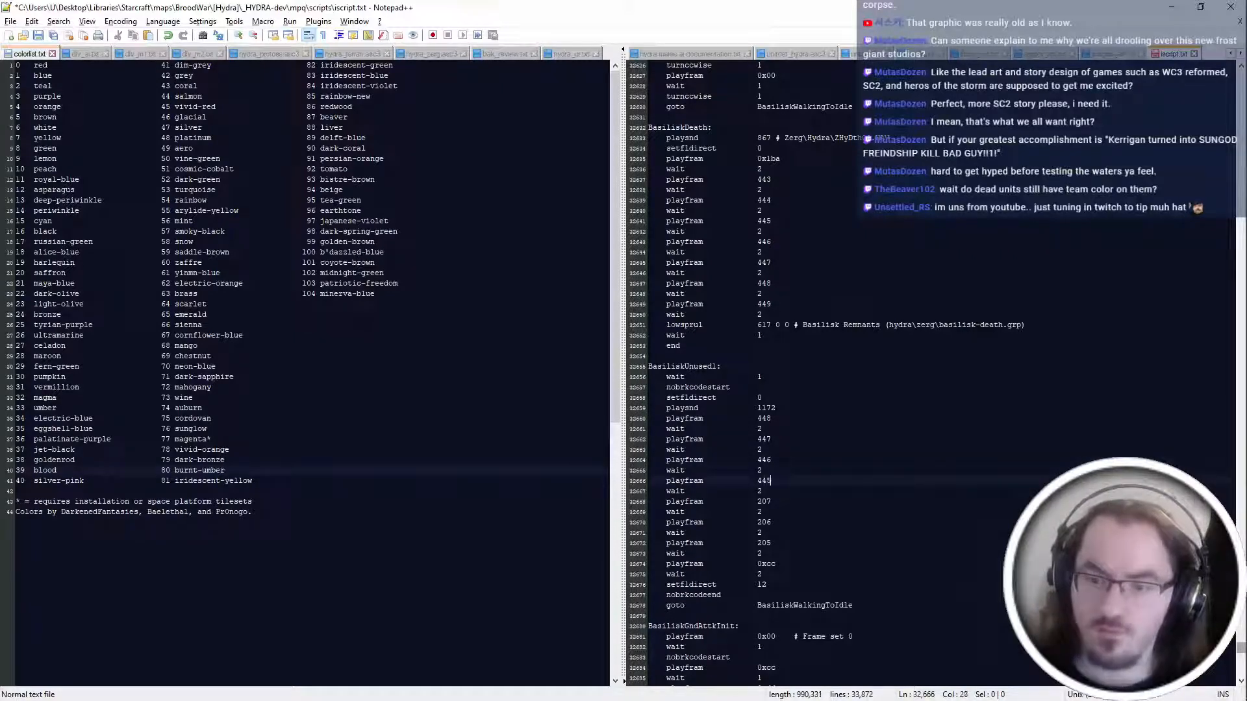
Set the fifth, sixth and seventh playfram values in BasiliskUnused1 to 444, 443 and 442.
{"action": "left_click", "coordinate": [771, 501]}
{"action": "key", "text": "BackSpace"}
{"action": "key", "text": "BackSpace"}
{"action": "key", "text": "BackSpace"}
{"action": "type", "text": "44"}
{"action": "left_click", "coordinate": [771, 501]}
{"action": "key", "text": "BackSpace"}
{"action": "type", "text": "4"}
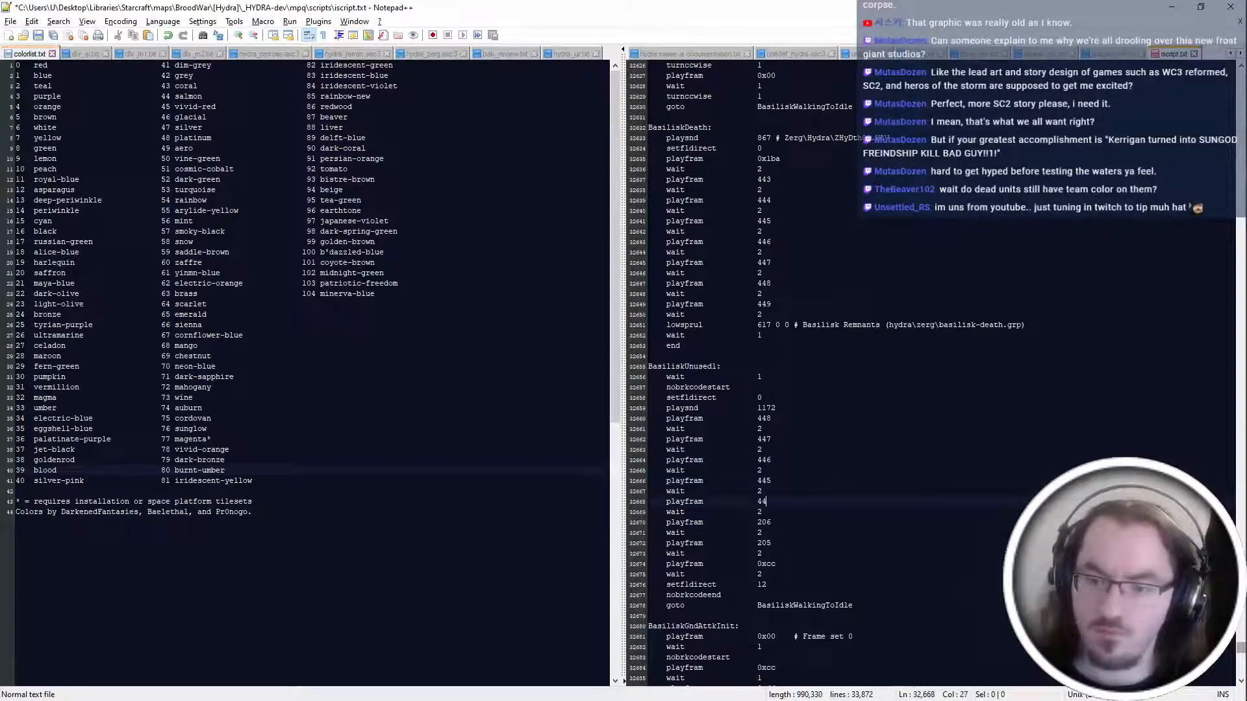
{"action": "left_click", "coordinate": [771, 522]}
{"action": "type", "text": "443"}
{"action": "left_click", "coordinate": [771, 543]}
{"action": "type", "text": "4"}
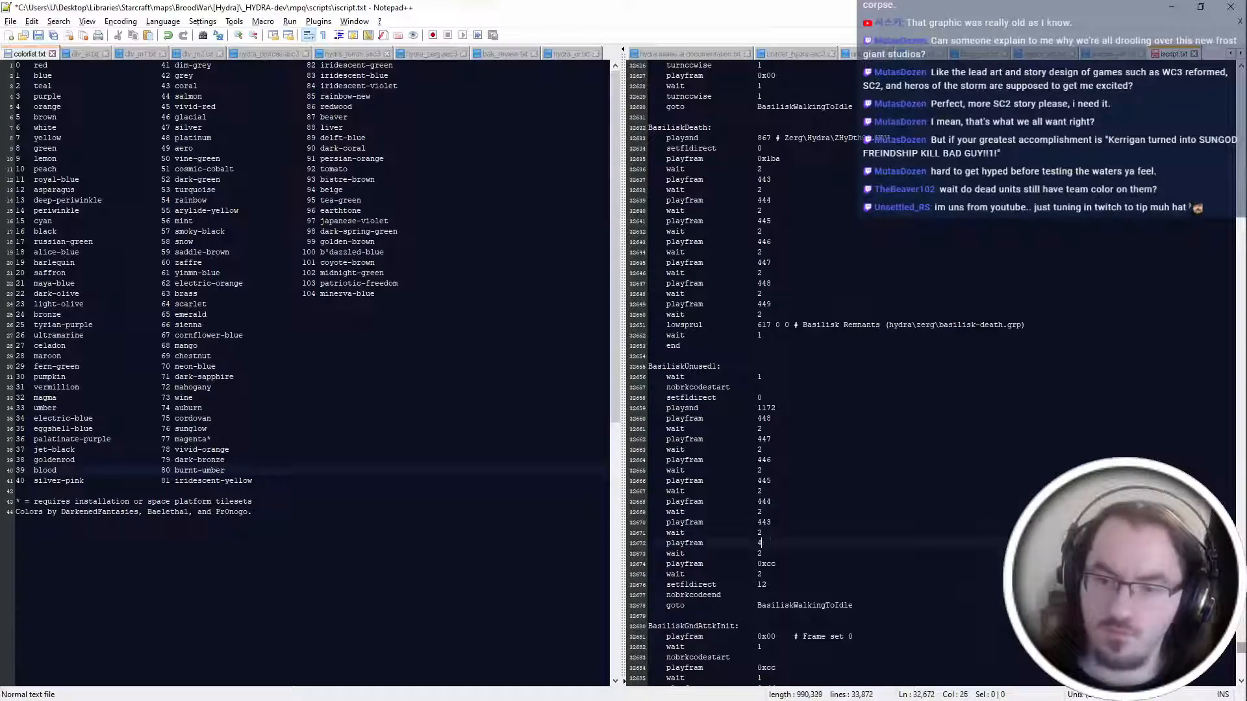
{"action": "type", "text": "42"}
Set the final playfram in BasiliskUnused1 to 0x1ba and the closing setfldirect to 14.
{"action": "left_click", "coordinate": [771, 564]}
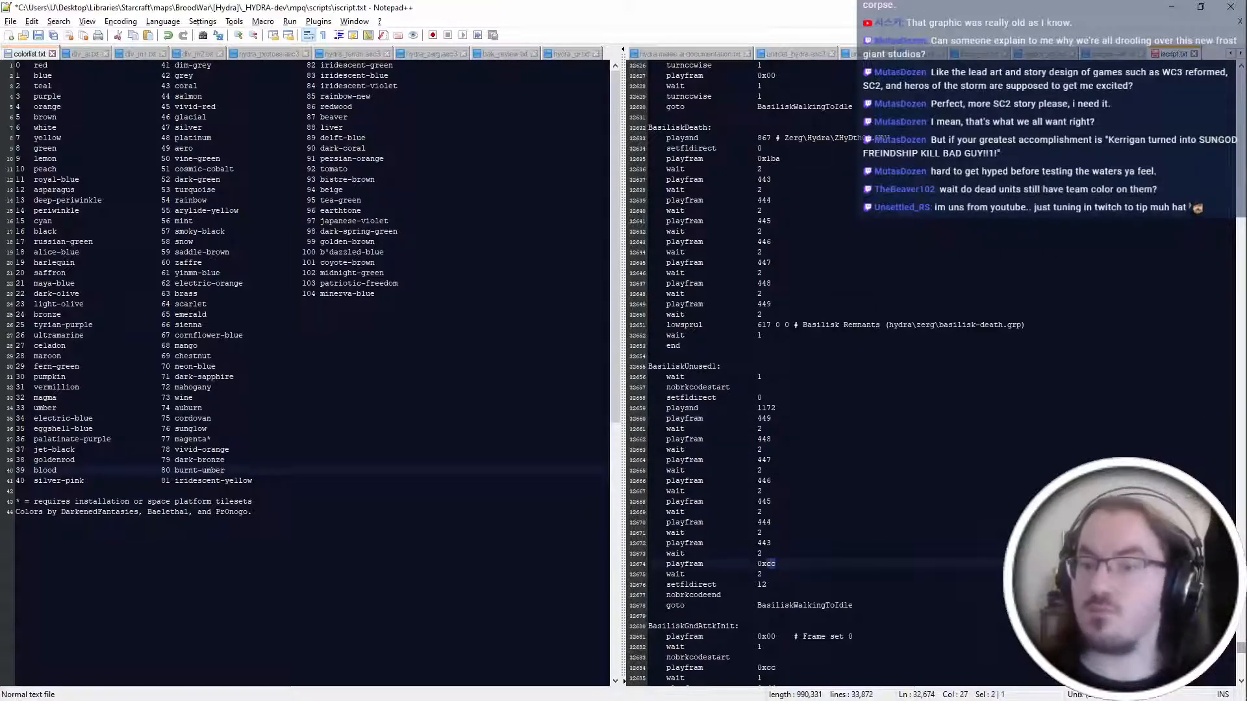
{"action": "type", "text": "1ba"}
{"action": "key", "text": "Down"}
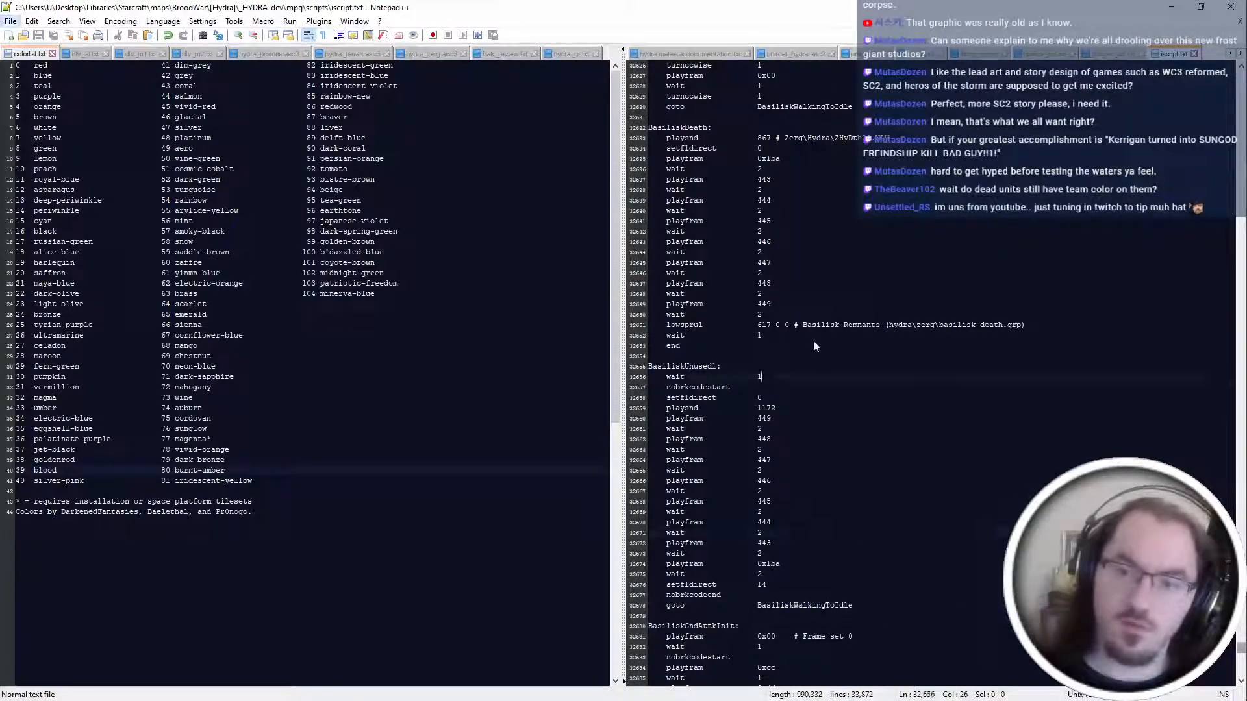
Set the Unused1 entry in the Basilisk header to BasiliskUnused1 and save iscript.txt.
{"action": "scroll", "coordinate": [889, 441], "scroll_direction": "up", "scroll_amount": 20}
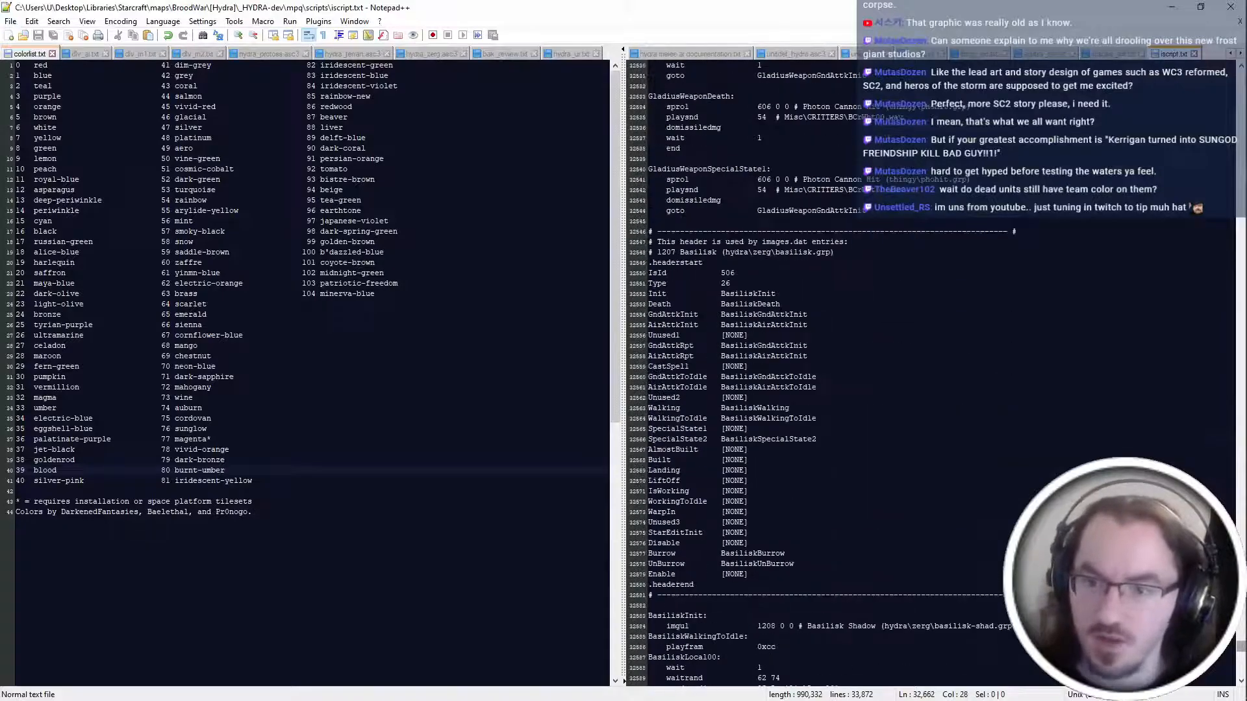
{"action": "left_click_drag", "start_coordinate": [749, 335], "coordinate": [722, 336]}
{"action": "type", "text": "Basilisk"}
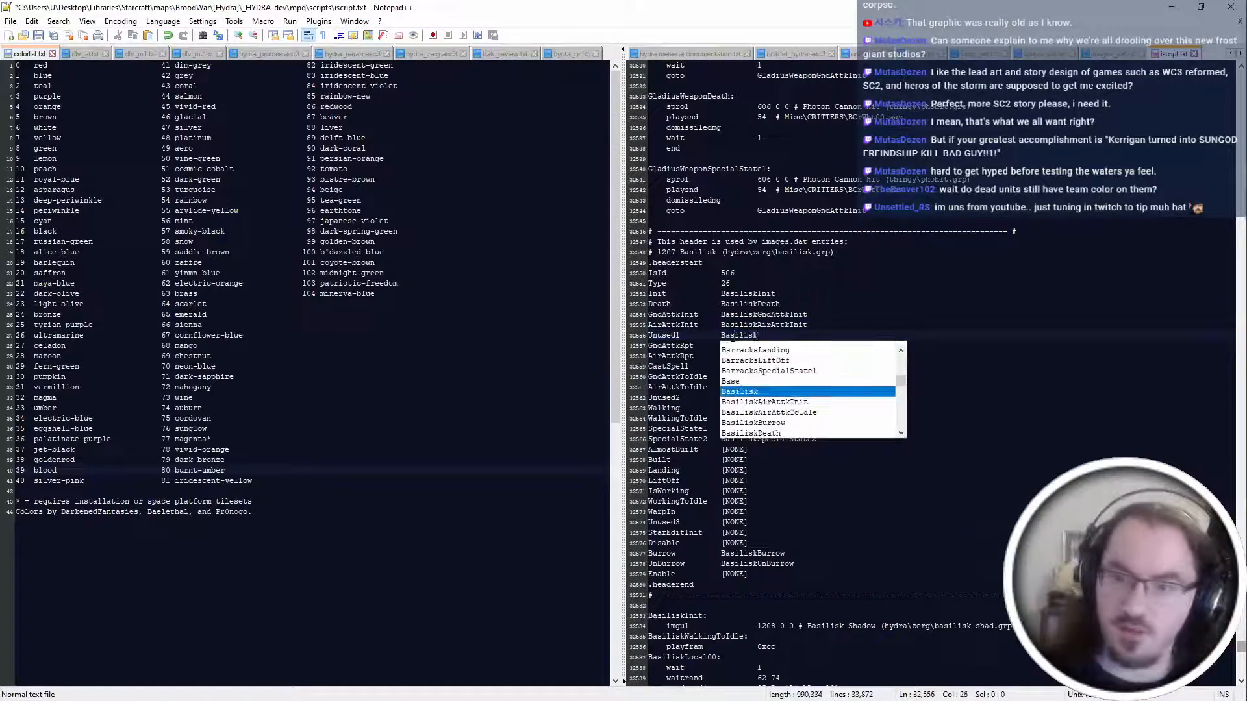
{"action": "type", "text": "Unused1"}
{"action": "key", "text": "ctrl+s"}
Switch by way of PyDAT to the mod archive in PyMPQ and launch the StarCraft test game.
{"action": "key", "text": "alt+Tab"}
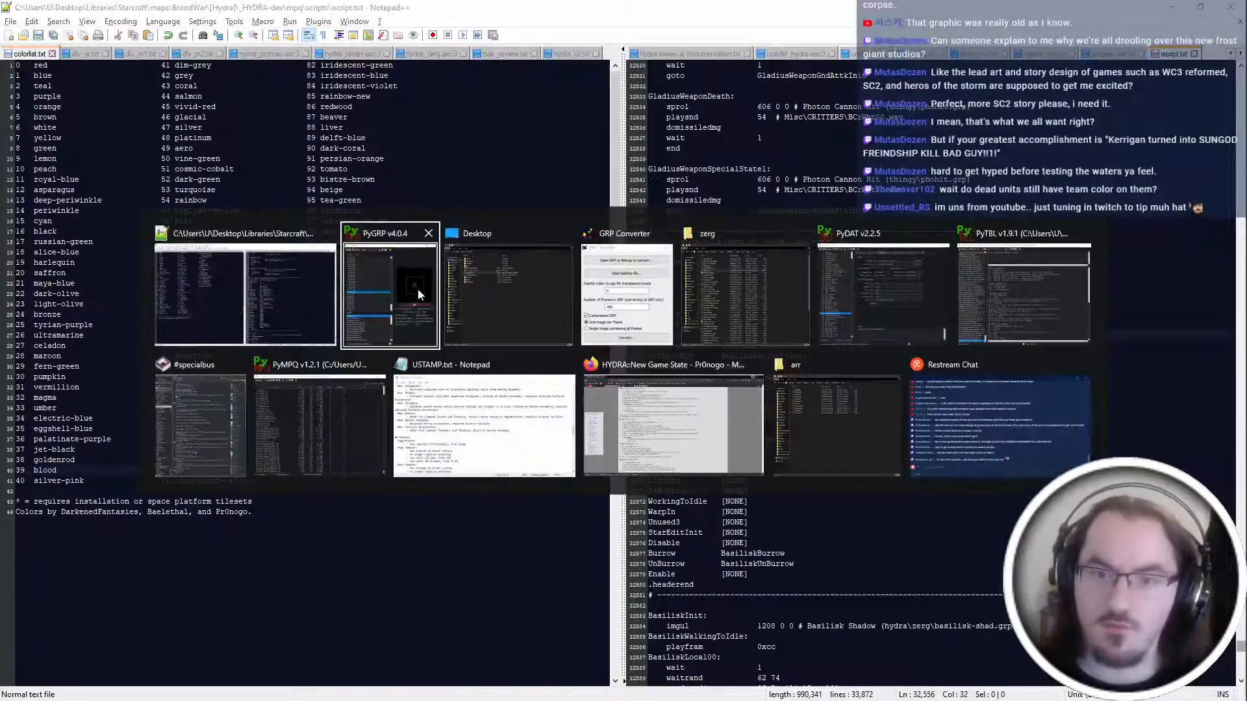
{"action": "left_click", "coordinate": [847, 305]}
{"action": "key", "text": "alt+Tab"}
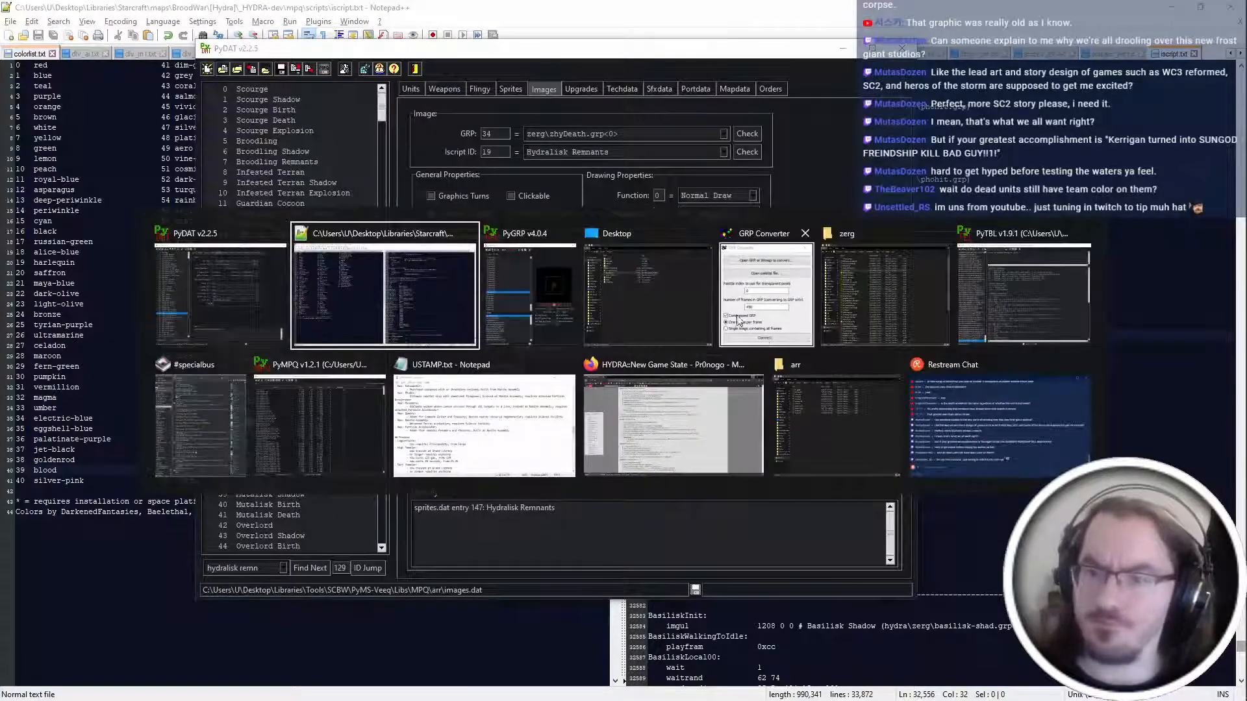
{"action": "left_click", "coordinate": [319, 389]}
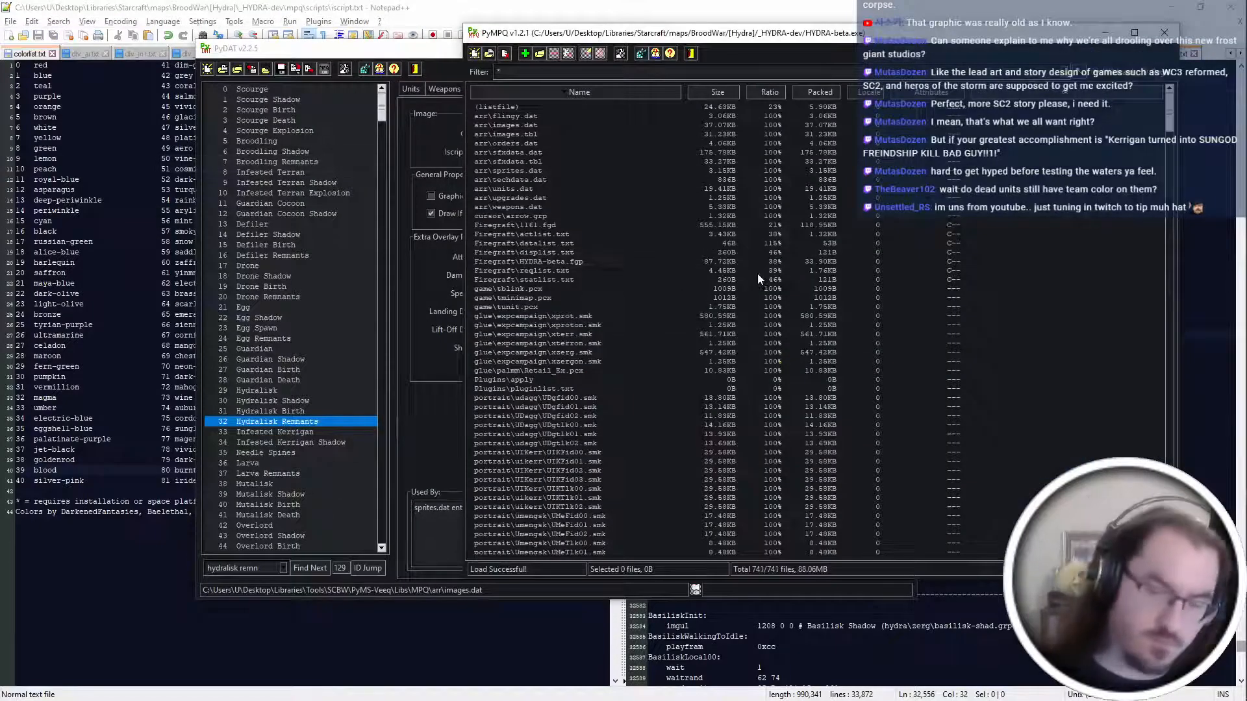
{"action": "key", "text": "super"}
{"action": "left_click", "coordinate": [1212, 239]}
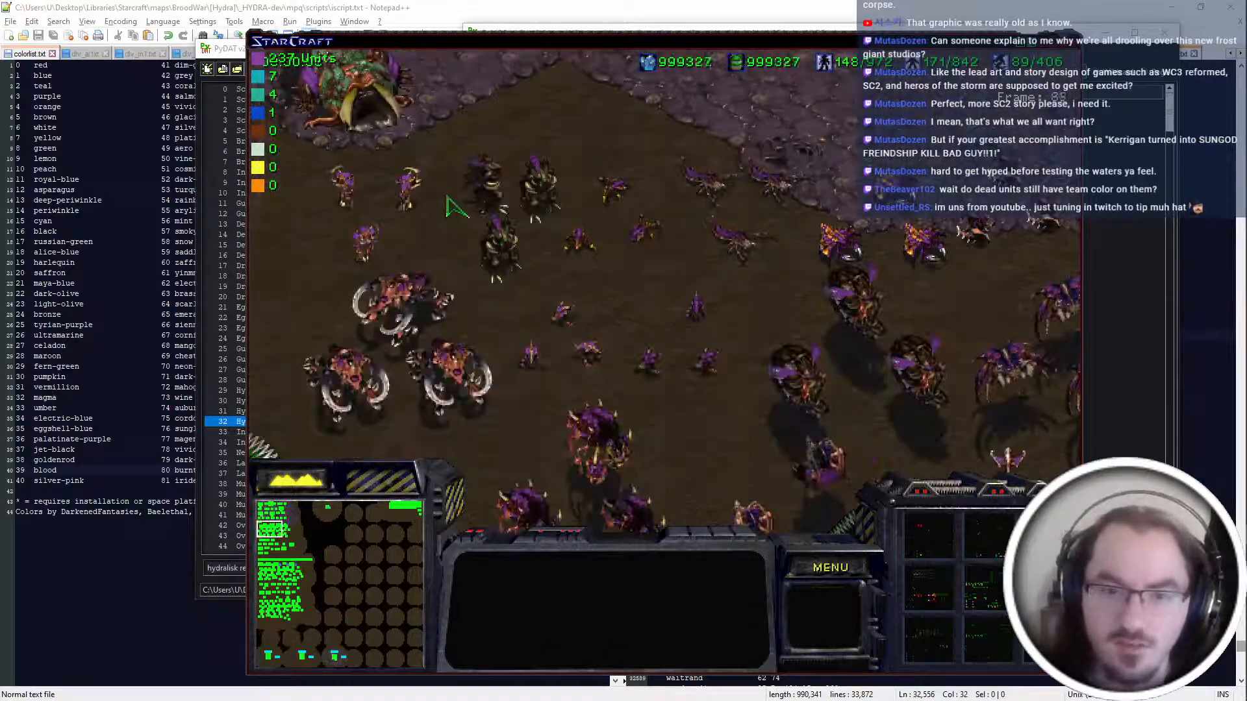
Order a nearby Zerg unit to attack a Basilisk in the test game and examine the Basilisk's death and corpse.
{"action": "left_click", "coordinate": [406, 289]}
{"action": "key", "text": "a"}
{"action": "left_click", "coordinate": [490, 243]}
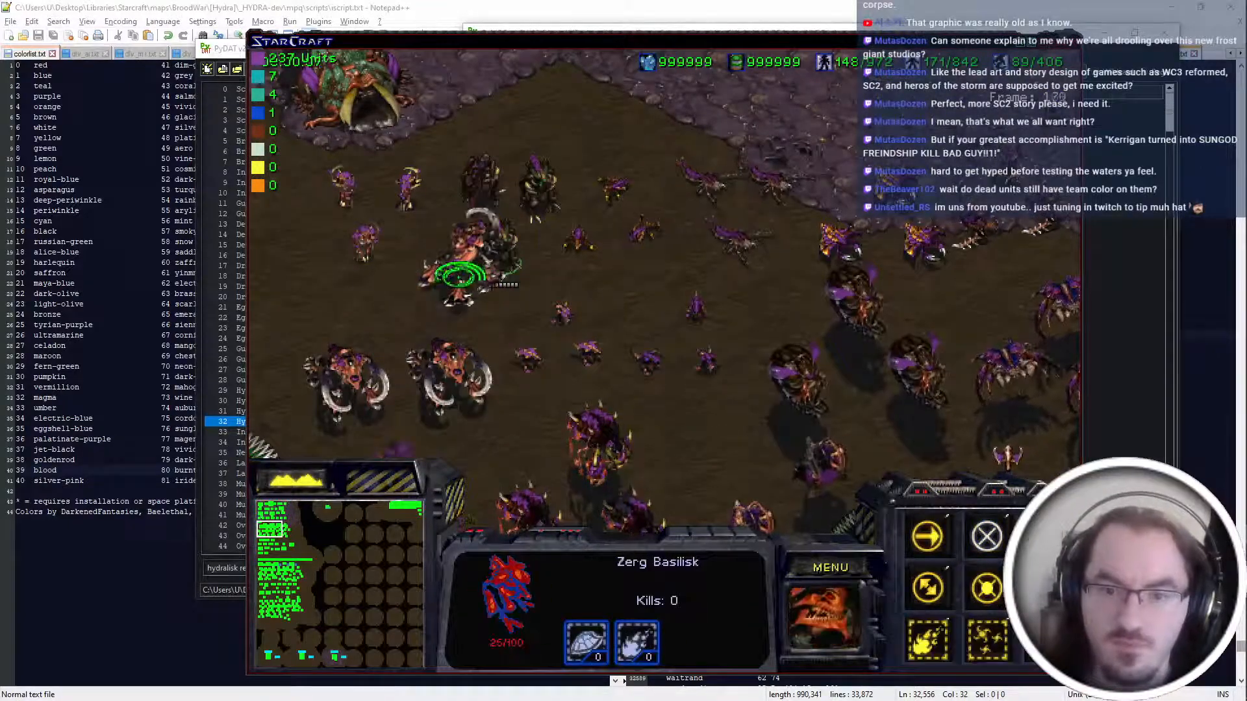
{"action": "left_click", "coordinate": [541, 189]}
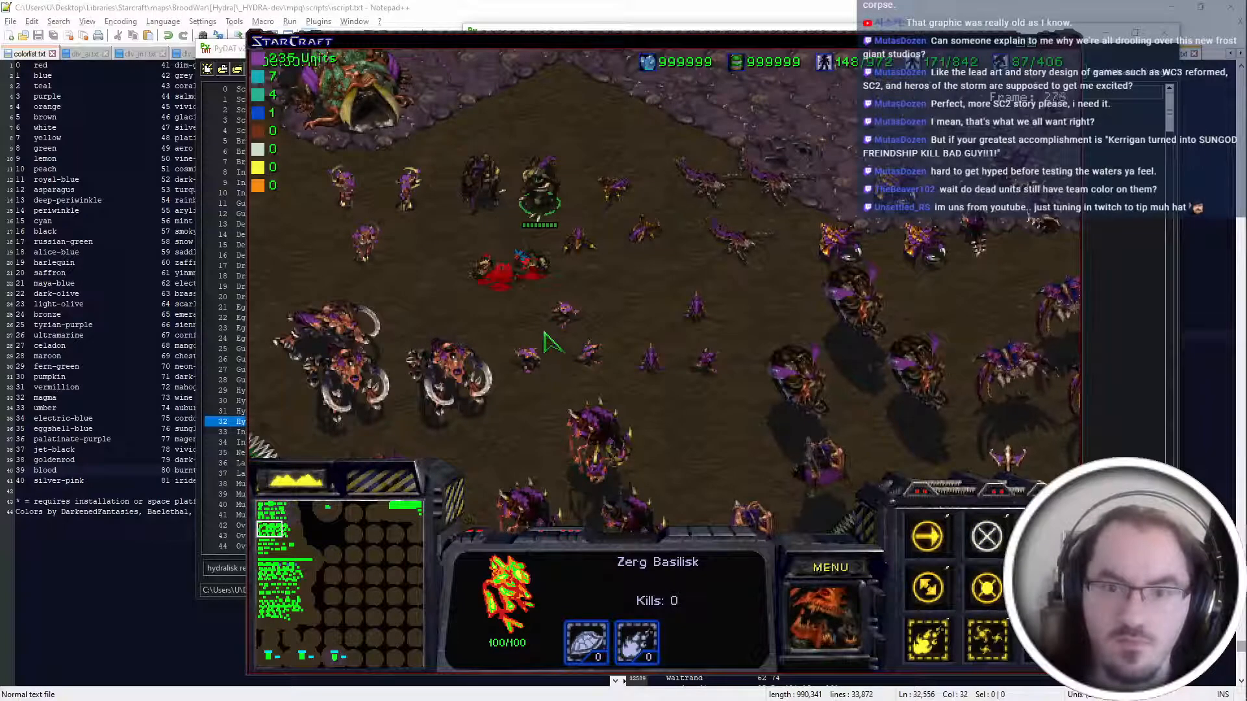
{"action": "left_click_drag", "start_coordinate": [544, 239], "coordinate": [466, 291]}
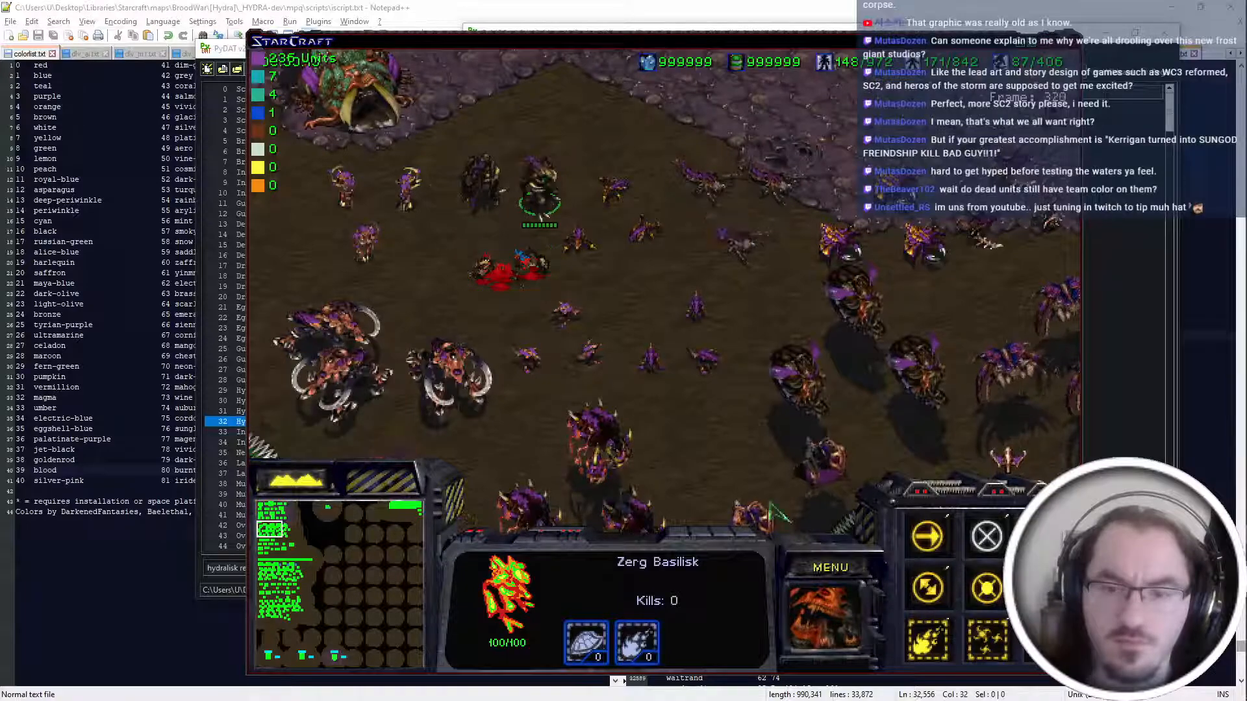
End the test mission, exit StarCraft and return to the modding tools.
{"action": "left_click", "coordinate": [831, 568]}
{"action": "key", "text": "e"}
{"action": "key", "text": "x"}
{"action": "key", "text": "x"}
{"action": "key", "text": "alt+Tab"}
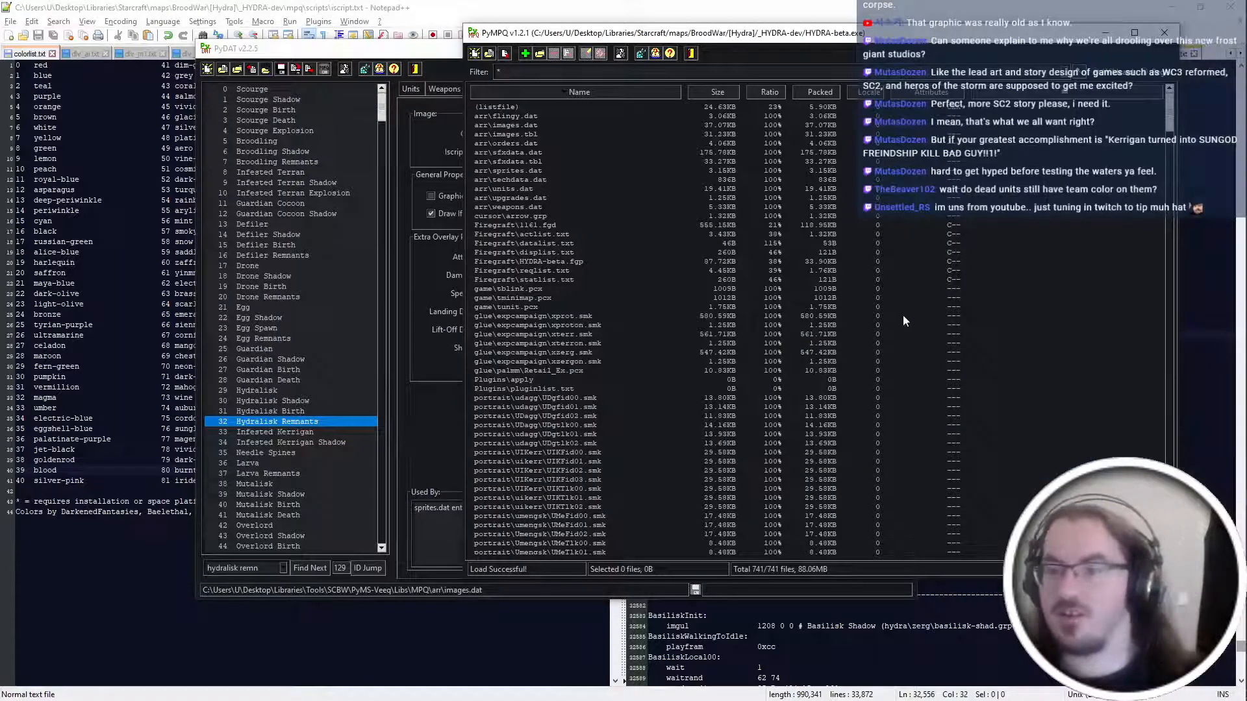
{"action": "mouse_move", "coordinate": [1213, 152]}
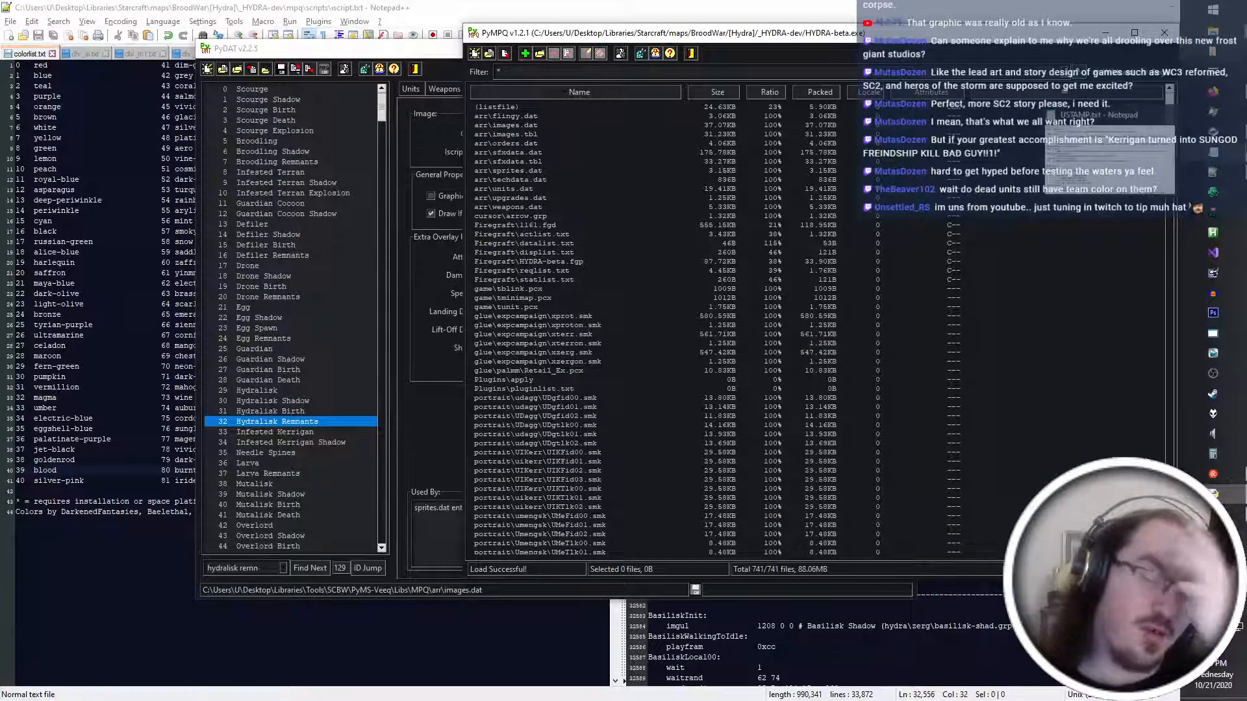
Move basilisk.grp from the Desktop into the mod's unit\hydra\zerg folder, replacing the existing file.
{"action": "key", "text": "alt+Tab"}
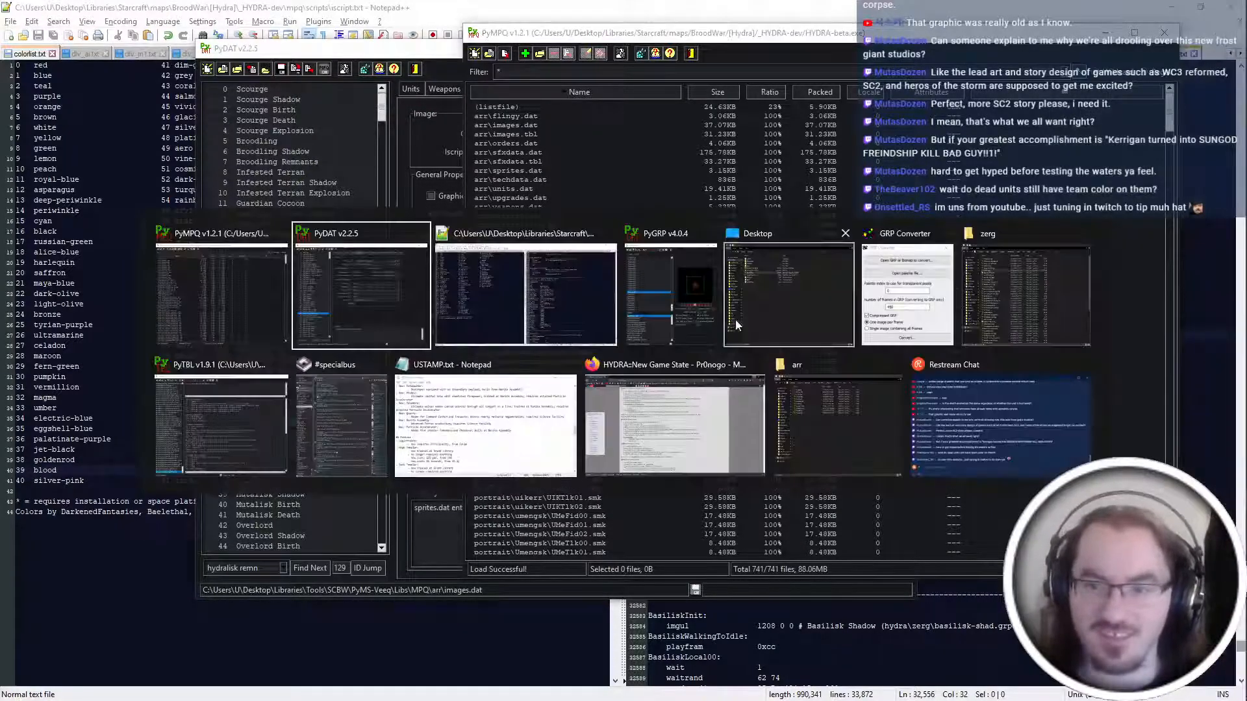
{"action": "left_click", "coordinate": [844, 309]}
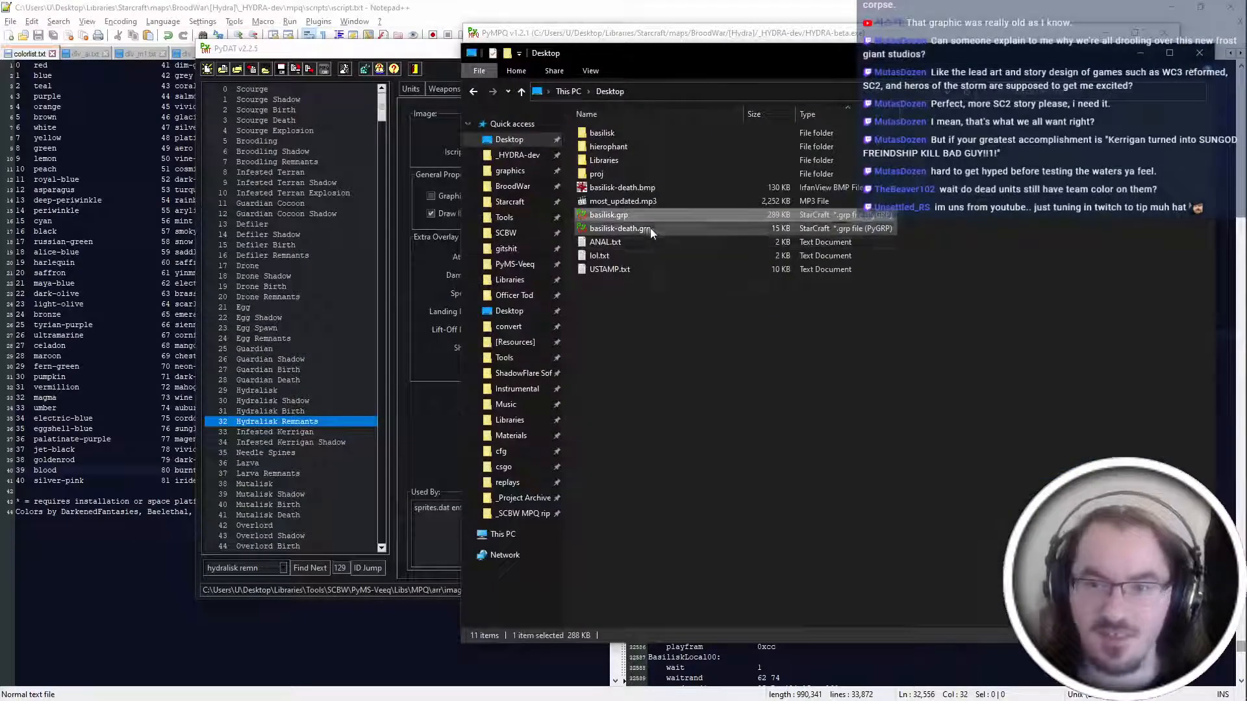
{"action": "left_click", "coordinate": [644, 216]}
{"action": "key", "text": "ctrl+x"}
{"action": "key", "text": "alt+Tab"}
{"action": "left_click", "coordinate": [971, 354]}
{"action": "left_click", "coordinate": [932, 406]}
{"action": "key", "text": "ctrl+v"}
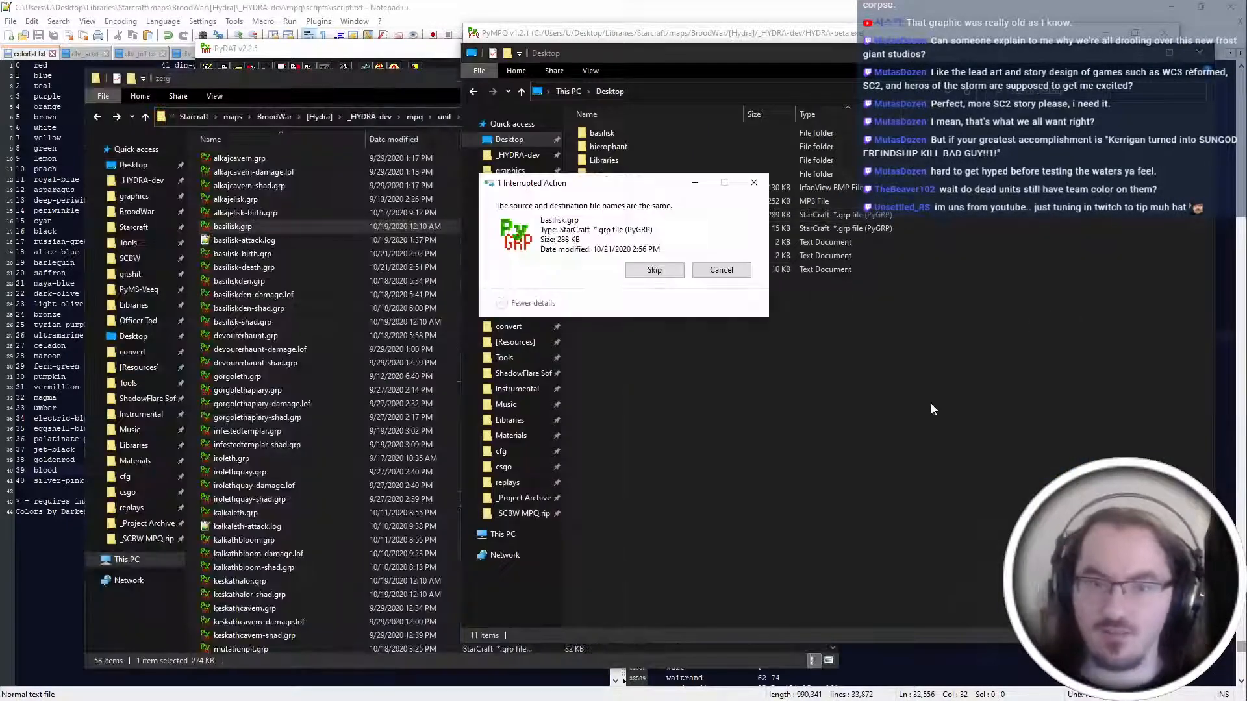
{"action": "key", "text": "Escape"}
{"action": "key", "text": "alt+Tab"}
{"action": "key", "text": "ctrl+v"}
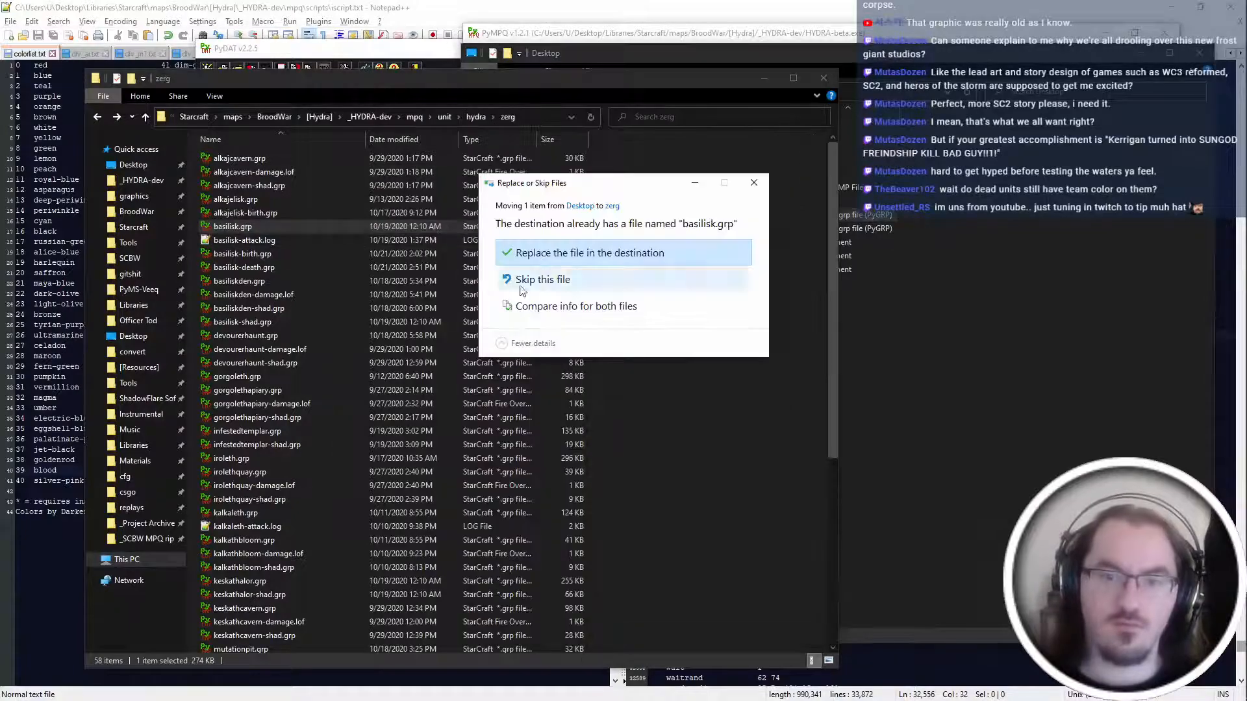
{"action": "key", "text": "Return"}
{"action": "key", "text": "alt+Tab"}
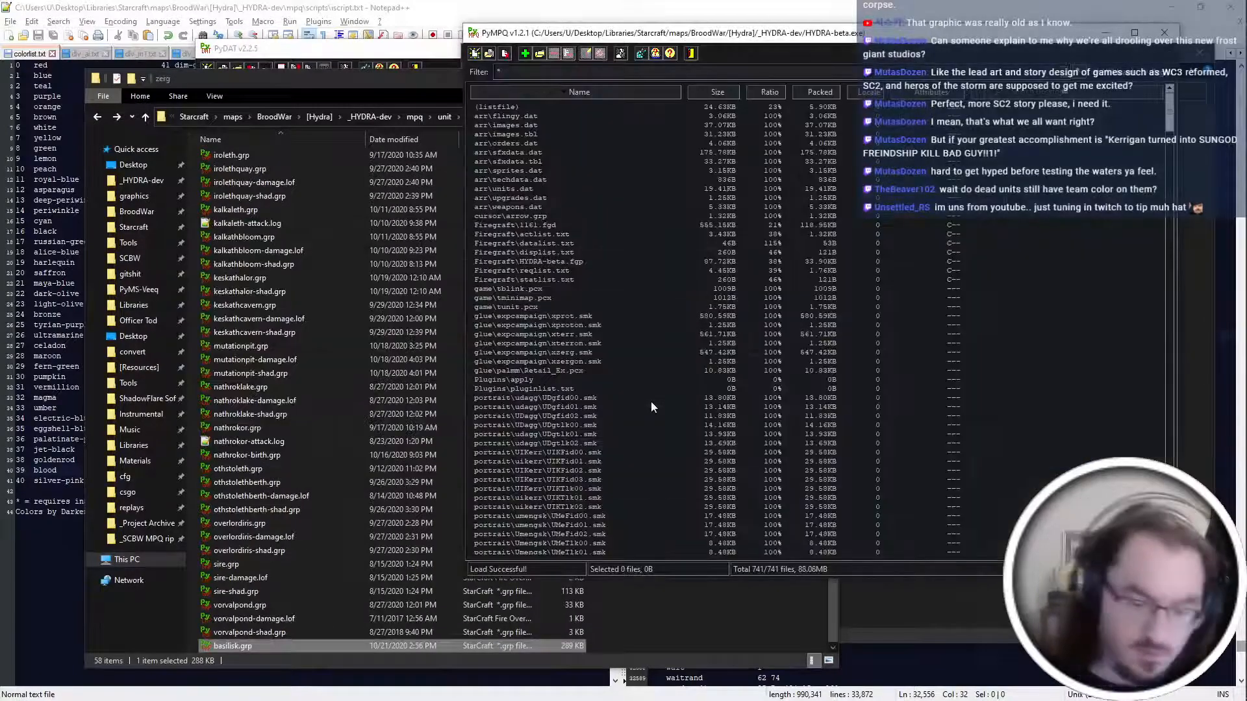
Launch the StarCraft test game and move the three large Zerg units away from the Basilisks.
{"action": "key", "text": "super"}
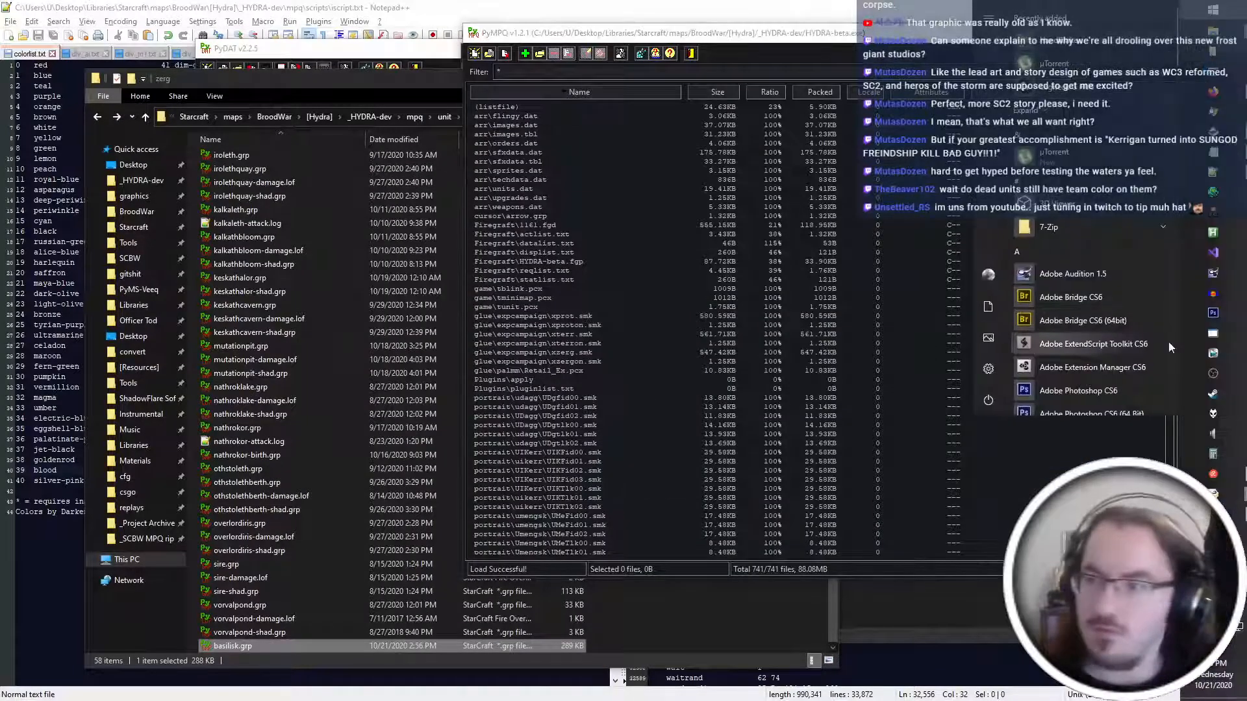
{"action": "left_click", "coordinate": [1224, 259]}
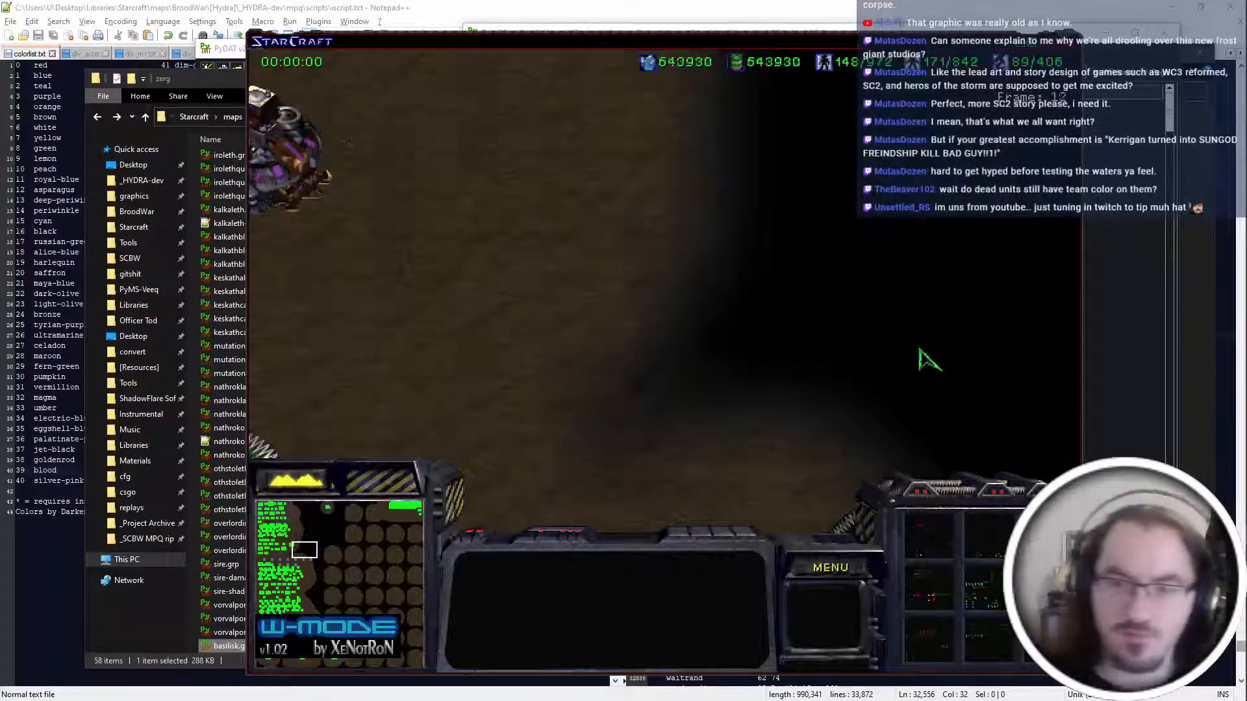
{"action": "left_click", "coordinate": [492, 335]}
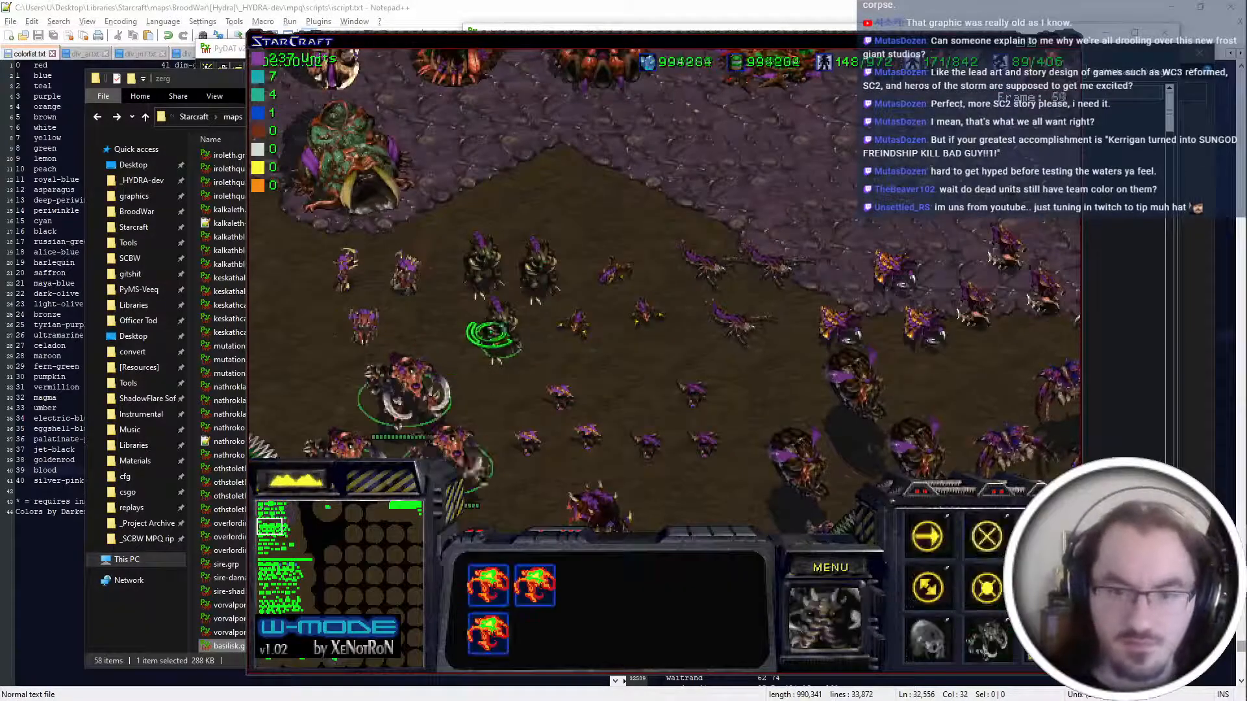
{"action": "key", "text": "Down"}
{"action": "right_click", "coordinate": [381, 361]}
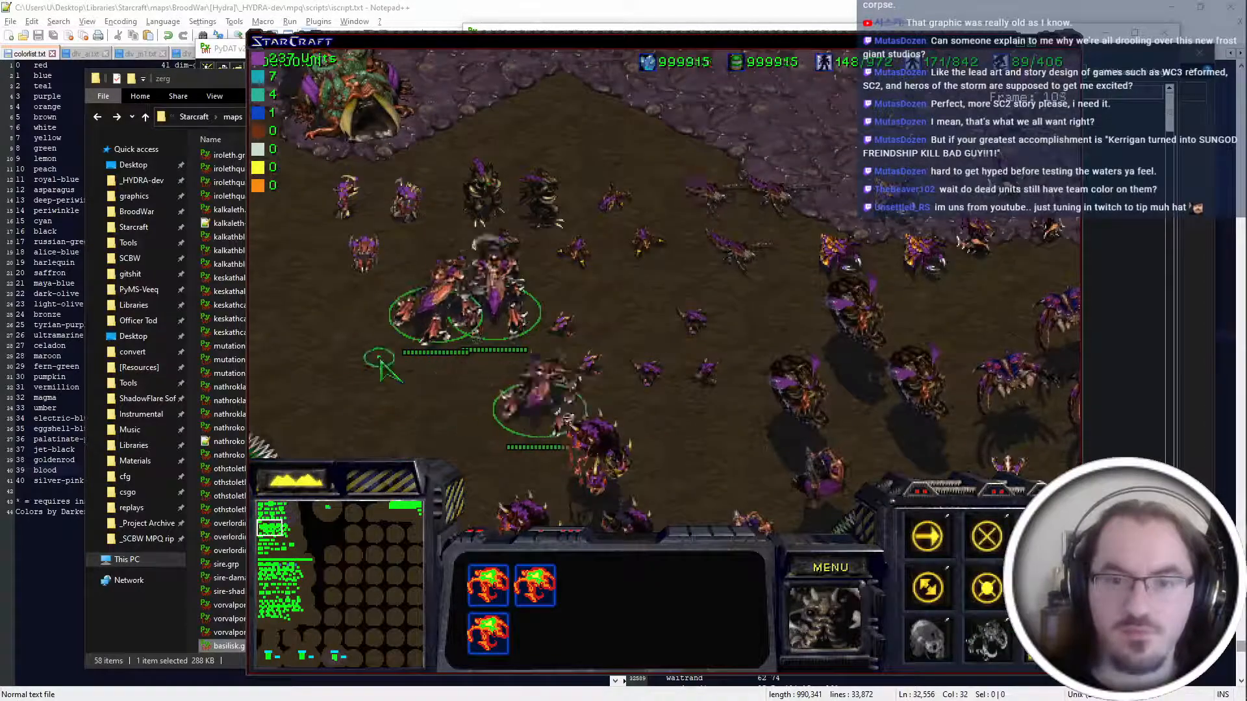
Select a Basilisk and send it away from the other Zerg units to open ground.
{"action": "left_click", "coordinate": [542, 205]}
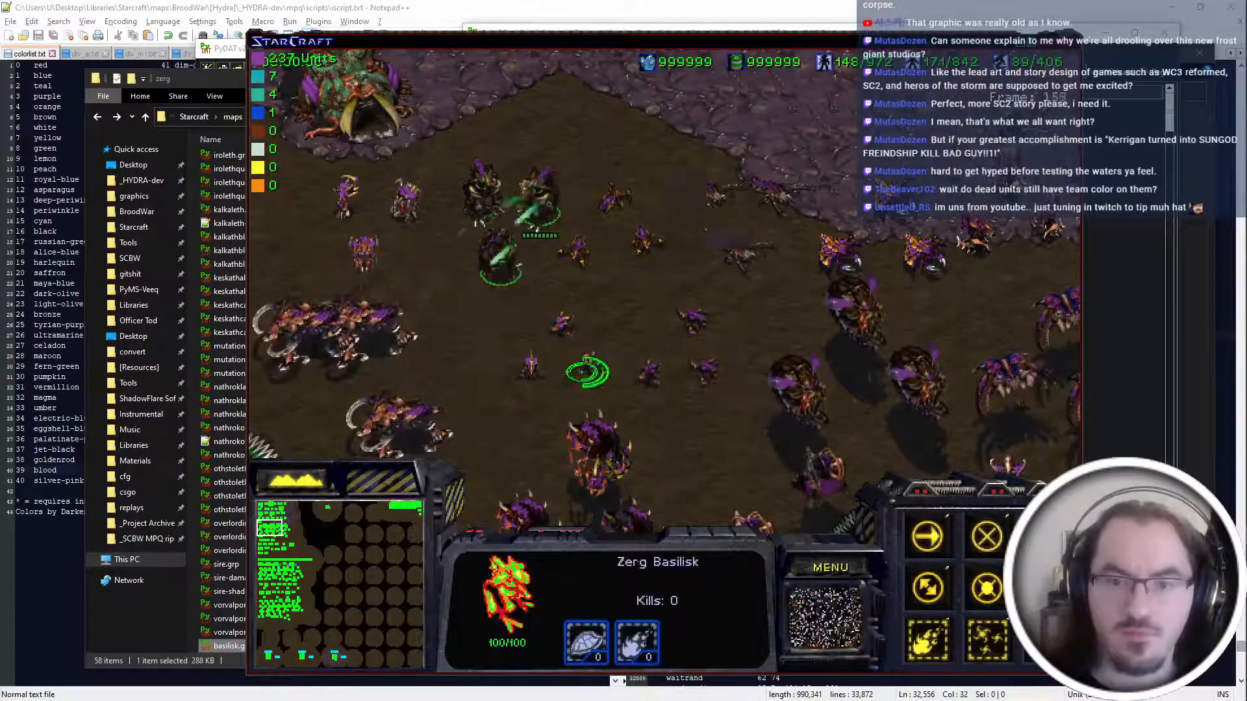
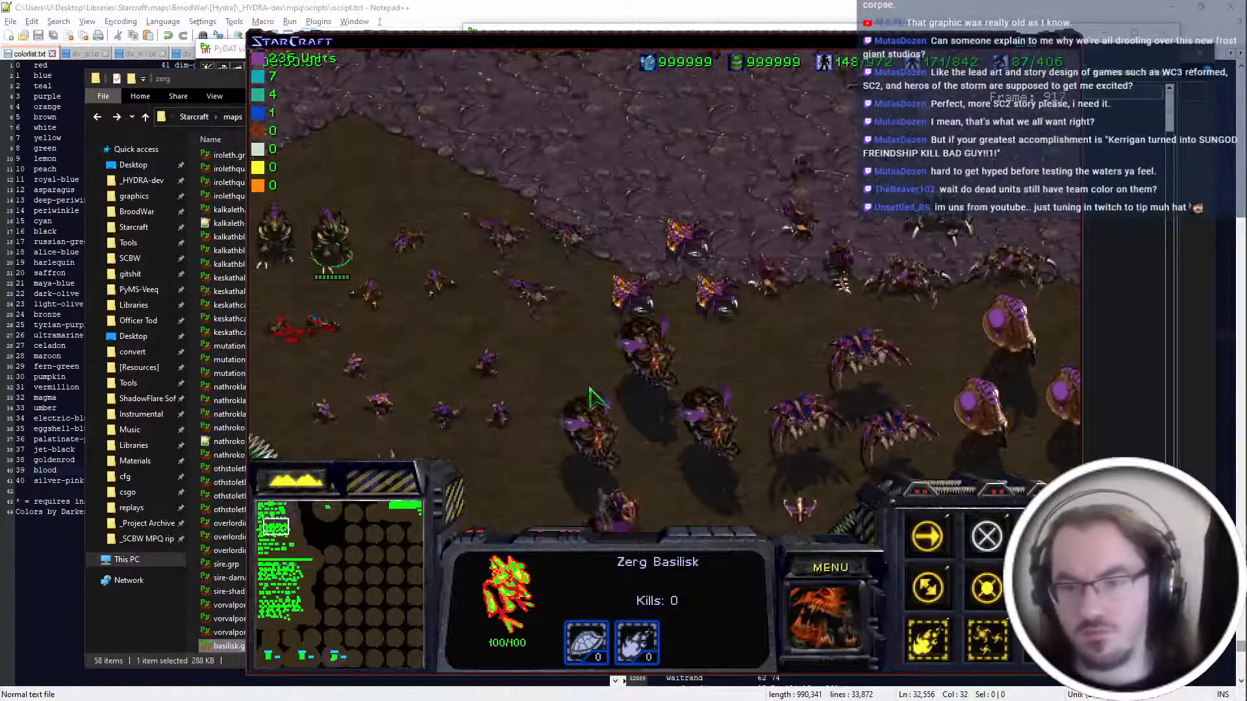
{"action": "key", "text": "Left"}
{"action": "right_click", "coordinate": [586, 171]}
{"action": "key", "text": "Up"}
{"action": "key", "text": "Right"}
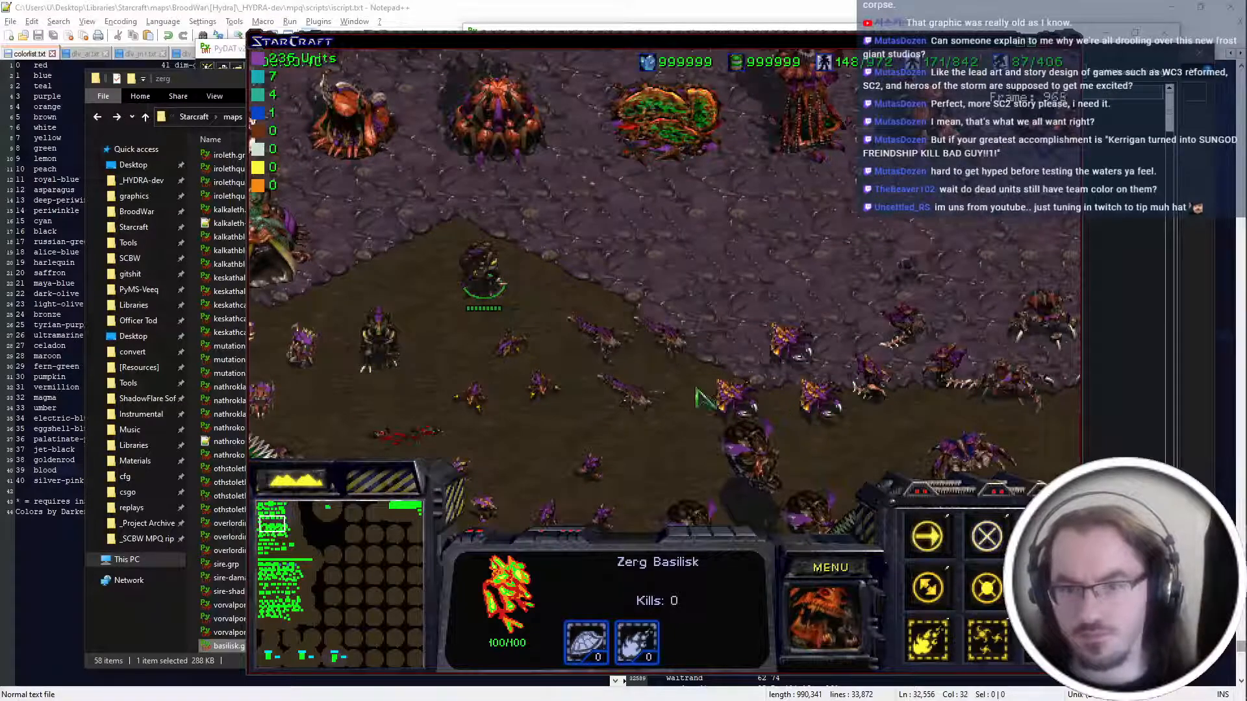
{"action": "key", "text": "Down"}
{"action": "key", "text": "Right"}
Spawn a Terran Apostle beside the Basilisk with the console command "spawn apostle" and close the console.
{"action": "key", "text": "grave"}
{"action": "type", "text": "s"}
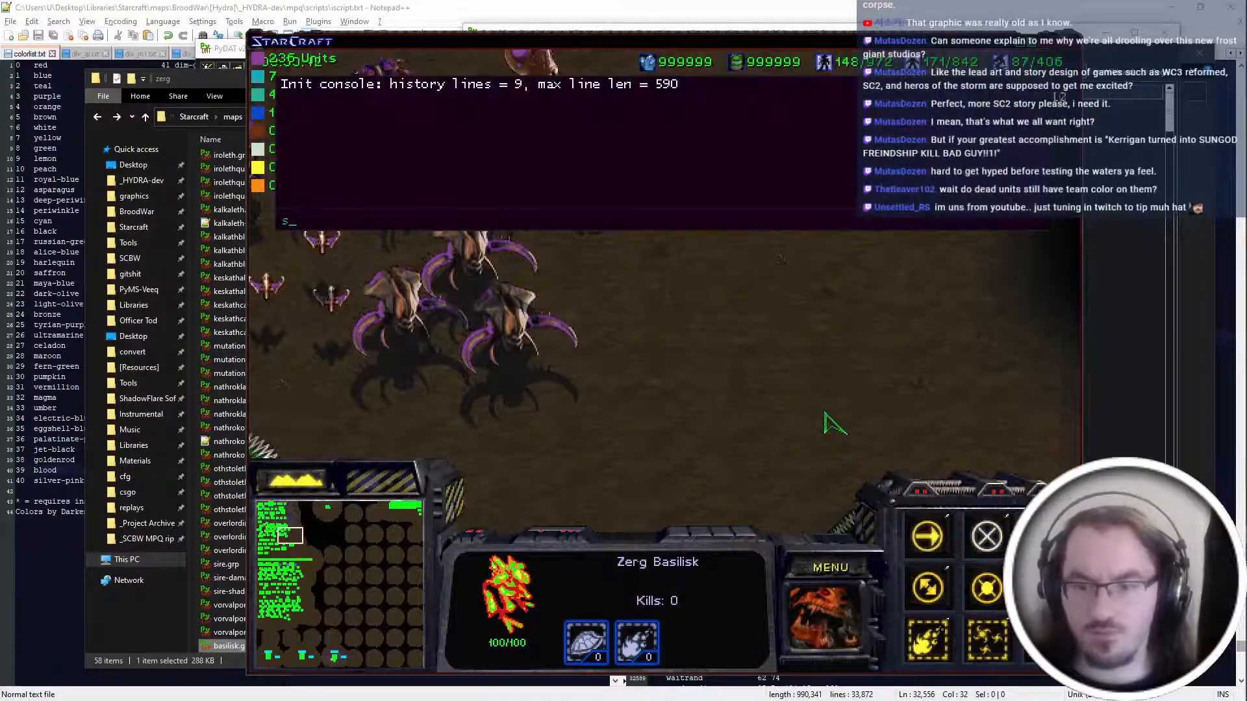
{"action": "type", "text": "p[awbn"}
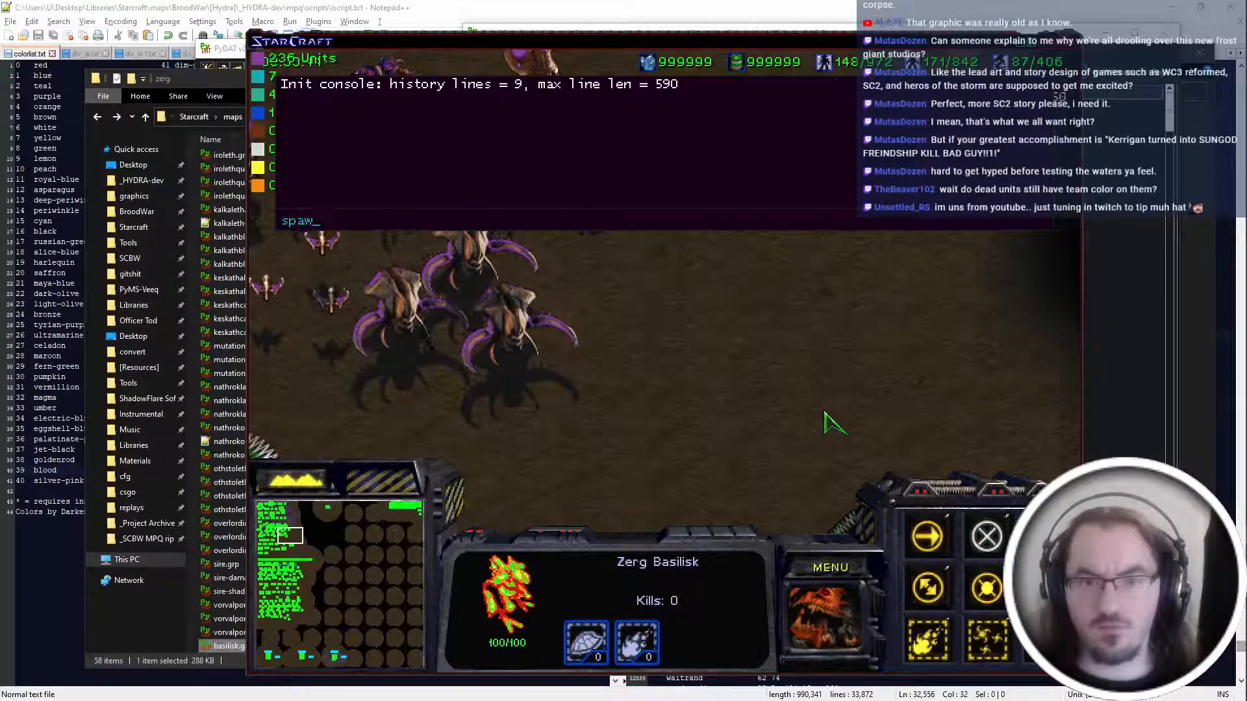
{"action": "type", "text": "b aopj"}
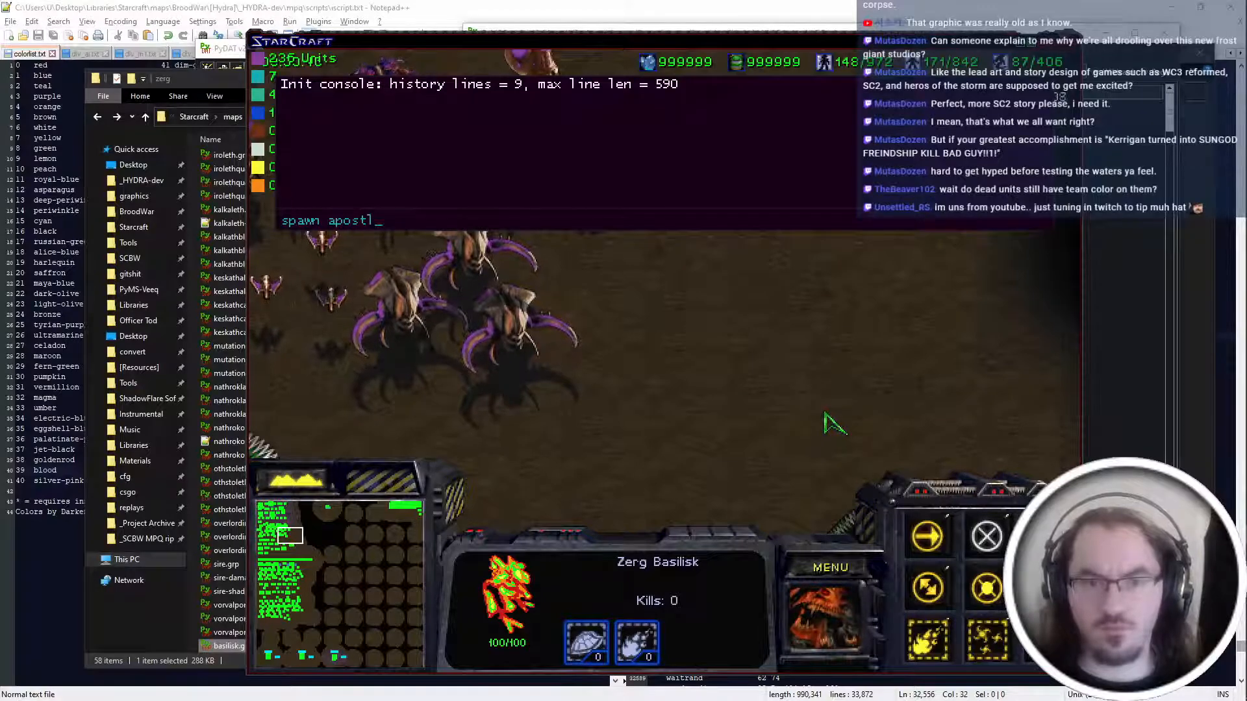
{"action": "type", "text": "e"}
{"action": "key", "text": "Return"}
{"action": "type", "text": "spawn"}
{"action": "left_click", "coordinate": [824, 408]}
{"action": "key", "text": "Escape"}
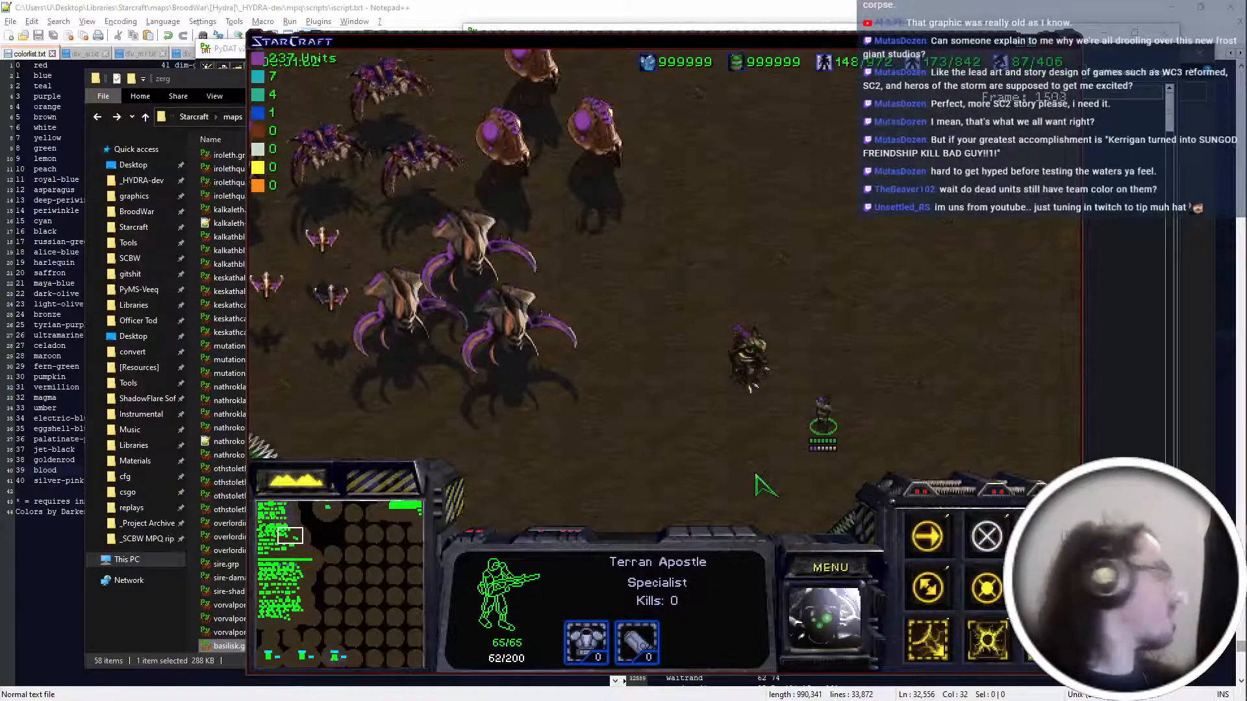
Order the Apostle to the Basilisk, select the Basilisk and examine its death animation and remains.
{"action": "key", "text": "Right"}
{"action": "key", "text": "Up"}
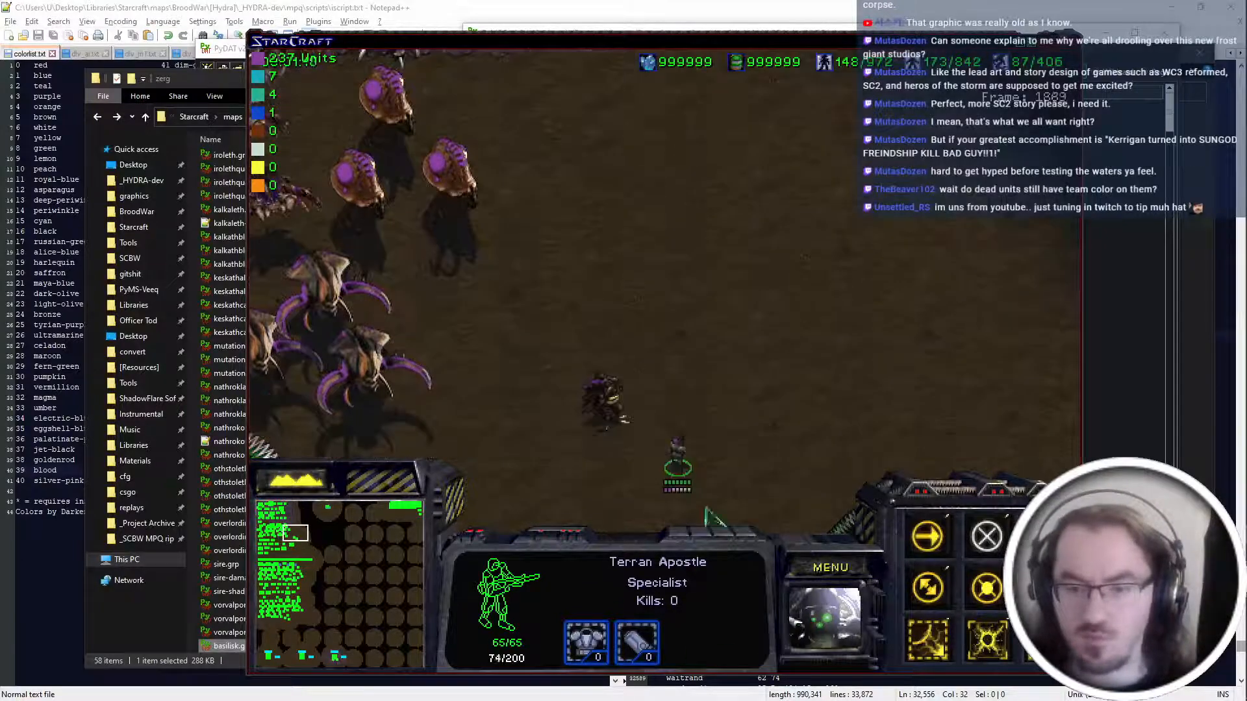
{"action": "right_click", "coordinate": [607, 397]}
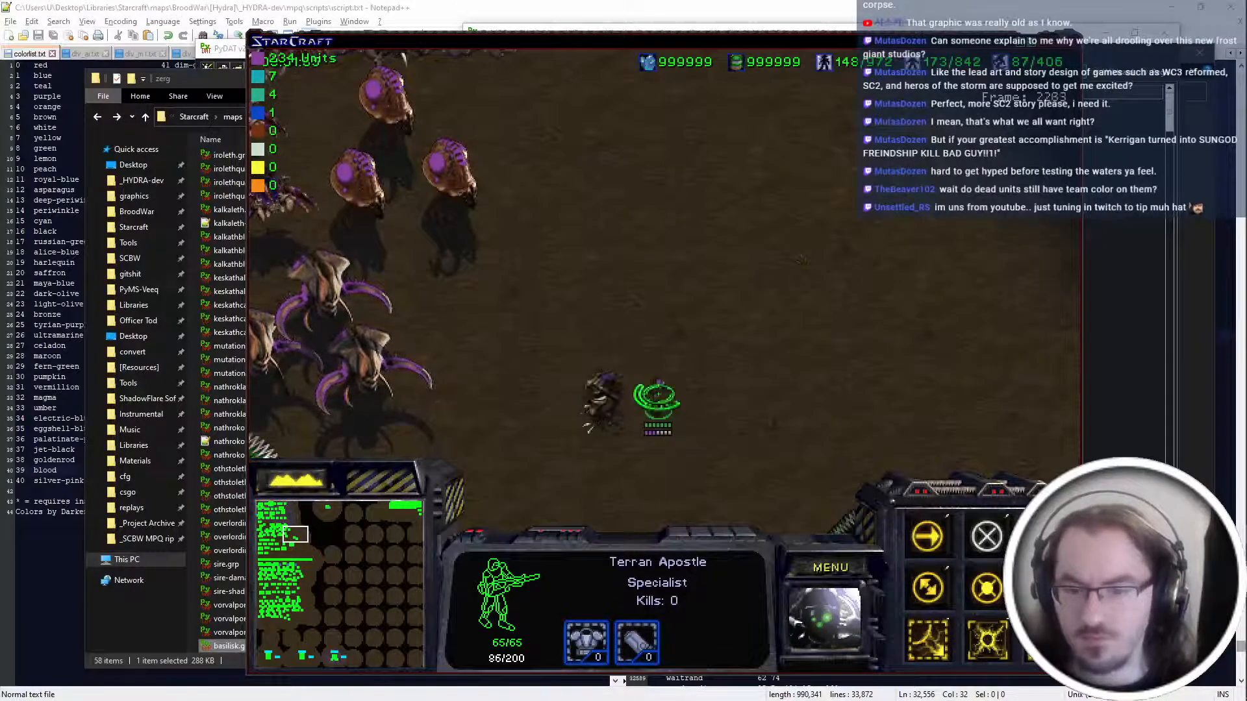
{"action": "key", "text": "Left"}
{"action": "key", "text": "Down"}
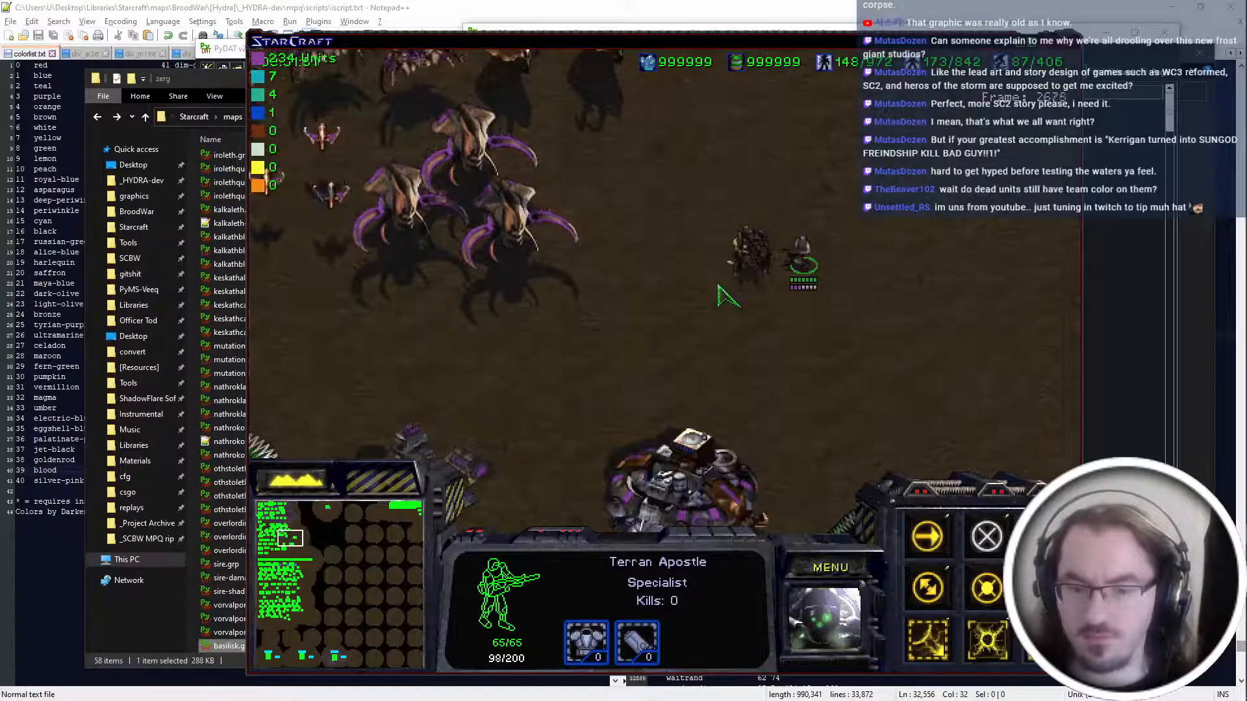
{"action": "right_click", "coordinate": [734, 247]}
{"action": "left_click", "coordinate": [747, 256]}
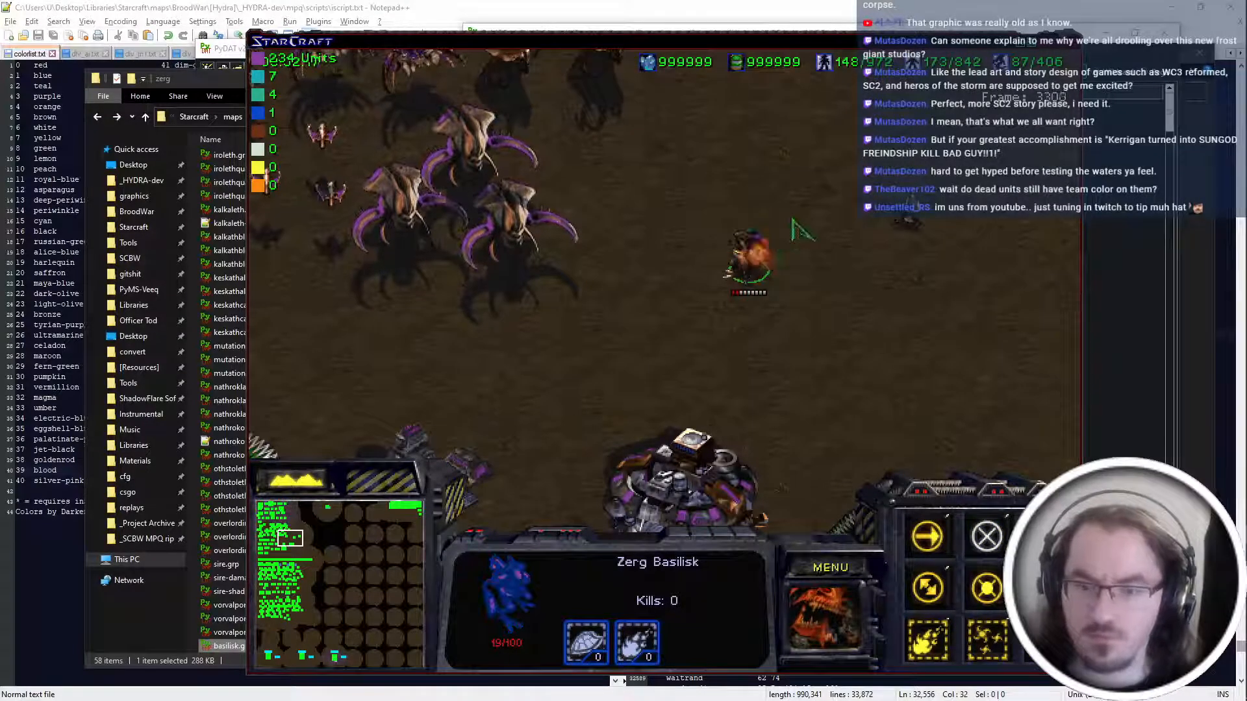
{"action": "key", "text": "Right"}
{"action": "key", "text": "Up"}
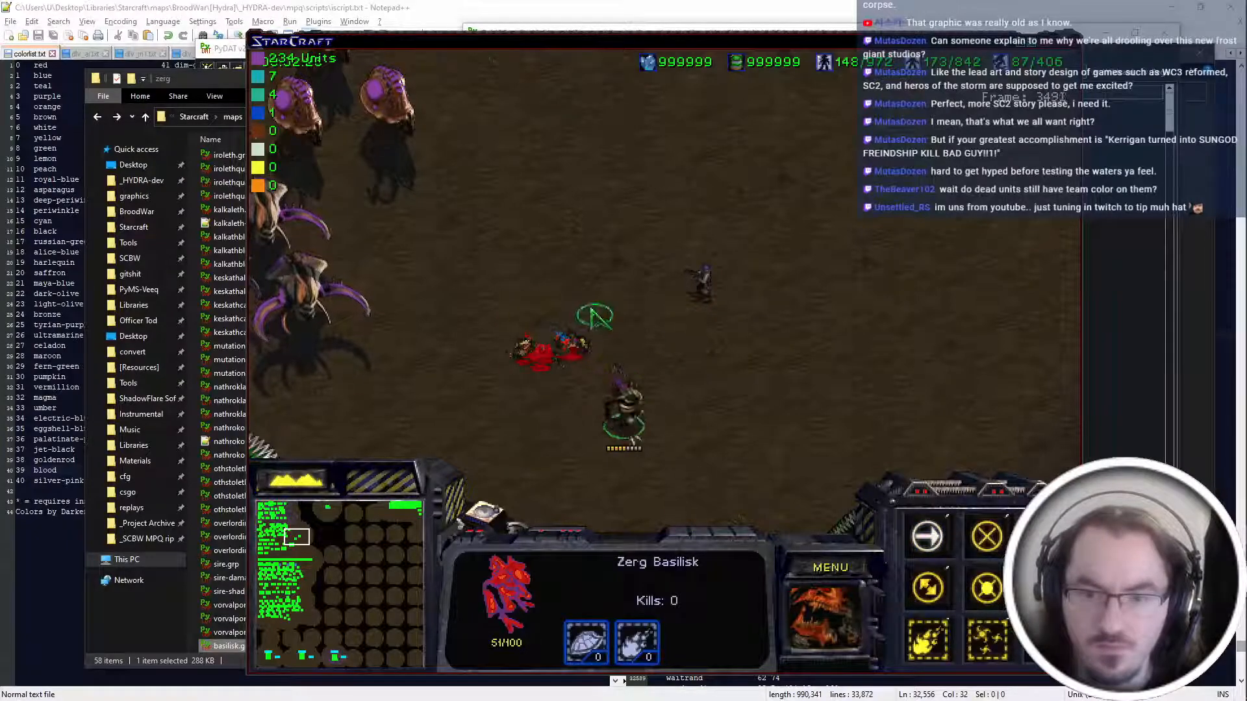
Exit the StarCraft test game and switch to Photoshop.
{"action": "left_click", "coordinate": [833, 569]}
{"action": "key", "text": "alt+Tab"}
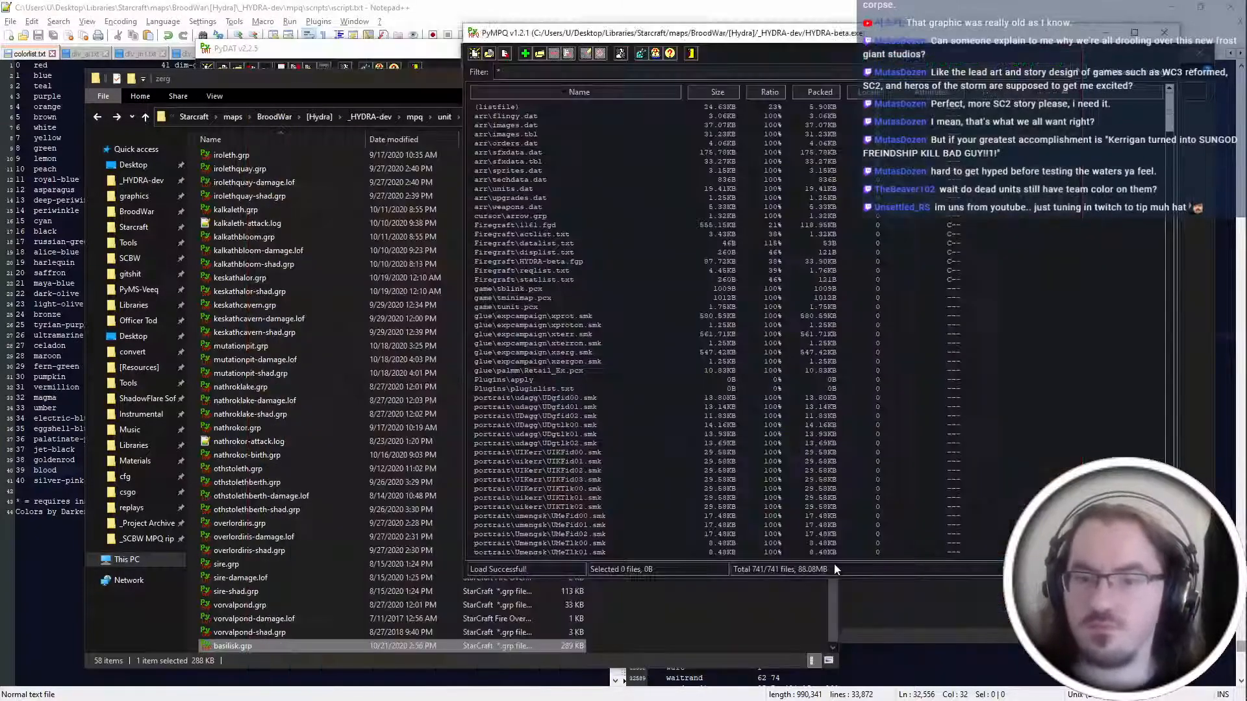
{"action": "key", "text": "alt+Tab"}
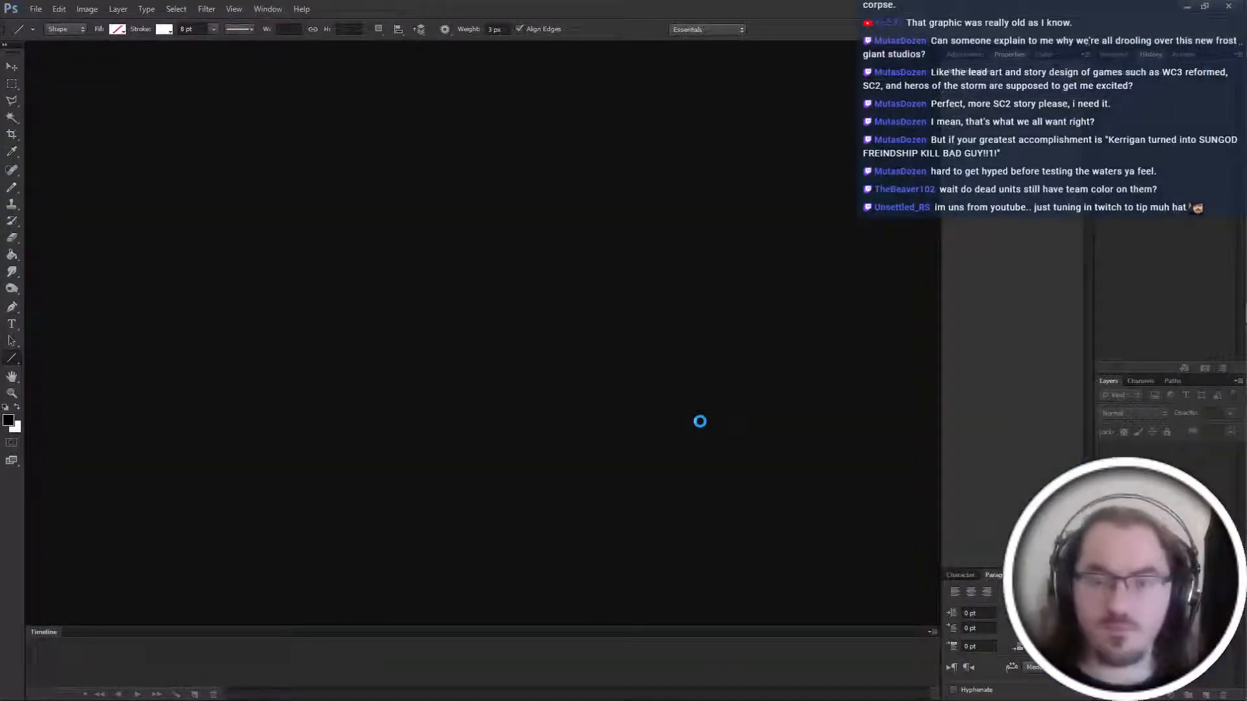
Open basilisk-death.grp from the mod's zerg folder in PyGRP to inspect its frames.
{"action": "key", "text": "alt+Tab"}
{"action": "left_click", "coordinate": [527, 299]}
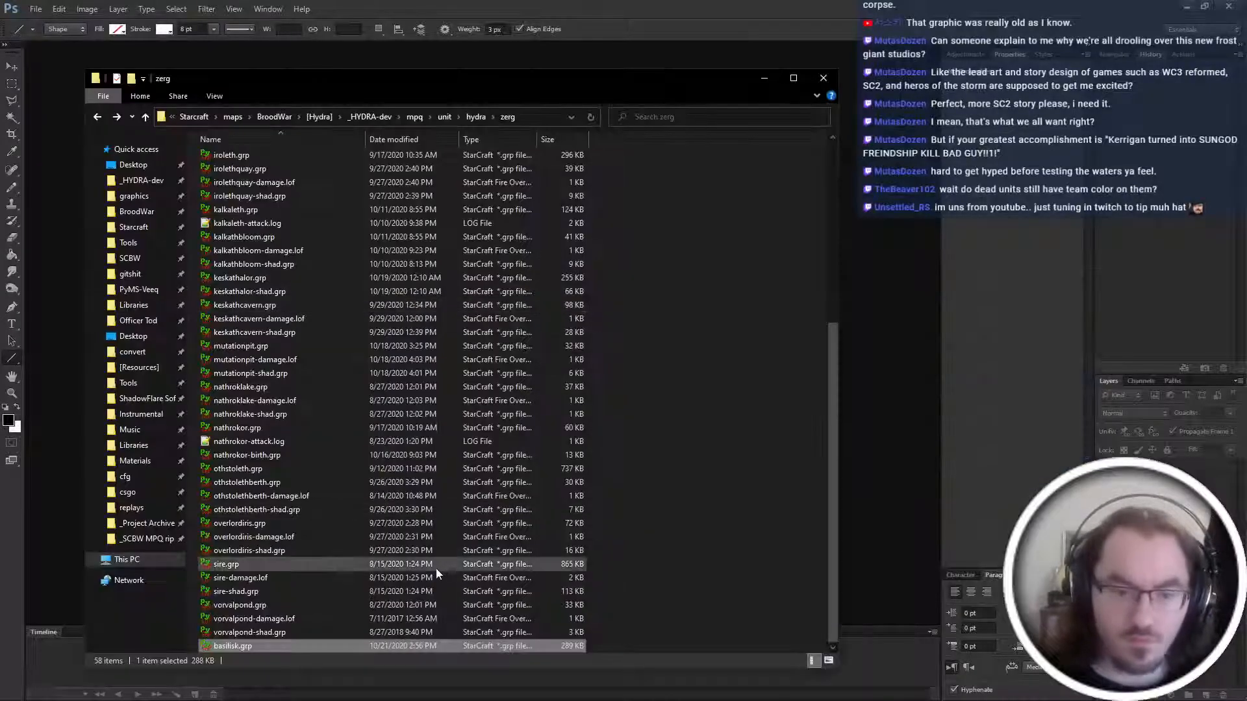
{"action": "scroll", "coordinate": [359, 613], "scroll_direction": "up", "scroll_amount": 7}
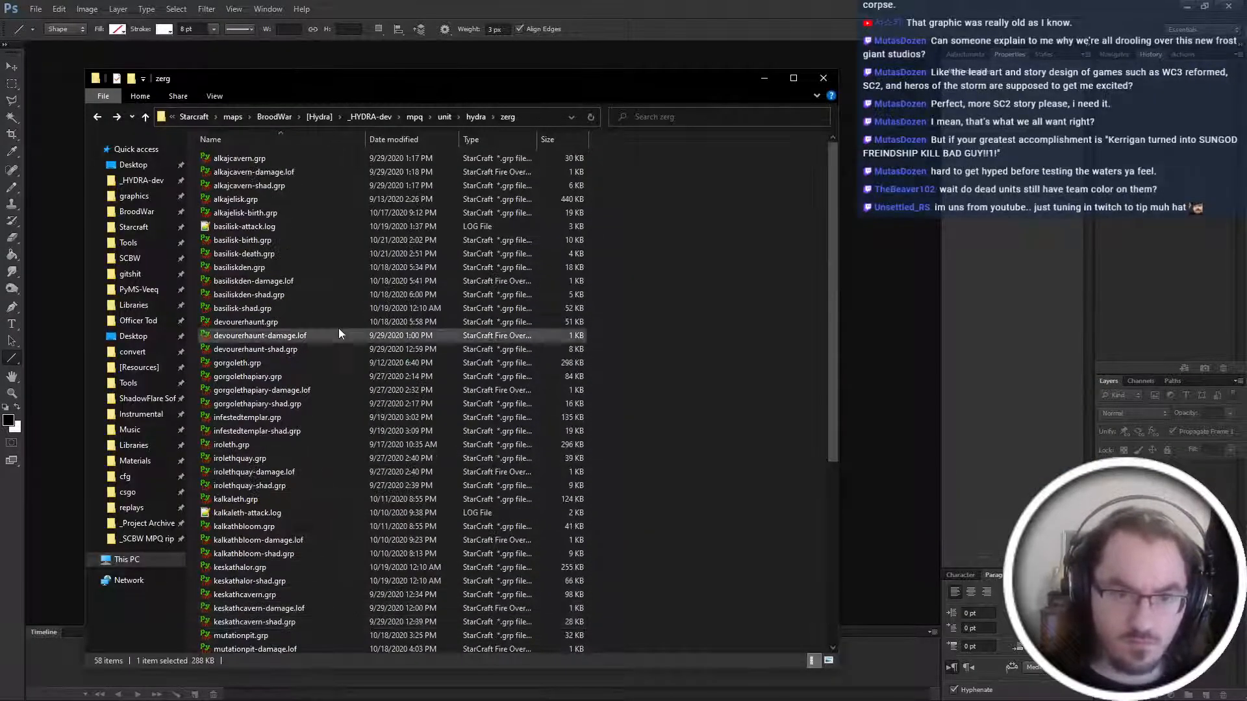
{"action": "double_click", "coordinate": [269, 256]}
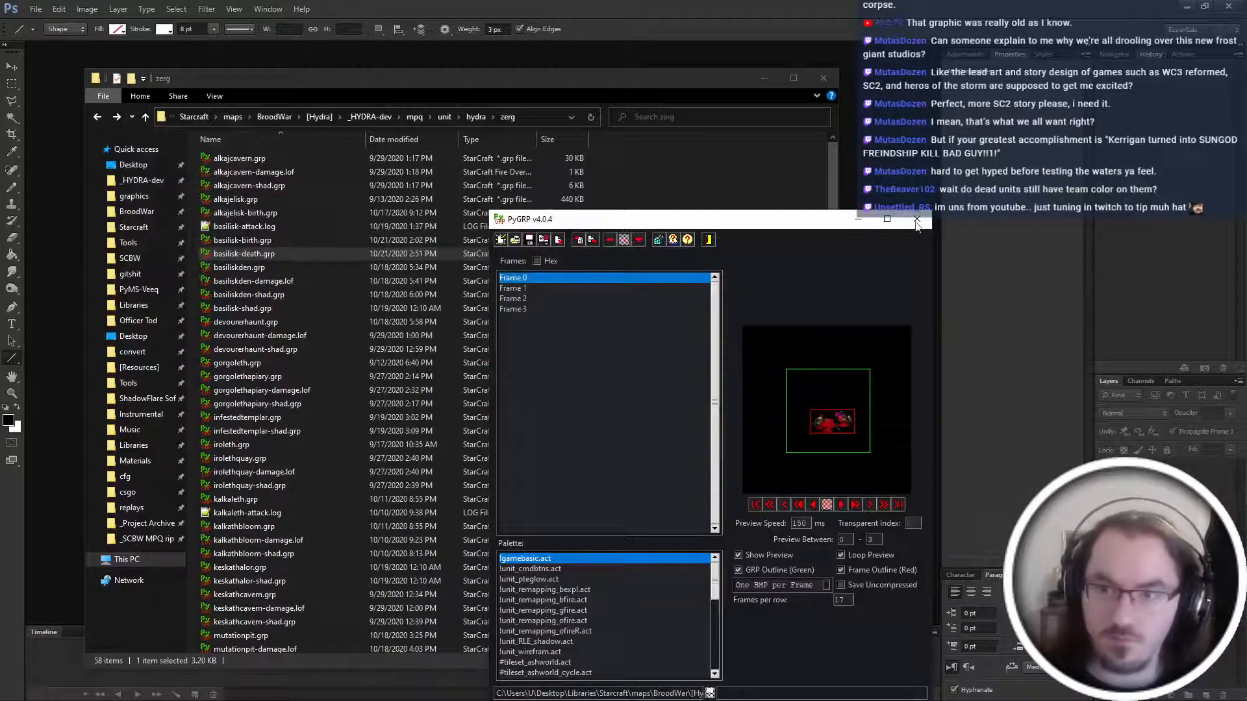
Open basilisk-remnants.psd from the basilisk subfolder of the mod's graphics materials in Photoshop.
{"action": "key", "text": "alt+Tab"}
{"action": "left_click", "coordinate": [564, 325]}
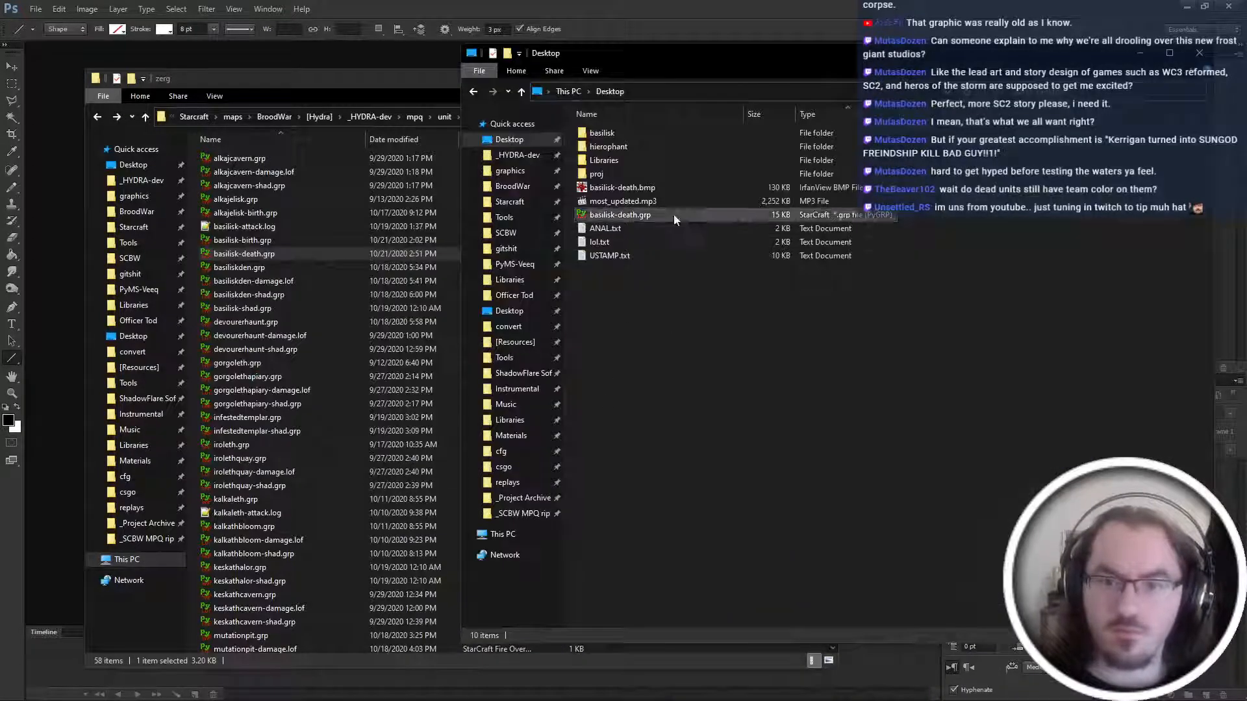
{"action": "left_click", "coordinate": [643, 188]}
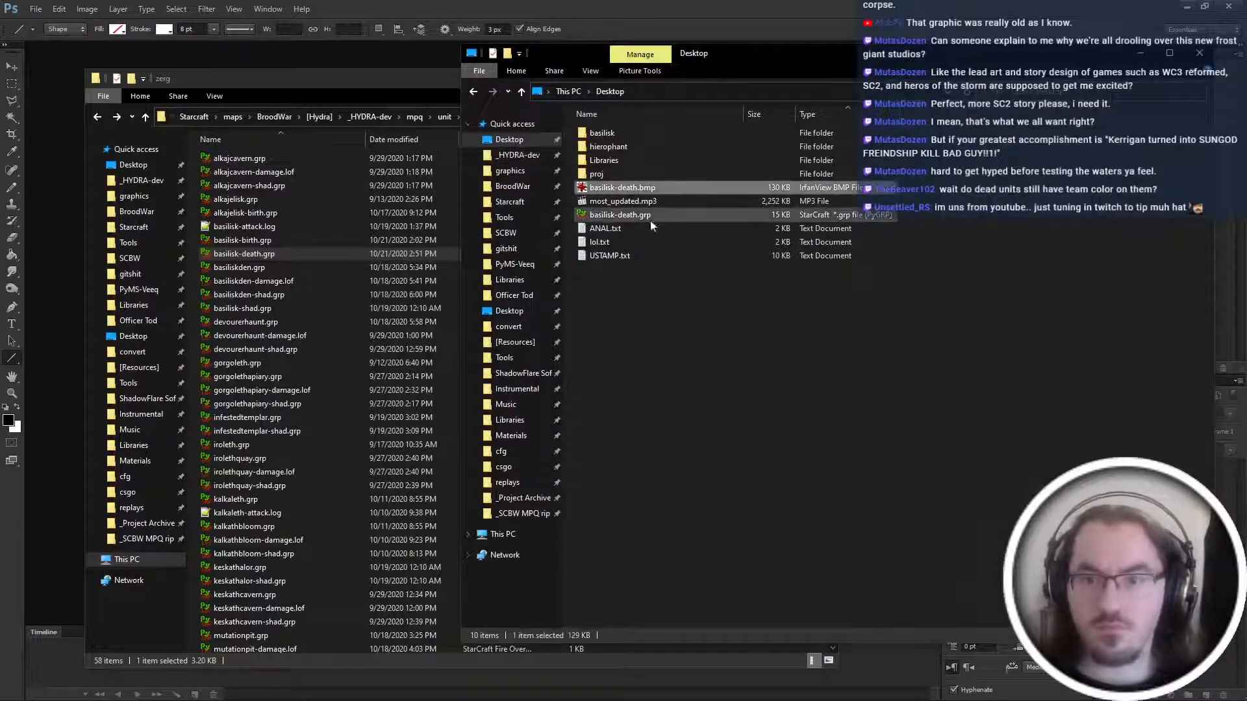
{"action": "left_click", "coordinate": [528, 173]}
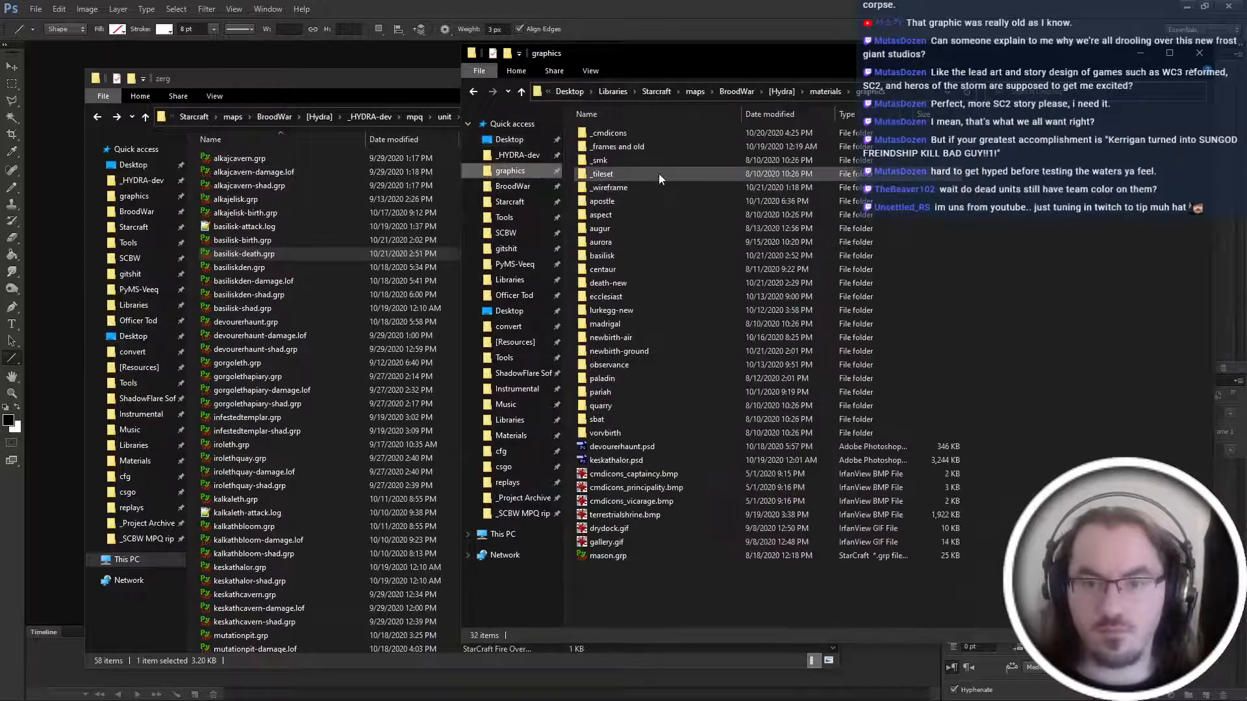
{"action": "double_click", "coordinate": [632, 258]}
{"action": "double_click", "coordinate": [738, 157]}
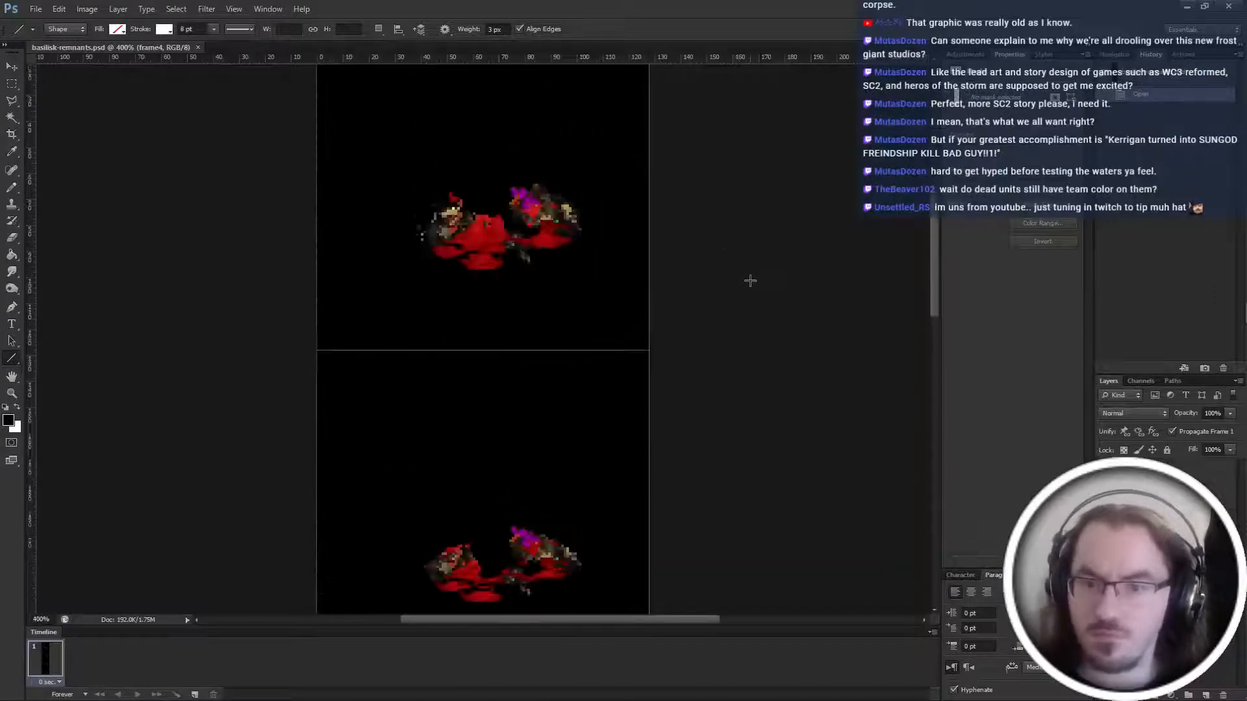
Select the purple team-color pixels of both shades on the frame1 layer with the Magic Wand and activate the Pencil tool.
{"action": "key", "text": "ctrl+plus"}
{"action": "key", "text": "ctrl+plus"}
{"action": "key", "text": "ctrl+plus"}
{"action": "key", "text": "ctrl+plus"}
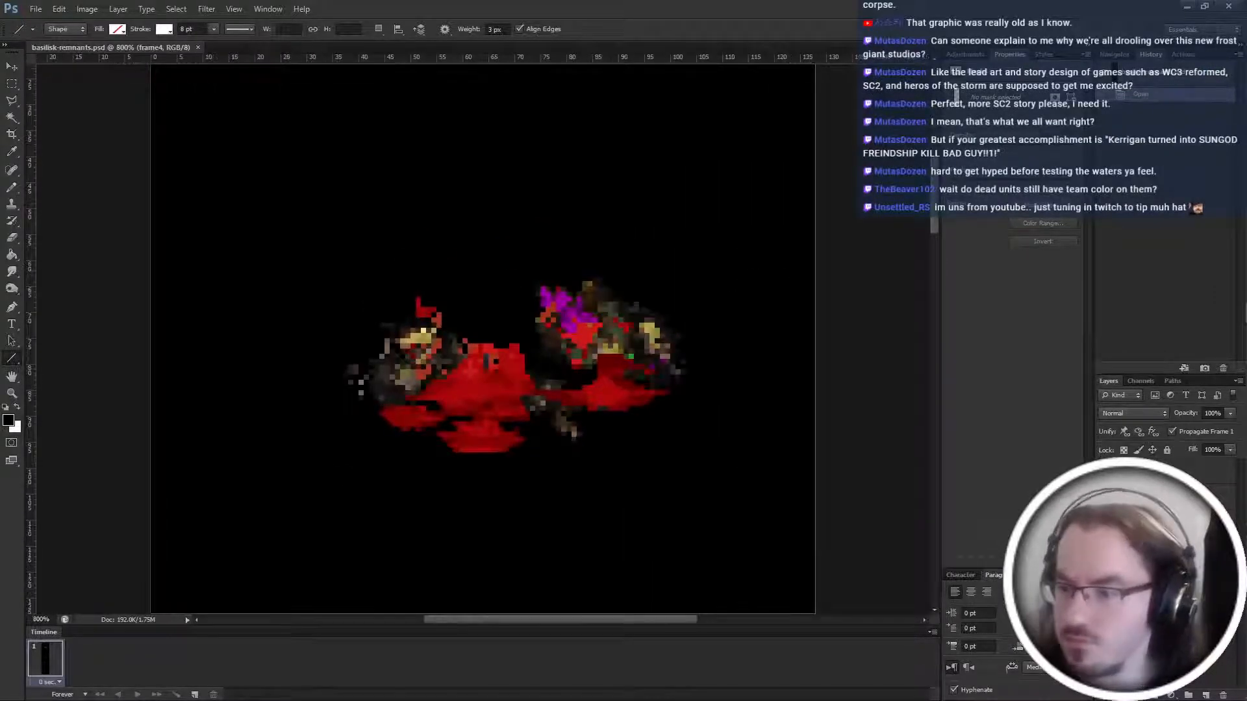
{"action": "key", "text": "w"}
{"action": "left_click", "coordinate": [556, 307]}
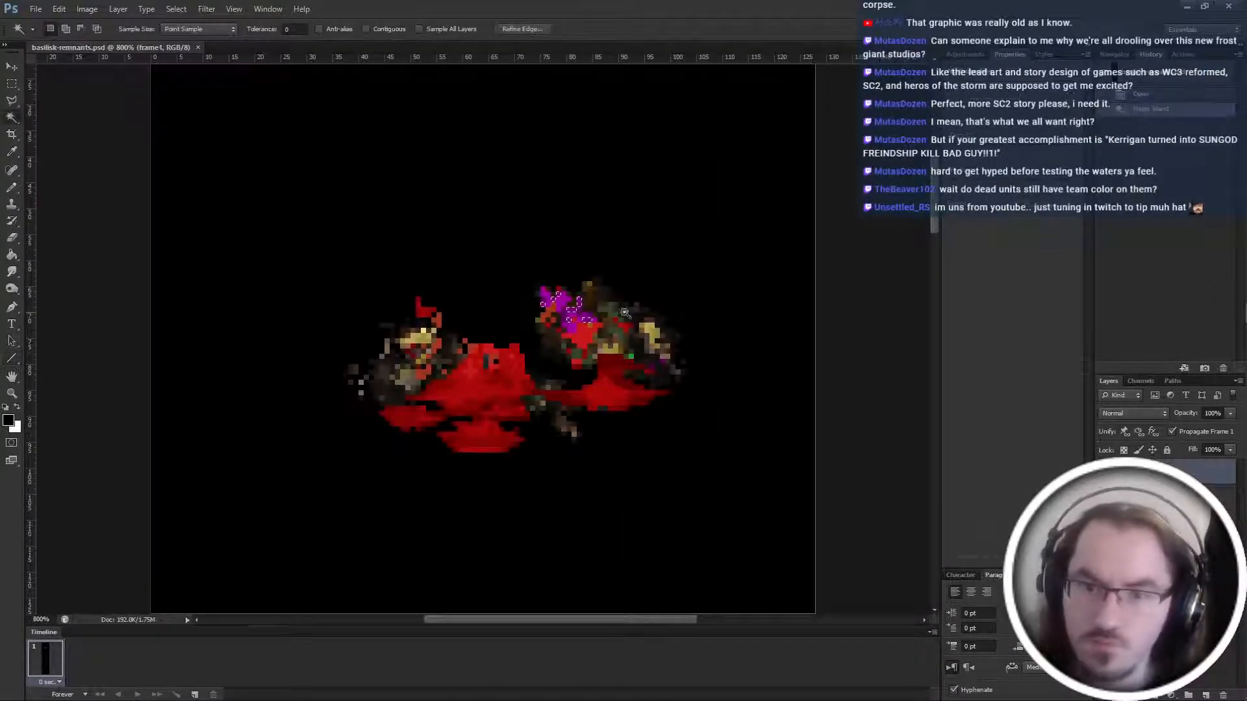
{"action": "key", "text": "ctrl+plus"}
{"action": "key", "text": "ctrl+plus"}
{"action": "key", "text": "ctrl+plus"}
{"action": "key", "text": "ctrl+plus"}
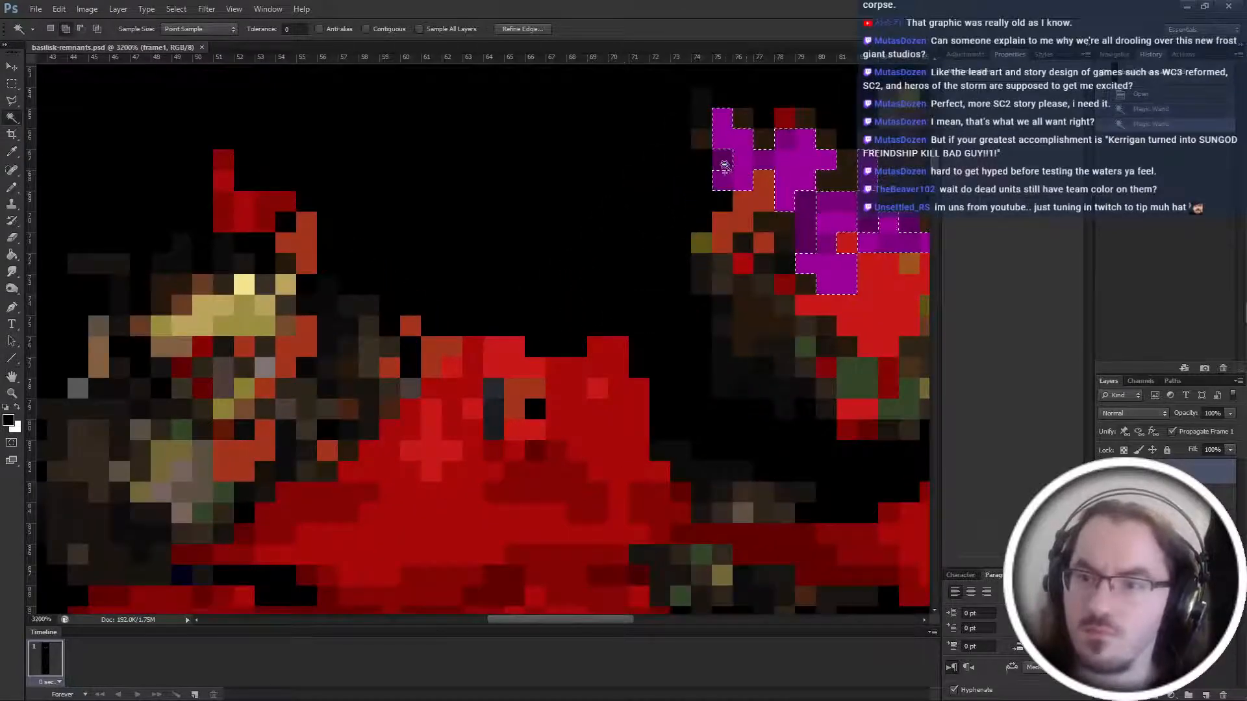
{"action": "left_click", "coordinate": [721, 162], "text": "shift"}
{"action": "scroll", "coordinate": [649, 273], "scroll_direction": "right", "scroll_amount": 5}
{"action": "key", "text": "ctrl+minus"}
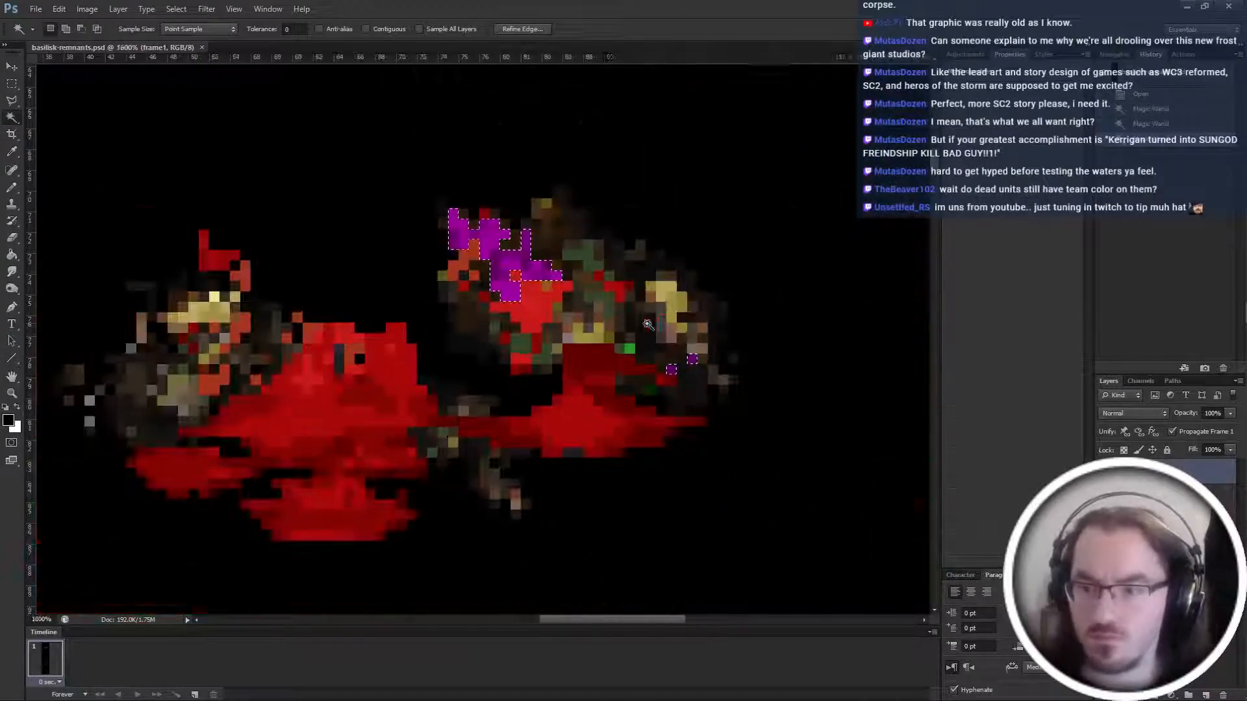
{"action": "key", "text": "b"}
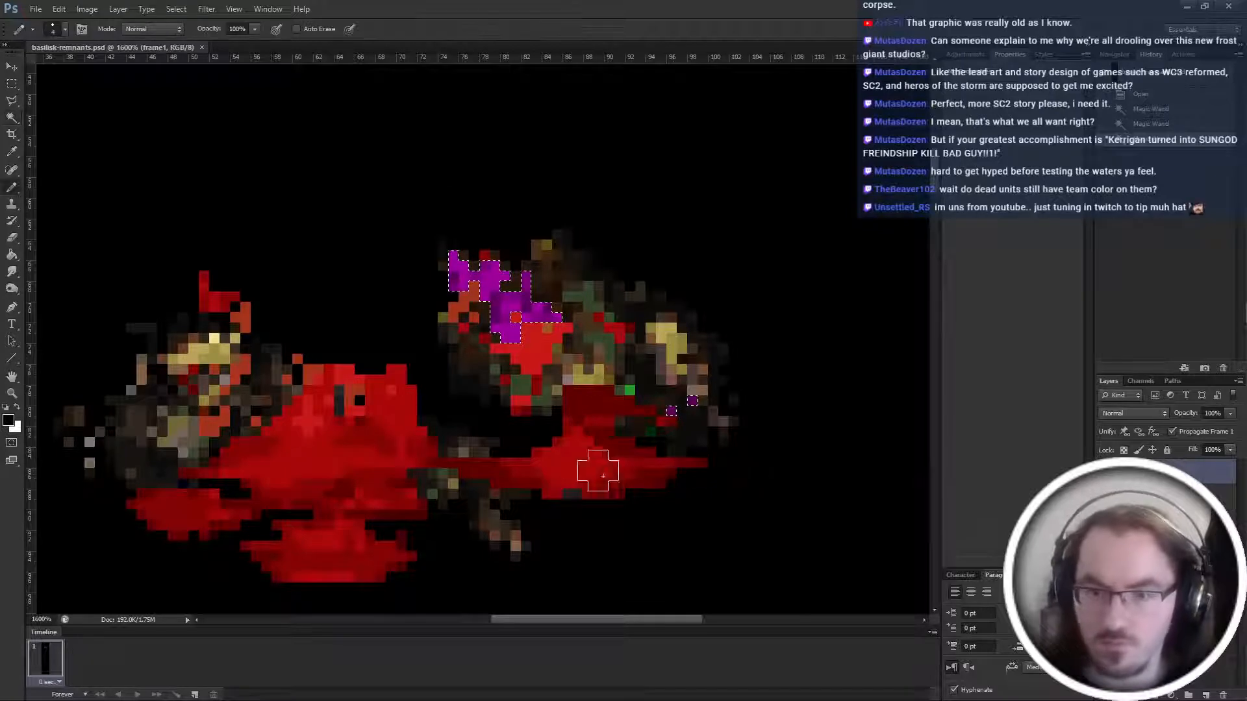
Cover the selected purple team-color pixels on the frame1 layer with red gore using the Clone Stamp.
{"action": "key", "text": "s"}
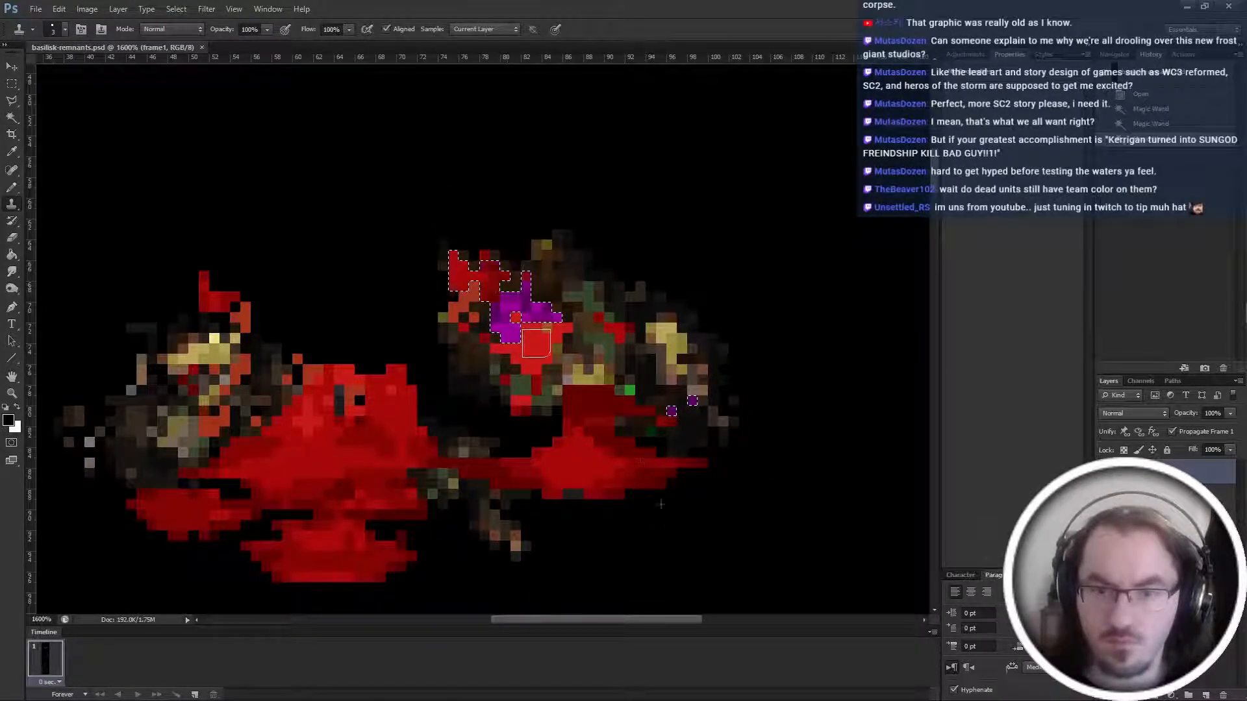
{"action": "left_click", "coordinate": [536, 343]}
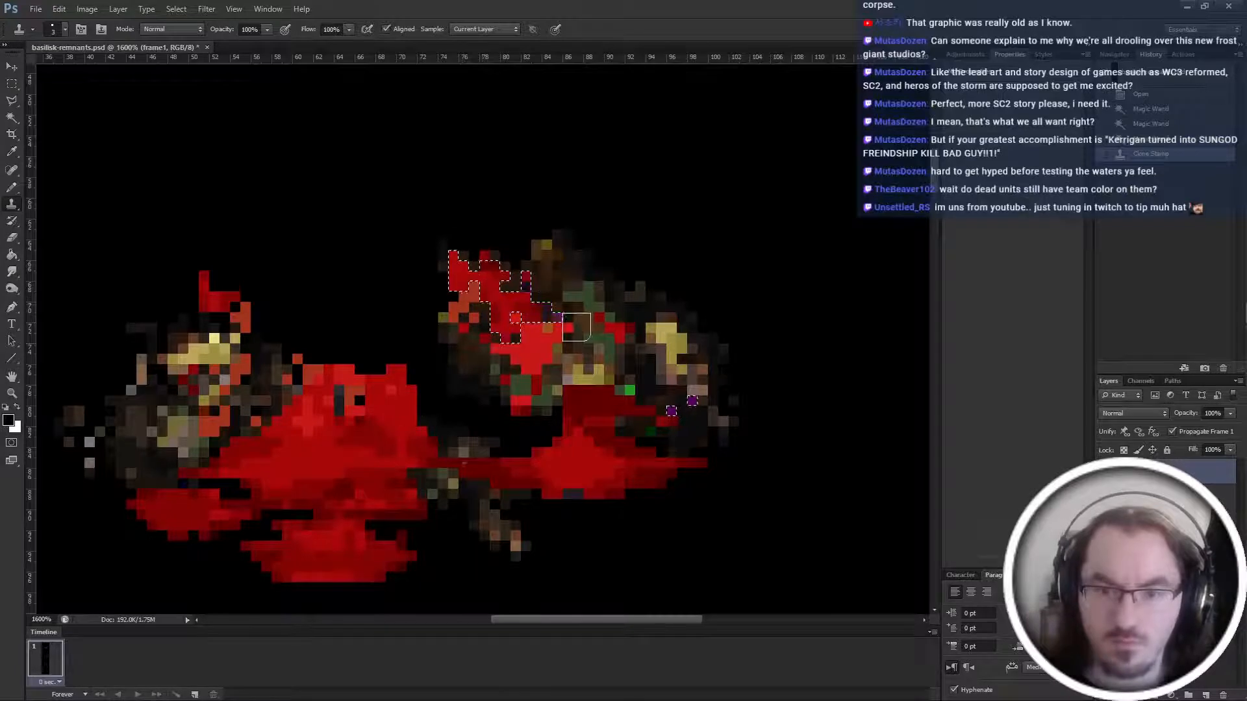
{"action": "left_click", "coordinate": [577, 327]}
{"action": "left_click", "coordinate": [511, 350]}
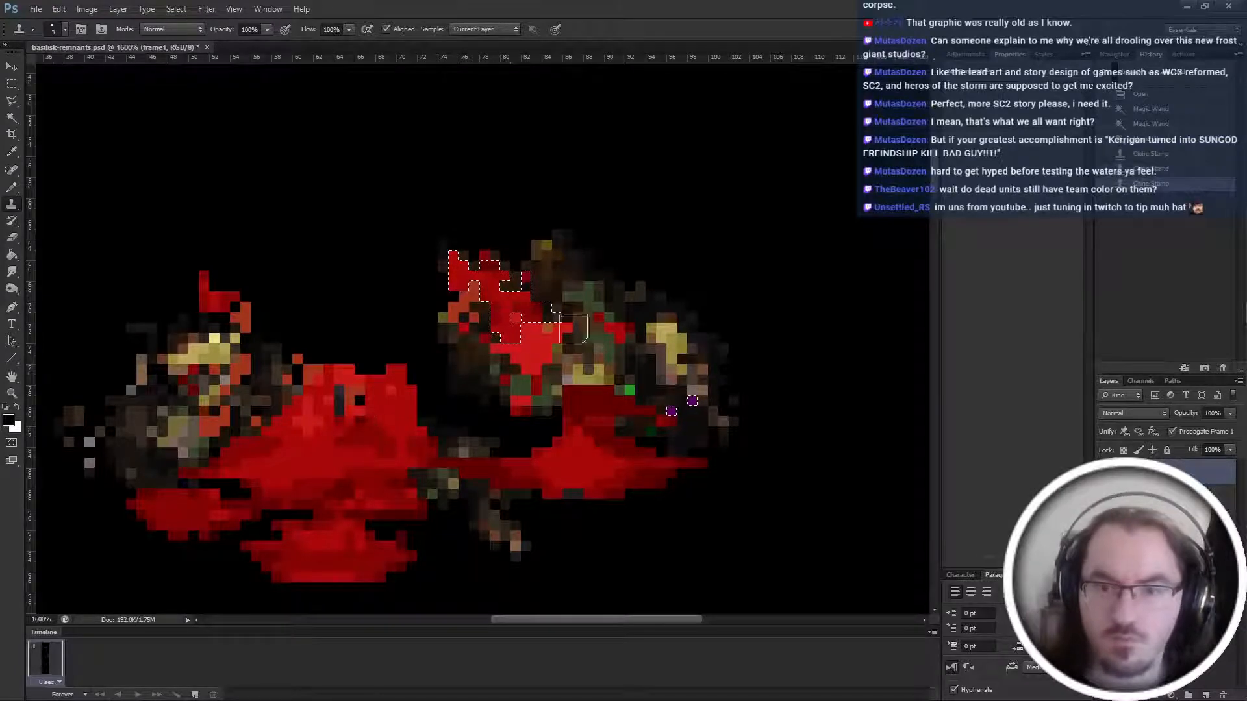
{"action": "left_click", "coordinate": [567, 327]}
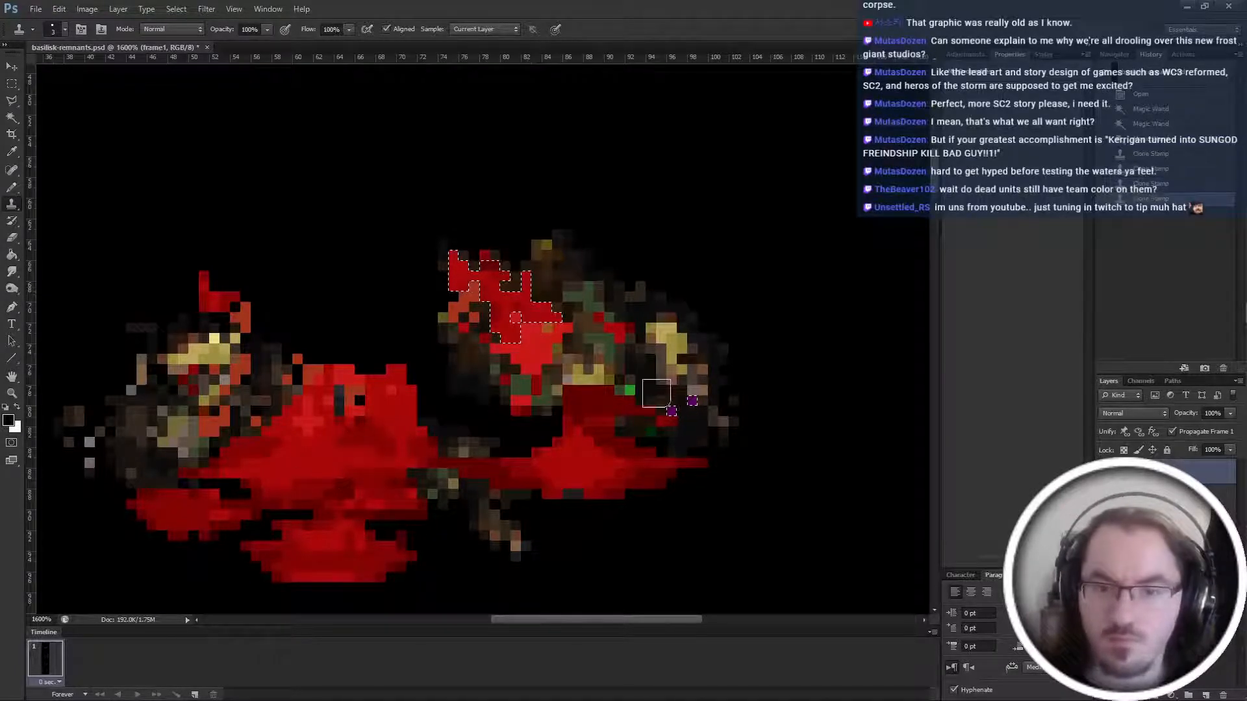
{"action": "left_click", "coordinate": [683, 417]}
{"action": "scroll", "coordinate": [558, 554], "scroll_direction": "down", "scroll_amount": 3}
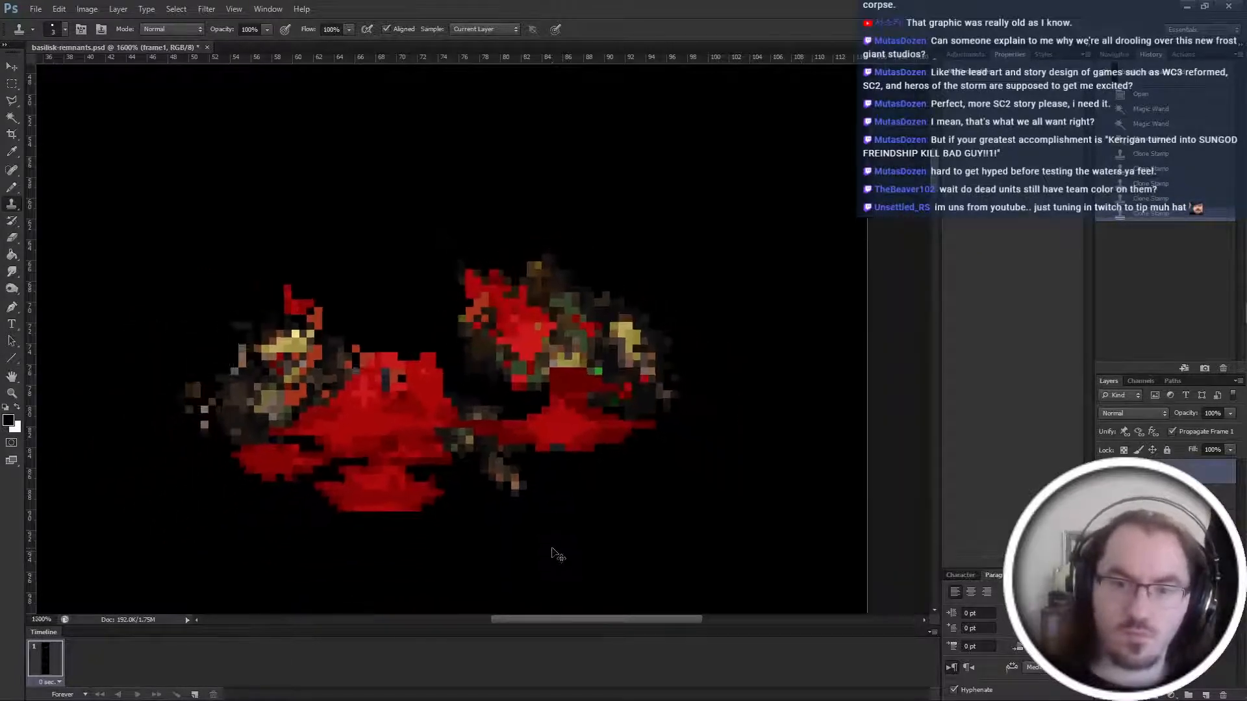
Select the purple team-color pixels of all shades on the frame2 layer with the Magic Wand.
{"action": "scroll", "coordinate": [672, 513], "scroll_direction": "up", "scroll_amount": 1}
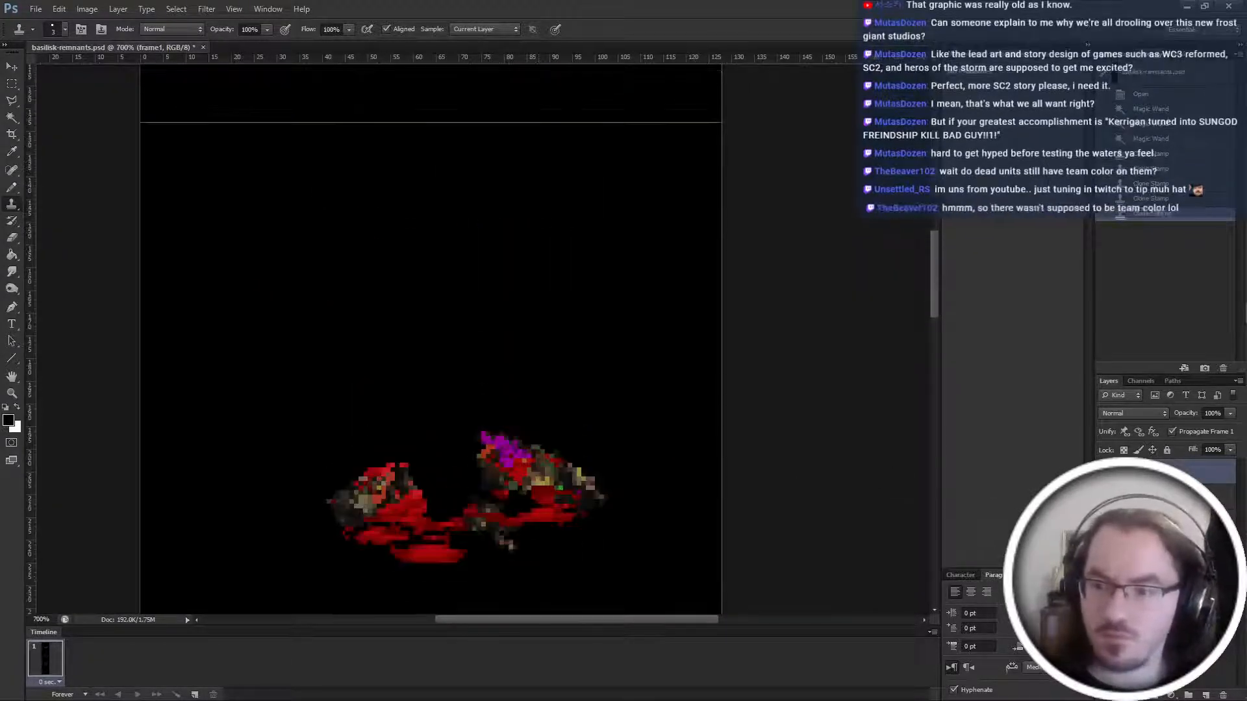
{"action": "scroll", "coordinate": [587, 465], "scroll_direction": "up", "scroll_amount": 2}
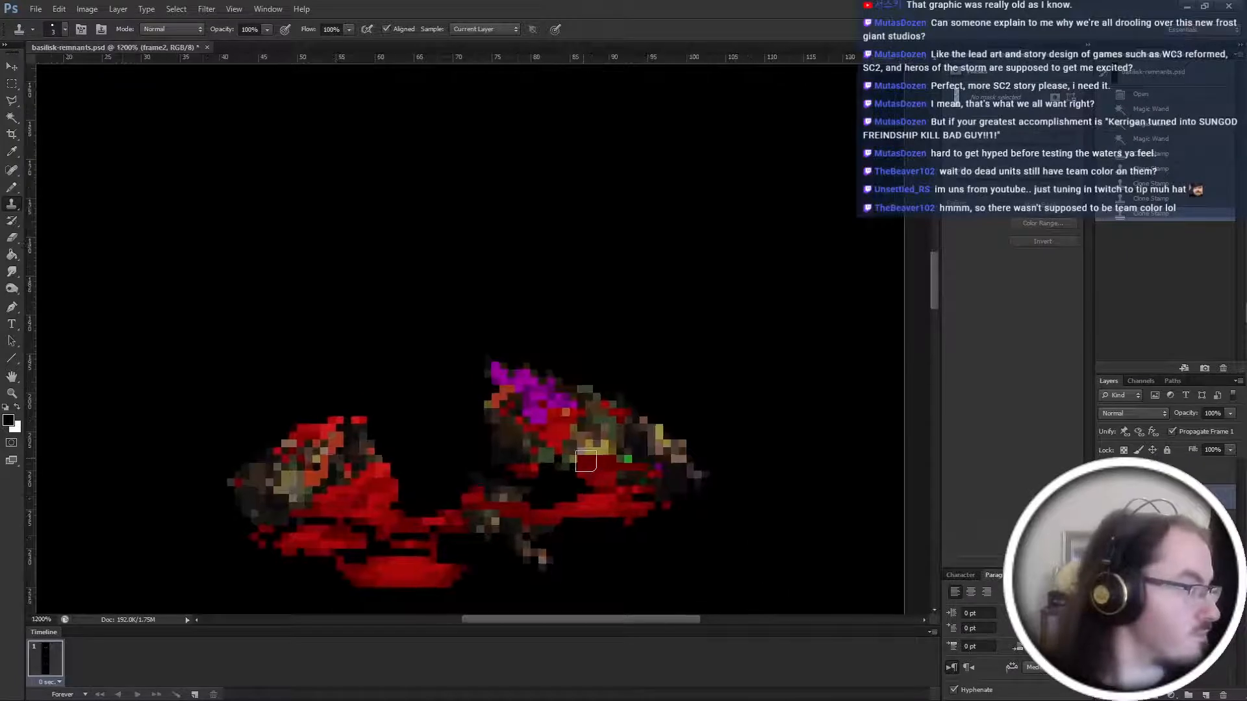
{"action": "scroll", "coordinate": [588, 465], "scroll_direction": "up", "scroll_amount": 1}
{"action": "key", "text": "w"}
{"action": "left_click", "coordinate": [532, 340]}
{"action": "left_click", "coordinate": [532, 339], "text": "shift"}
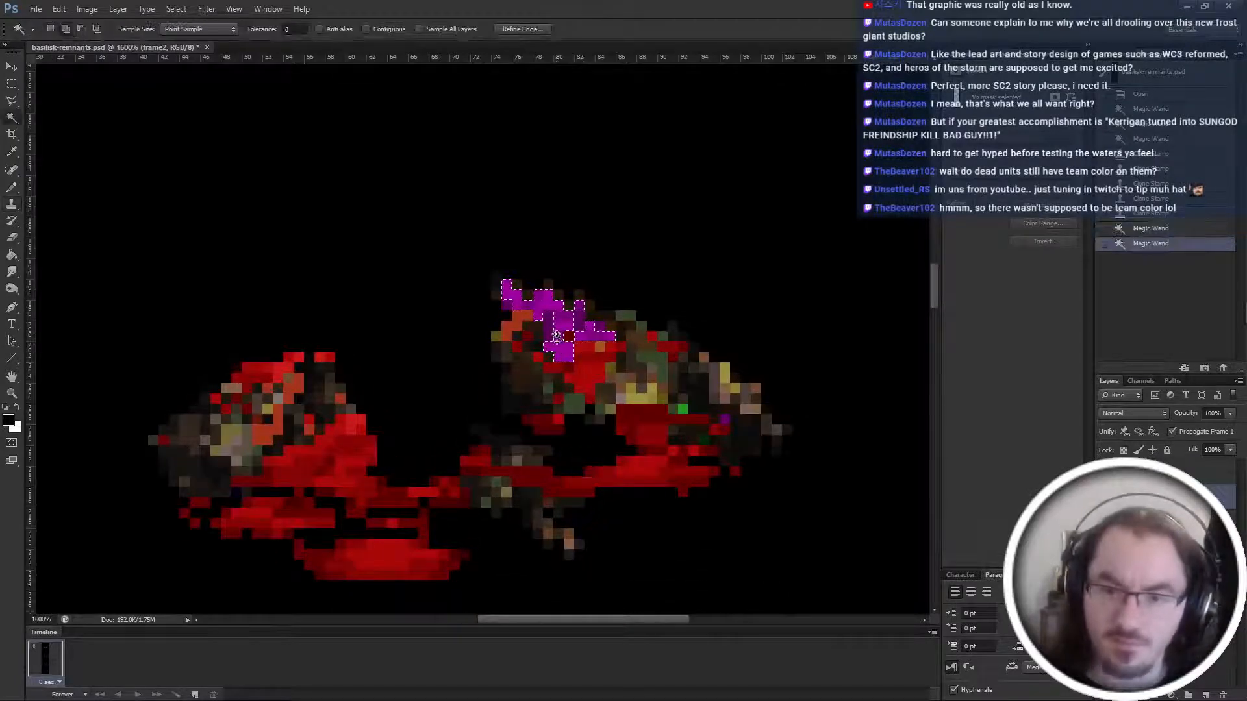
{"action": "left_click", "coordinate": [532, 340], "text": "shift"}
{"action": "left_click", "coordinate": [554, 333], "text": "shift"}
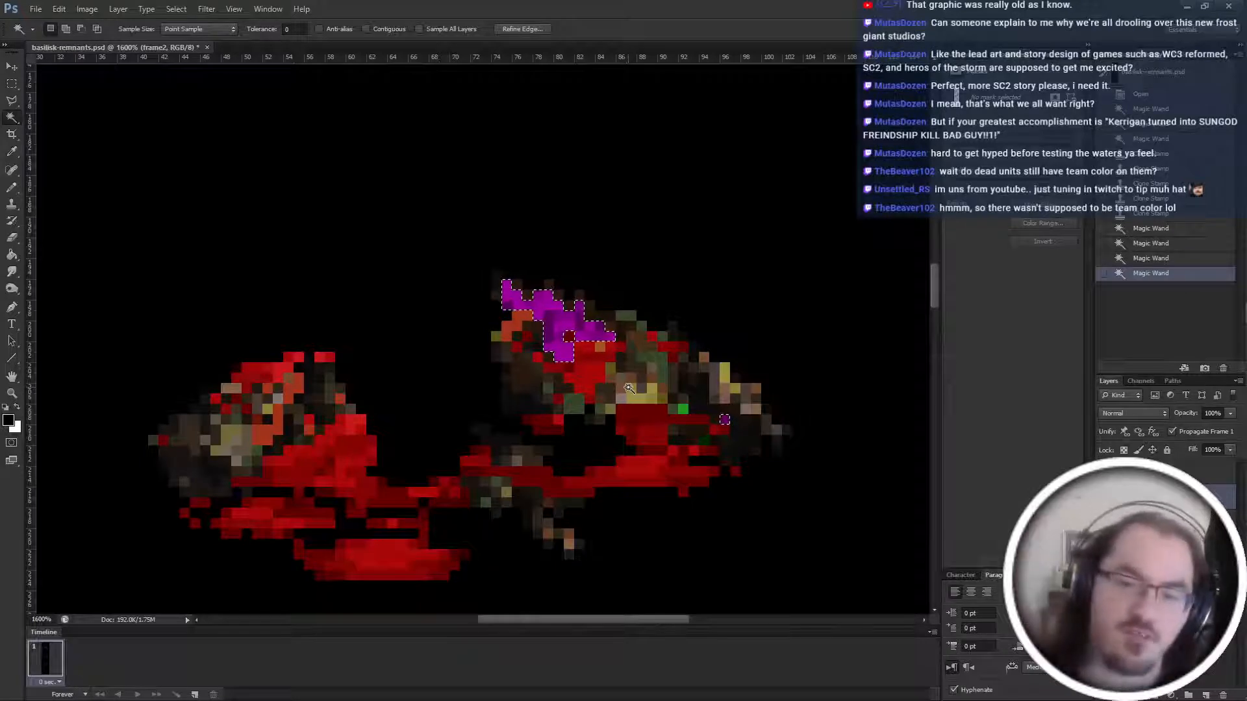
Set the Clone Stamp to sample Current & Below and cover the selected purple pixels on frame2 with cloned red gore.
{"action": "key", "text": "s"}
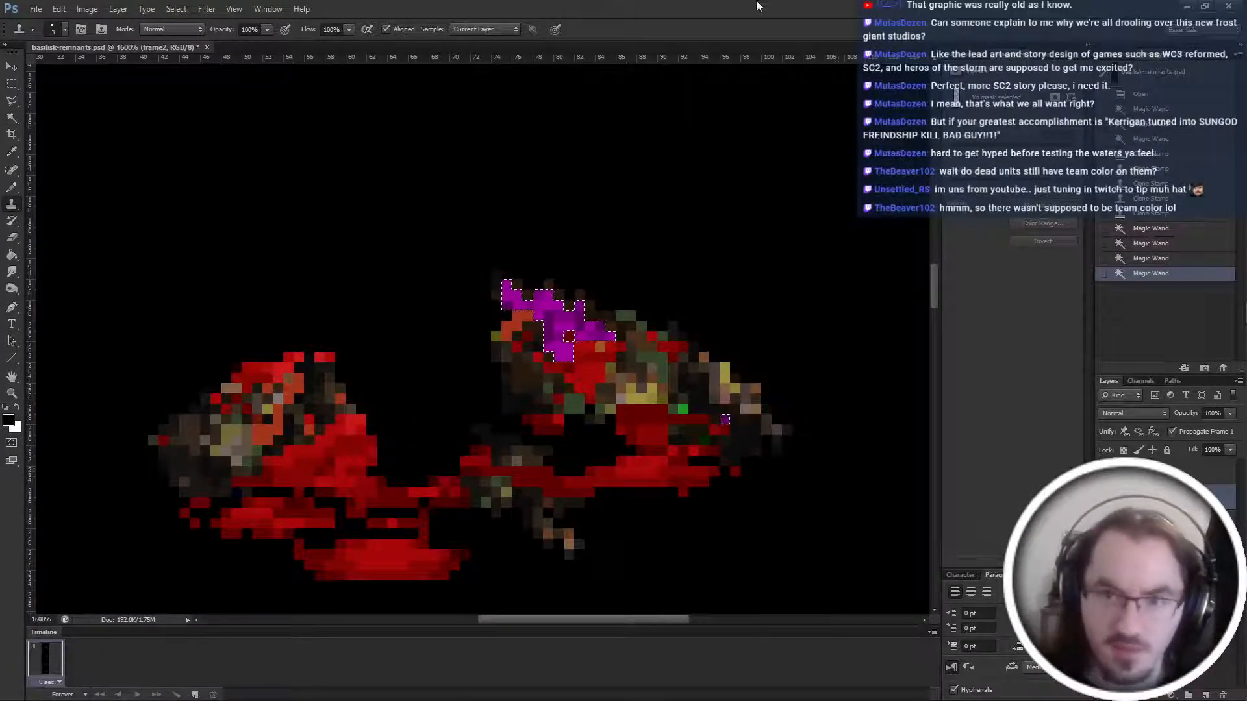
{"action": "left_click", "coordinate": [508, 297]}
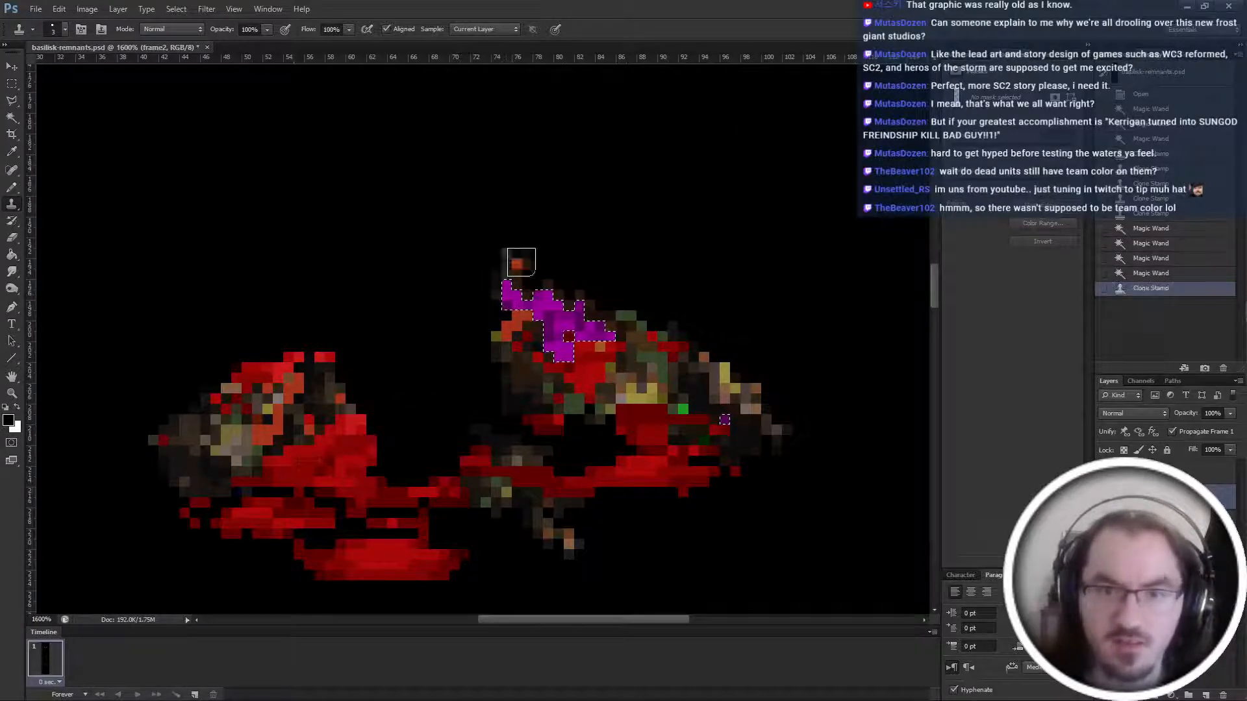
{"action": "left_click", "coordinate": [478, 29]}
{"action": "left_click", "coordinate": [480, 47]}
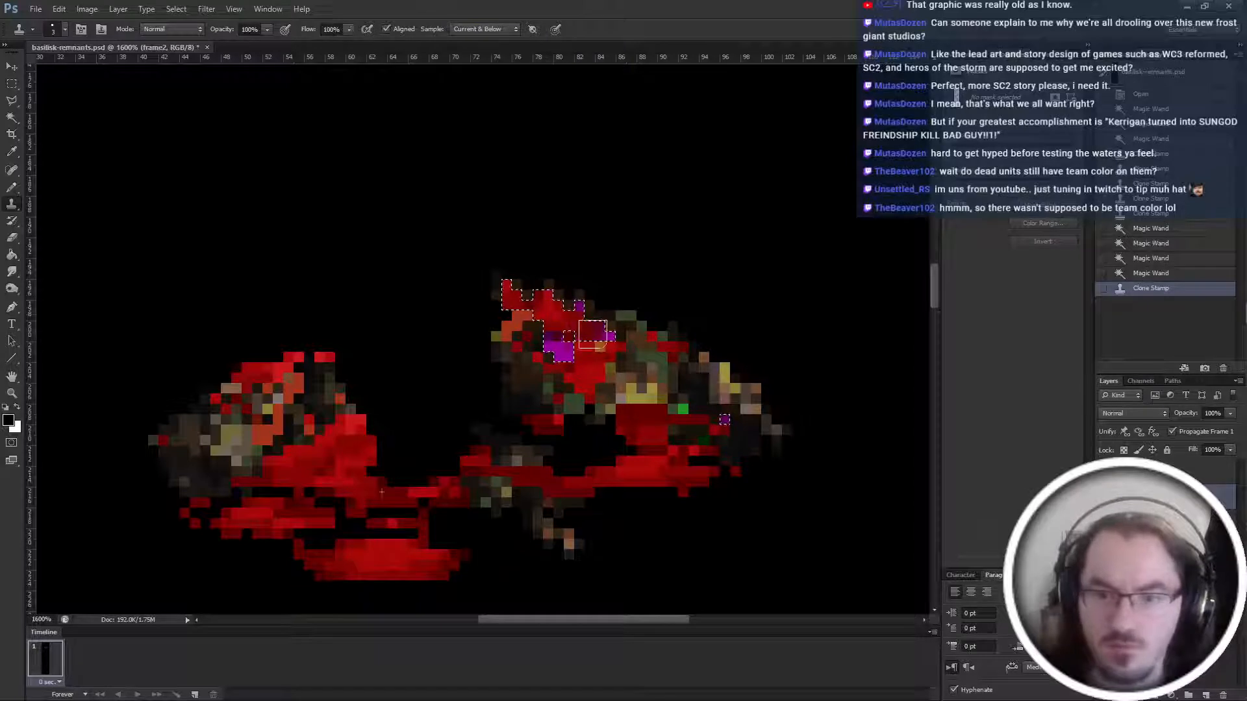
{"action": "left_click_drag", "start_coordinate": [562, 349], "coordinate": [579, 369]}
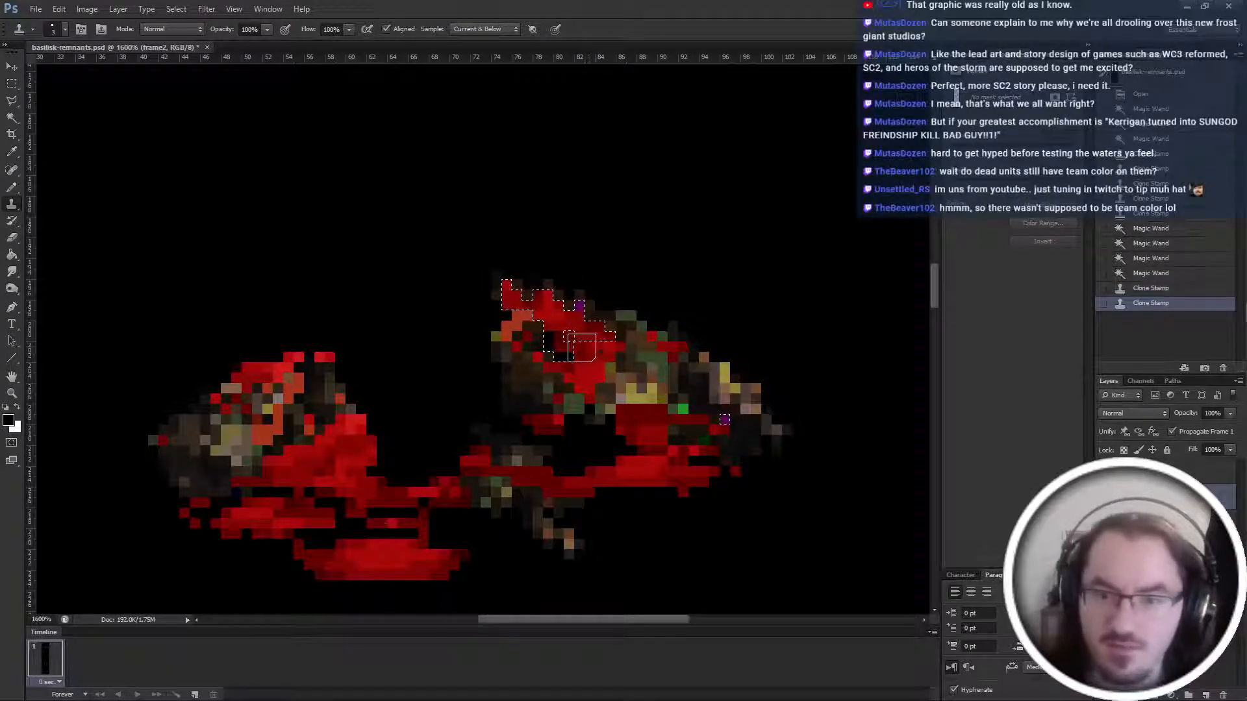
{"action": "left_click", "coordinate": [568, 359]}
{"action": "left_click", "coordinate": [287, 467], "text": "alt"}
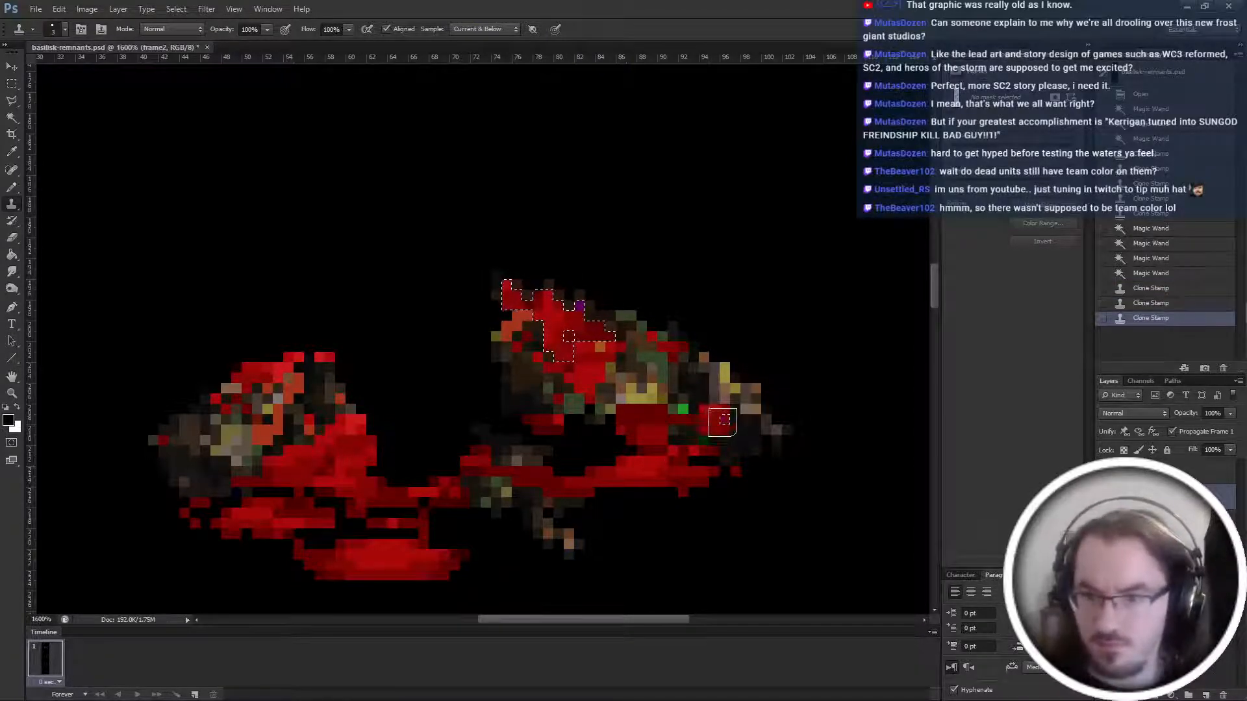
{"action": "left_click", "coordinate": [722, 420]}
Clear the selection and select the purple team-color pixels of all shades on the frame3 layer with the Magic Wand.
{"action": "scroll", "coordinate": [606, 490], "scroll_direction": "down", "scroll_amount": 11}
{"action": "scroll", "coordinate": [575, 479], "scroll_direction": "down", "scroll_amount": 5}
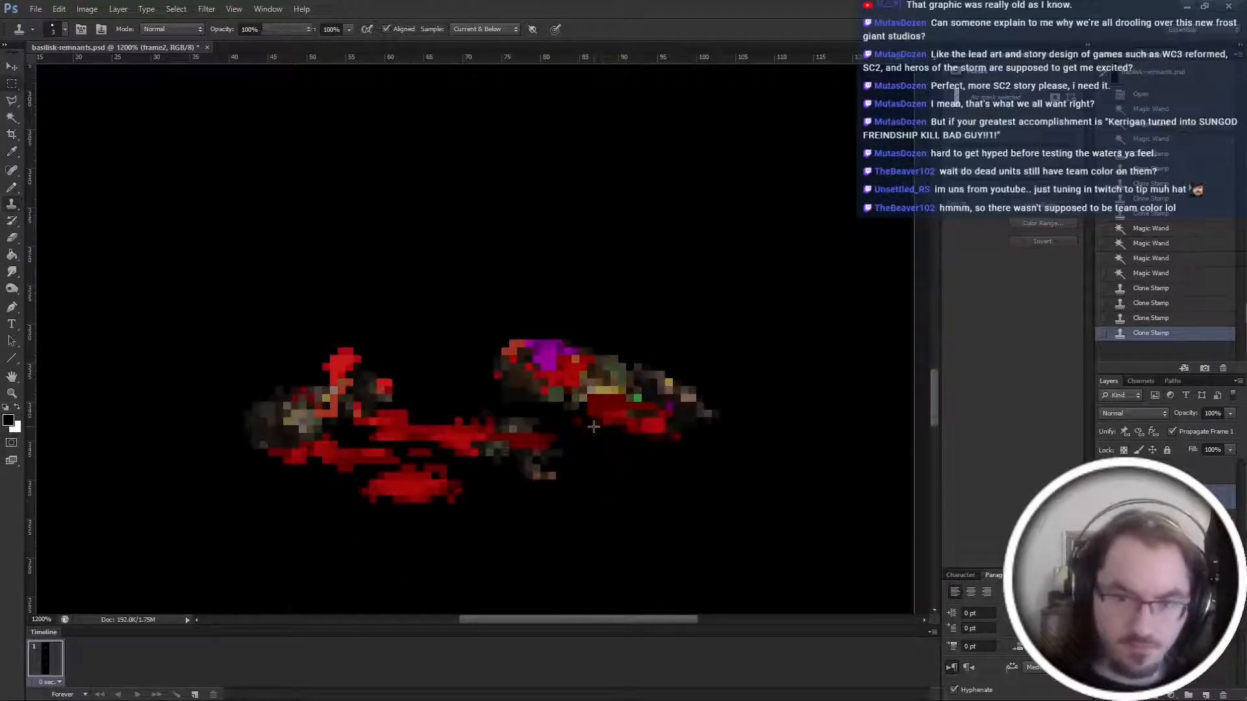
{"action": "key", "text": "m"}
{"action": "key", "text": "ctrl+d"}
{"action": "key", "text": "w"}
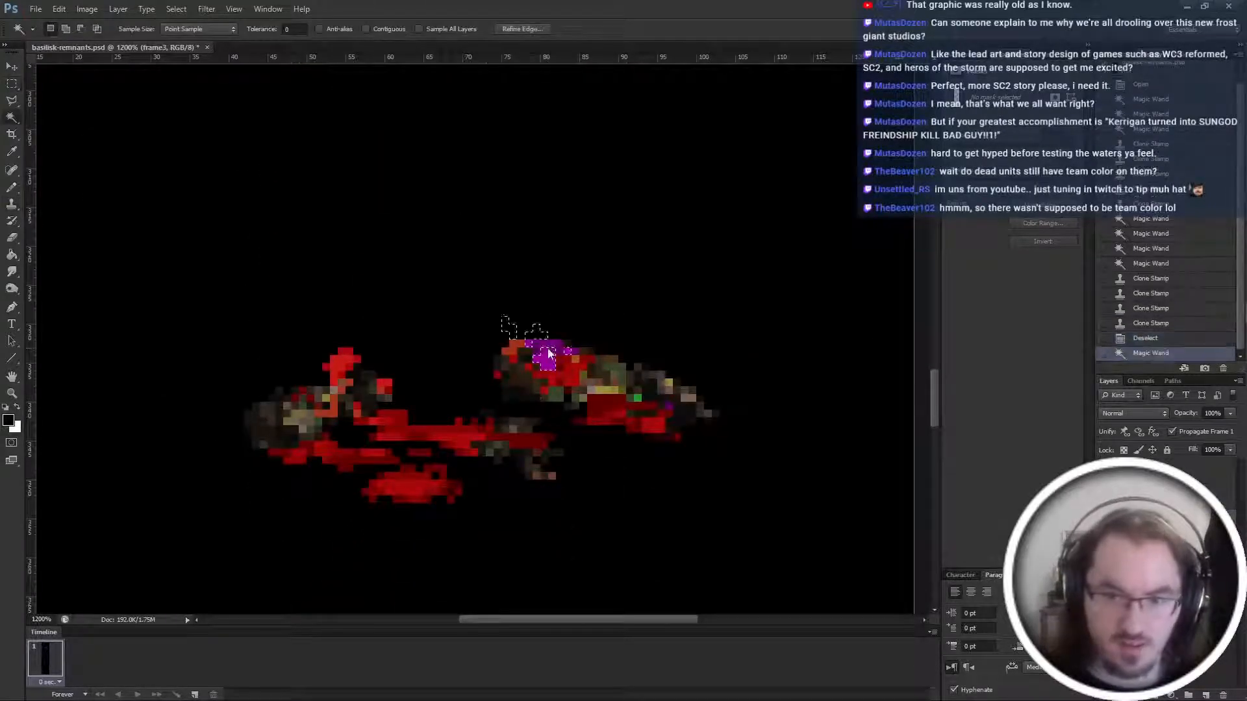
{"action": "scroll", "coordinate": [515, 326], "scroll_direction": "up", "scroll_amount": 3}
{"action": "left_click", "coordinate": [462, 361]}
{"action": "left_click", "coordinate": [497, 382], "text": "shift"}
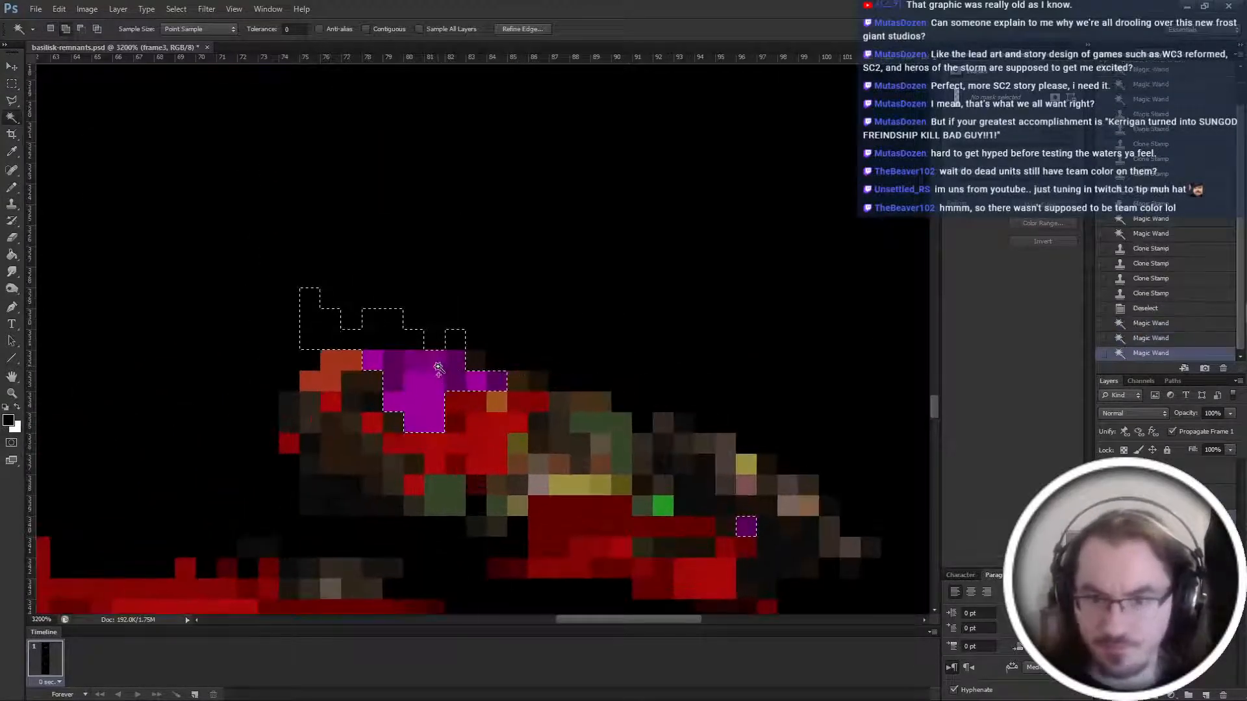
{"action": "left_click", "coordinate": [443, 368], "text": "shift"}
Cover the selected purple pixels on frame3 with red blood cloned from the pool, including the isolated pixel on the outer corpse piece.
{"action": "scroll", "coordinate": [443, 368], "scroll_direction": "down", "scroll_amount": 3}
{"action": "scroll", "coordinate": [557, 362], "scroll_direction": "up", "scroll_amount": 3}
{"action": "key", "text": "s"}
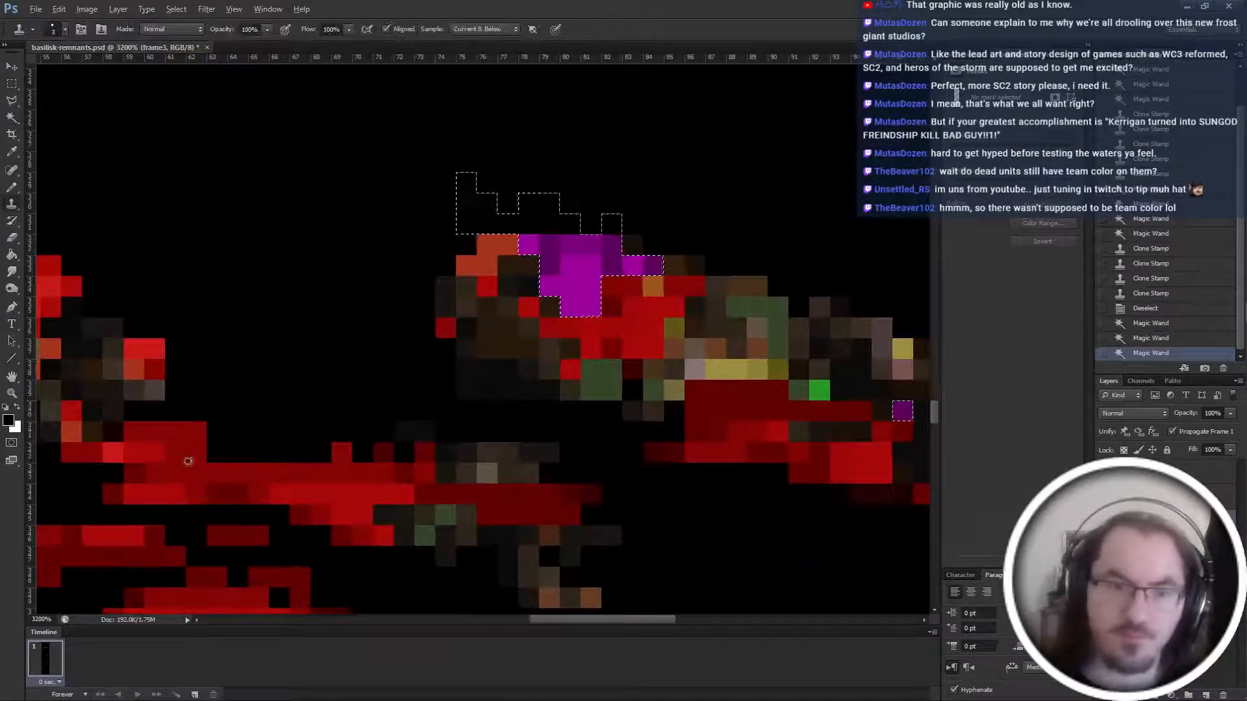
{"action": "left_click", "coordinate": [150, 471], "text": "alt"}
{"action": "mouse_move", "coordinate": [571, 246]}
{"action": "left_mouse_down"}
{"action": "mouse_move", "coordinate": [555, 260]}
{"action": "mouse_move", "coordinate": [565, 273]}
{"action": "left_mouse_up"}
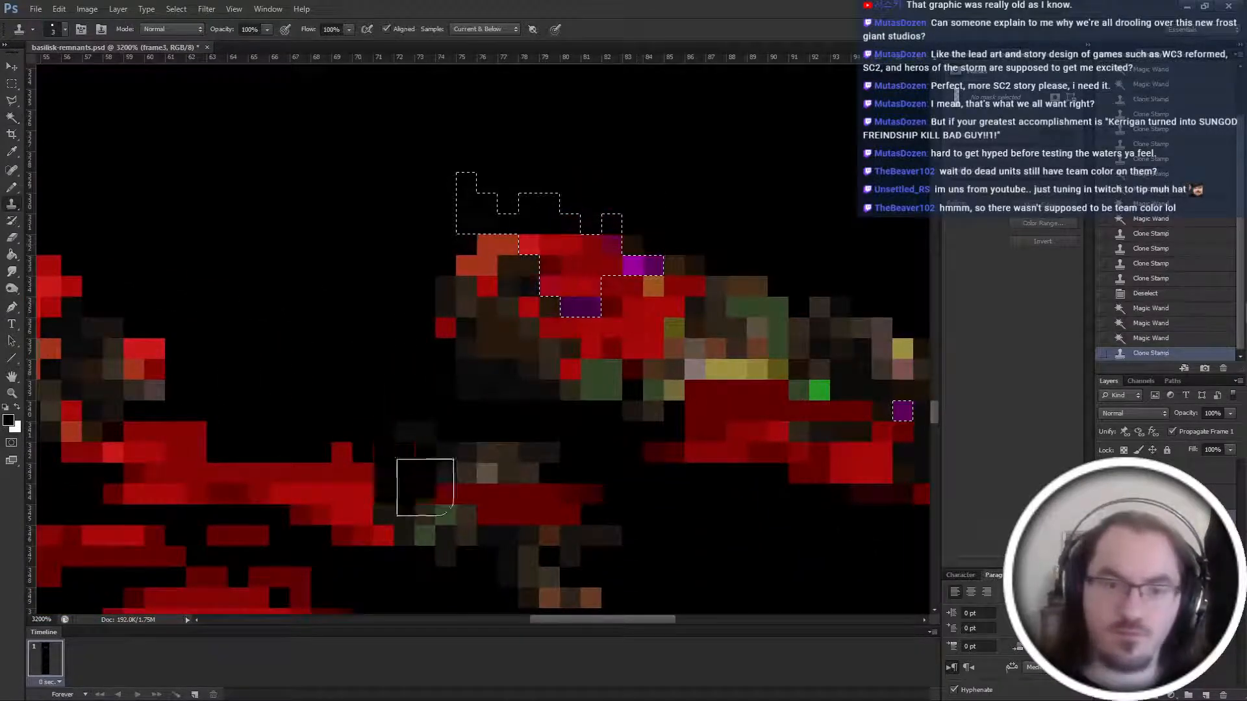
{"action": "scroll", "coordinate": [416, 487], "scroll_direction": "down", "scroll_amount": 2}
{"action": "left_click_drag", "start_coordinate": [538, 326], "coordinate": [576, 310]}
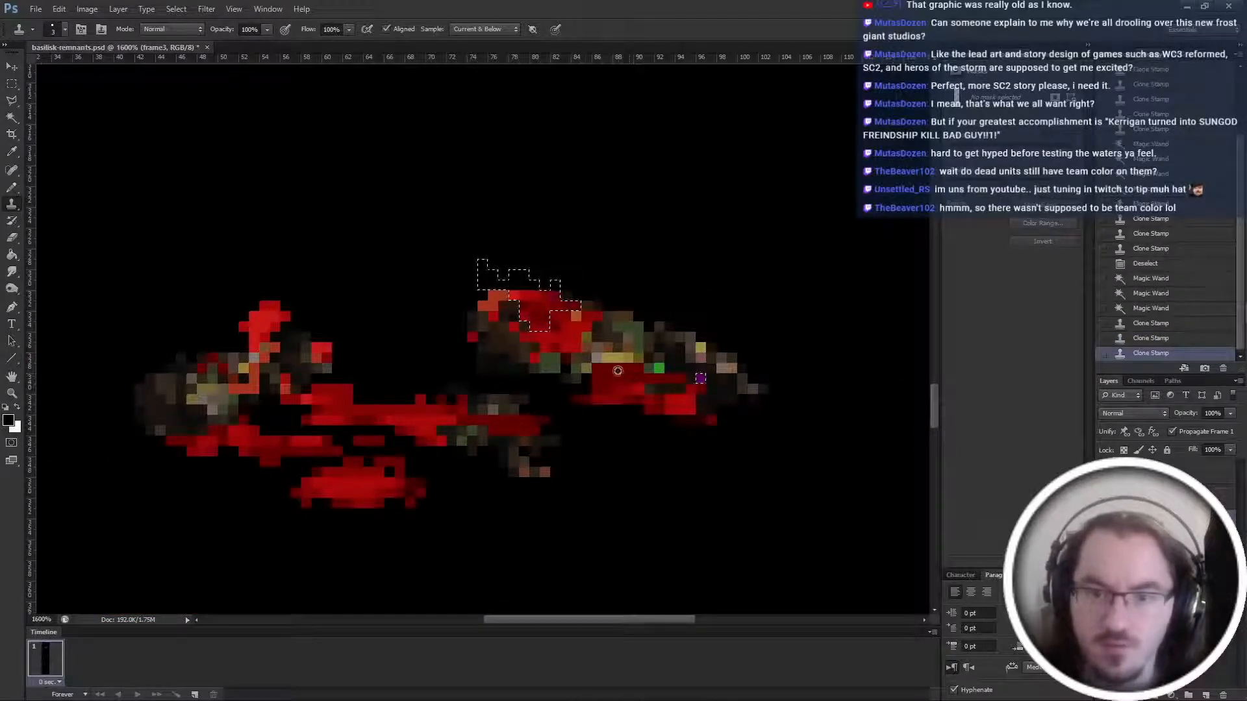
{"action": "left_click_drag", "start_coordinate": [698, 377], "coordinate": [702, 379]}
{"action": "scroll", "coordinate": [564, 525], "scroll_direction": "down", "scroll_amount": 1}
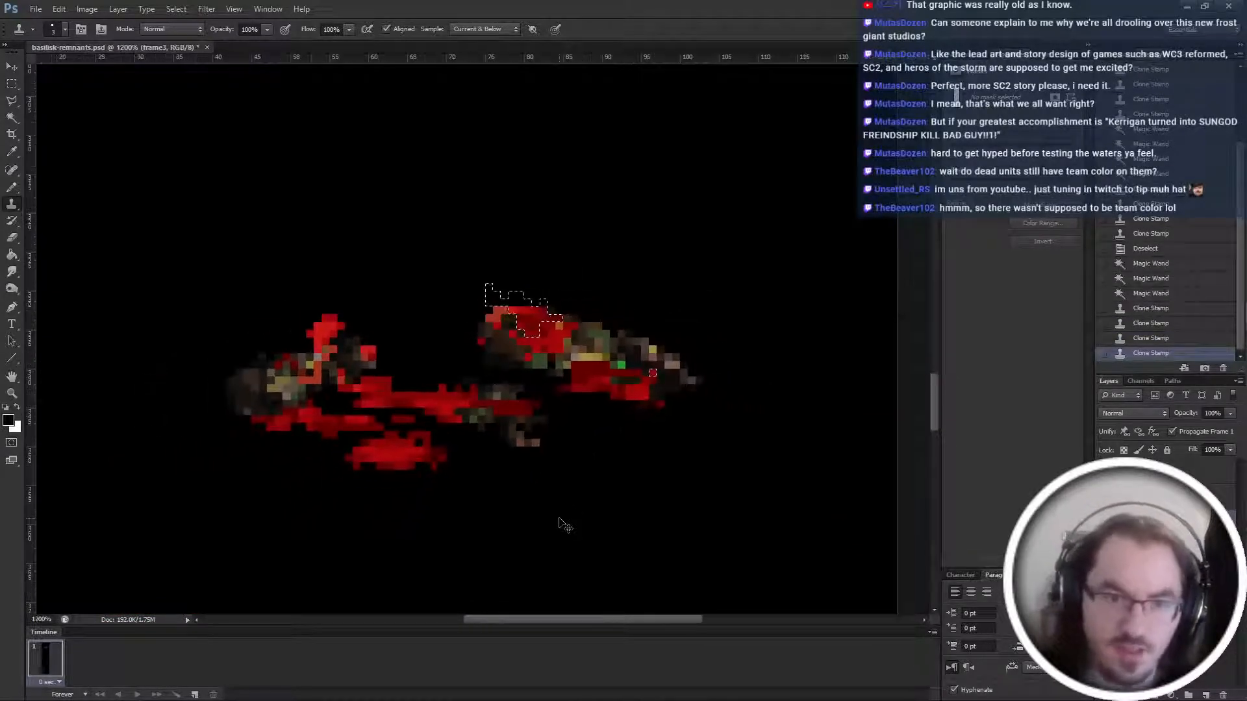
Clear the selection and check the remaining remnants frames for leftover purple pixels.
{"action": "scroll", "coordinate": [568, 515], "scroll_direction": "down", "scroll_amount": 5}
{"action": "scroll", "coordinate": [588, 469], "scroll_direction": "down", "scroll_amount": 5}
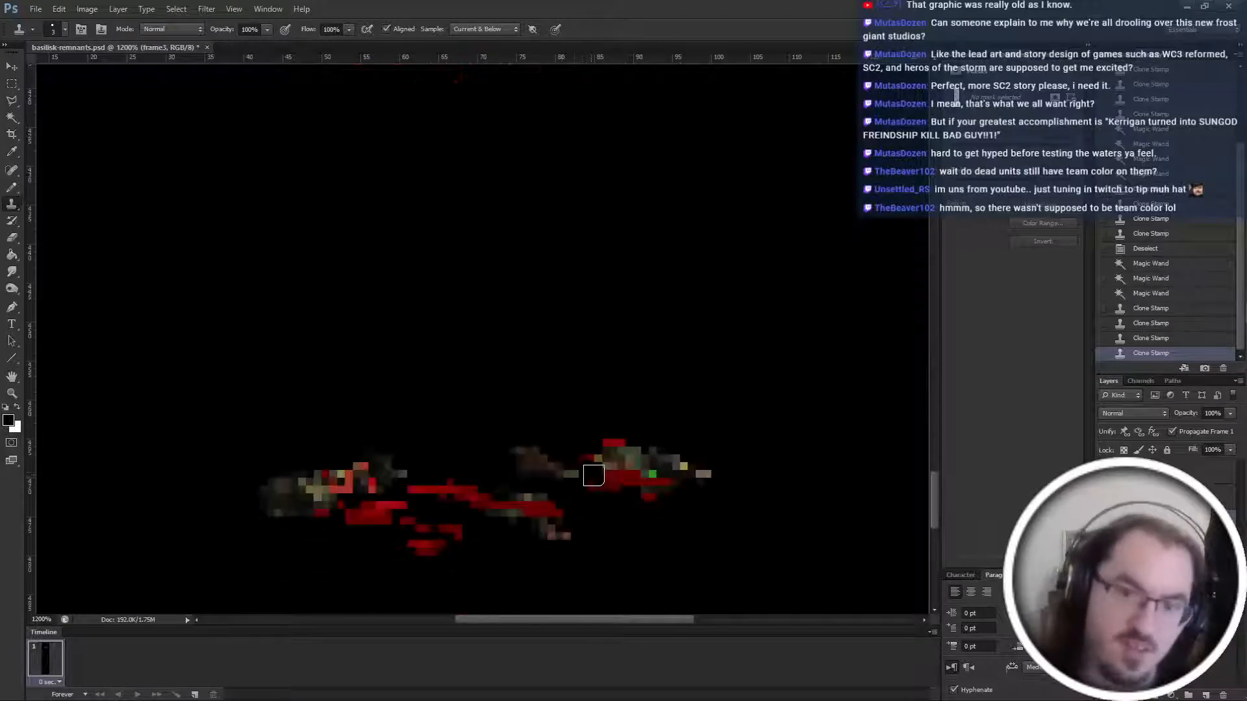
{"action": "key", "text": "m"}
{"action": "key", "text": "ctrl+d"}
{"action": "scroll", "coordinate": [591, 473], "scroll_direction": "down", "scroll_amount": 1}
{"action": "scroll", "coordinate": [591, 480], "scroll_direction": "up", "scroll_amount": 1}
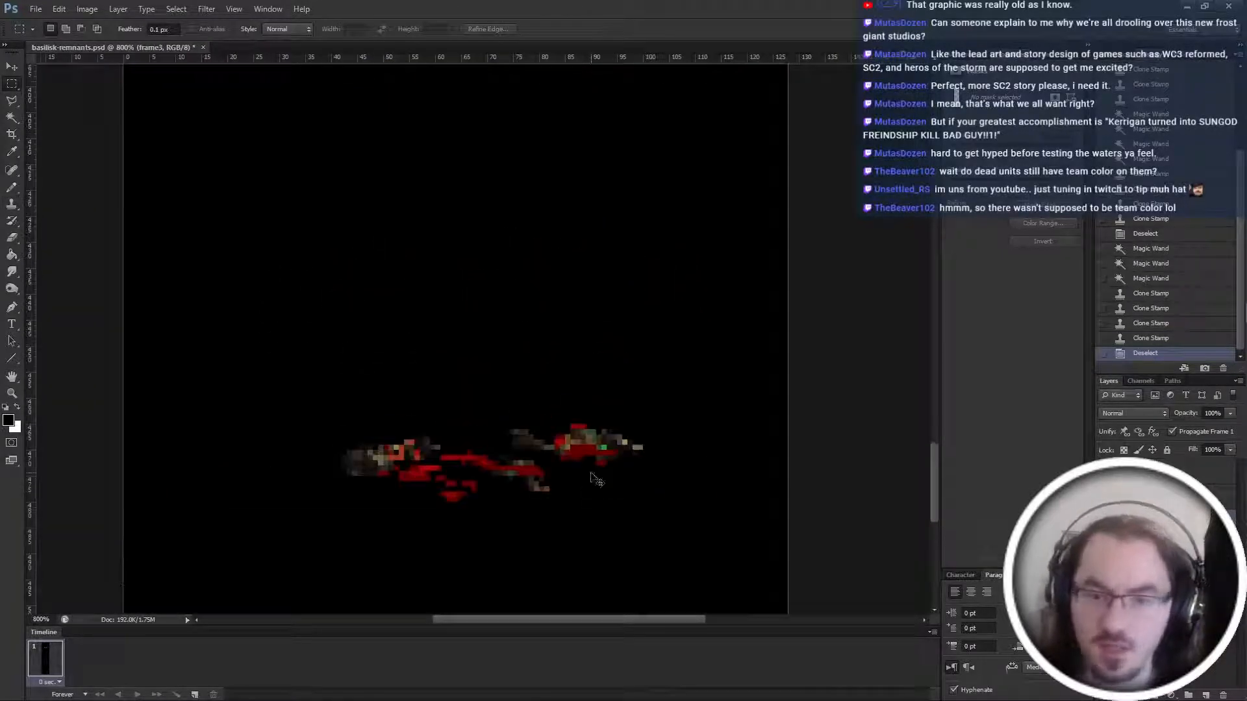
{"action": "scroll", "coordinate": [591, 515], "scroll_direction": "left", "scroll_amount": 1}
{"action": "scroll", "coordinate": [597, 529], "scroll_direction": "down", "scroll_amount": 5}
{"action": "scroll", "coordinate": [623, 520], "scroll_direction": "up", "scroll_amount": 2}
{"action": "scroll", "coordinate": [653, 483], "scroll_direction": "up", "scroll_amount": 4}
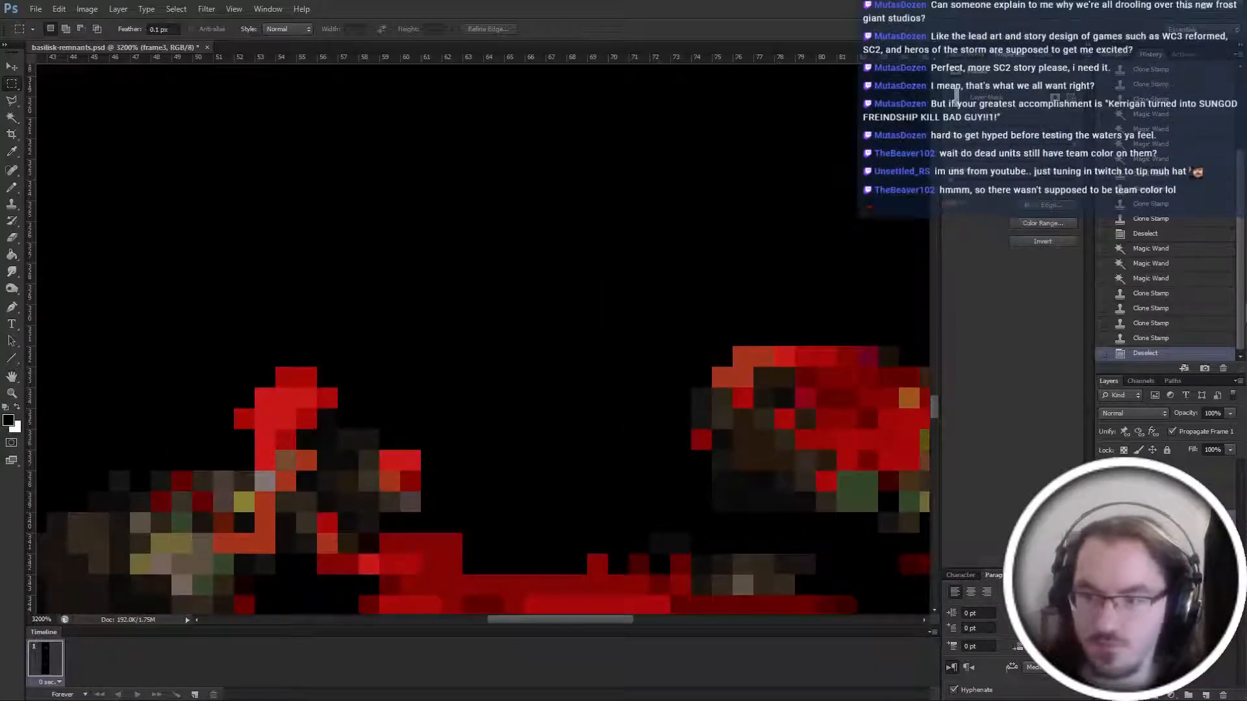
Hide the red spike and bright red pixels above frame3's head piece by painting the hydra-remnants layer mask black with the Pencil.
{"action": "key", "text": "ctrl+backslash"}
{"action": "key", "text": "b"}
{"action": "left_click", "coordinate": [287, 378]}
{"action": "left_click", "coordinate": [681, 537]}
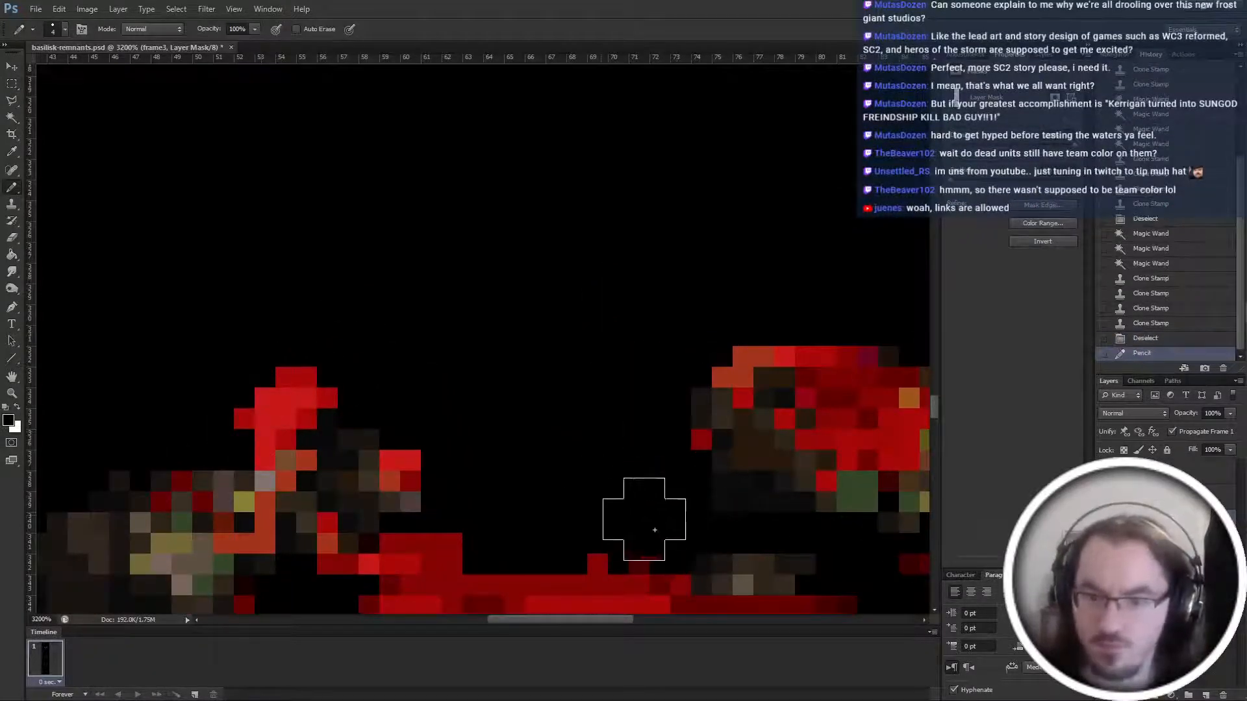
{"action": "left_click", "coordinate": [466, 463]}
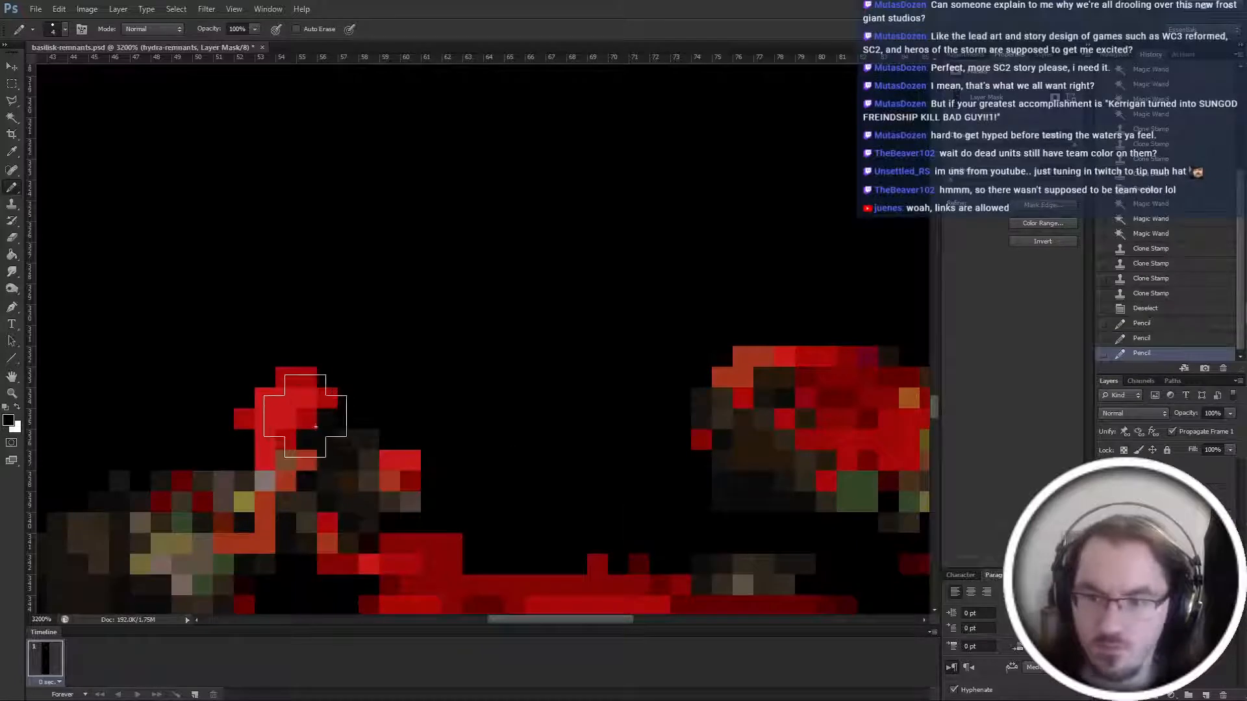
{"action": "left_click_drag", "start_coordinate": [305, 415], "coordinate": [244, 422]}
{"action": "left_click", "coordinate": [410, 450]}
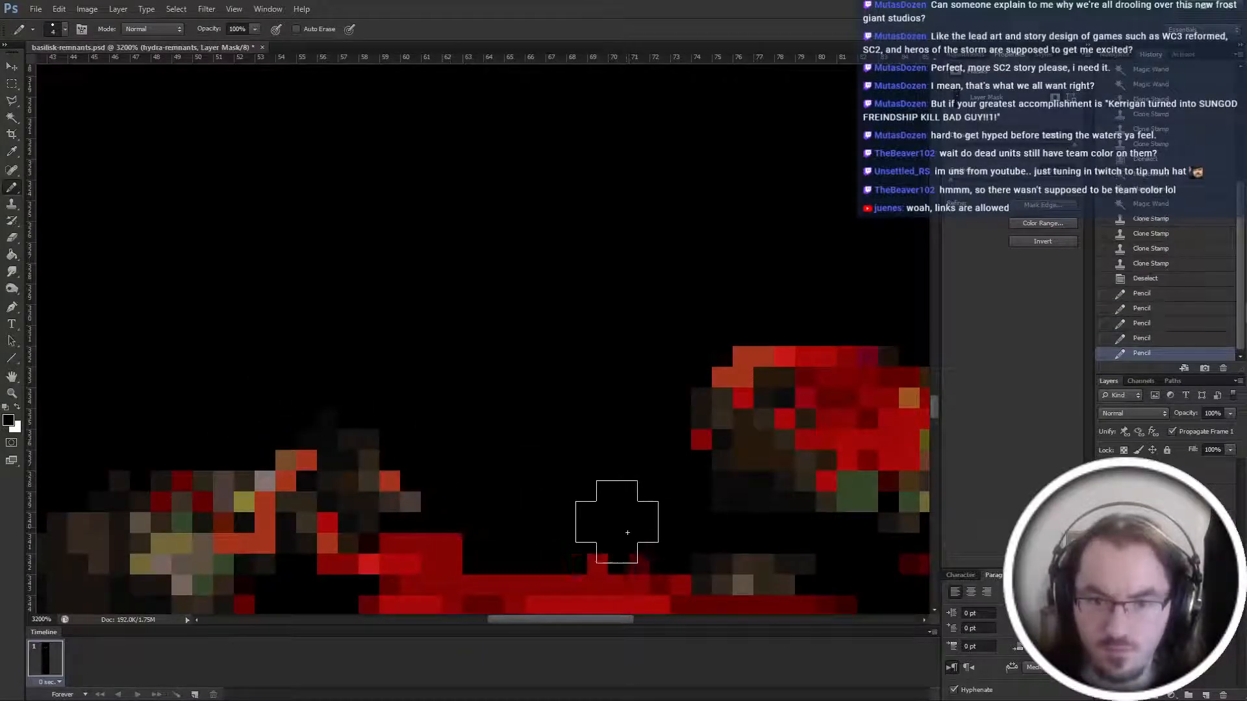
Mask out the stray red pixels along the upper edge of frame3's blood pool between the two corpse pieces.
{"action": "left_click", "coordinate": [640, 552]}
{"action": "left_click", "coordinate": [601, 552]}
{"action": "left_click", "coordinate": [431, 468]}
{"action": "scroll", "coordinate": [582, 445], "scroll_direction": "down", "scroll_amount": 1}
{"action": "scroll", "coordinate": [582, 444], "scroll_direction": "down", "scroll_amount": 1}
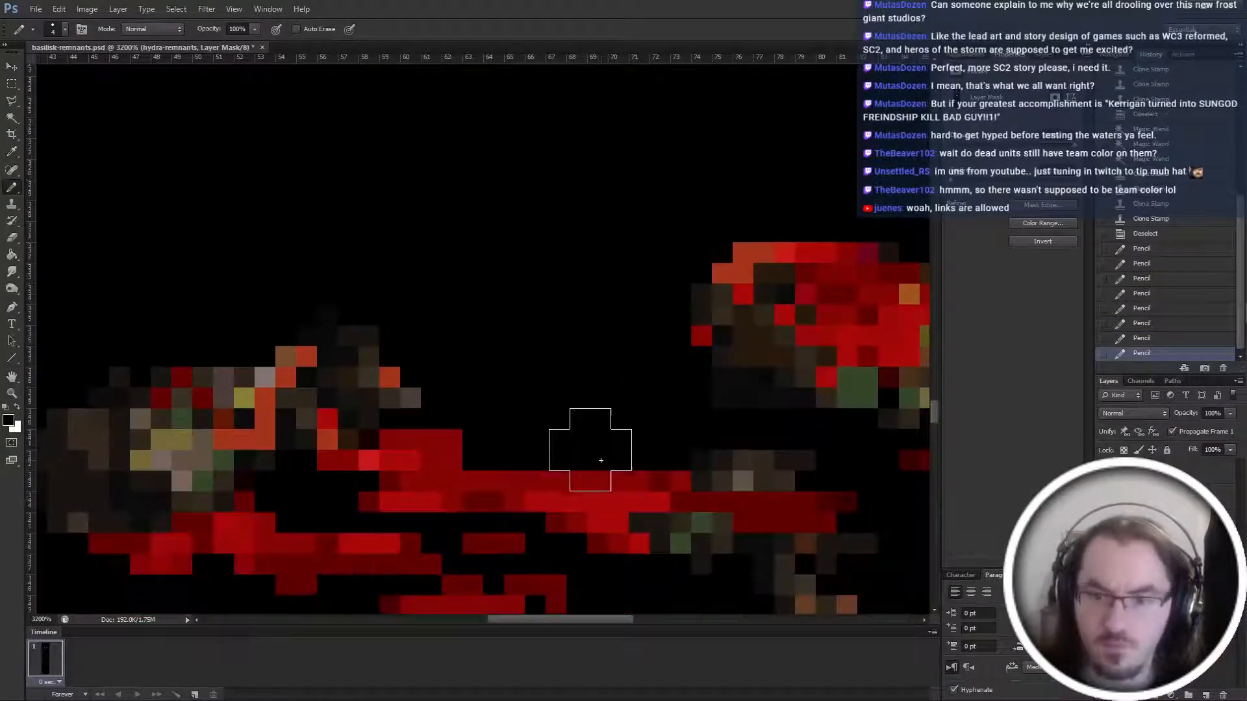
{"action": "left_click", "coordinate": [596, 458]}
{"action": "left_click", "coordinate": [650, 455]}
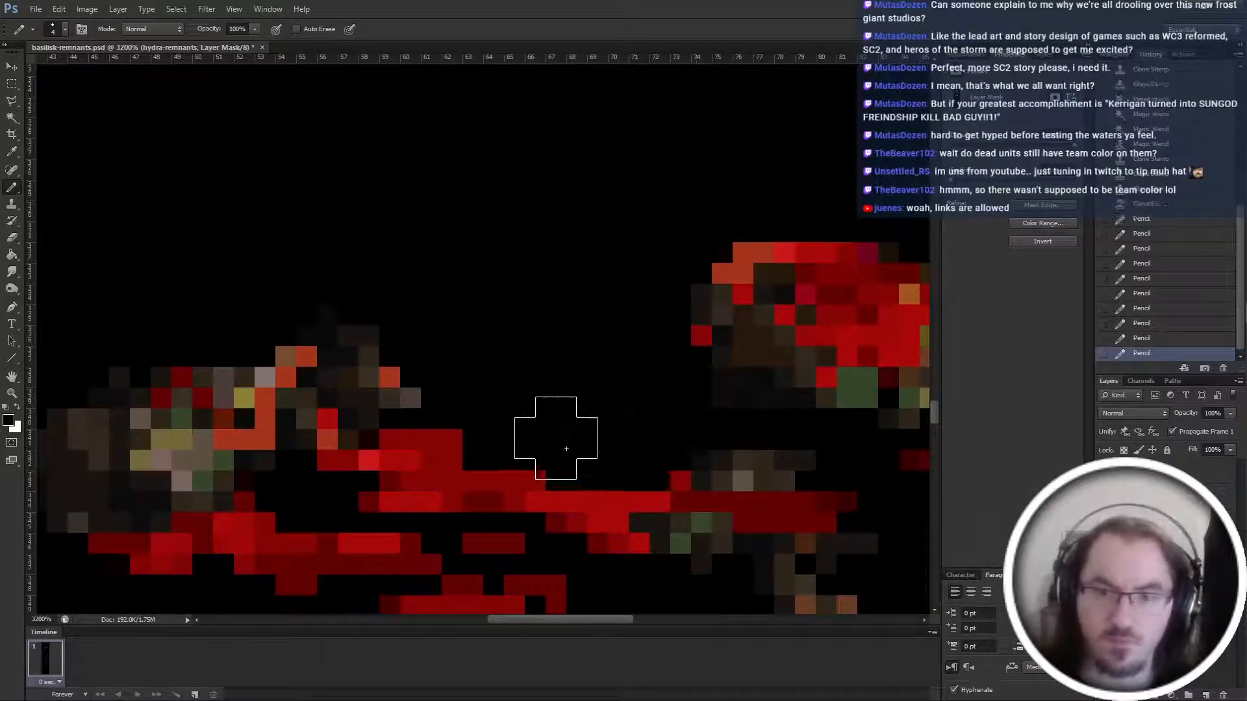
Mask out stray blood pixels on frame2 beside the head piece and between the middle and outer corpse pieces.
{"action": "scroll", "coordinate": [646, 455], "scroll_direction": "down", "scroll_amount": 3}
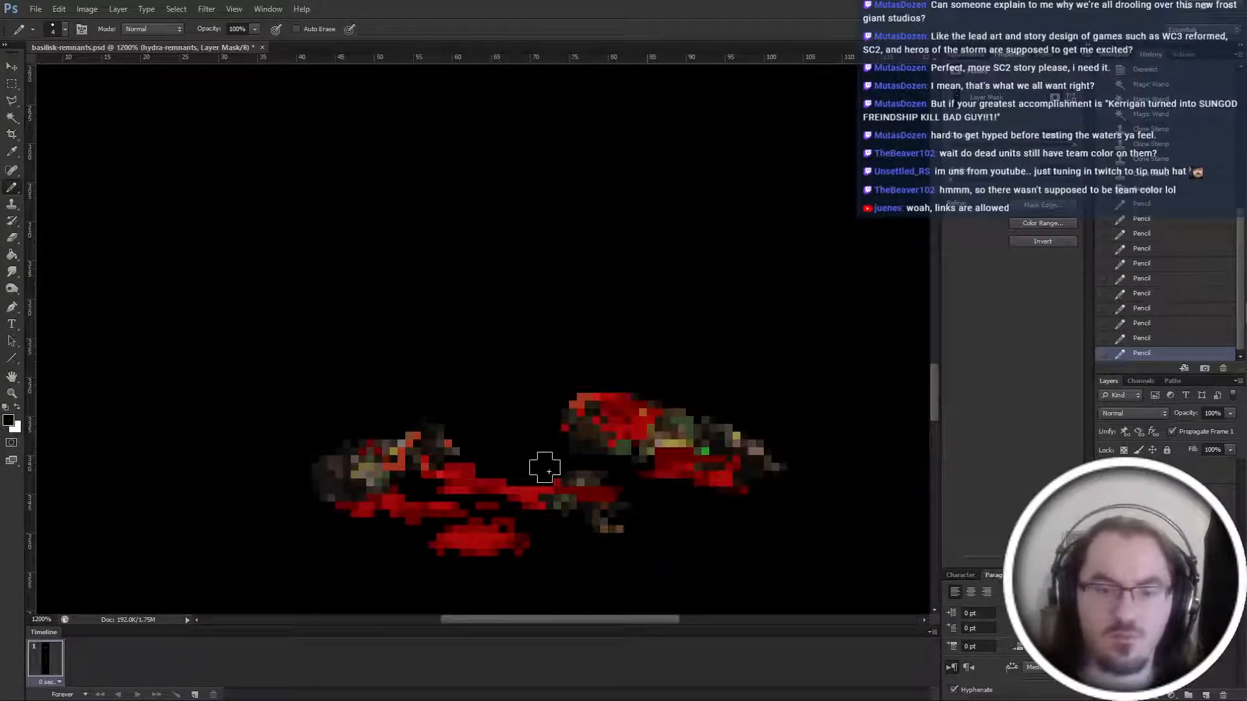
{"action": "scroll", "coordinate": [610, 523], "scroll_direction": "up", "scroll_amount": 3}
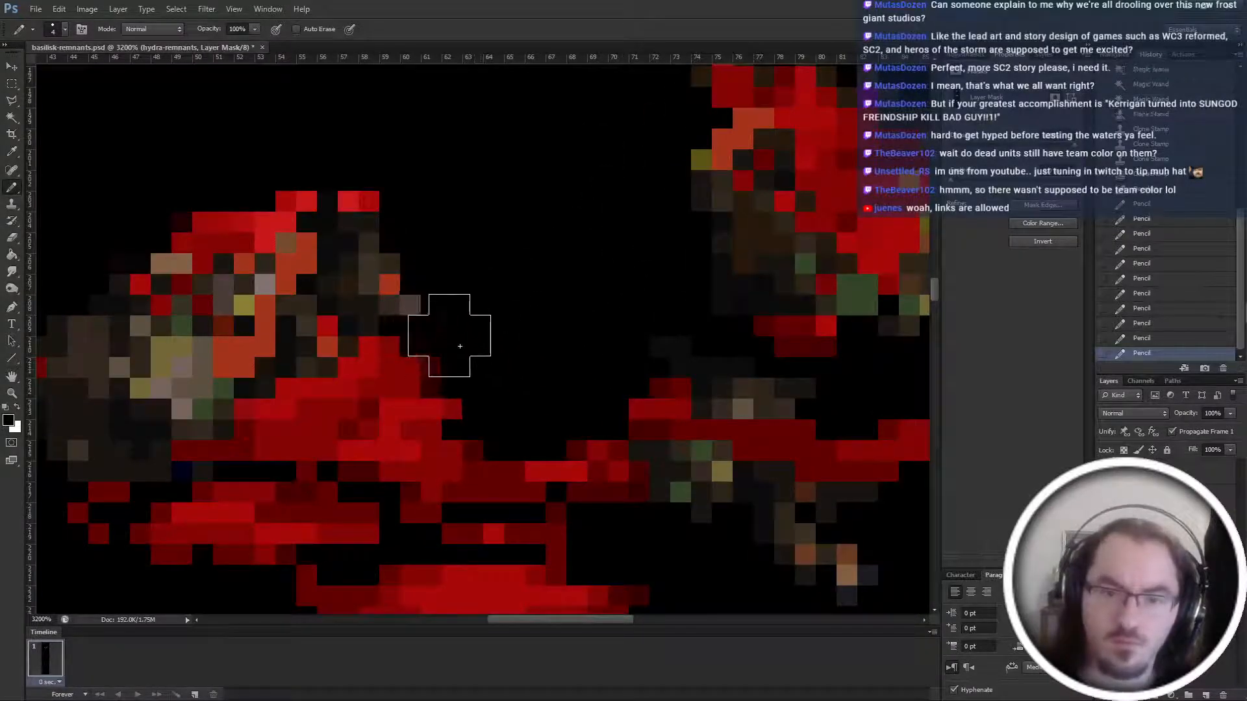
{"action": "scroll", "coordinate": [576, 431], "scroll_direction": "up", "scroll_amount": 3}
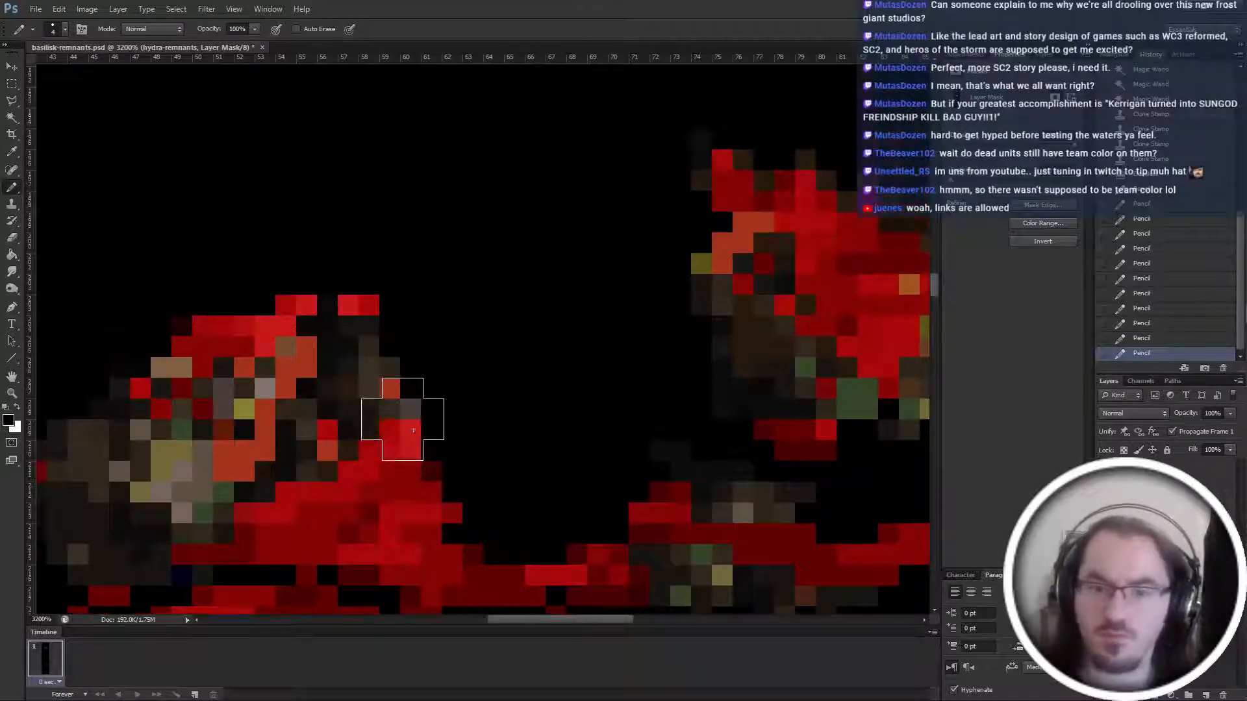
{"action": "scroll", "coordinate": [564, 454], "scroll_direction": "right", "scroll_amount": 4}
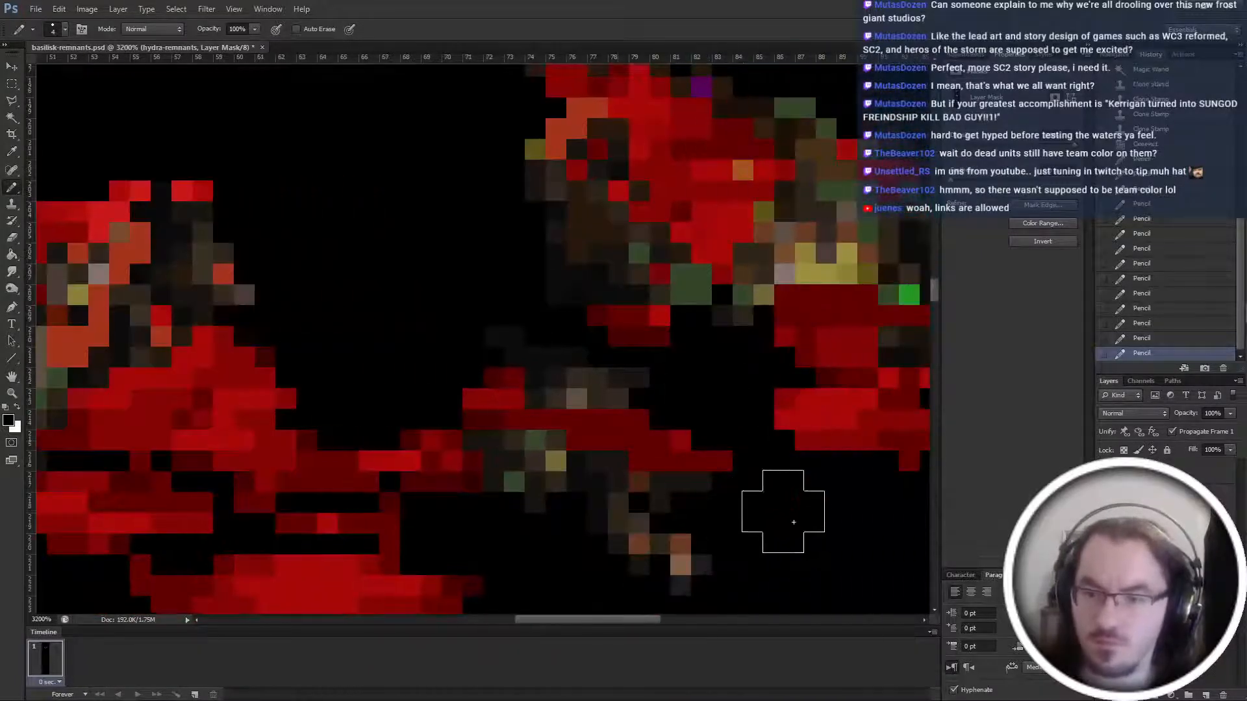
{"action": "scroll", "coordinate": [671, 429], "scroll_direction": "down", "scroll_amount": 3}
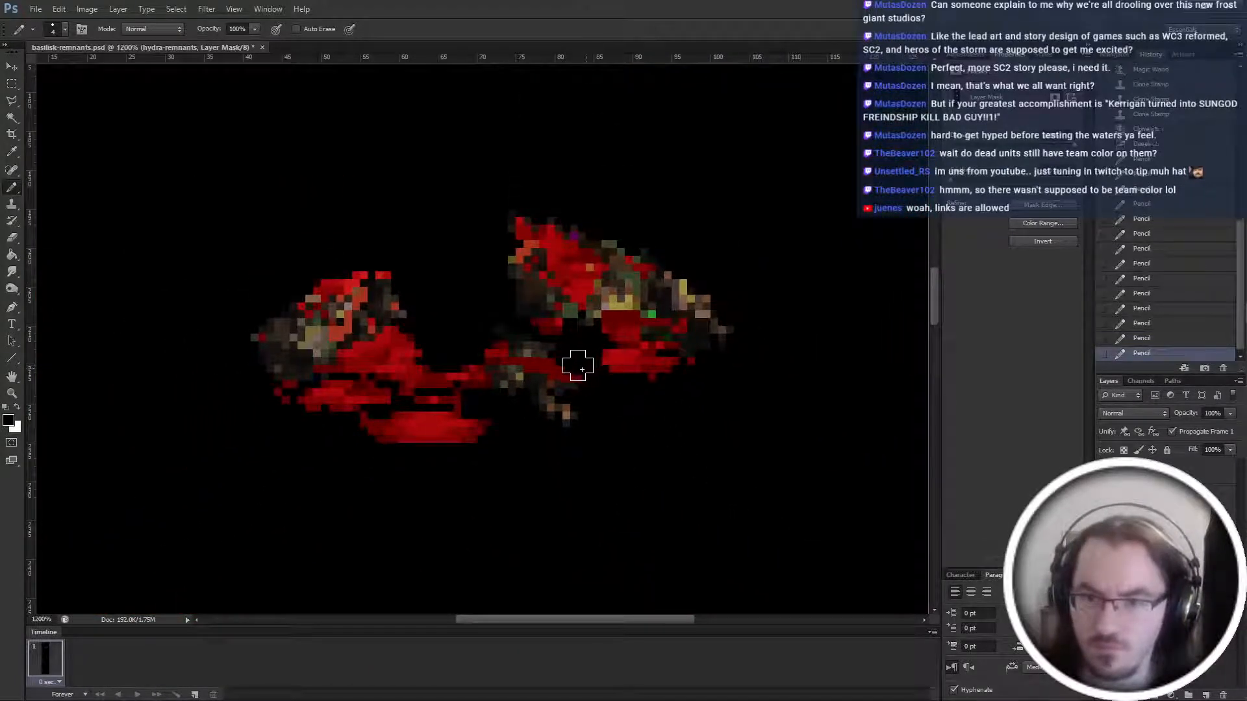
{"action": "left_click", "coordinate": [591, 390]}
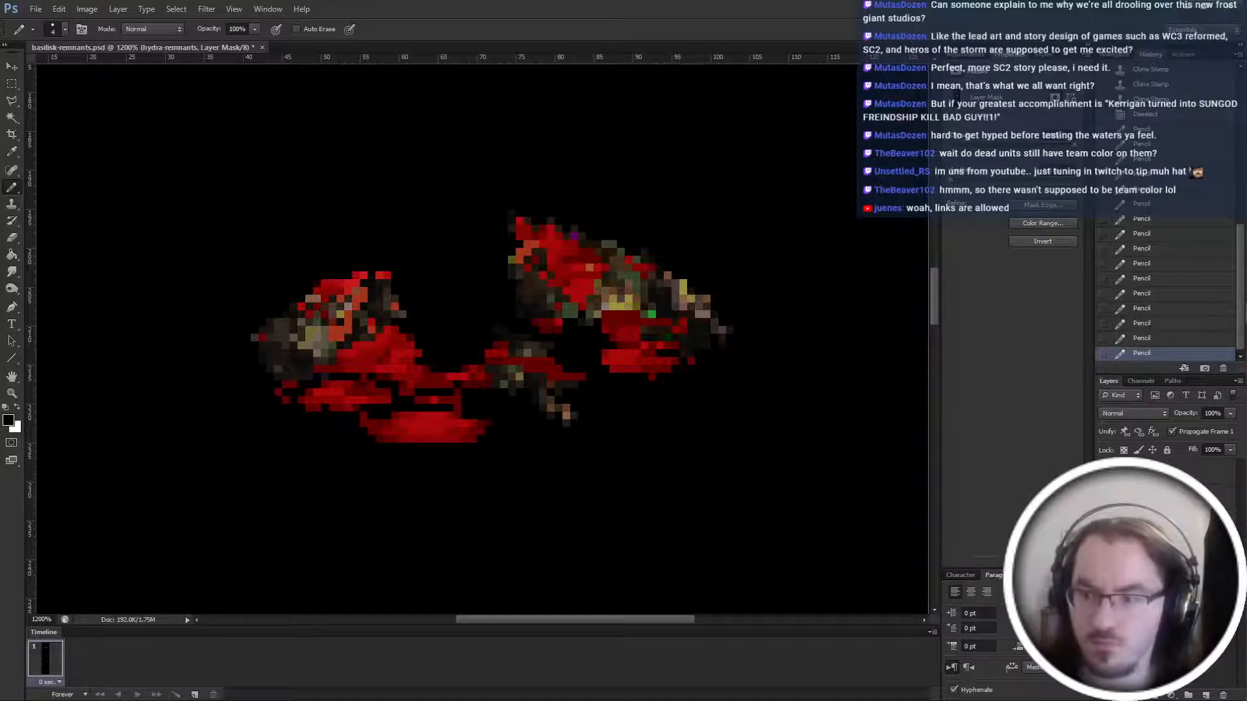
Clear faint stray pixels beside the middle corpse piece with the Eraser on bloodunder and the Pencil on the hydra-remnants layer mask.
{"action": "left_click", "coordinate": [1157, 524]}
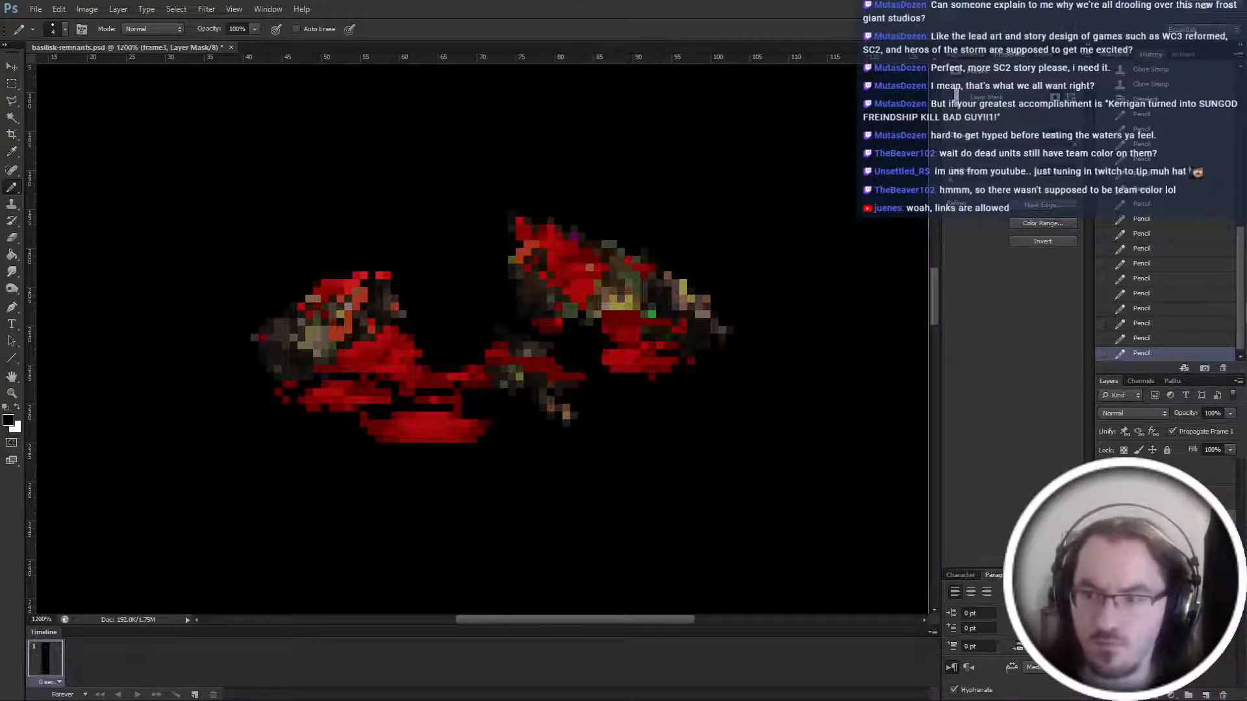
{"action": "key", "text": "alt+["}
{"action": "key", "text": "e"}
{"action": "left_click", "coordinate": [601, 404]}
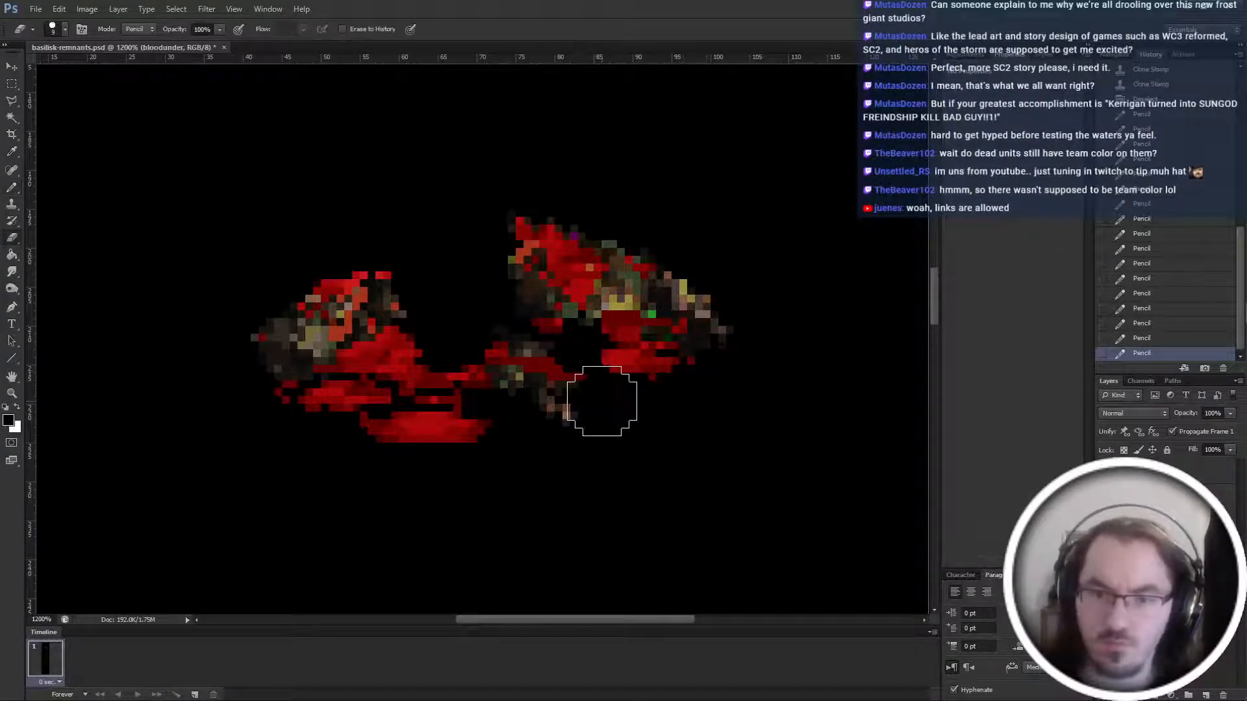
{"action": "left_click", "coordinate": [590, 410]}
{"action": "key", "text": "alt+]"}
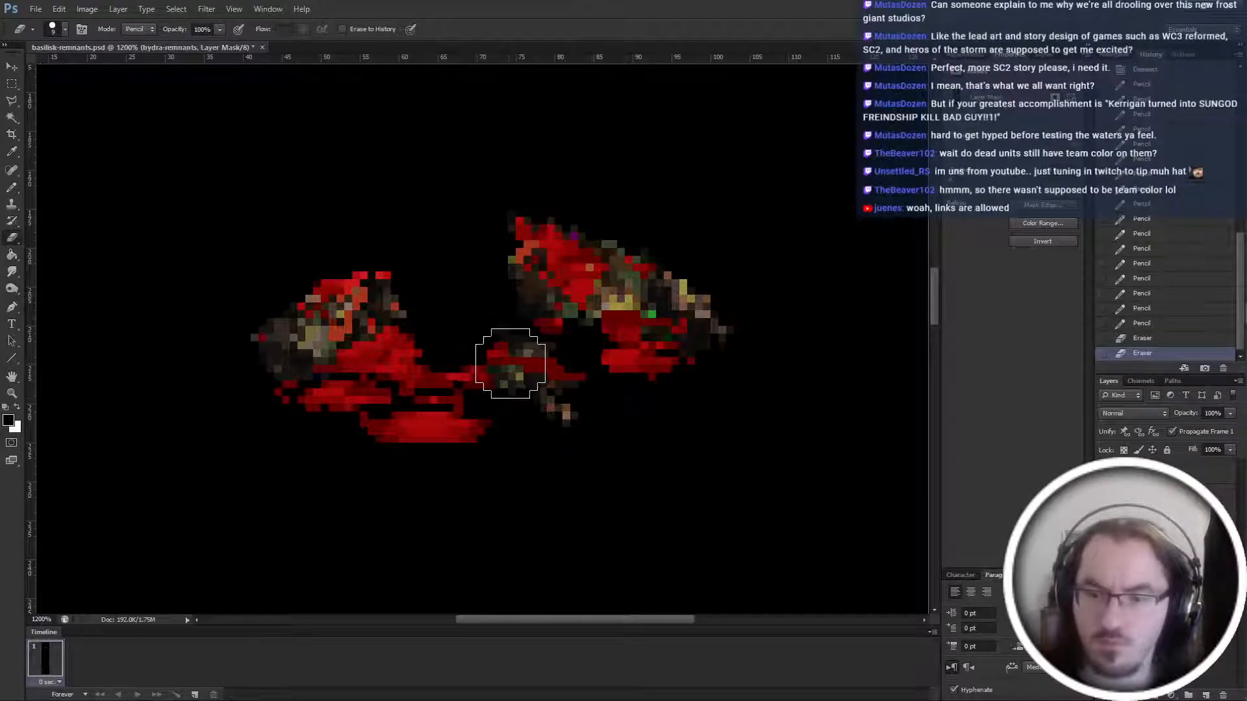
{"action": "left_click", "coordinate": [582, 405]}
{"action": "key", "text": "b"}
{"action": "left_click", "coordinate": [588, 388]}
{"action": "left_click", "coordinate": [593, 389]}
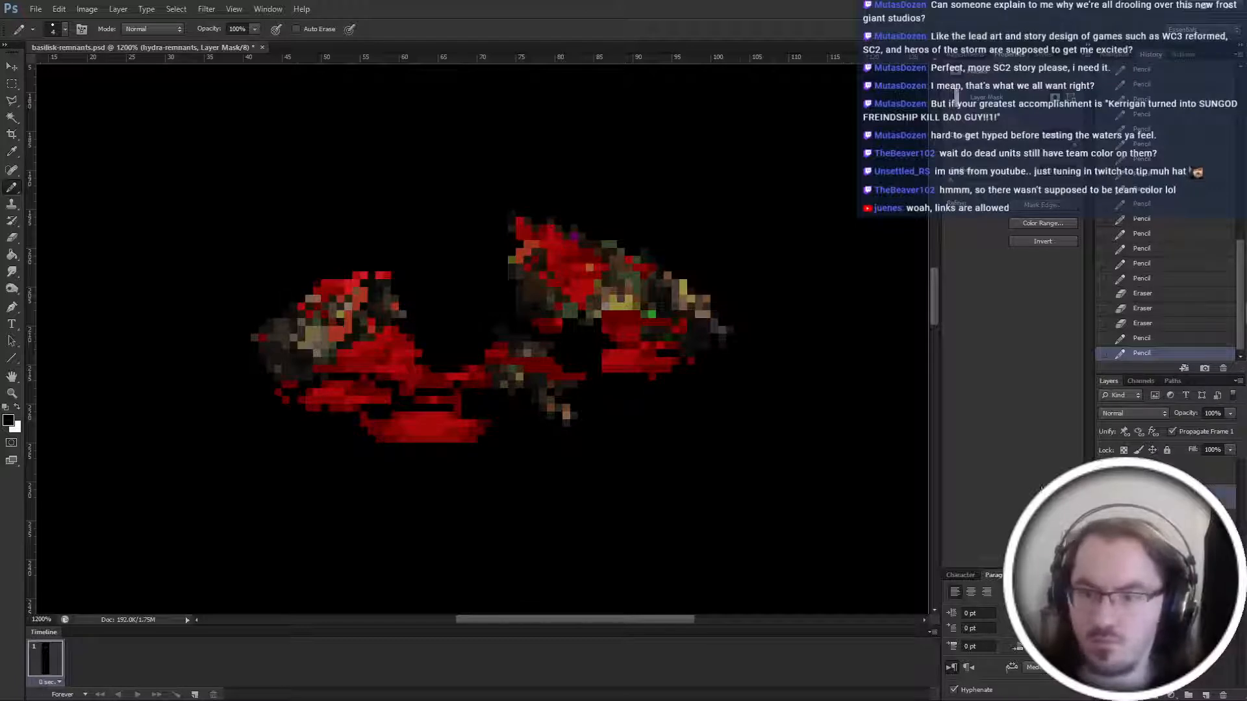
Mask out the blood tip beside frame2's middle corpse piece and trim the blood pool under the outer piece into a diagonal edge.
{"action": "left_click", "coordinate": [580, 376]}
{"action": "scroll", "coordinate": [601, 388], "scroll_direction": "down", "scroll_amount": 1}
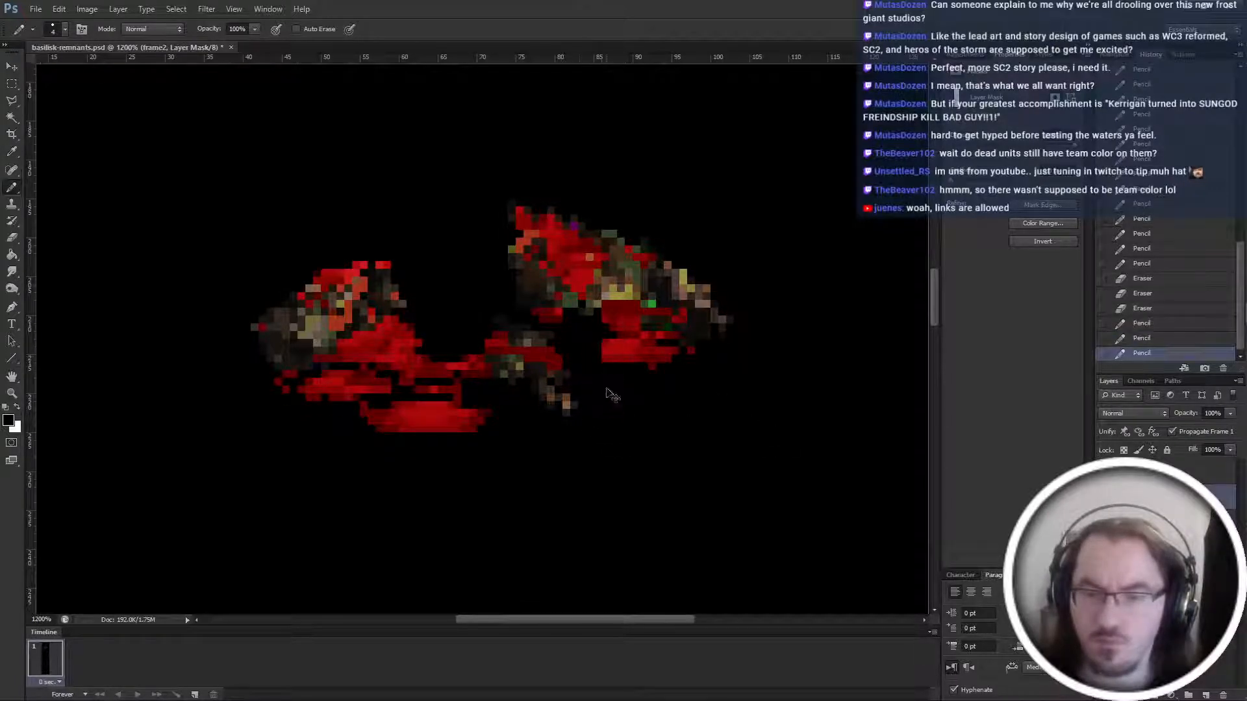
{"action": "left_click", "coordinate": [581, 357]}
{"action": "left_click", "coordinate": [613, 384]}
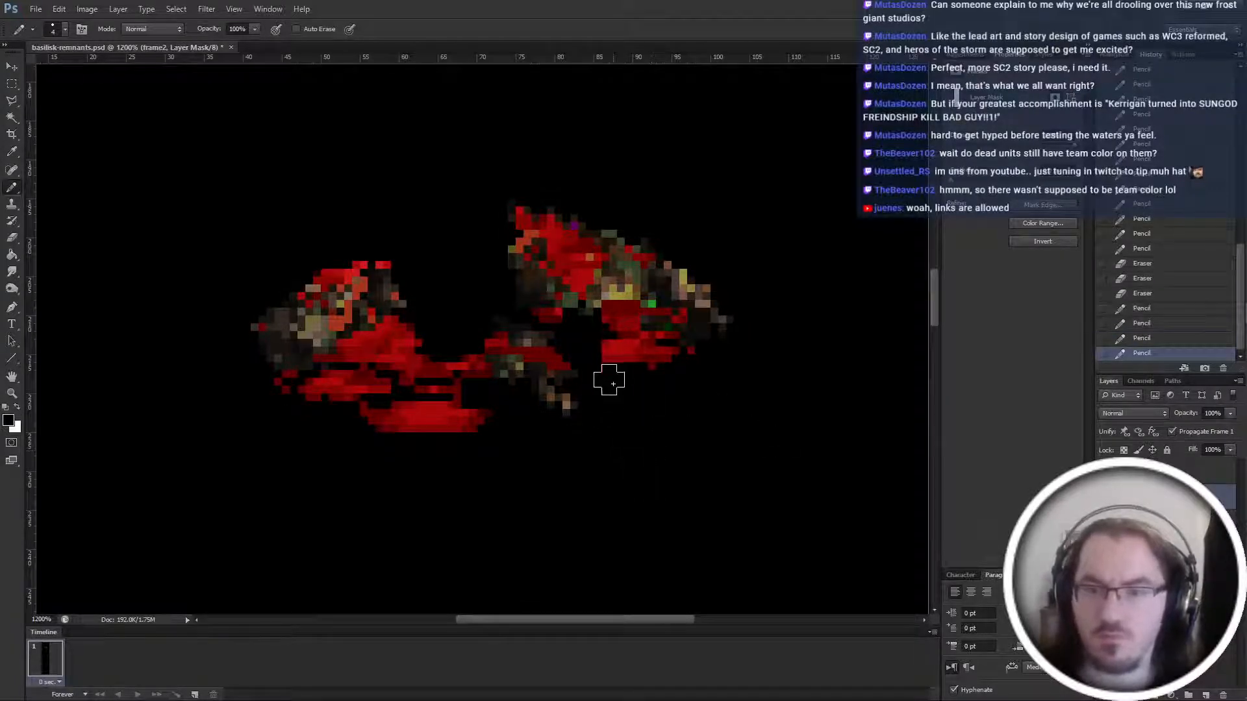
{"action": "key", "text": "alt+["}
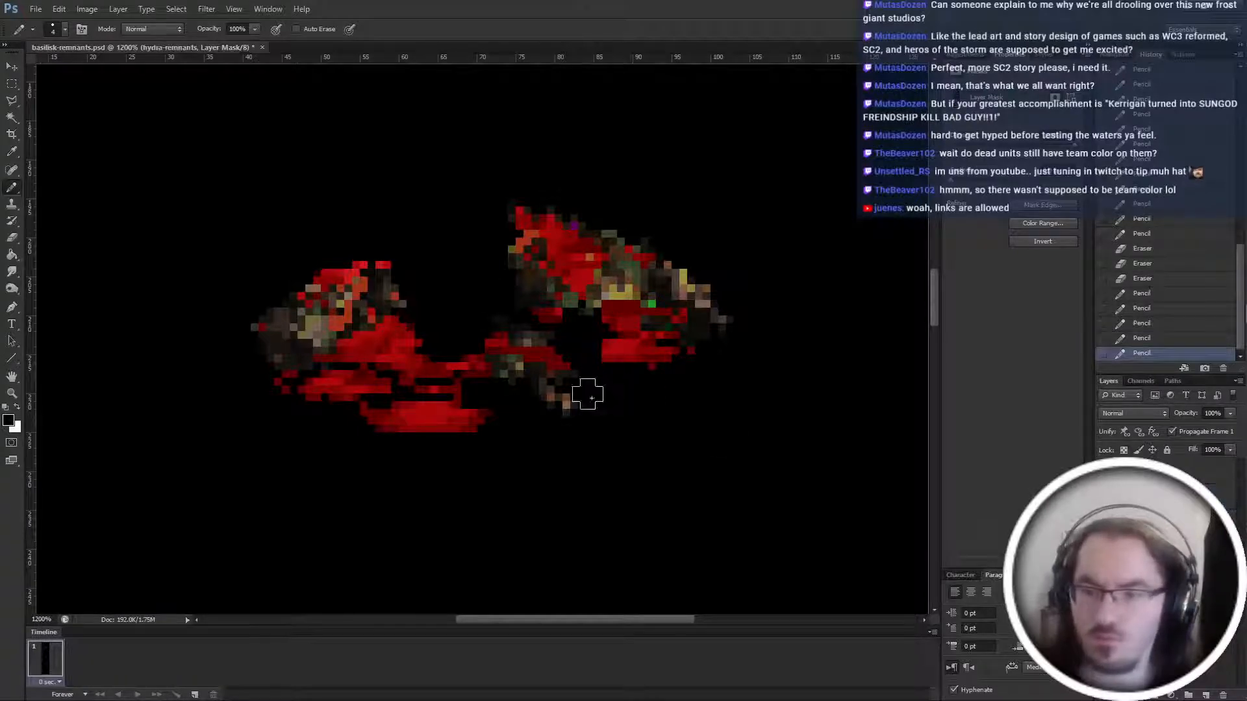
{"action": "left_click", "coordinate": [606, 364]}
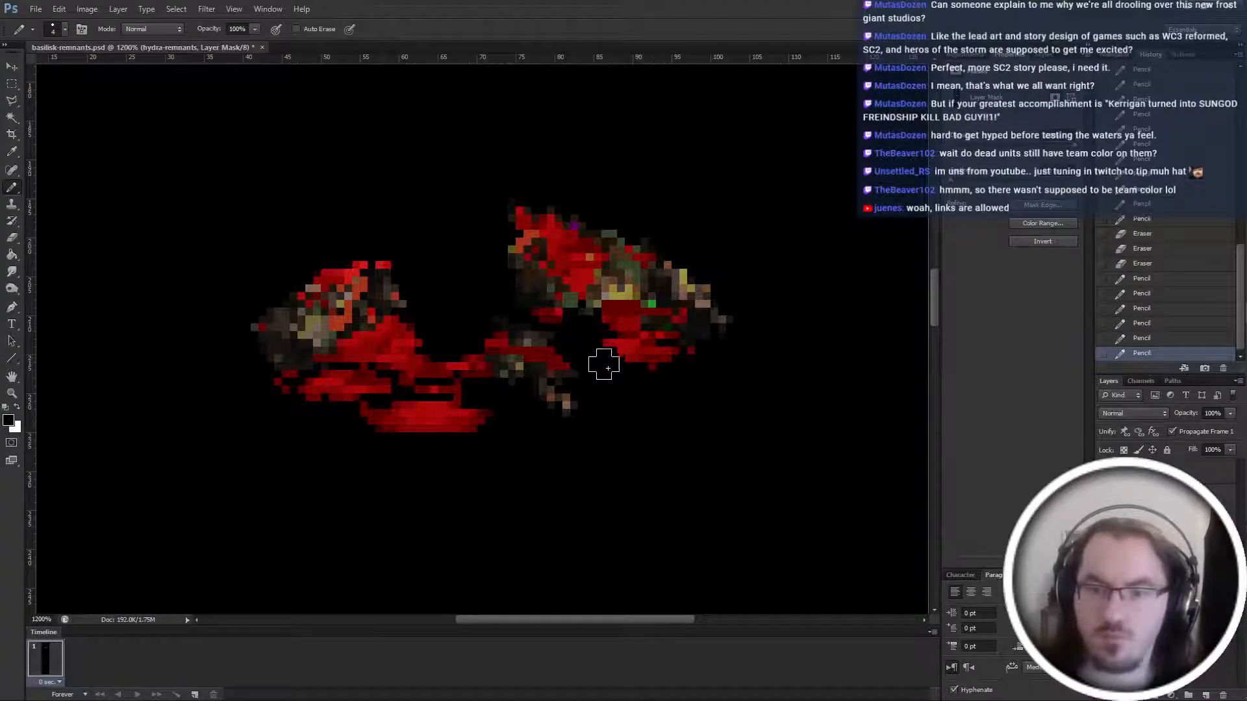
{"action": "left_click_drag", "start_coordinate": [631, 375], "coordinate": [651, 404]}
{"action": "left_click", "coordinate": [646, 373]}
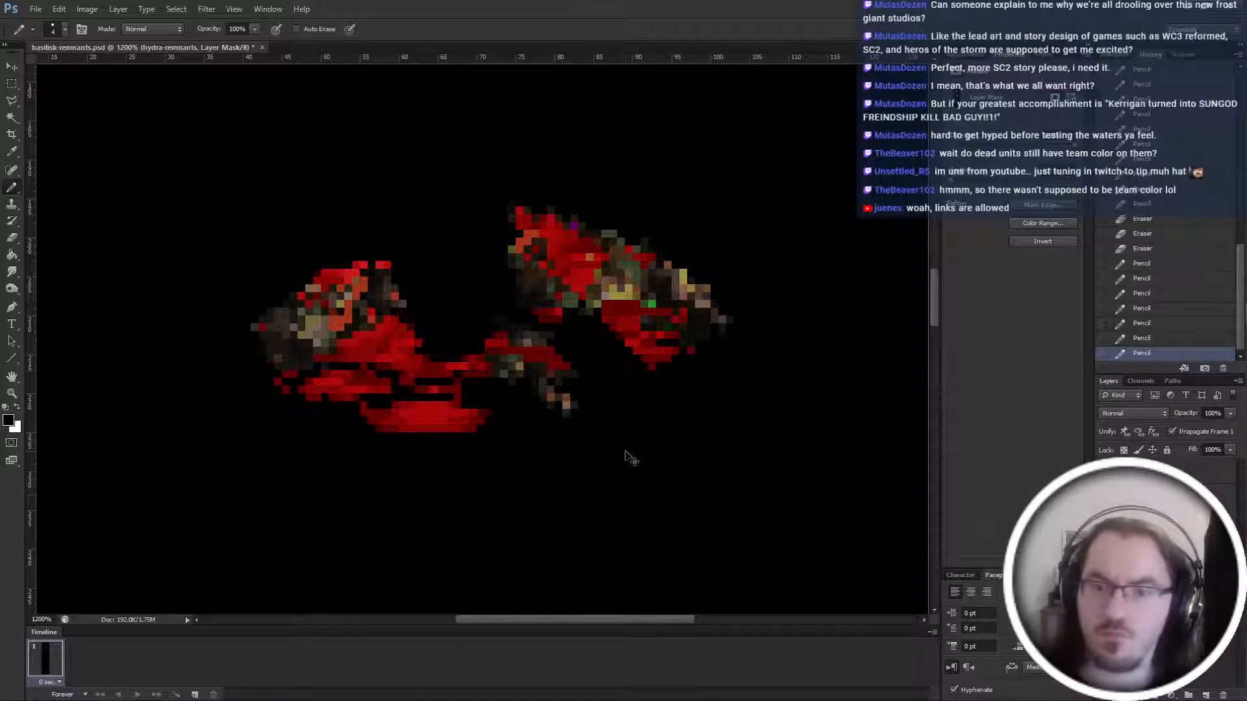
Clean up leftover blood pixels below frame2's outer corpse piece using the layer masks and the Eraser on bloodunder.
{"action": "scroll", "coordinate": [624, 452], "scroll_direction": "down", "scroll_amount": 1}
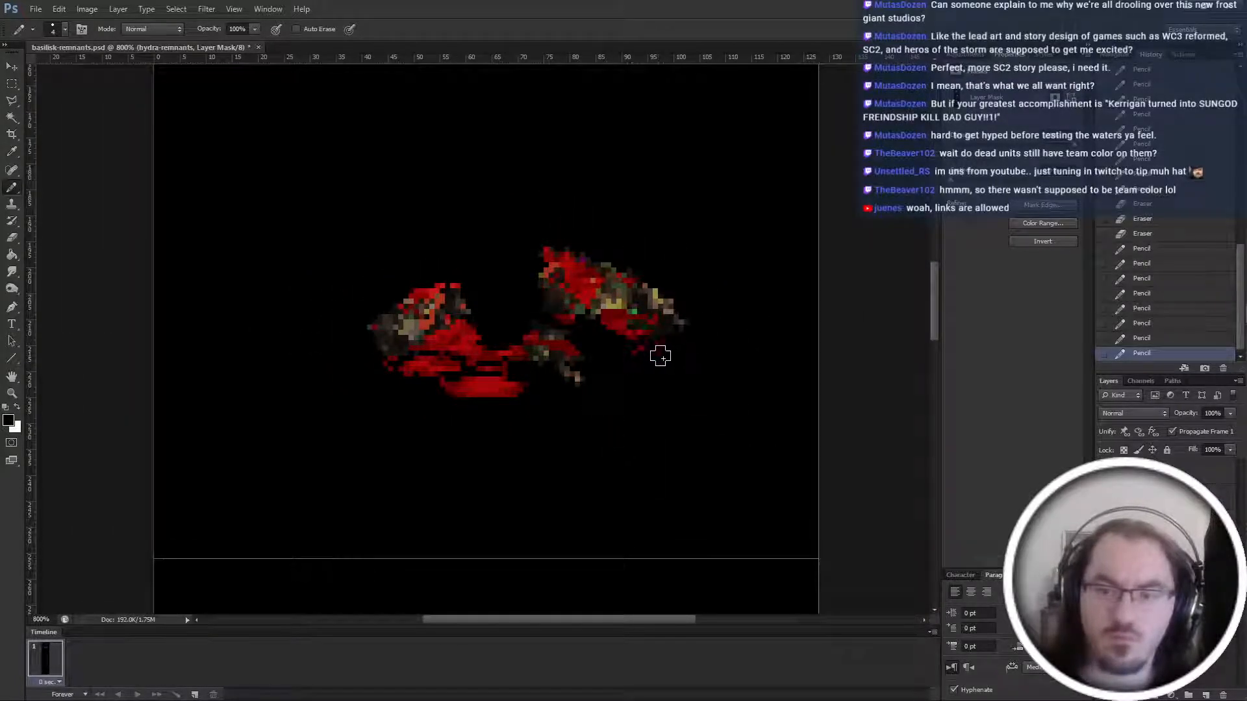
{"action": "left_click", "coordinate": [1159, 539]}
{"action": "left_click_drag", "start_coordinate": [671, 346], "coordinate": [662, 355]}
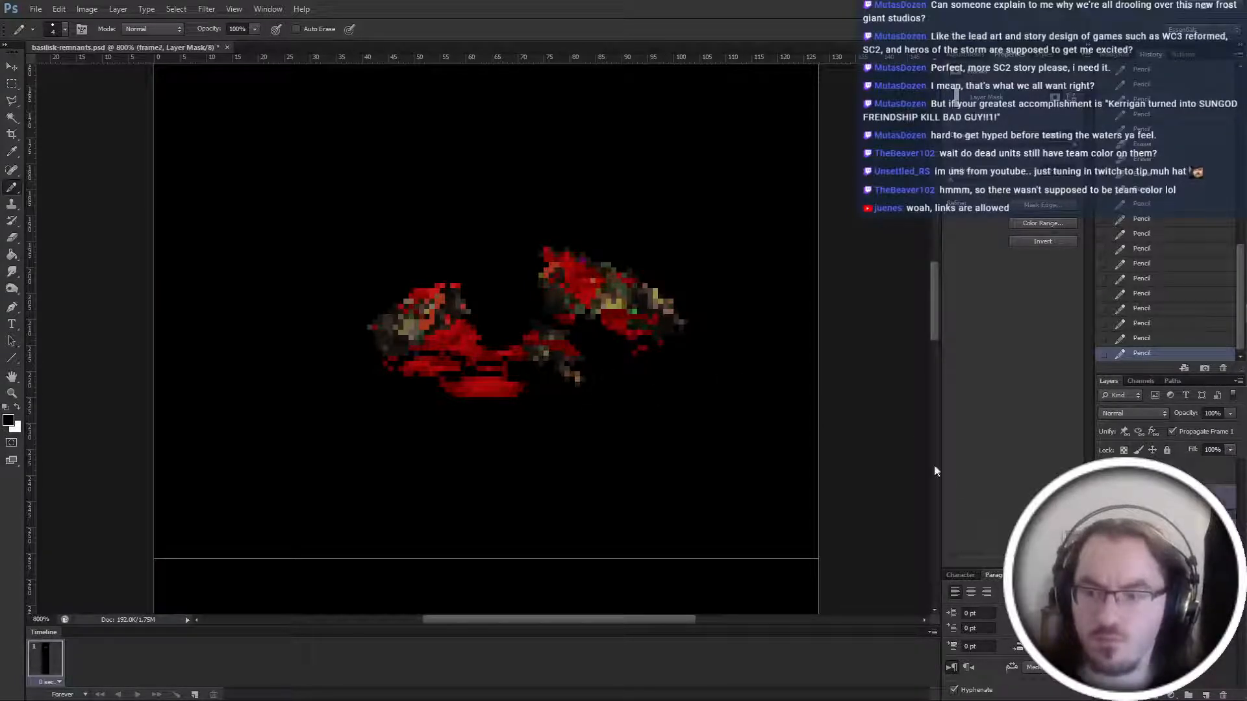
{"action": "left_click", "coordinate": [1163, 519]}
{"action": "key", "text": "e"}
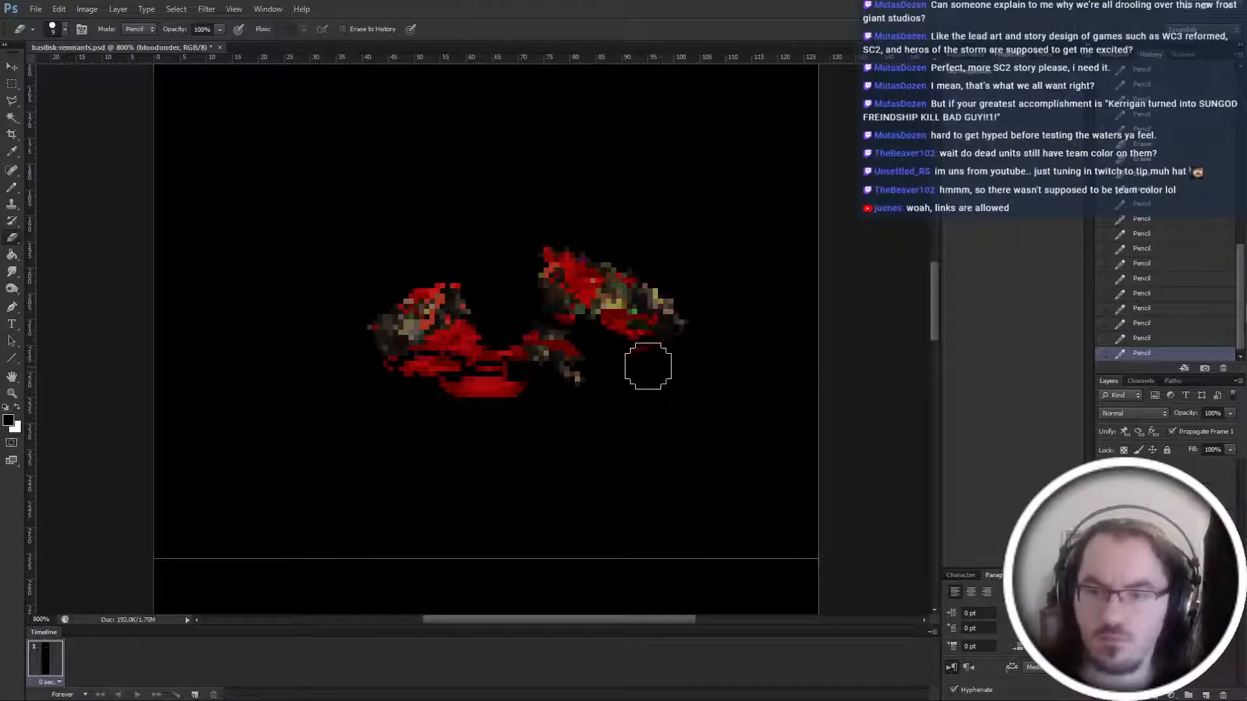
{"action": "left_click", "coordinate": [652, 363]}
{"action": "left_click", "coordinate": [1159, 514]}
{"action": "key", "text": "b"}
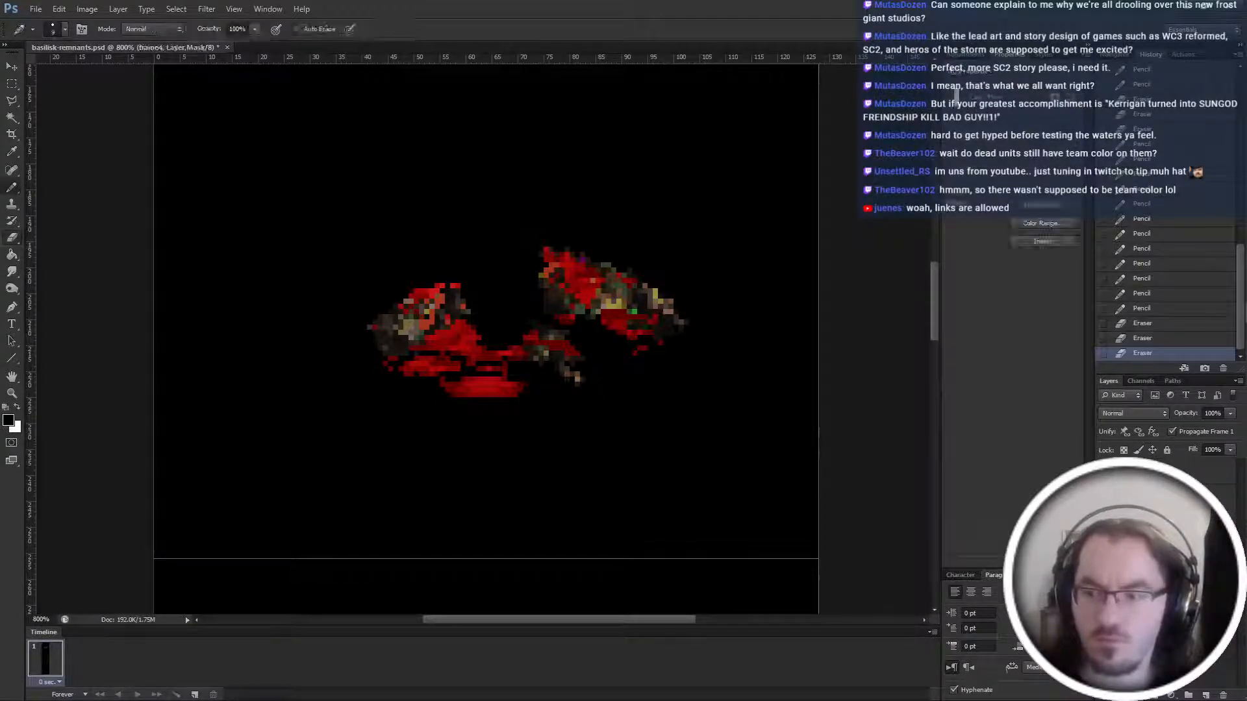
{"action": "mouse_move", "coordinate": [637, 356]}
{"action": "left_mouse_down"}
{"action": "mouse_move", "coordinate": [632, 336]}
{"action": "mouse_move", "coordinate": [640, 354]}
{"action": "left_mouse_up"}
{"action": "key", "text": "x"}
{"action": "left_click_drag", "start_coordinate": [634, 358], "coordinate": [623, 367]}
{"action": "left_click_drag", "start_coordinate": [746, 399], "coordinate": [627, 357]}
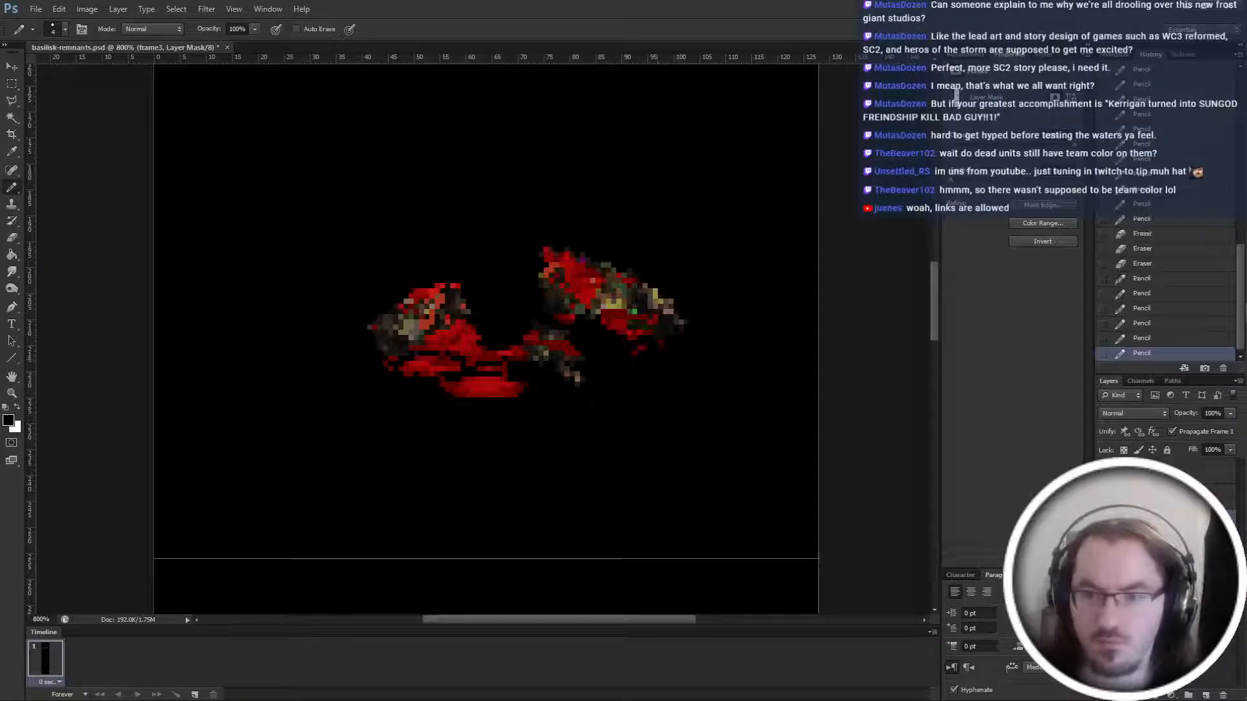
Remove the red pixels along the upper edge of frame2's left corpse piece, erasing the remaining ones on bloodunder.
{"action": "left_click", "coordinate": [1163, 497]}
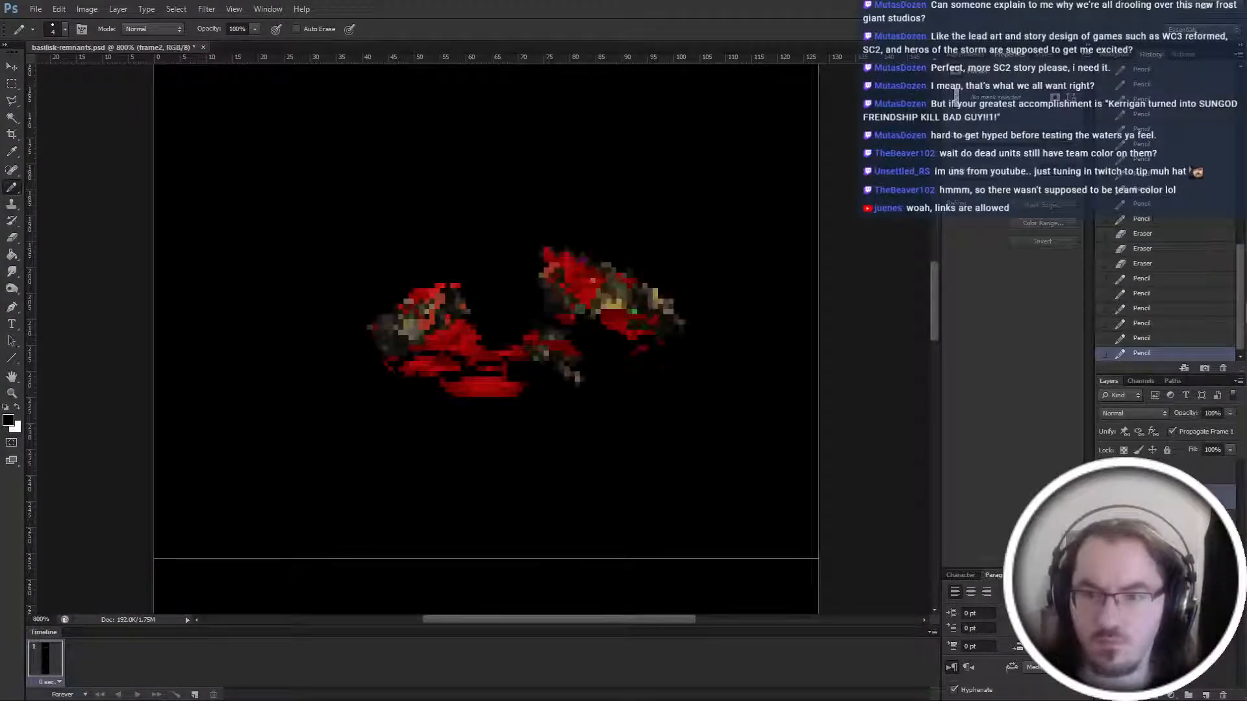
{"action": "left_click", "coordinate": [1149, 497]}
{"action": "scroll", "coordinate": [643, 370], "scroll_direction": "up", "scroll_amount": 1}
{"action": "right_click", "coordinate": [614, 415]}
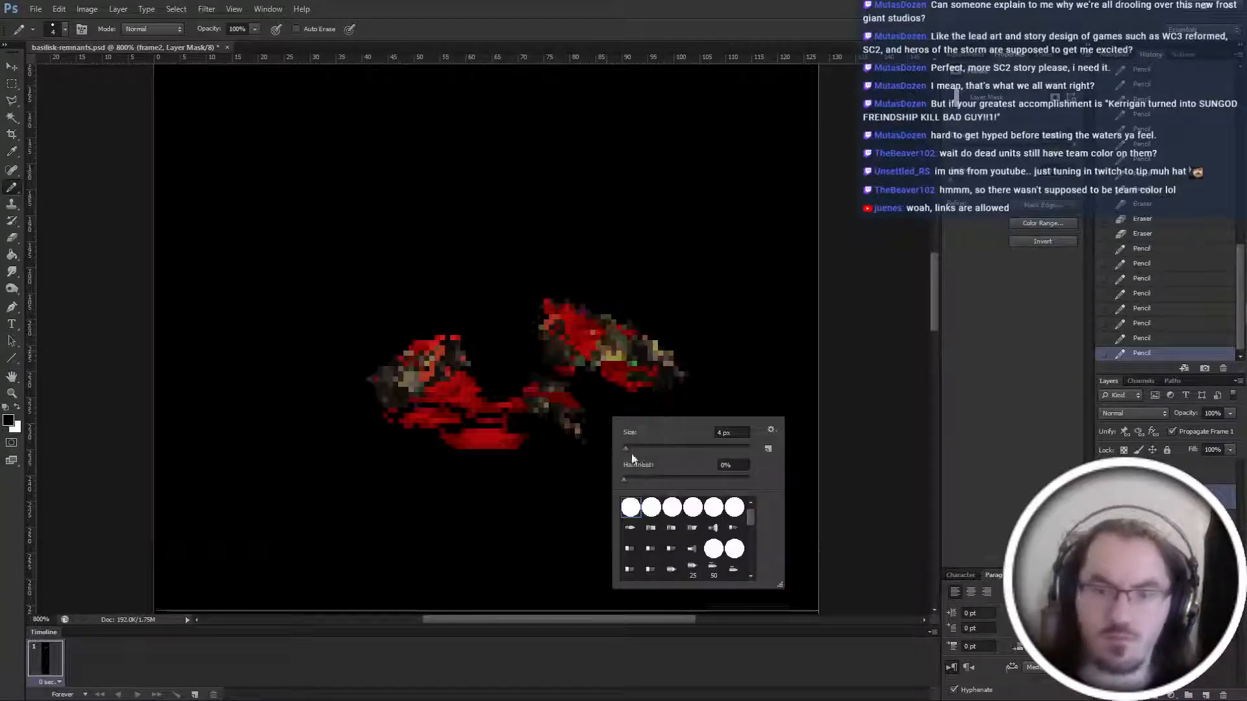
{"action": "left_click", "coordinate": [718, 6]}
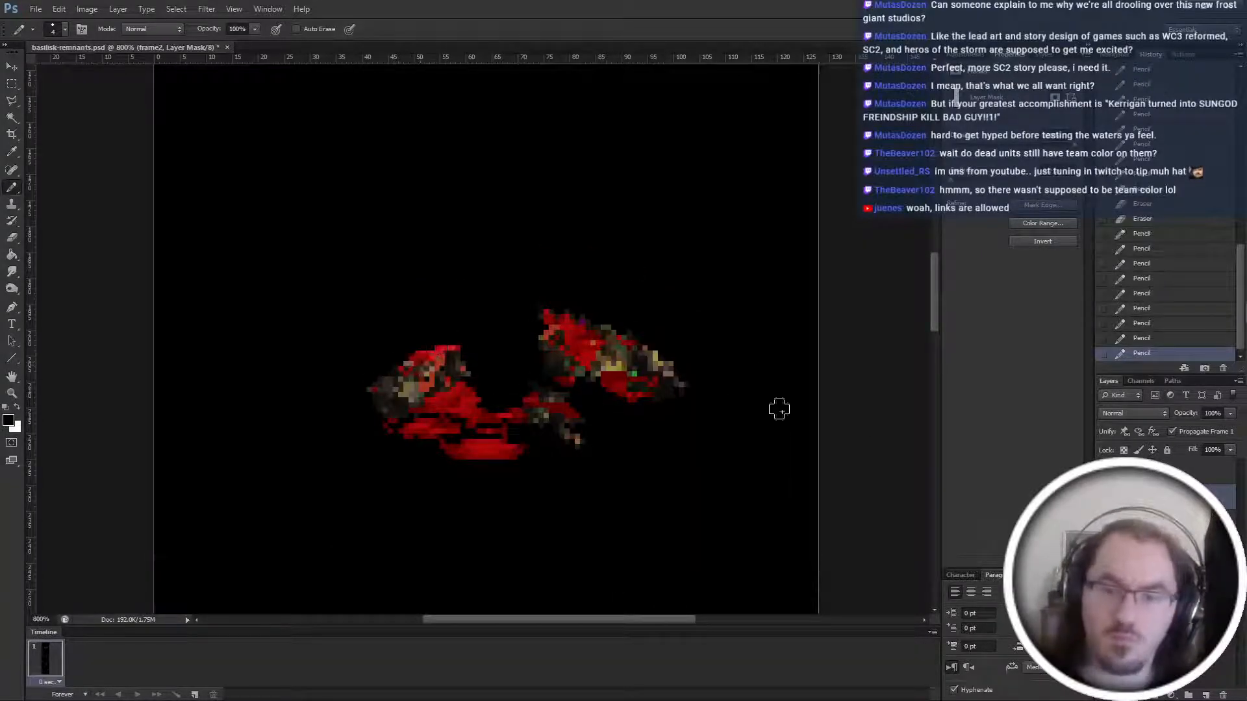
{"action": "key", "text": "alt+bracketleft"}
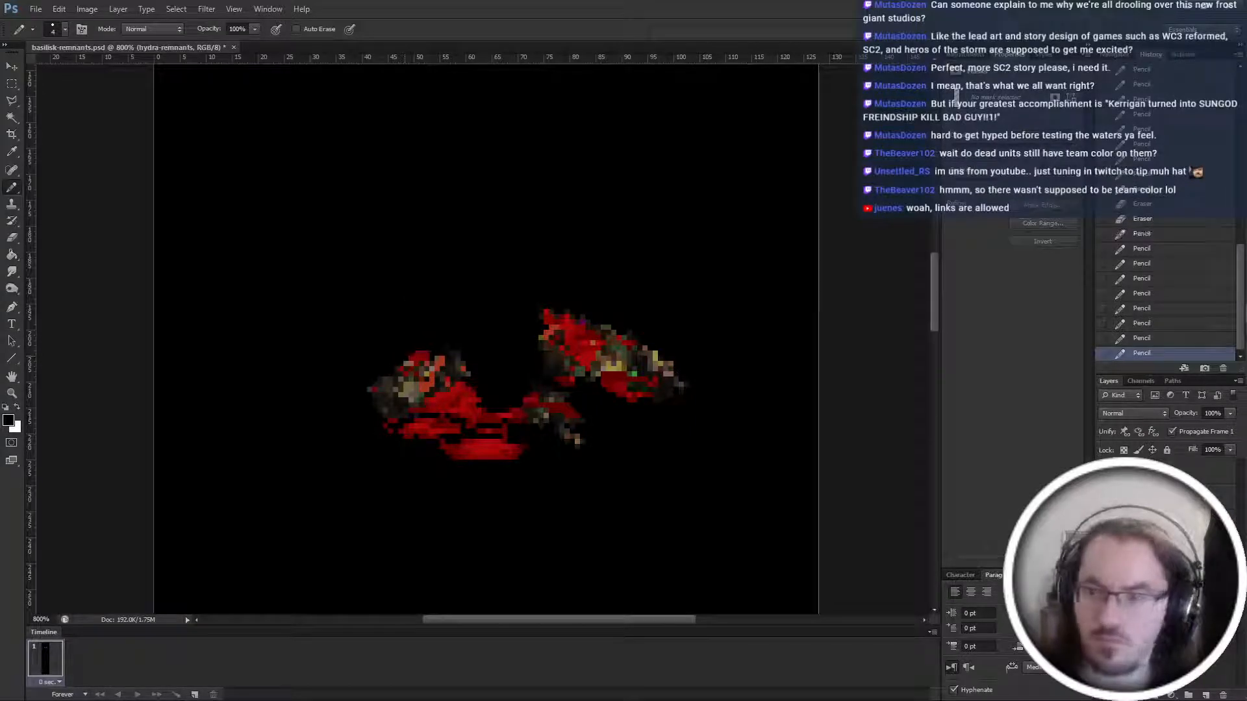
{"action": "left_click", "coordinate": [1149, 521]}
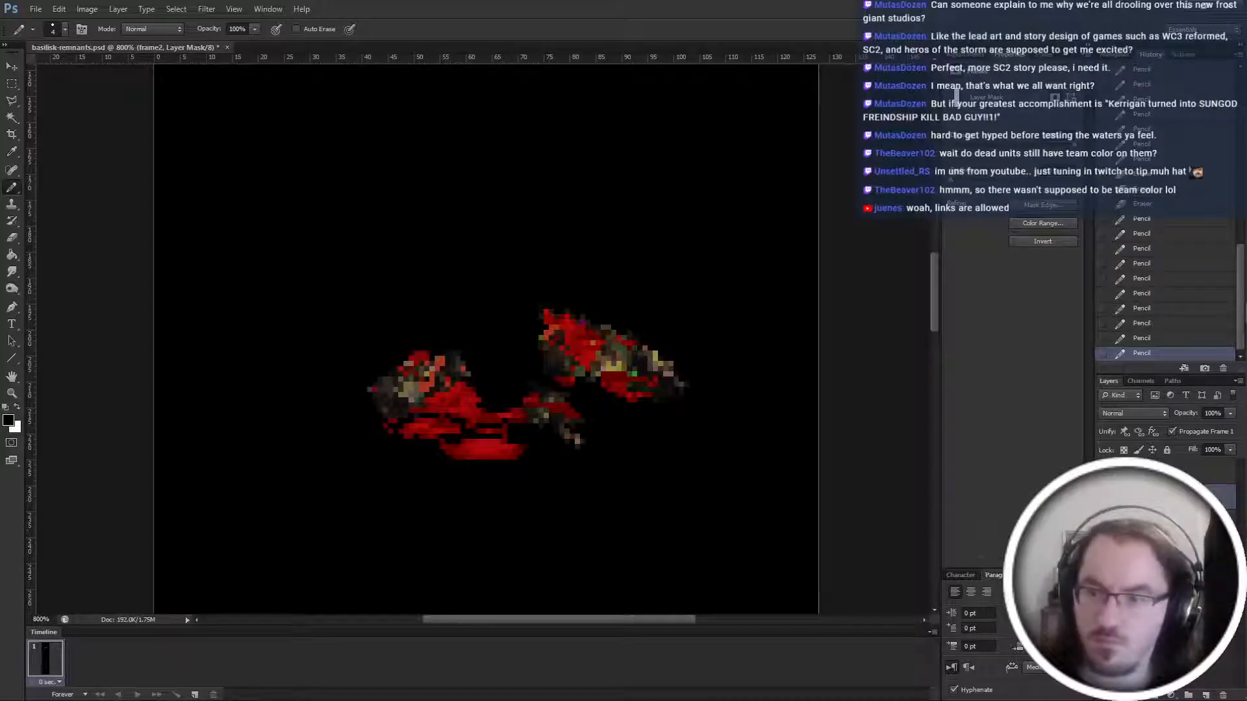
{"action": "left_click", "coordinate": [1149, 546]}
{"action": "key", "text": "e"}
{"action": "left_click_drag", "start_coordinate": [426, 340], "coordinate": [391, 363]}
Compare the remnants frames, toggling the last bloodunder erasure off and on to judge the left corpse piece's upper edge.
{"action": "scroll", "coordinate": [604, 442], "scroll_direction": "down", "scroll_amount": 6}
{"action": "scroll", "coordinate": [624, 455], "scroll_direction": "up", "scroll_amount": 1}
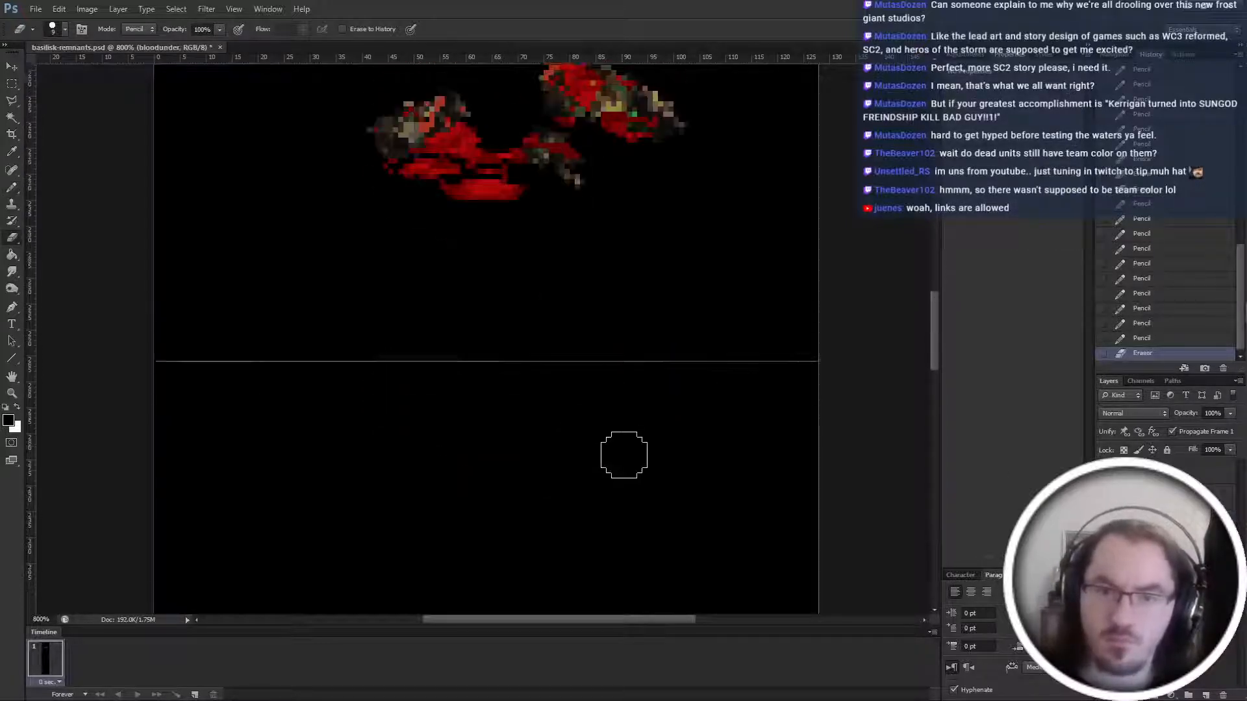
{"action": "scroll", "coordinate": [624, 456], "scroll_direction": "up", "scroll_amount": 1}
{"action": "key", "text": "ctrl+z"}
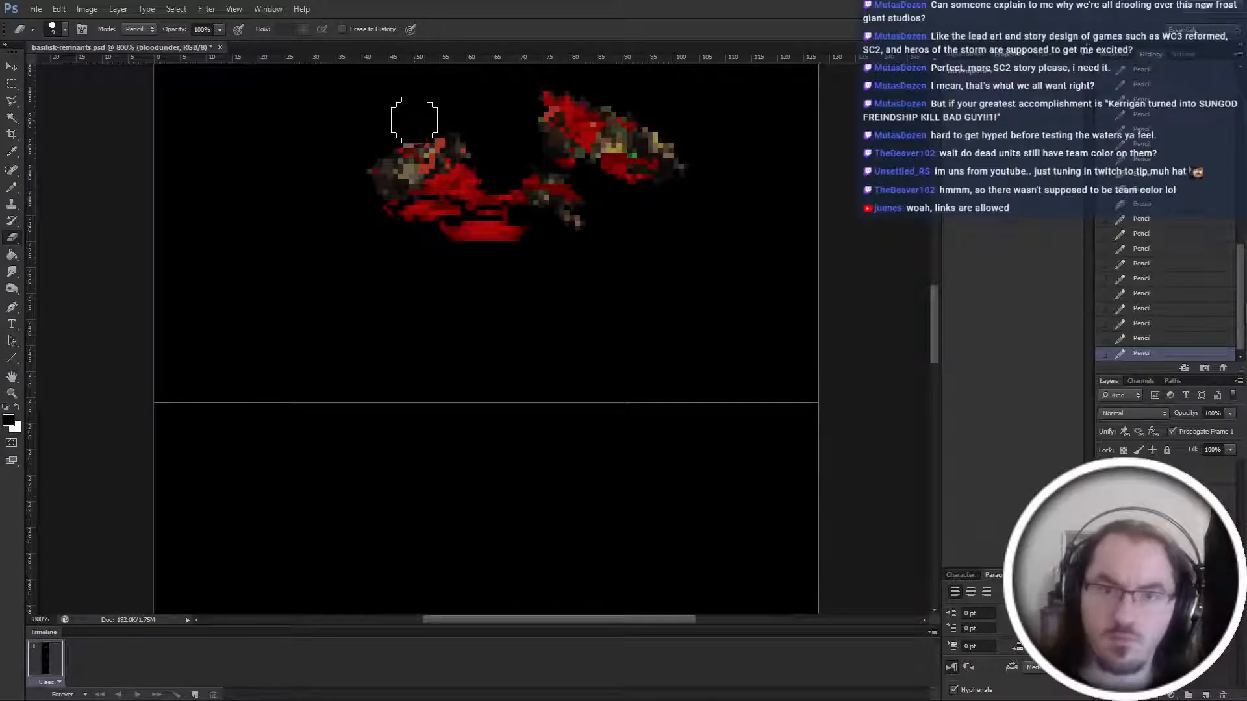
{"action": "scroll", "coordinate": [599, 334], "scroll_direction": "up", "scroll_amount": 6}
{"action": "key", "text": "ctrl+z"}
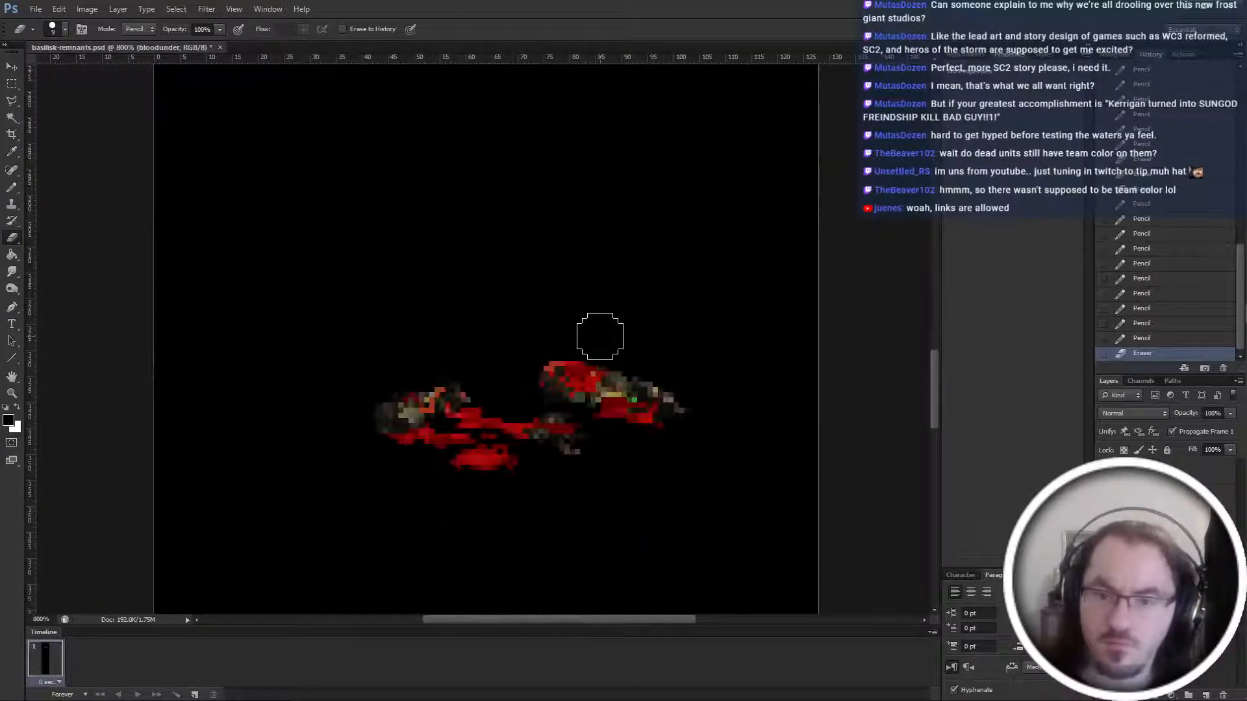
{"action": "scroll", "coordinate": [565, 490], "scroll_direction": "down", "scroll_amount": 8}
{"action": "scroll", "coordinate": [570, 482], "scroll_direction": "up", "scroll_amount": 11}
{"action": "scroll", "coordinate": [566, 487], "scroll_direction": "down", "scroll_amount": 9}
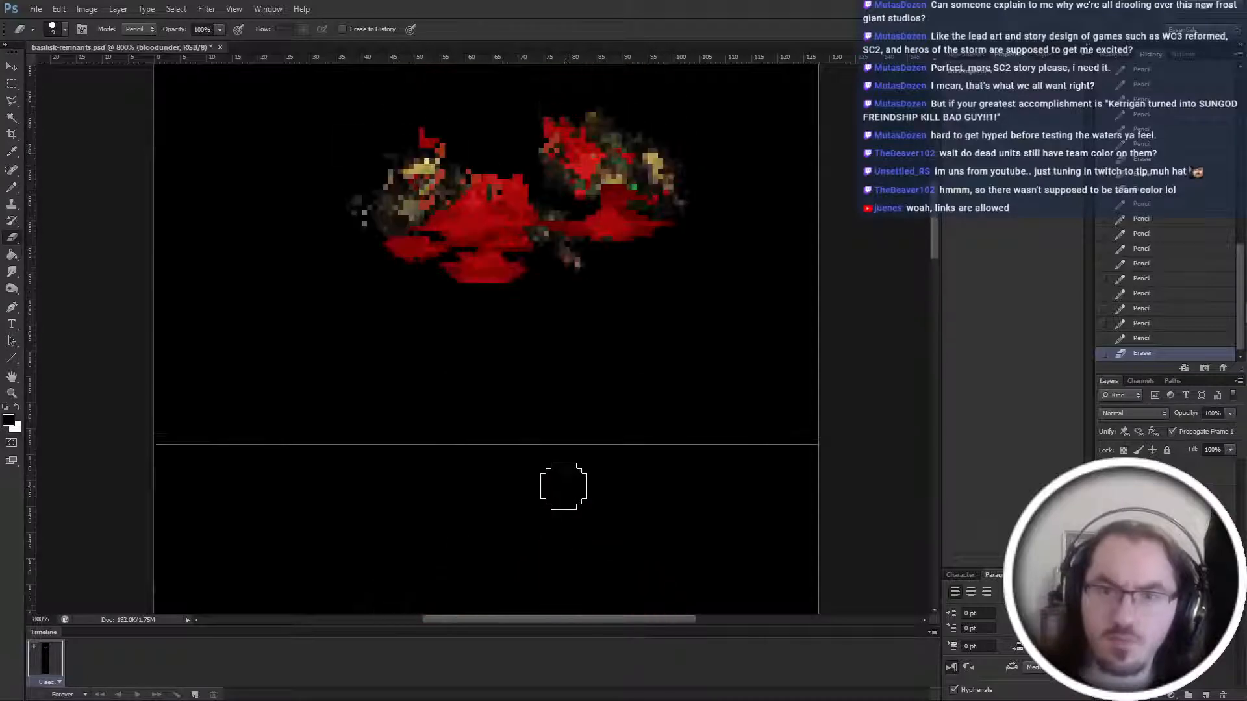
{"action": "scroll", "coordinate": [562, 488], "scroll_direction": "up", "scroll_amount": 9}
{"action": "scroll", "coordinate": [652, 454], "scroll_direction": "up", "scroll_amount": 2}
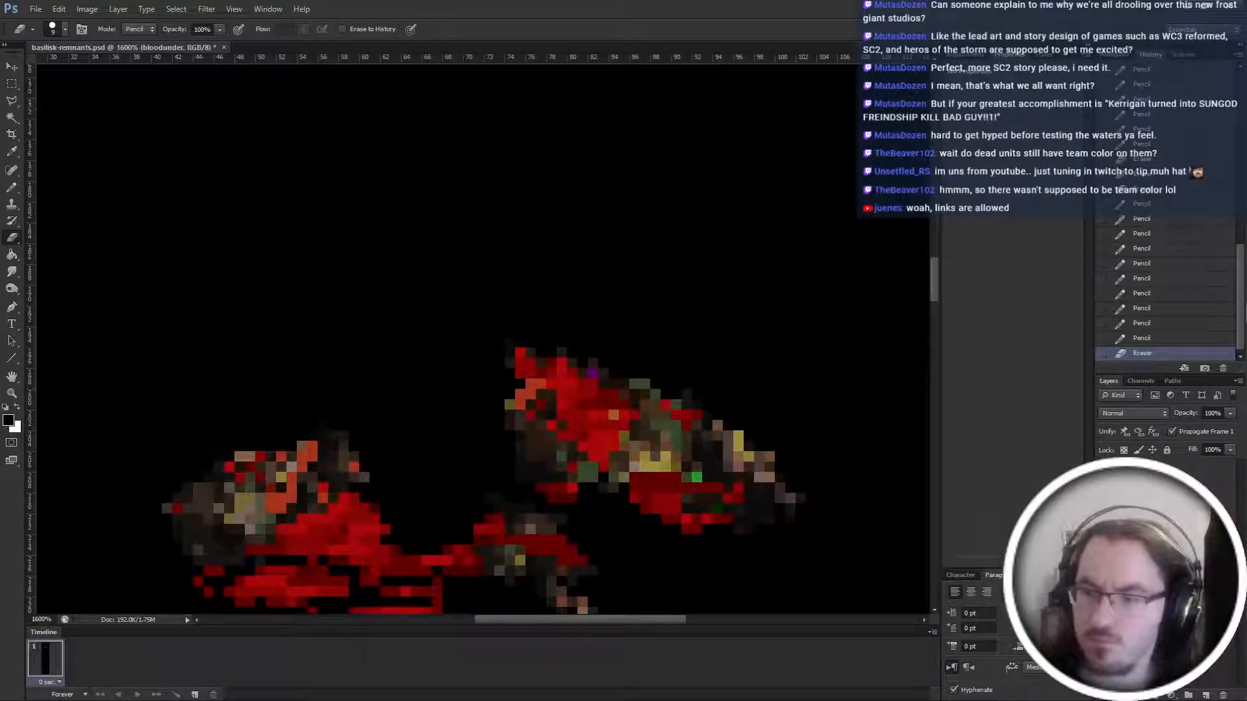
Isolate the purple pixel on frame2's head piece with the Magic Wand, recolor it dark red with the Pencil, and clear the selection.
{"action": "key", "text": "w"}
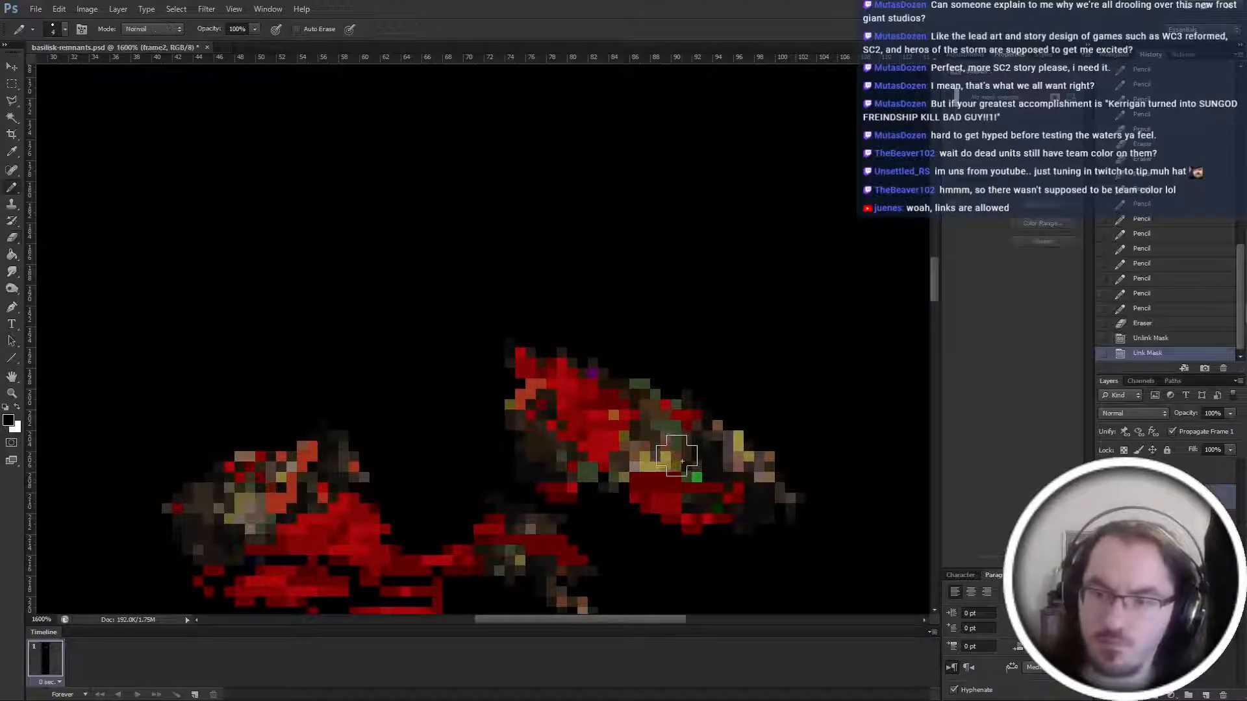
{"action": "left_click", "coordinate": [593, 373]}
{"action": "key", "text": "b"}
{"action": "left_click", "coordinate": [593, 374]}
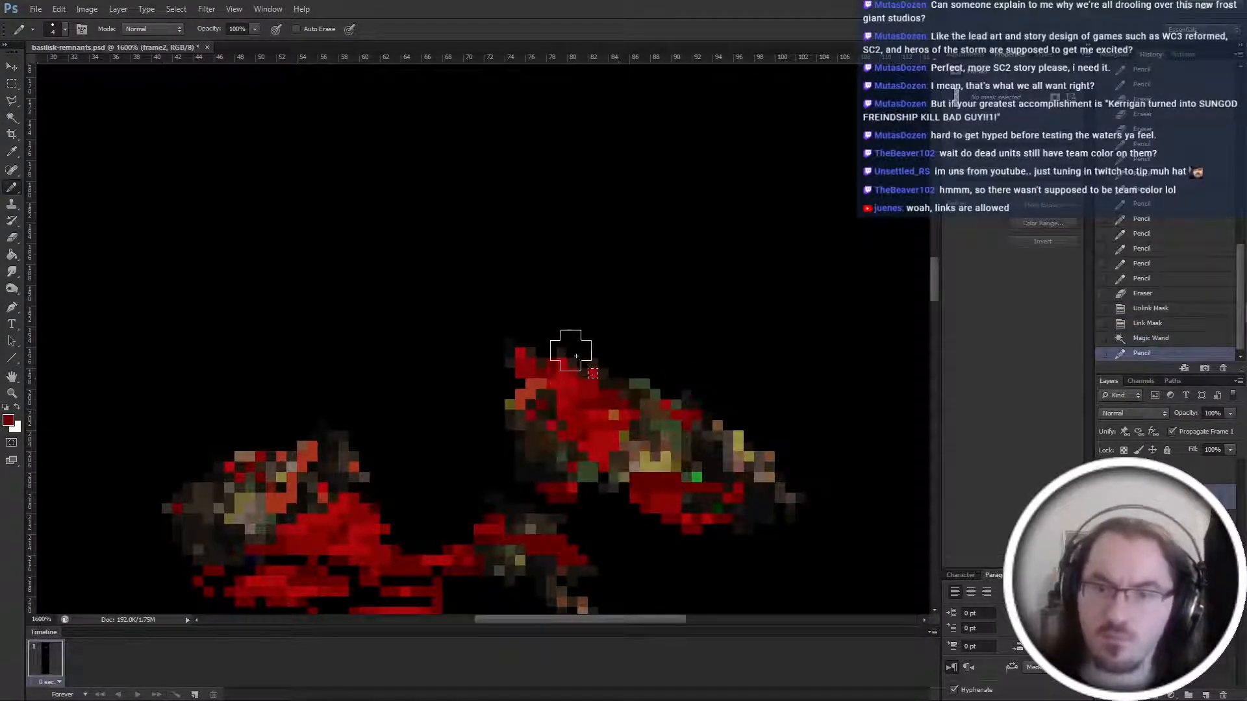
{"action": "left_click", "coordinate": [590, 369]}
{"action": "left_click", "coordinate": [596, 372]}
{"action": "key", "text": "m"}
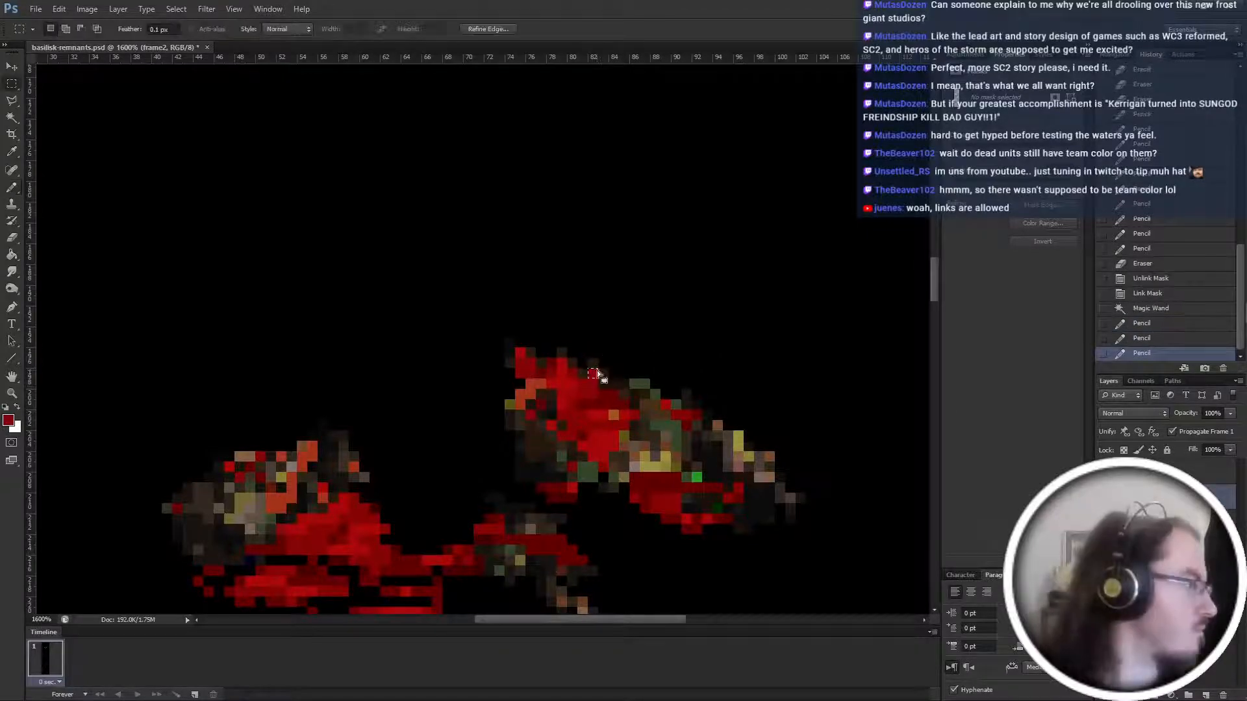
{"action": "key", "text": "ctrl+d"}
{"action": "key", "text": "ctrl+minus"}
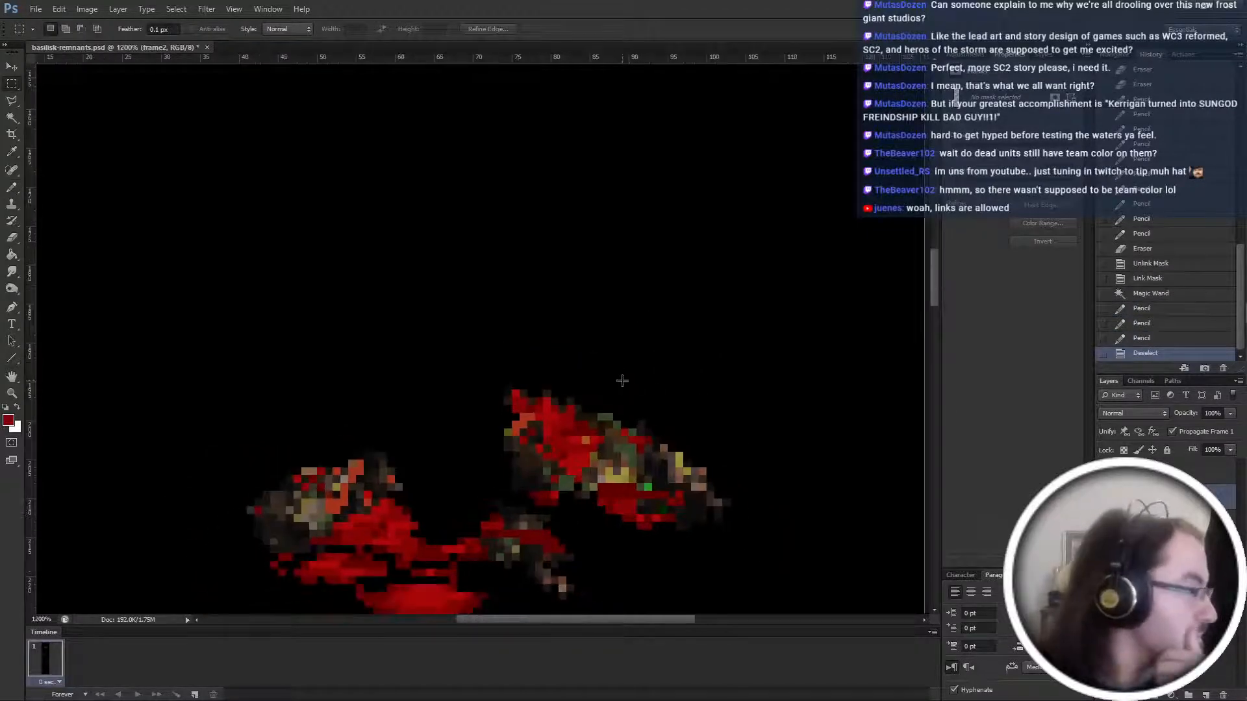
Add a layer mask to the frame1 layer.
{"action": "scroll", "coordinate": [737, 404], "scroll_direction": "down", "scroll_amount": 6}
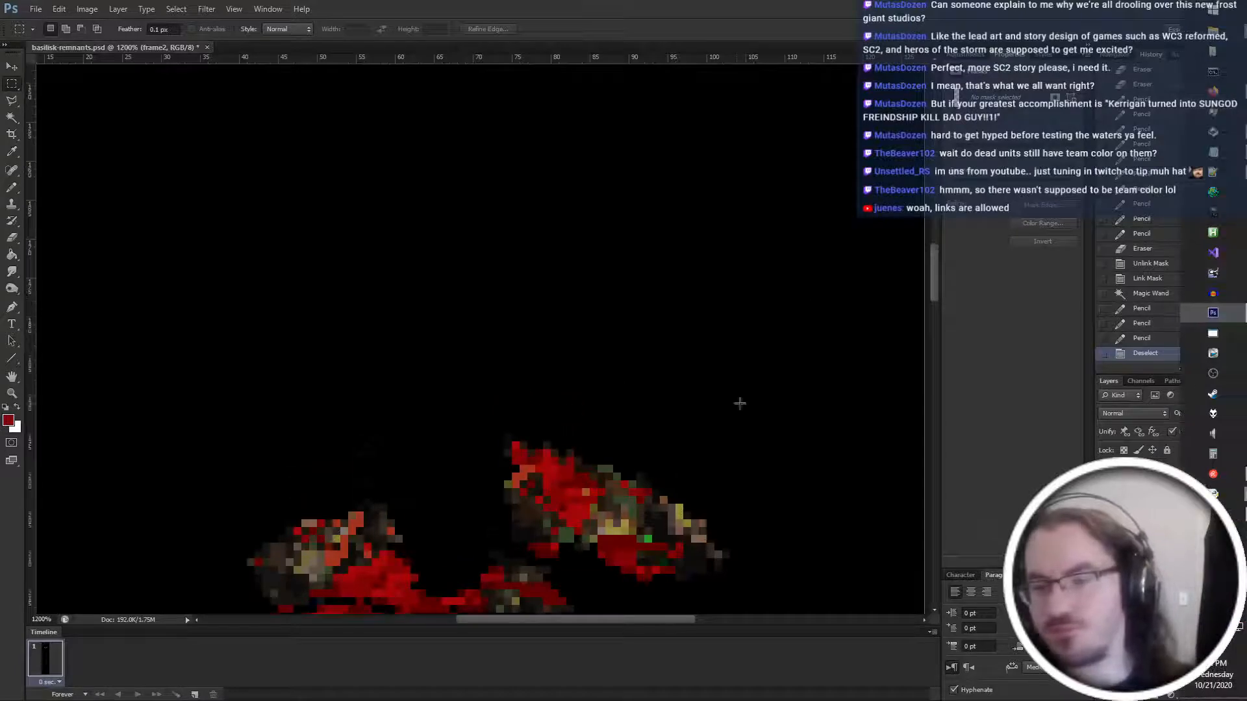
{"action": "scroll", "coordinate": [740, 510], "scroll_direction": "up", "scroll_amount": 6}
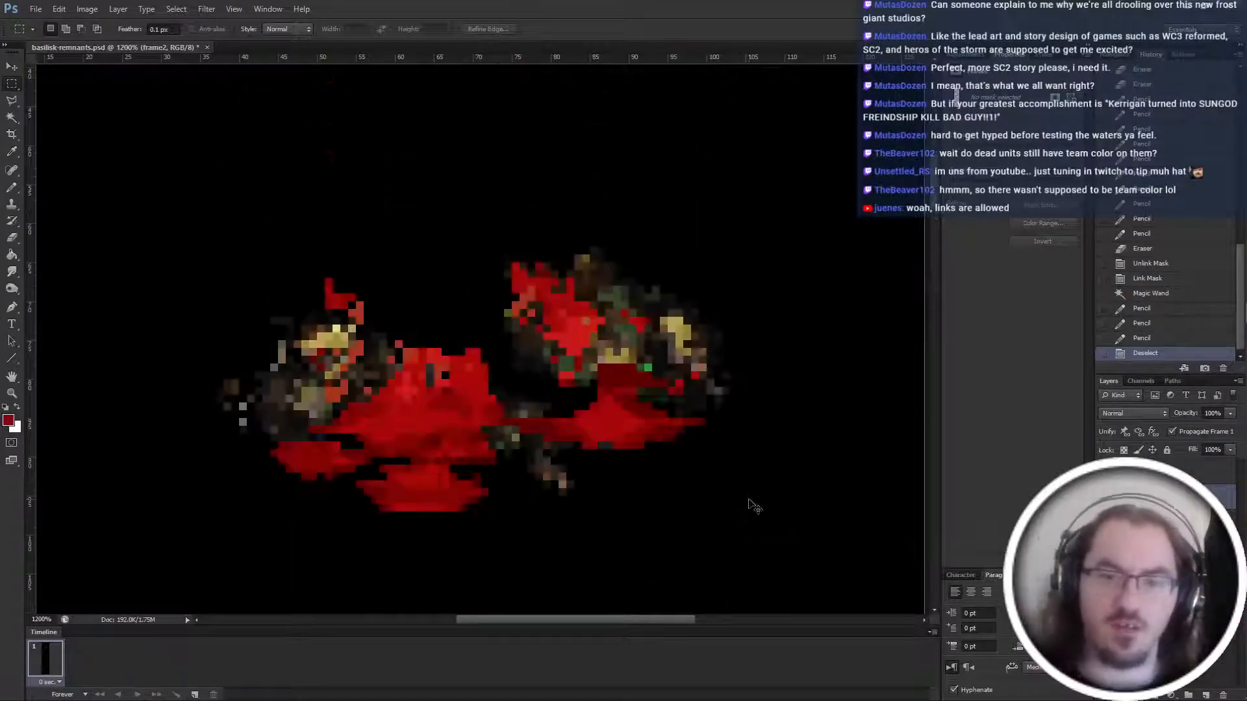
{"action": "key", "text": "ctrl+plus"}
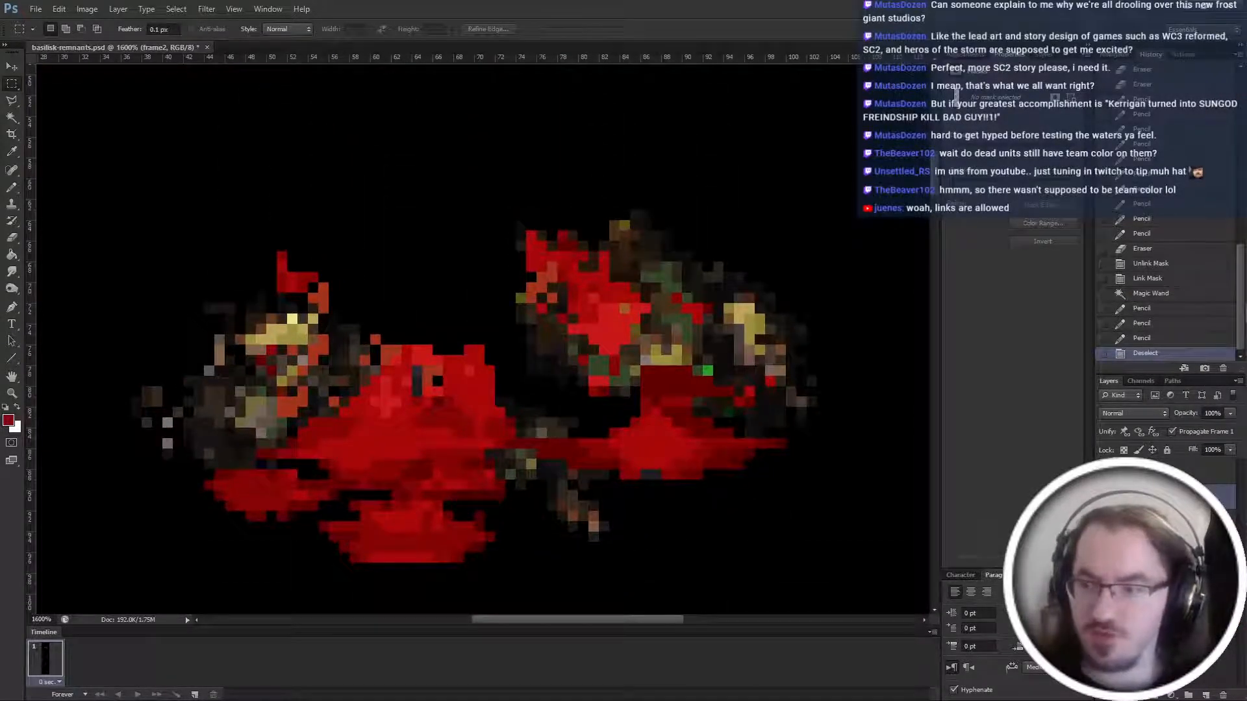
{"action": "key", "text": "alt+bracketright"}
{"action": "left_click", "coordinate": [1153, 695]}
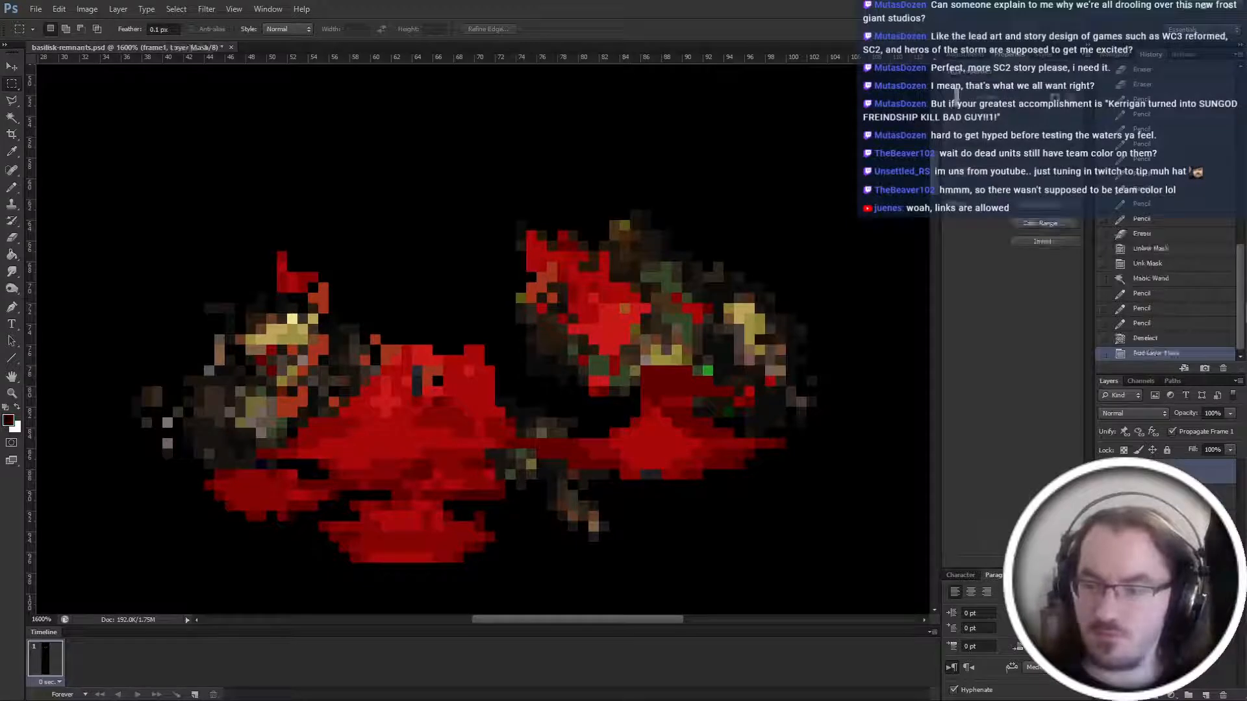
Mask out the red spike above frame1's left corpse piece and the stray pixels along the central blood pool's upper edge.
{"action": "key", "text": "b"}
{"action": "mouse_move", "coordinate": [496, 393]}
{"action": "left_mouse_down"}
{"action": "mouse_move", "coordinate": [474, 409]}
{"action": "mouse_move", "coordinate": [403, 354]}
{"action": "left_mouse_up"}
{"action": "key", "text": "ctrl+backslash"}
{"action": "key", "text": "d"}
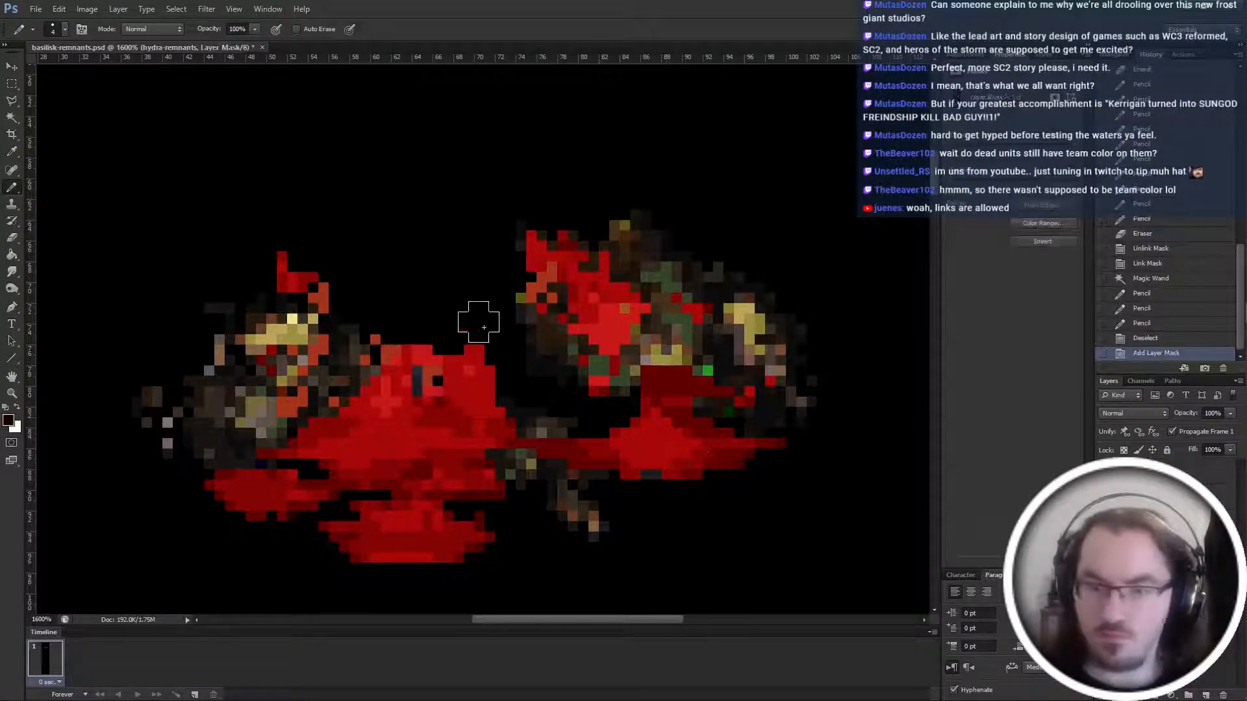
{"action": "mouse_move", "coordinate": [478, 320]}
{"action": "left_mouse_down"}
{"action": "mouse_move", "coordinate": [410, 360]}
{"action": "mouse_move", "coordinate": [390, 352]}
{"action": "mouse_move", "coordinate": [482, 386]}
{"action": "mouse_move", "coordinate": [503, 414]}
{"action": "mouse_move", "coordinate": [457, 348]}
{"action": "mouse_move", "coordinate": [387, 329]}
{"action": "mouse_move", "coordinate": [464, 392]}
{"action": "mouse_move", "coordinate": [445, 367]}
{"action": "left_mouse_up"}
{"action": "mouse_move", "coordinate": [298, 270]}
{"action": "left_mouse_down"}
{"action": "mouse_move", "coordinate": [330, 302]}
{"action": "mouse_move", "coordinate": [359, 284]}
{"action": "left_mouse_up"}
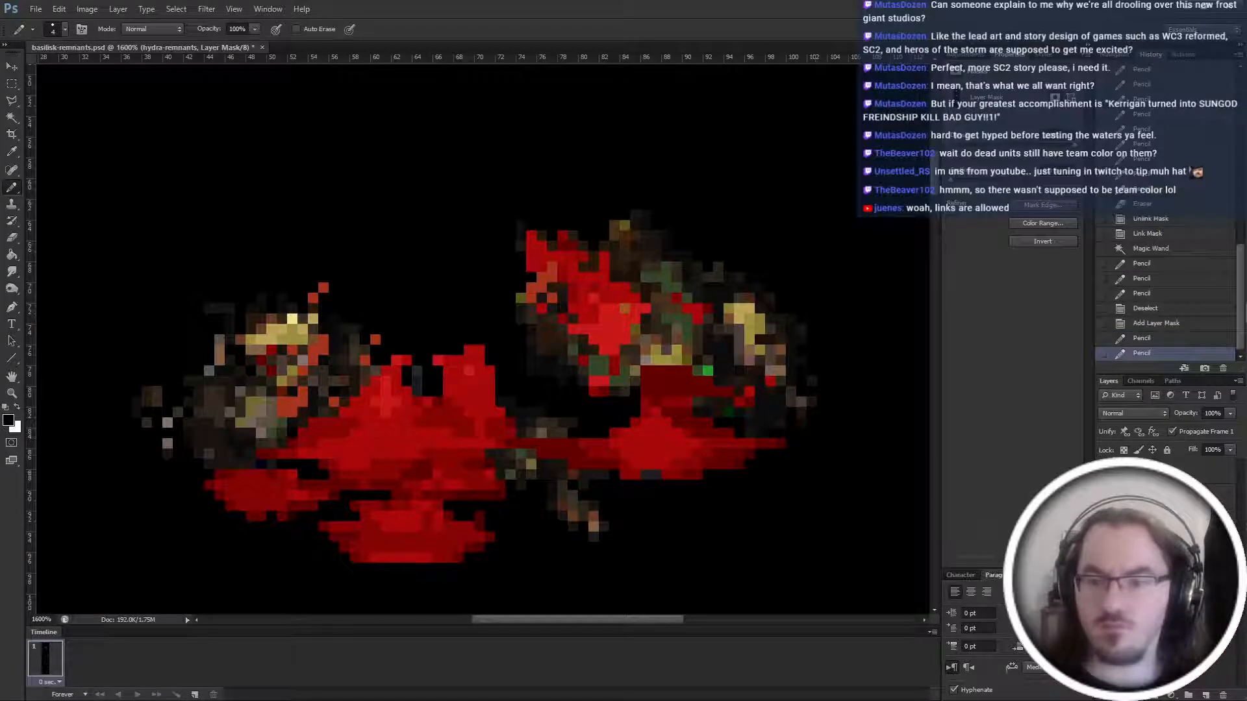
Mask out the blood pool below frame1's outer corpse piece and the blood strip connecting it to the middle piece.
{"action": "mouse_move", "coordinate": [656, 449]}
{"action": "left_mouse_down"}
{"action": "mouse_move", "coordinate": [629, 460]}
{"action": "mouse_move", "coordinate": [717, 483]}
{"action": "mouse_move", "coordinate": [625, 440]}
{"action": "mouse_move", "coordinate": [680, 478]}
{"action": "mouse_move", "coordinate": [690, 478]}
{"action": "mouse_move", "coordinate": [639, 444]}
{"action": "mouse_move", "coordinate": [704, 475]}
{"action": "left_mouse_up"}
{"action": "mouse_move", "coordinate": [644, 435]}
{"action": "left_mouse_down"}
{"action": "mouse_move", "coordinate": [604, 445]}
{"action": "mouse_move", "coordinate": [618, 474]}
{"action": "left_mouse_up"}
{"action": "left_click", "coordinate": [787, 471]}
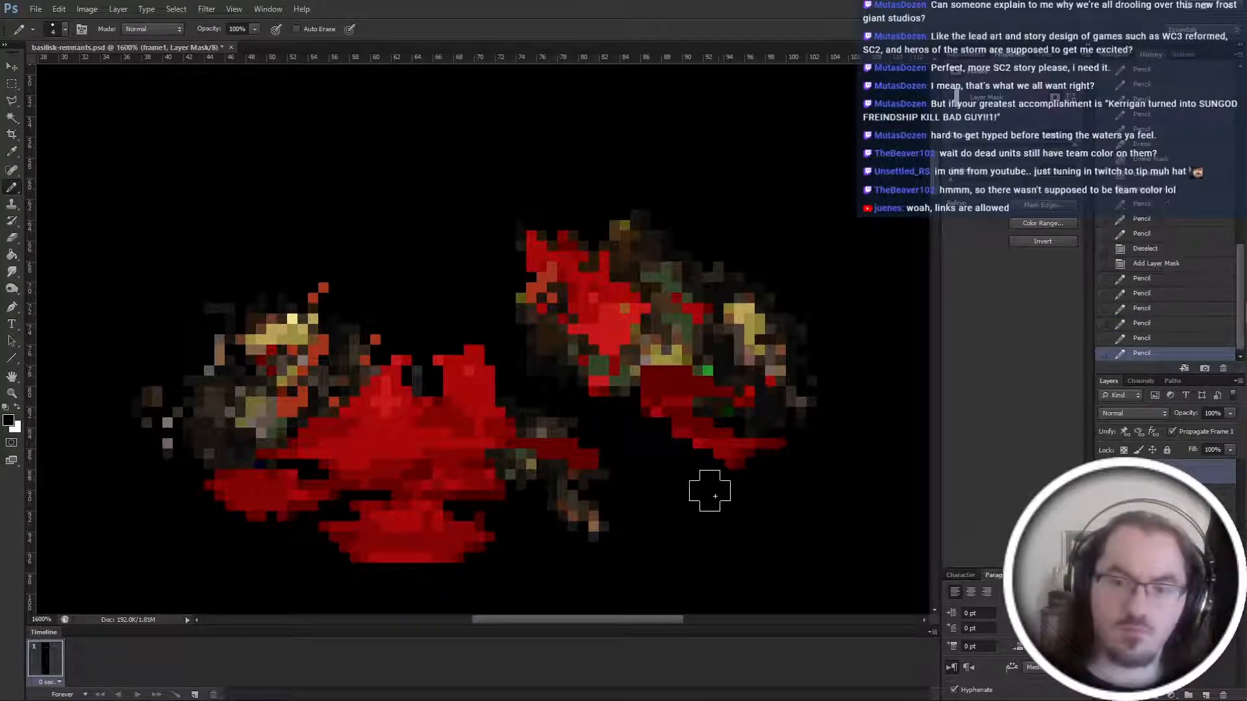
Mask out frame1's raised blood along the central pool's upper edge and the stray red pixels along the outer corpse piece's inner edge.
{"action": "mouse_move", "coordinate": [472, 352]}
{"action": "left_mouse_down"}
{"action": "mouse_move", "coordinate": [486, 408]}
{"action": "mouse_move", "coordinate": [421, 379]}
{"action": "mouse_move", "coordinate": [433, 387]}
{"action": "mouse_move", "coordinate": [384, 342]}
{"action": "left_mouse_up"}
{"action": "scroll", "coordinate": [416, 351], "scroll_direction": "up", "scroll_amount": 2}
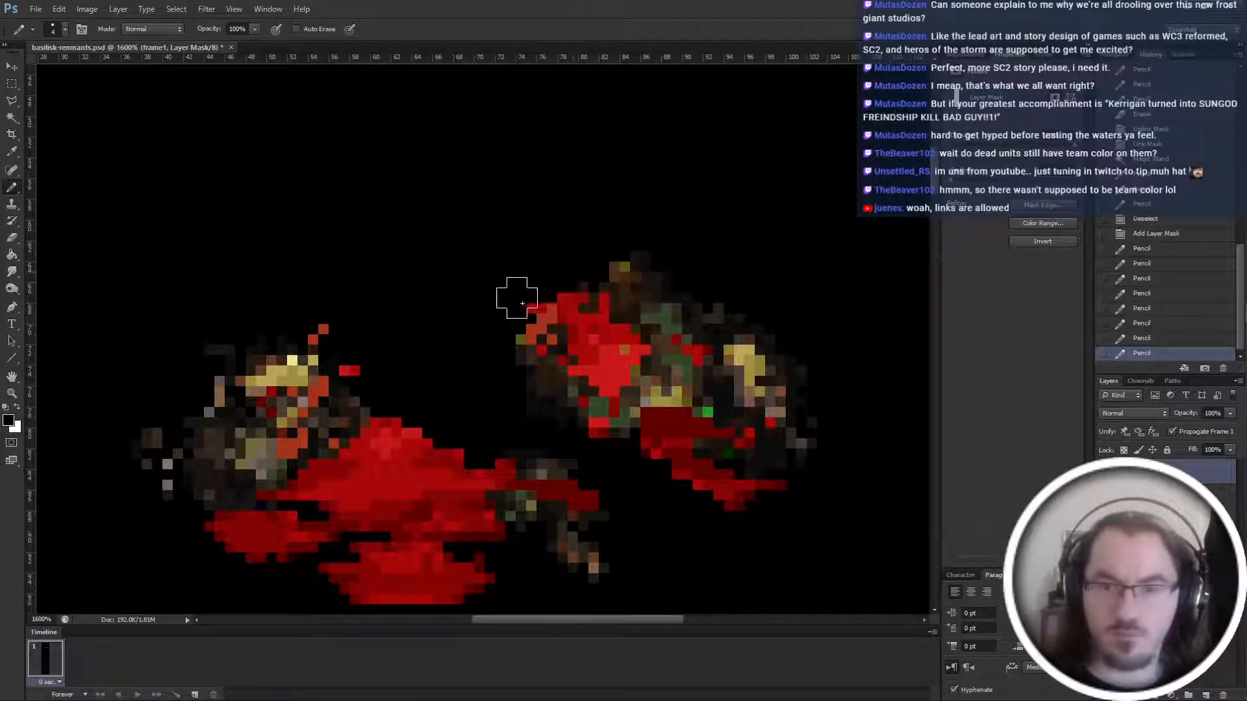
{"action": "left_click_drag", "start_coordinate": [557, 292], "coordinate": [465, 336]}
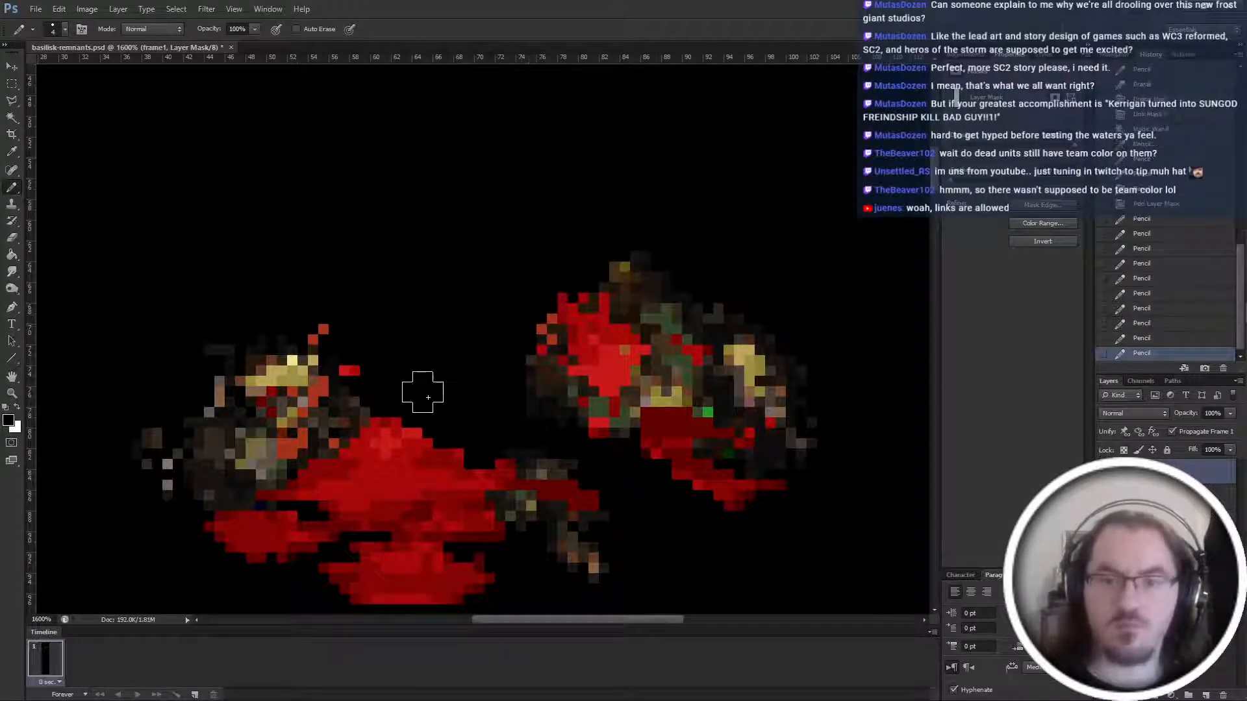
{"action": "left_click_drag", "start_coordinate": [298, 326], "coordinate": [414, 346]}
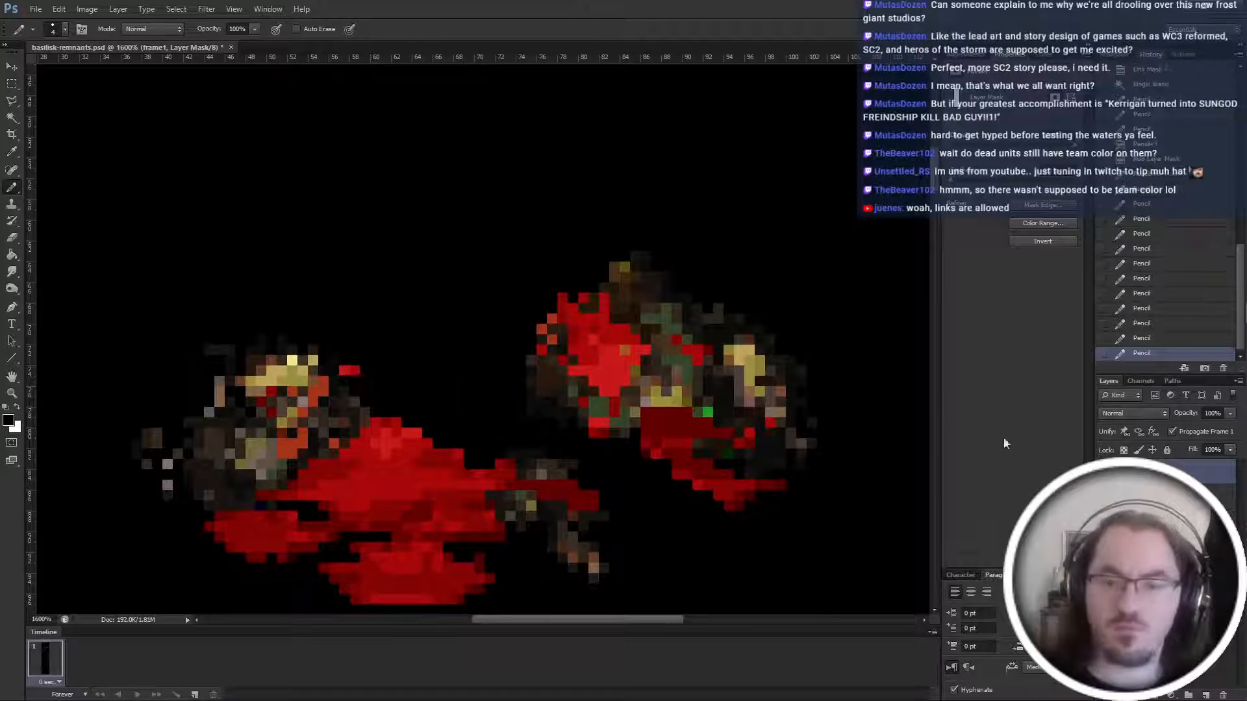
Mask out the stray red pixels beside the first frame's smaller corpse piece on the hydra-remnants layer mask.
{"action": "left_click", "coordinate": [1169, 525]}
{"action": "left_click", "coordinate": [1155, 524]}
{"action": "mouse_move", "coordinate": [359, 361]}
{"action": "left_mouse_down"}
{"action": "mouse_move", "coordinate": [347, 382]}
{"action": "mouse_move", "coordinate": [361, 367]}
{"action": "left_mouse_up"}
{"action": "key", "text": "ctrl+minus"}
{"action": "key", "text": "ctrl+minus"}
{"action": "key", "text": "ctrl+minus"}
{"action": "key", "text": "ctrl+minus"}
{"action": "key", "text": "ctrl+minus"}
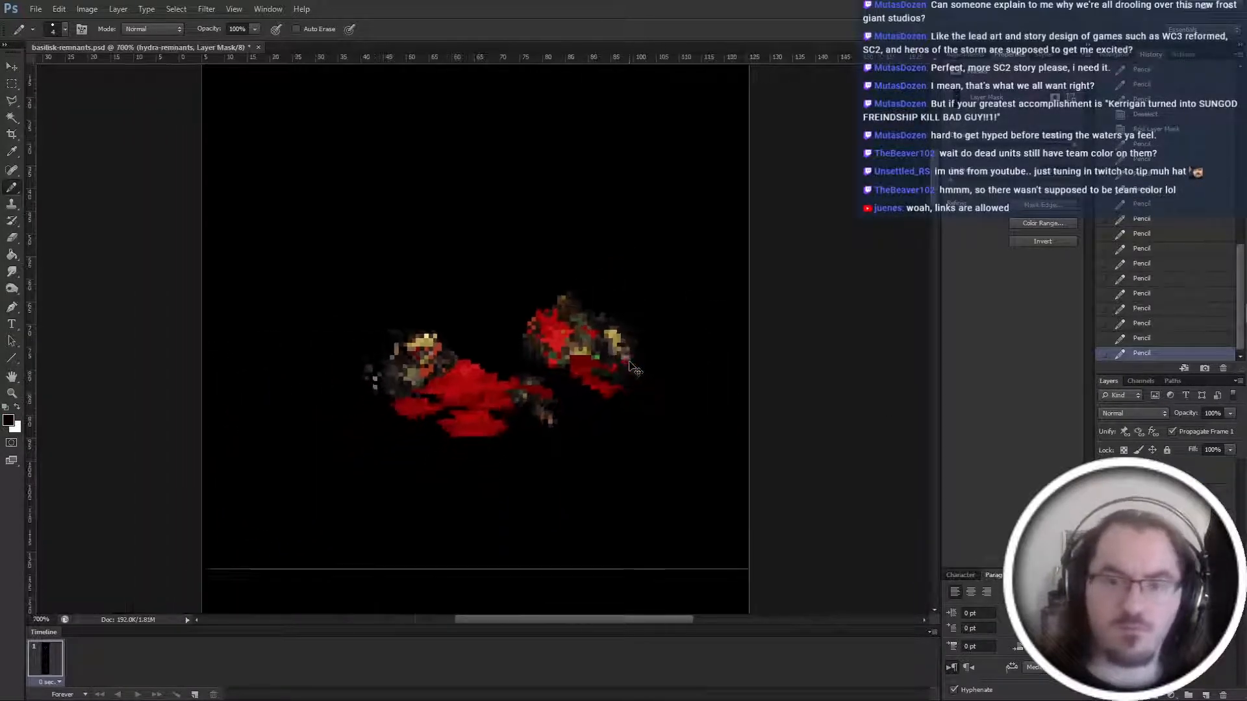
{"action": "key", "text": "ctrl+minus"}
{"action": "key", "text": "ctrl+minus"}
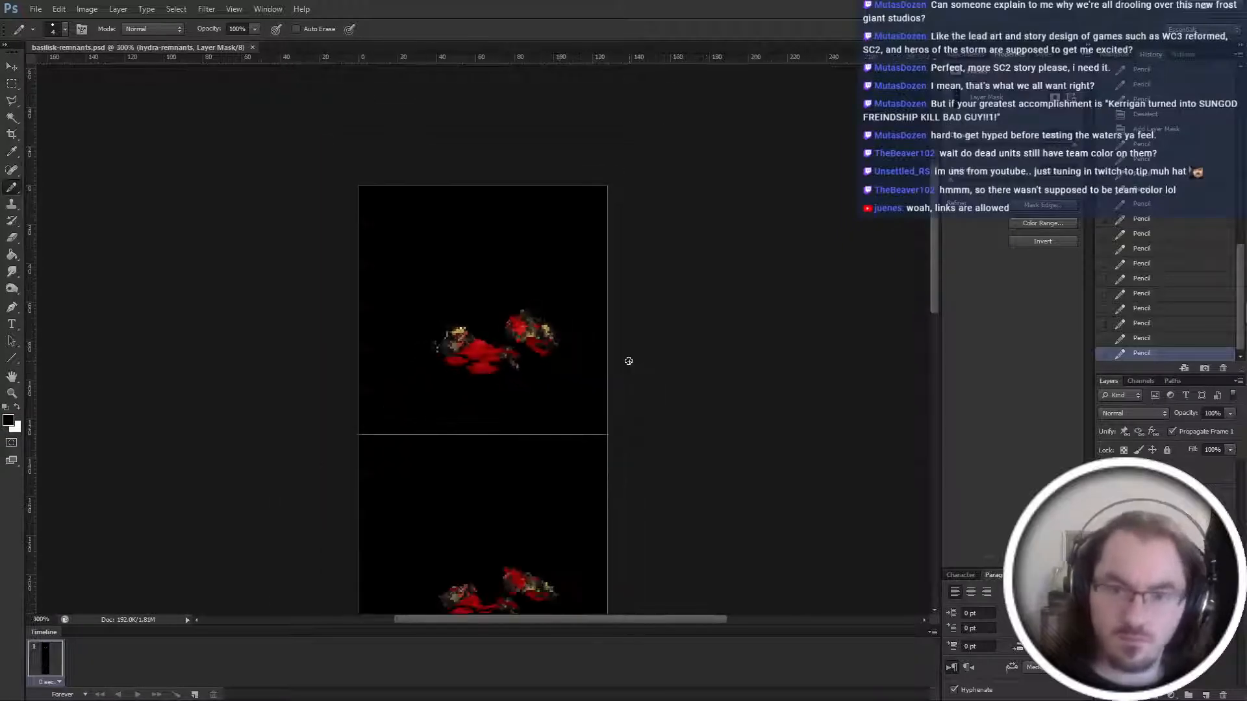
Erase stray blood between the first frame's two corpse pieces on the bloodunder layer.
{"action": "key", "text": "ctrl+plus"}
{"action": "key", "text": "ctrl+plus"}
{"action": "key", "text": "ctrl+plus"}
{"action": "key", "text": "ctrl+plus"}
{"action": "key", "text": "ctrl+plus"}
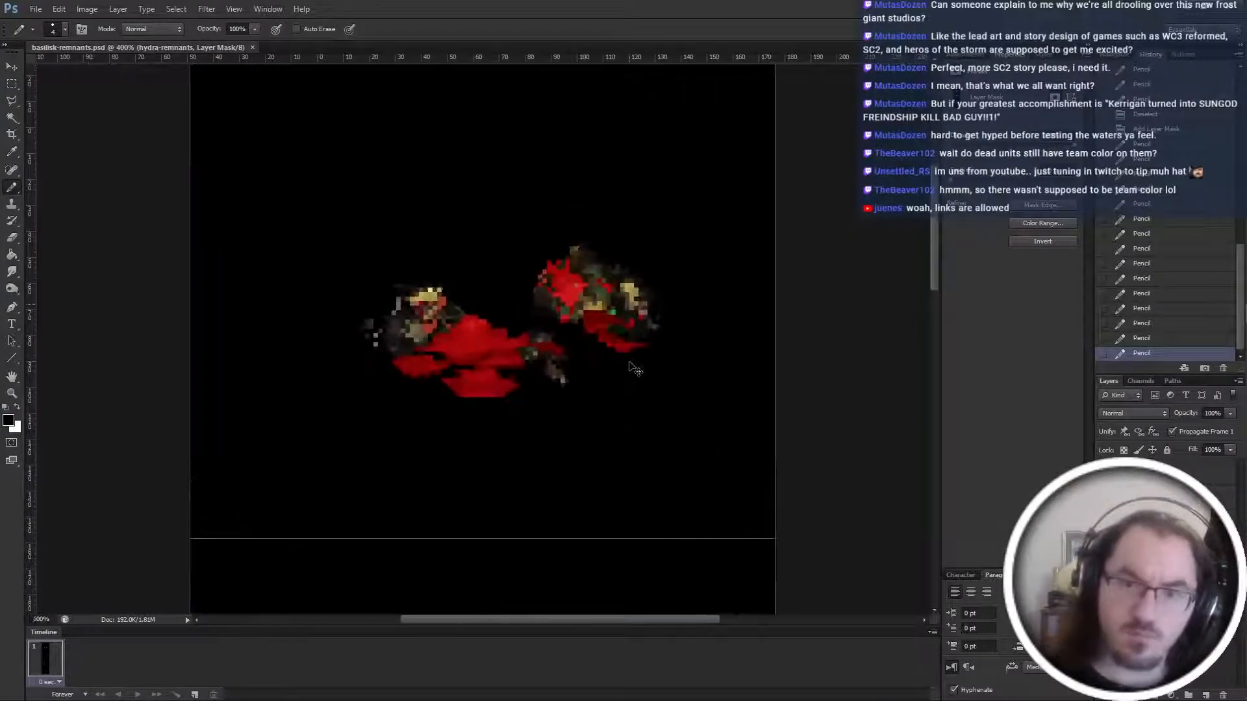
{"action": "key", "text": "alt+bracketleft"}
{"action": "key", "text": "e"}
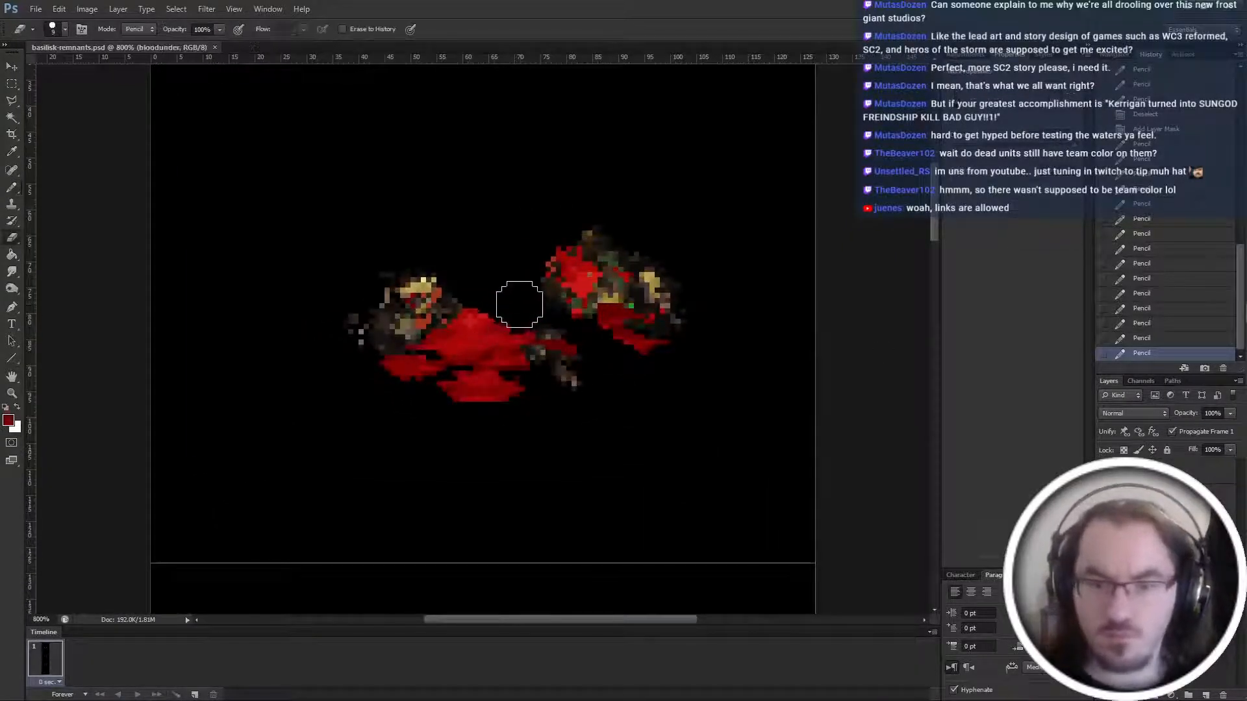
{"action": "left_click_drag", "start_coordinate": [519, 307], "coordinate": [583, 345]}
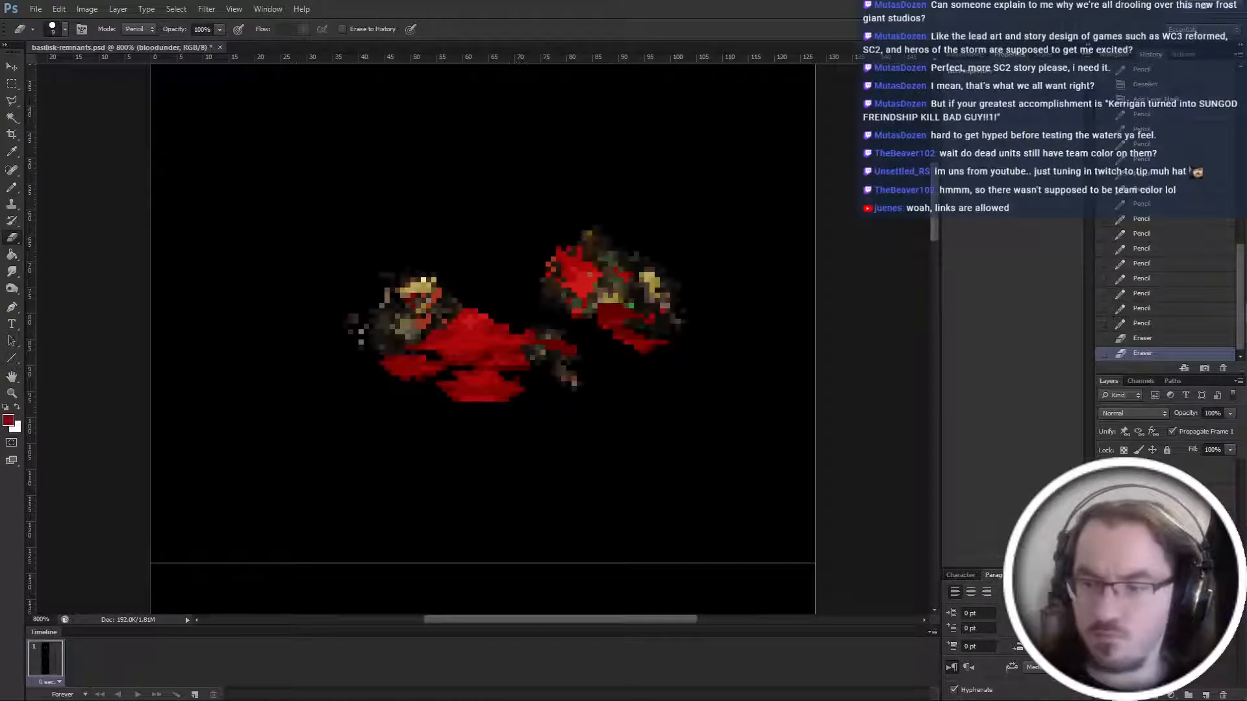
Trim the central blood pool's upper edge in the first frame with the Pencil on the hydra-remnants layer mask.
{"action": "key", "text": "alt+bracketright"}
{"action": "key", "text": "b"}
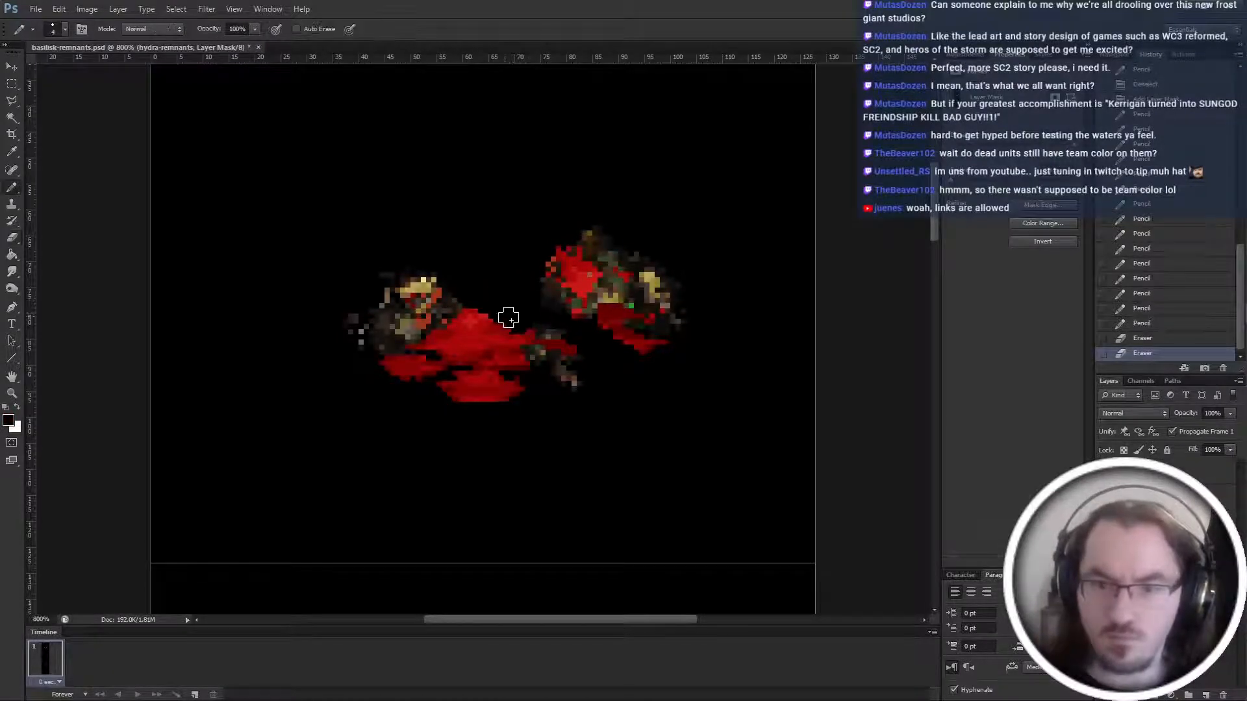
{"action": "left_click", "coordinate": [509, 318]}
{"action": "left_click", "coordinate": [499, 312]}
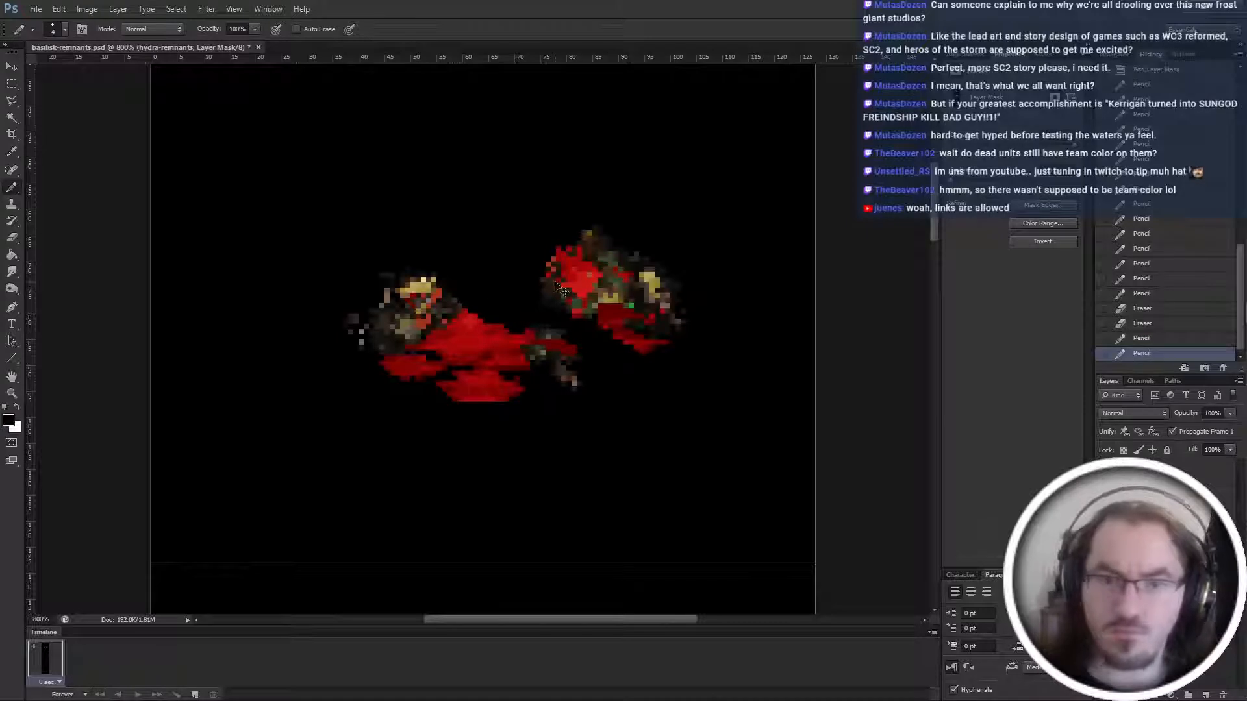
{"action": "scroll", "coordinate": [498, 312], "scroll_direction": "down", "scroll_amount": 5}
{"action": "scroll", "coordinate": [555, 284], "scroll_direction": "down", "scroll_amount": 2}
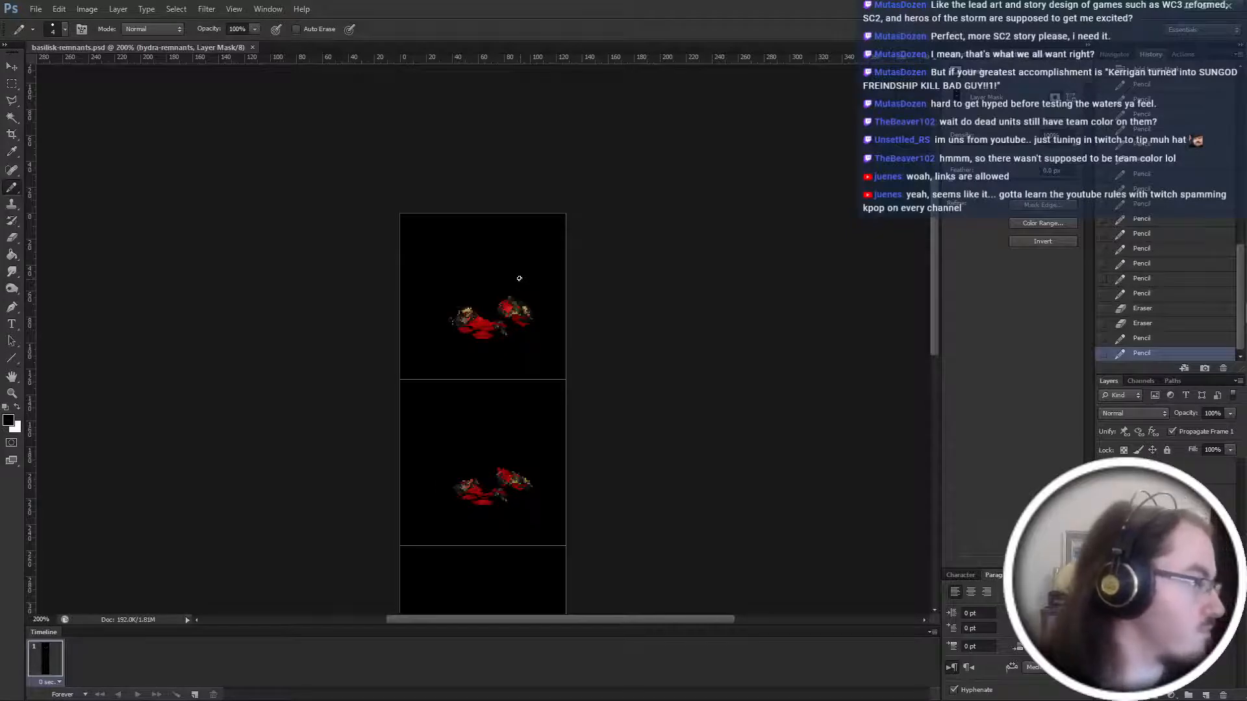
{"action": "scroll", "coordinate": [519, 278], "scroll_direction": "down", "scroll_amount": 1}
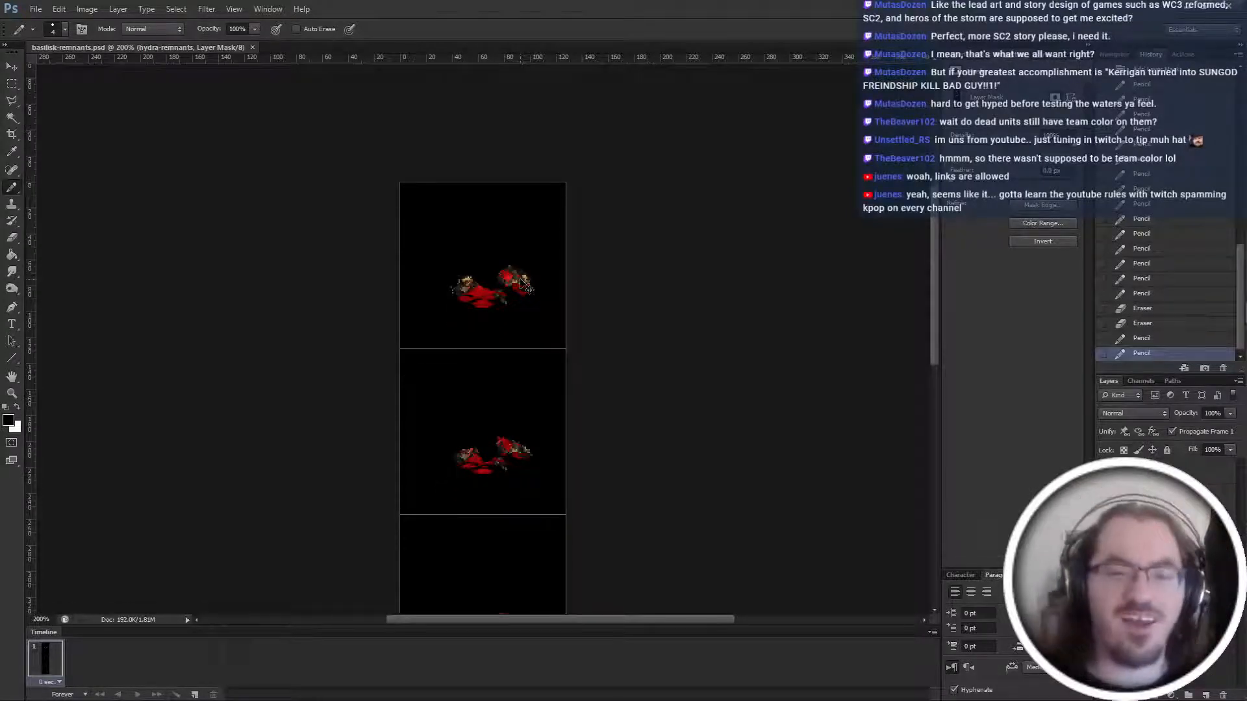
Convert the remnants image to indexed color.
{"action": "key", "text": "ctrl+e"}
{"action": "key", "text": "Return"}
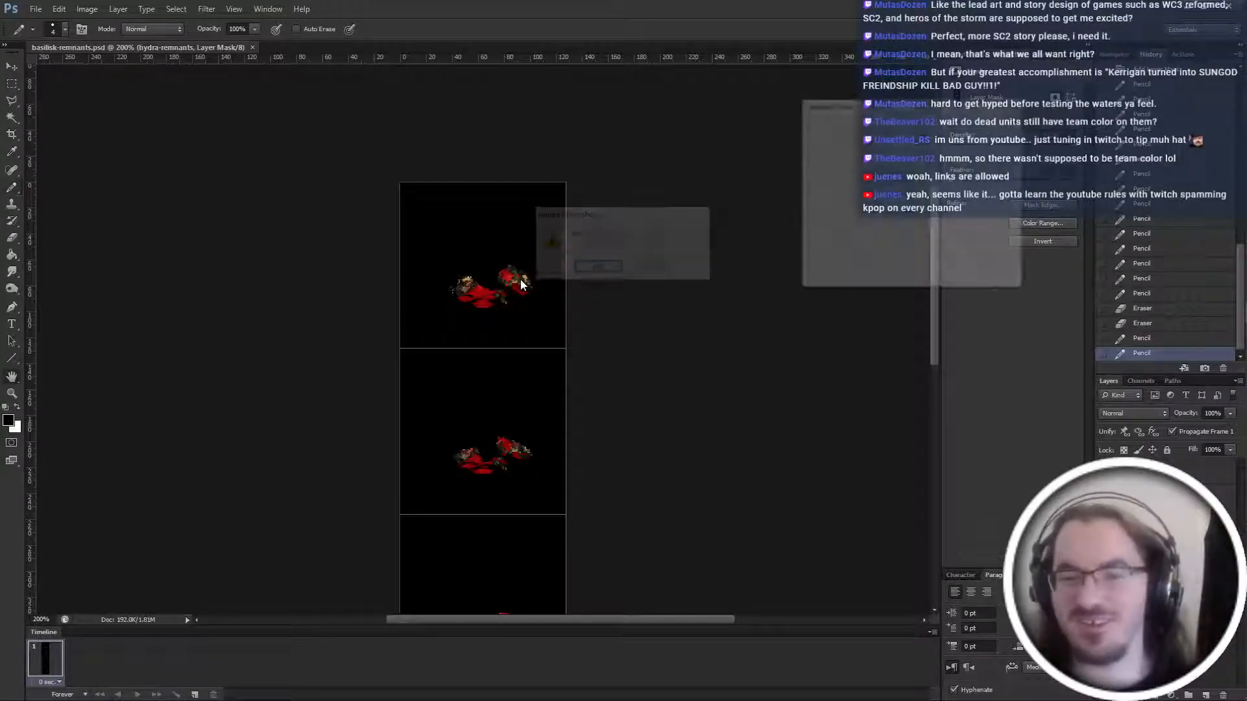
{"action": "key", "text": "Return"}
Save the image in BMP format to the Desktop, overwriting basilisk-death.bmp.
{"action": "key", "text": "ctrl+shift+s"}
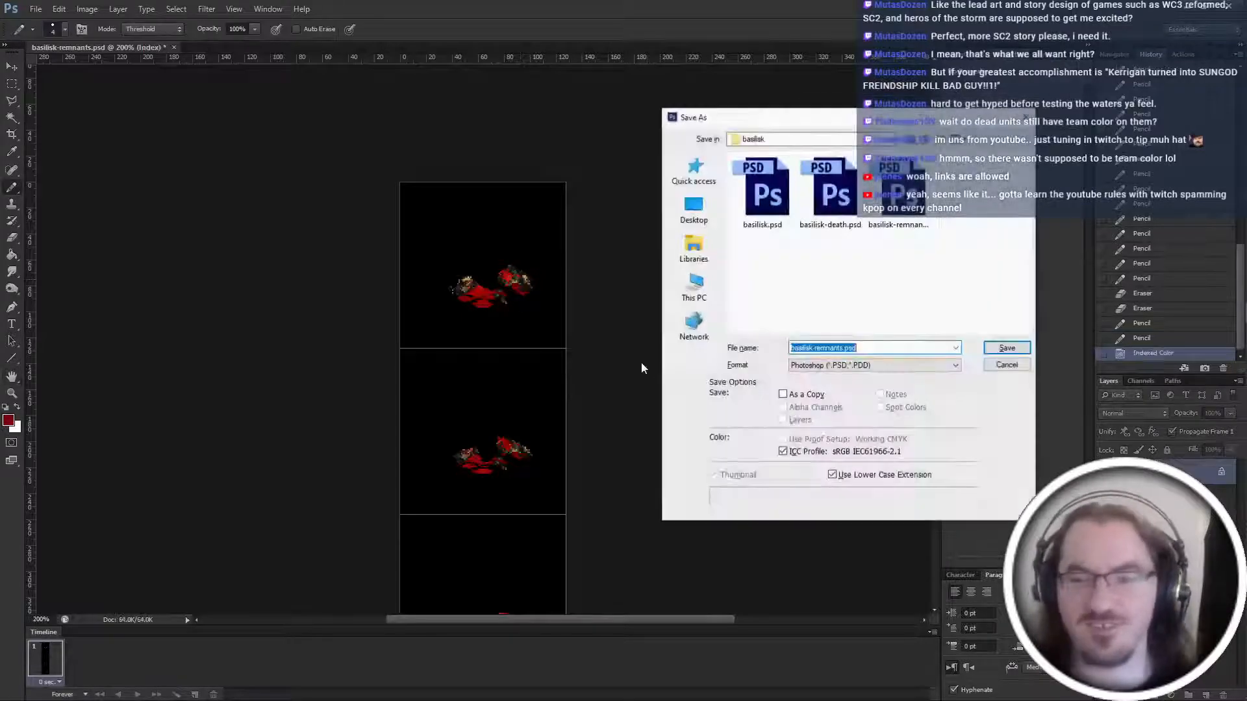
{"action": "left_click", "coordinate": [851, 365]}
{"action": "left_click", "coordinate": [851, 400]}
{"action": "left_click", "coordinate": [693, 208]}
{"action": "double_click", "coordinate": [823, 272]}
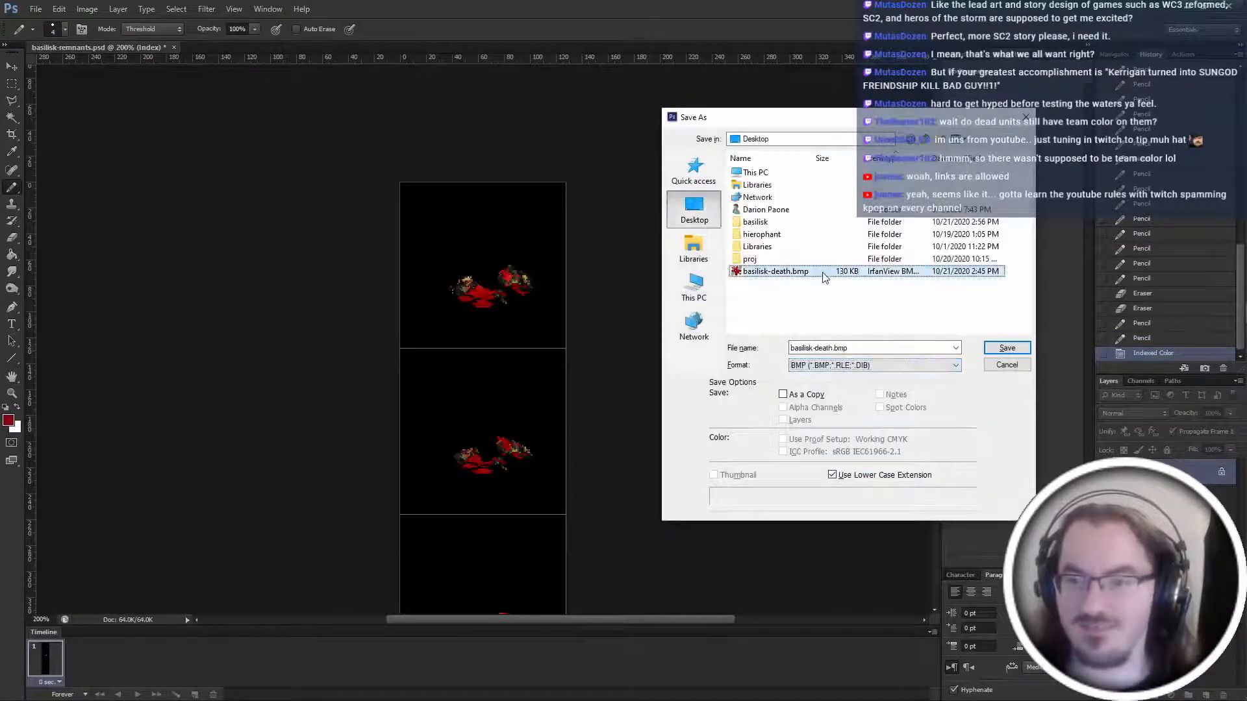
{"action": "key", "text": "y"}
{"action": "key", "text": "Return"}
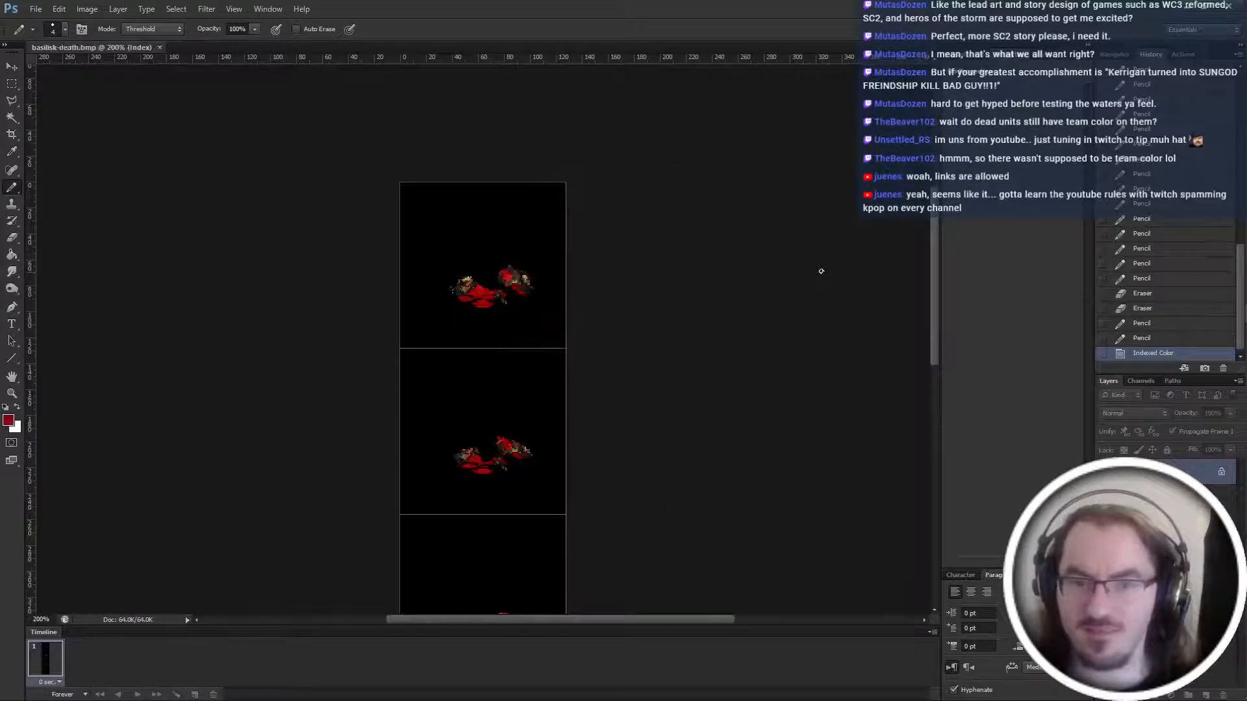
In GRP Converter, set 4 frames, load basilisk-death.bmp from the Desktop as a single image, and convert it over basilisk-death.grp.
{"action": "key", "text": "alt+Tab"}
{"action": "left_click", "coordinate": [216, 408]}
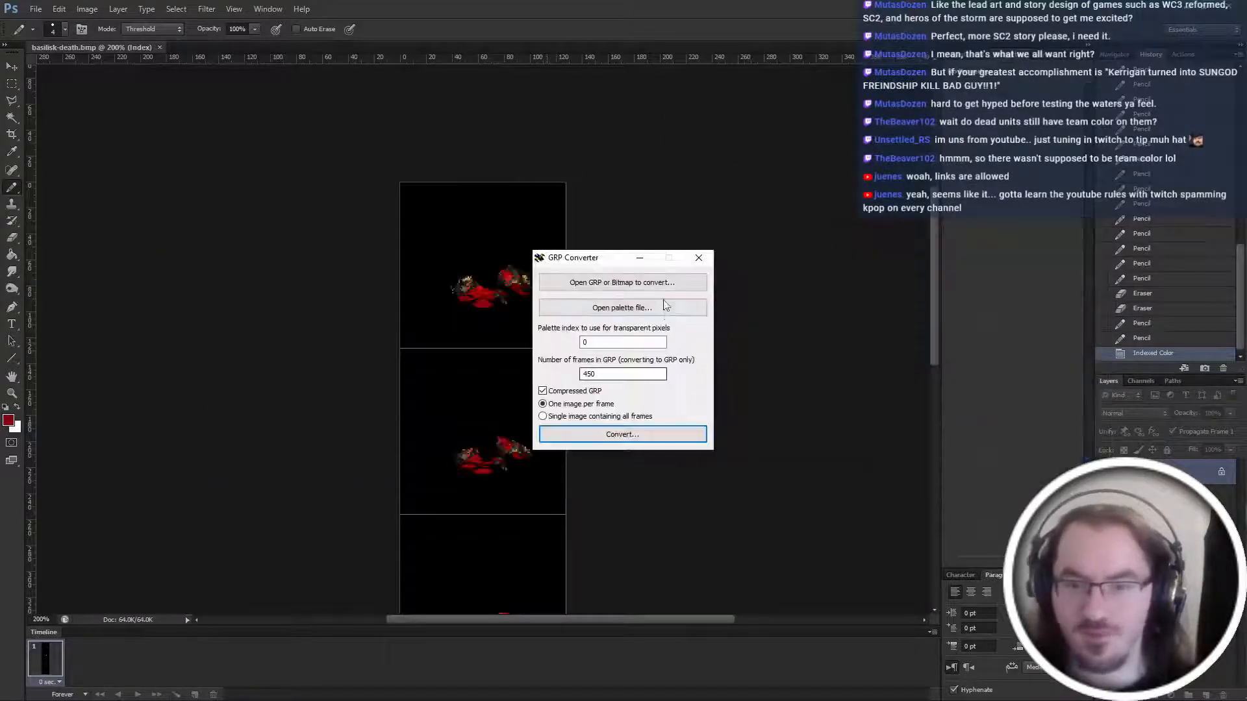
{"action": "double_click", "coordinate": [583, 377]}
{"action": "type", "text": "4"}
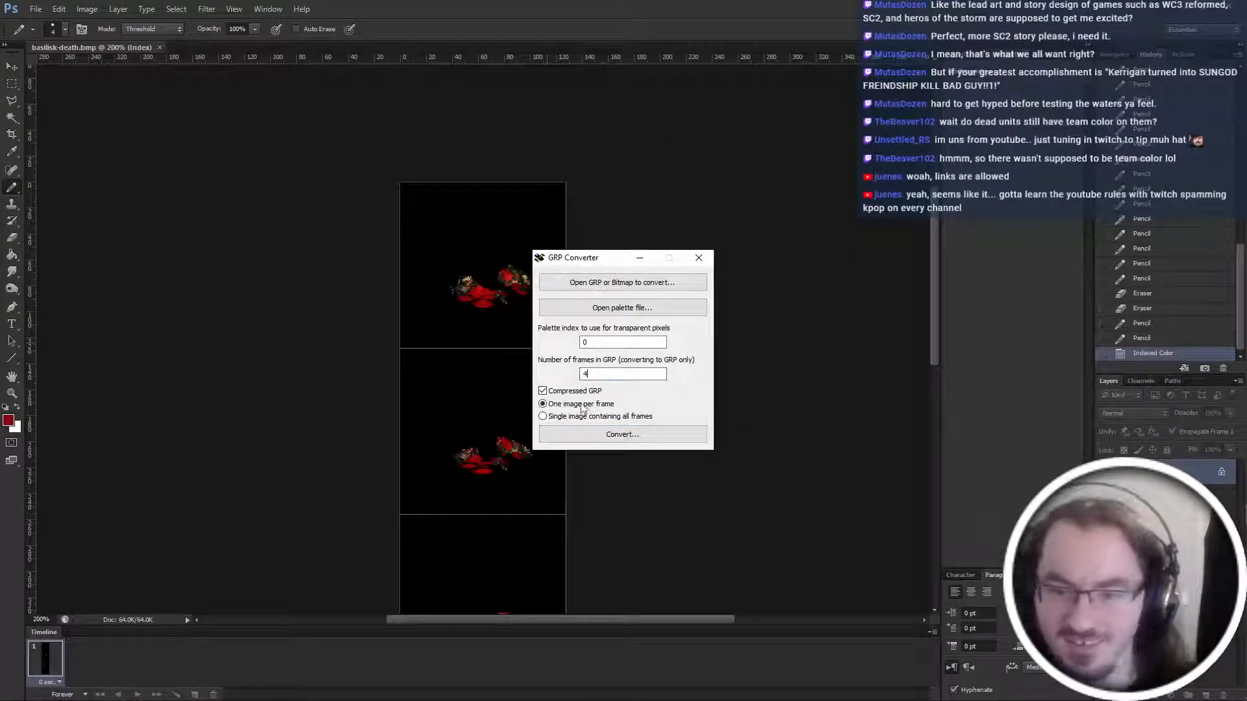
{"action": "left_click", "coordinate": [607, 283]}
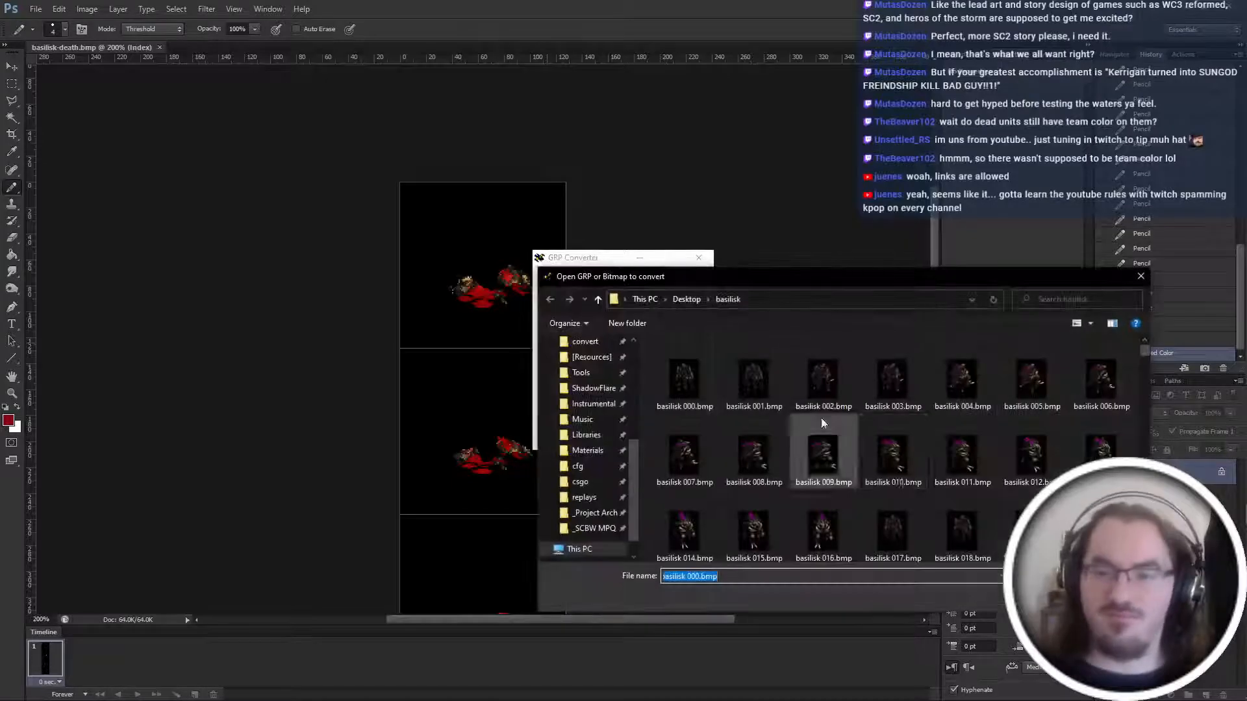
{"action": "left_click", "coordinate": [687, 300]}
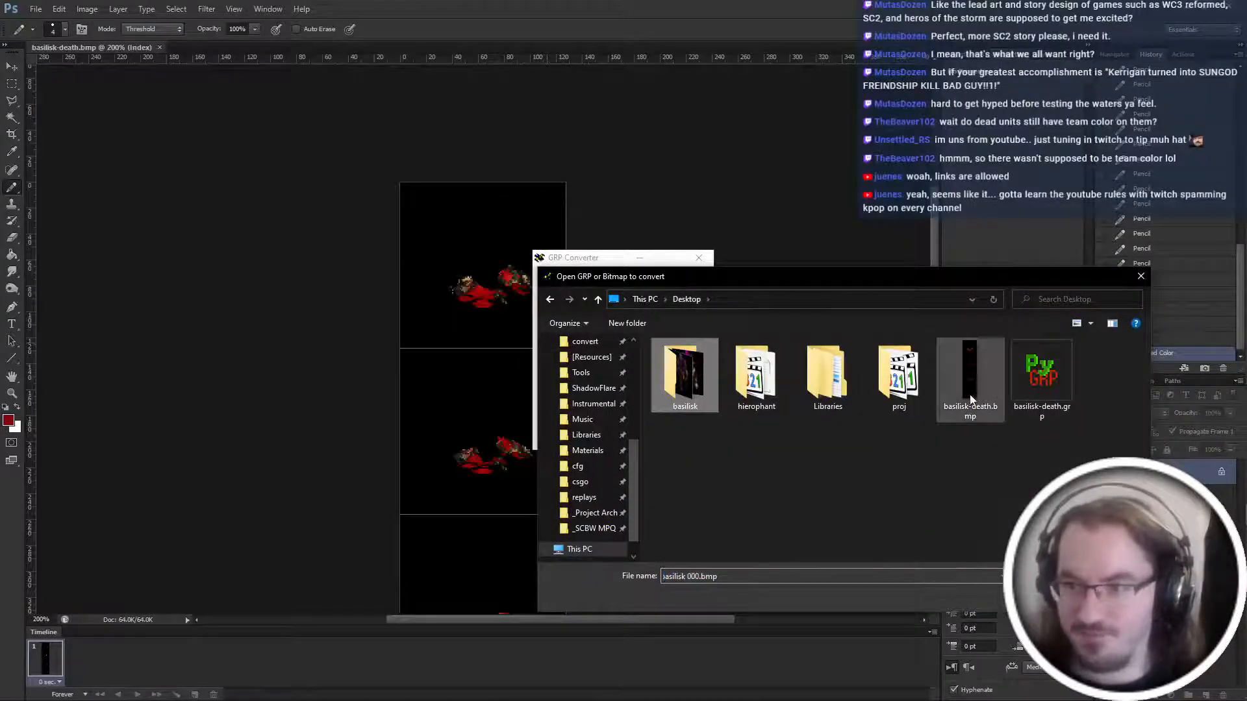
{"action": "double_click", "coordinate": [895, 382]}
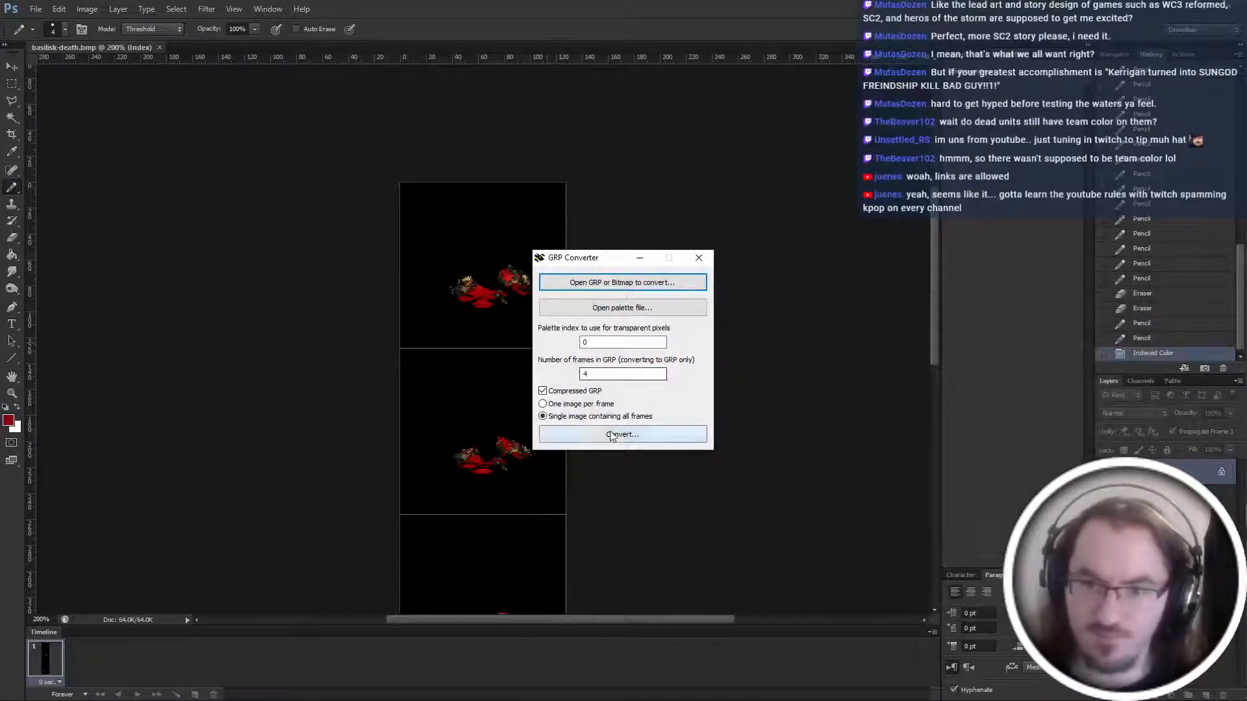
{"action": "left_click", "coordinate": [623, 435]}
{"action": "double_click", "coordinate": [930, 359]}
{"action": "left_click", "coordinate": [667, 359]}
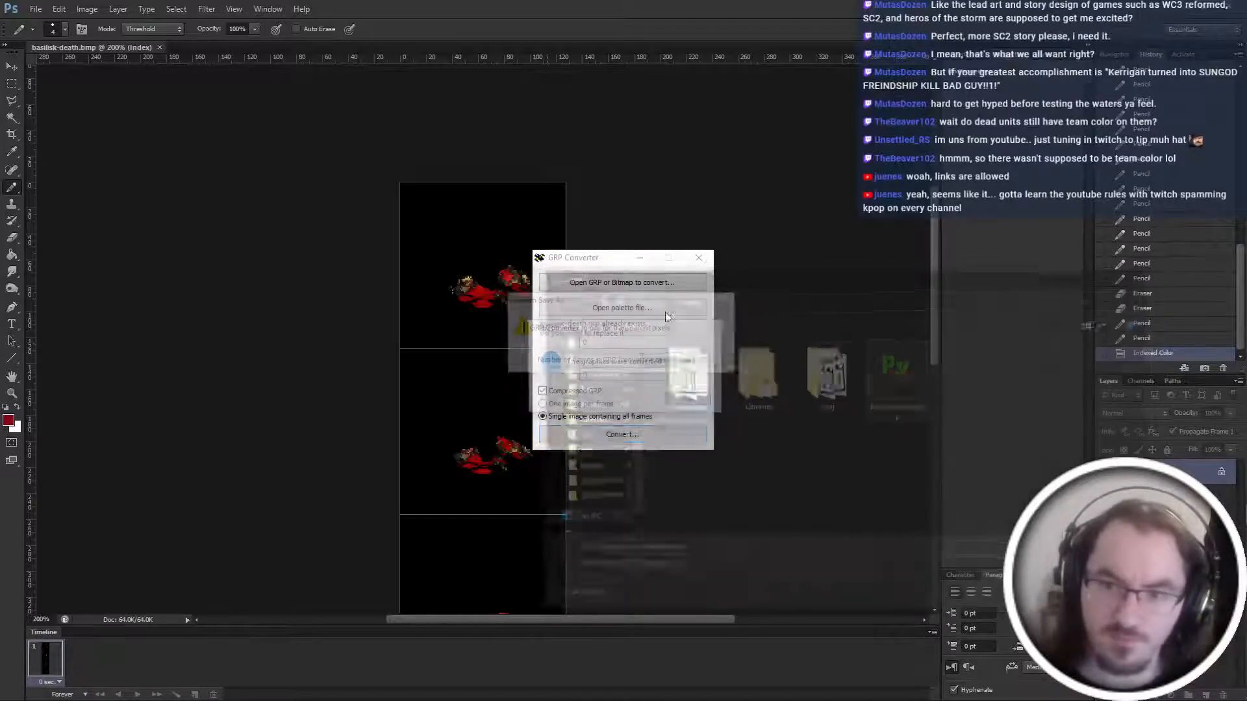
Move the converted basilisk-death.grp from the Desktop into the mod's hydra\zerg folder, replacing the existing file.
{"action": "key", "text": "alt+Tab"}
{"action": "left_click", "coordinate": [630, 303]}
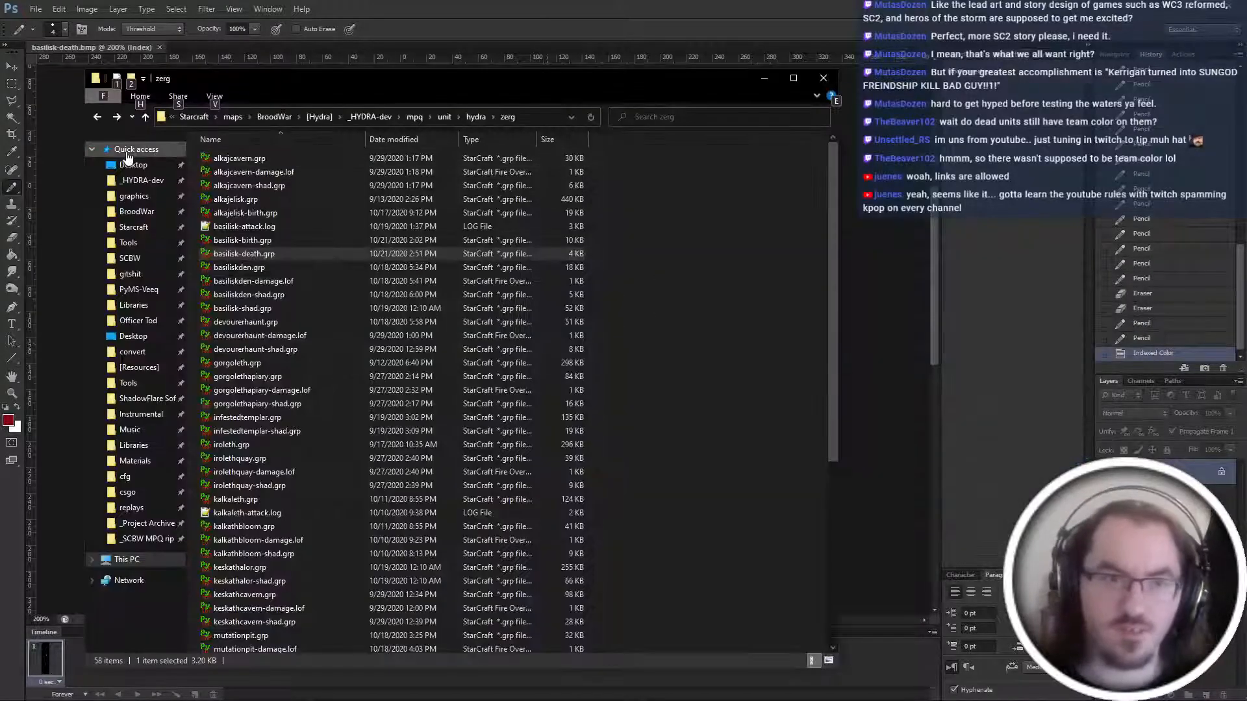
{"action": "left_click", "coordinate": [133, 164]}
{"action": "key", "text": "ctrl+c"}
{"action": "key", "text": "alt+Left"}
{"action": "key", "text": "ctrl+v"}
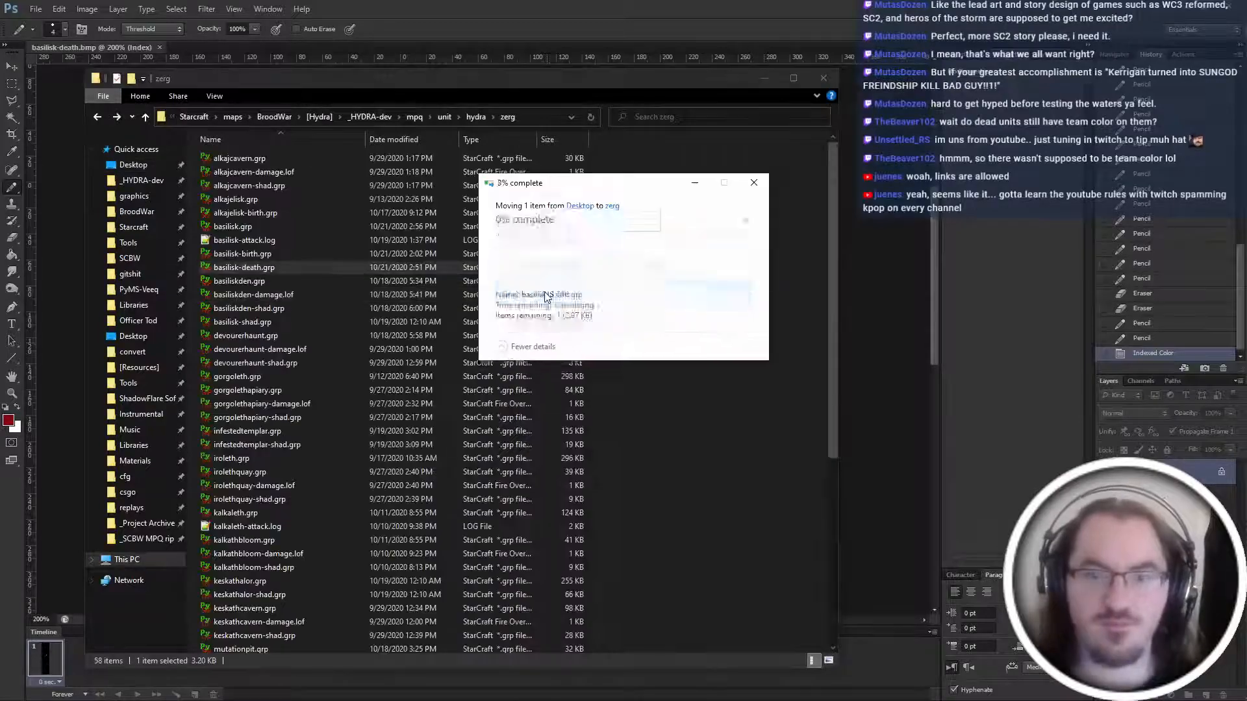
Switch to PyMPQ with the _HYDRA-dev archive and launch StarCraft for testing.
{"action": "key", "text": "alt+Tab"}
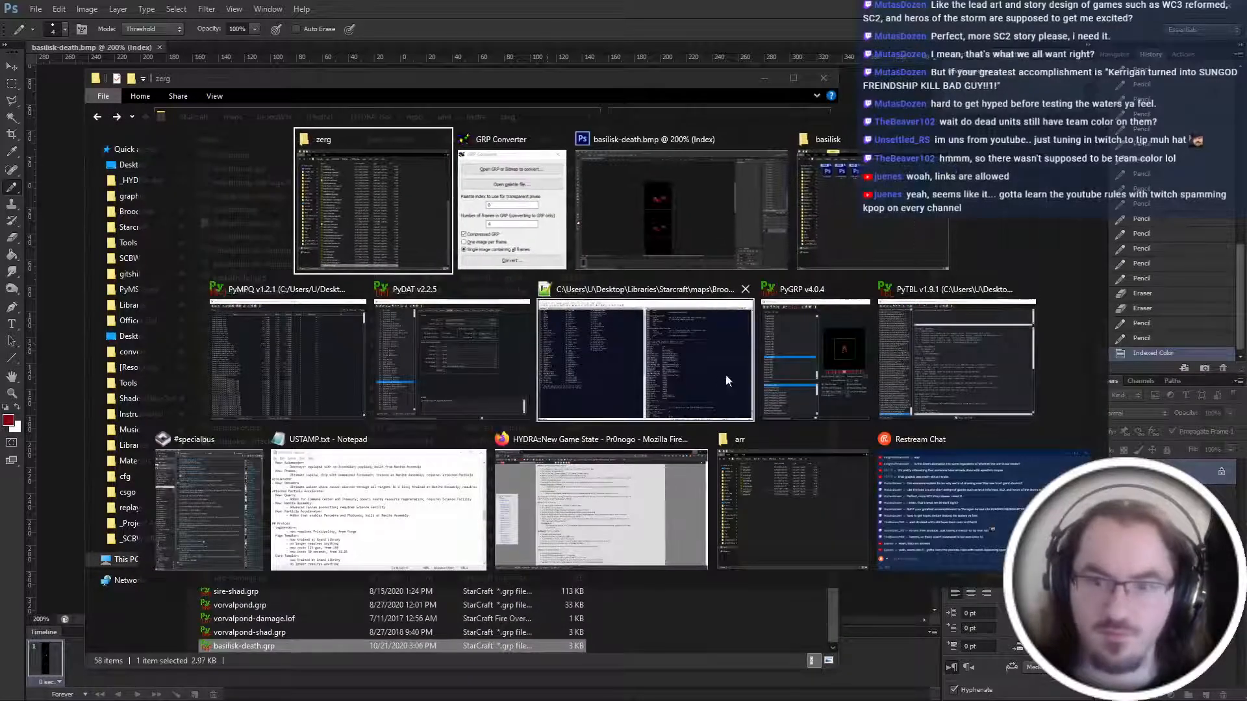
{"action": "left_click", "coordinate": [353, 350]}
{"action": "key", "text": "alt+Tab"}
{"action": "key", "text": "Escape"}
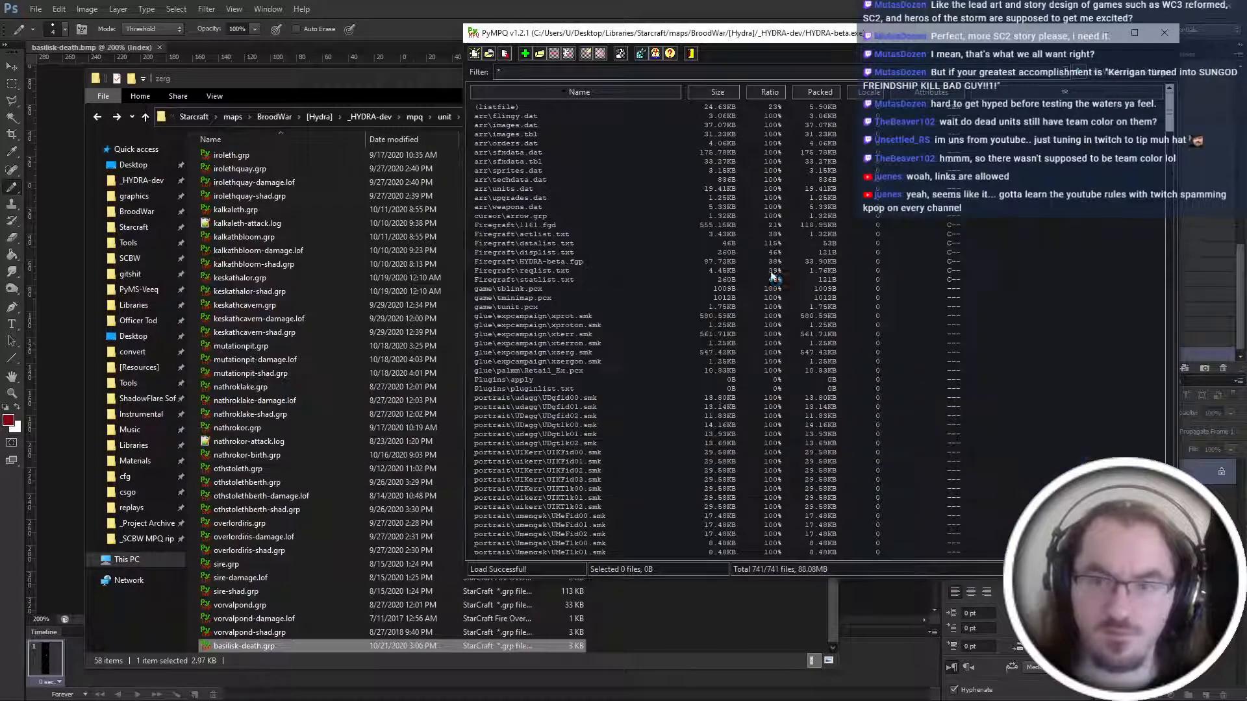
{"action": "key", "text": "super"}
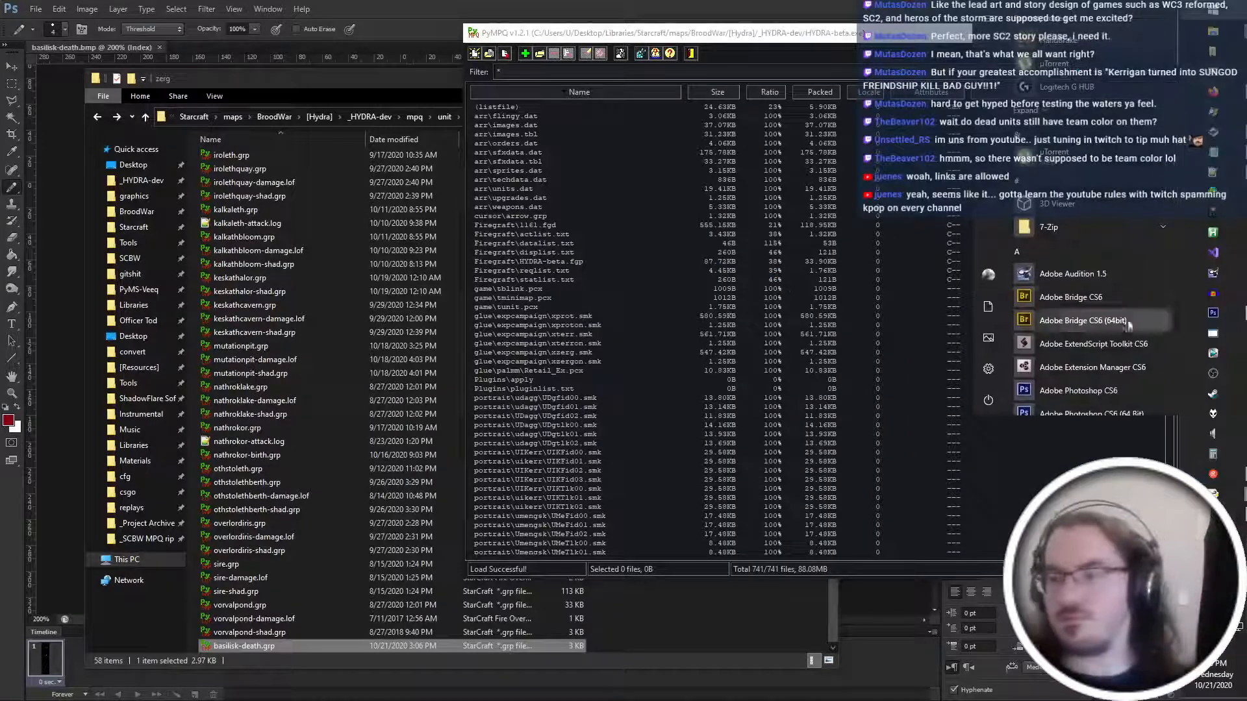
{"action": "left_click", "coordinate": [1213, 253]}
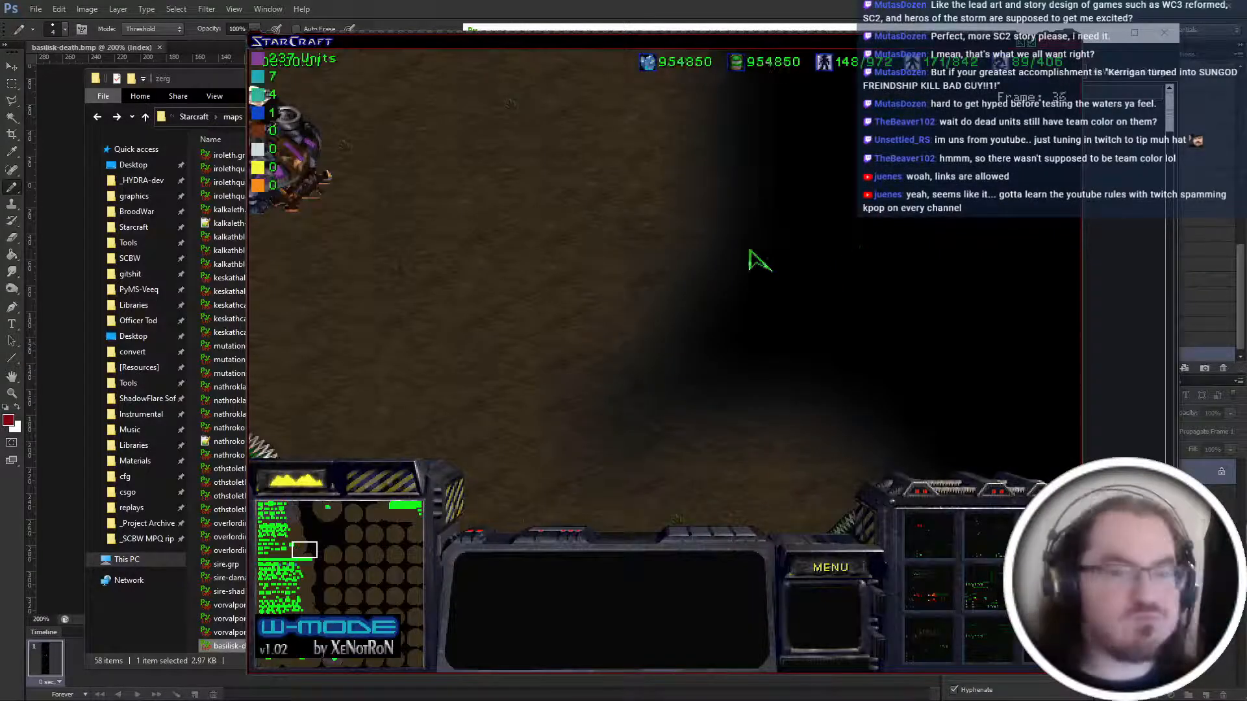
Order the two Ultralisks to attack the nearest Basilisk, and pull them back from the spot.
{"action": "key", "text": "Down"}
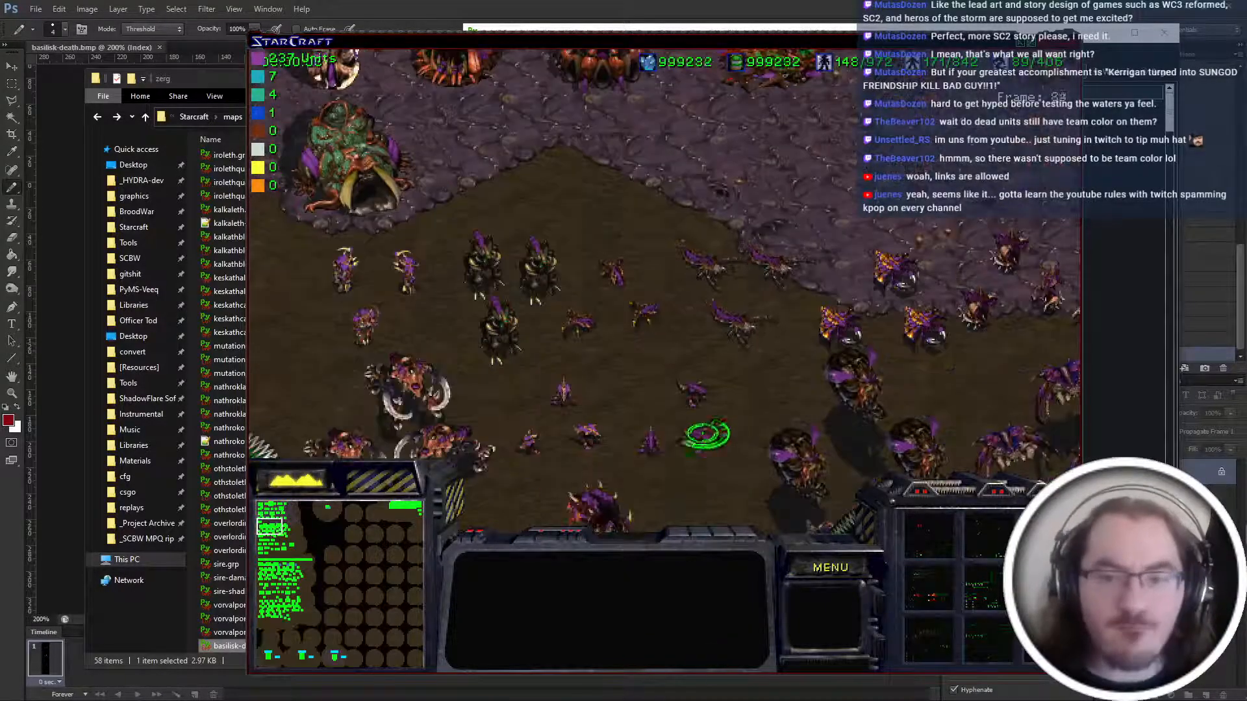
{"action": "left_click", "coordinate": [453, 393]}
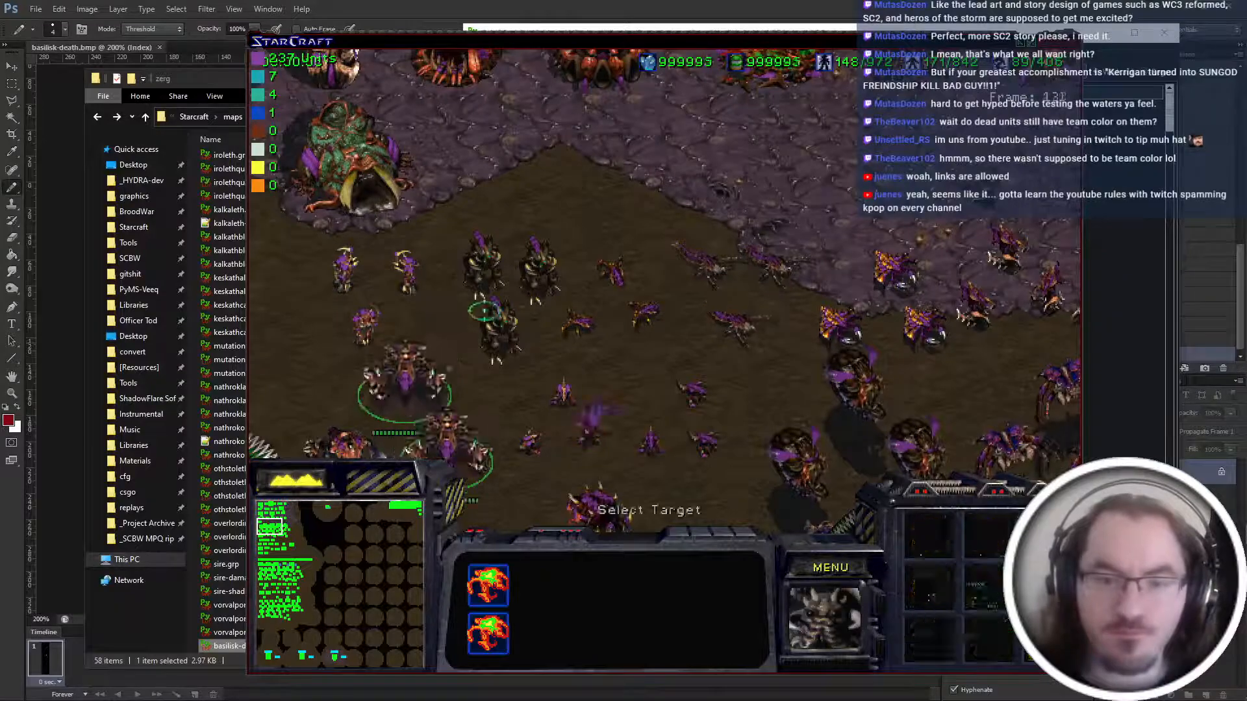
{"action": "left_click_drag", "start_coordinate": [445, 402], "coordinate": [420, 411]}
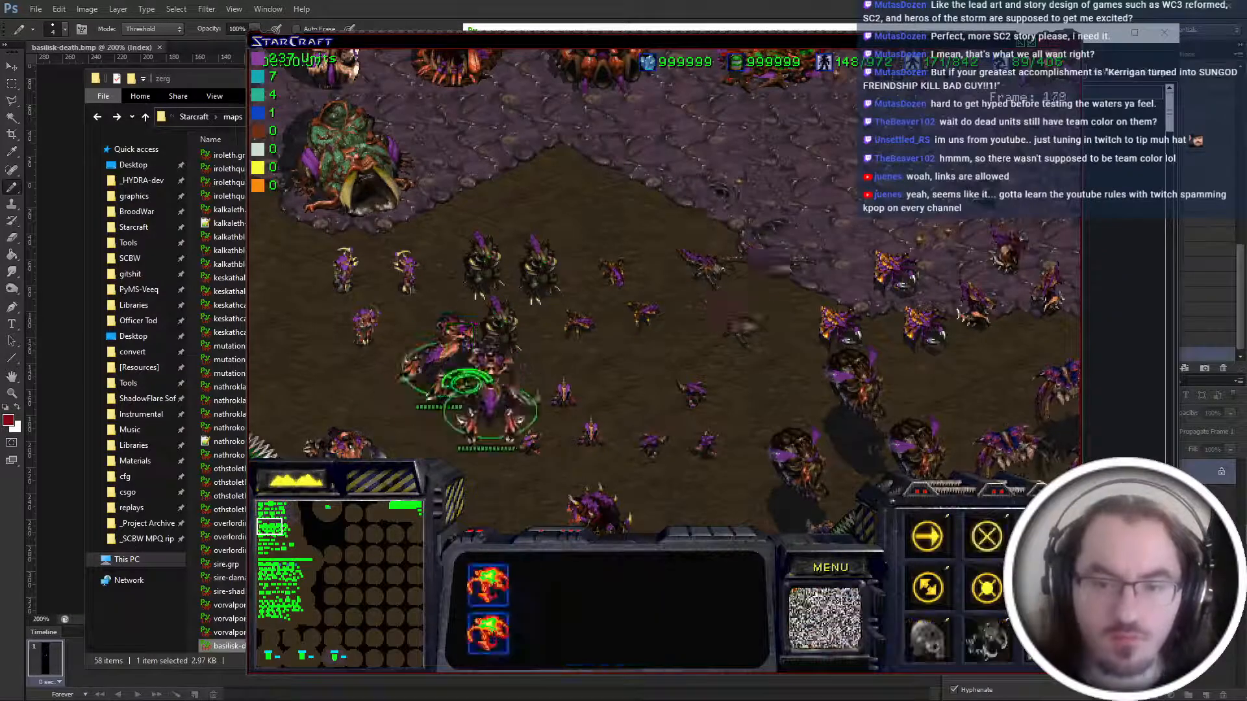
{"action": "right_click", "coordinate": [343, 430]}
Examine the dead Basilisk's remnants on the ground while selecting and ordering a living Basilisk and an Ultralisk nearby.
{"action": "left_click", "coordinate": [538, 269]}
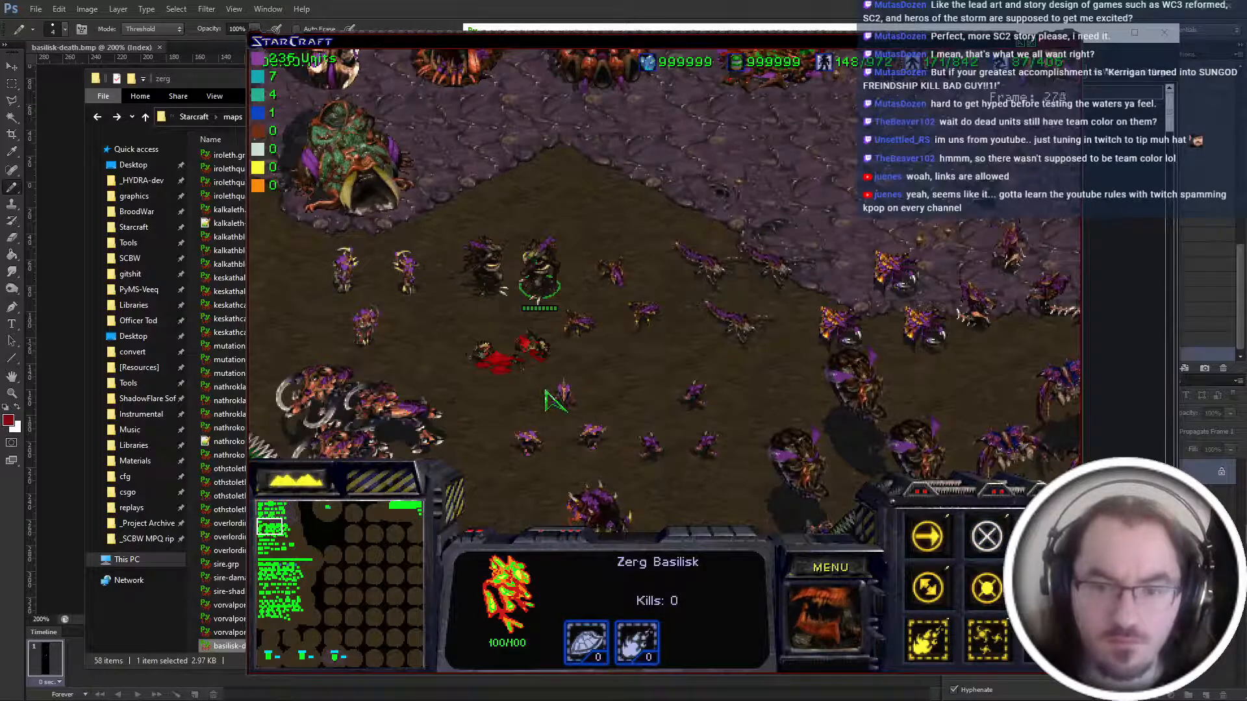
{"action": "right_click", "coordinate": [557, 406]}
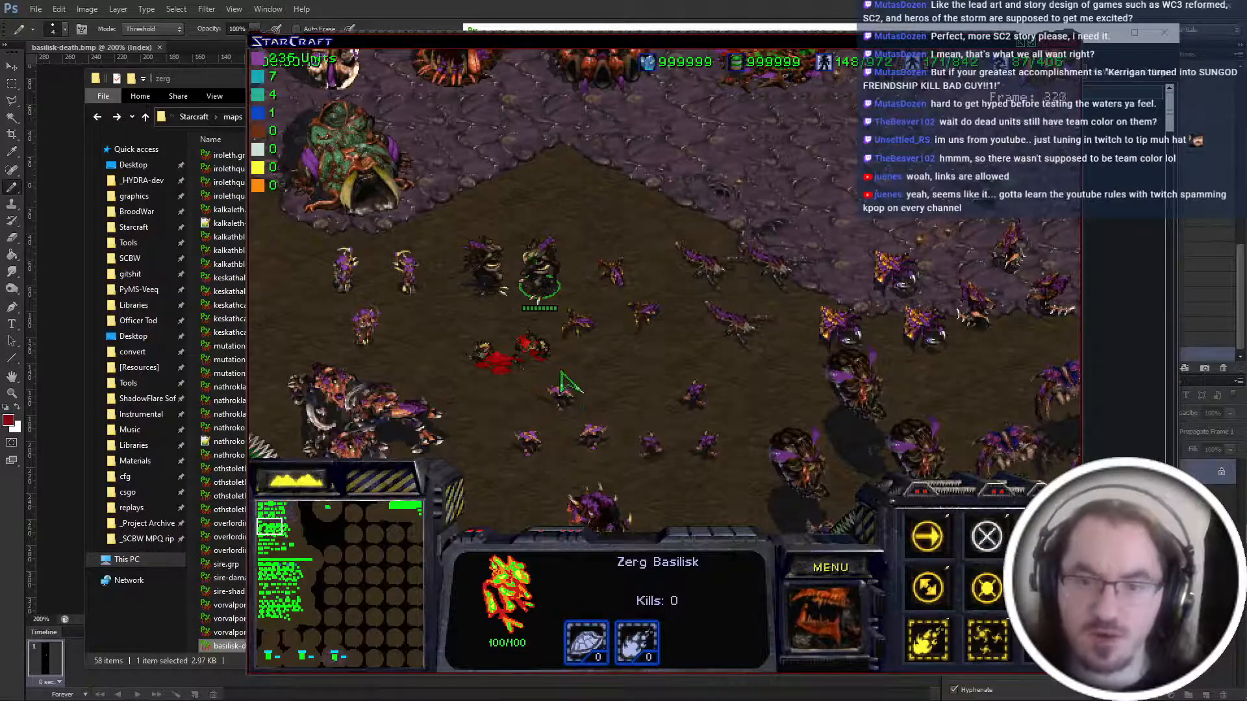
{"action": "right_click", "coordinate": [570, 380]}
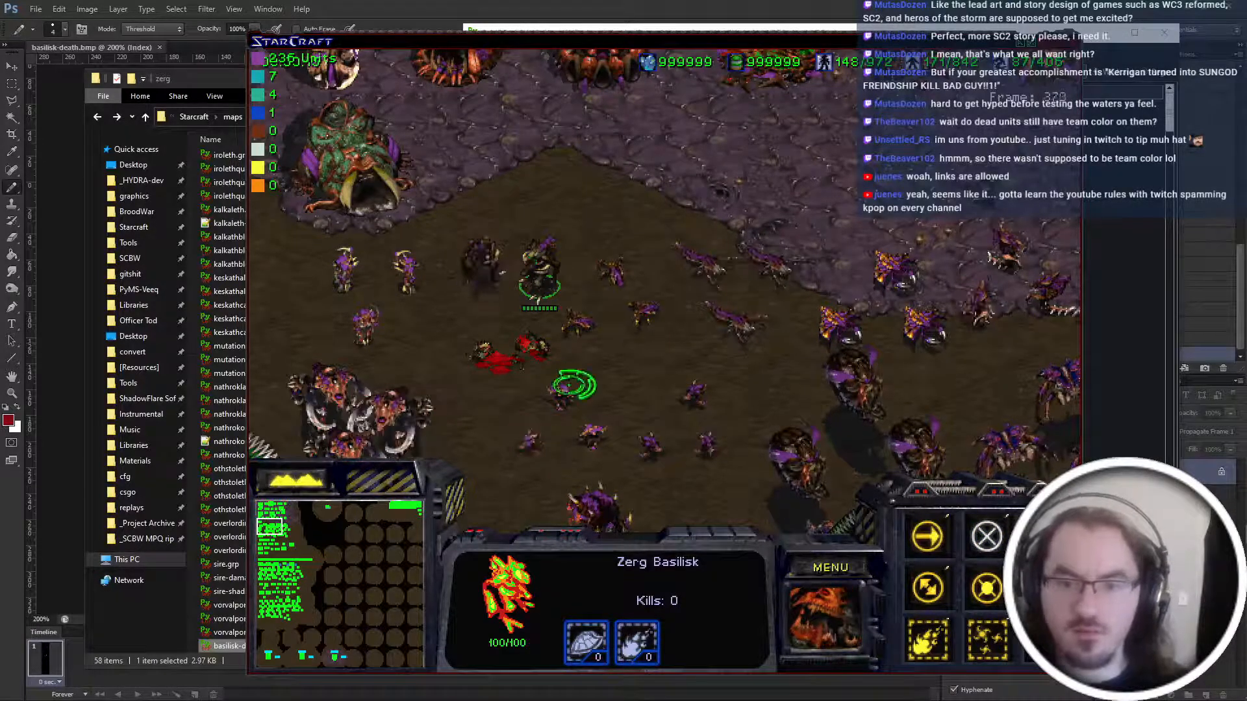
{"action": "left_click", "coordinate": [393, 411]}
{"action": "right_click", "coordinate": [446, 328]}
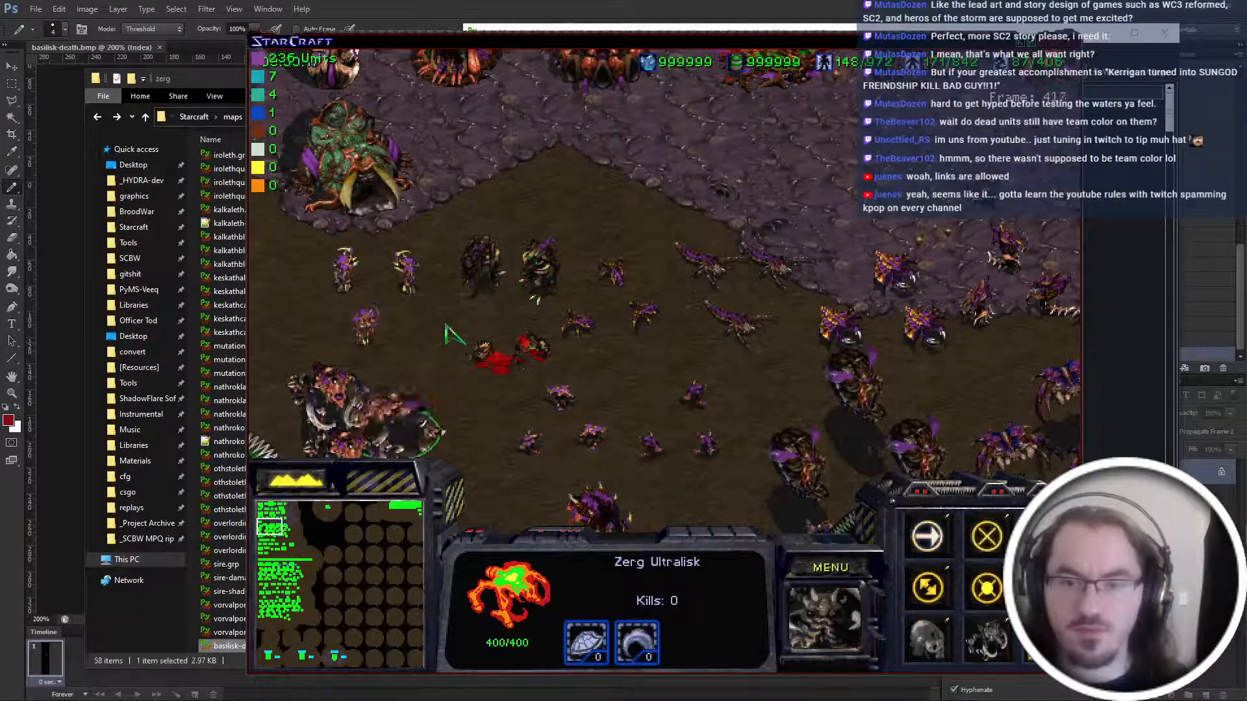
Move the selected Ultralisk around the dead Basilisk's remnants to inspect them, and pause the game.
{"action": "right_click", "coordinate": [410, 406]}
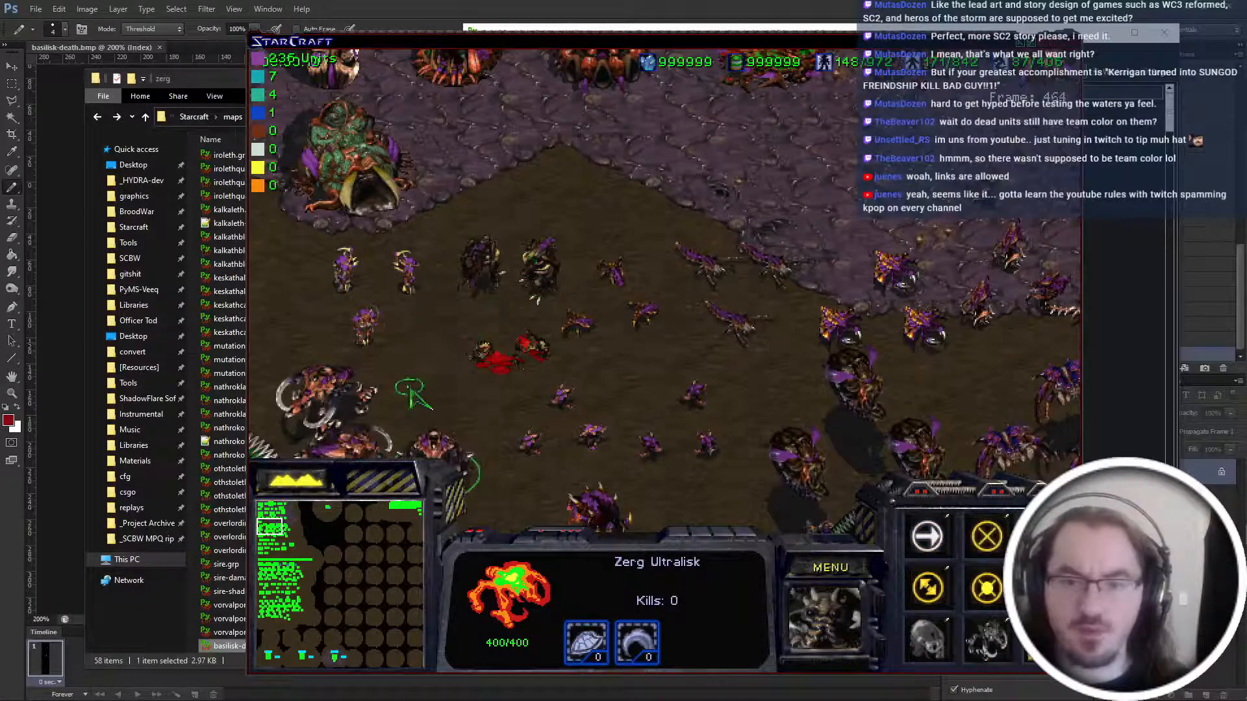
{"action": "right_click", "coordinate": [549, 389]}
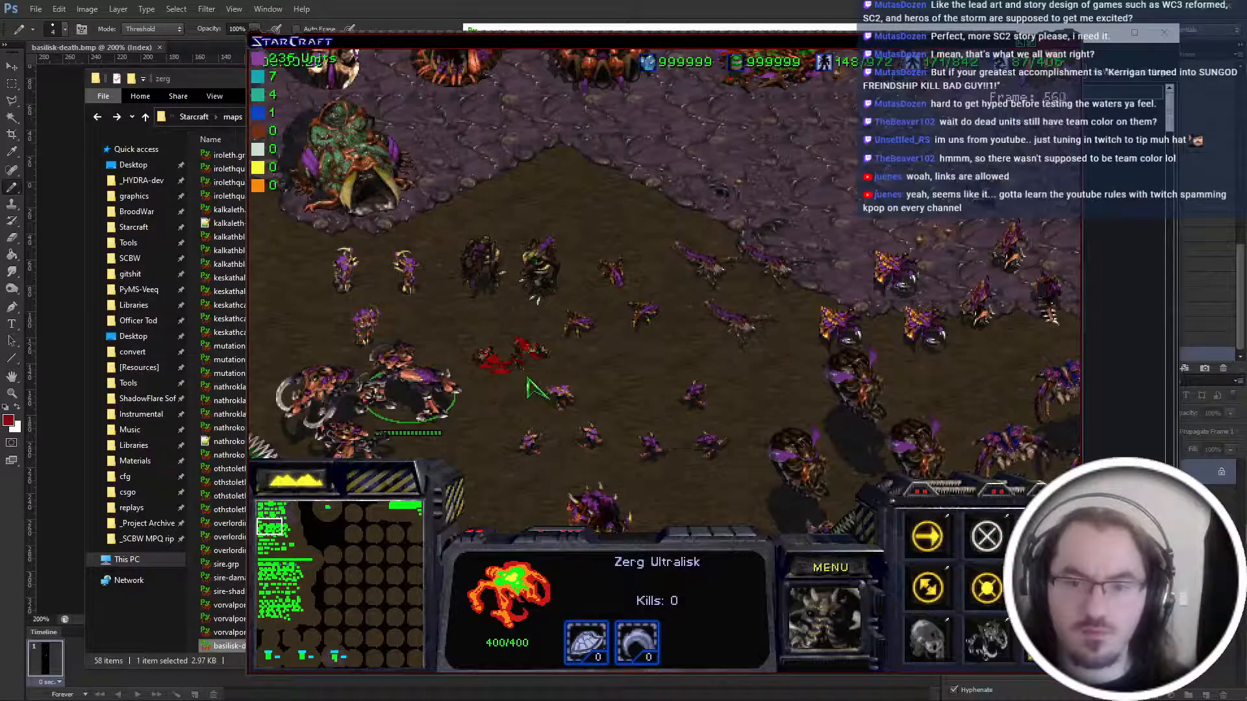
{"action": "left_click", "coordinate": [831, 567]}
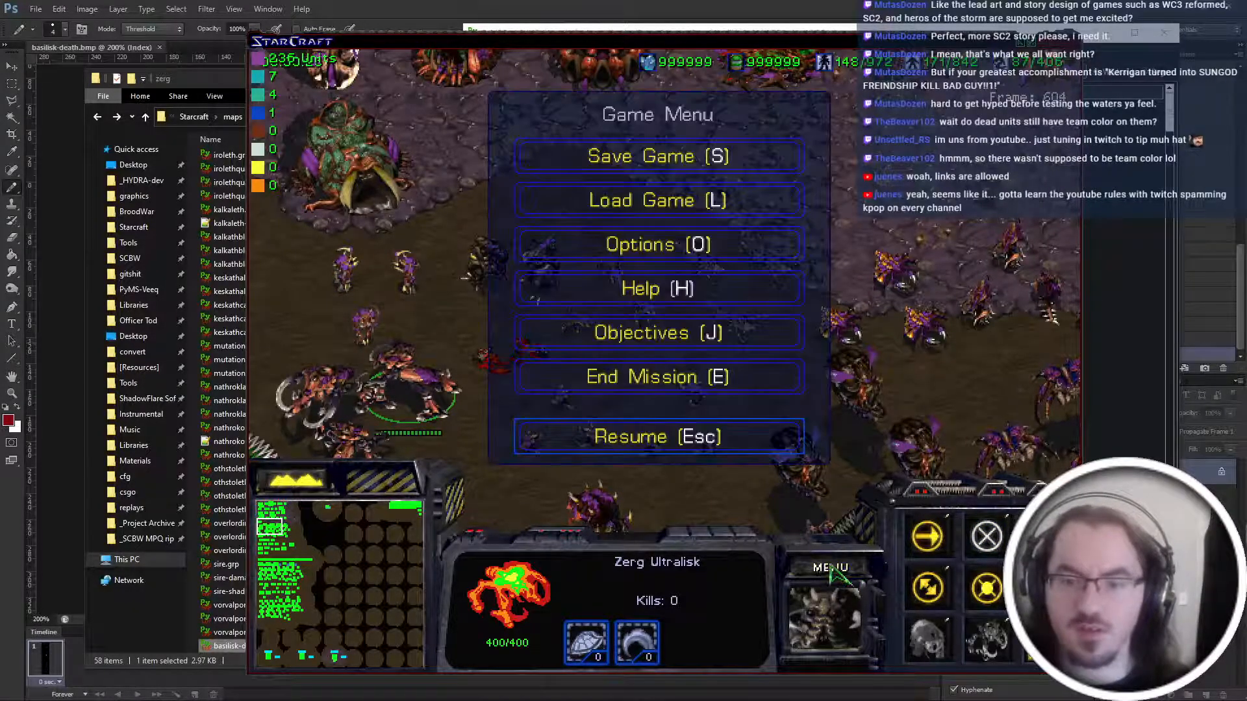
Switch to Photoshop and undo the Indexed Color conversion of basilisk-death.bmp to get its layers back.
{"action": "key", "text": "alt+Tab"}
{"action": "key", "text": "ctrl+plus"}
{"action": "key", "text": "ctrl+plus"}
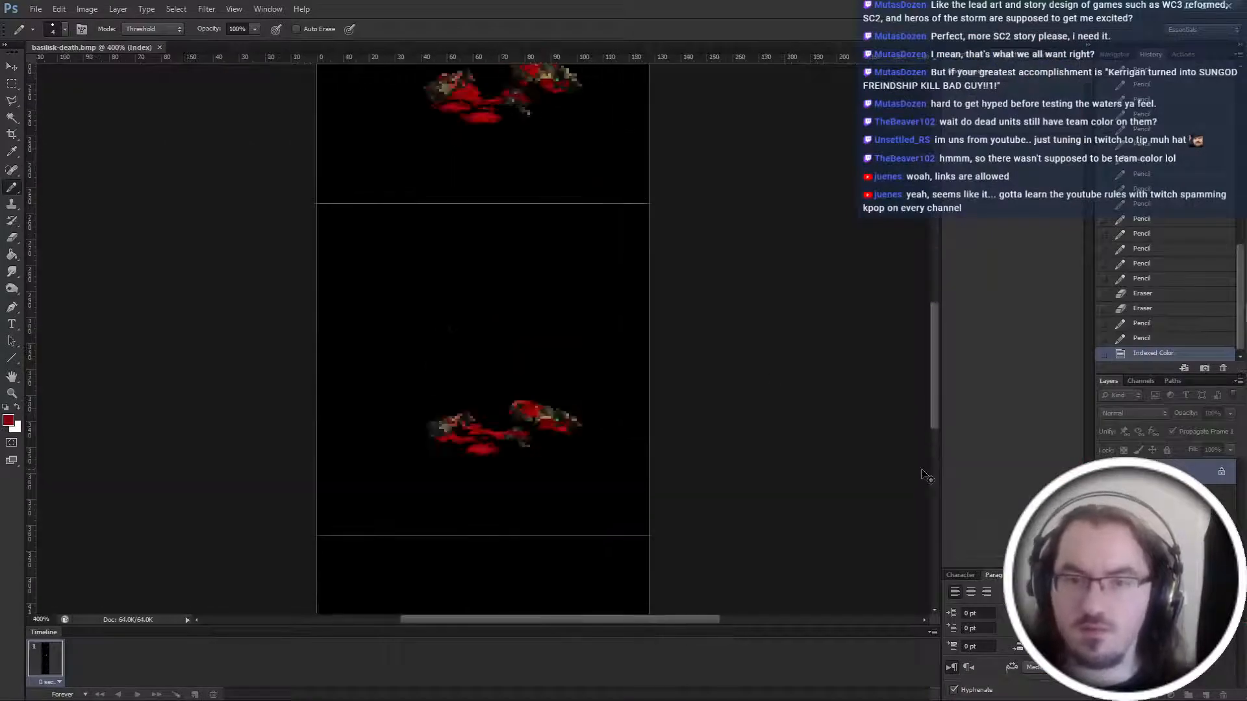
{"action": "key", "text": "ctrl+z"}
{"action": "key", "text": "ctrl+plus"}
{"action": "key", "text": "ctrl+plus"}
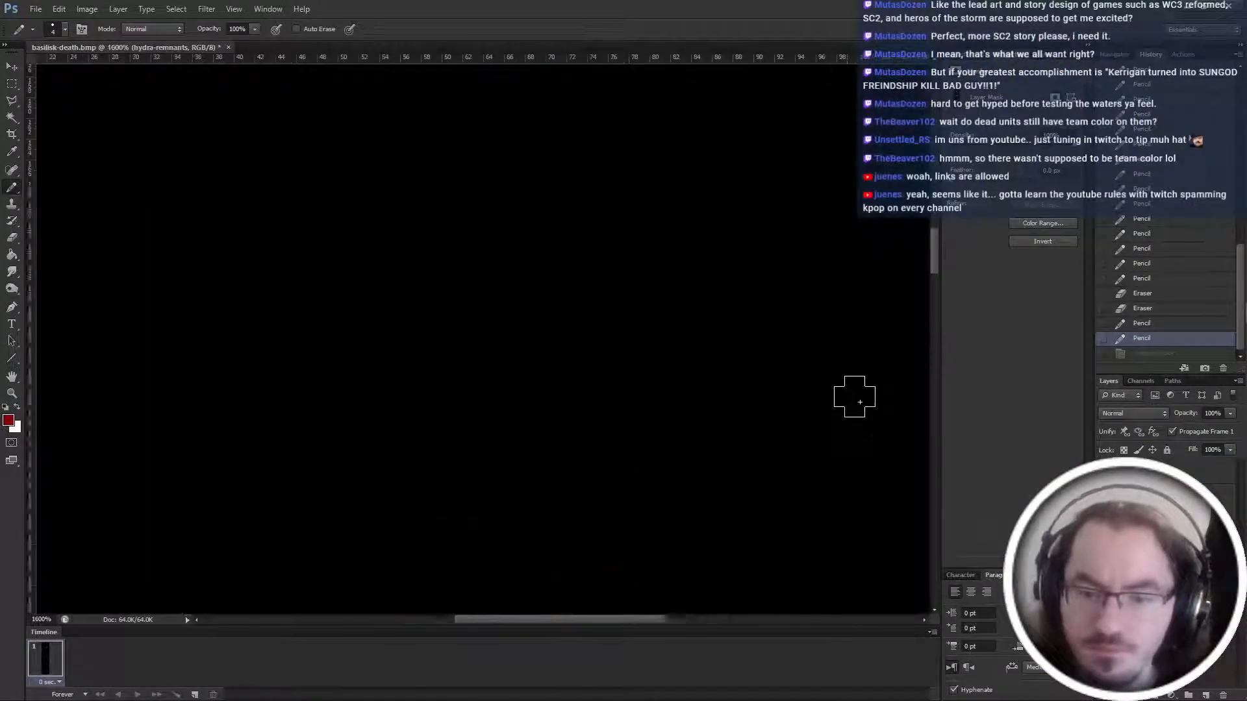
{"action": "scroll", "coordinate": [864, 416], "scroll_direction": "down", "scroll_amount": 3}
{"action": "key", "text": "ctrl+alt+z"}
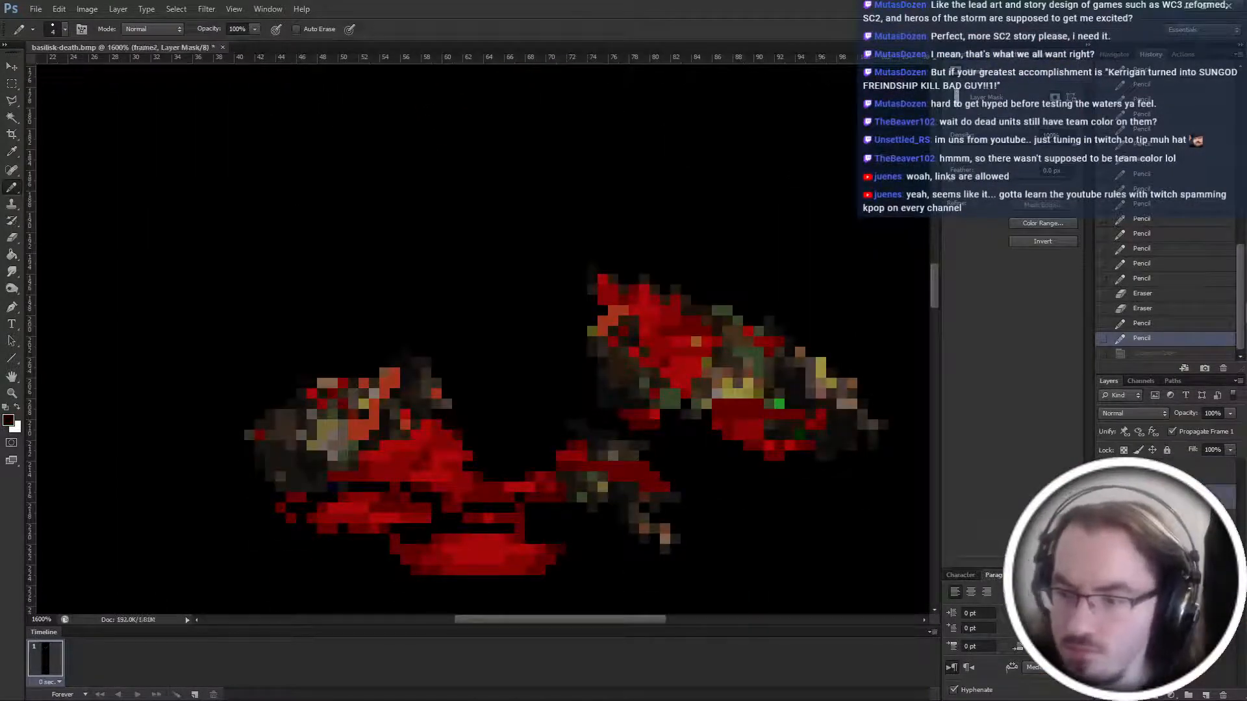
Mask out the stray pixels along the upper edge of the right-hand remnants on the frame2 layer mask.
{"action": "left_click_drag", "start_coordinate": [595, 279], "coordinate": [670, 265]}
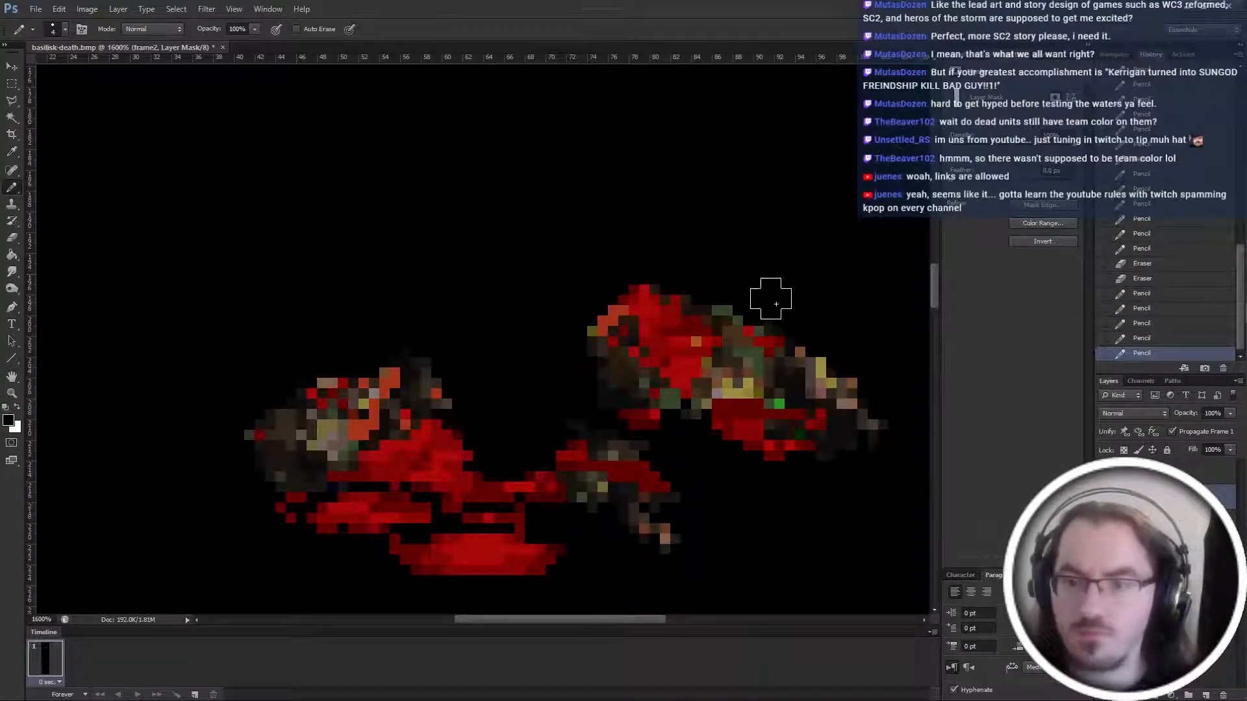
{"action": "left_click", "coordinate": [771, 304]}
{"action": "scroll", "coordinate": [771, 304], "scroll_direction": "up", "scroll_amount": 2}
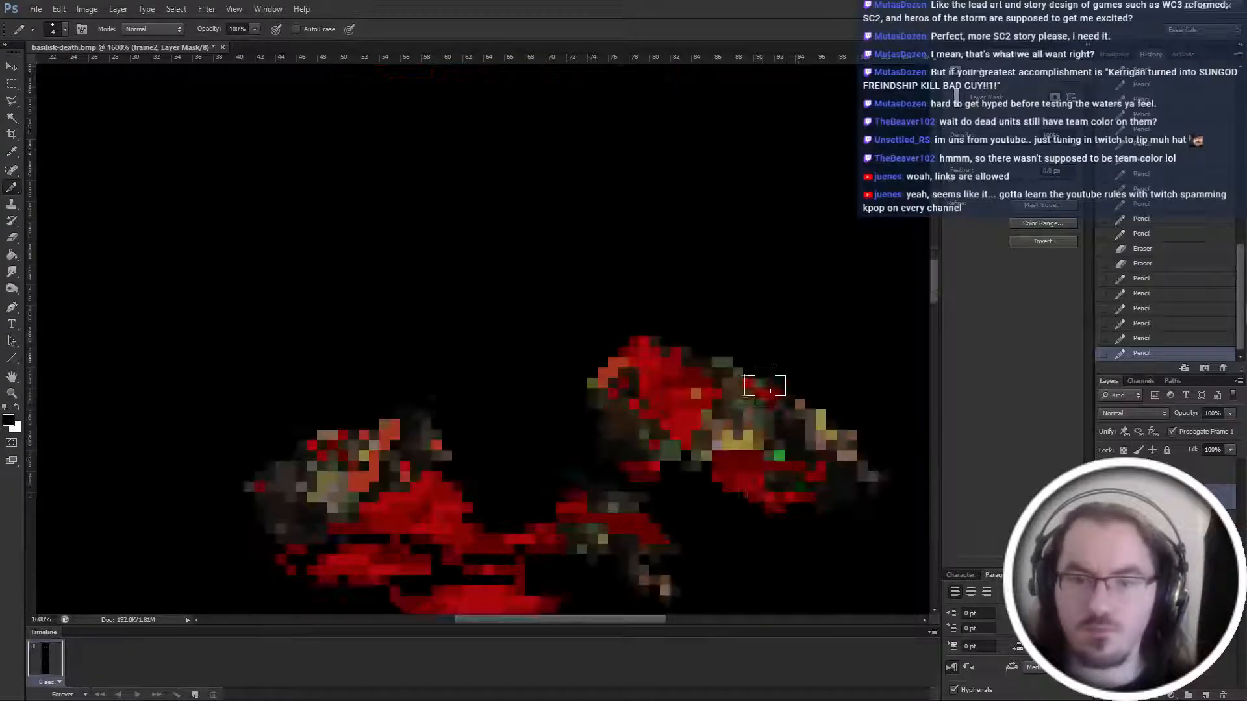
{"action": "scroll", "coordinate": [771, 391], "scroll_direction": "down", "scroll_amount": 5}
{"action": "scroll", "coordinate": [758, 495], "scroll_direction": "up", "scroll_amount": 4}
{"action": "mouse_move", "coordinate": [1239, 627]}
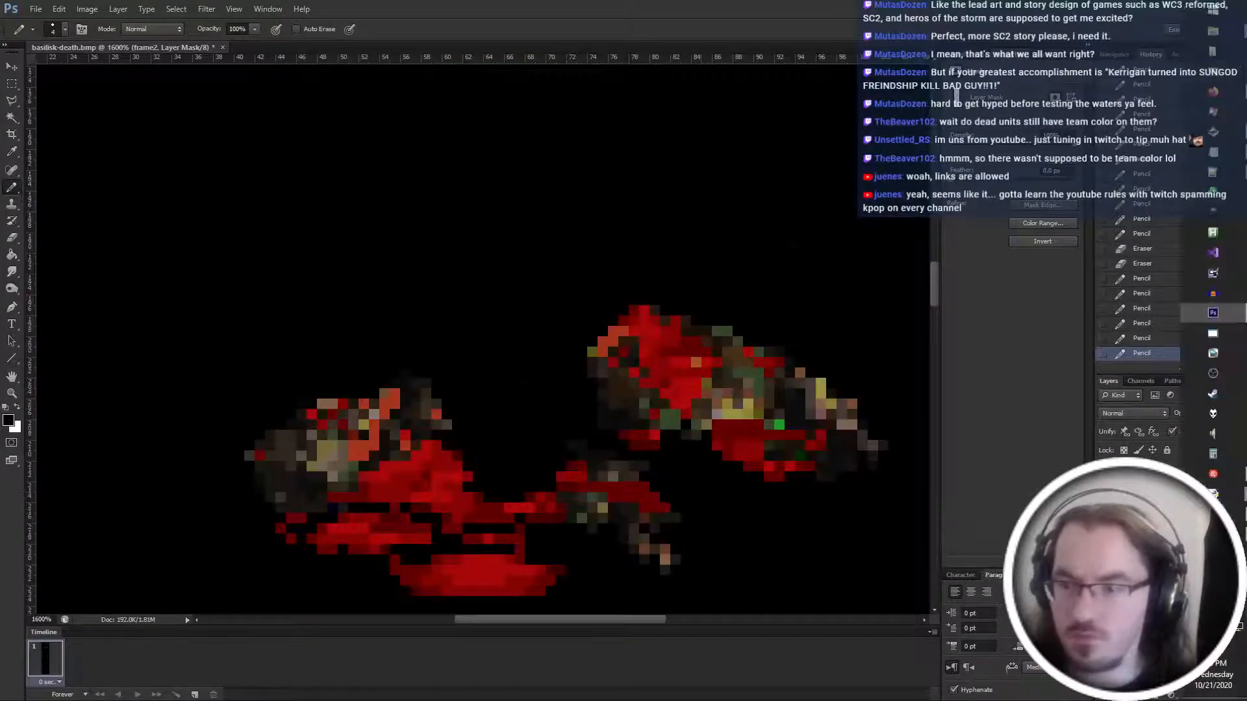
Mask out the pixels sticking up from the large blood pool on the frame1 and hydra-remnants layer masks.
{"action": "left_click", "coordinate": [1143, 473]}
{"action": "scroll", "coordinate": [598, 468], "scroll_direction": "up", "scroll_amount": 5}
{"action": "scroll", "coordinate": [602, 465], "scroll_direction": "down", "scroll_amount": 10}
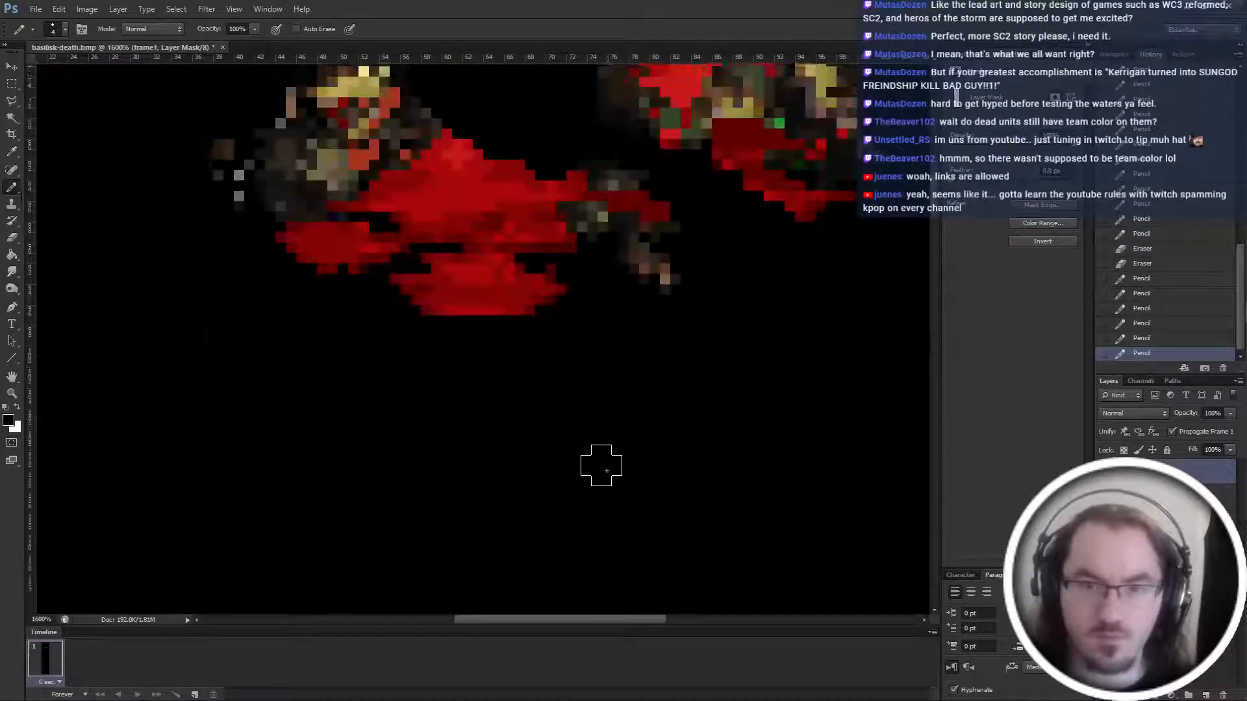
{"action": "scroll", "coordinate": [606, 471], "scroll_direction": "up", "scroll_amount": 6}
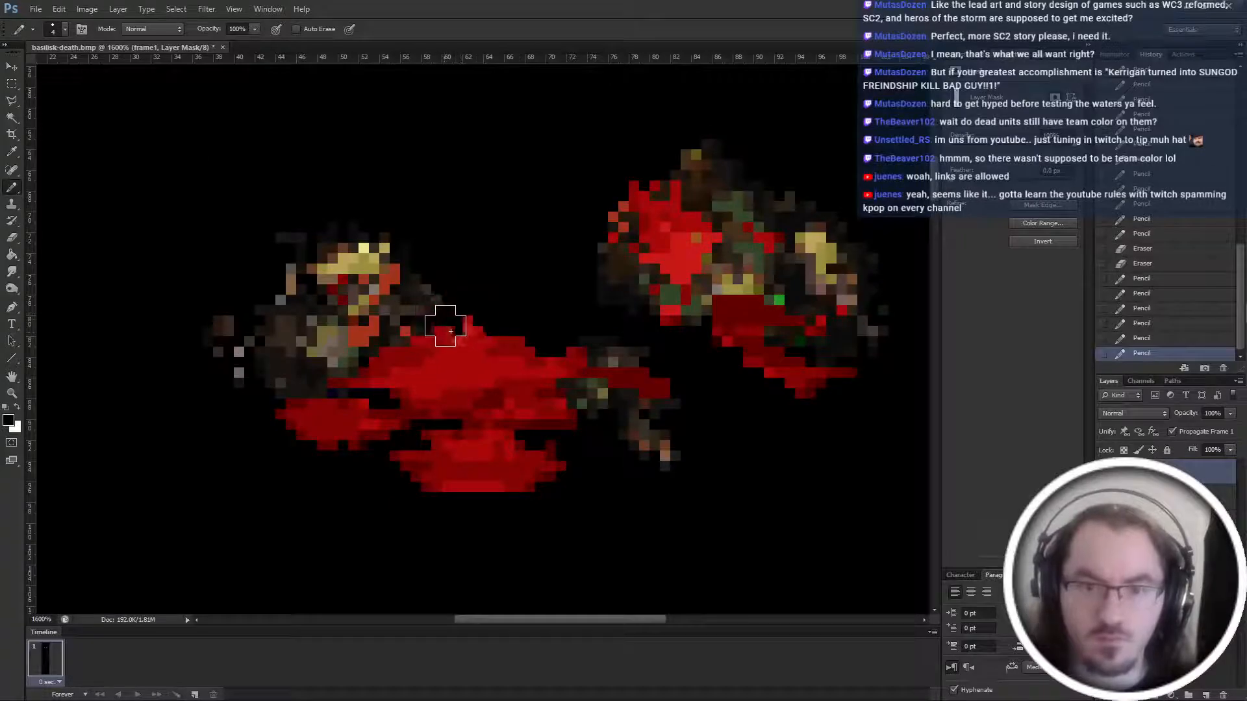
{"action": "left_click", "coordinate": [450, 331]}
{"action": "left_click", "coordinate": [448, 338]}
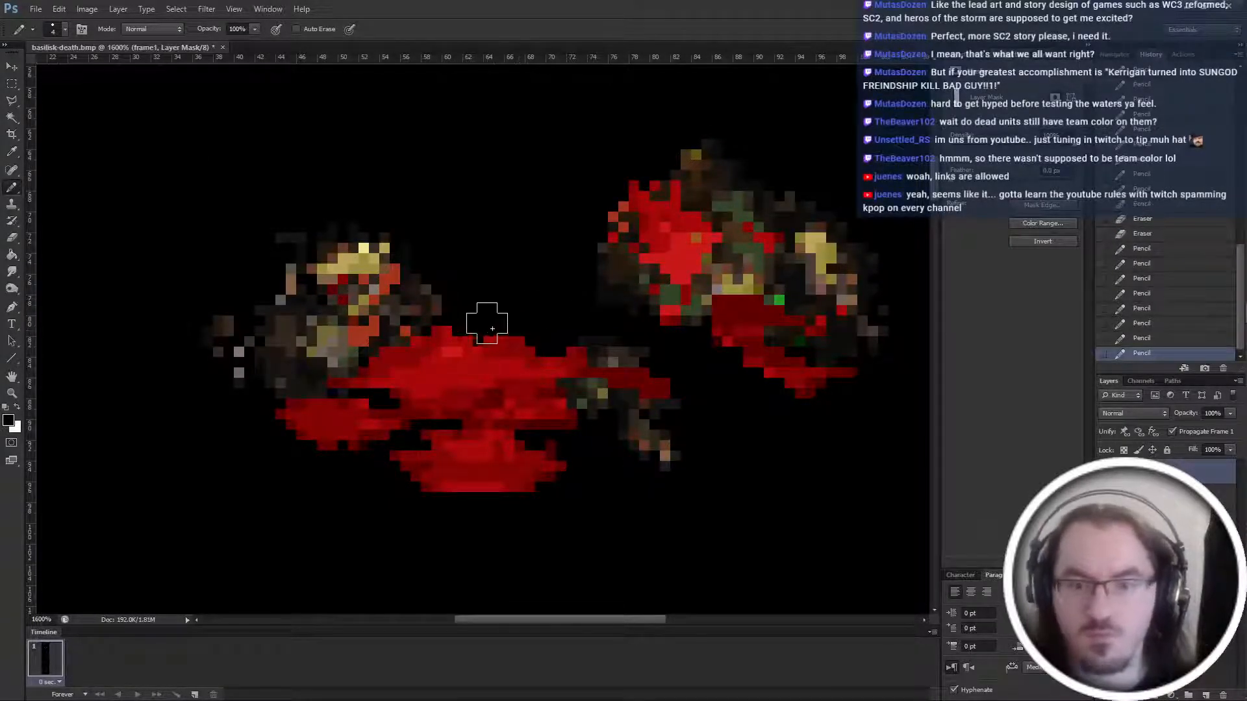
{"action": "left_click", "coordinate": [492, 328]}
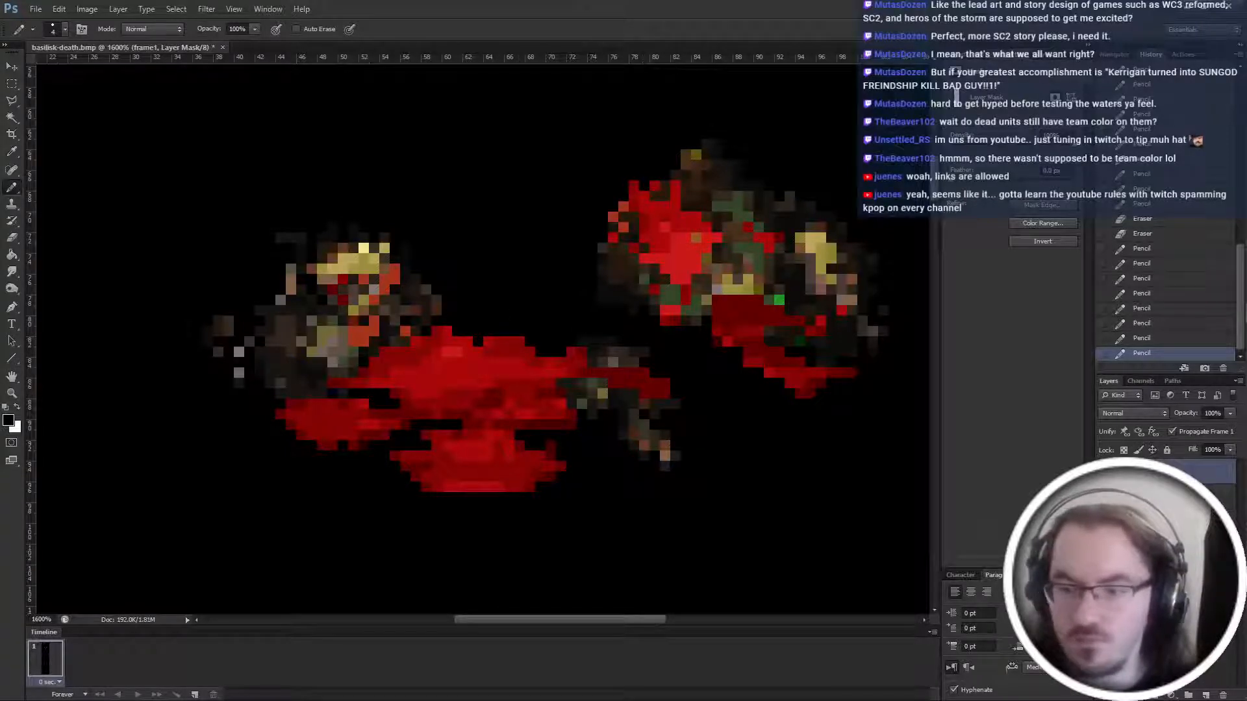
{"action": "key", "text": "alt+["}
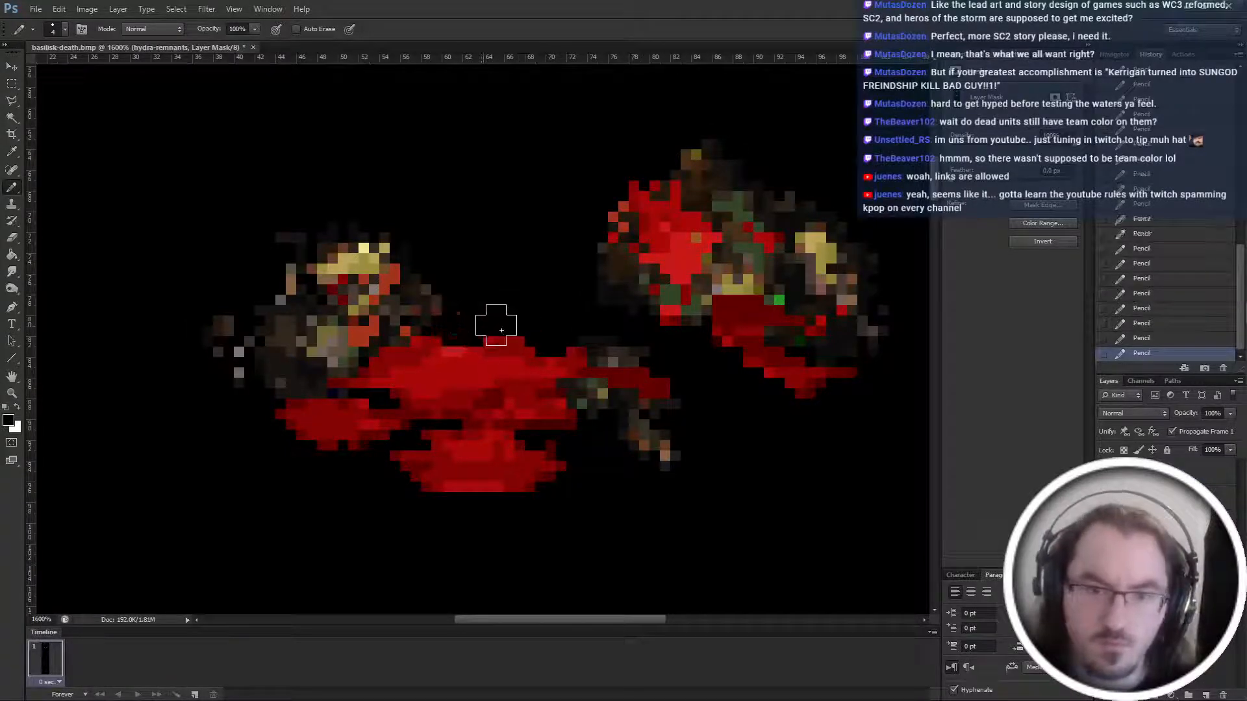
{"action": "left_click", "coordinate": [517, 341]}
Sample a dark red from the blood pool and pencil in its upper edge on the bloodunder layer.
{"action": "key", "text": "alt+["}
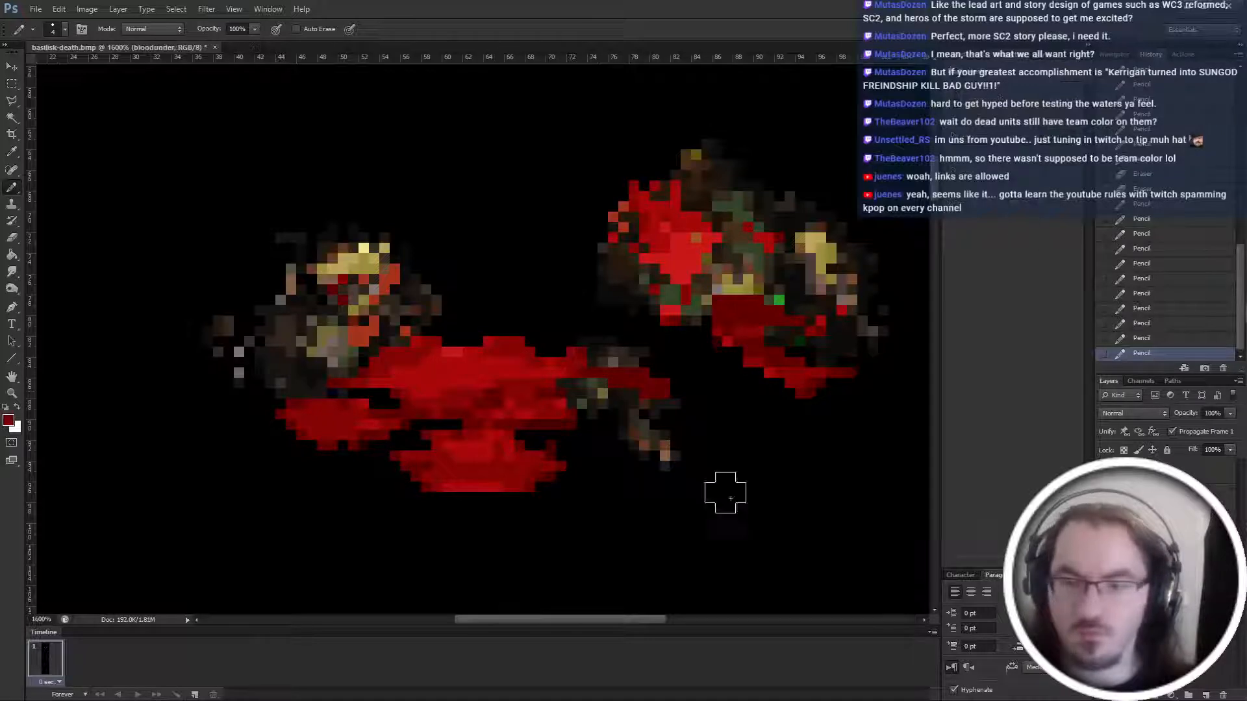
{"action": "left_click", "coordinate": [399, 359], "text": "alt"}
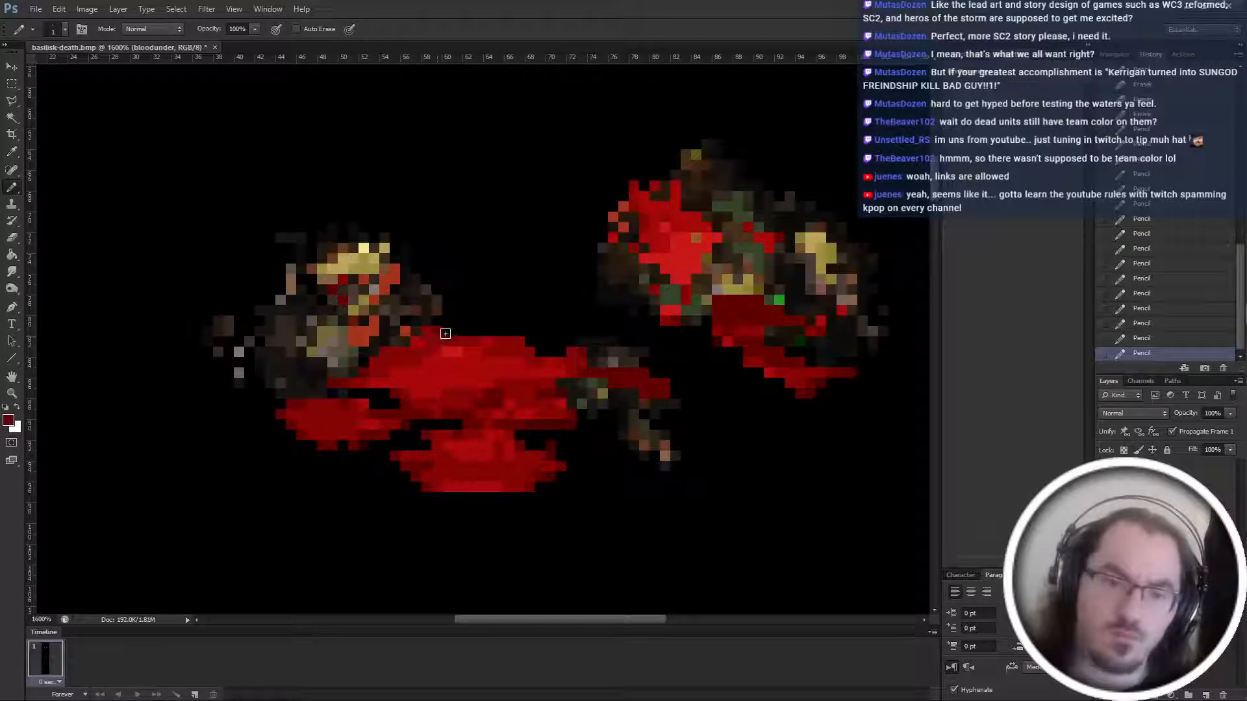
{"action": "left_click", "coordinate": [442, 332]}
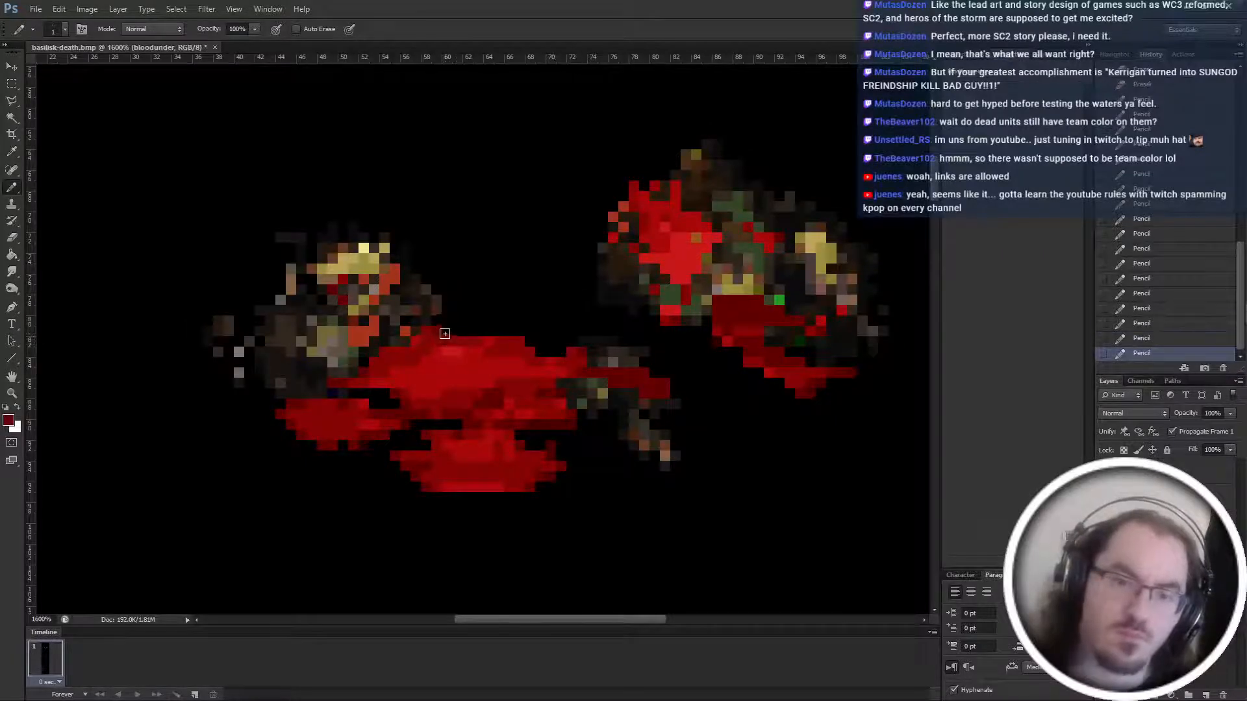
{"action": "key", "text": "ctrl+minus"}
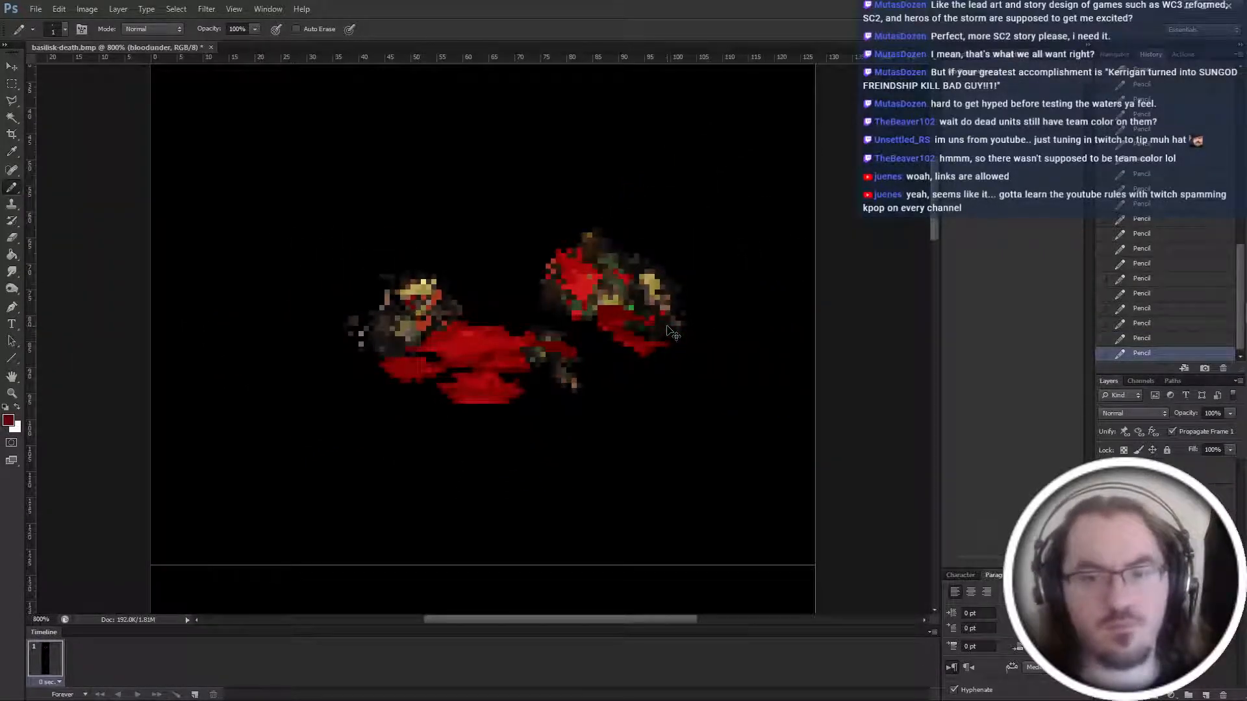
Recolor the orange and bright pixels on the left and top edge of the right-hand remnants with sampled reds on the frame1 layer.
{"action": "key", "text": "ctrl+plus"}
{"action": "key", "text": "ctrl+plus"}
{"action": "key", "text": "ctrl+minus"}
{"action": "scroll", "coordinate": [620, 338], "scroll_direction": "up", "scroll_amount": 2}
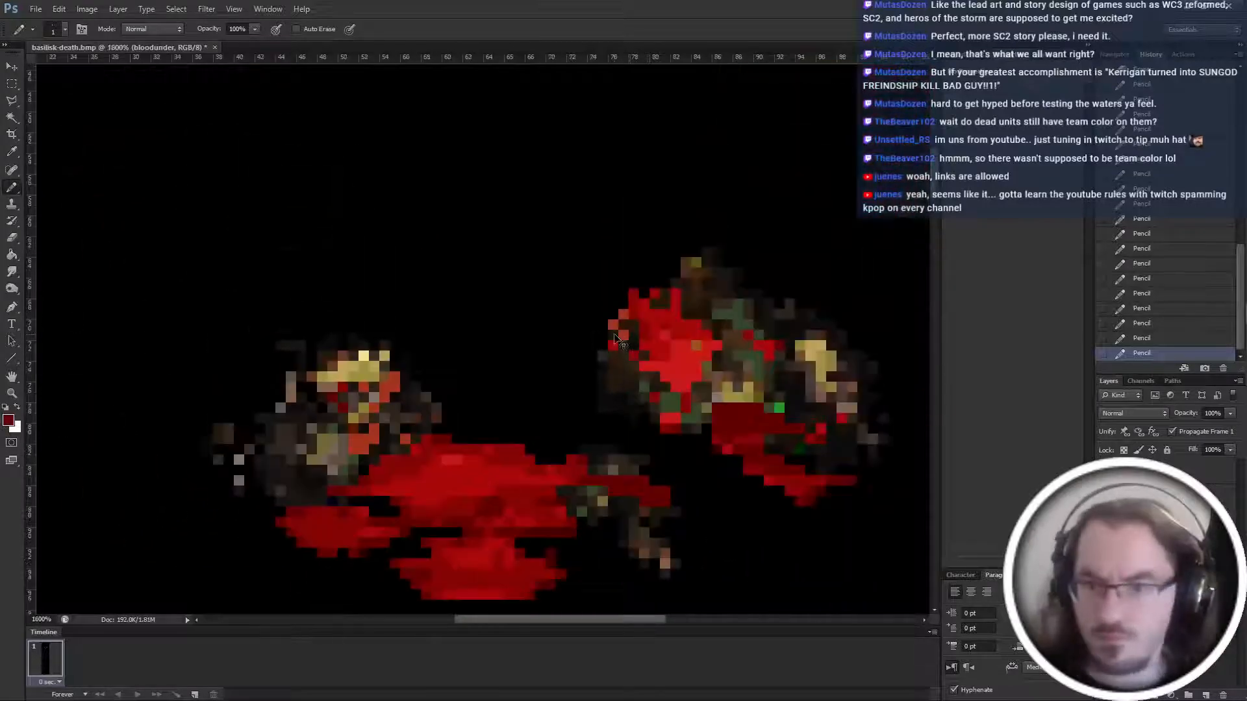
{"action": "scroll", "coordinate": [617, 339], "scroll_direction": "right", "scroll_amount": 2}
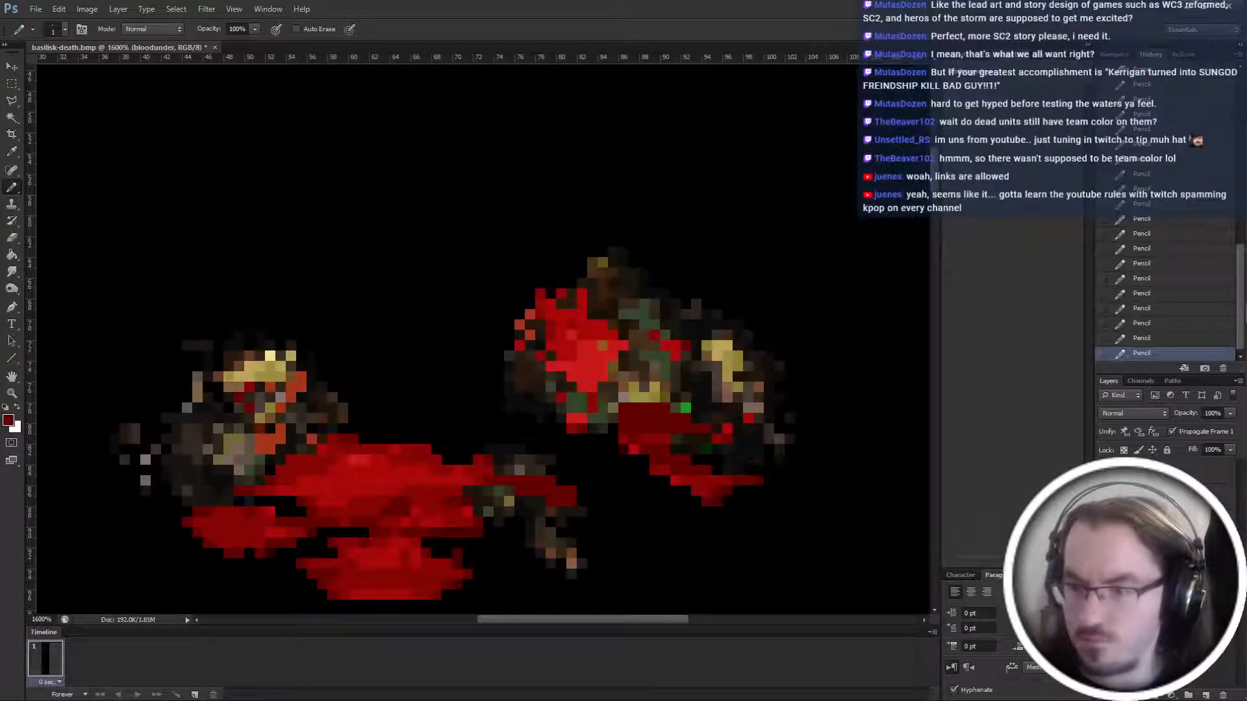
{"action": "key", "text": "alt+bracketright"}
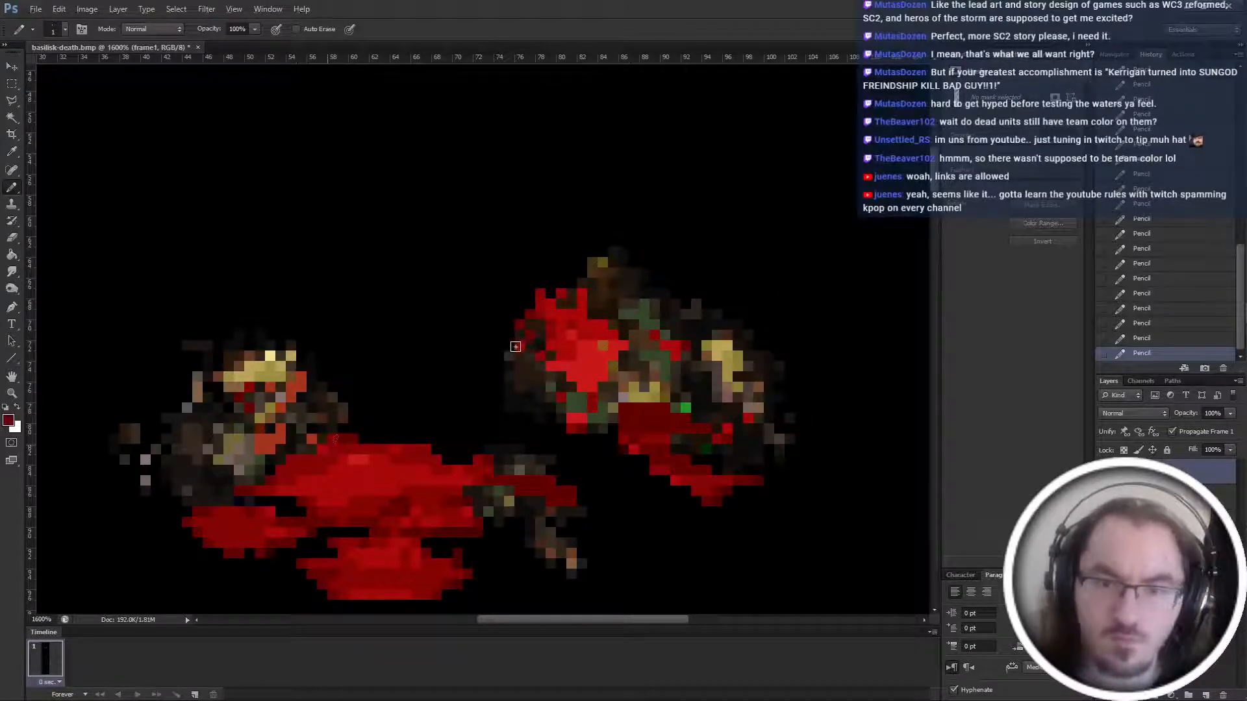
{"action": "left_click", "coordinate": [327, 447]}
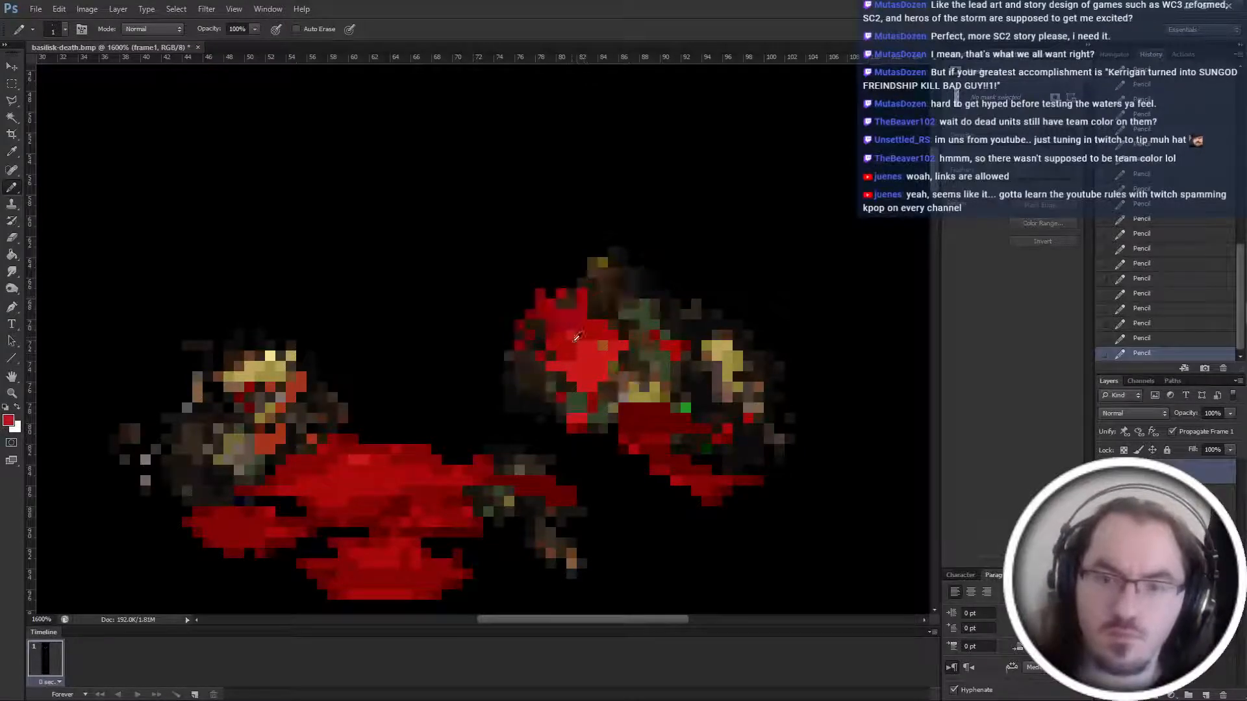
{"action": "left_click", "coordinate": [583, 321]}
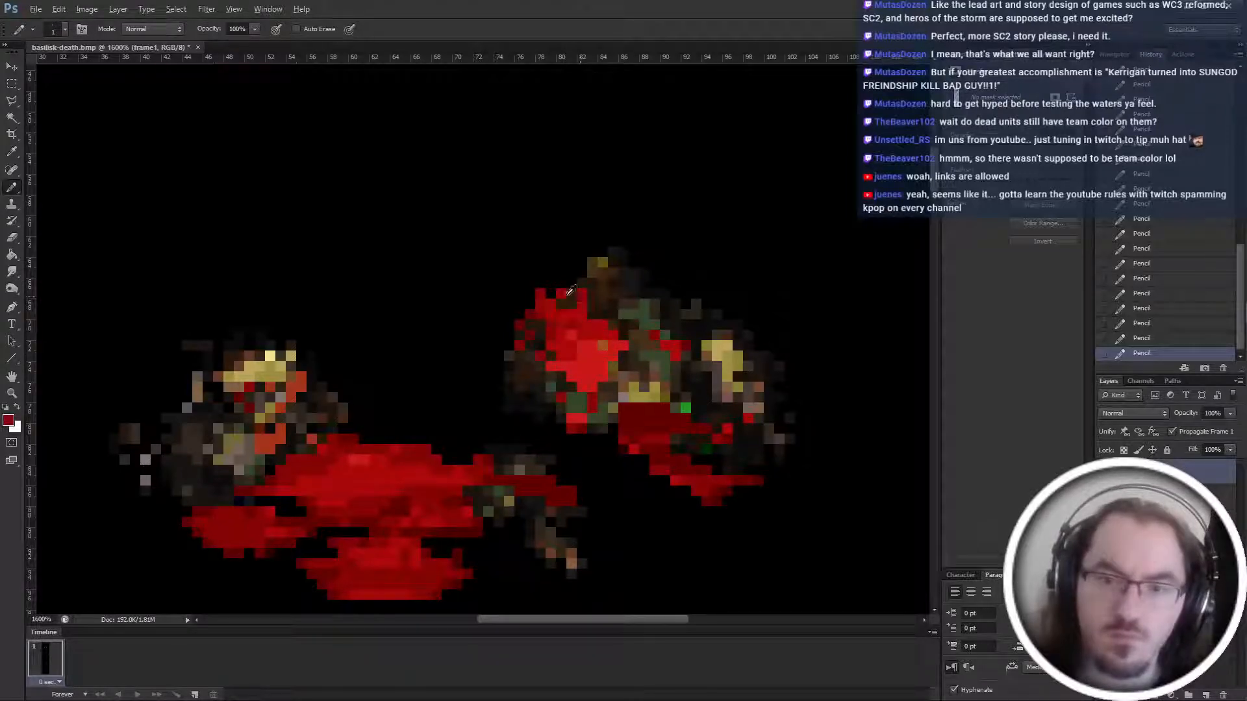
{"action": "left_click", "coordinate": [567, 289]}
{"action": "scroll", "coordinate": [658, 382], "scroll_direction": "down", "scroll_amount": 2}
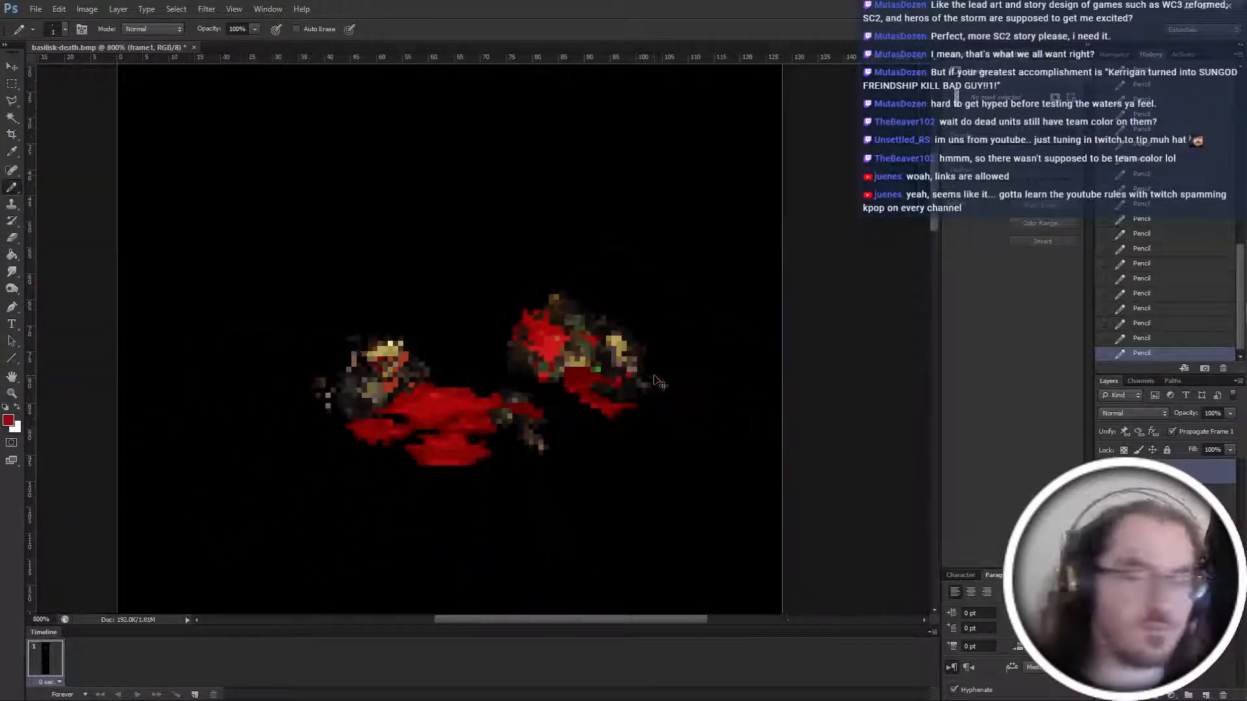
Mask out the pointed lower tip of the blood under the right-hand remnants using the layer masks.
{"action": "scroll", "coordinate": [658, 382], "scroll_direction": "up", "scroll_amount": 1}
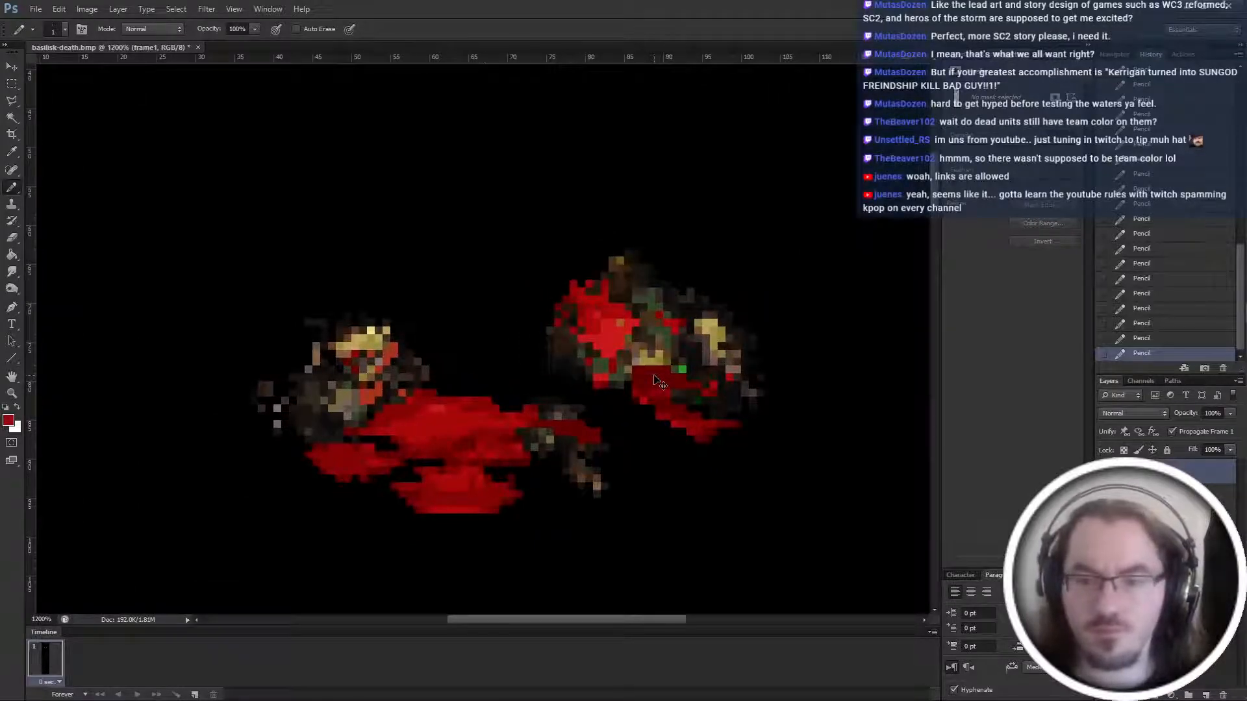
{"action": "scroll", "coordinate": [658, 382], "scroll_direction": "up", "scroll_amount": 3}
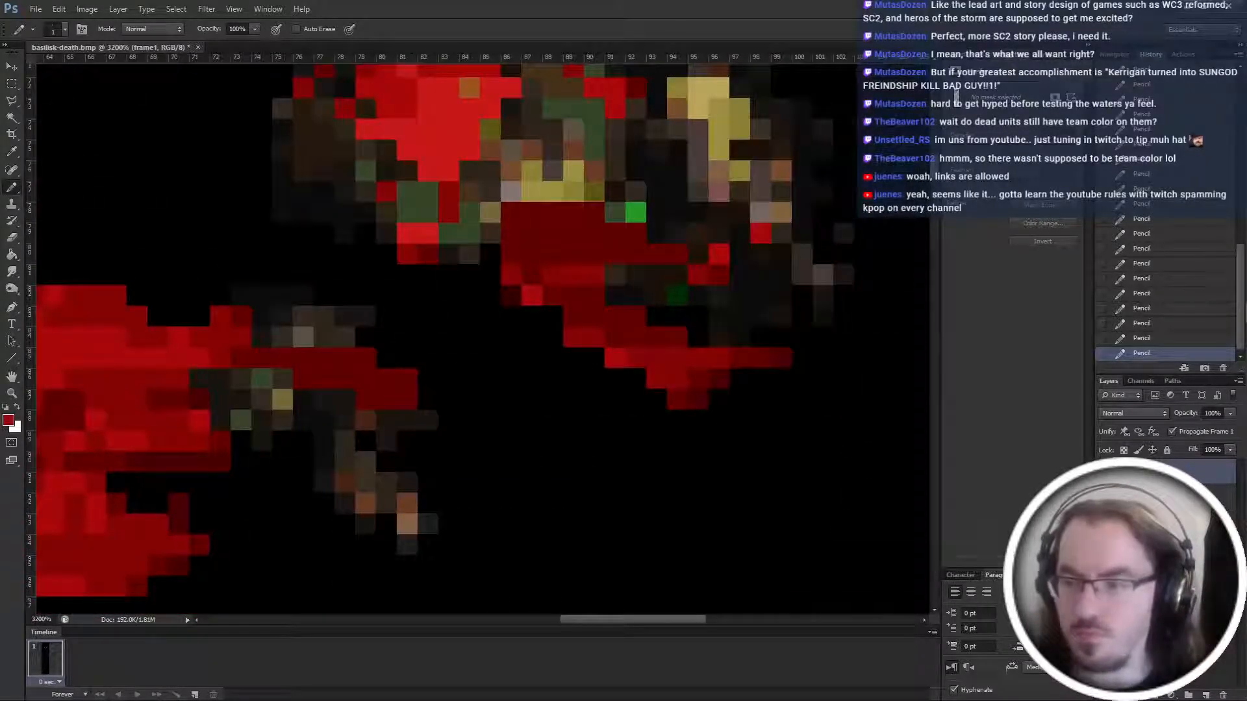
{"action": "left_click", "coordinate": [1155, 473]}
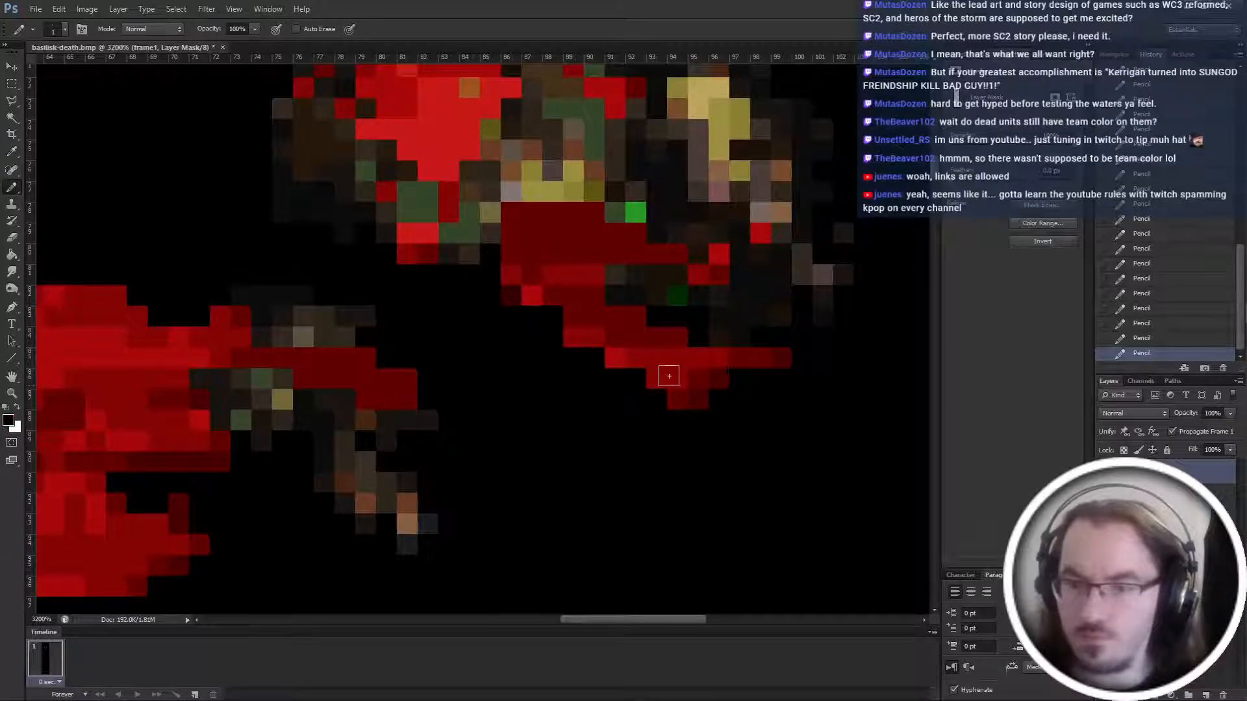
{"action": "mouse_move", "coordinate": [669, 376]}
{"action": "left_mouse_down"}
{"action": "mouse_move", "coordinate": [749, 372]}
{"action": "mouse_move", "coordinate": [682, 393]}
{"action": "mouse_move", "coordinate": [708, 386]}
{"action": "left_mouse_up"}
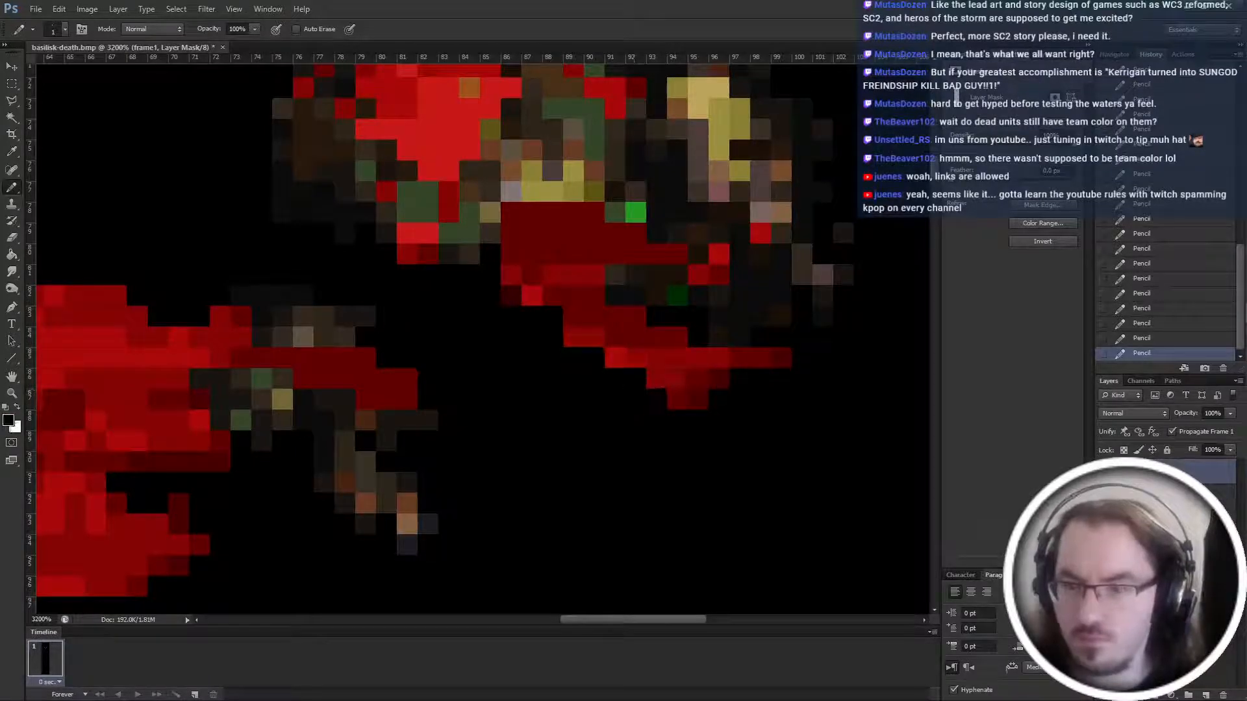
{"action": "left_click", "coordinate": [1155, 500]}
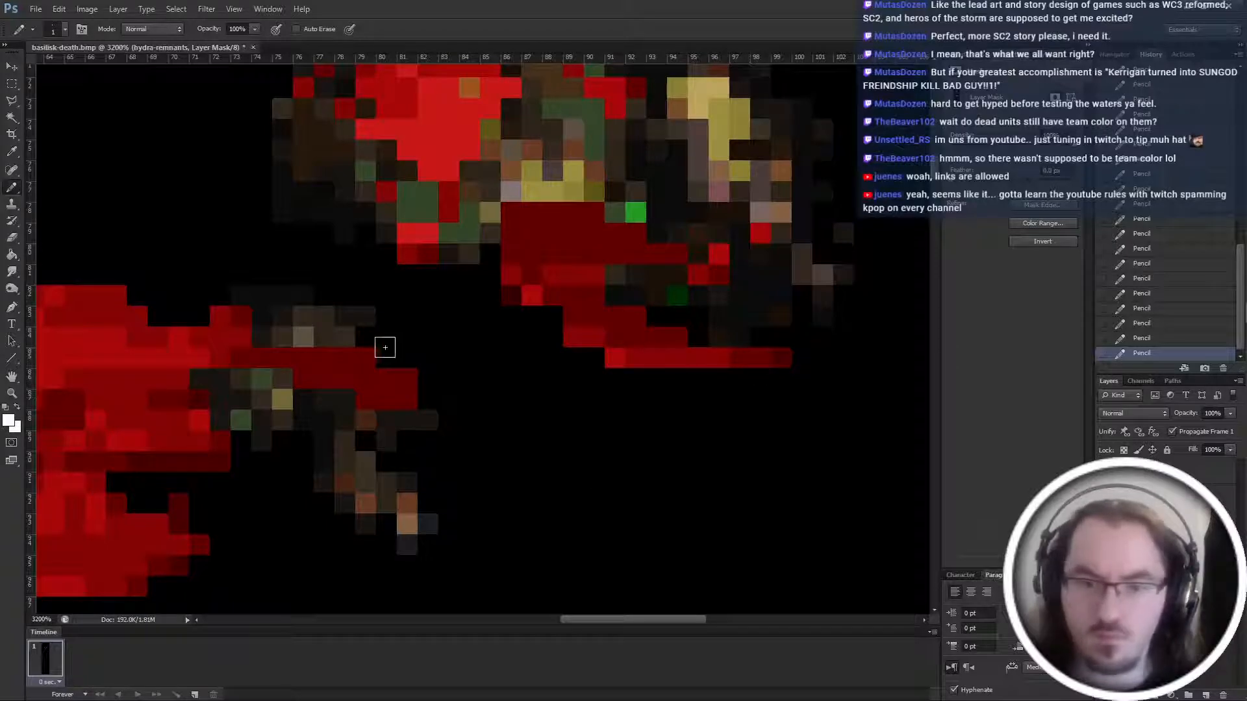
{"action": "left_click", "coordinate": [1154, 525]}
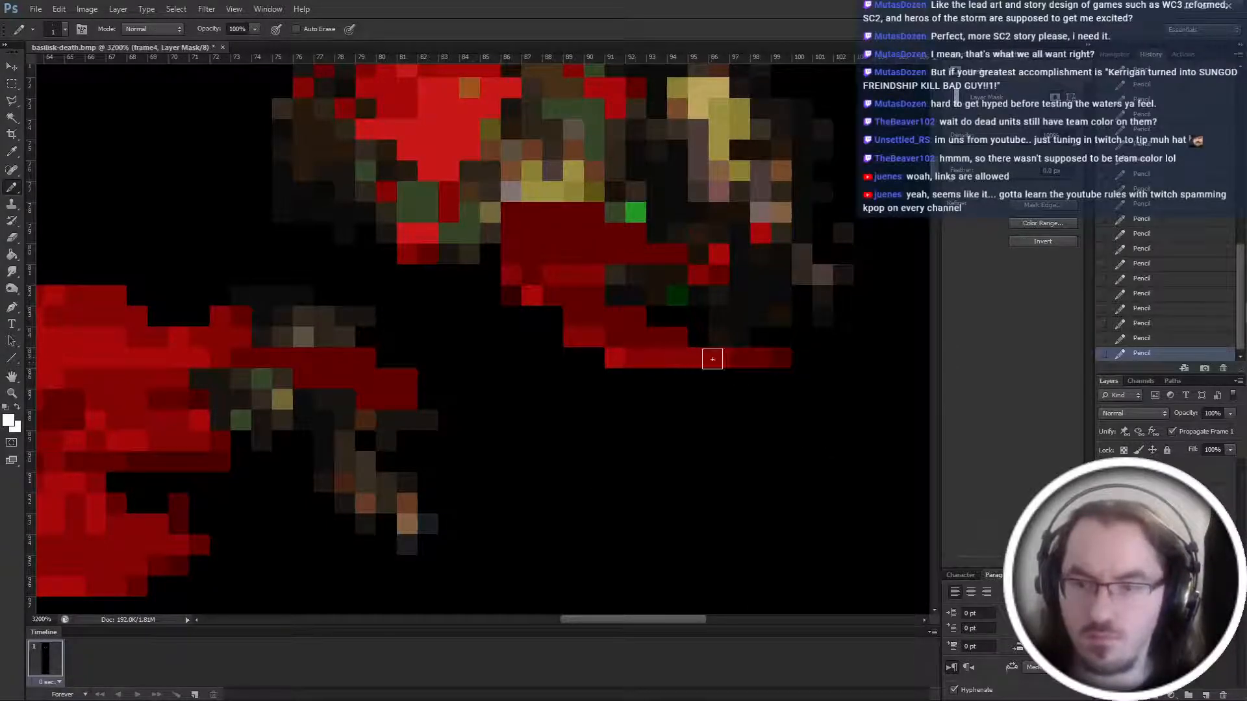
Recolor the bright lowest row of blood under the right-hand remnants with sampled darker reds on the frame1 layer.
{"action": "key", "text": "ctrl+2"}
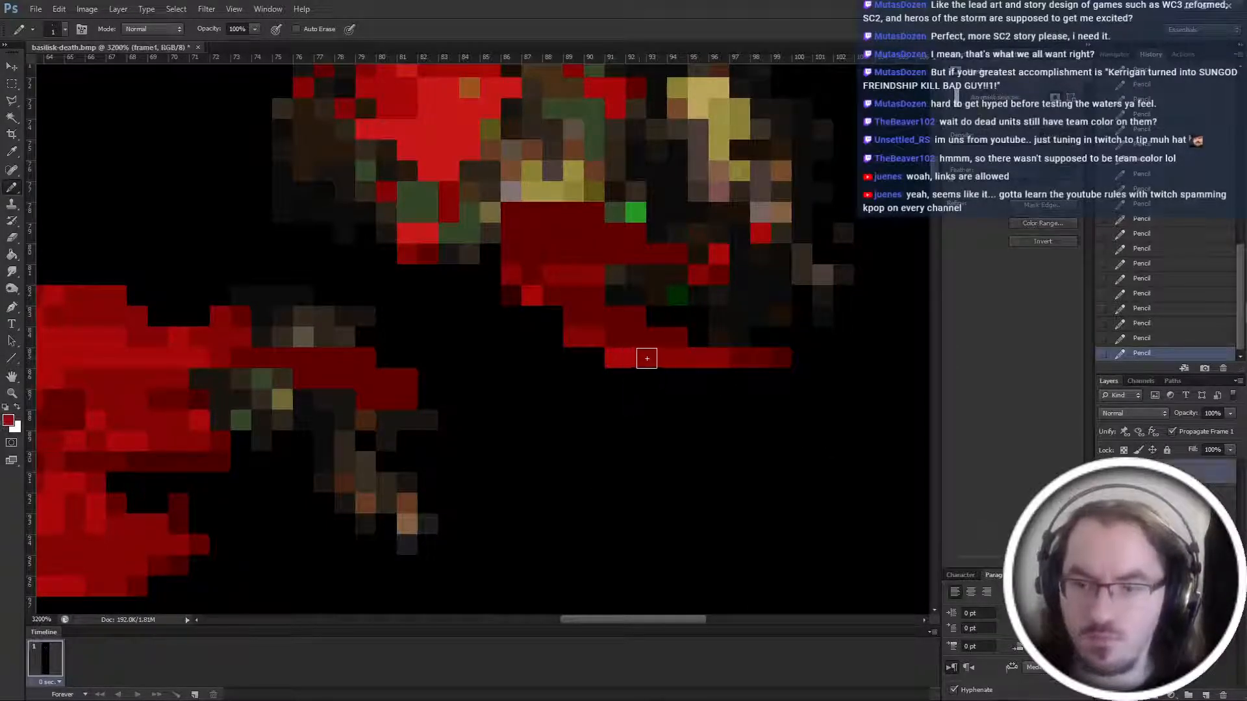
{"action": "left_click_drag", "start_coordinate": [647, 359], "coordinate": [747, 359]}
{"action": "left_click_drag", "start_coordinate": [630, 358], "coordinate": [747, 360]}
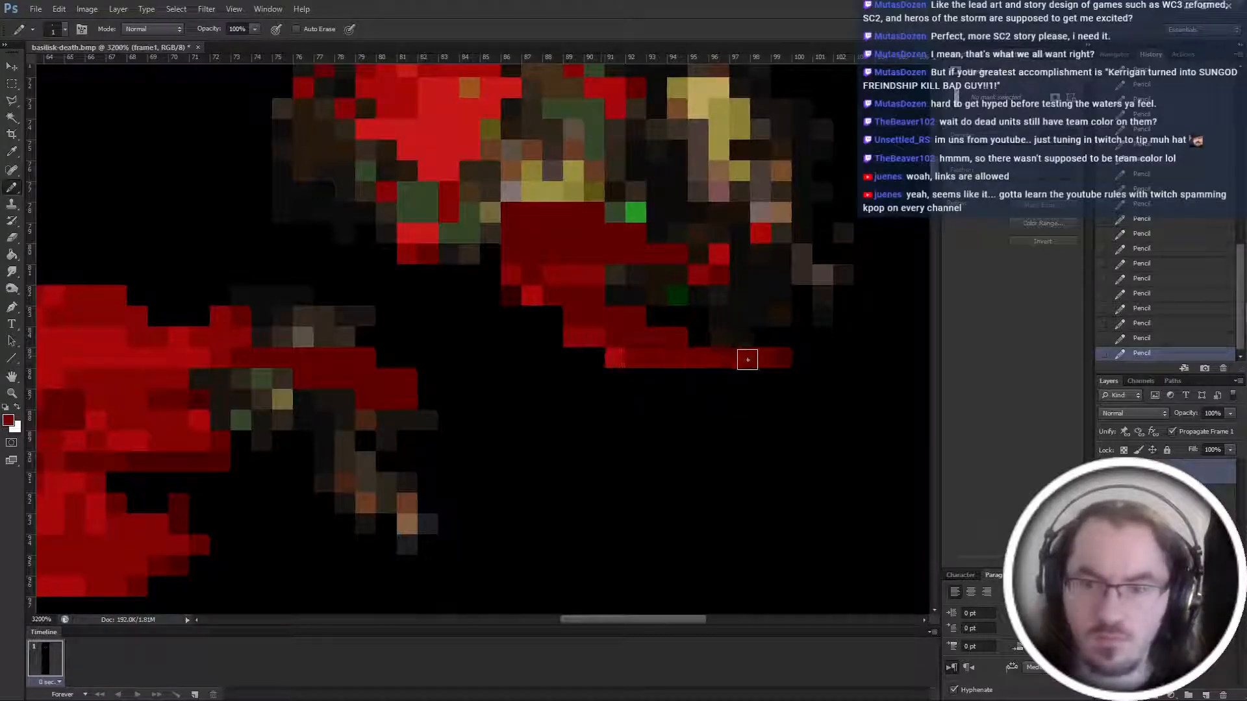
{"action": "left_click_drag", "start_coordinate": [647, 358], "coordinate": [616, 358]}
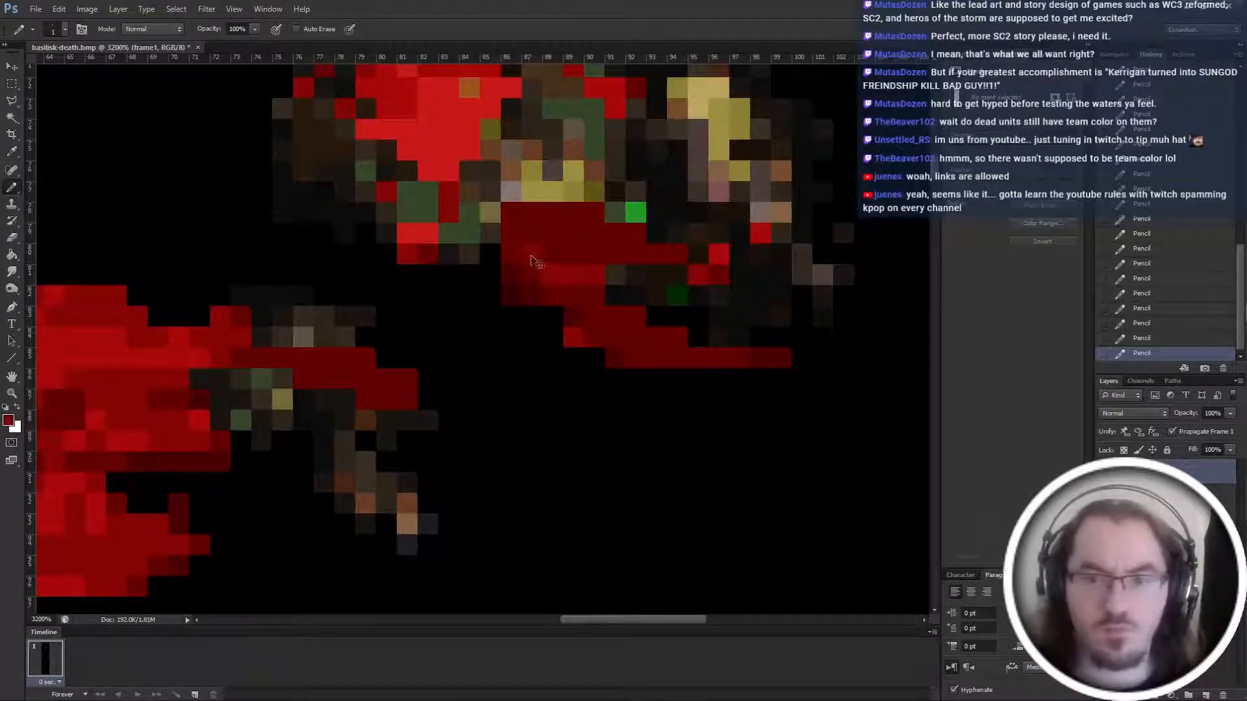
Sample dark reds and darken the bright pixels along the lower-left edge of the right-hand remnants and their blood.
{"action": "scroll", "coordinate": [528, 298], "scroll_direction": "up", "scroll_amount": 1}
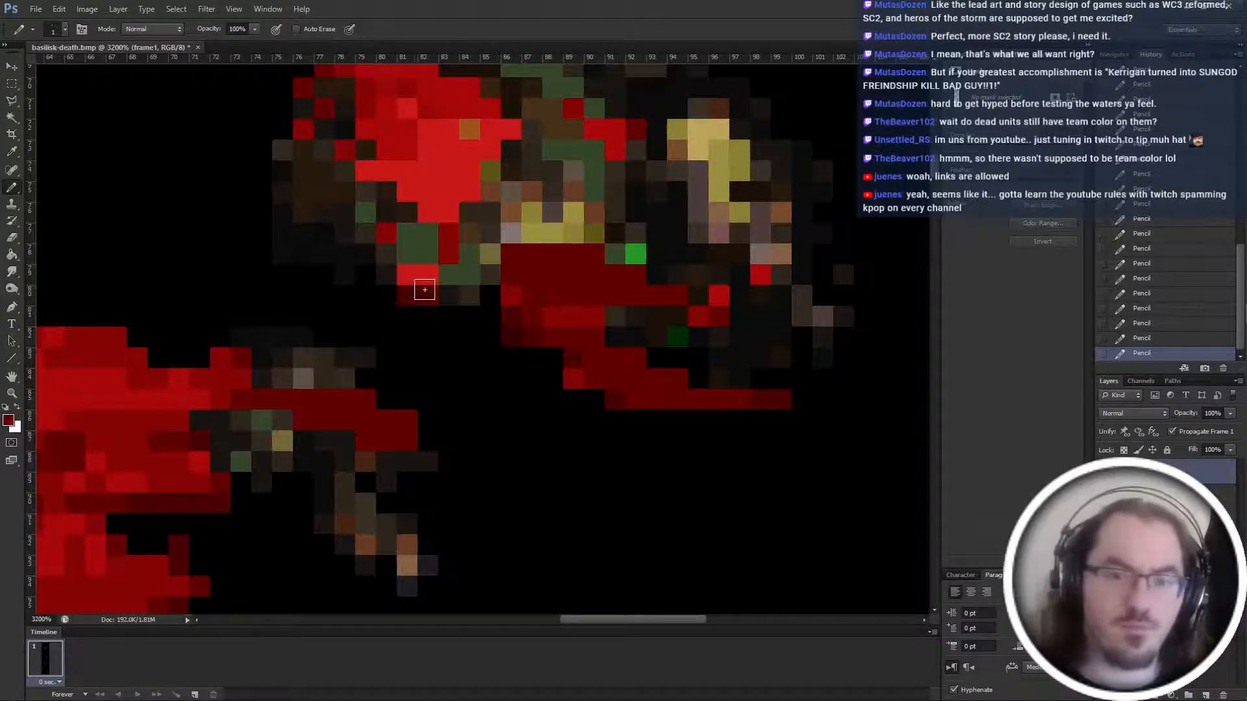
{"action": "left_click", "coordinate": [530, 320], "text": "alt"}
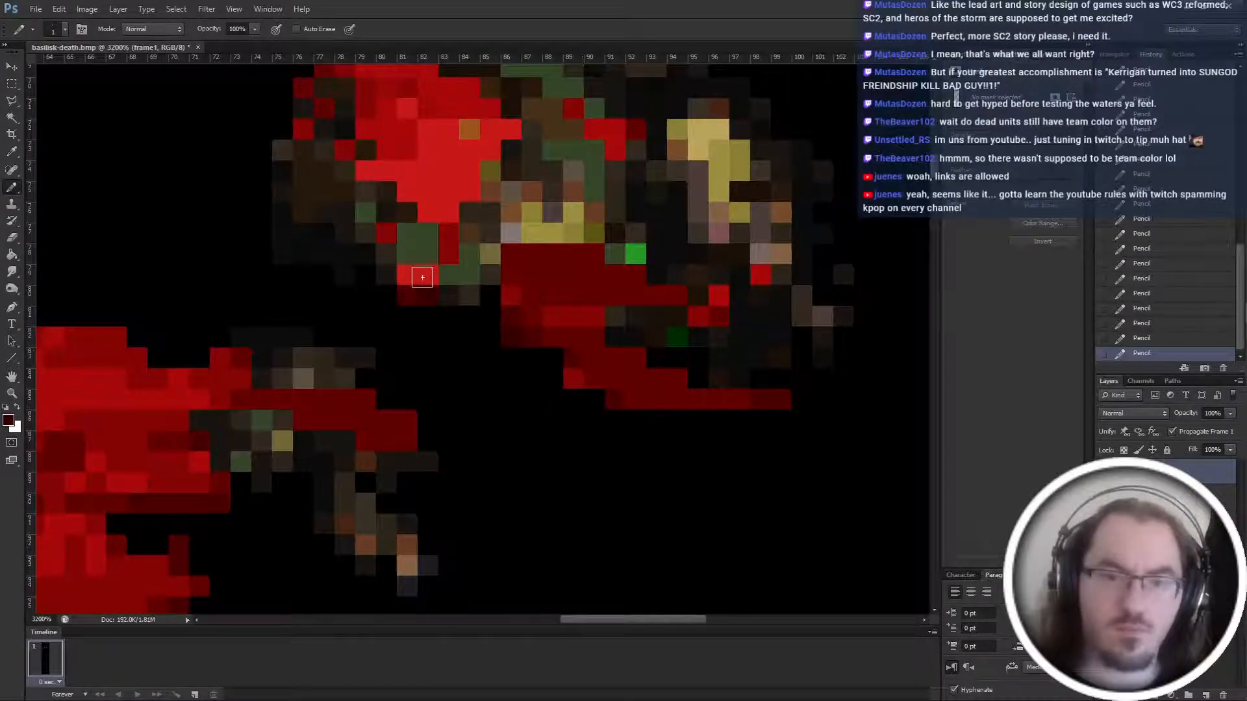
{"action": "left_click", "coordinate": [422, 277]}
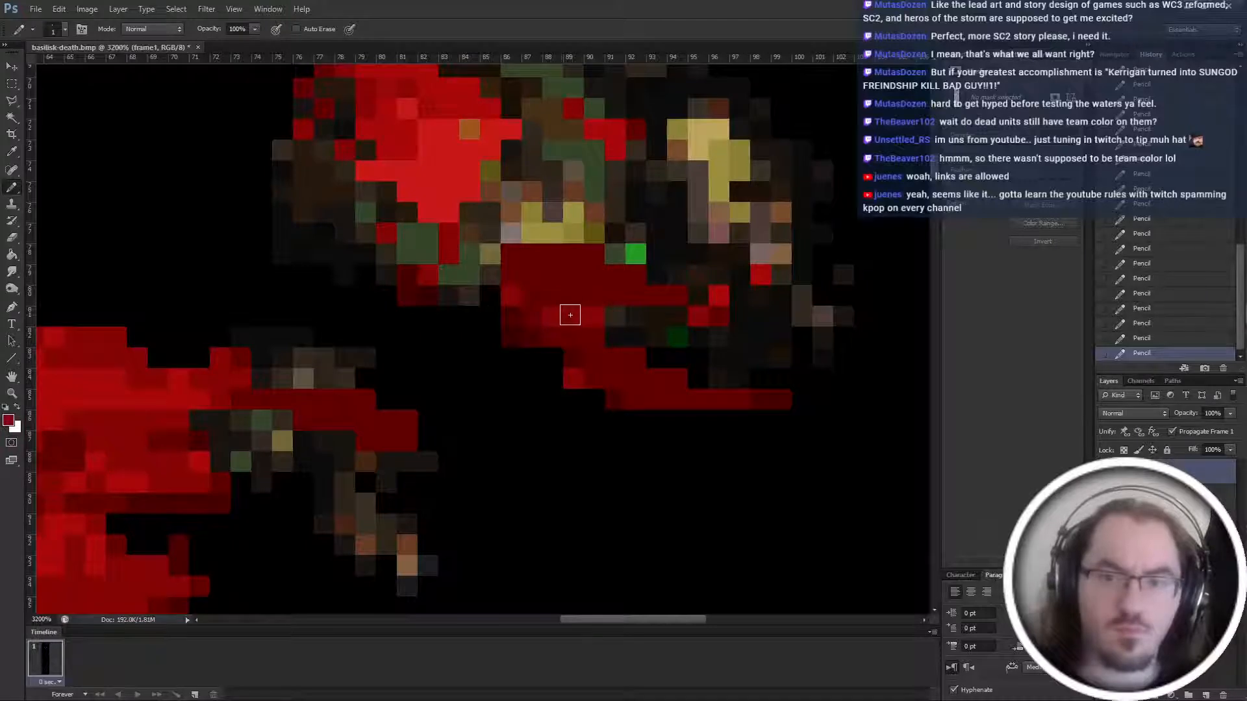
{"action": "scroll", "coordinate": [570, 315], "scroll_direction": "down", "scroll_amount": 4}
{"action": "scroll", "coordinate": [744, 377], "scroll_direction": "up", "scroll_amount": 1}
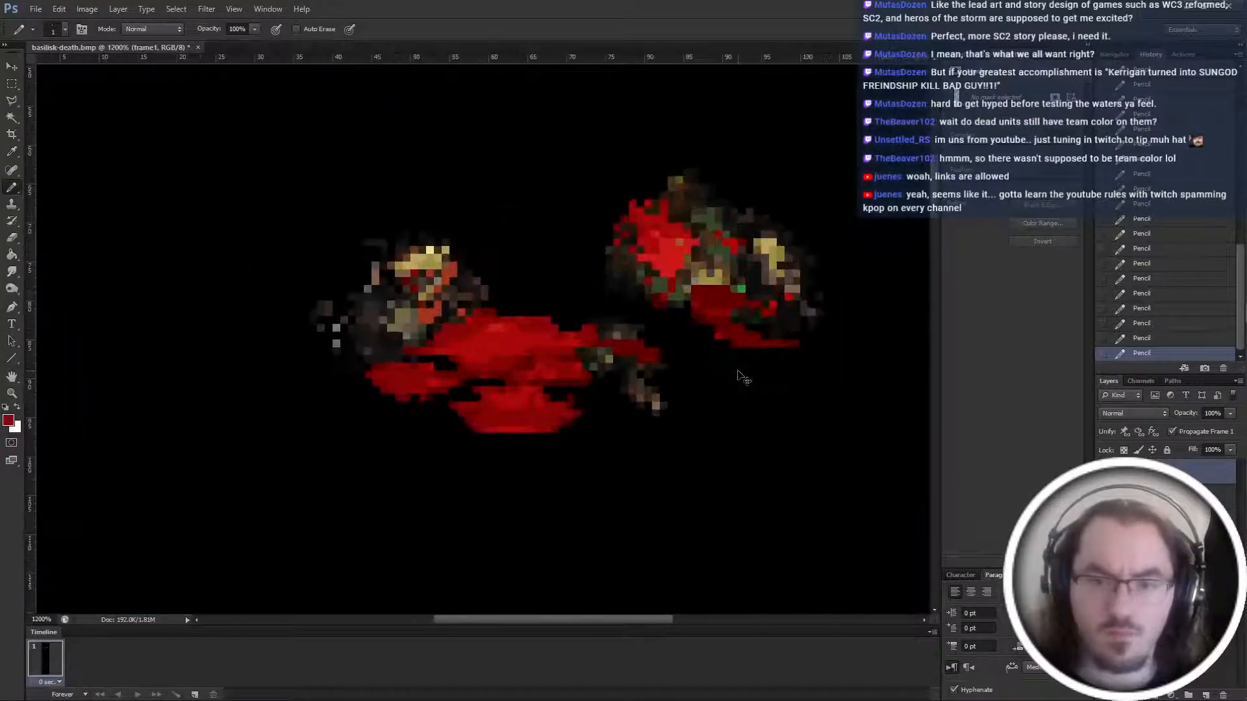
{"action": "scroll", "coordinate": [744, 377], "scroll_direction": "up", "scroll_amount": 1}
{"action": "scroll", "coordinate": [668, 329], "scroll_direction": "up", "scroll_amount": 2}
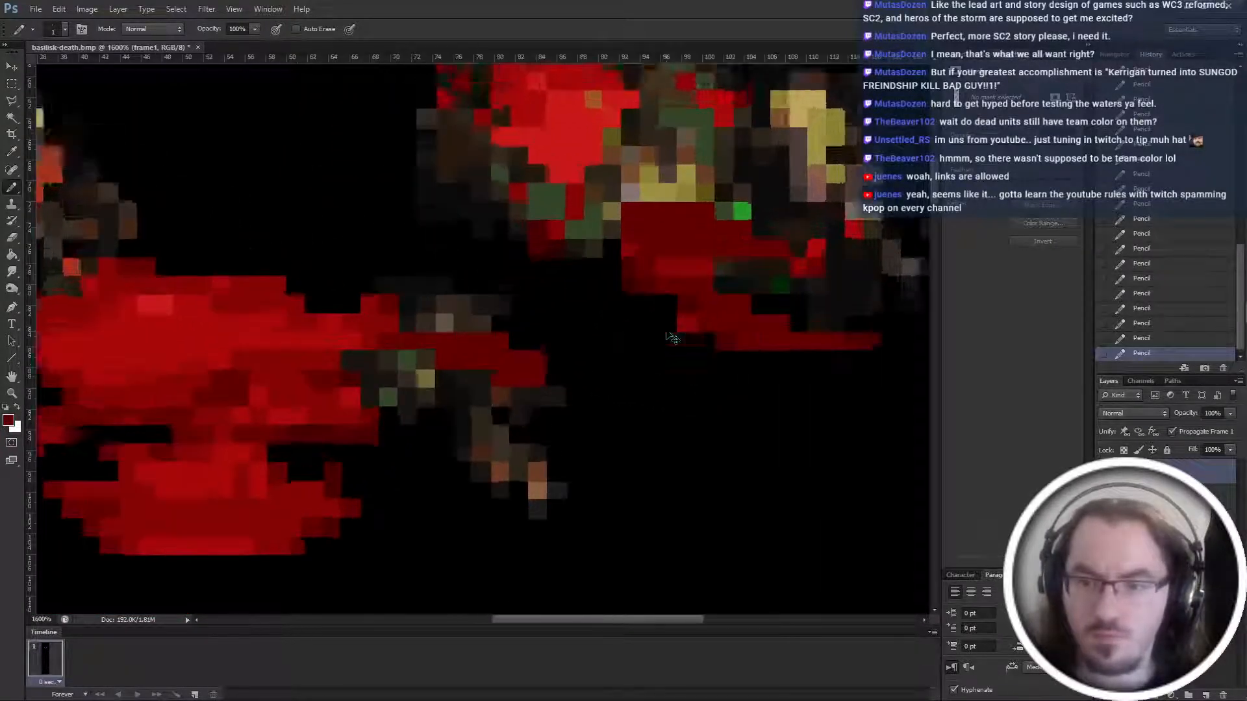
{"action": "scroll", "coordinate": [870, 347], "scroll_direction": "right", "scroll_amount": 1}
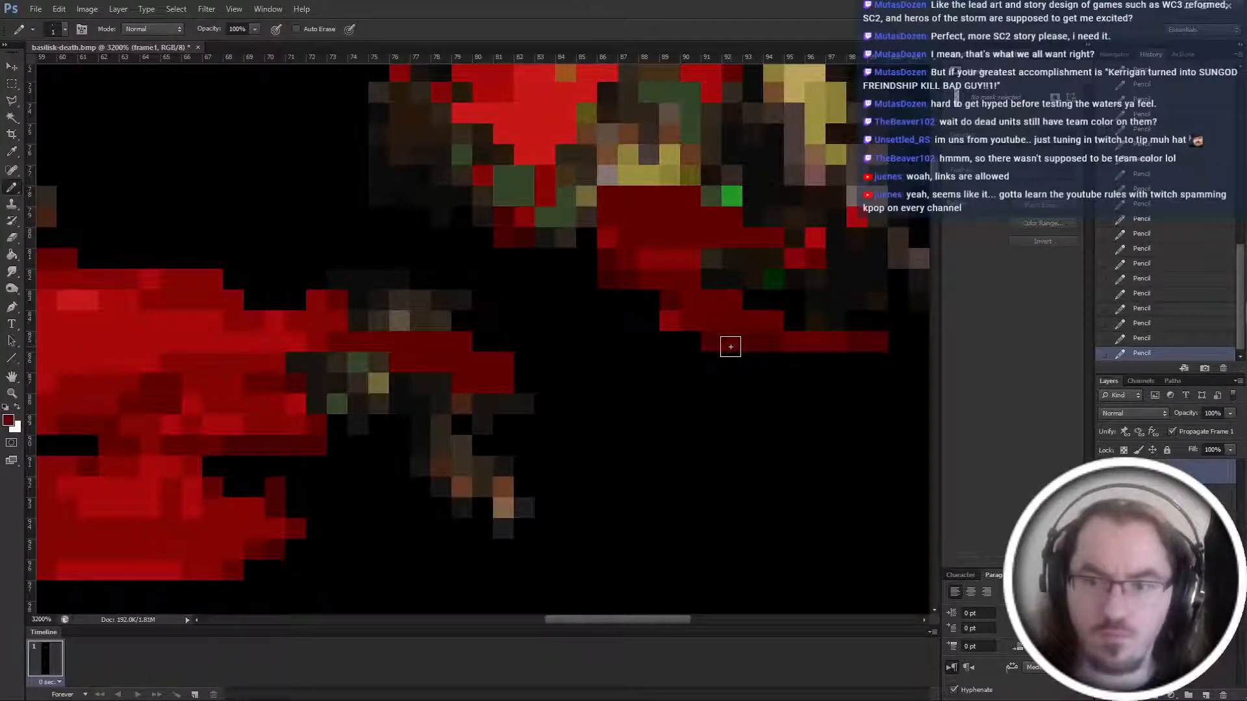
{"action": "scroll", "coordinate": [730, 346], "scroll_direction": "down", "scroll_amount": 4}
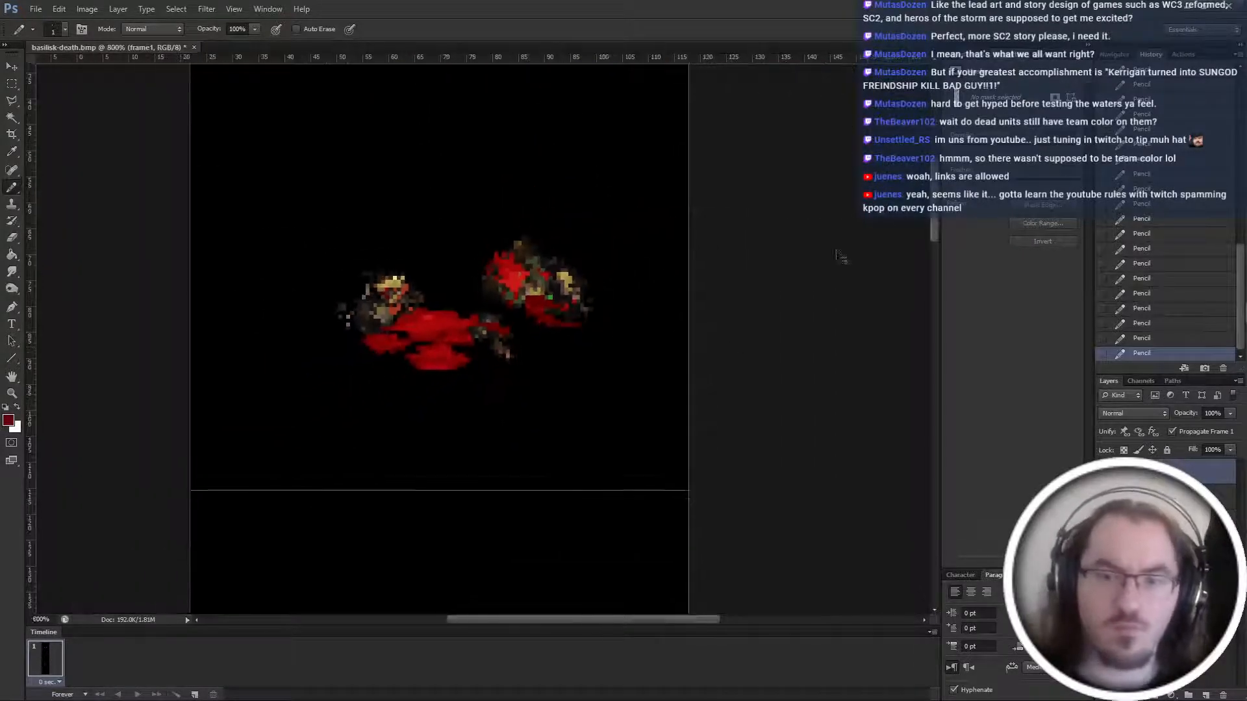
{"action": "scroll", "coordinate": [660, 504], "scroll_direction": "down", "scroll_amount": 3}
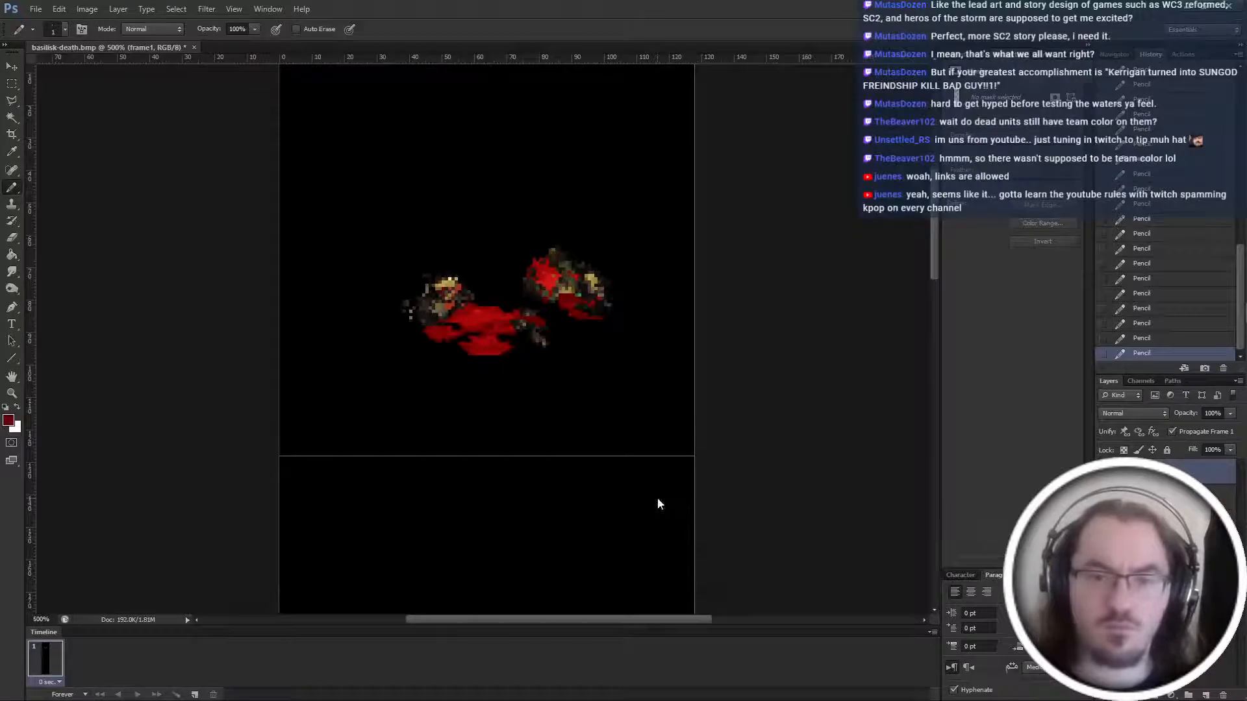
Switch to StarCraft and check how the Basilisk remnants look on the ground in the game.
{"action": "key", "text": "ctrl+s"}
{"action": "key", "text": "alt+Tab"}
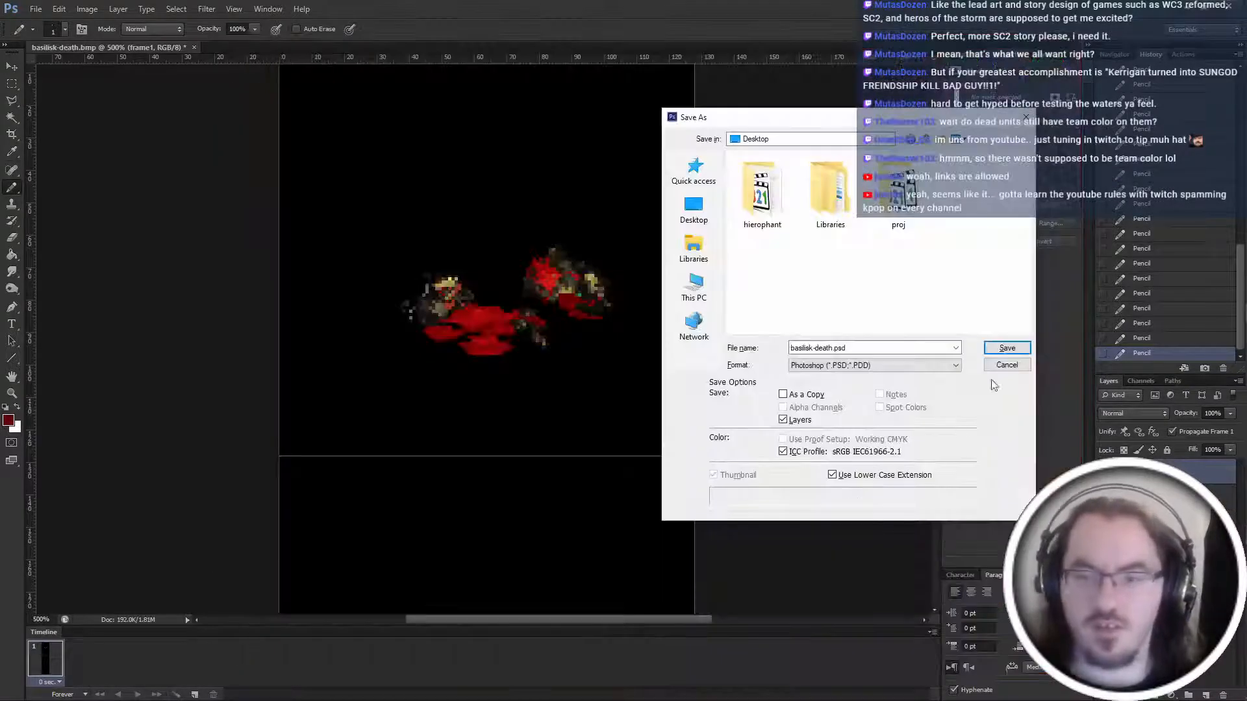
{"action": "key", "text": "alt+Tab"}
{"action": "left_click", "coordinate": [573, 421]}
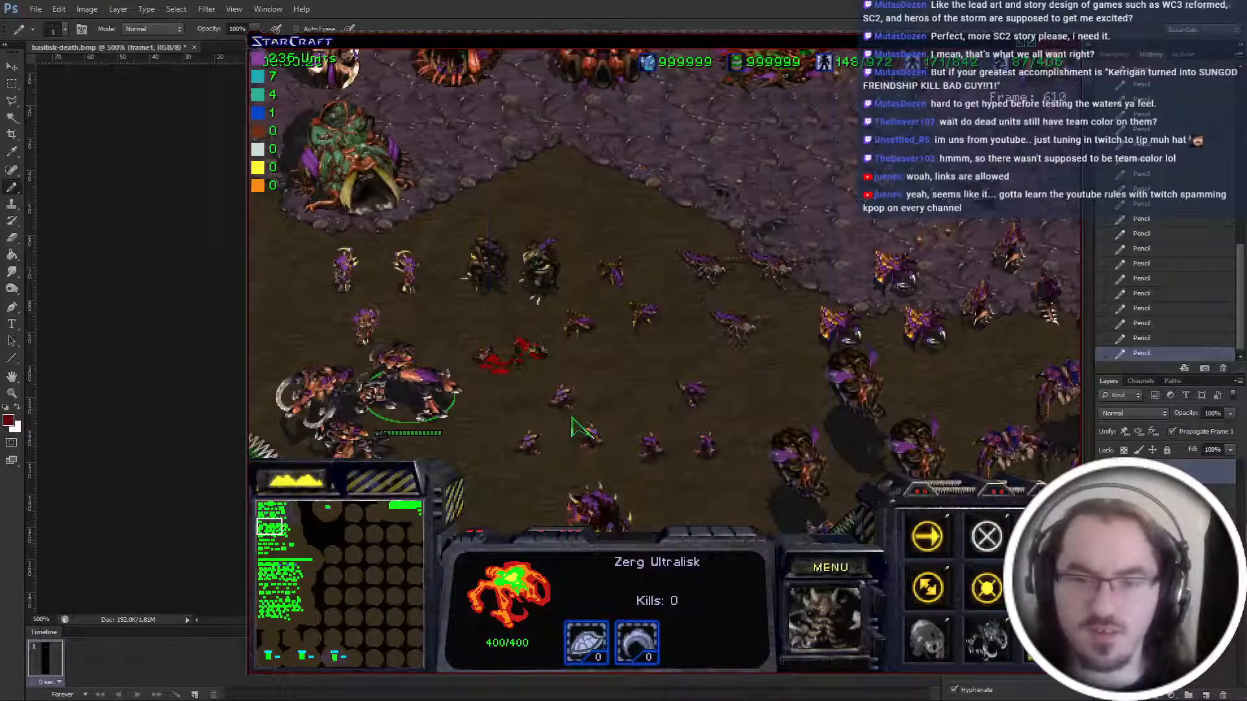
{"action": "left_click", "coordinate": [838, 581]}
{"action": "left_click", "coordinate": [686, 443]}
Touch up the blood pixels in the following remnants frame with sampled reds on the hydra-remnants layer.
{"action": "scroll", "coordinate": [686, 443], "scroll_direction": "up", "scroll_amount": 5}
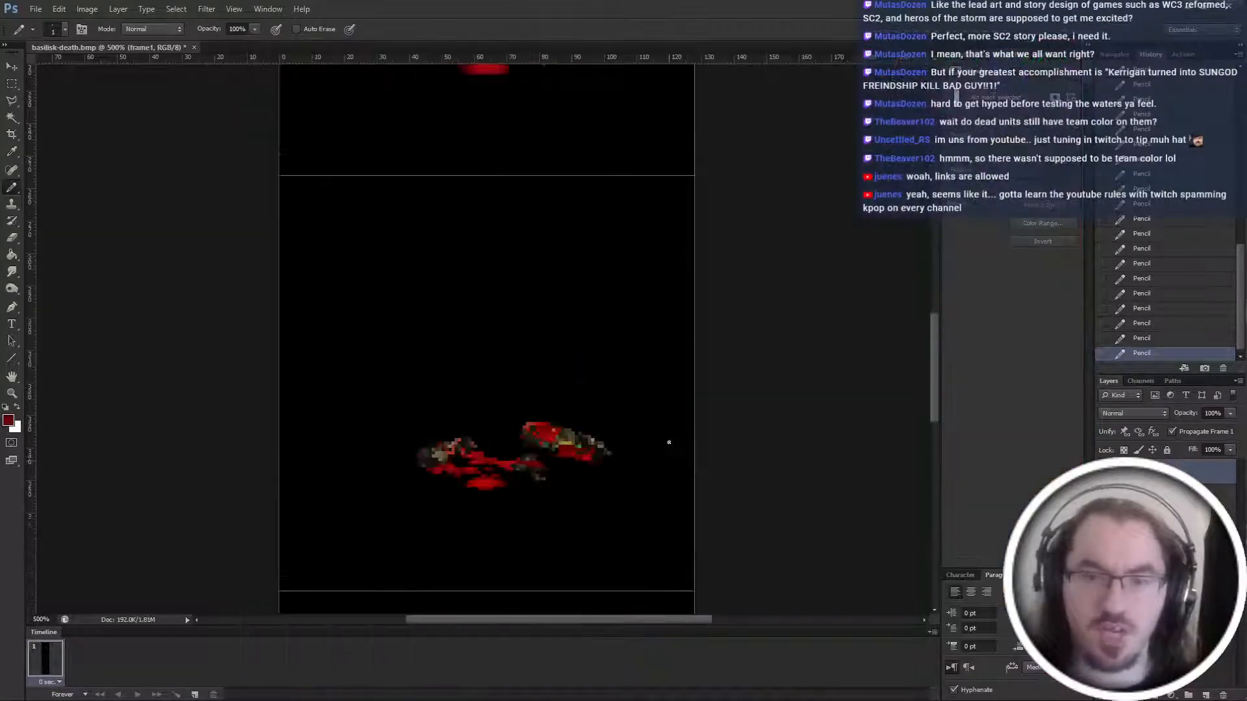
{"action": "scroll", "coordinate": [586, 382], "scroll_direction": "down", "scroll_amount": 5}
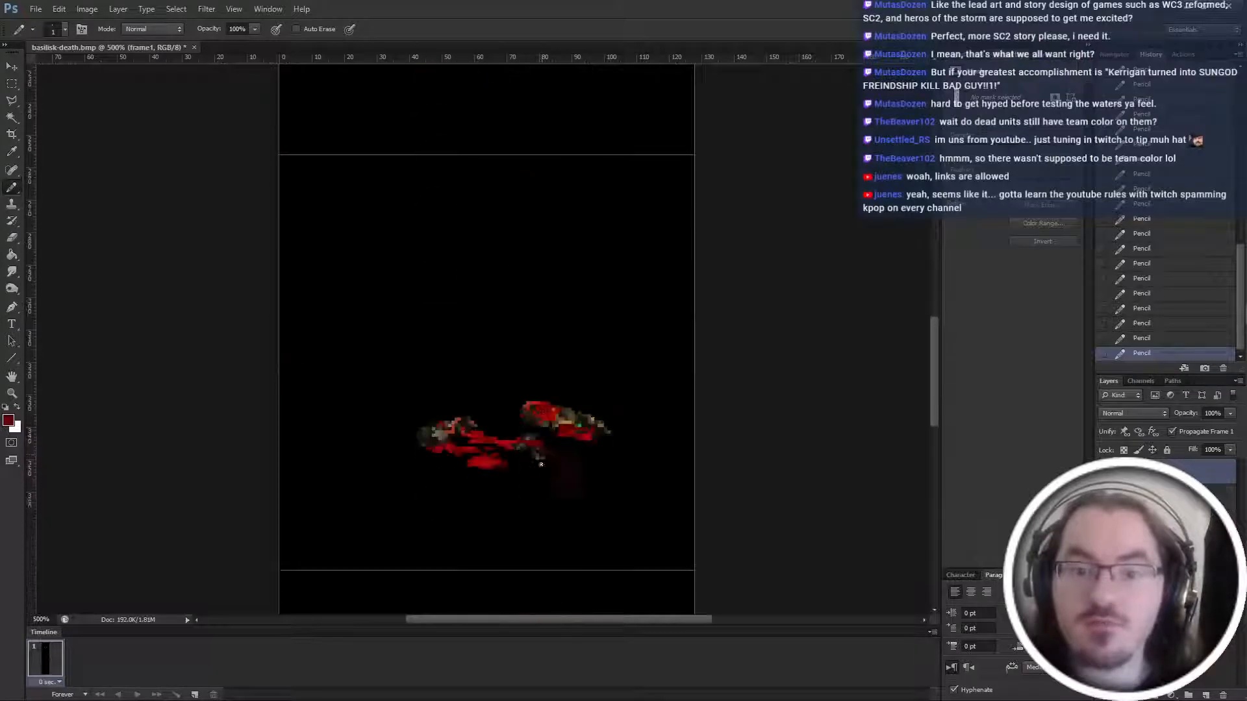
{"action": "scroll", "coordinate": [538, 445], "scroll_direction": "up", "scroll_amount": 5}
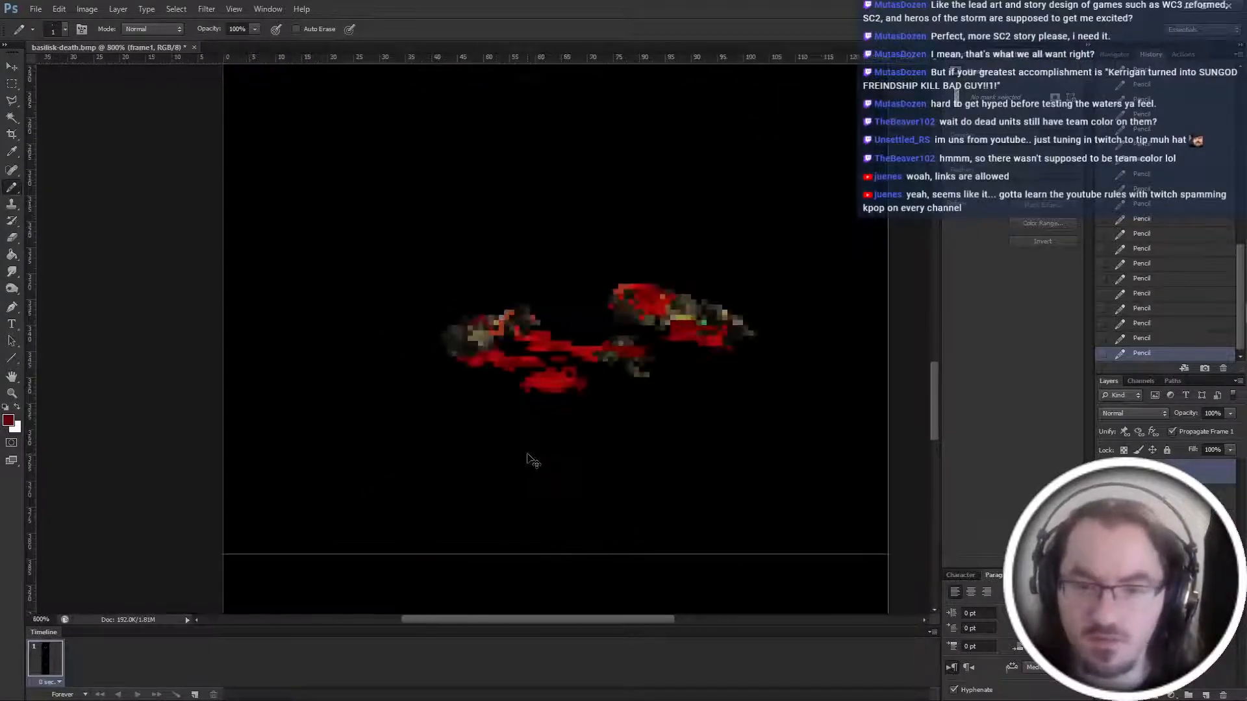
{"action": "scroll", "coordinate": [529, 460], "scroll_direction": "up", "scroll_amount": 2}
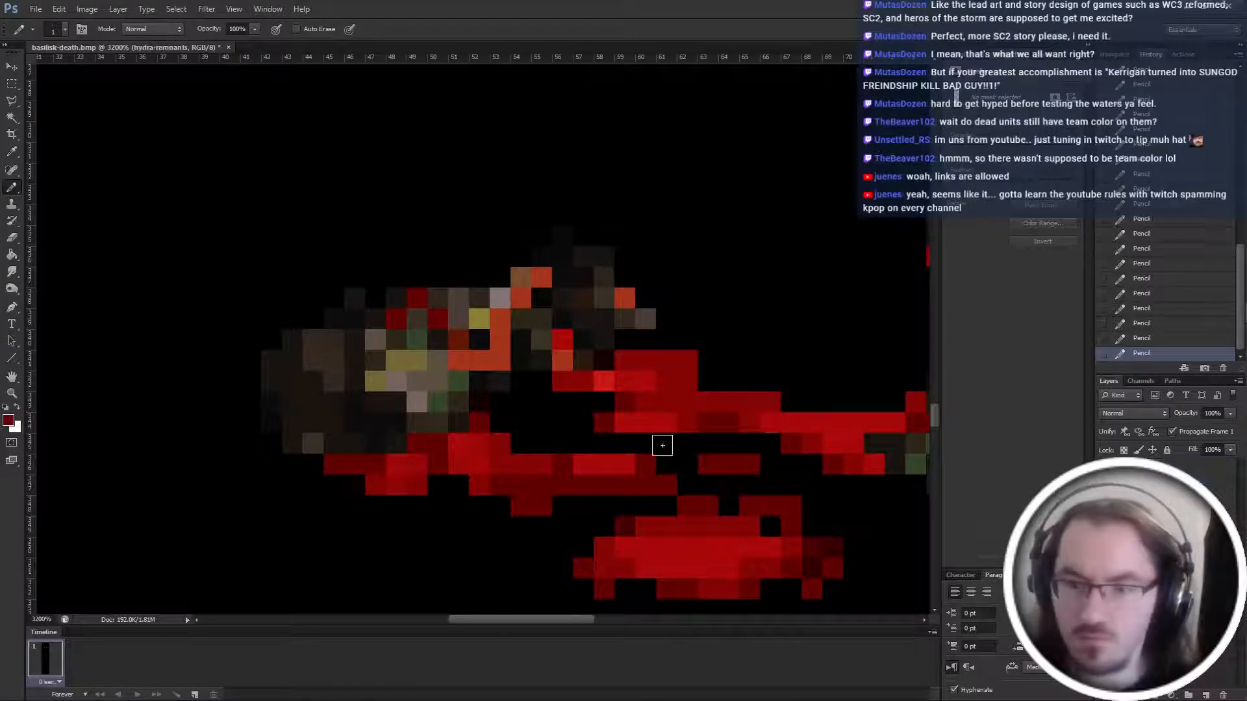
{"action": "left_click", "coordinate": [554, 453], "text": "ctrl"}
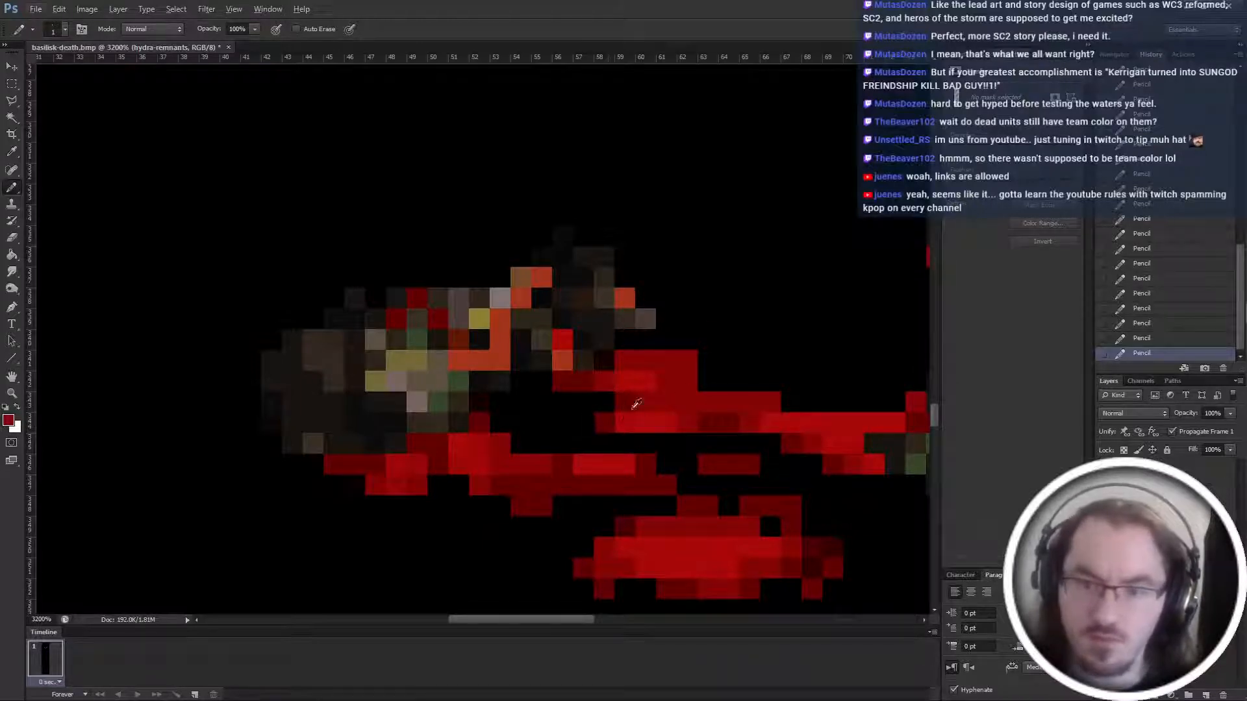
{"action": "scroll", "coordinate": [587, 496], "scroll_direction": "down", "scroll_amount": 3}
{"action": "scroll", "coordinate": [691, 334], "scroll_direction": "up", "scroll_amount": 3}
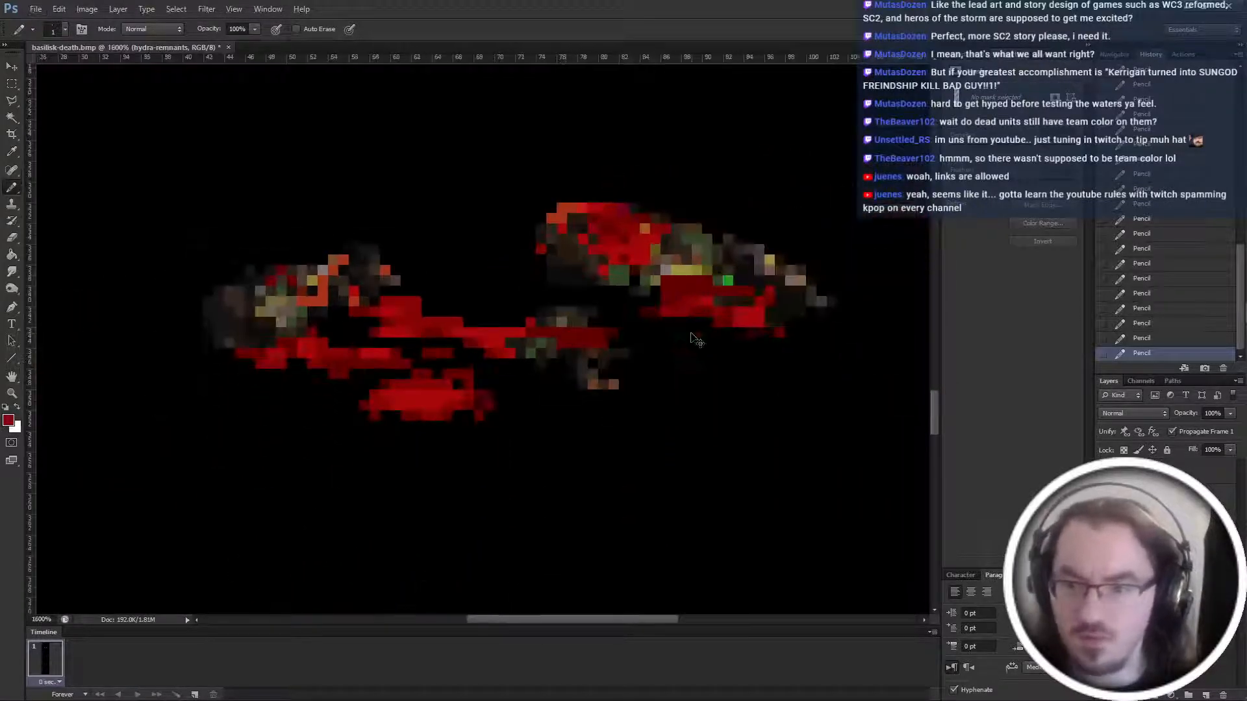
{"action": "scroll", "coordinate": [691, 333], "scroll_direction": "right", "scroll_amount": 3}
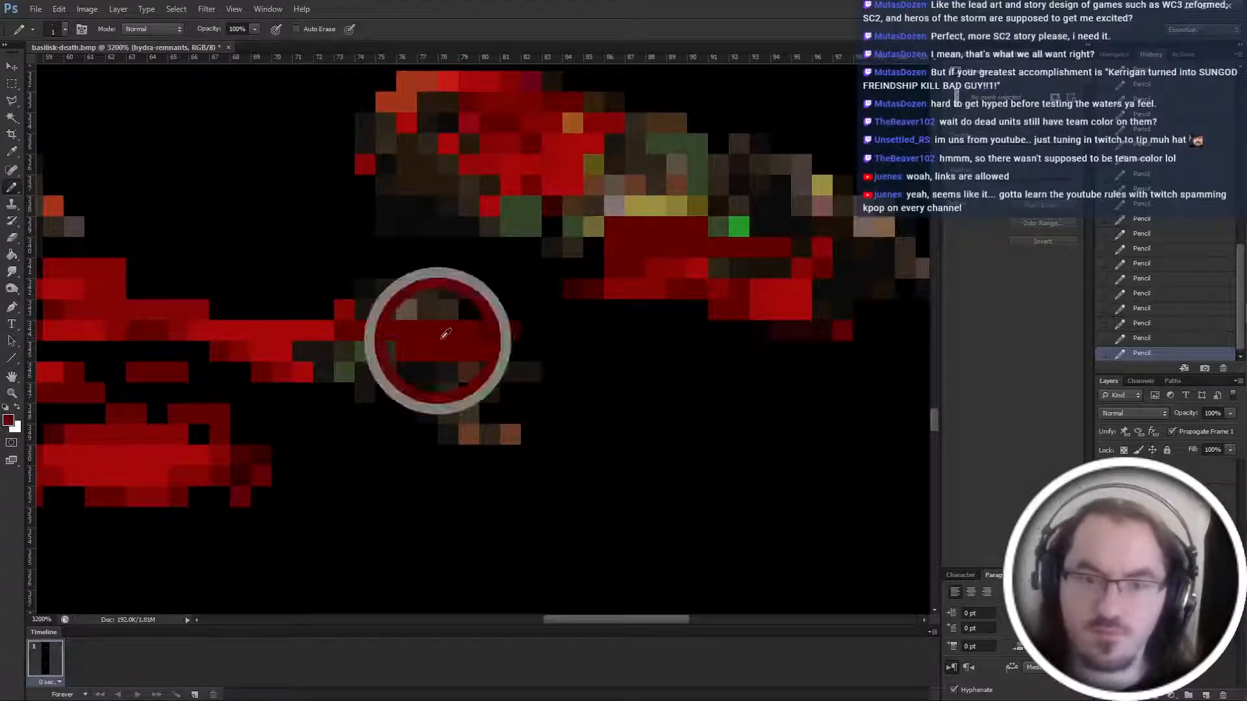
{"action": "scroll", "coordinate": [738, 498], "scroll_direction": "down", "scroll_amount": 5}
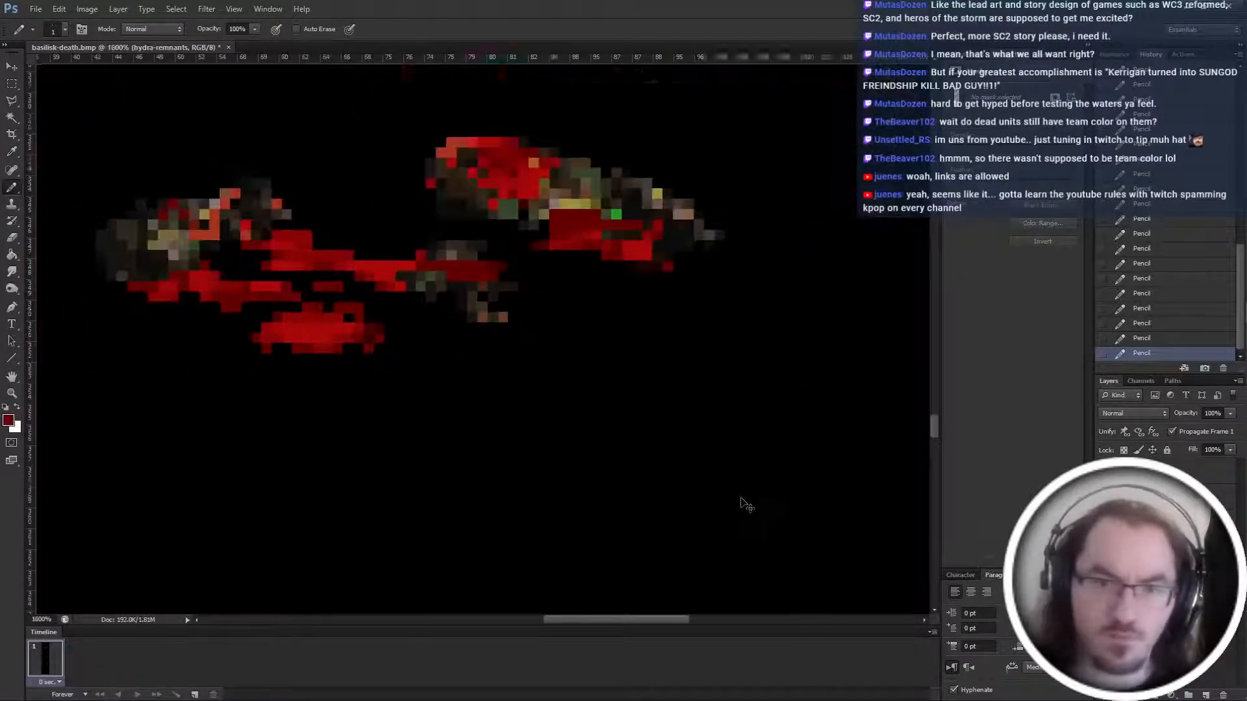
{"action": "scroll", "coordinate": [651, 493], "scroll_direction": "up", "scroll_amount": 2}
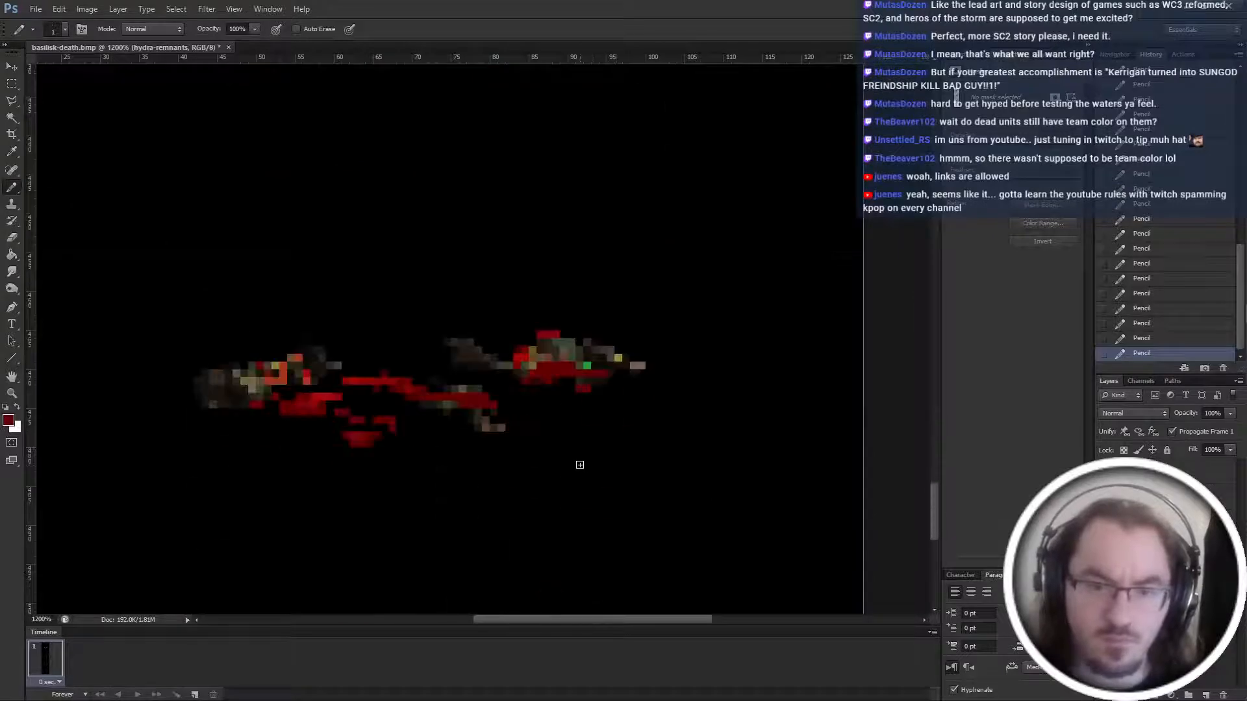
Examine the decayed remnants stage in StarCraft for comparison, and return to Photoshop.
{"action": "key", "text": "alt+Tab"}
{"action": "left_click", "coordinate": [721, 448]}
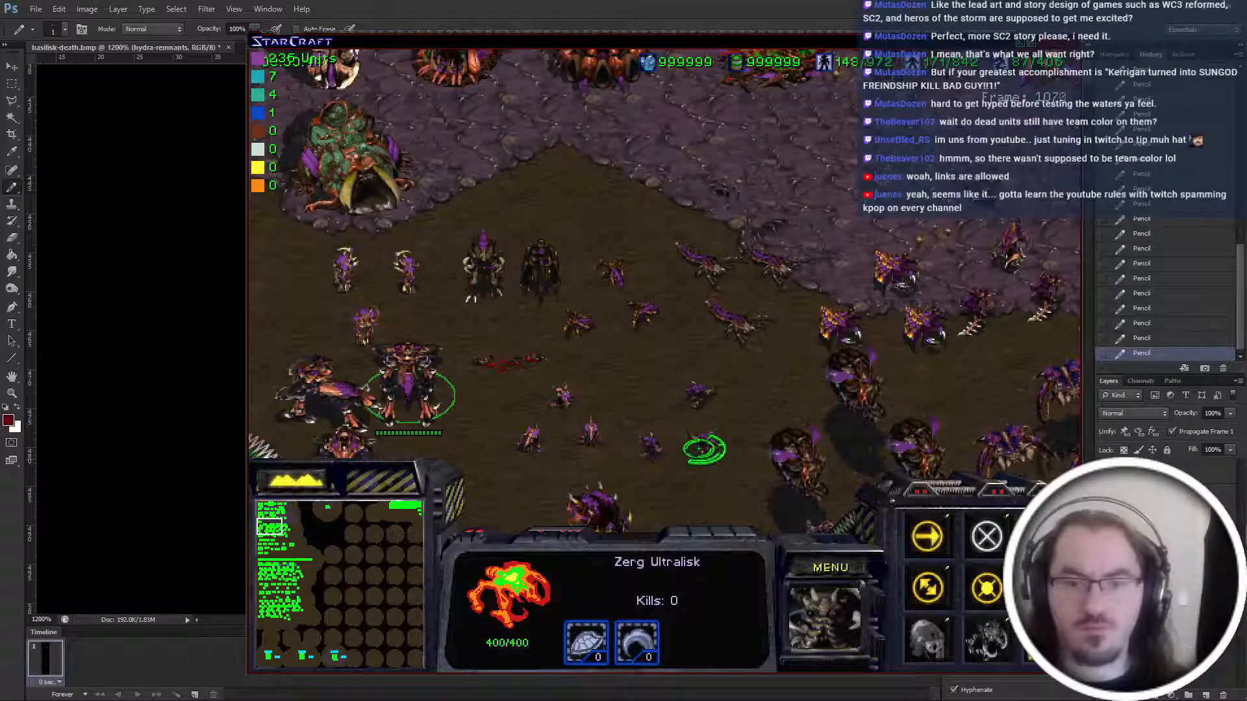
{"action": "left_click", "coordinate": [834, 581]}
{"action": "key", "text": "alt+Tab"}
Try revealing more of the left-hand remnants on the frame4 layer mask and compare with the layer hidden.
{"action": "scroll", "coordinate": [599, 484], "scroll_direction": "left", "scroll_amount": 2}
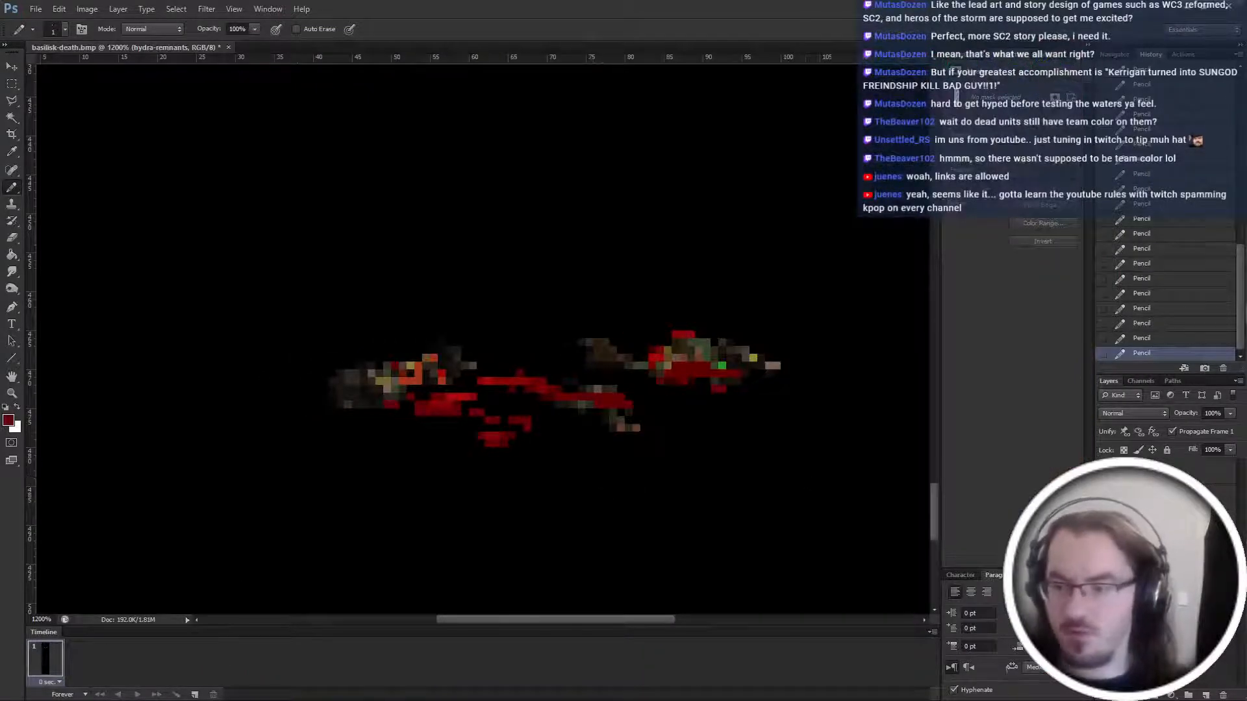
{"action": "left_click", "coordinate": [1153, 558]}
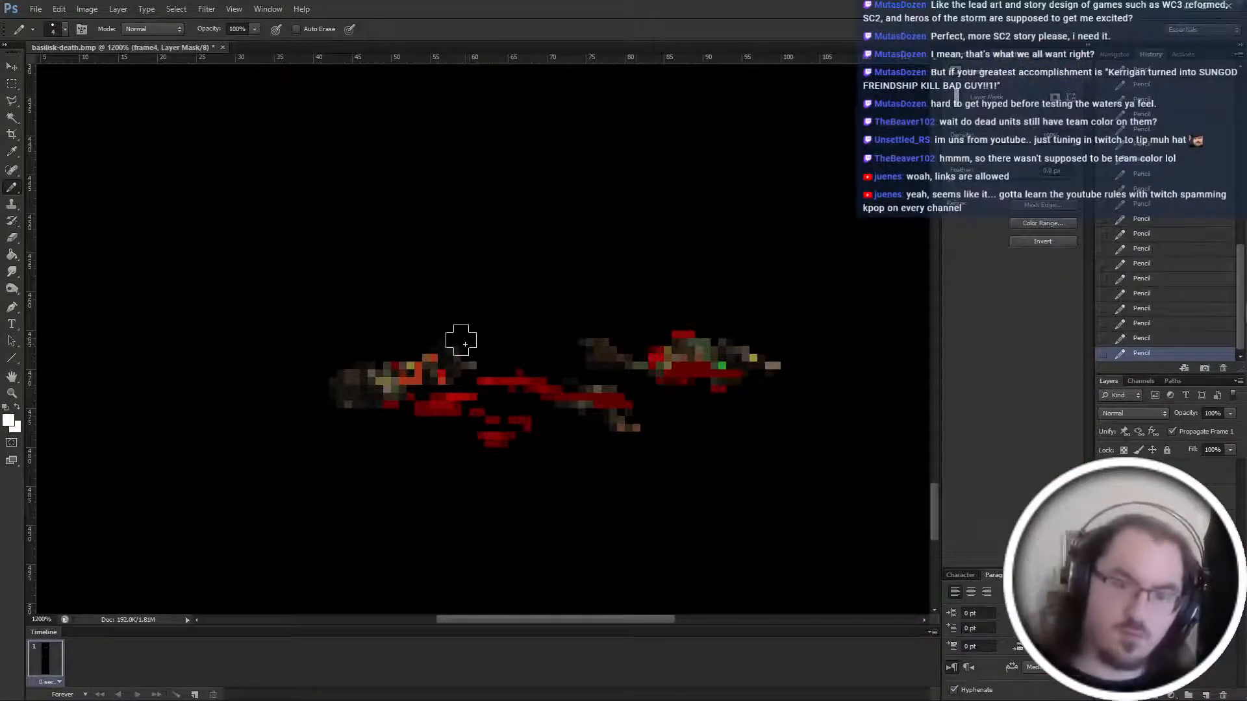
{"action": "mouse_move", "coordinate": [478, 334]}
{"action": "left_mouse_down"}
{"action": "mouse_move", "coordinate": [425, 359]}
{"action": "mouse_move", "coordinate": [376, 338]}
{"action": "mouse_move", "coordinate": [403, 357]}
{"action": "mouse_move", "coordinate": [396, 391]}
{"action": "mouse_move", "coordinate": [257, 418]}
{"action": "mouse_move", "coordinate": [774, 320]}
{"action": "mouse_move", "coordinate": [669, 320]}
{"action": "left_mouse_up"}
{"action": "key", "text": "ctrl+z"}
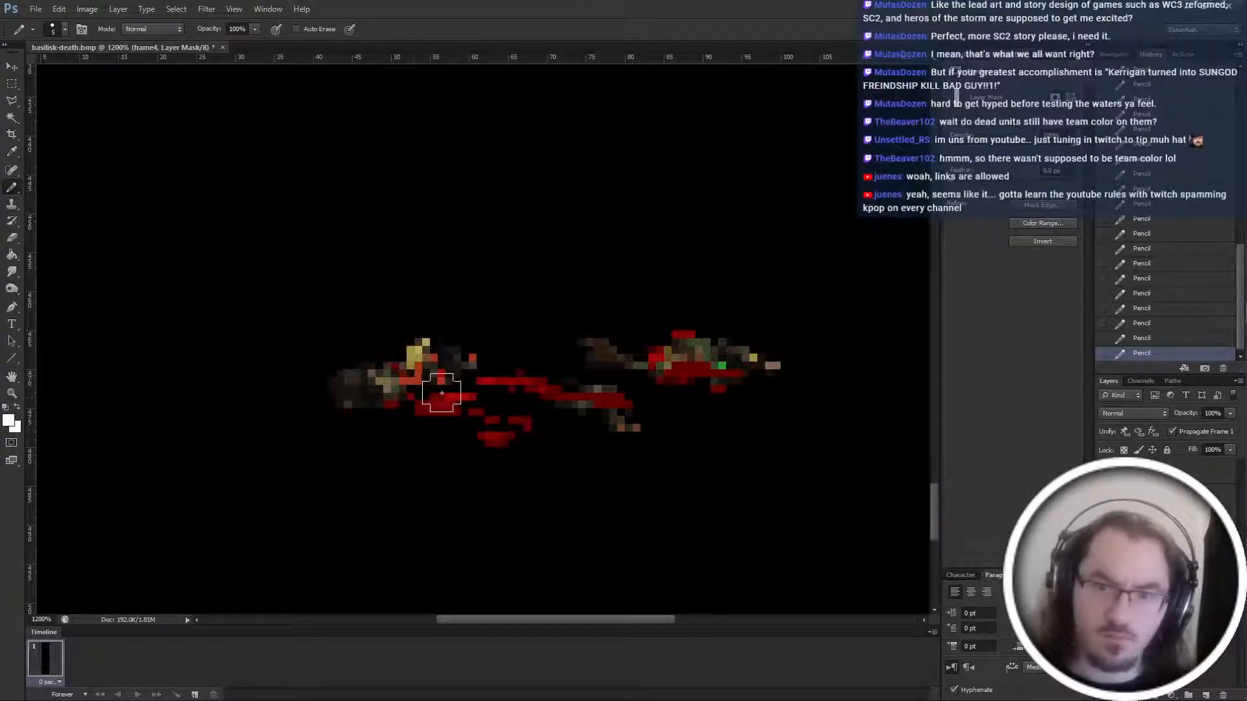
{"action": "mouse_move", "coordinate": [420, 367]}
{"action": "left_mouse_down"}
{"action": "mouse_move", "coordinate": [431, 342]}
{"action": "mouse_move", "coordinate": [447, 376]}
{"action": "mouse_move", "coordinate": [459, 336]}
{"action": "mouse_move", "coordinate": [438, 352]}
{"action": "left_mouse_up"}
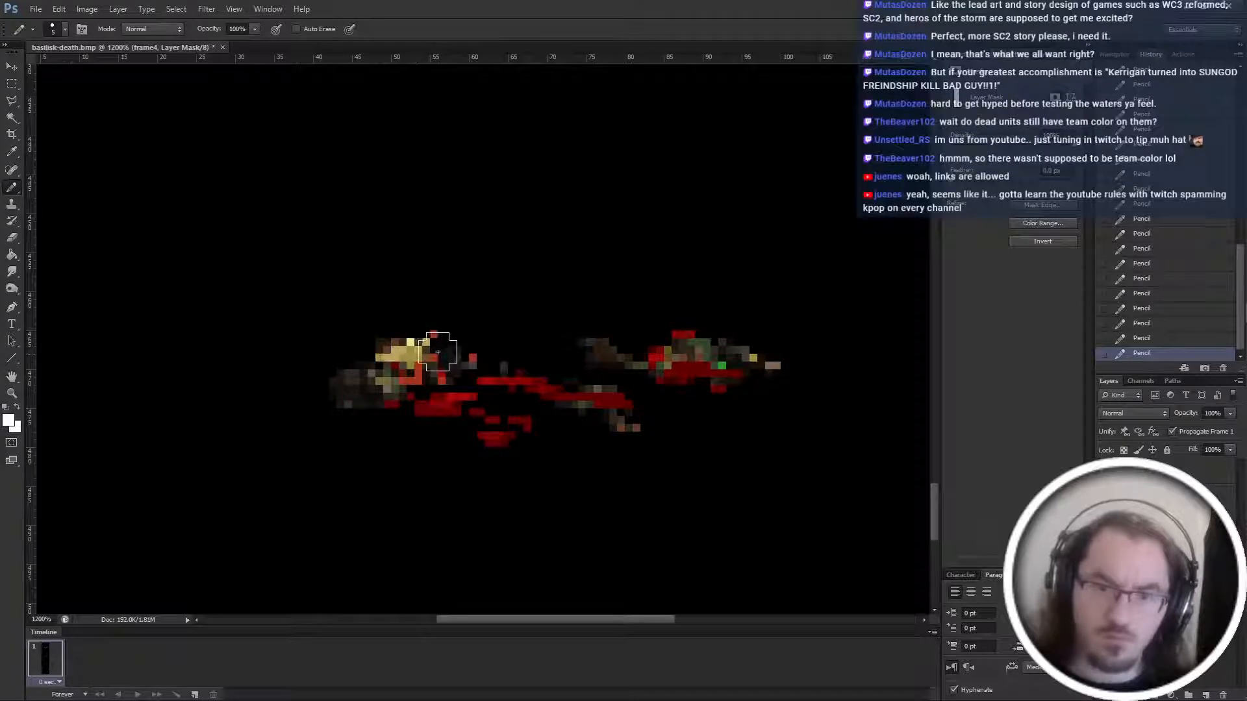
{"action": "key", "text": "ctrl+comma"}
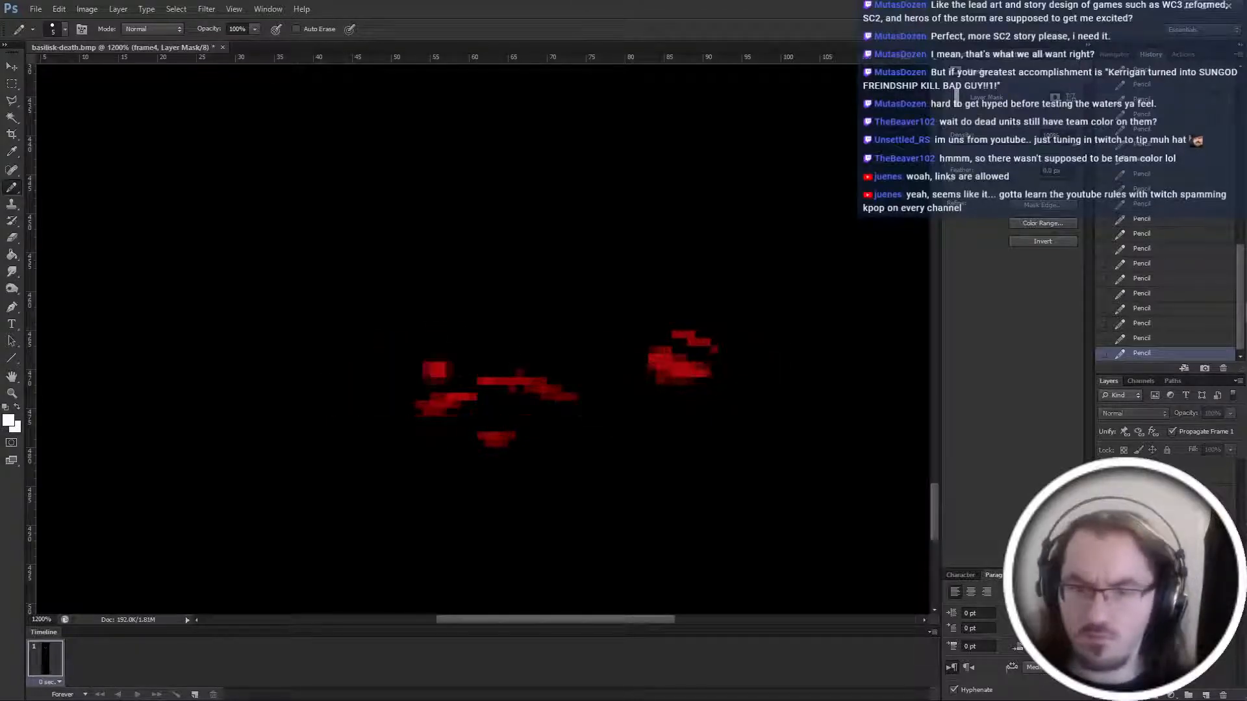
{"action": "key", "text": "ctrl+comma"}
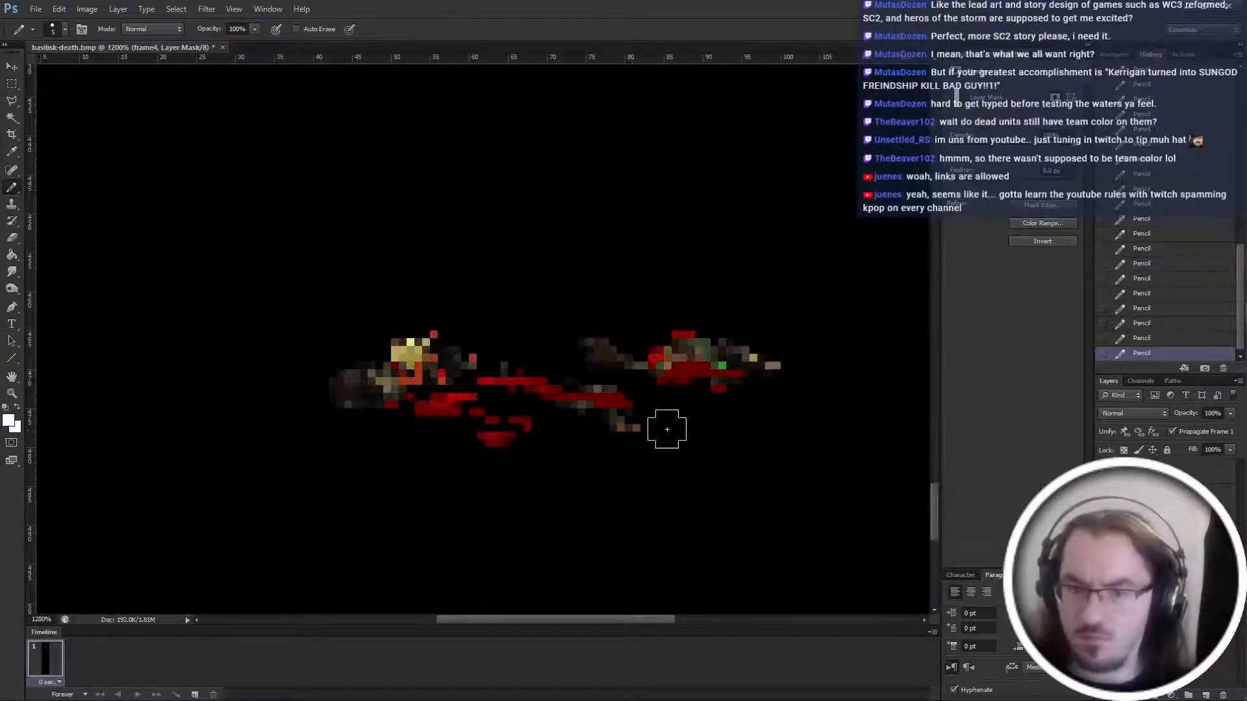
Mask out the upper parts of the left-hand remnants, the small middle piece and the outer right-hand debris on the frame4 layer mask.
{"action": "mouse_move", "coordinate": [425, 346]}
{"action": "left_mouse_down"}
{"action": "mouse_move", "coordinate": [392, 342]}
{"action": "mouse_move", "coordinate": [435, 356]}
{"action": "mouse_move", "coordinate": [441, 333]}
{"action": "mouse_move", "coordinate": [460, 361]}
{"action": "mouse_move", "coordinate": [374, 356]}
{"action": "mouse_move", "coordinate": [326, 375]}
{"action": "left_mouse_up"}
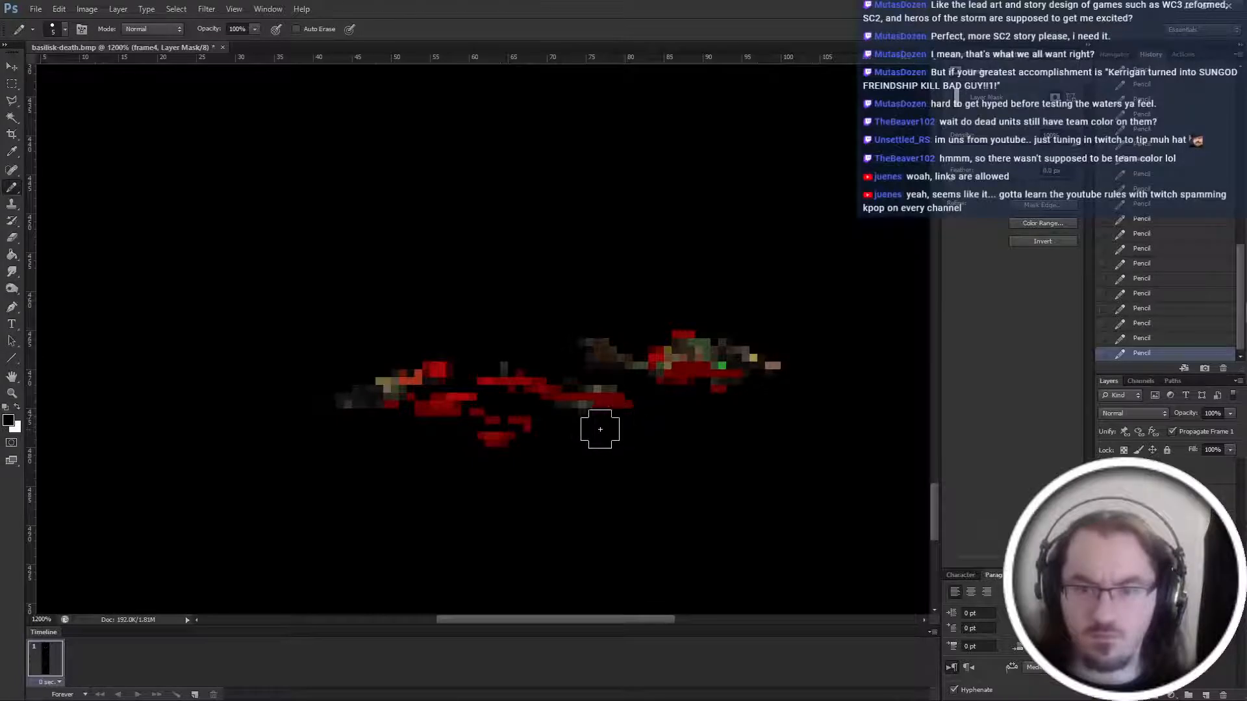
{"action": "left_click_drag", "start_coordinate": [582, 393], "coordinate": [635, 412]}
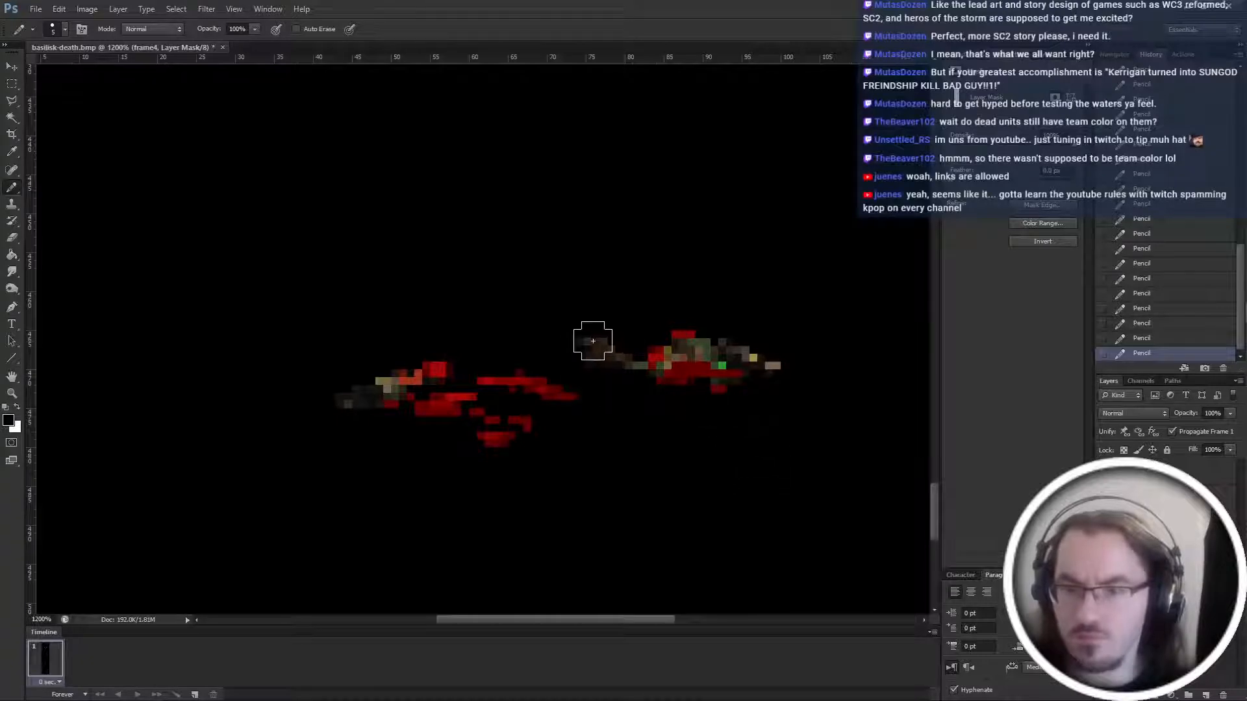
{"action": "left_click_drag", "start_coordinate": [597, 358], "coordinate": [585, 344]}
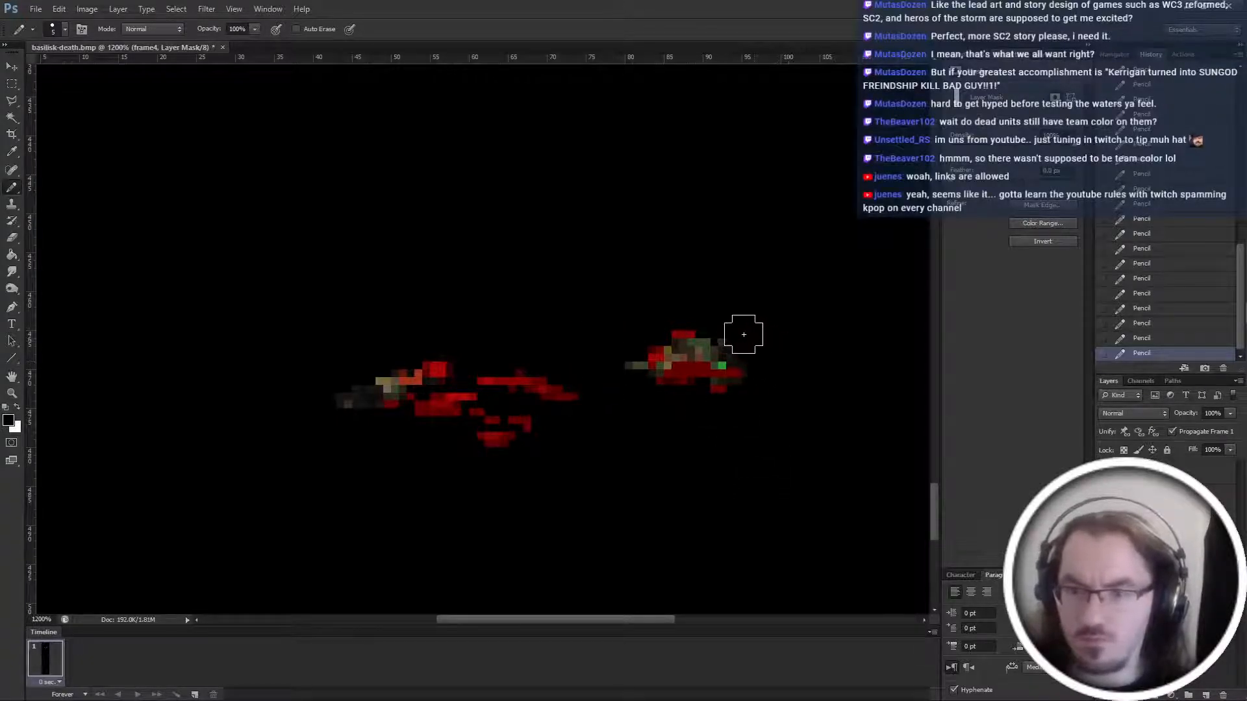
Mask out the scattered blood between the two remnants piles on the frame4 and hydra-remnants layer masks.
{"action": "scroll", "coordinate": [816, 323], "scroll_direction": "down", "scroll_amount": 2}
{"action": "scroll", "coordinate": [813, 315], "scroll_direction": "up", "scroll_amount": 2}
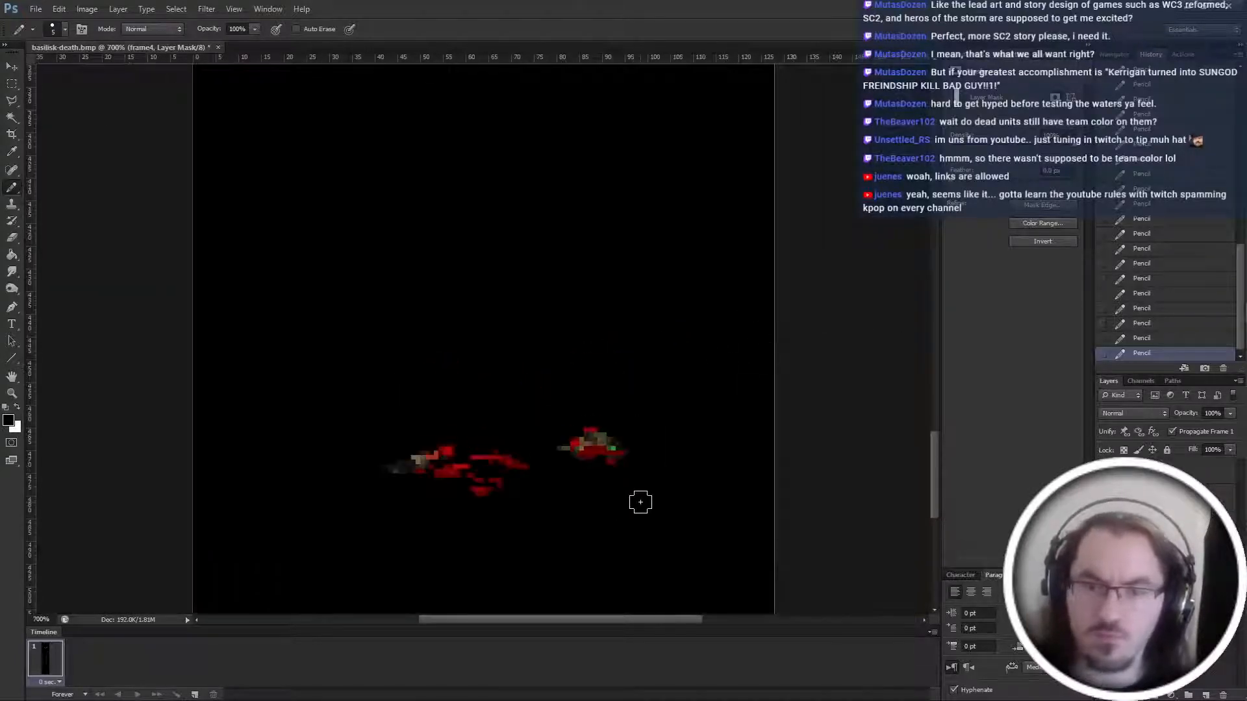
{"action": "key", "text": "alt+bracketleft"}
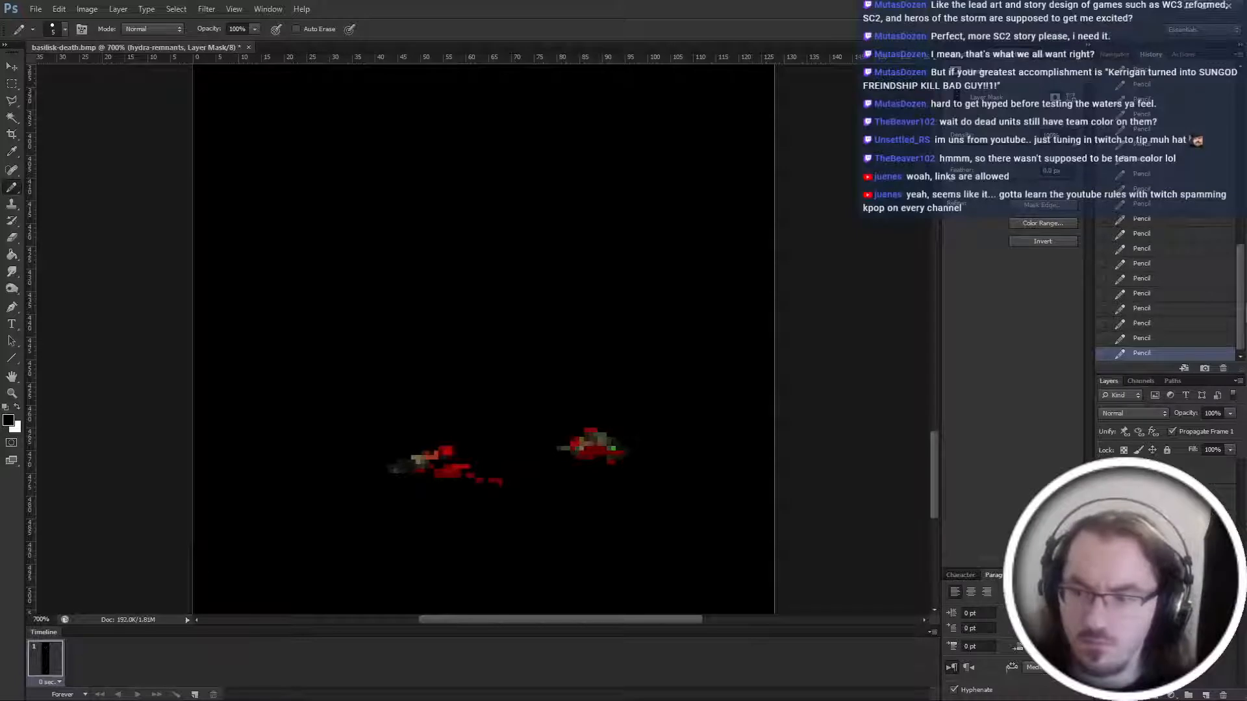
{"action": "key", "text": "alt+bracketright"}
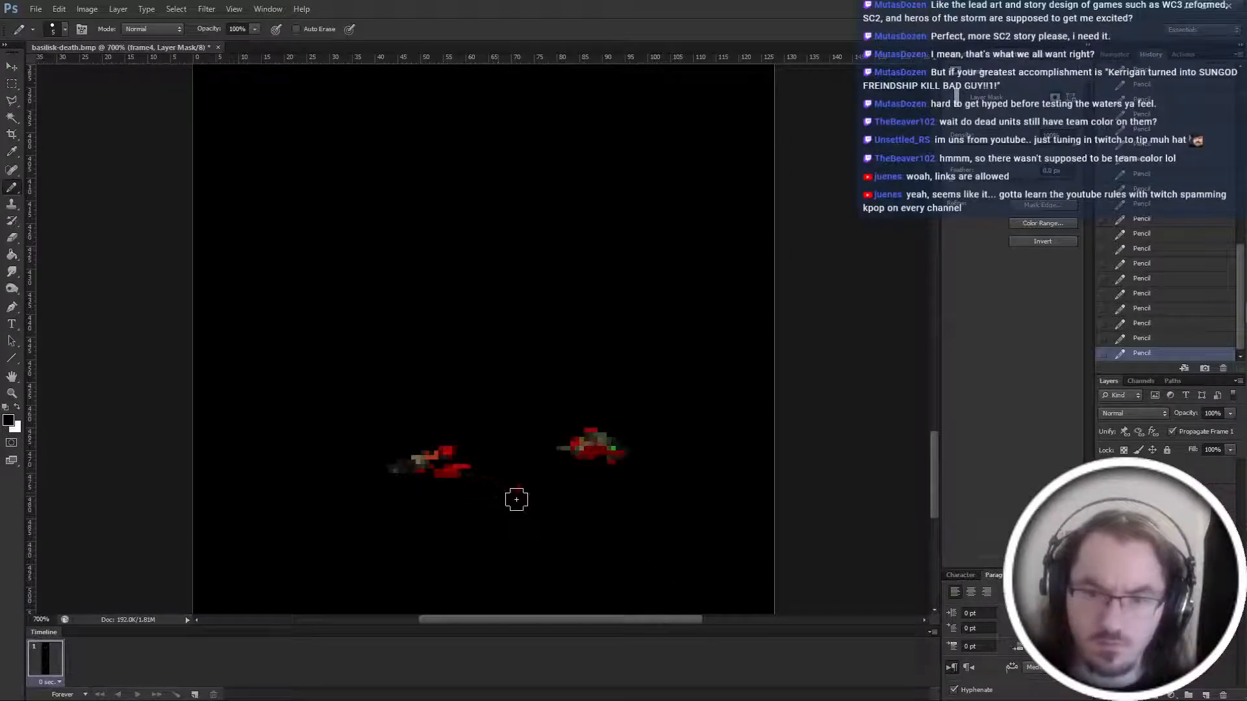
Move the small blood streak beside the left-hand remnants on the frame4 layer into the gap between the two piles.
{"action": "scroll", "coordinate": [516, 499], "scroll_direction": "down", "scroll_amount": 5}
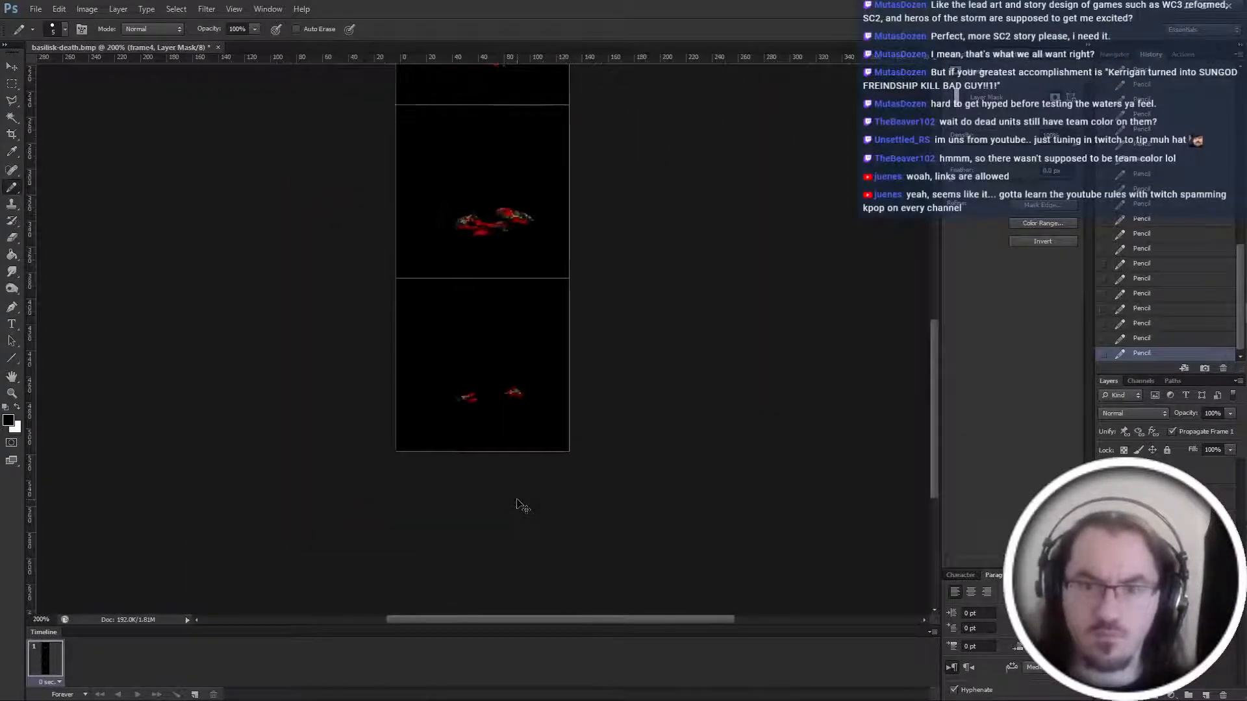
{"action": "scroll", "coordinate": [516, 505], "scroll_direction": "up", "scroll_amount": 2}
{"action": "scroll", "coordinate": [516, 505], "scroll_direction": "up", "scroll_amount": 1}
{"action": "key", "text": "m"}
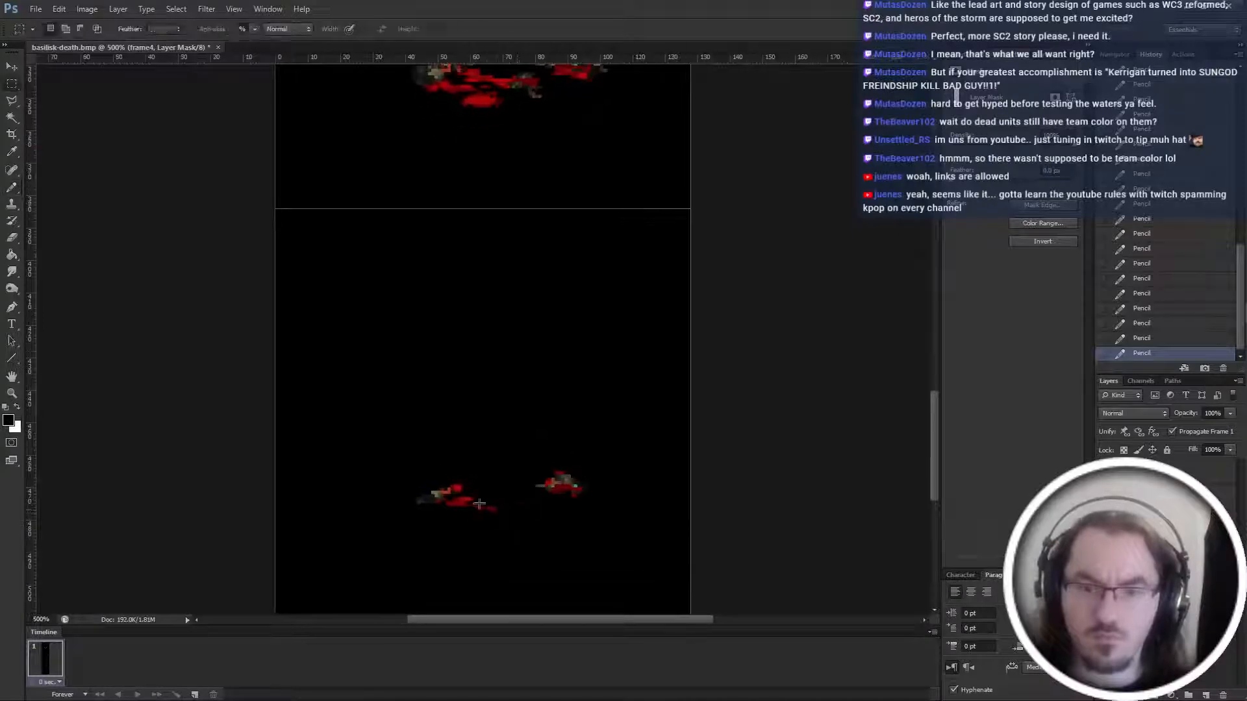
{"action": "left_click_drag", "start_coordinate": [467, 501], "coordinate": [509, 524]}
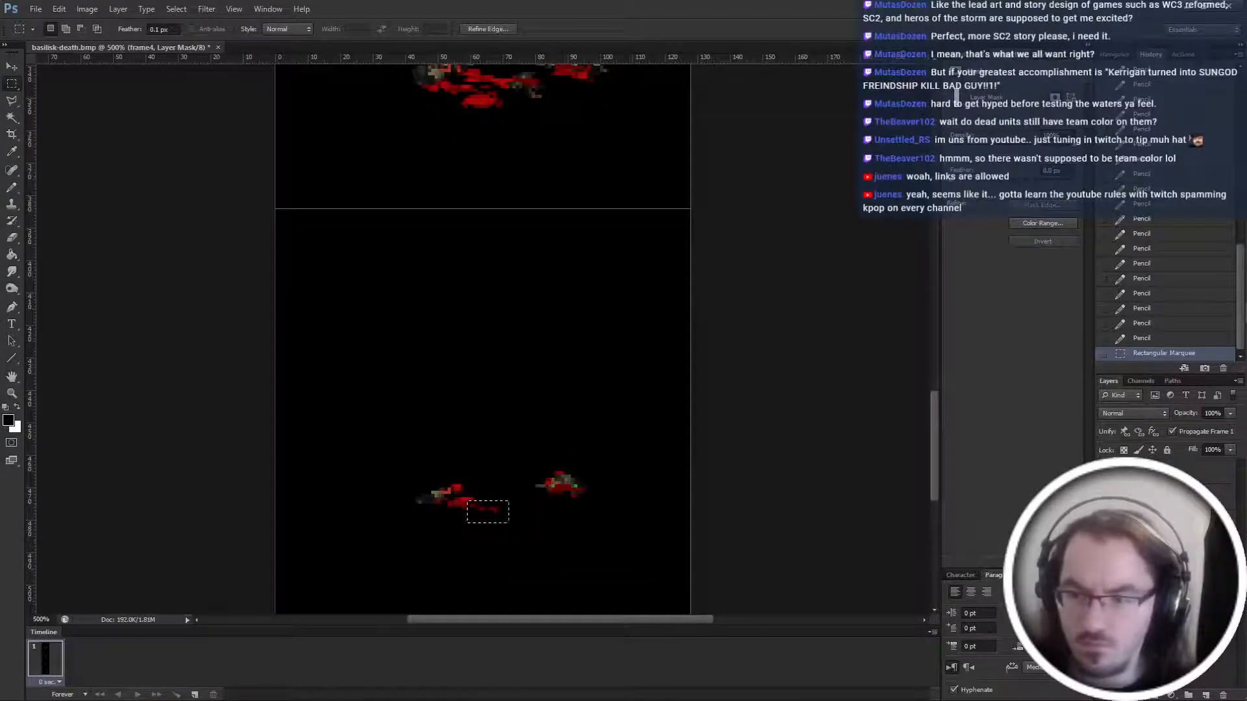
{"action": "key", "text": "ctrl+2"}
{"action": "key", "text": "ctrl+t"}
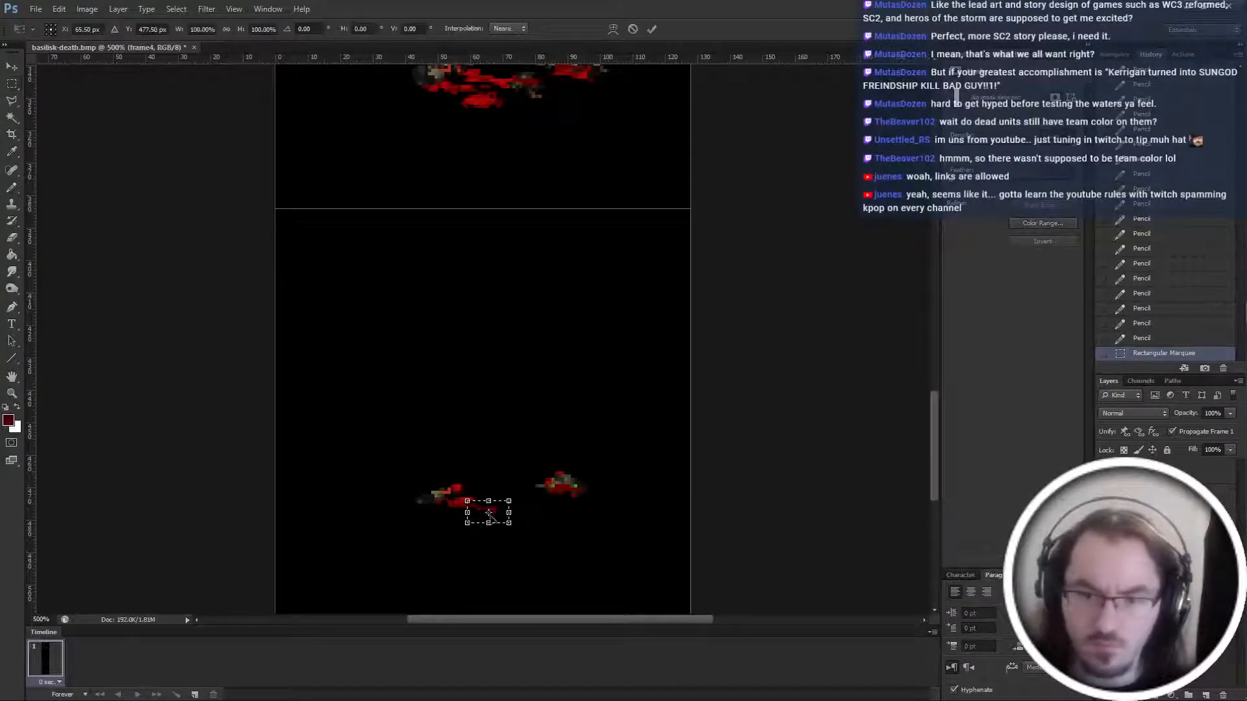
{"action": "left_click_drag", "start_coordinate": [500, 513], "coordinate": [516, 507]}
{"action": "key", "text": "Return"}
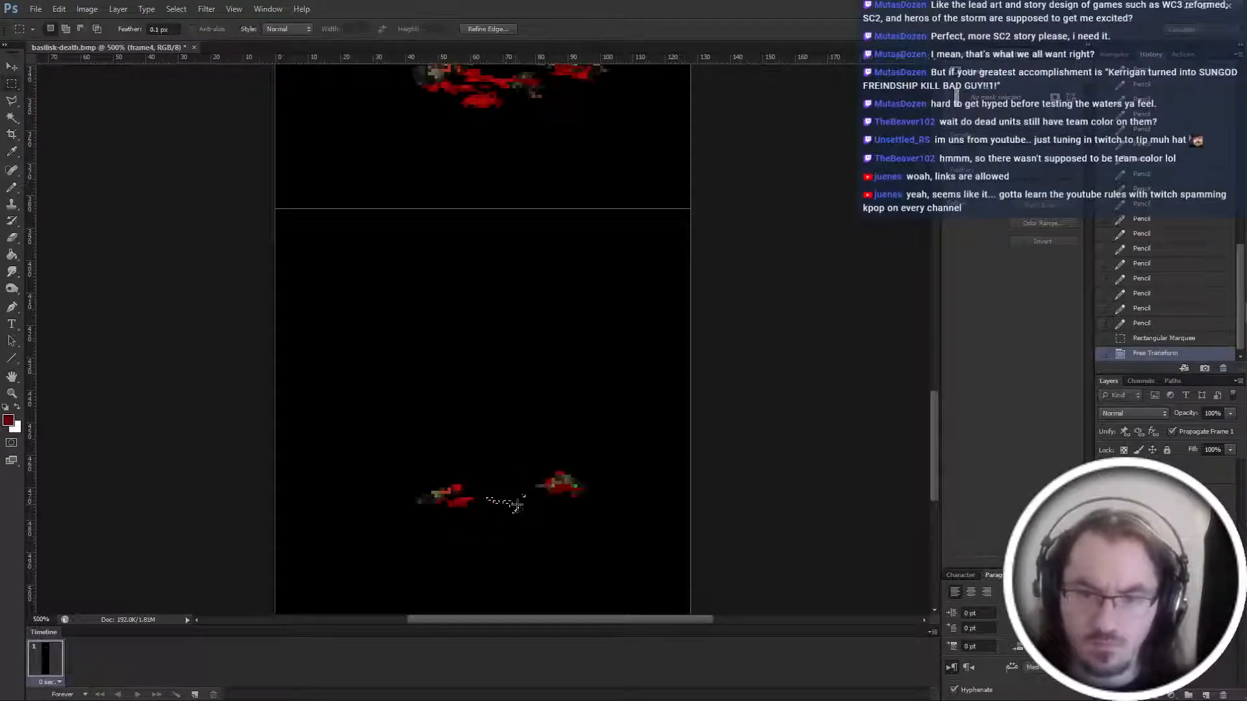
Reveal the moved blood streak by clearing its area on the frame4 layer mask, and mask out its stray pixels.
{"action": "key", "text": "ctrl+backslash"}
{"action": "key", "text": "Delete"}
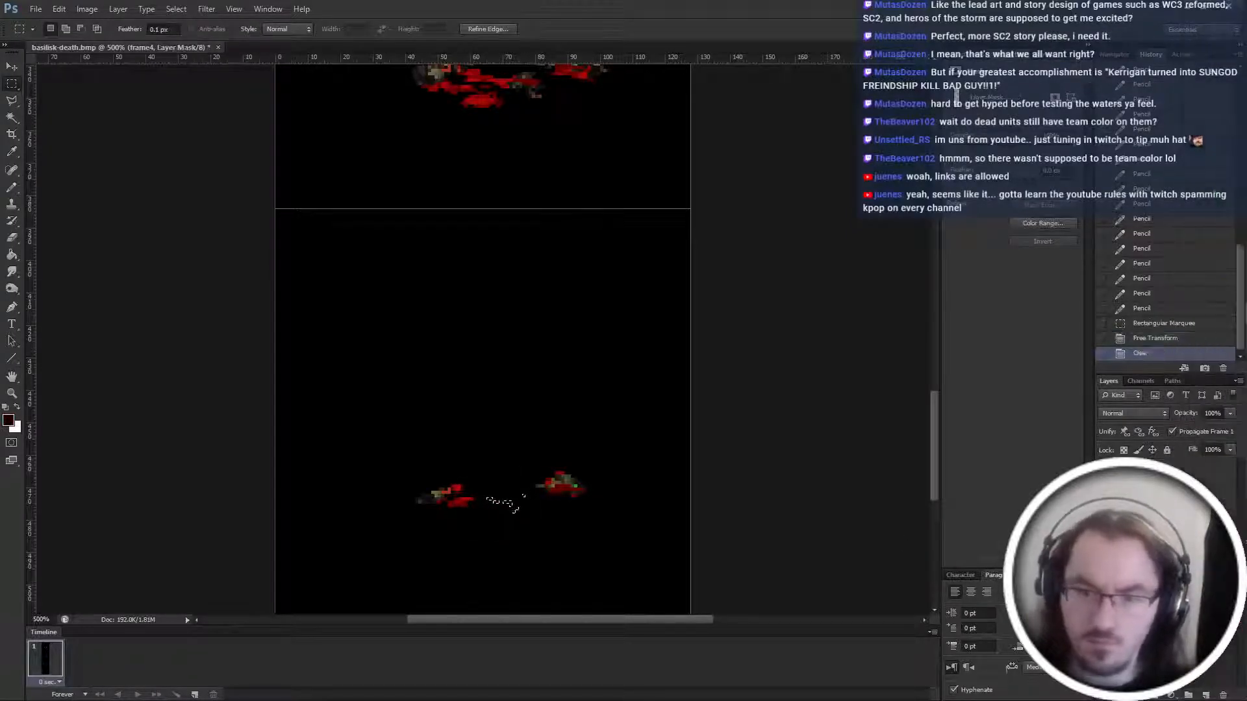
{"action": "key", "text": "ctrl+d"}
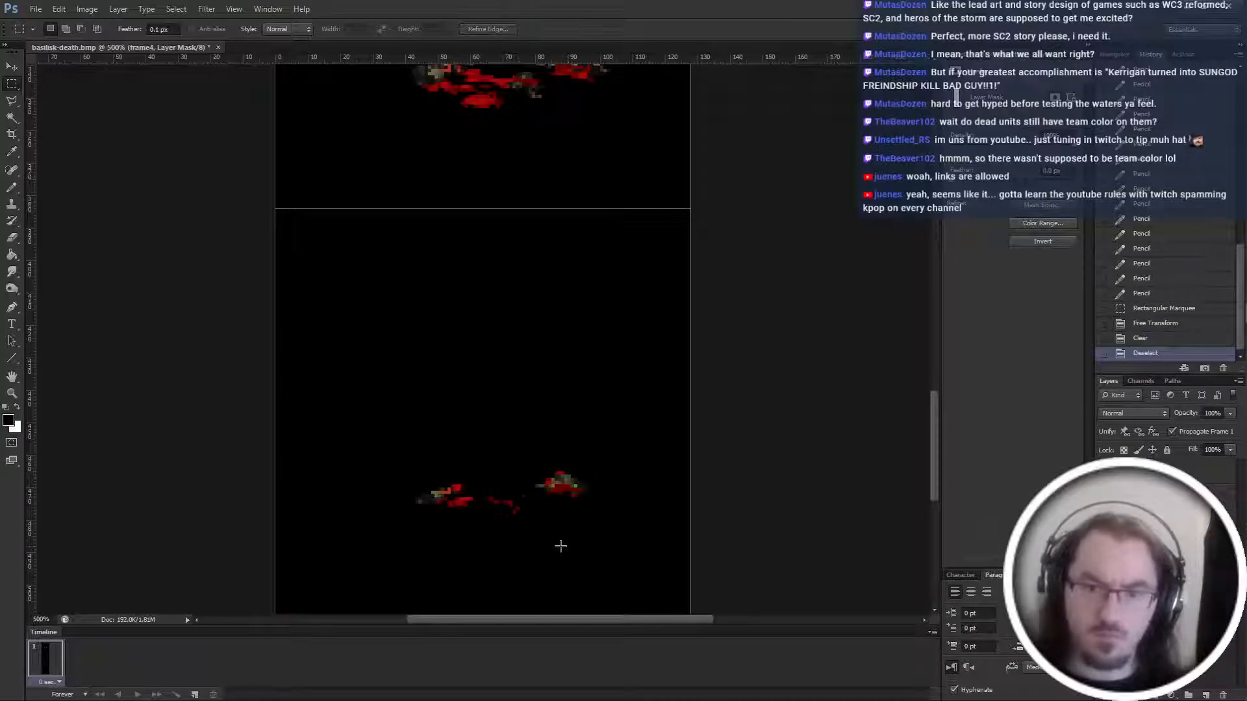
{"action": "key", "text": "b"}
{"action": "left_click_drag", "start_coordinate": [505, 502], "coordinate": [527, 498]}
{"action": "key", "text": "ctrl+minus"}
{"action": "key", "text": "ctrl+minus"}
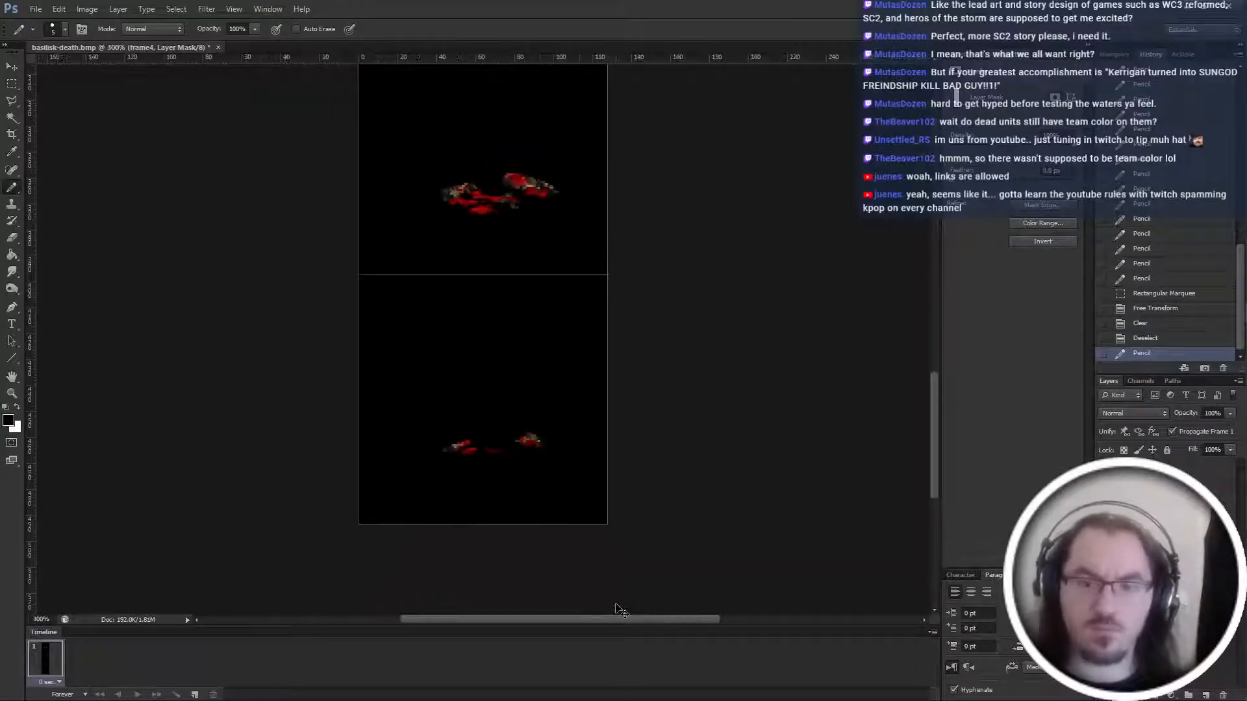
{"action": "key", "text": "ctrl+minus"}
Save the layered document to the Desktop as basilisk-death.psd.
{"action": "key", "text": "ctrl+shift+s"}
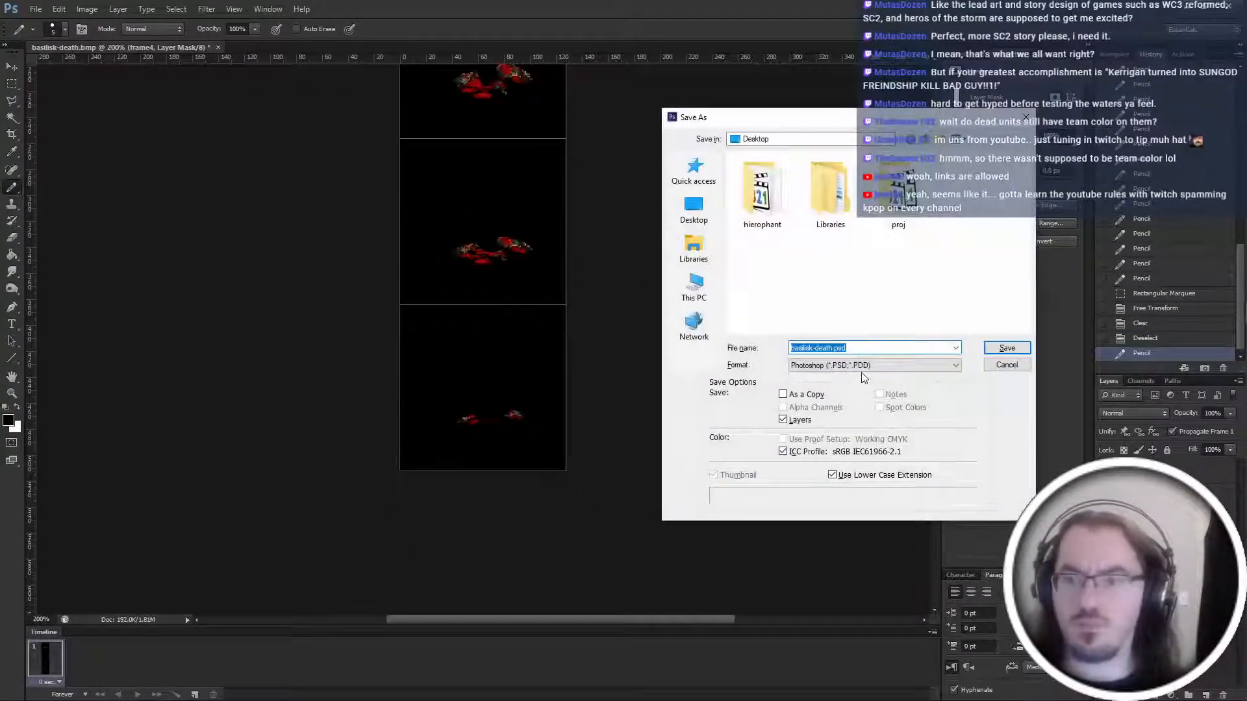
{"action": "key", "text": "Return"}
{"action": "key", "text": "ctrl+shift+s"}
{"action": "key", "text": "Escape"}
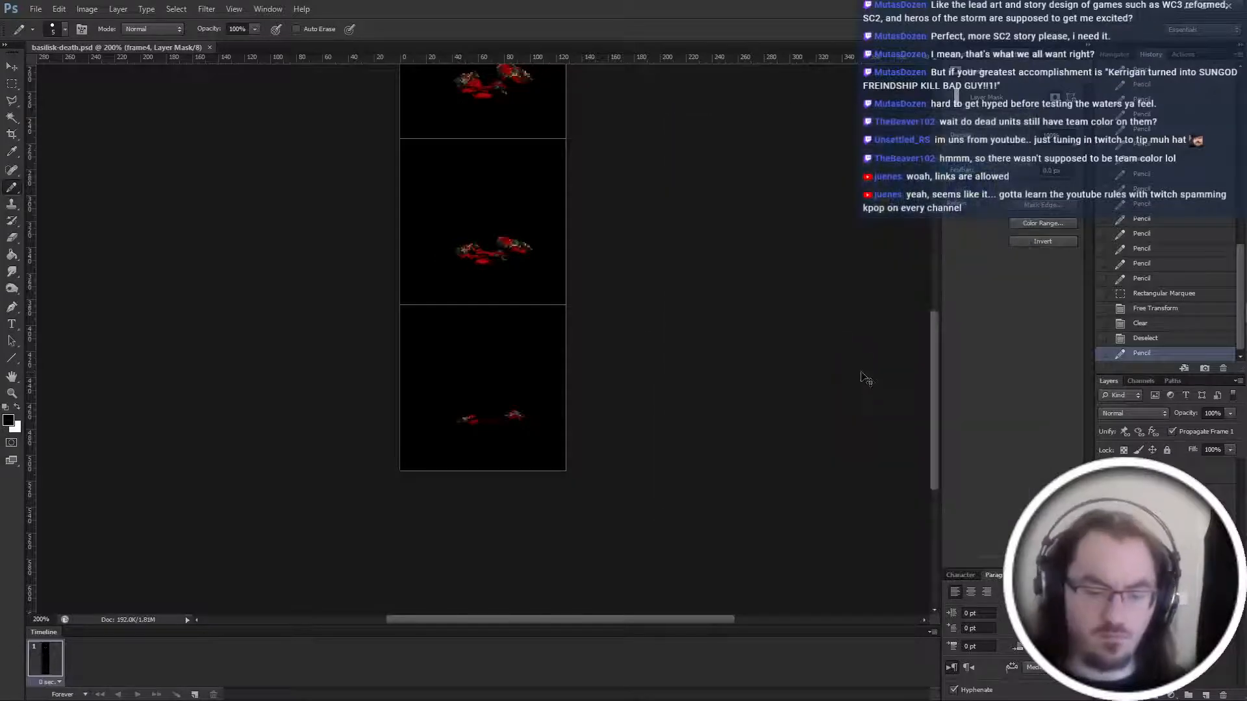
Convert the image to indexed color, save it to the Desktop as basilisk-death.bmp, and close the document.
{"action": "key", "text": "F2"}
{"action": "key", "text": "ctrl+shift+s"}
{"action": "left_click", "coordinate": [864, 366]}
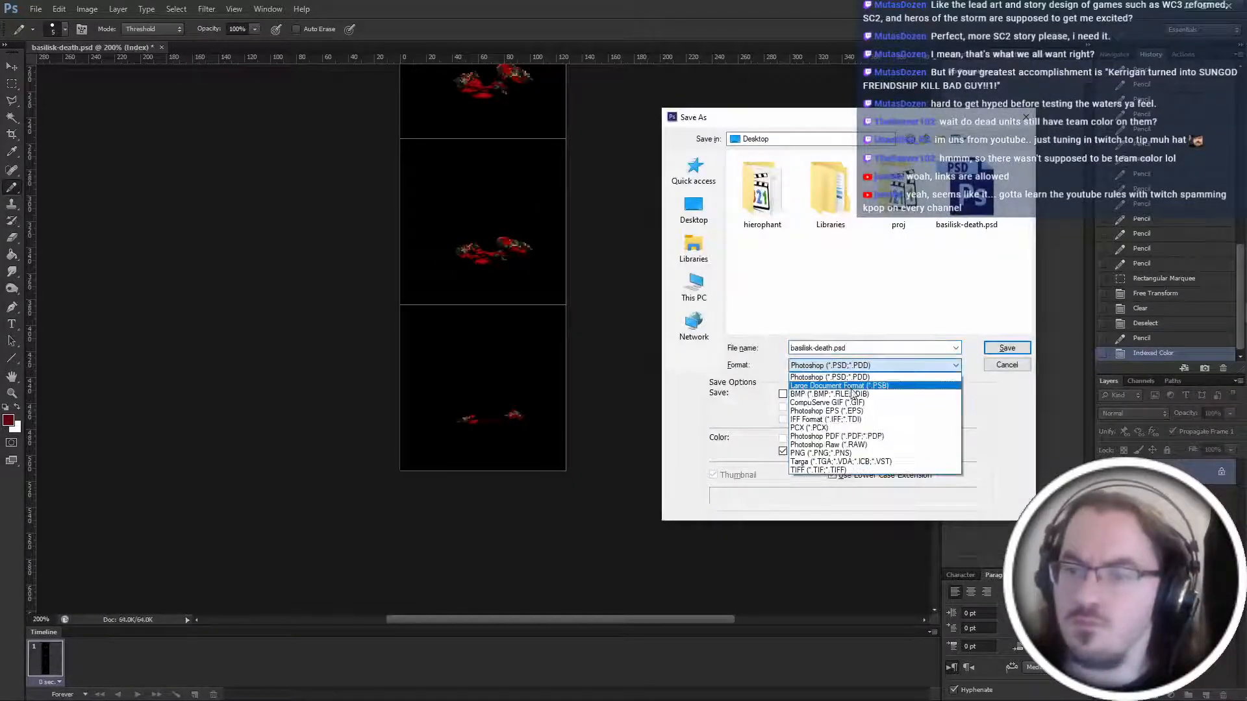
{"action": "left_click", "coordinate": [853, 394]}
{"action": "left_click", "coordinate": [870, 365]}
{"action": "left_click", "coordinate": [848, 392]}
{"action": "key", "text": "Return"}
{"action": "key", "text": "Return"}
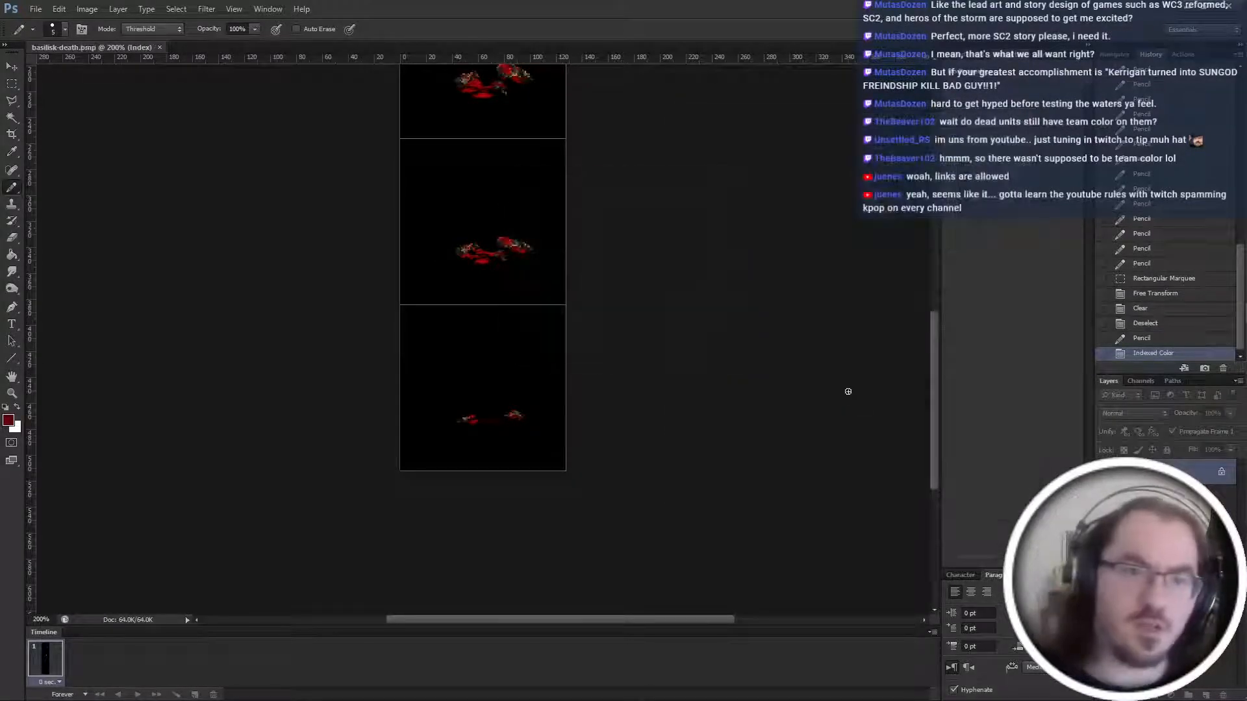
{"action": "key", "text": "ctrl+w"}
Switch to StarCraft and exit the program from the End Mission screen.
{"action": "key", "text": "alt+Tab"}
{"action": "left_click", "coordinate": [715, 373]}
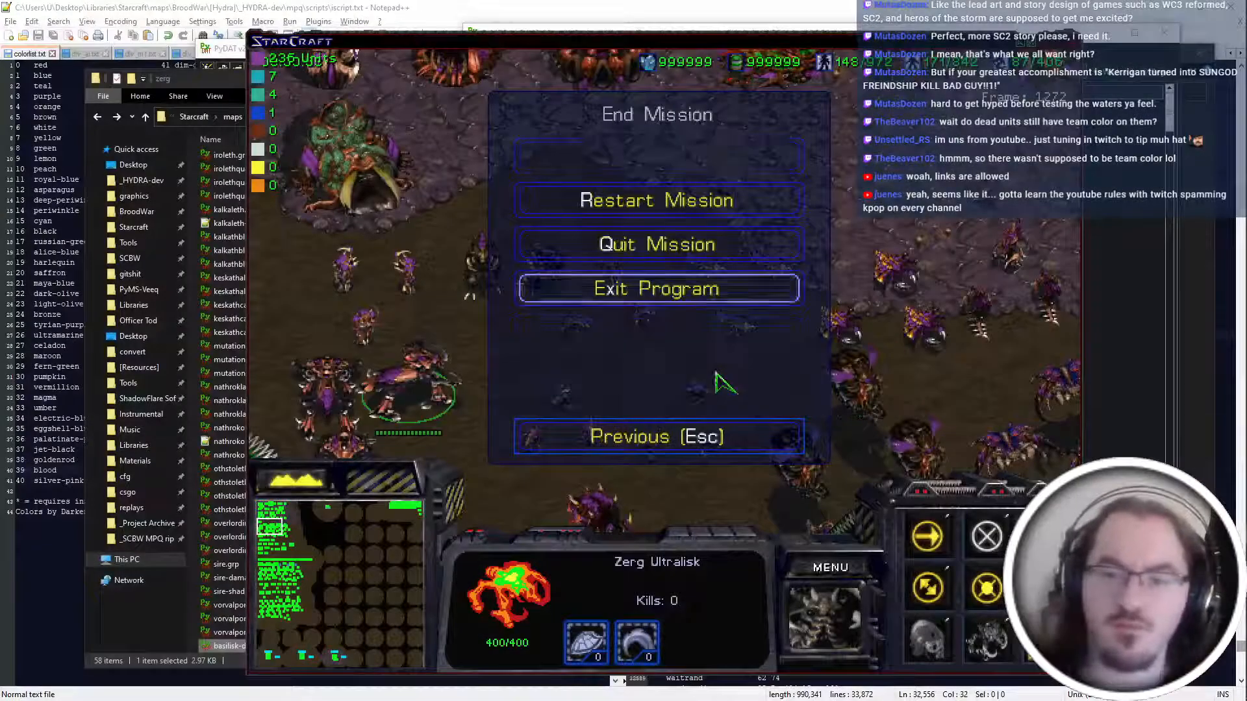
{"action": "key", "text": "x"}
Convert the Desktop's basilisk-death.bmp with GRP Converter, save it as basilisk-death.grp, and close the converter.
{"action": "left_click", "coordinate": [134, 164]}
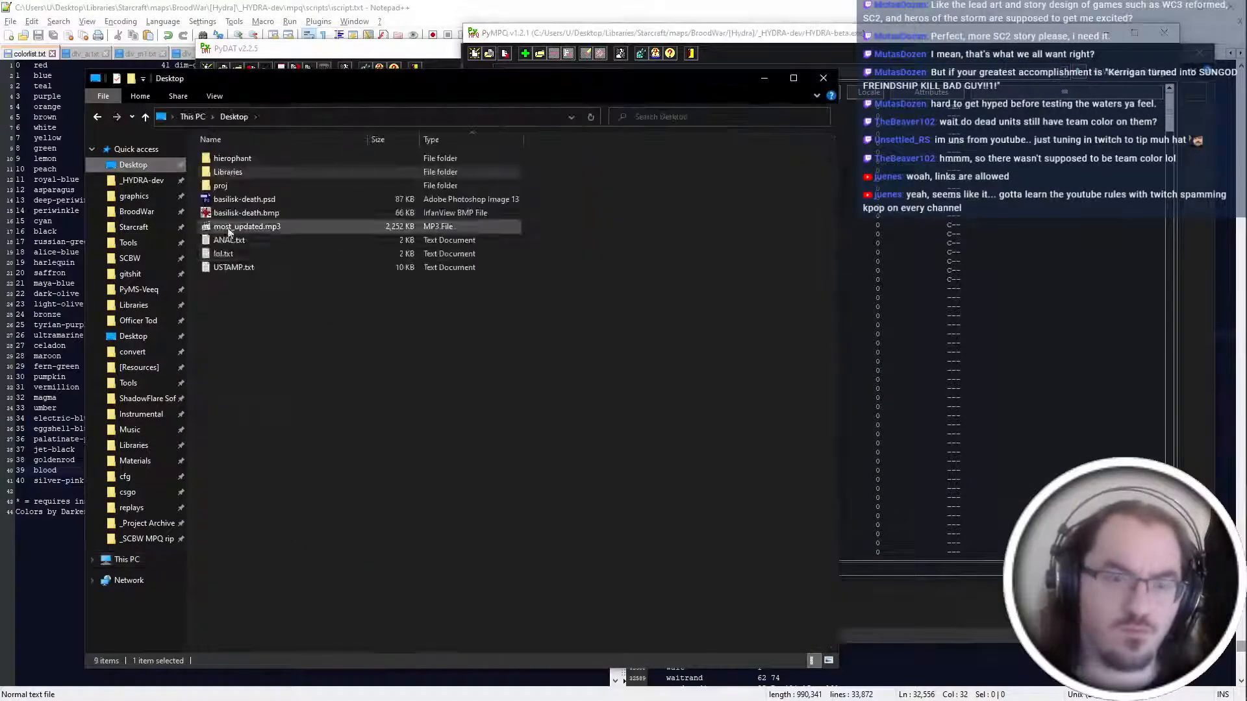
{"action": "key", "text": "alt+Tab"}
{"action": "left_click", "coordinate": [648, 283]}
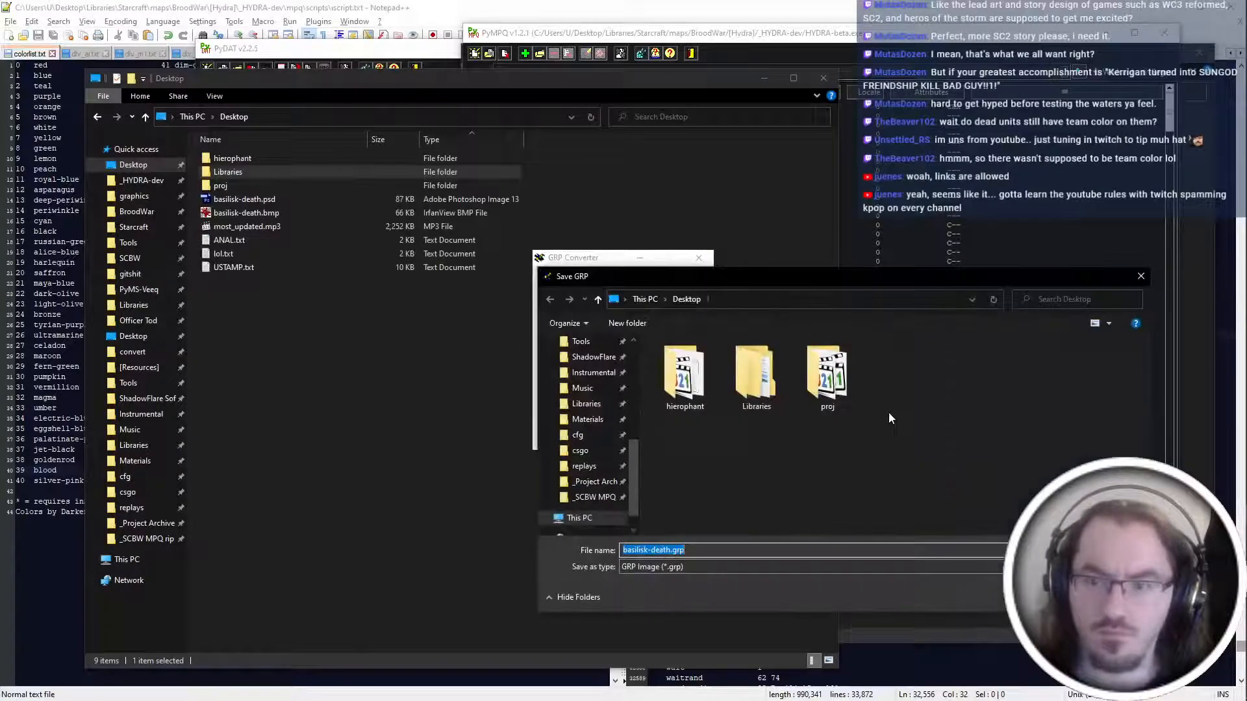
{"action": "key", "text": "Escape"}
{"action": "left_click", "coordinate": [699, 258]}
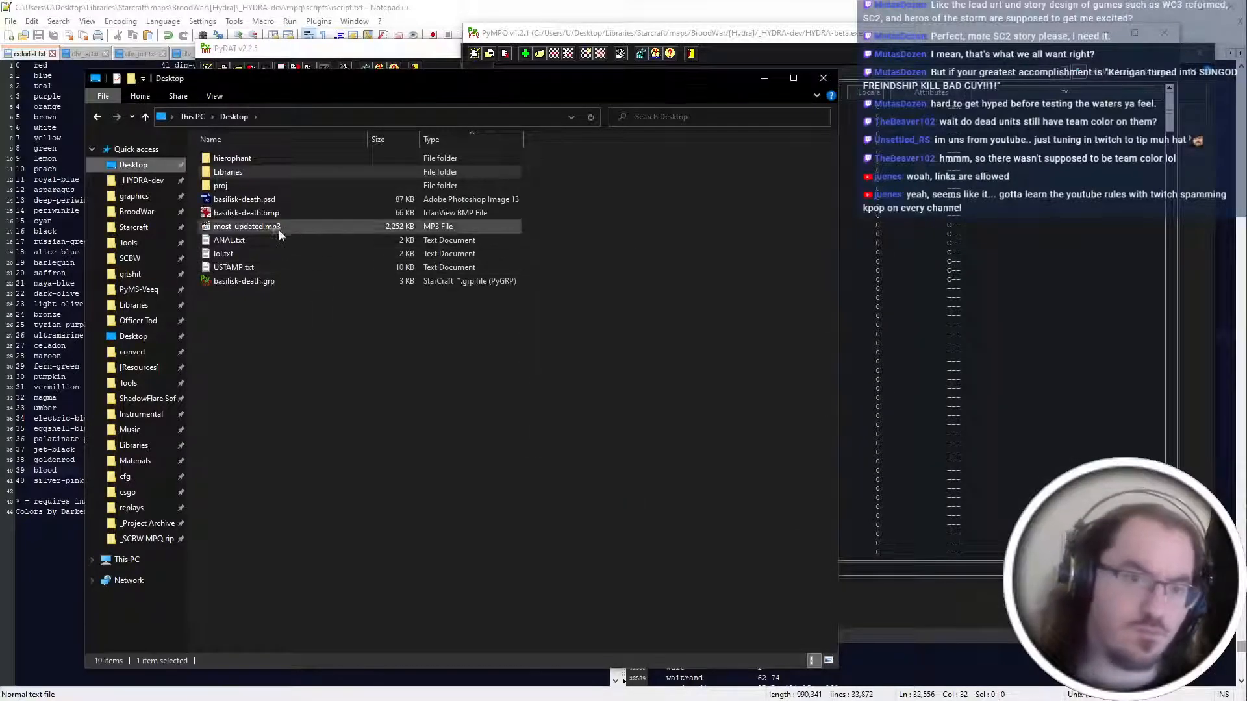
Delete basilisk-death.bmp from the Desktop and move basilisk-death.psd into the basilisk graphics folder, replacing the existing copy.
{"action": "left_click", "coordinate": [271, 210]}
{"action": "key", "text": "Delete"}
{"action": "left_click_drag", "start_coordinate": [270, 204], "coordinate": [638, 399]}
{"action": "key", "text": "alt+Tab"}
{"action": "key", "text": "Return"}
Move basilisk-death.grp from the Desktop into the mod's unit\hydra\zerg folder, replacing the existing file.
{"action": "left_click", "coordinate": [239, 259]}
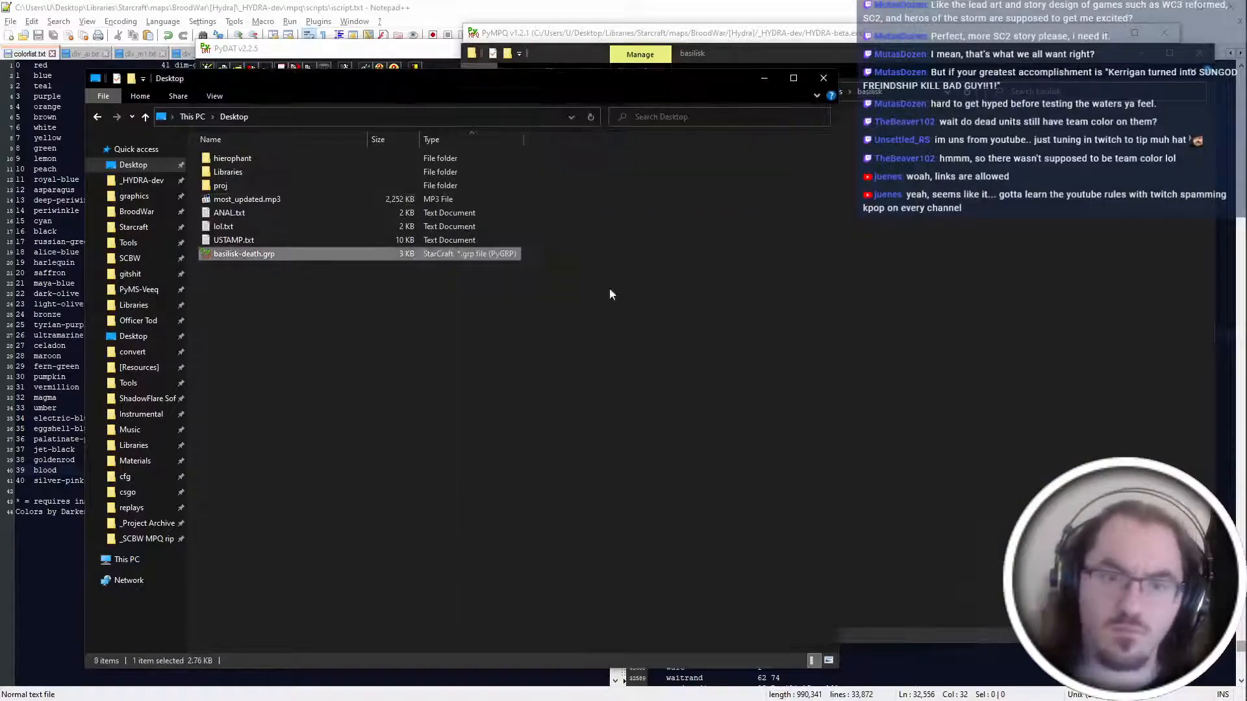
{"action": "key", "text": "alt+Tab"}
{"action": "left_click", "coordinate": [334, 286]}
{"action": "key", "text": "ctrl+x"}
{"action": "key", "text": "alt+Left"}
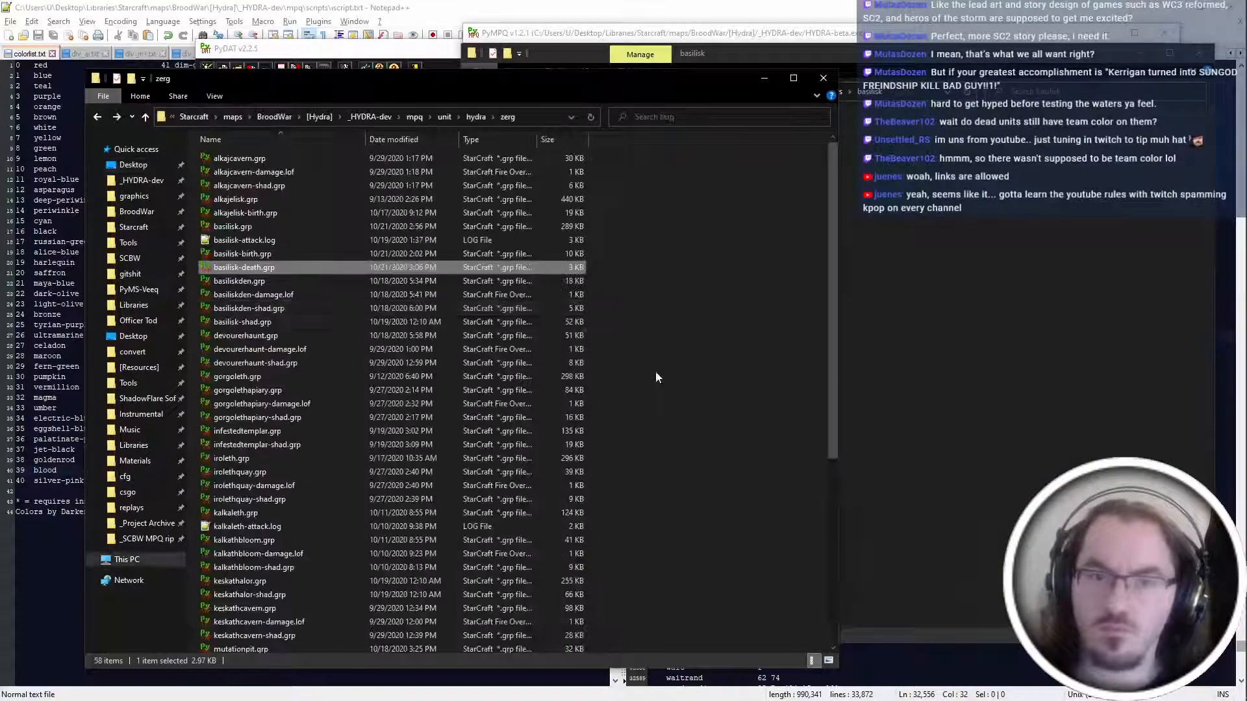
{"action": "key", "text": "ctrl+v"}
{"action": "key", "text": "Return"}
{"action": "key", "text": "alt+Tab"}
{"action": "key", "text": "Tab"}
{"action": "key", "text": "Tab"}
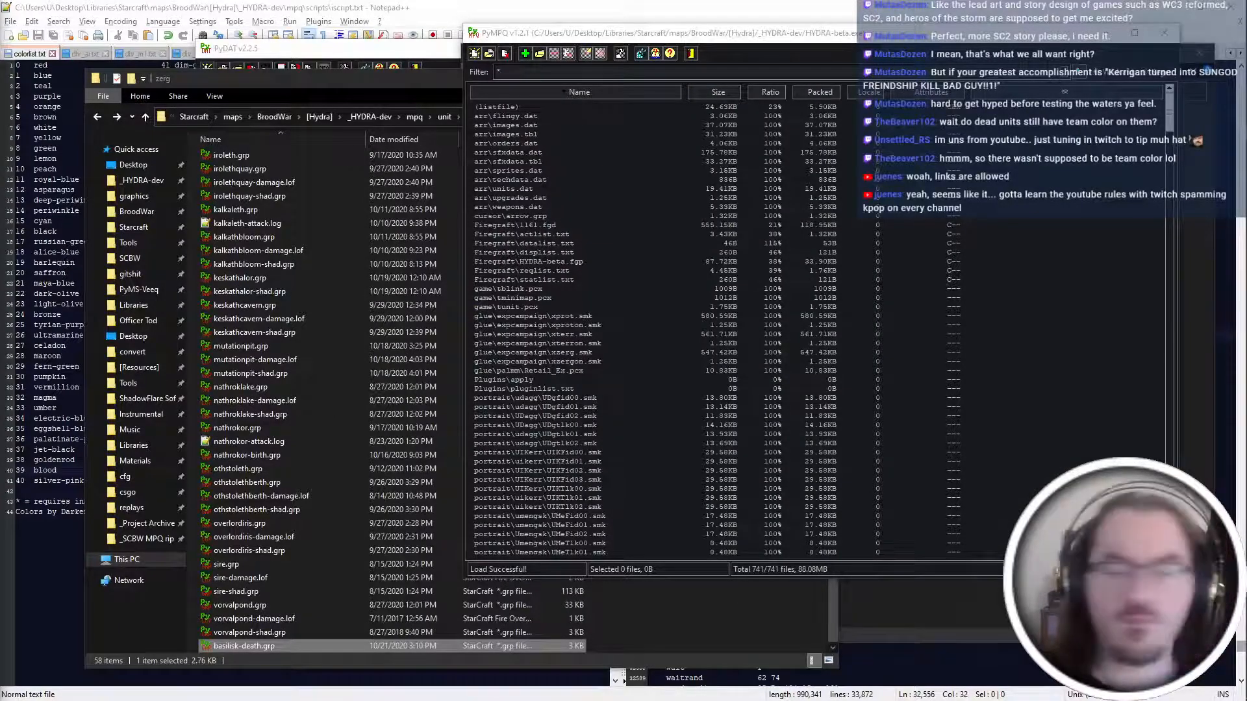
{"action": "mouse_move", "coordinate": [1238, 627]}
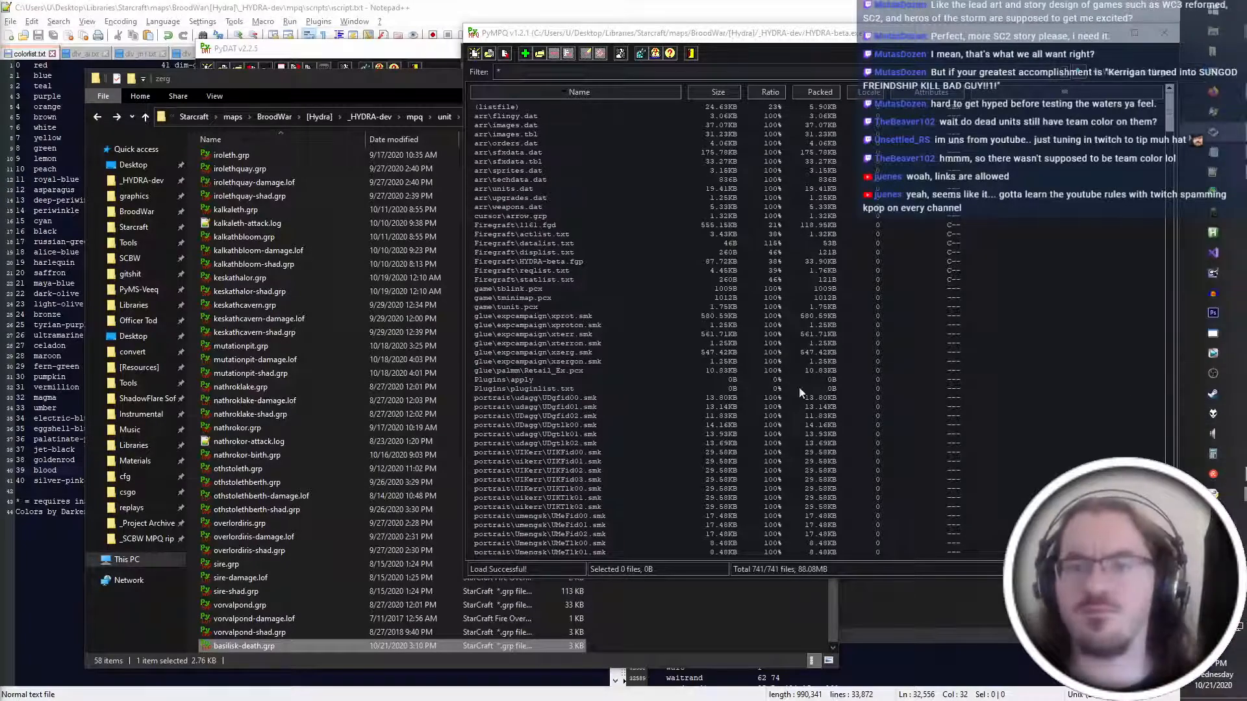
Review the Basilisk header and its animation entries in iscript.txt in Notepad++.
{"action": "key", "text": "alt+Tab"}
{"action": "scroll", "coordinate": [740, 373], "scroll_direction": "up", "scroll_amount": 11}
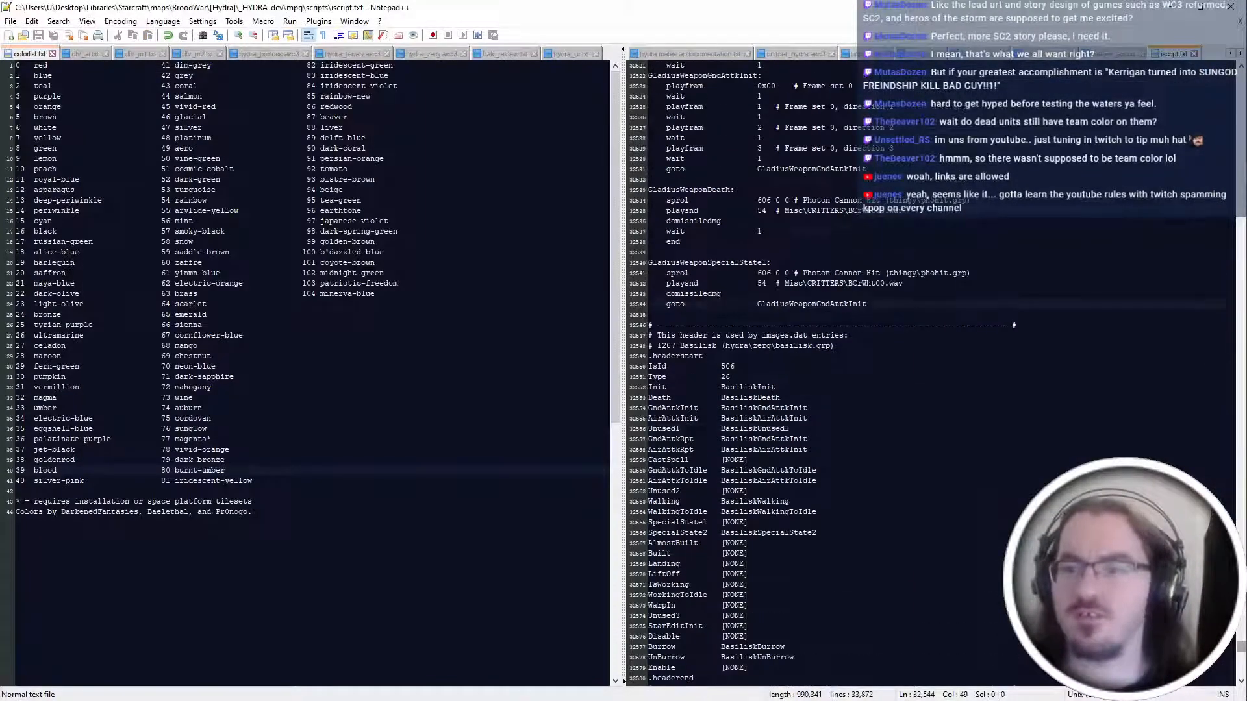
{"action": "left_click", "coordinate": [767, 231]}
{"action": "key", "text": "alt+Tab"}
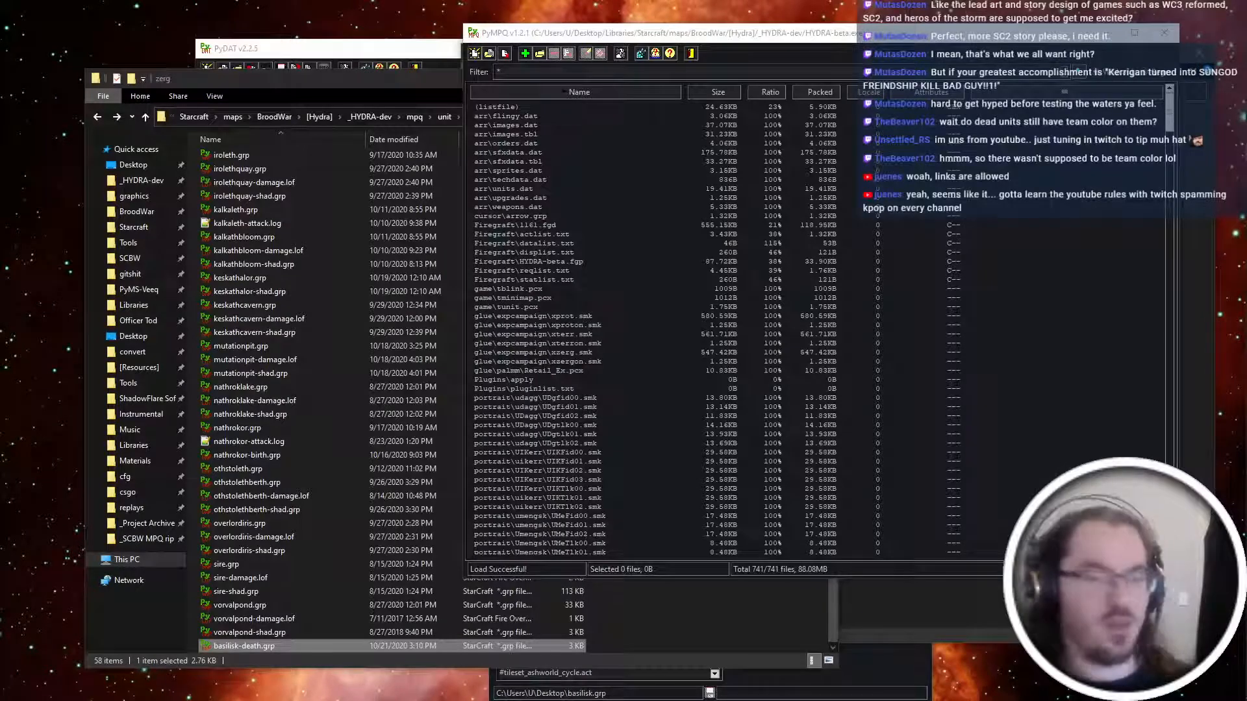
{"action": "key", "text": "alt+Tab"}
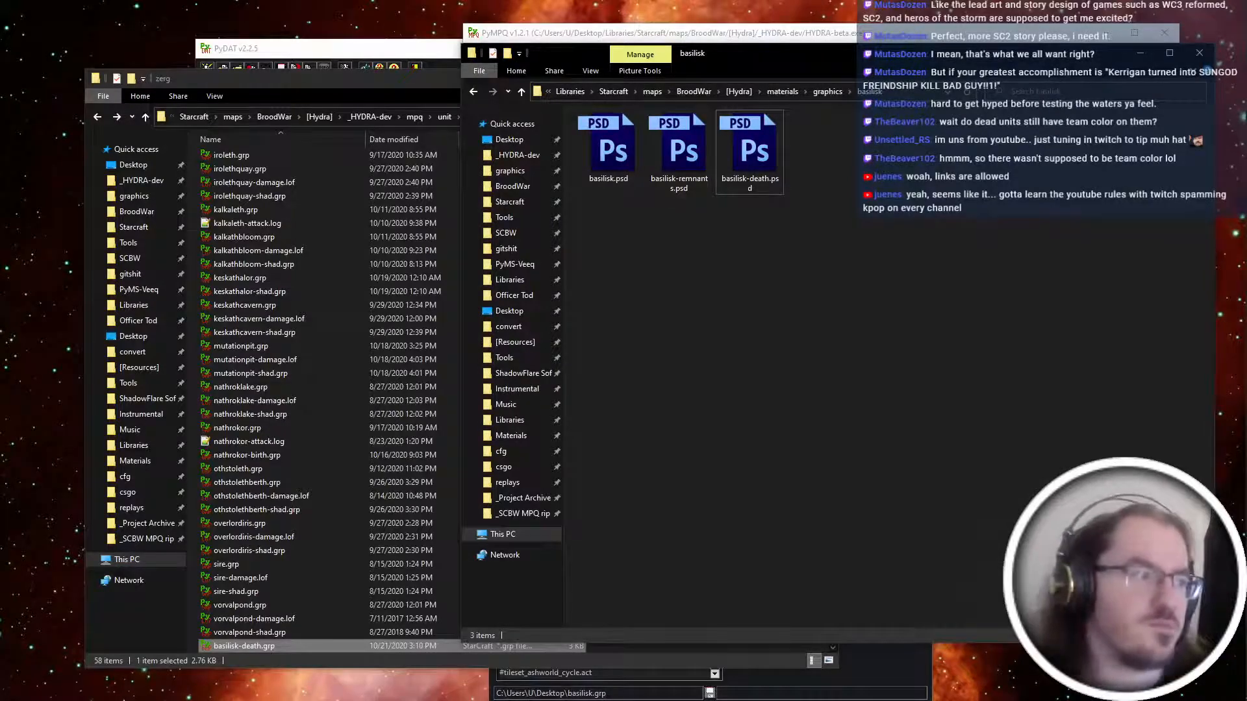
{"action": "key", "text": "alt+Tab"}
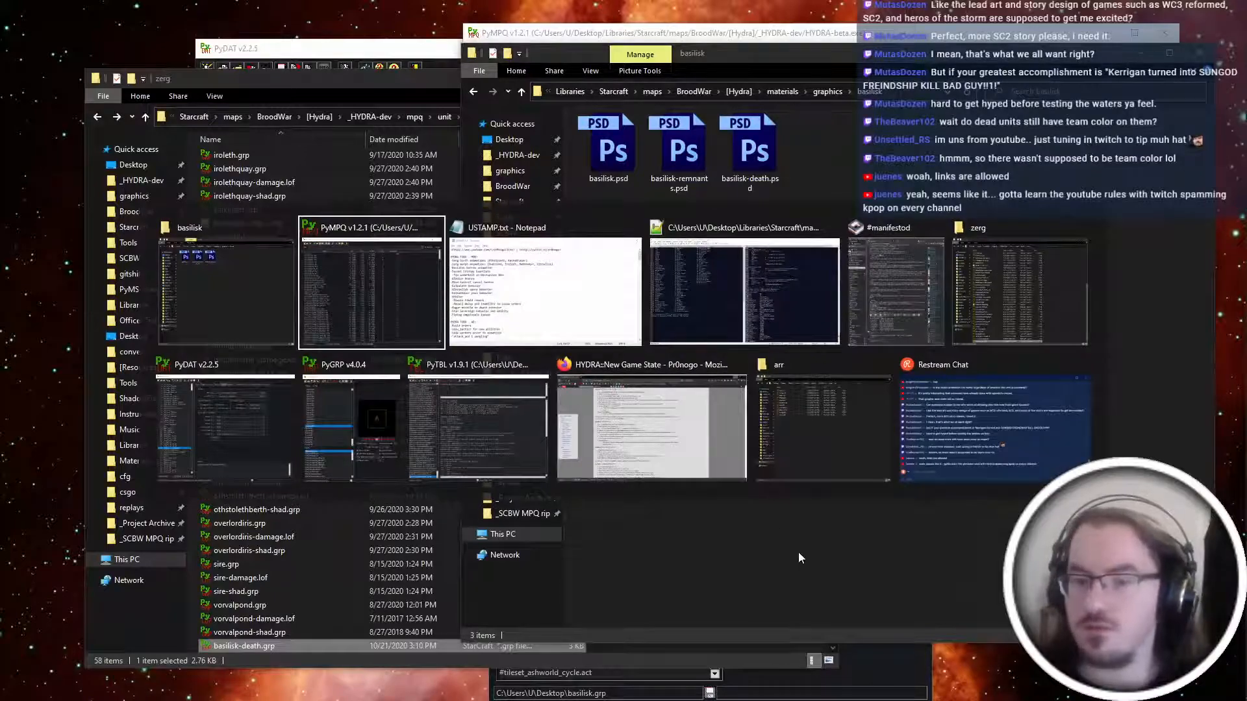
{"action": "key", "text": "Escape"}
{"action": "key", "text": "alt+Tab"}
{"action": "left_click", "coordinate": [757, 258]}
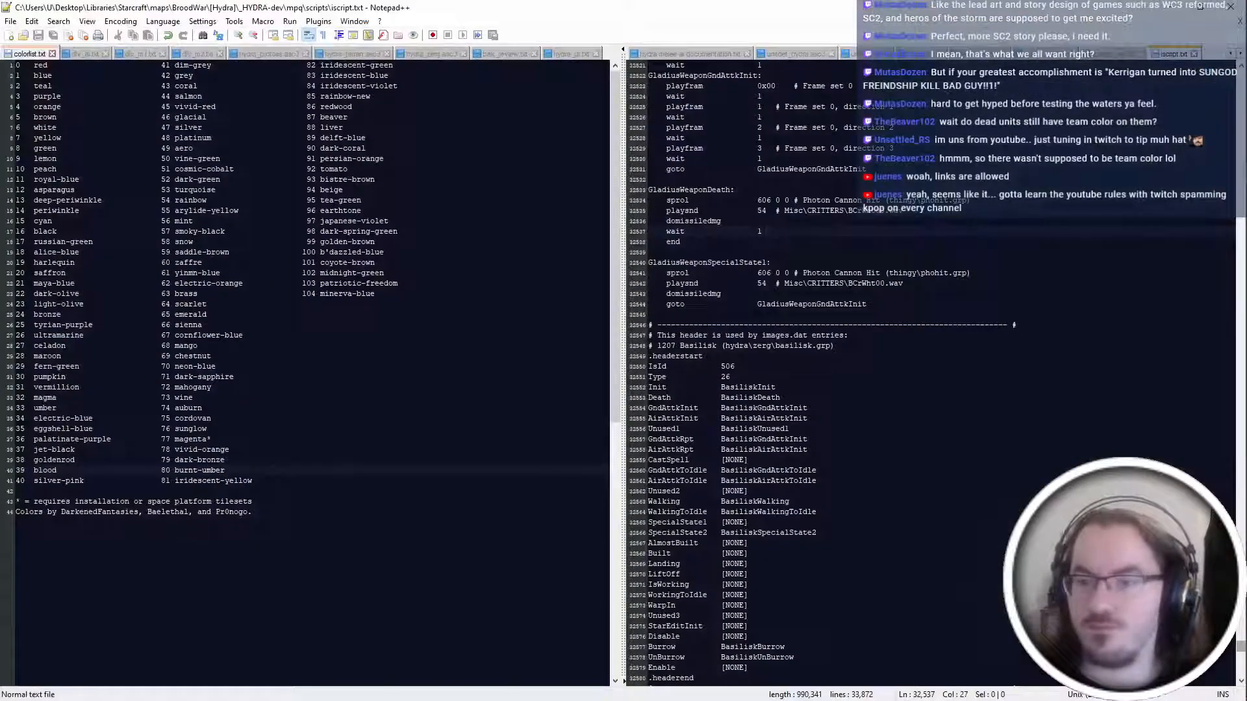
{"action": "scroll", "coordinate": [699, 437], "scroll_direction": "down", "scroll_amount": 9}
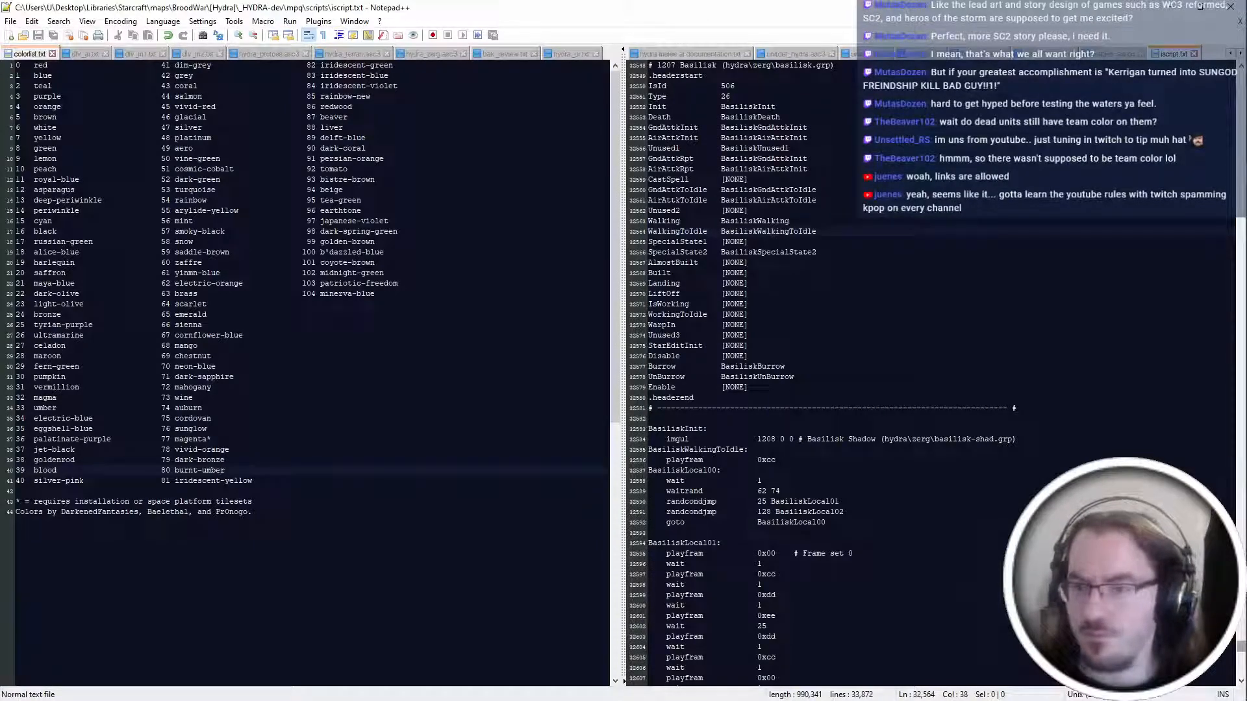
Read through the Basilisk attack, walking, burrow and unburrow blocks in iscript.txt.
{"action": "scroll", "coordinate": [700, 437], "scroll_direction": "down", "scroll_amount": 20}
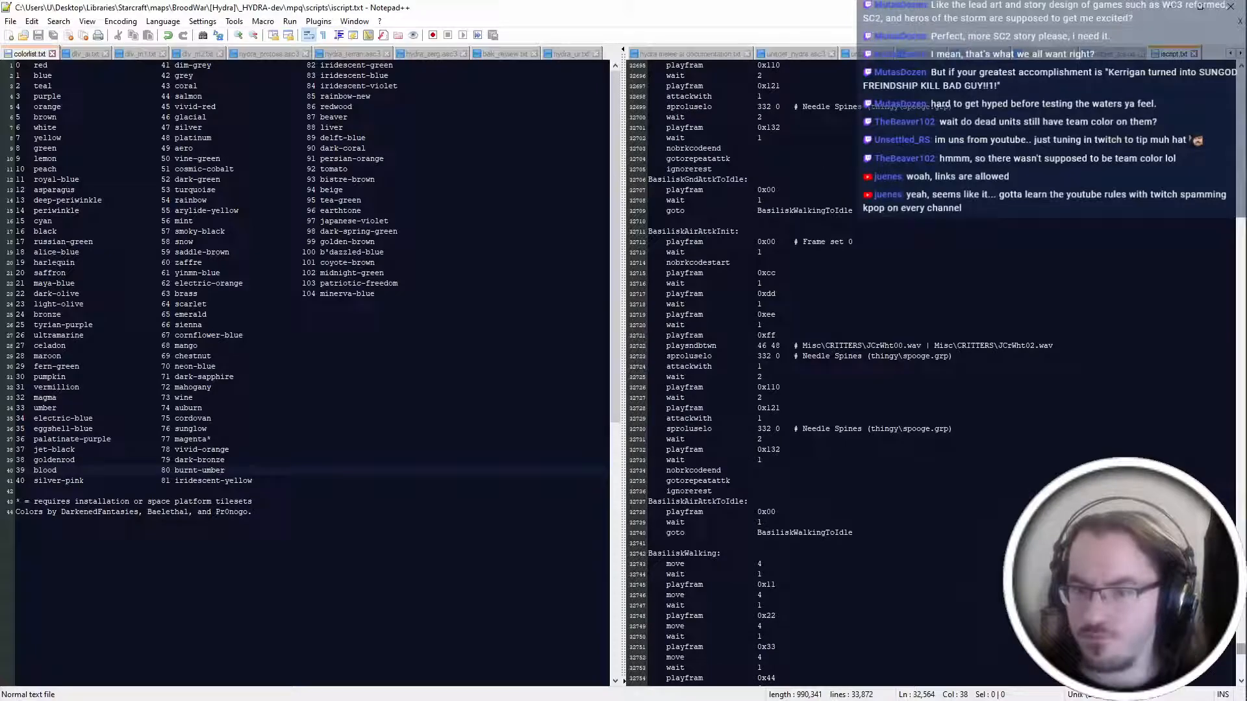
{"action": "scroll", "coordinate": [929, 374], "scroll_direction": "down", "scroll_amount": 20}
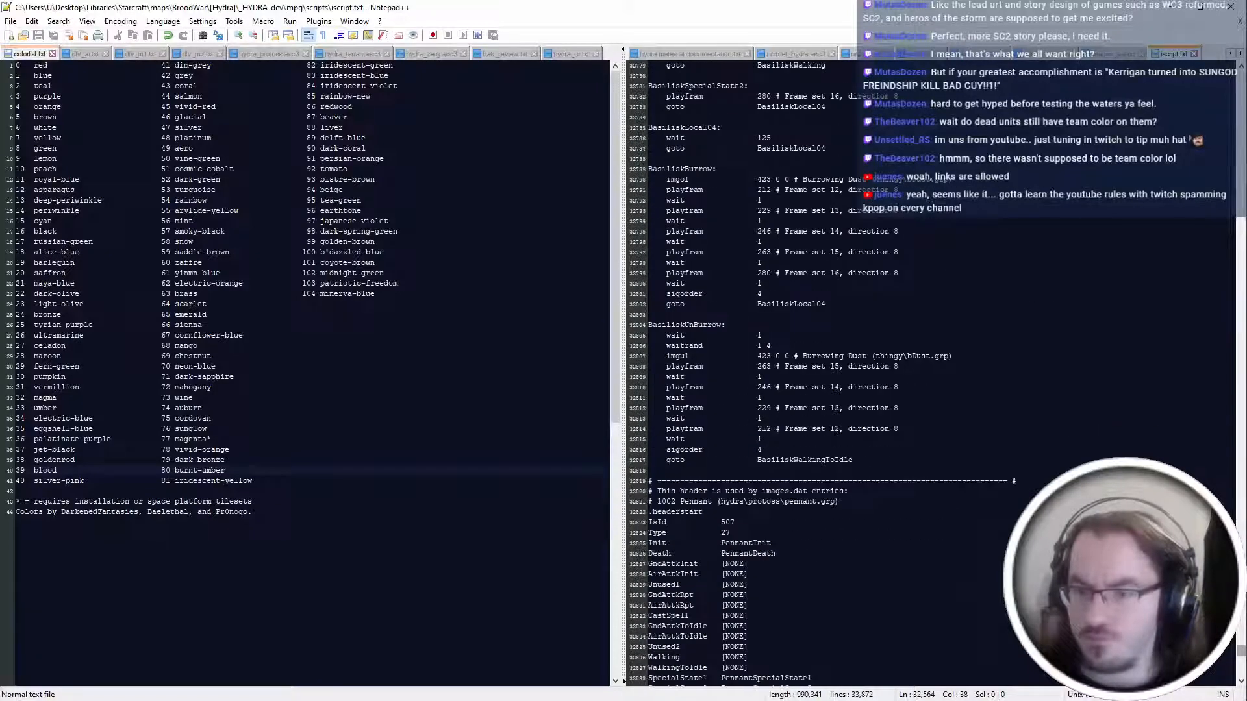
{"action": "scroll", "coordinate": [929, 373], "scroll_direction": "up", "scroll_amount": 3}
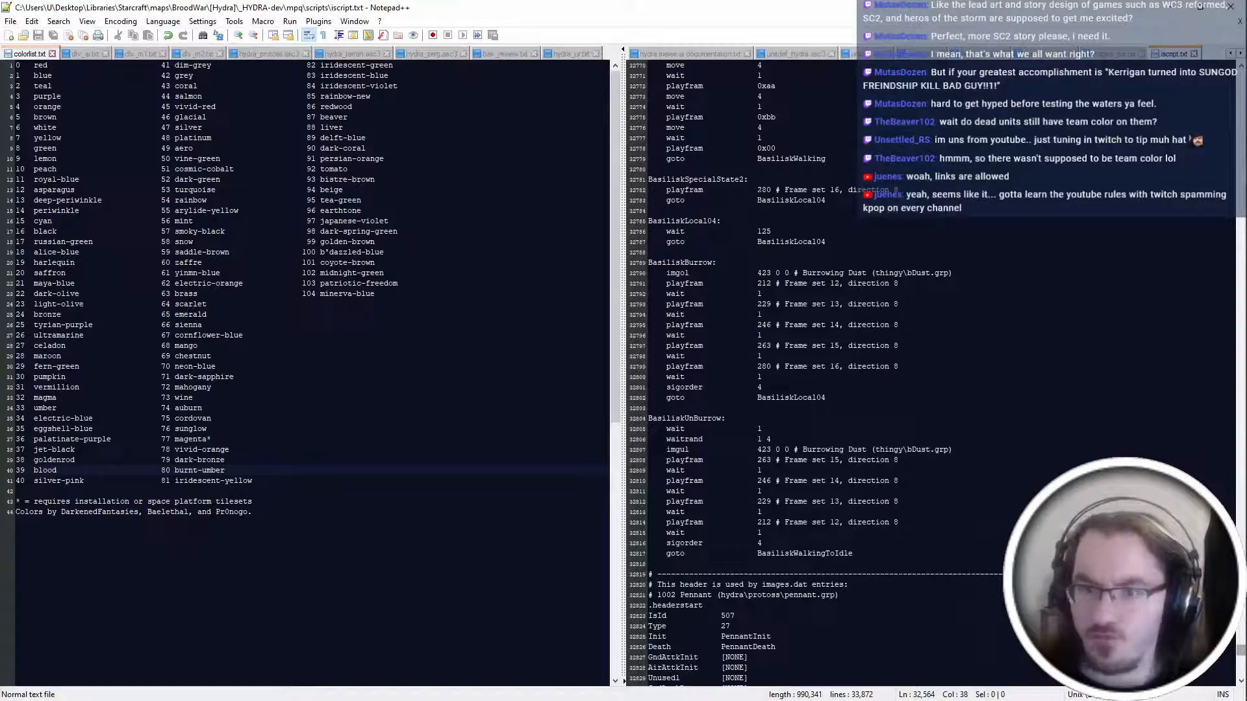
{"action": "left_click_drag", "start_coordinate": [648, 169], "coordinate": [988, 547]}
{"action": "scroll", "coordinate": [1008, 447], "scroll_direction": "up", "scroll_amount": 3}
{"action": "left_click", "coordinate": [1008, 446]}
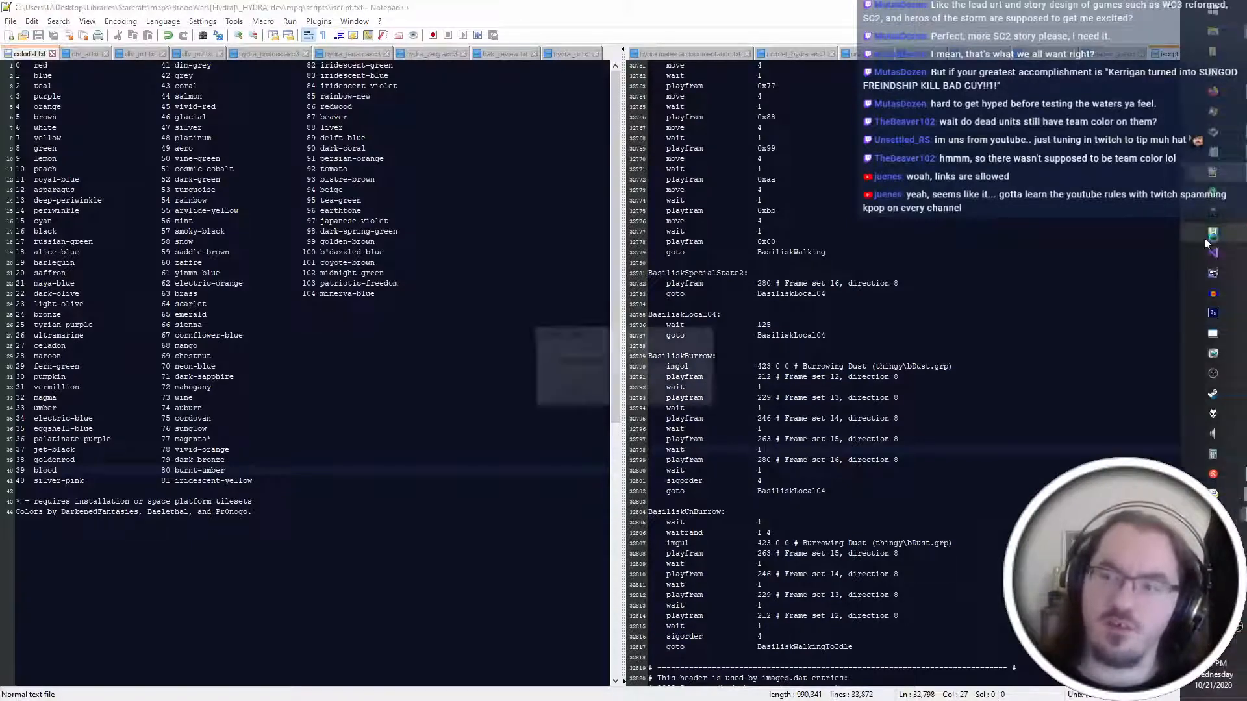
Switch to StarCraft and test burrowing and unburrowing a Hydralisk on the unit test map.
{"action": "left_click", "coordinate": [1212, 234]}
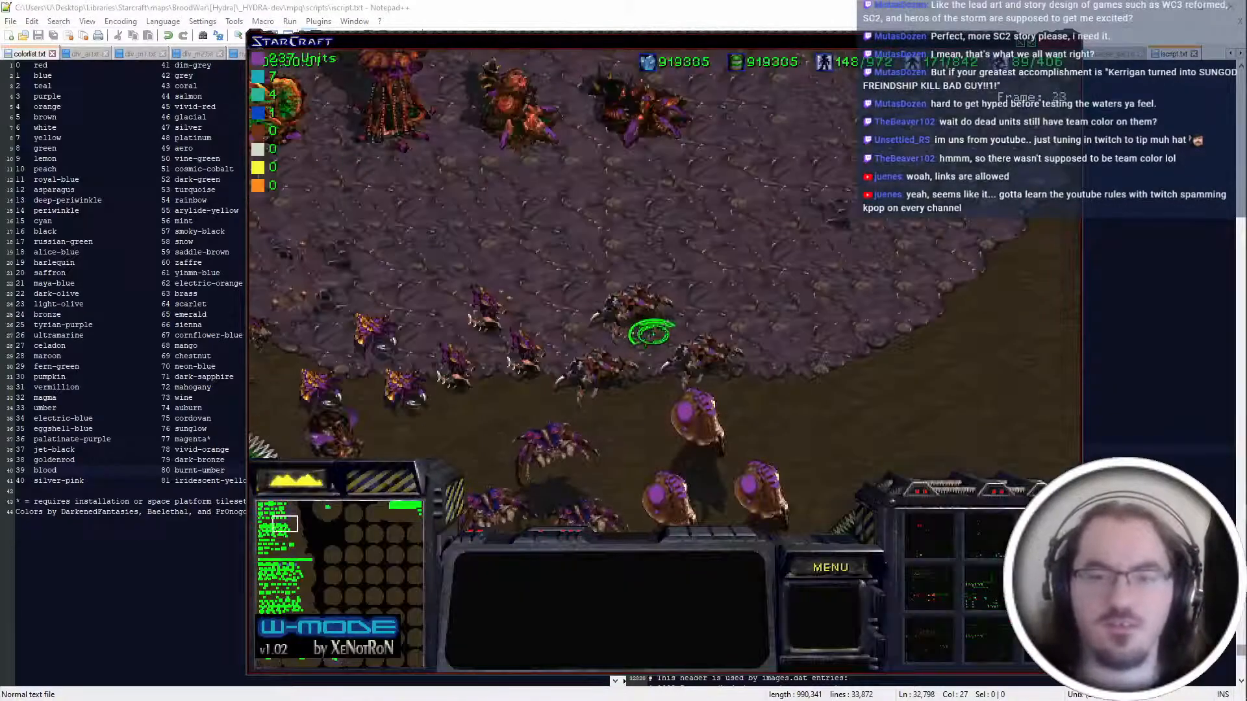
{"action": "left_click", "coordinate": [651, 334]}
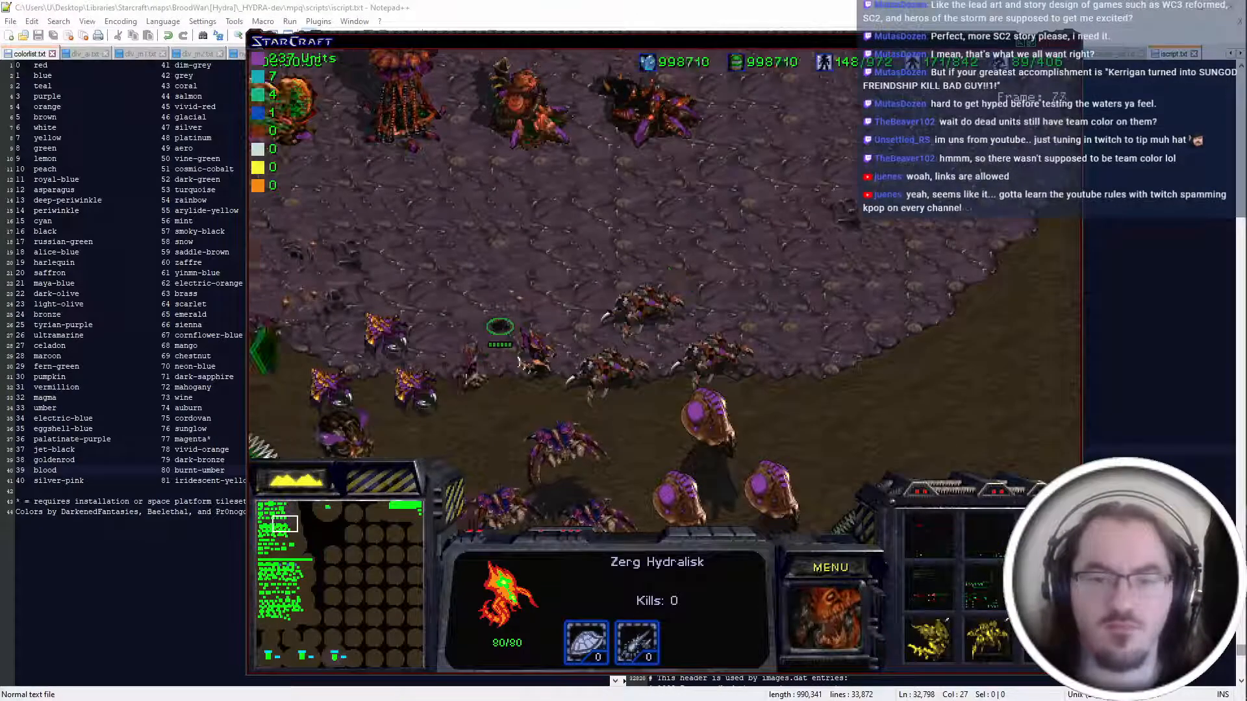
{"action": "key", "text": "u"}
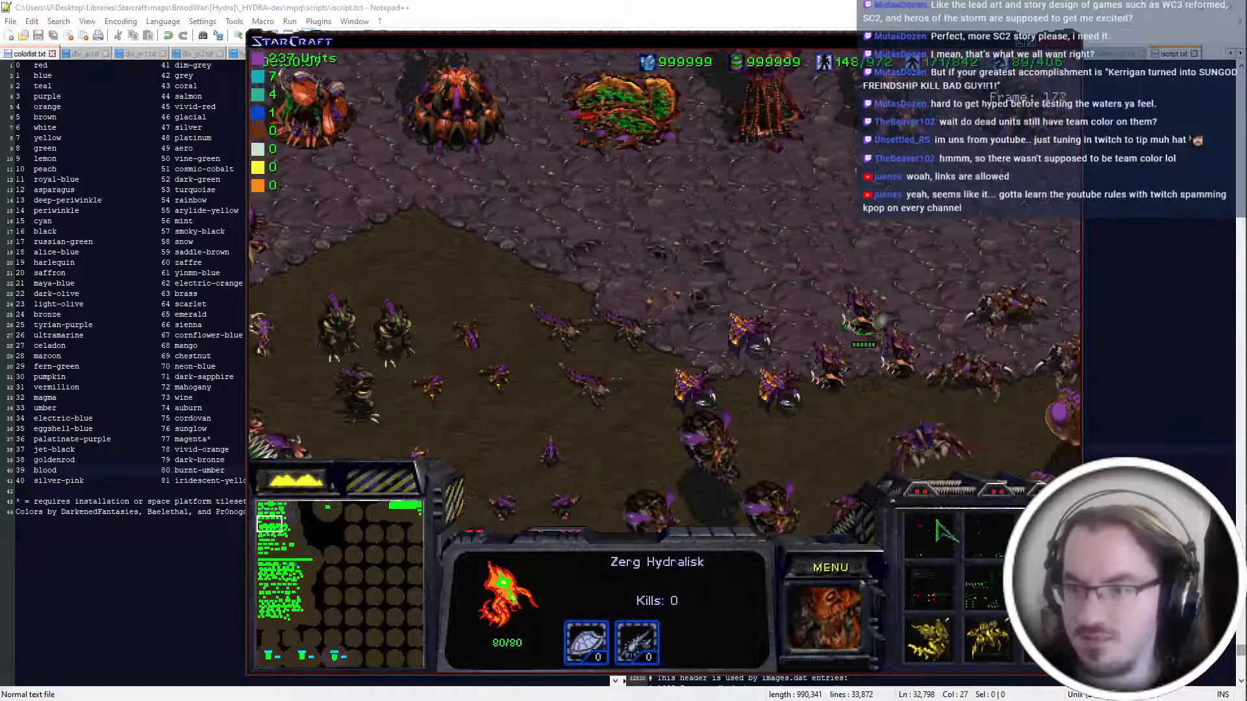
{"action": "left_click", "coordinate": [829, 393]}
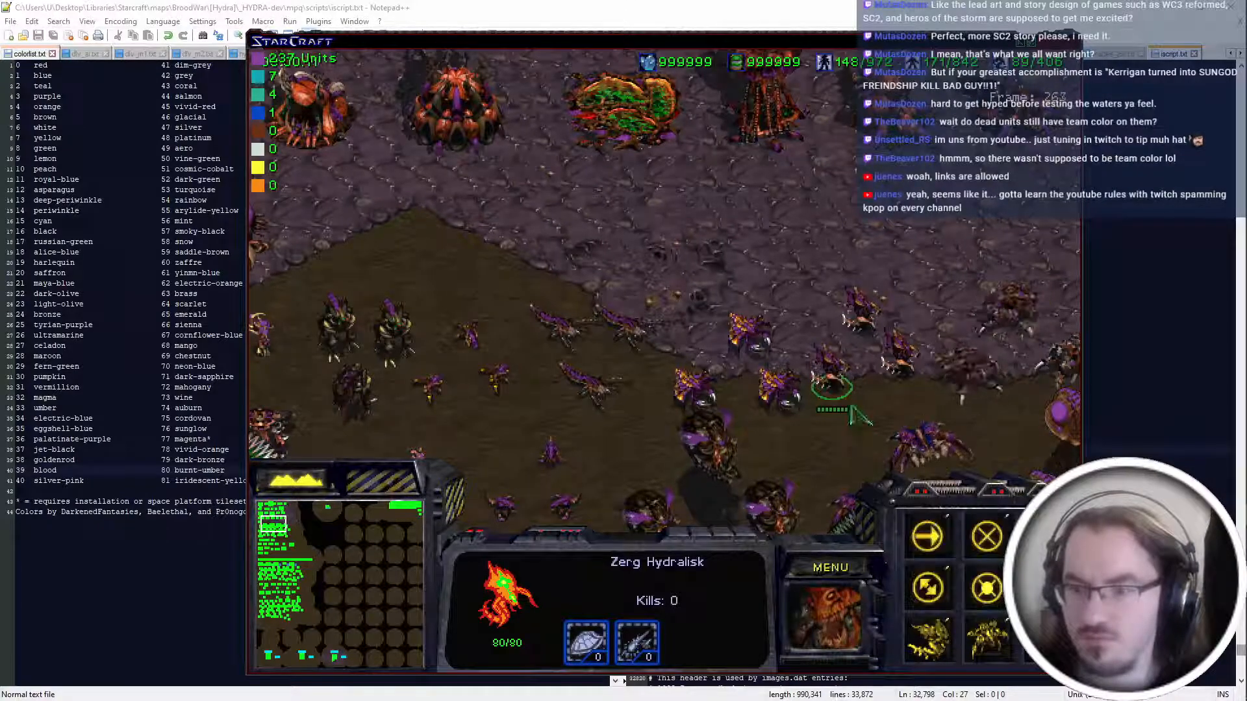
{"action": "right_click", "coordinate": [913, 375]}
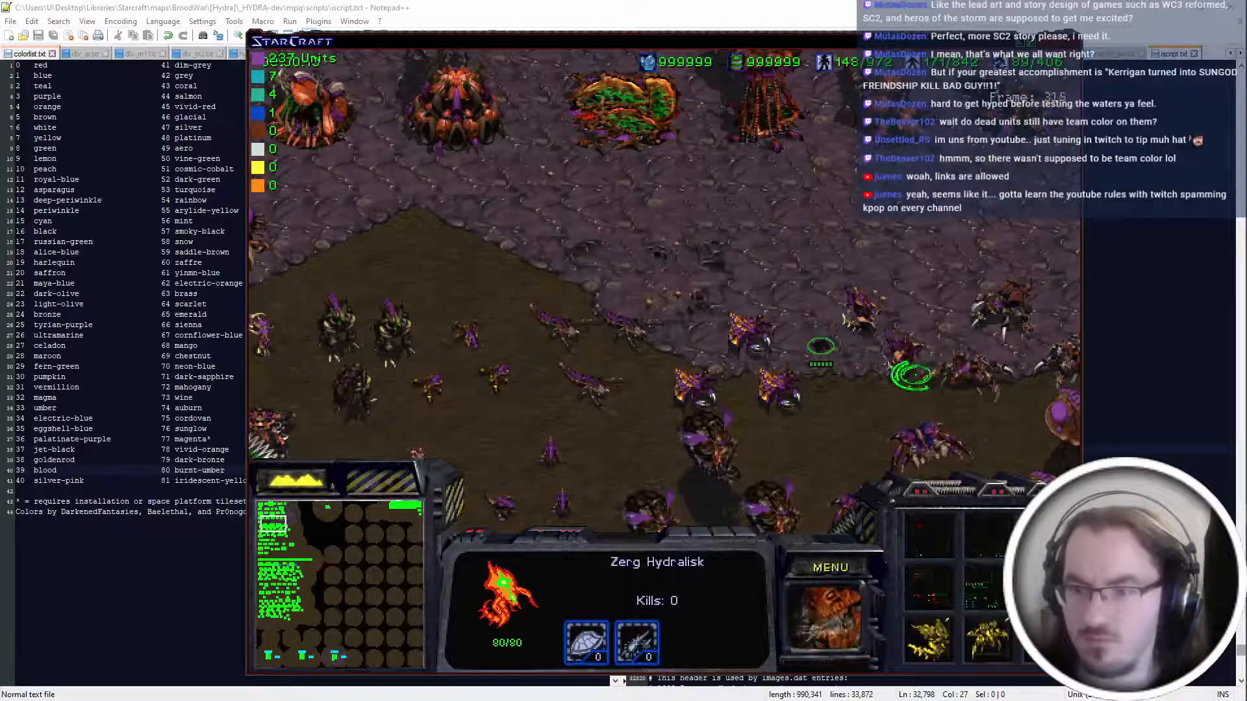
Return to iscript.txt and compare the Basilisk's walking, BasiliskSpecialState2 and burrow frame sequences.
{"action": "key", "text": "alt+Tab"}
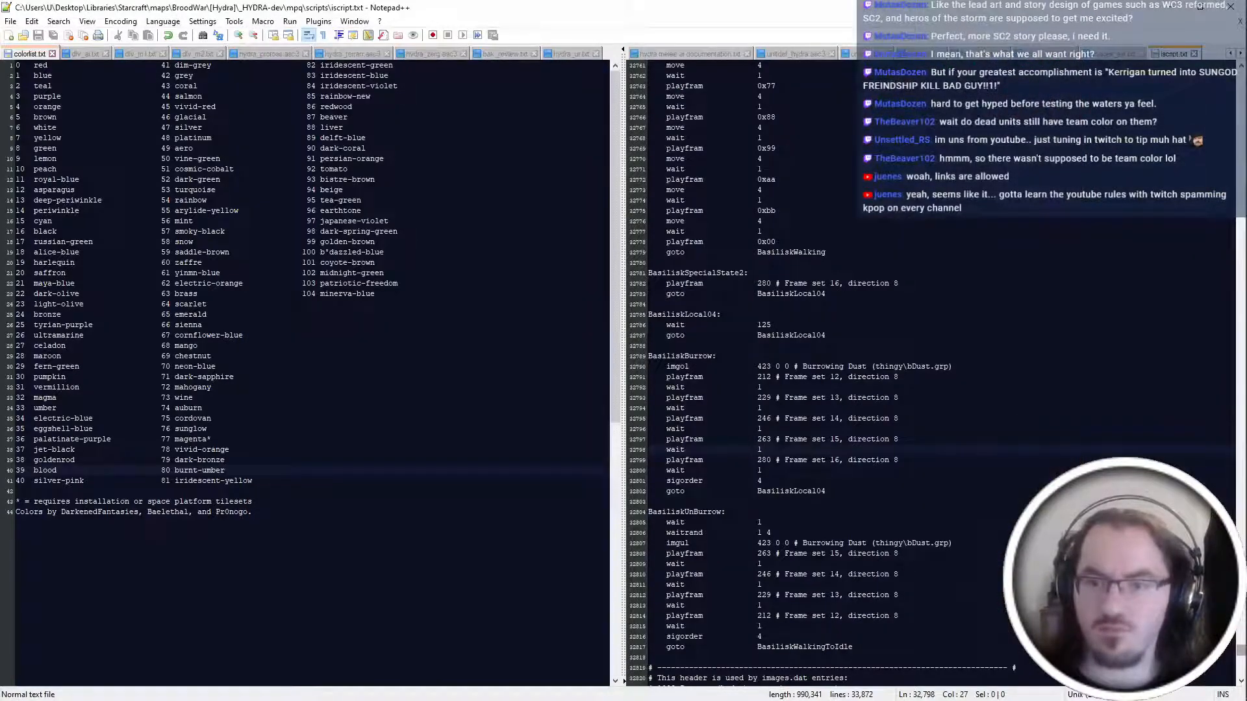
{"action": "scroll", "coordinate": [928, 370], "scroll_direction": "up", "scroll_amount": 5}
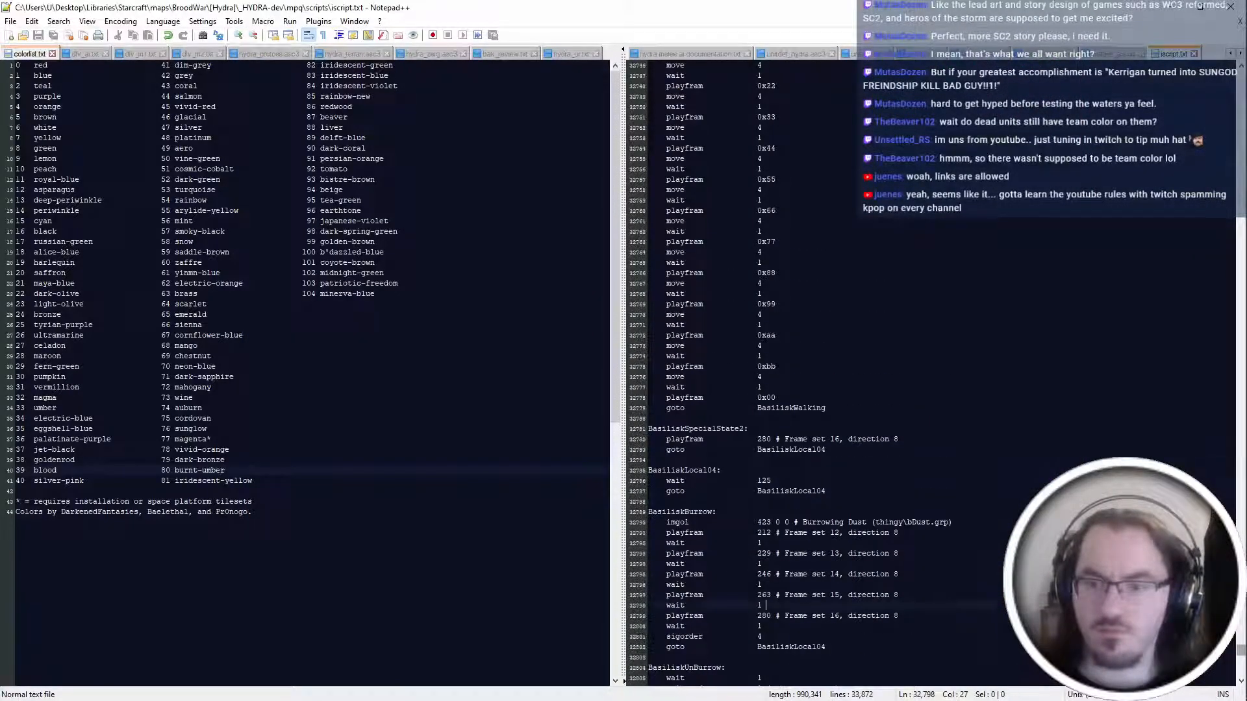
{"action": "scroll", "coordinate": [929, 370], "scroll_direction": "up", "scroll_amount": 5}
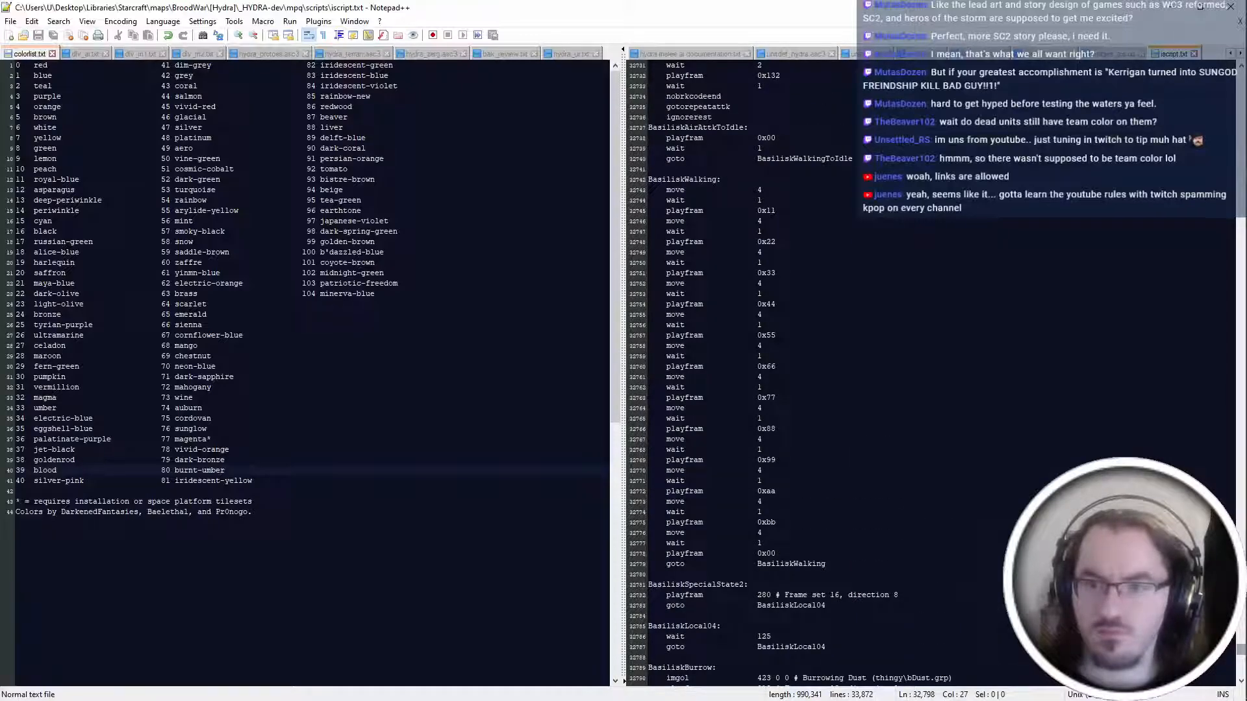
{"action": "scroll", "coordinate": [929, 370], "scroll_direction": "down", "scroll_amount": 5}
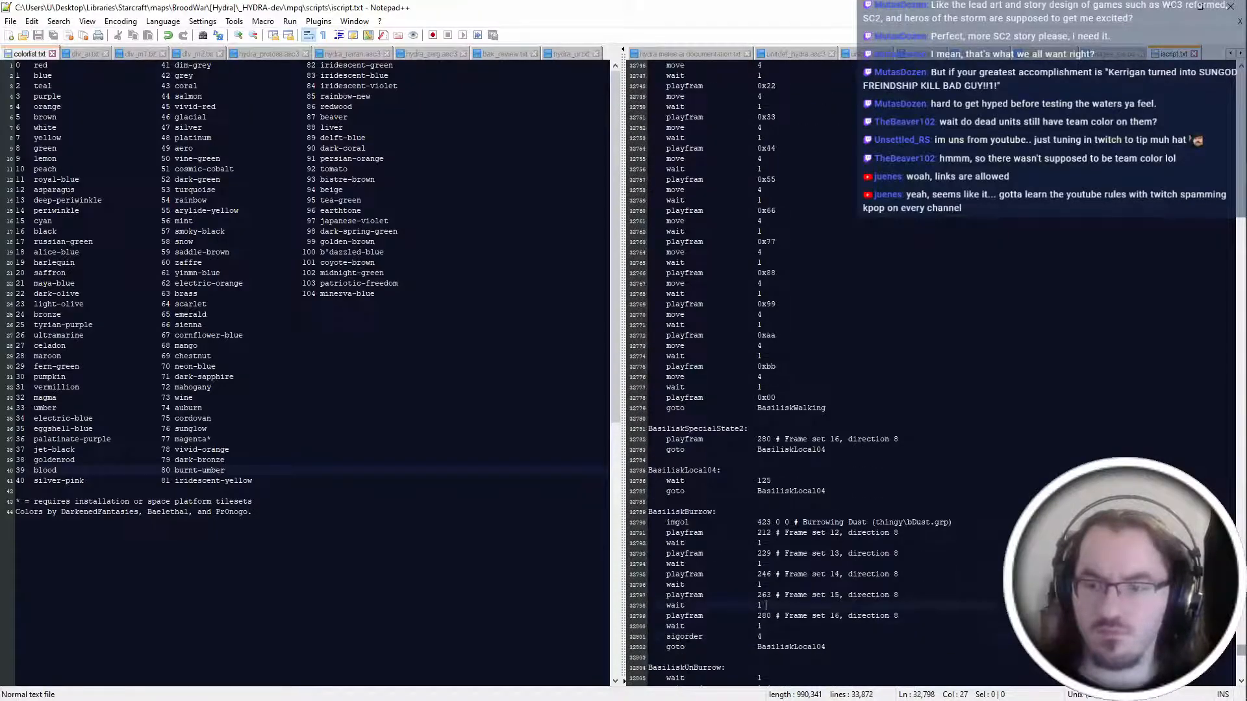
{"action": "scroll", "coordinate": [928, 370], "scroll_direction": "down", "scroll_amount": 2}
{"action": "key", "text": "alt+Tab"}
{"action": "key", "text": "alt+Tab"}
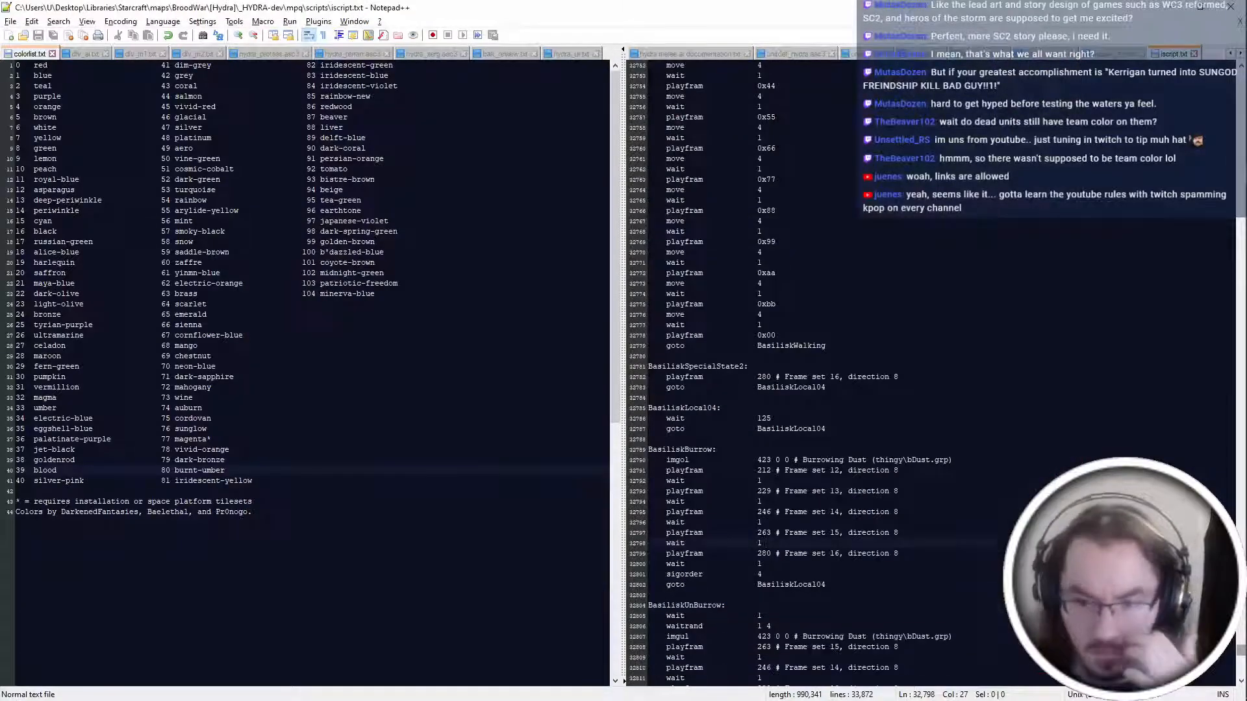
{"action": "scroll", "coordinate": [929, 371], "scroll_direction": "down", "scroll_amount": 3}
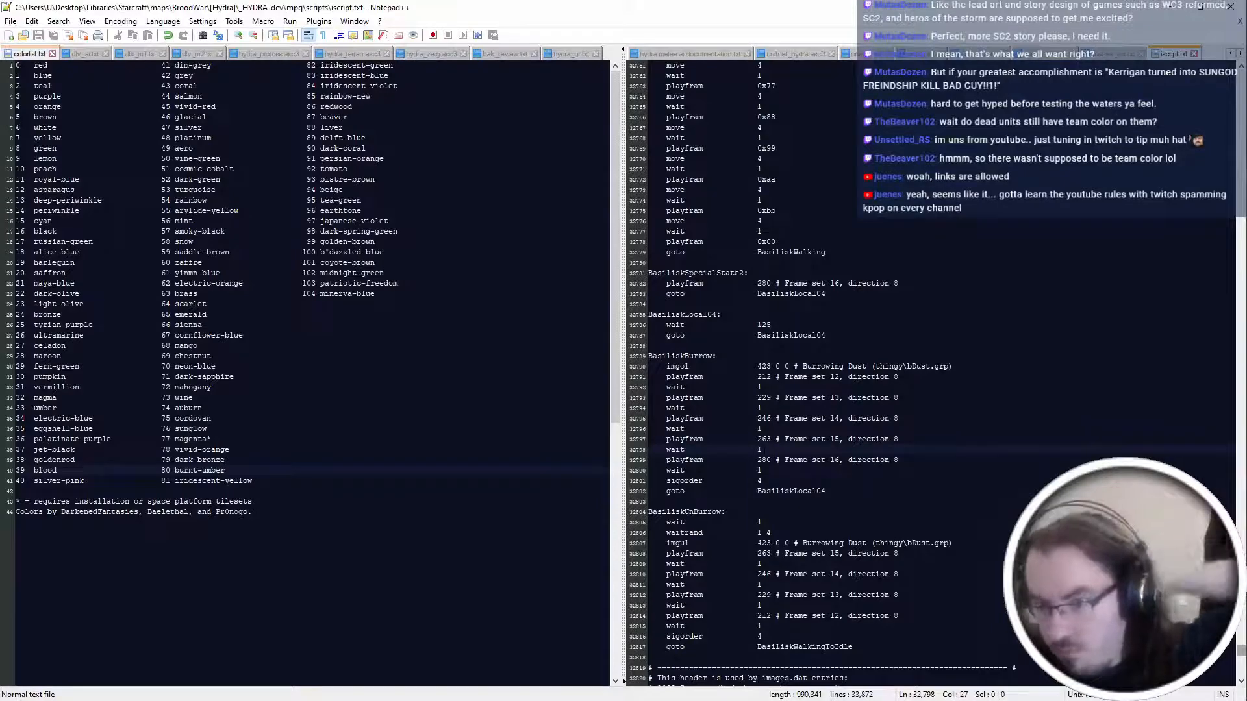
Switch to StarCraft and burrow and unburrow a group of three Hydralisks together.
{"action": "key", "text": "alt+Tab"}
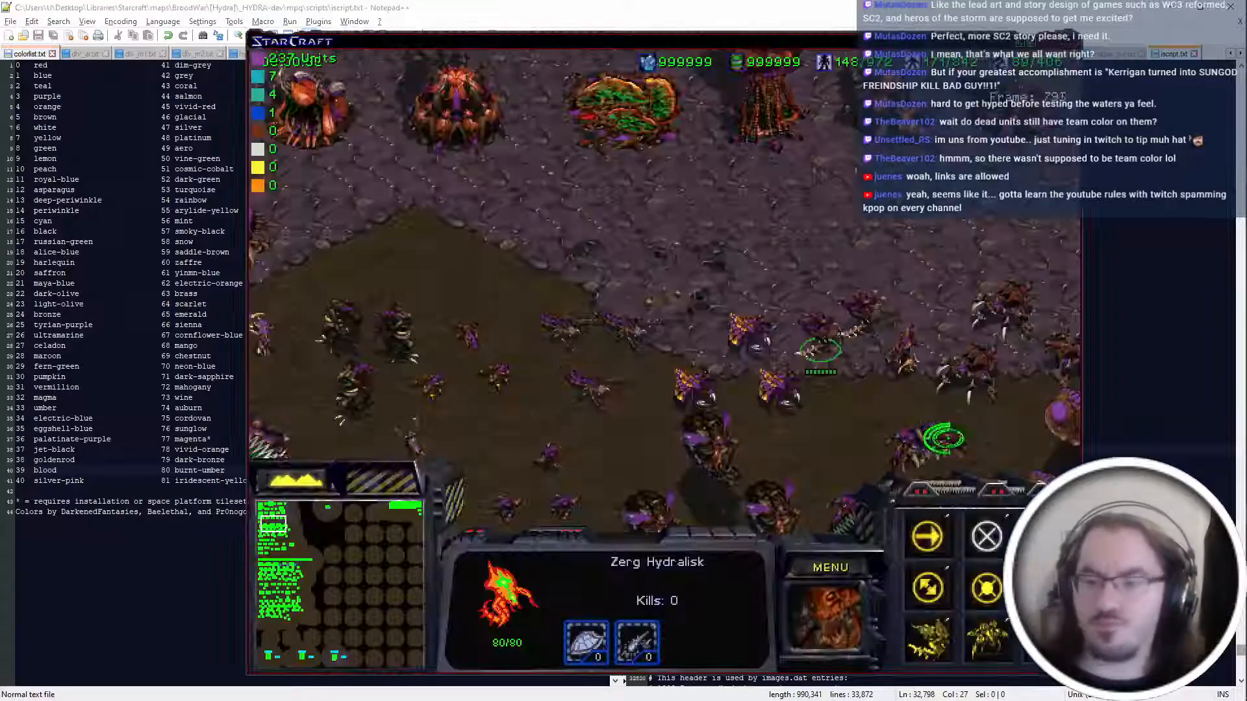
{"action": "left_click_drag", "start_coordinate": [903, 256], "coordinate": [935, 176]}
{"action": "key", "text": "u"}
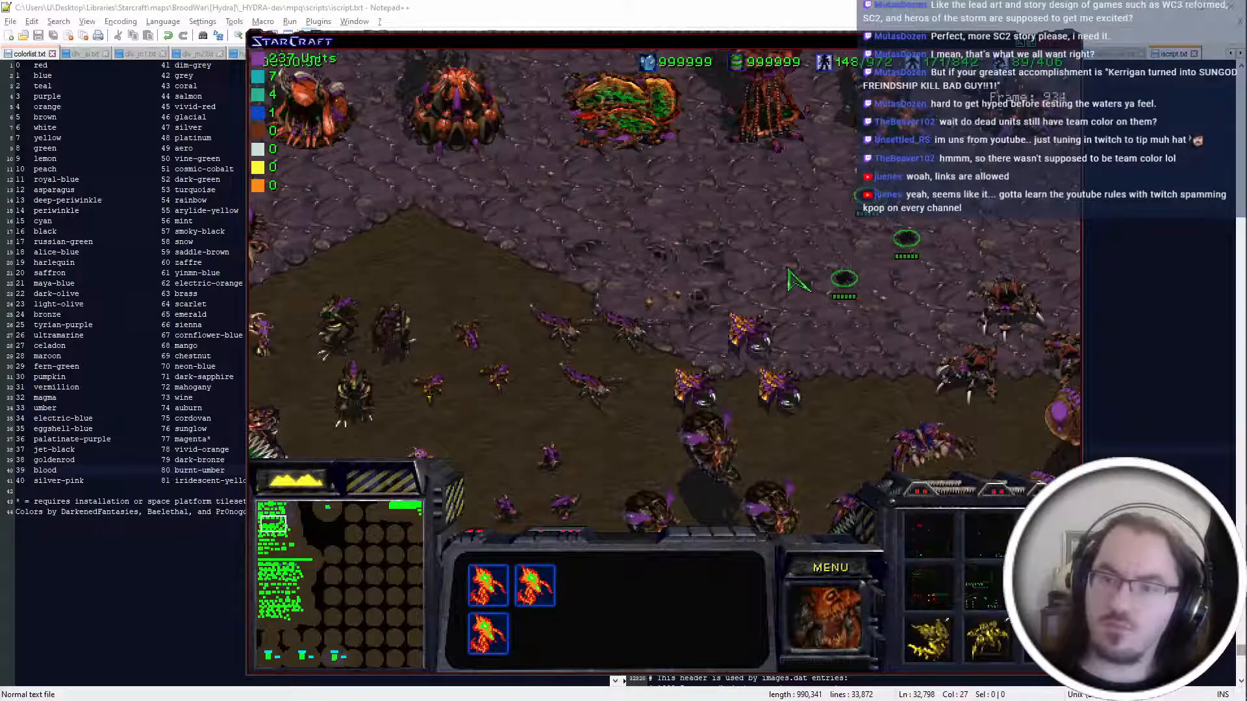
{"action": "key", "text": "u"}
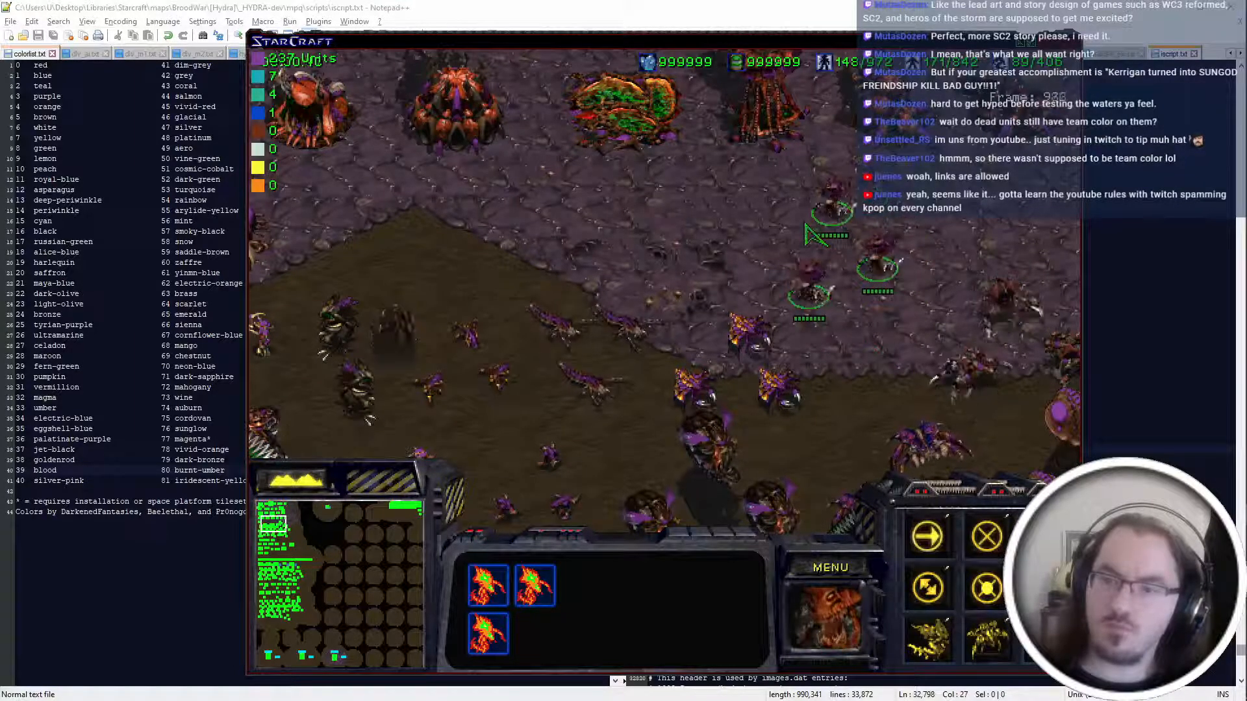
Test the burrow and unburrow of a Basilisk, and exit the game.
{"action": "left_click", "coordinate": [591, 369]}
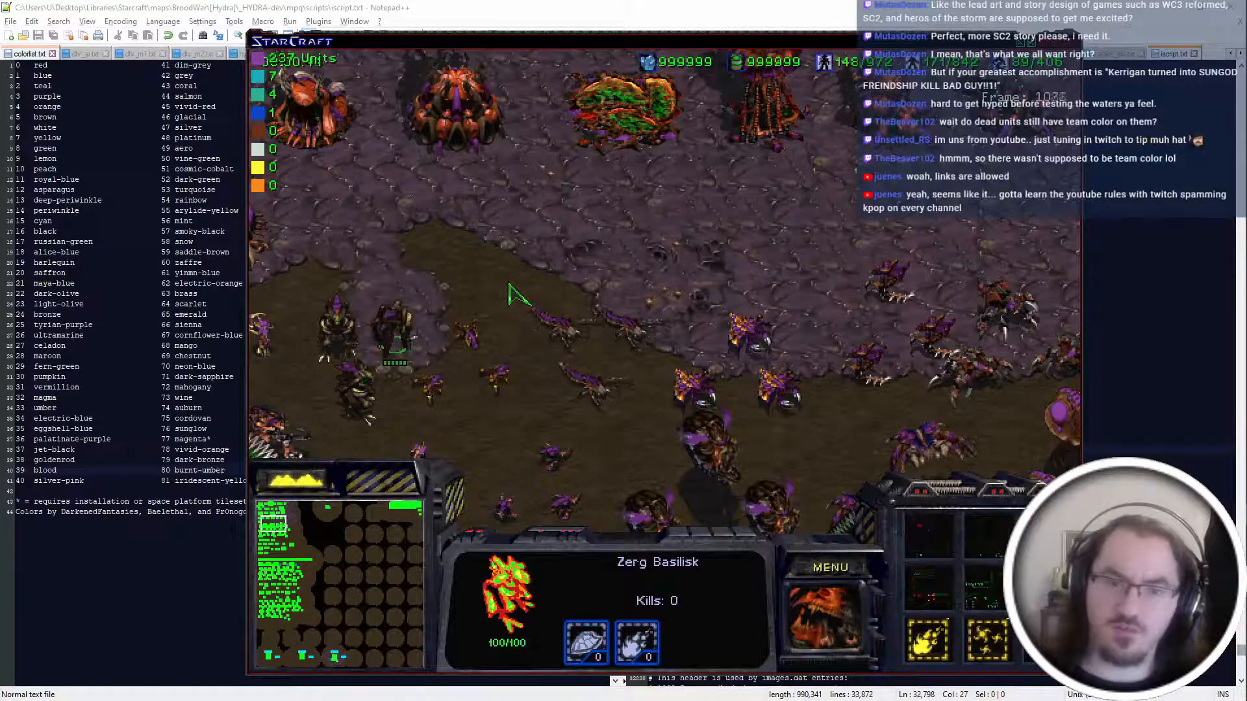
{"action": "key", "text": "u"}
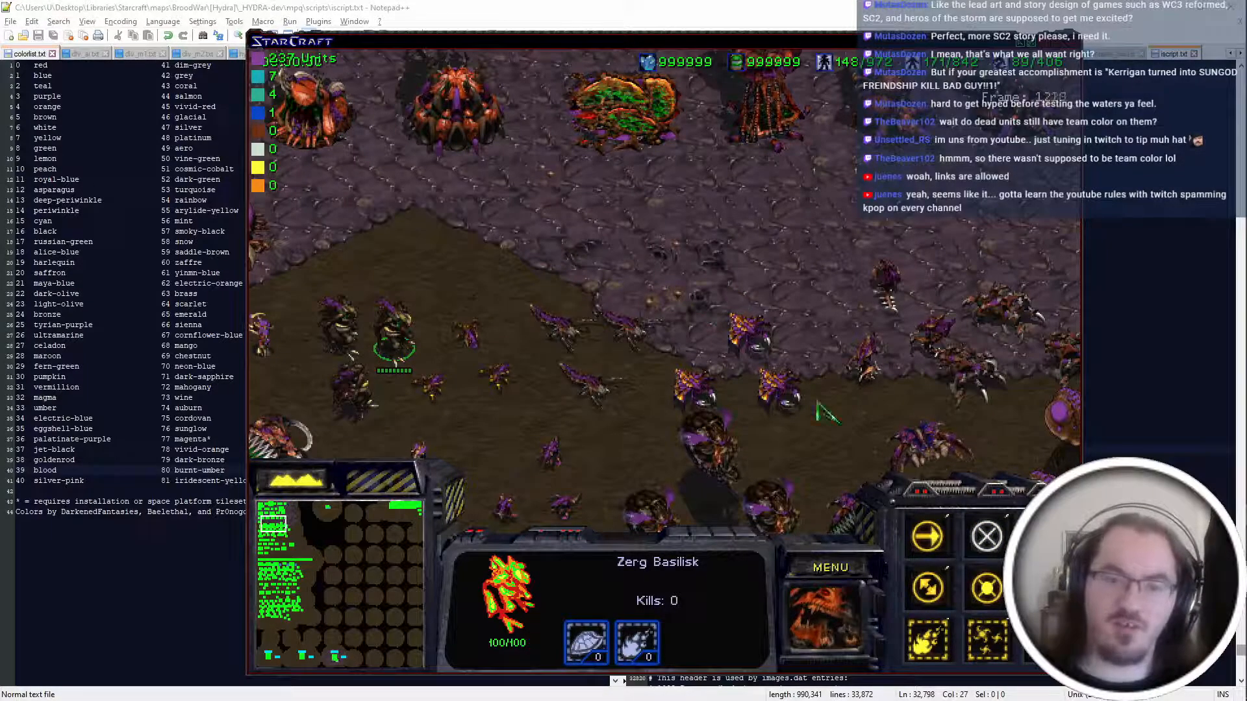
{"action": "key", "text": "F10"}
{"action": "key", "text": "e"}
{"action": "key", "text": "x"}
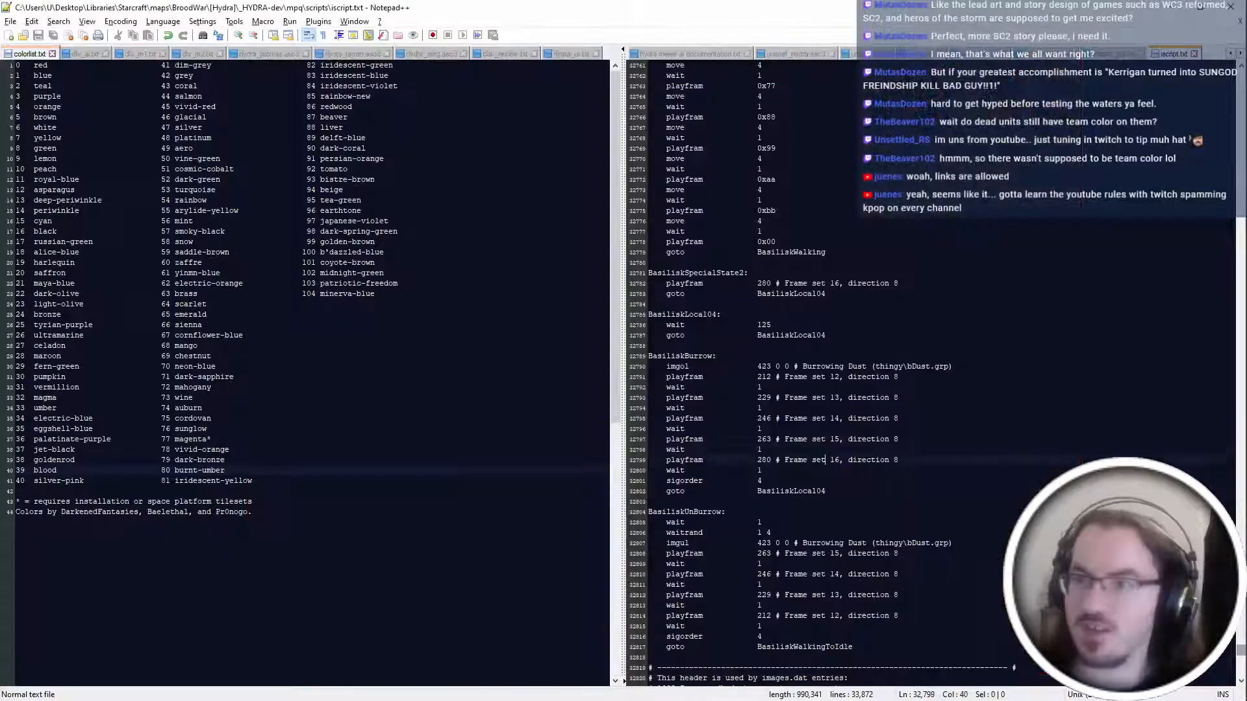
In sprites_ext.txt, set the Basilisk sprite's selection_circle to 2 and image_pos to 12, and save the file.
{"action": "left_click", "coordinate": [1044, 54]}
{"action": "key", "text": "ctrl+f"}
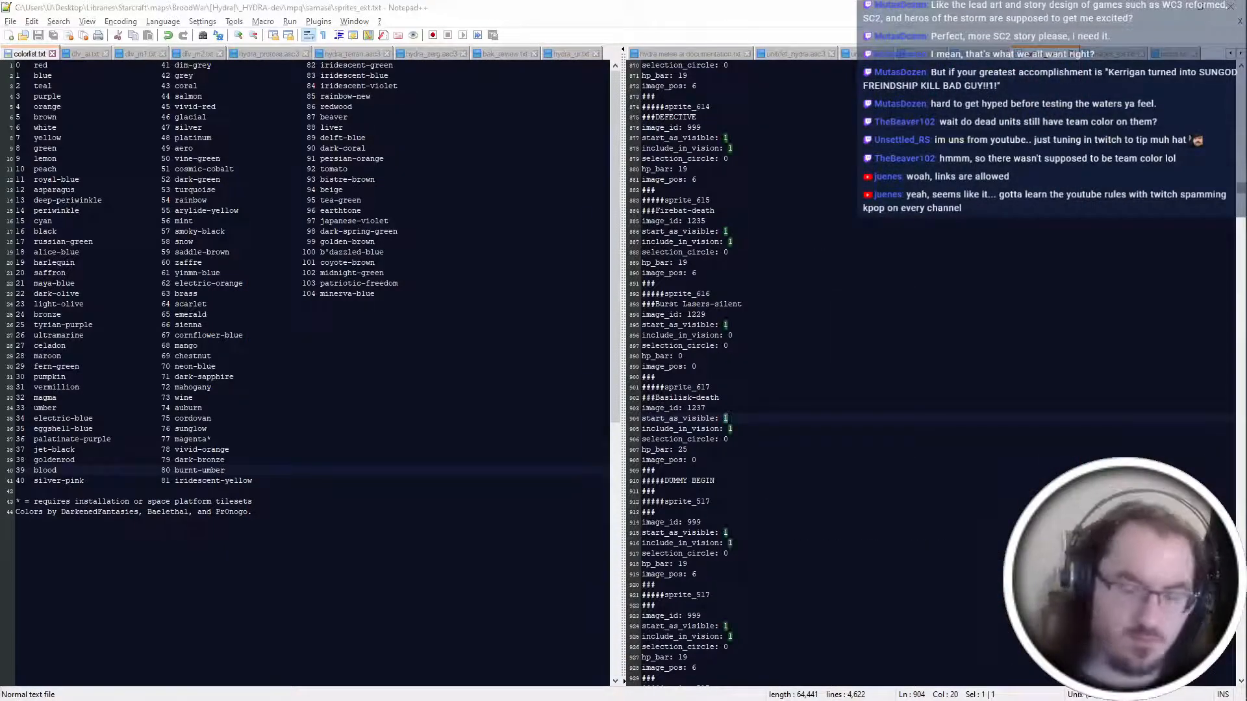
{"action": "key", "text": "Return"}
{"action": "left_click", "coordinate": [687, 419]}
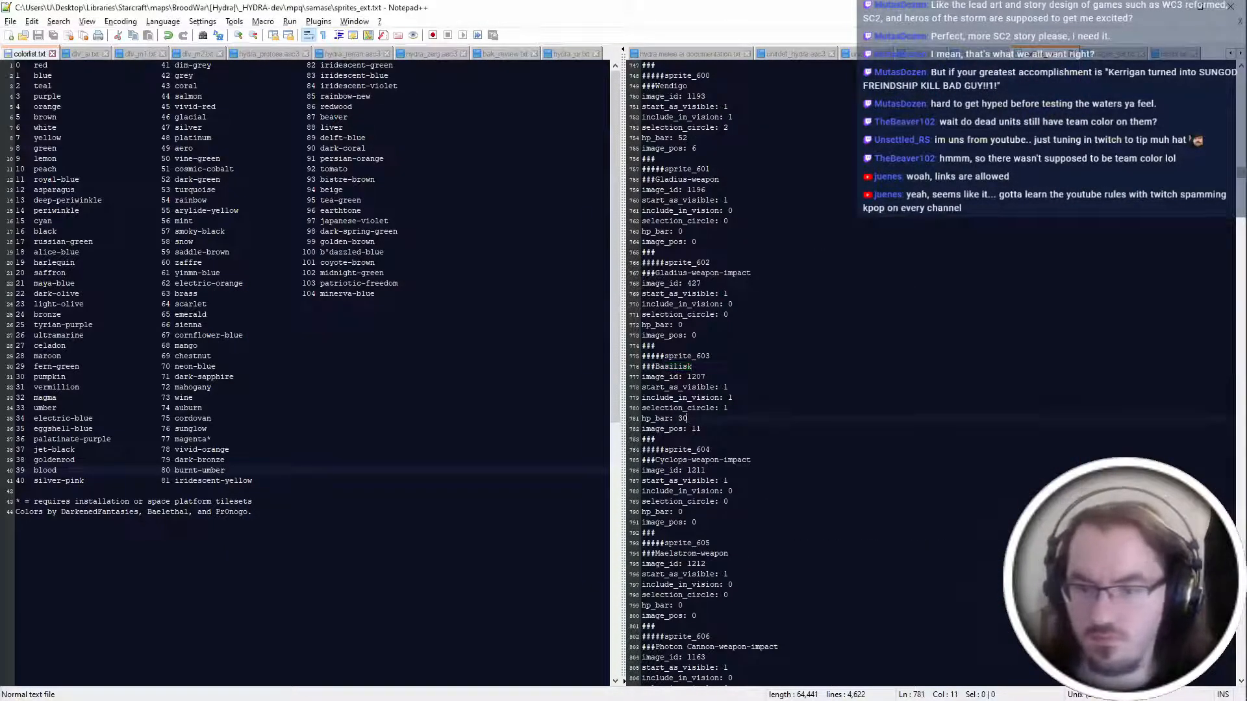
{"action": "double_click", "coordinate": [725, 407]}
{"action": "type", "text": "2"}
{"action": "key", "text": "Down"}
{"action": "key", "text": "Down"}
{"action": "key", "text": "BackSpace"}
{"action": "type", "text": "2"}
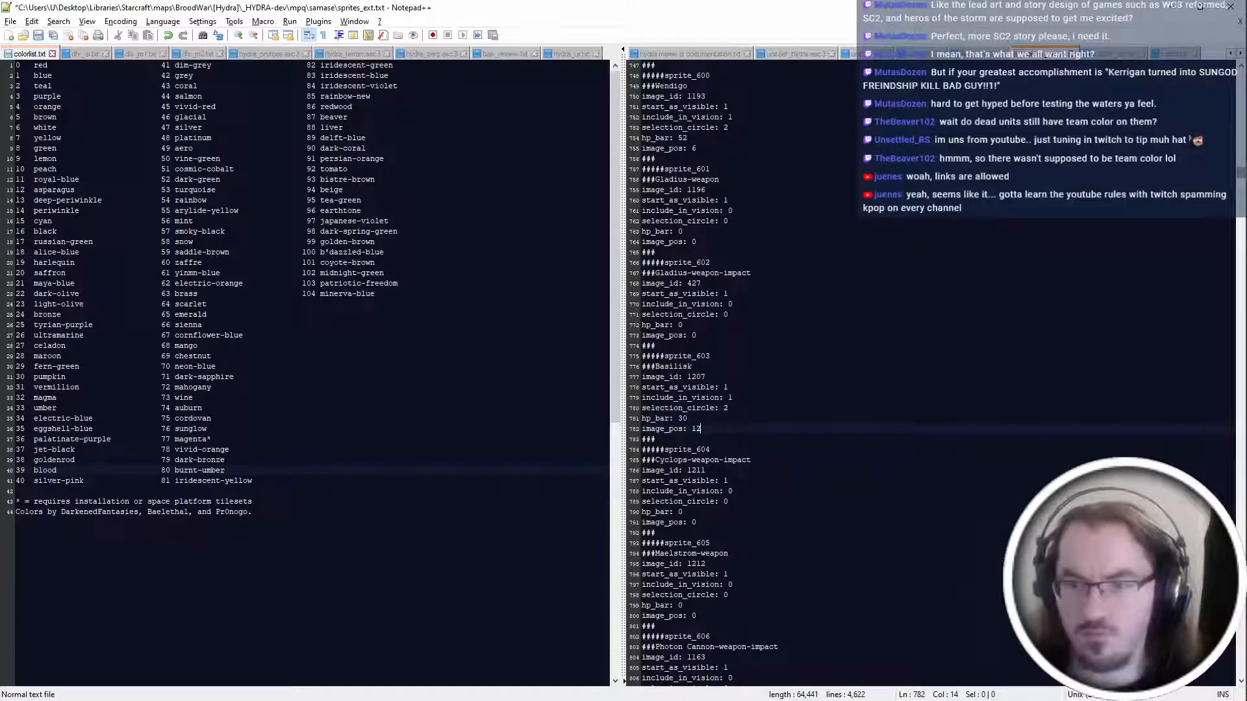
{"action": "key", "text": "Up"}
{"action": "key", "text": "ctrl+s"}
Relaunch StarCraft to load the test map with the edited sprite data.
{"action": "key", "text": "alt+Tab"}
{"action": "key", "text": "alt+Tab"}
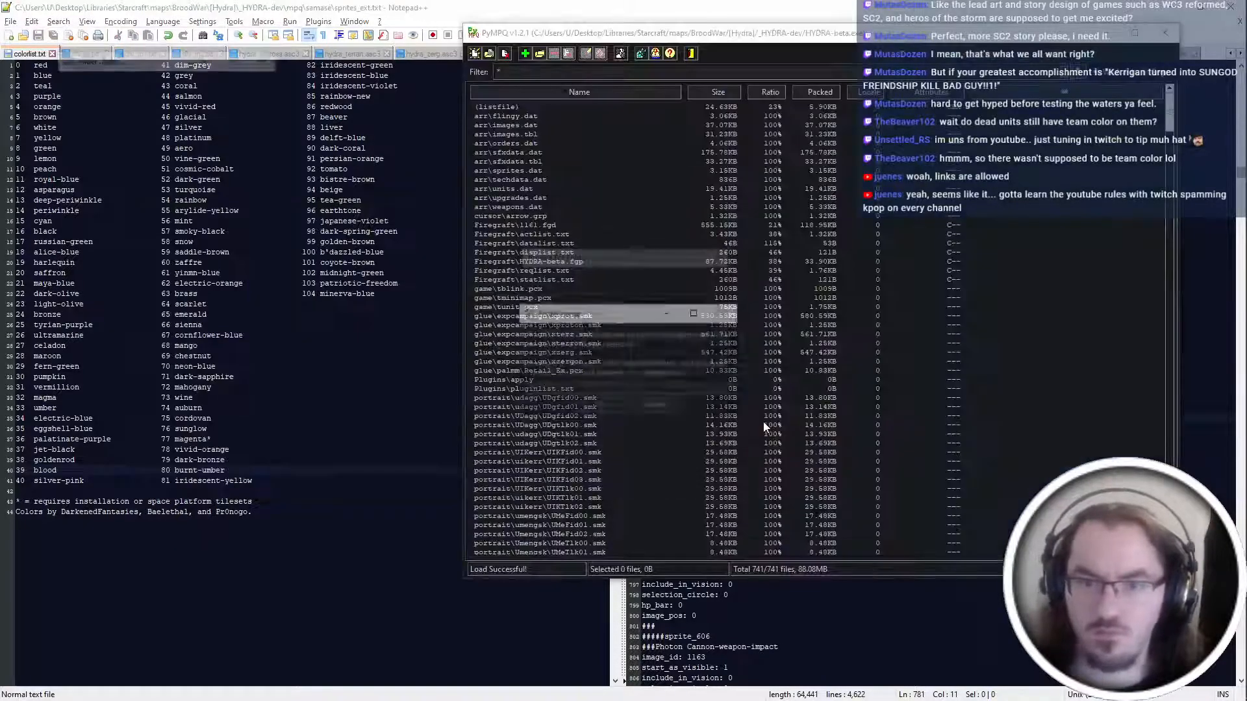
{"action": "key", "text": "super"}
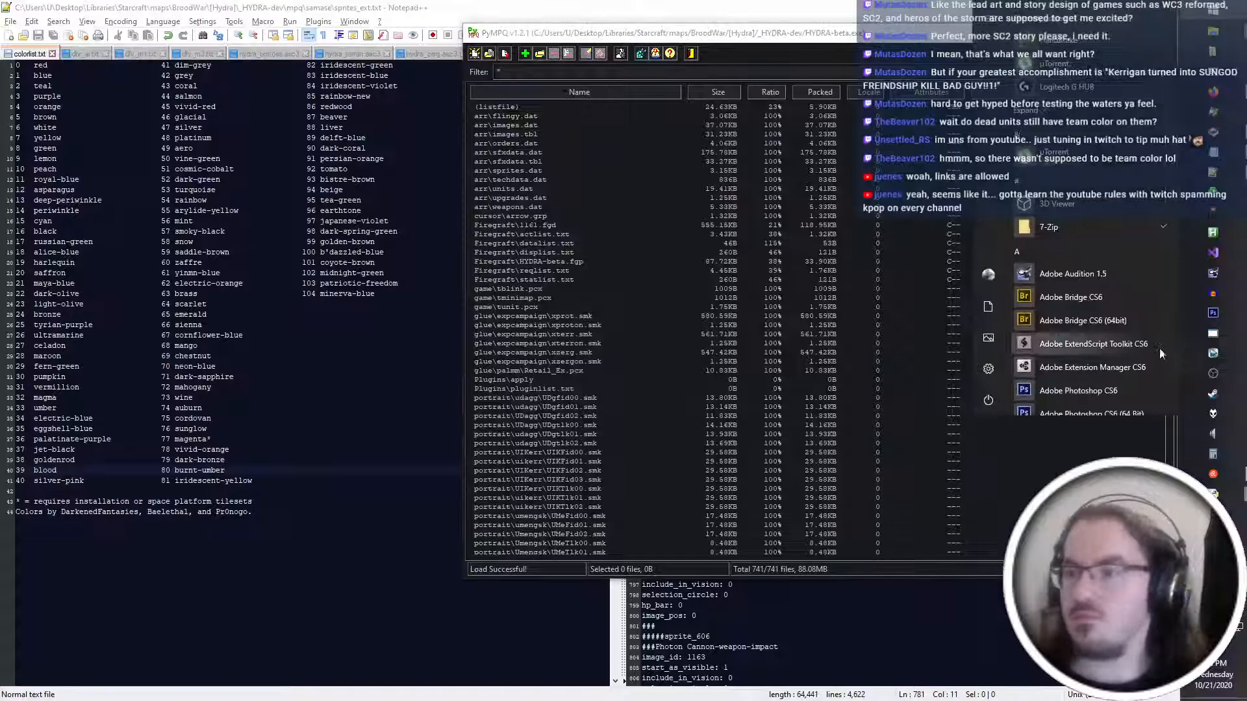
{"action": "left_click", "coordinate": [1213, 227]}
{"action": "key", "text": "Return"}
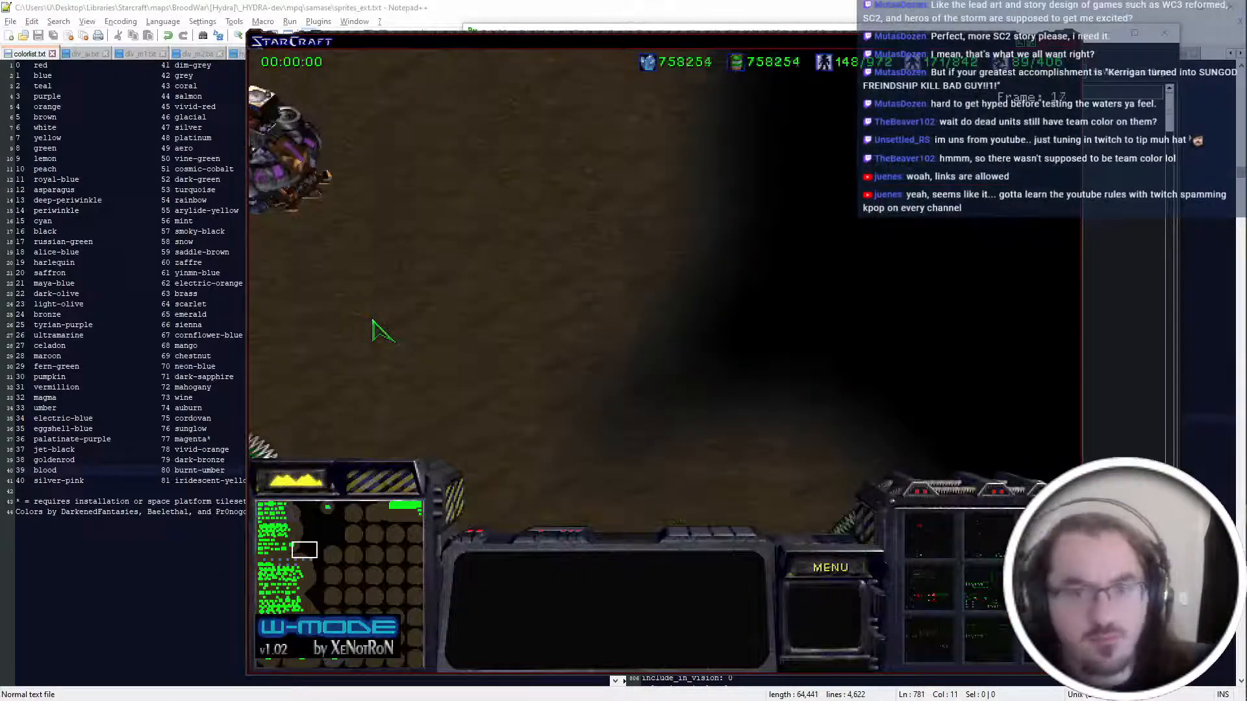
Move a Basilisk up from its group and order it to attack the Broodling below it.
{"action": "left_click", "coordinate": [539, 289]}
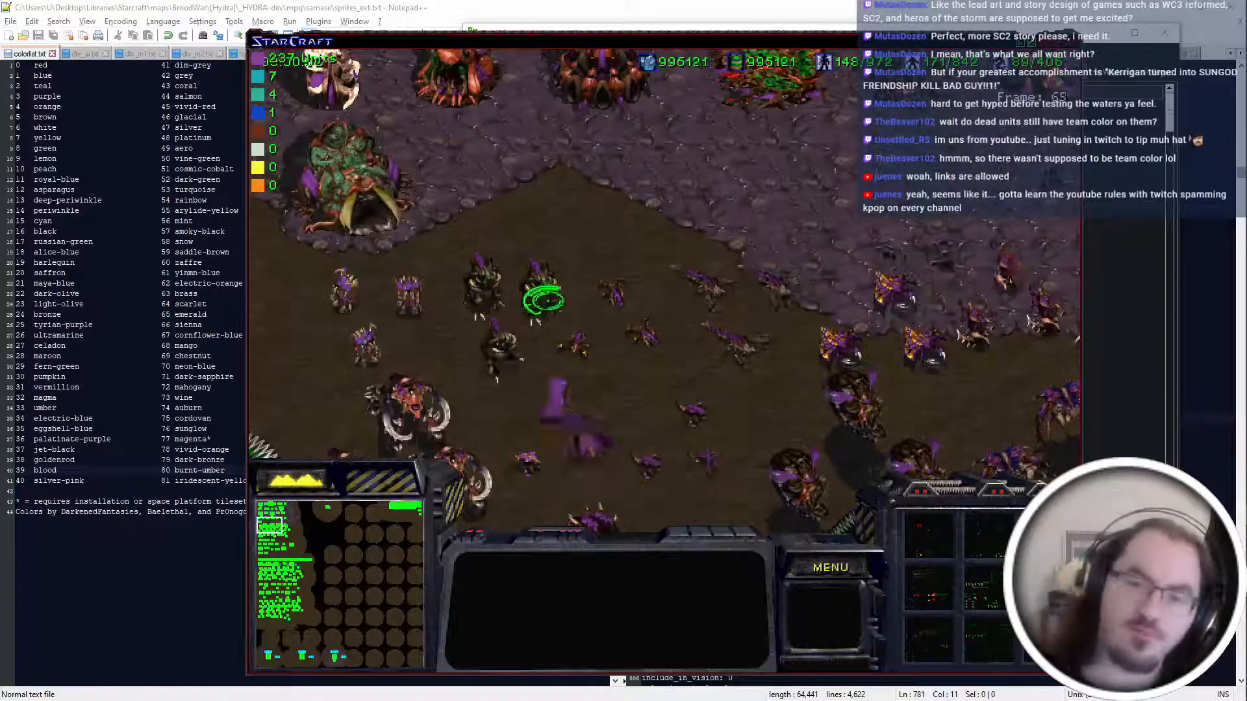
{"action": "right_click", "coordinate": [571, 195]}
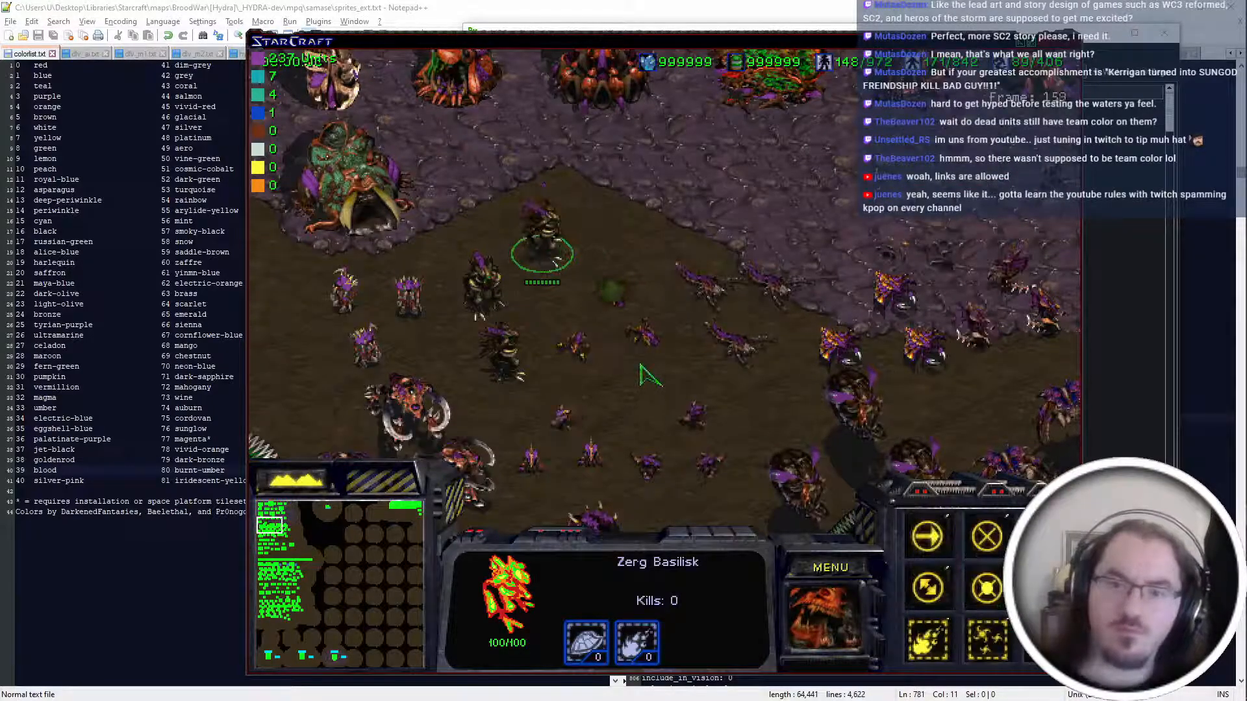
{"action": "key", "text": "a"}
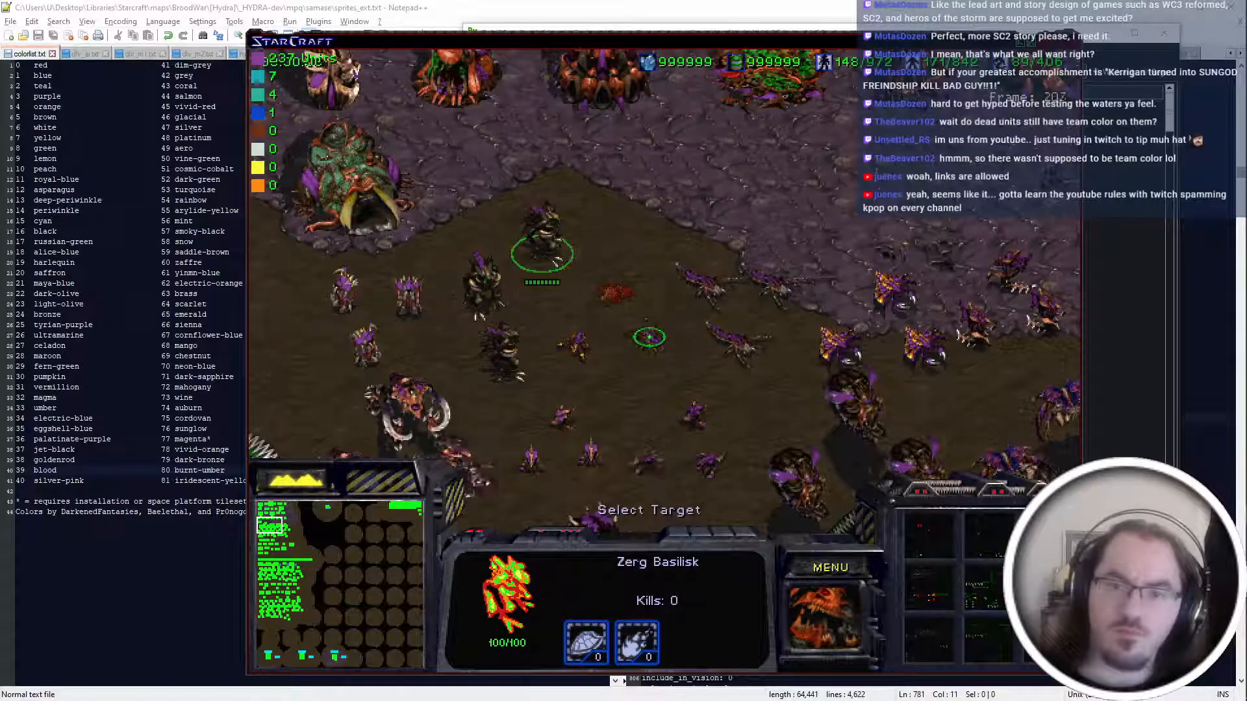
{"action": "left_click", "coordinate": [644, 334]}
{"action": "right_click", "coordinate": [711, 199]}
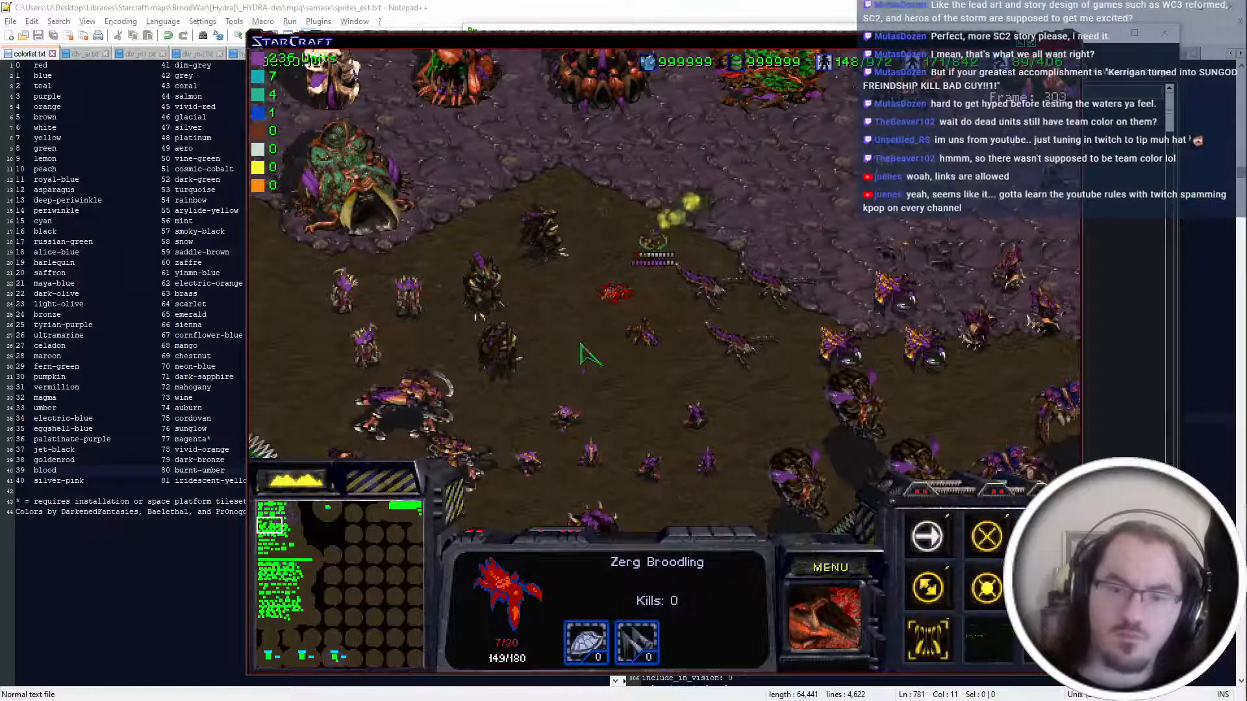
Reselect the Basilisk and check its selection circle, its weapon details and its movement near the Broodlings.
{"action": "left_click", "coordinate": [551, 285]}
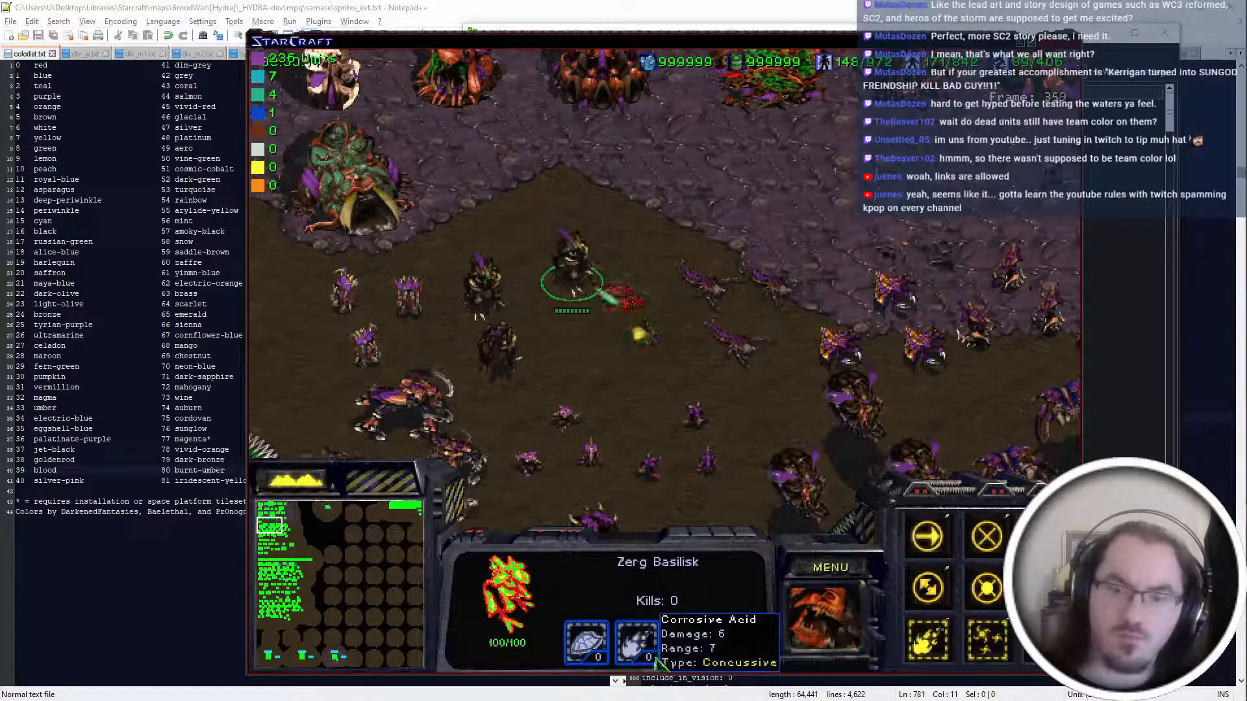
{"action": "left_click", "coordinate": [670, 354]}
{"action": "left_click_drag", "start_coordinate": [565, 262], "coordinate": [636, 287]}
{"action": "mouse_move", "coordinate": [632, 652]}
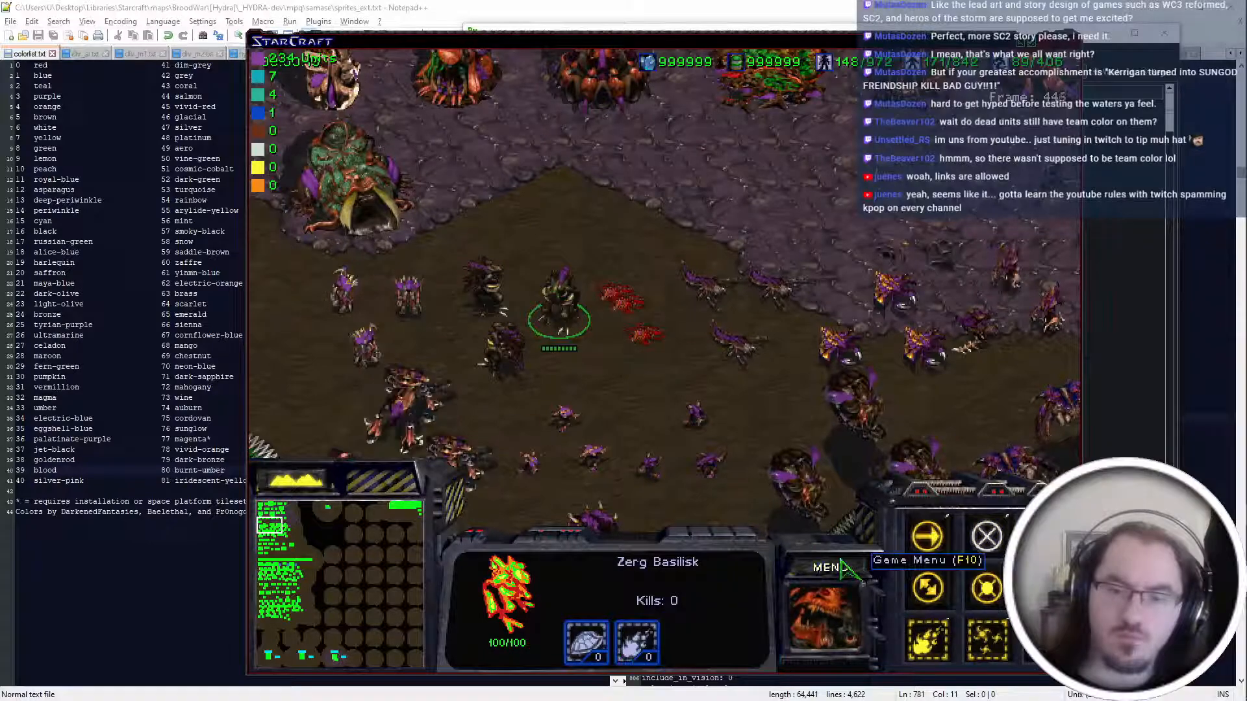
Exit the game and open the GPTP.sln solution in Visual Studio 2019.
{"action": "key", "text": "alt+x"}
{"action": "key", "text": "Return"}
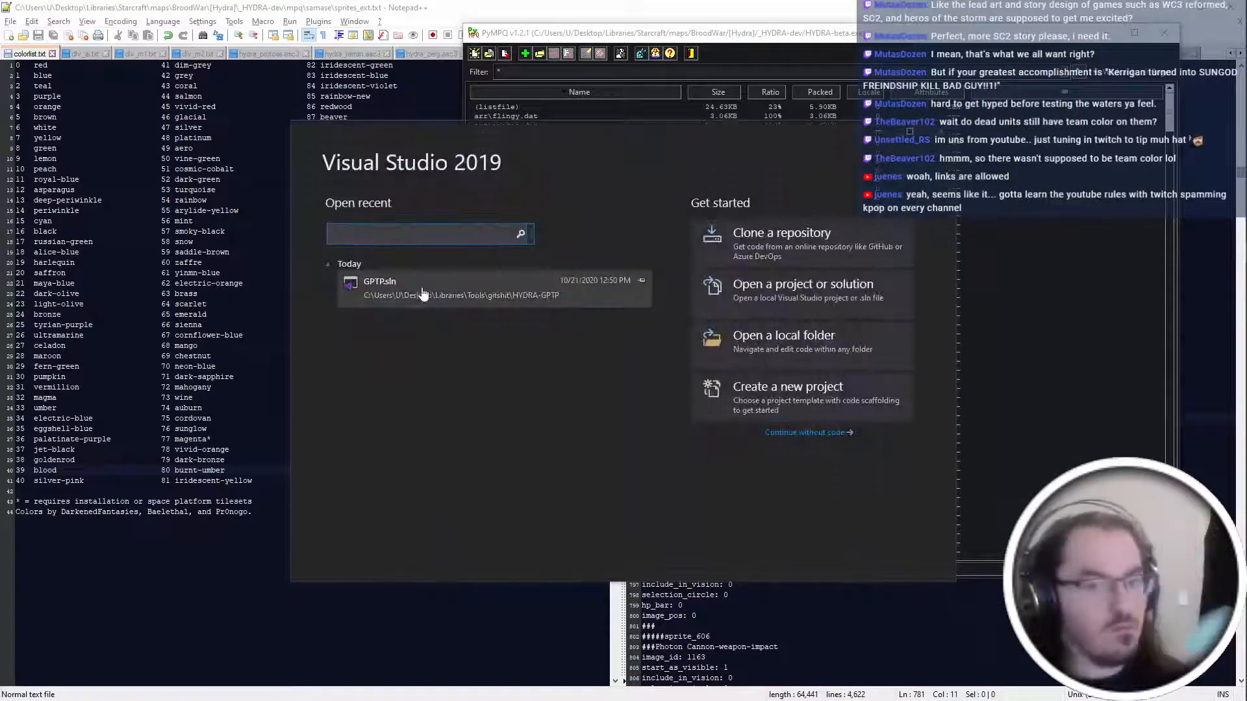
{"action": "left_click", "coordinate": [420, 289]}
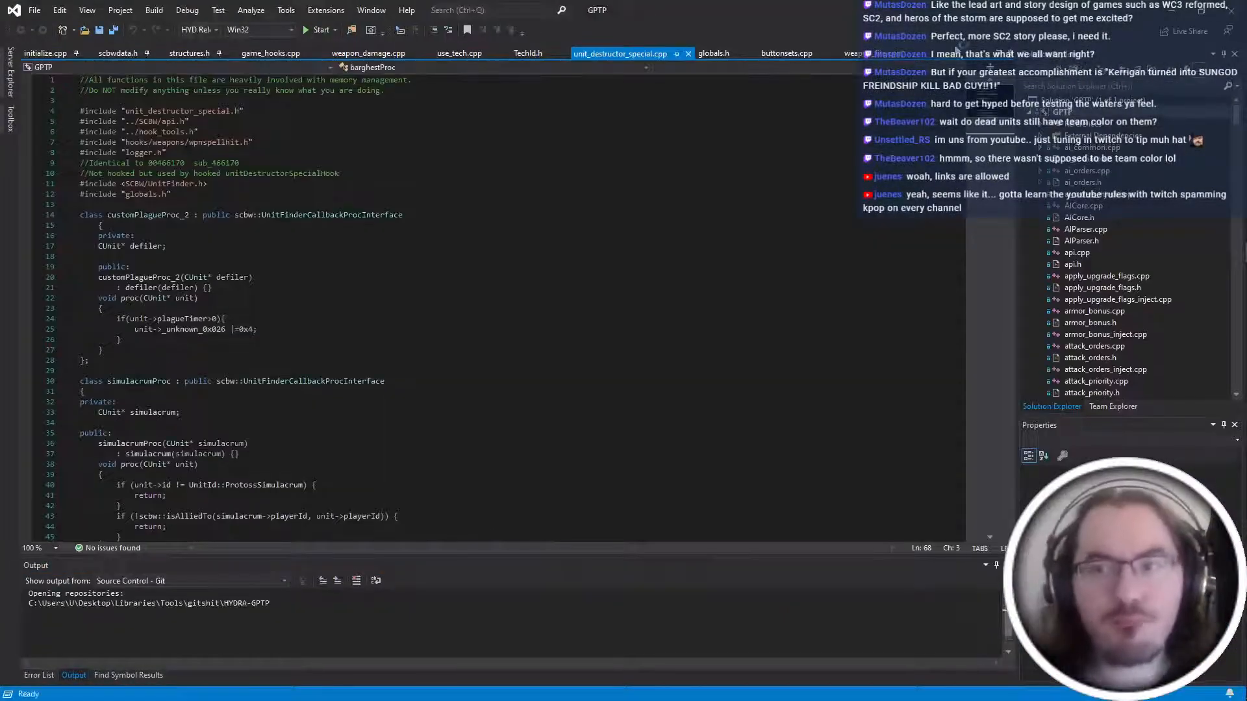
Open weapon_armor_tooltip.cpp and go to the unit conditions in getDamageFactorForTooltip.
{"action": "scroll", "coordinate": [1039, 273], "scroll_direction": "down", "scroll_amount": 5}
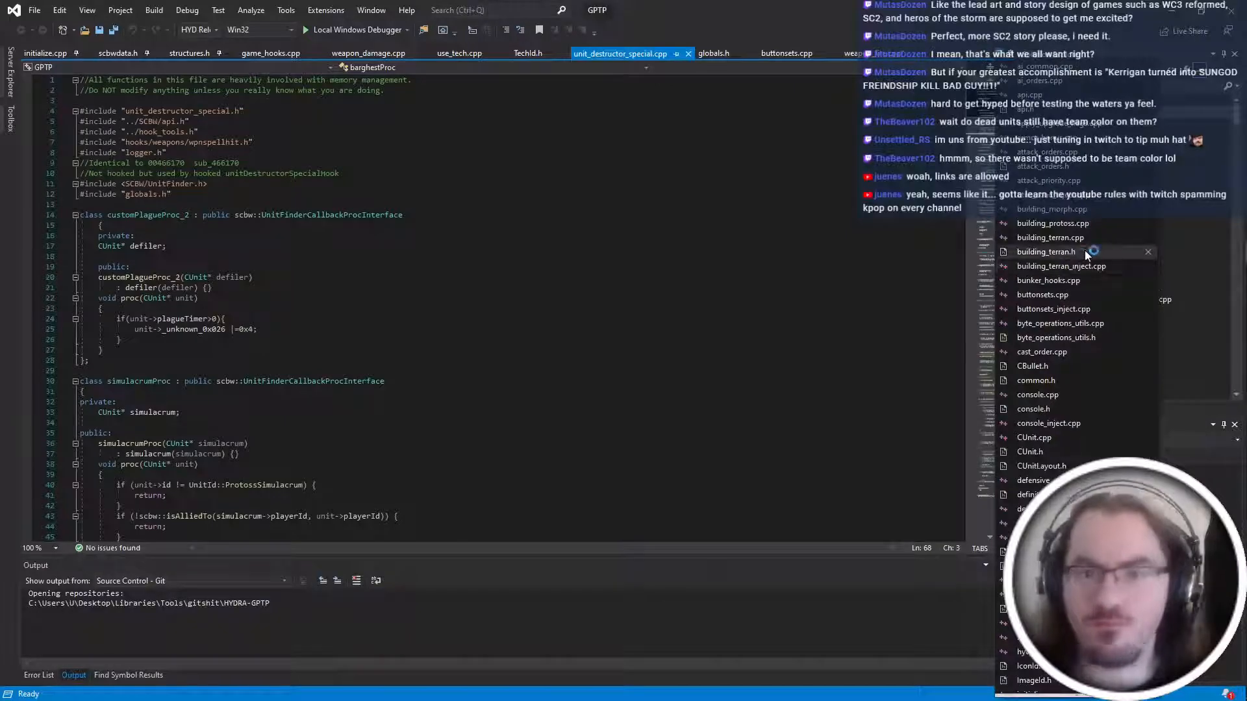
{"action": "scroll", "coordinate": [1069, 345], "scroll_direction": "down", "scroll_amount": 15}
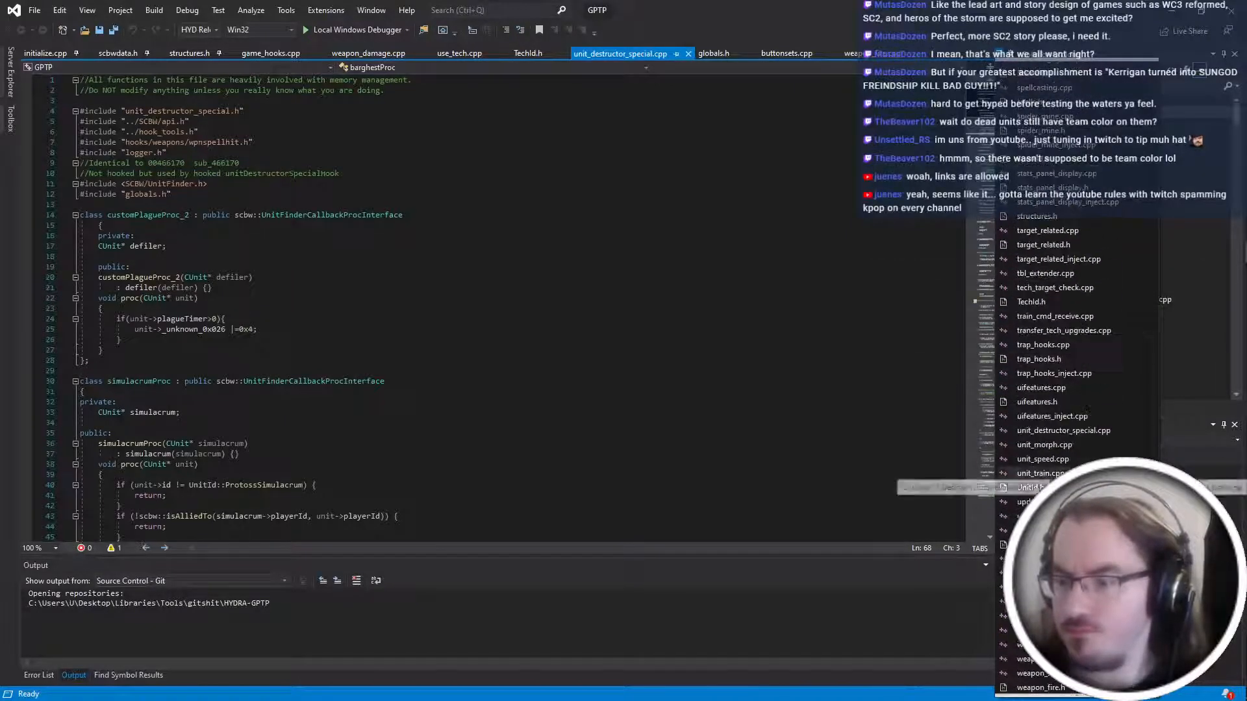
{"action": "left_click", "coordinate": [1058, 491]}
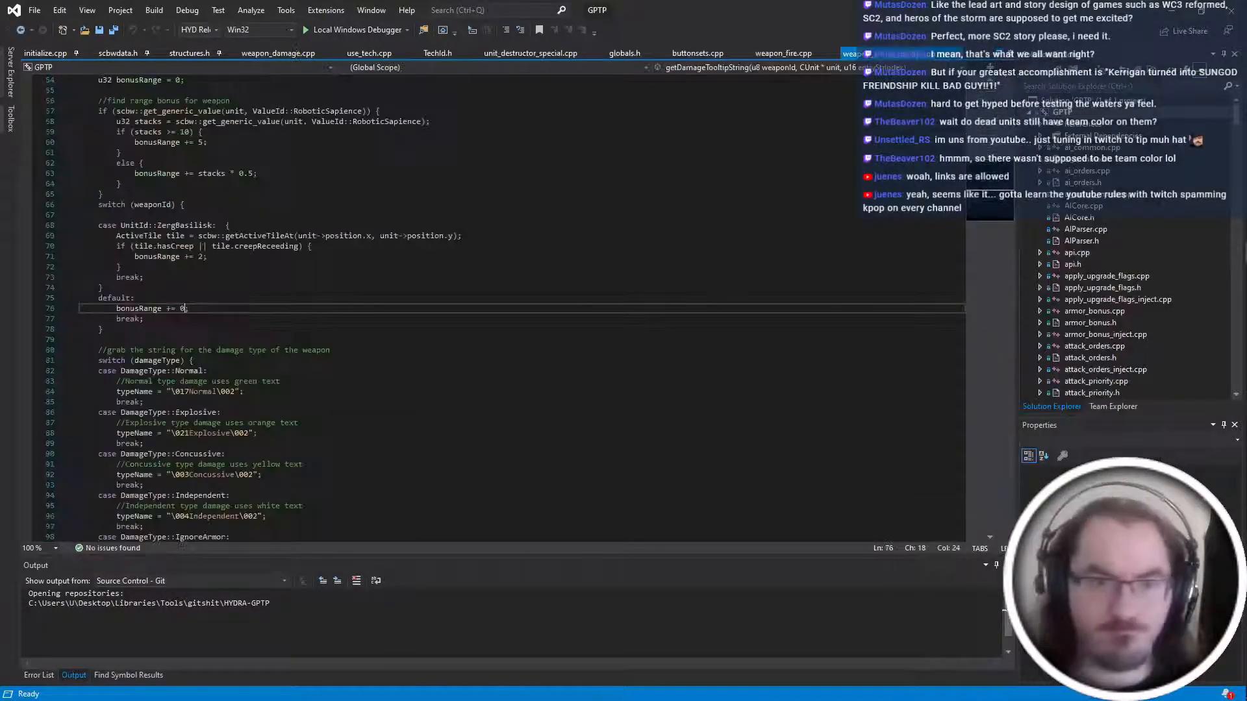
{"action": "scroll", "coordinate": [500, 309], "scroll_direction": "up", "scroll_amount": 18}
{"action": "left_click", "coordinate": [331, 277]}
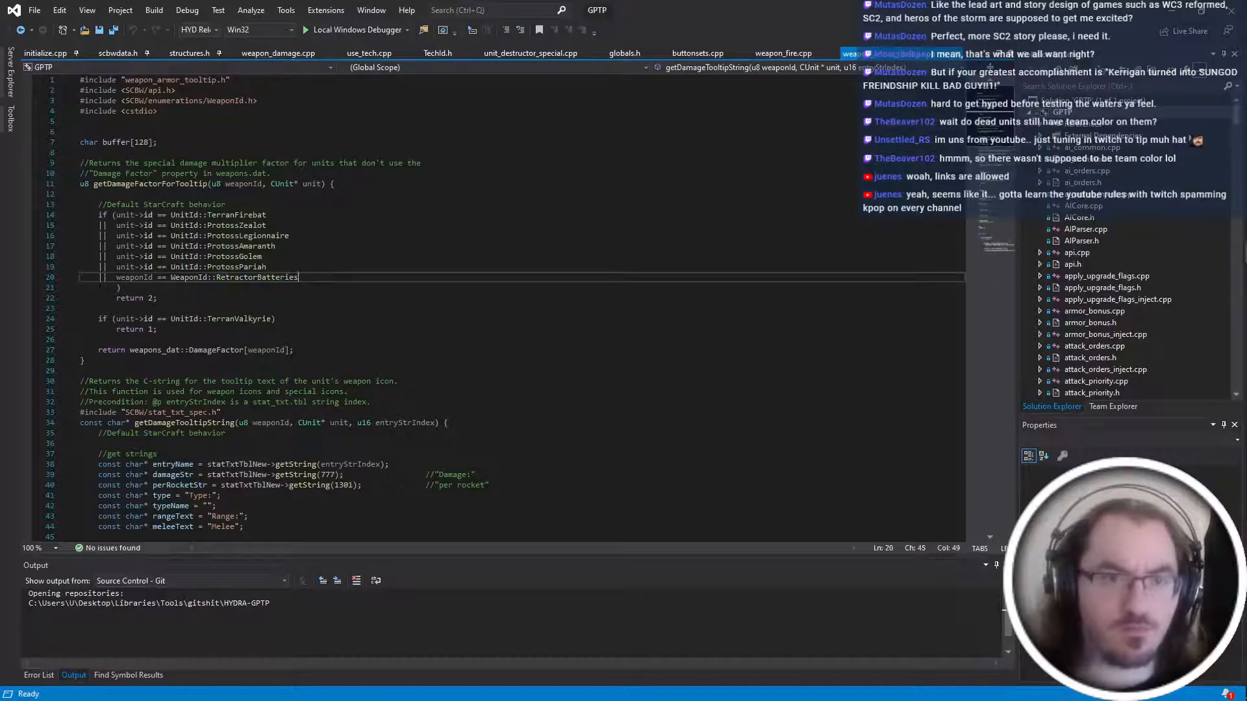
Add the condition || unit->id == UnitId::ZergBasilisk below the RetractorBatteries line, then save the file and build the solution.
{"action": "left_click", "coordinate": [331, 257]}
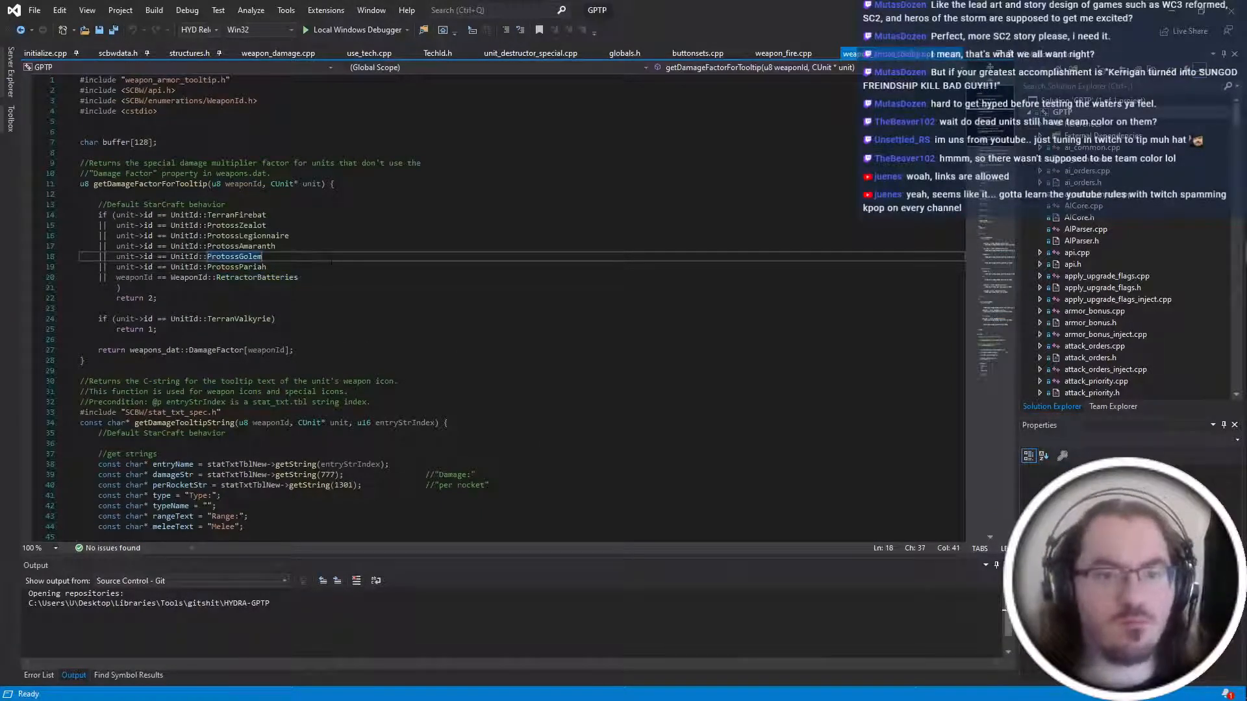
{"action": "key", "text": "Up"}
{"action": "key", "text": "Up"}
{"action": "key", "text": "Down"}
{"action": "key", "text": "Down"}
{"action": "key", "text": "Down"}
{"action": "key", "text": "Down"}
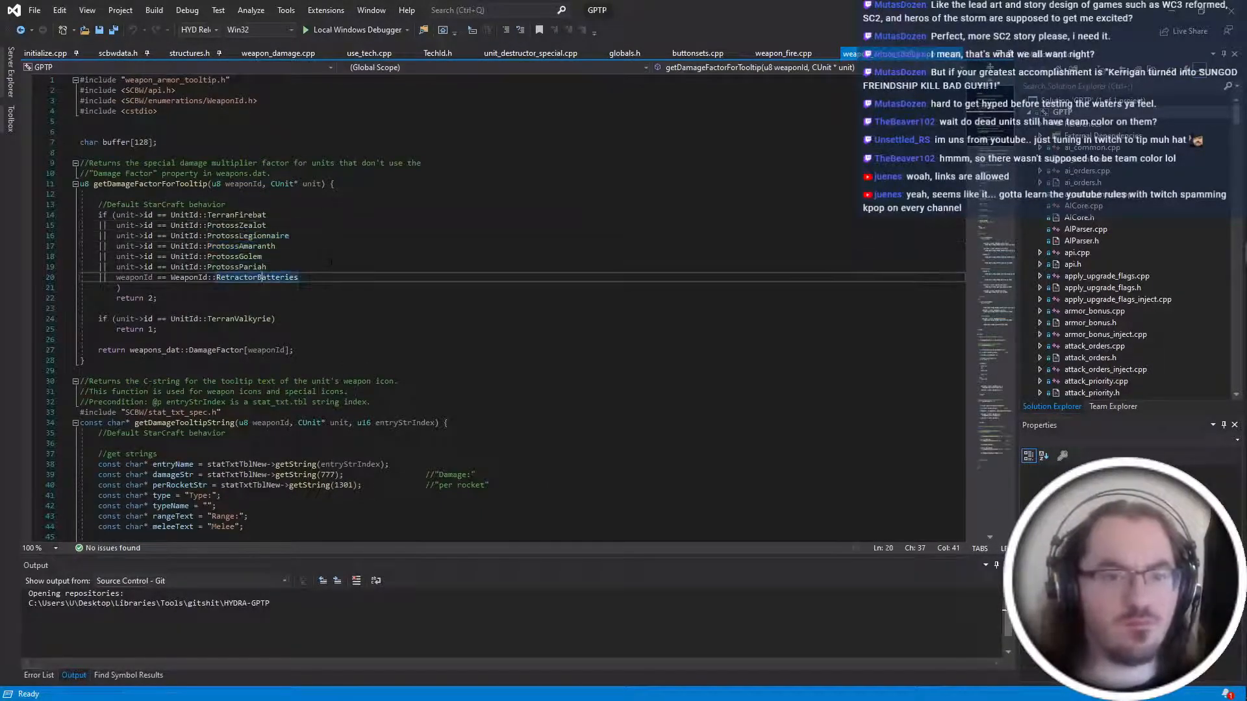
{"action": "key", "text": "Return"}
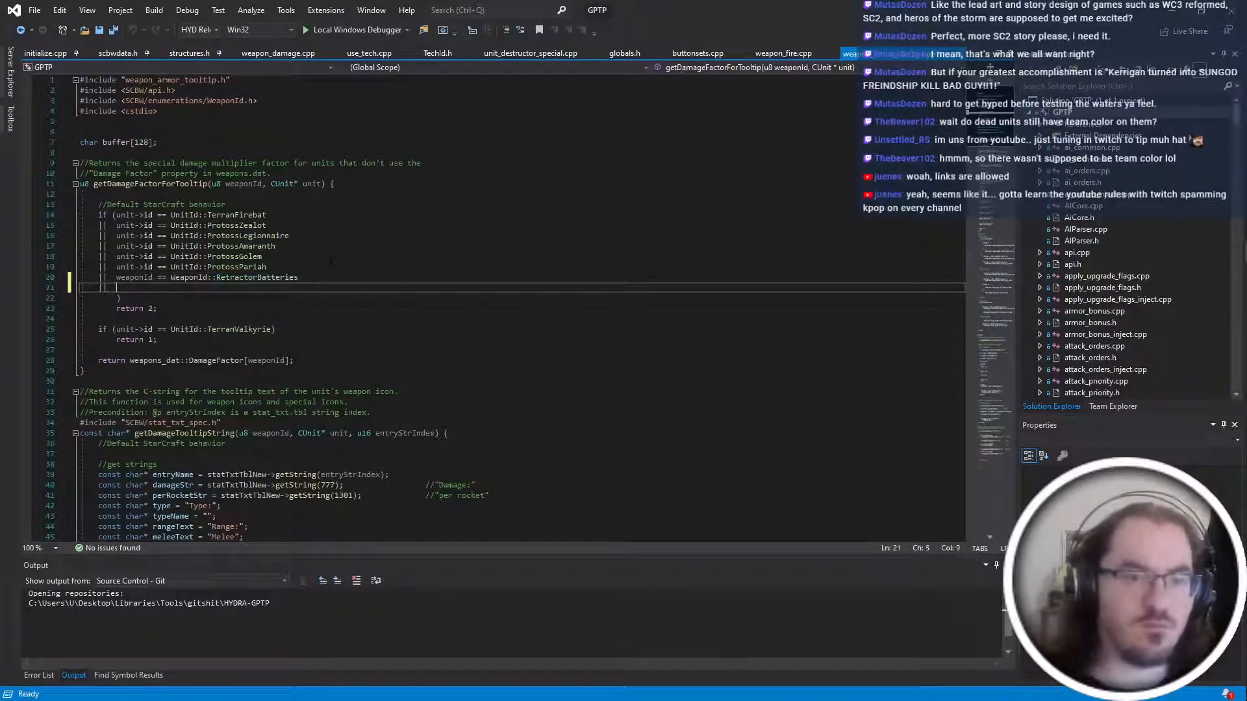
{"action": "type", "text": "||"}
{"action": "key", "text": "Tab"}
{"action": "type", "text": "unit->id == Unit"}
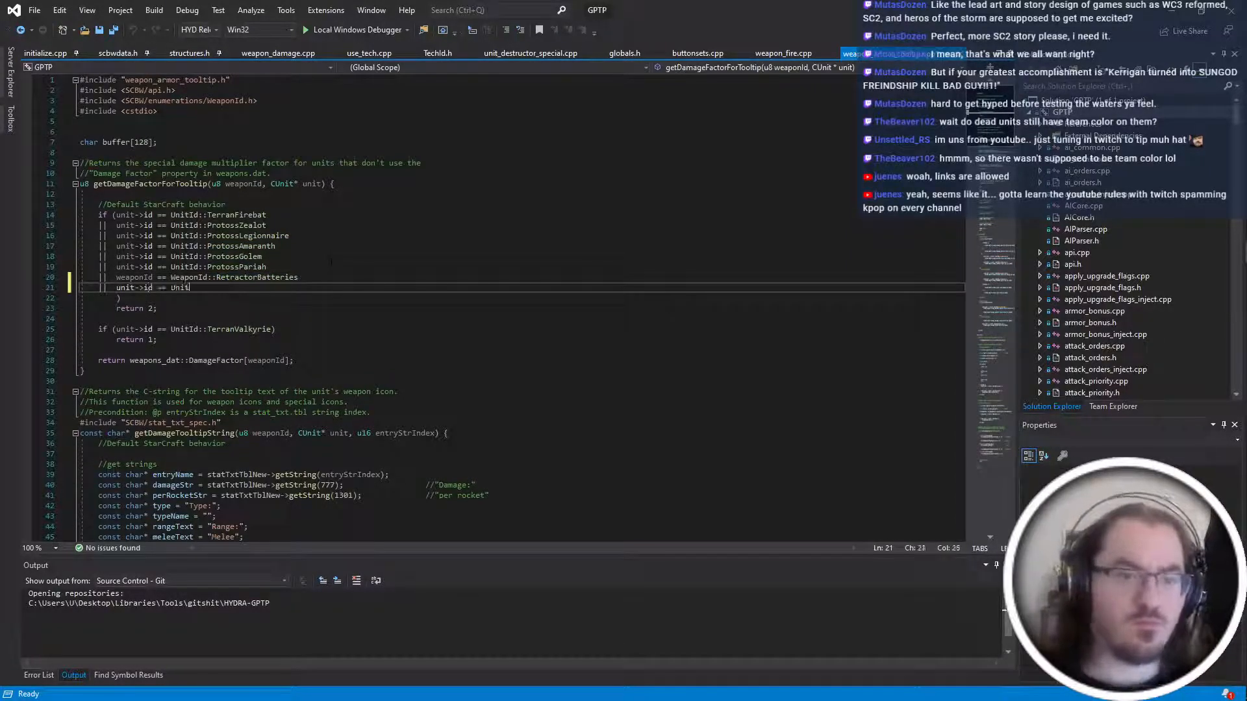
{"action": "type", "text": "Id::ZergBasilisk"}
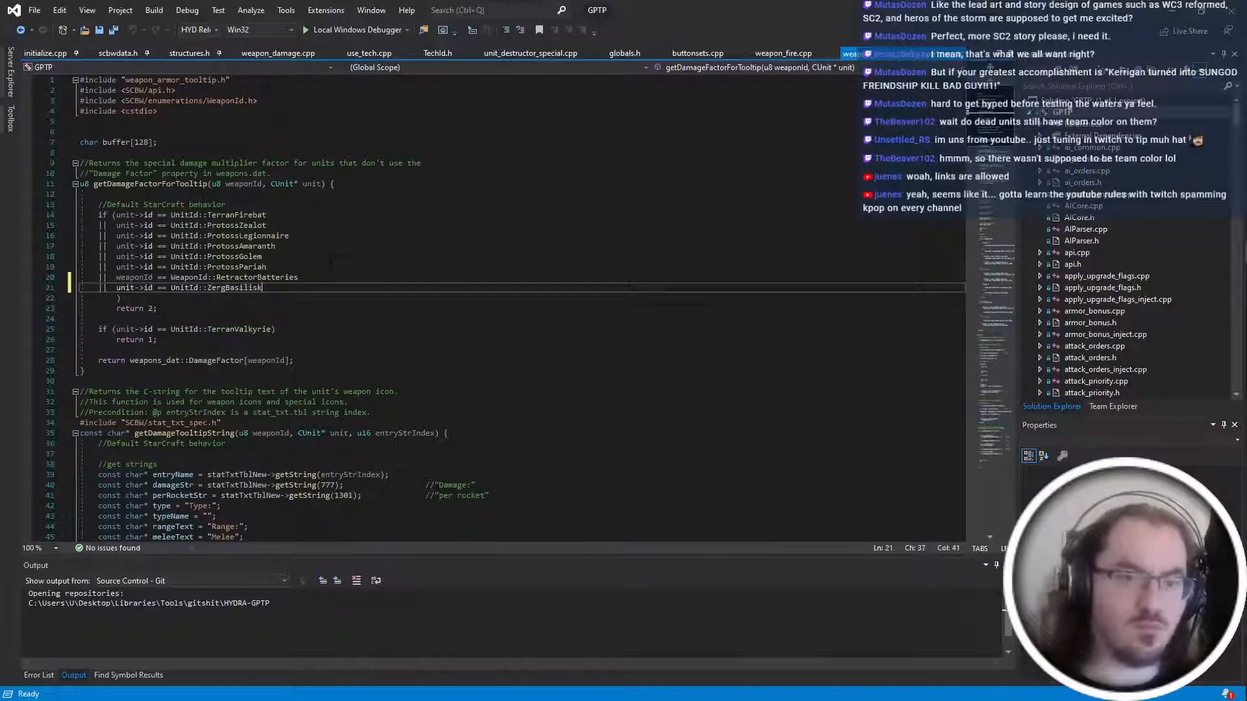
{"action": "key", "text": "ctrl+s"}
Switch to Firegraft and open HYDRA-beta.exe from the _HYDRA-dev folder.
{"action": "key", "text": "alt+Tab"}
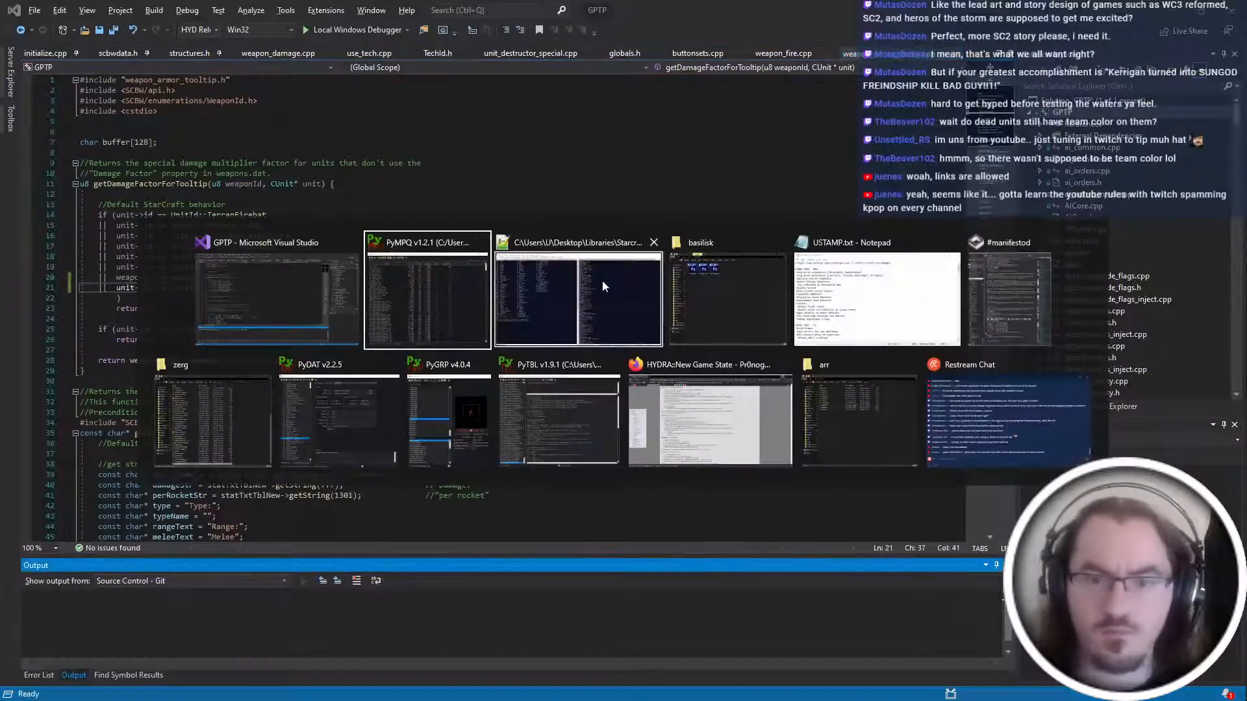
{"action": "left_click", "coordinate": [532, 361]}
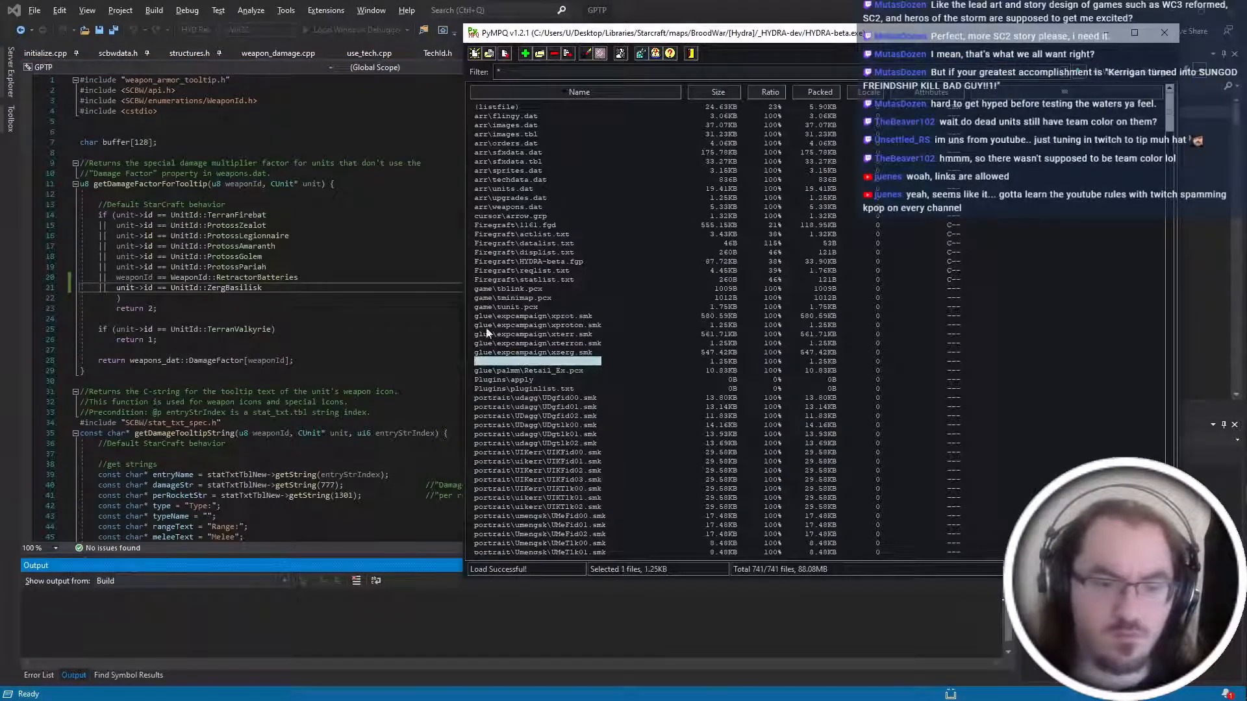
{"action": "left_click", "coordinate": [1212, 213]}
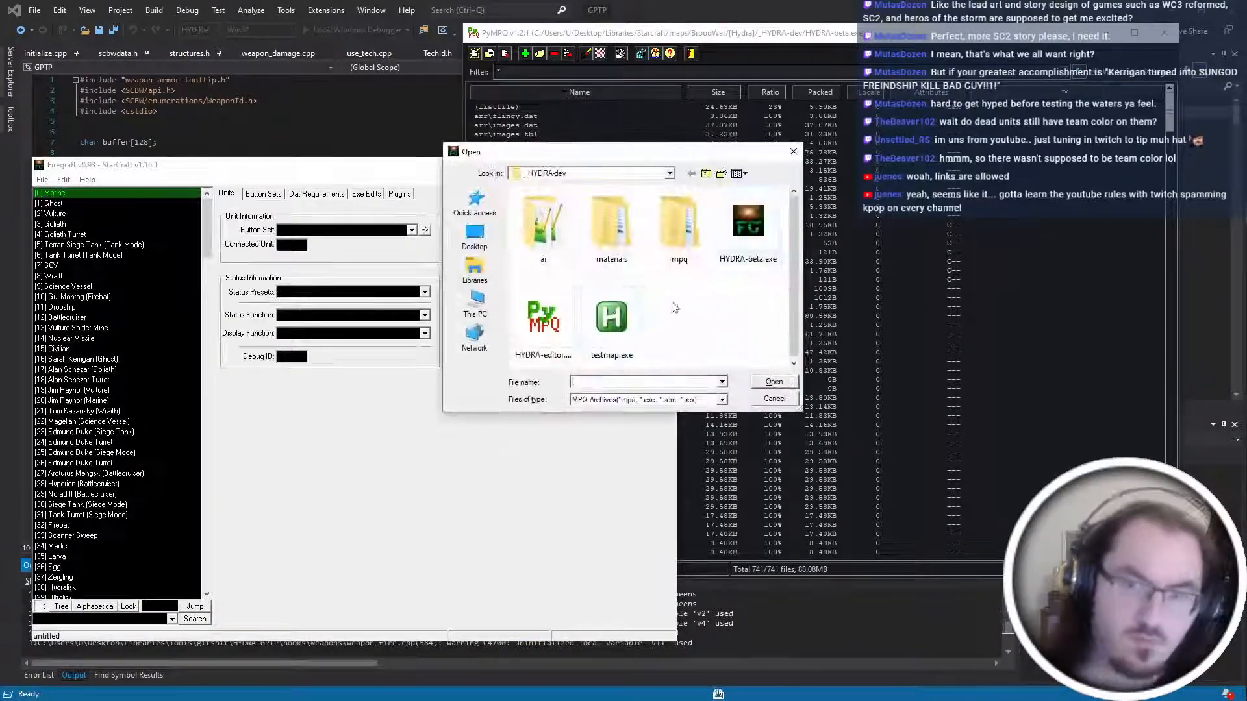
{"action": "double_click", "coordinate": [749, 224]}
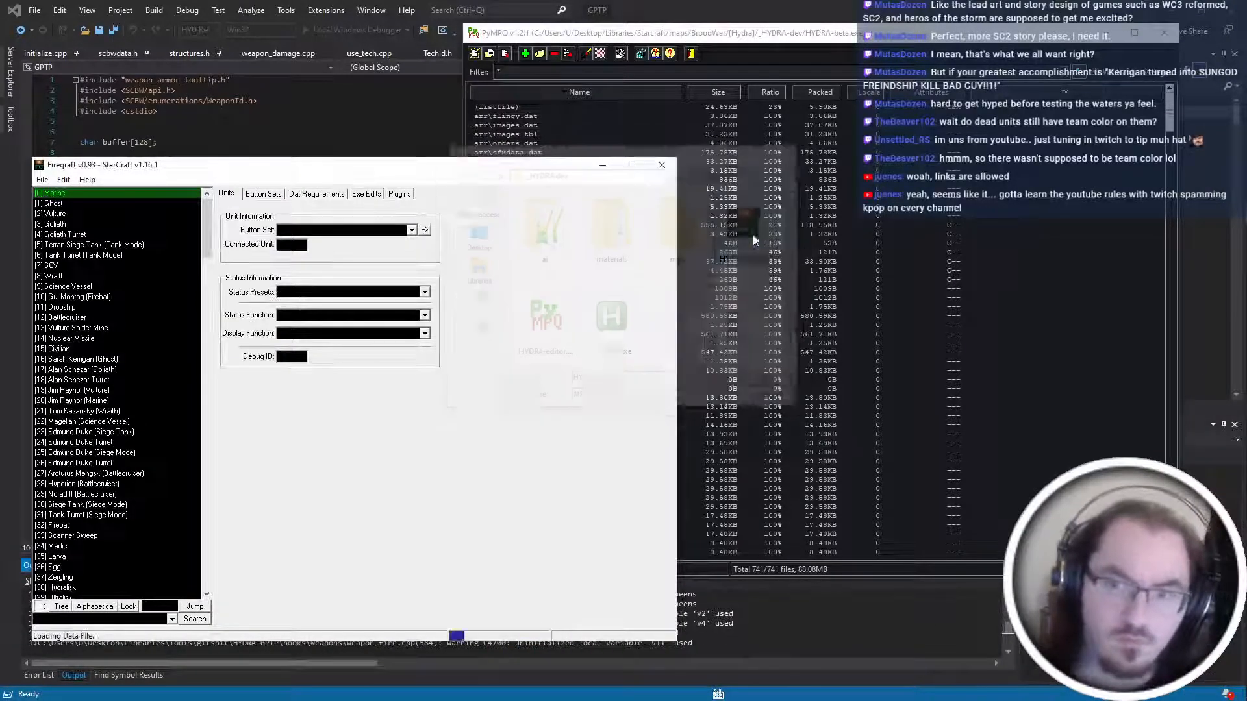
Replace the Project: HYDRA entry among the MPQDraft plugins with the rebuilt HYD-GPTP release .qdp file.
{"action": "left_click", "coordinate": [400, 193]}
{"action": "left_click", "coordinate": [357, 287]}
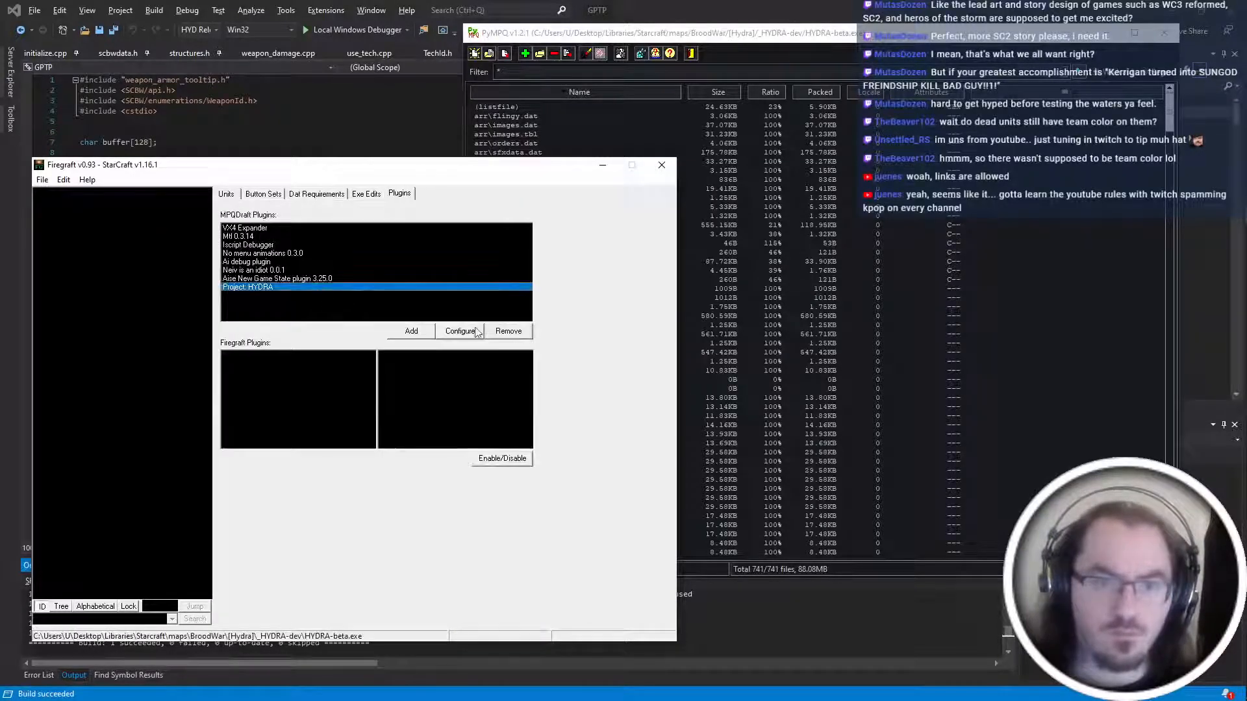
{"action": "left_click", "coordinate": [509, 332]}
{"action": "left_click", "coordinate": [404, 334]}
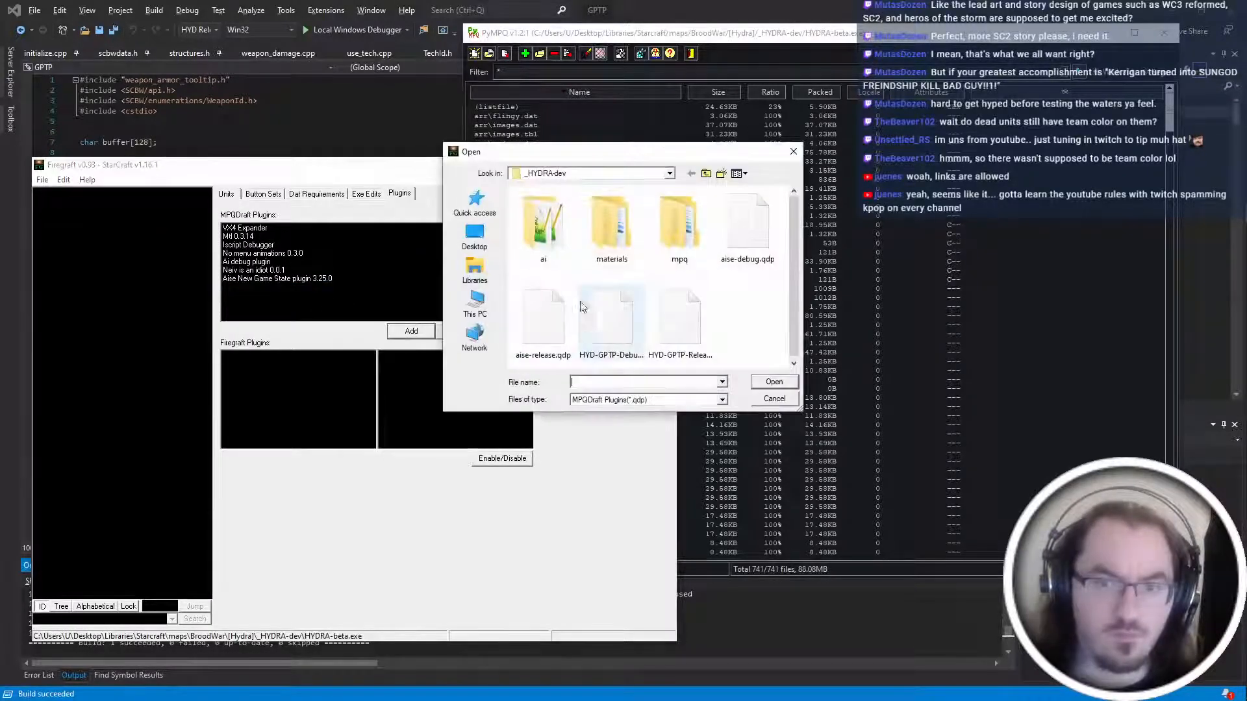
{"action": "double_click", "coordinate": [685, 322]}
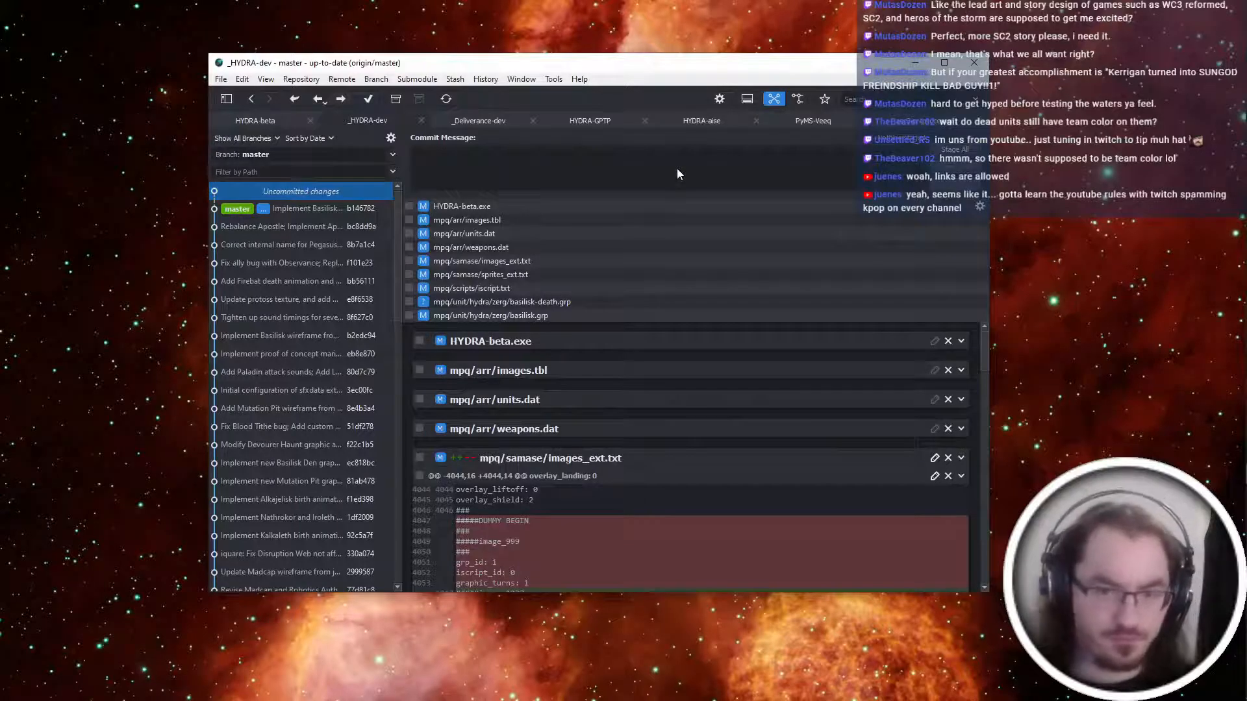
Stage, commit and push all _HYDRA-dev changes with the message "Implement Basilisk death and corpse animations; Update Basilisk selection circle and damage tooltip".
{"action": "key", "text": "ctrl+shift+a"}
{"action": "key", "text": "BackSpace"}
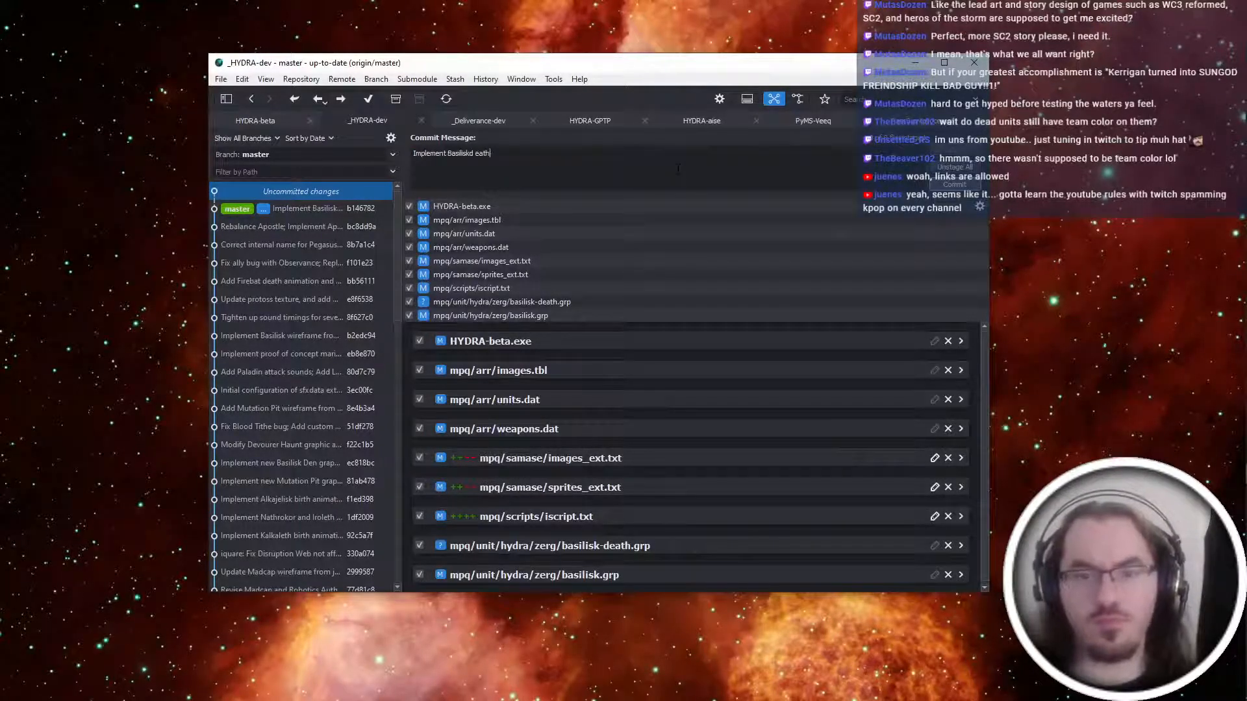
{"action": "key", "text": "BackSpace"}
{"action": "key", "text": "BackSpace"}
{"action": "key", "text": "BackSpace"}
{"action": "key", "text": "BackSpace"}
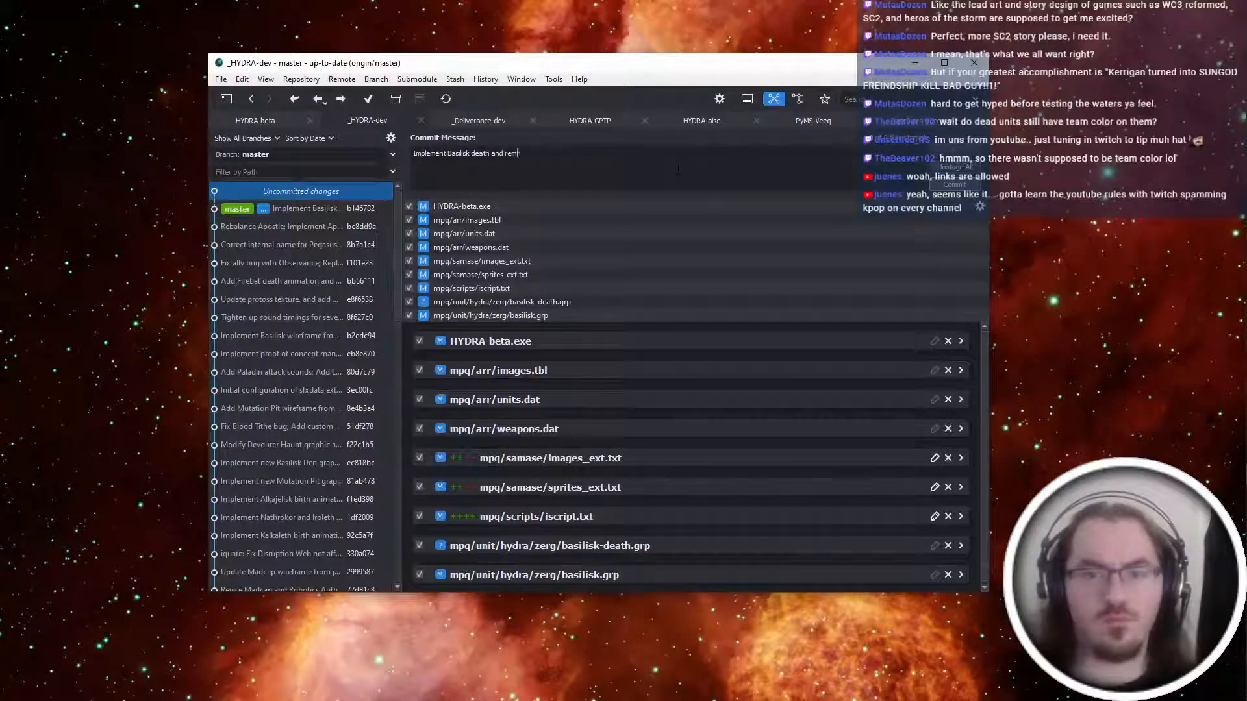
{"action": "key", "text": "BackSpace"}
{"action": "key", "text": "BackSpace"}
{"action": "key", "text": "BackSpace"}
{"action": "type", "text": "cor"}
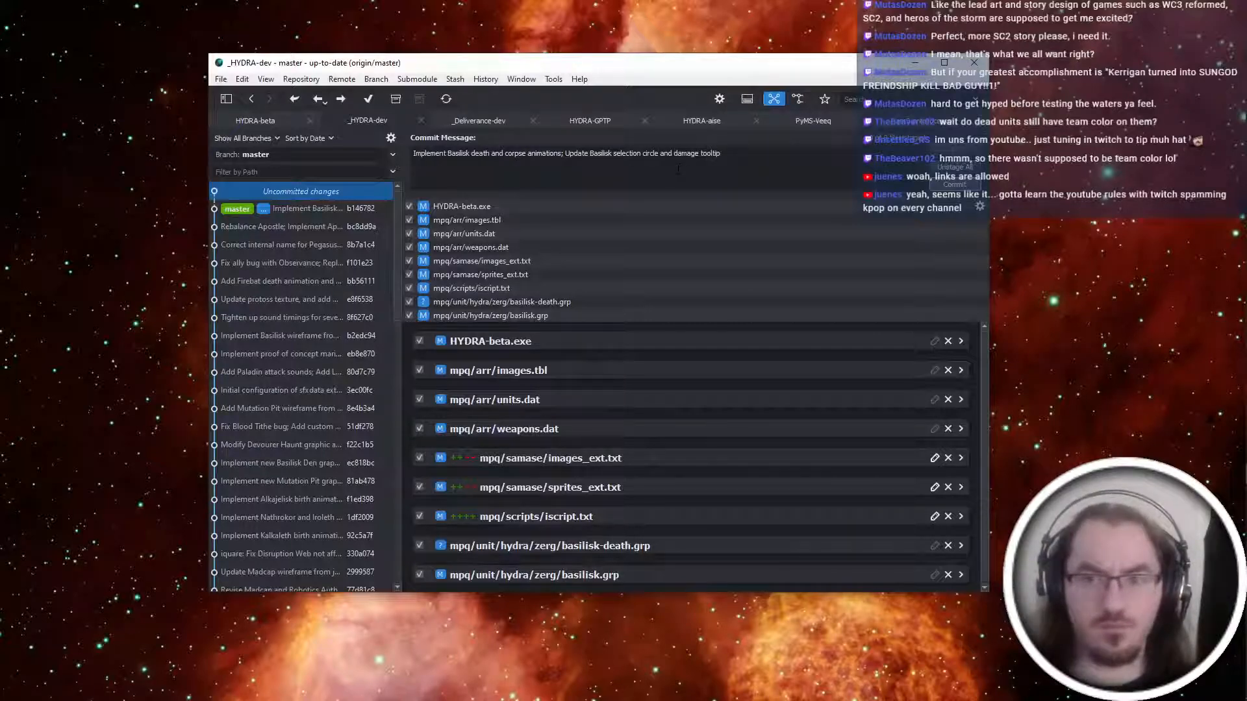
{"action": "key", "text": "ctrl+Return"}
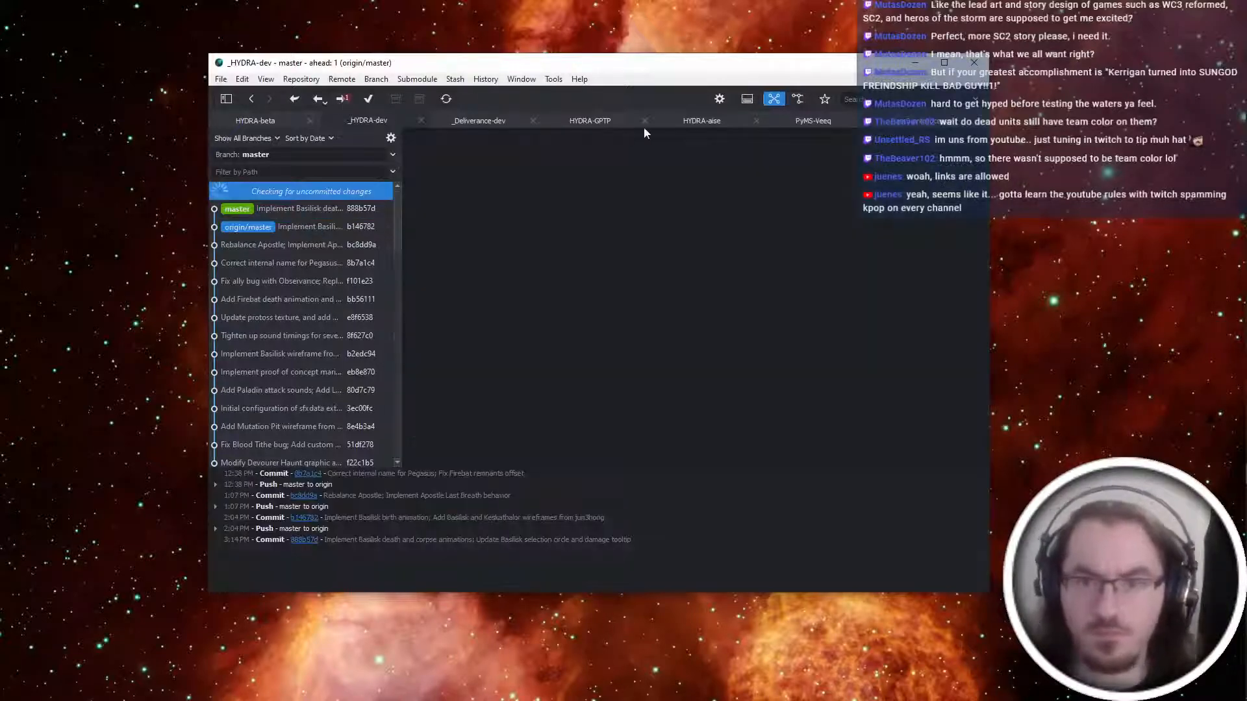
In the HYDRA-GPTP repository, stage the weapon_armor_tooltip.cpp change, commit it as "Add Basilisk damage tooltip rule" and push it to origin.
{"action": "left_click", "coordinate": [591, 125]}
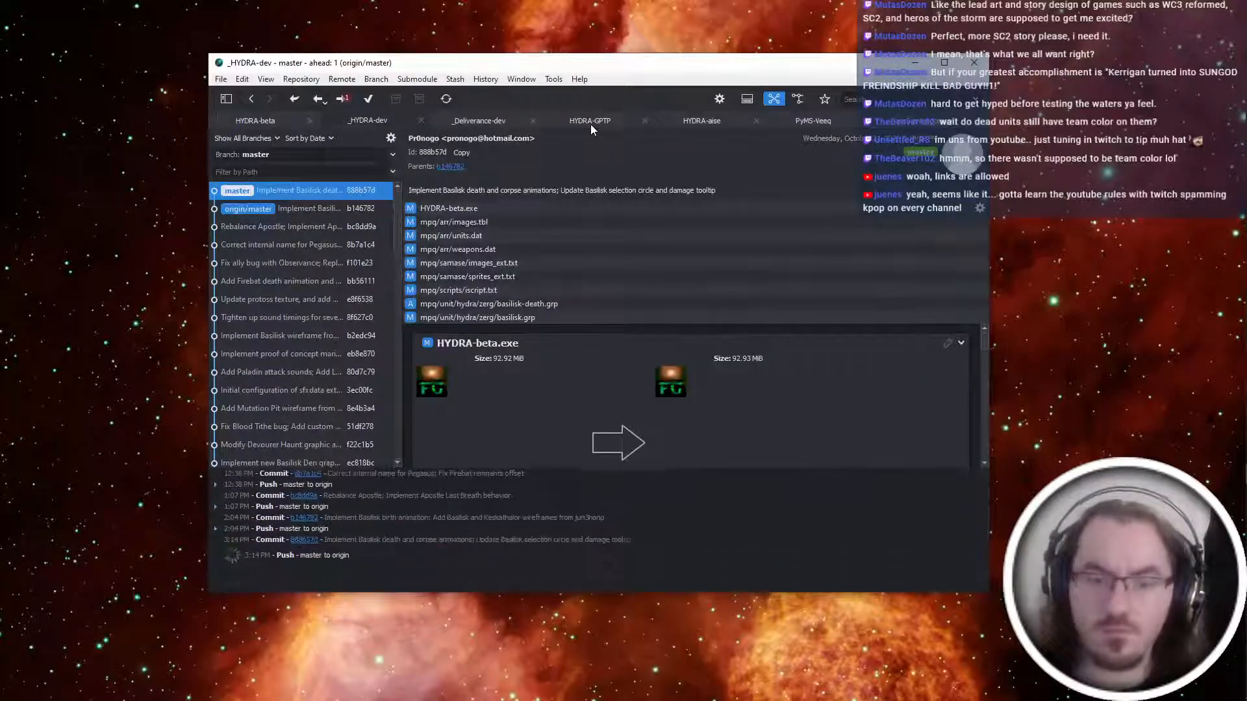
{"action": "left_click", "coordinate": [949, 158]}
{"action": "type", "text": "A"}
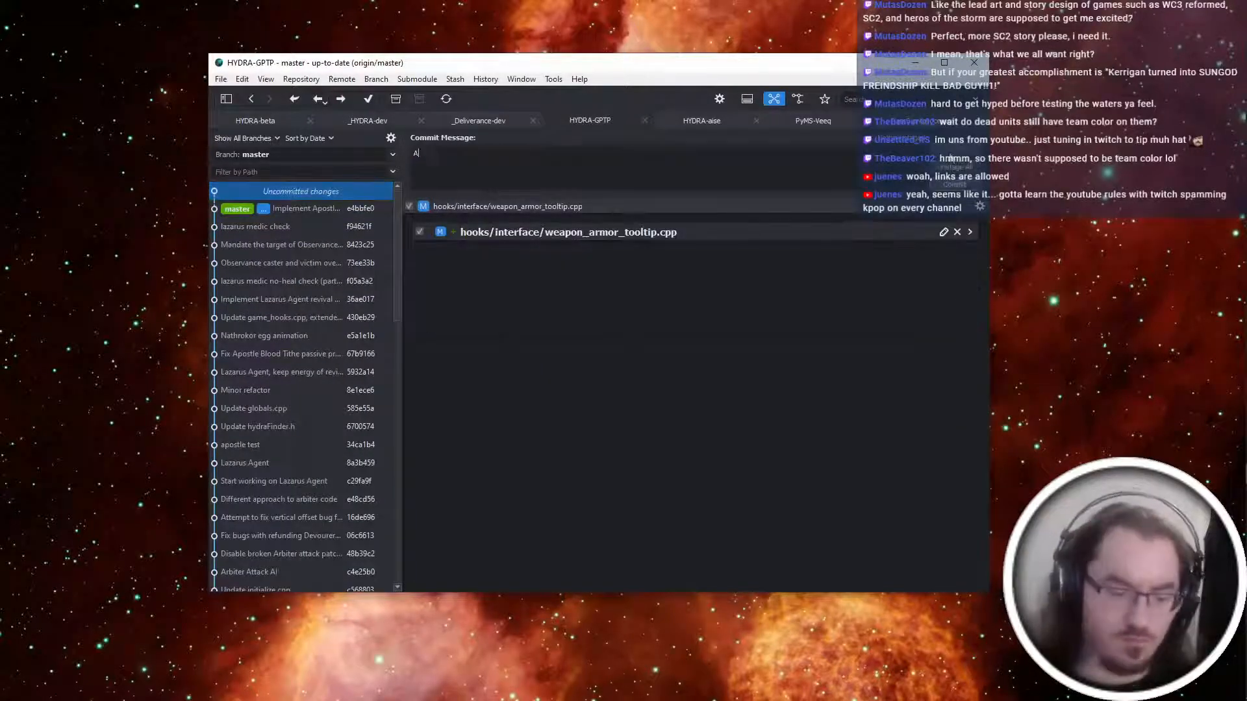
{"action": "type", "text": "dd Basilisk damage tooltip rule"}
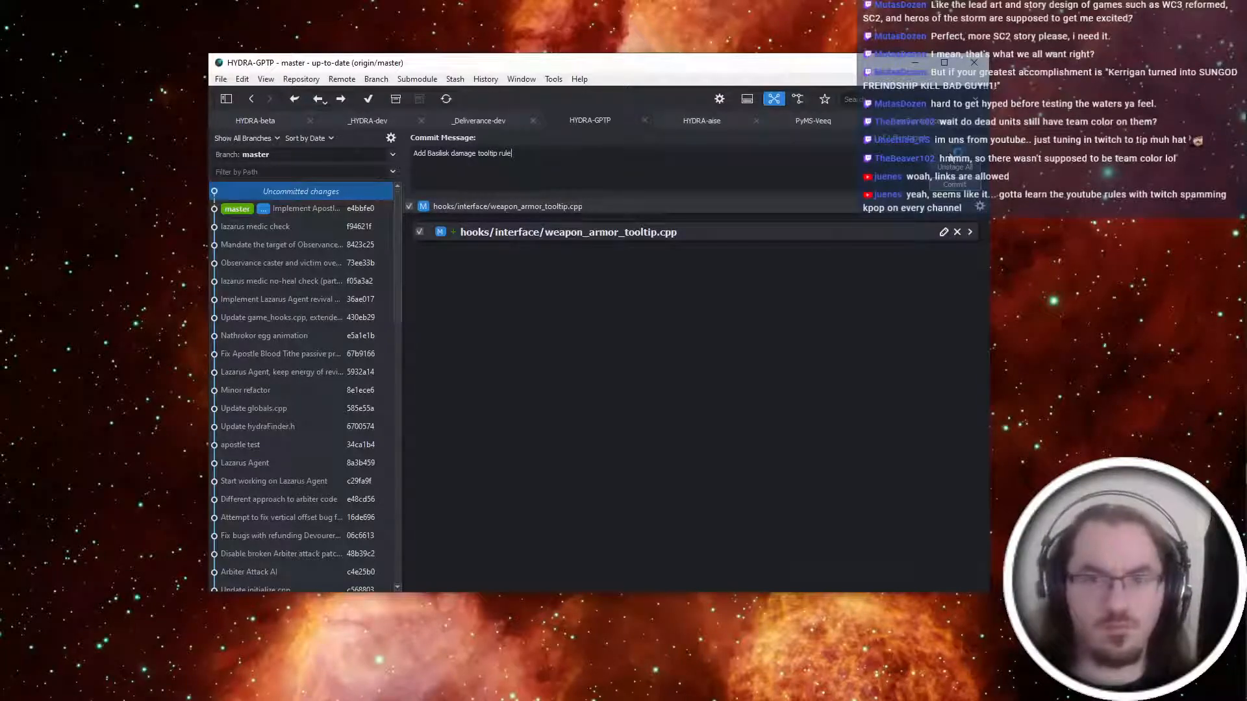
{"action": "left_click", "coordinate": [954, 185]}
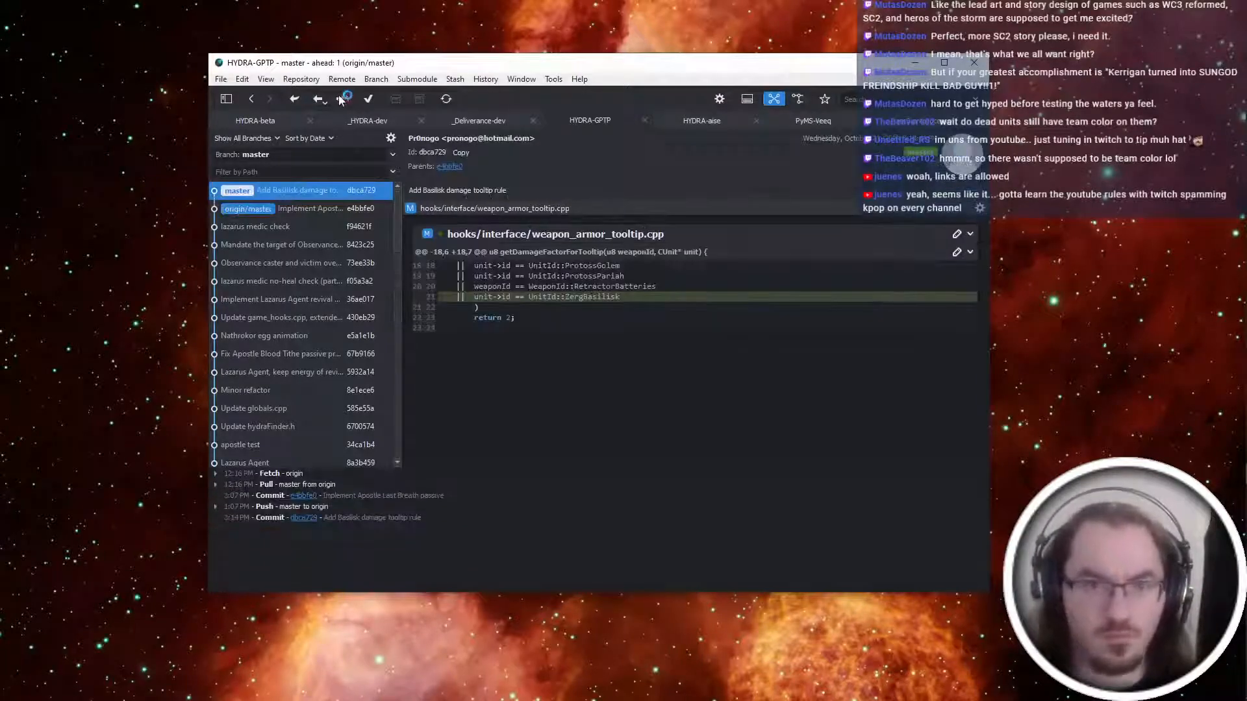
{"action": "left_click", "coordinate": [341, 99]}
{"action": "left_click", "coordinate": [371, 120]}
{"action": "key", "text": "ctrl+super+Left"}
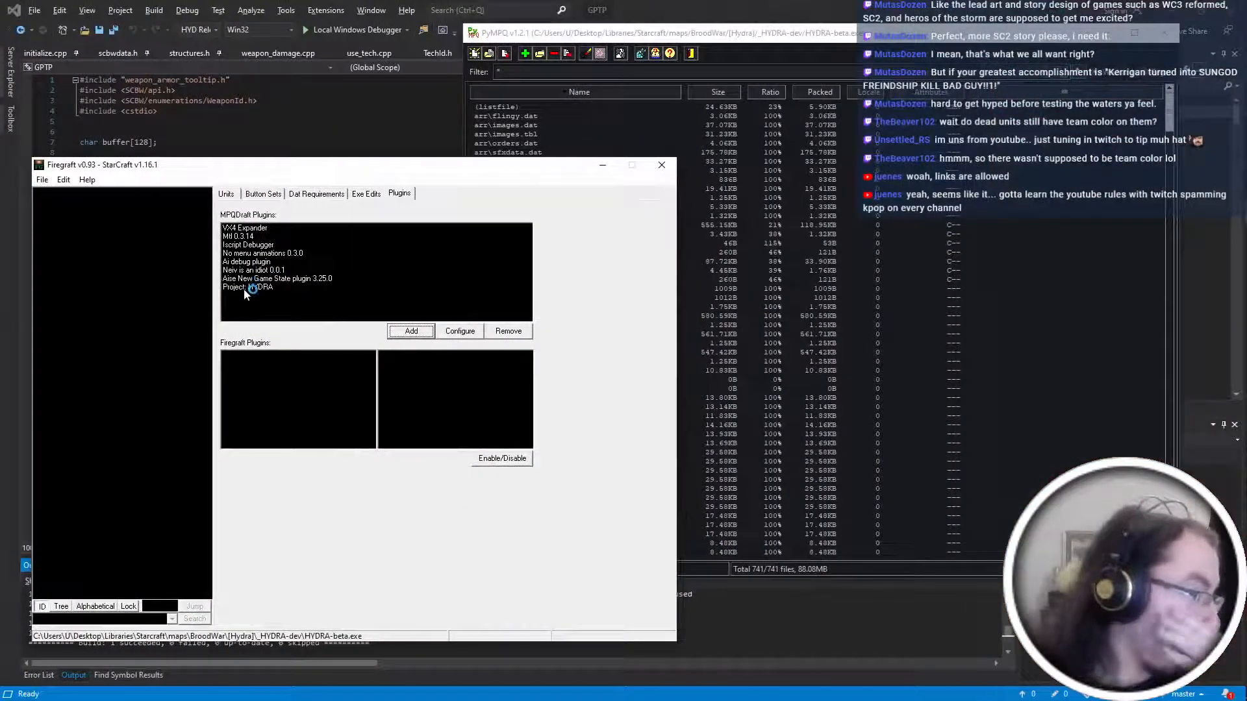
{"action": "key", "text": "alt+Tab"}
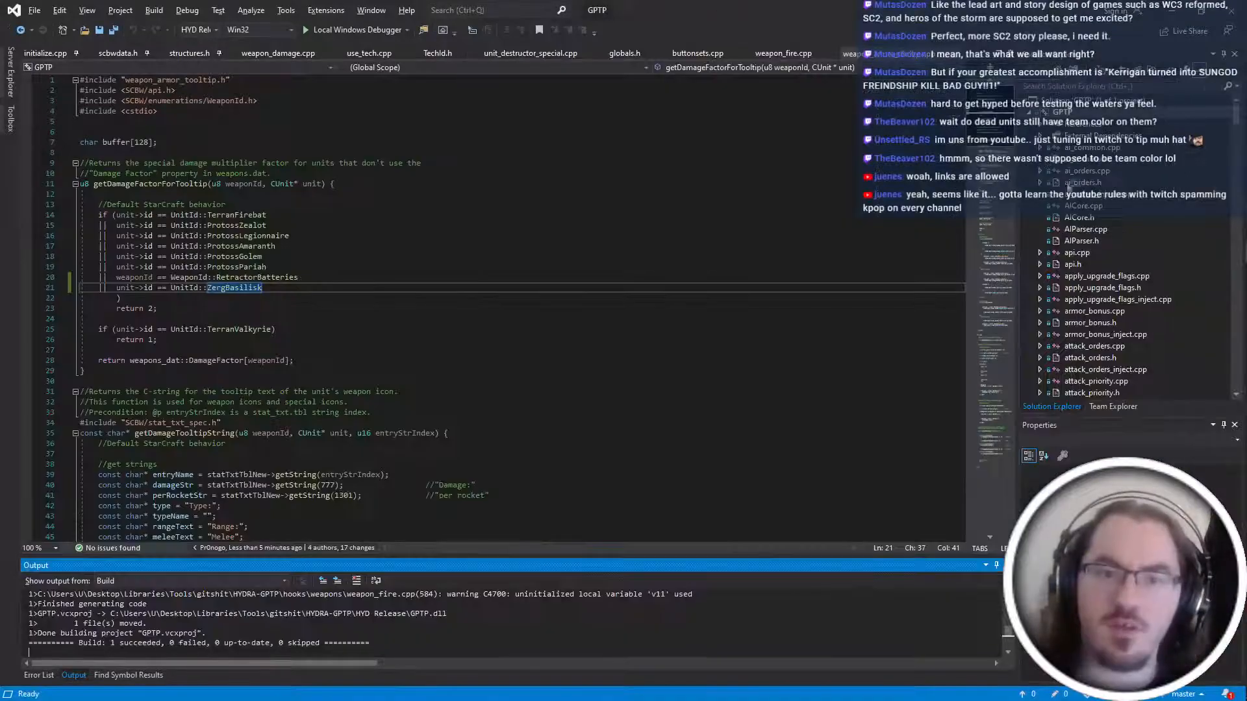
{"action": "scroll", "coordinate": [513, 463], "scroll_direction": "down", "scroll_amount": 4}
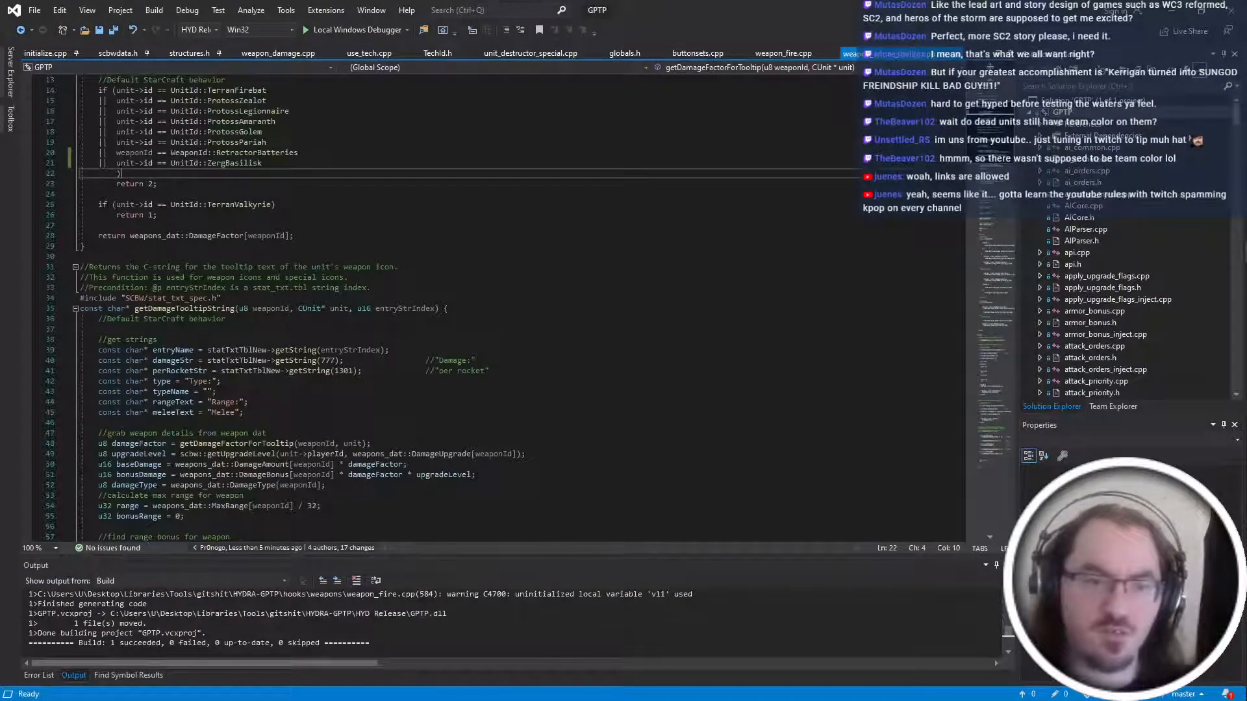
{"action": "scroll", "coordinate": [513, 305], "scroll_direction": "up", "scroll_amount": 4}
{"action": "key", "text": "alt+Tab"}
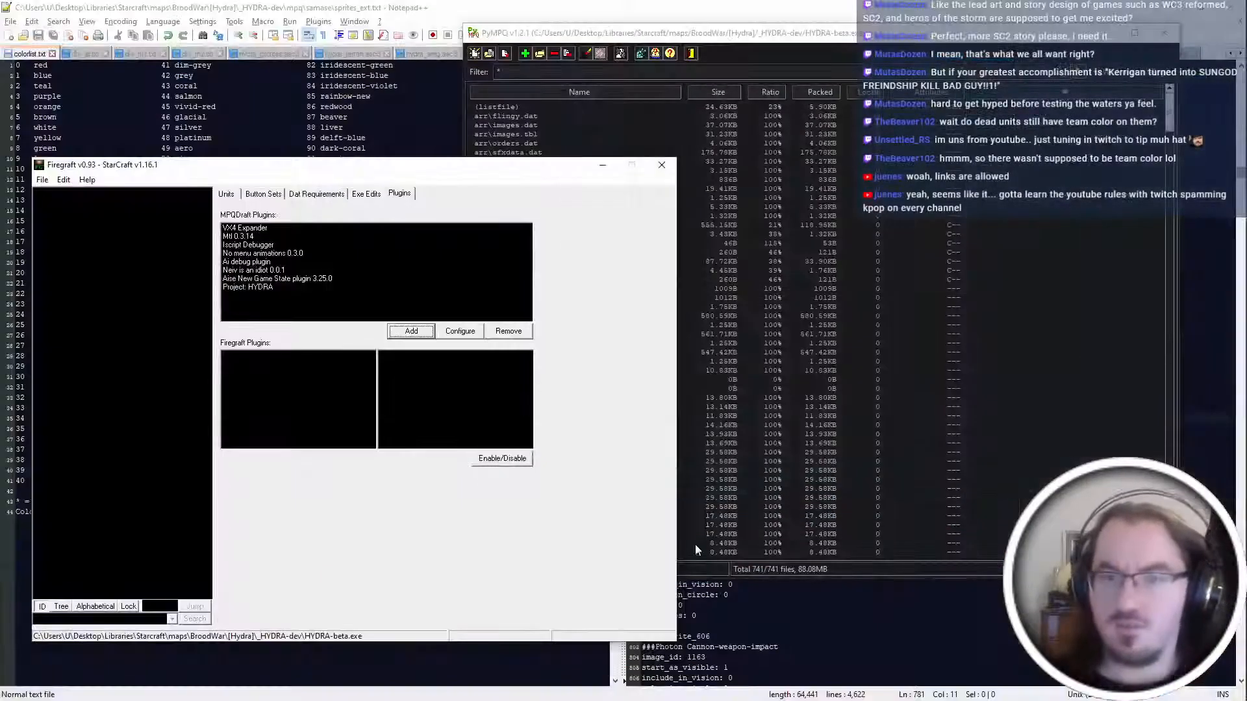
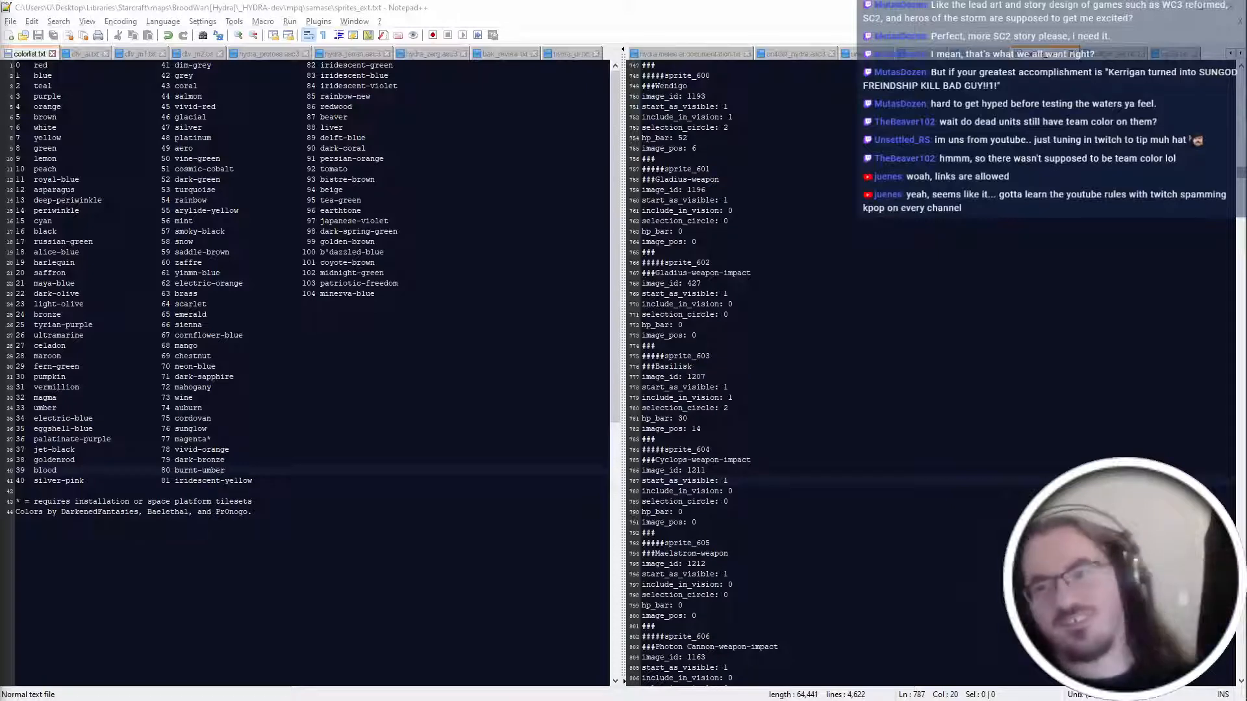
{"action": "left_click", "coordinate": [701, 429]}
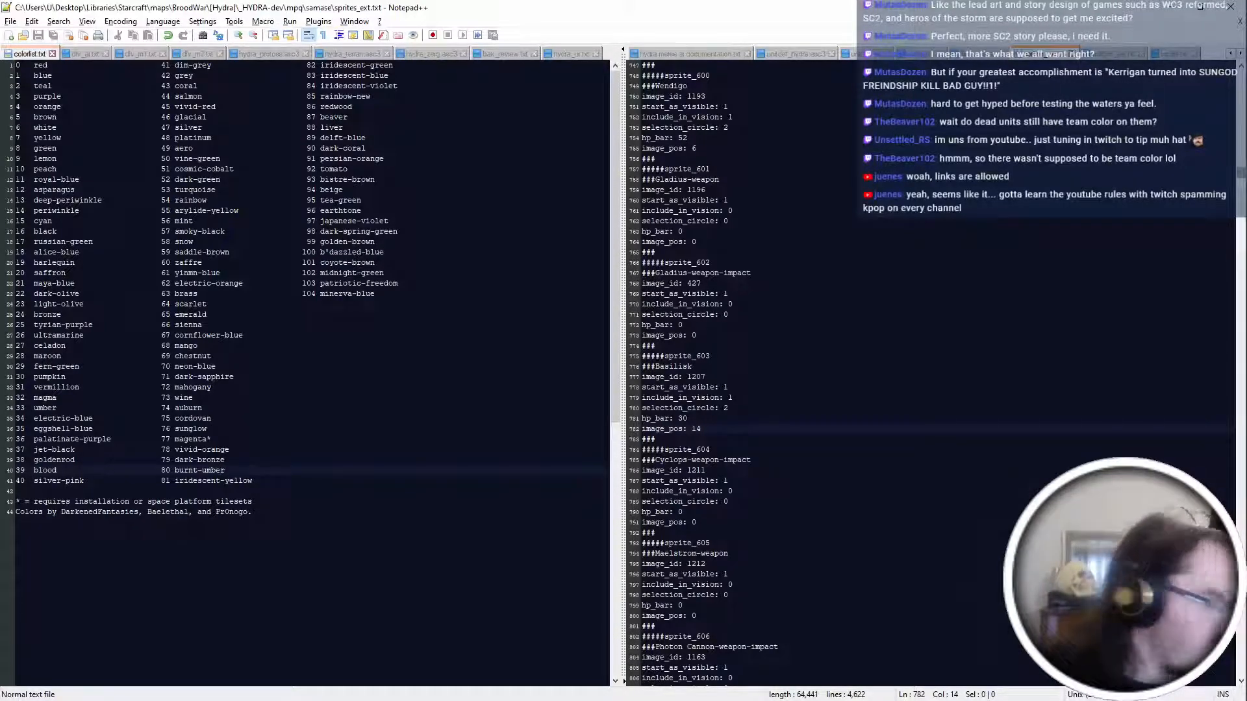
Switch to PyGRP and step through the final frames of basilisk.grp up to frame 449.
{"action": "left_click", "coordinate": [1170, 7]}
{"action": "left_click", "coordinate": [472, 85]}
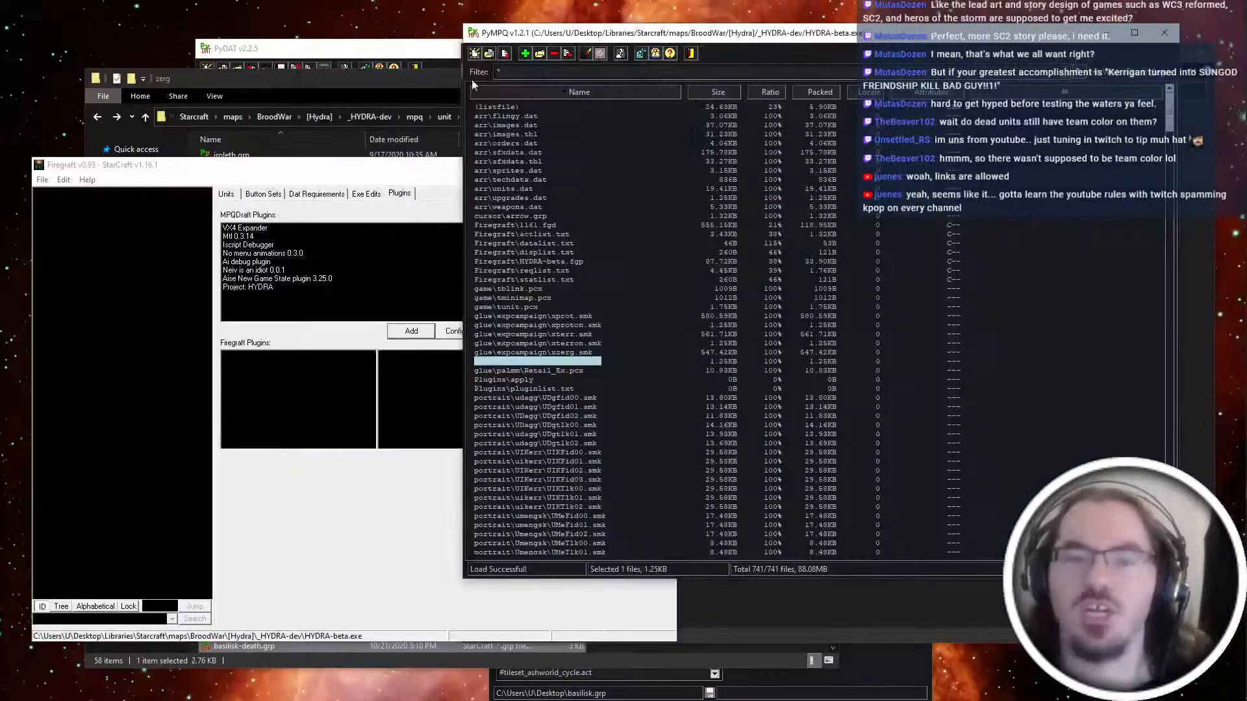
{"action": "left_click", "coordinate": [415, 77]}
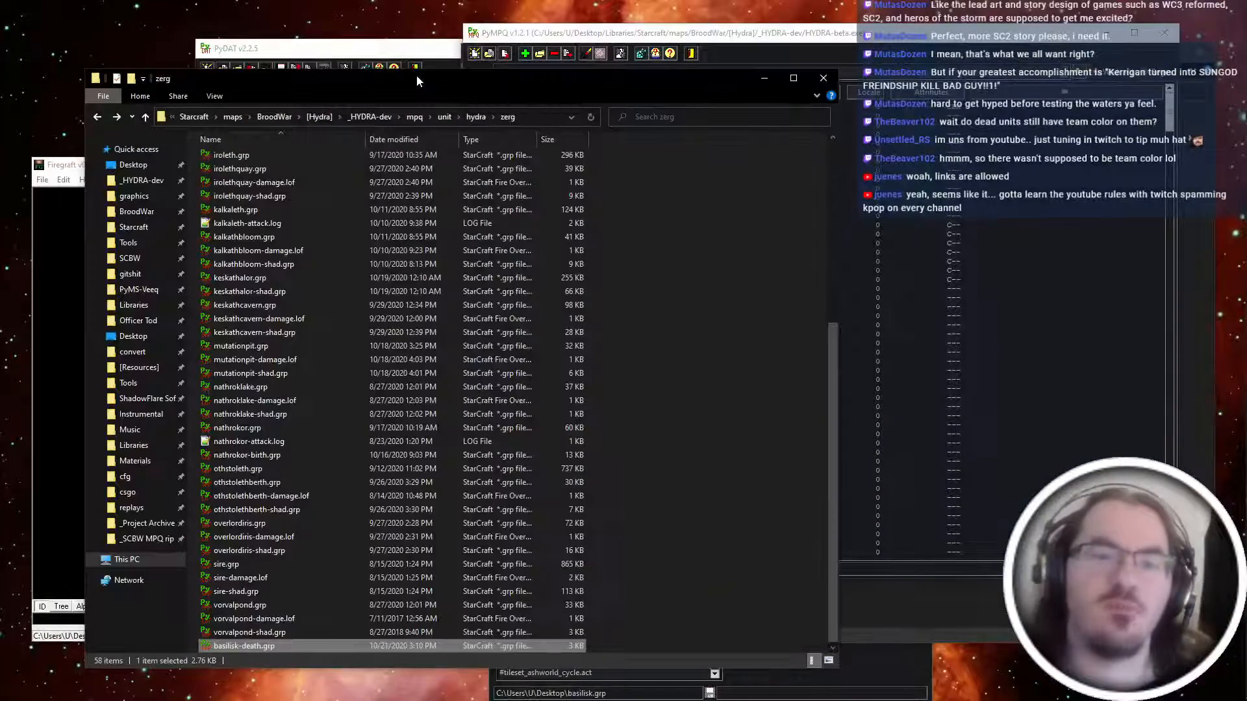
{"action": "left_click", "coordinate": [446, 52]}
{"action": "left_click", "coordinate": [914, 671]}
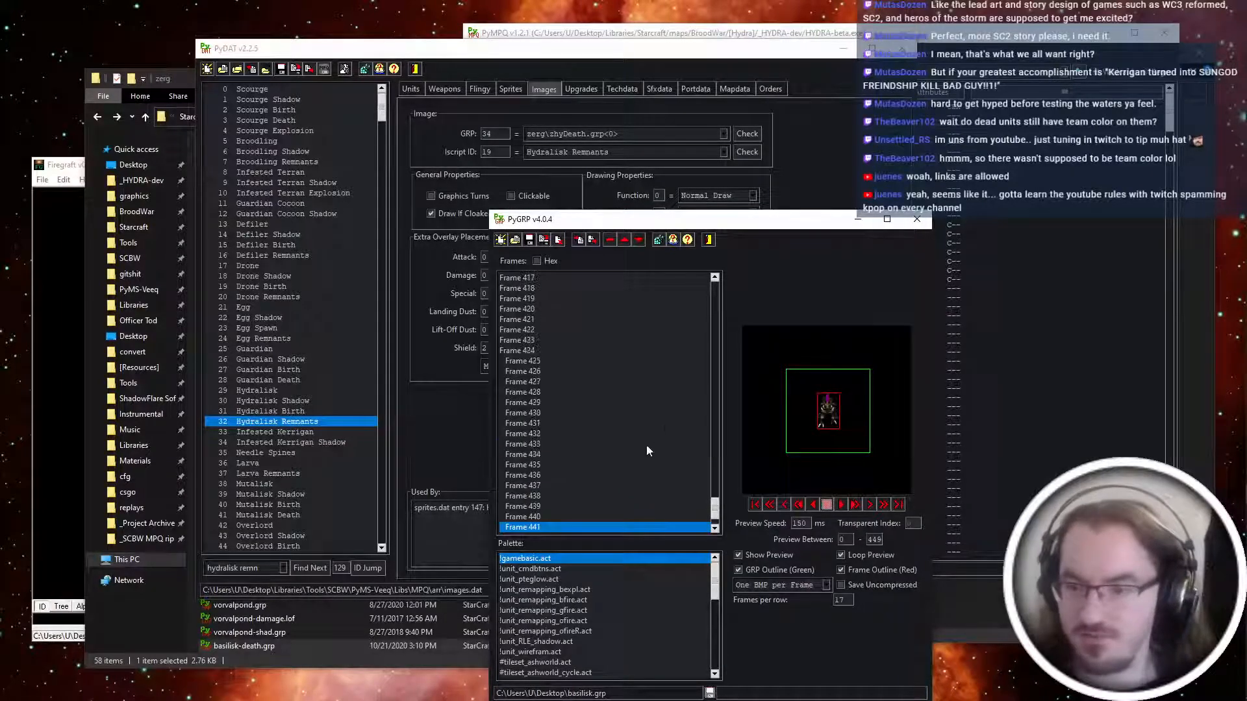
{"action": "left_click", "coordinate": [609, 444]}
{"action": "key", "text": "Down"}
{"action": "key", "text": "Down"}
{"action": "key", "text": "Down"}
{"action": "key", "text": "Down"}
{"action": "key", "text": "Down"}
{"action": "key", "text": "Down"}
{"action": "key", "text": "Down"}
{"action": "key", "text": "Down"}
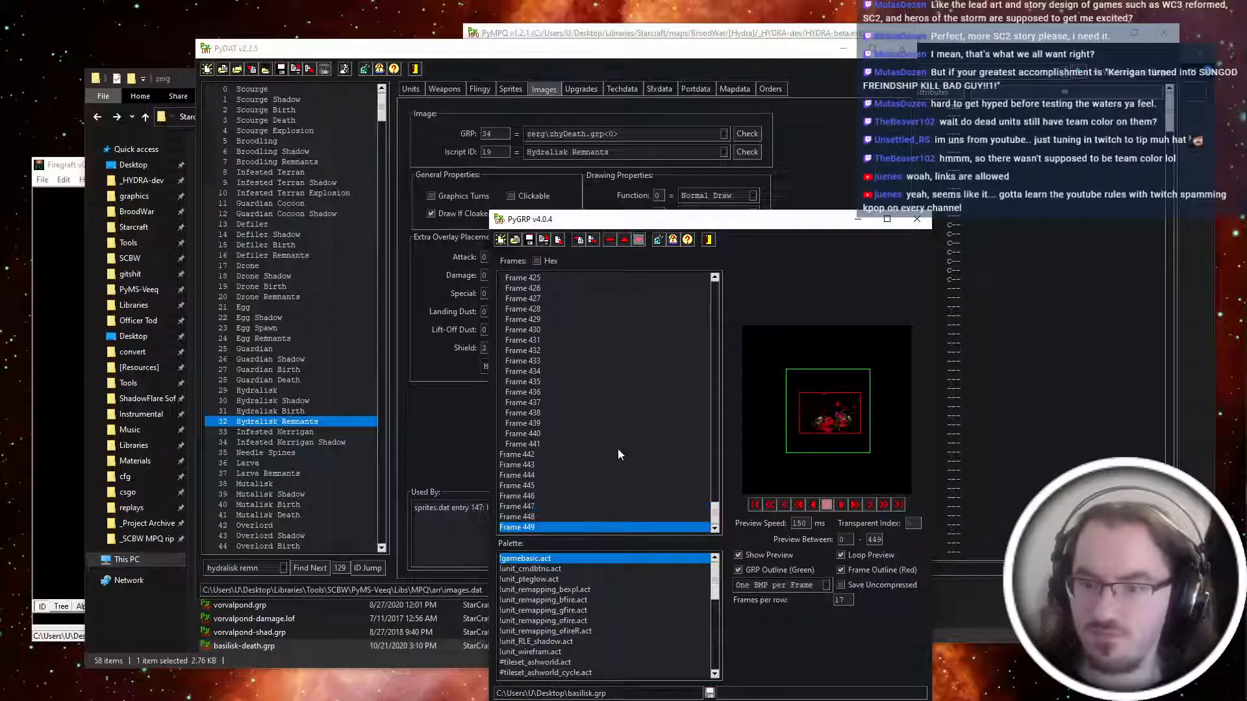
{"action": "left_click", "coordinate": [961, 262]}
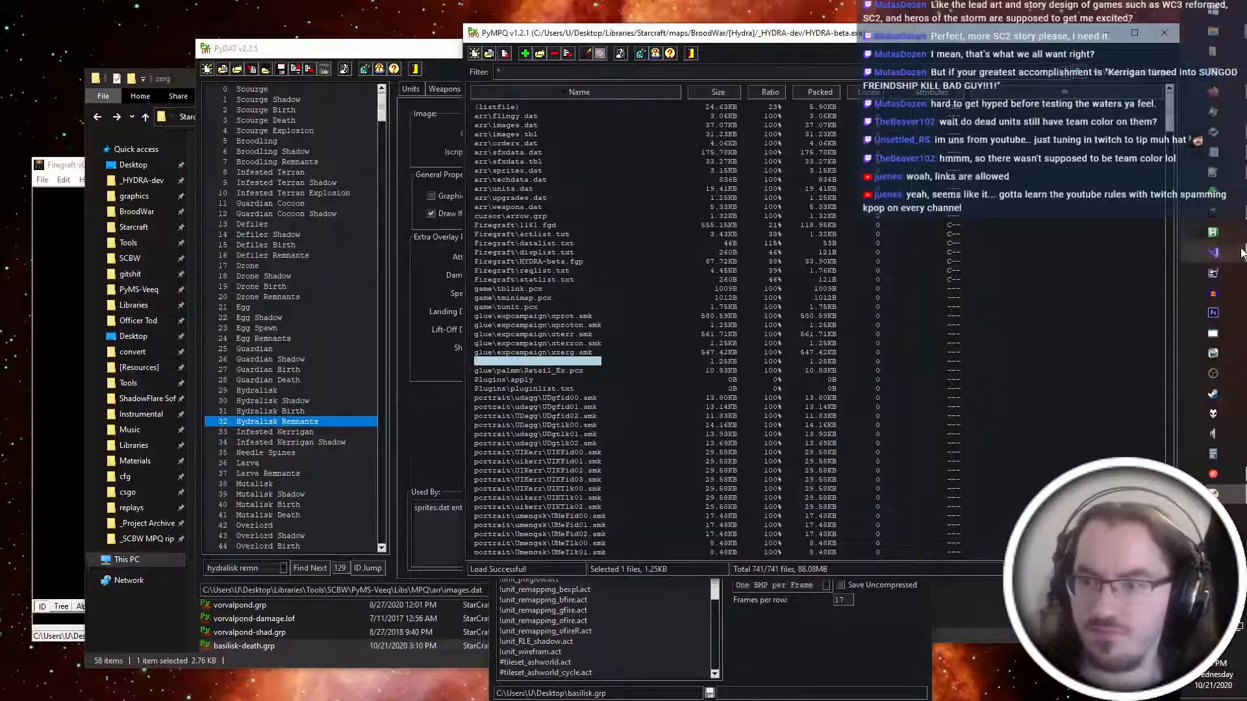
Launch the mod in StarCraft and start a single-player custom game.
{"action": "left_click", "coordinate": [1221, 239]}
{"action": "key", "text": "s"}
{"action": "key", "text": "o"}
{"action": "key", "text": "o"}
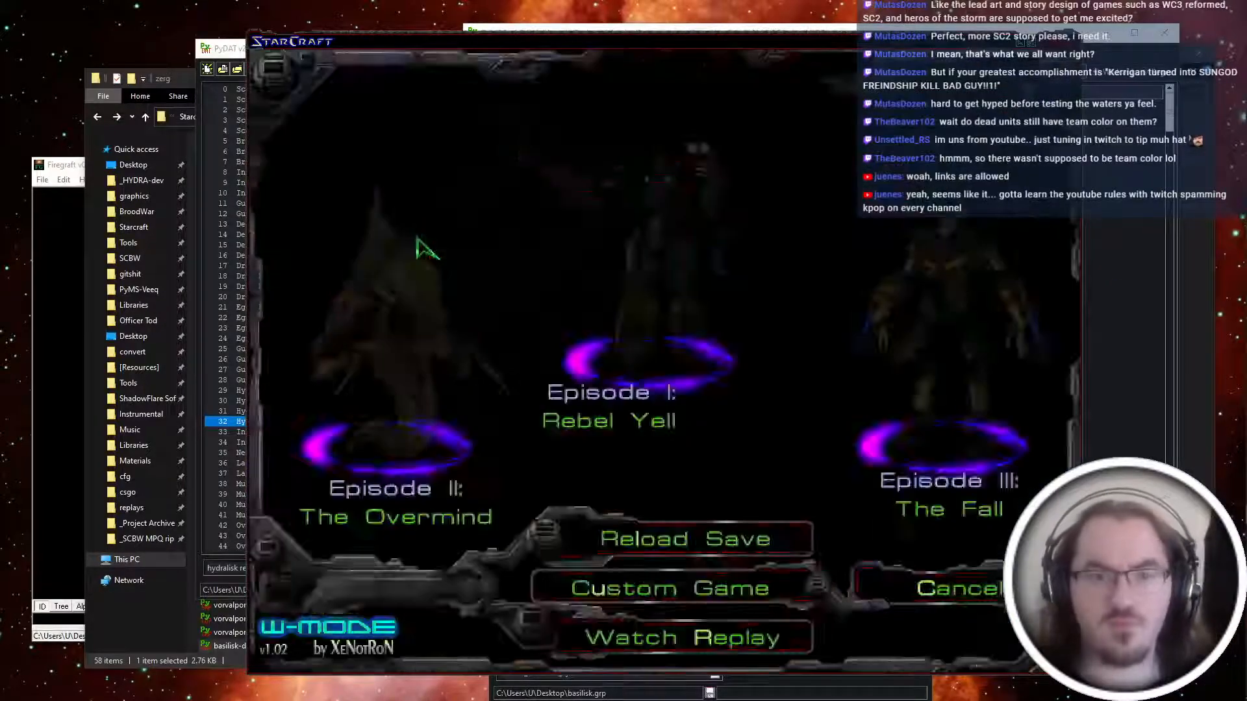
{"action": "key", "text": "u"}
{"action": "key", "text": "o"}
{"action": "key", "text": "s"}
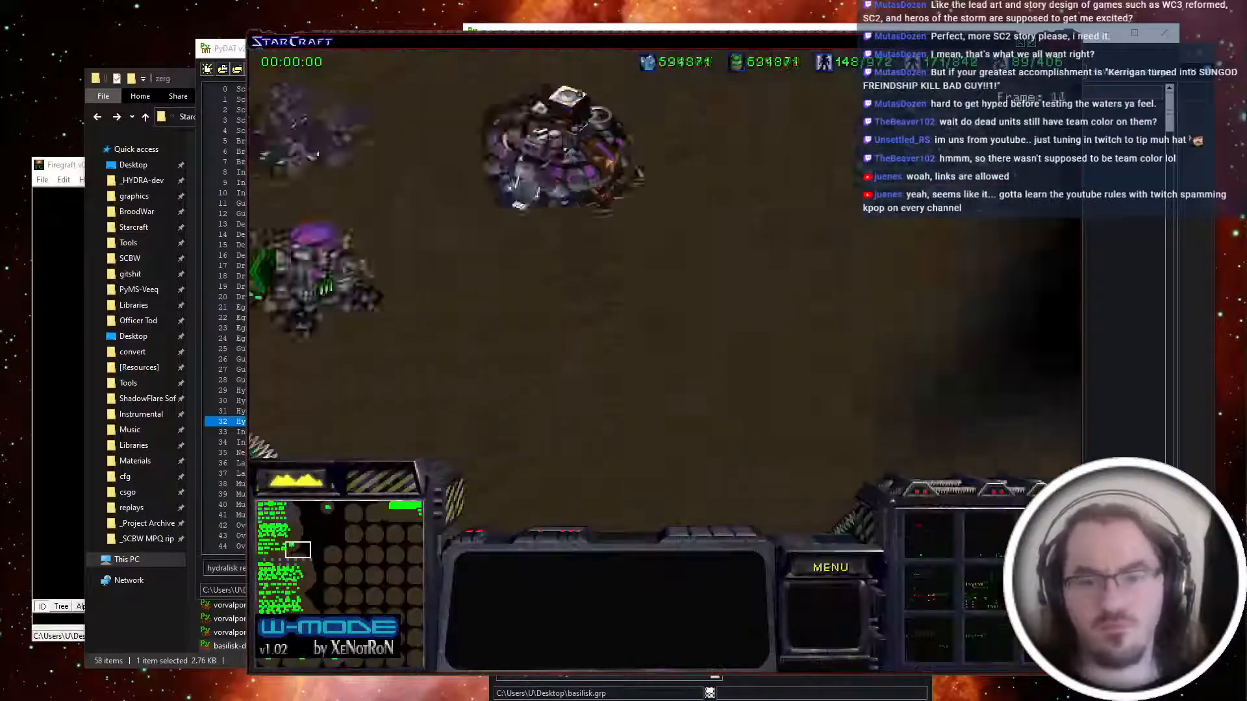
Move the Zerg Basilisk and have three nearby Hydralisks attack it to check its death and corpse animations.
{"action": "left_click", "coordinate": [539, 510]}
{"action": "right_click", "coordinate": [787, 305]}
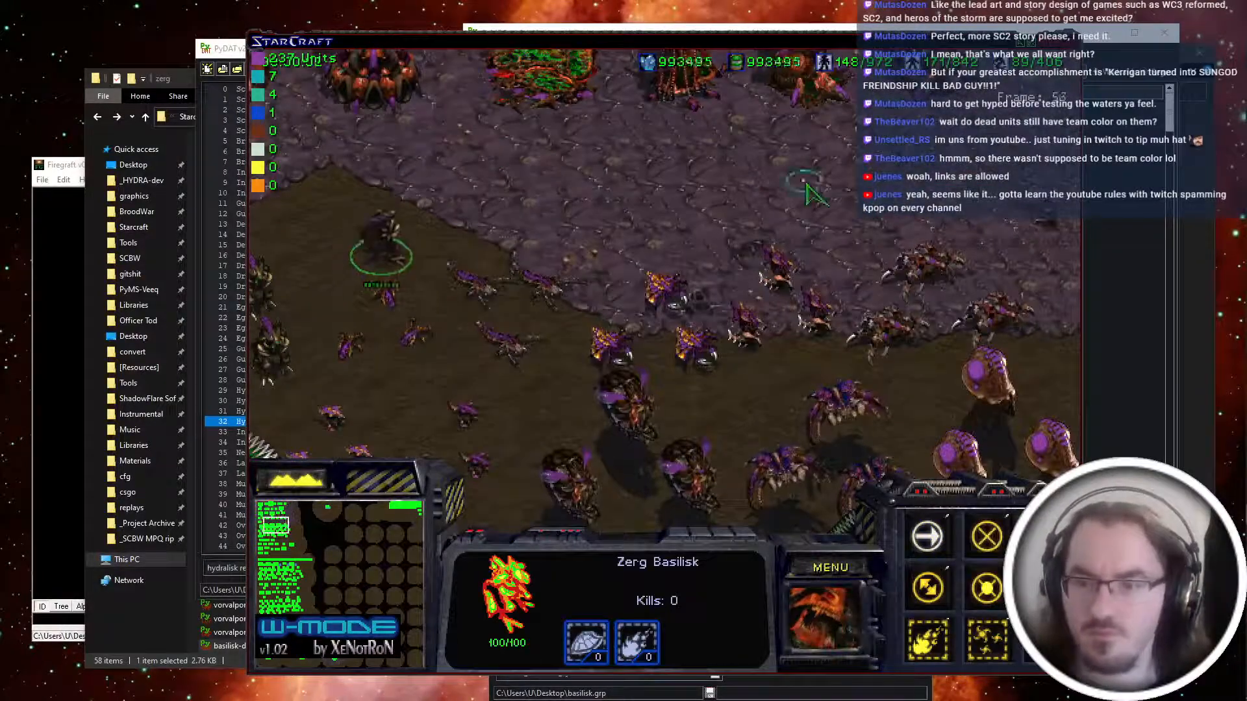
{"action": "left_click_drag", "start_coordinate": [837, 240], "coordinate": [728, 341]}
{"action": "right_click", "coordinate": [783, 221]}
{"action": "right_click", "coordinate": [698, 260]}
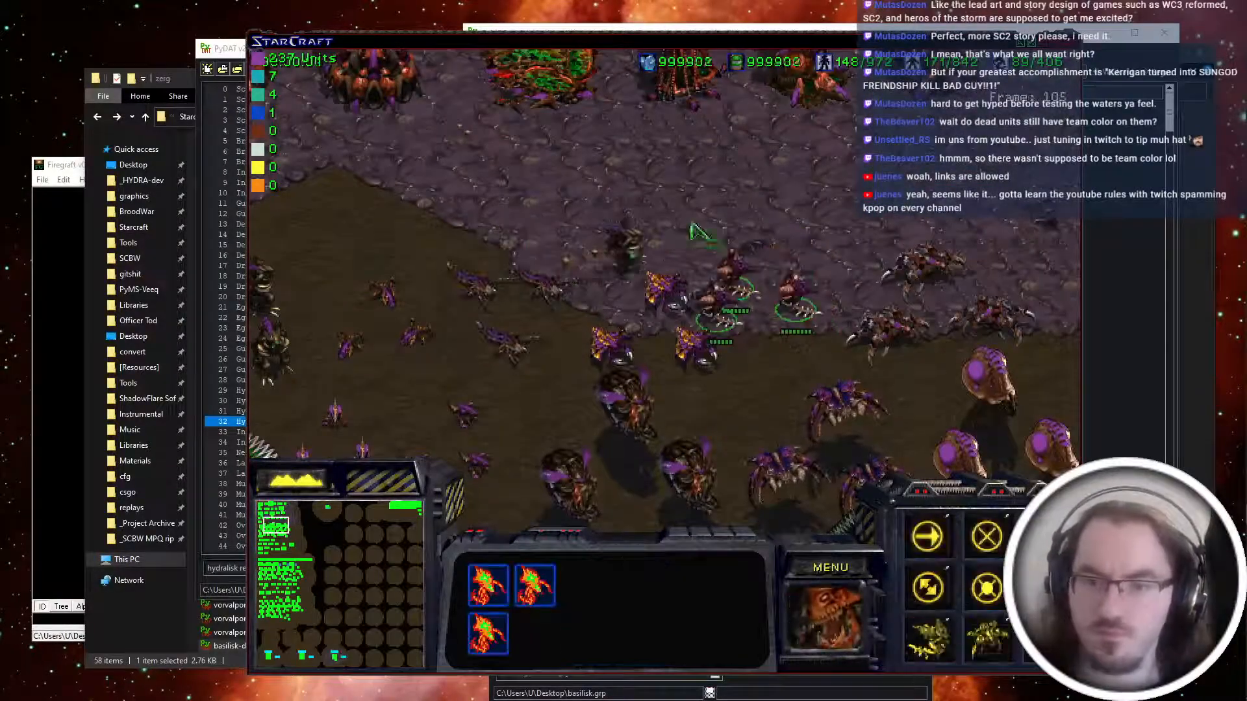
{"action": "left_click", "coordinate": [688, 243]}
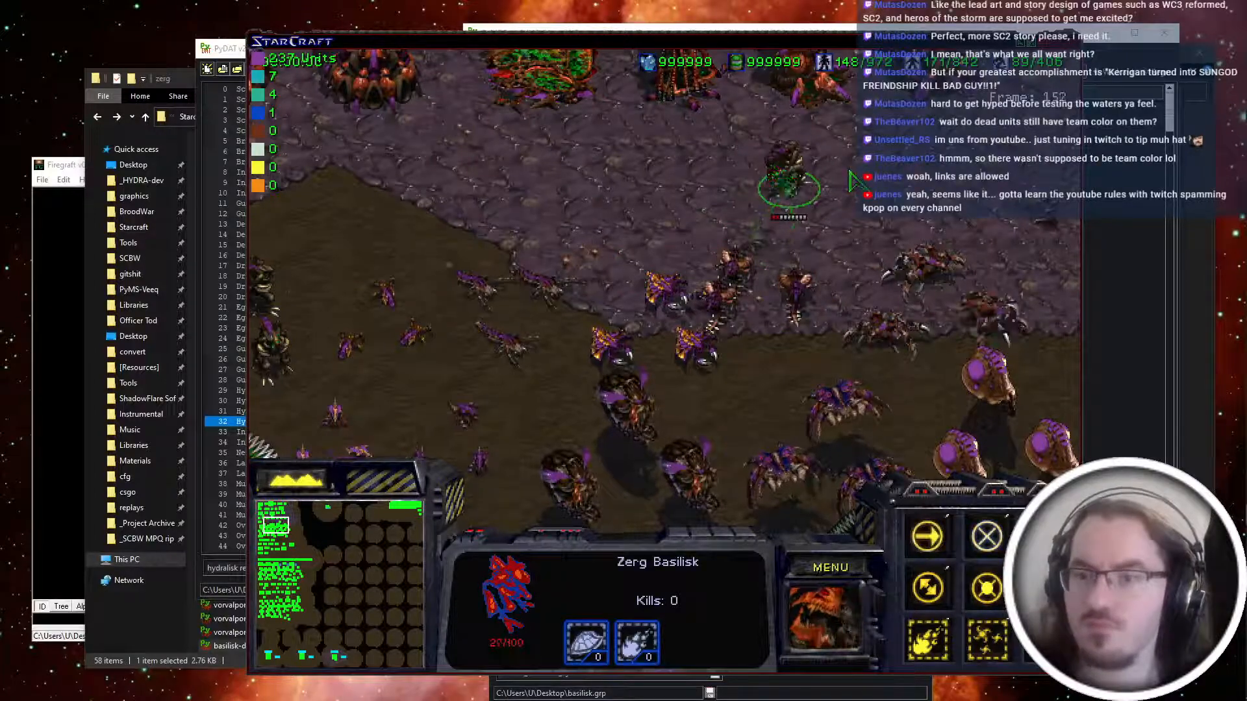
{"action": "key", "text": "Right"}
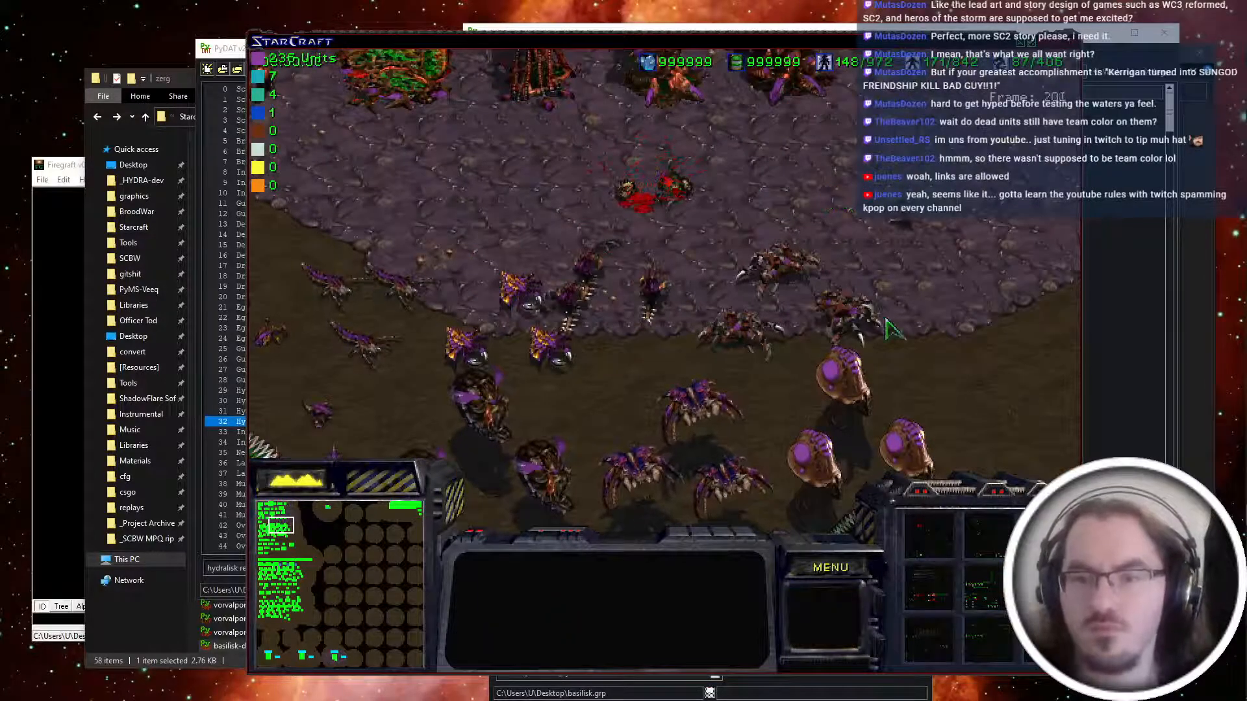
End the mission and exit StarCraft.
{"action": "left_click", "coordinate": [835, 568]}
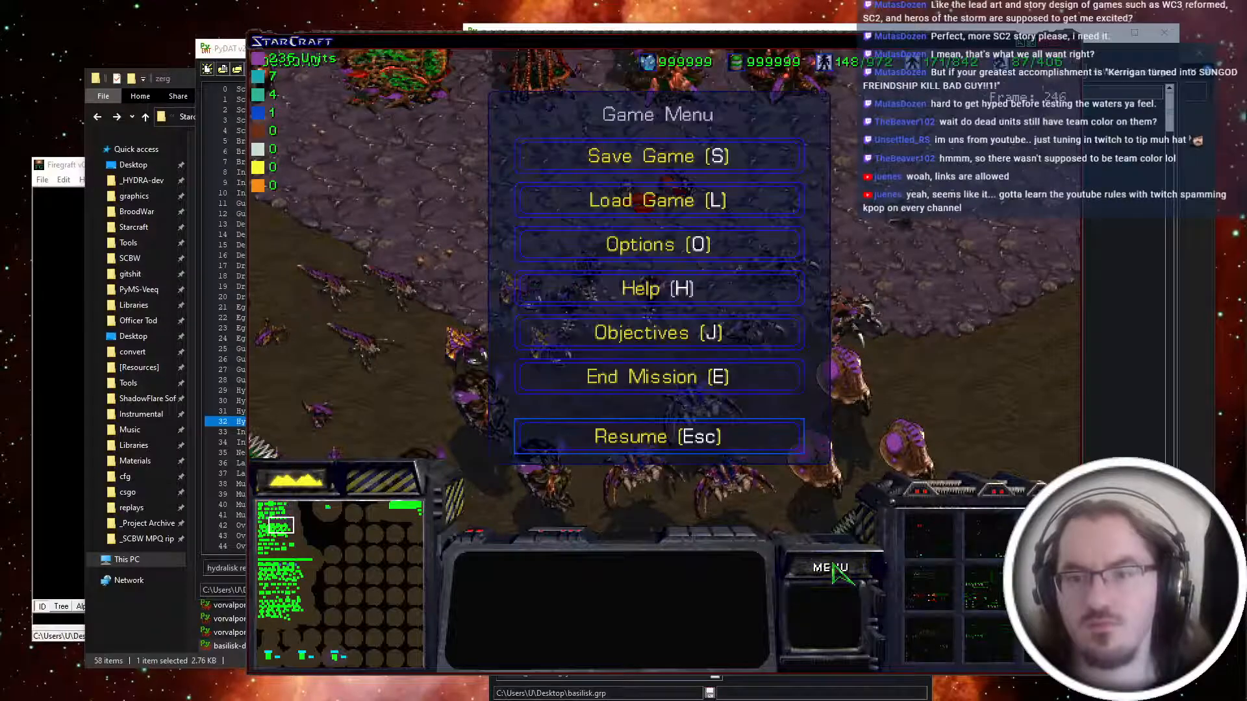
{"action": "key", "text": "e"}
{"action": "key", "text": "x"}
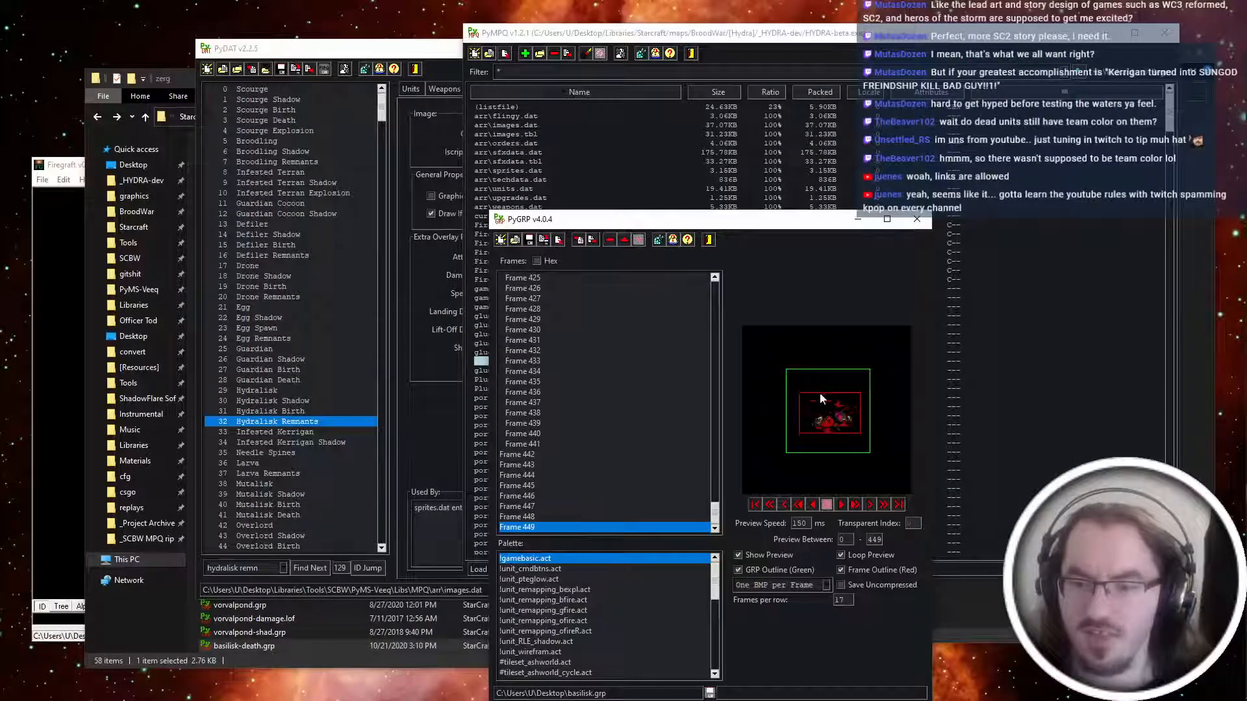
Step through frames 446 to 449 of basilisk.grp in PyGRP to compare the final corpse frames, and close PyGRP.
{"action": "left_click", "coordinate": [610, 515]}
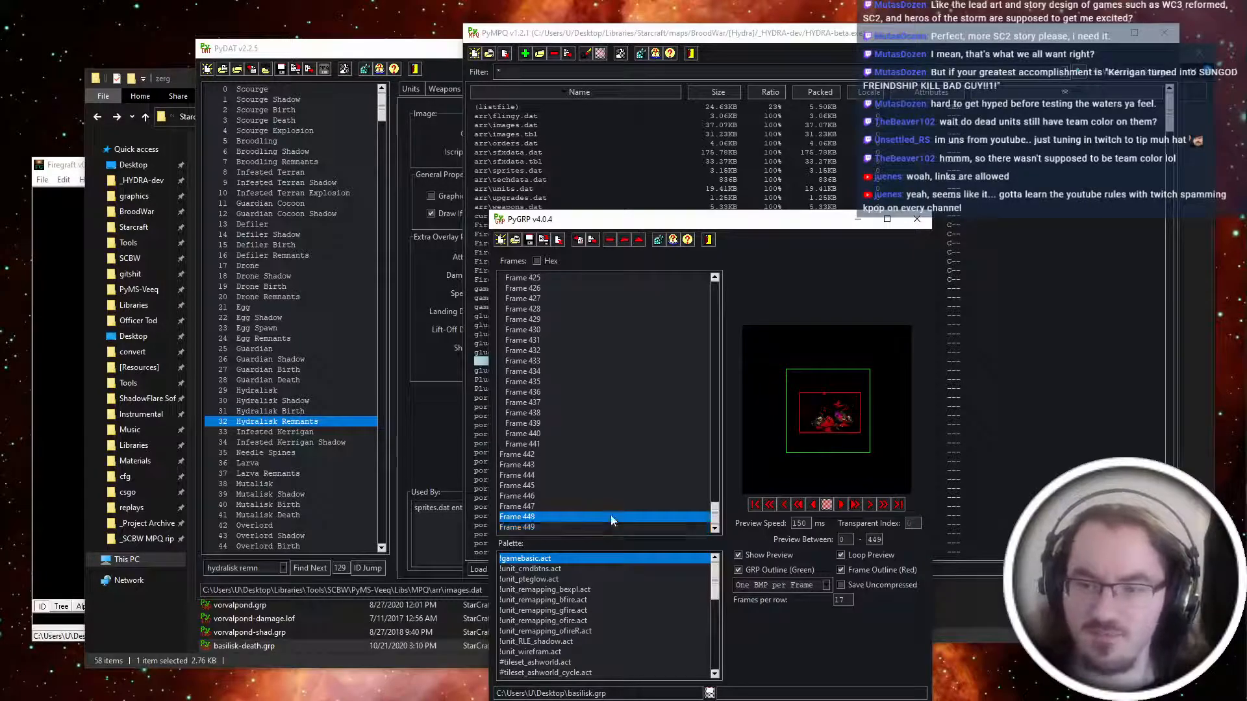
{"action": "key", "text": "Up"}
{"action": "key", "text": "Up"}
{"action": "key", "text": "Down"}
{"action": "key", "text": "Down"}
{"action": "key", "text": "Down"}
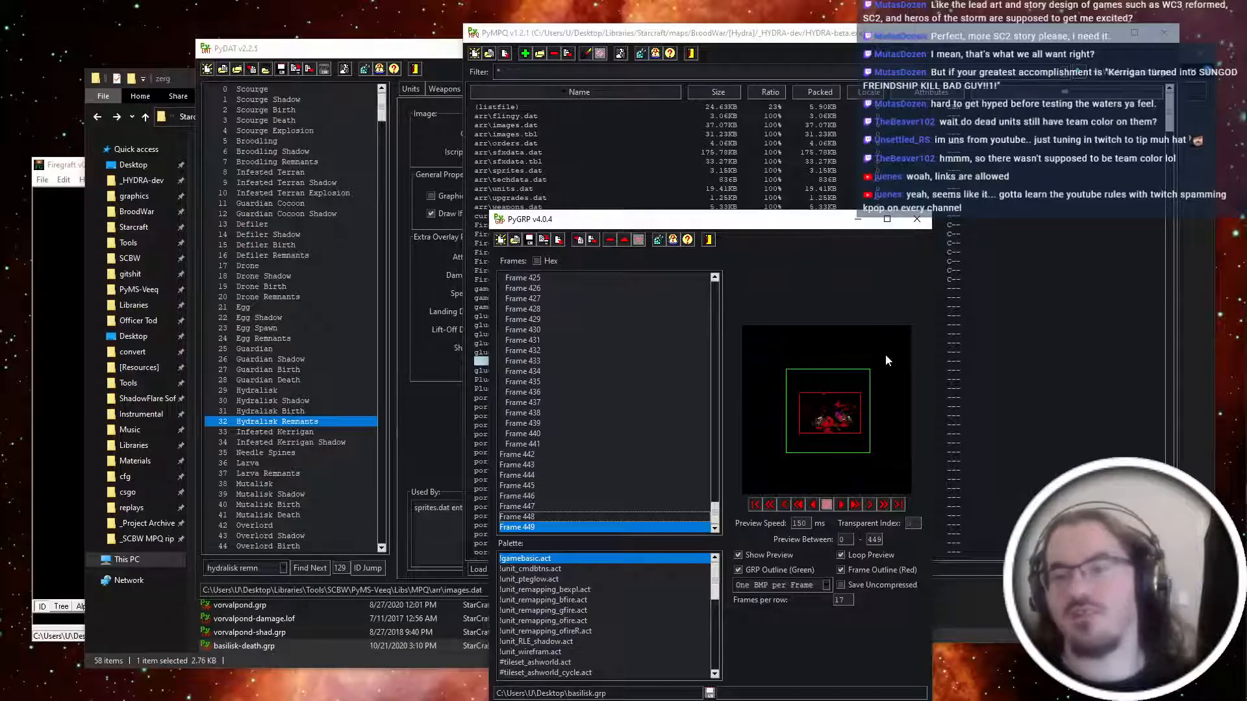
{"action": "left_click", "coordinate": [916, 221]}
Check the Basilisk PSD files in the materials graphics folder, close that folder window and minimise the zerg folder.
{"action": "key", "text": "alt+Tab"}
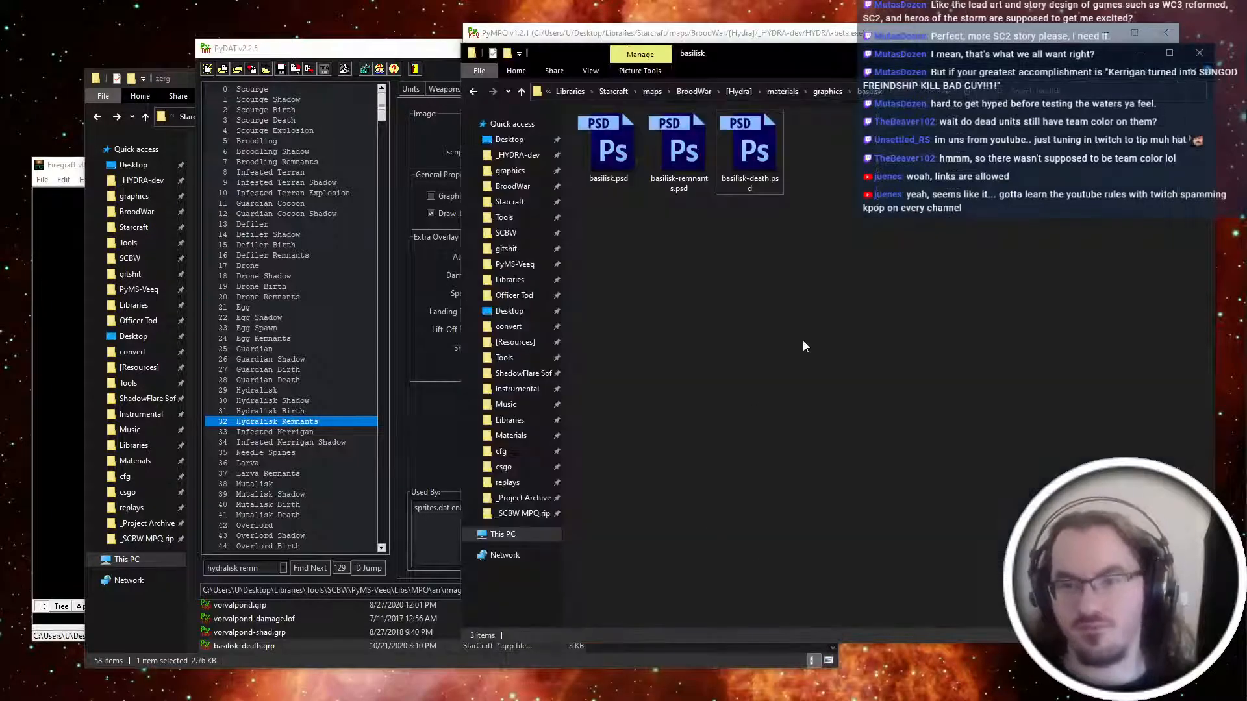
{"action": "key", "text": "alt+Left"}
{"action": "key", "text": "alt+Right"}
{"action": "left_click", "coordinate": [660, 159]}
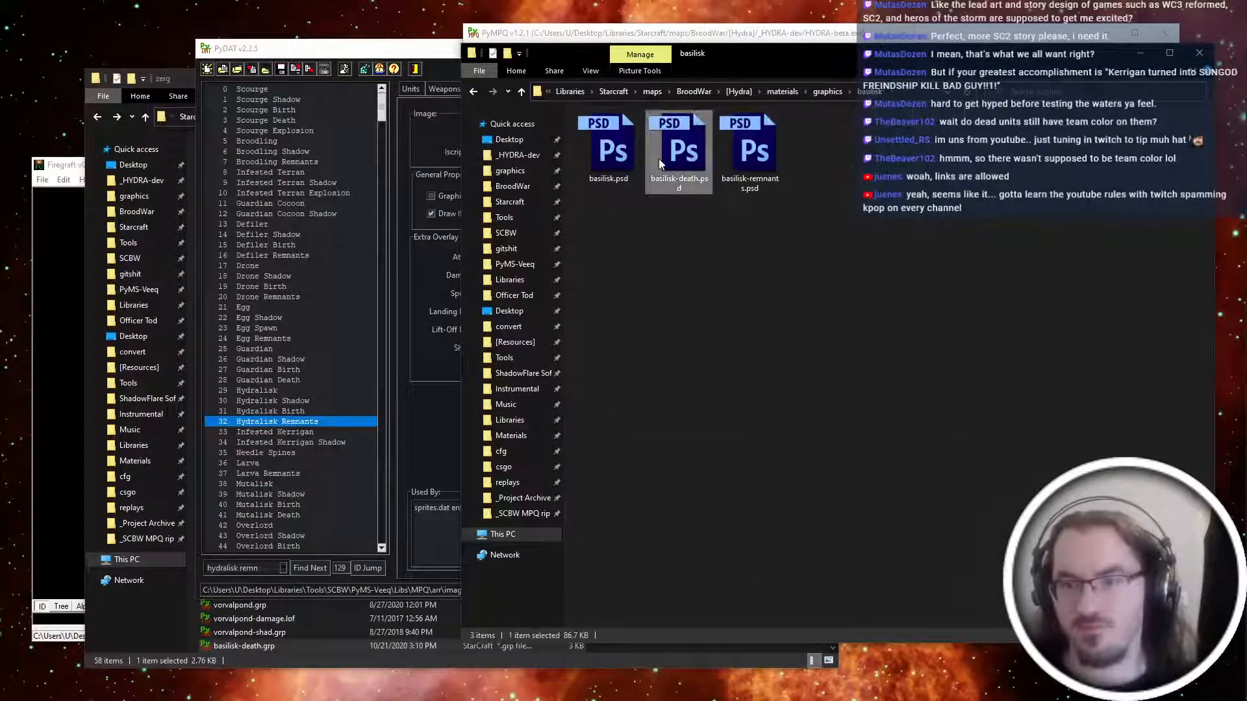
{"action": "left_click", "coordinate": [757, 169]}
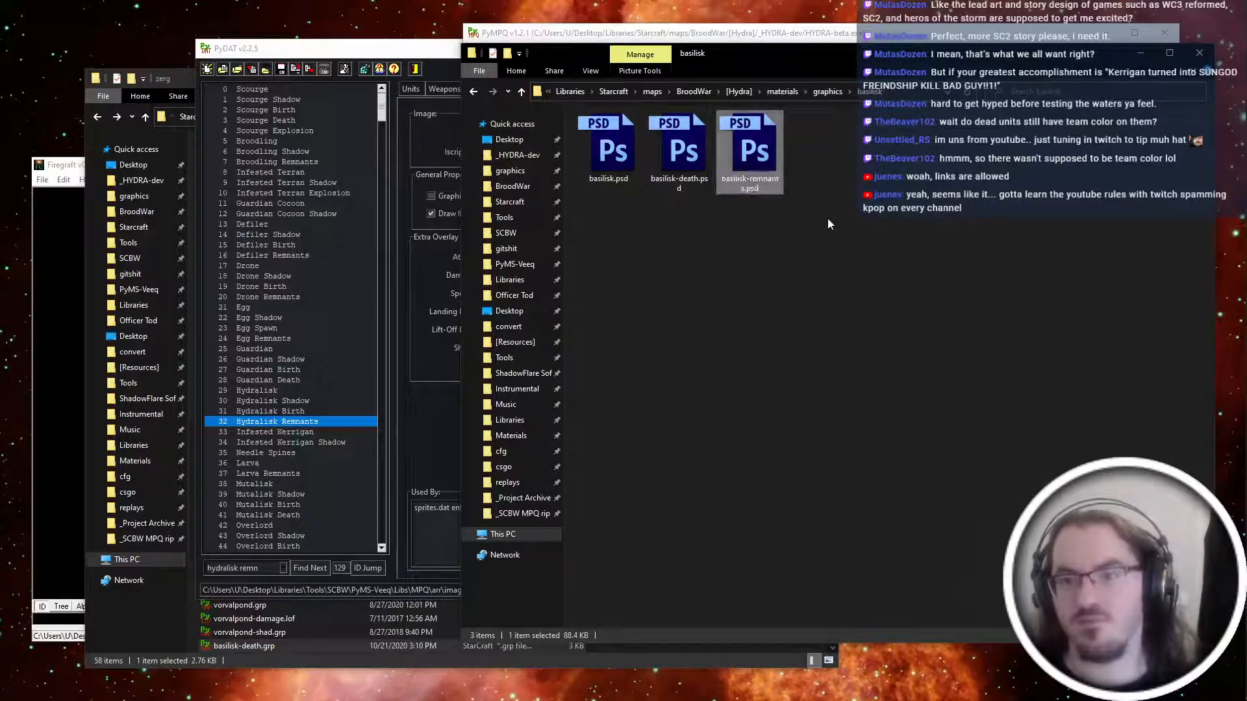
{"action": "left_click", "coordinate": [769, 232]}
{"action": "left_click", "coordinate": [744, 92]}
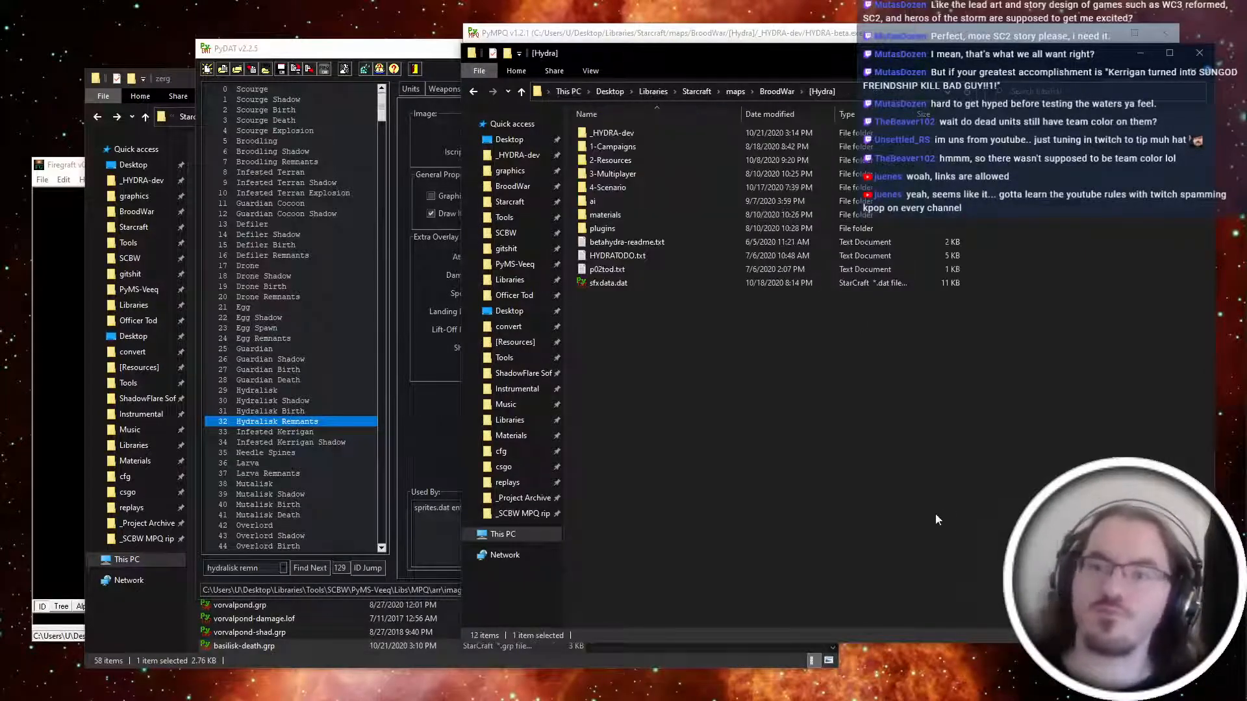
{"action": "left_click", "coordinate": [1199, 51]}
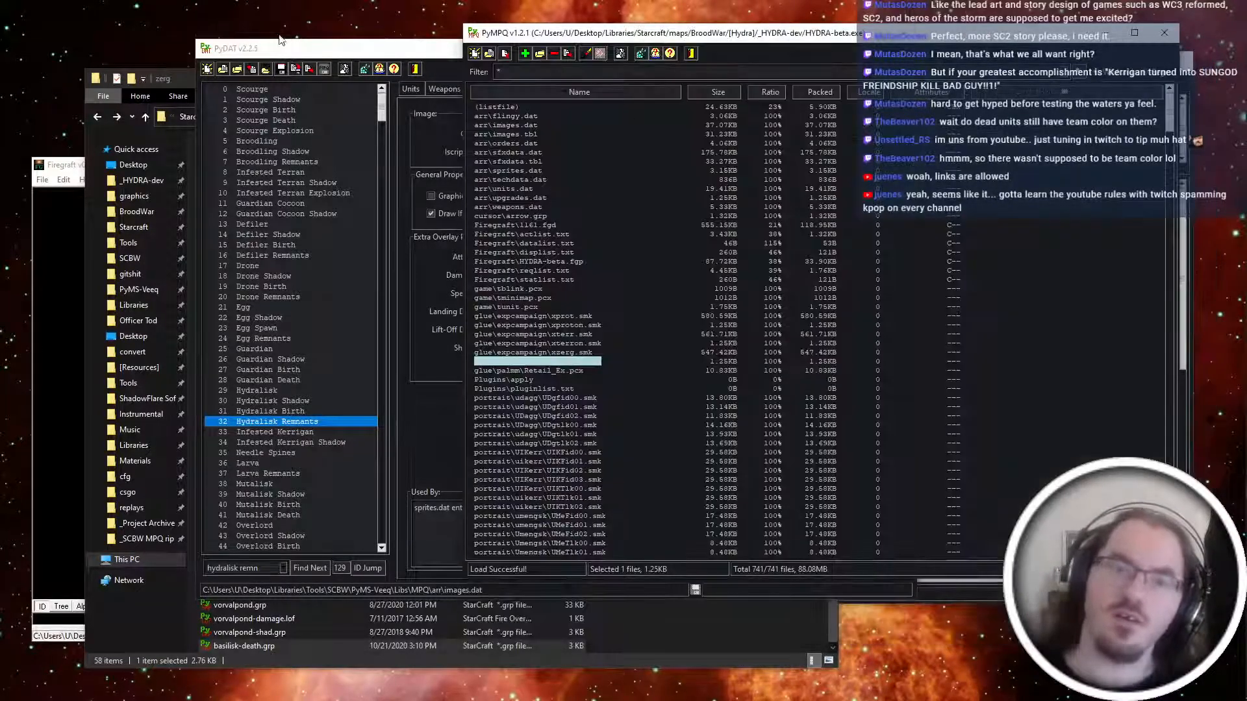
{"action": "left_click", "coordinate": [169, 75]}
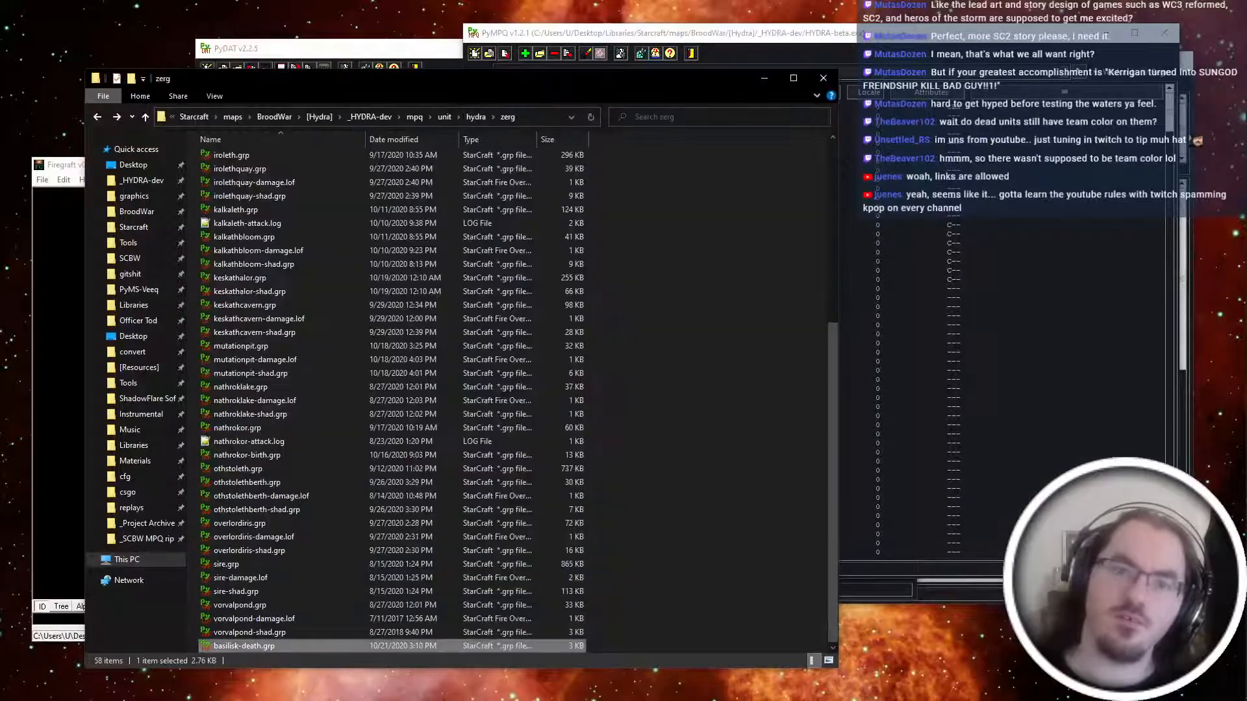
{"action": "left_click", "coordinate": [763, 82]}
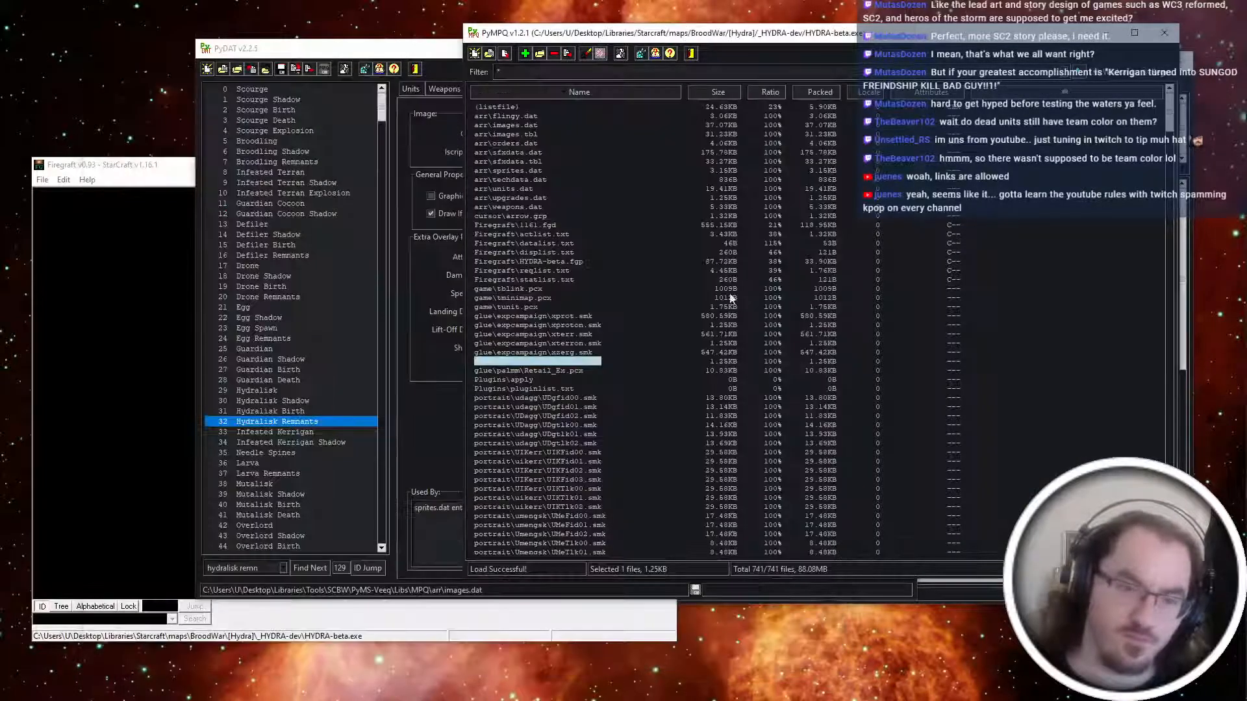
Switch to Firegraft and display the button sets of HYDRA-beta.exe.
{"action": "left_click", "coordinate": [484, 631]}
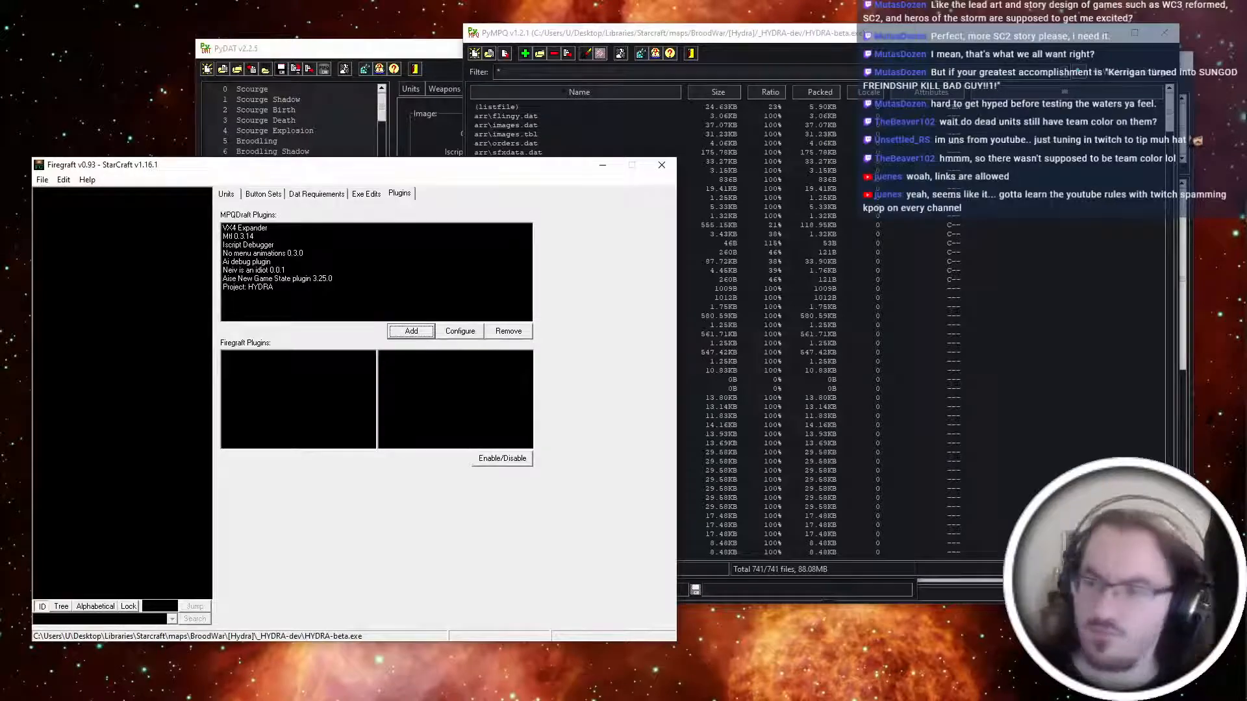
{"action": "mouse_move", "coordinate": [1233, 507]}
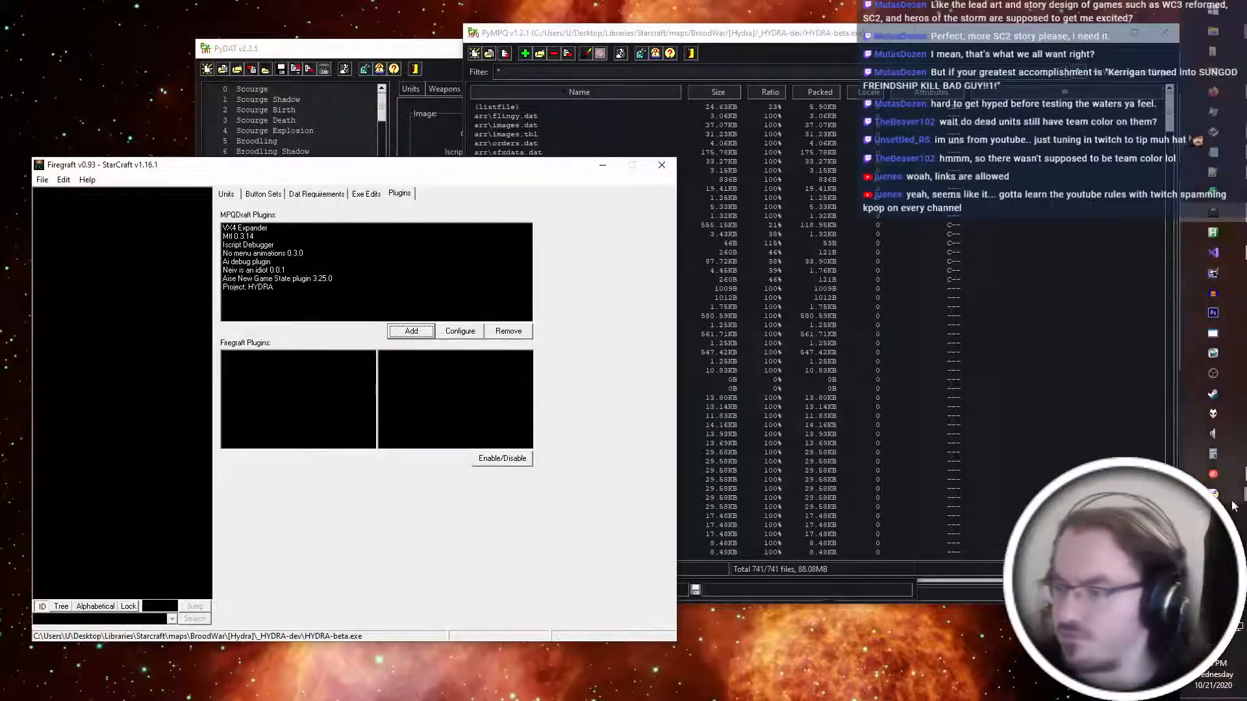
{"action": "left_click", "coordinate": [1217, 254]}
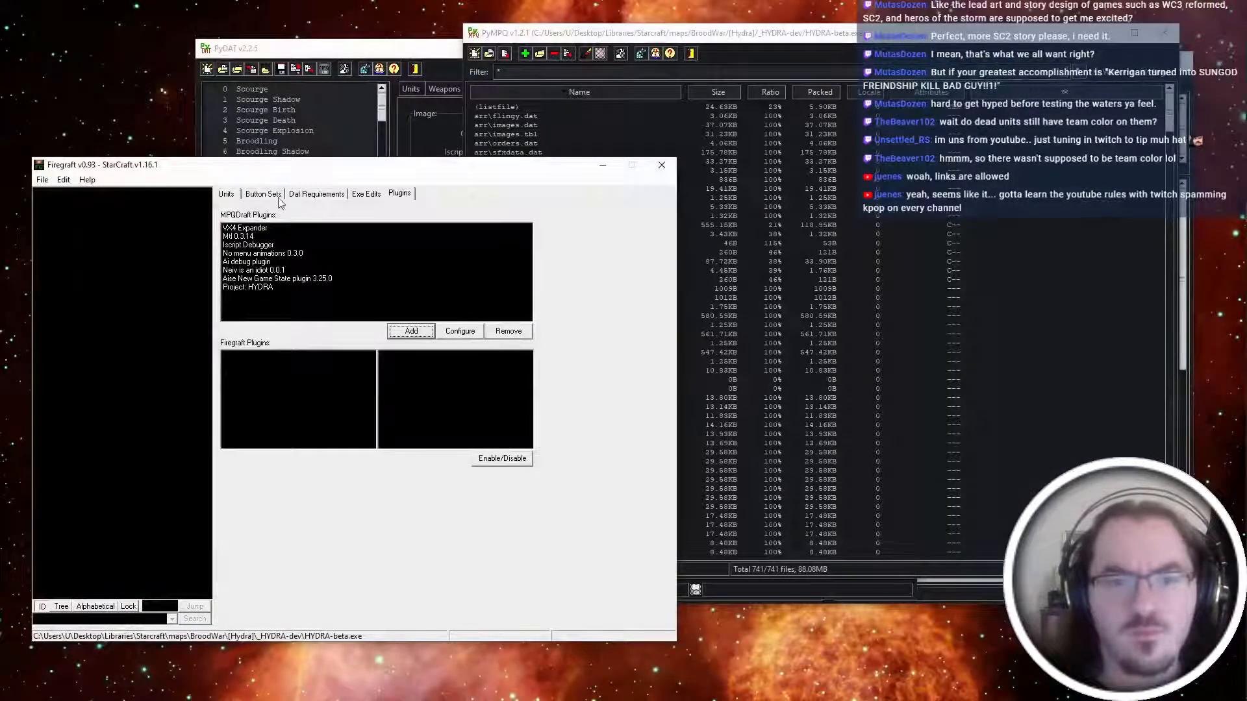
{"action": "left_click", "coordinate": [278, 197]}
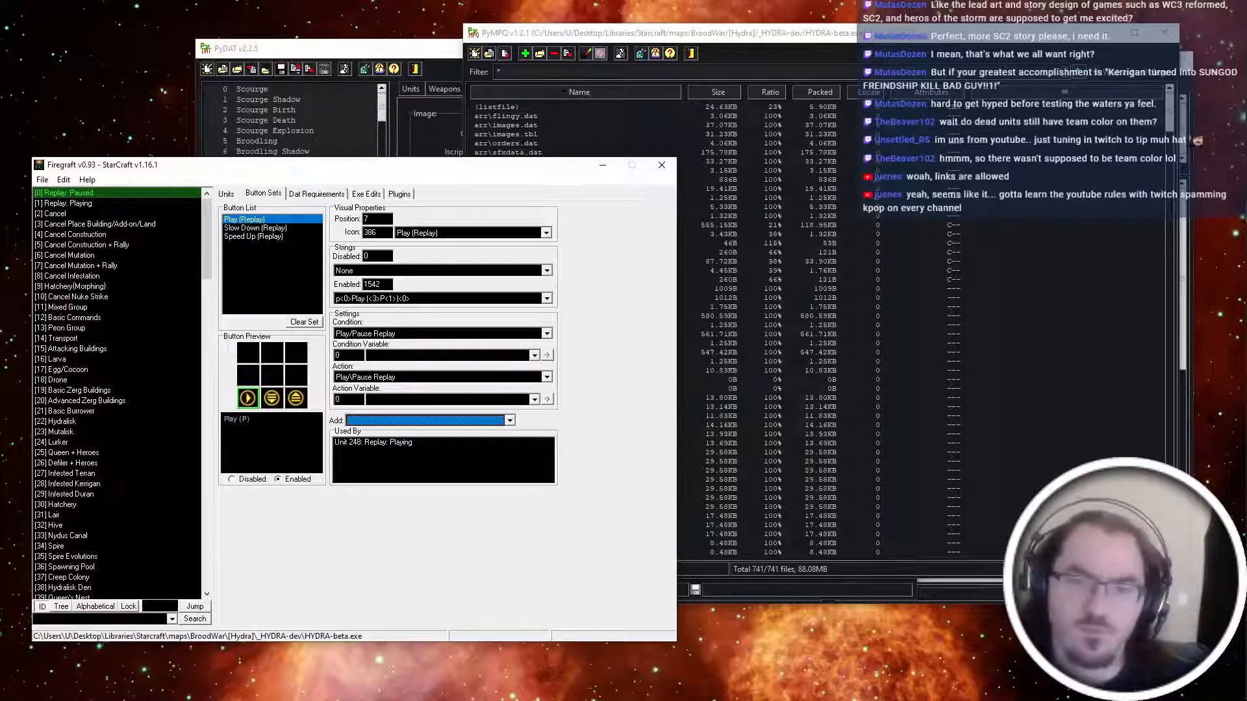
Switch to the HYDRA-GPTP repository and view the changes of the "Nathrokor egg animation" commit.
{"action": "key", "text": "alt+Tab"}
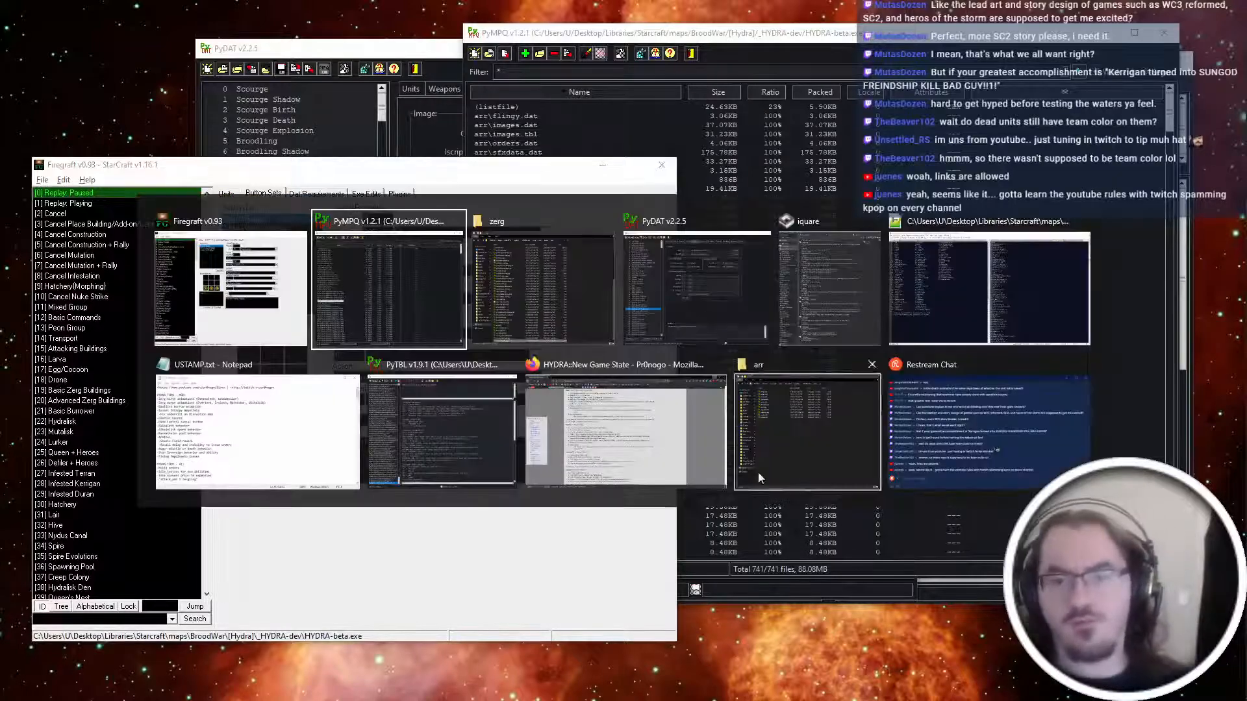
{"action": "left_click", "coordinate": [613, 478]}
{"action": "key", "text": "alt+Tab"}
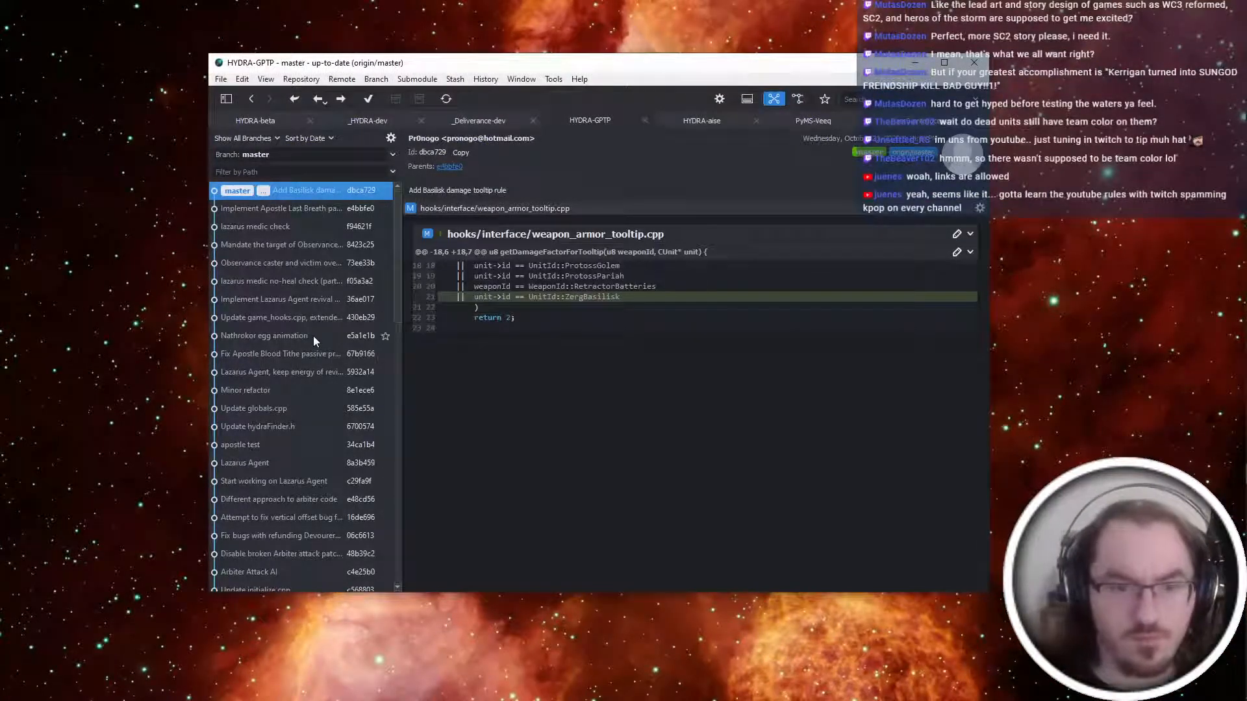
{"action": "left_click", "coordinate": [313, 339]}
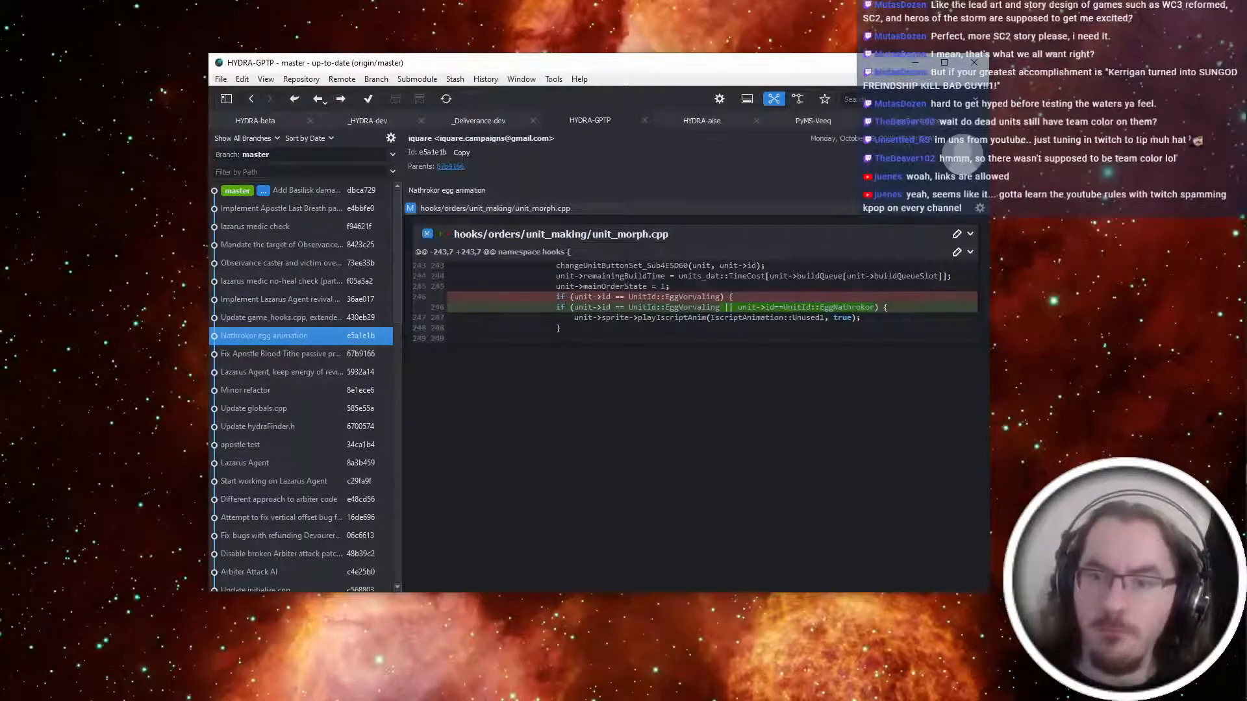
Start Visual Studio 2019 and open the recent GPTP.sln solution.
{"action": "key", "text": "alt+Tab"}
{"action": "key", "text": "alt+Tab"}
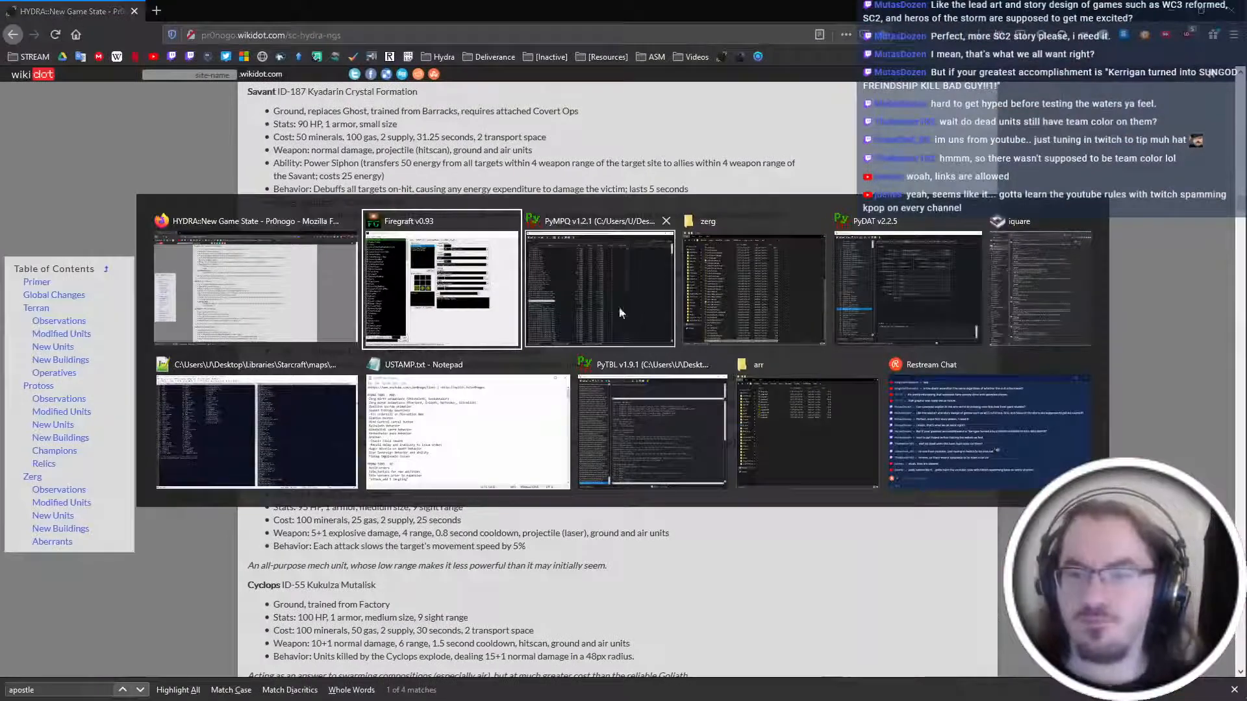
{"action": "key", "text": "Escape"}
{"action": "left_click", "coordinate": [1216, 260]}
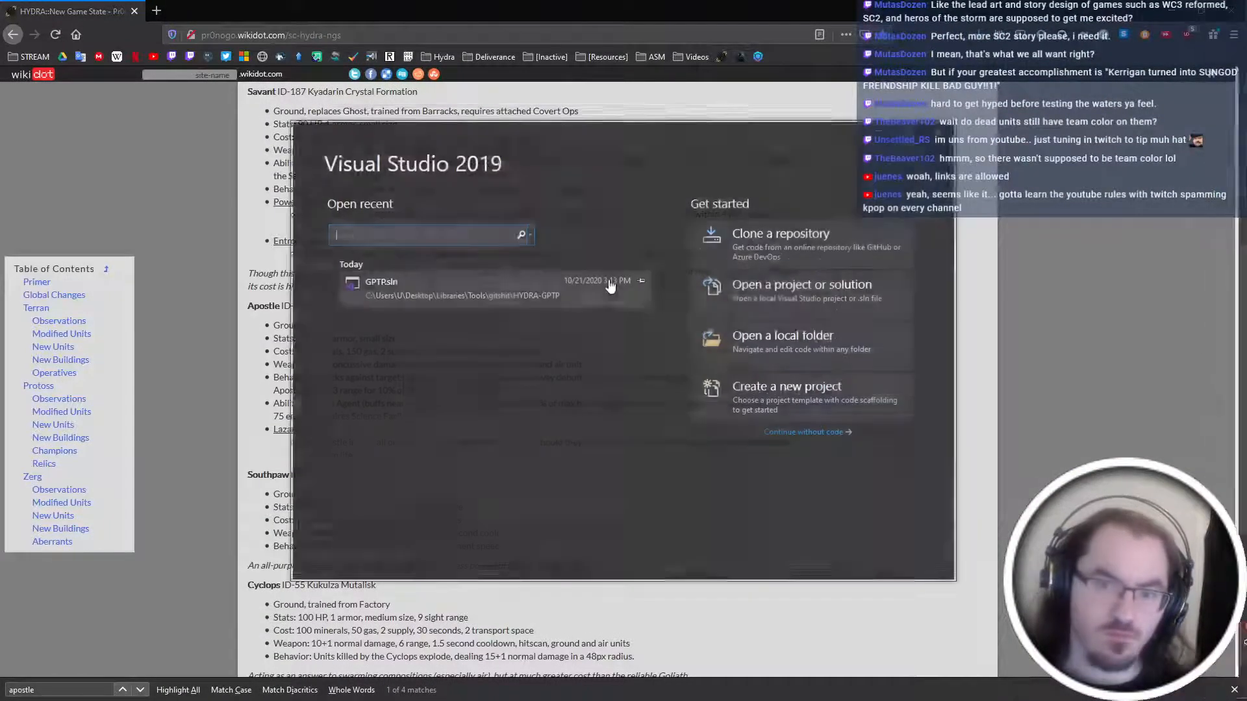
{"action": "left_click", "coordinate": [607, 286]}
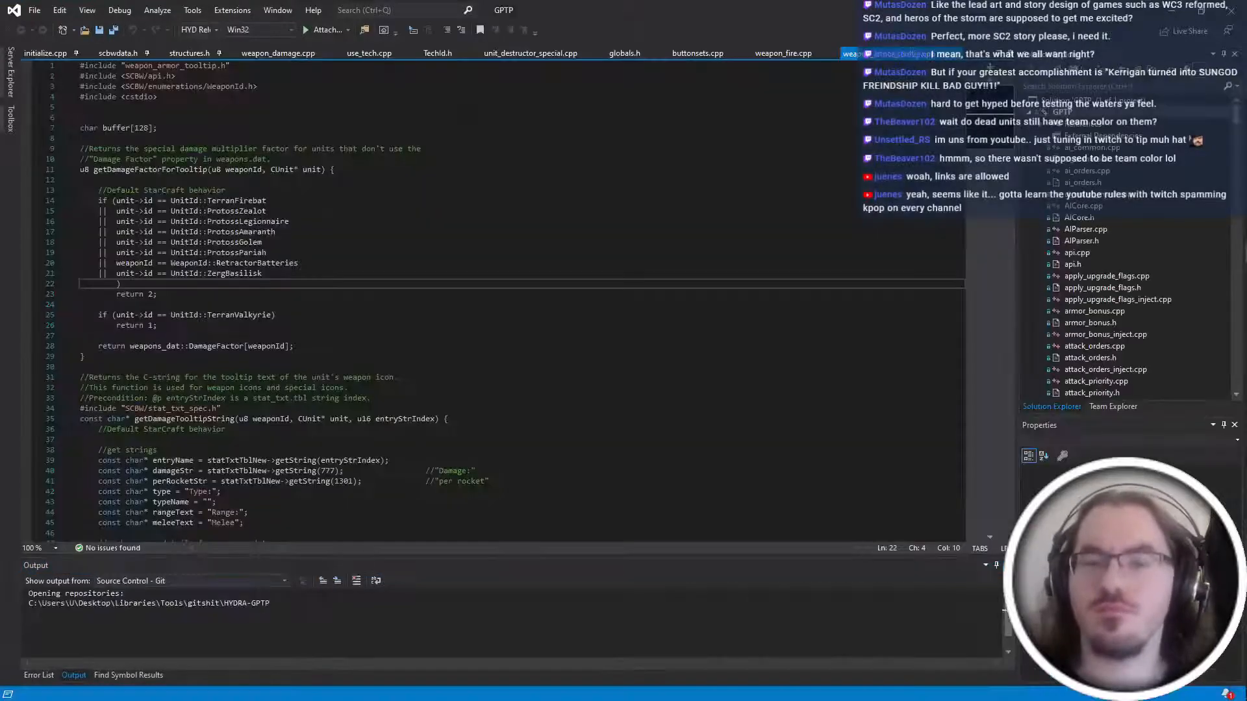
Open unit_morph.cpp and search it for "eggnathrokor".
{"action": "left_click", "coordinate": [1011, 57]}
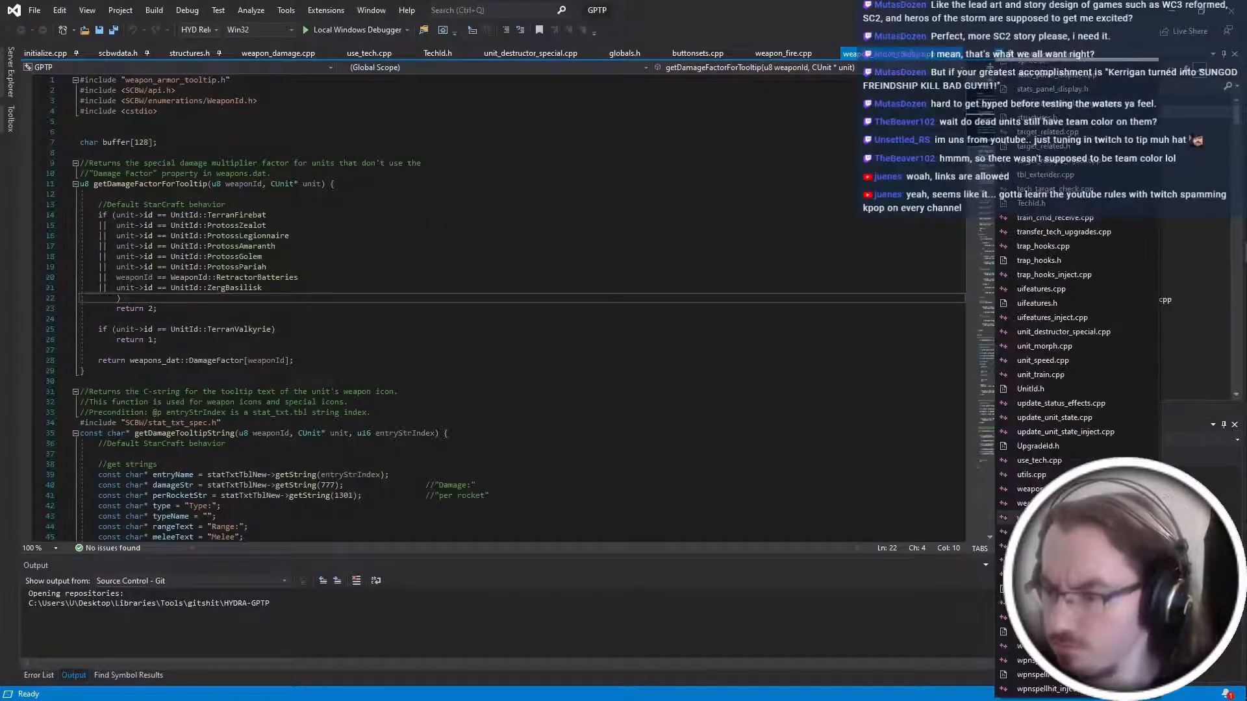
{"action": "left_click", "coordinate": [1060, 347]}
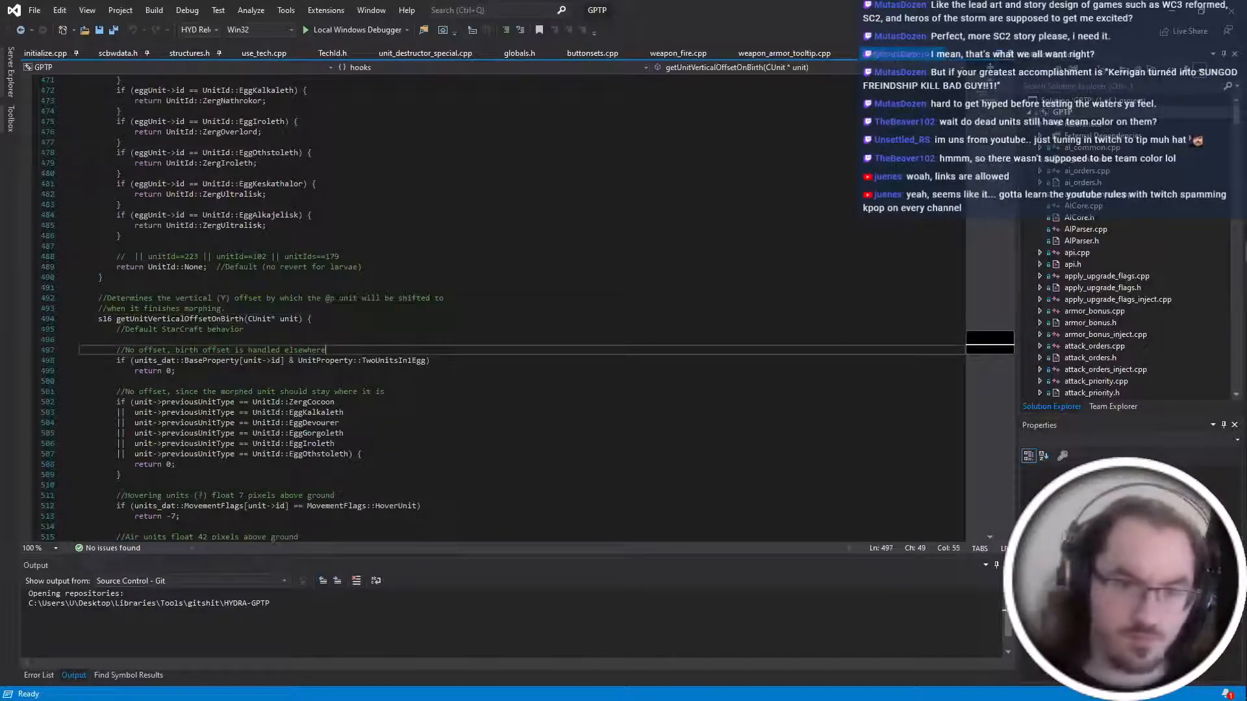
{"action": "key", "text": "ctrl+f"}
{"action": "type", "text": "eggnathroko"}
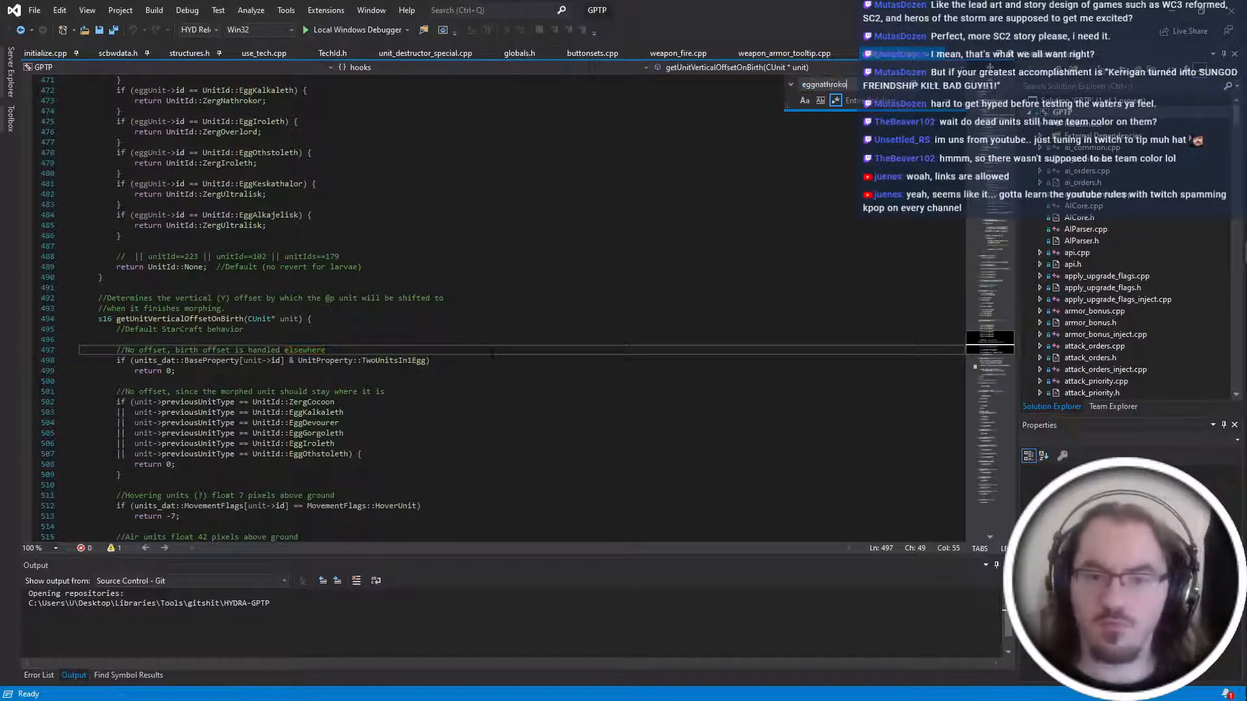
{"action": "type", "text": "r"}
{"action": "key", "text": "Return"}
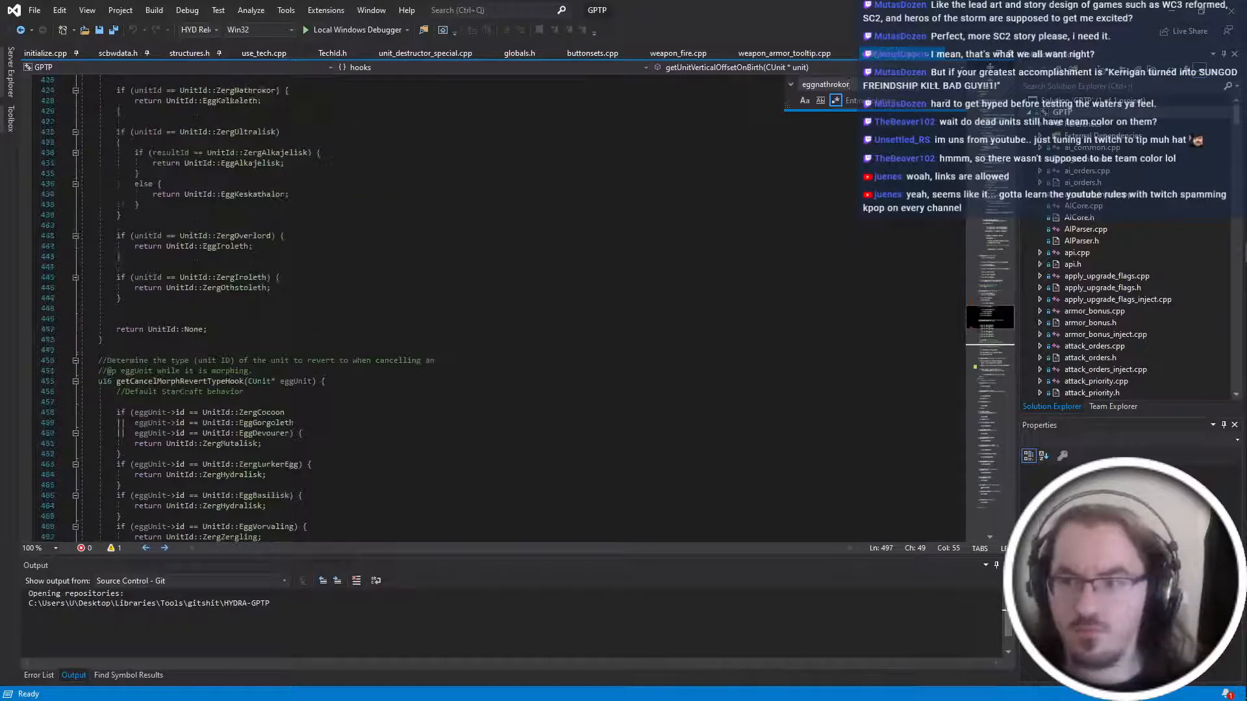
Locate the EggVorvaling and EggNathrokor animation check in orders_Morph1, place the cursor at its closing brace and examine the preceding morph code.
{"action": "scroll", "coordinate": [494, 305], "scroll_direction": "up", "scroll_amount": 15}
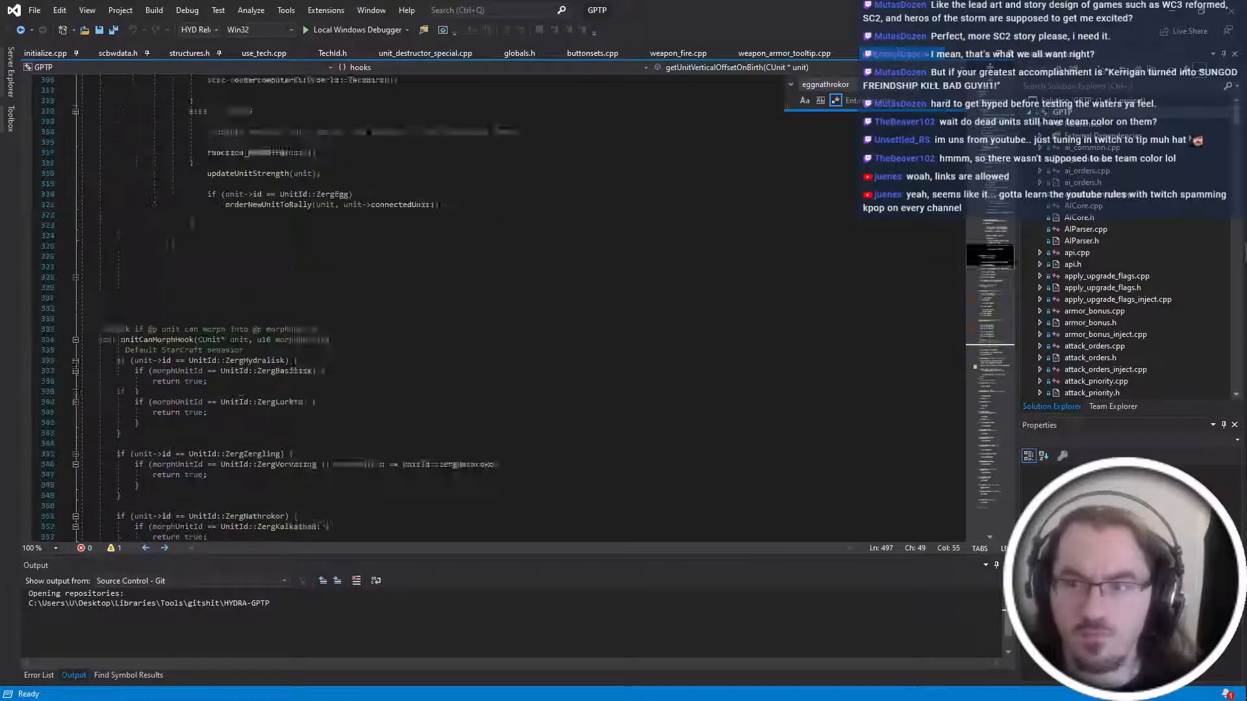
{"action": "scroll", "coordinate": [494, 306], "scroll_direction": "up", "scroll_amount": 10}
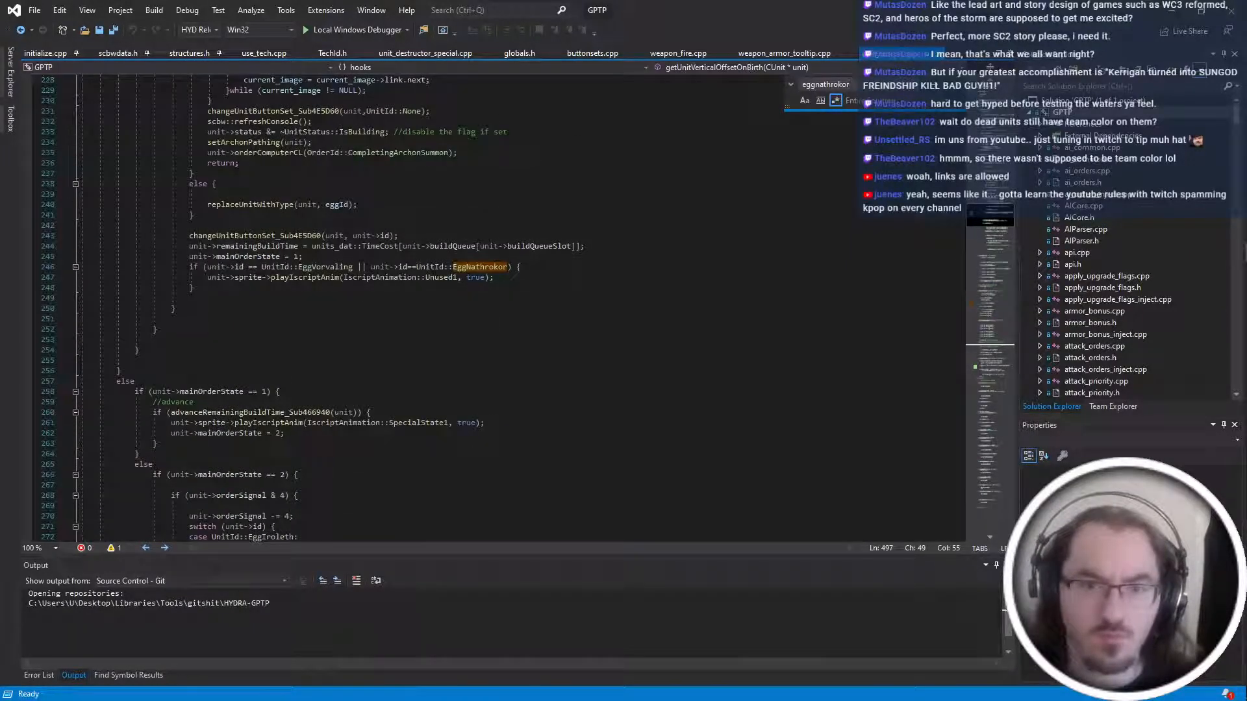
{"action": "left_click", "coordinate": [193, 287]}
{"action": "scroll", "coordinate": [494, 305], "scroll_direction": "up", "scroll_amount": 2}
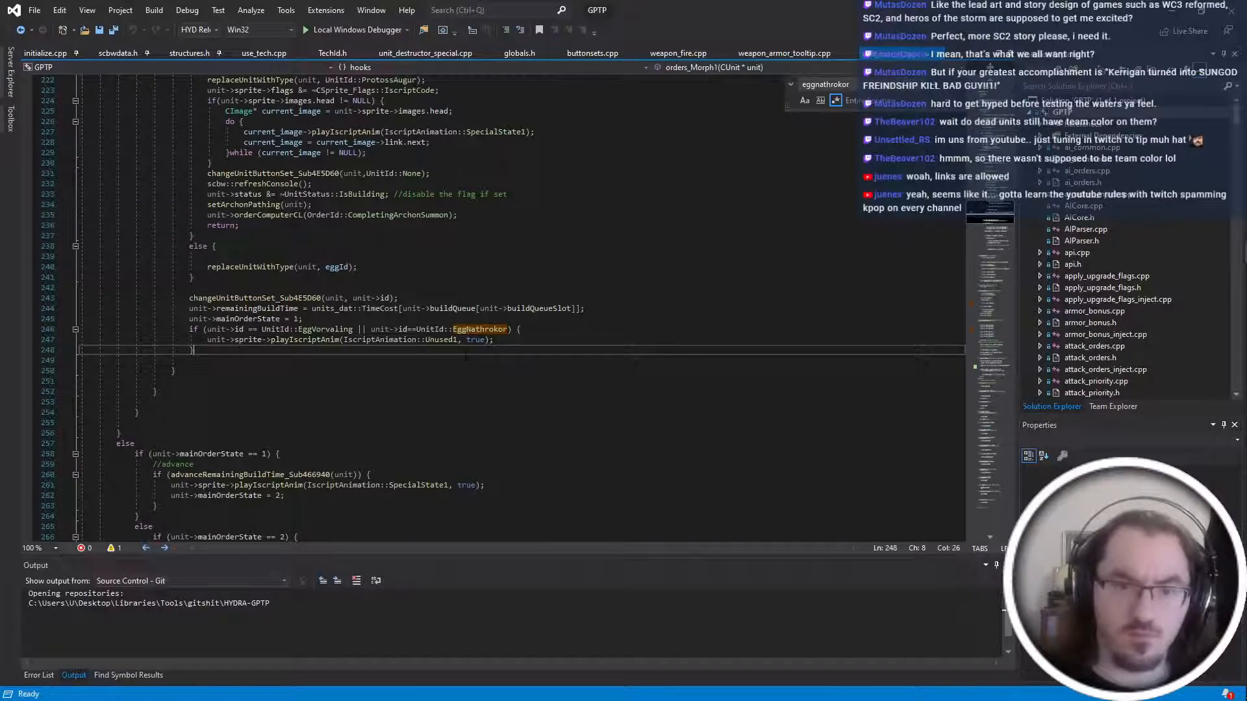
{"action": "scroll", "coordinate": [465, 356], "scroll_direction": "up", "scroll_amount": 4}
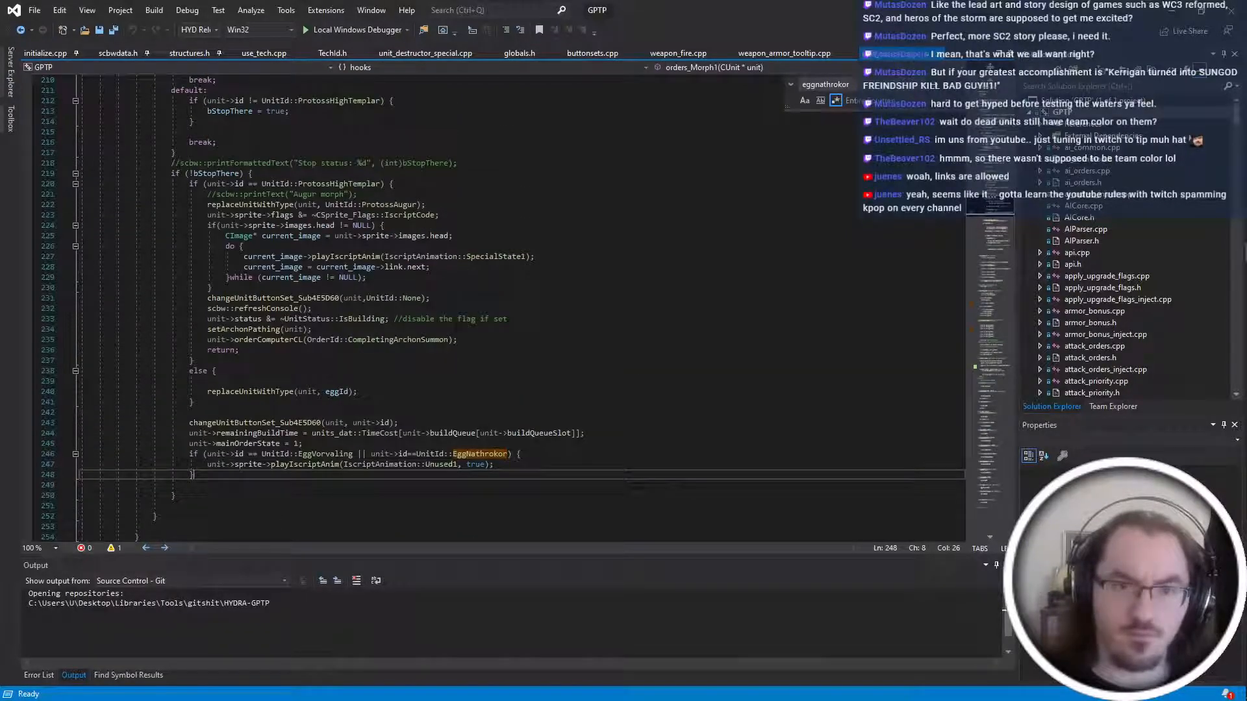
Below the EggVorvaling/EggNathrokor check, add an else-if branch testing unit->id for UnitId::EggAlkajelisk or UnitId::EggKeskathalor.
{"action": "scroll", "coordinate": [466, 308], "scroll_direction": "down", "scroll_amount": 2}
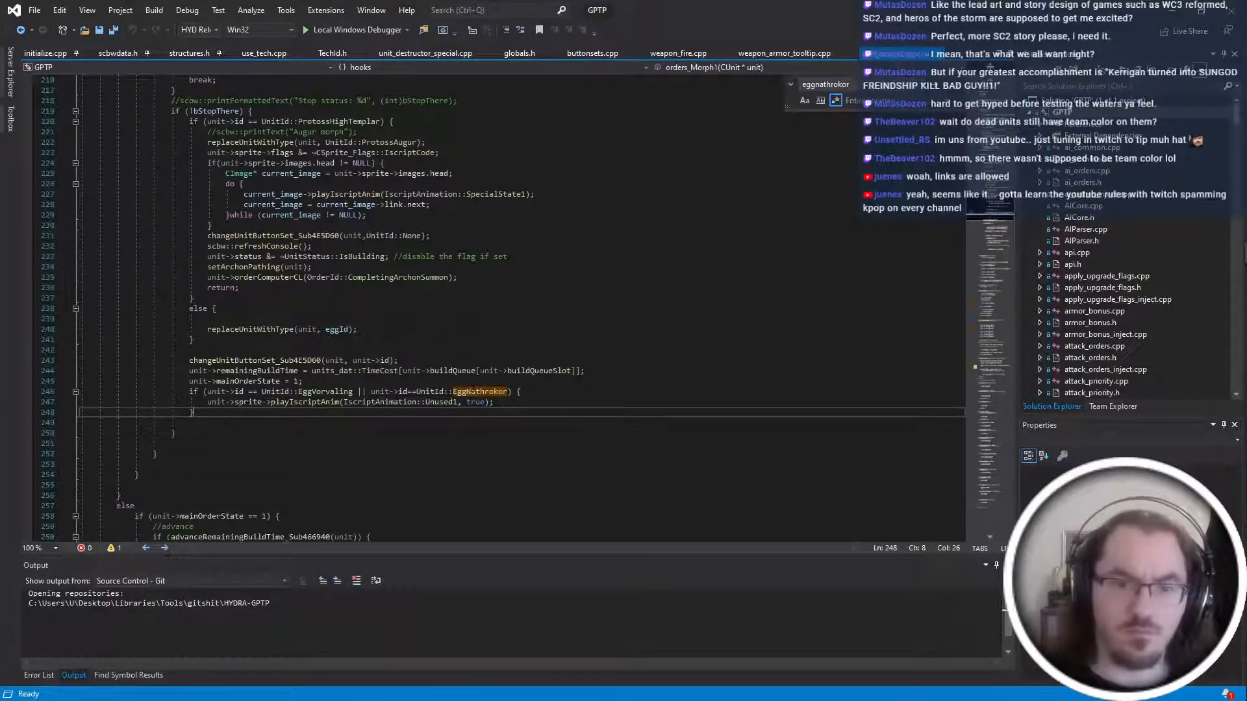
{"action": "key", "text": "Return"}
{"action": "type", "text": "else if (unit-"}
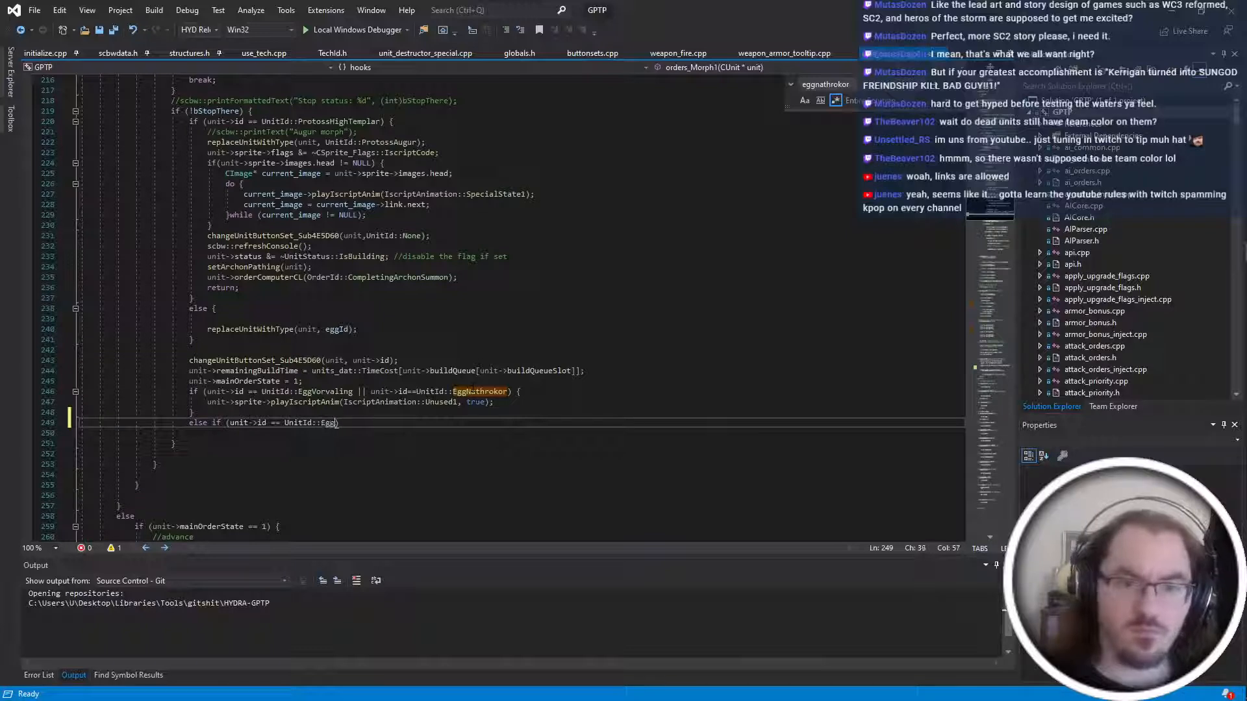
{"action": "type", "text": ">id == UnitId::EggVo"}
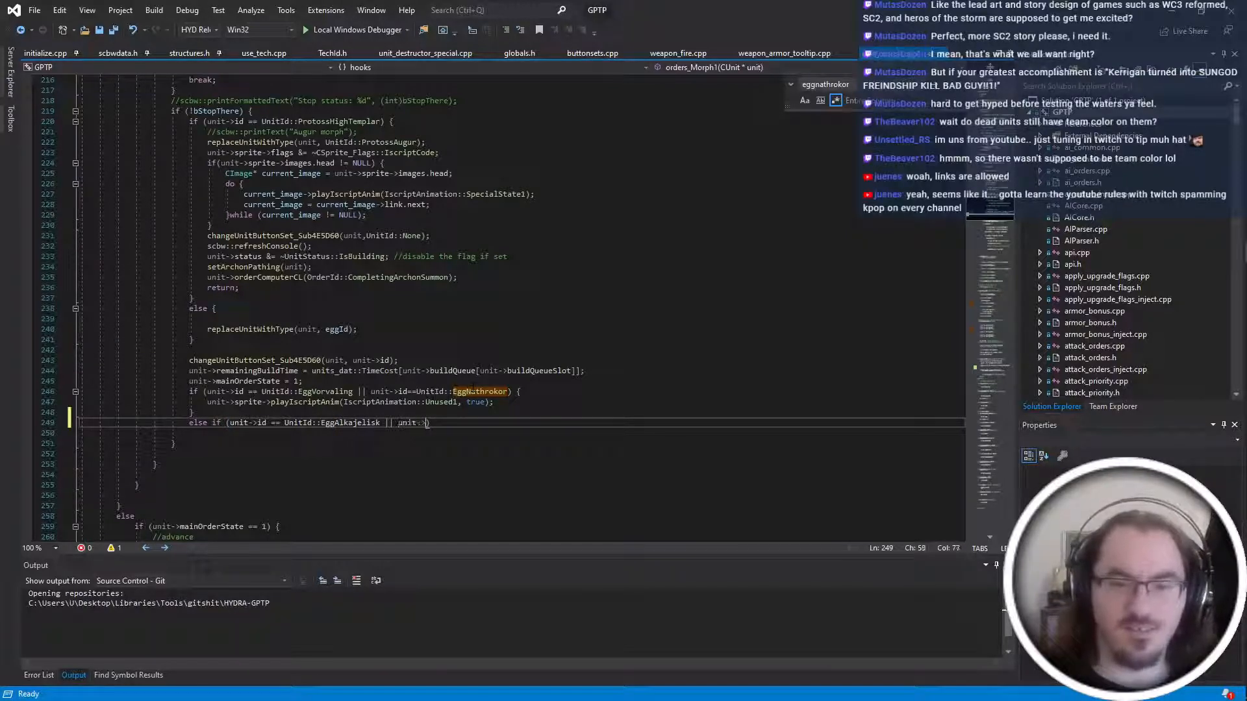
{"action": "type", "text": ">"}
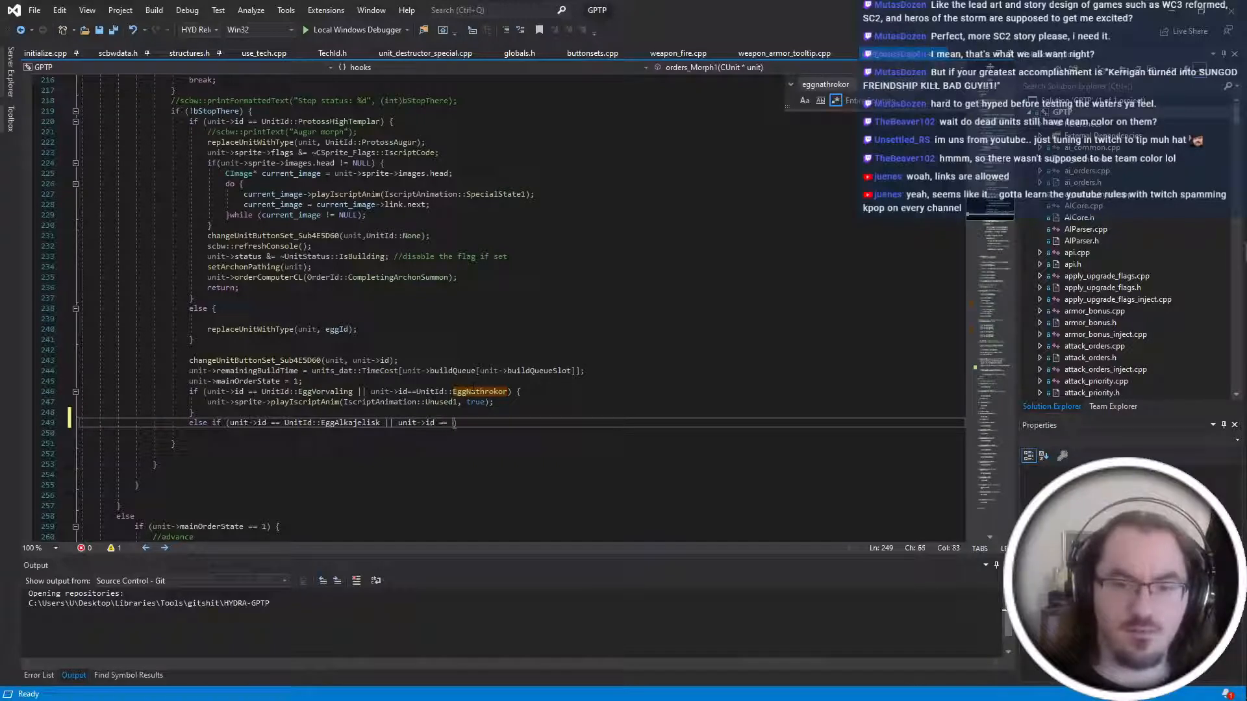
{"action": "type", "text": "id == UnitId::Egg"}
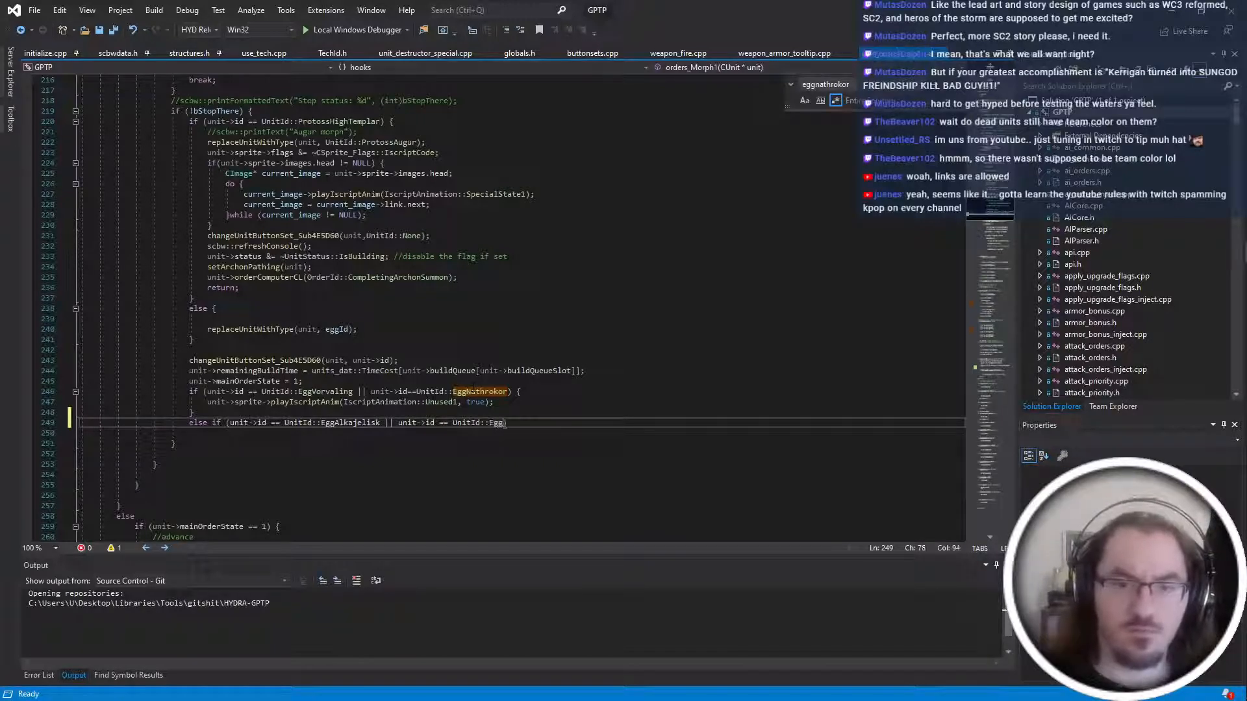
{"action": "type", "text": "Keskathalor) {"}
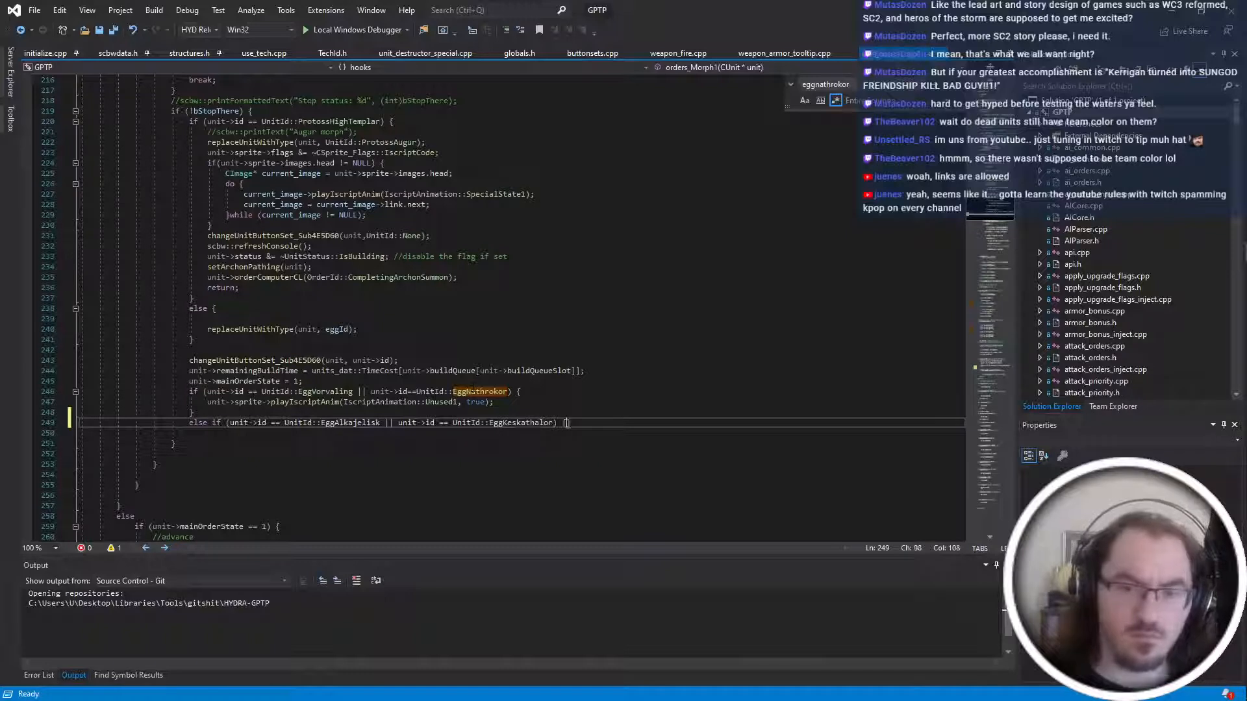
In the new else-if body, write the call unit->sprite->playIscriptAnim(IscriptAnimation::Unused2, true).
{"action": "key", "text": "Return"}
{"action": "type", "text": "unit->sprite-"}
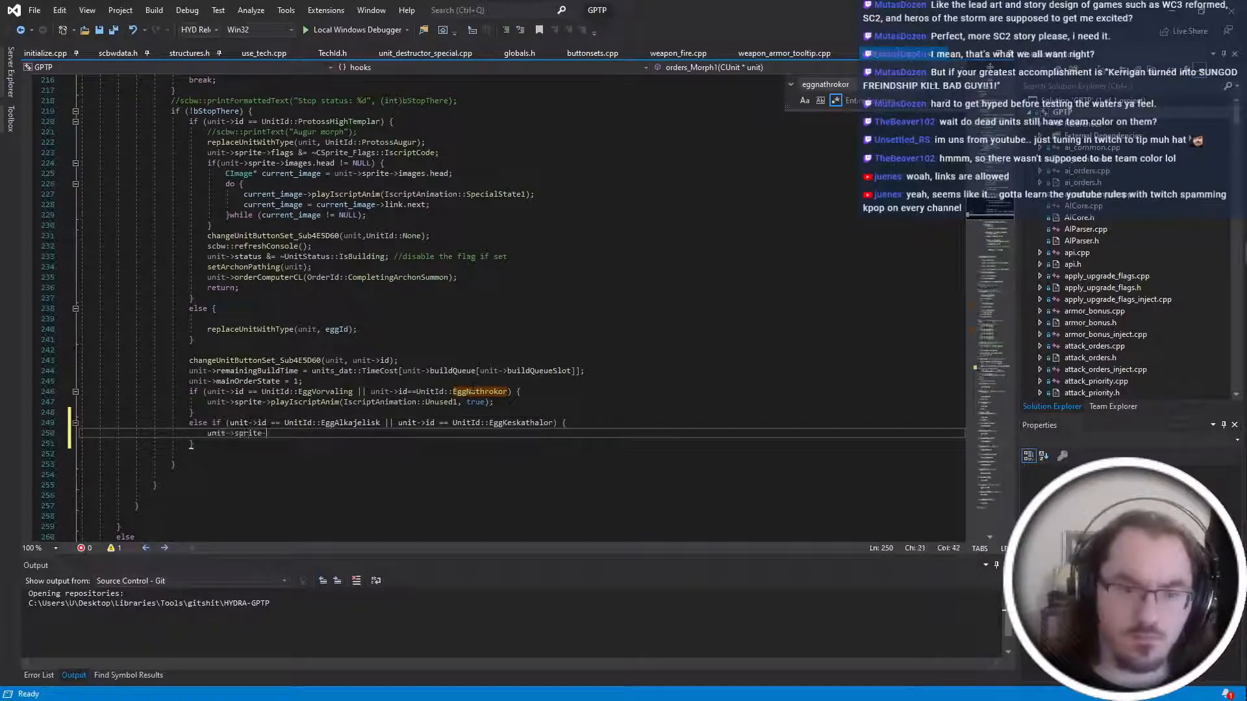
{"action": "type", "text": ">playIscriptAnim(Iscript"}
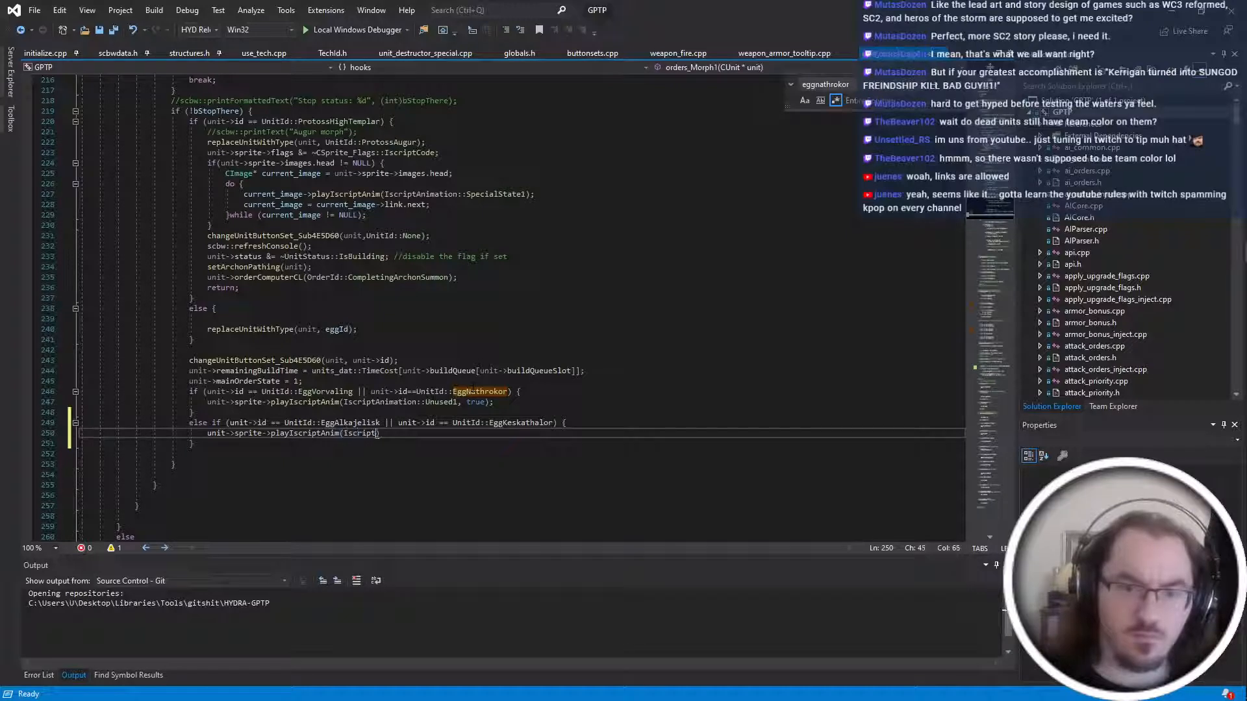
{"action": "type", "text": "An"}
{"action": "type", "text": "nused"}
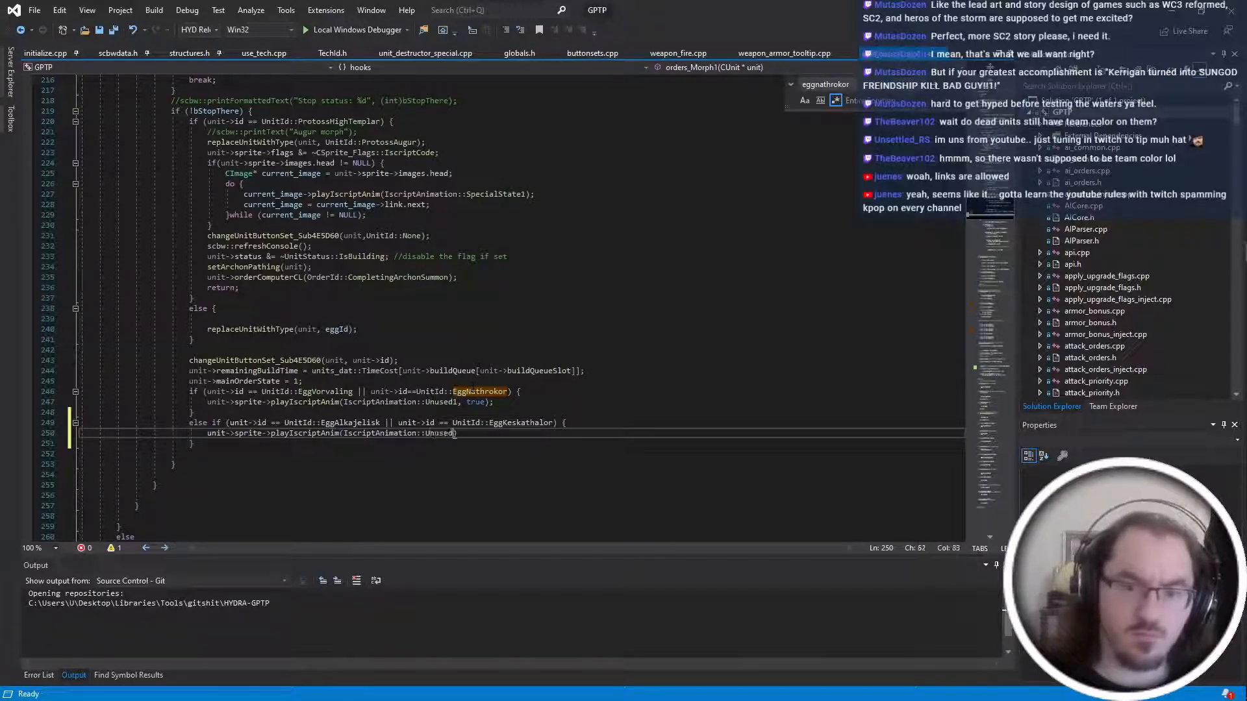
{"action": "type", "text": "e)"}
Add spaces around the == operator in the EggNathrokor condition and save the file.
{"action": "key", "text": "Up"}
{"action": "key", "text": "Up"}
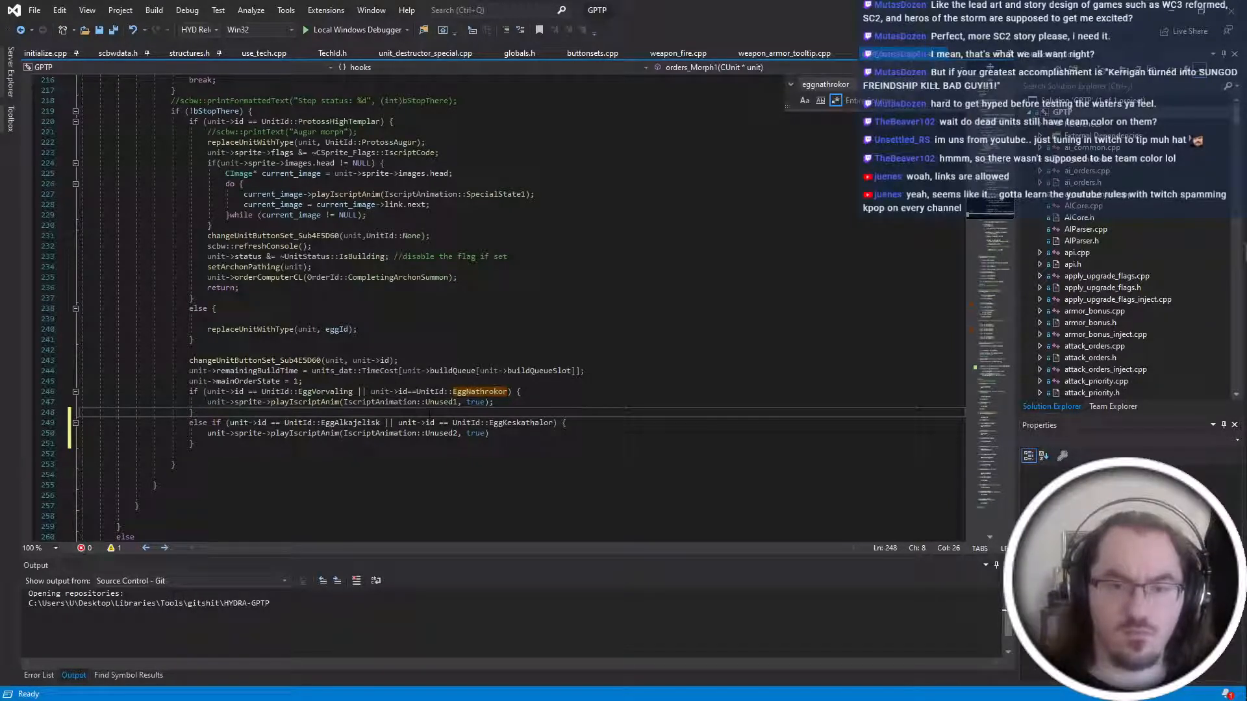
{"action": "key", "text": "Up"}
{"action": "key", "text": "Up"}
{"action": "key", "text": "ctrl+Left"}
{"action": "key", "text": "ctrl+Left"}
{"action": "key", "text": "ctrl+Left"}
{"action": "key", "text": "ctrl+Left"}
{"action": "key", "text": "ctrl+Right"}
{"action": "key", "text": "Down"}
{"action": "key", "text": "ctrl+s"}
{"action": "key", "text": "Up"}
{"action": "key", "text": "End"}
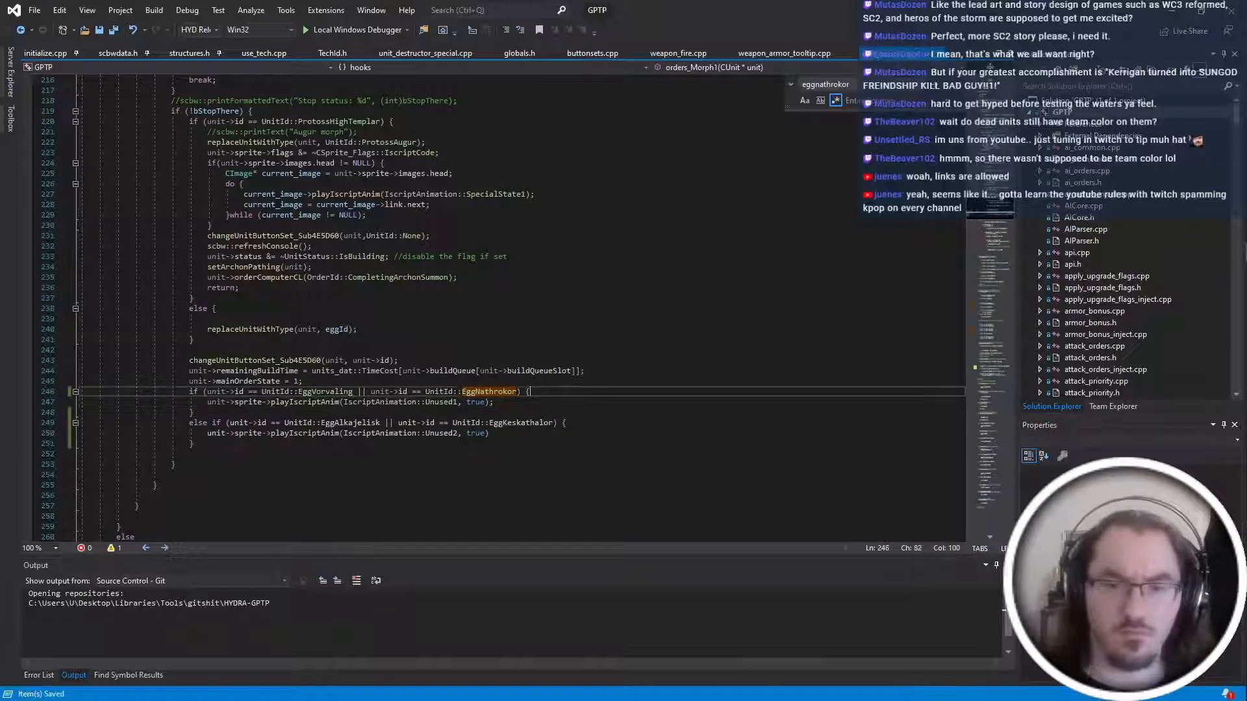
{"action": "key", "text": "alt+Tab"}
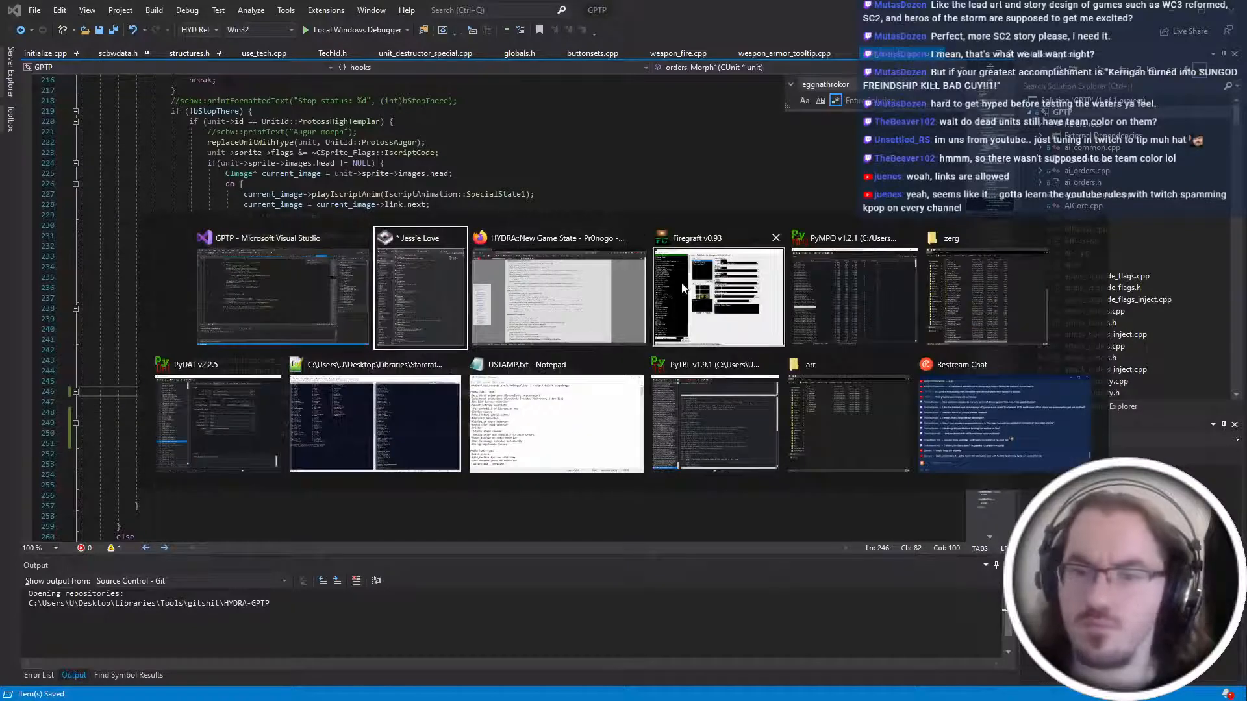
{"action": "key", "text": "Escape"}
{"action": "key", "text": "Down"}
{"action": "key", "text": "Down"}
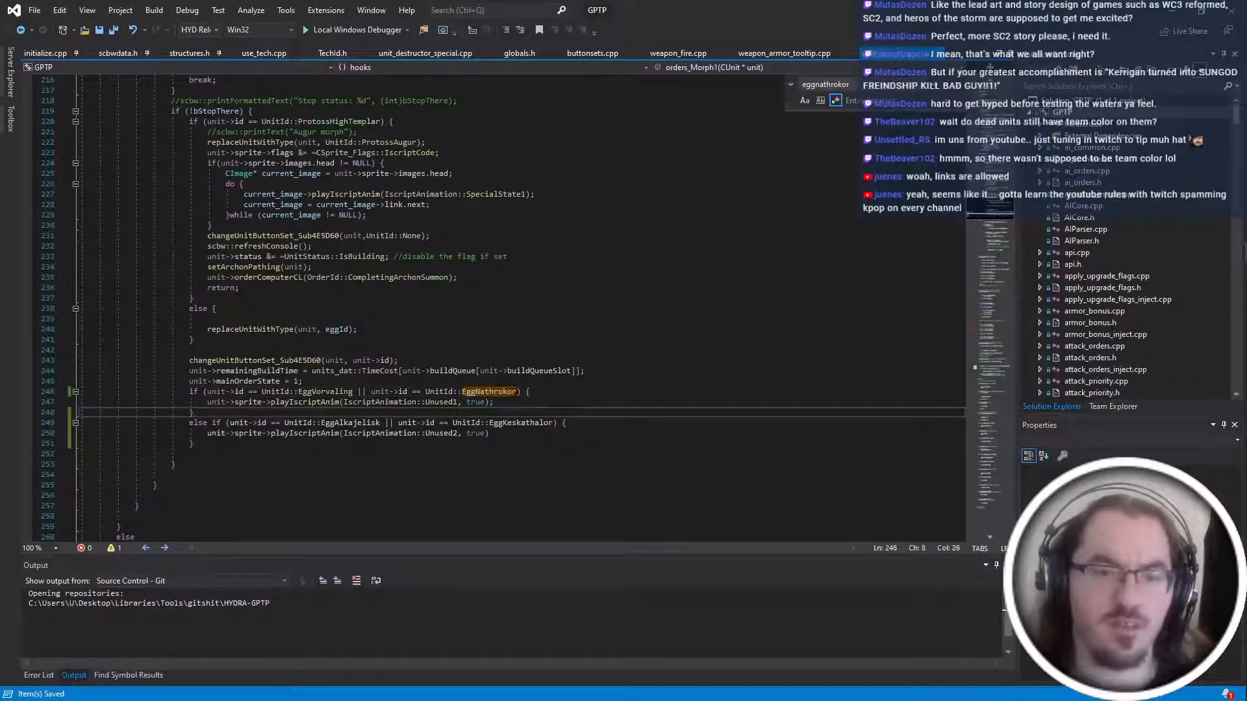
{"action": "key", "text": "alt+Tab"}
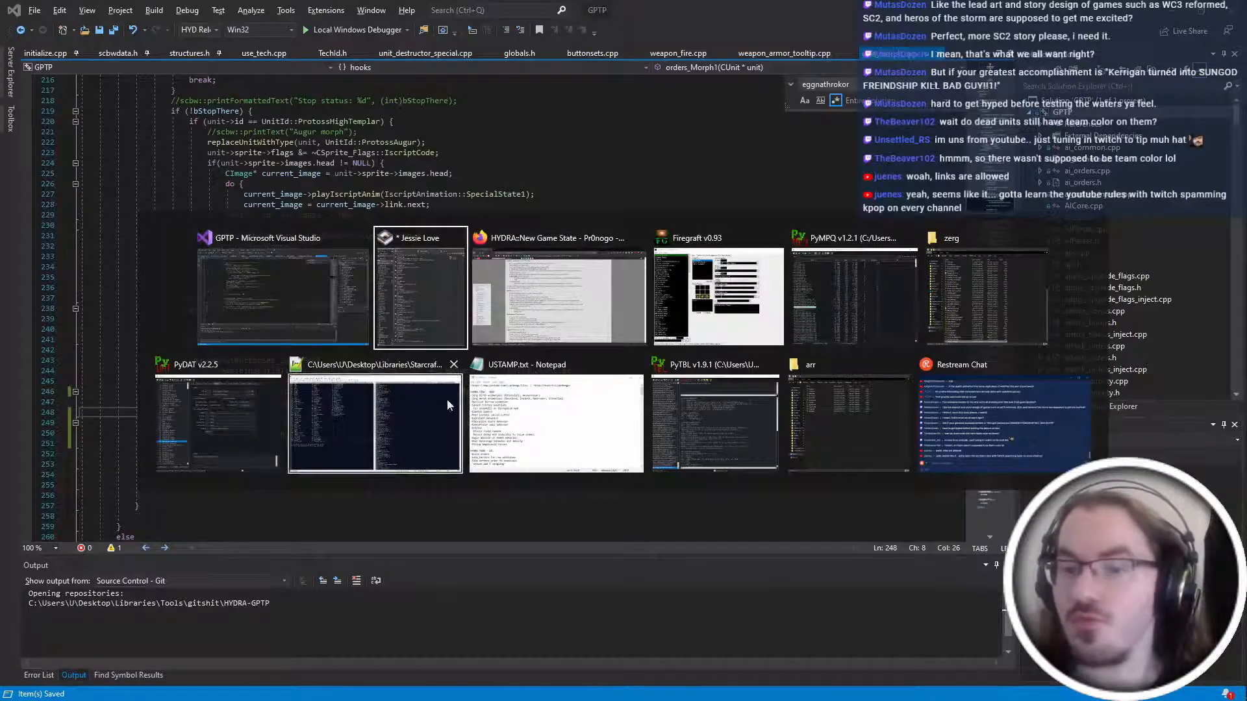
{"action": "key", "text": "Escape"}
{"action": "left_click", "coordinate": [527, 392]}
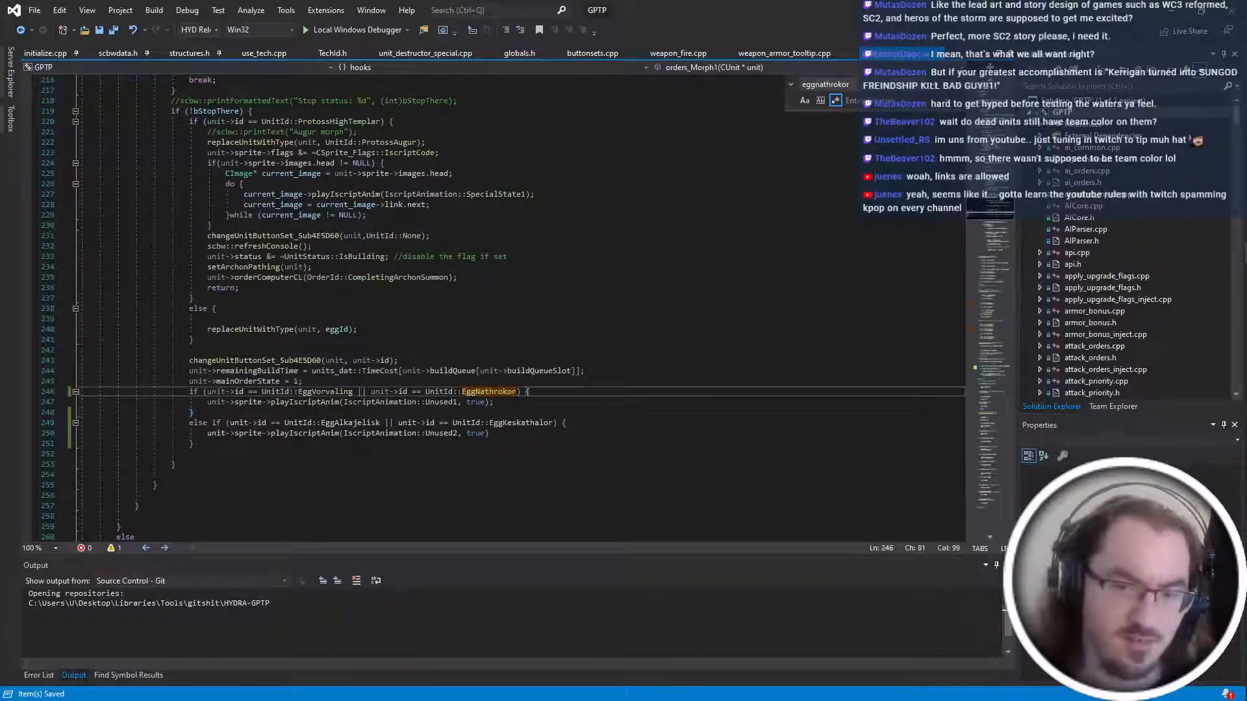
Switch to iscript.txt in Notepad++ and step through the "Unused1:" matches to the LurkerEggUnused1 block.
{"action": "key", "text": "alt+Tab"}
{"action": "key", "text": "alt+Tab"}
{"action": "key", "text": "alt+Tab"}
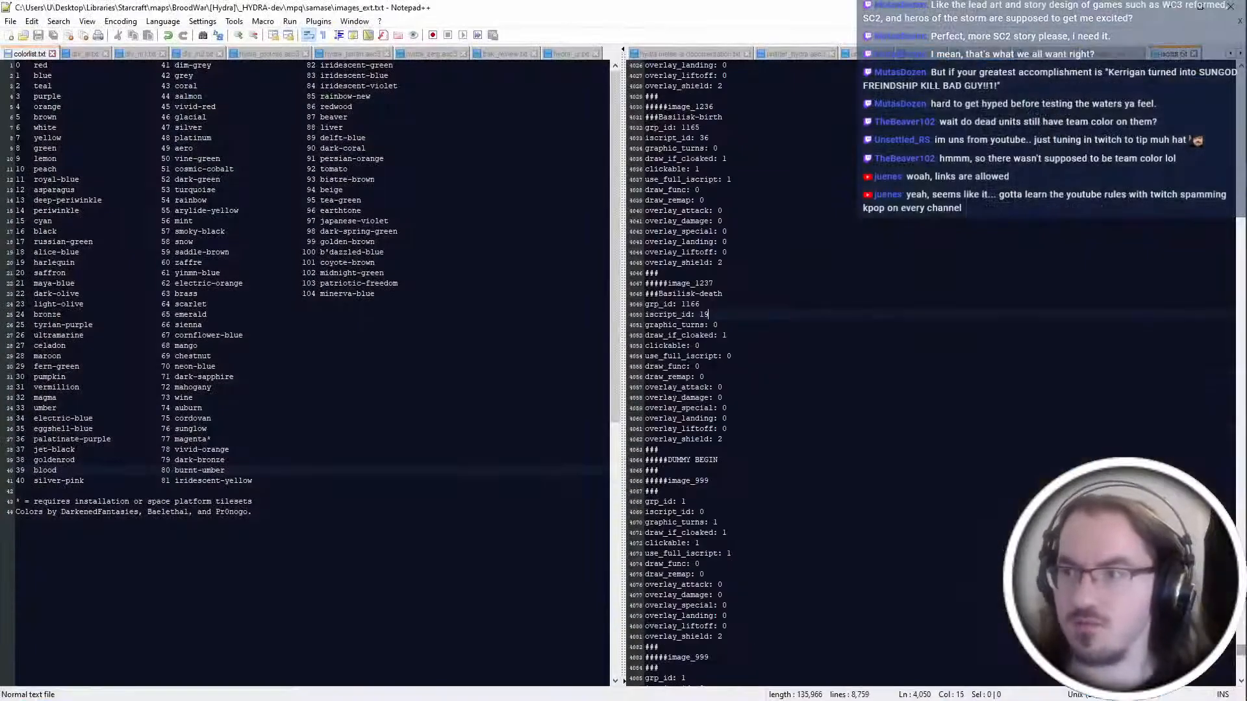
{"action": "key", "text": "ctrl+Tab"}
{"action": "key", "text": "F3"}
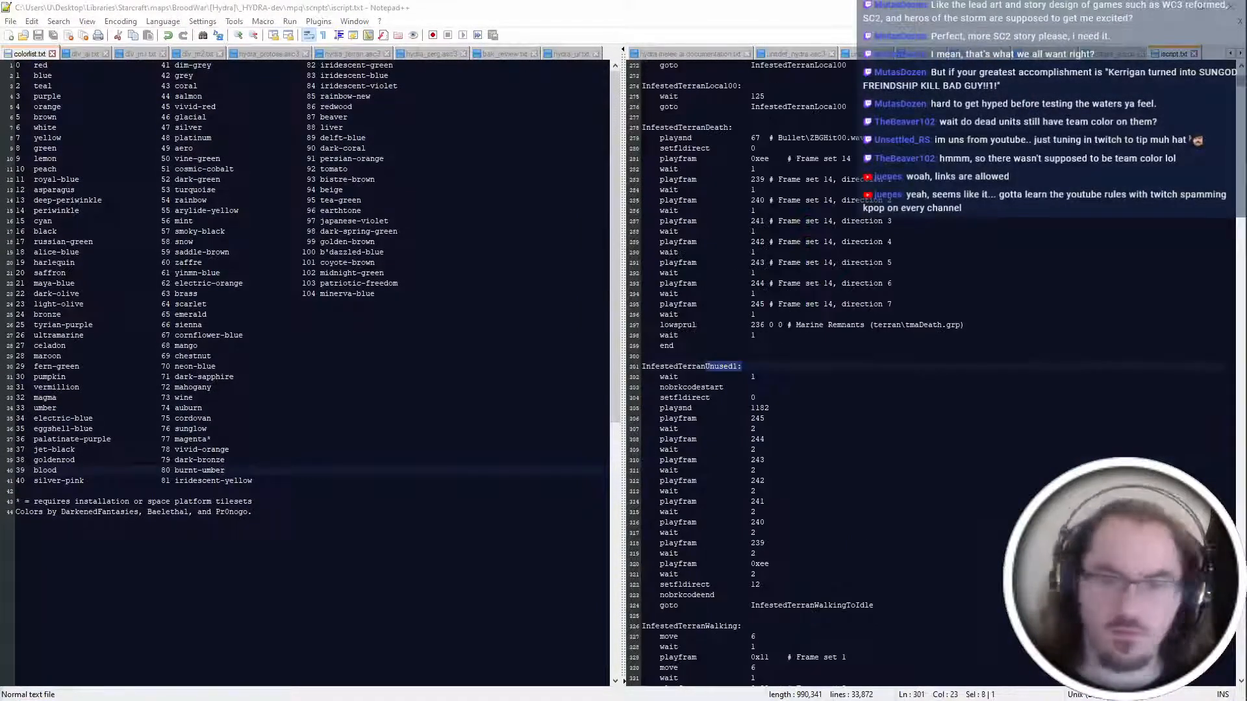
{"action": "key", "text": "F3"}
{"action": "key", "text": "F3"}
{"action": "key", "text": "F3"}
{"action": "key", "text": "F3"}
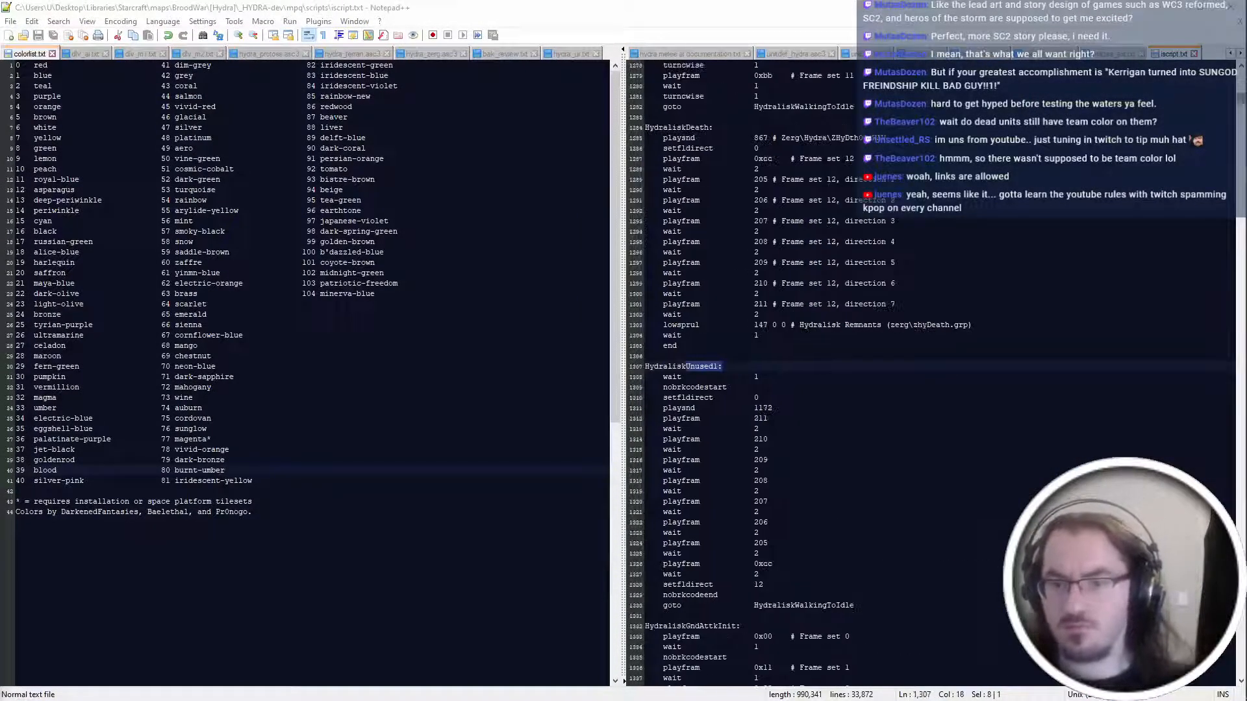
{"action": "key", "text": "F3"}
{"action": "key", "text": "F3"}
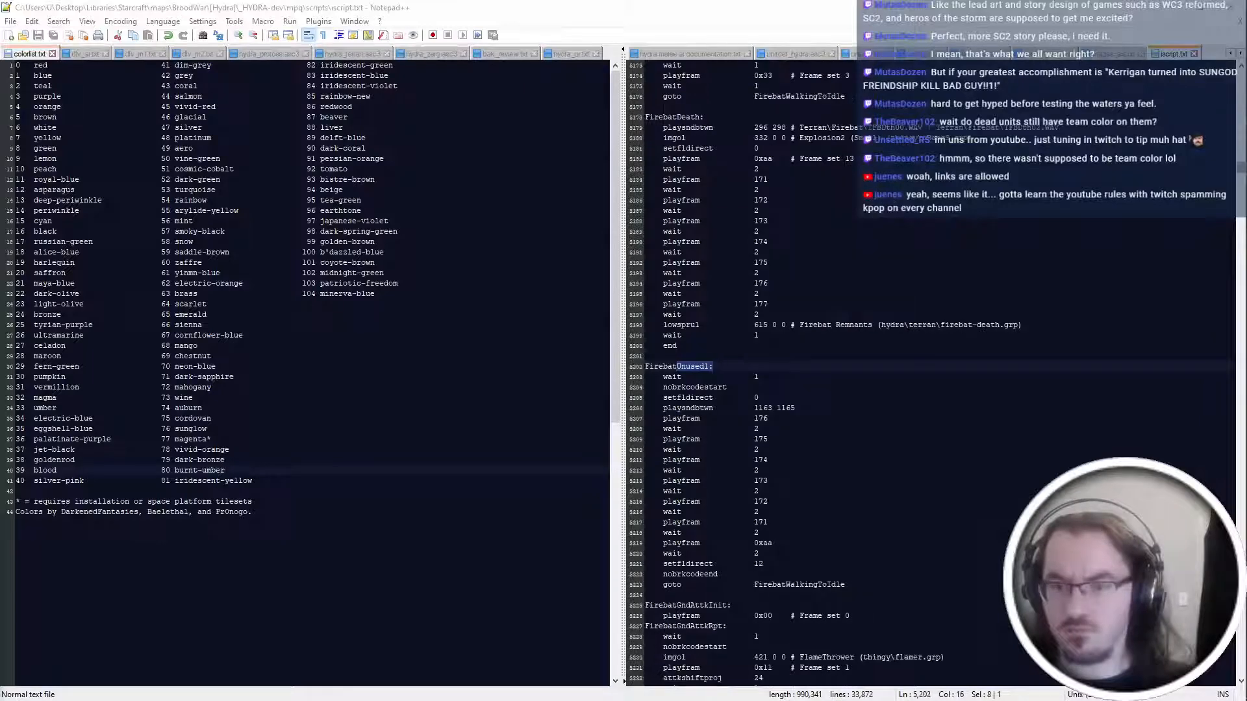
{"action": "key", "text": "F3"}
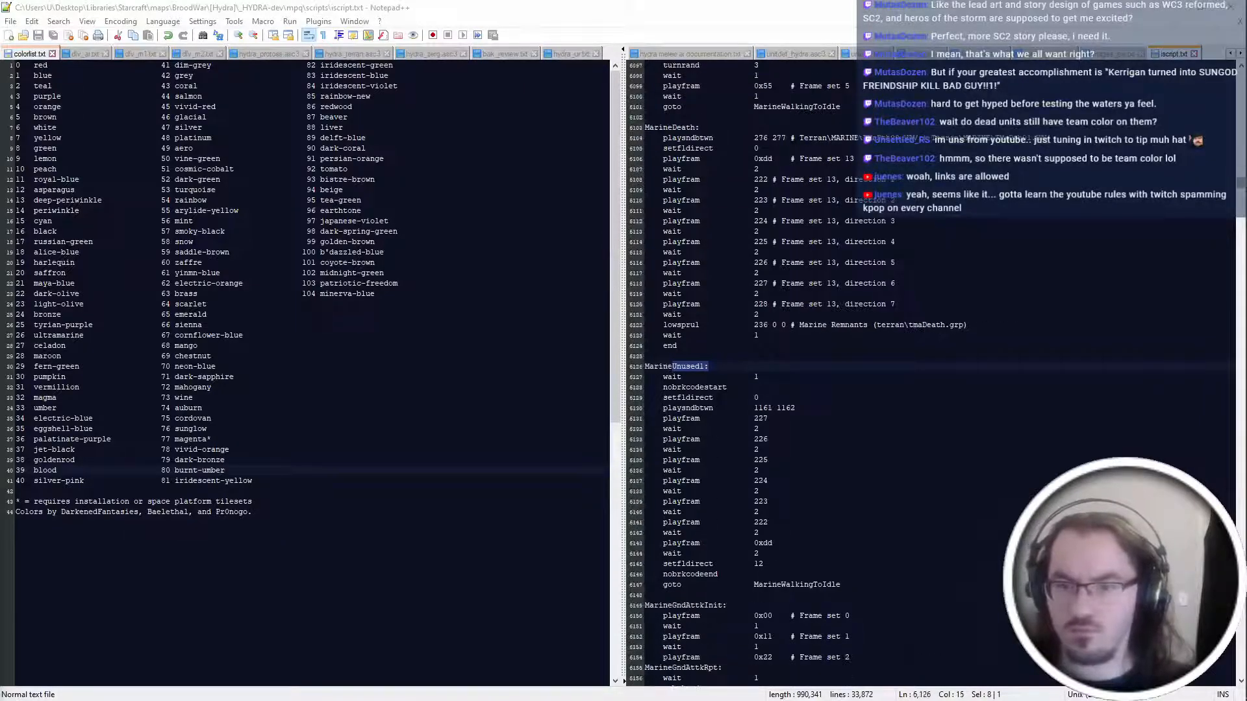
{"action": "key", "text": "F3"}
{"action": "key", "text": "F3"}
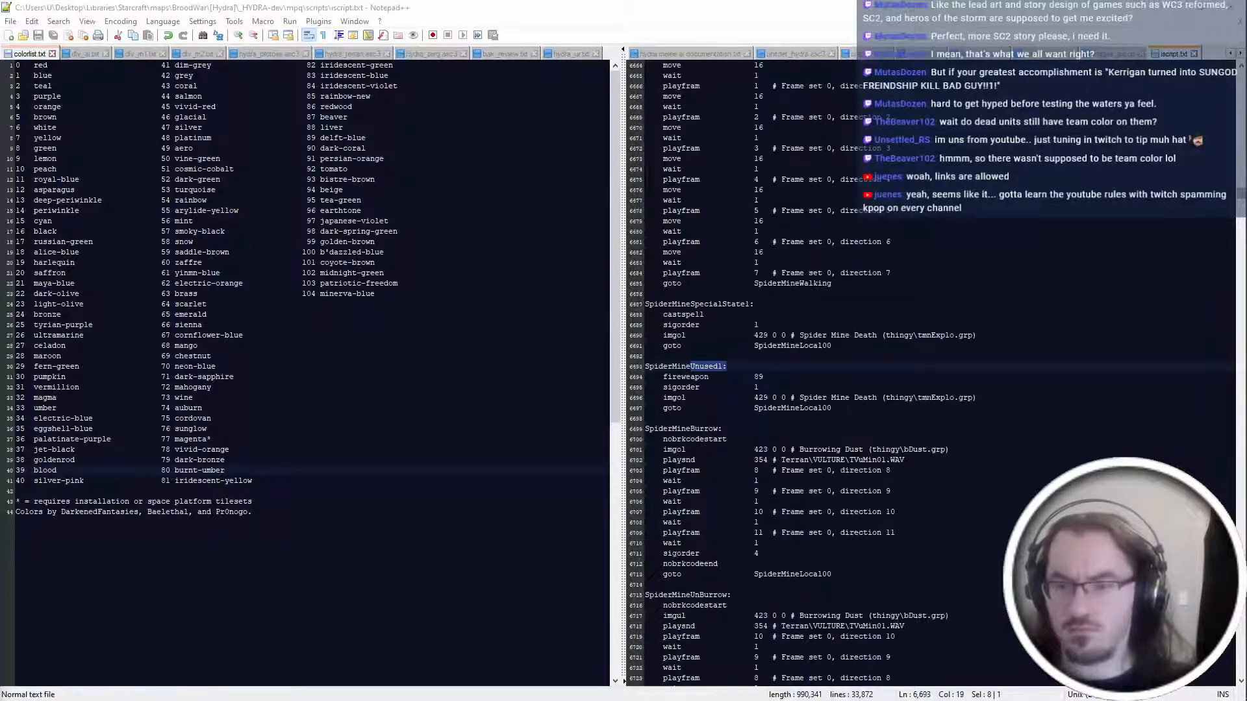
{"action": "key", "text": "F3"}
{"action": "key", "text": "F3"}
{"action": "key", "text": "F3"}
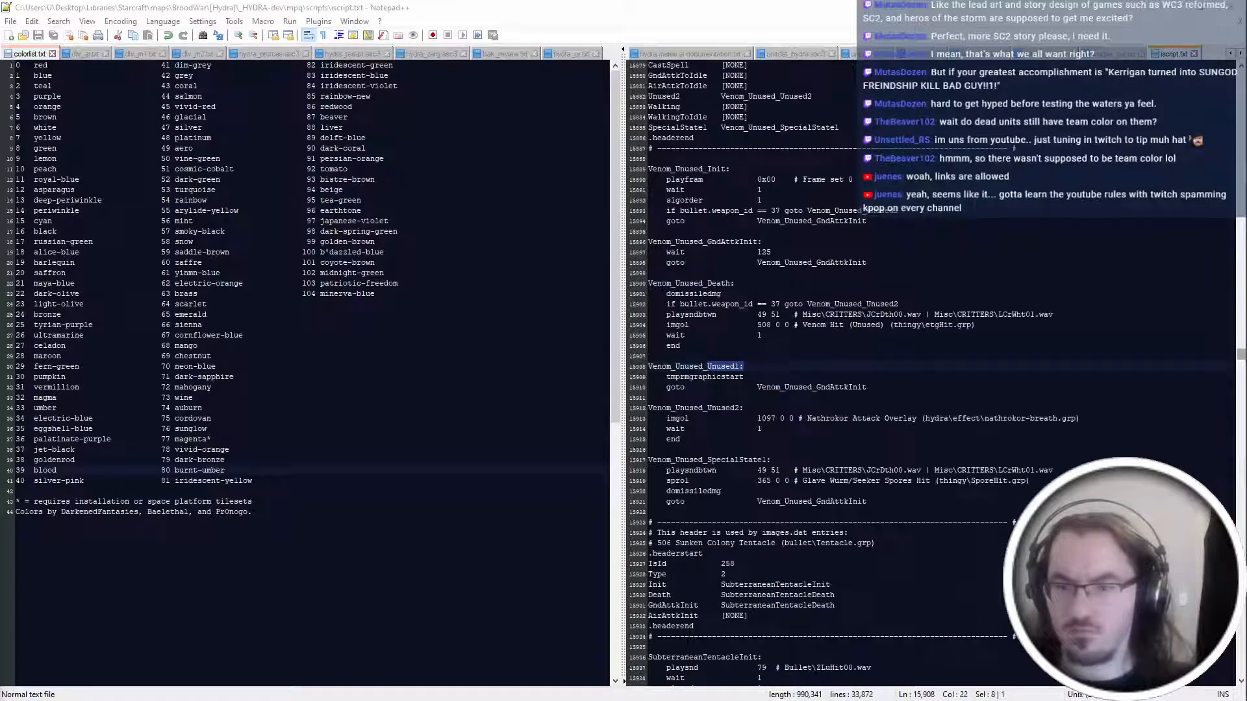
{"action": "key", "text": "F3"}
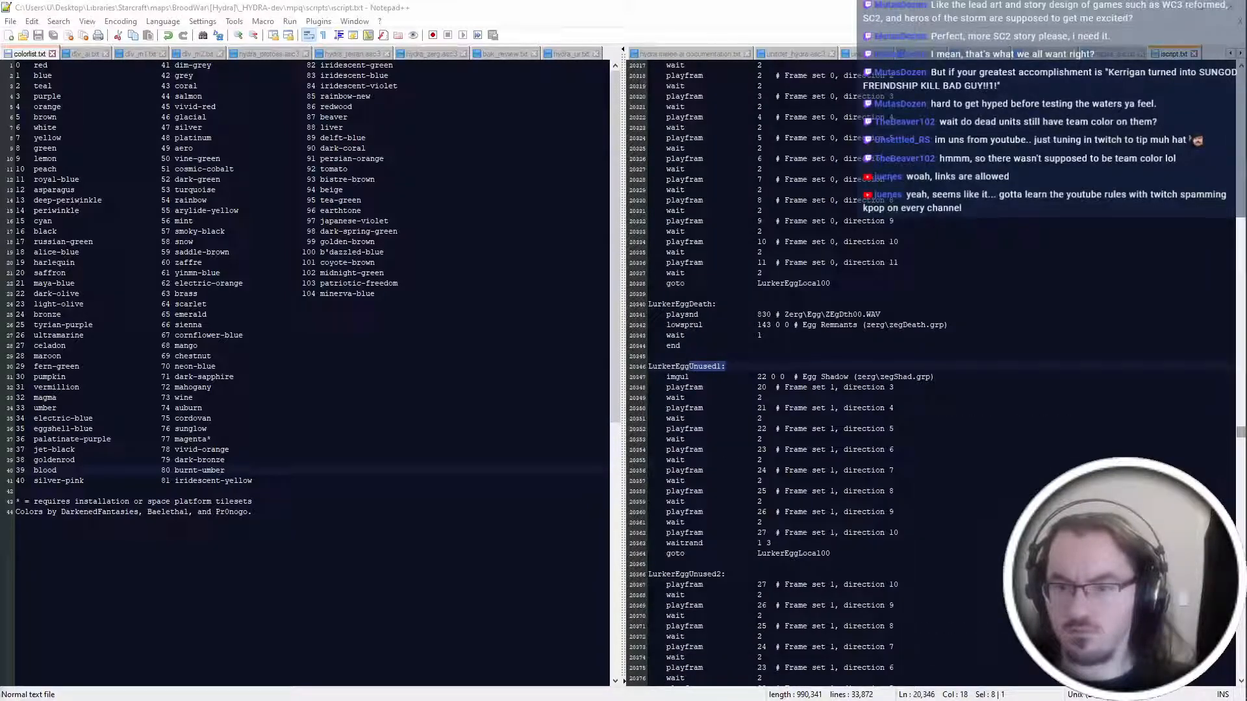
Review the Lurker Egg animation blocks and set the AlmostBuilt entry in the Lurker Egg header to LurkerEggAlmostBuilt.
{"action": "scroll", "coordinate": [792, 370], "scroll_direction": "down", "scroll_amount": 9}
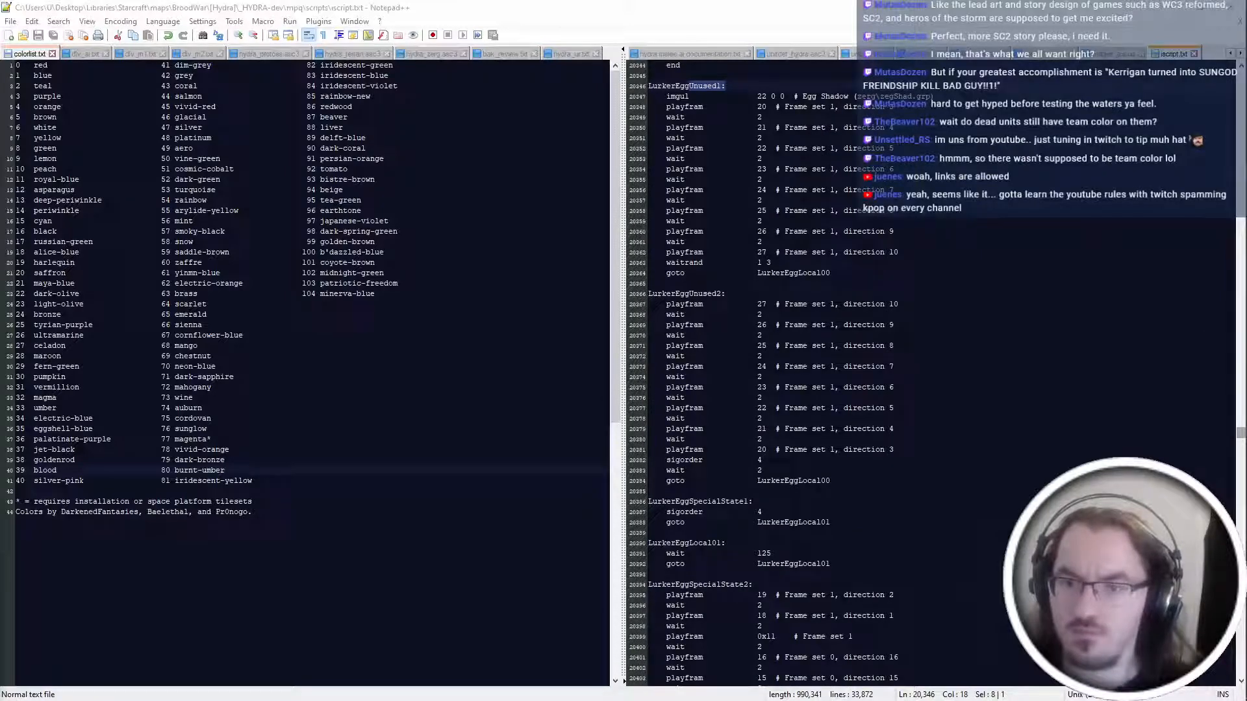
{"action": "scroll", "coordinate": [792, 370], "scroll_direction": "up", "scroll_amount": 20}
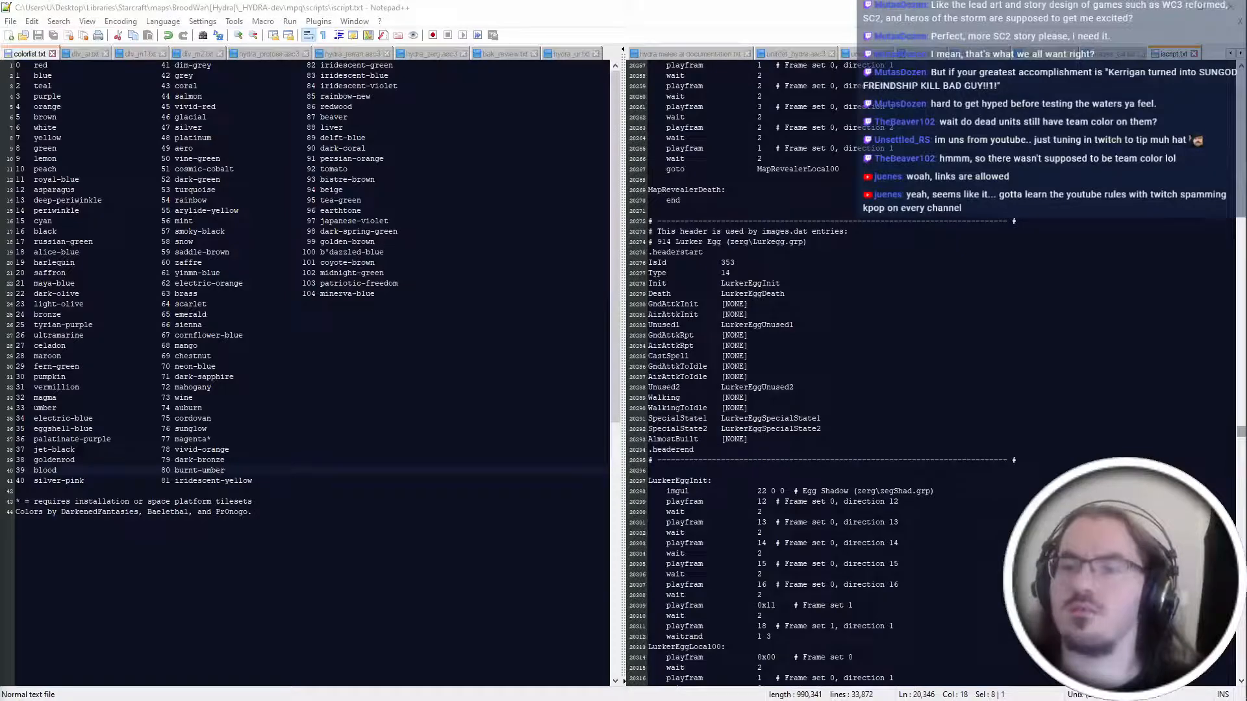
{"action": "scroll", "coordinate": [928, 370], "scroll_direction": "down", "scroll_amount": 17}
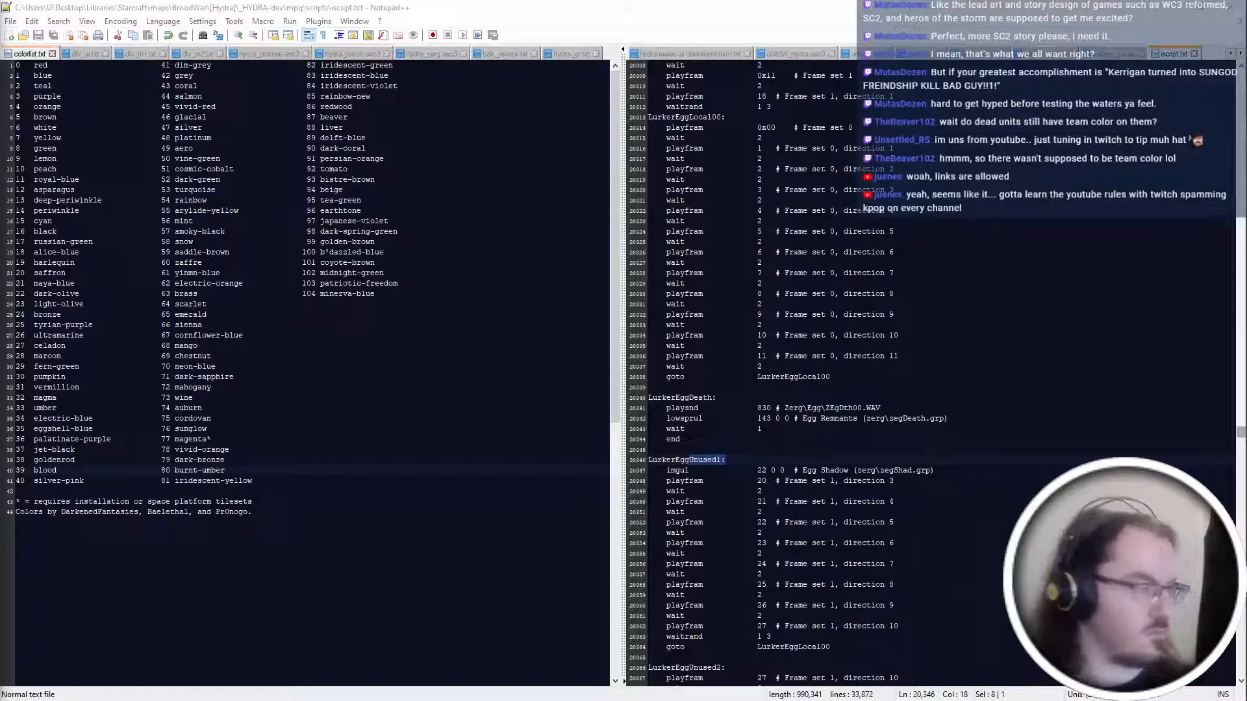
{"action": "scroll", "coordinate": [929, 370], "scroll_direction": "down", "scroll_amount": 6}
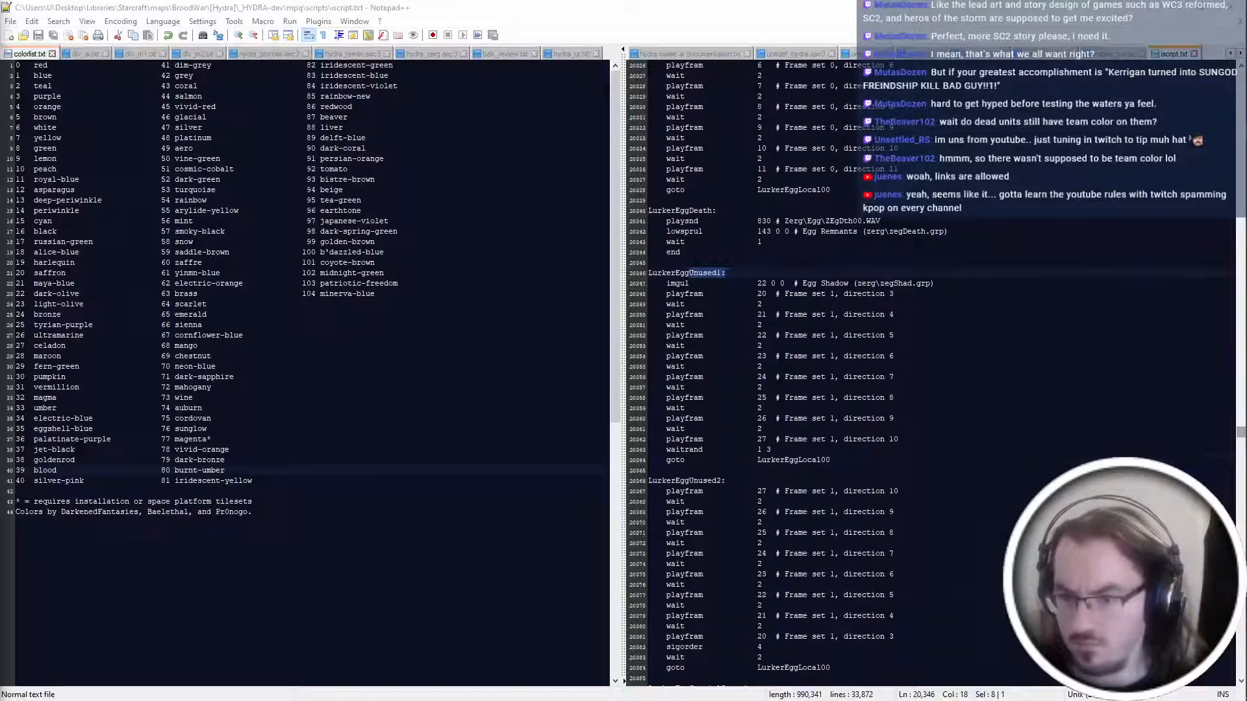
{"action": "scroll", "coordinate": [928, 370], "scroll_direction": "up", "scroll_amount": 20}
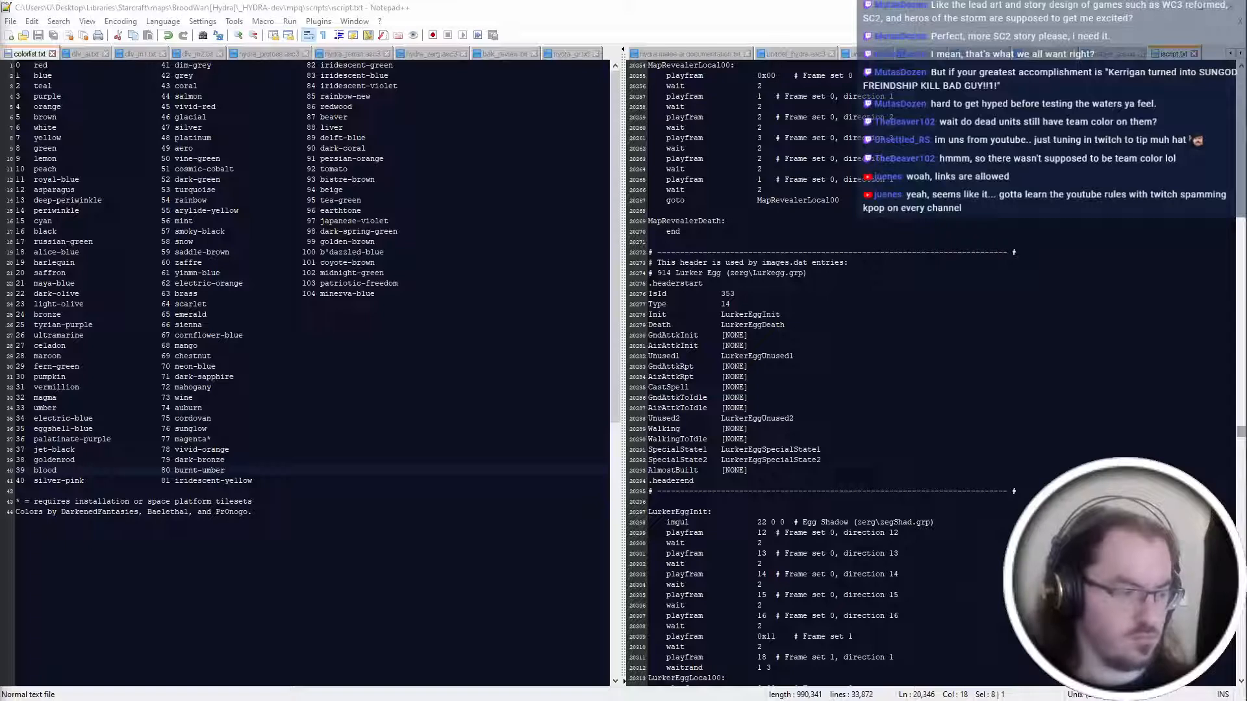
{"action": "scroll", "coordinate": [929, 370], "scroll_direction": "up", "scroll_amount": 2}
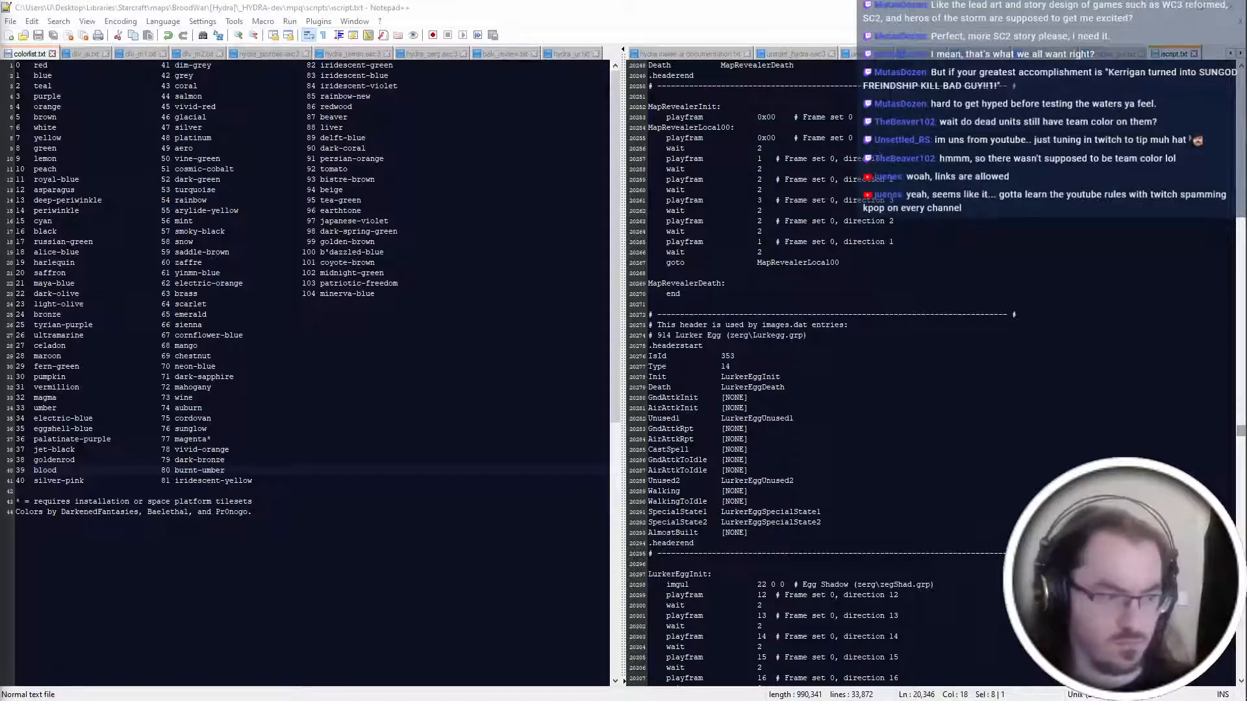
{"action": "left_click_drag", "start_coordinate": [748, 532], "coordinate": [725, 534]}
{"action": "key", "text": "BackSpace"}
{"action": "key", "text": "BackSpace"}
{"action": "type", "text": "L"}
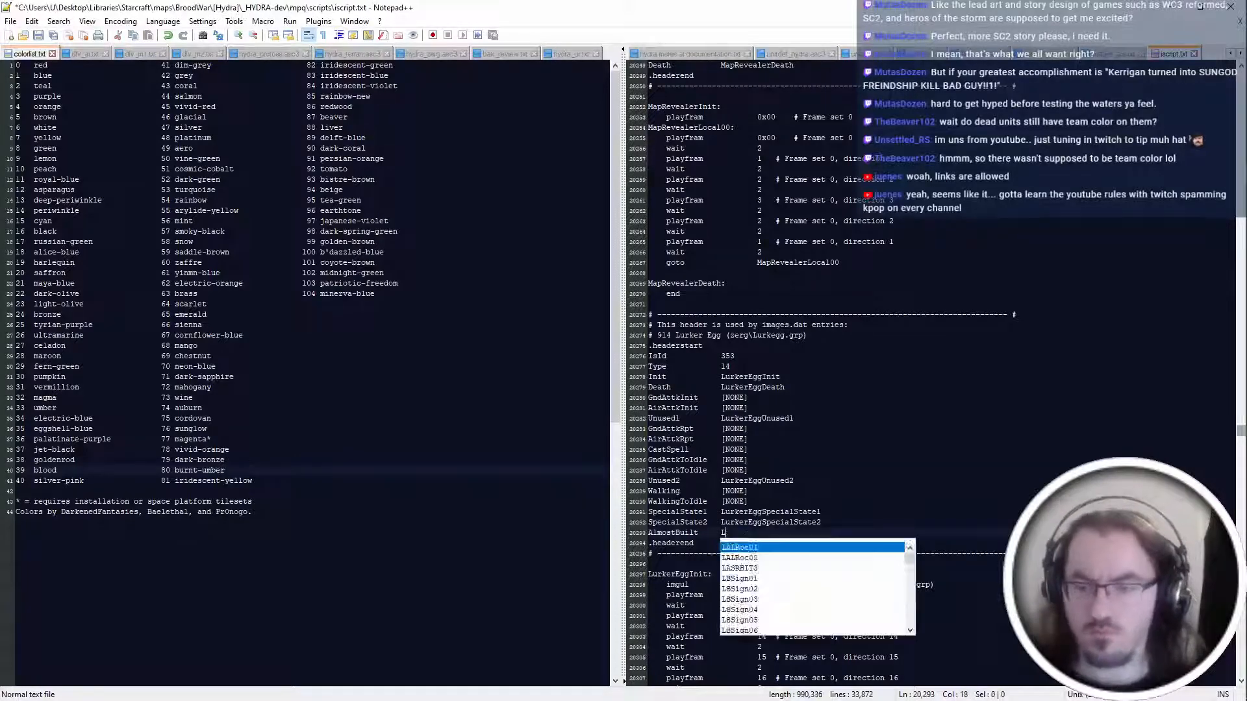
{"action": "type", "text": "urkerEggAlmostBuilt"}
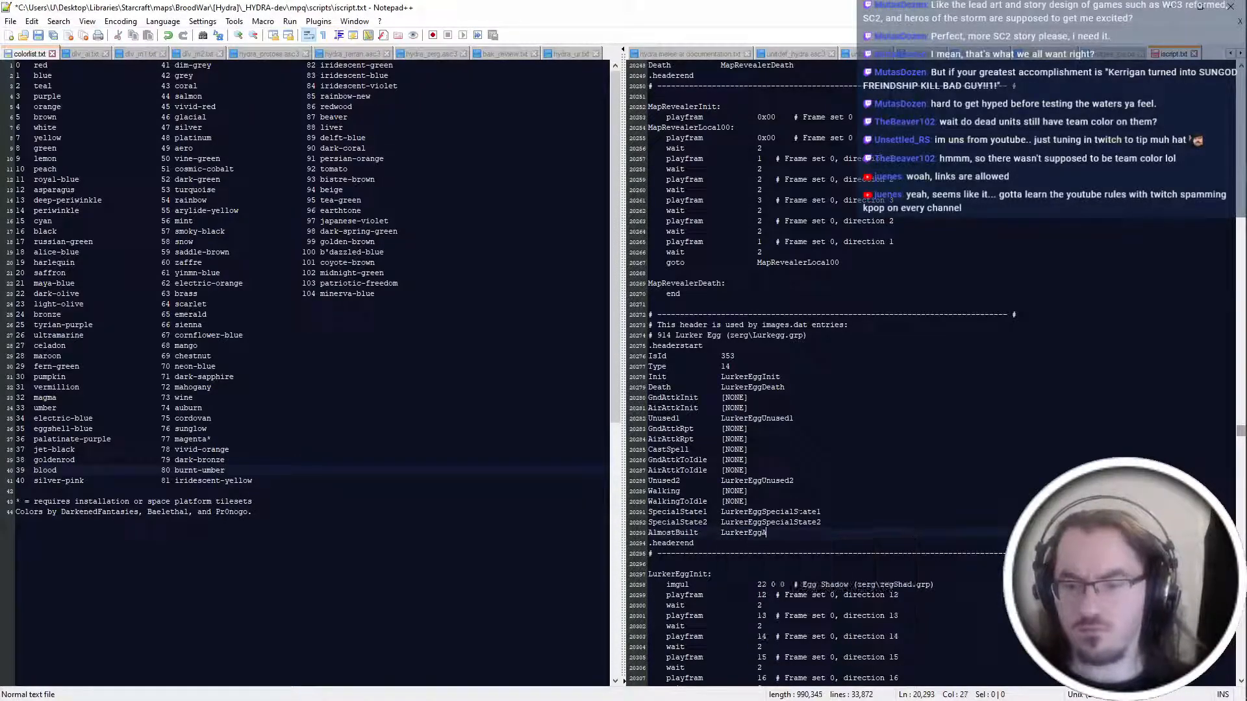
Set the CastSpell entry in the Lurker Egg header to LurkerEggCastSpell.
{"action": "key", "text": "Up"}
{"action": "key", "text": "Up"}
{"action": "key", "text": "Up"}
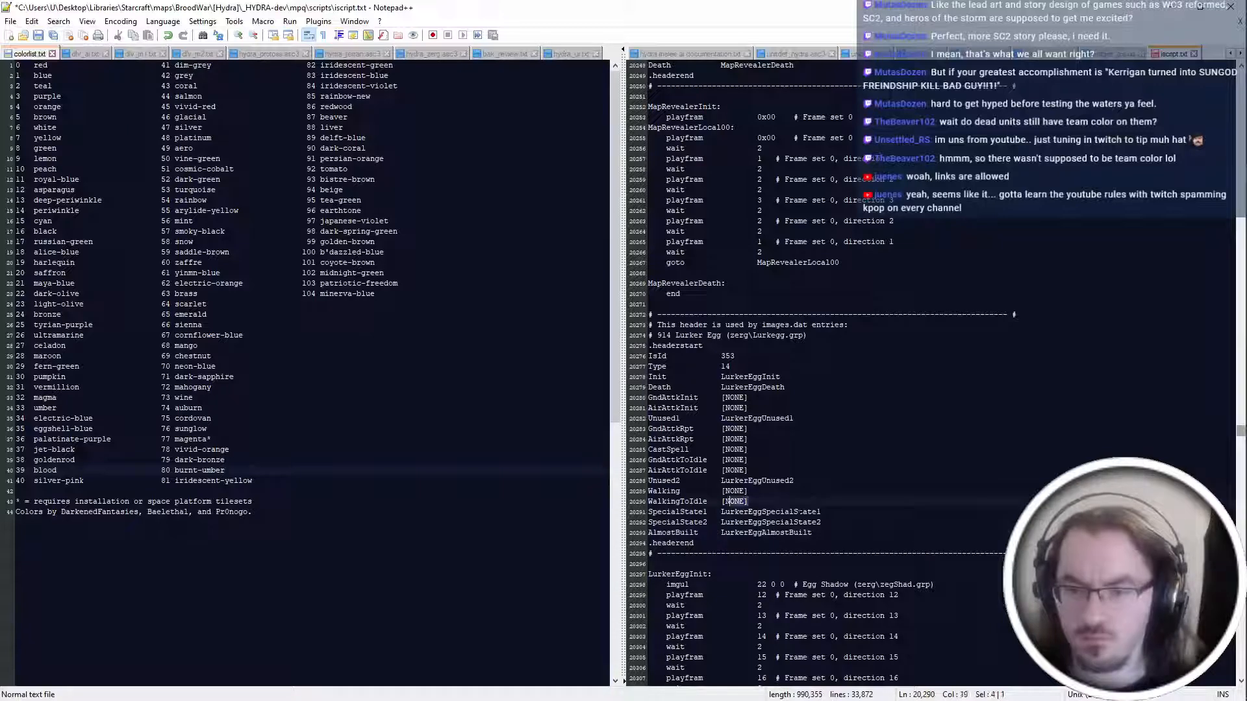
{"action": "left_click", "coordinate": [728, 439]}
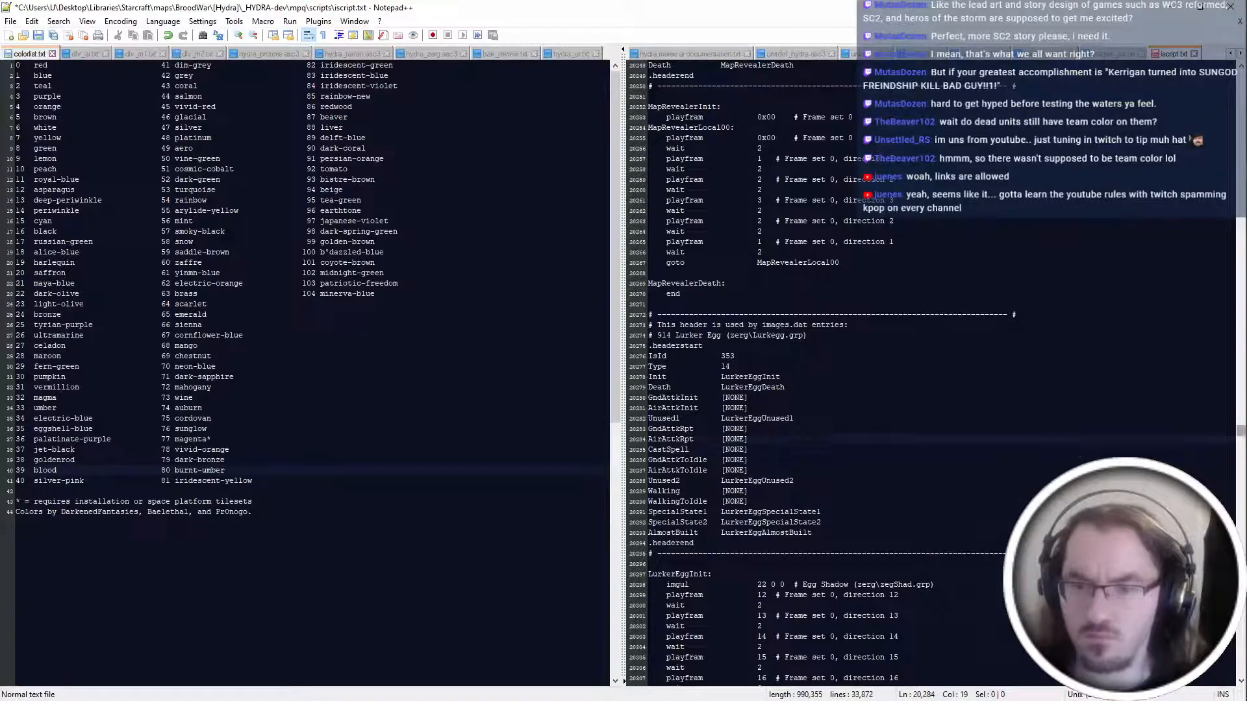
{"action": "left_click", "coordinate": [721, 449]}
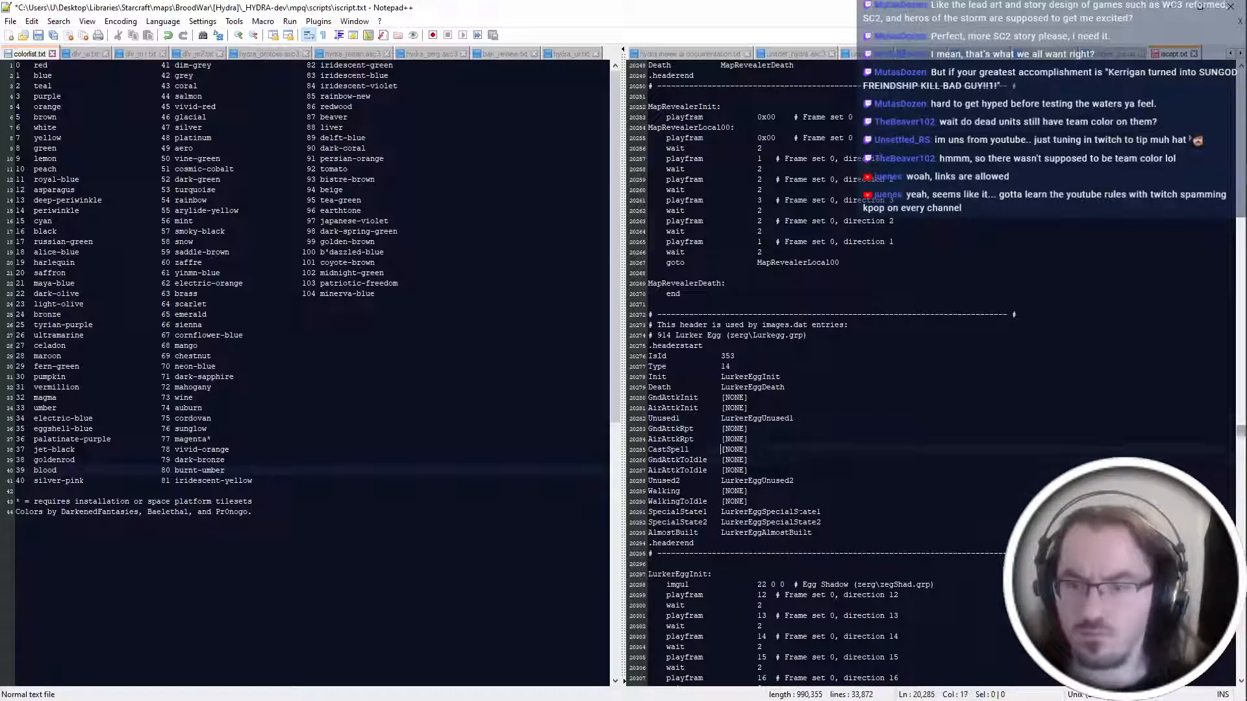
{"action": "key", "text": "shift+End"}
{"action": "type", "text": "LurkerEggCast"}
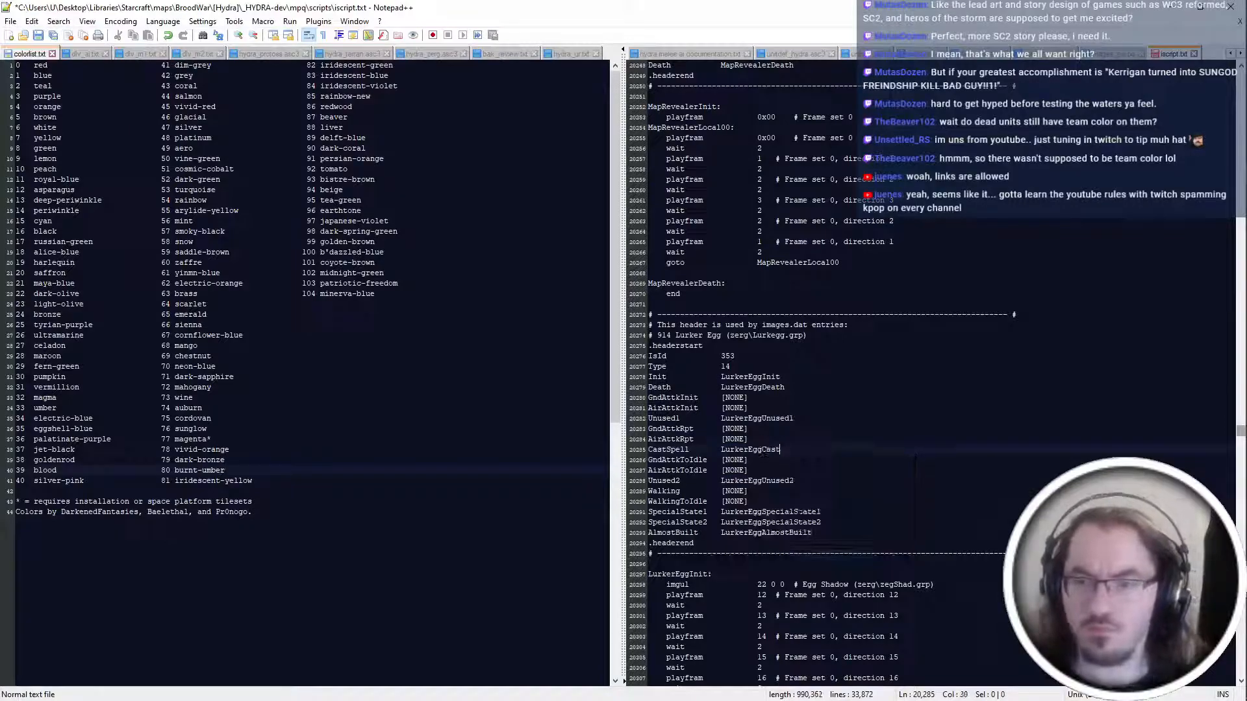
{"action": "type", "text": "Spell"}
Switch to Visual Studio, replace Unused2 with AlmostBuilt in the else-if playIscriptAnim call, and save the file.
{"action": "key", "text": "alt+Tab"}
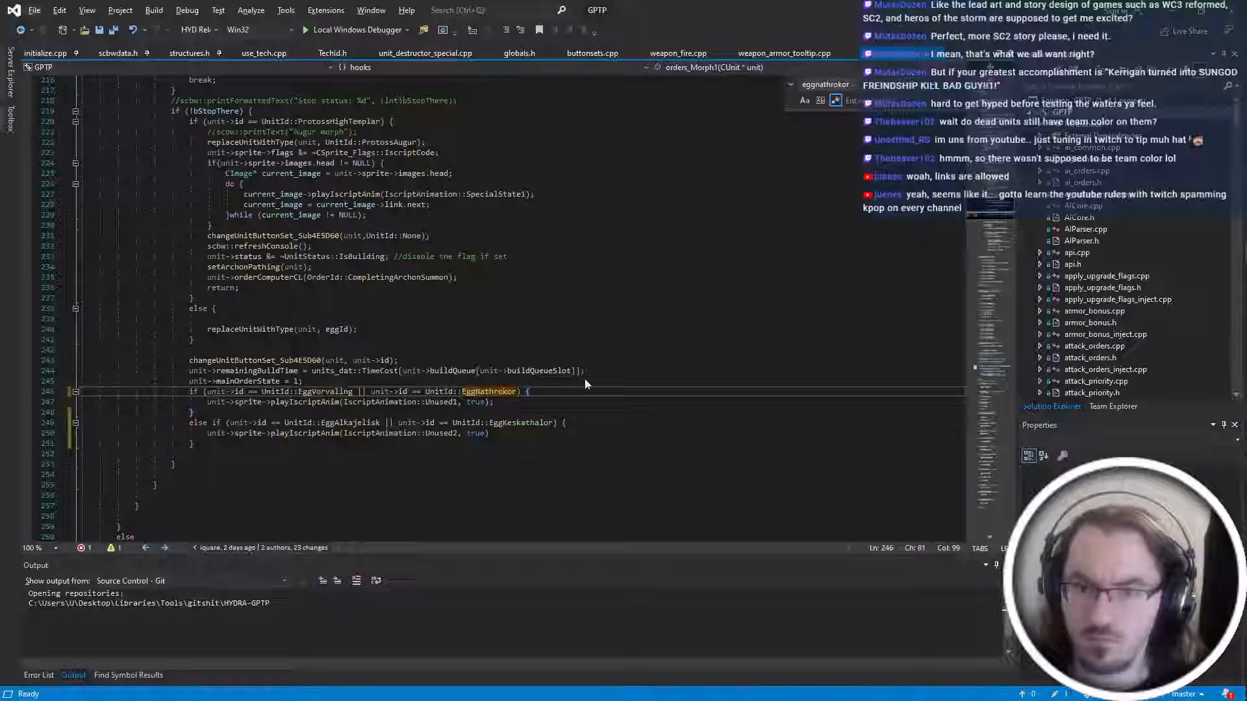
{"action": "left_click", "coordinate": [450, 433]}
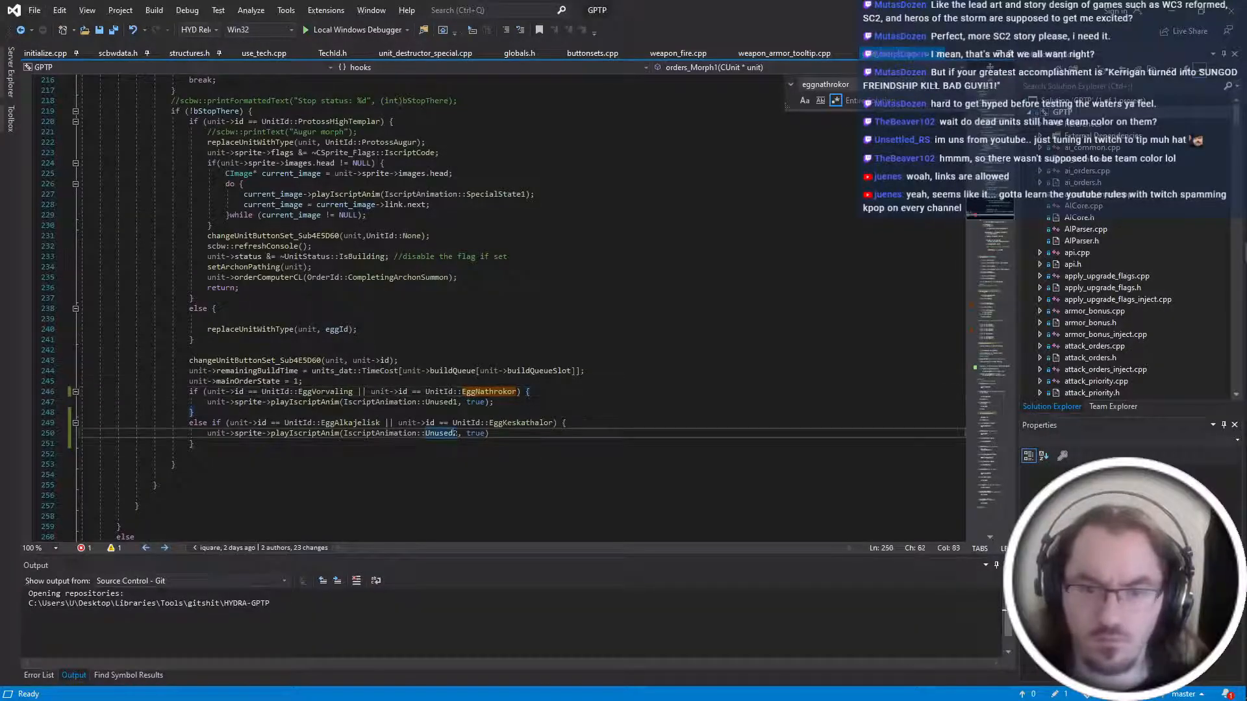
{"action": "key", "text": "alt+Tab"}
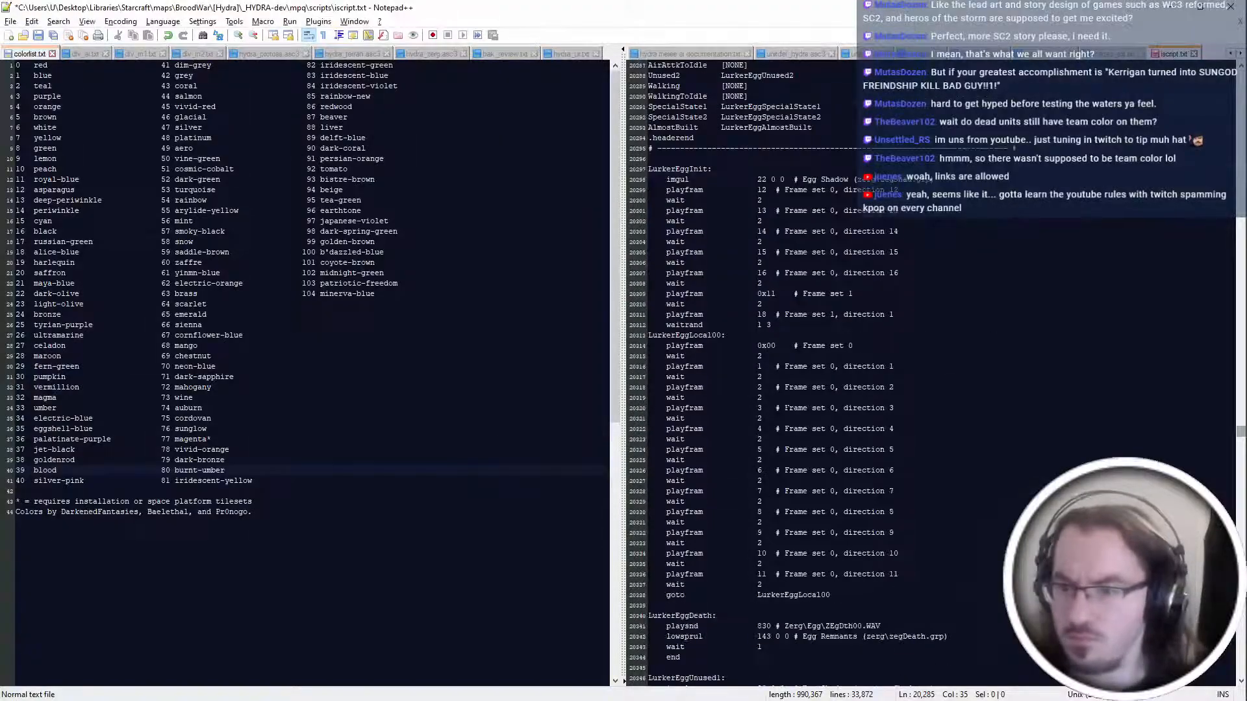
{"action": "scroll", "coordinate": [818, 370], "scroll_direction": "up", "scroll_amount": 1}
{"action": "scroll", "coordinate": [819, 370], "scroll_direction": "up", "scroll_amount": 4}
{"action": "key", "text": "alt+Tab"}
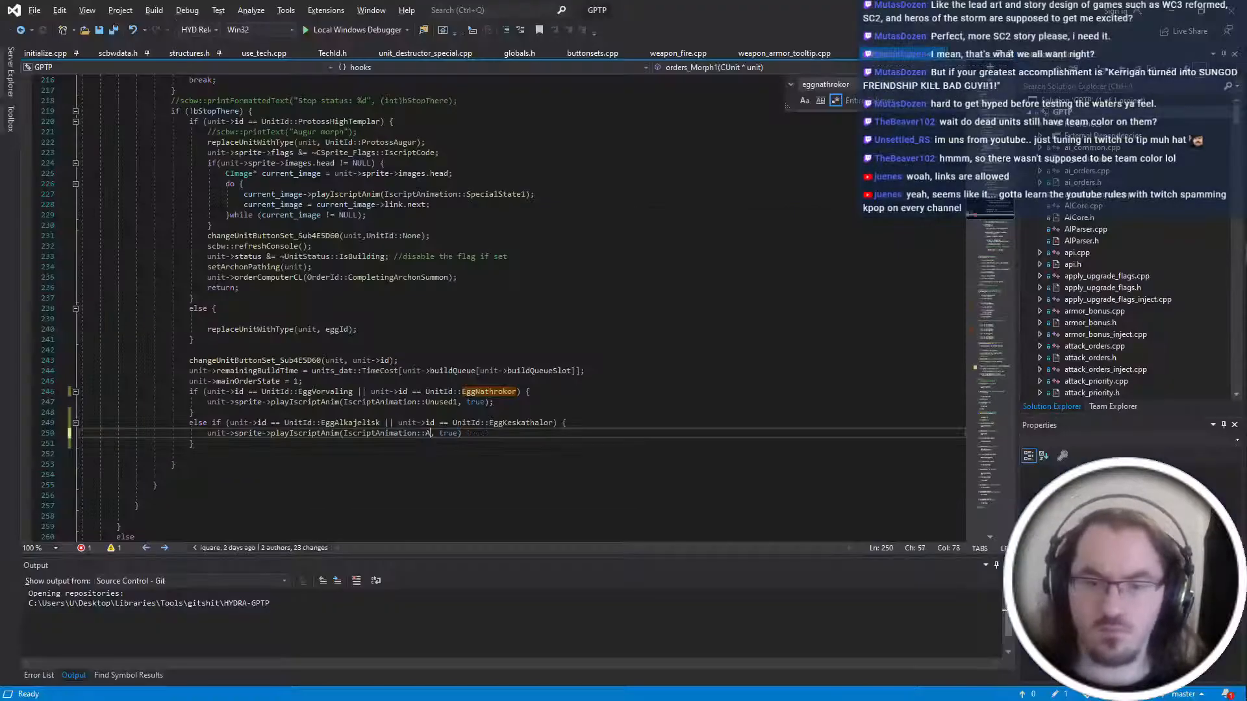
{"action": "double_click", "coordinate": [442, 433]}
{"action": "type", "text": "AlmostBuilt"}
{"action": "key", "text": "ctrl+s"}
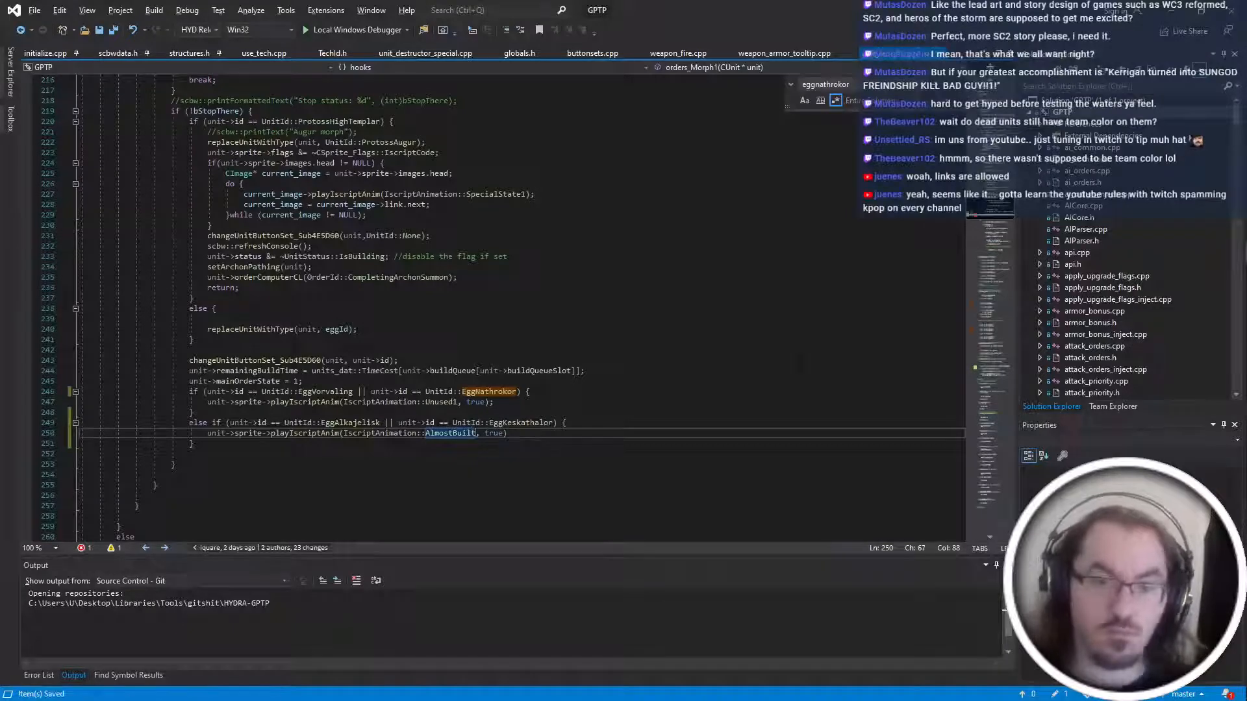
{"action": "scroll", "coordinate": [454, 306], "scroll_direction": "up", "scroll_amount": 19}
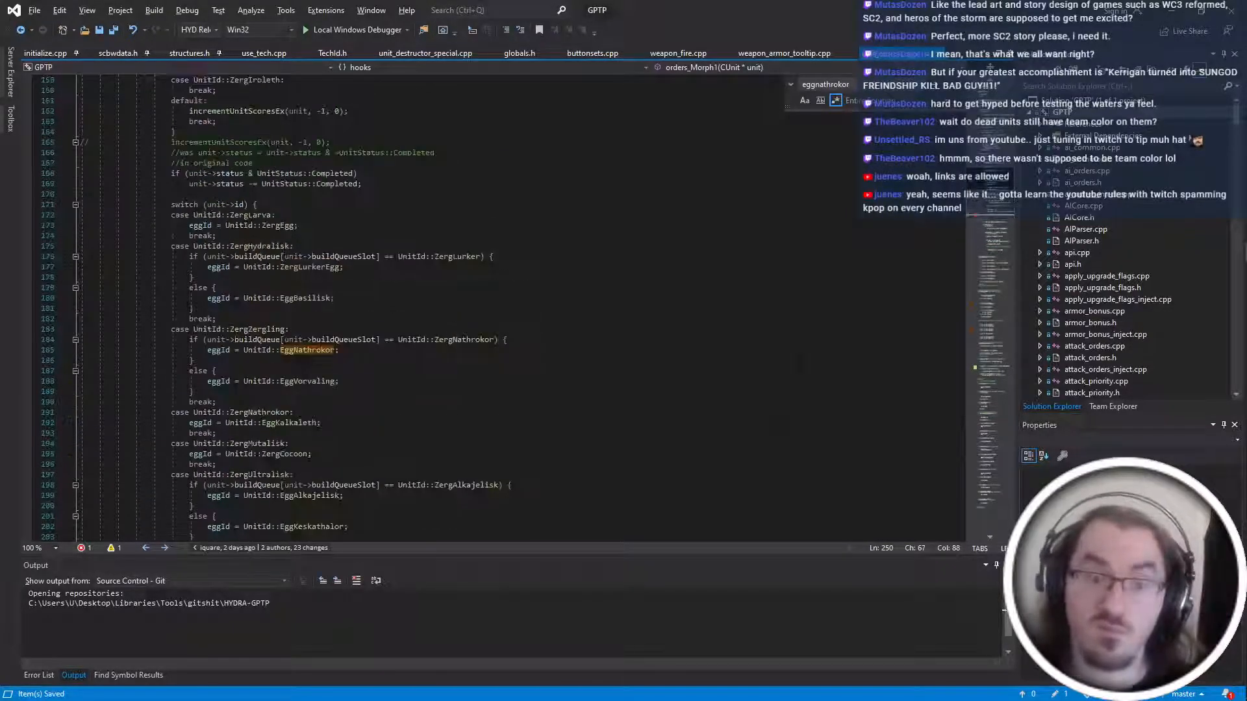
{"action": "scroll", "coordinate": [394, 539], "scroll_direction": "up", "scroll_amount": 20}
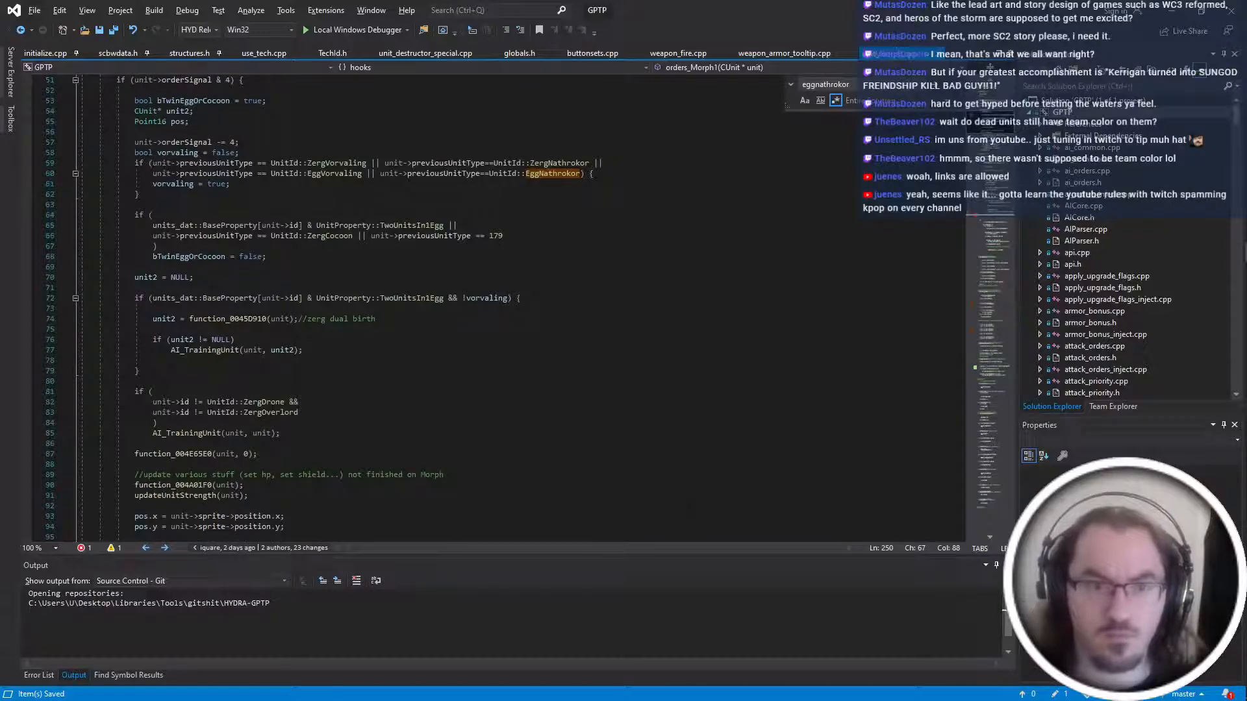
{"action": "scroll", "coordinate": [455, 305], "scroll_direction": "up", "scroll_amount": 4}
{"action": "scroll", "coordinate": [454, 305], "scroll_direction": "down", "scroll_amount": 20}
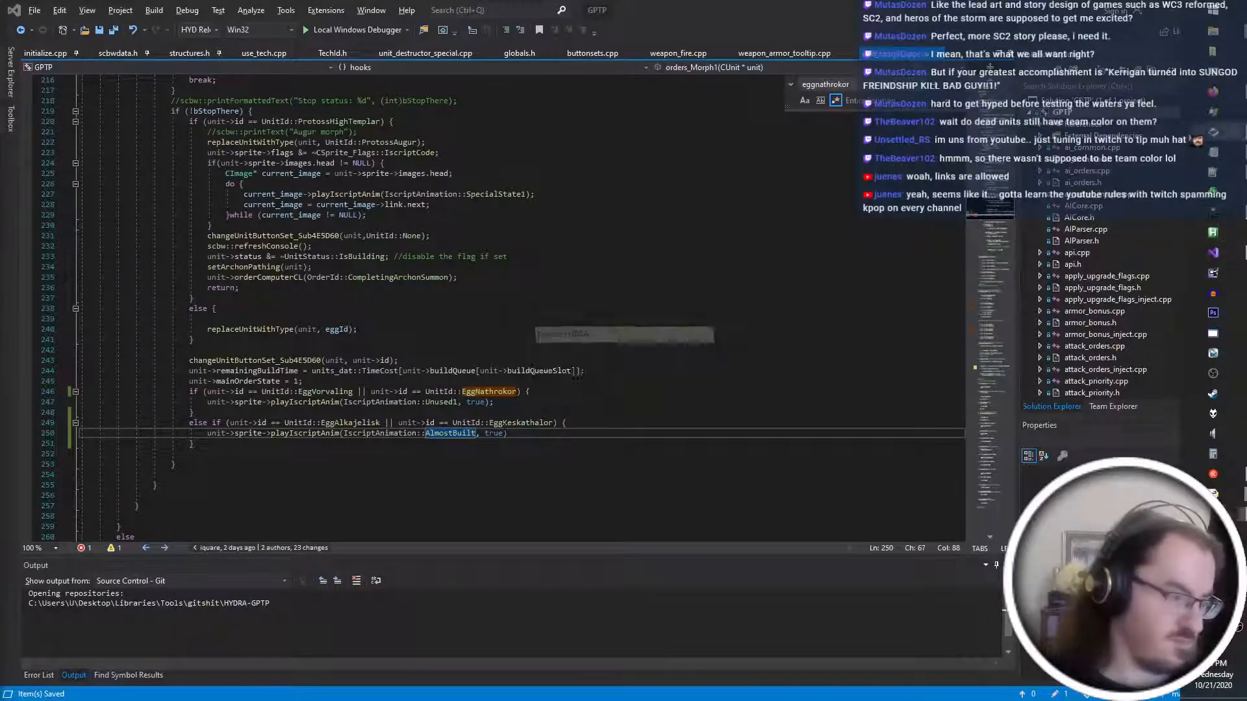
Launch StarCraft, select a Zergling, and run the console commands "spawn lake" and "spawn y".
{"action": "left_click", "coordinate": [1213, 254]}
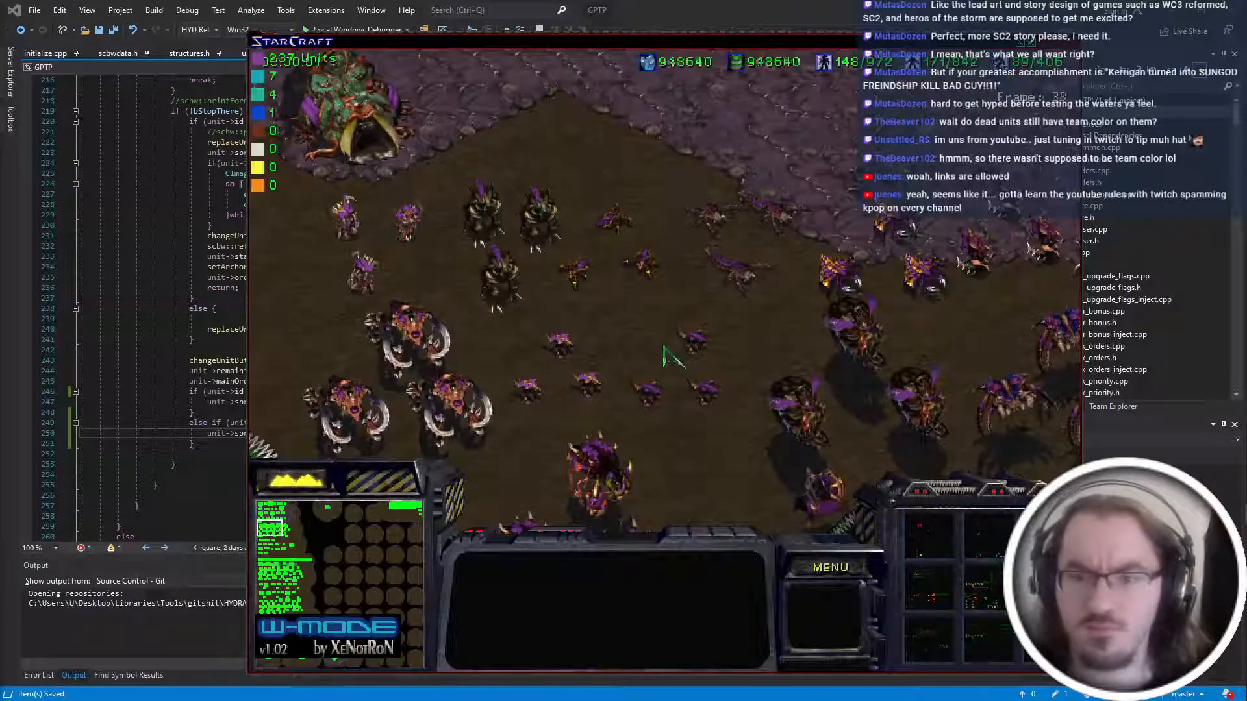
{"action": "left_click", "coordinate": [693, 345]}
{"action": "key", "text": "Return"}
{"action": "type", "text": "spawn lake"}
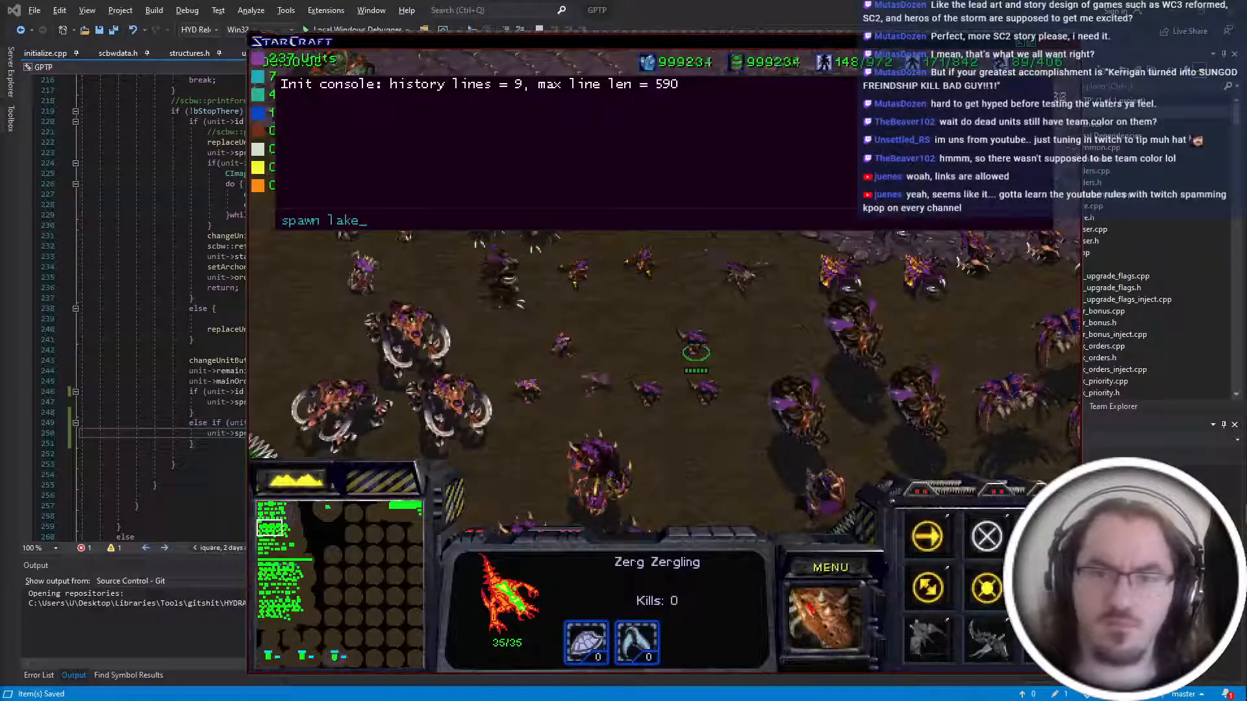
{"action": "key", "text": "Return"}
{"action": "type", "text": "spawn "}
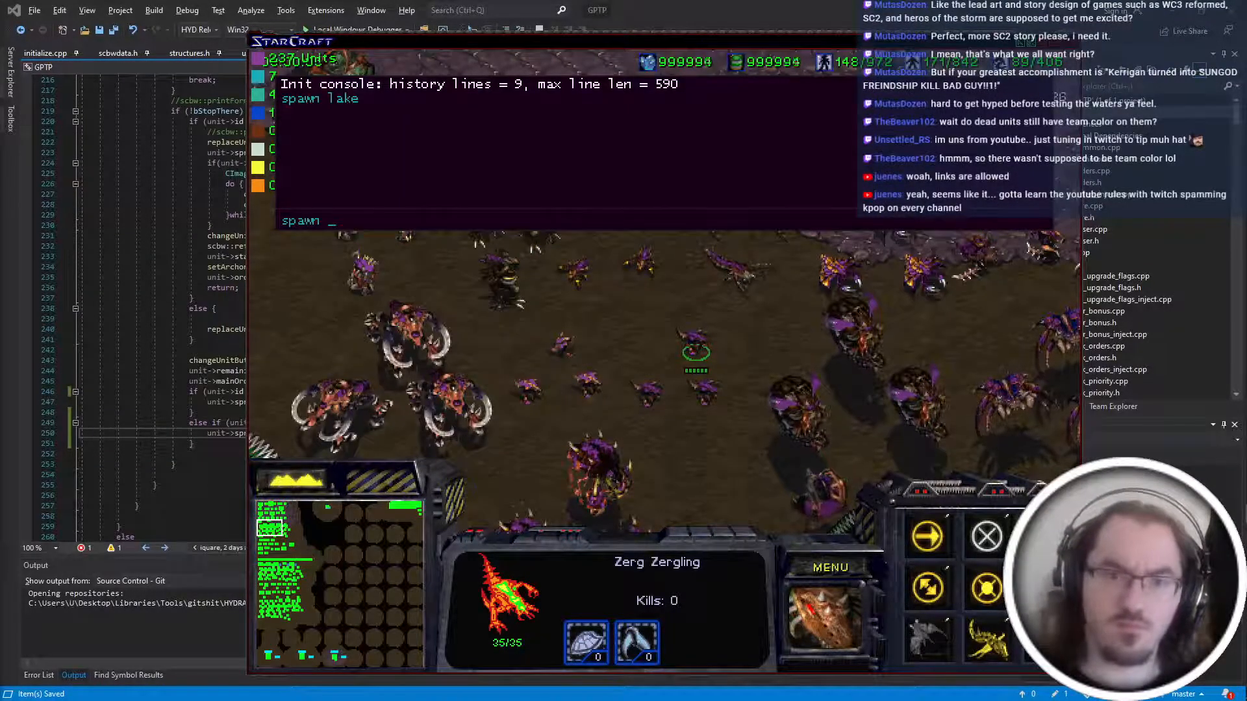
{"action": "type", "text": "y"}
{"action": "key", "text": "Return"}
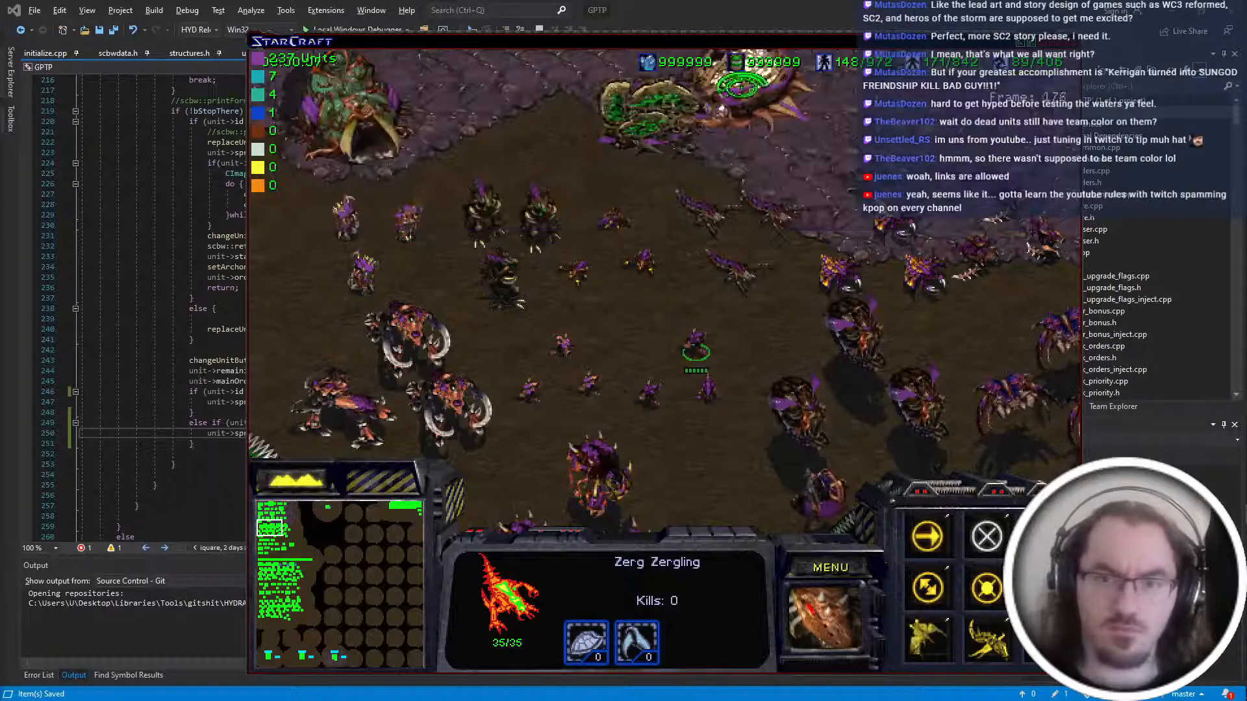
Morph two Zerglings in turn to check their egg animations, and quit StarCraft.
{"action": "key", "text": "v"}
{"action": "key", "text": "Escape"}
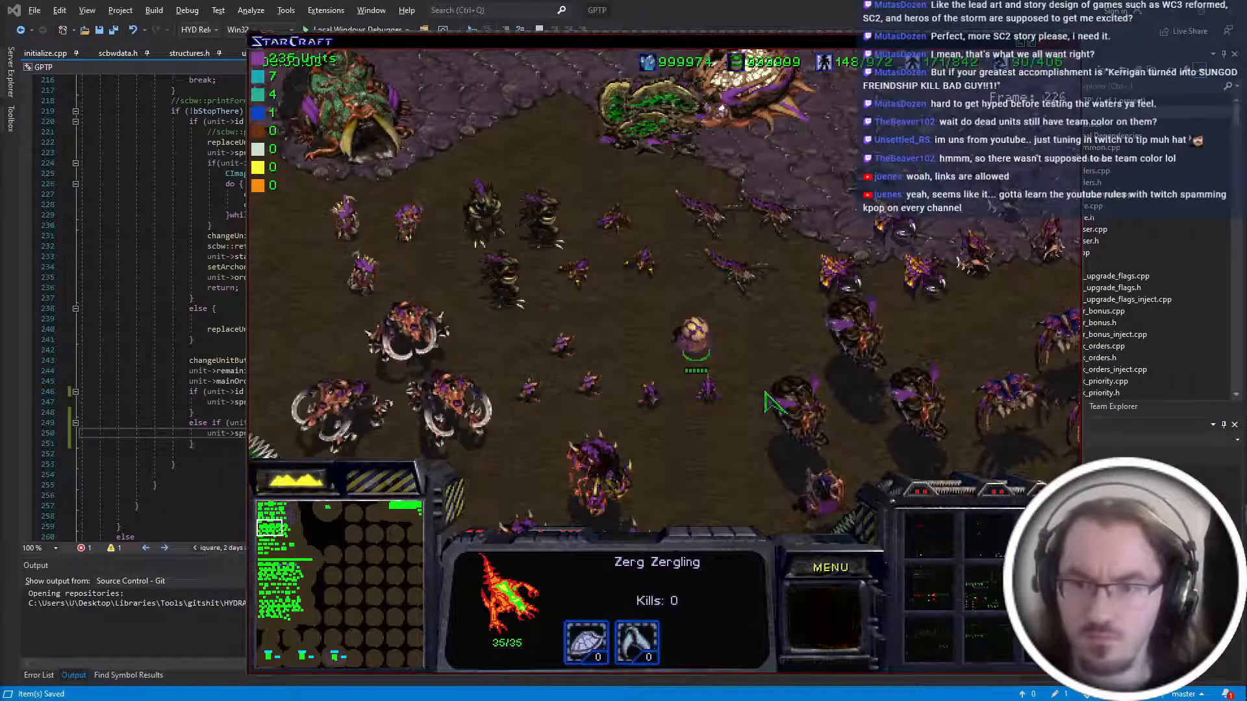
{"action": "key", "text": "m"}
{"action": "key", "text": "Escape"}
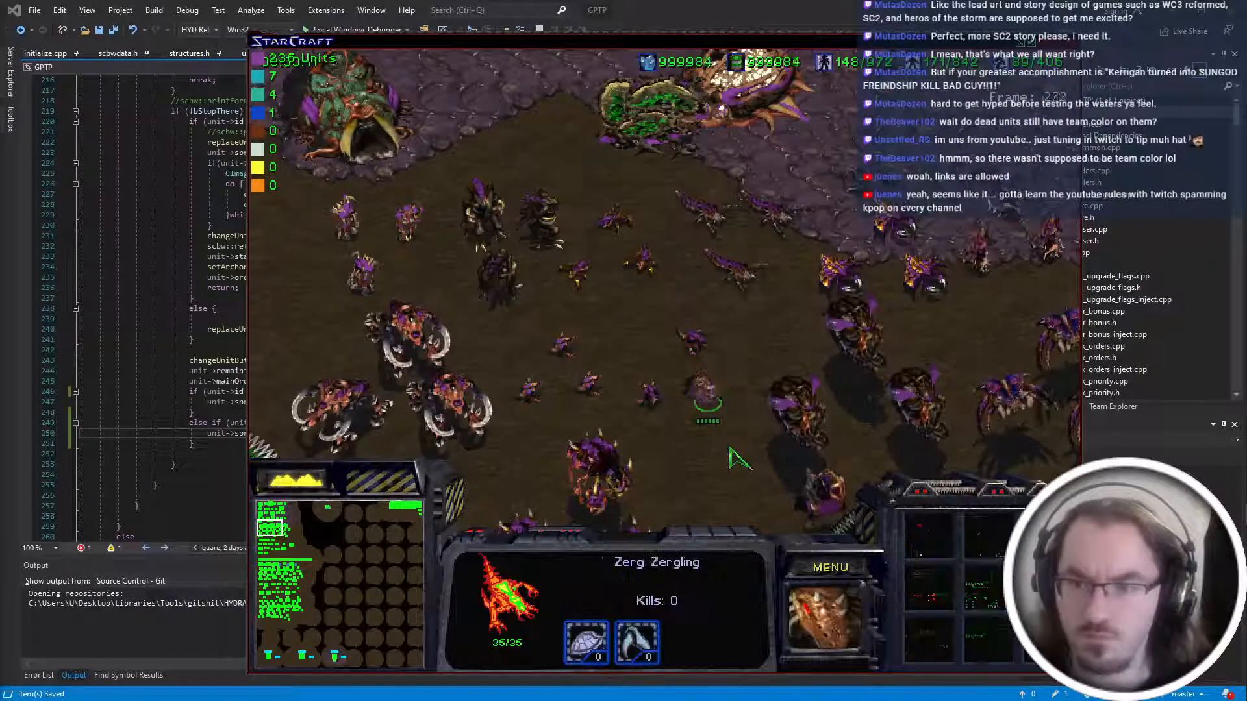
{"action": "key", "text": "alt+F4"}
{"action": "key", "text": "Return"}
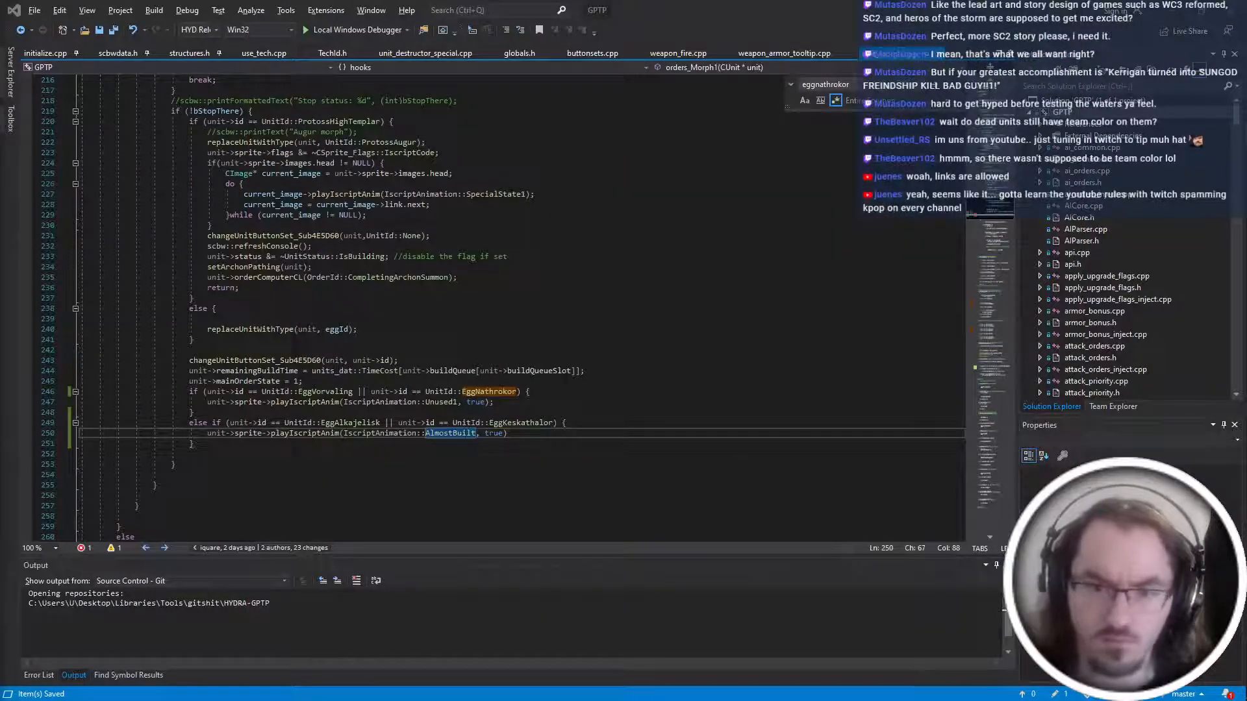
In Visual Studio, add the missing semicolon after the playIscriptAnim call that uses IscriptAnimation::AlmostBuilt.
{"action": "key", "text": "alt+Tab"}
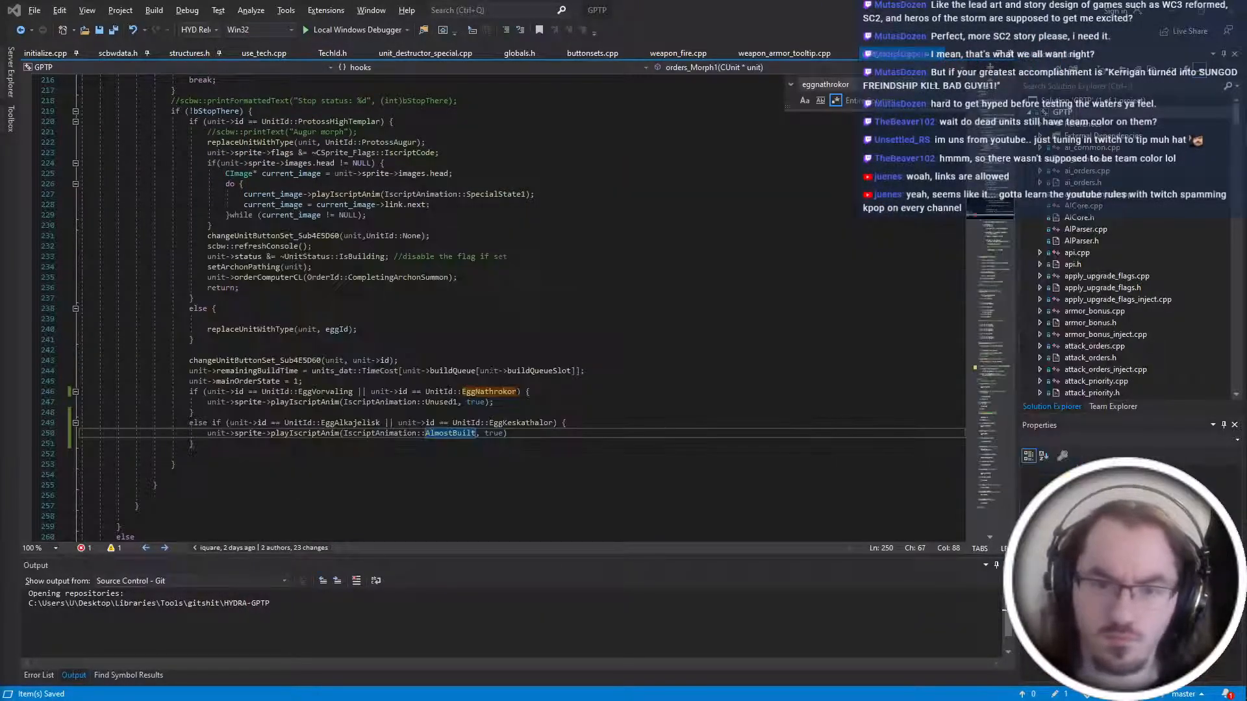
{"action": "double_click", "coordinate": [441, 402]}
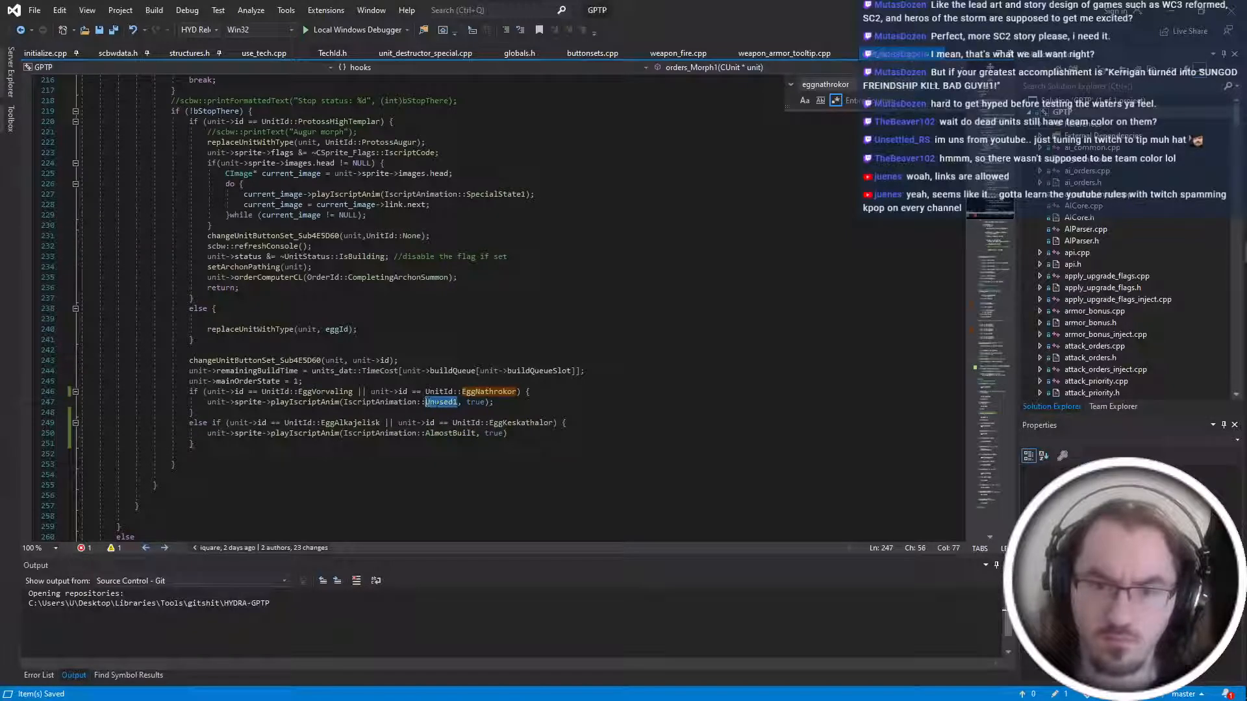
{"action": "key", "text": "ctrl+f"}
{"action": "key", "text": "End"}
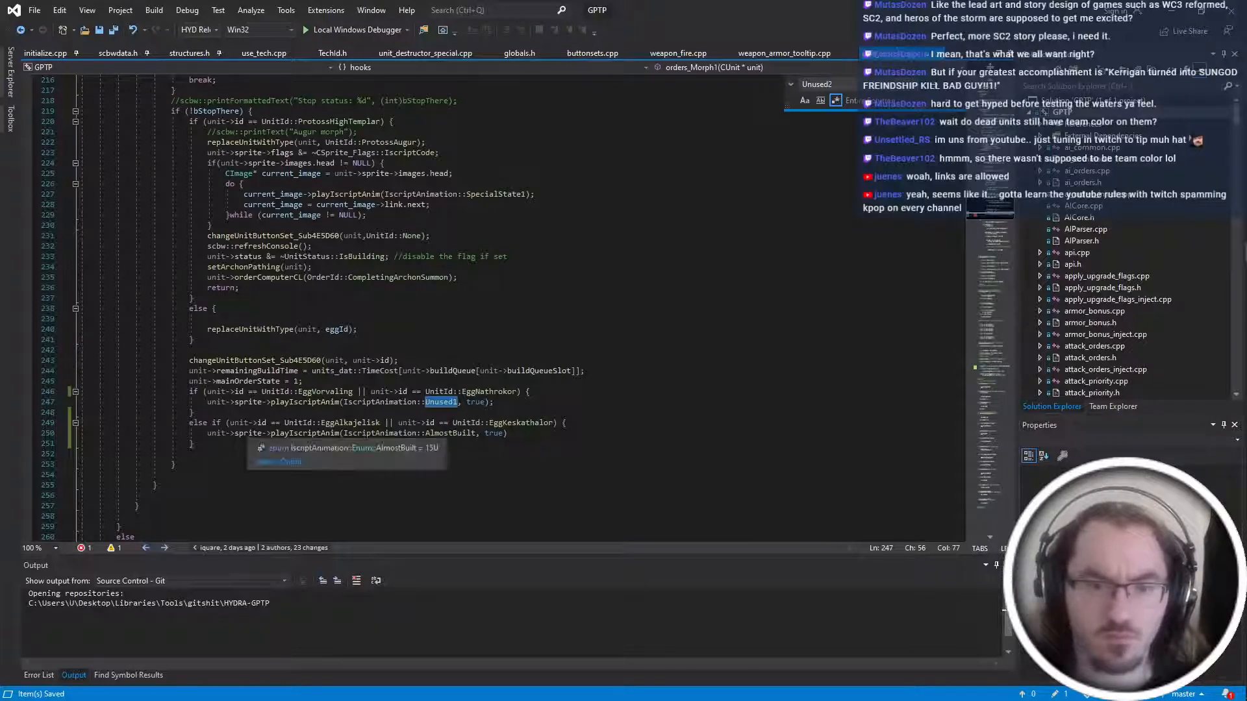
{"action": "left_click", "coordinate": [528, 433]}
{"action": "type", "text": ";"}
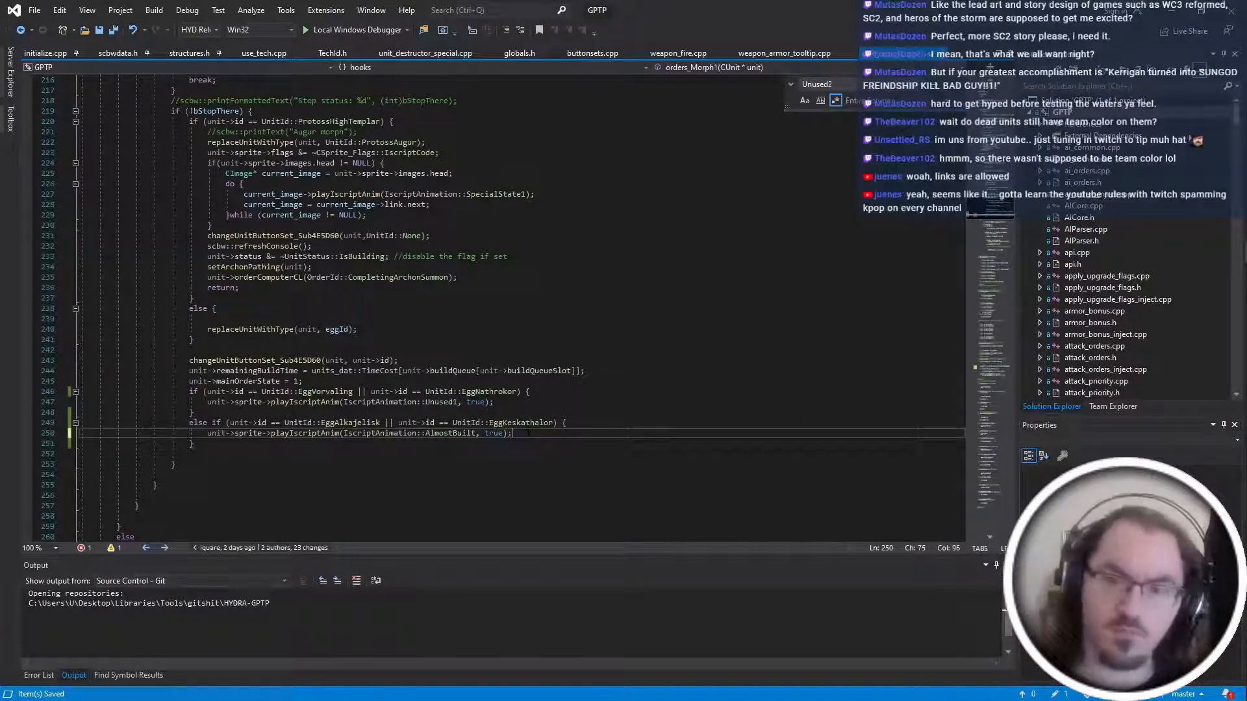
{"action": "left_click", "coordinate": [585, 371]}
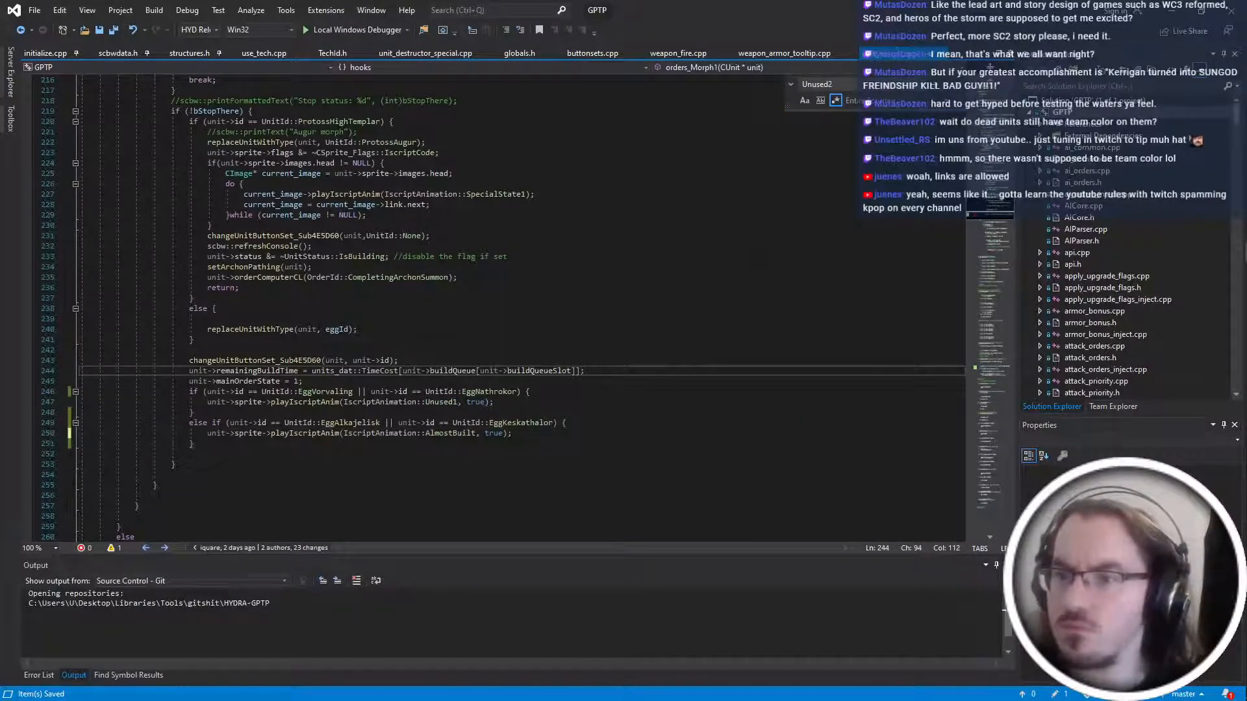
Search for Unused2 and examine the animation values in the IscriptAnimation enum.
{"action": "key", "text": "ctrl+f"}
{"action": "scroll", "coordinate": [853, 458], "scroll_direction": "up", "scroll_amount": 9}
{"action": "key", "text": "Return"}
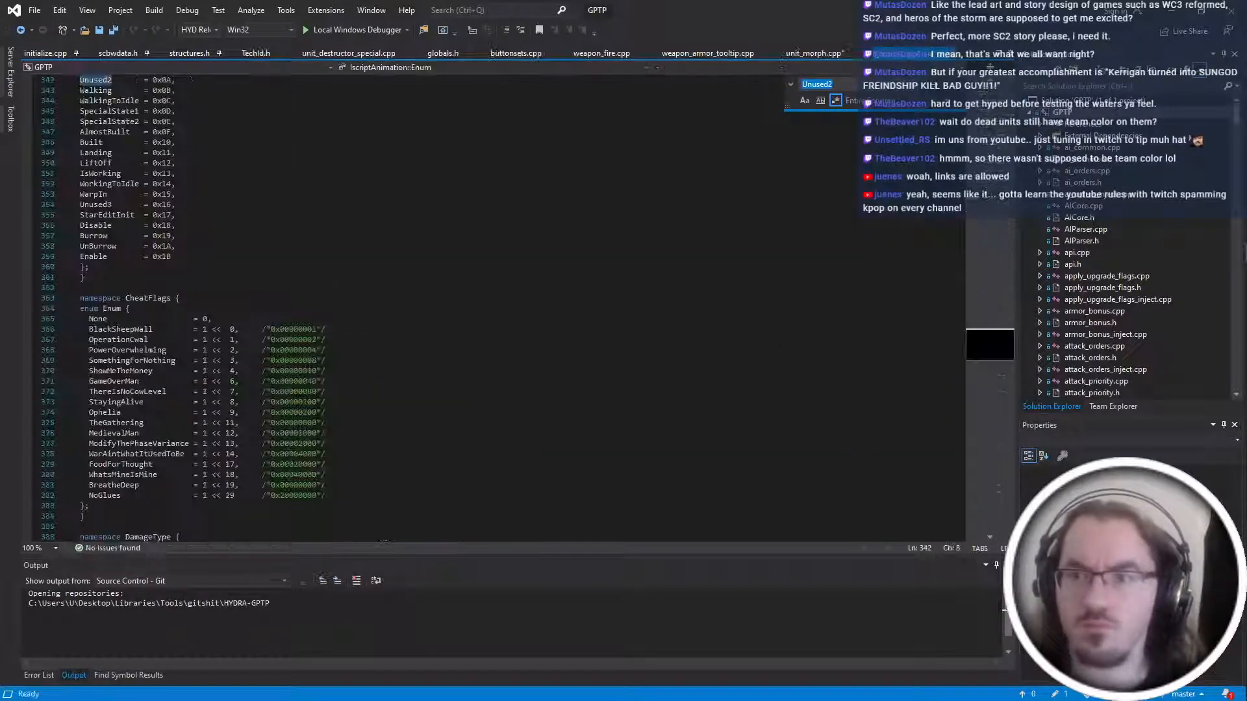
{"action": "key", "text": "ctrl+minus"}
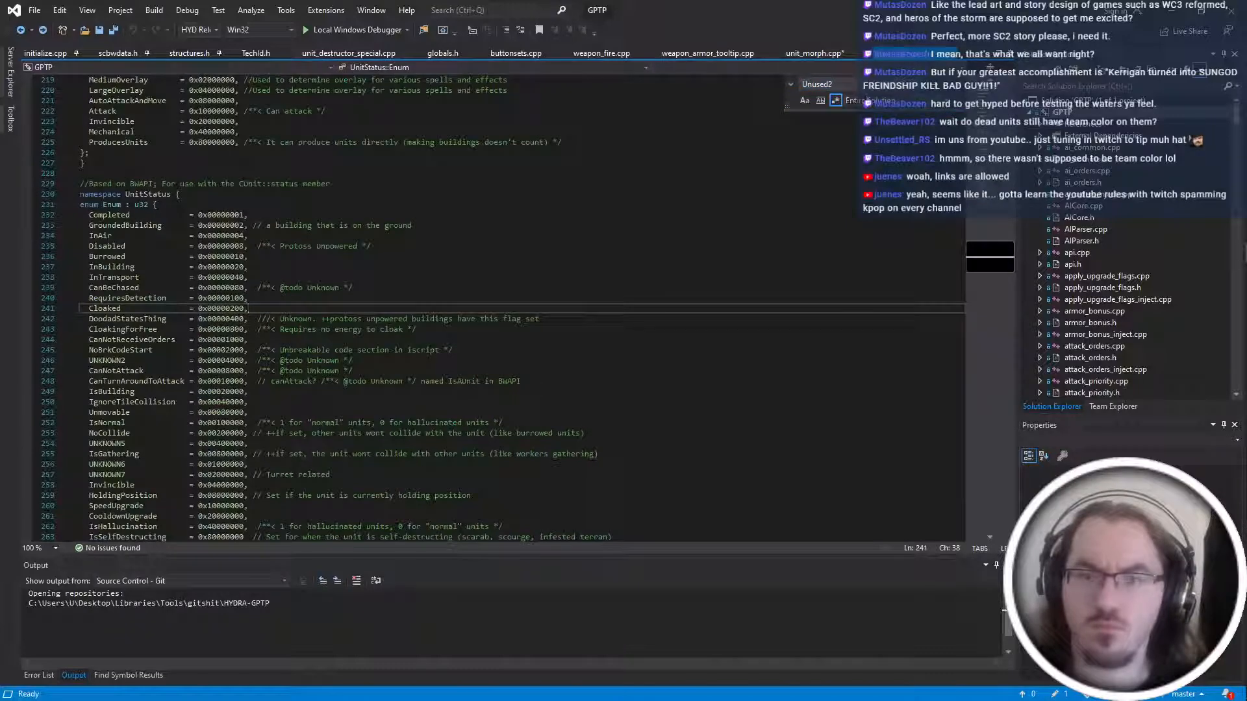
{"action": "left_click", "coordinate": [867, 101]}
{"action": "left_click", "coordinate": [873, 124]}
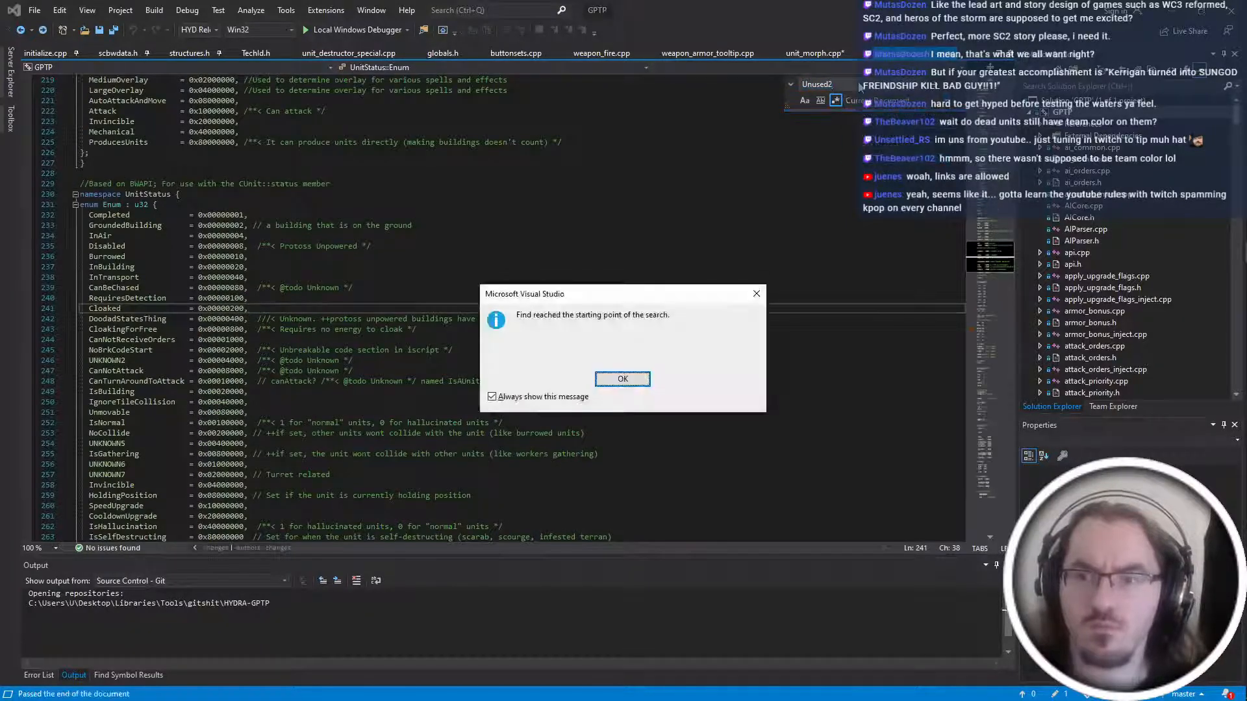
{"action": "key", "text": "Return"}
{"action": "key", "text": "Down"}
{"action": "key", "text": "Down"}
{"action": "key", "text": "Down"}
{"action": "left_click", "coordinate": [991, 345]}
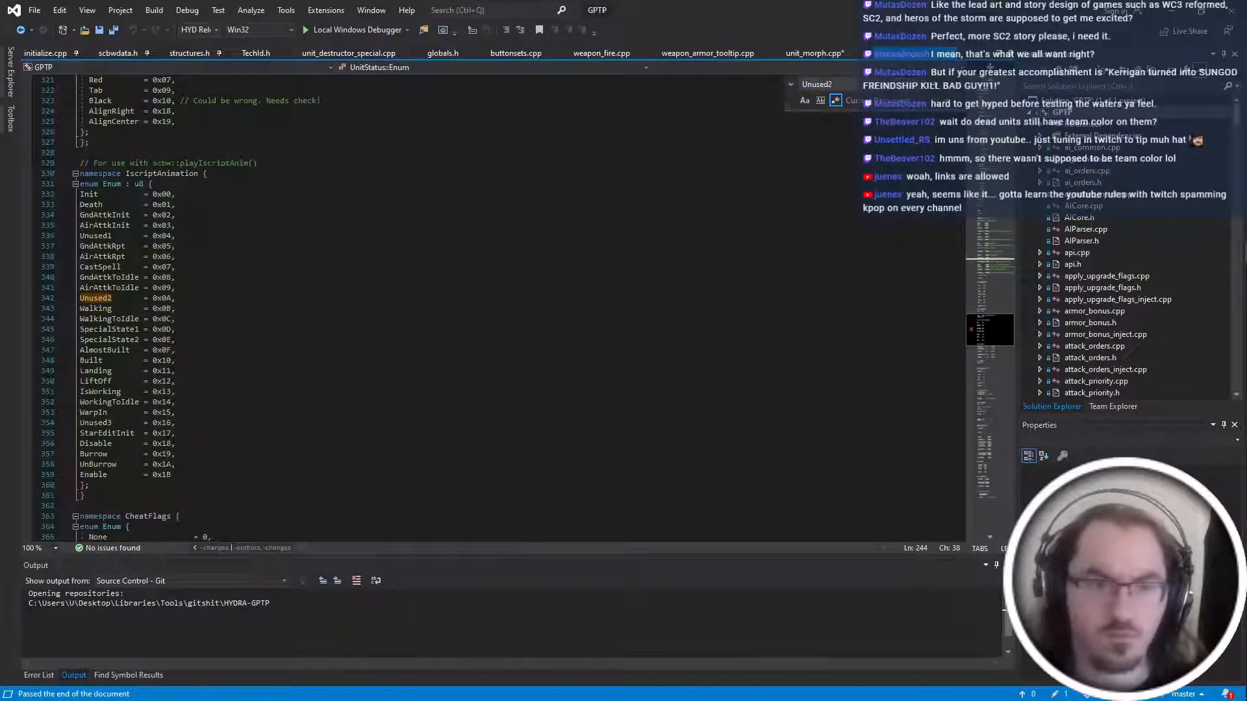
Return to unit_morph.cpp, search for "Unused" to reach the egg animation conditions, and save the file.
{"action": "left_click", "coordinate": [814, 53]}
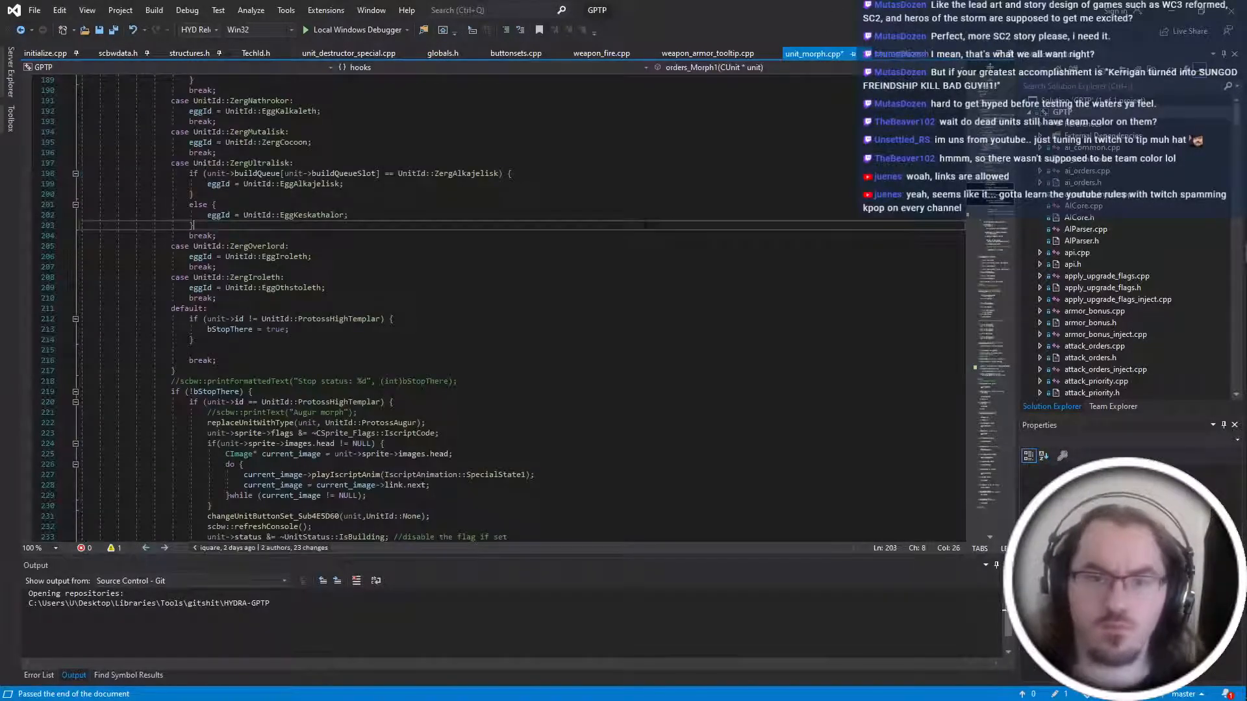
{"action": "key", "text": "ctrl+f"}
{"action": "type", "text": "limit"}
{"action": "key", "text": "ctrl+a"}
{"action": "type", "text": "Unused2\";"}
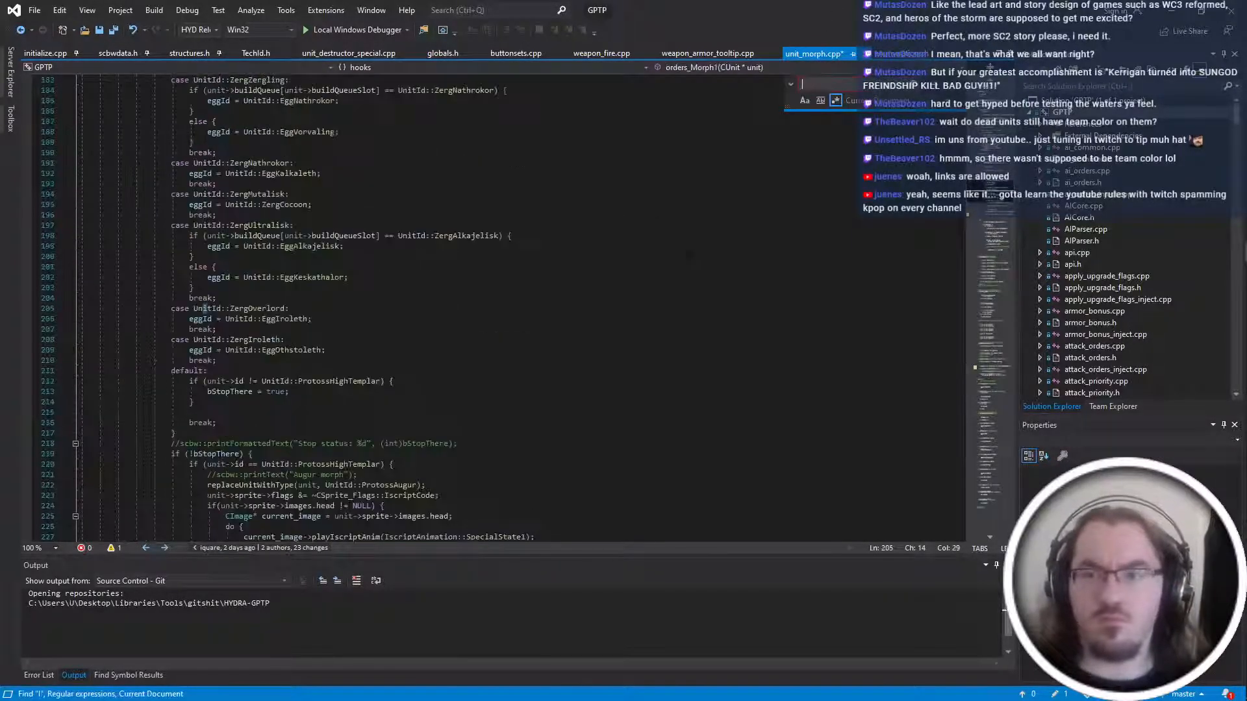
{"action": "key", "text": "BackSpace"}
{"action": "key", "text": "BackSpace"}
{"action": "key", "text": "BackSpace"}
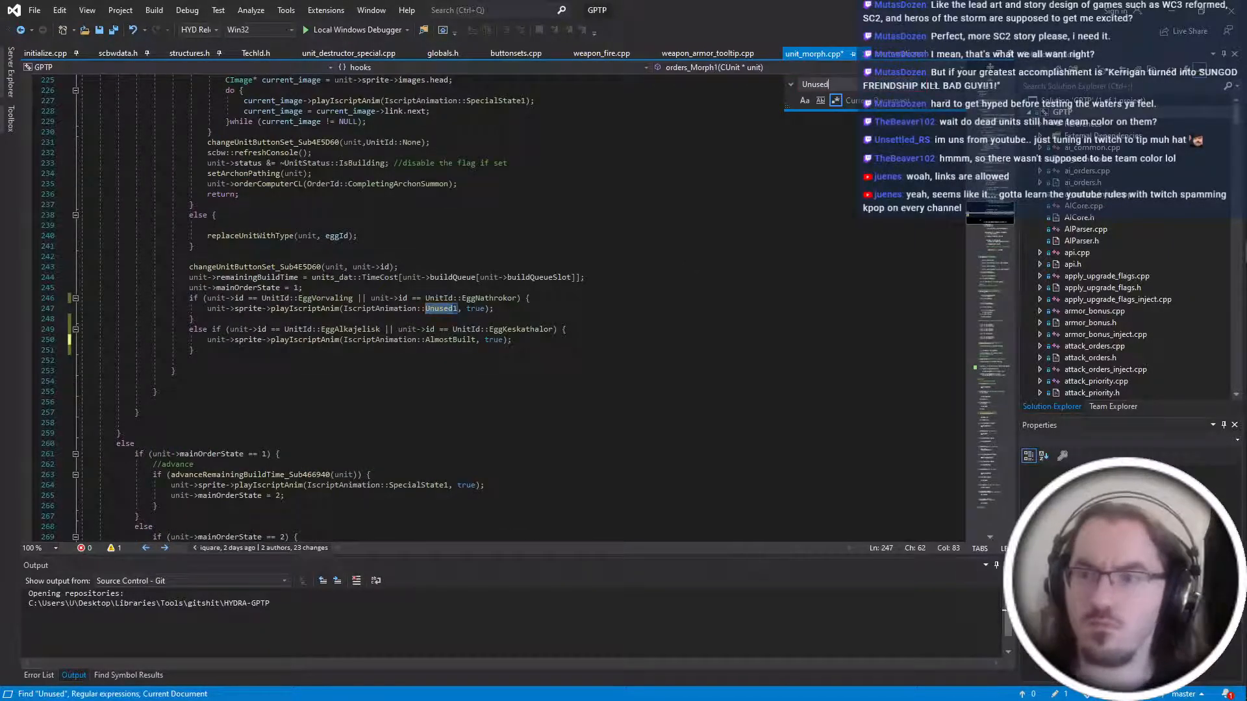
{"action": "left_click", "coordinate": [532, 298]}
{"action": "left_click", "coordinate": [519, 340]}
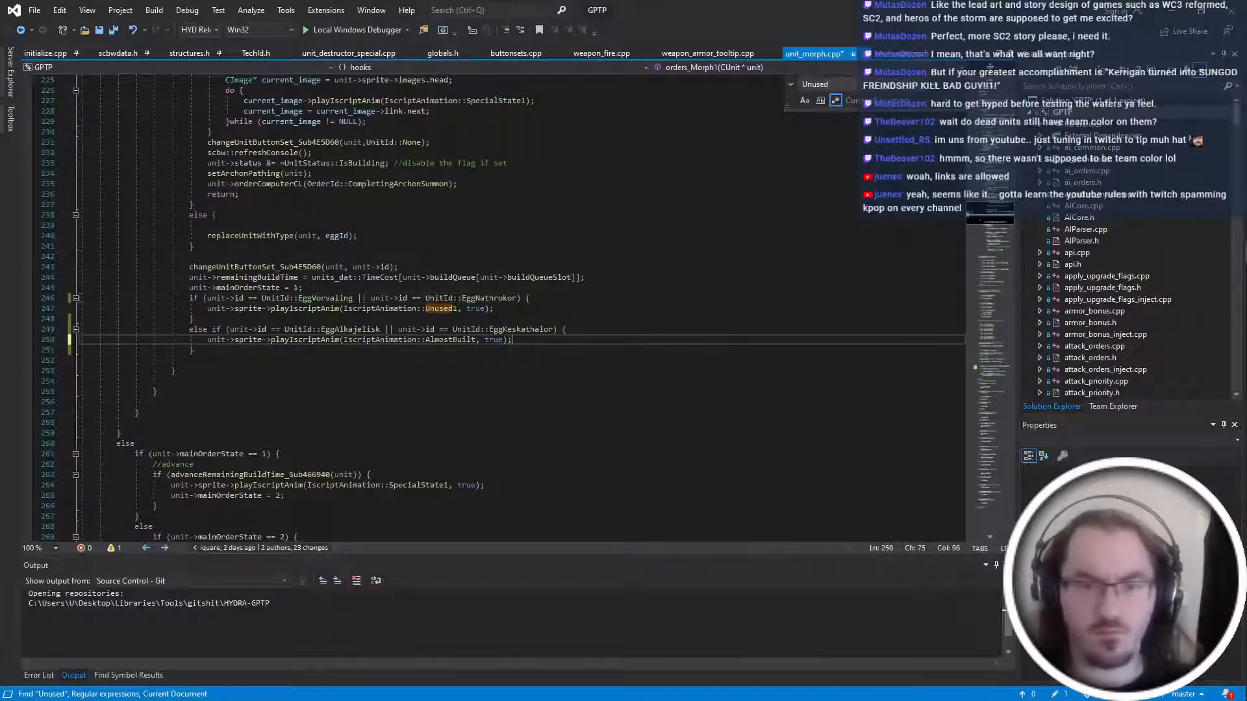
{"action": "key", "text": "ctrl+s"}
Compare the LurkerEggUnused2 block in iscript.txt with the egg animation conditions in unit_morph.cpp, and return to Notepad++.
{"action": "key", "text": "alt+Tab"}
{"action": "key", "text": "alt+Tab"}
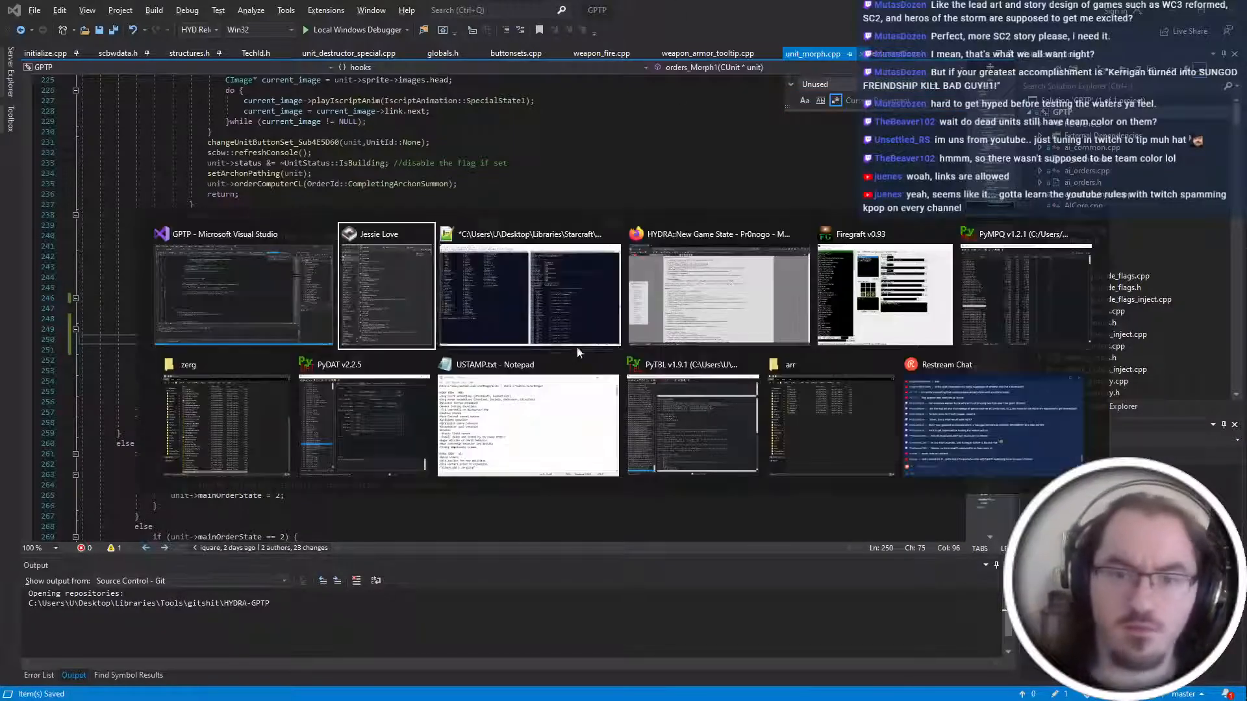
{"action": "scroll", "coordinate": [929, 373], "scroll_direction": "down", "scroll_amount": 7}
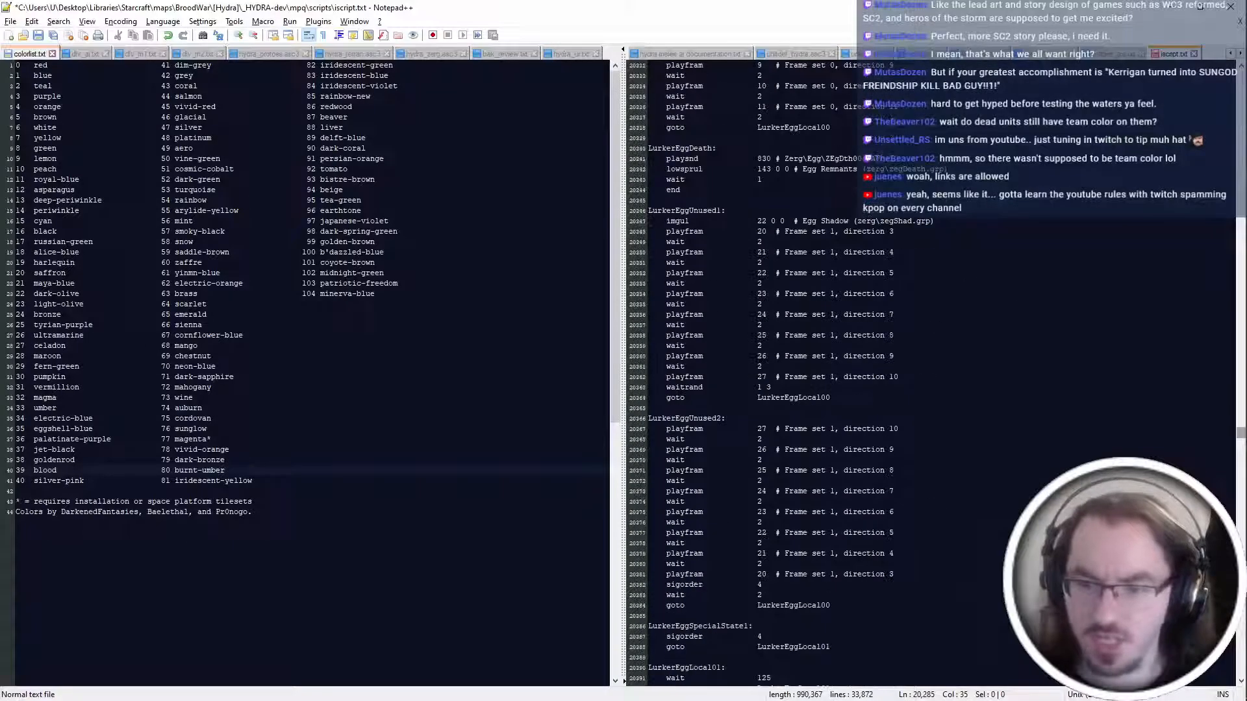
{"action": "double_click", "coordinate": [688, 418]}
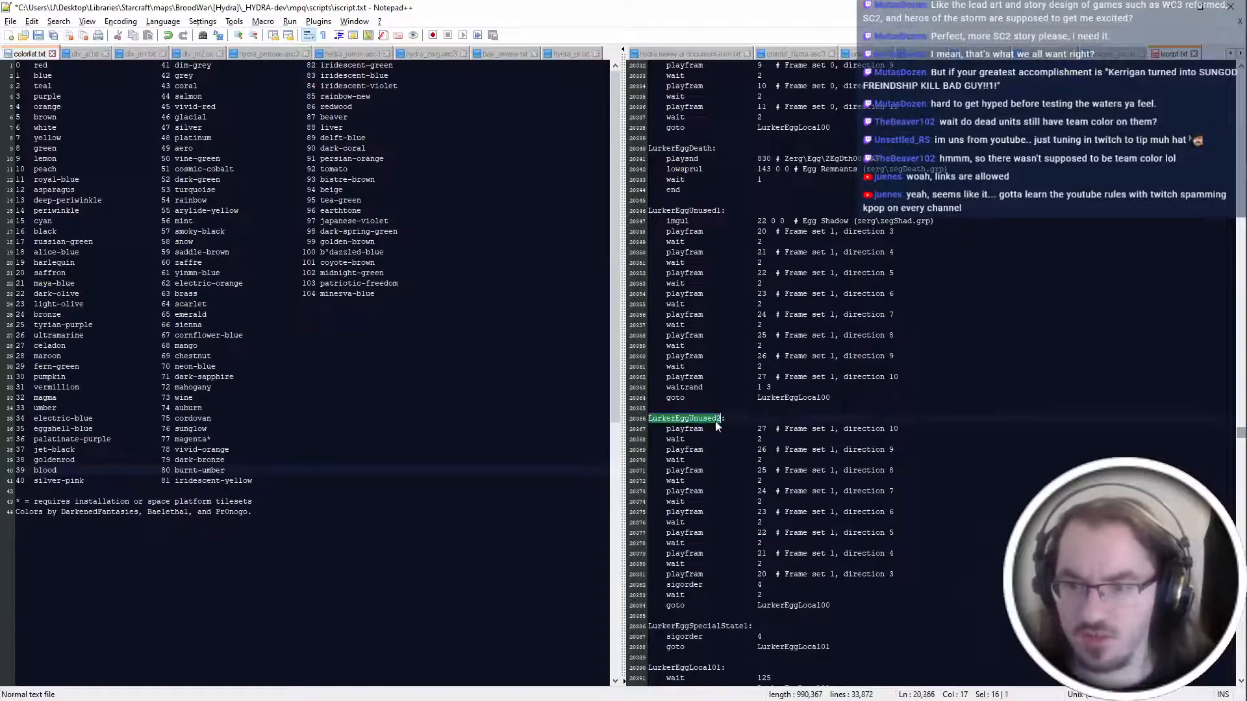
{"action": "scroll", "coordinate": [688, 418], "scroll_direction": "up", "scroll_amount": 20}
{"action": "scroll", "coordinate": [929, 374], "scroll_direction": "down", "scroll_amount": 20}
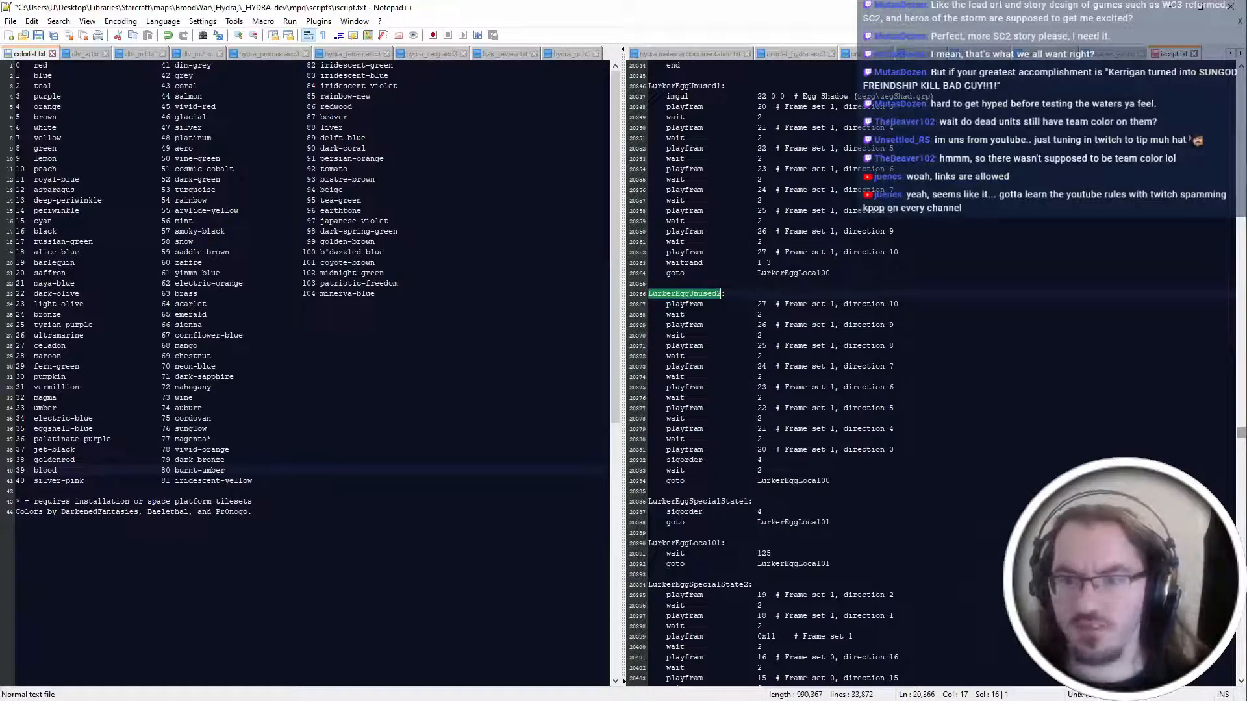
{"action": "left_click", "coordinate": [767, 471]}
{"action": "key", "text": "alt+Tab"}
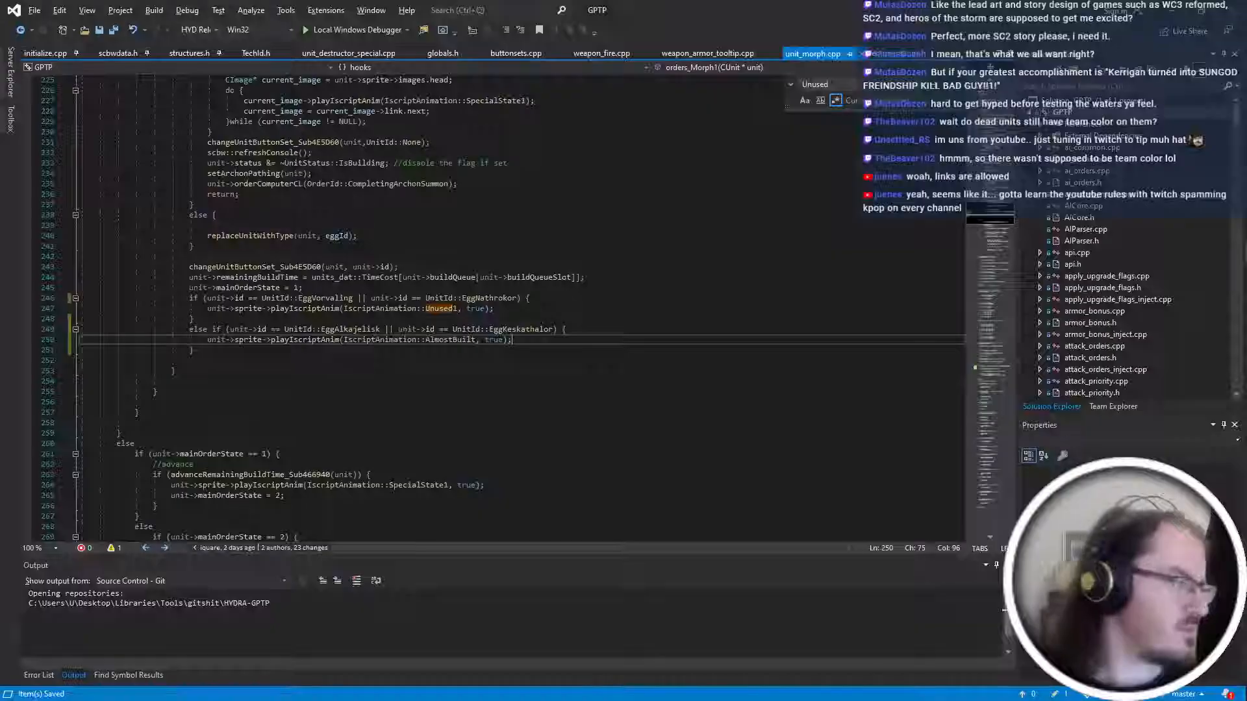
{"action": "scroll", "coordinate": [494, 309], "scroll_direction": "up", "scroll_amount": 4}
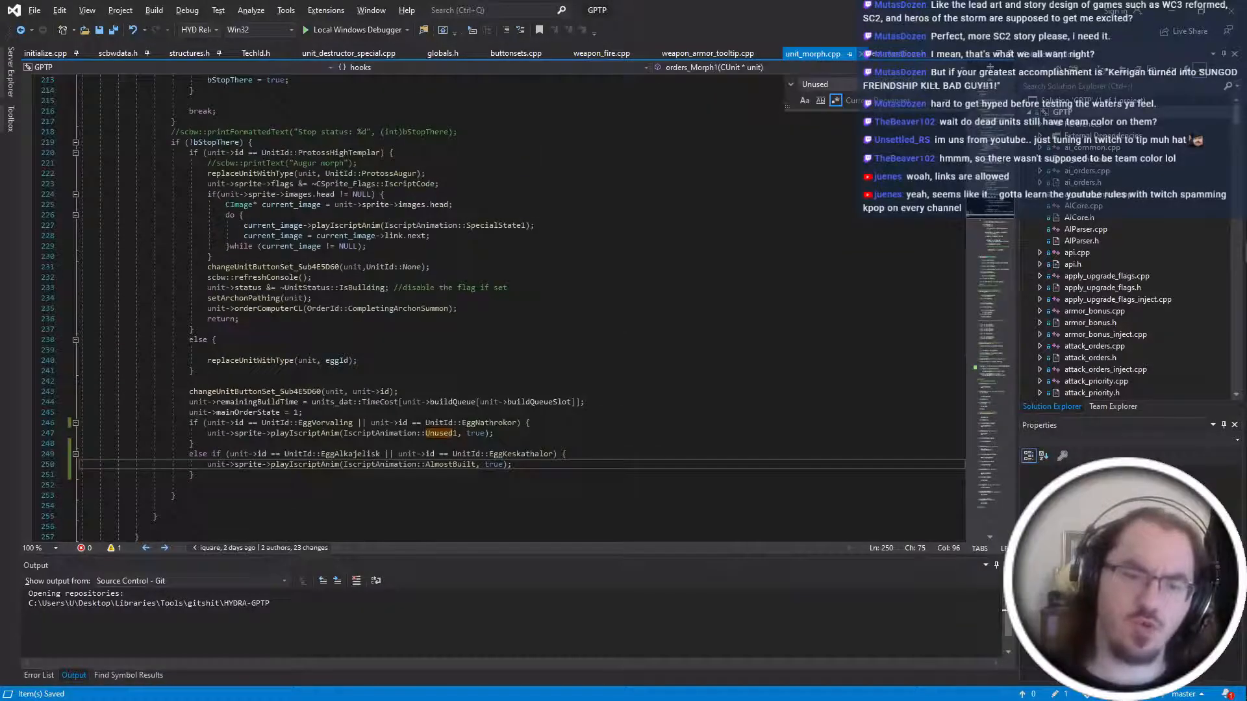
{"action": "left_click", "coordinate": [189, 485]}
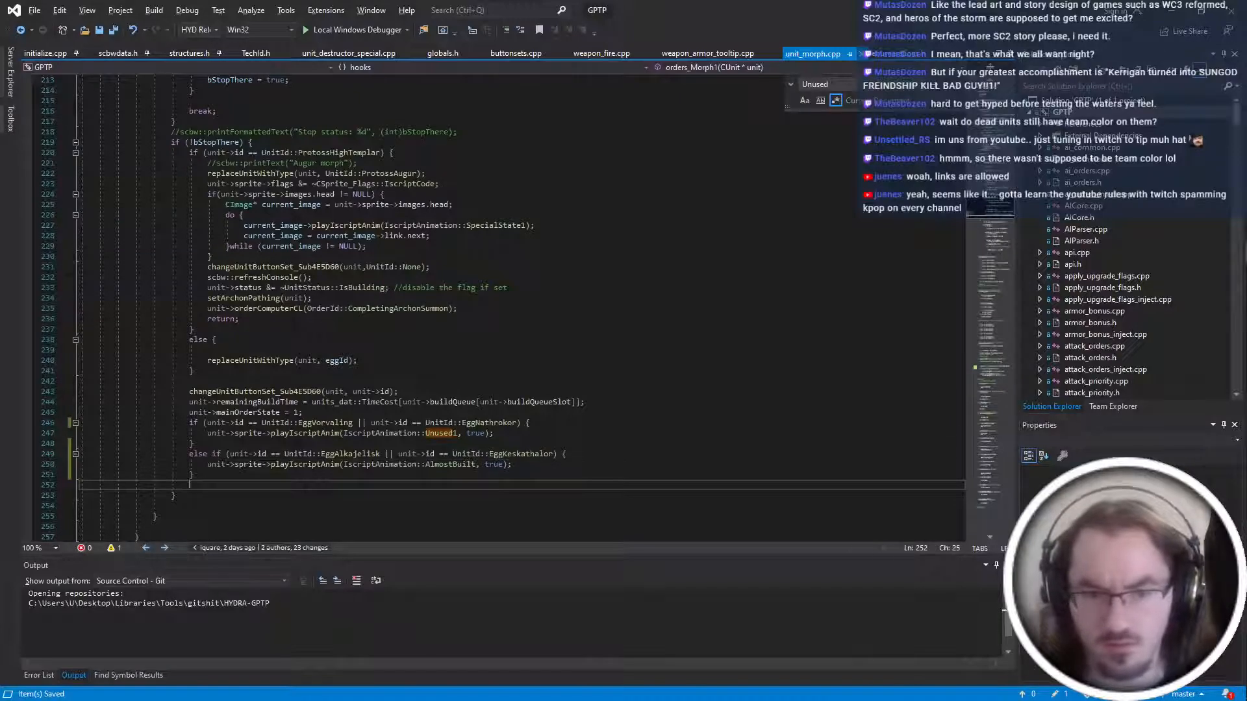
{"action": "left_click", "coordinate": [303, 413]}
{"action": "left_click", "coordinate": [195, 444]}
{"action": "left_click", "coordinate": [190, 485]}
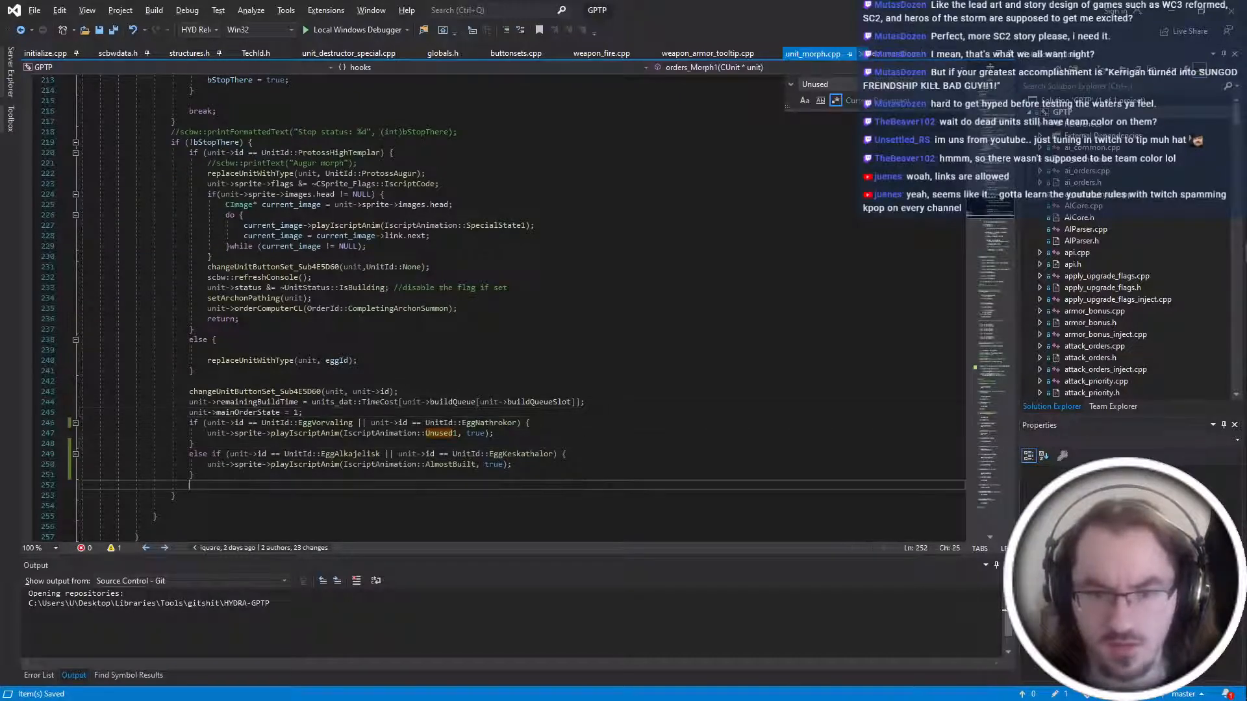
{"action": "key", "text": "alt+Tab"}
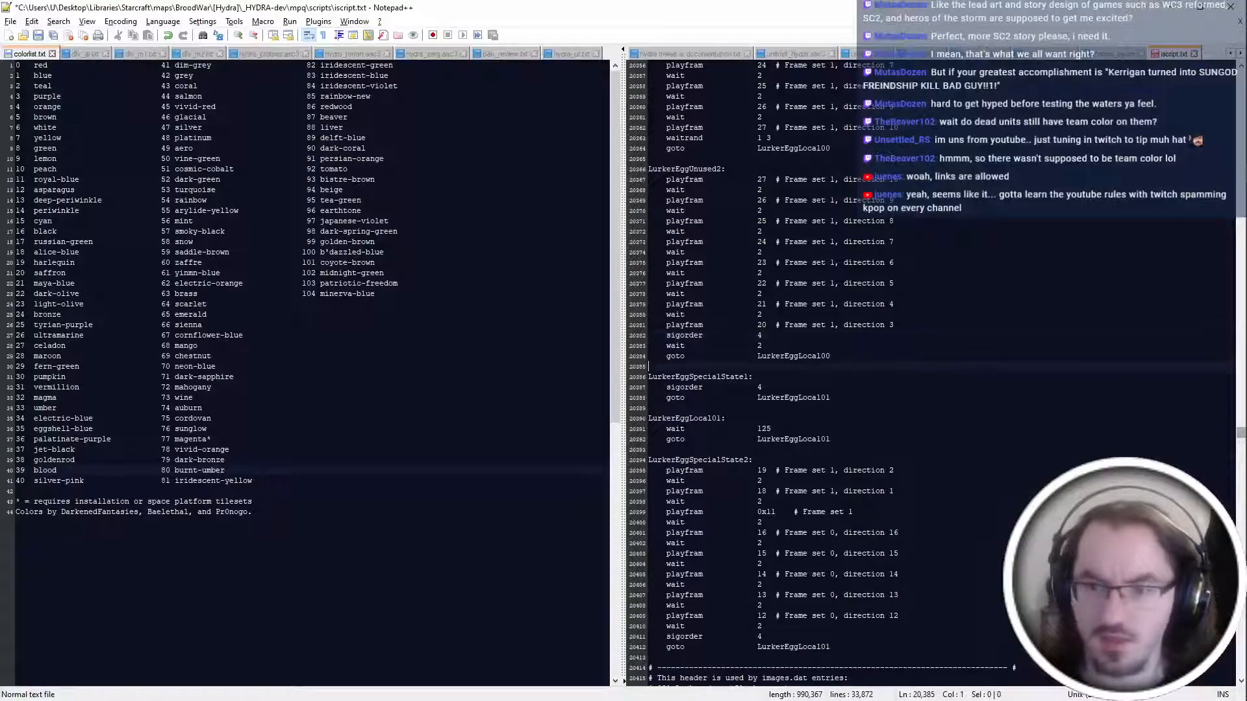
{"action": "scroll", "coordinate": [929, 370], "scroll_direction": "up", "scroll_amount": 3}
{"action": "scroll", "coordinate": [928, 370], "scroll_direction": "down", "scroll_amount": 6}
{"action": "left_click", "coordinate": [834, 553]}
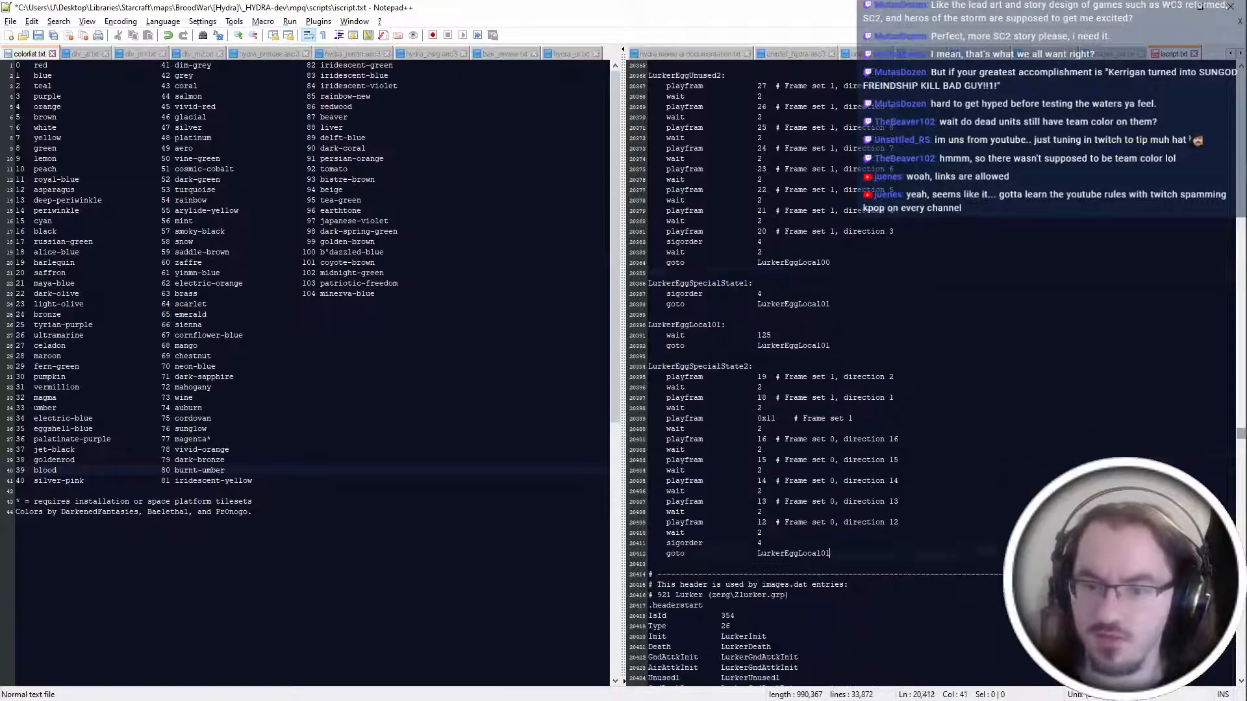
{"action": "key", "text": "Return"}
{"action": "key", "text": "Return"}
{"action": "type", "text": "LurkerEggAlmostB"}
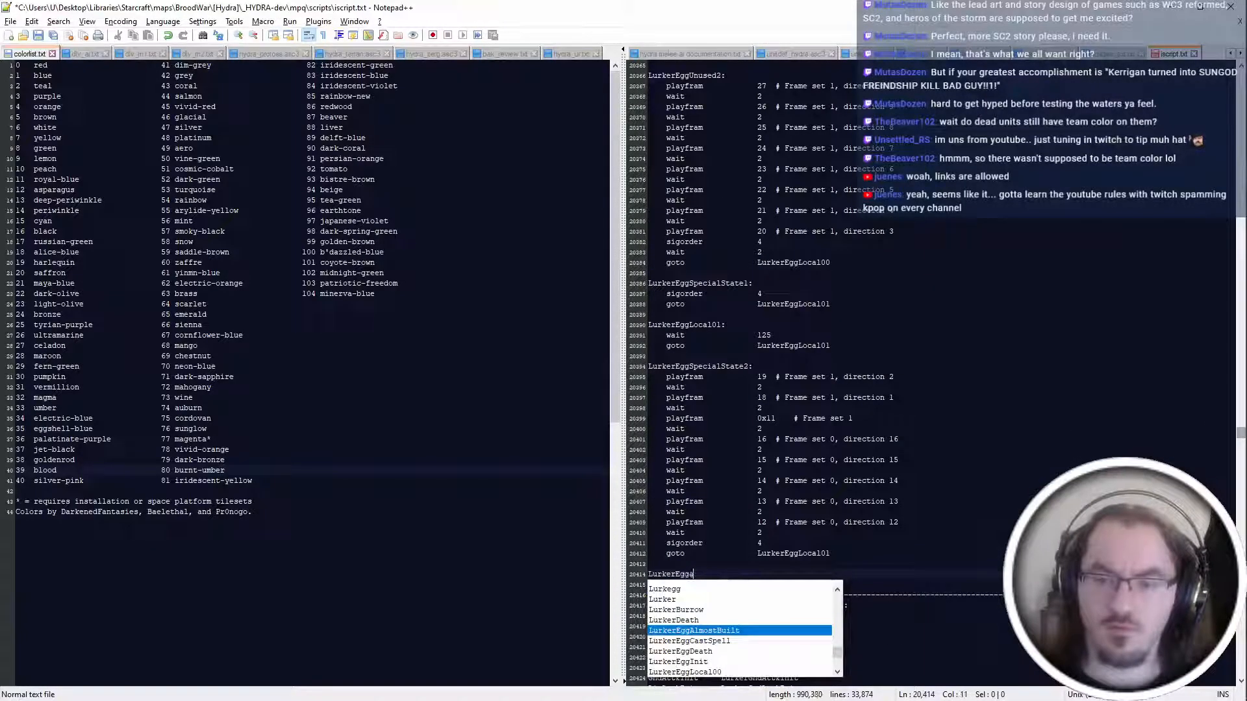
{"action": "key", "text": "Return"}
{"action": "type", "text": ":"}
{"action": "key", "text": "Return"}
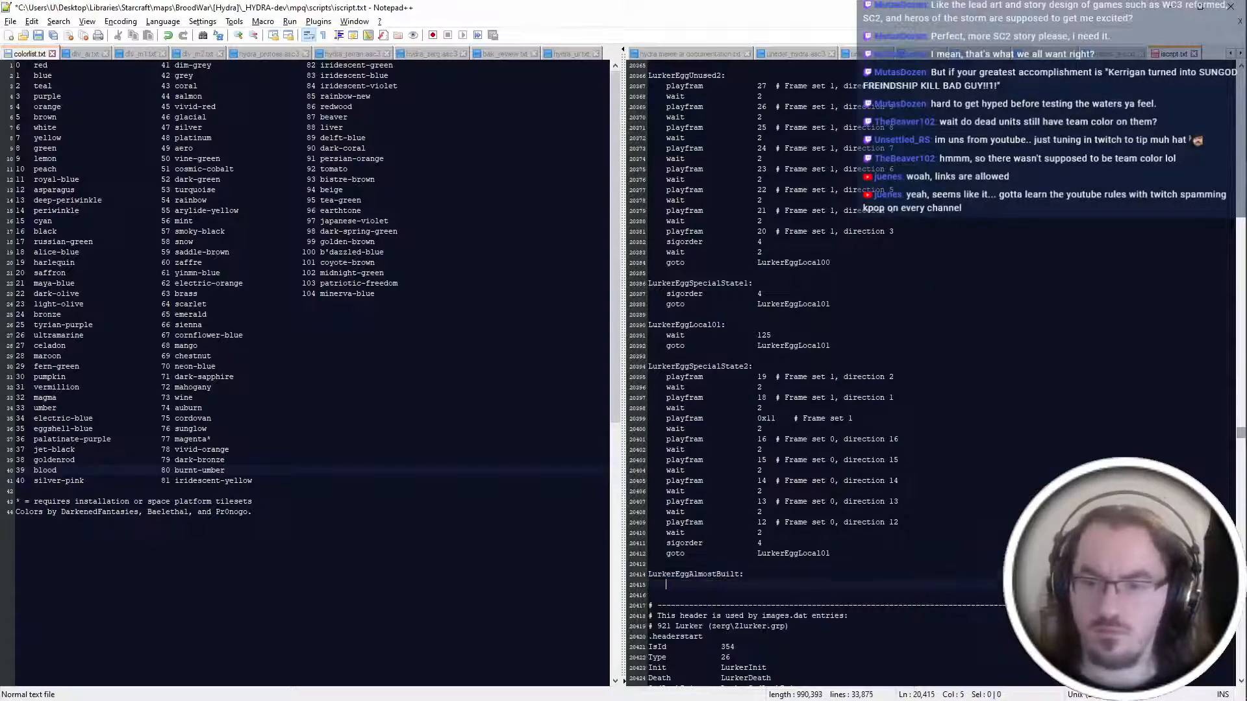
{"action": "key", "text": "ctrl+z"}
{"action": "key", "text": "ctrl+z"}
{"action": "key", "text": "ctrl+z"}
{"action": "key", "text": "ctrl+z"}
{"action": "key", "text": "ctrl+z"}
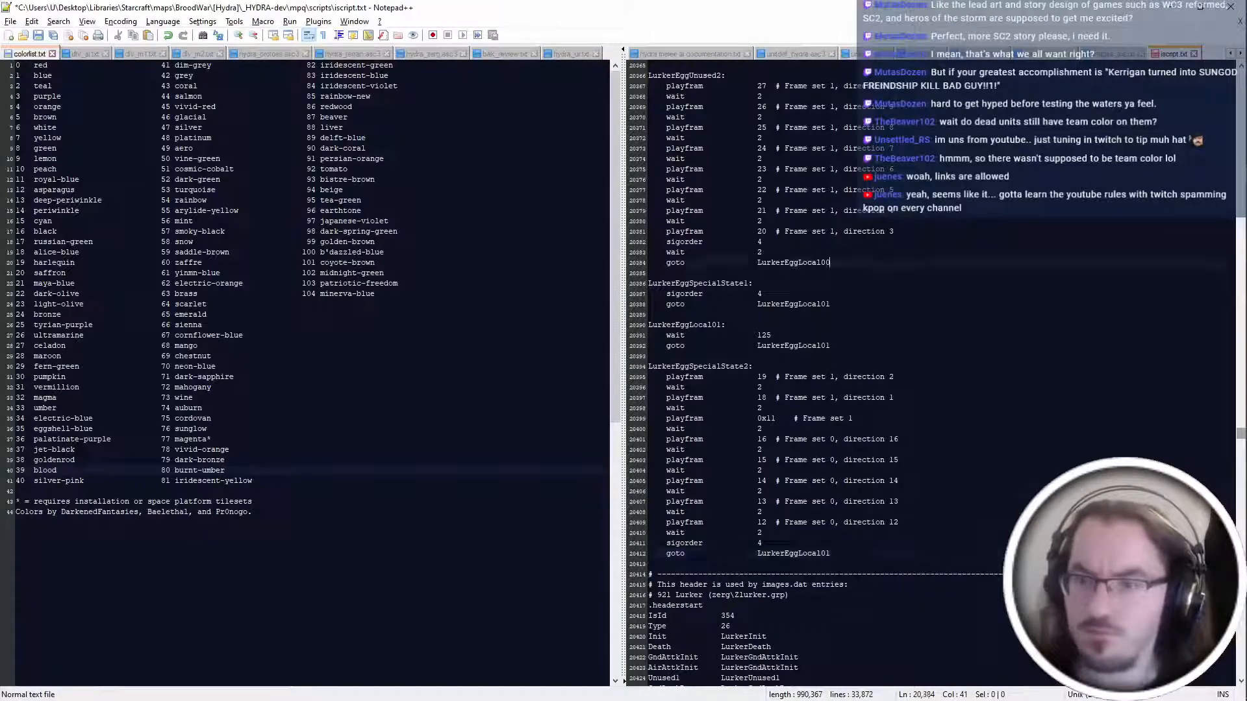
Add a LurkerEggAlmostBuilt: label below the LurkerEggUnused2 block and start it with an imgul line of 22 0 0.
{"action": "key", "text": "ctrl+y"}
{"action": "key", "text": "ctrl+y"}
{"action": "key", "text": "ctrl+y"}
{"action": "key", "text": "ctrl+y"}
{"action": "key", "text": "ctrl+y"}
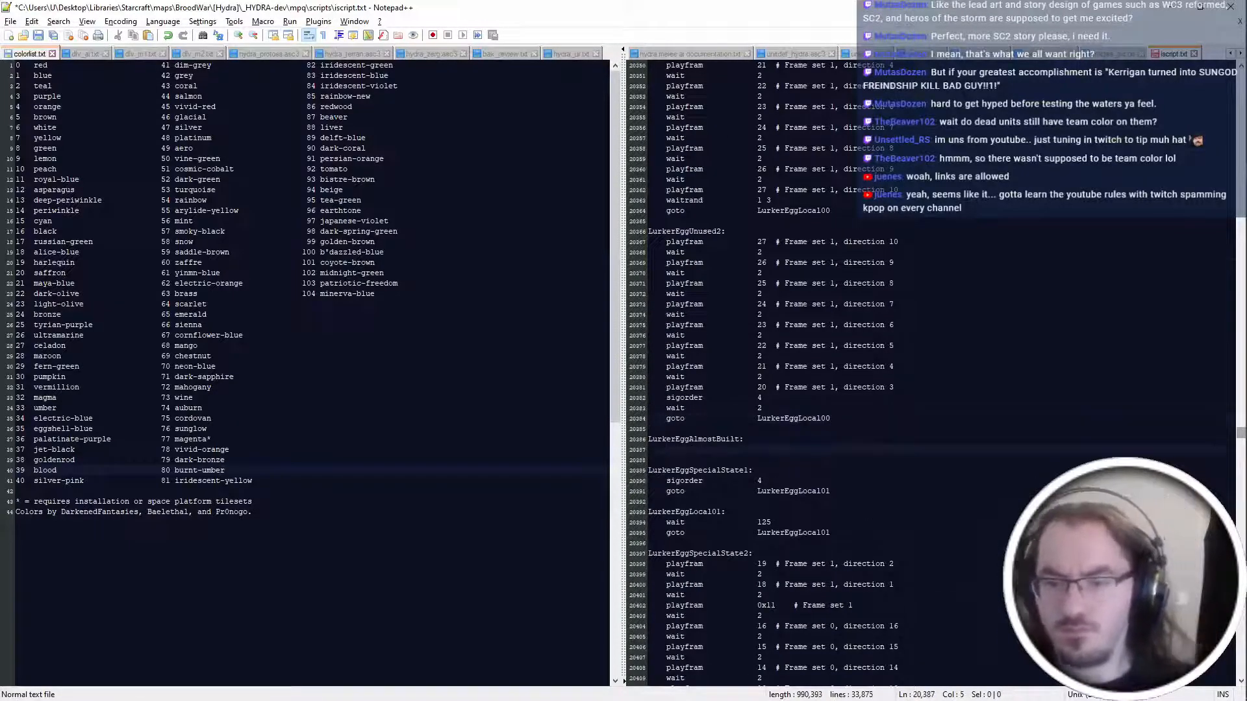
{"action": "scroll", "coordinate": [929, 373], "scroll_direction": "up", "scroll_amount": 5}
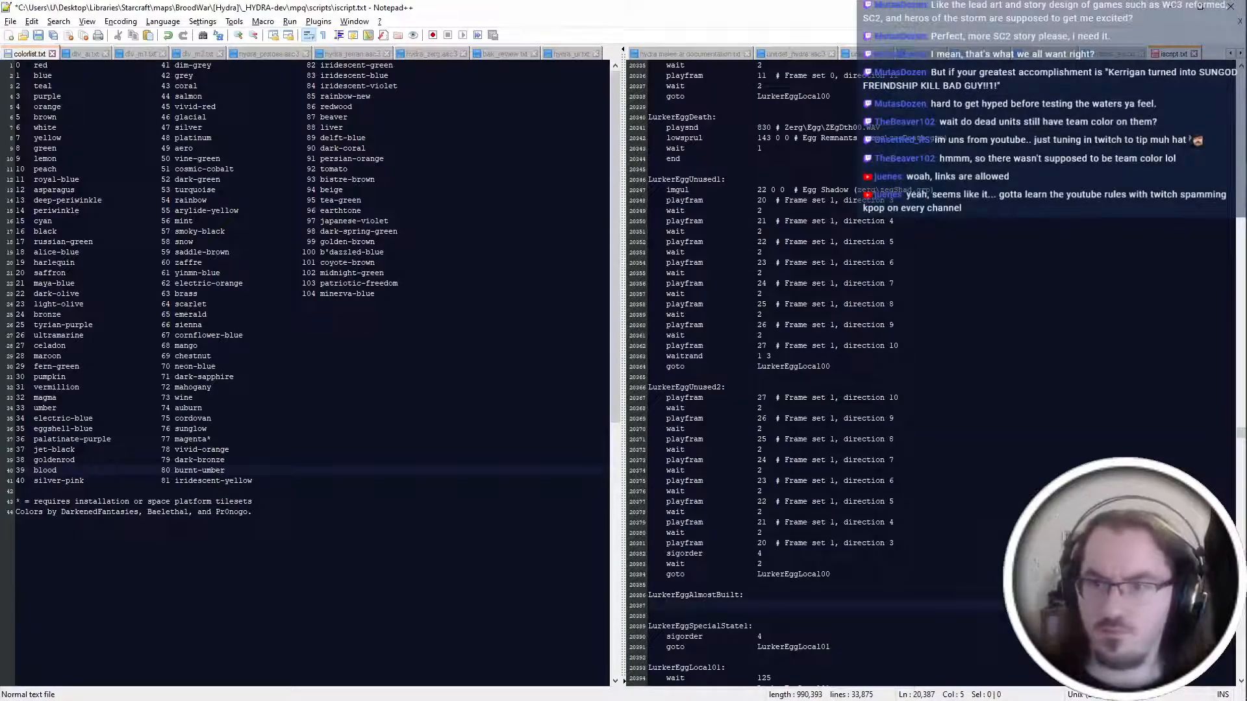
{"action": "type", "text": "imgul"}
{"action": "key", "text": "Tab"}
{"action": "key", "text": "Tab"}
{"action": "key", "text": "Tab"}
{"action": "key", "text": "Tab"}
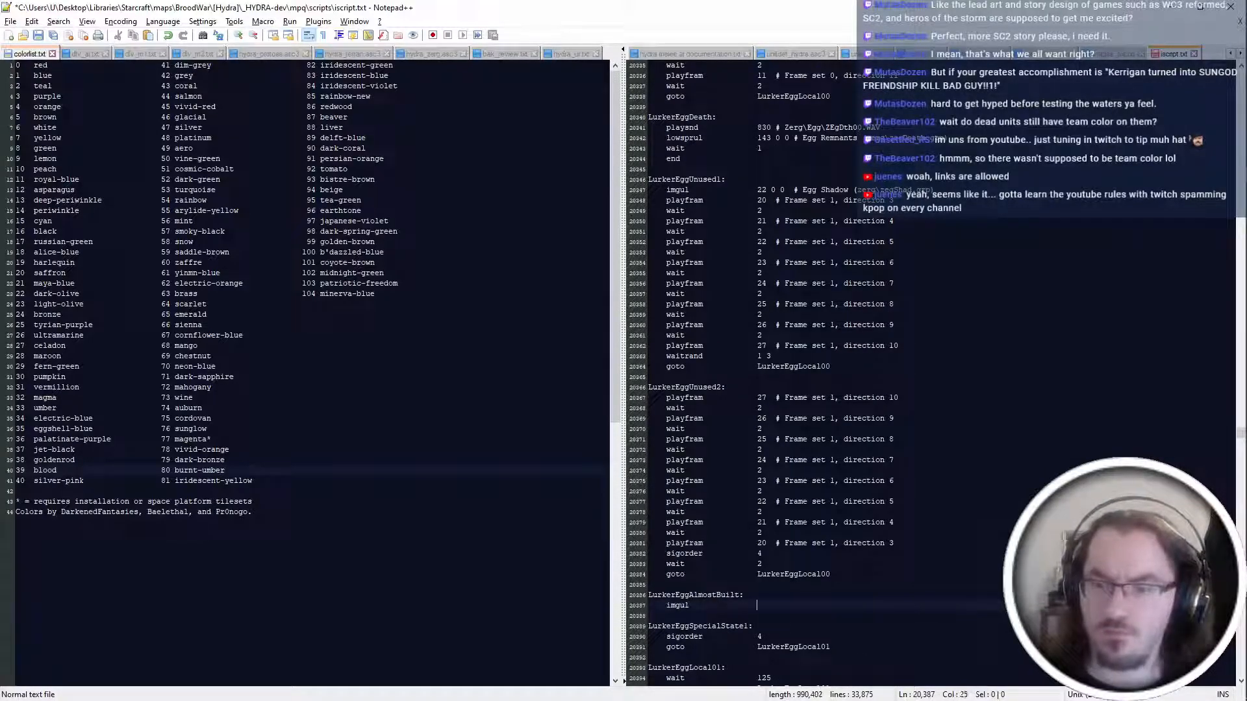
{"action": "type", "text": "22 0 0#"}
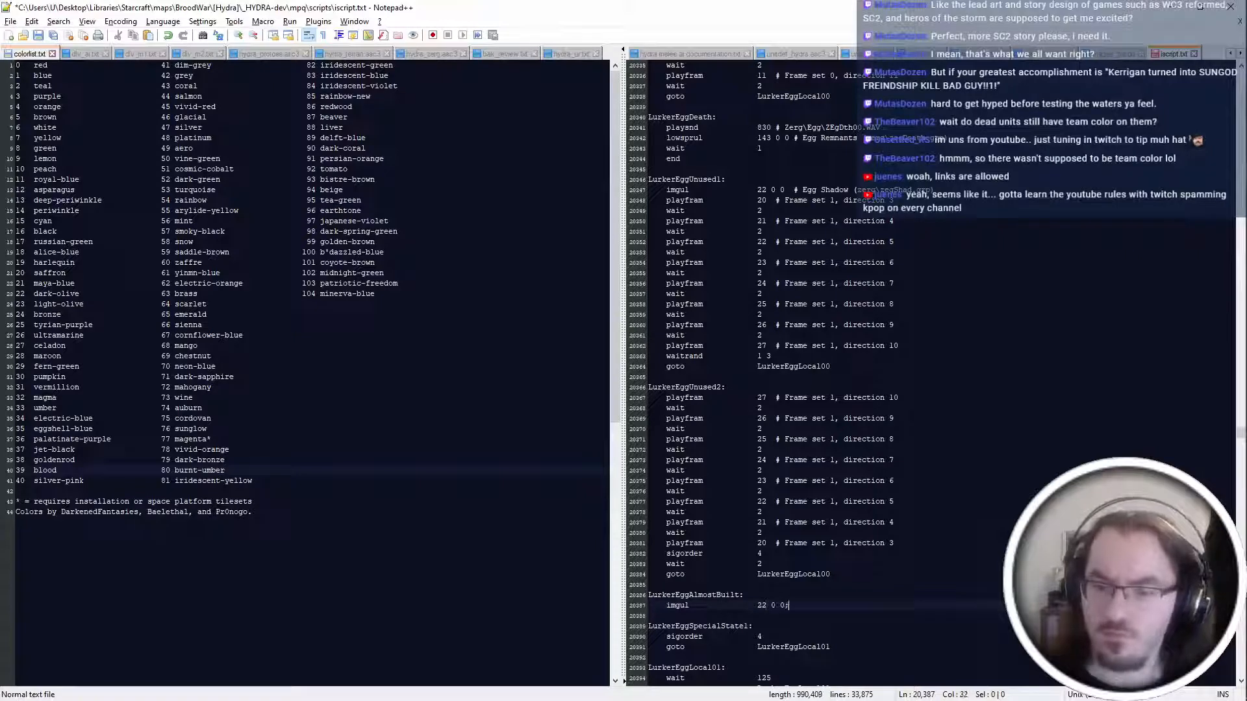
Copy the LurkerEggUnused1 lines from the first playfram through goto LurkerEggLocal00 into LurkerEggAlmostBuilt, below its imgul line.
{"action": "key", "text": "Return"}
{"action": "type", "text": "playfram"}
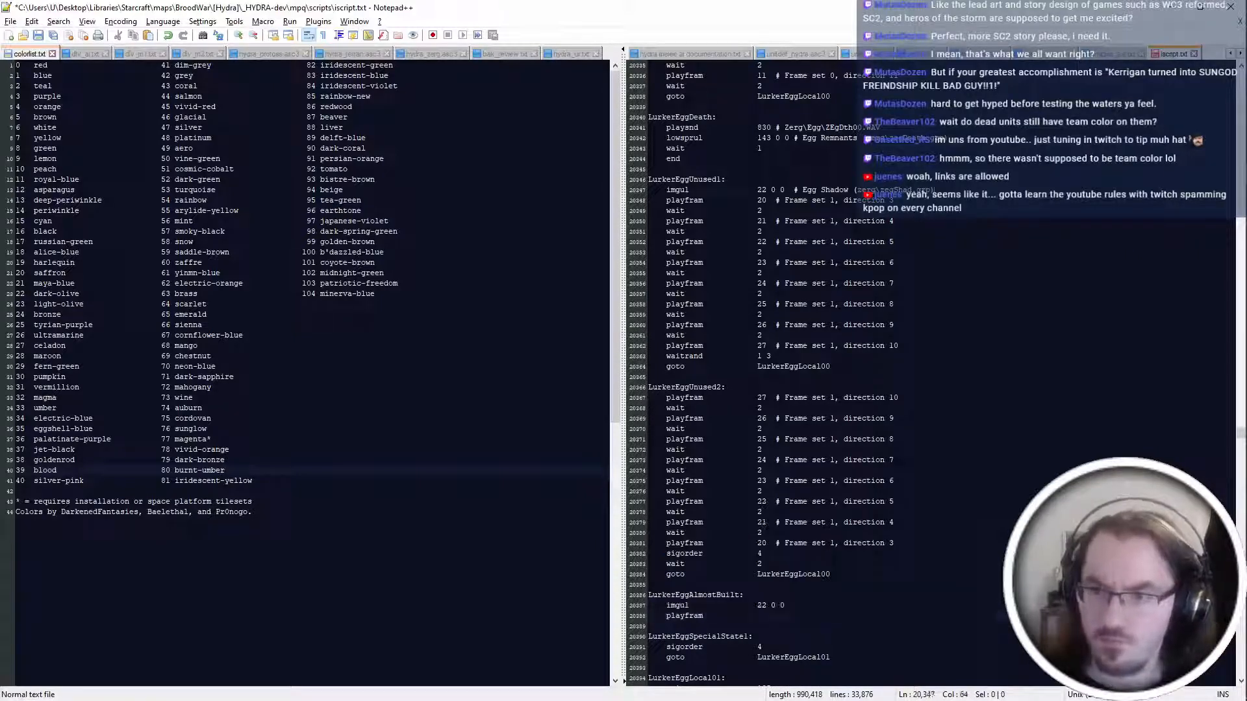
{"action": "left_click_drag", "start_coordinate": [647, 200], "coordinate": [832, 366]}
{"action": "key", "text": "ctrl+c"}
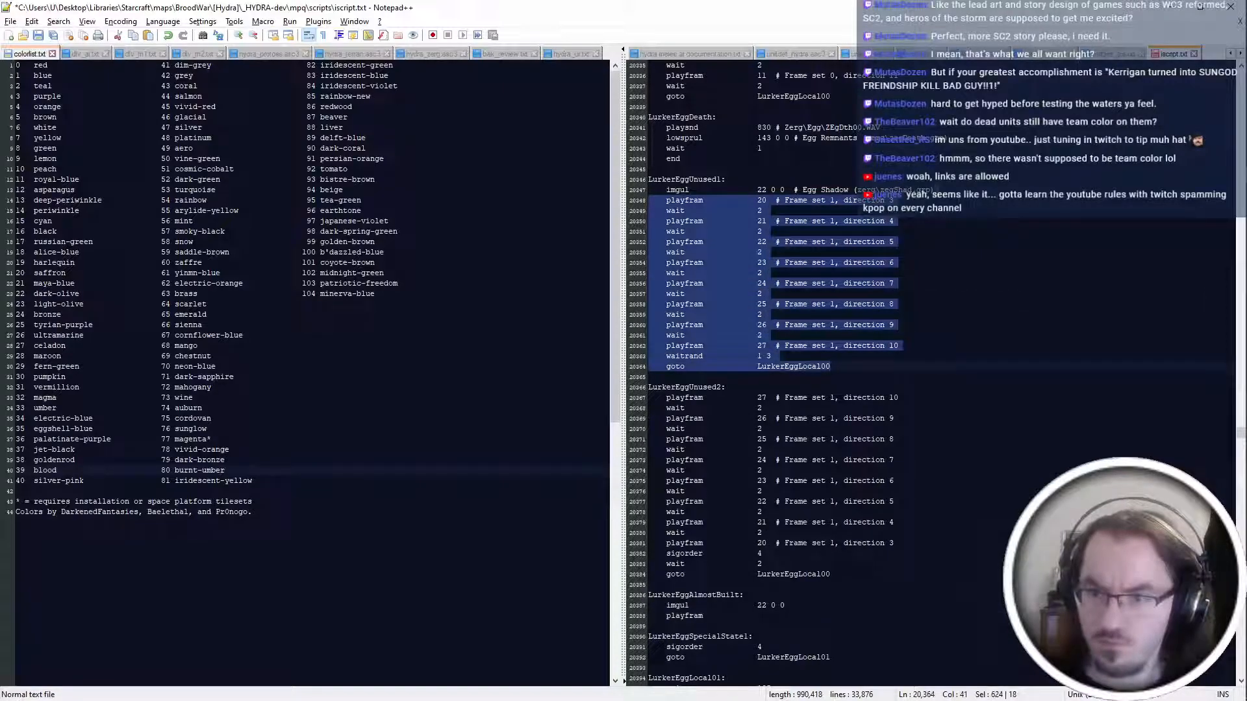
{"action": "left_click", "coordinate": [704, 616]}
{"action": "left_click_drag", "start_coordinate": [704, 616], "coordinate": [648, 616]}
{"action": "key", "text": "ctrl+v"}
{"action": "left_click", "coordinate": [765, 585]}
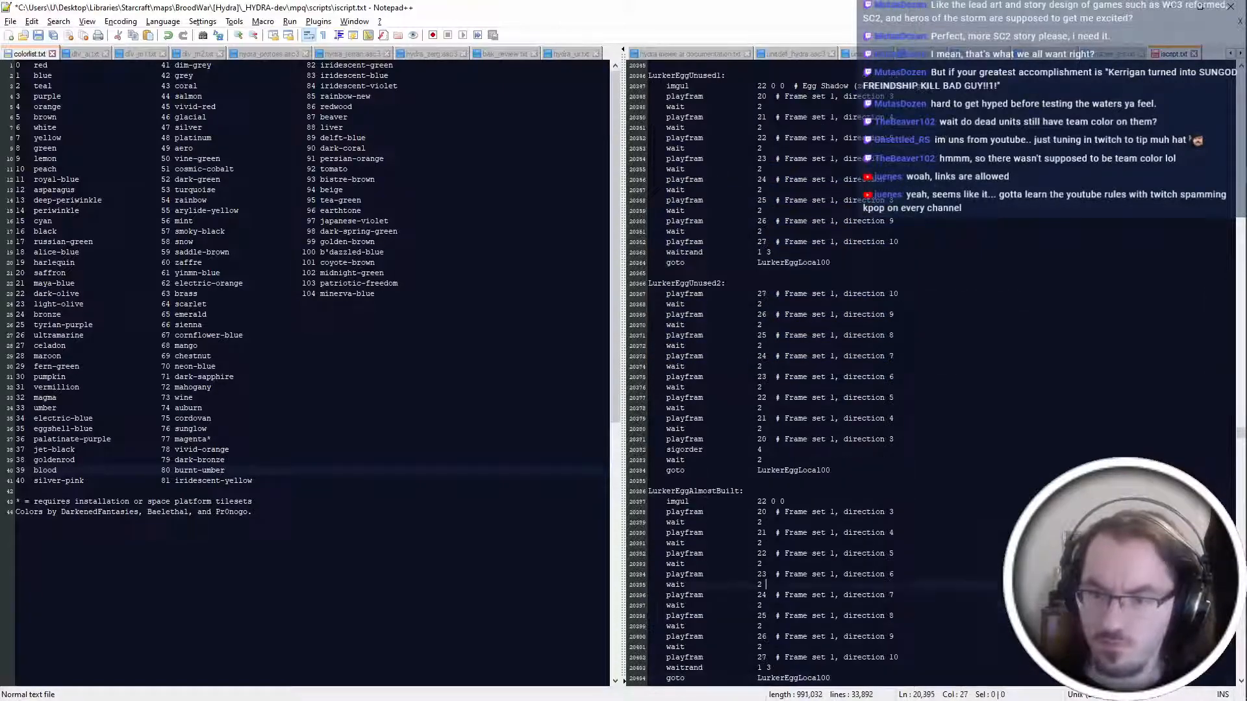
Delete the "# Frame set" comments after all playfram values in the LurkerEggAlmostBuilt block.
{"action": "mouse_move", "coordinate": [764, 512]}
{"action": "left_mouse_down"}
{"action": "mouse_move", "coordinate": [894, 512]}
{"action": "mouse_move", "coordinate": [747, 533]}
{"action": "mouse_move", "coordinate": [770, 533]}
{"action": "left_mouse_up"}
{"action": "key", "text": "Delete"}
{"action": "key", "text": "Delete"}
{"action": "left_click_drag", "start_coordinate": [894, 553], "coordinate": [770, 574]}
{"action": "key", "text": "Delete"}
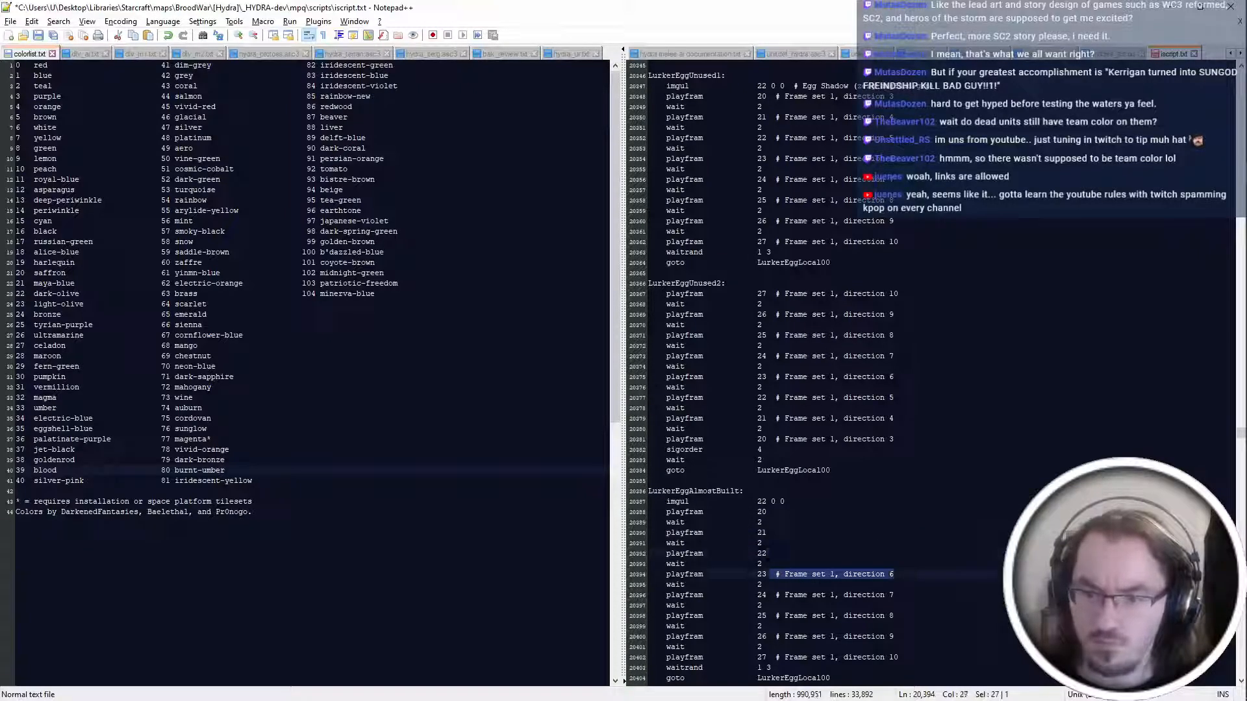
{"action": "key", "text": "Delete"}
{"action": "left_click_drag", "start_coordinate": [894, 595], "coordinate": [769, 663]}
{"action": "key", "text": "Delete"}
{"action": "key", "text": "Delete"}
{"action": "key", "text": "Delete"}
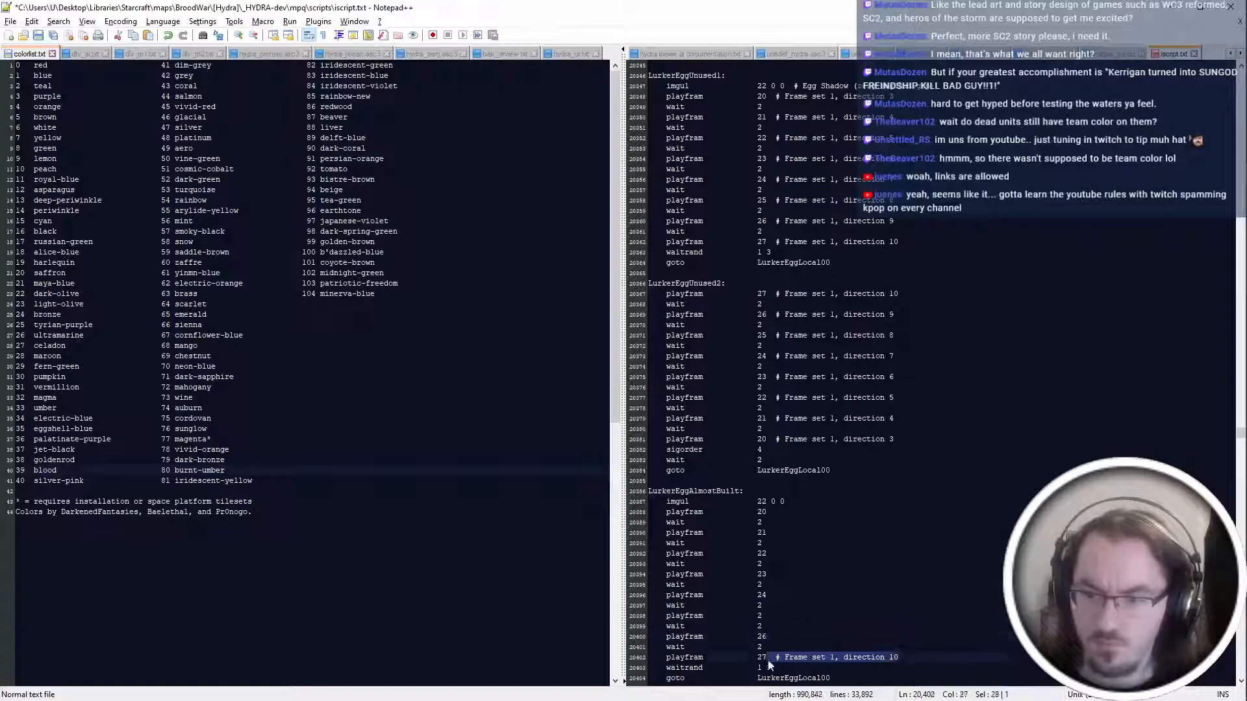
{"action": "key", "text": "Delete"}
Renumber the playfram values in LurkerEggAlmostBuilt in ascending order from 28 to 35.
{"action": "key", "text": "Up"}
{"action": "key", "text": "Up"}
{"action": "key", "text": "Up"}
{"action": "key", "text": "Up"}
{"action": "key", "text": "Up"}
{"action": "key", "text": "Up"}
{"action": "key", "text": "Up"}
{"action": "key", "text": "Up"}
{"action": "key", "text": "Up"}
{"action": "key", "text": "Up"}
{"action": "key", "text": "Up"}
{"action": "key", "text": "Up"}
{"action": "key", "text": "Up"}
{"action": "key", "text": "Up"}
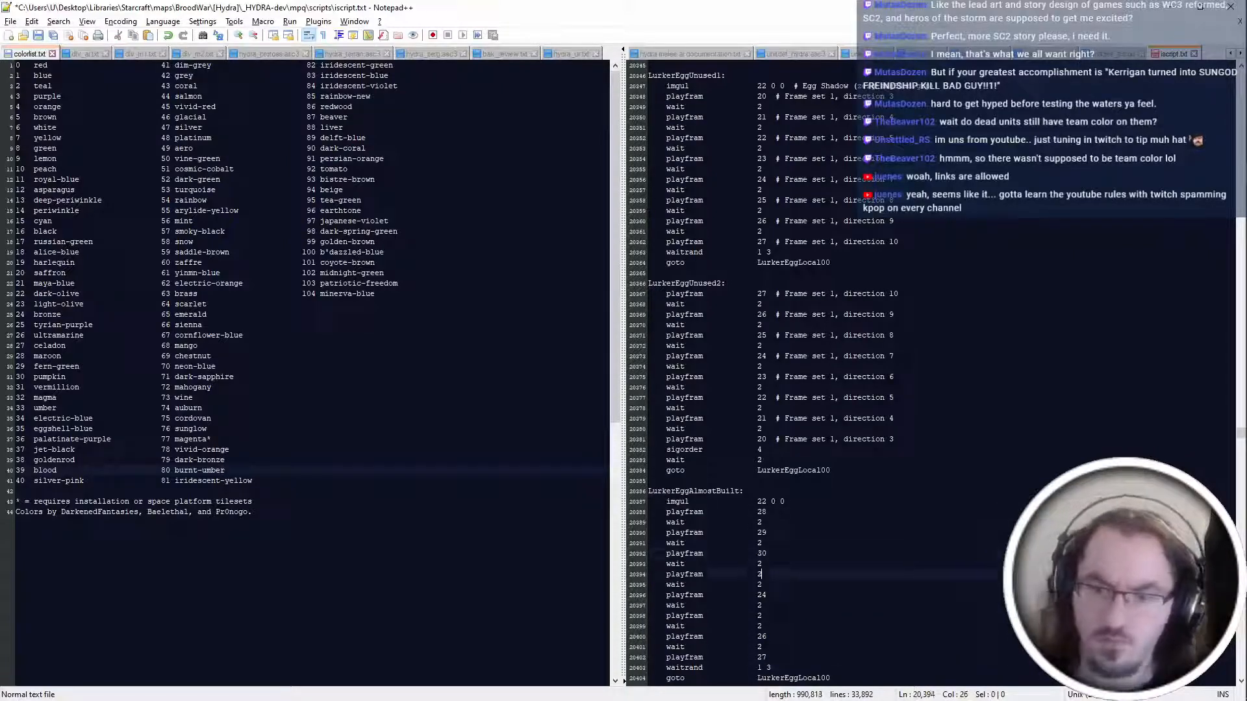
{"action": "key", "text": "BackSpace"}
{"action": "type", "text": "31"}
{"action": "key", "text": "Down"}
{"action": "key", "text": "Down"}
{"action": "key", "text": "Down"}
{"action": "key", "text": "Down"}
{"action": "key", "text": "BackSpace"}
{"action": "key", "text": "BackSpace"}
{"action": "key", "text": "BackSpace"}
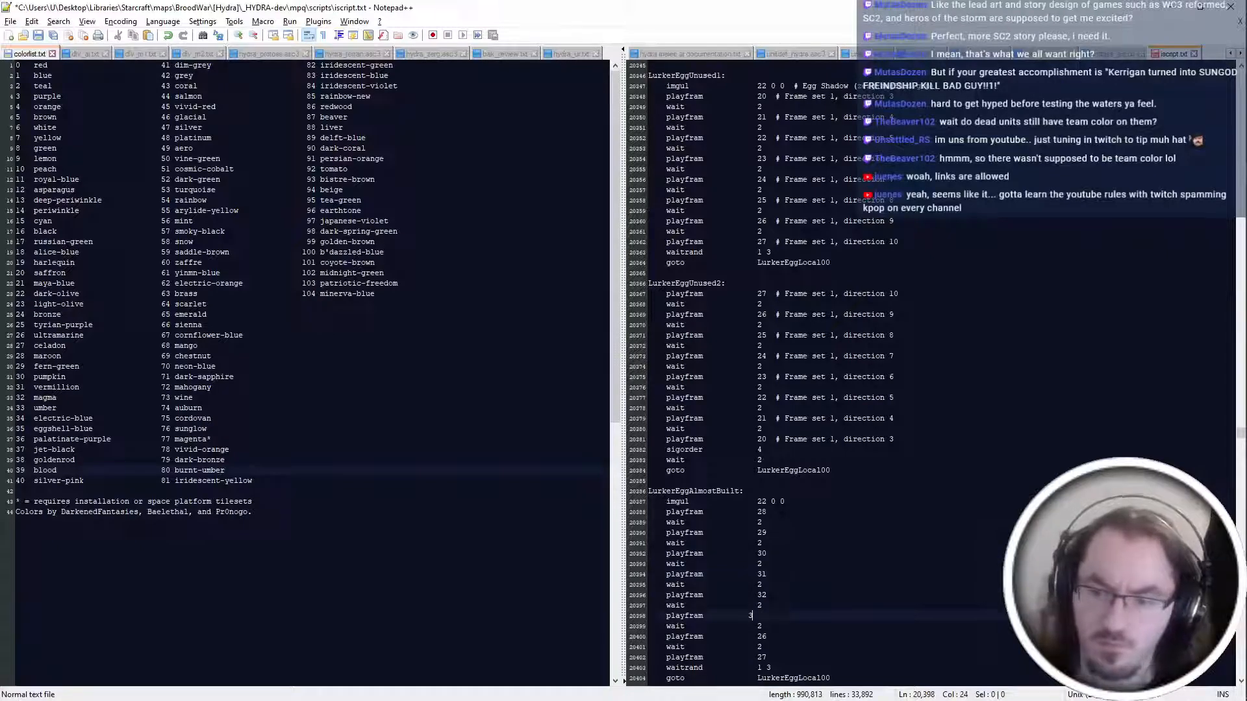
{"action": "type", "text": "33"}
{"action": "key", "text": "Down"}
{"action": "key", "text": "Down"}
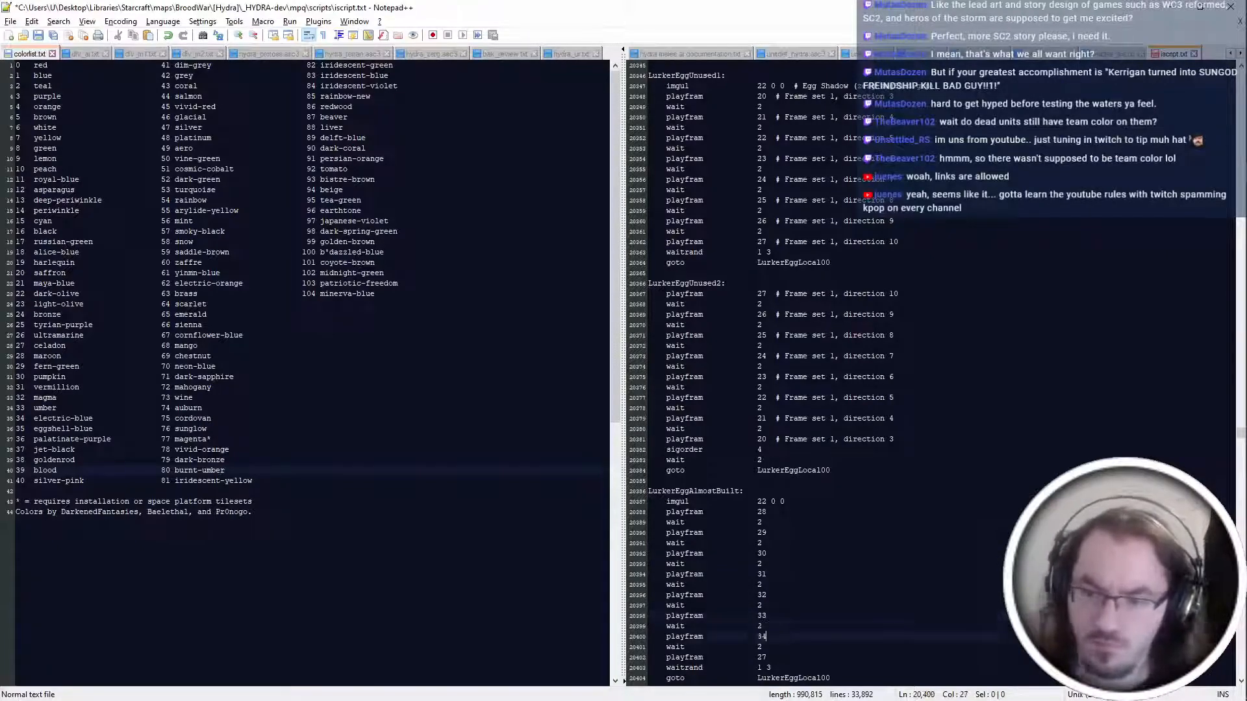
{"action": "key", "text": "Down"}
{"action": "key", "text": "Down"}
{"action": "scroll", "coordinate": [747, 370], "scroll_direction": "down", "scroll_amount": 3}
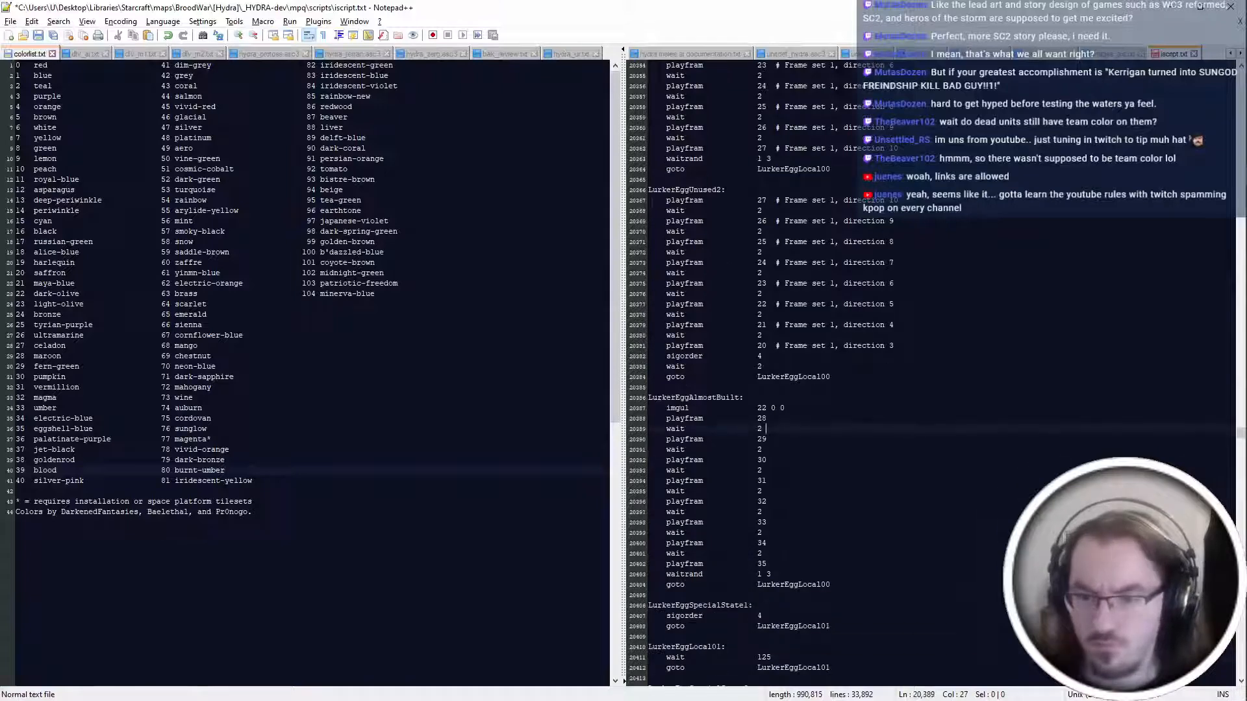
Add a LurkerEggCastSpell: label below the LurkerEggAlmostBuilt block.
{"action": "left_click", "coordinate": [815, 584]}
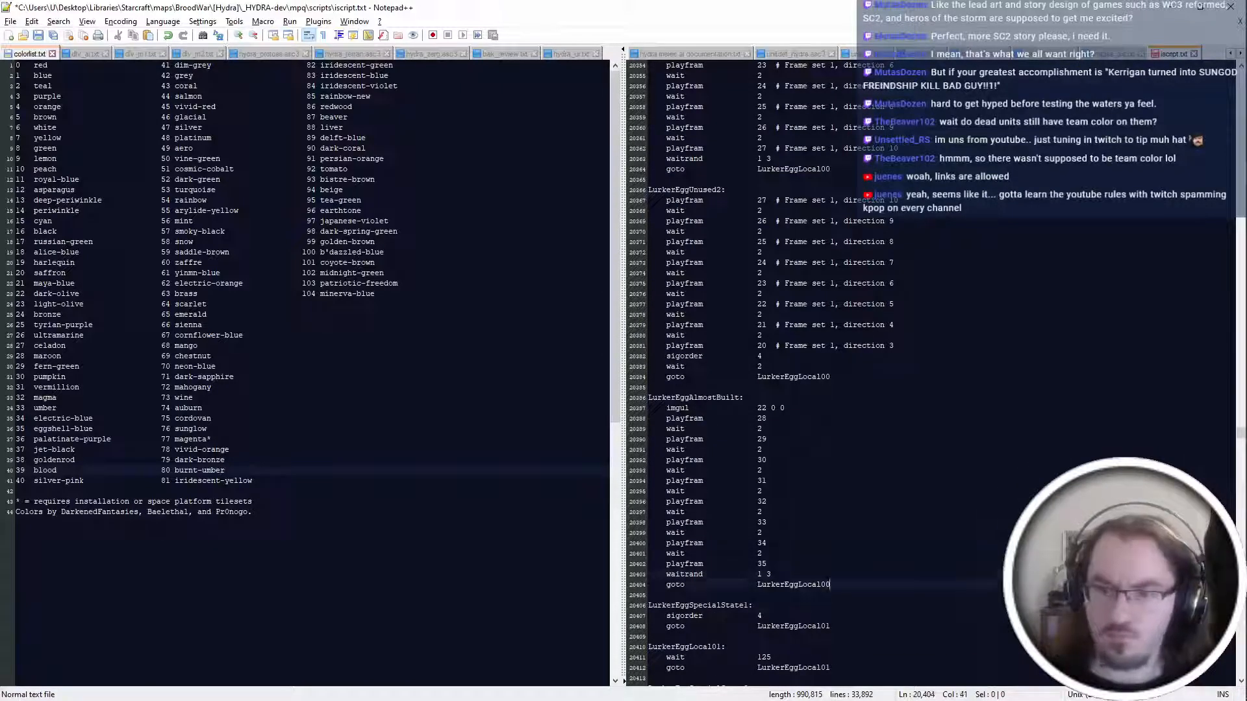
{"action": "key", "text": "Down"}
{"action": "key", "text": "End"}
{"action": "key", "text": "Return"}
{"action": "key", "text": "Return"}
{"action": "type", "text": "LurkerEgg"}
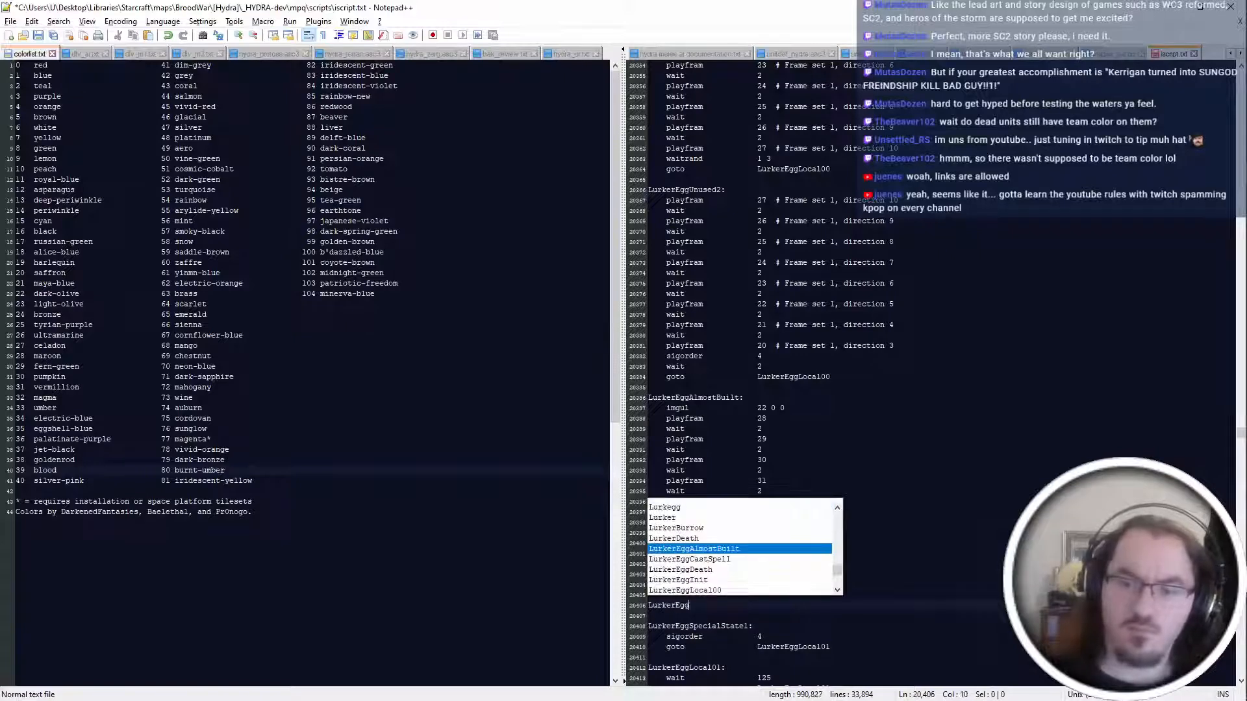
{"action": "type", "text": "CastSpell"}
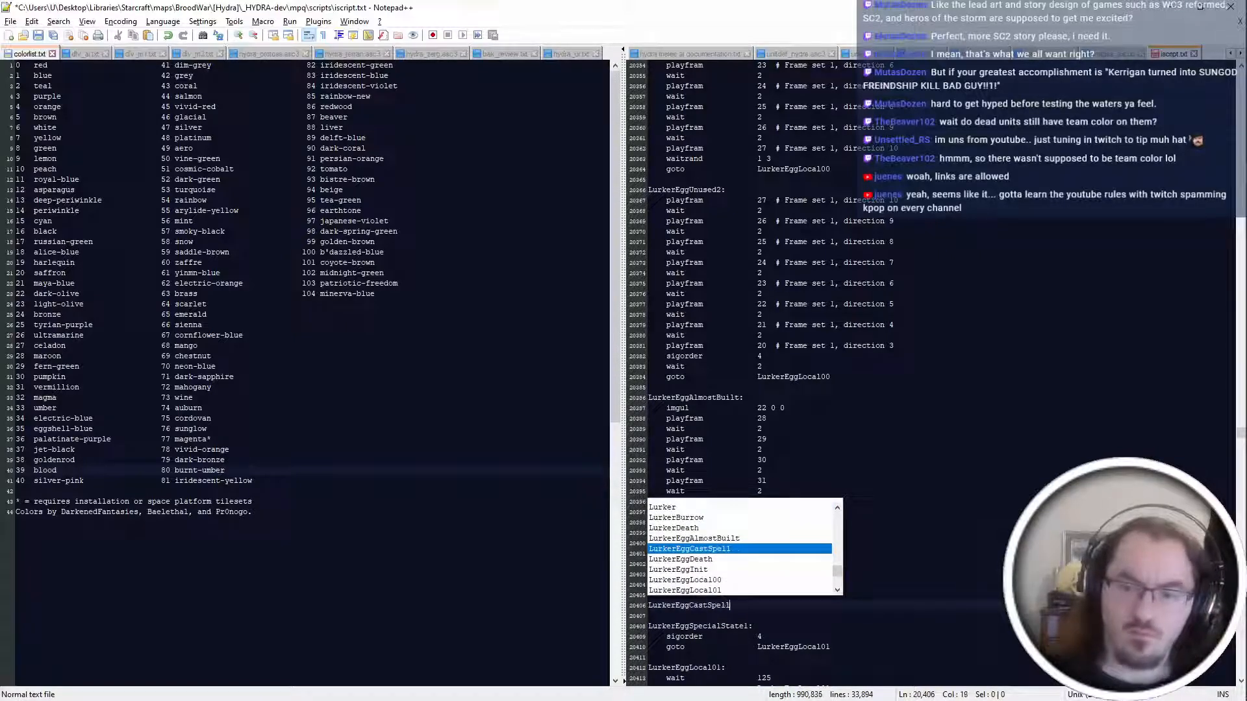
{"action": "type", "text": "\""}
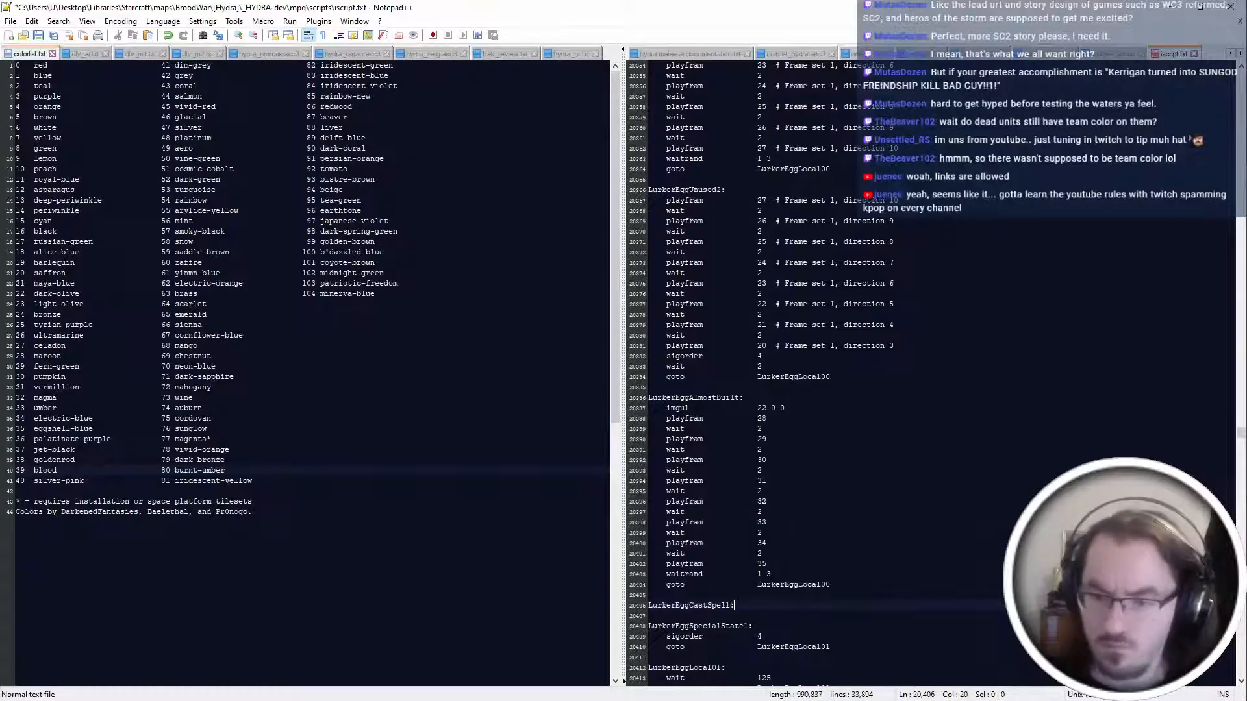
Copy the body of LurkerEggAlmostBuilt, through goto LurkerEggLocal00, into the LurkerEggCastSpell block.
{"action": "key", "text": "Up"}
{"action": "key", "text": "Up"}
{"action": "key", "text": "End"}
{"action": "key", "text": "shift+Up"}
{"action": "key", "text": "shift+Up"}
{"action": "key", "text": "shift+Up"}
{"action": "key", "text": "shift+Up"}
{"action": "key", "text": "shift+Up"}
{"action": "key", "text": "shift+Up"}
{"action": "key", "text": "shift+Up"}
{"action": "key", "text": "shift+Up"}
{"action": "key", "text": "shift+Up"}
{"action": "key", "text": "shift+Up"}
{"action": "key", "text": "shift+Up"}
{"action": "key", "text": "shift+Up"}
{"action": "key", "text": "shift+Up"}
{"action": "key", "text": "shift+Up"}
{"action": "key", "text": "shift+Up"}
{"action": "key", "text": "shift+Up"}
{"action": "key", "text": "shift+Up"}
{"action": "key", "text": "shift+Up"}
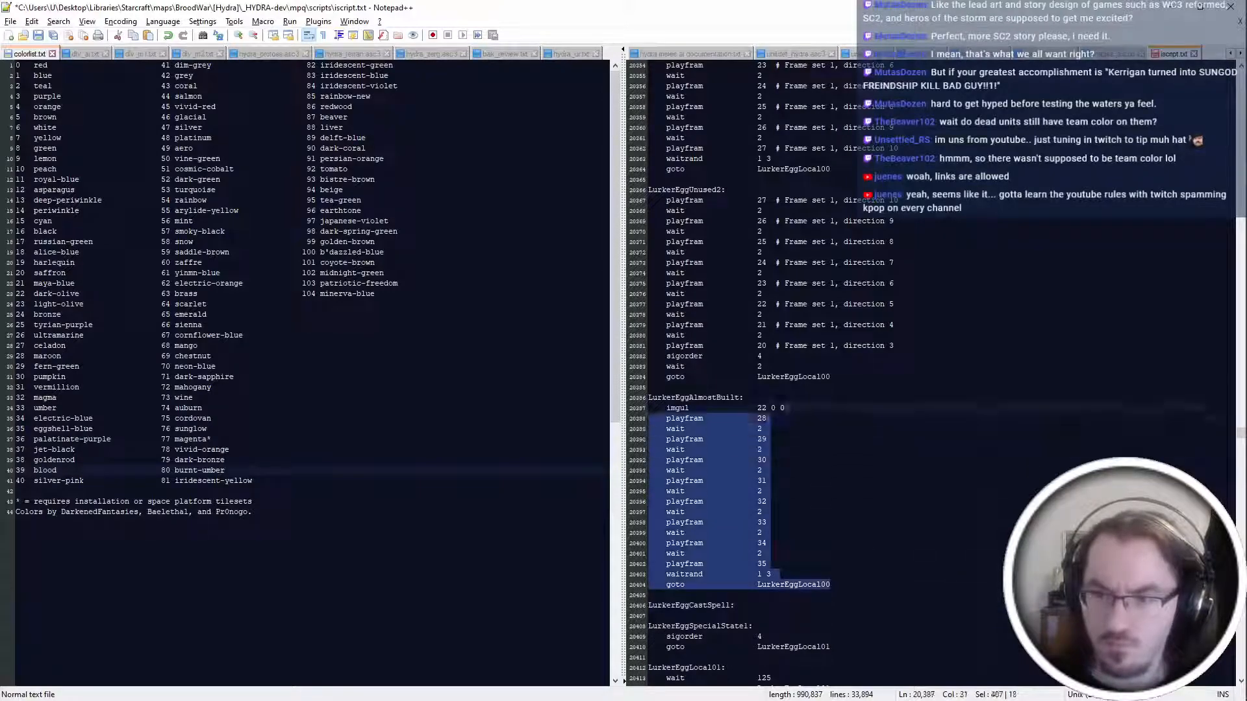
{"action": "key", "text": "ctrl+c"}
{"action": "key", "text": "Down"}
{"action": "key", "text": "Down"}
{"action": "key", "text": "ctrl+v"}
Delete the imgul line from the start of the LurkerEggCastSpell block.
{"action": "key", "text": "Up"}
{"action": "key", "text": "Up"}
{"action": "key", "text": "Up"}
{"action": "key", "text": "Up"}
{"action": "key", "text": "Up"}
{"action": "key", "text": "Up"}
{"action": "key", "text": "Up"}
{"action": "key", "text": "Up"}
{"action": "key", "text": "Up"}
{"action": "key", "text": "Up"}
{"action": "key", "text": "Up"}
{"action": "key", "text": "Up"}
{"action": "key", "text": "Up"}
{"action": "key", "text": "Up"}
{"action": "key", "text": "Up"}
{"action": "key", "text": "Up"}
{"action": "key", "text": "Up"}
{"action": "key", "text": "shift+Up"}
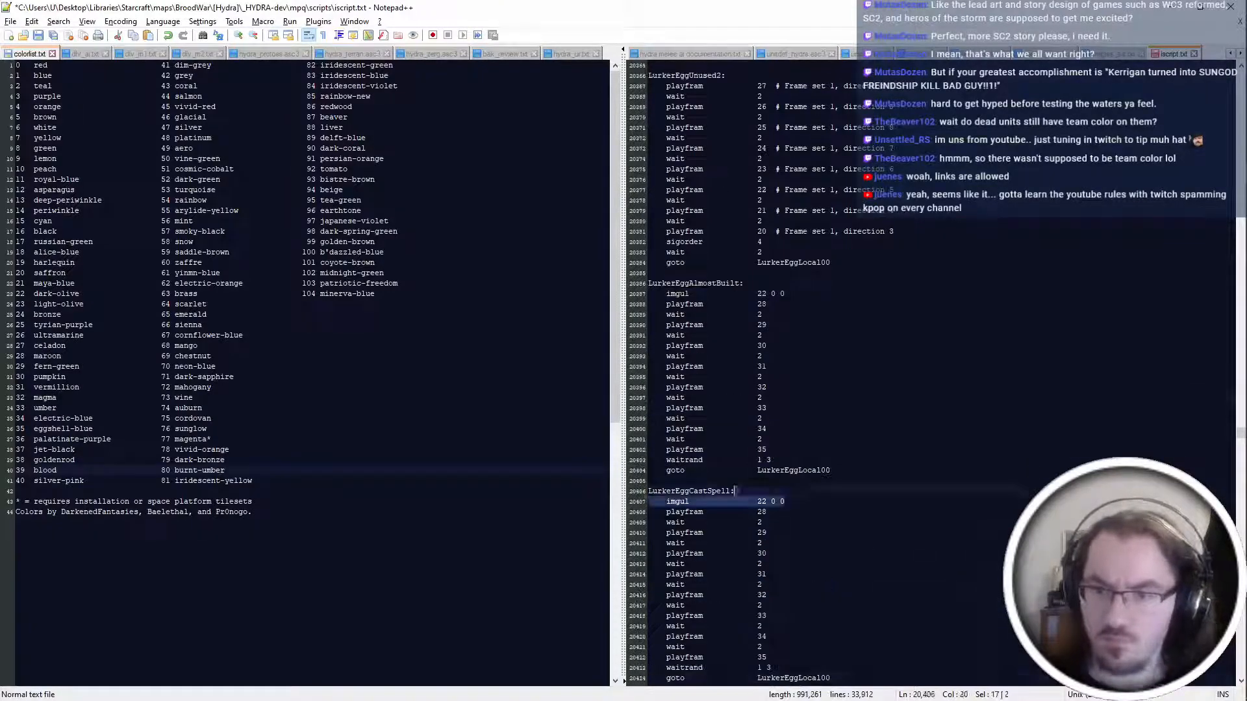
{"action": "key", "text": "BackSpace"}
Renumber the playfram values in the LurkerEggCastSpell block in descending order from 35 to 28.
{"action": "key", "text": "Down"}
{"action": "key", "text": "Down"}
{"action": "key", "text": "End"}
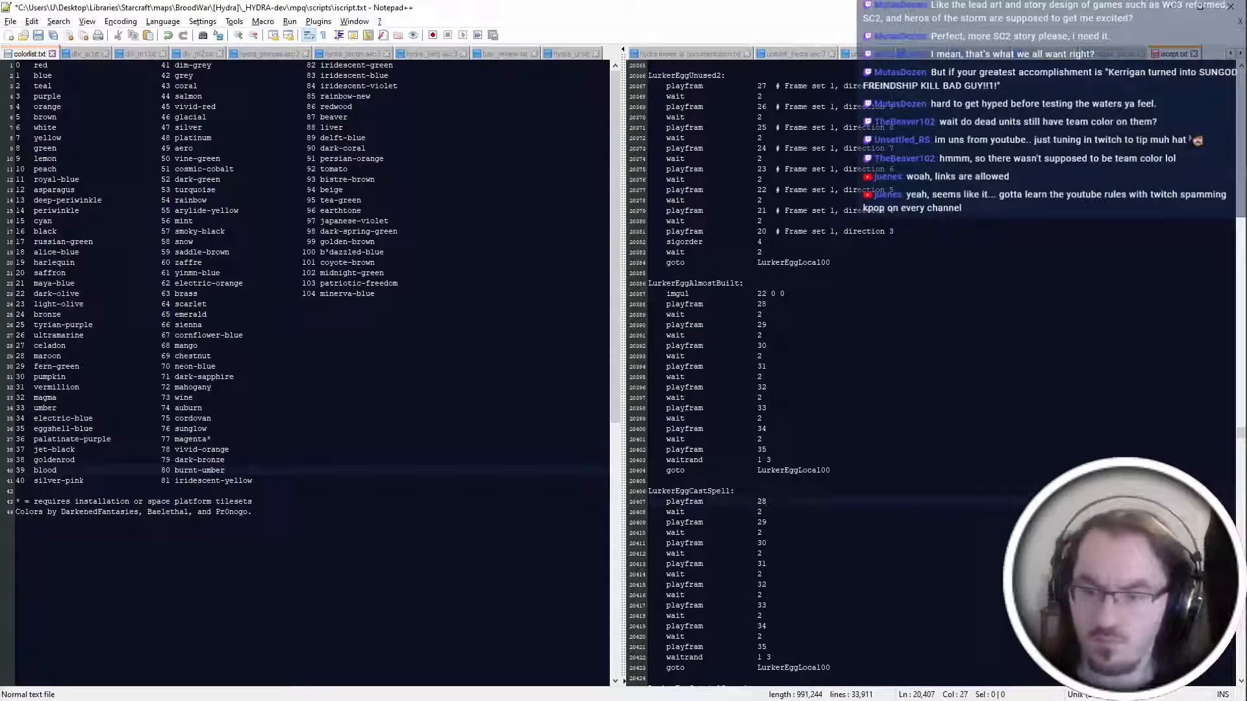
{"action": "key", "text": "BackSpace"}
{"action": "key", "text": "BackSpace"}
{"action": "type", "text": "35"}
{"action": "key", "text": "Down"}
{"action": "type", "text": "34"}
{"action": "key", "text": "Down"}
{"action": "key", "text": "Down"}
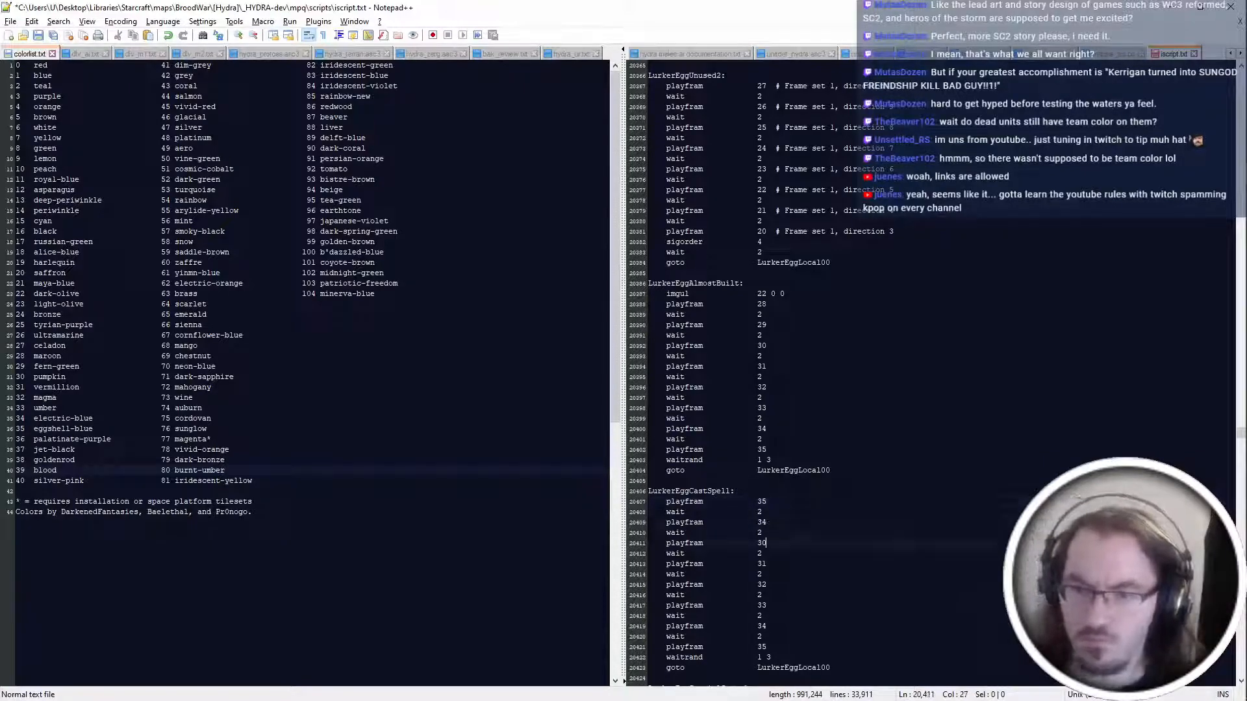
{"action": "key", "text": "BackSpace"}
{"action": "key", "text": "BackSpace"}
{"action": "type", "text": "33"}
{"action": "key", "text": "Down"}
{"action": "key", "text": "Down"}
{"action": "key", "text": "BackSpace"}
{"action": "key", "text": "BackSpace"}
{"action": "type", "text": "32"}
{"action": "key", "text": "Down"}
{"action": "key", "text": "Down"}
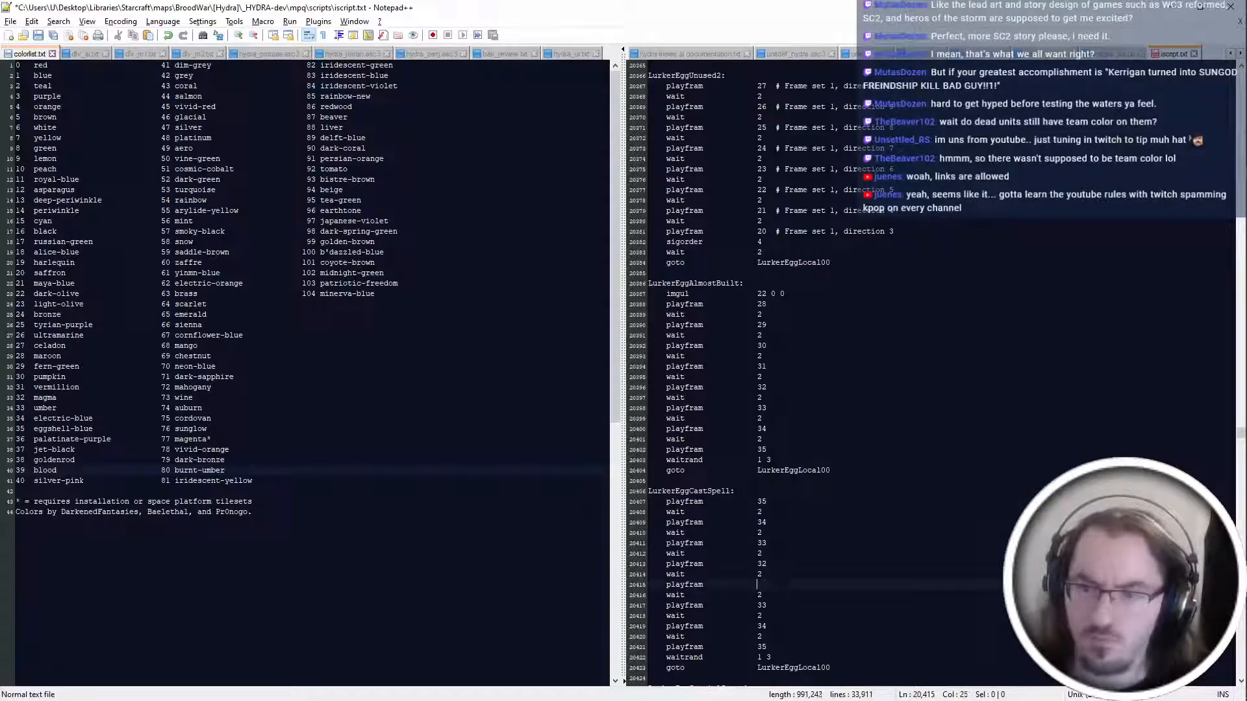
{"action": "type", "text": "31"}
{"action": "key", "text": "Down"}
{"action": "key", "text": "Down"}
{"action": "type", "text": "0"}
{"action": "key", "text": "Down"}
{"action": "key", "text": "Down"}
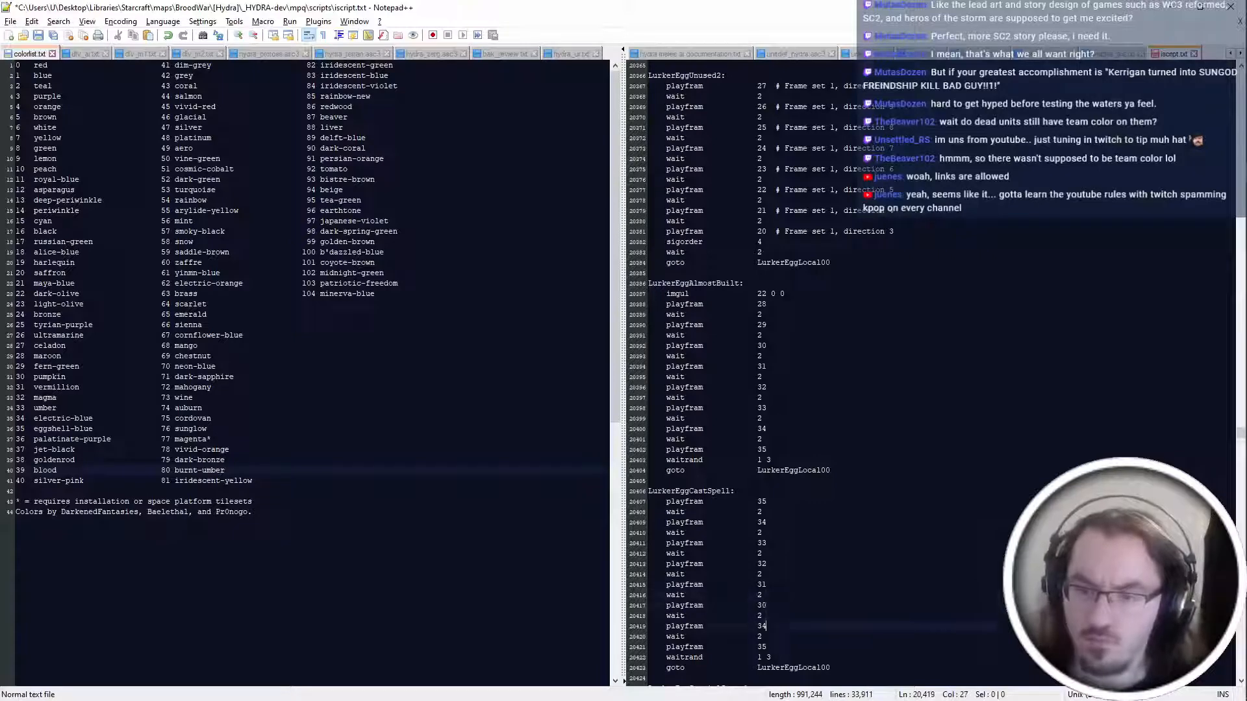
{"action": "type", "text": "29"}
{"action": "key", "text": "Down"}
{"action": "key", "text": "Down"}
{"action": "key", "text": "Down"}
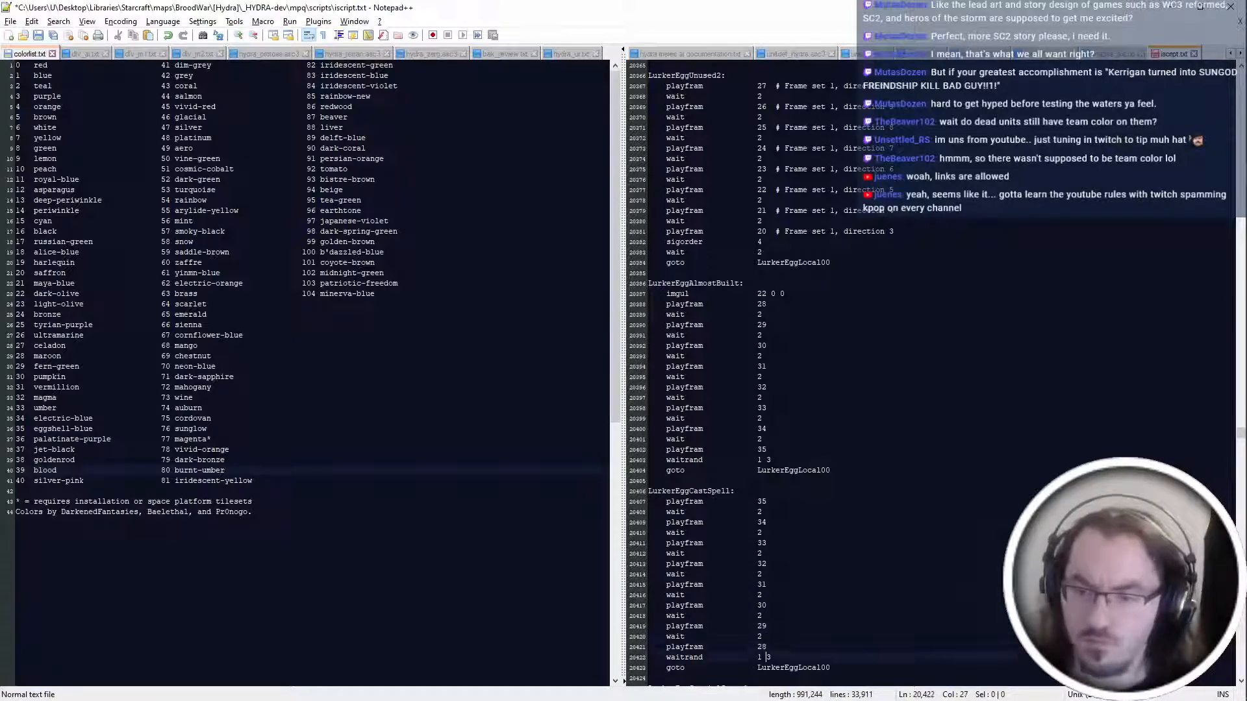
Look over the new LurkerEggCastSpell block and save iscript.txt.
{"action": "left_click", "coordinate": [766, 585]}
{"action": "scroll", "coordinate": [766, 595], "scroll_direction": "up", "scroll_amount": 4}
{"action": "left_click", "coordinate": [667, 605]}
{"action": "scroll", "coordinate": [766, 595], "scroll_direction": "down", "scroll_amount": 2}
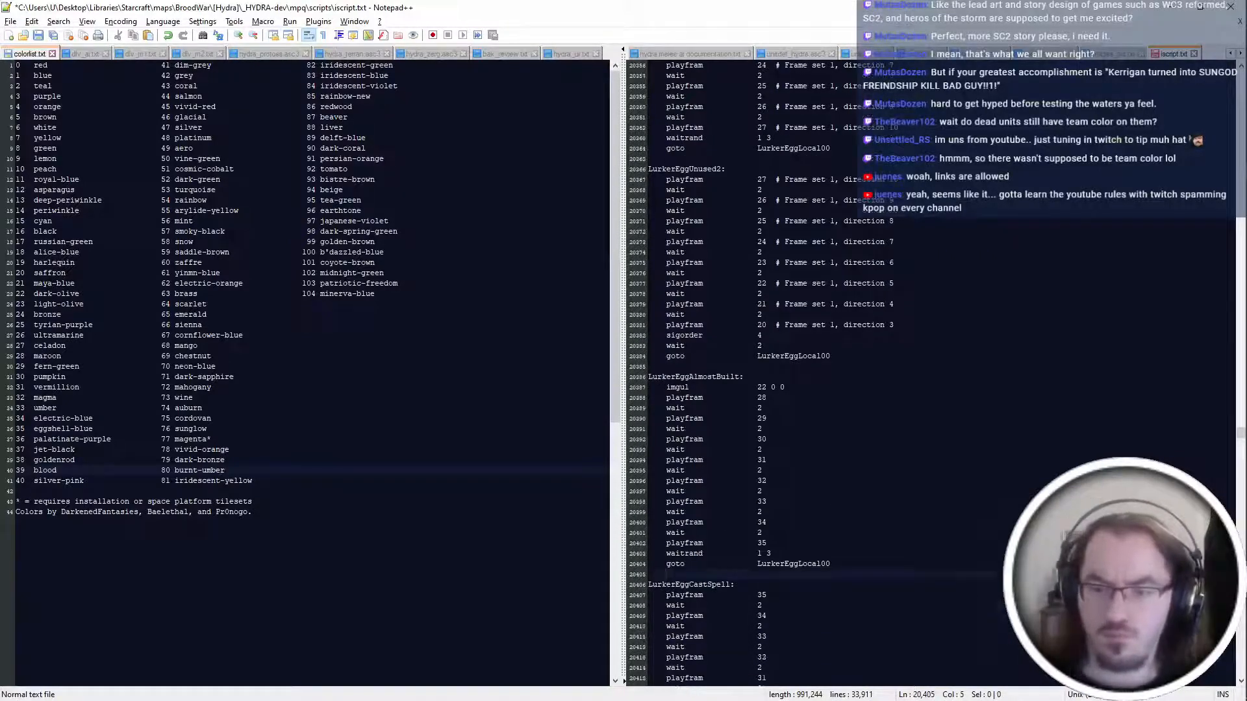
{"action": "left_click", "coordinate": [766, 595]}
{"action": "scroll", "coordinate": [766, 595], "scroll_direction": "up", "scroll_amount": 7}
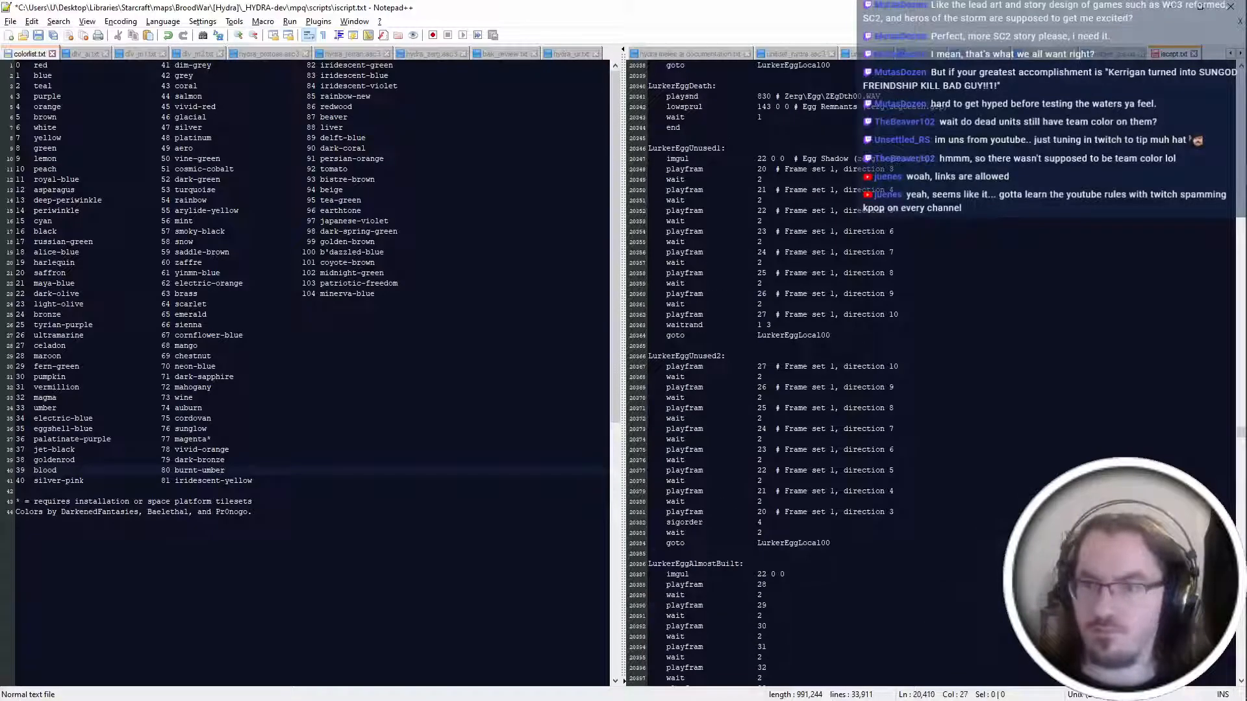
{"action": "key", "text": "ctrl+s"}
Review the frame sequences of the LurkerEggAlmostBuilt and LurkerEggCastSpell blocks.
{"action": "scroll", "coordinate": [767, 371], "scroll_direction": "down", "scroll_amount": 14}
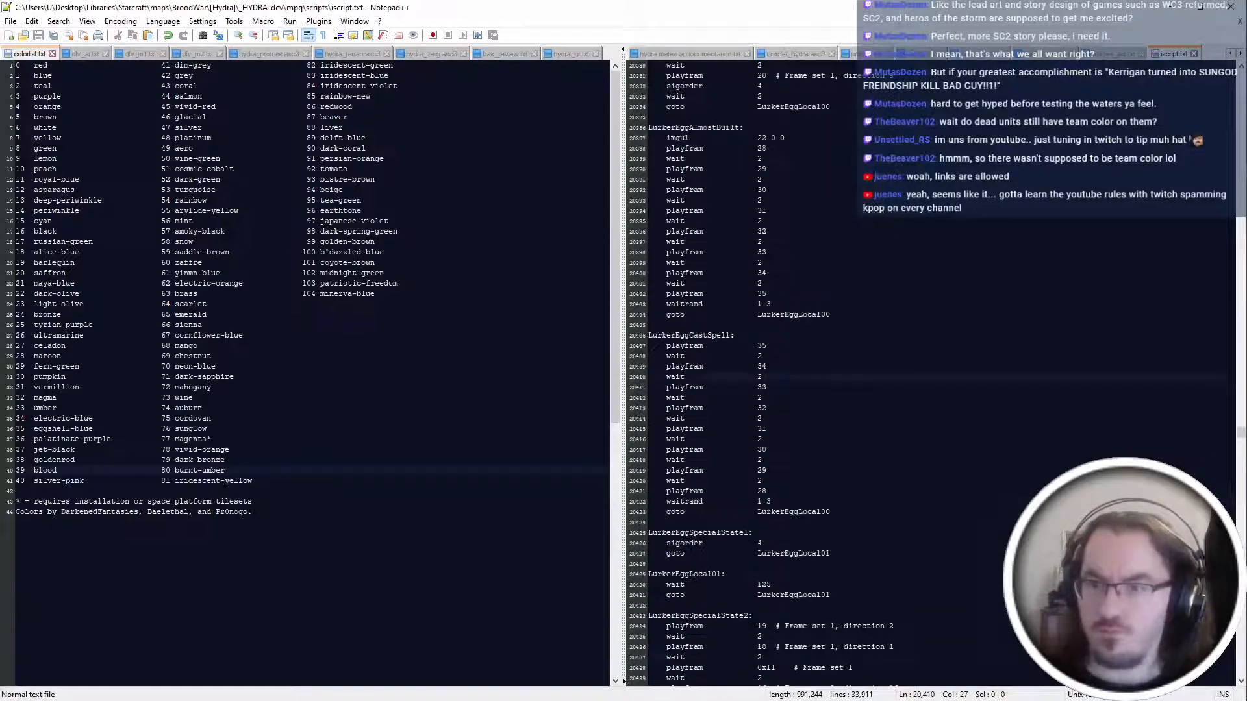
{"action": "scroll", "coordinate": [766, 585], "scroll_direction": "up", "scroll_amount": 4}
{"action": "left_click", "coordinate": [766, 585]}
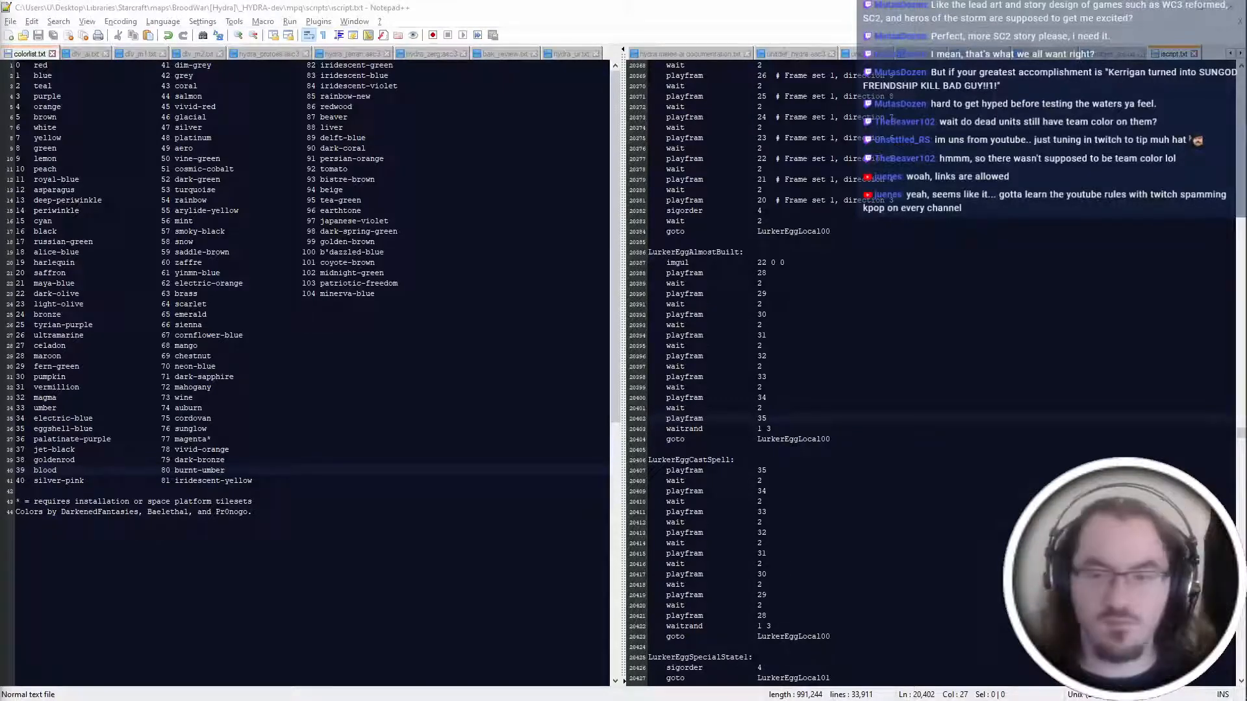
{"action": "left_click", "coordinate": [777, 429]}
{"action": "scroll", "coordinate": [776, 415], "scroll_direction": "up", "scroll_amount": 2}
{"action": "left_click", "coordinate": [769, 346]}
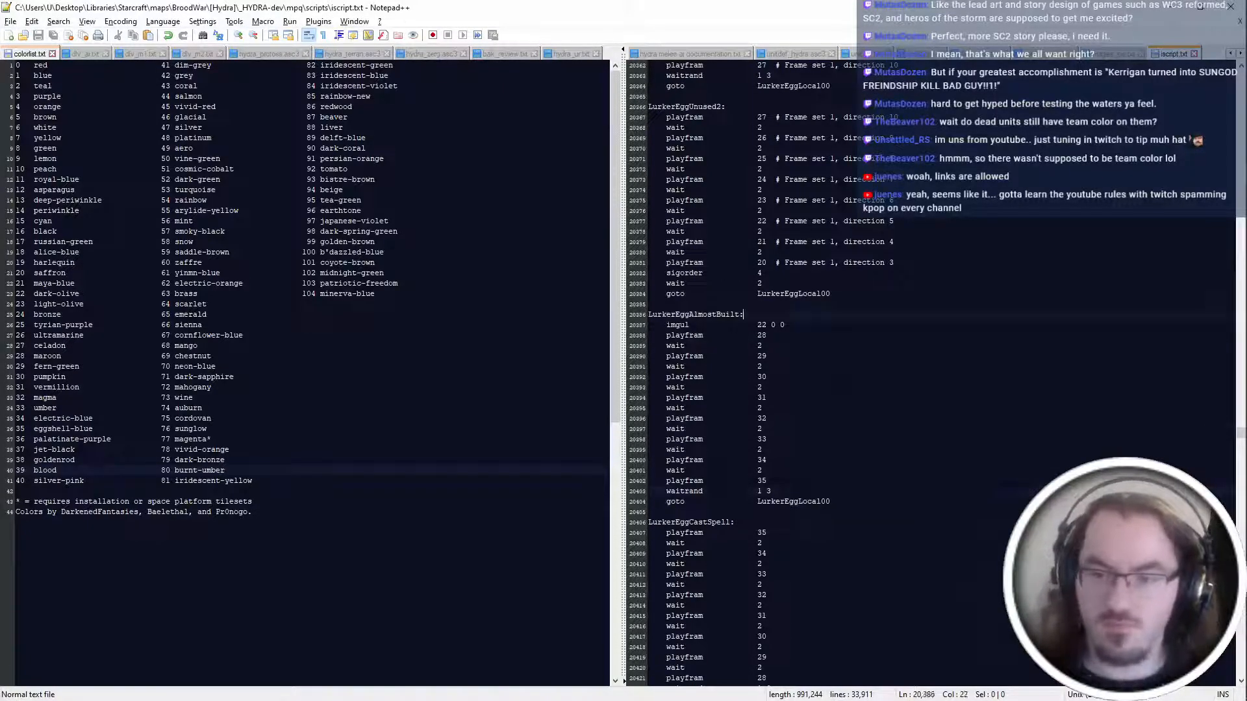
{"action": "left_click", "coordinate": [766, 335]}
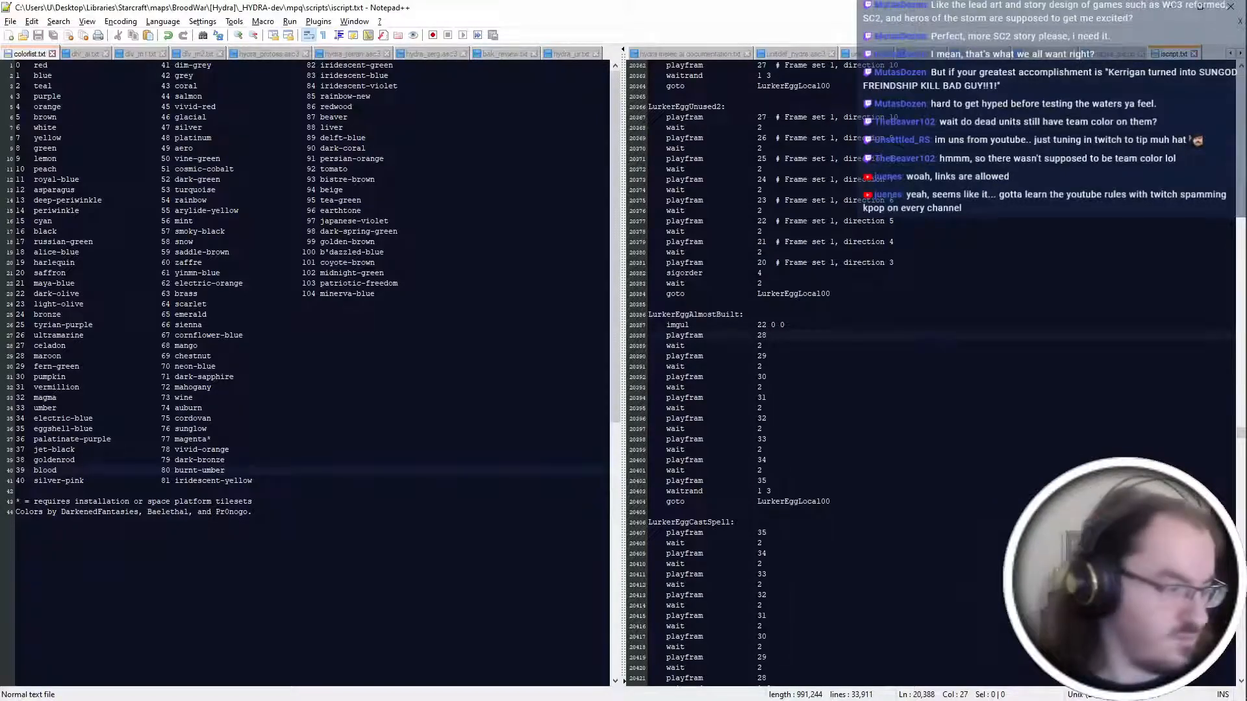
Switch to Visual Studio, check the egg morph conditions in unit_morph.cpp and build the GPTP project.
{"action": "key", "text": "alt+Tab"}
{"action": "left_click", "coordinate": [505, 278]}
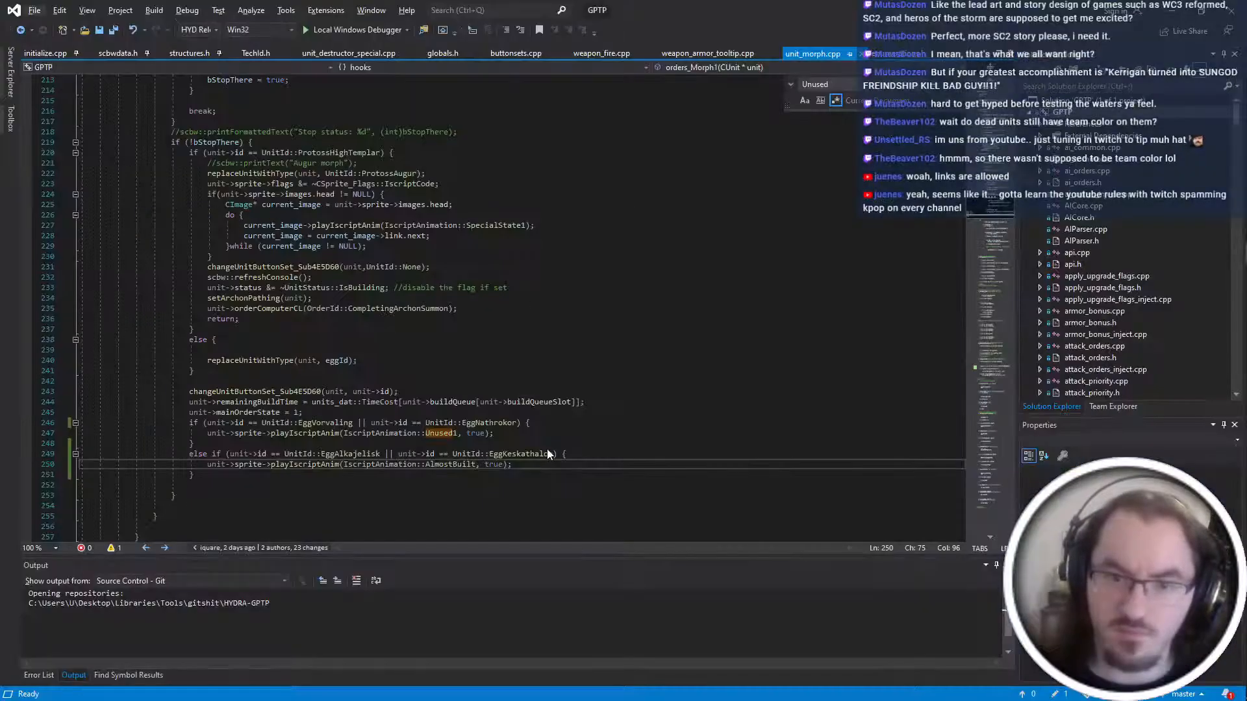
{"action": "left_click", "coordinate": [486, 485]}
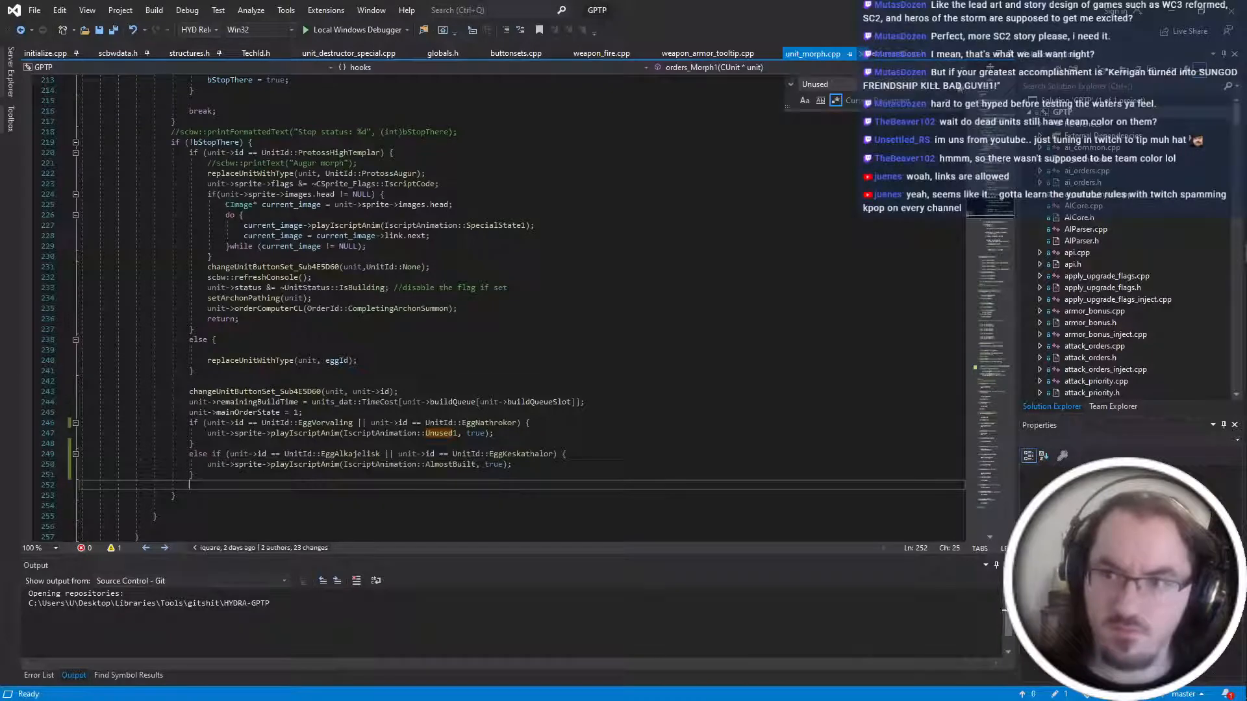
{"action": "scroll", "coordinate": [519, 309], "scroll_direction": "up", "scroll_amount": 4}
{"action": "left_click", "coordinate": [239, 444]}
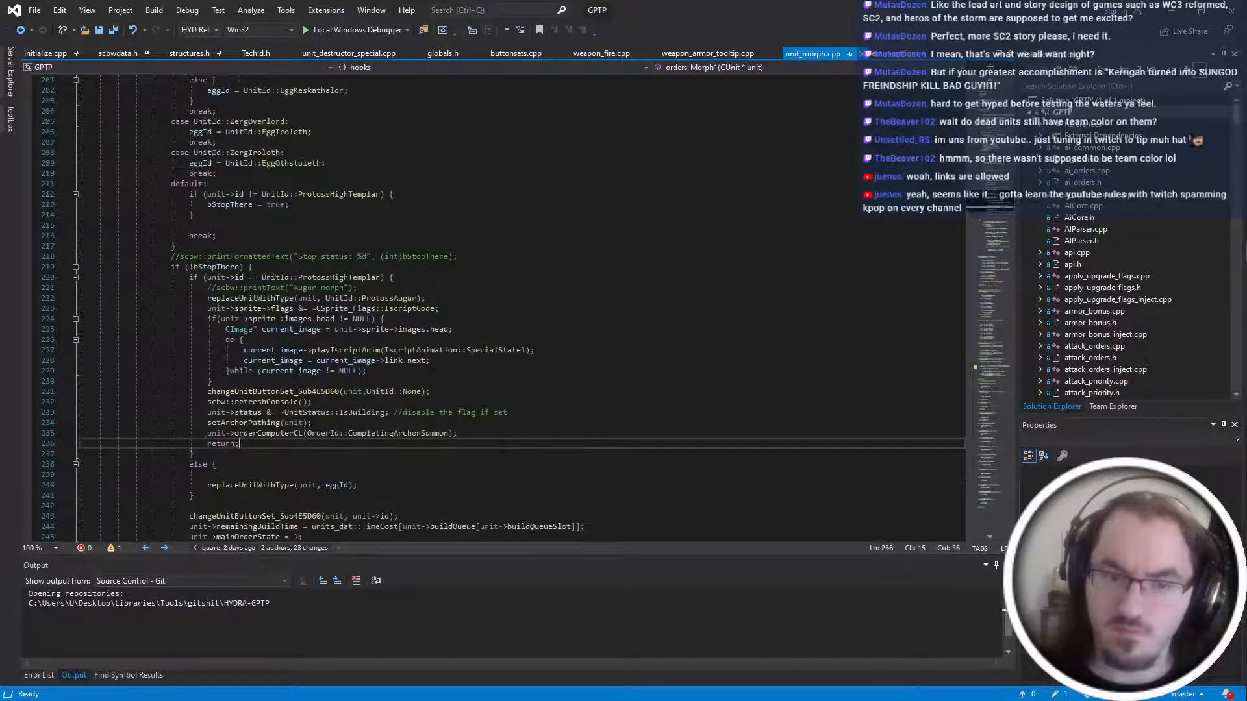
{"action": "scroll", "coordinate": [500, 447], "scroll_direction": "down", "scroll_amount": 4}
In Firegraft, remove the Project: HYDRA plugin and add it again from HYD-GPTP-Release.qdp.
{"action": "key", "text": "alt+Tab"}
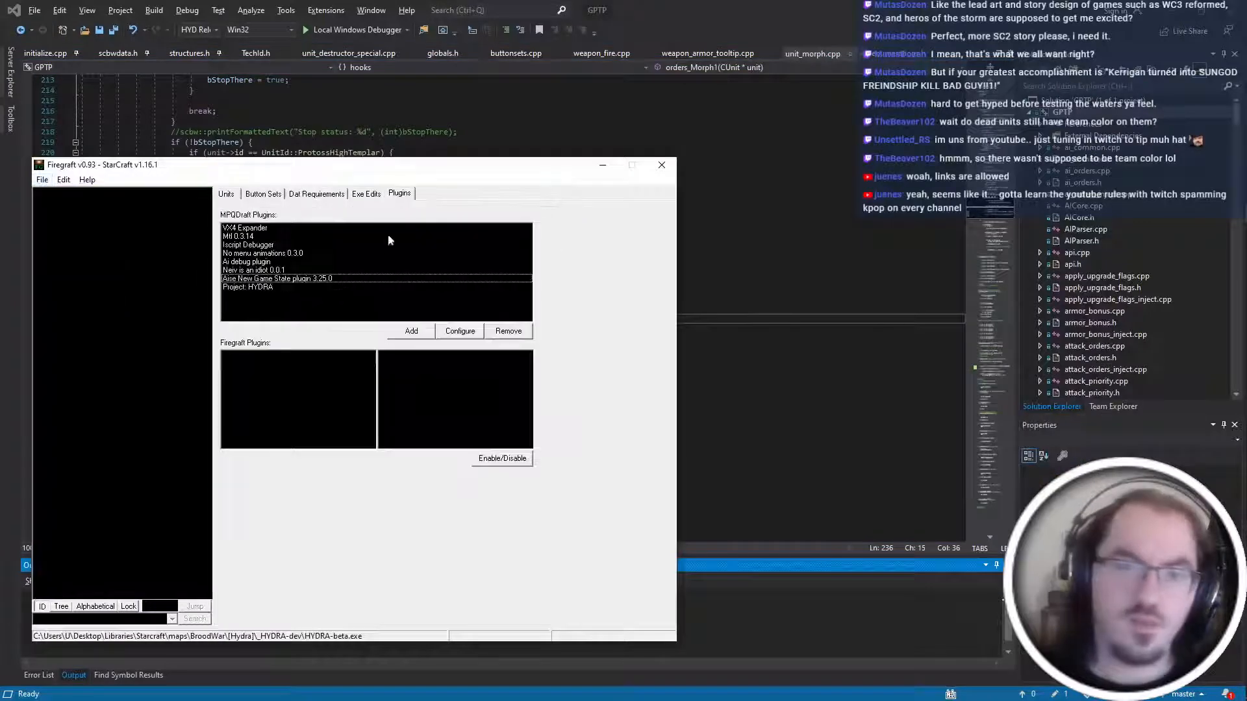
{"action": "left_click", "coordinate": [375, 287]}
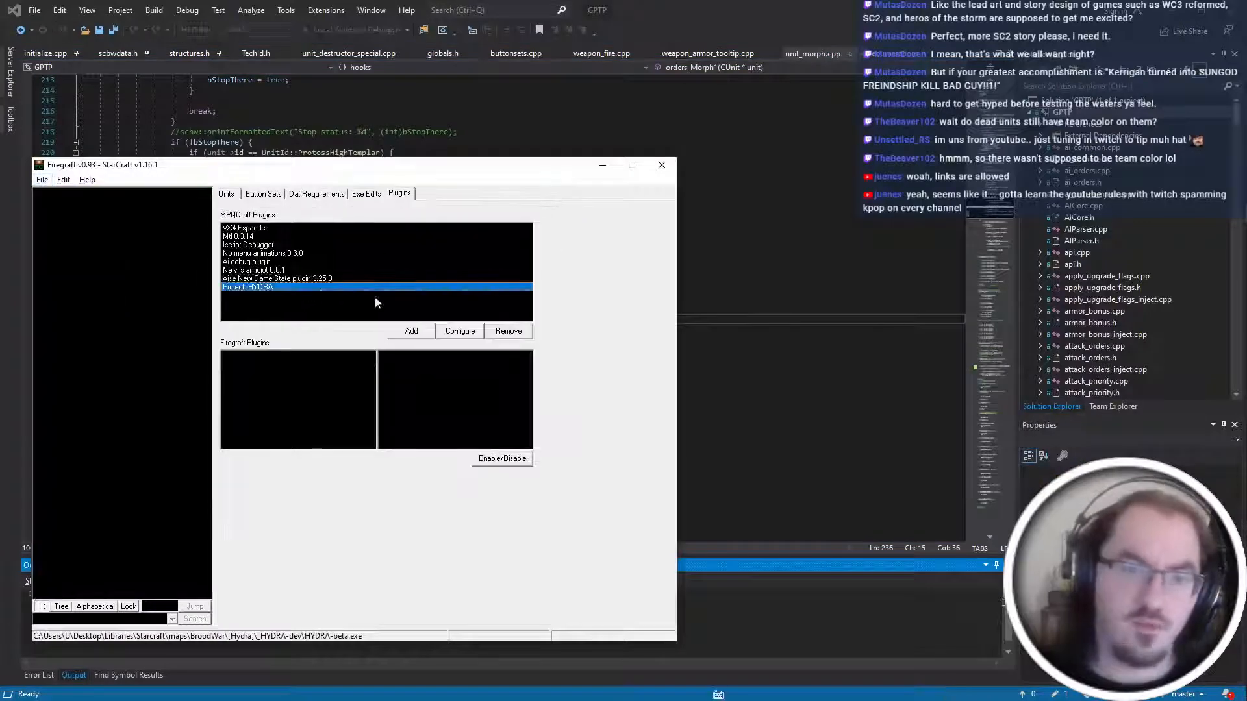
{"action": "left_click", "coordinate": [509, 332]}
{"action": "left_click", "coordinate": [411, 331]}
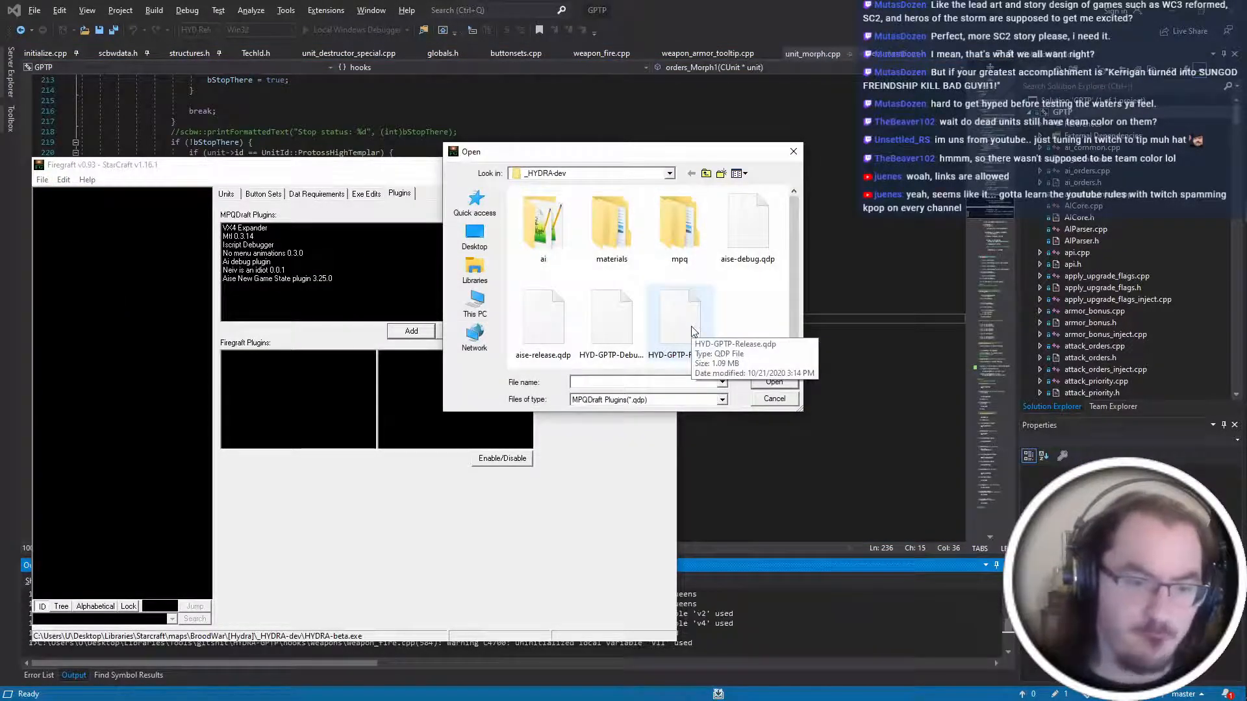
{"action": "double_click", "coordinate": [693, 331]}
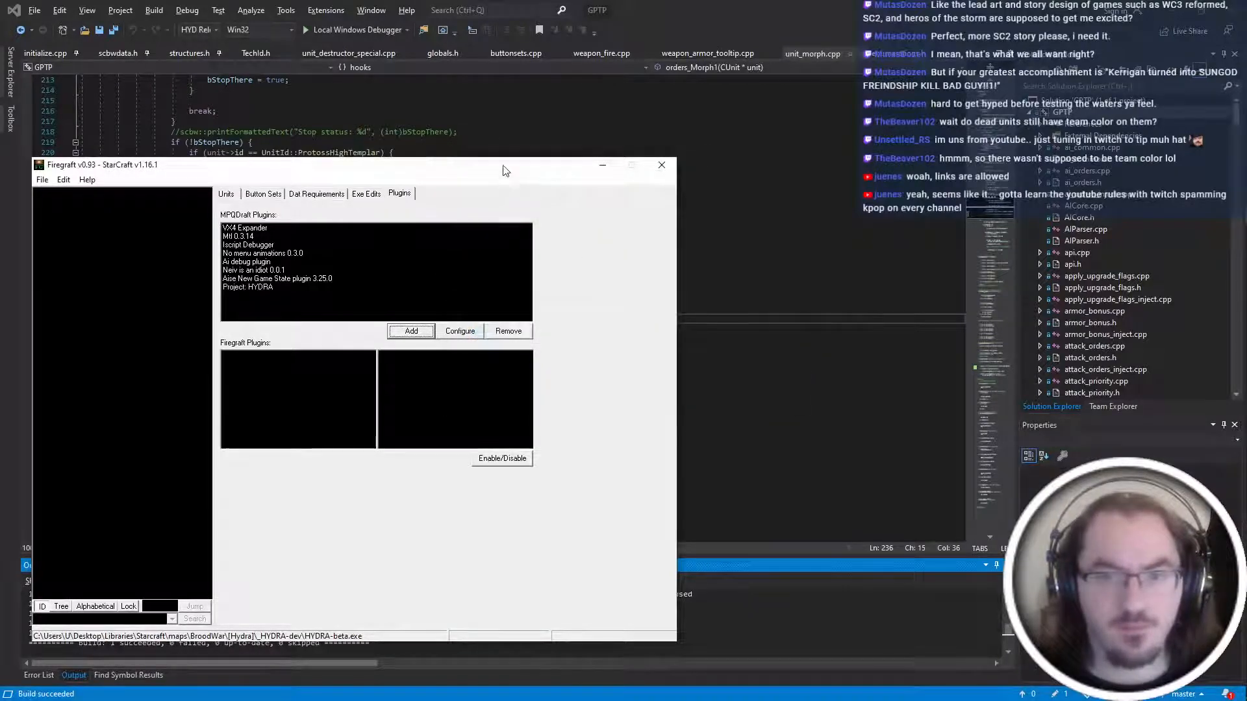
{"action": "left_click_drag", "start_coordinate": [506, 171], "coordinate": [629, 108]}
Browse the mod's hydra, zerg, thingy and neutral unit folders in File Explorer for the egg graphics.
{"action": "key", "text": "alt+Tab"}
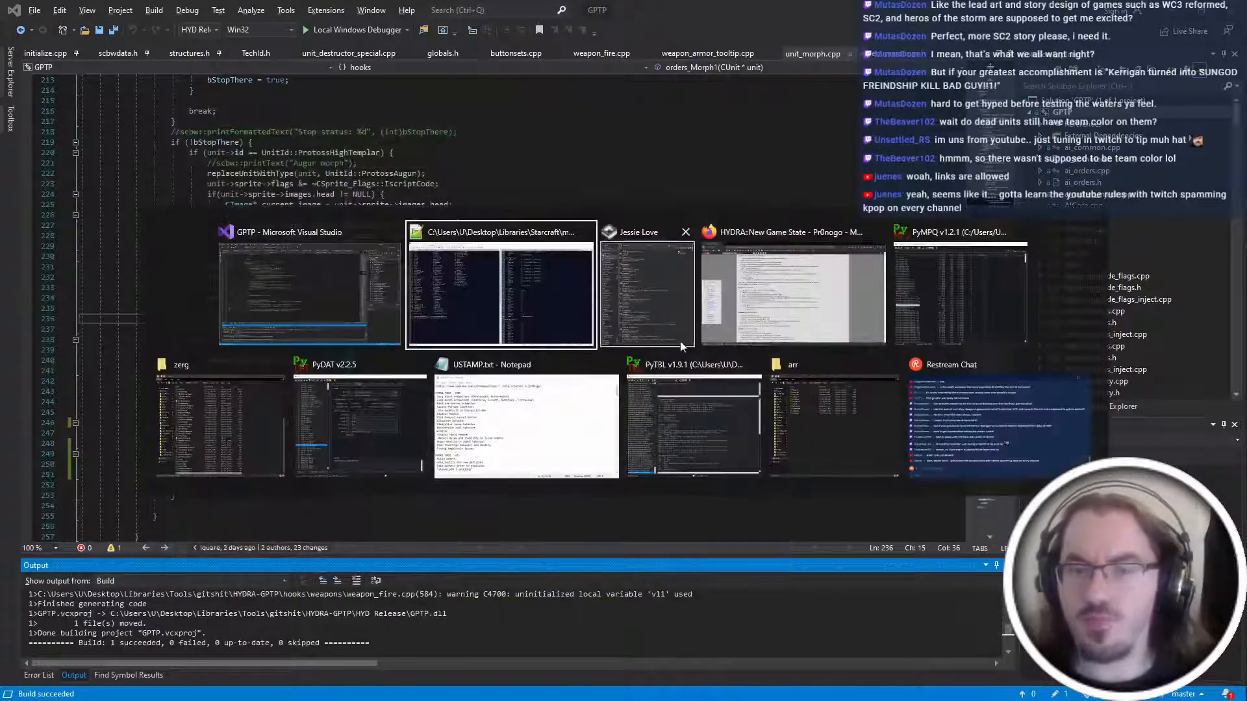
{"action": "left_click", "coordinate": [224, 408]}
{"action": "key", "text": "alt+Up"}
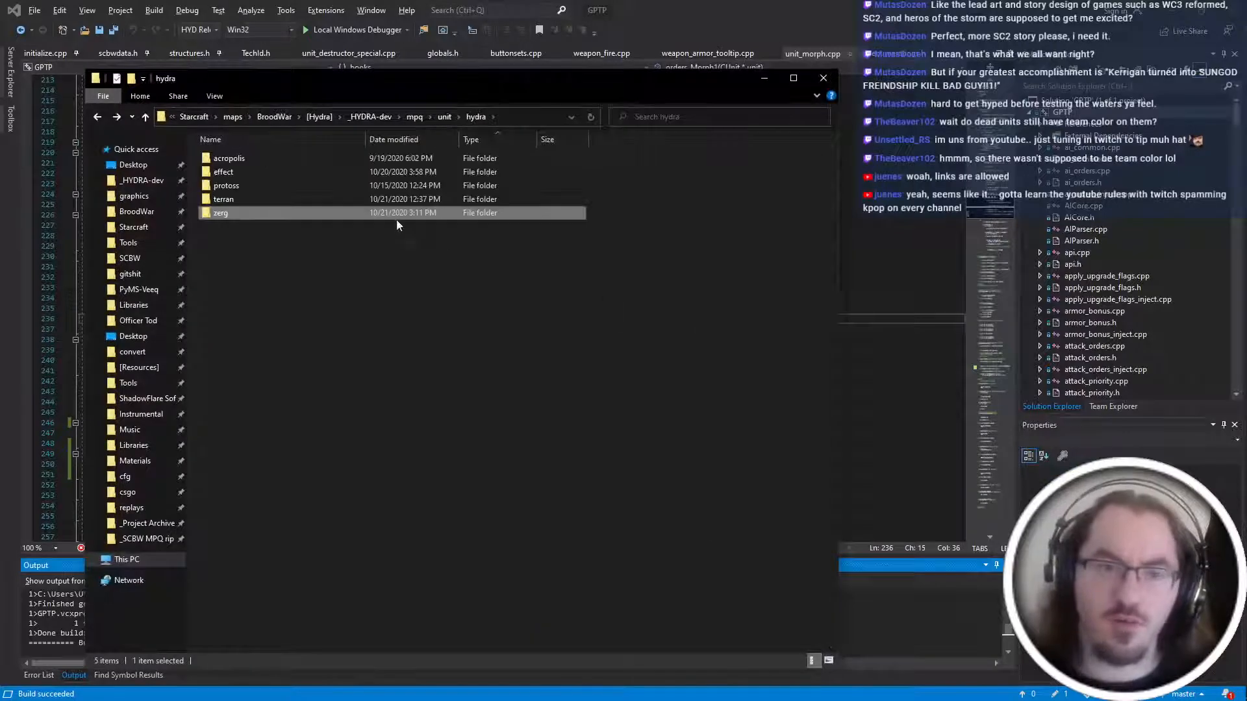
{"action": "key", "text": "alt+Left"}
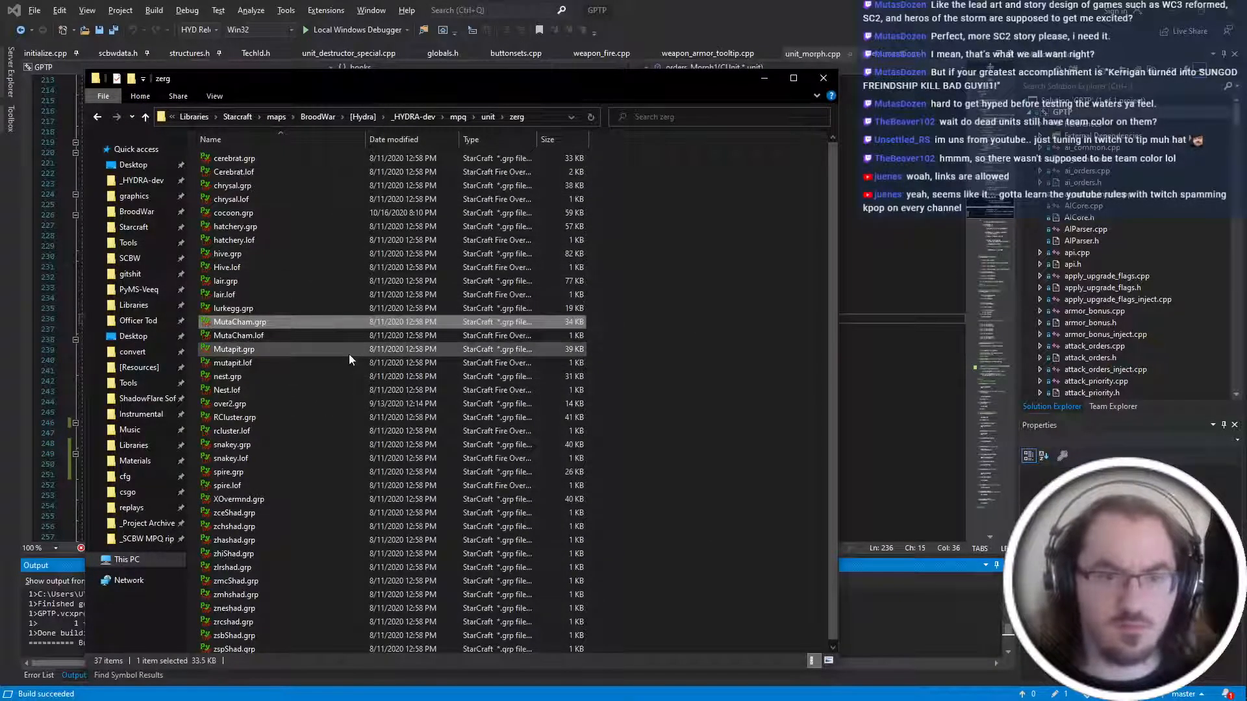
{"action": "key", "text": "alt+Up"}
{"action": "double_click", "coordinate": [285, 225]}
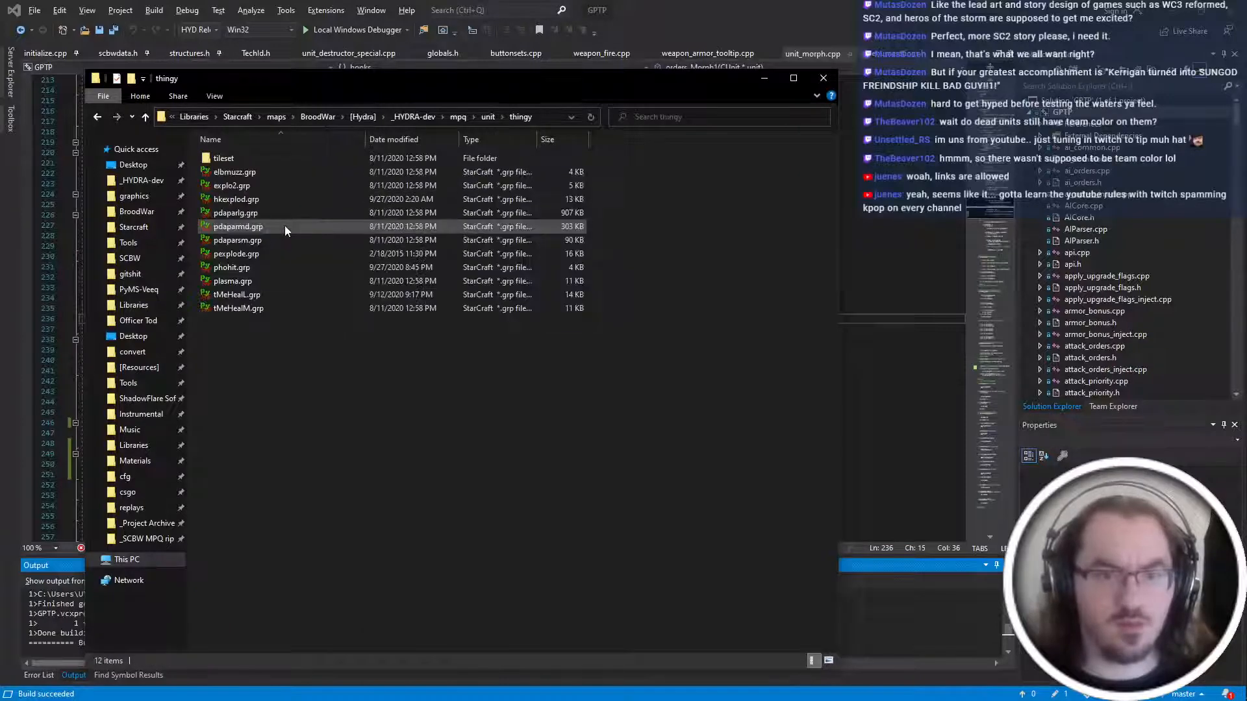
{"action": "key", "text": "alt+Up"}
{"action": "double_click", "coordinate": [264, 185]}
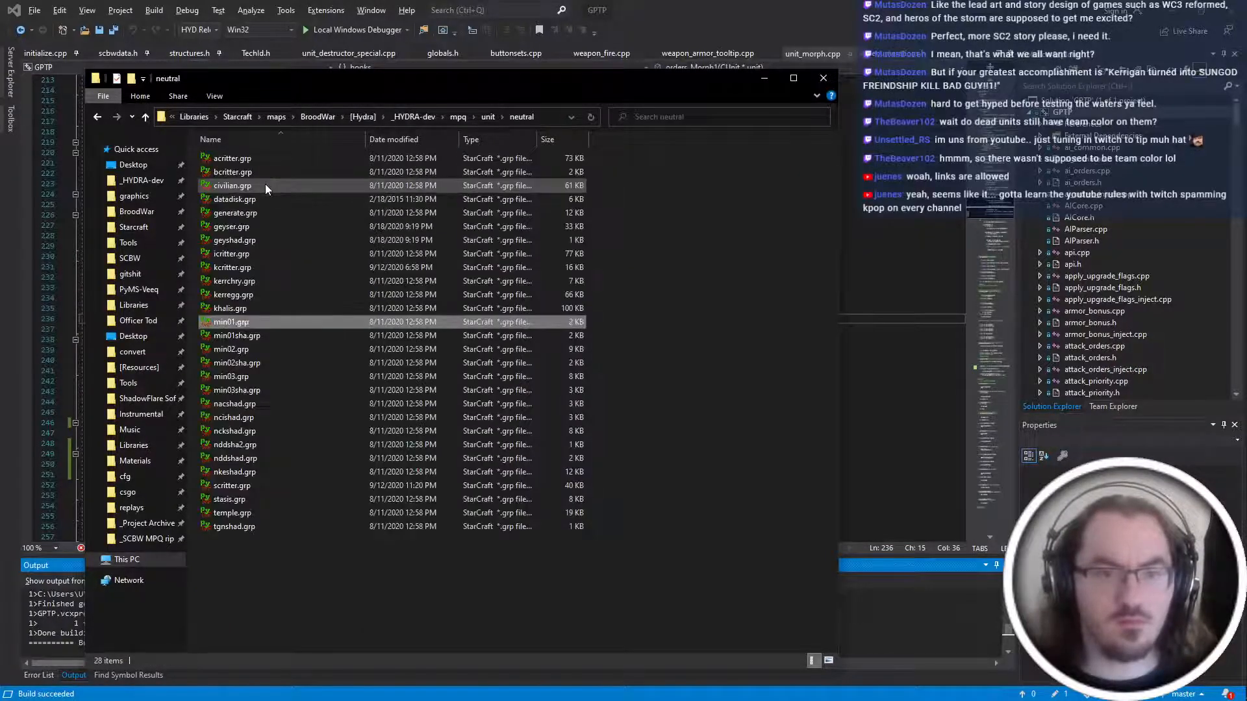
{"action": "key", "text": "alt+Up"}
Check the lurker egg script in iscript.txt and open lurkegg.grp from the unit\zerg folder in PyGRP.
{"action": "key", "text": "alt+Tab"}
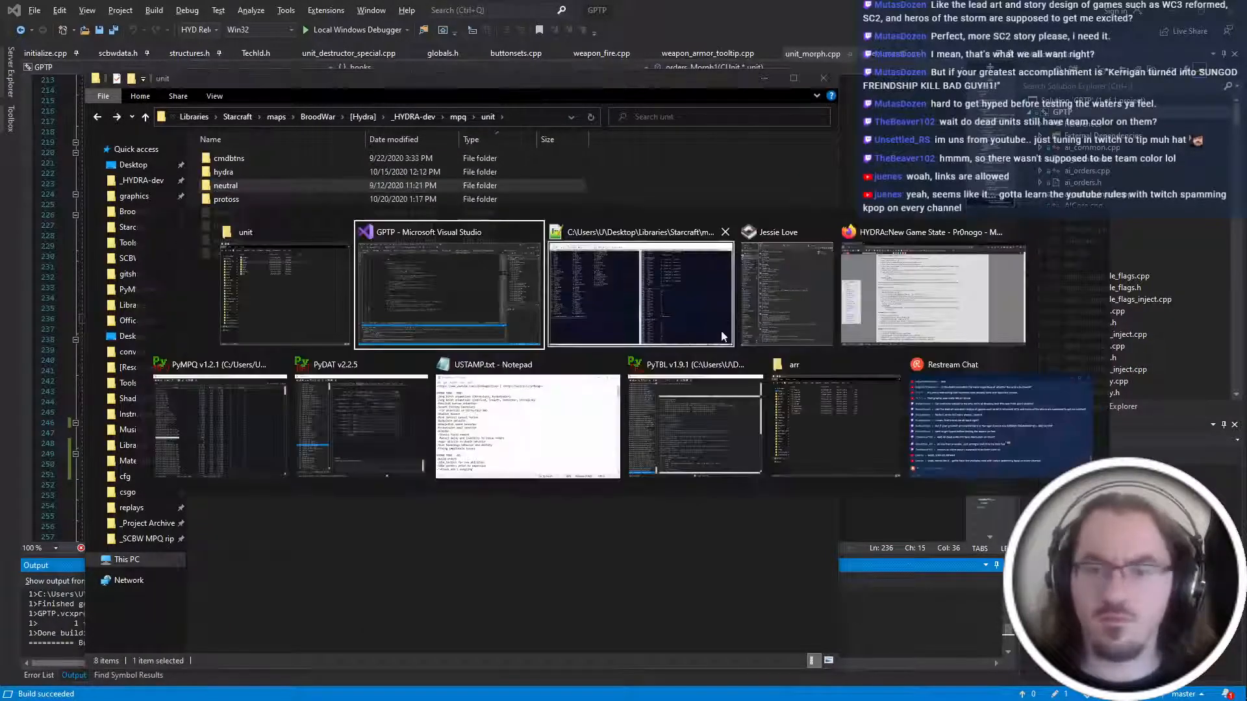
{"action": "left_click", "coordinate": [723, 336]}
{"action": "scroll", "coordinate": [780, 364], "scroll_direction": "up", "scroll_amount": 20}
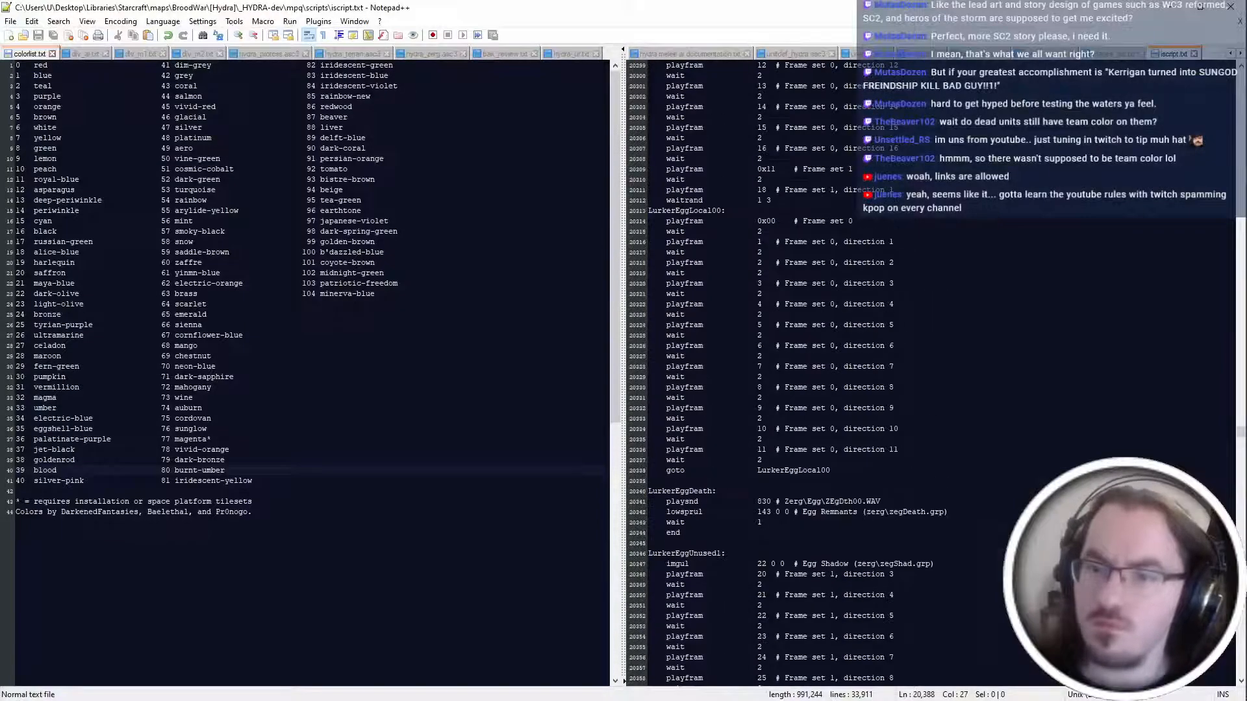
{"action": "key", "text": "alt+Tab"}
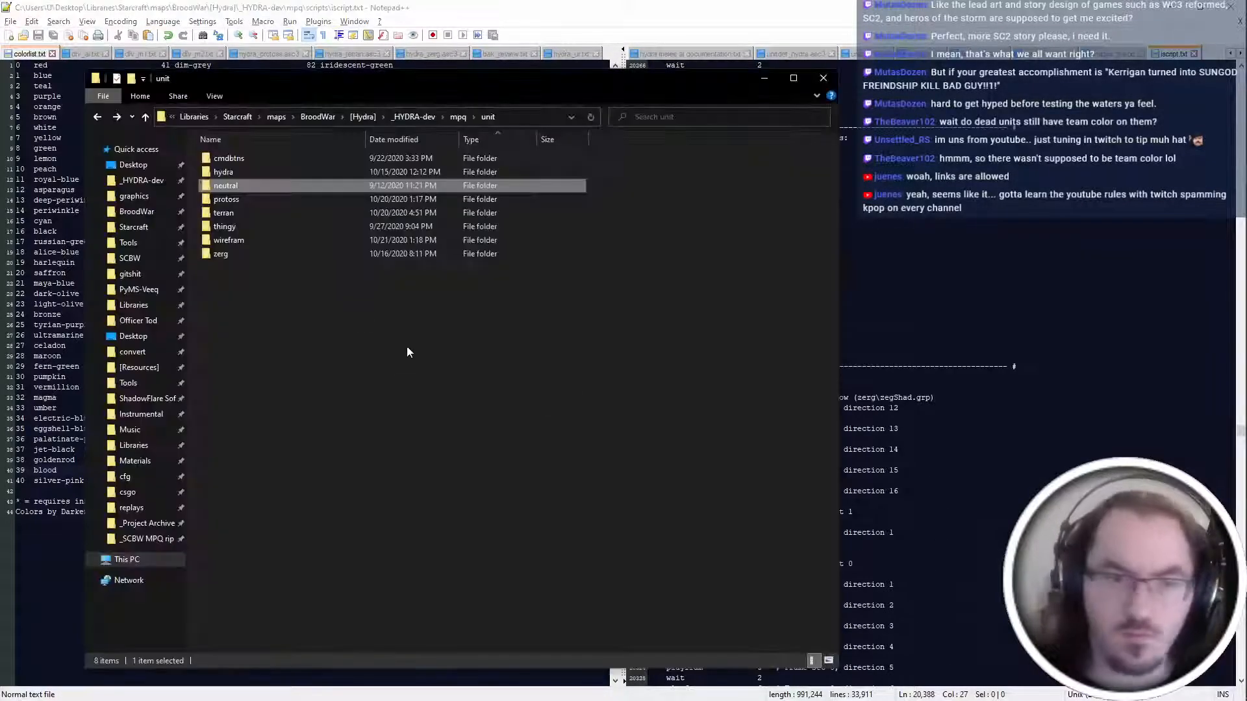
{"action": "double_click", "coordinate": [275, 258]}
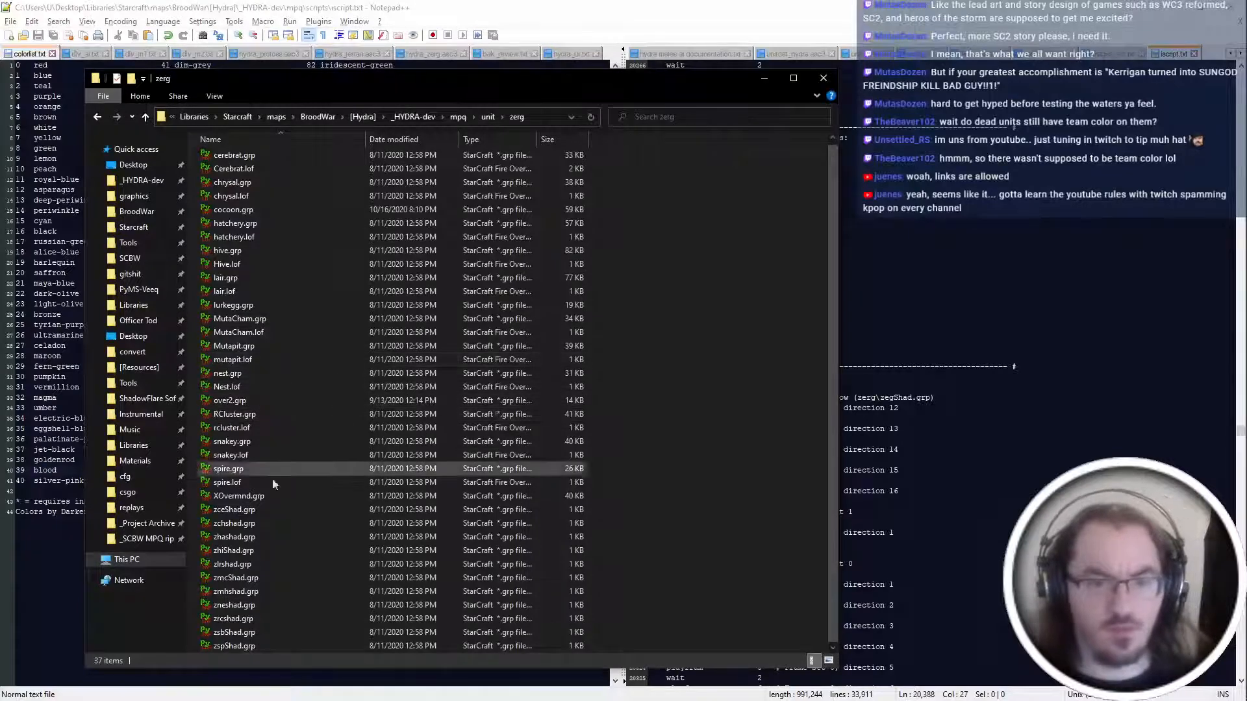
{"action": "double_click", "coordinate": [266, 306]}
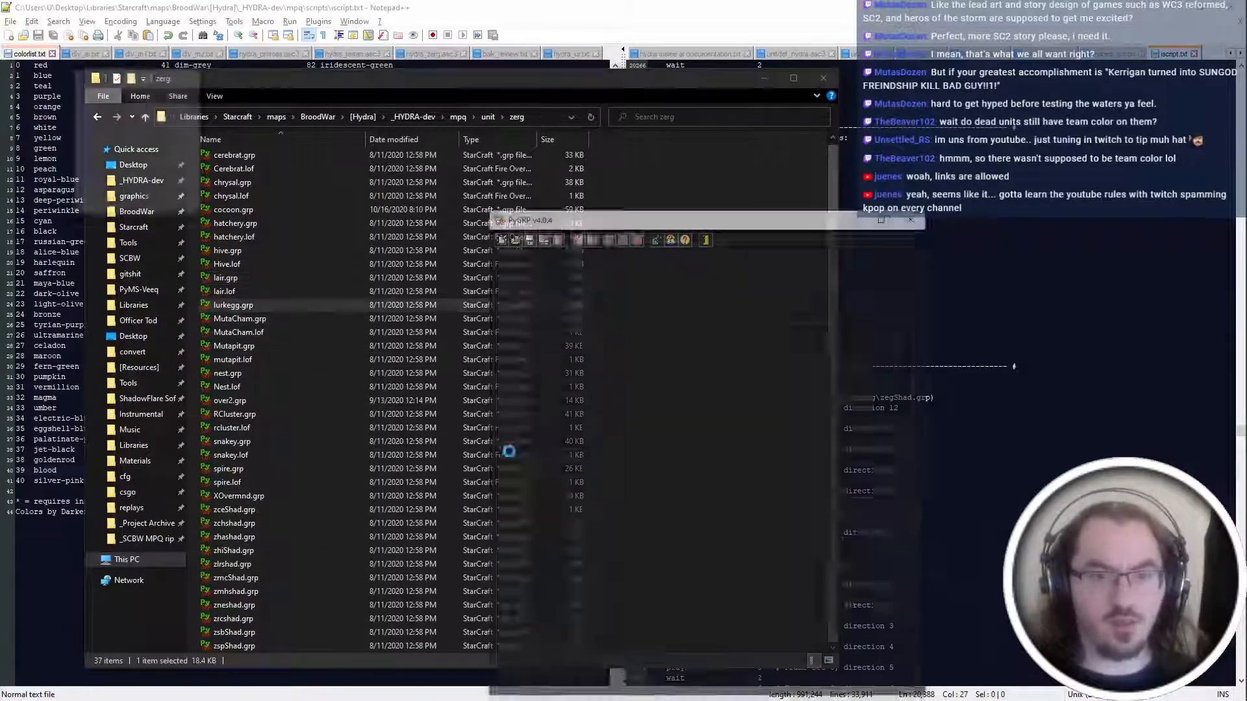
{"action": "left_click", "coordinate": [616, 475]}
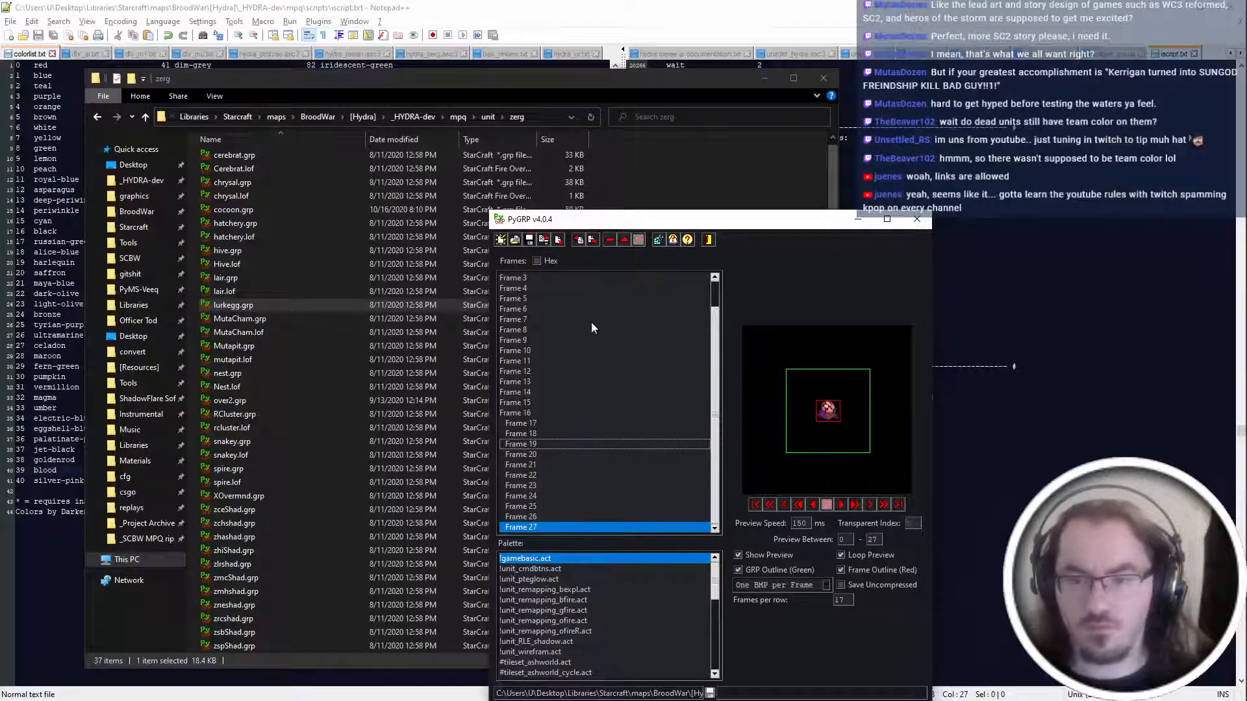
Export all frames of lurkegg.grp as 256 Color BMP files named lurkegg into a new Desktop folder a, and close PyGRP.
{"action": "key", "text": "ctrl+a"}
{"action": "key", "text": "ctrl+e"}
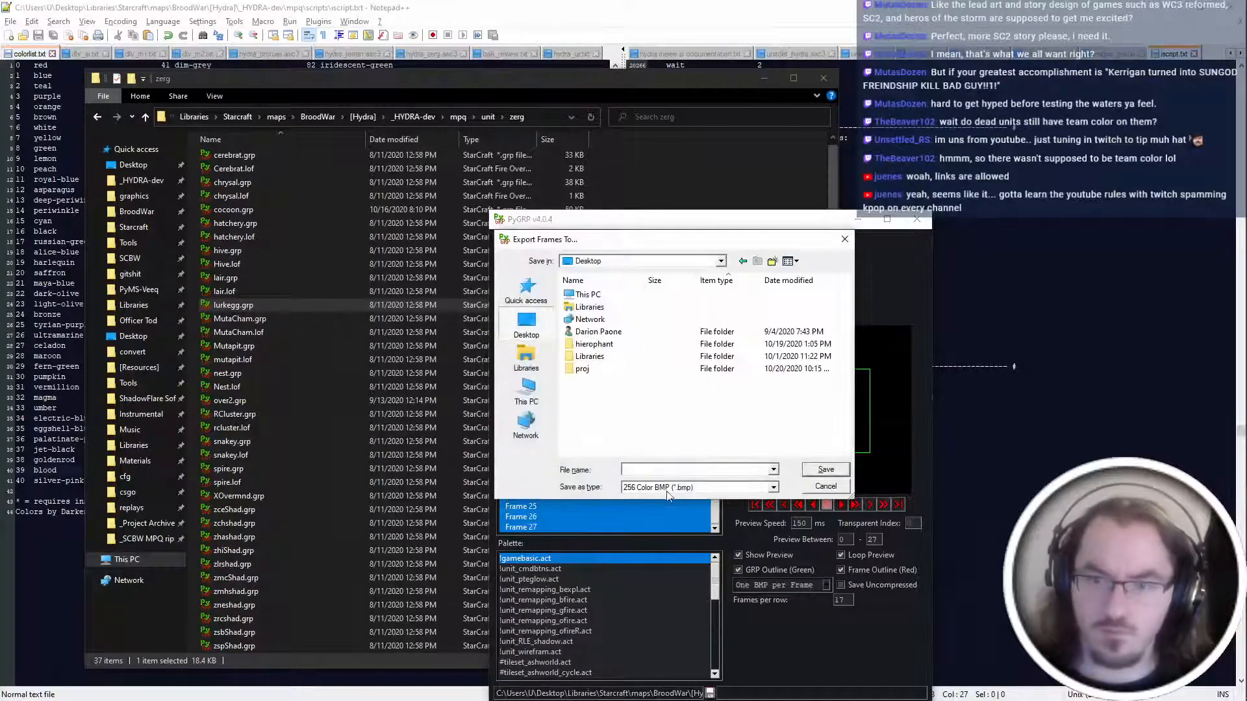
{"action": "left_click", "coordinate": [772, 260]}
{"action": "type", "text": "a"}
{"action": "key", "text": "Return"}
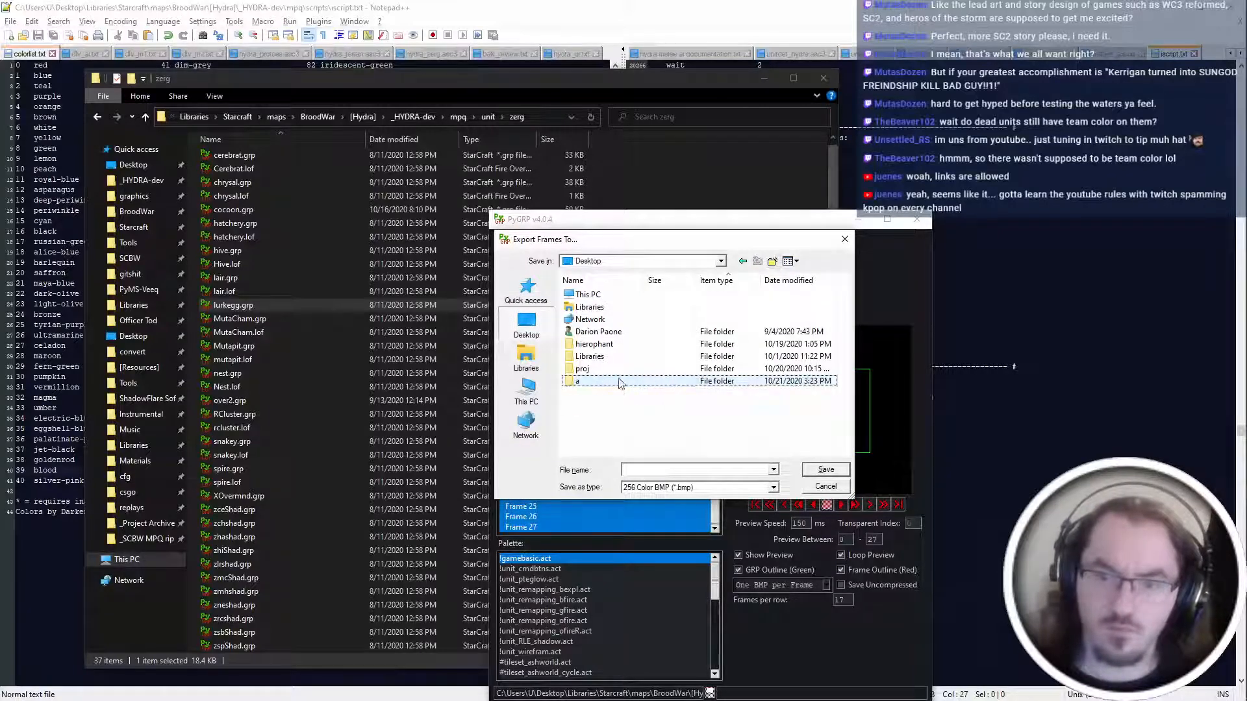
{"action": "double_click", "coordinate": [630, 379]}
{"action": "type", "text": "lurkegg"}
{"action": "key", "text": "Return"}
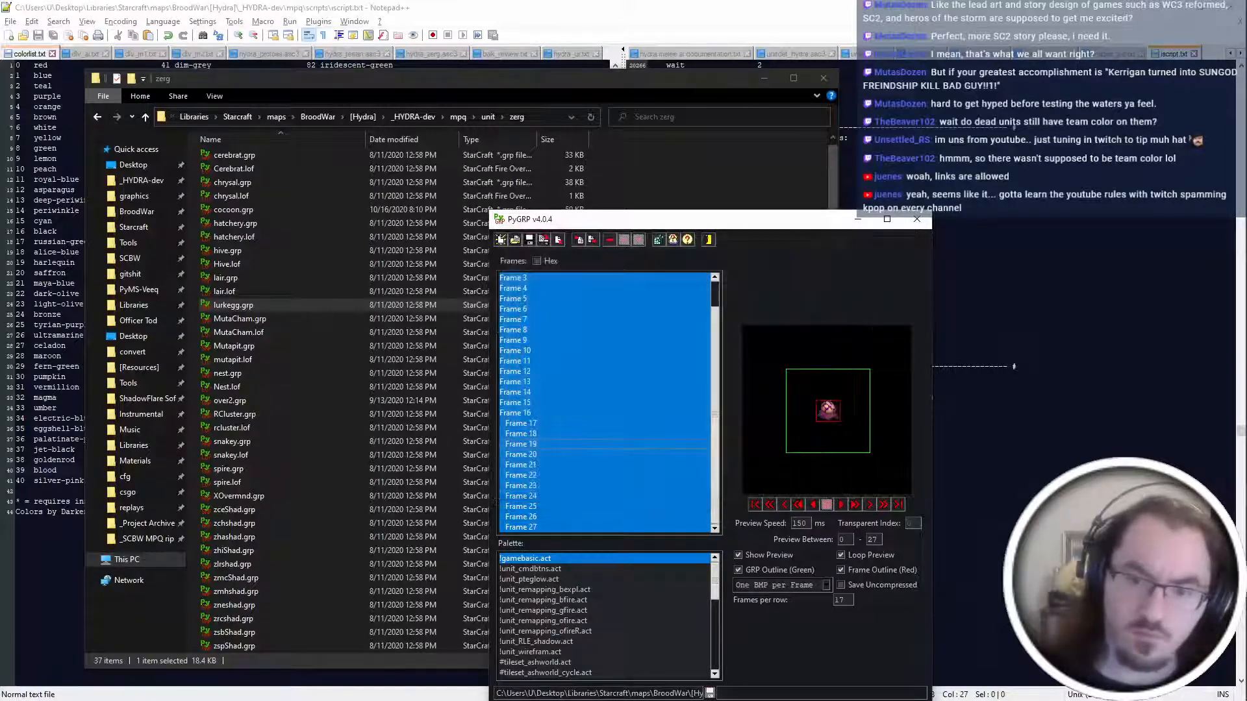
{"action": "left_click", "coordinate": [916, 219]}
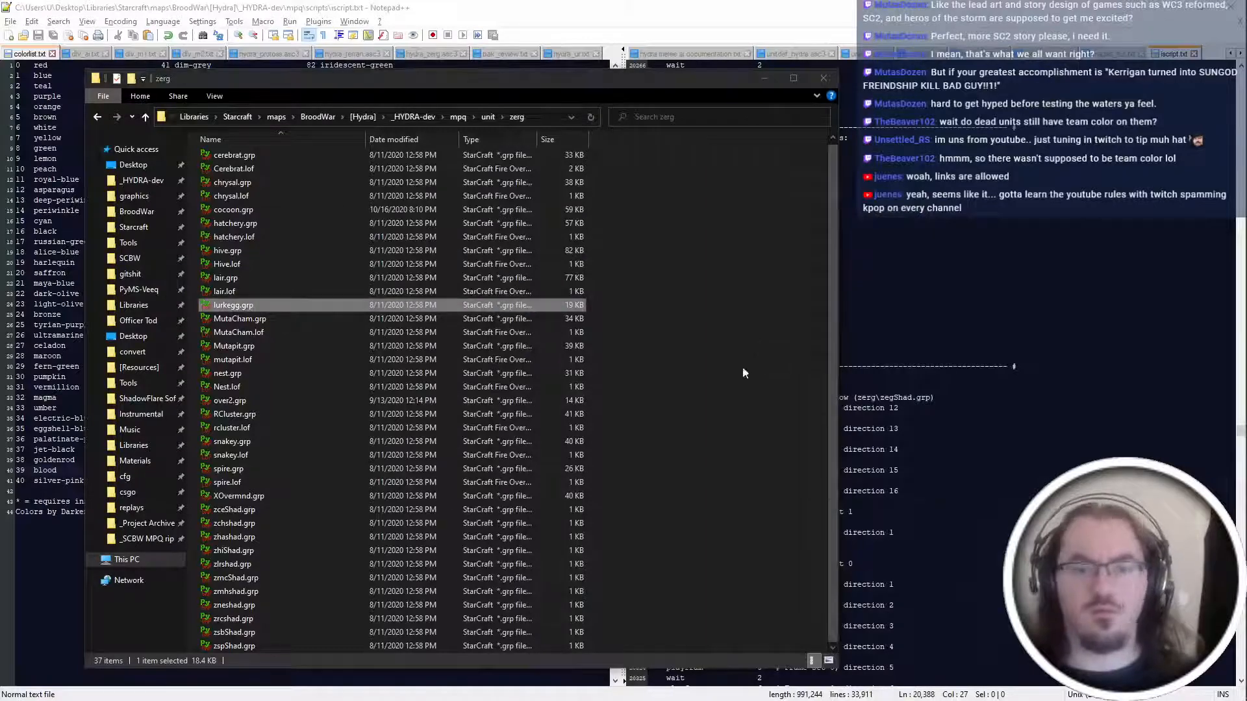
{"action": "left_click", "coordinate": [922, 217]}
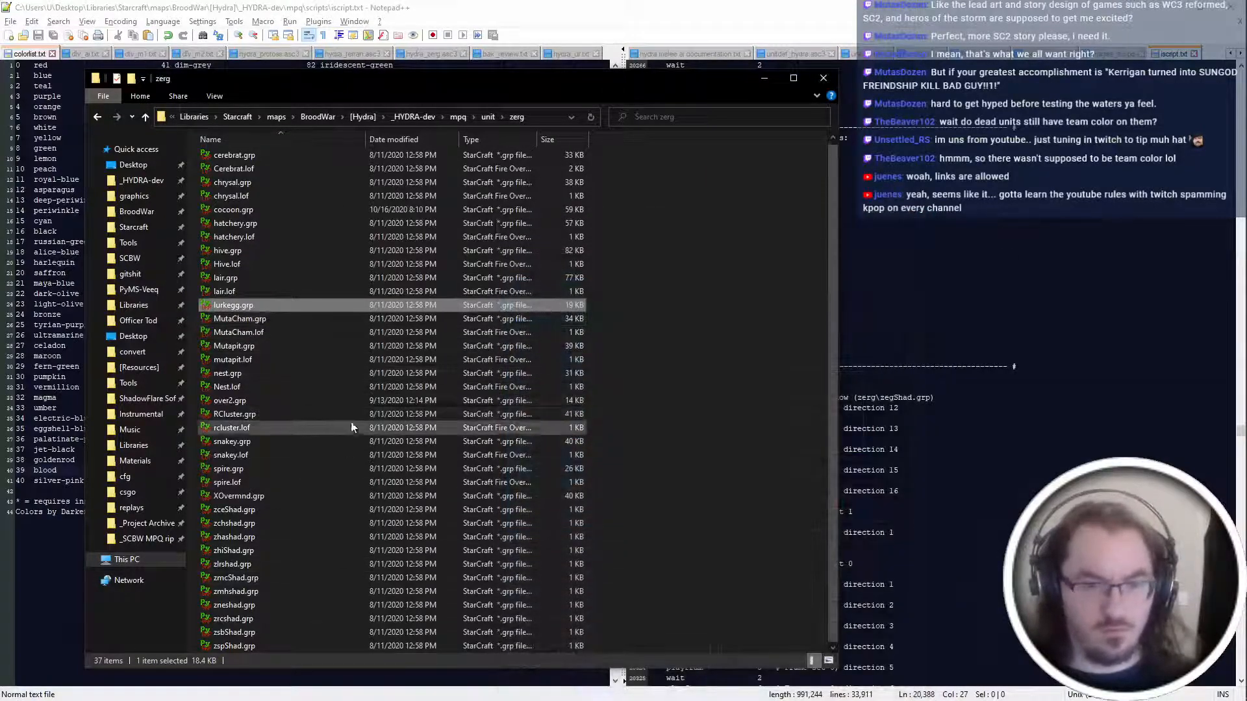
From the Resources graphics folder, open zulbirth.grp in the _MPQ zerg folder with PyGRP.
{"action": "key", "text": "BackSpace"}
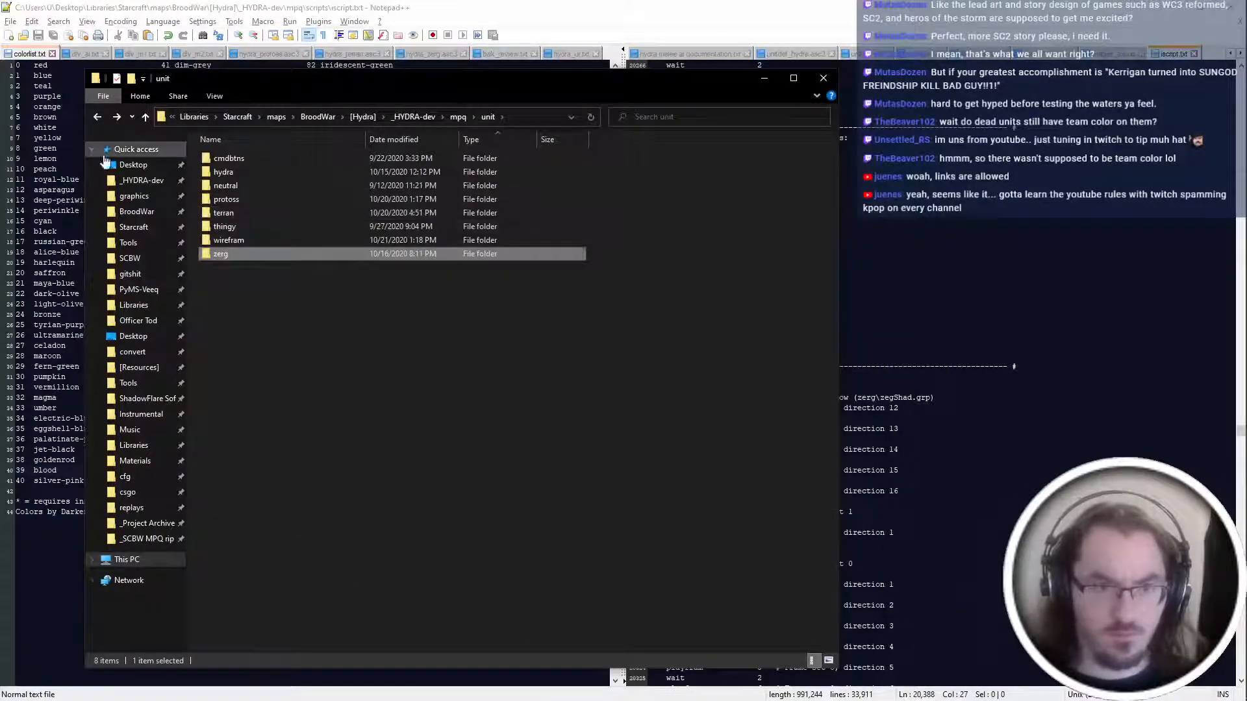
{"action": "key", "text": "super+e"}
{"action": "left_click", "coordinate": [523, 341]}
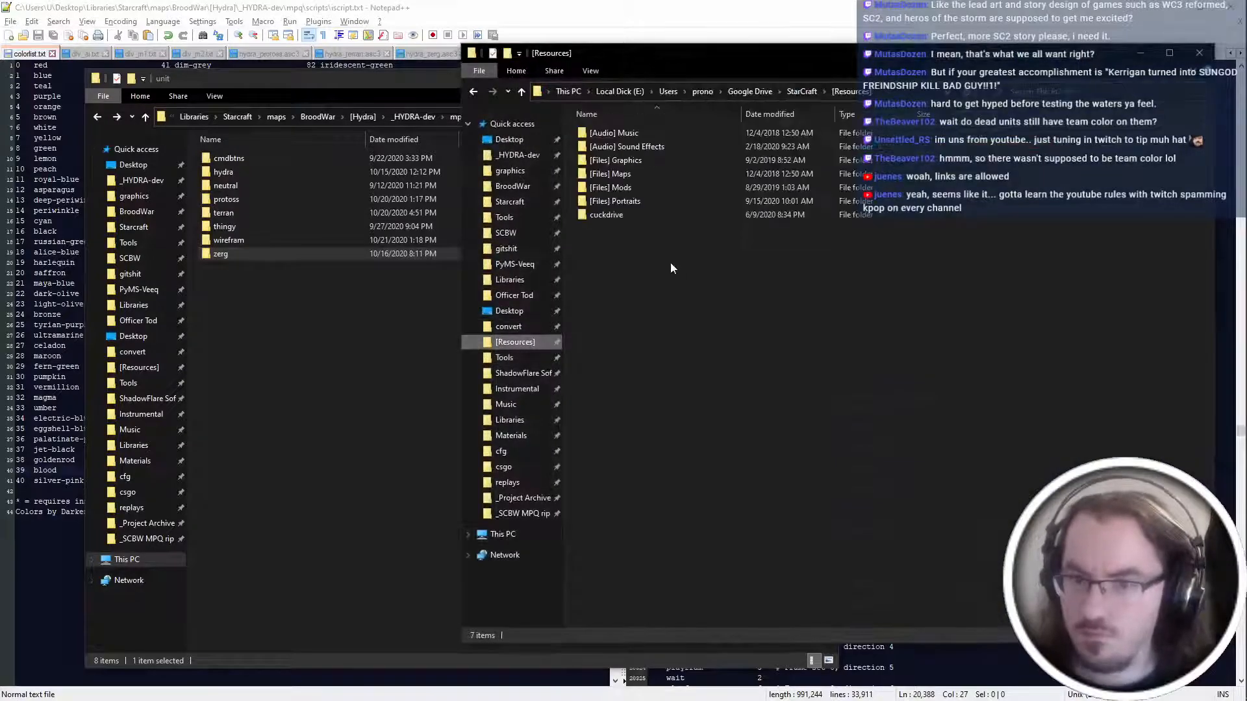
{"action": "double_click", "coordinate": [643, 157]}
{"action": "double_click", "coordinate": [633, 243]}
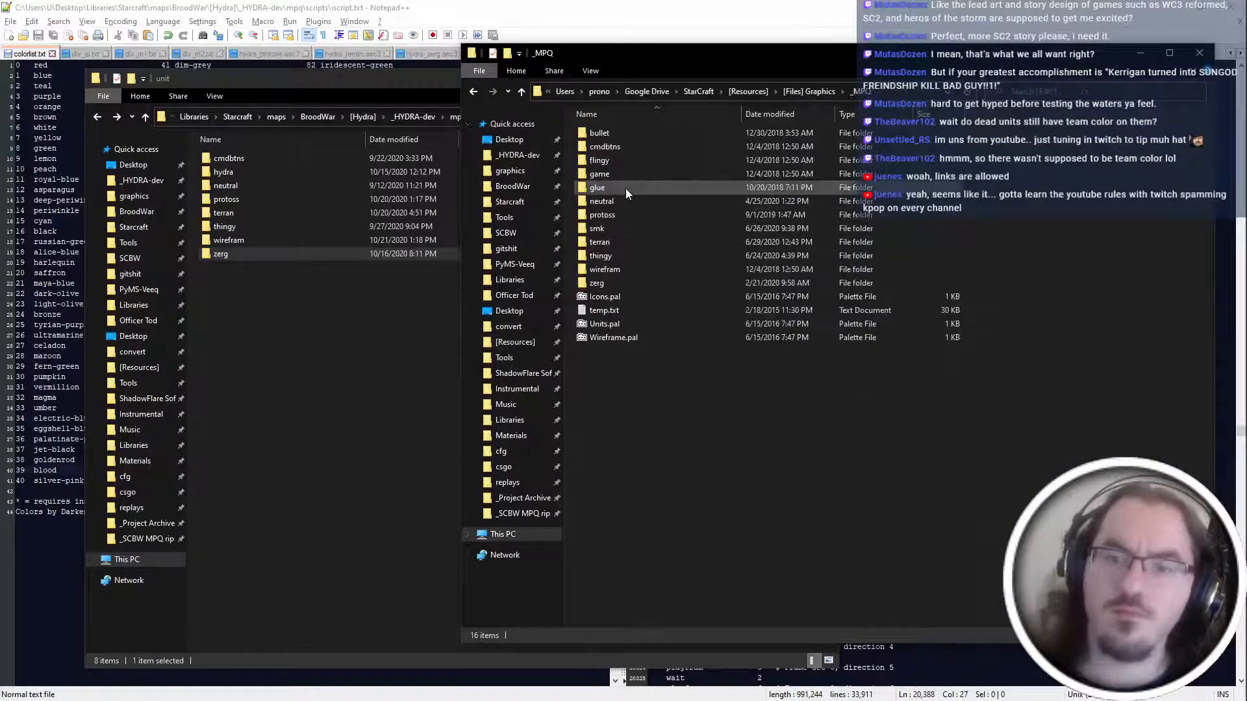
{"action": "double_click", "coordinate": [624, 287]}
{"action": "scroll", "coordinate": [639, 474], "scroll_direction": "down", "scroll_amount": 20}
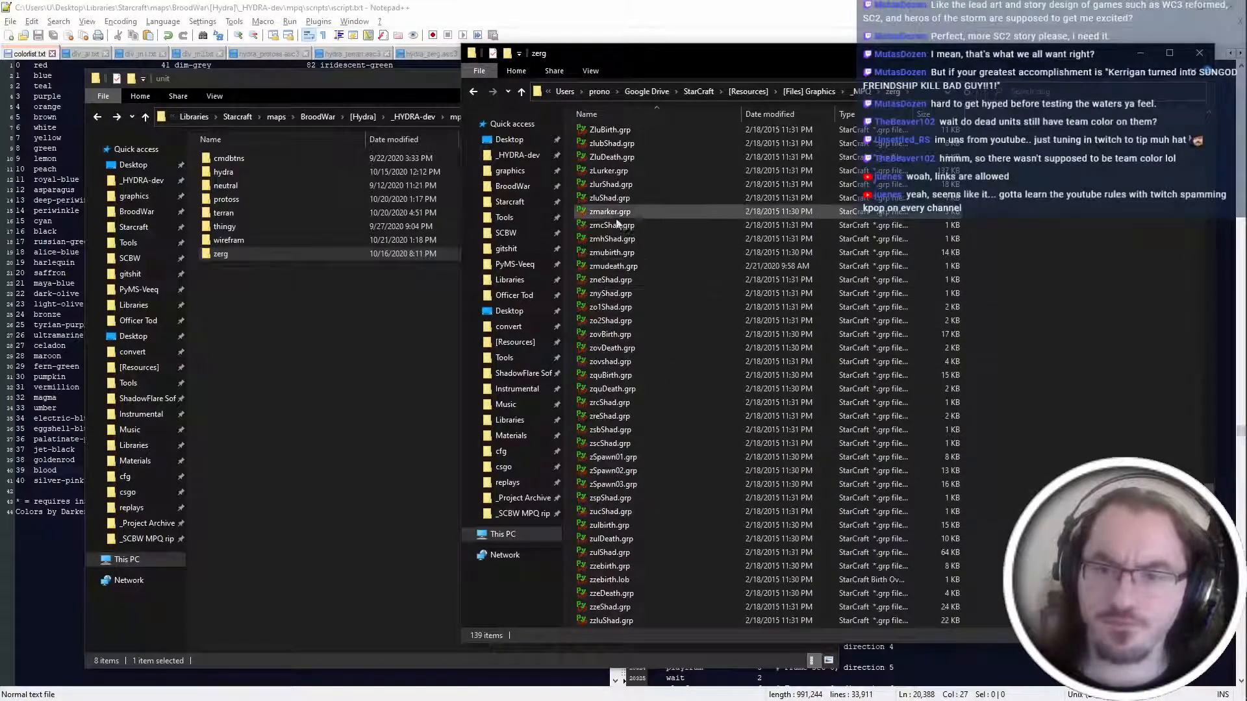
{"action": "scroll", "coordinate": [630, 247], "scroll_direction": "up", "scroll_amount": 3}
{"action": "scroll", "coordinate": [647, 391], "scroll_direction": "down", "scroll_amount": 3}
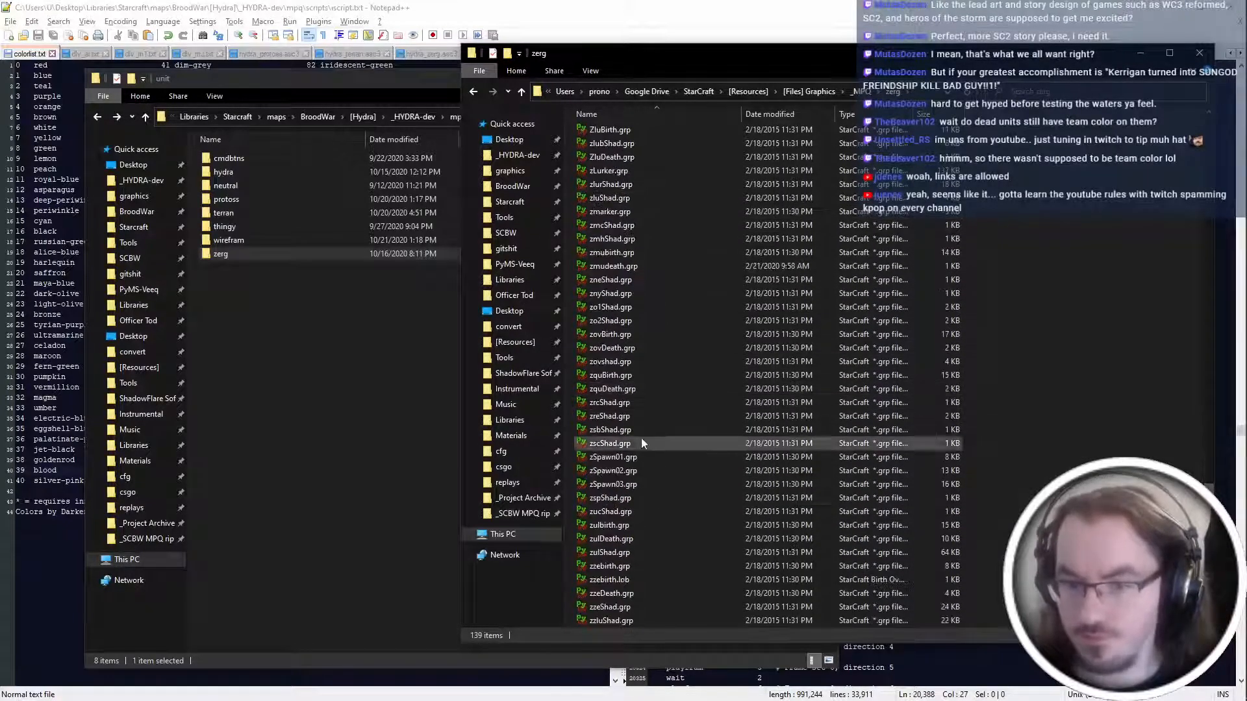
{"action": "double_click", "coordinate": [642, 529]}
Export all frames of zulbirth.grp to the Desktop as 256 Color BMP files named lurkegg, and close PyGRP.
{"action": "key", "text": "ctrl+a"}
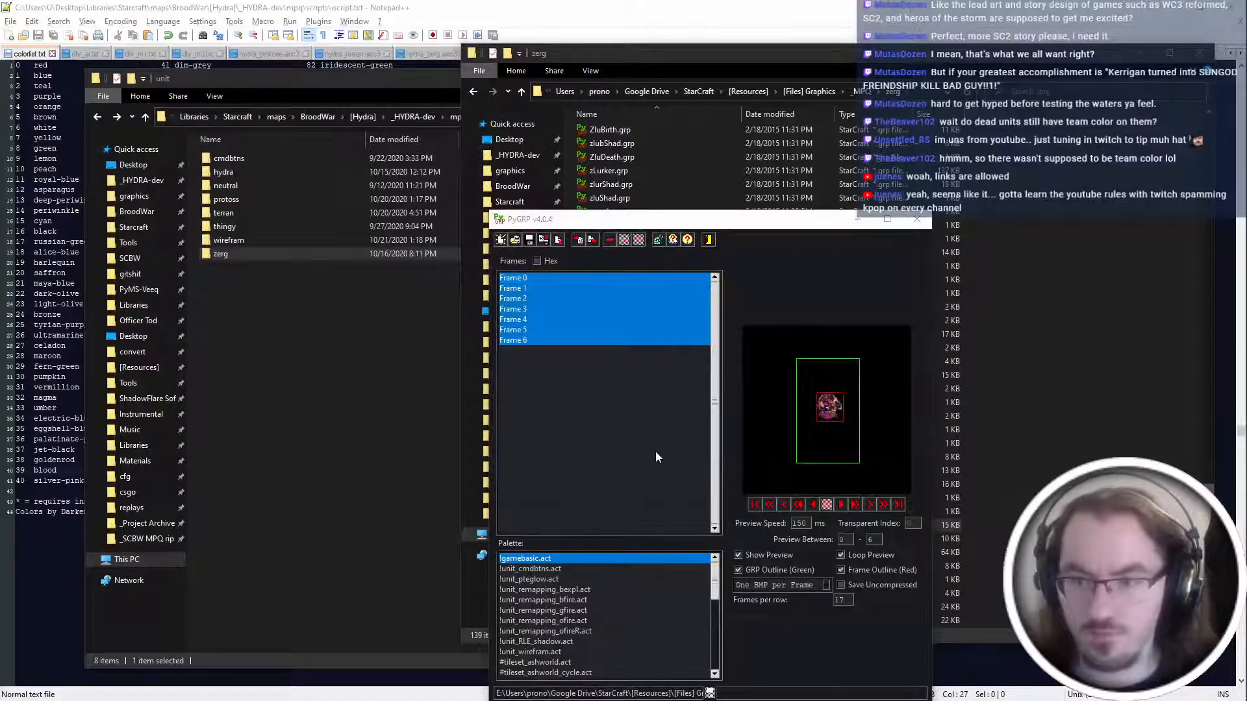
{"action": "key", "text": "ctrl+e"}
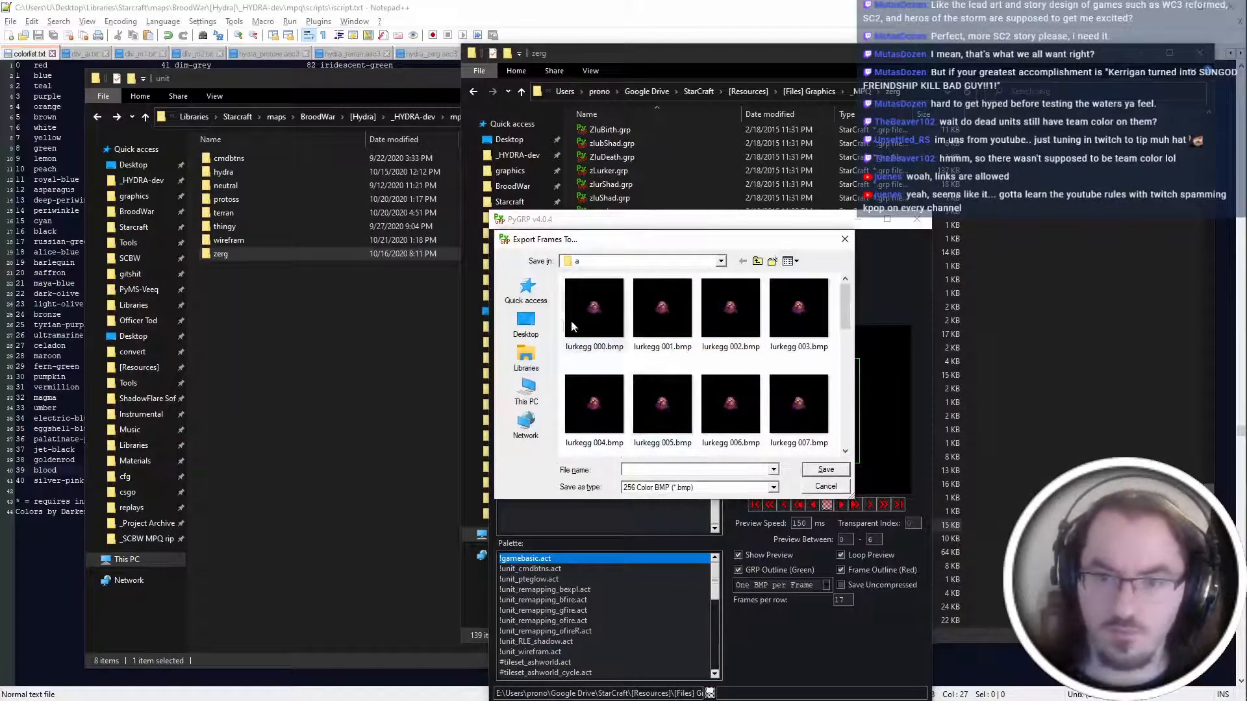
{"action": "left_click", "coordinate": [525, 322]}
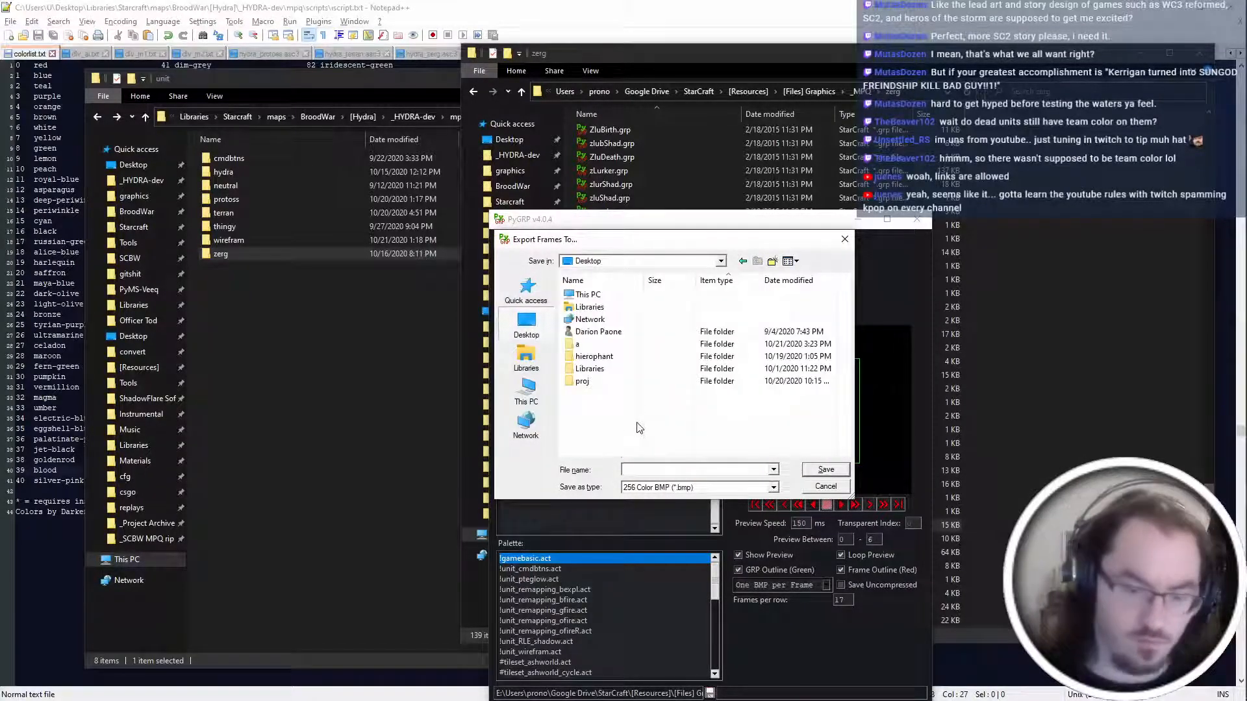
{"action": "type", "text": "test"}
{"action": "key", "text": "Return"}
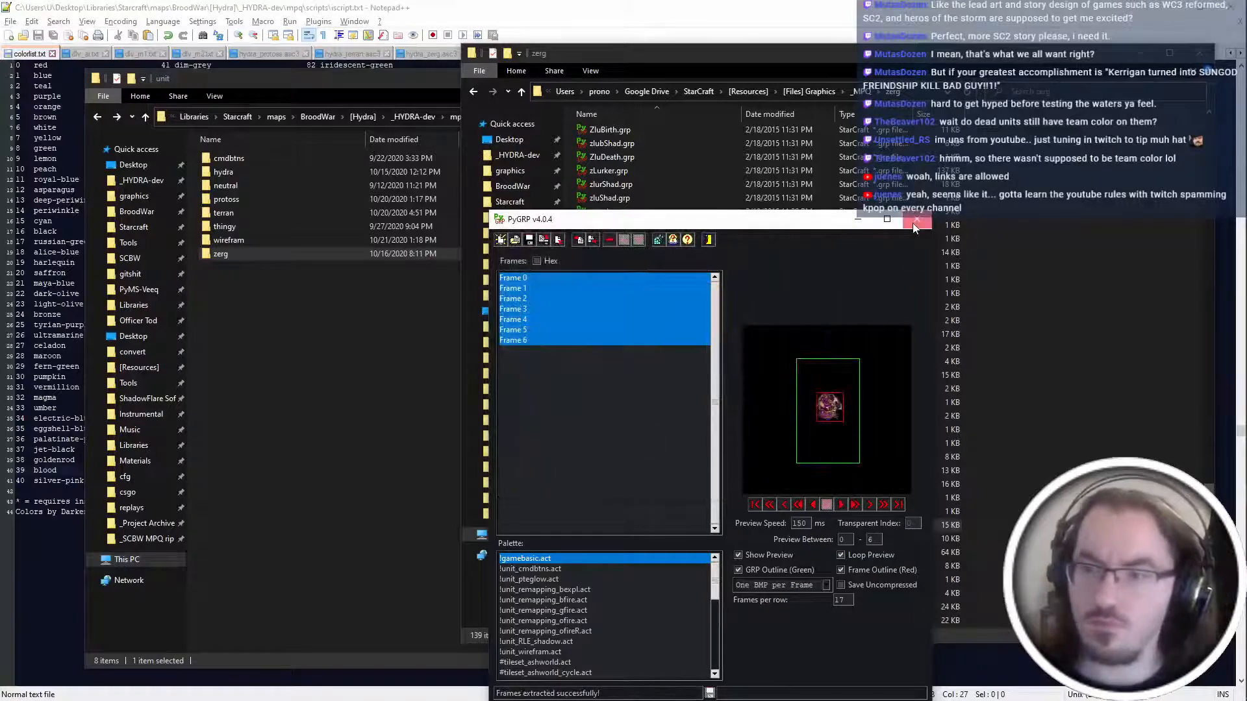
{"action": "left_click", "coordinate": [914, 224]}
Show the Desktop in one File Explorer window and its folder a in the other.
{"action": "left_click", "coordinate": [509, 140]}
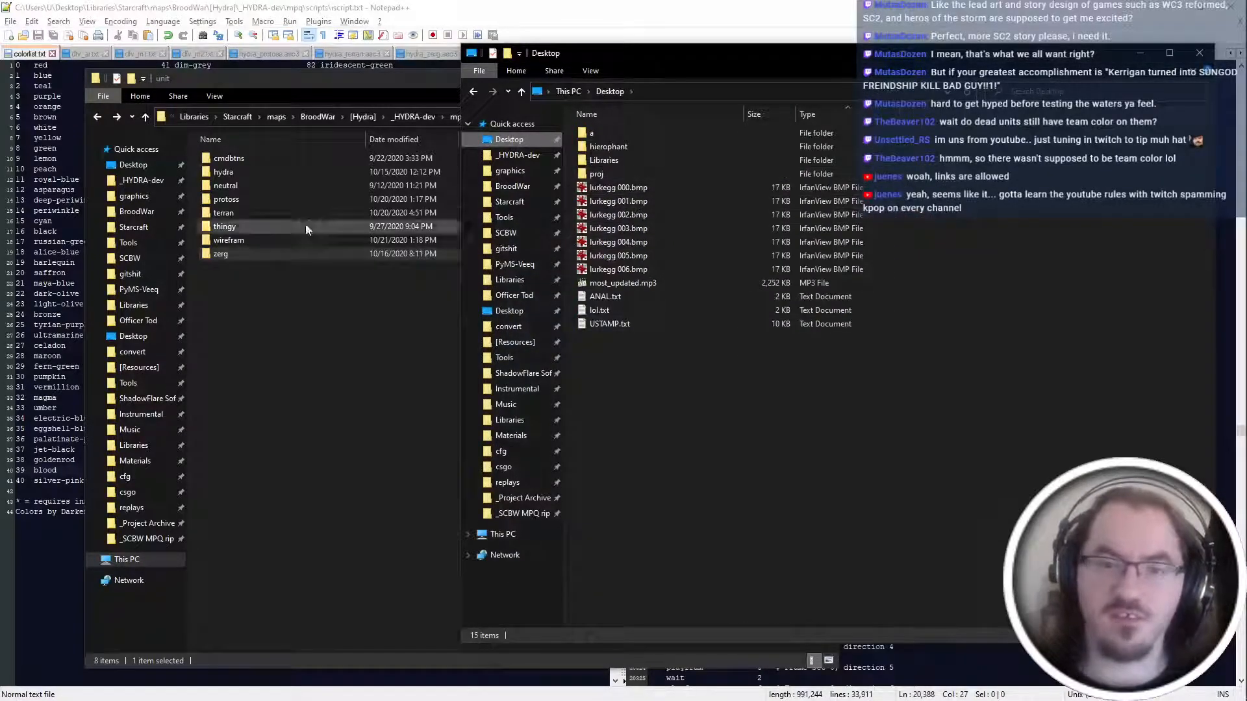
{"action": "left_click", "coordinate": [133, 164]}
{"action": "double_click", "coordinate": [222, 159]}
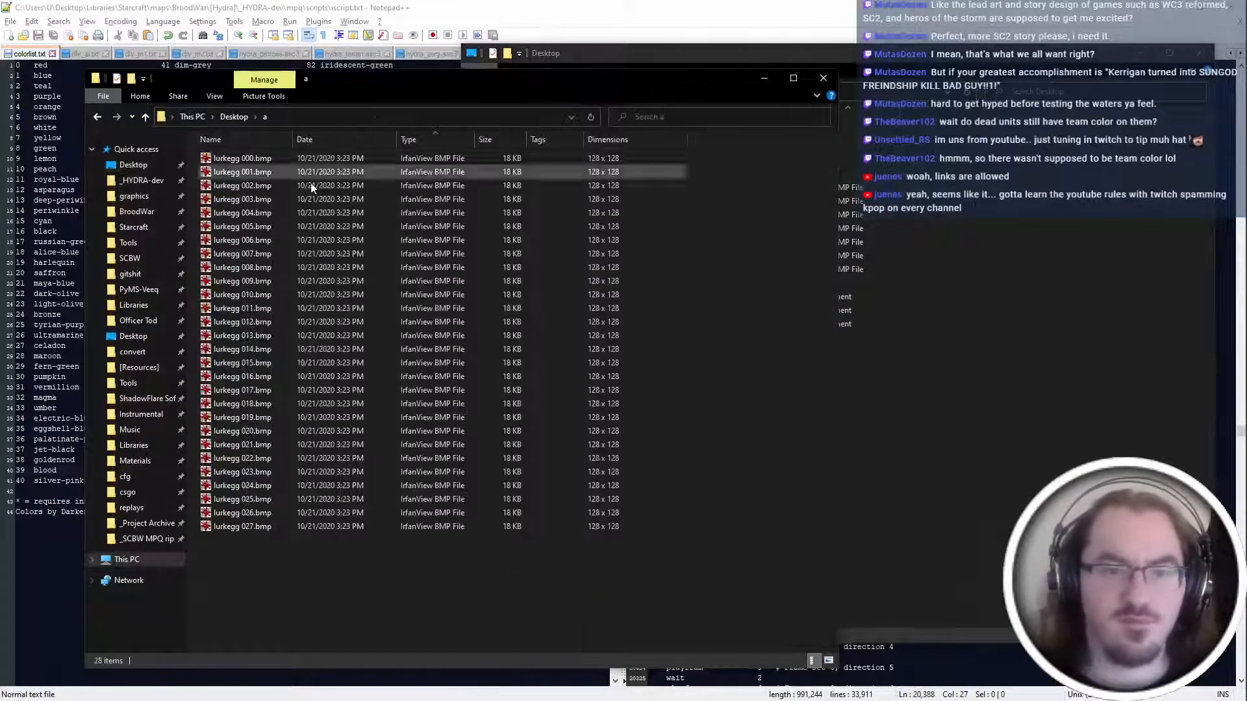
{"action": "left_click", "coordinate": [845, 341]}
Rename lurkegg 000.bmp on the Desktop to lurkegg 028.bmp.
{"action": "left_click", "coordinate": [708, 193]}
{"action": "key", "text": "F2"}
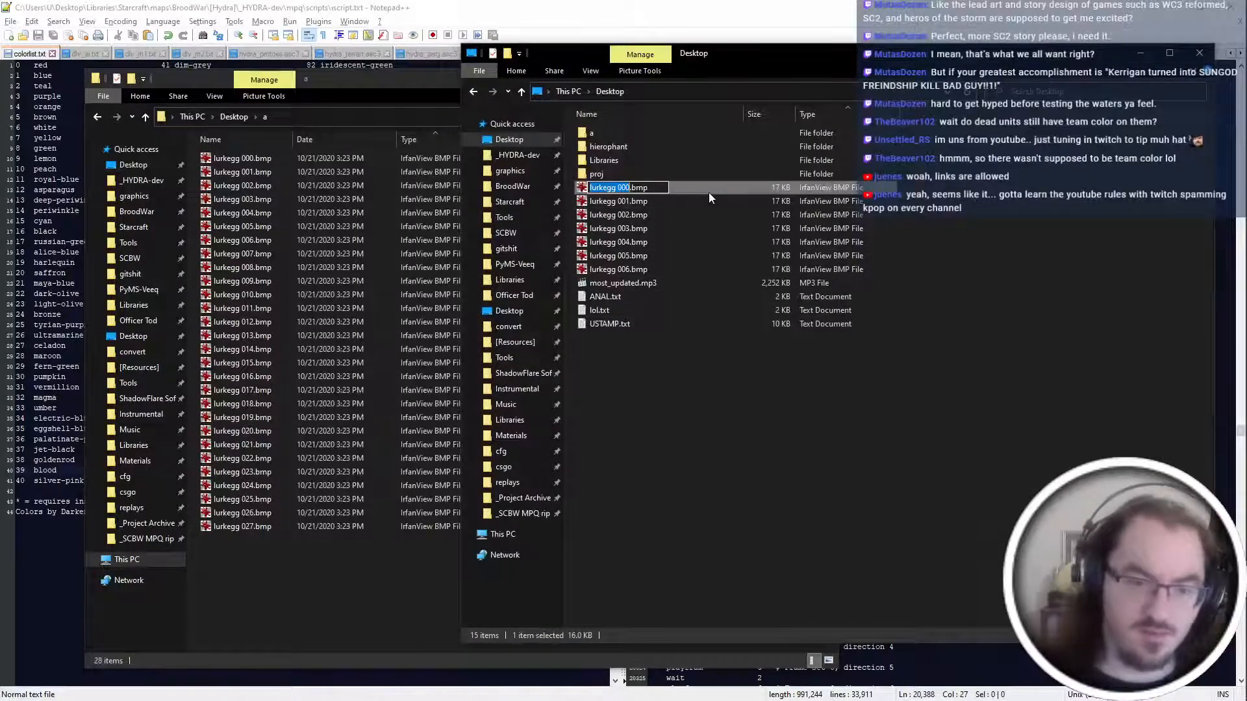
{"action": "key", "text": "End"}
{"action": "key", "text": "BackSpace"}
{"action": "key", "text": "BackSpace"}
{"action": "key", "text": "BackSpace"}
{"action": "key", "text": "shift+Home"}
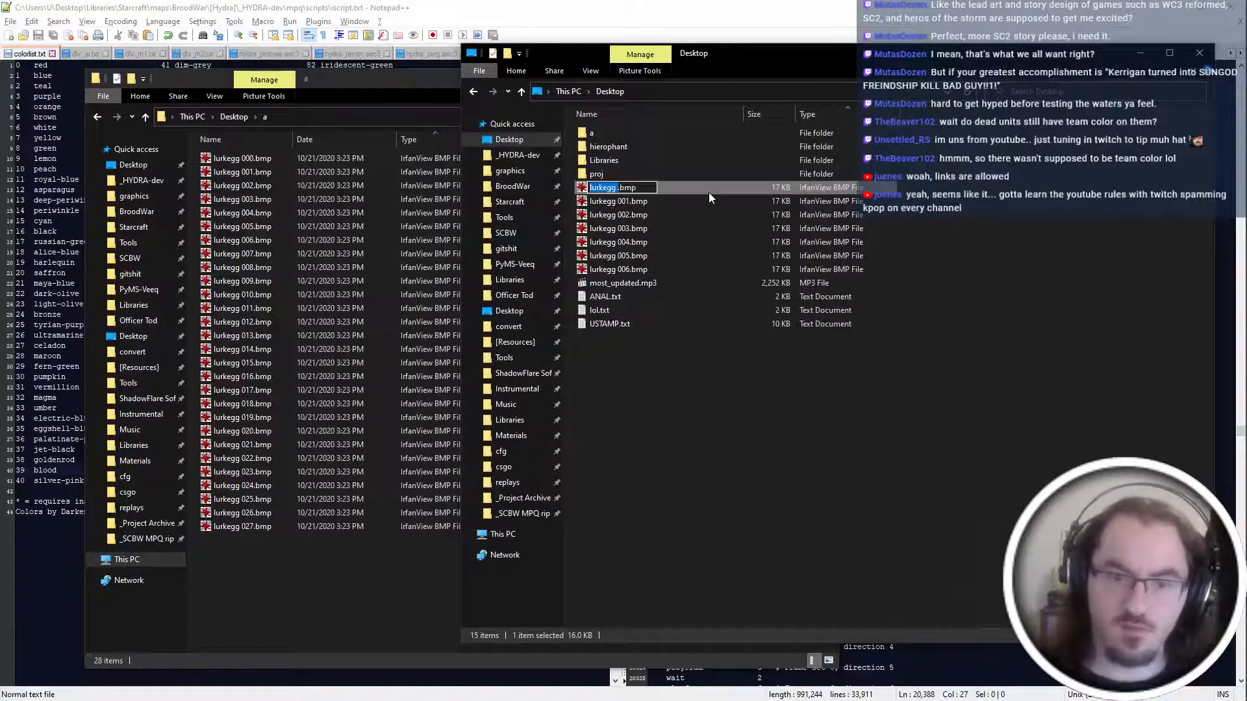
{"action": "key", "text": "Right"}
{"action": "type", "text": "028"}
{"action": "key", "text": "Tab"}
Rename the Desktop files lurkegg 001.bmp and 002.bmp to lurkegg 029.bmp and lurkegg 030.bmp.
{"action": "key", "text": "Right"}
{"action": "key", "text": "BackSpace"}
{"action": "key", "text": "BackSpace"}
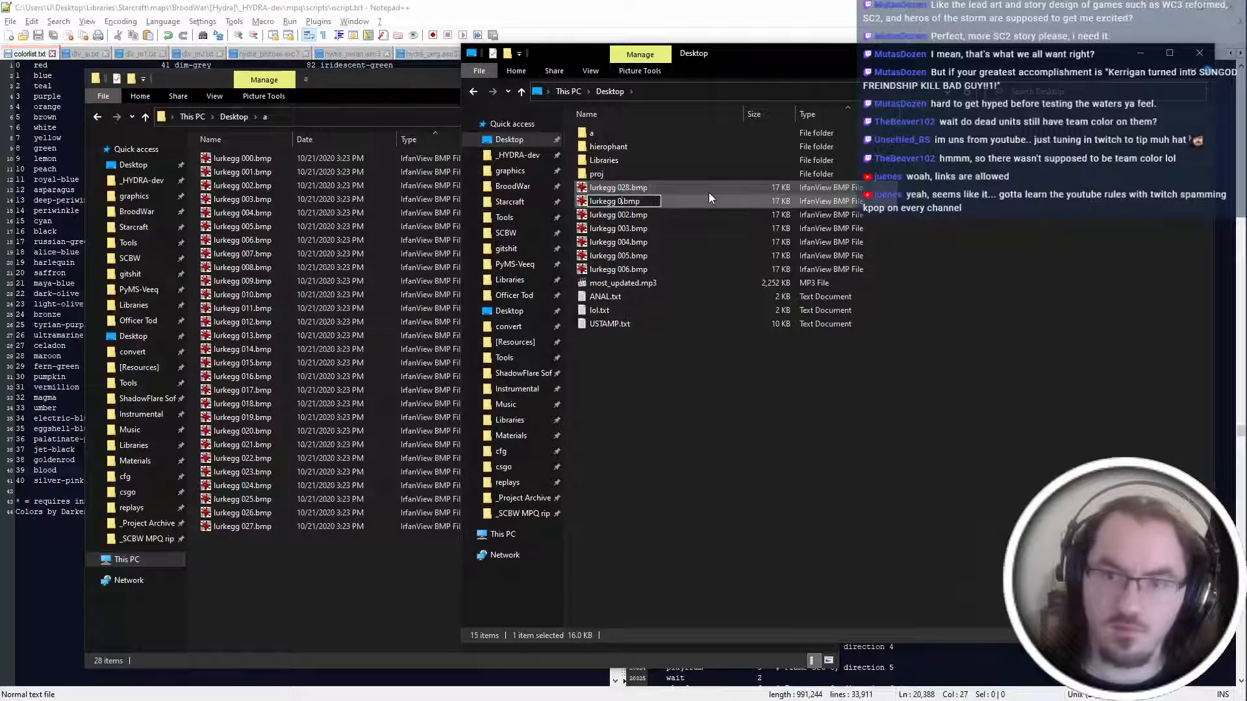
{"action": "type", "text": "29"}
{"action": "key", "text": "Tab"}
{"action": "key", "text": "Right"}
{"action": "key", "text": "BackSpace"}
{"action": "key", "text": "BackSpace"}
{"action": "type", "text": "30"}
{"action": "key", "text": "Return"}
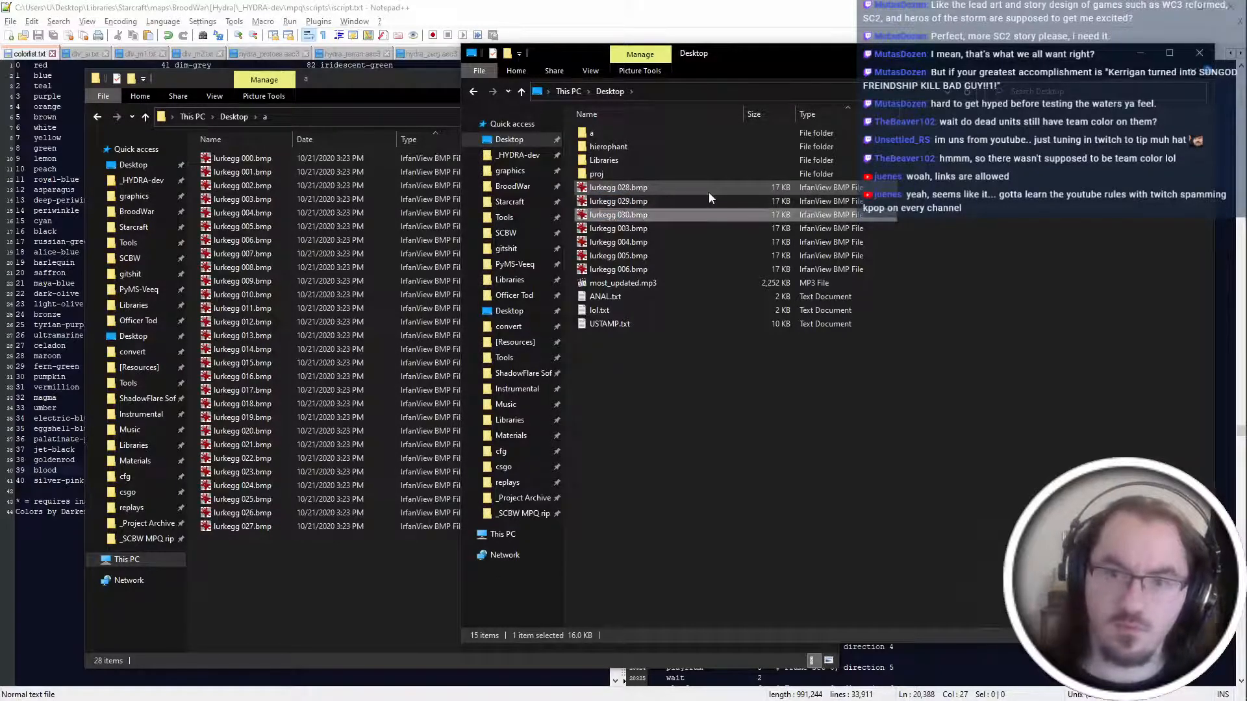
Rename the Desktop files lurkegg 003.bmp and 004.bmp to lurkegg 031.bmp and lurkegg 032.bmp.
{"action": "key", "text": "Down"}
{"action": "key", "text": "F2"}
{"action": "key", "text": "Right"}
{"action": "key", "text": "BackSpace"}
{"action": "key", "text": "BackSpace"}
{"action": "type", "text": "31"}
{"action": "key", "text": "Return"}
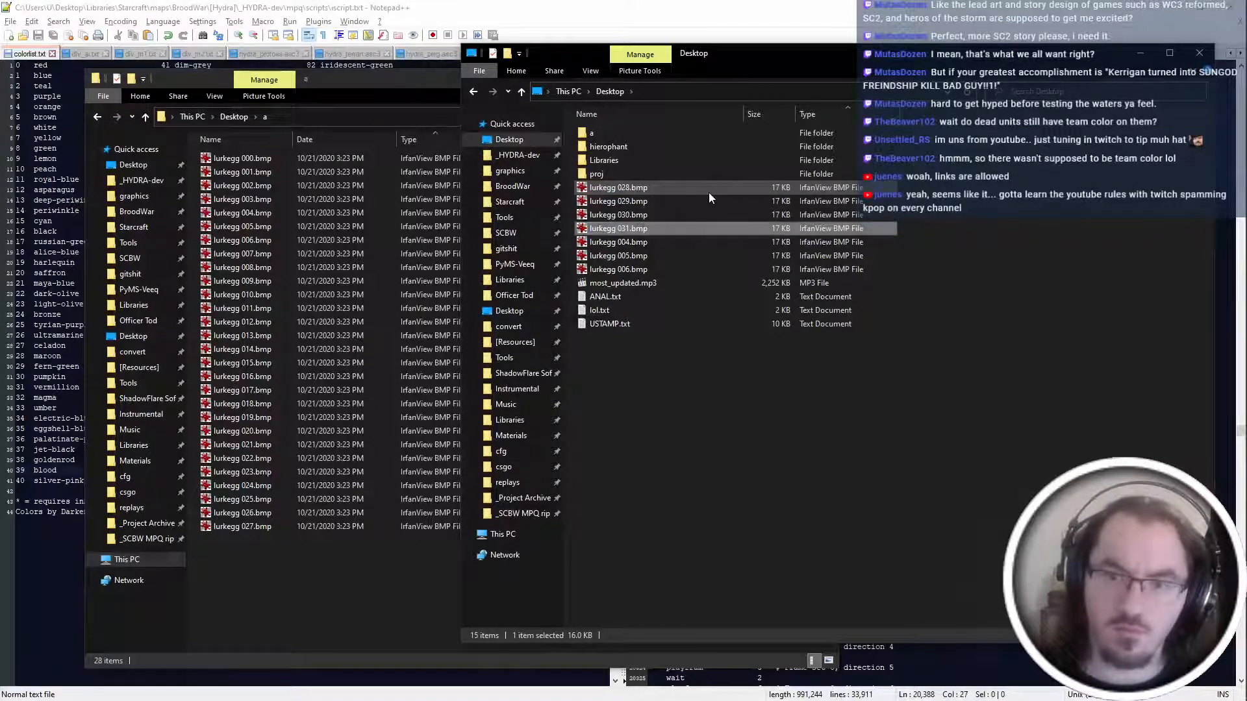
{"action": "key", "text": "Down"}
{"action": "key", "text": "F2"}
{"action": "key", "text": "Right"}
{"action": "key", "text": "BackSpace"}
{"action": "key", "text": "BackSpace"}
{"action": "type", "text": "32"}
{"action": "key", "text": "Return"}
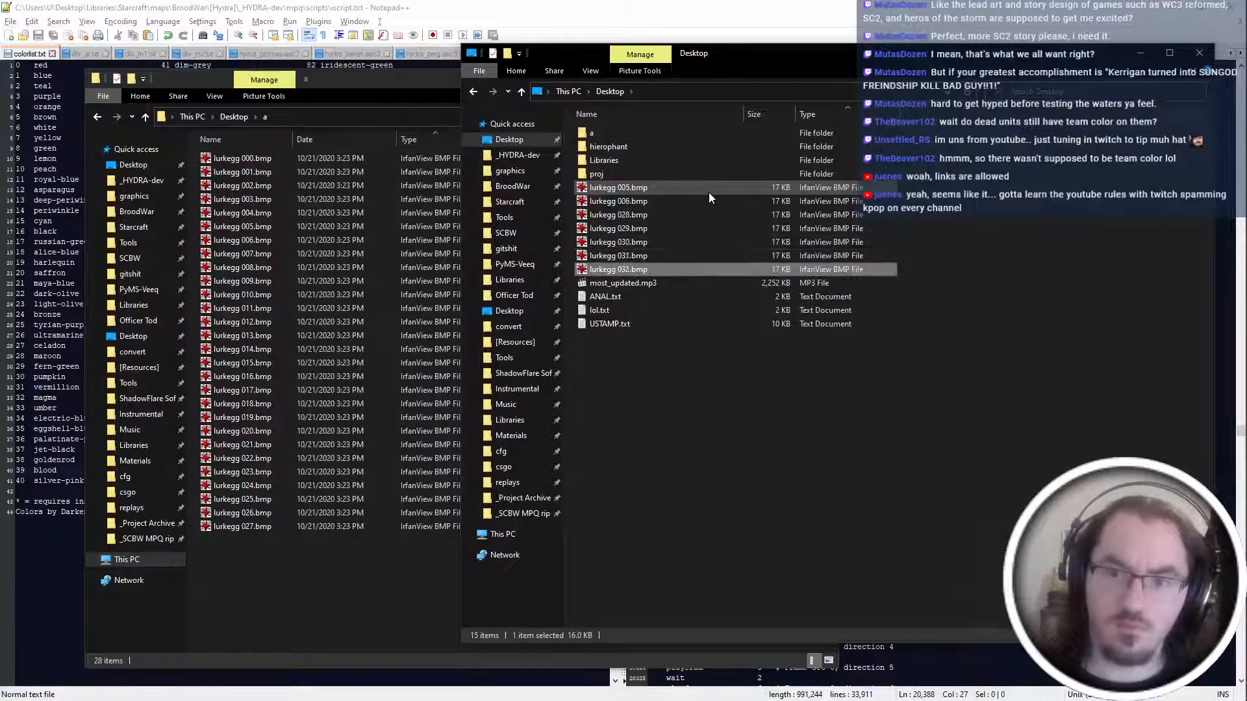
Rename the Desktop files lurkegg 005.bmp and 006.bmp to lurkegg 033.bmp and lurkegg 034.bmp.
{"action": "key", "text": "Down"}
{"action": "key", "text": "F2"}
{"action": "key", "text": "Right"}
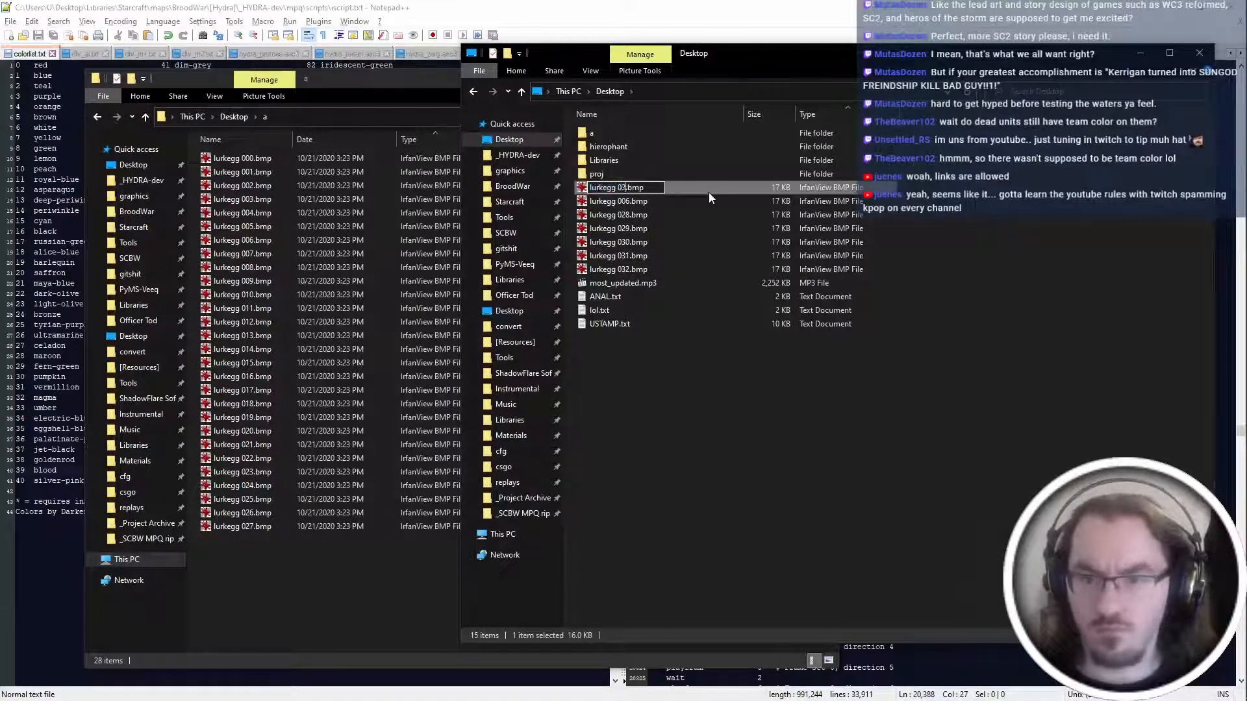
{"action": "key", "text": "BackSpace"}
{"action": "key", "text": "BackSpace"}
{"action": "type", "text": "32"}
{"action": "key", "text": "BackSpace"}
{"action": "type", "text": "3"}
{"action": "key", "text": "Return"}
{"action": "key", "text": "Down"}
{"action": "key", "text": "F2"}
{"action": "key", "text": "Right"}
{"action": "key", "text": "BackSpace"}
{"action": "key", "text": "BackSpace"}
{"action": "type", "text": "34"}
{"action": "key", "text": "Return"}
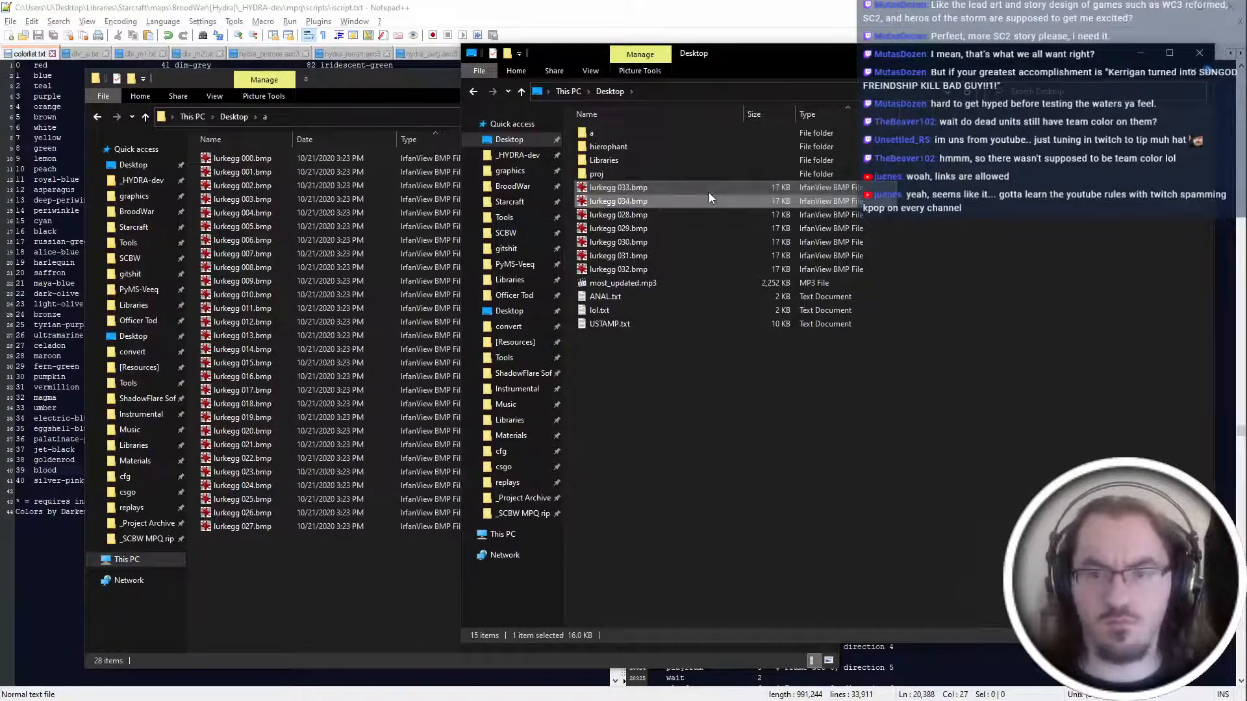
Move the seven renamed lurkegg bitmaps, 028 to 034, from the Desktop into folder a and refresh the listing.
{"action": "left_click", "coordinate": [709, 192]}
{"action": "left_click", "coordinate": [673, 266], "text": "shift"}
{"action": "left_click_drag", "start_coordinate": [673, 267], "coordinate": [390, 542]}
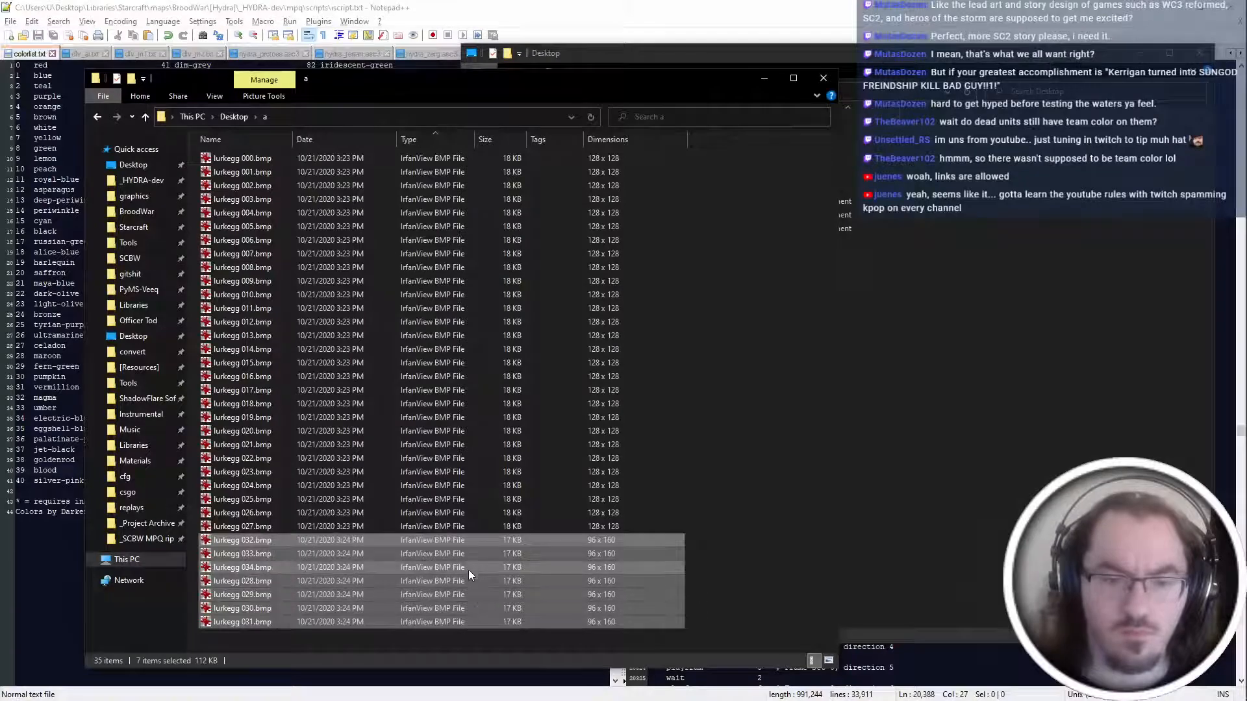
{"action": "left_click", "coordinate": [590, 116]}
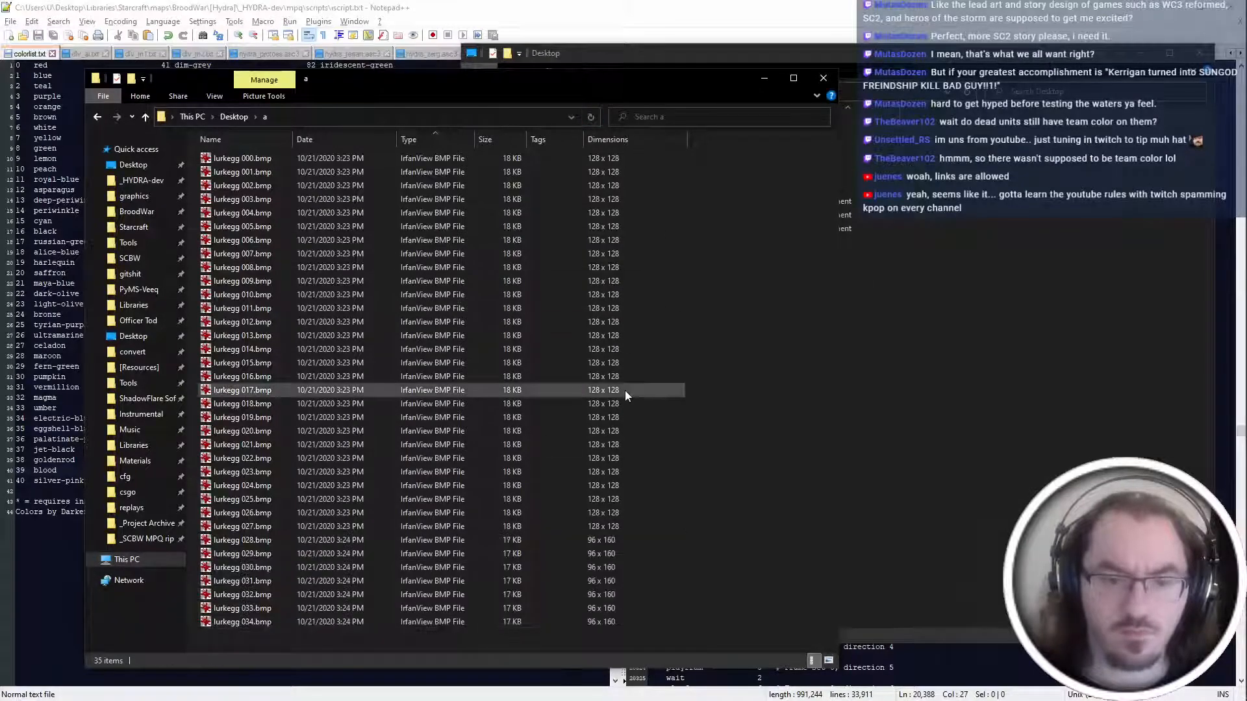
Launch SFGrpConv.exe from the ShadowFlare Software folder and set the number of frames in the GRP to 35.
{"action": "key", "text": "alt+Tab"}
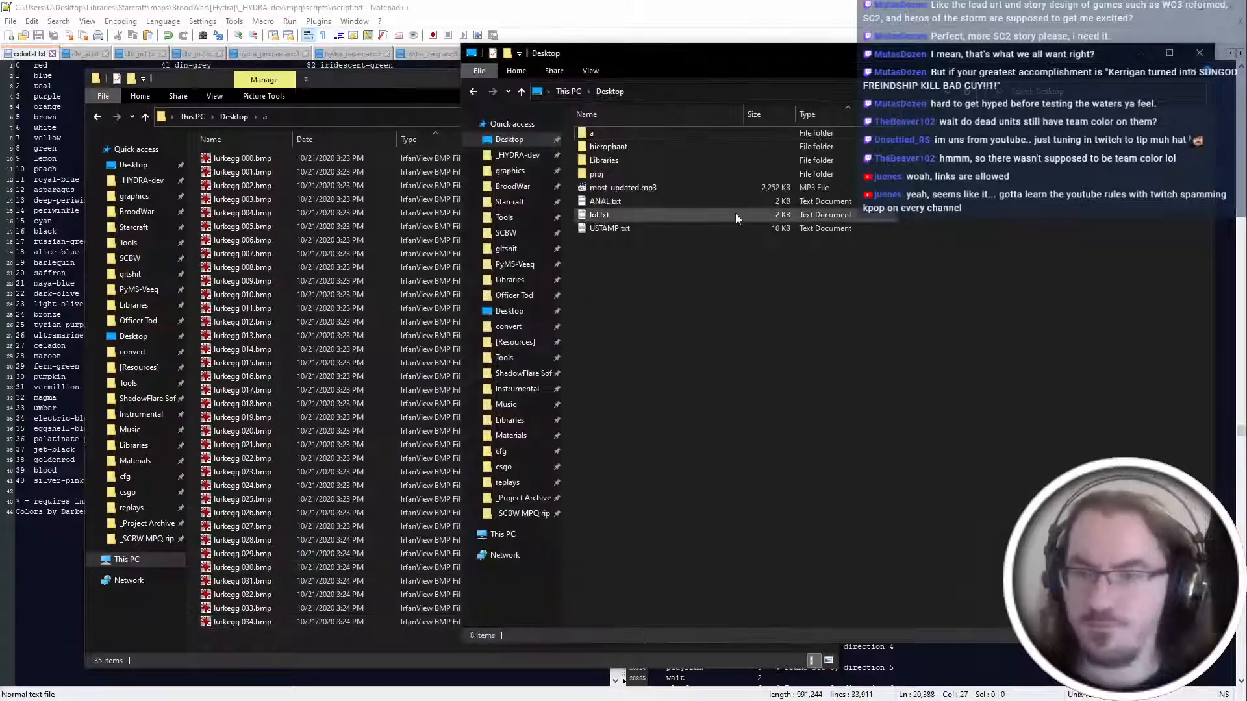
{"action": "left_click", "coordinate": [541, 359]}
{"action": "left_click", "coordinate": [519, 373]}
{"action": "double_click", "coordinate": [652, 244]}
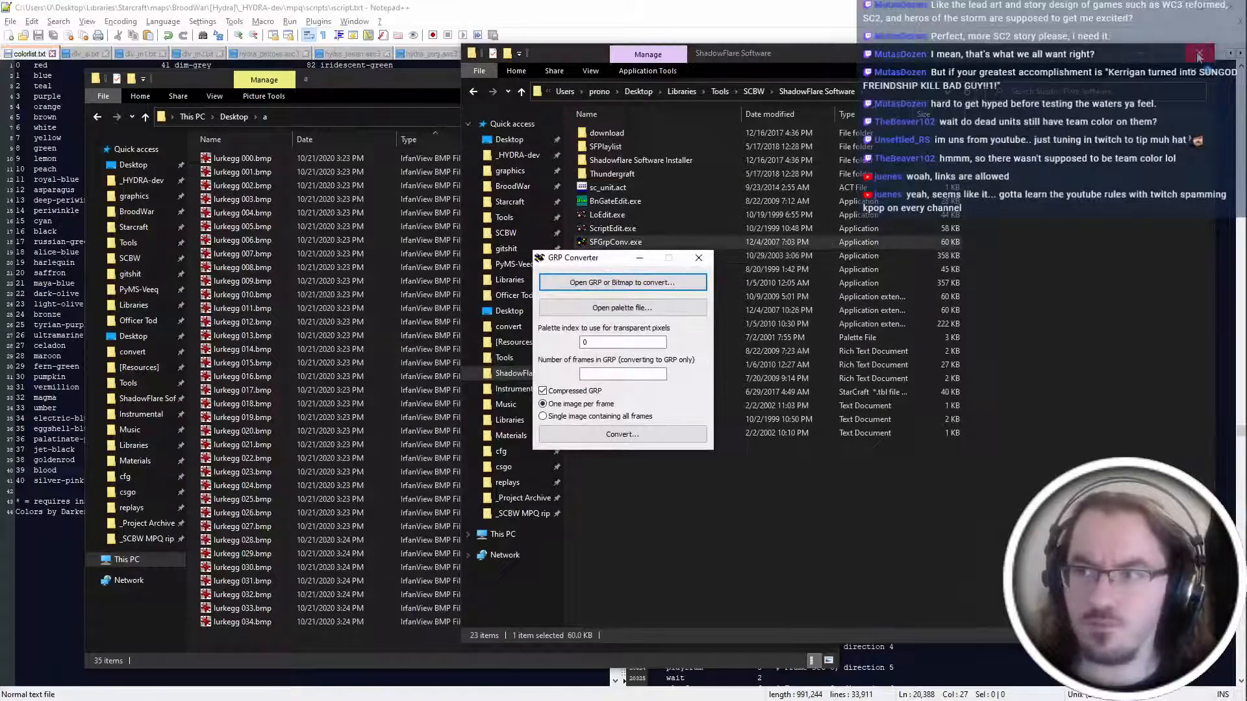
{"action": "left_click", "coordinate": [1200, 52]}
{"action": "key", "text": "Tab"}
{"action": "key", "text": "Tab"}
{"action": "key", "text": "Tab"}
{"action": "type", "text": "35"}
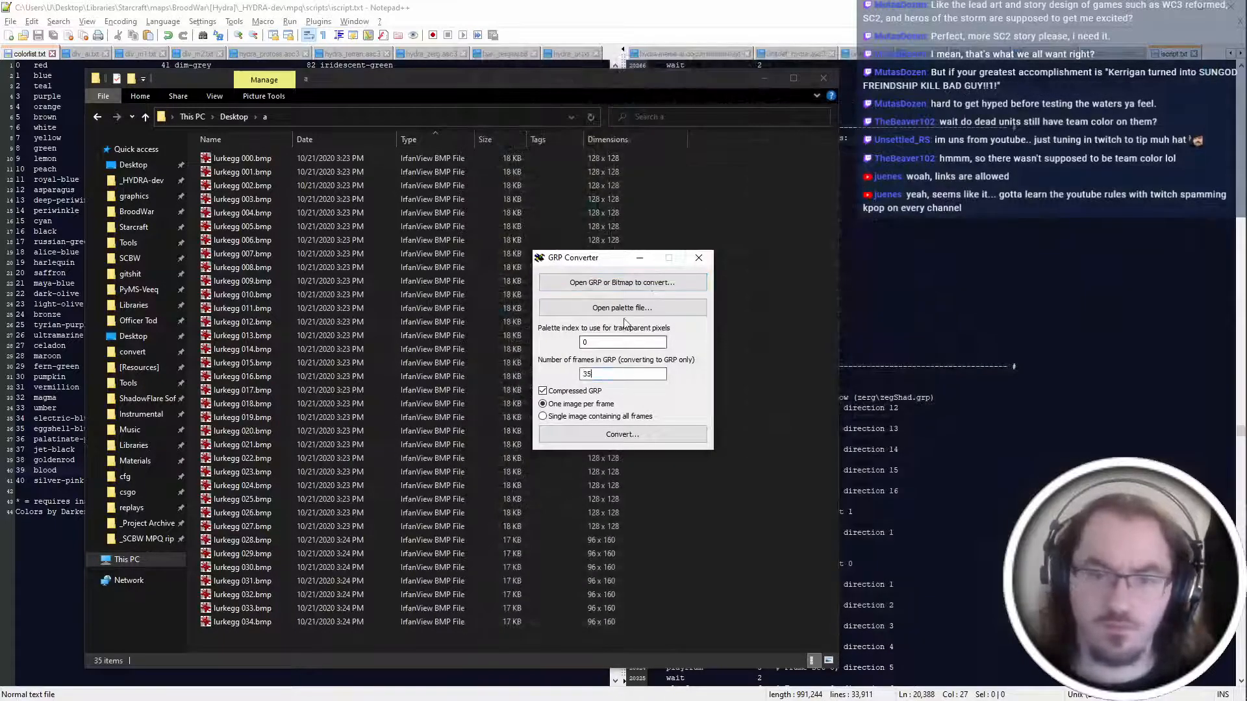
Convert the bitmap series starting with lurkegg 000.bmp into lurkegg.grp in folder a, and close the converter.
{"action": "left_click", "coordinate": [622, 284]}
{"action": "double_click", "coordinate": [695, 406]}
{"action": "left_click", "coordinate": [680, 356]}
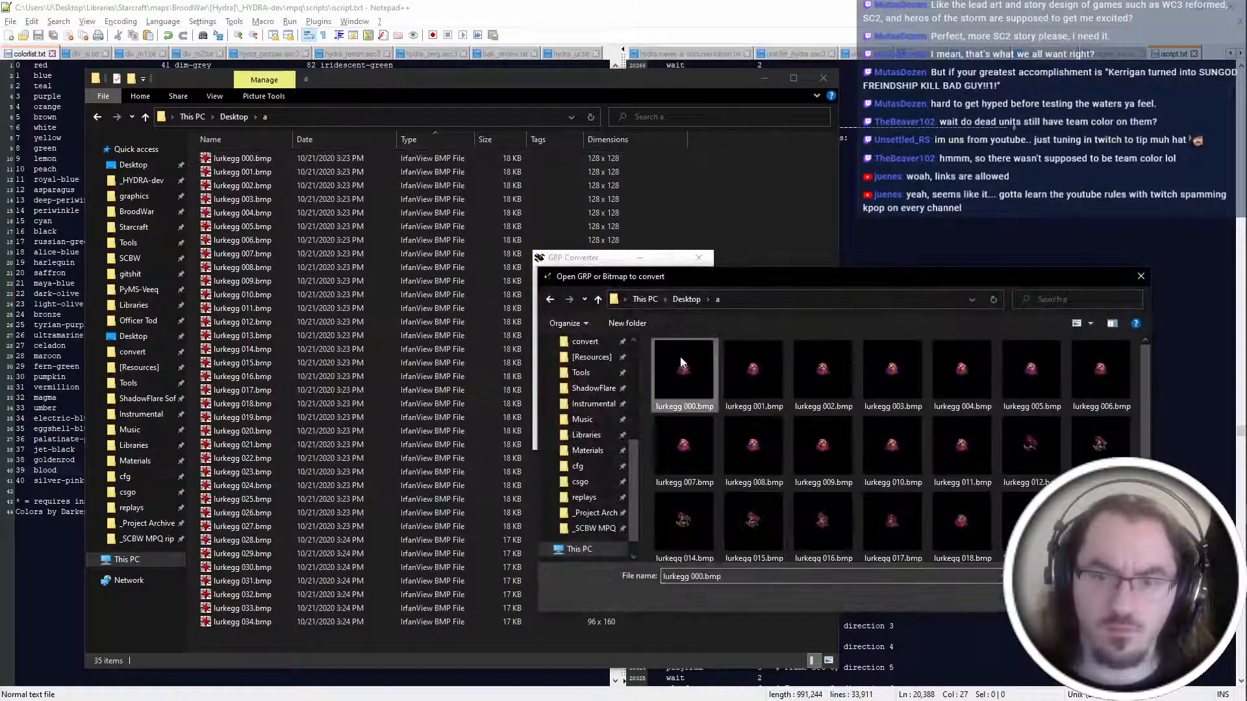
{"action": "double_click", "coordinate": [680, 357]}
{"action": "left_click", "coordinate": [626, 440]}
{"action": "type", "text": "lu"}
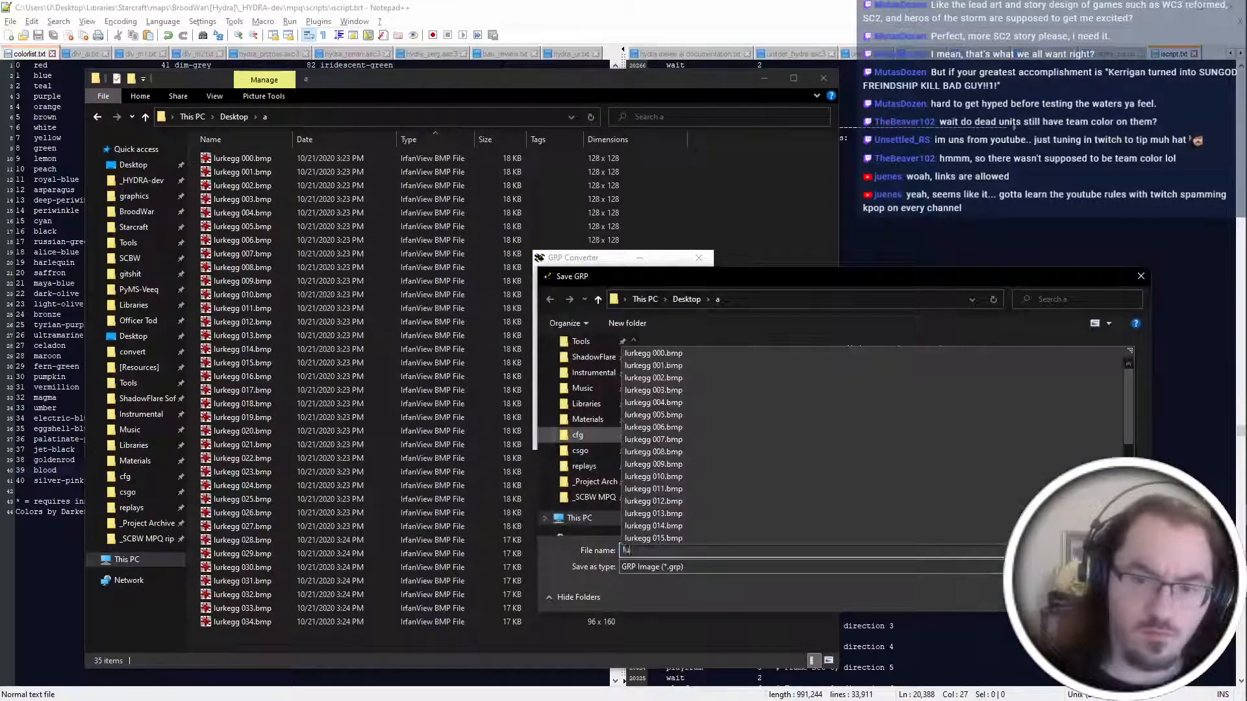
{"action": "type", "text": "rkegg"}
{"action": "key", "text": "Return"}
{"action": "key", "text": "Return"}
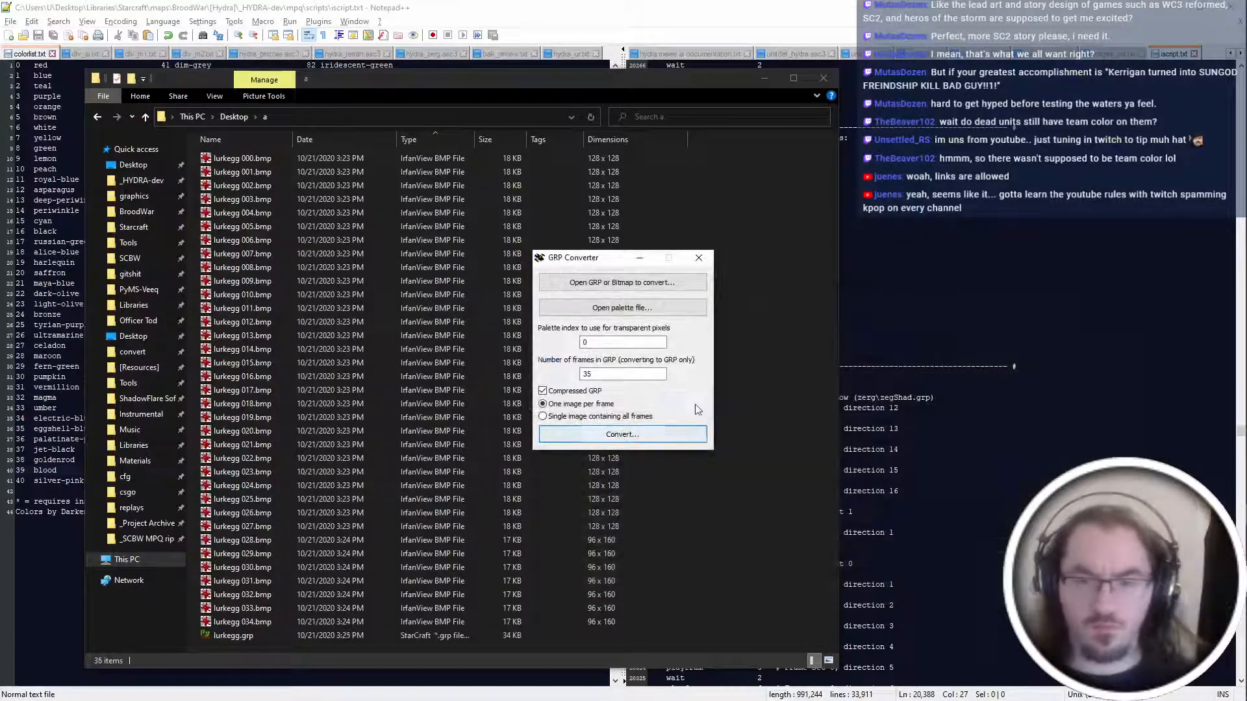
{"action": "left_click", "coordinate": [696, 259]}
Open the new lurkegg.grp from folder a in PyGRP and look through its frames up to Frame 34.
{"action": "double_click", "coordinate": [316, 633]}
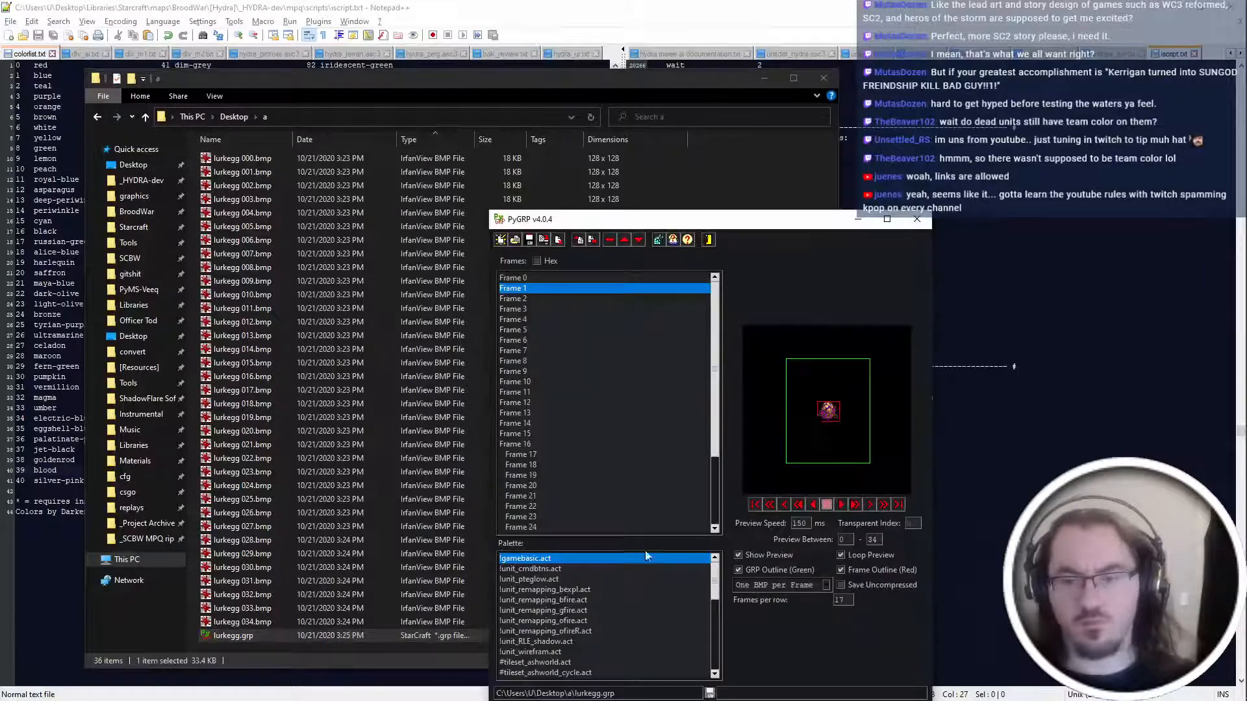
{"action": "key", "text": "Down"}
{"action": "key", "text": "Down"}
{"action": "key", "text": "Down"}
{"action": "key", "text": "Down"}
{"action": "key", "text": "Down"}
{"action": "key", "text": "Down"}
{"action": "key", "text": "Down"}
{"action": "key", "text": "Down"}
{"action": "key", "text": "Down"}
{"action": "key", "text": "Down"}
{"action": "key", "text": "Down"}
{"action": "key", "text": "Down"}
{"action": "key", "text": "Down"}
{"action": "key", "text": "Down"}
{"action": "key", "text": "Down"}
{"action": "key", "text": "Down"}
{"action": "key", "text": "Down"}
{"action": "key", "text": "Down"}
{"action": "key", "text": "Down"}
{"action": "key", "text": "Down"}
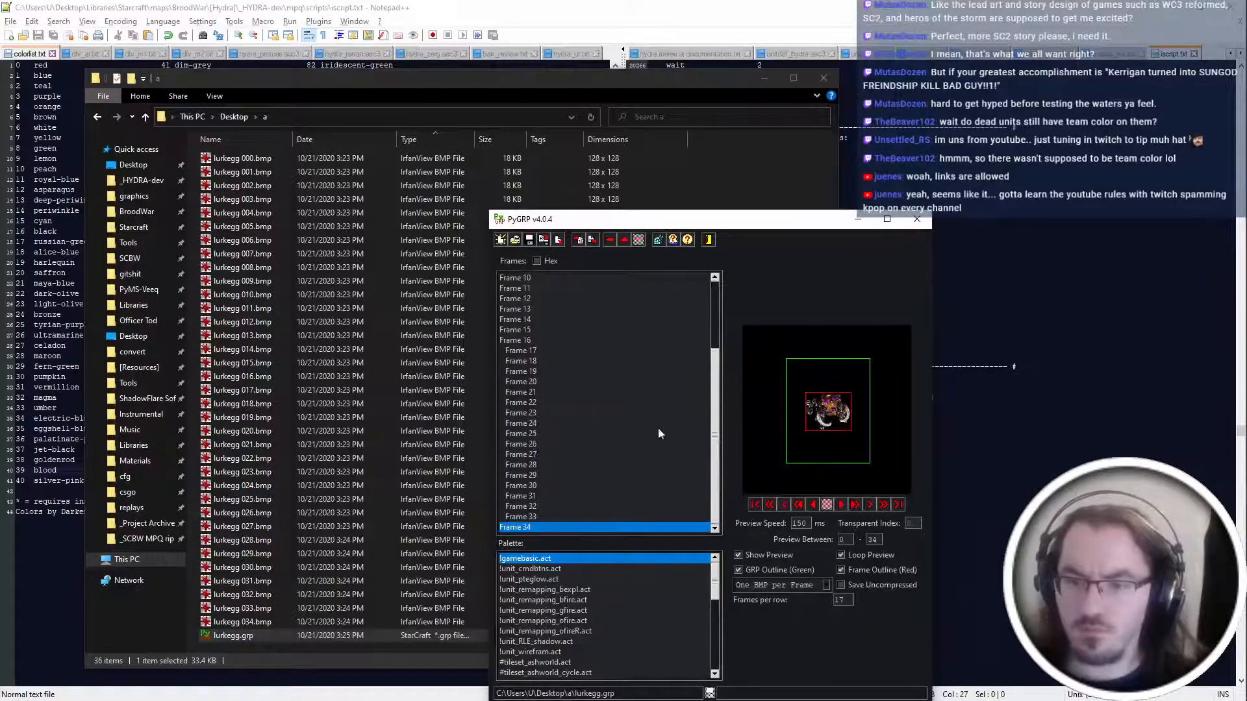
Compare frame 28 of lurkegg.grp with the LurkerEggAlmostBuilt playfram entries in iscript.txt.
{"action": "left_click", "coordinate": [567, 334]}
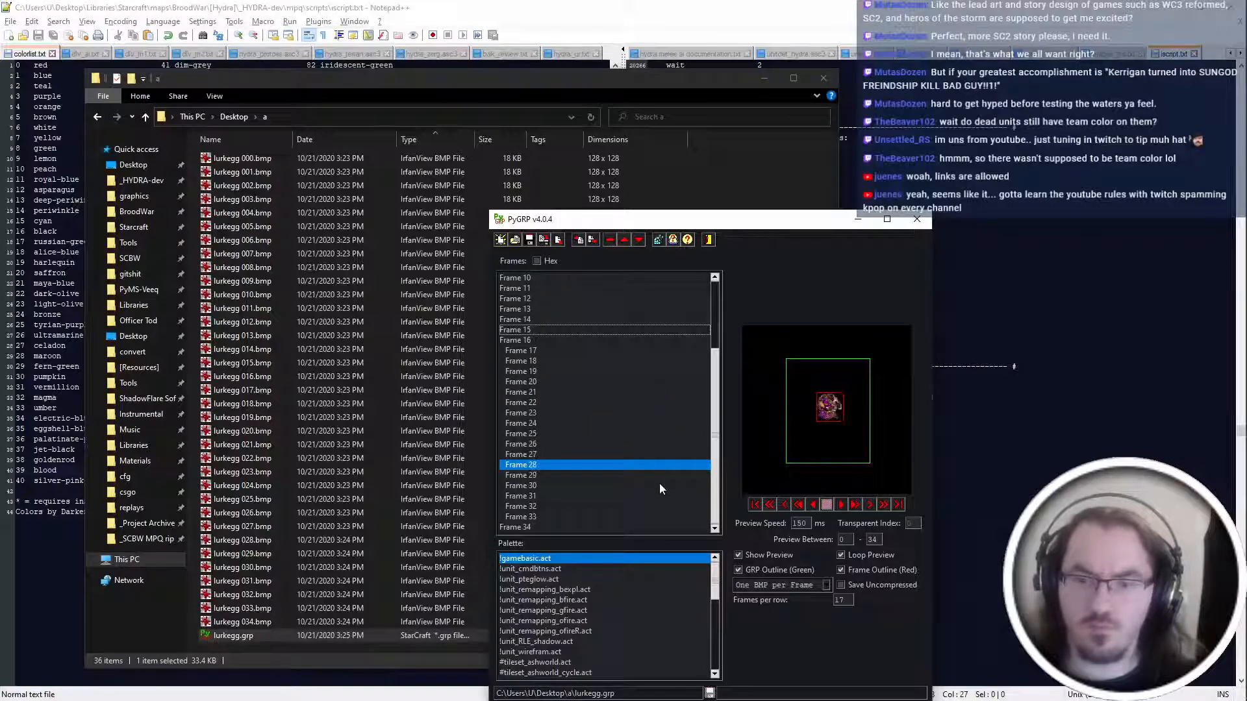
{"action": "key", "text": "alt+Tab"}
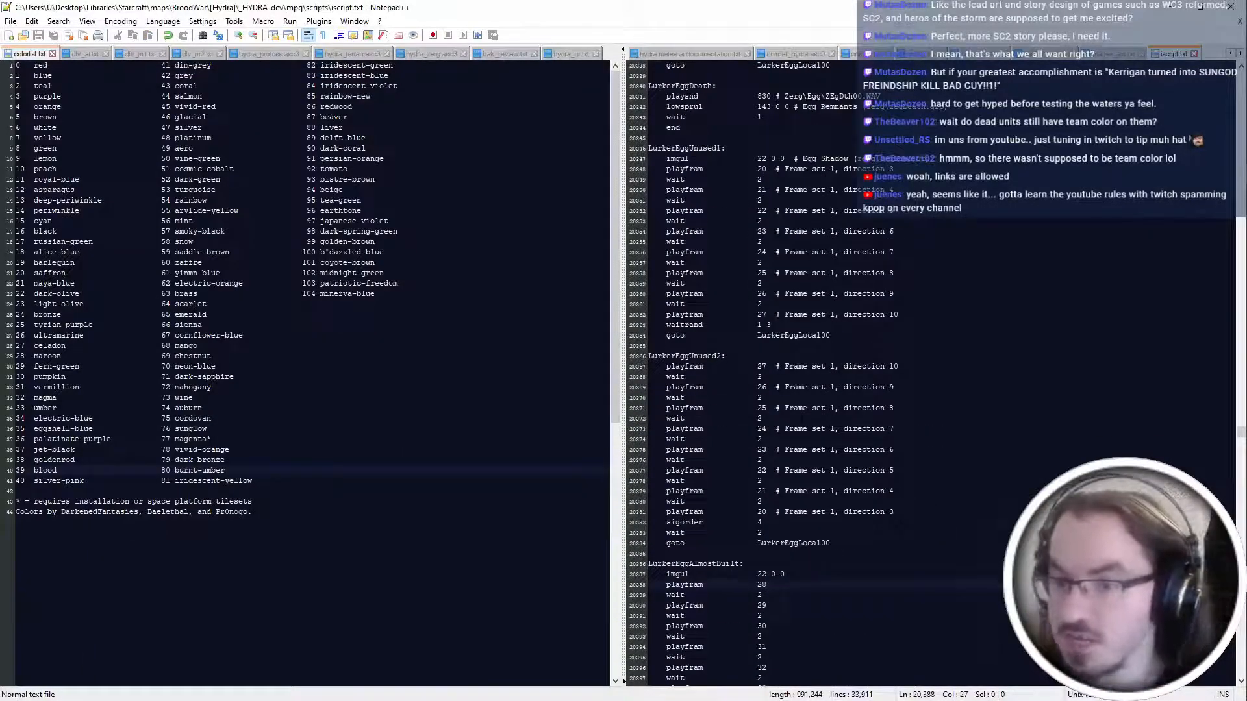
{"action": "scroll", "coordinate": [734, 370], "scroll_direction": "down", "scroll_amount": 2}
{"action": "key", "text": "alt+Tab"}
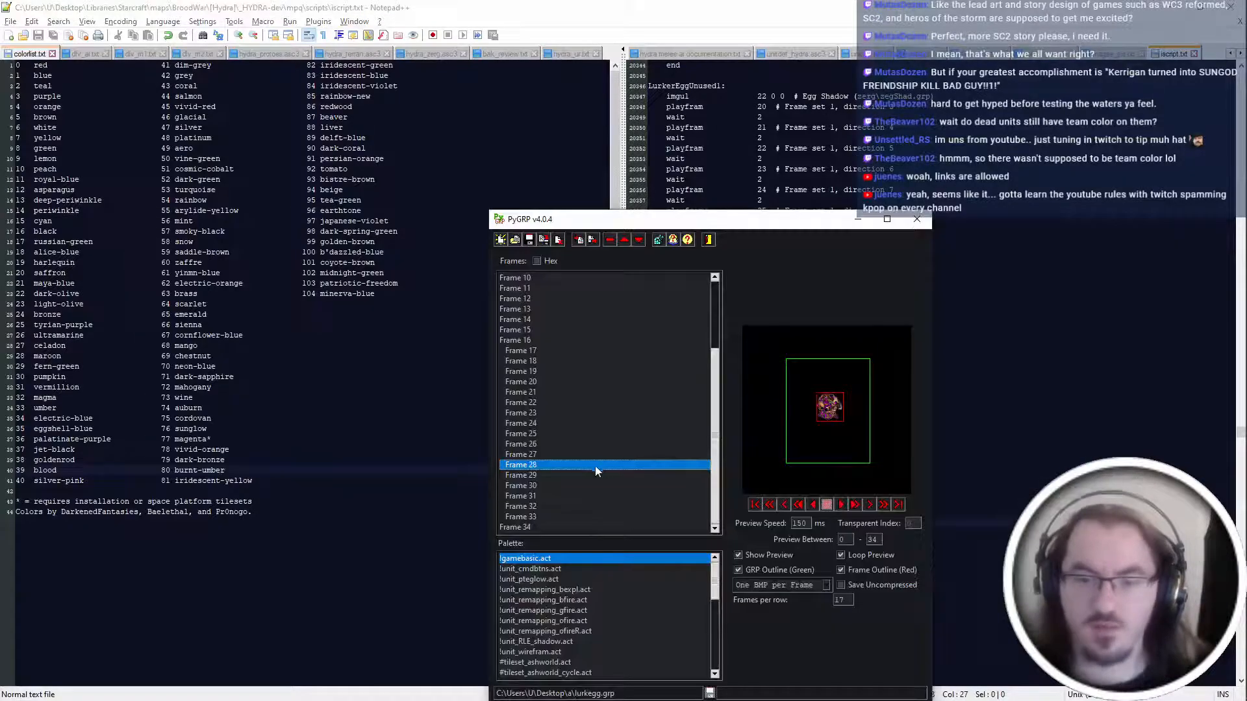
Move the egg frame at position 28 to a later position, and the frame that replaces it to position 33.
{"action": "left_click", "coordinate": [640, 241]}
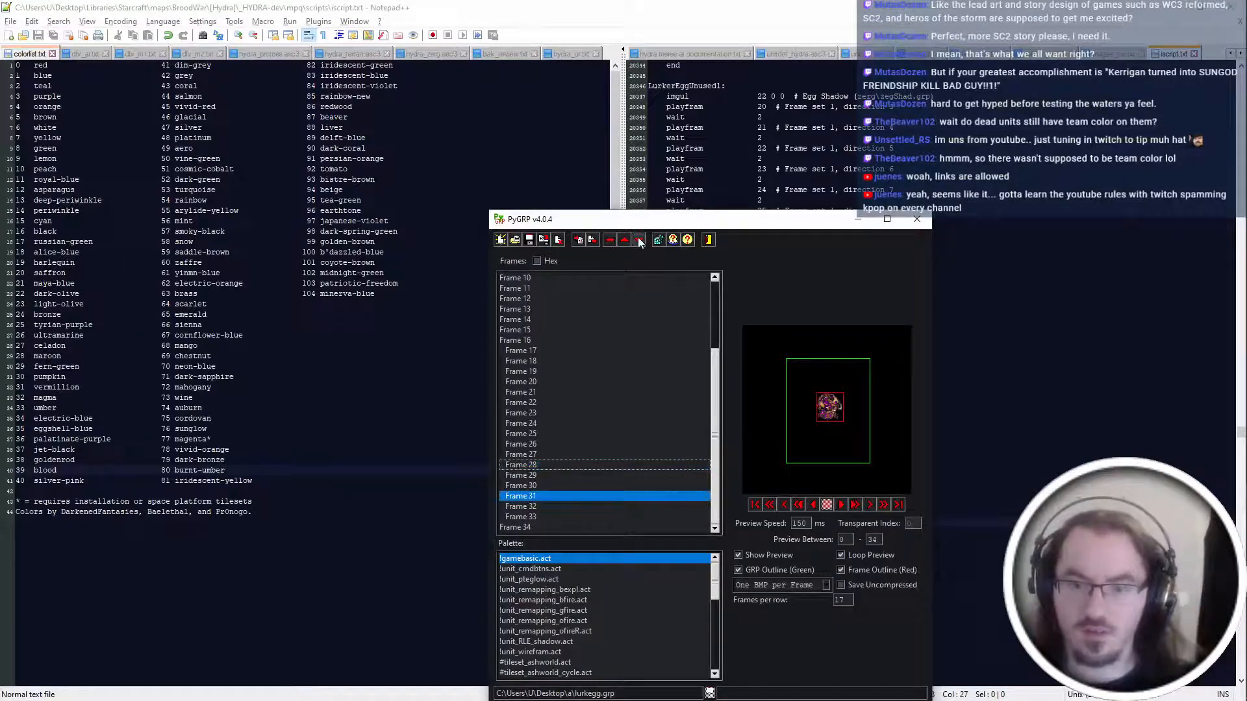
{"action": "left_click", "coordinate": [533, 469]}
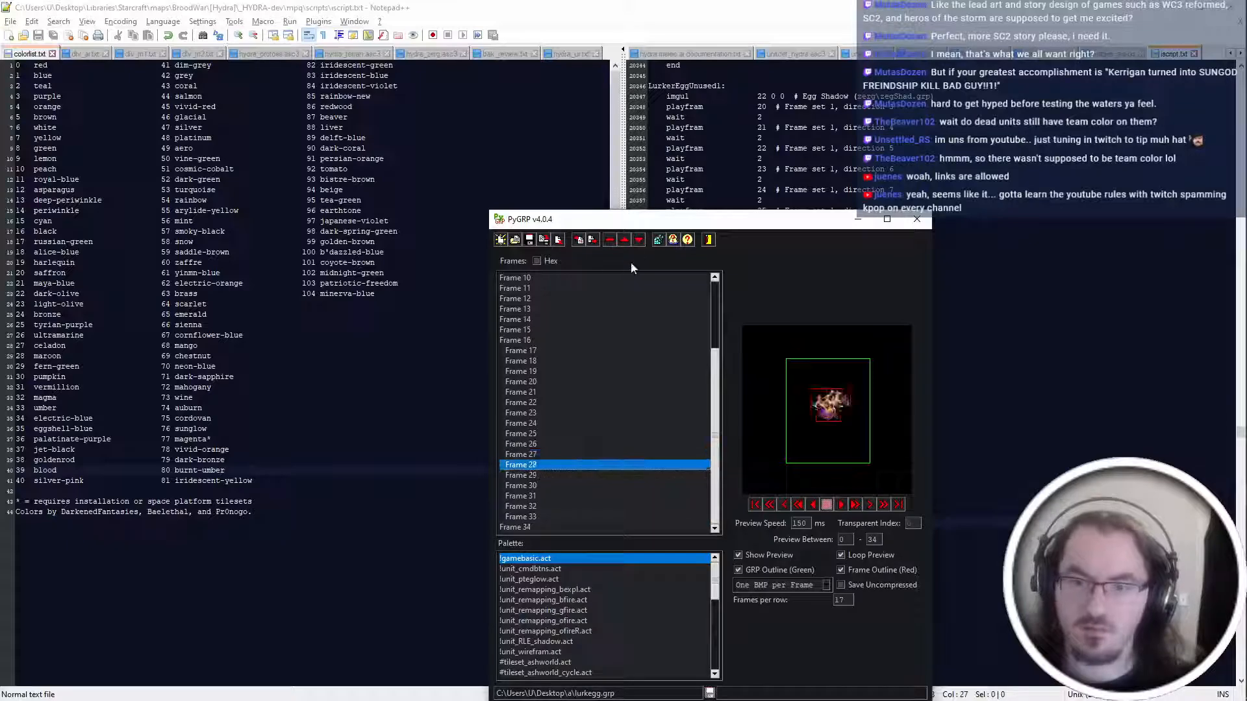
{"action": "left_click", "coordinate": [640, 239]}
{"action": "left_click", "coordinate": [640, 239]}
{"action": "left_click", "coordinate": [640, 240]}
{"action": "left_click", "coordinate": [640, 240]}
{"action": "left_click", "coordinate": [639, 240]}
{"action": "left_click", "coordinate": [640, 240]}
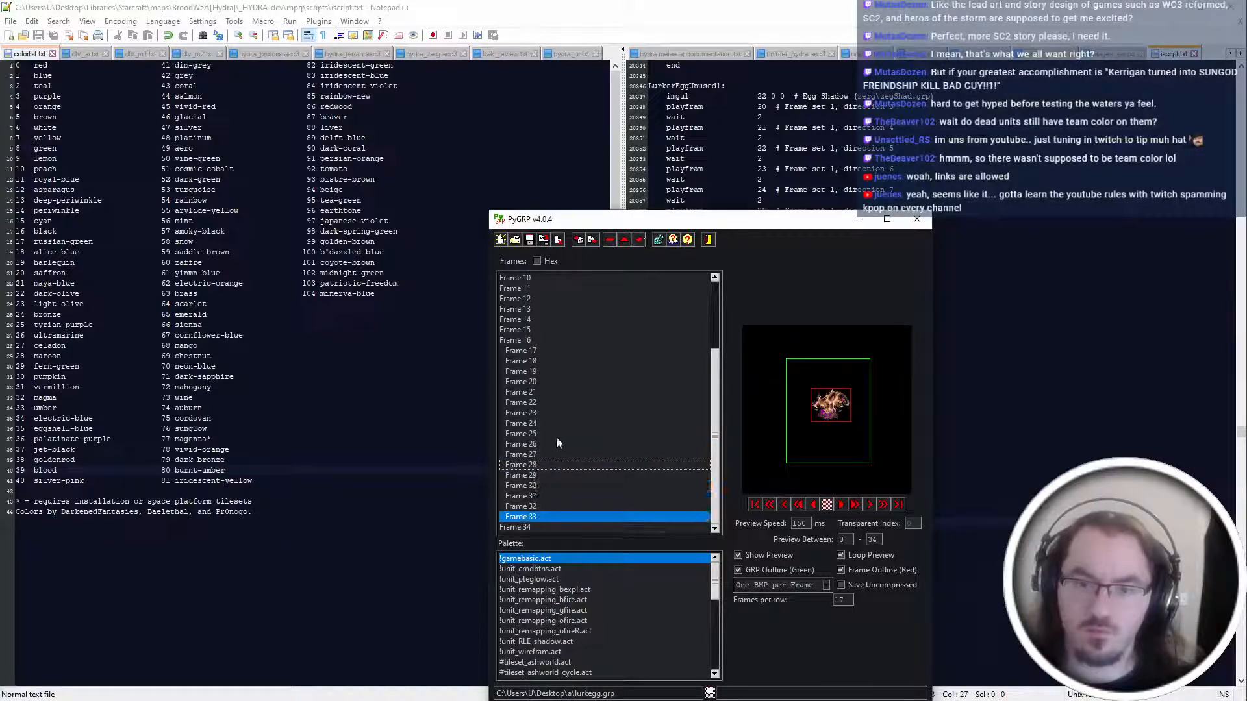
Move the frame at position 25 further down the birth sequence, and do the same with the frame that takes its place.
{"action": "left_click", "coordinate": [556, 438]}
{"action": "left_click", "coordinate": [640, 242]}
{"action": "left_click", "coordinate": [640, 242]}
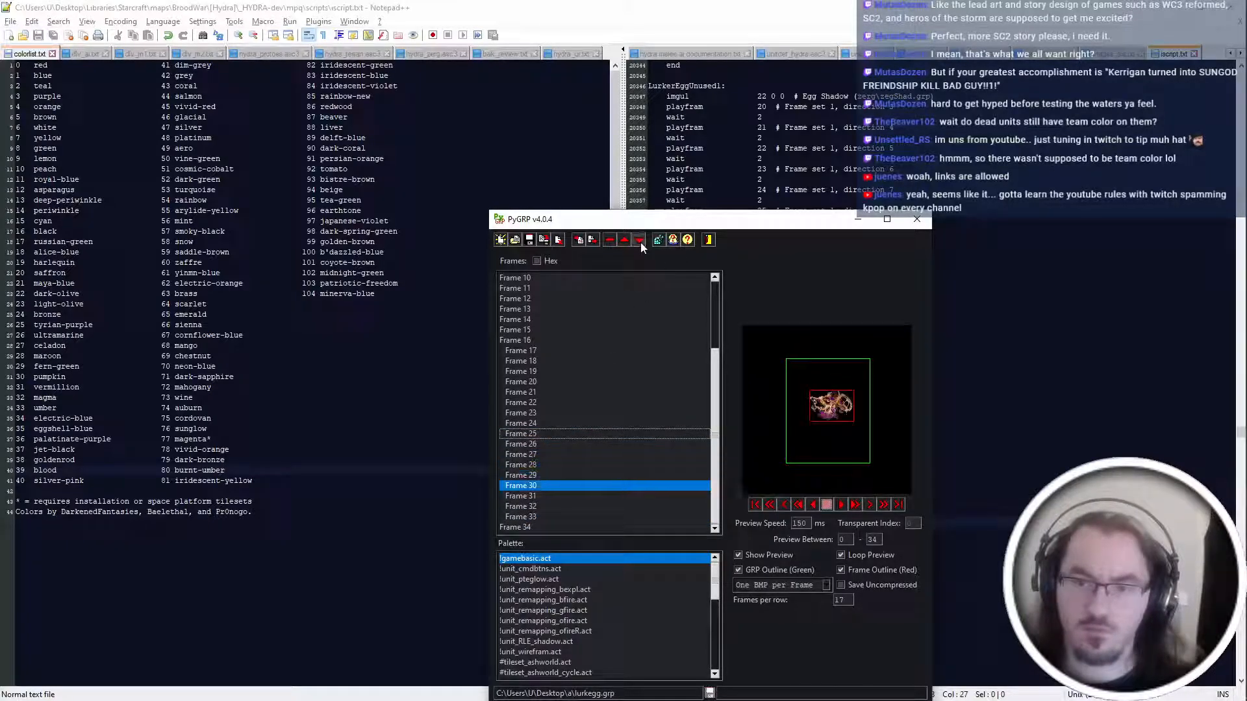
{"action": "left_click", "coordinate": [641, 242]}
{"action": "left_click", "coordinate": [640, 242]}
{"action": "left_click", "coordinate": [558, 435]}
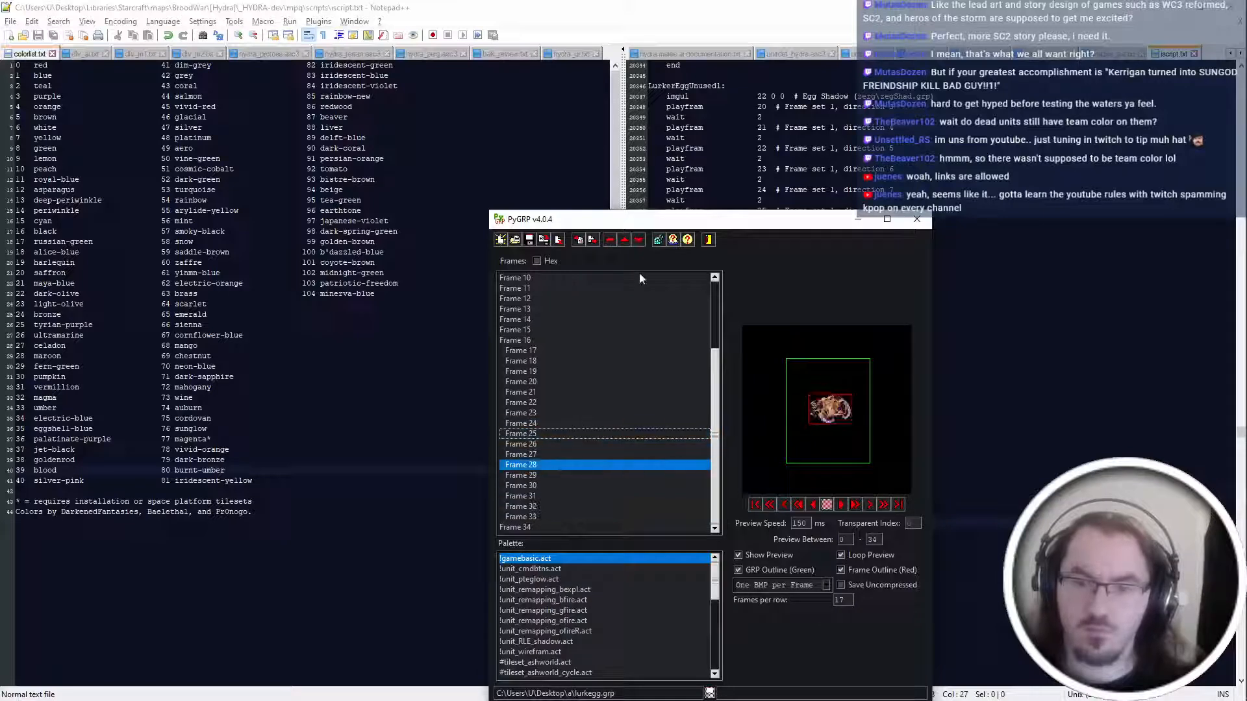
{"action": "left_click", "coordinate": [639, 240]}
{"action": "left_click", "coordinate": [640, 240]}
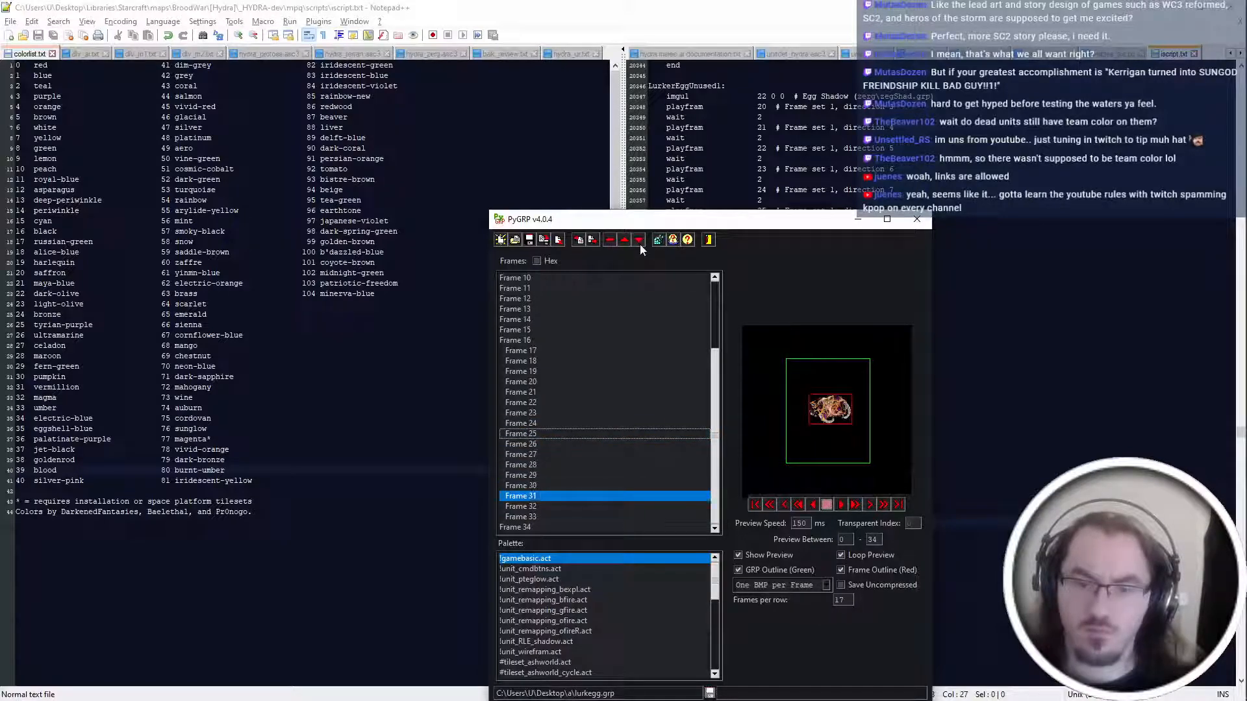
{"action": "left_click", "coordinate": [640, 240]}
{"action": "left_click", "coordinate": [641, 244]}
{"action": "left_click", "coordinate": [641, 244]}
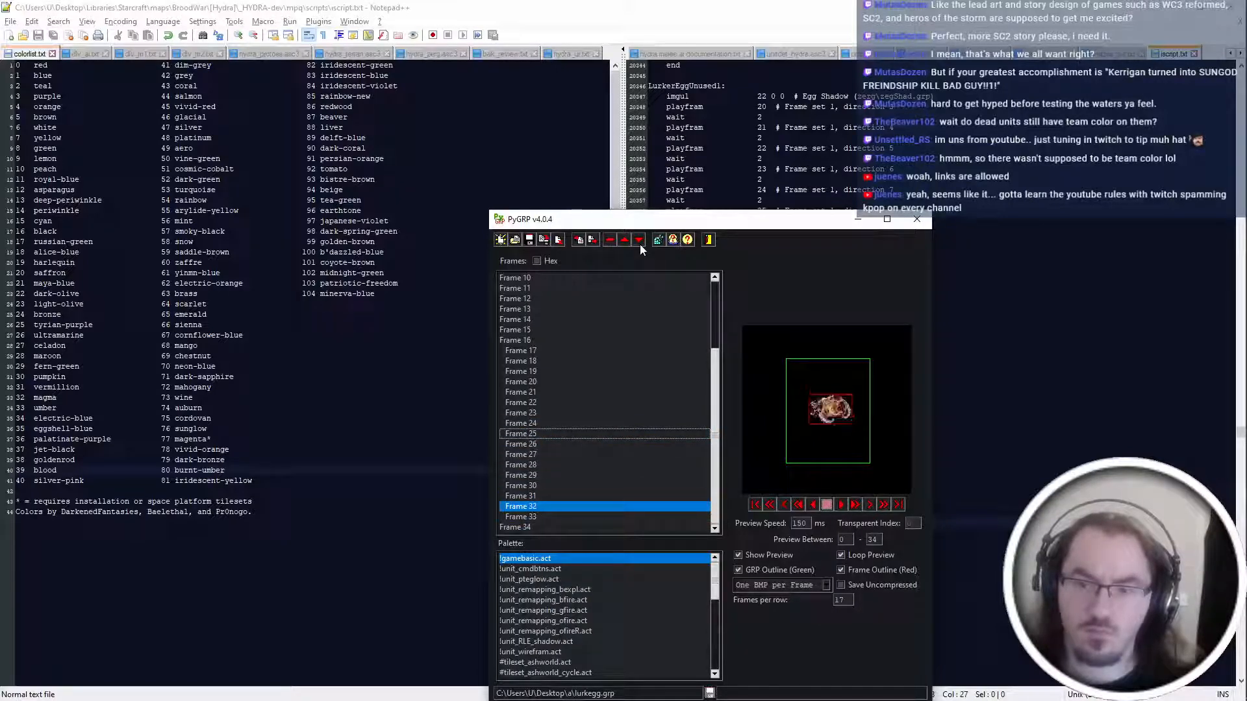
{"action": "left_click", "coordinate": [641, 244]}
Fine-tune the order of the birth frames between positions 26 and 33, comparing the neighbouring open-clawed frames around 28 to 30.
{"action": "key", "text": "Up"}
{"action": "key", "text": "Up"}
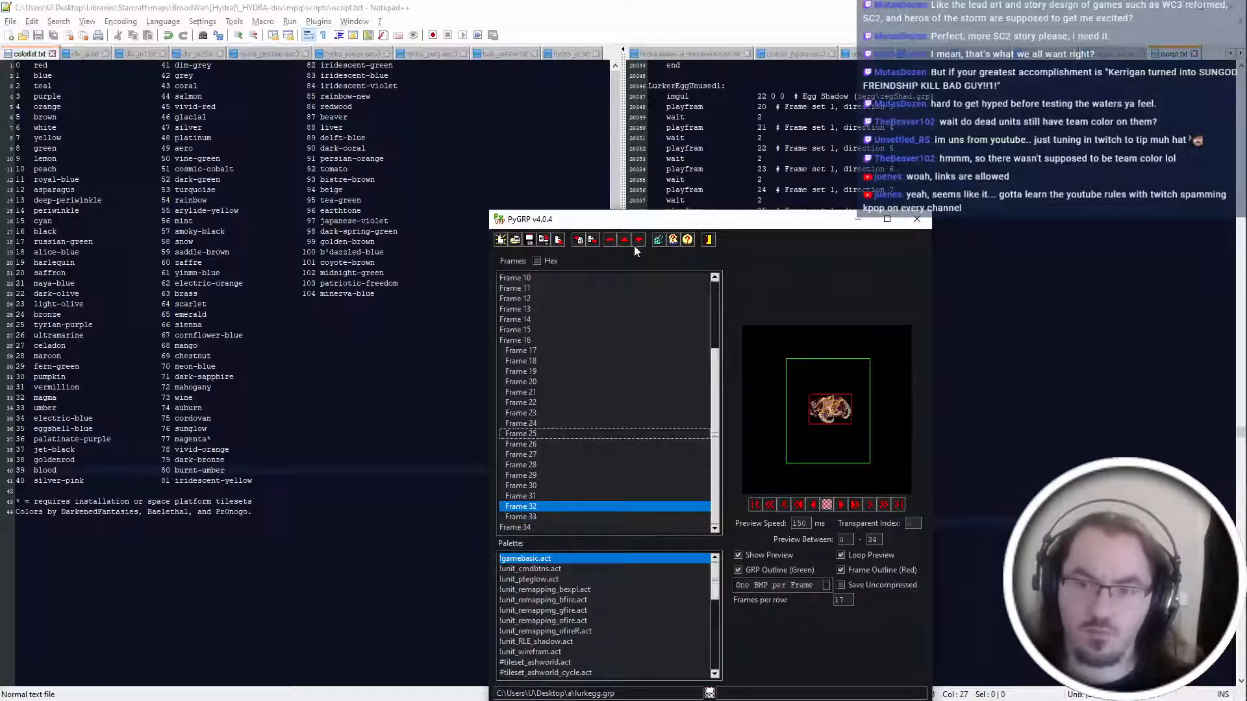
{"action": "key", "text": "Down"}
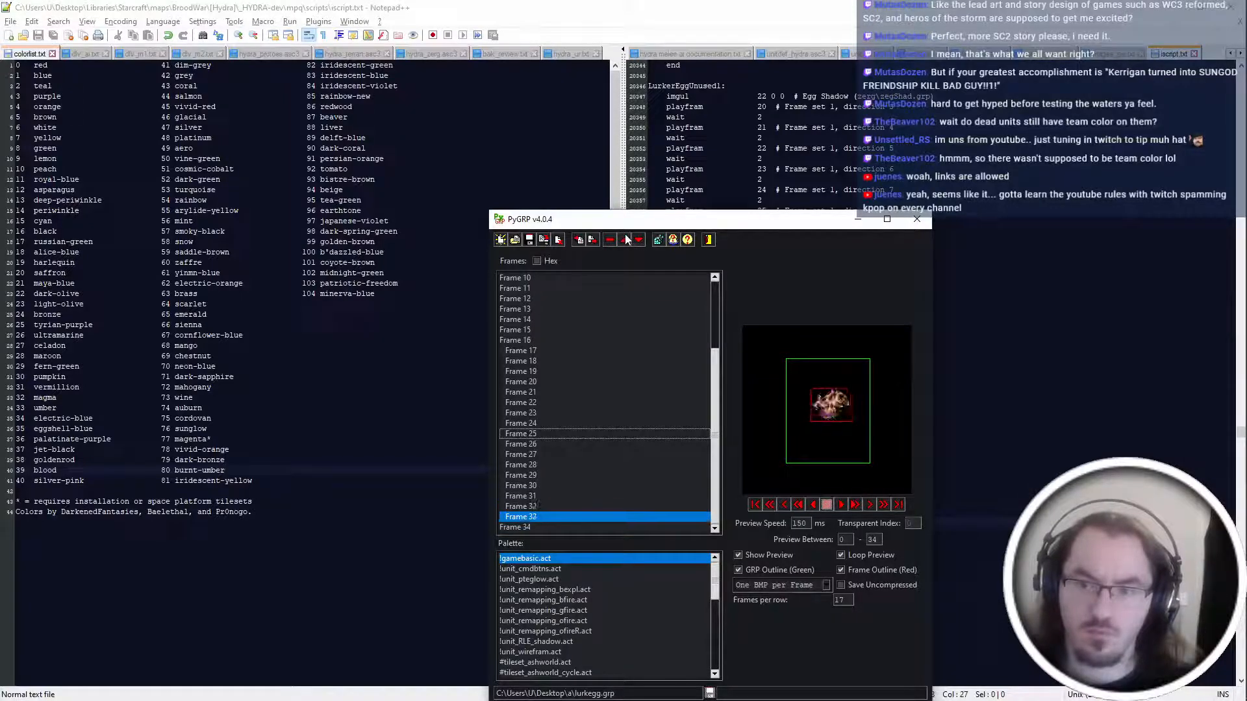
{"action": "key", "text": "Down"}
{"action": "key", "text": "Up"}
{"action": "key", "text": "Up"}
{"action": "key", "text": "Up"}
{"action": "key", "text": "Up"}
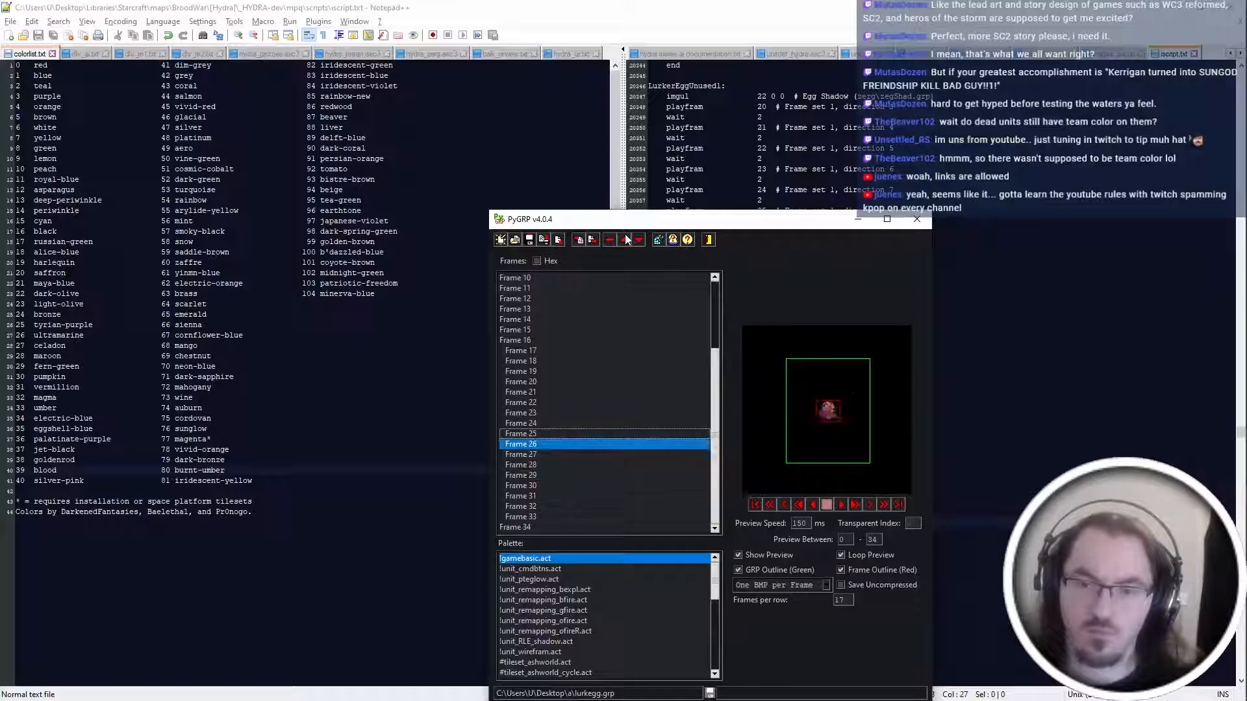
{"action": "key", "text": "Up"}
{"action": "key", "text": "Down"}
{"action": "key", "text": "Down"}
{"action": "key", "text": "Down"}
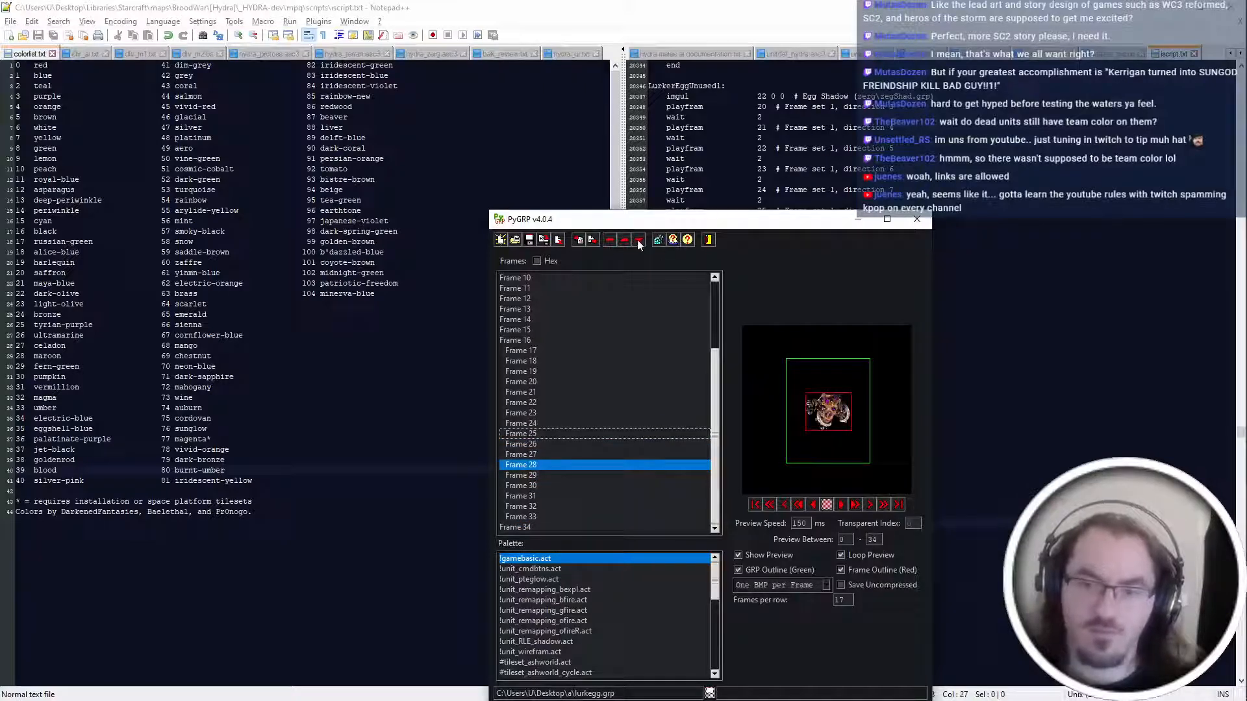
{"action": "key", "text": "Down"}
{"action": "key", "text": "Up"}
{"action": "key", "text": "Up"}
{"action": "key", "text": "Down"}
{"action": "key", "text": "Down"}
{"action": "key", "text": "Down"}
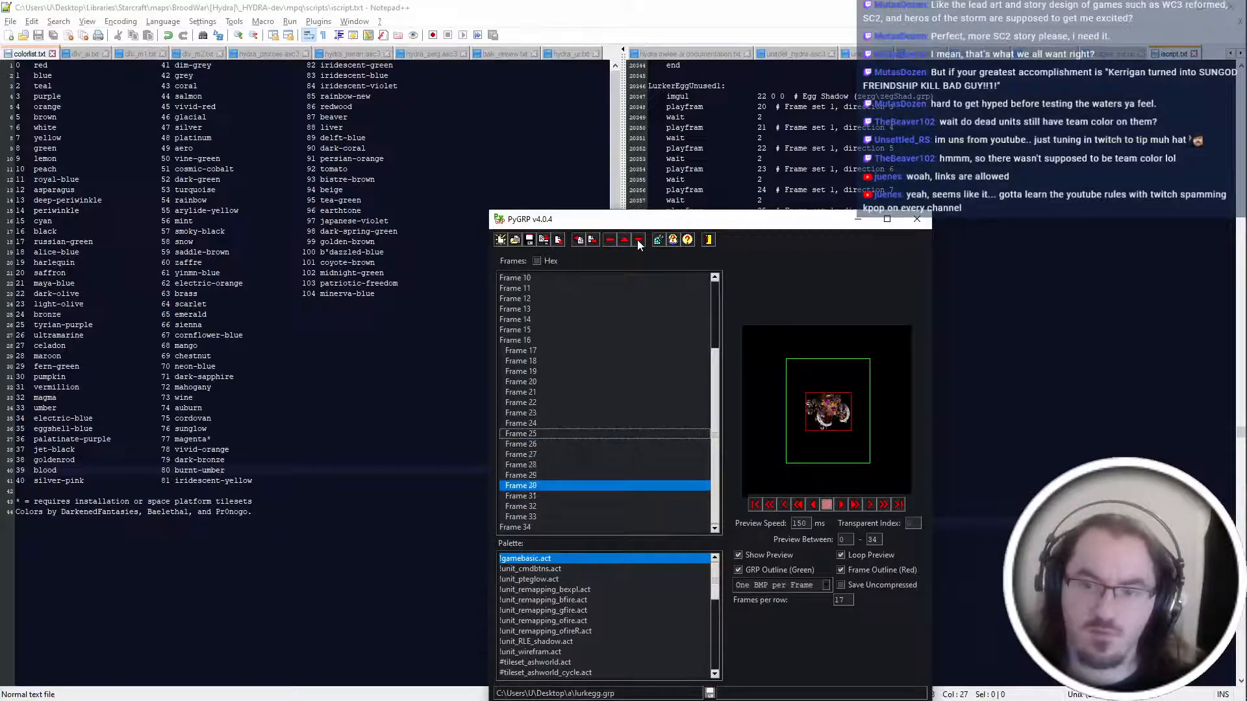
{"action": "key", "text": "Up"}
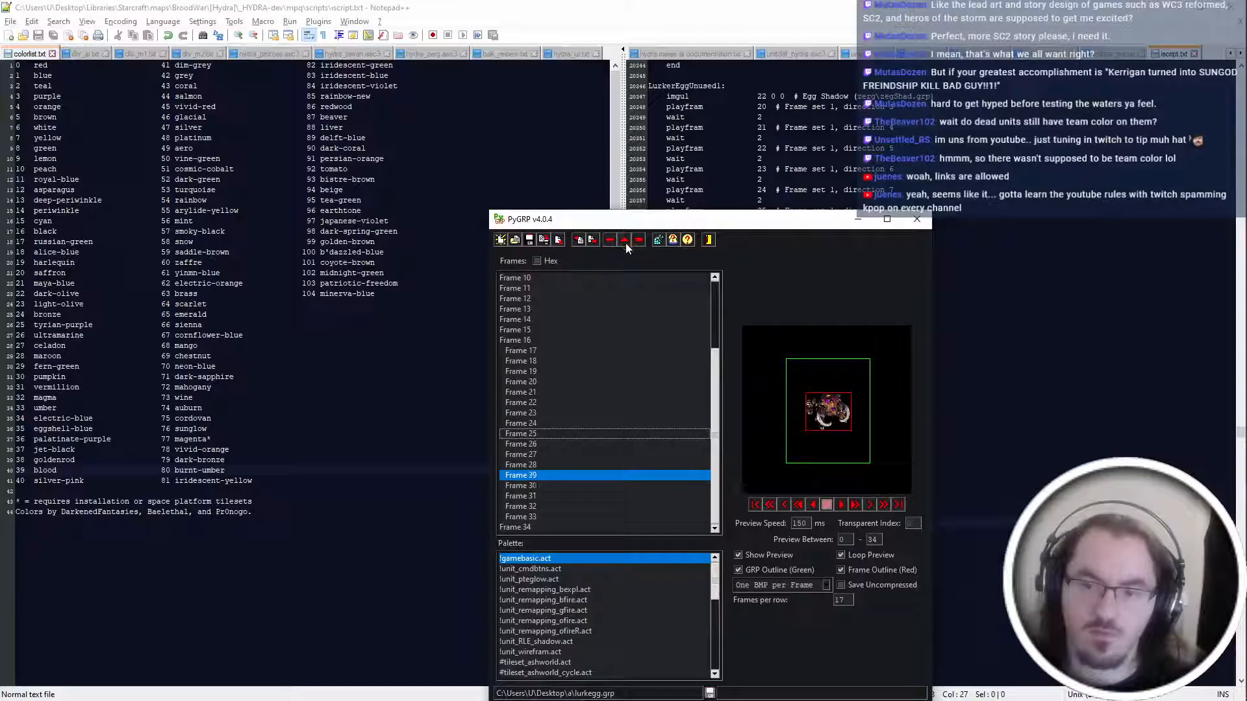
{"action": "key", "text": "Up"}
{"action": "key", "text": "Up"}
{"action": "key", "text": "Down"}
{"action": "key", "text": "Down"}
{"action": "key", "text": "Up"}
{"action": "key", "text": "Down"}
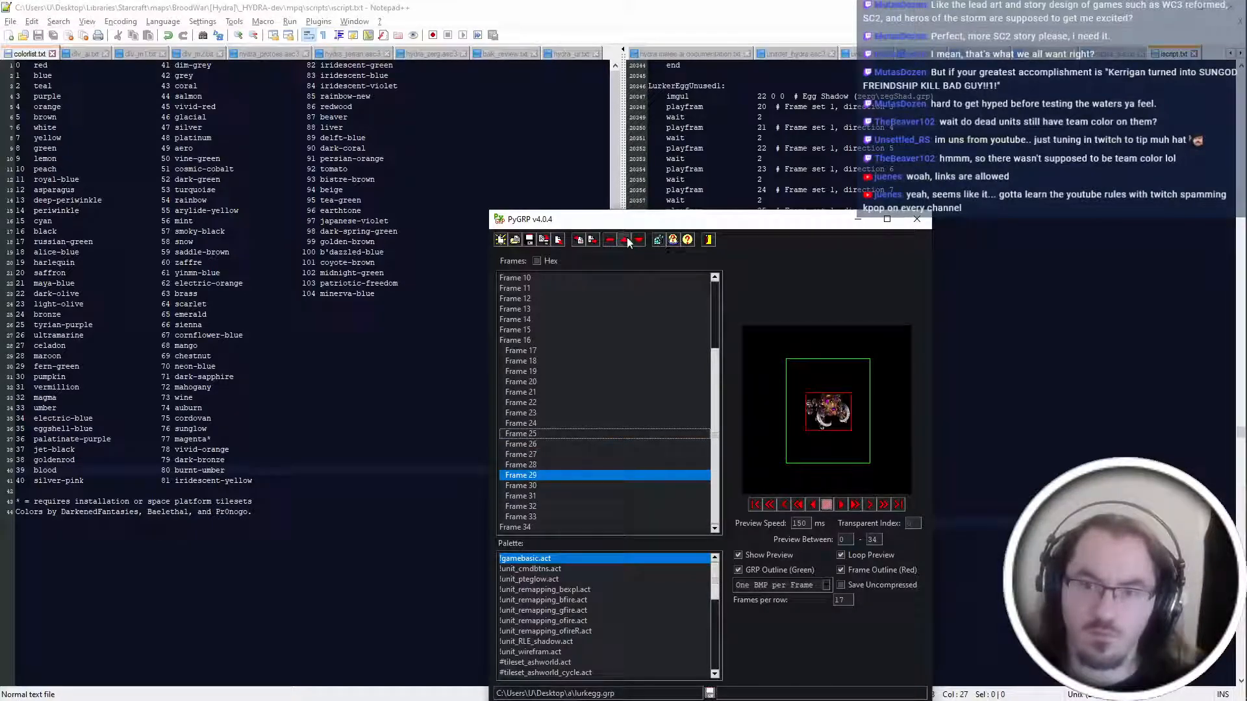
{"action": "key", "text": "Up"}
{"action": "key", "text": "Up"}
Review the reordered birth frames through Frame 34, and go through the sequence again from Frame 24.
{"action": "key", "text": "Down"}
{"action": "key", "text": "Down"}
{"action": "key", "text": "Down"}
{"action": "key", "text": "Down"}
{"action": "key", "text": "Down"}
{"action": "key", "text": "Down"}
{"action": "key", "text": "Down"}
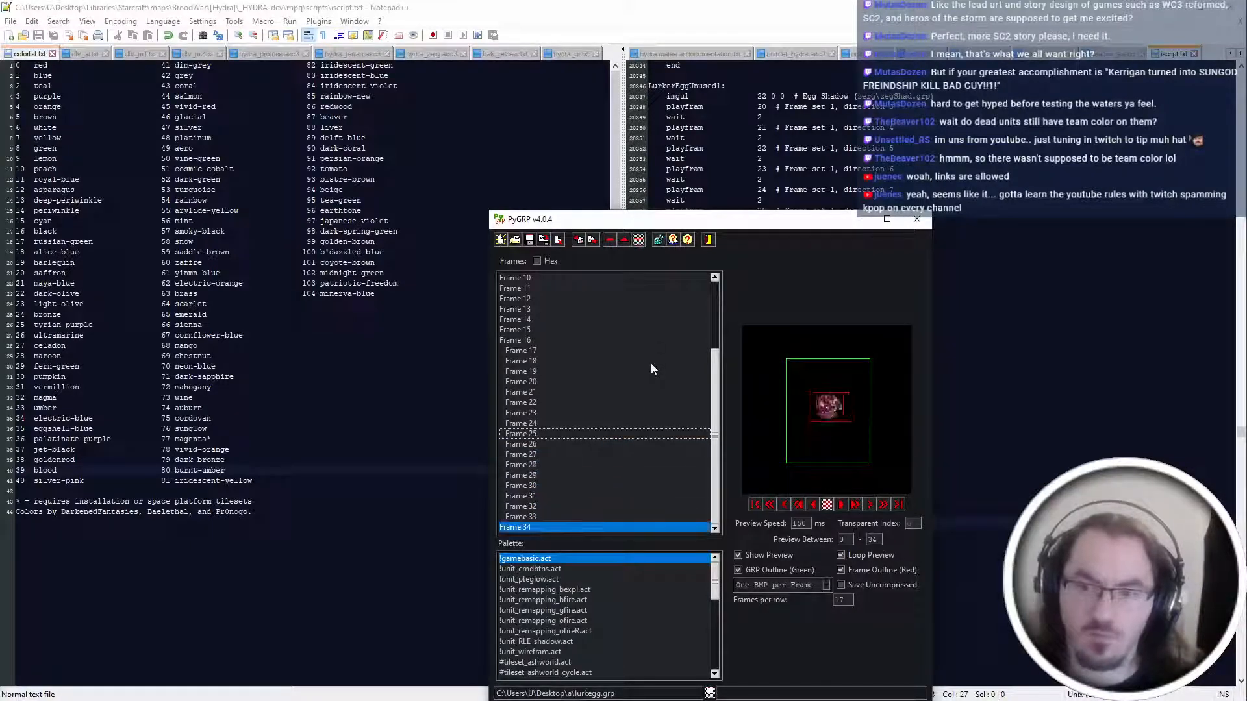
{"action": "left_click", "coordinate": [586, 424]}
{"action": "key", "text": "Down"}
{"action": "key", "text": "Down"}
{"action": "key", "text": "Down"}
{"action": "key", "text": "Down"}
{"action": "key", "text": "Down"}
{"action": "key", "text": "Down"}
{"action": "key", "text": "Down"}
{"action": "key", "text": "Down"}
{"action": "key", "text": "Down"}
{"action": "key", "text": "Down"}
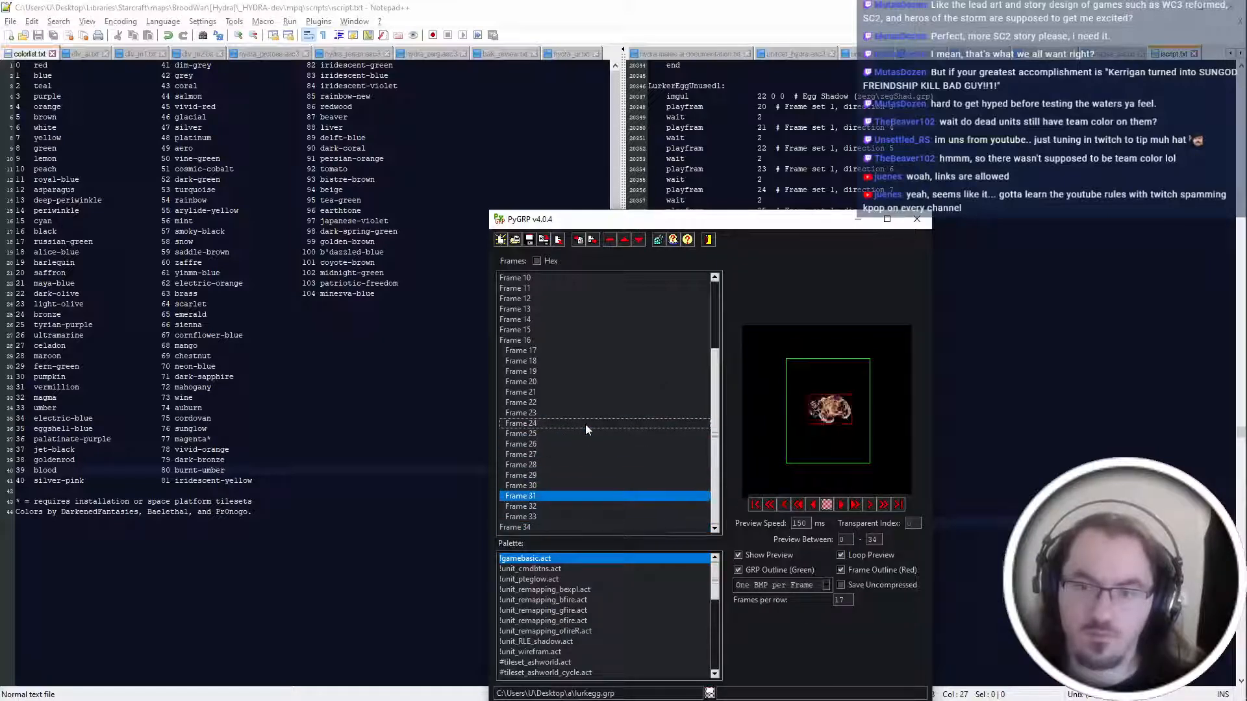
Delete the frame at position 29 after stepping through the sequence from Frame 24.
{"action": "left_click", "coordinate": [586, 424]}
{"action": "key", "text": "Down"}
{"action": "key", "text": "Down"}
{"action": "key", "text": "Down"}
{"action": "key", "text": "Down"}
{"action": "key", "text": "Down"}
{"action": "key", "text": "Down"}
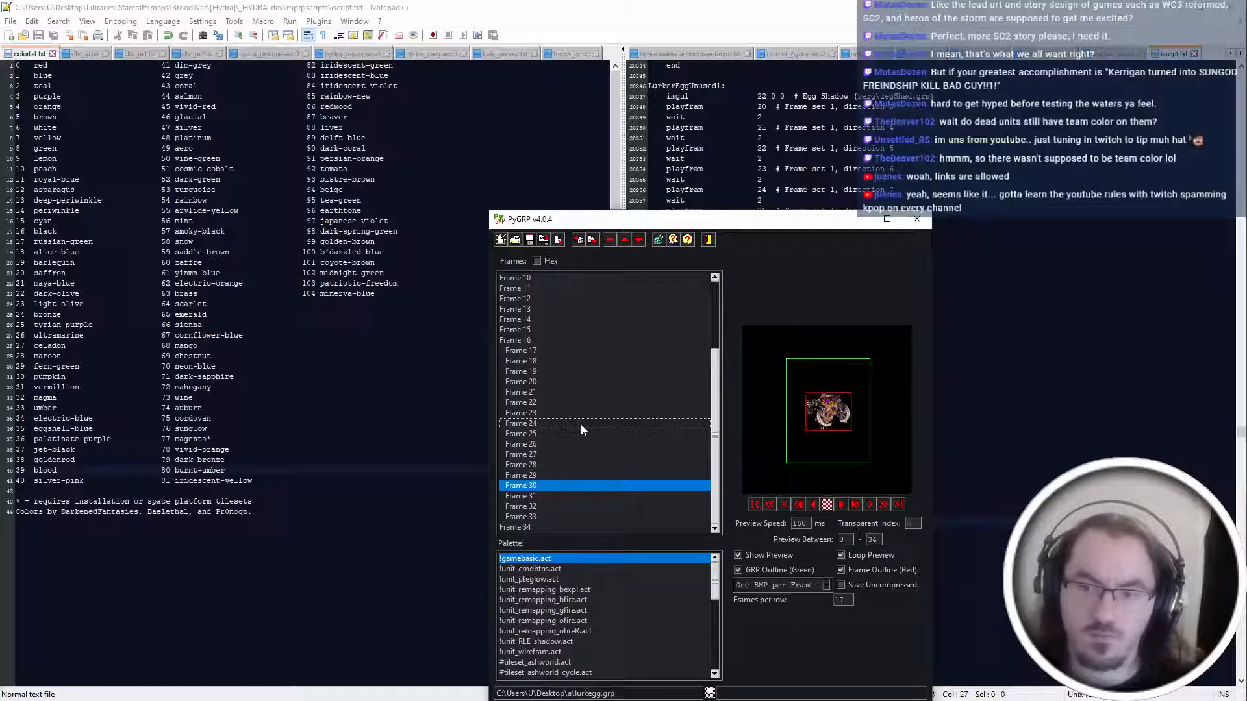
{"action": "key", "text": "Down"}
{"action": "key", "text": "Up"}
{"action": "key", "text": "Up"}
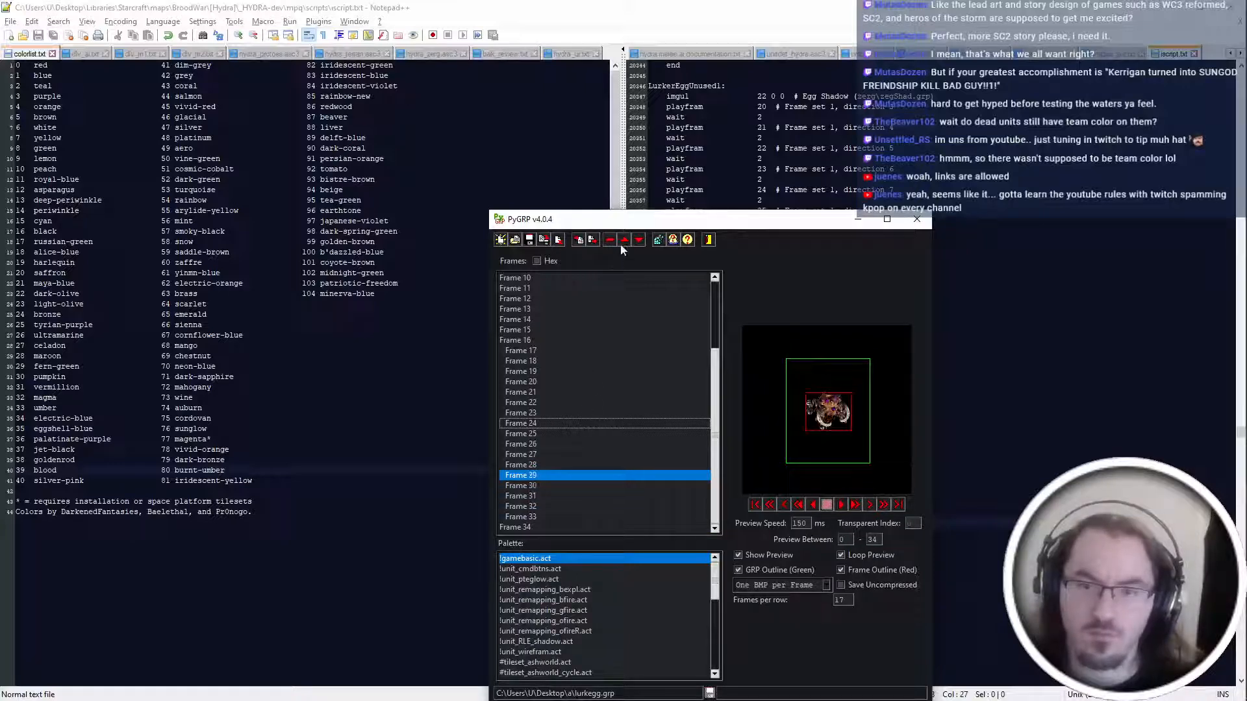
{"action": "left_click", "coordinate": [610, 239]}
Recheck the sequence from Frame 21 and delete the frame at position 28.
{"action": "left_click", "coordinate": [602, 443]}
{"action": "key", "text": "Down"}
{"action": "key", "text": "Down"}
{"action": "key", "text": "Down"}
{"action": "key", "text": "Down"}
{"action": "key", "text": "Down"}
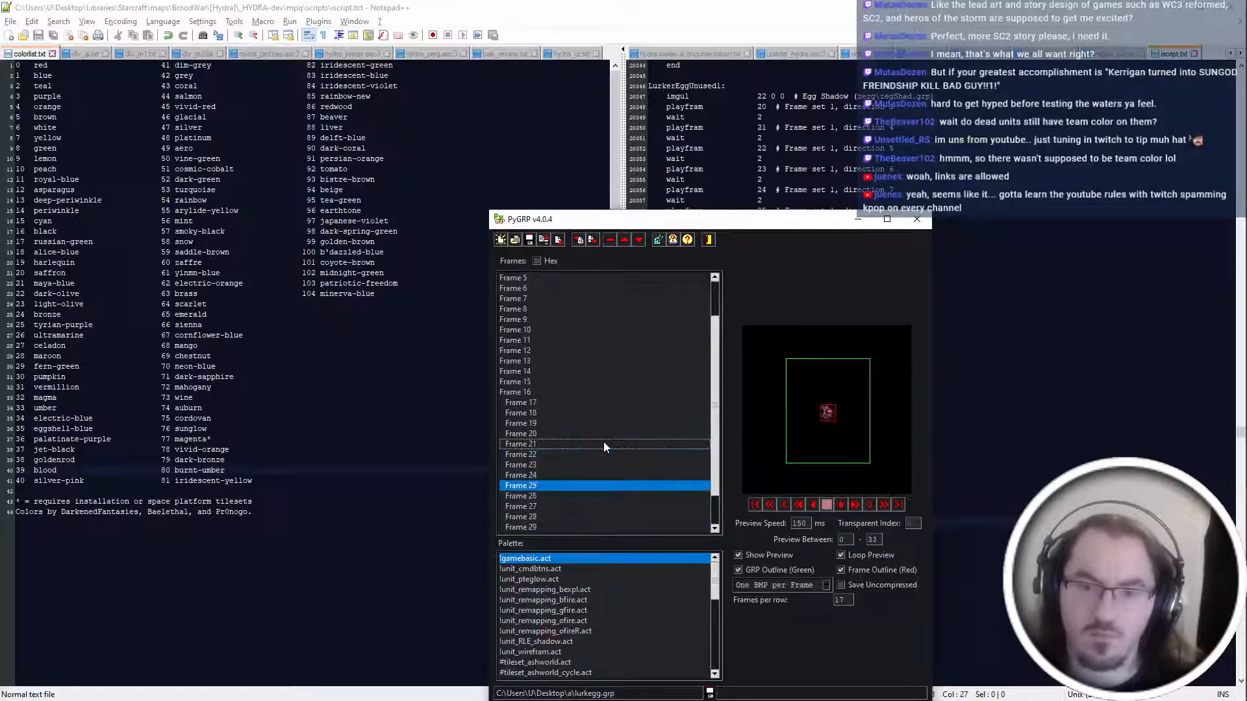
{"action": "key", "text": "Down"}
{"action": "key", "text": "Down"}
{"action": "key", "text": "Down"}
{"action": "key", "text": "Up"}
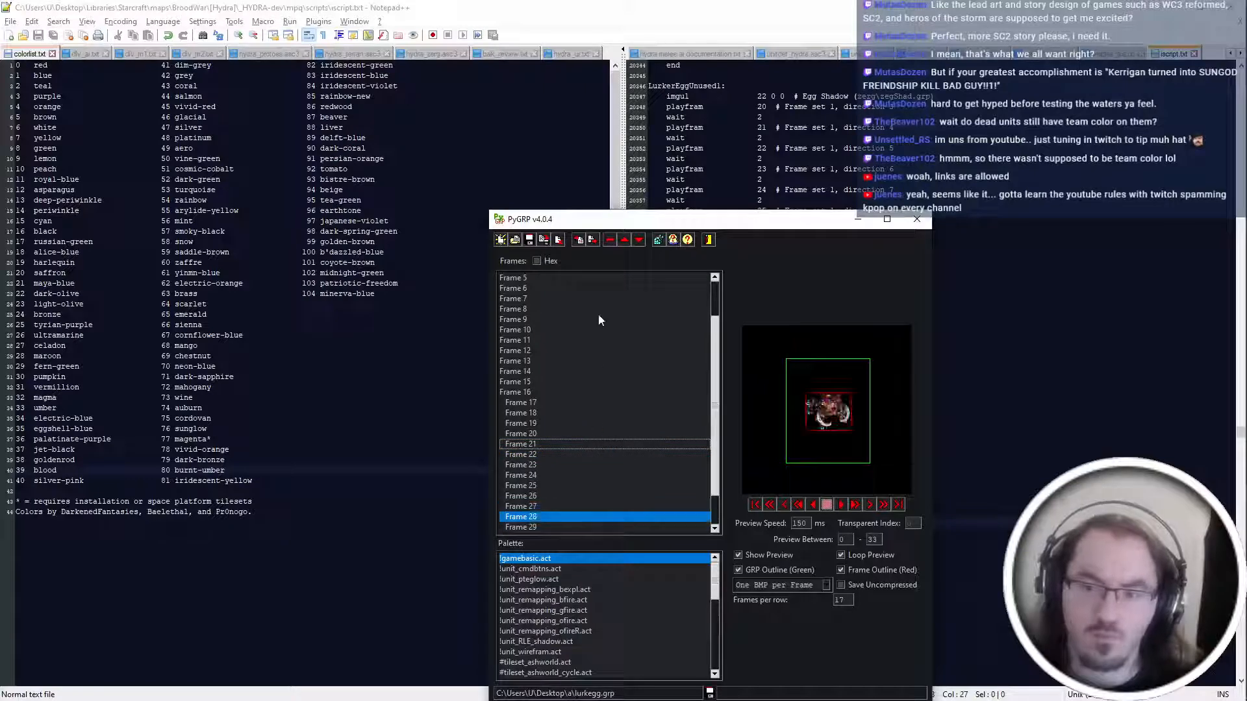
{"action": "left_click", "coordinate": [611, 240]}
Step back and forth through the shortened birth sequence from Frame 23 to Frame 32 to check its order.
{"action": "left_click", "coordinate": [601, 470]}
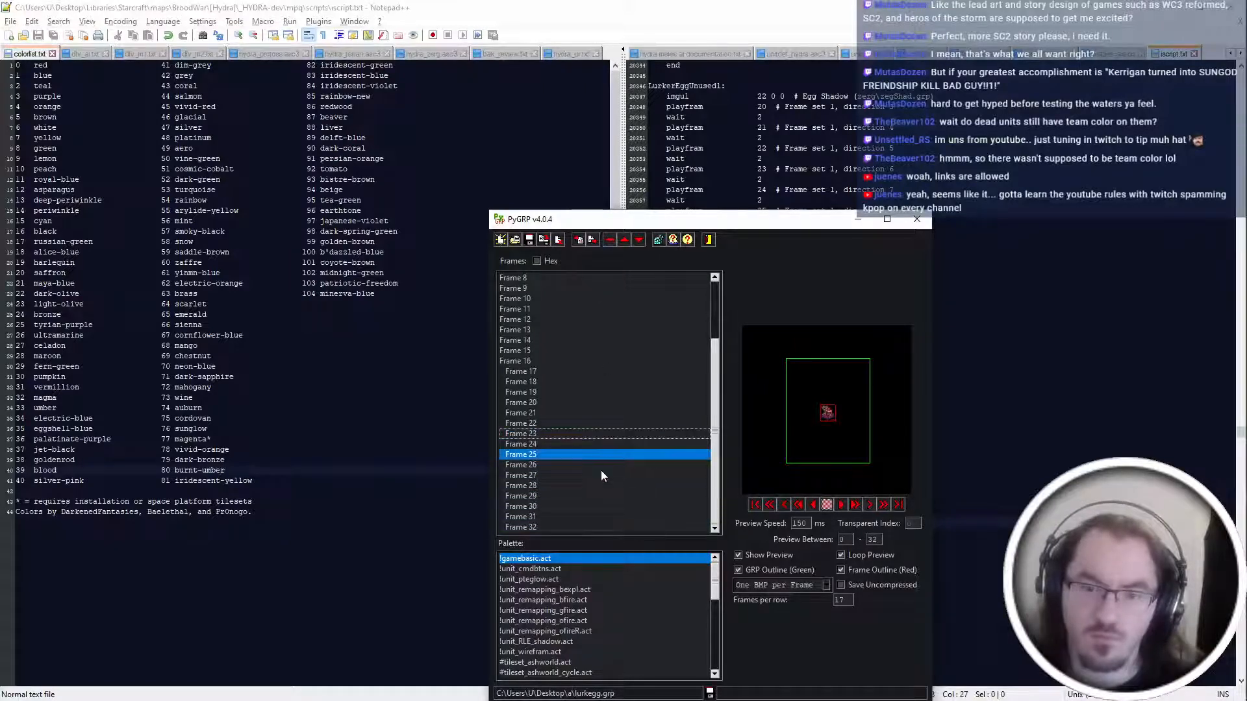
{"action": "key", "text": "Down"}
{"action": "key", "text": "Down"}
{"action": "key", "text": "Down"}
{"action": "key", "text": "Down"}
{"action": "key", "text": "Down"}
{"action": "key", "text": "Down"}
{"action": "key", "text": "Down"}
{"action": "key", "text": "Down"}
{"action": "key", "text": "Down"}
{"action": "key", "text": "Up"}
{"action": "key", "text": "Up"}
{"action": "key", "text": "Up"}
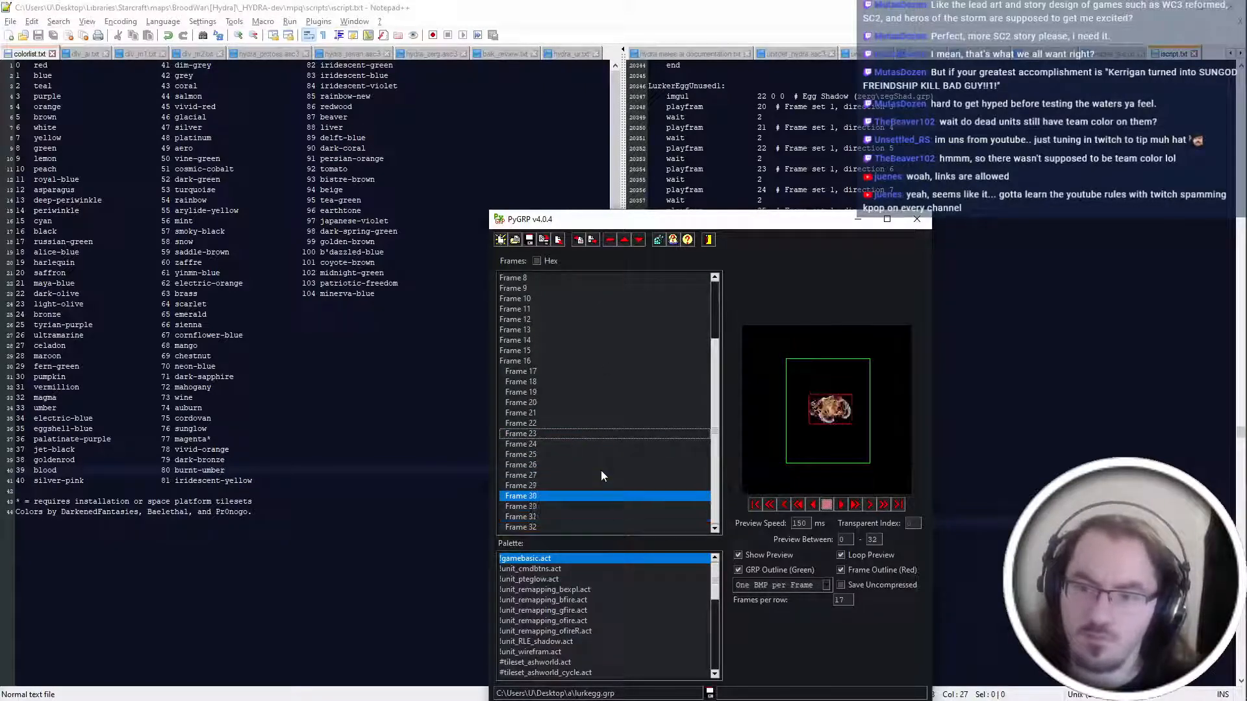
{"action": "key", "text": "Up"}
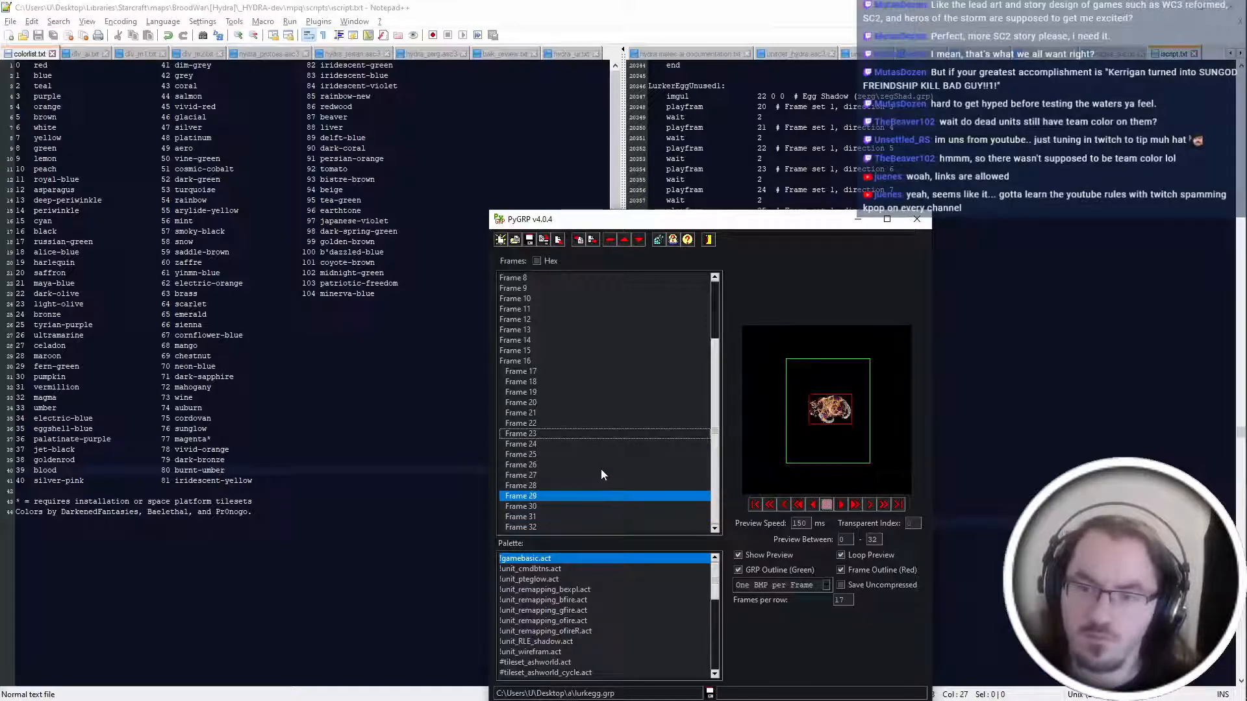
{"action": "key", "text": "Up"}
{"action": "key", "text": "Down"}
{"action": "key", "text": "Down"}
{"action": "key", "text": "Down"}
{"action": "key", "text": "Down"}
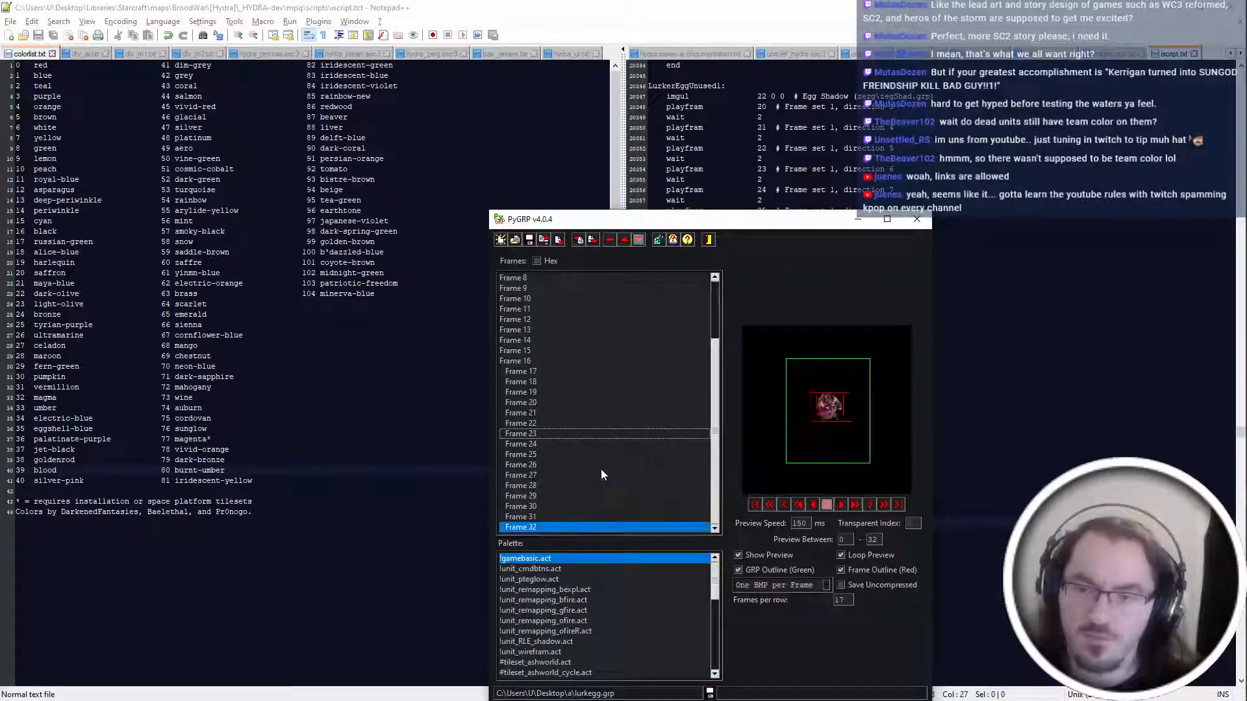
{"action": "key", "text": "Up"}
{"action": "key", "text": "Up"}
{"action": "key", "text": "Up"}
{"action": "key", "text": "Up"}
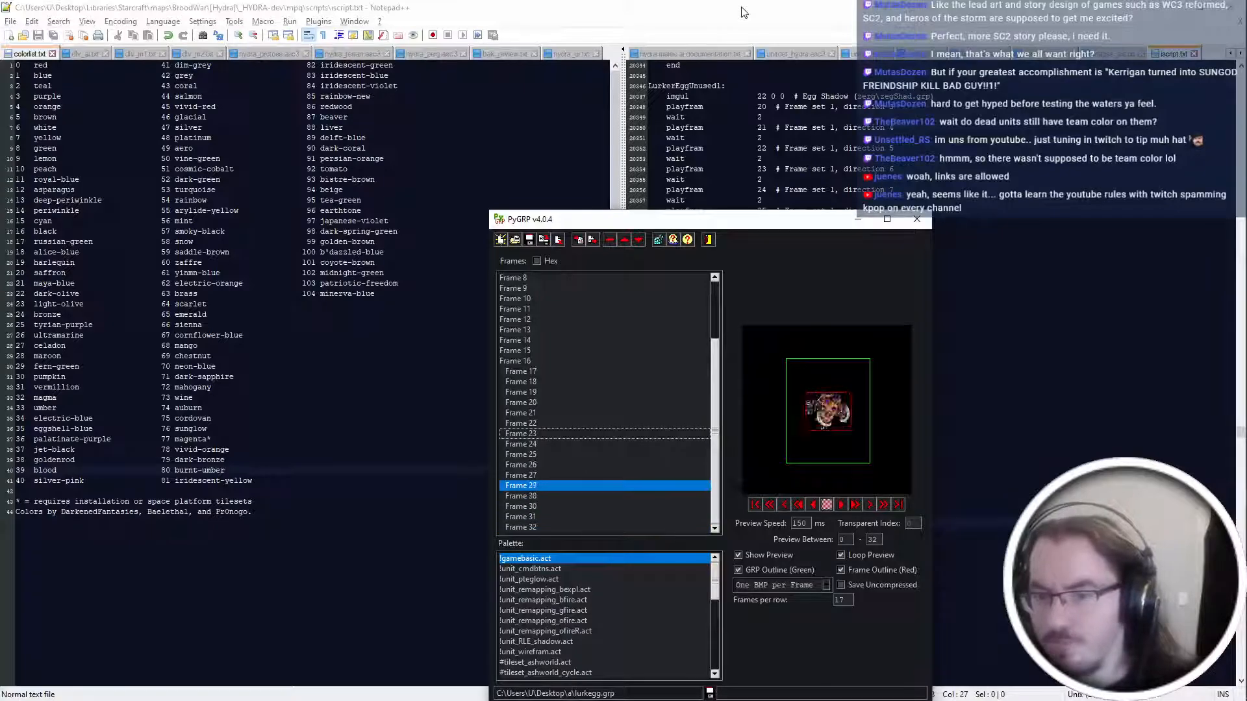
{"action": "key", "text": "Up"}
{"action": "key", "text": "Down"}
In iscript.txt, shorten LurkerEggAlmostBuilt to end at playfram 32 by removing the entries for frames 33 to 35 and their waits.
{"action": "left_click", "coordinate": [744, 13]}
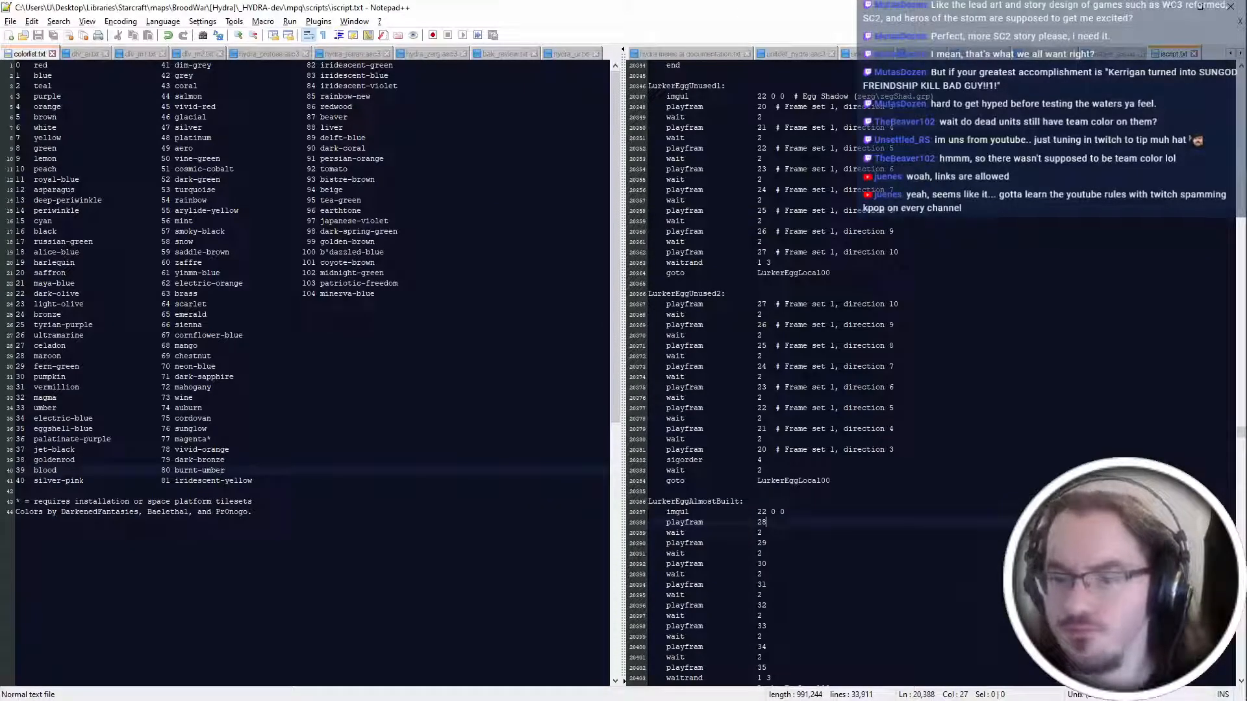
{"action": "scroll", "coordinate": [929, 370], "scroll_direction": "down", "scroll_amount": 5}
{"action": "left_click_drag", "start_coordinate": [768, 513], "coordinate": [766, 449]}
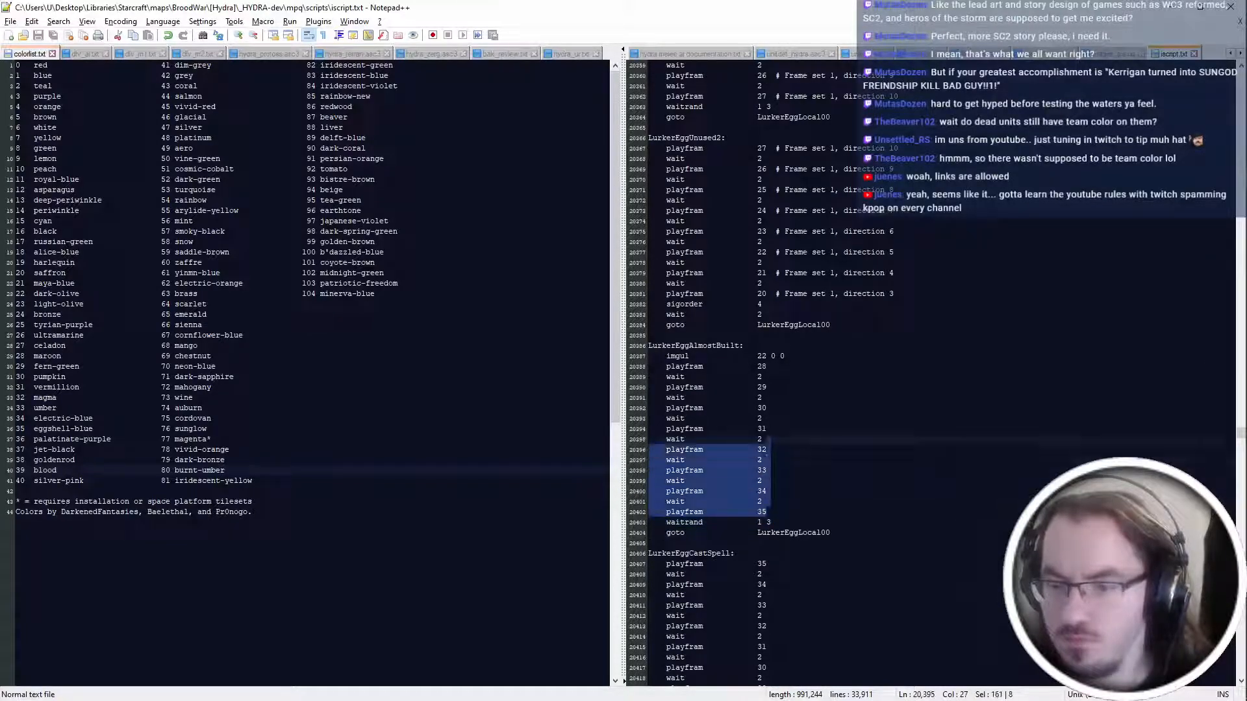
{"action": "key", "text": "Delete"}
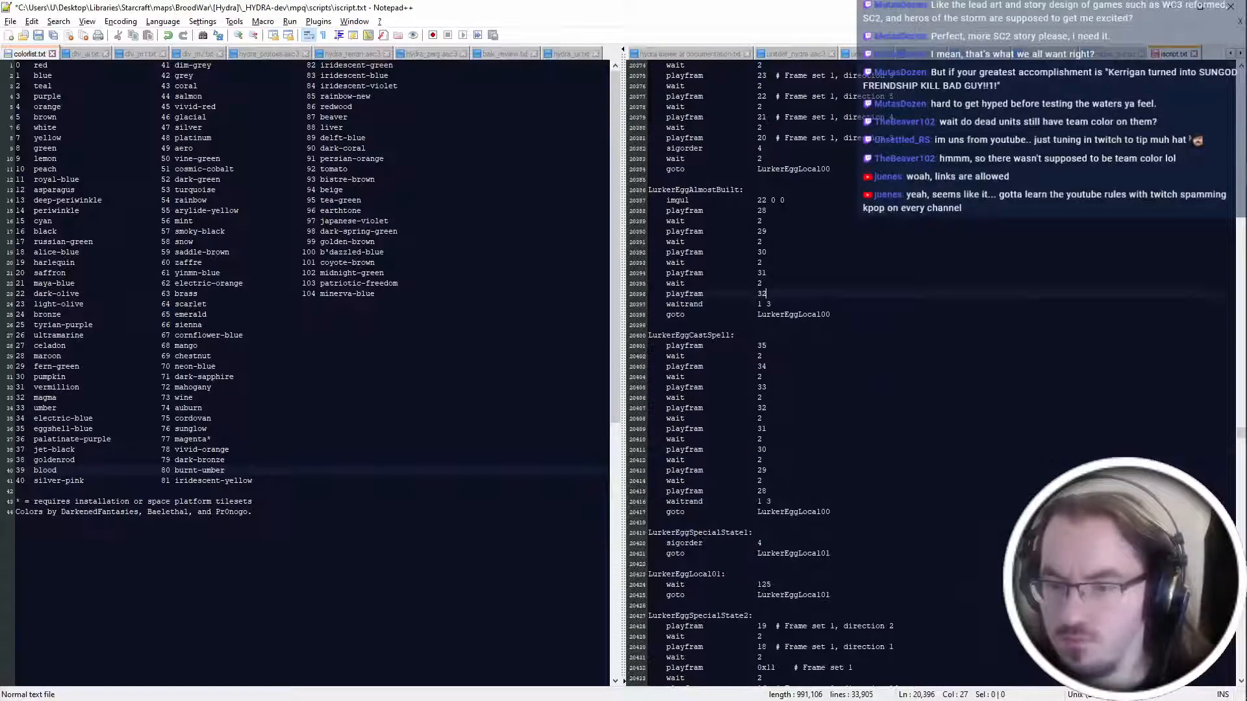
Remove the playfram 35, 34 and 33 entries with their waits from LurkerEggCastSpell, and save iscript.txt.
{"action": "left_click_drag", "start_coordinate": [768, 397], "coordinate": [734, 335]}
{"action": "key", "text": "Delete"}
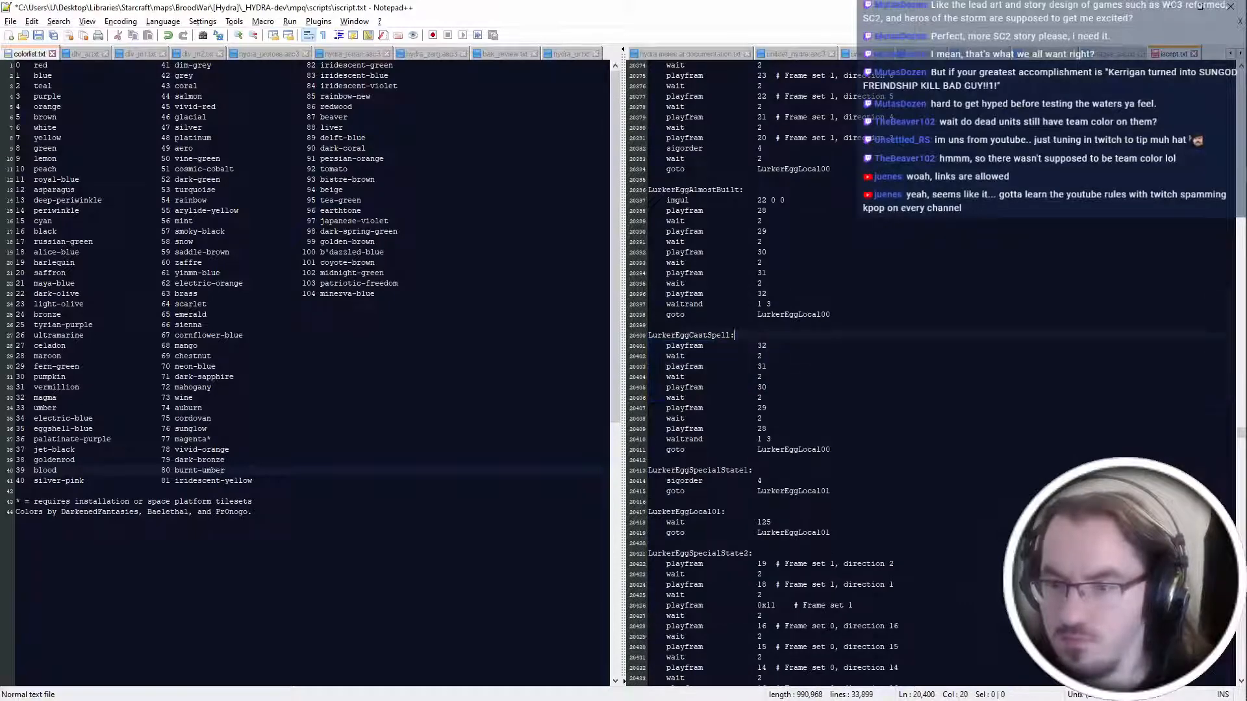
{"action": "left_click", "coordinate": [734, 512]}
{"action": "key", "text": "ctrl+s"}
Switch to the HYDRA archive in PyMPQ and start StarCraft to test the modified egg animation.
{"action": "key", "text": "alt+Tab"}
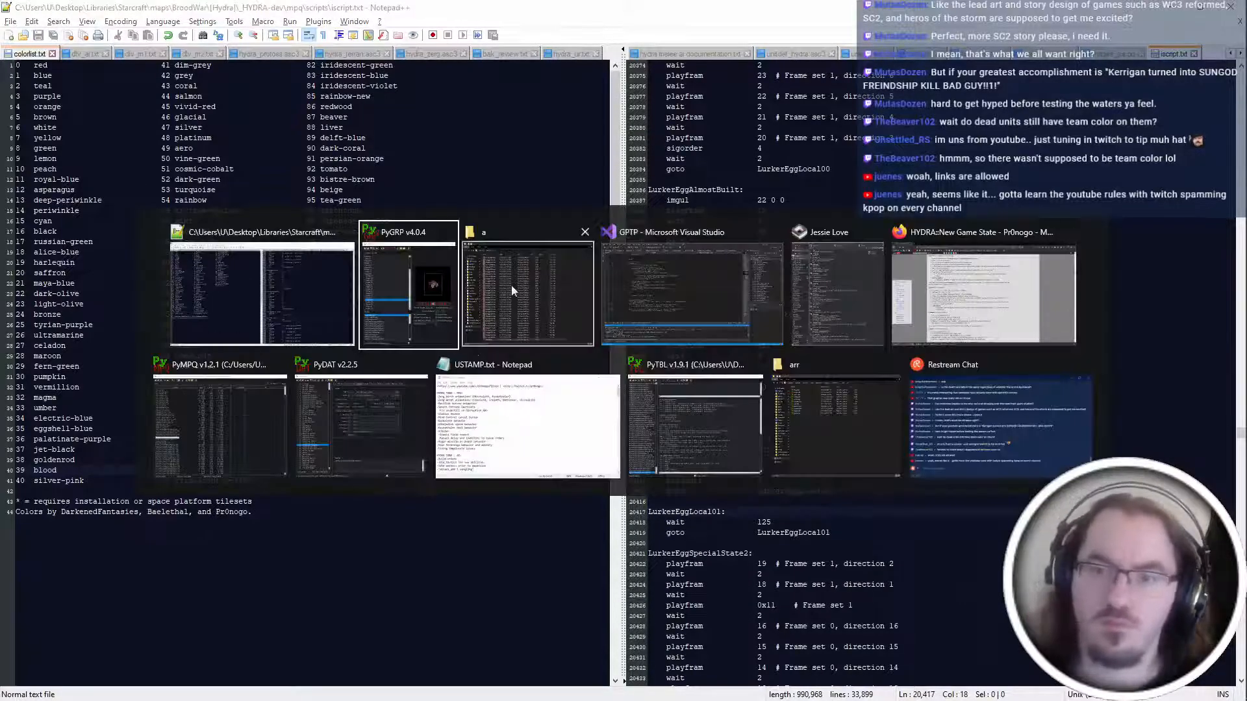
{"action": "left_click", "coordinate": [219, 423]}
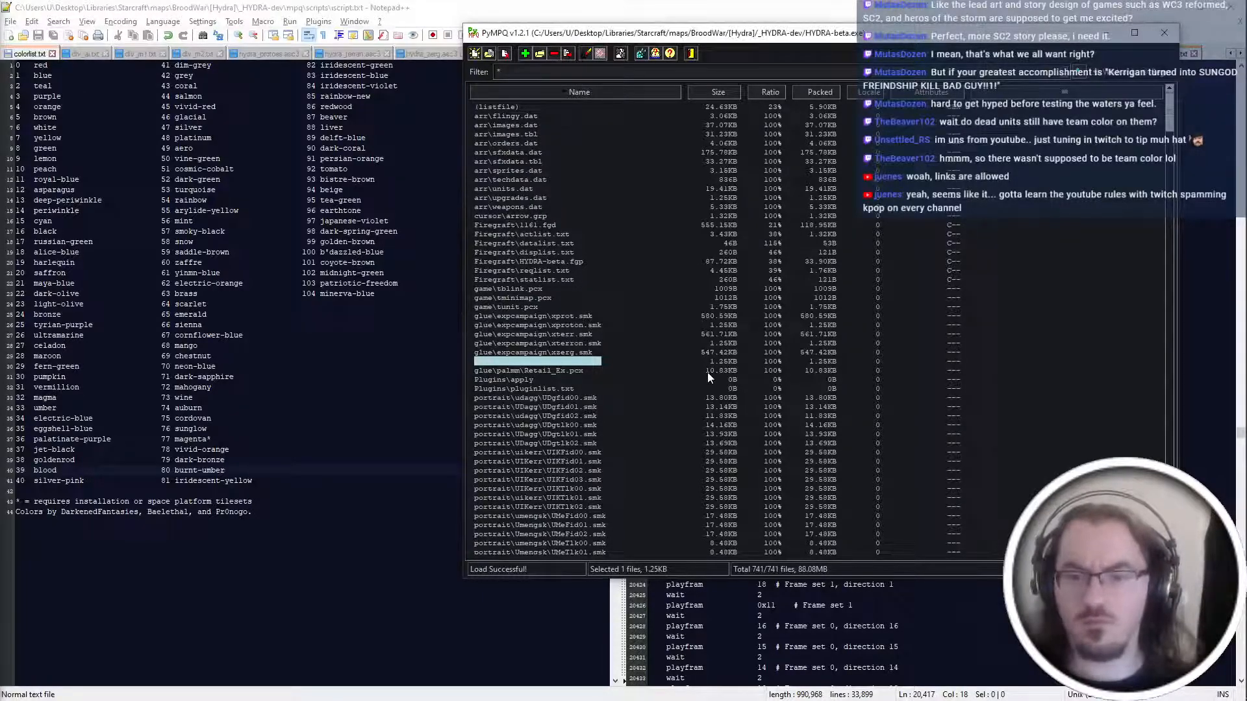
{"action": "key", "text": "Return"}
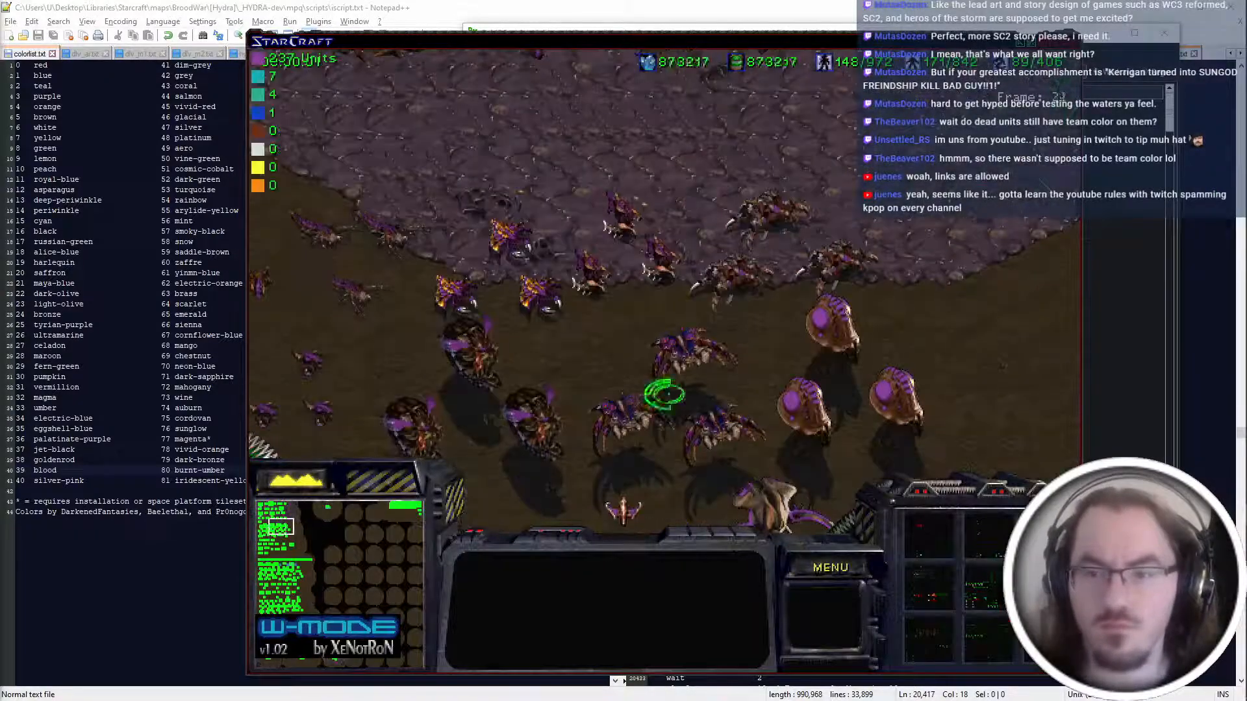
{"action": "key", "text": "grave"}
{"action": "type", "text": "spa"}
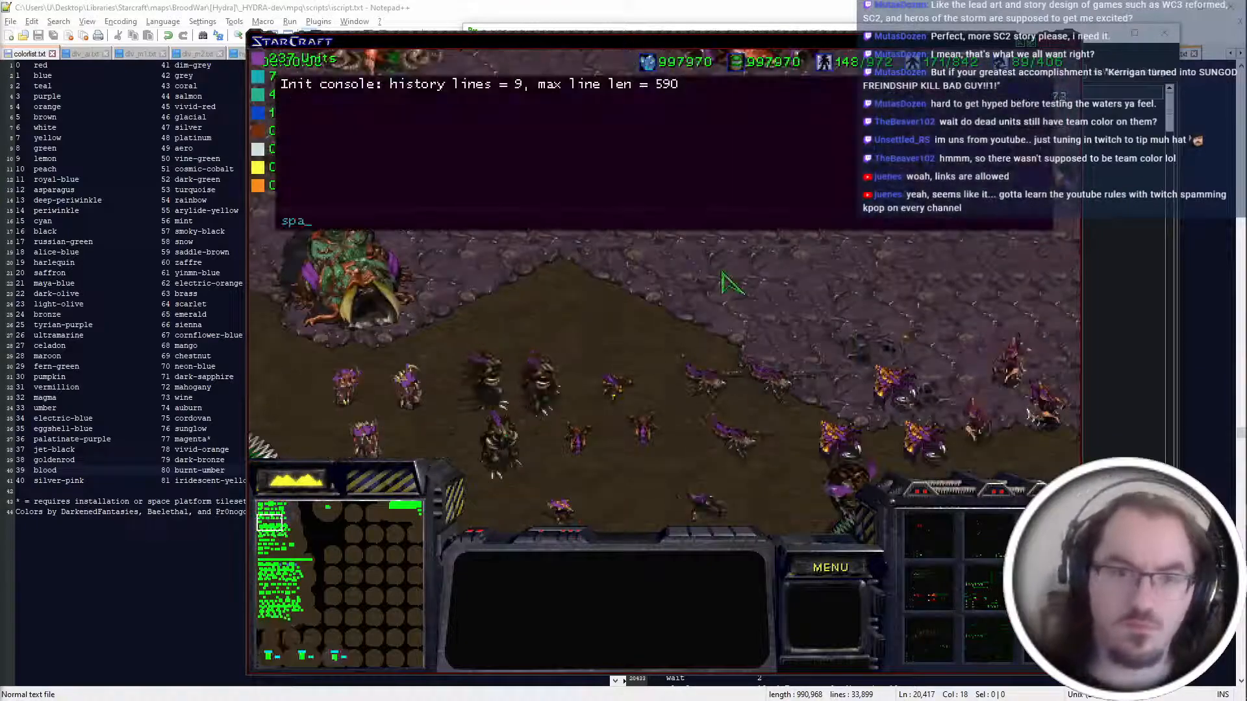
{"action": "type", "text": "wn grot"}
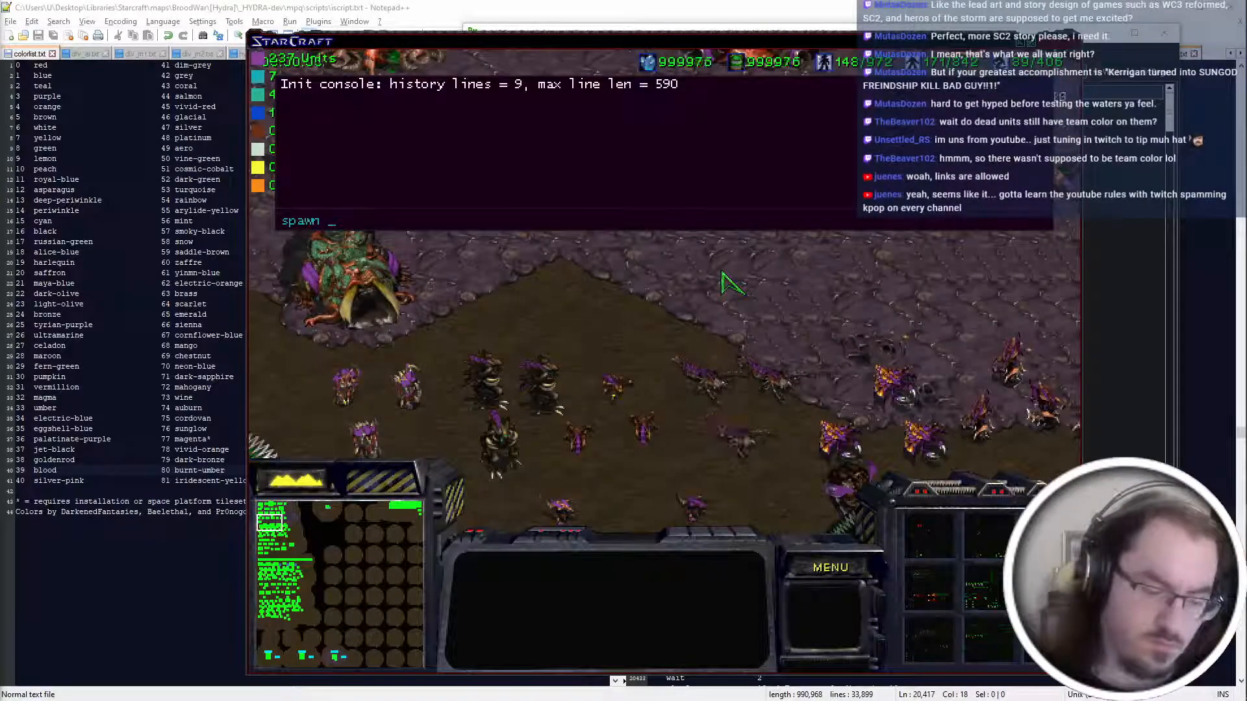
{"action": "key", "text": "Return"}
Select an Ultralisk in the test game and order it to morph to check the egg animation.
{"action": "key", "text": "Down"}
{"action": "left_click", "coordinate": [403, 364]}
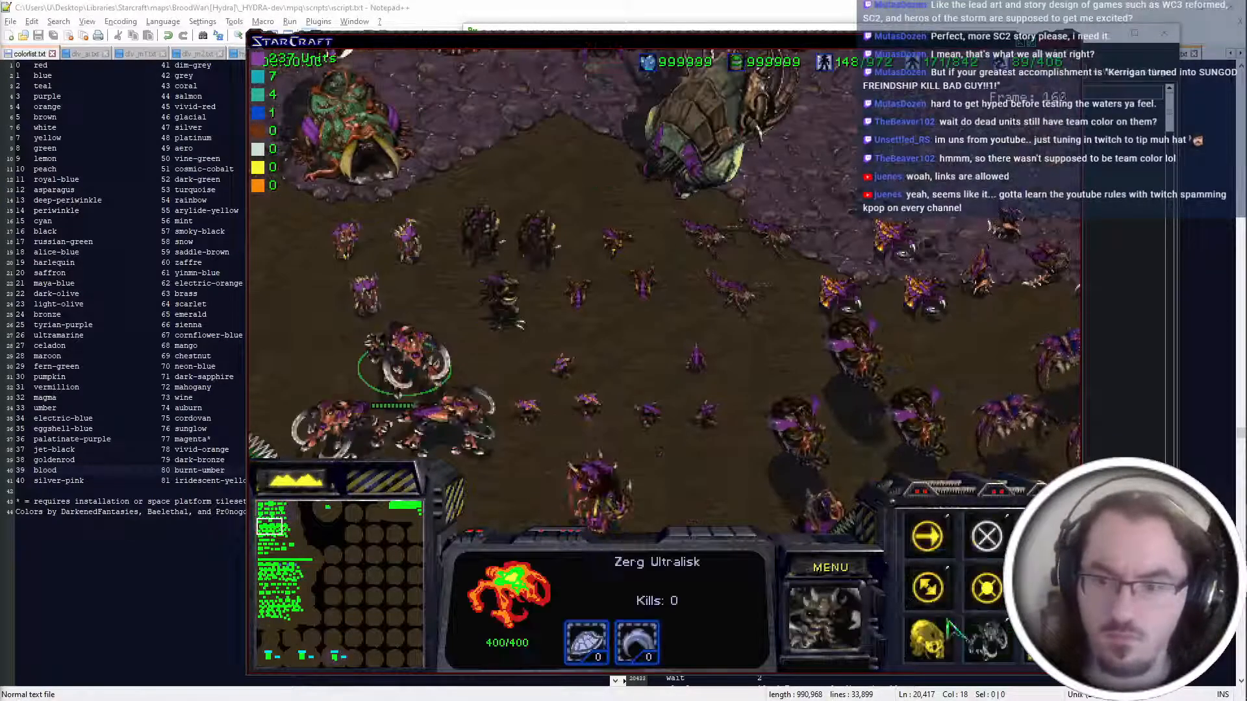
{"action": "left_click", "coordinate": [927, 640]}
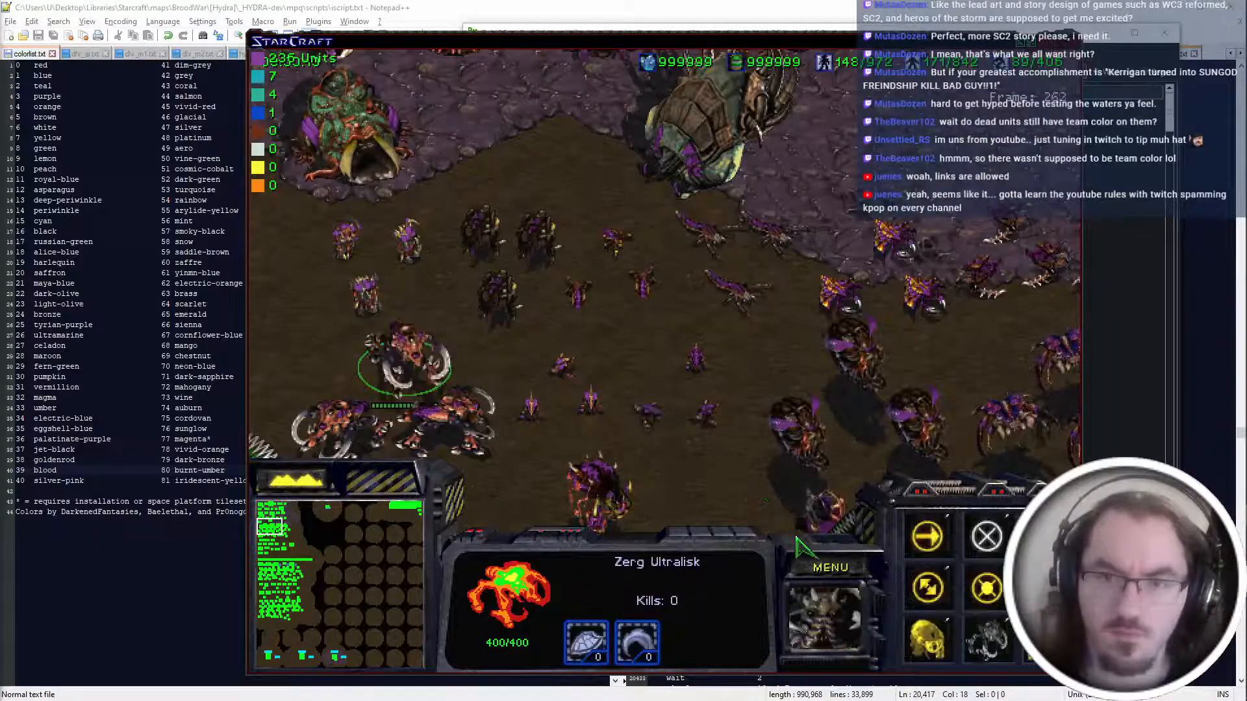
{"action": "key", "text": "l"}
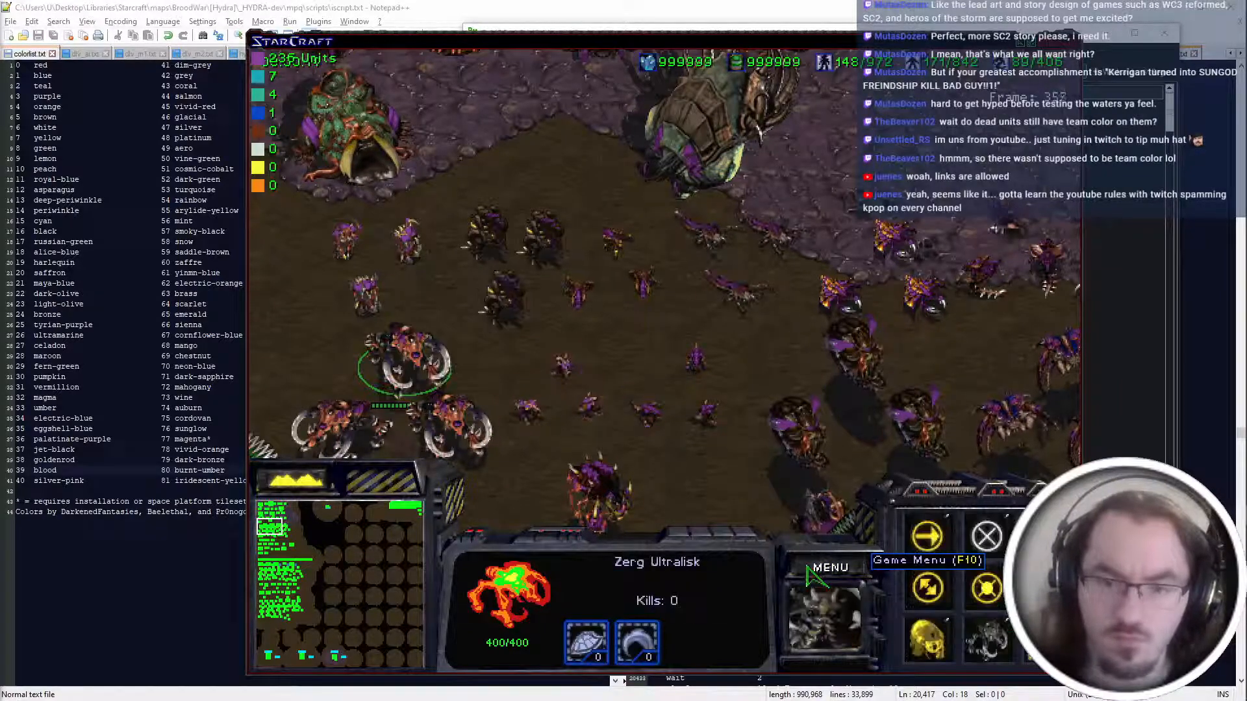
Exit the StarCraft test game through its game menu.
{"action": "left_click", "coordinate": [812, 572]}
{"action": "key", "text": "e"}
{"action": "key", "text": "x"}
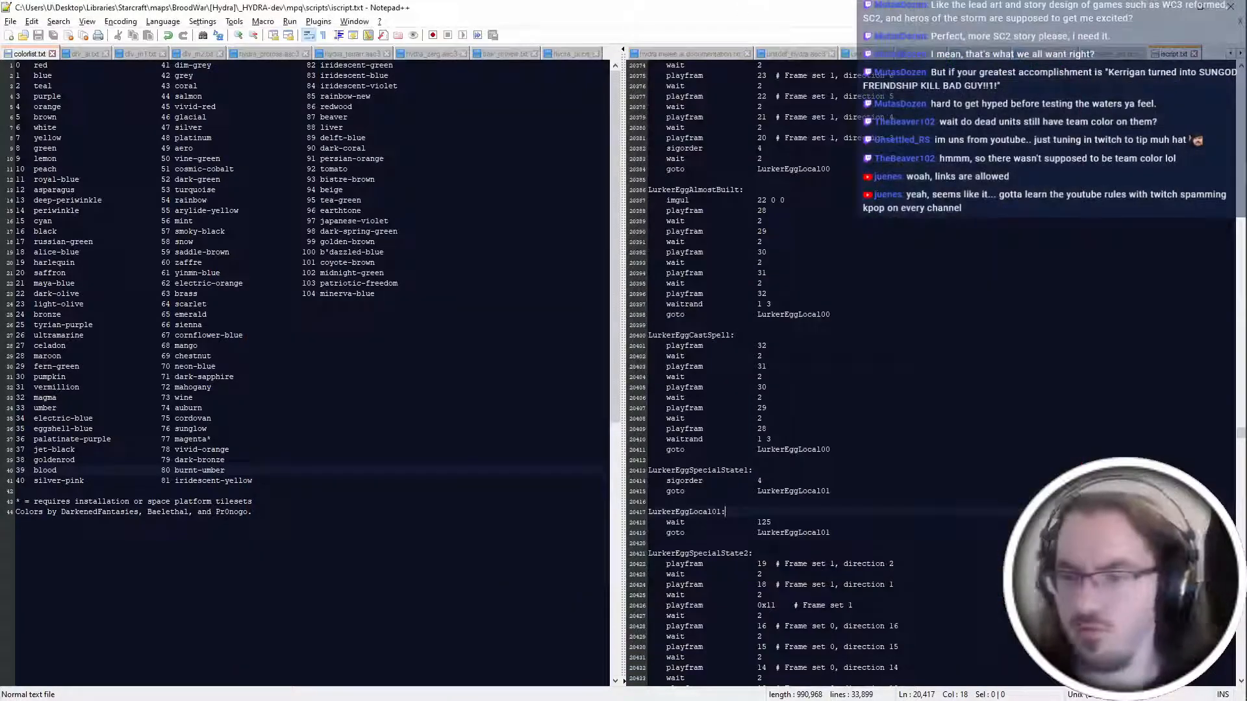
Check where the Lurker Egg header in iscript.txt references LurkerEggCastSpell, and examine the egg's Unused1 and Unused2 animation blocks.
{"action": "scroll", "coordinate": [929, 374], "scroll_direction": "up", "scroll_amount": 10}
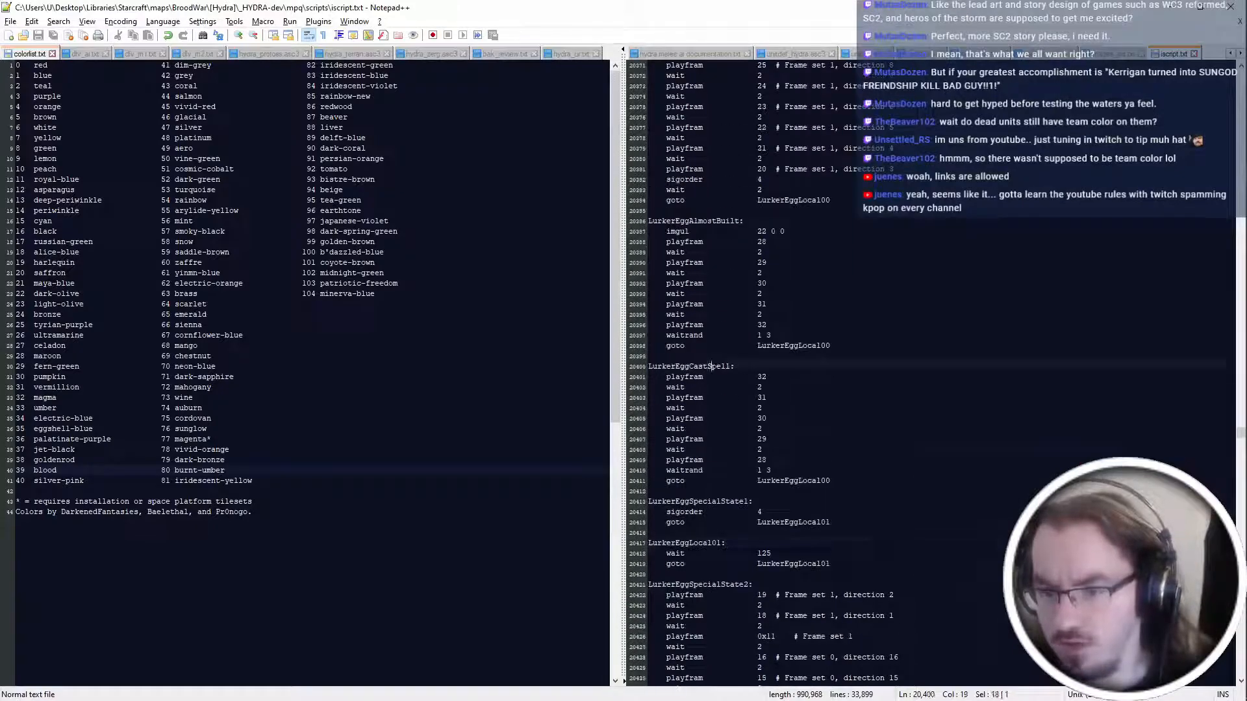
{"action": "double_click", "coordinate": [690, 647]}
{"action": "scroll", "coordinate": [929, 374], "scroll_direction": "up", "scroll_amount": 20}
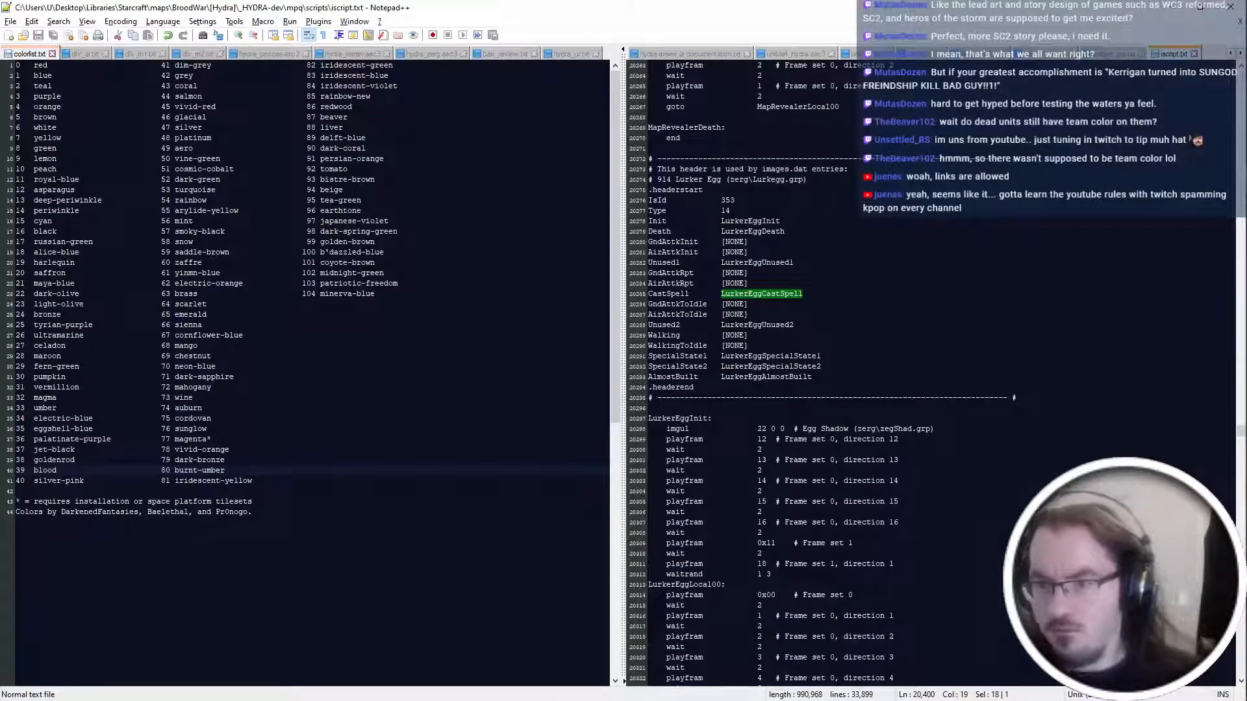
{"action": "scroll", "coordinate": [929, 374], "scroll_direction": "down", "scroll_amount": 20}
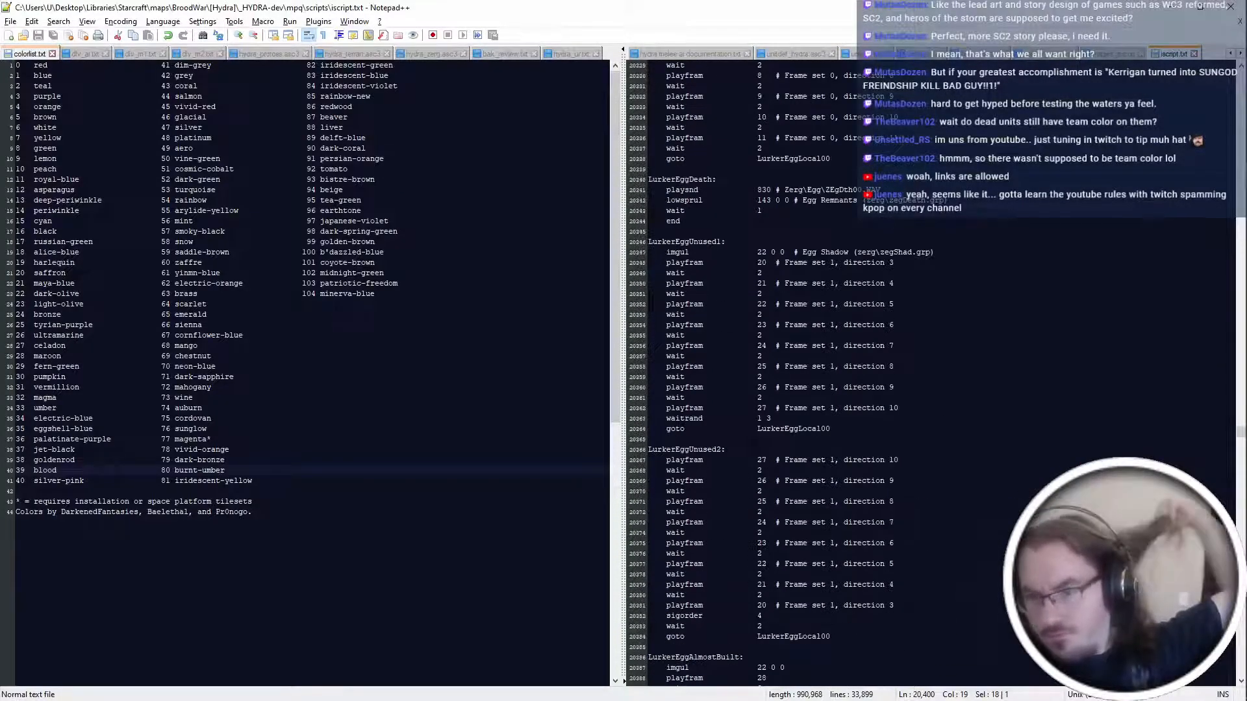
{"action": "mouse_move", "coordinate": [1236, 248]}
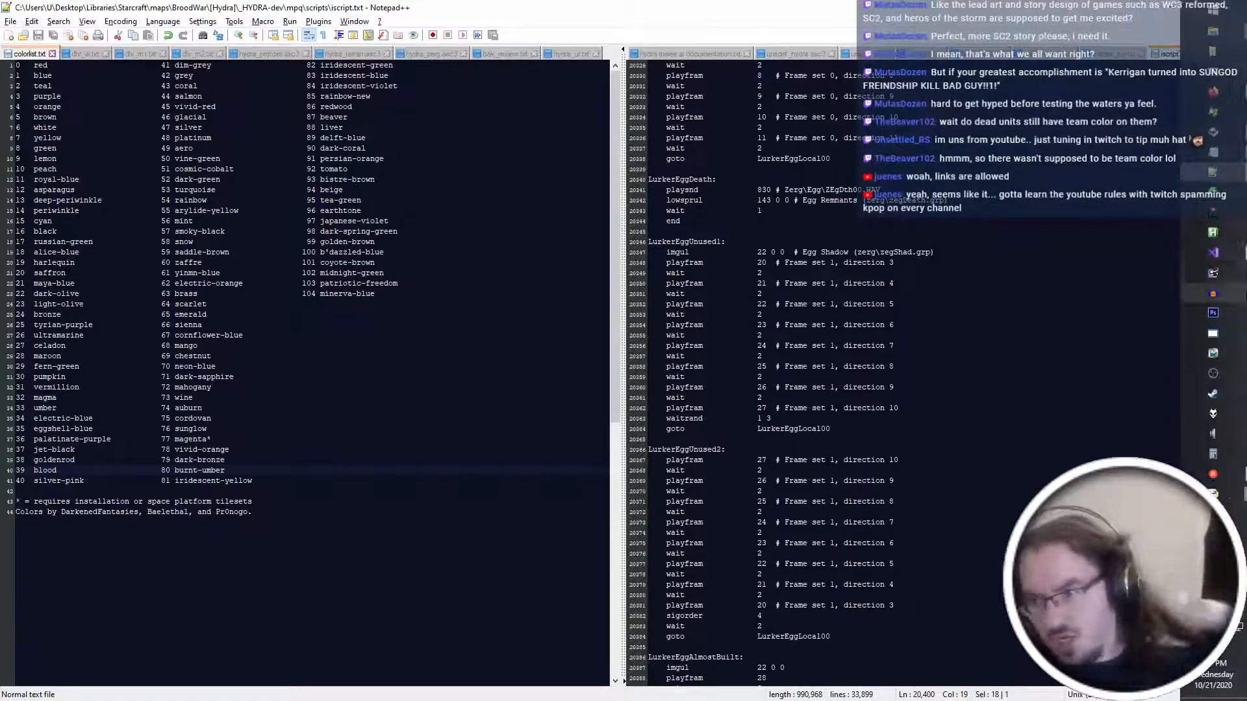
{"action": "scroll", "coordinate": [929, 373], "scroll_direction": "up", "scroll_amount": 5}
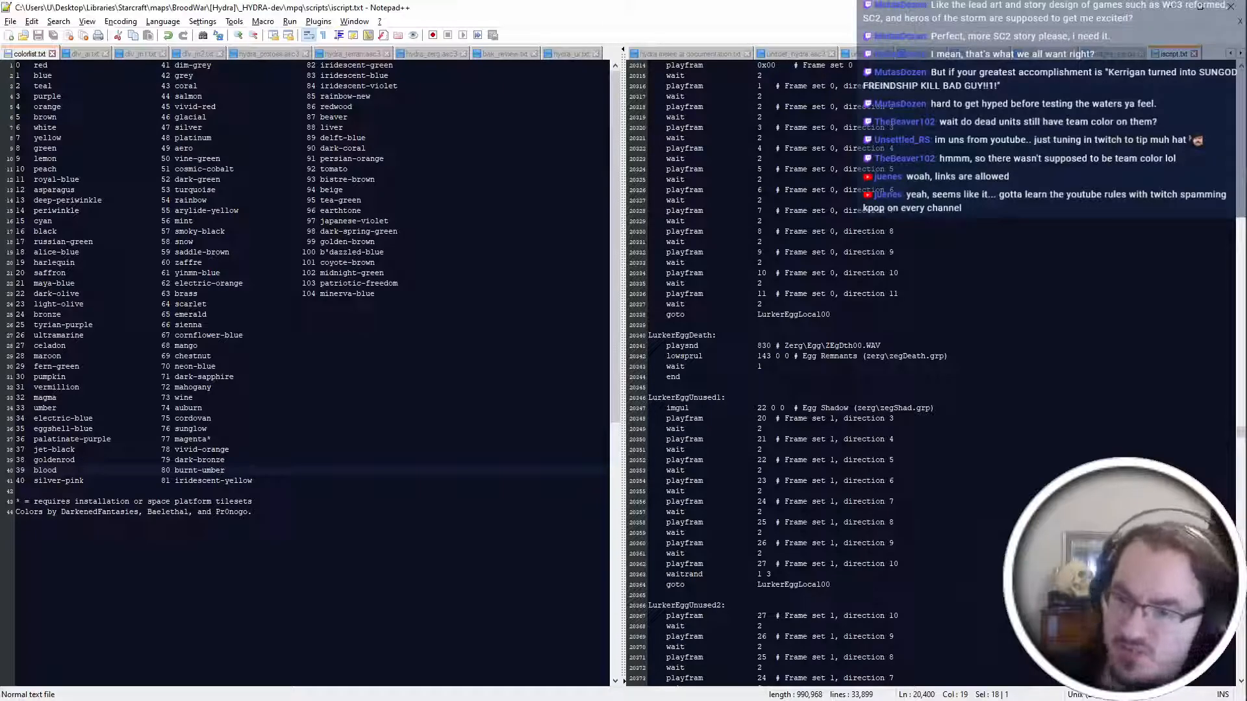
{"action": "scroll", "coordinate": [786, 374], "scroll_direction": "down", "scroll_amount": 7}
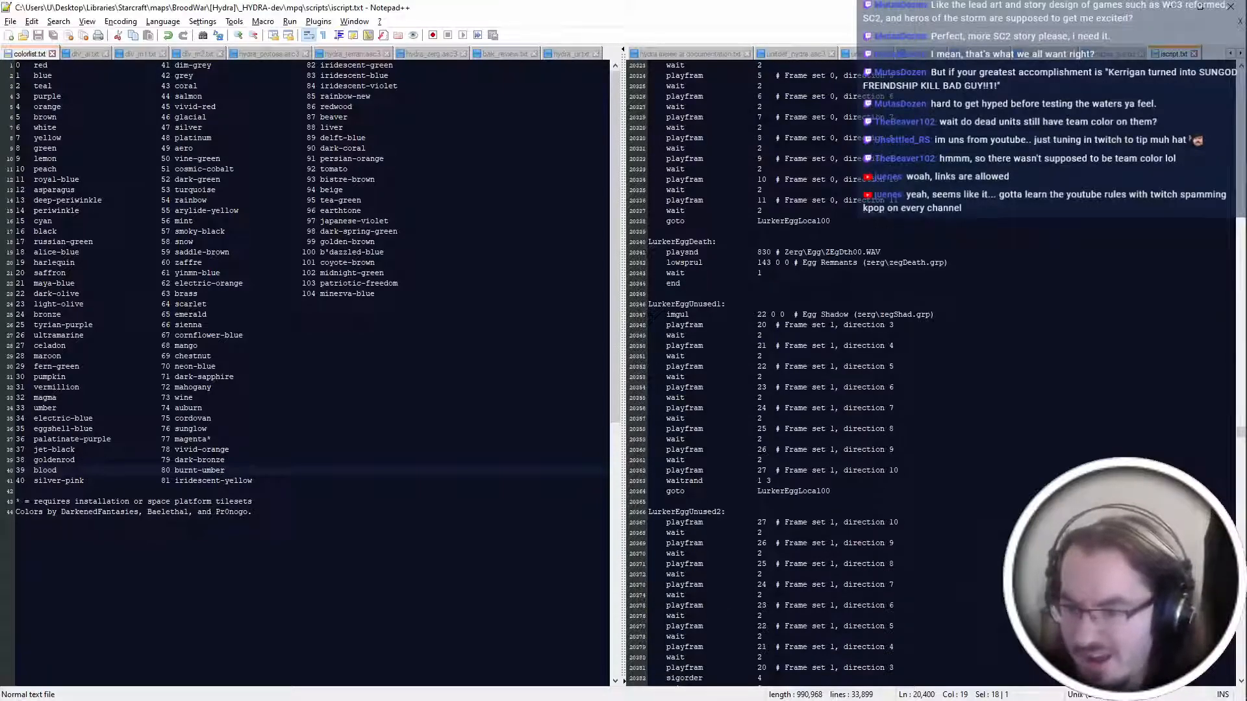
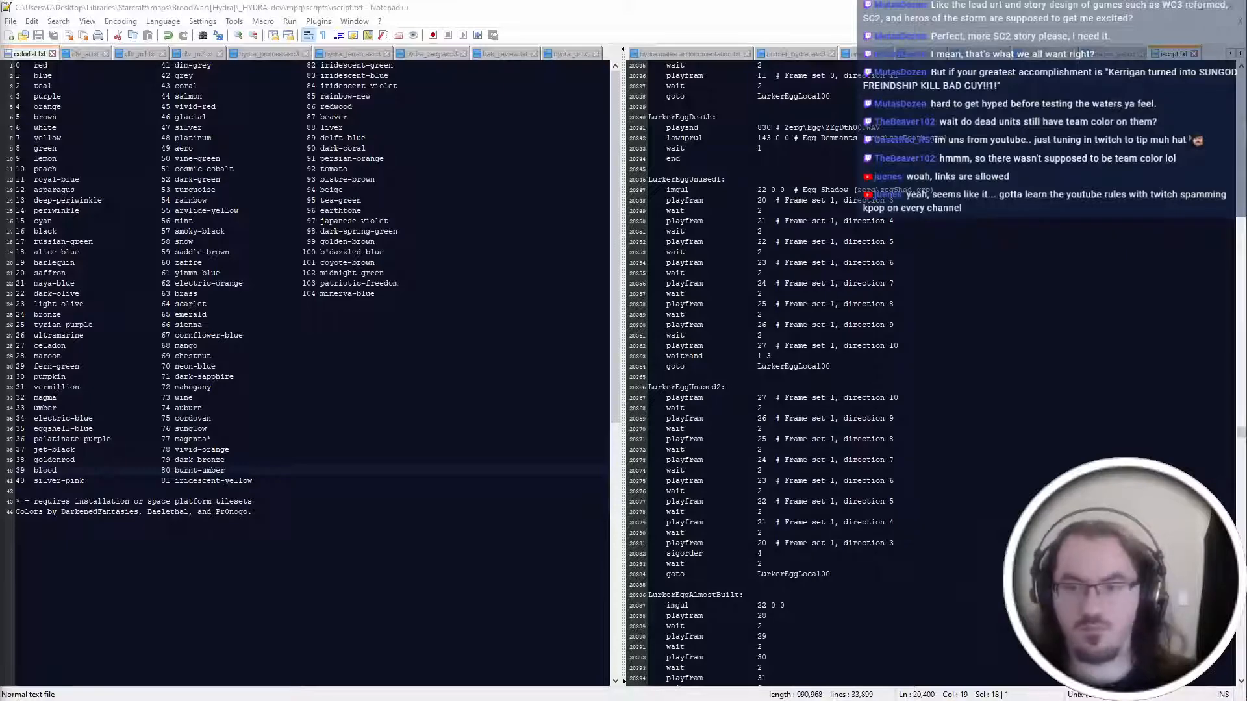
Switch to the Git client and commit unit_morph.cpp in the HYDRA-GPTP repository with the message "Attempt to implement Ultralisk egg animation".
{"action": "left_click", "coordinate": [648, 377]}
{"action": "key", "text": "alt+Tab"}
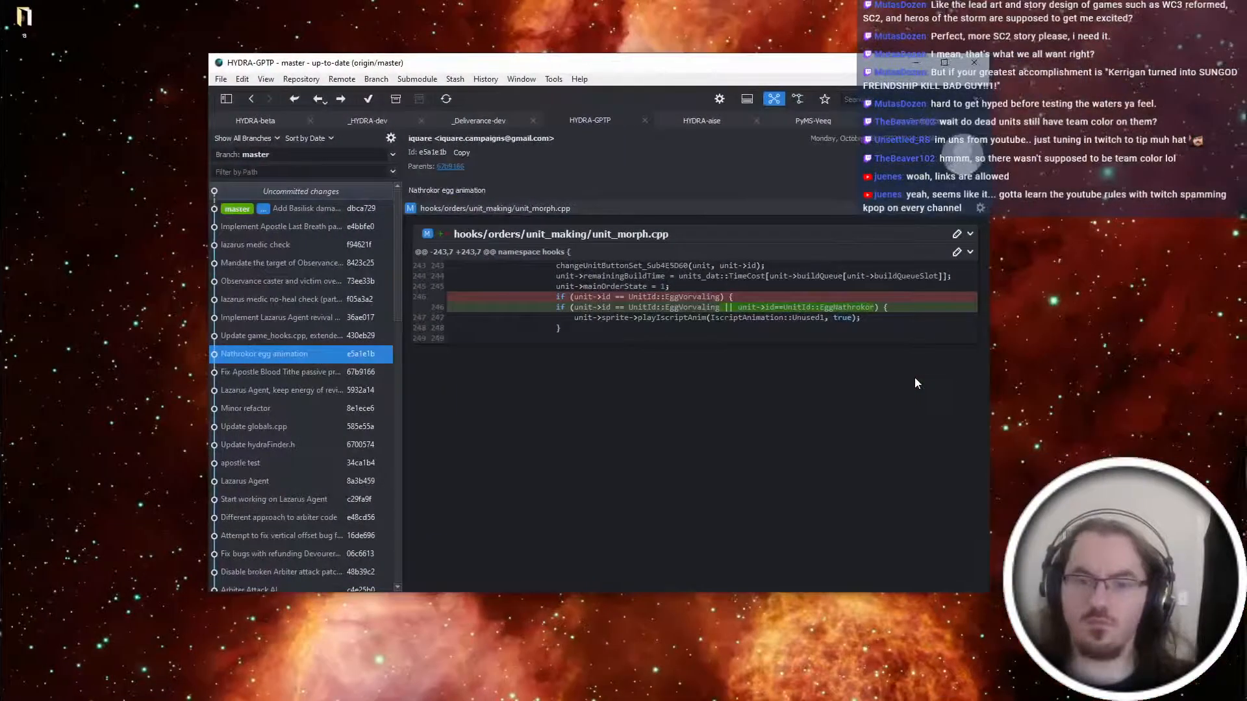
{"action": "left_click", "coordinate": [314, 189]}
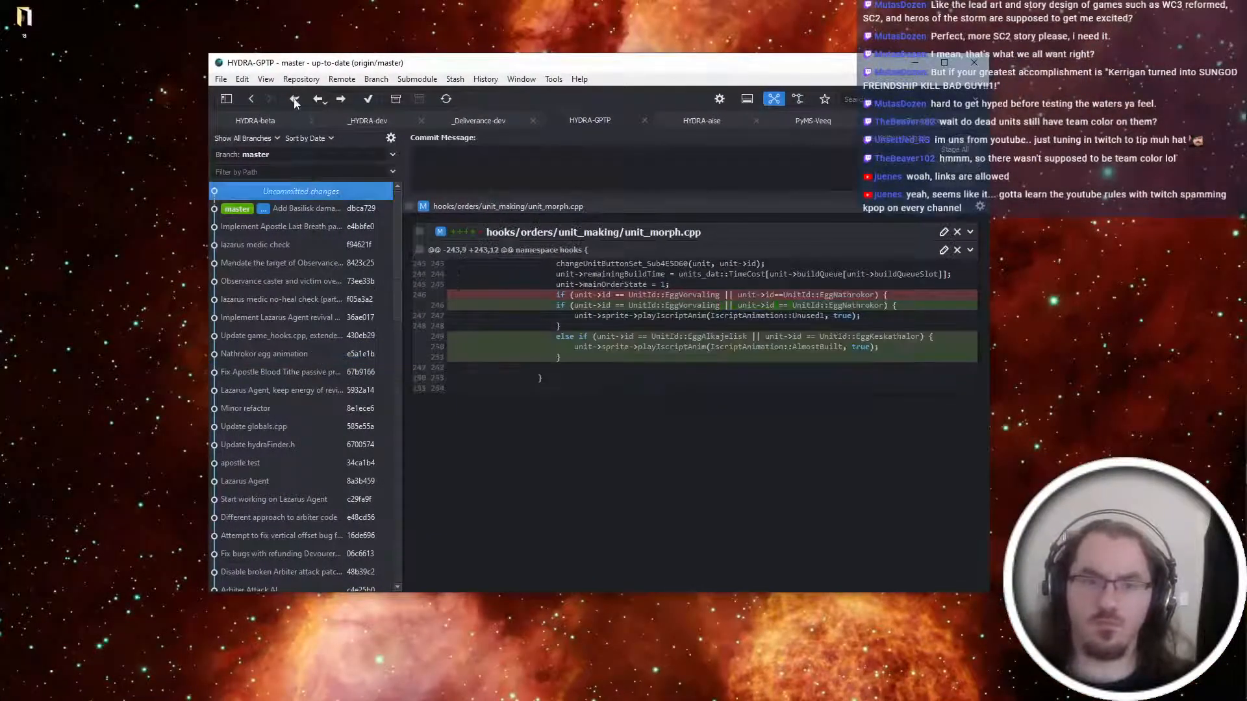
{"action": "type", "text": "Attempt"}
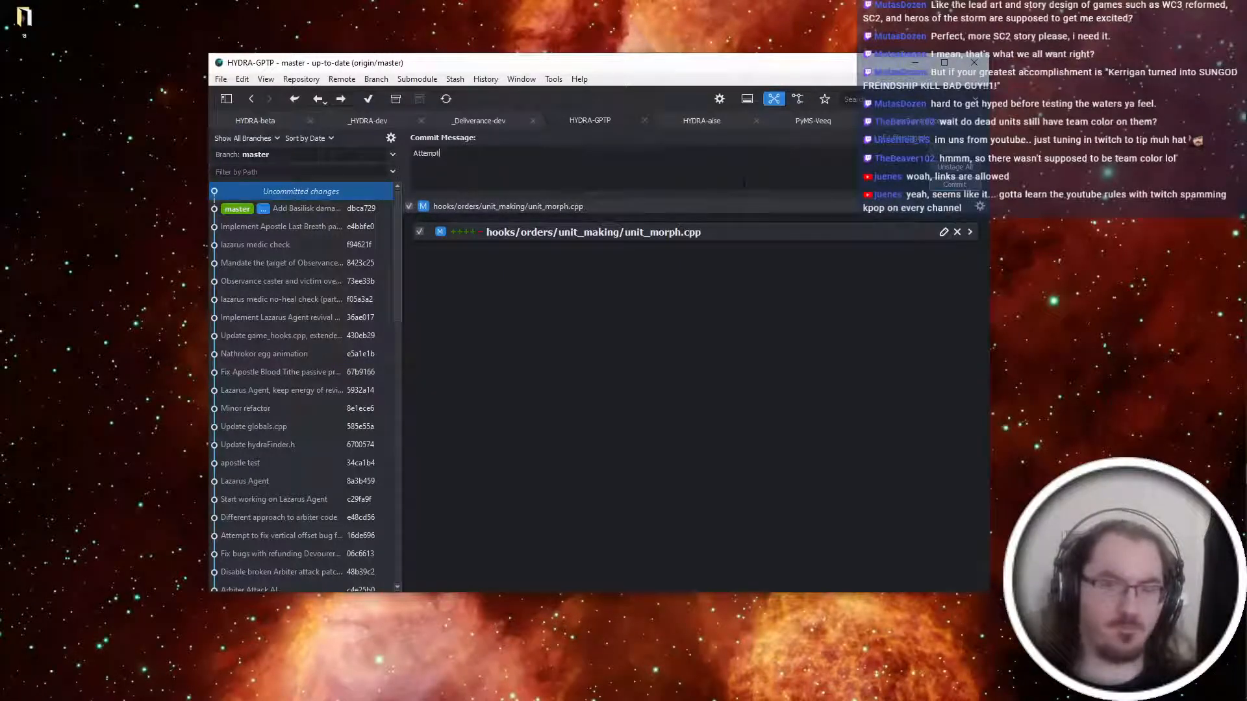
{"action": "type", "text": " to implement Ultralisk eg"}
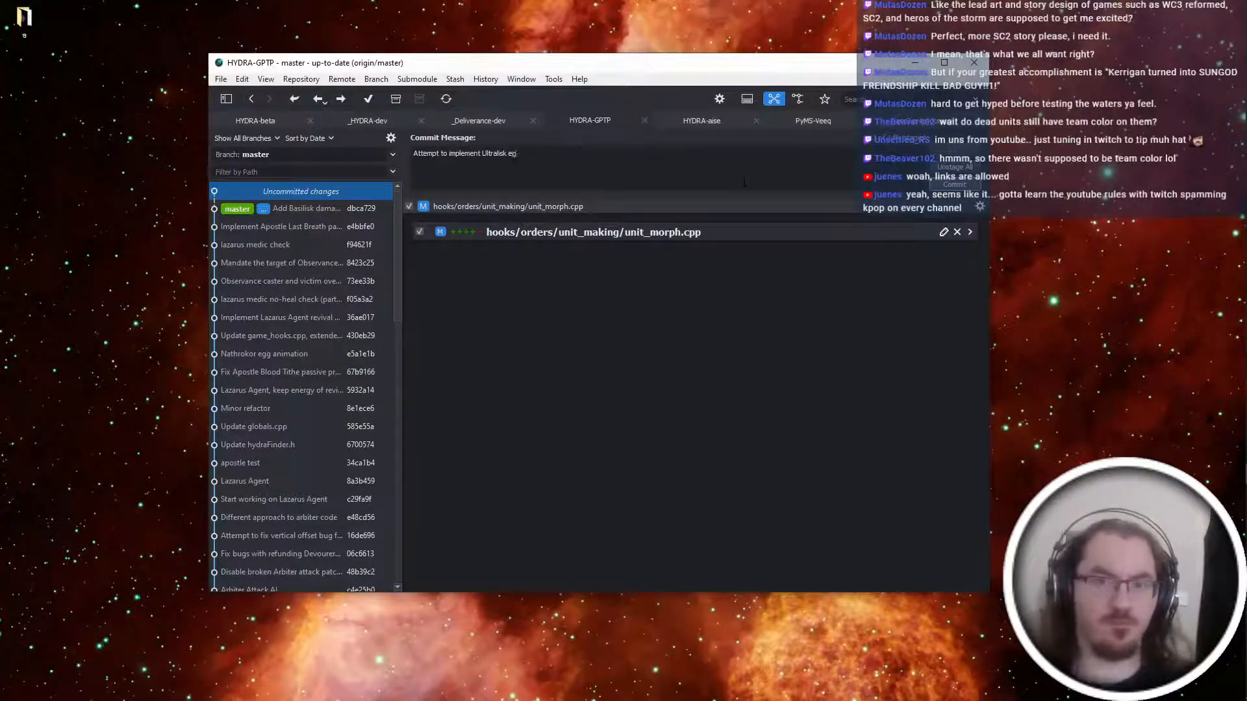
{"action": "type", "text": "g animation"}
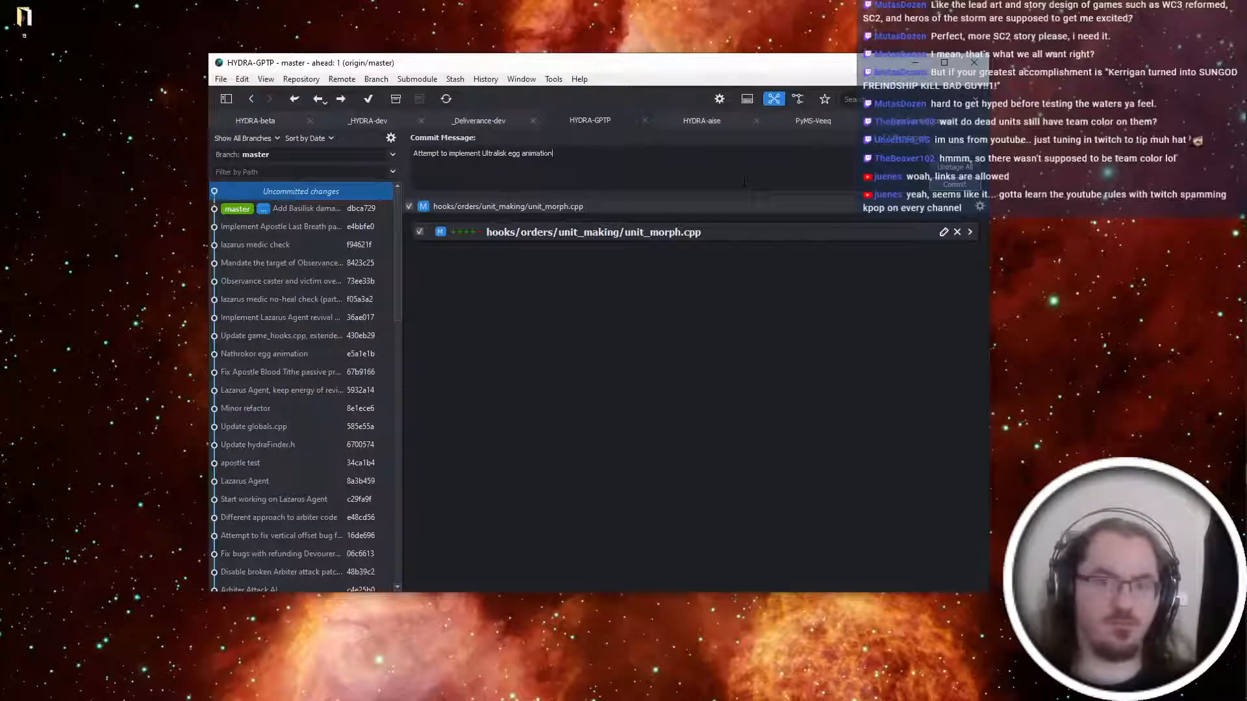
Stage the uncommitted HYDRA-beta.exe and iscript.txt changes in the _HYDRA-dev repository.
{"action": "left_click", "coordinate": [372, 122]}
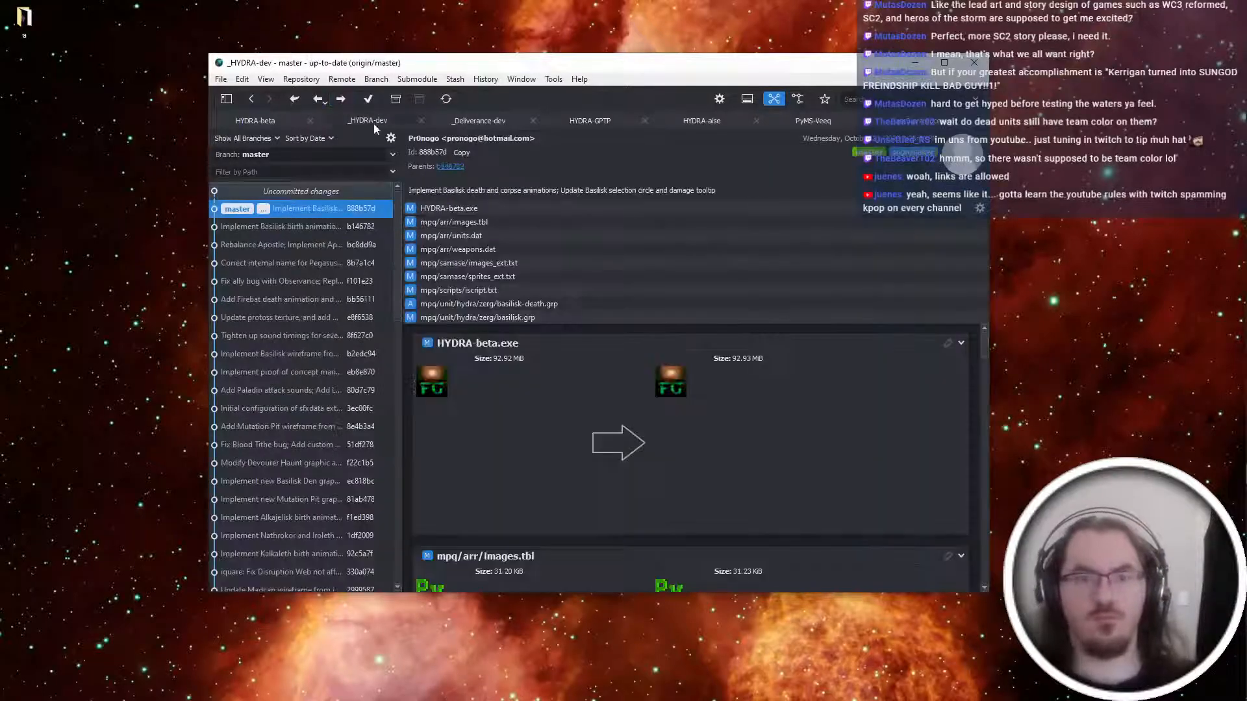
{"action": "left_click", "coordinate": [317, 190]}
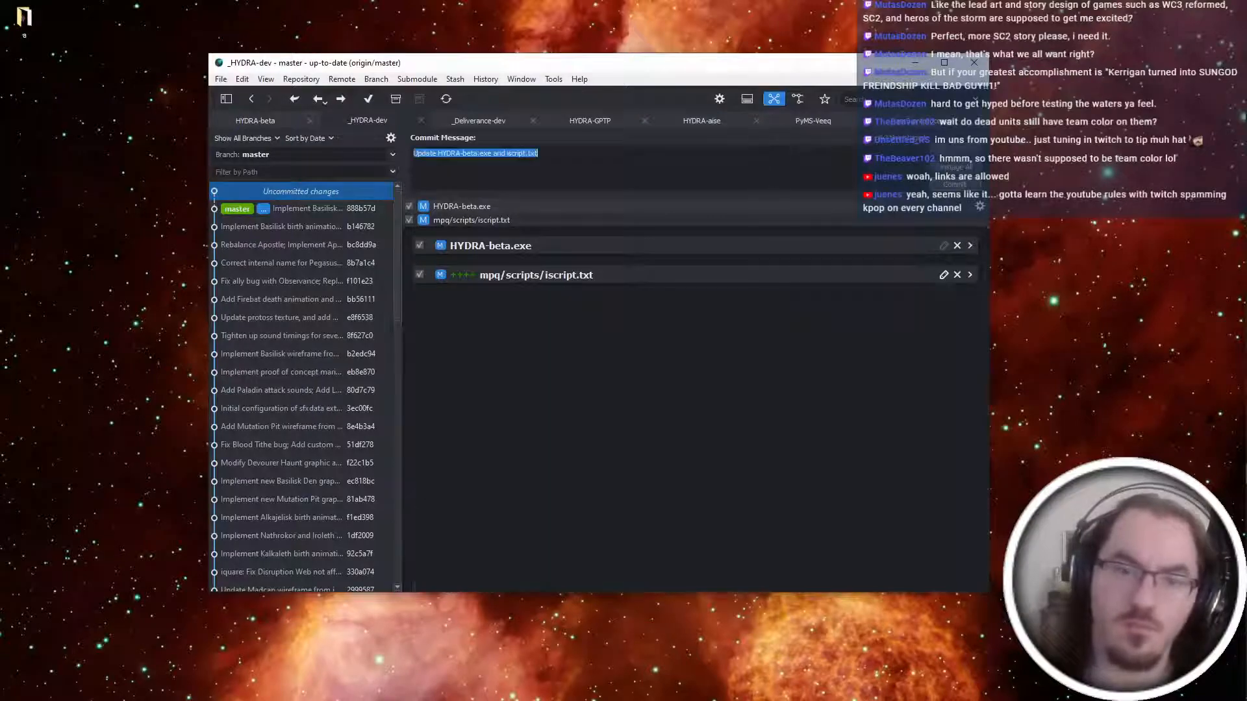
Switch to PyGRP and export all lurkegg.grp frames as a single vertical BMP named lurkegg on the Desktop.
{"action": "key", "text": "alt+Tab"}
{"action": "key", "text": "alt+Tab"}
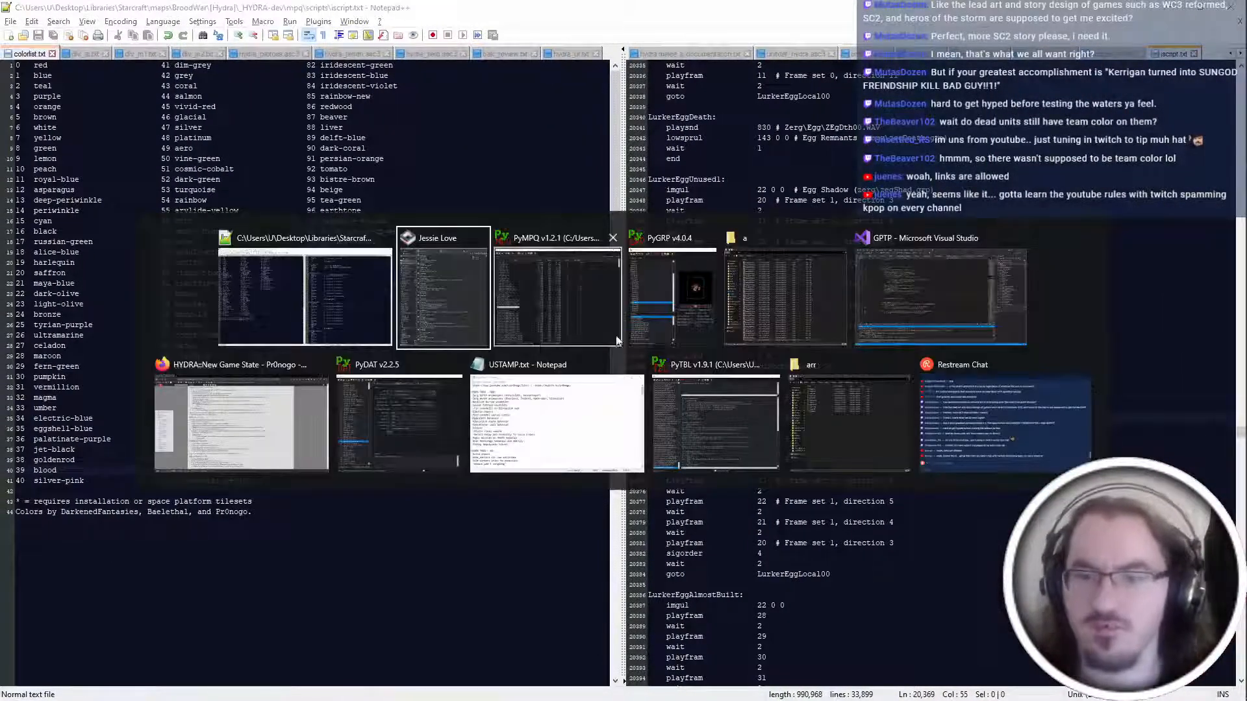
{"action": "key", "text": "ctrl+a"}
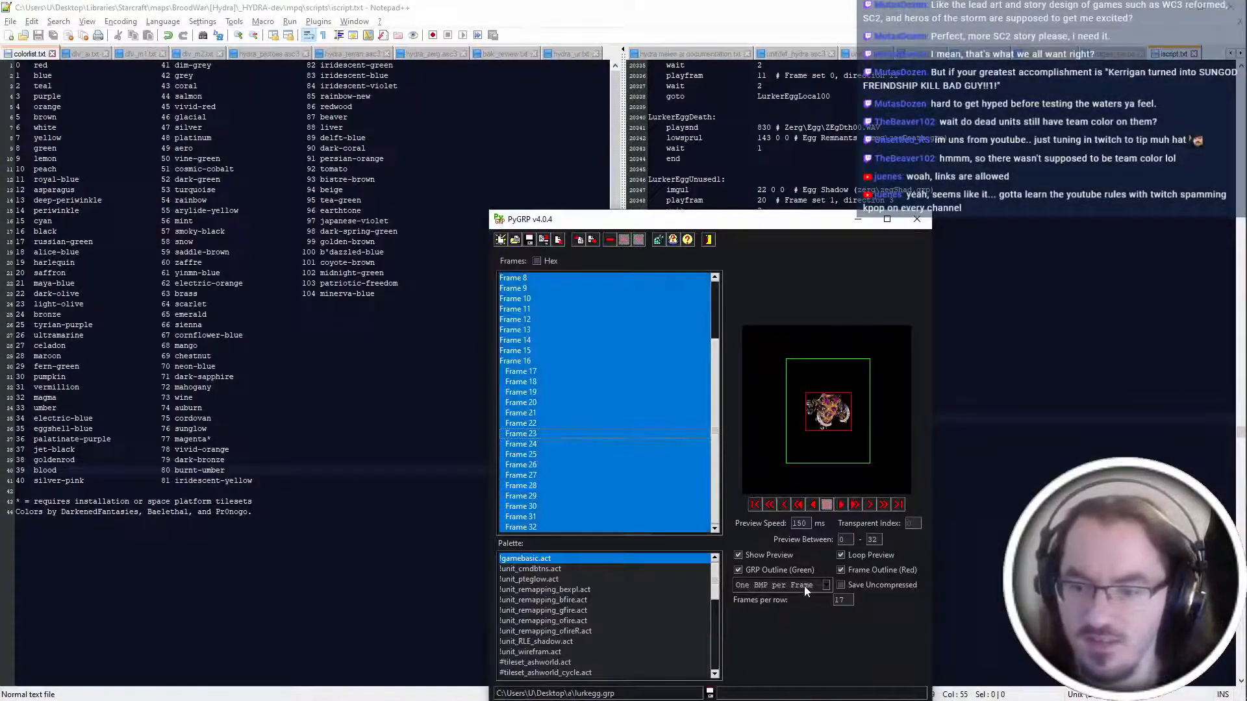
{"action": "left_click", "coordinate": [804, 586]}
{"action": "left_click", "coordinate": [799, 621]}
{"action": "key", "text": "ctrl+e"}
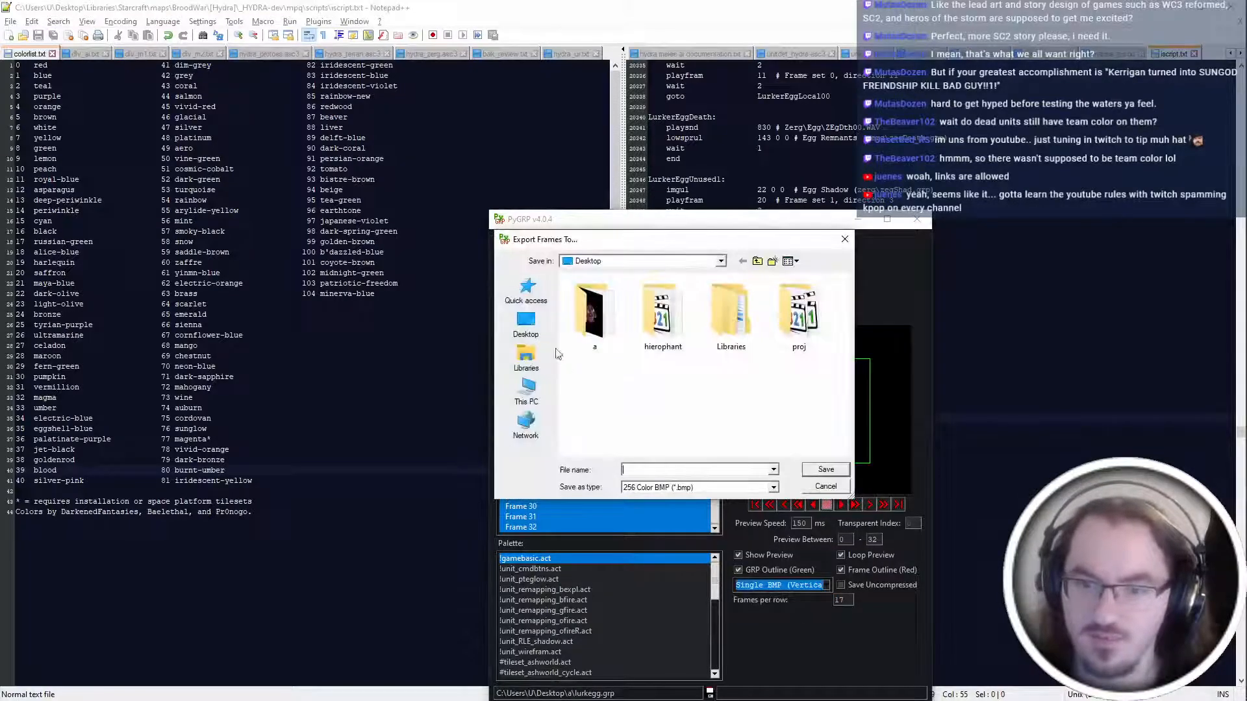
{"action": "left_click", "coordinate": [757, 261]}
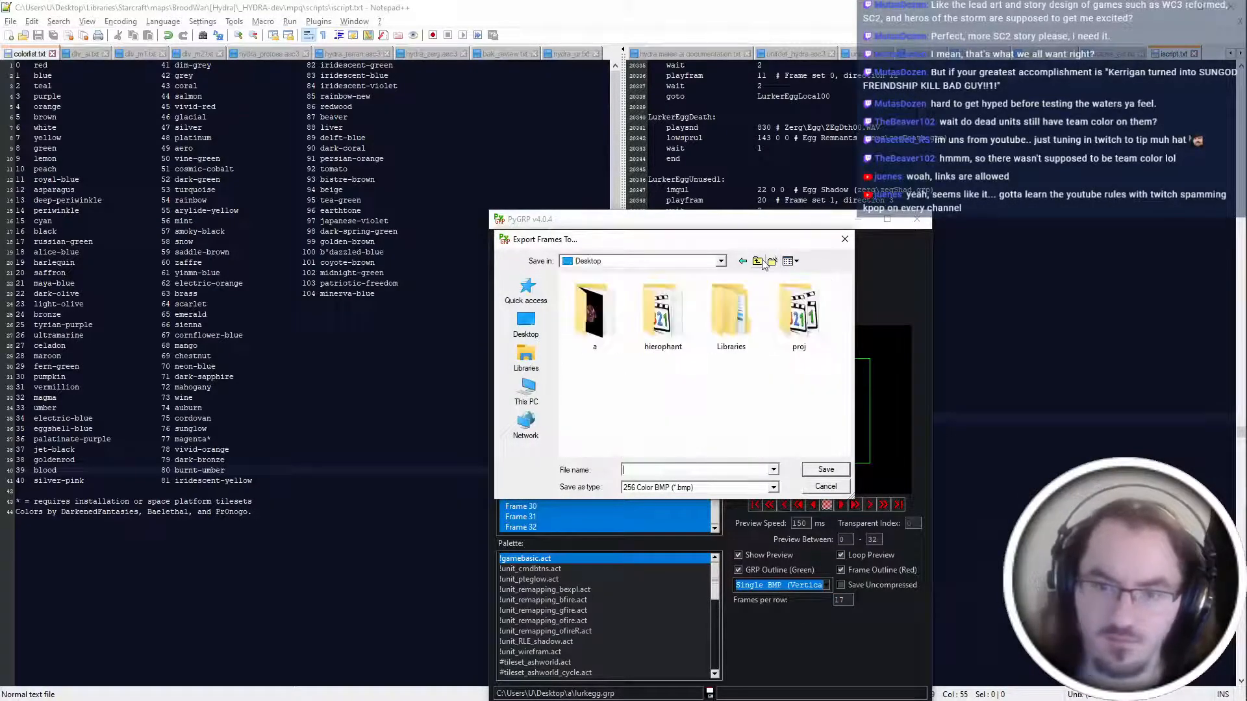
{"action": "type", "text": "lurkegg"}
{"action": "key", "text": "Return"}
Return to PyGRP from PyMPQ, preview individual egg frames including Frame 27, and close PyGRP.
{"action": "key", "text": "alt+Tab"}
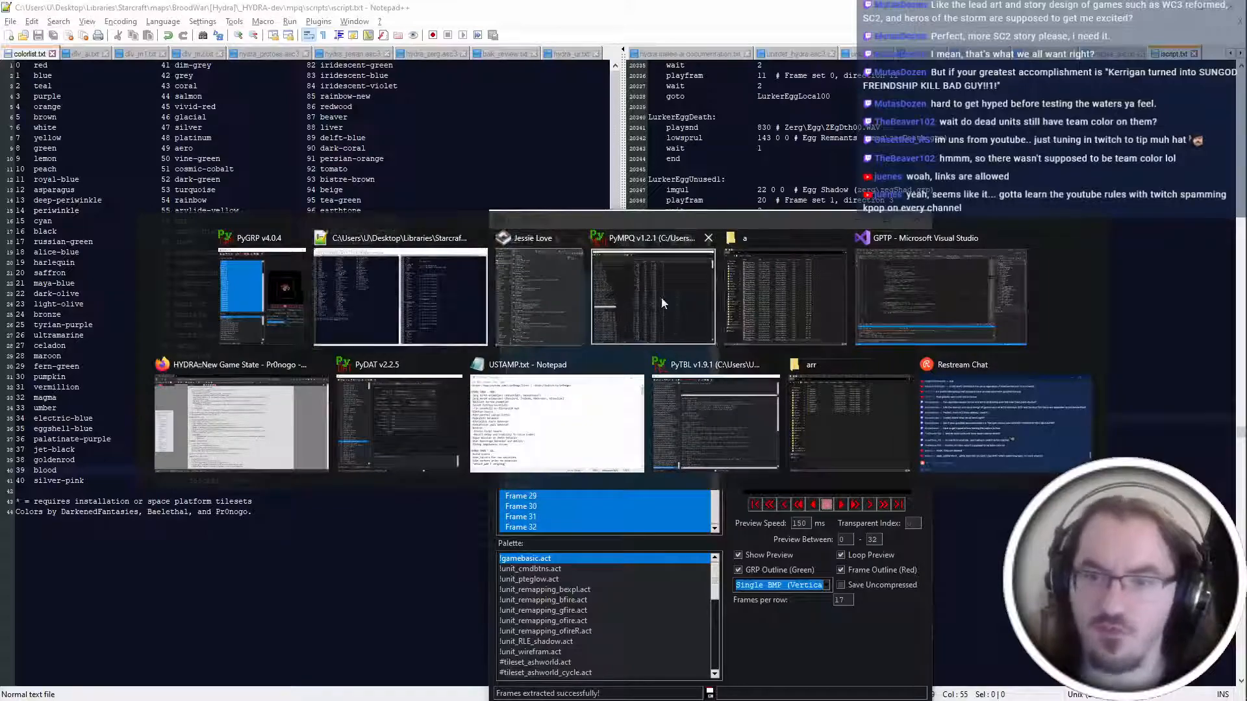
{"action": "key", "text": "alt+Tab"}
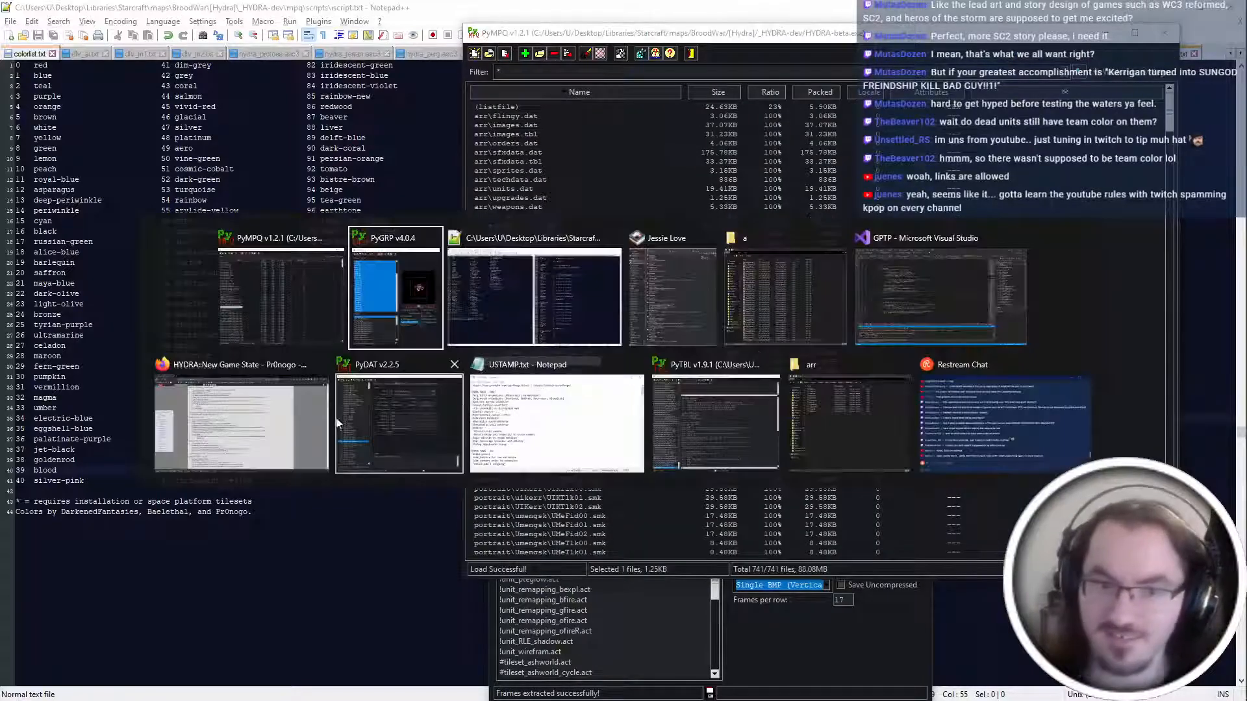
{"action": "left_click", "coordinate": [621, 470]}
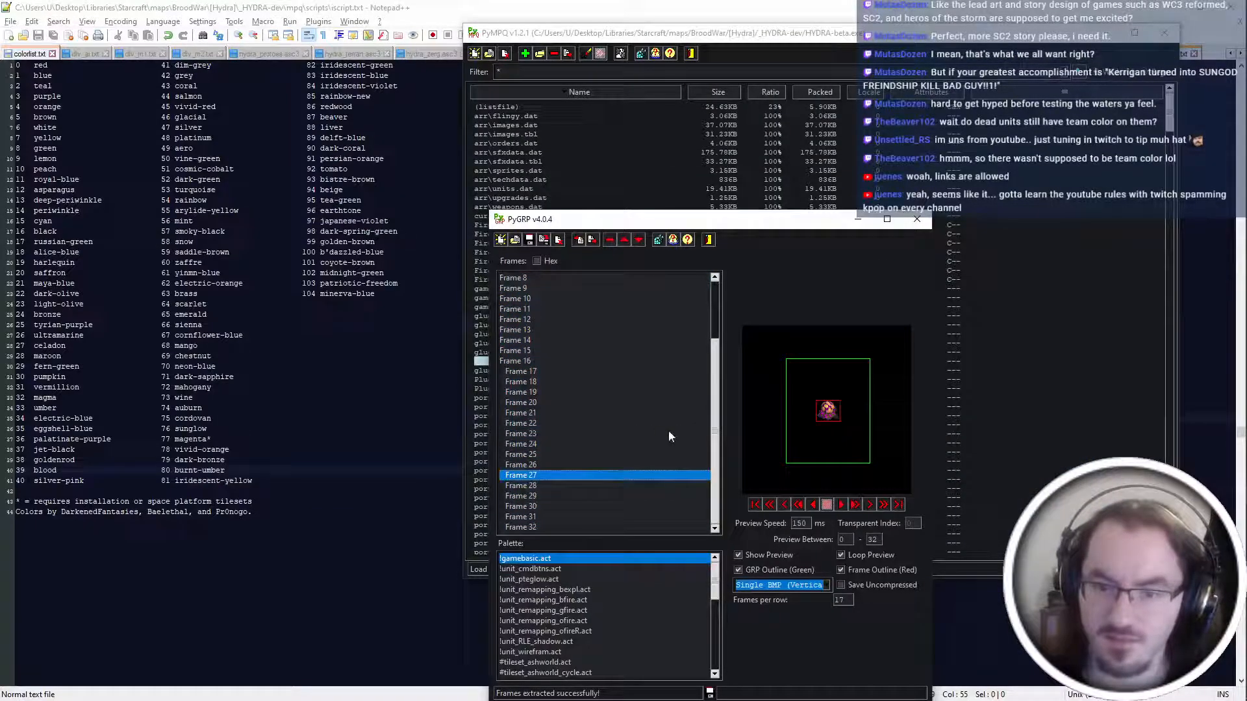
{"action": "left_click", "coordinate": [635, 524]}
{"action": "left_click", "coordinate": [908, 216]}
{"action": "left_click", "coordinate": [655, 400]}
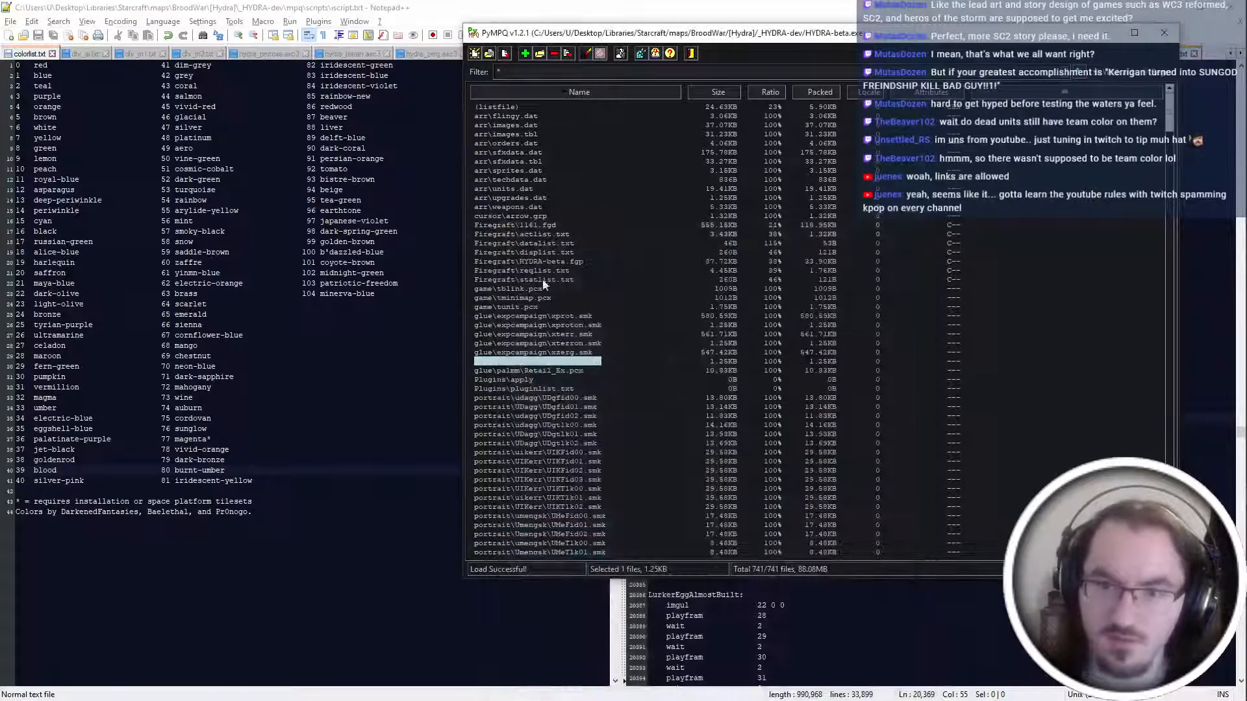
Delete folder a from the Desktop in File Explorer, and launch SFGrpConv.exe from the ShadowFlare Software folder.
{"action": "key", "text": "alt+Tab"}
{"action": "left_click", "coordinate": [235, 117]}
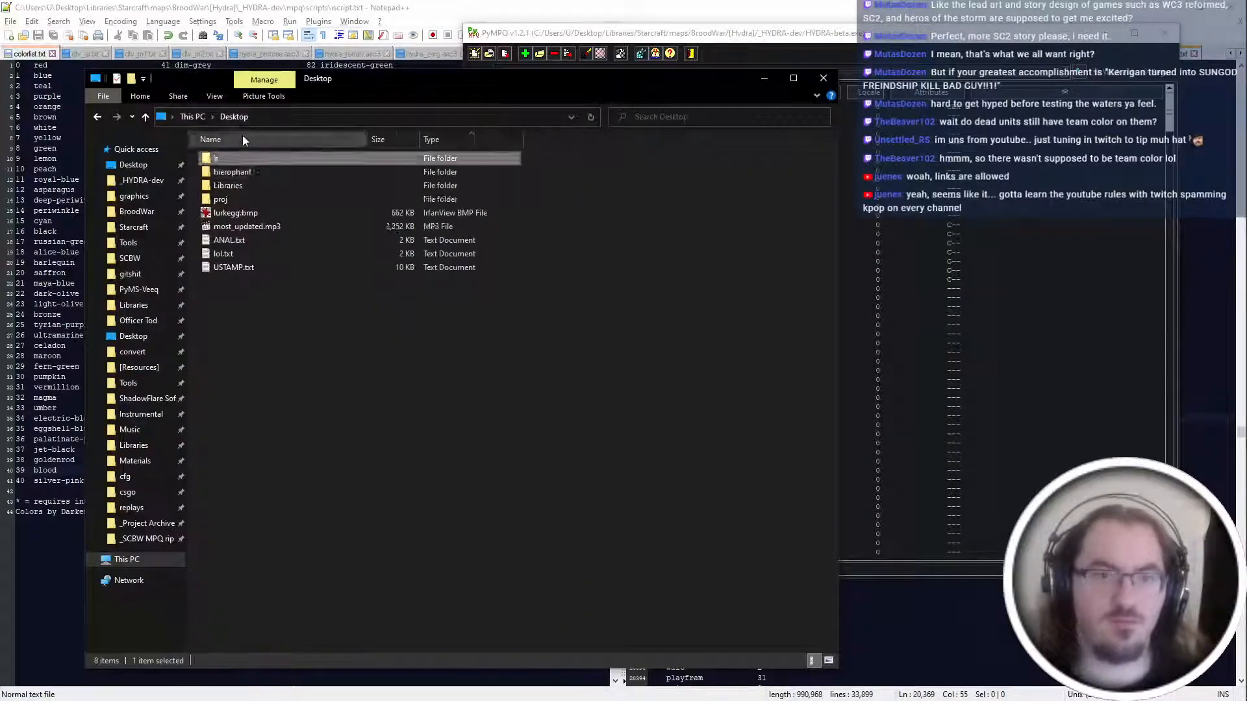
{"action": "left_click", "coordinate": [148, 398]}
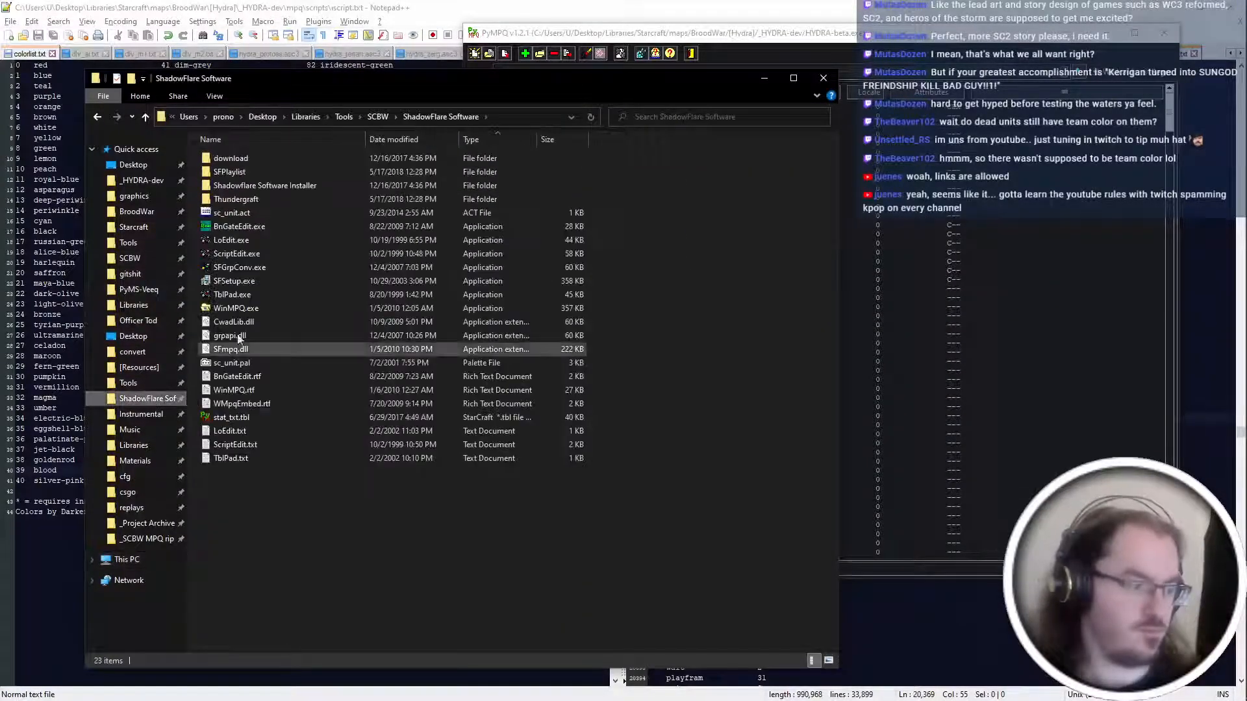
{"action": "left_click", "coordinate": [247, 271]}
{"action": "double_click", "coordinate": [247, 271]}
{"action": "key", "text": "alt+Left"}
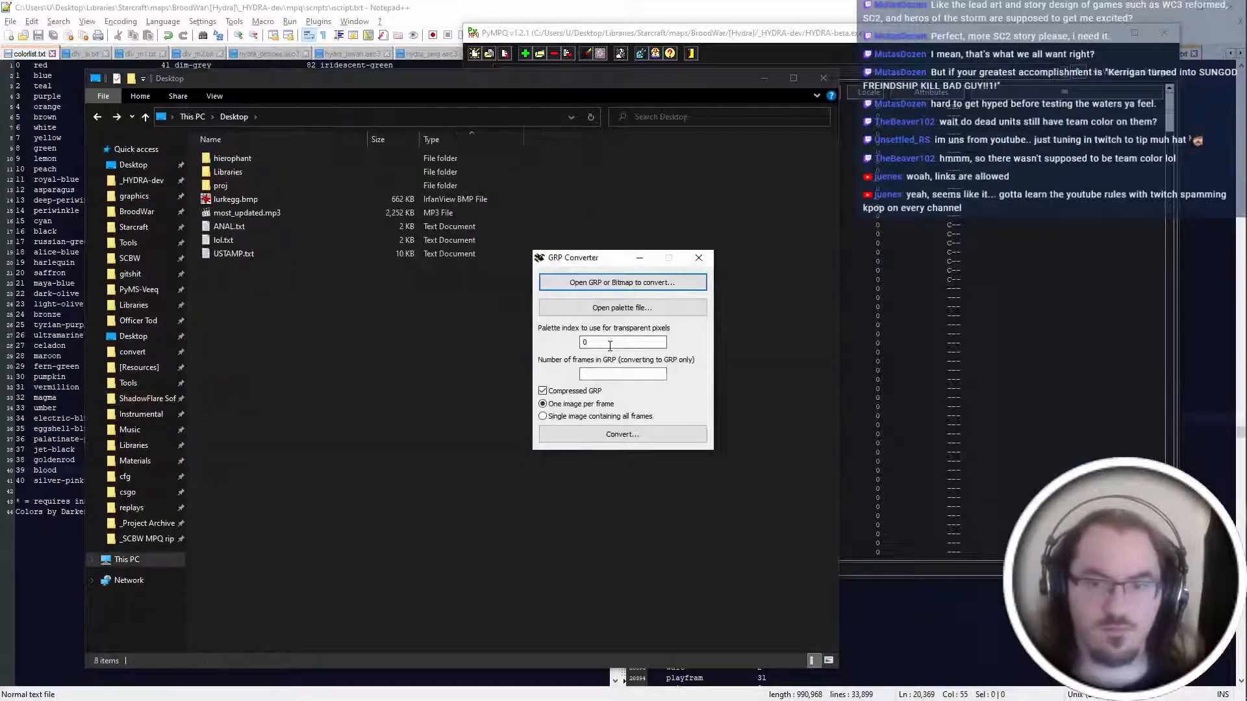
Convert lurkegg.bmp from the Desktop into a compressed 33-frame GRP using the single-image option, and close the GRP Converter.
{"action": "left_click", "coordinate": [622, 282]}
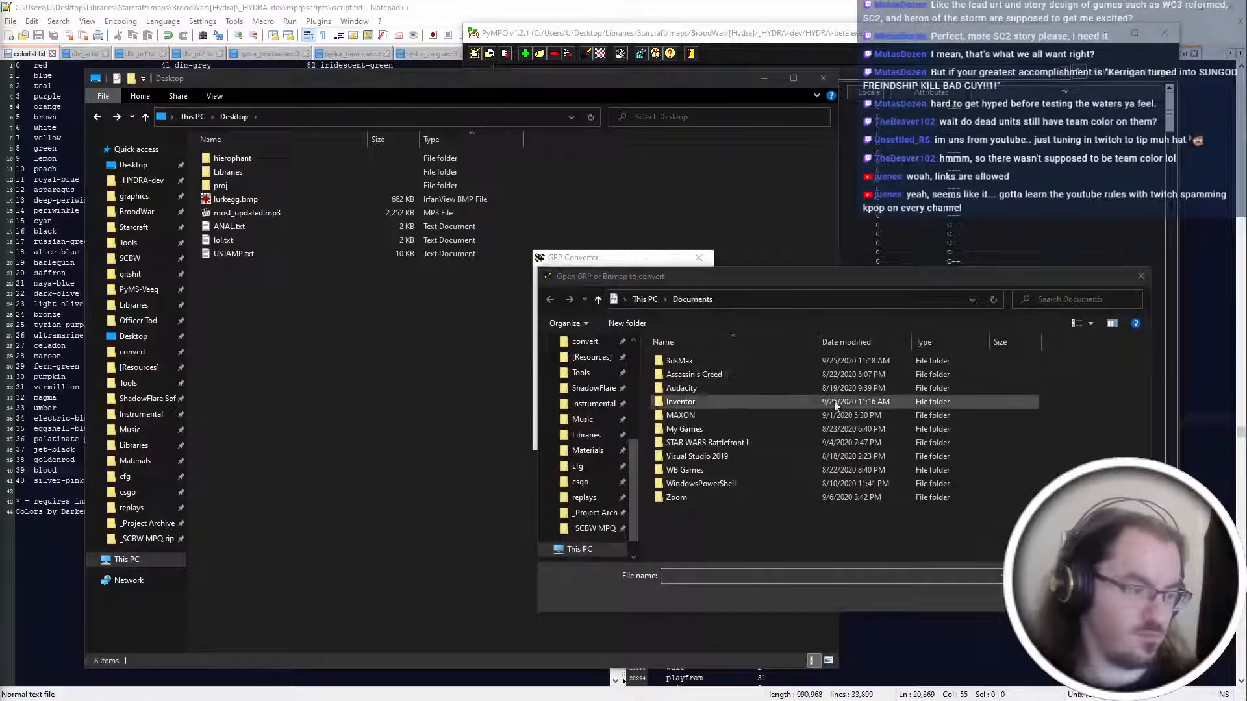
{"action": "scroll", "coordinate": [594, 415], "scroll_direction": "up", "scroll_amount": 10}
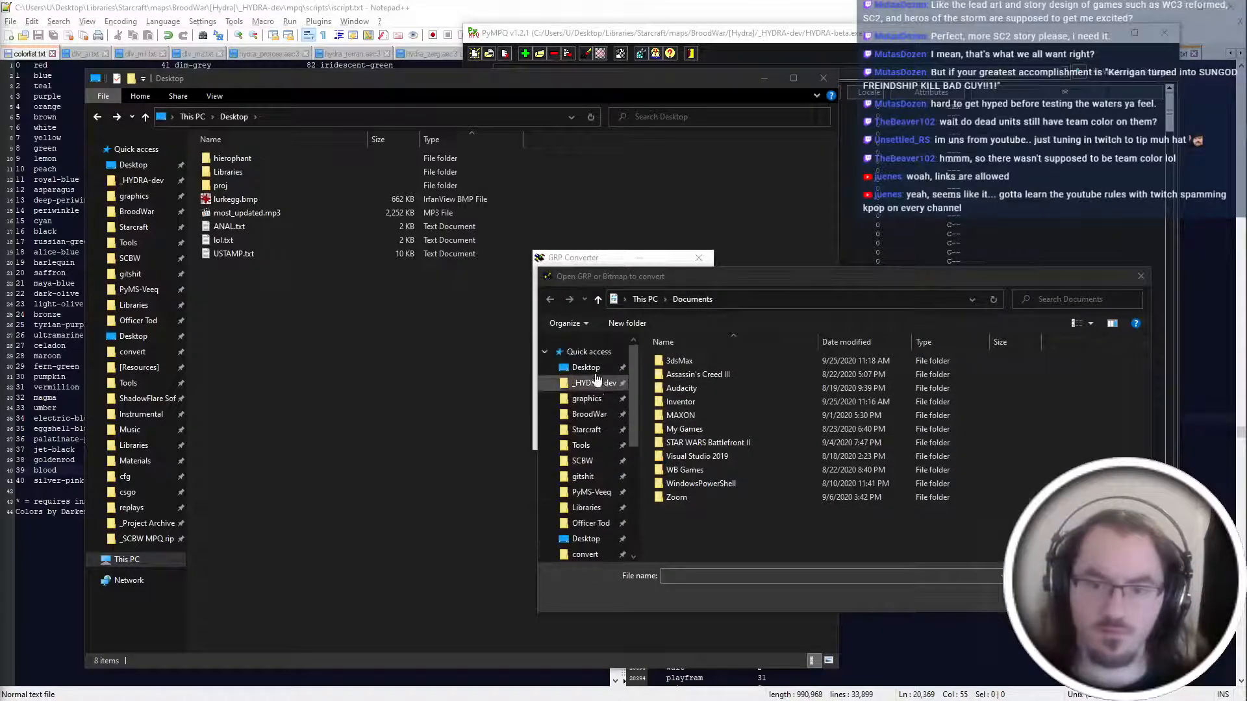
{"action": "left_click", "coordinate": [586, 367]}
{"action": "left_click", "coordinate": [884, 397]}
{"action": "double_click", "coordinate": [884, 396]}
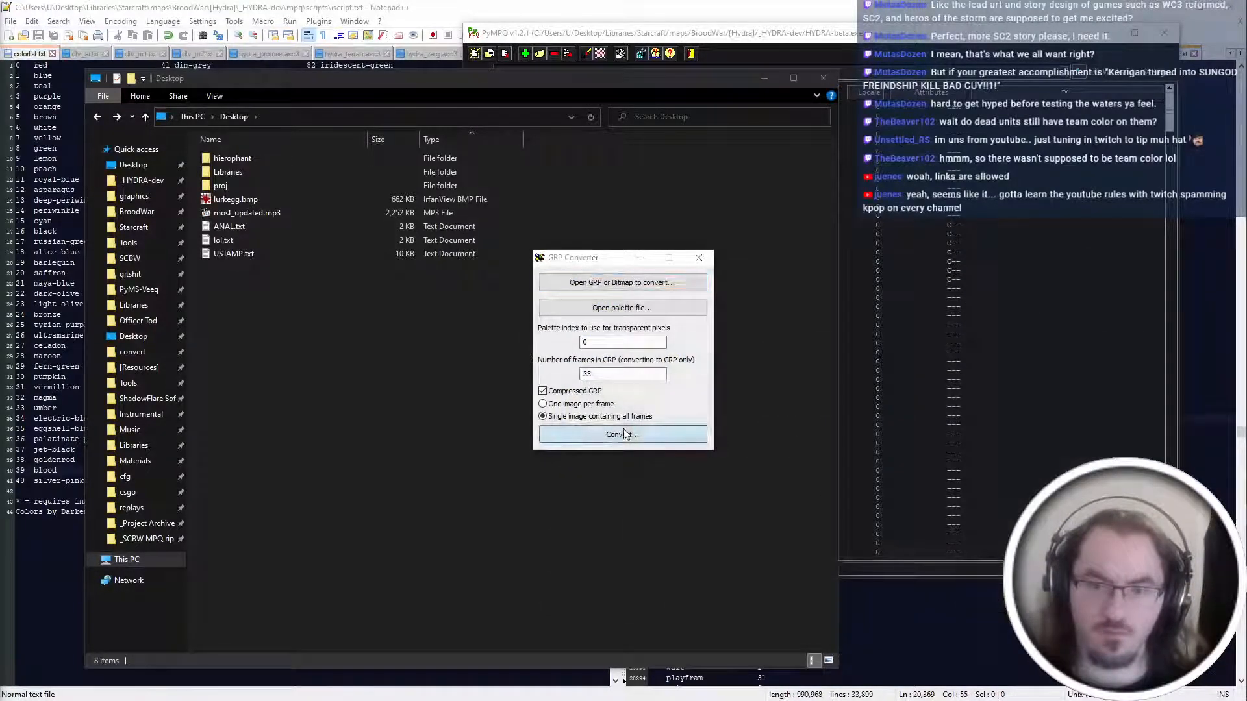
{"action": "left_click", "coordinate": [623, 432]}
{"action": "key", "text": "Return"}
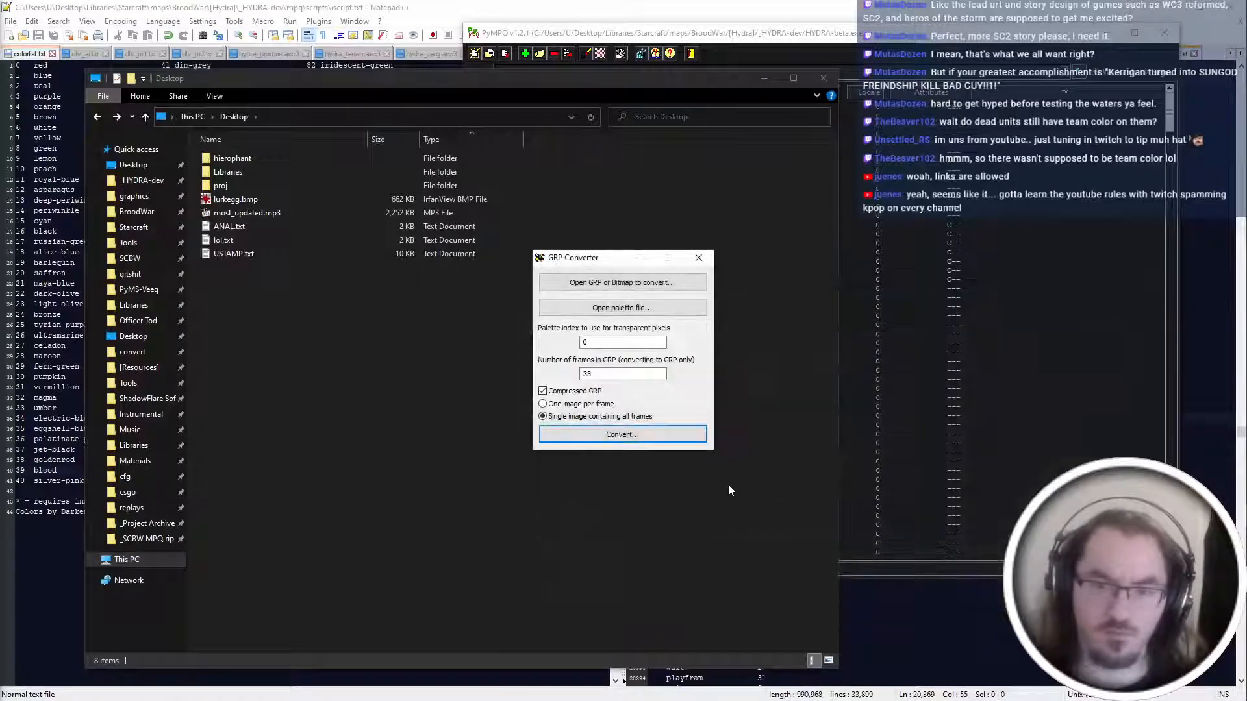
{"action": "left_click", "coordinate": [699, 258]}
Delete lurkegg.bmp from the Desktop and open the converted lurkegg.grp in PyGRP.
{"action": "left_click", "coordinate": [311, 200]}
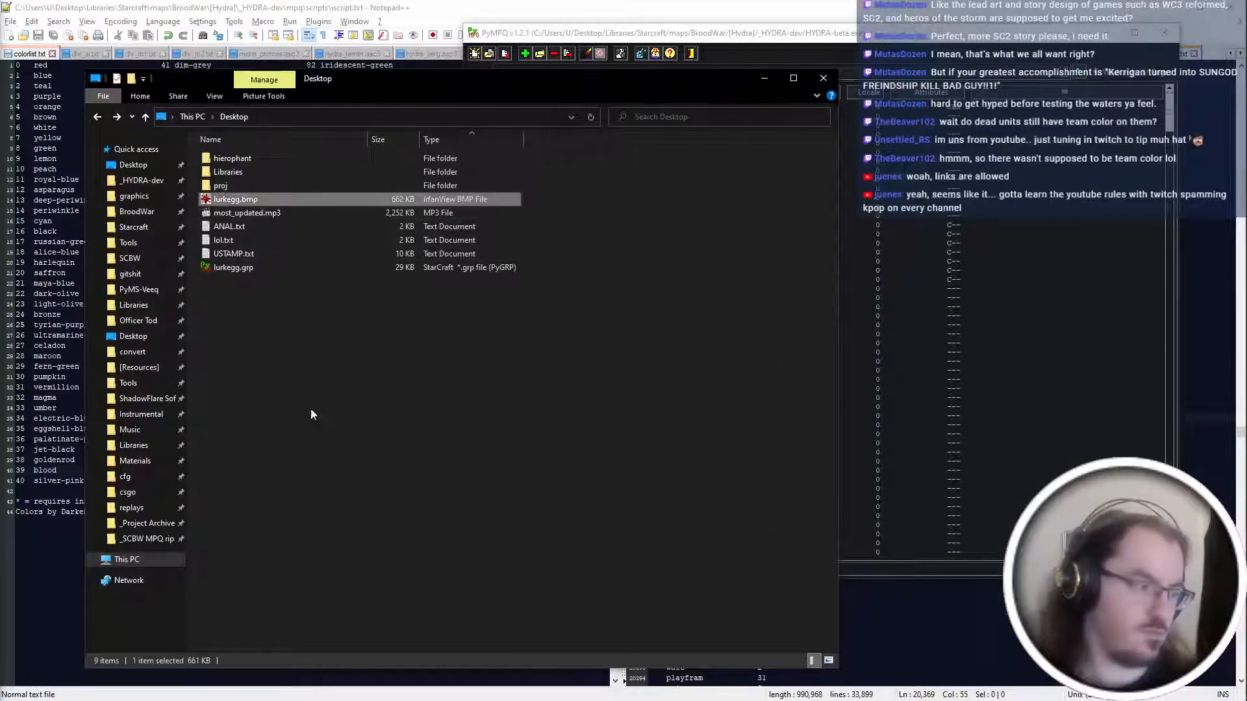
{"action": "key", "text": "Delete"}
{"action": "double_click", "coordinate": [273, 253]}
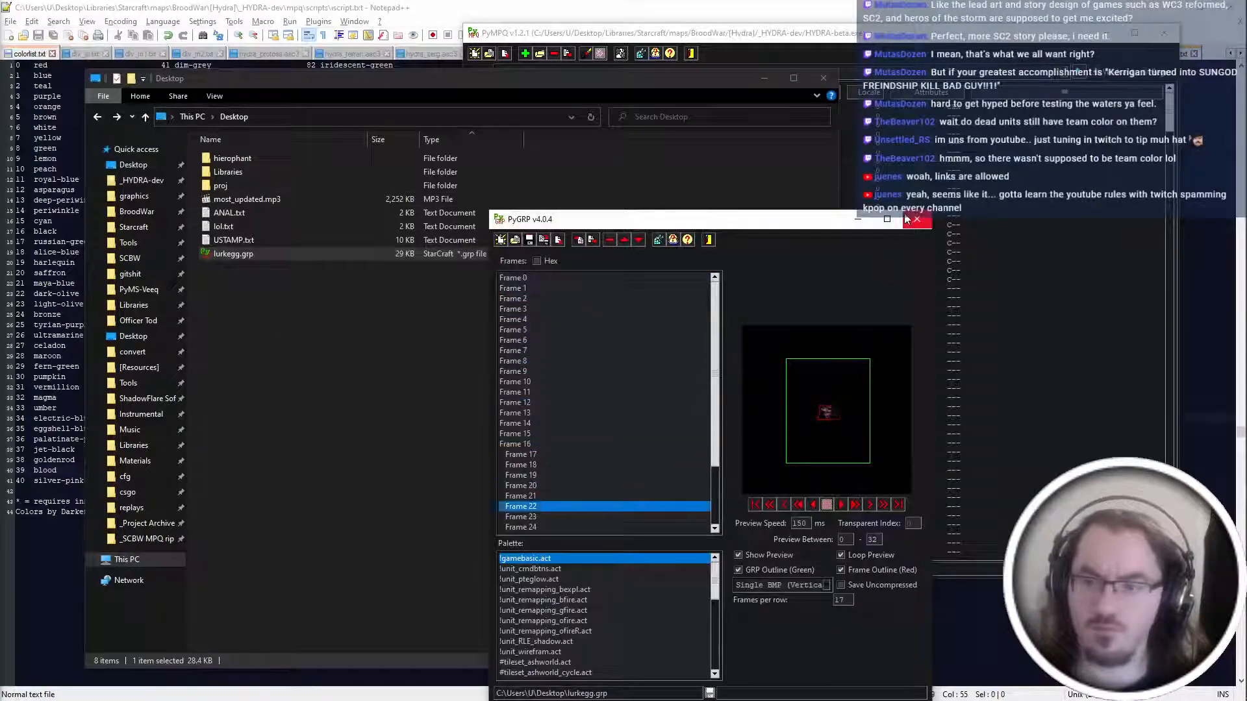
Close PyGRP and paste the converted lurkegg.grp from the Desktop into the mpq/unit/zerg folder of _HYDRA-dev.
{"action": "left_click", "coordinate": [912, 220]}
{"action": "key", "text": "alt+Tab"}
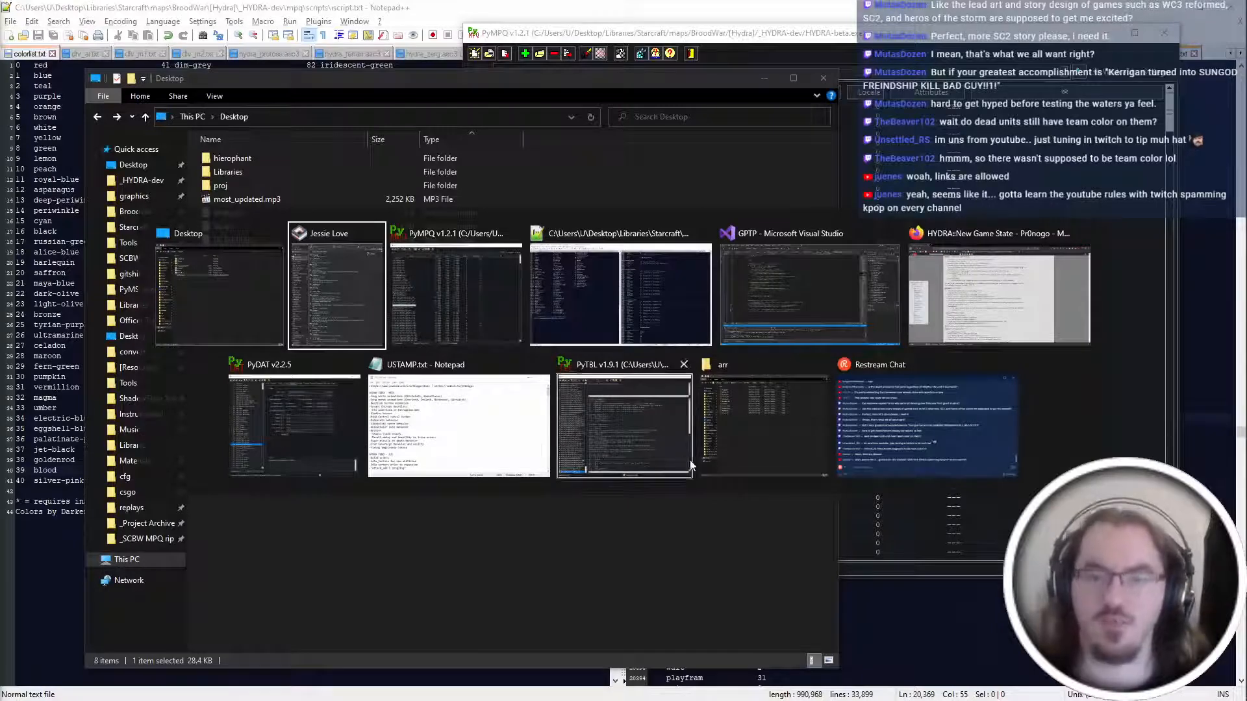
{"action": "left_click", "coordinate": [461, 460]}
{"action": "left_click", "coordinate": [140, 180]}
{"action": "double_click", "coordinate": [295, 190]}
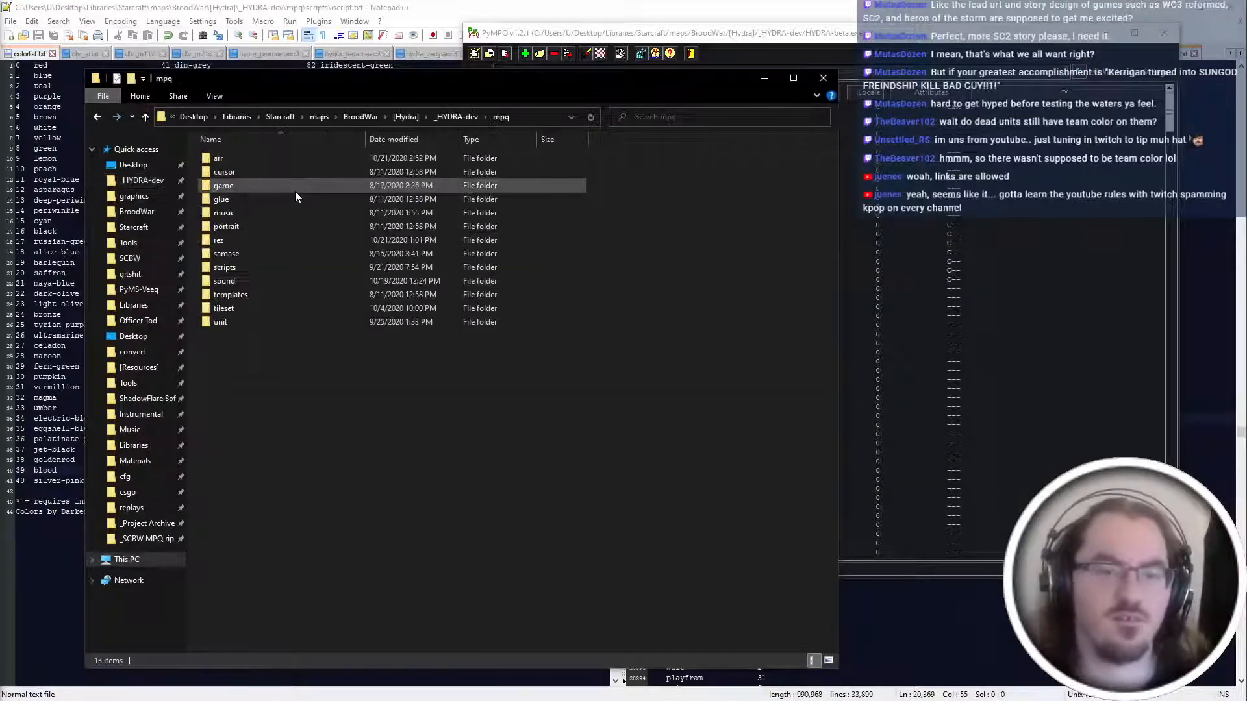
{"action": "double_click", "coordinate": [295, 188]}
{"action": "double_click", "coordinate": [296, 187]}
{"action": "key", "text": "ctrl+v"}
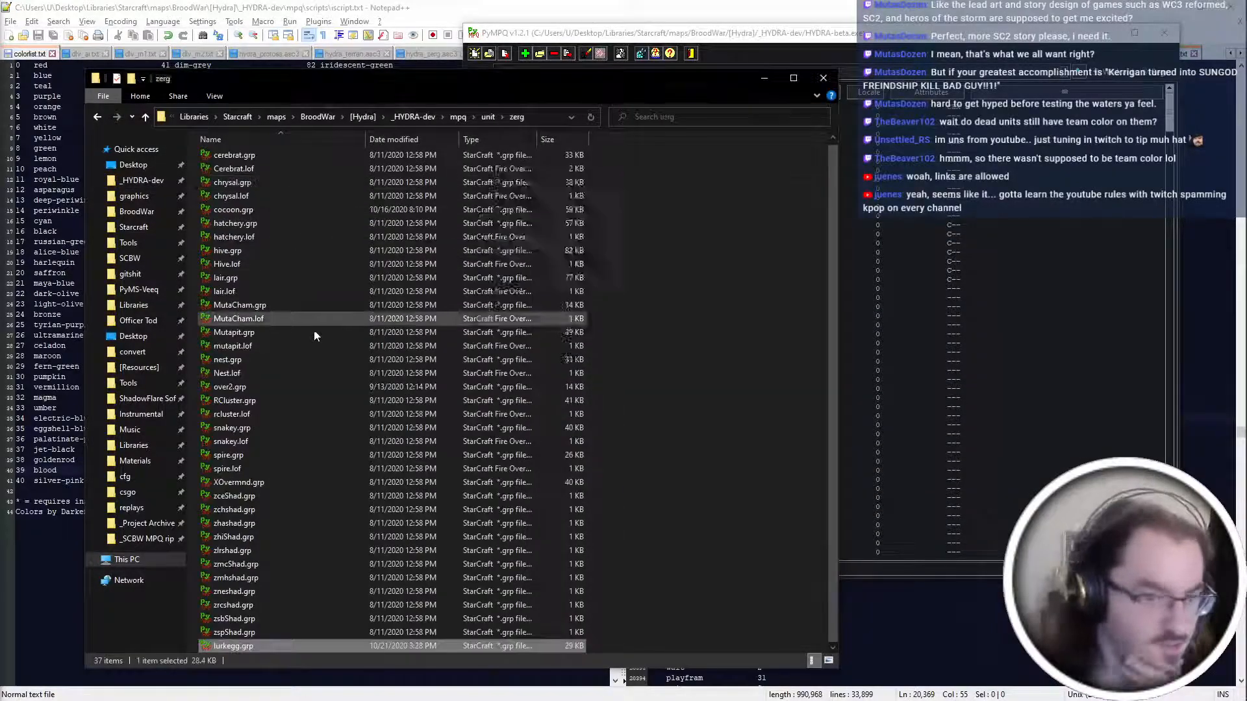
Return to the _HYDRA-dev folder, update the HYDRA-beta.exe archive in PyMPQ with the new egg graphic, and launch the game.
{"action": "key", "text": "BackSpace"}
{"action": "key", "text": "BackSpace"}
{"action": "key", "text": "BackSpace"}
{"action": "left_click", "coordinate": [1037, 353]}
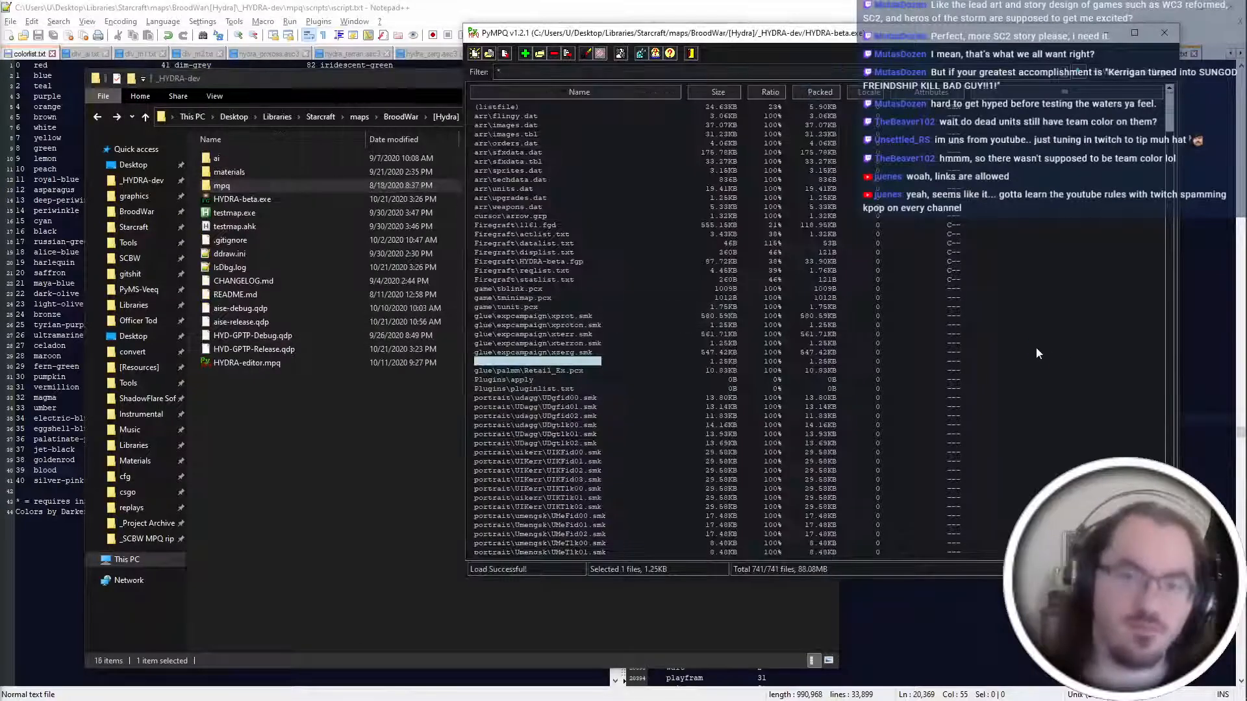
{"action": "left_click", "coordinate": [666, 385]}
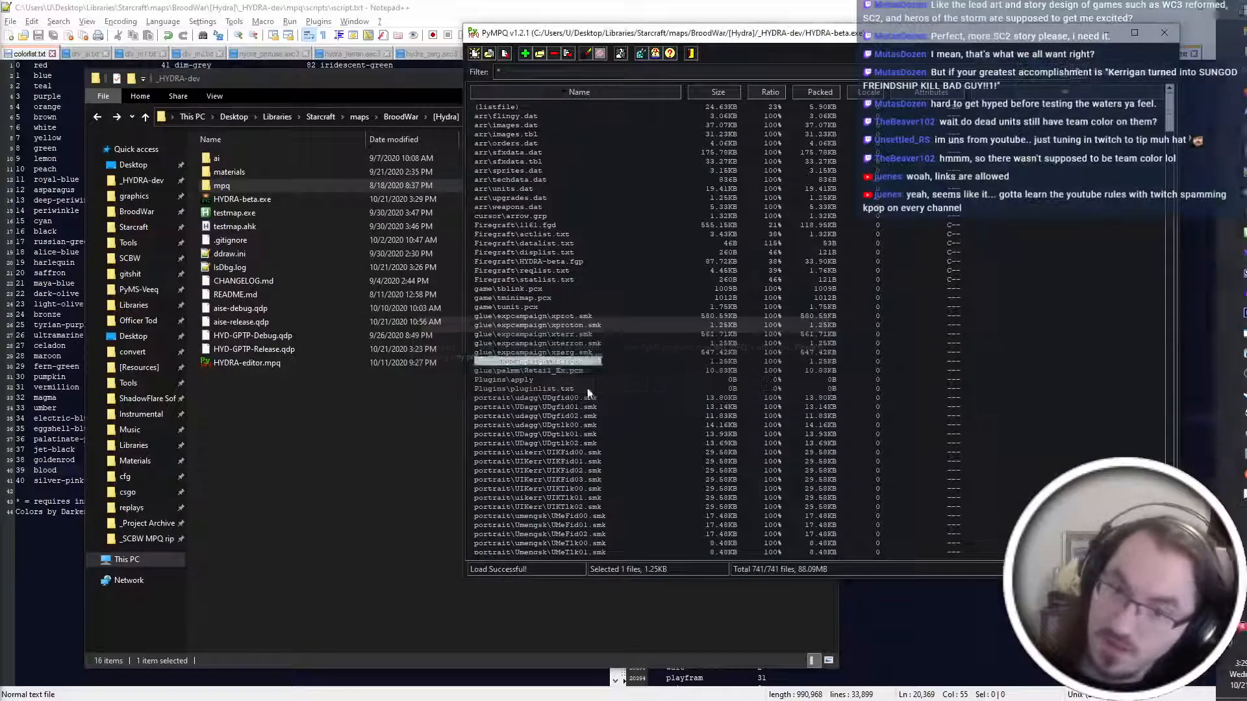
{"action": "key", "text": "super"}
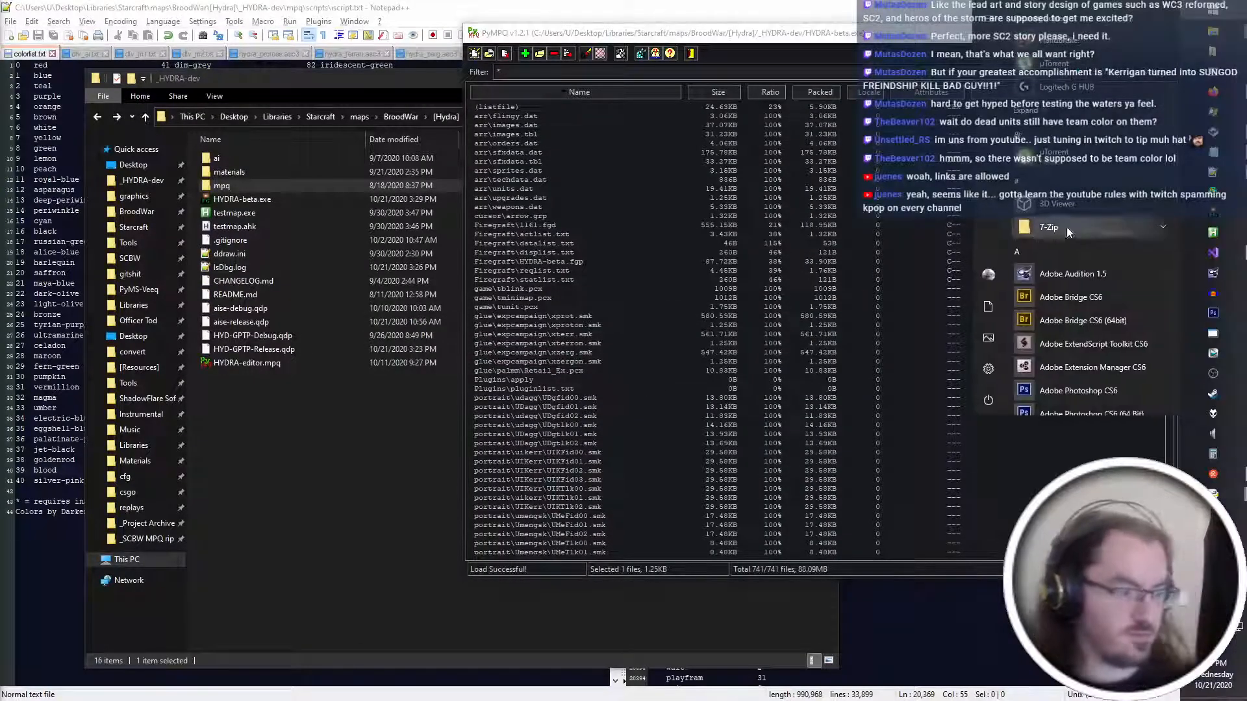
{"action": "left_click", "coordinate": [1228, 236]}
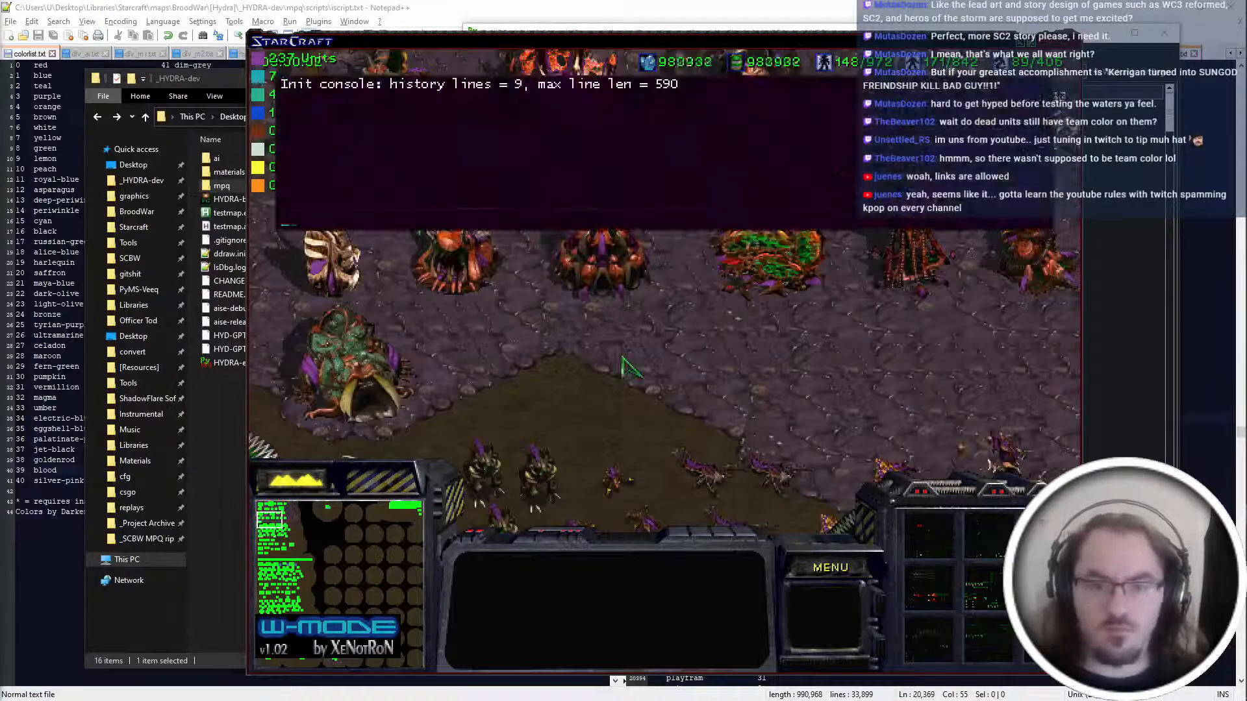
Run the console command spawn grotti, move the view to the Ultralisks, and morph one into a Keskath Egg.
{"action": "type", "text": "spawn grotti"}
{"action": "key", "text": "Return"}
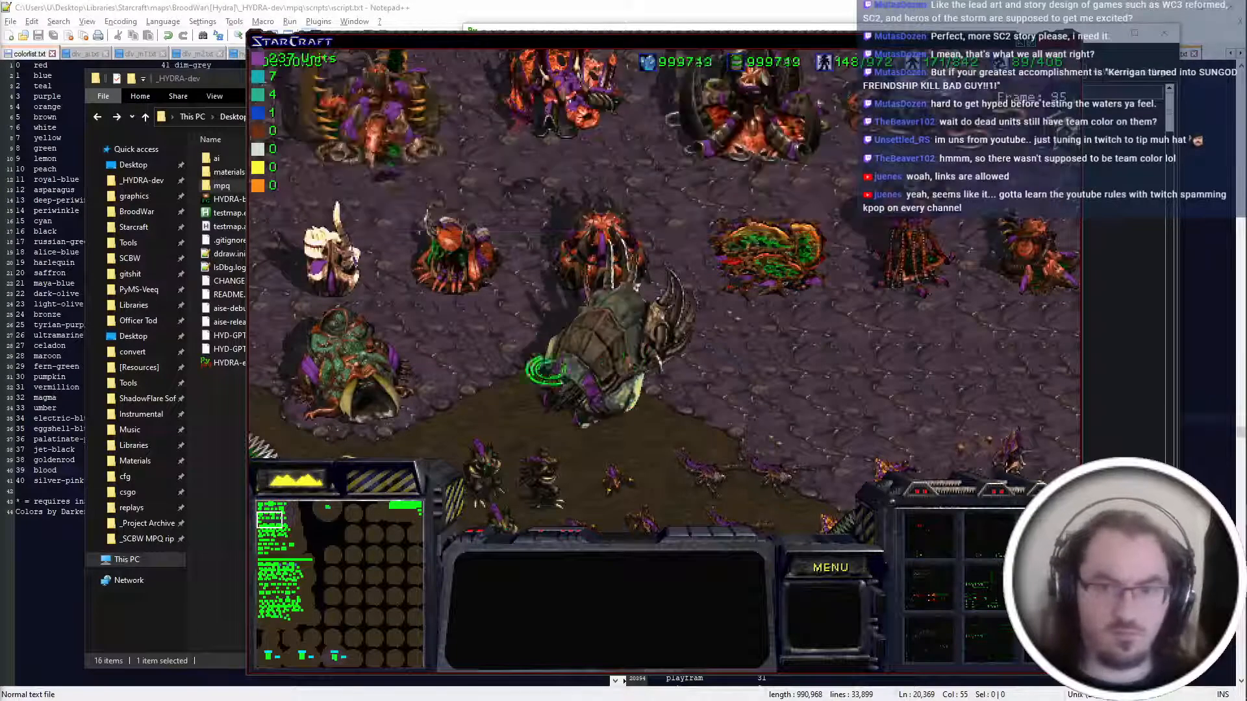
{"action": "left_click", "coordinate": [270, 531]}
{"action": "left_click", "coordinate": [448, 312]}
{"action": "key", "text": "Up"}
{"action": "key", "text": "k"}
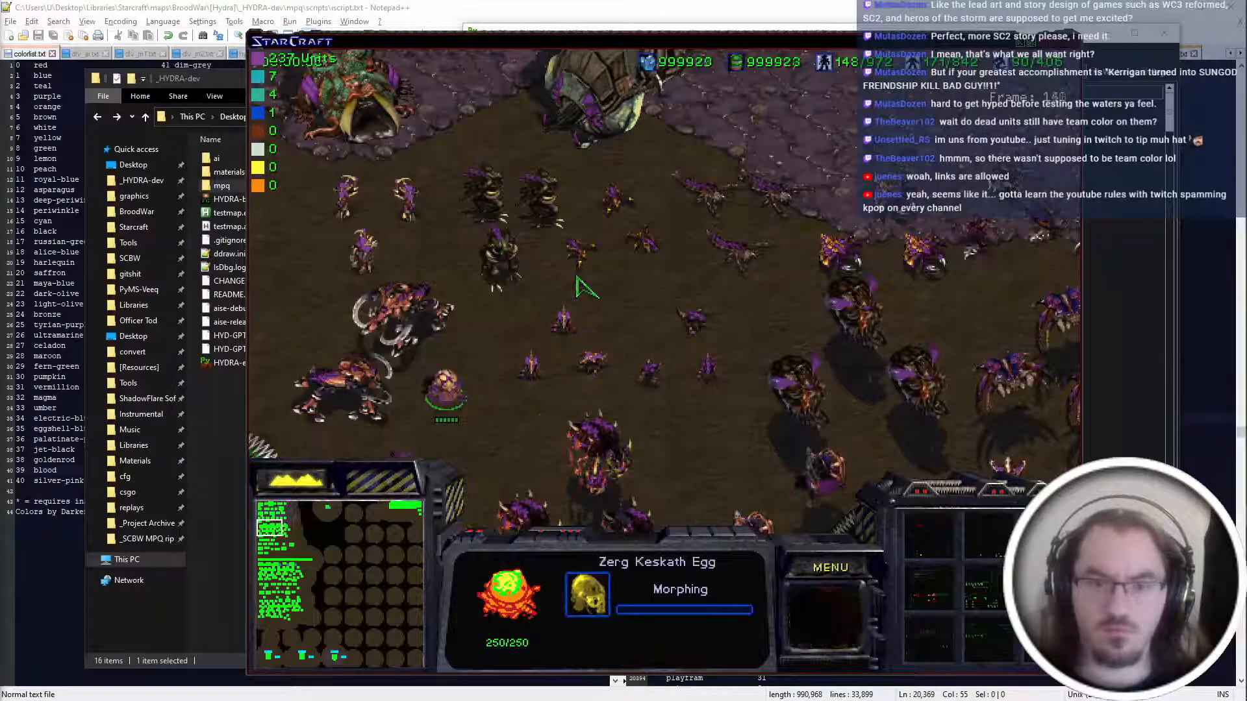
Repeatedly cancel and restart the Ultralisk's Keskath Egg morph to check the animation, and quit the game.
{"action": "key", "text": "Escape"}
{"action": "key", "text": "k"}
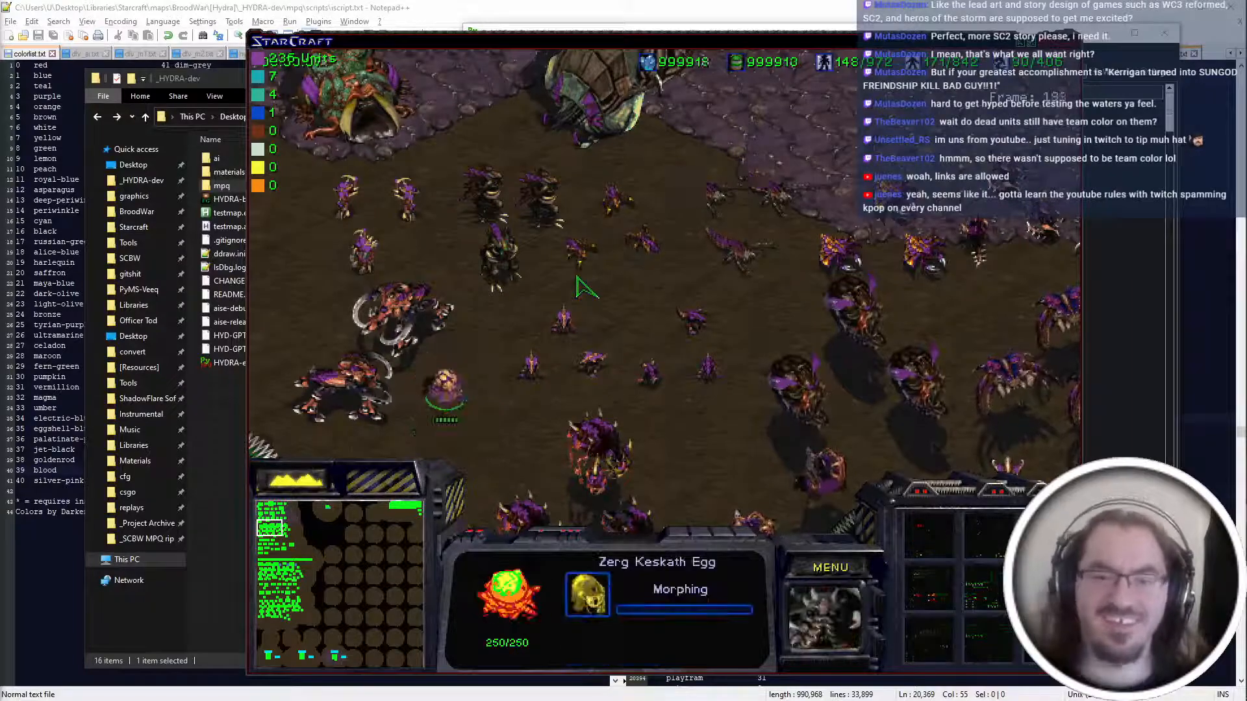
{"action": "key", "text": "Escape"}
{"action": "key", "text": "k"}
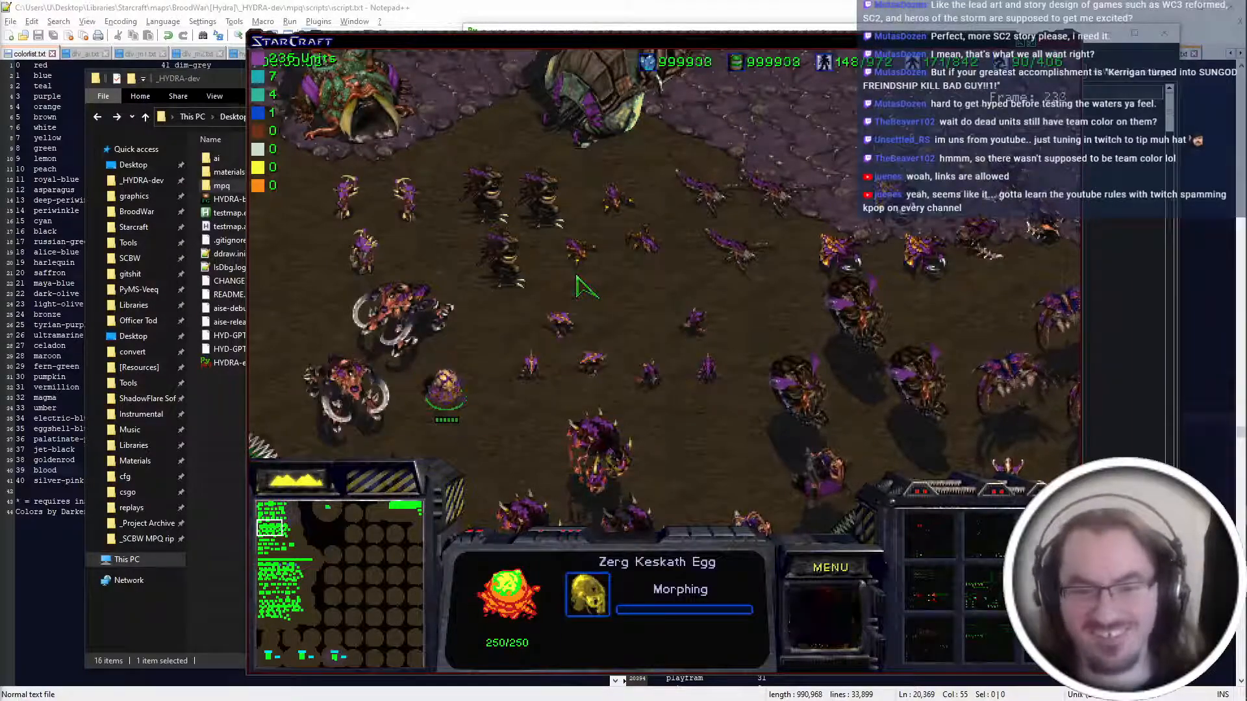
{"action": "key", "text": "Escape"}
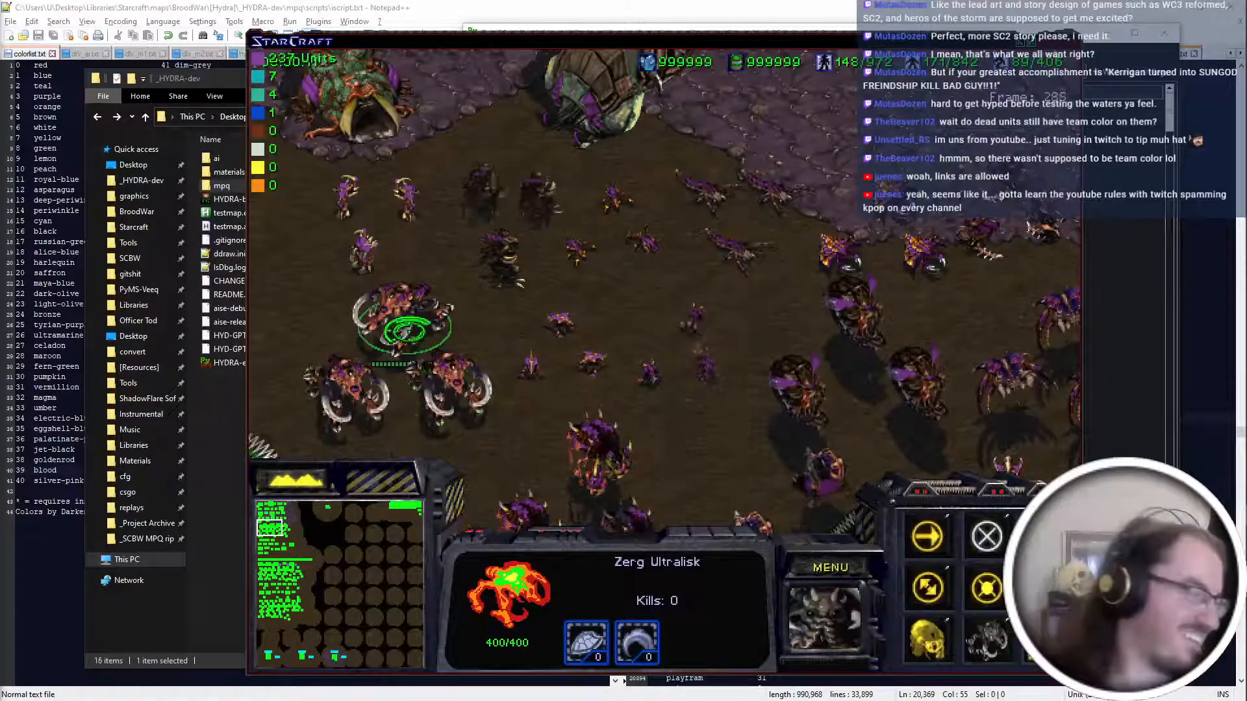
{"action": "key", "text": "k"}
{"action": "key", "text": "Escape"}
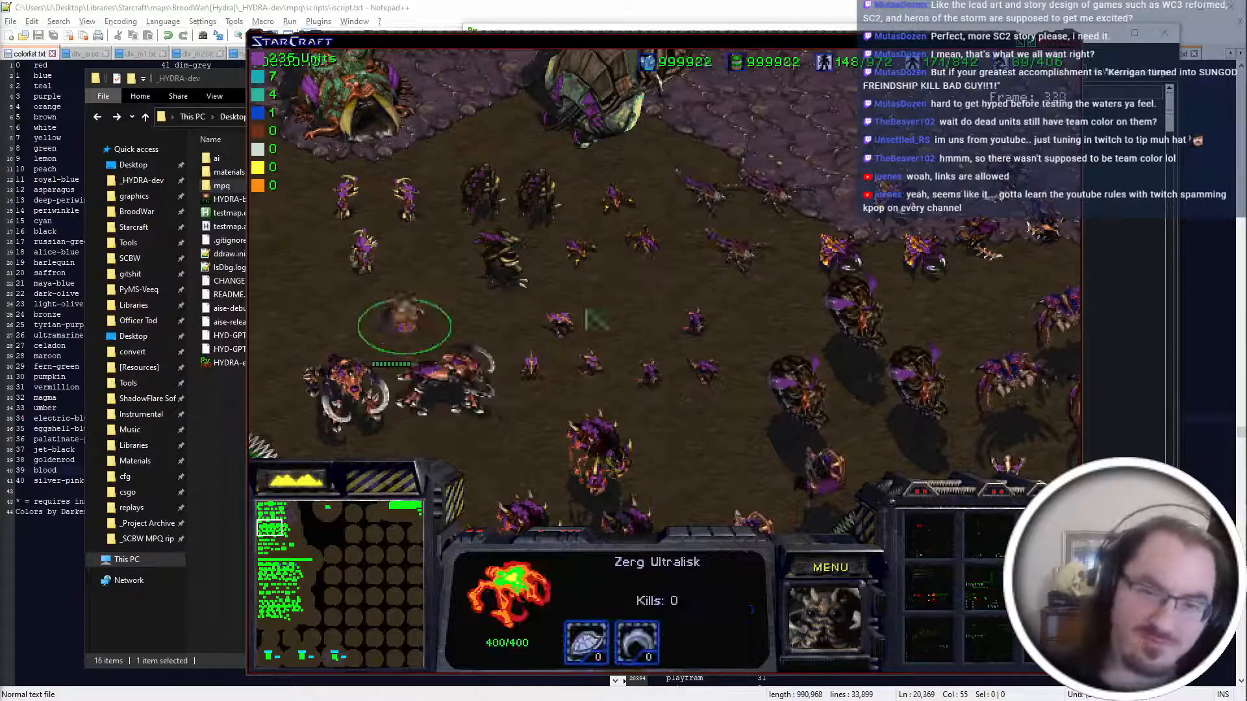
{"action": "key", "text": "k"}
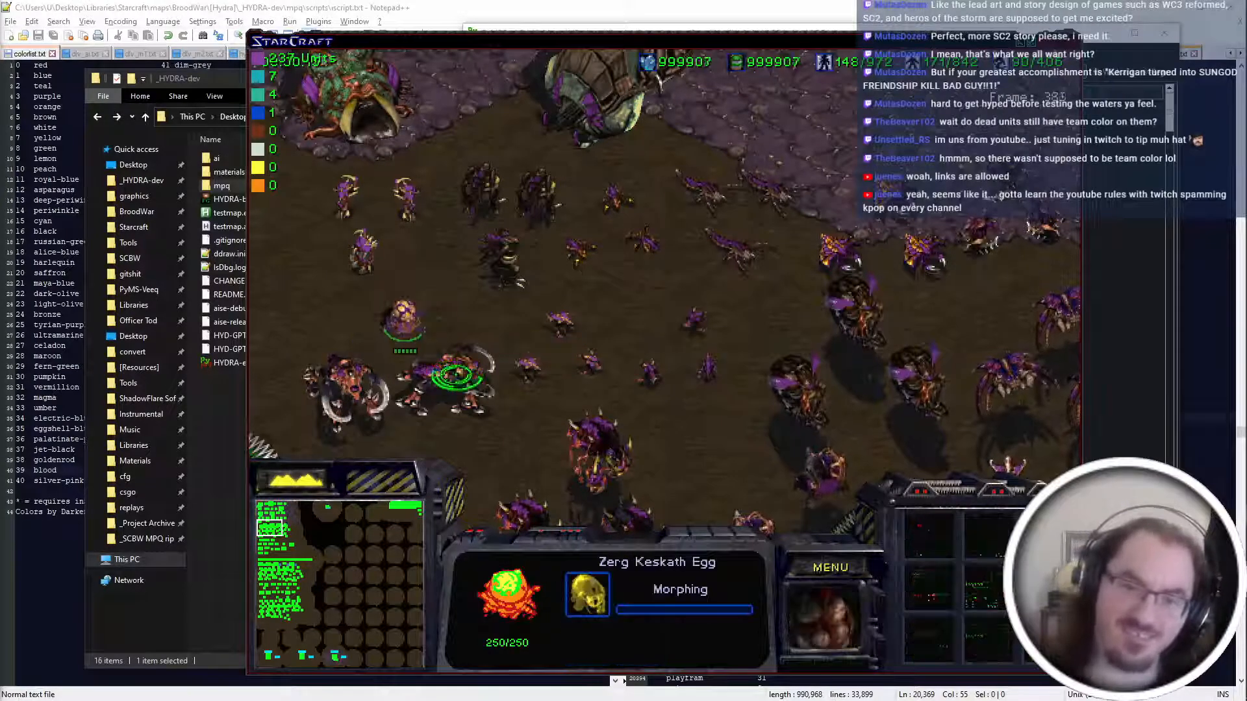
{"action": "key", "text": "Escape"}
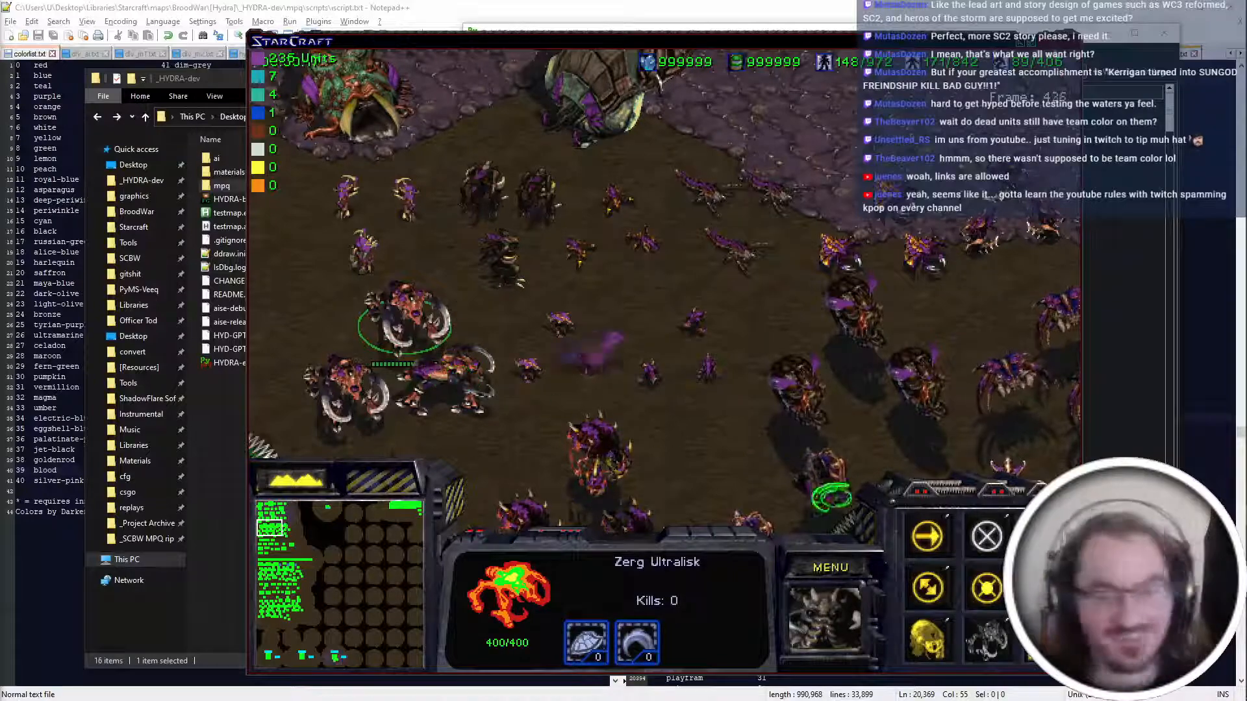
{"action": "left_click", "coordinate": [822, 572]}
{"action": "key", "text": "alt+F4"}
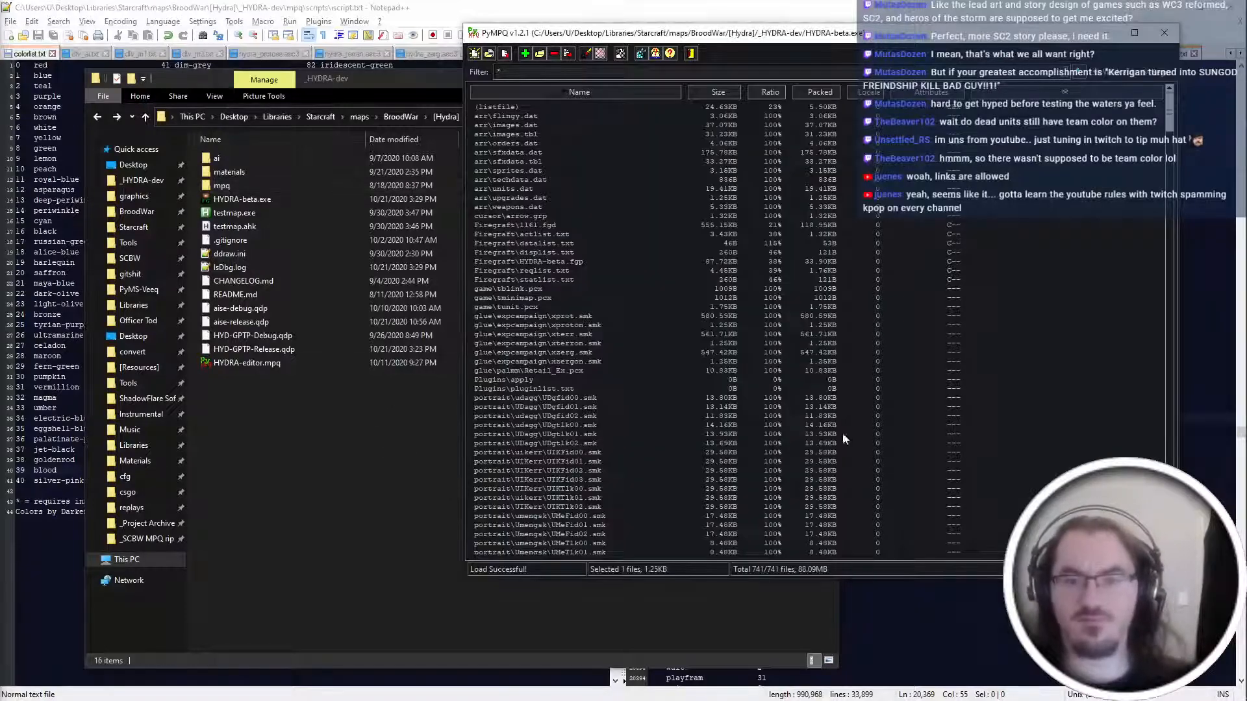
Commit all _HYDRA-dev changes in the Git client as "Implement first half of Ultralisk egg animation (WIP)" and push master to origin.
{"action": "key", "text": "alt+Tab"}
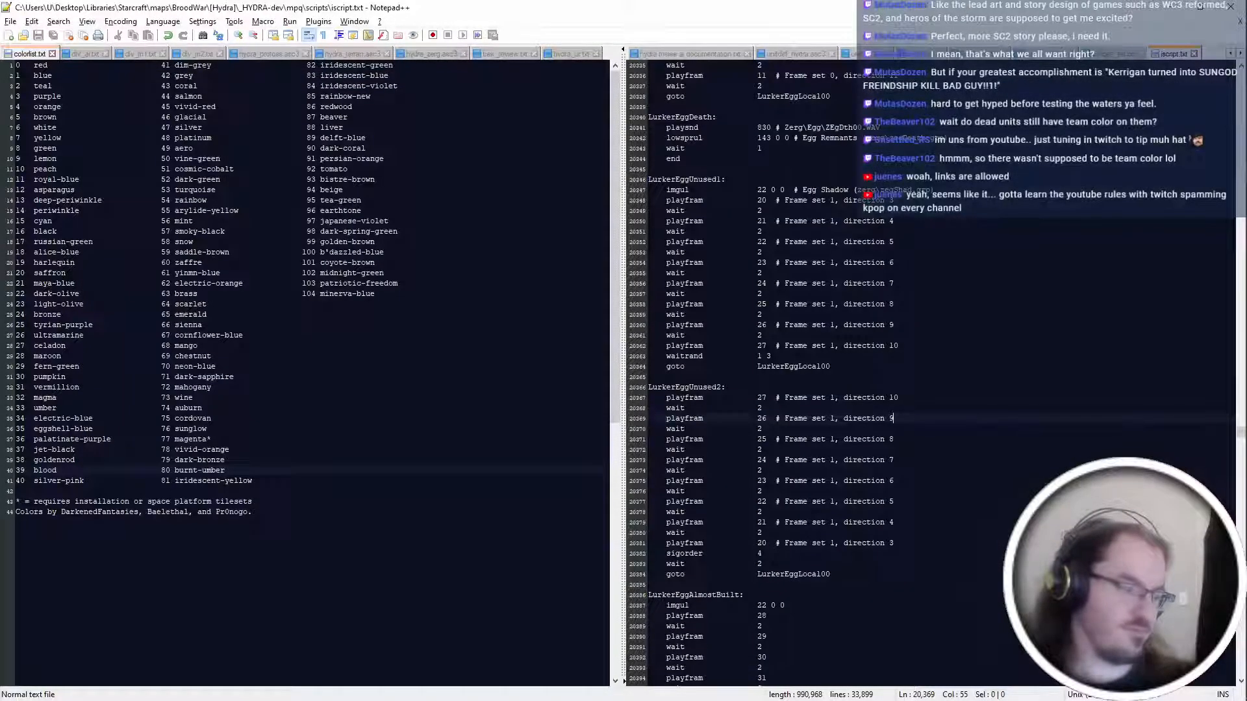
{"action": "left_click", "coordinate": [521, 5]}
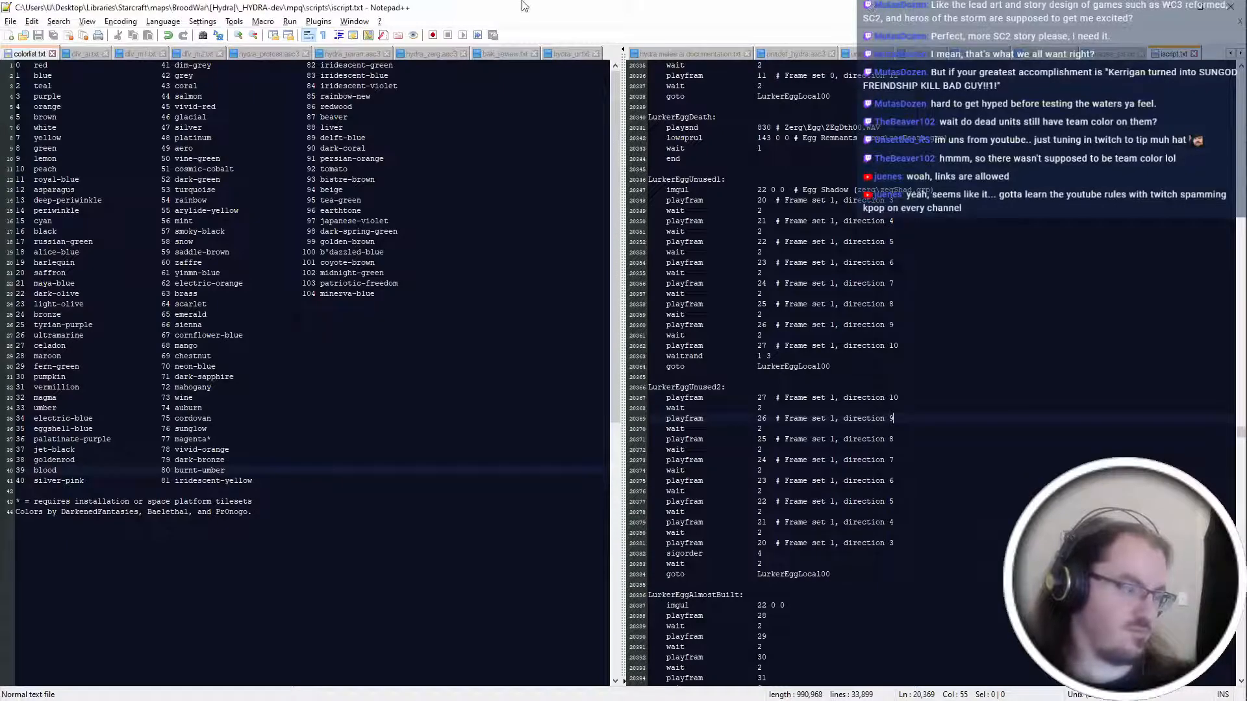
{"action": "key", "text": "super+shift+Left"}
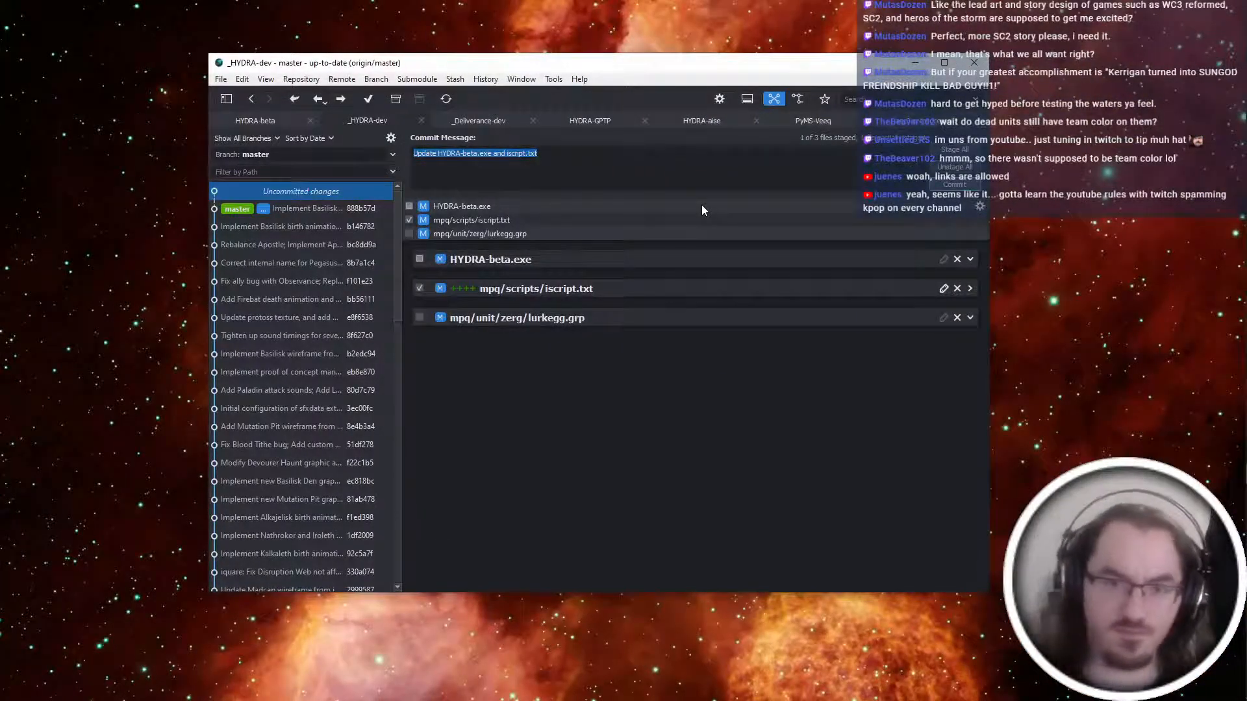
{"action": "key", "text": "ctrl+shift+a"}
{"action": "type", "text": "Impleme"}
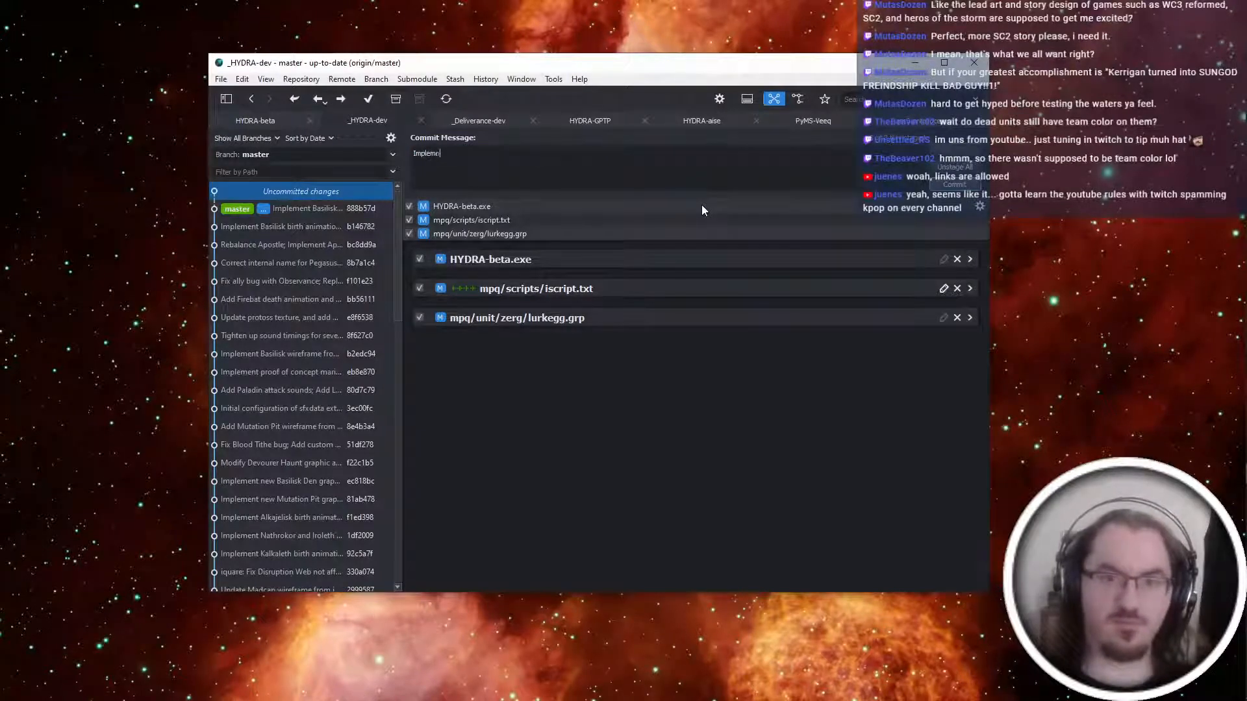
{"action": "type", "text": "nt first half of Ultrali"}
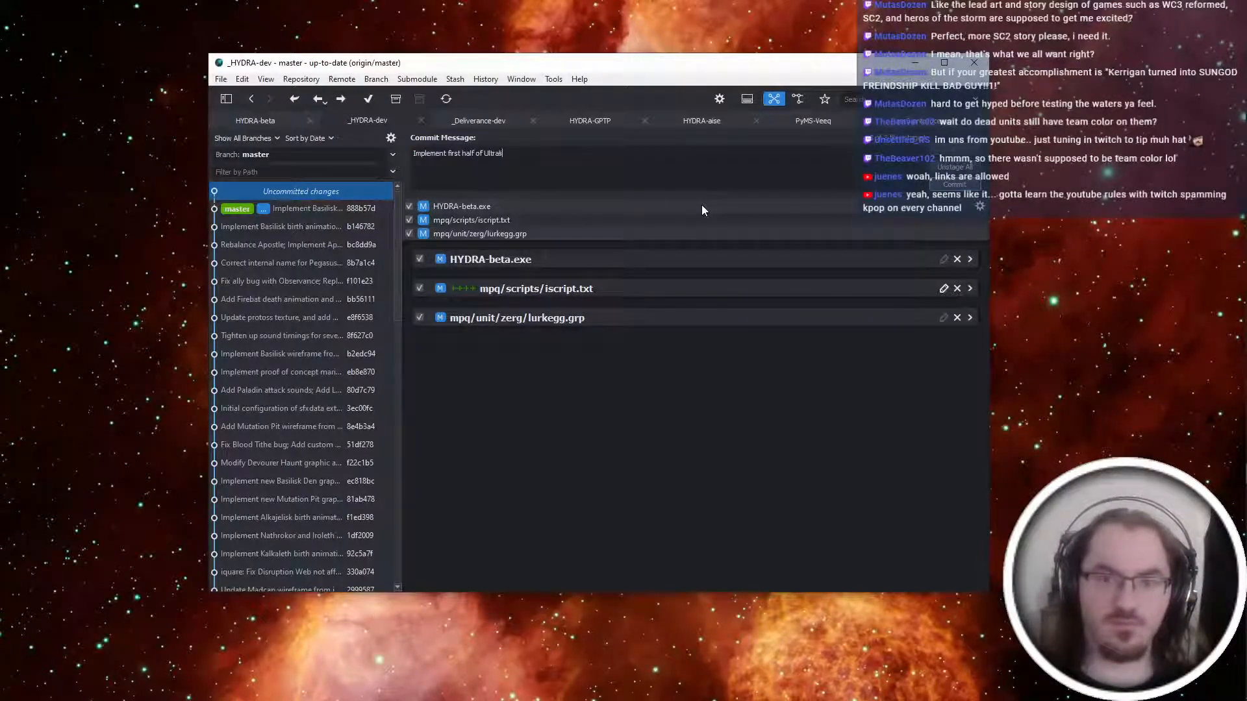
{"action": "type", "text": "sk egg animation (WIP)"}
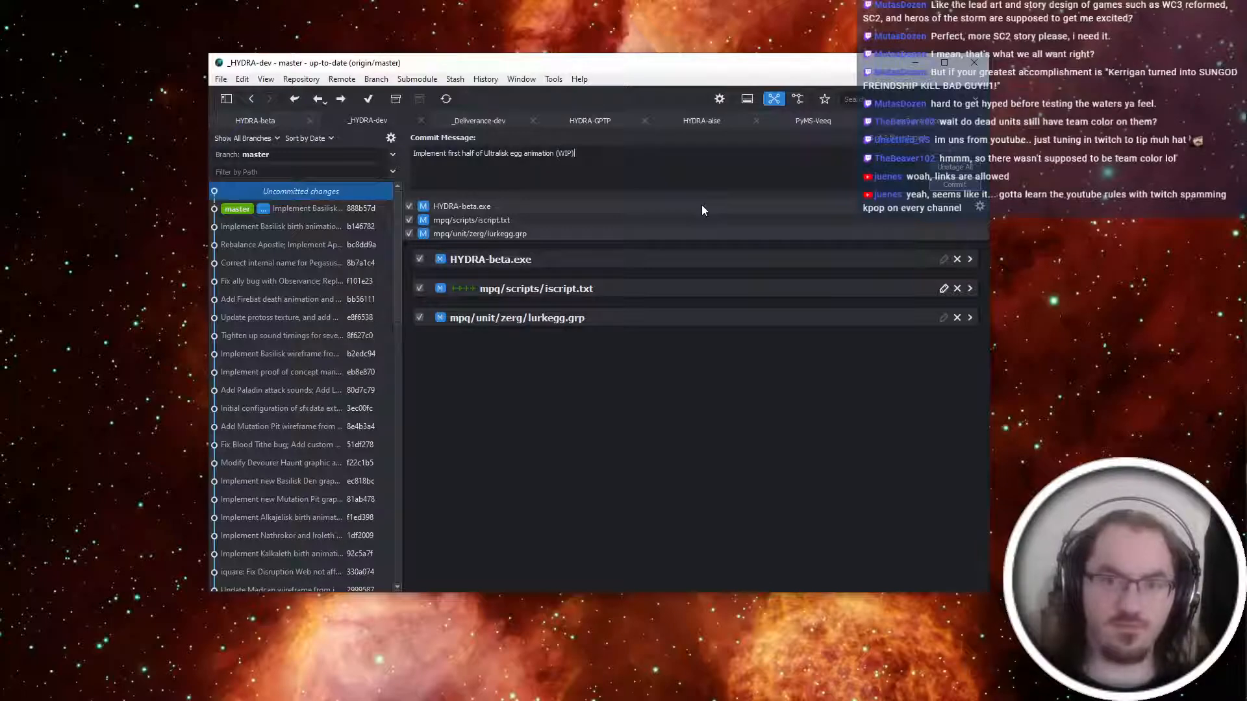
{"action": "key", "text": "ctrl+Return"}
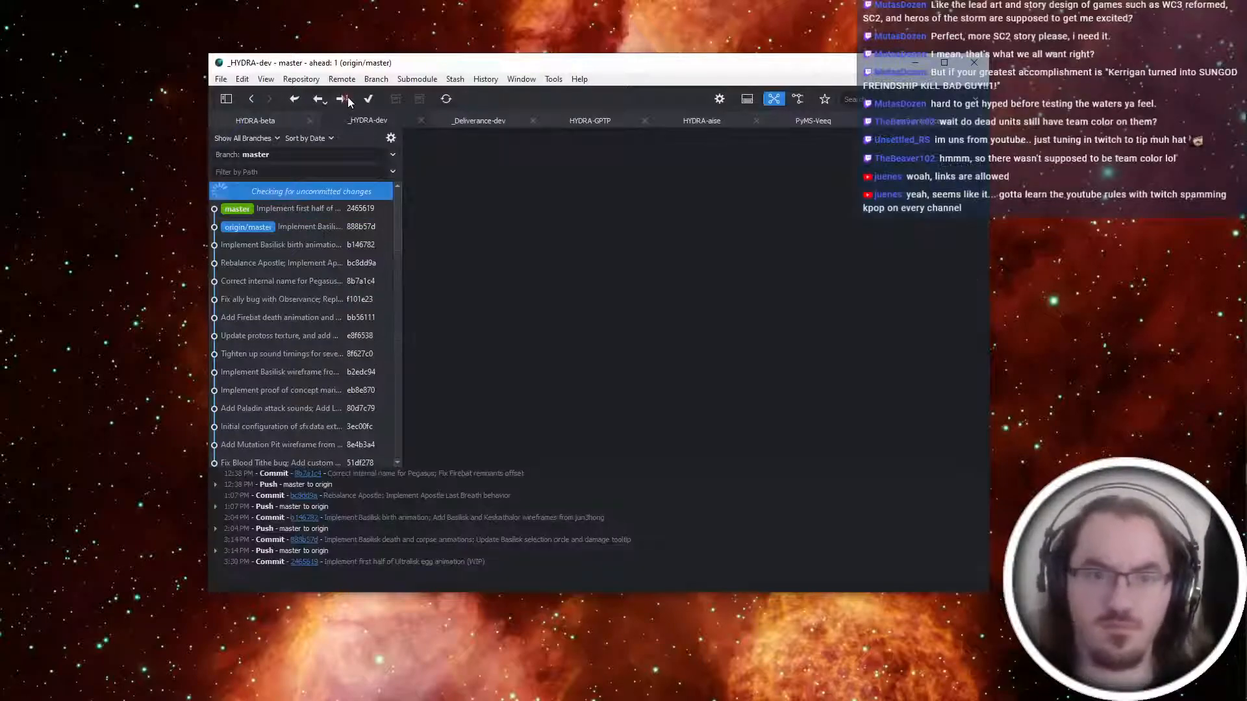
{"action": "left_click", "coordinate": [347, 100]}
Close Visual Studio, PyDAT and PyTBL, and minimize the browser after dismissing its page search.
{"action": "key", "text": "alt+Tab"}
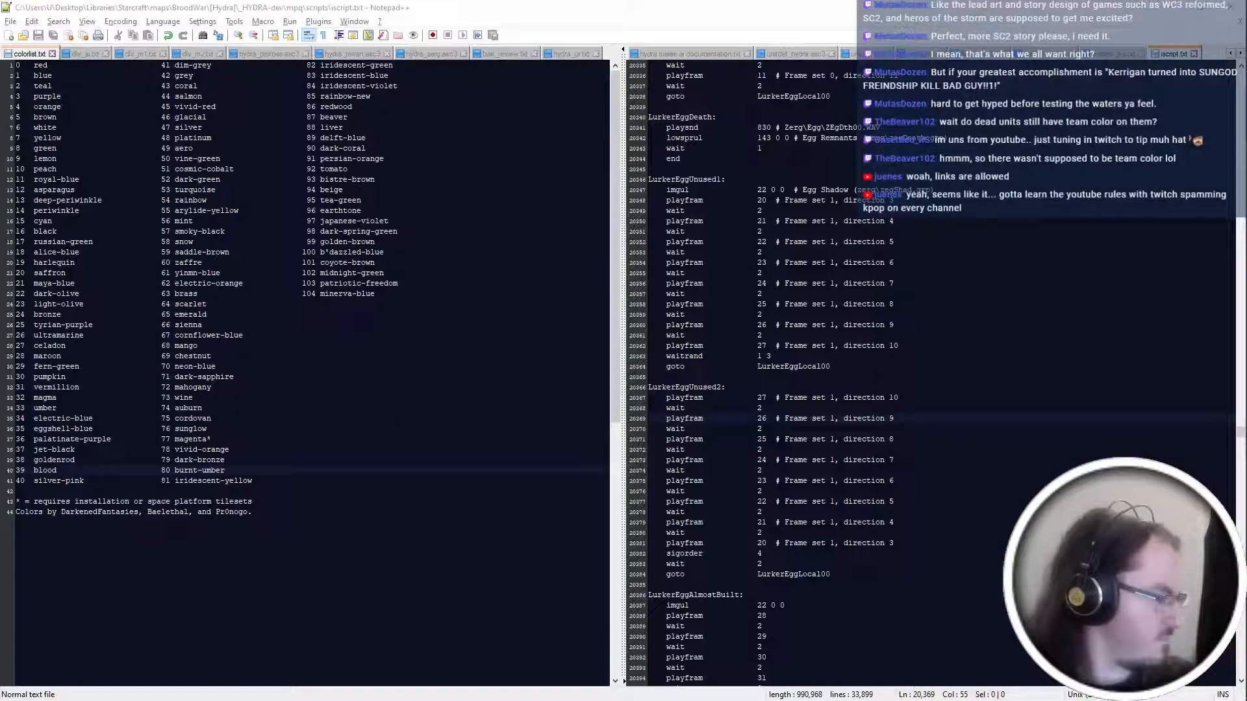
{"action": "scroll", "coordinate": [929, 370], "scroll_direction": "up", "scroll_amount": 6}
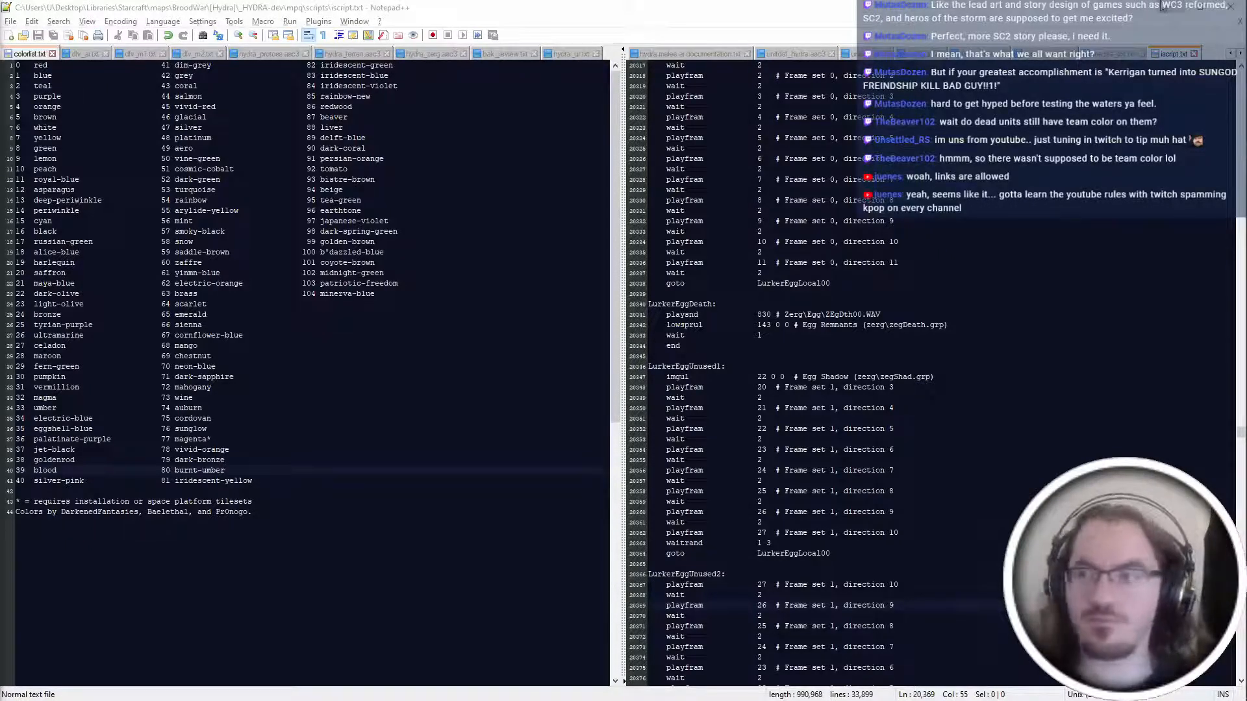
{"action": "key", "text": "alt+Tab"}
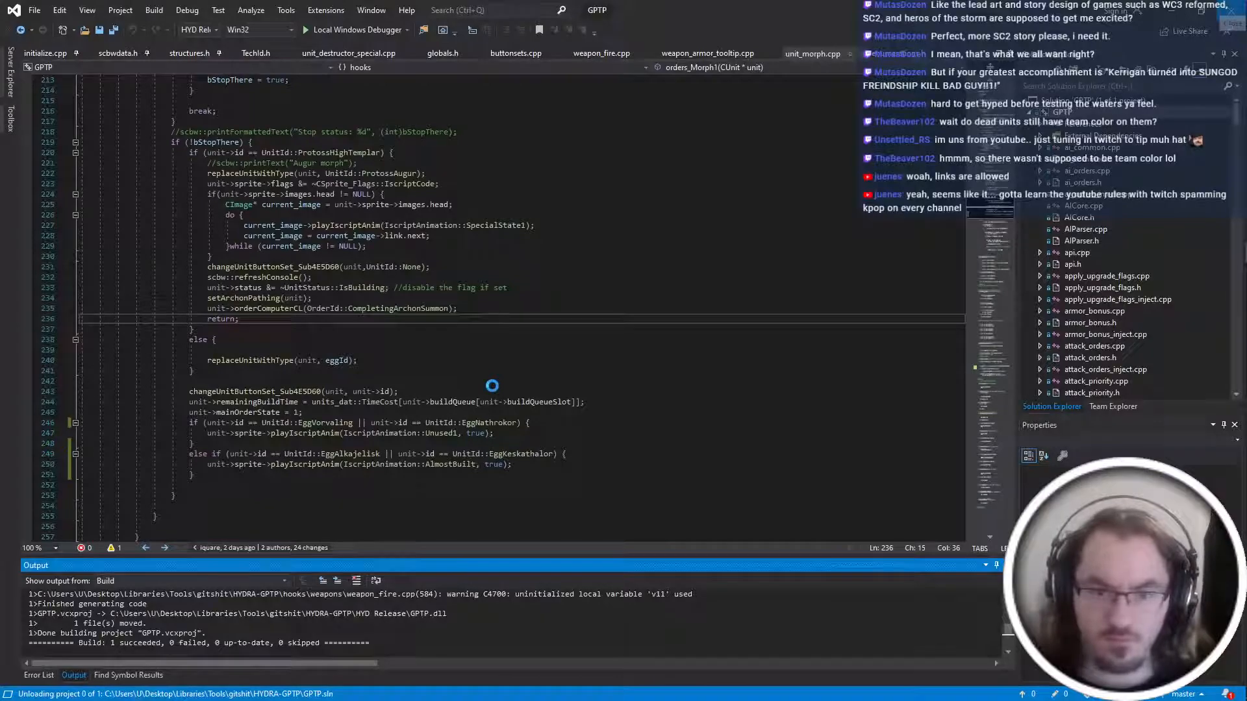
{"action": "key", "text": "alt+Tab"}
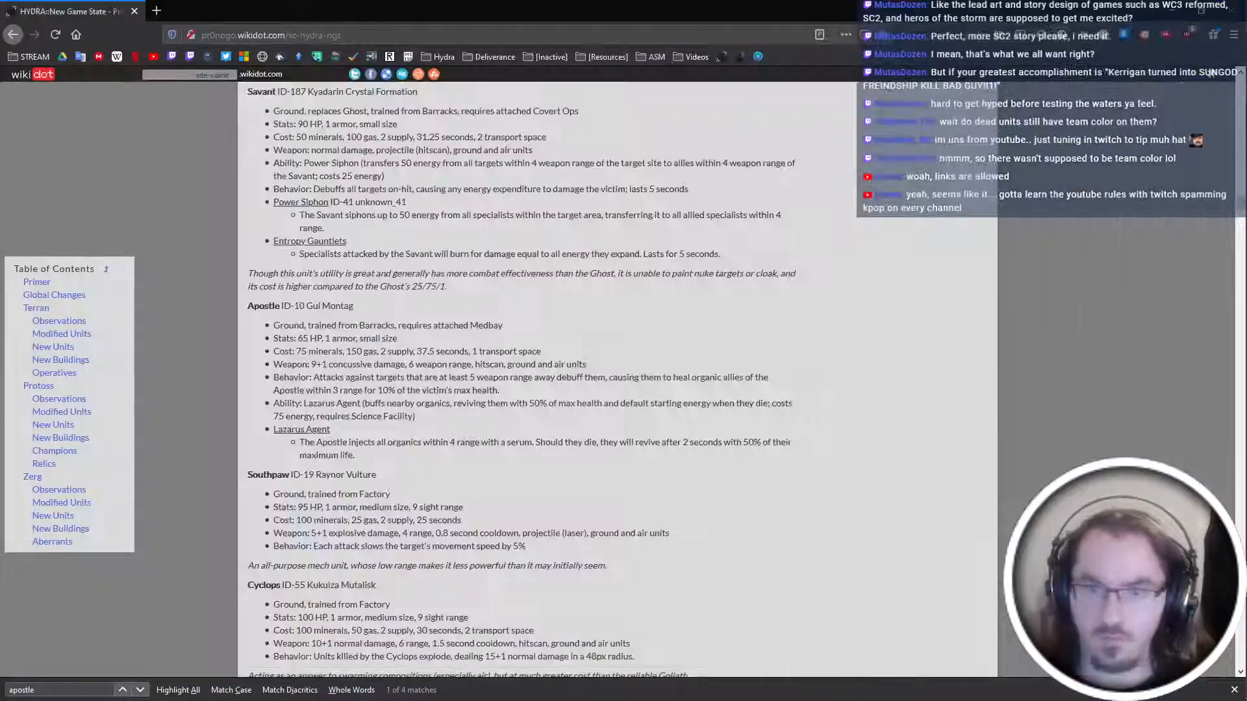
{"action": "key", "text": "Escape"}
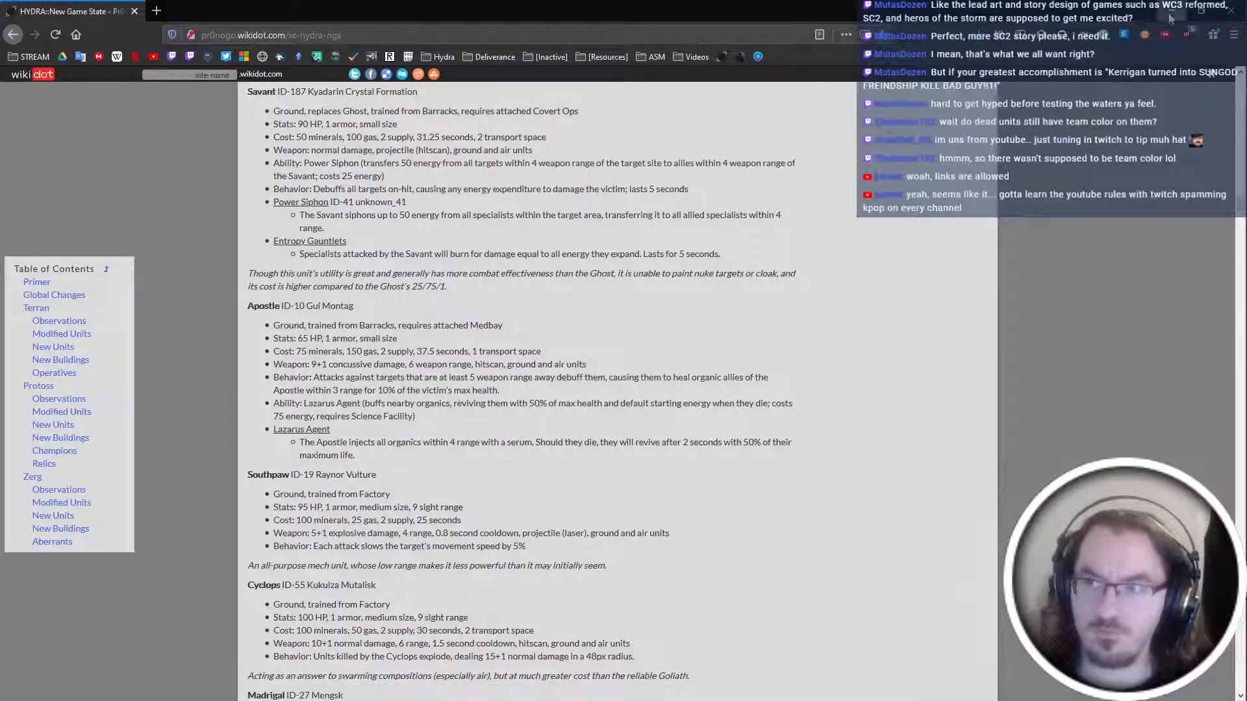
{"action": "left_click", "coordinate": [1171, 18]}
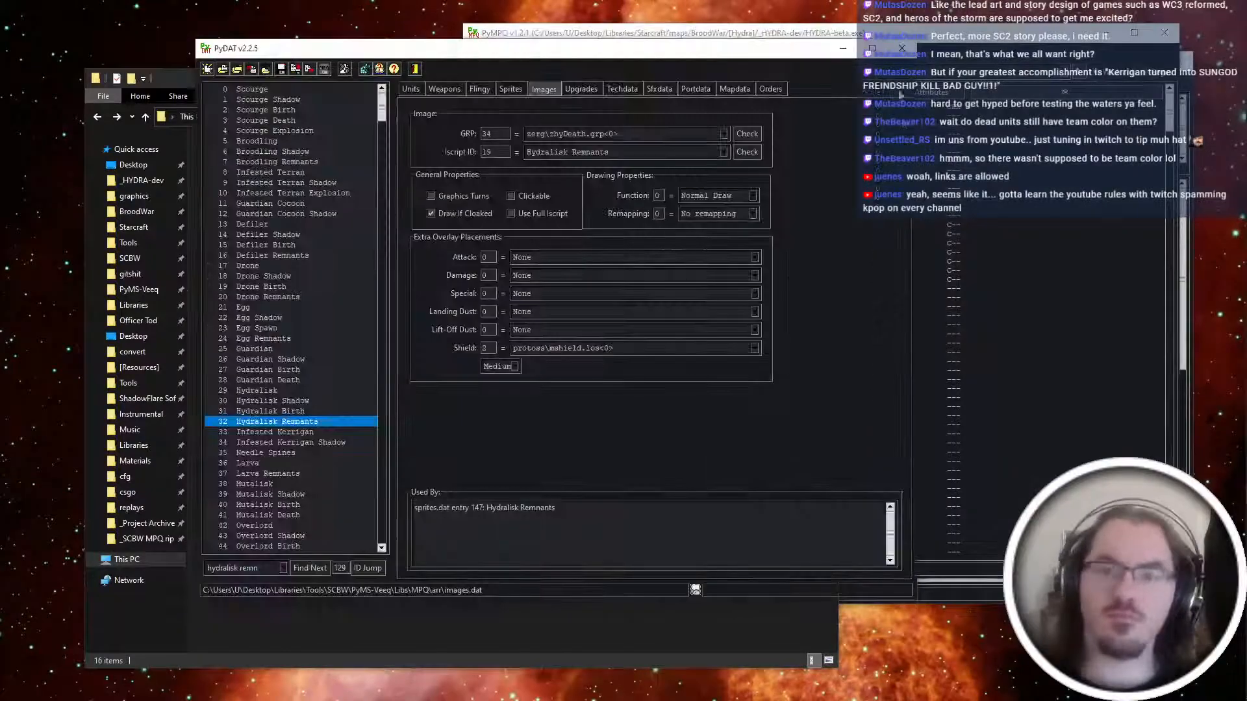
{"action": "left_click", "coordinate": [903, 48]}
{"action": "left_click", "coordinate": [1185, 119]}
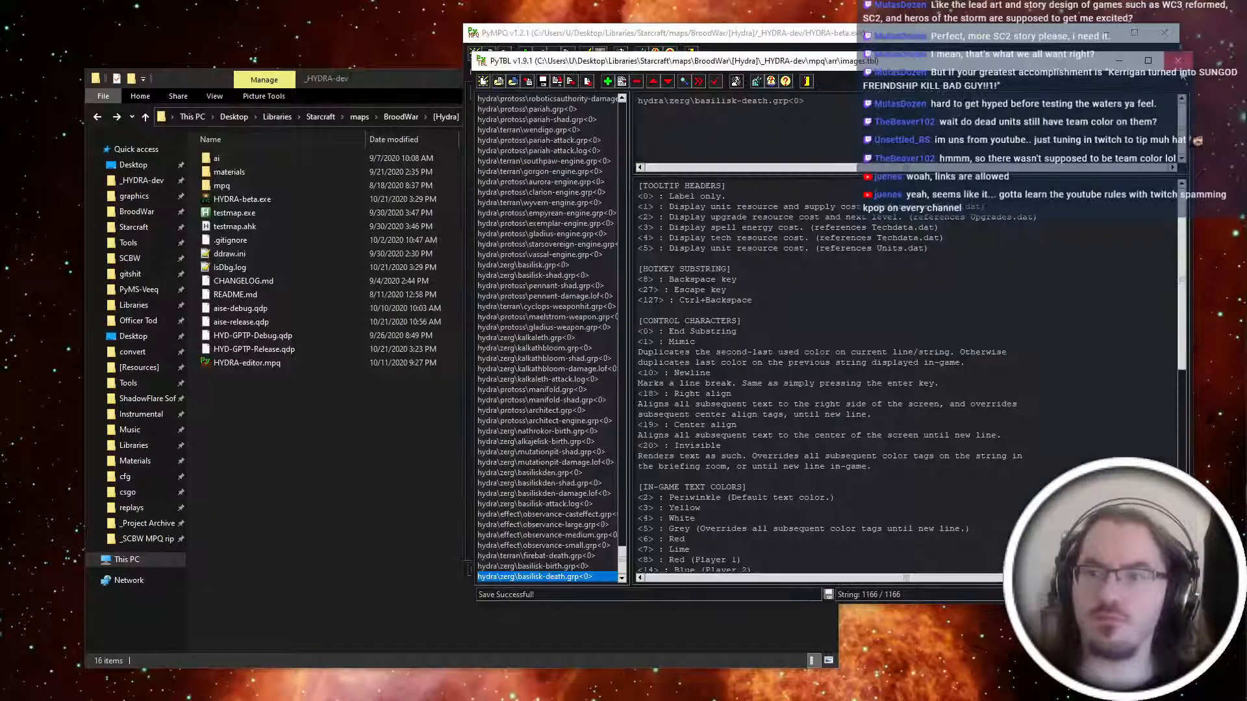
{"action": "left_click", "coordinate": [1178, 61]}
{"action": "left_click", "coordinate": [1165, 33]}
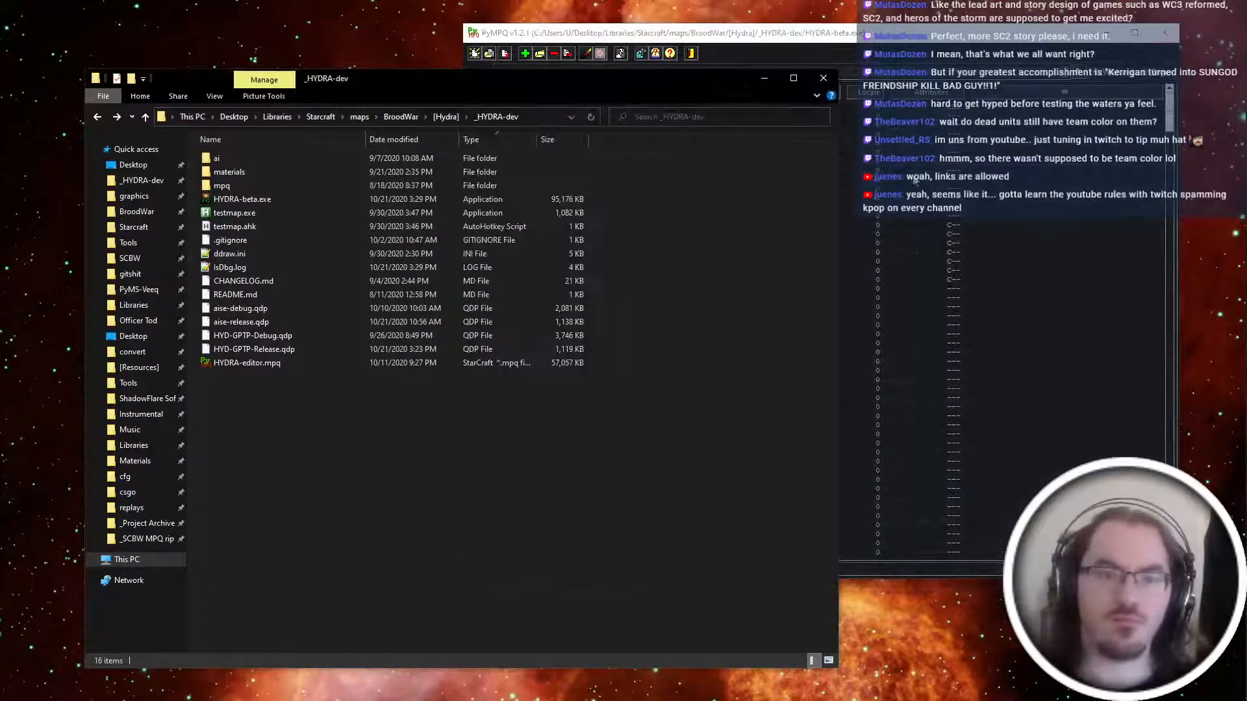
{"action": "key", "text": "alt+Tab"}
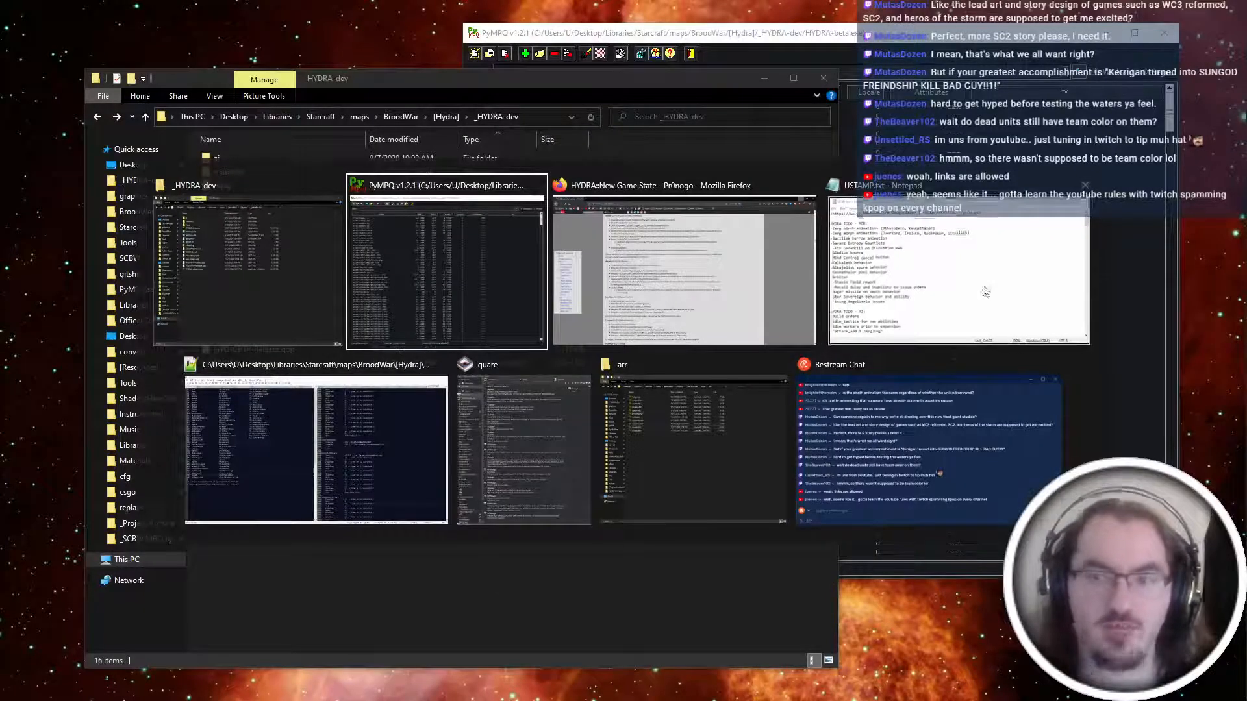
{"action": "key", "text": "Escape"}
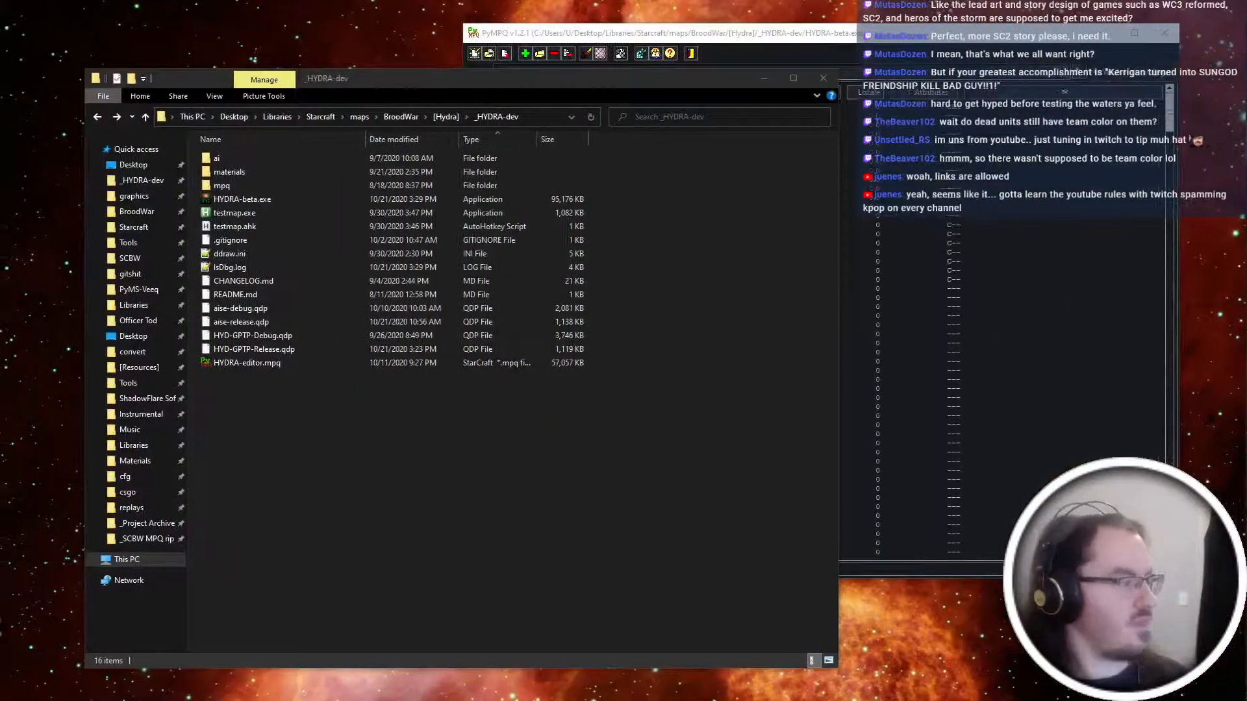
{"action": "left_click", "coordinate": [588, 497]}
{"action": "mouse_move", "coordinate": [1242, 500]}
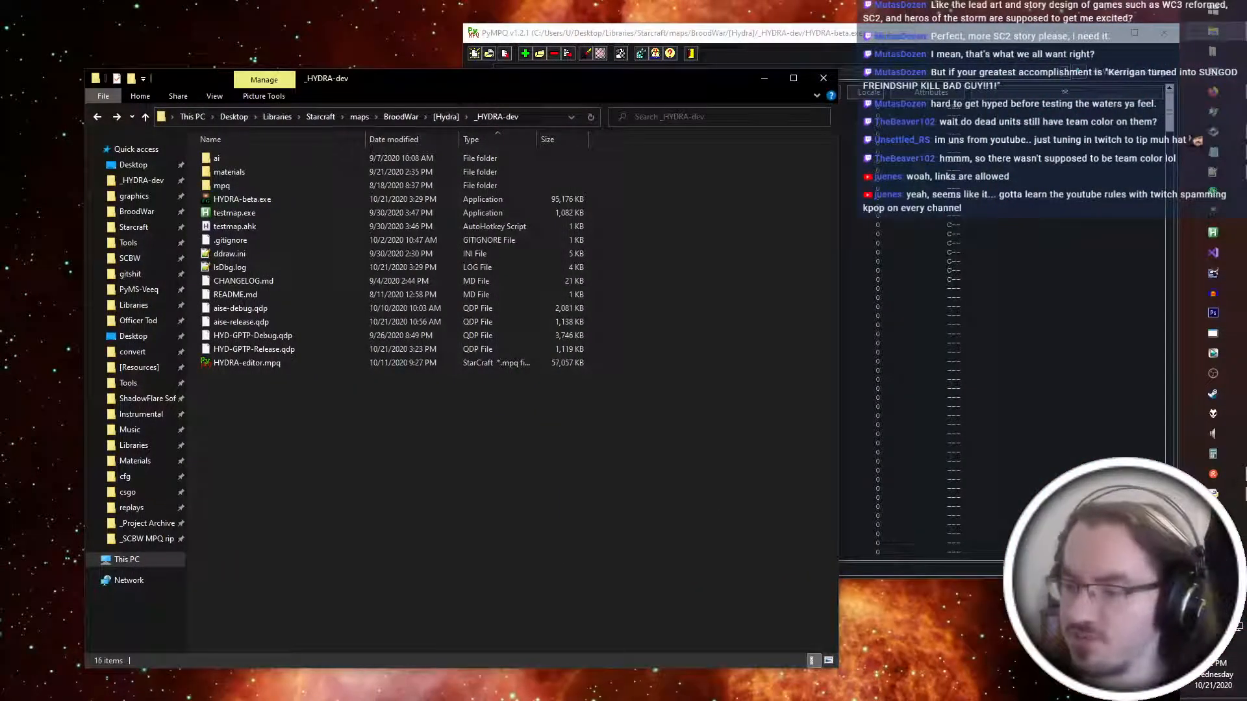